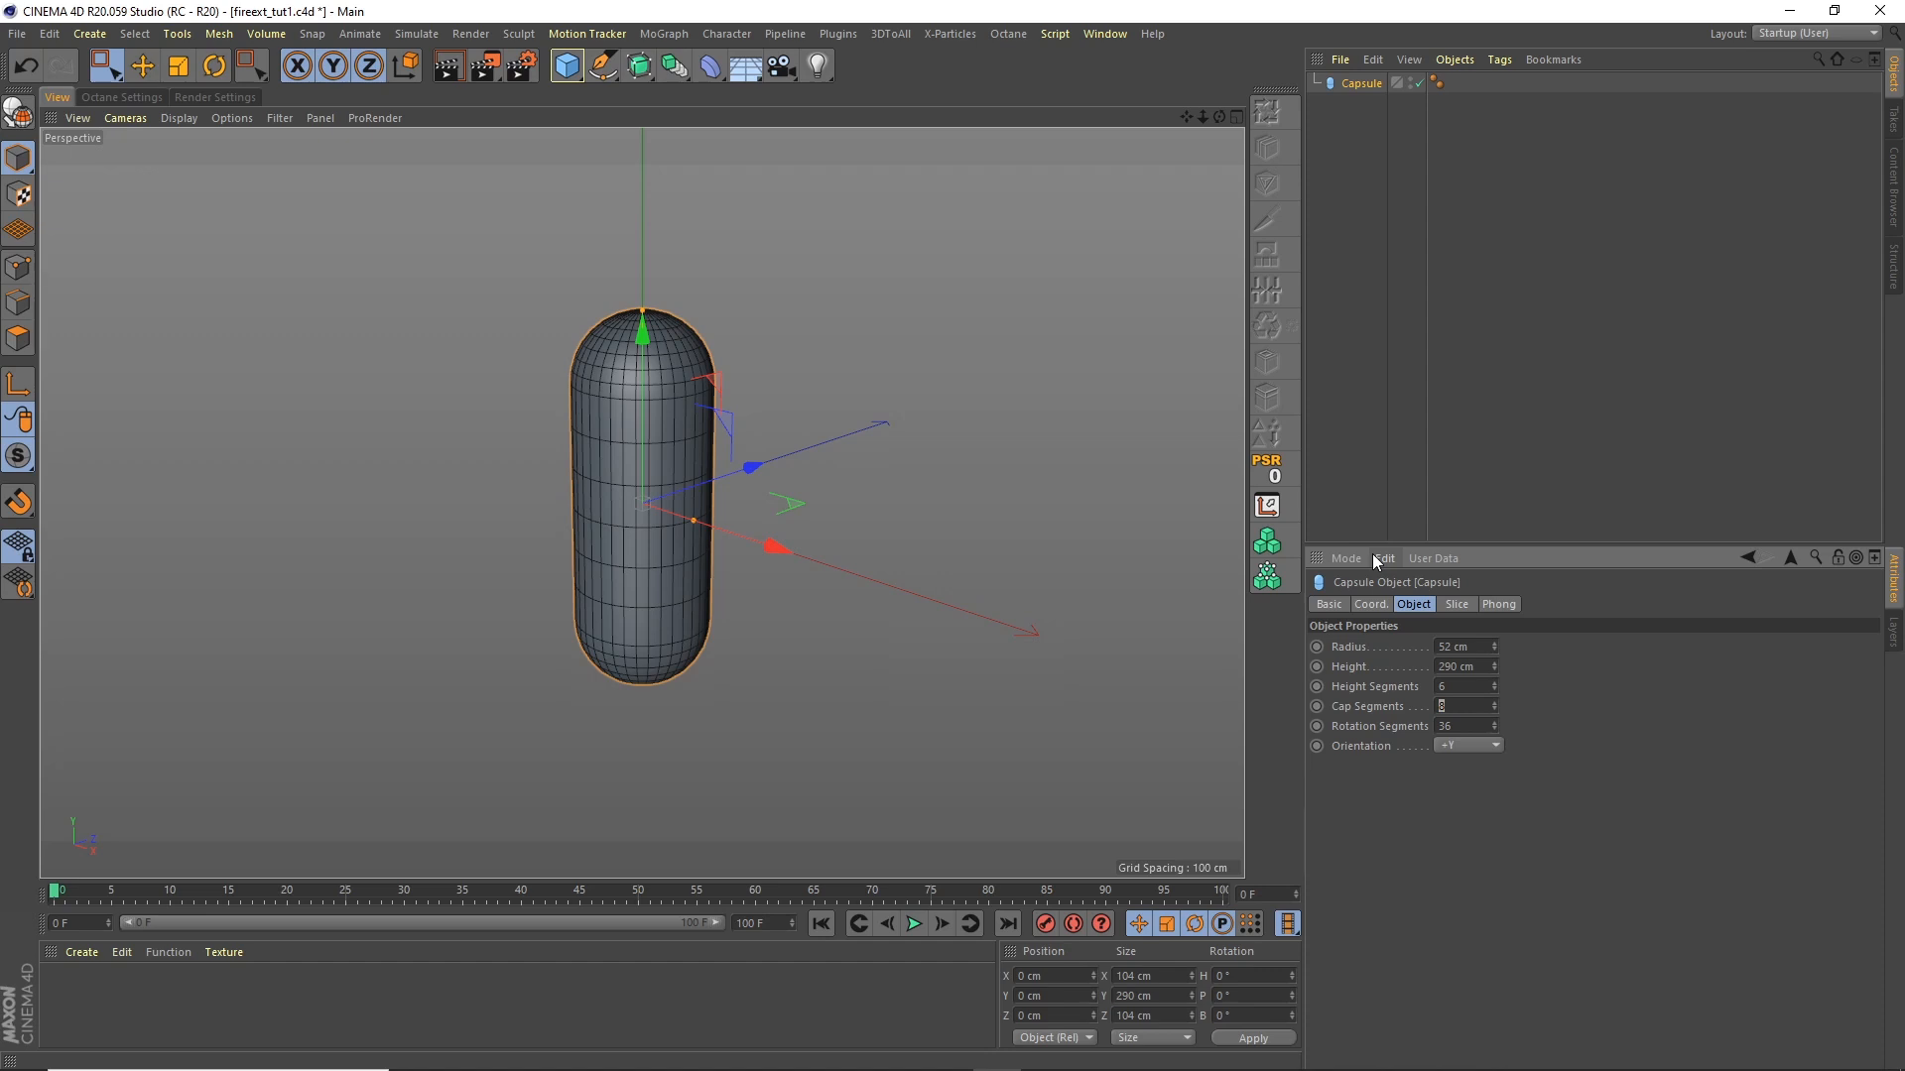
Step: Set the capsule's cap segments to 2 and rotation segments to 8, and convert it to an editable polygon object
key("Tab")
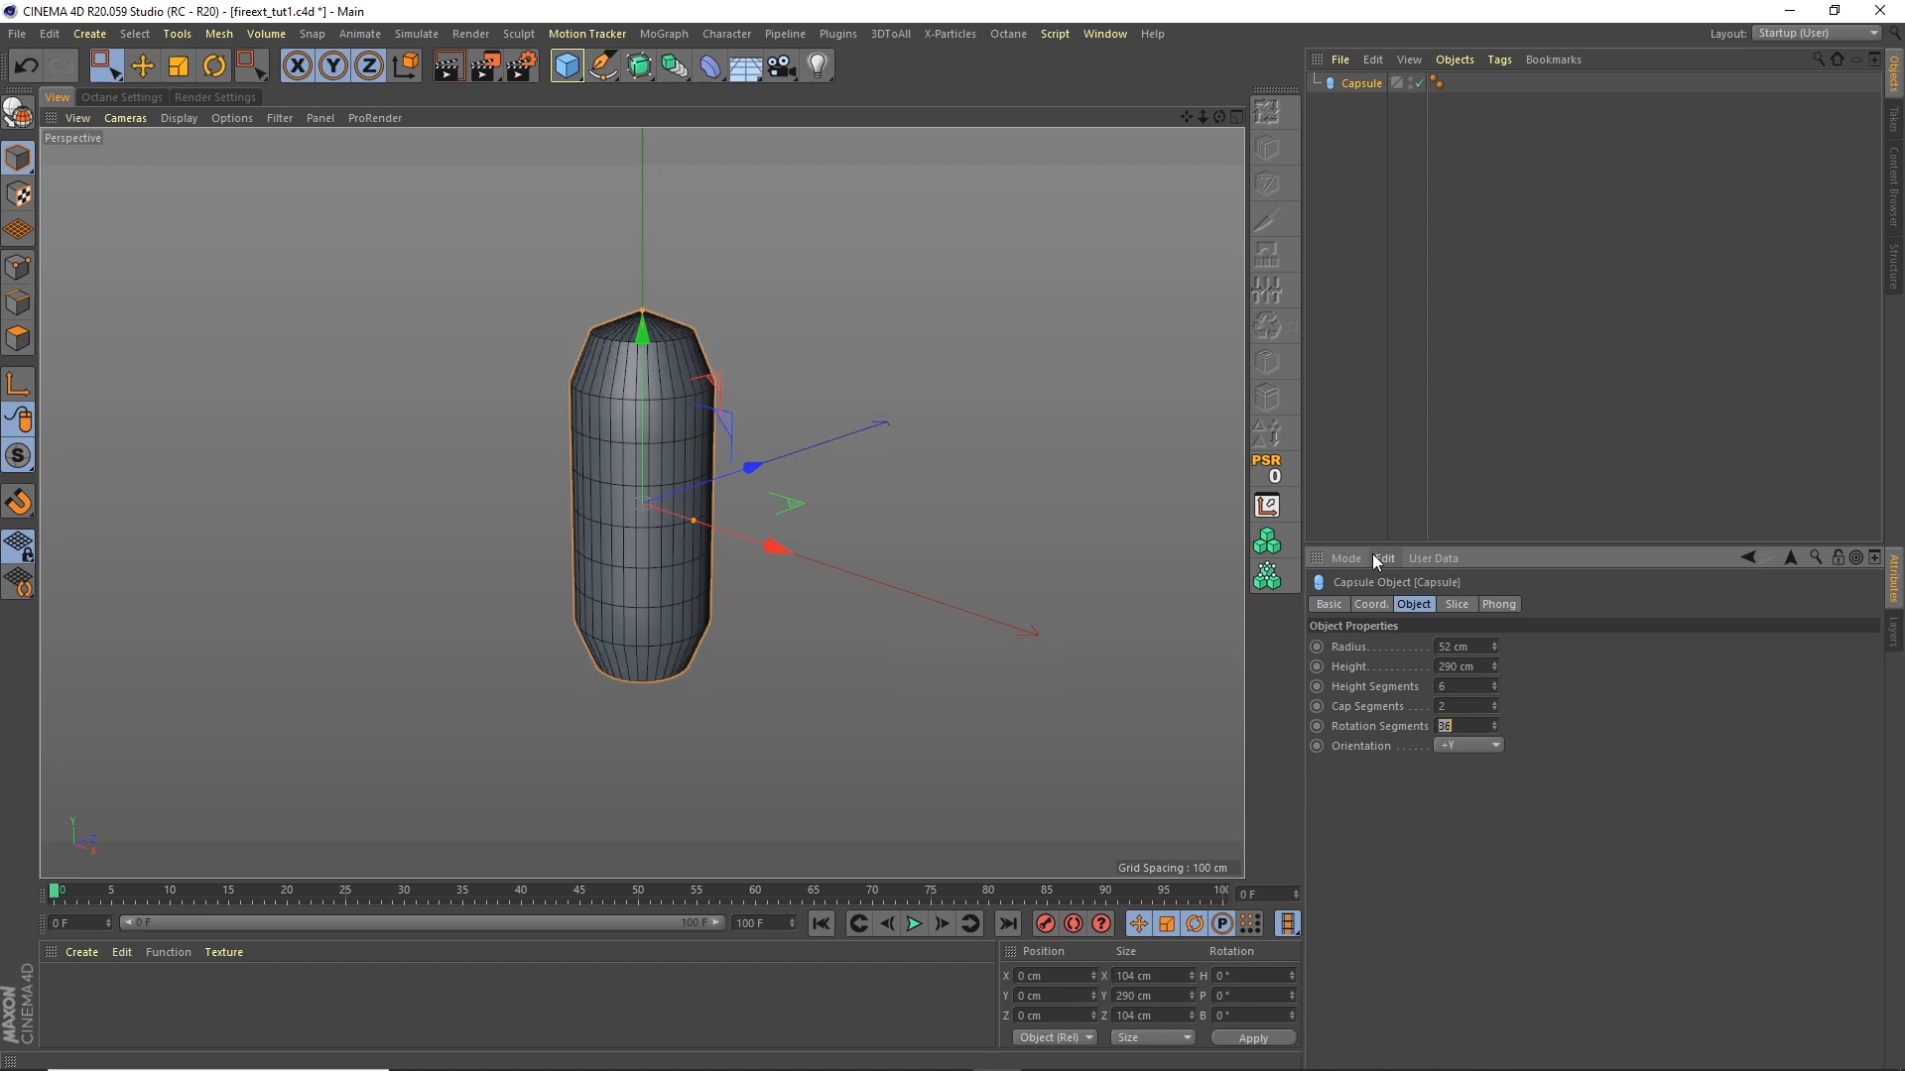
type("8")
key("Return")
left_click_drag(771, 514, 736, 377, "alt")
scroll(748, 408, "up", 5)
key("c")
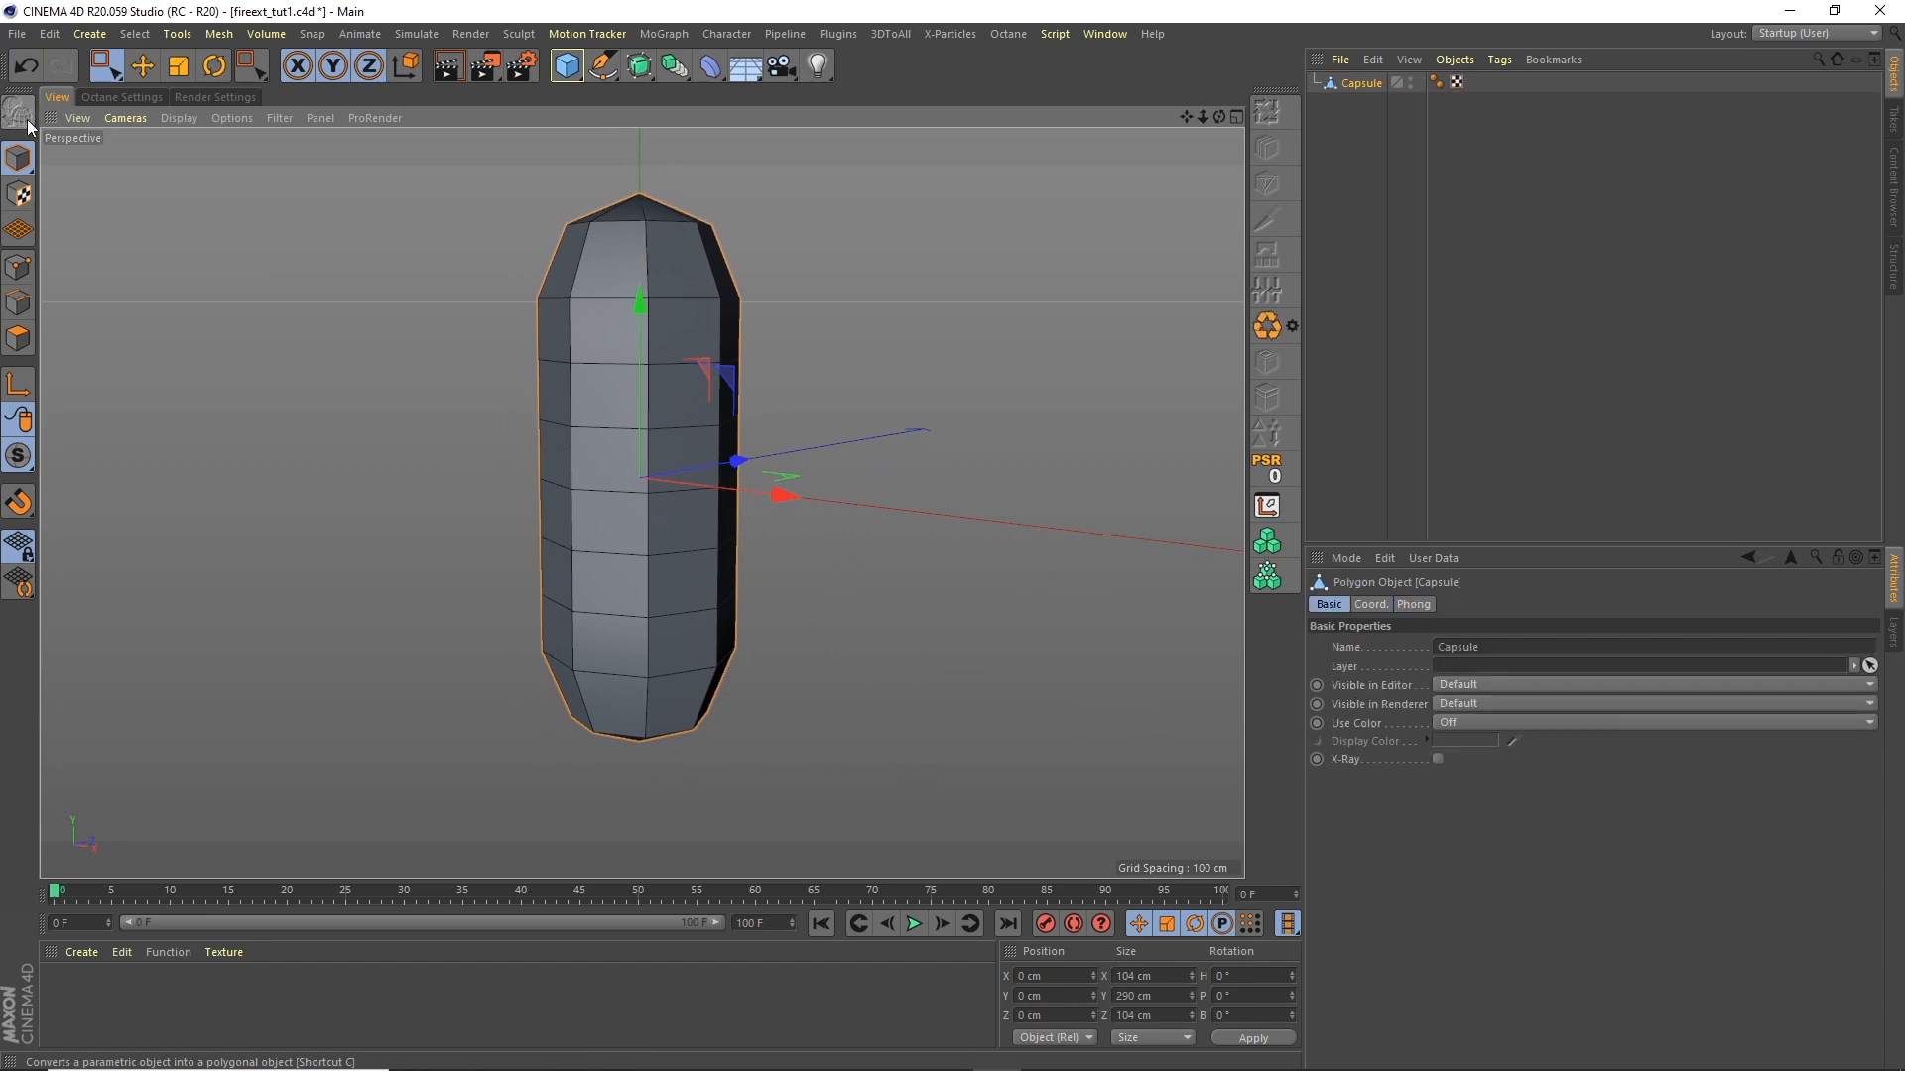
Step: In the front view, flatten the capsule's lower cap points to a Y size of 0 and raise them to about Y -92.7 cm
left_click(1236, 116)
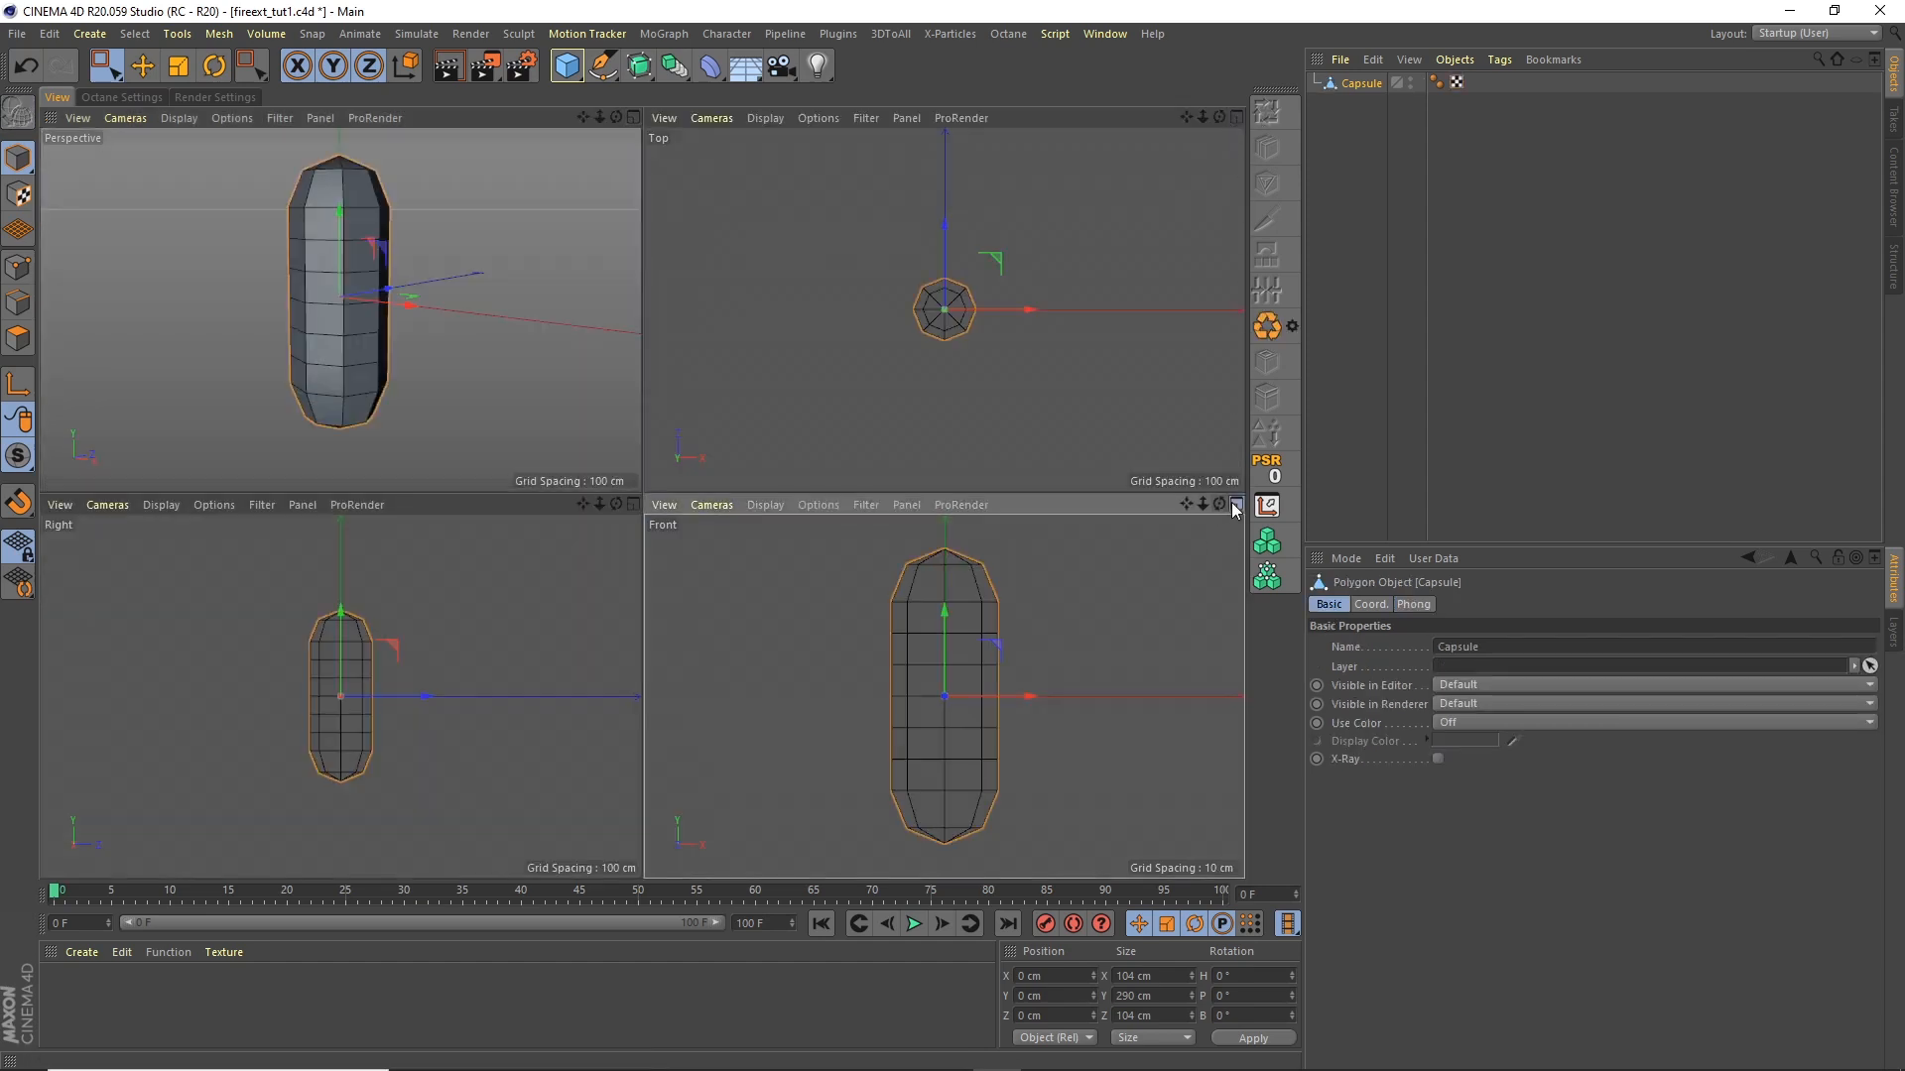
left_click(1236, 503)
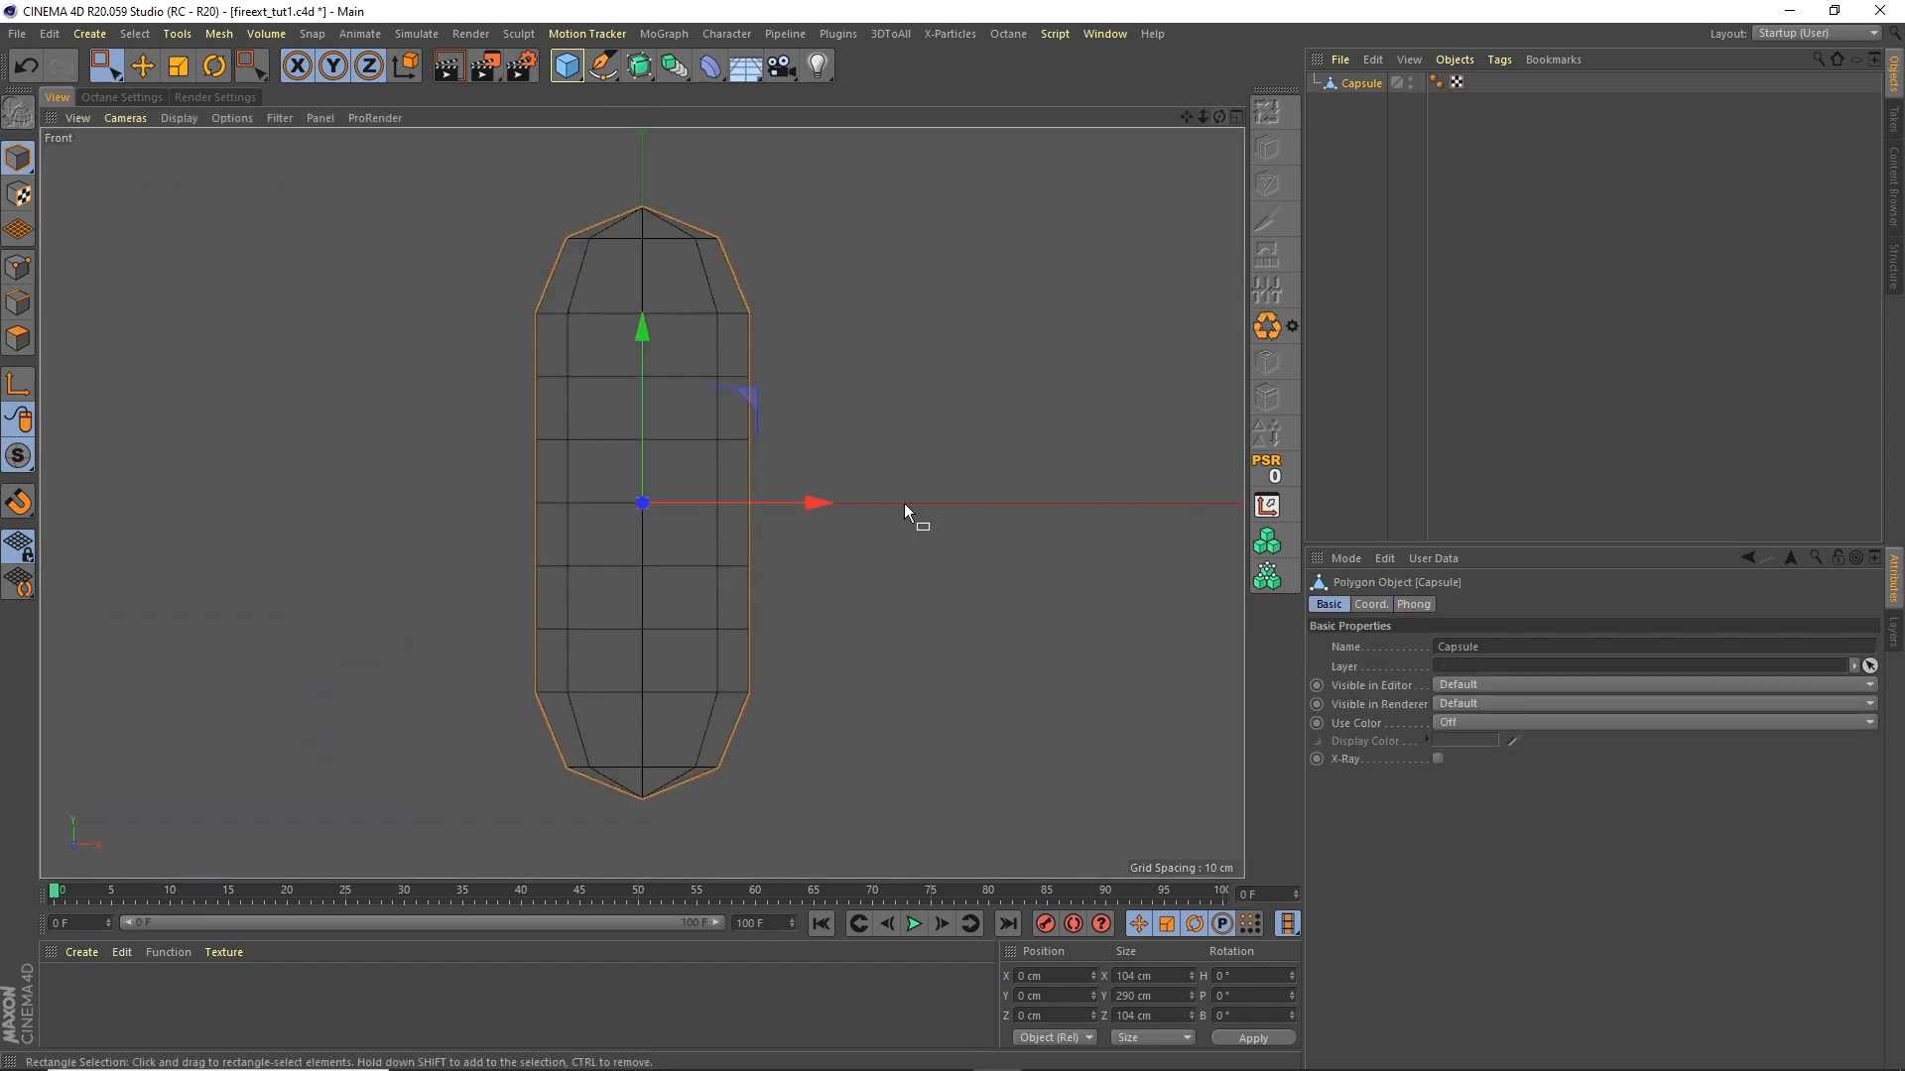
left_click(18, 267)
left_click_drag(104, 66, 175, 116)
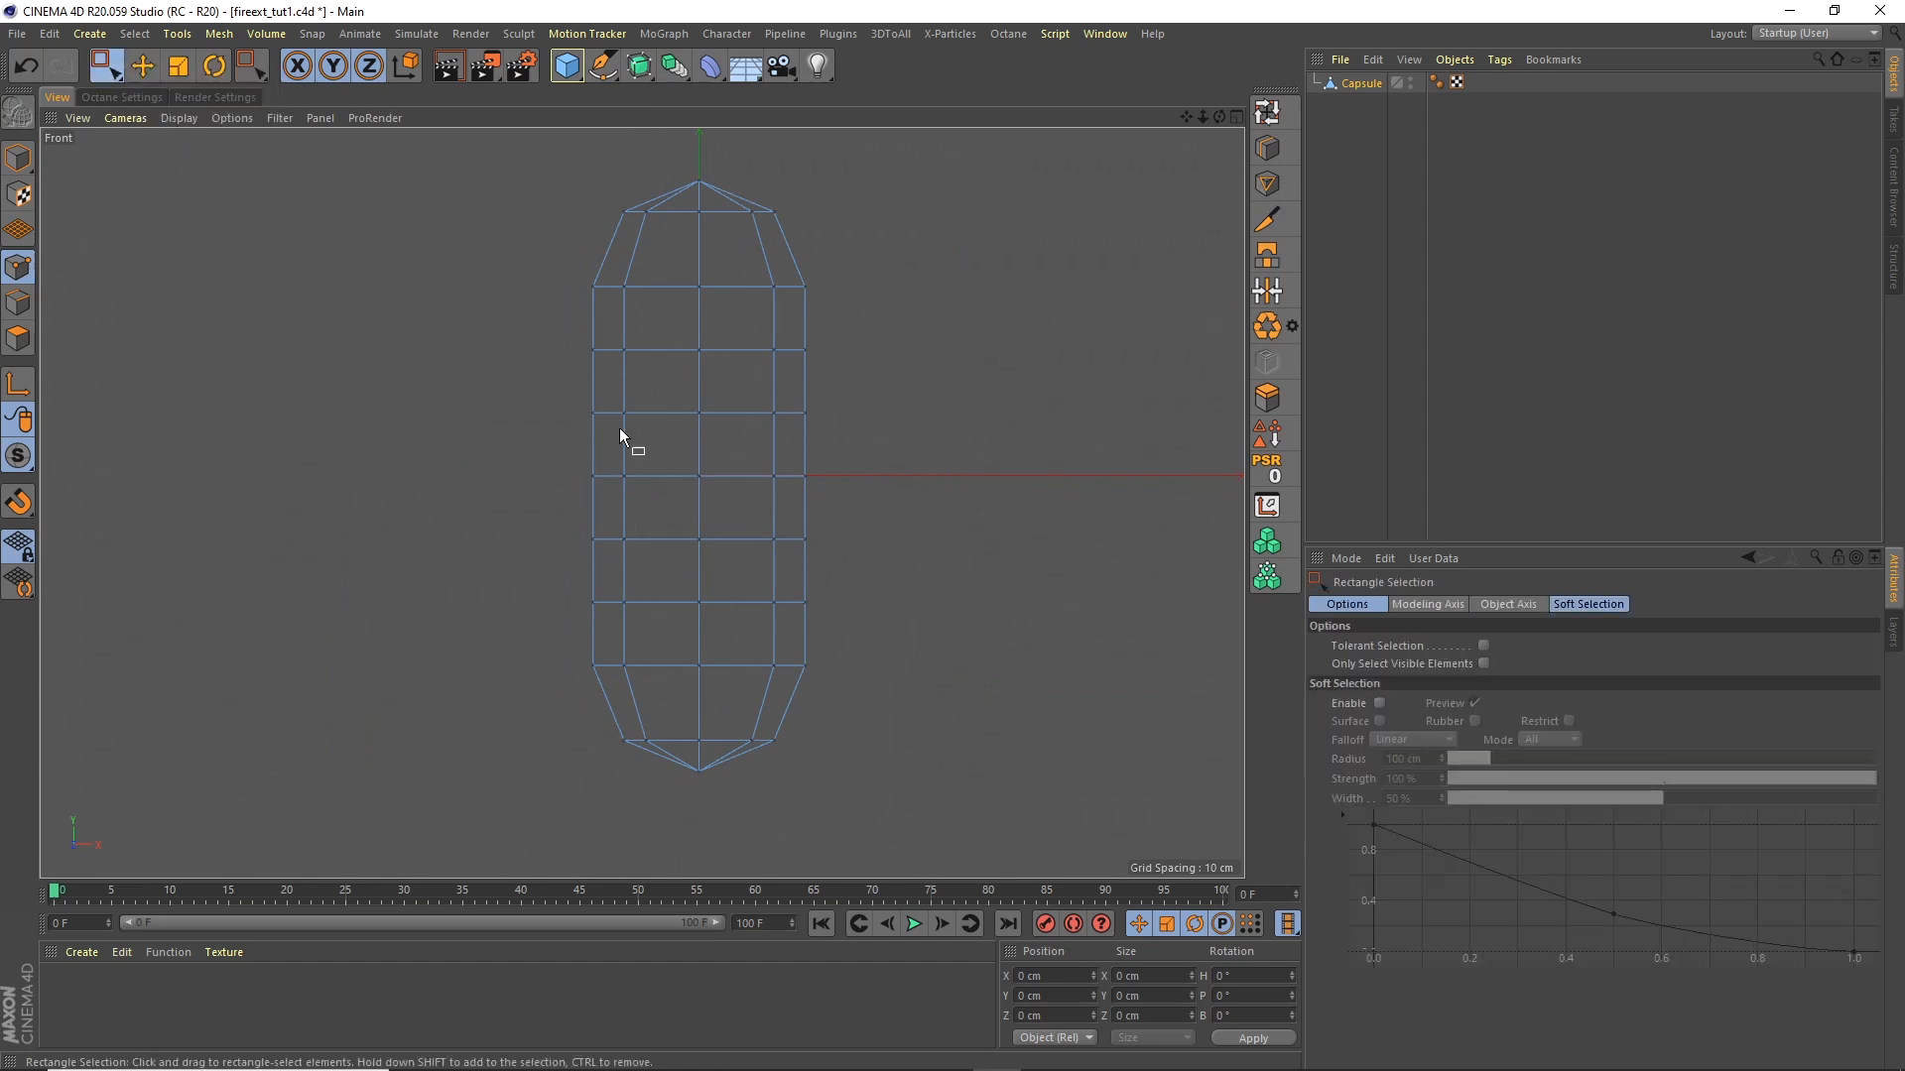
left_click_drag(527, 820, 872, 629)
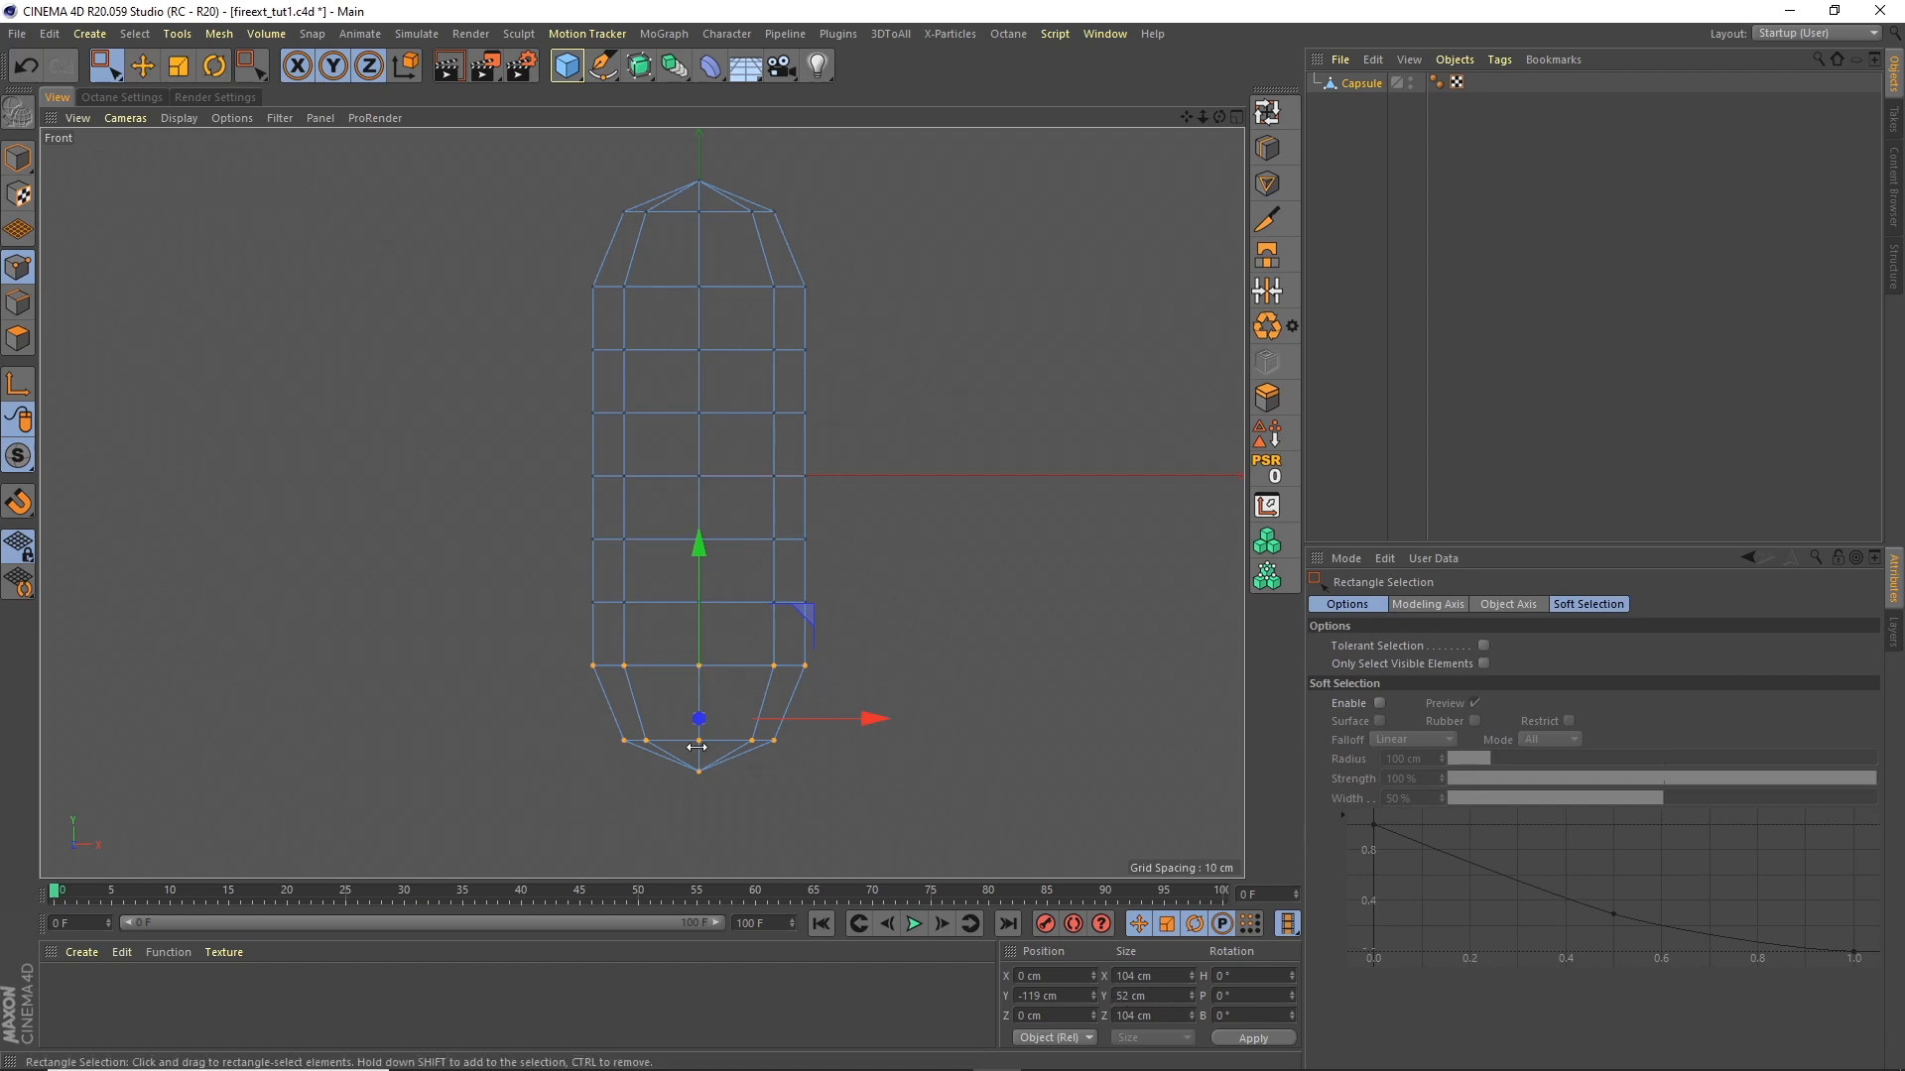
type("0")
key("Return")
left_click_drag(701, 543, 700, 499)
Step: Add a Subdivision Surface and nest the Capsule under it in the object hierarchy
left_click(1236, 115)
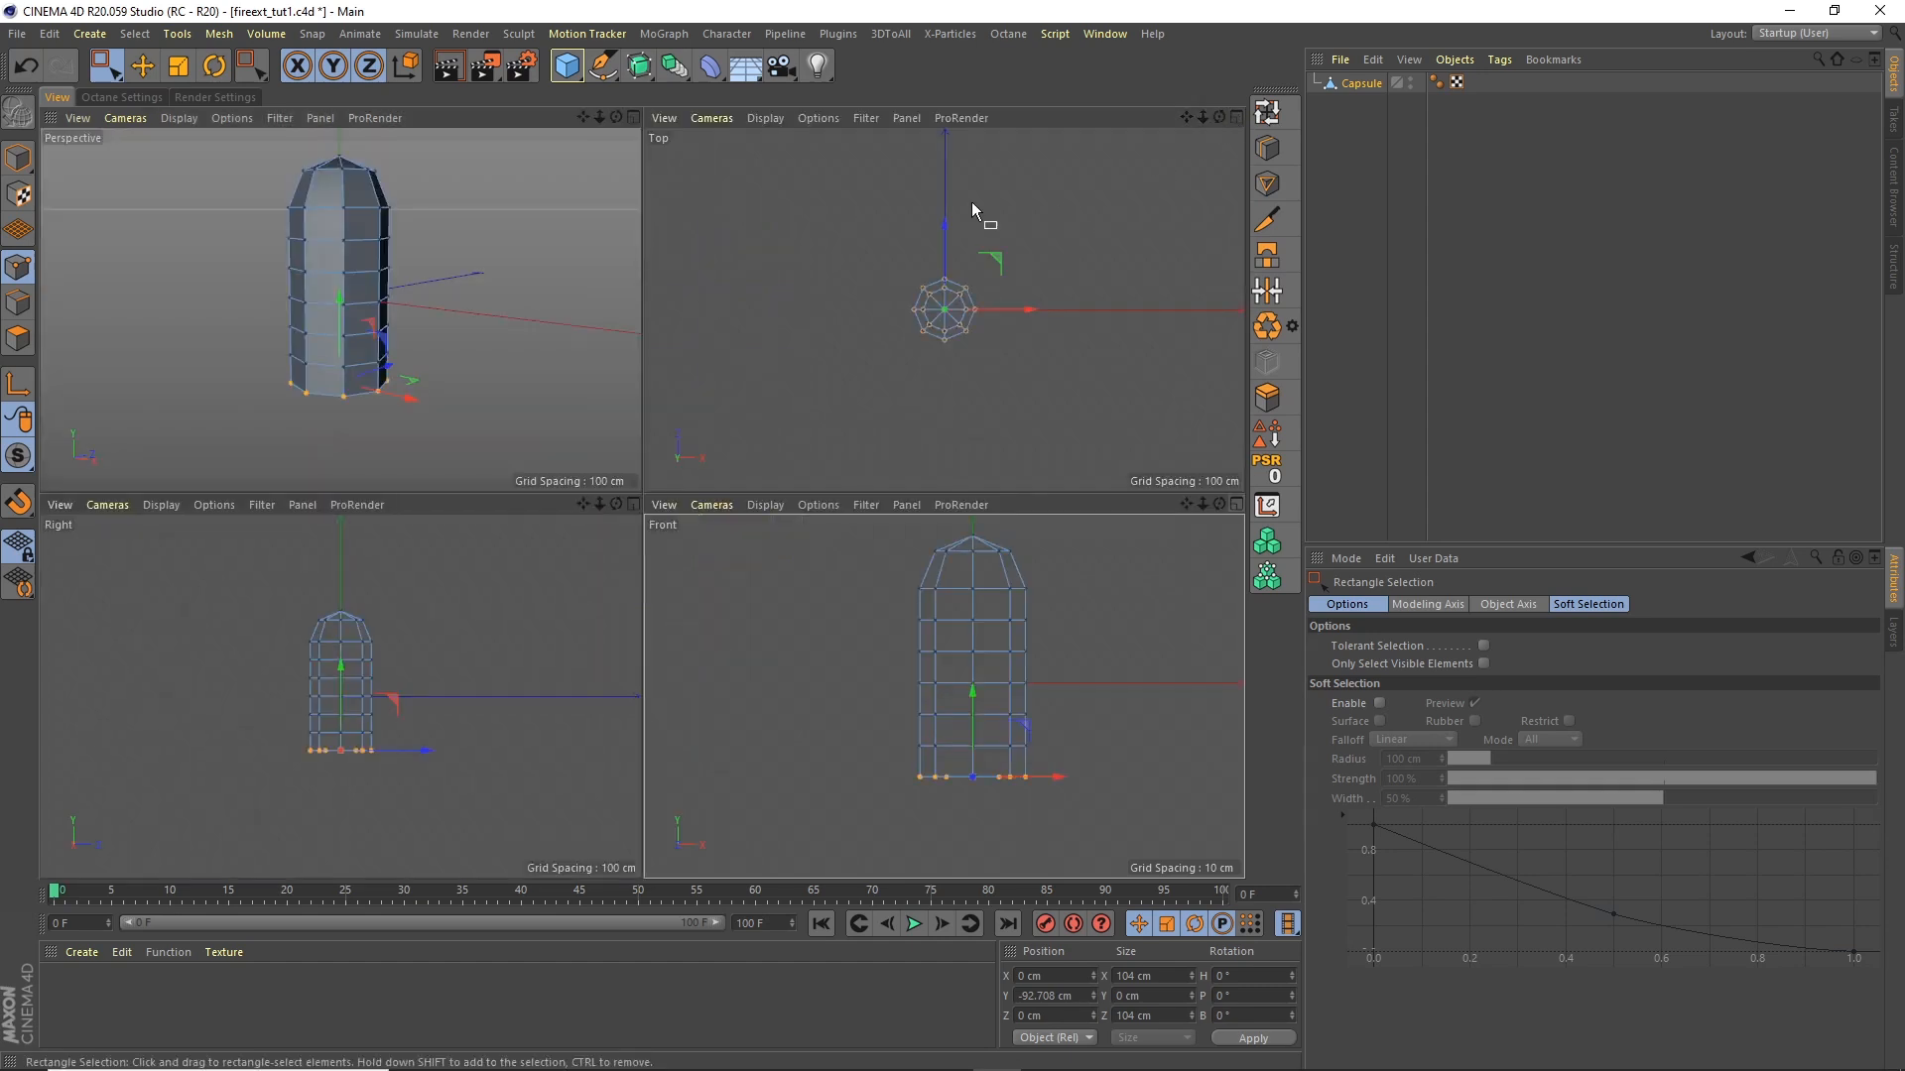
left_click(627, 121)
left_click_drag(764, 596, 764, 367, "alt")
mouse_move(841, 427)
left_mouse_down("alt")
mouse_move(825, 617)
mouse_move(819, 544)
mouse_move(861, 413)
mouse_move(819, 455)
left_mouse_up("alt")
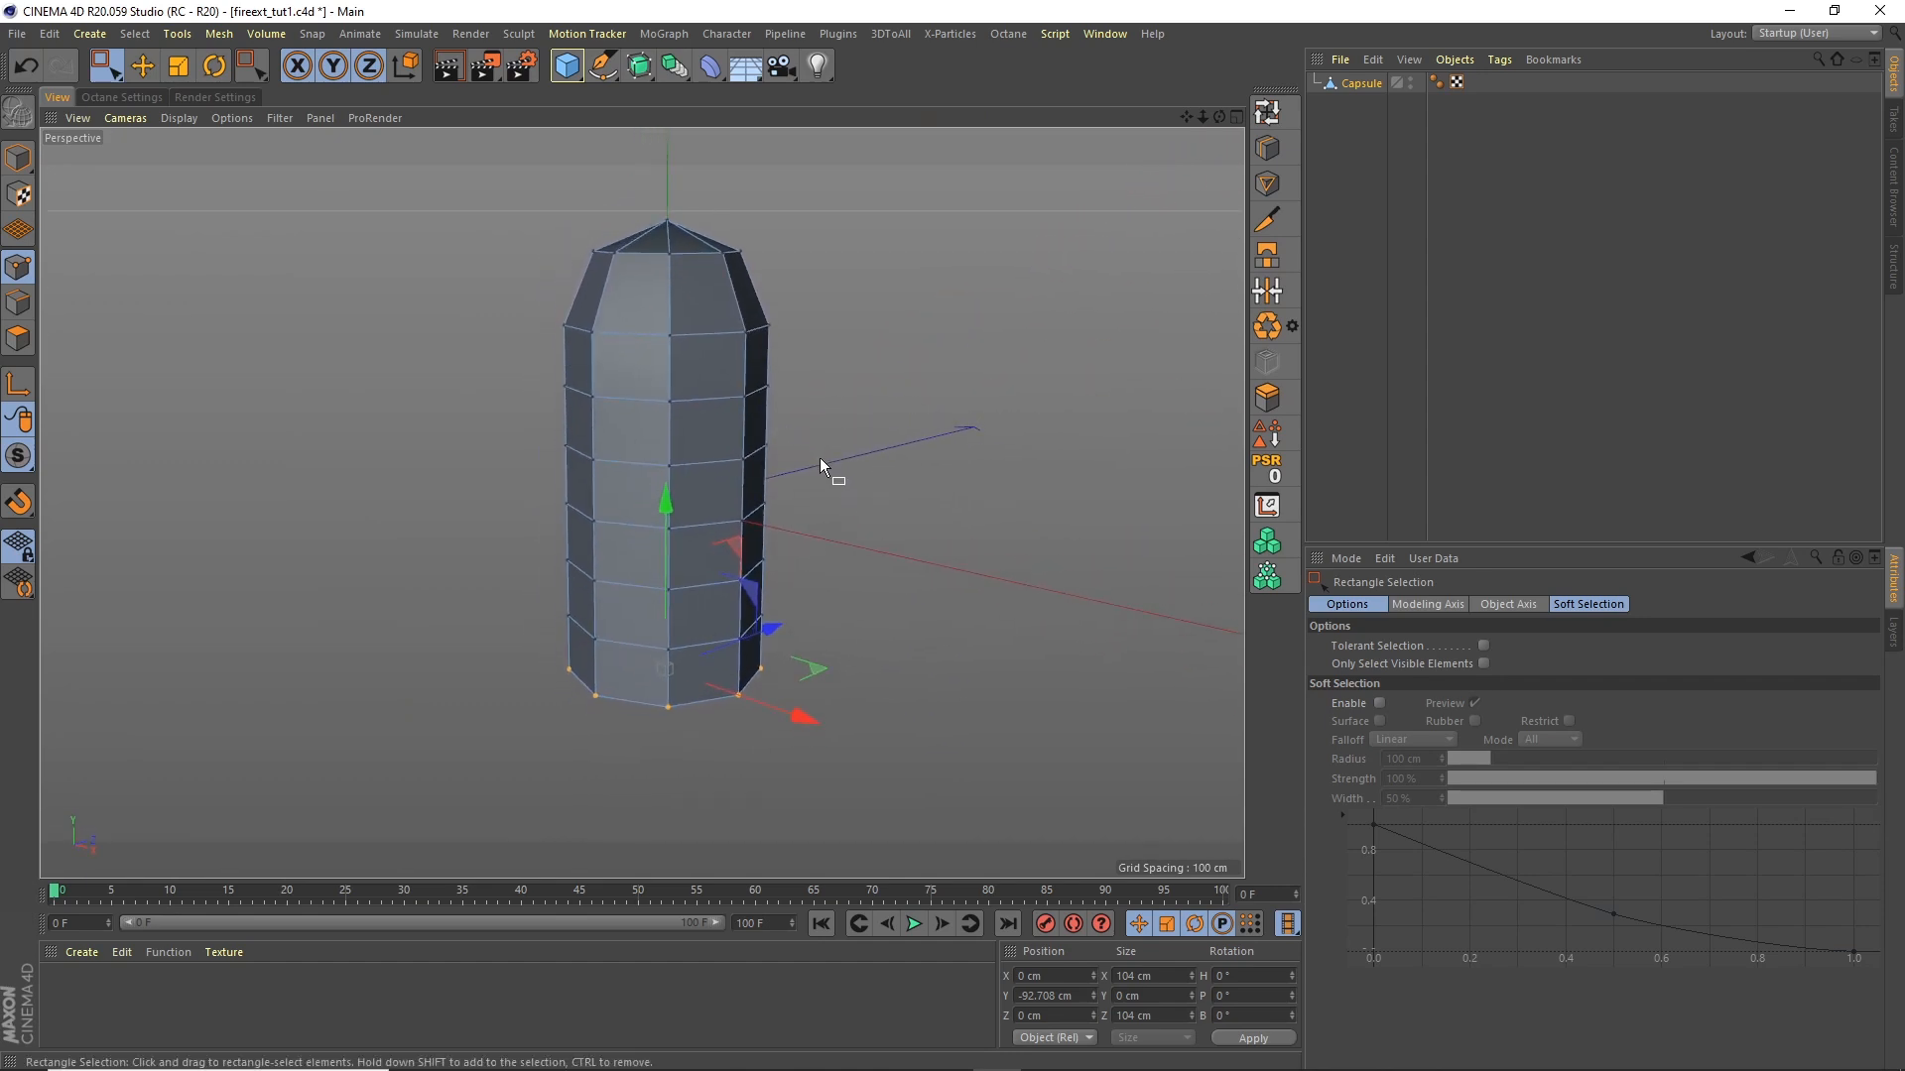
left_click(639, 65)
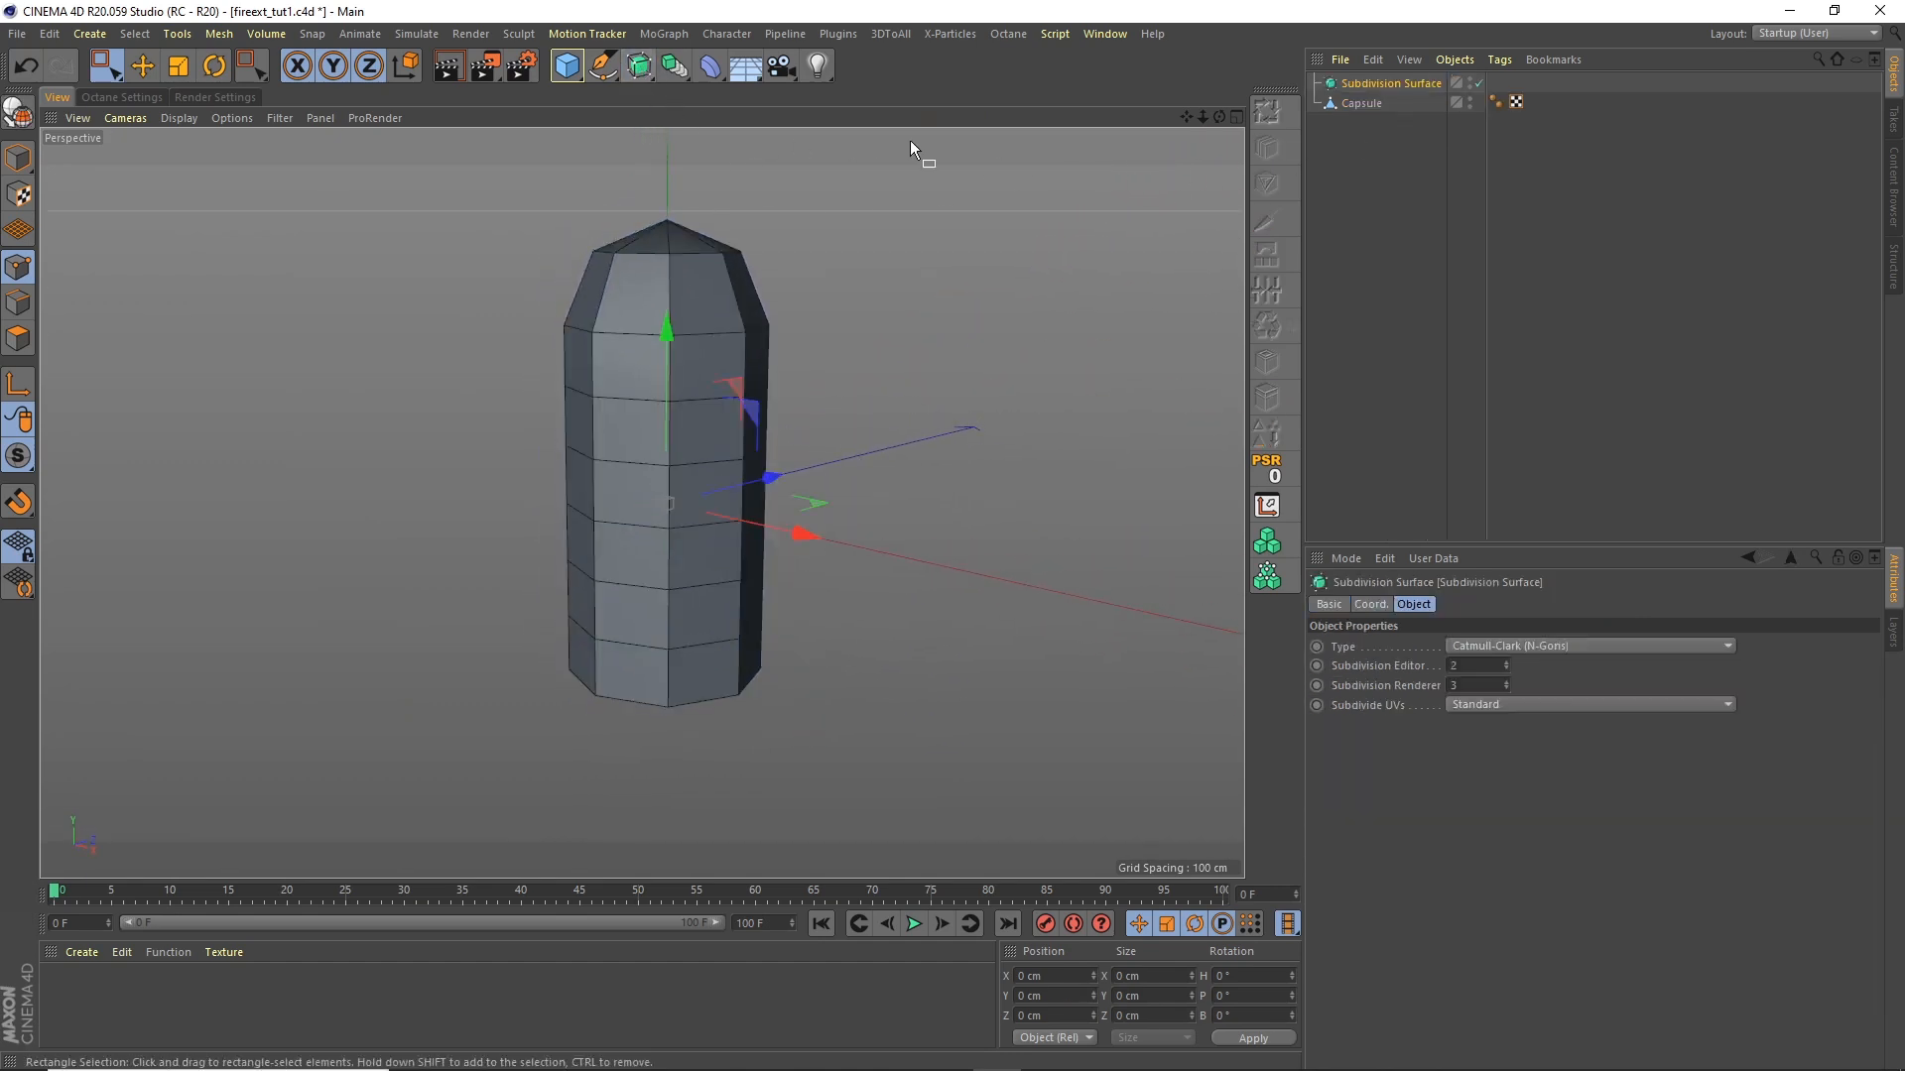
left_click_drag(1361, 102, 1389, 83)
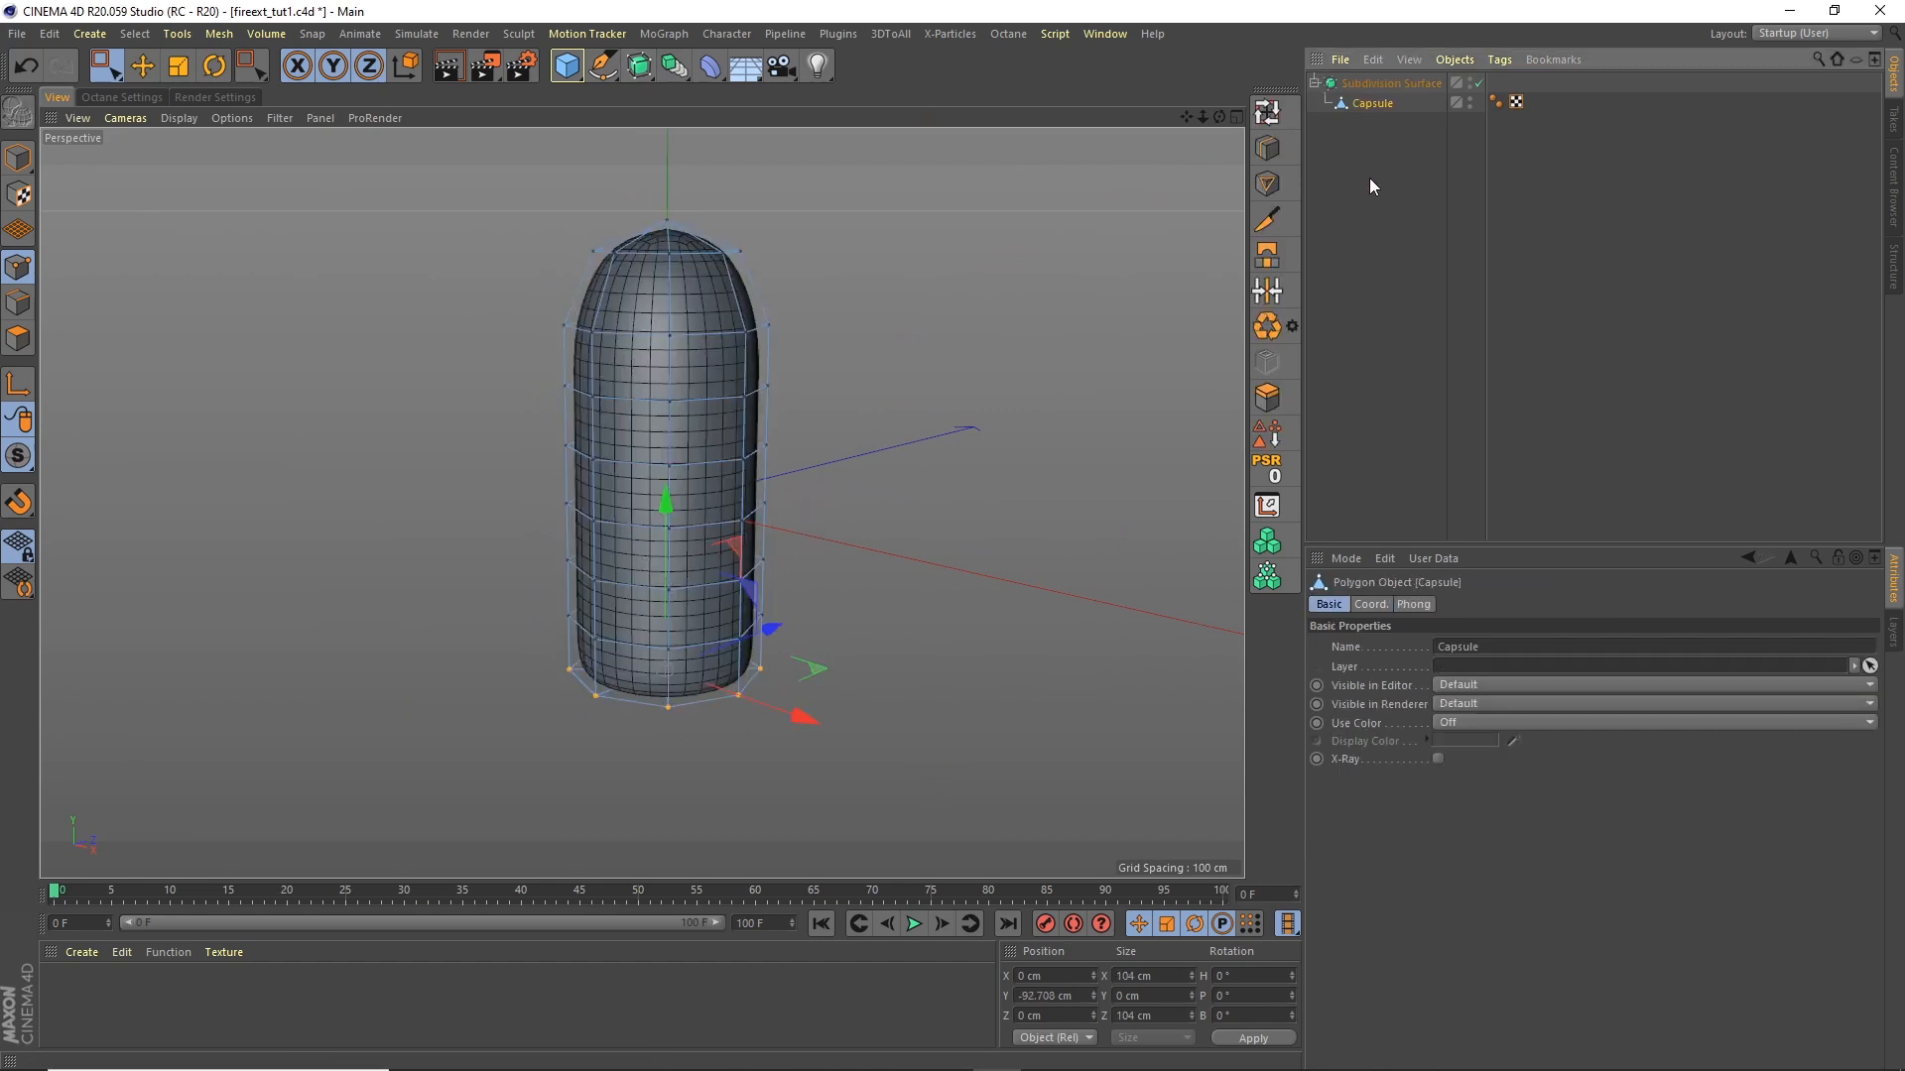
left_click(1369, 173)
Step: Turn off the Subdivision Surface and switch the Capsule mesh to polygon editing
left_click_drag(993, 468, 835, 421, "alt")
left_click(1236, 117)
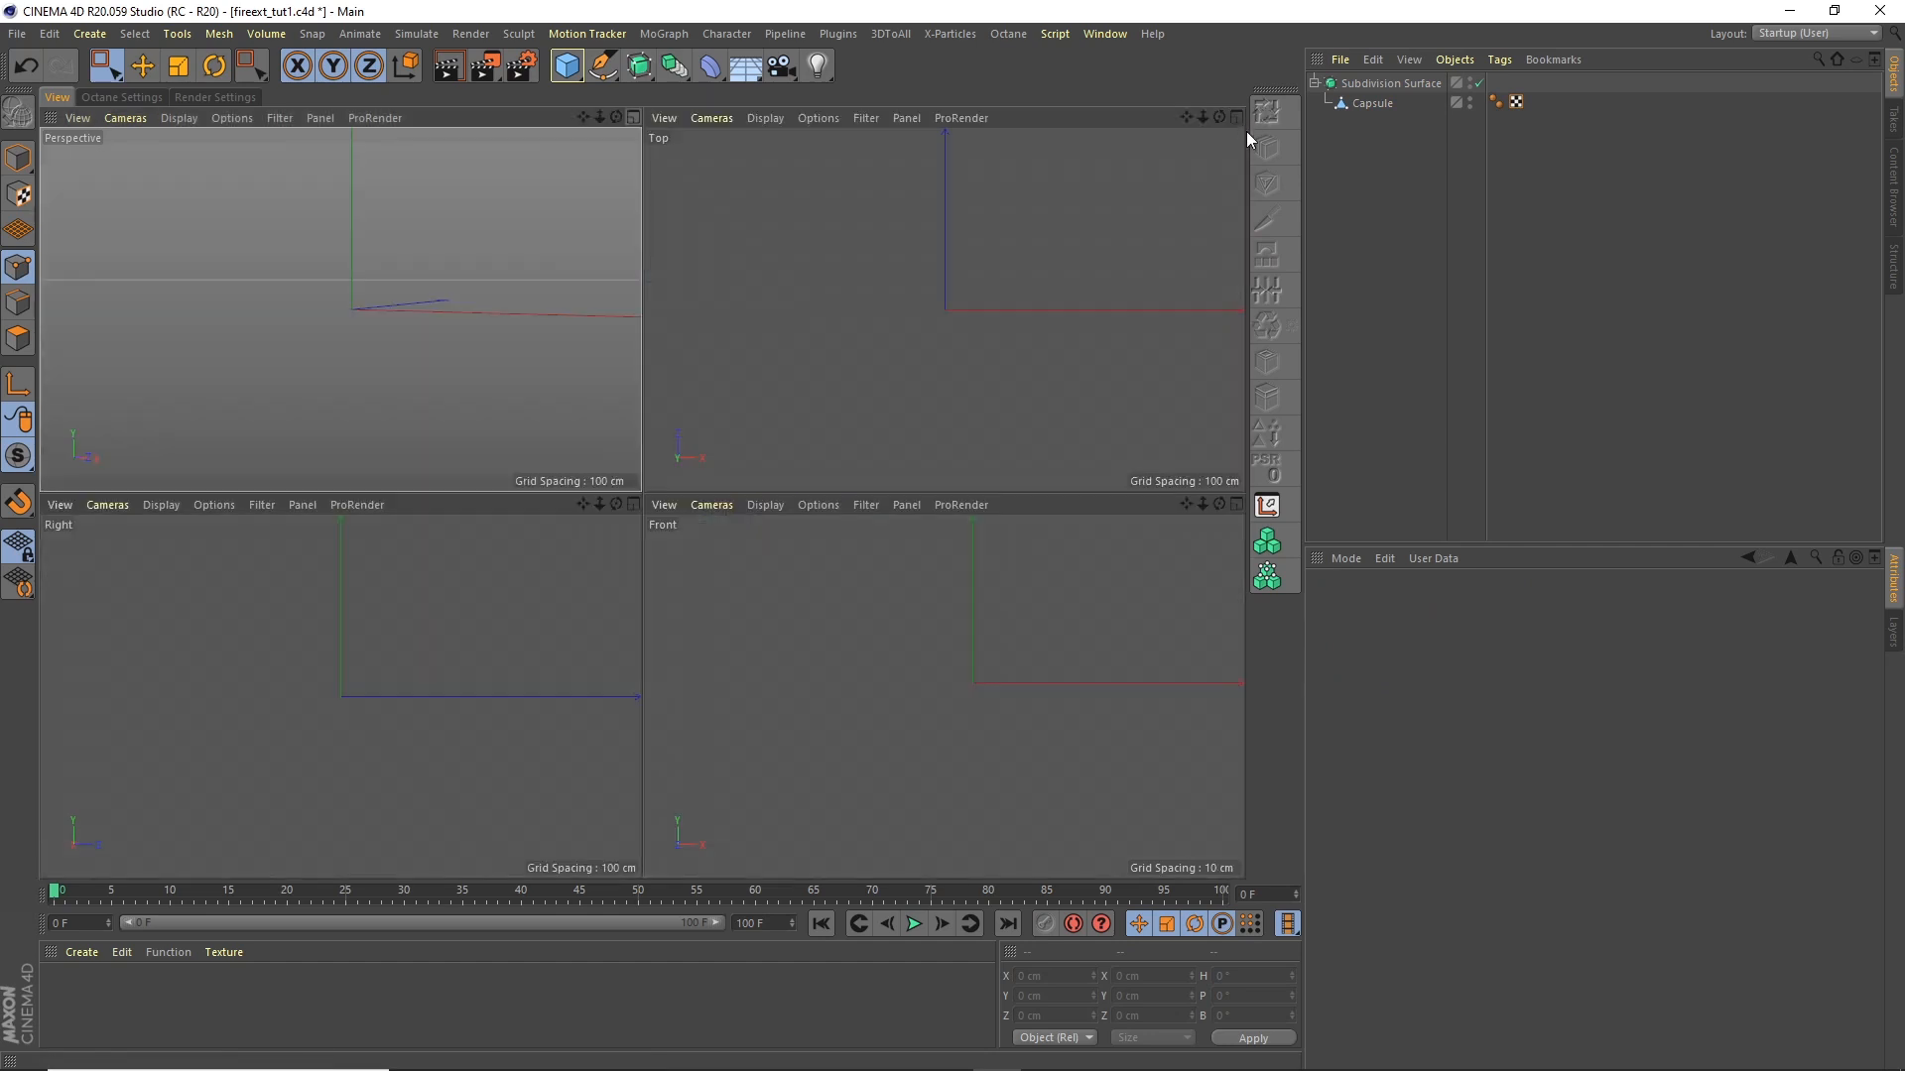
left_click(633, 117)
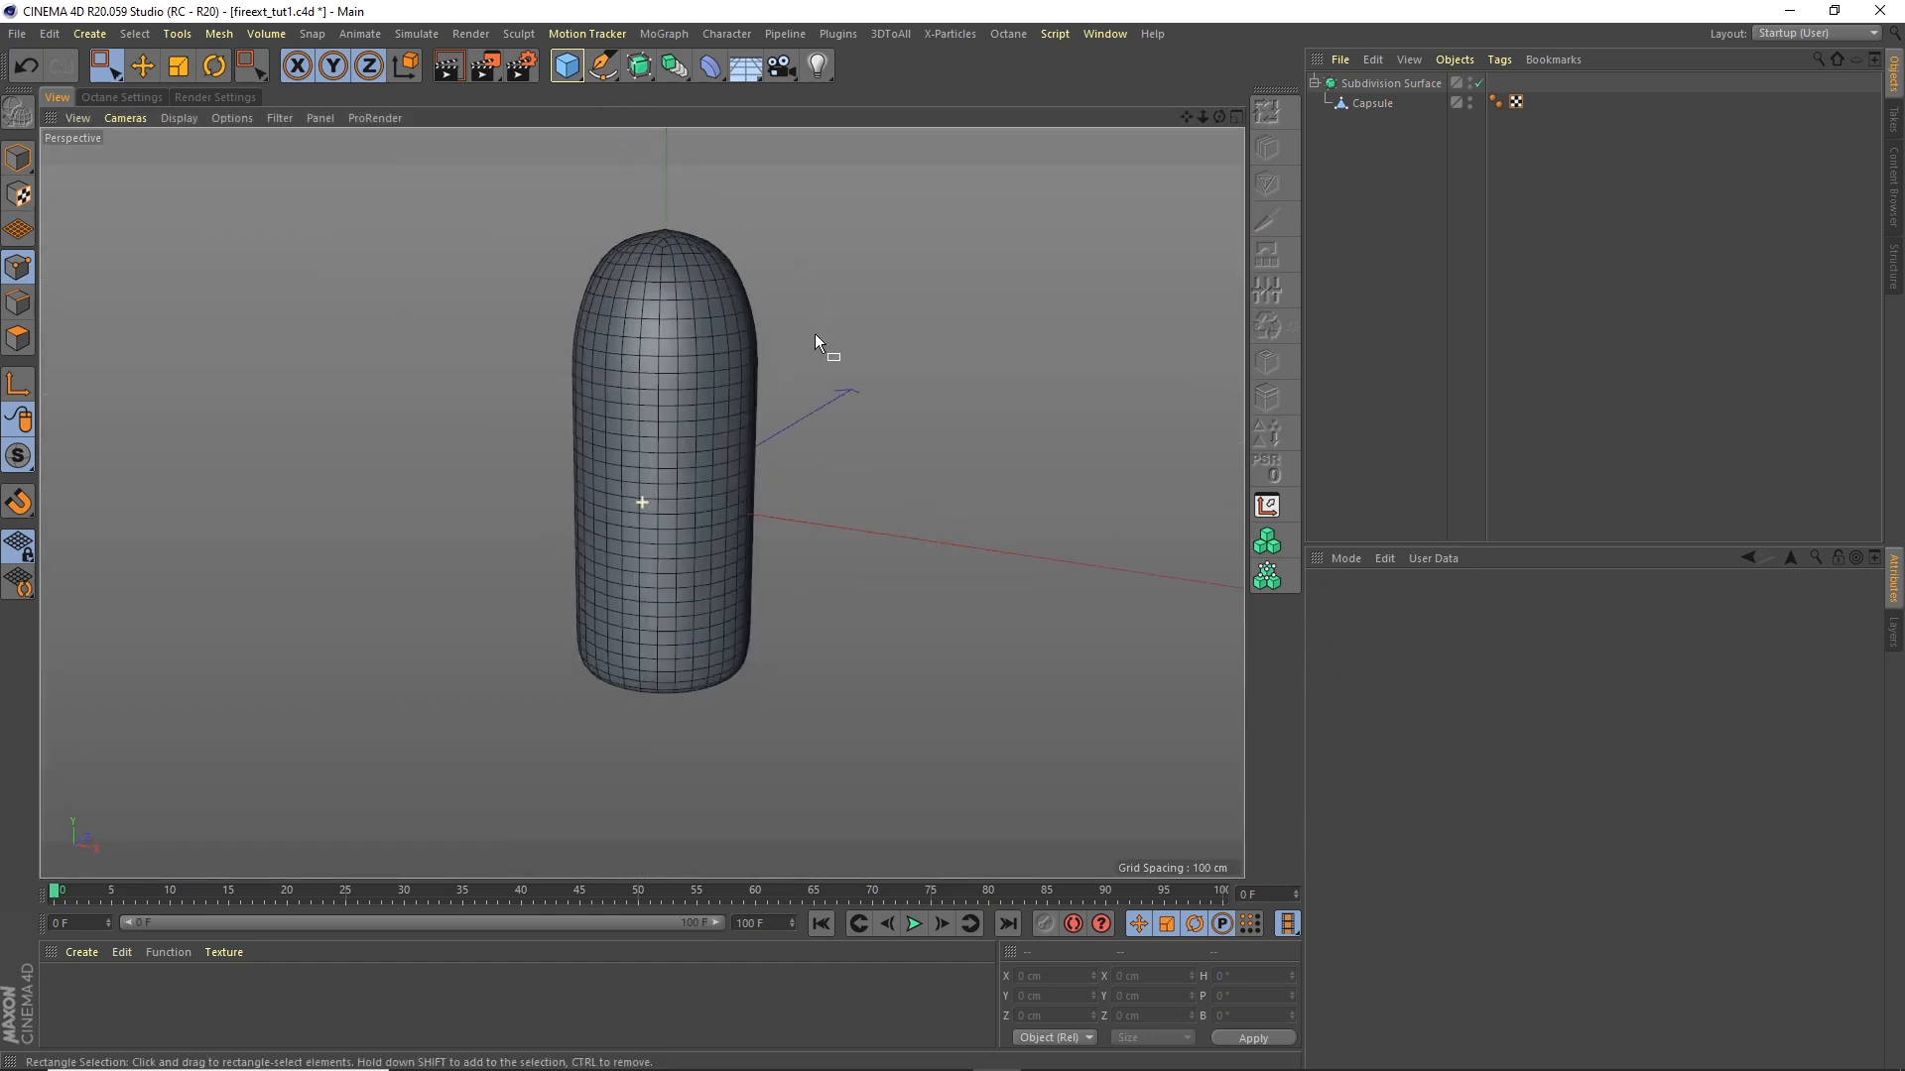
scroll(707, 340, "up", 3)
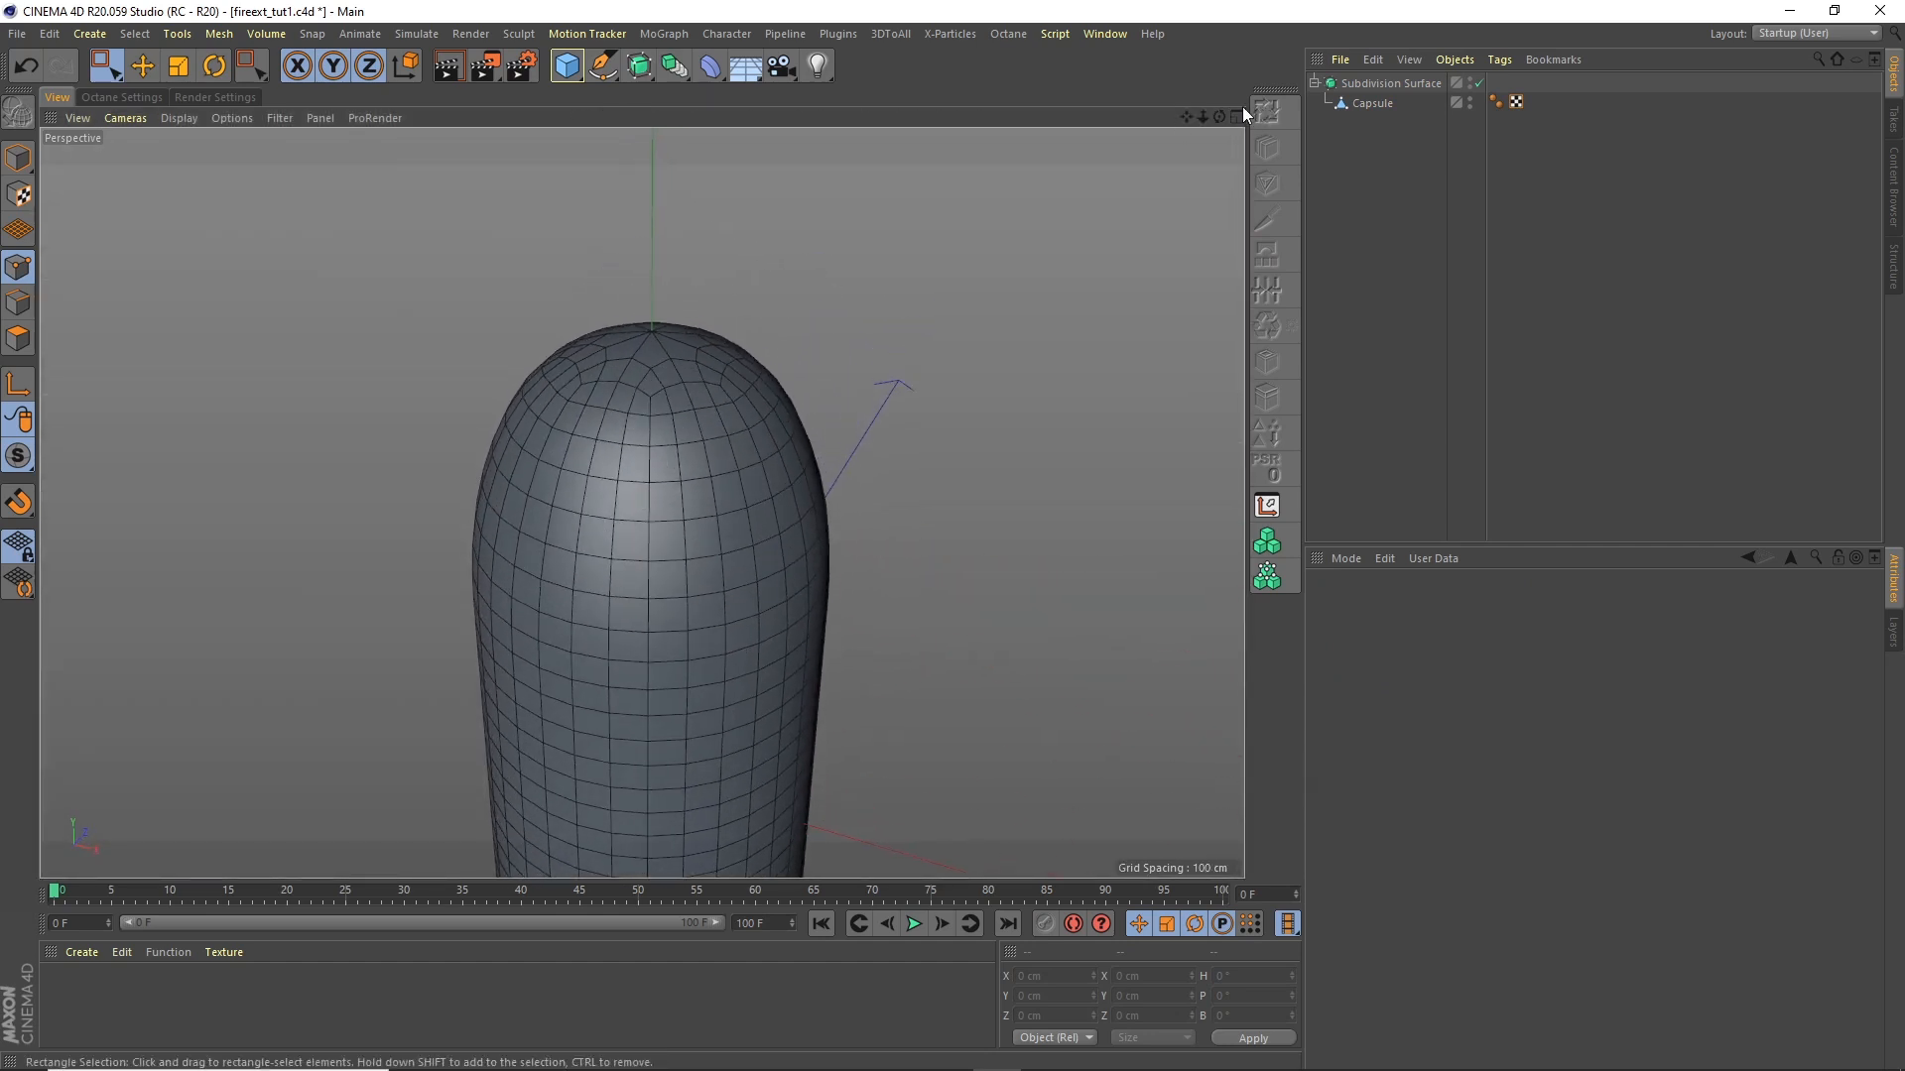
left_click(1477, 85)
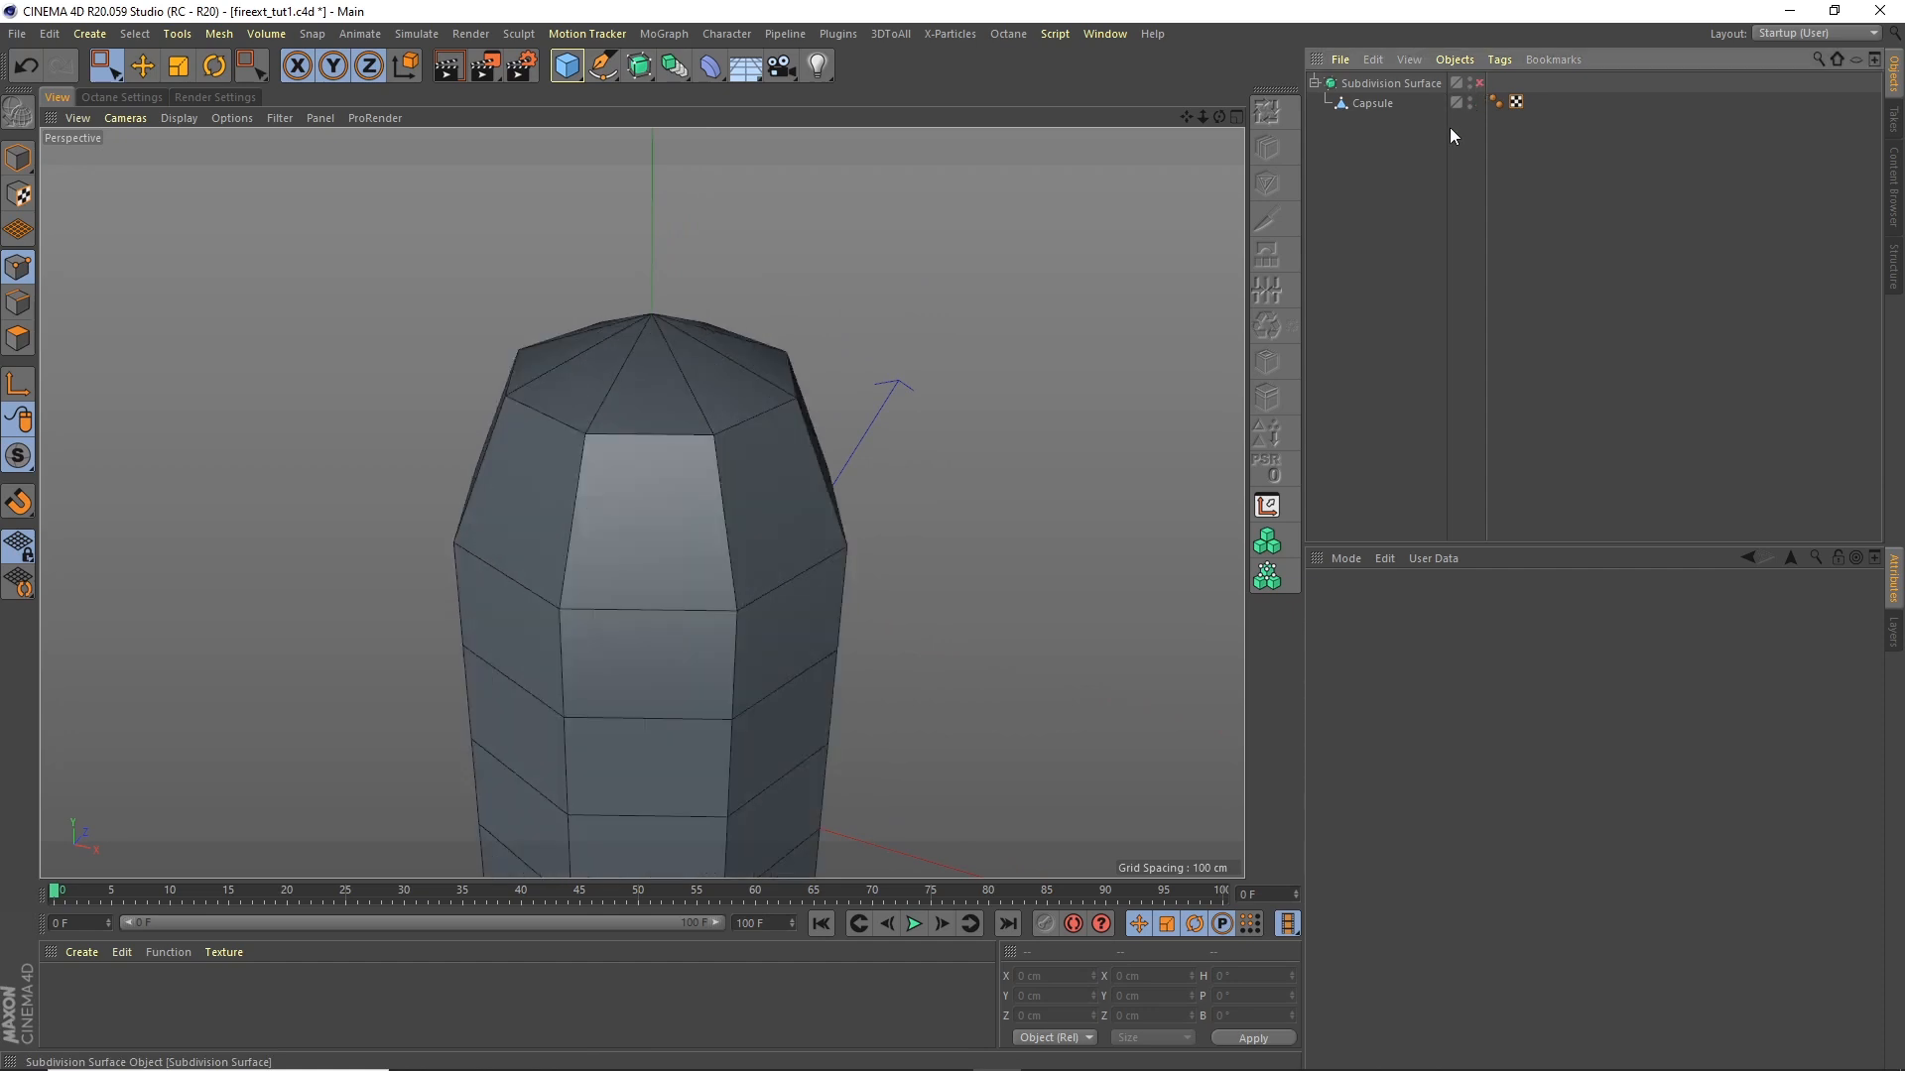
left_click(1364, 103)
left_click(18, 337)
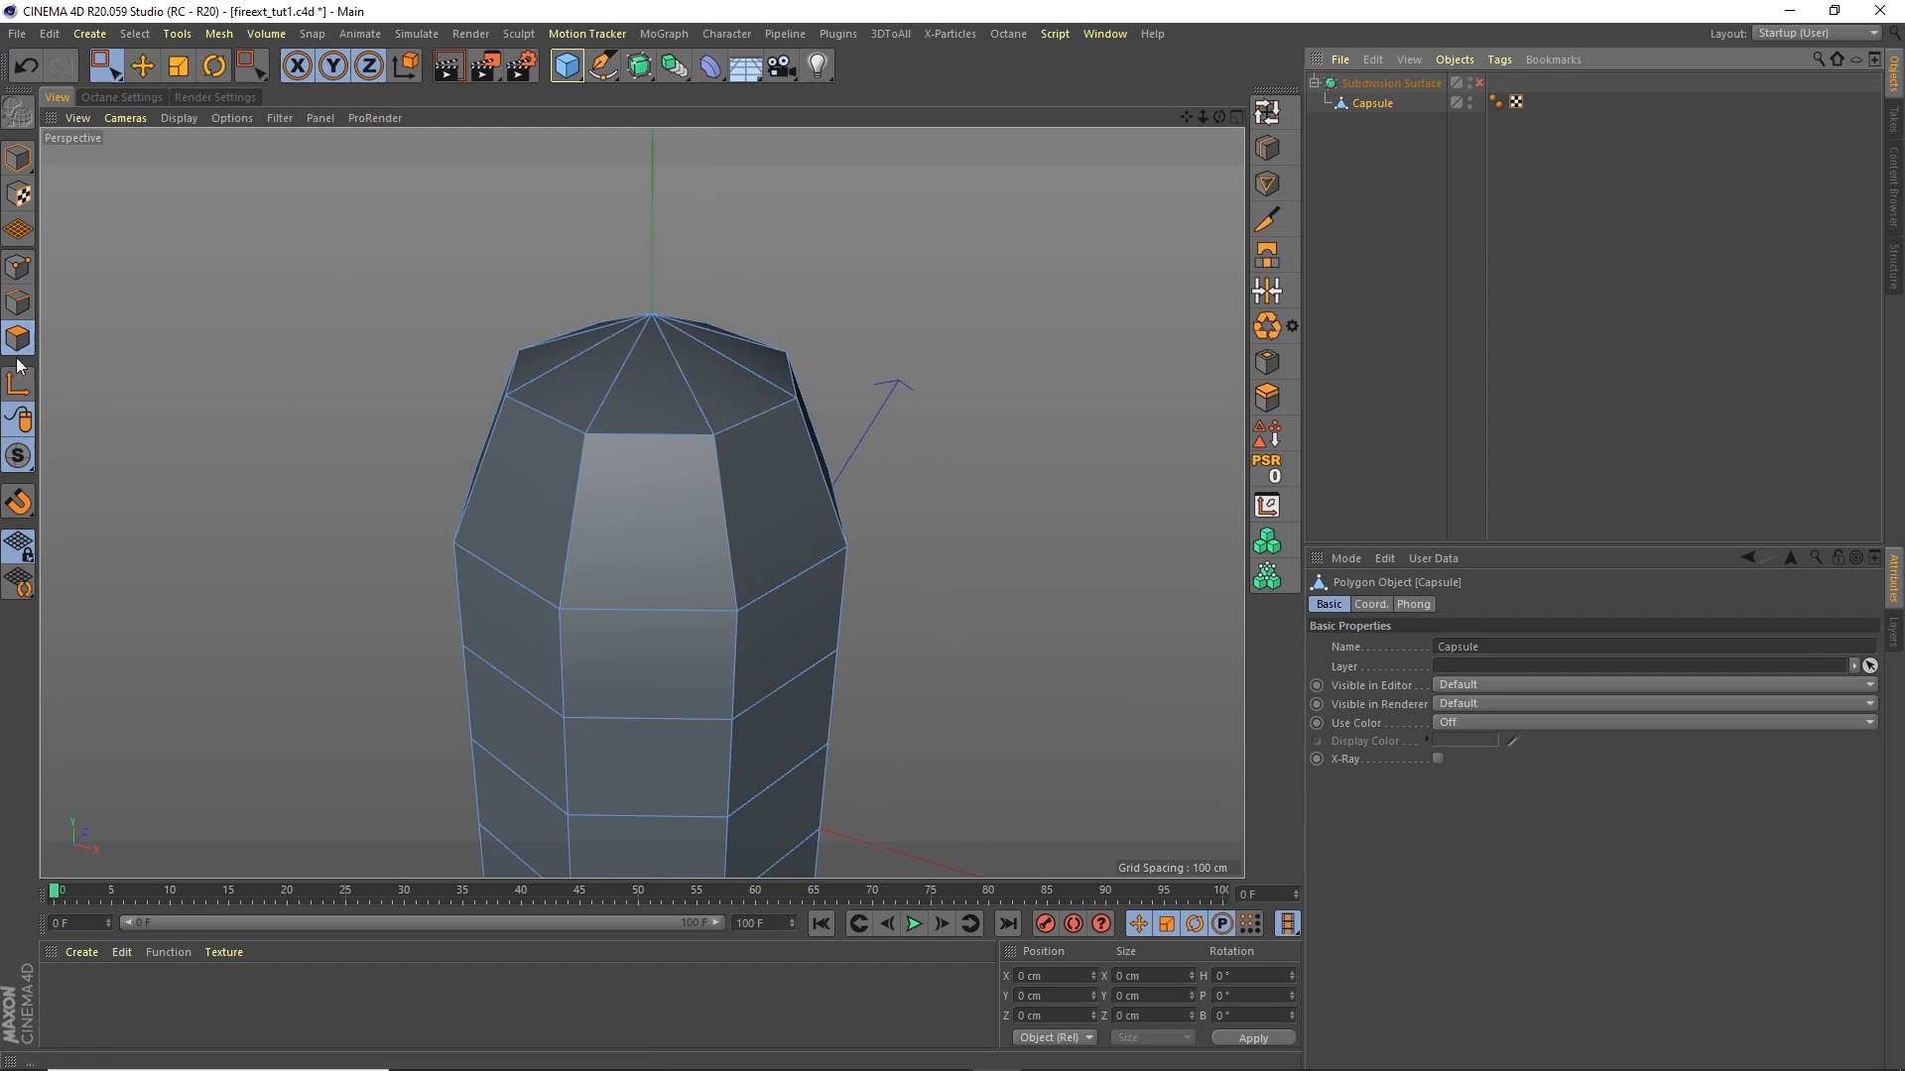
Step: Cut an edge loop around the capsule's pointed top cap at a 60% offset with Loop/Path Cut
left_click(1268, 151)
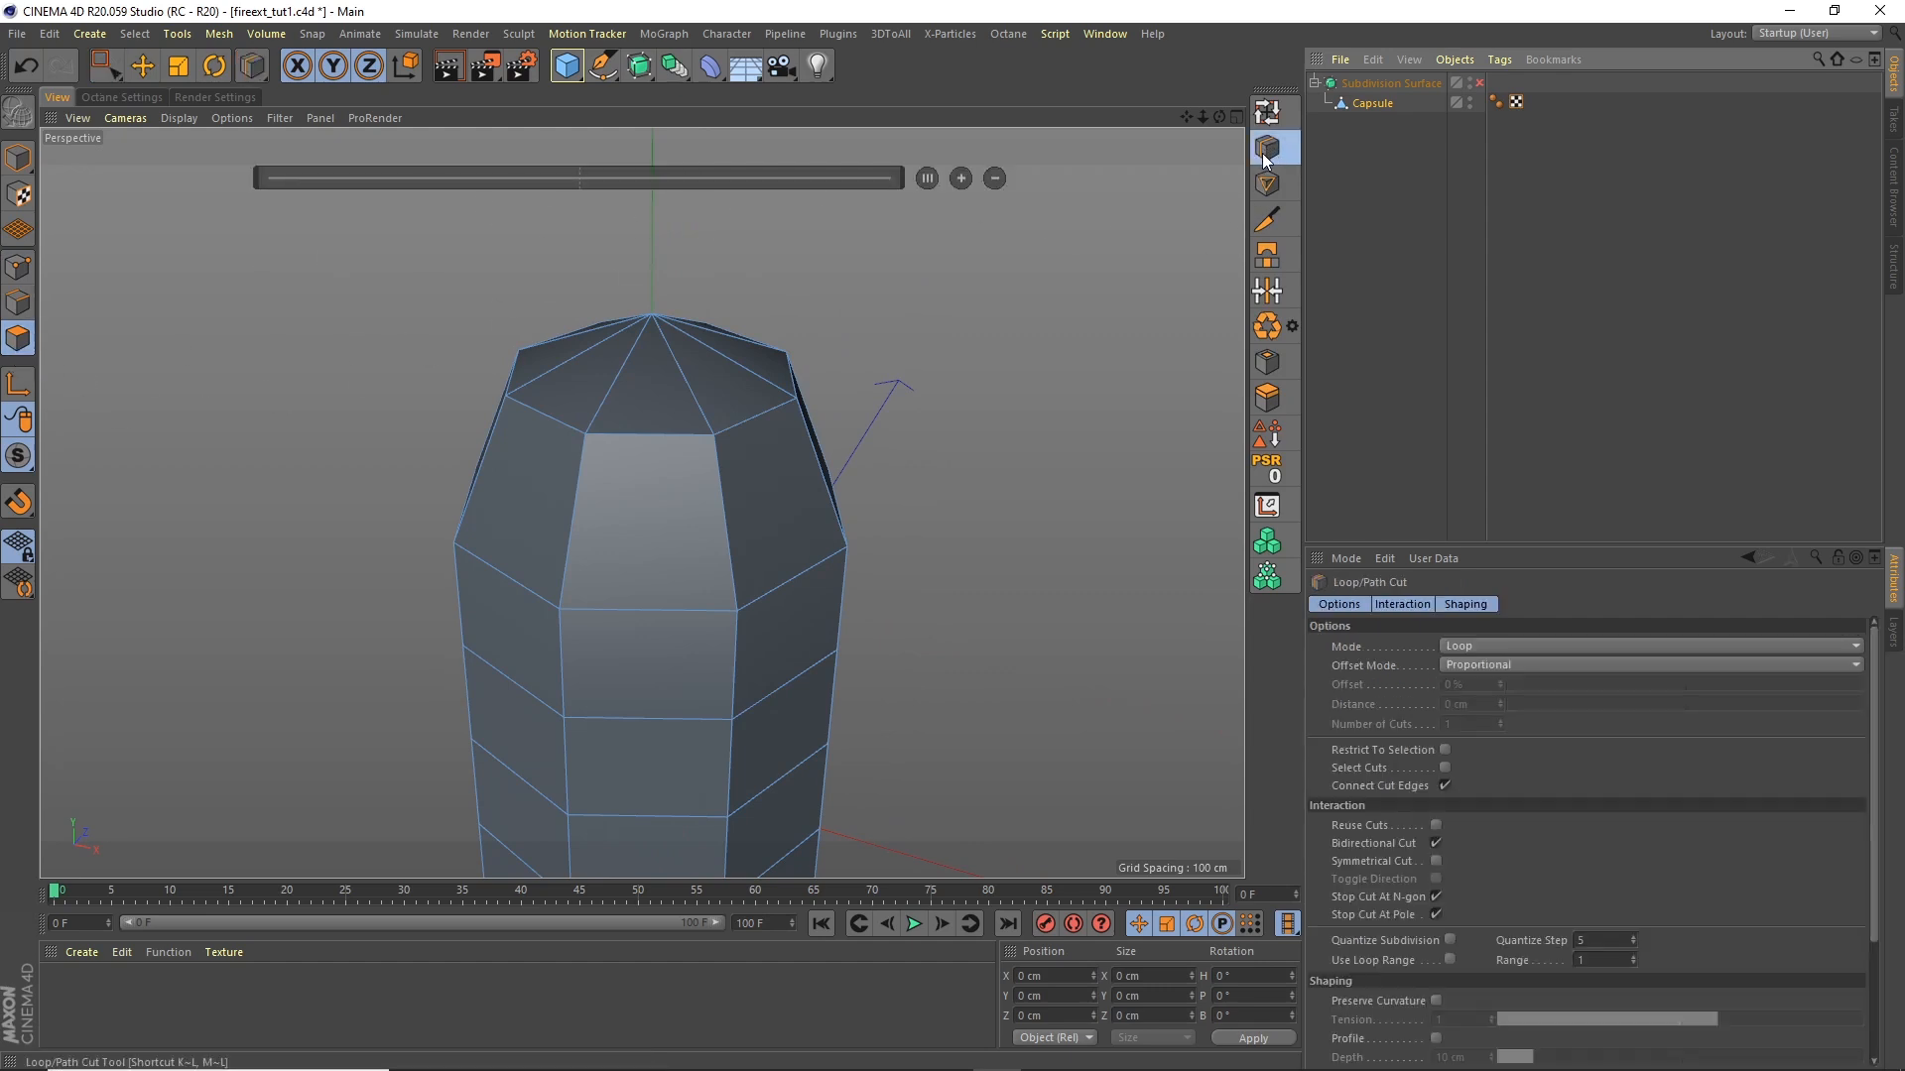
left_click(687, 377)
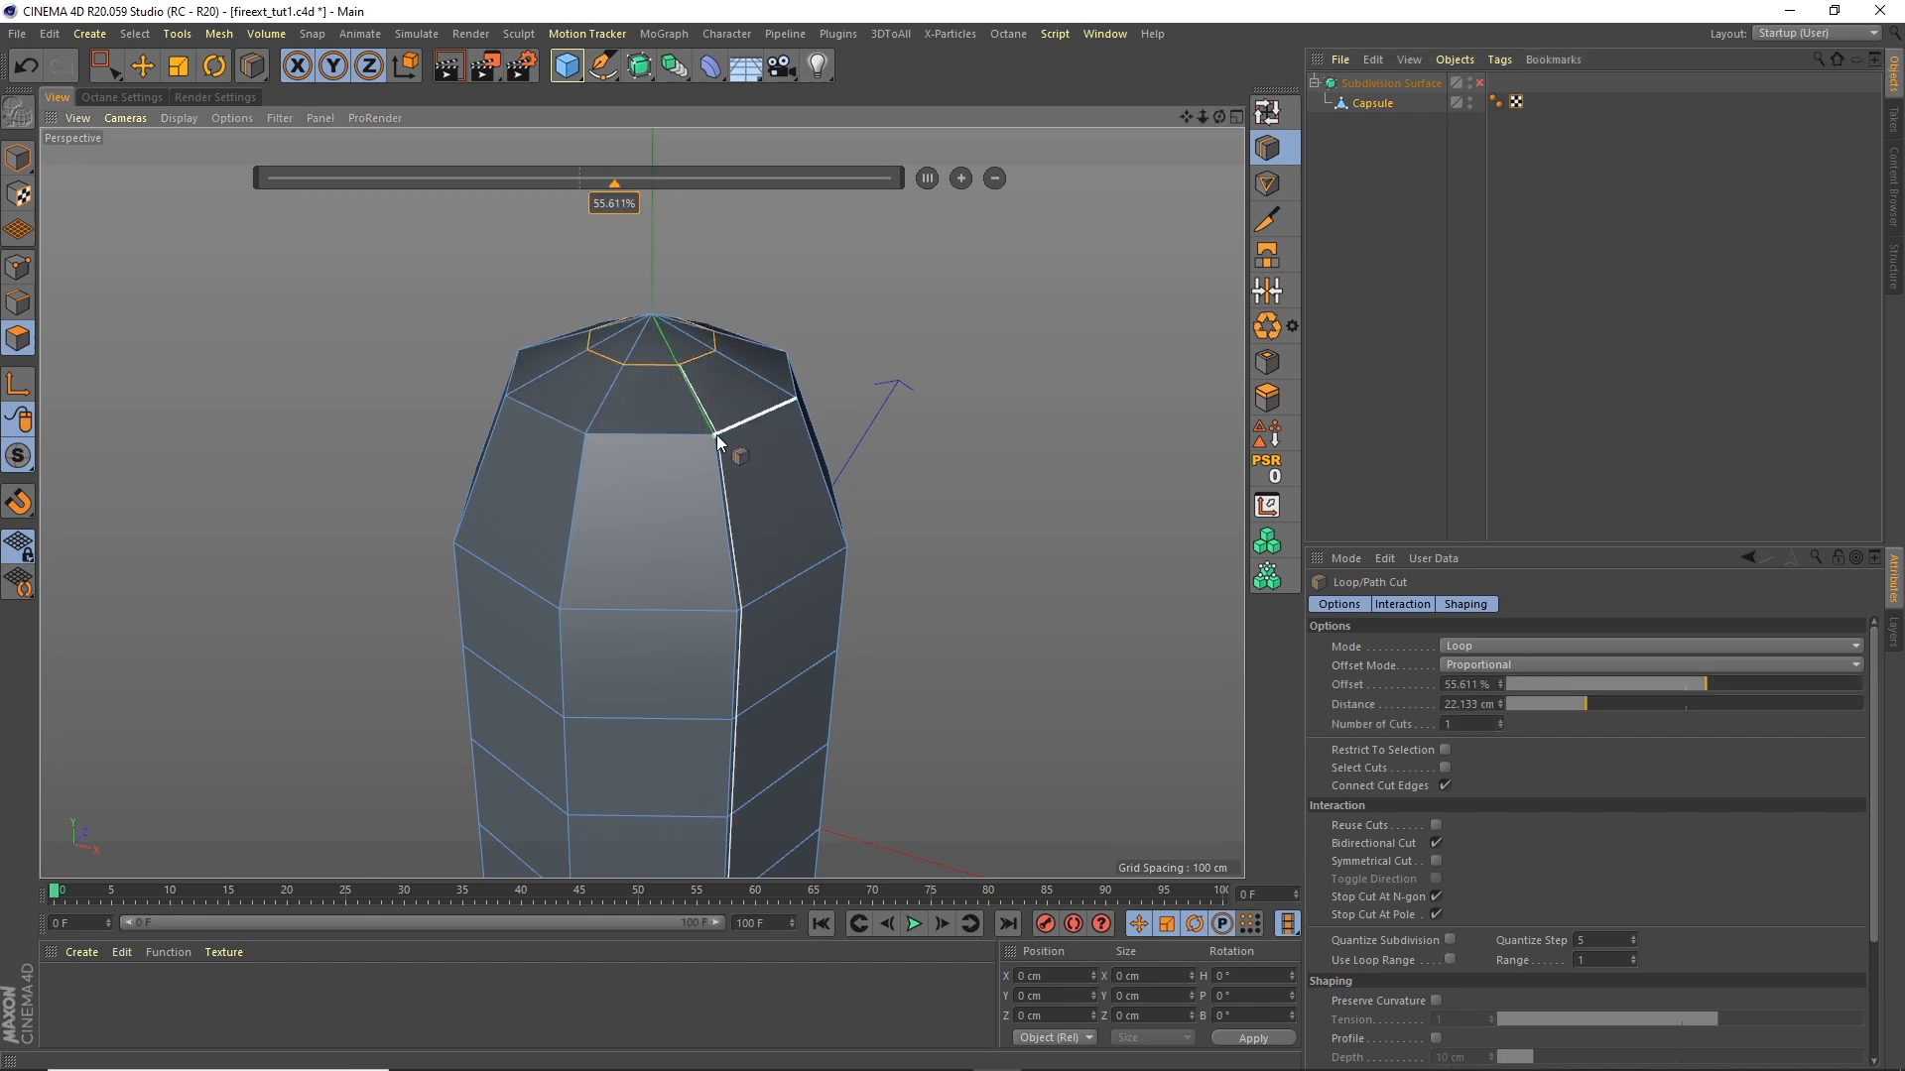
mouse_move(613, 184)
left_mouse_down()
mouse_move(555, 188)
mouse_move(650, 186)
left_mouse_up()
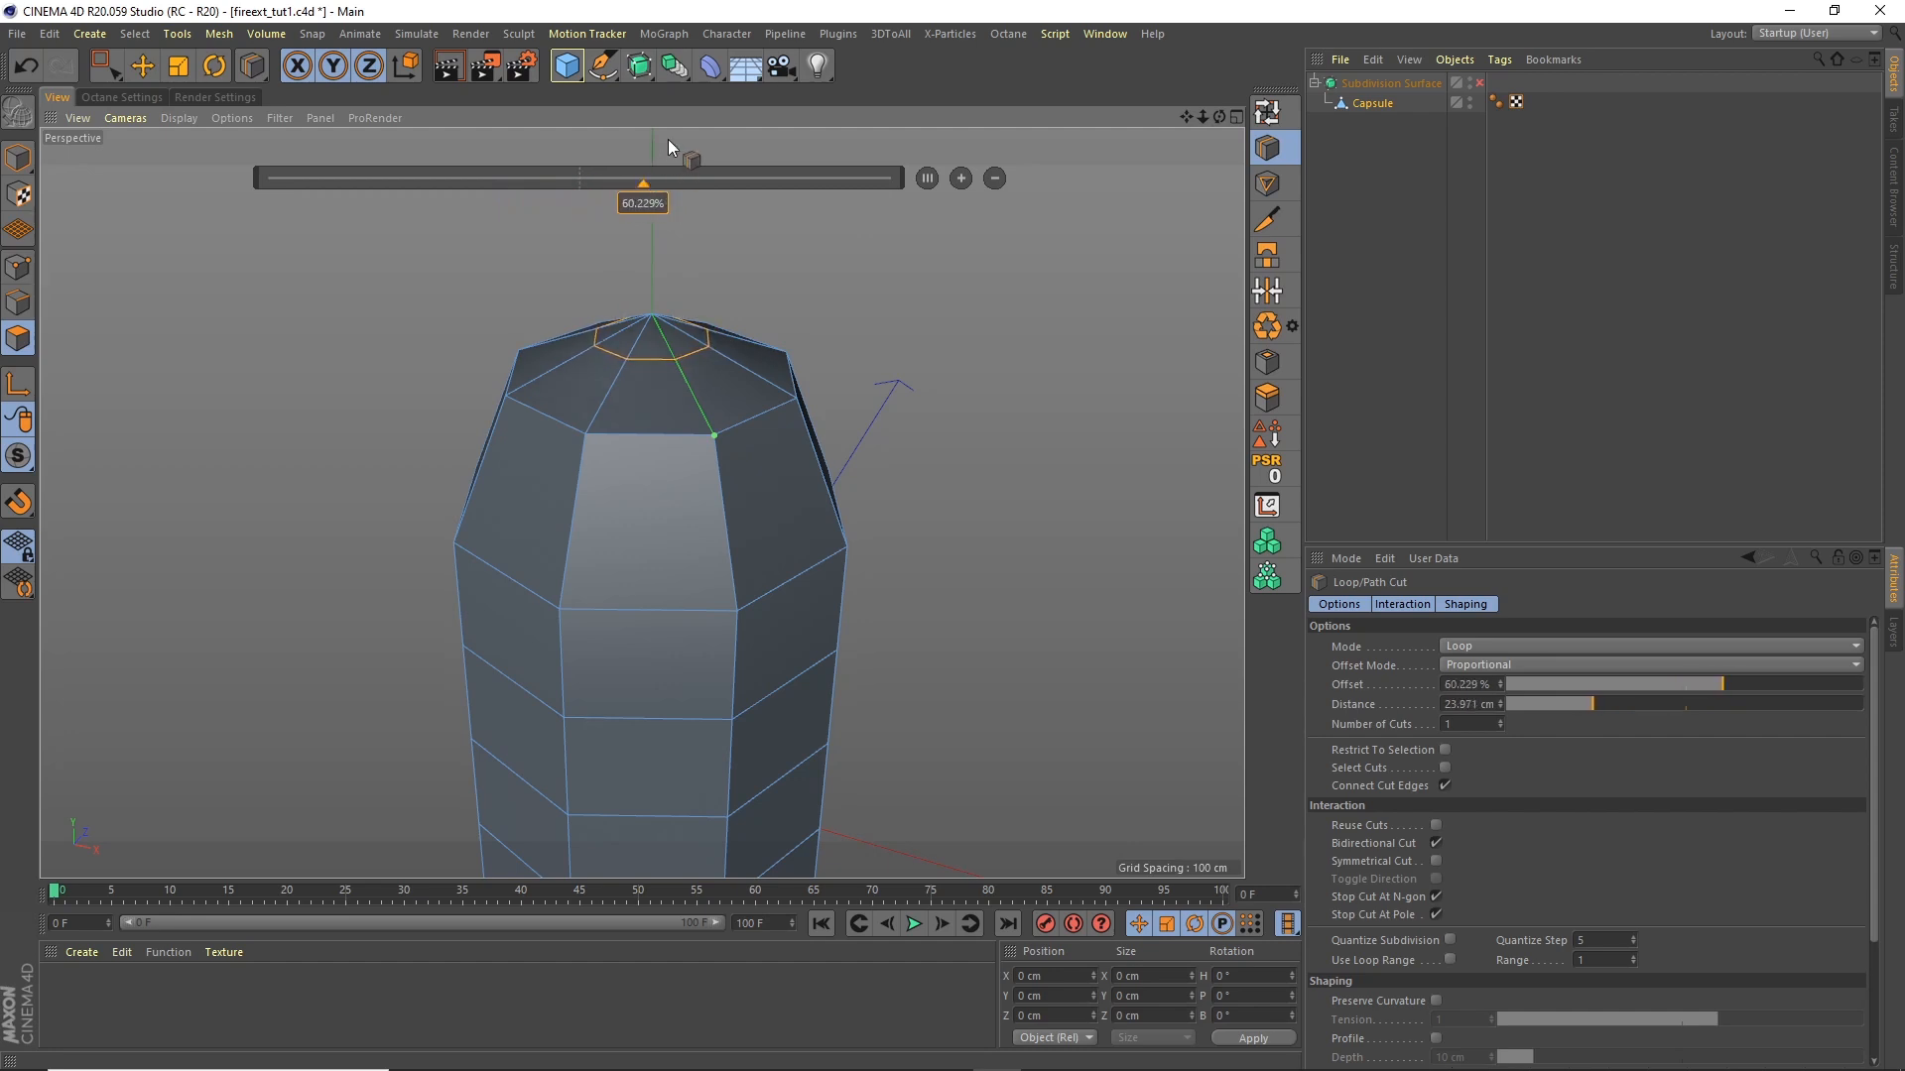
double_click(1468, 685)
type("60")
key("Return")
key("0")
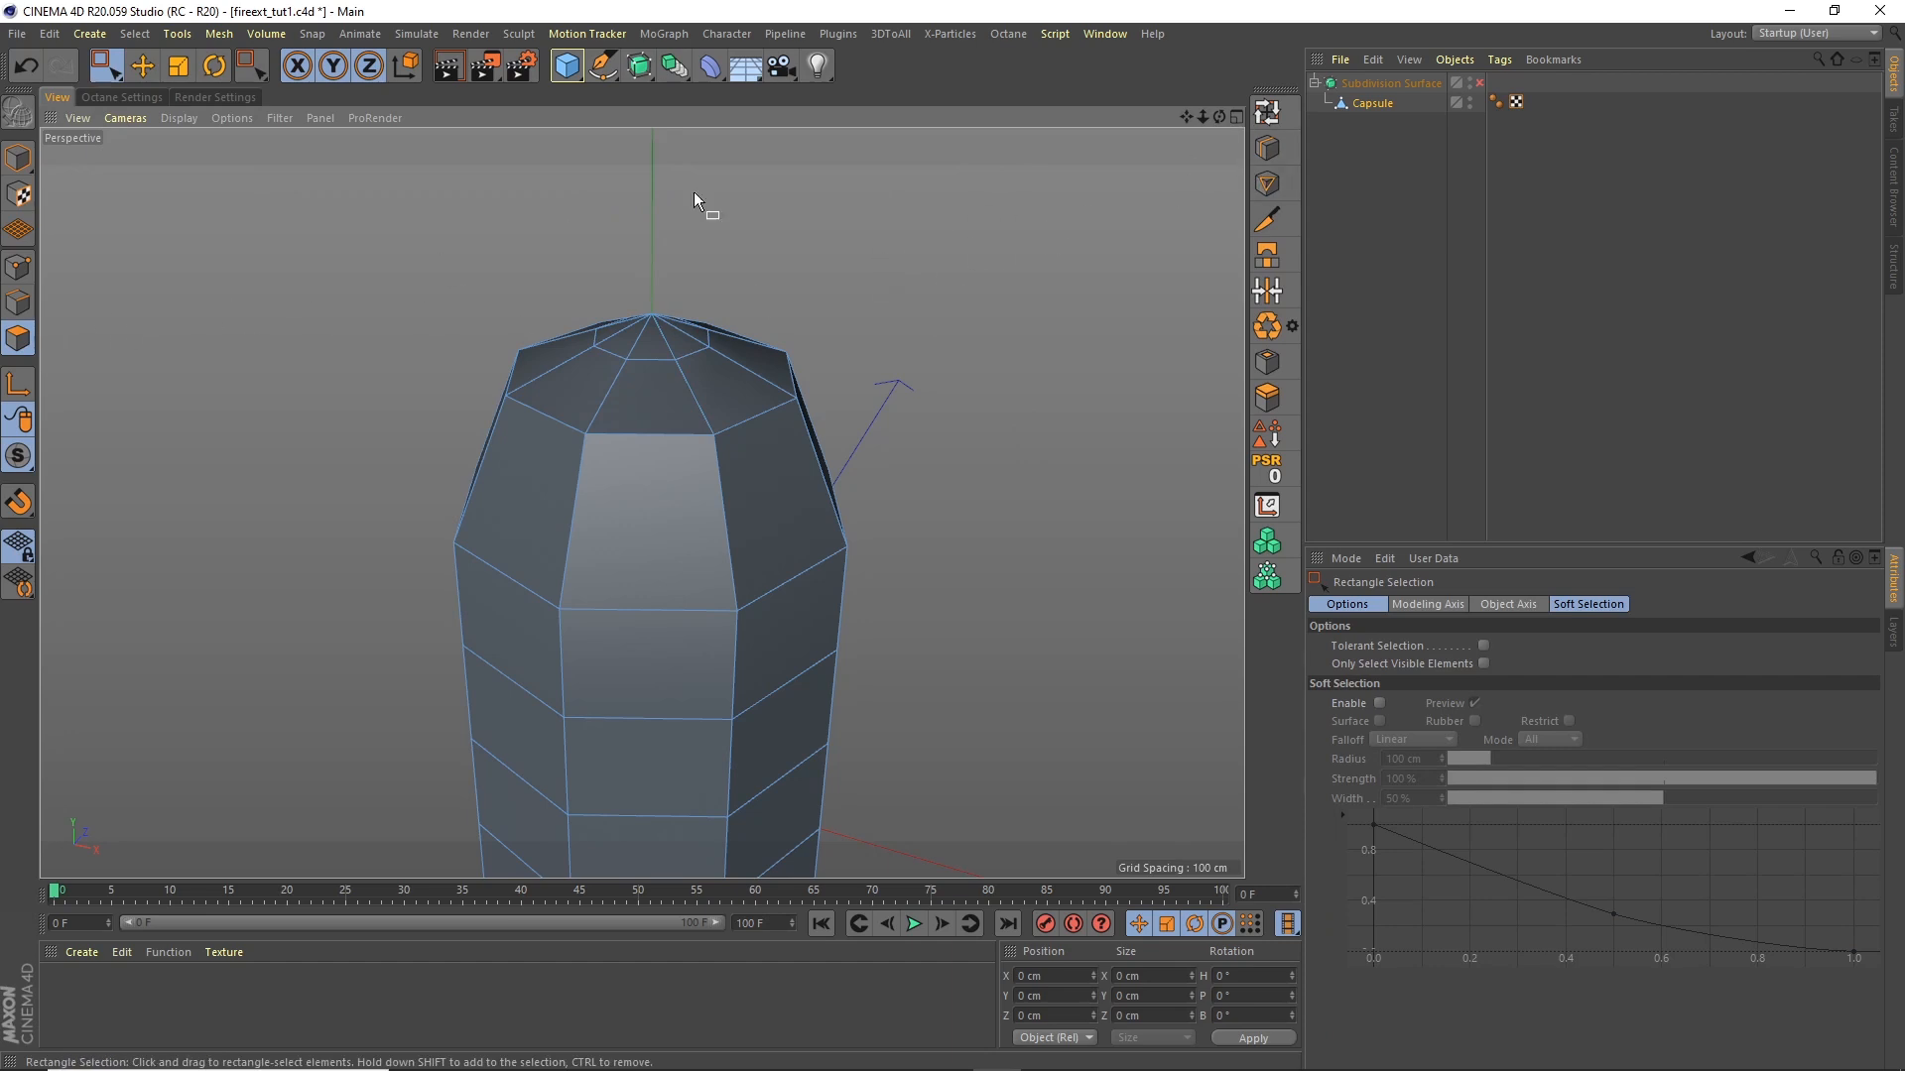
Step: Select the ring of triangular polygons at the capsule's tip and extrude them with a 0.1 cm offset
left_click(1265, 113)
left_click(666, 338)
left_click(1267, 397)
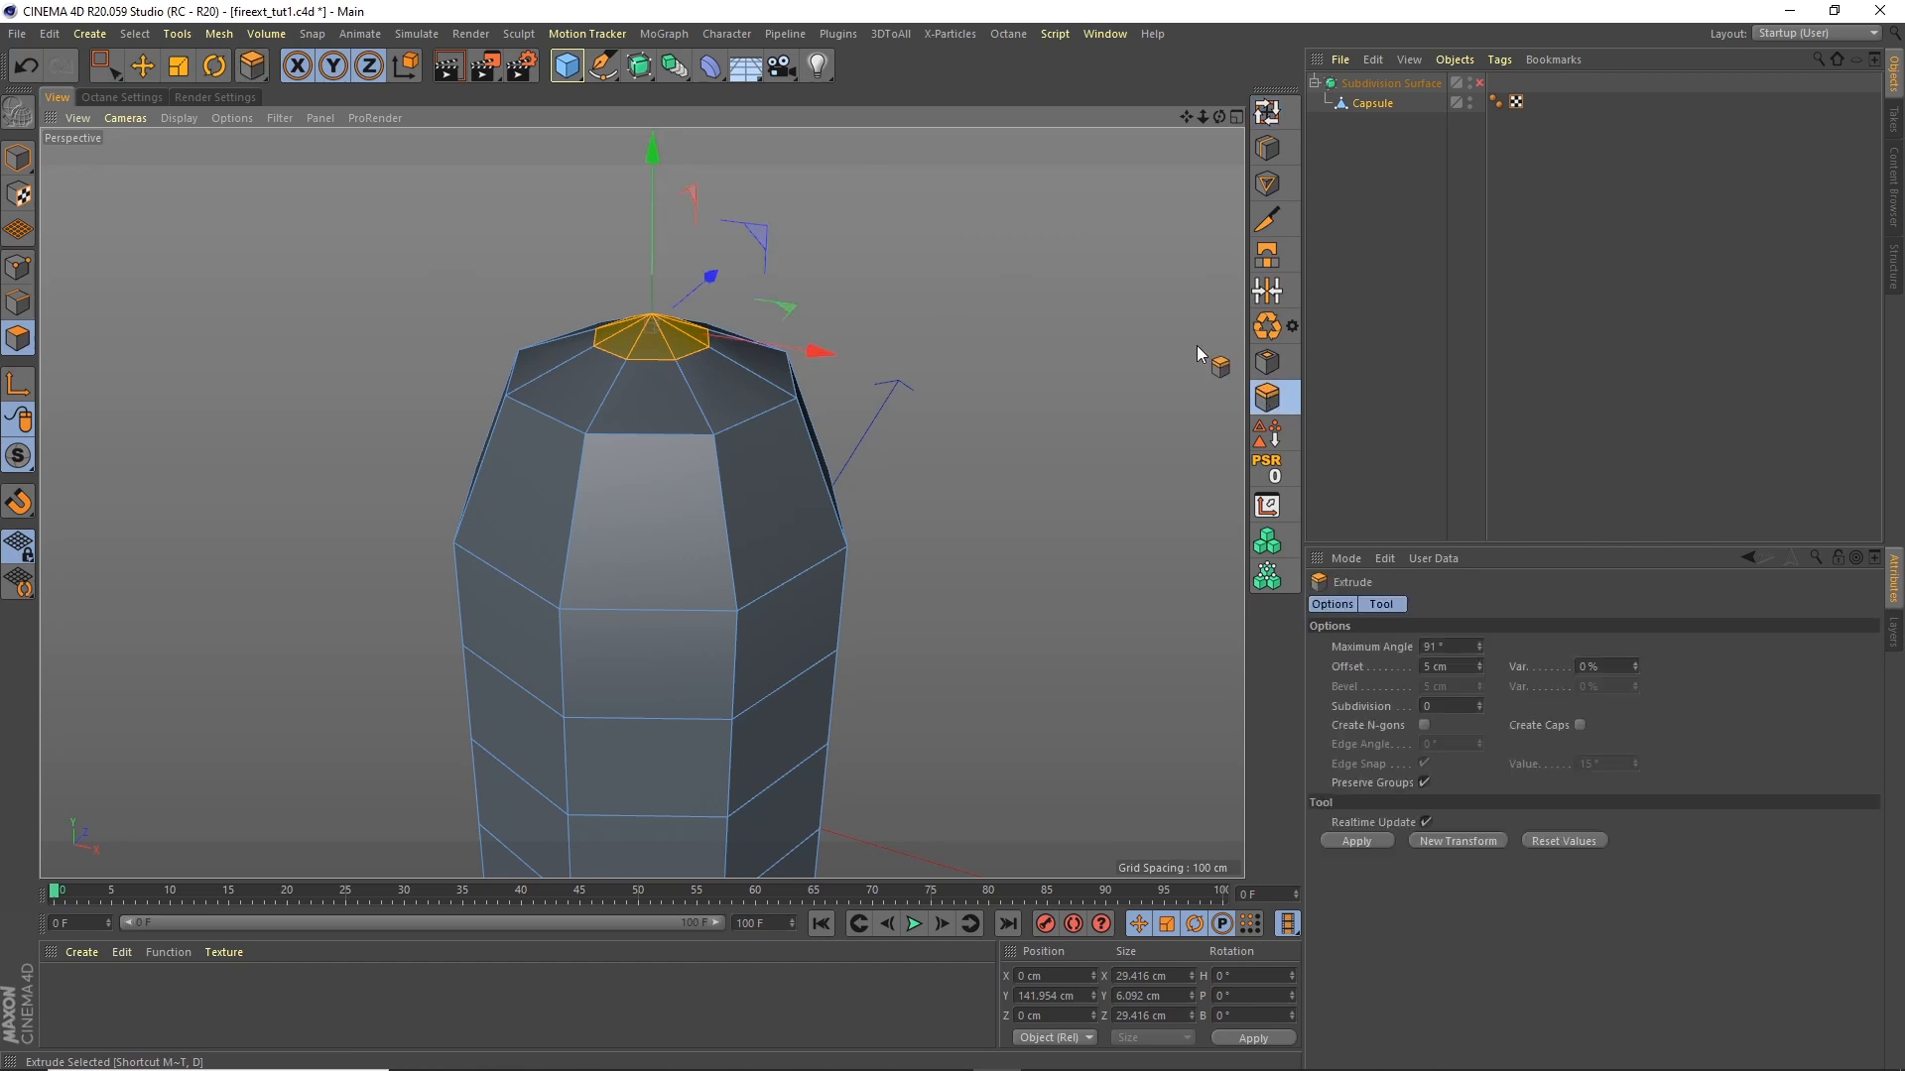
left_click_drag(771, 315, 1107, 199)
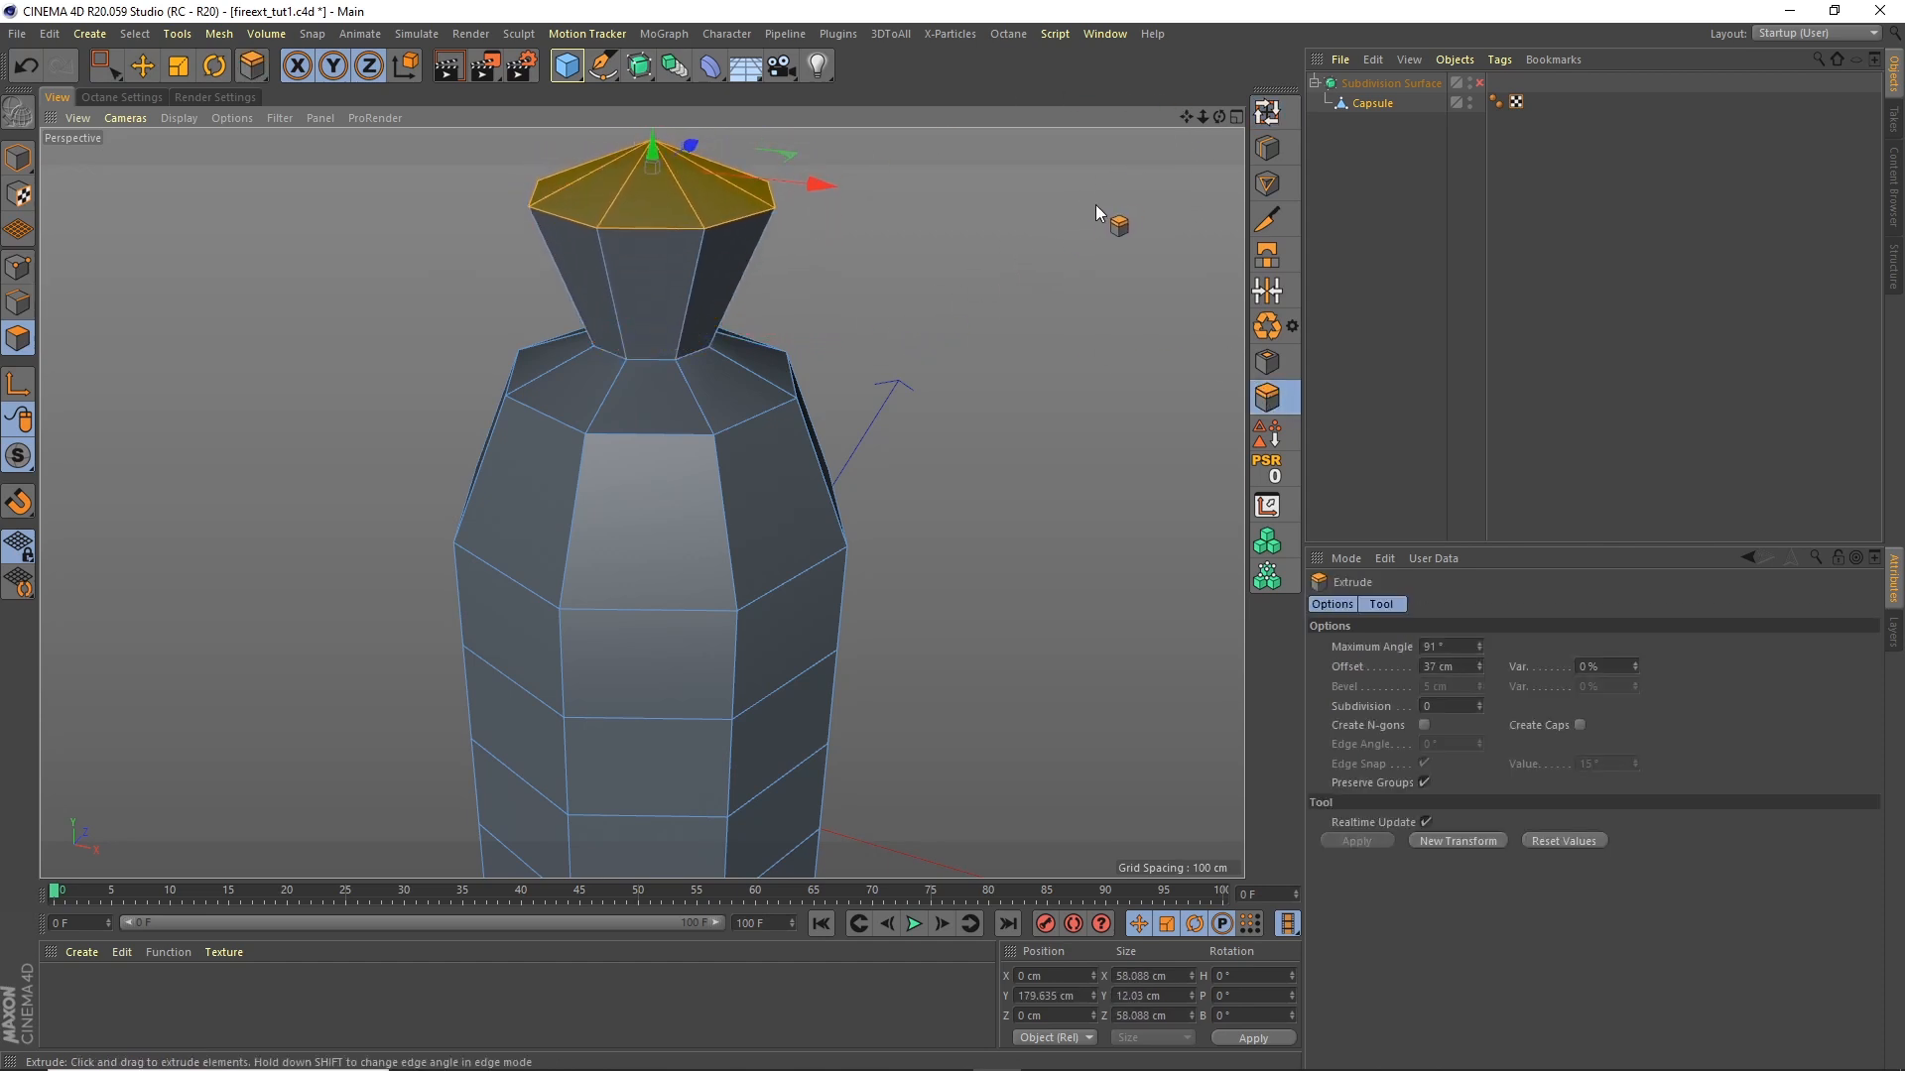
key("ctrl+z")
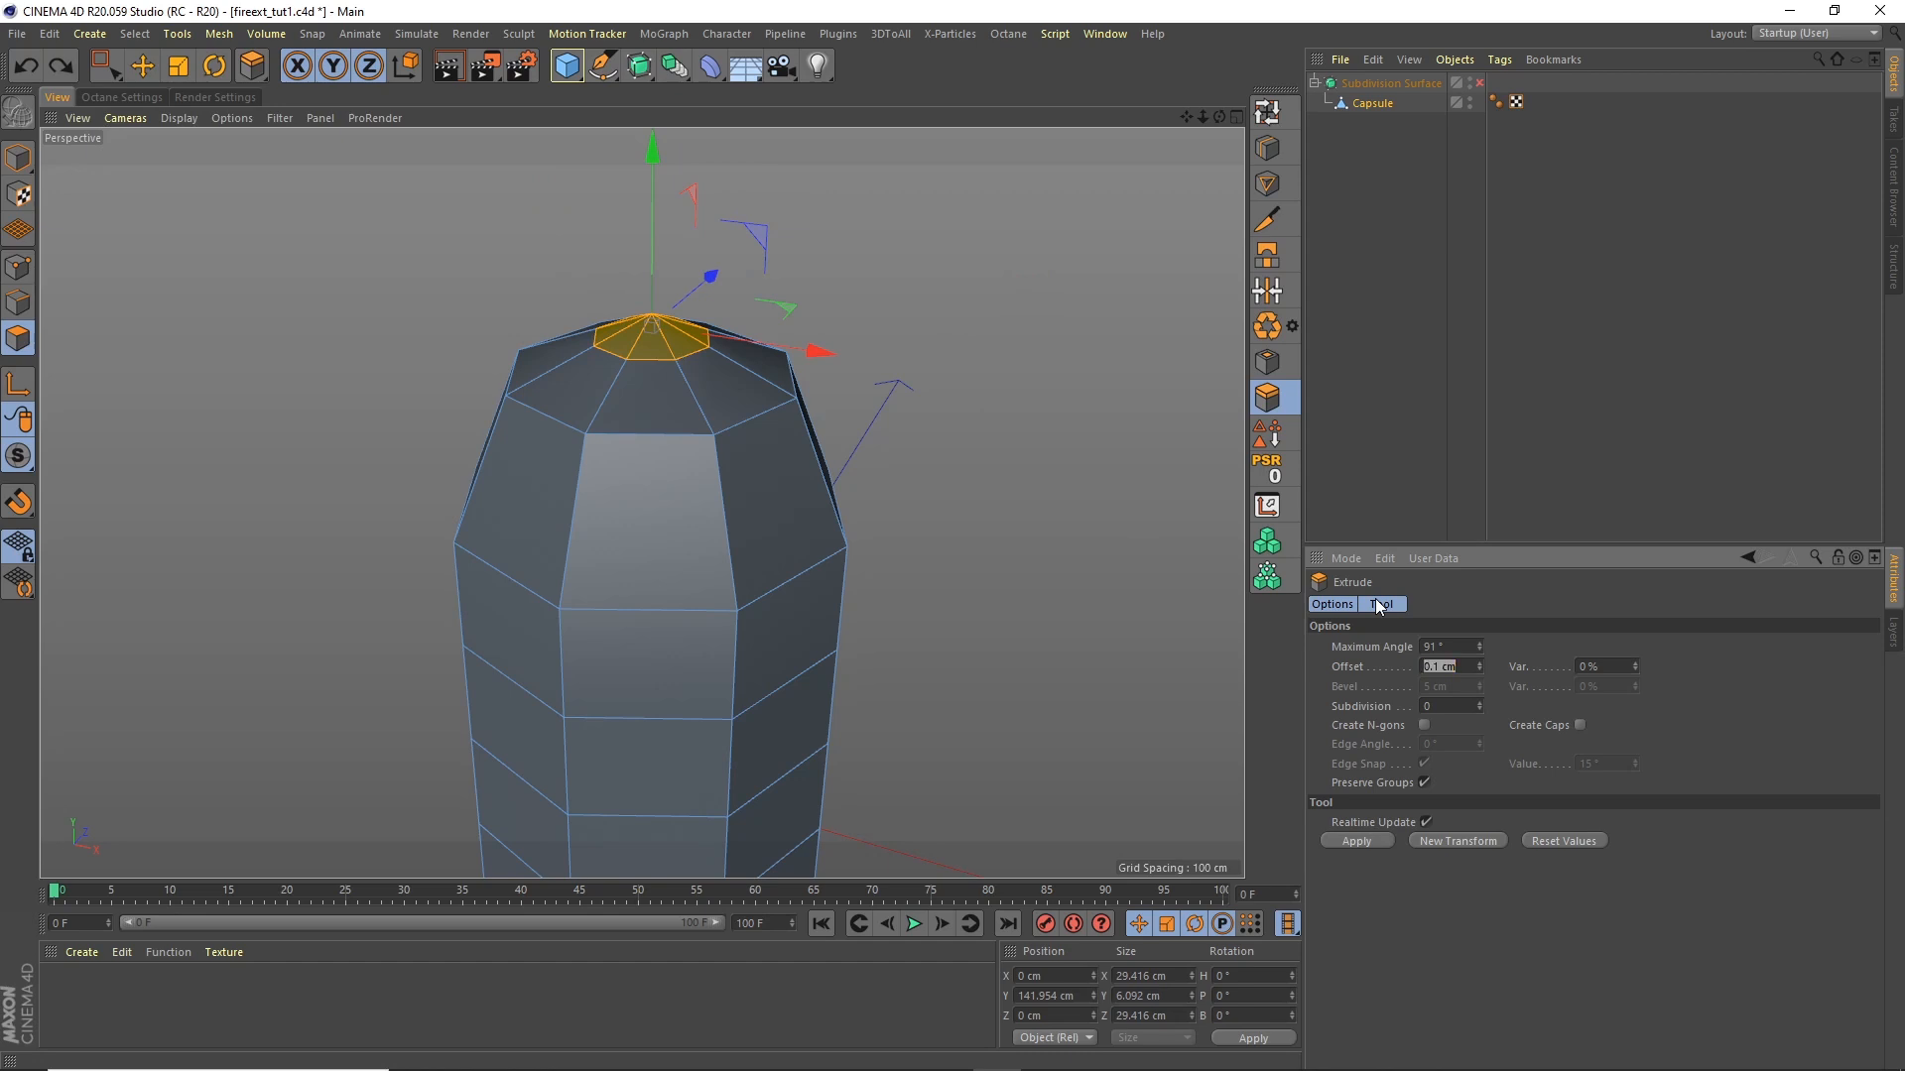
key("Return")
Step: Raise the extruded tip polygons to about Y 157 cm to form a neck, and flatten them to a Y size of 0
left_click(142, 70)
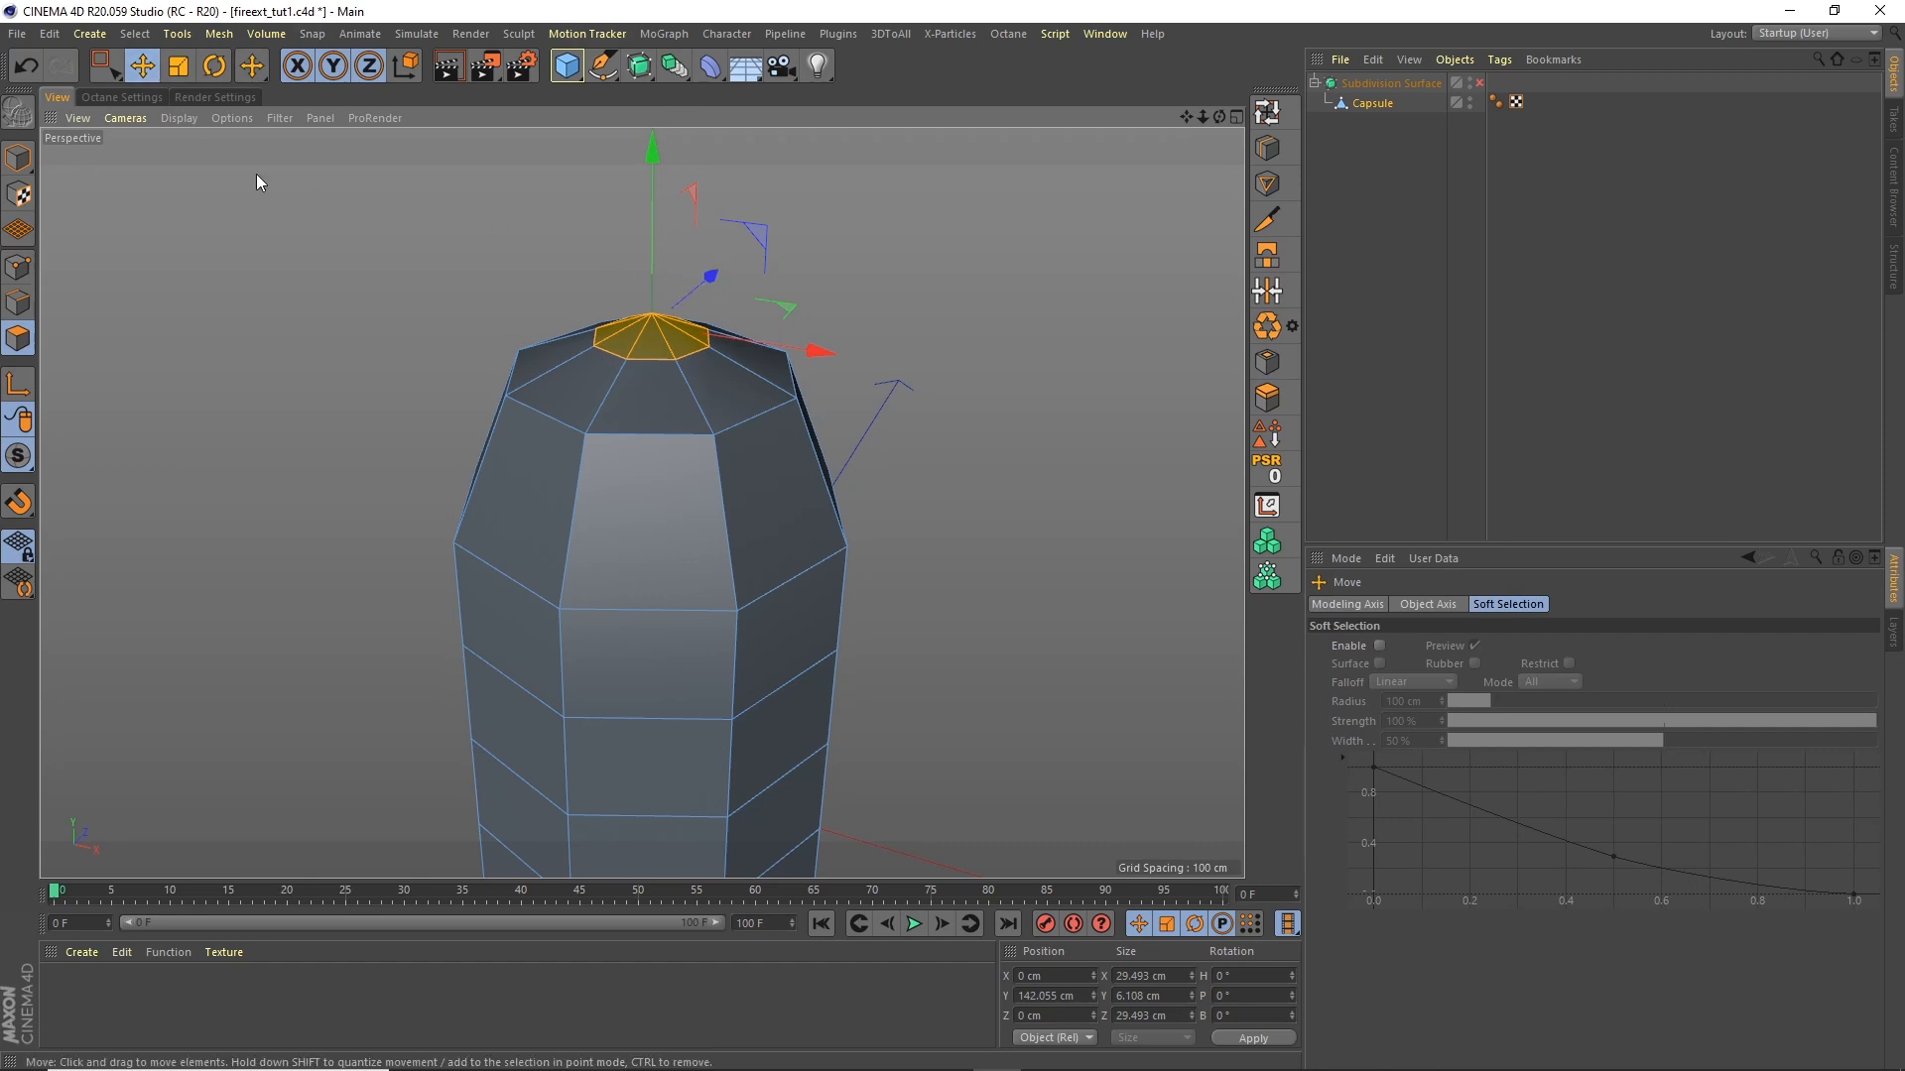
left_click_drag(652, 230, 652, 167)
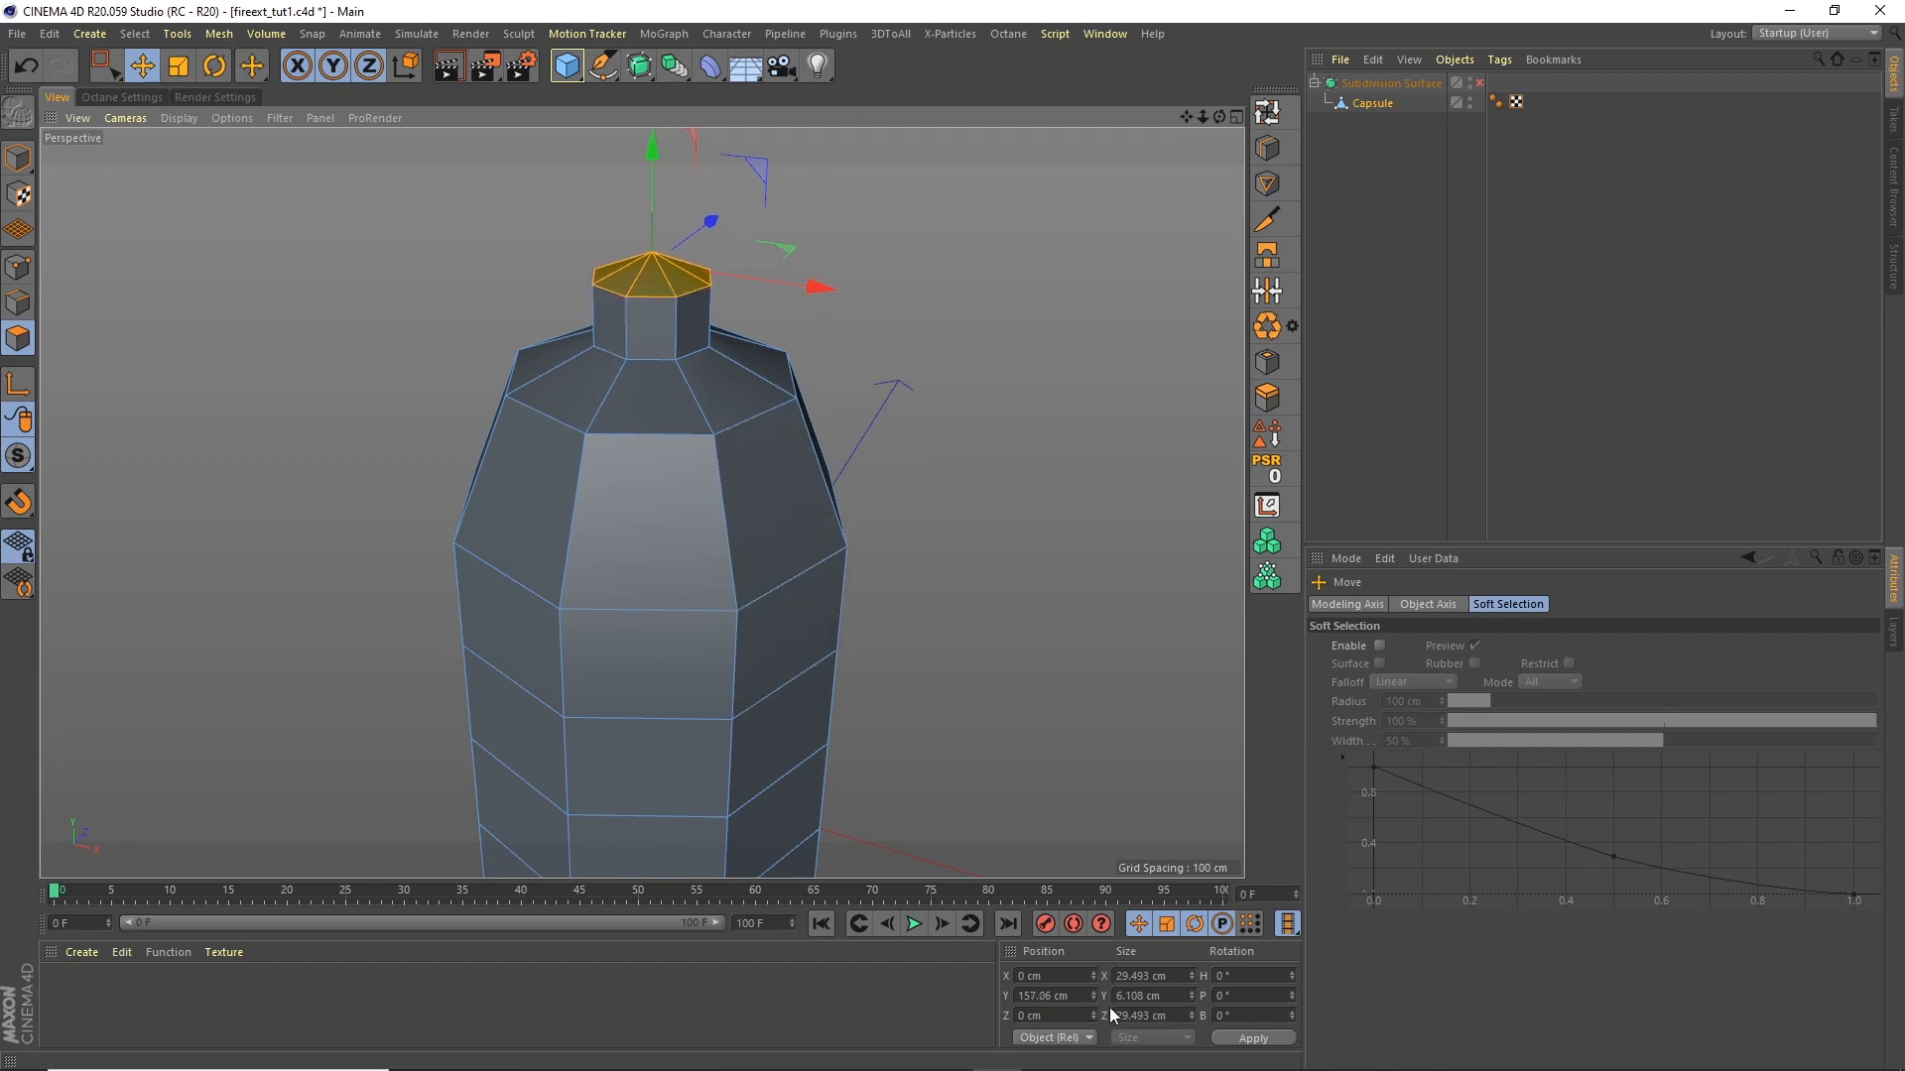
left_click(1164, 996)
type("0")
key("Return")
Step: Turn the Subdivision Surface back on and cut an edge loop near the base of the neck at about 77% offset
mouse_move(1219, 117)
left_mouse_down()
mouse_move(1240, 62)
mouse_move(1230, 91)
left_mouse_up()
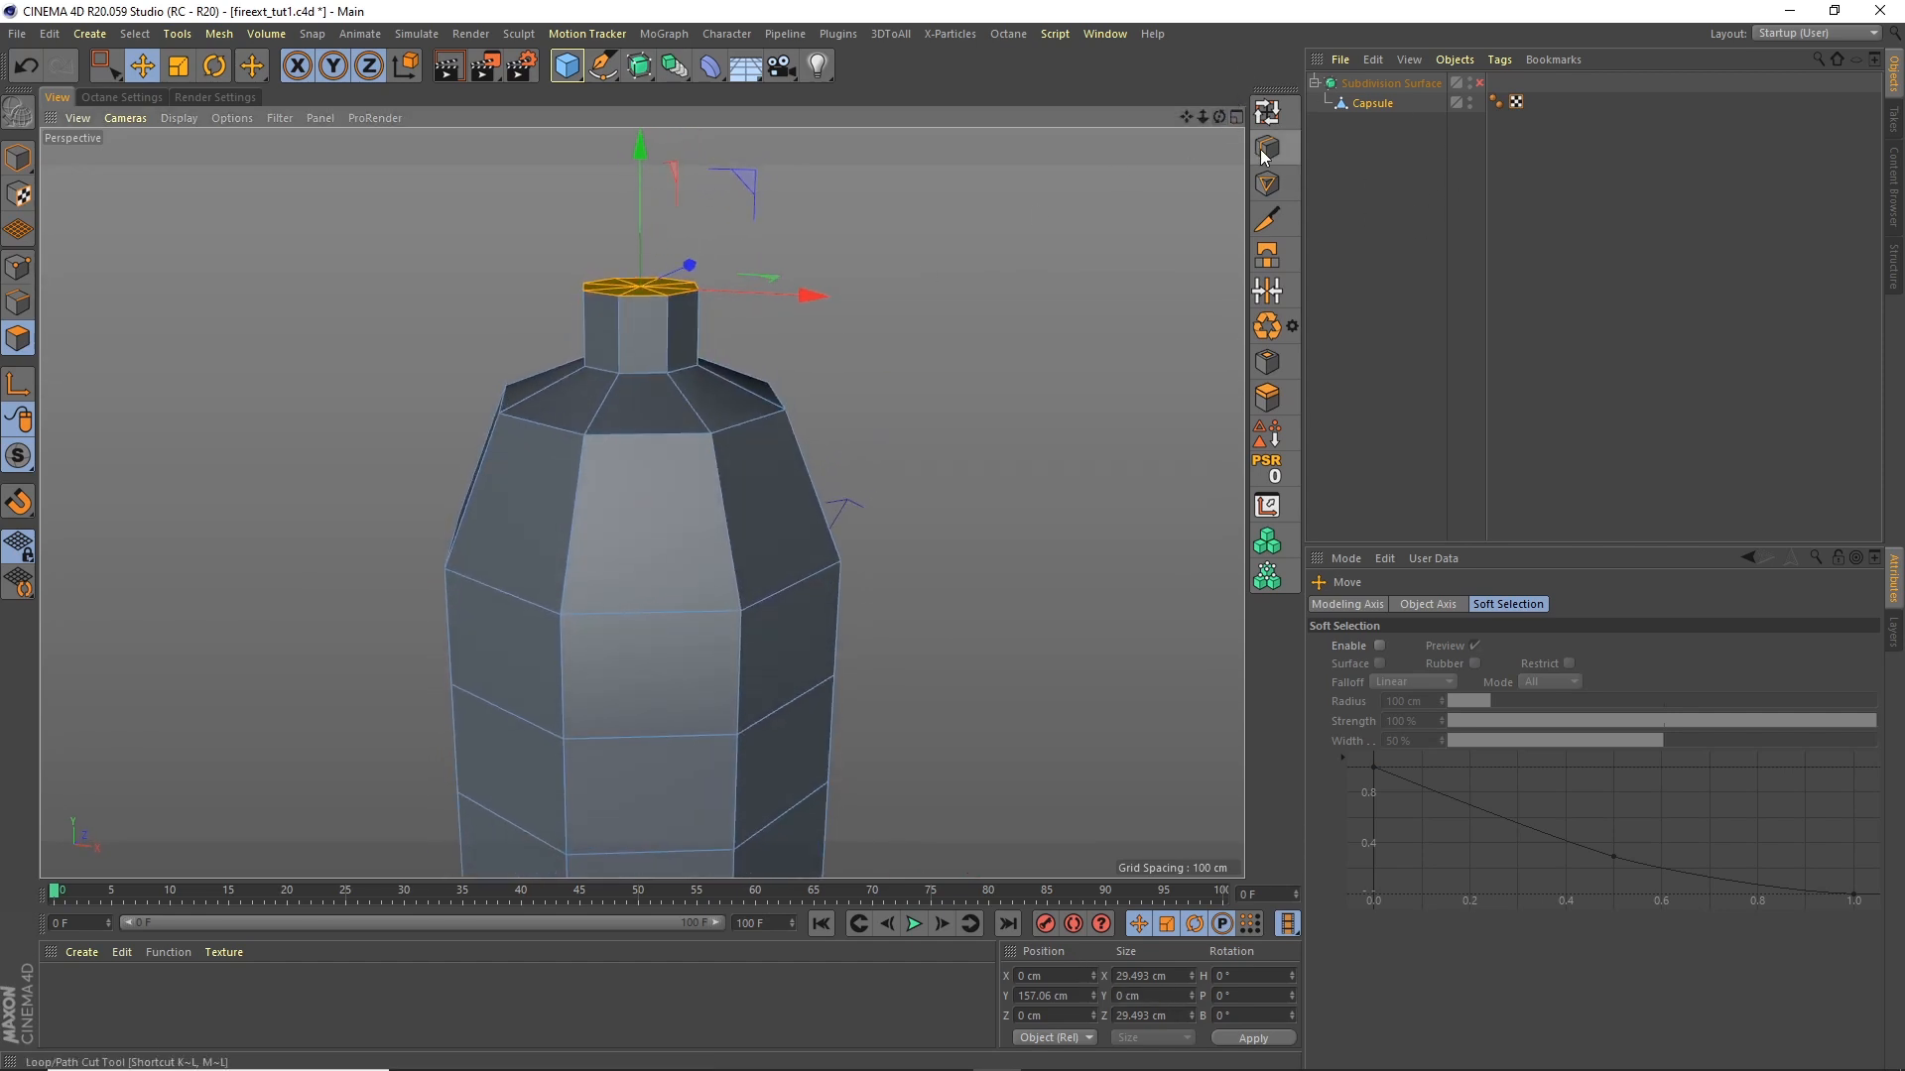
left_click(1478, 83)
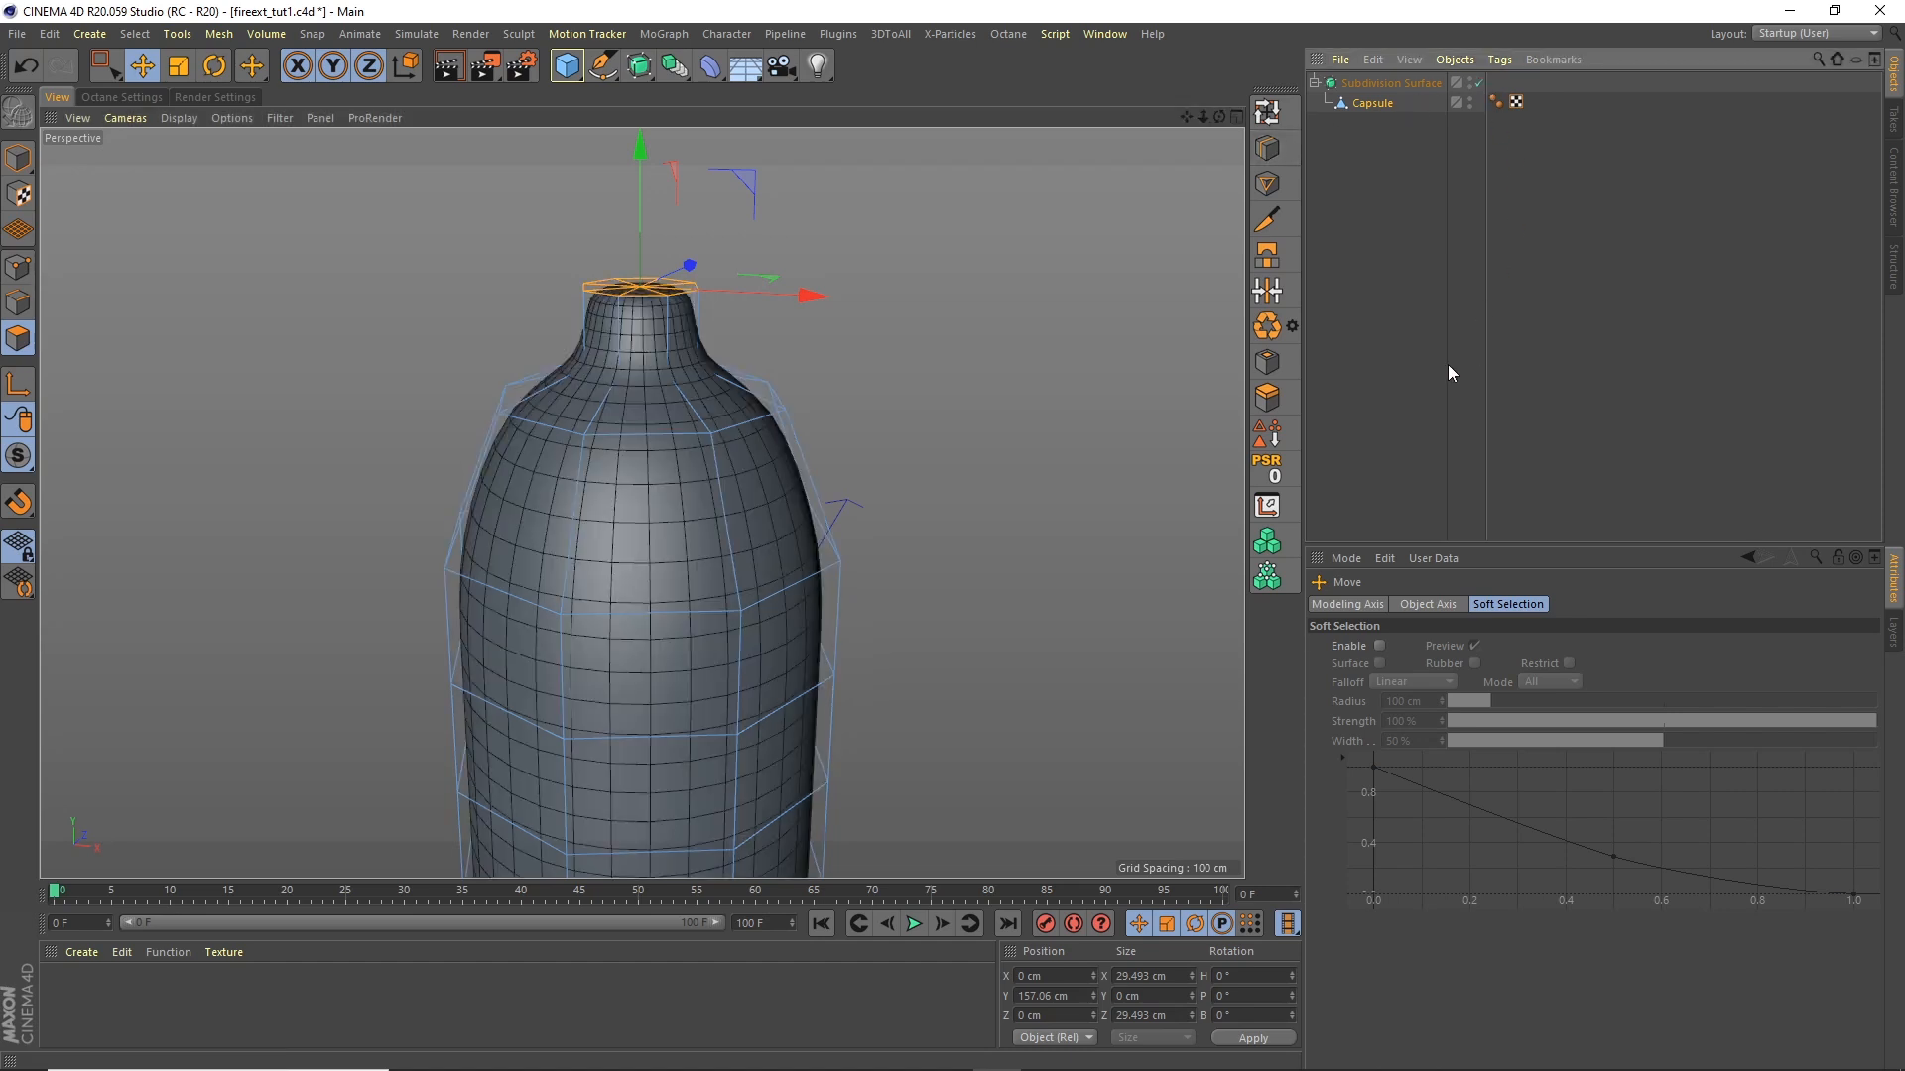
left_click(1267, 147)
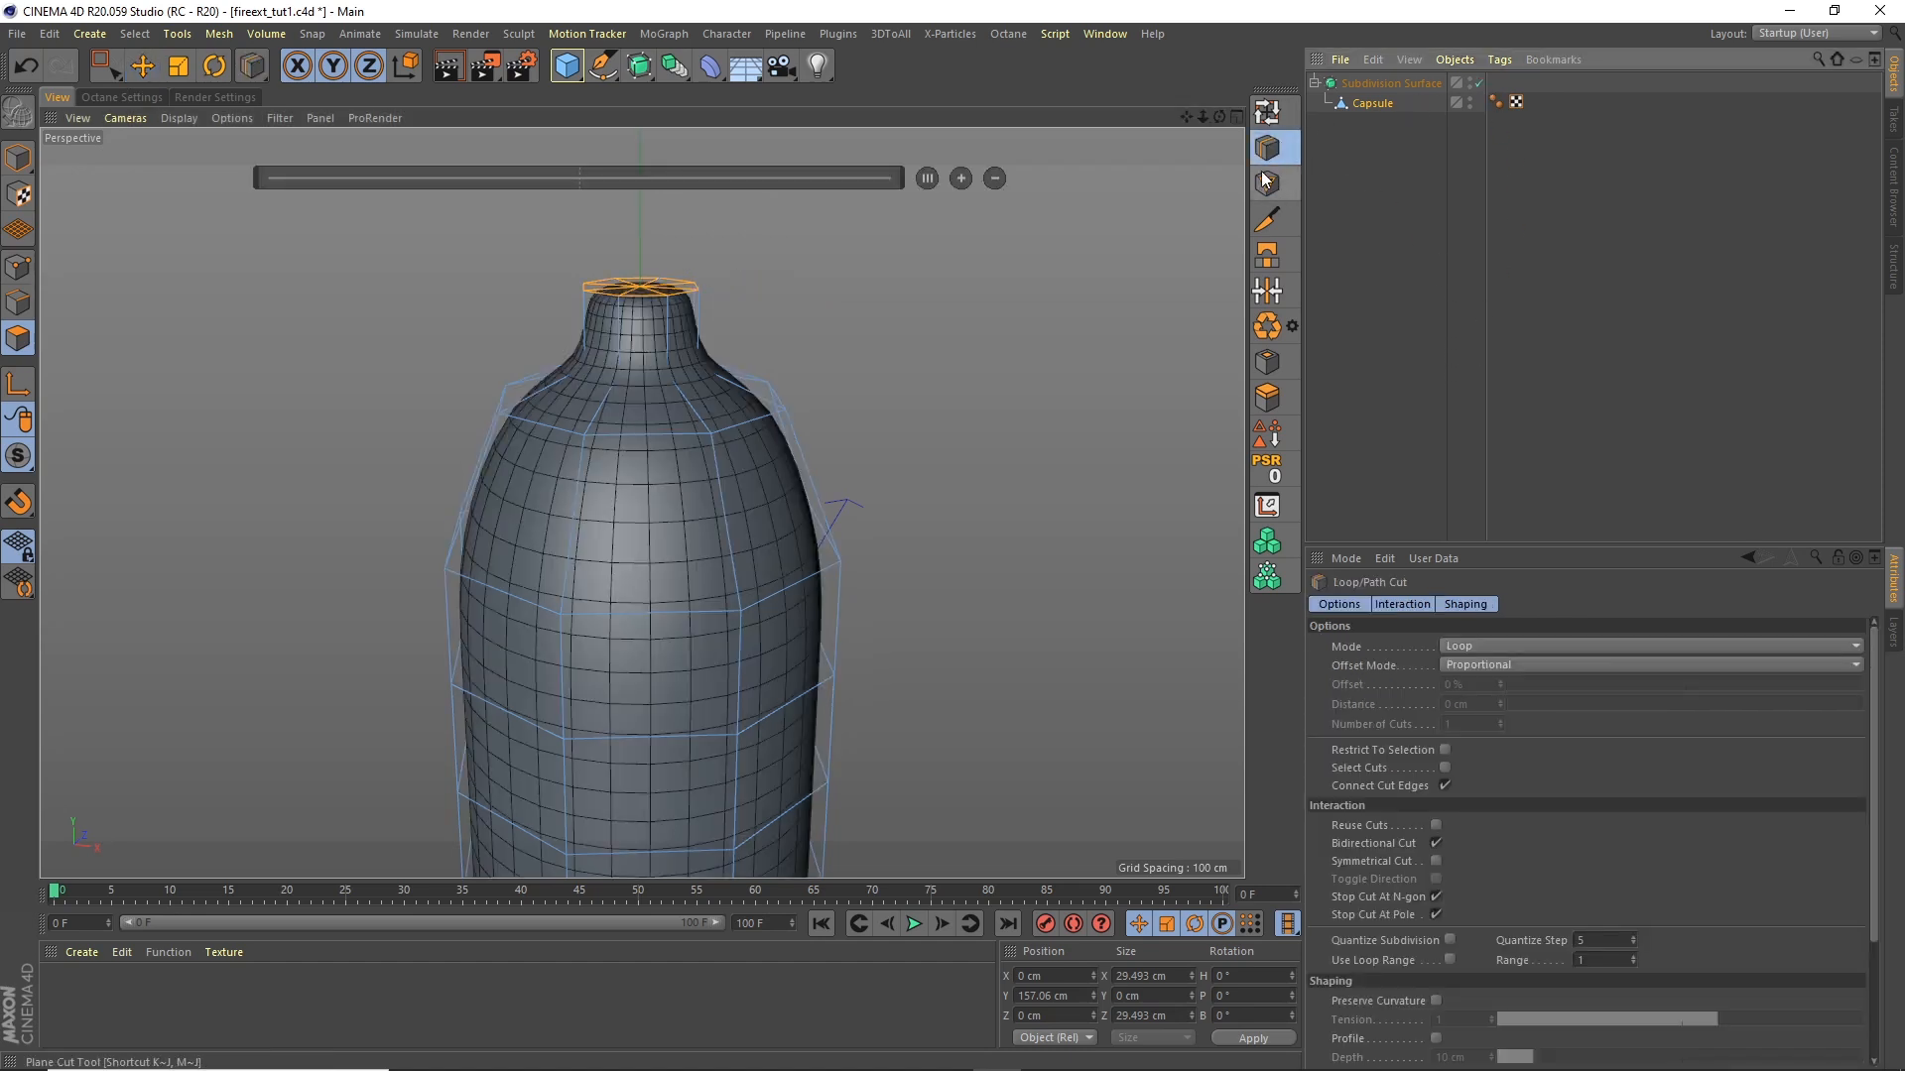
left_click(1478, 83)
left_click(1478, 83)
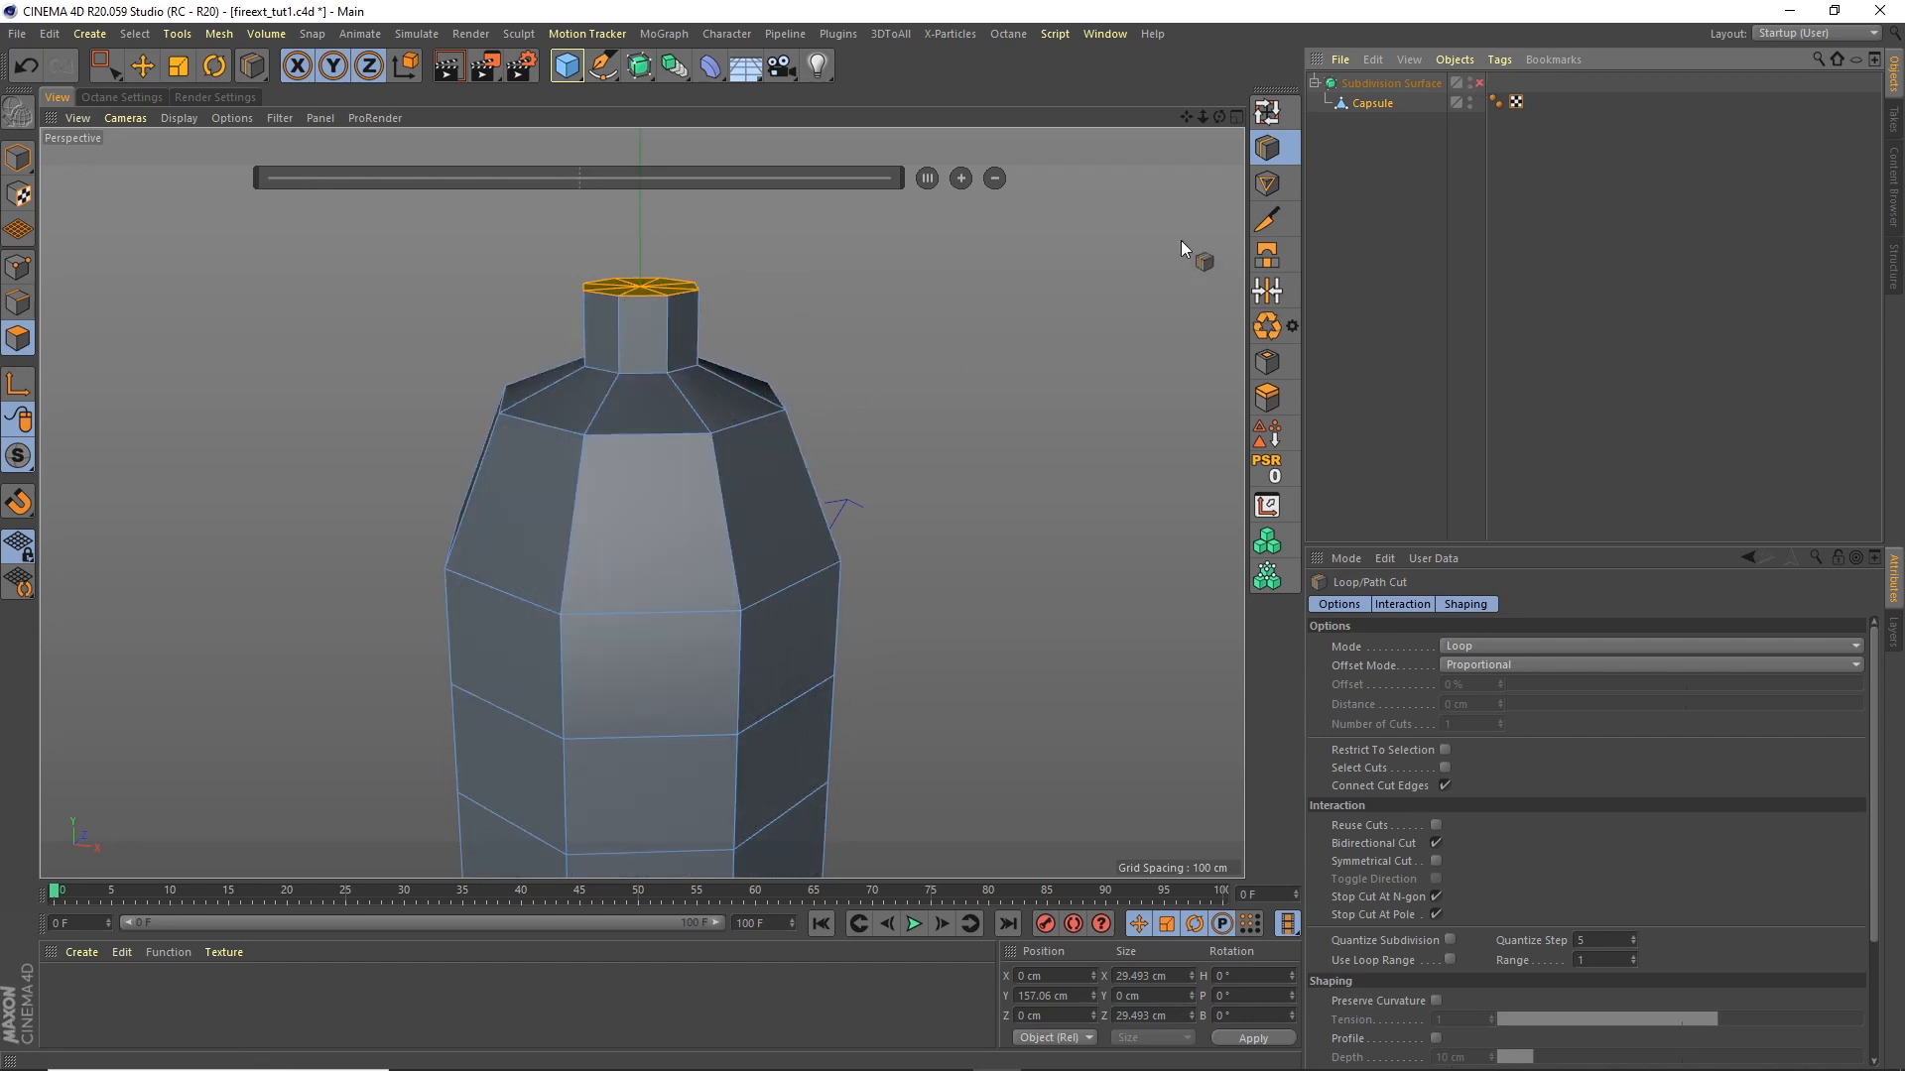
left_click(1478, 83)
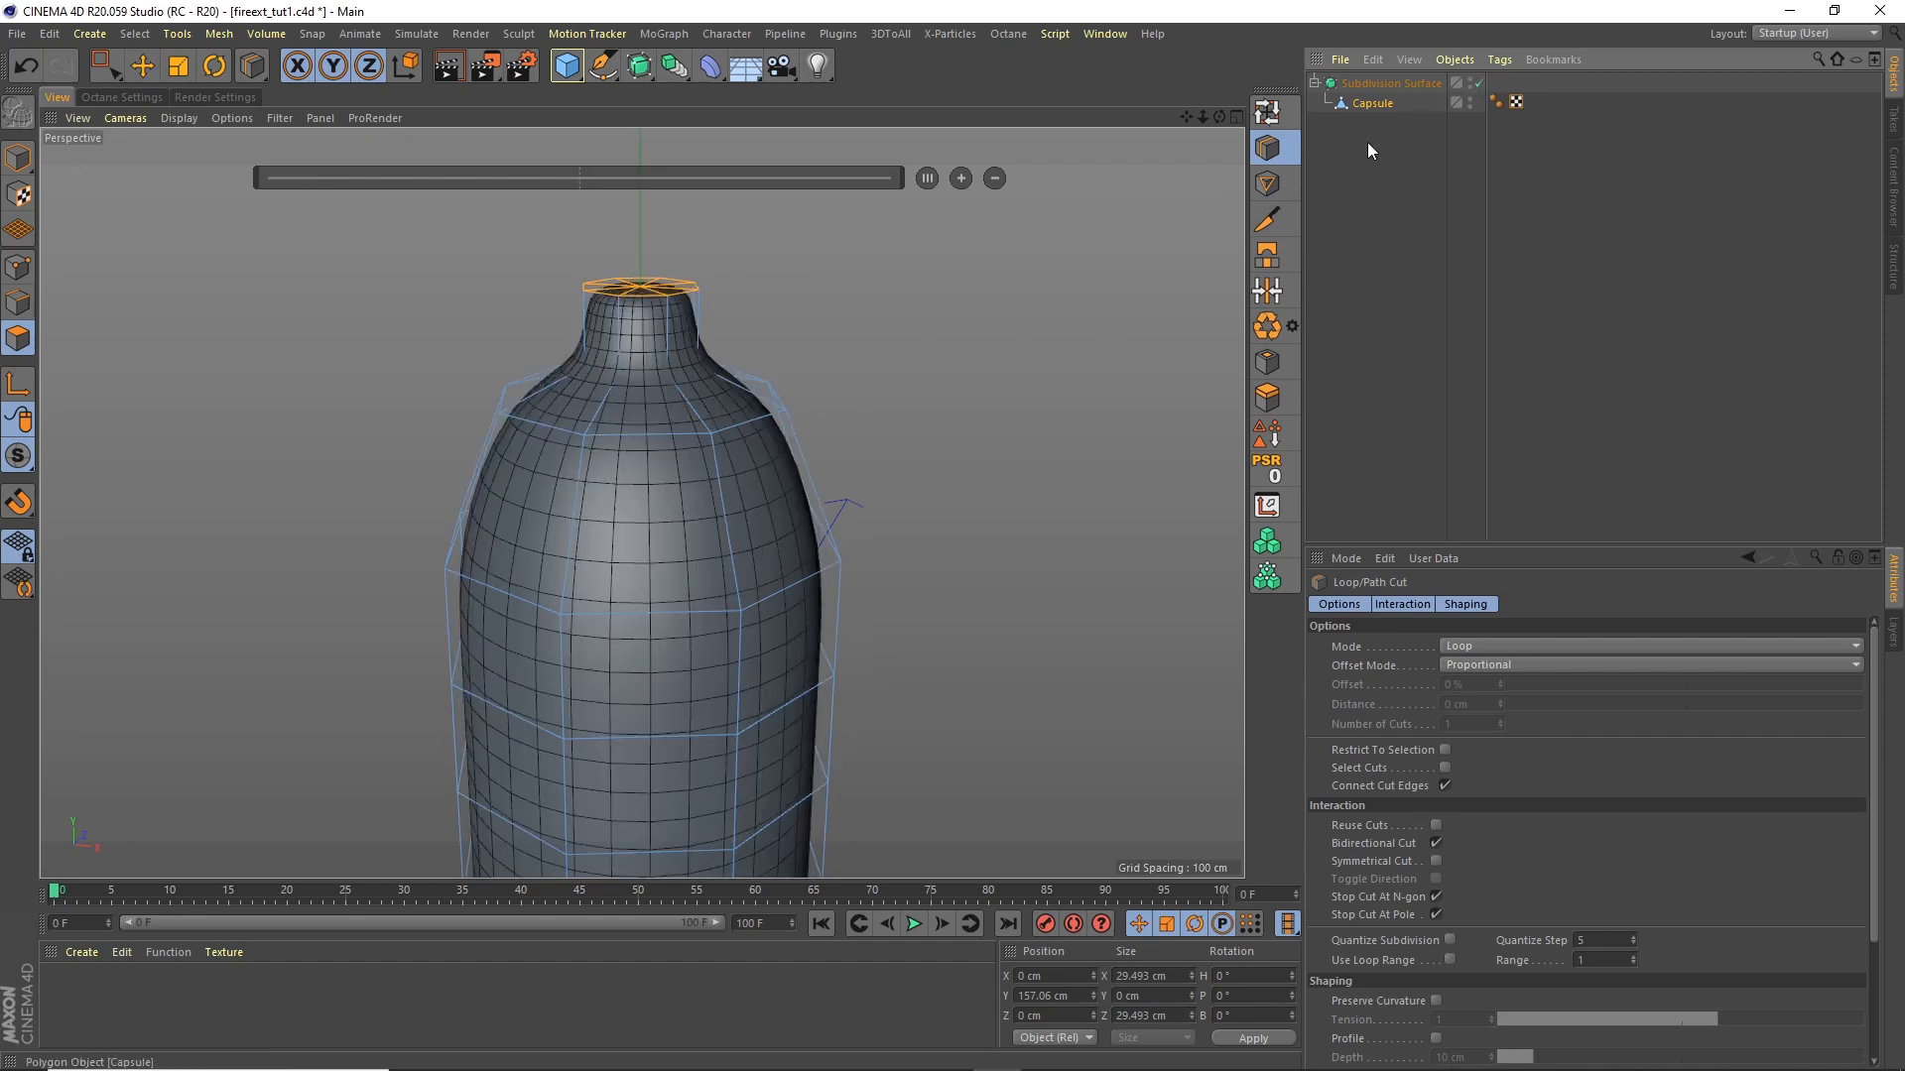
left_click(665, 357)
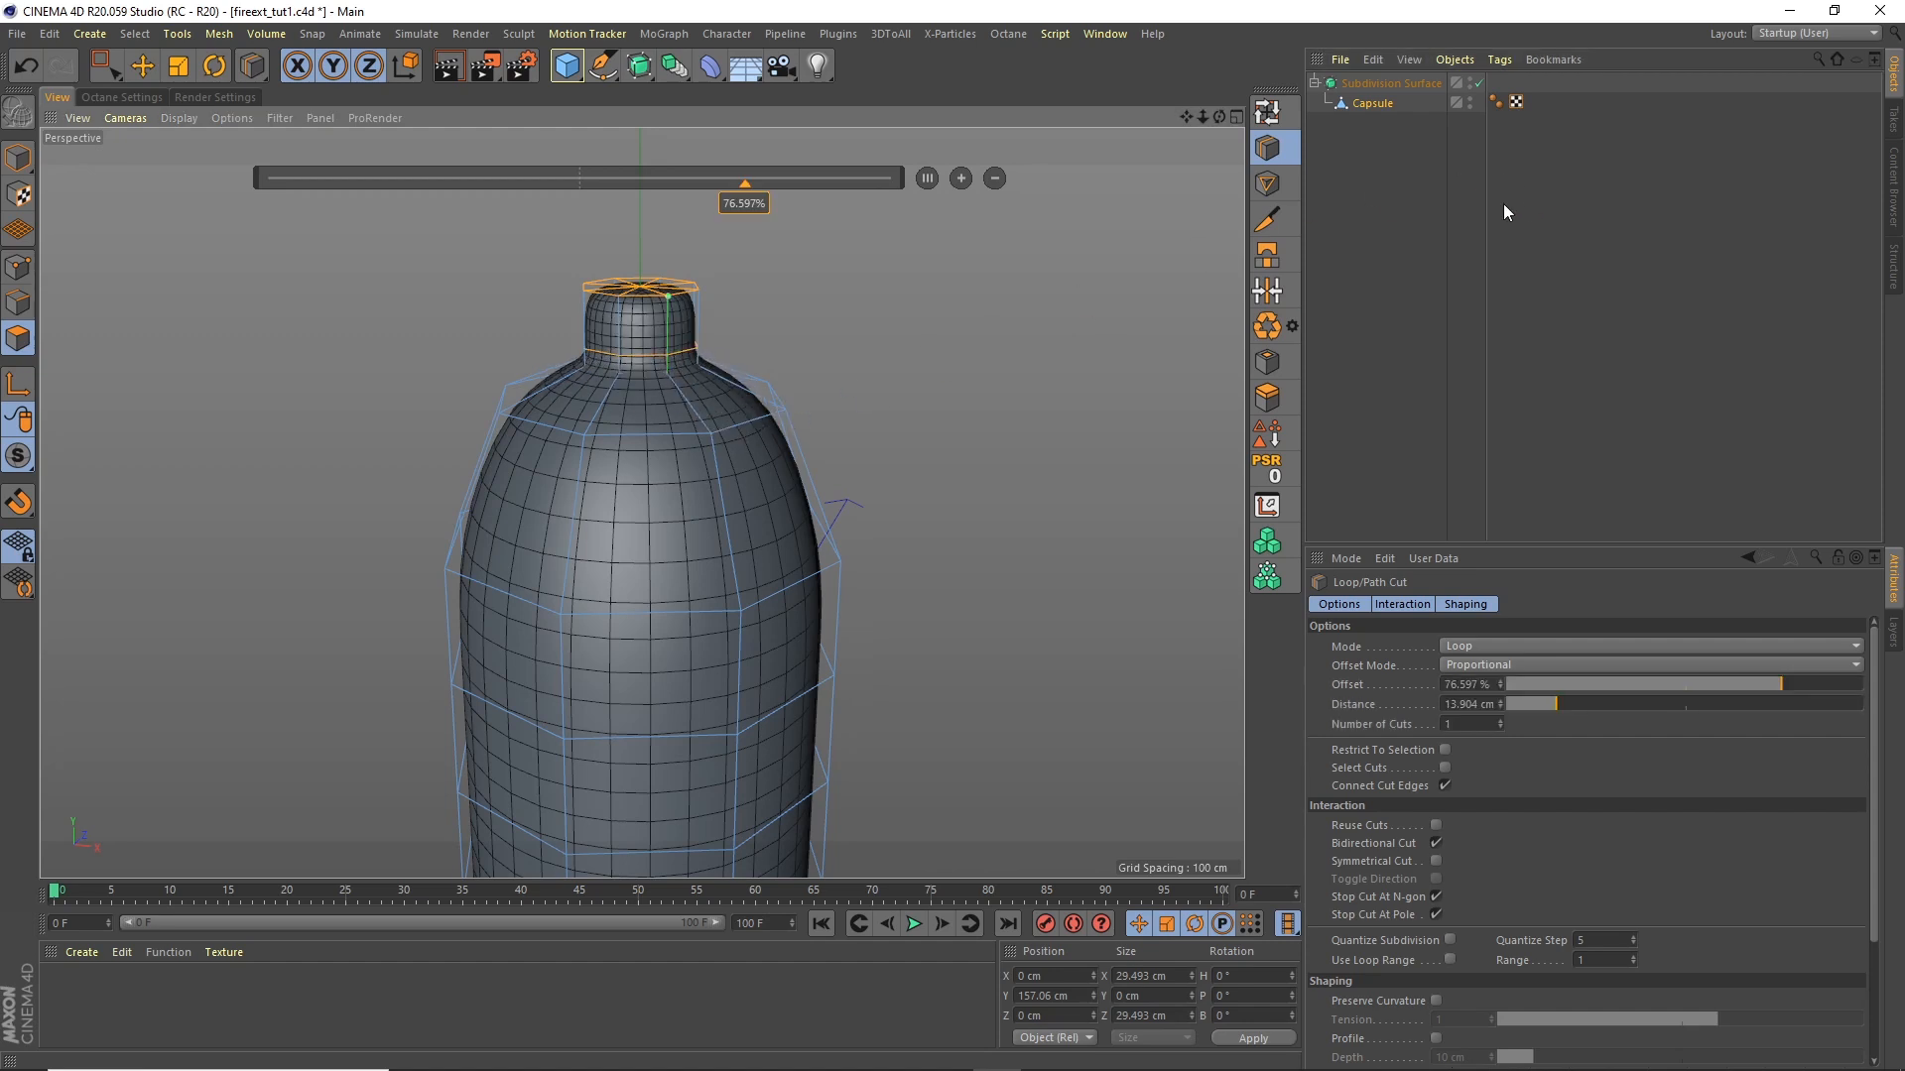
Step: Select the edge loop around the bottle's shoulder and scale it up to about 90.8 cm wide in the front view
left_click(18, 302)
left_click(1267, 111)
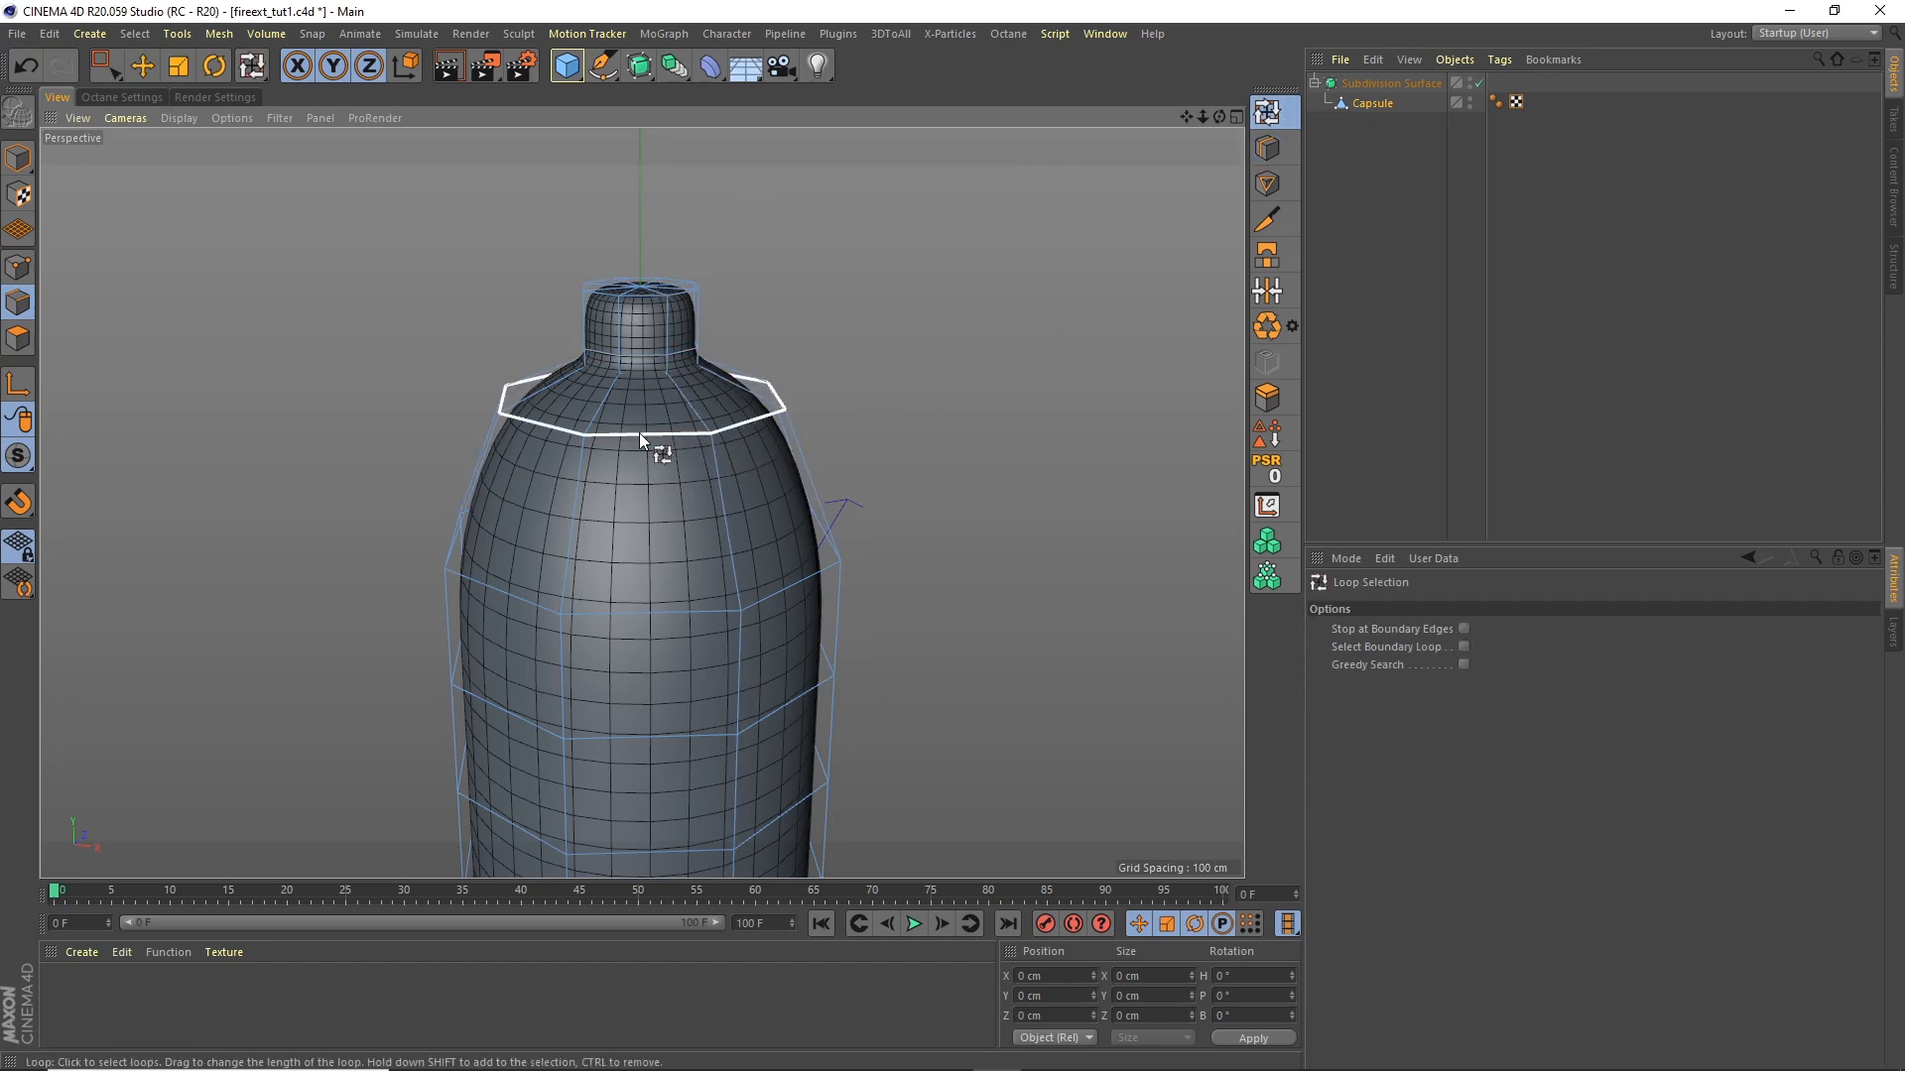
left_click(791, 456)
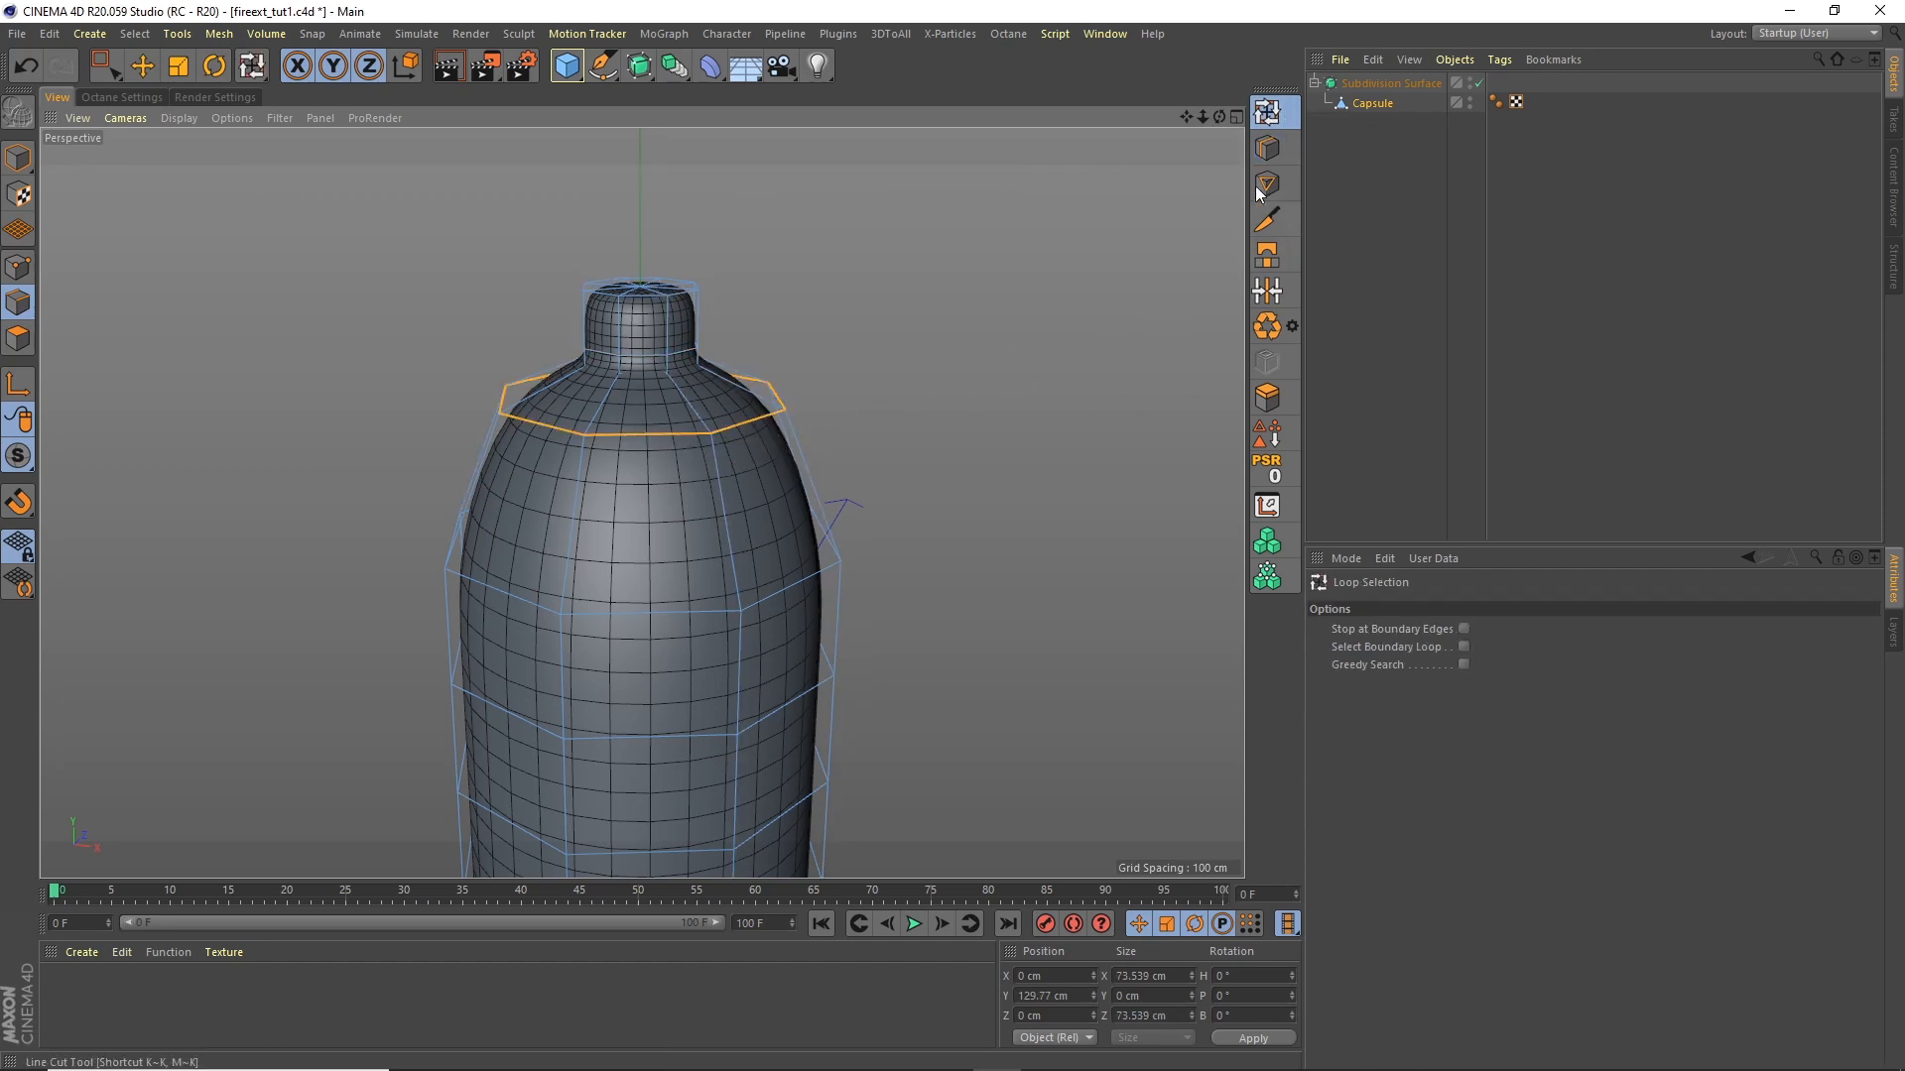
left_click_drag(1222, 116, 1267, 117)
key("F5")
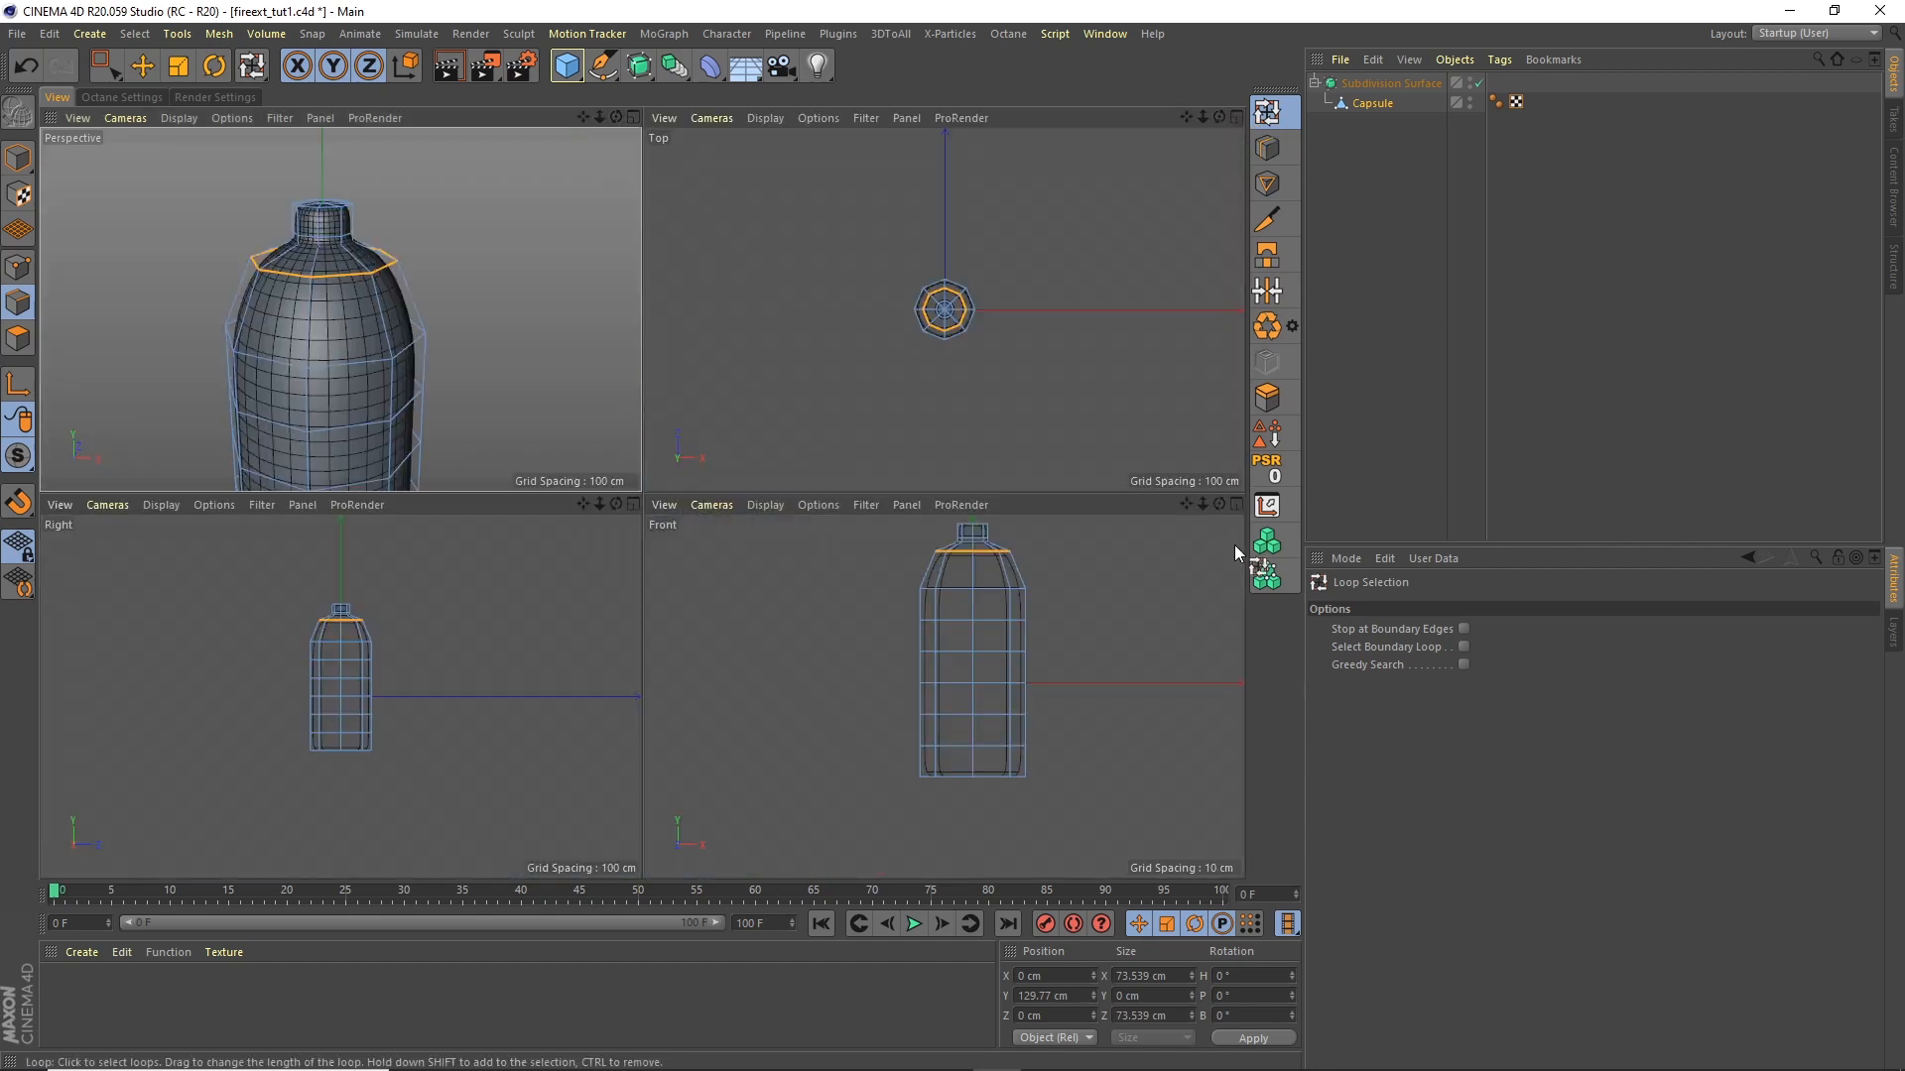
key("F4")
scroll(911, 248, "up", 8)
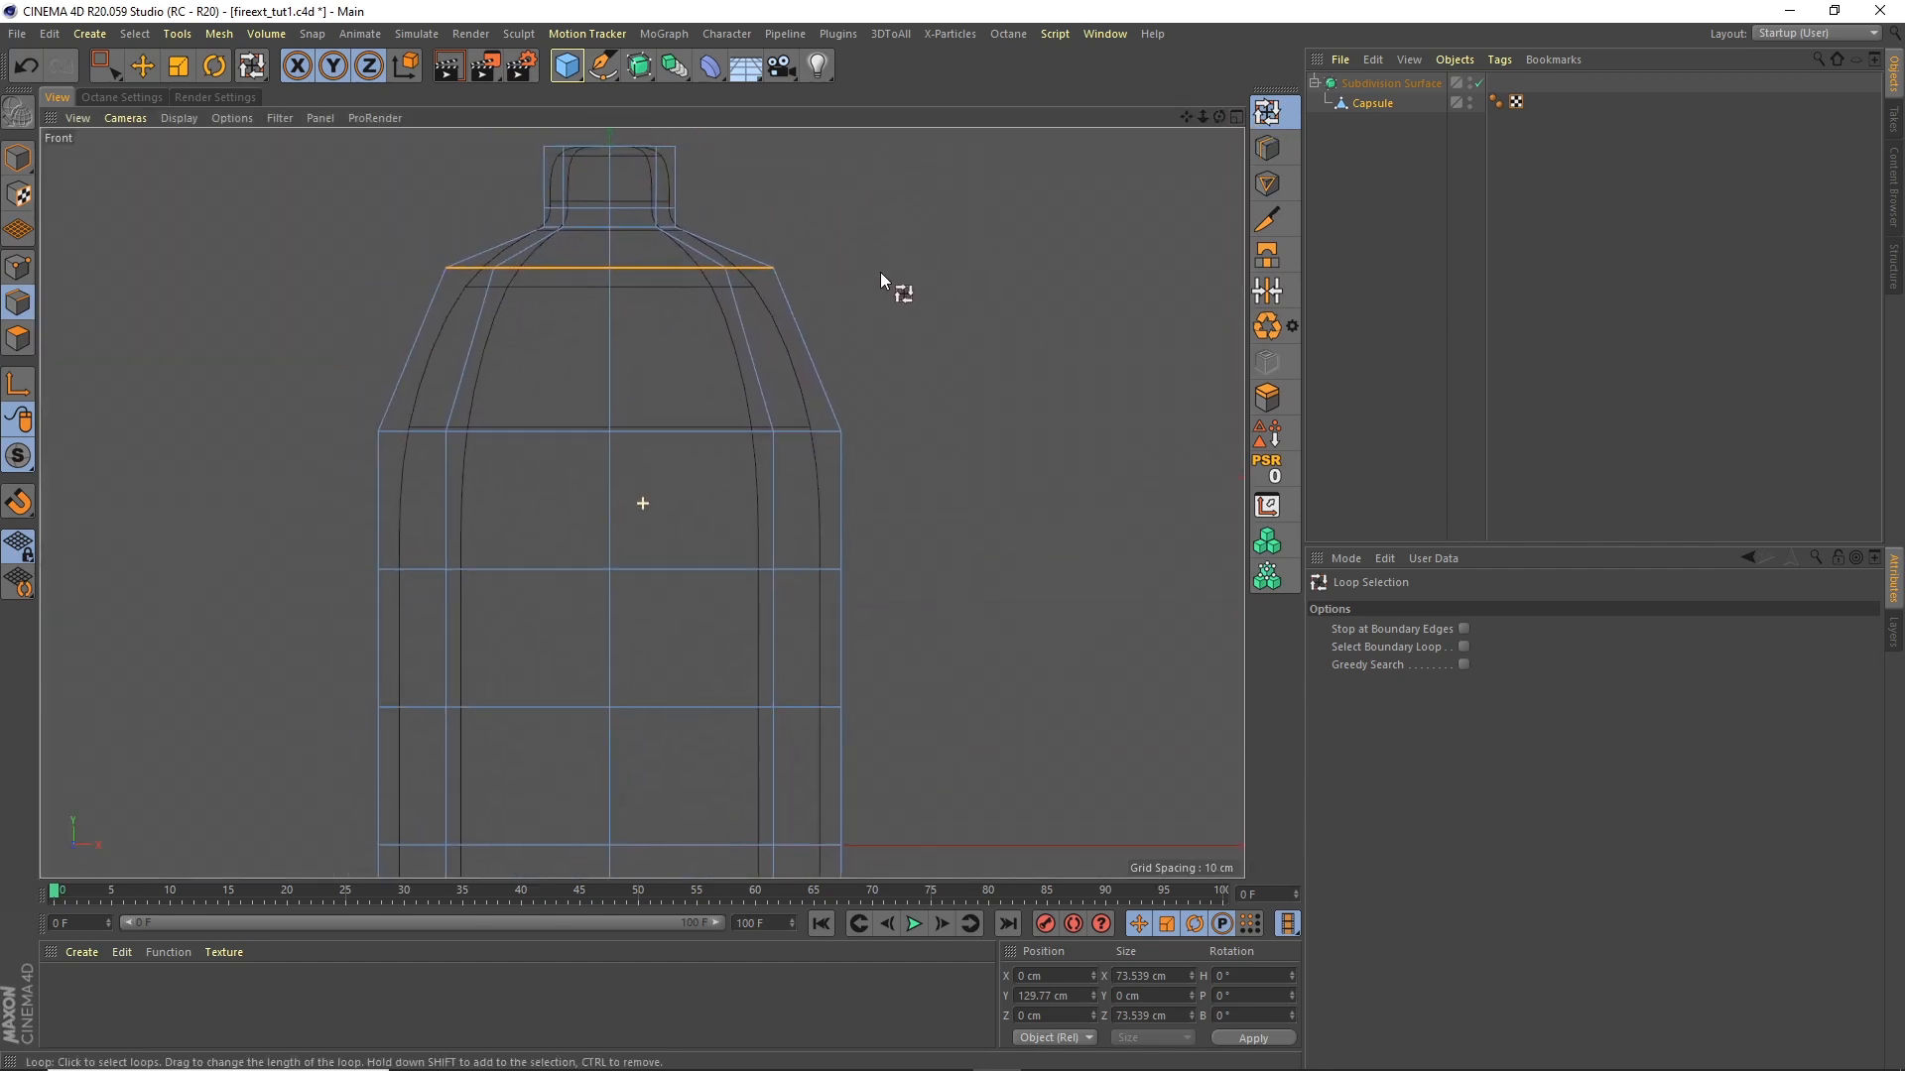
left_click(179, 66)
left_click_drag(931, 268, 1030, 231)
left_click_drag(204, 140, 317, 162)
left_click(142, 66)
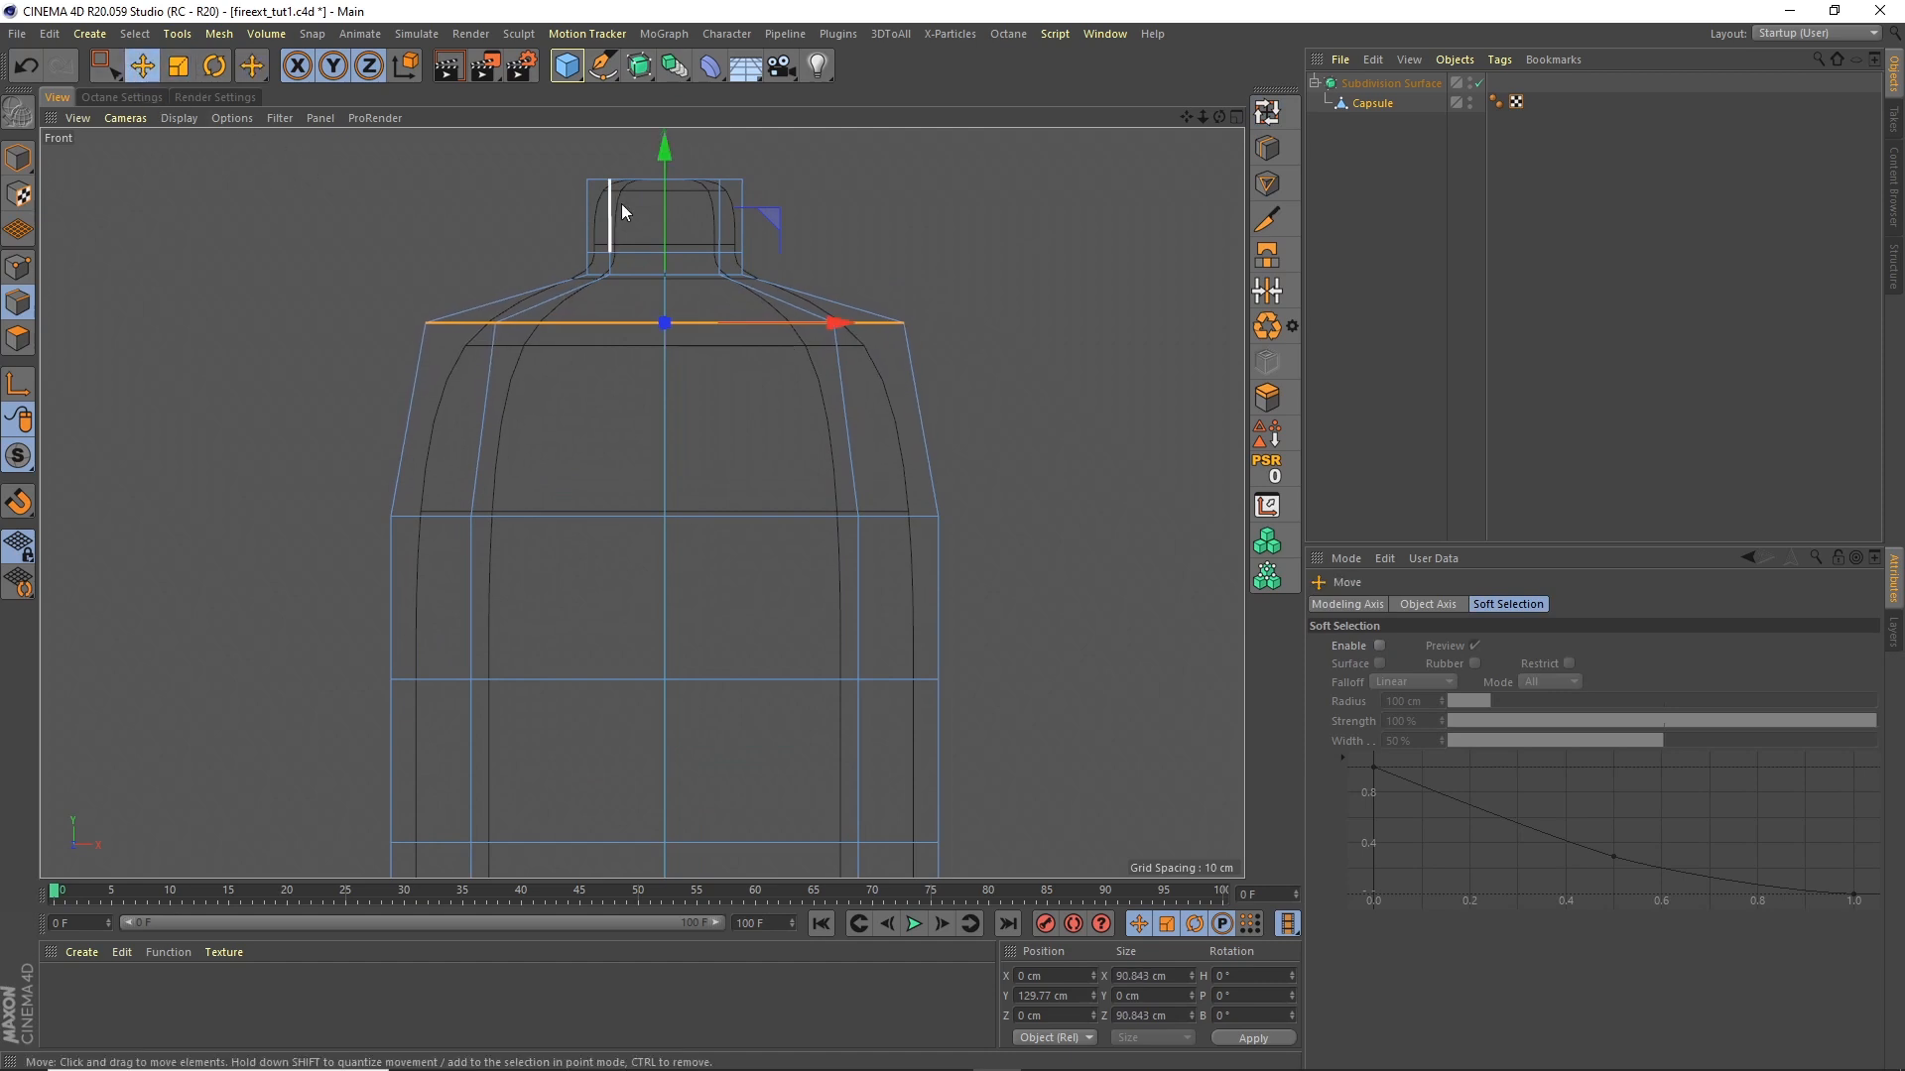
Step: Lower the shoulder edge loop to about Y 124.3 cm and display the front view in Gouraud Shading (Lines)
left_click_drag(665, 202, 658, 230)
left_click(176, 118)
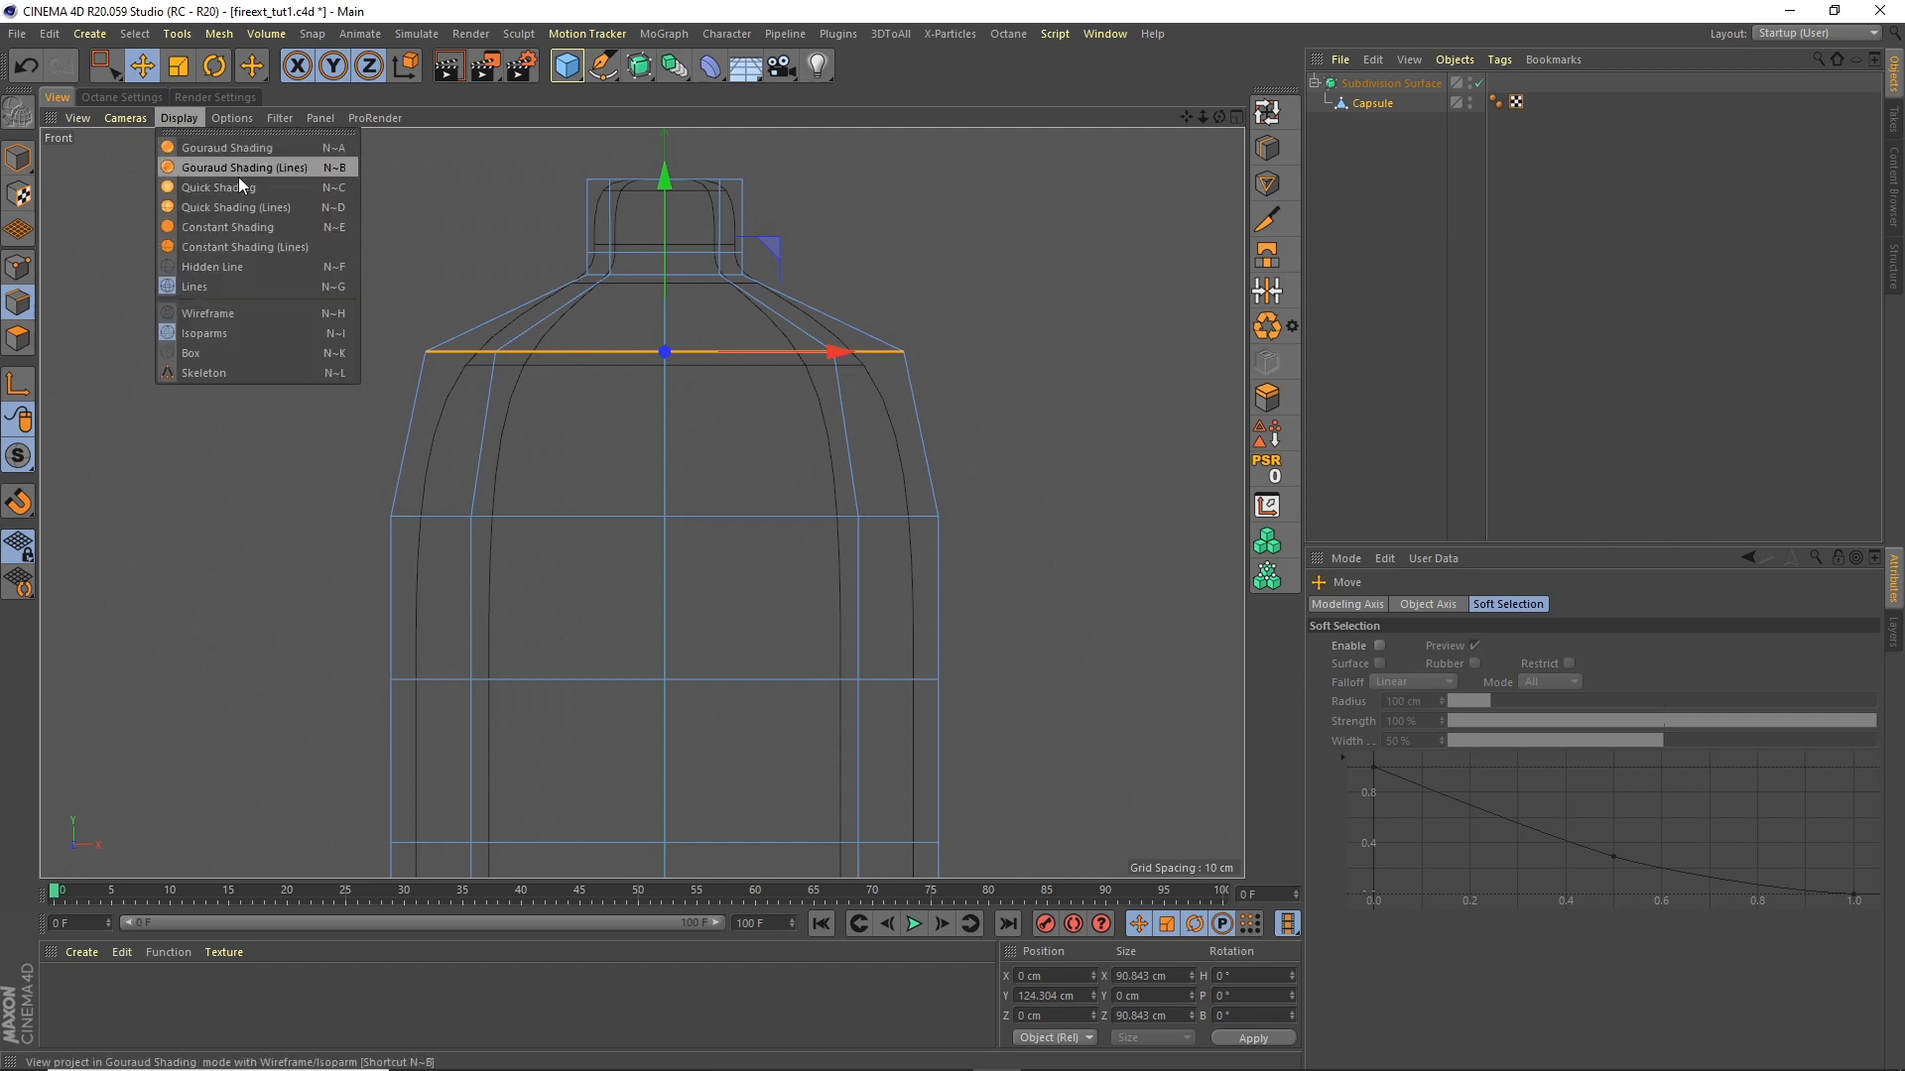
left_click(242, 168)
left_click(1323, 293)
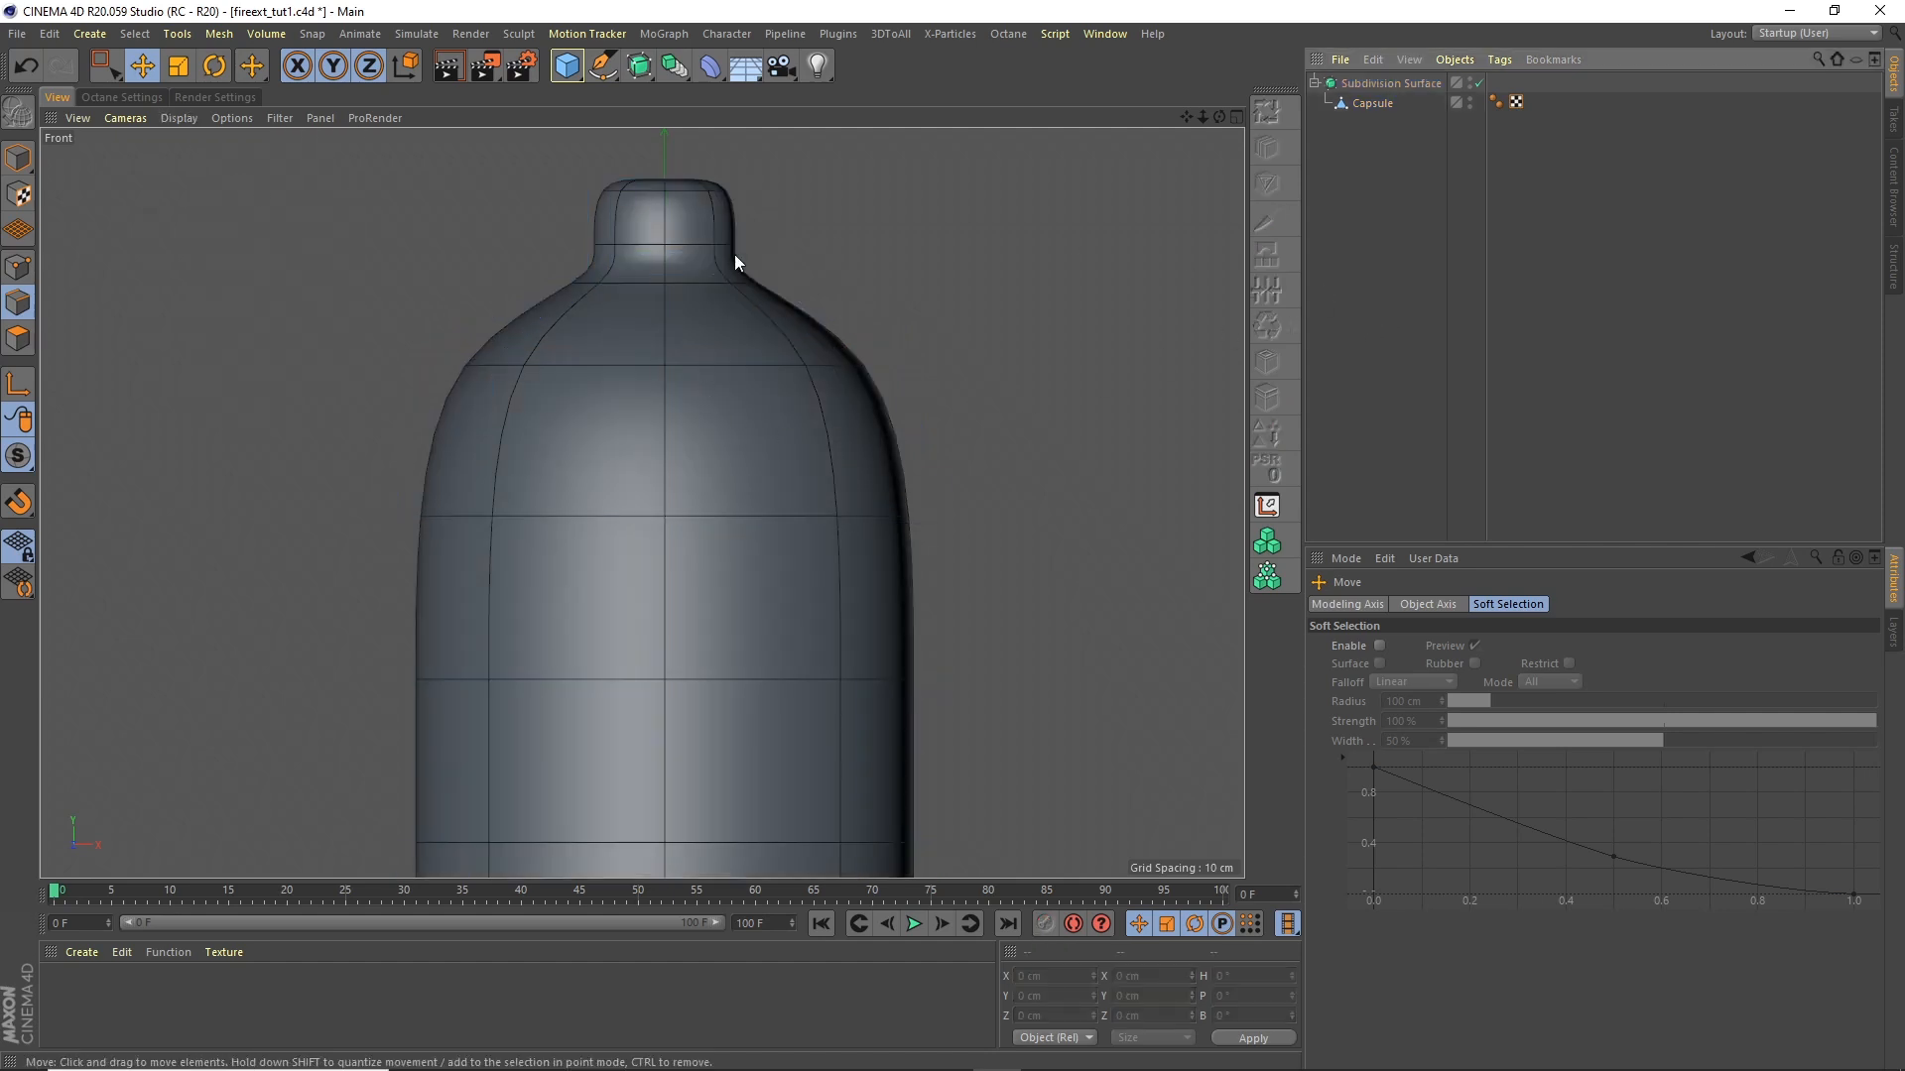
Step: Fine-tune the height and width of the capsule's shoulder edge loop with small move and scale adjustments
left_click(1354, 103)
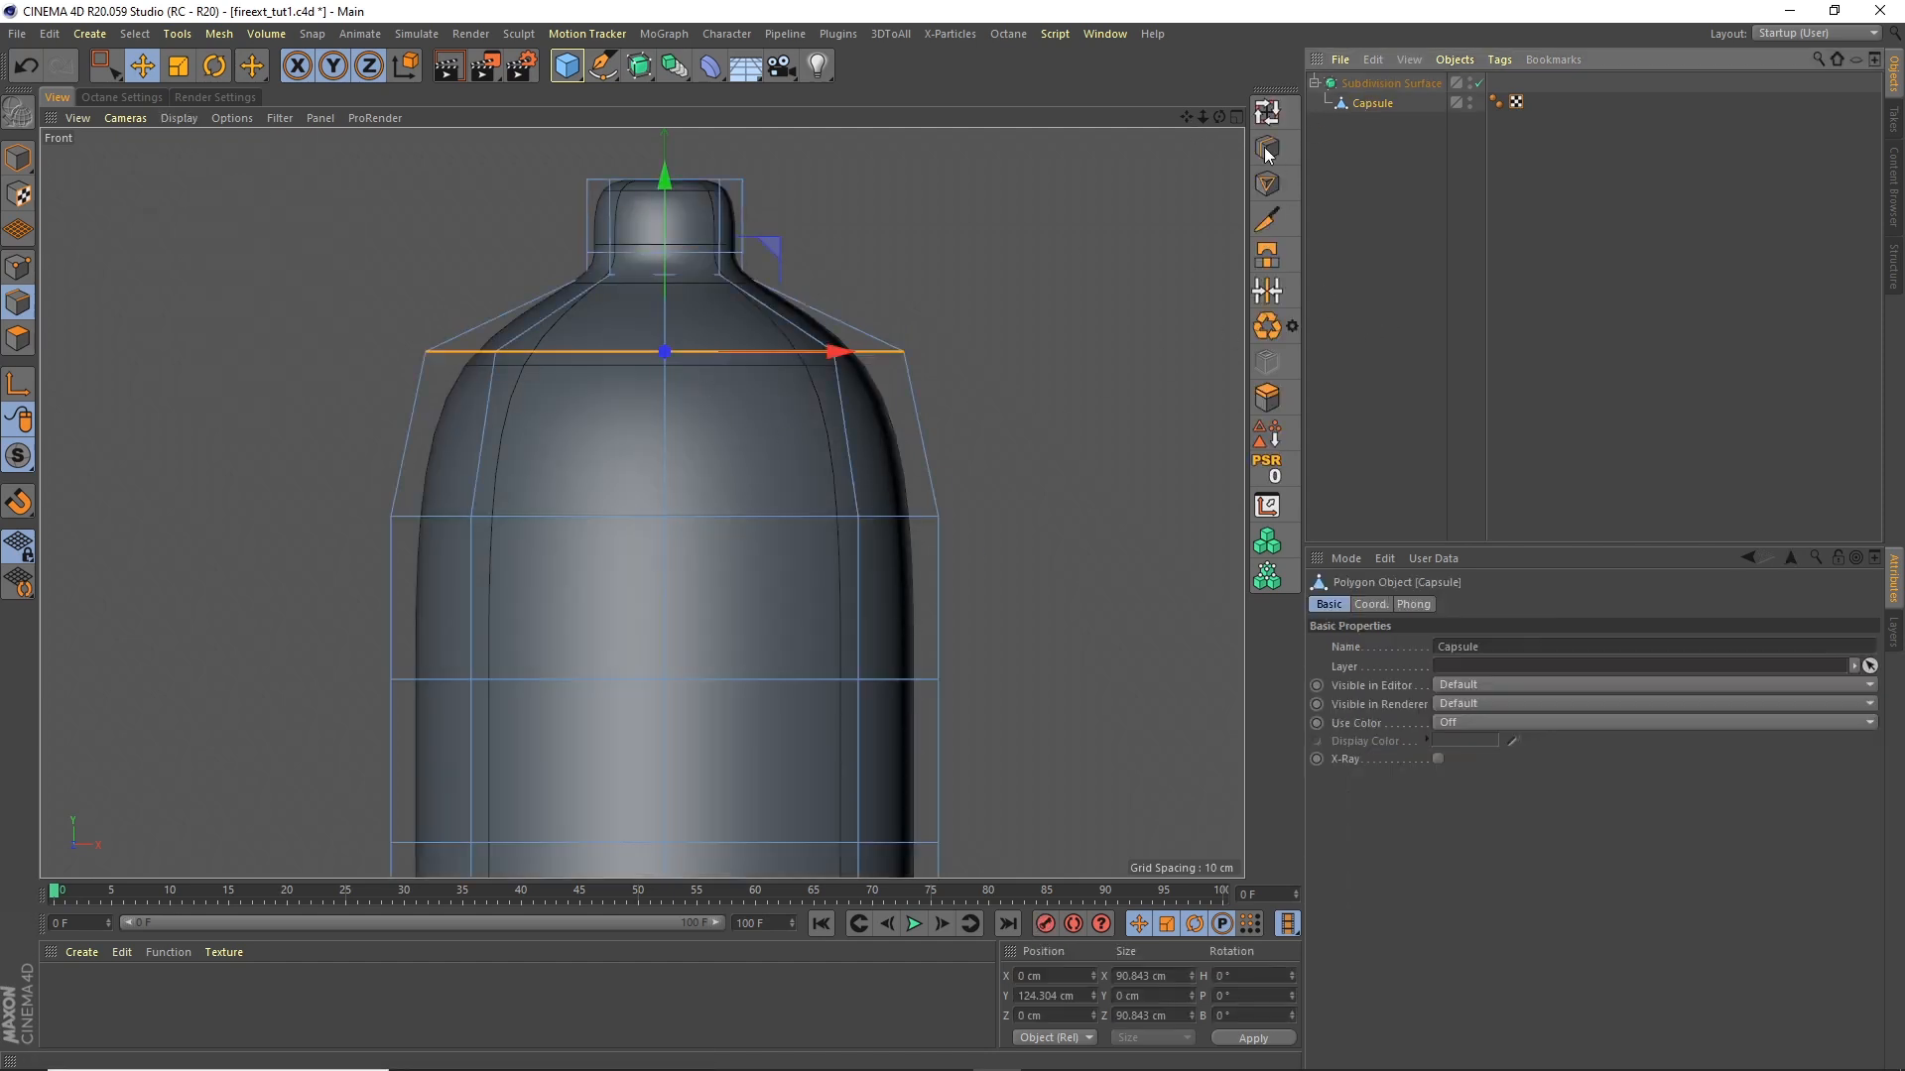
mouse_move(662, 195)
left_mouse_down()
mouse_move(659, 236)
mouse_move(653, 197)
left_mouse_up()
left_click(178, 65)
left_click_drag(232, 193, 245, 192)
left_click(142, 65)
left_click_drag(653, 217, 662, 217)
left_click(1346, 338)
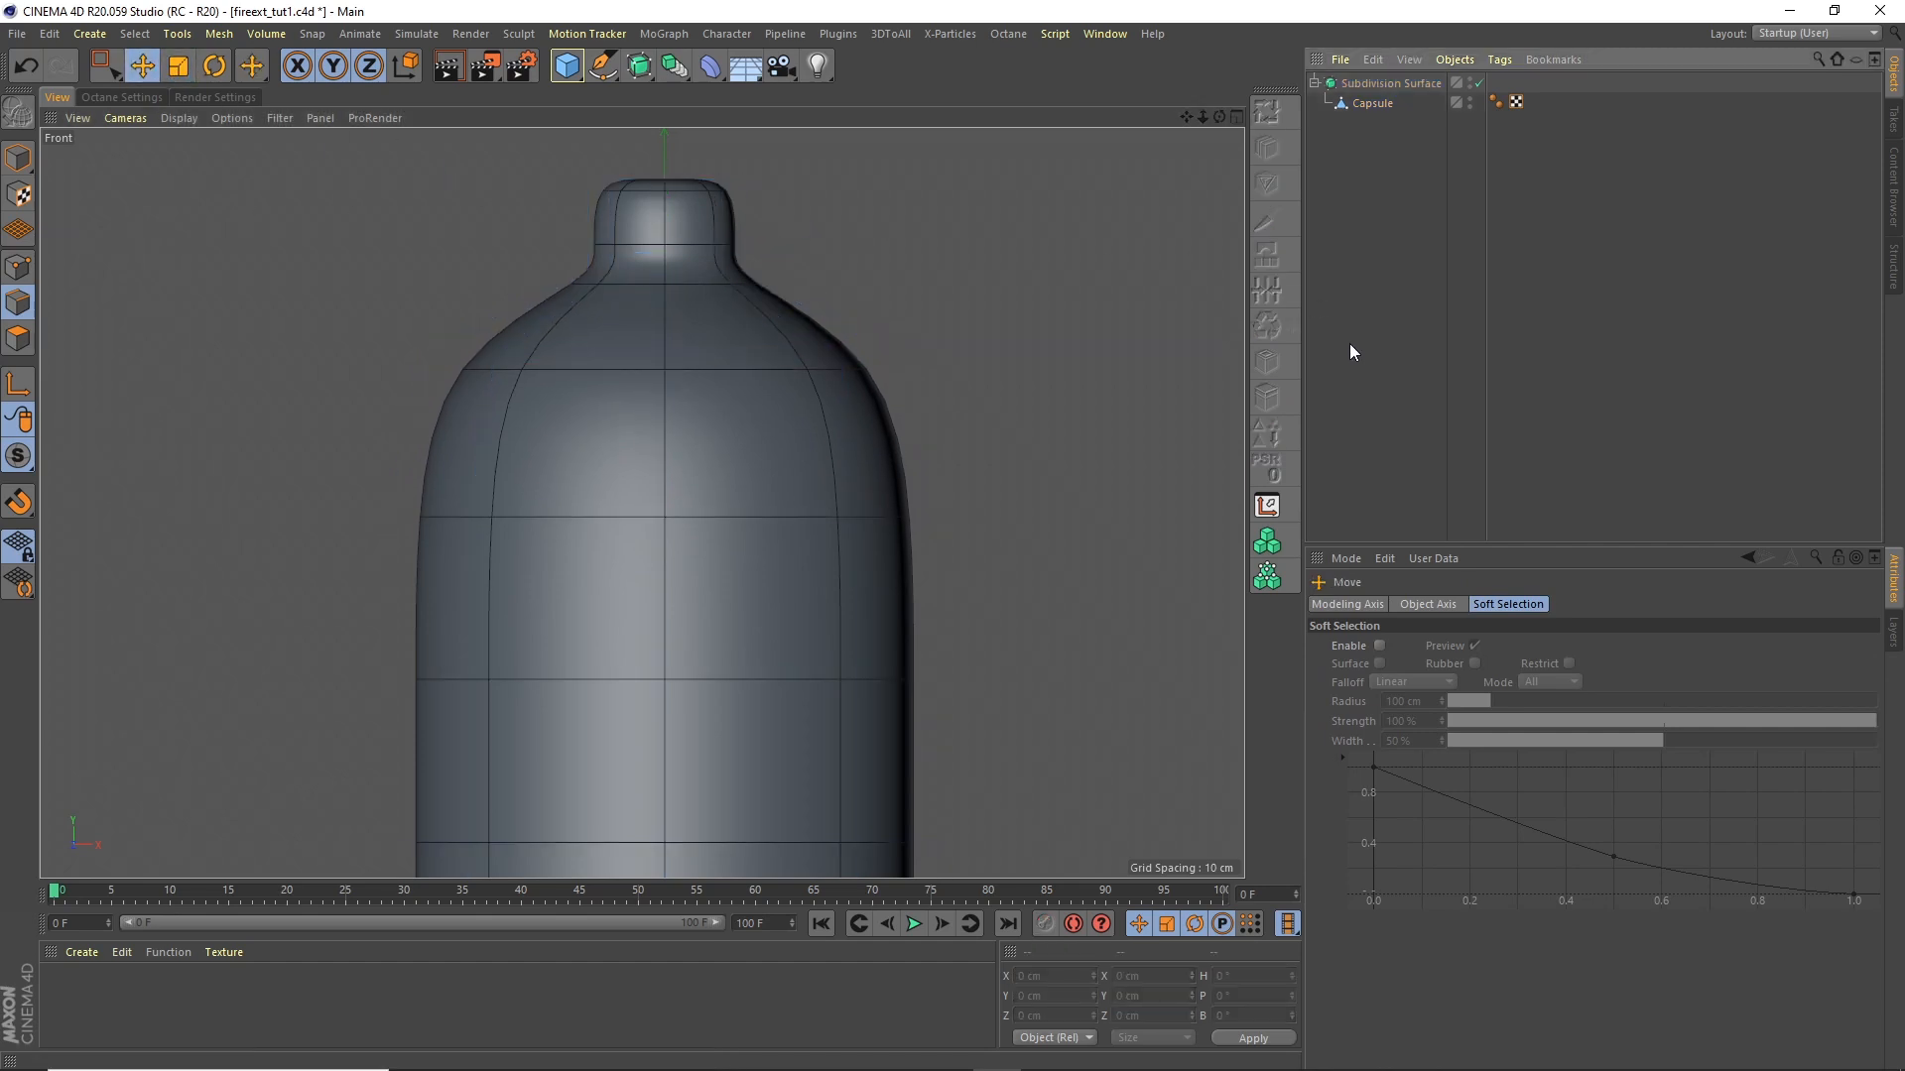
Step: Add a Tube primitive around the bottle in the perspective view and scale it uniformly to about 24.9%
left_click(1237, 117)
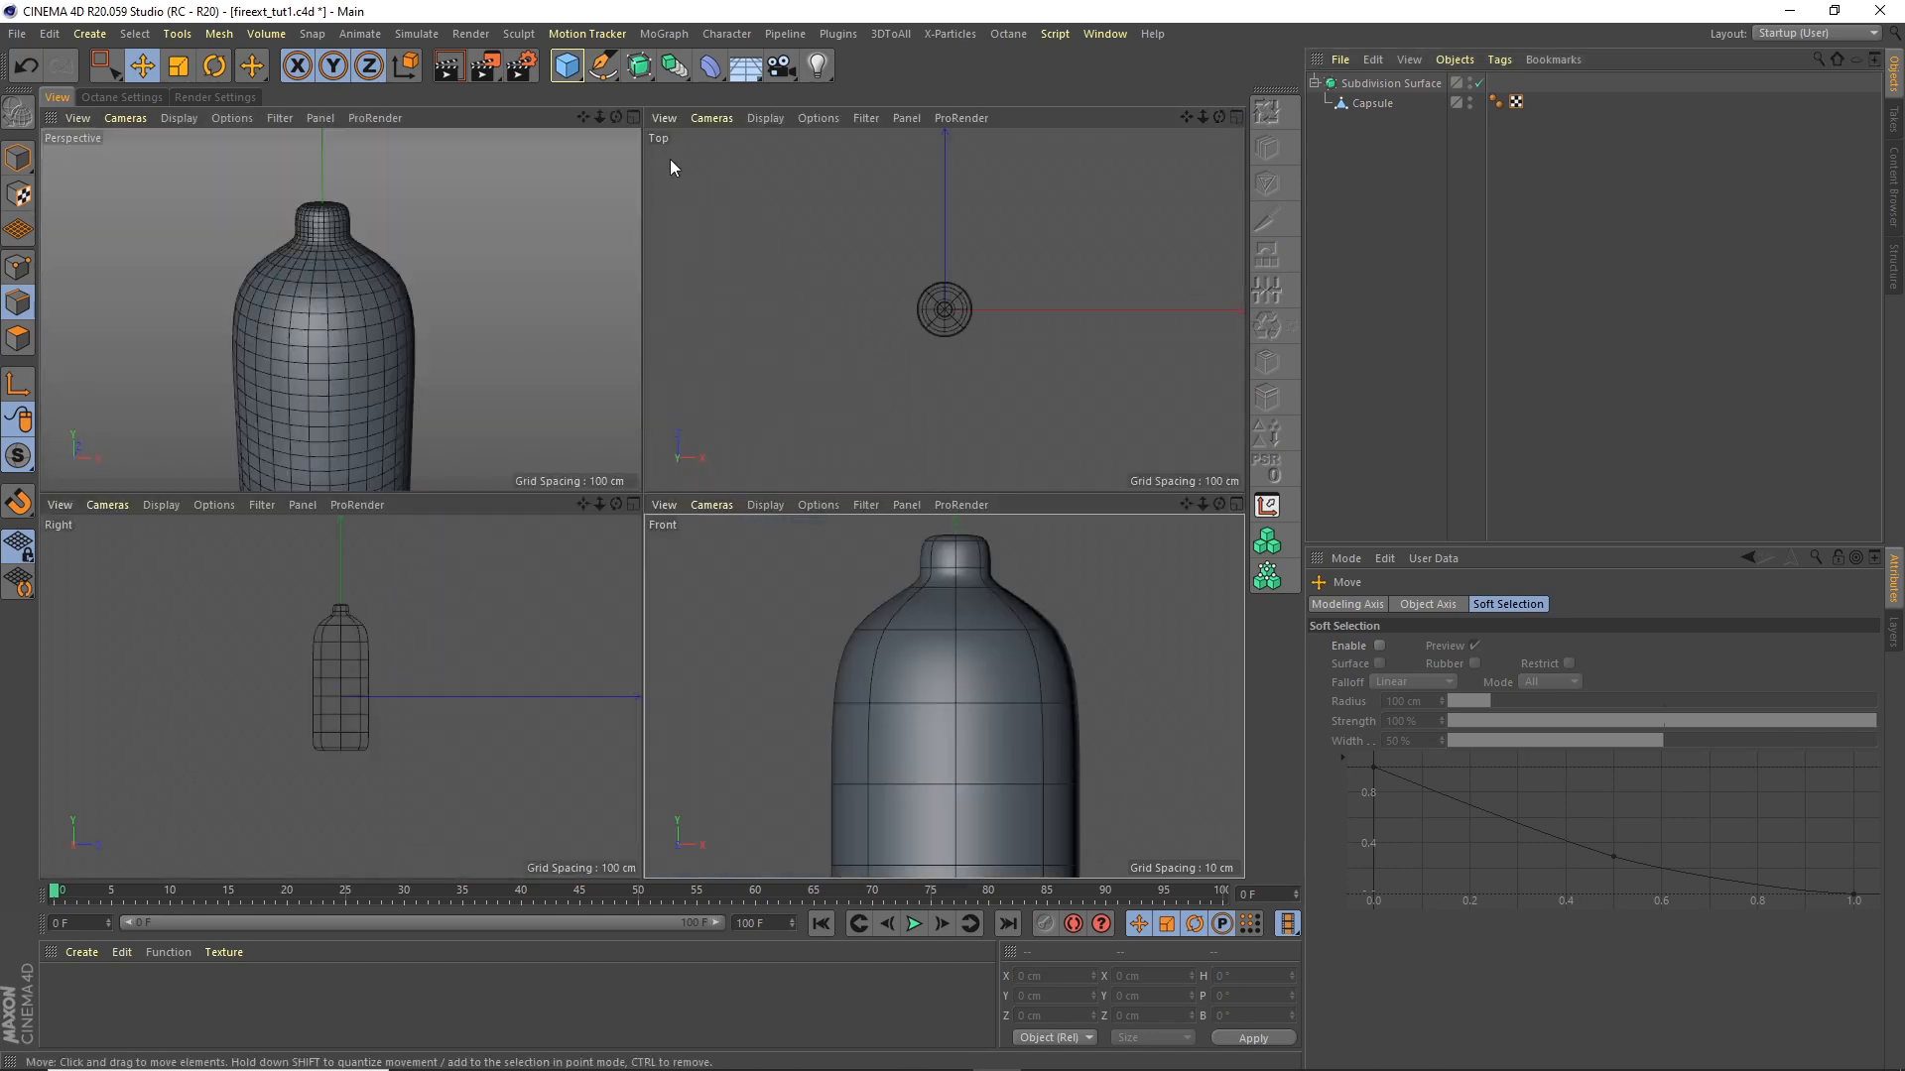
left_click(633, 116)
middle_click_drag(994, 369, 814, 223, "alt")
right_click_drag(929, 257, 889, 293, "alt")
middle_click_drag(943, 248, 892, 210, "alt")
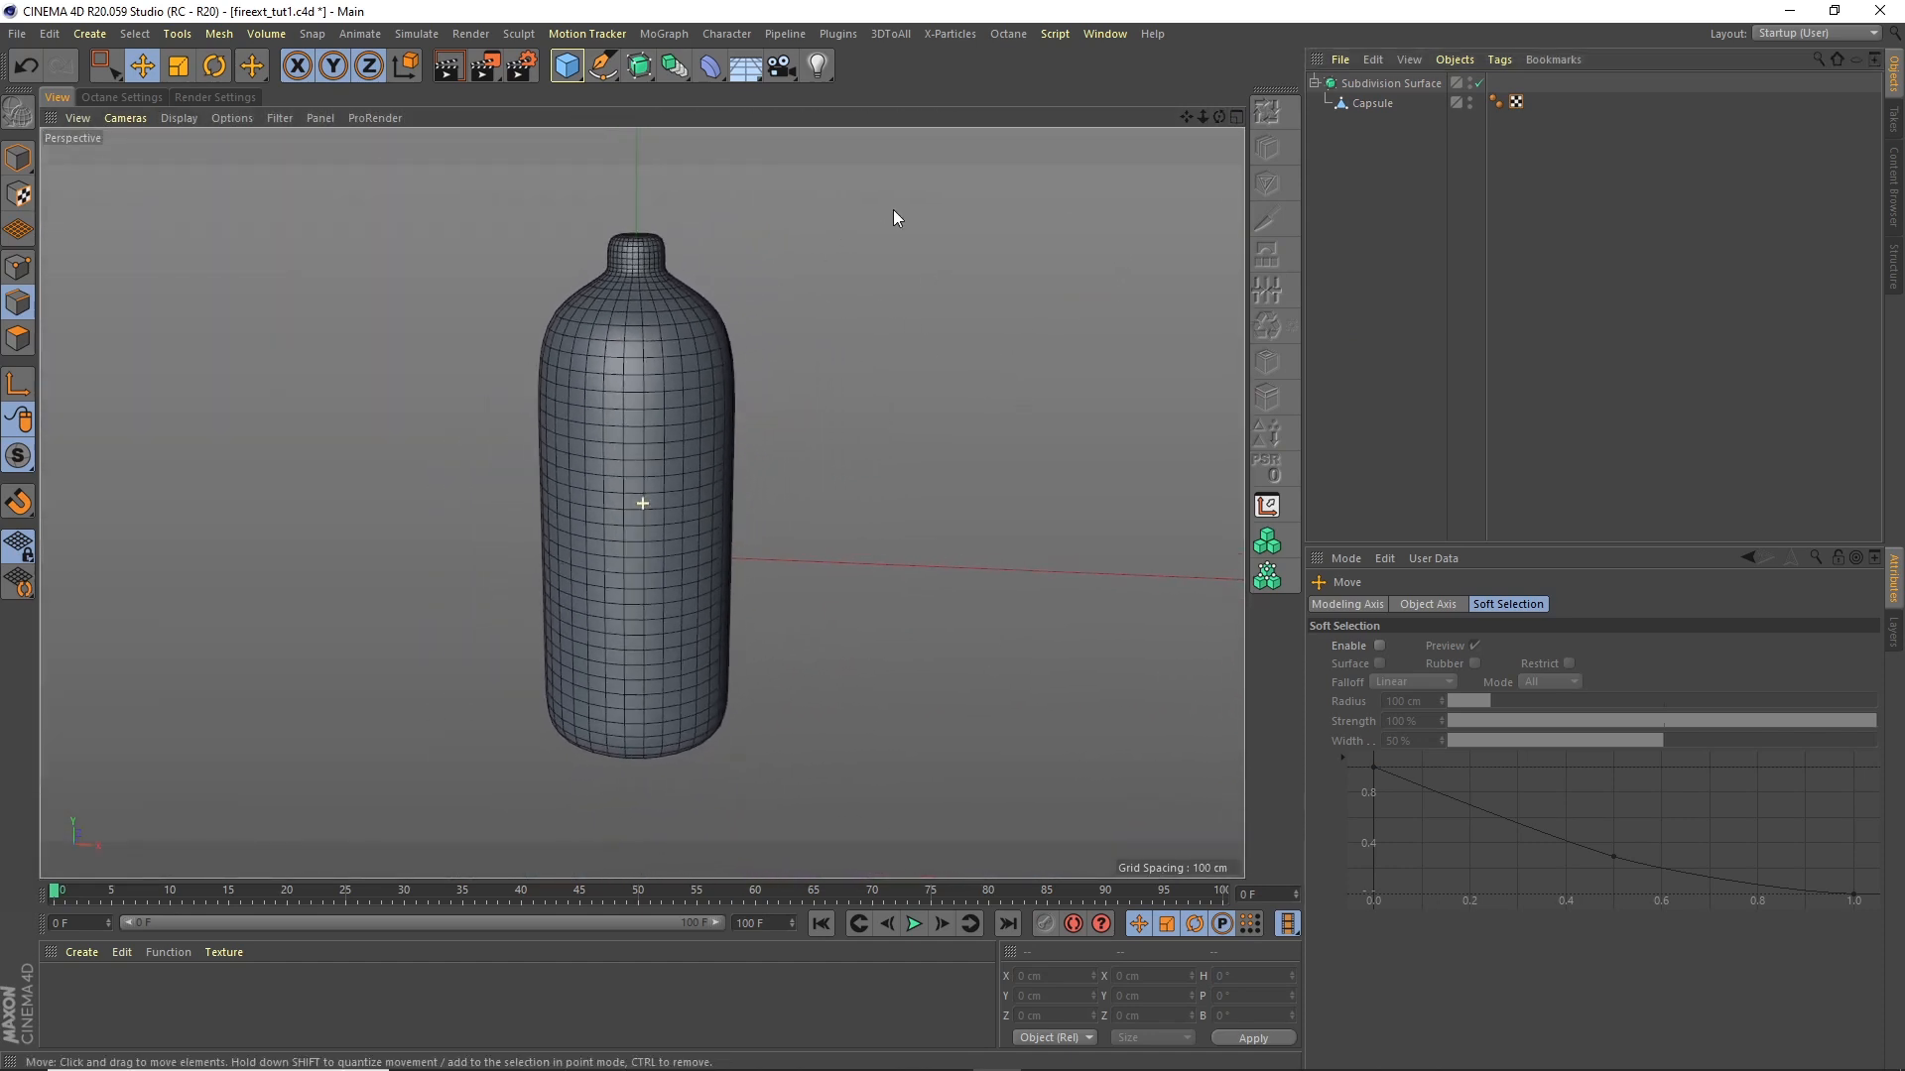
left_click(569, 68)
left_click(973, 161)
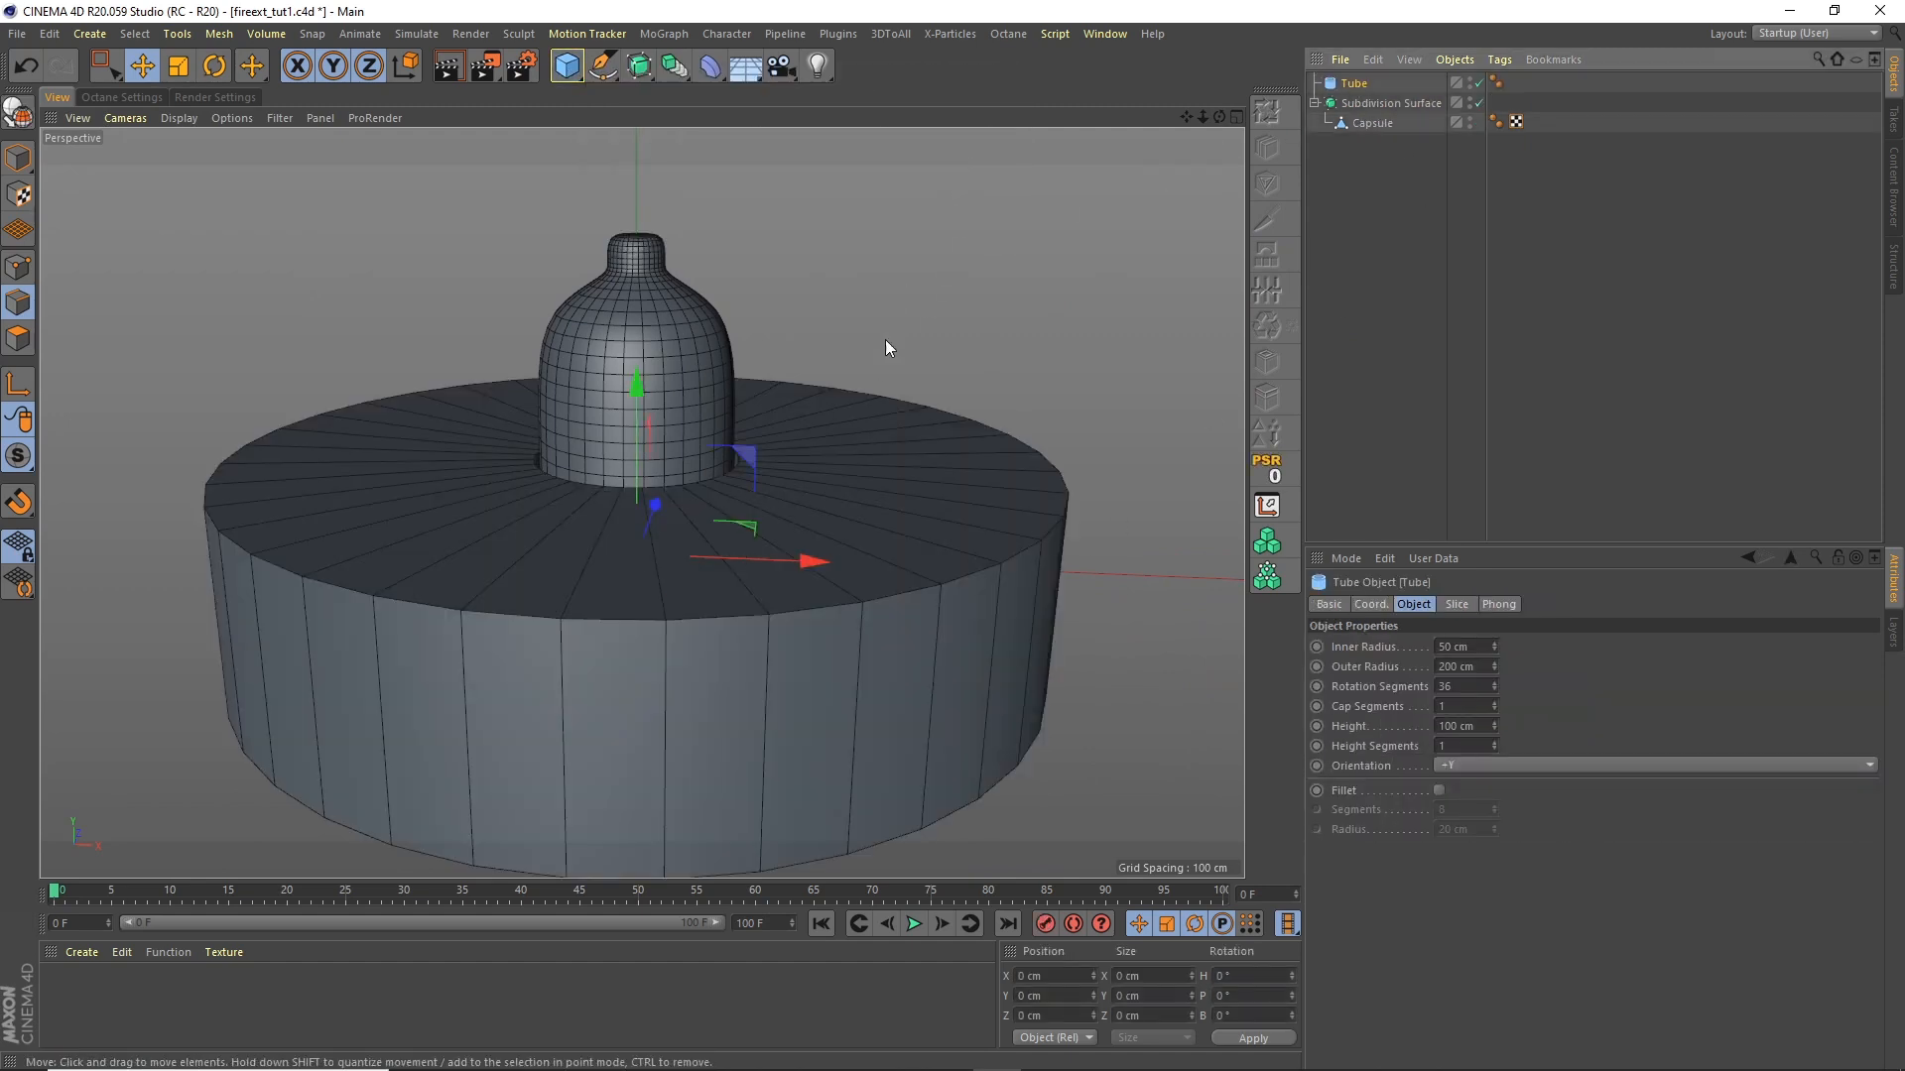
left_click(182, 68)
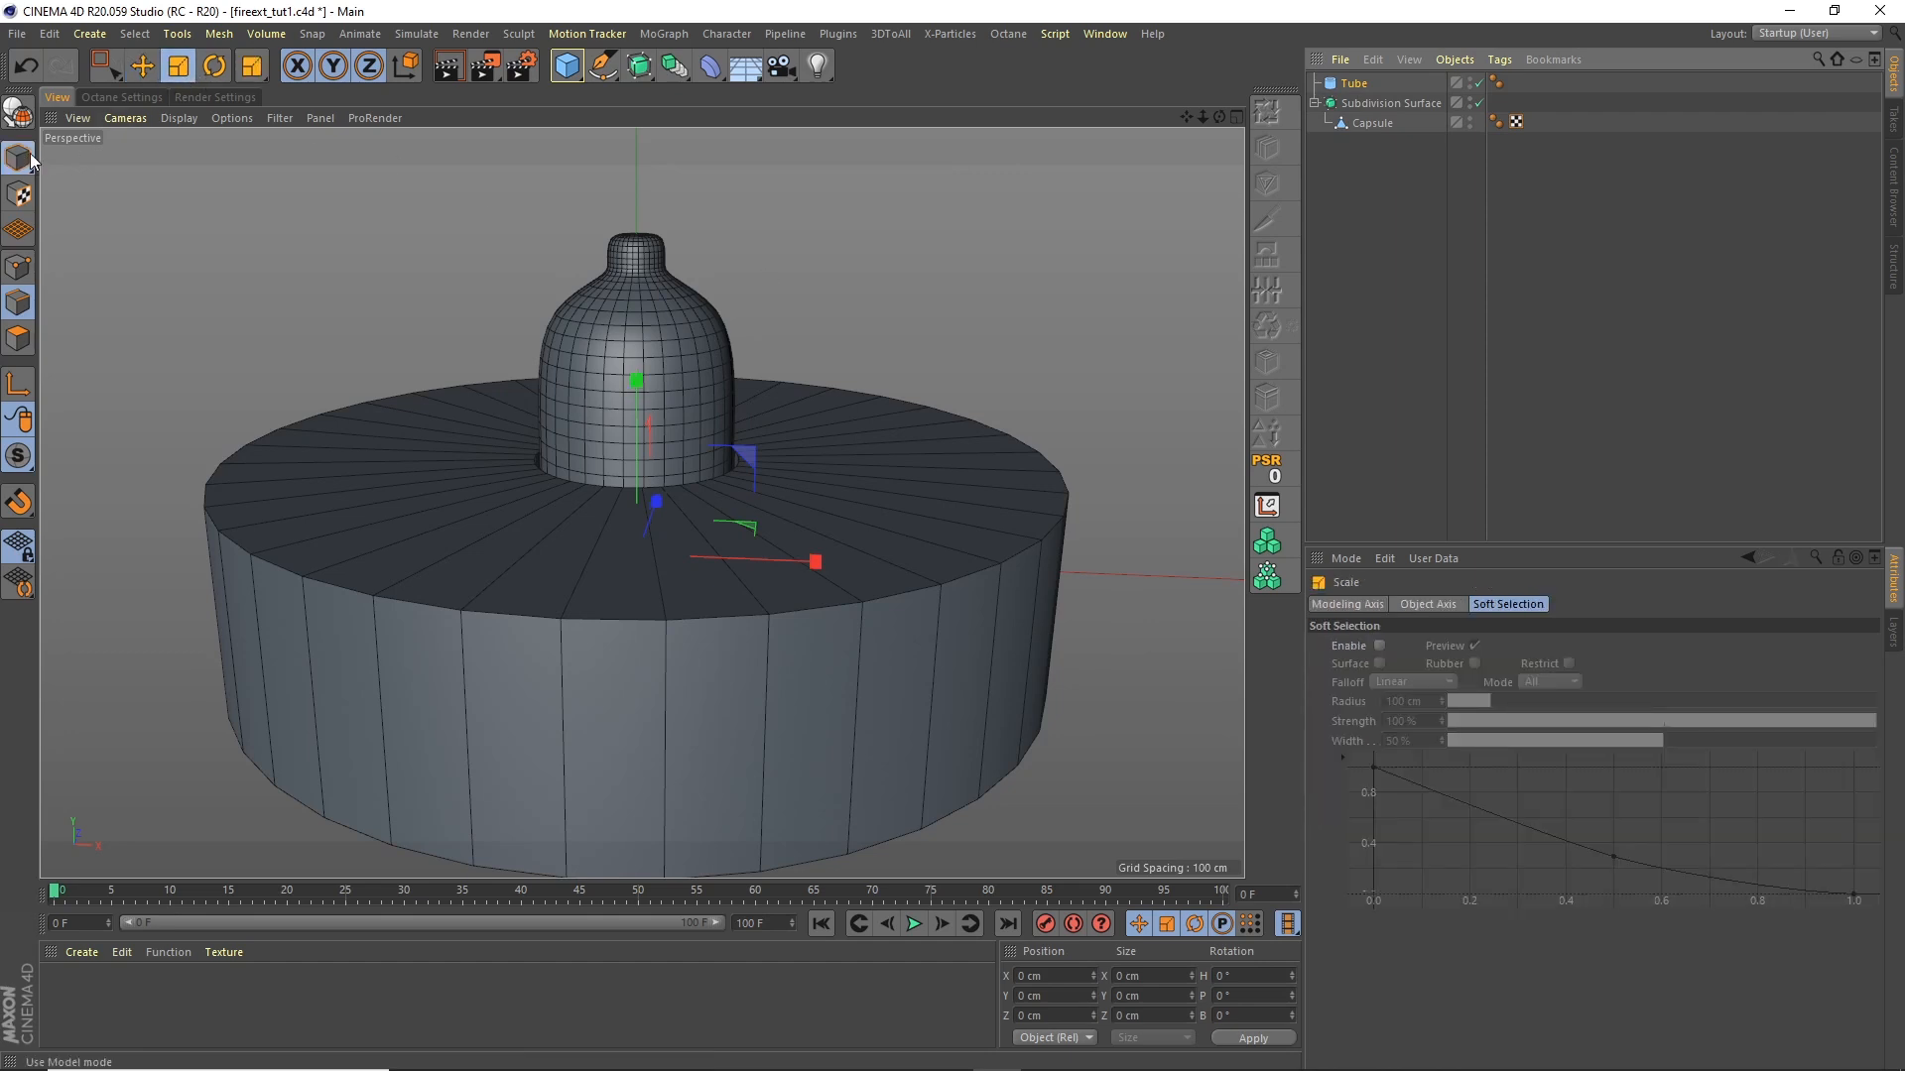
left_click_drag(941, 315, 513, 480)
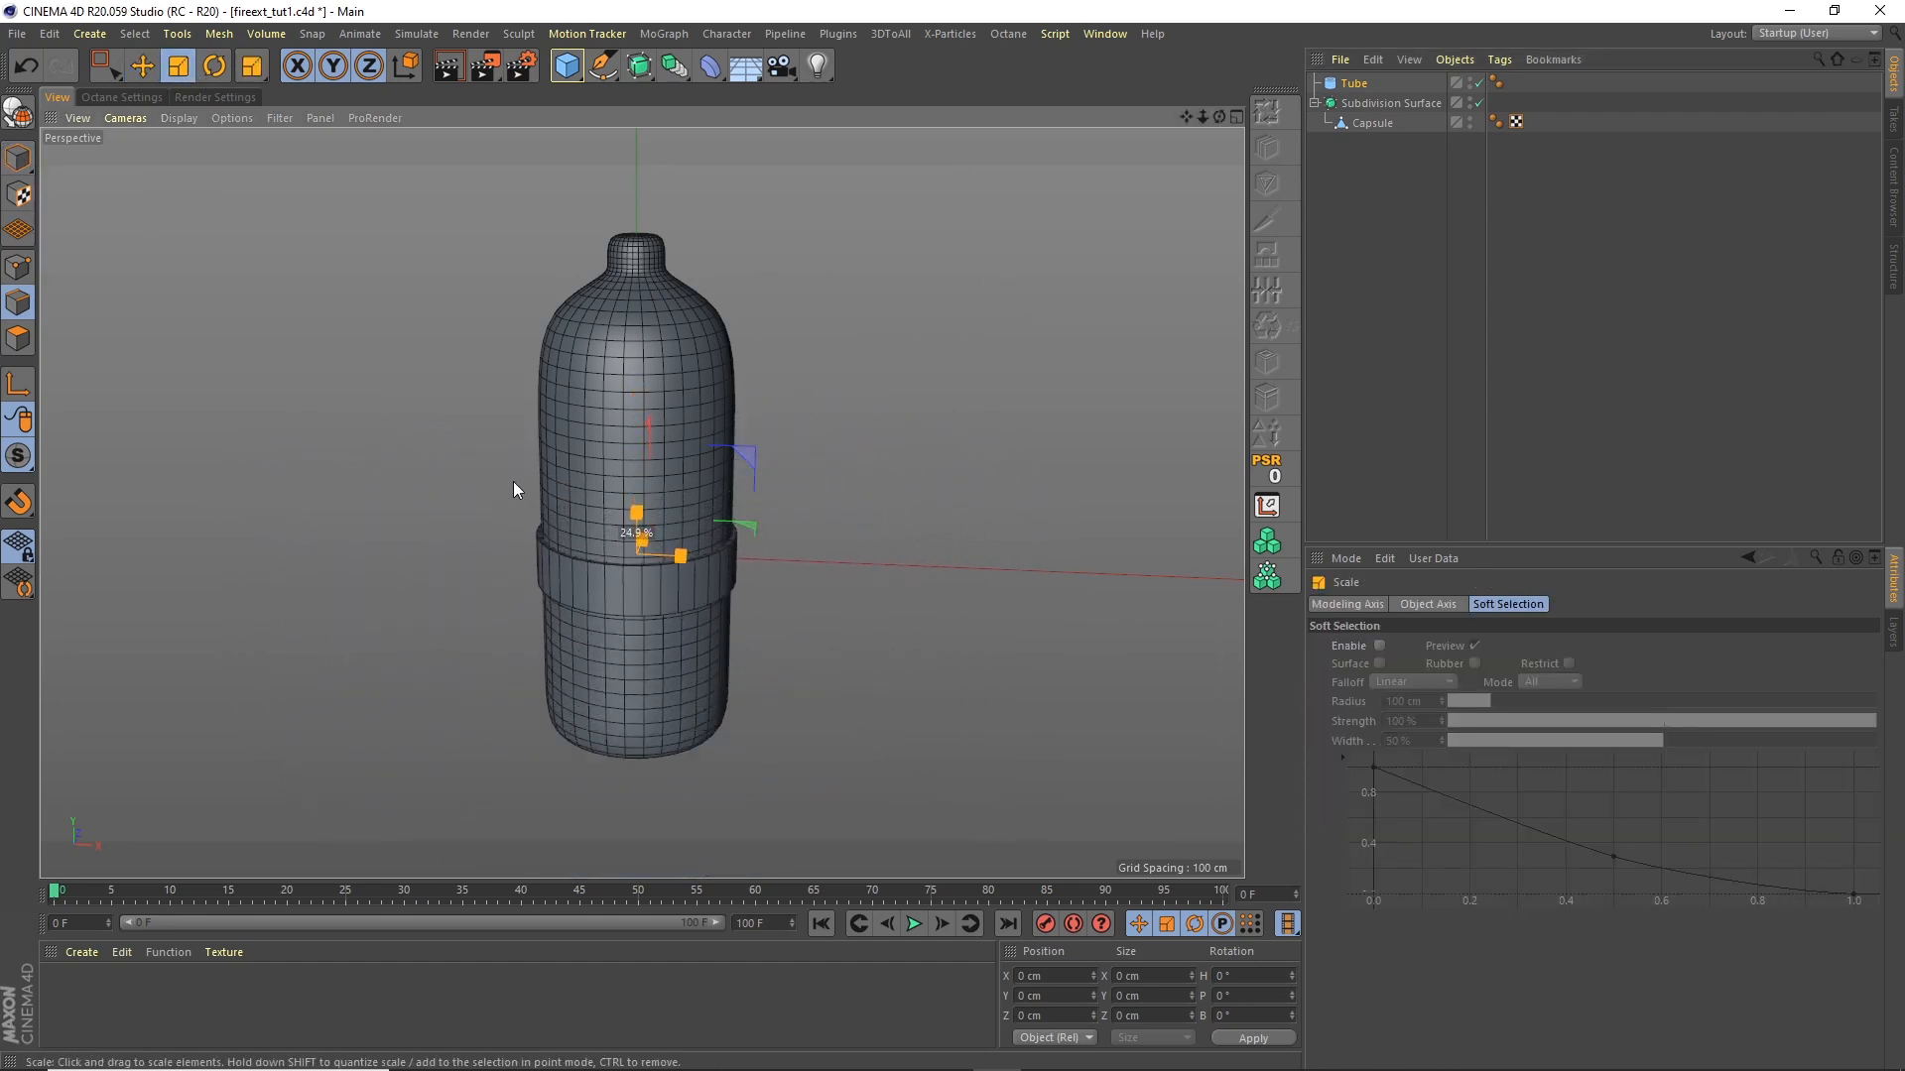
Step: Set the tube's outer radius to 52 cm and enable its fillet with a 3 cm radius
left_click(1353, 85)
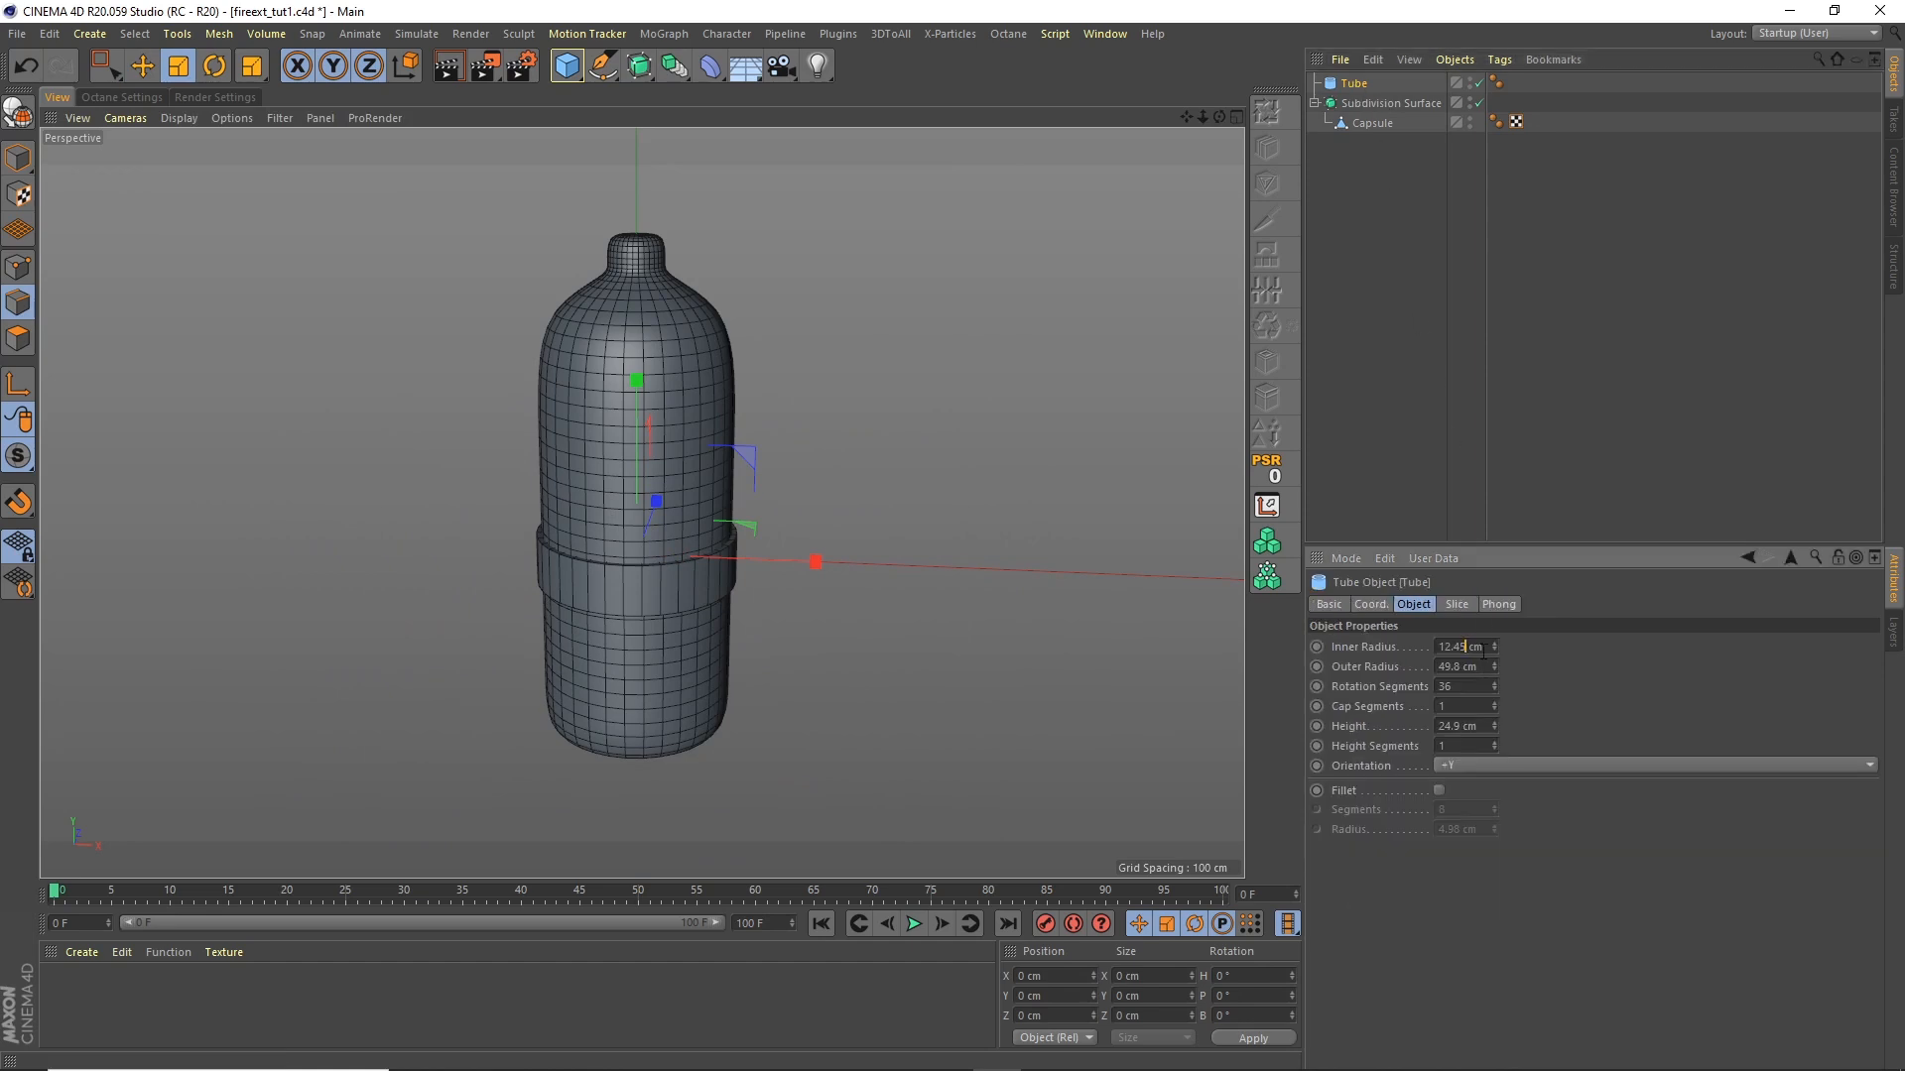
type("52")
key("Return")
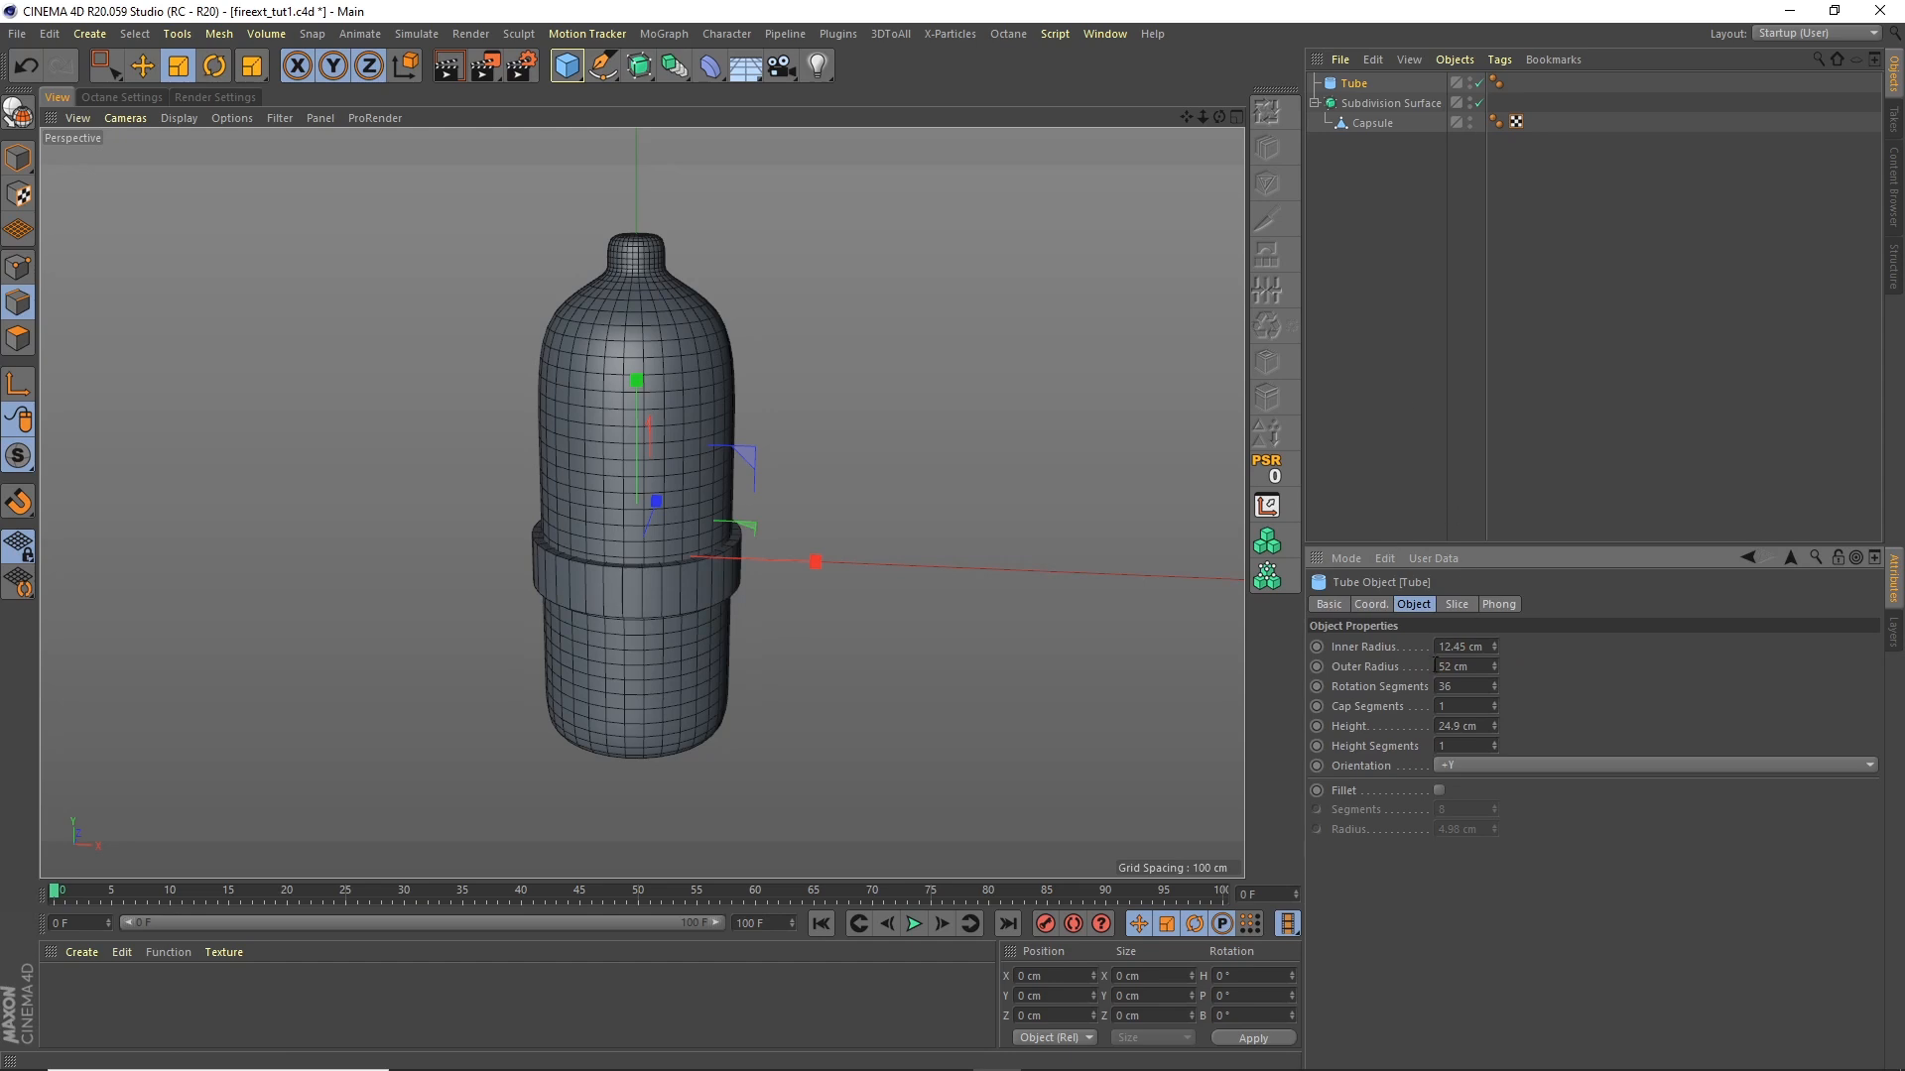
left_click(1439, 791)
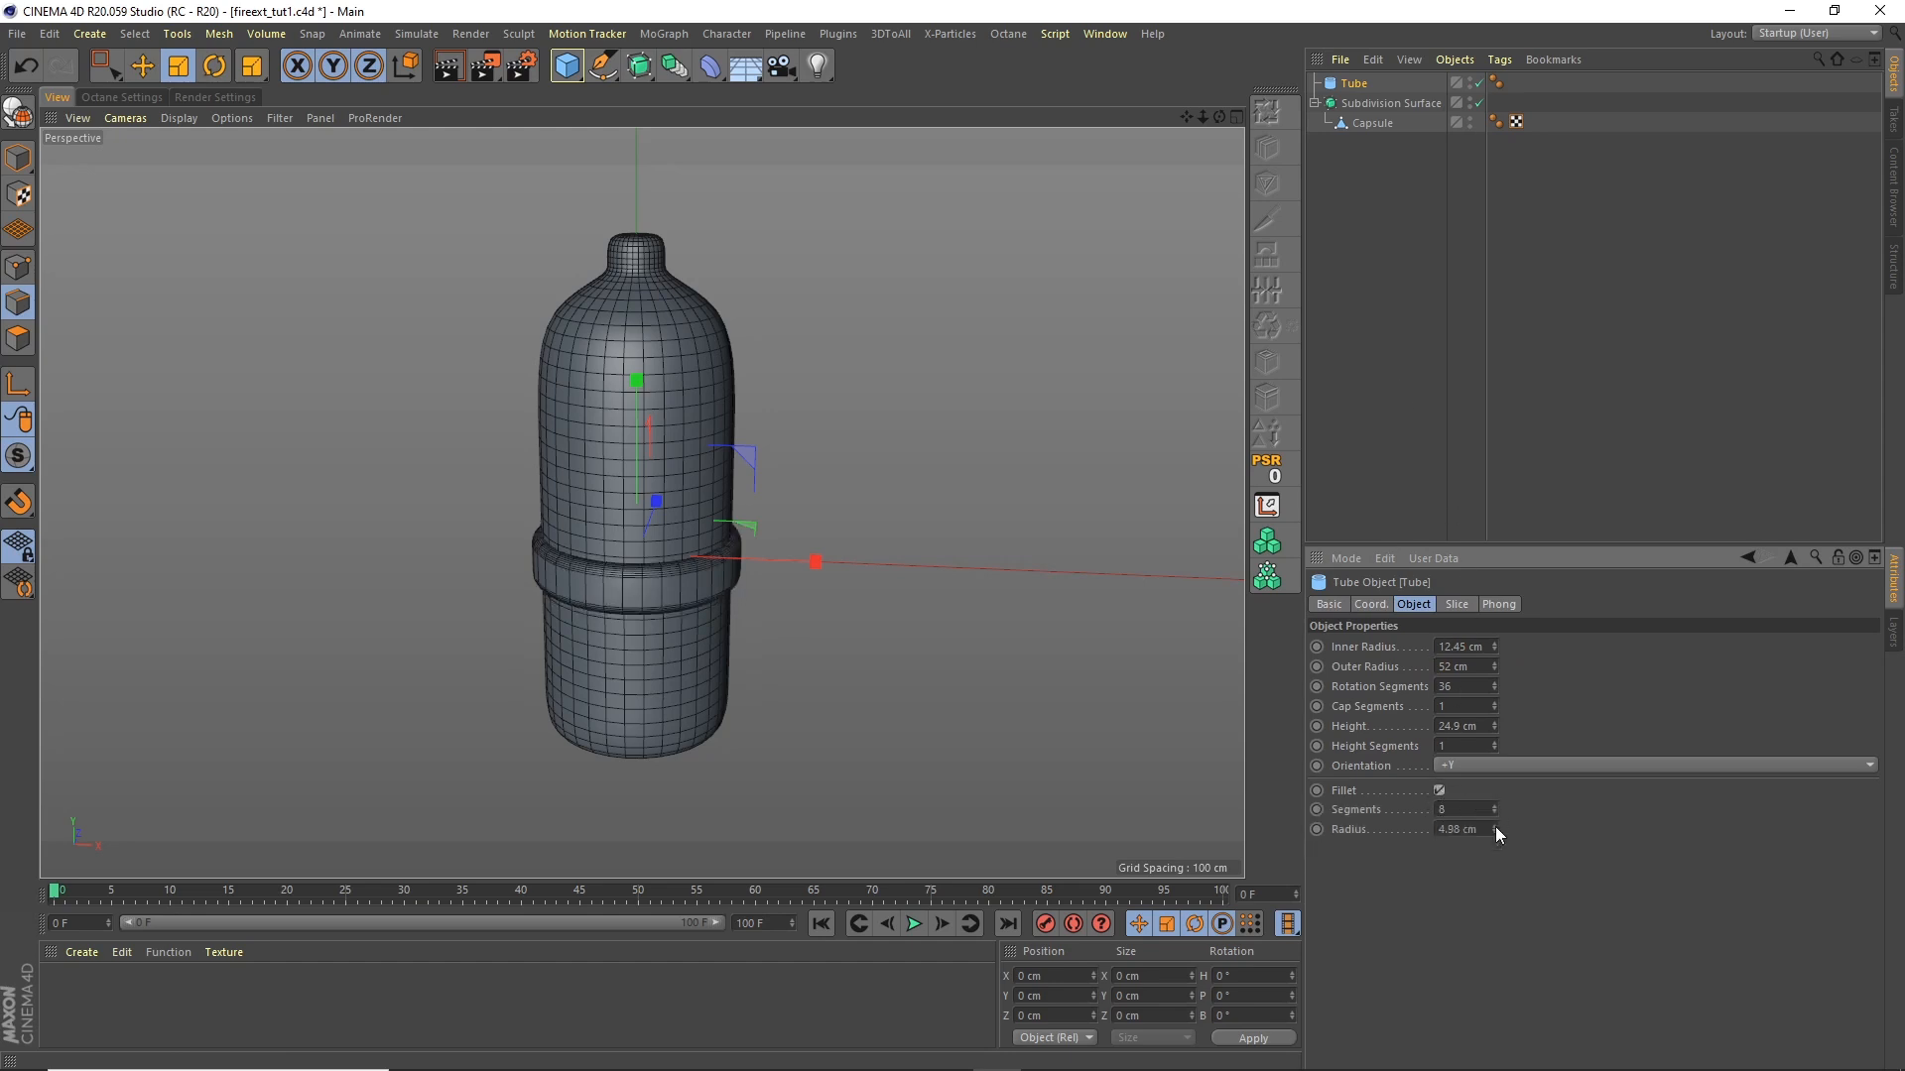
type("3")
key("Return")
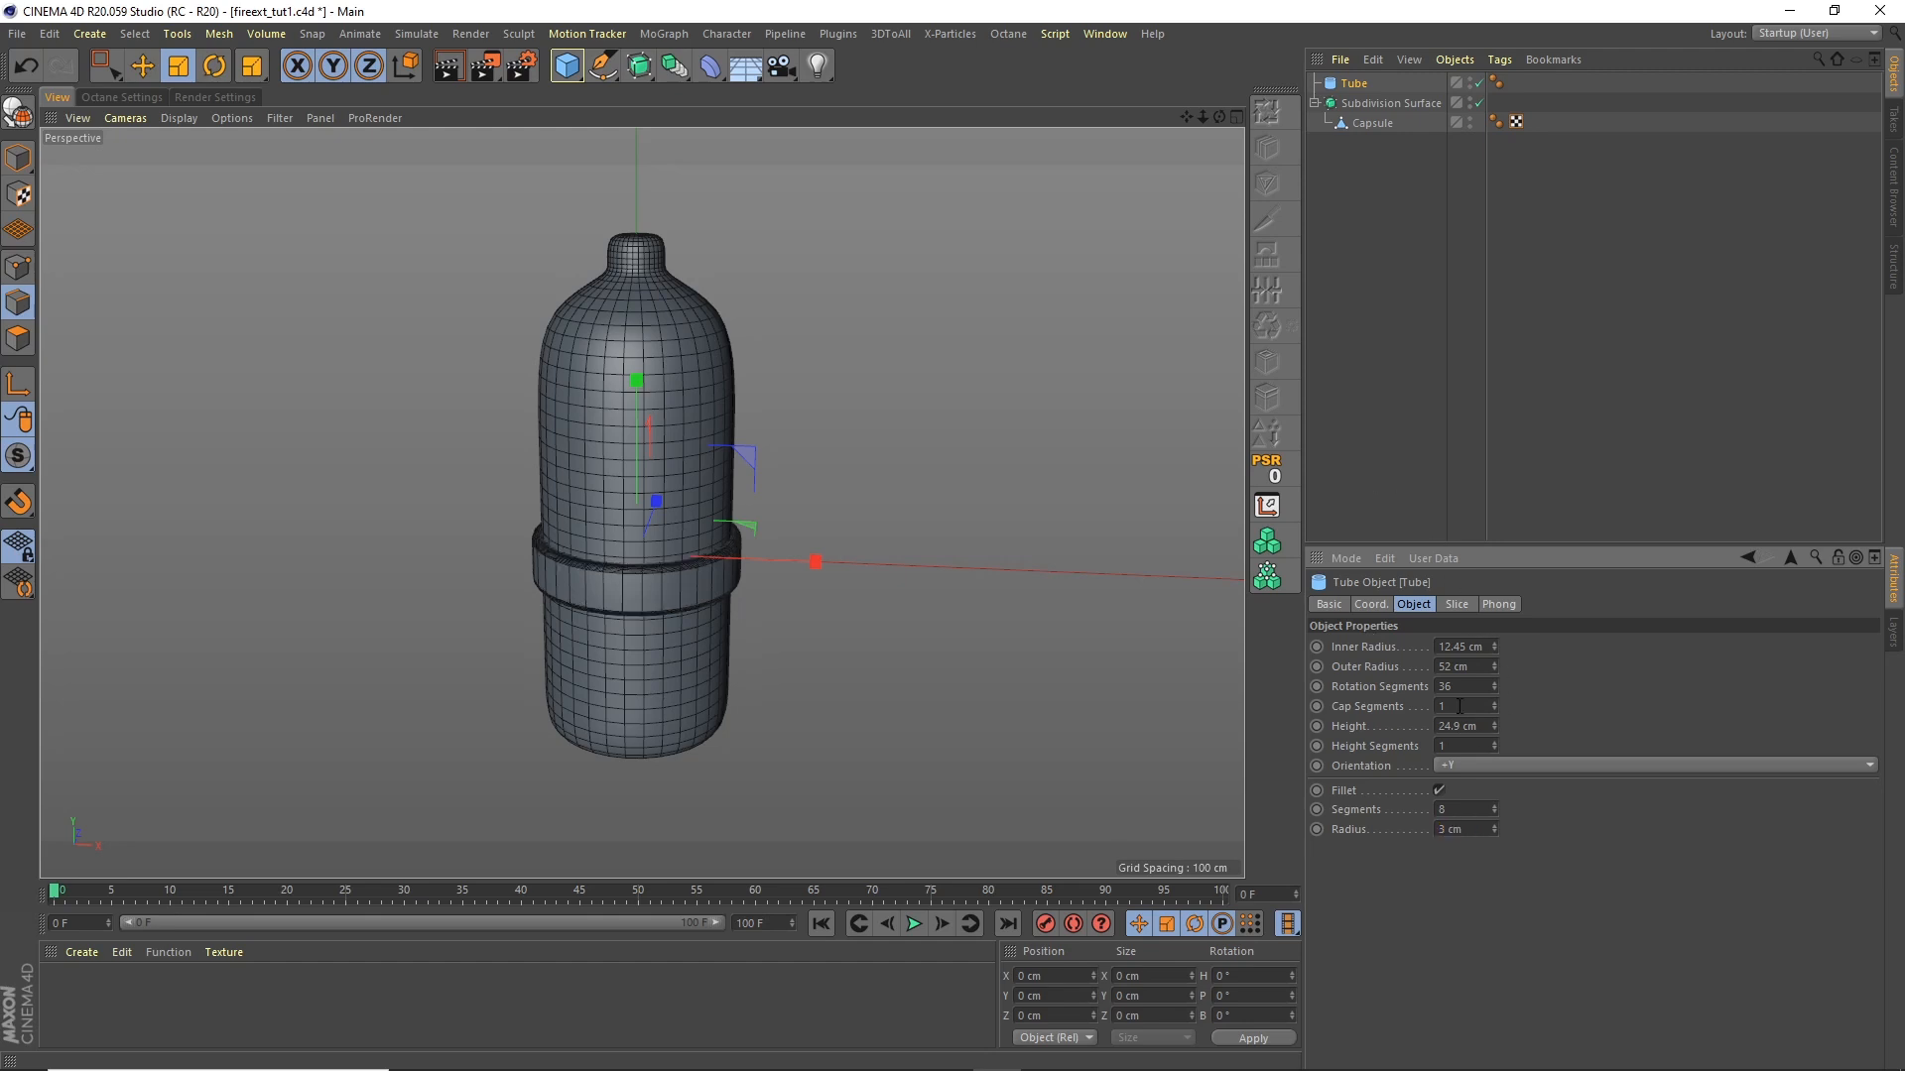
Step: Scale the tube down uniformly to an outer radius of about 50.2 cm so it fits closer to the bottle
left_click(182, 72)
left_click_drag(379, 257, 359, 264)
scroll(819, 429, "up", 5)
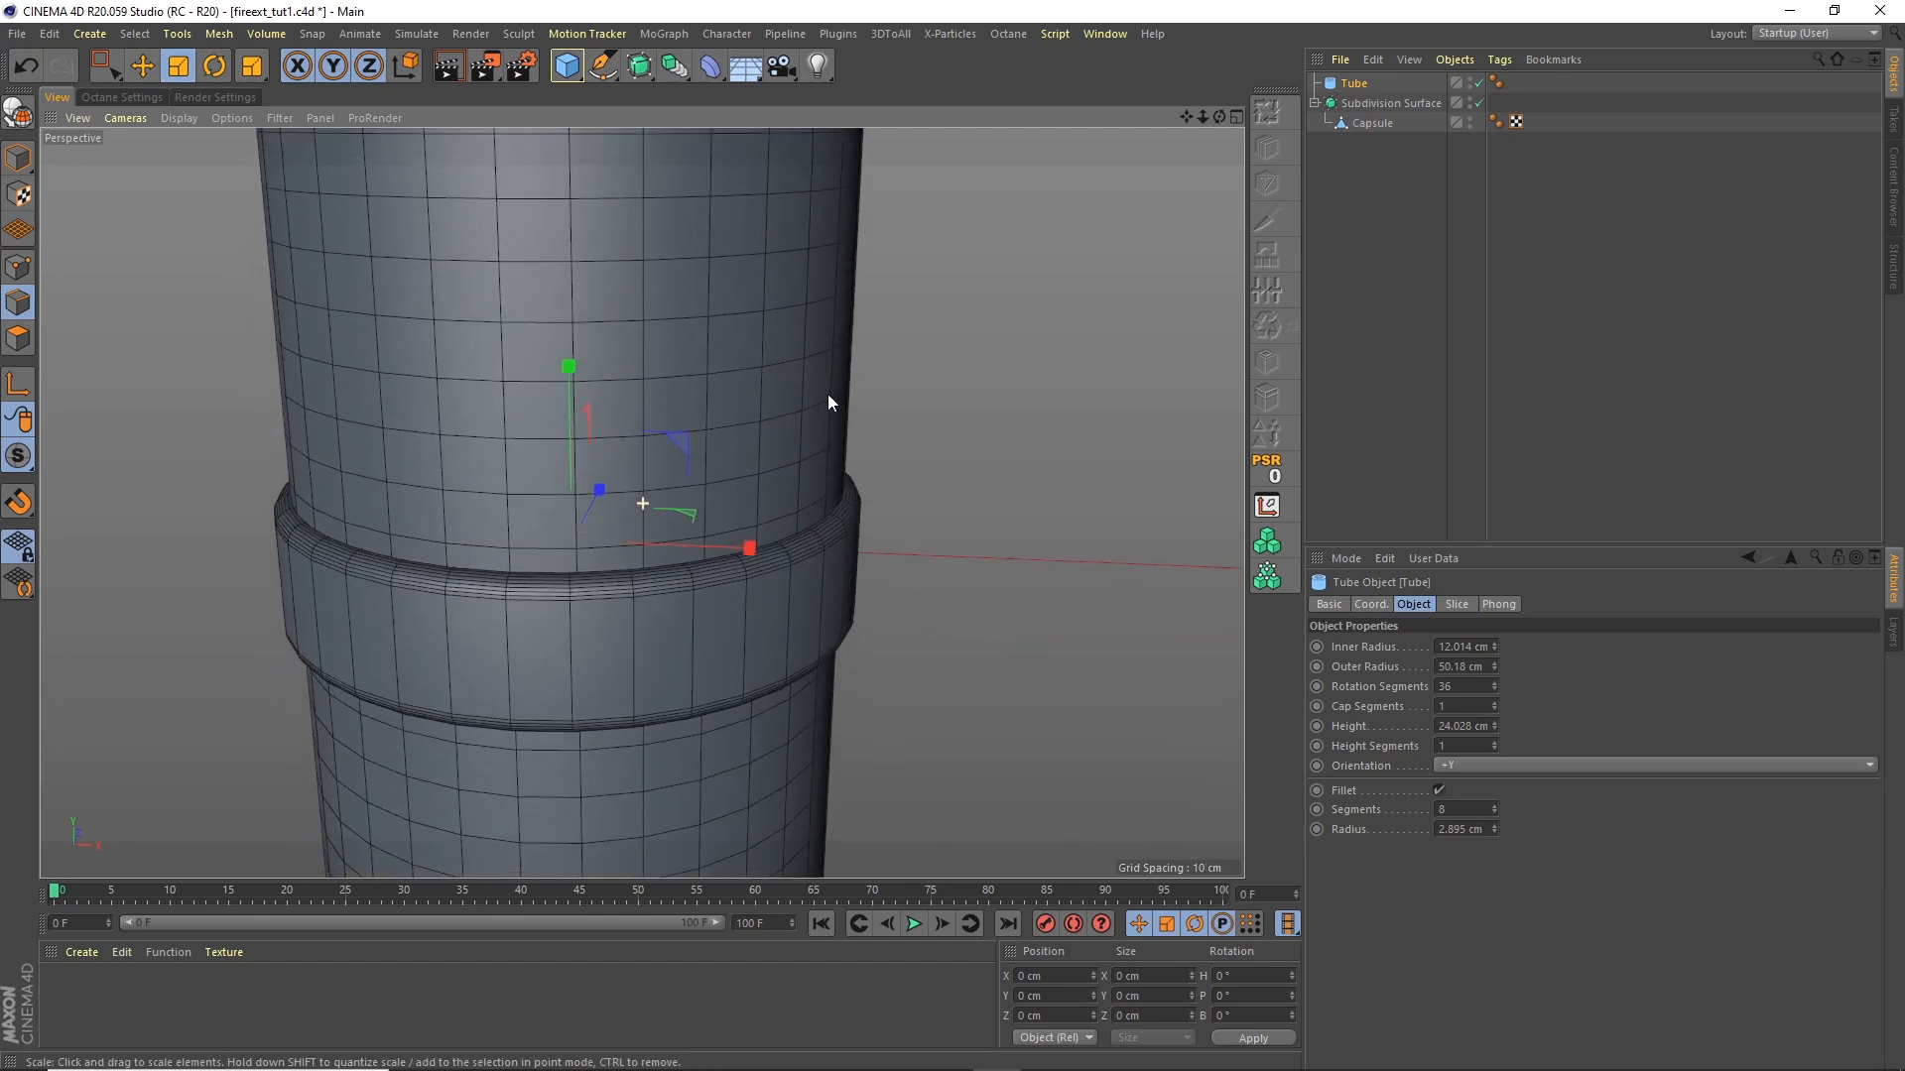
middle_click_drag(827, 395, 829, 382, "alt")
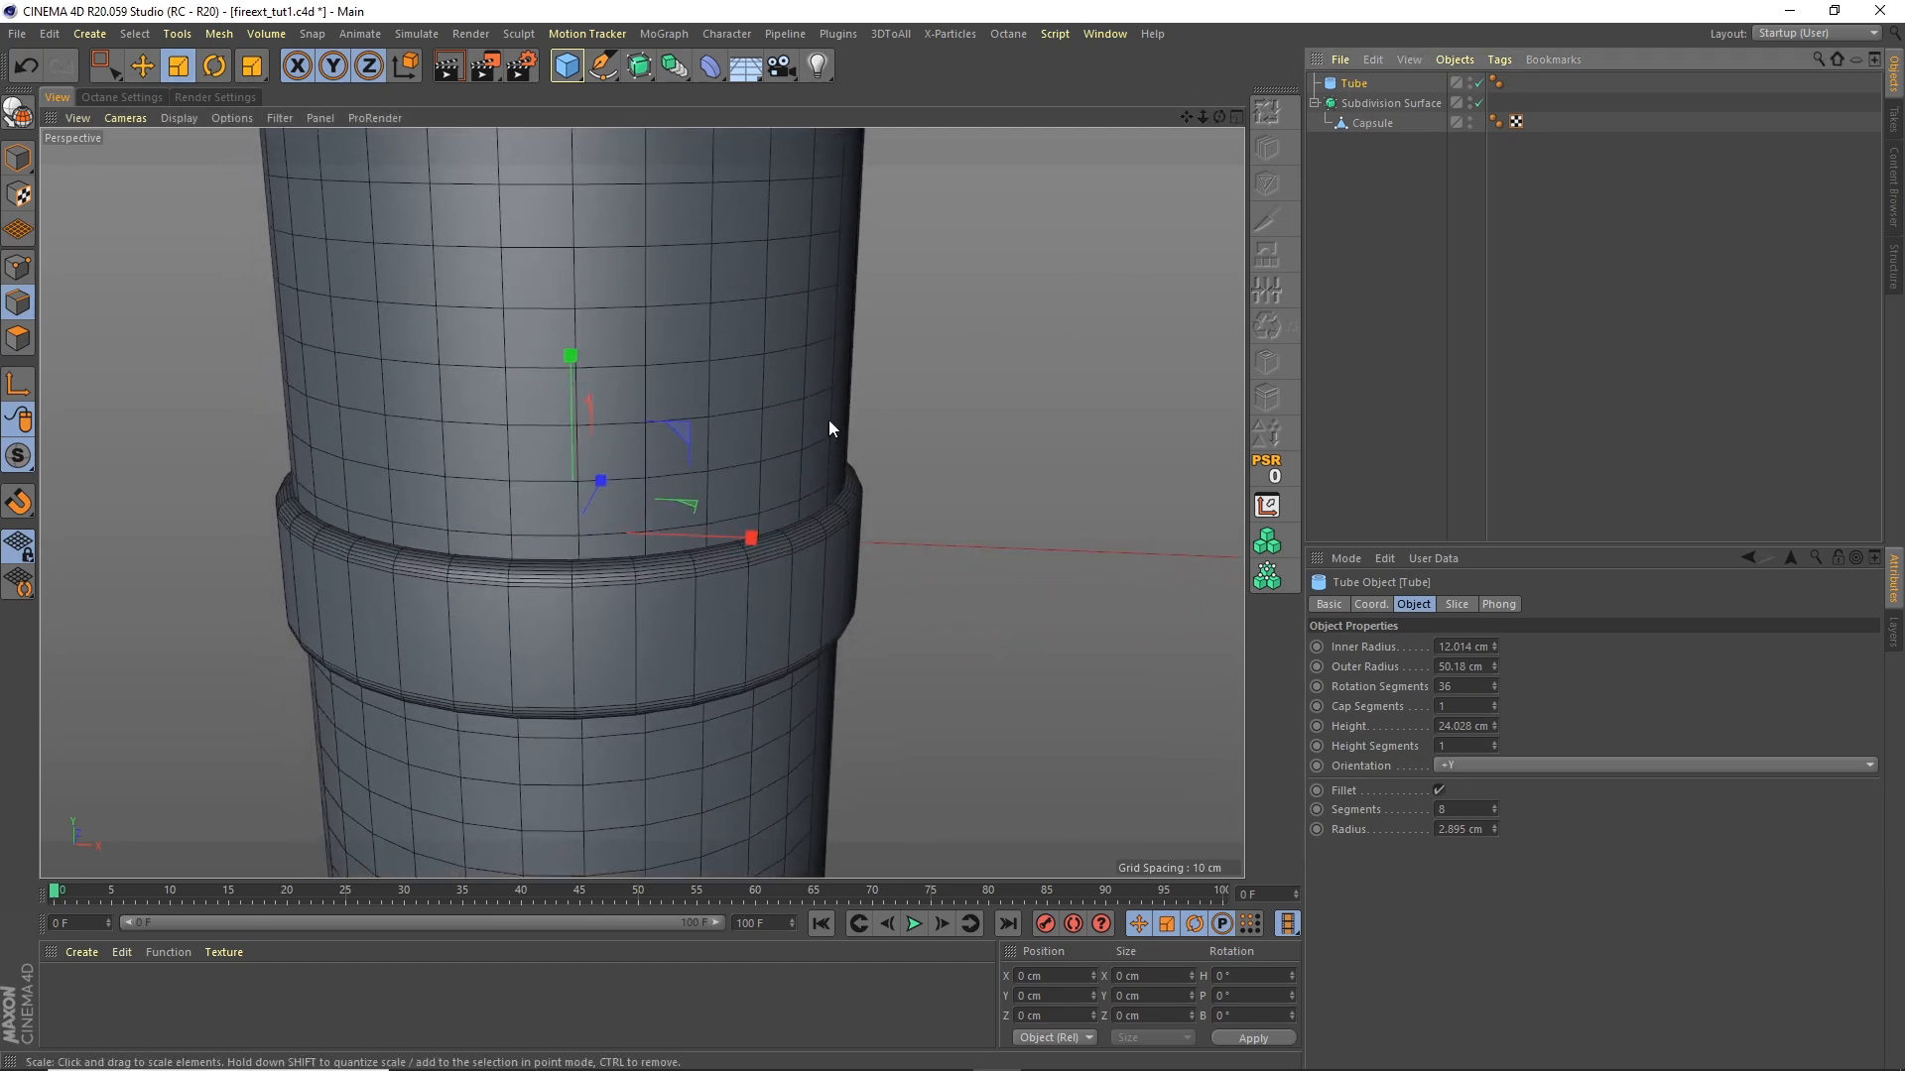
Step: Hide the subdivided bottle temporarily and set the tube's inner radius to 48 cm, then show the bottle again
left_click(1468, 101)
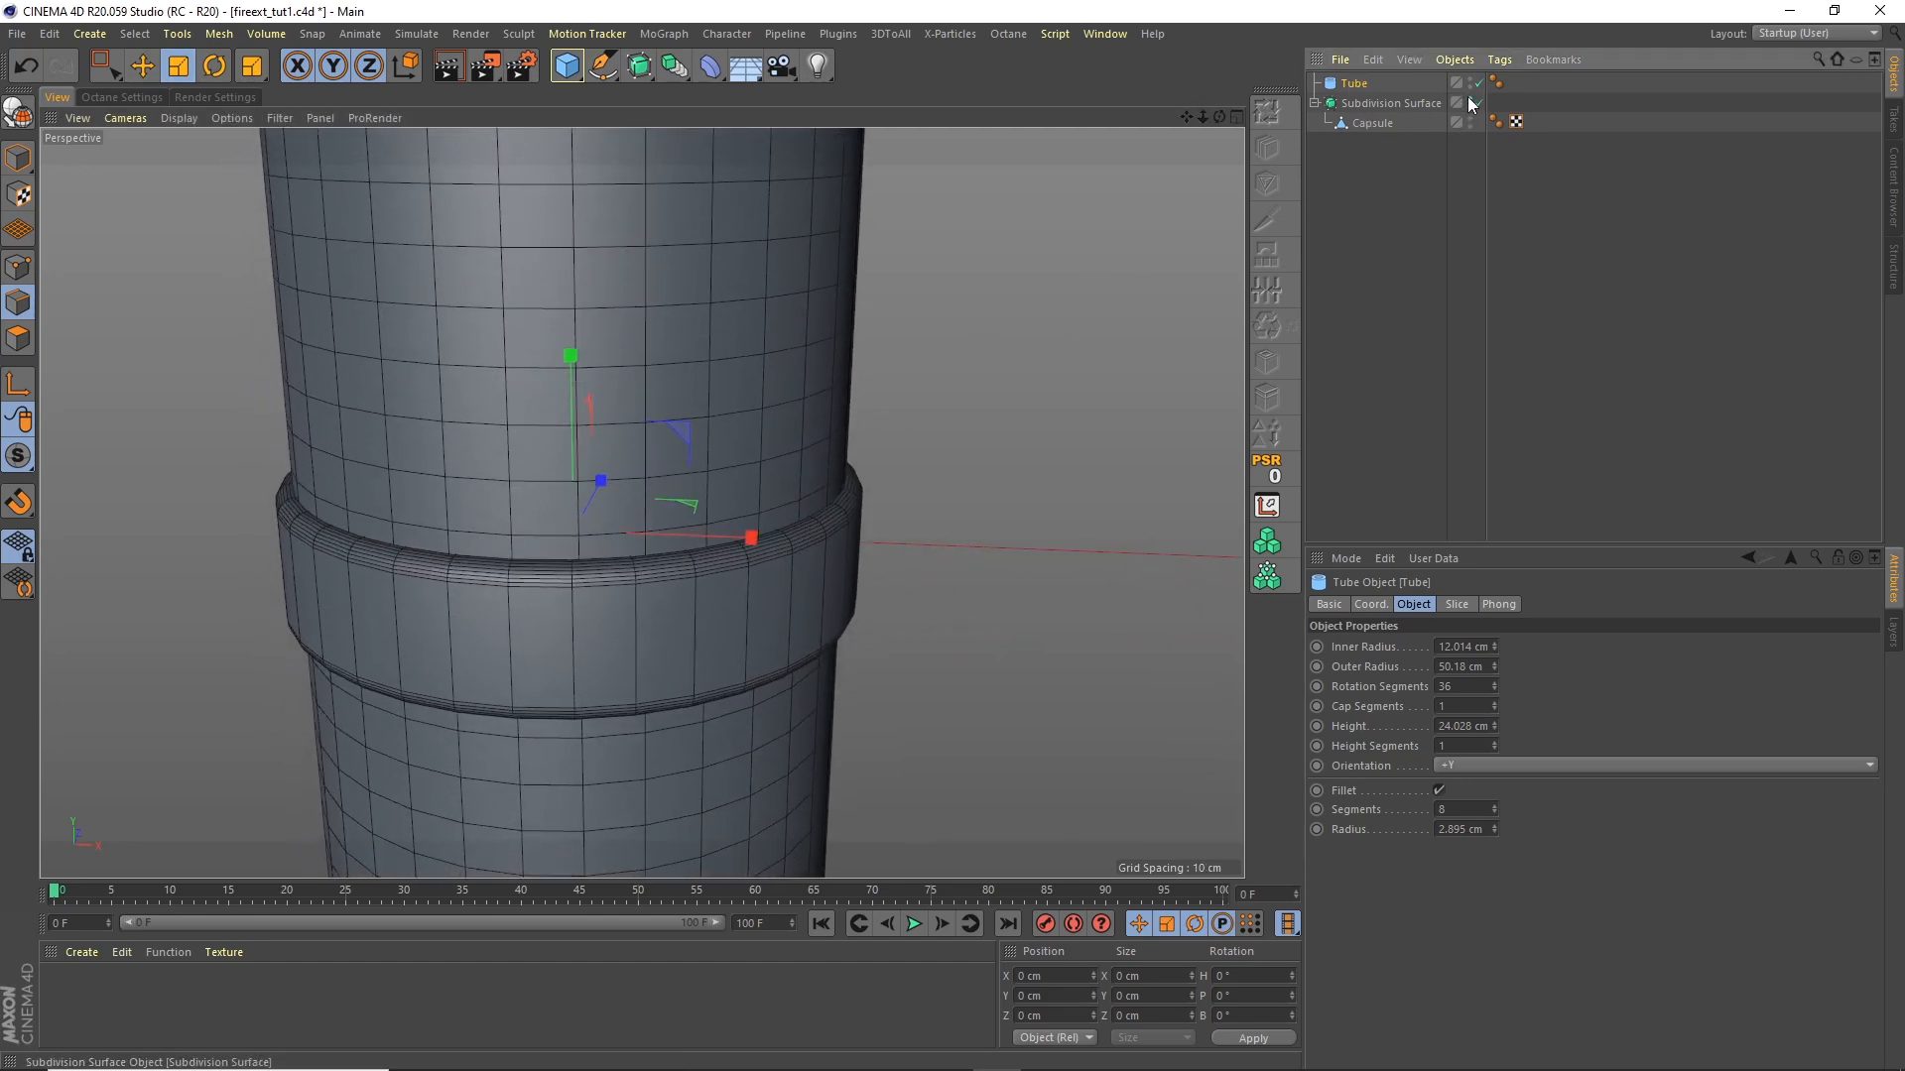
left_click(1461, 646)
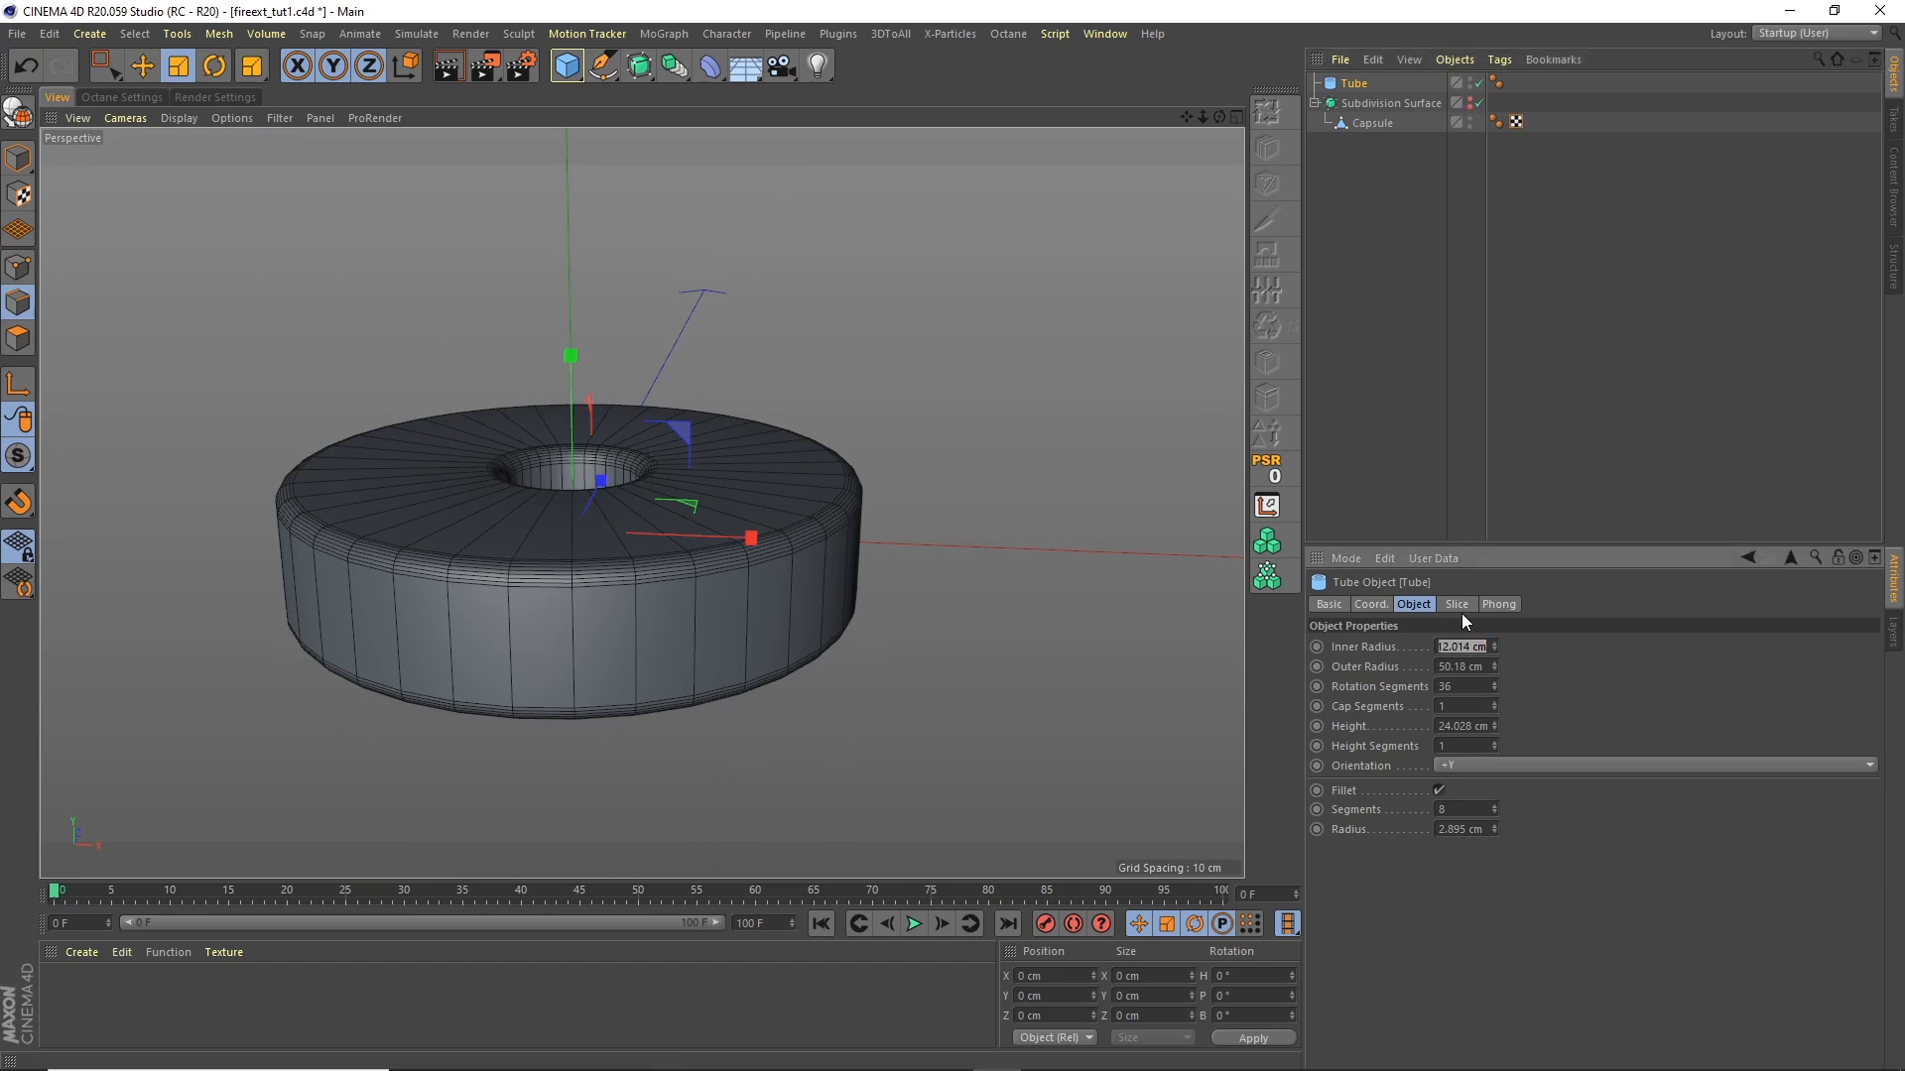
type("48")
key("Return")
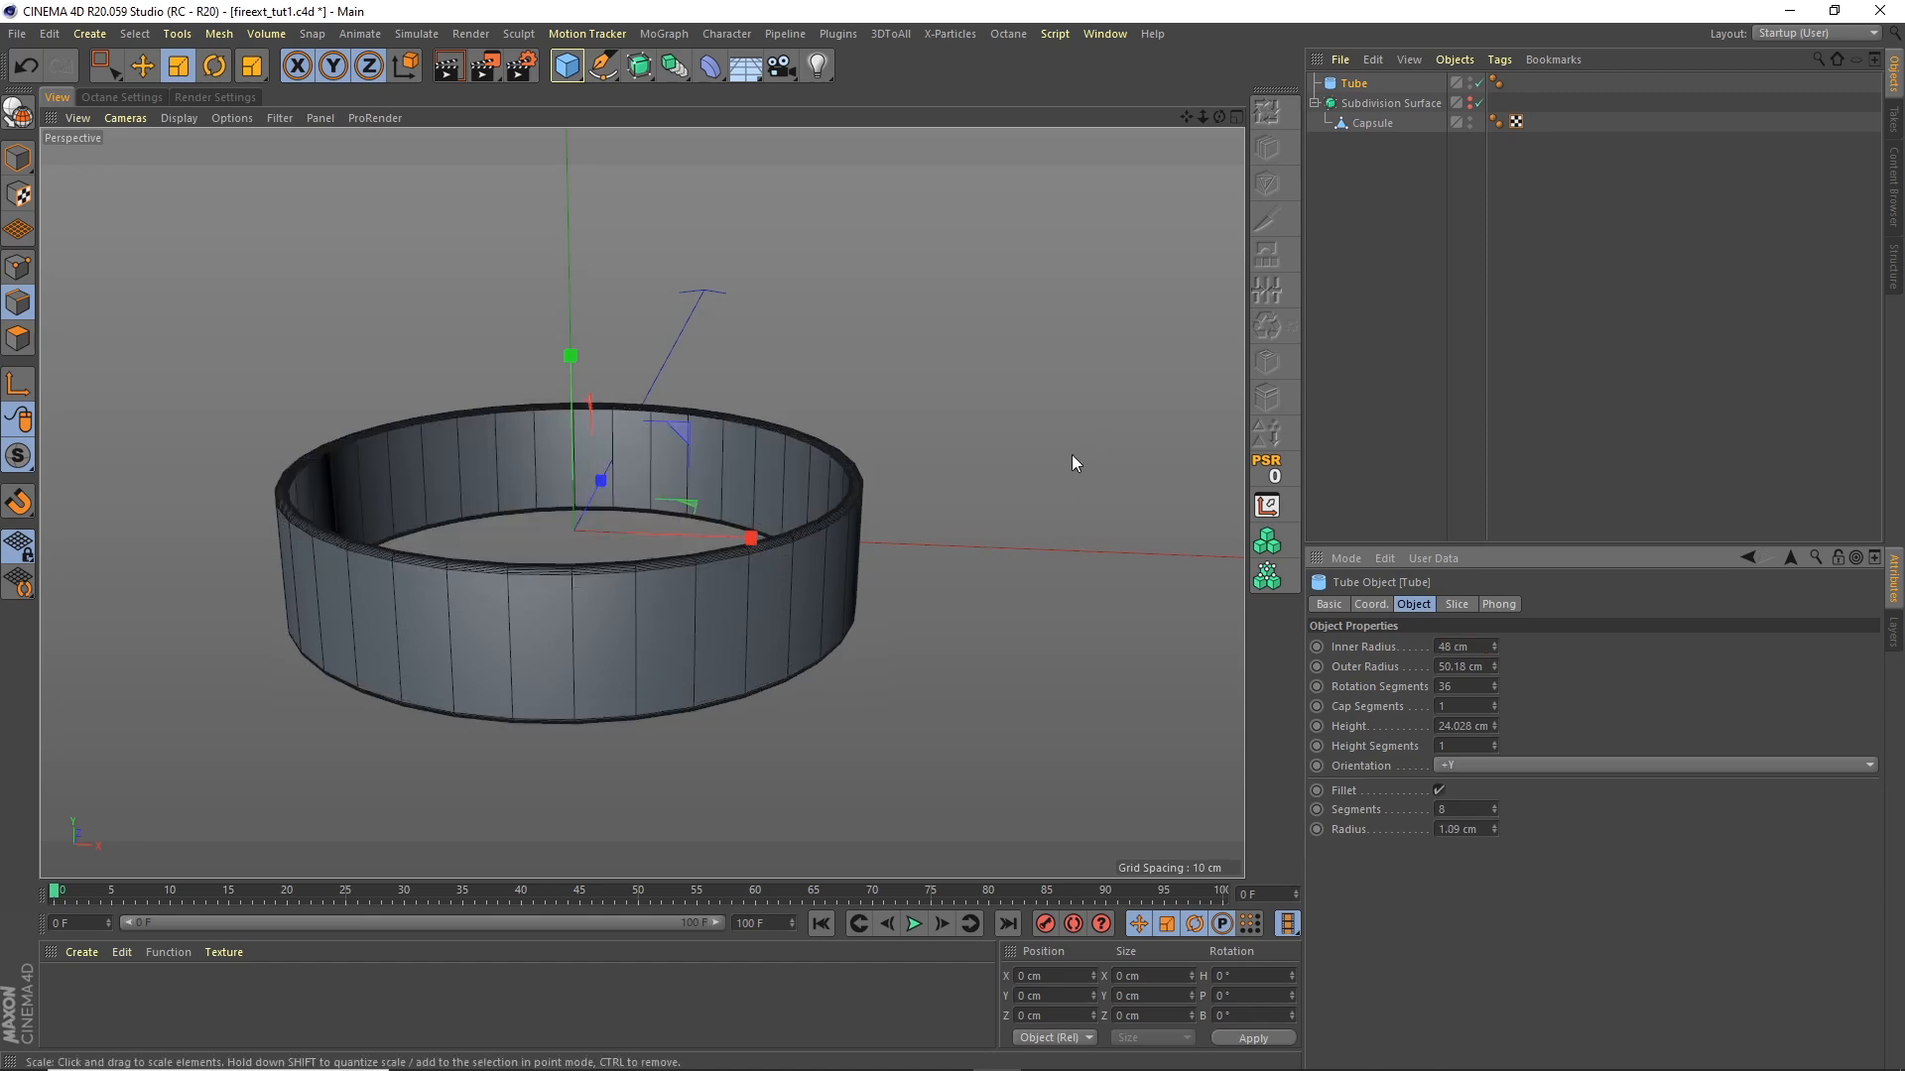
left_click(1469, 102)
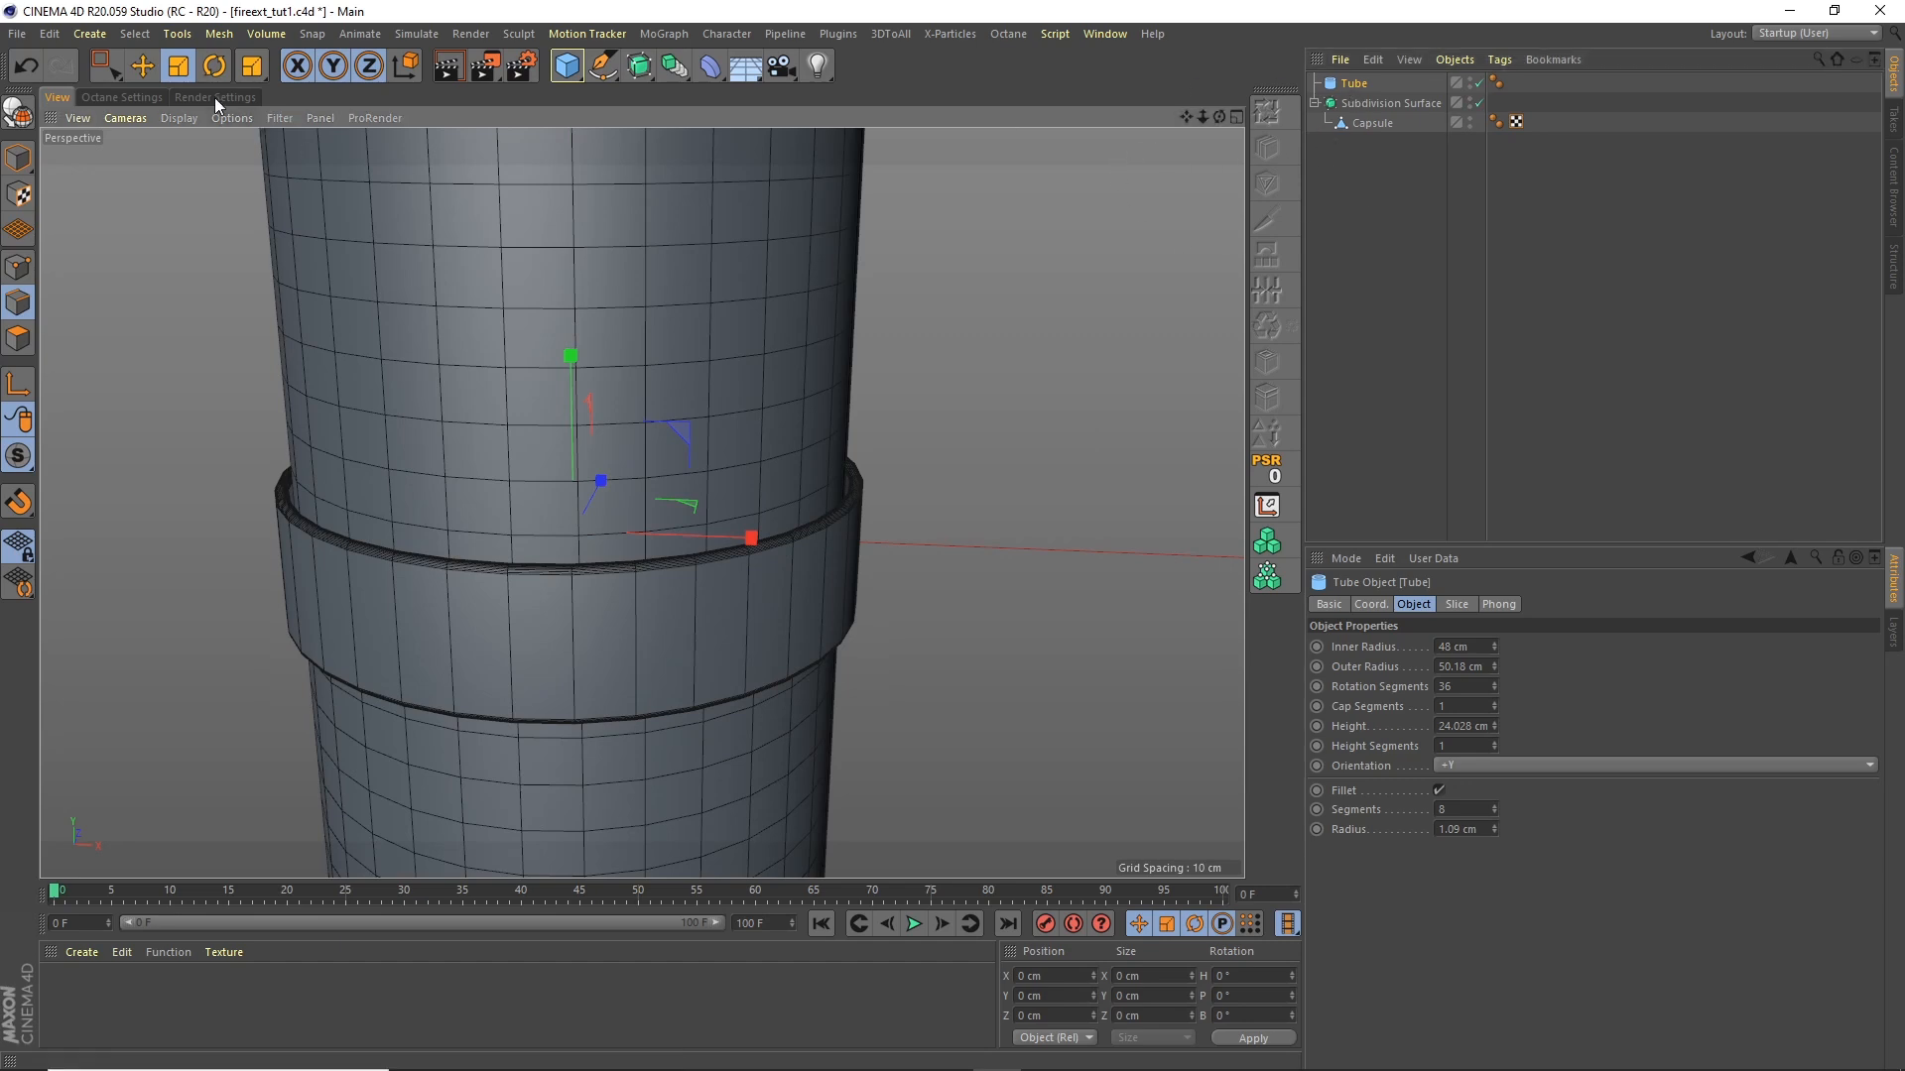
Step: Scale the tube down slightly more, to an outer radius of about 49.2 cm
left_click(178, 66)
left_click_drag(898, 270, 883, 270)
left_click(1359, 83)
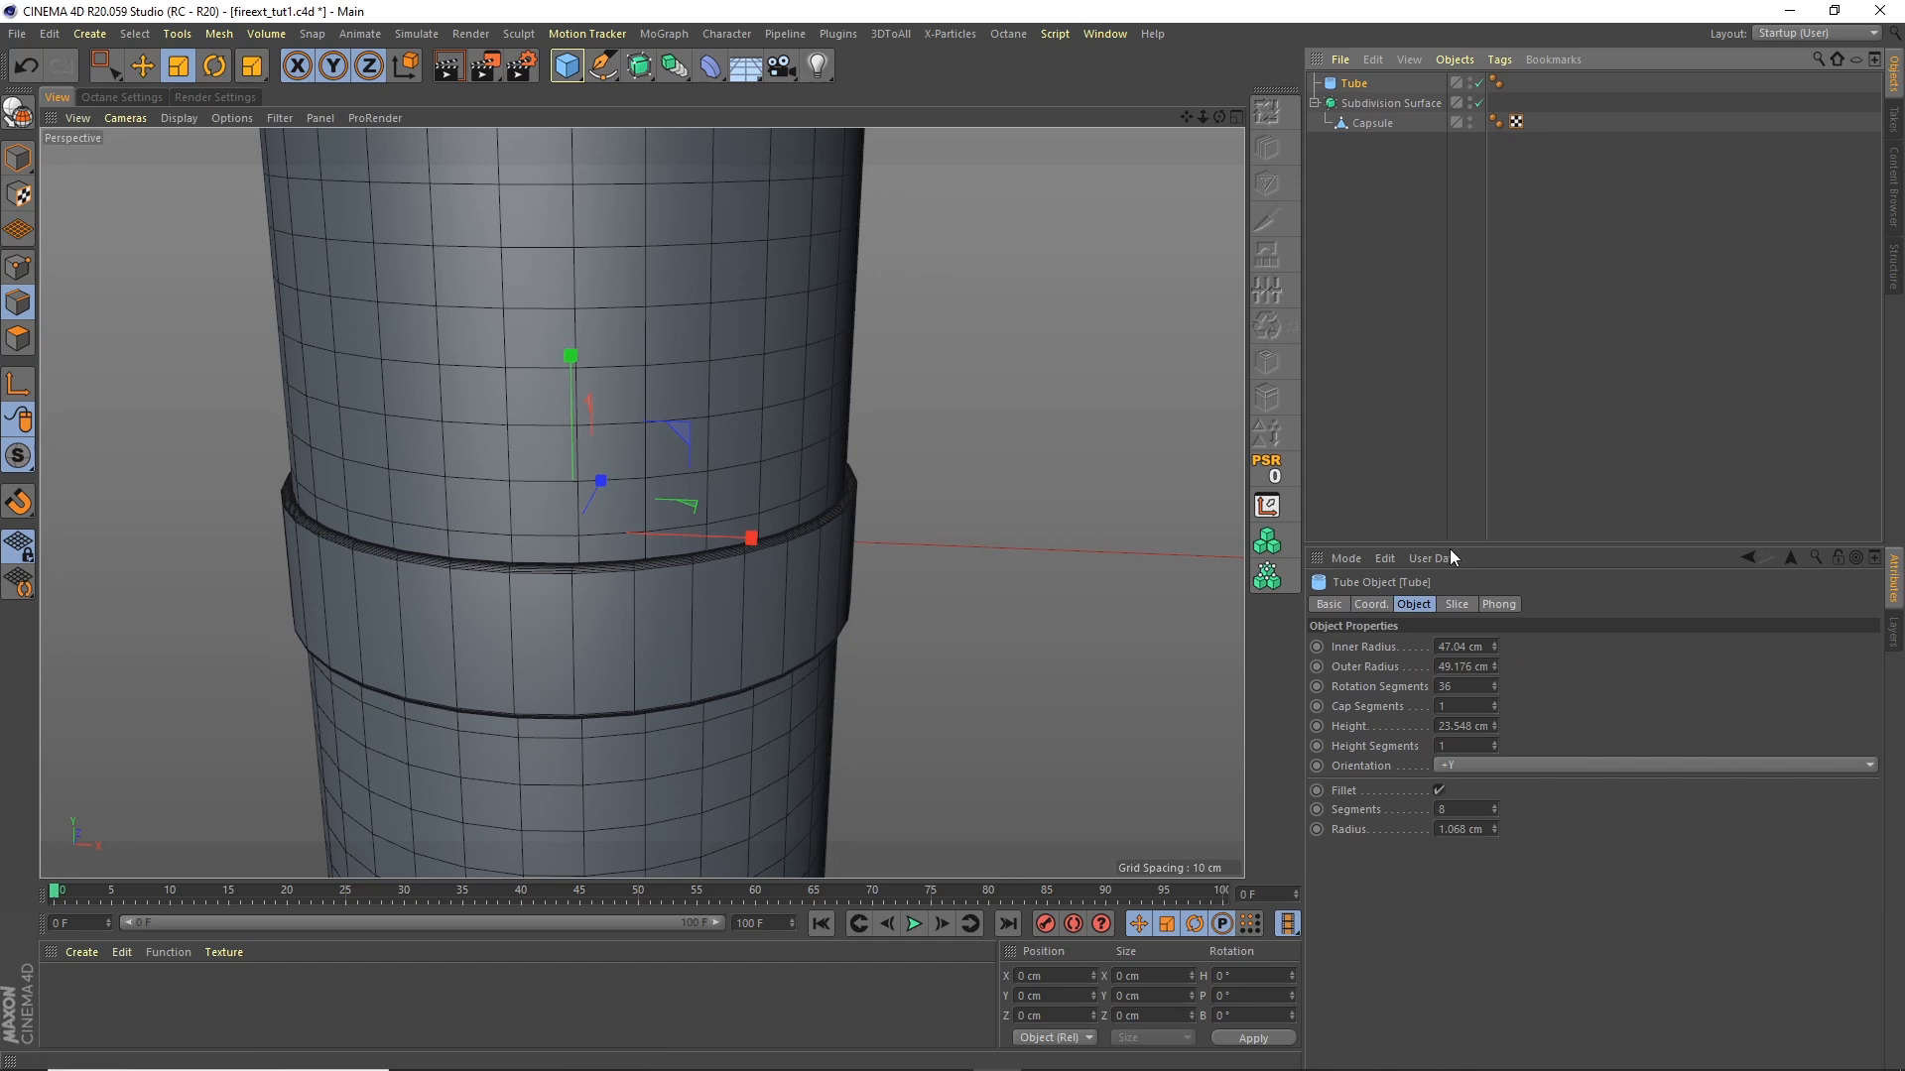
Step: Set the tube's rotation segments to 100 and its inner radius to 45 cm
left_click(1464, 688)
type("100")
key("Return")
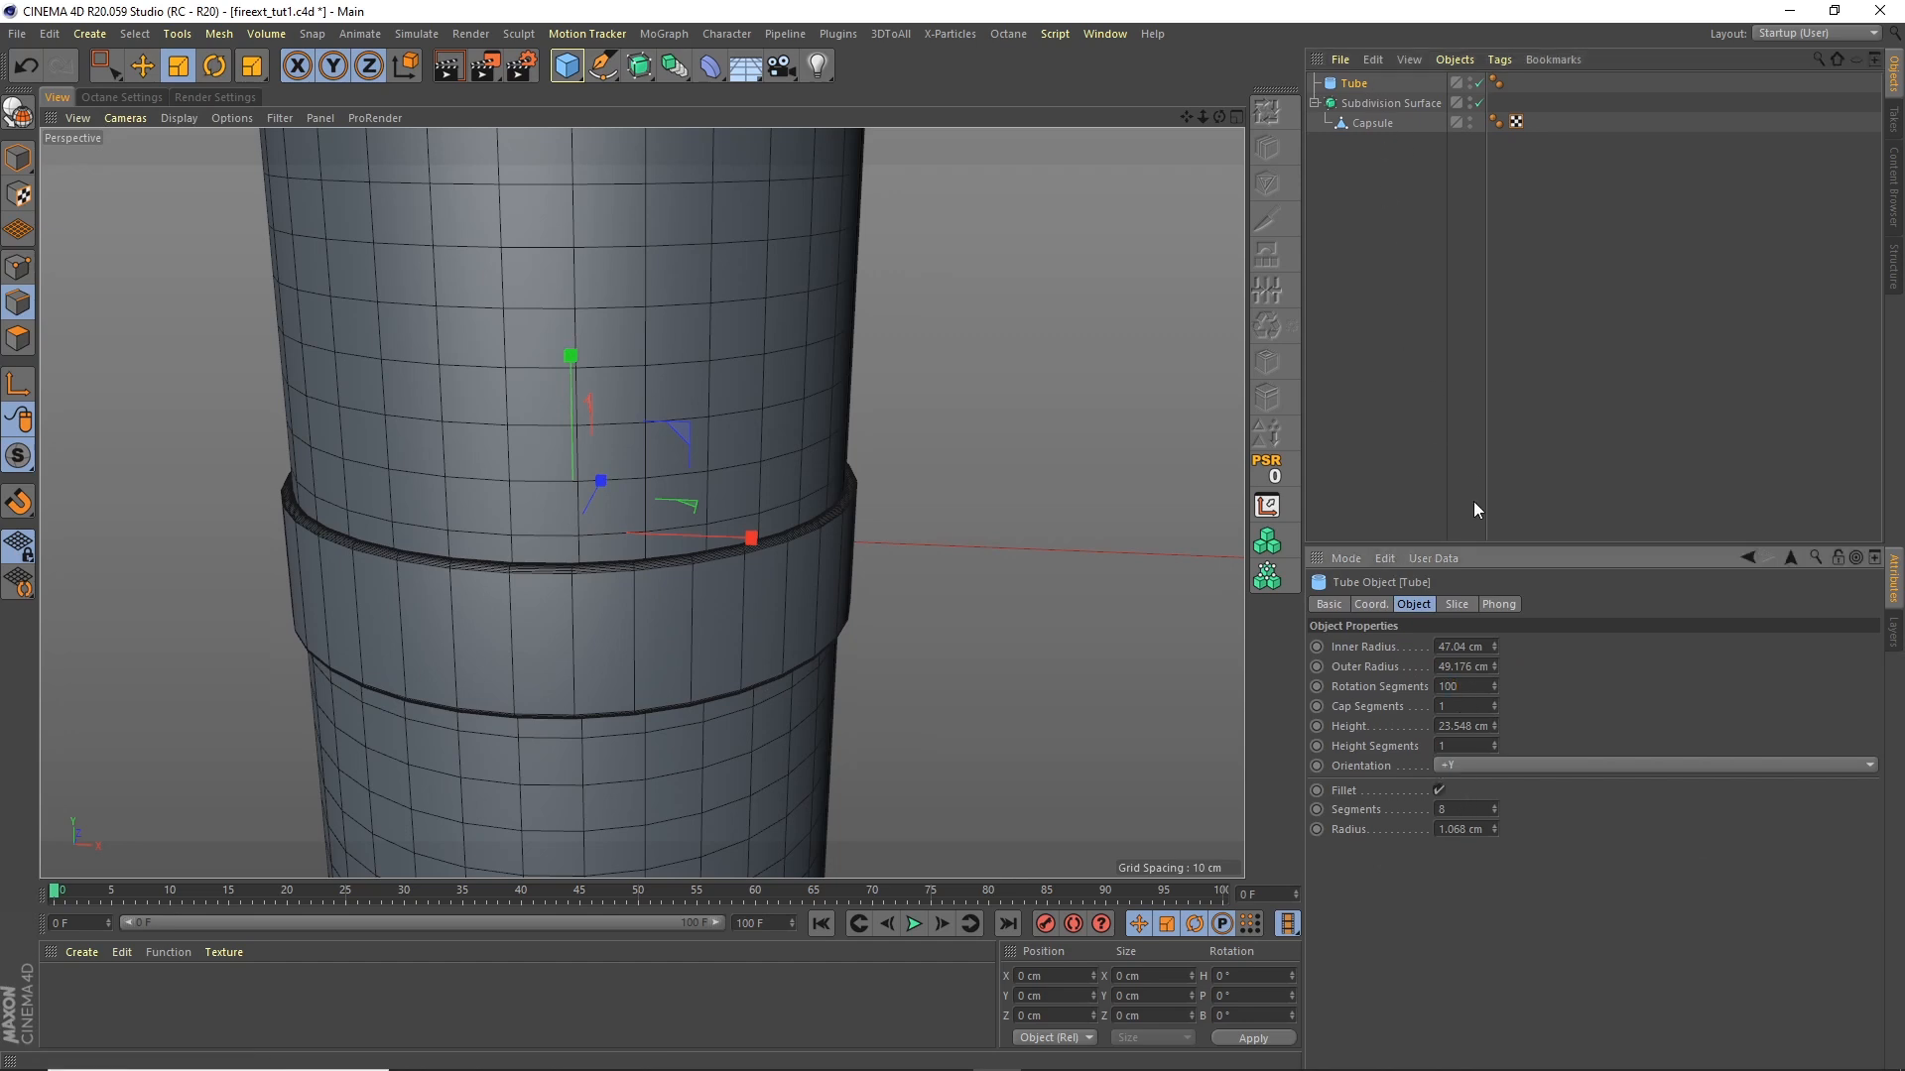
key("Return")
type("45")
key("Return")
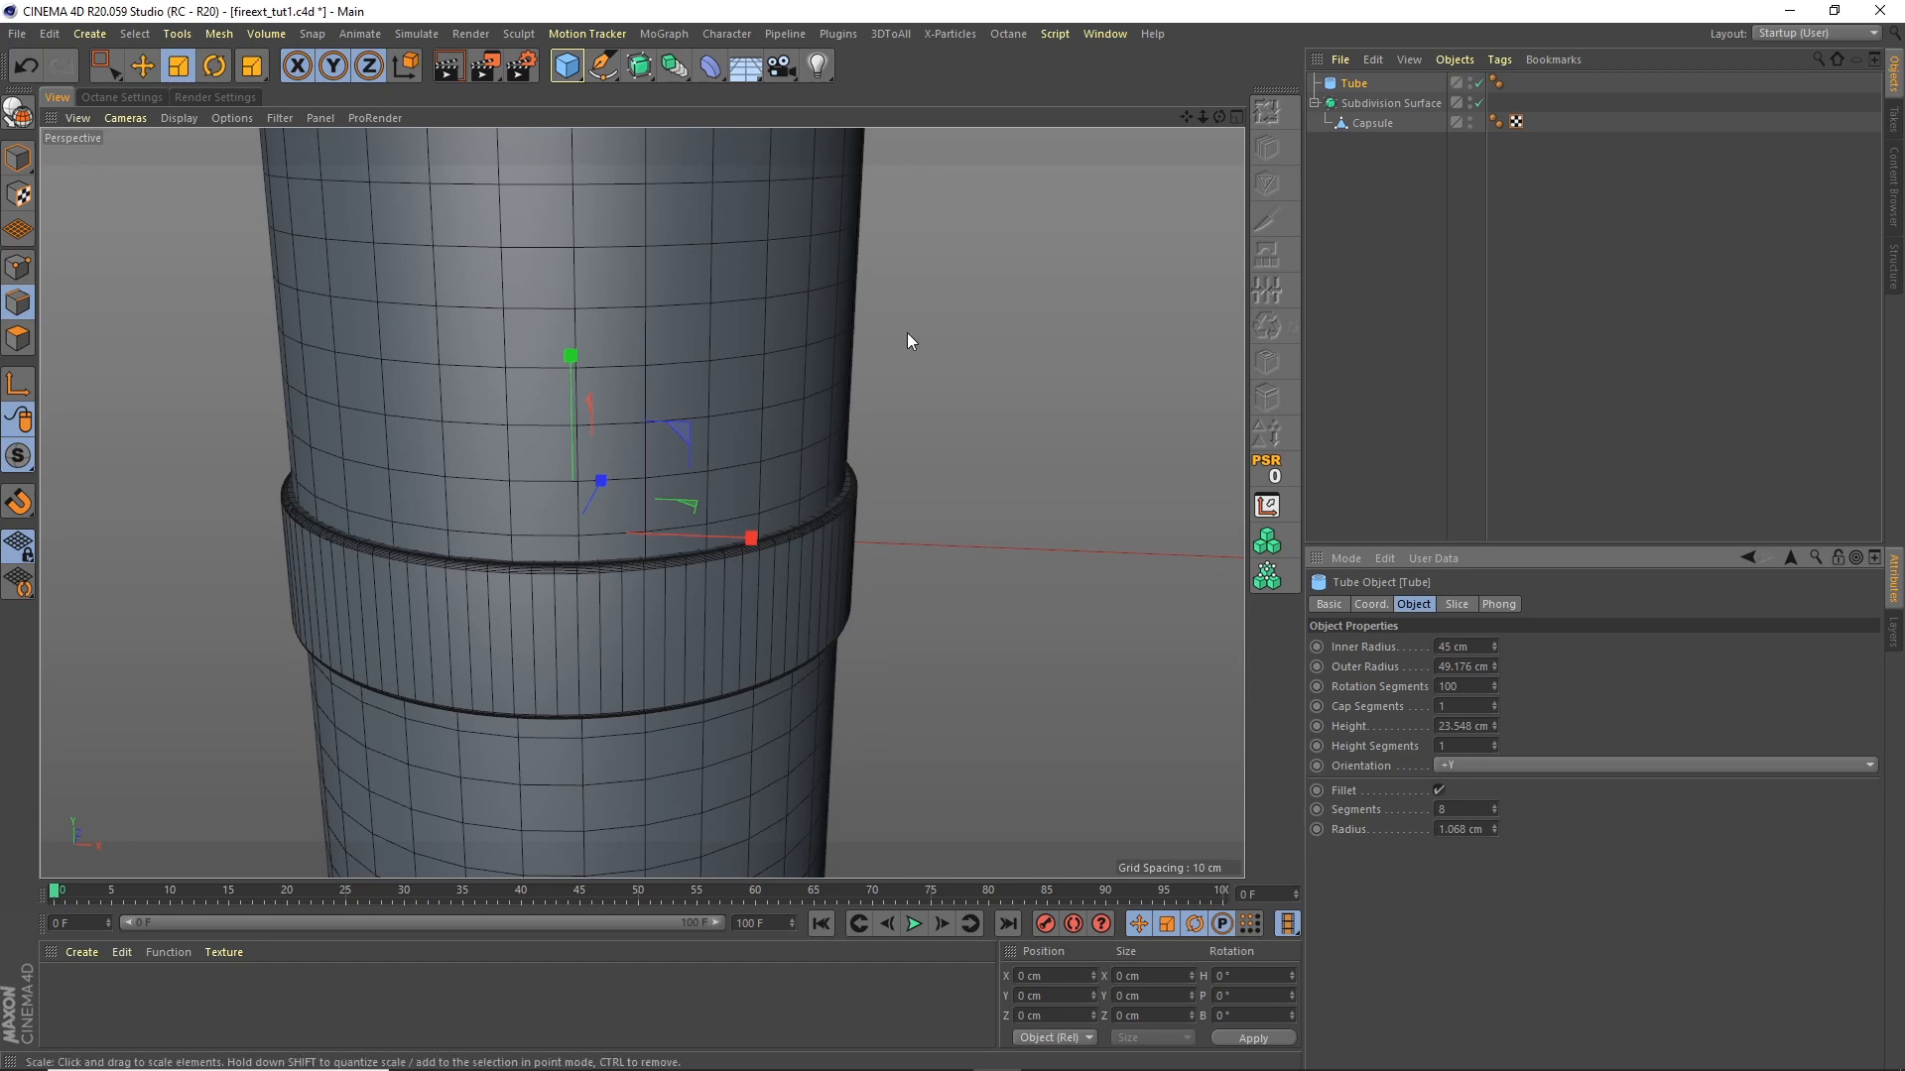
Step: Set the tube's height to 15 cm and raise it to about Y 75.3 cm on the bottle
left_click_drag(1202, 117, 627, 234)
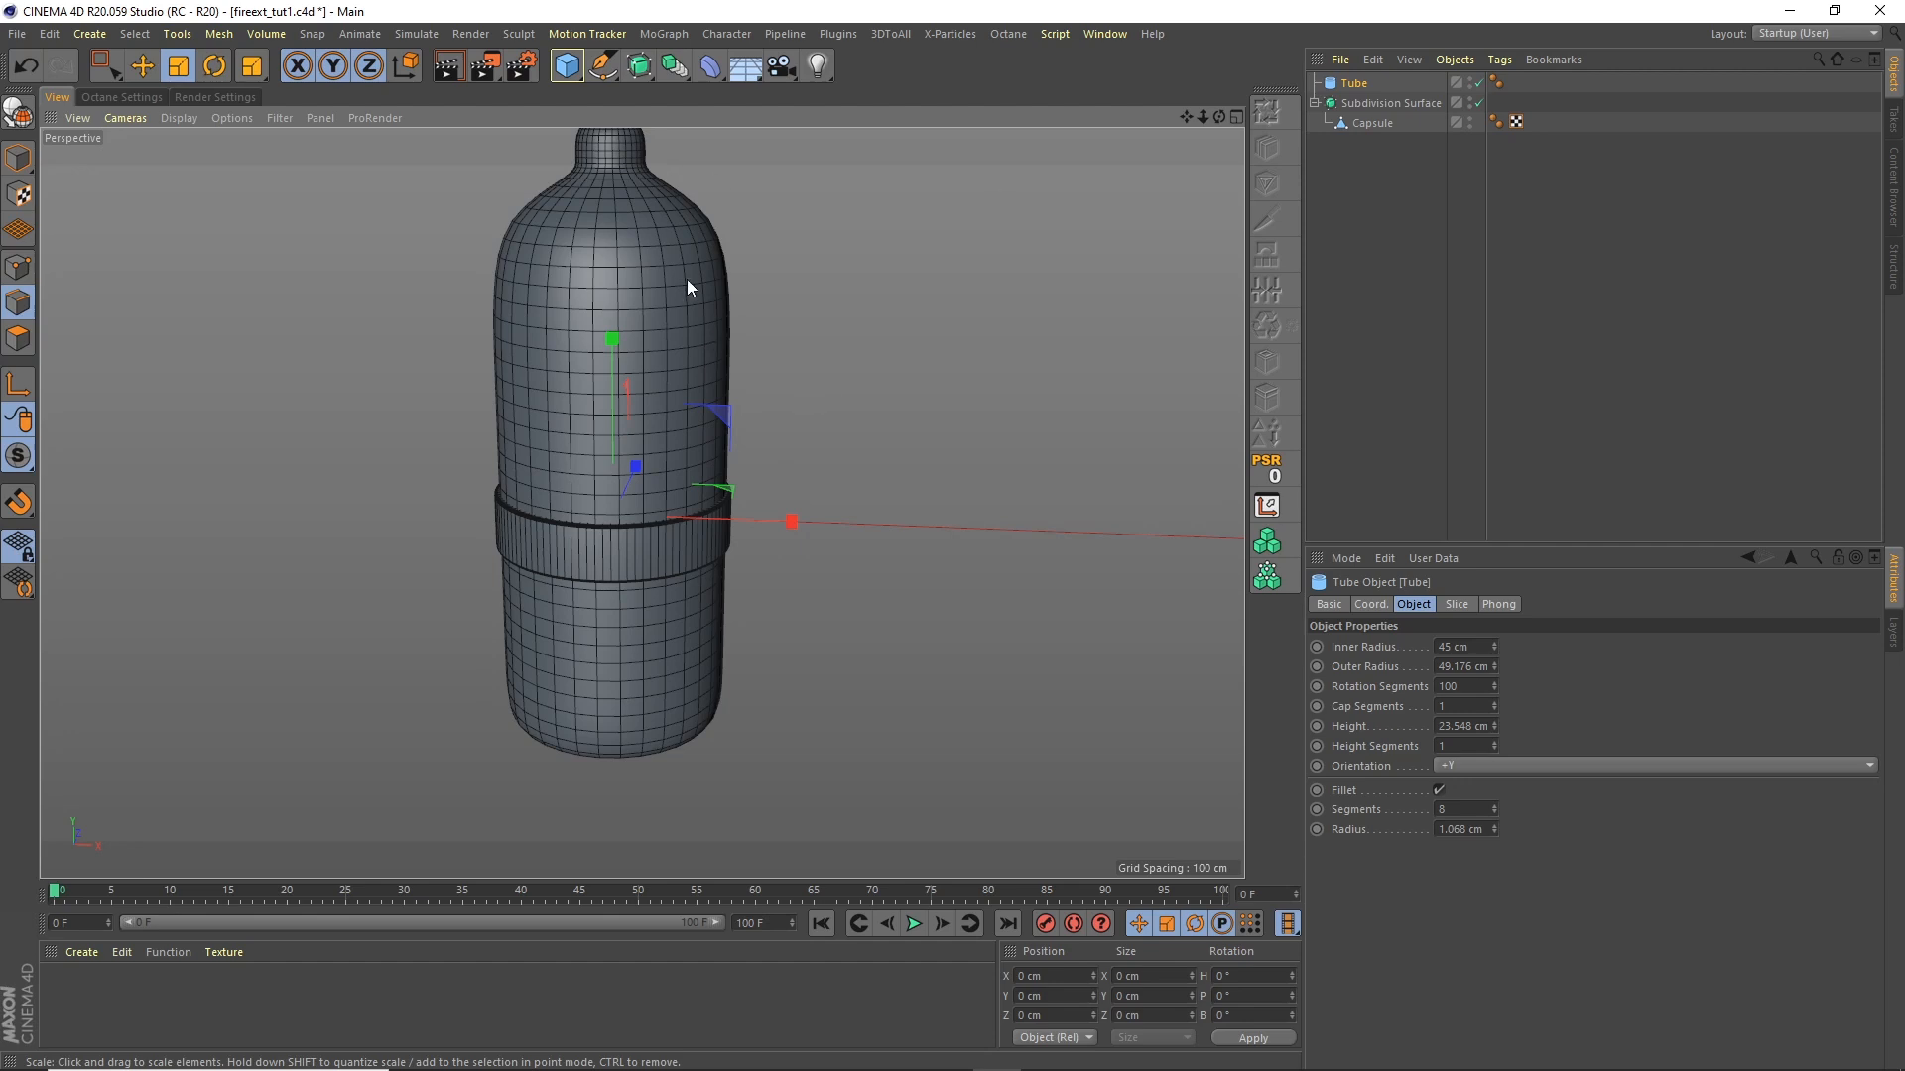
left_click(18, 158)
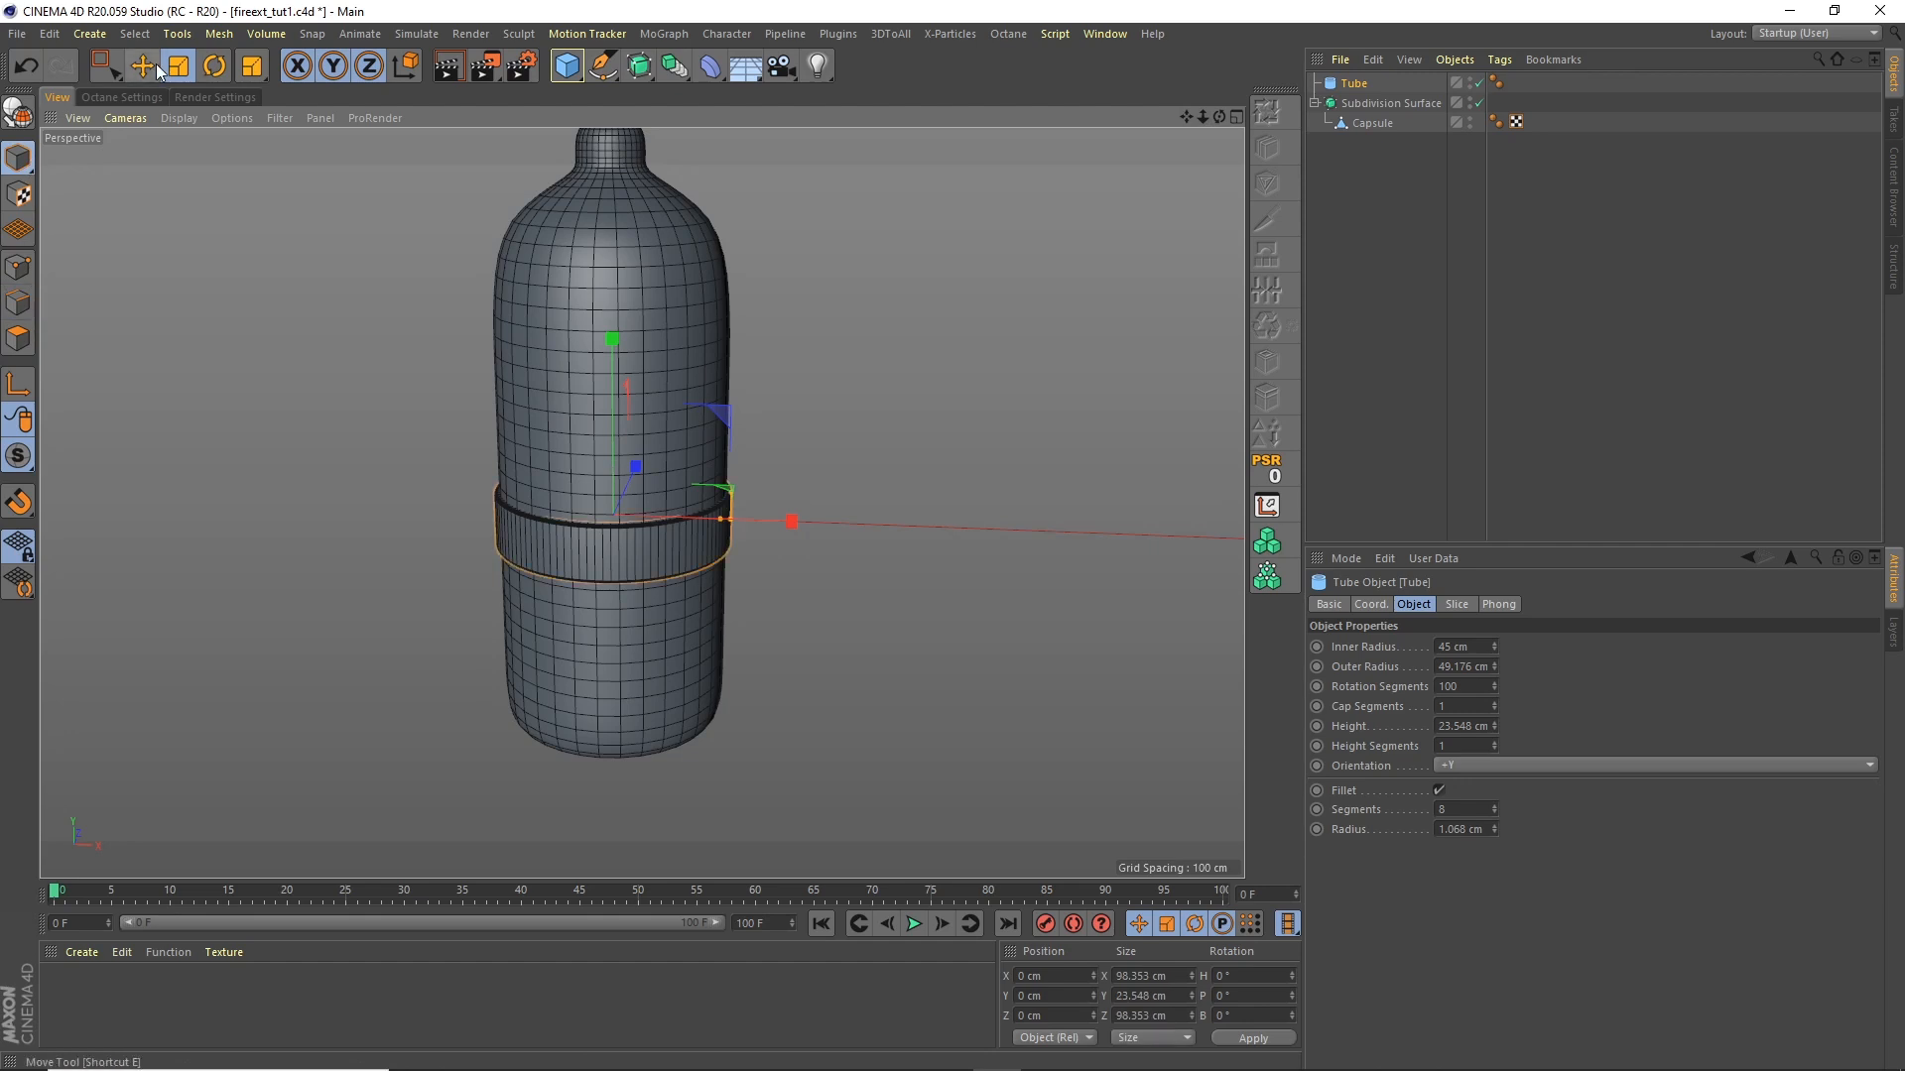
left_click(143, 65)
left_click(1354, 83)
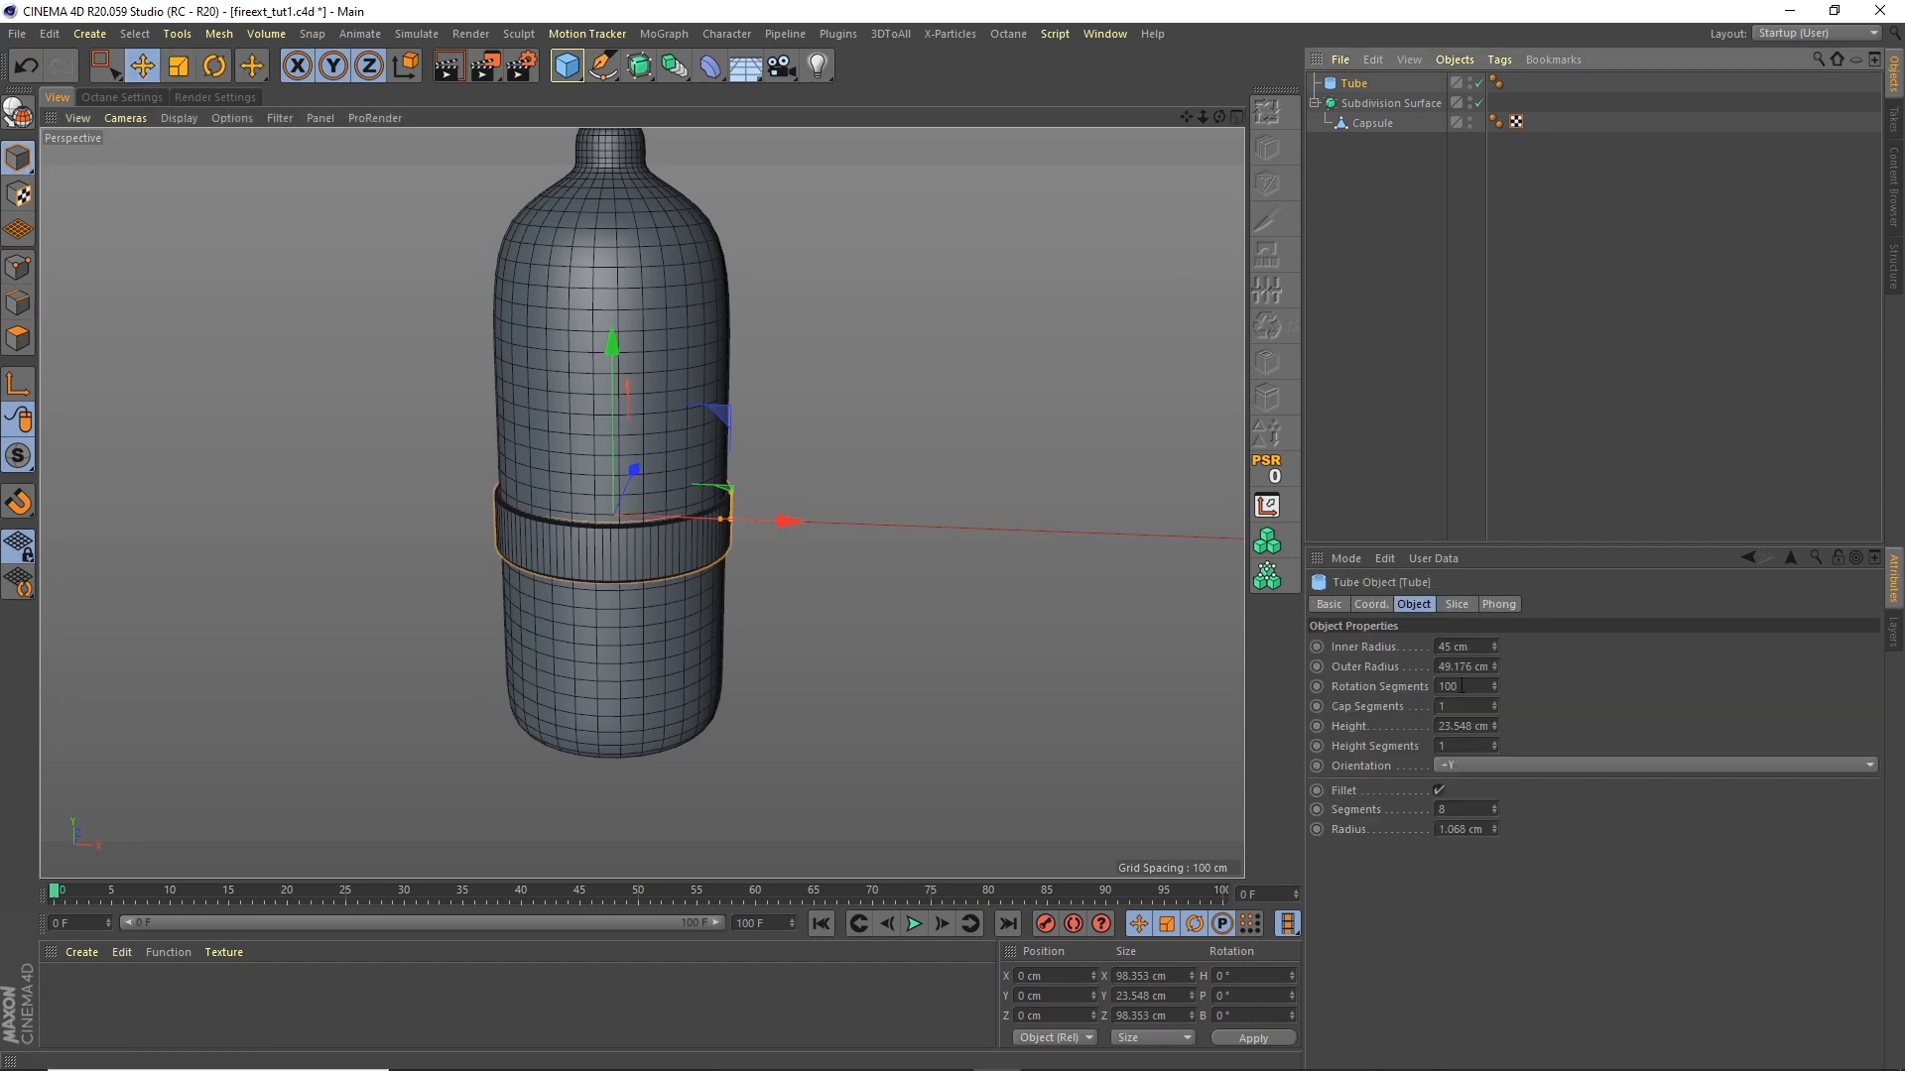
double_click(1463, 725)
type("15")
key("Return")
left_click_drag(617, 360, 615, 173)
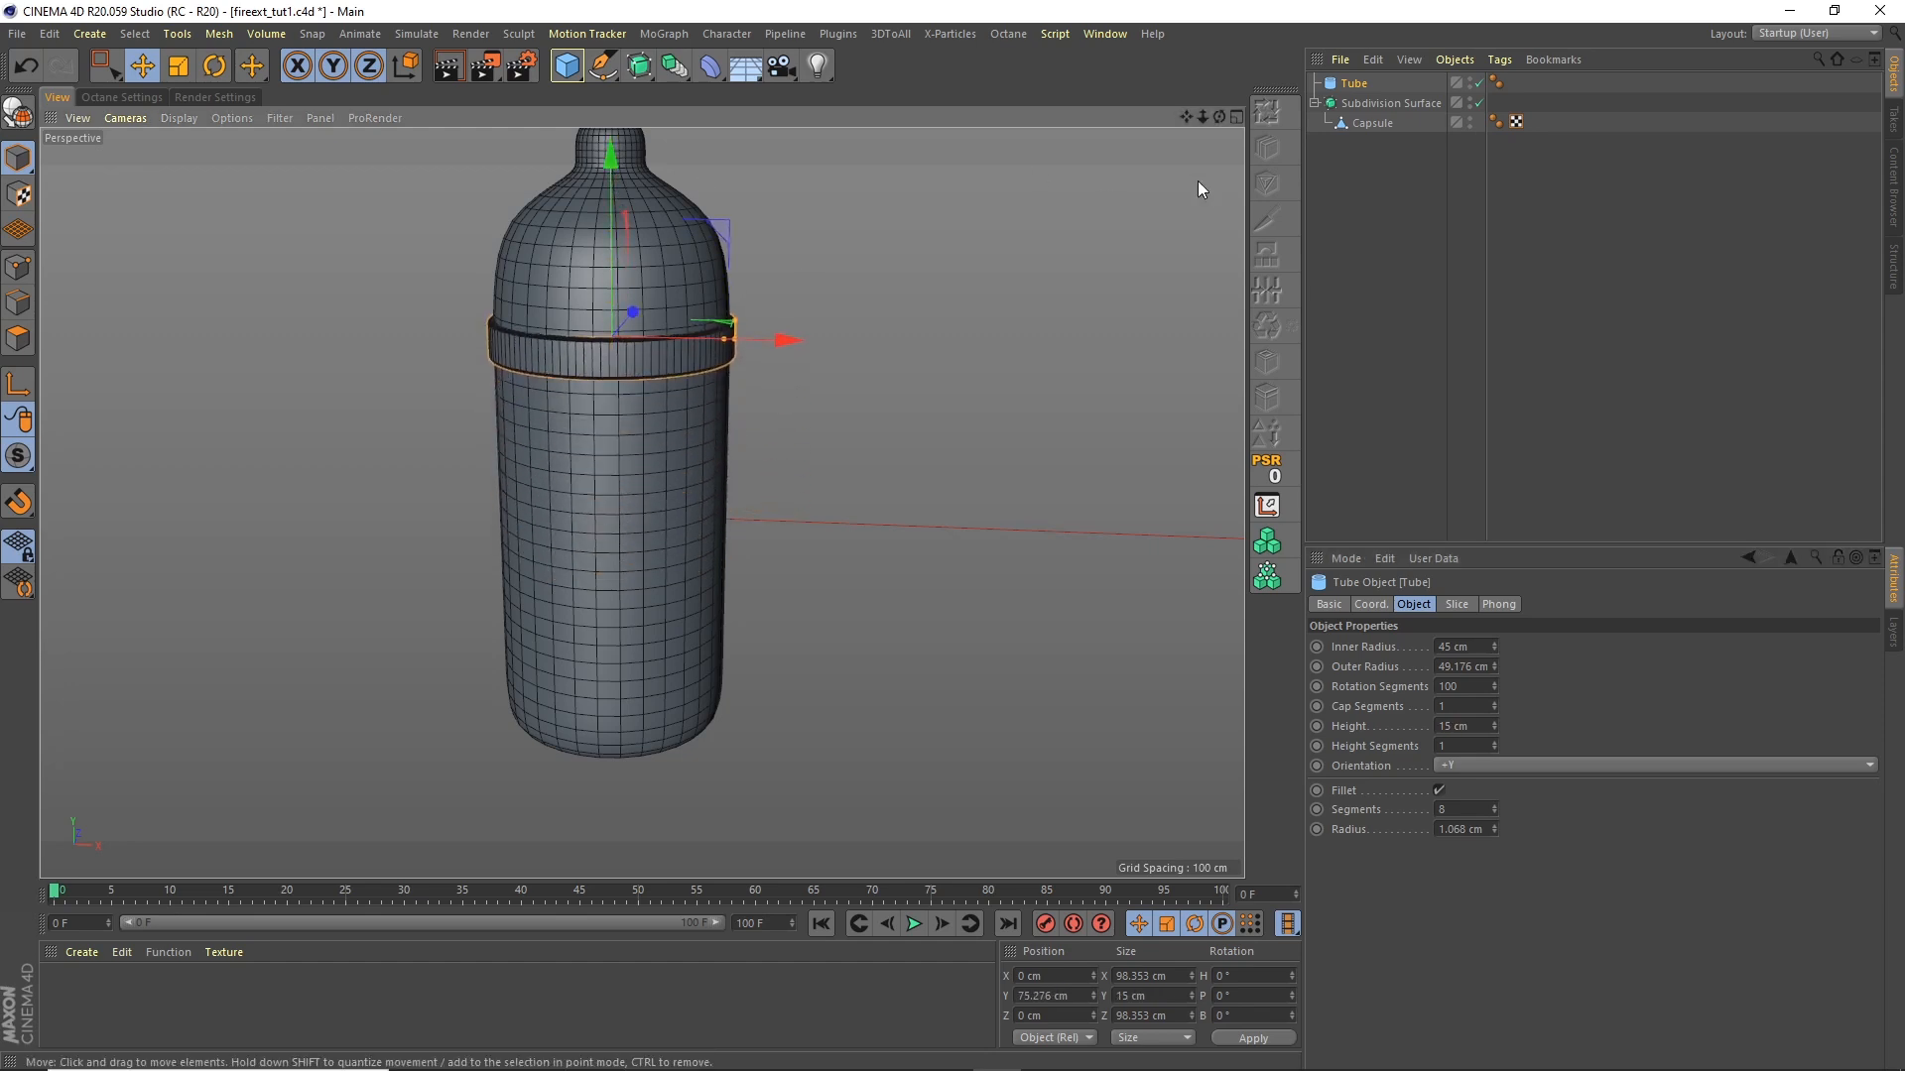
left_click(1377, 242)
Step: Check the bottle and its neck from above and save the project
left_click_drag(1202, 117, 1153, 139)
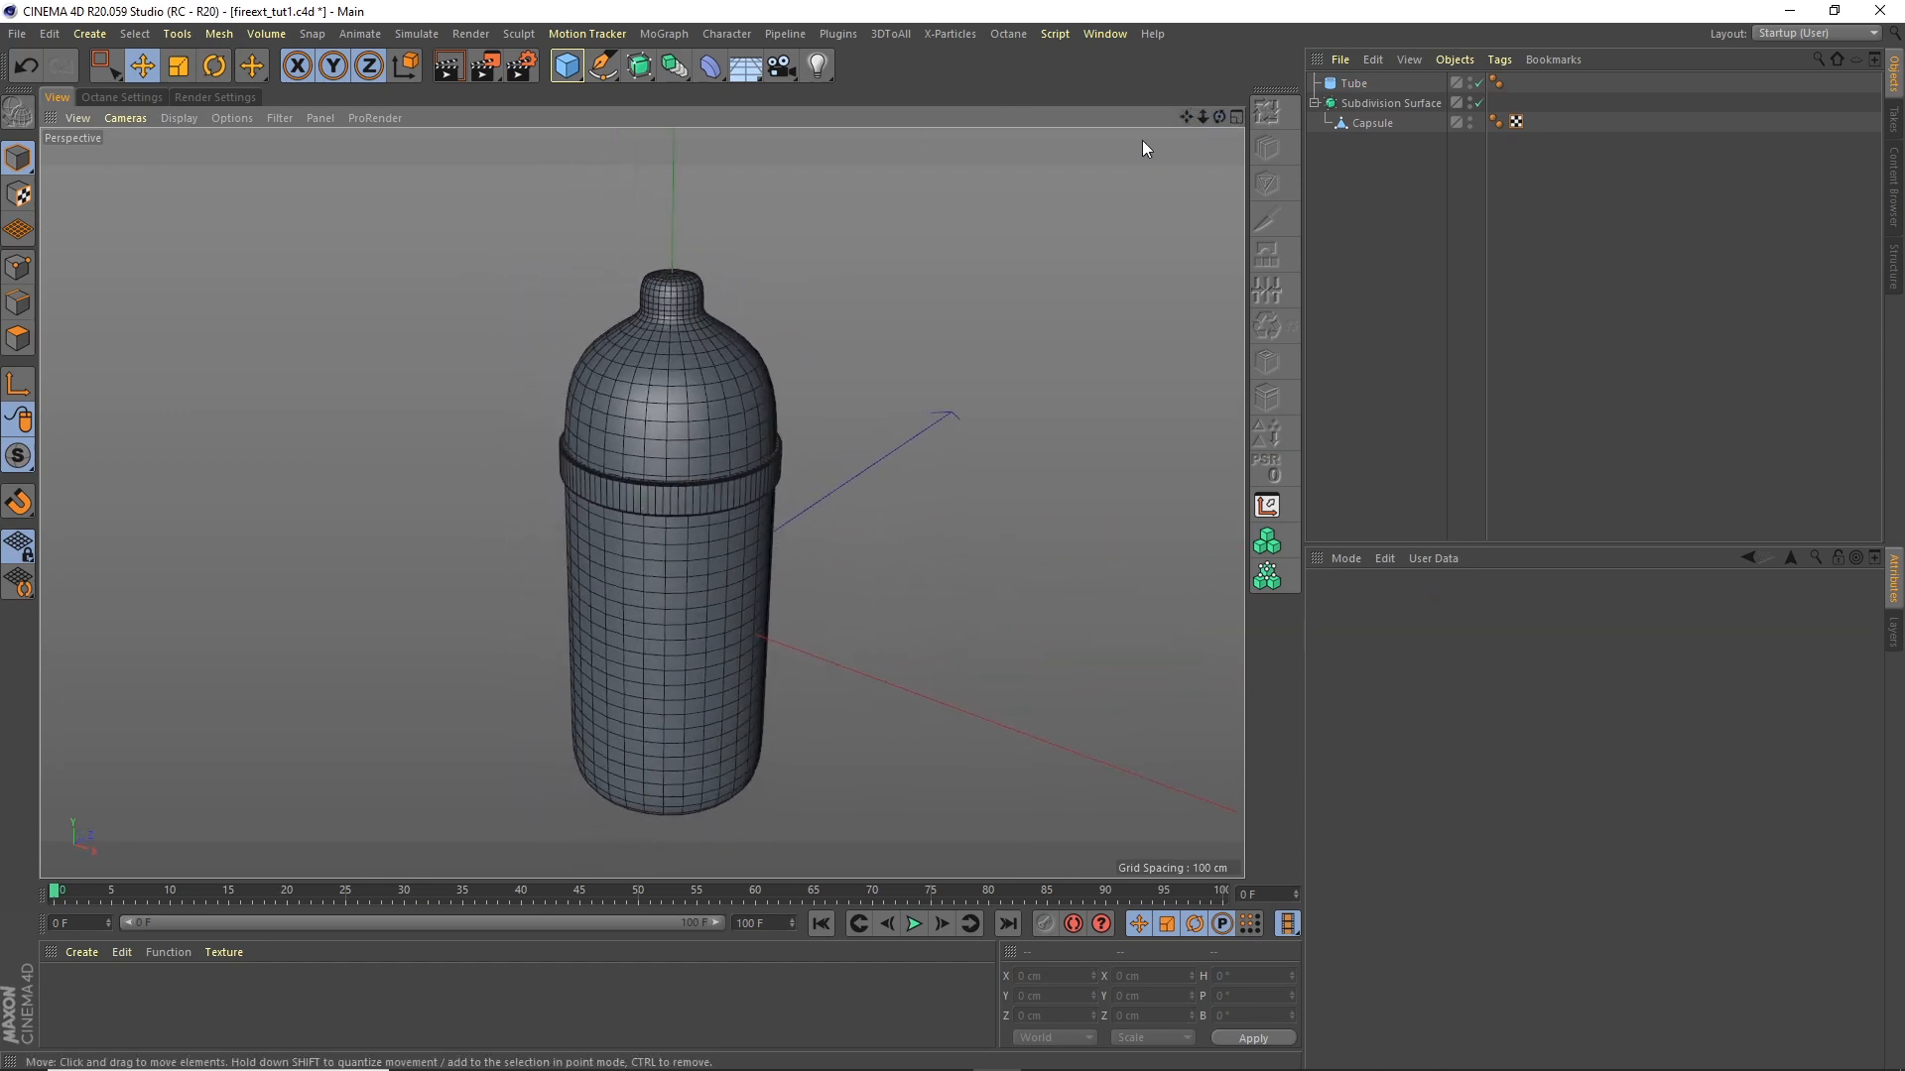
scroll(714, 303, "down", 1)
scroll(806, 215, "up", 5)
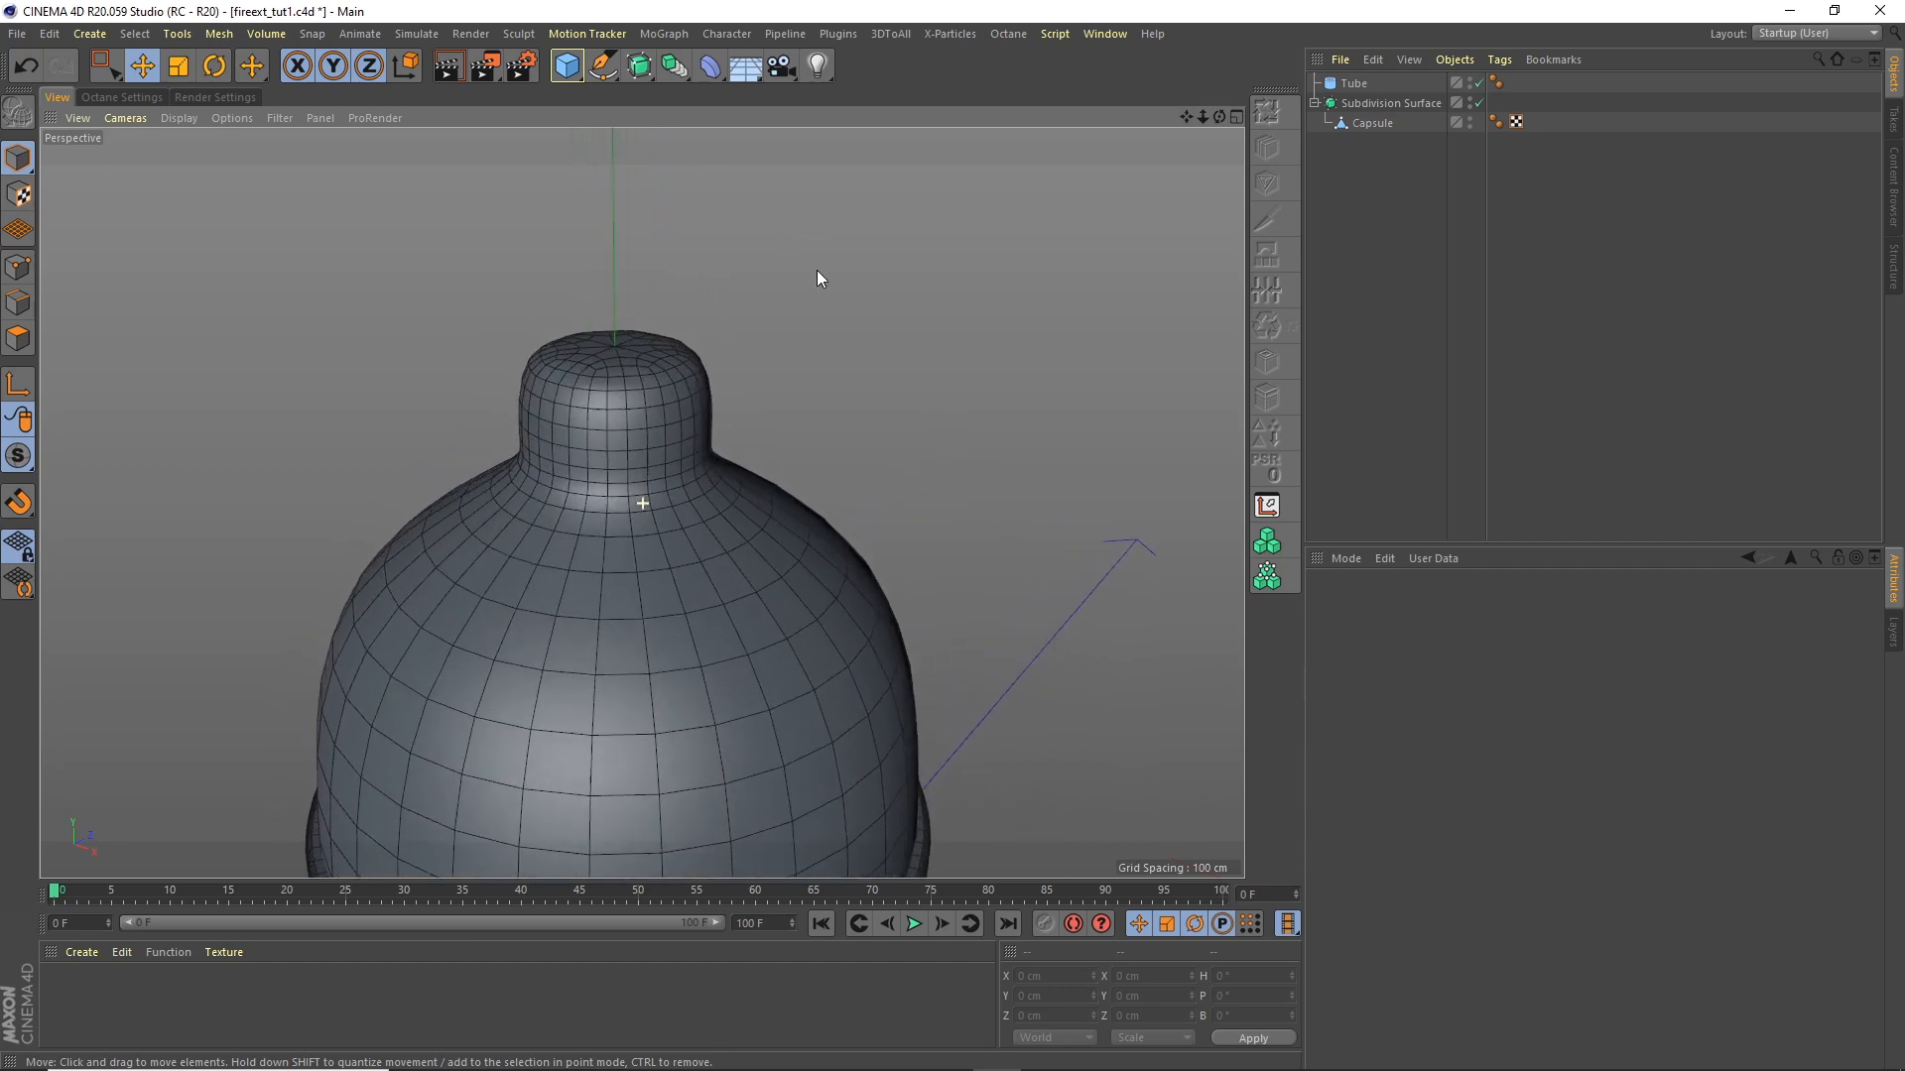
key("ctrl+s")
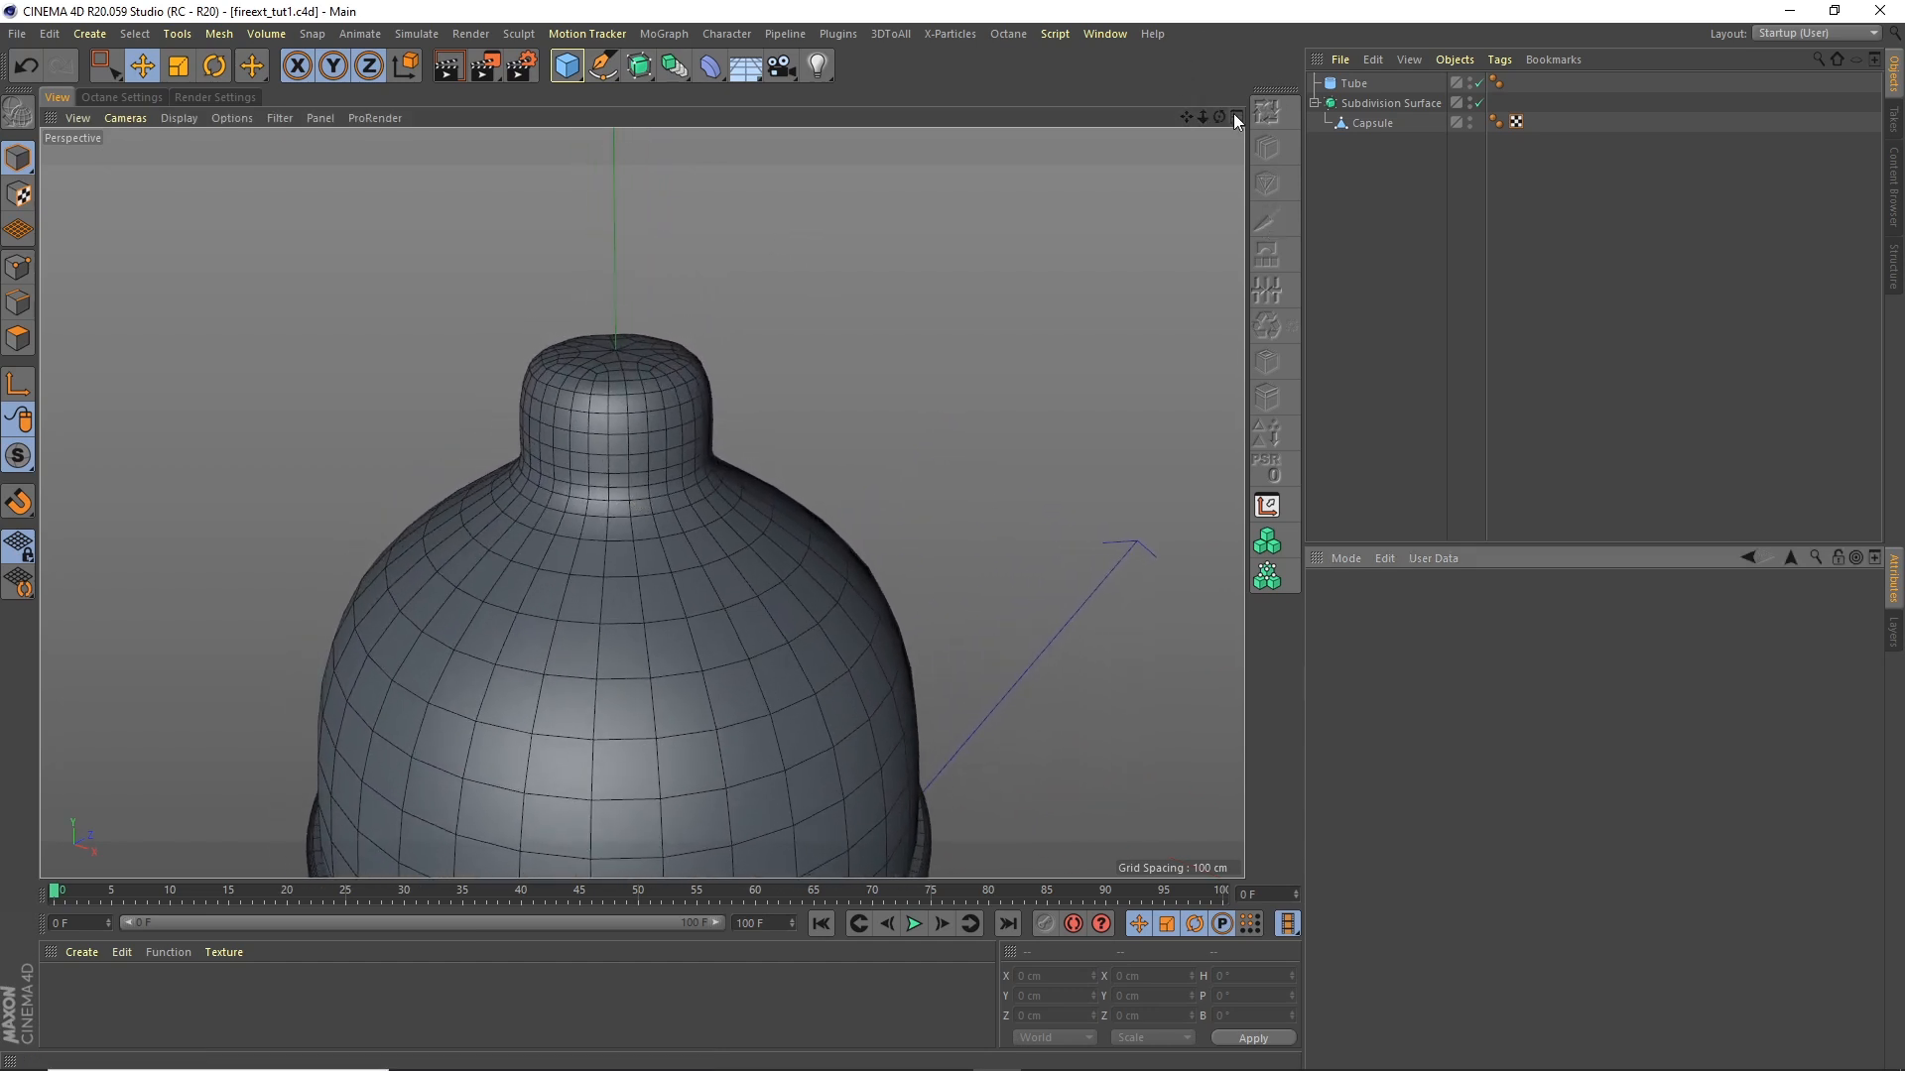
Step: Rename the tube as Strap and the Subdivision Surface as Main
left_click_drag(1202, 116, 1138, 175)
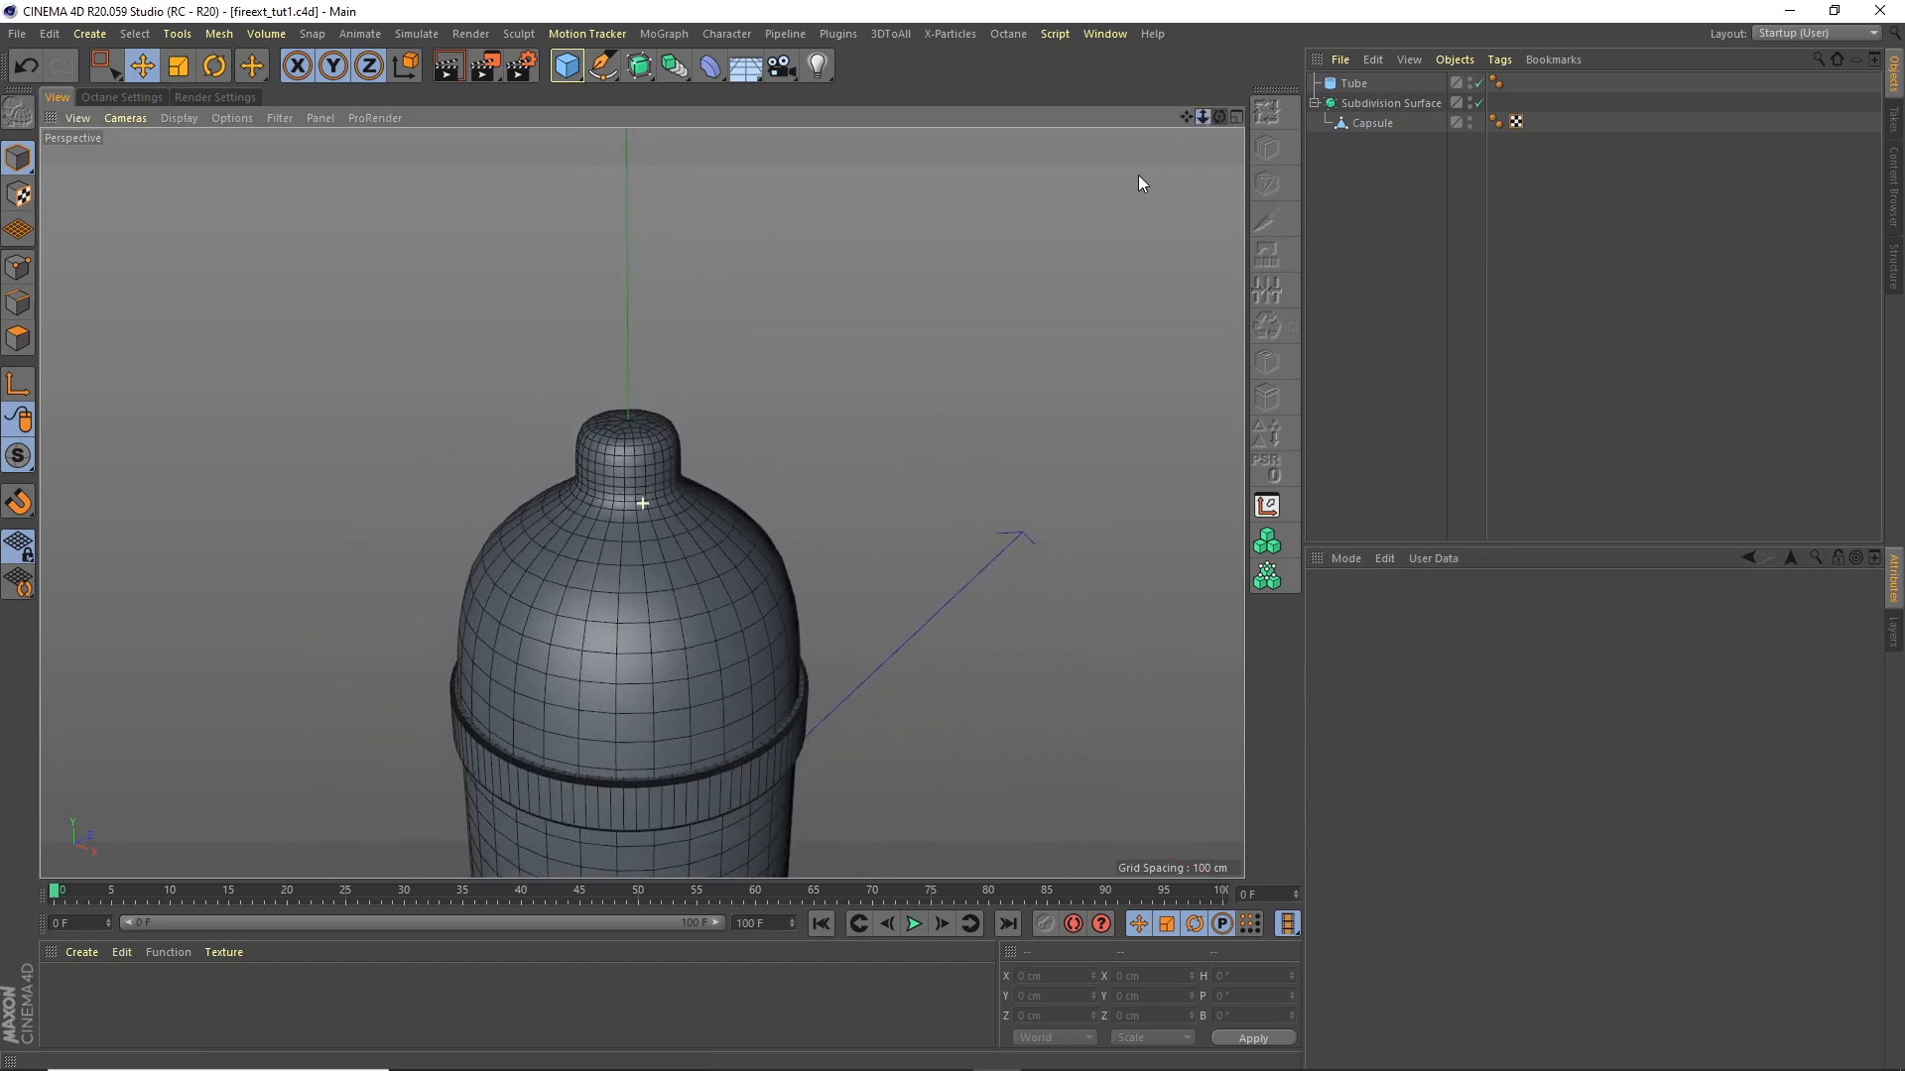
double_click(1357, 85)
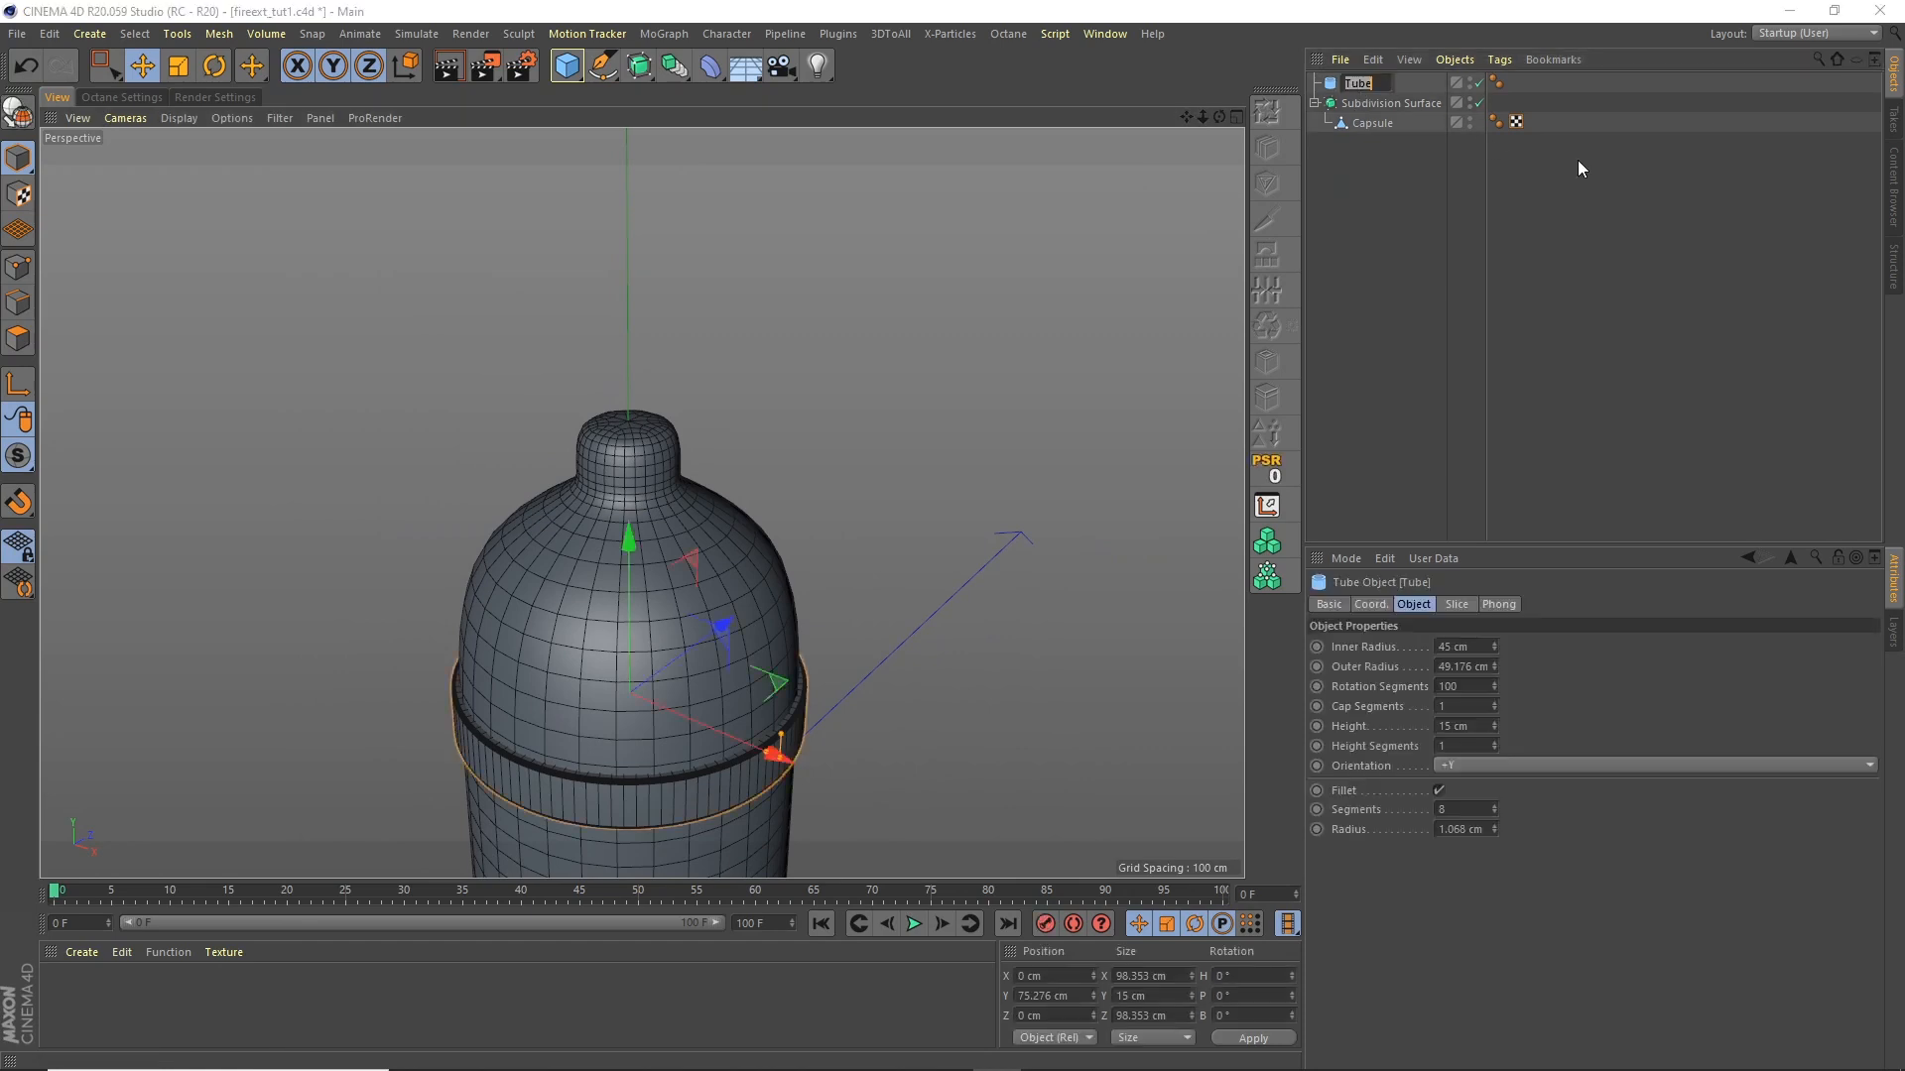
type("Strap")
key("Return")
double_click(1382, 104)
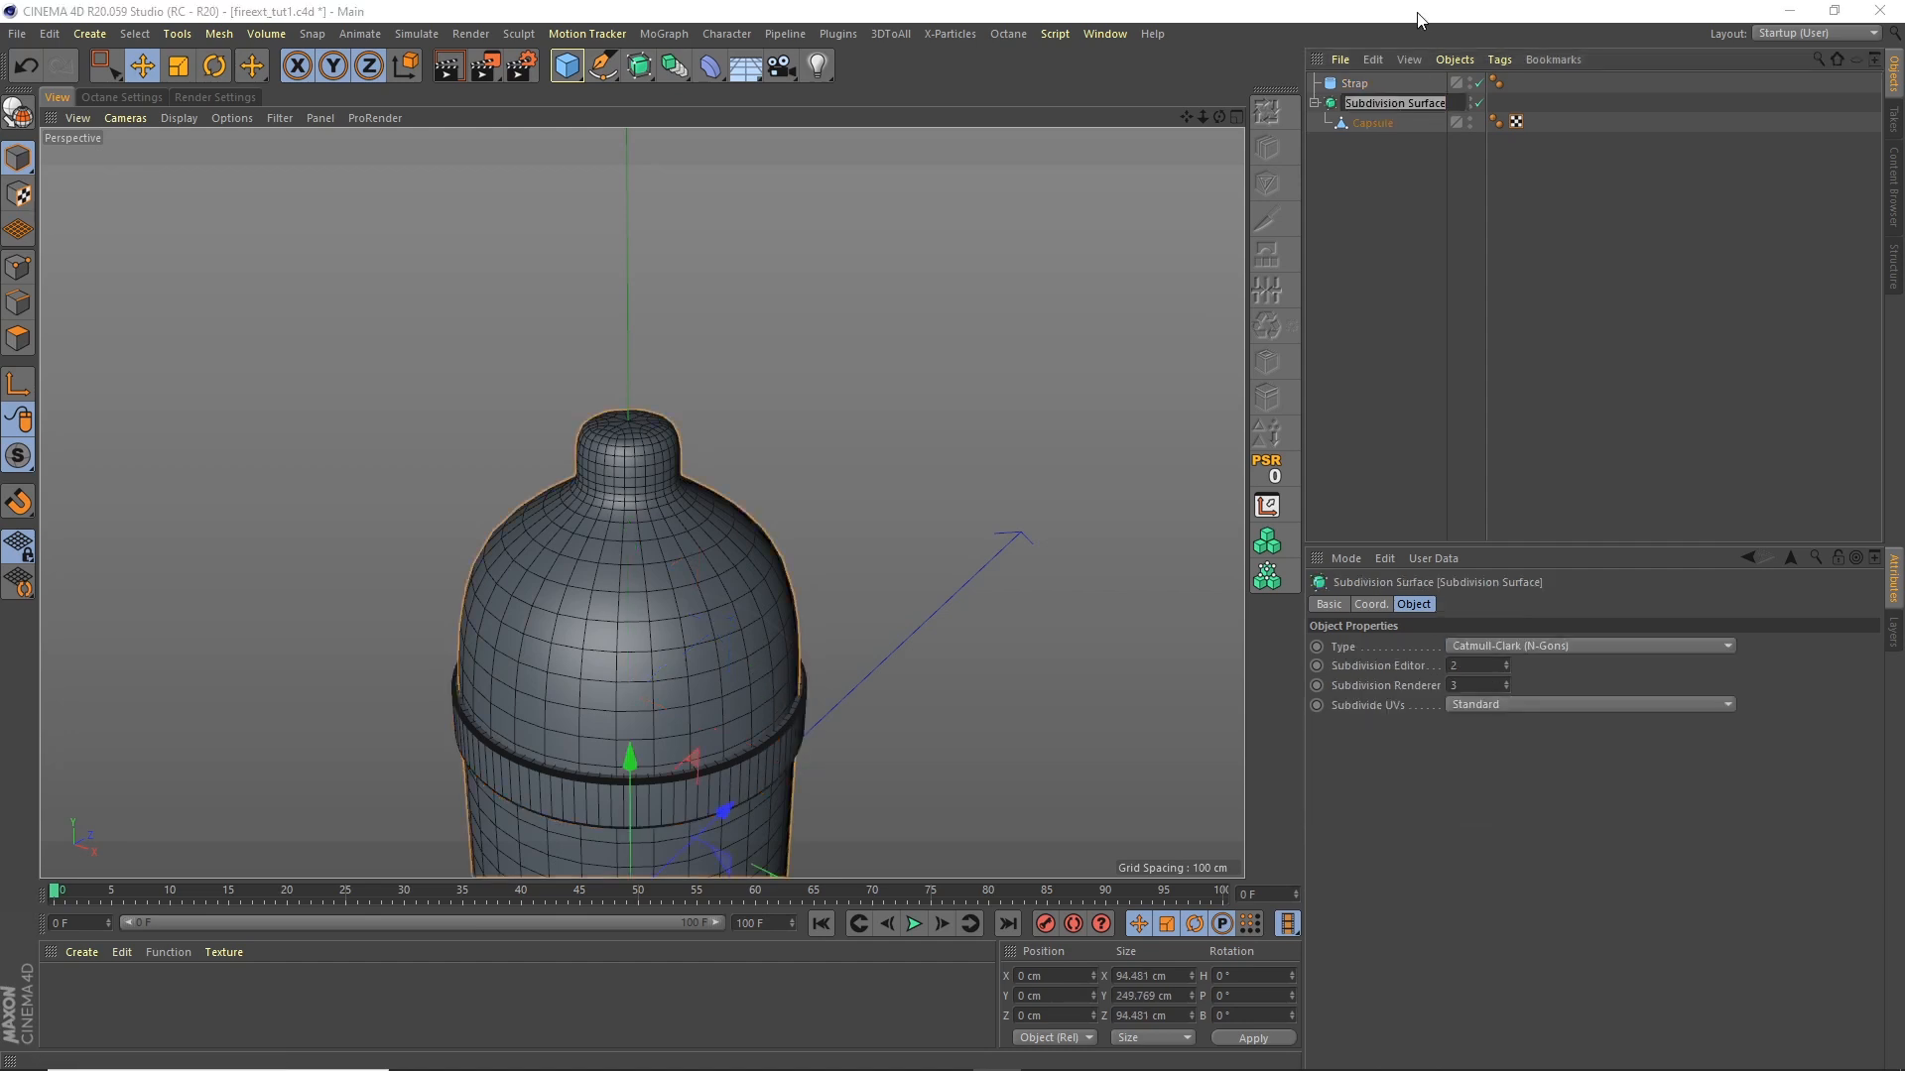
type("Main")
key("Return")
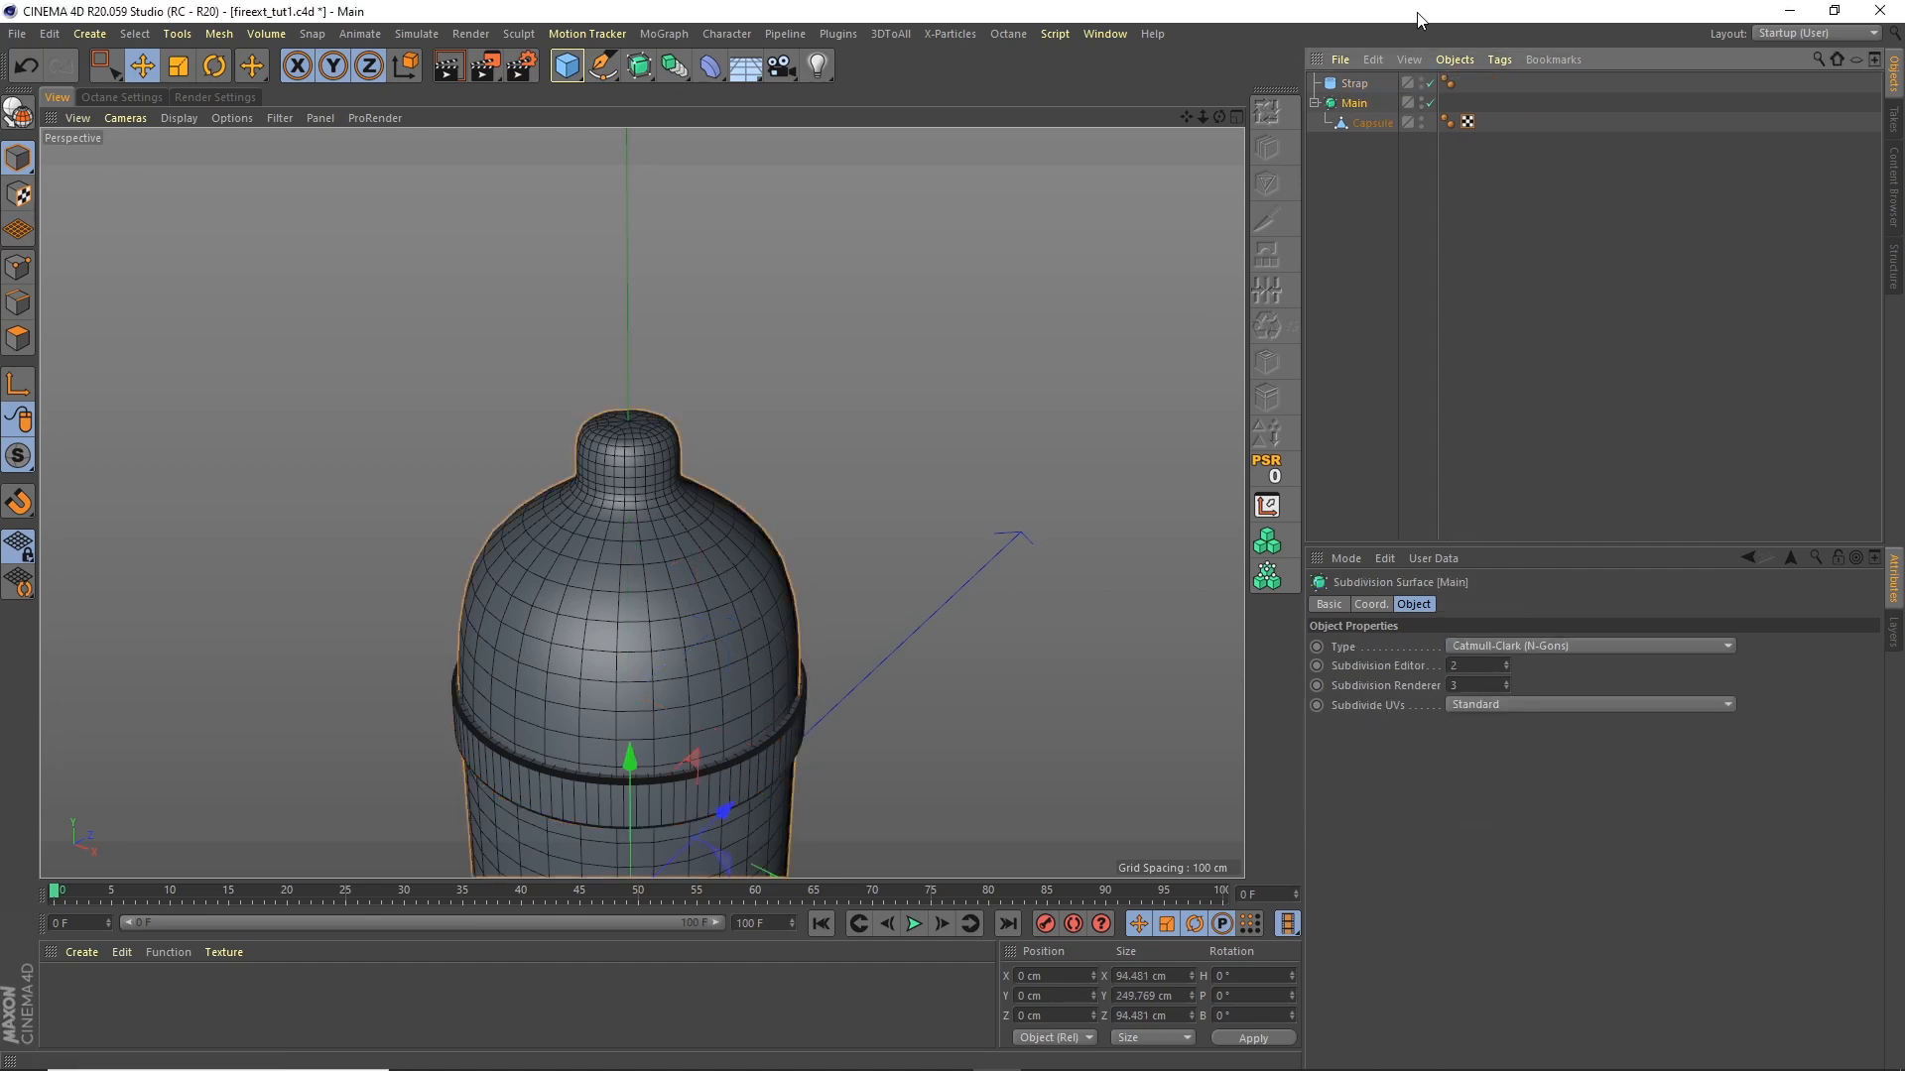
Step: Group the Strap and Main objects under one null and name it Main Section
left_click(1314, 103)
left_click(1455, 60)
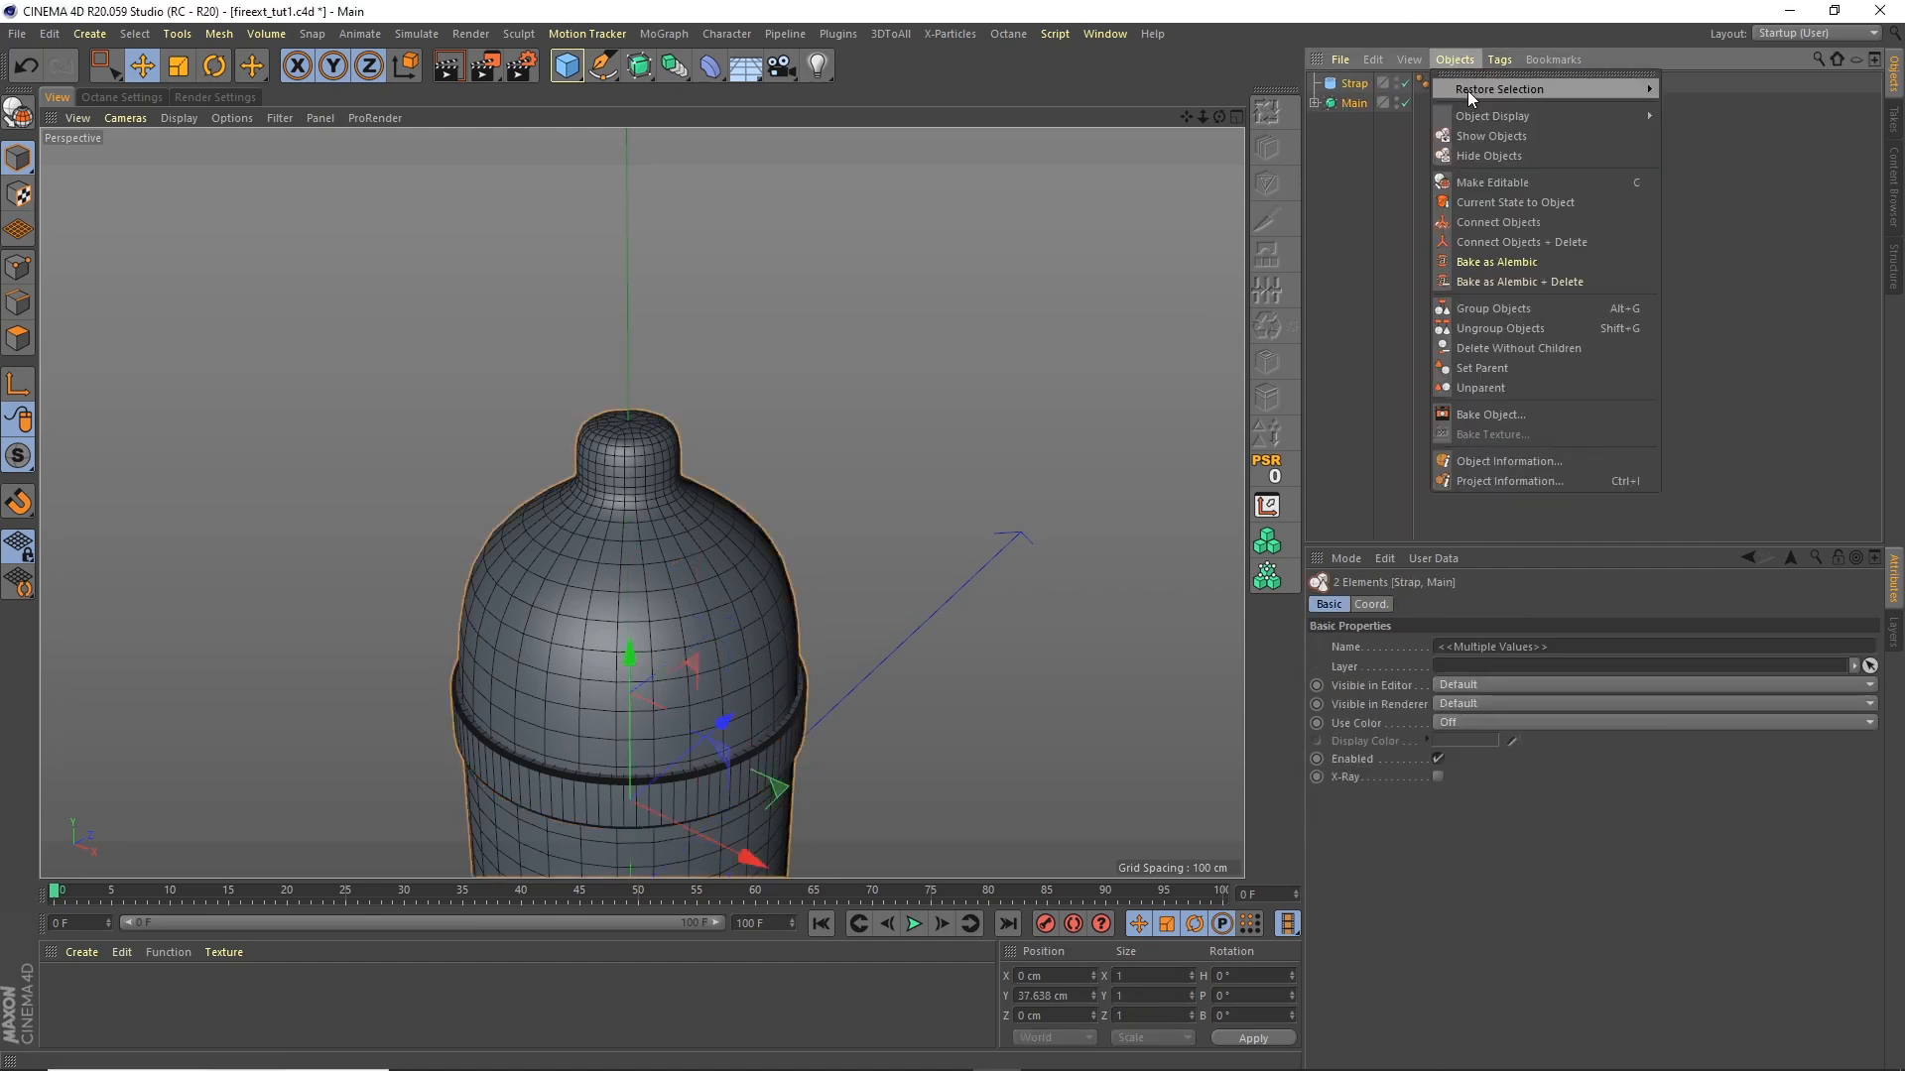
left_click(1524, 307)
double_click(1351, 82)
type("Main")
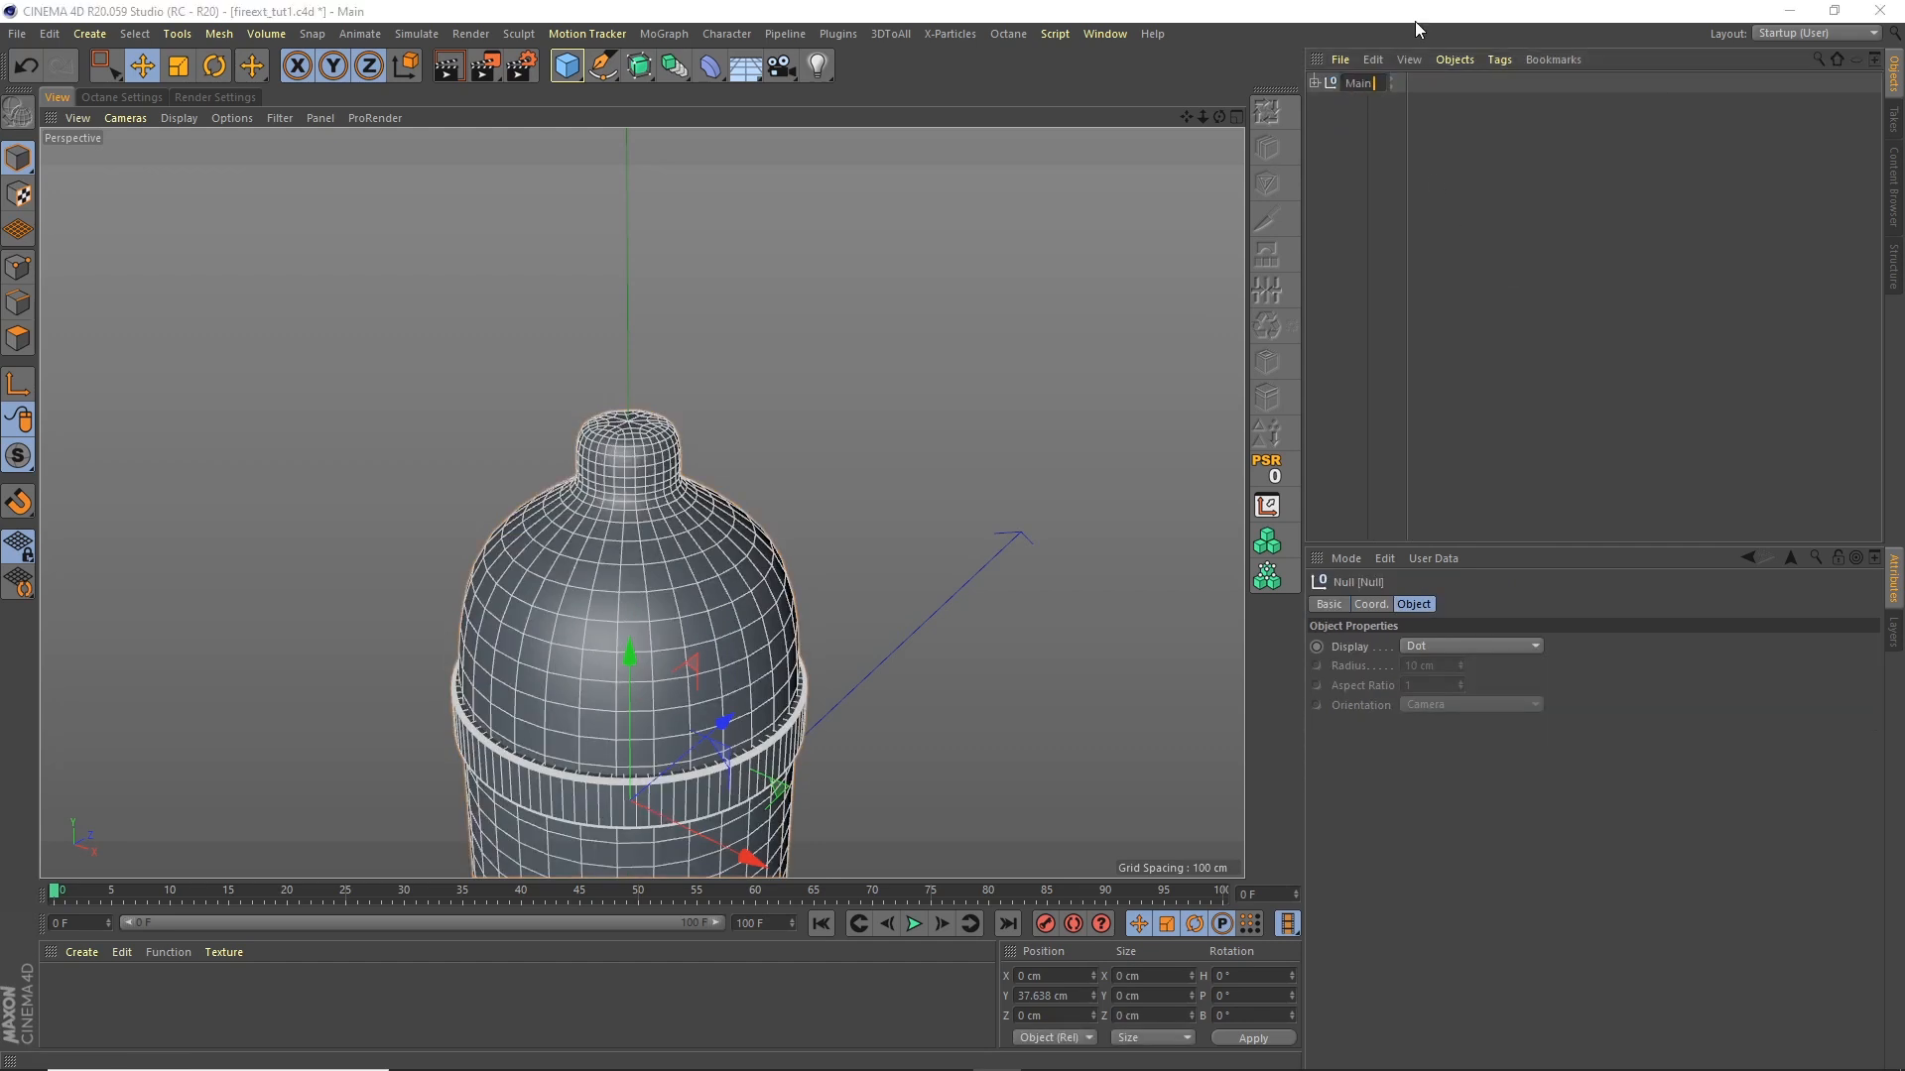
type(" Section")
key("Return")
left_click(1387, 224)
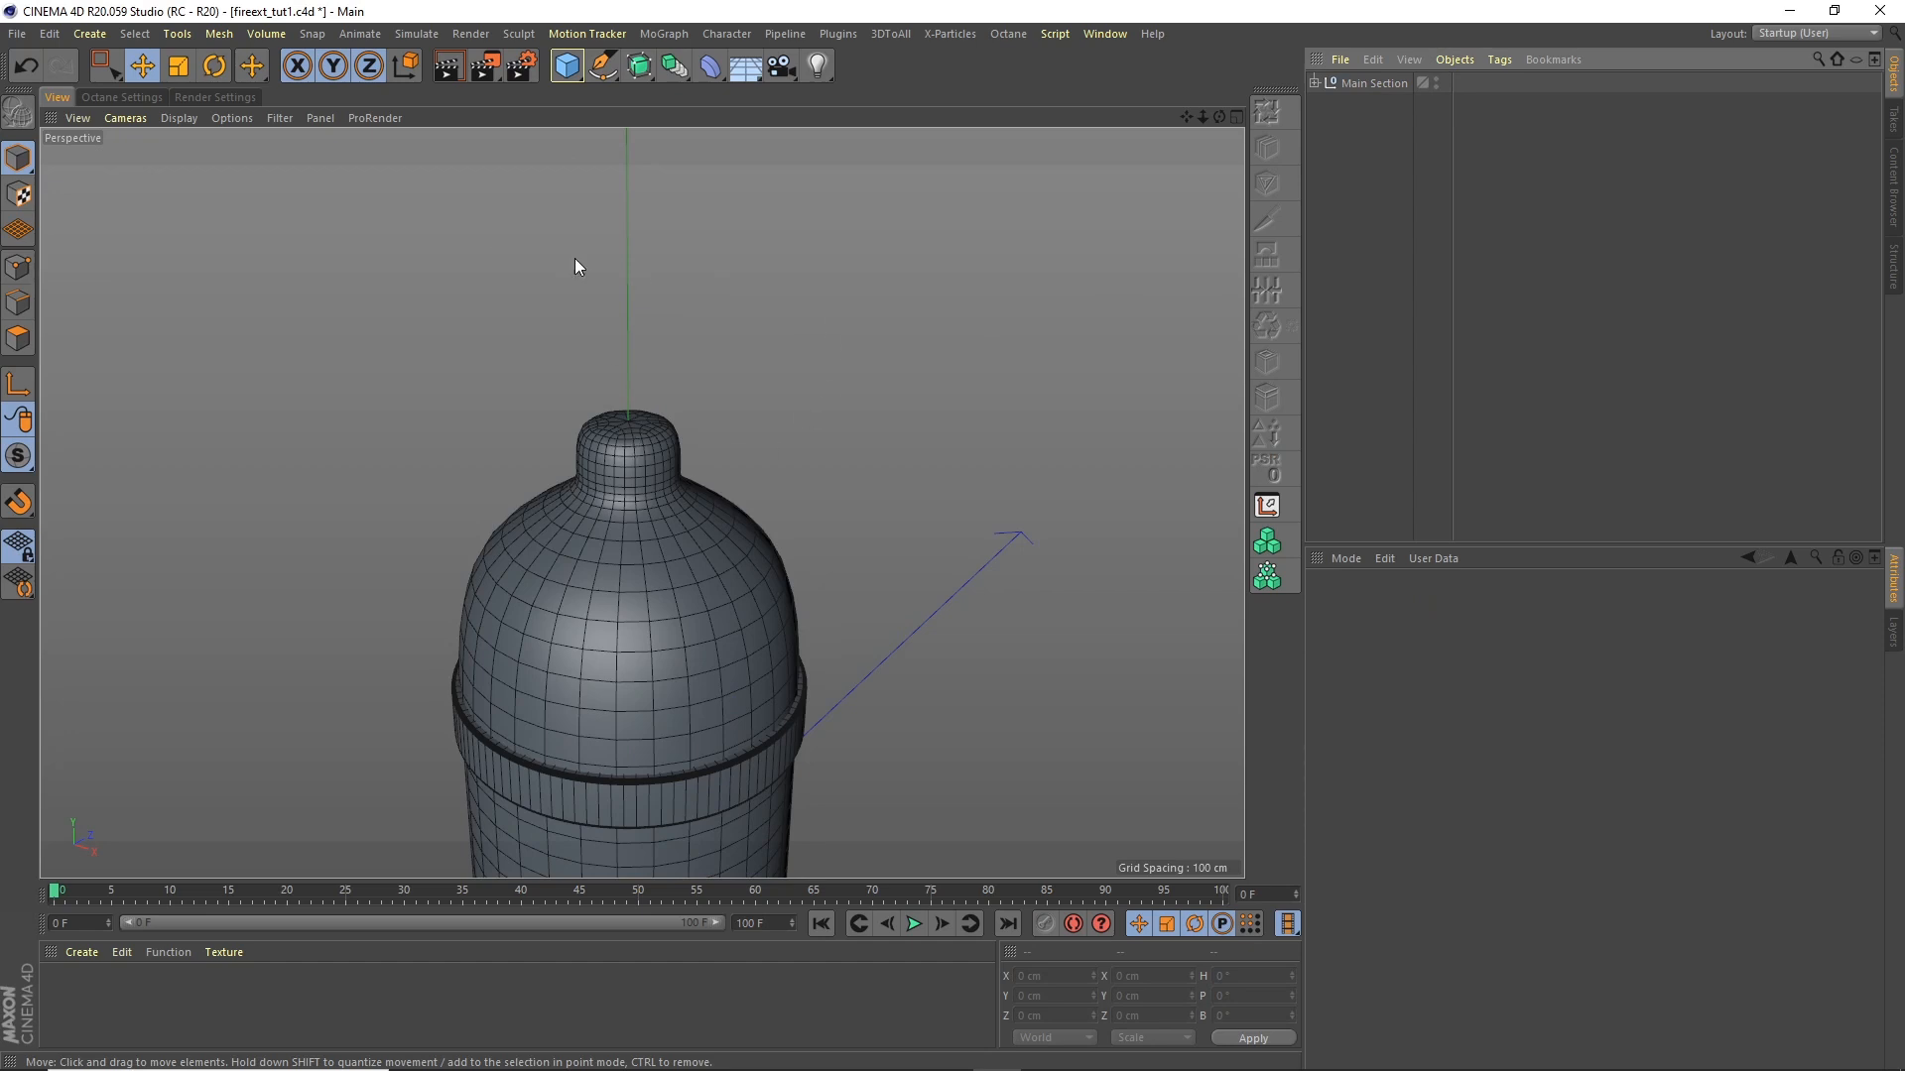
Step: Add a cylinder, raise it to about Y 144 cm above the bottle and shorten it to about 28.6 cm
left_click(568, 66)
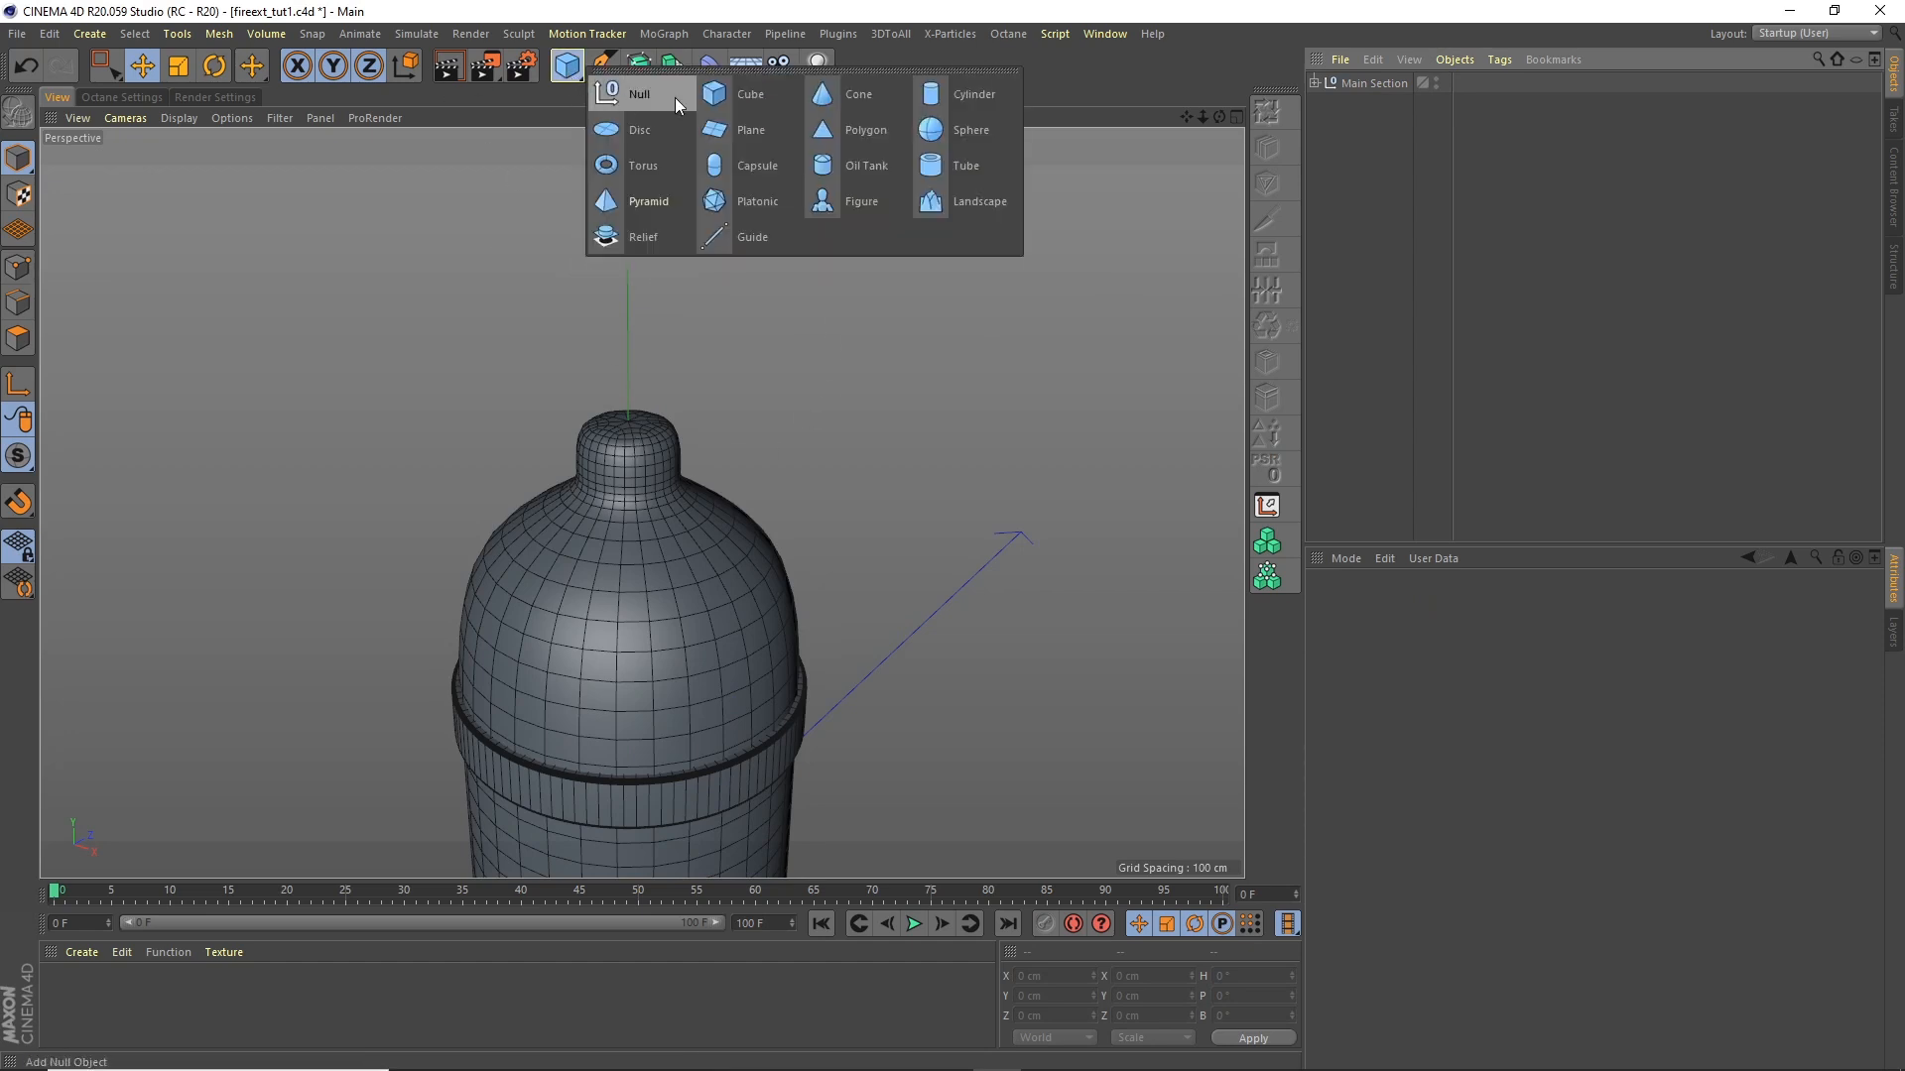
left_click(949, 95)
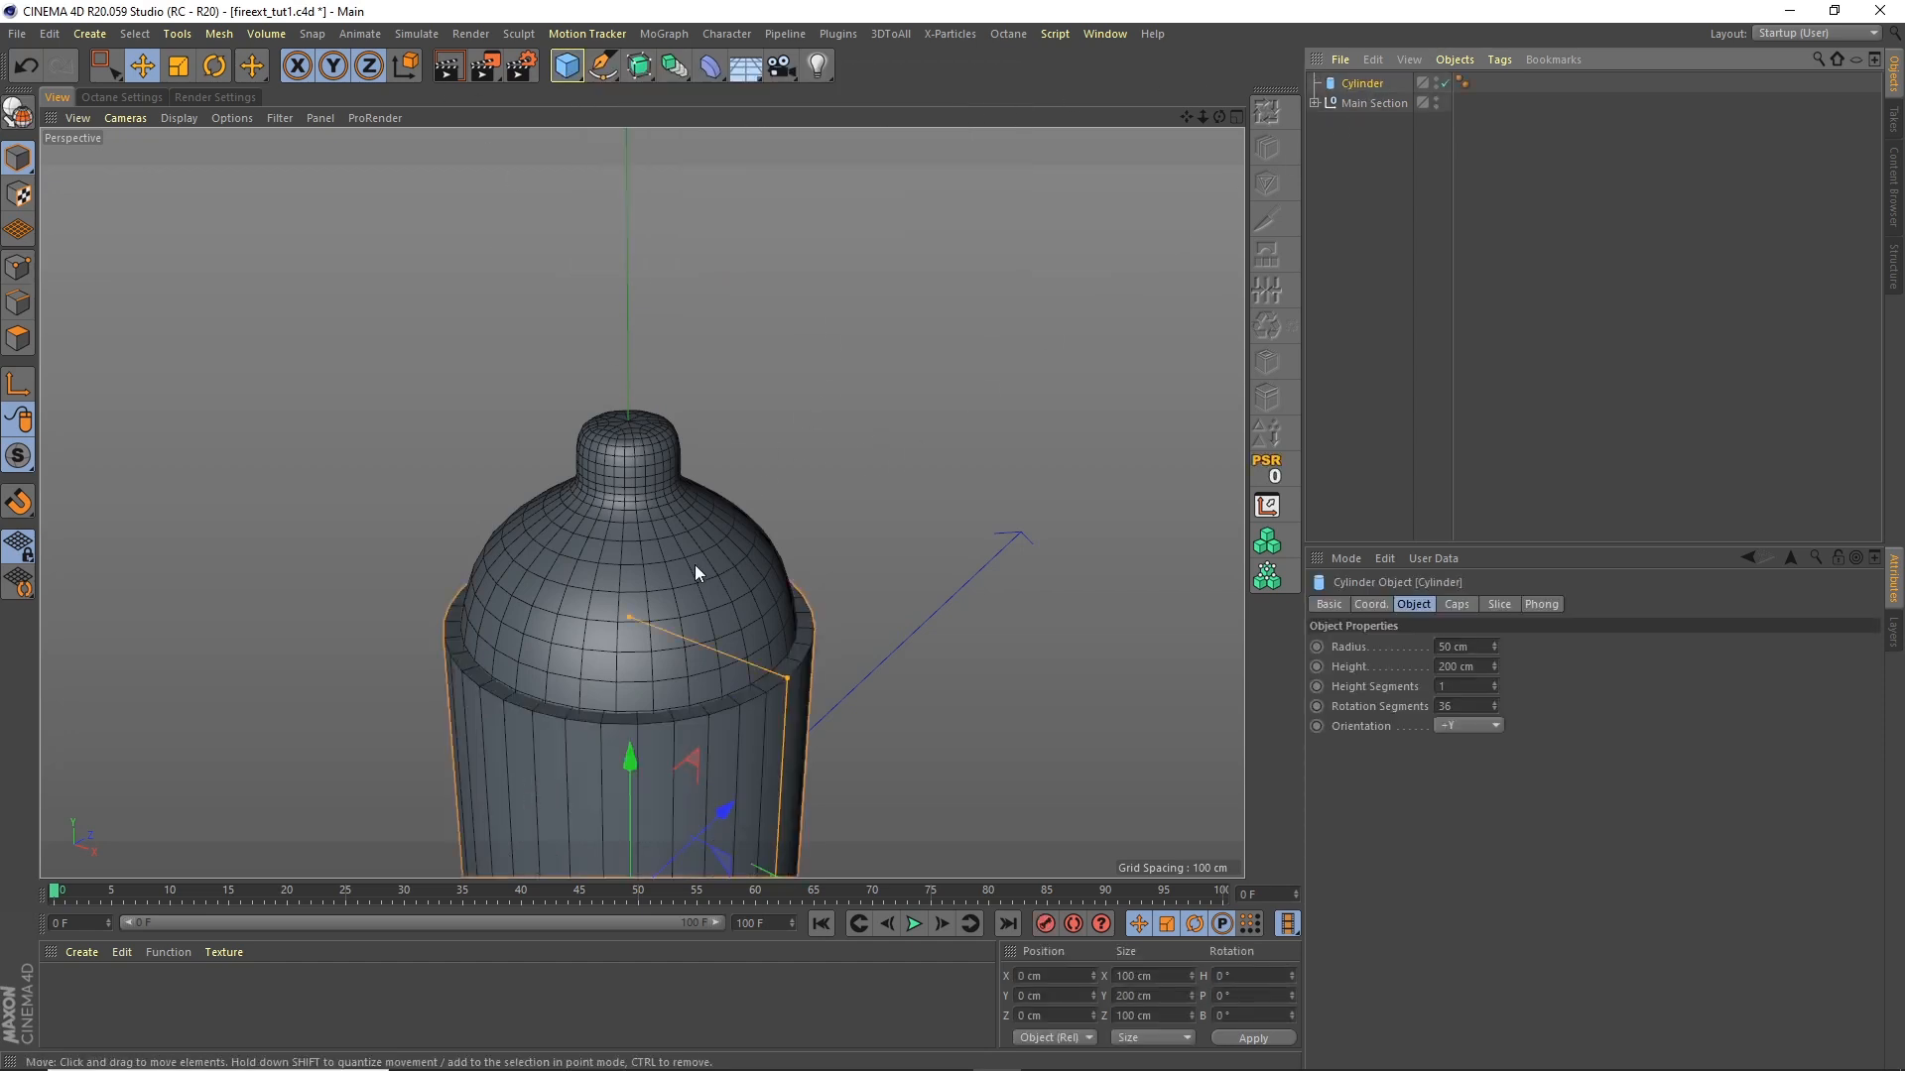
left_click_drag(629, 742, 673, 412)
left_click_drag(633, 241, 659, 334)
key("ctrl+z")
left_click_drag(627, 254, 655, 421)
right_click_drag(654, 428, 706, 375, "alt")
left_click_drag(670, 429, 689, 415, "alt")
right_click_drag(689, 415, 656, 410, "alt")
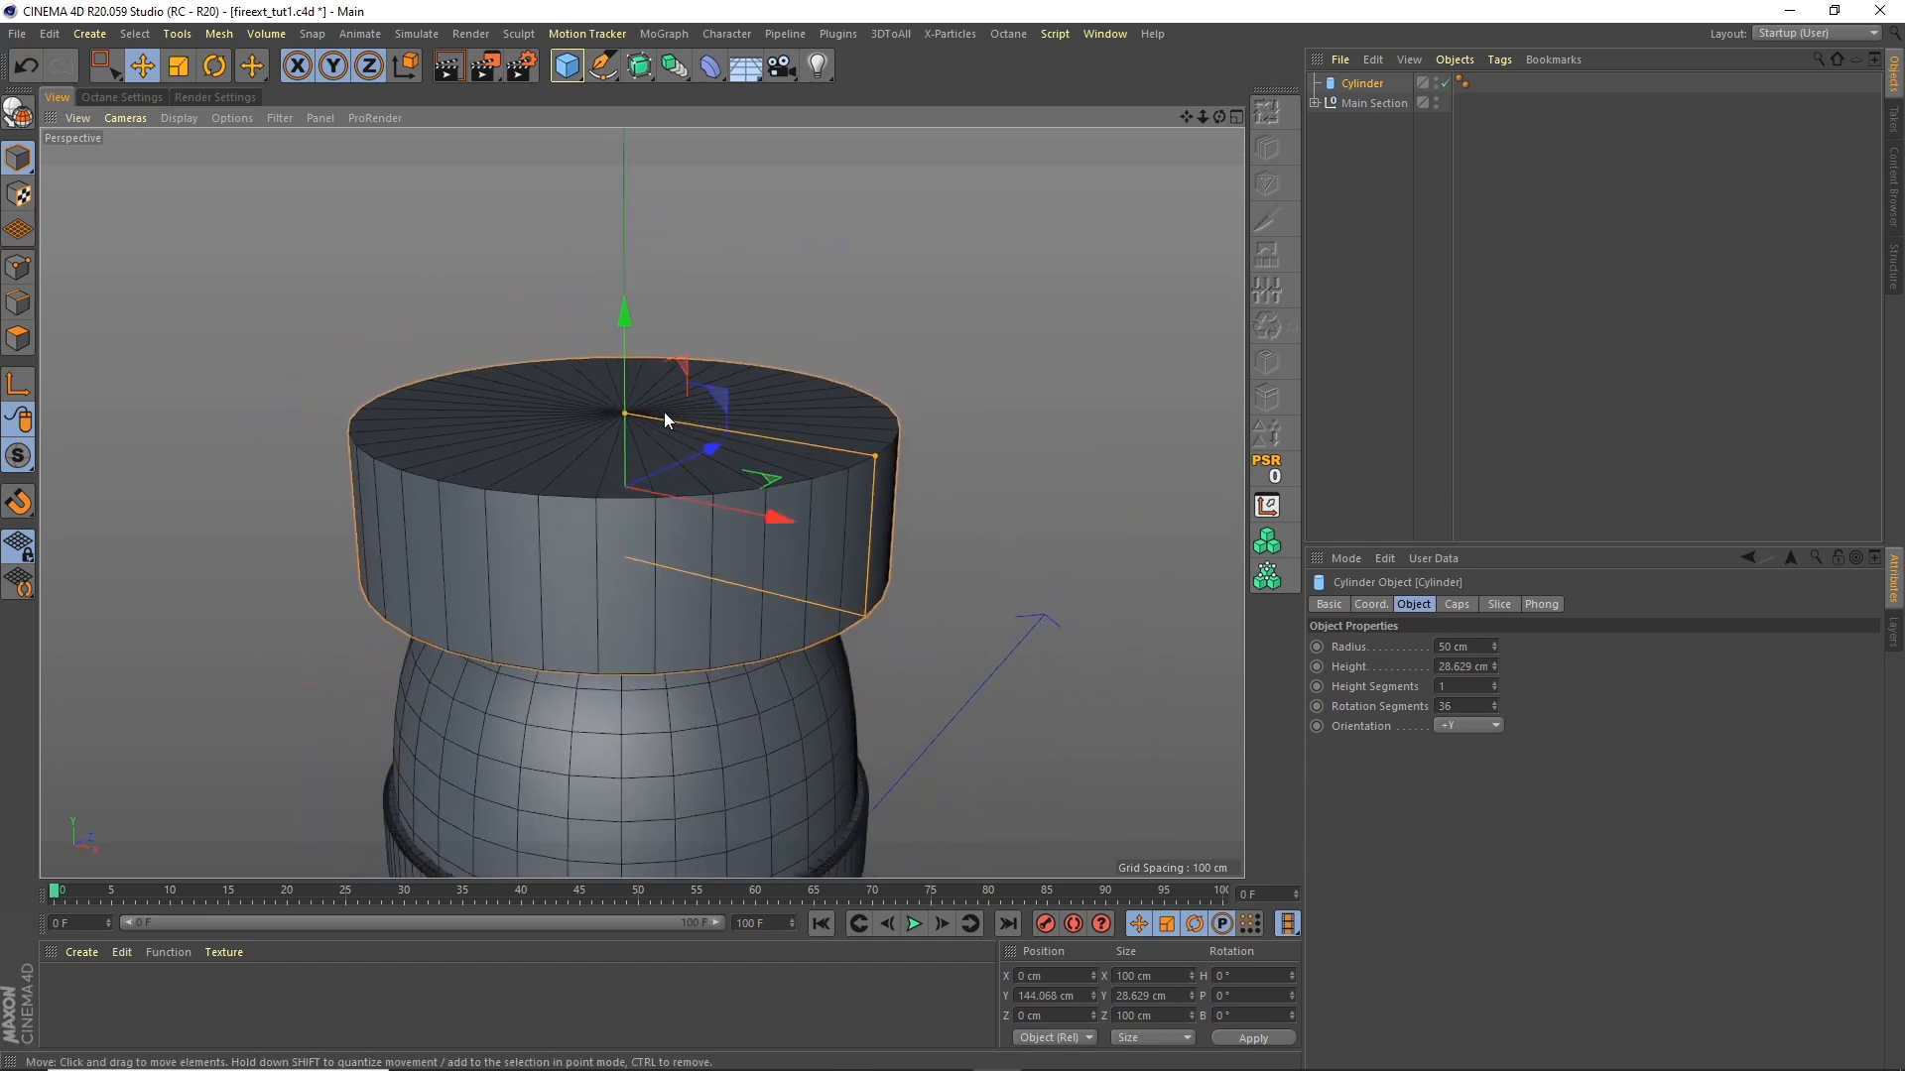
Step: Scale the cylinder down to about 31.5 cm wide and 9 cm high, and raise it to about Y 155.4 cm
left_click(178, 66)
left_click_drag(918, 317, 449, 415)
key("e")
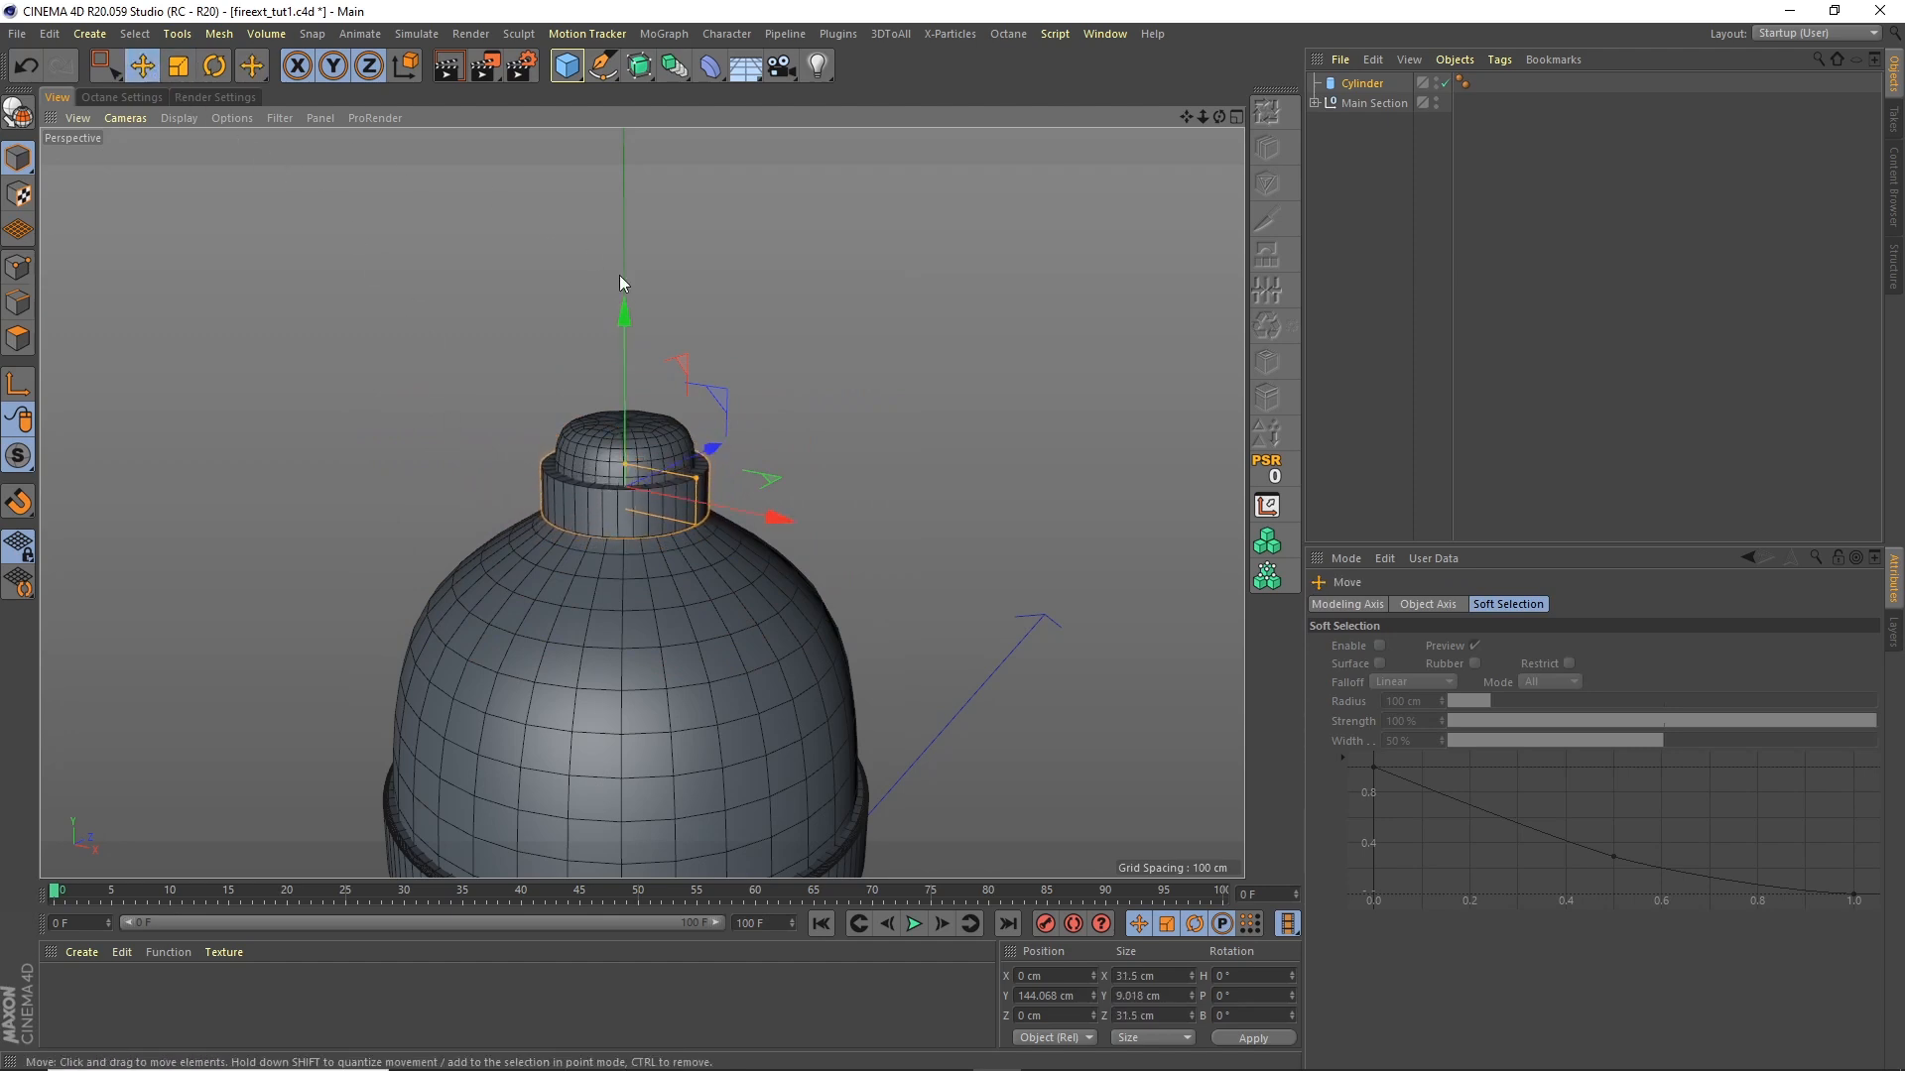
left_click_drag(628, 316, 629, 259)
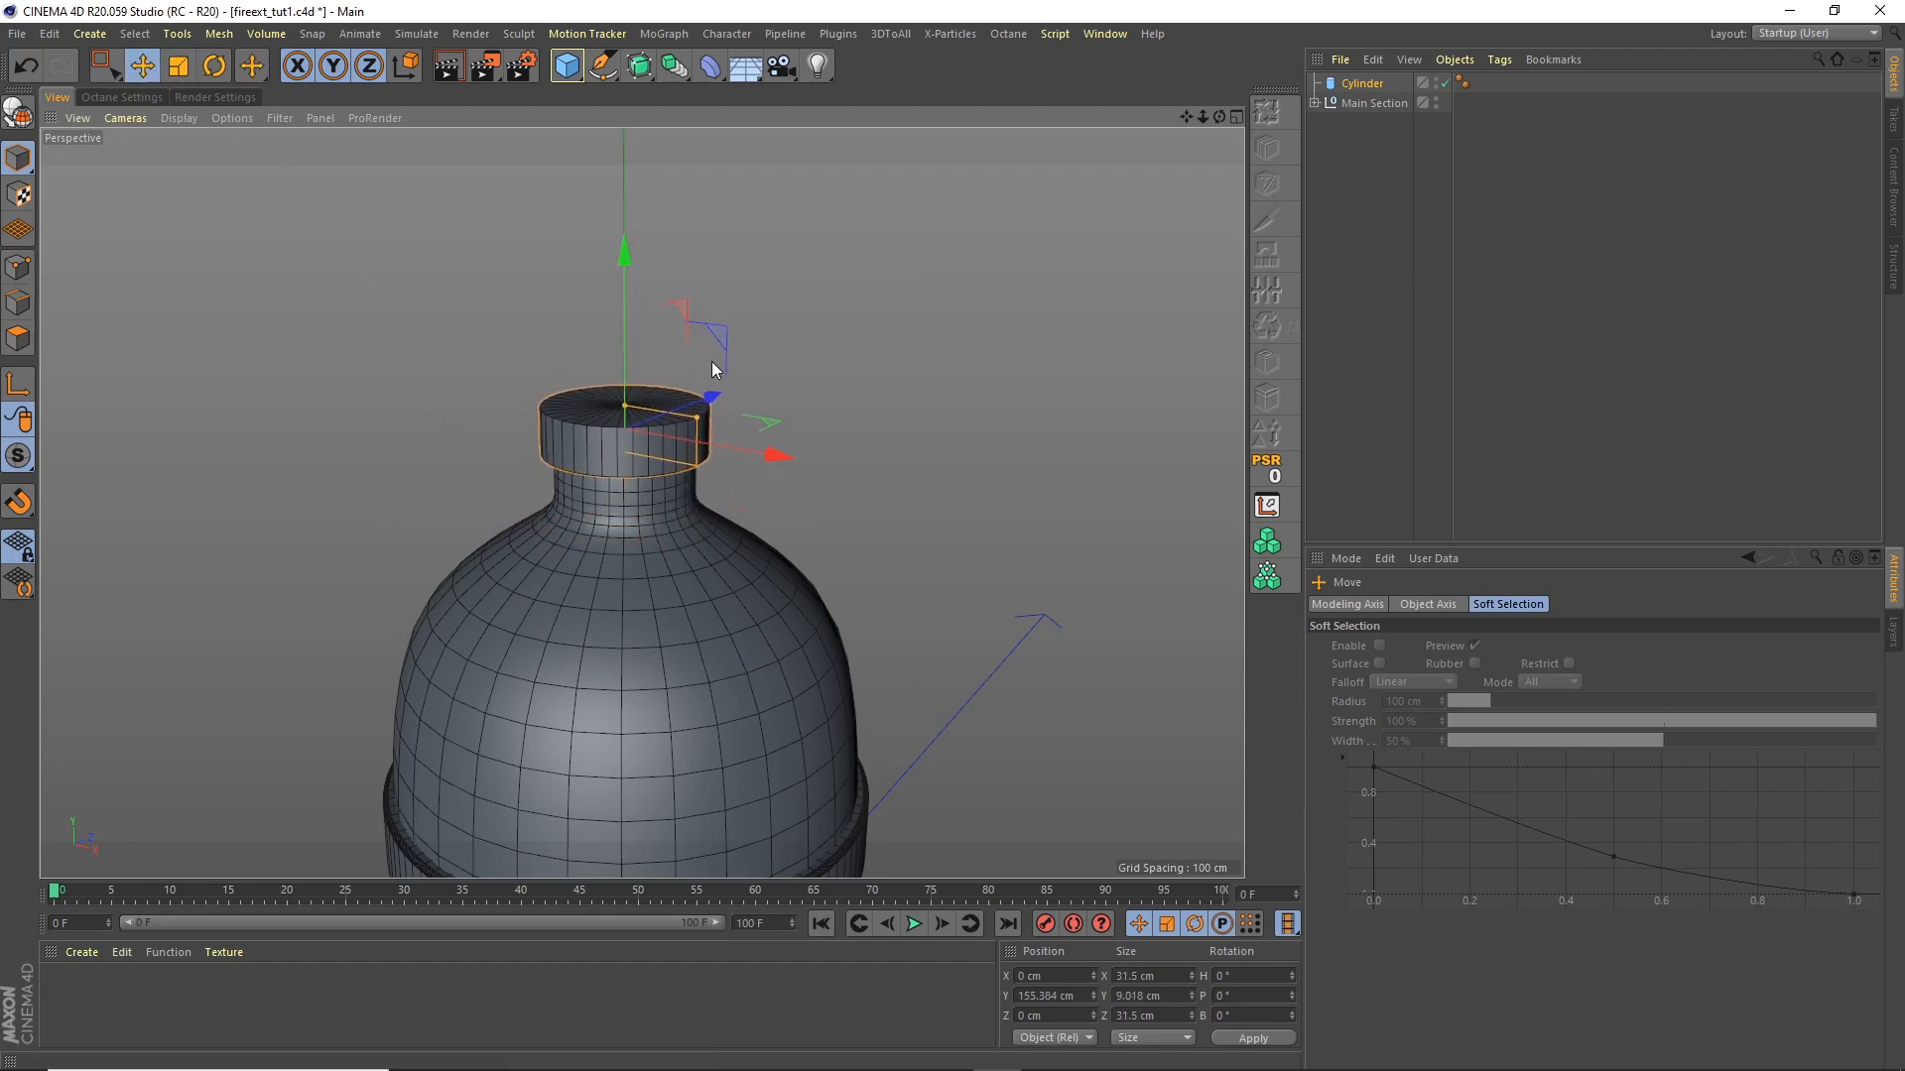
Step: Set the cylinder's radius to 18 cm, its height to 8 cm and its rotation segments to 50
left_click(1331, 88)
left_click(1468, 646)
key("BackSpace")
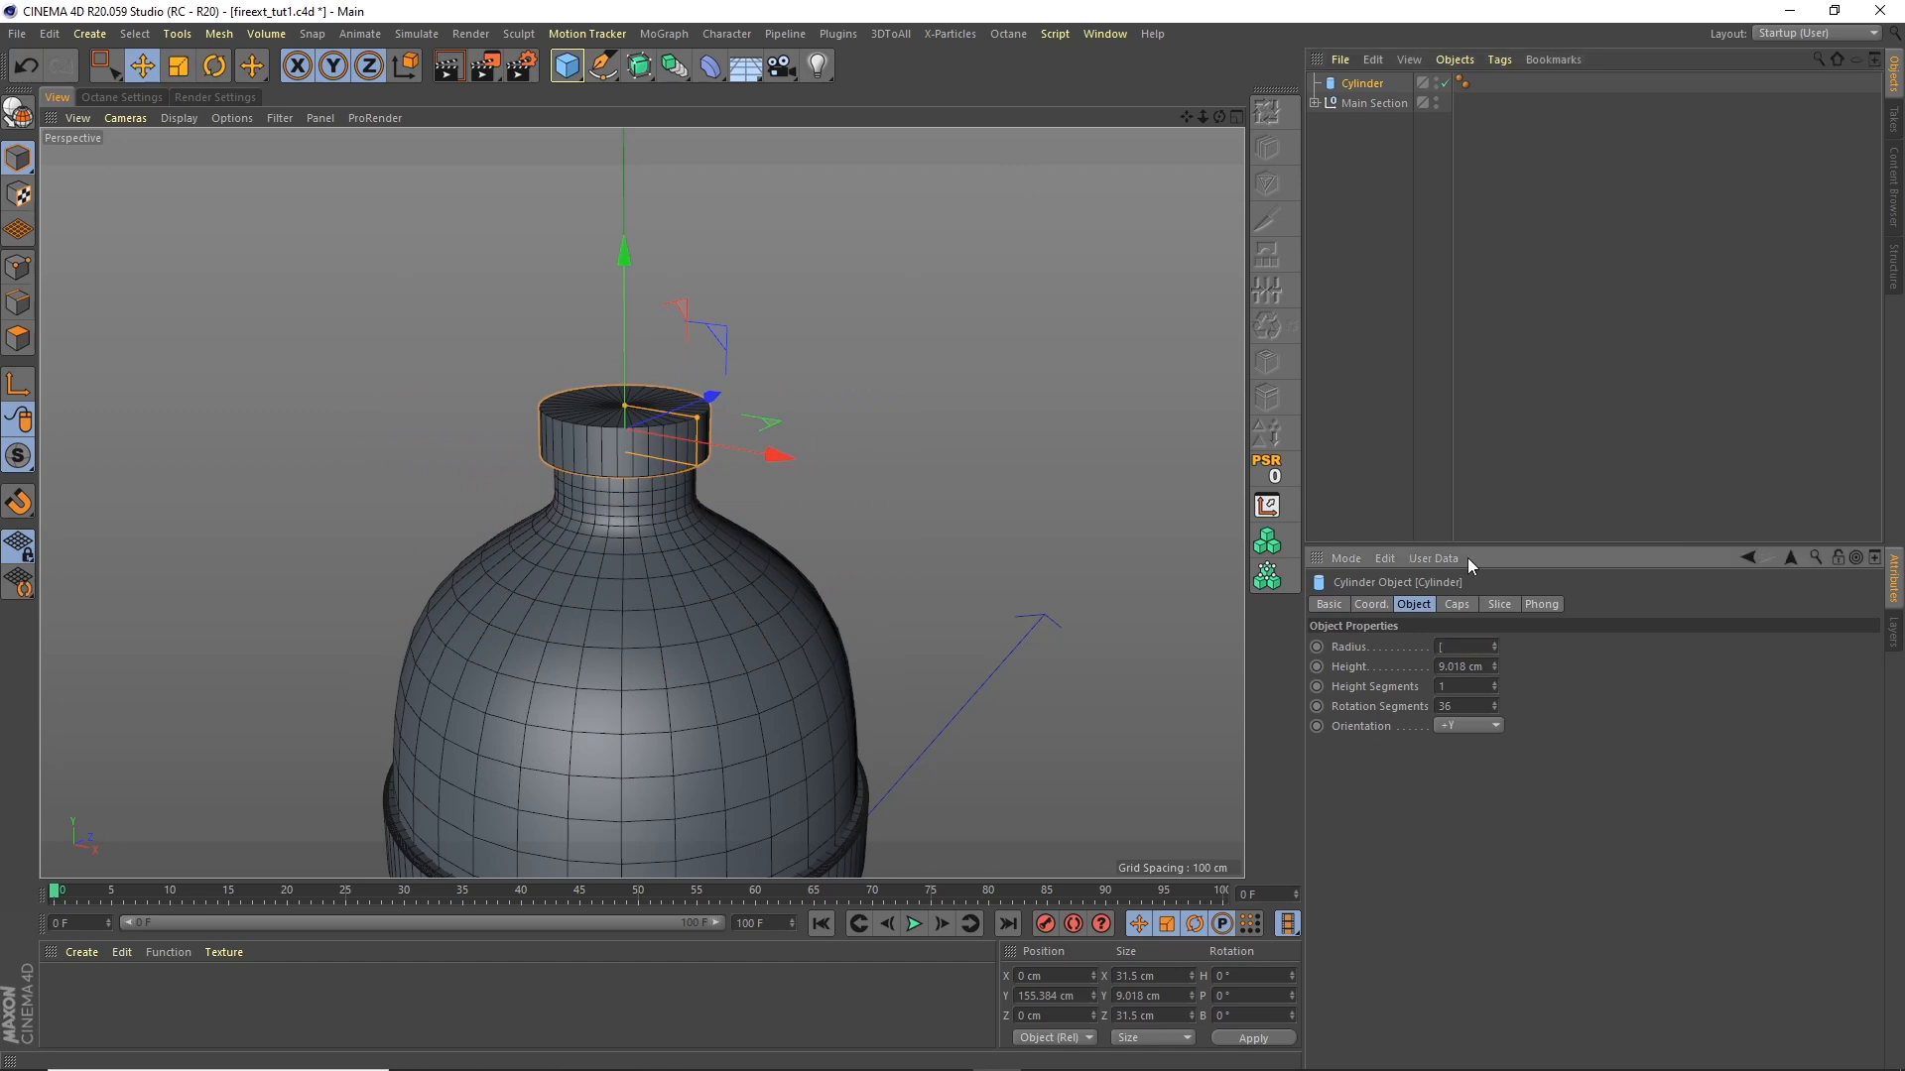
type("0")
key("Tab")
key("shift+Tab")
type("18")
key("Tab")
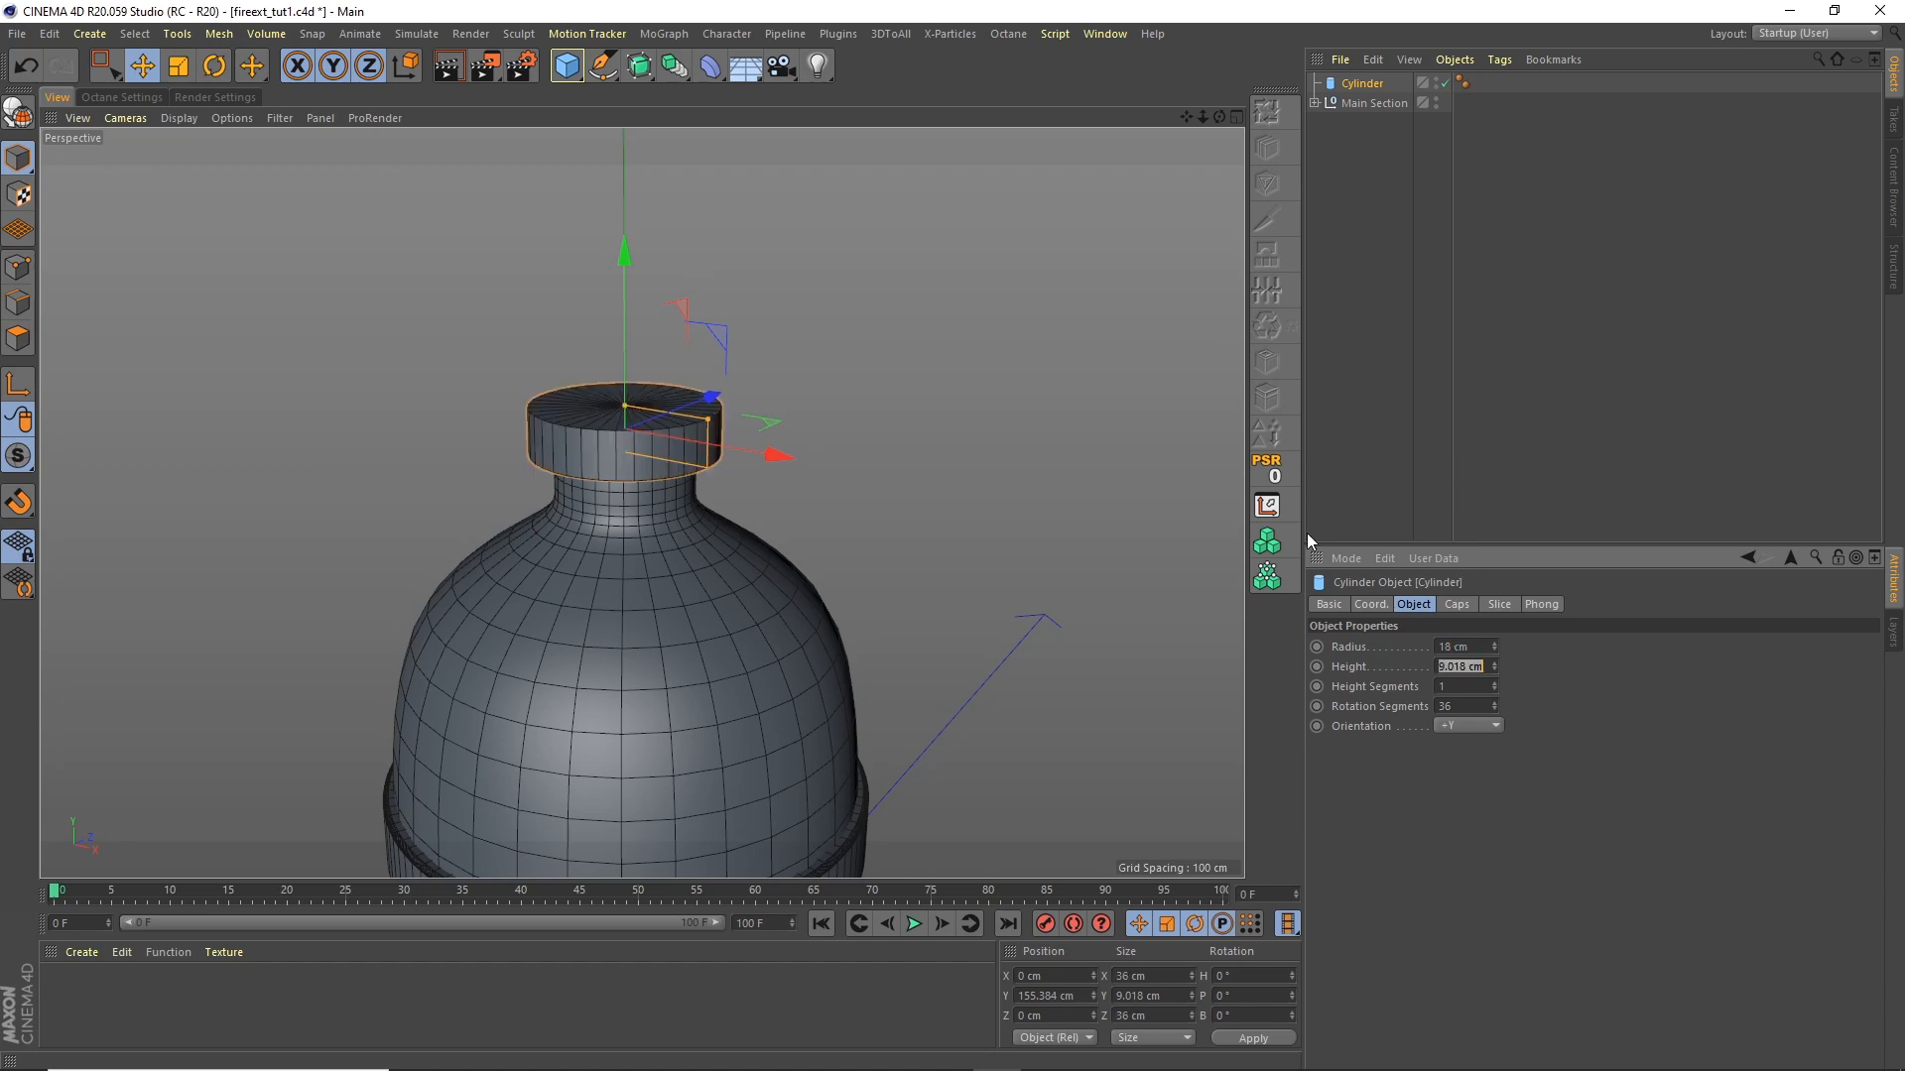
type("8")
key("Tab")
left_click(1446, 705)
type("50")
key("Return")
Step: Position the cylinder around the bottle's neck at Y 150 cm
left_click_drag(843, 430, 728, 401, "alt")
right_click_drag(728, 401, 746, 371, "alt")
left_click_drag(728, 446, 766, 435, "alt")
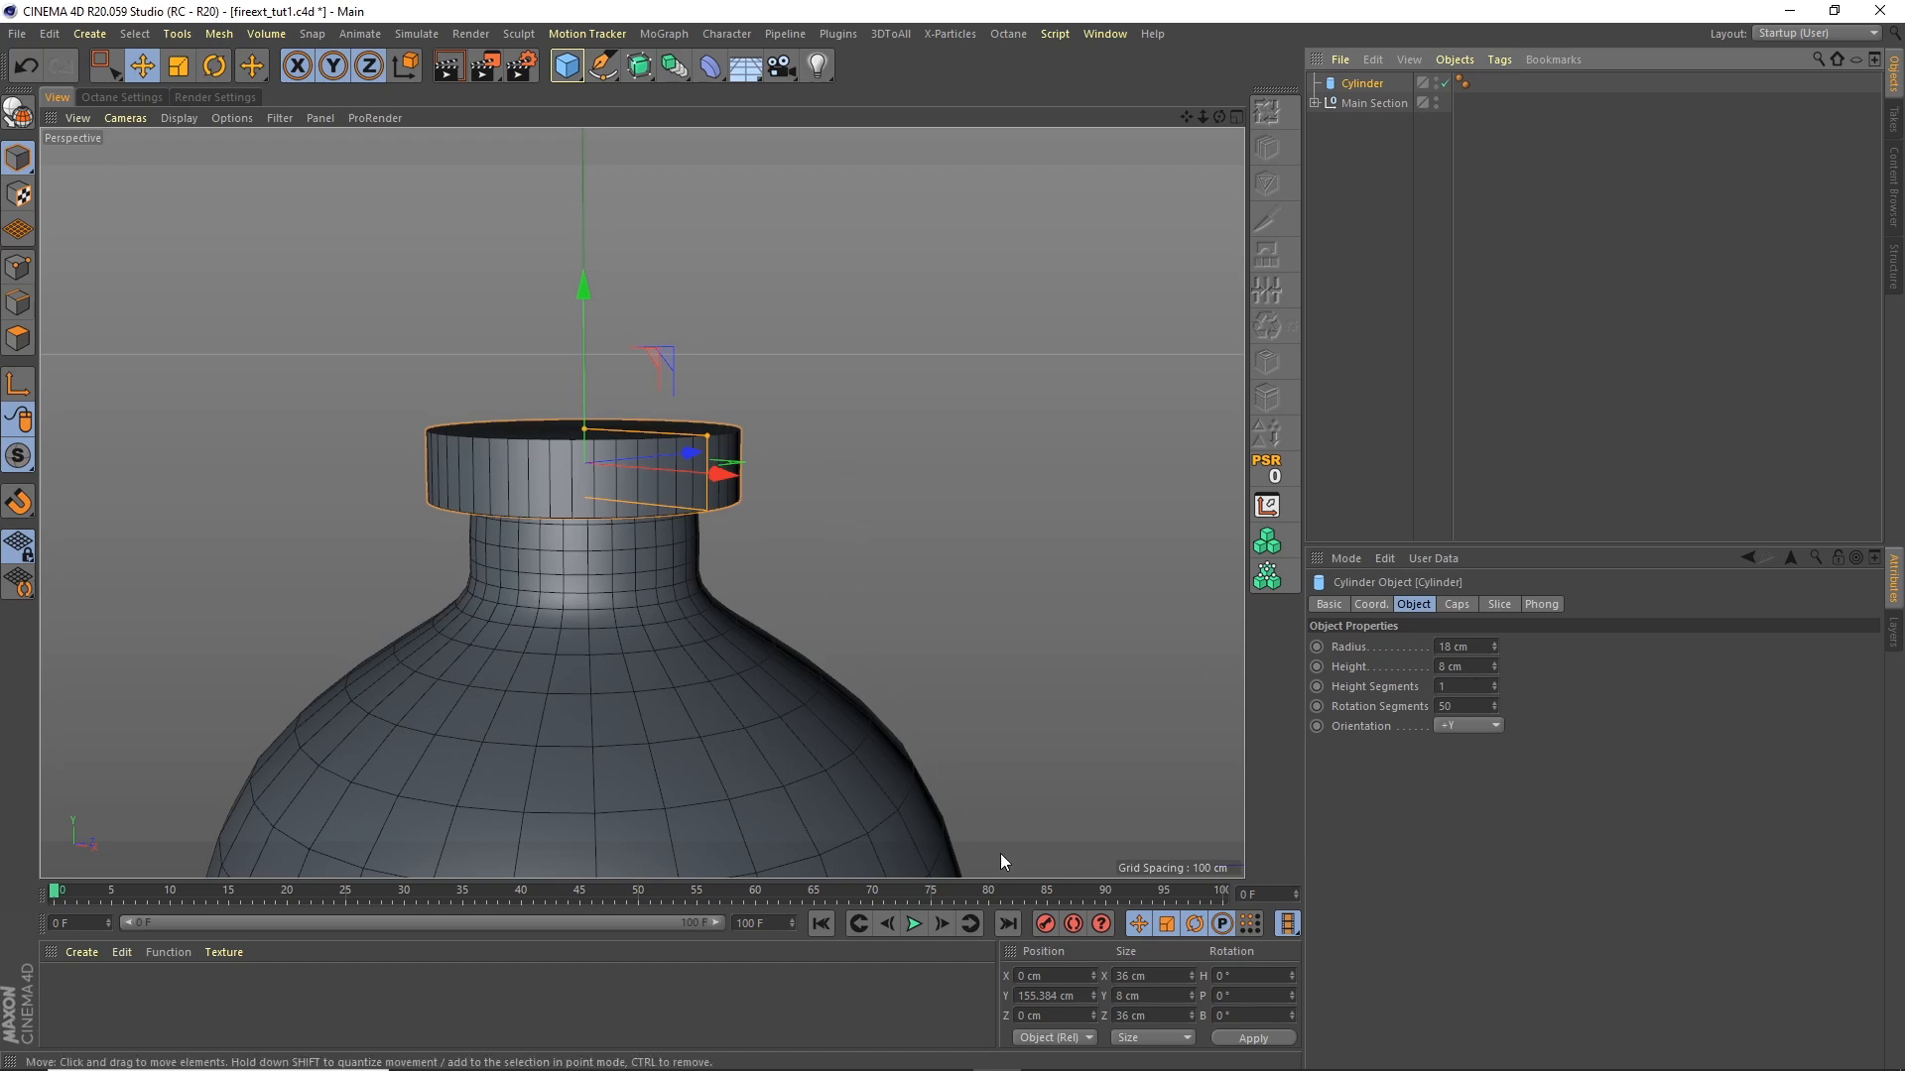
left_click_drag(1076, 996, 1008, 993)
type("150")
key("Return")
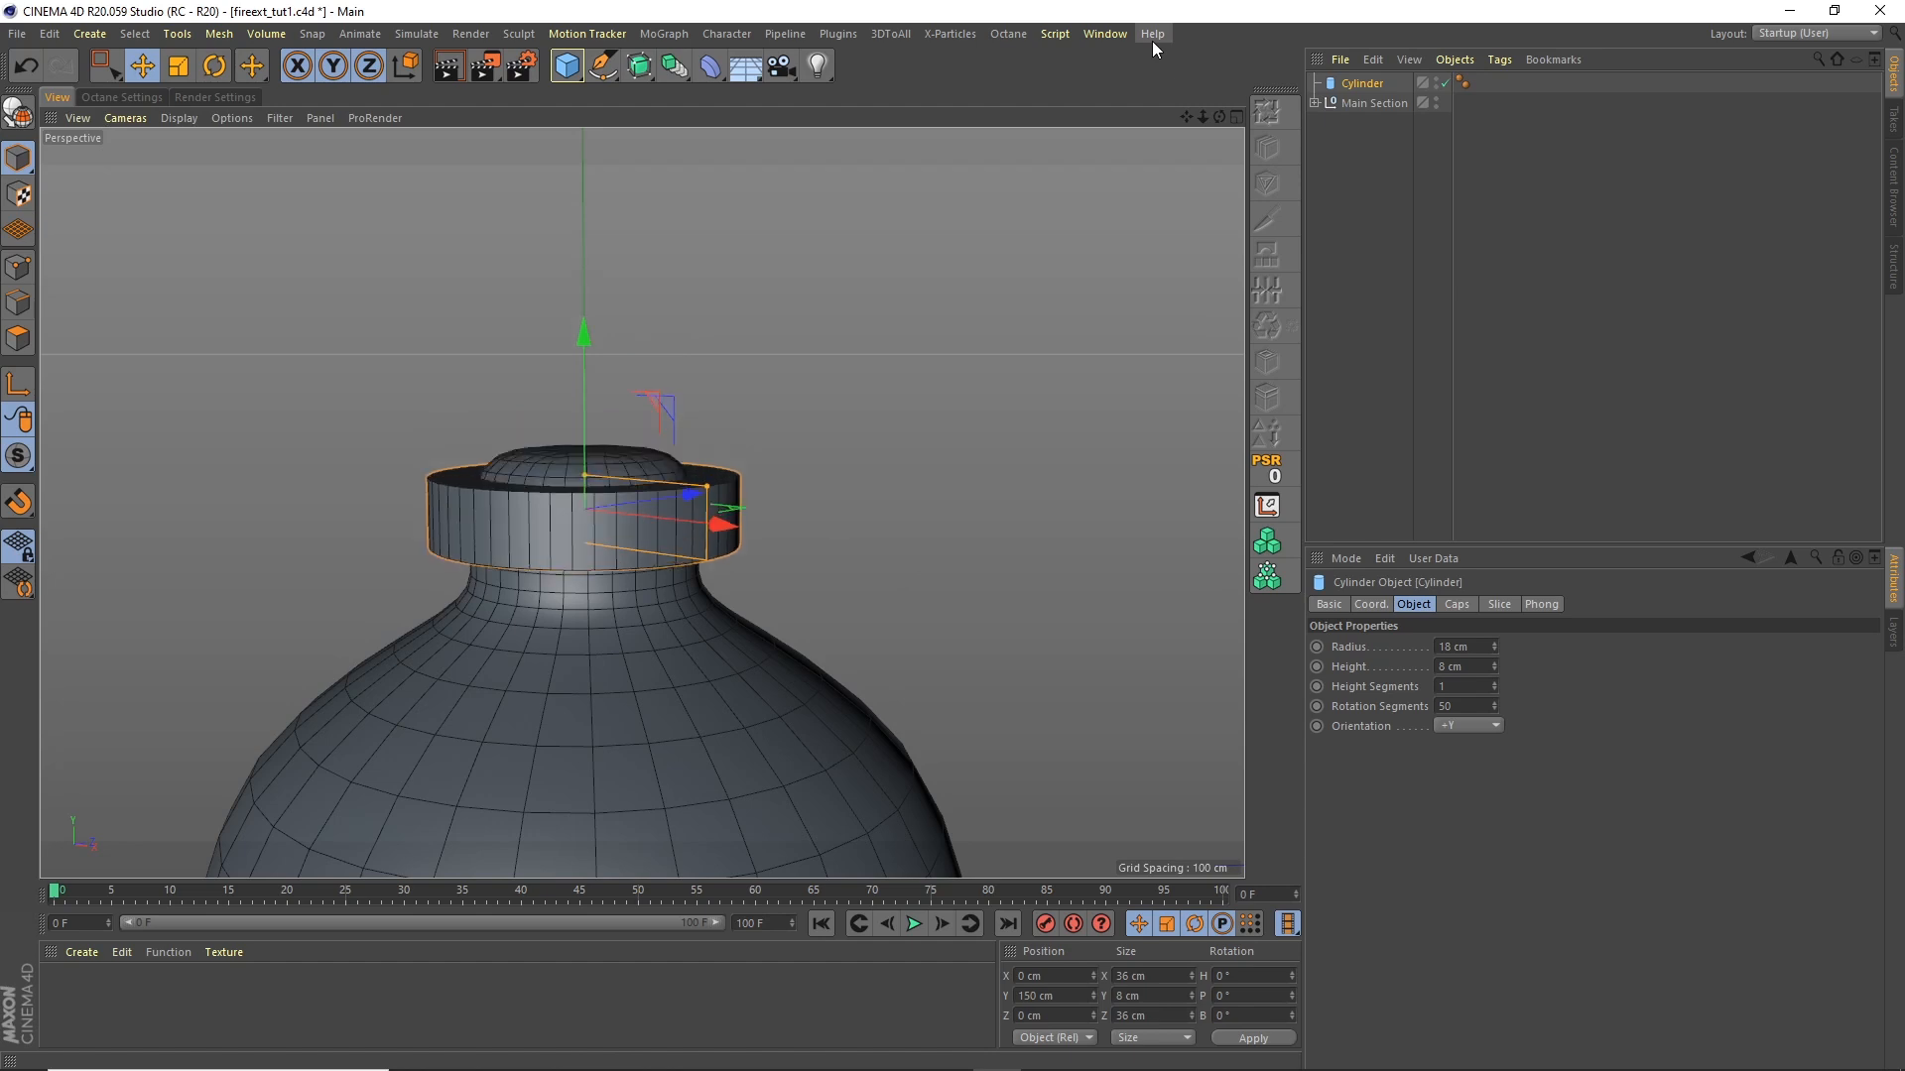
left_click_drag(1217, 123, 1196, 205)
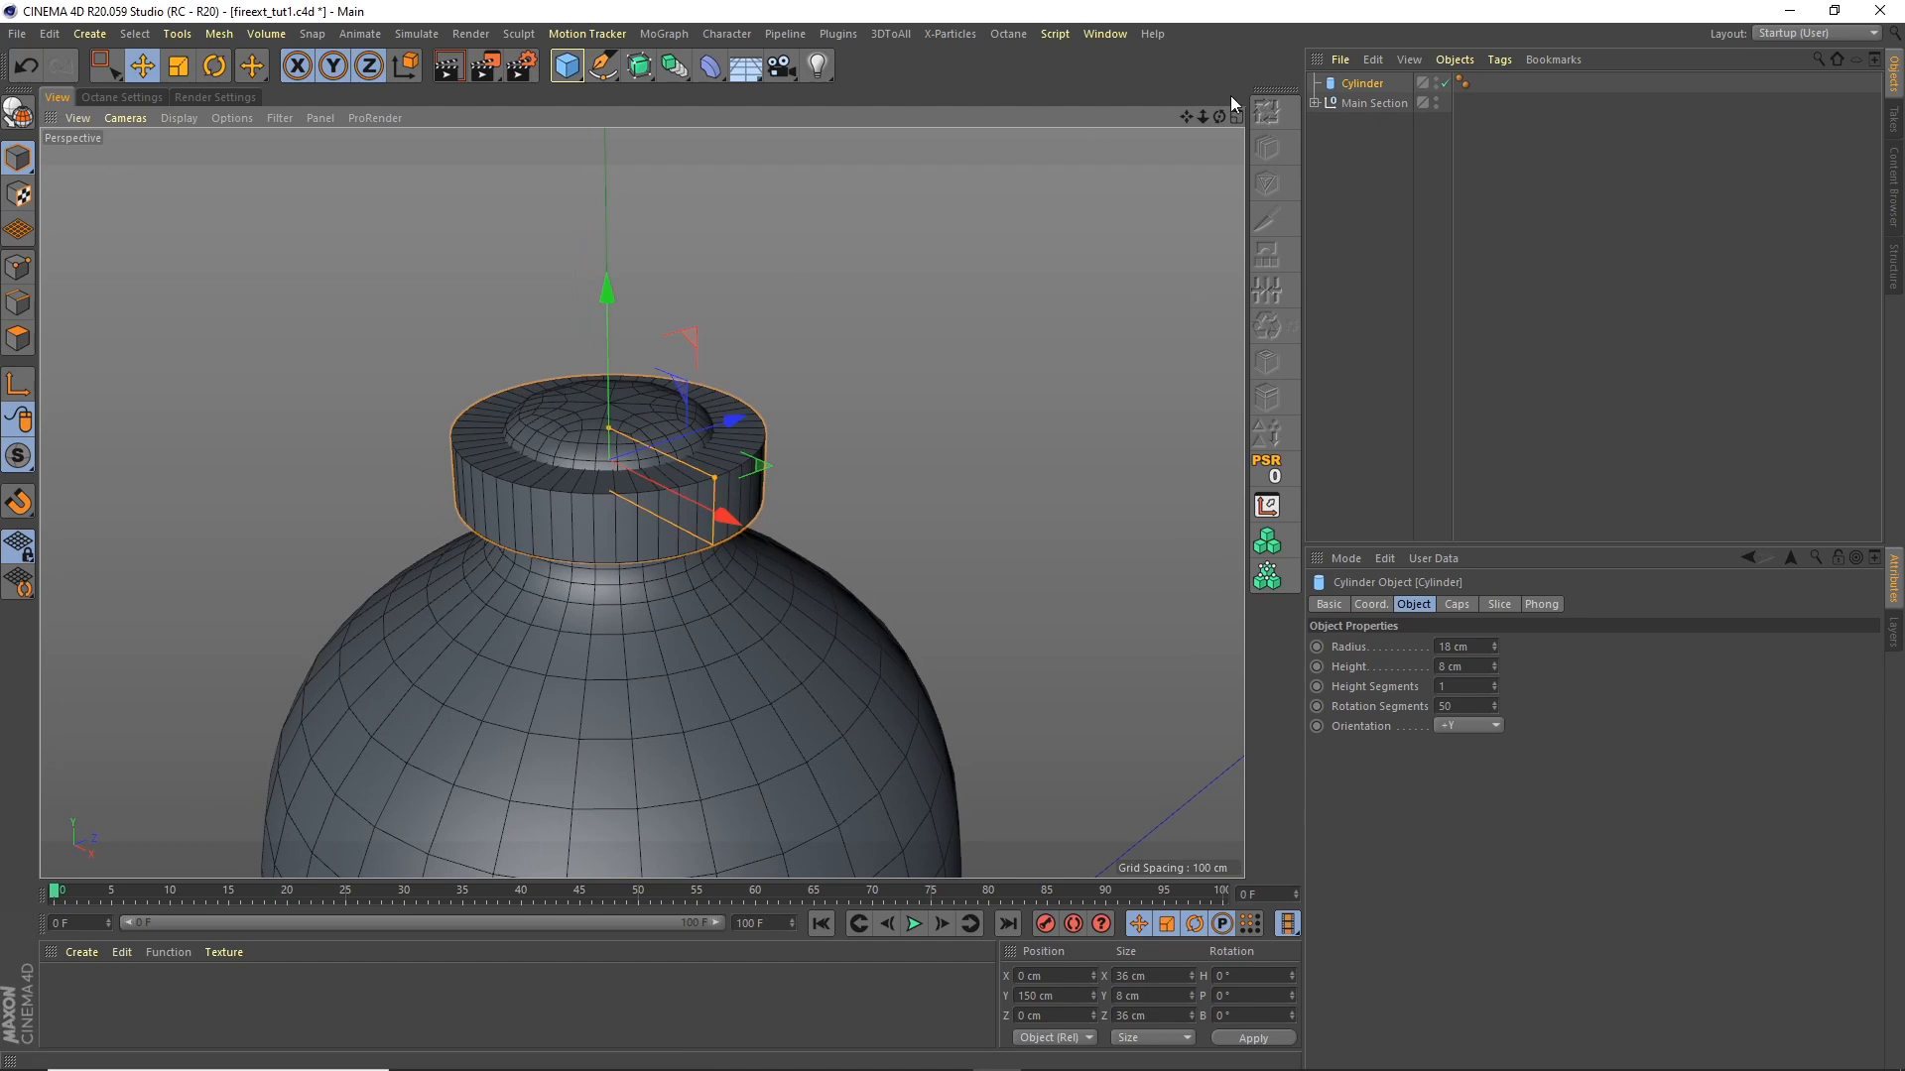
left_click_drag(1198, 119, 1198, 159)
Step: Rename the cylinder as Nozzle Base
double_click(1362, 83)
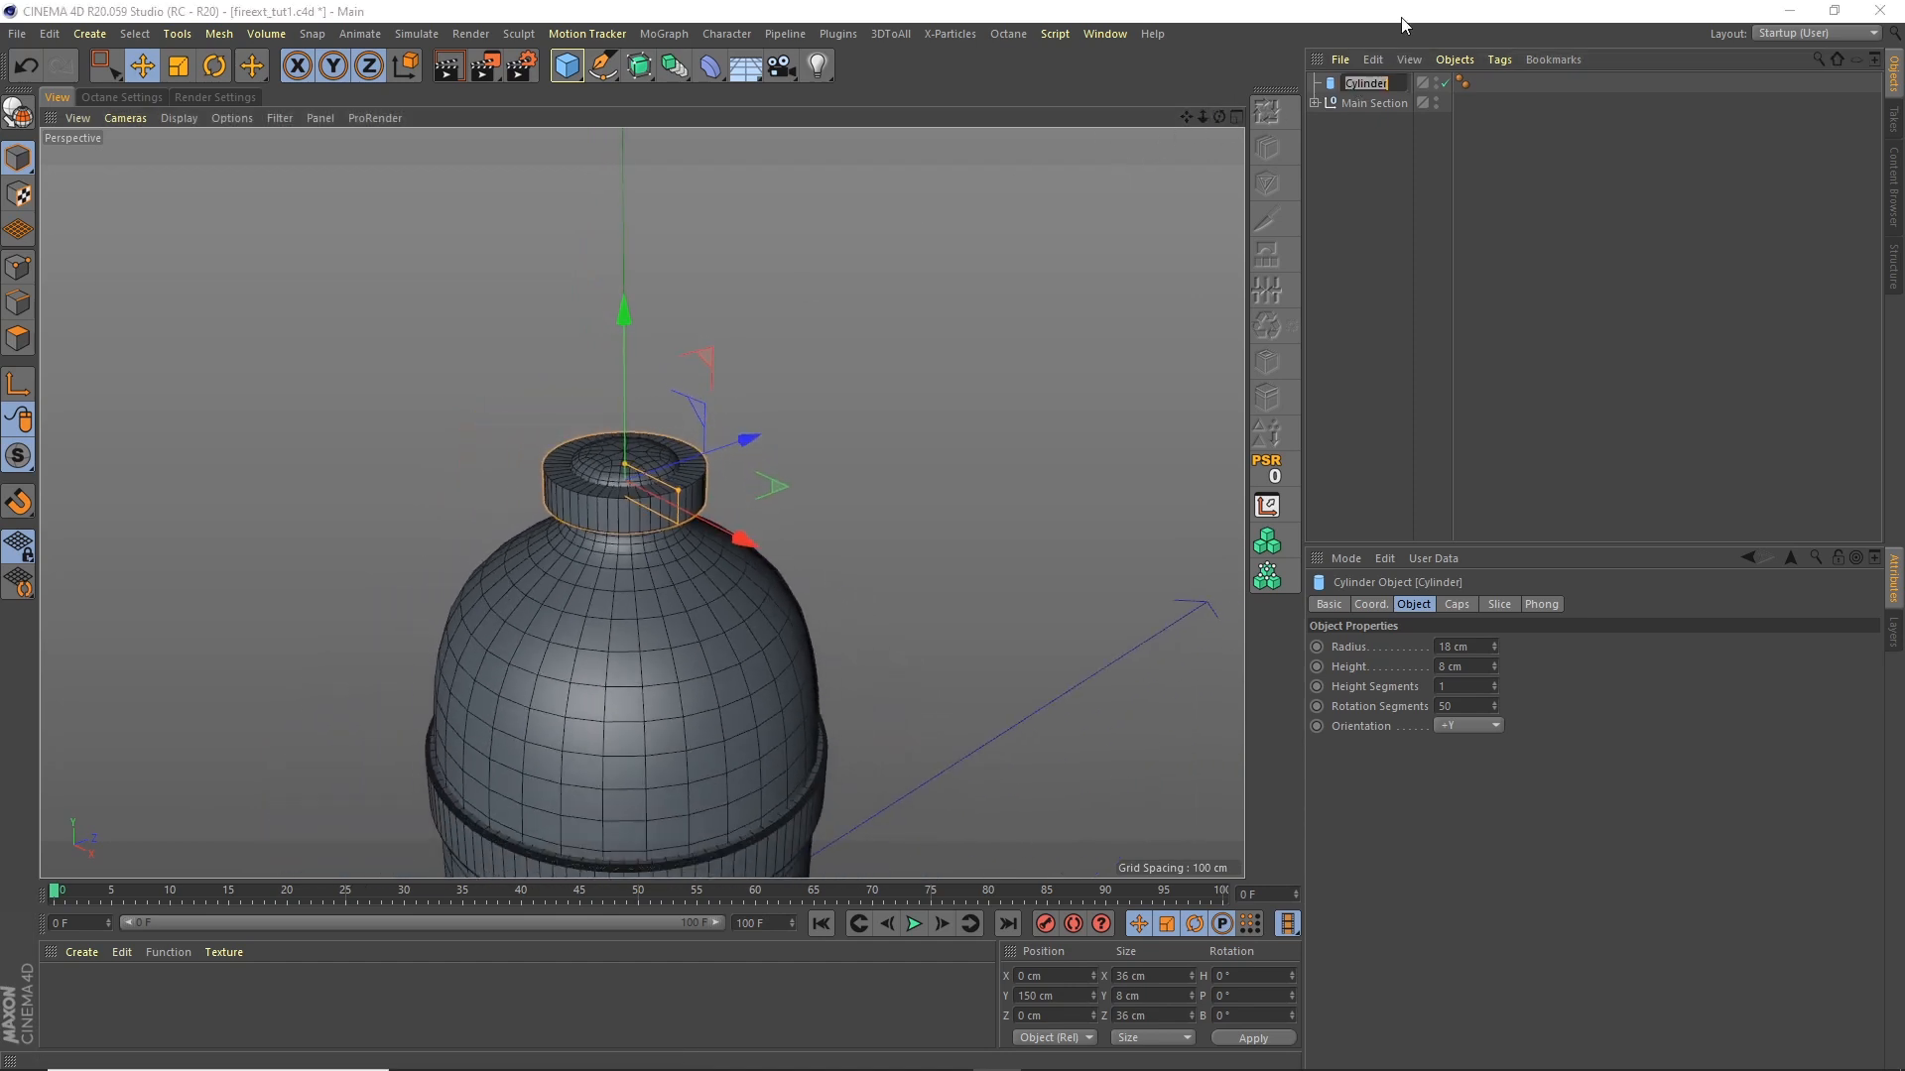
type("Nozzle Base")
key("Return")
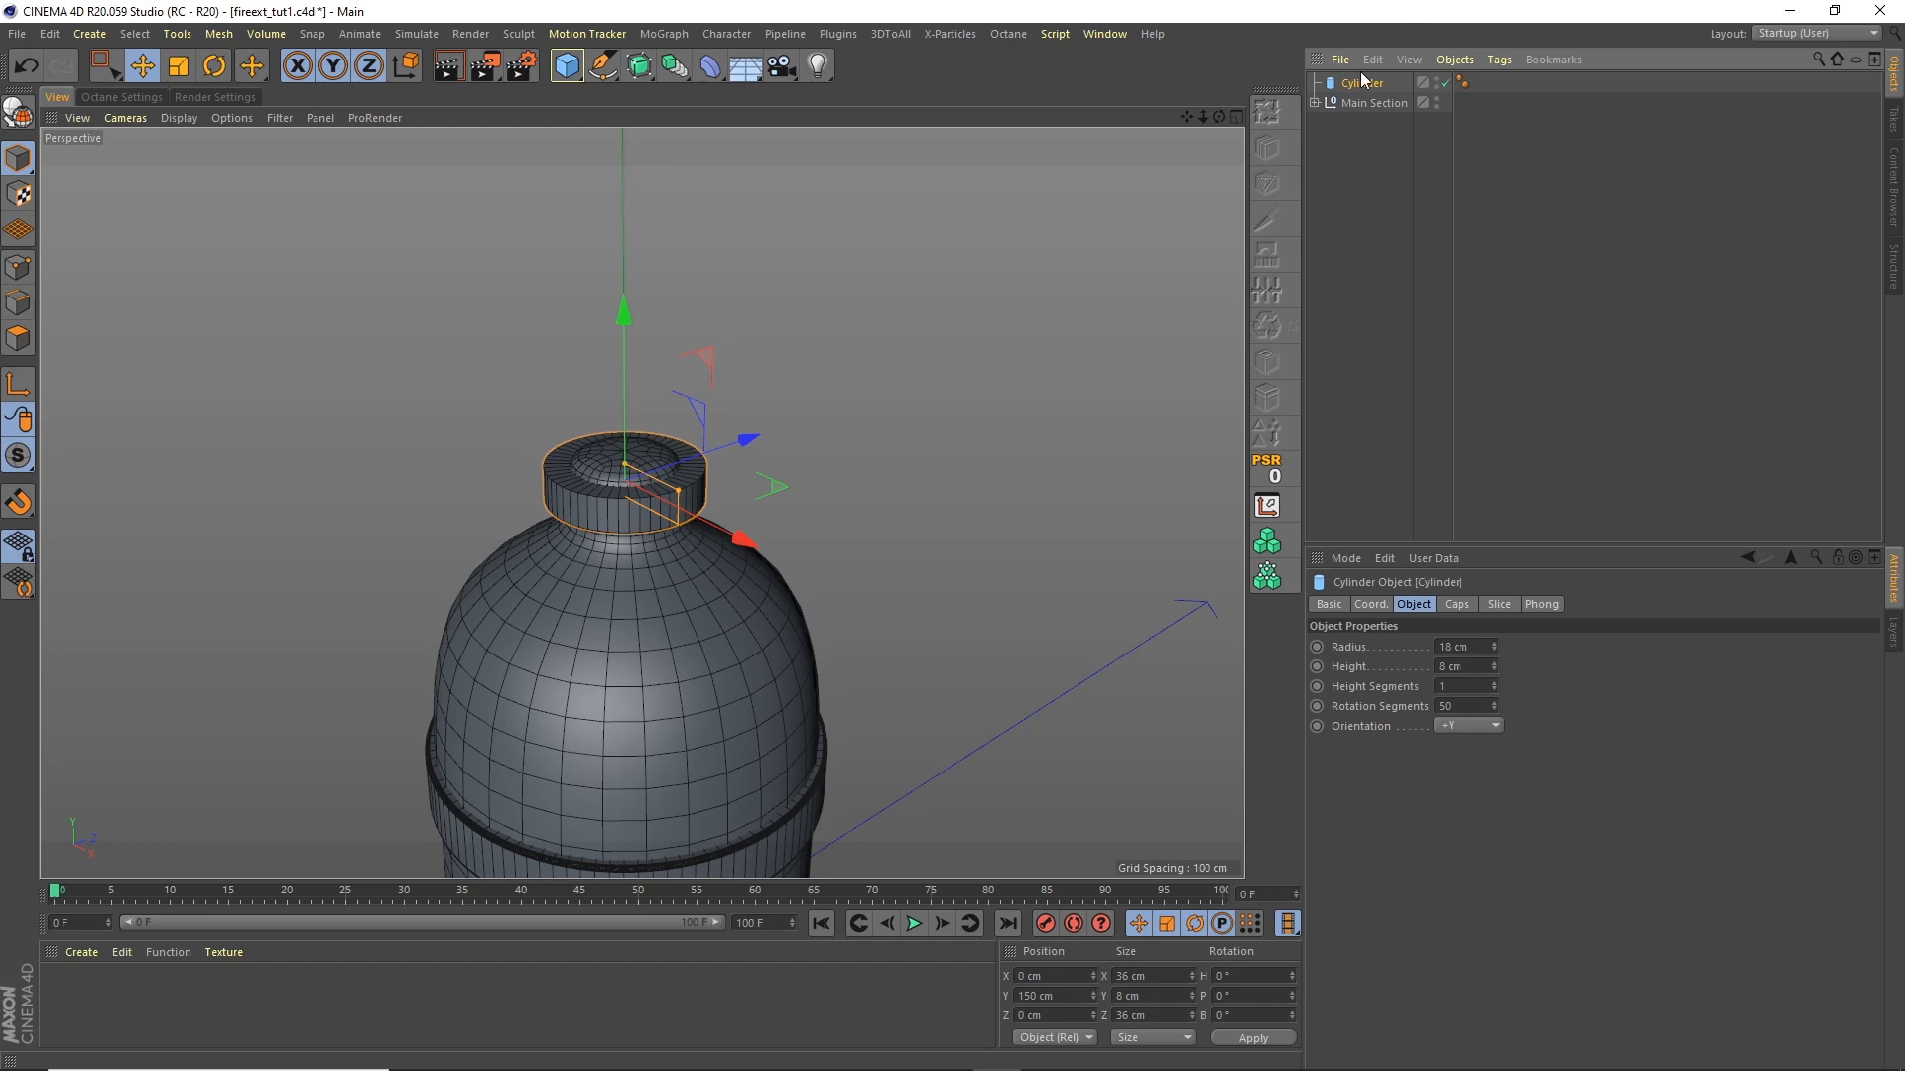
Step: Duplicate the Nozzle Base and give the copy a radius of 12 cm and a height of 40 cm
key("ctrl+c")
key("ctrl+v")
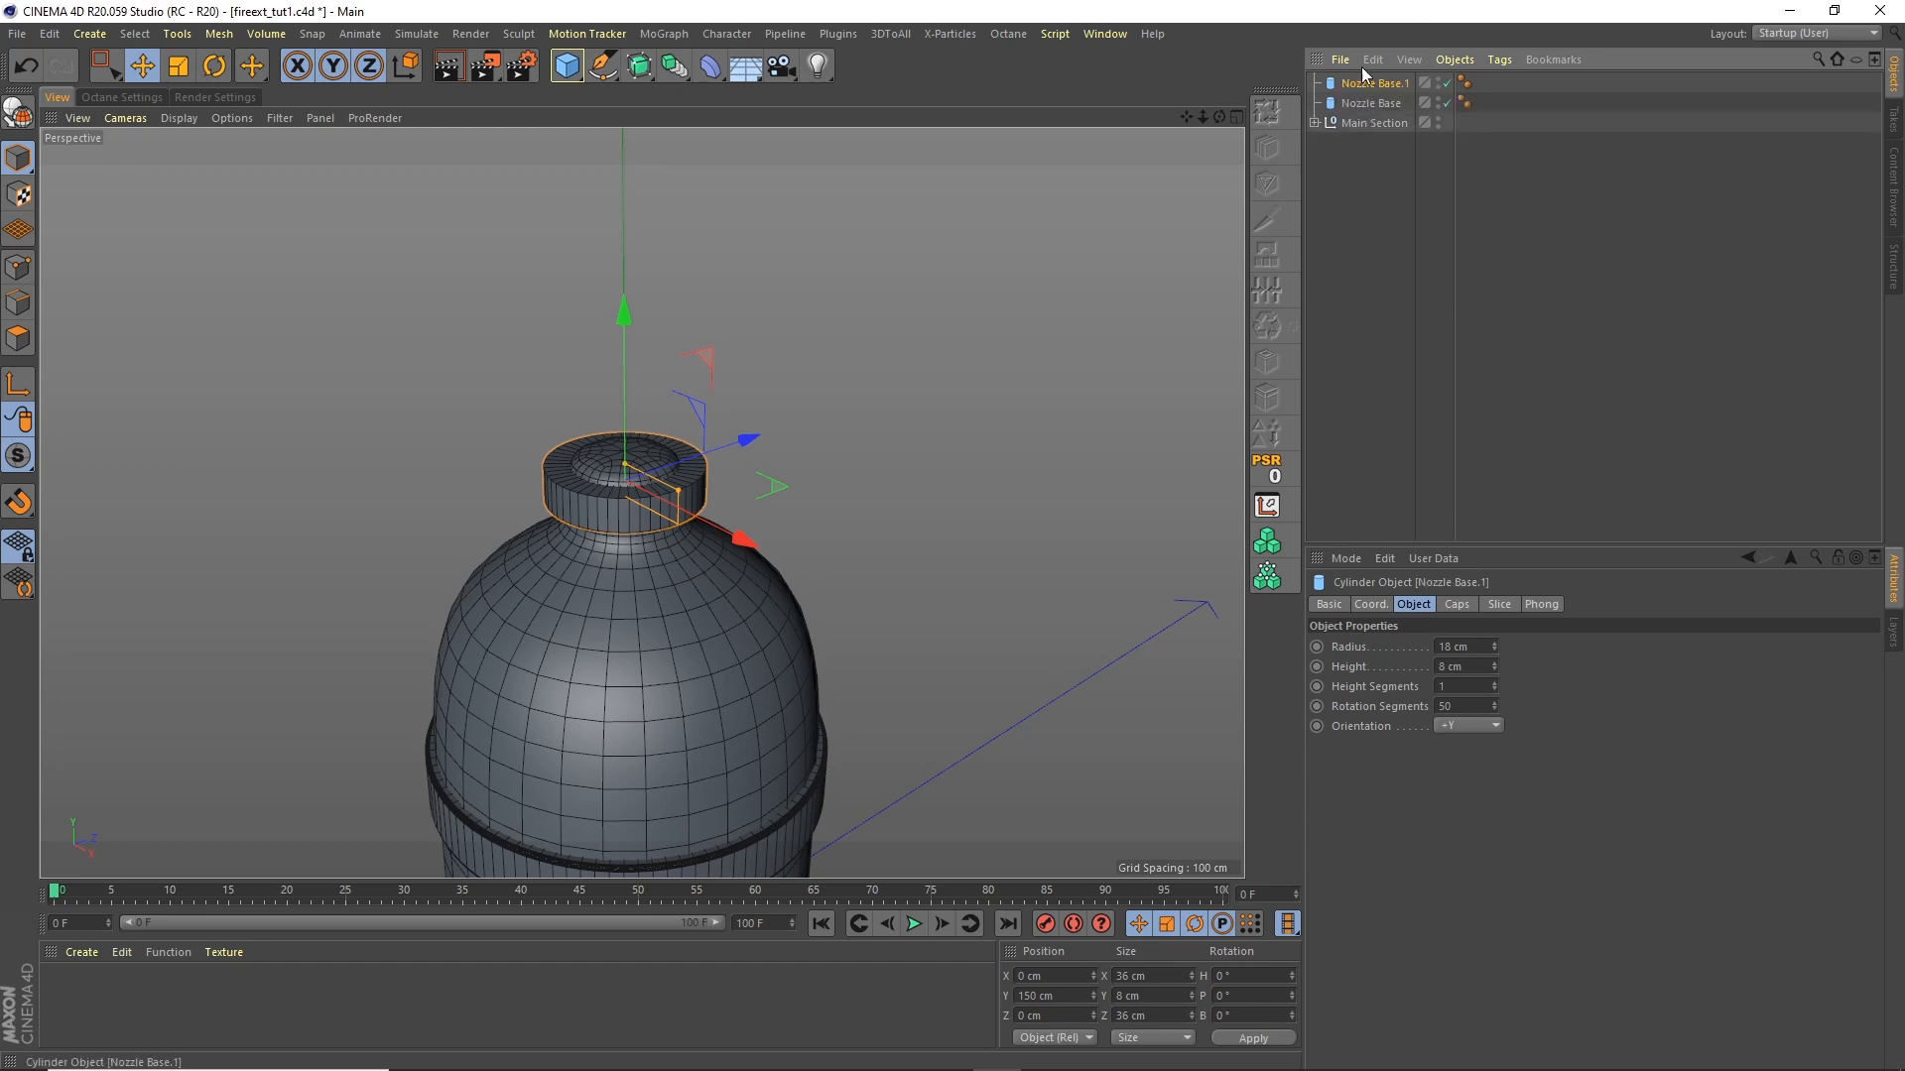
left_click(1456, 647)
type("12")
key("Tab")
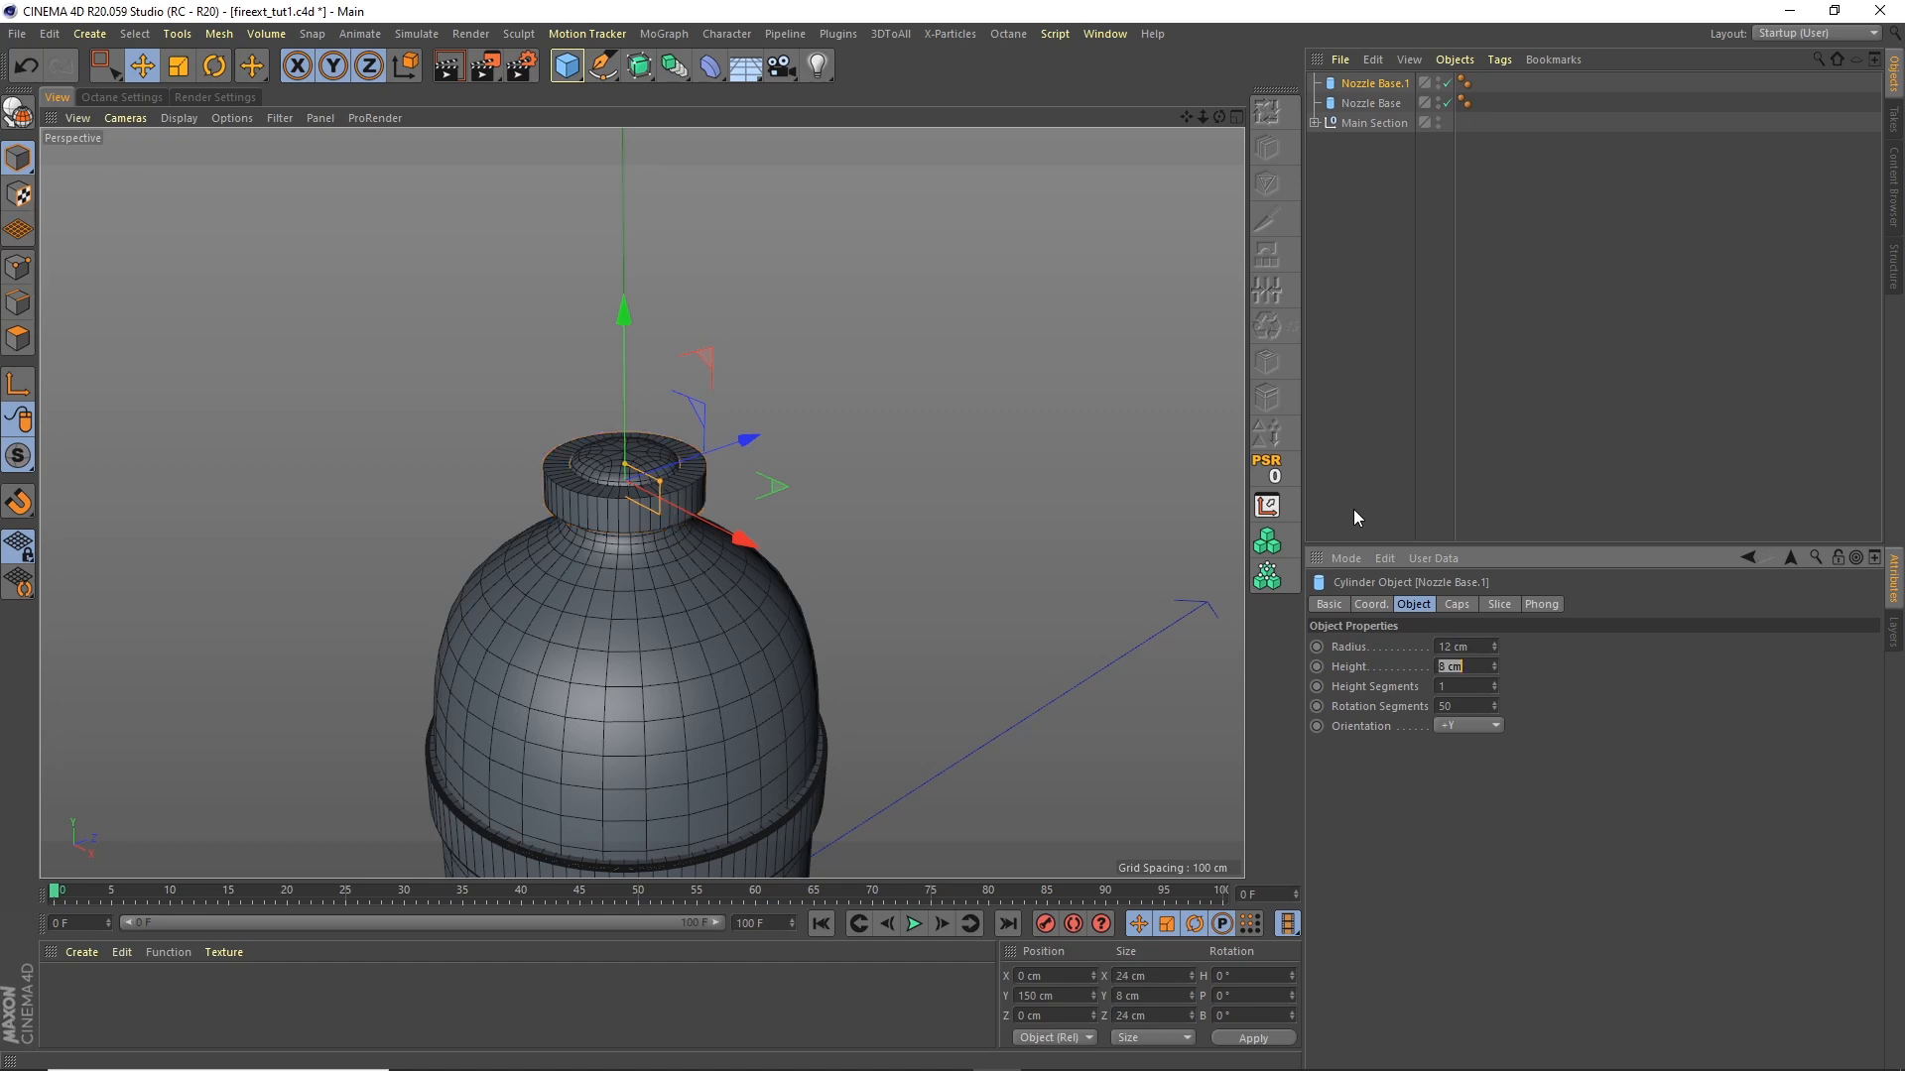
type("40")
key("Return")
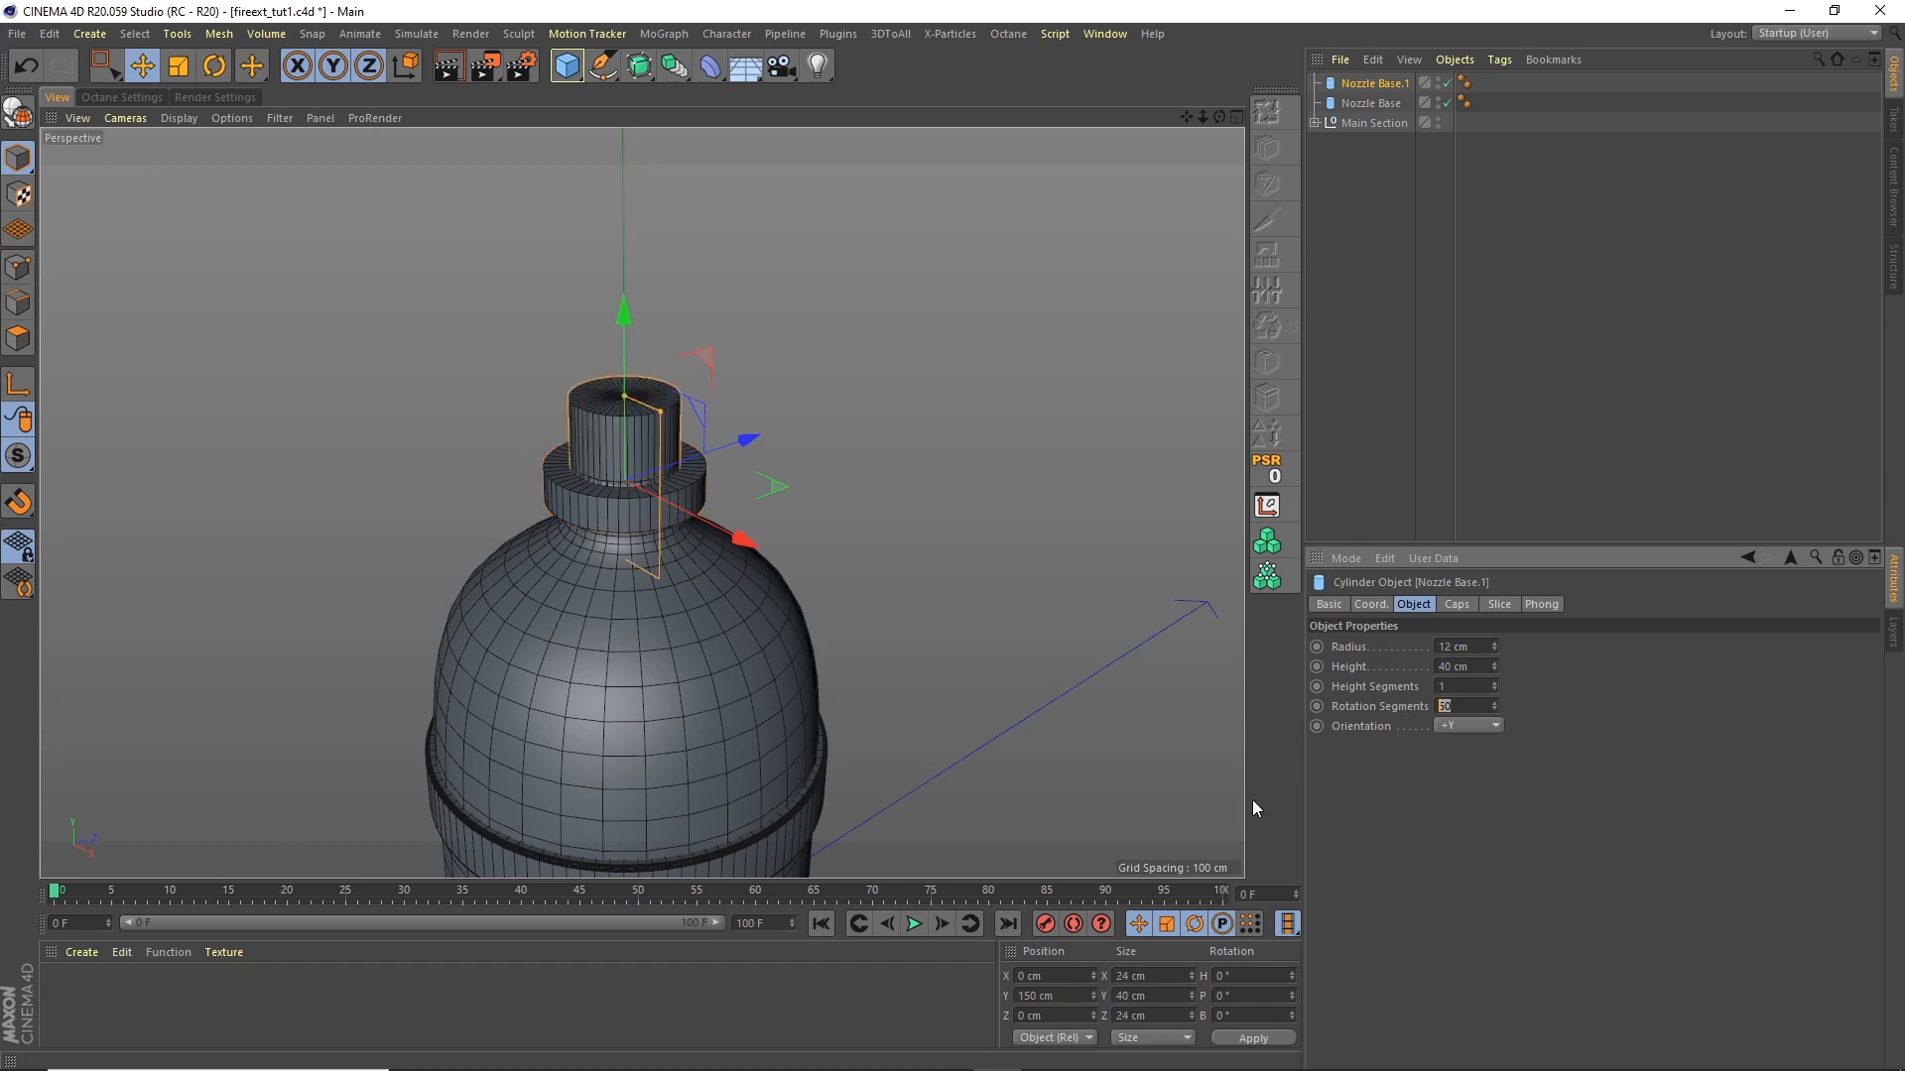
Step: Set the Y position of the narrower cylinder to 165 cm
left_click(1059, 993)
type("165")
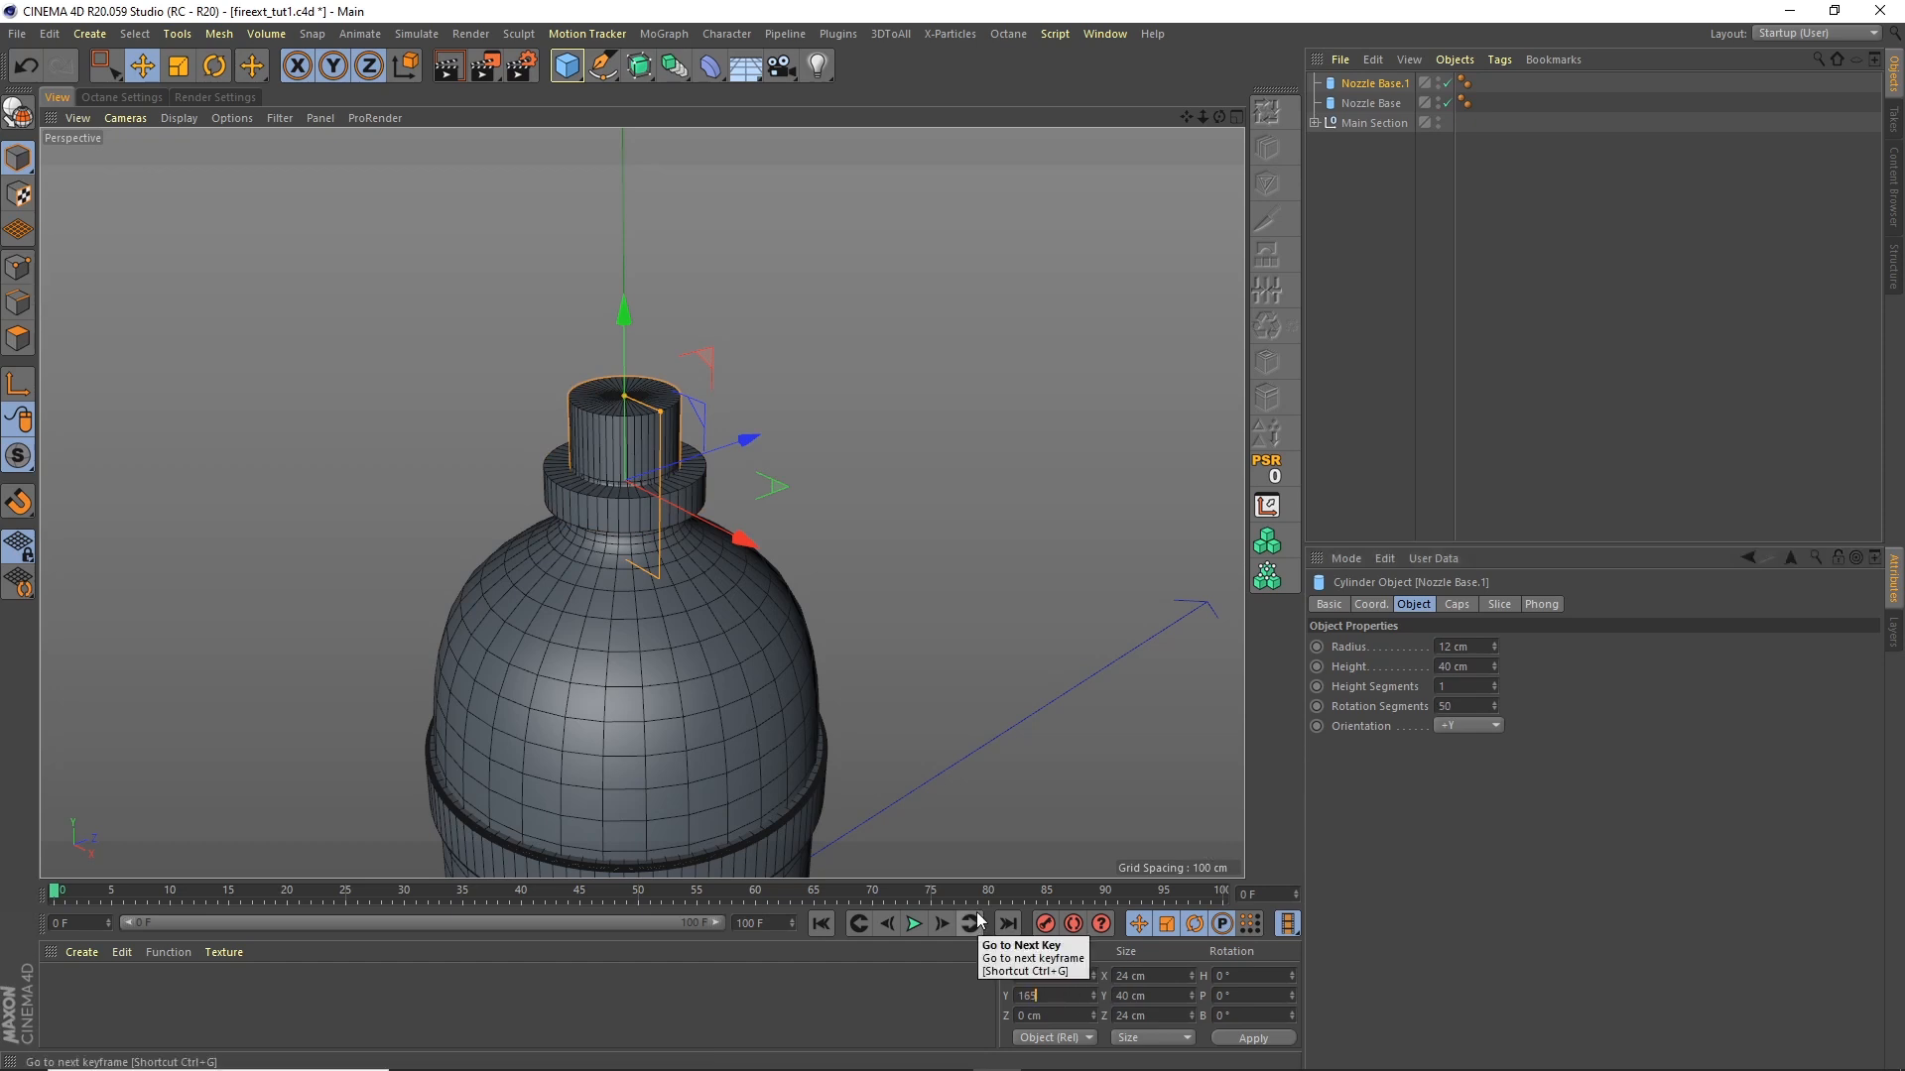
key("Return")
Step: Lower the top polygons of the Capsule's neck so that they sit inside the Nozzle Base
left_click_drag(1220, 117, 1157, 154)
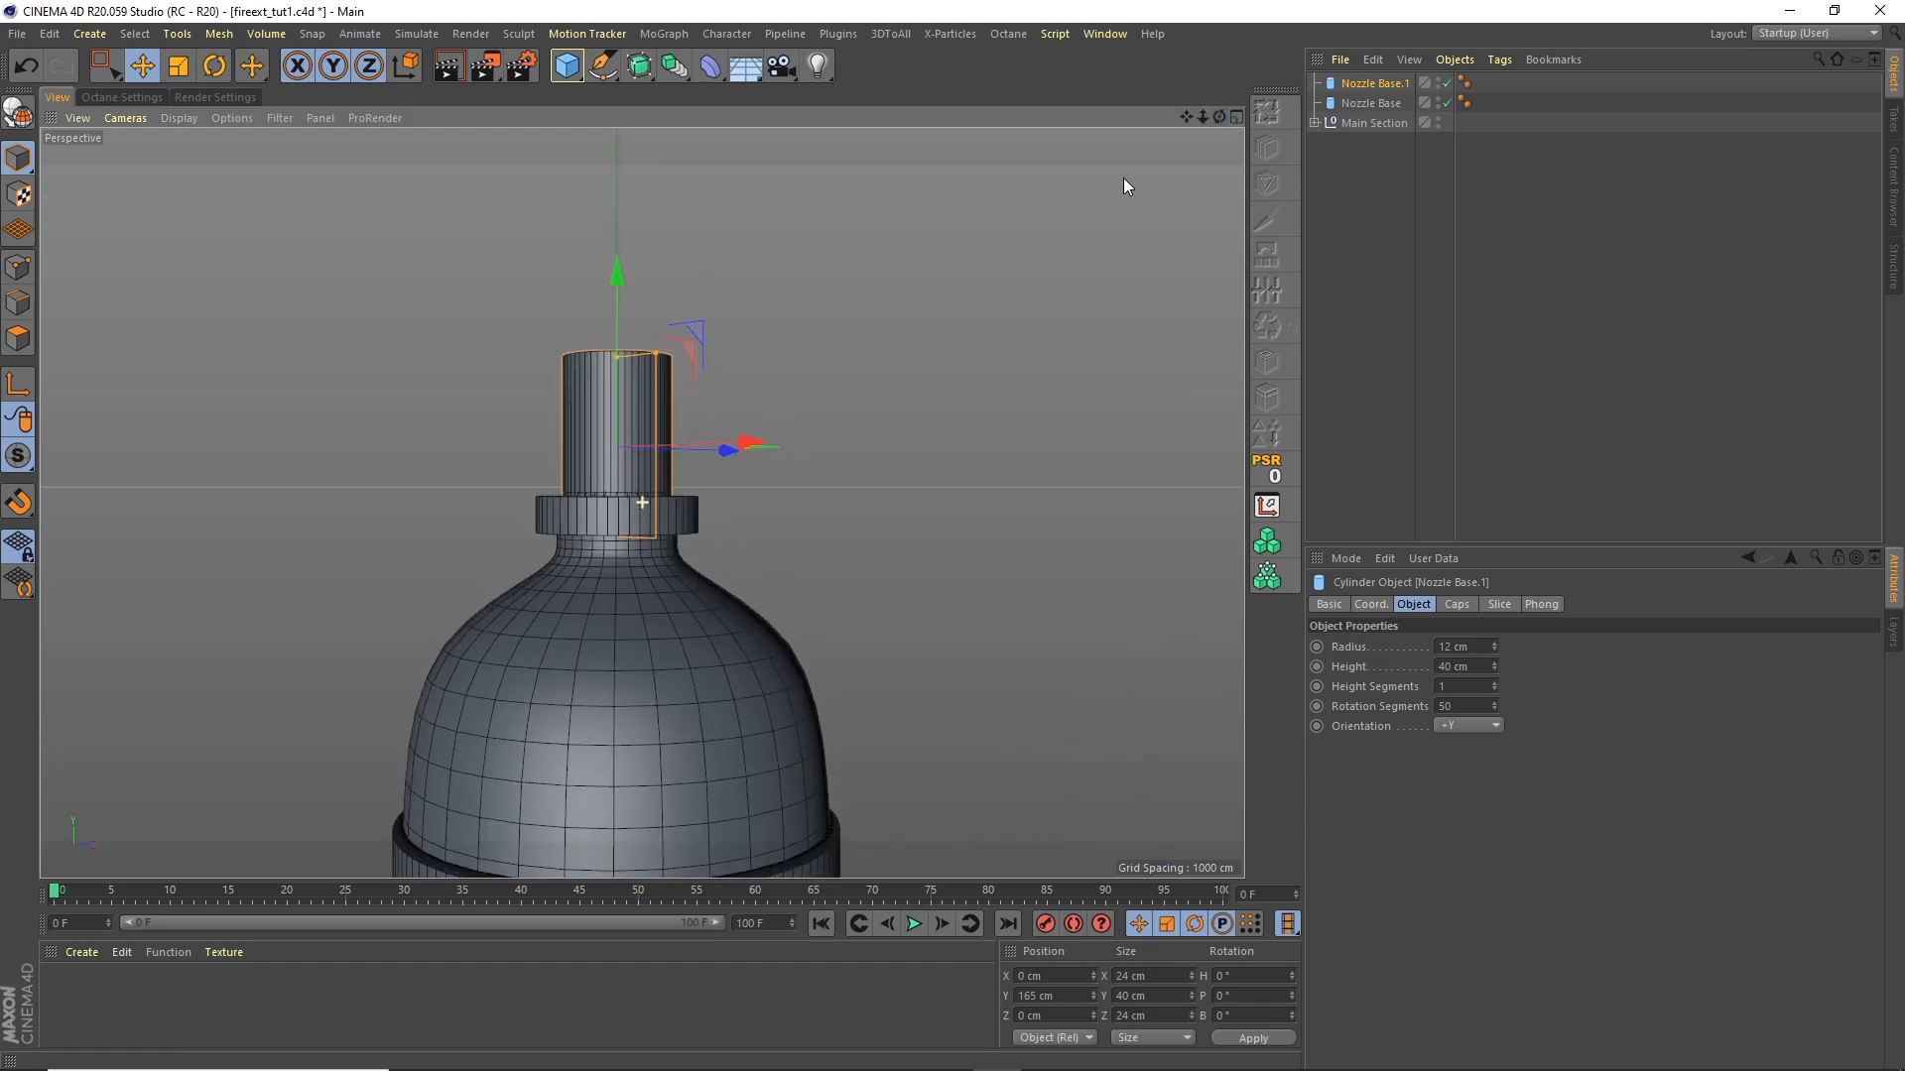
scroll(684, 467, "up", 5)
left_click(1314, 122)
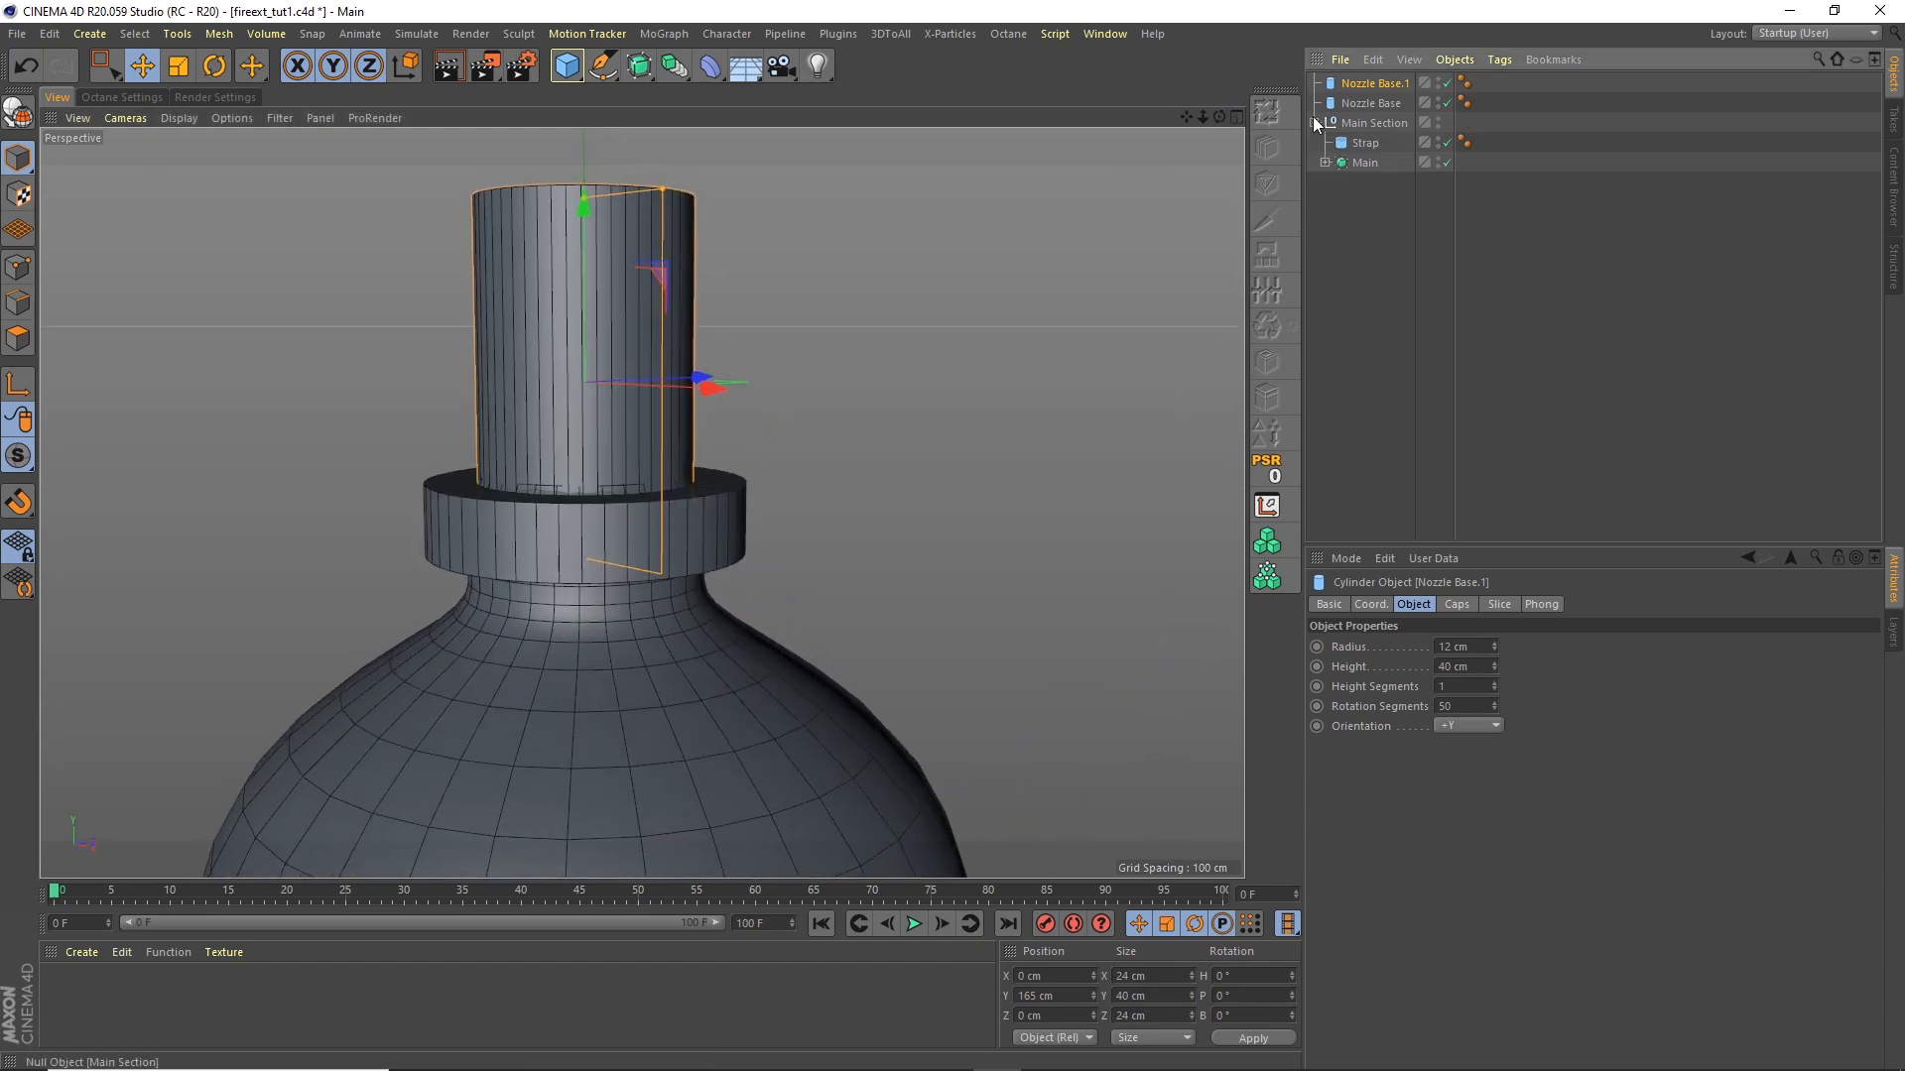
left_click(1369, 182)
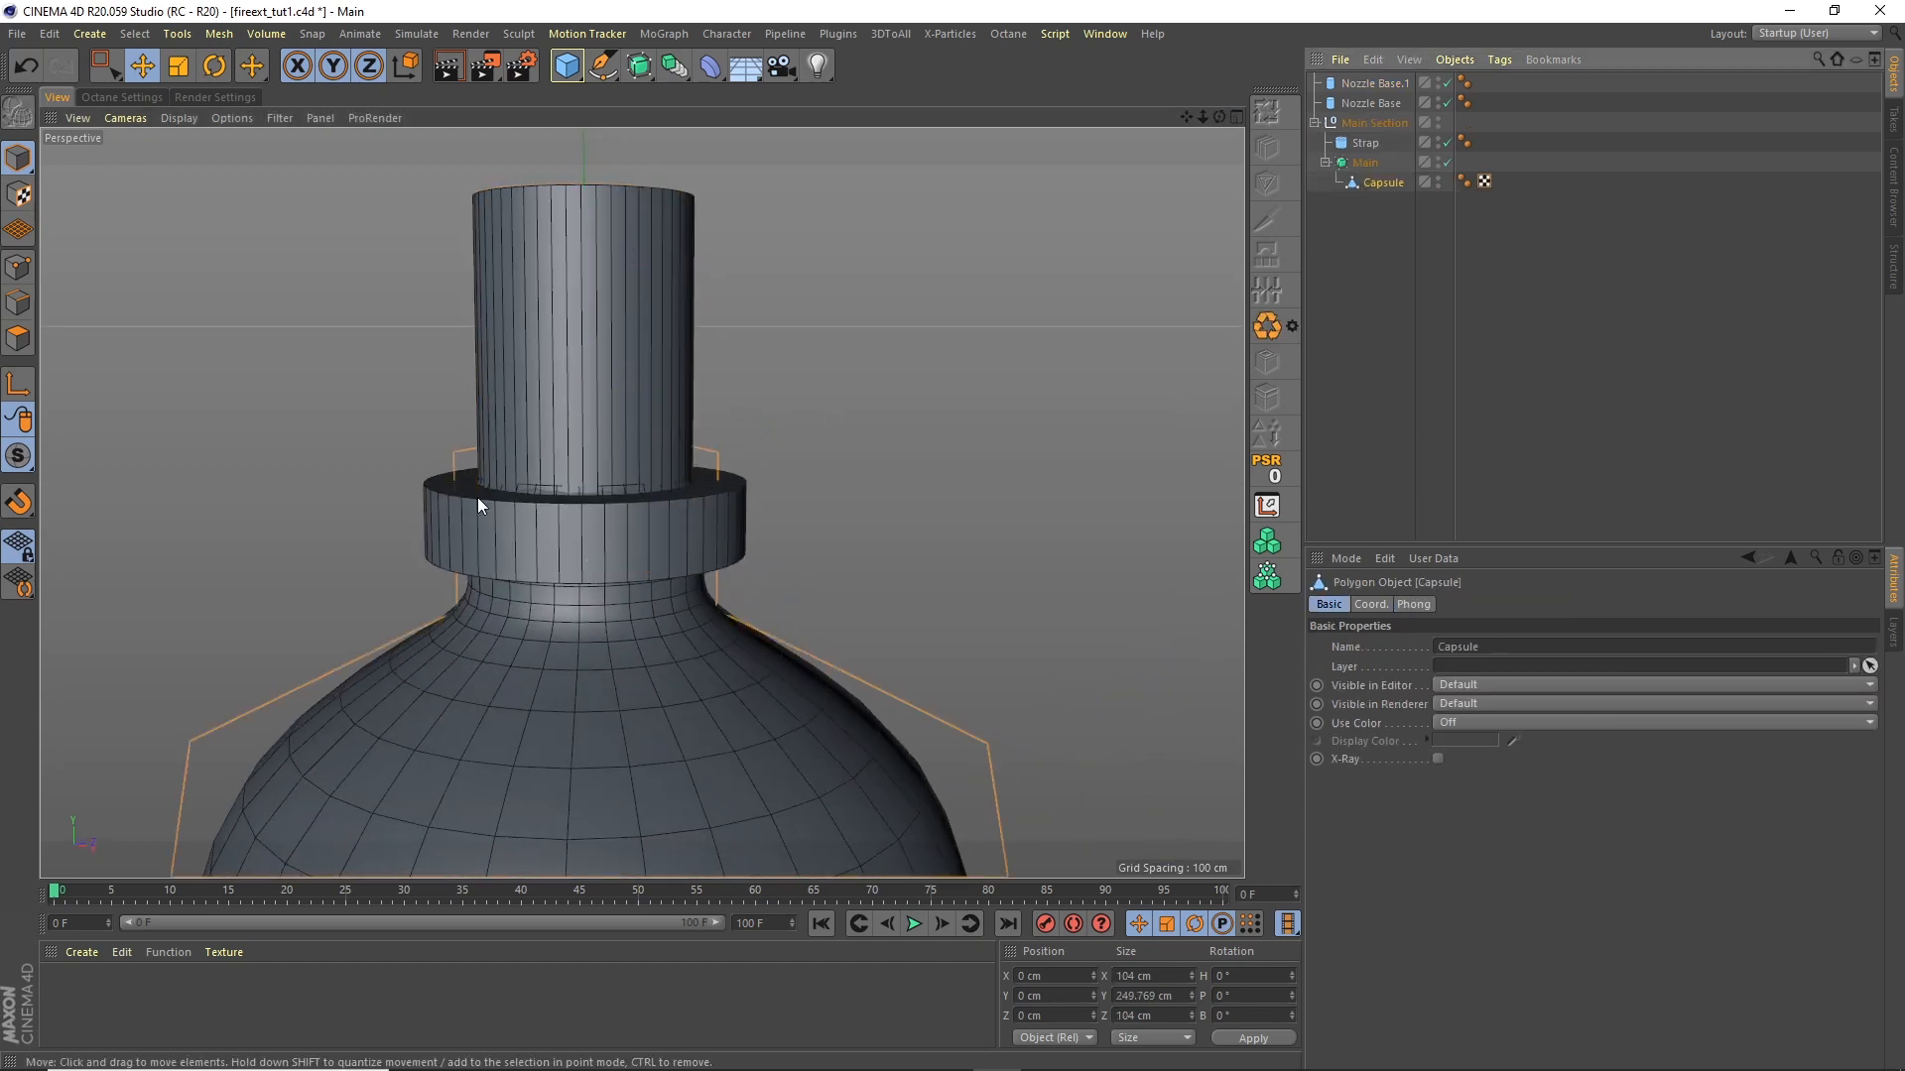
left_click(20, 340)
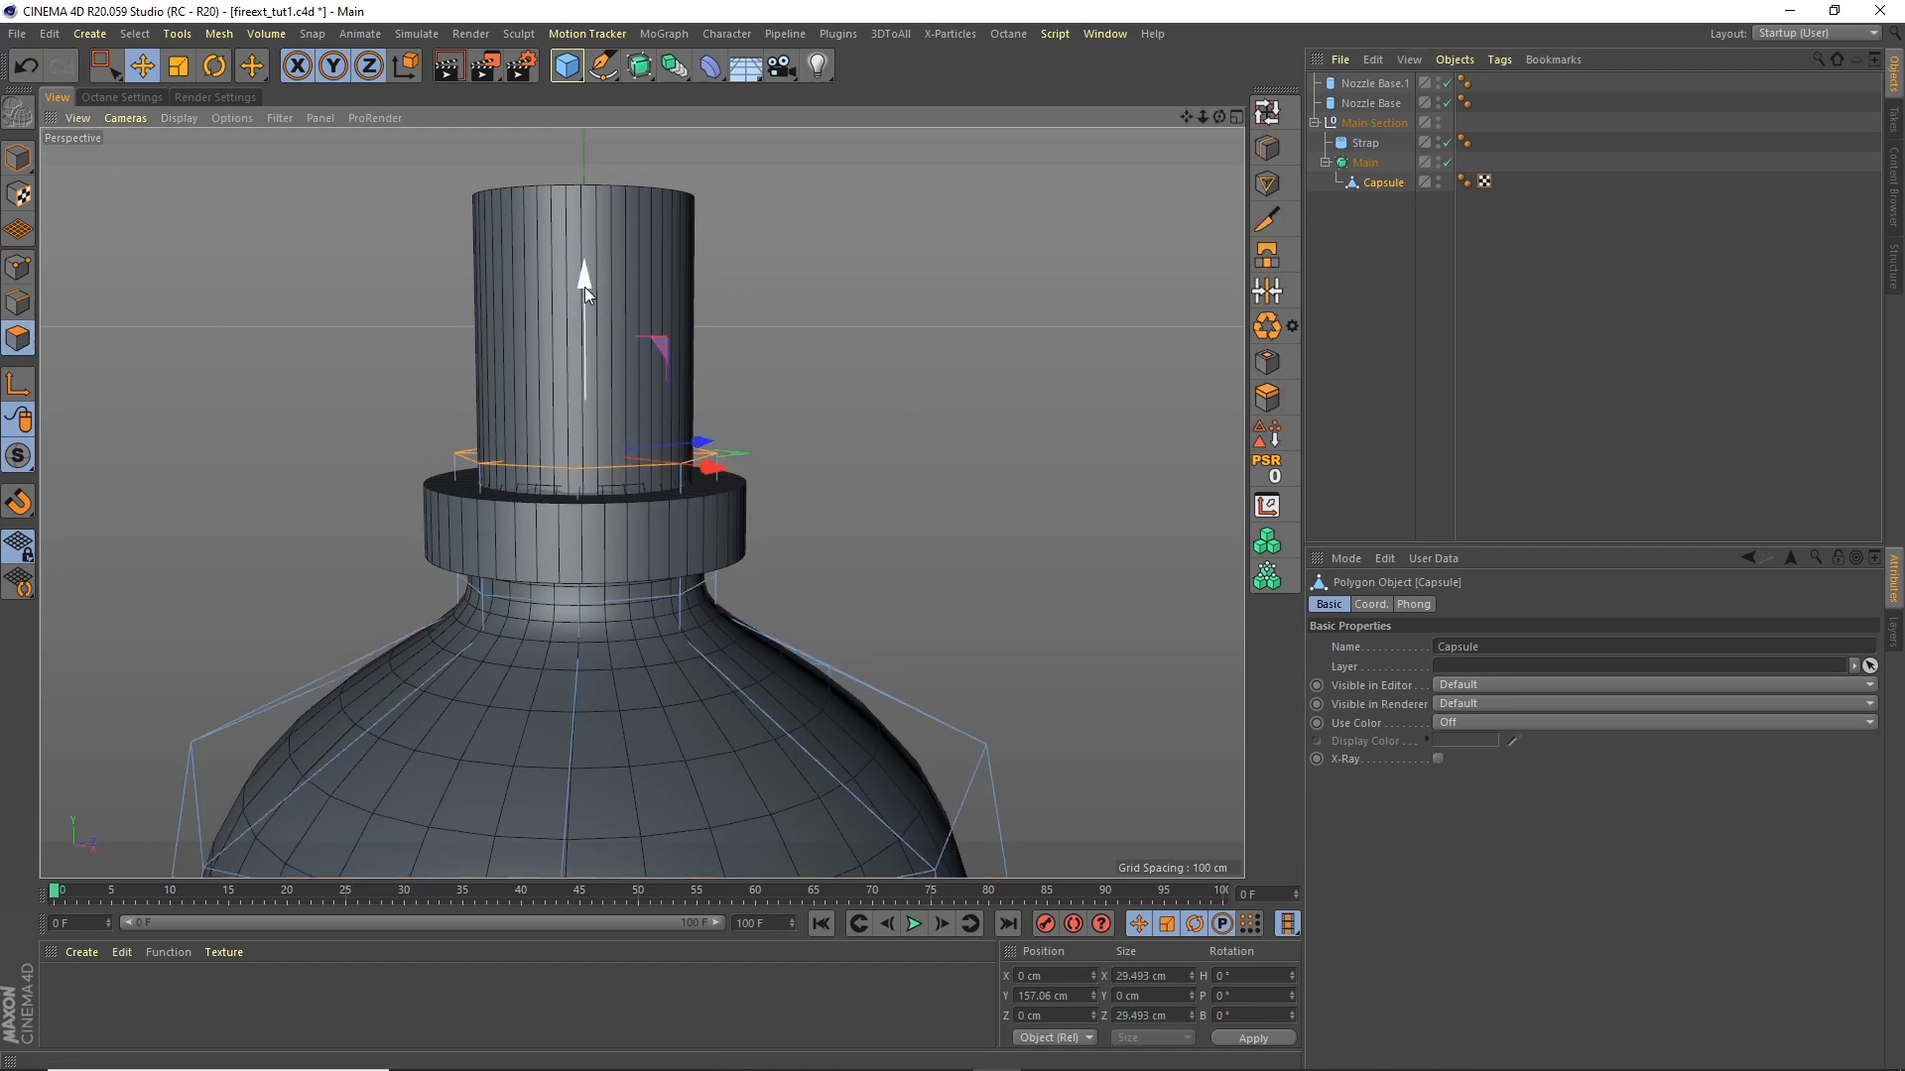
left_click_drag(583, 288, 581, 331)
left_click(1329, 316)
left_click_drag(1202, 117, 1206, 152)
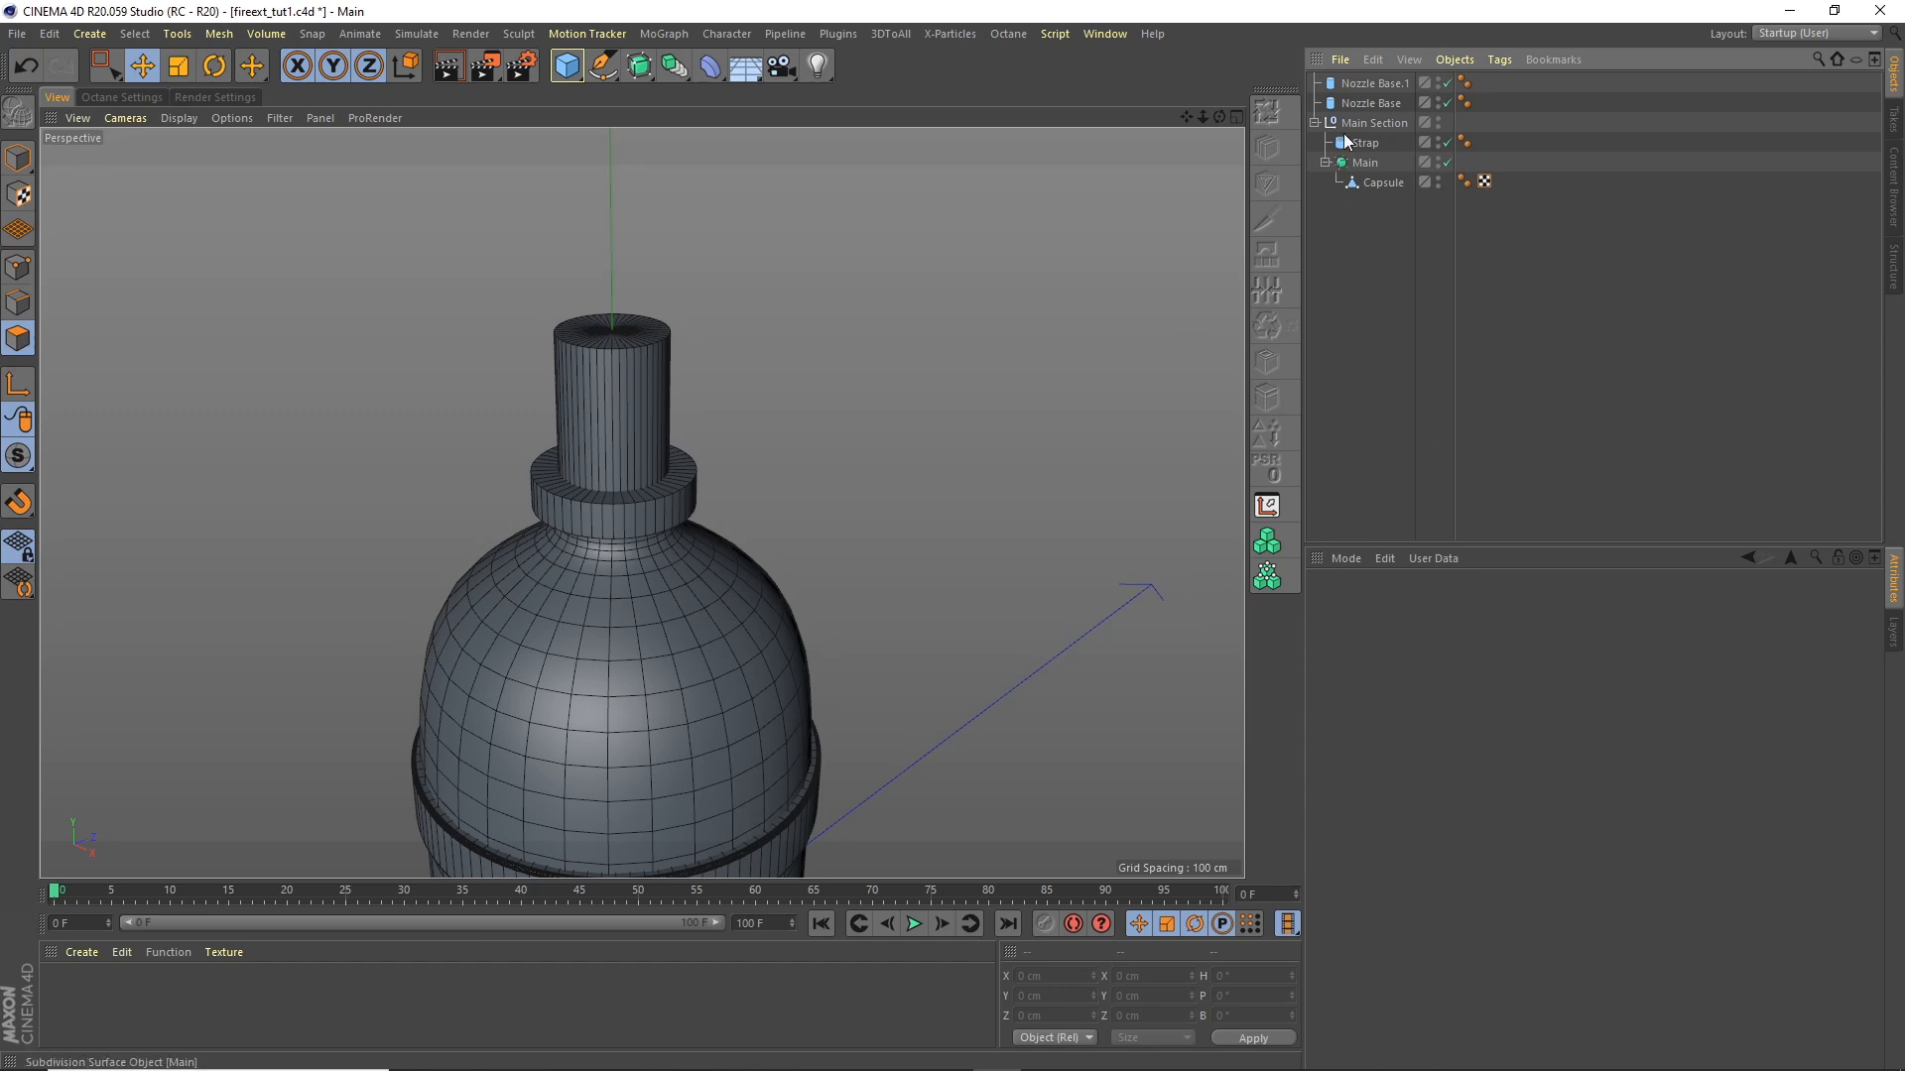
Step: Rename the copied cylinder as Nozzle Main
double_click(1377, 82)
type("Nozzle Main")
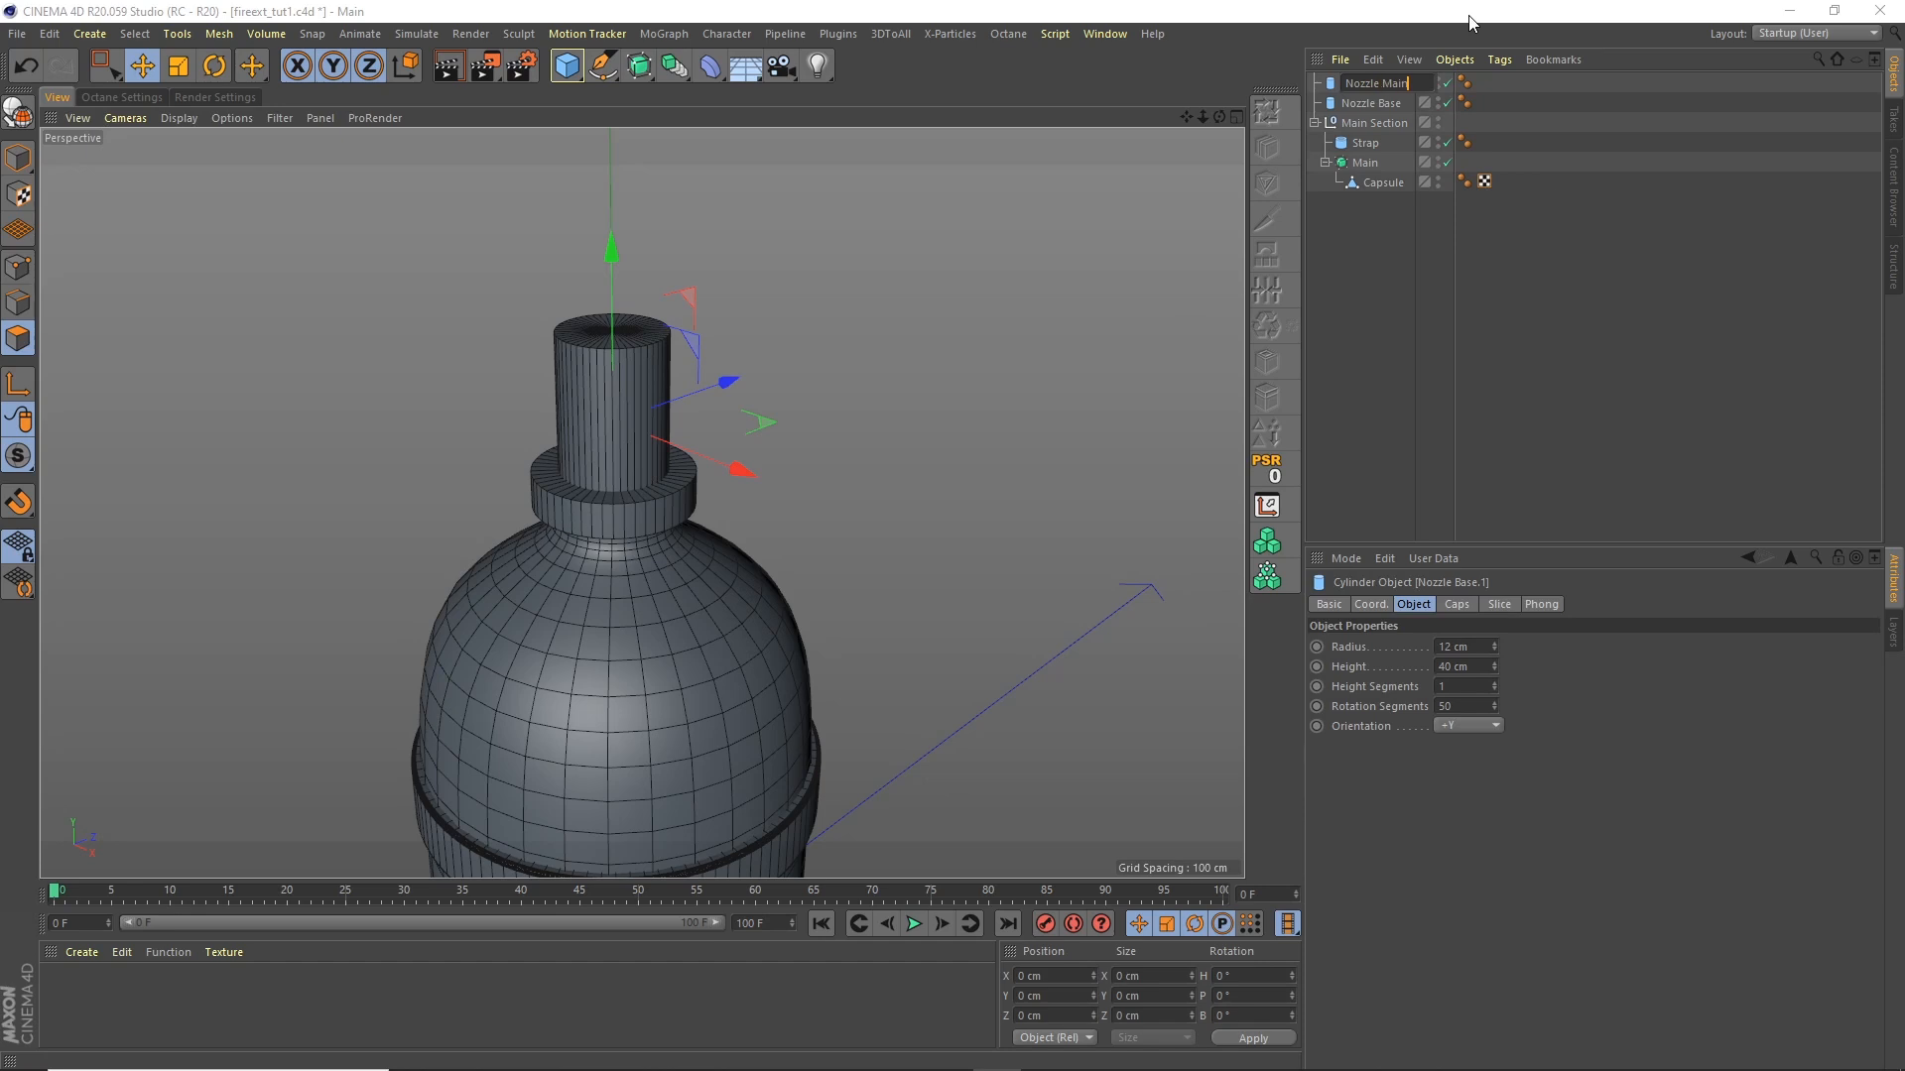
key("Return")
Step: Duplicate the Nozzle Main cylinder and rotate the copy to a pitch of 90° so that it lies horizontally
key("ctrl+c")
key("ctrl+v")
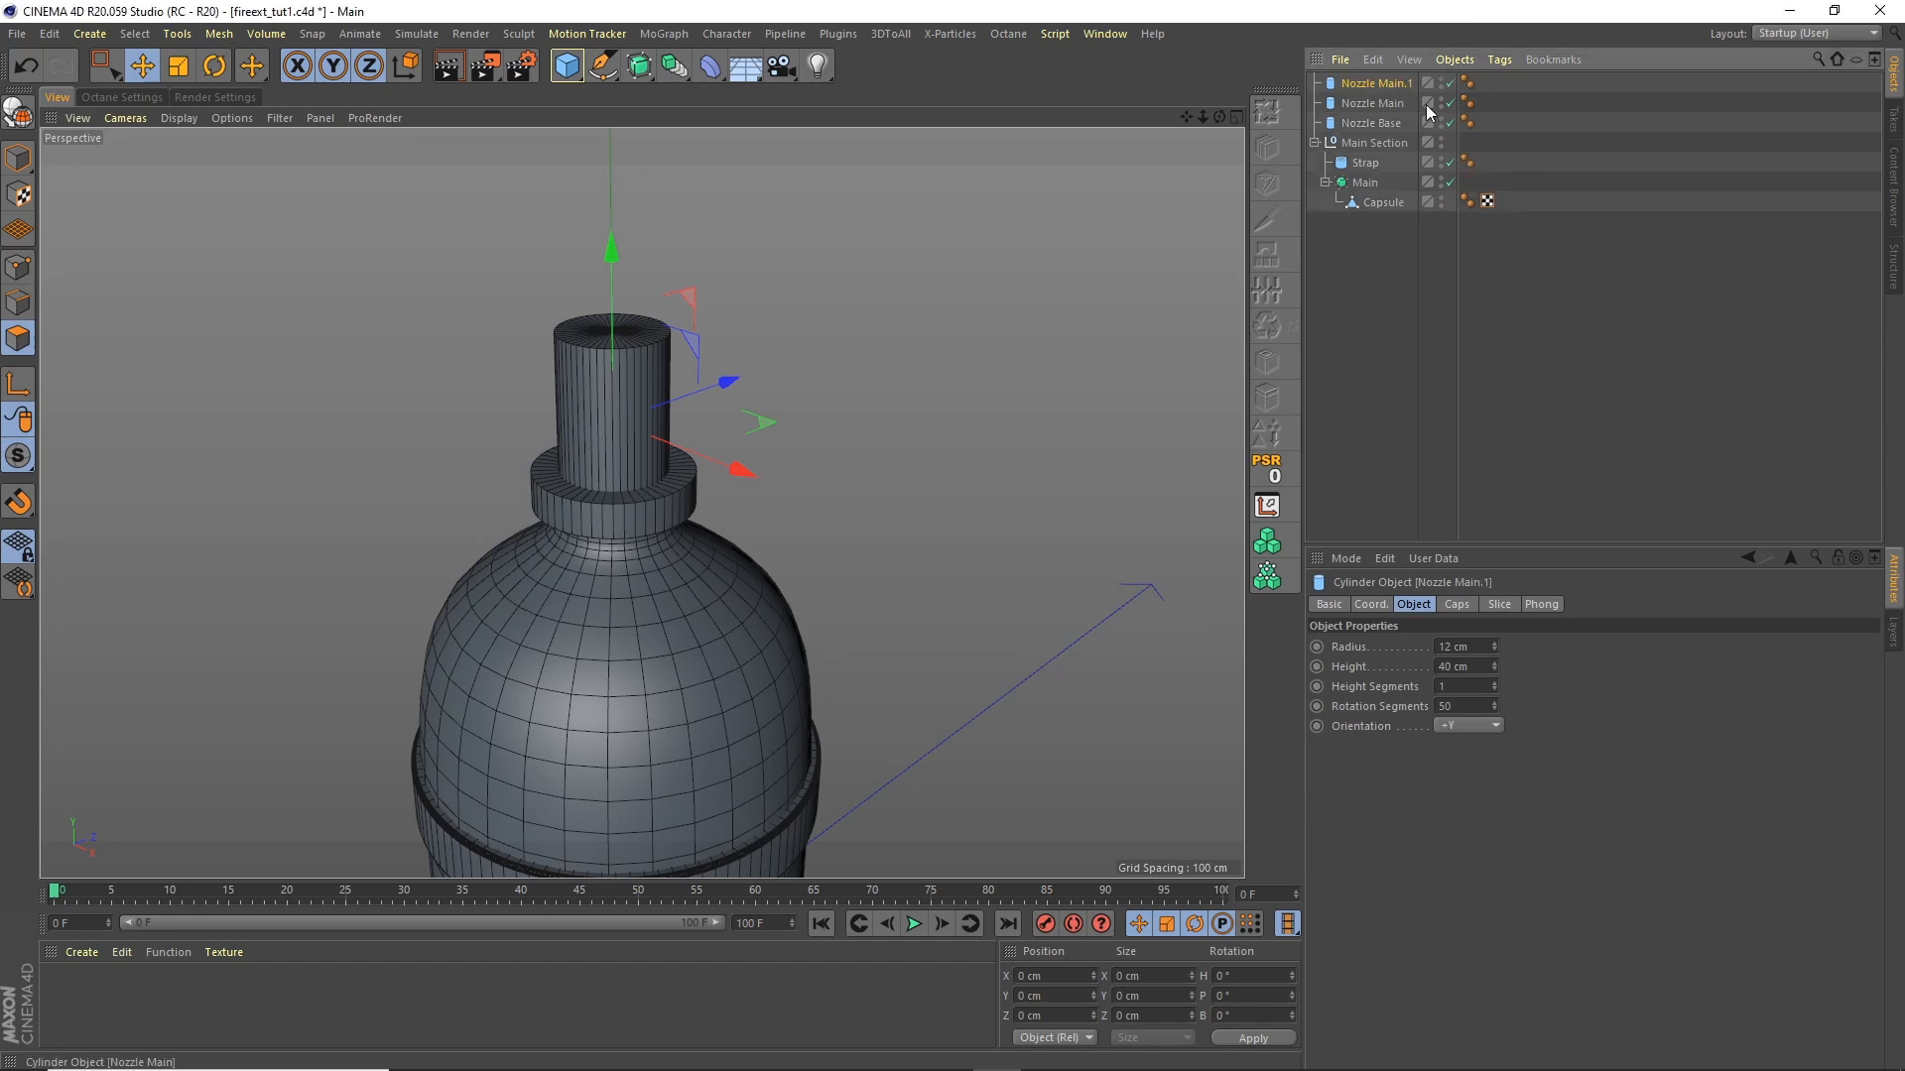
left_click(215, 66)
left_click(18, 158)
left_click_drag(574, 352, 681, 294)
double_click(1240, 995)
type("90")
key("Return")
Step: Set the horizontal cylinder's radius to 9 cm and its height to 60 cm
left_click_drag(765, 346, 685, 338, "alt")
left_click(1372, 85)
left_click(1458, 643)
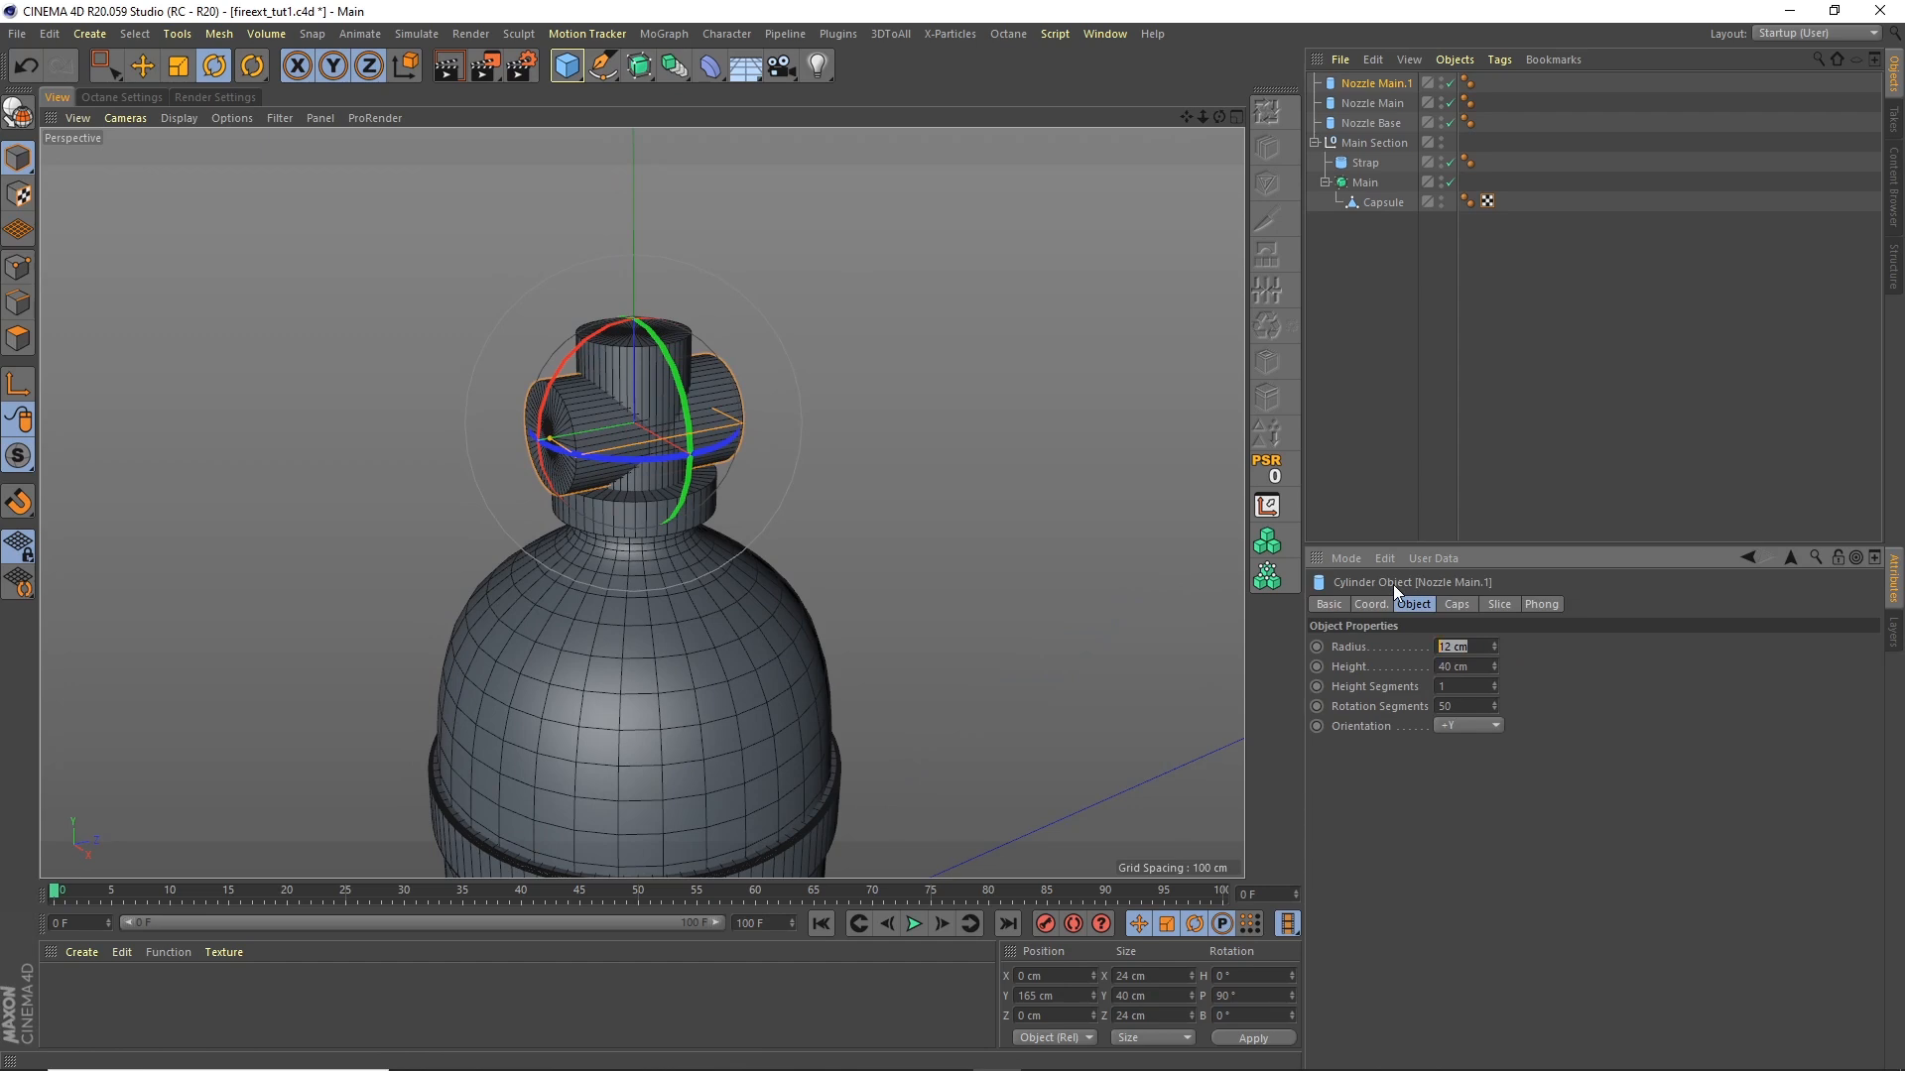
type("9")
key("Tab")
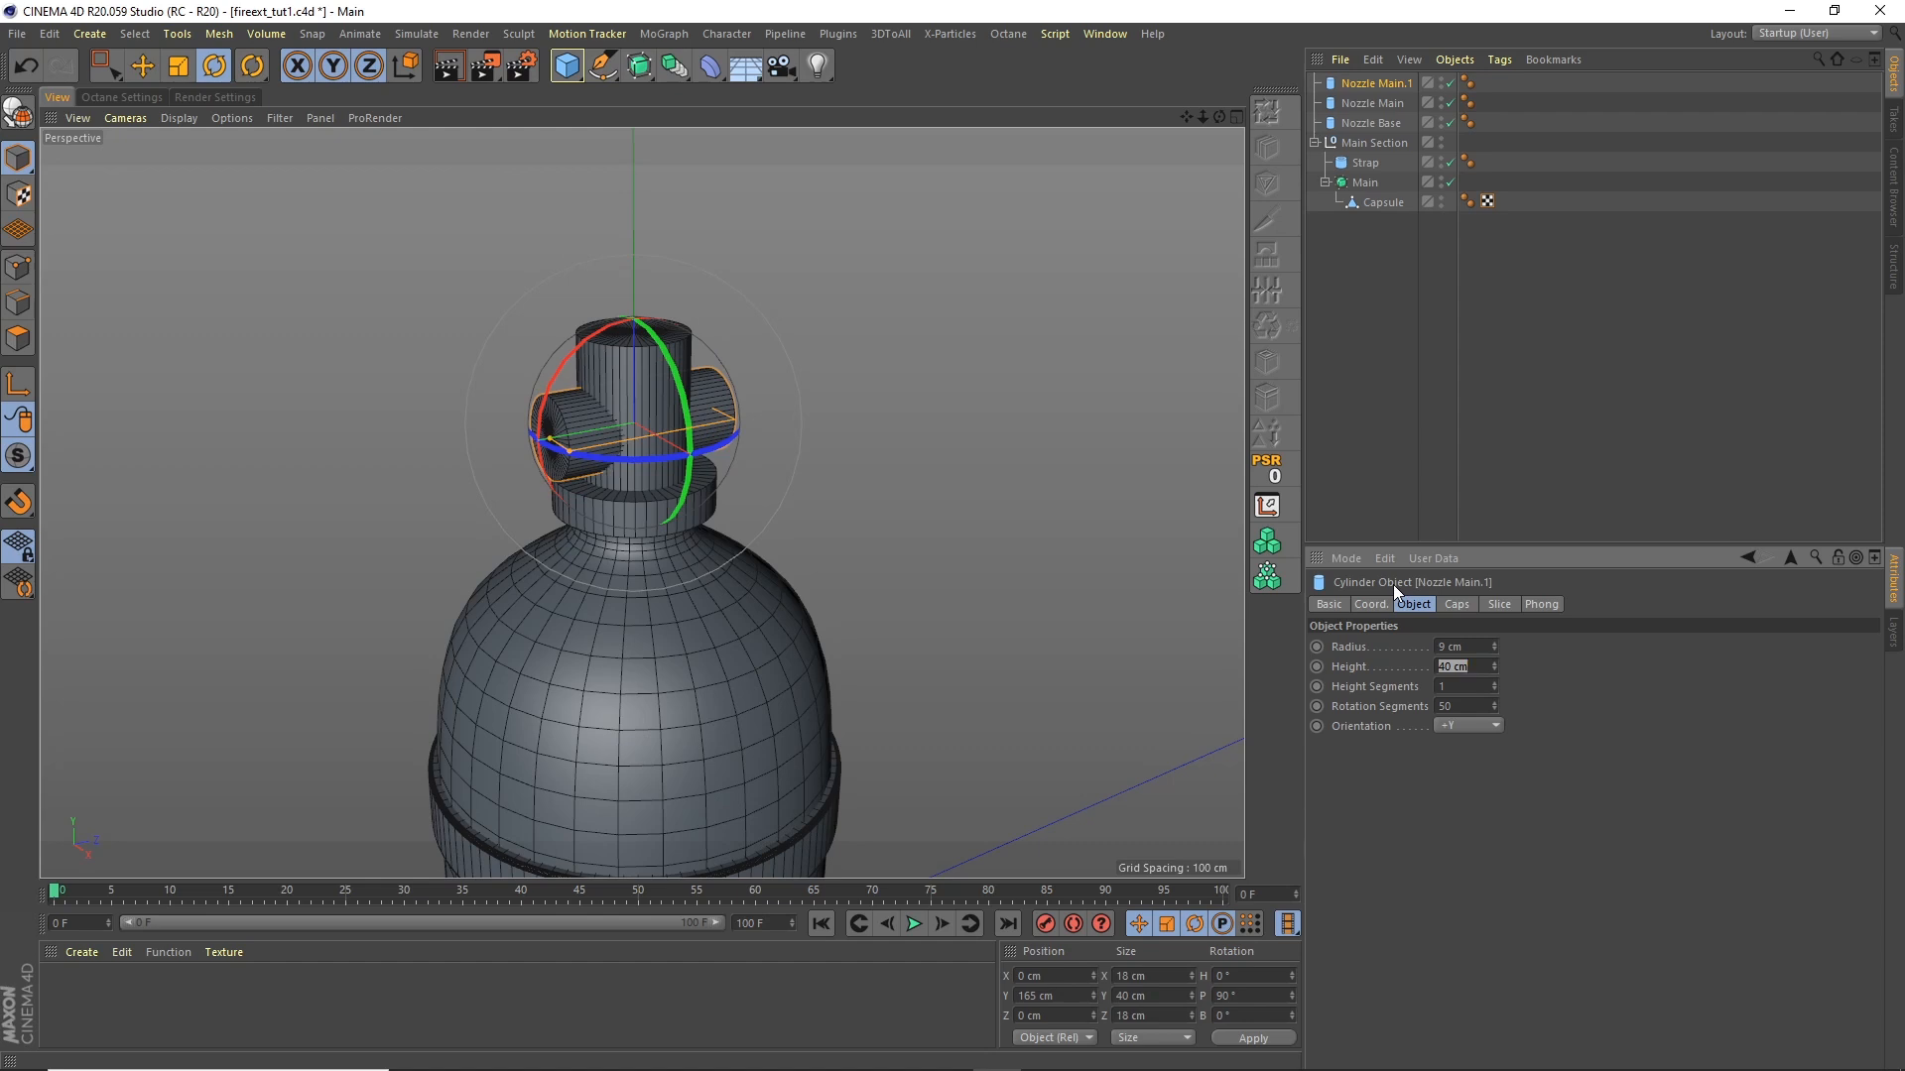
type("60")
key("Return")
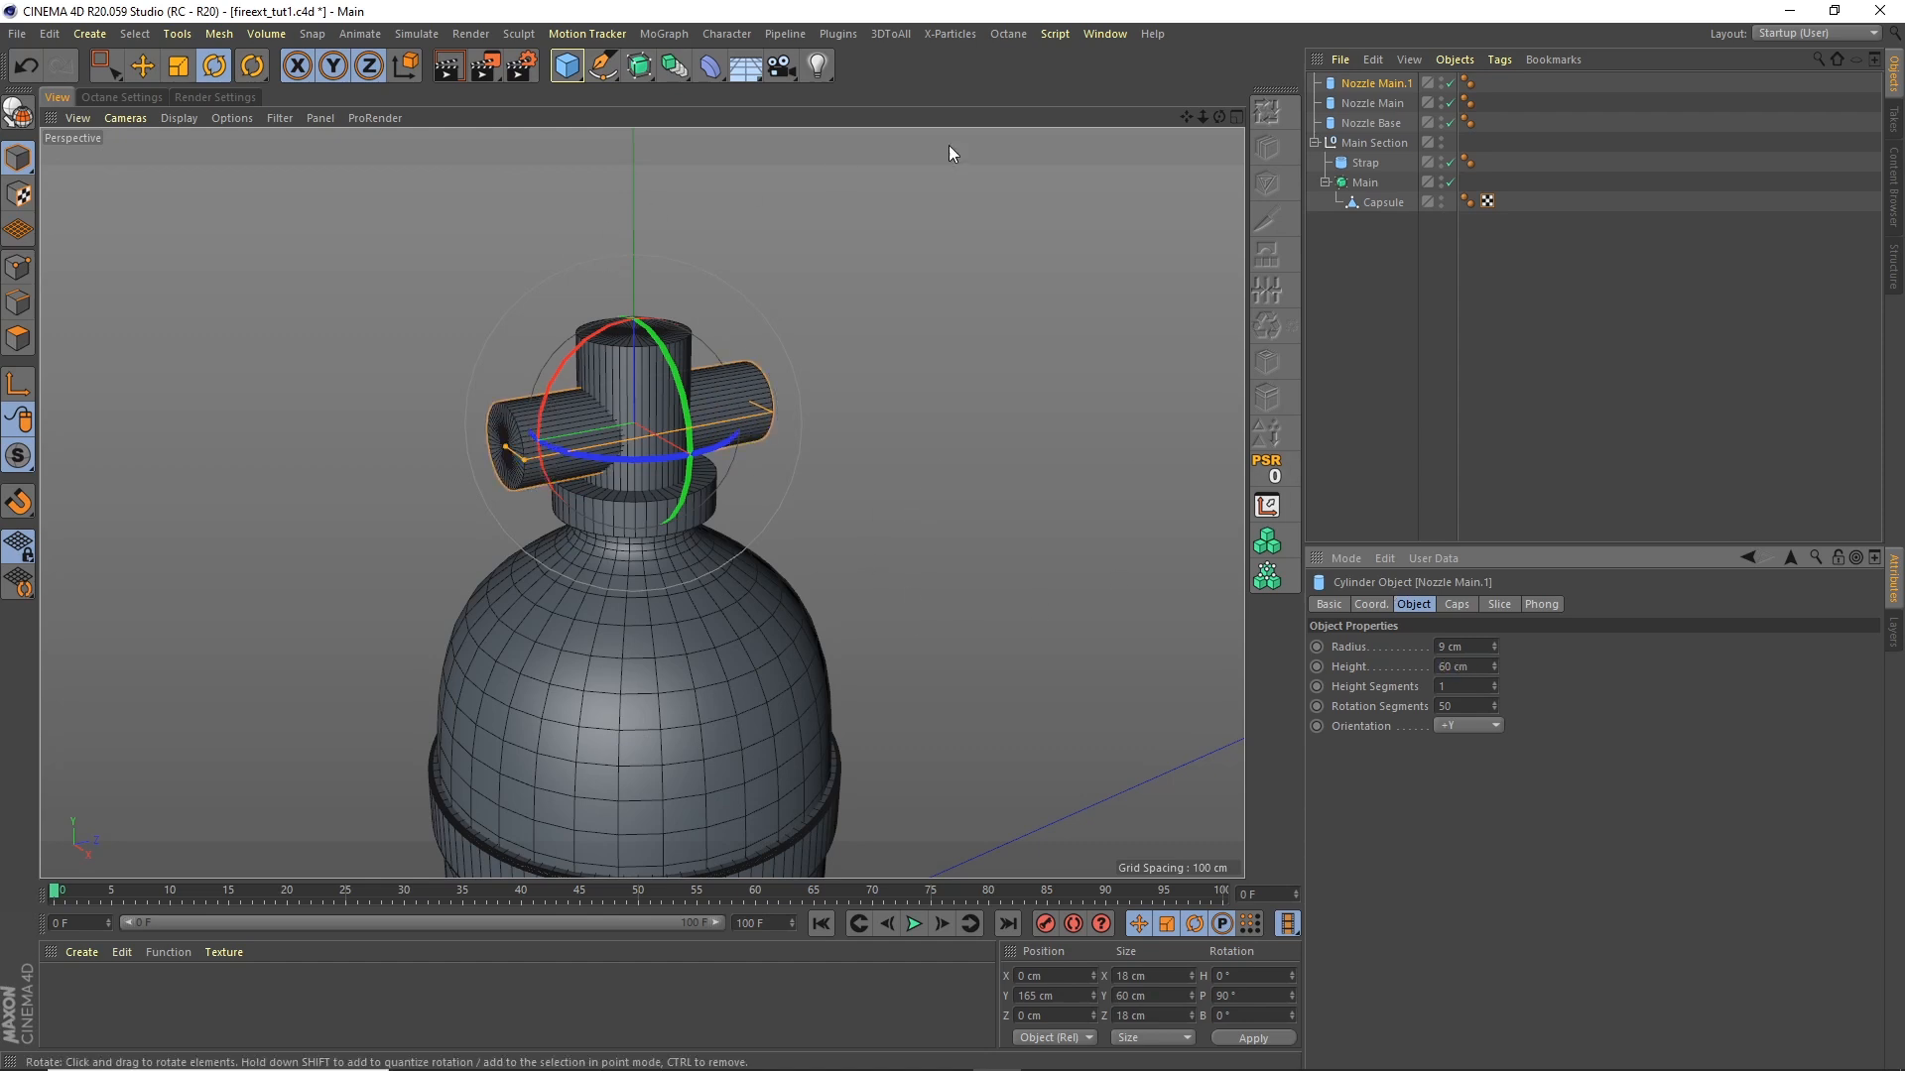
Step: Raise the horizontal cylinder to about Y 169 cm on the nozzle
left_click_drag(1207, 117, 1230, 101)
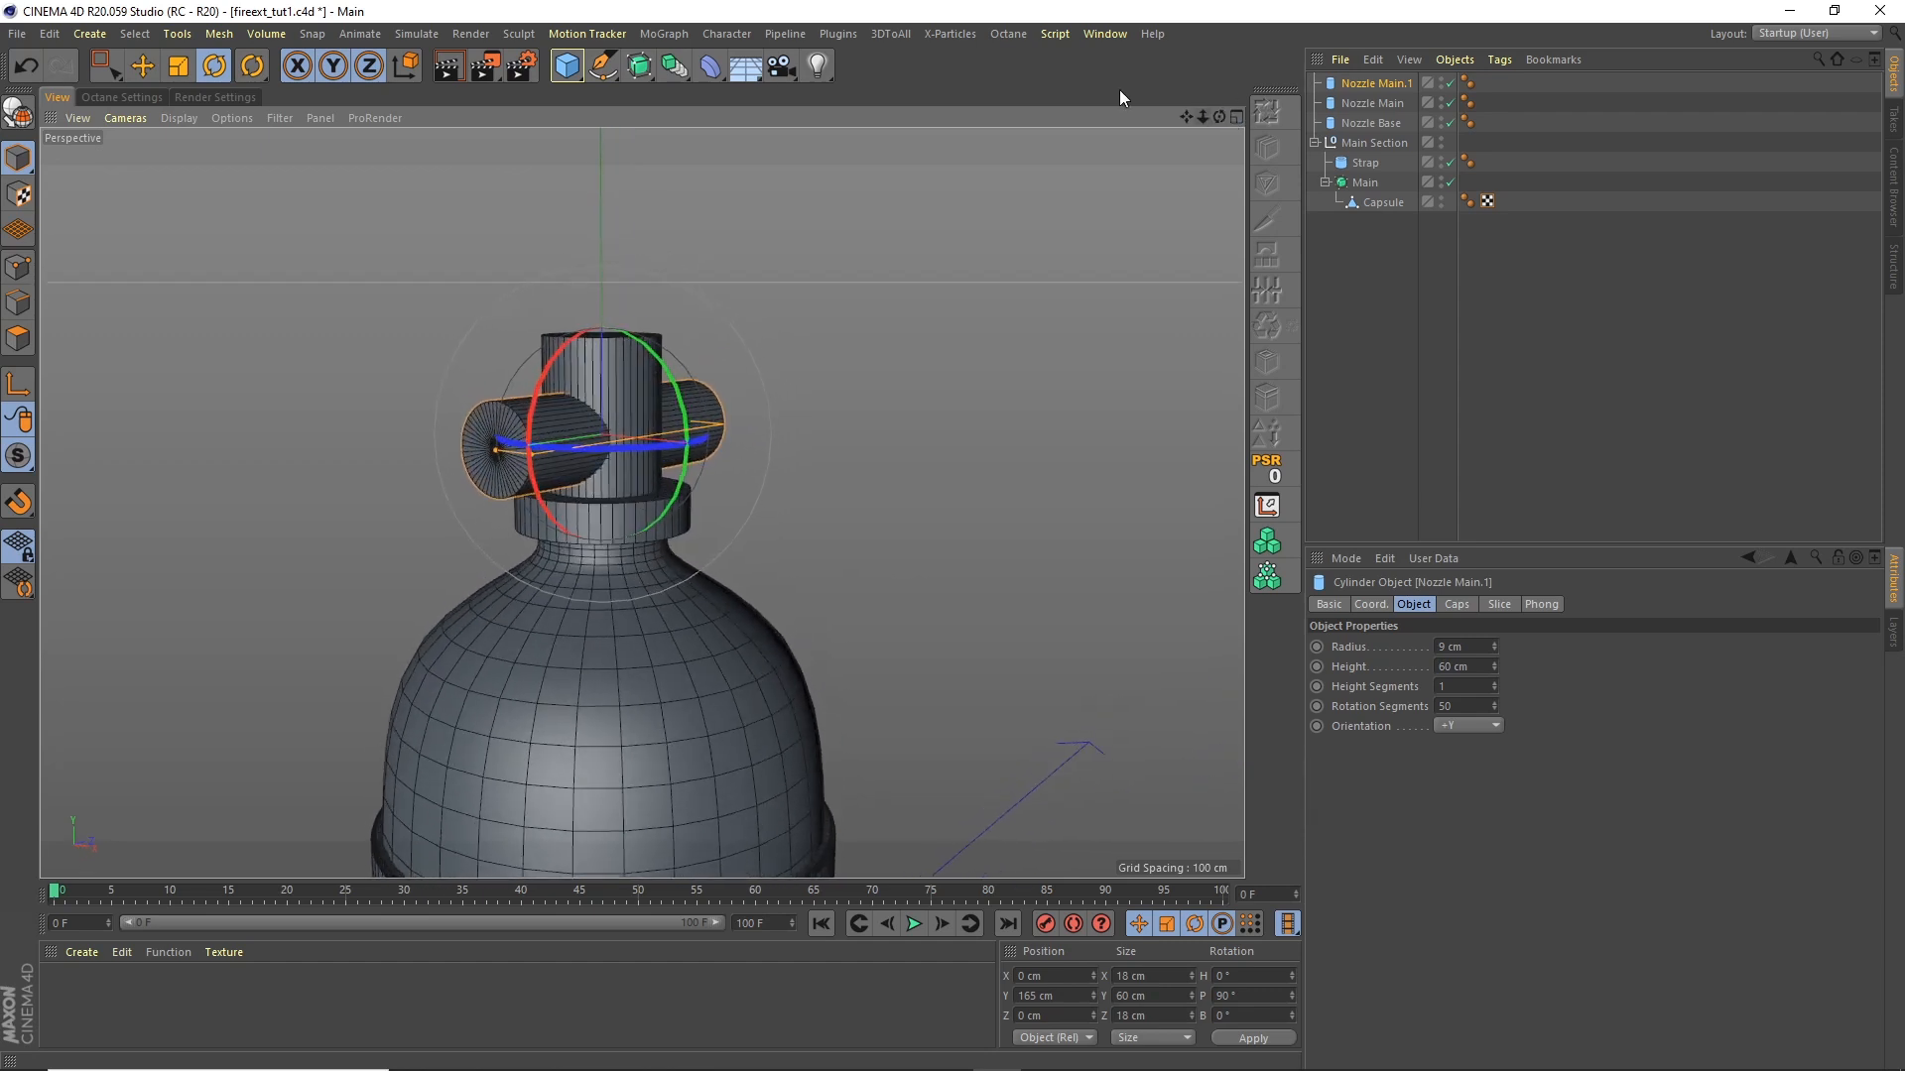
left_click(139, 75)
left_click_drag(600, 330, 599, 314)
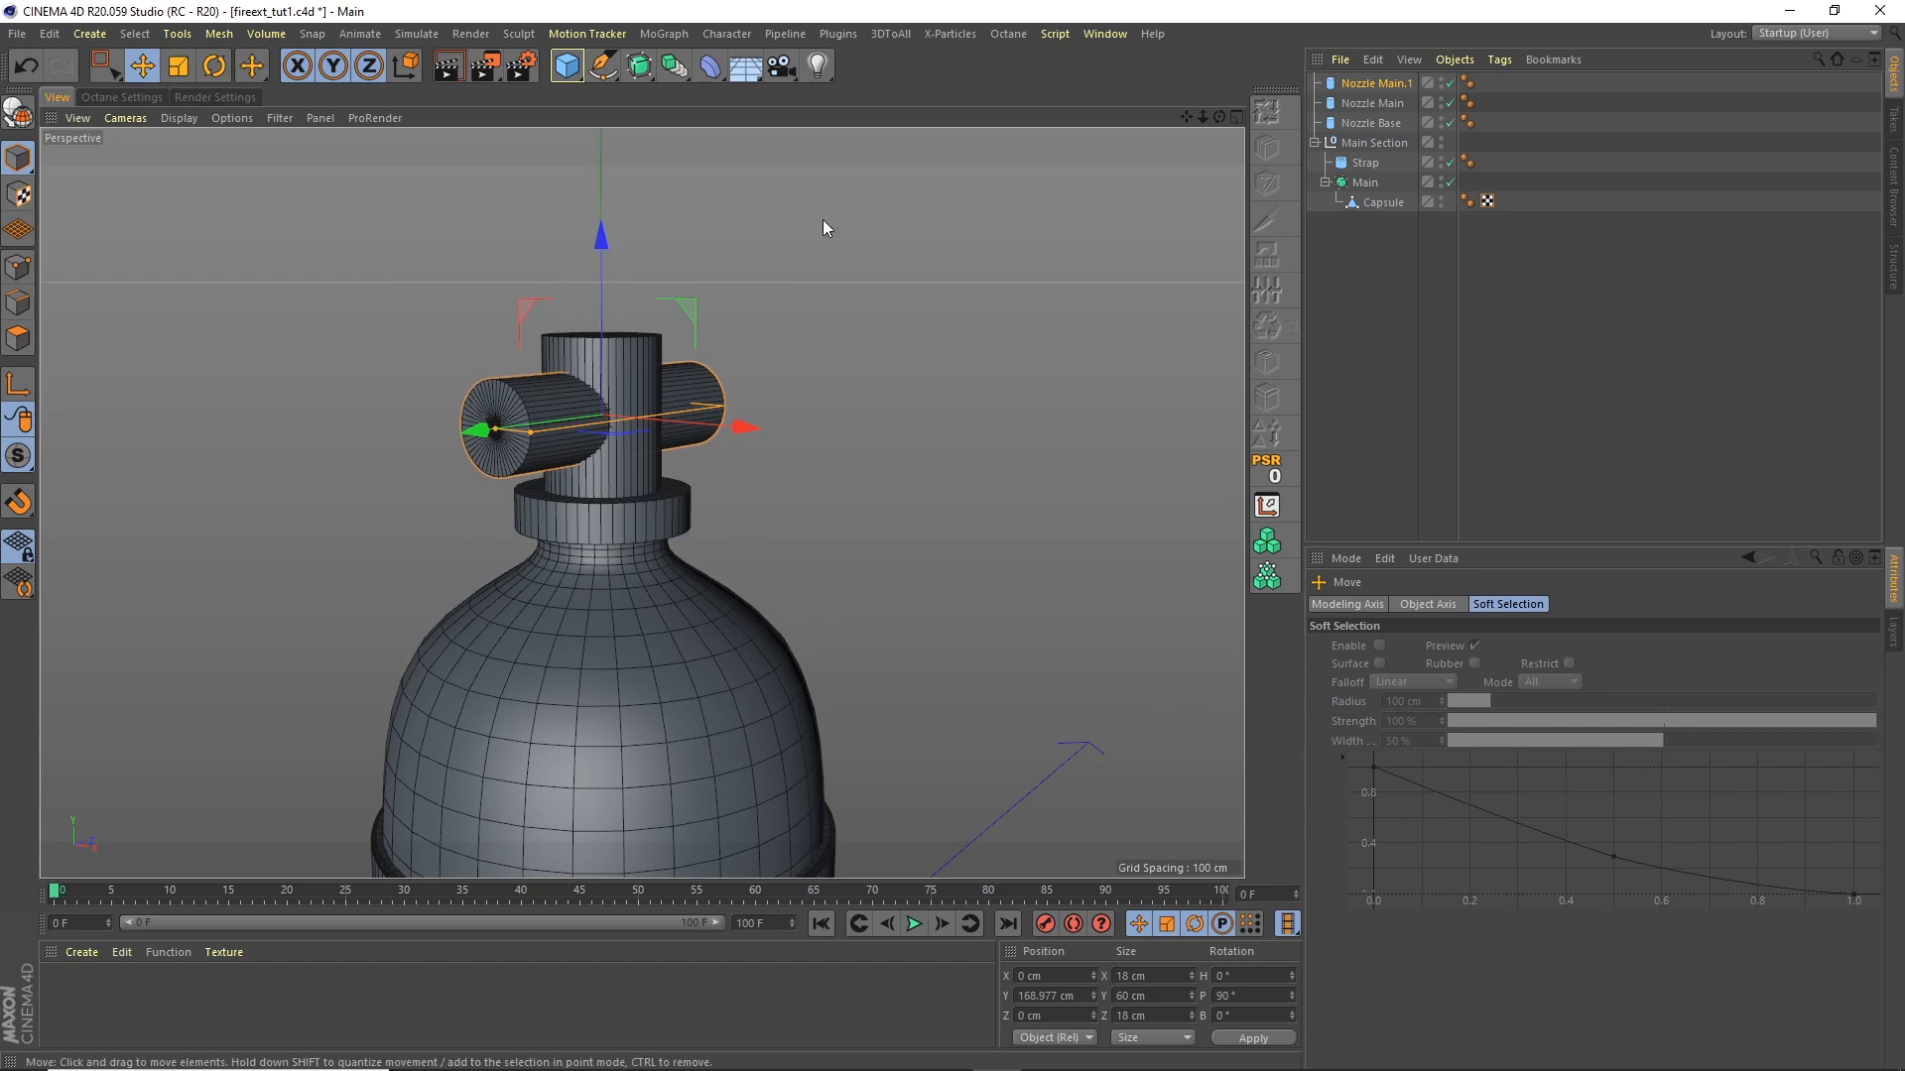
Step: Duplicate the horizontal cylinder and shorten the copy to a height of about 7.4 cm
left_click_drag(1219, 117, 1002, 289)
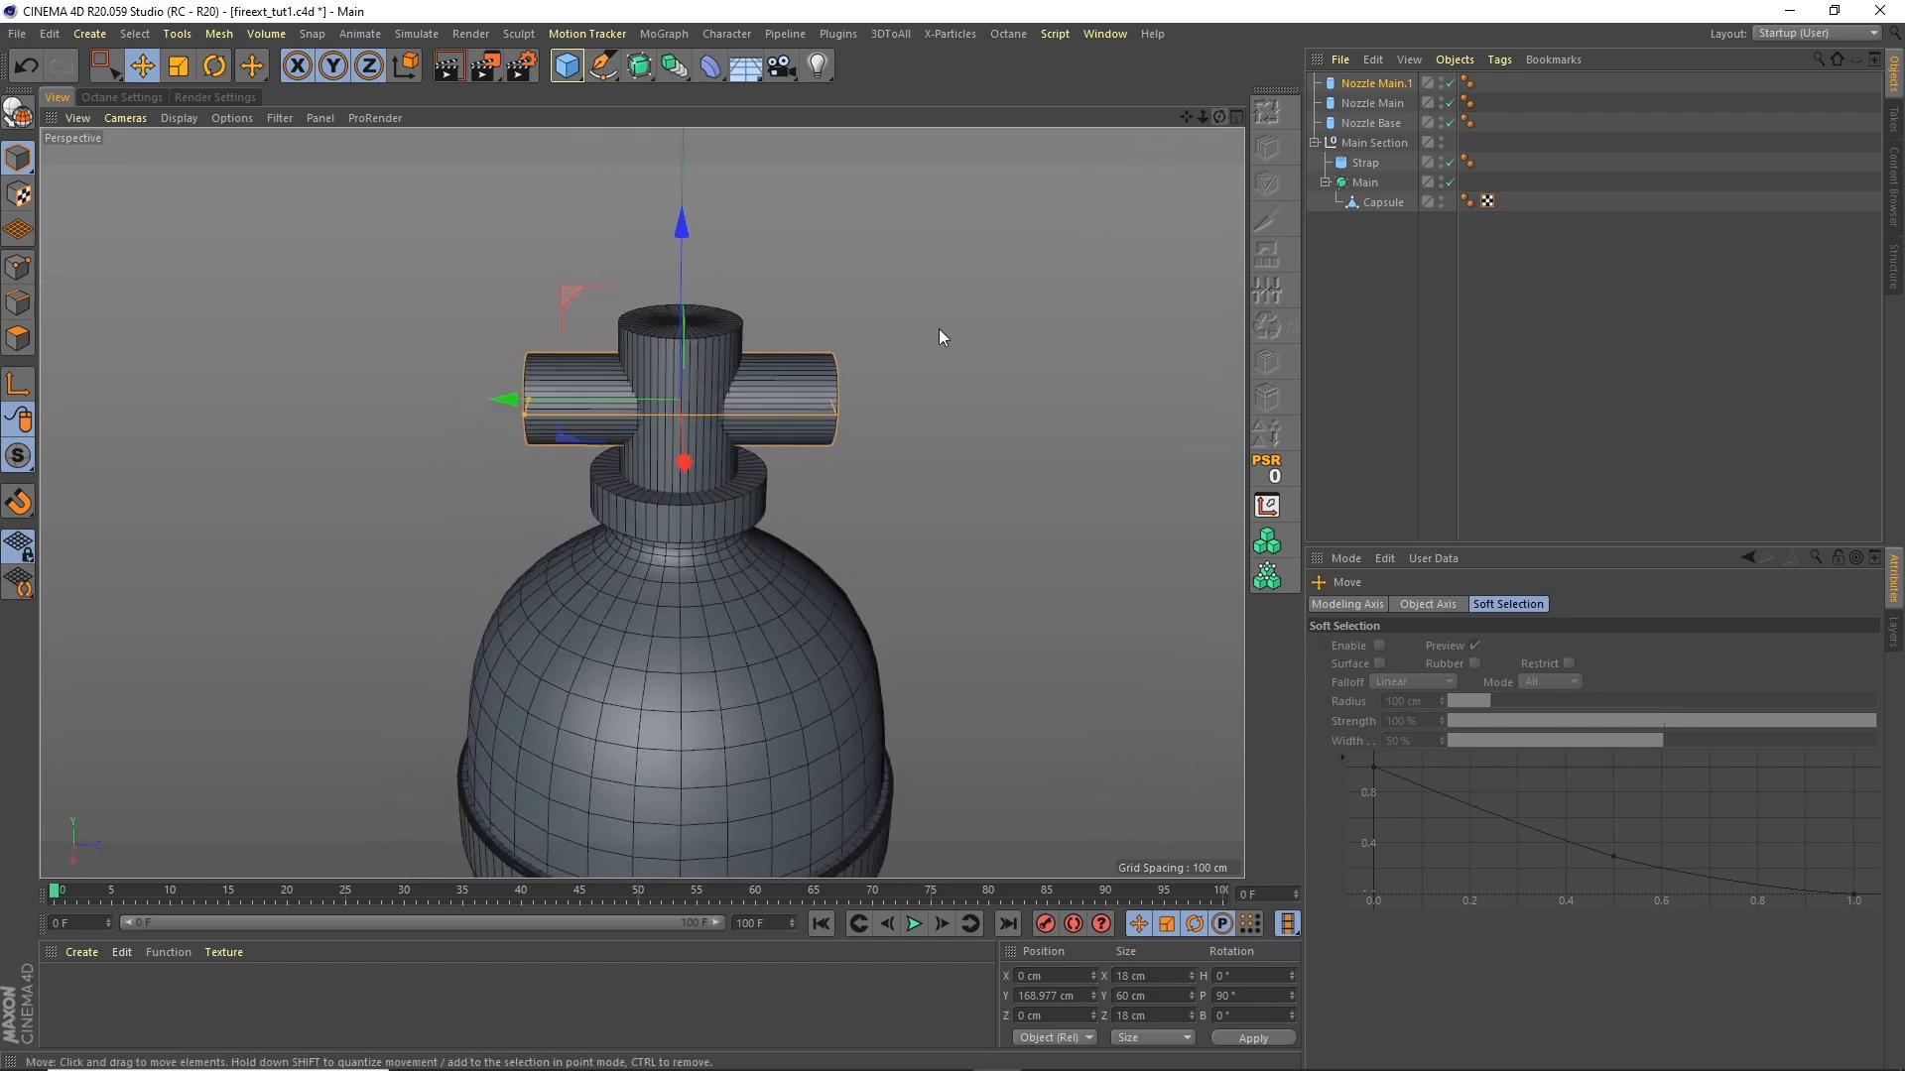
left_click(1366, 86)
key("ctrl+c")
key("ctrl+v")
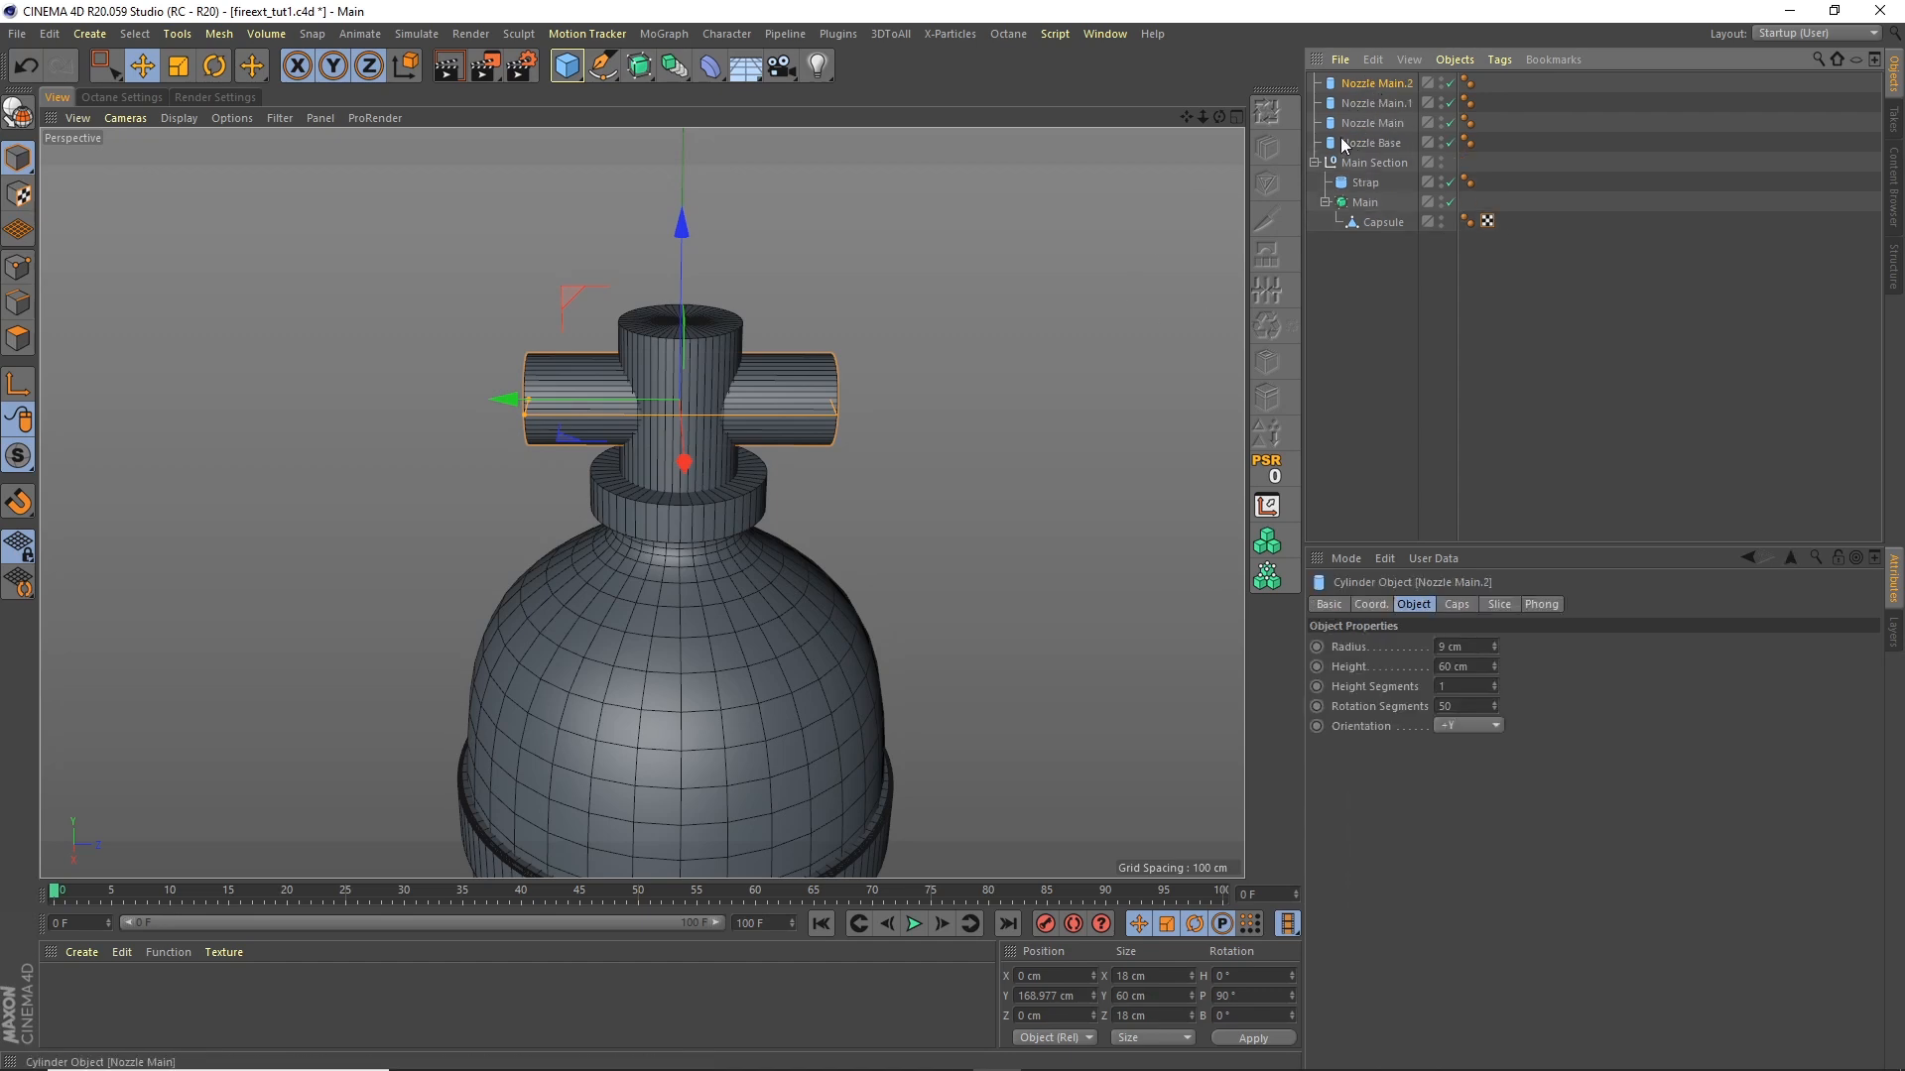
left_click_drag(527, 399, 659, 404)
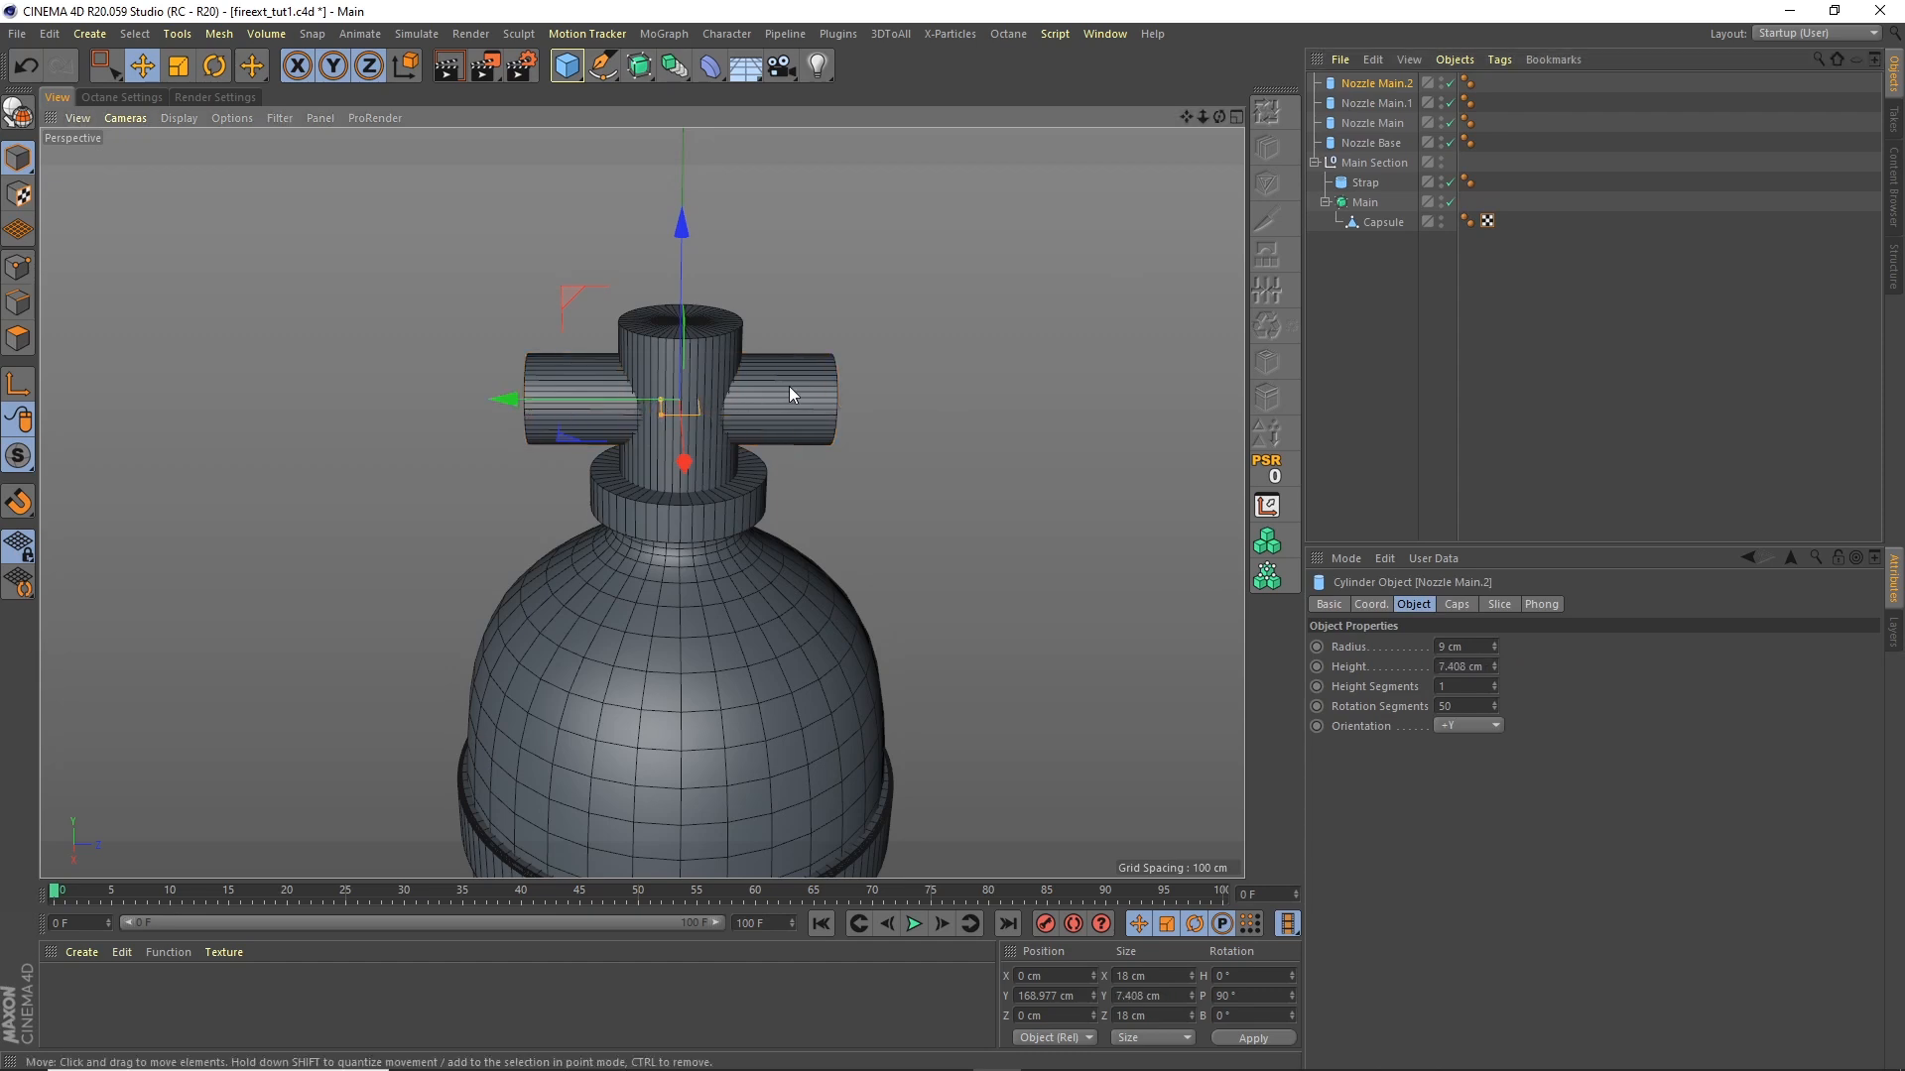
Step: Move the short cylinder along the horizontal pipe to about Z 16.8 cm
left_click_drag(774, 392, 710, 403, "alt")
scroll(734, 377, "up", 5)
left_click_drag(595, 373, 697, 420)
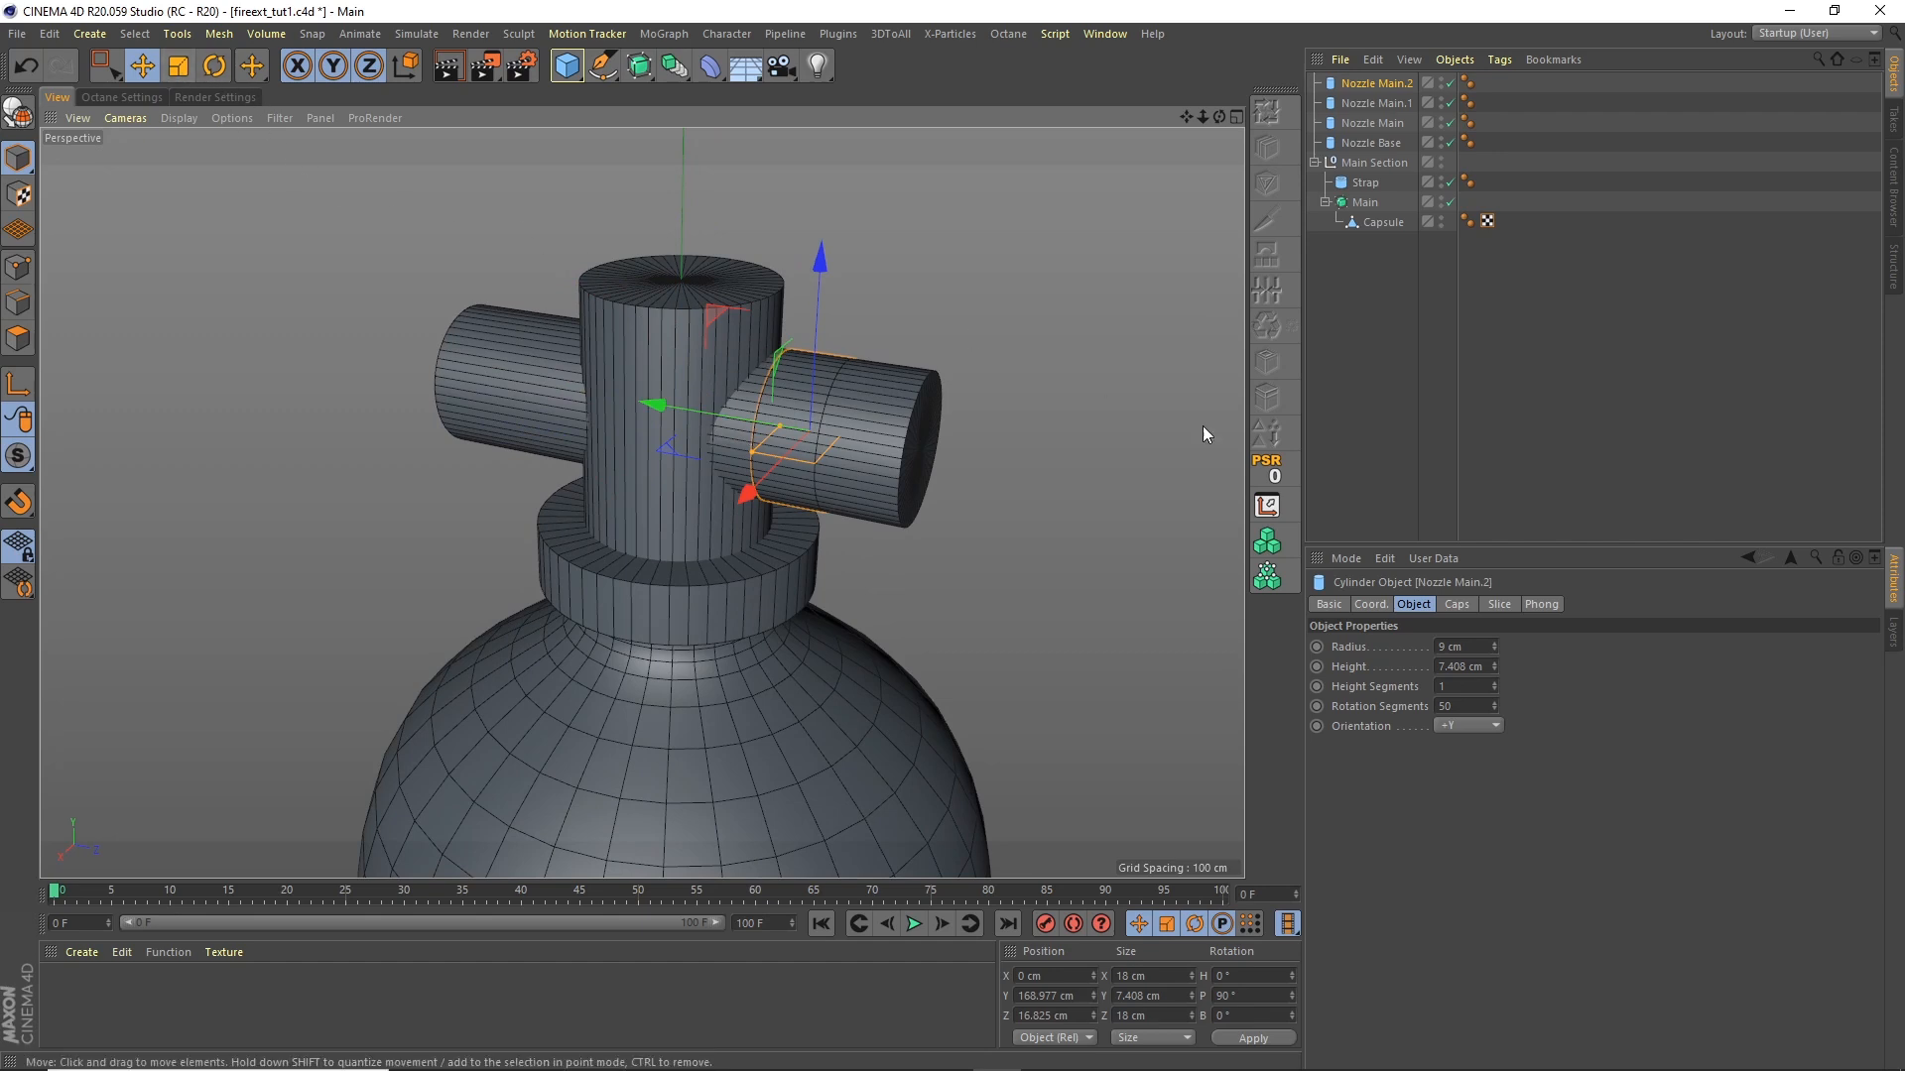
Step: Set the short cylinder's radius to 12 cm and duplicate it to form the end piece of the horizontal pipe
left_click_drag(1492, 647, 1496, 640)
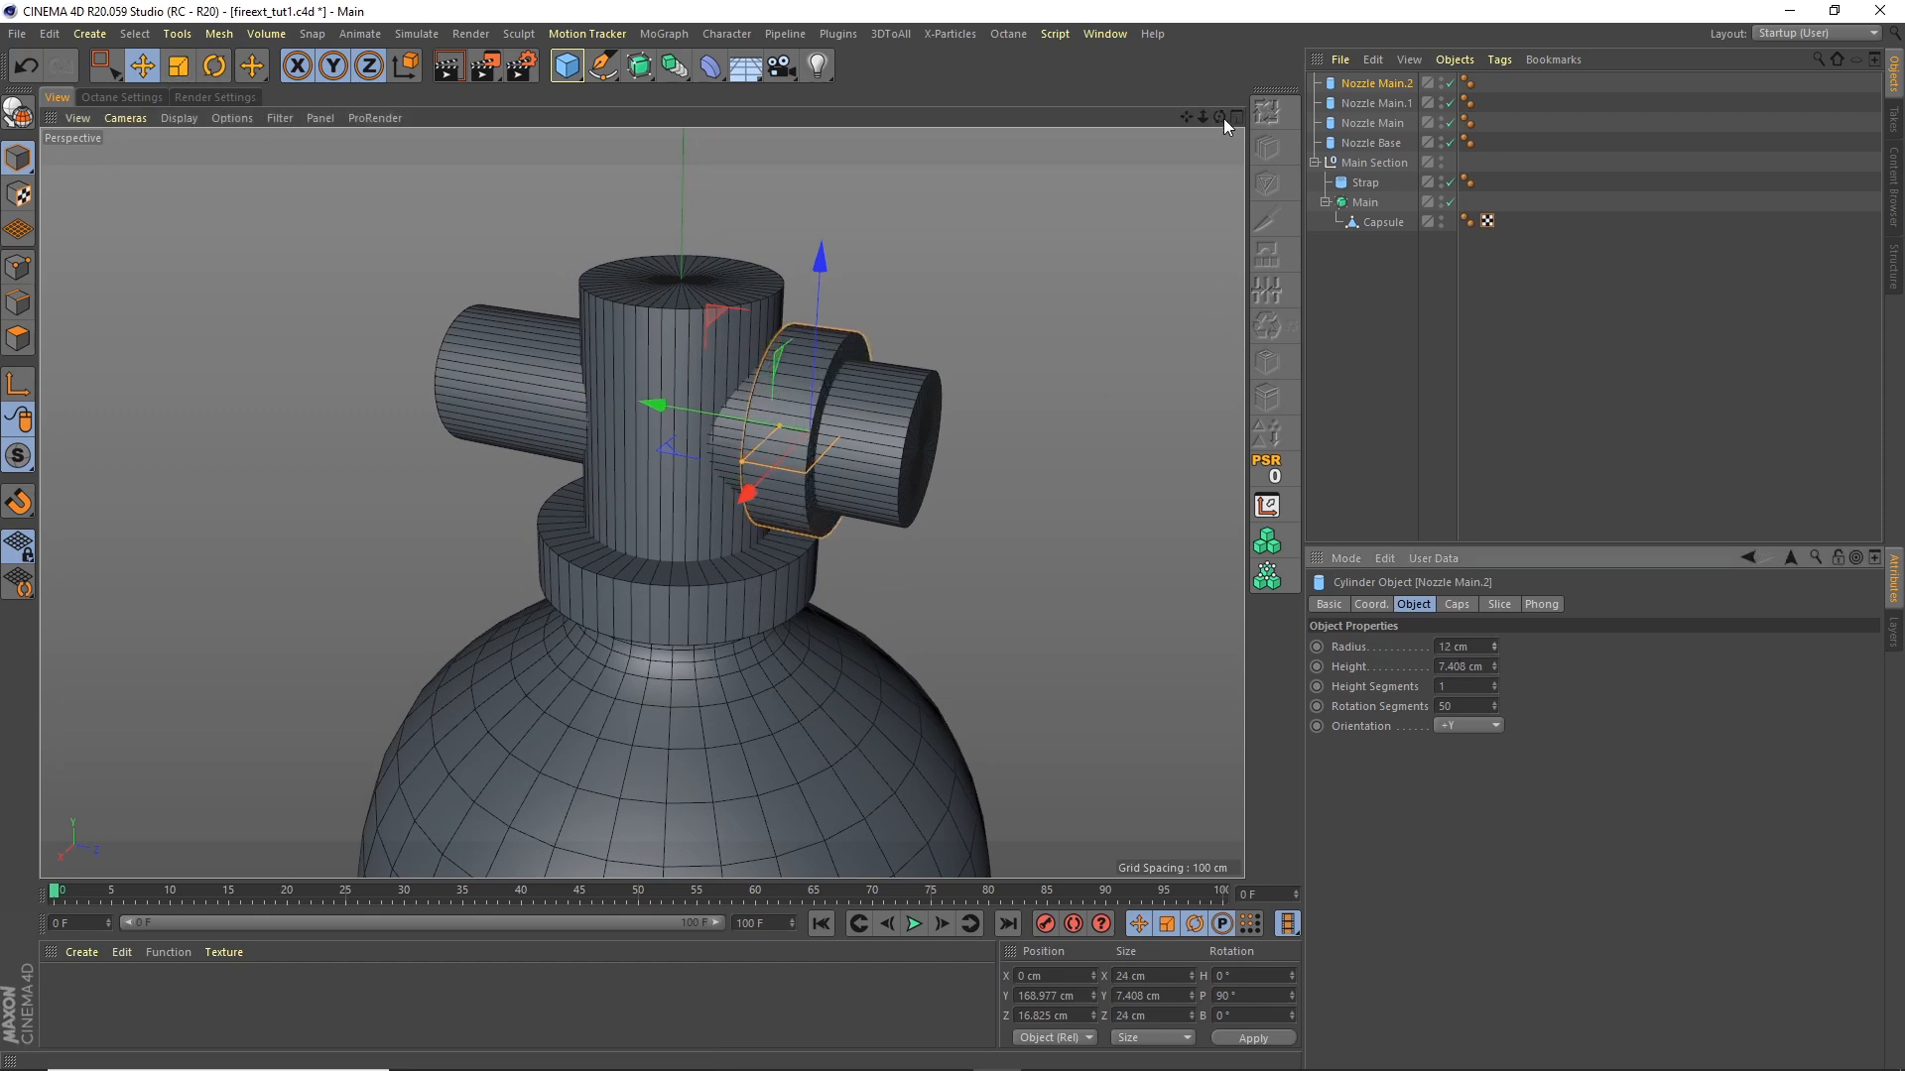
left_click_drag(1221, 118, 1240, 105)
left_click_drag(702, 414, 841, 432)
key("ctrl+c")
key("ctrl+v")
Step: Select the three horizontal pipe cylinders and shift them together about 9.6 cm along the pipe's axis
left_click_drag(1219, 117, 1162, 103)
left_click(1378, 123, "shift")
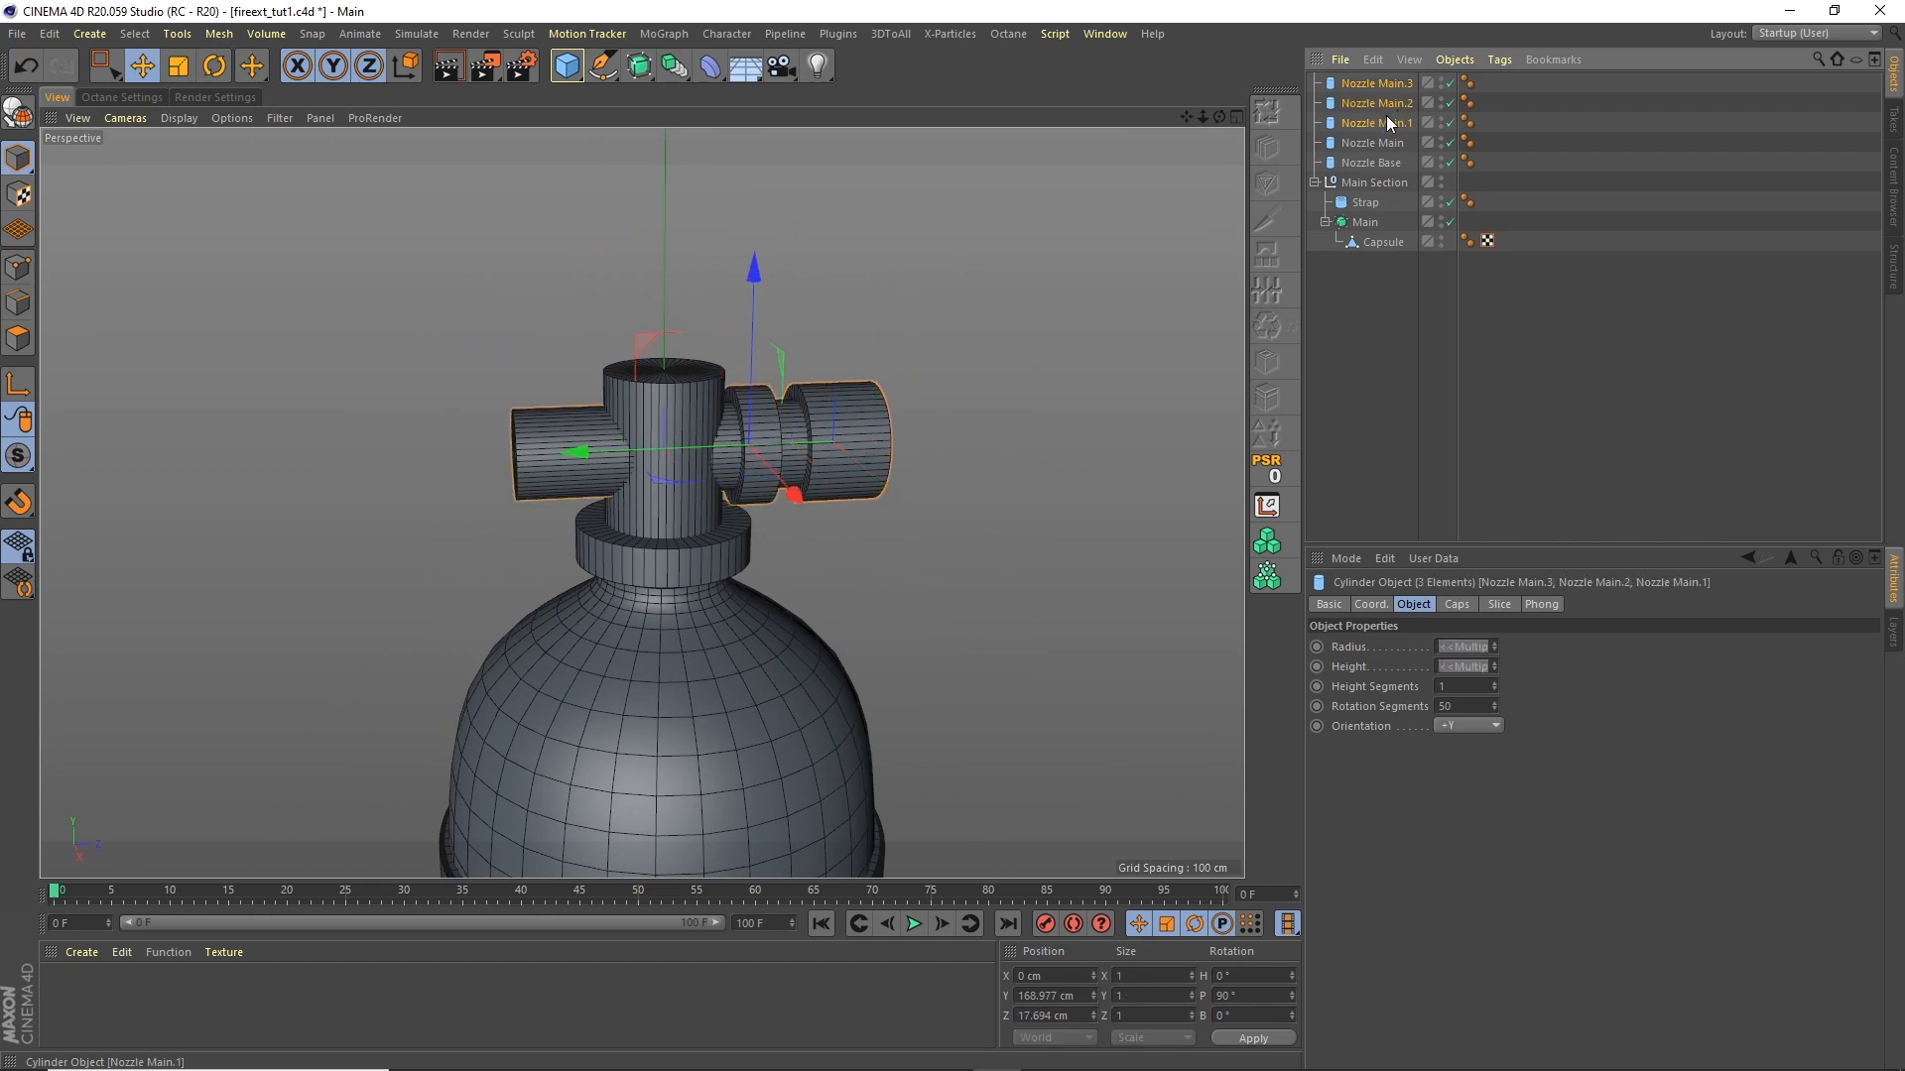
left_click_drag(596, 454, 650, 447)
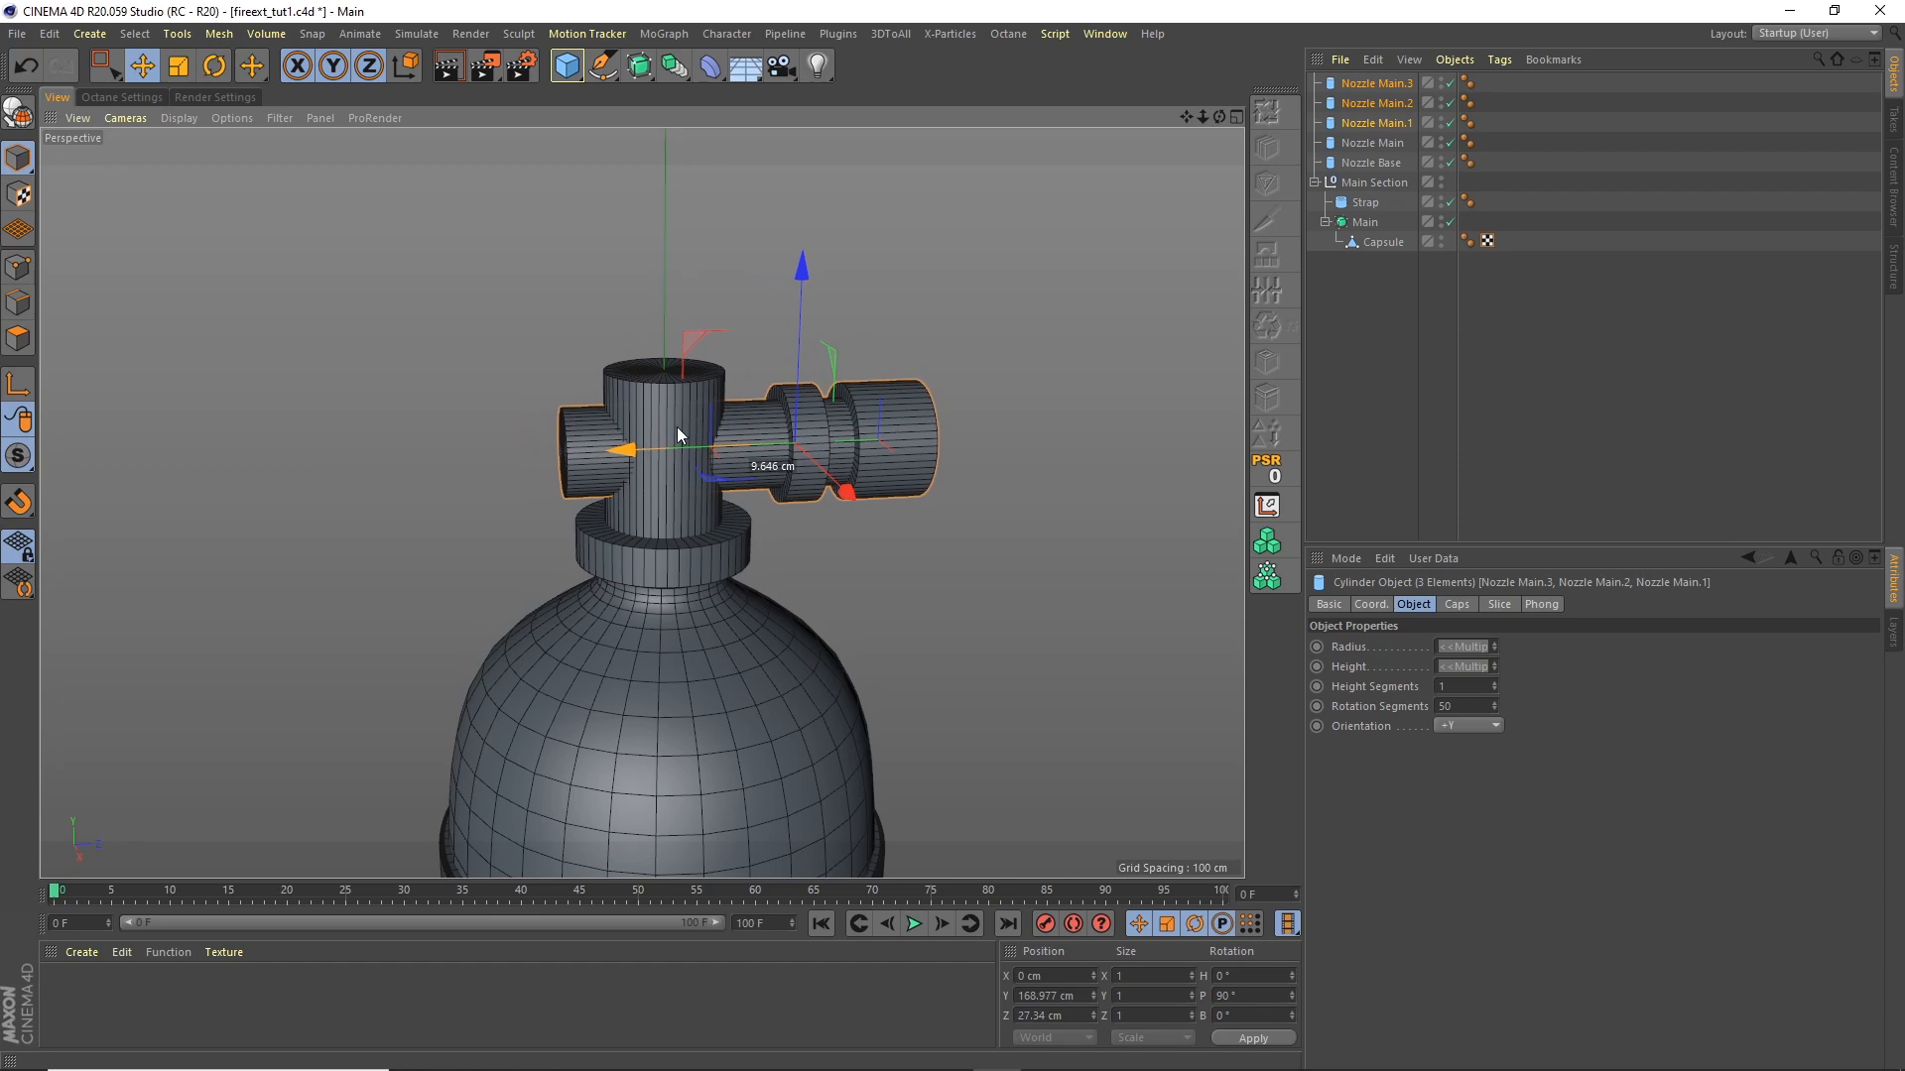
Step: Group the three horizontal pipe cylinders under a null and name it Pipe Attach
left_click(1381, 282)
left_click(1369, 119)
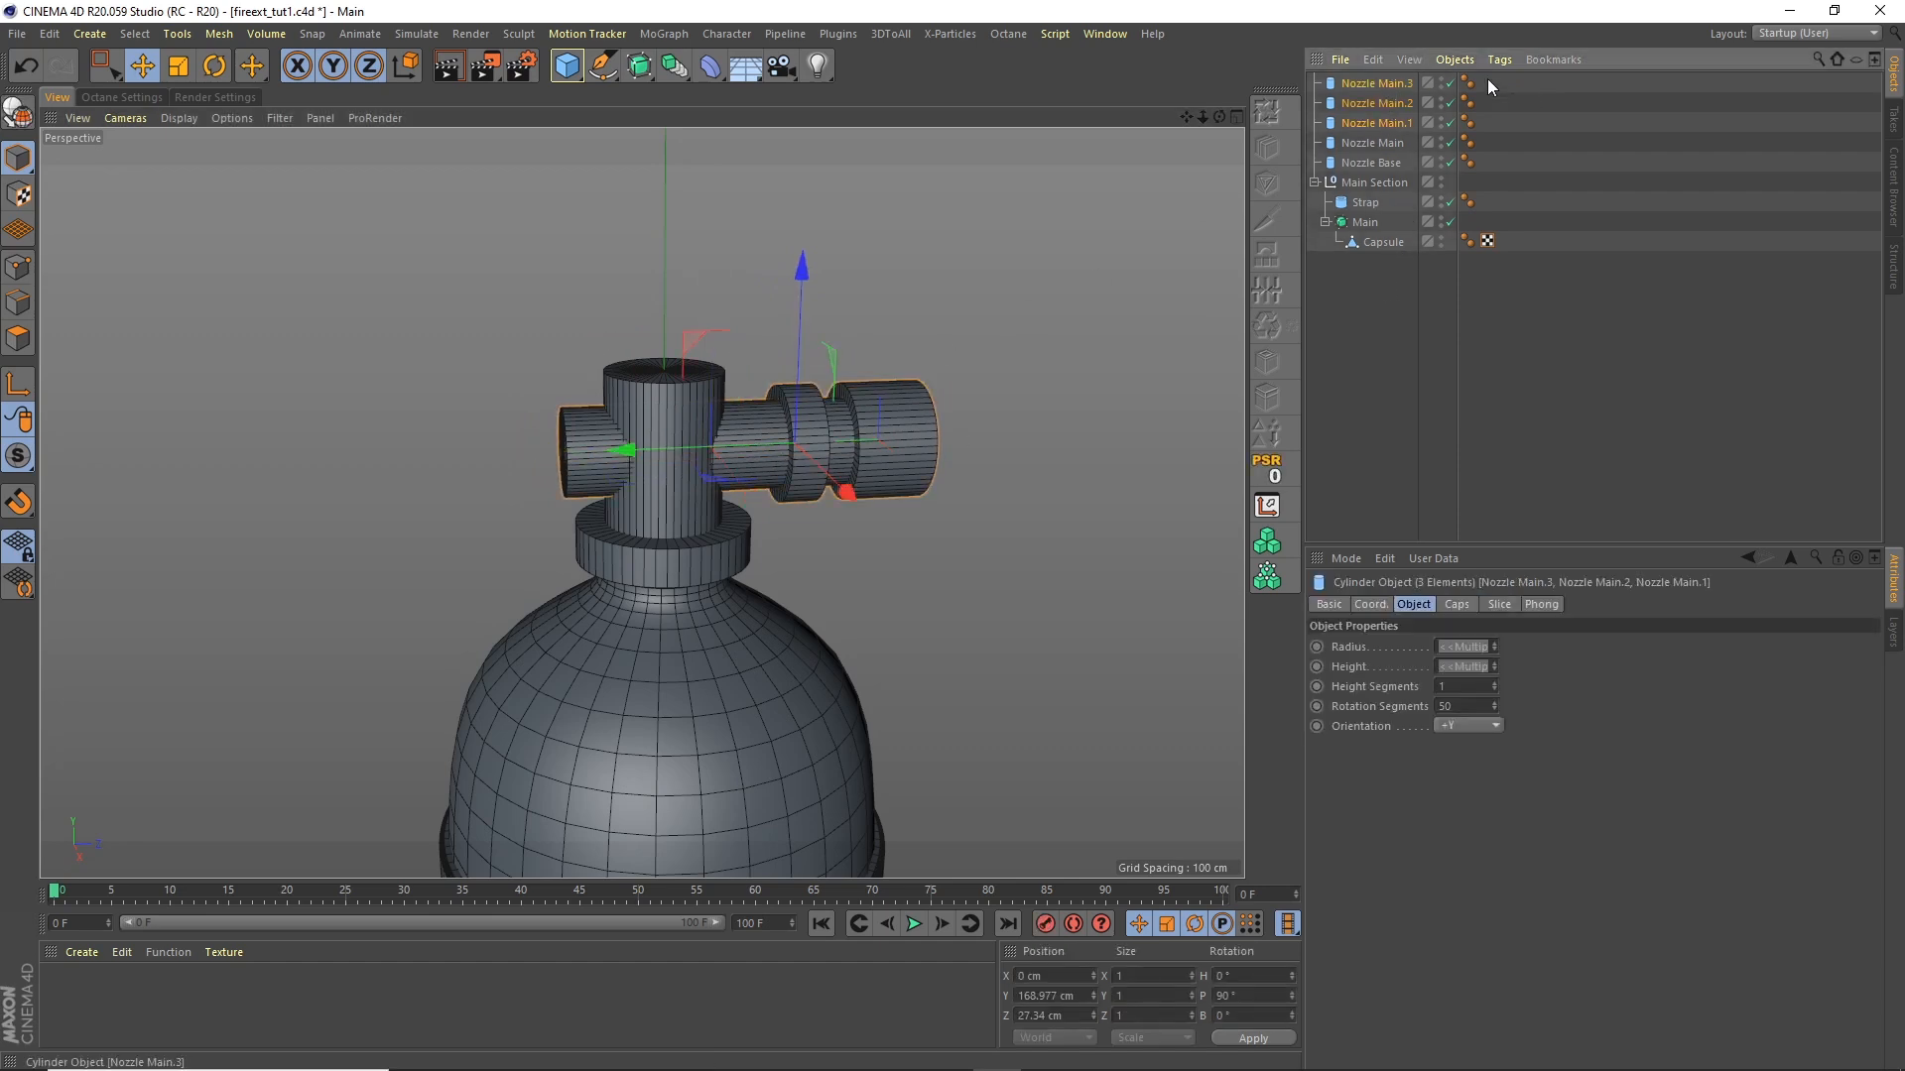
left_click(1455, 58)
left_click(1512, 311)
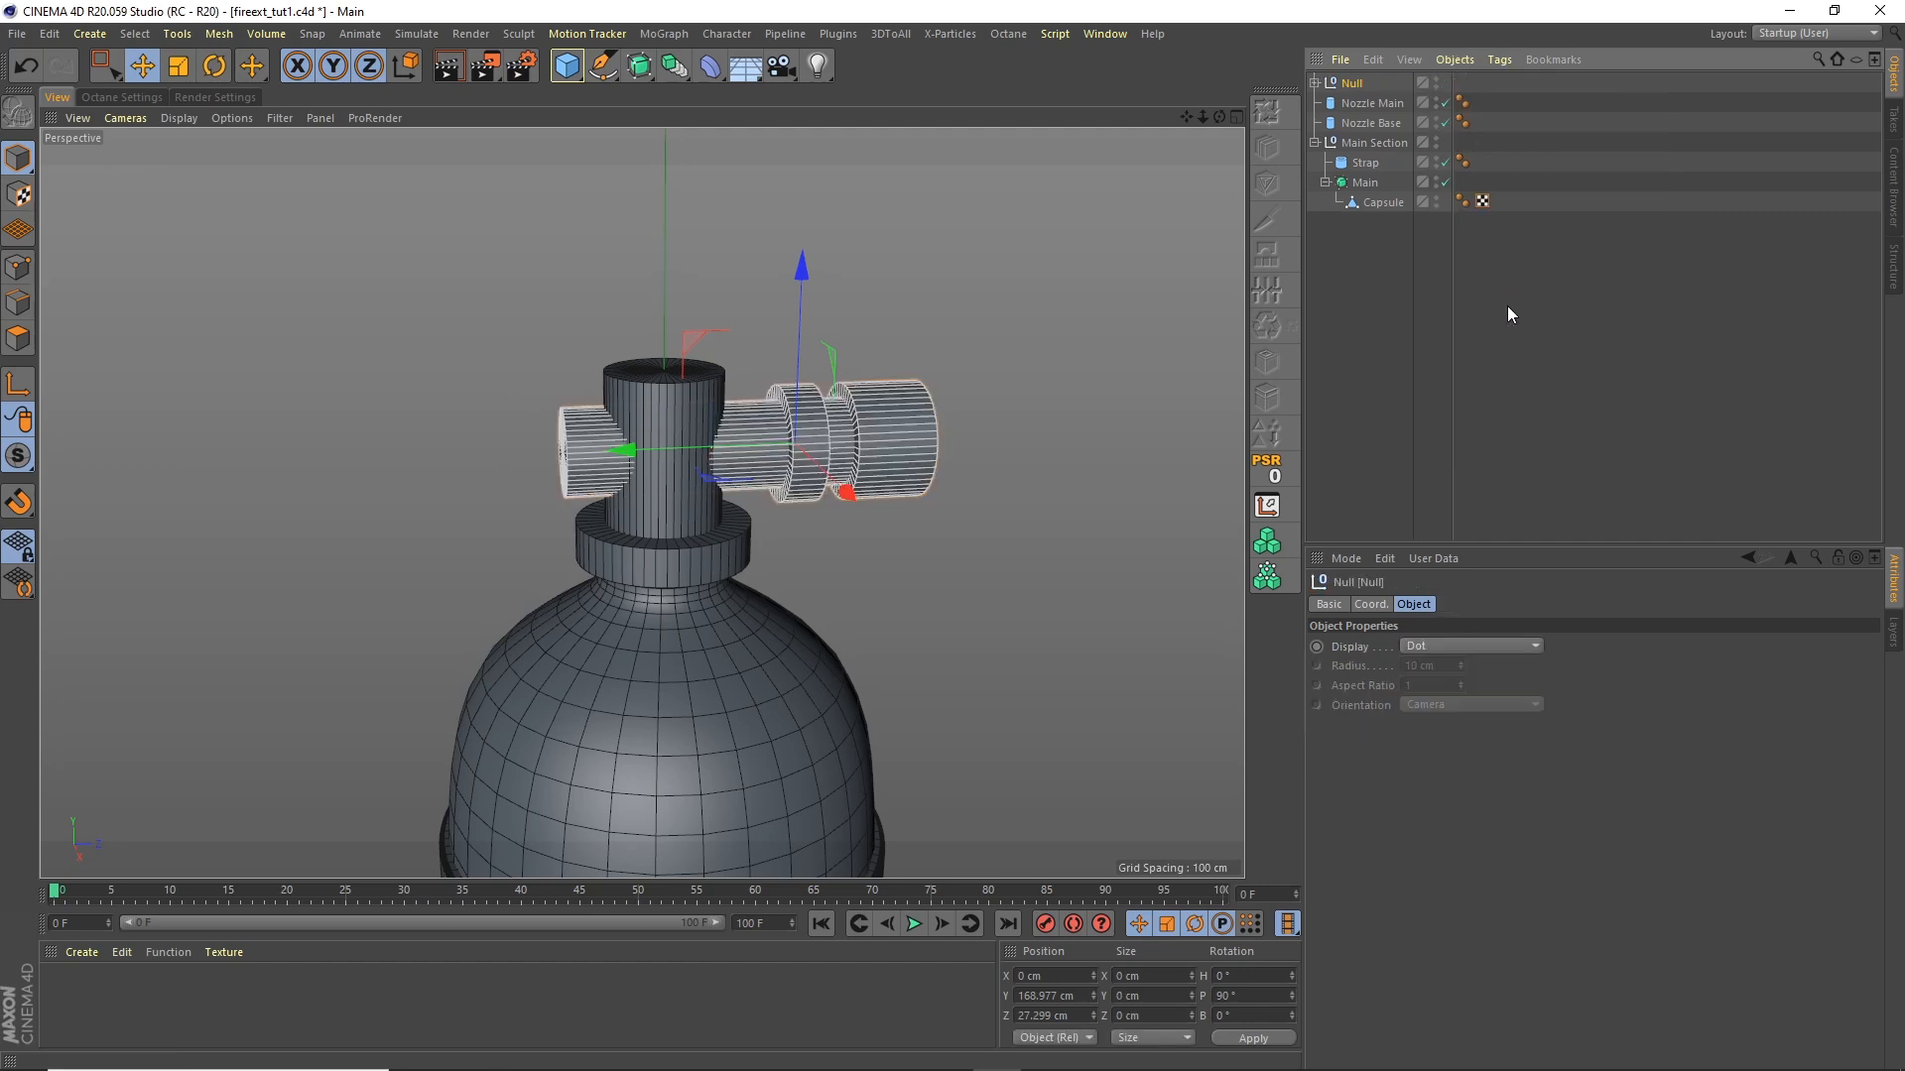
double_click(1353, 83)
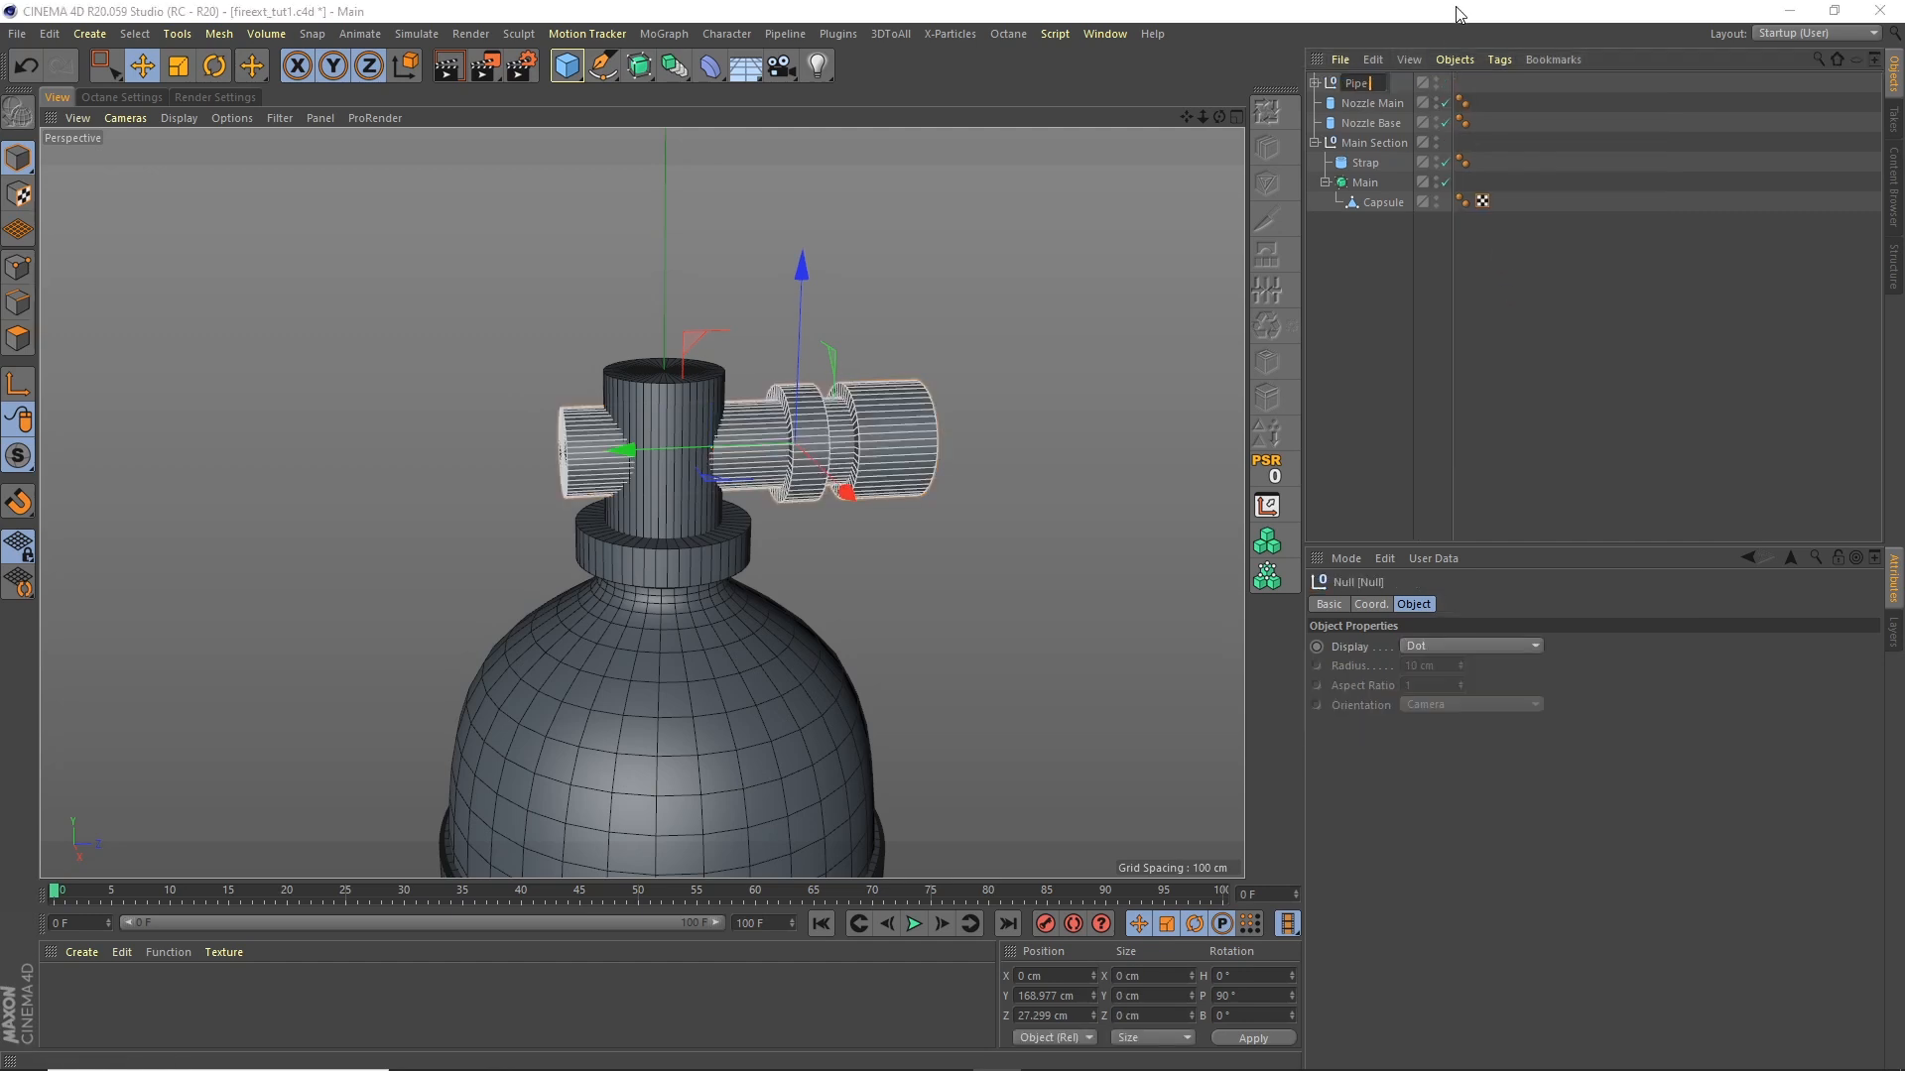
type("Pipe Attach")
key("Return")
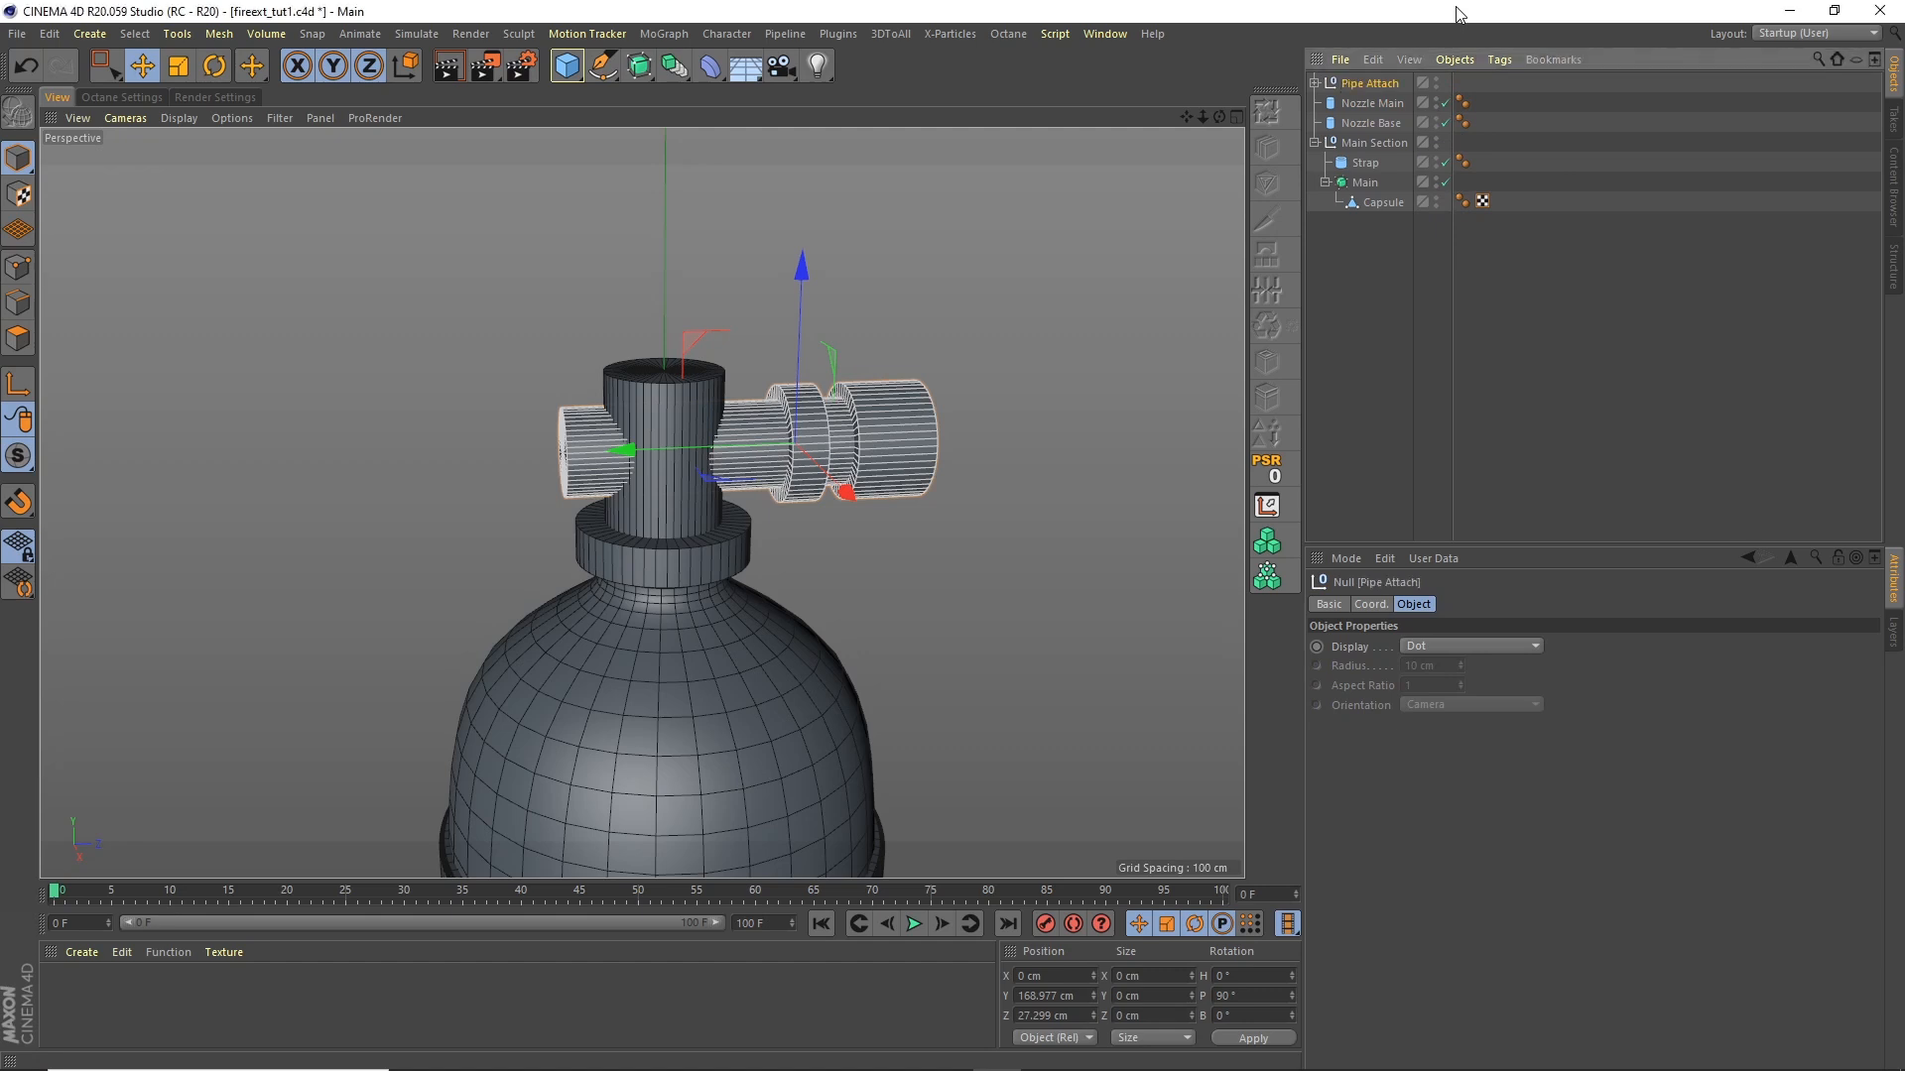
Step: Add a sphere and make it a child of the long pipe cylinder, Nozzle Main.1
left_click_drag(1221, 113, 1283, 121)
left_click(566, 65)
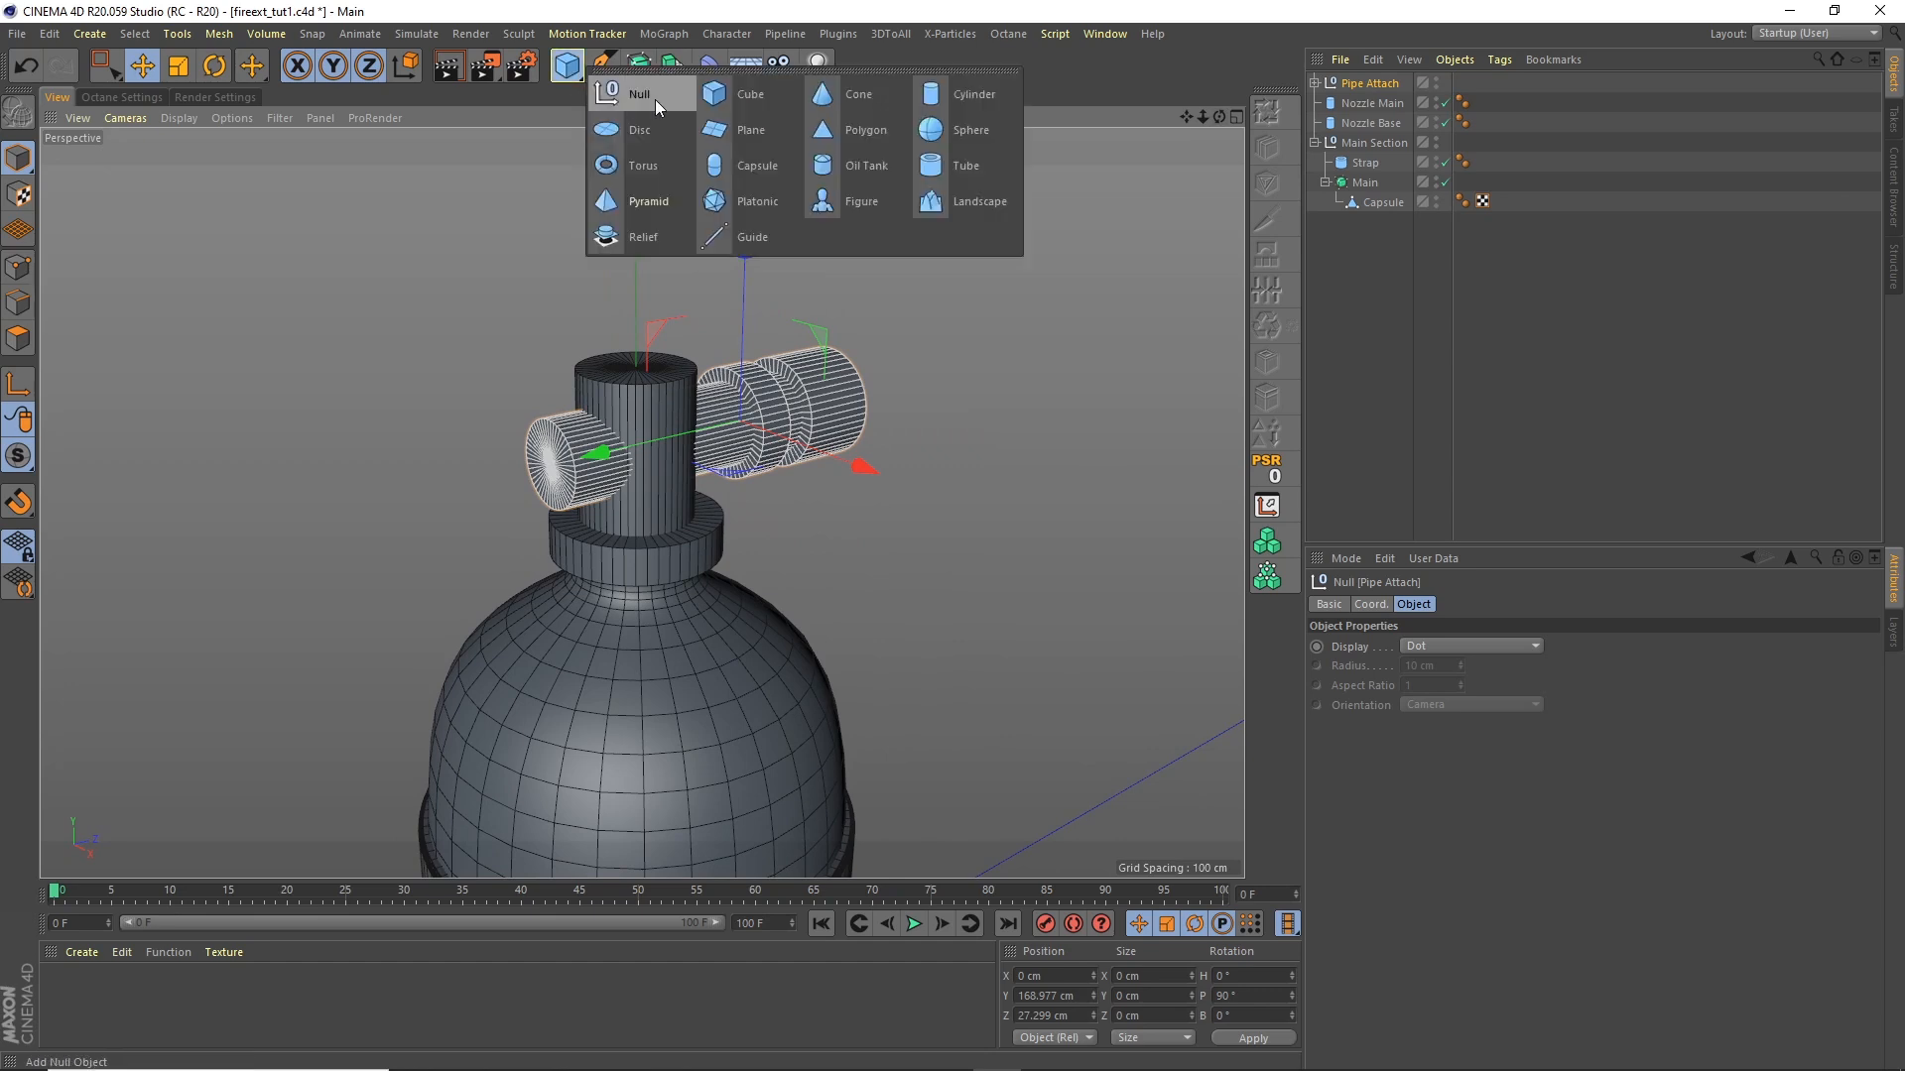
left_click(972, 121)
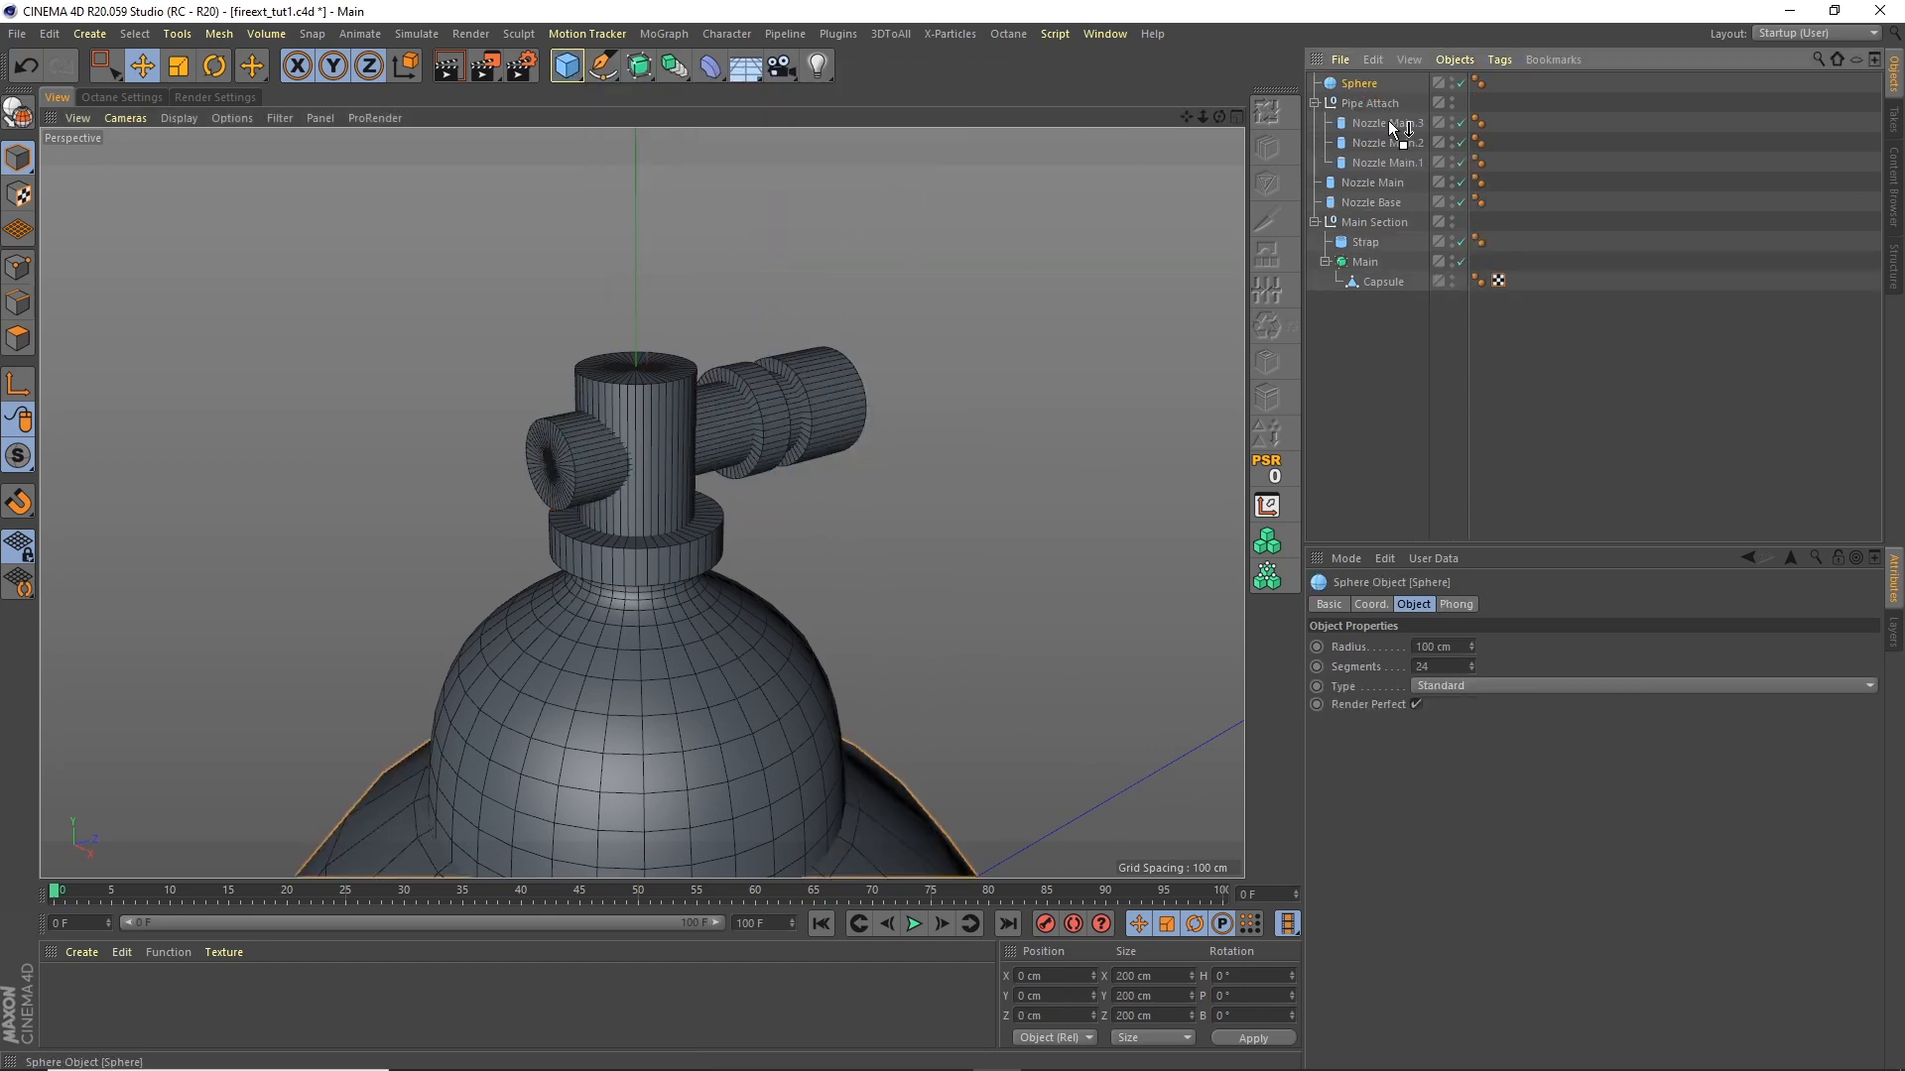
left_click_drag(1389, 121, 1390, 120)
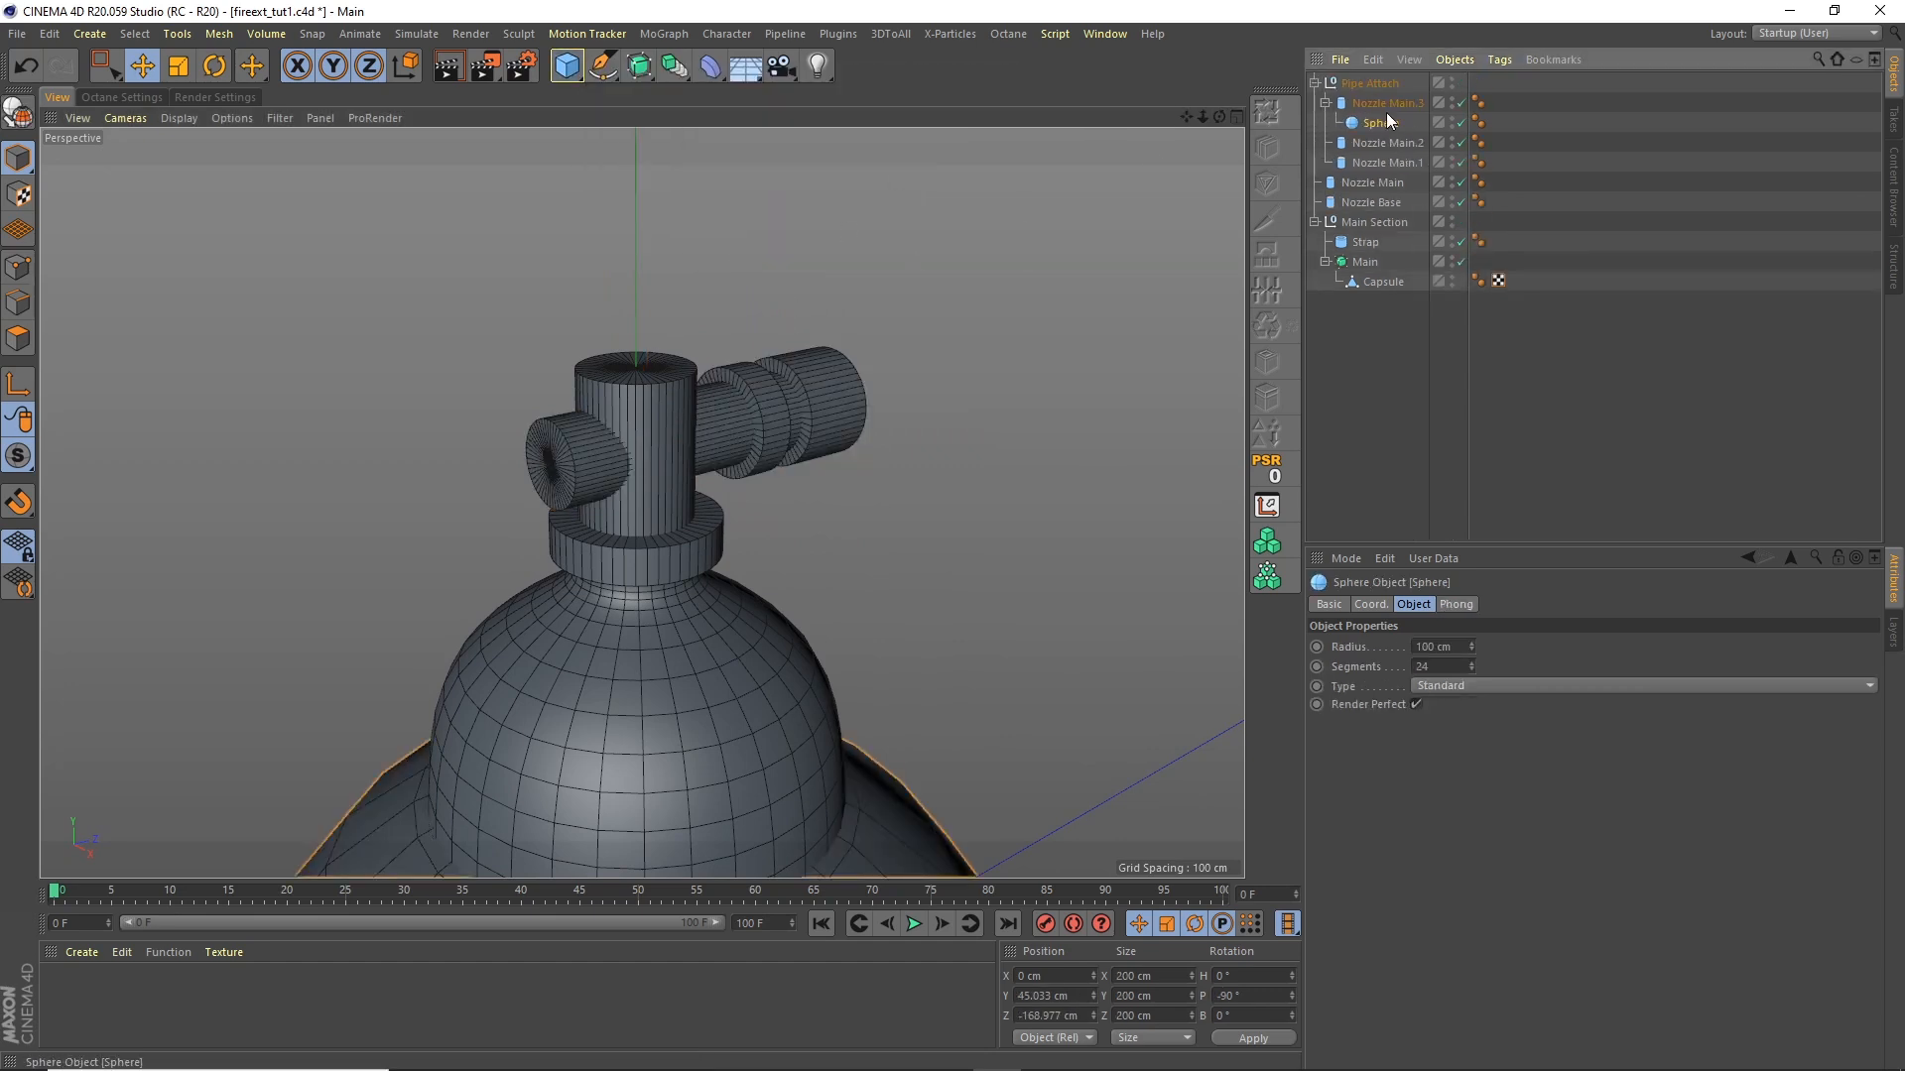
left_click(1385, 104)
left_click(1384, 162)
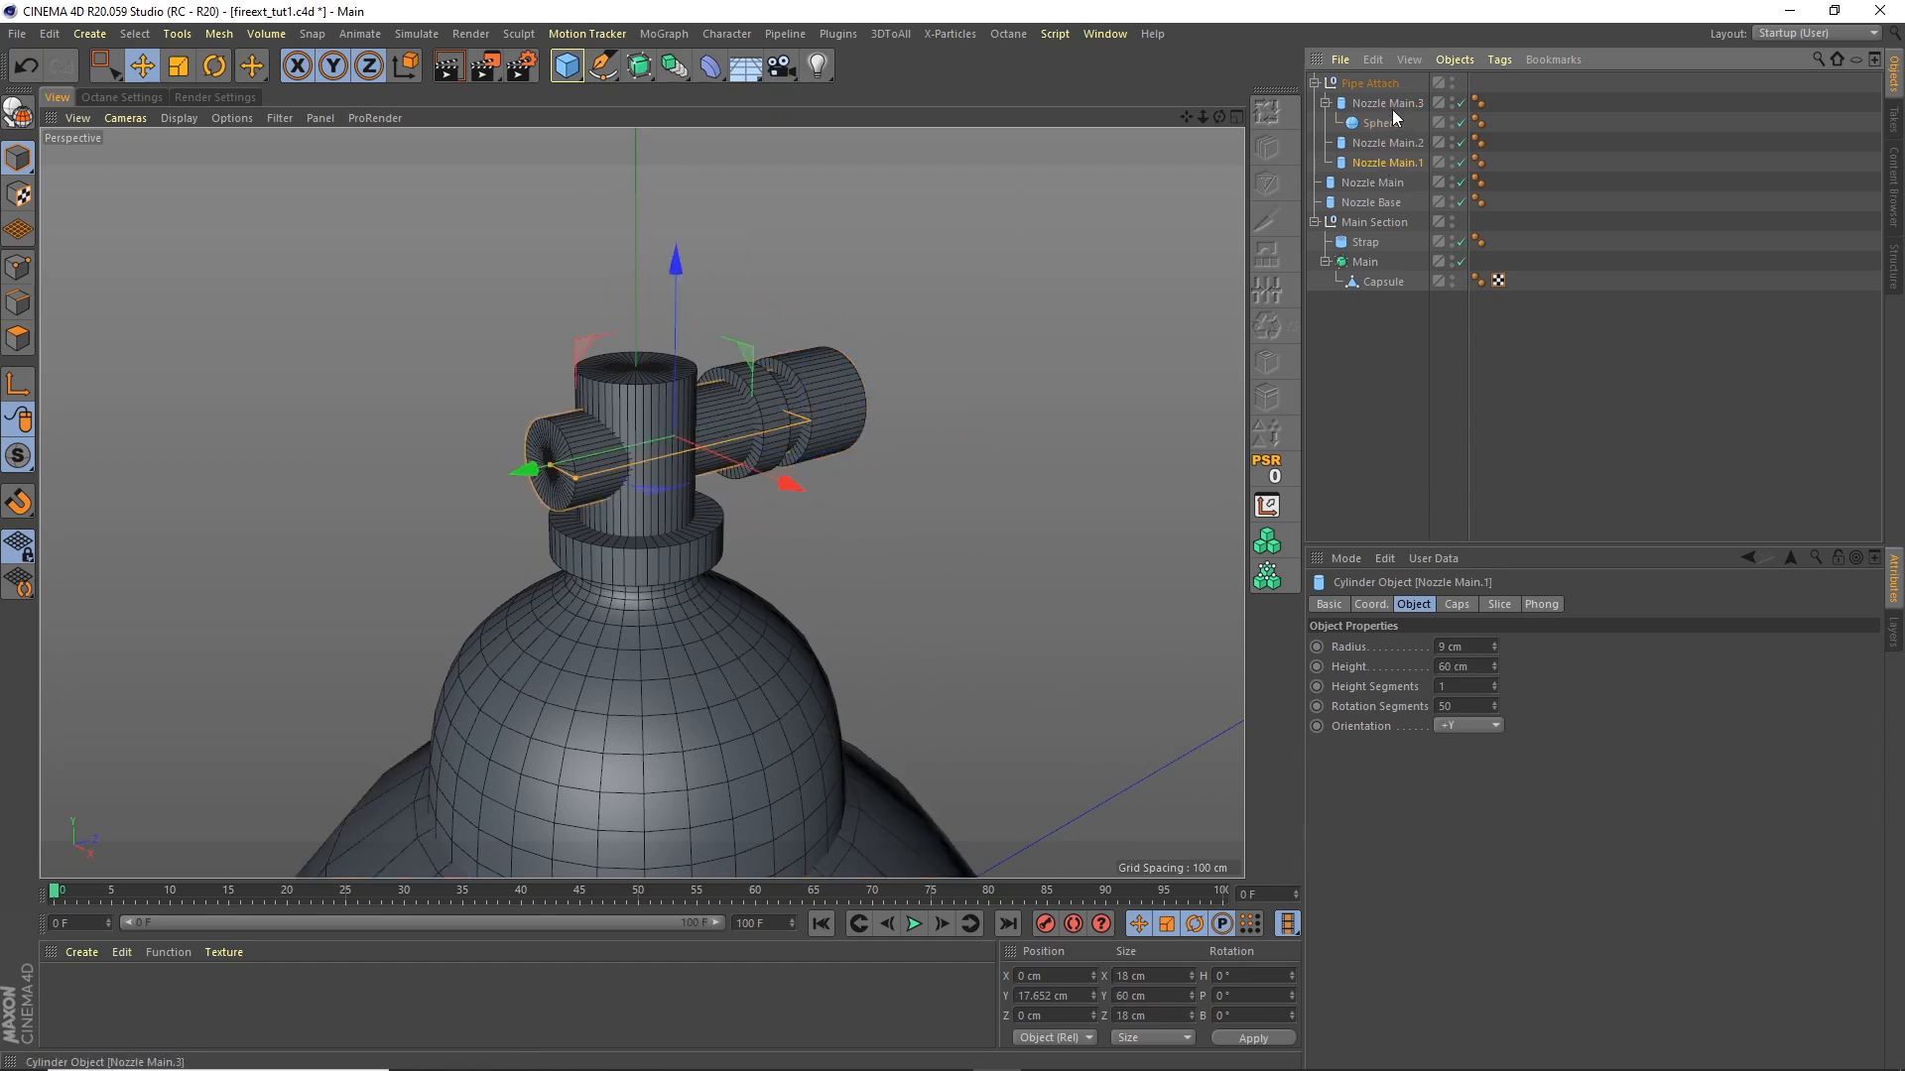
left_click_drag(1383, 124, 1397, 157)
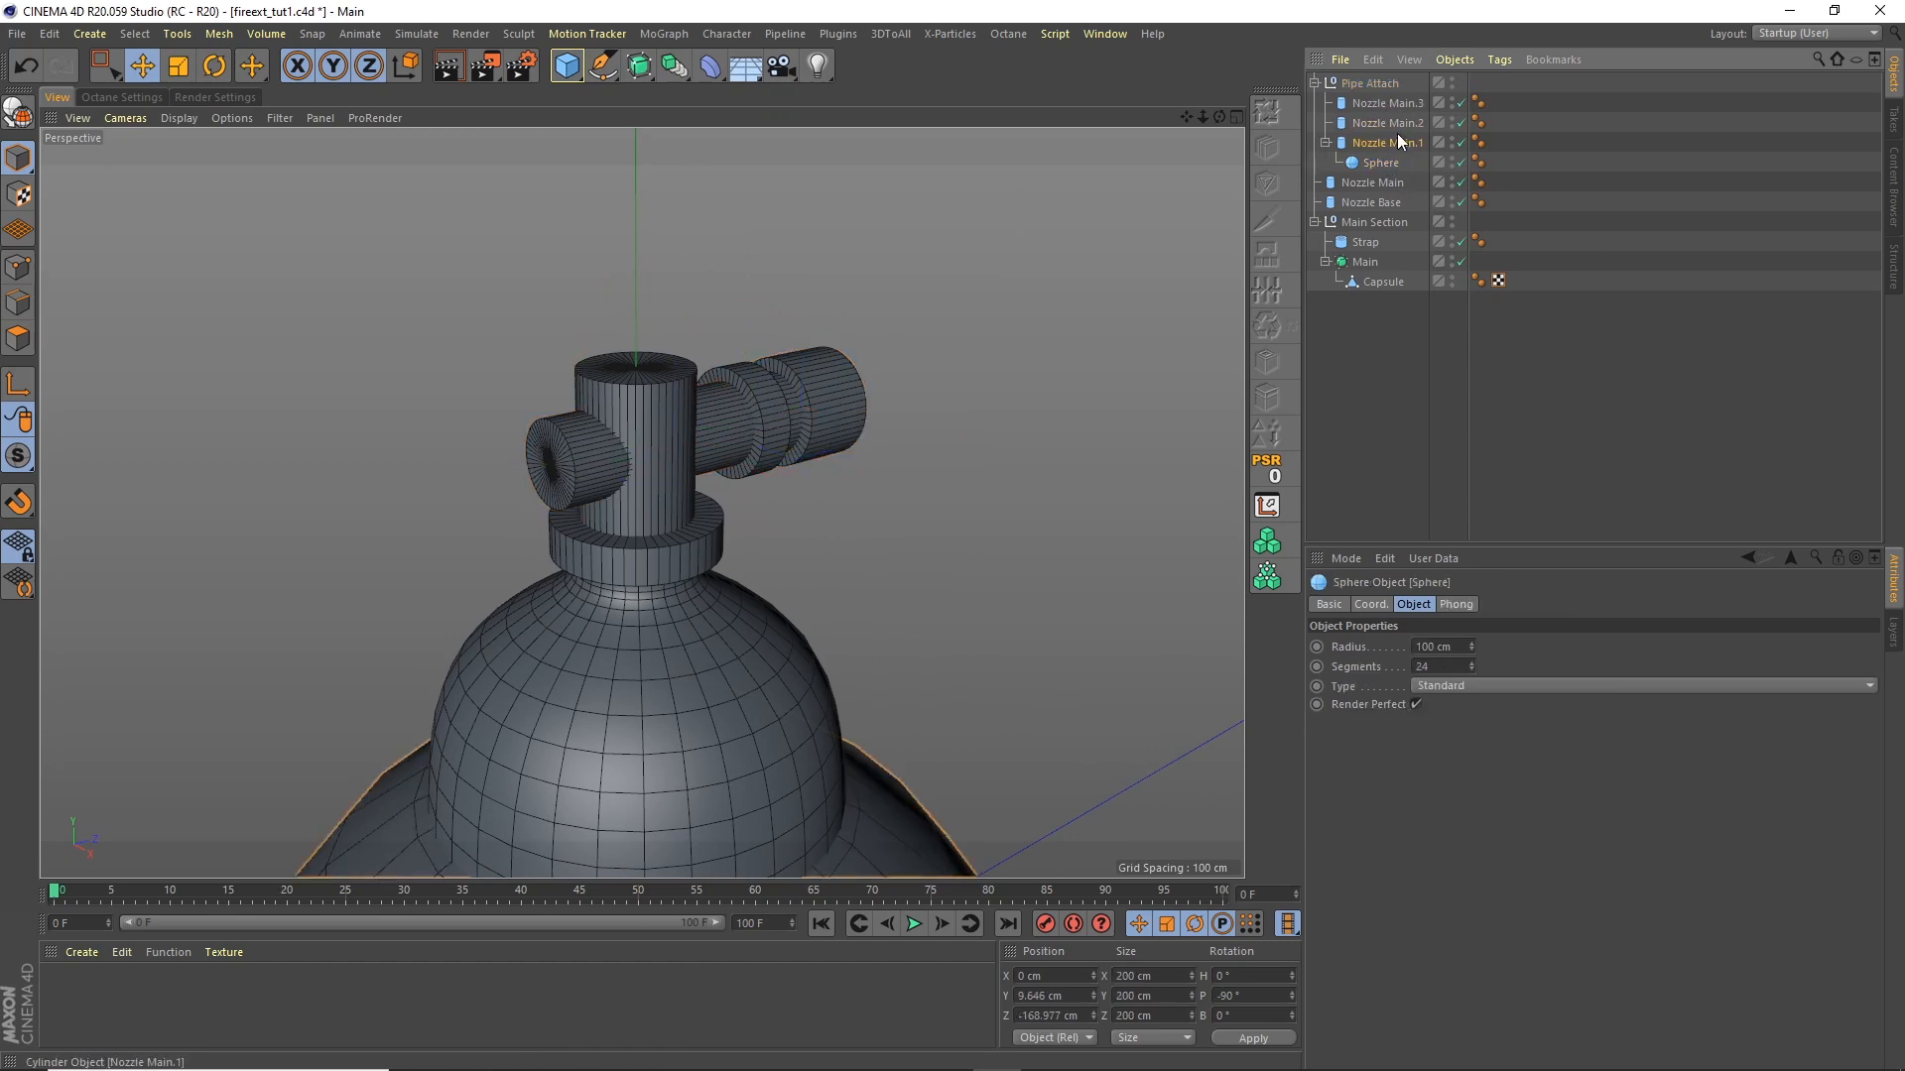
Step: Rename the sphere's parent cylinder Long
double_click(1389, 141)
type("Long")
key("Return")
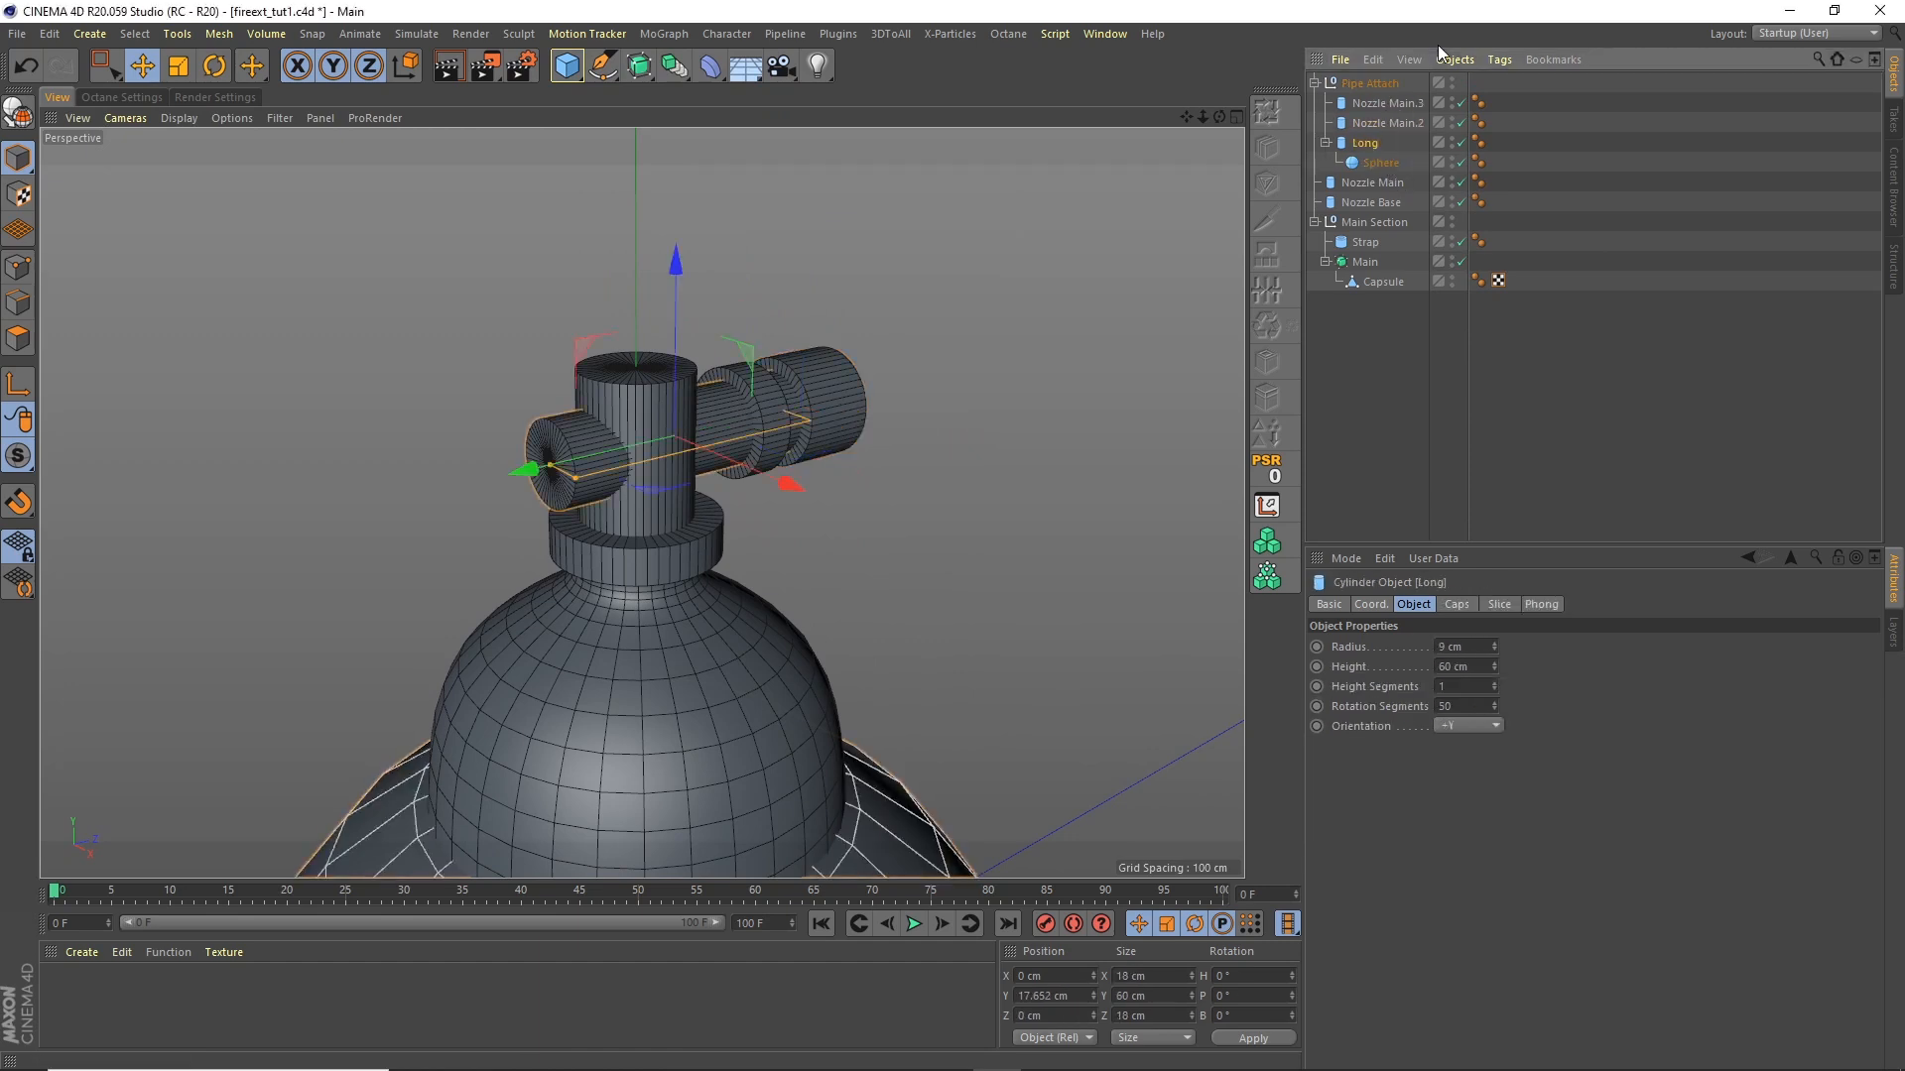
Step: Reset the sphere's transform to centre it on the Long cylinder and scale it down to about 9.4 cm across
left_click(1381, 161)
left_click(1273, 466)
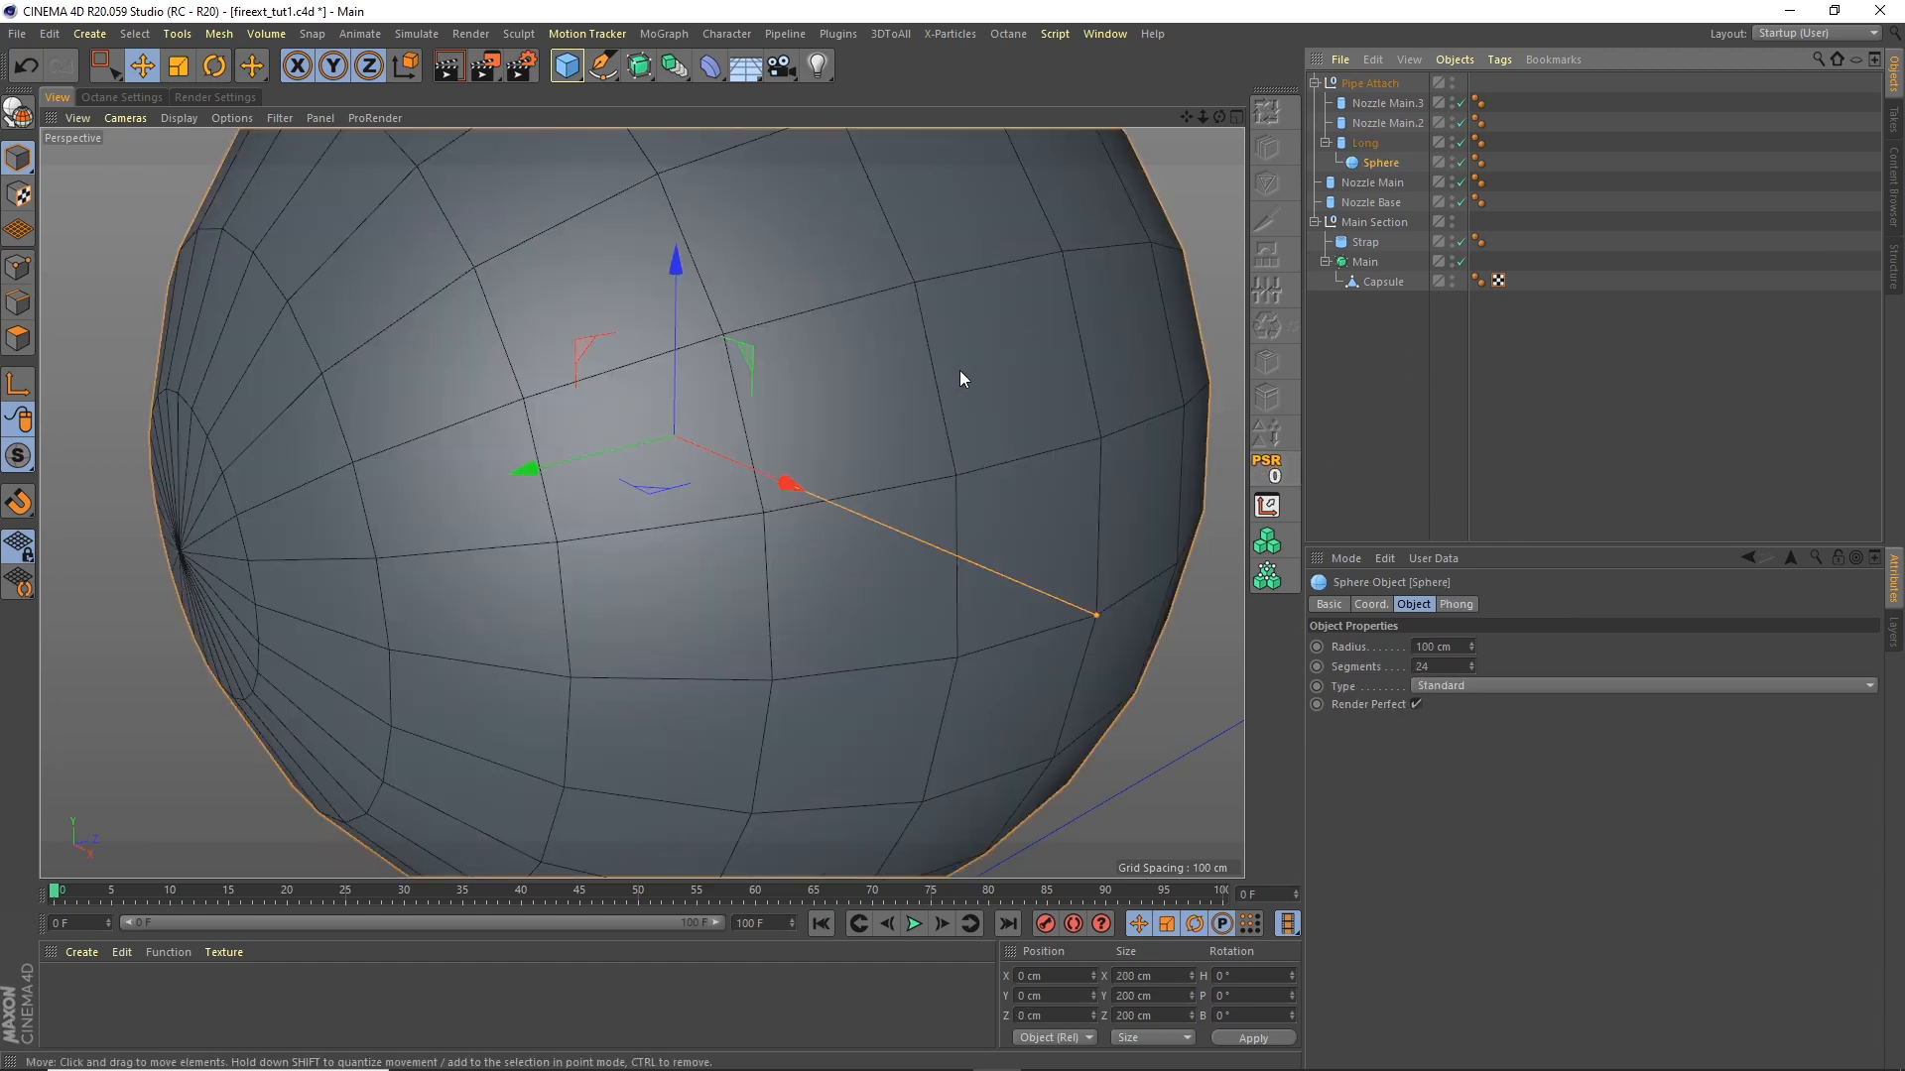
key("t")
left_click_drag(1079, 266, 461, 451)
Step: Move the sphere about 29.8 cm to the pipe's plain end and enlarge it to about 13.3 cm across
key("e")
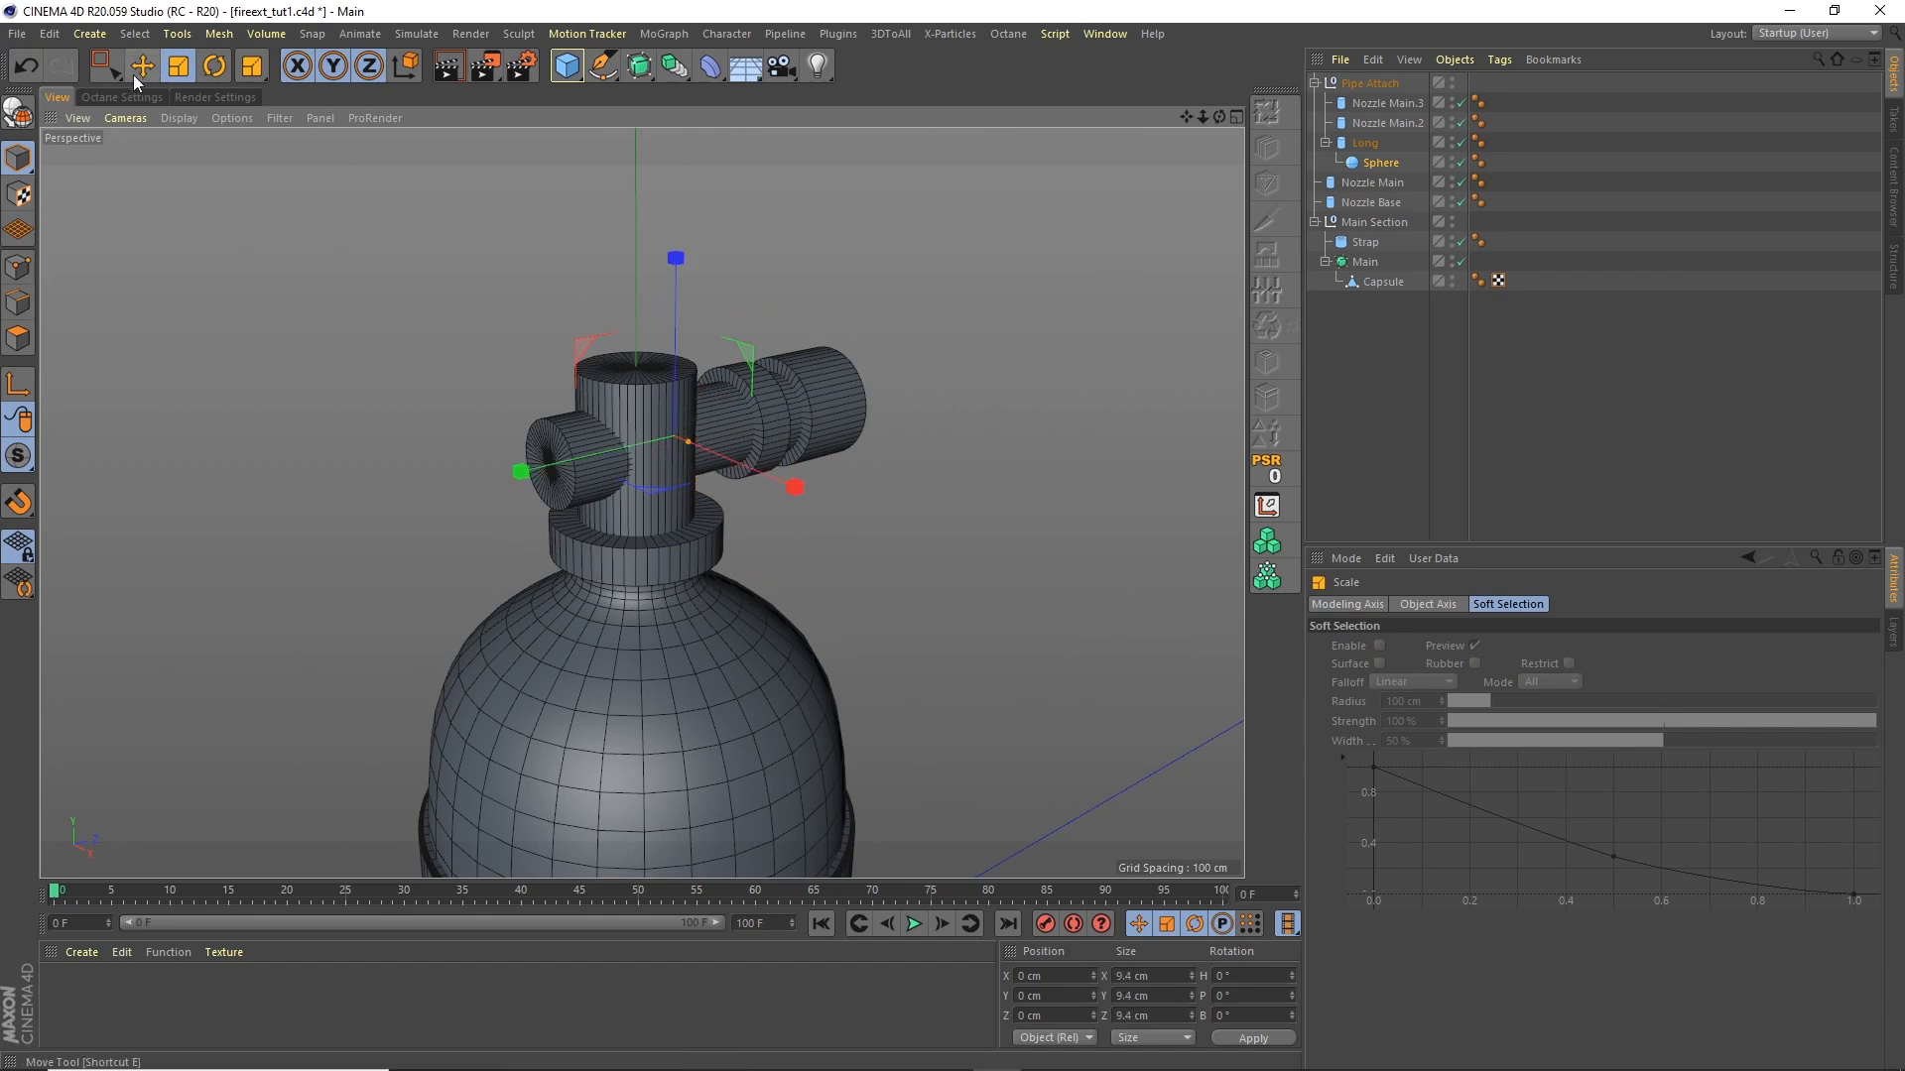
left_click_drag(588, 458, 462, 485)
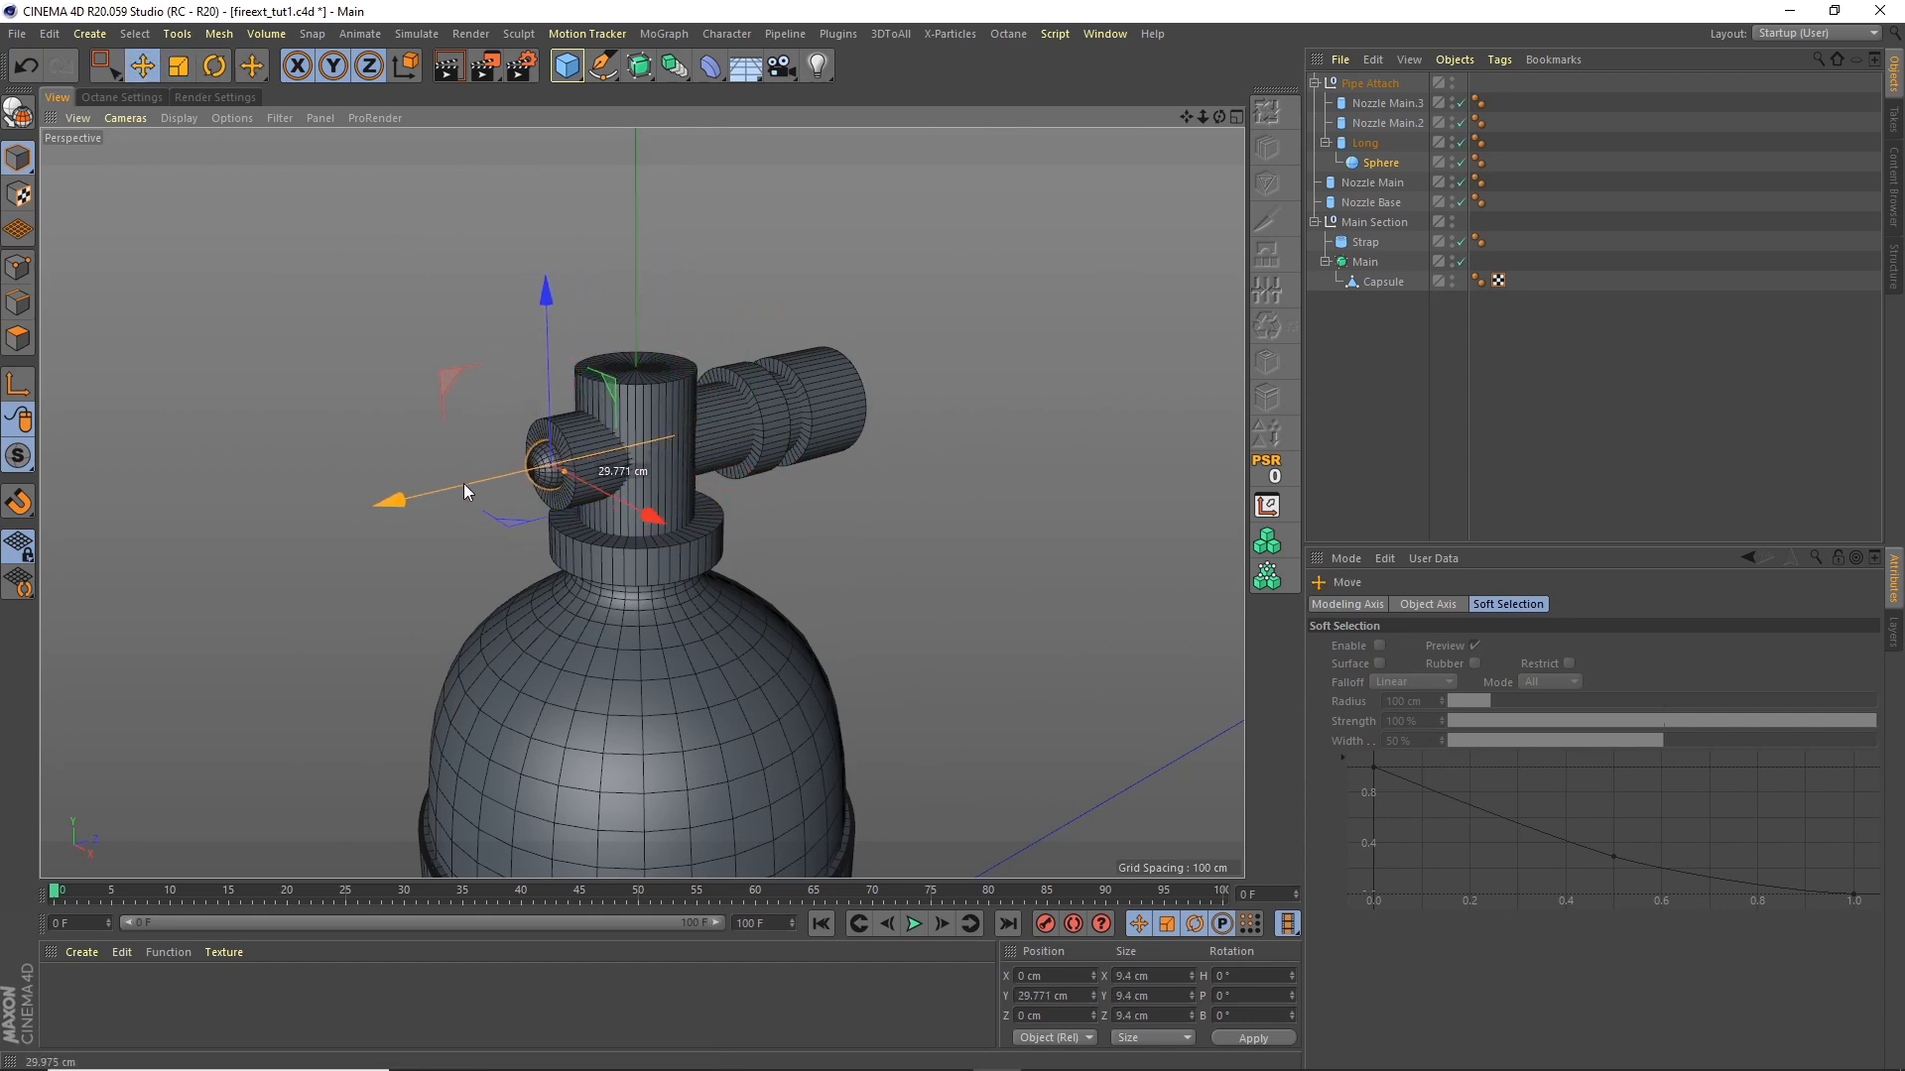
left_click(178, 65)
left_click_drag(210, 139, 575, 175)
left_click_drag(1223, 111, 987, 137)
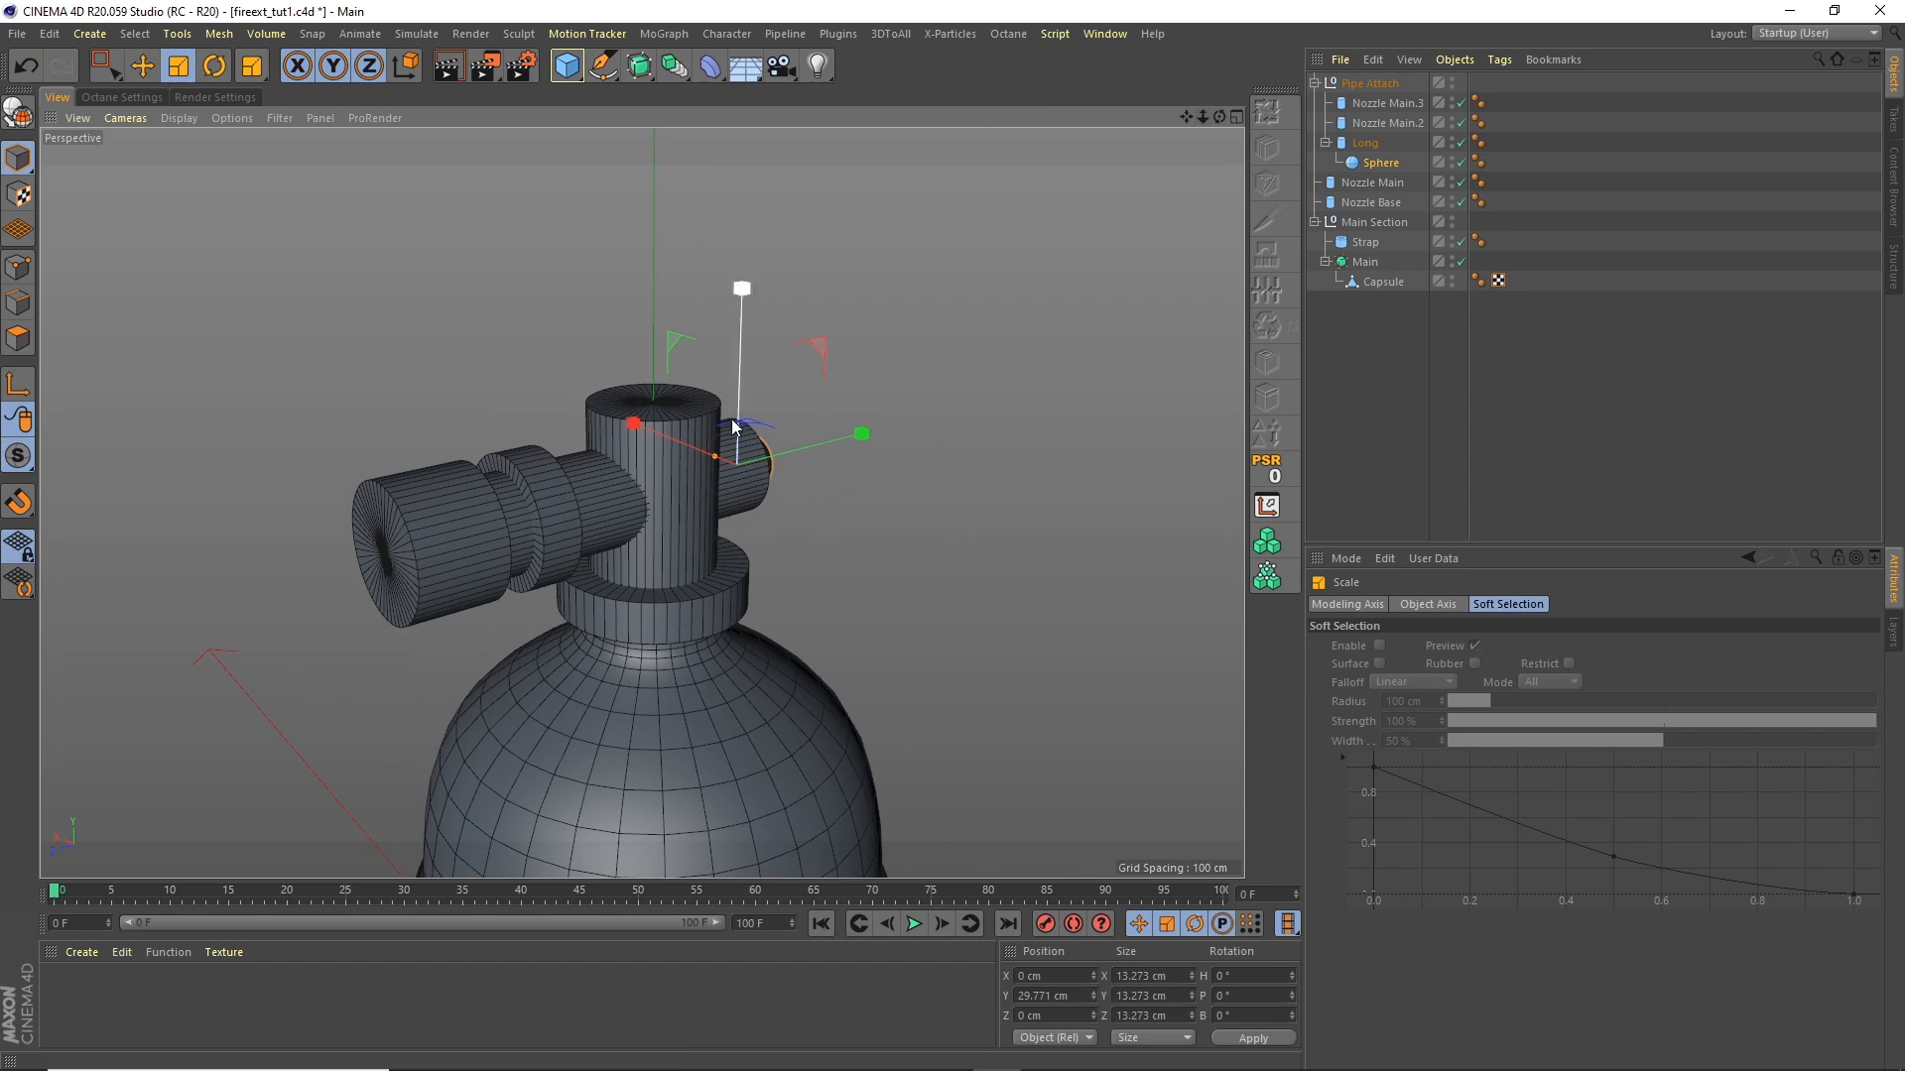
Step: Duplicate the Long cylinder out of the Pipe Attach group to the top level, without its sphere
left_click(1325, 142)
left_click(1385, 102)
left_click(1367, 143)
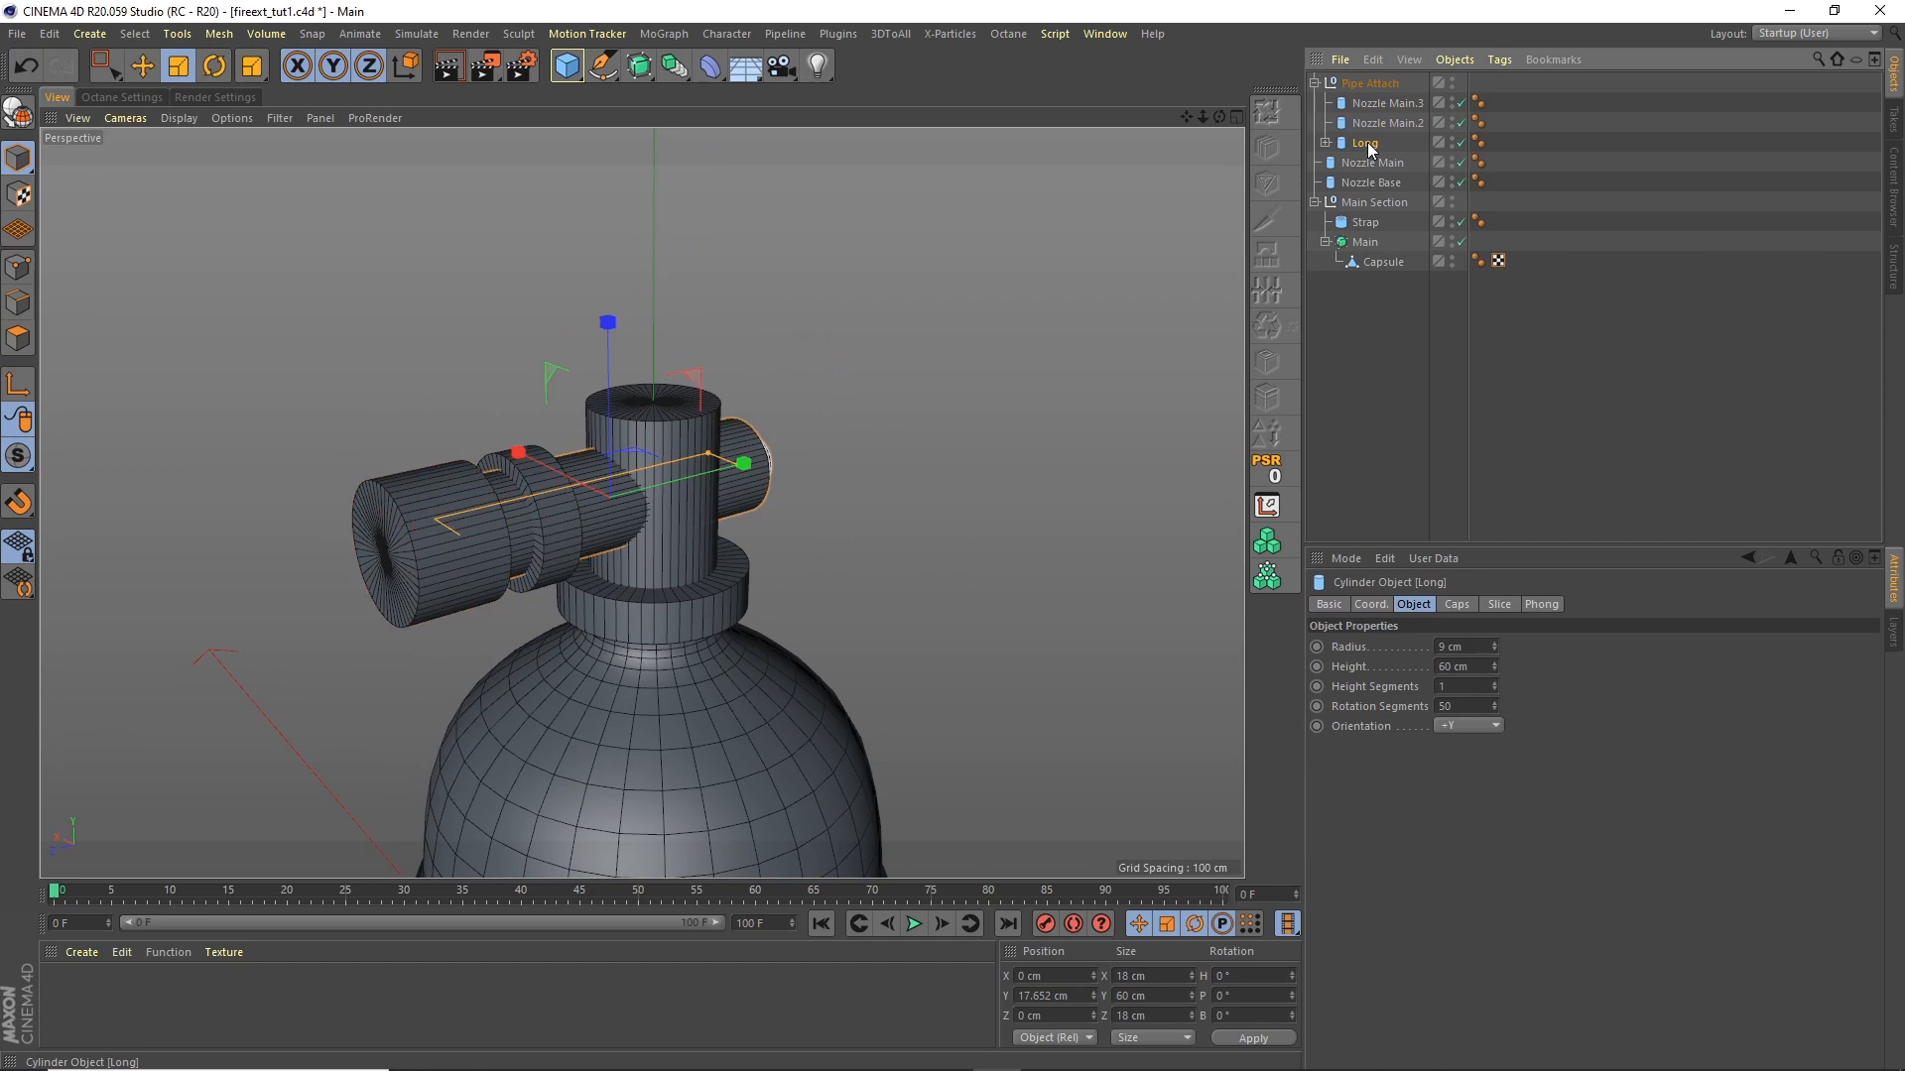
left_click_drag(1367, 144, 1354, 84, "ctrl")
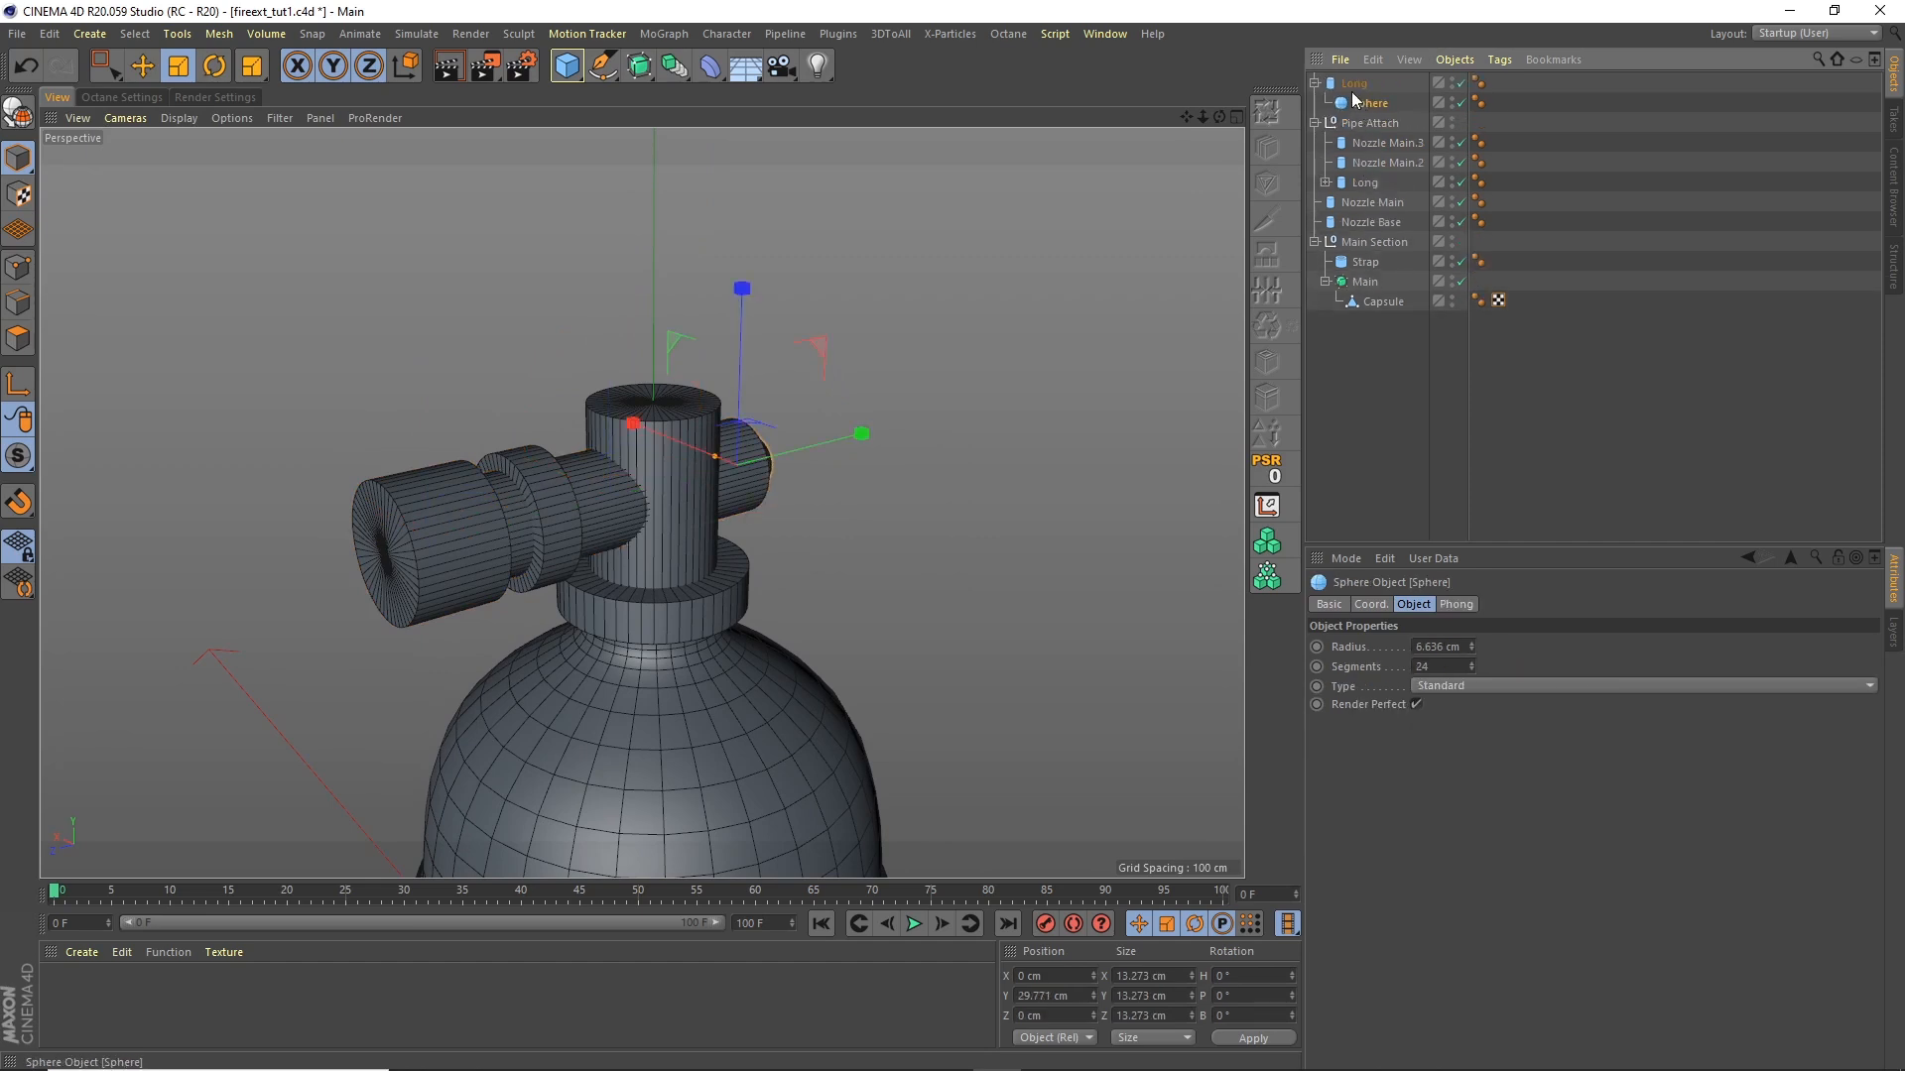
Step: Rotate the duplicated Long cylinder to a bank of 90°
key("r")
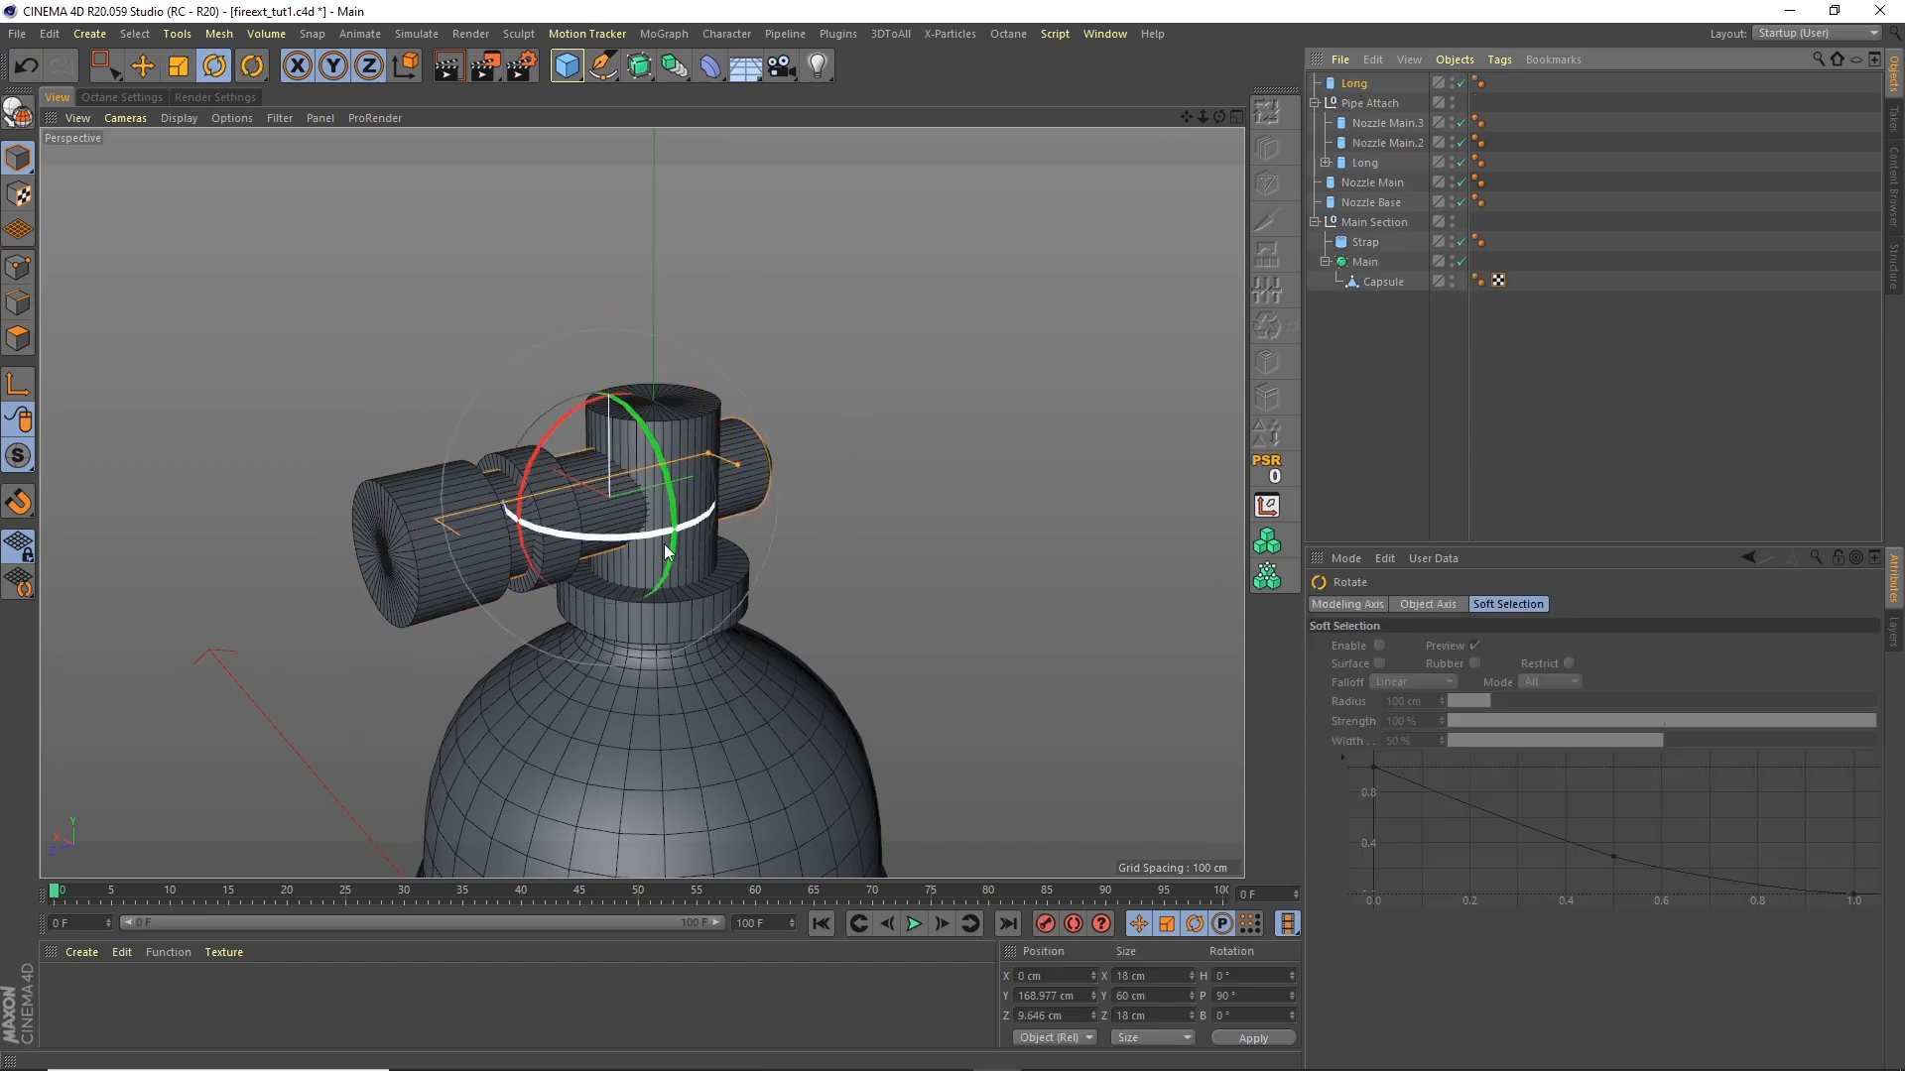
left_click_drag(640, 534, 809, 491)
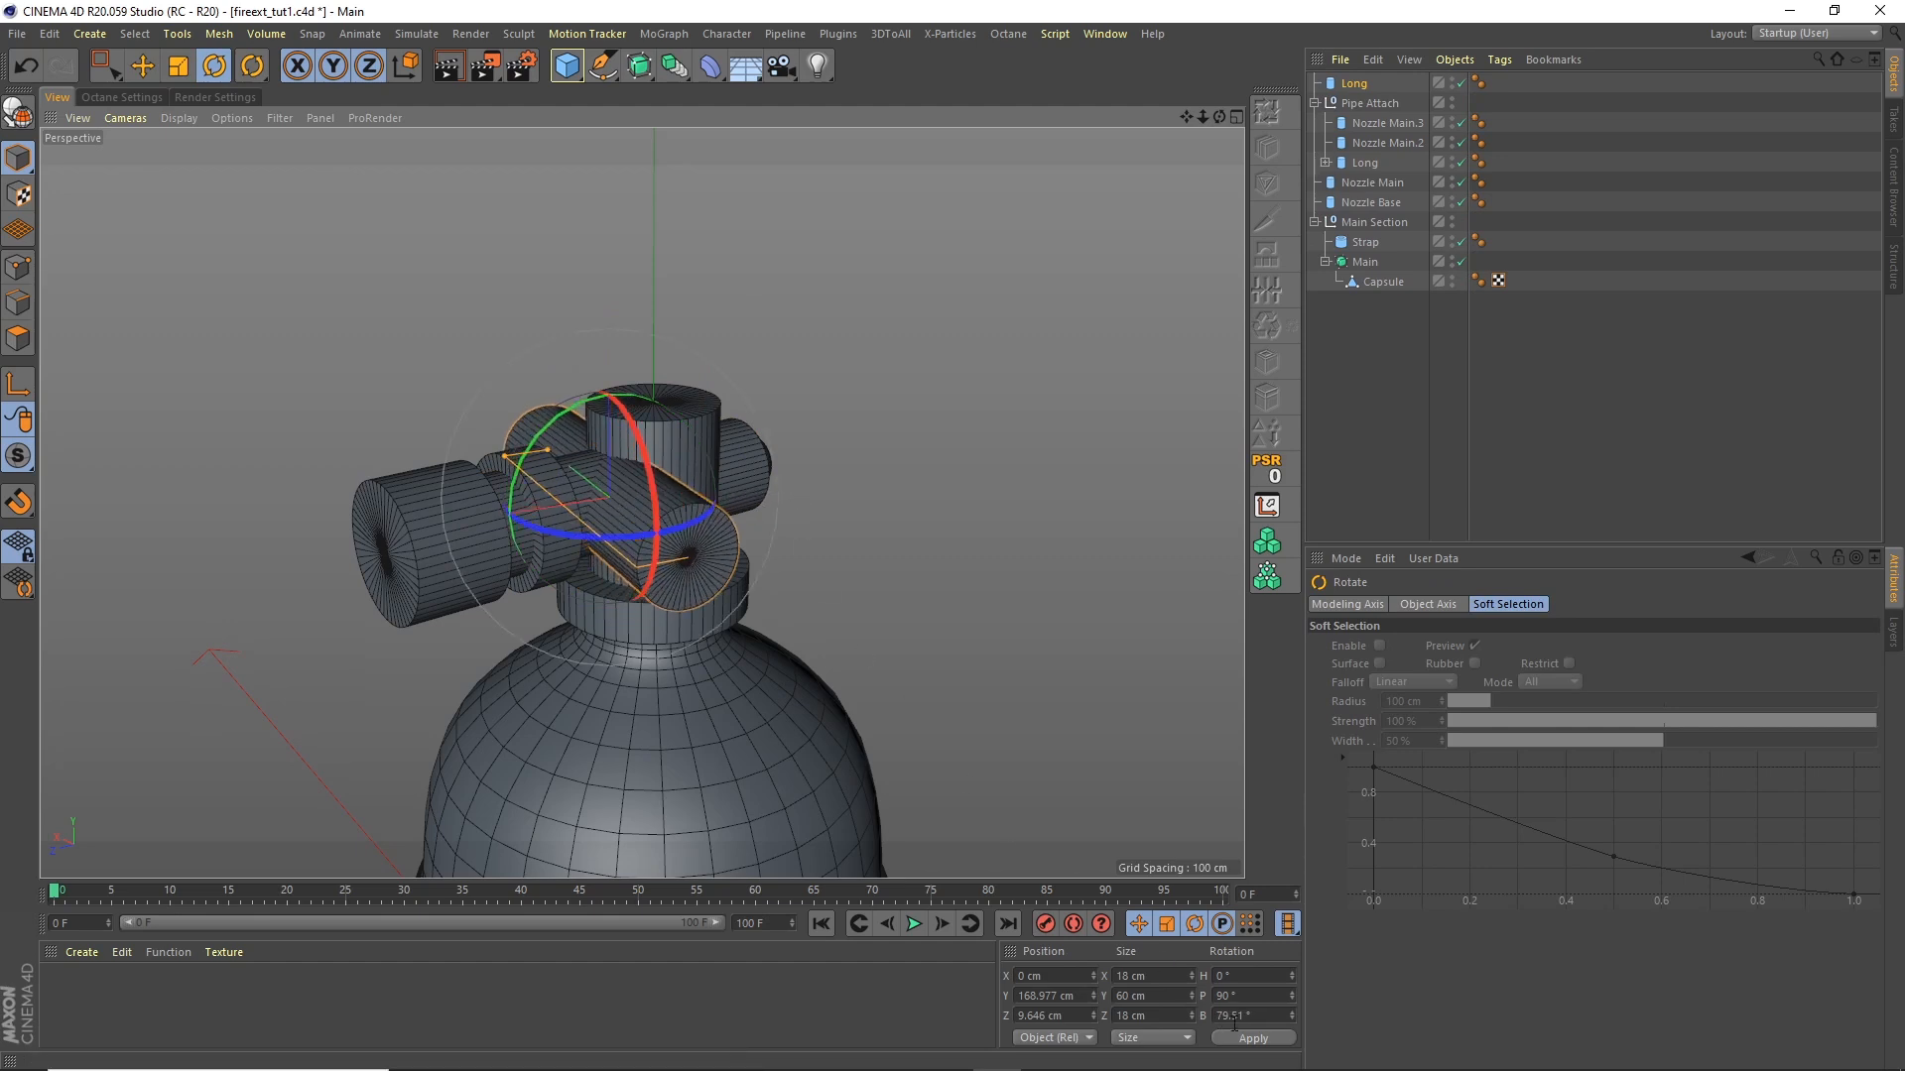
type("90")
key("Return")
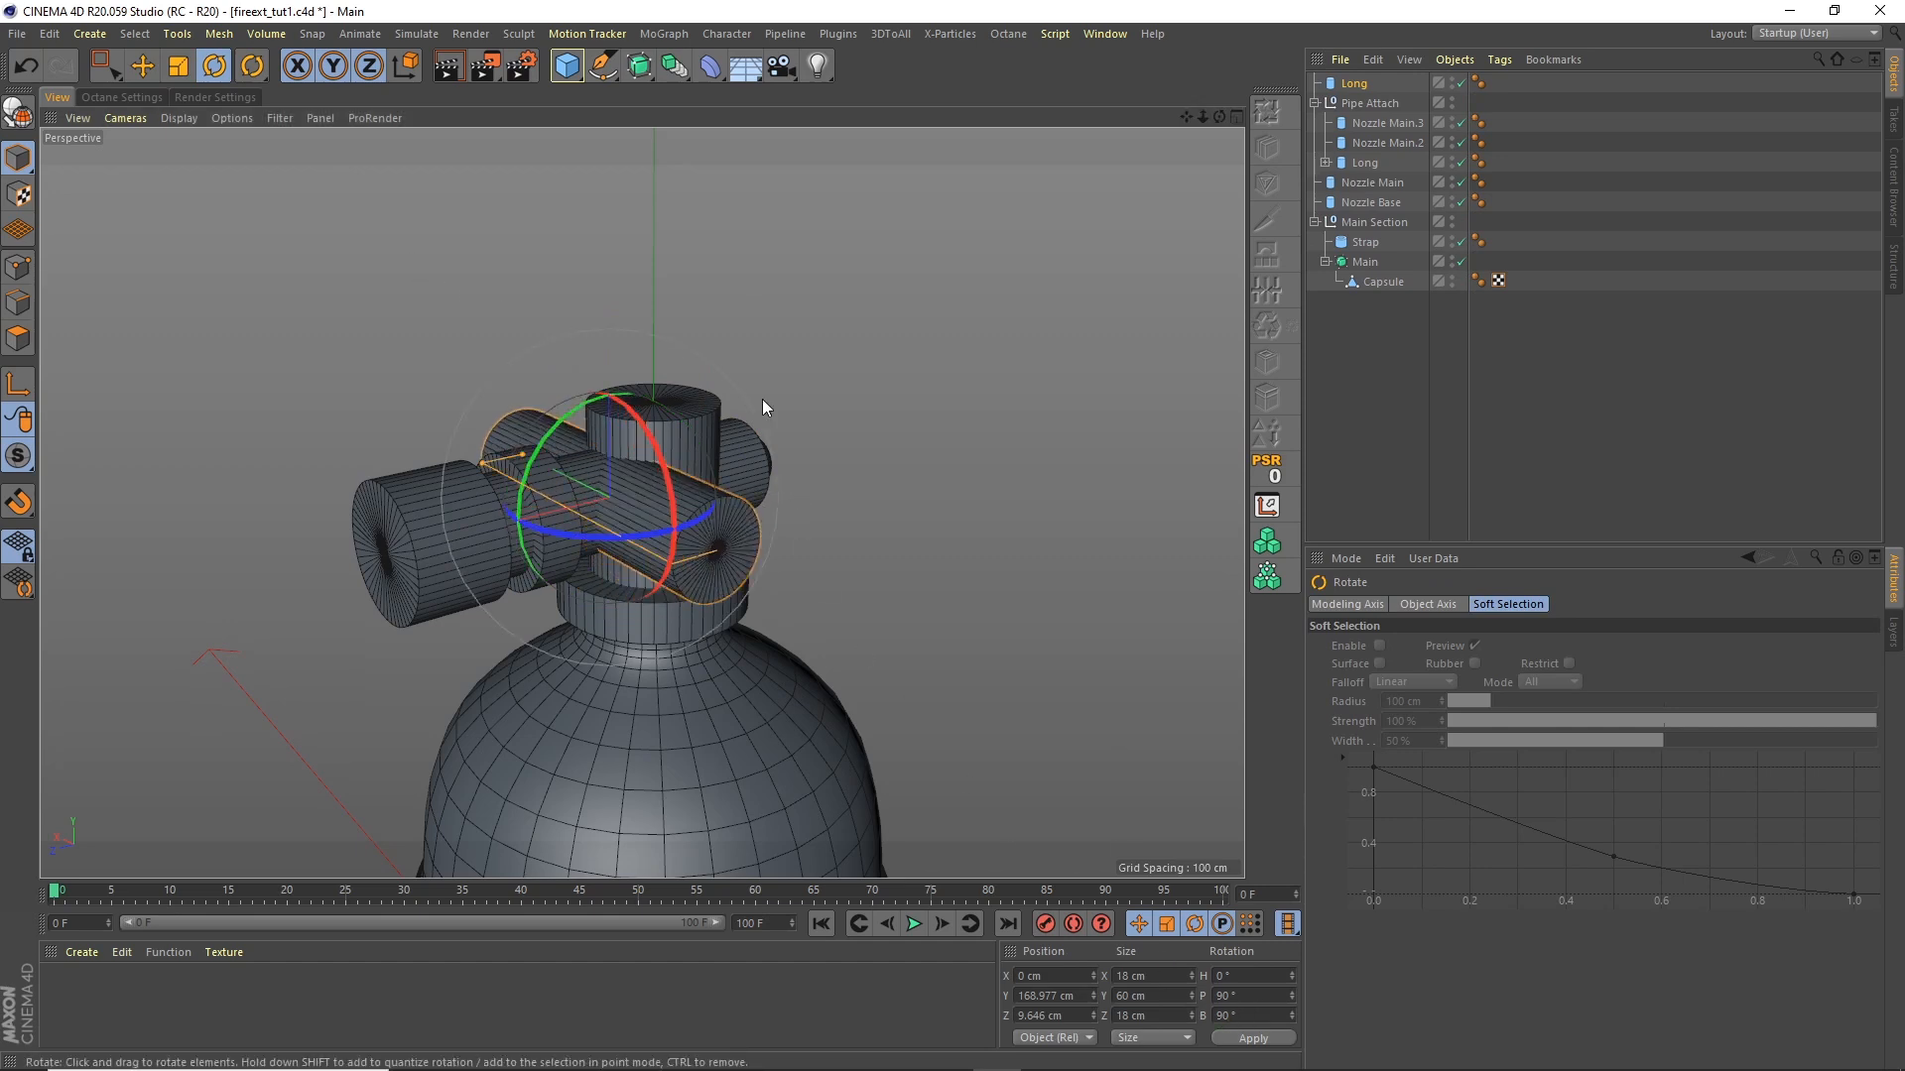
Step: Centre the duplicated cylinder on Nozzle Main, return it to the top level, and rotate it horizontal with a 90° bank
left_click_drag(1358, 85, 1372, 172)
left_click(1268, 468)
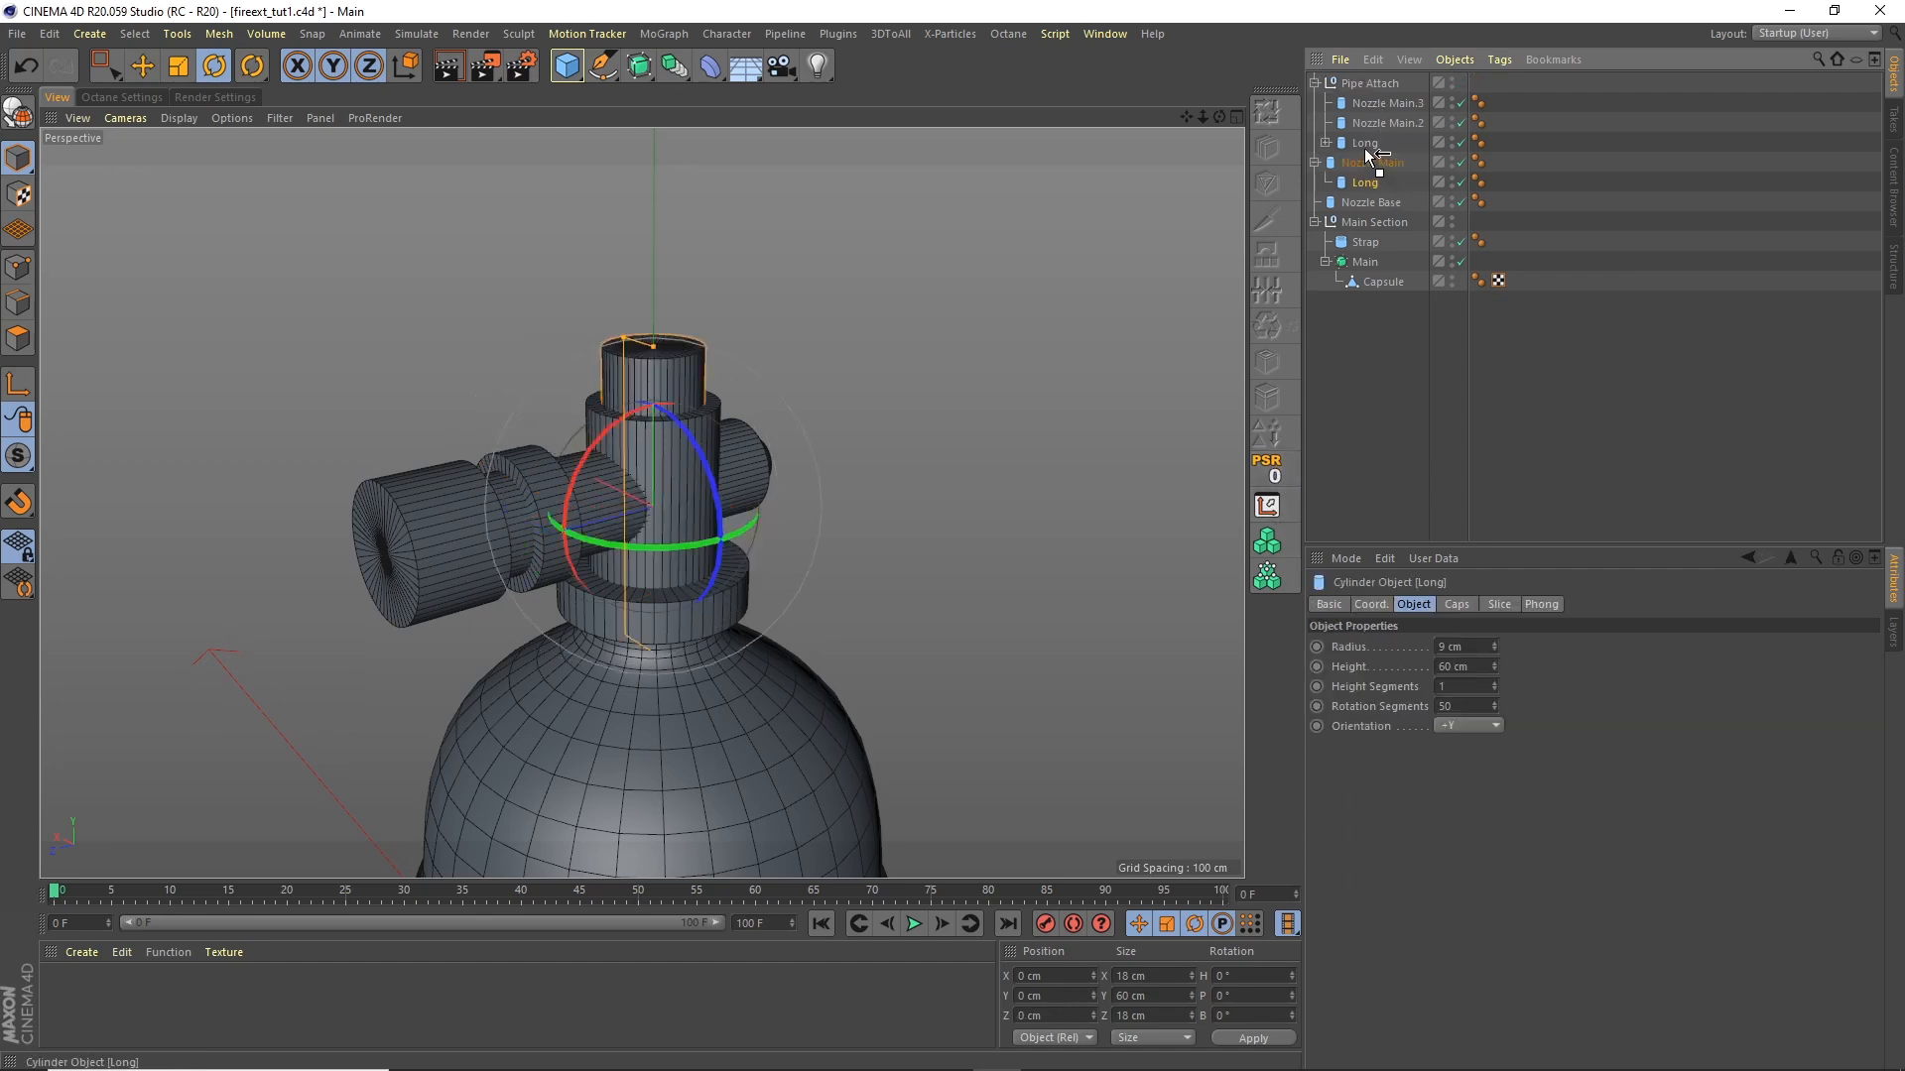
left_click_drag(1365, 74, 1365, 75)
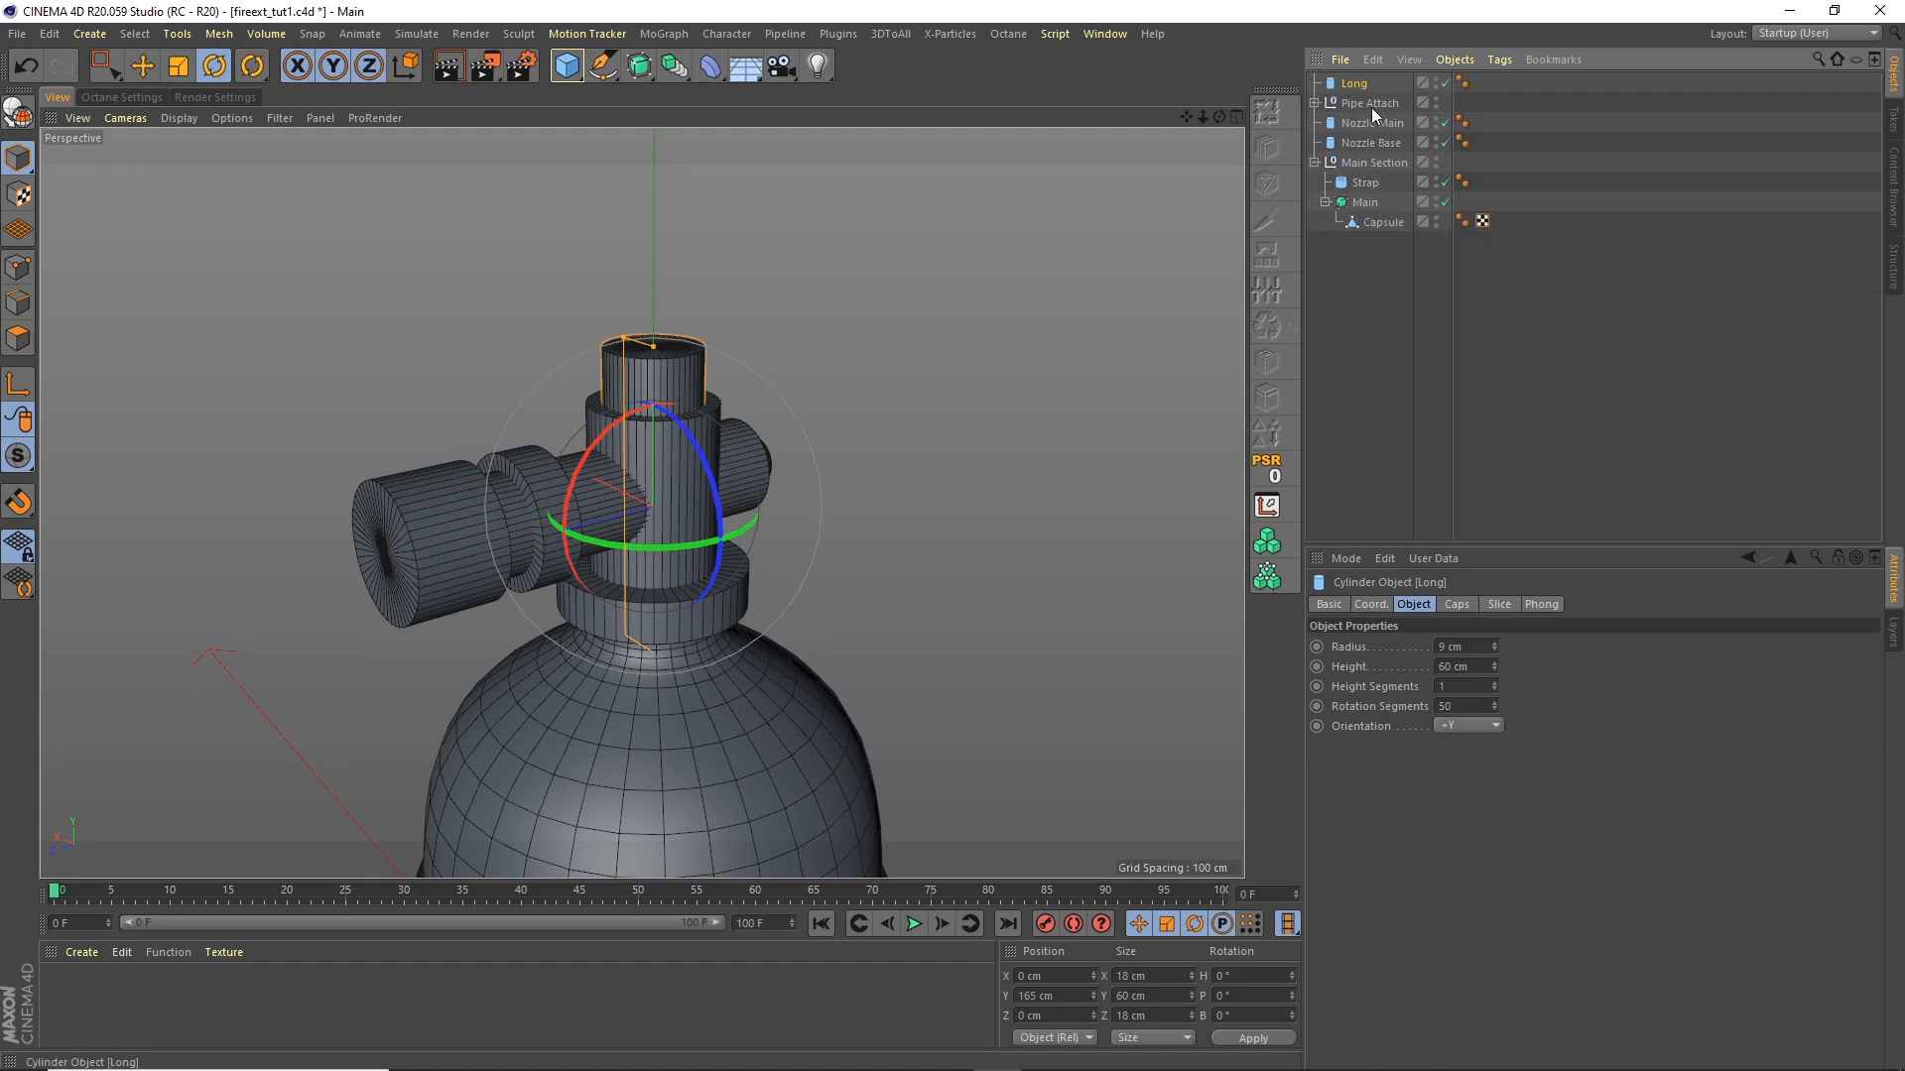
left_click_drag(713, 501, 838, 690)
left_click(1385, 541)
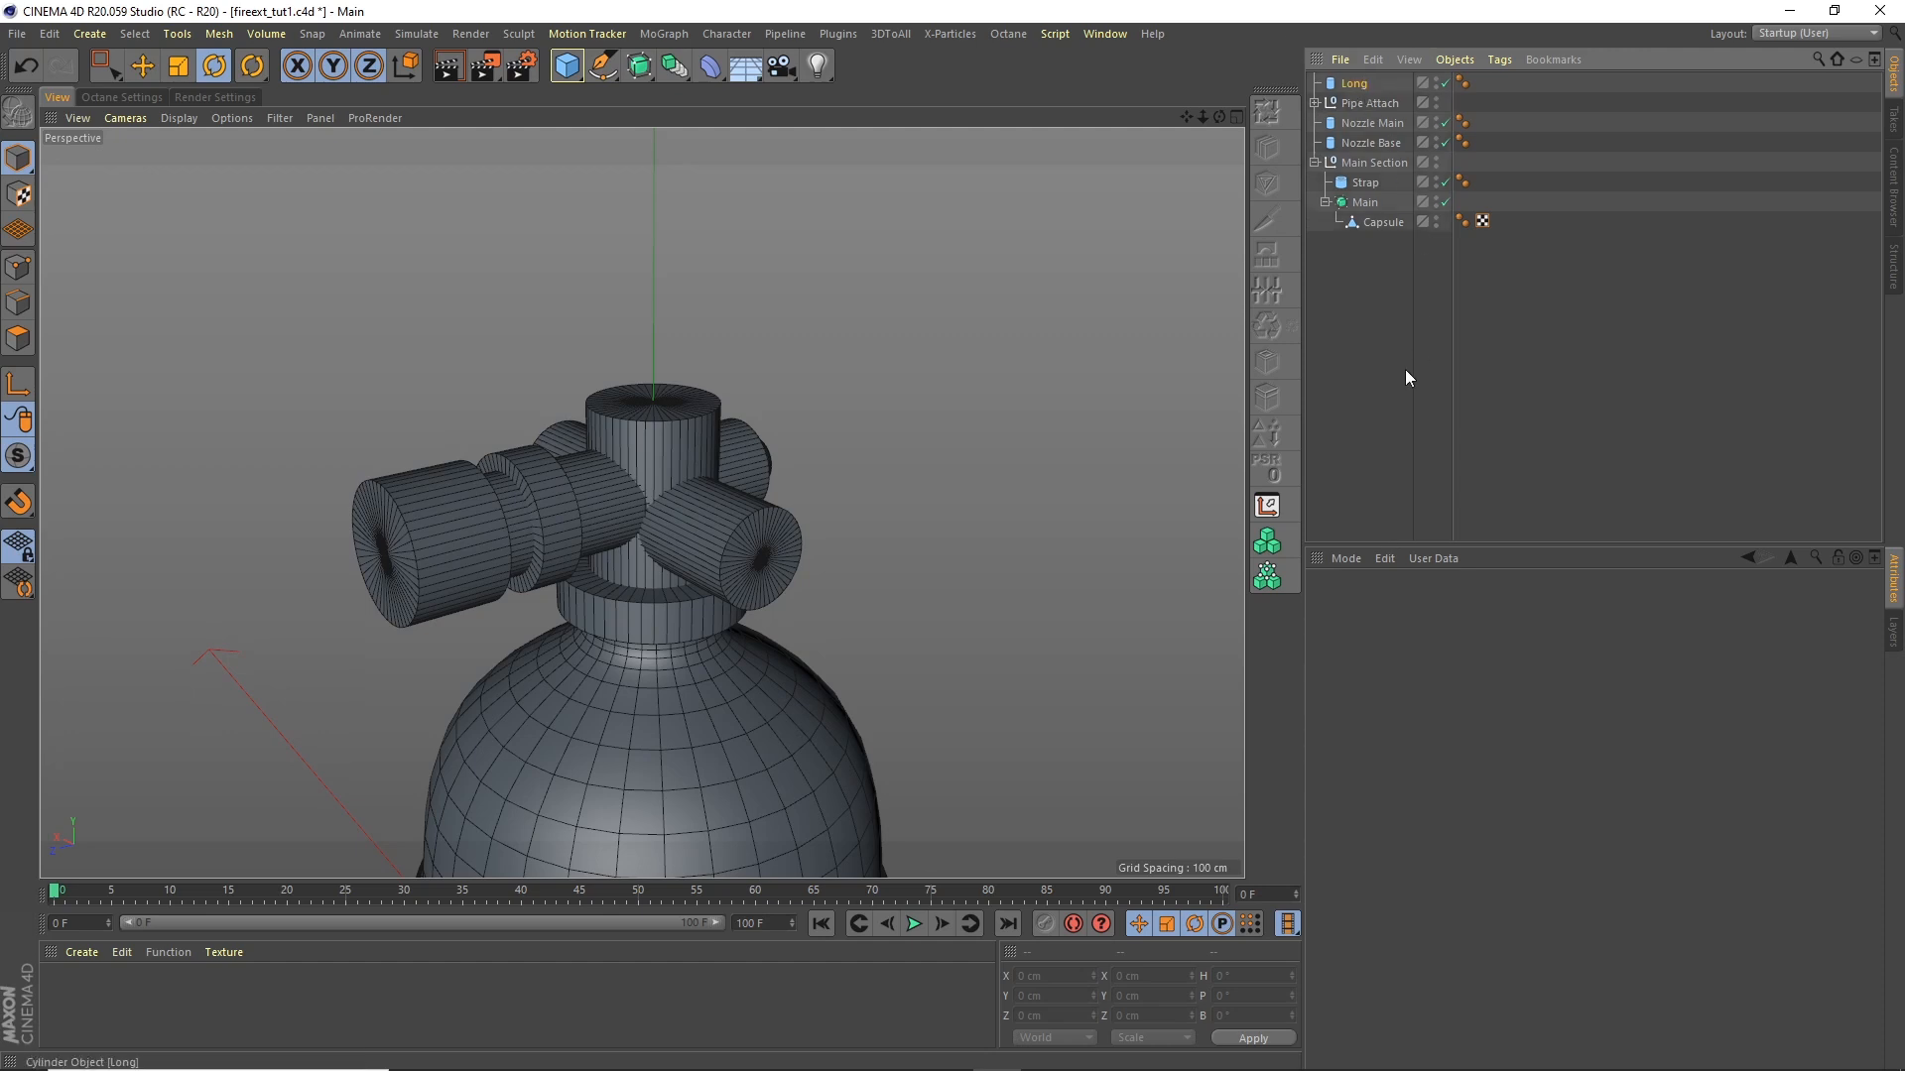
Step: Set the duplicated Long cylinder's radius to 6 cm and its height to 40 cm
left_click(1354, 85)
left_click_drag(1466, 646, 1433, 636)
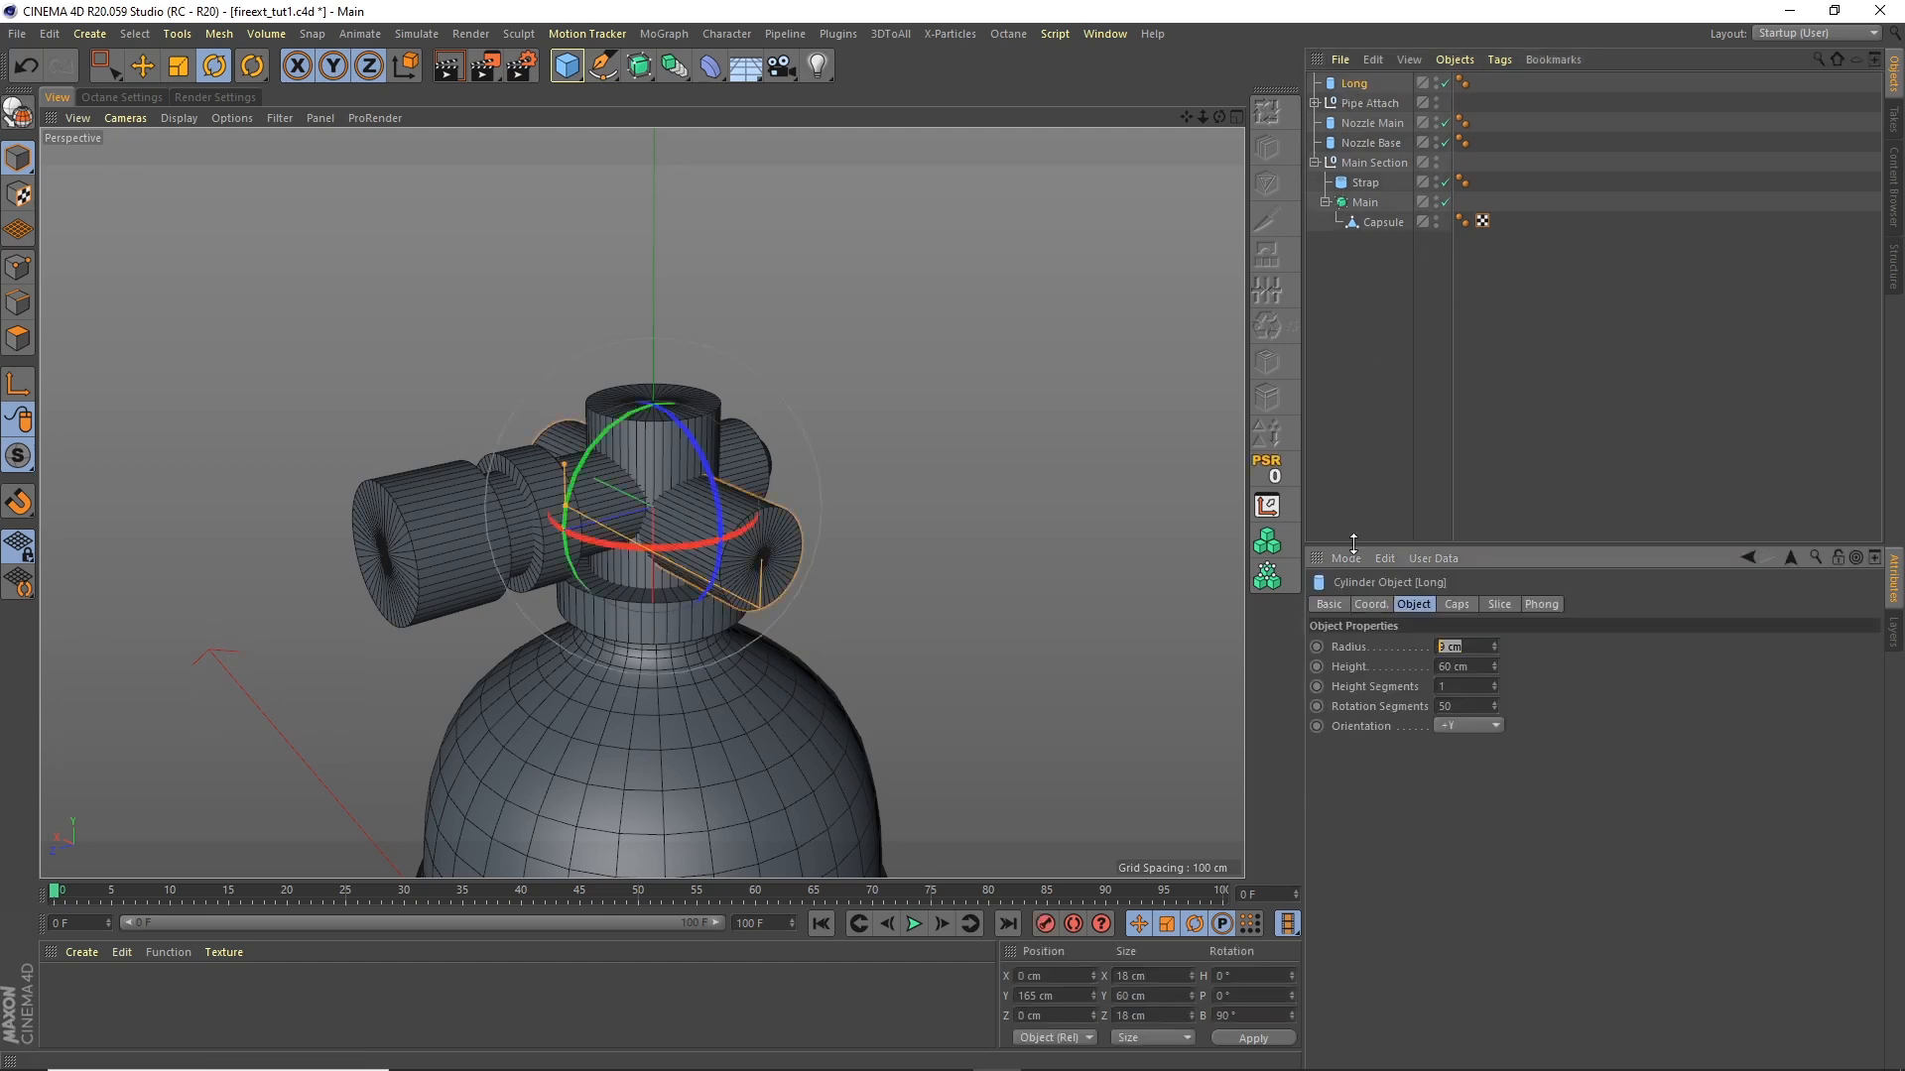
key("Tab")
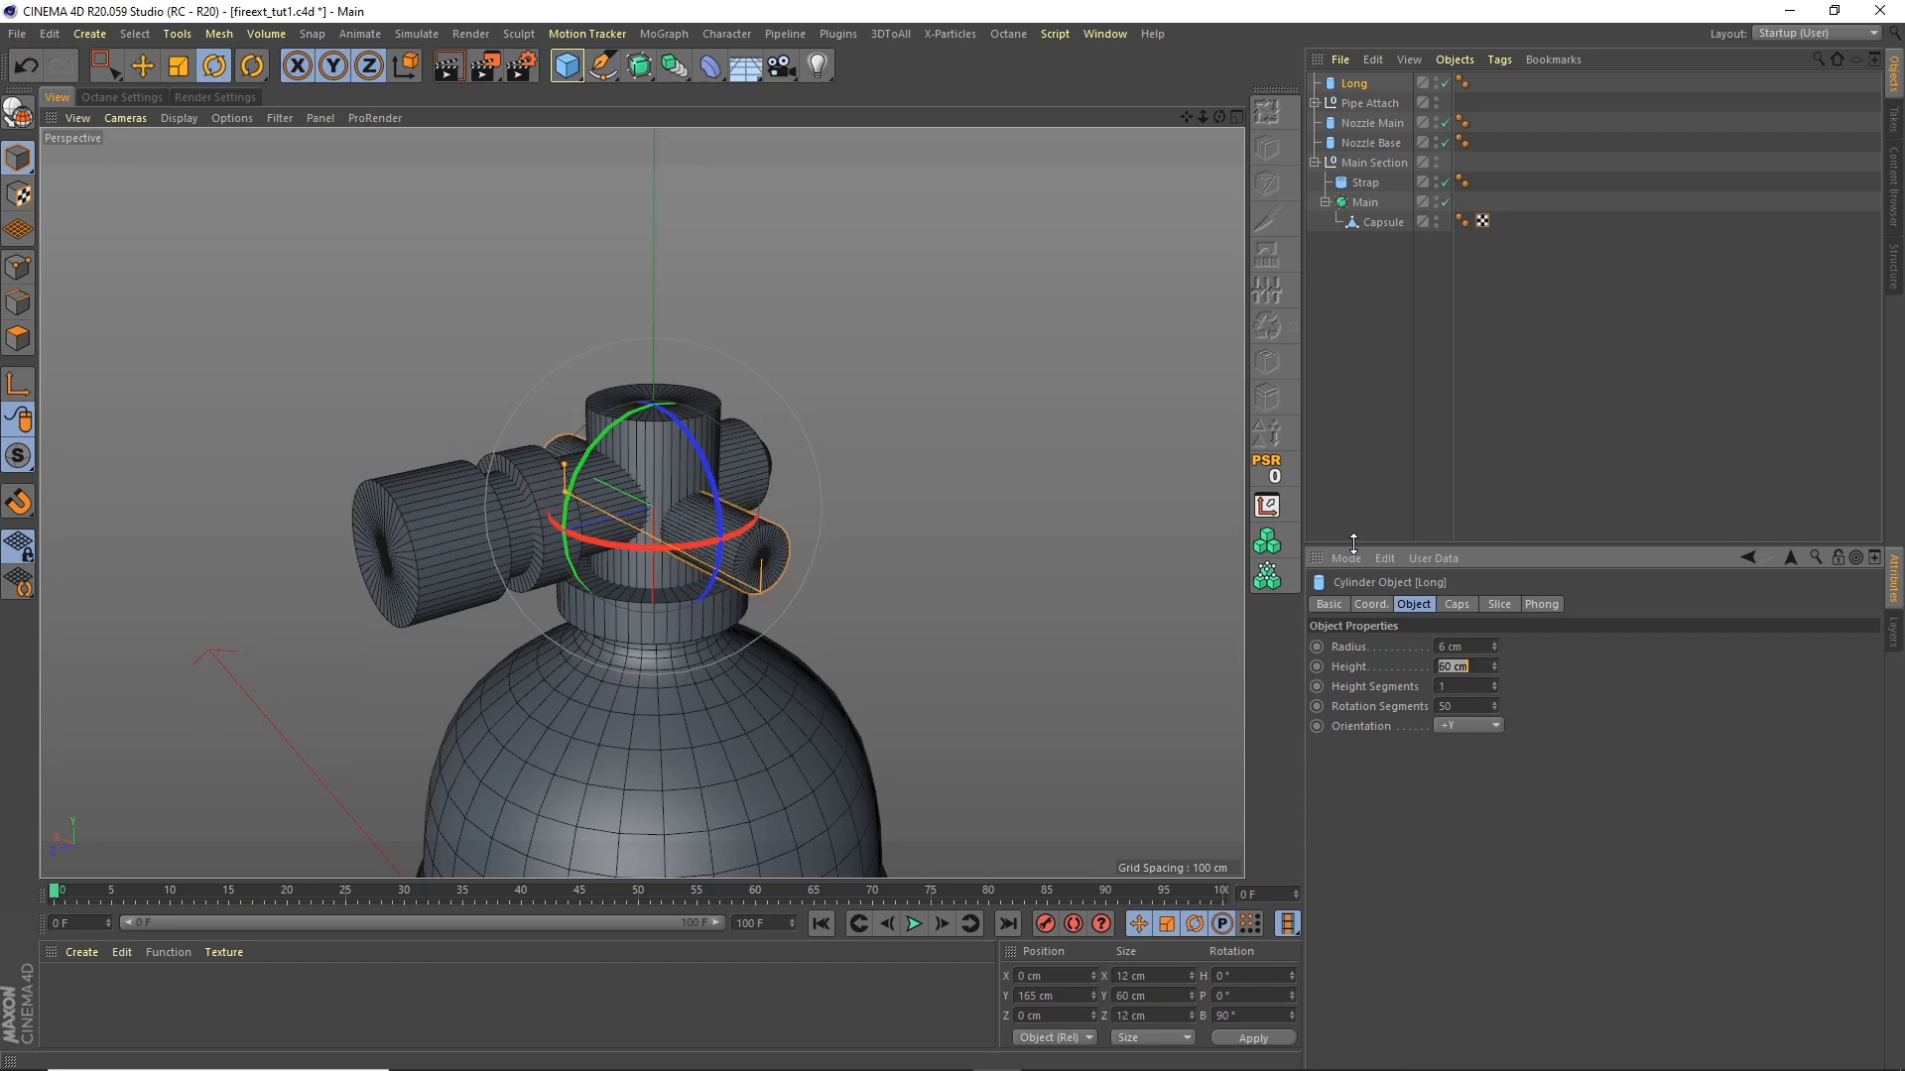
type("40")
key("Return")
Step: Move the thin horizontal cylinder on the nozzle to about X -5.5 cm and Y 169.9 cm
left_click_drag(1219, 117, 754, 129)
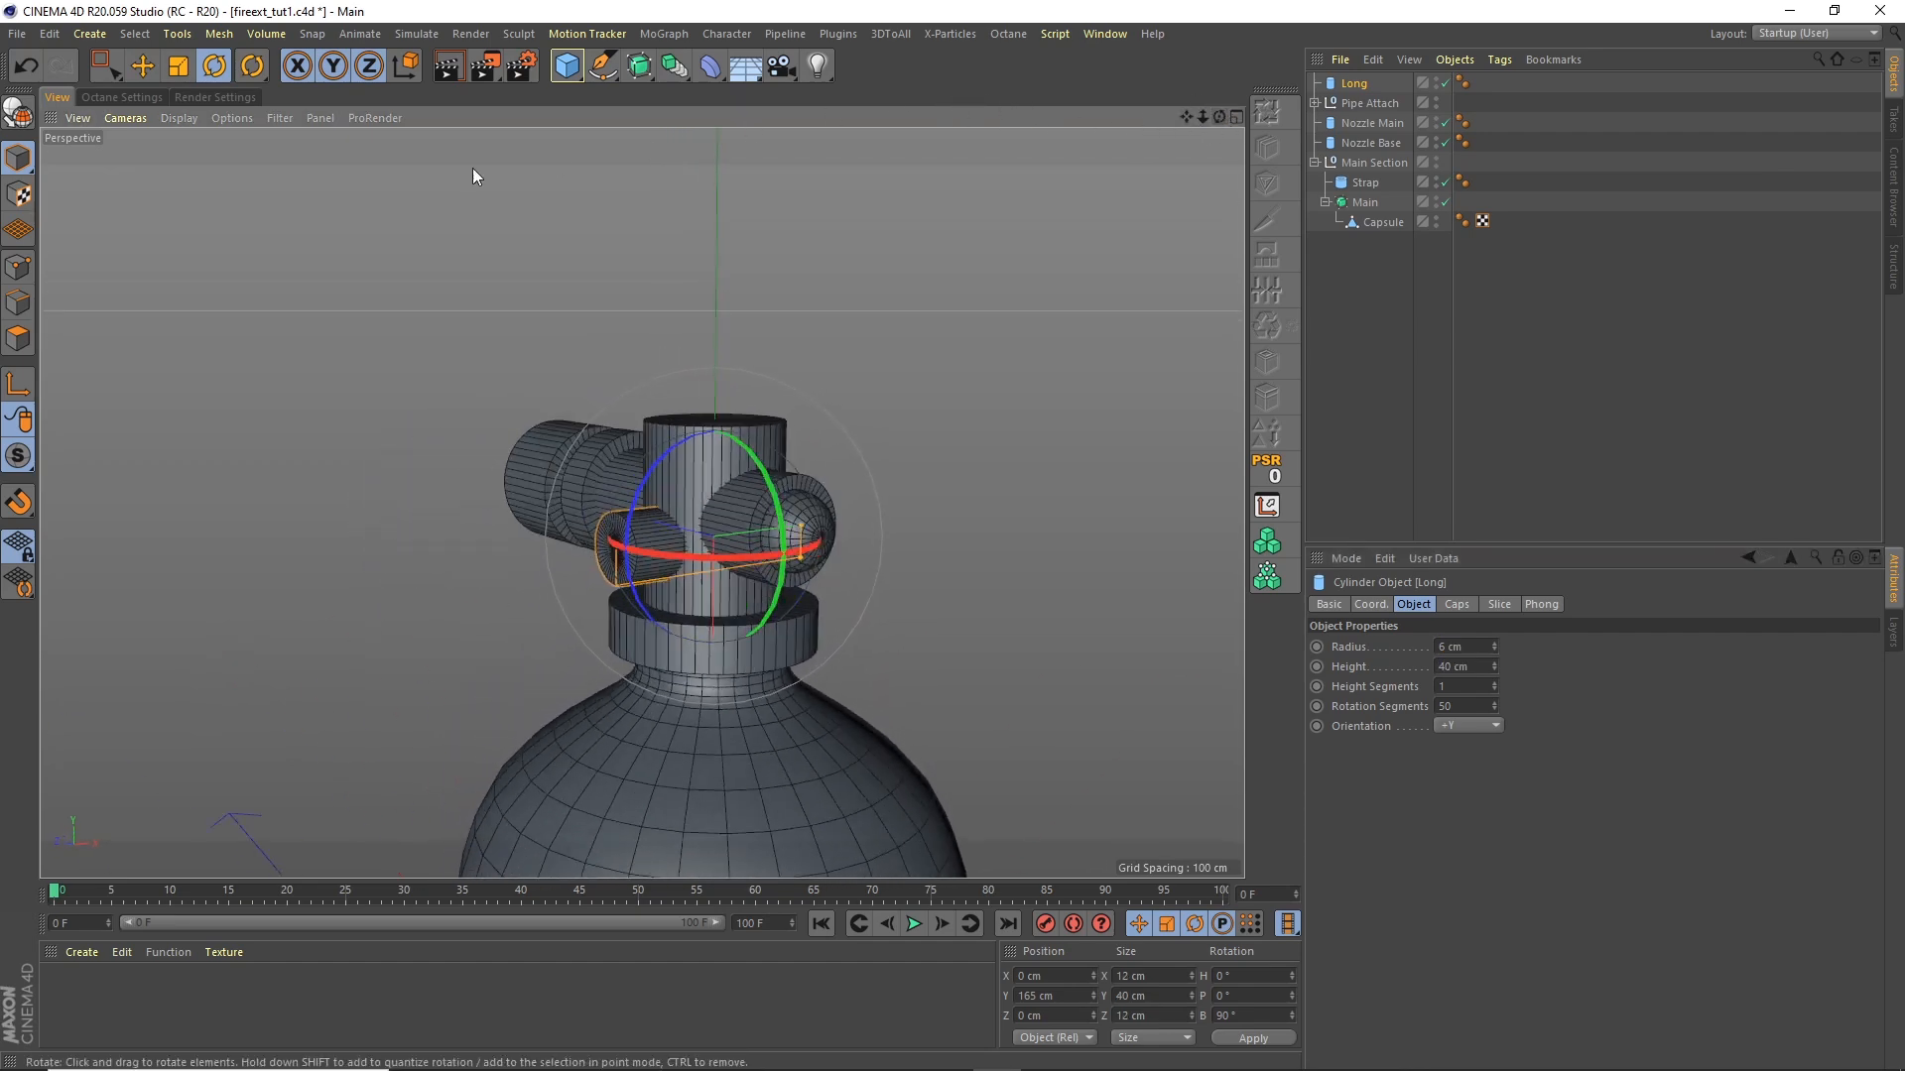
left_click(156, 68)
left_click_drag(713, 573, 711, 551)
left_click_drag(837, 468, 562, 526, "alt")
scroll(730, 516, "up", 3)
scroll(730, 516, "down", 3)
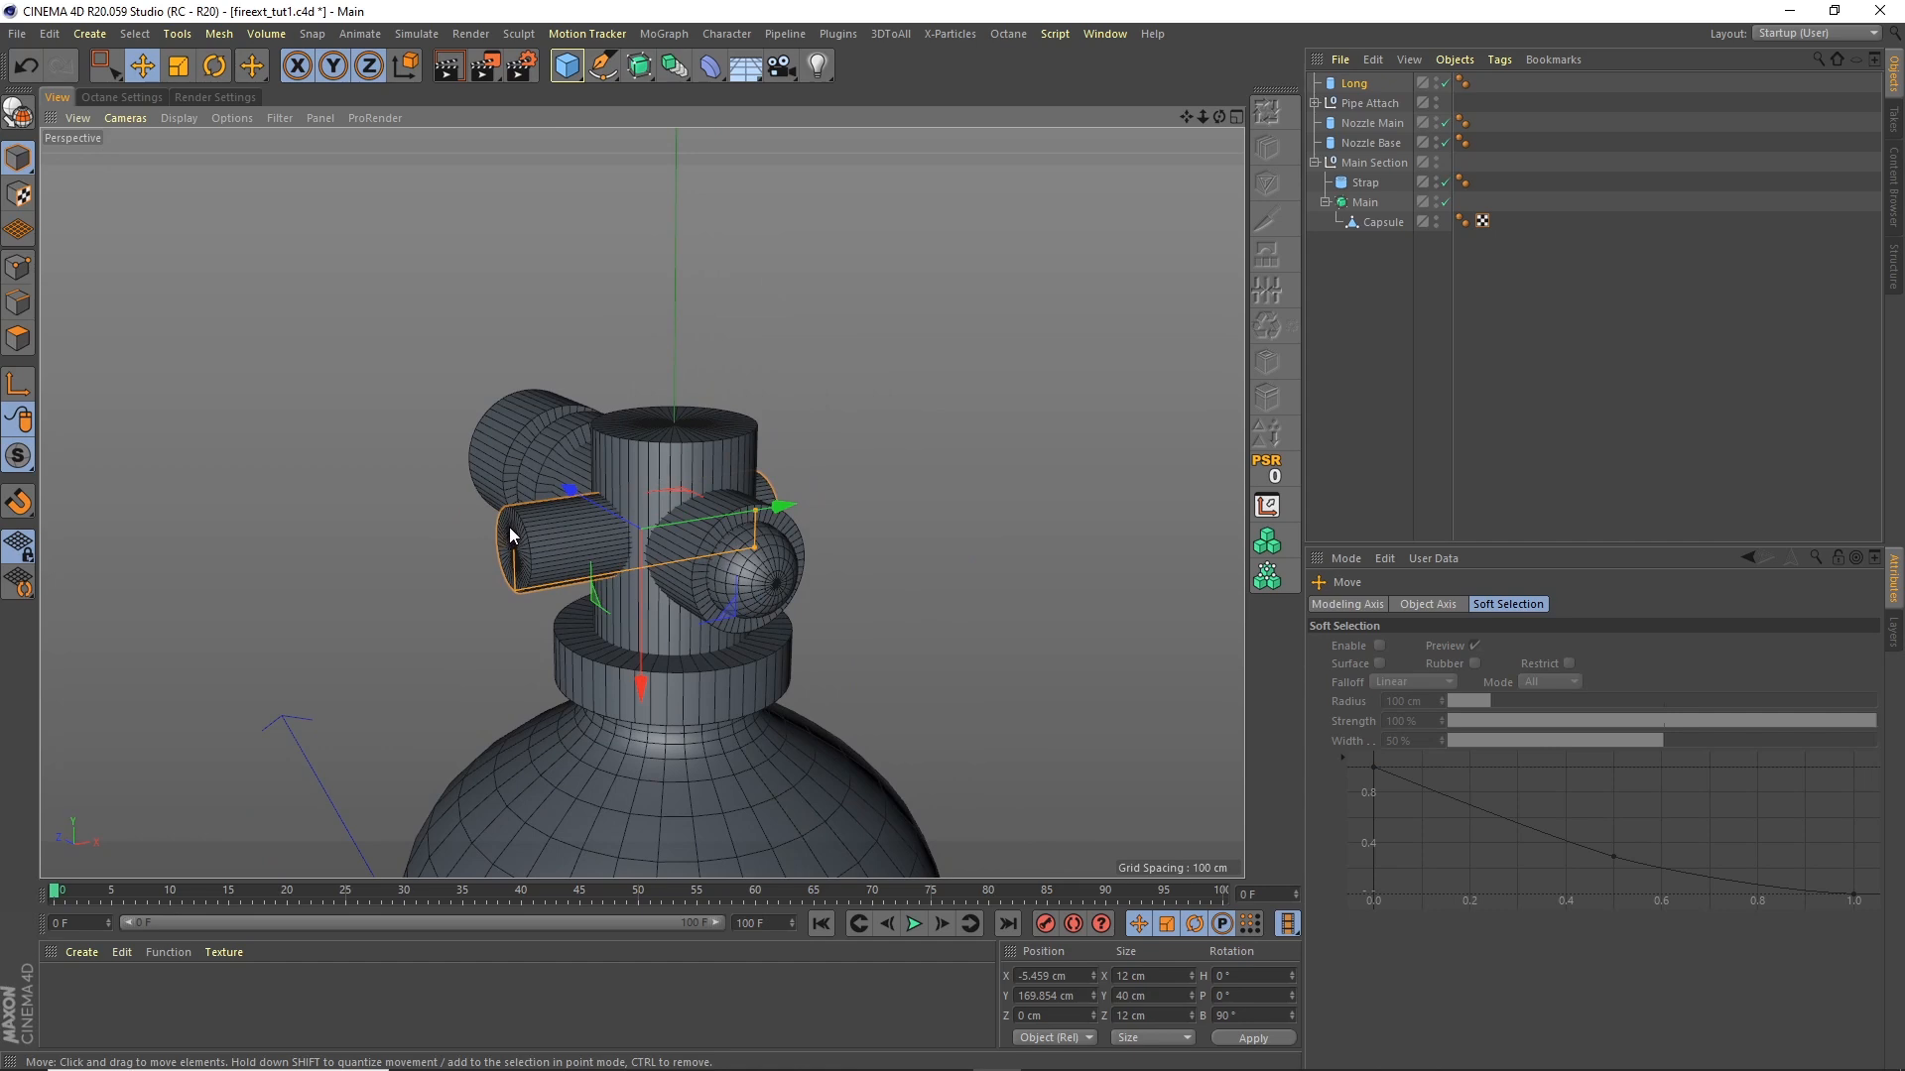
Step: Rename the thin horizontal cylinder Pressure Stalk
left_click_drag(1203, 117, 1170, 141)
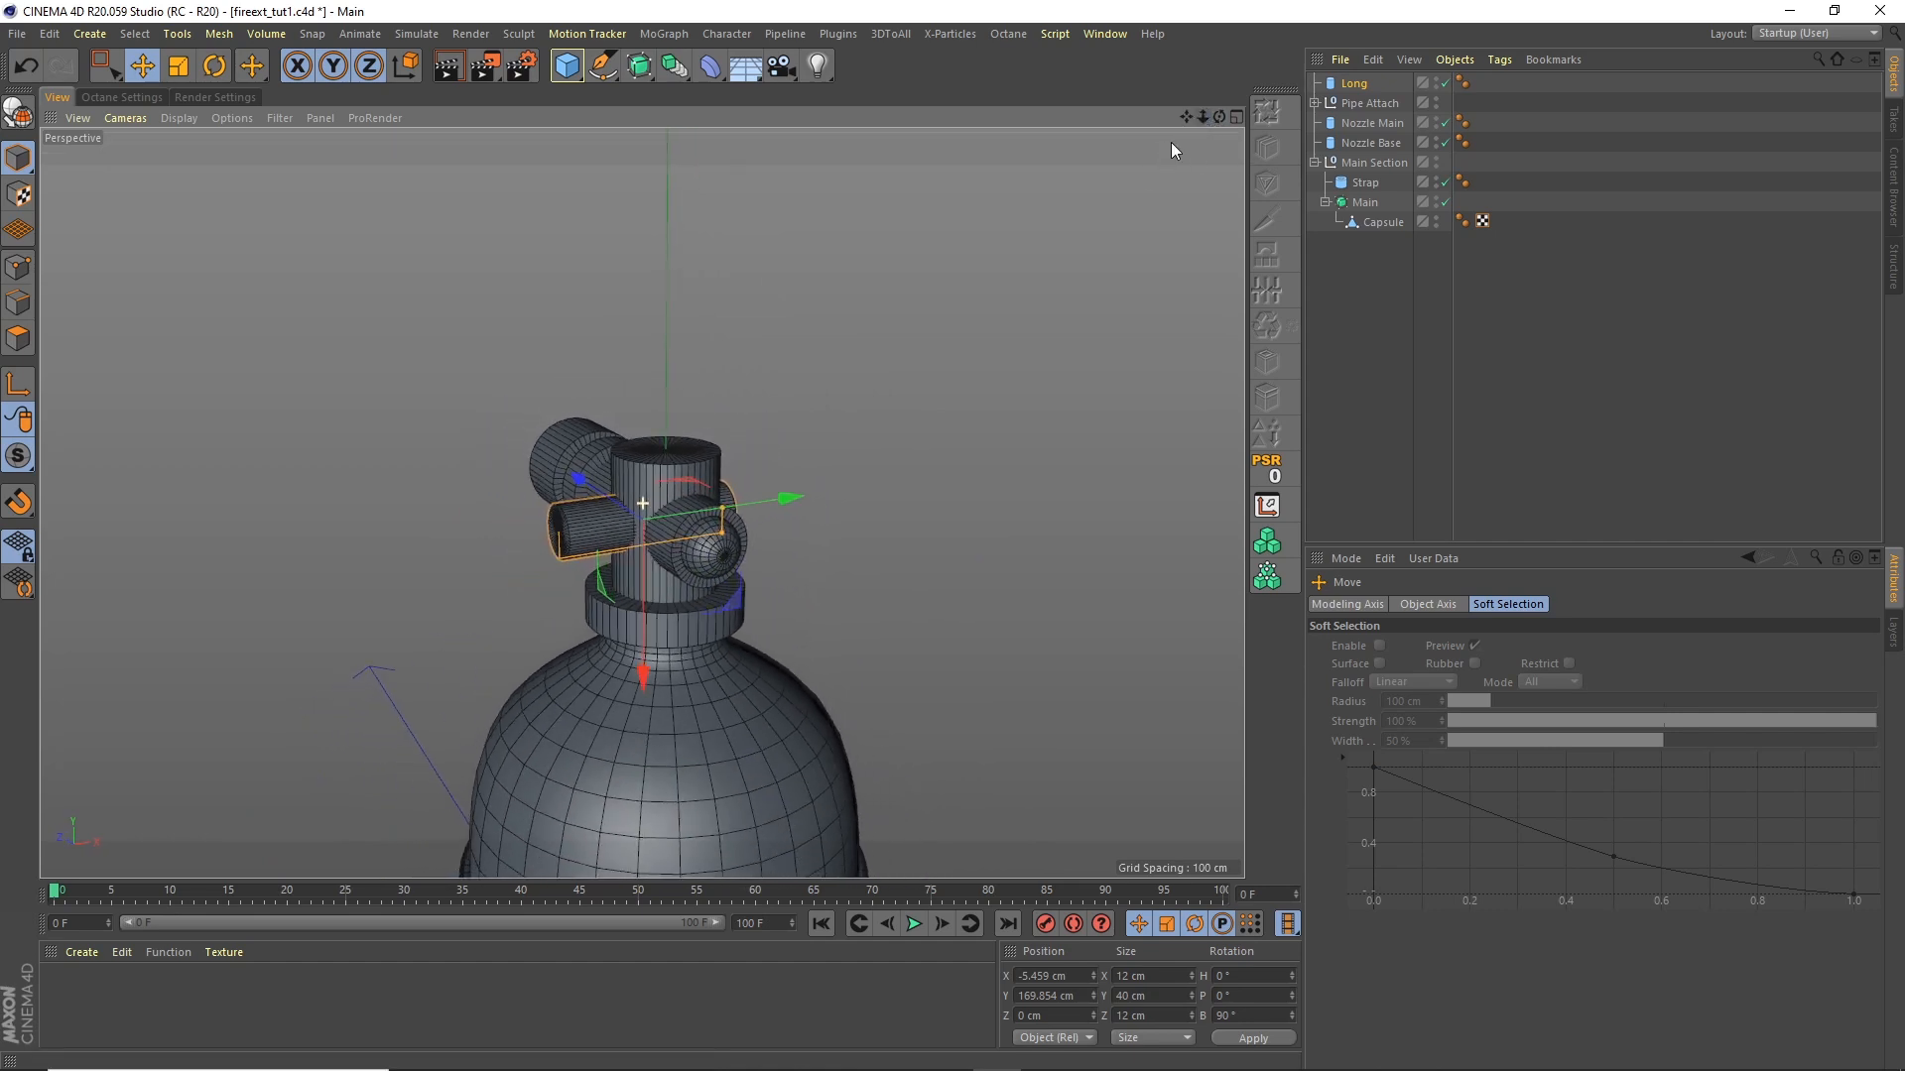
double_click(1354, 82)
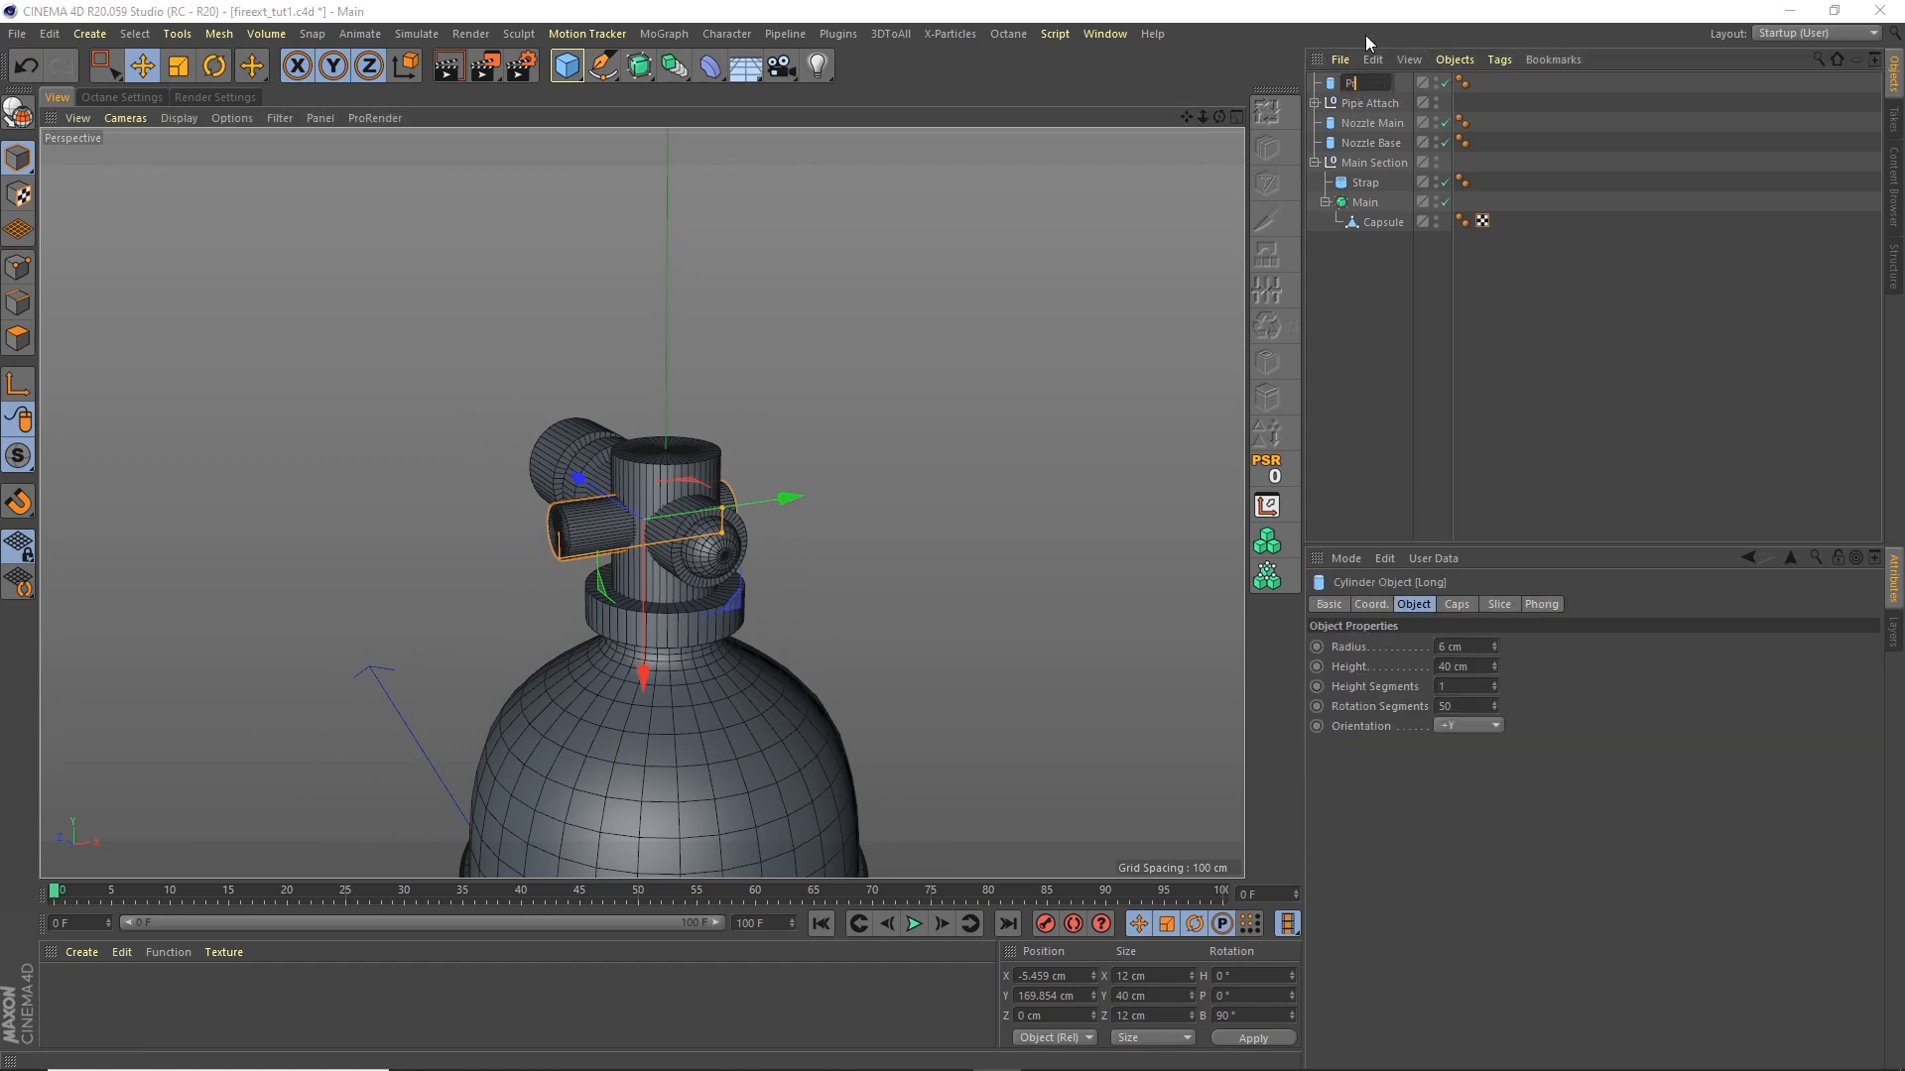
type("Pressure Stalk")
key("Return")
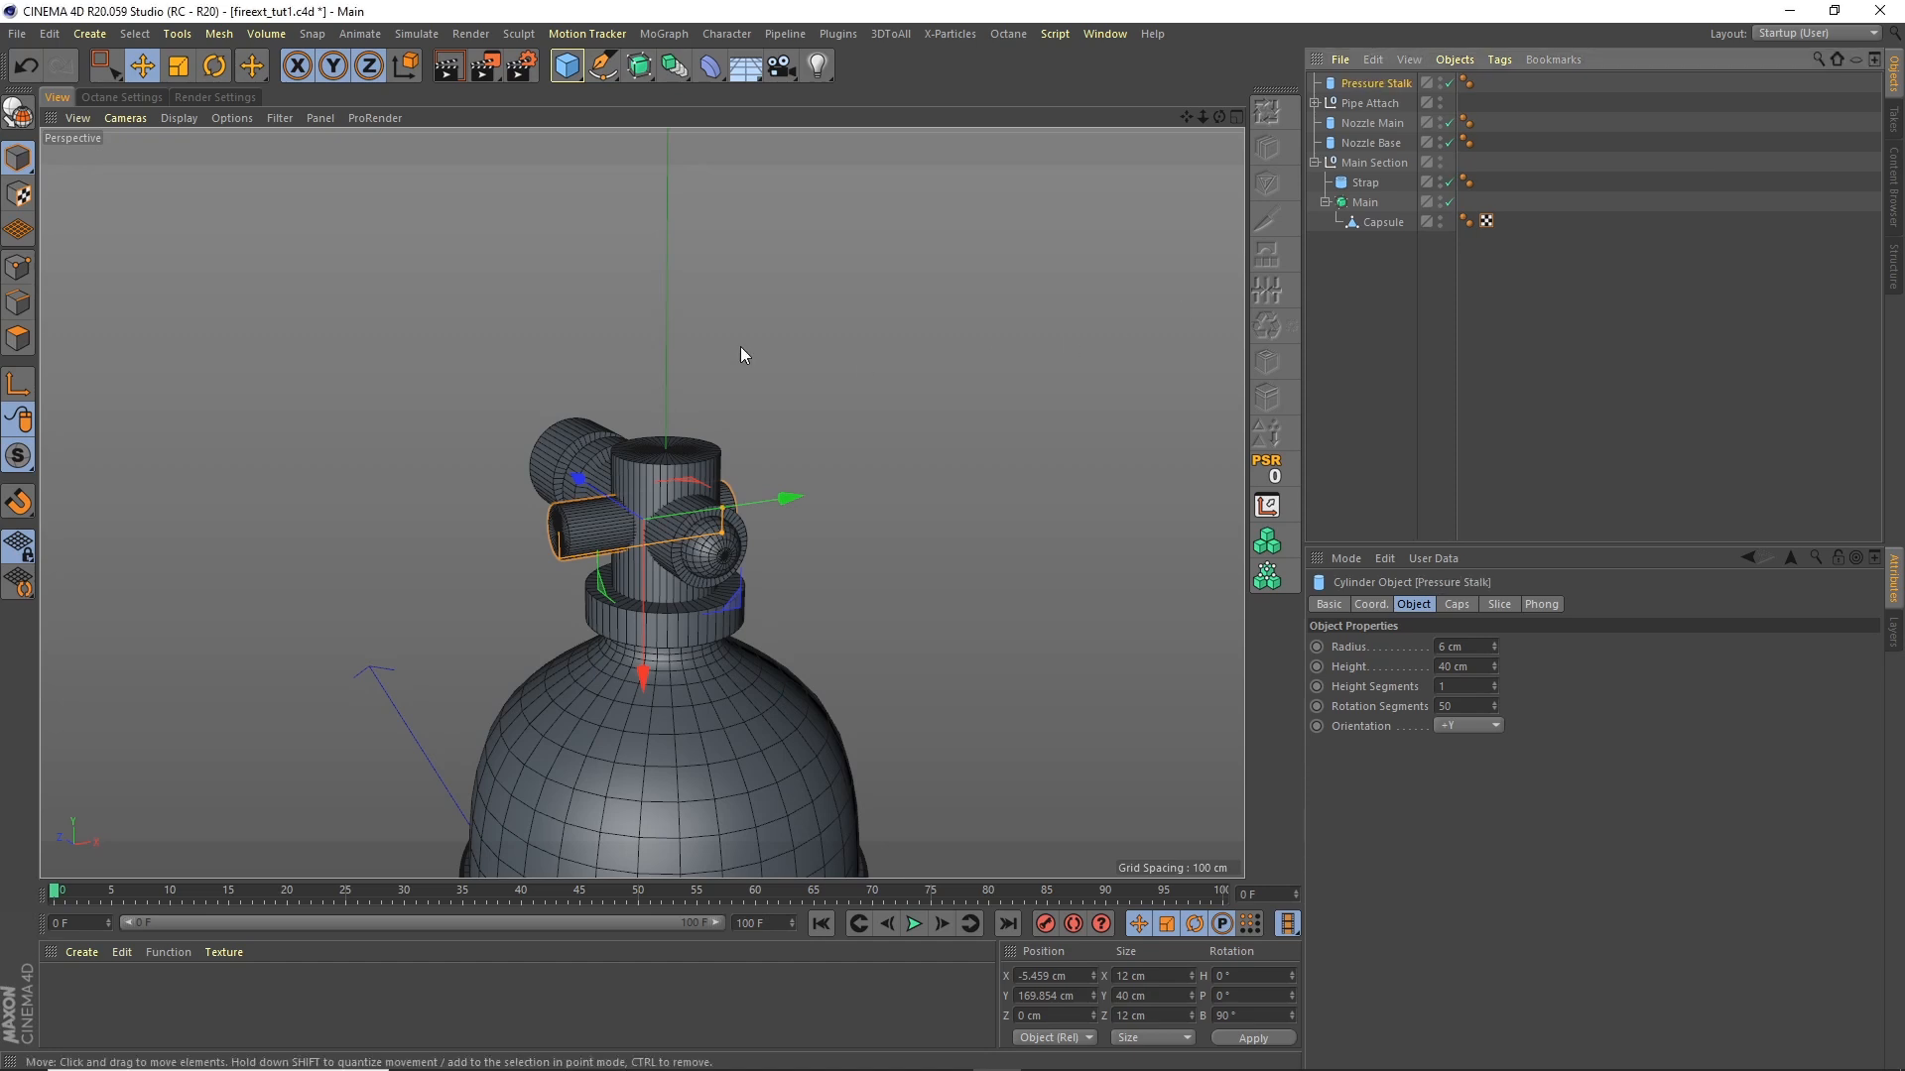
left_click(568, 66)
left_click(982, 93)
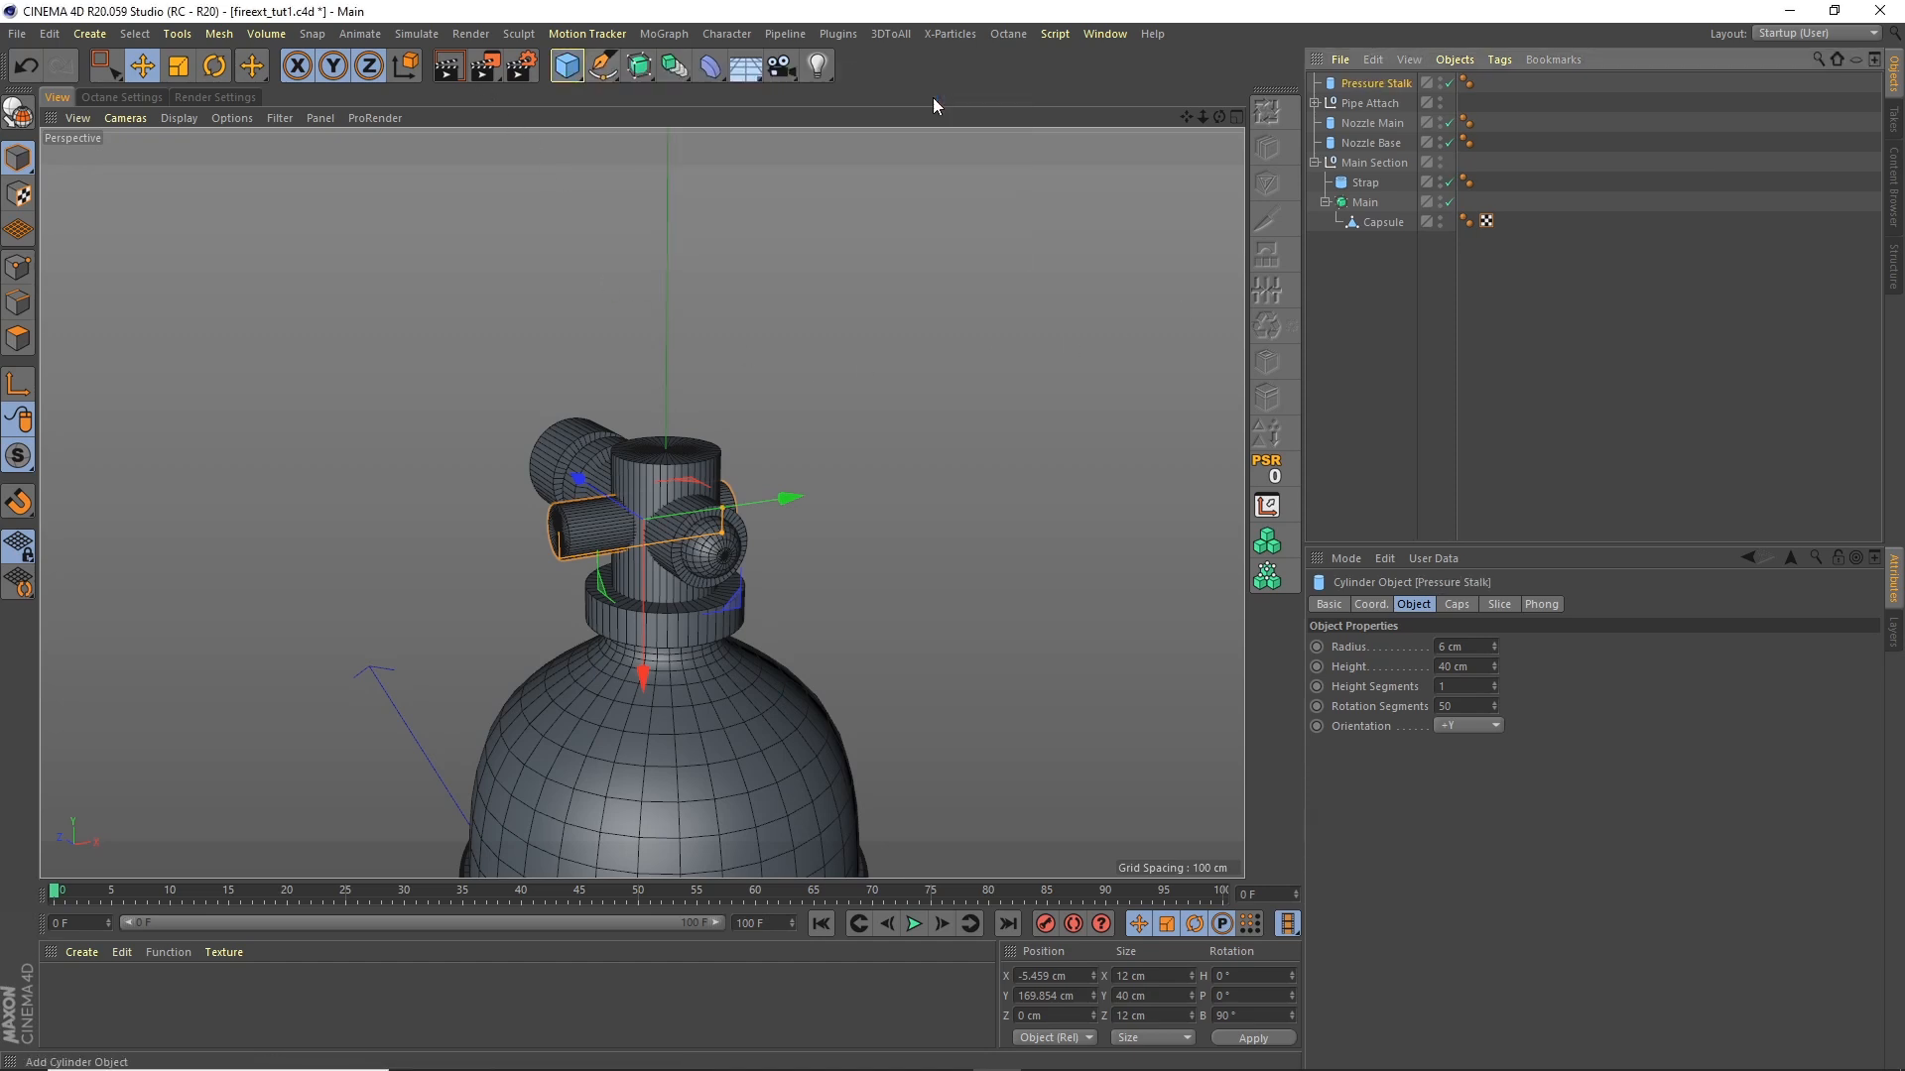
key("ctrl+z")
Step: Duplicate Pressure Stalk and set the copy's radius to 16 cm and its height to 5 cm
key("ctrl+c")
key("ctrl+v")
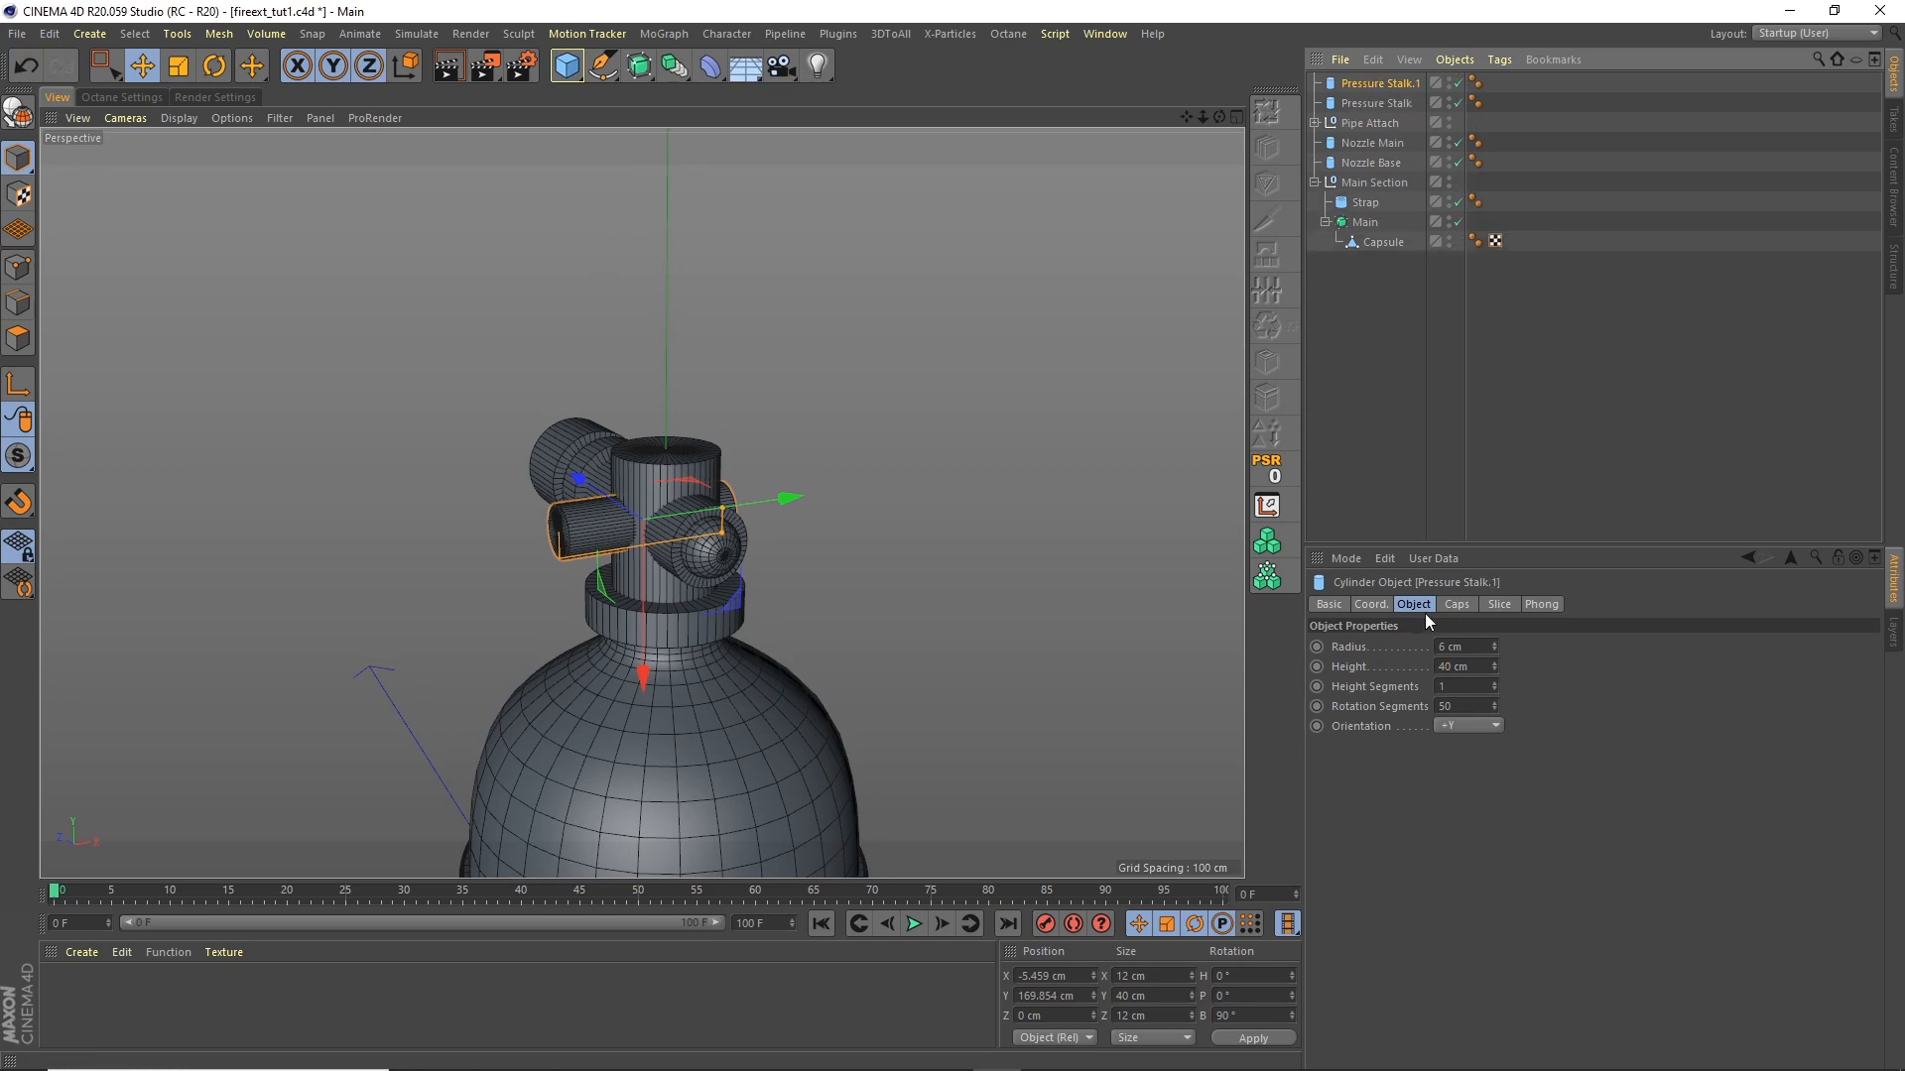
double_click(1444, 646)
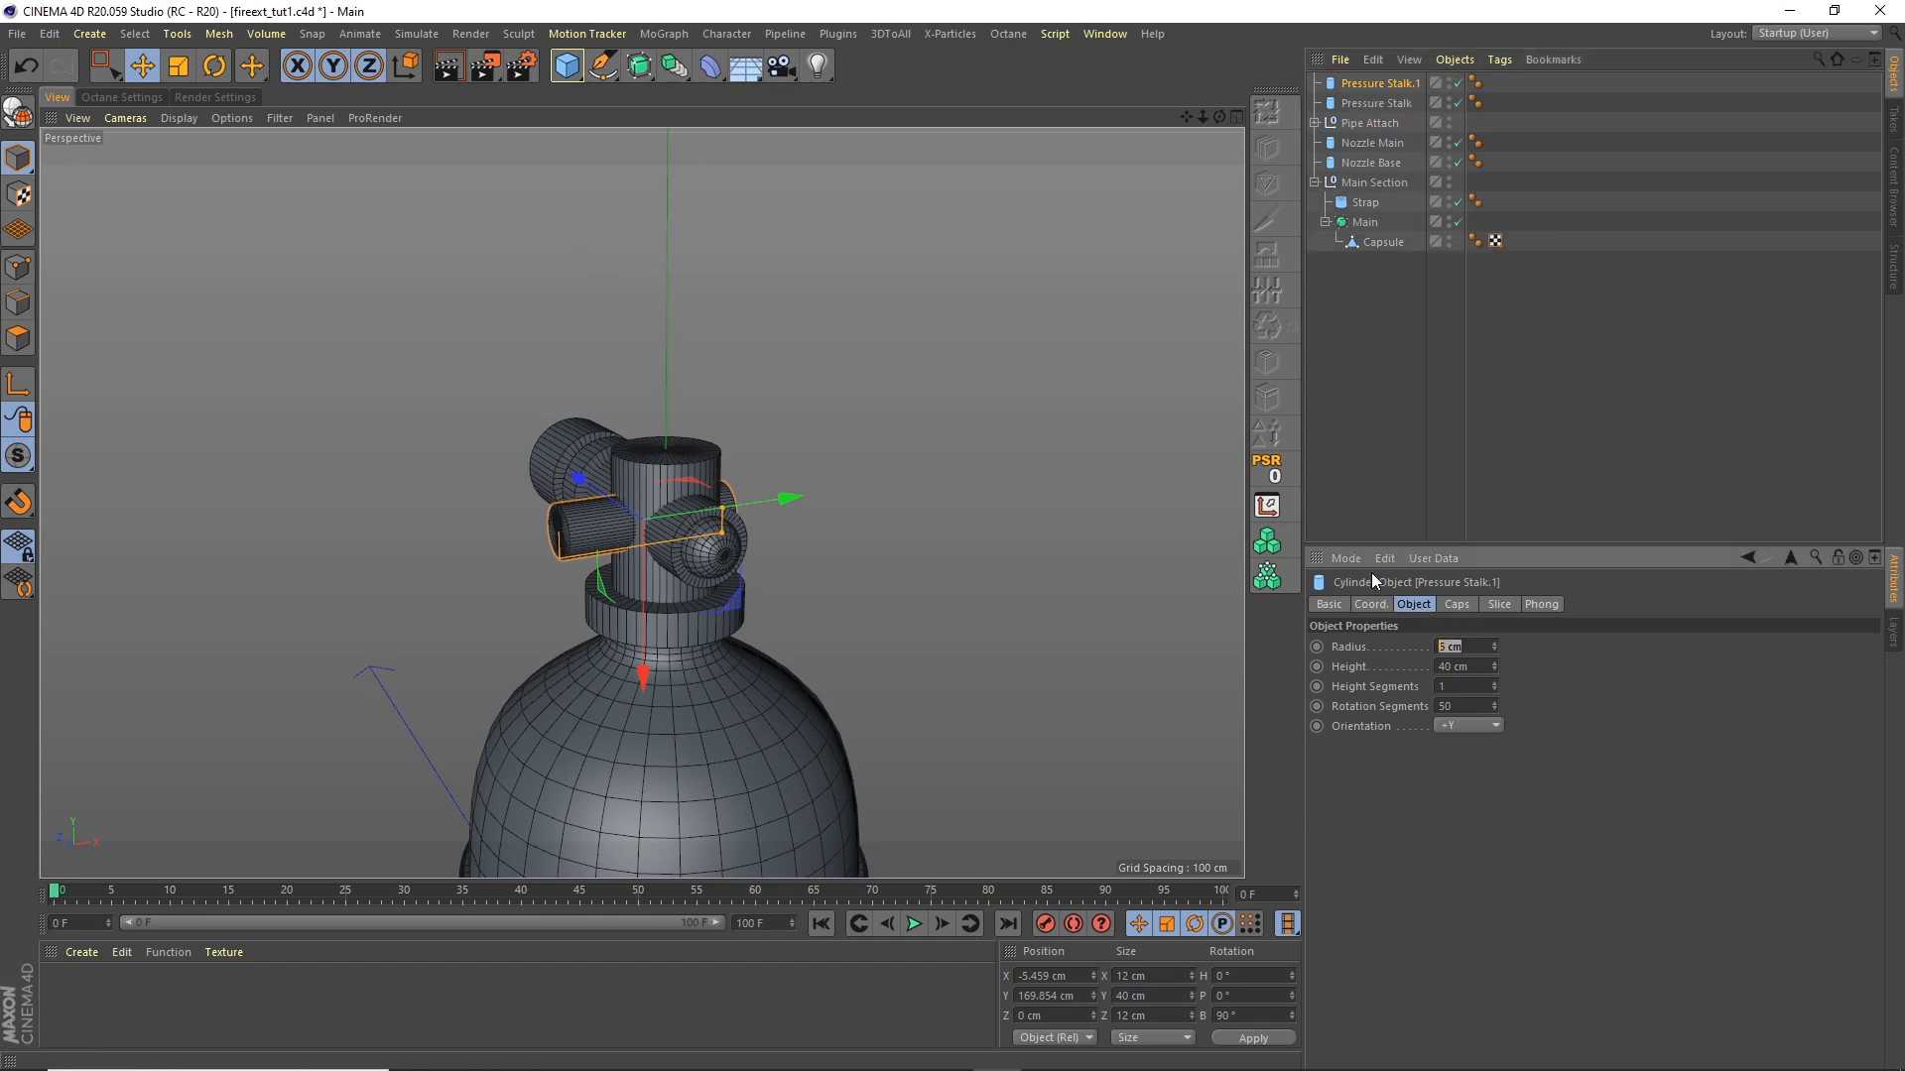
type("16")
key("Tab")
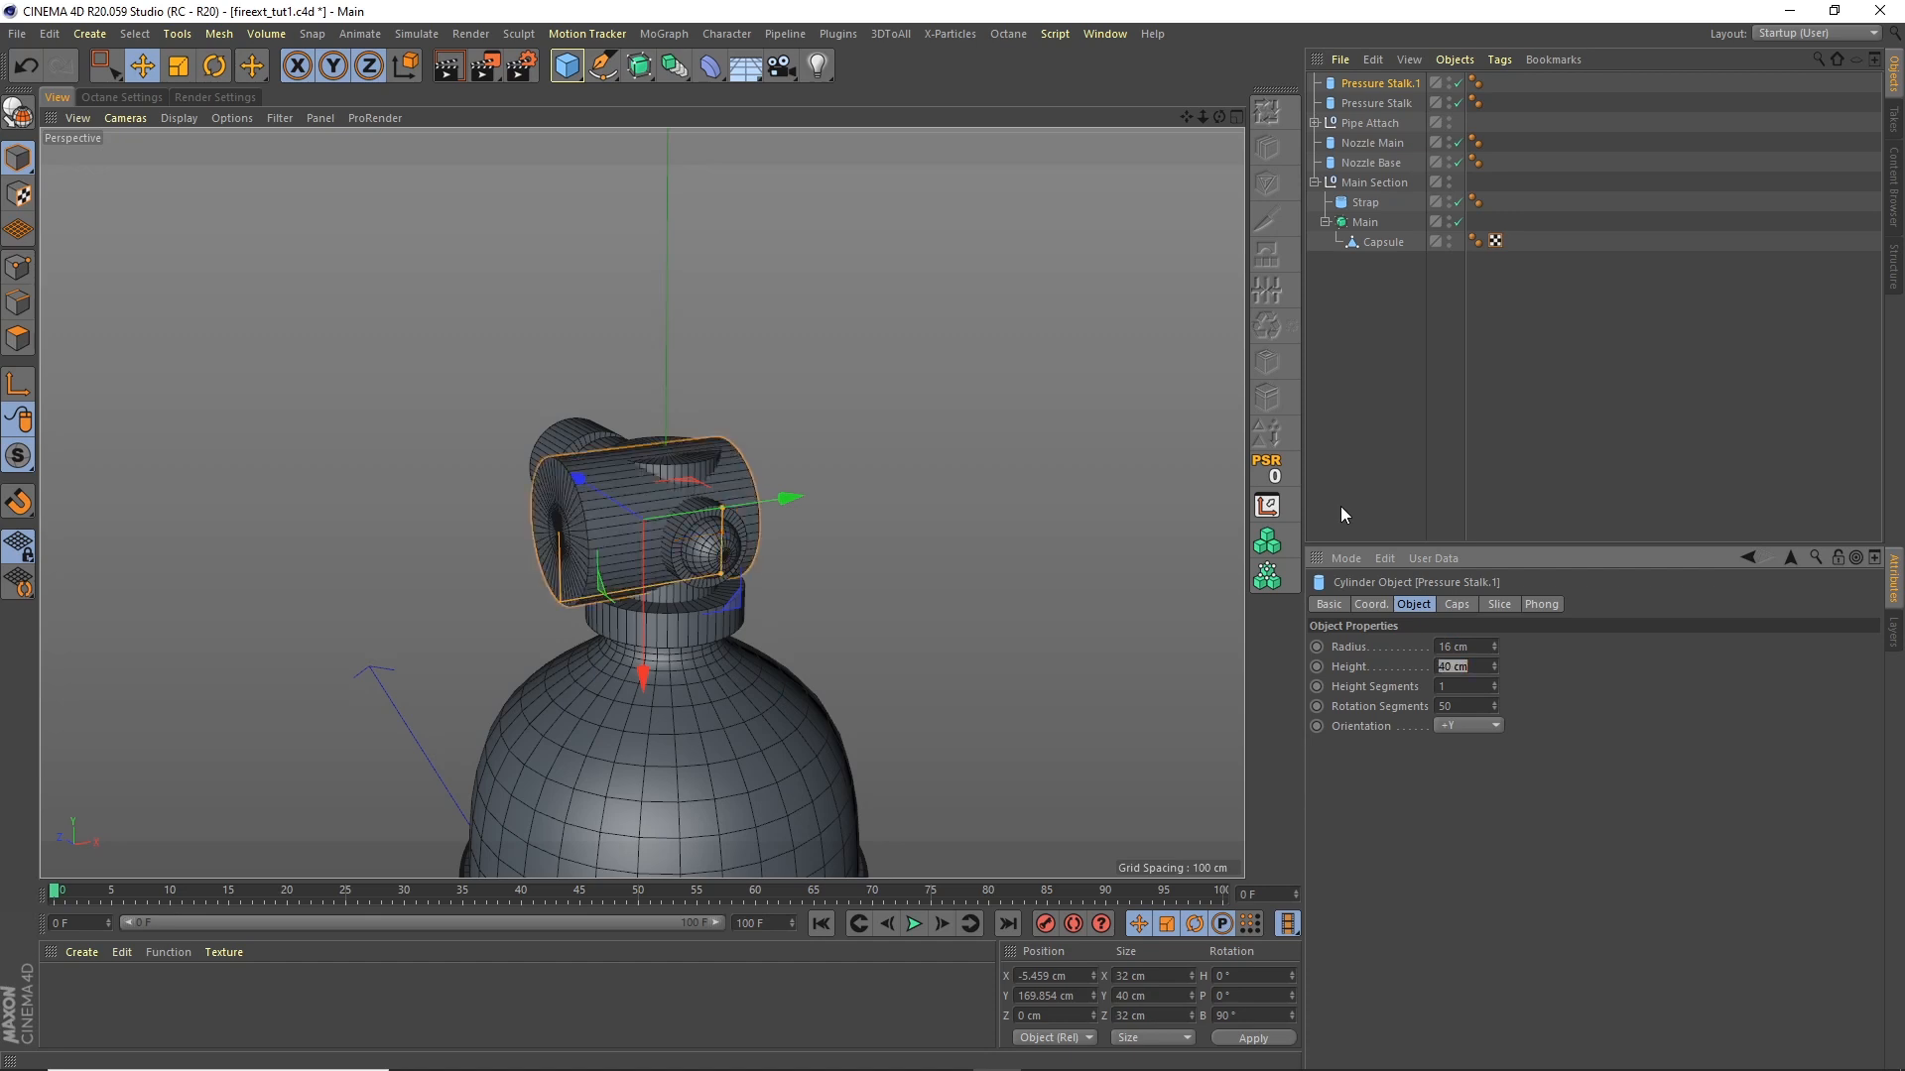
type("5")
key("Tab")
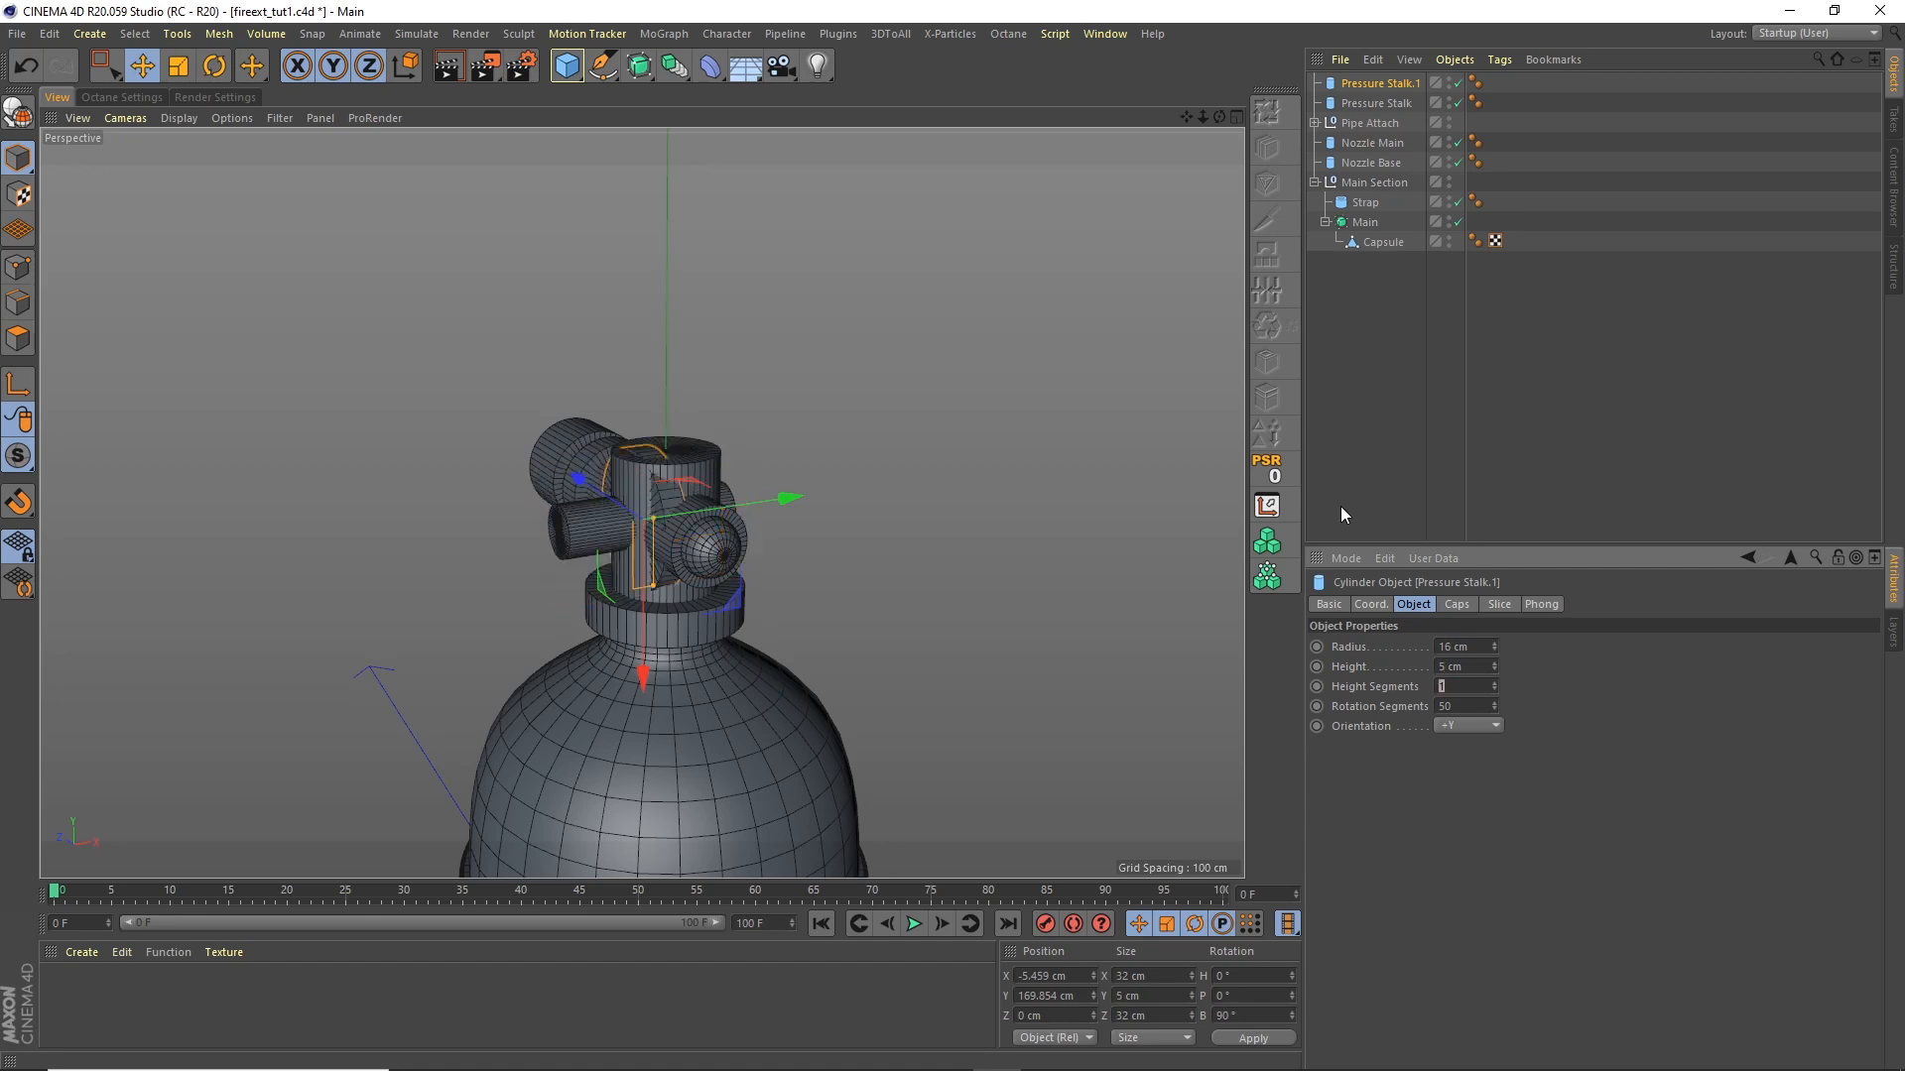
Step: Fillet the caps of the duplicated disc and move it to the outer end of Pressure Stalk, at about X -22.9 cm
left_click(1454, 605)
left_click(1391, 691)
left_click_drag(776, 497, 615, 478)
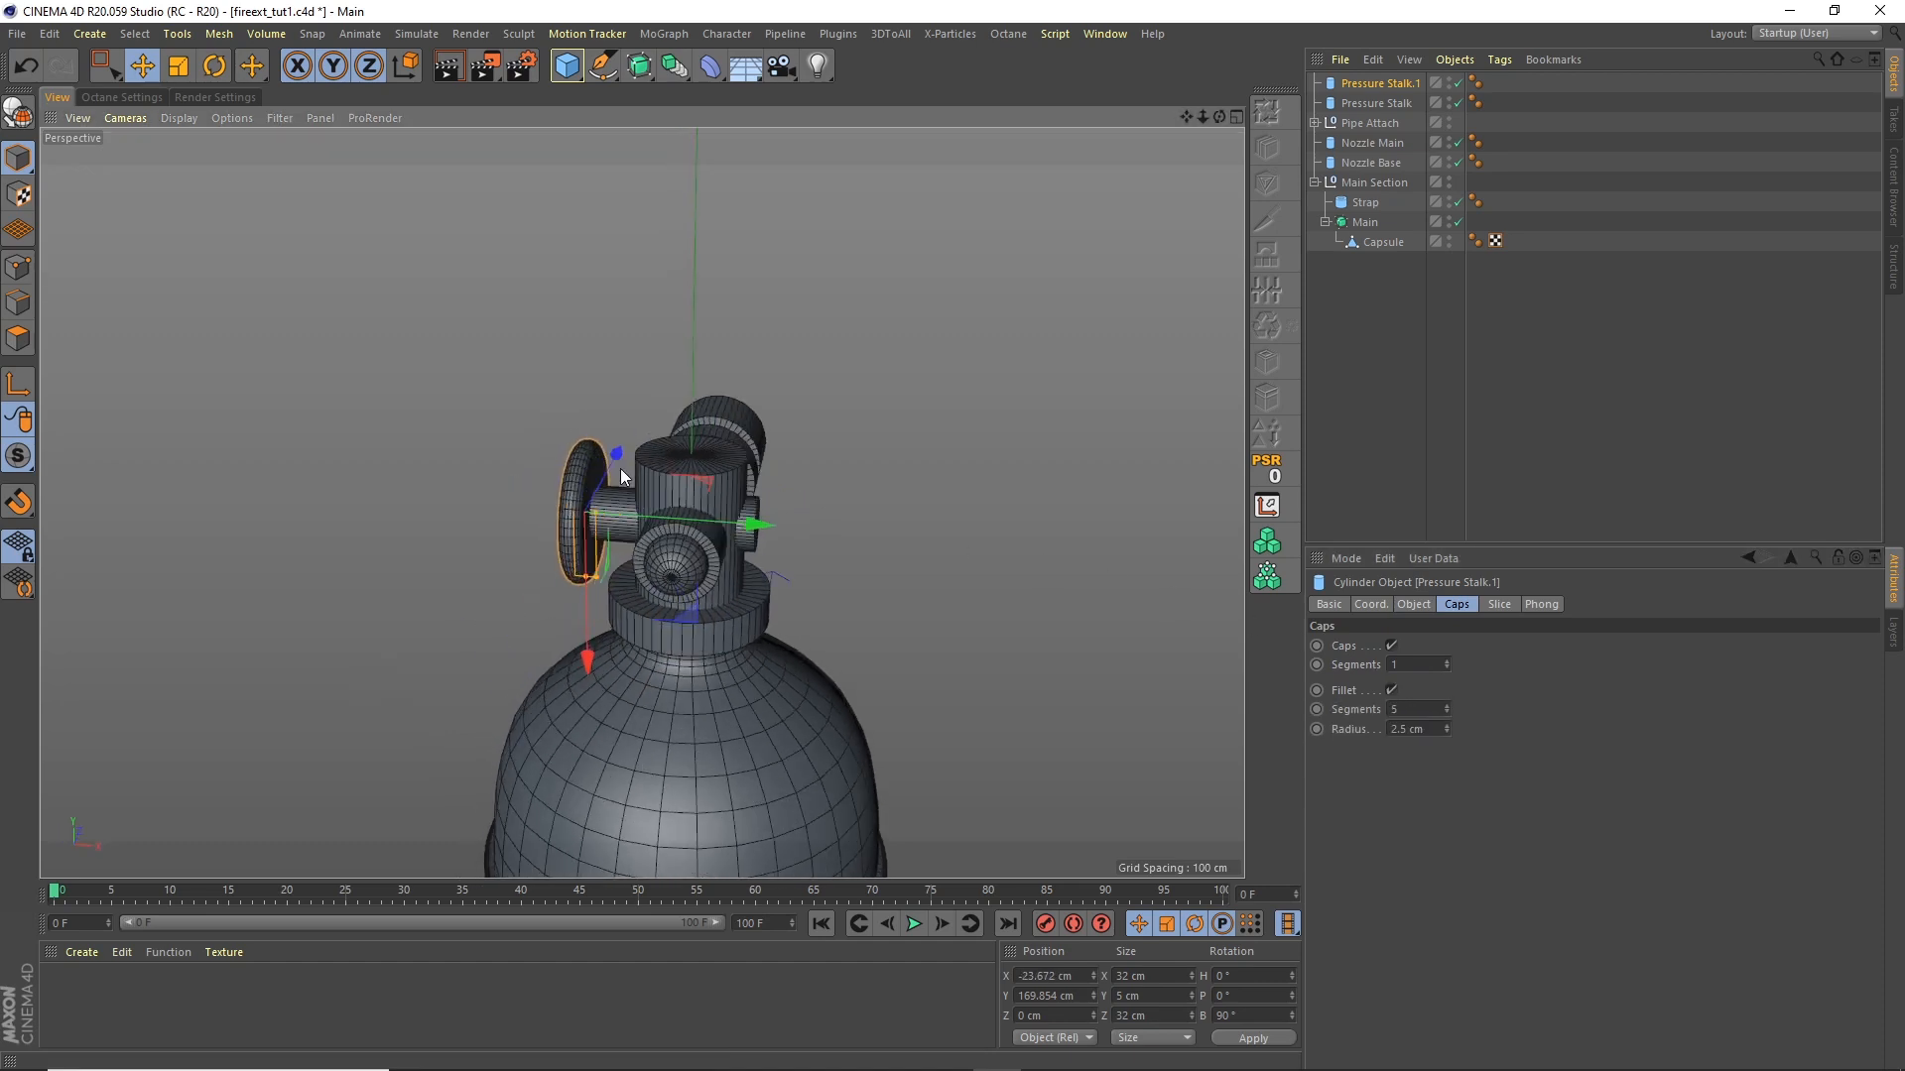
right_click_drag(615, 478, 688, 407, "alt")
left_click_drag(687, 407, 702, 405, "alt")
left_click_drag(677, 567, 758, 502)
left_click_drag(646, 568, 716, 509, "alt")
right_click_drag(716, 509, 696, 503, "alt")
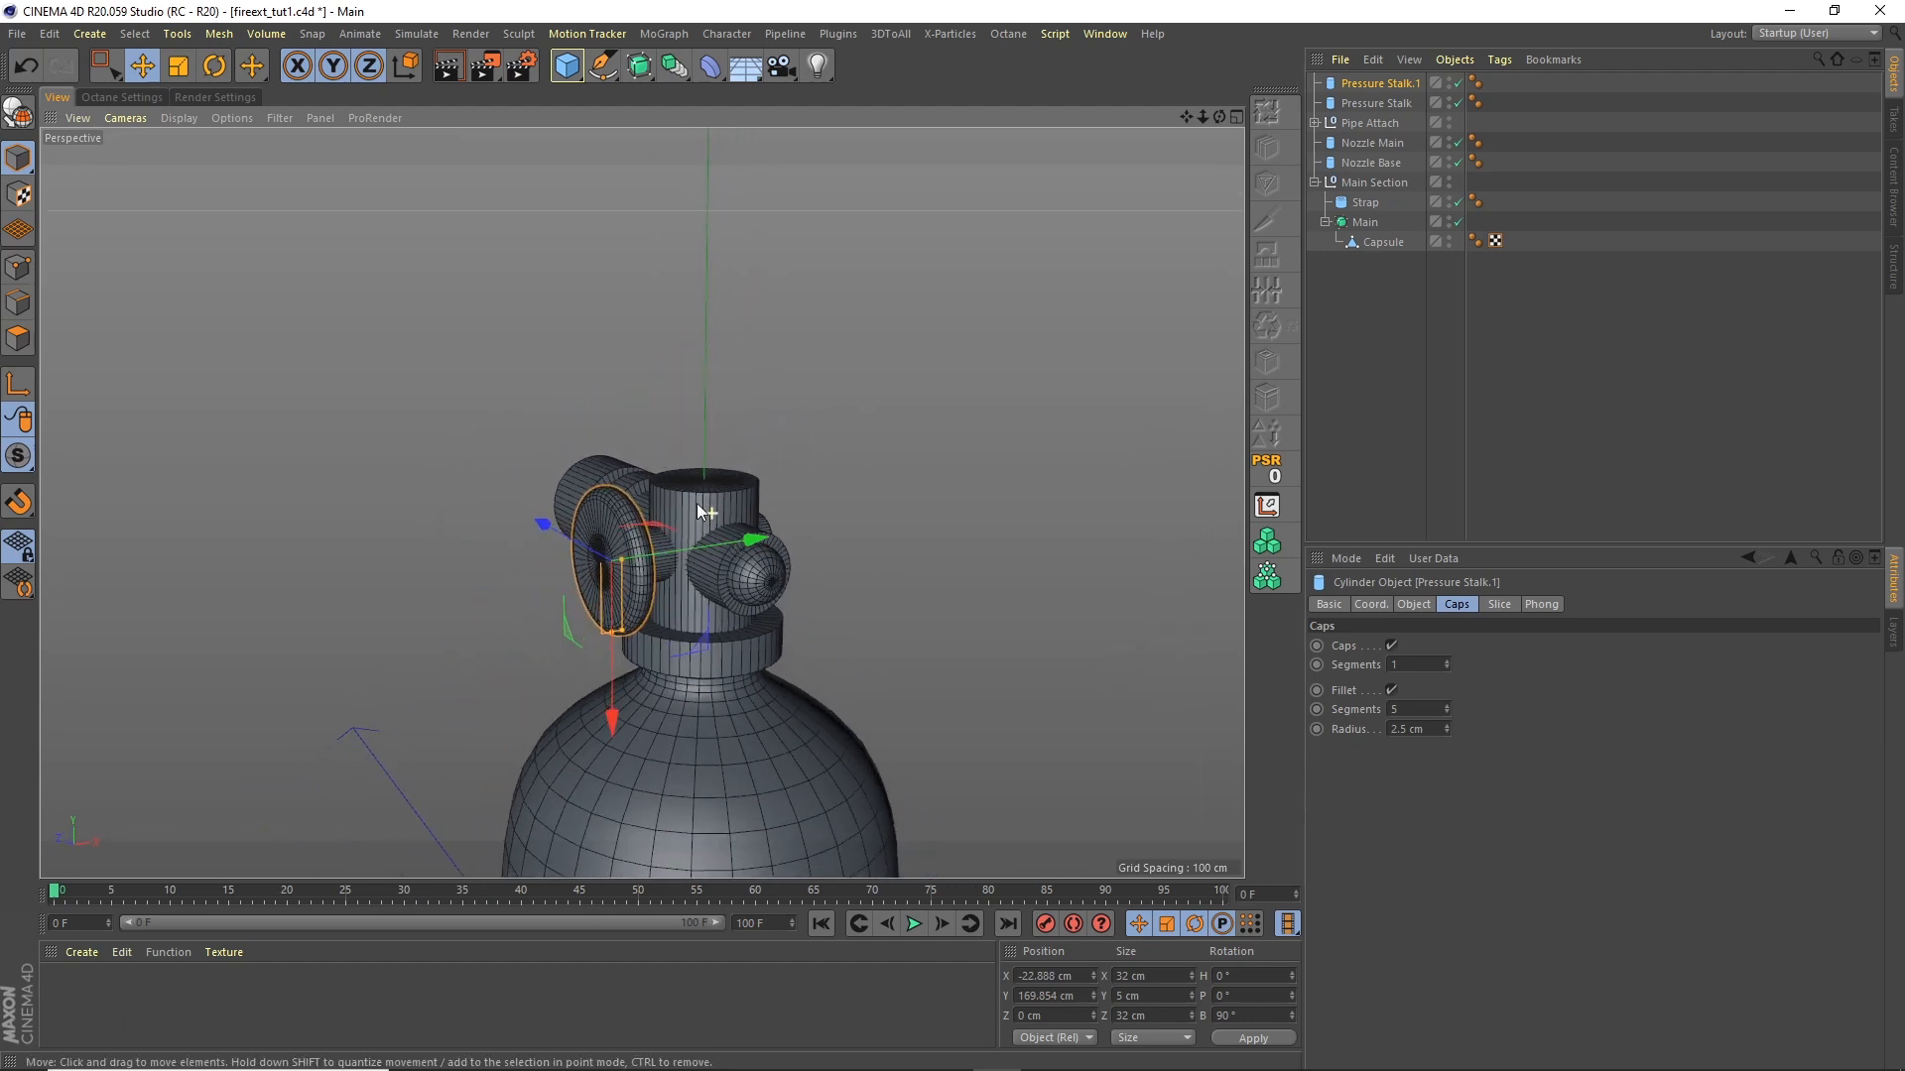
Step: Rename the filleted disc Pressure Back
double_click(1385, 83)
type("F")
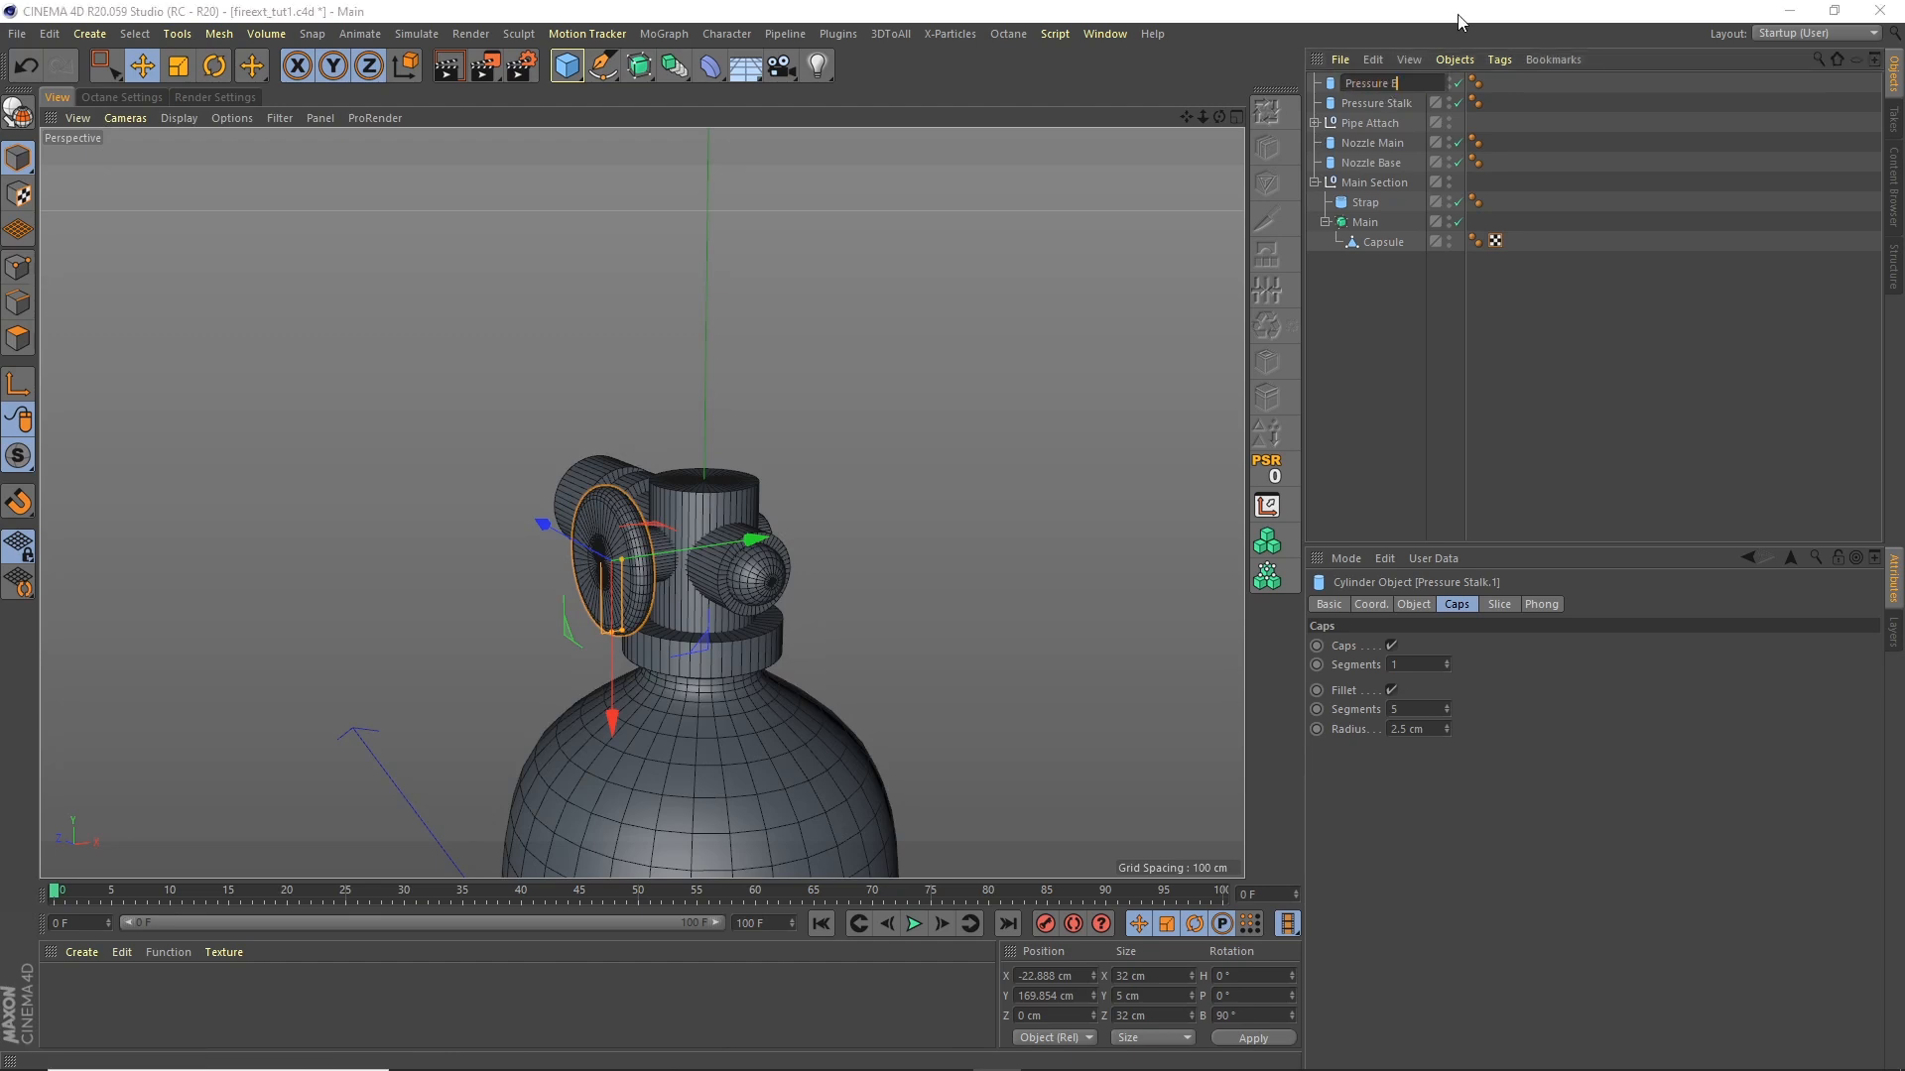
key("Return")
Step: Add a Tube as a child of Pressure Back and align it to the disc's centre and rotation
left_click(570, 70)
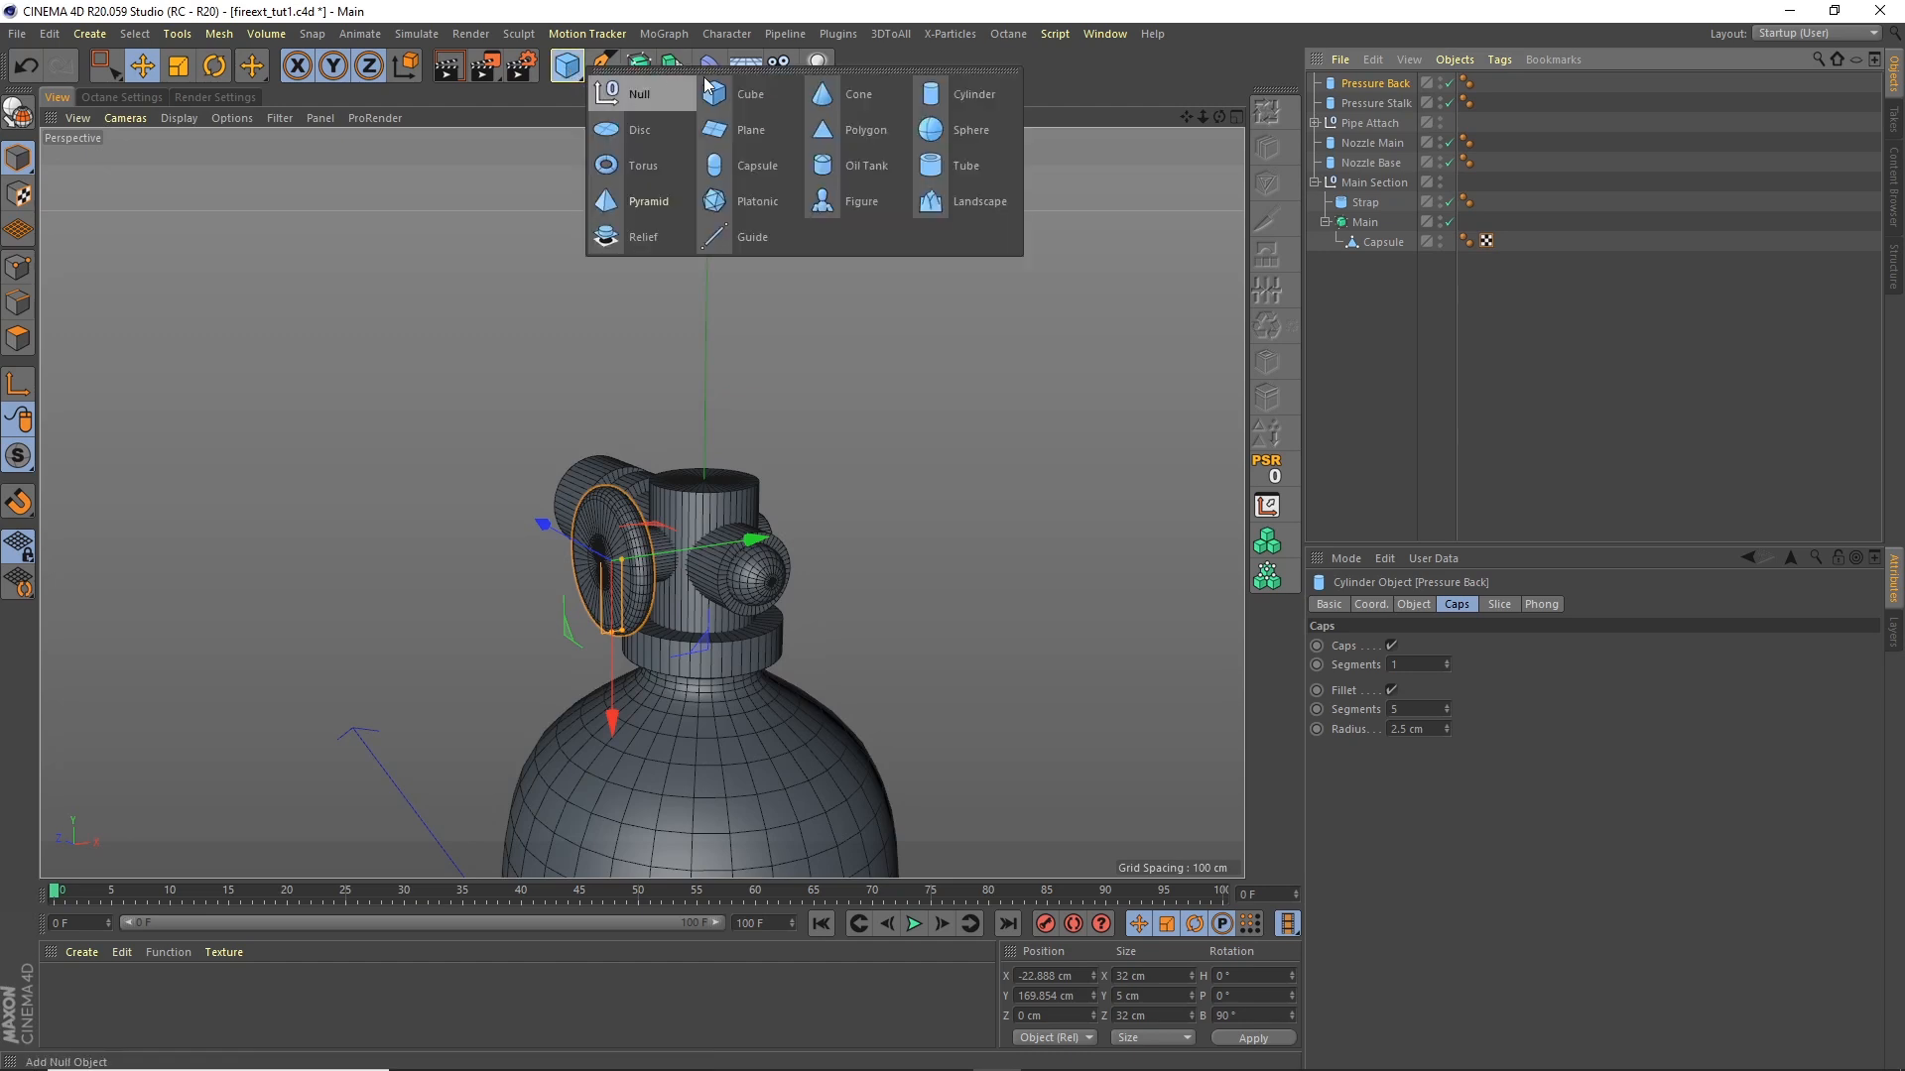
left_click(967, 162)
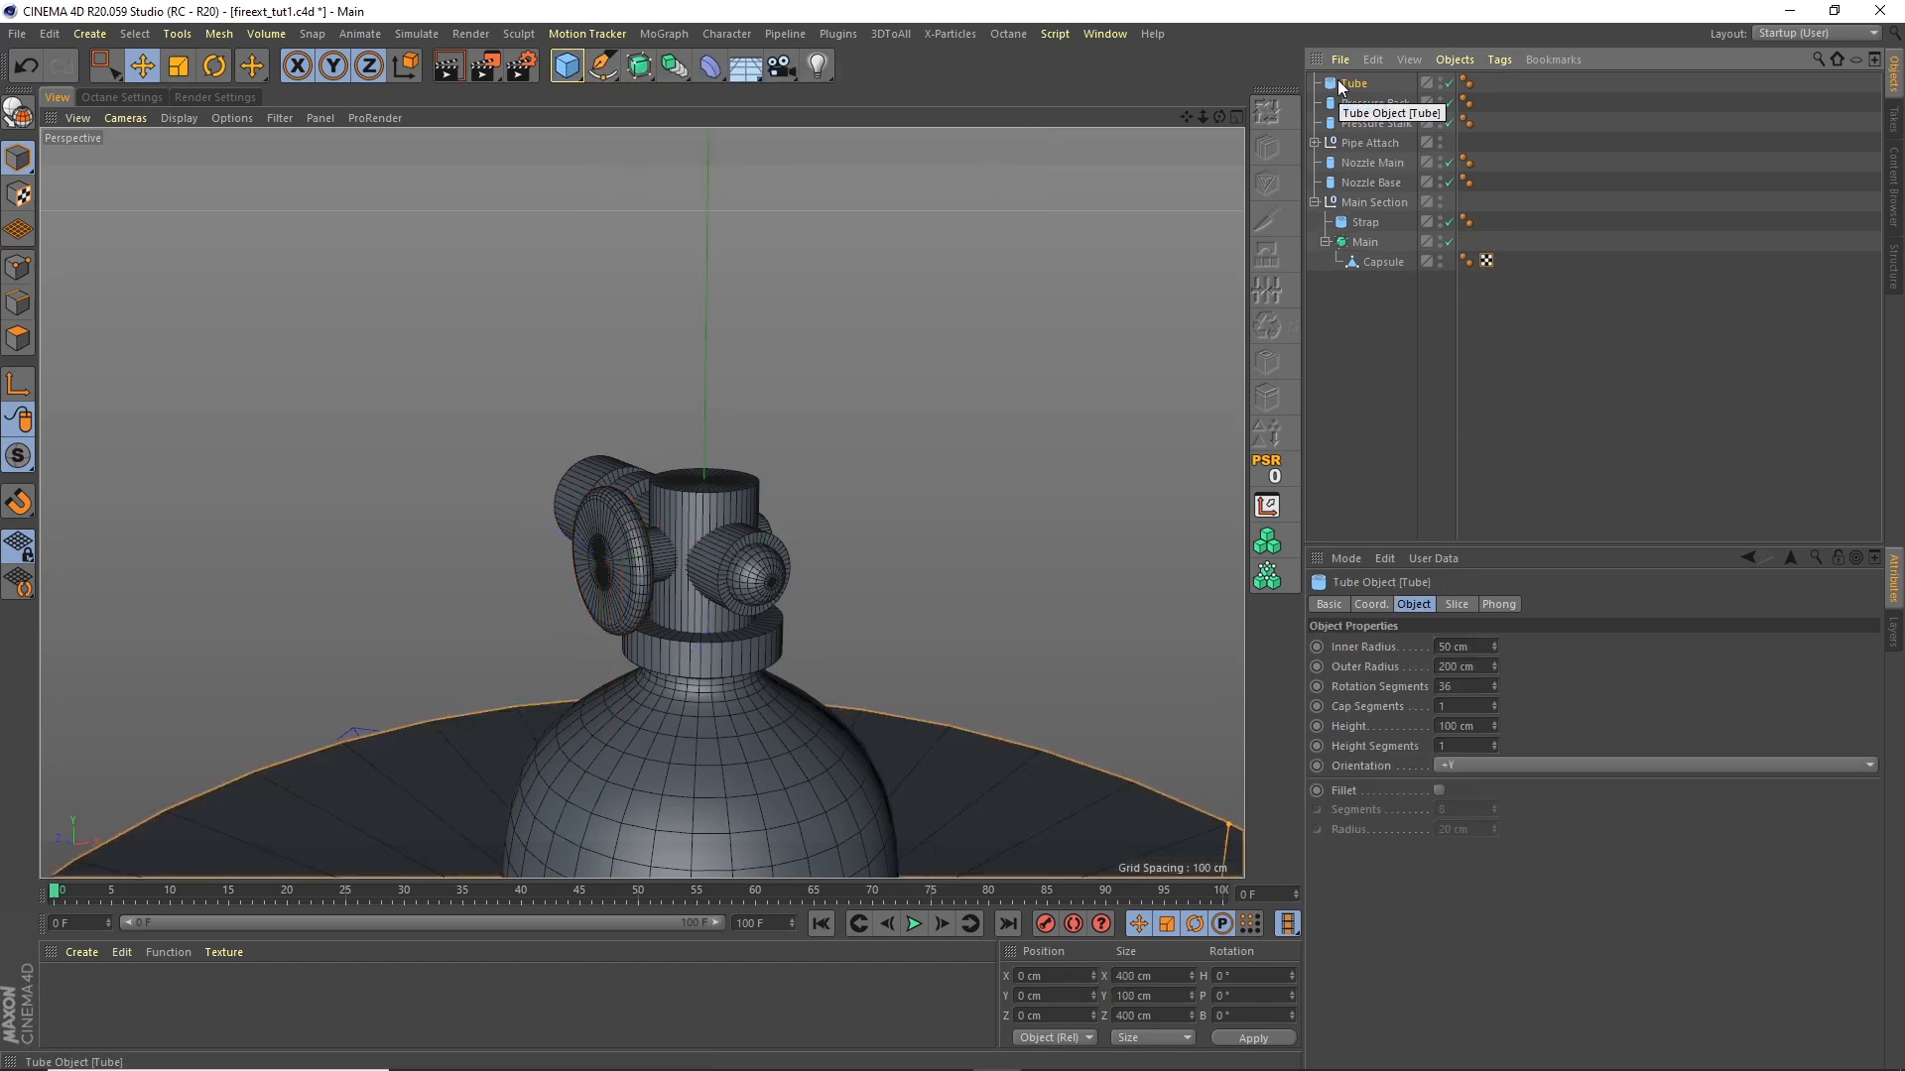
left_click_drag(1367, 103, 1371, 107)
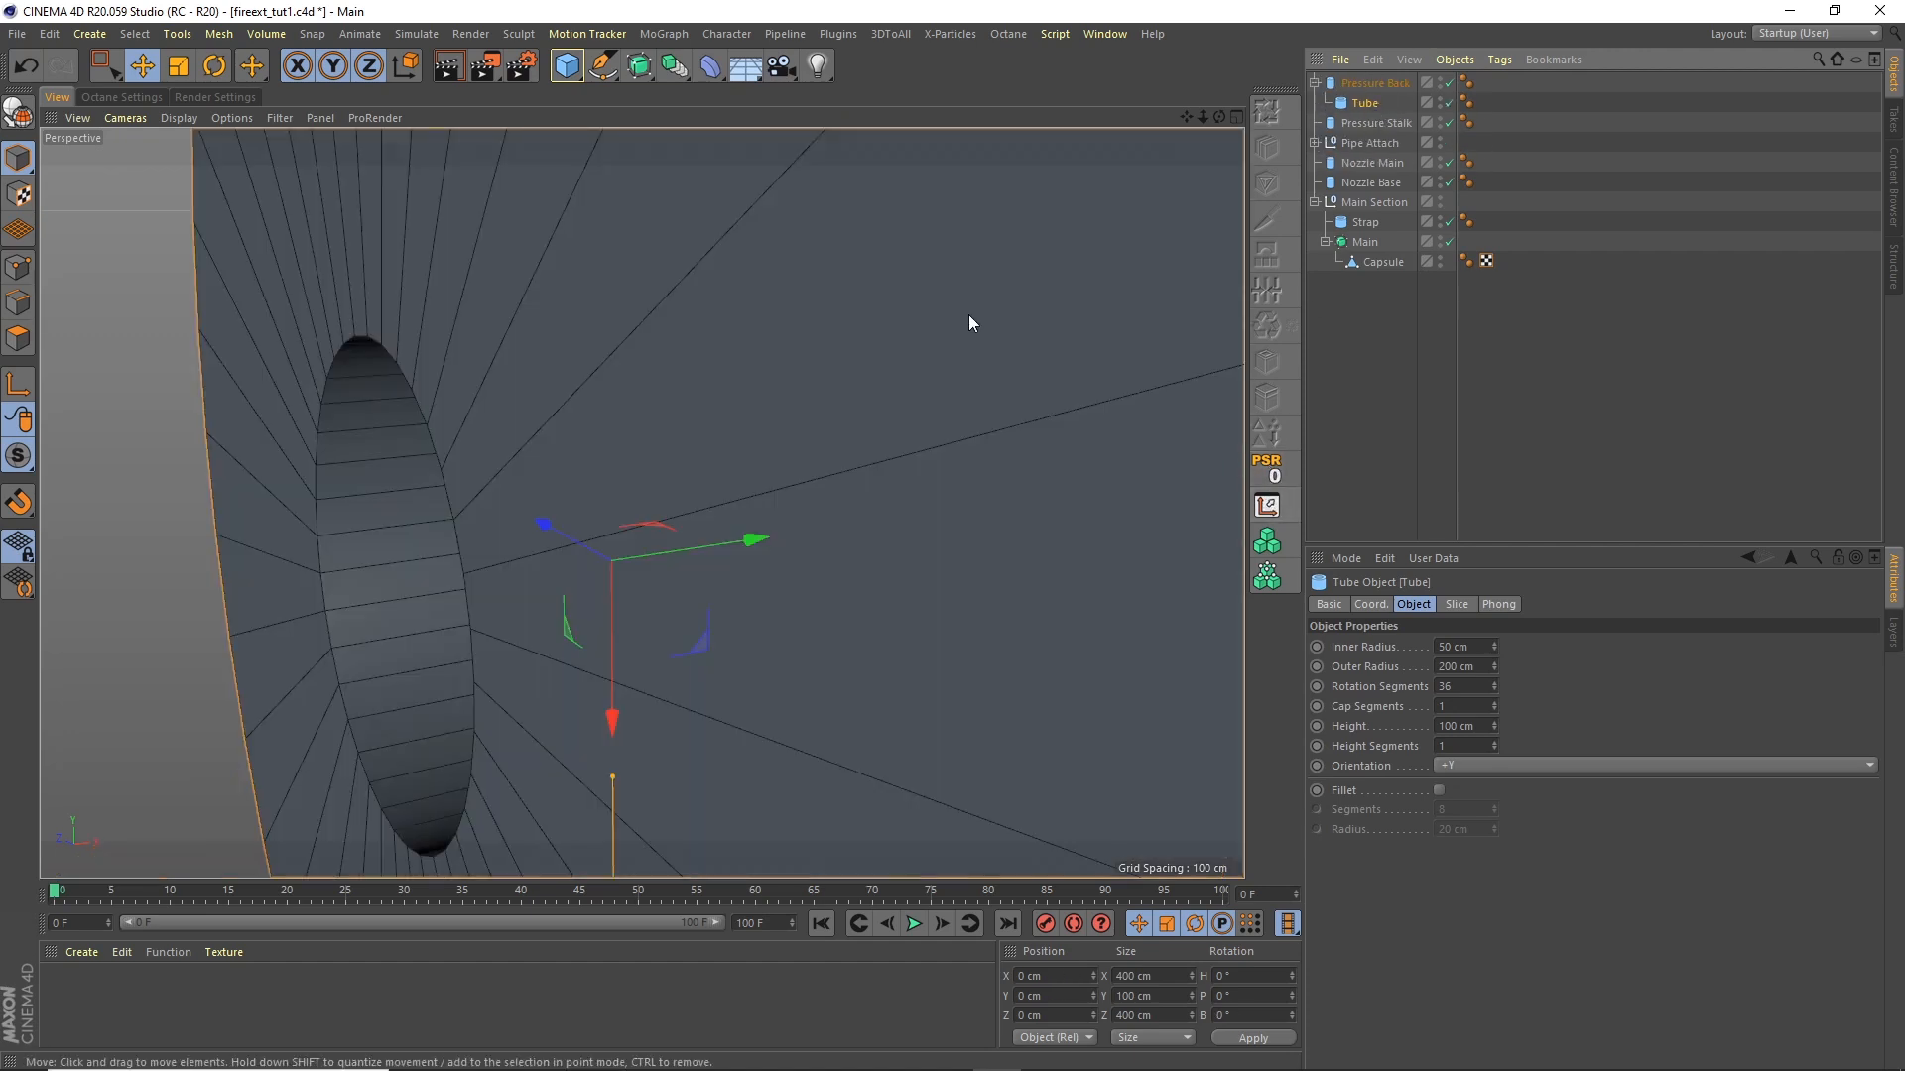
Step: Scale the tube down uniformly, then set its outer radius to 18 cm and its inner radius to 13 cm
left_click(178, 65)
left_click_drag(1091, 328, 476, 557)
left_click(1363, 104)
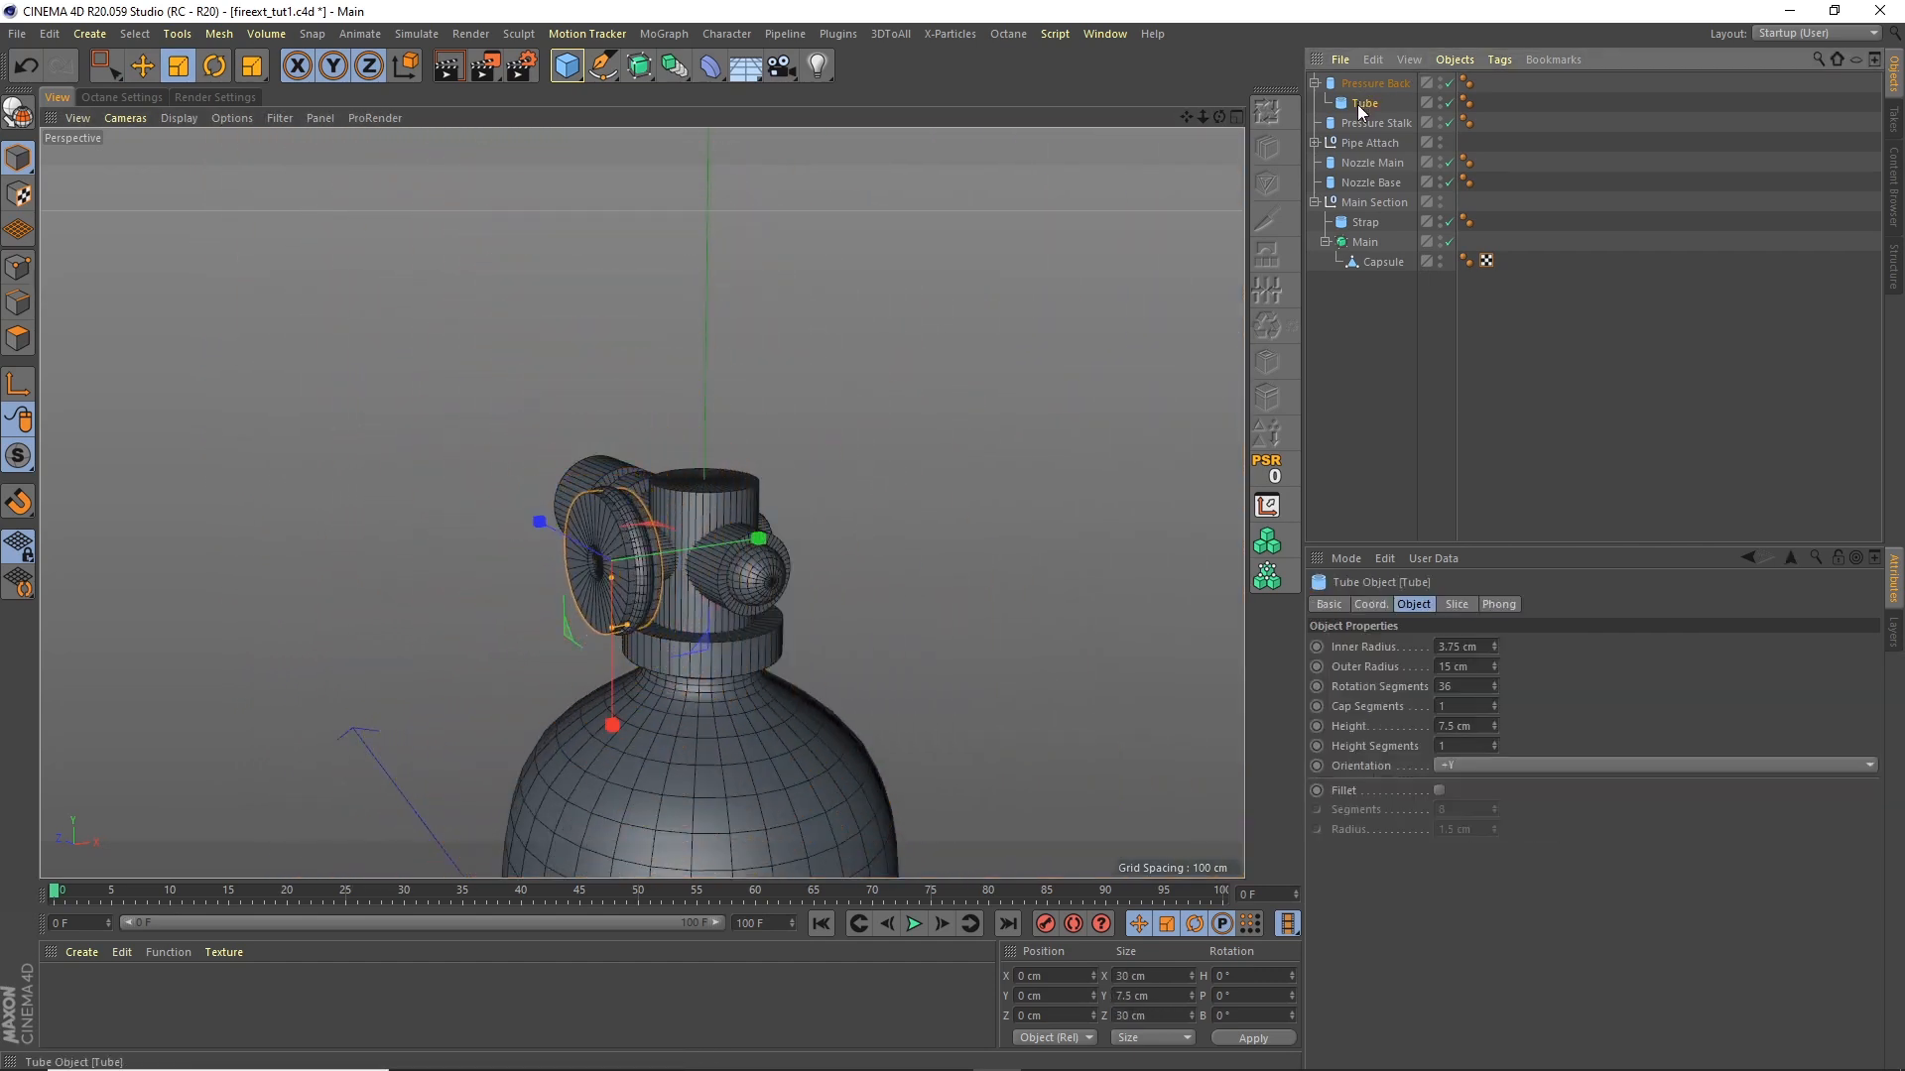
left_click(1472, 668)
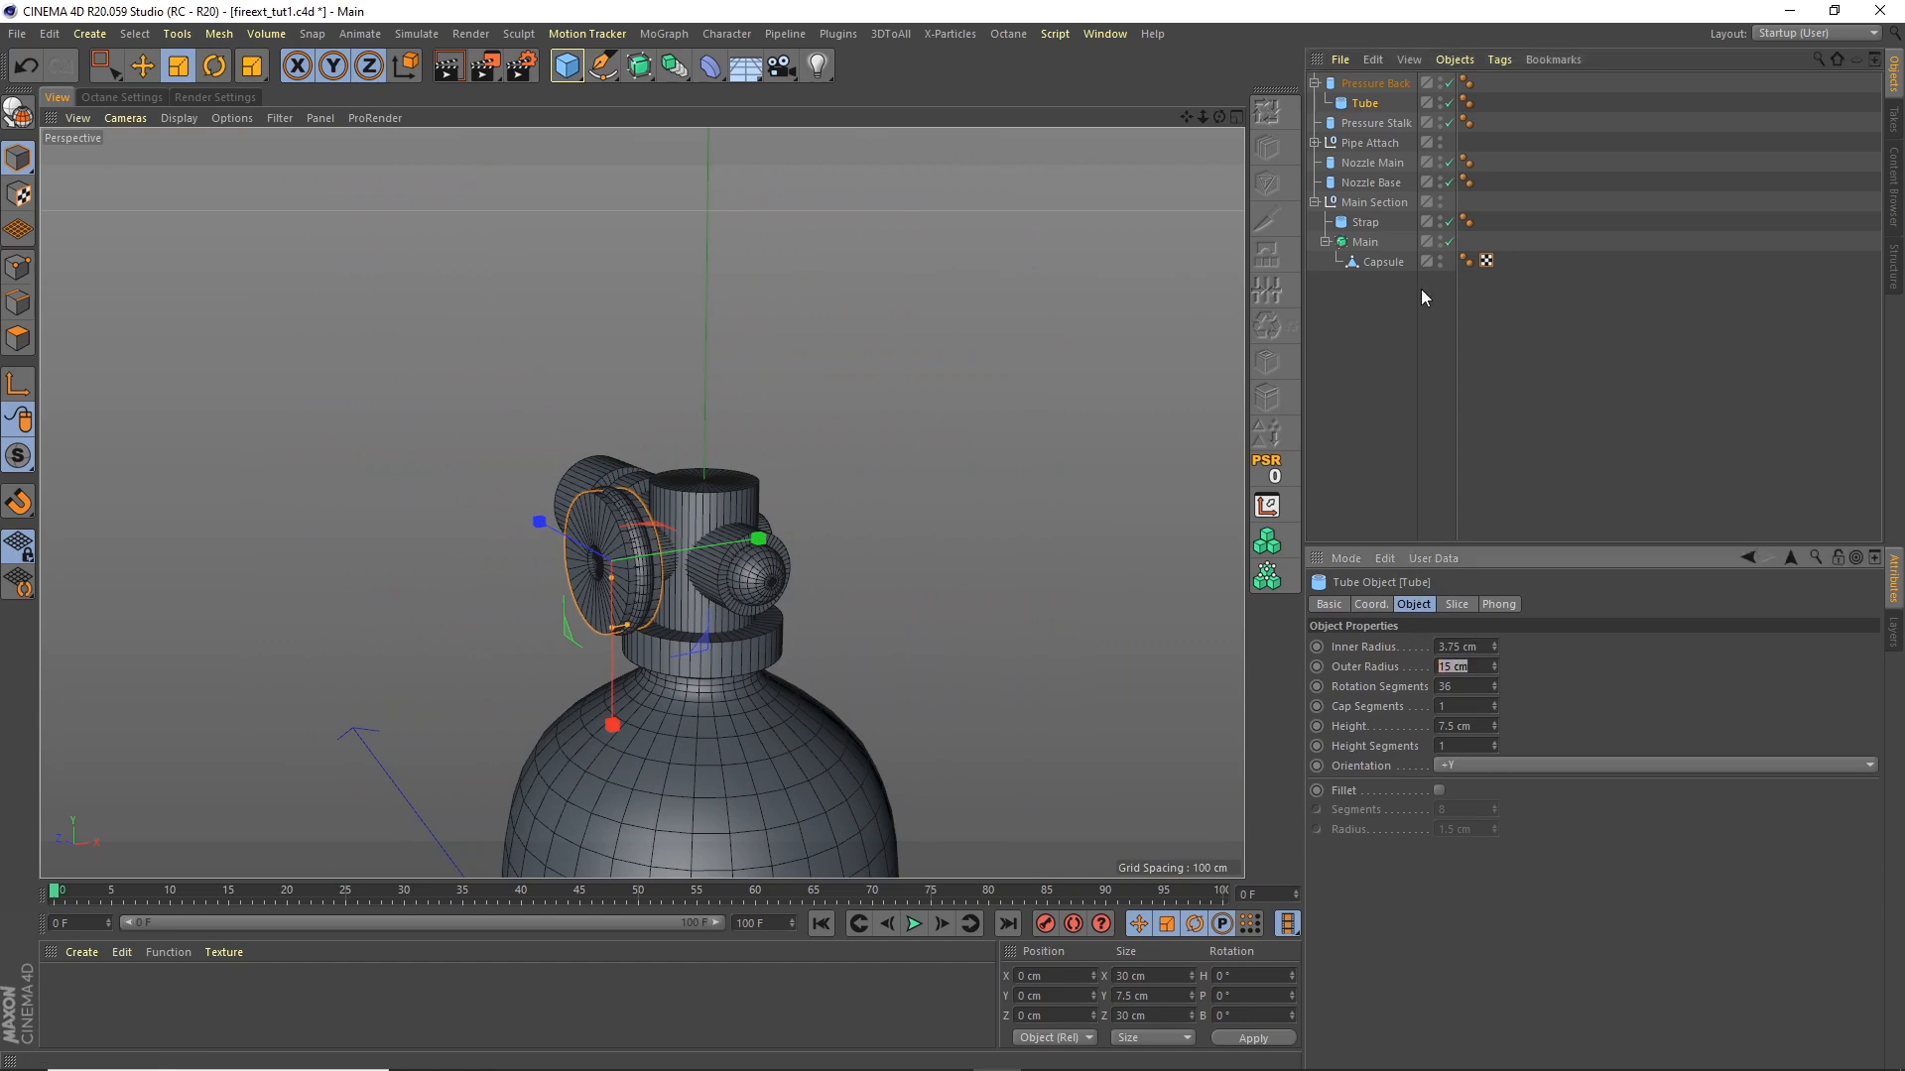
type("18")
key("Return")
left_click(1485, 649)
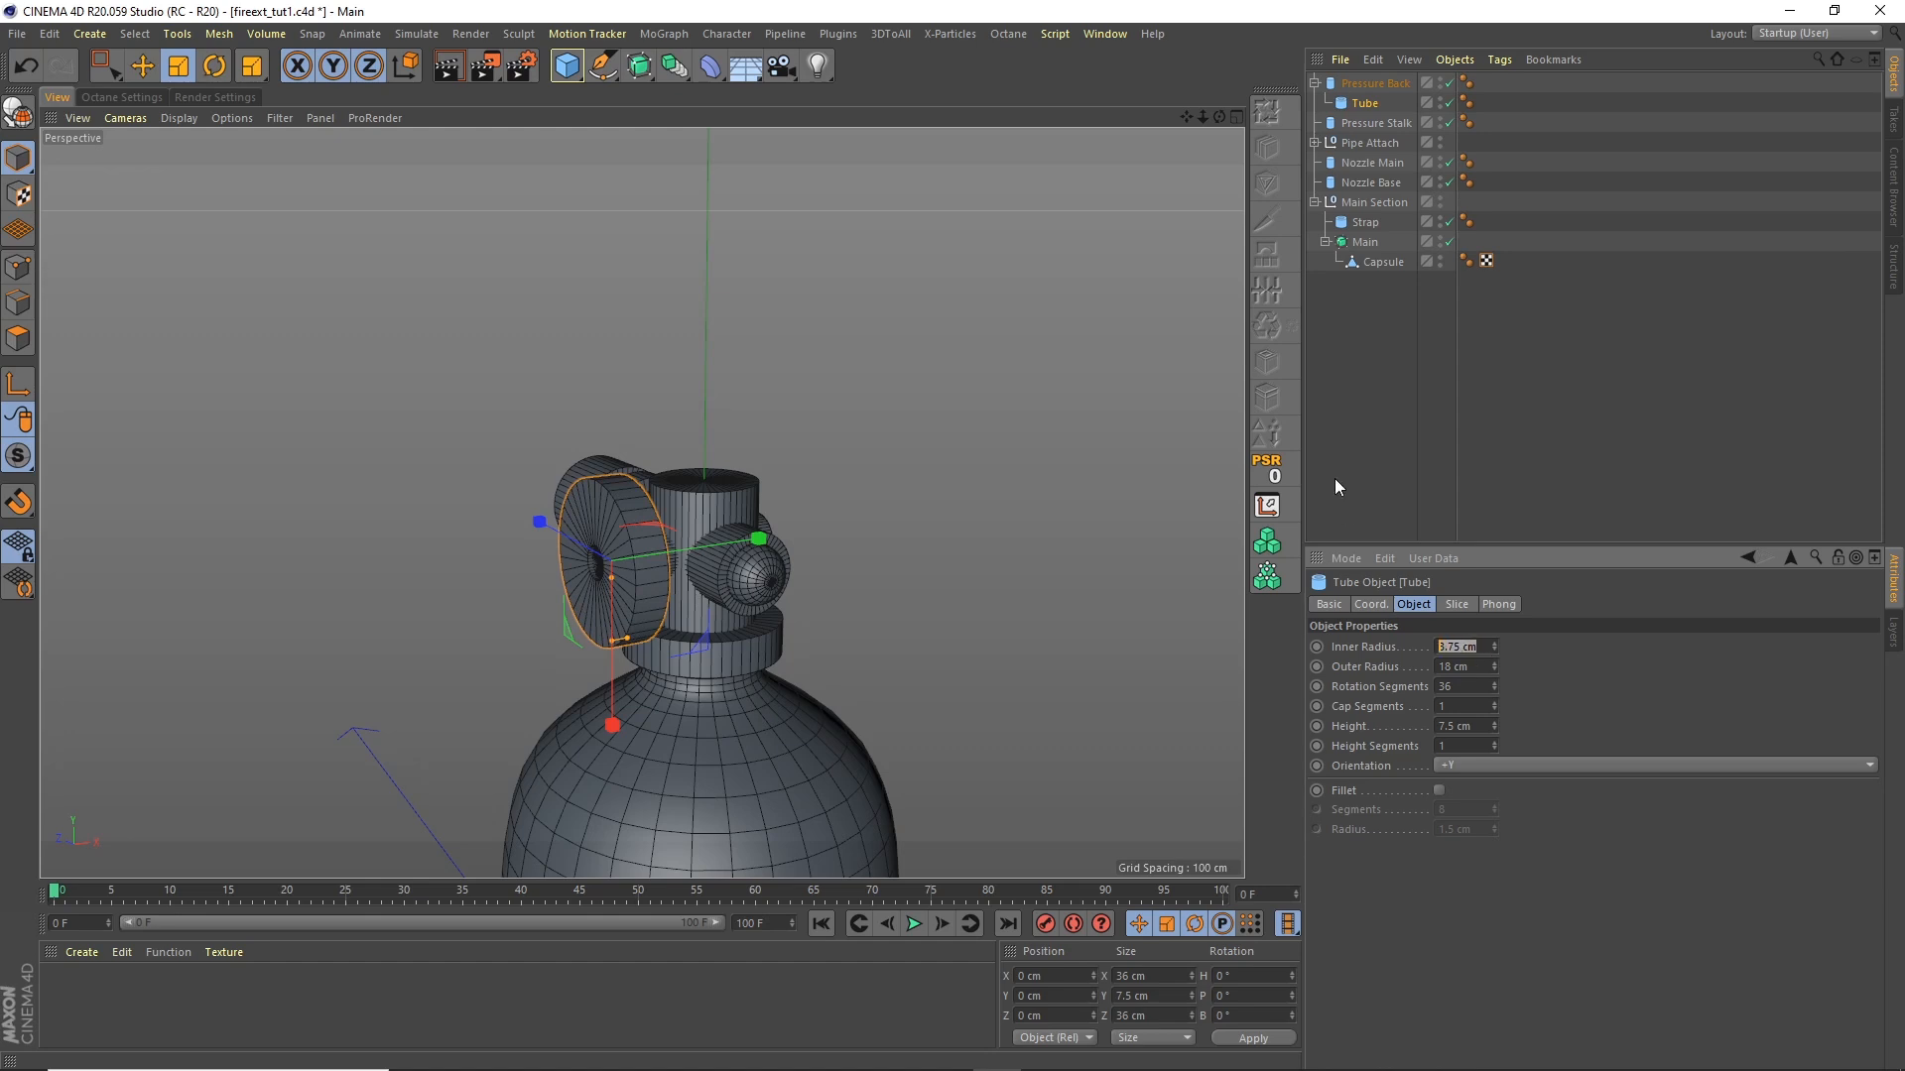
type("13")
key("Return")
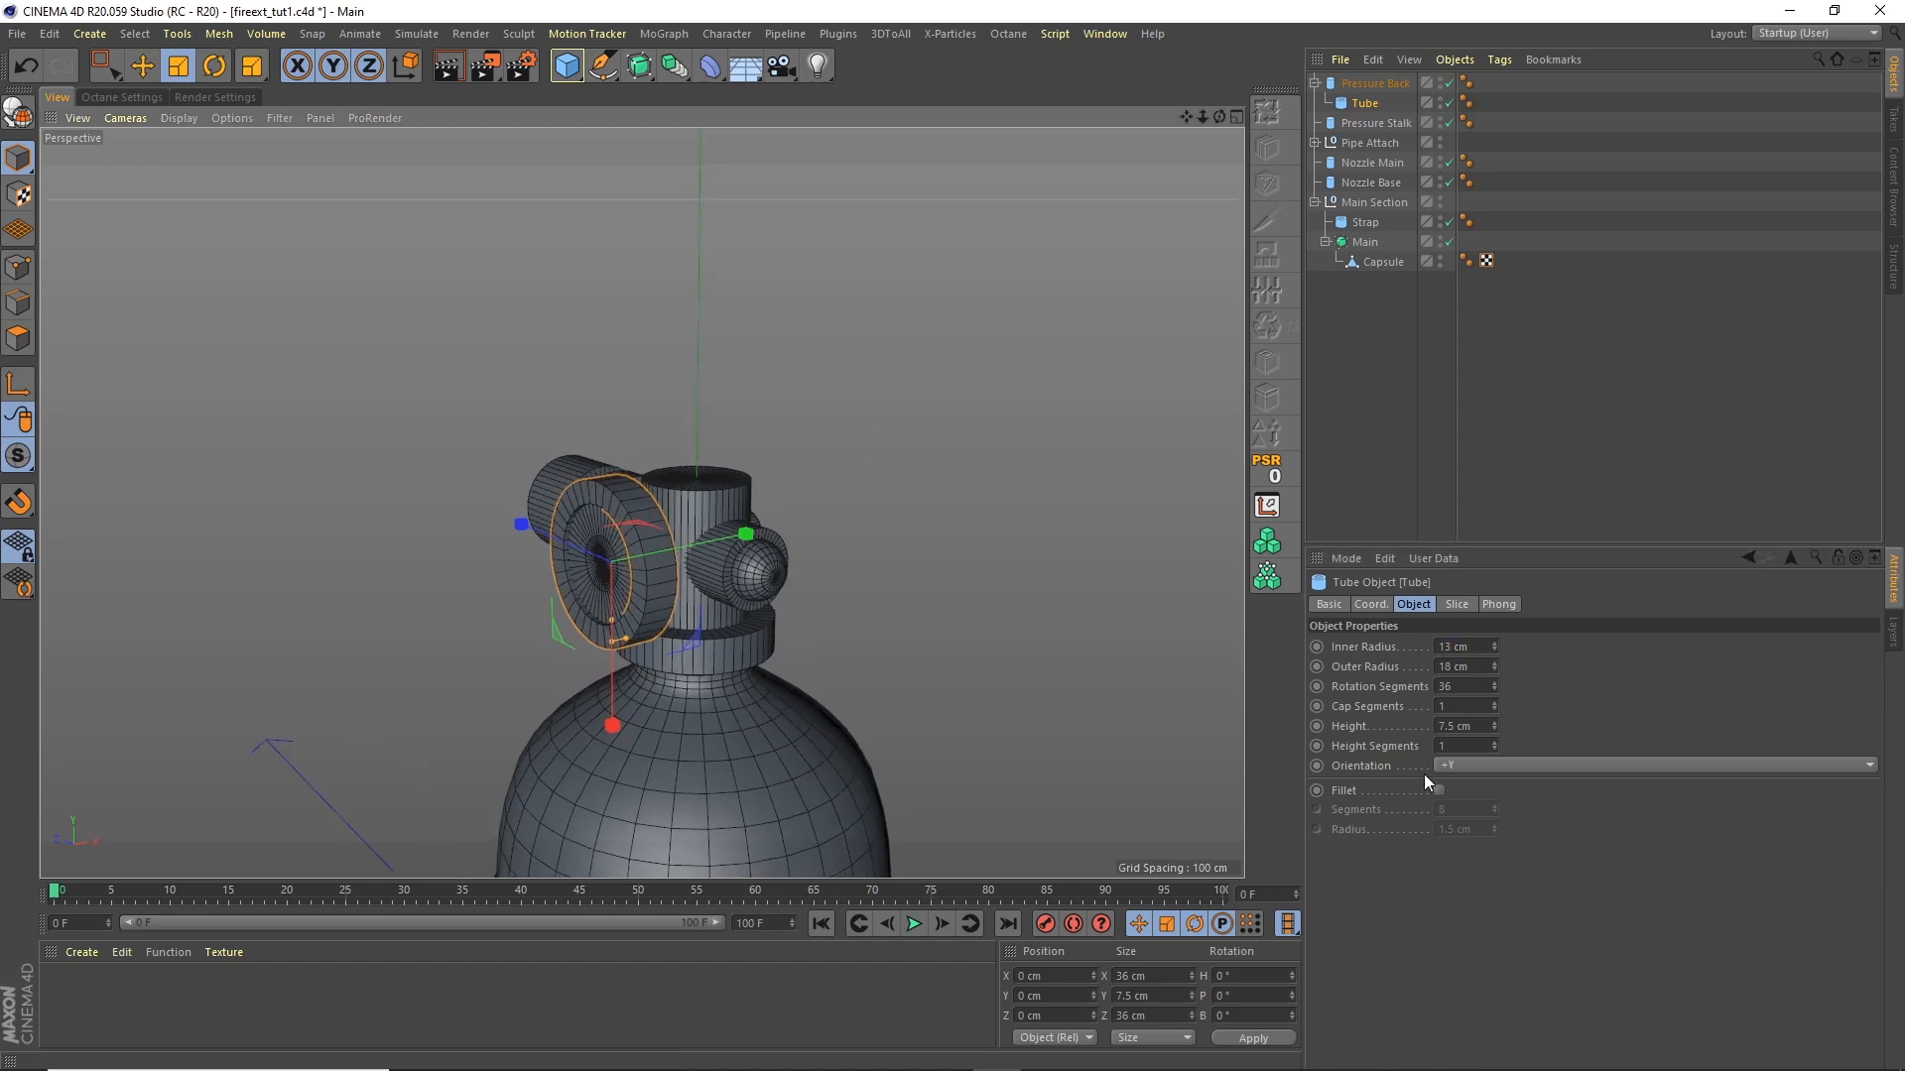
Step: Enable the tube's fillet with a 2.5 cm radius
left_click(1439, 791)
key("Tab")
type("2.5")
key("Return")
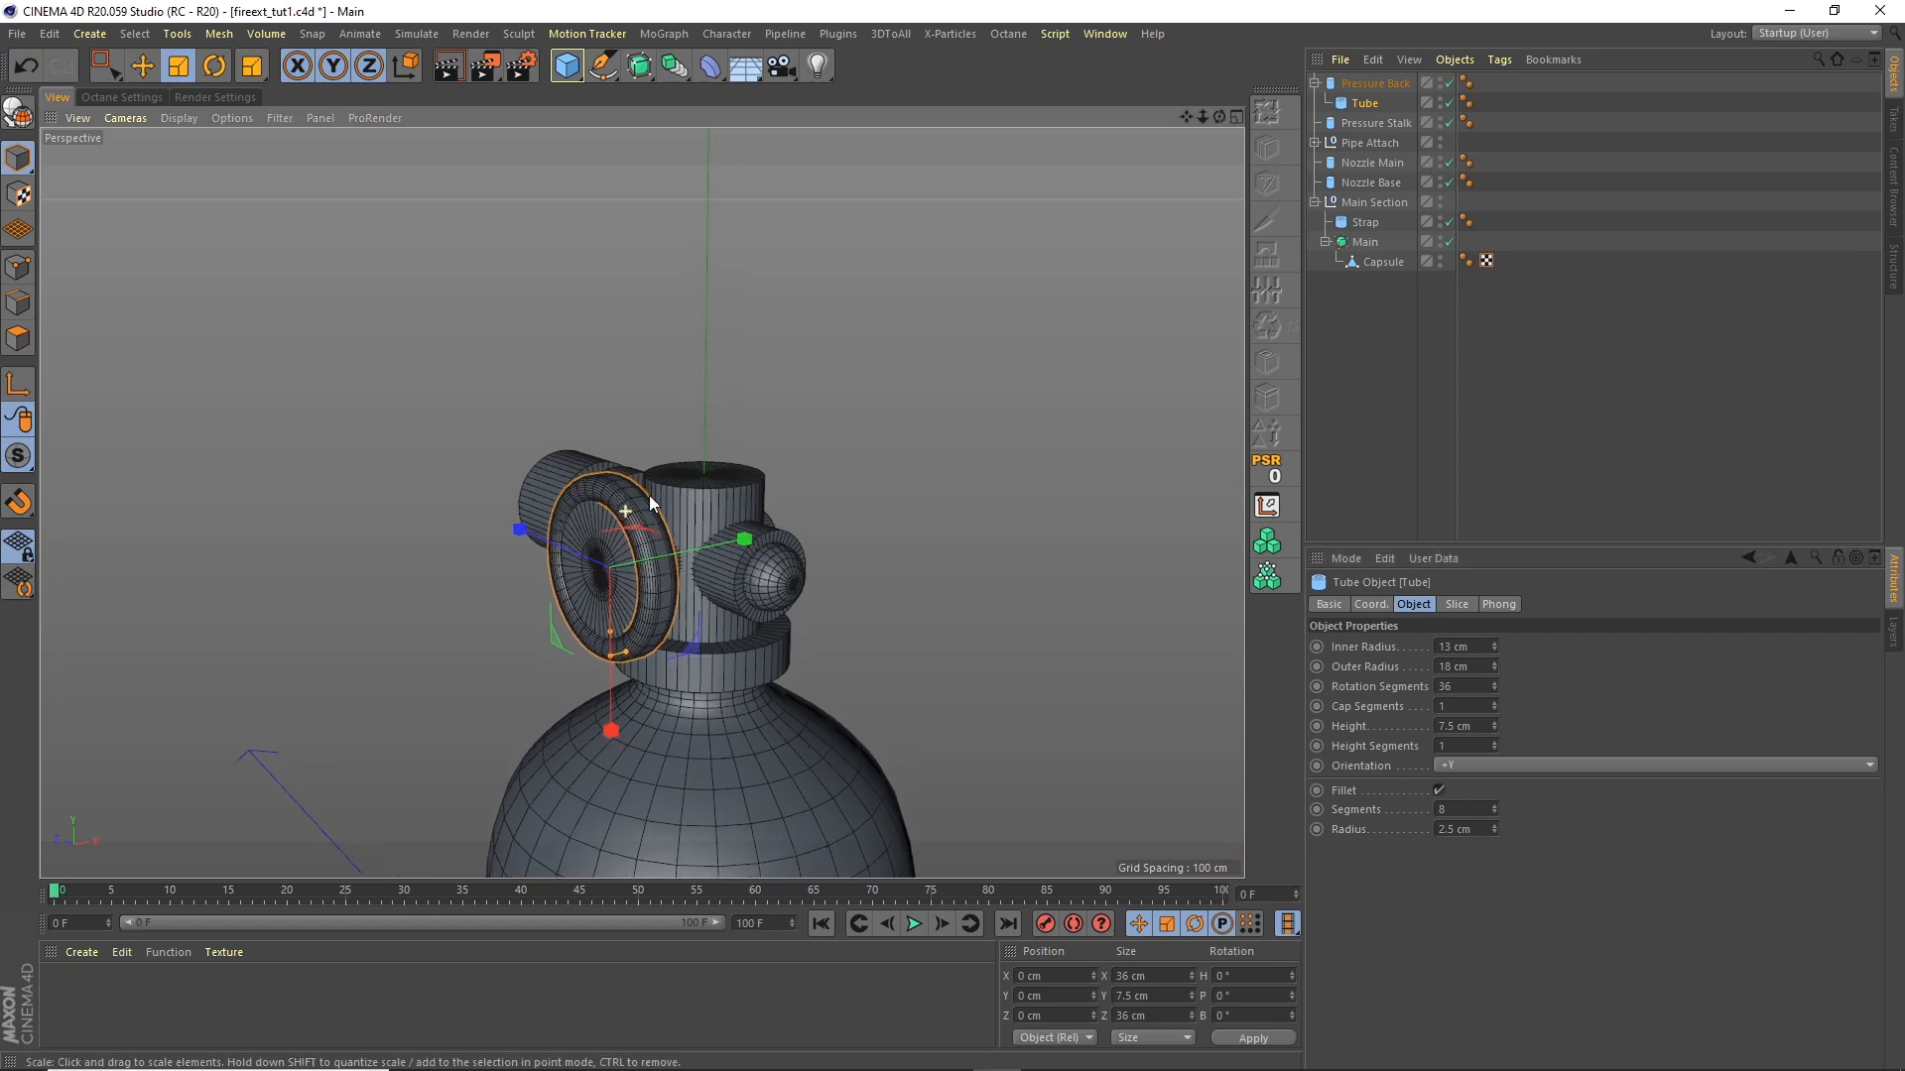
Step: Move the tube outward along its axis to about Y -3.9 cm relative to Pressure Back
scroll(640, 509, "up", 5)
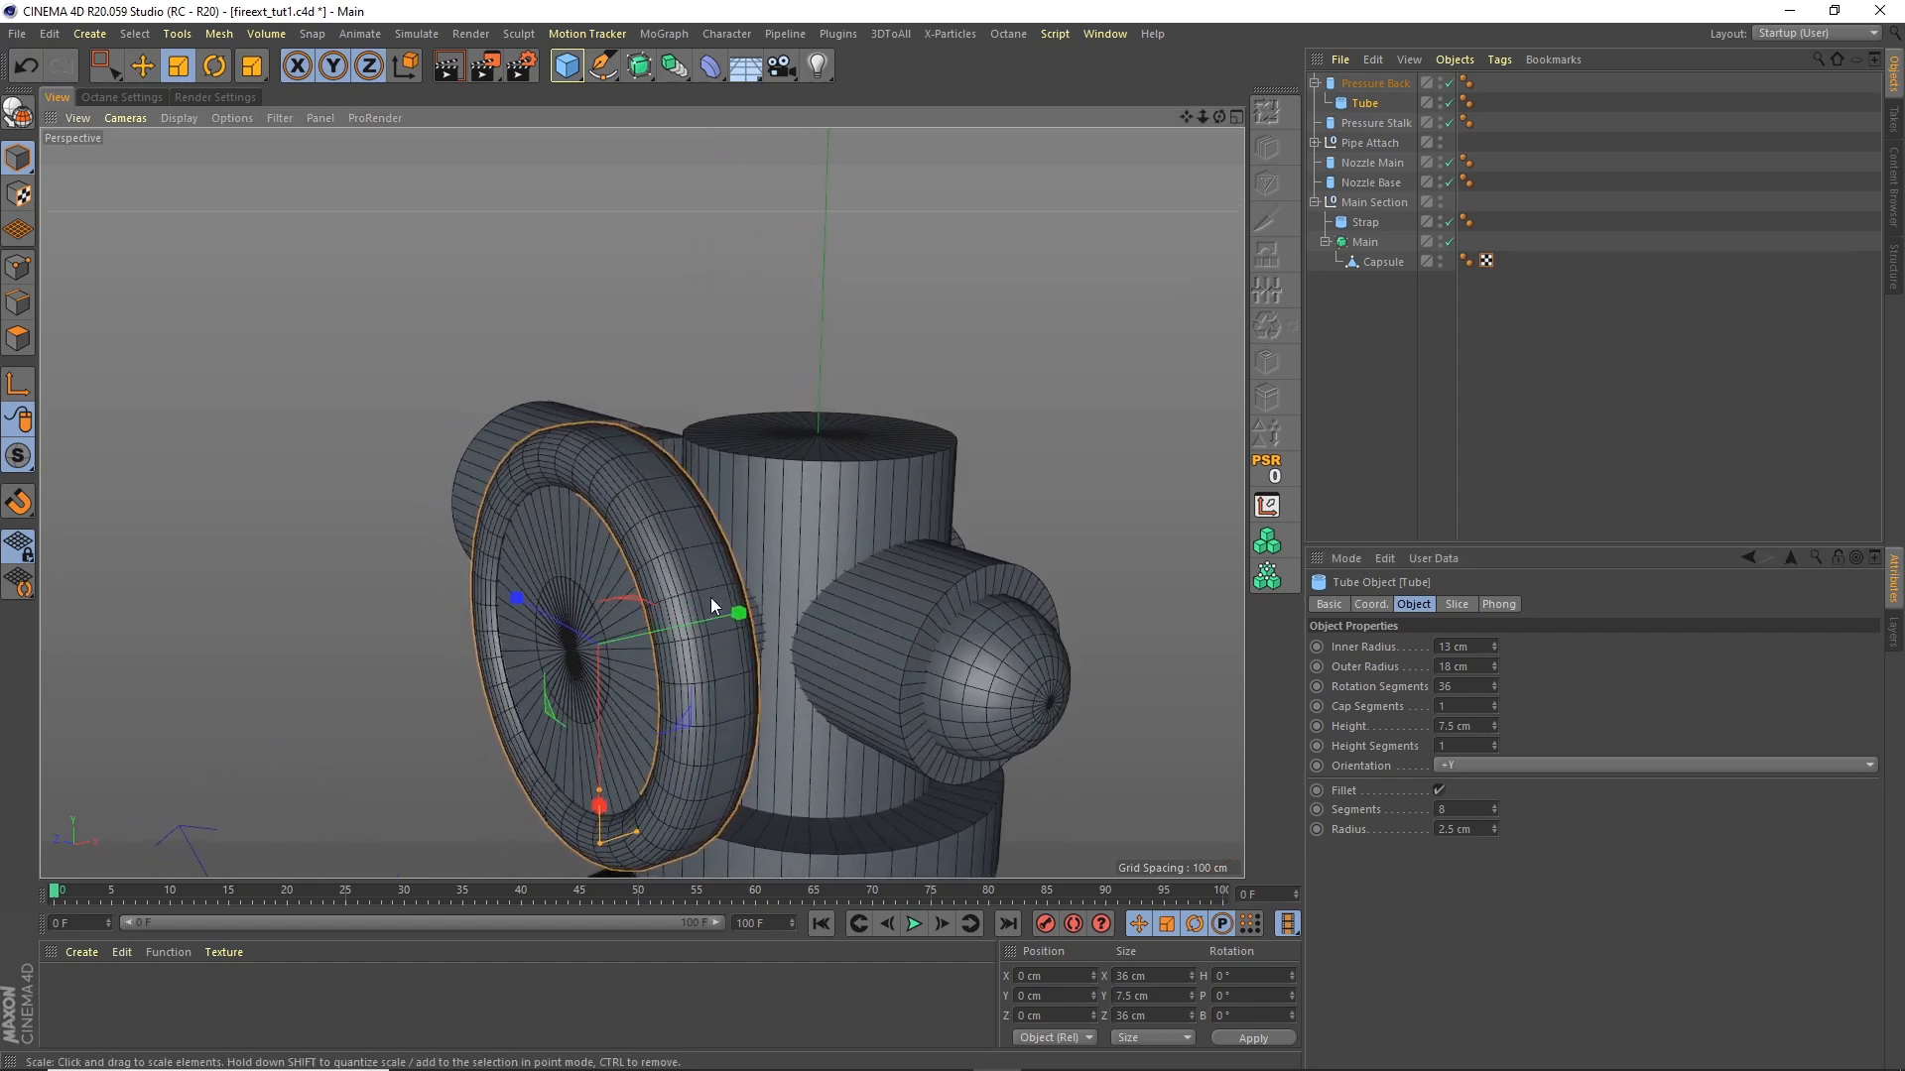
right_click_drag(751, 534, 723, 563, "alt")
left_click_drag(723, 563, 713, 534, "alt")
right_click_drag(713, 534, 772, 522, "alt")
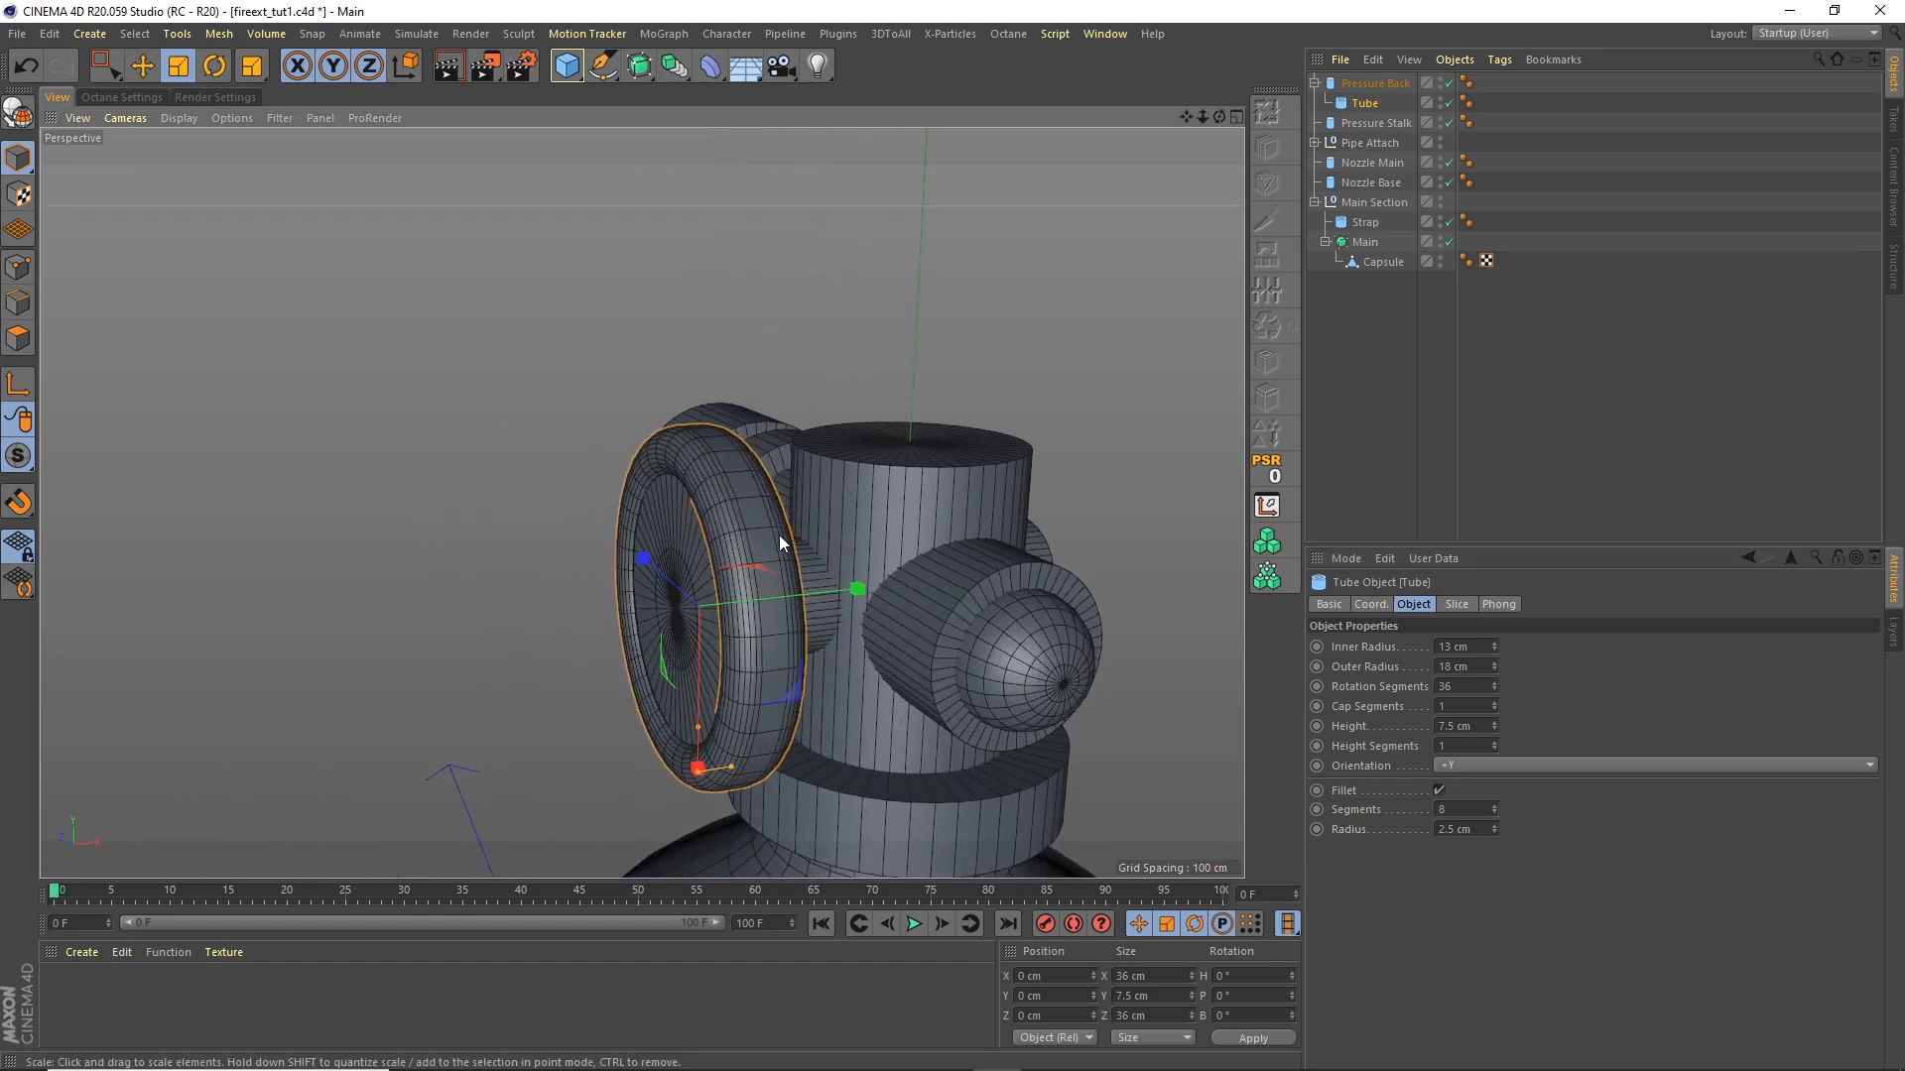
left_click_drag(787, 545, 829, 539, "alt")
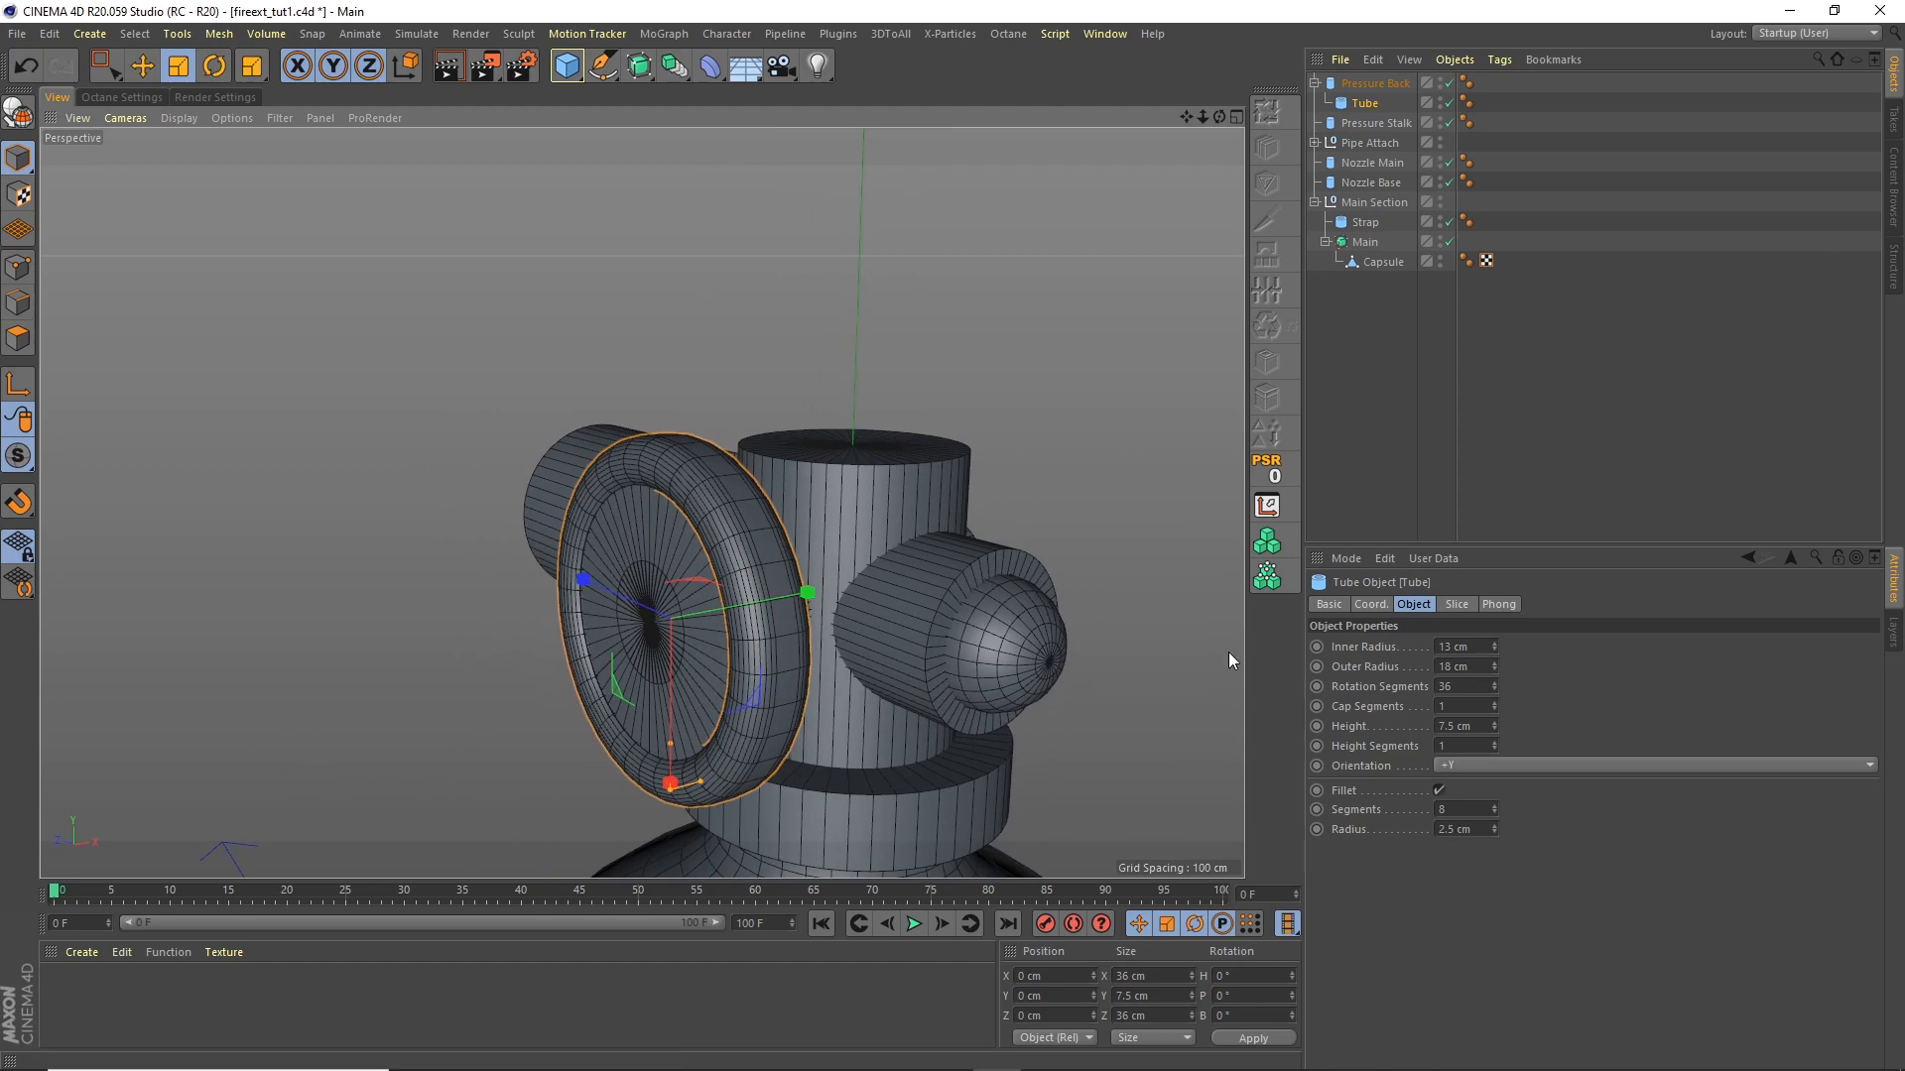
left_click(141, 65)
left_click_drag(799, 595, 774, 599)
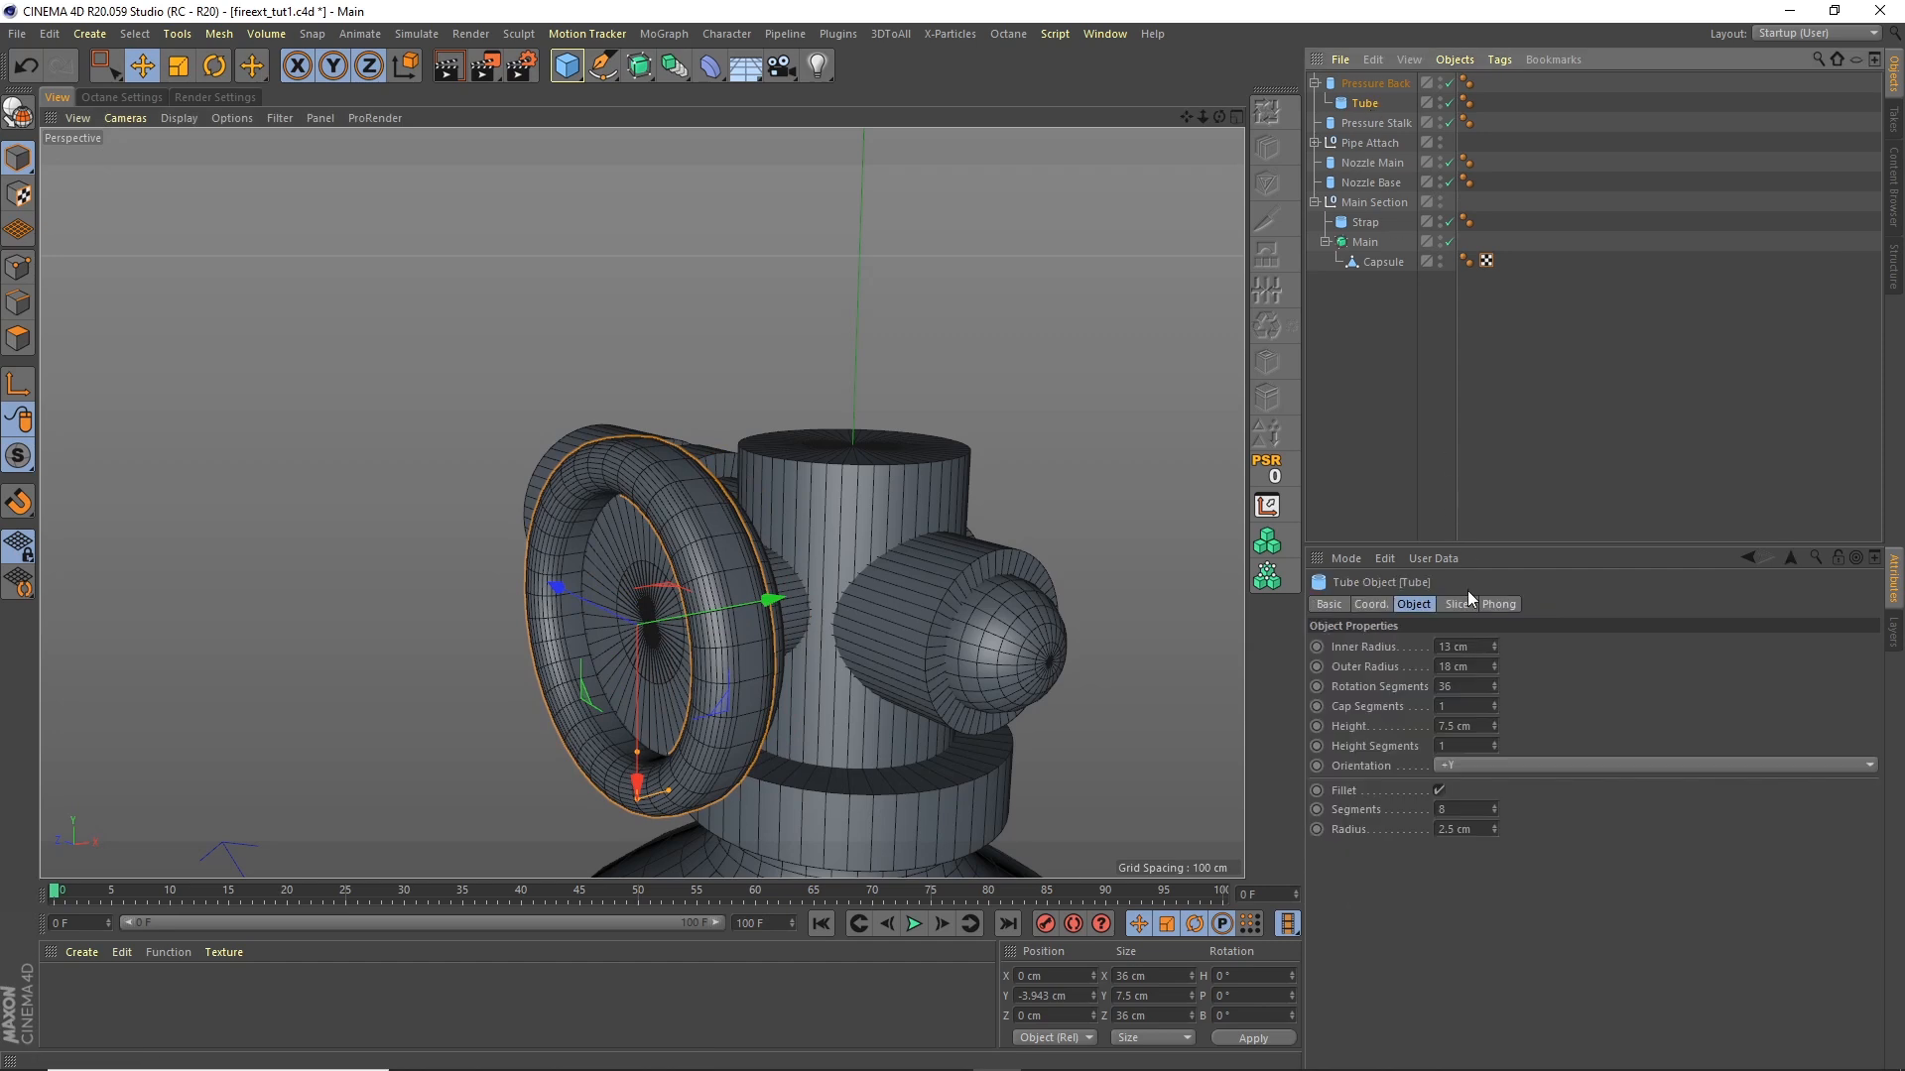
Step: Set the tube's height to 12 cm and shift it outward to about Y -4.9 cm relative to Pressure Back
double_click(1458, 725)
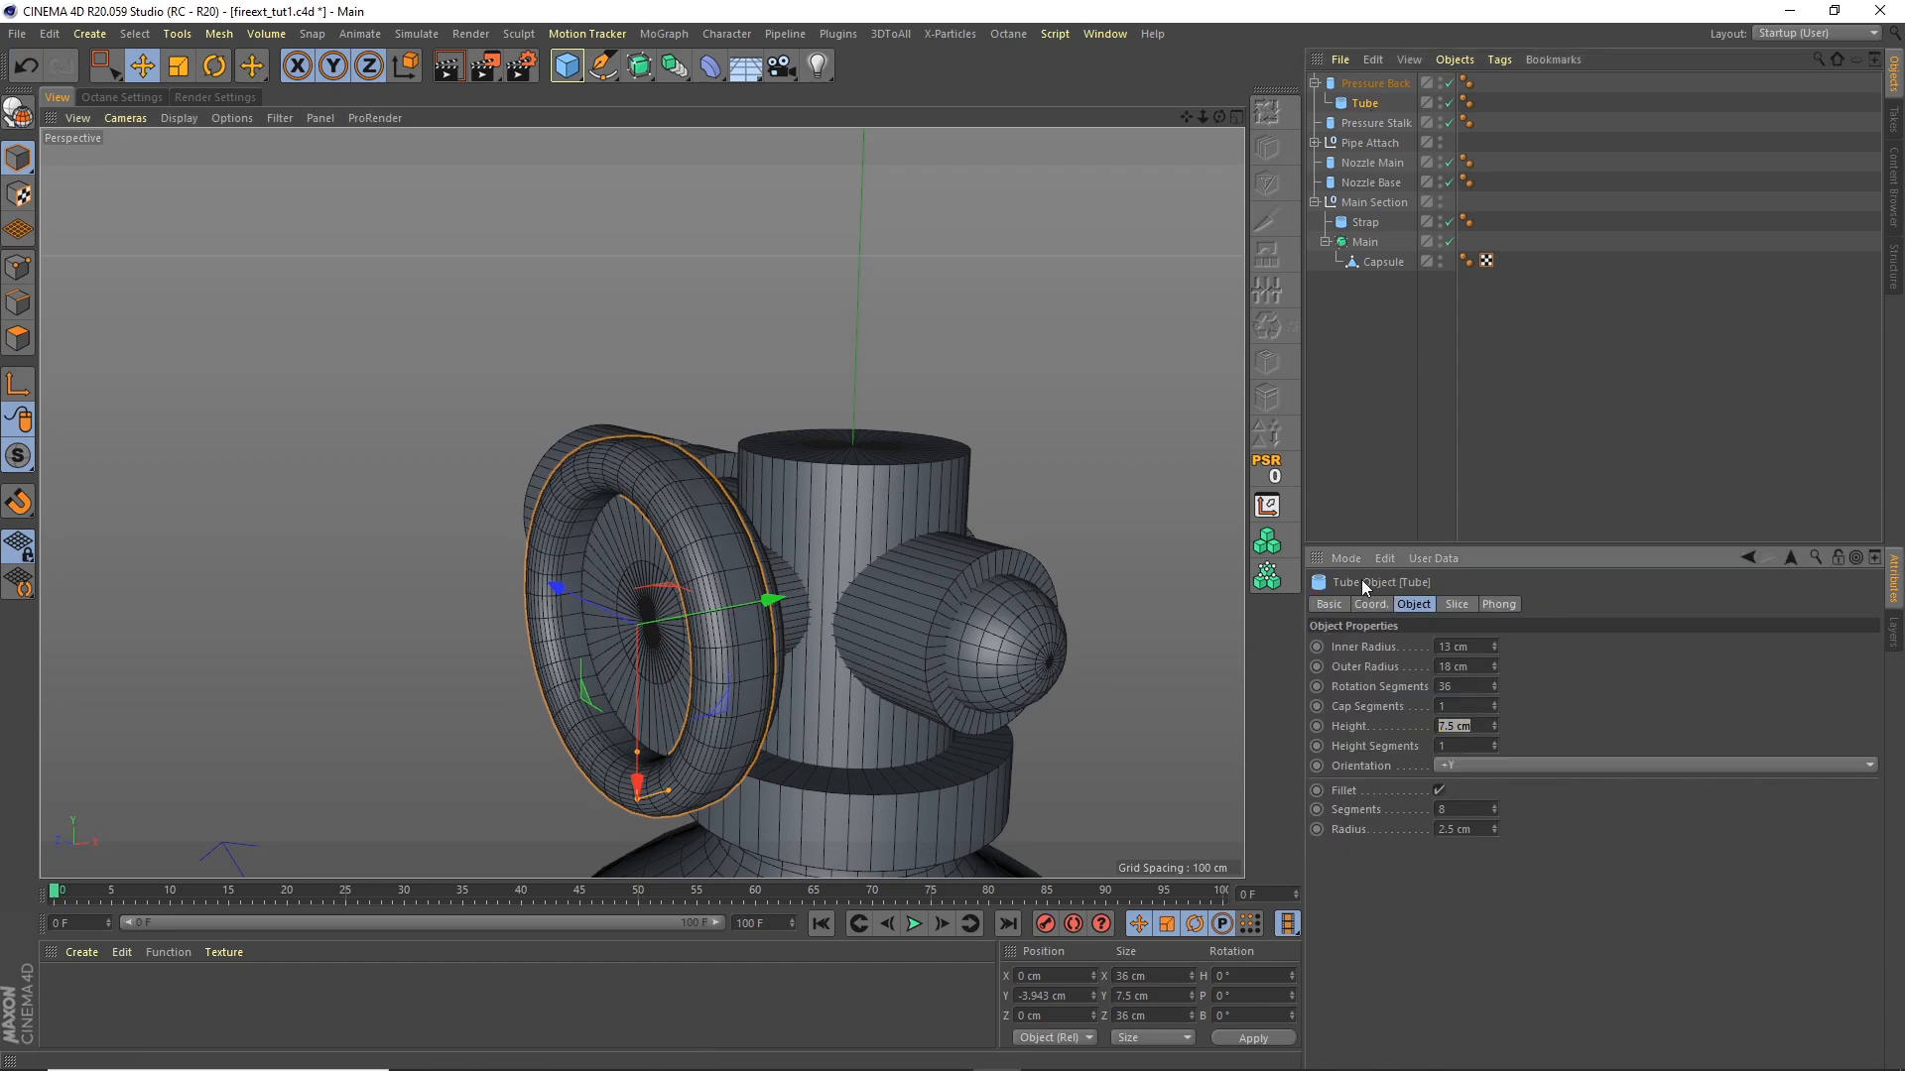
type("12")
key("Return")
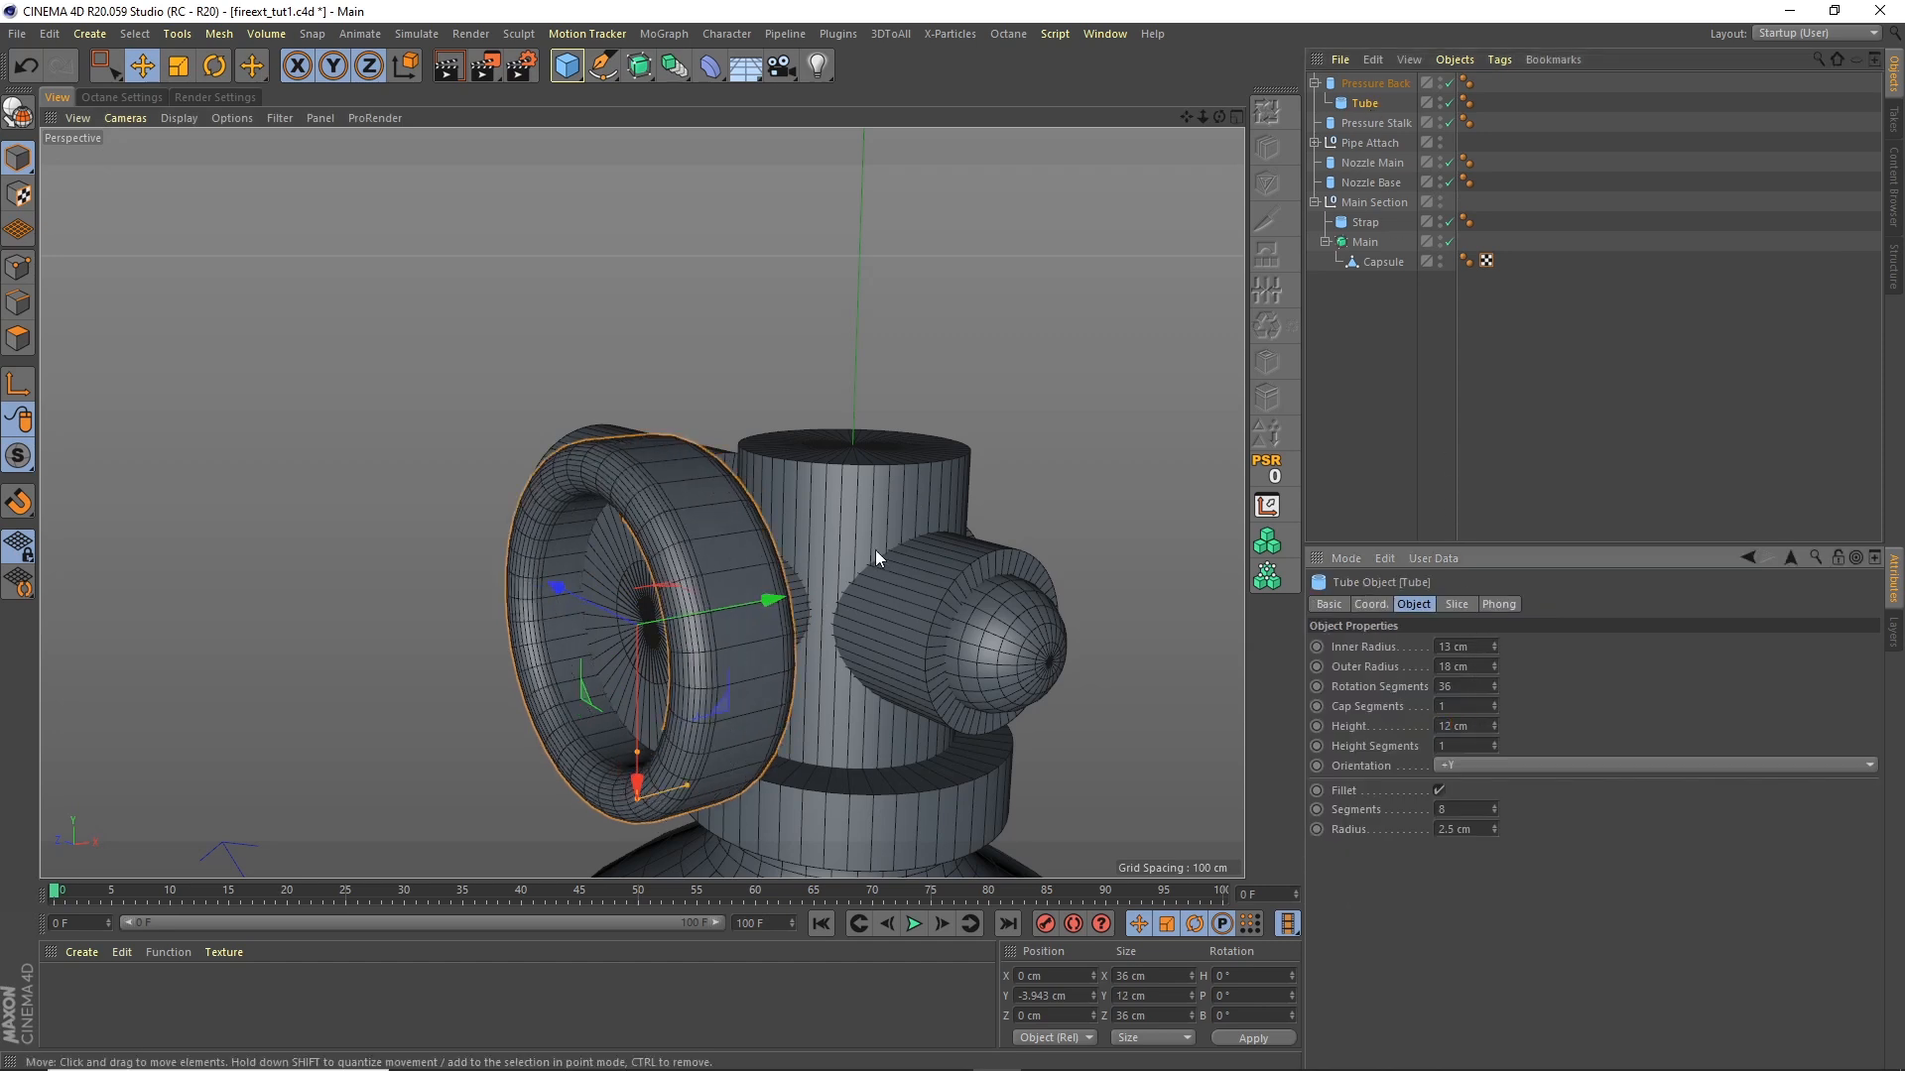
left_click_drag(942, 537, 741, 502, "alt")
left_click_drag(817, 570, 898, 527, "alt")
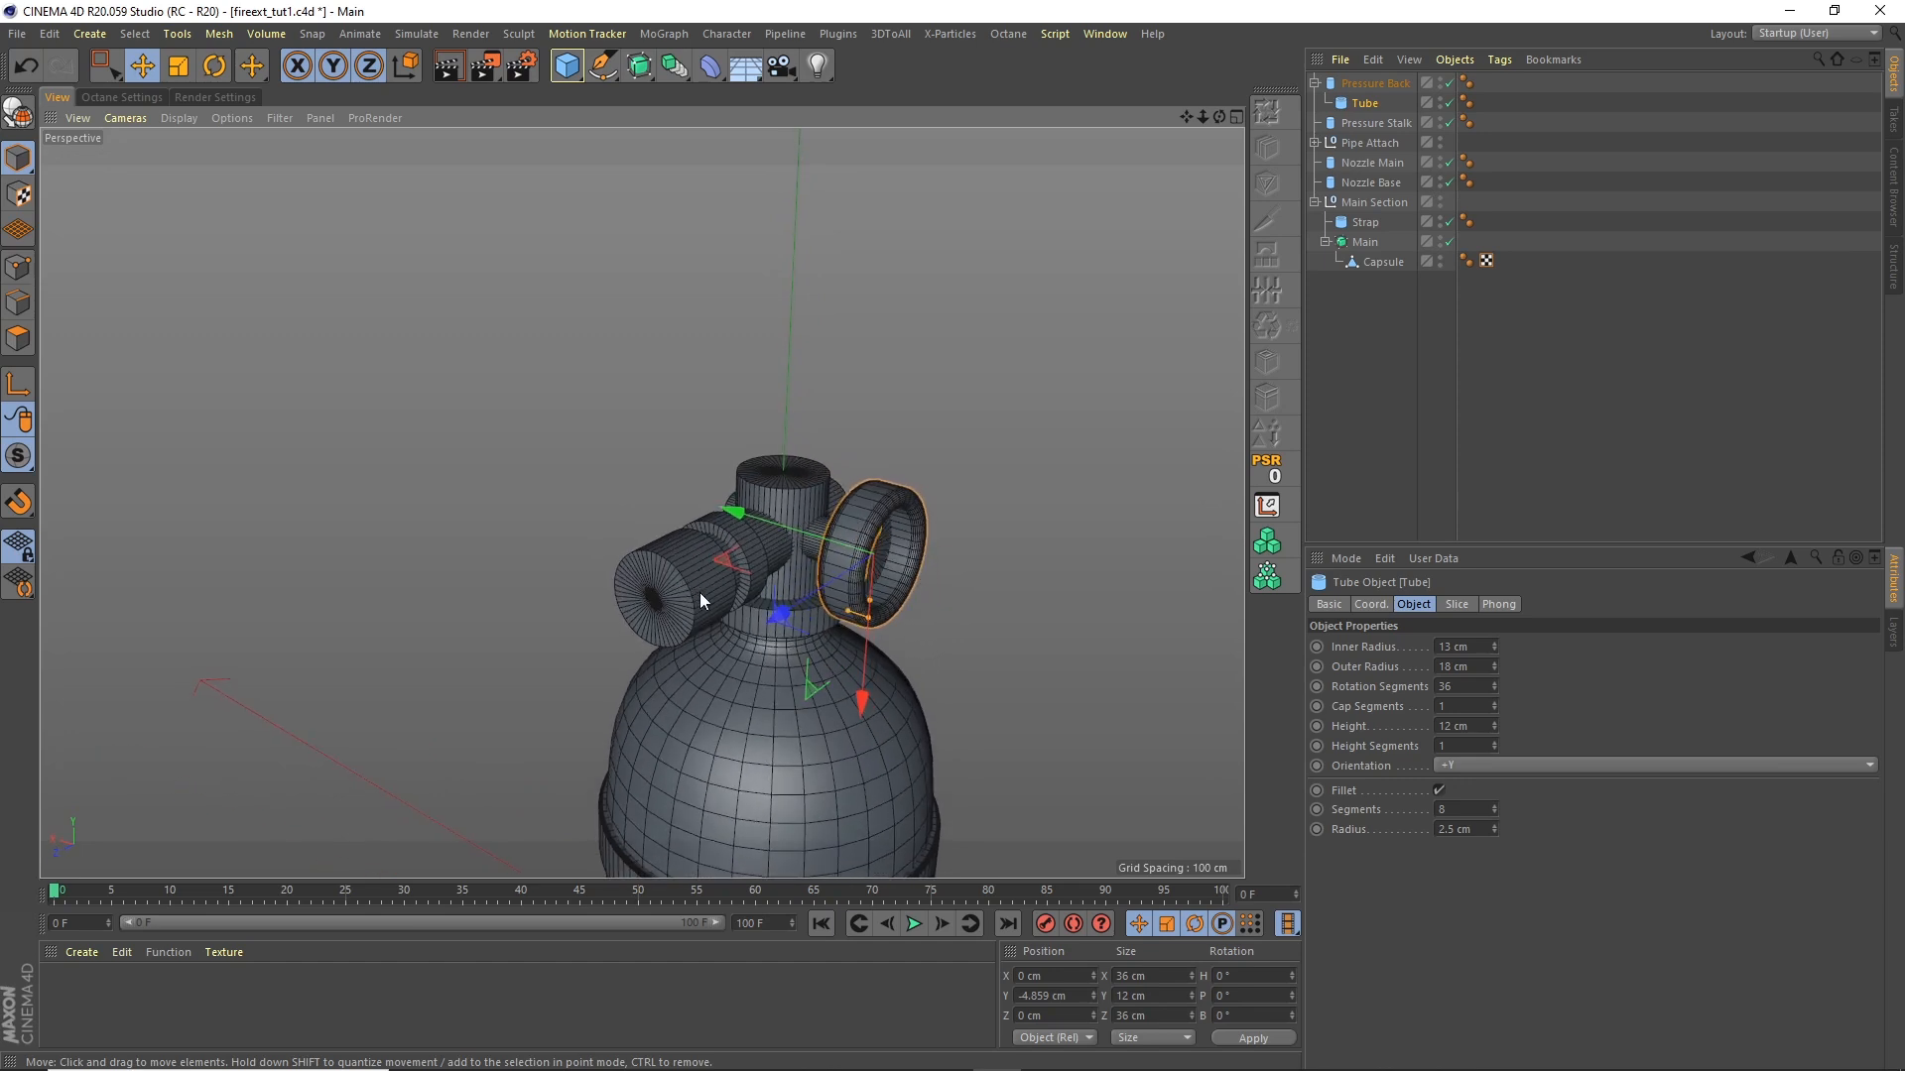
left_click_drag(871, 538, 741, 504, "alt")
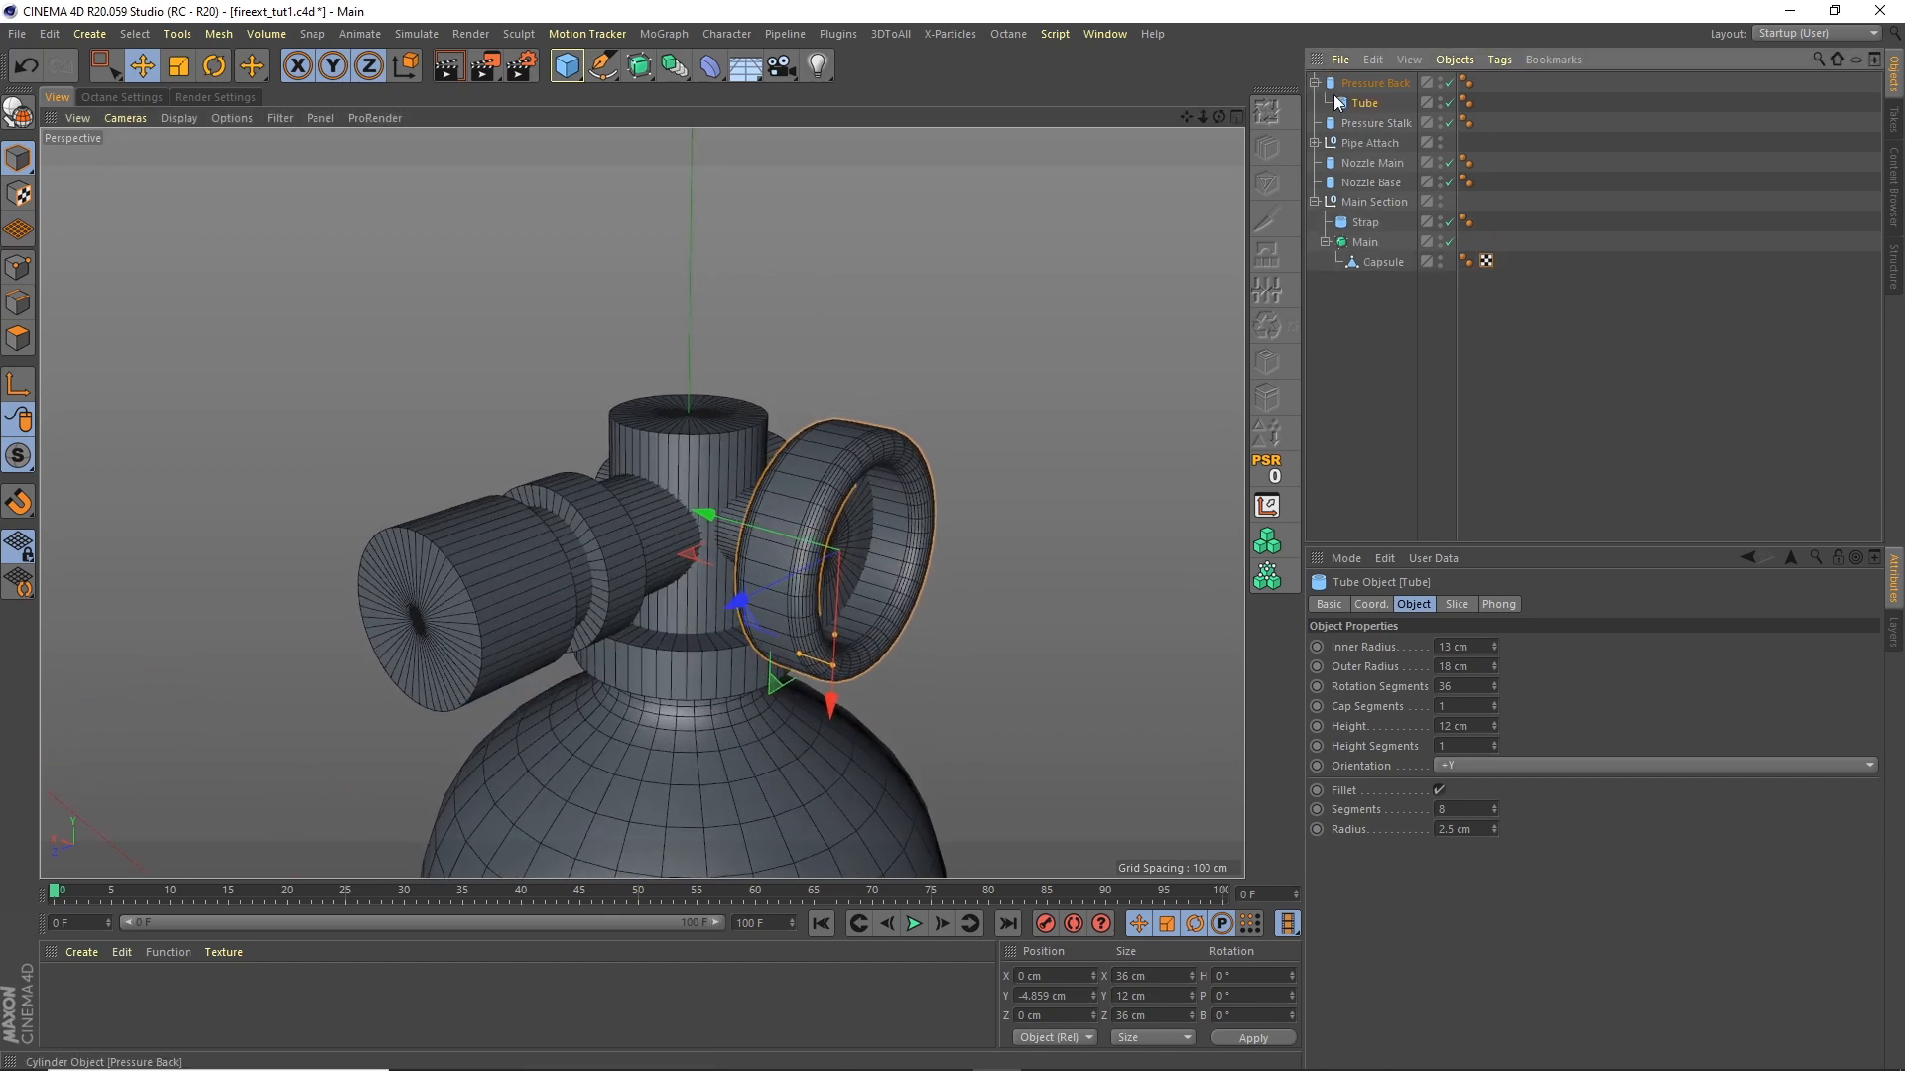
Step: Take the tube out of Pressure Back to the top level and rename it Pressue Edge
mouse_move(1355, 102)
left_mouse_down()
mouse_move(1360, 117)
mouse_move(1354, 93)
left_mouse_up()
double_click(1357, 103)
type("Pressu")
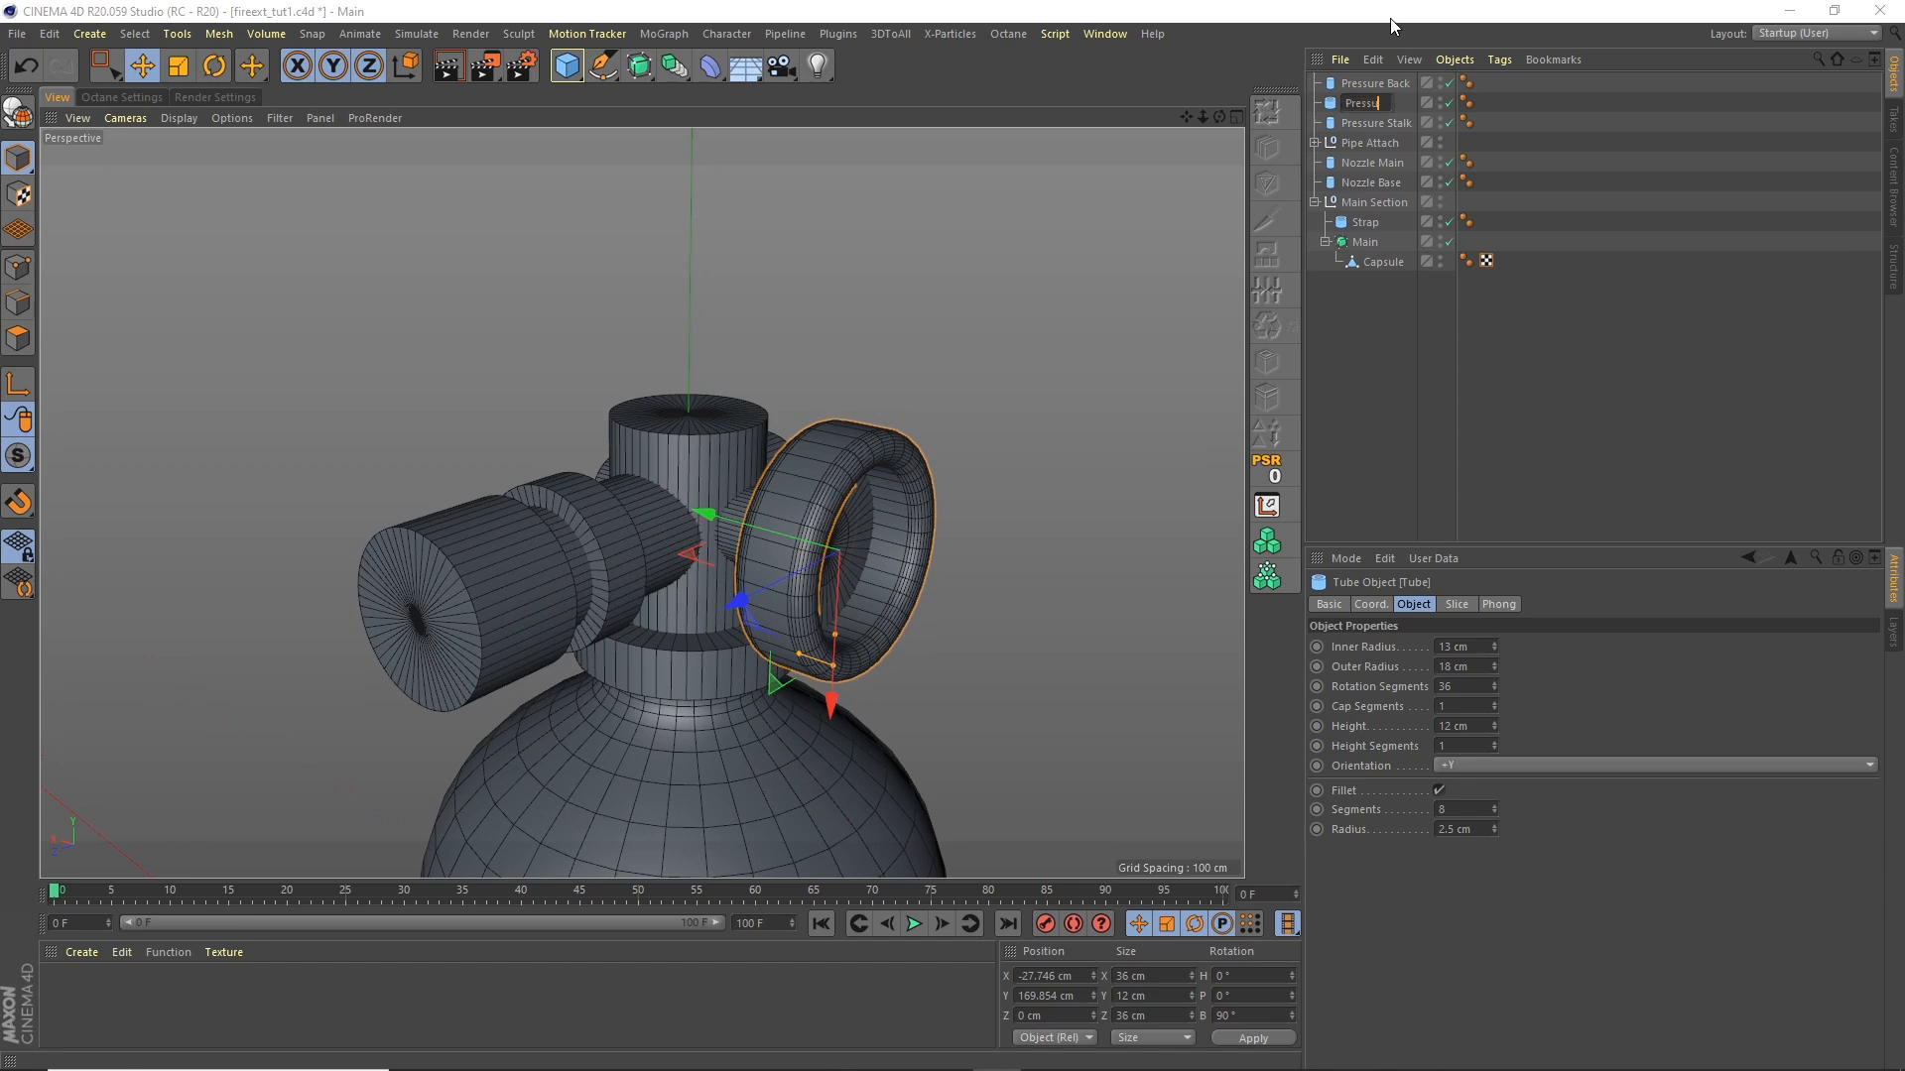
type("re Edge")
key("Return")
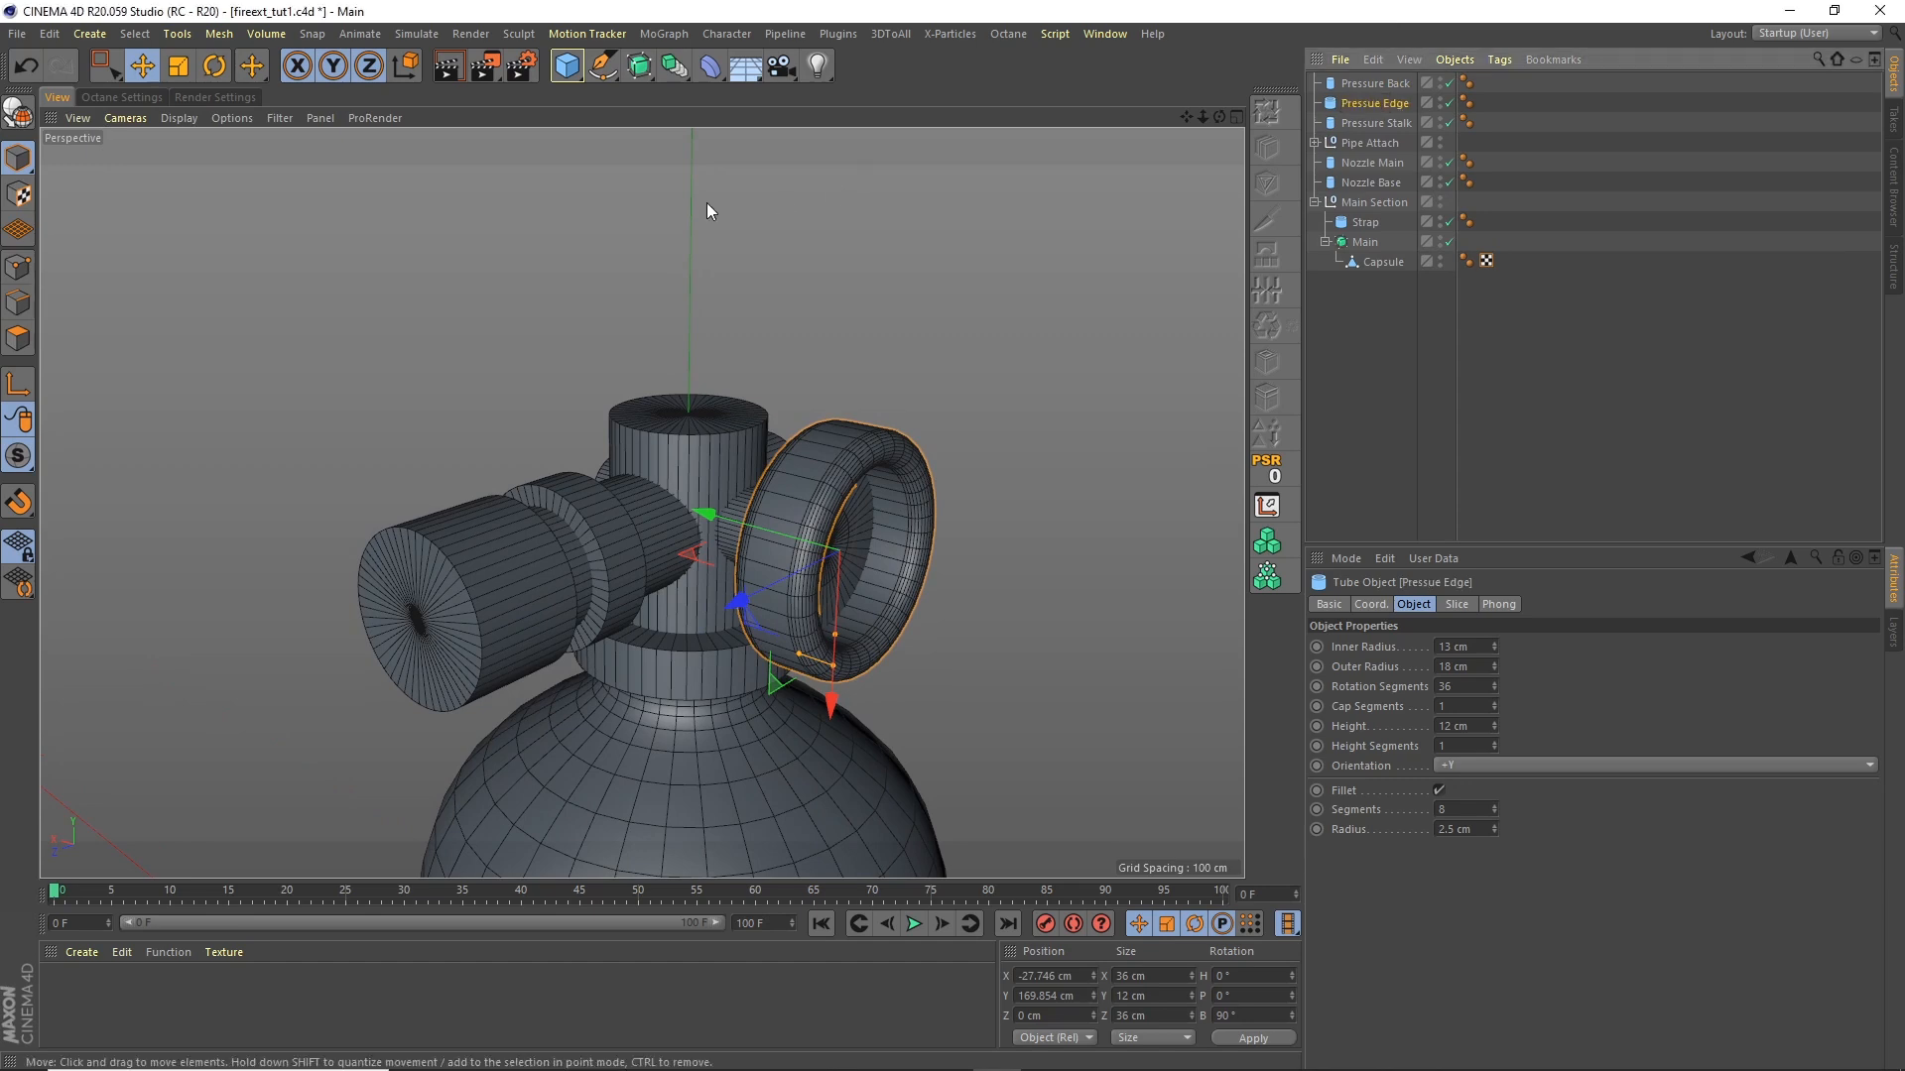
Step: Add a Volume Builder and a Volume Mesher to the scene
left_click(248, 38)
left_click(291, 87)
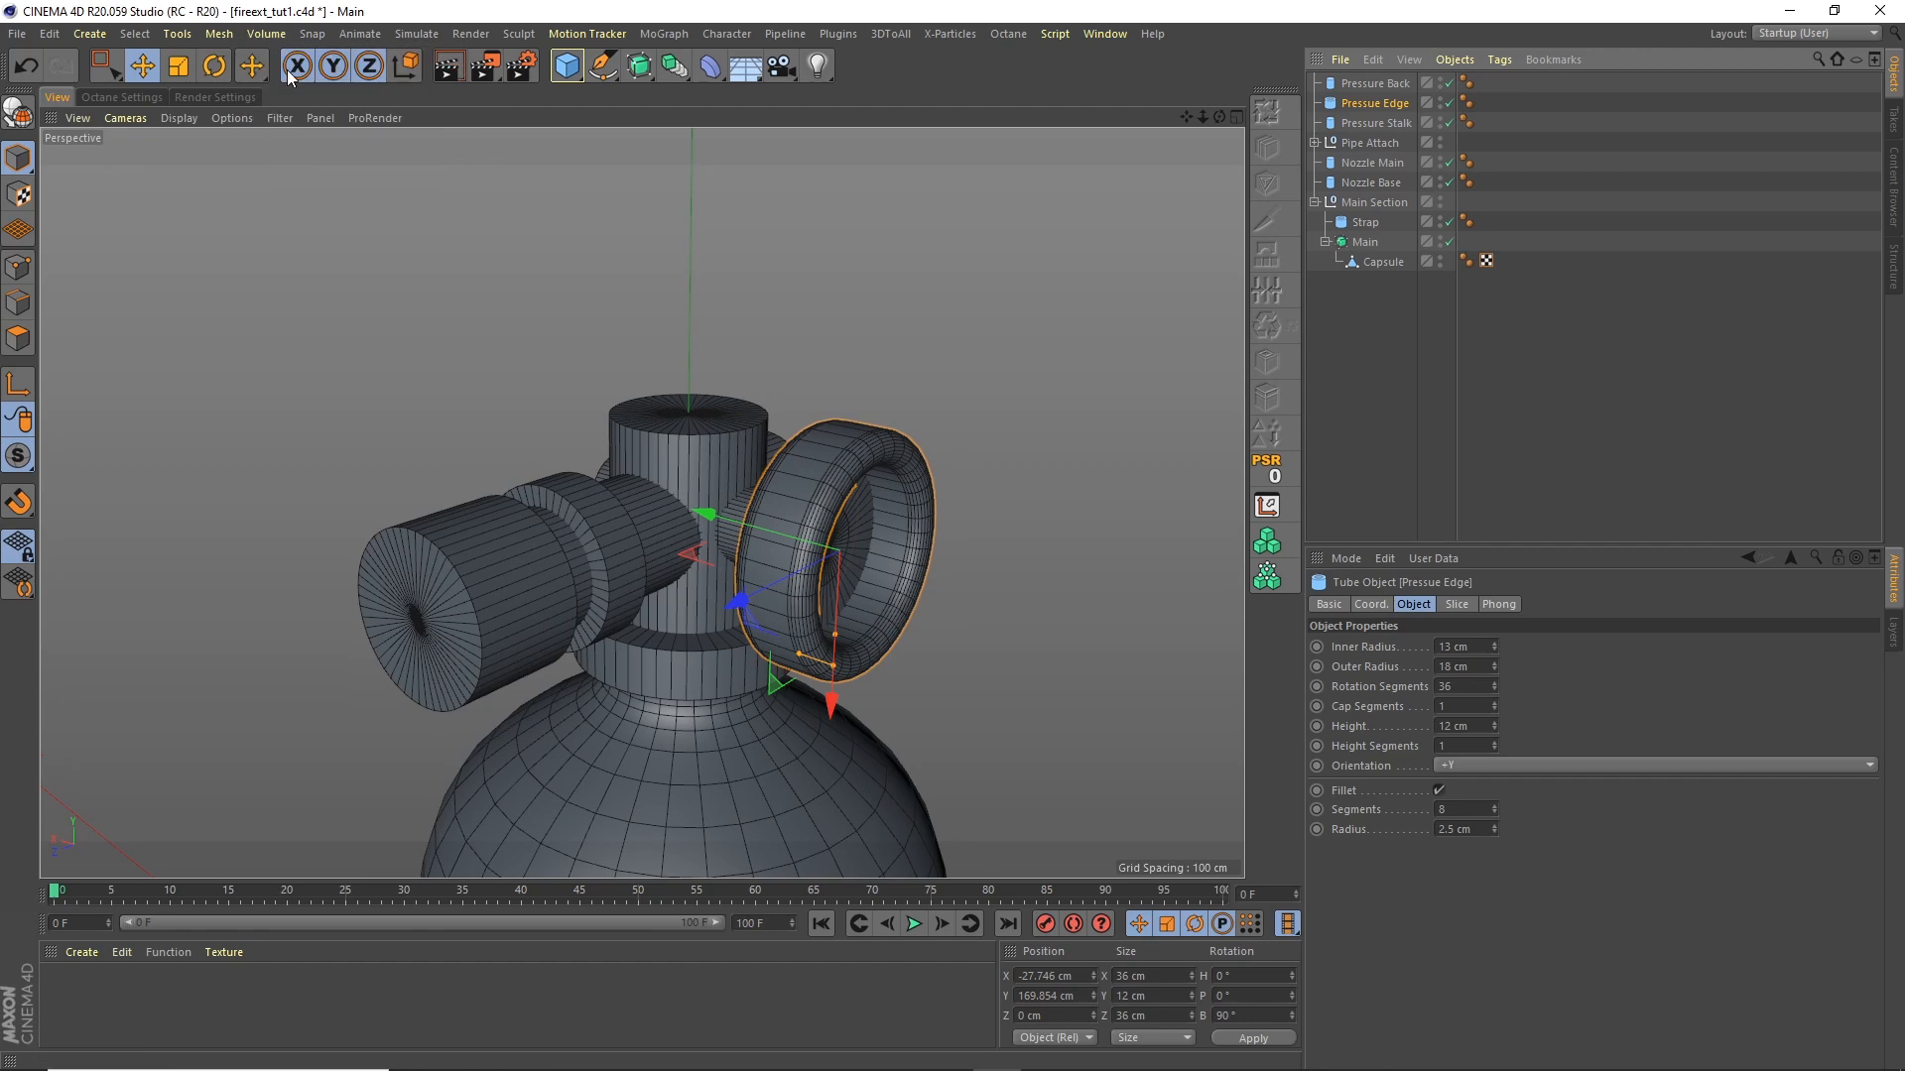
left_click(270, 35)
left_click(313, 105)
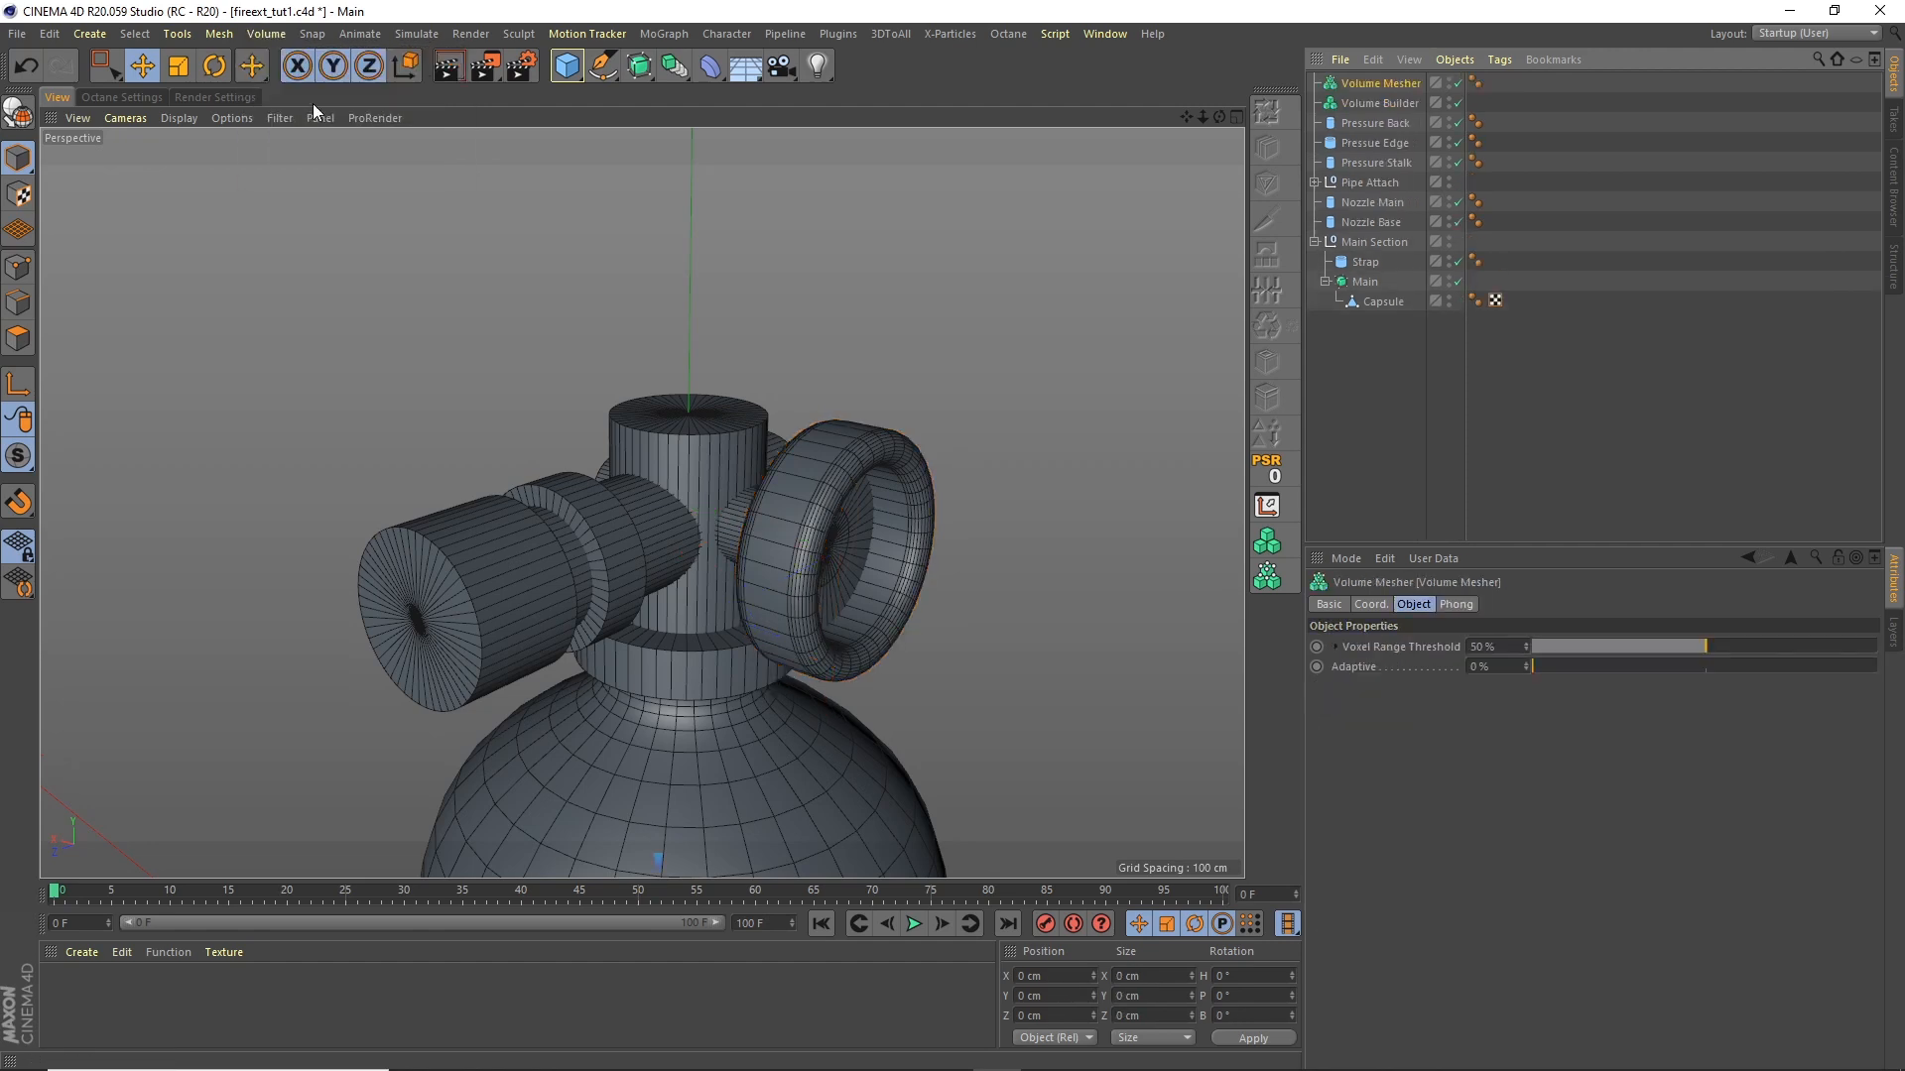
left_click(1389, 83, "shift")
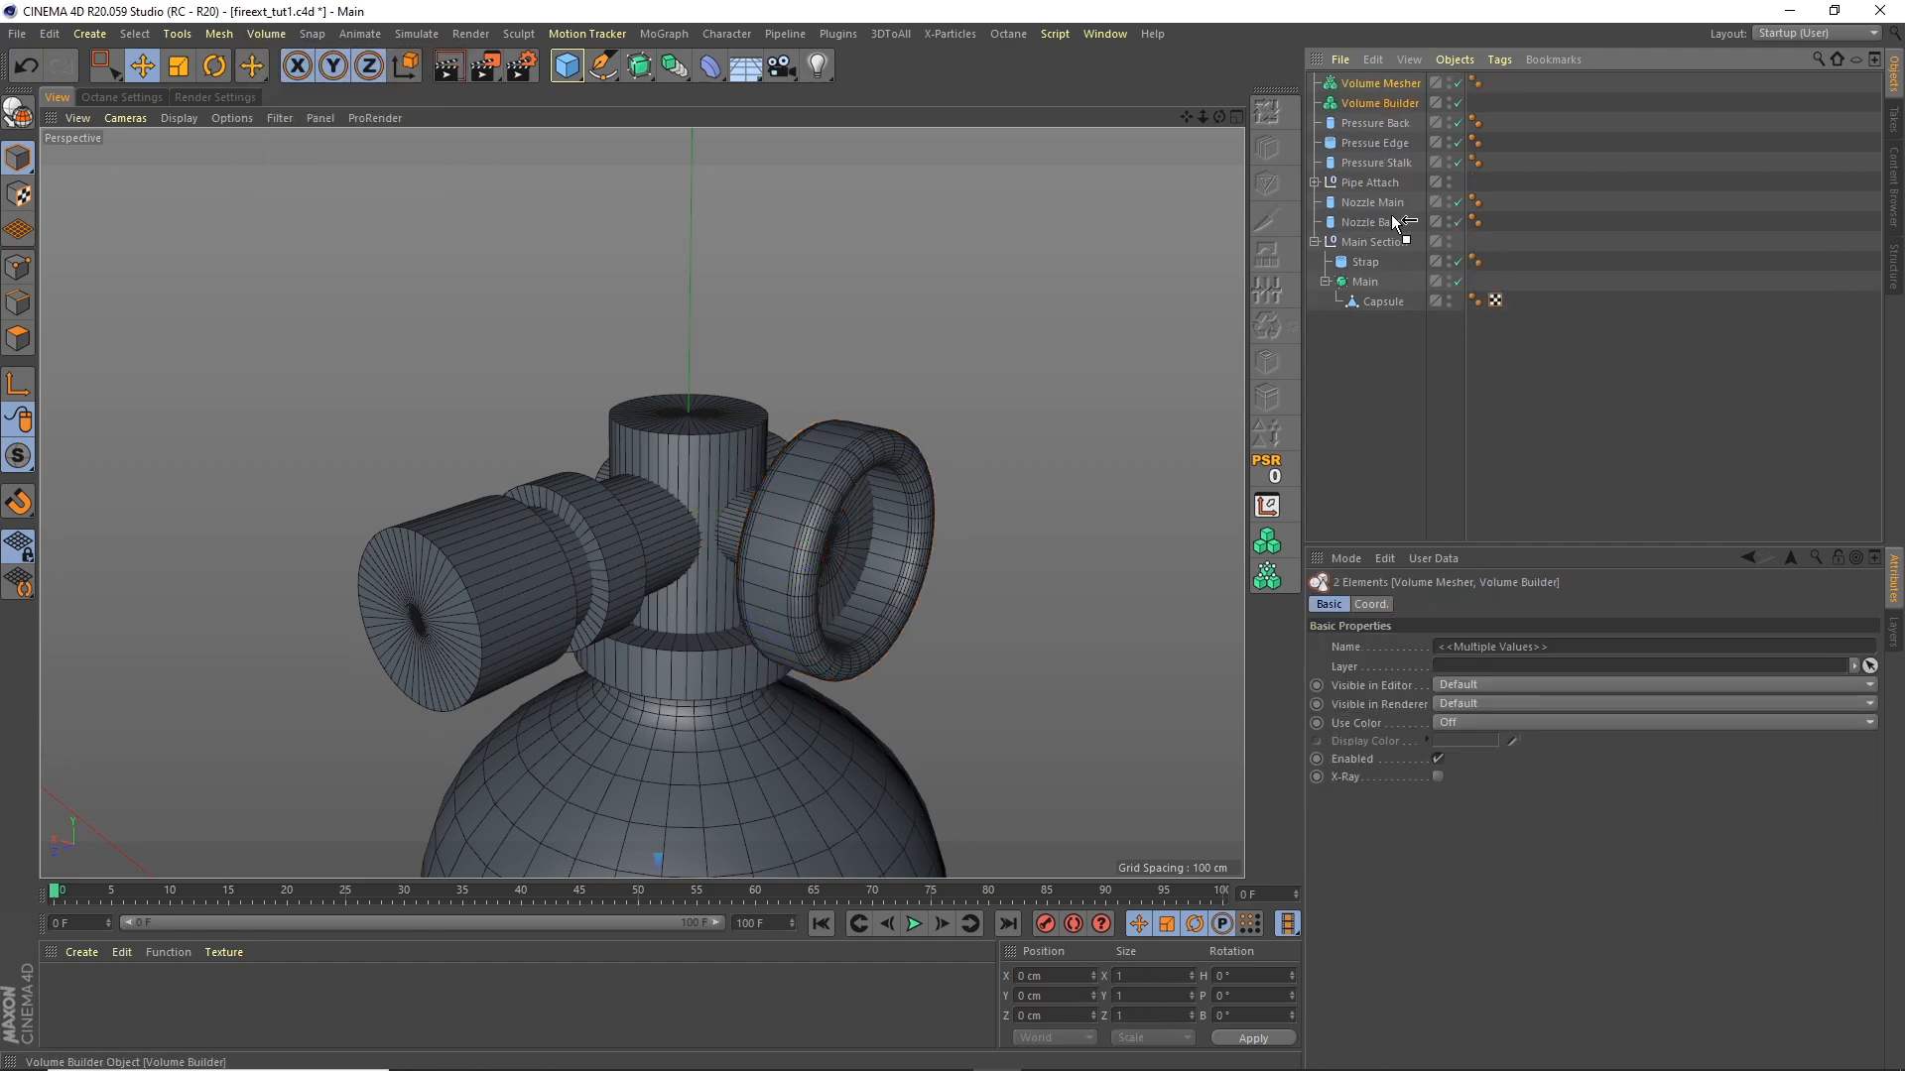
left_click_drag(1387, 223, 1389, 222)
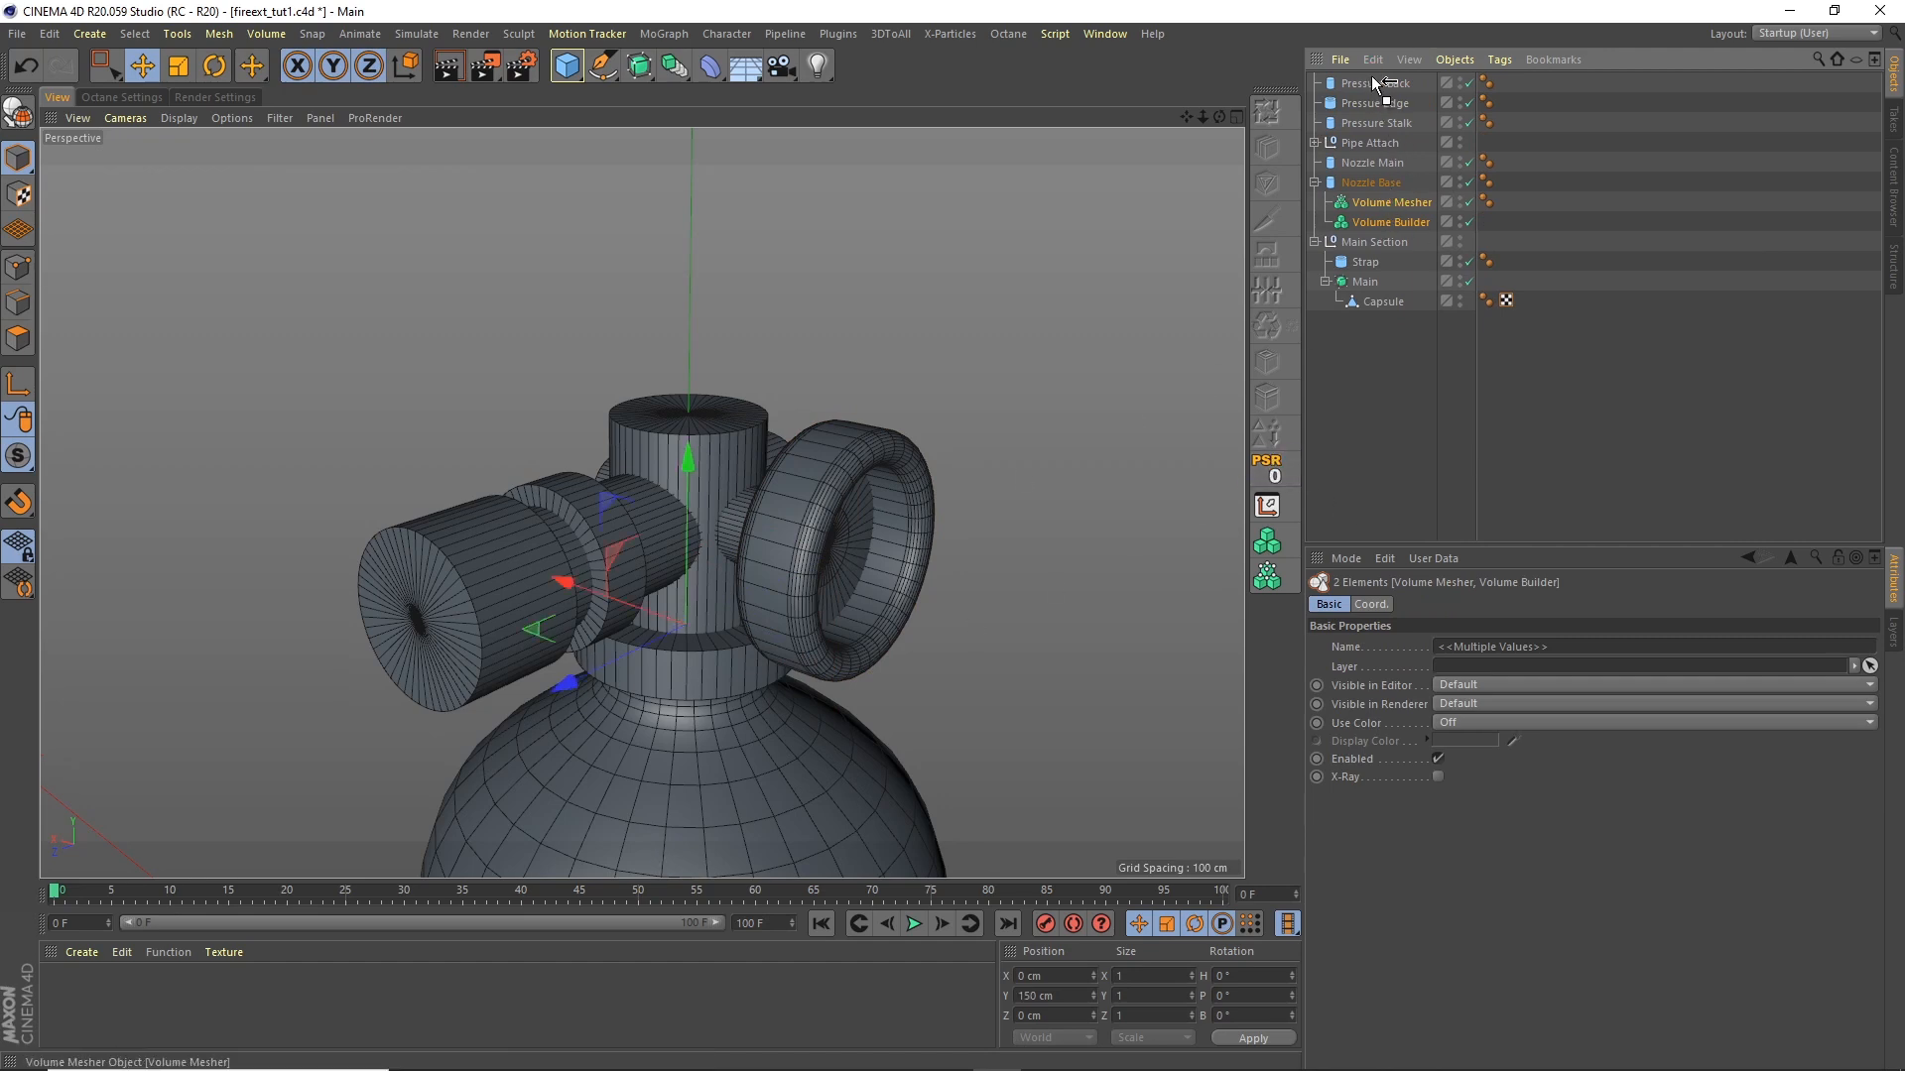
key("ctrl+z")
Step: Nest the Volume Builder in the Volume Mesher and place all pressure, Pipe Attach and nozzle parts inside the builder
left_click(1360, 104)
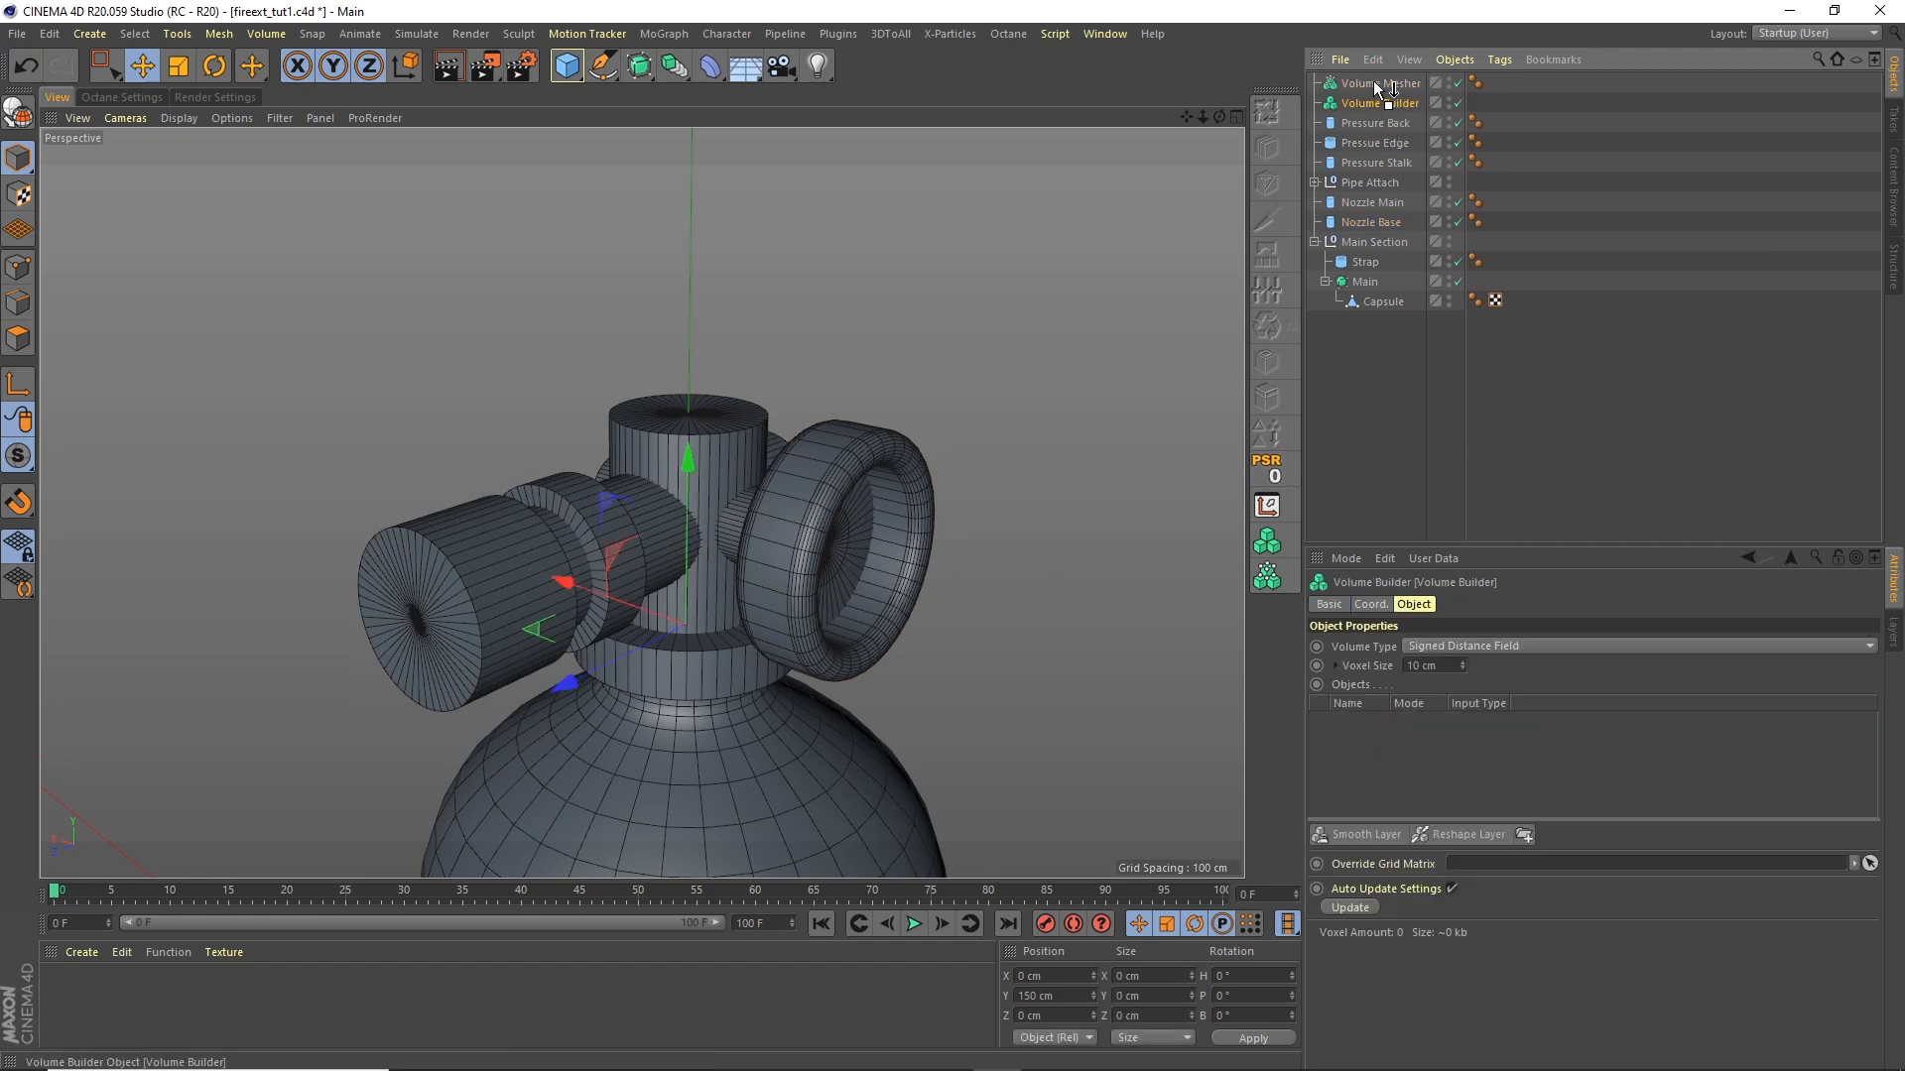
left_click_drag(1374, 87, 1377, 85)
left_click(1377, 123)
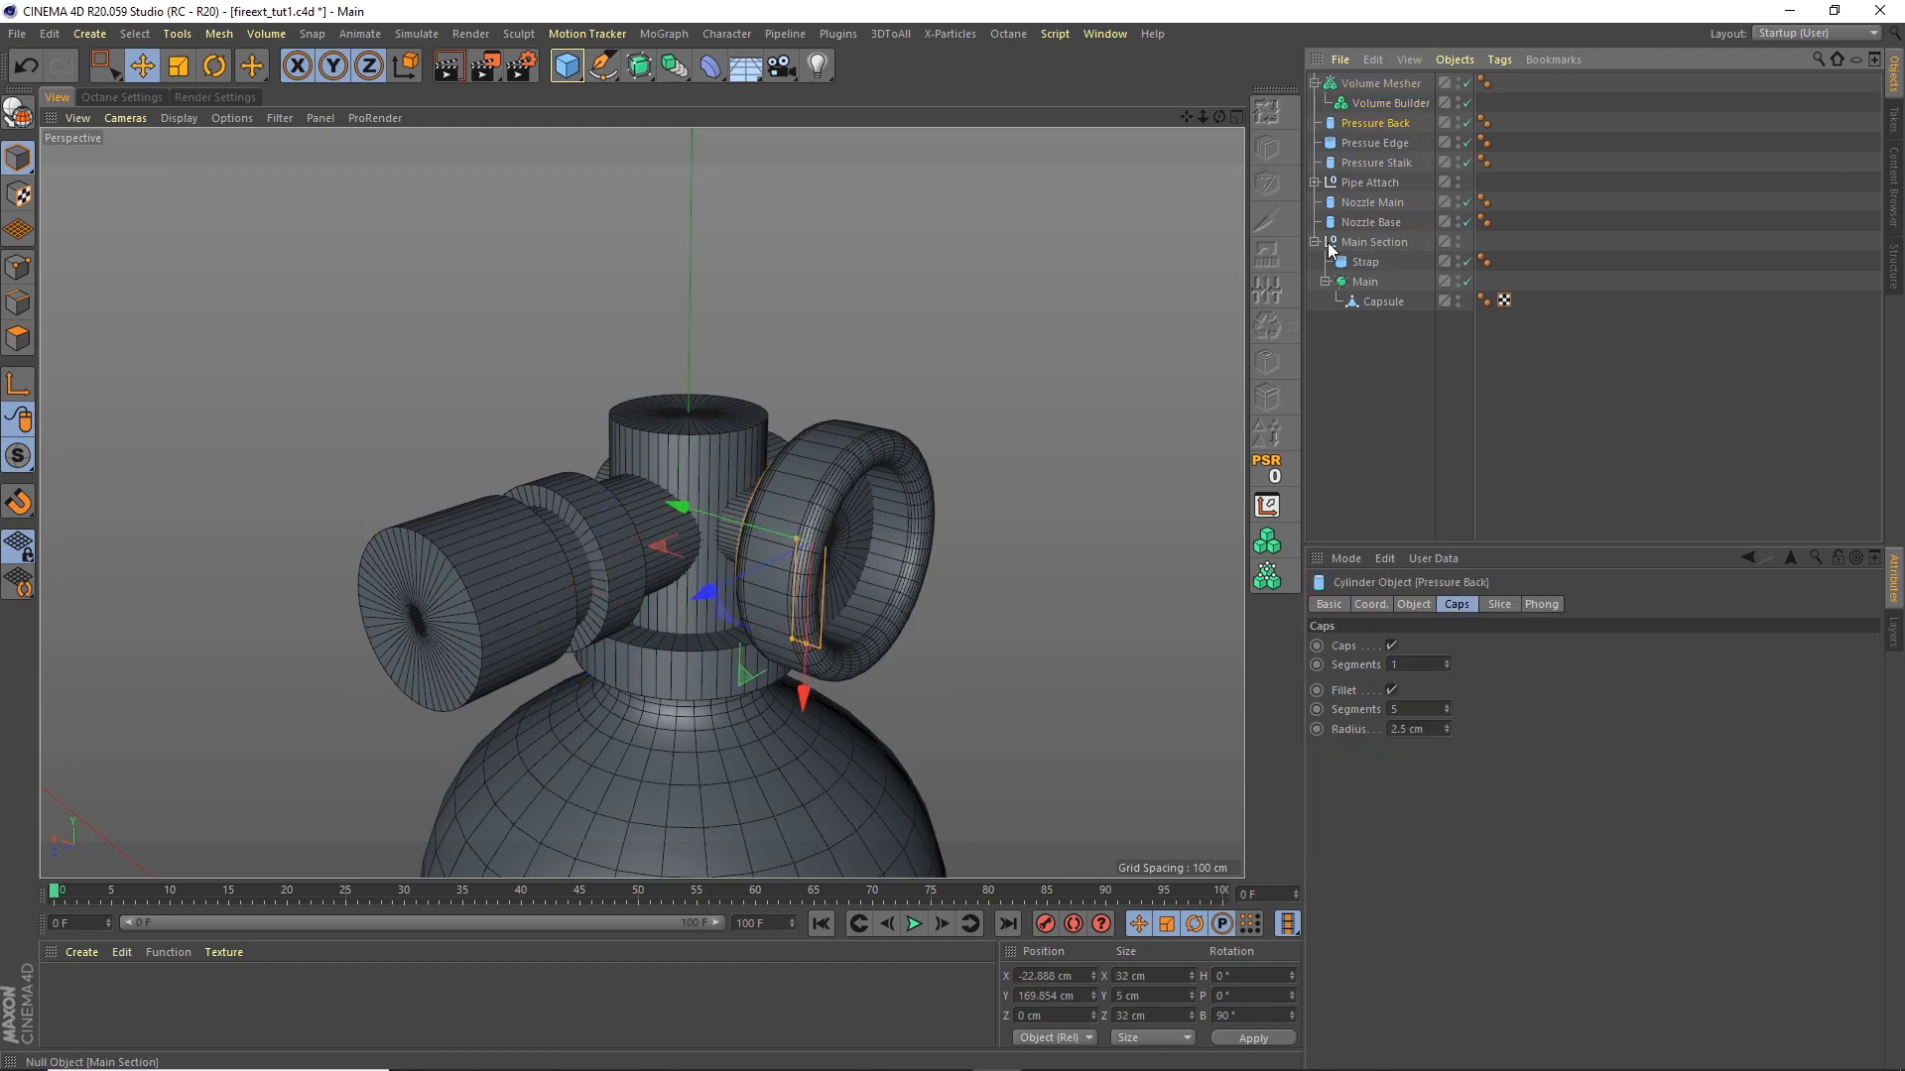
left_click_drag(1383, 103, 1389, 107)
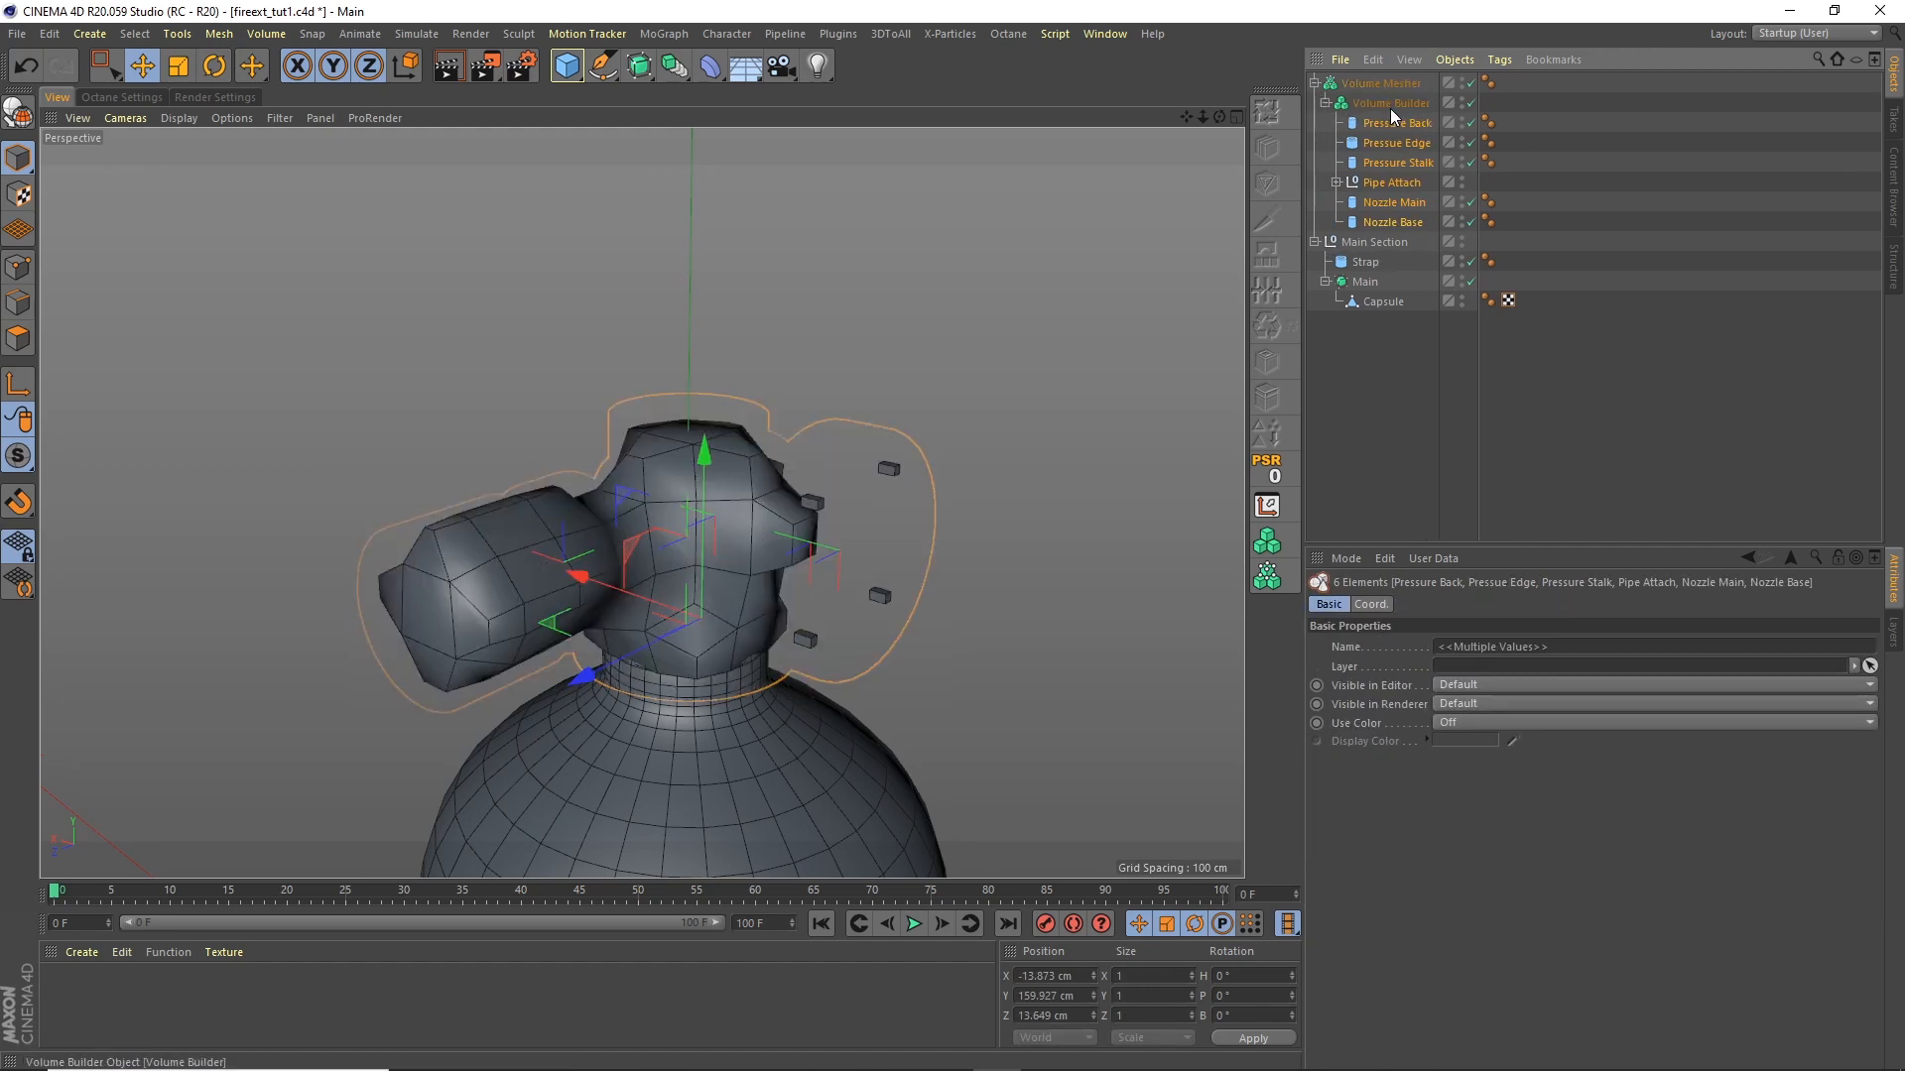
Step: Set the Volume Builder's voxel size to 0.5 cm
left_click(1393, 107)
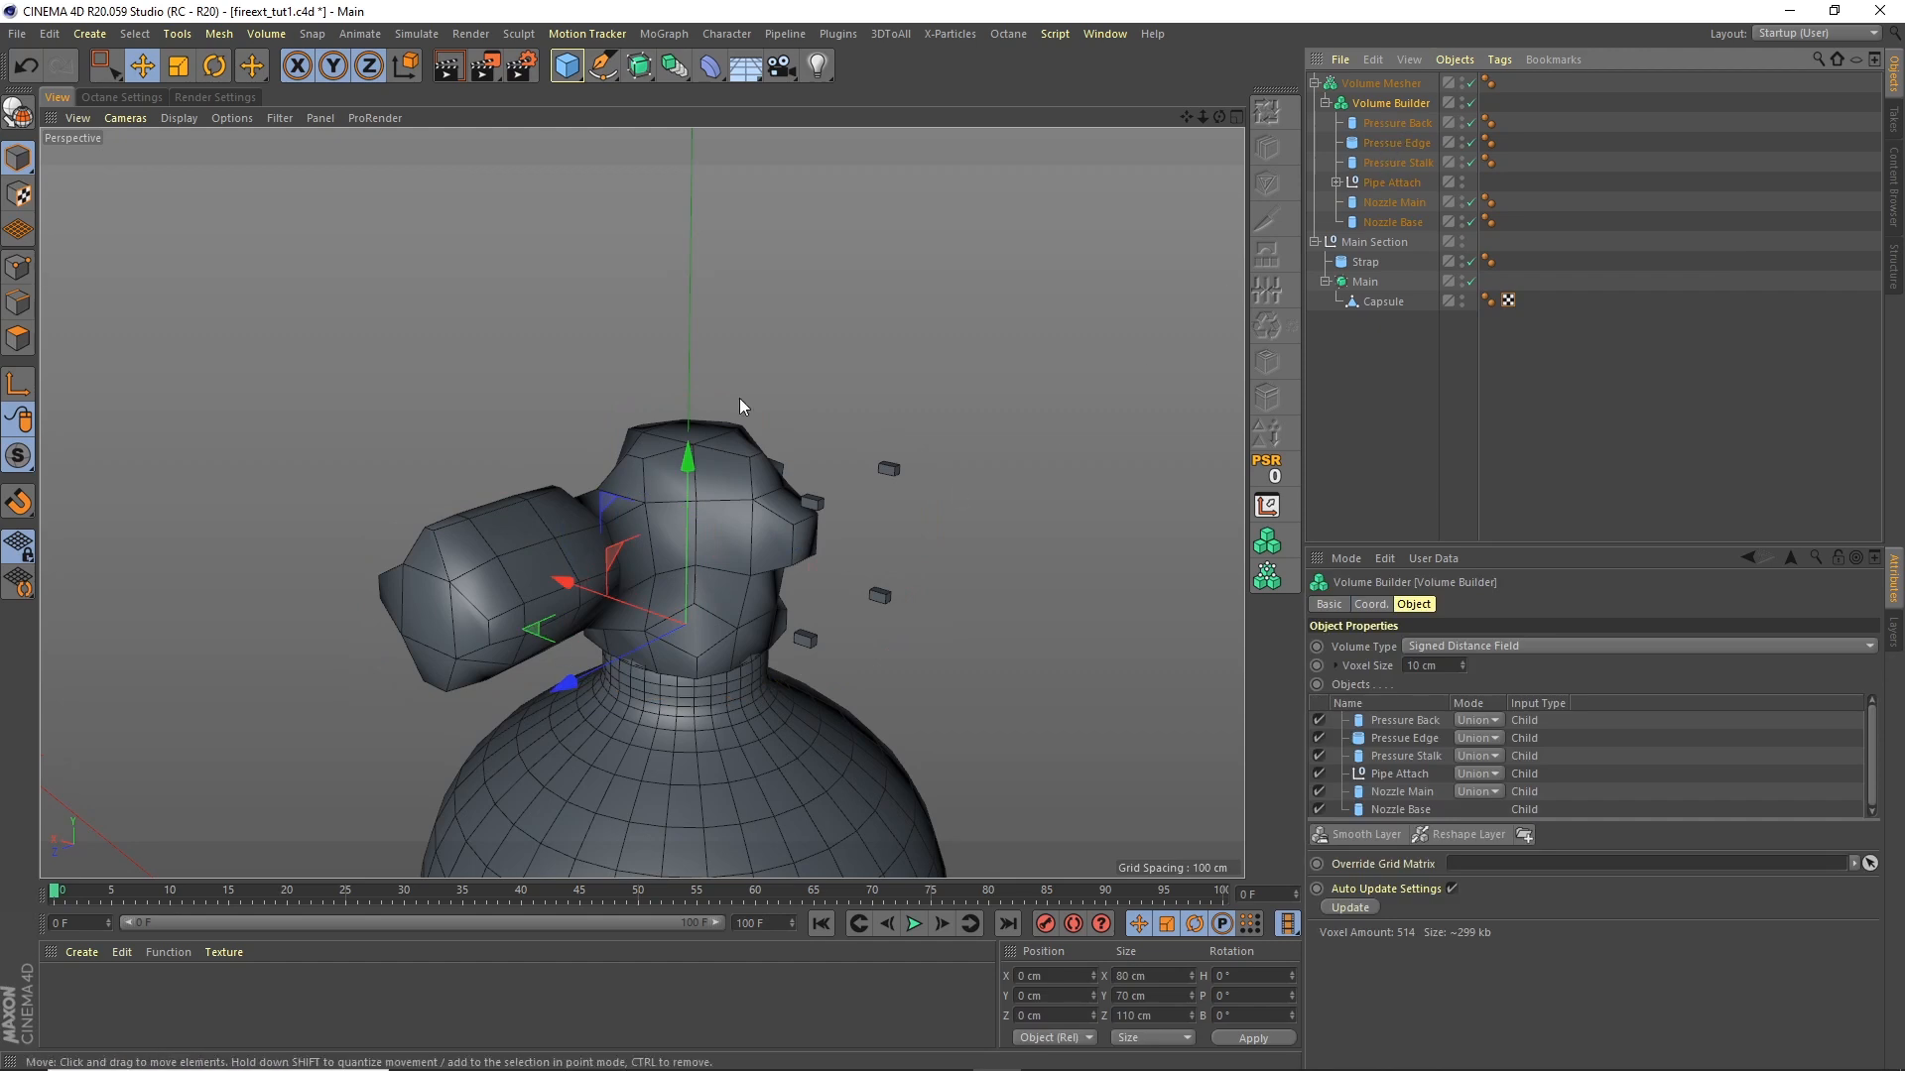
double_click(1412, 665)
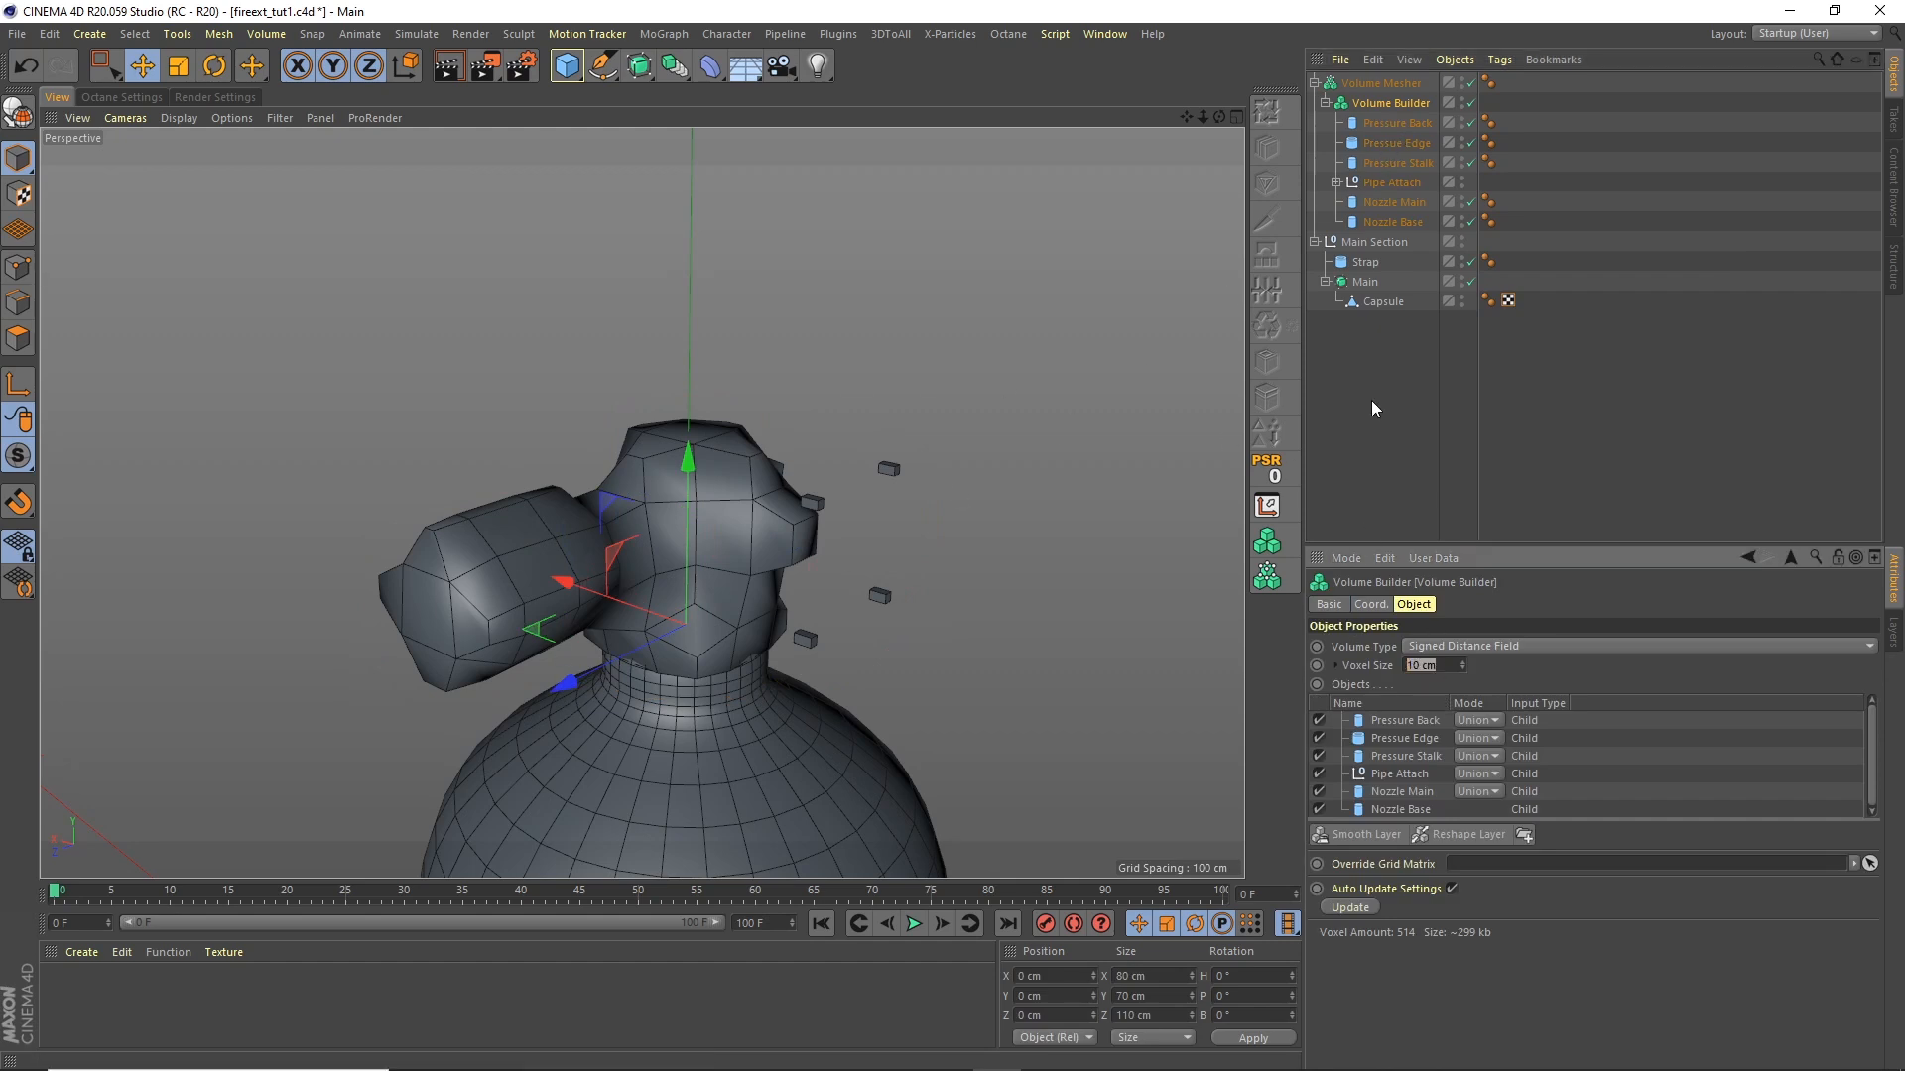
type("0.5")
key("Return")
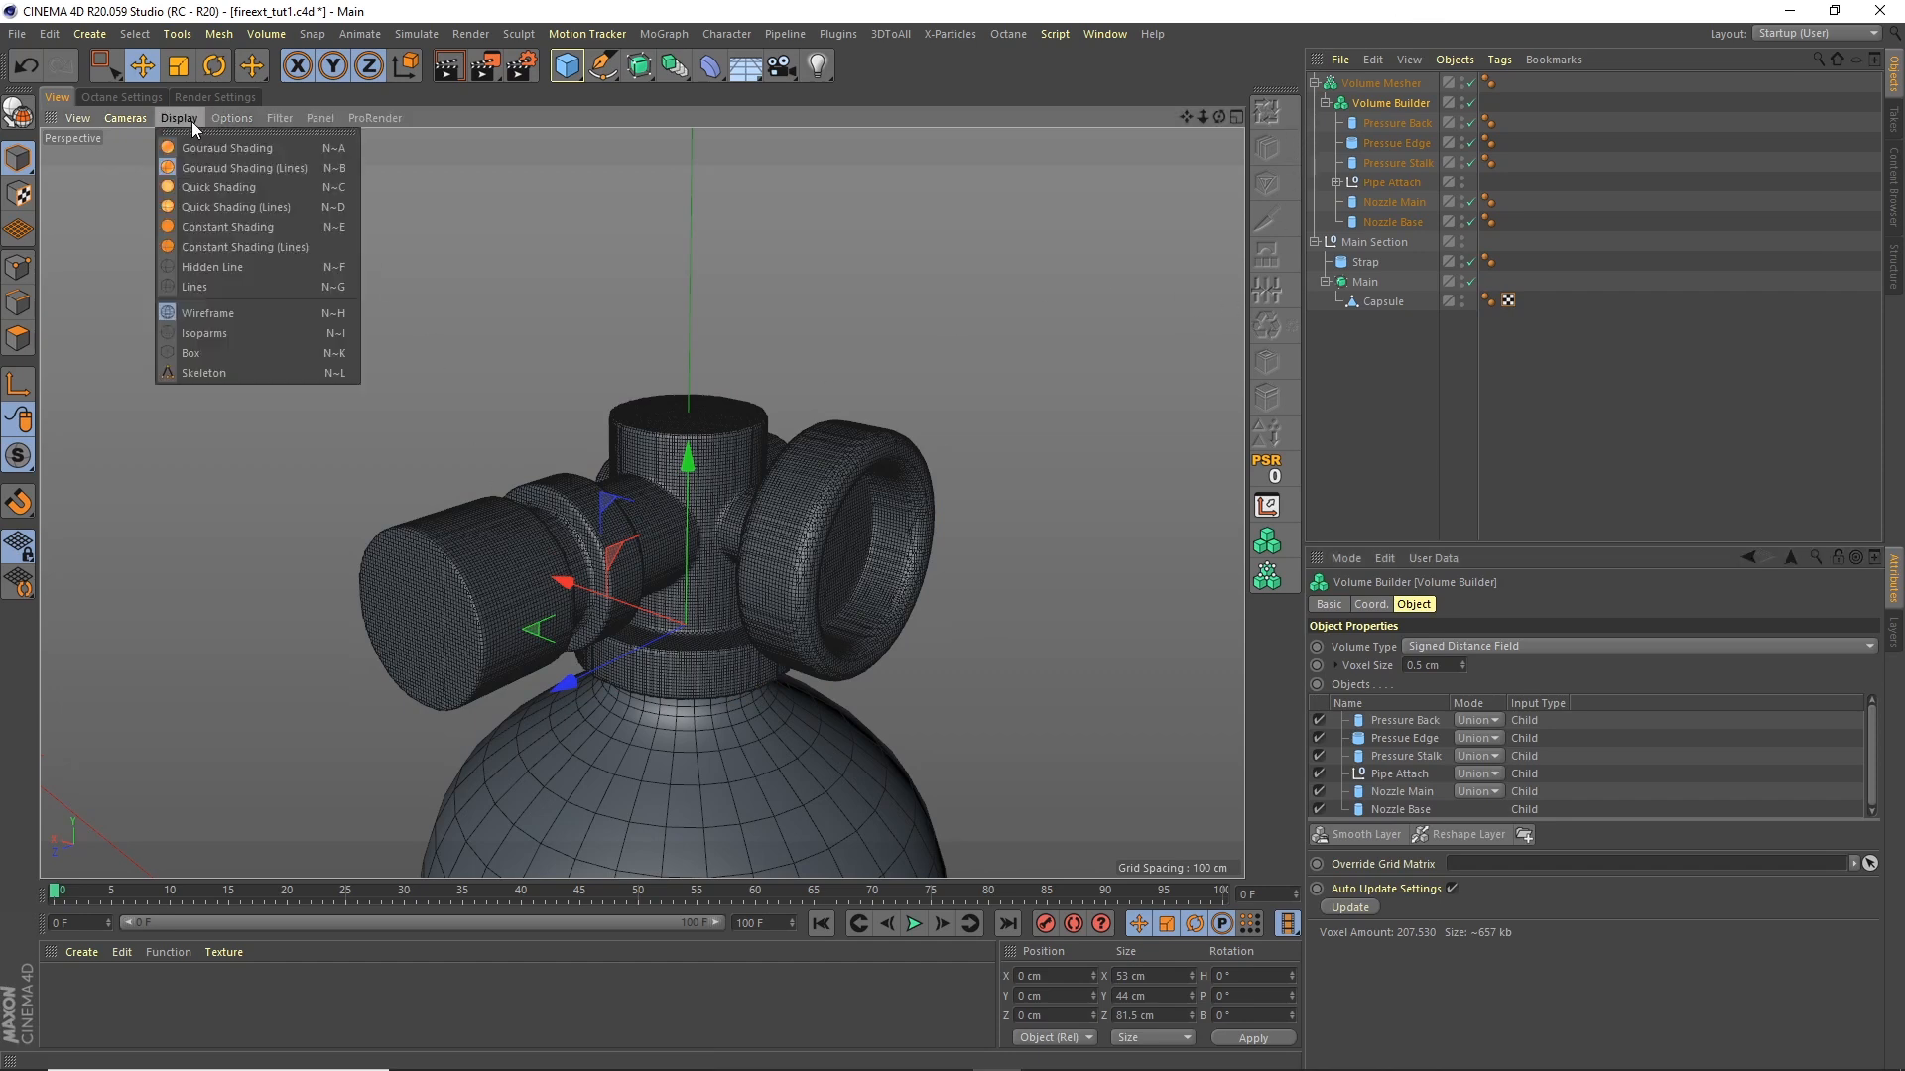
Step: Set the rotation segments of the Pressue Edge tube to 100
left_click_drag(1219, 117, 1205, 62)
left_click(1392, 143)
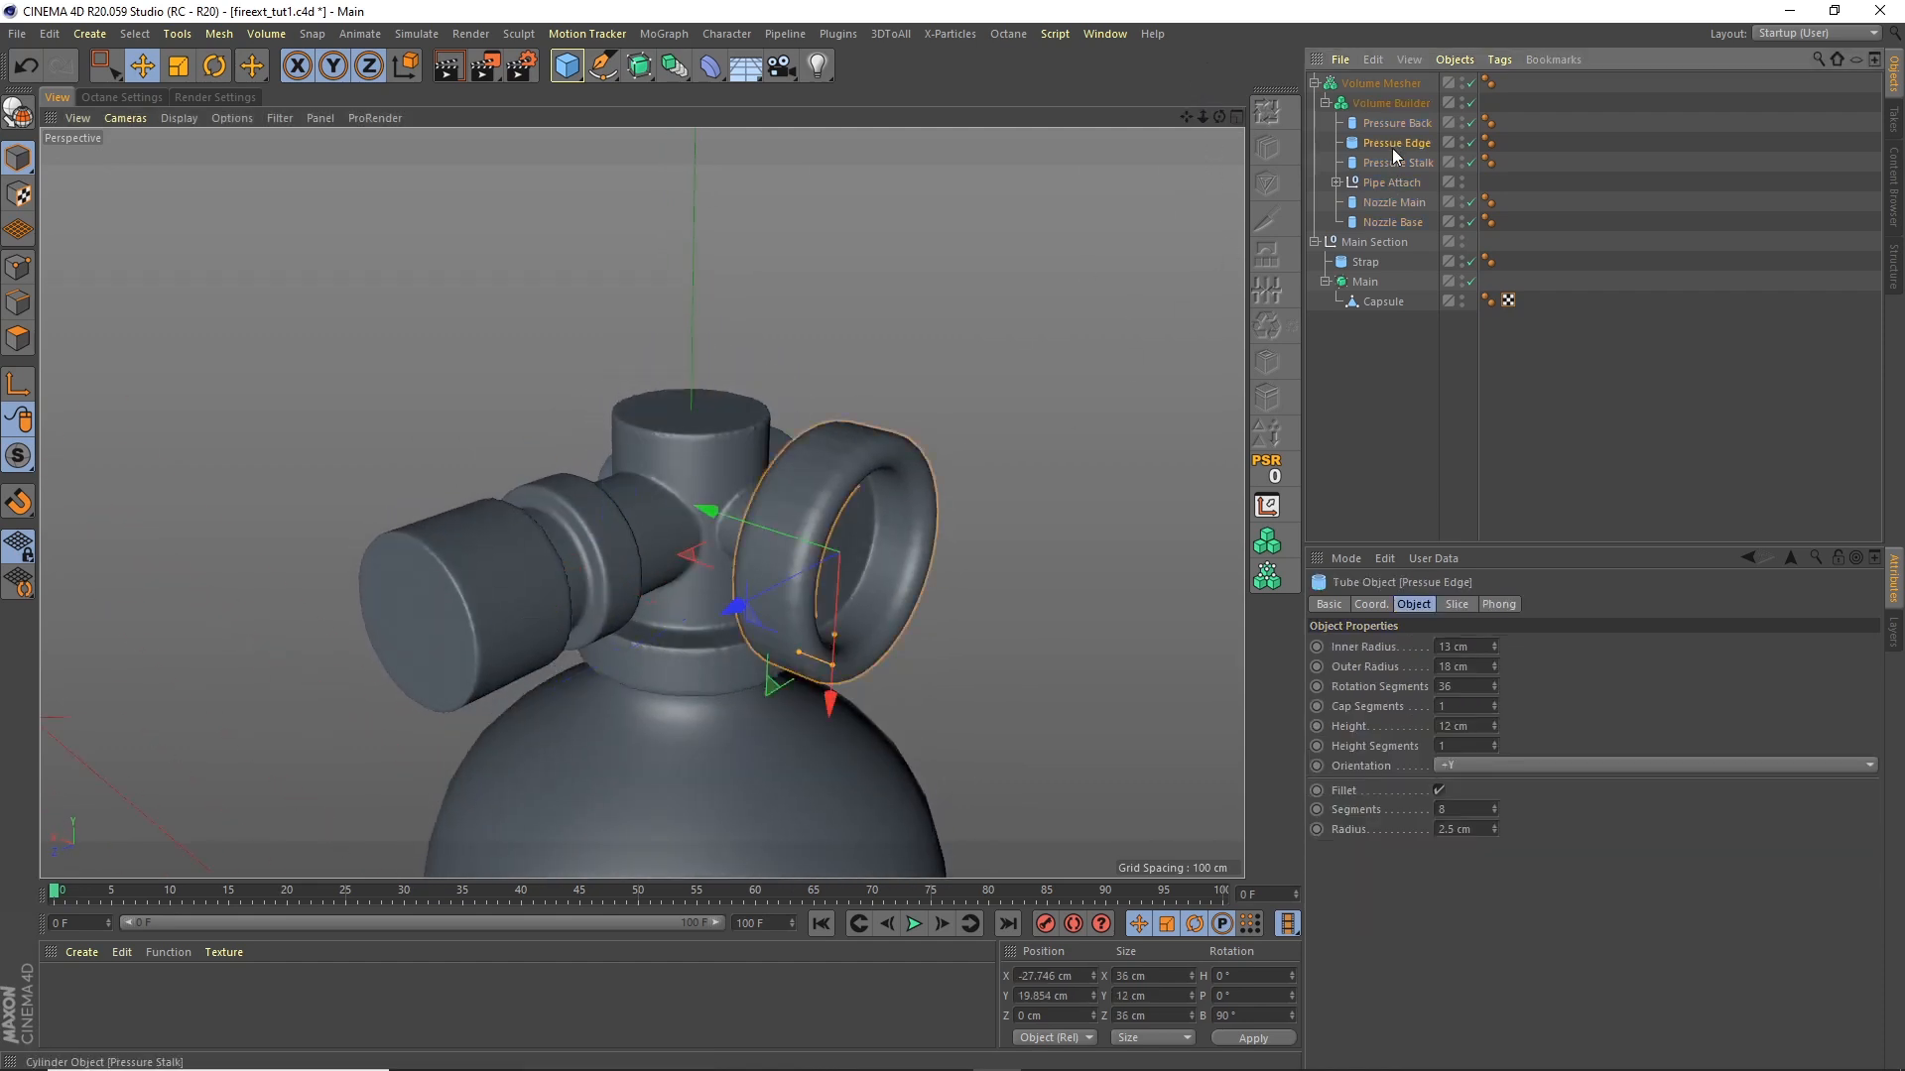
left_click(1472, 686)
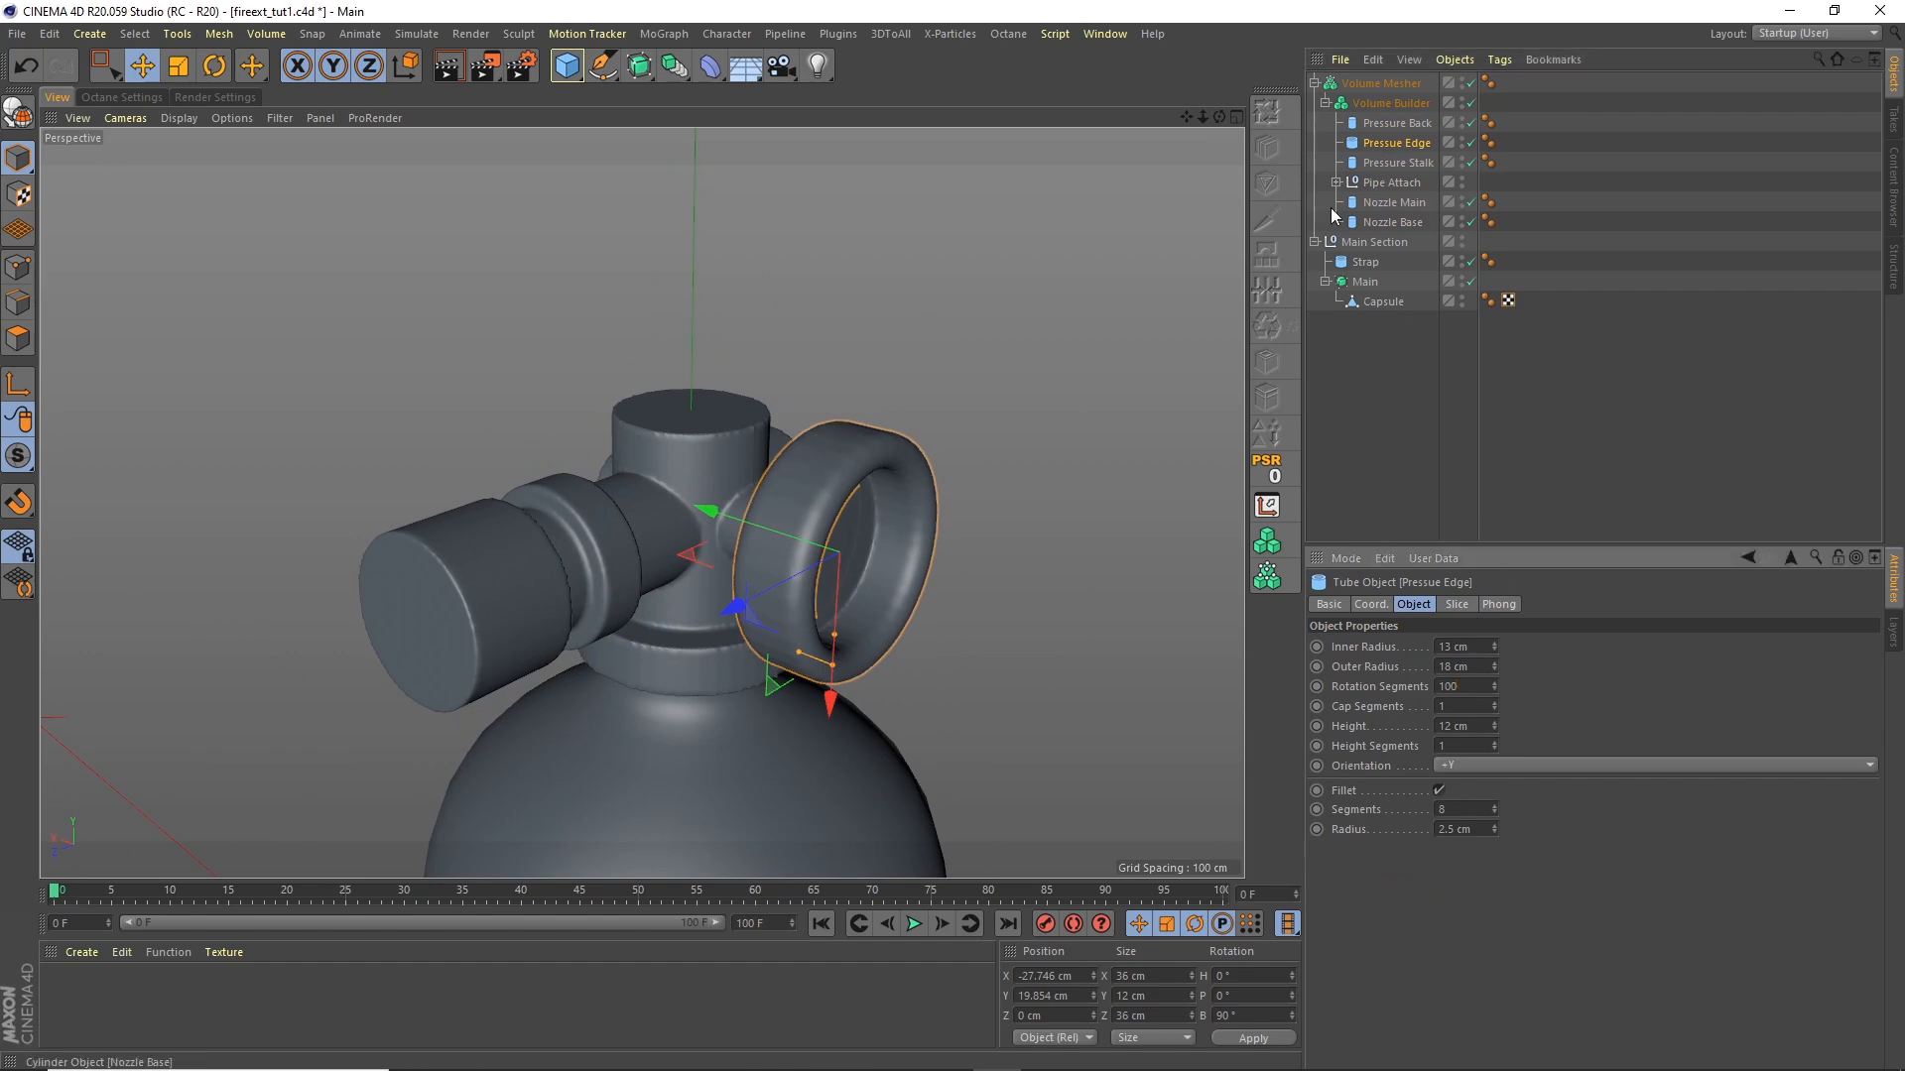
Step: Add a Smooth Layer to the Volume Builder and set its filter strength to 80%
left_click(1389, 104)
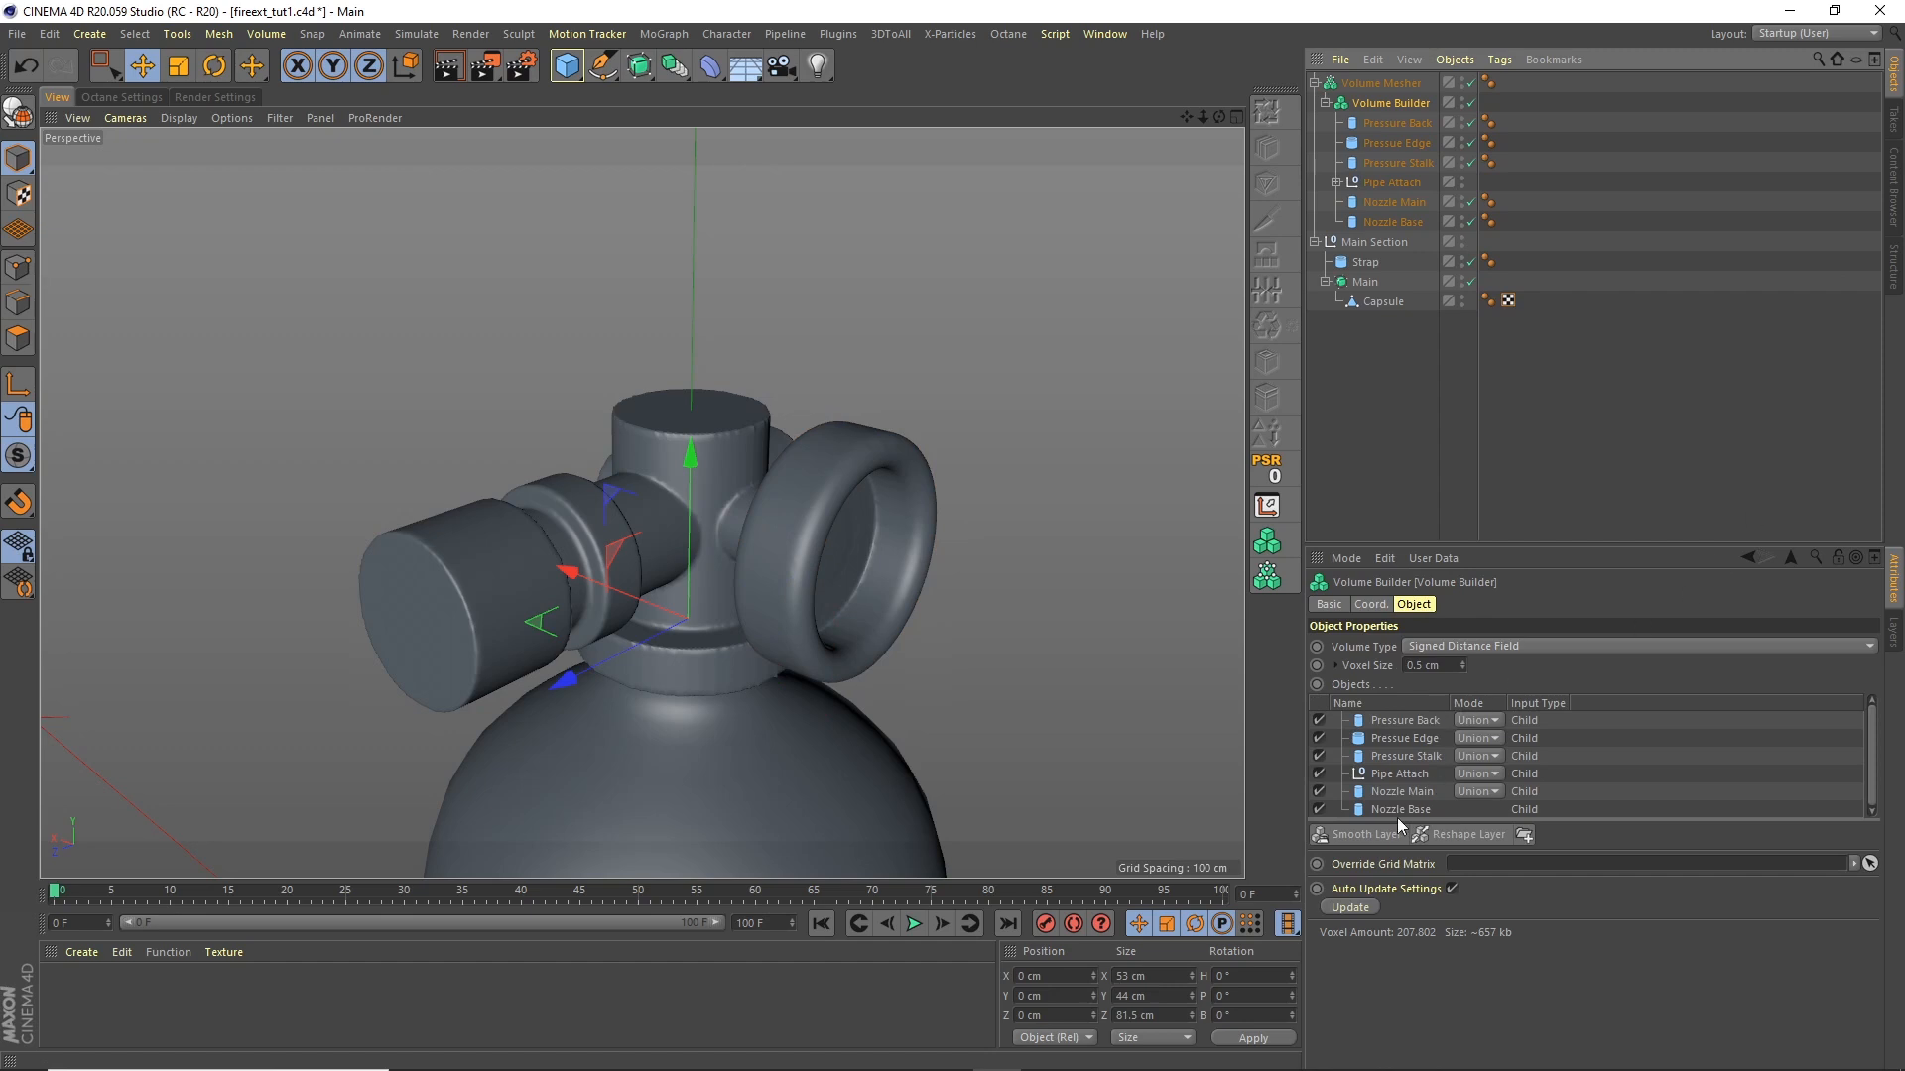
left_click(1361, 834)
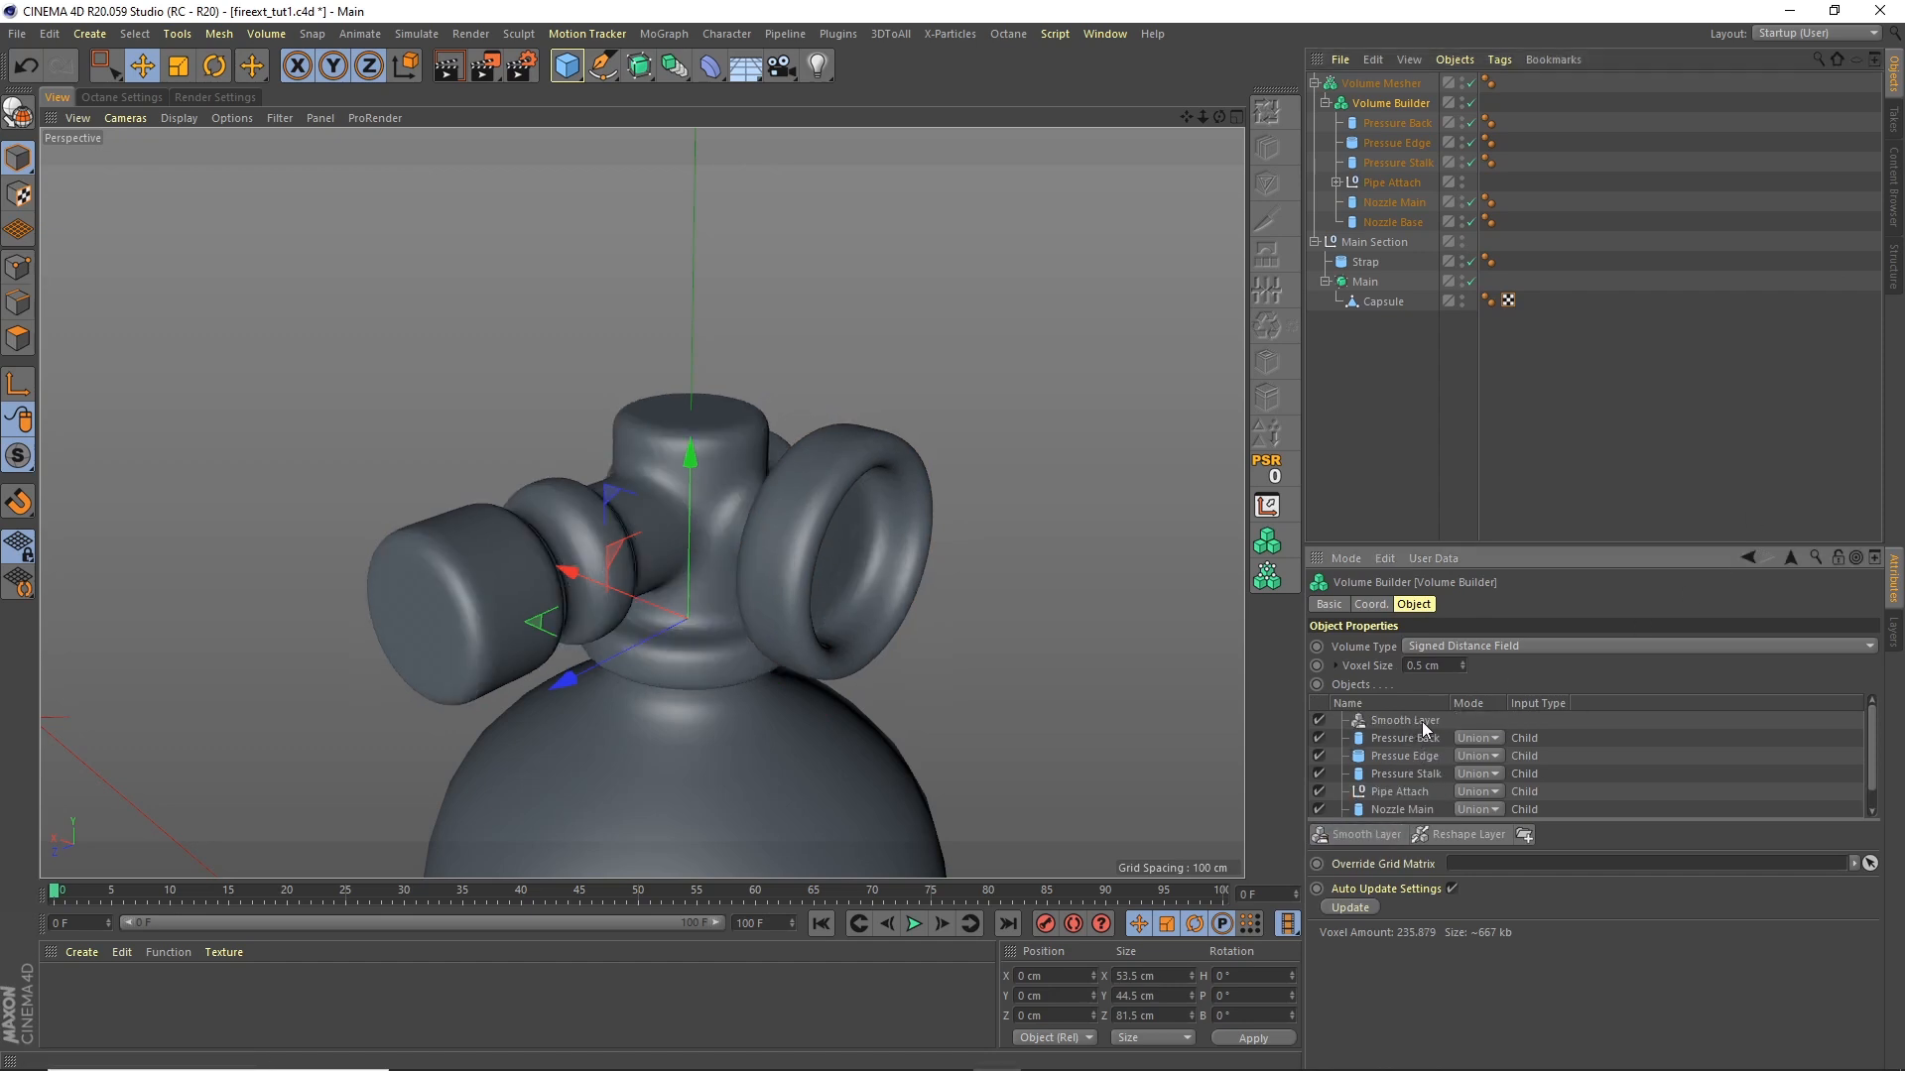
left_click(1422, 721)
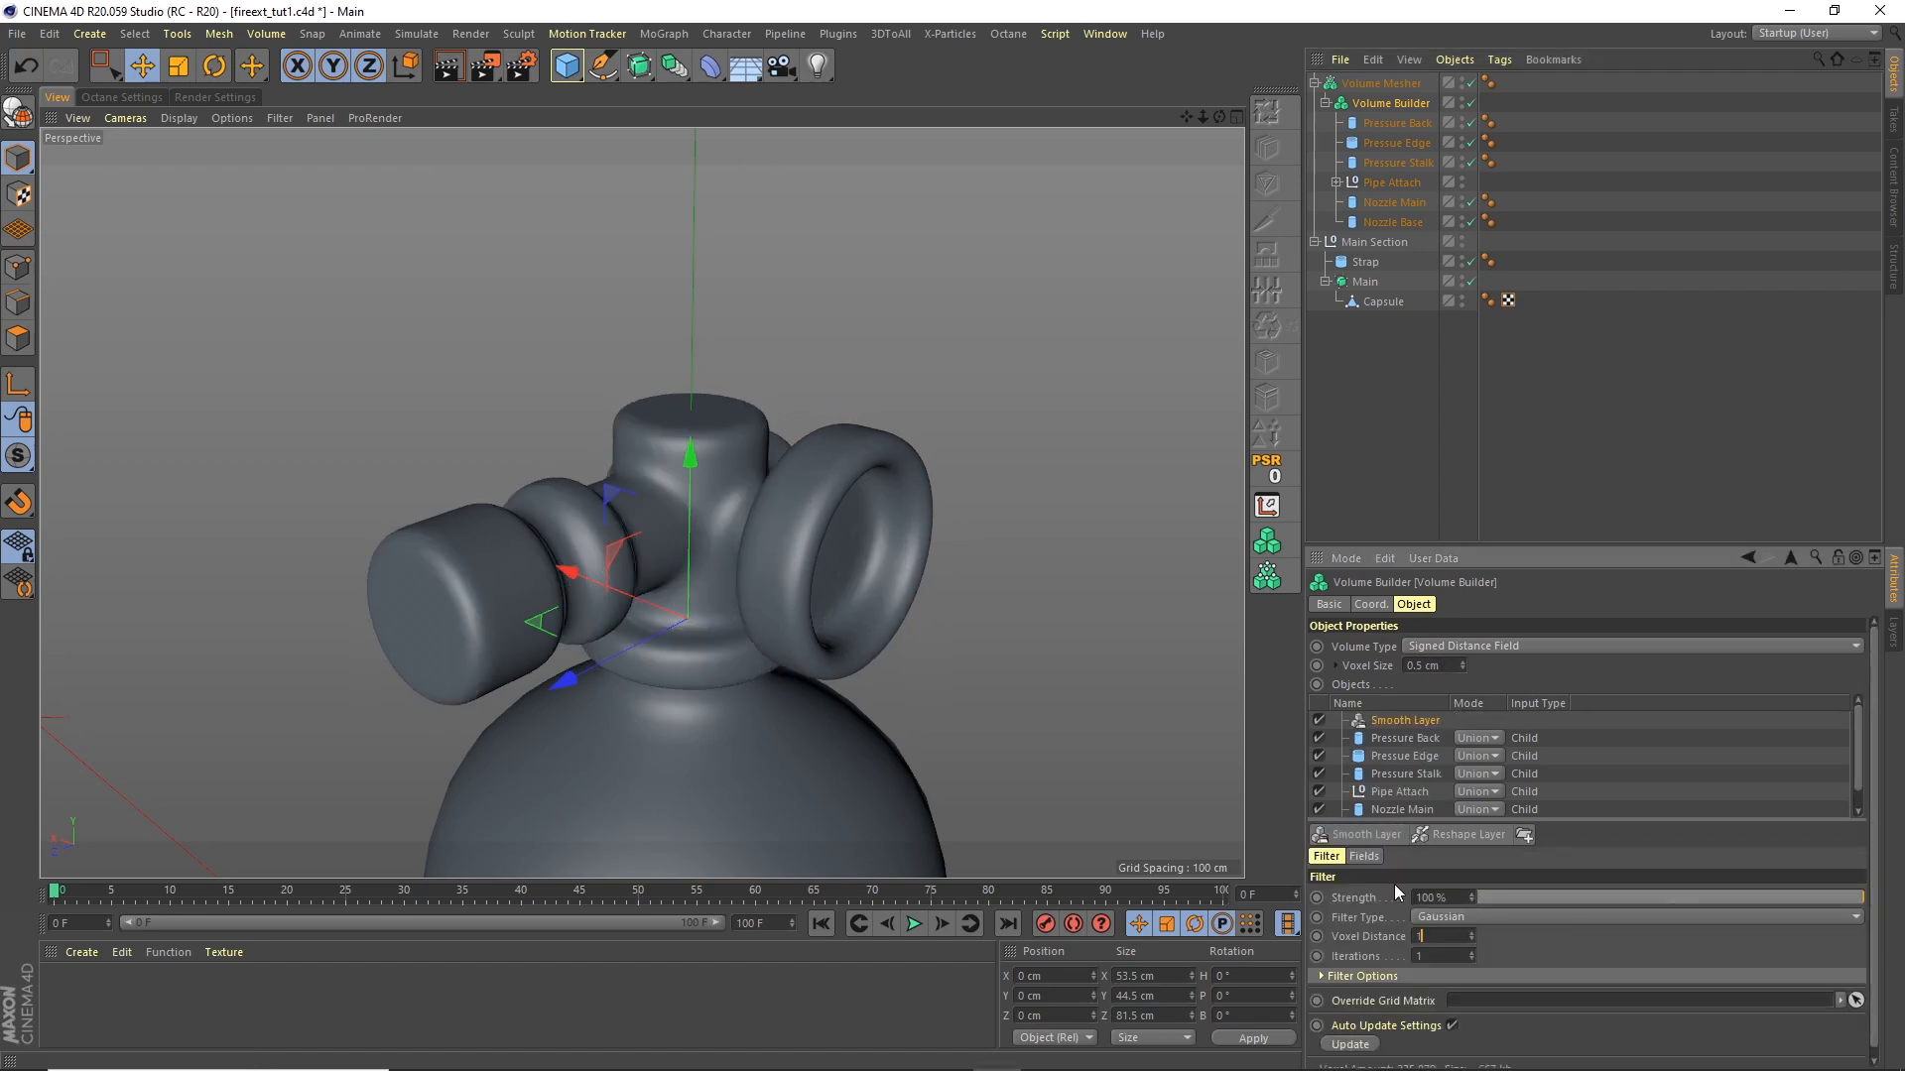
key("Tab")
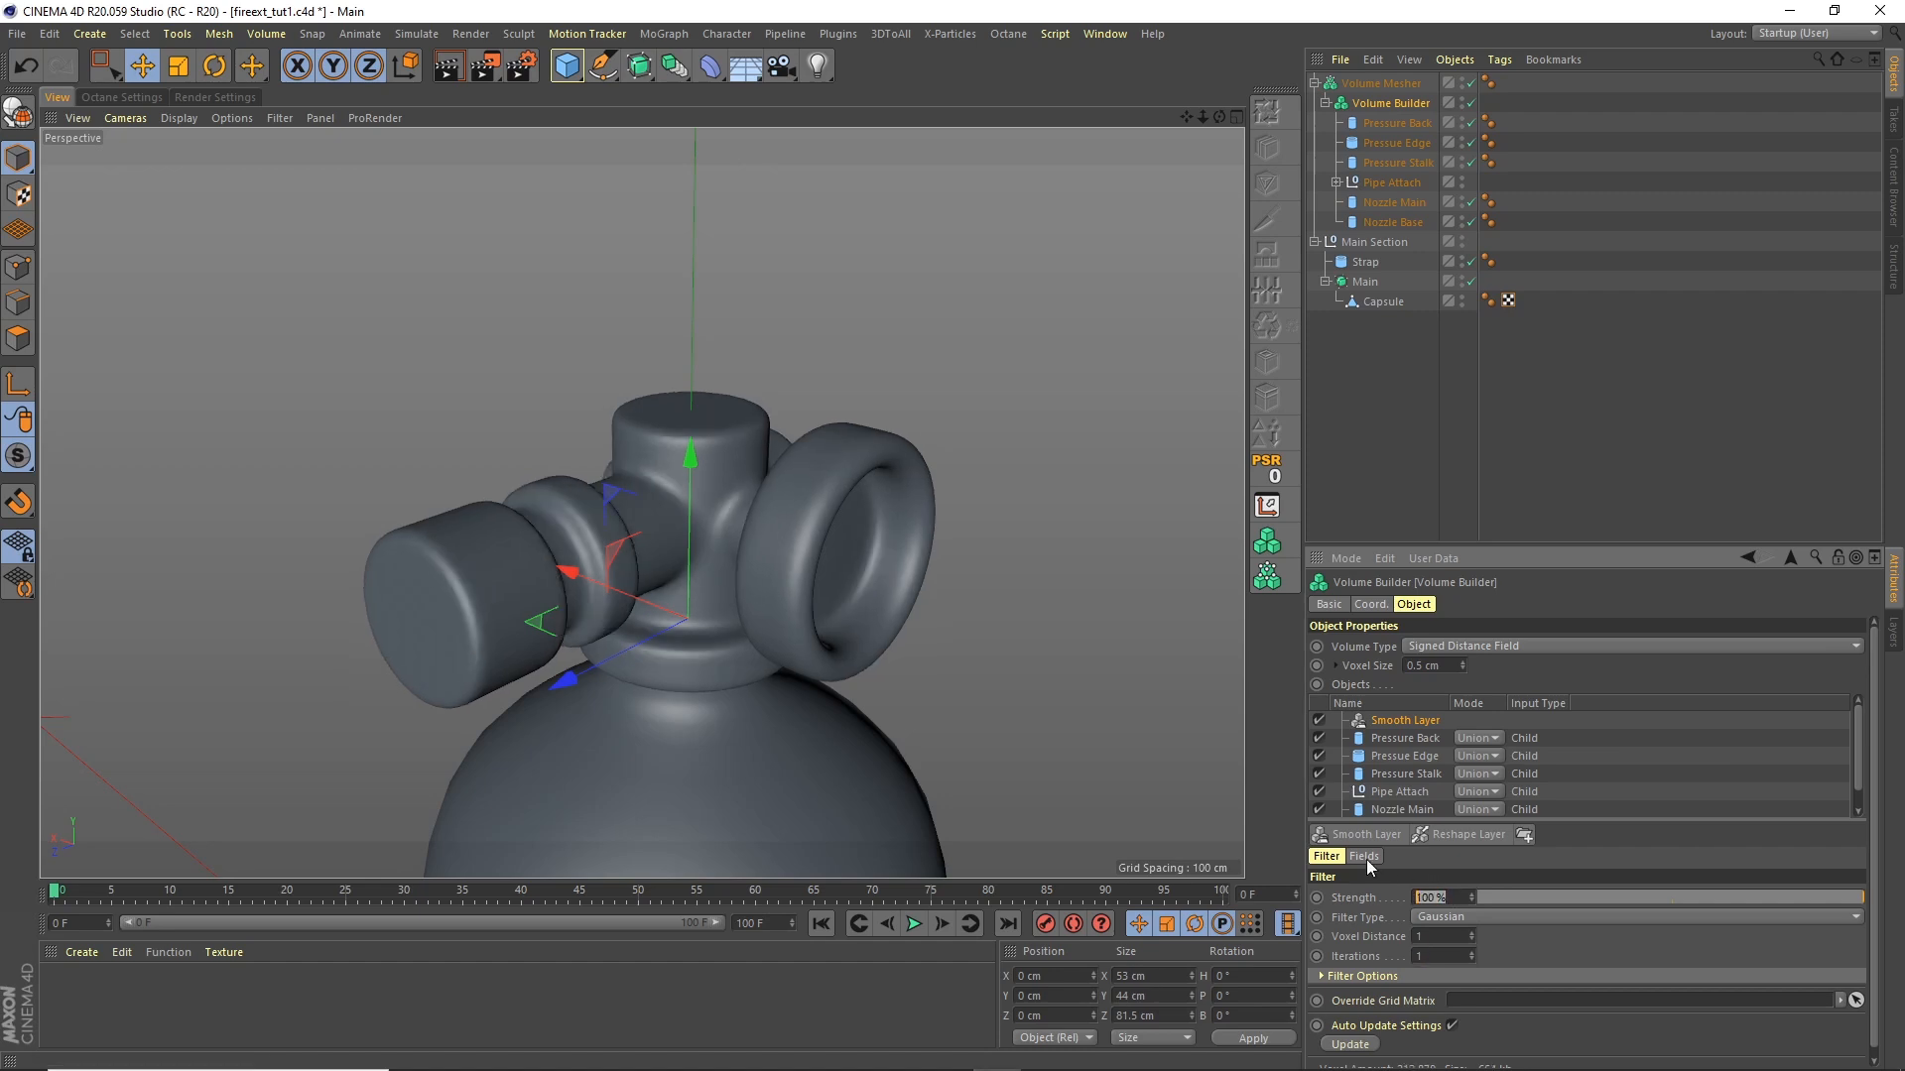
type("80")
key("Return")
mouse_move(1221, 116)
left_mouse_down()
mouse_move(1060, 127)
mouse_move(777, 104)
mouse_move(943, 135)
mouse_move(1434, 123)
mouse_move(1569, 87)
mouse_move(1166, 151)
mouse_move(1238, 129)
left_mouse_up()
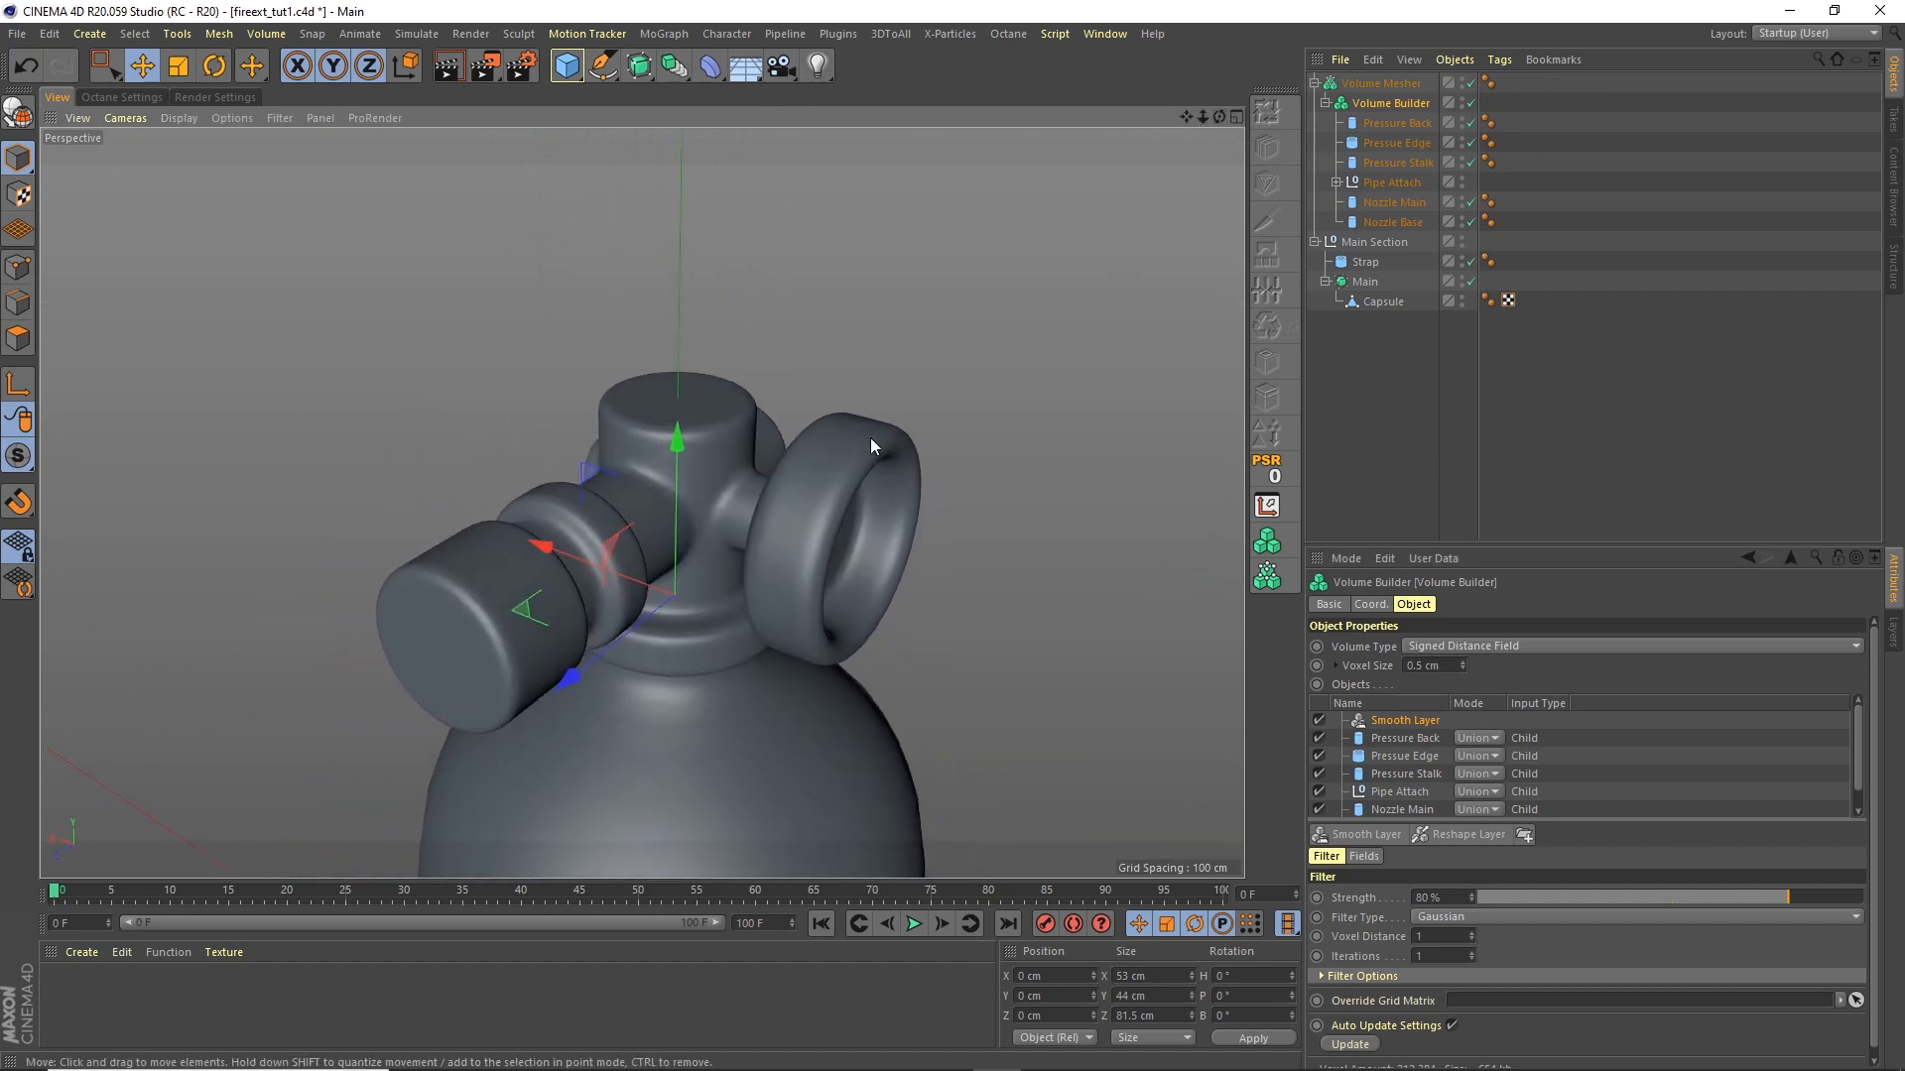
left_click_drag(807, 497, 758, 460, "alt")
right_click_drag(753, 458, 813, 400, "alt")
right_click_drag(682, 544, 626, 574, "alt")
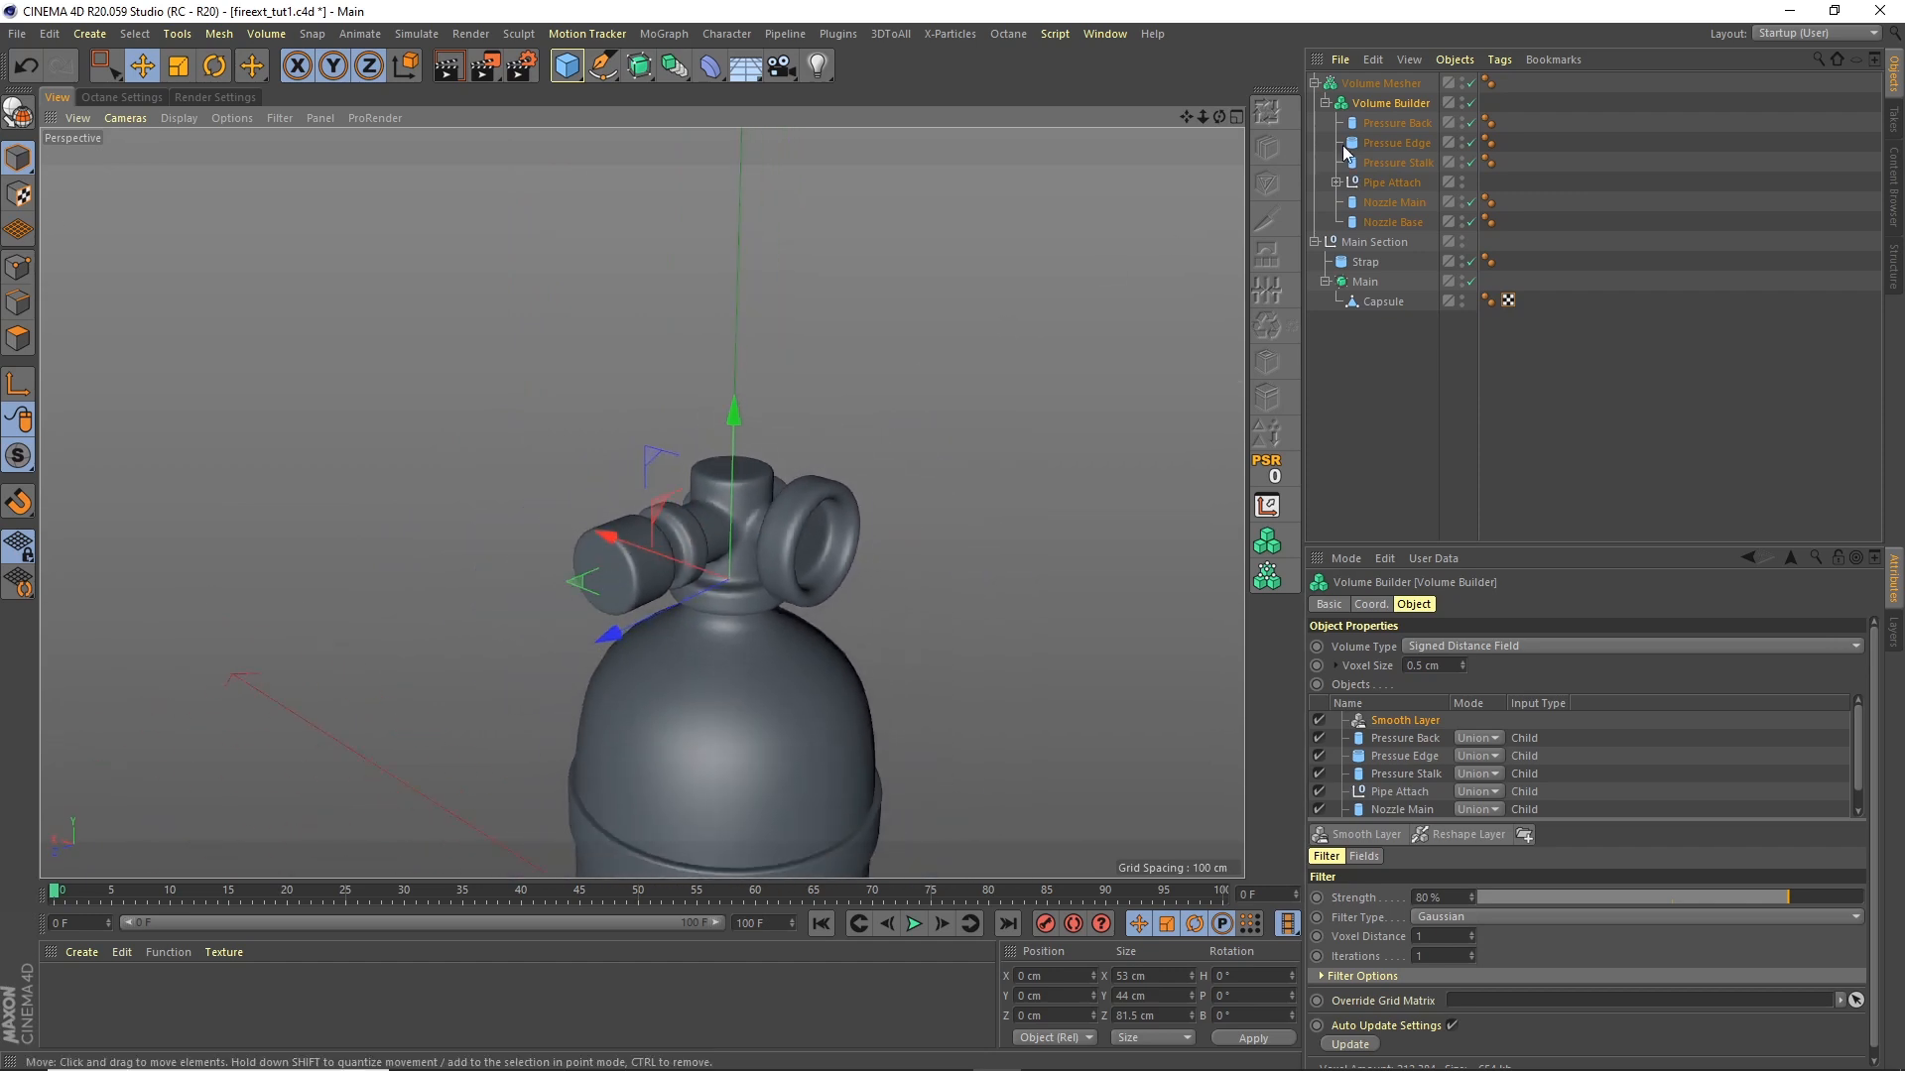
Step: Duplicate the Nozzle Main.3 cylinder from the Pipe Attach group and rename the copy Hole
left_click(1336, 182)
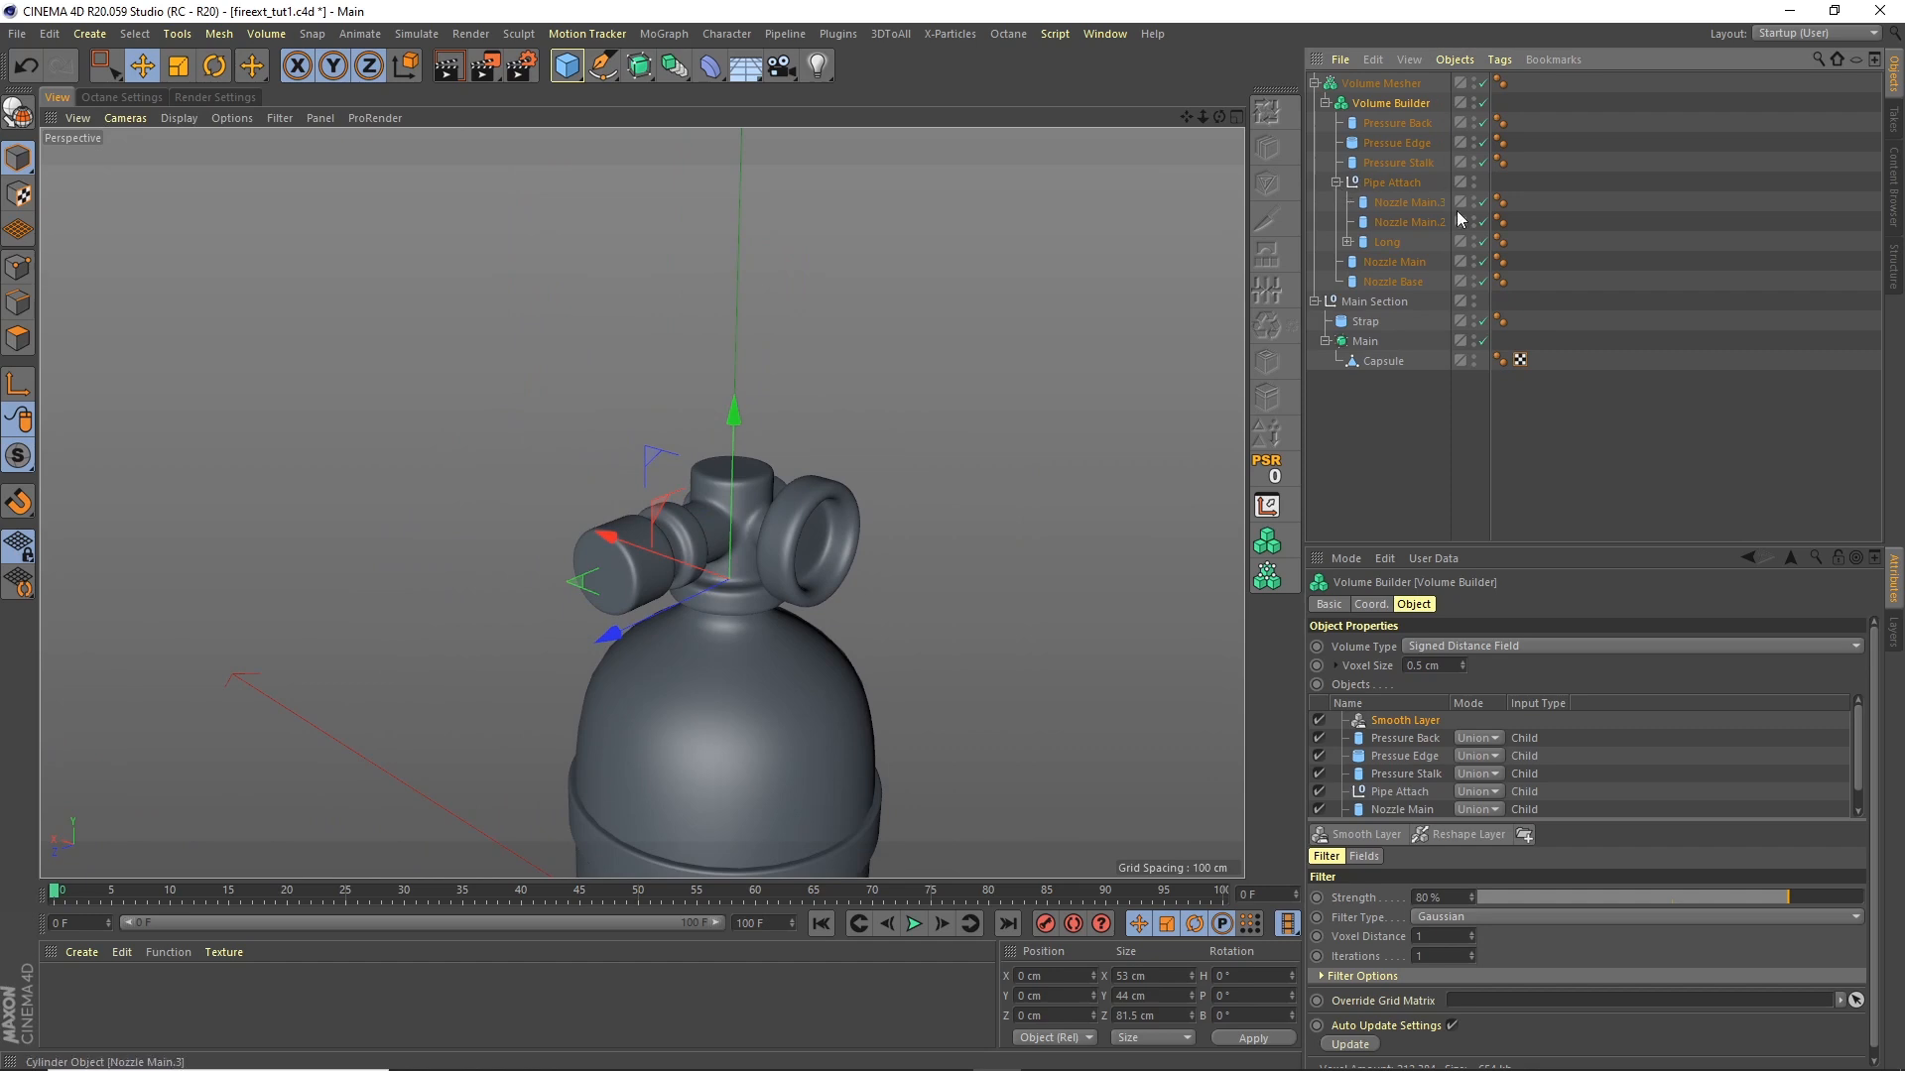
left_click(1393, 203)
left_click(1348, 242)
left_click(1389, 244)
left_click(1389, 227)
left_click(1397, 205)
key("ctrl+c")
key("ctrl+v")
double_click(1378, 85)
type("Hole")
key("Return")
Step: Resize the Hole cylinder to about 15.3 cm in diameter and 56.6 cm long so it sticks out of the nozzle end
scroll(633, 575, "up", 3)
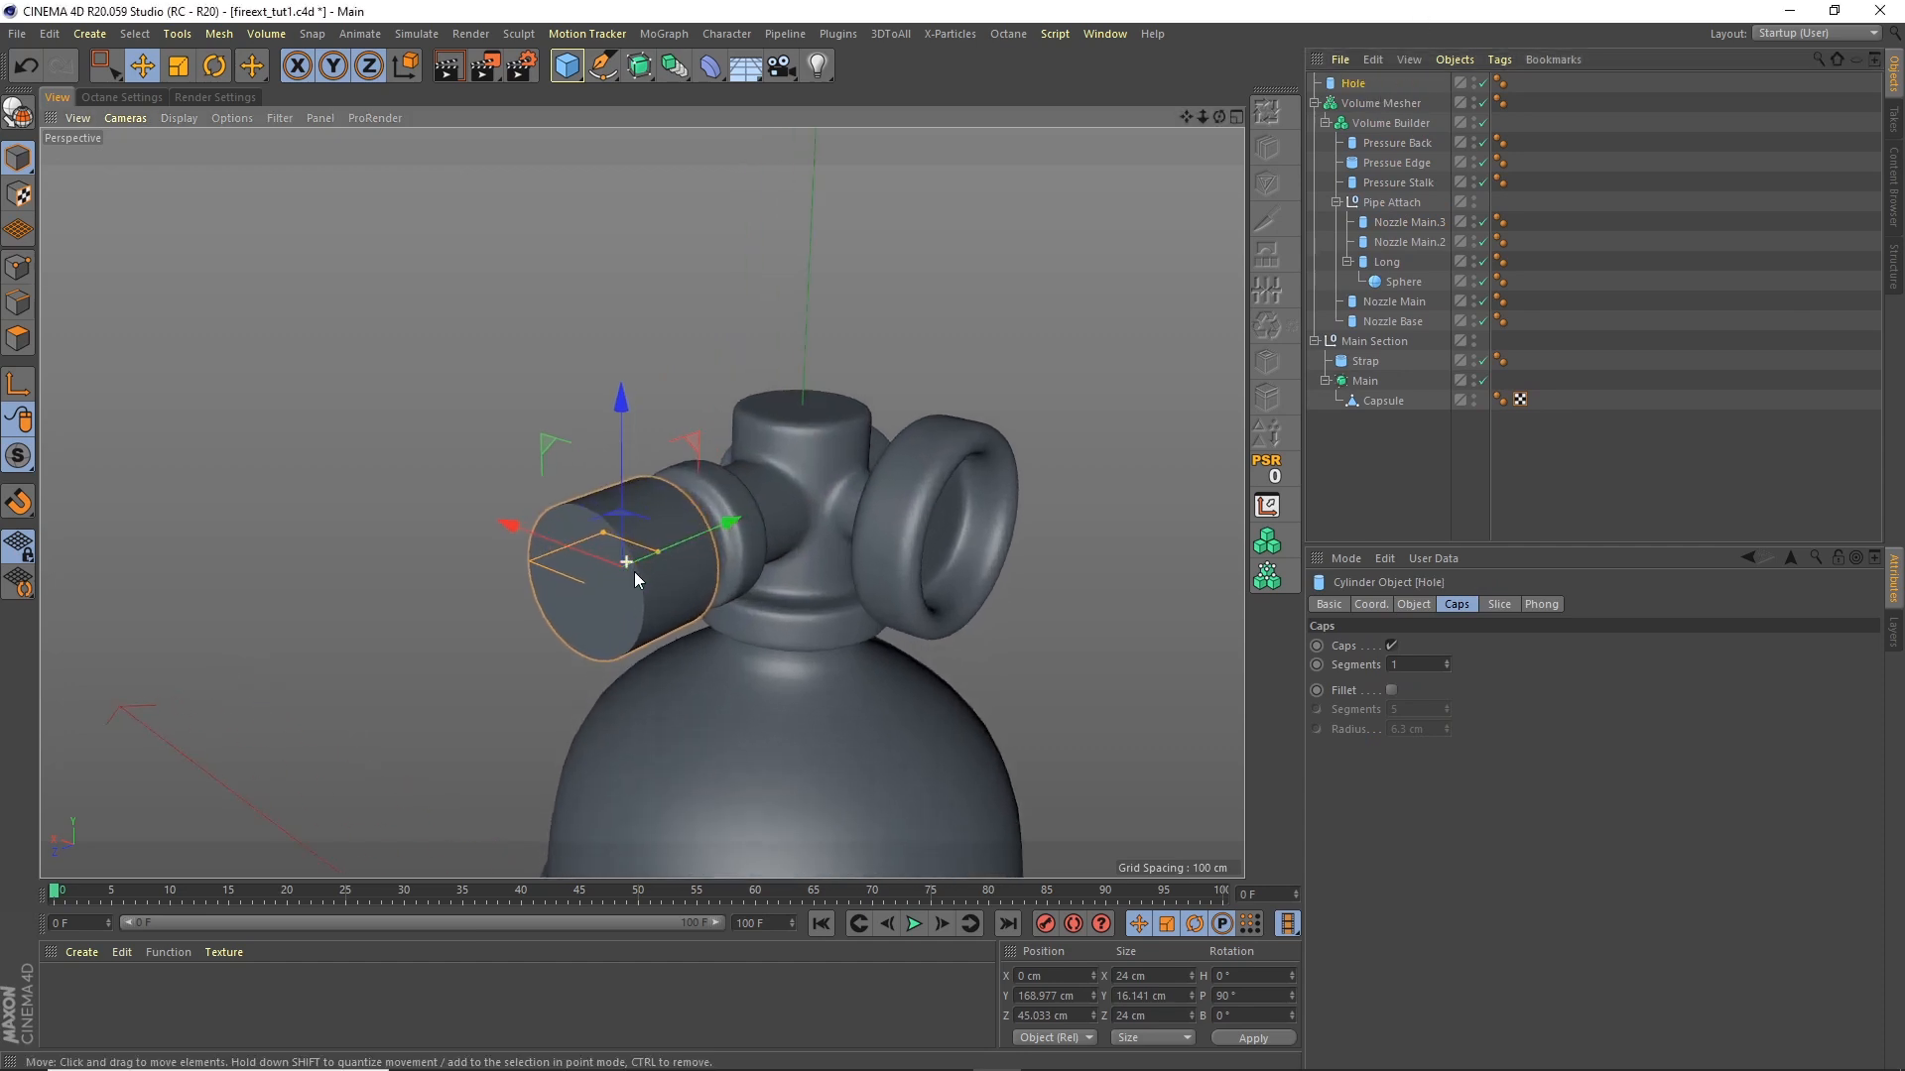
left_click_drag(633, 569, 542, 572, "alt")
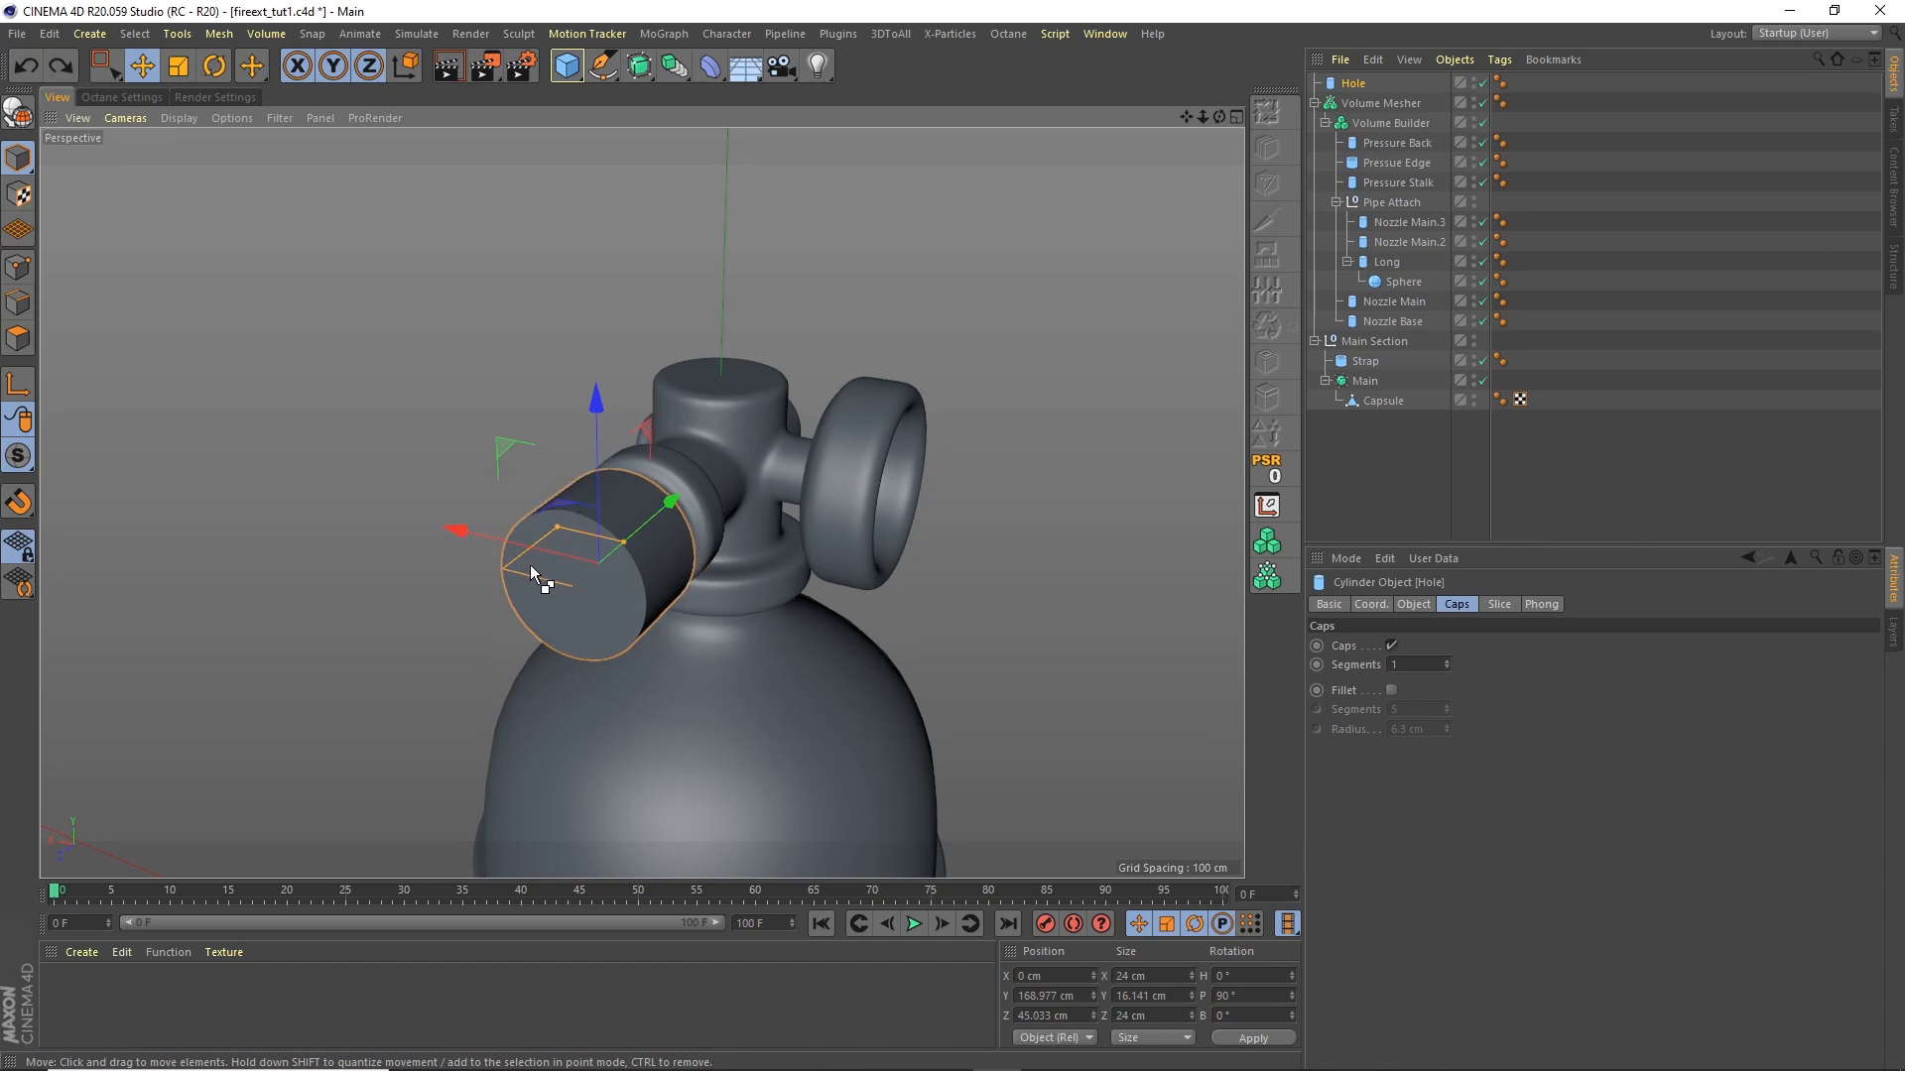
left_click_drag(557, 525, 674, 495)
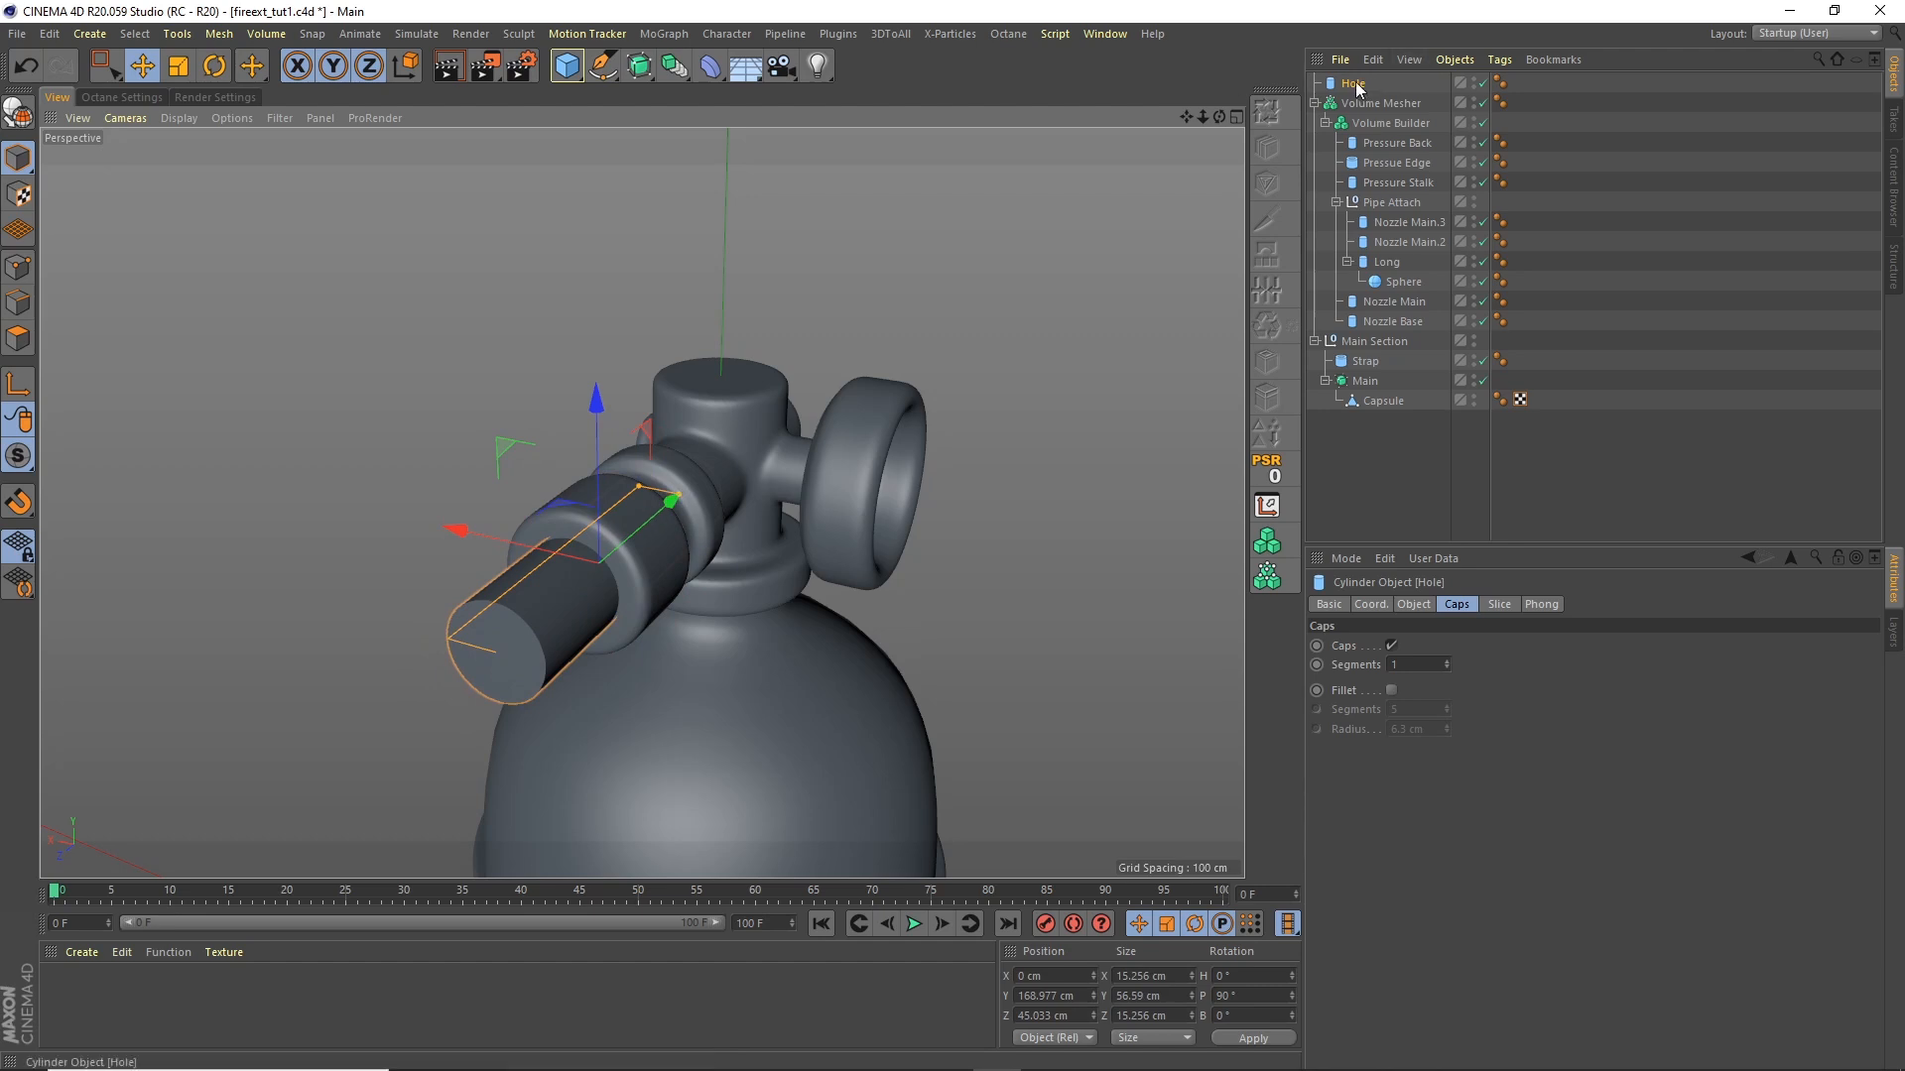
Step: Nest Hole in the Volume Builder, order it below the Smooth Layer and set its mode to Subtract
left_click_drag(1387, 133, 1398, 124)
left_click(1391, 103)
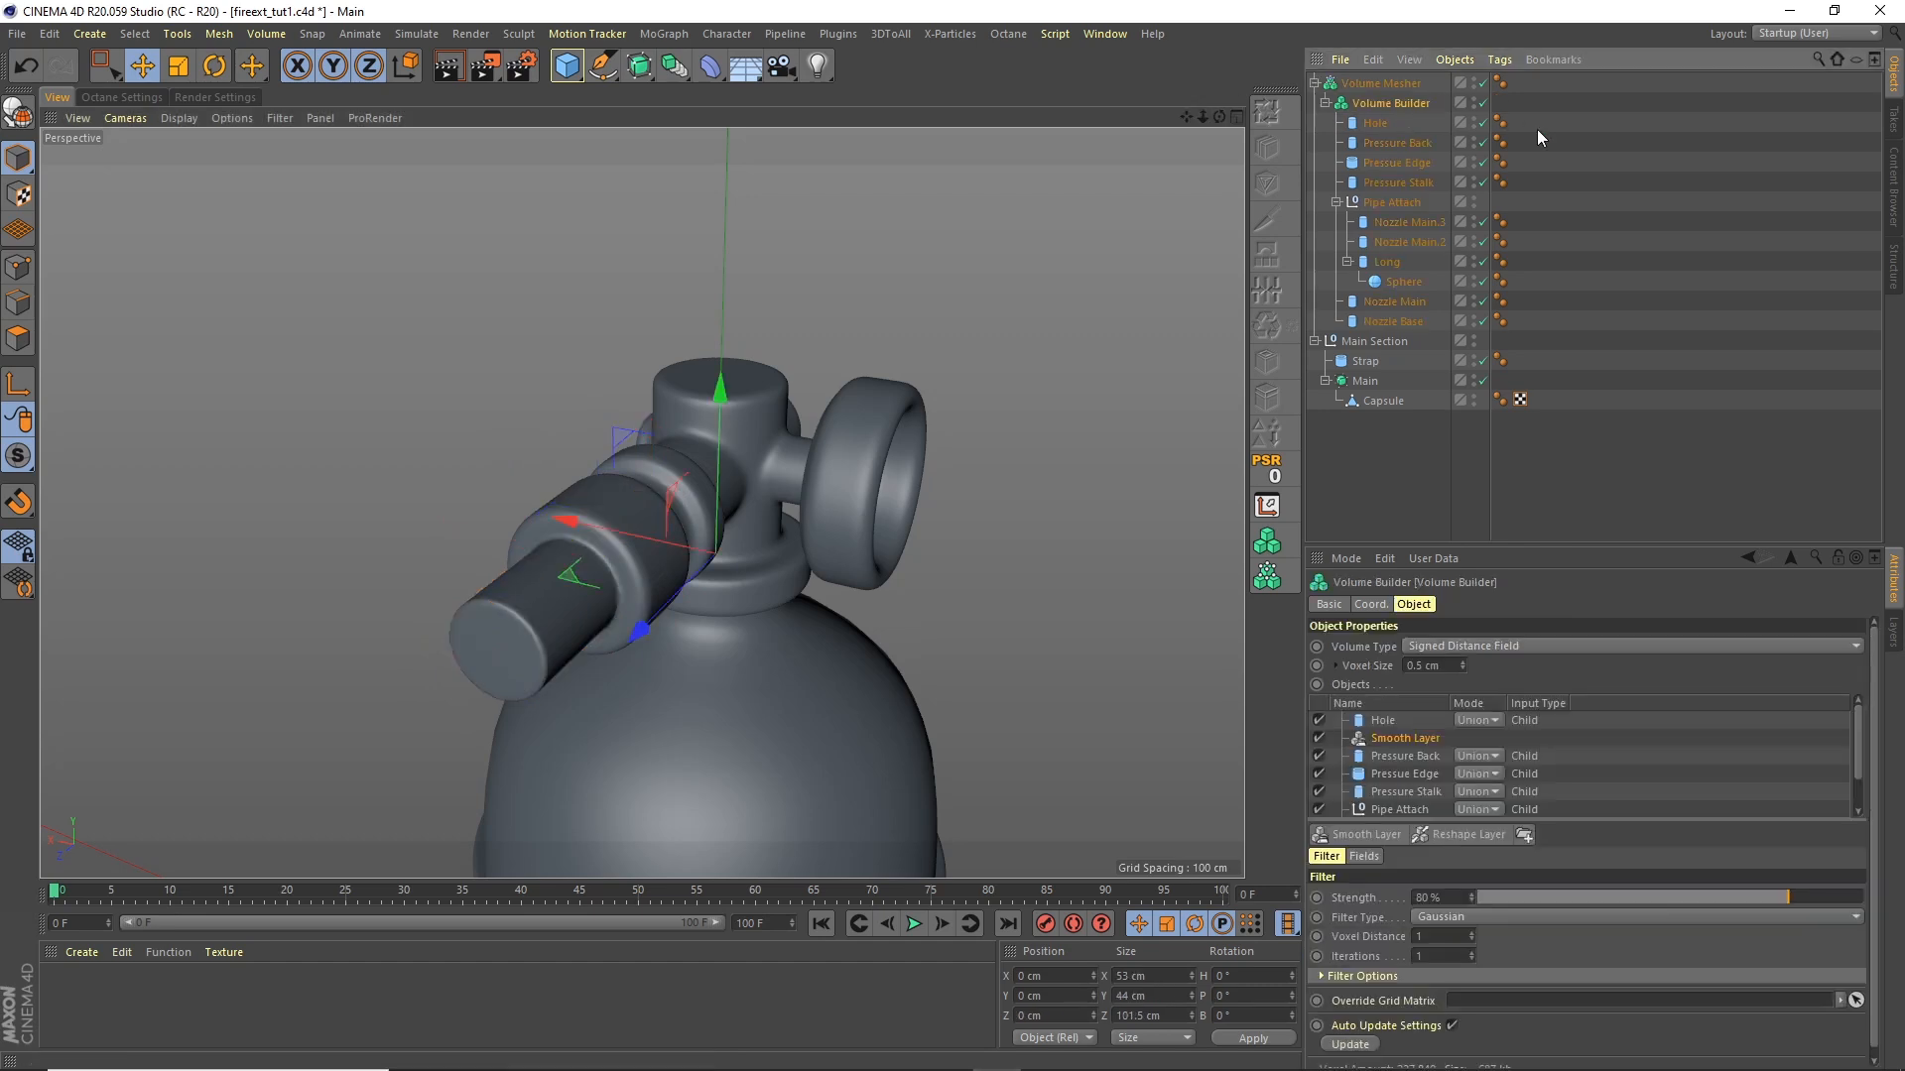
left_click_drag(1383, 721, 1389, 746)
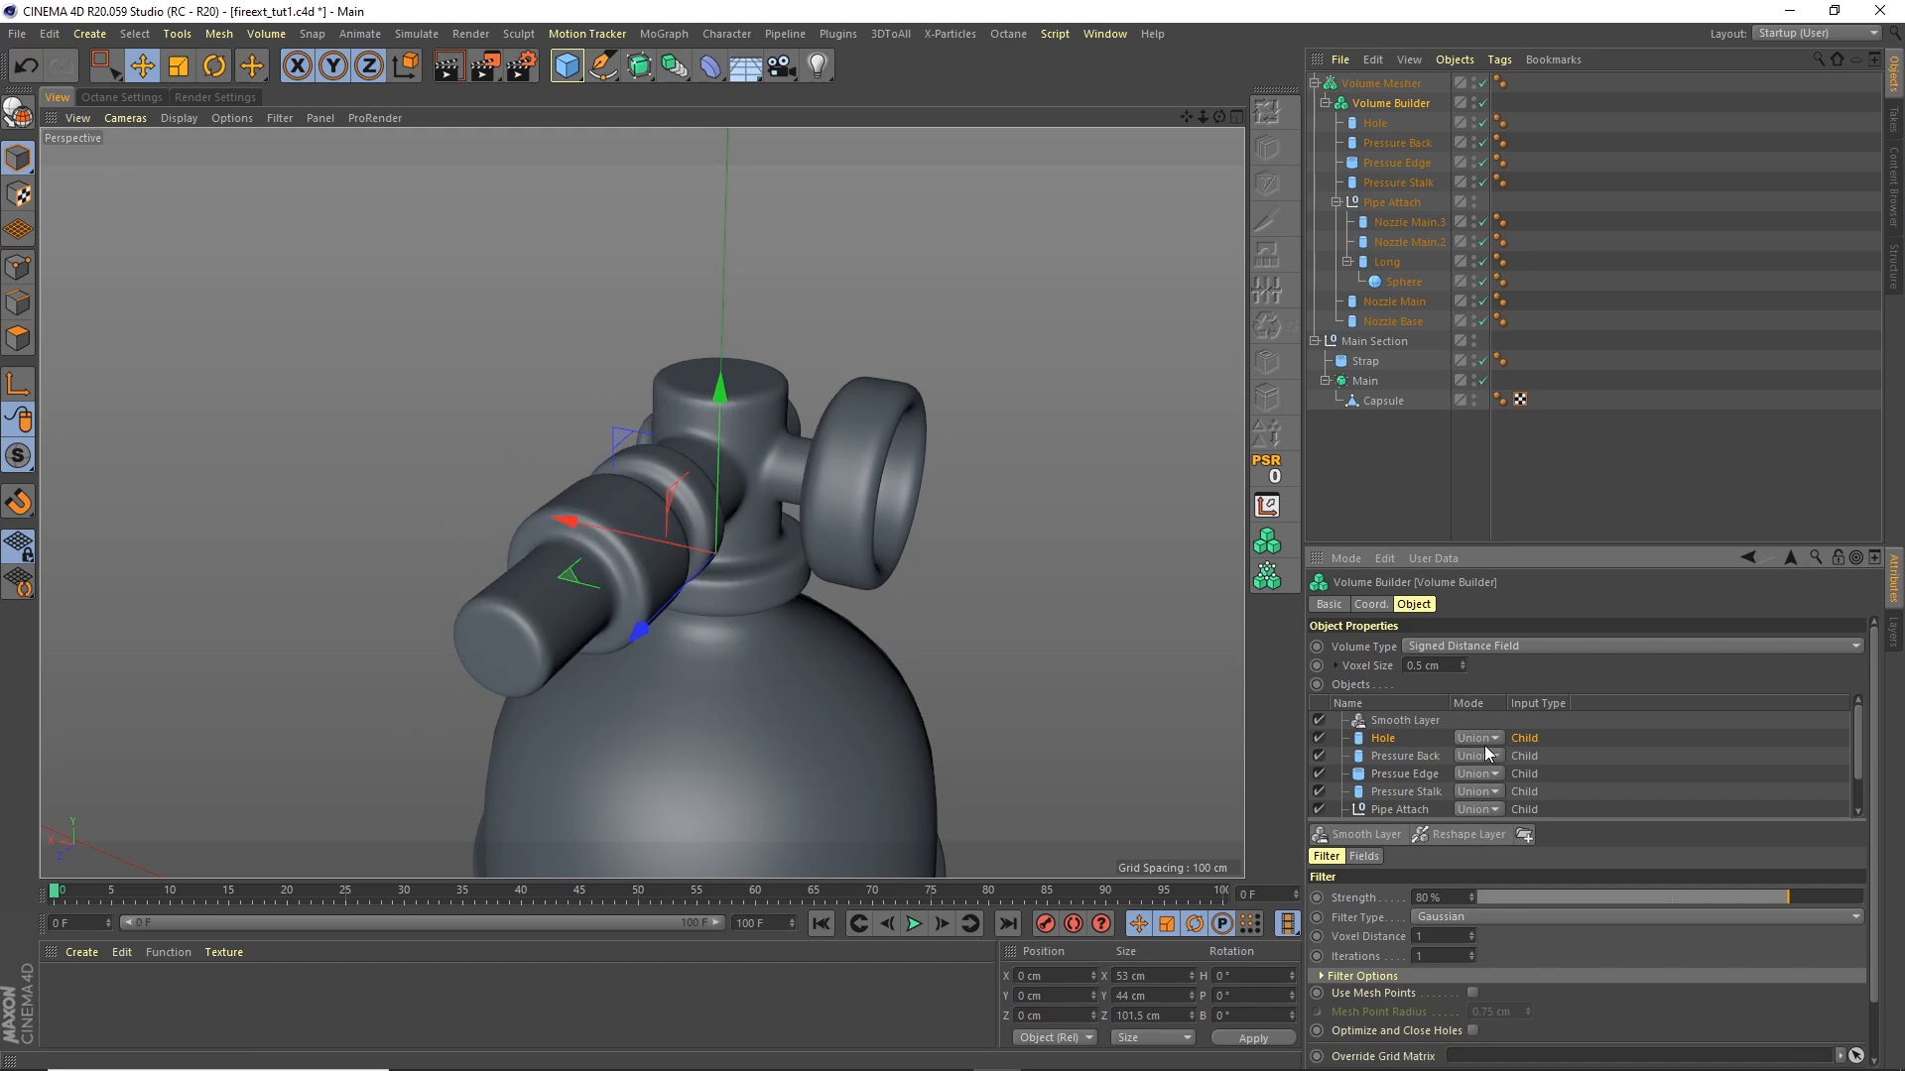
left_click(1486, 781)
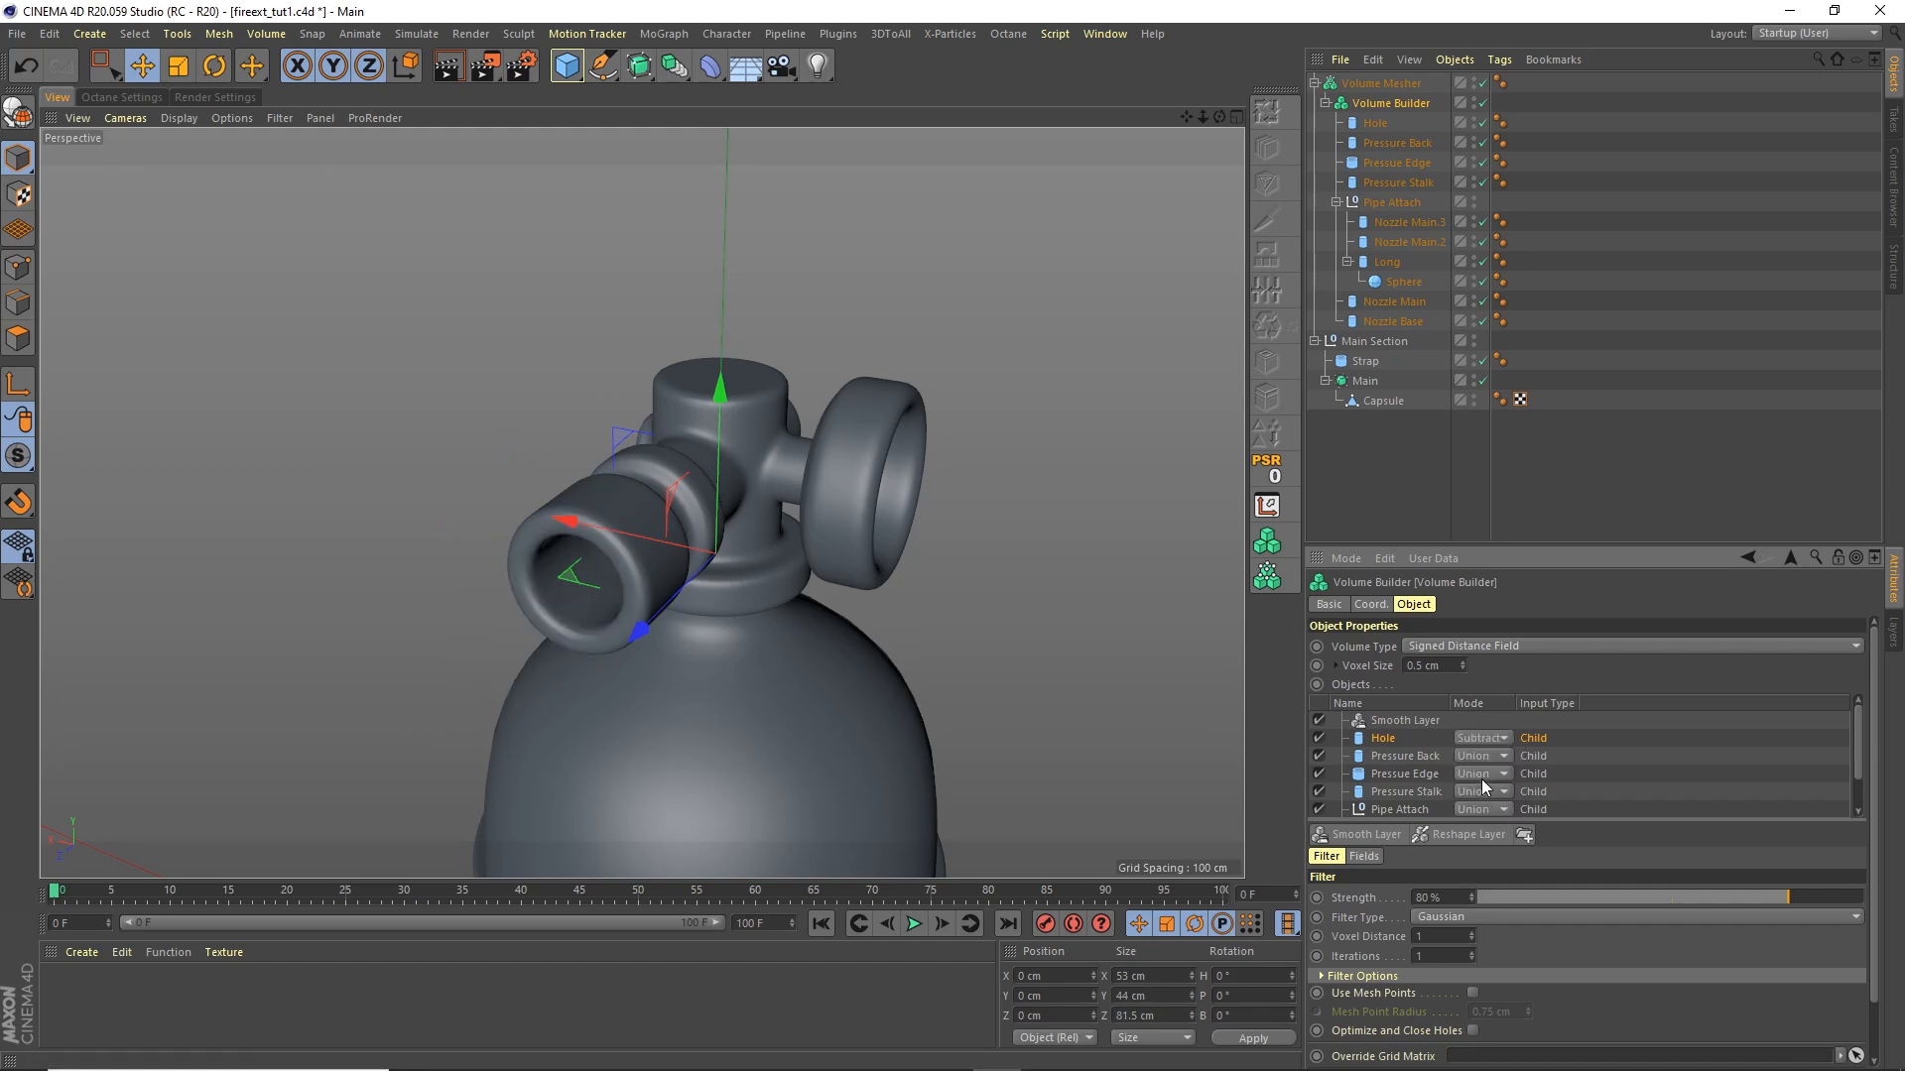
Step: Examine the merged nozzle assembly, the bottle neck and the strap from several sides
left_click_drag(1218, 117, 1136, 169)
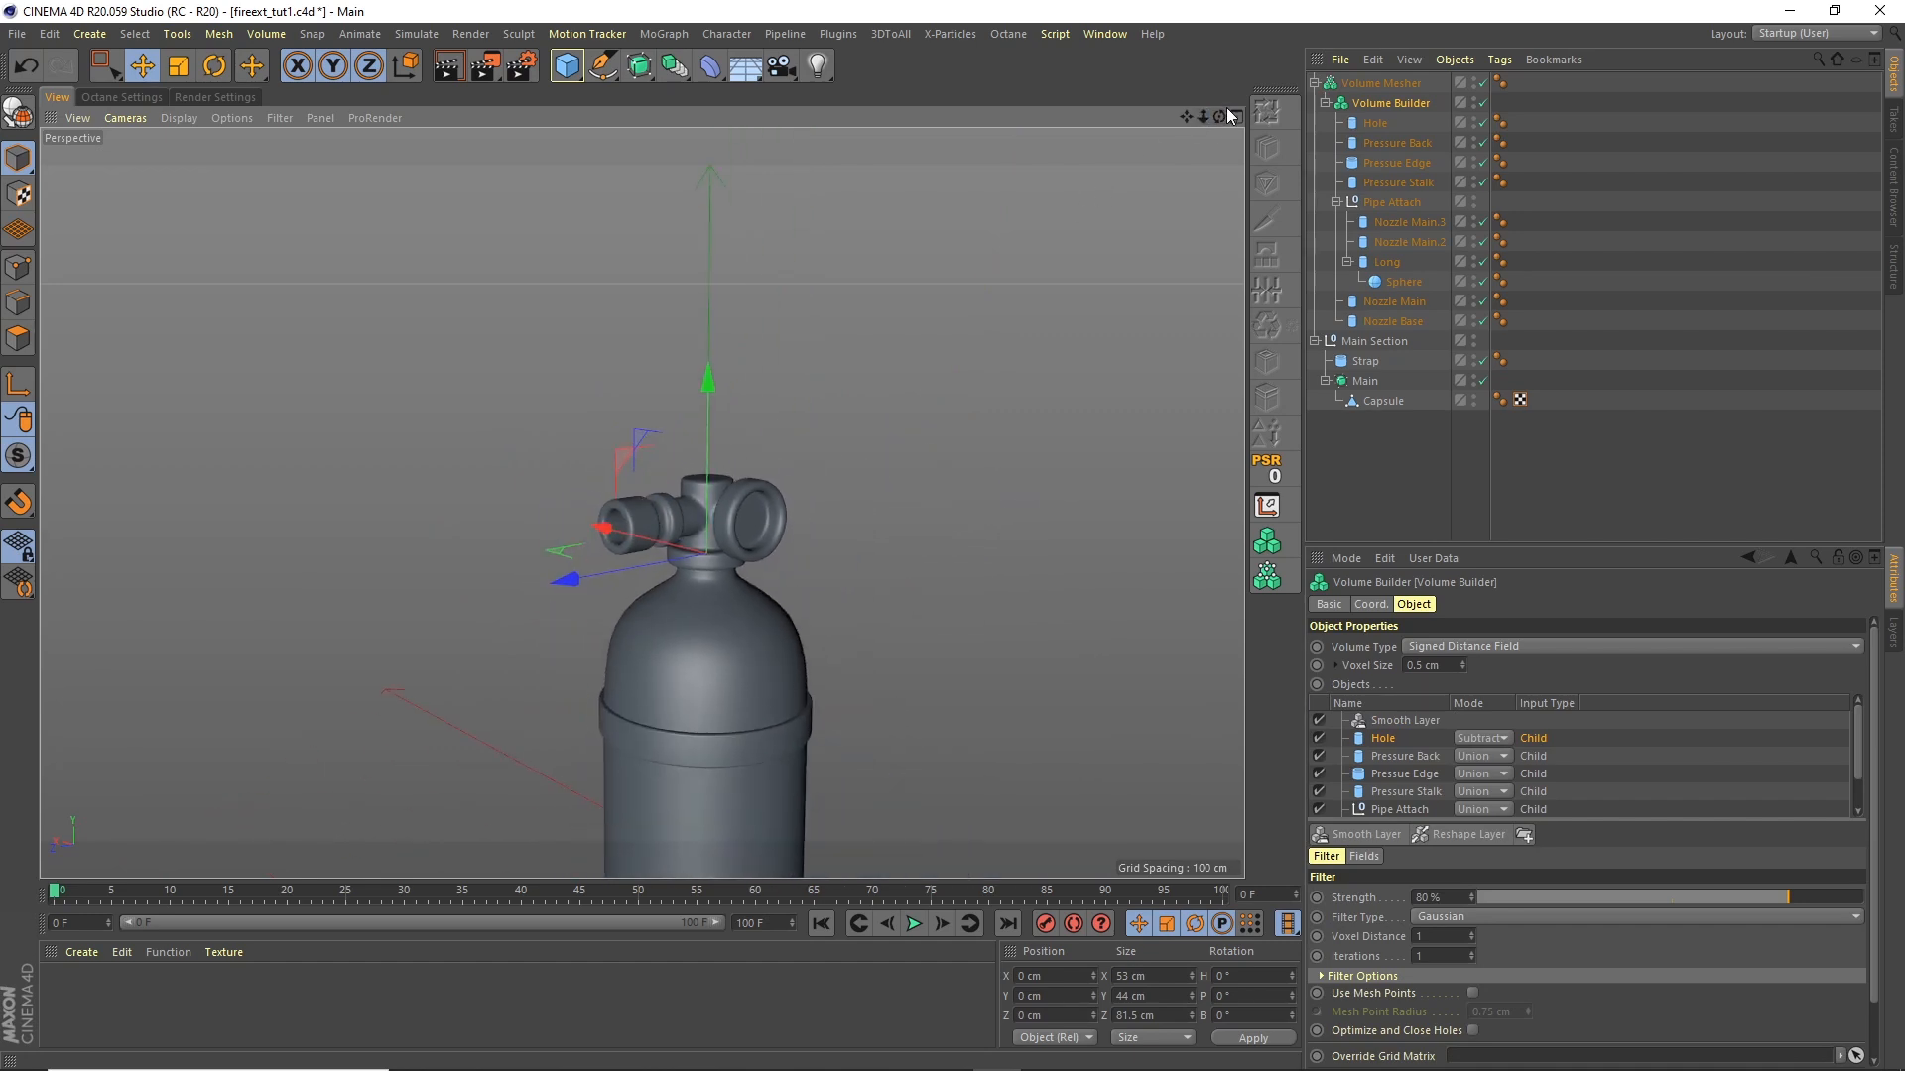
left_click_drag(1217, 118, 1014, 226)
scroll(748, 538, "up", 5)
middle_click_drag(768, 519, 718, 283, "alt")
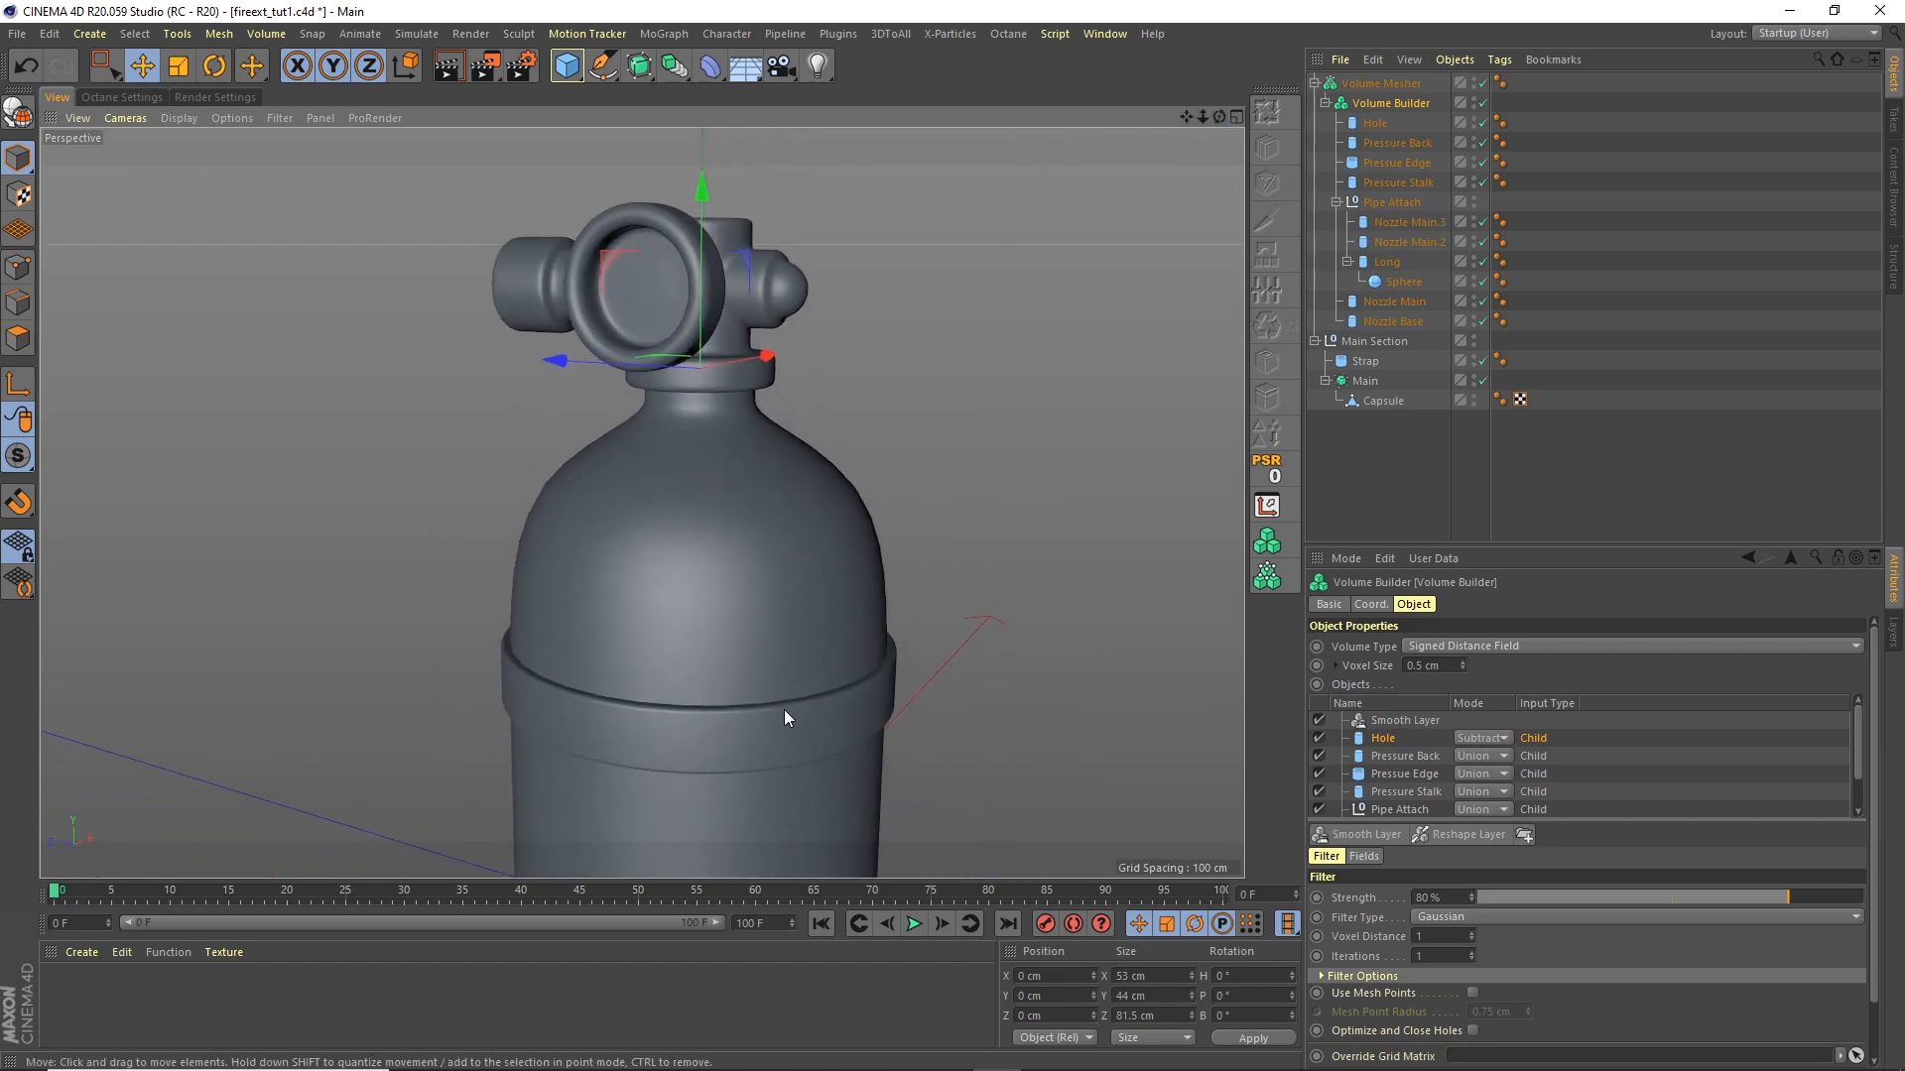
right_click_drag(833, 694, 908, 652, "alt")
mouse_move(850, 697)
left_mouse_down("alt")
mouse_move(865, 652)
mouse_move(878, 734)
left_mouse_up("alt")
mouse_move(881, 575)
right_mouse_down("alt")
mouse_move(823, 660)
mouse_move(901, 585)
right_mouse_up("alt")
left_click_drag(901, 586, 905, 551, "alt")
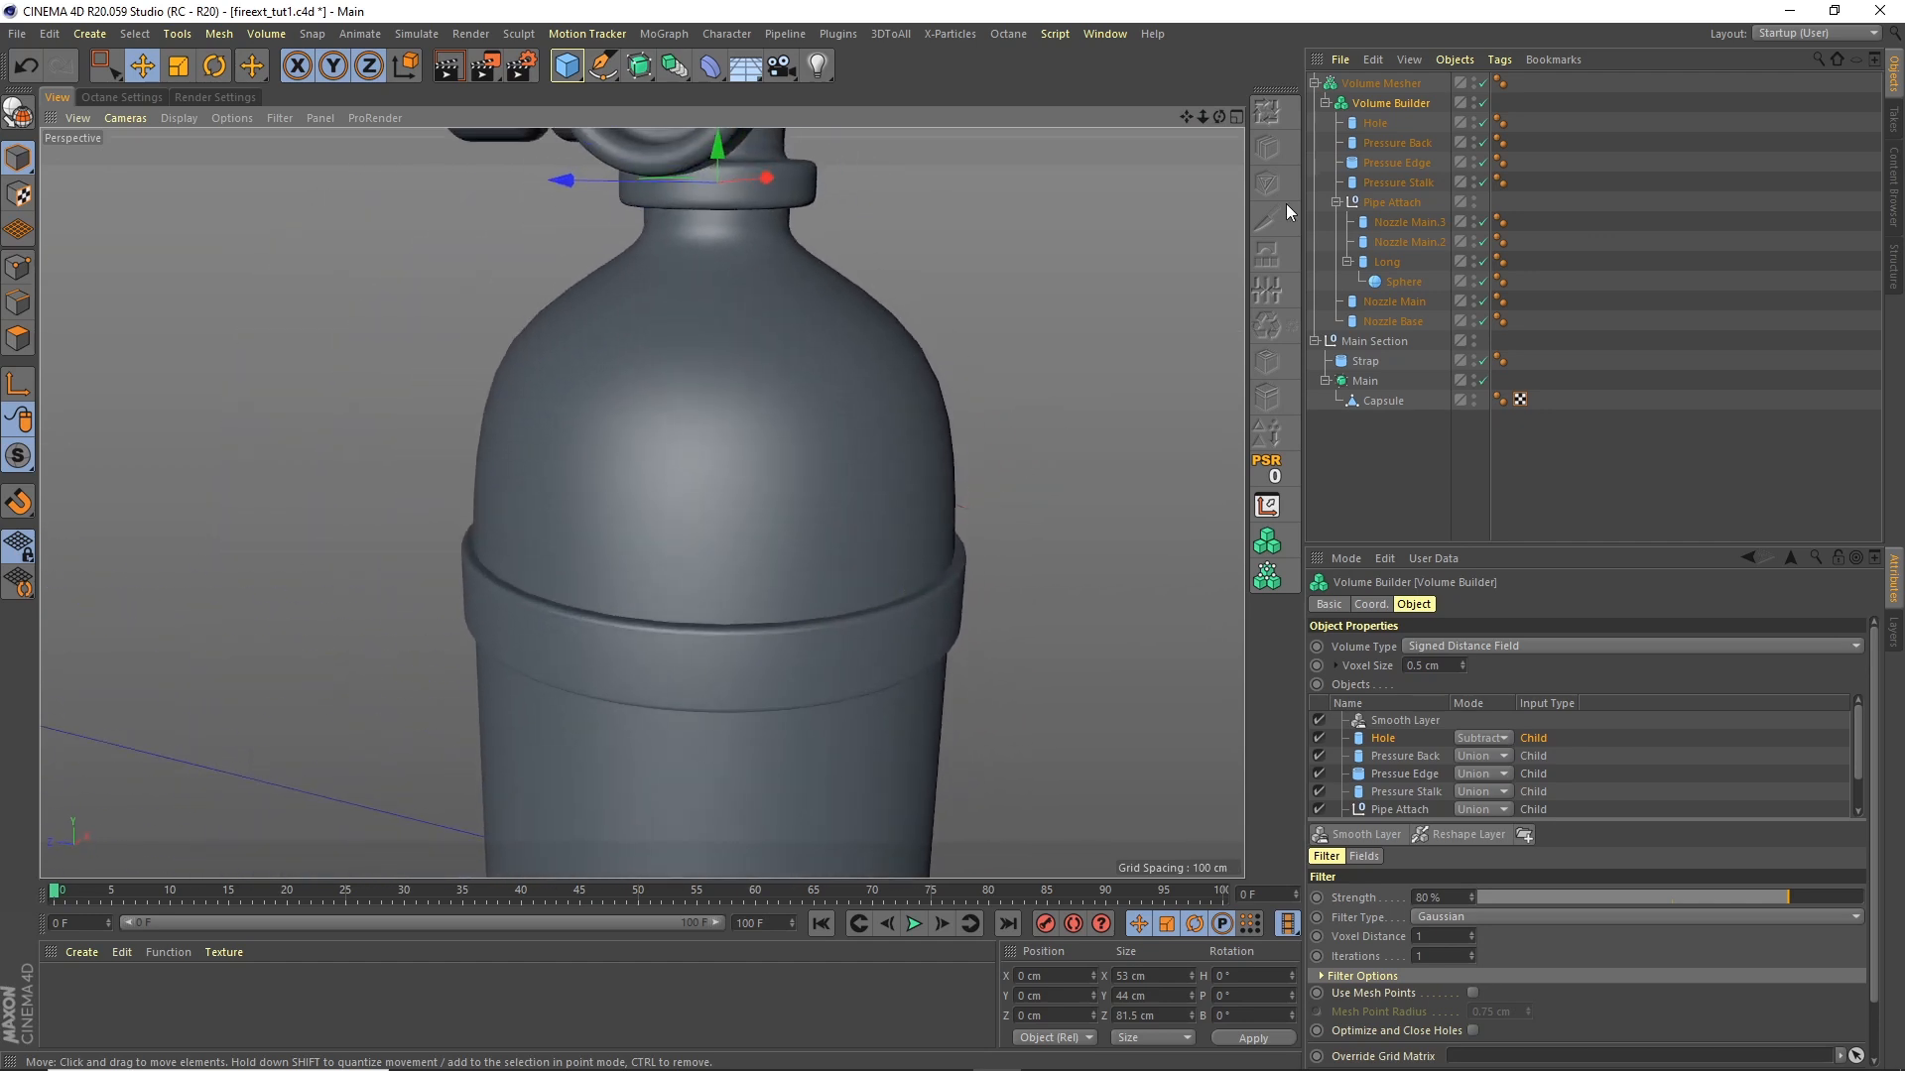
Step: Collapse the Volume Mesher's hierarchy and rename it Nozzle
left_click(1314, 84)
left_click(1364, 86)
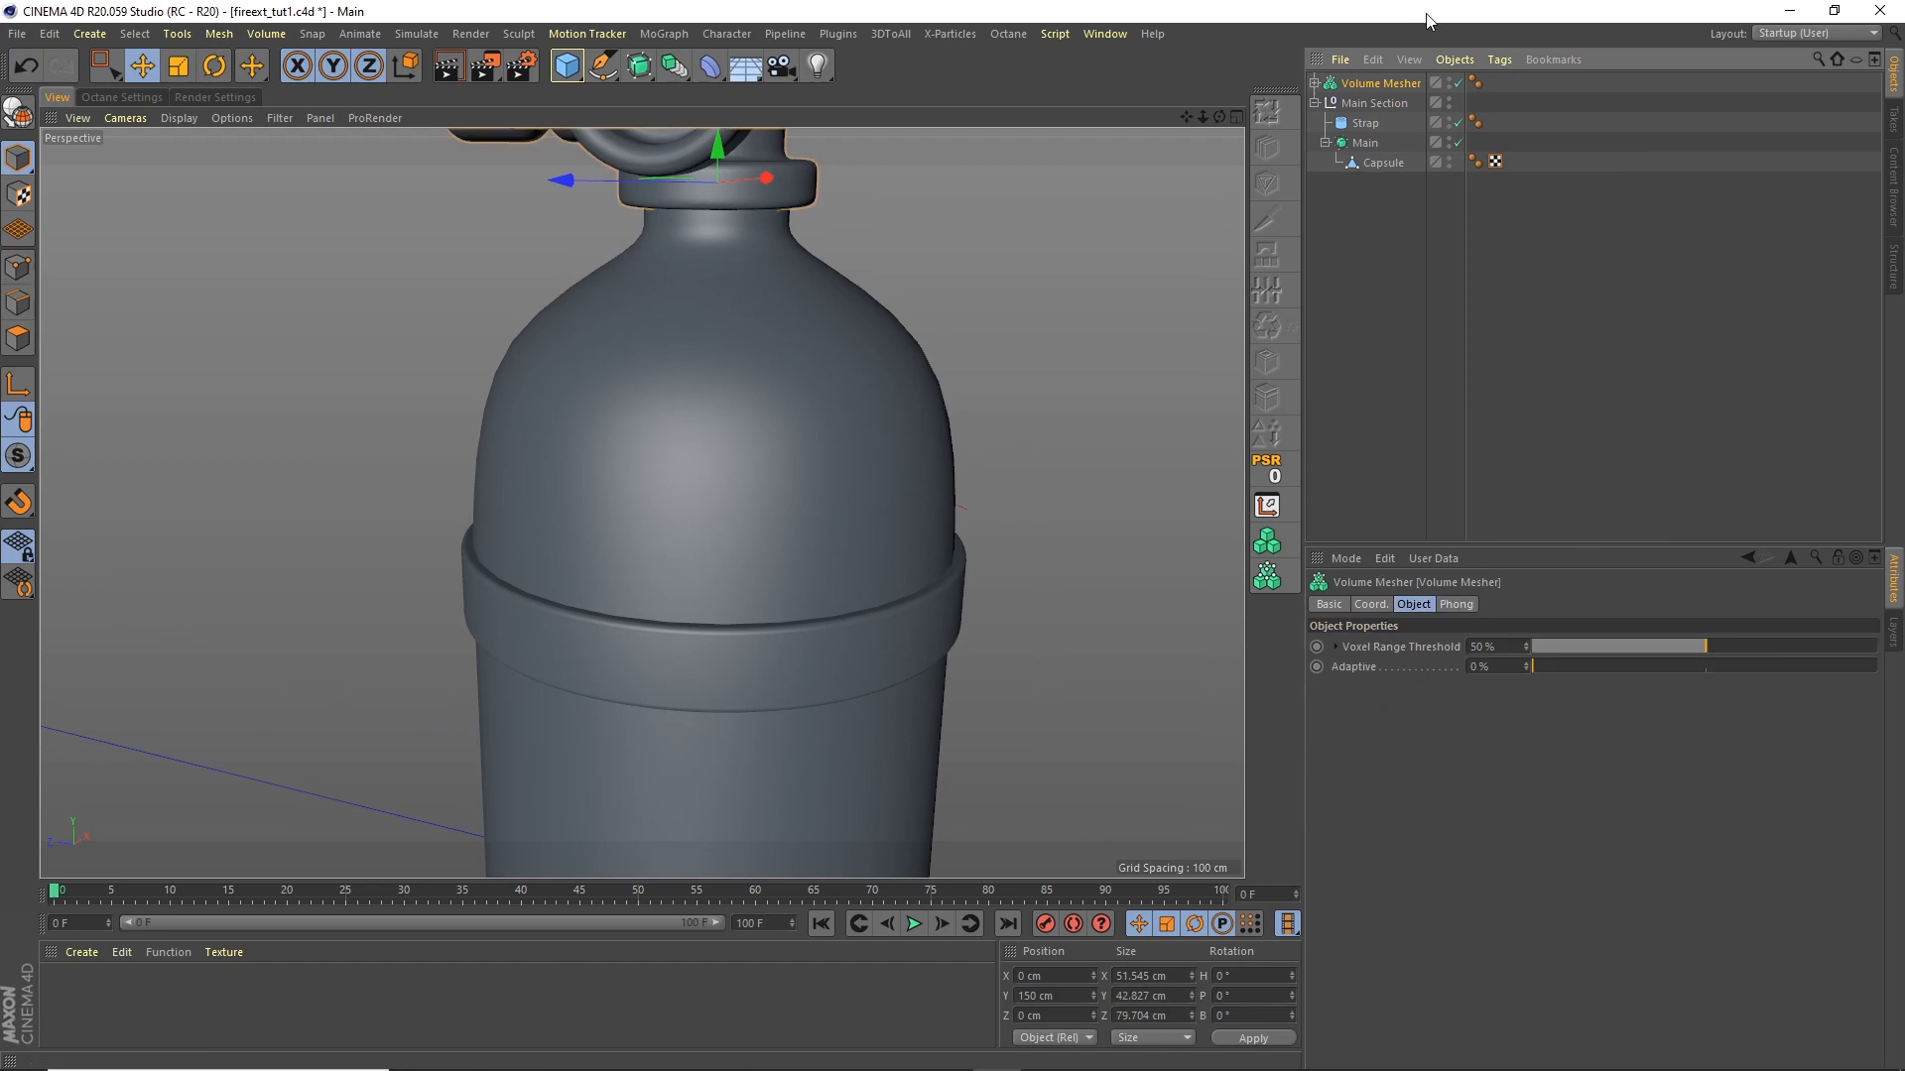
double_click(1381, 83)
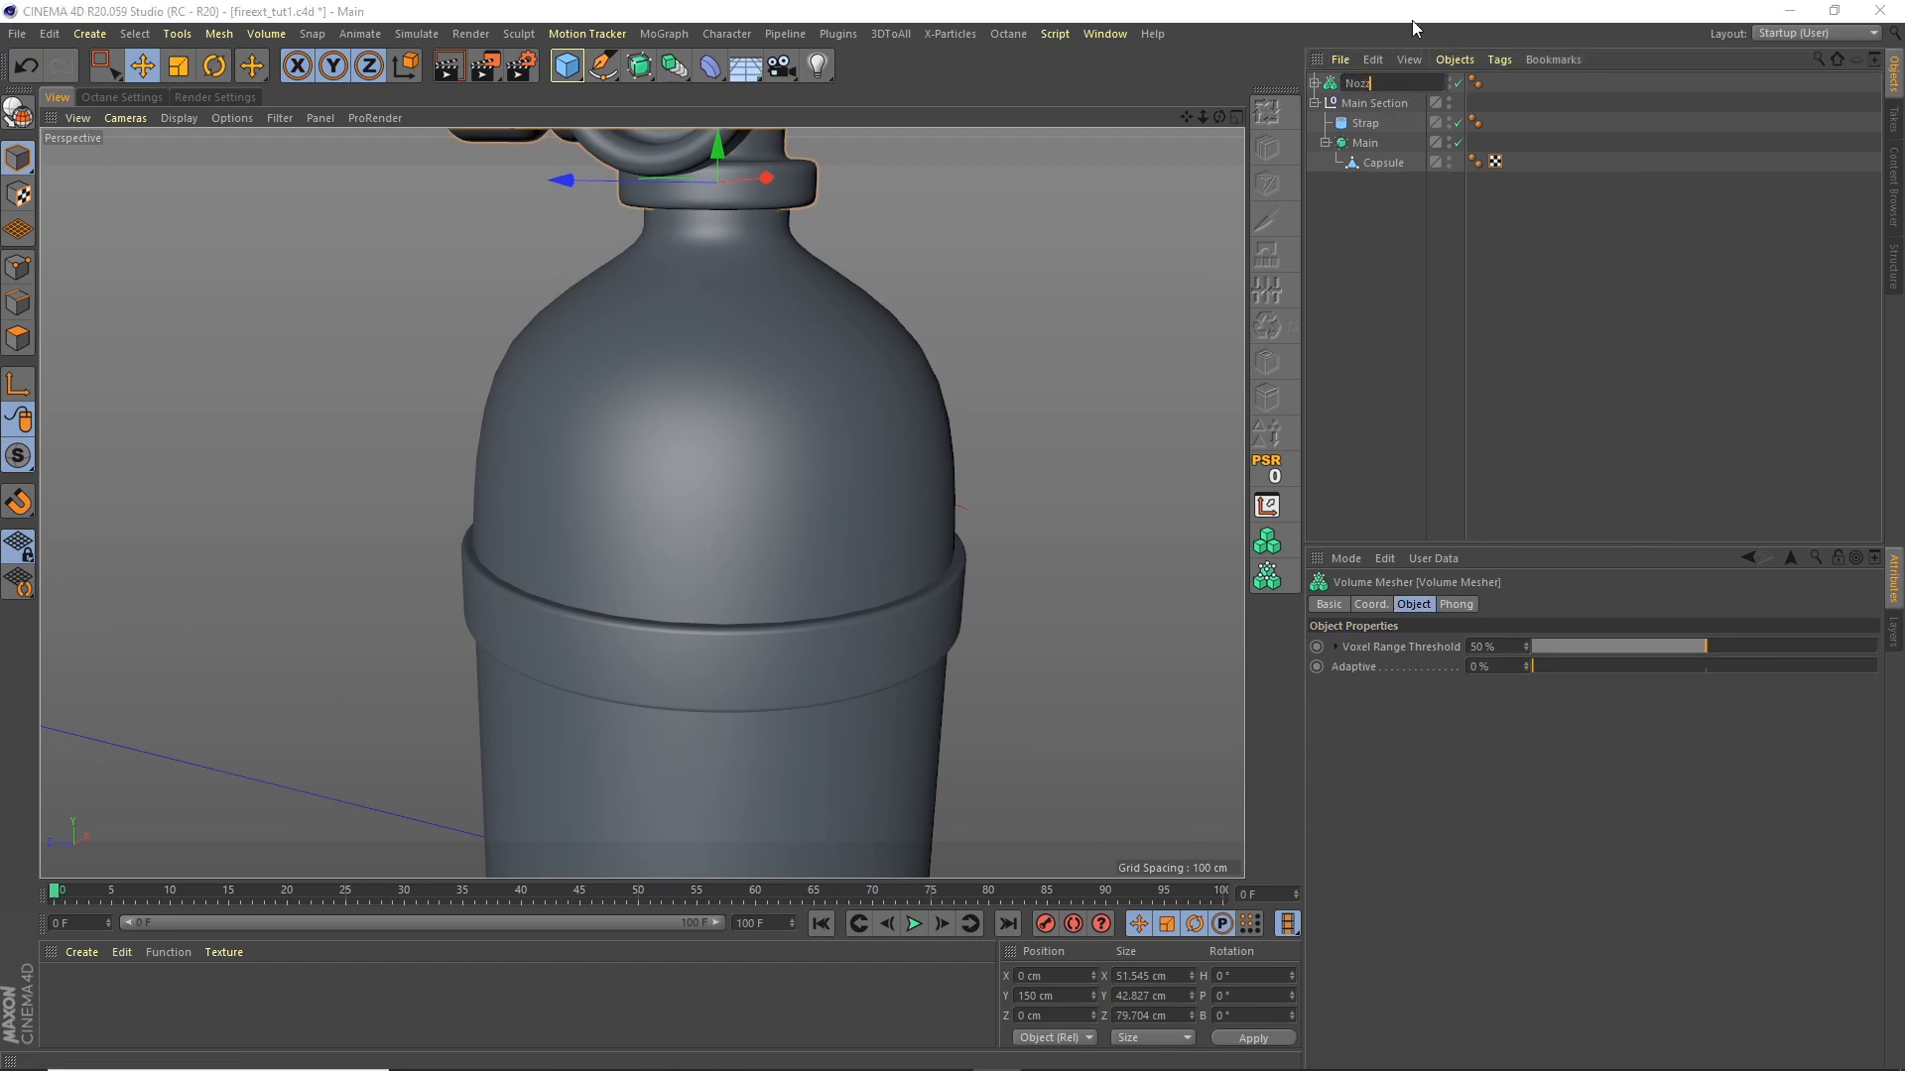
key("Return")
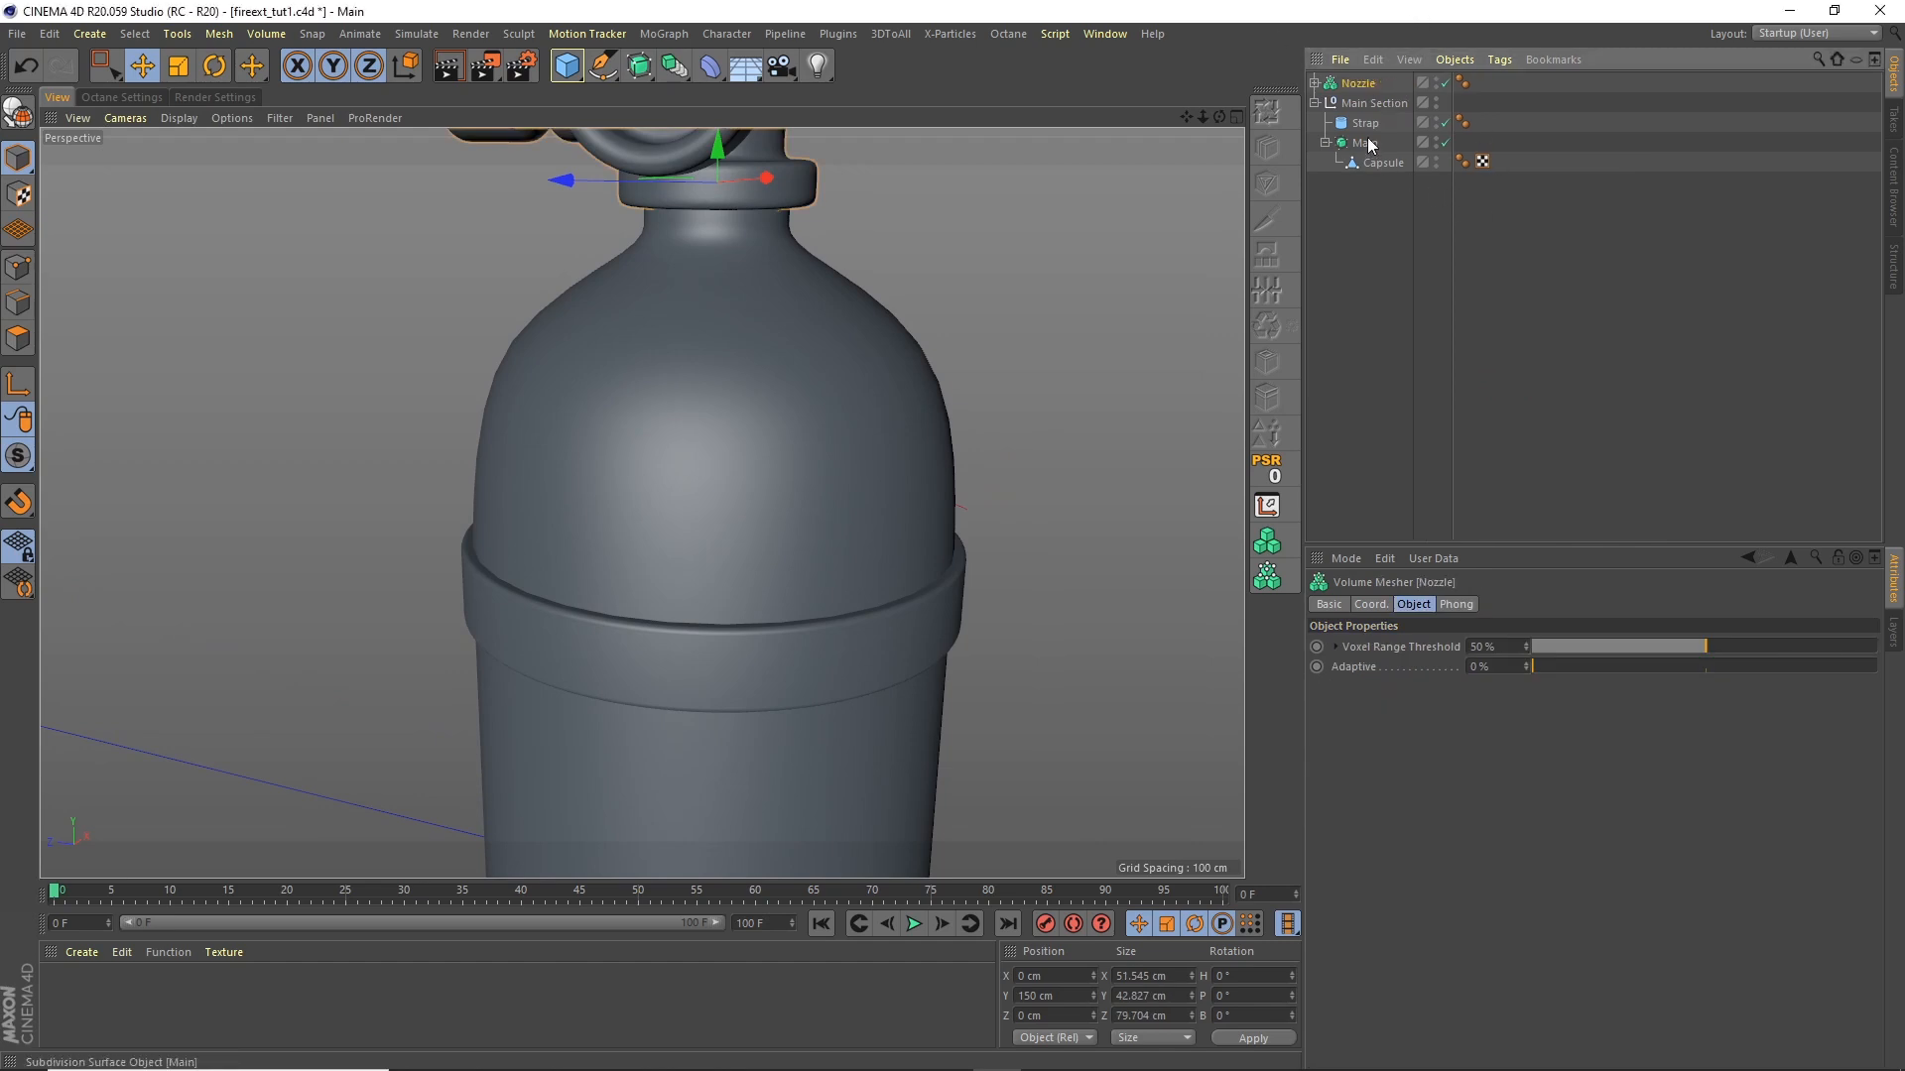
Step: Increase the Strap tube's outer radius to 50.176 cm and set its fillet radius to 2 cm
left_click(1367, 123)
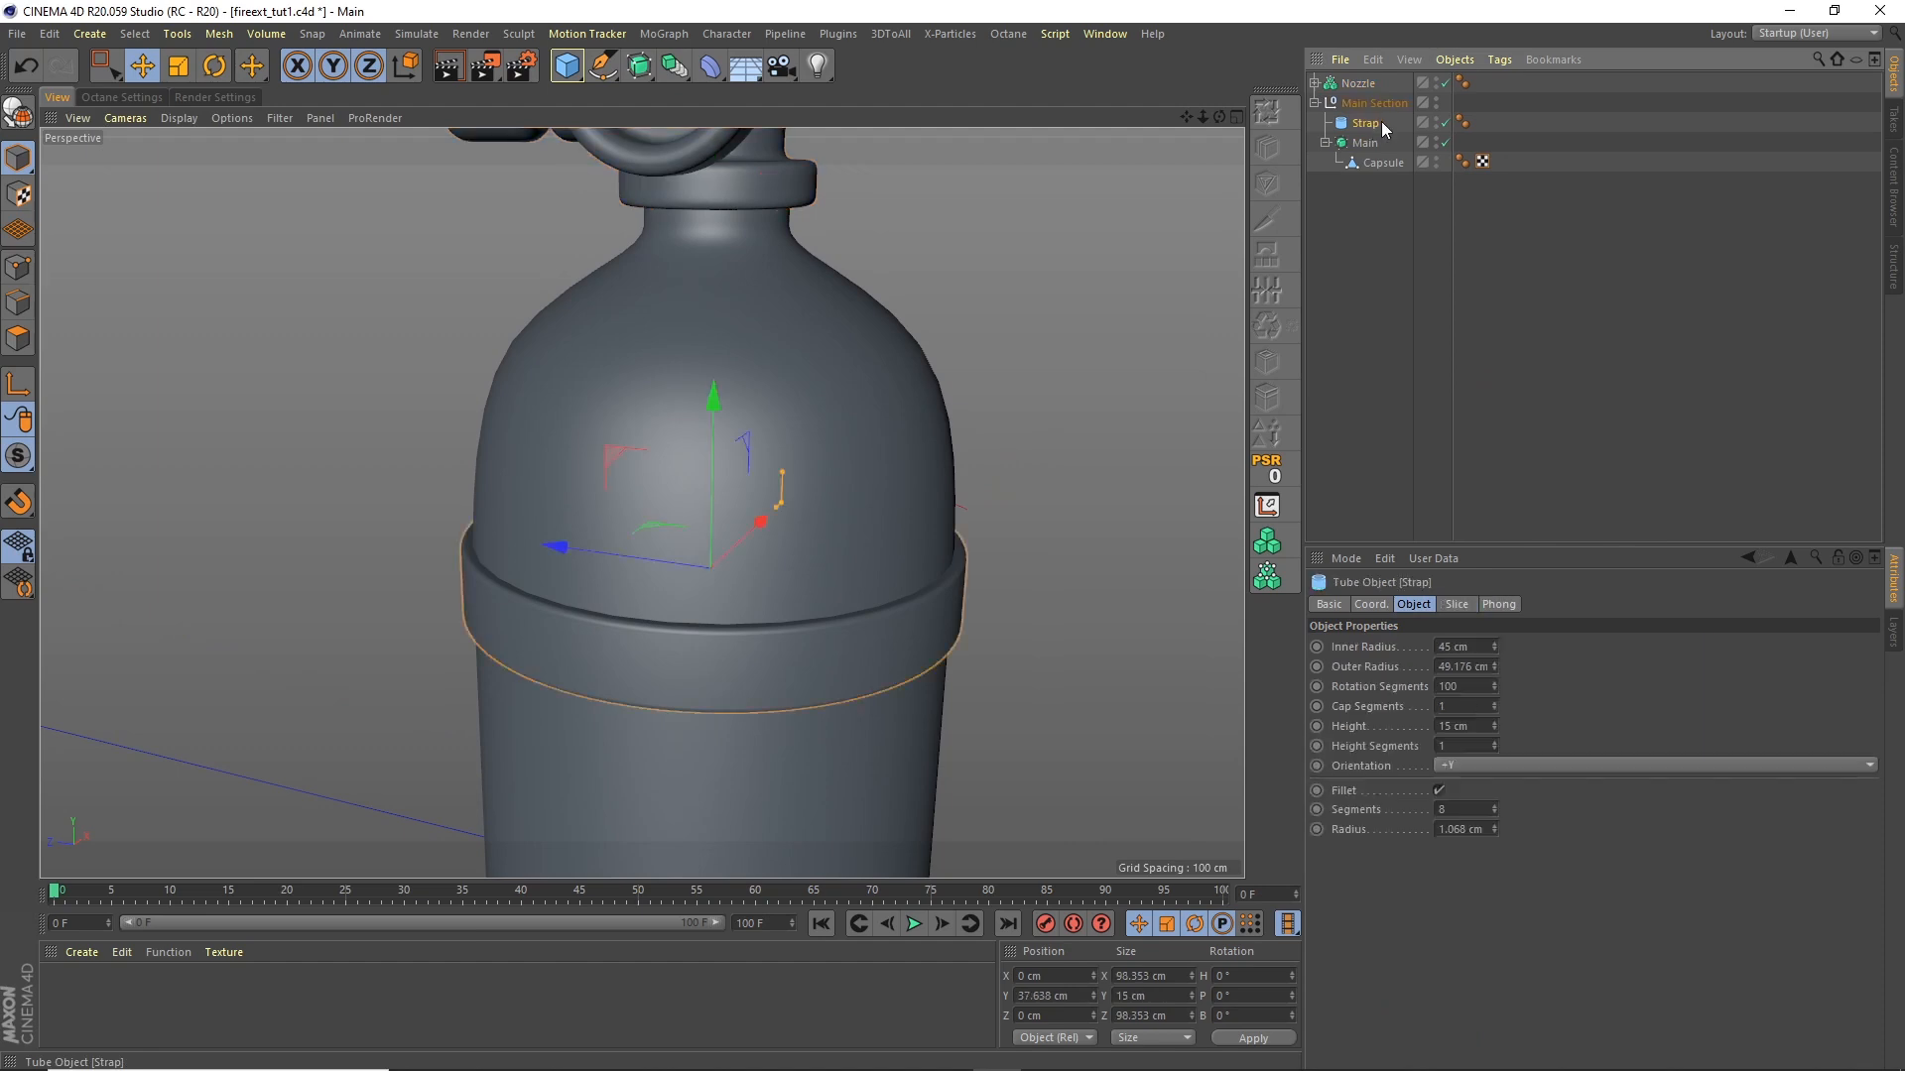
left_click(1494, 664)
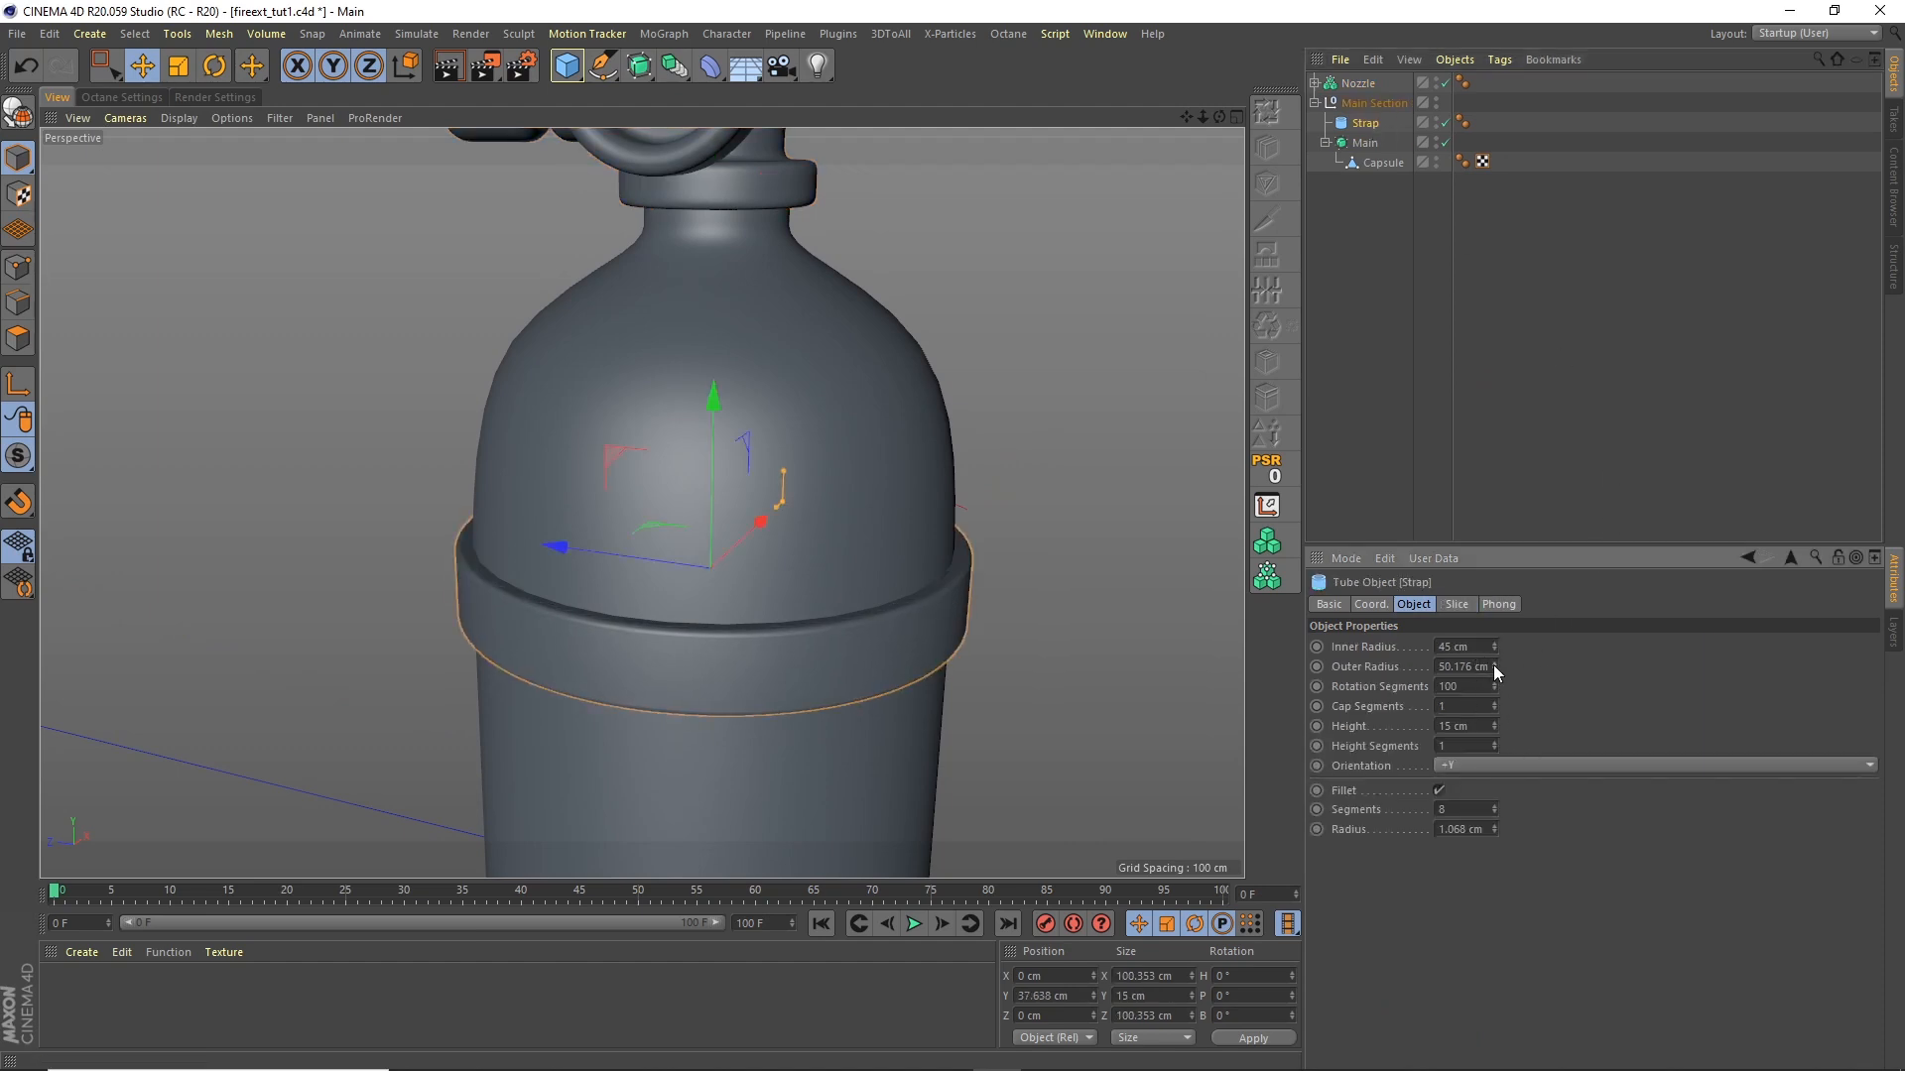
type("2")
key("Return")
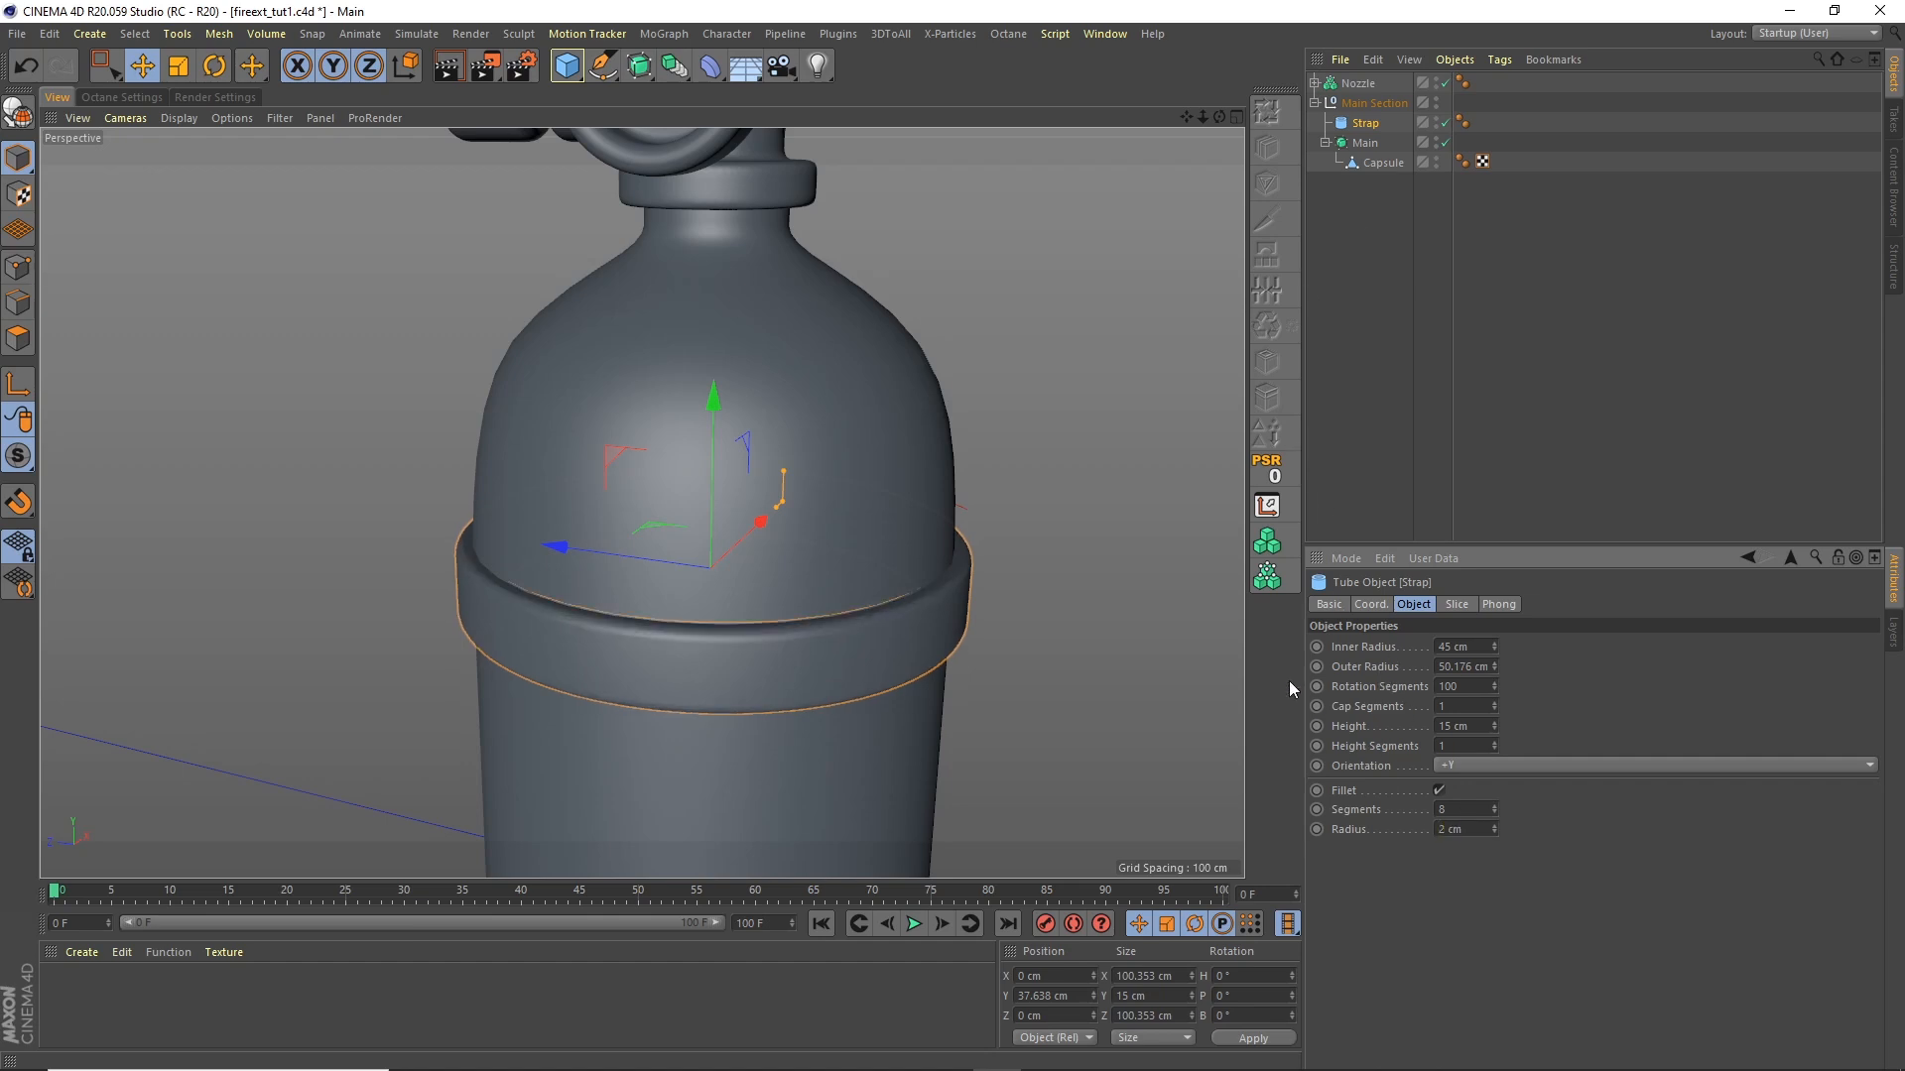
Step: Scale the Strap down slightly to about 99 cm wide and 14.8 cm high
left_click(181, 68)
mouse_move(217, 127)
left_mouse_down()
mouse_move(218, 151)
mouse_move(247, 147)
left_mouse_up()
mouse_move(1203, 117)
left_mouse_down()
mouse_move(1198, 153)
mouse_move(1214, 119)
left_mouse_up()
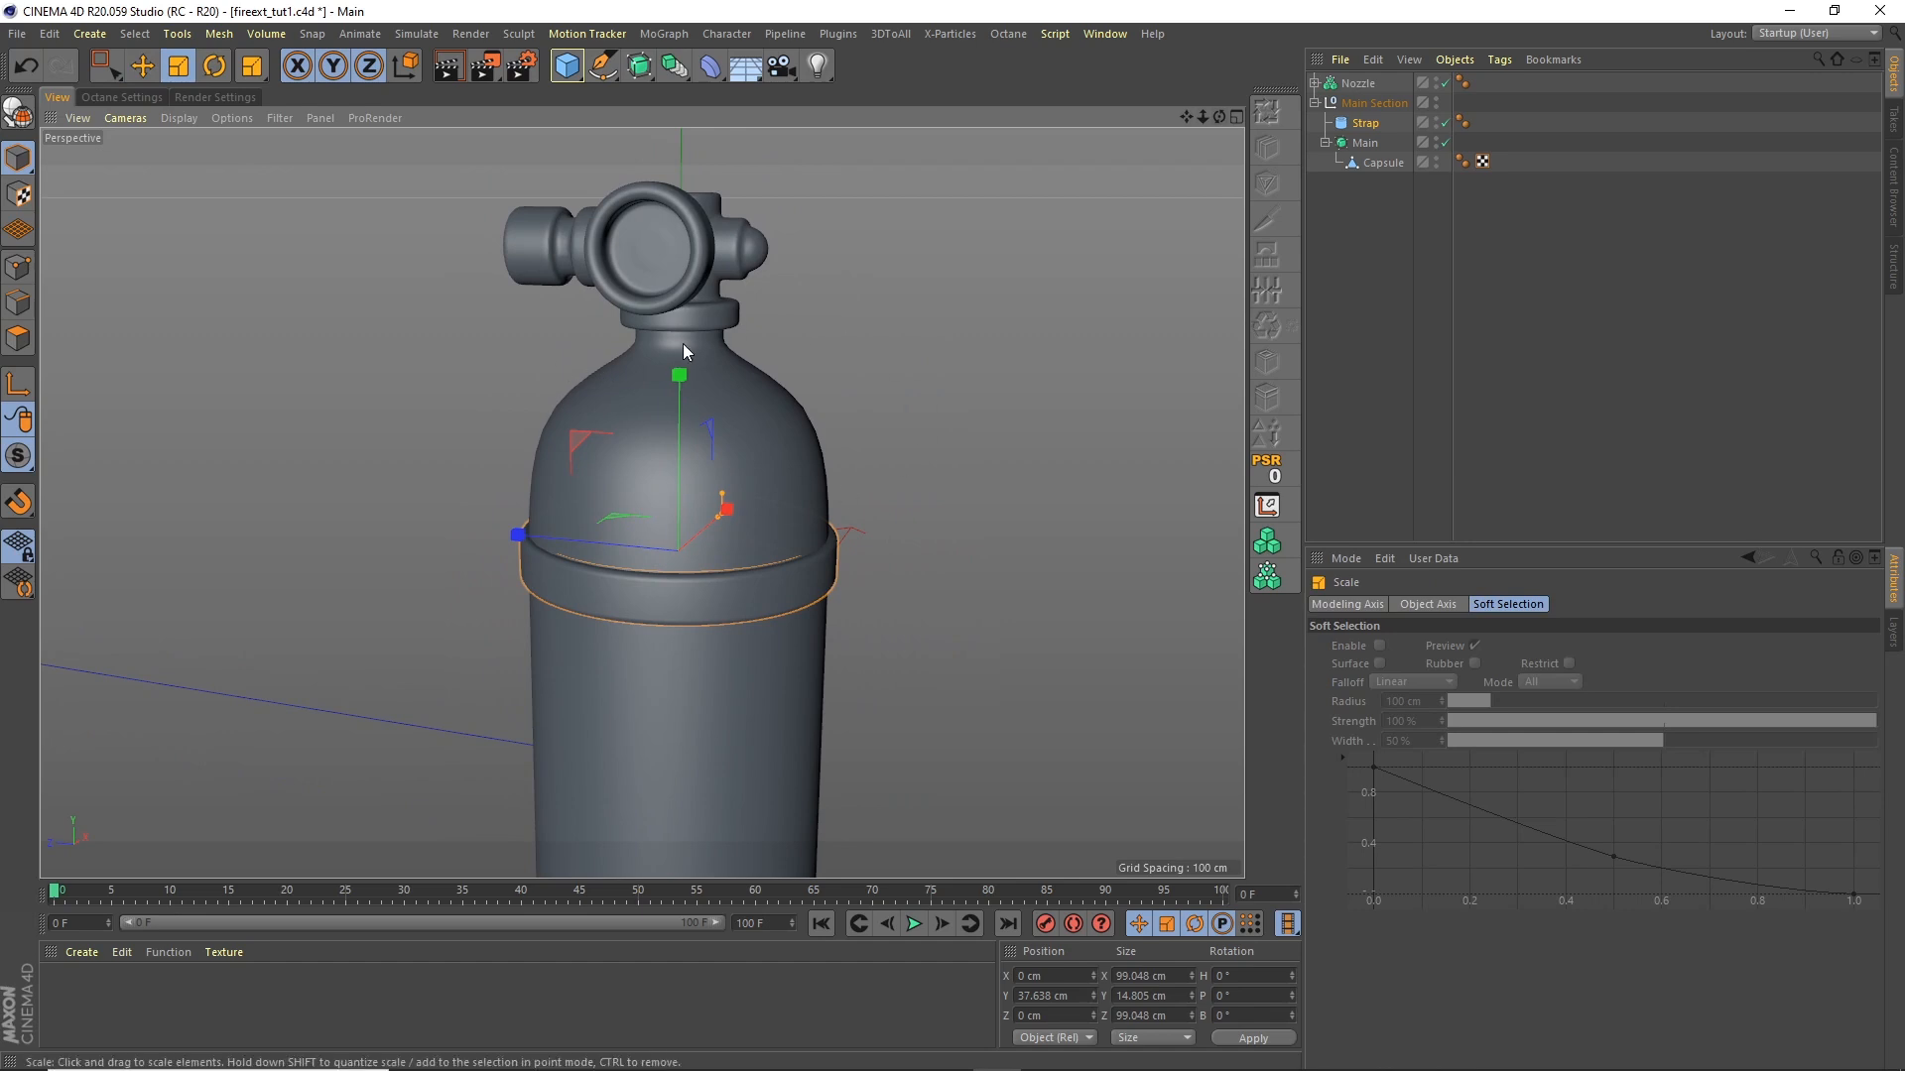
Step: Set the editor subdivision level of the Main subdivision surface to 3
left_click(1325, 143)
left_click(1357, 145)
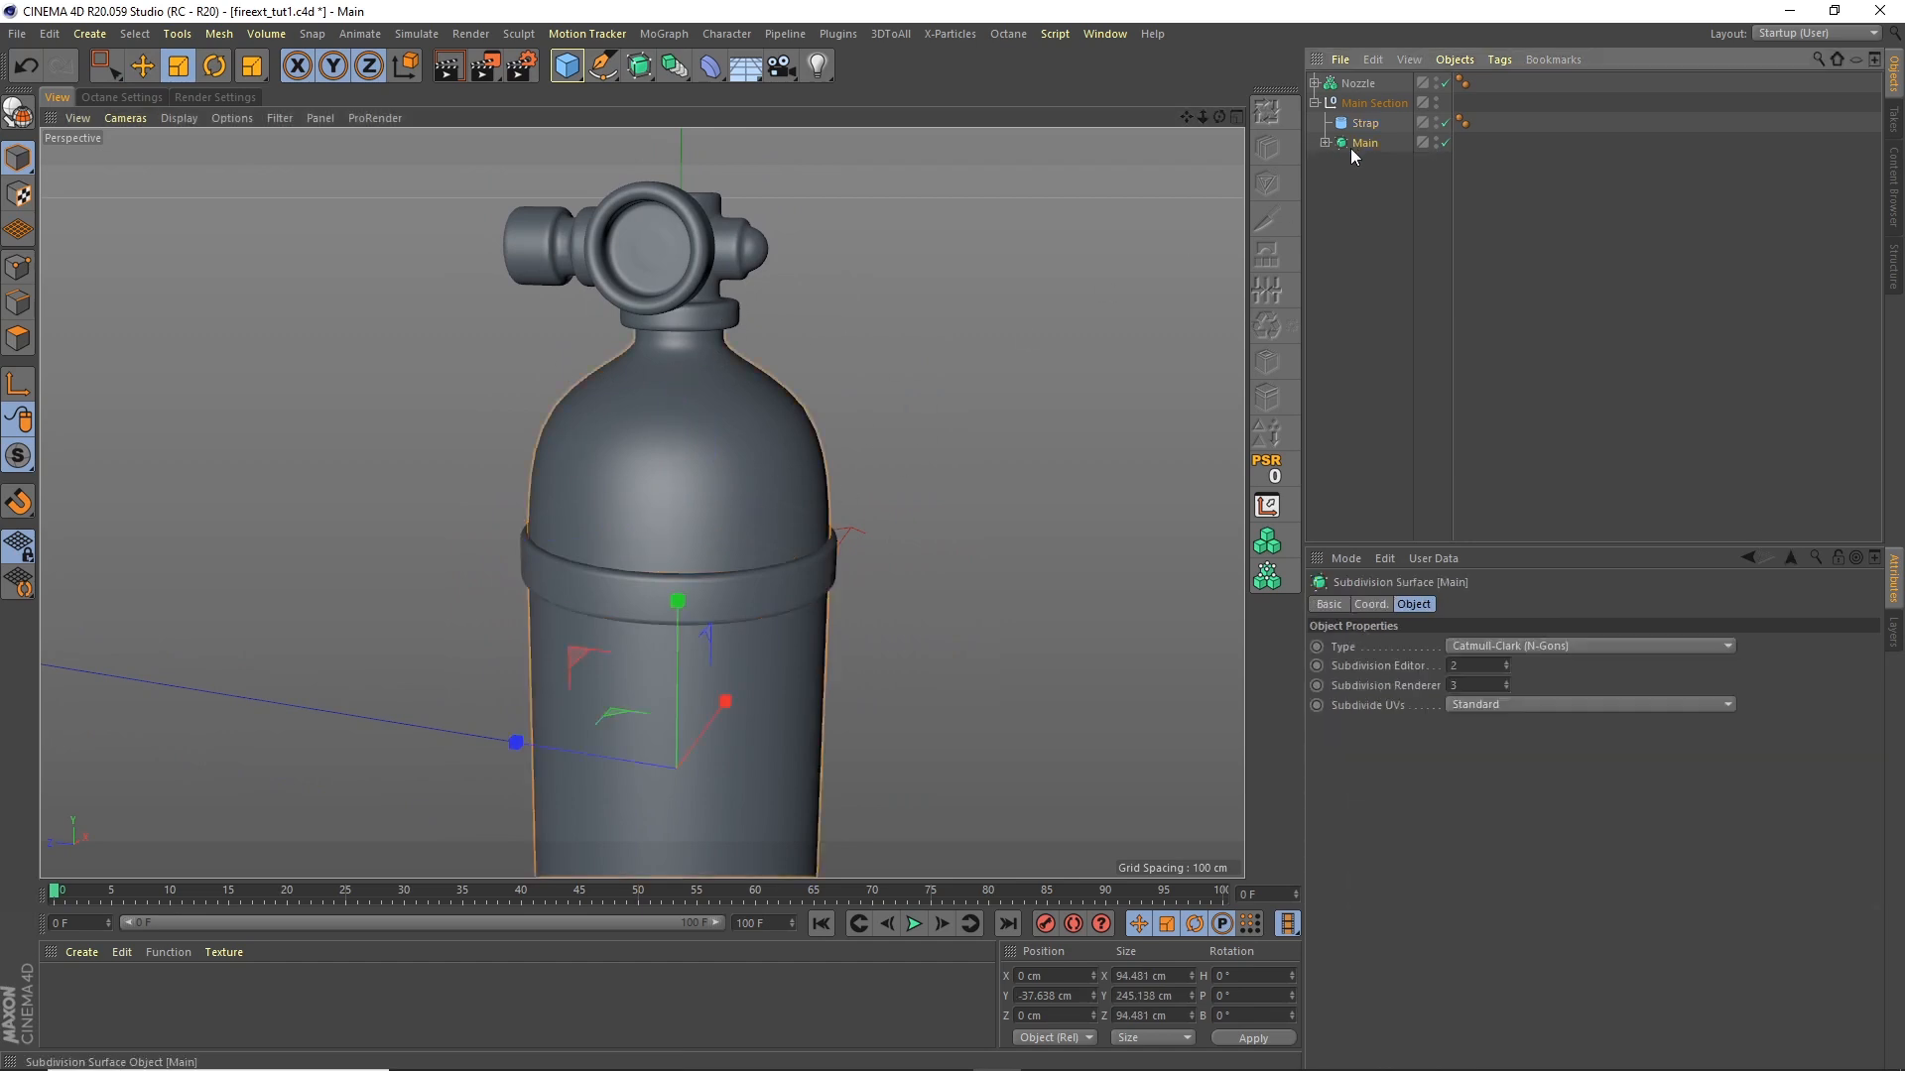
left_click(1365, 124)
left_click(1362, 145)
left_click_drag(1475, 665, 1421, 637)
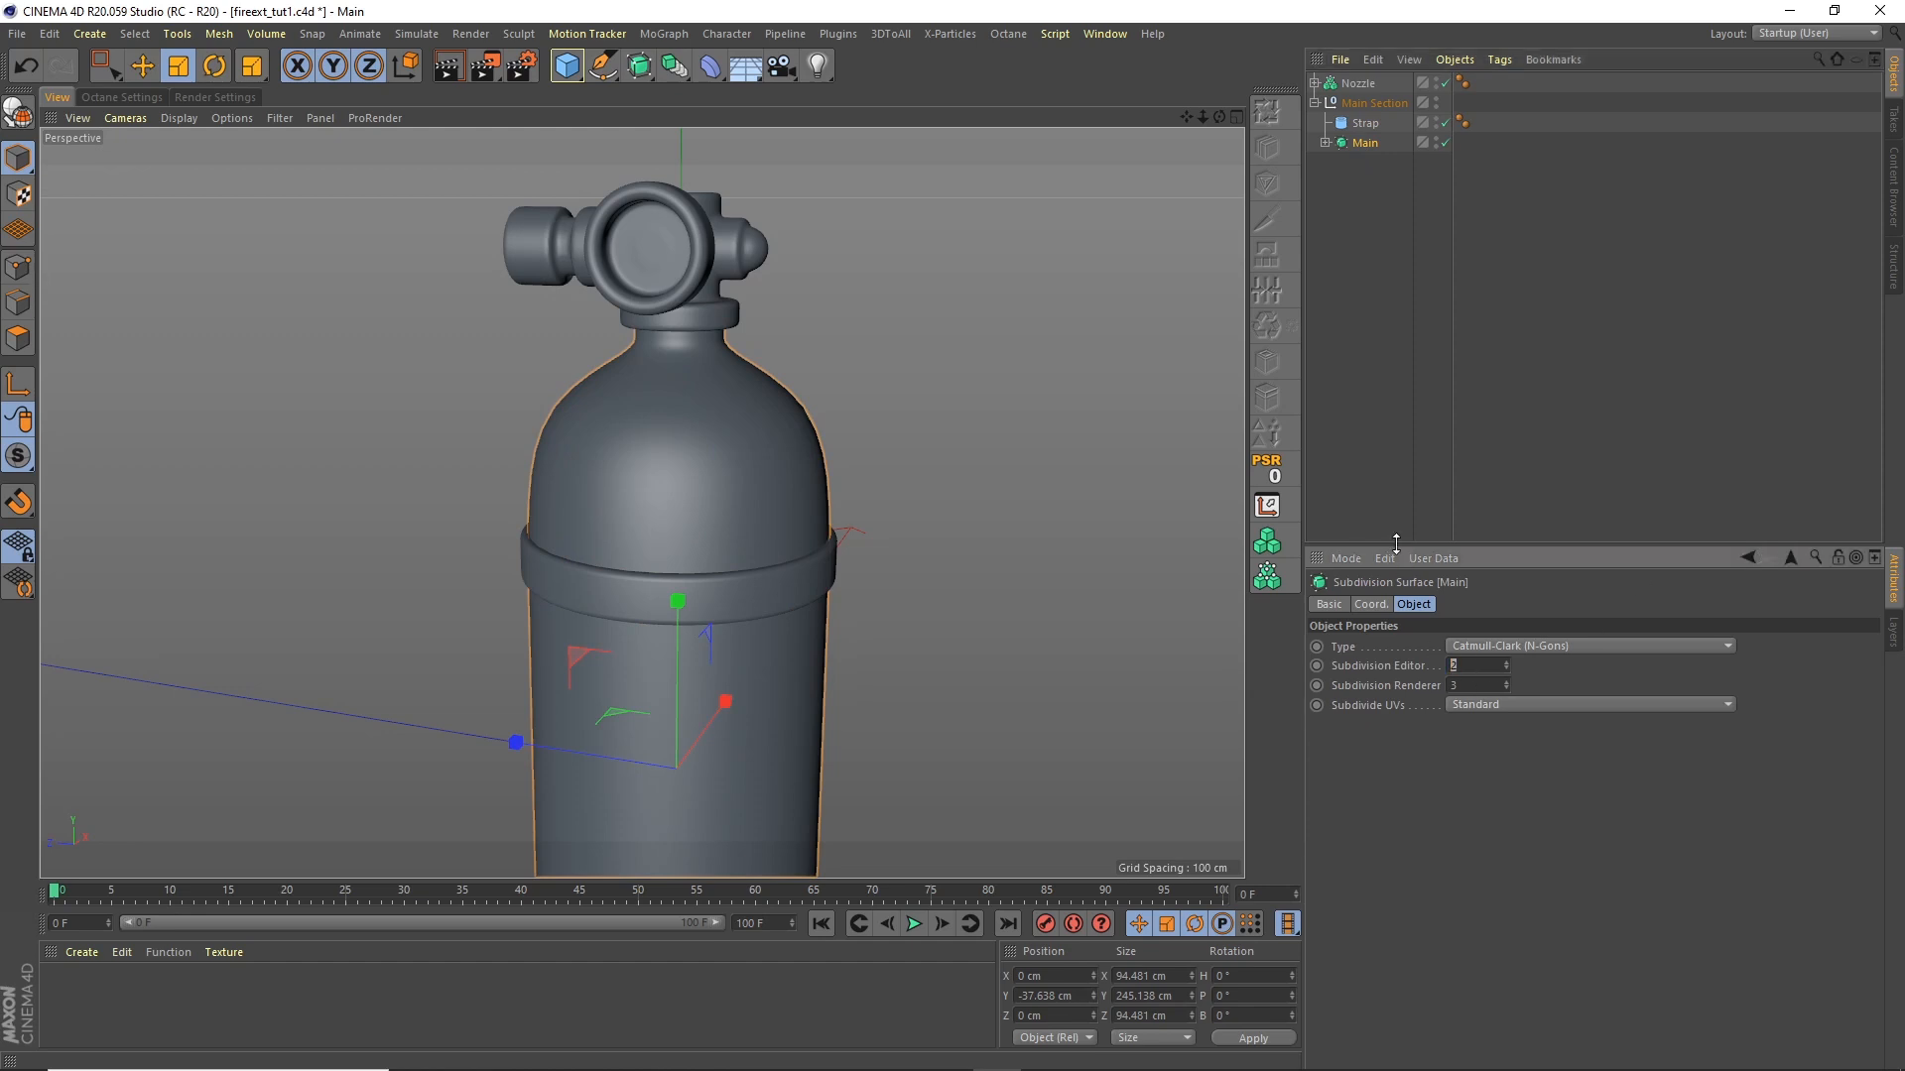
type("3")
key("Return")
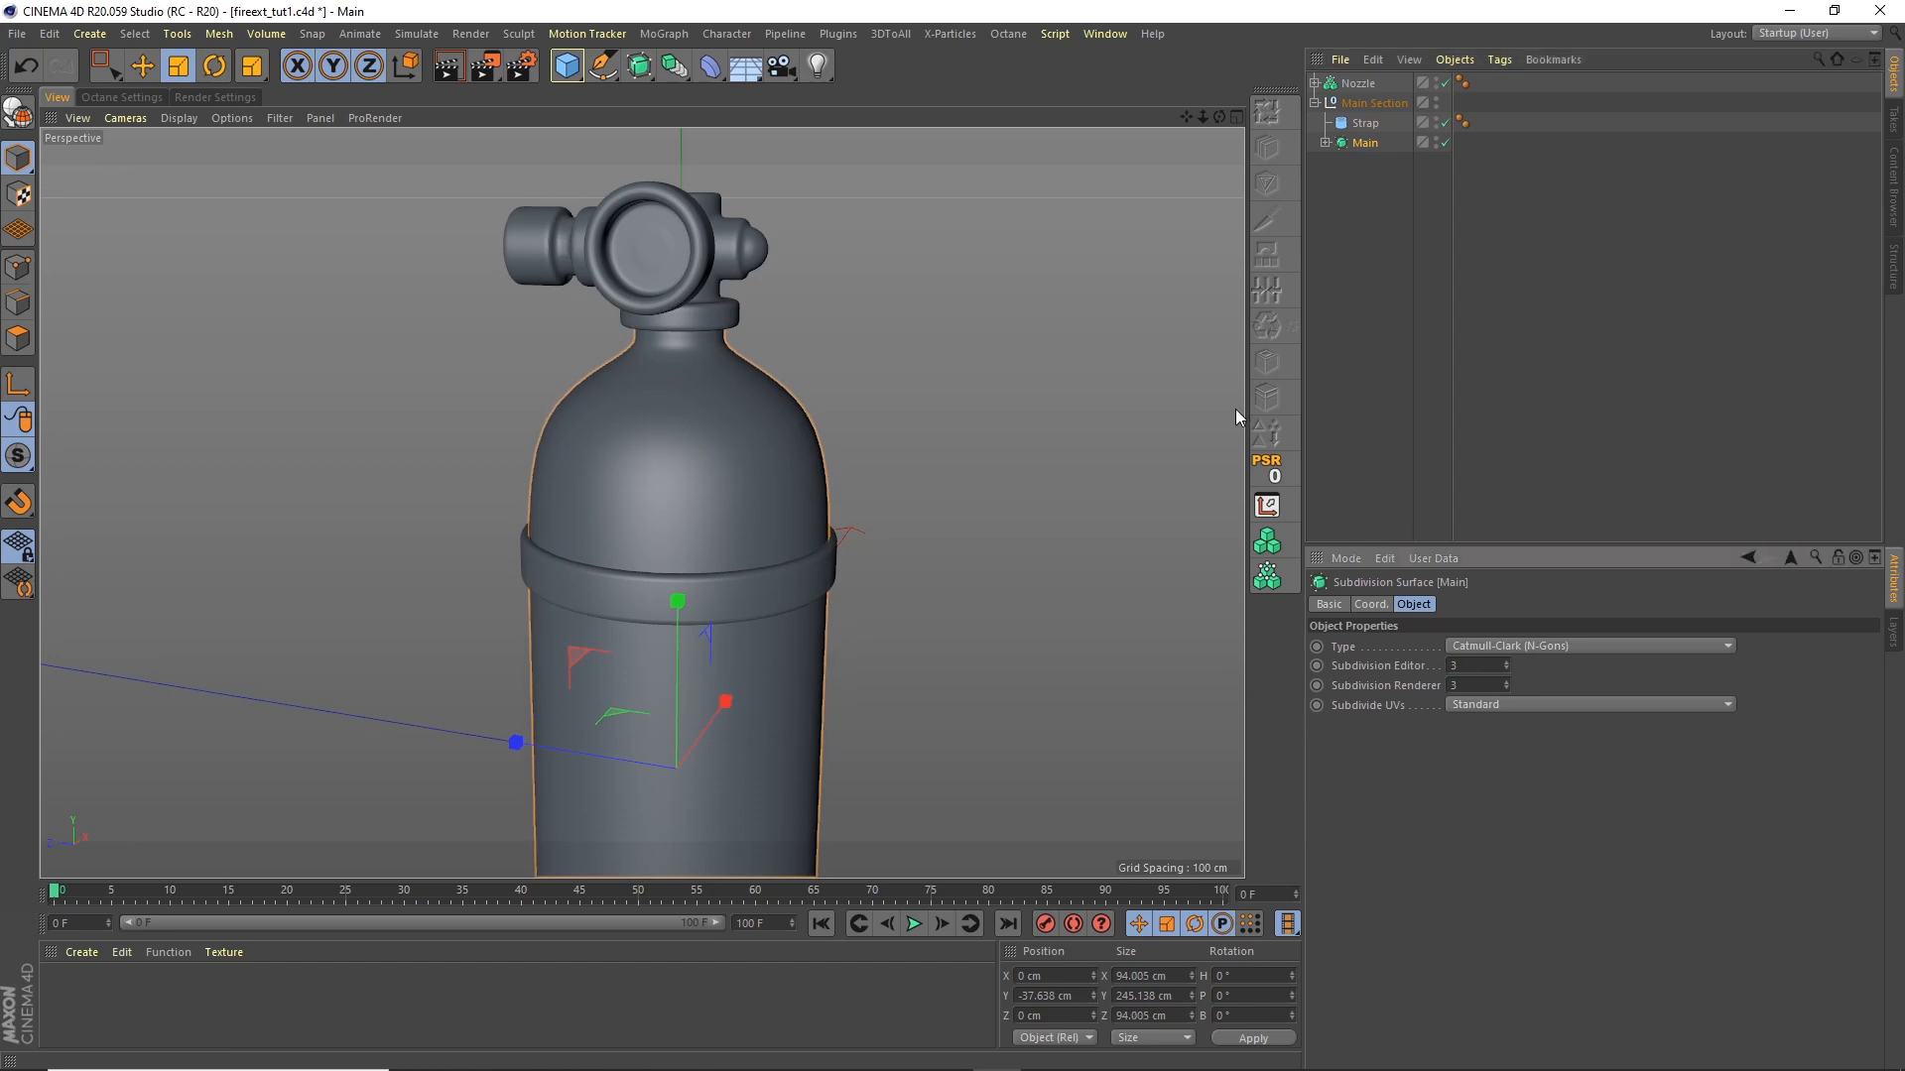
Step: Check the model's mesh density with Gouraud Shading (Lines), return to plain Gouraud Shading and inspect the pressure gauge
mouse_move(1212, 116)
left_mouse_down()
mouse_move(1101, 145)
mouse_move(1217, 75)
mouse_move(1208, 117)
left_mouse_up()
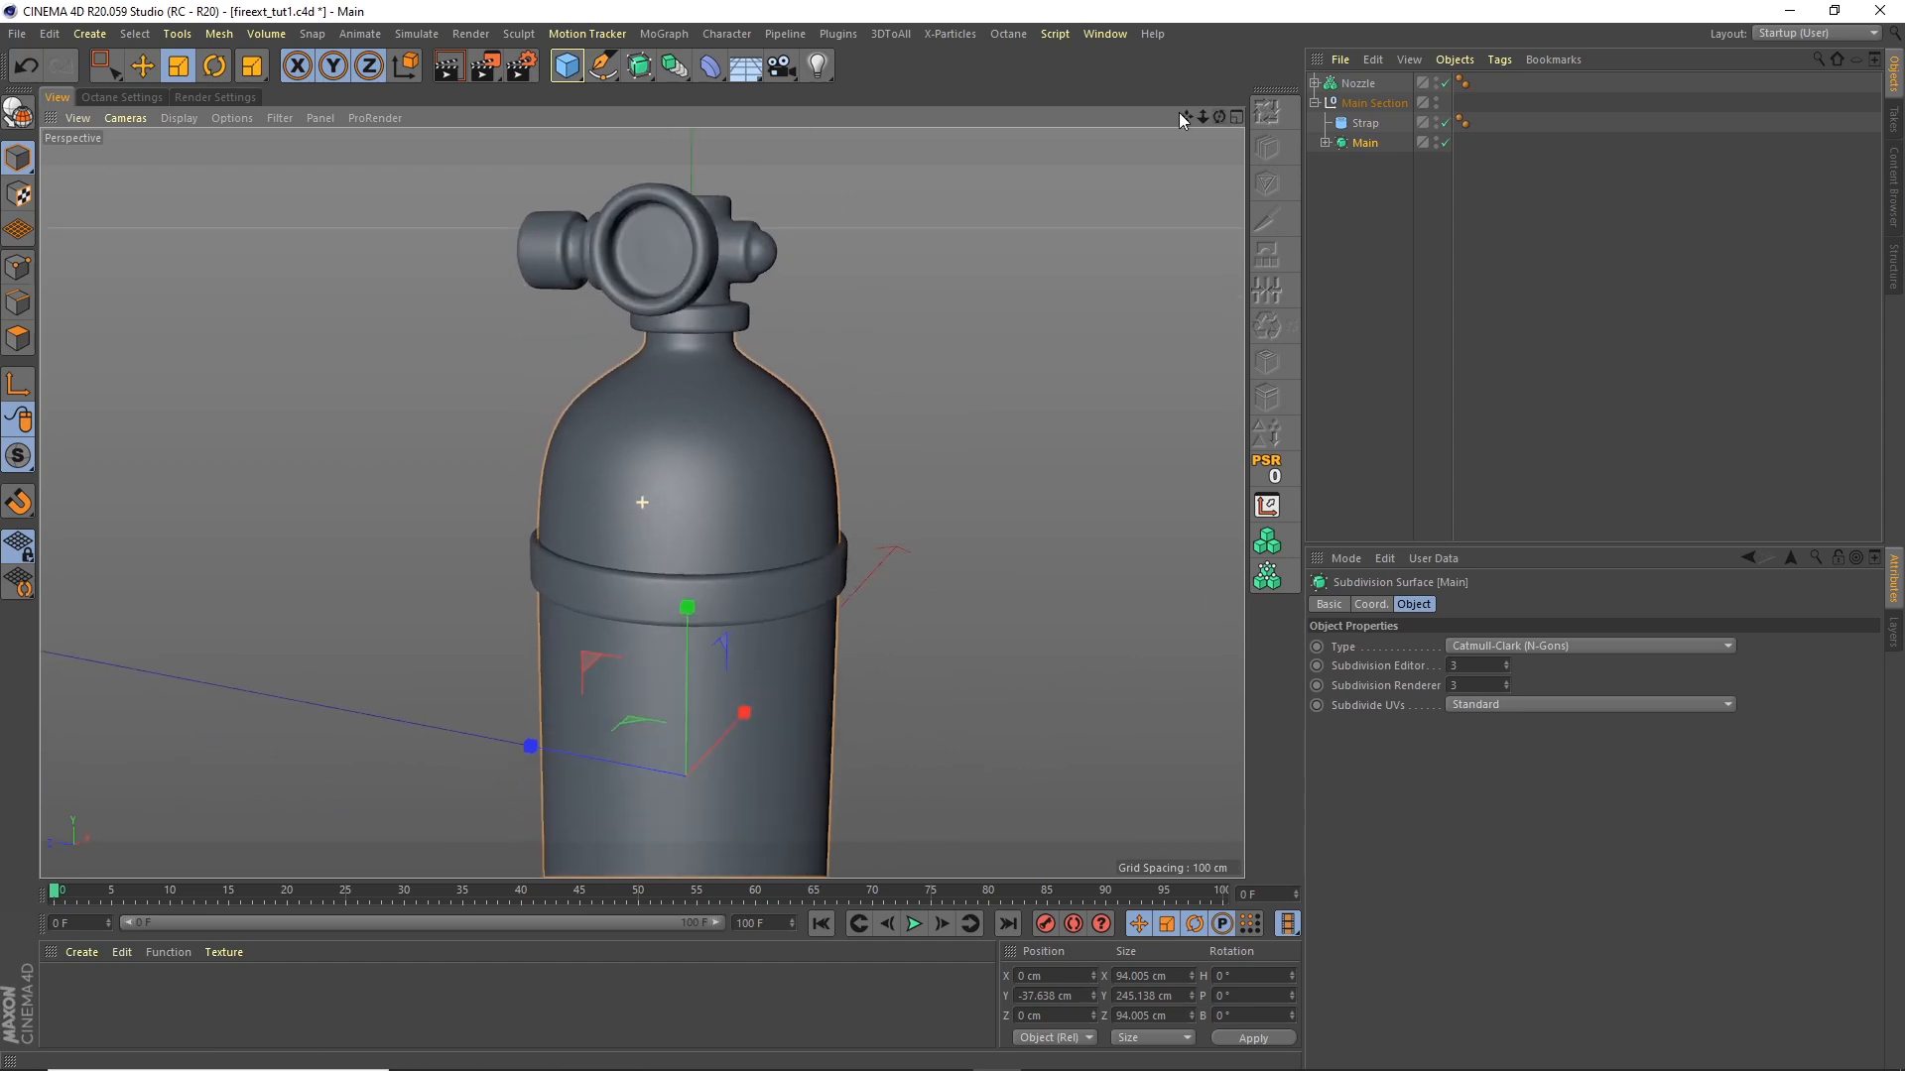
left_click(181, 118)
left_click(248, 166)
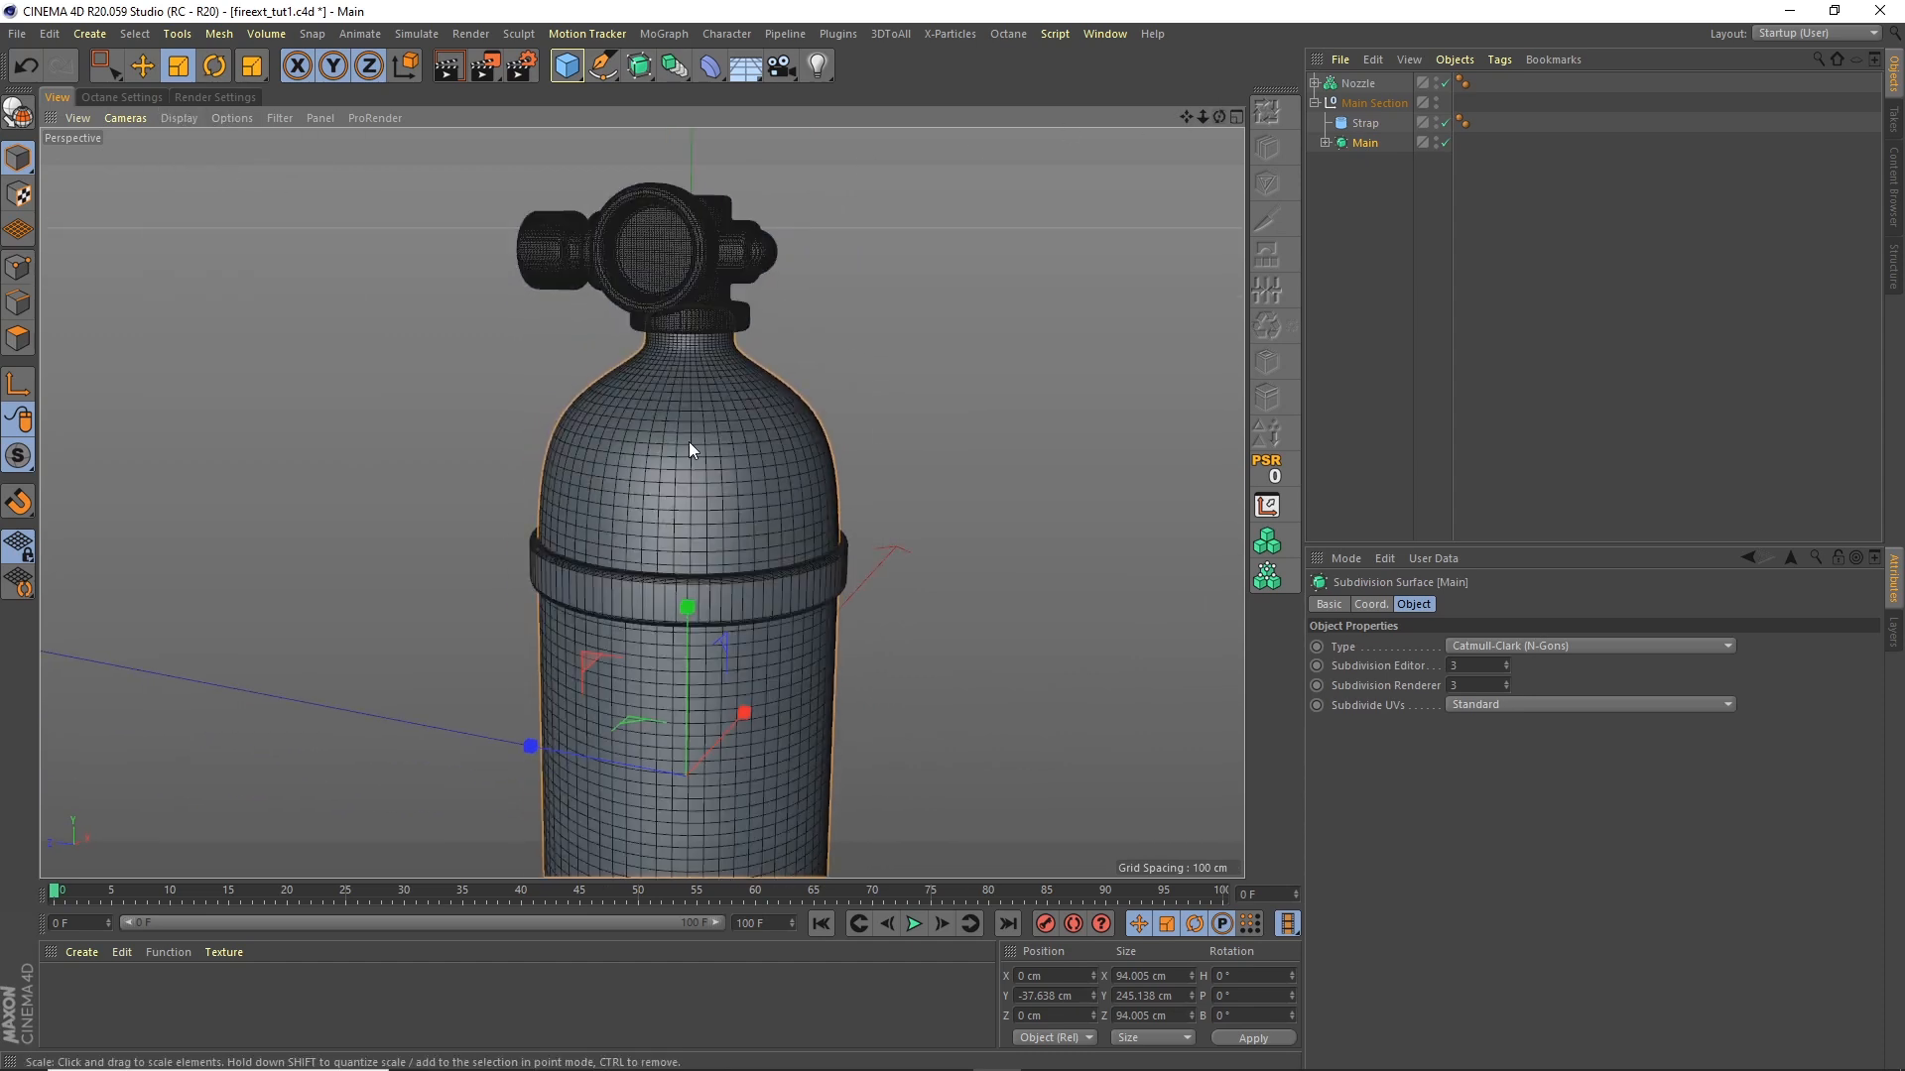
left_click(193, 118)
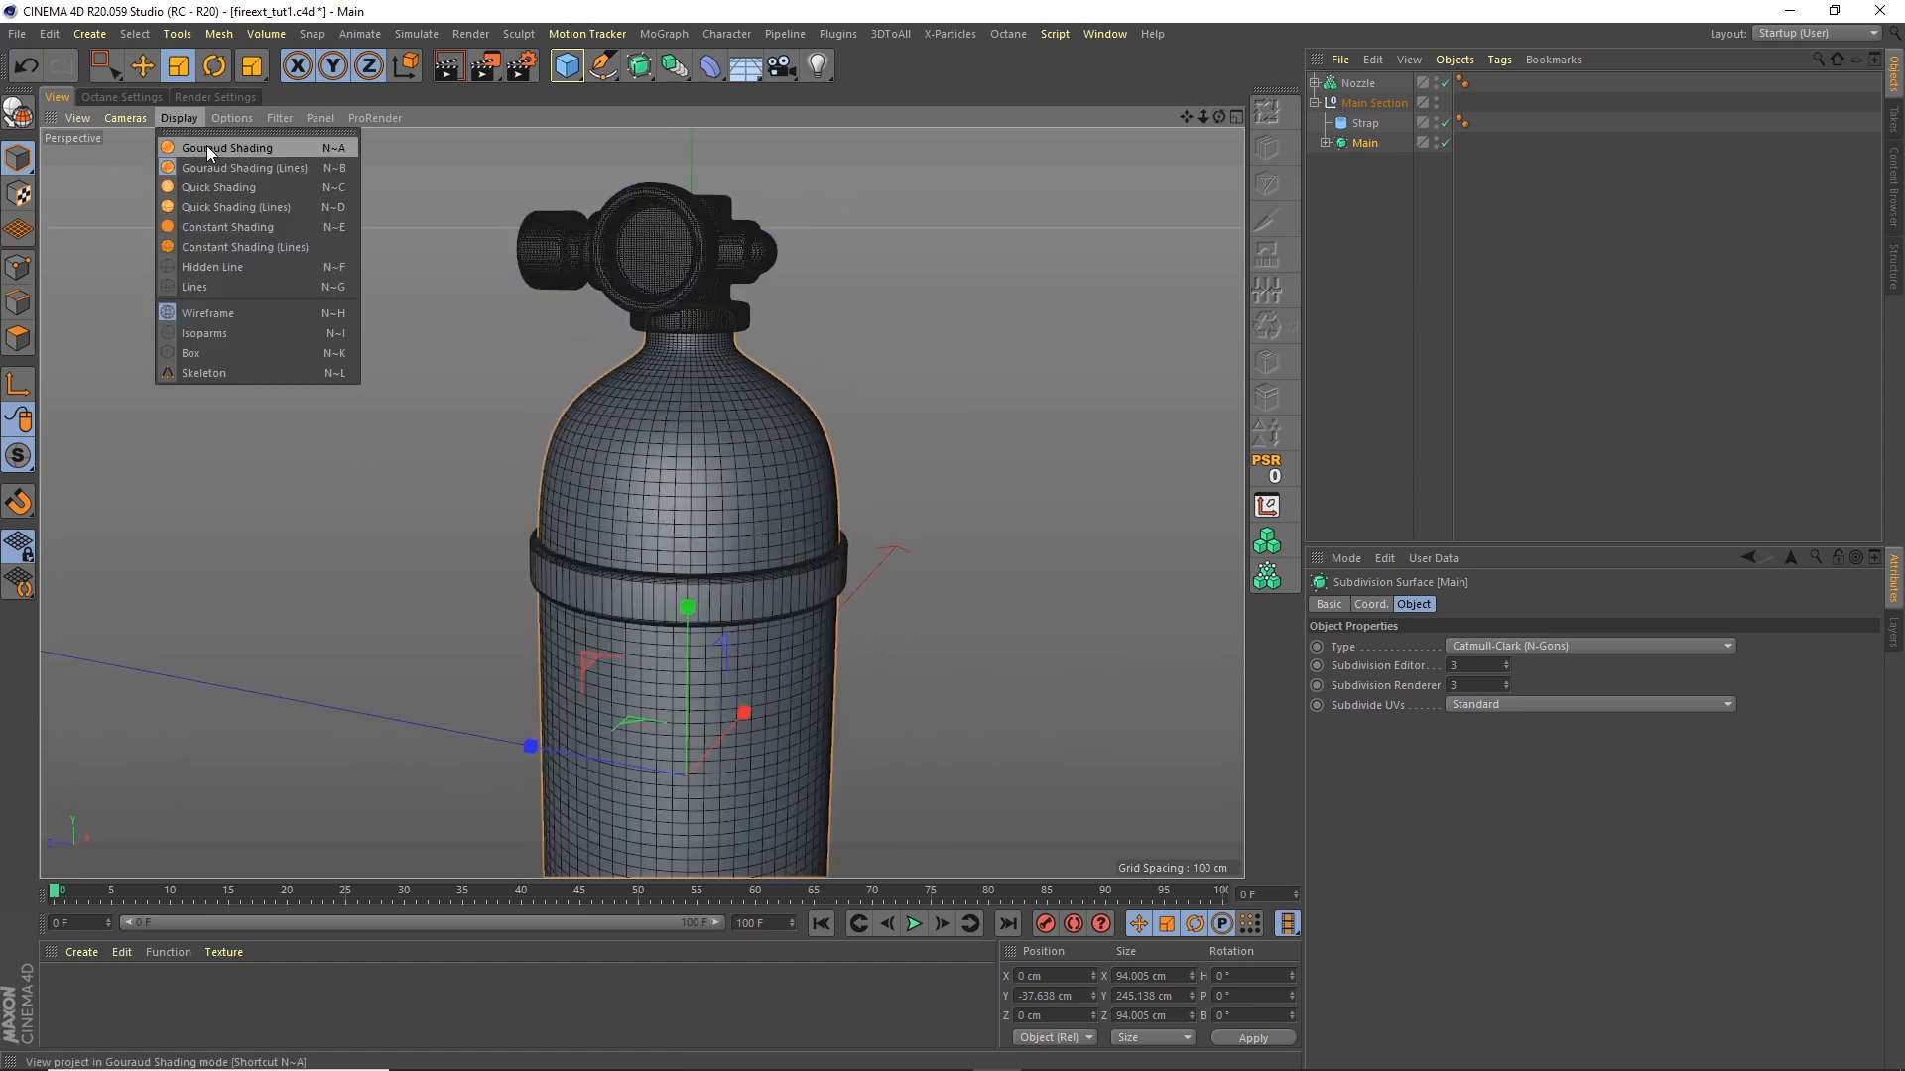
left_click(206, 145)
left_click(1232, 234)
left_click_drag(1211, 111, 1106, 144)
middle_click_drag(776, 230, 789, 377, "alt")
scroll(801, 365, "up", 5)
left_click_drag(709, 432, 764, 411, "alt")
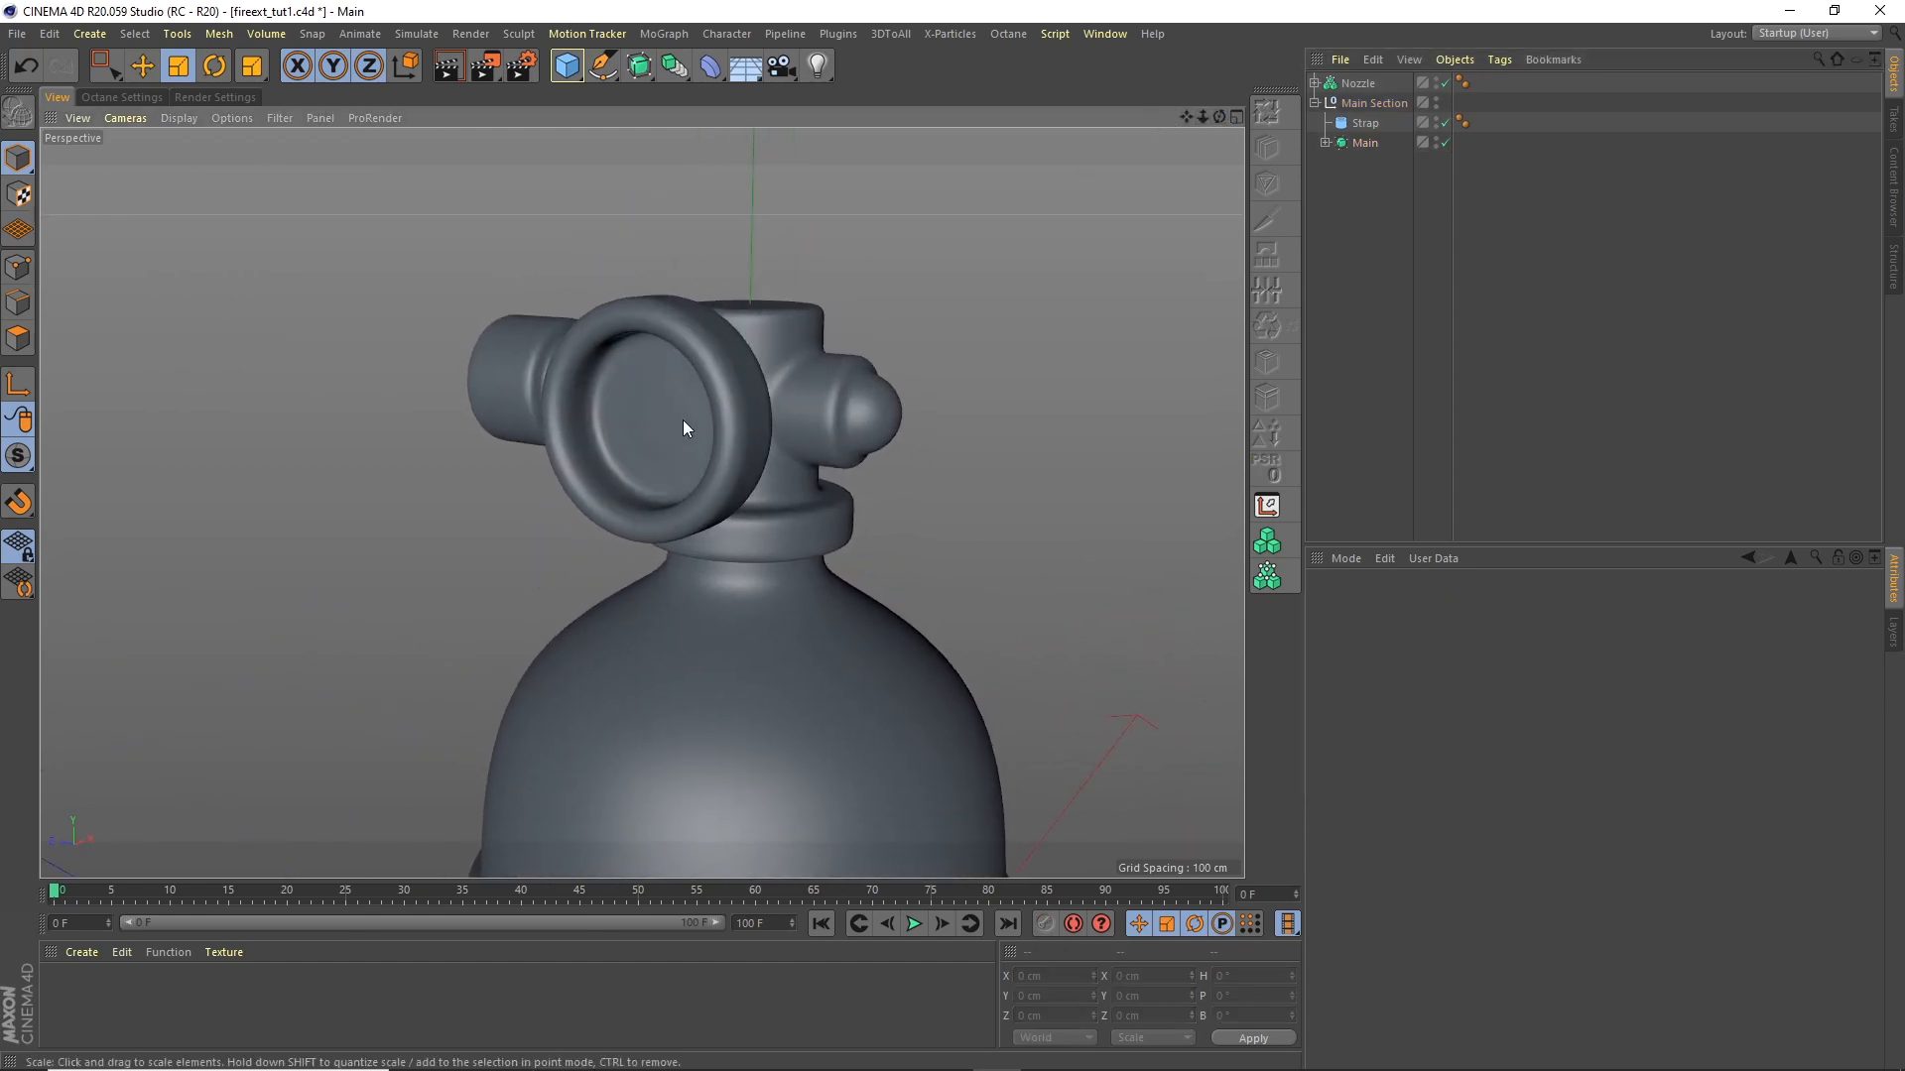
Step: Duplicate the Pressure Back cylinder from the Nozzle's Volume Builder as a separate top-level object
left_click(1314, 103)
left_click(1315, 82)
left_click(1336, 202)
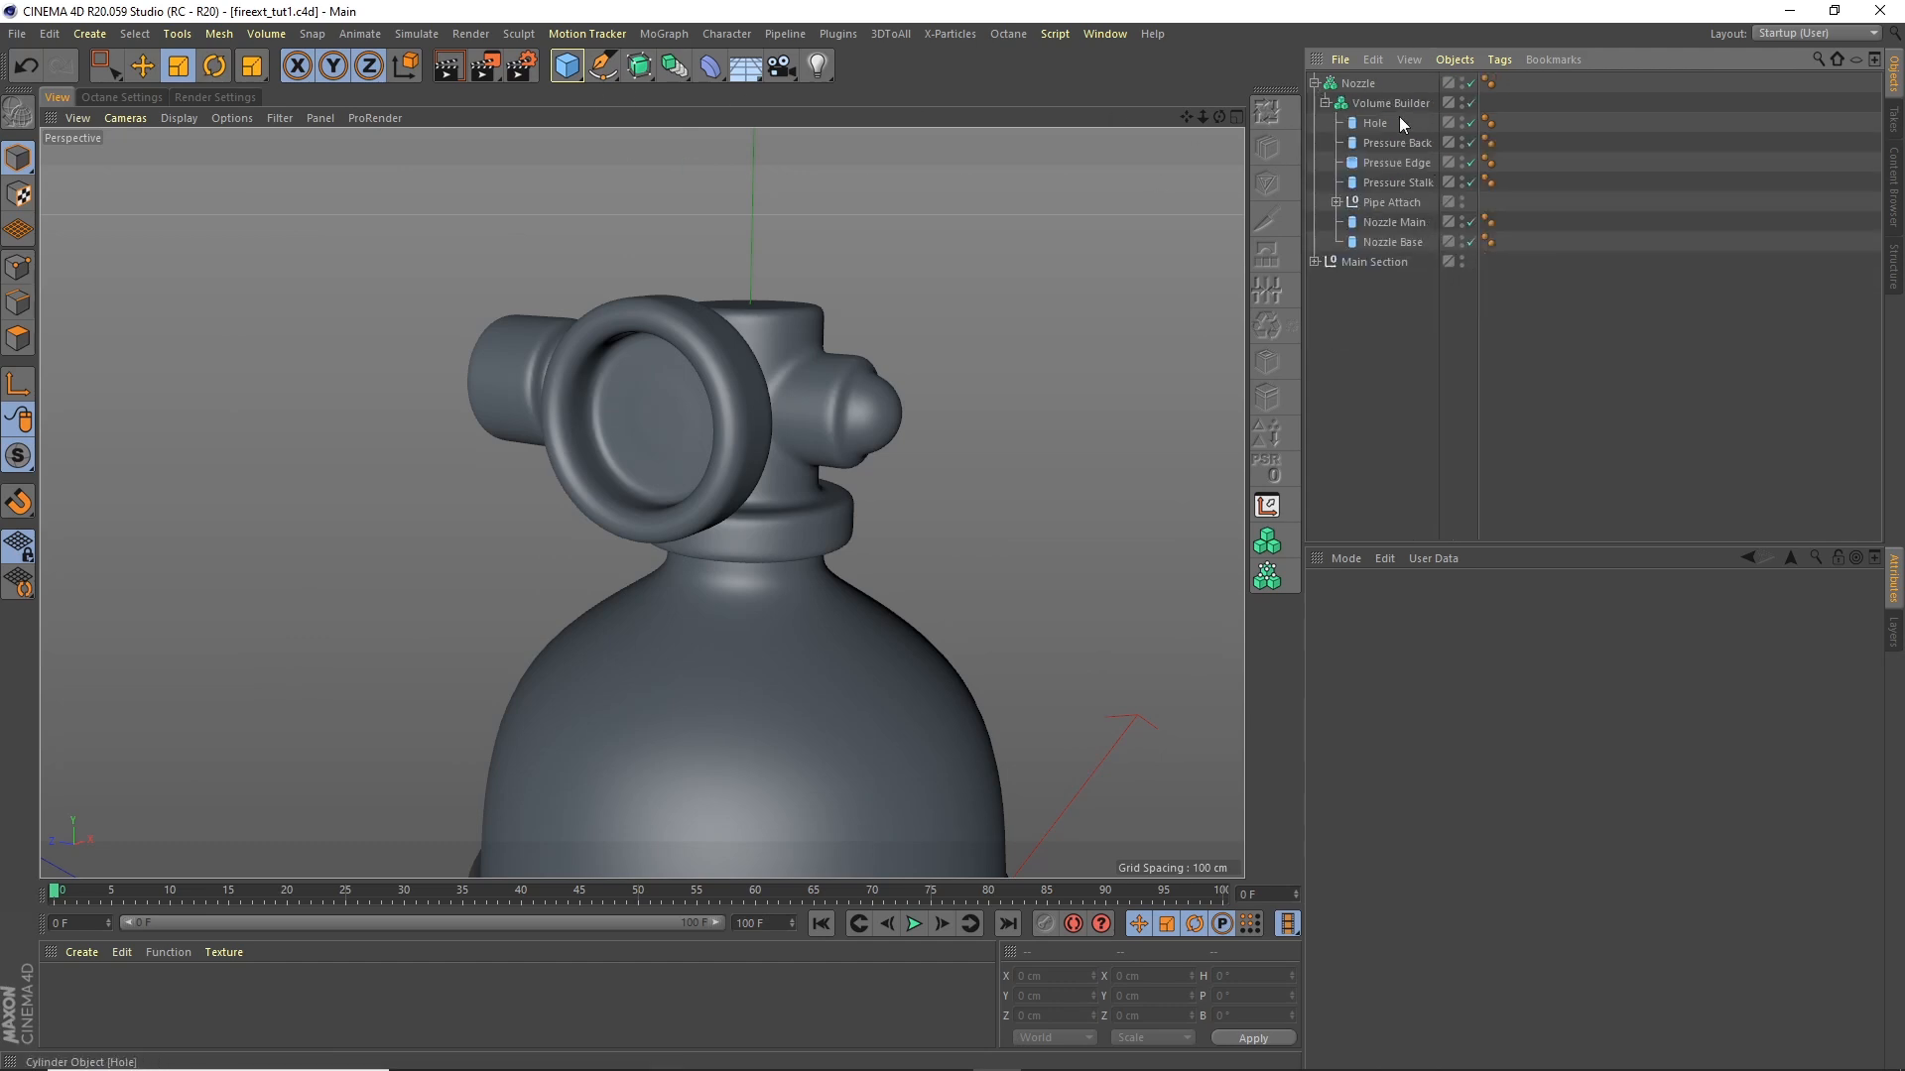
left_click(1395, 164)
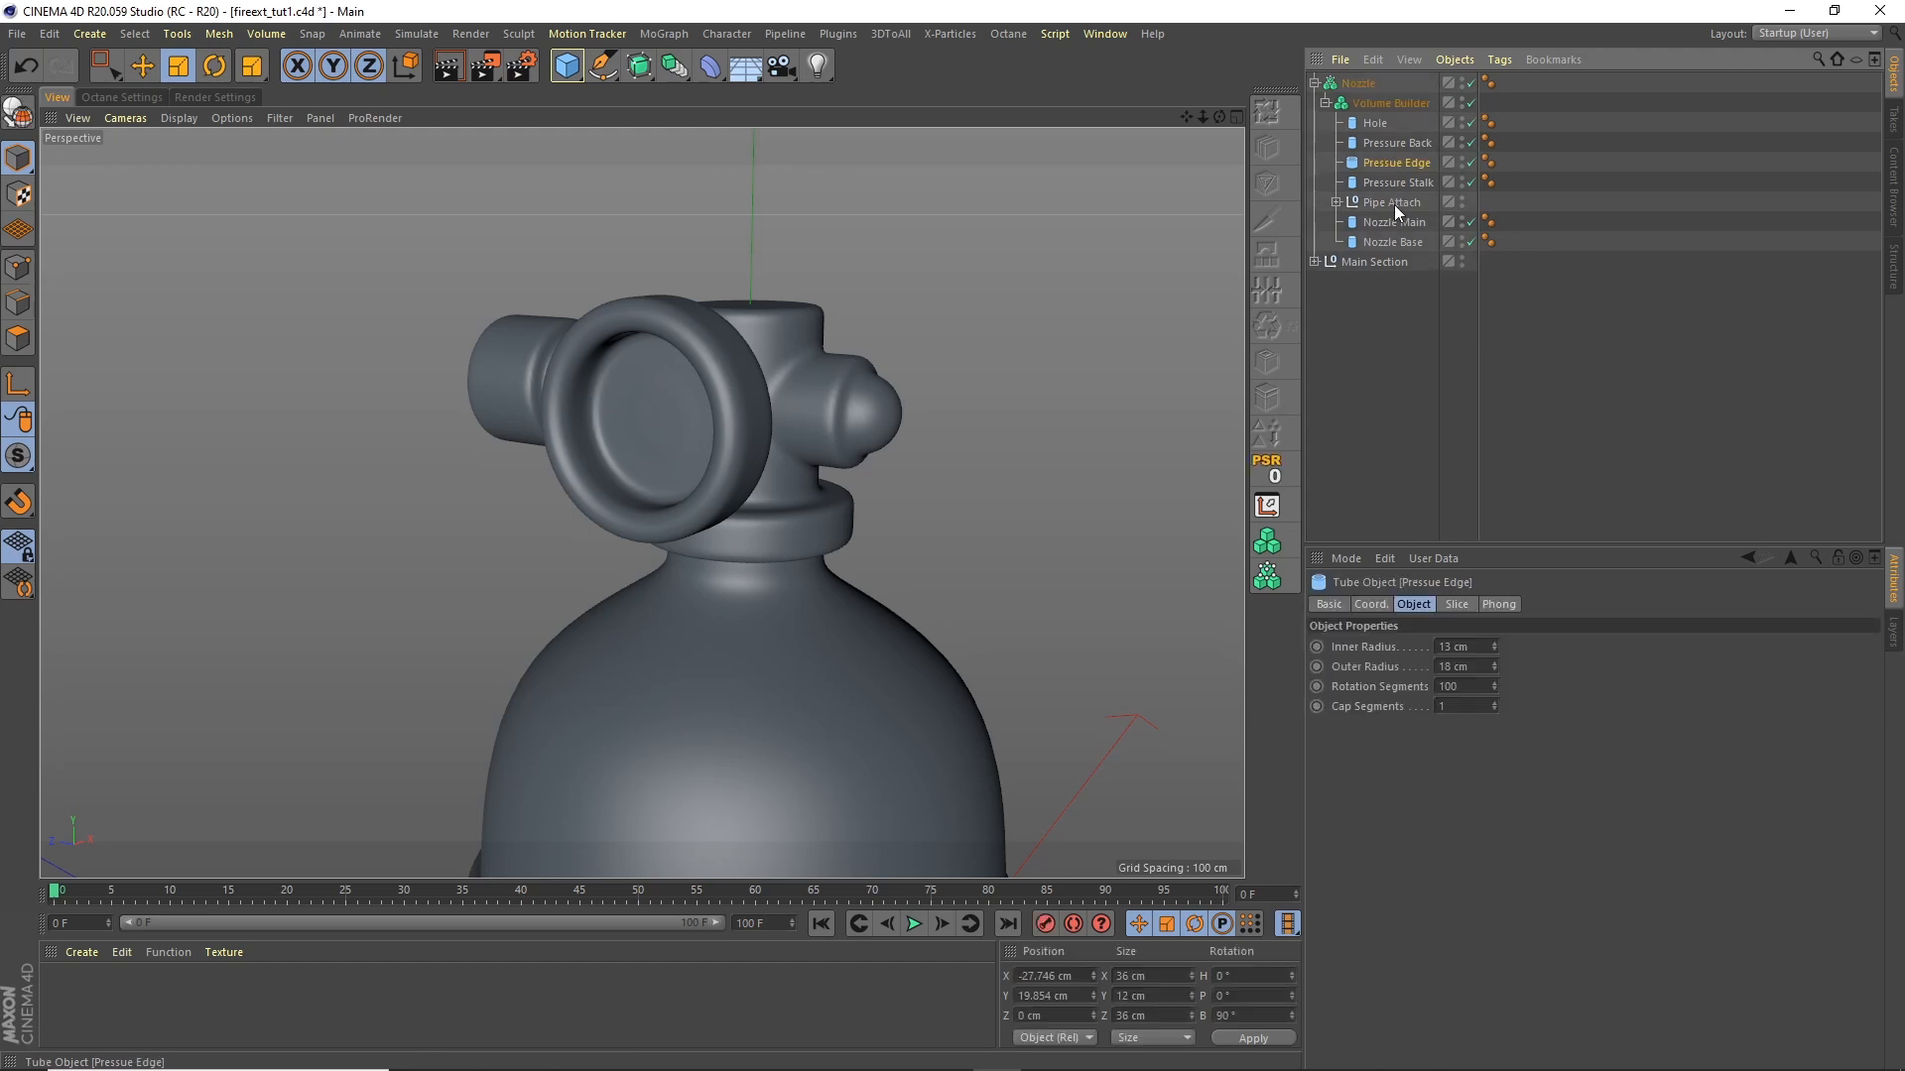
left_click(1394, 147)
key("ctrl+c")
key("ctrl+v")
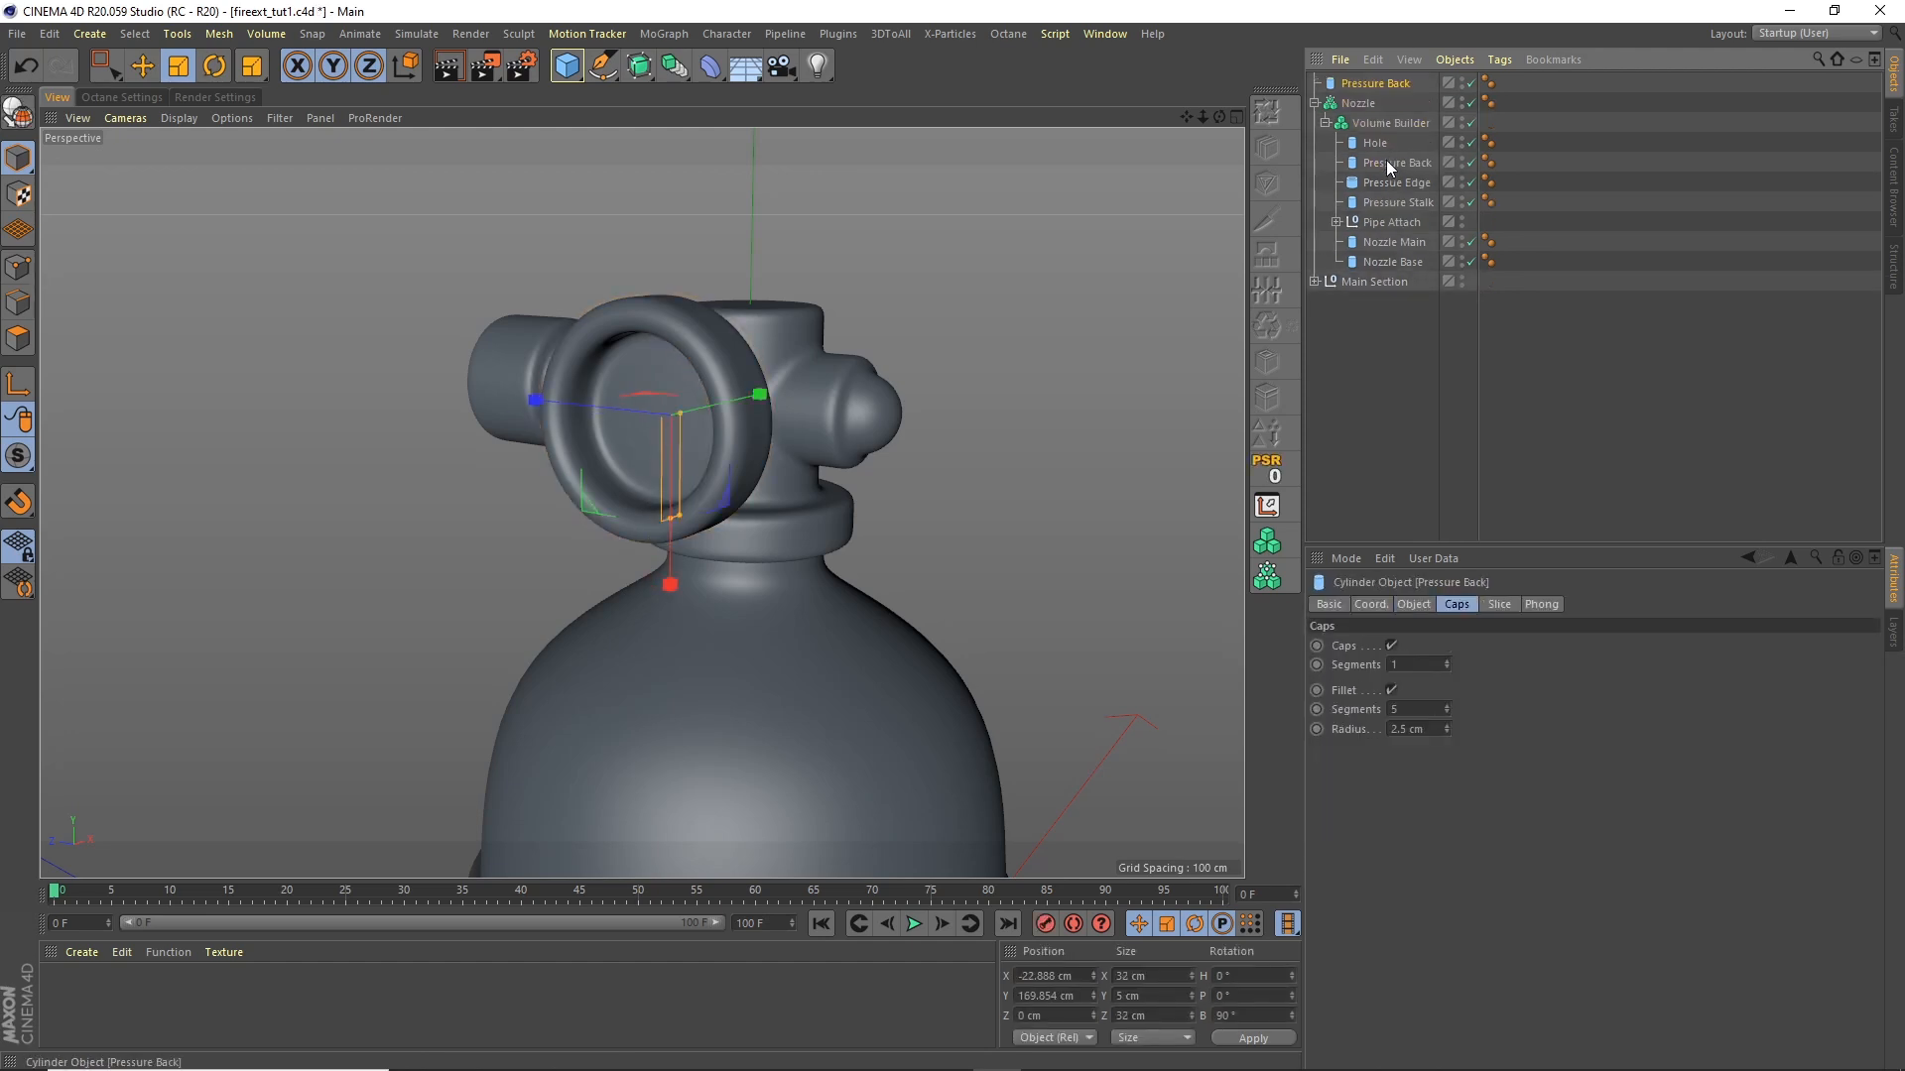
Step: Turn off the cap fillet on the duplicated Pressure Back cylinder and move it forward inside the gauge rim
left_click(1392, 690)
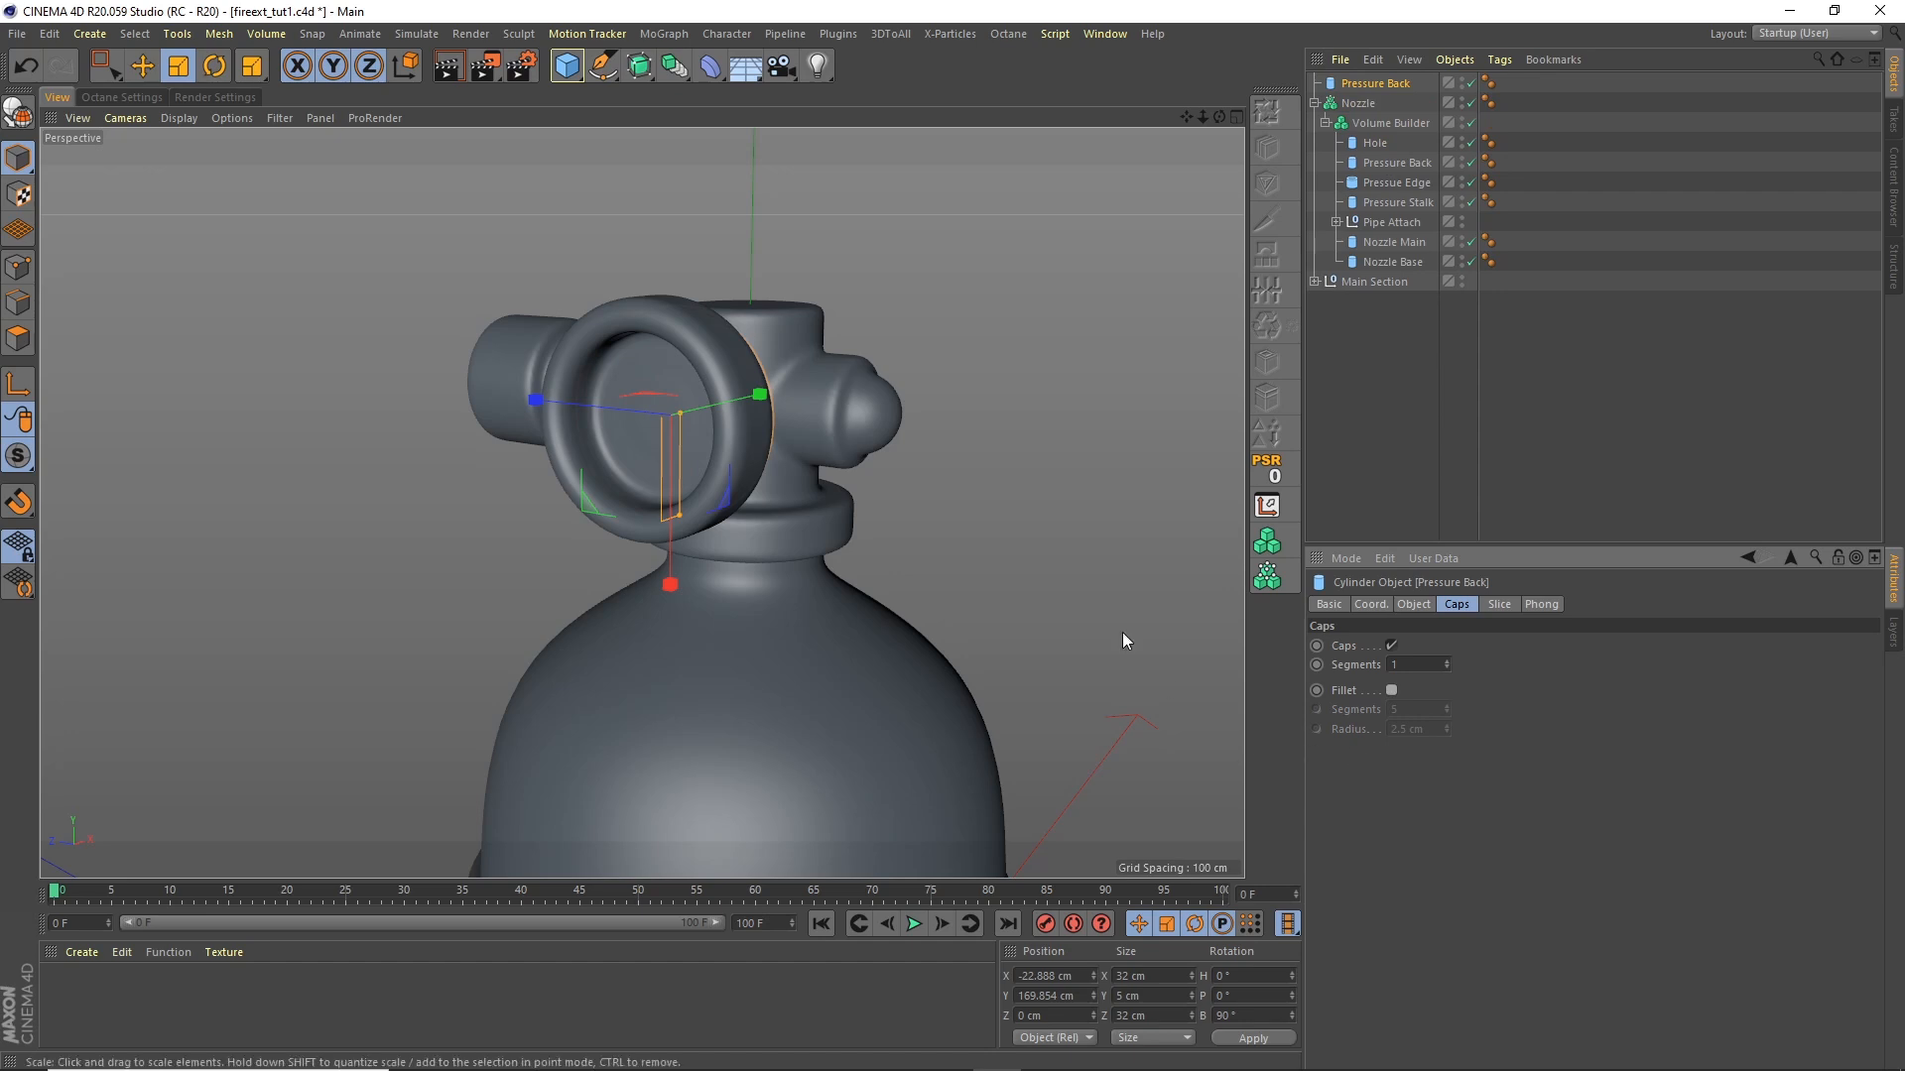
key("e")
left_click_drag(730, 402, 705, 402)
Step: Scale the duplicated Pressure Back down to about 27.7 cm across and seat it in the gauge at about X -28.3 cm
key("t")
left_click_drag(336, 141, 268, 194)
key("e")
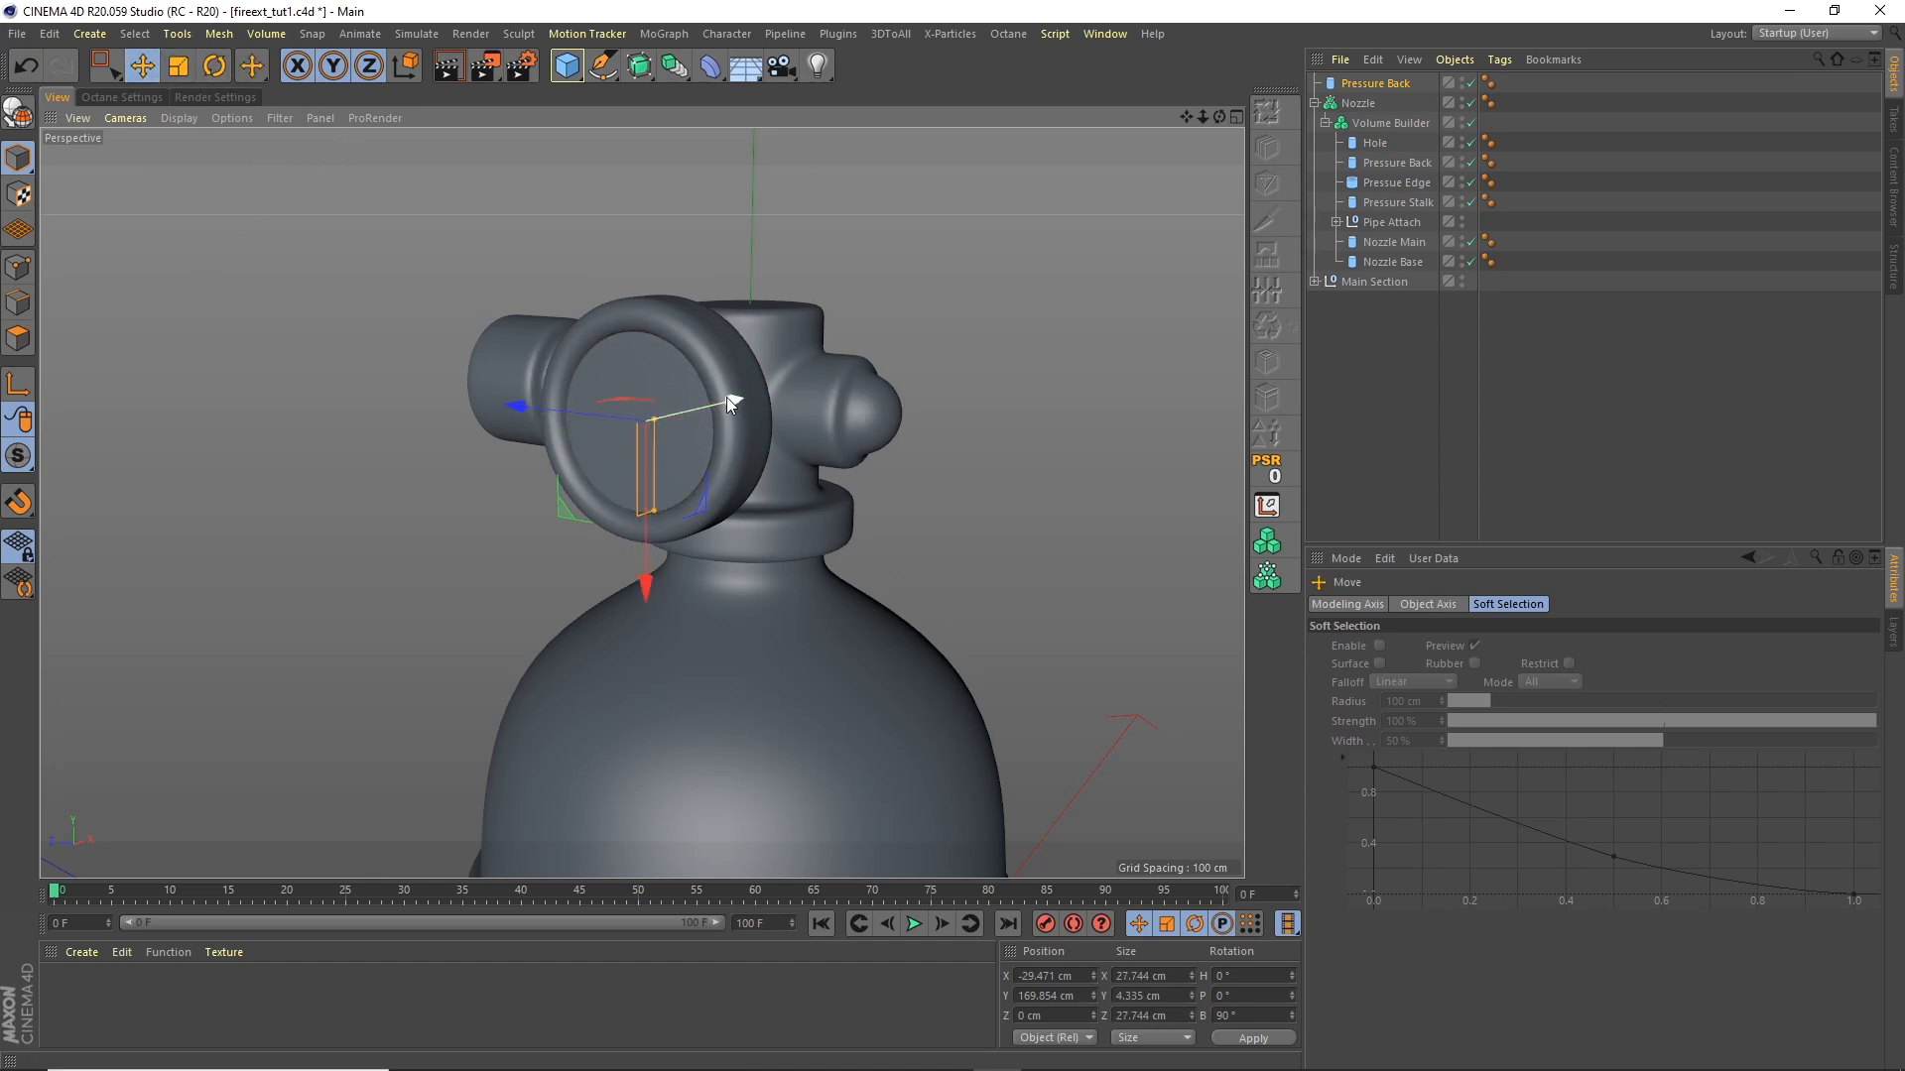
left_click_drag(728, 401, 735, 396)
left_click(1377, 463)
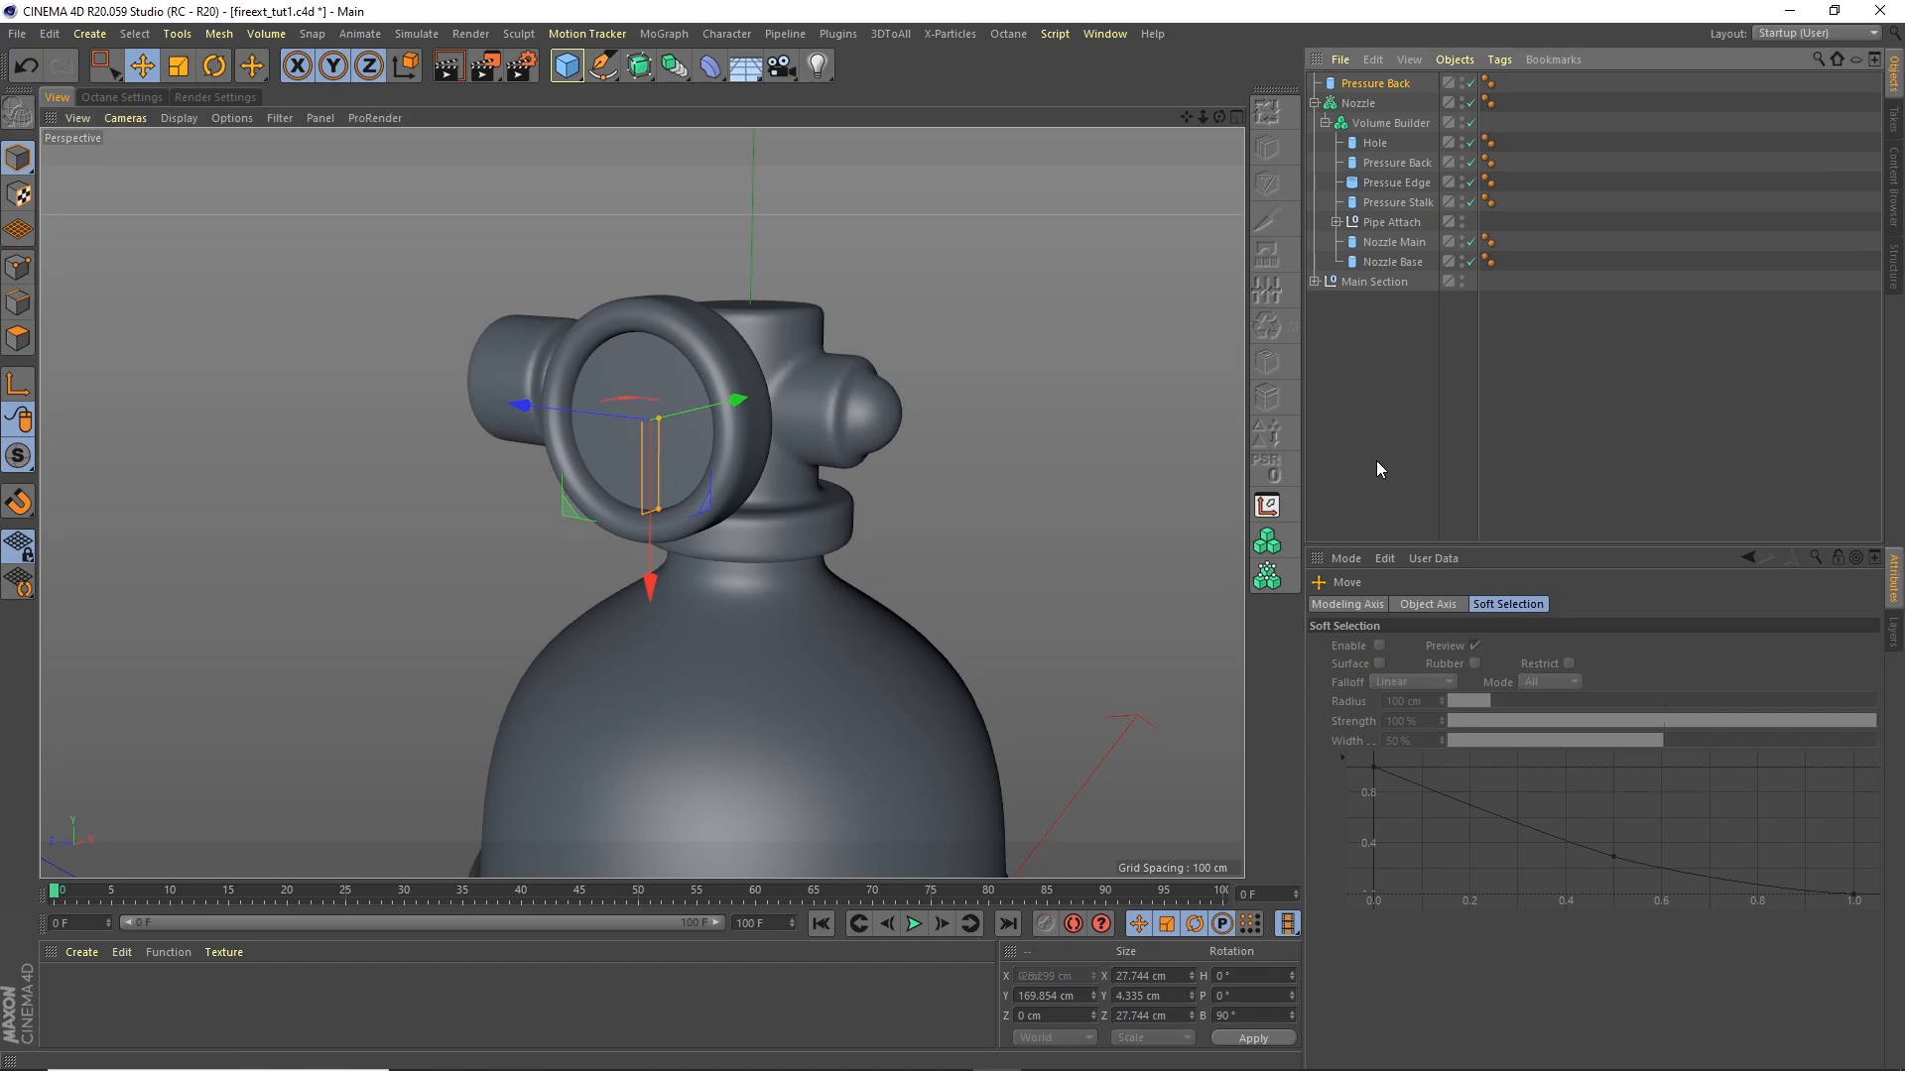
Step: Duplicate the top-level Pressure Back as a 1 cm radius filleted pin and move it forward to about X -30.8 cm
left_click(1381, 79)
key("ctrl+c")
key("ctrl+v")
left_click(1414, 604)
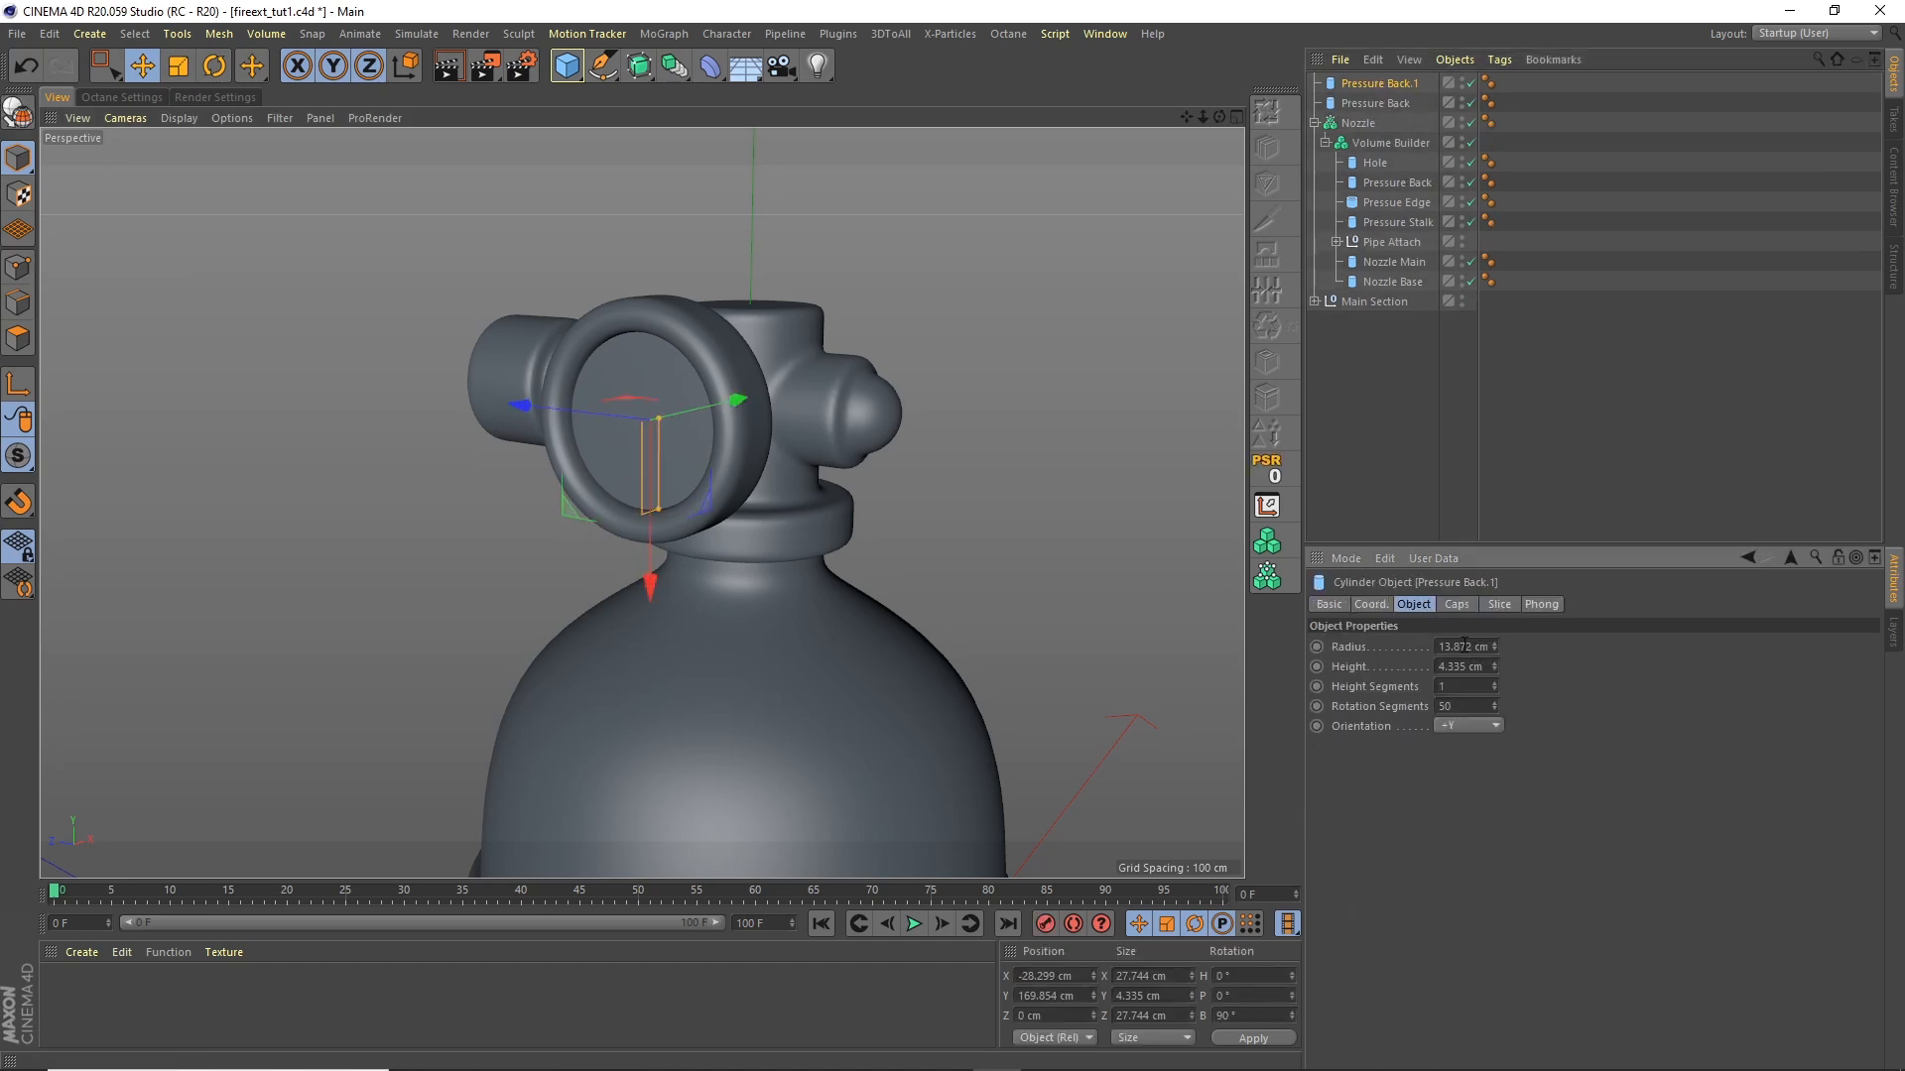
type("1")
key("Return")
left_click(1455, 604)
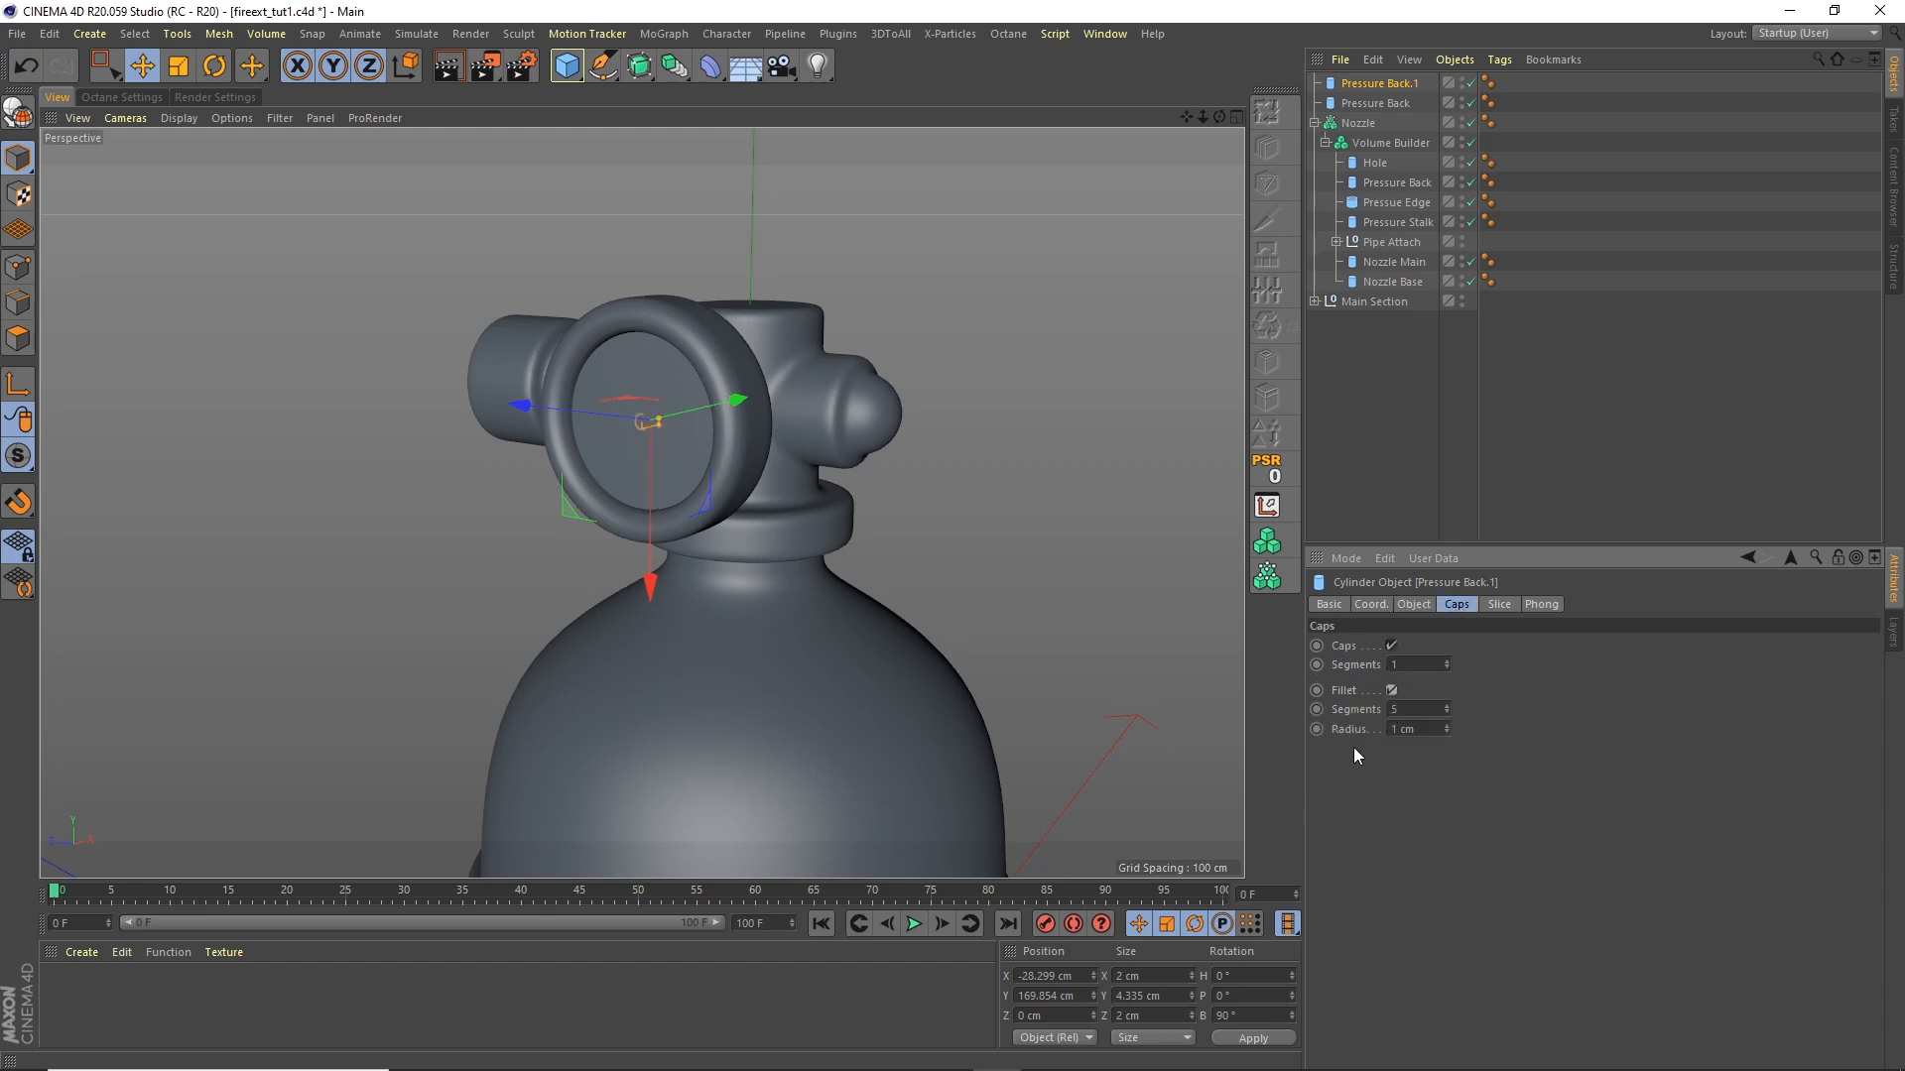
left_click_drag(718, 405, 722, 406)
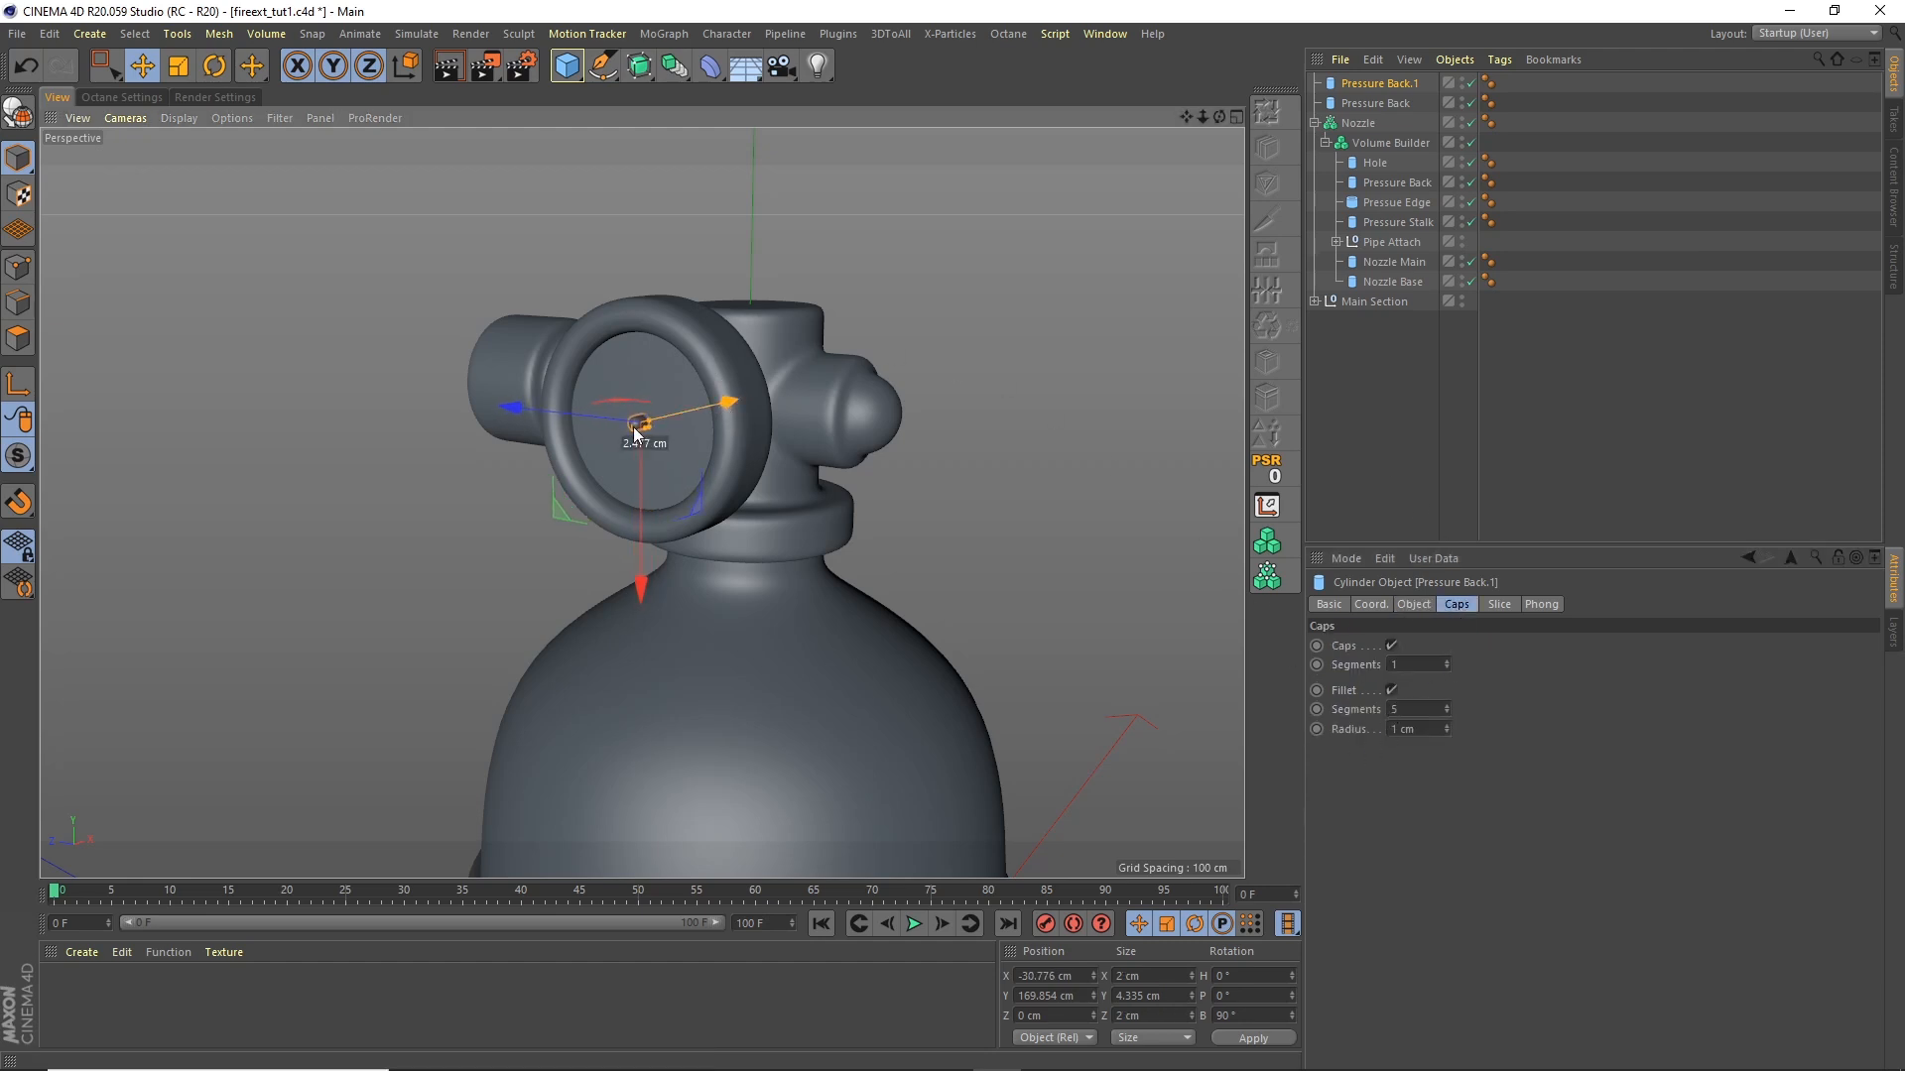
Step: Set the pin cylinder's radius and cap fillet radius to 2 cm and move it outward to about X -32.1 cm
scroll(716, 351, "up", 5)
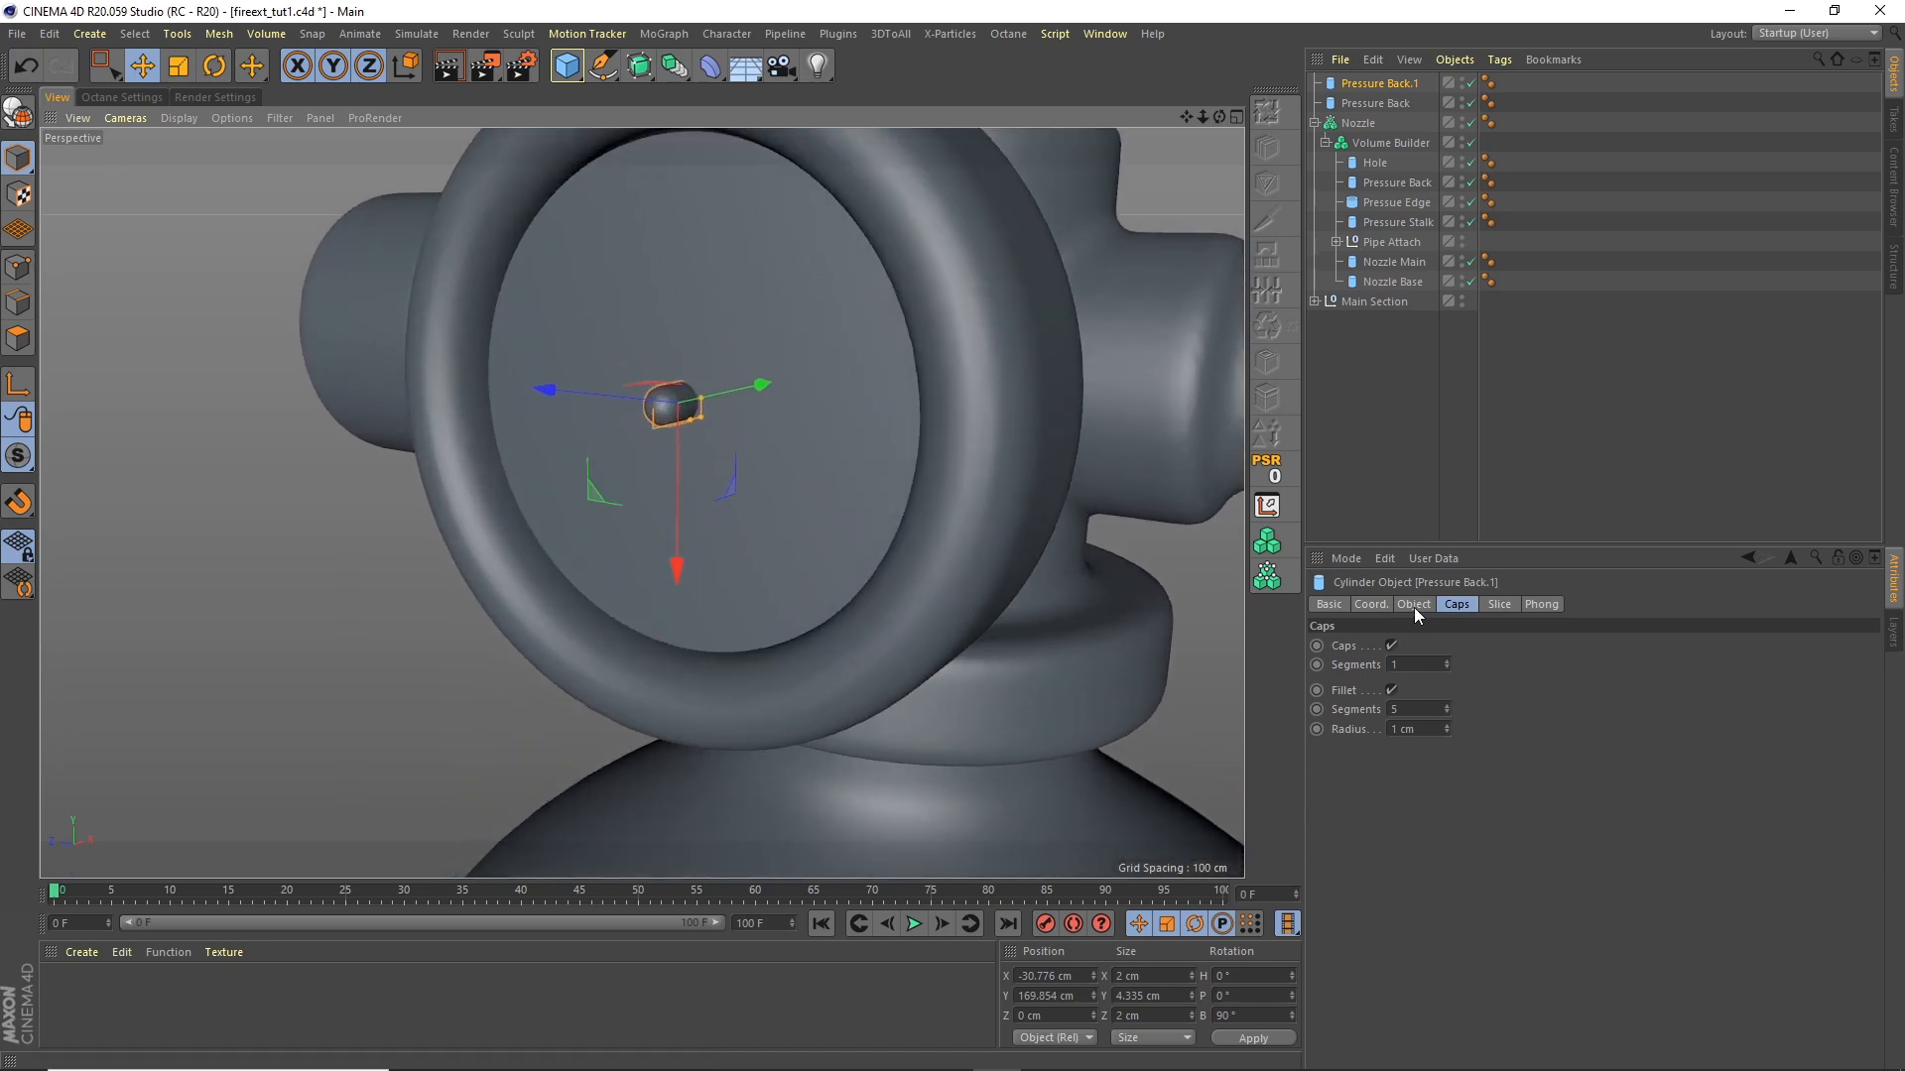
left_click(1414, 605)
type("2")
key("Return")
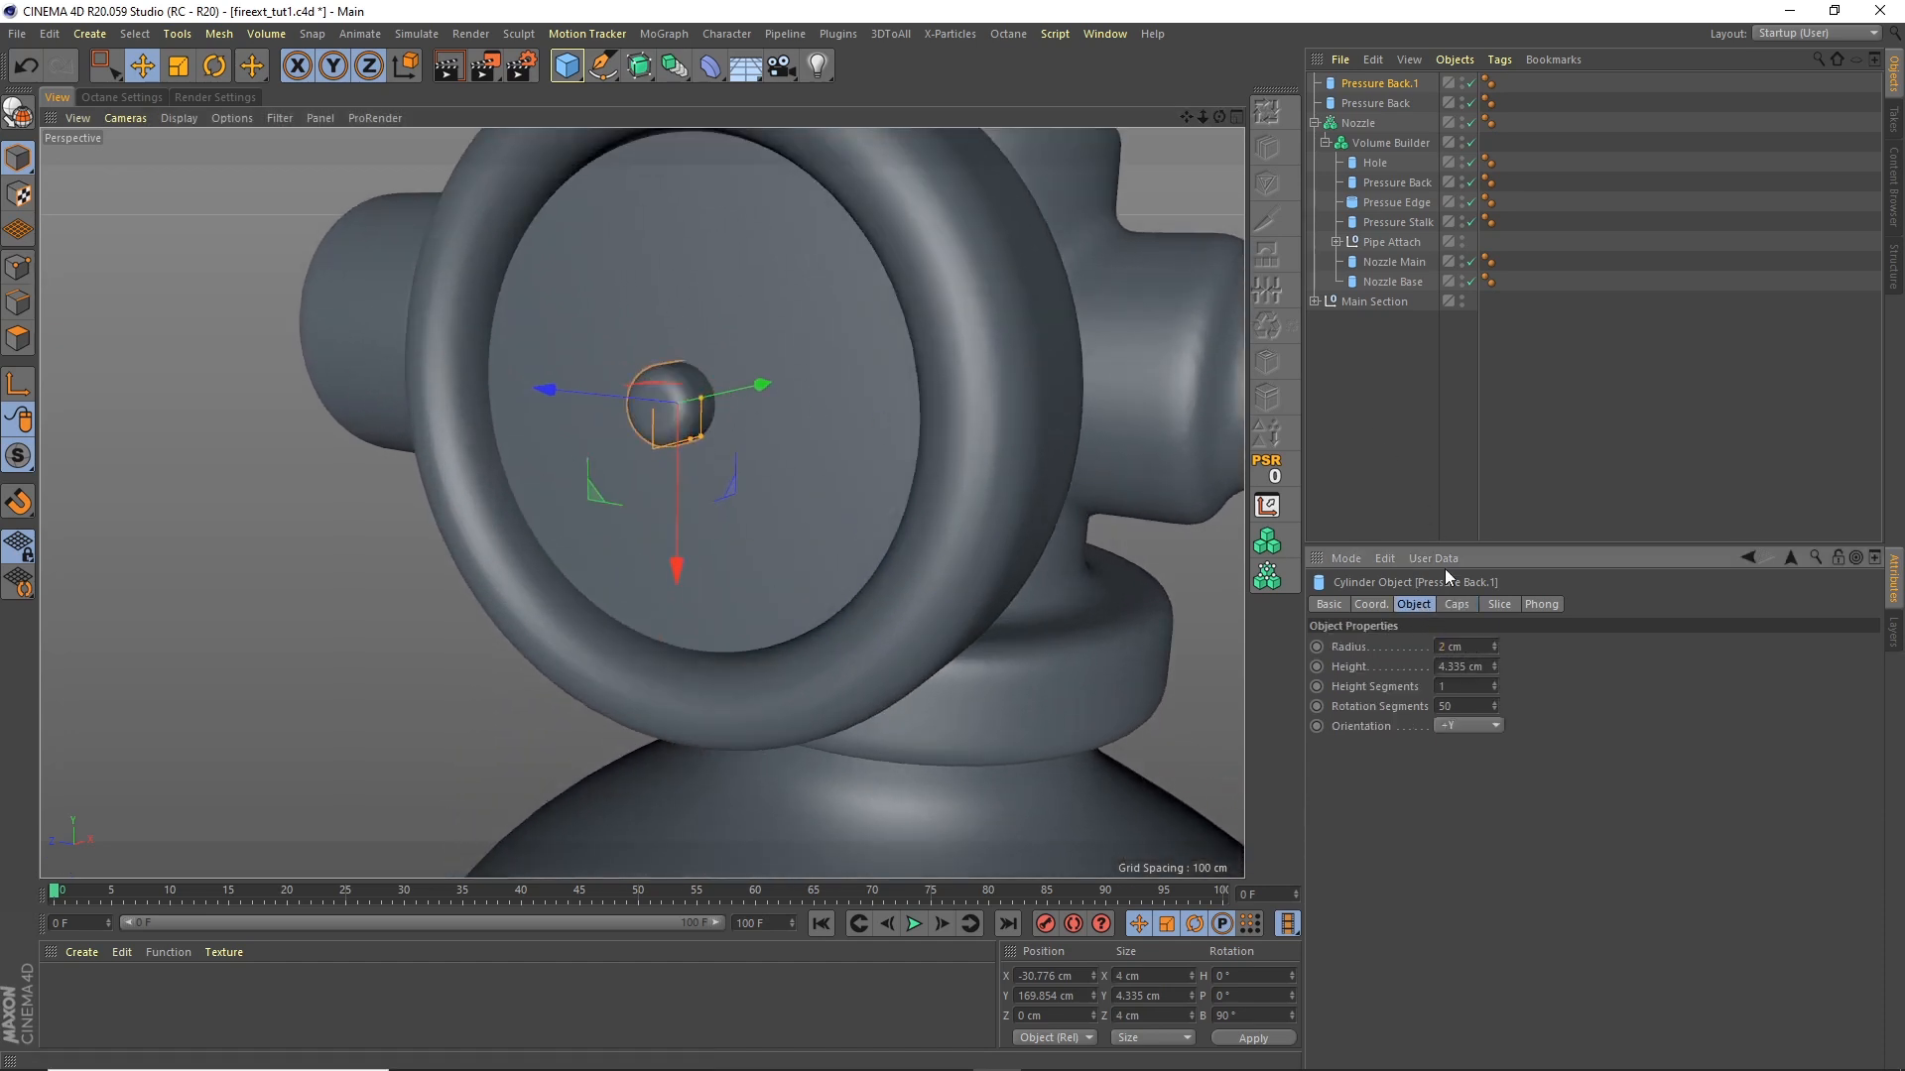
left_click(1457, 604)
type("2")
key("Return")
left_click_drag(743, 383, 750, 397)
Step: Set the pin cylinder's height to 10 cm and push it back into the gauge to about X -30.3 cm
left_click(1414, 604)
double_click(1450, 667)
type("5")
key("Return")
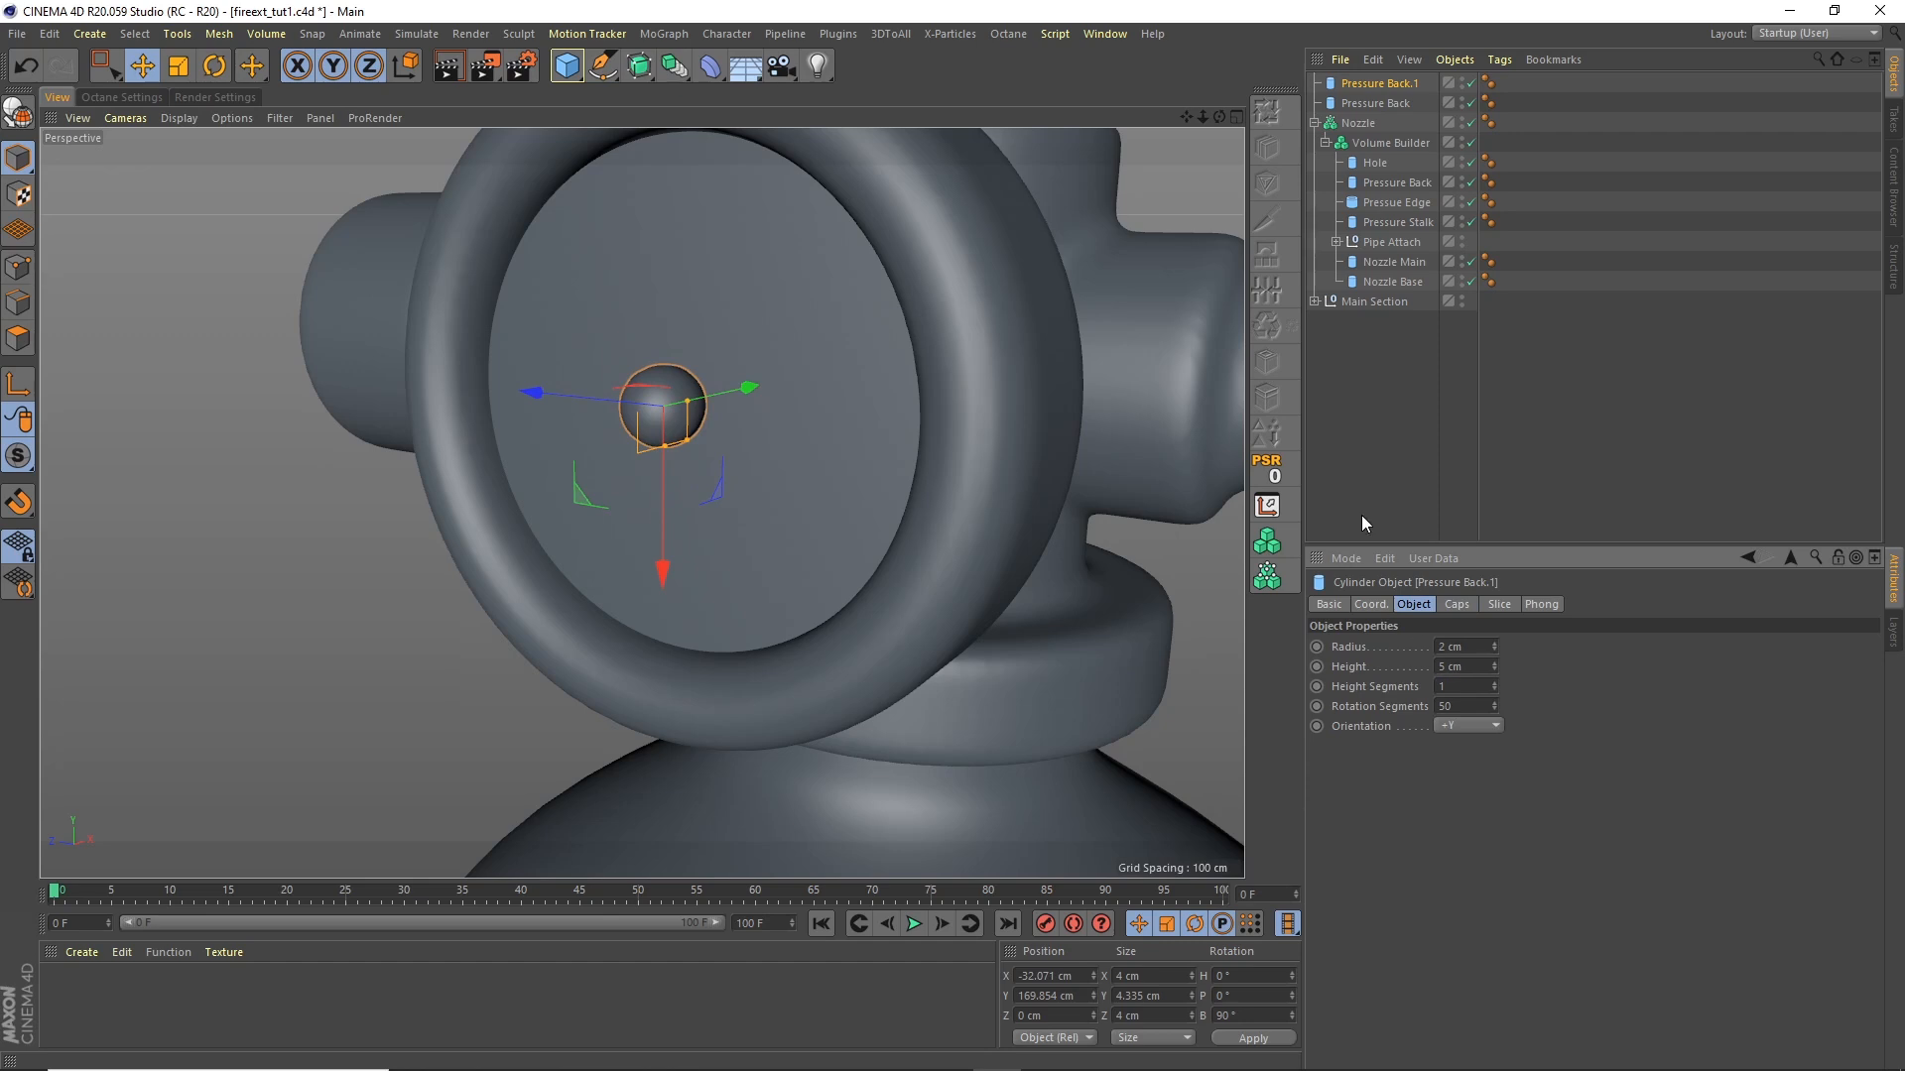
type("10")
key("Return")
left_click_drag(744, 389, 756, 383)
left_click_drag(1220, 117, 1183, 128)
scroll(1183, 128, "down", 5)
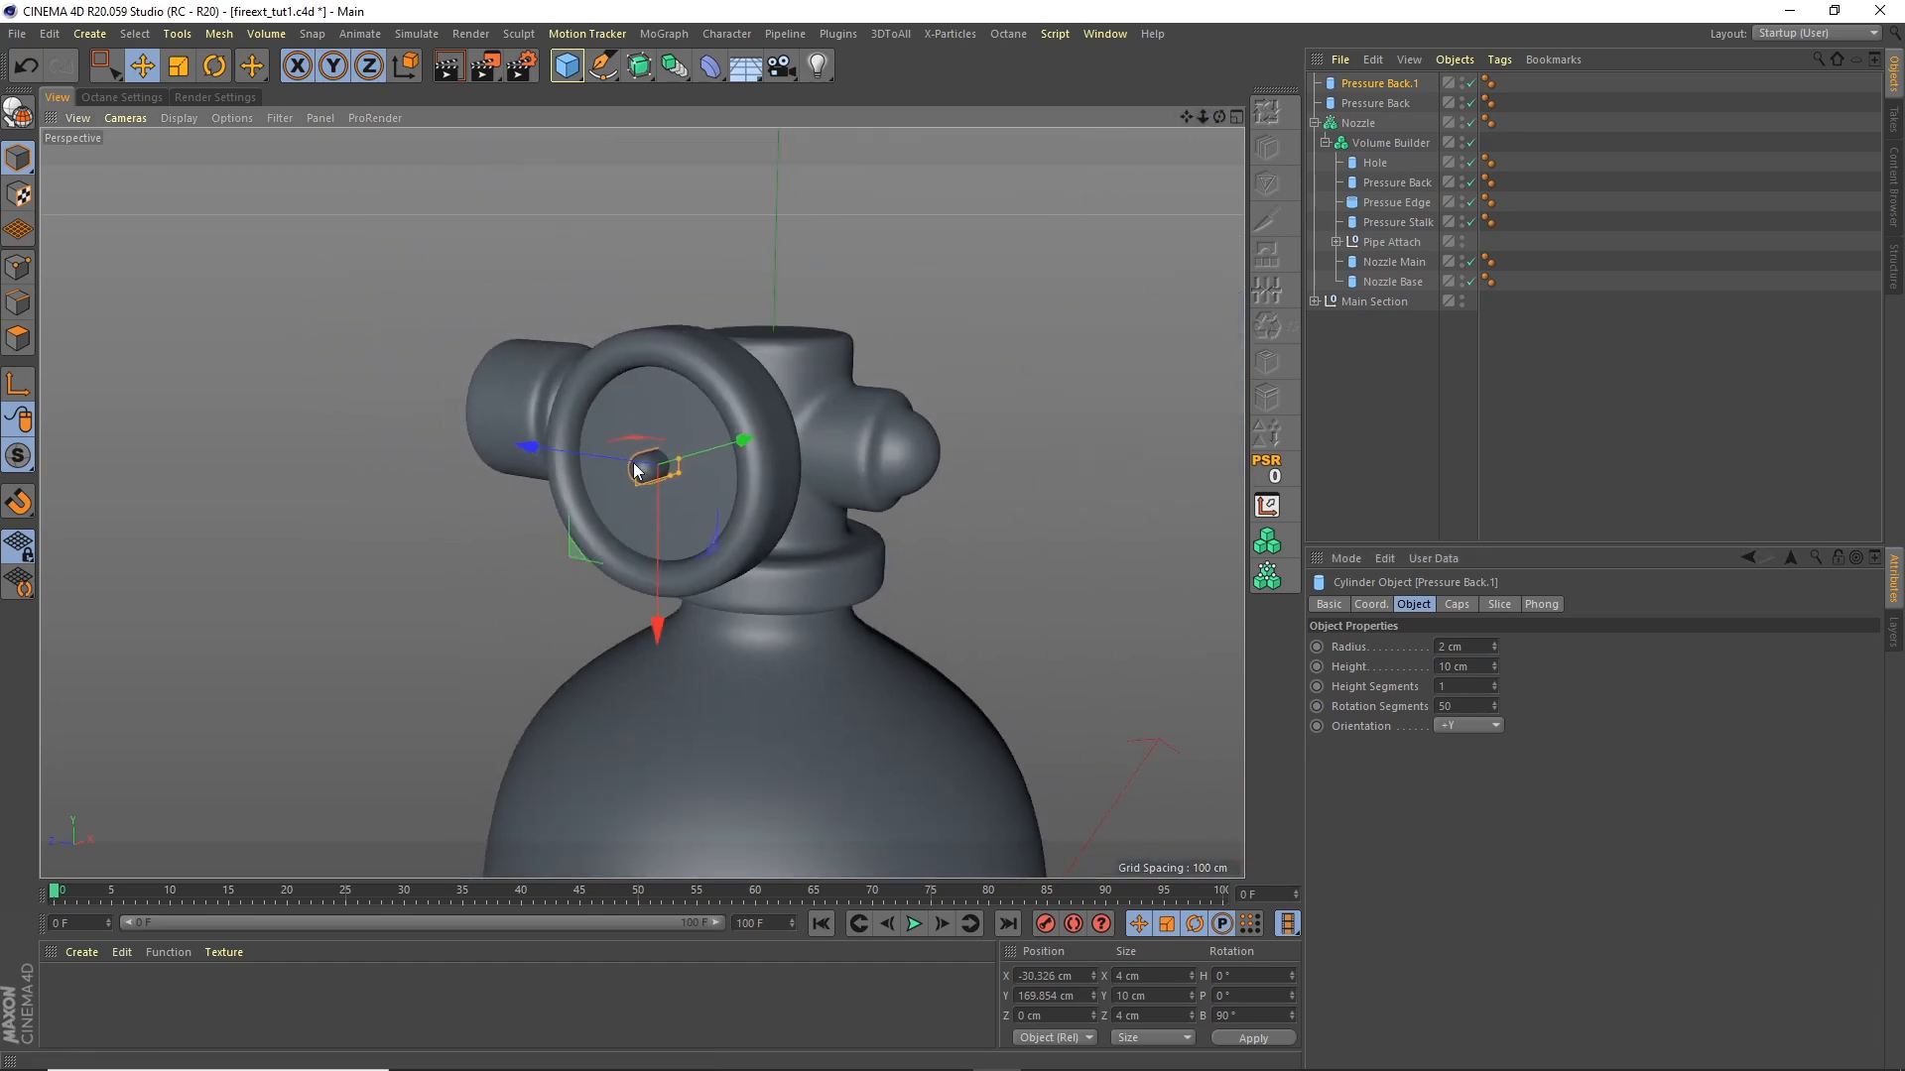
Step: Show the side viewport with Gouraud Shading from the Left camera, framed on the face of the pressure gauge
left_click(1236, 117)
left_click(1236, 505)
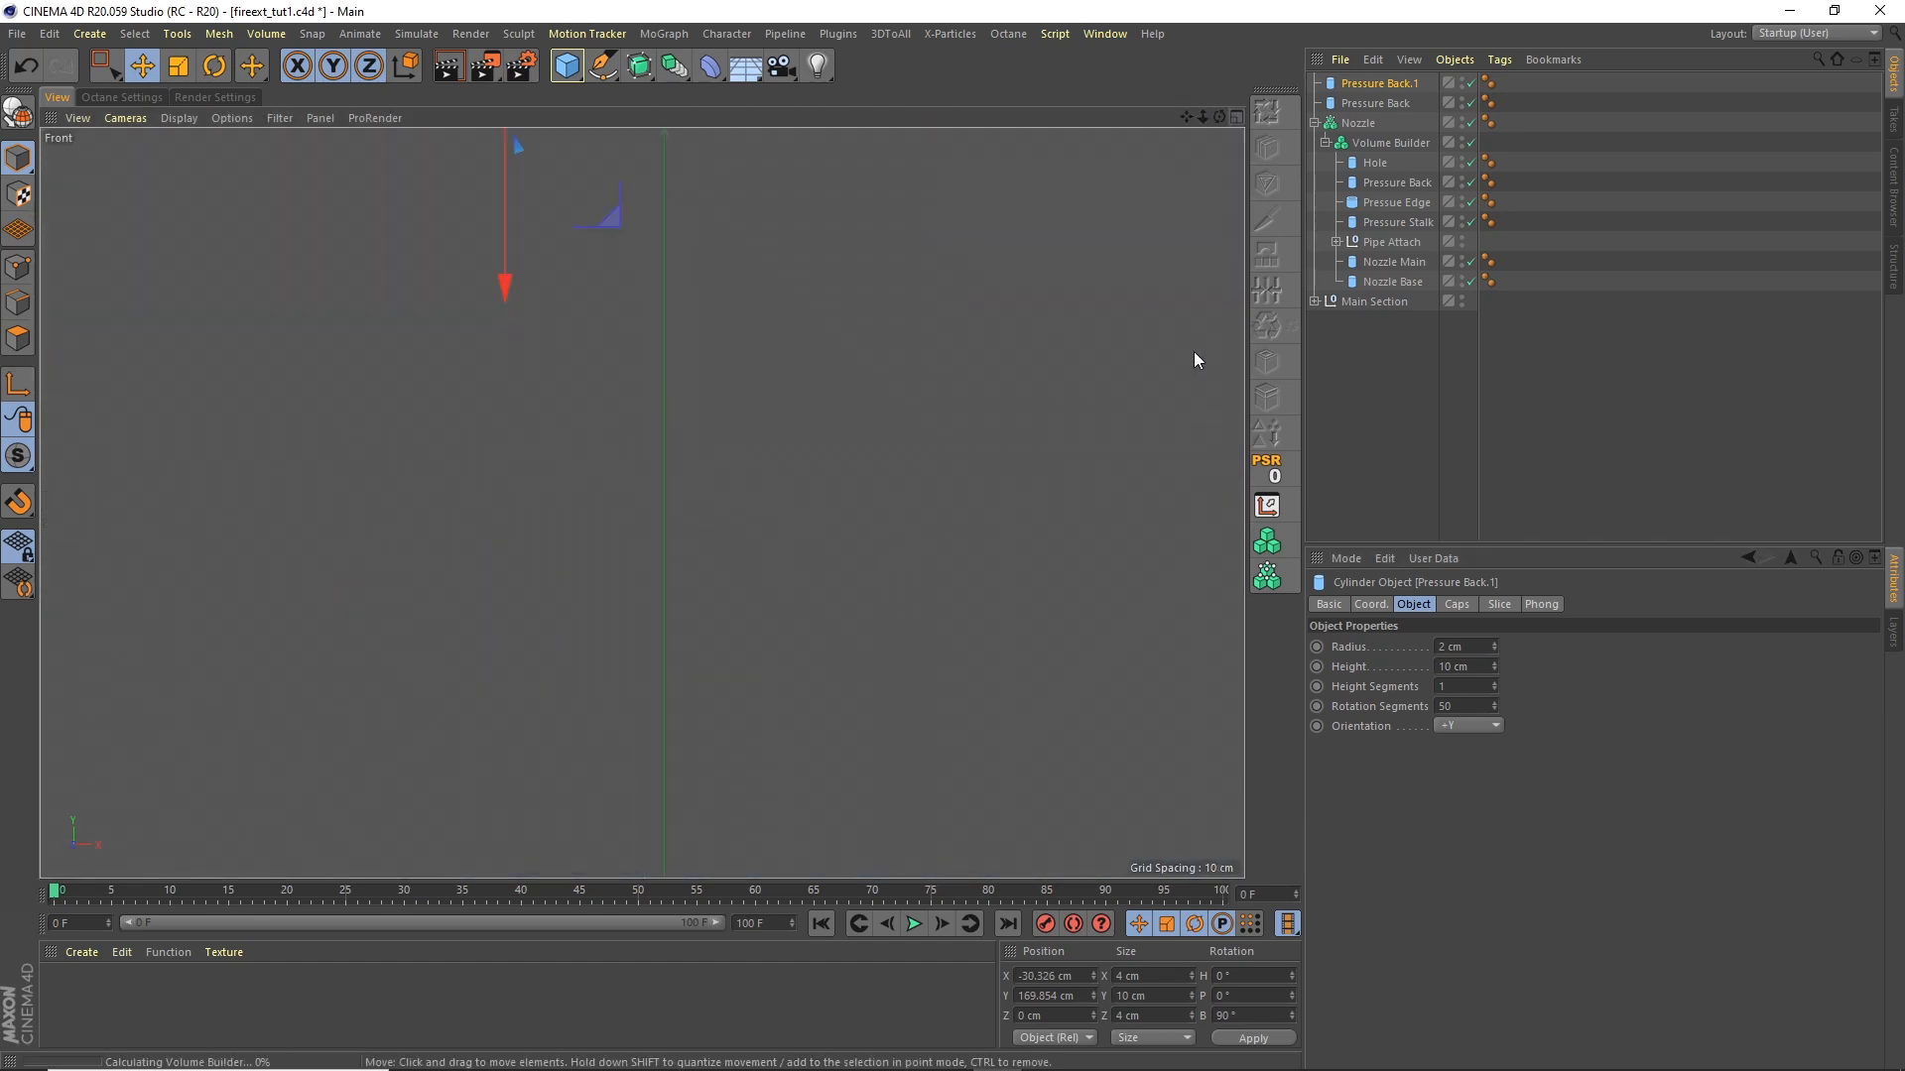
middle_click_drag(937, 187, 829, 373)
scroll(731, 307, "up", 5)
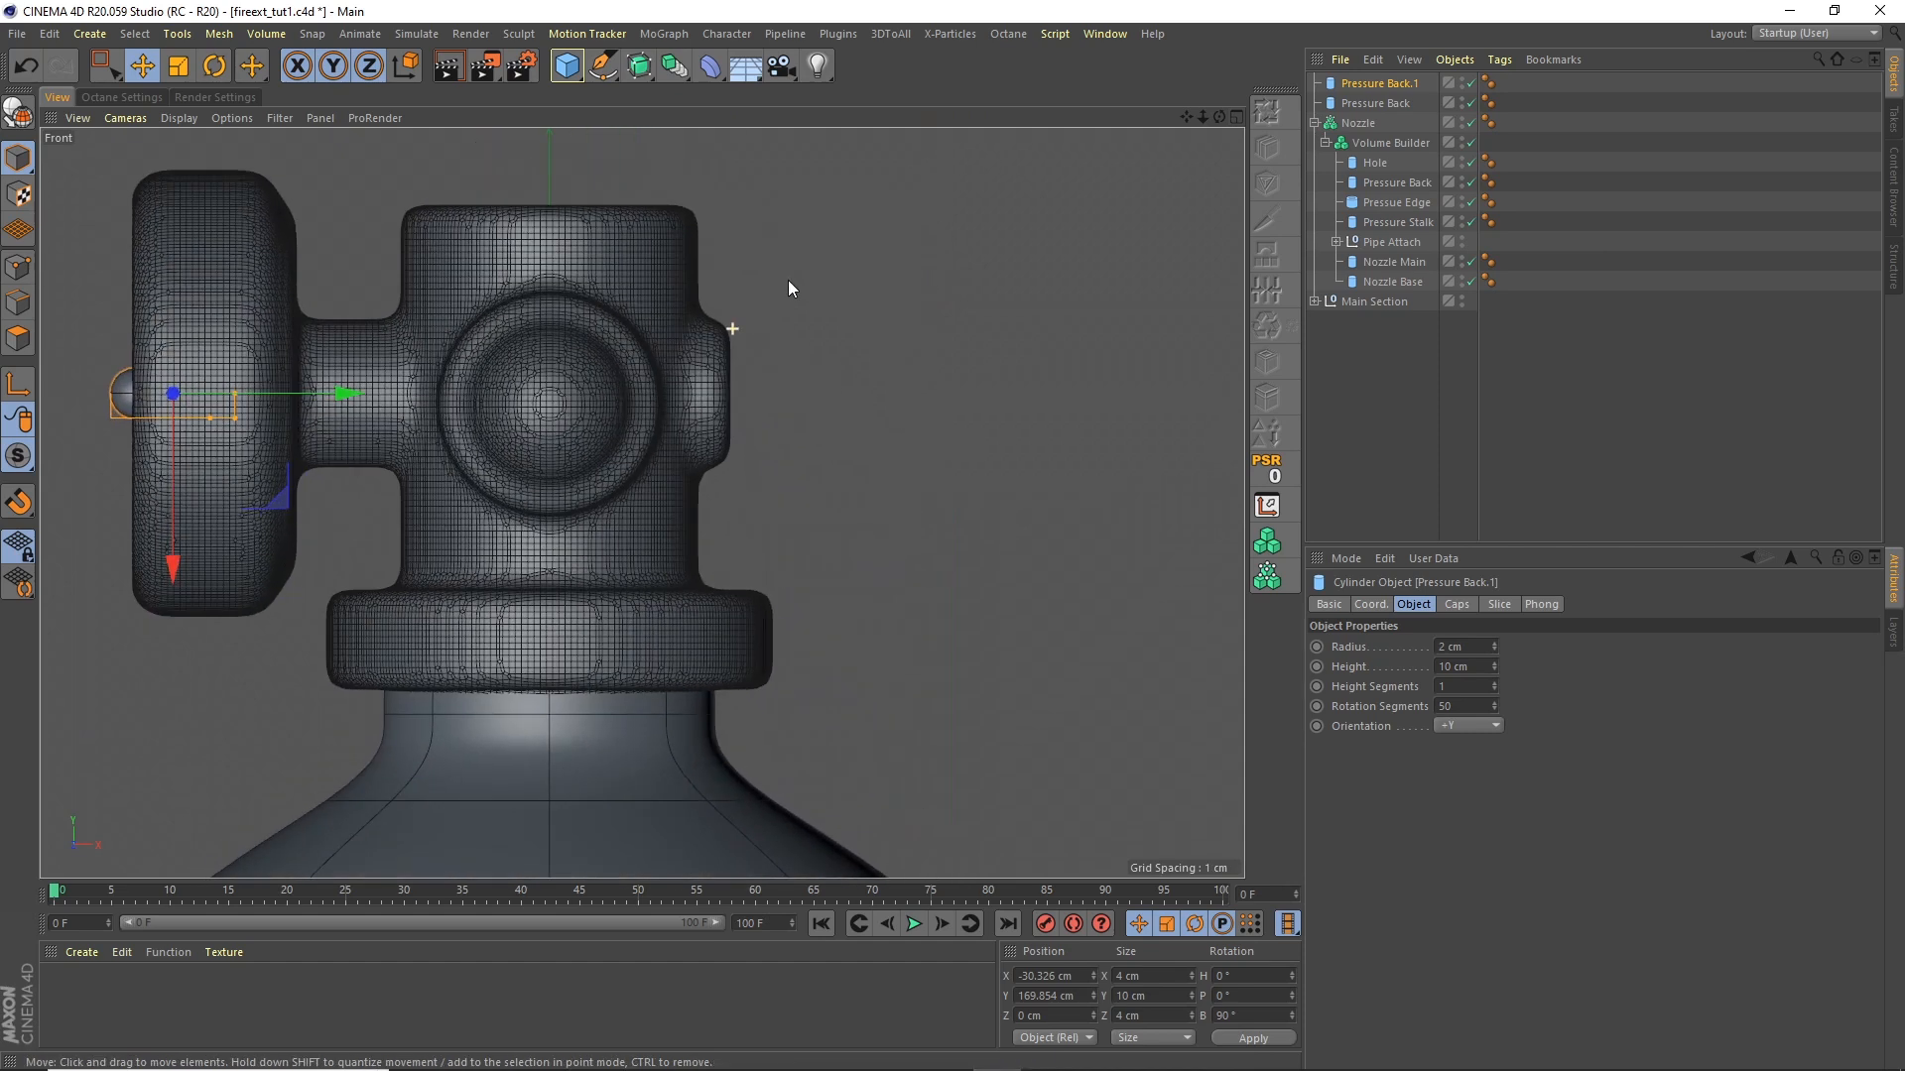
scroll(714, 314, "down", 4)
left_click(1236, 117)
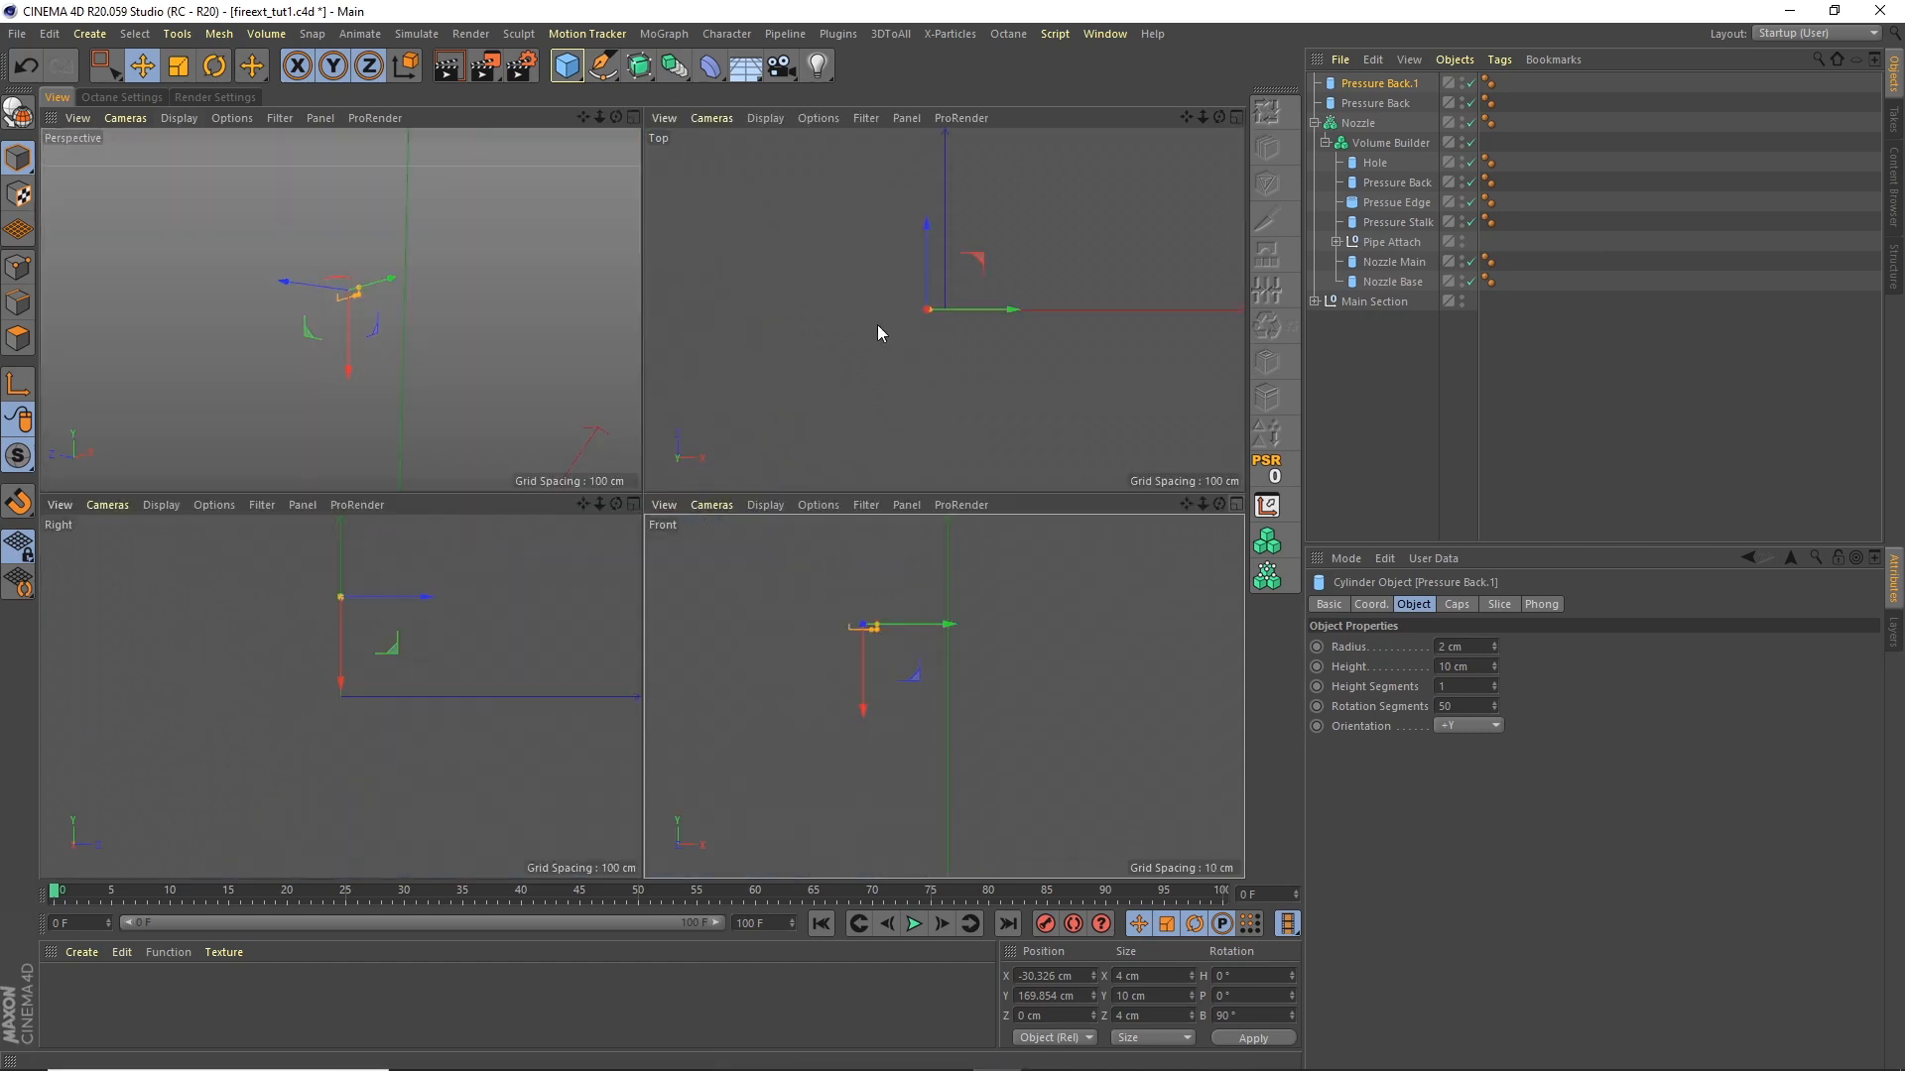
middle_click(635, 512)
scroll(715, 292, "up", 4)
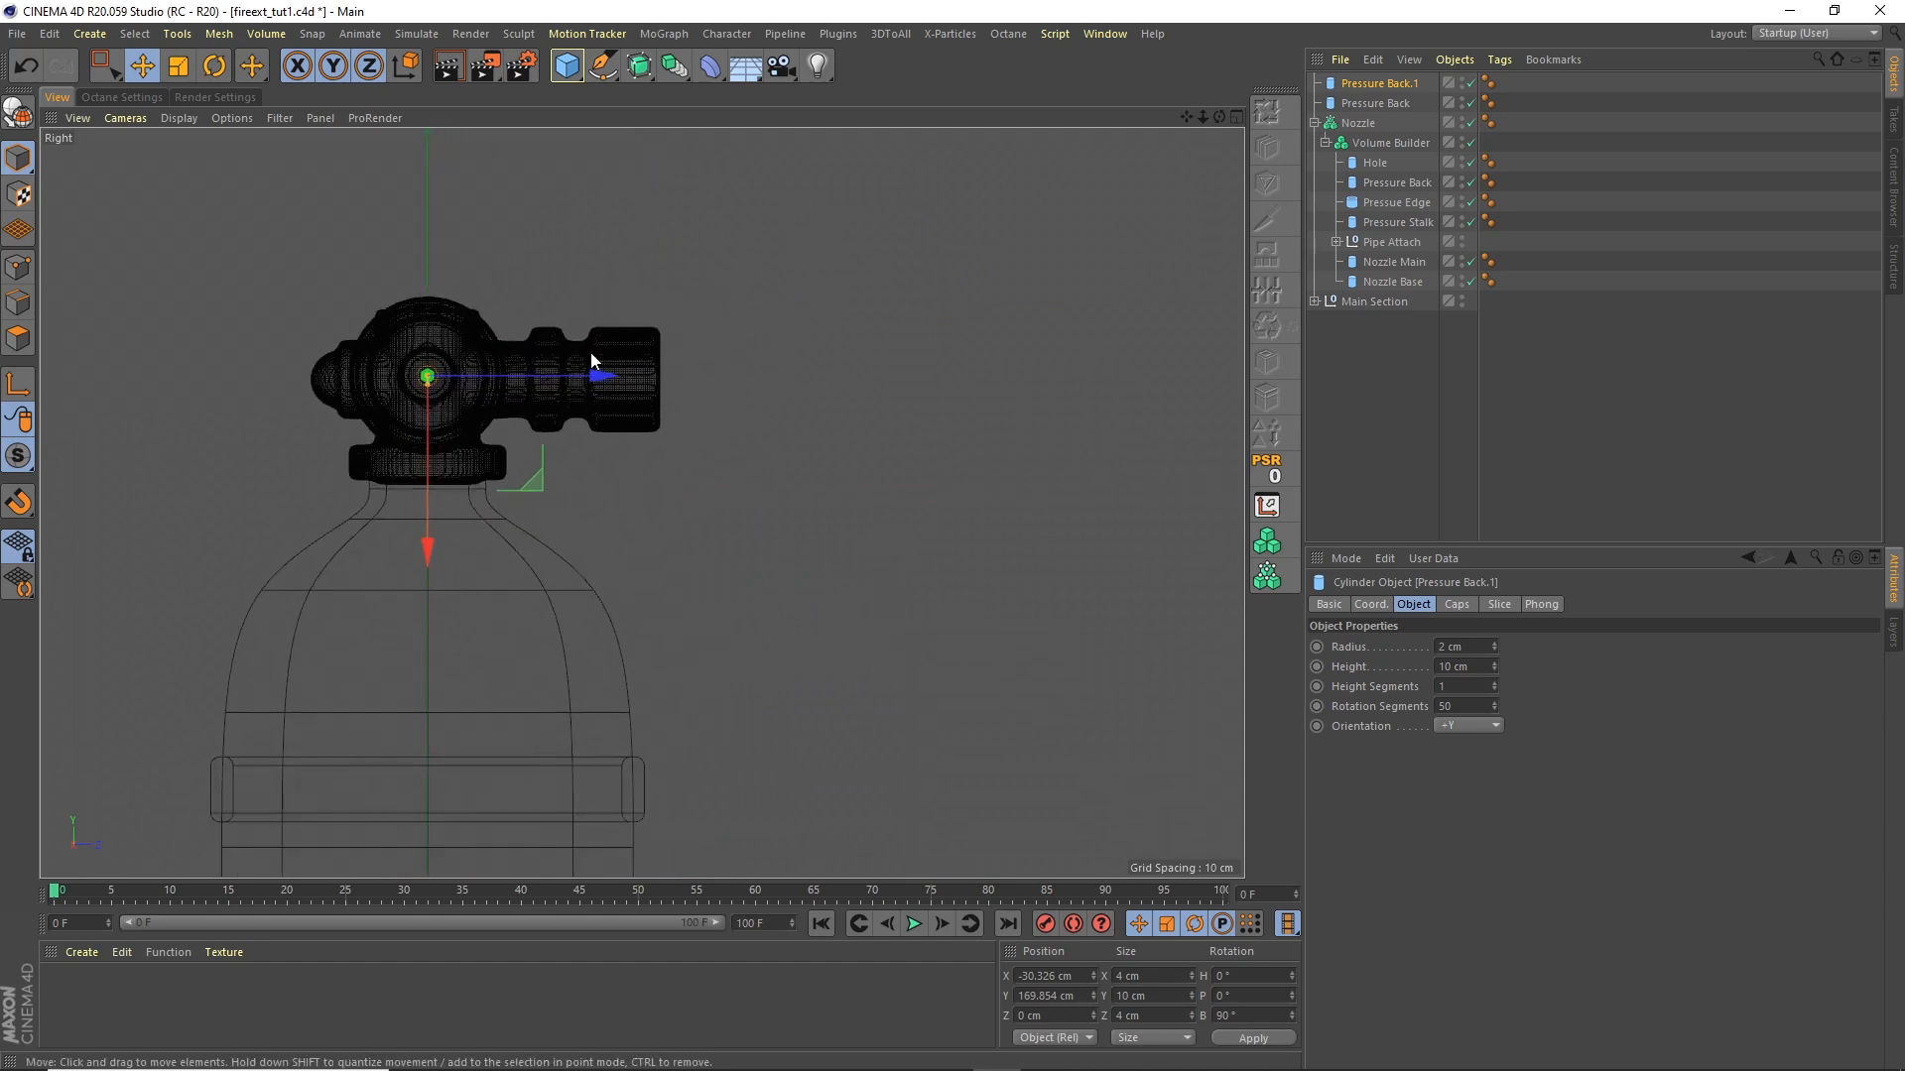
left_click(179, 117)
left_click(199, 147)
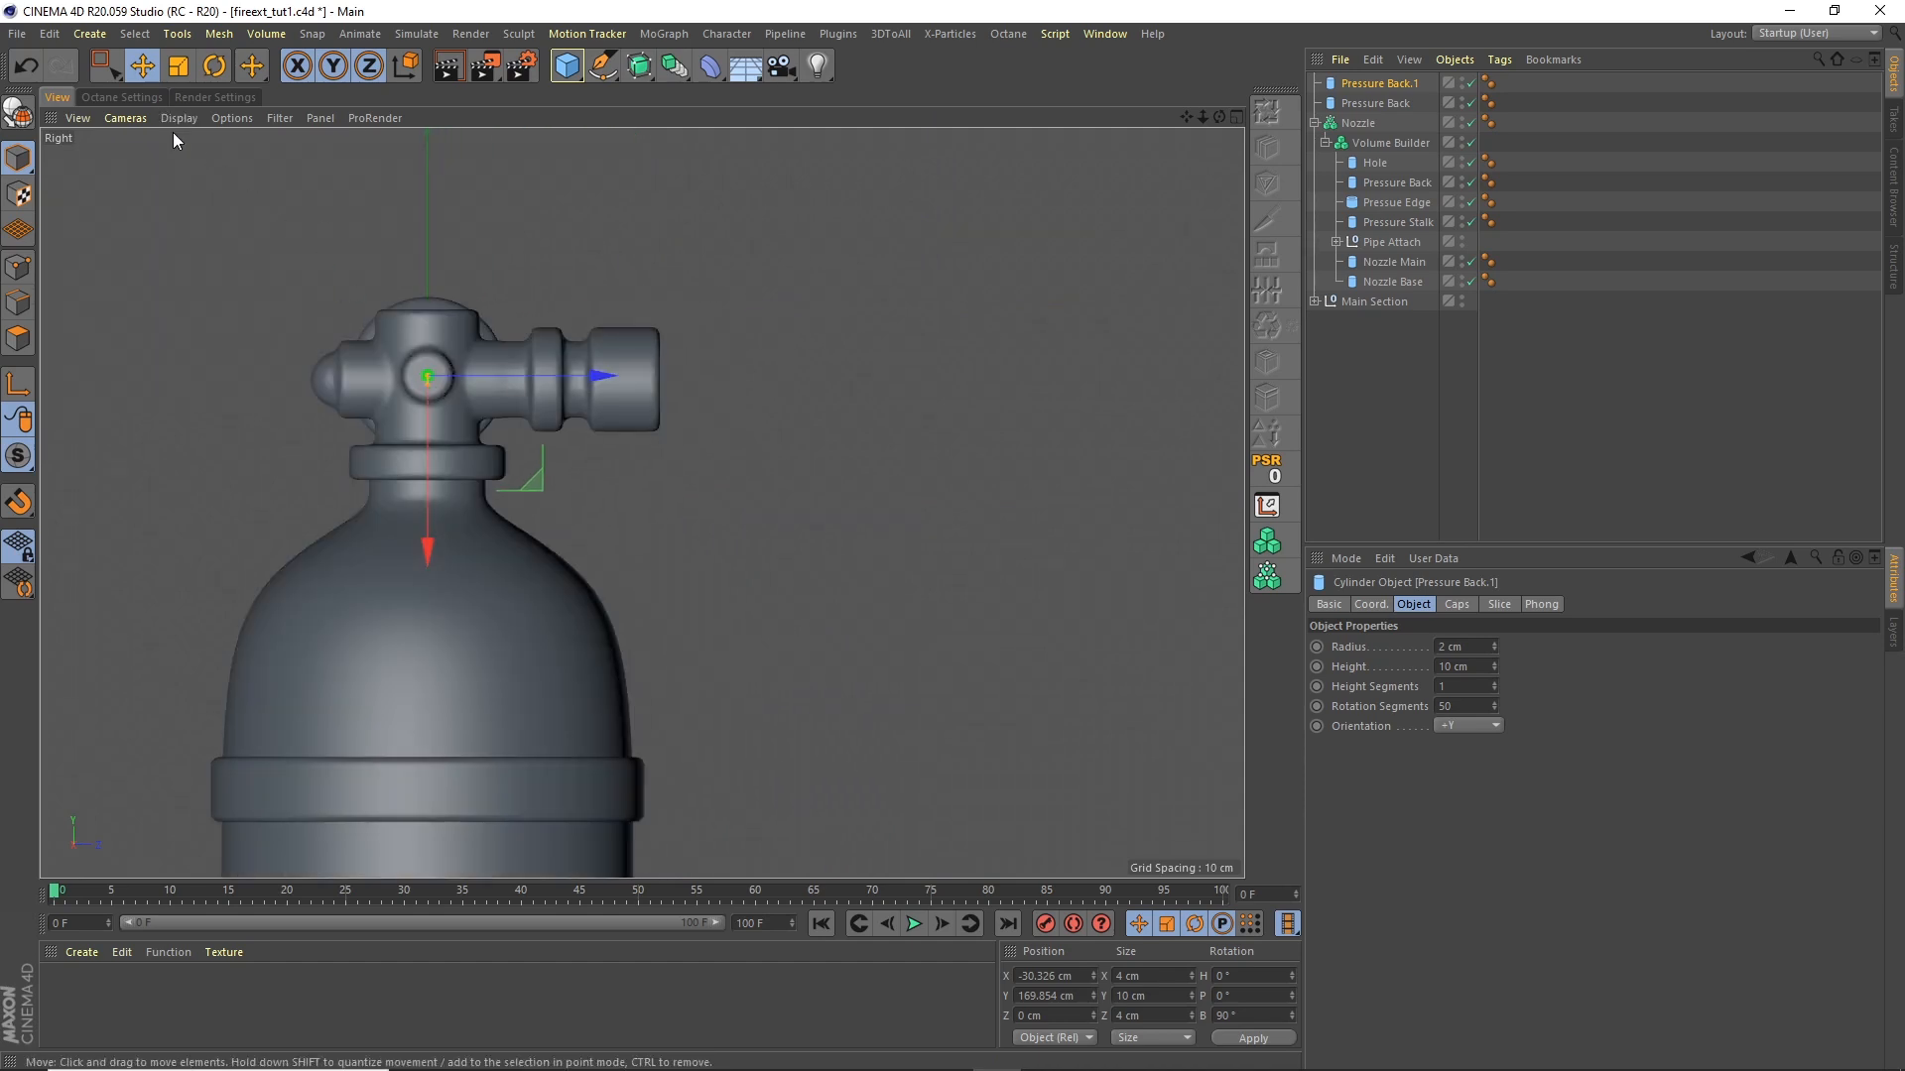
left_click(139, 117)
left_click(185, 286)
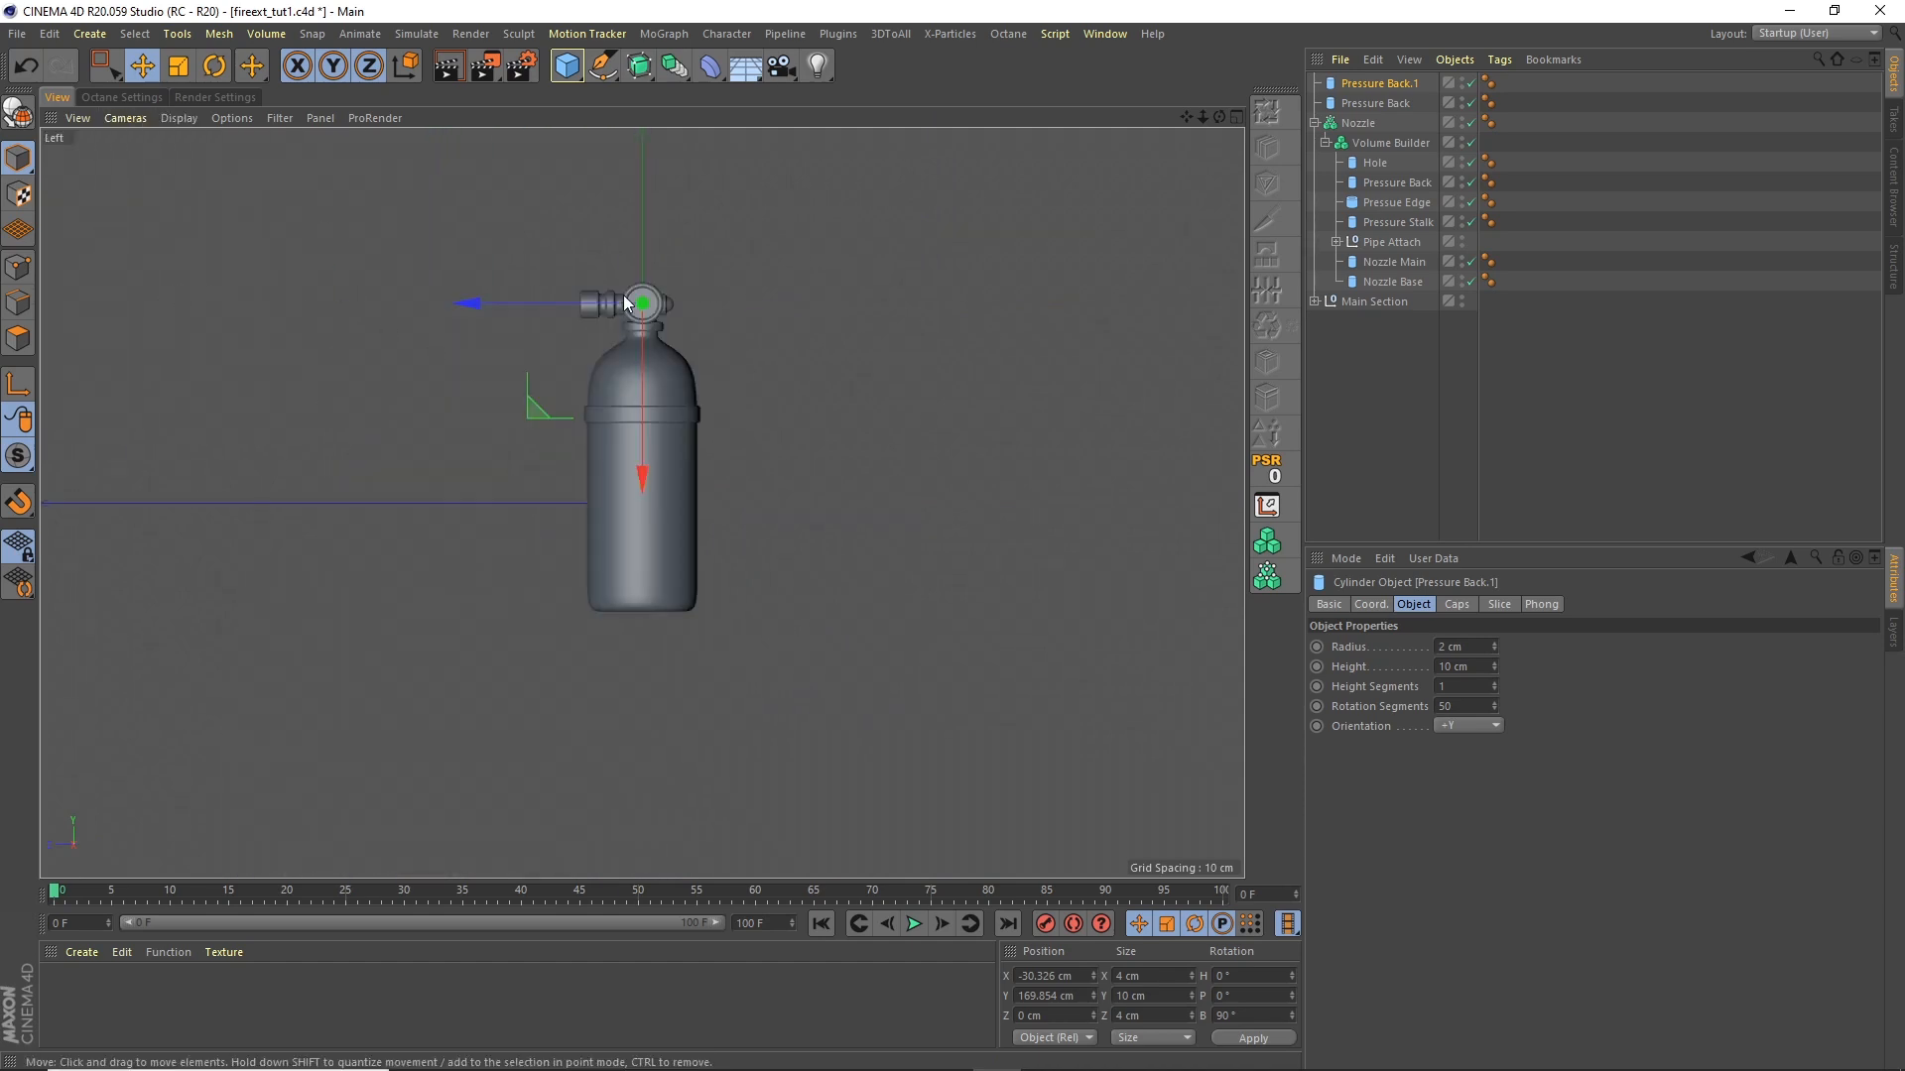
scroll(628, 314, "up", 10)
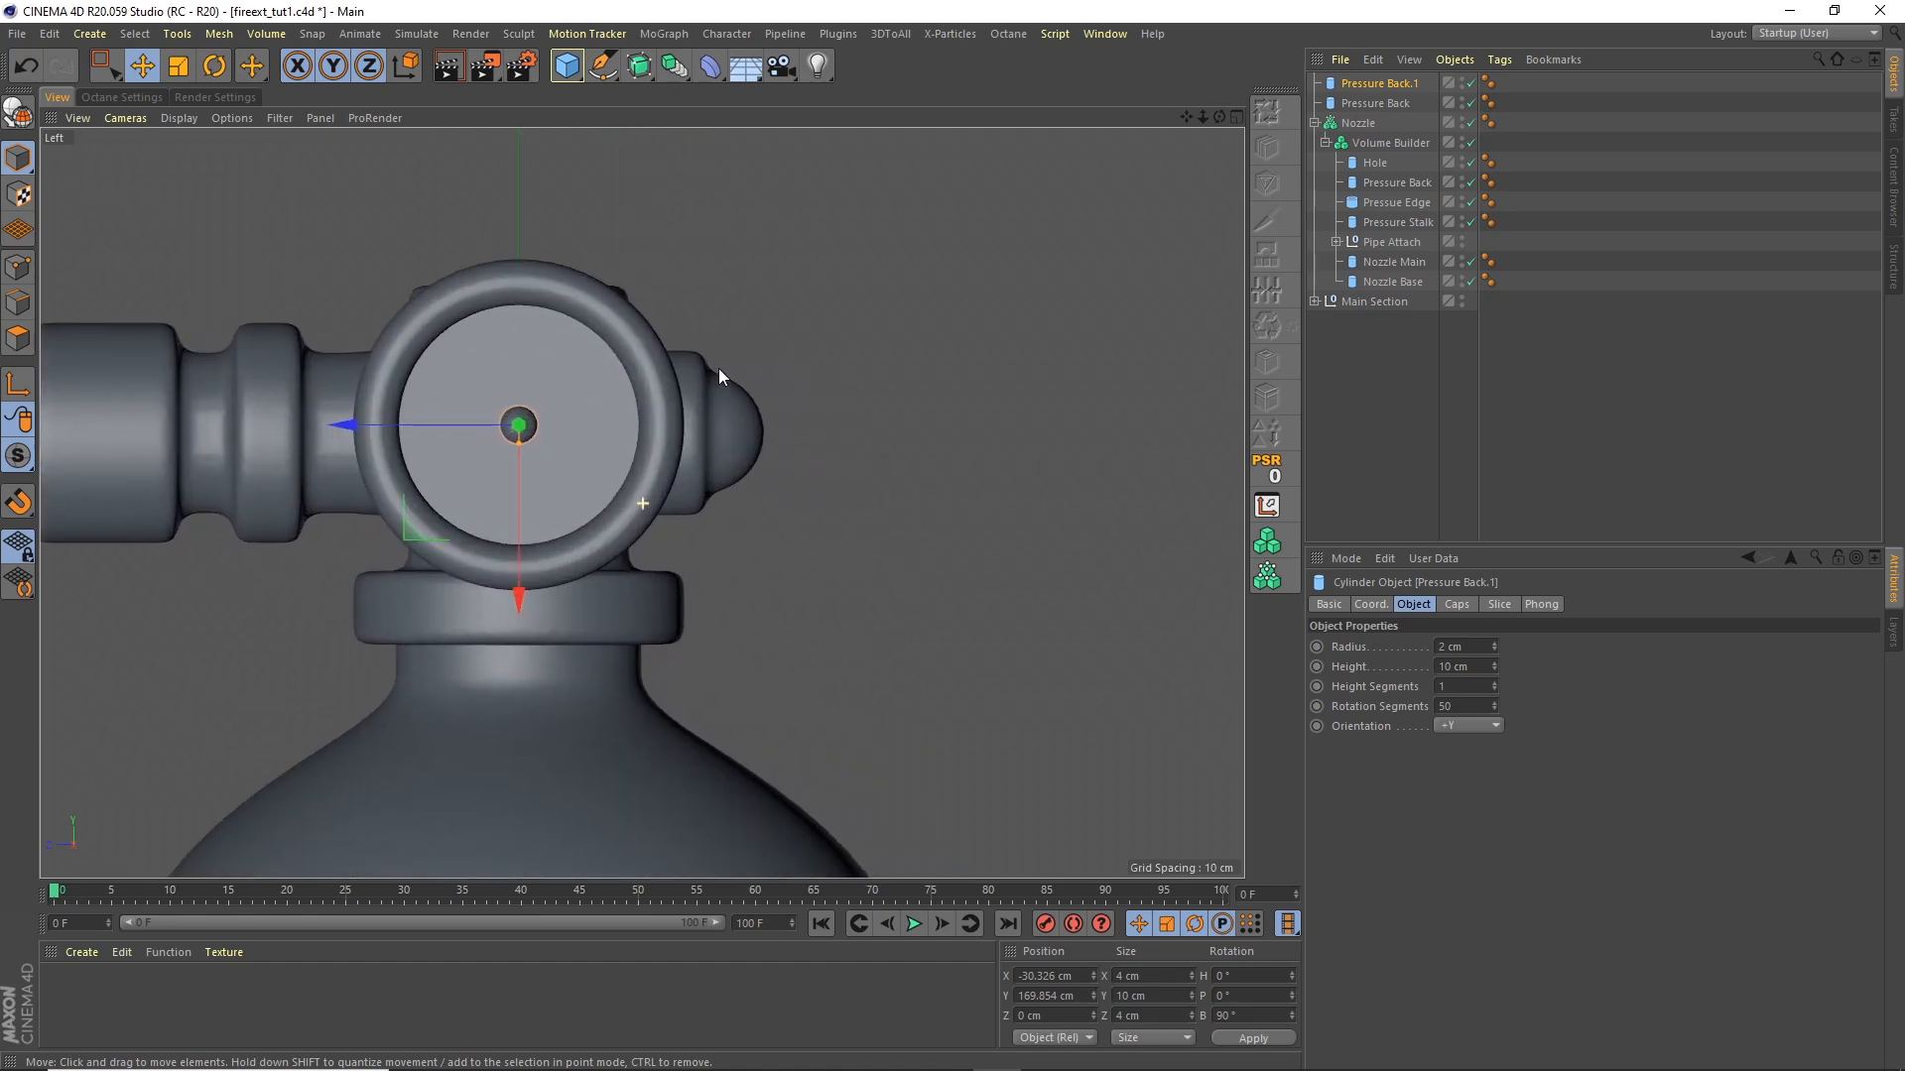
Step: Add a Circle spline in the ZY plane with a radius of 5 cm
left_click(568, 67)
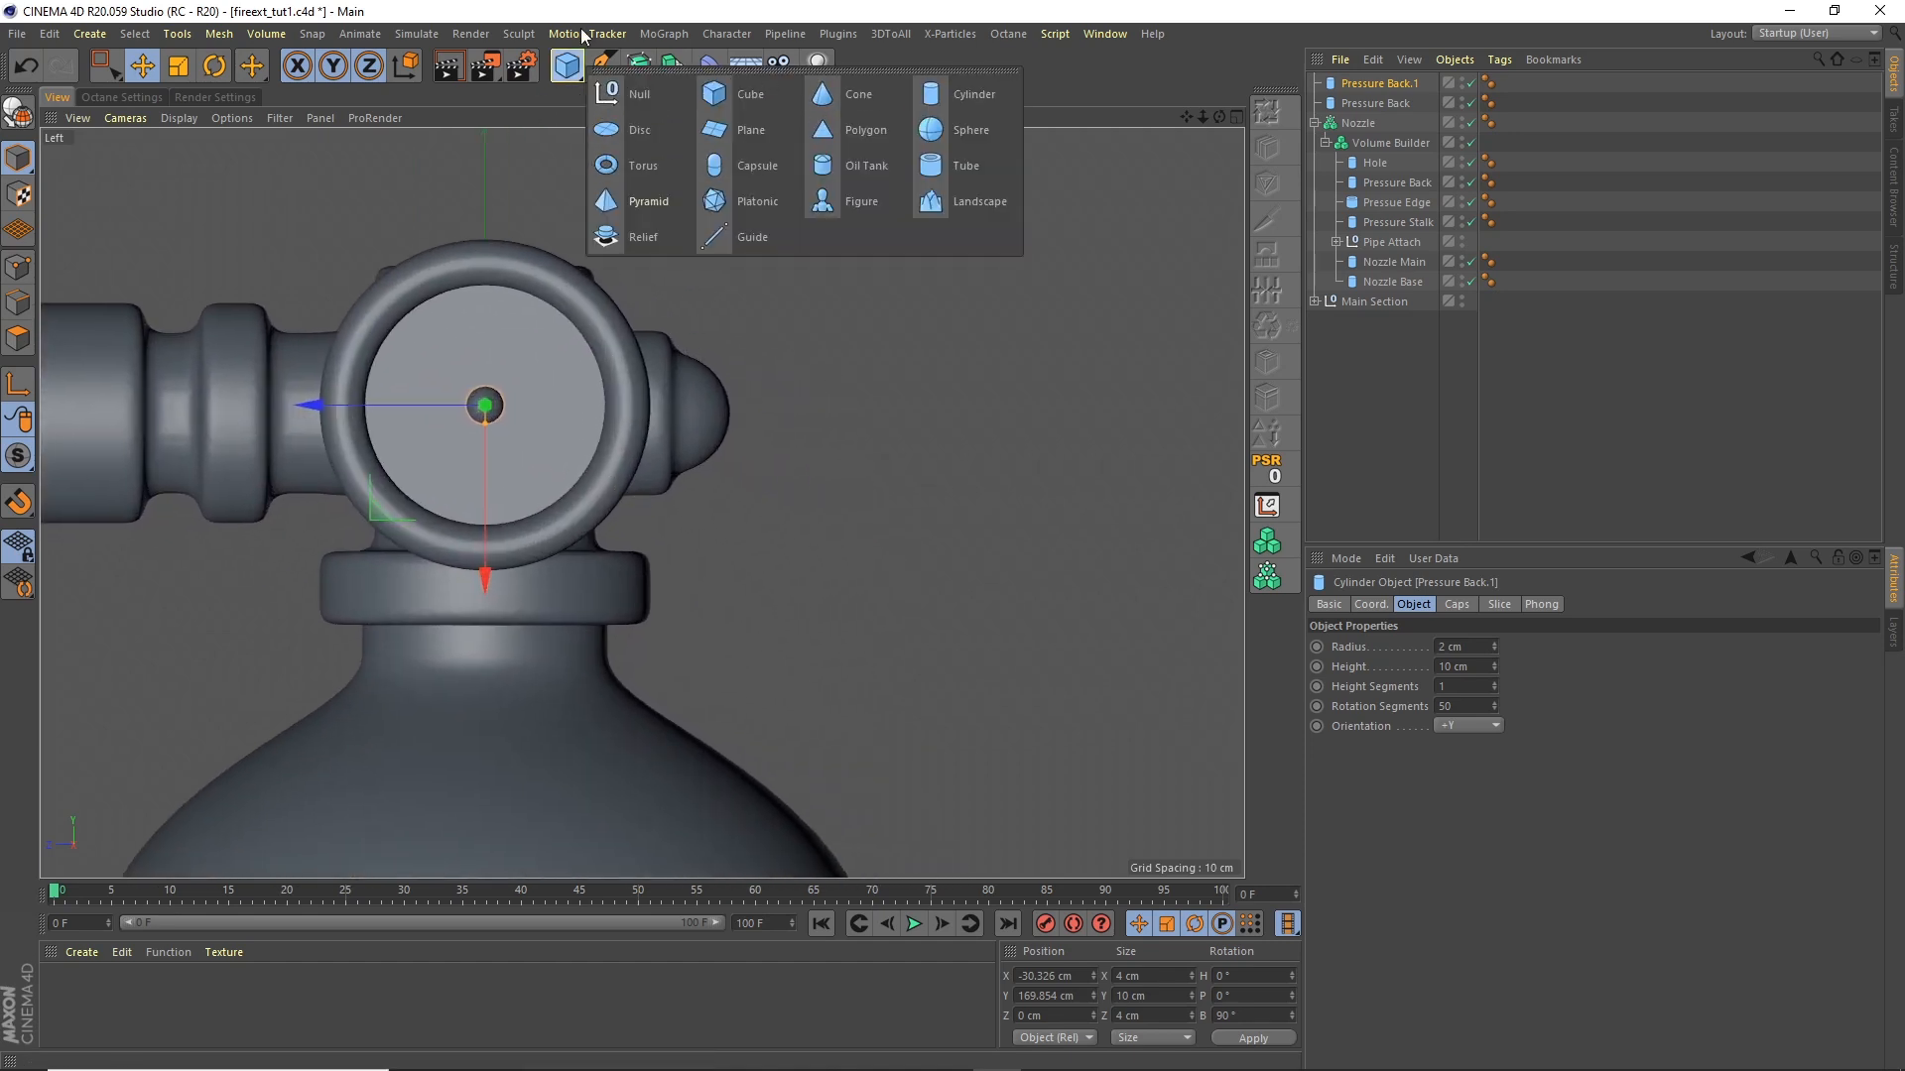
left_click(603, 67)
left_click(812, 129)
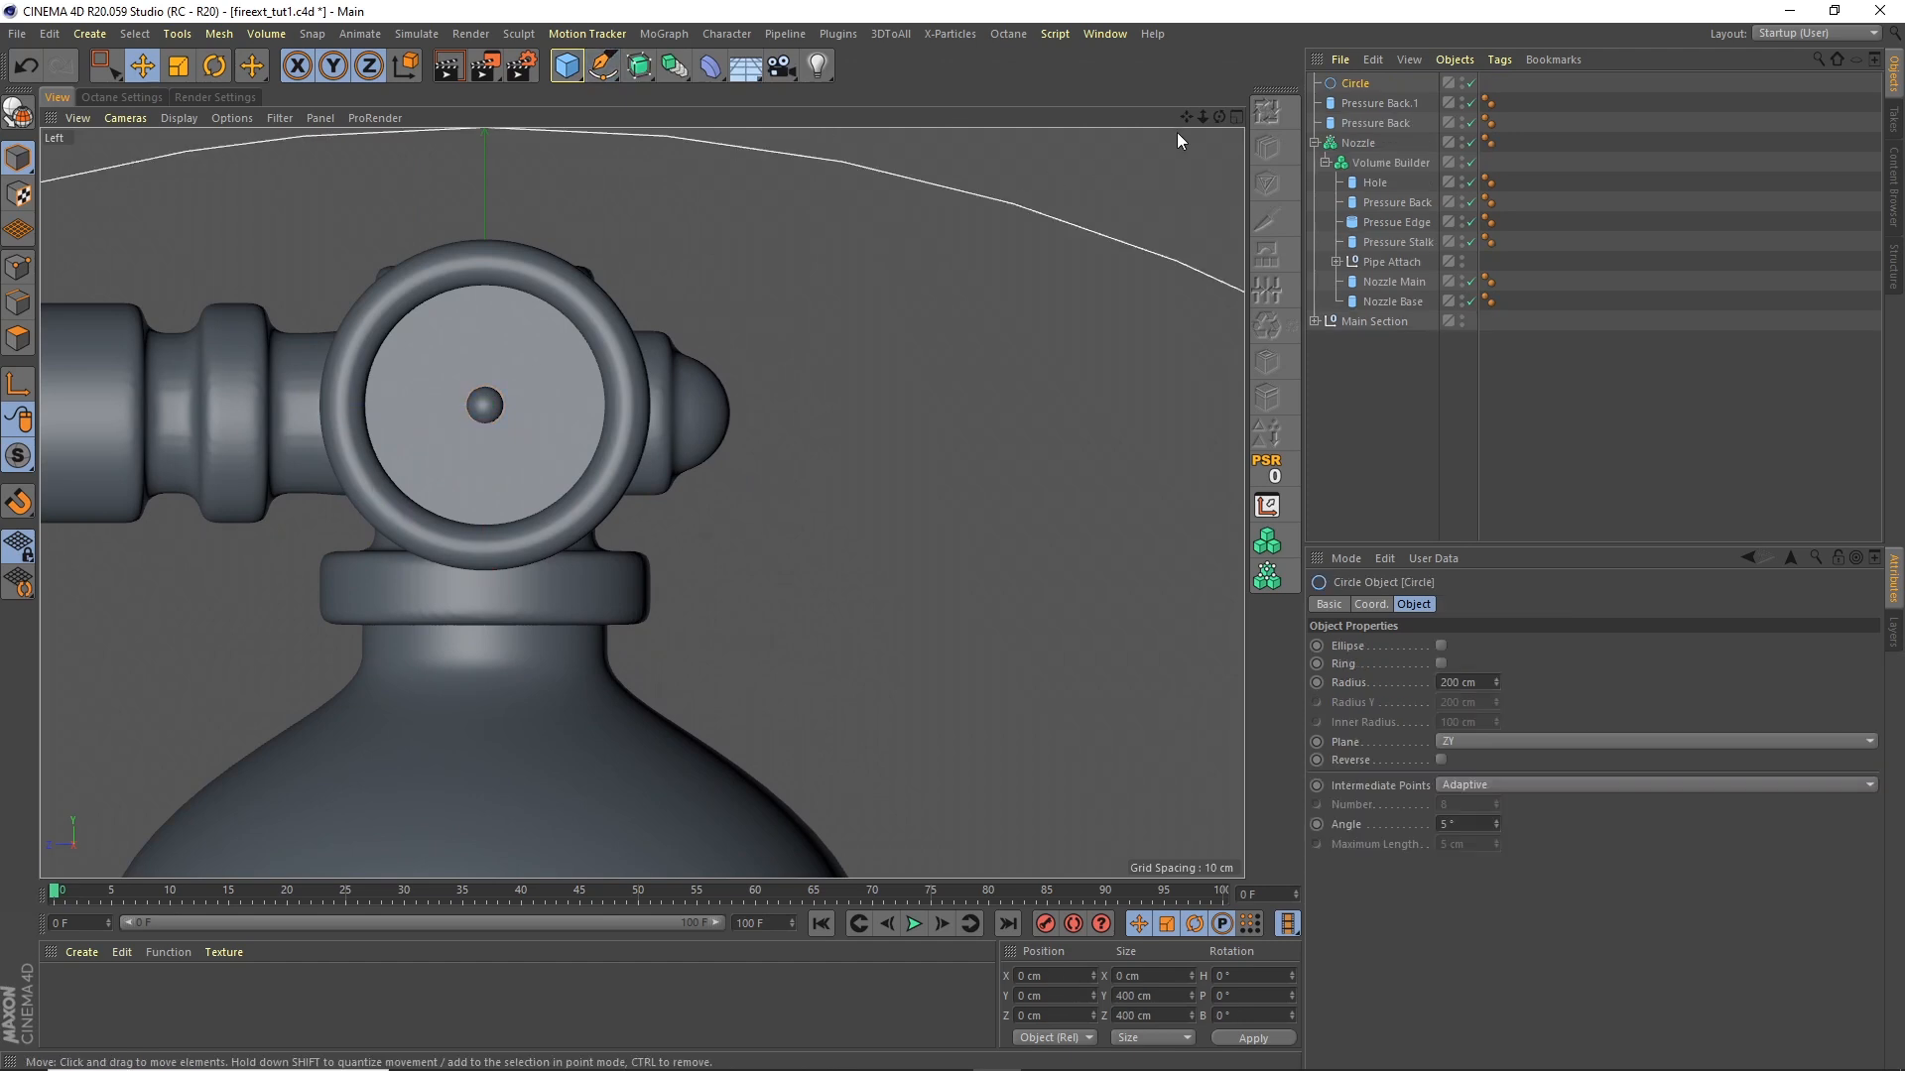
left_click_drag(1201, 117, 1002, 238)
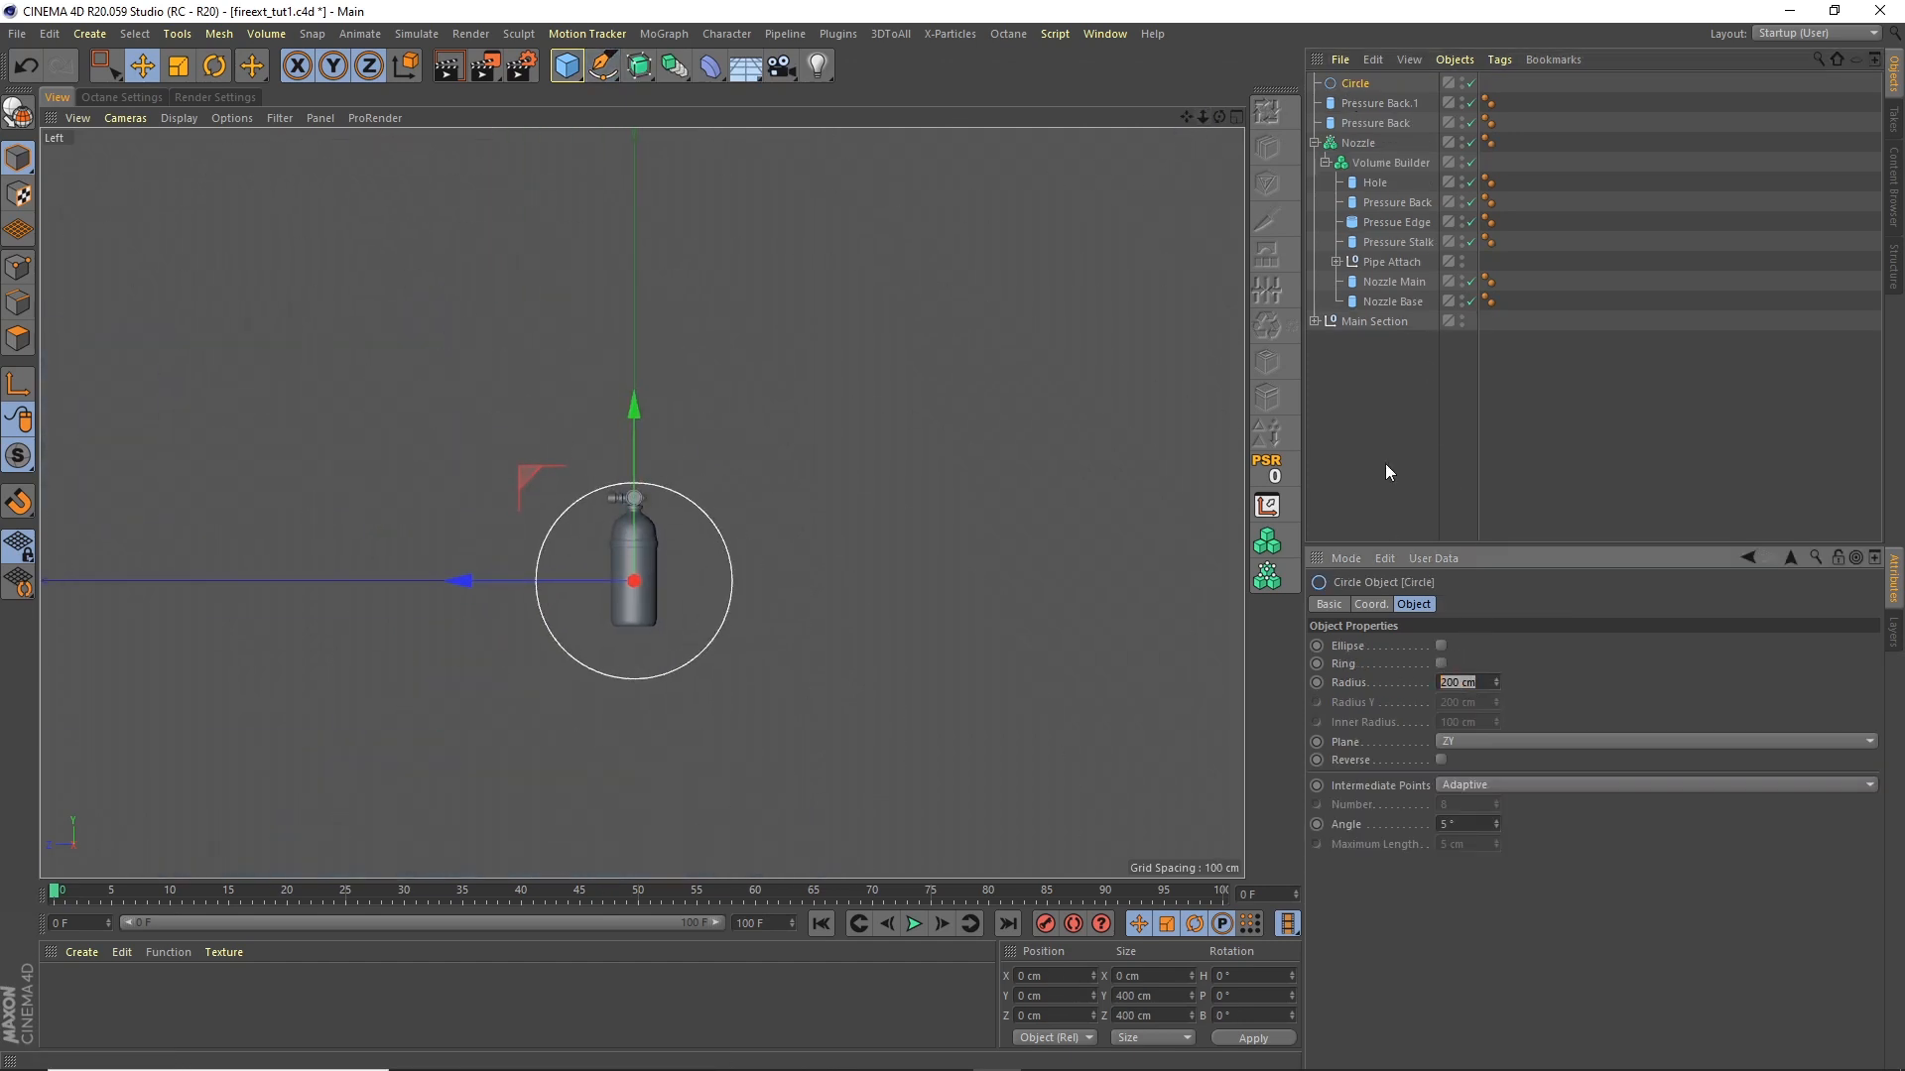
type("5")
key("Return")
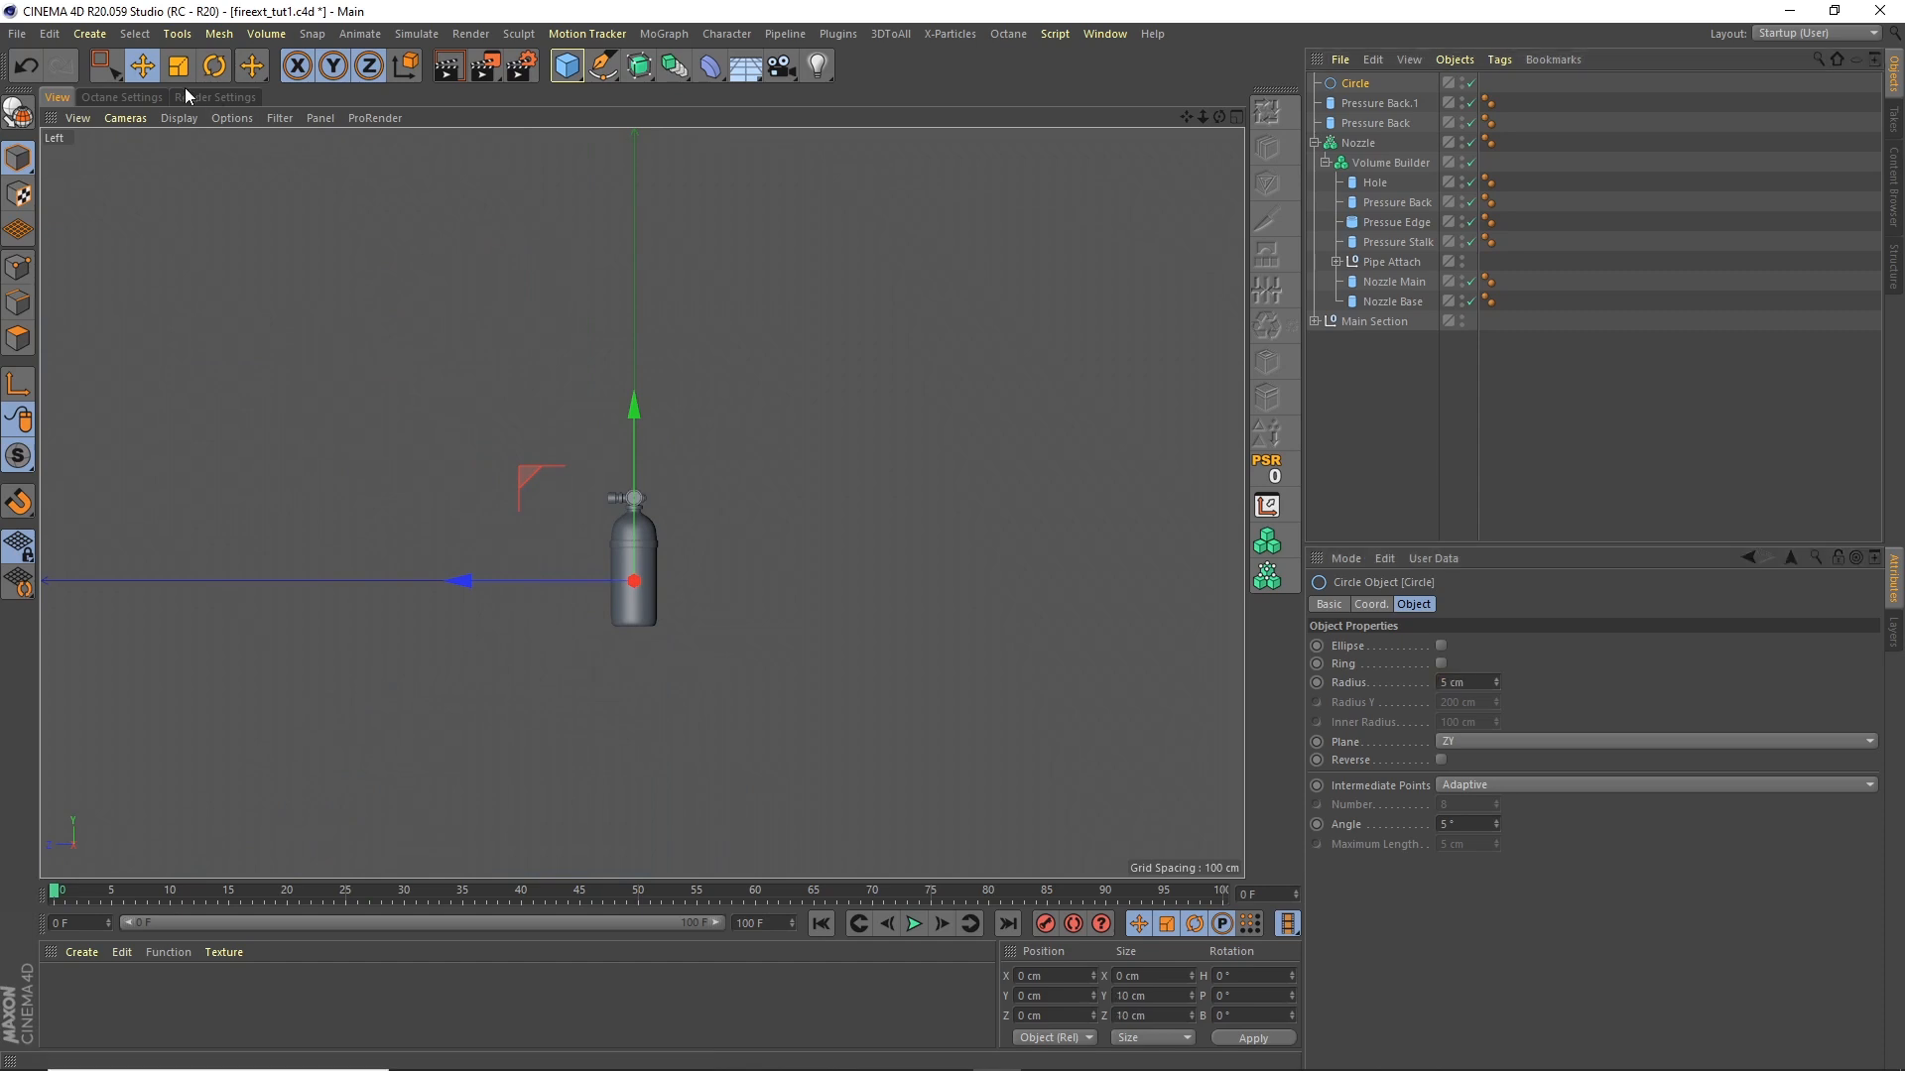
Step: Raise the circle to about Y 197 cm, just above the gauge, and set its radius to 3 cm
left_click_drag(634, 432, 646, 284)
scroll(633, 440, "up", 5)
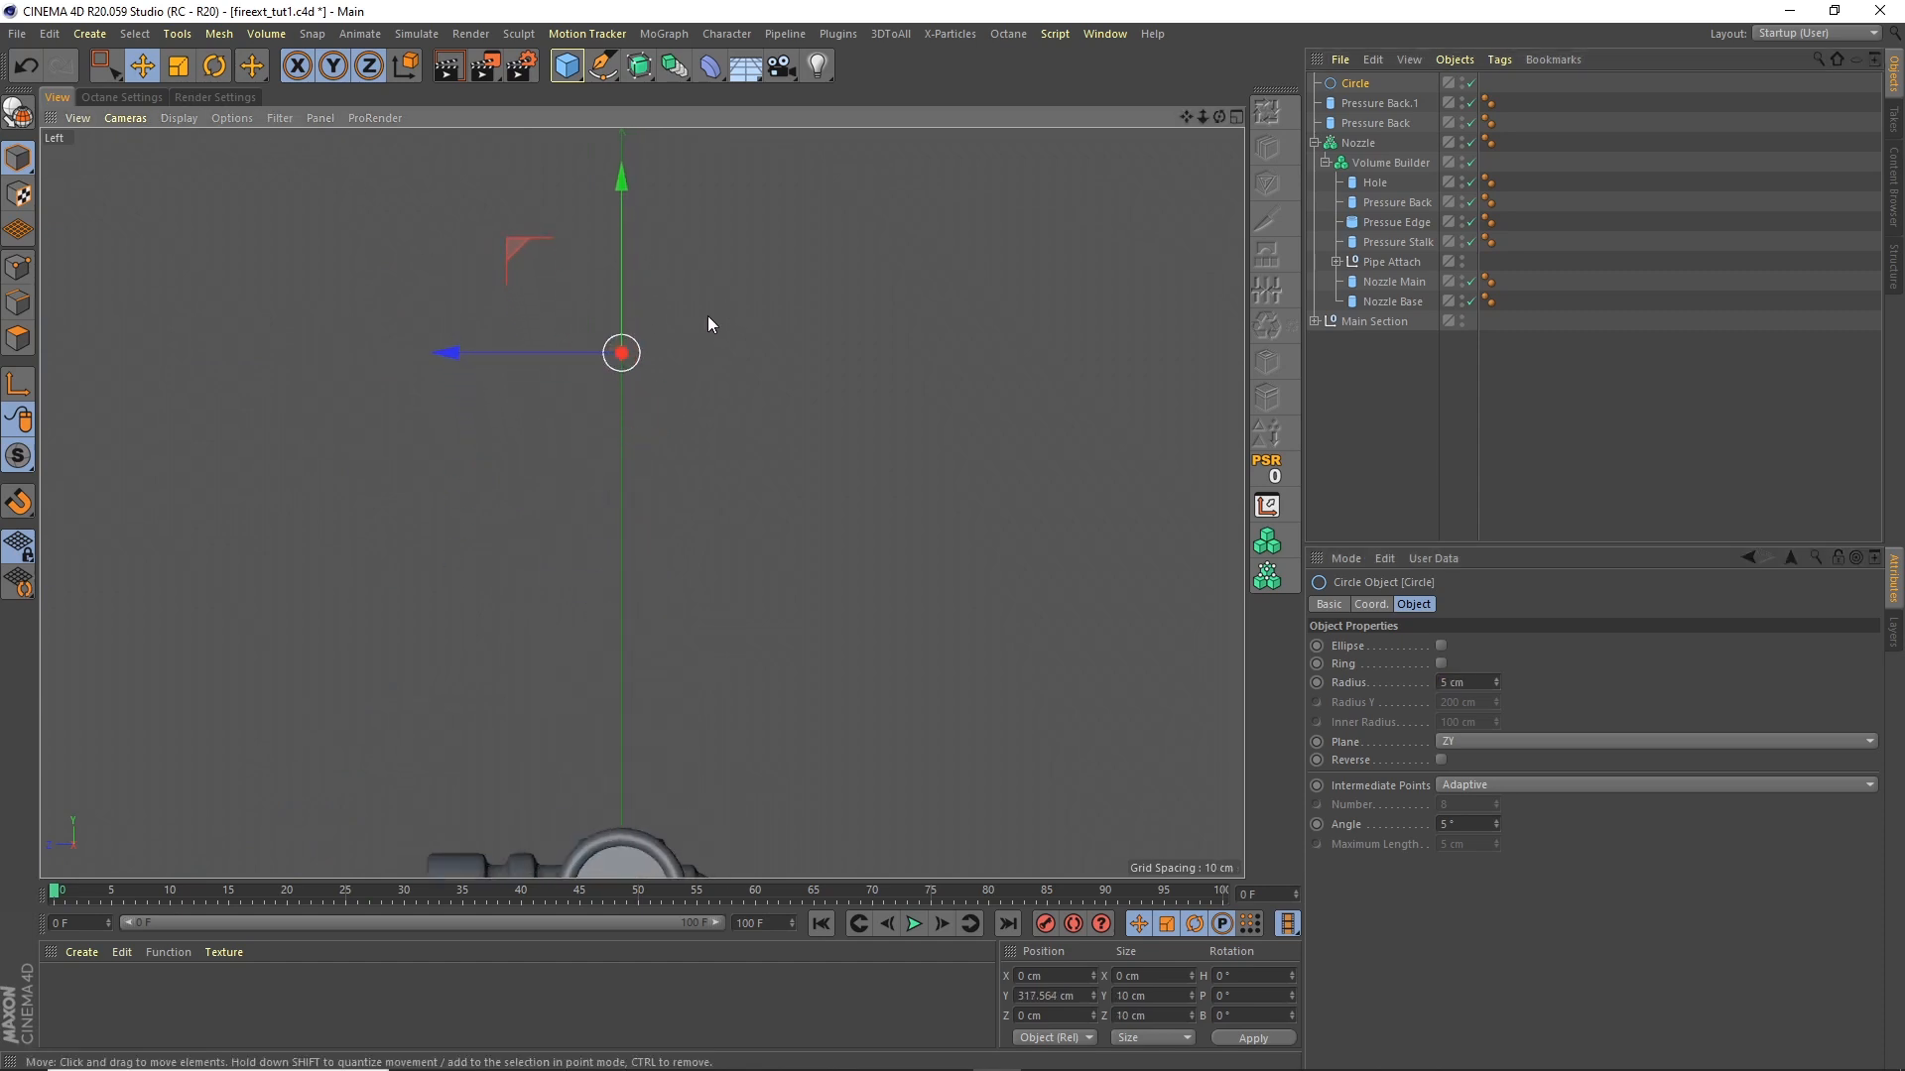
left_click_drag(631, 363, 647, 663)
middle_click_drag(696, 622, 717, 306, "alt")
left_click_drag(649, 340, 642, 486)
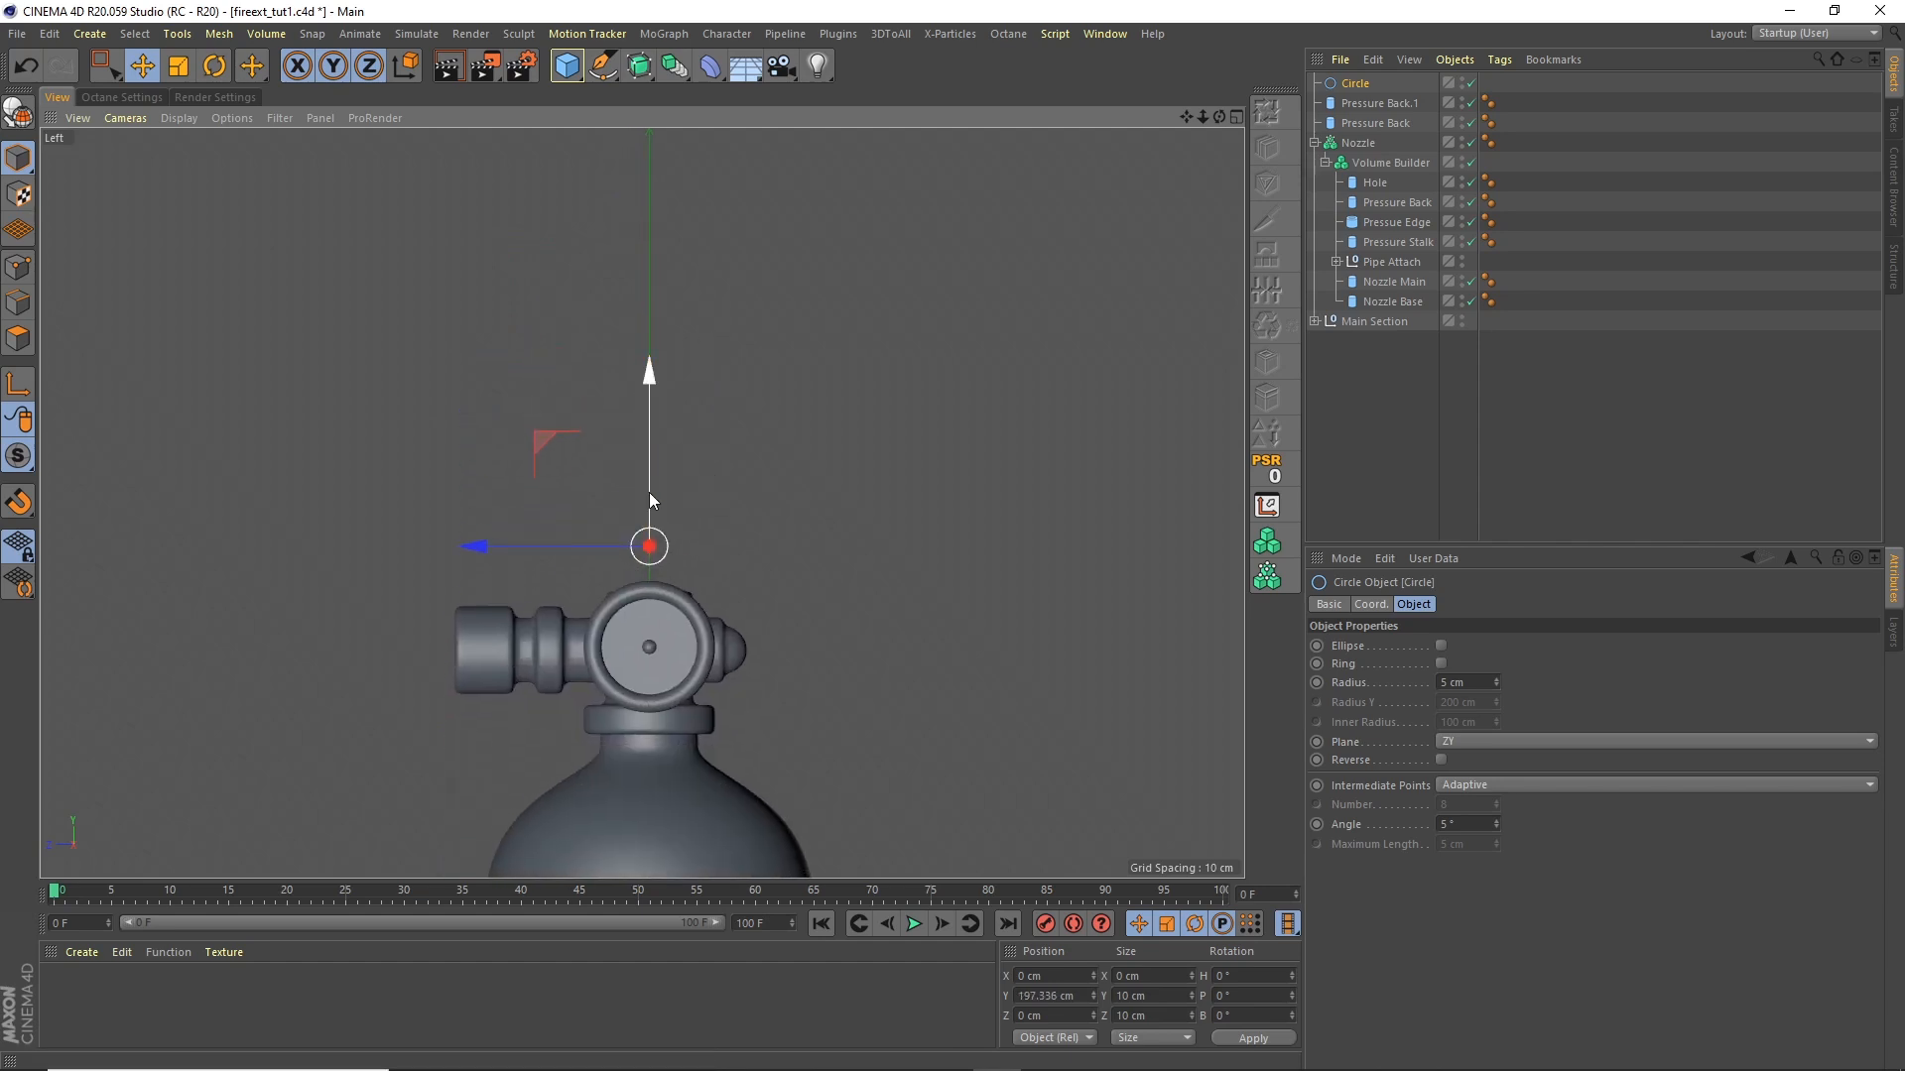
scroll(697, 508, "up", 3)
double_click(1455, 682)
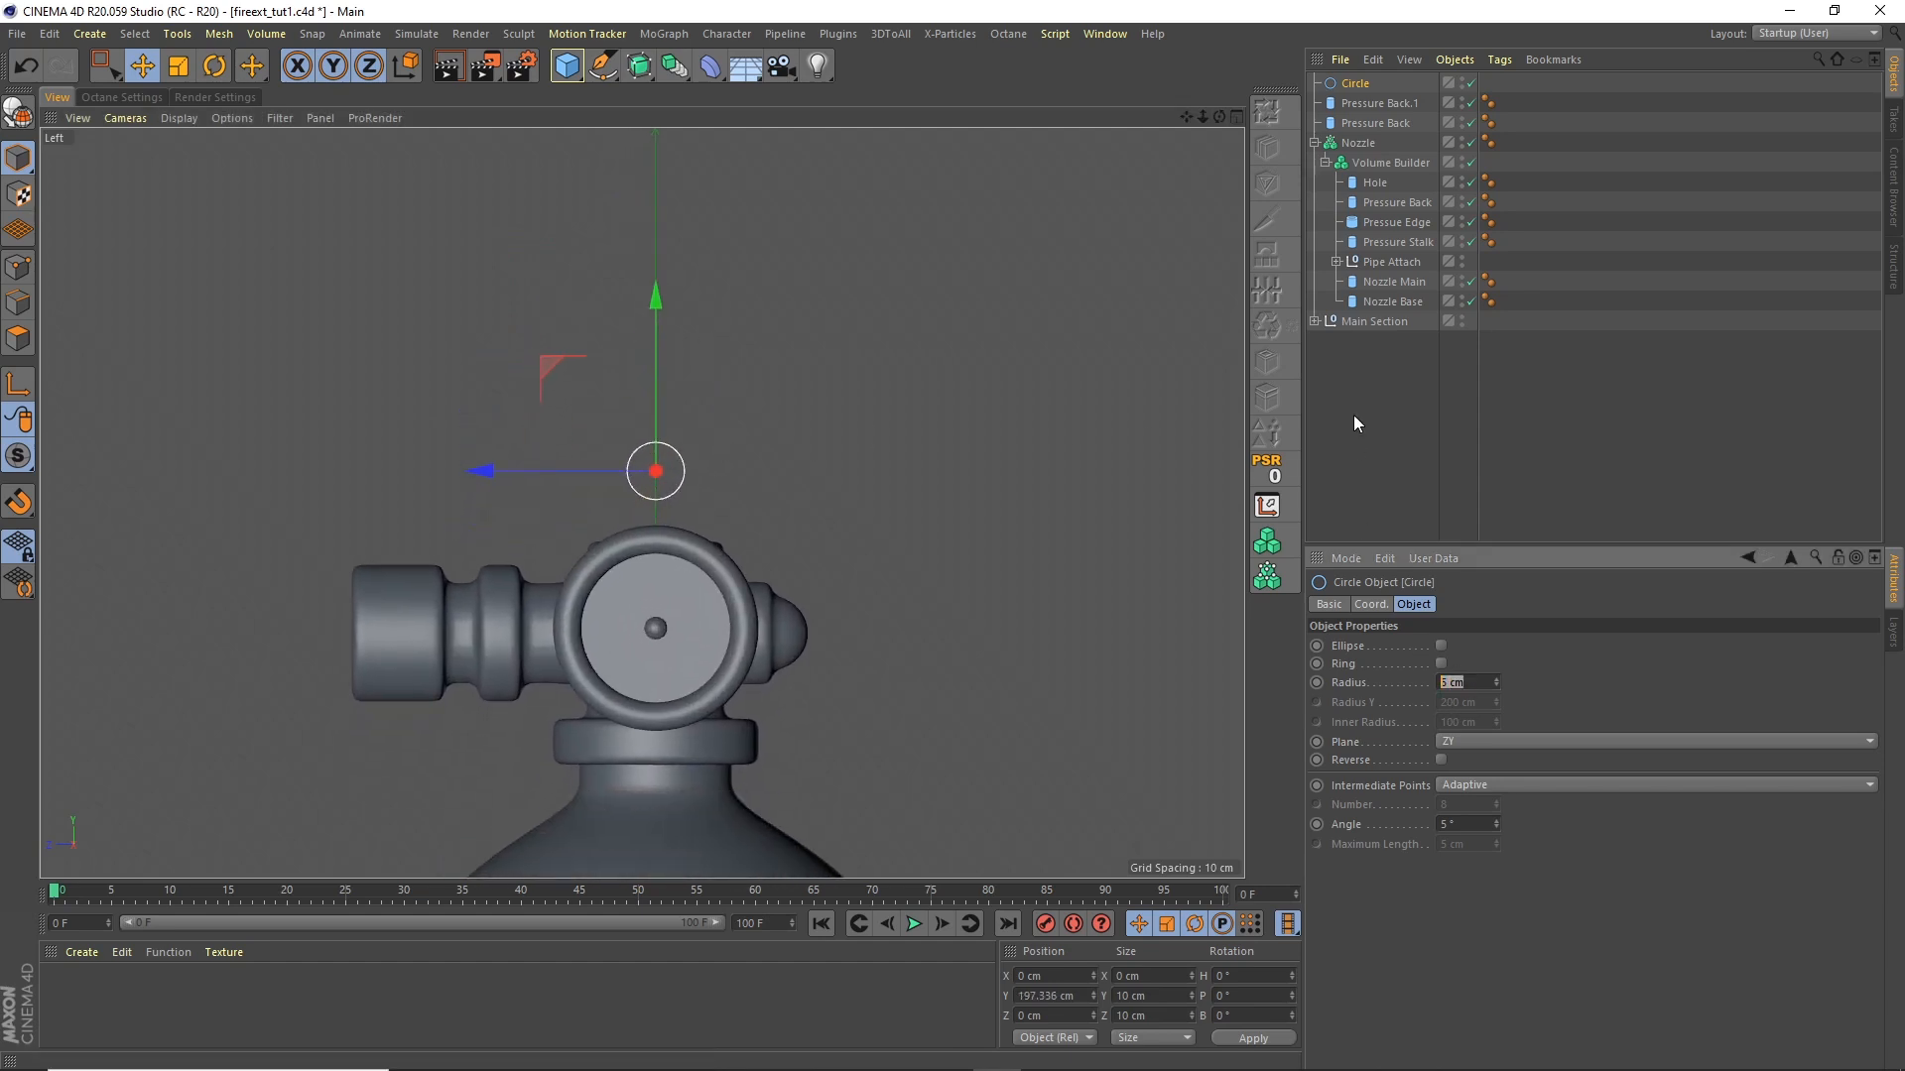
type("3")
key("Return")
Step: Make the circle editable and pull its top point up to about Y 14 cm, adjusting the tangents into a pointed teardrop
left_click(18, 111)
left_click(18, 266)
scroll(724, 421, "up", 3)
scroll(714, 437, "up", 1)
left_click(608, 463)
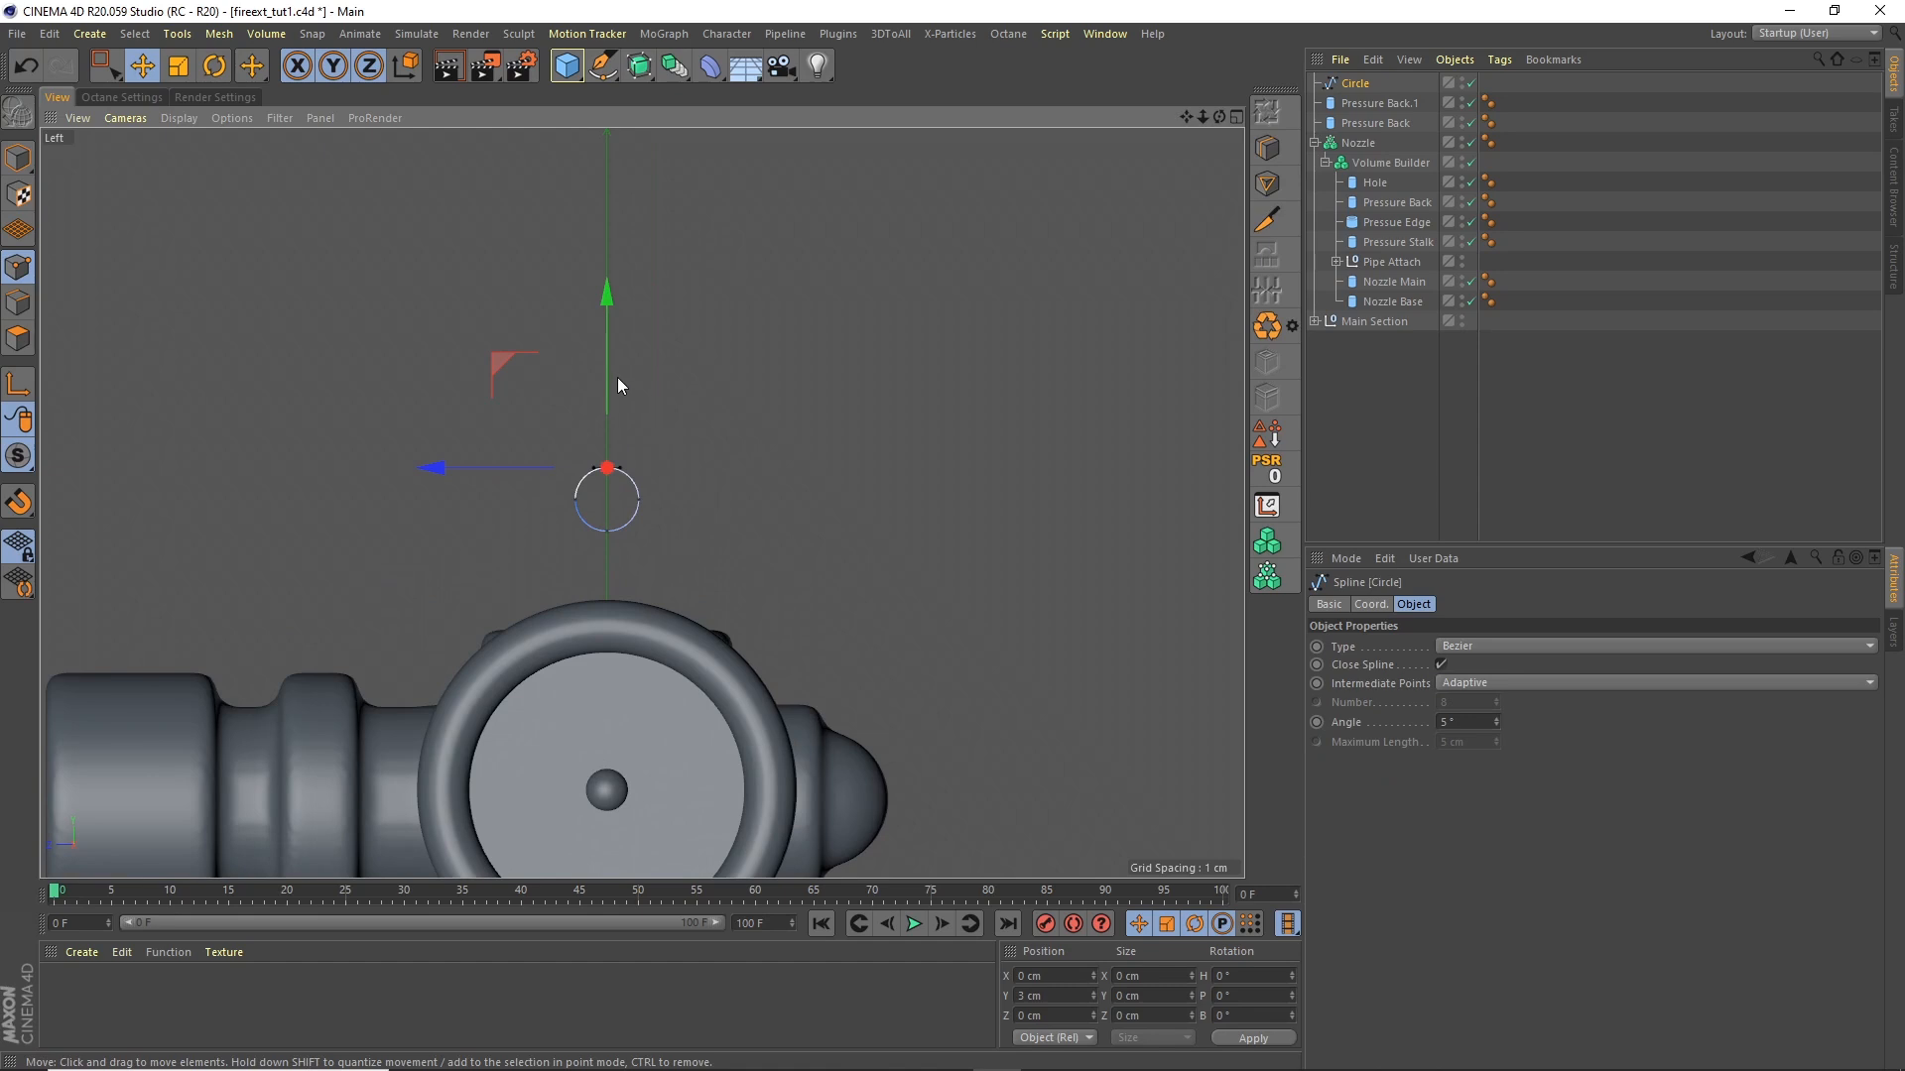
left_click_drag(608, 395, 627, 274)
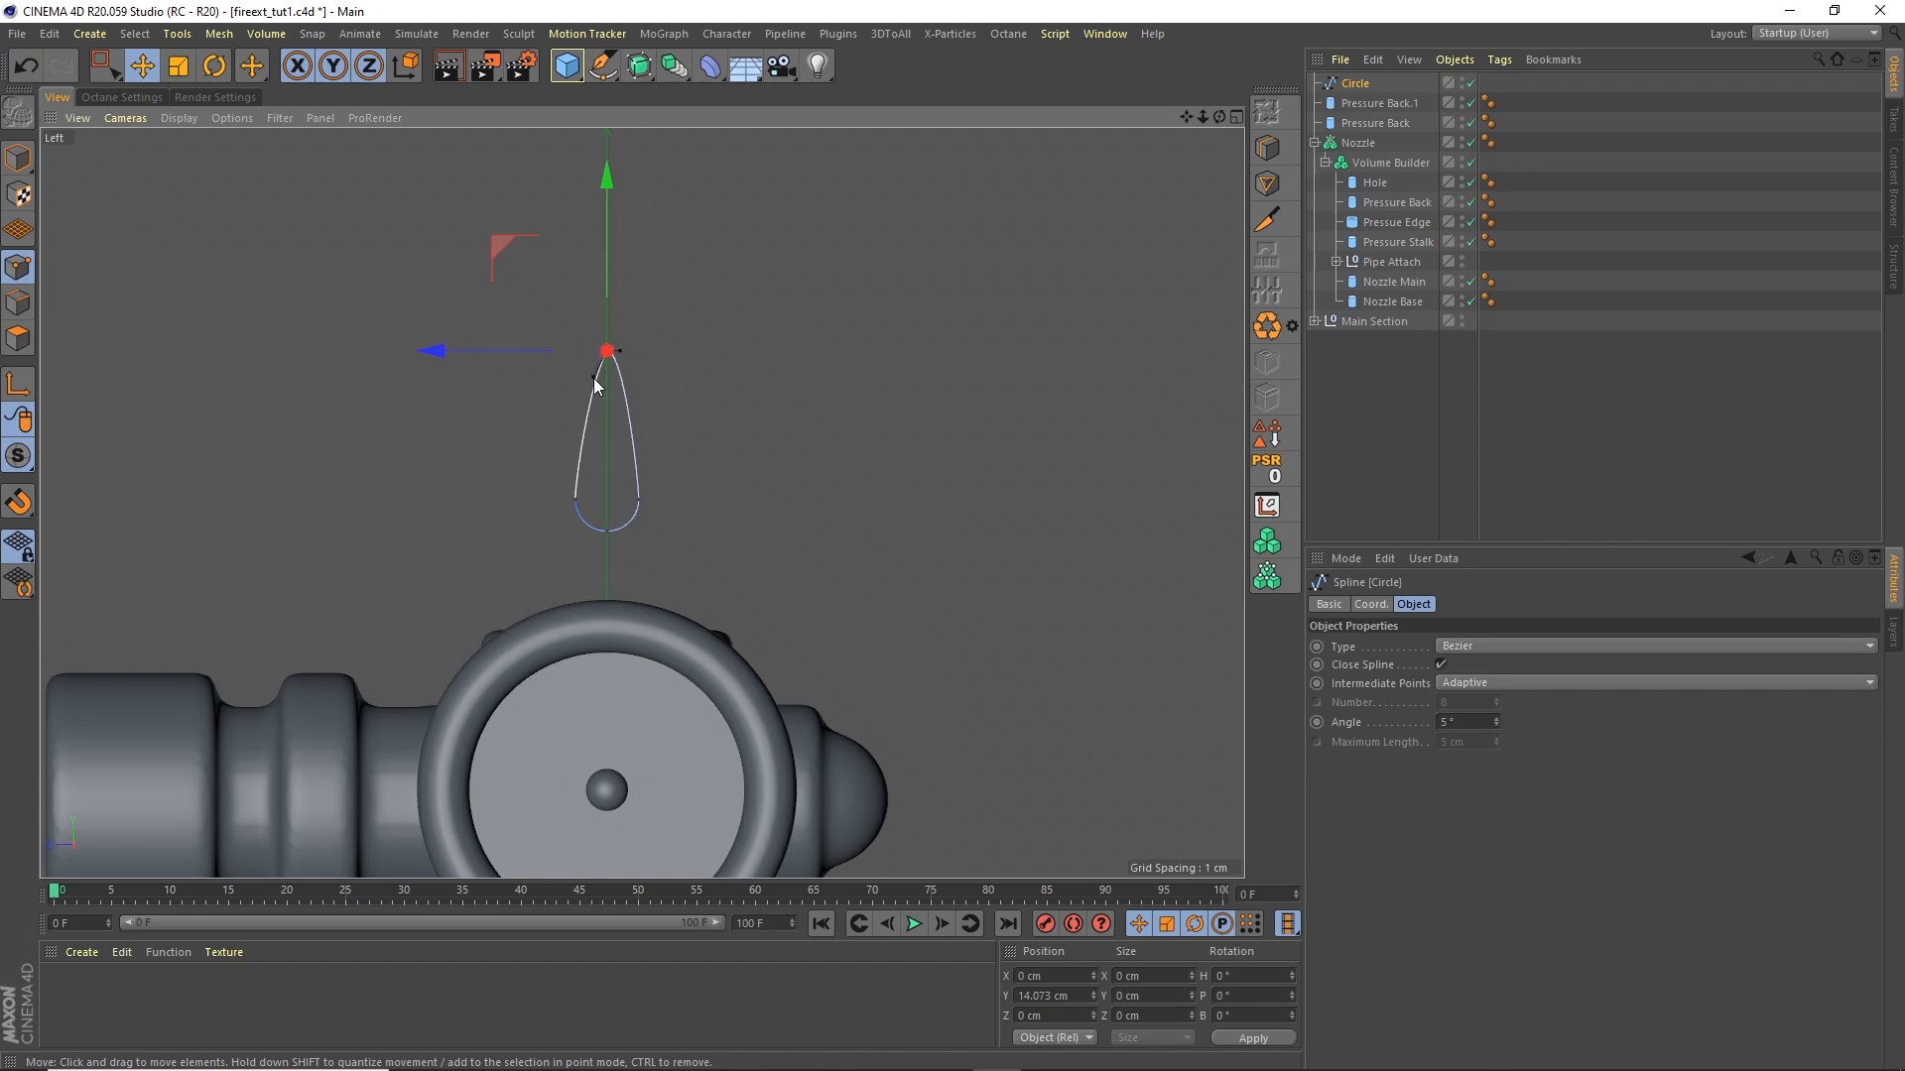
left_click_drag(619, 355, 617, 394)
left_click(19, 159)
Step: Put the teardrop spline in an Extrude generator with a movement of 4 cm along X only
left_click_drag(607, 67, 809, 87)
left_click_drag(1324, 99, 1361, 85)
left_click(1612, 648)
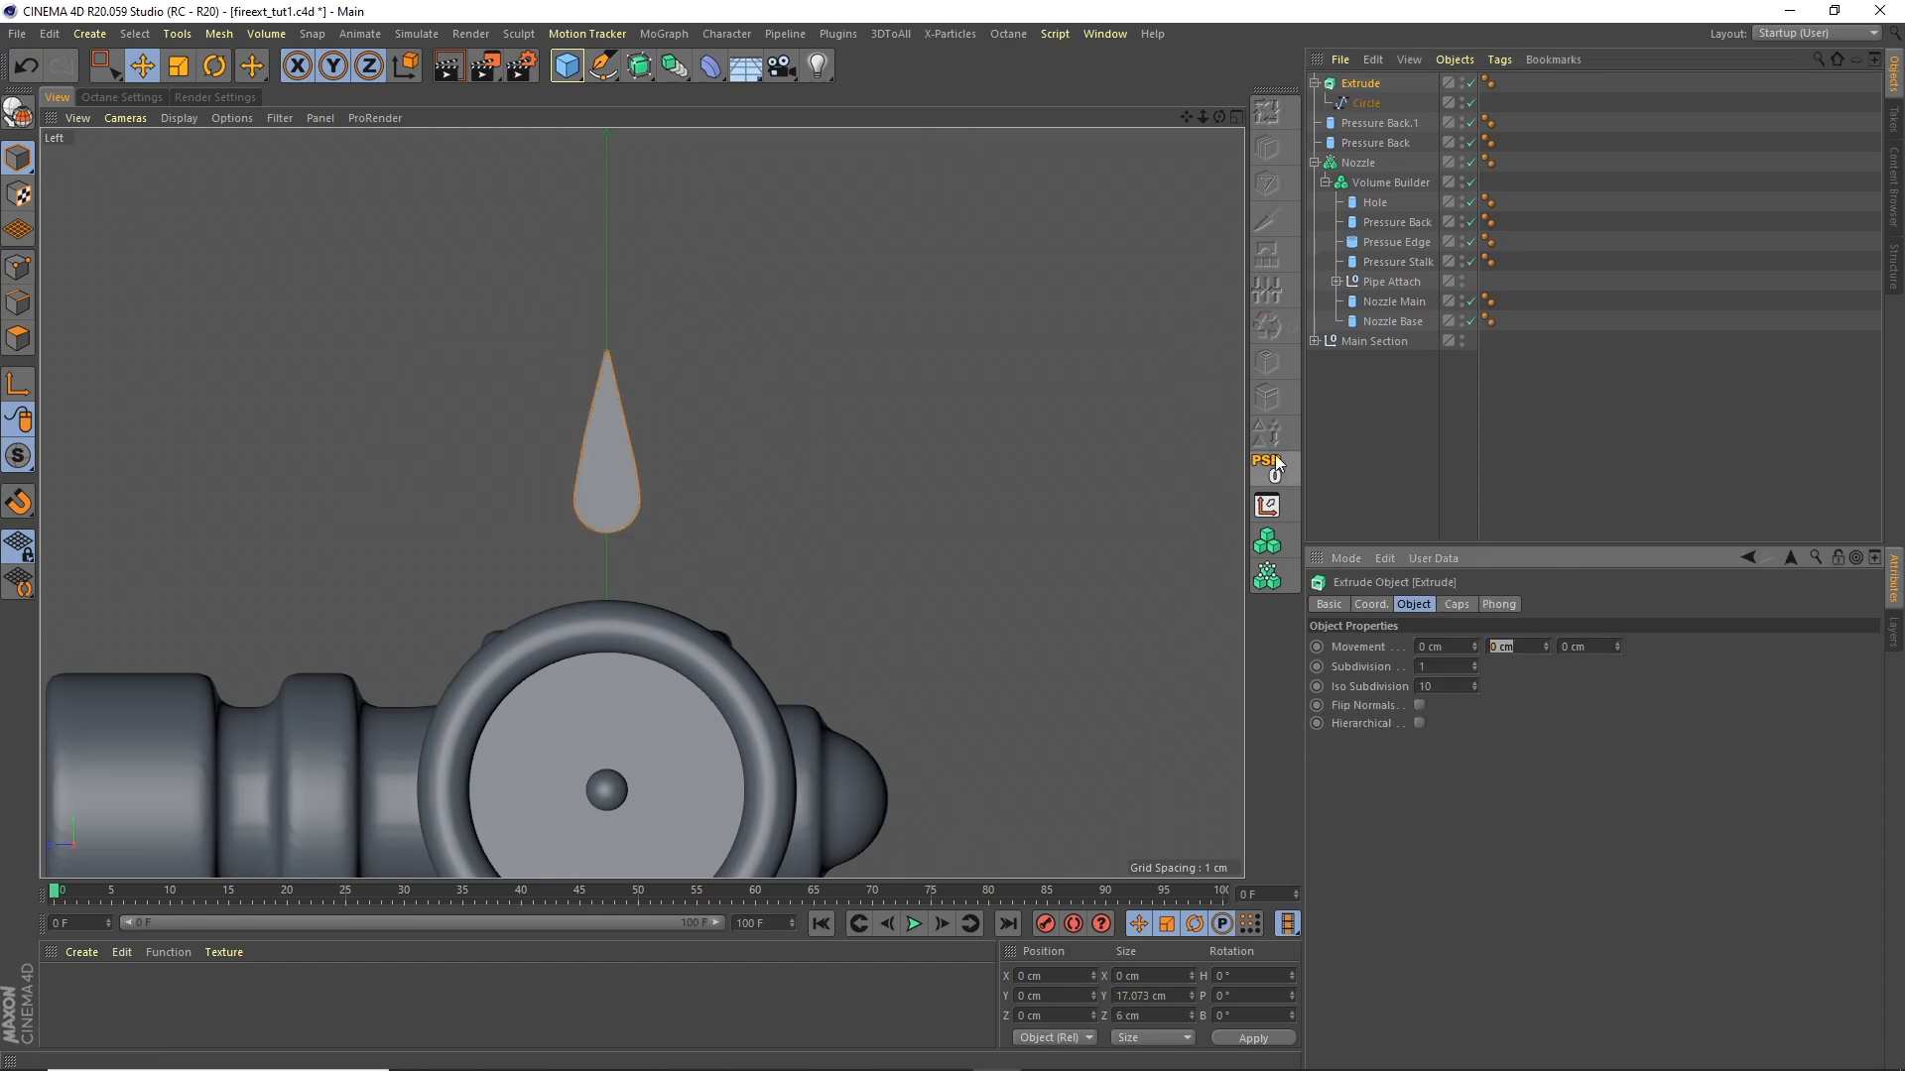
type("4")
key("Return")
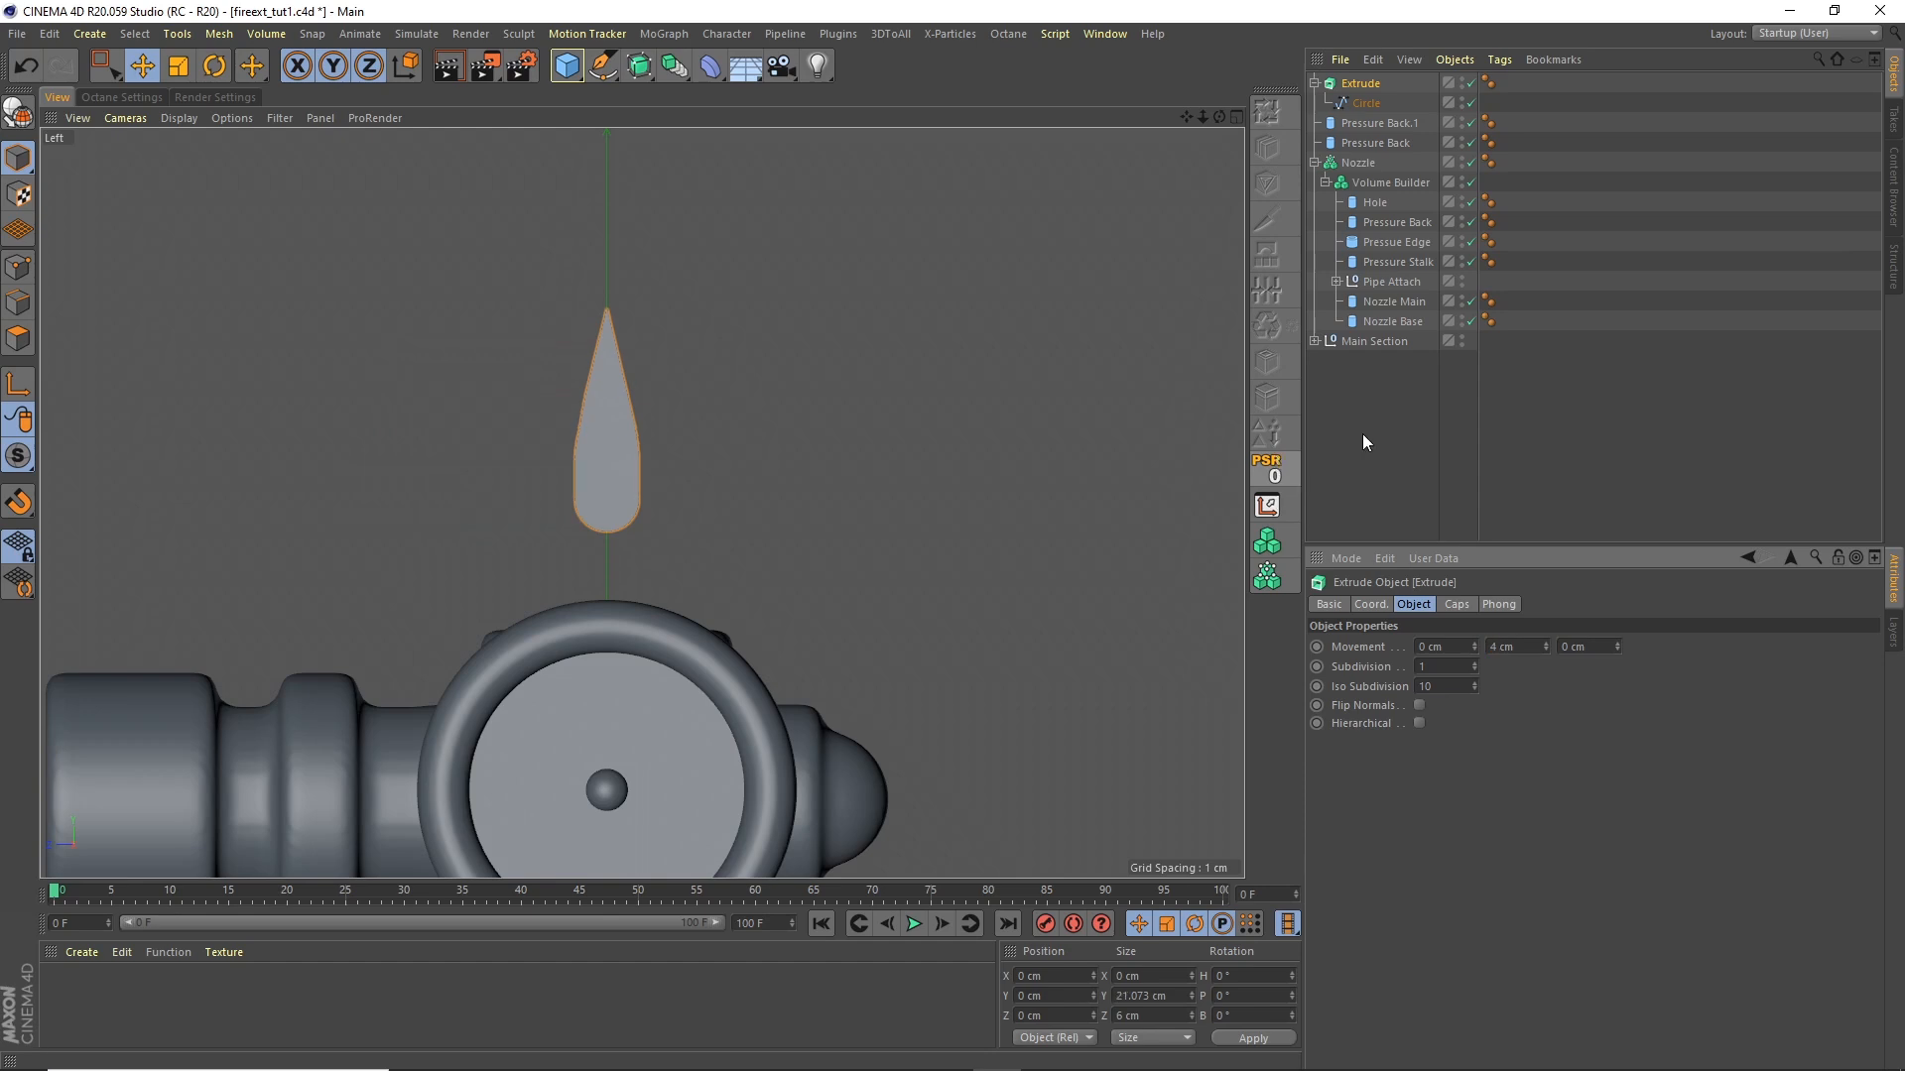
left_click_drag(1516, 647, 1397, 568)
type("4")
key("Return")
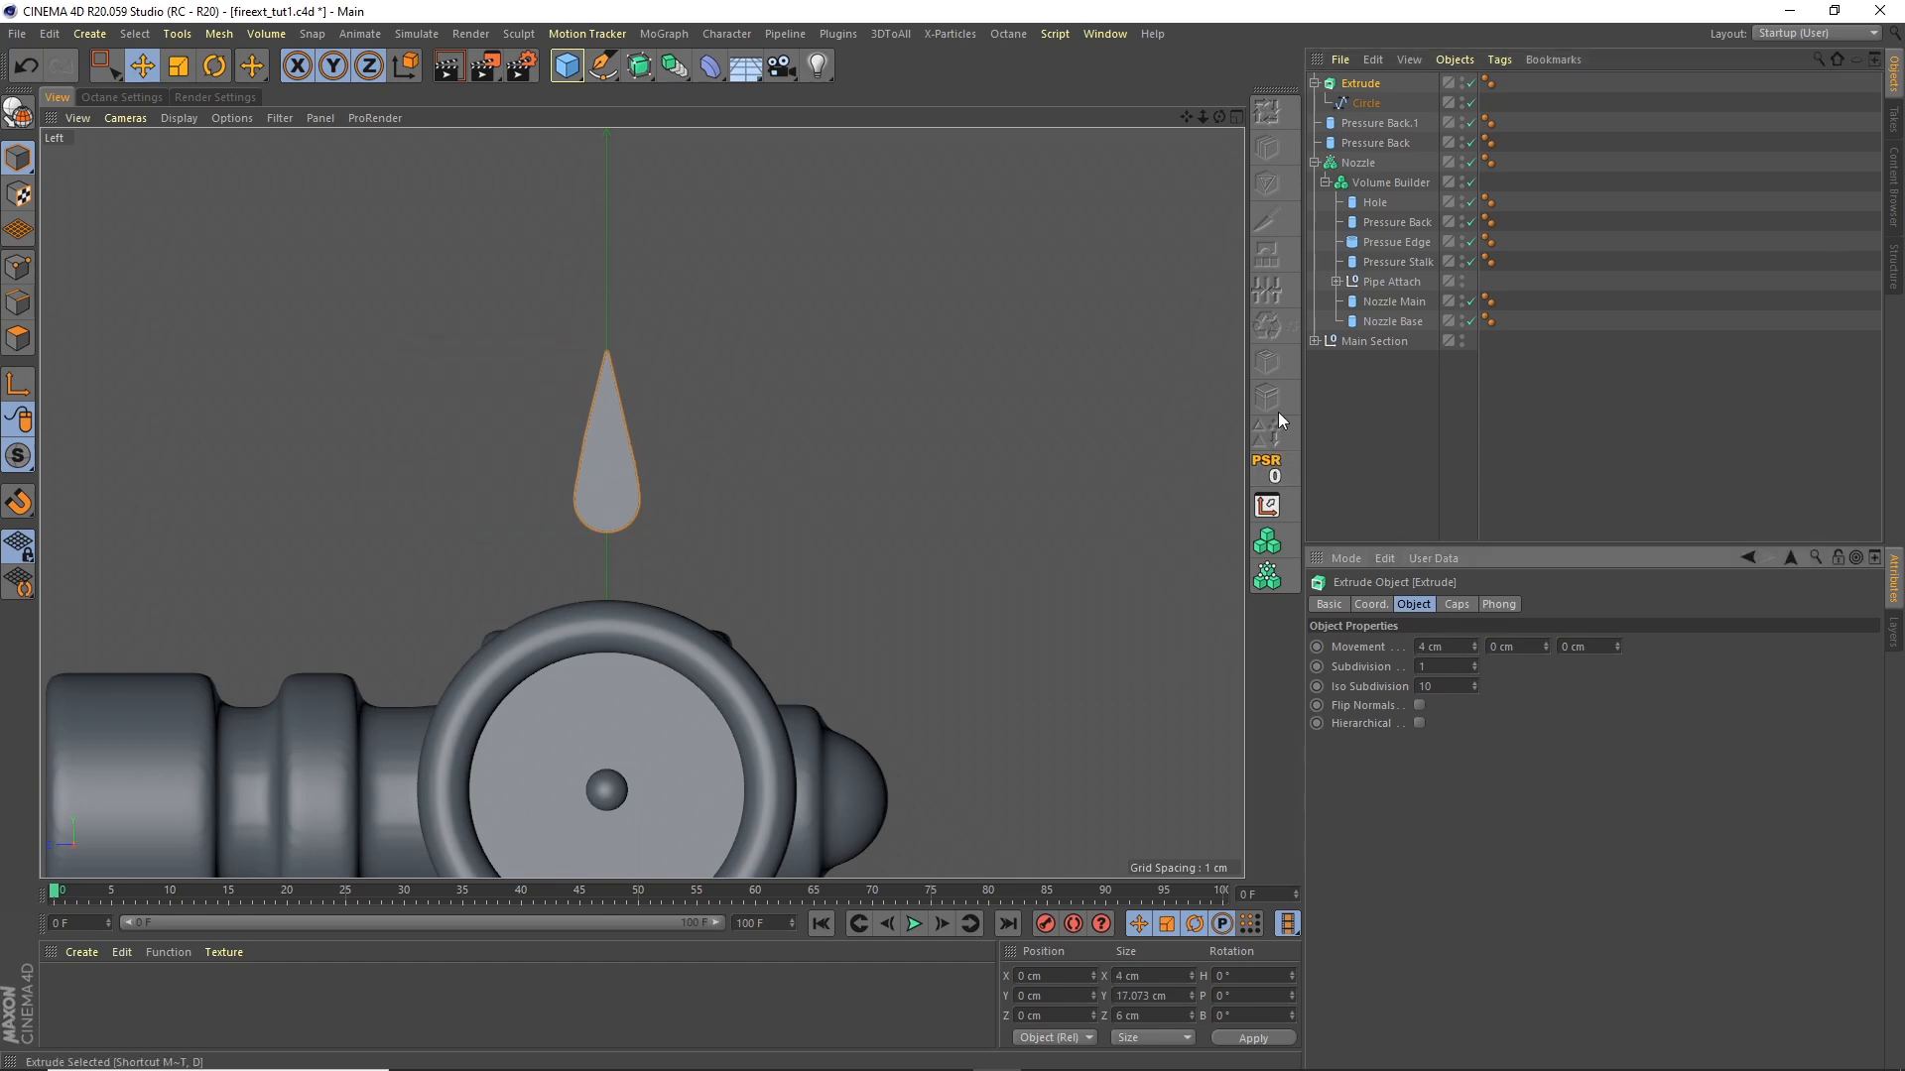
Step: Set the Extrude's start and end to Fillet Cap with a radius of 1 cm each
left_click(1456, 604)
left_click(1508, 646)
left_click(1509, 723)
left_click(1502, 706)
left_click(1511, 785)
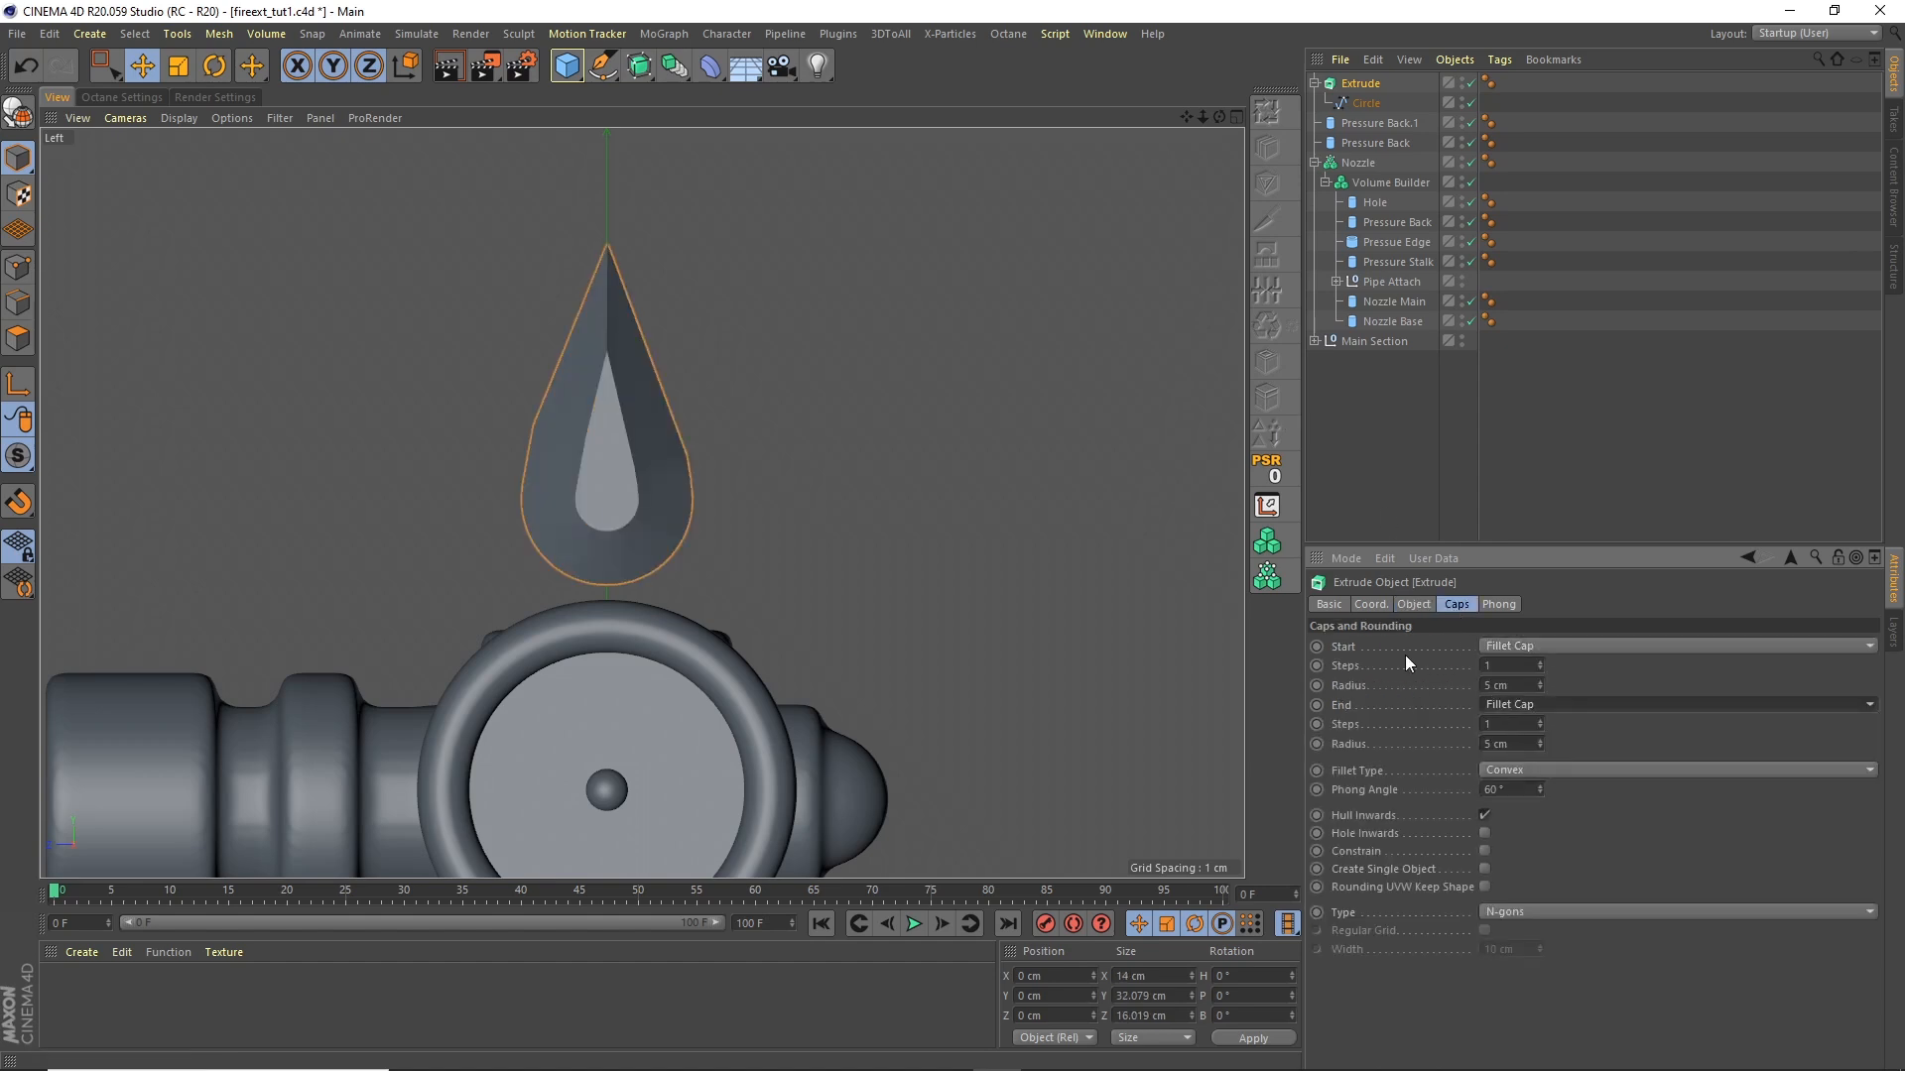
left_click(1522, 687)
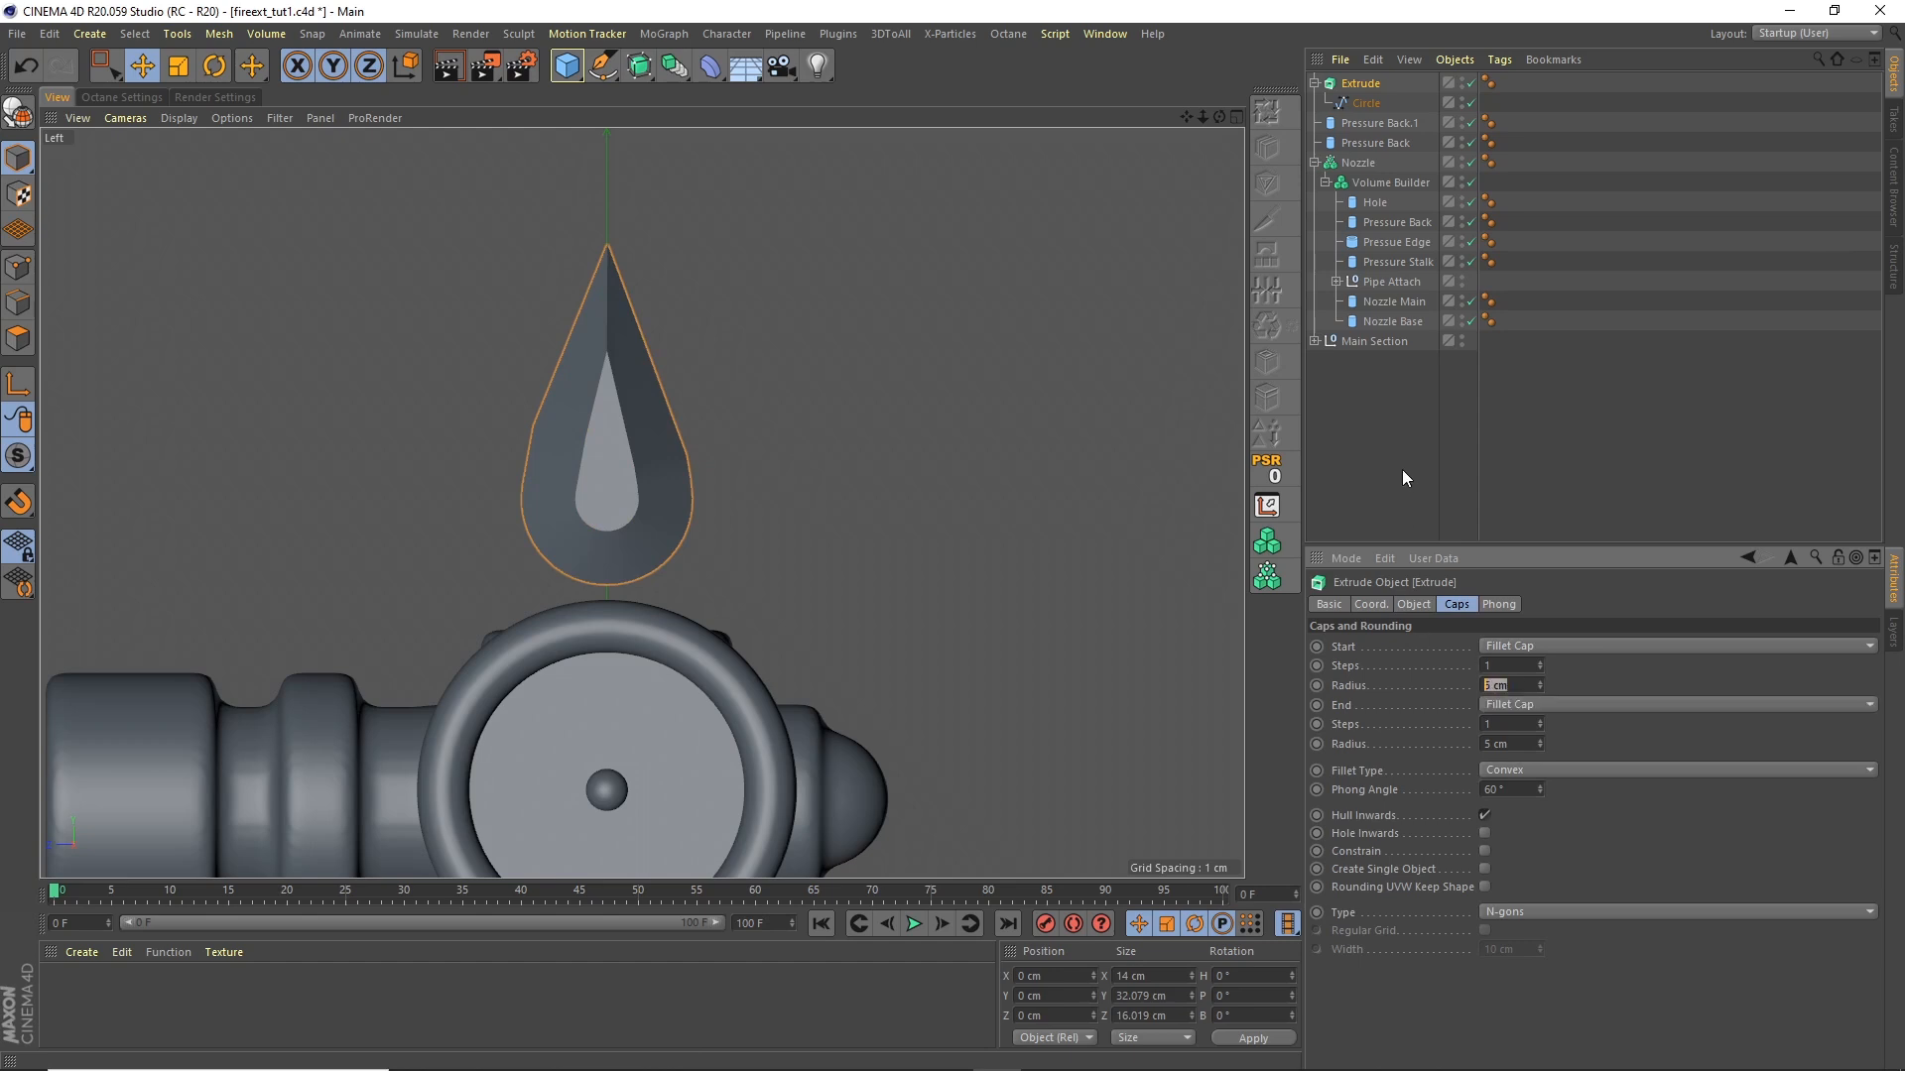
type("1")
key("Return")
left_click(1508, 743)
type("1")
key("Return")
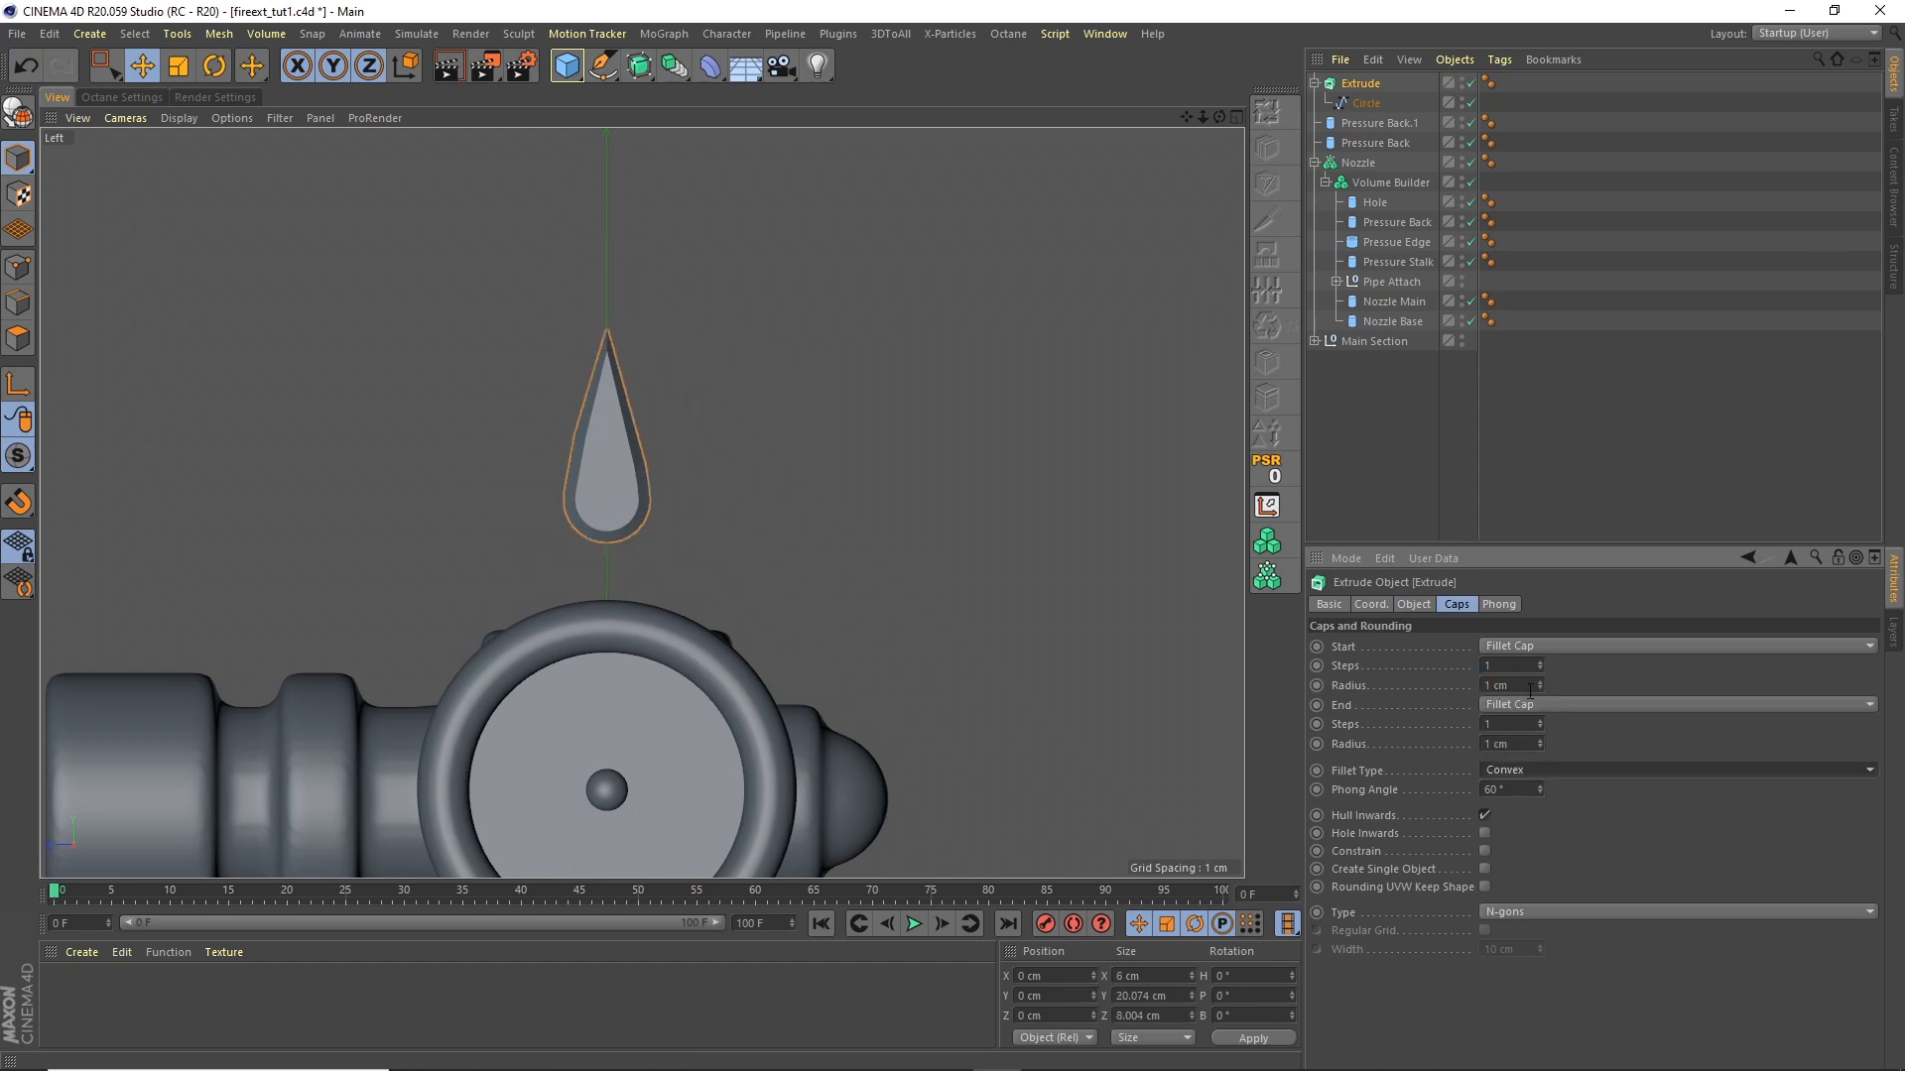
Step: Set both the start and end fillet radii of the Extrude to 0.5 cm
left_click(1534, 687)
type(",5")
key("Tab")
key("Tab")
type(",")
type("5")
key("Return")
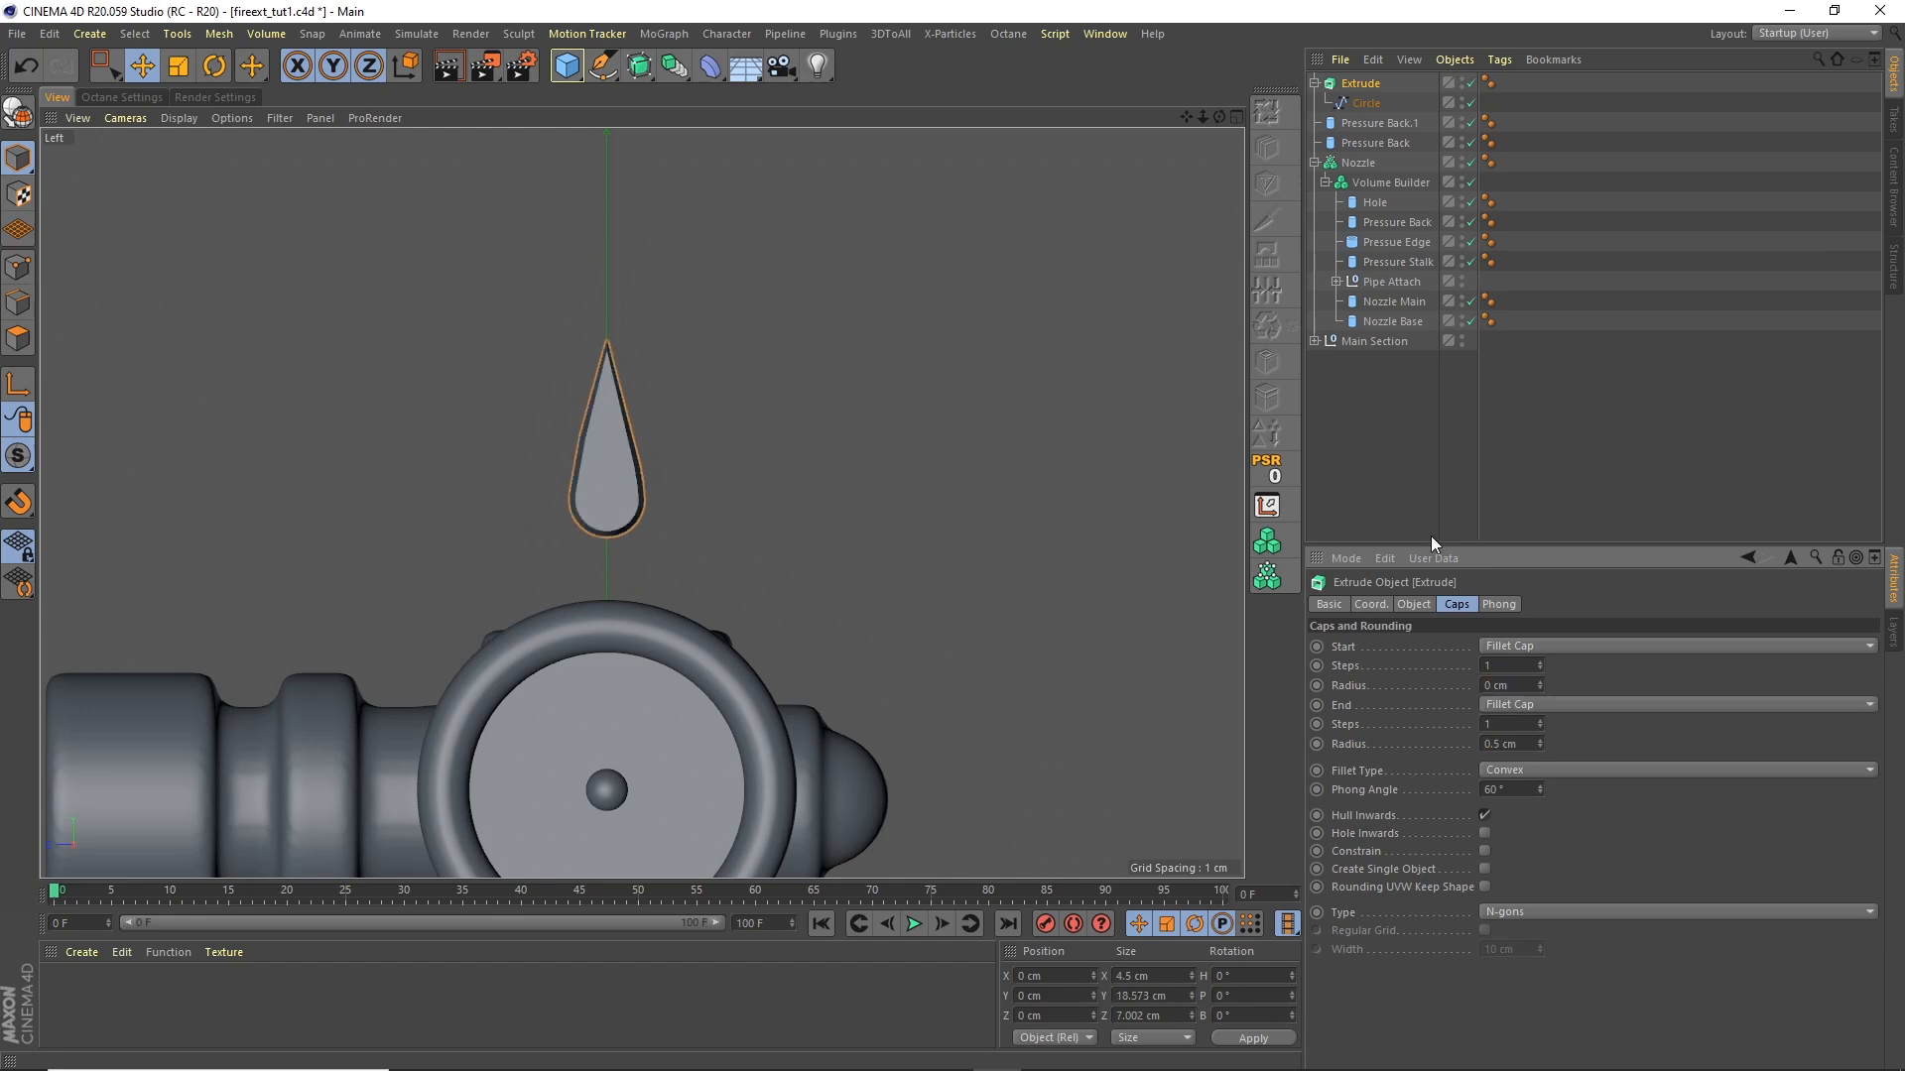
left_click_drag(1514, 685, 1445, 668)
type(",5")
key("Return")
Step: Constrain the Extrude's fillets to the spline outline and set the start cap's fillet steps to 5
left_click(1484, 850)
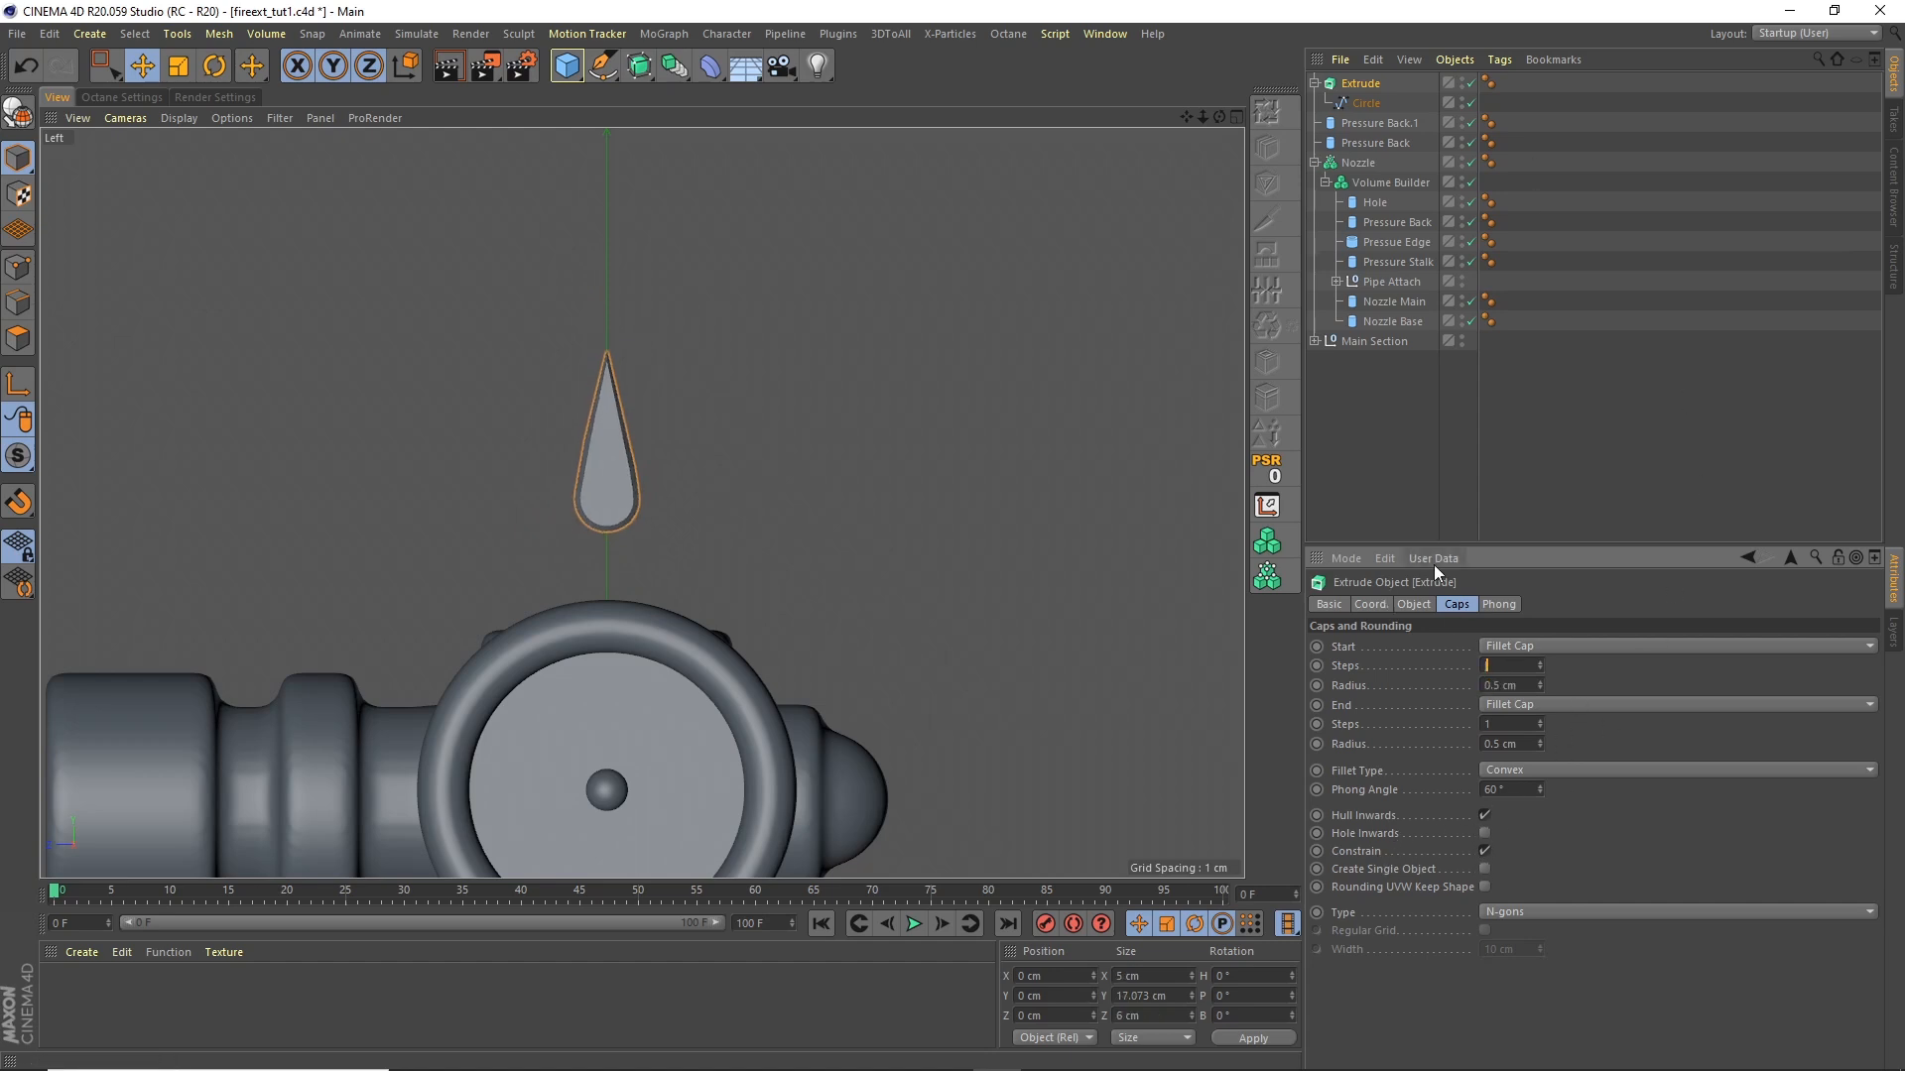
type("5")
key("Tab")
key("Tab")
key("Tab")
type("5")
Step: Align the Extrude's axis with the teardrop spline by parenting it under the spline, zeroing its position and nesting the spline back inside it
left_click(1366, 111)
left_click_drag(1377, 89, 1367, 89)
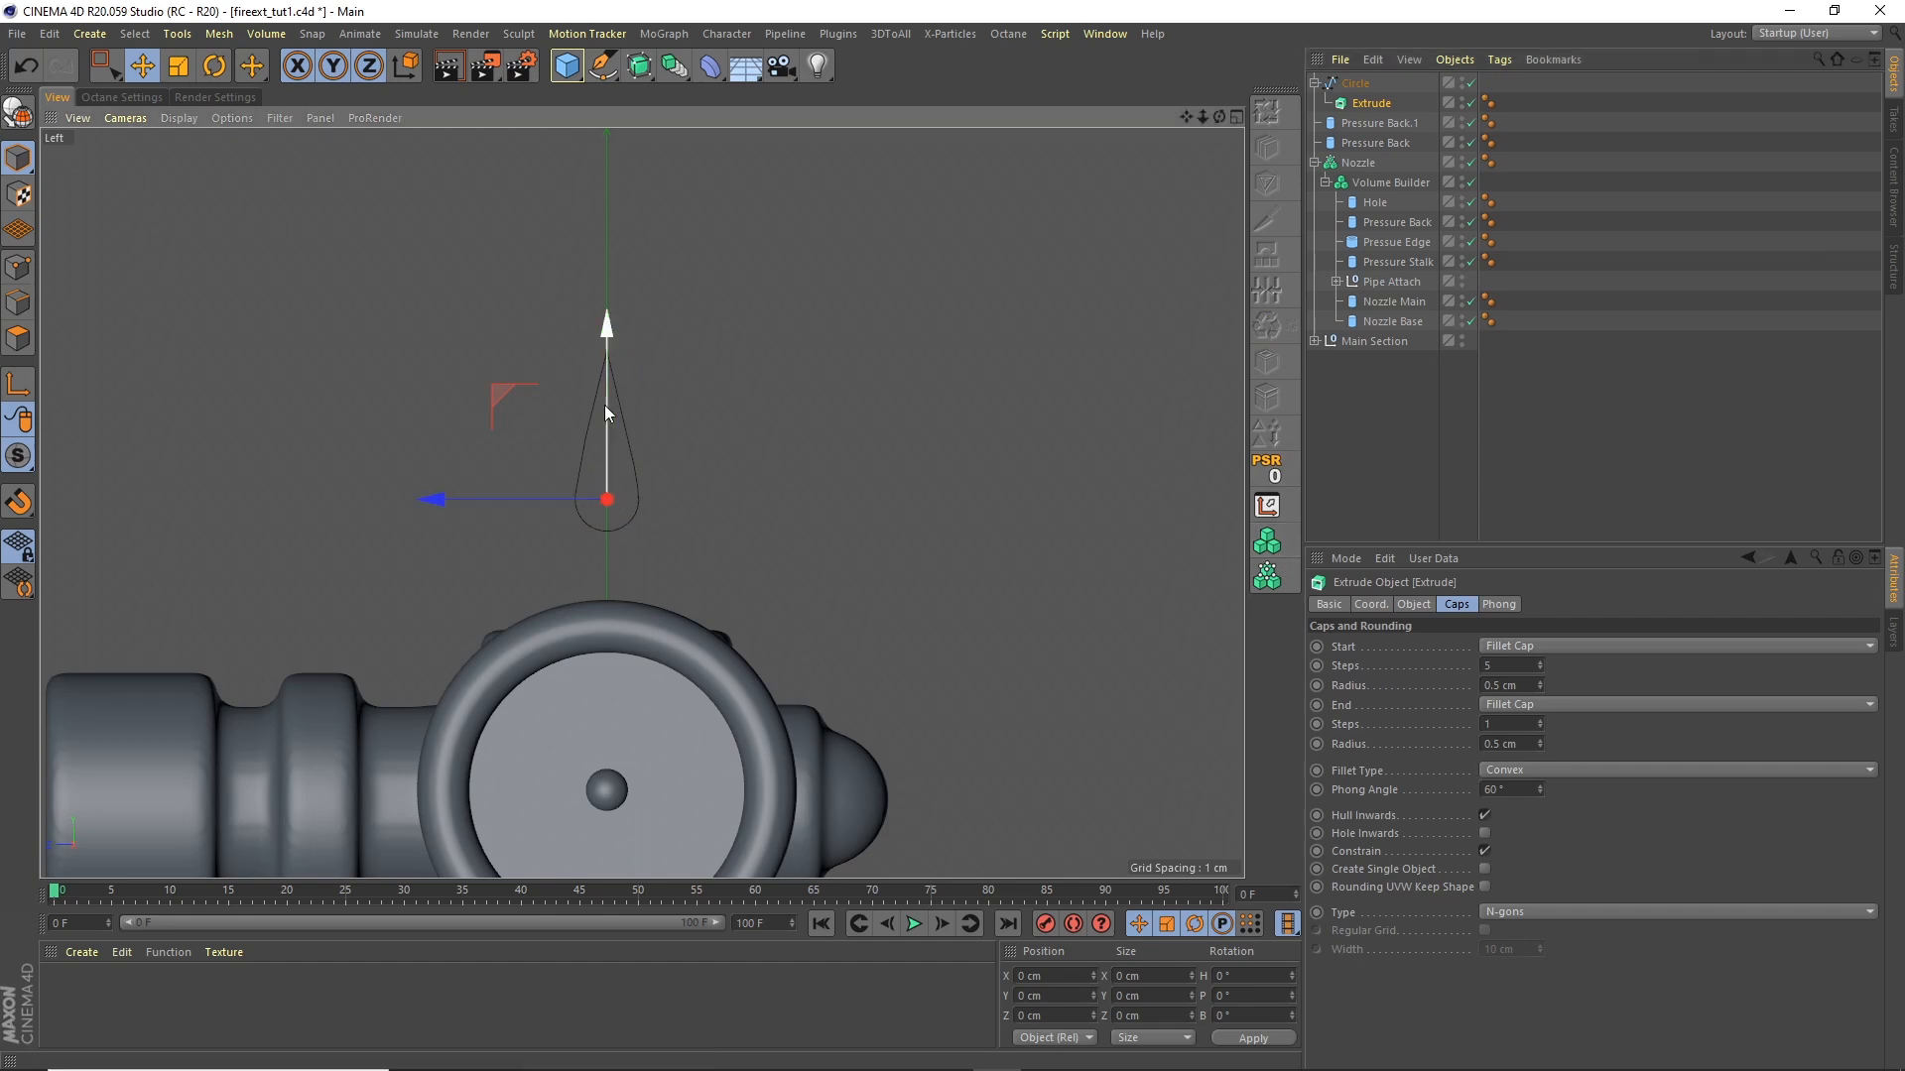
mouse_move(1371, 103)
left_mouse_down()
mouse_move(1366, 80)
mouse_move(1351, 89)
left_mouse_up()
Step: Rename the teardrop's Extrude object as Arrow
double_click(1362, 84)
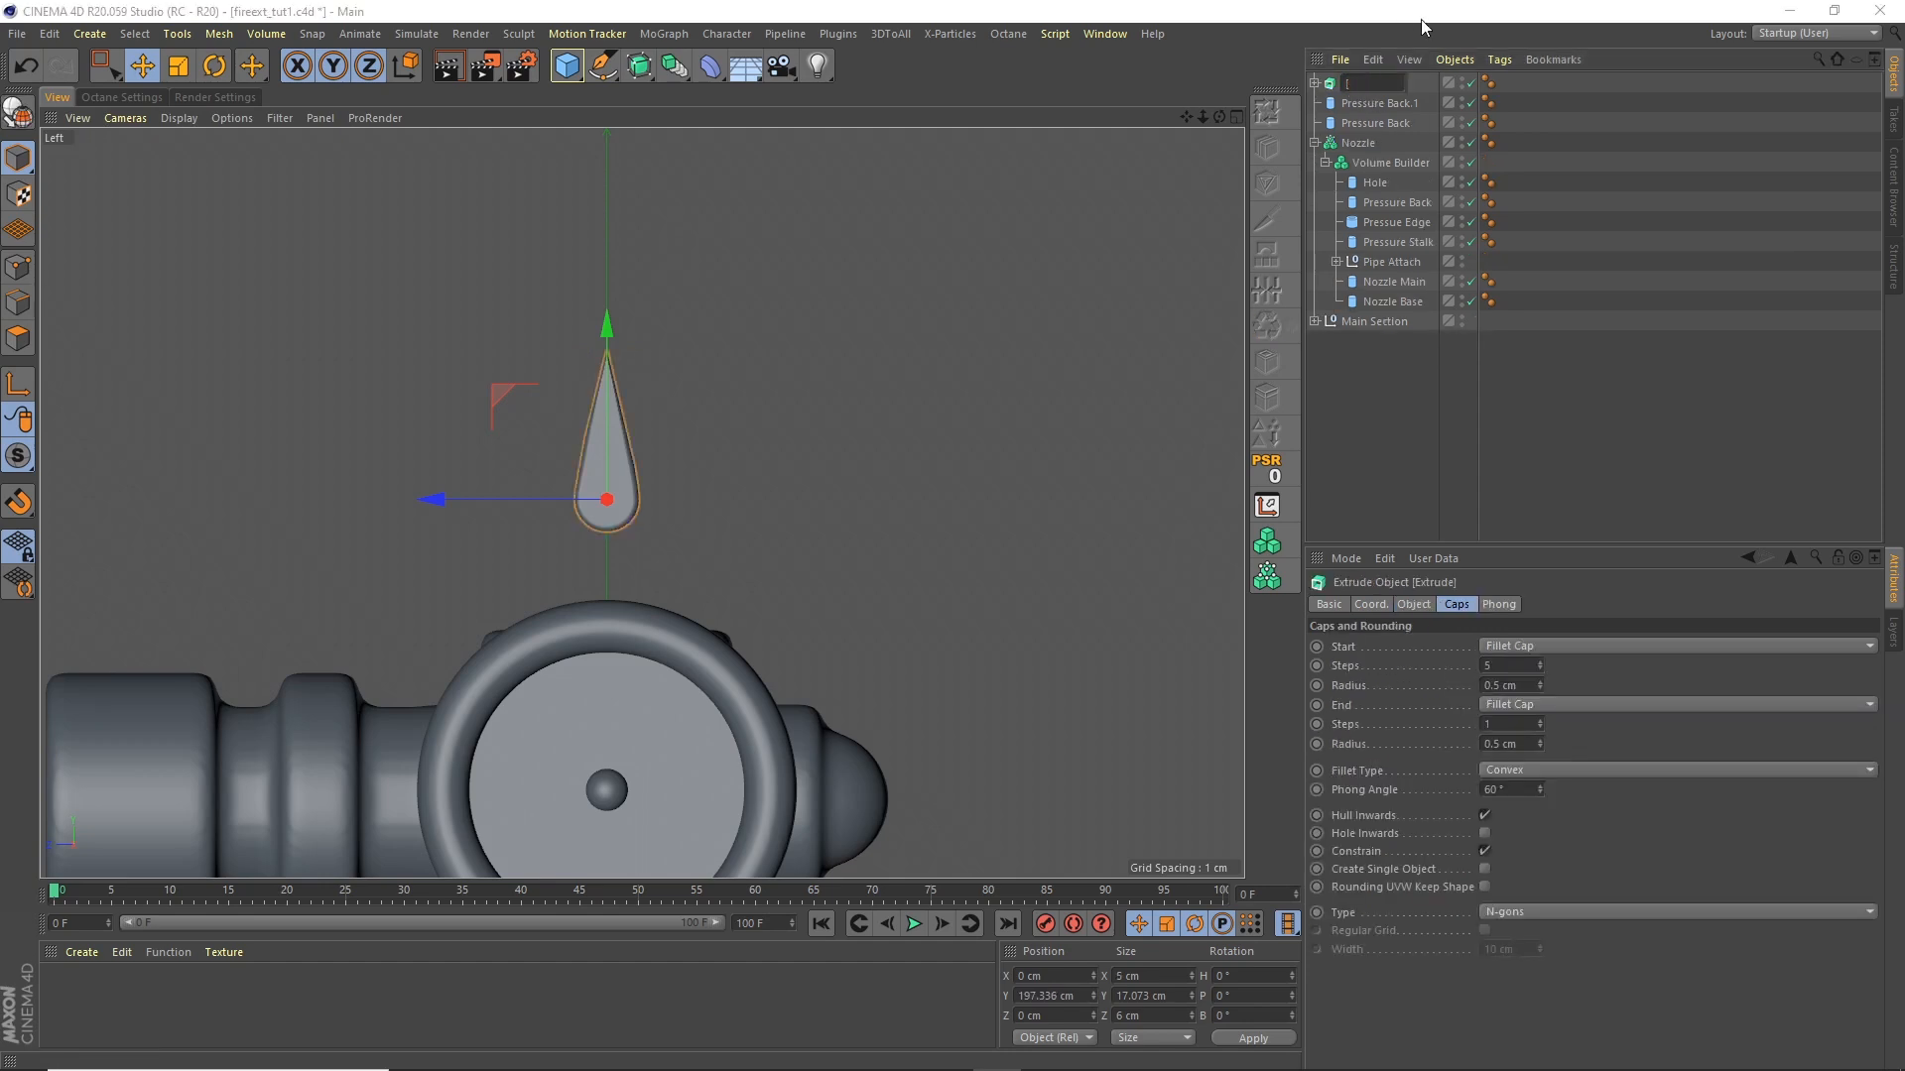
type("[Arrow")
key("Return")
double_click(1363, 86)
type("Arrow")
key("Return")
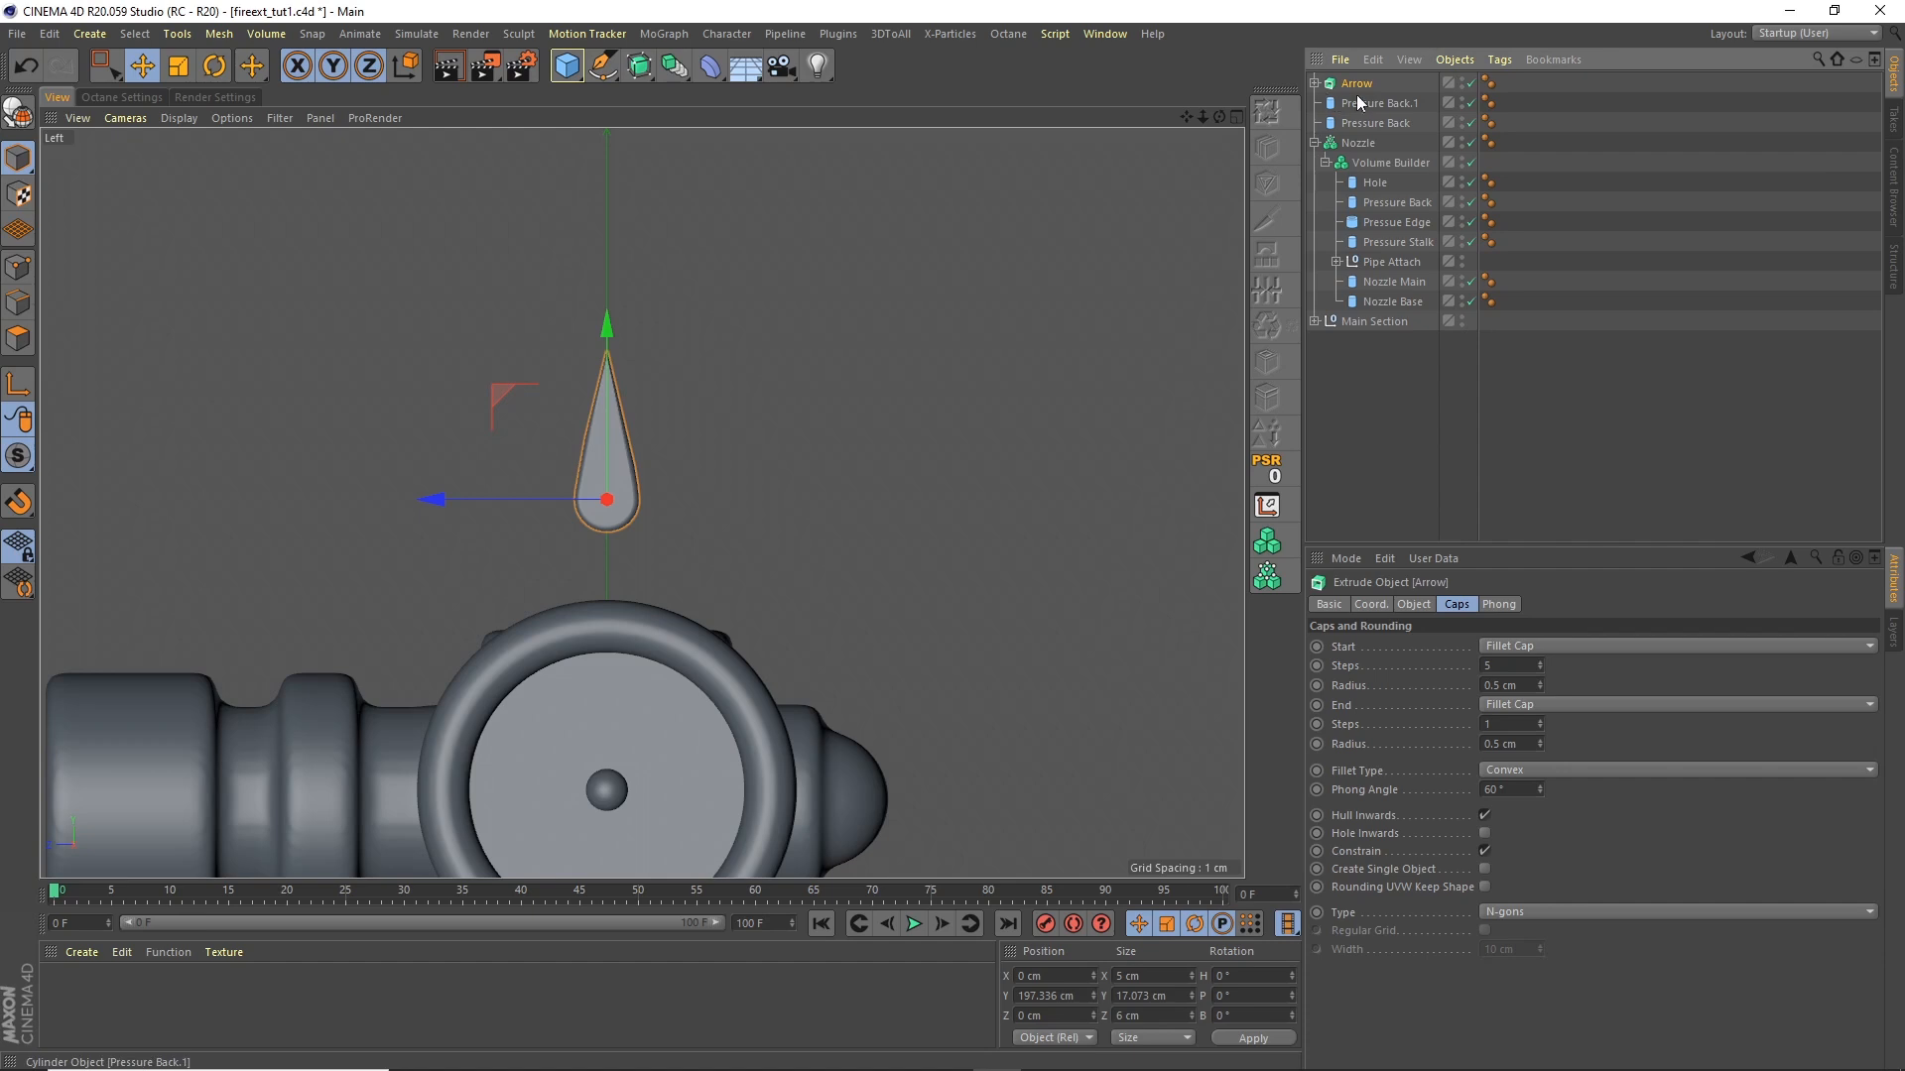
Step: Rename the Pressure Back.1 cylinder as Centre and the top-level Pressure Back cylinder as Face
left_click(1390, 102)
double_click(1384, 104)
type("Center")
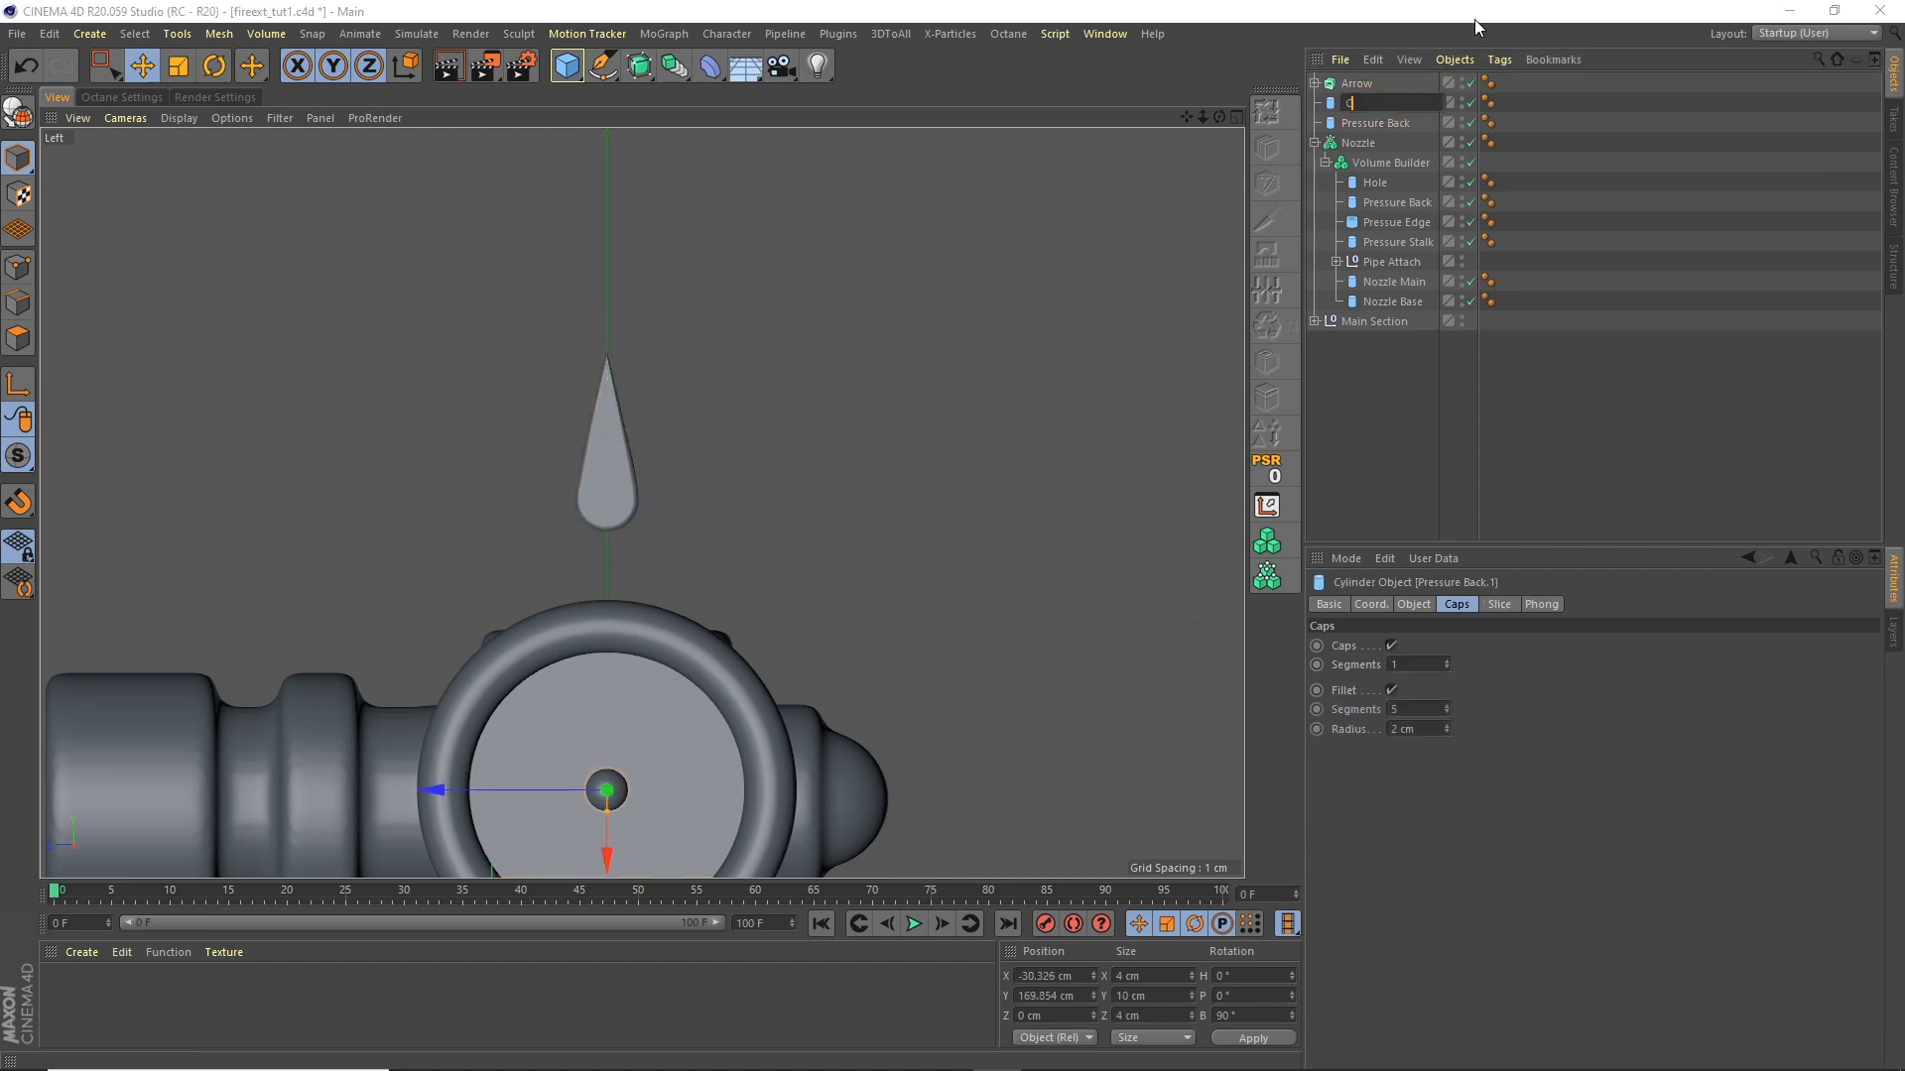
key("Return")
double_click(1379, 122)
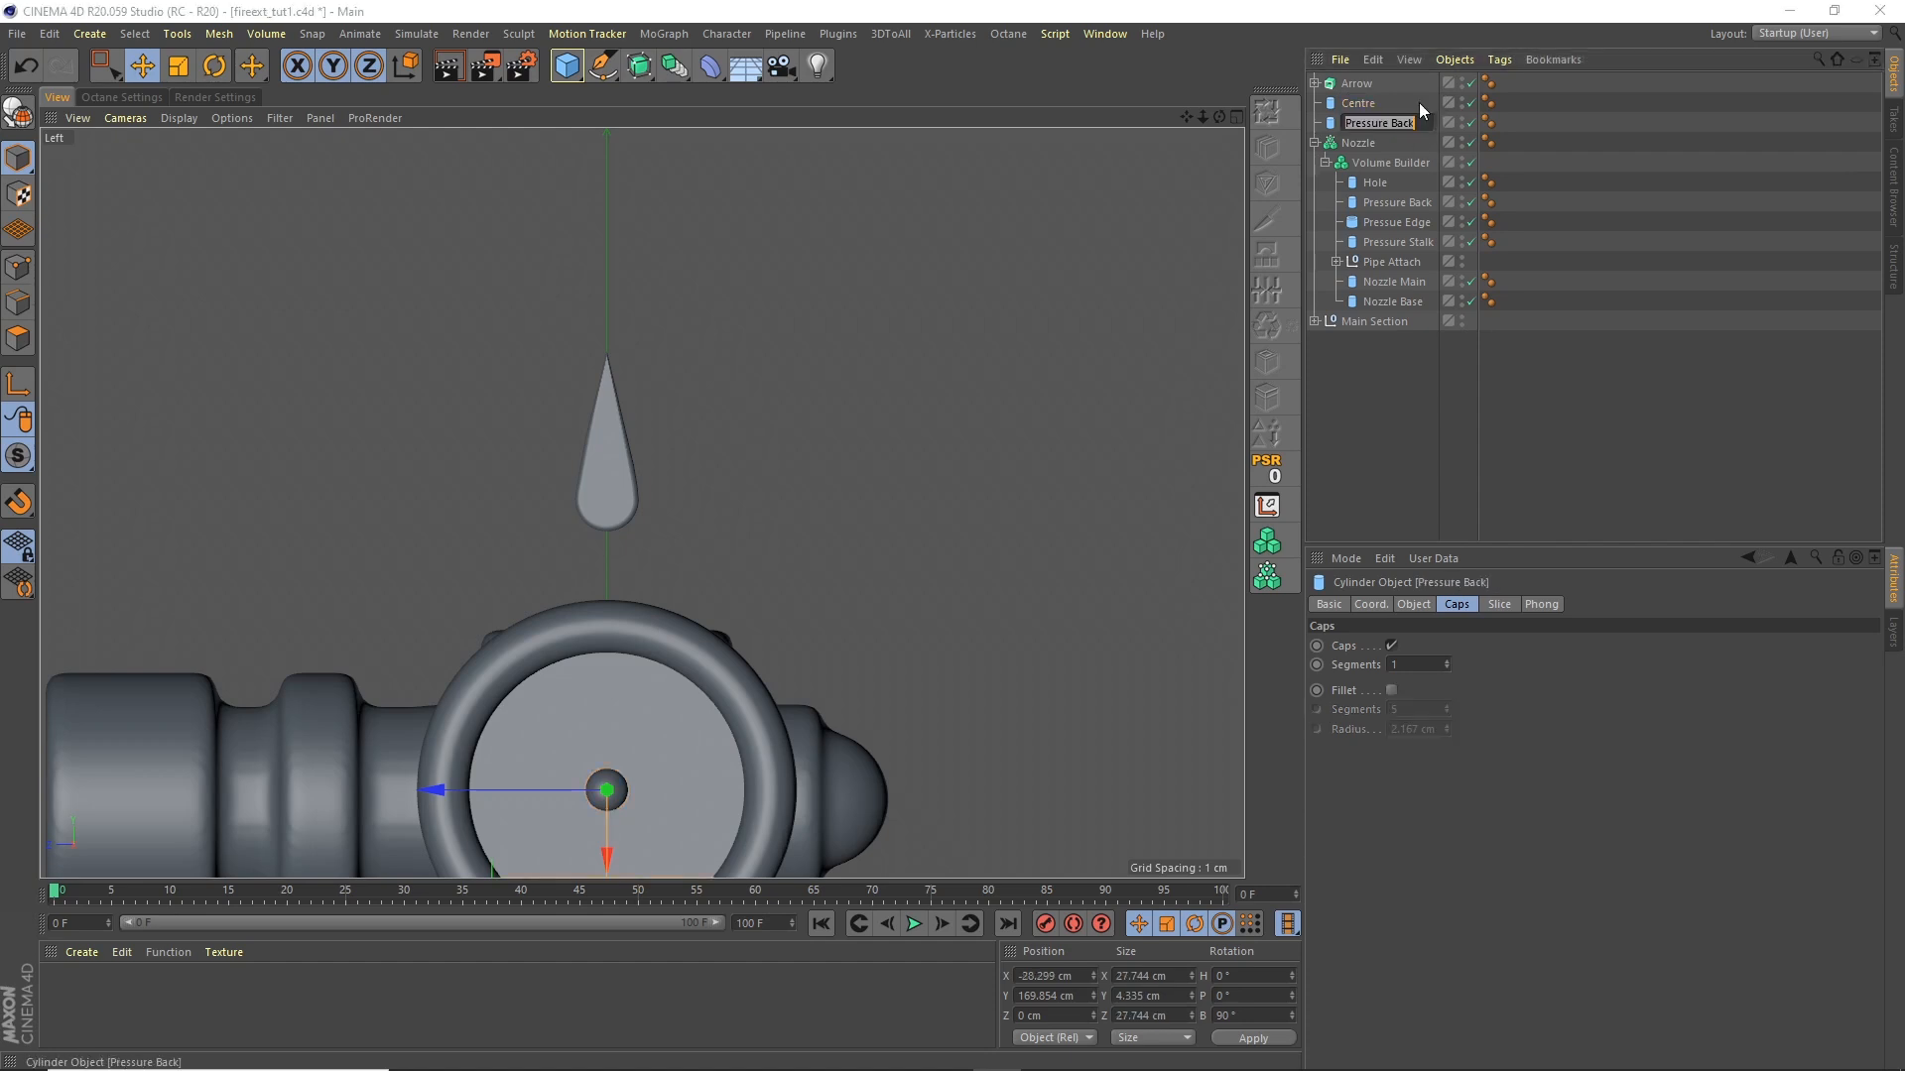
type("Face")
key("Return")
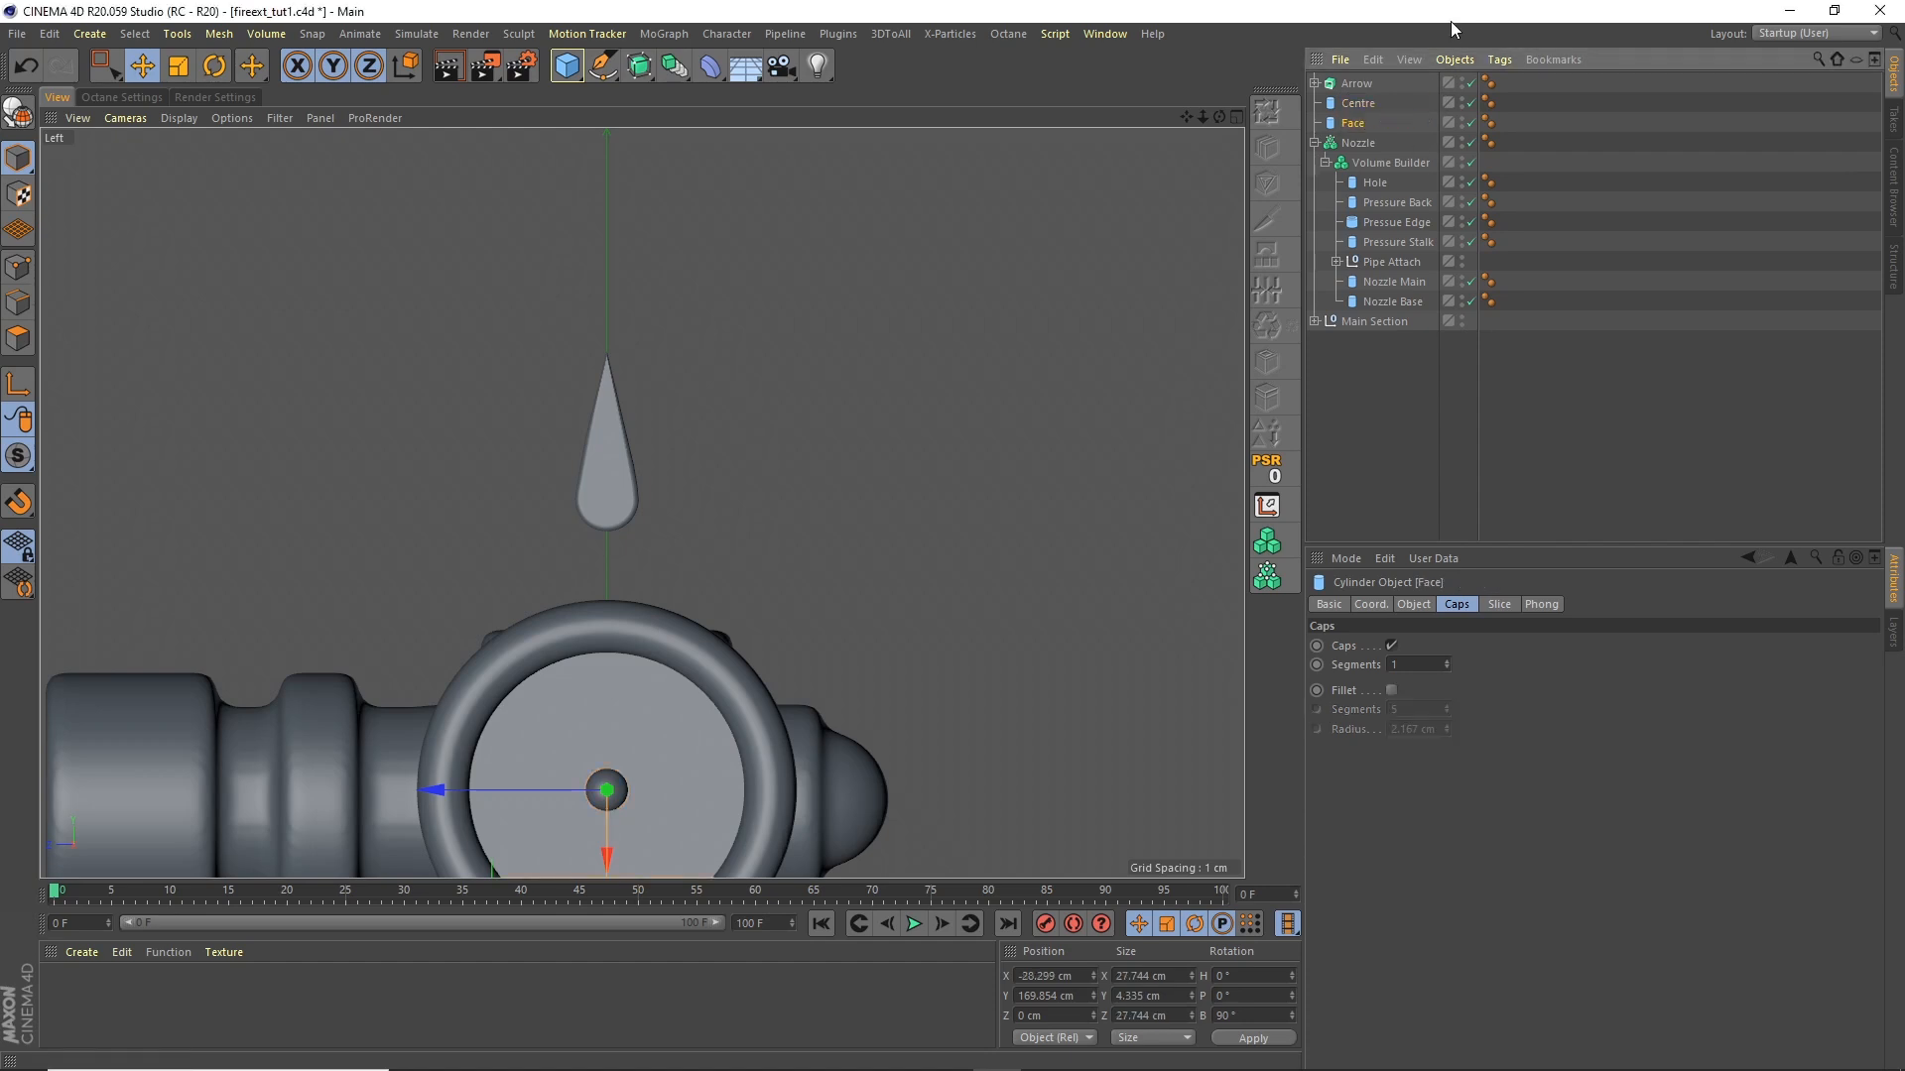
Step: Align the Arrow with the gauge face by nesting it under Face, resetting its PSR and taking it back out of the hierarchy
left_click_drag(1356, 88, 1357, 123)
left_click(1267, 466)
left_click(1233, 120)
middle_click(621, 396)
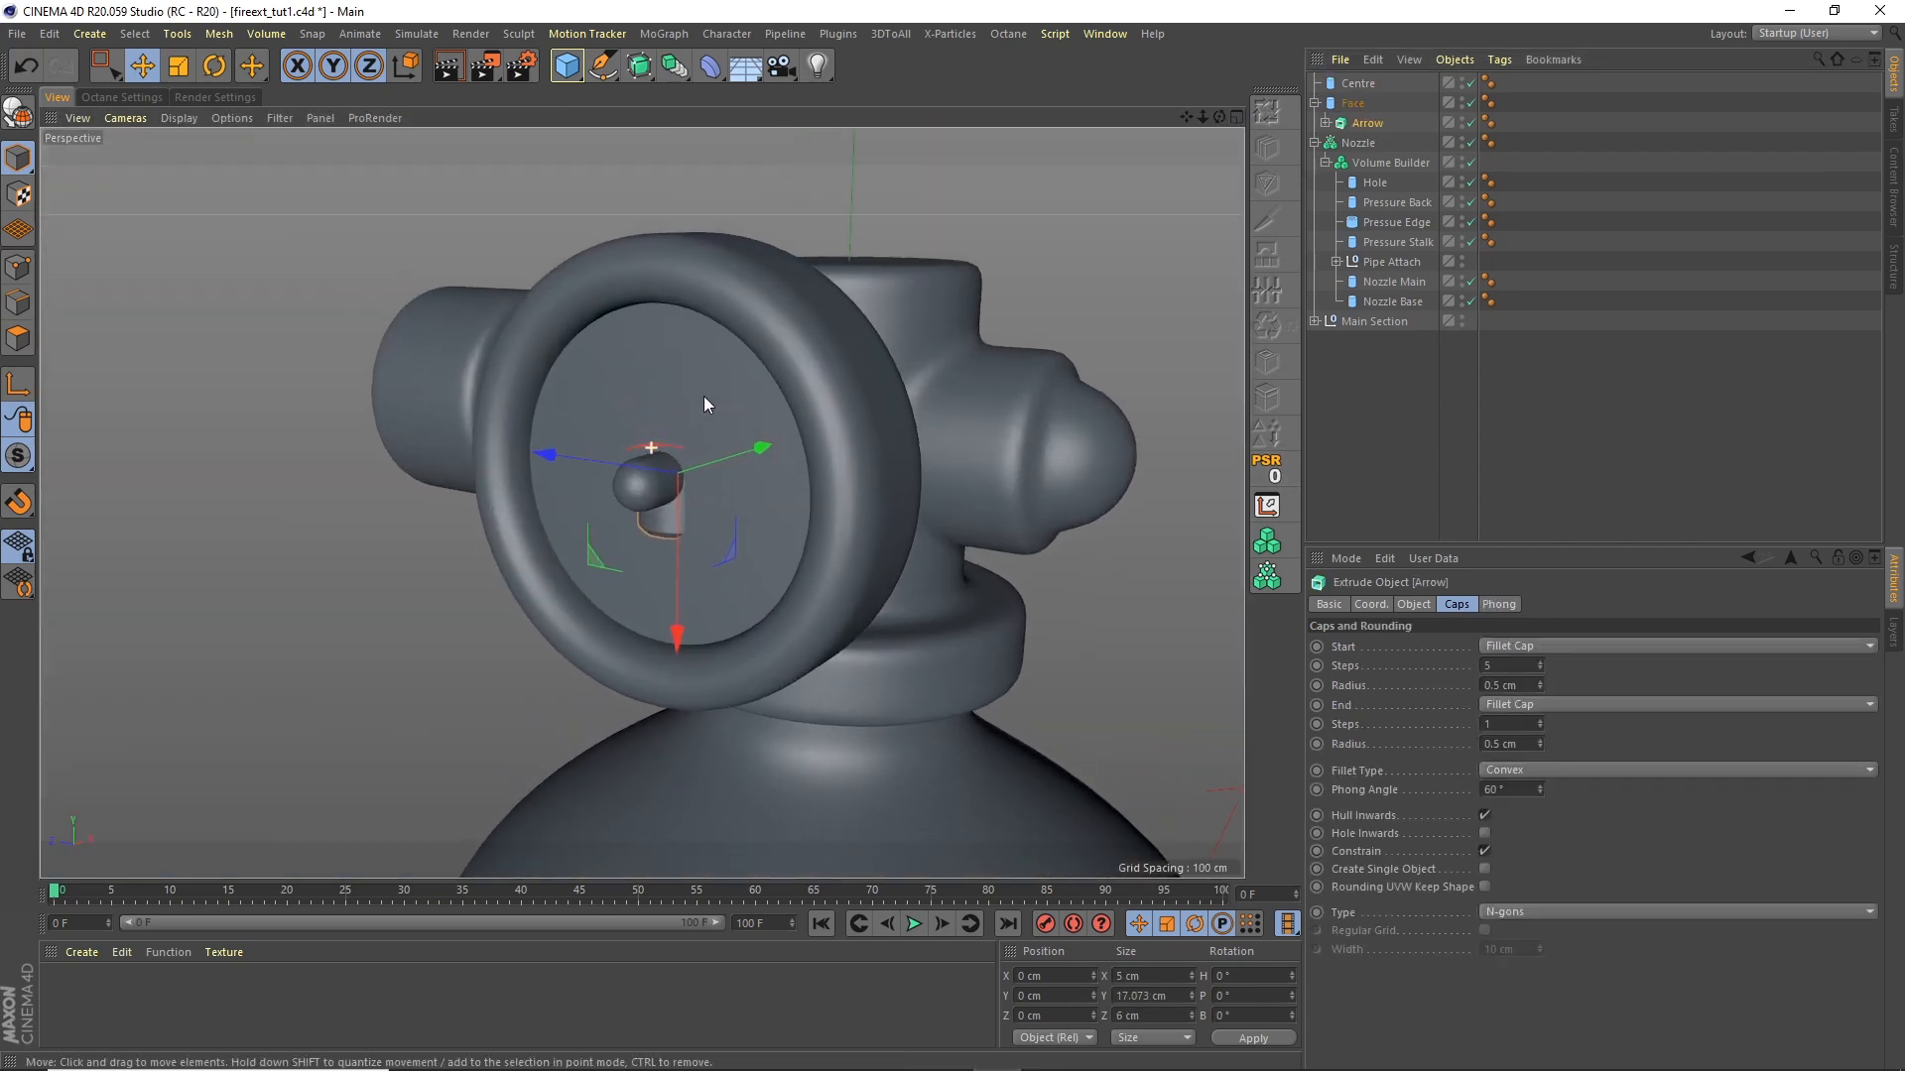
right_click_drag(704, 397, 722, 389, "alt")
left_click_drag(1366, 123, 1383, 94)
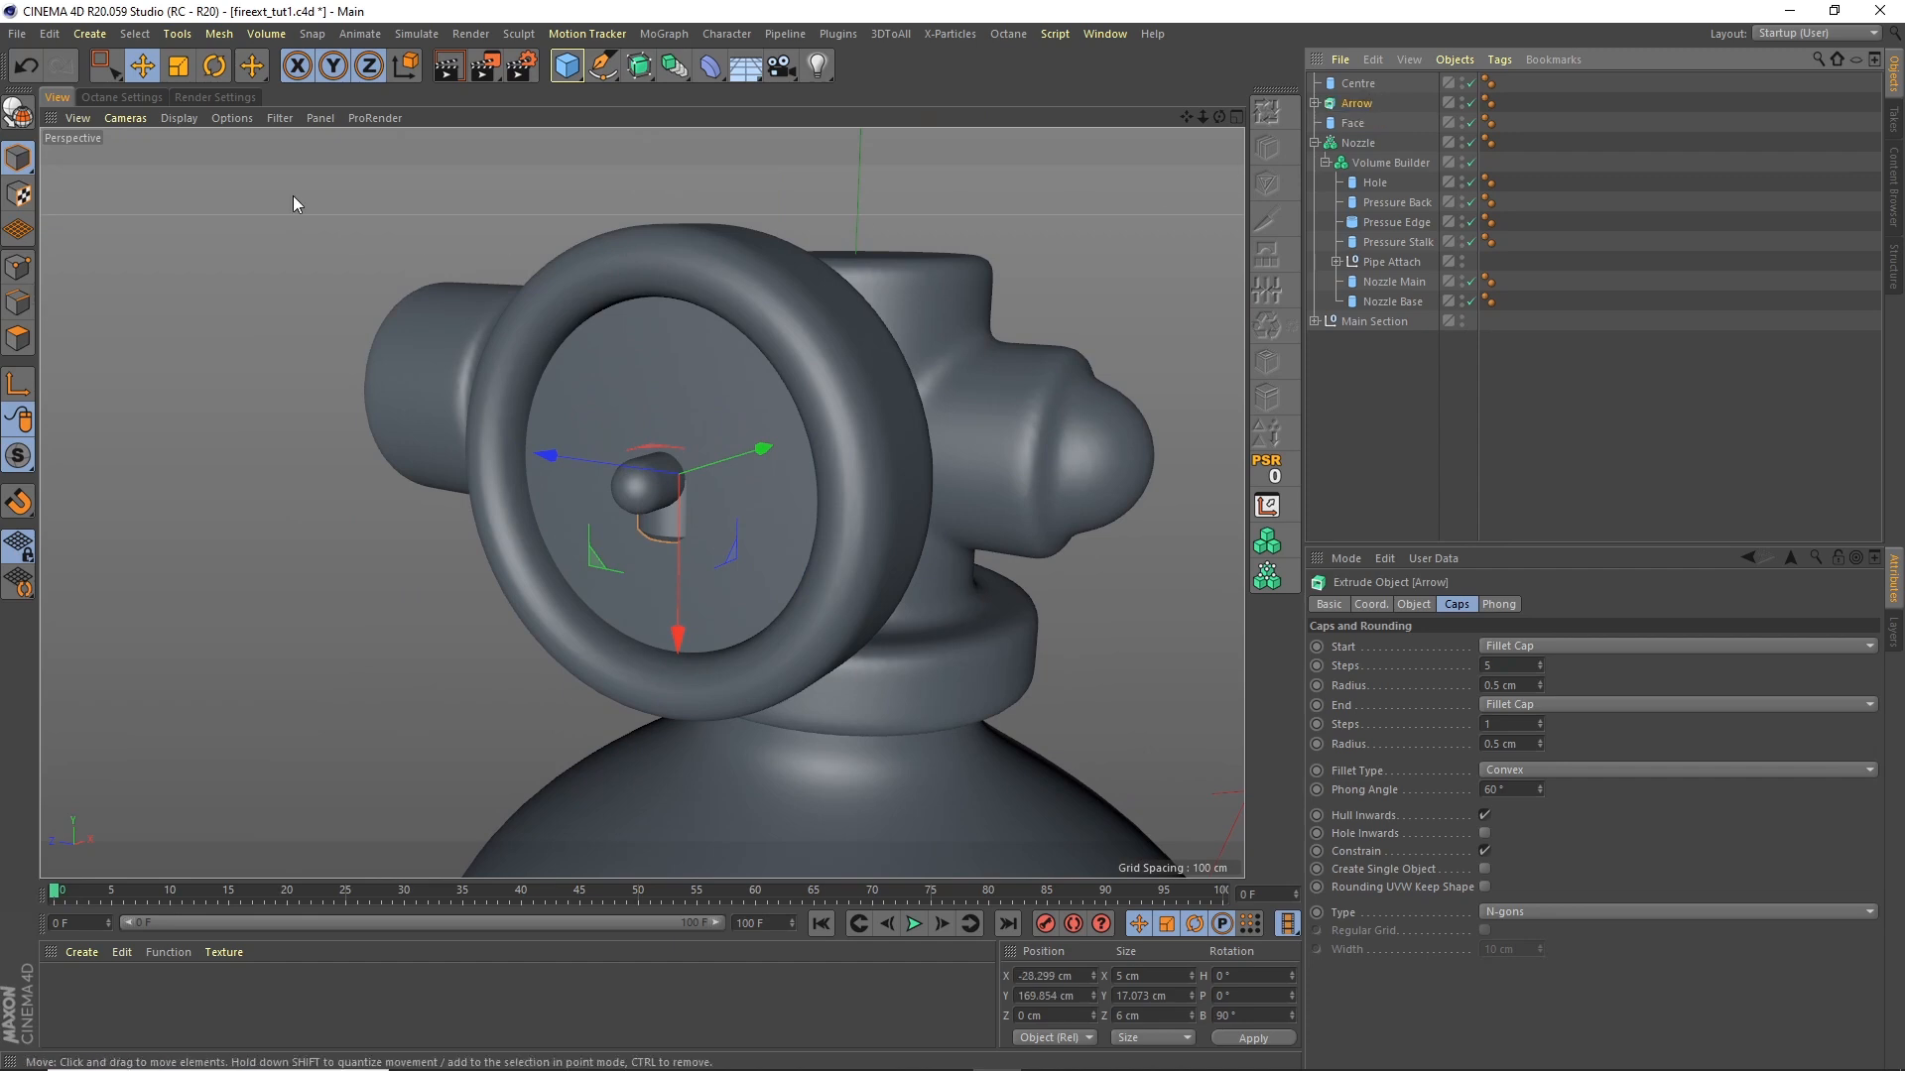
Step: Set the Arrow's bank rotation to 0° and move it out in front of the dial to about X -35.3 cm
left_click(214, 66)
left_click_drag(643, 420, 635, 595)
double_click(1273, 1020)
type("0")
key("Return")
key("e")
left_click_drag(759, 440, 710, 462)
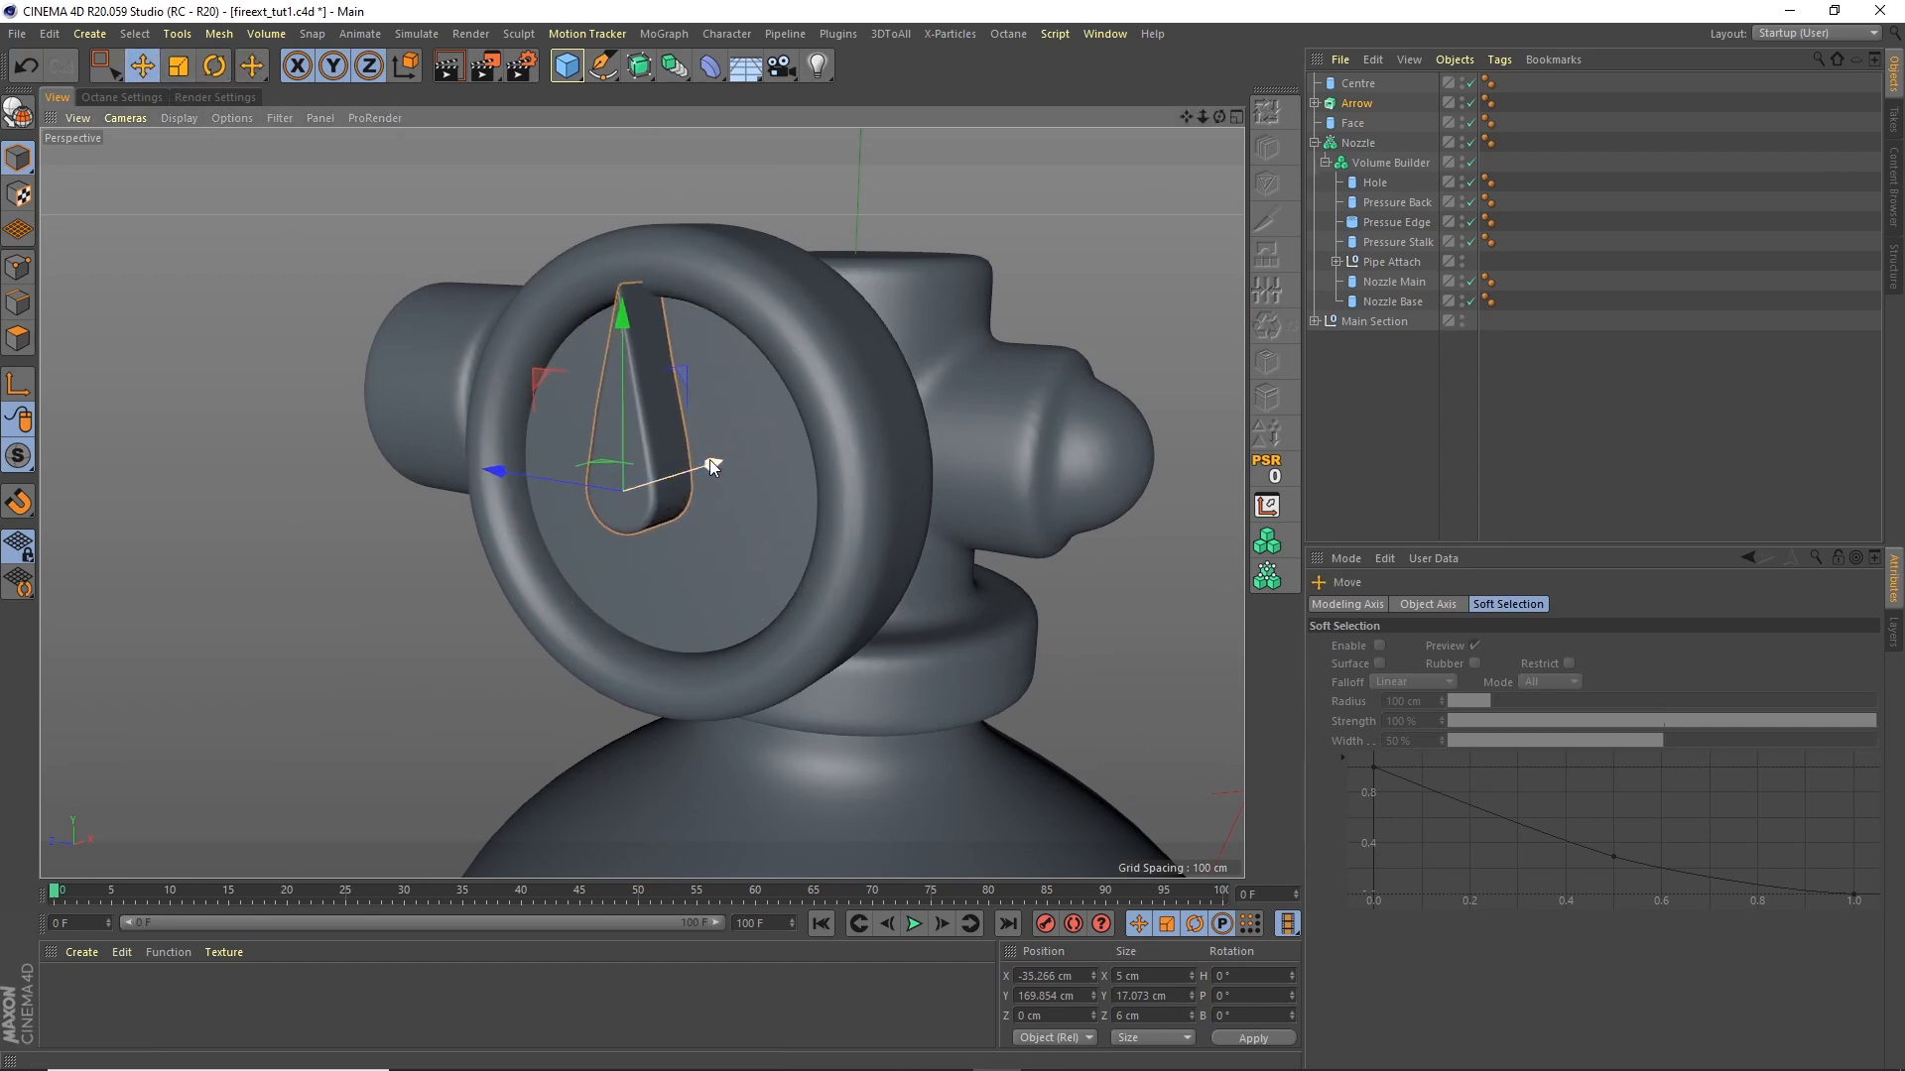
Step: Set the Arrow's extrusion movement to 1 cm along X and bring it closer to the dial, to about X -31.5 cm
left_click(1347, 104)
left_click(1414, 604)
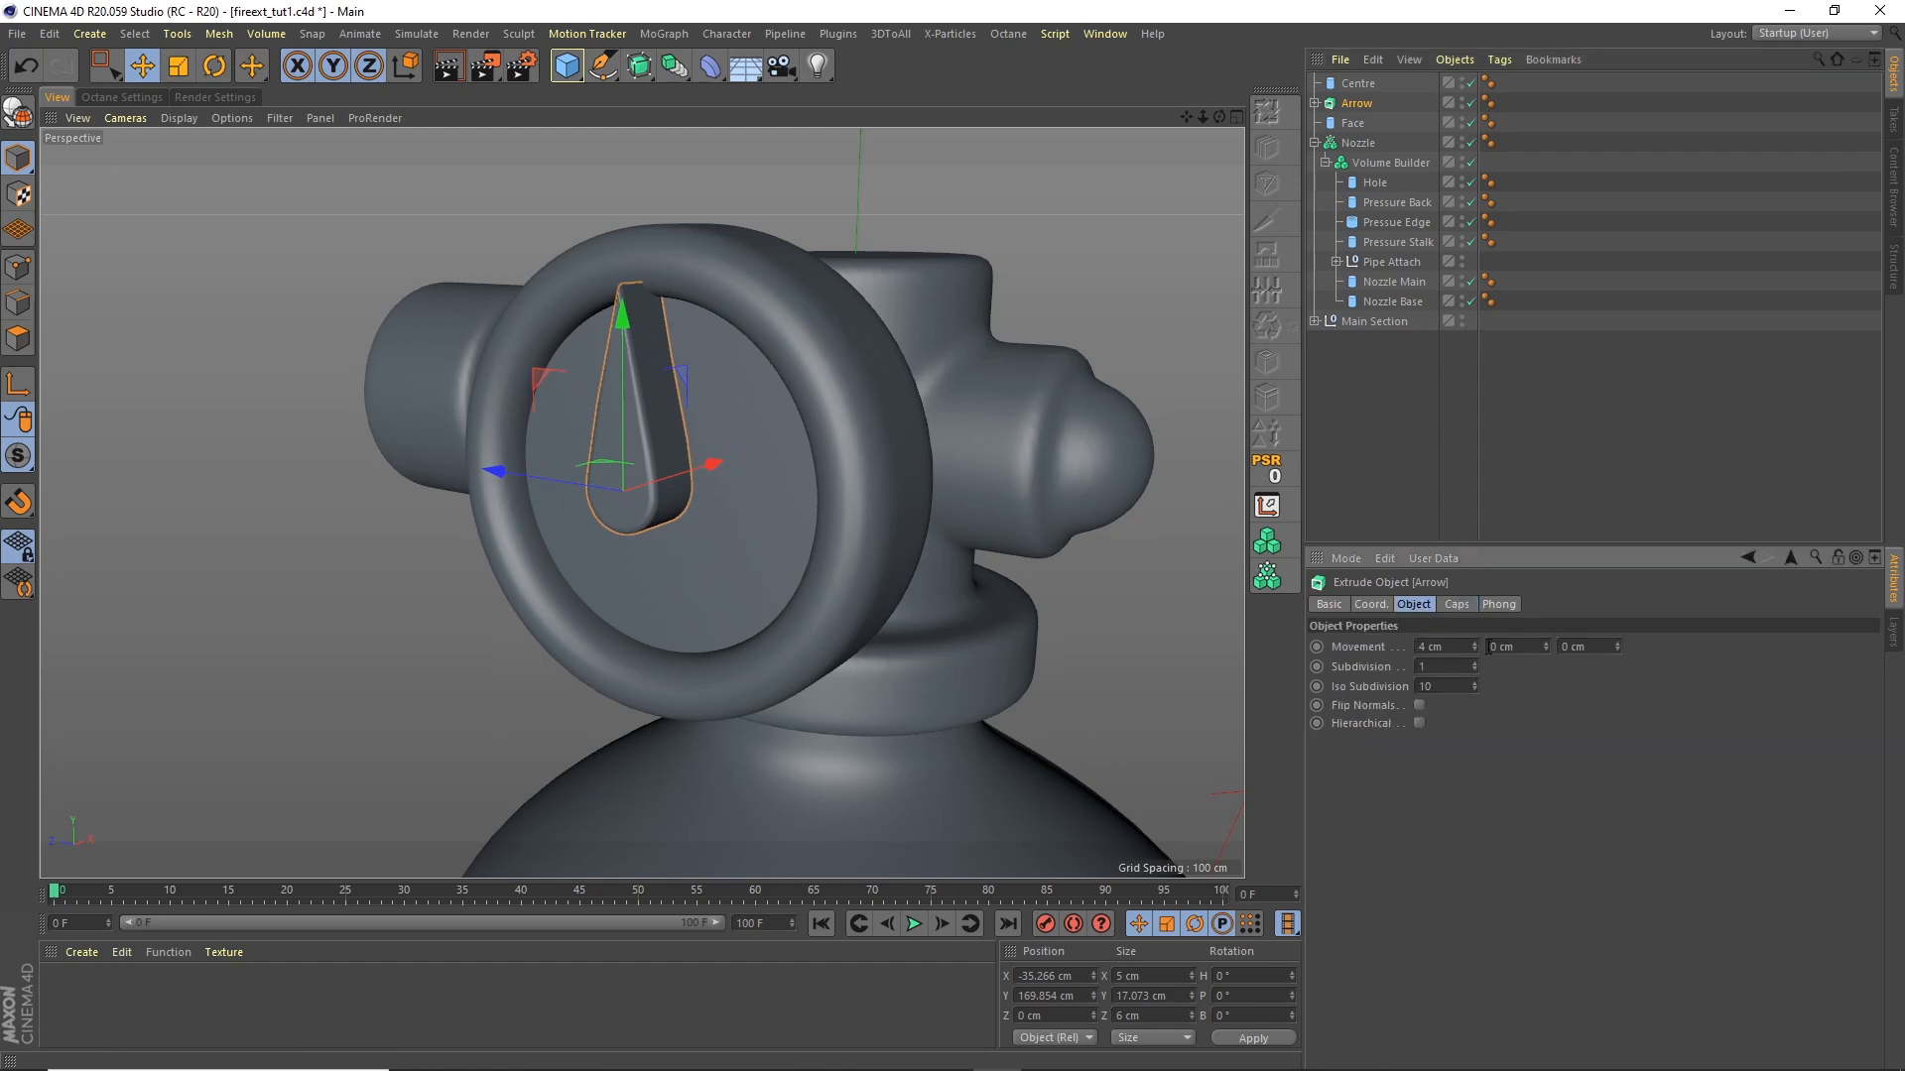
type("2")
key("Return")
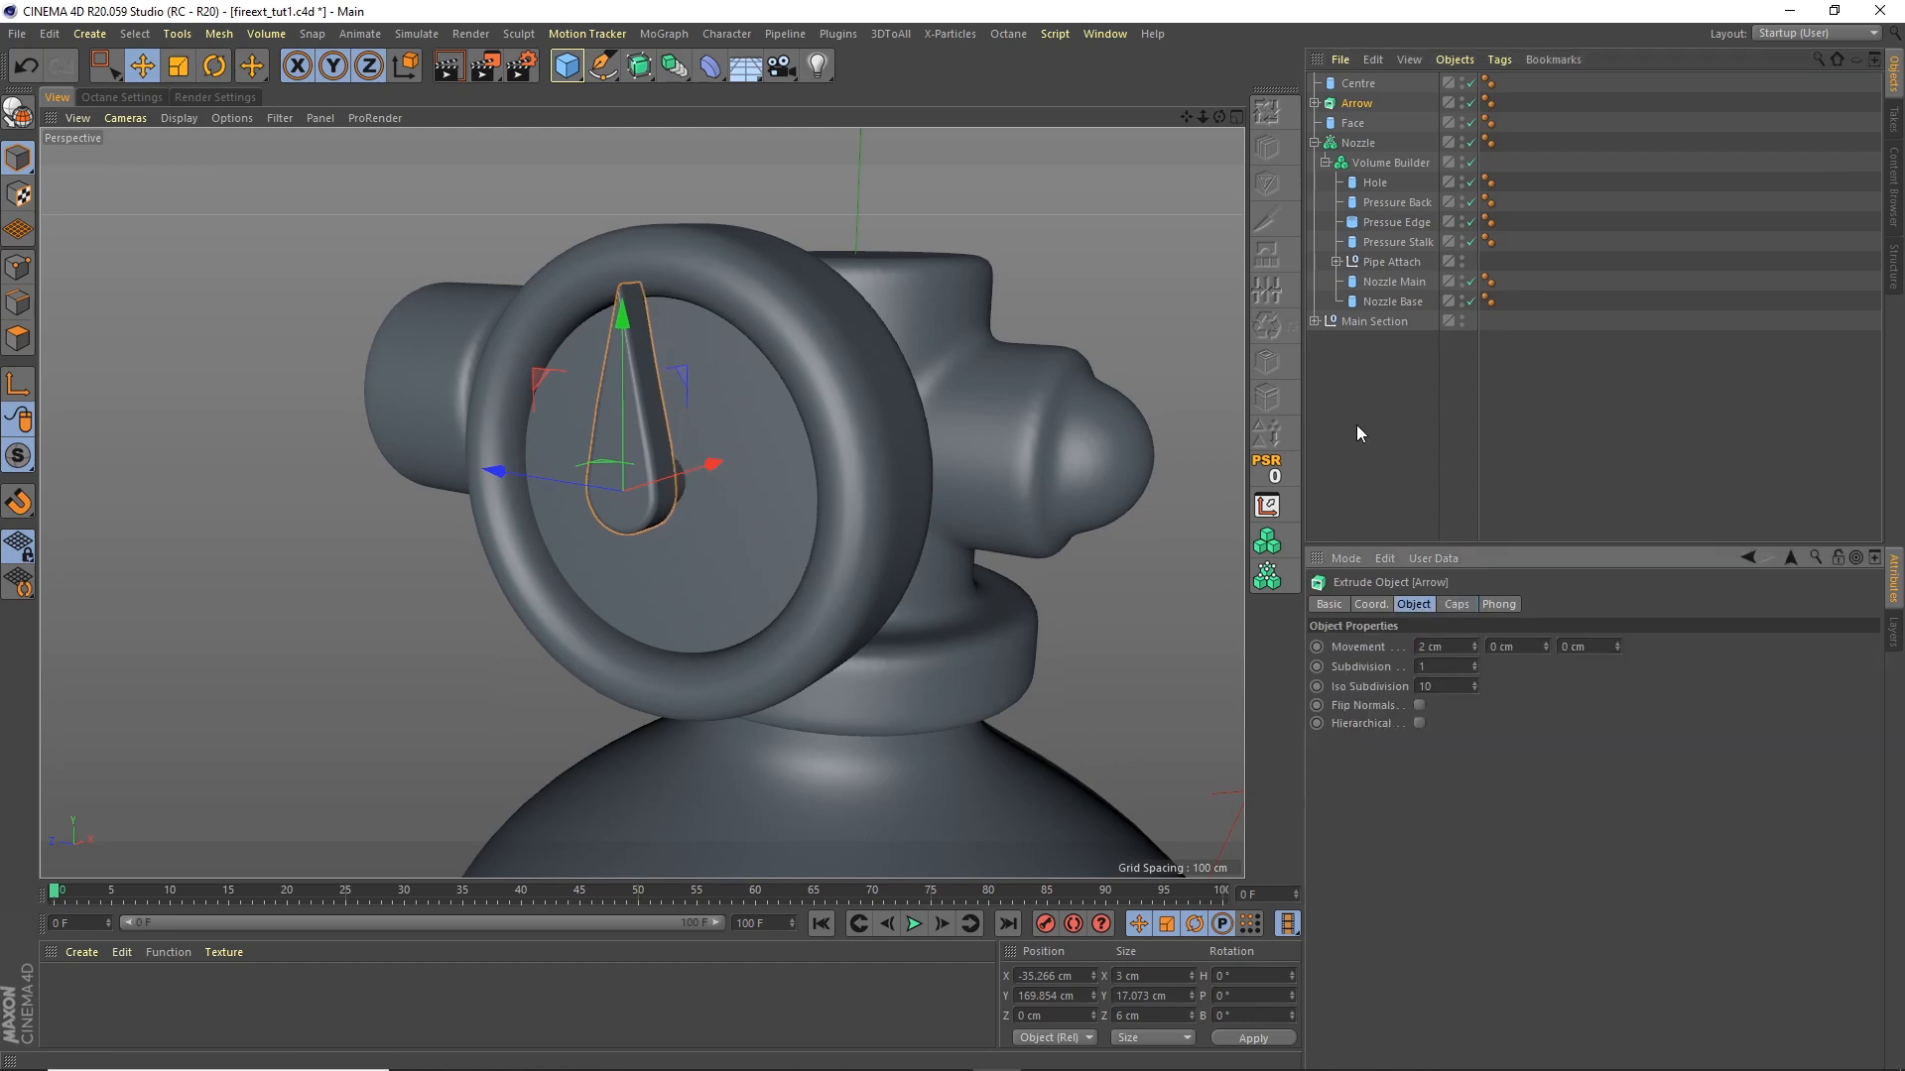
type("1")
key("Return")
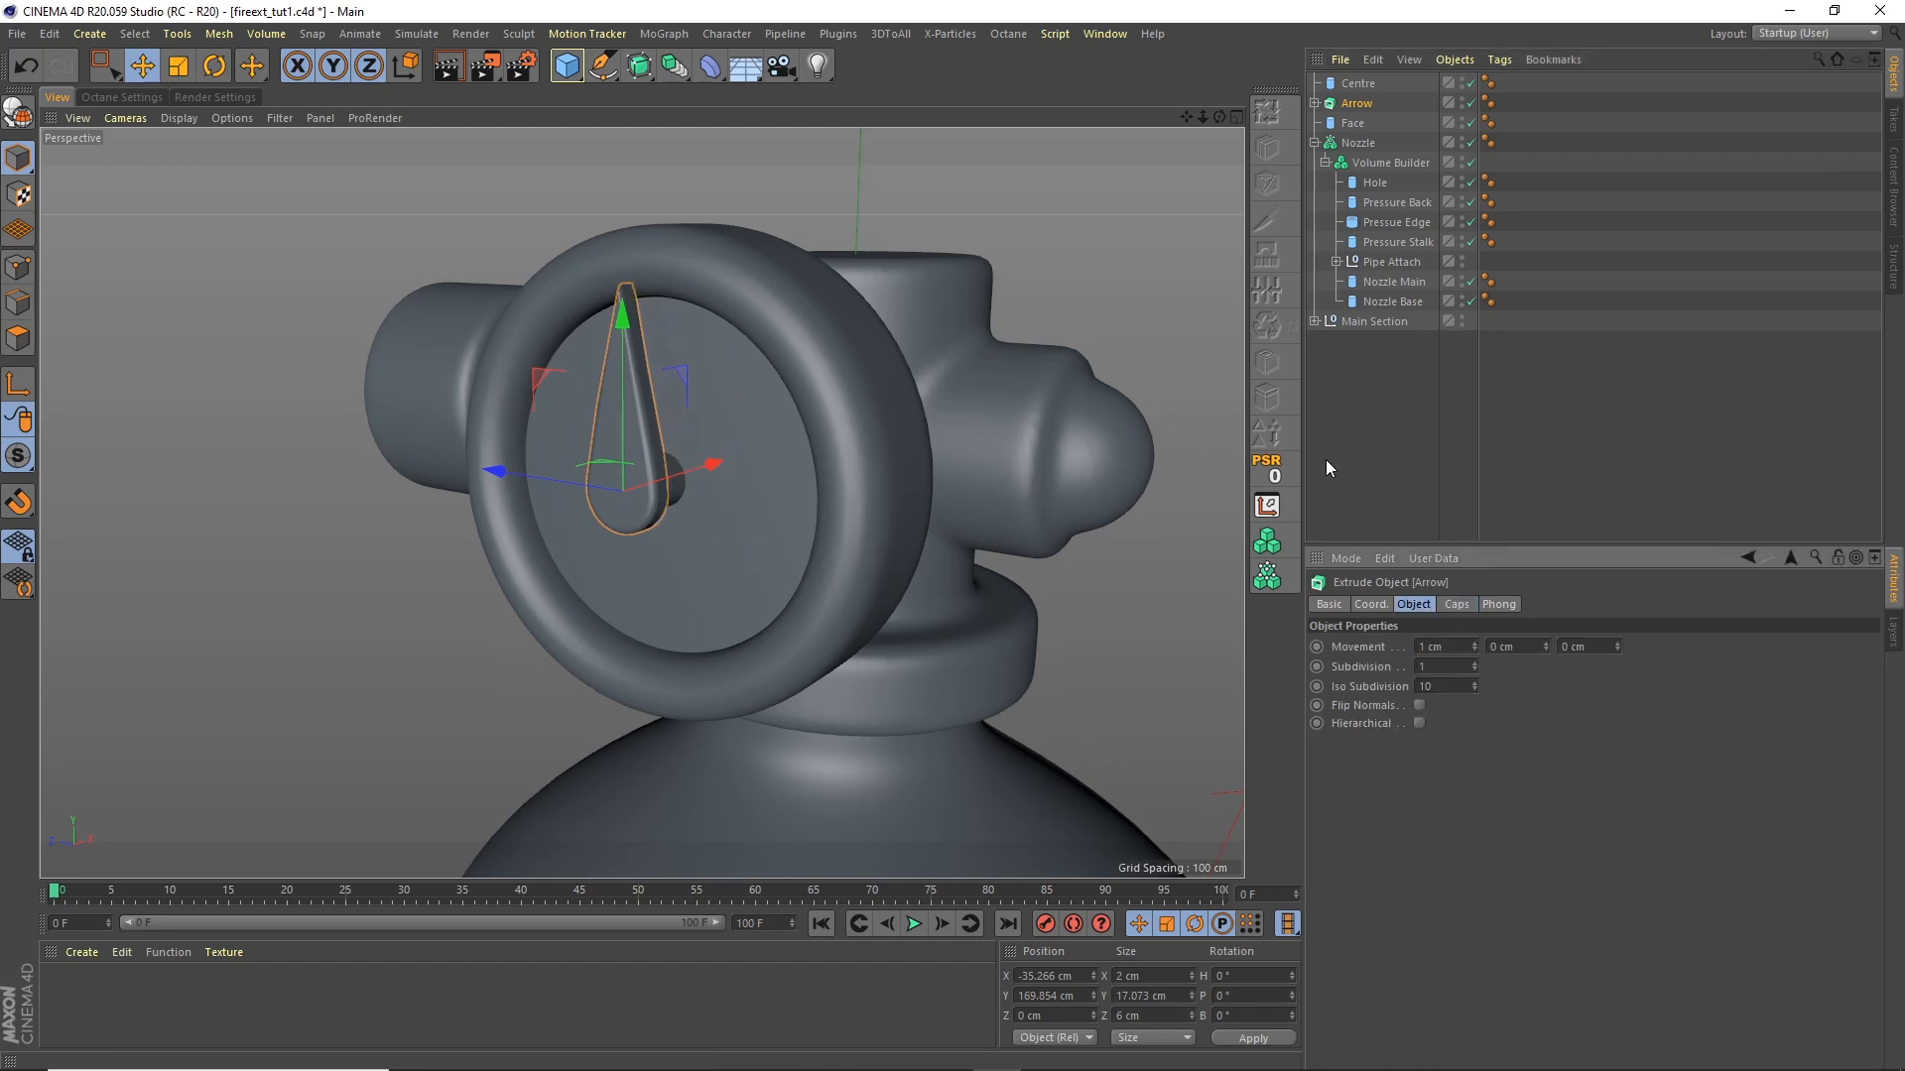
left_click_drag(714, 456, 704, 373)
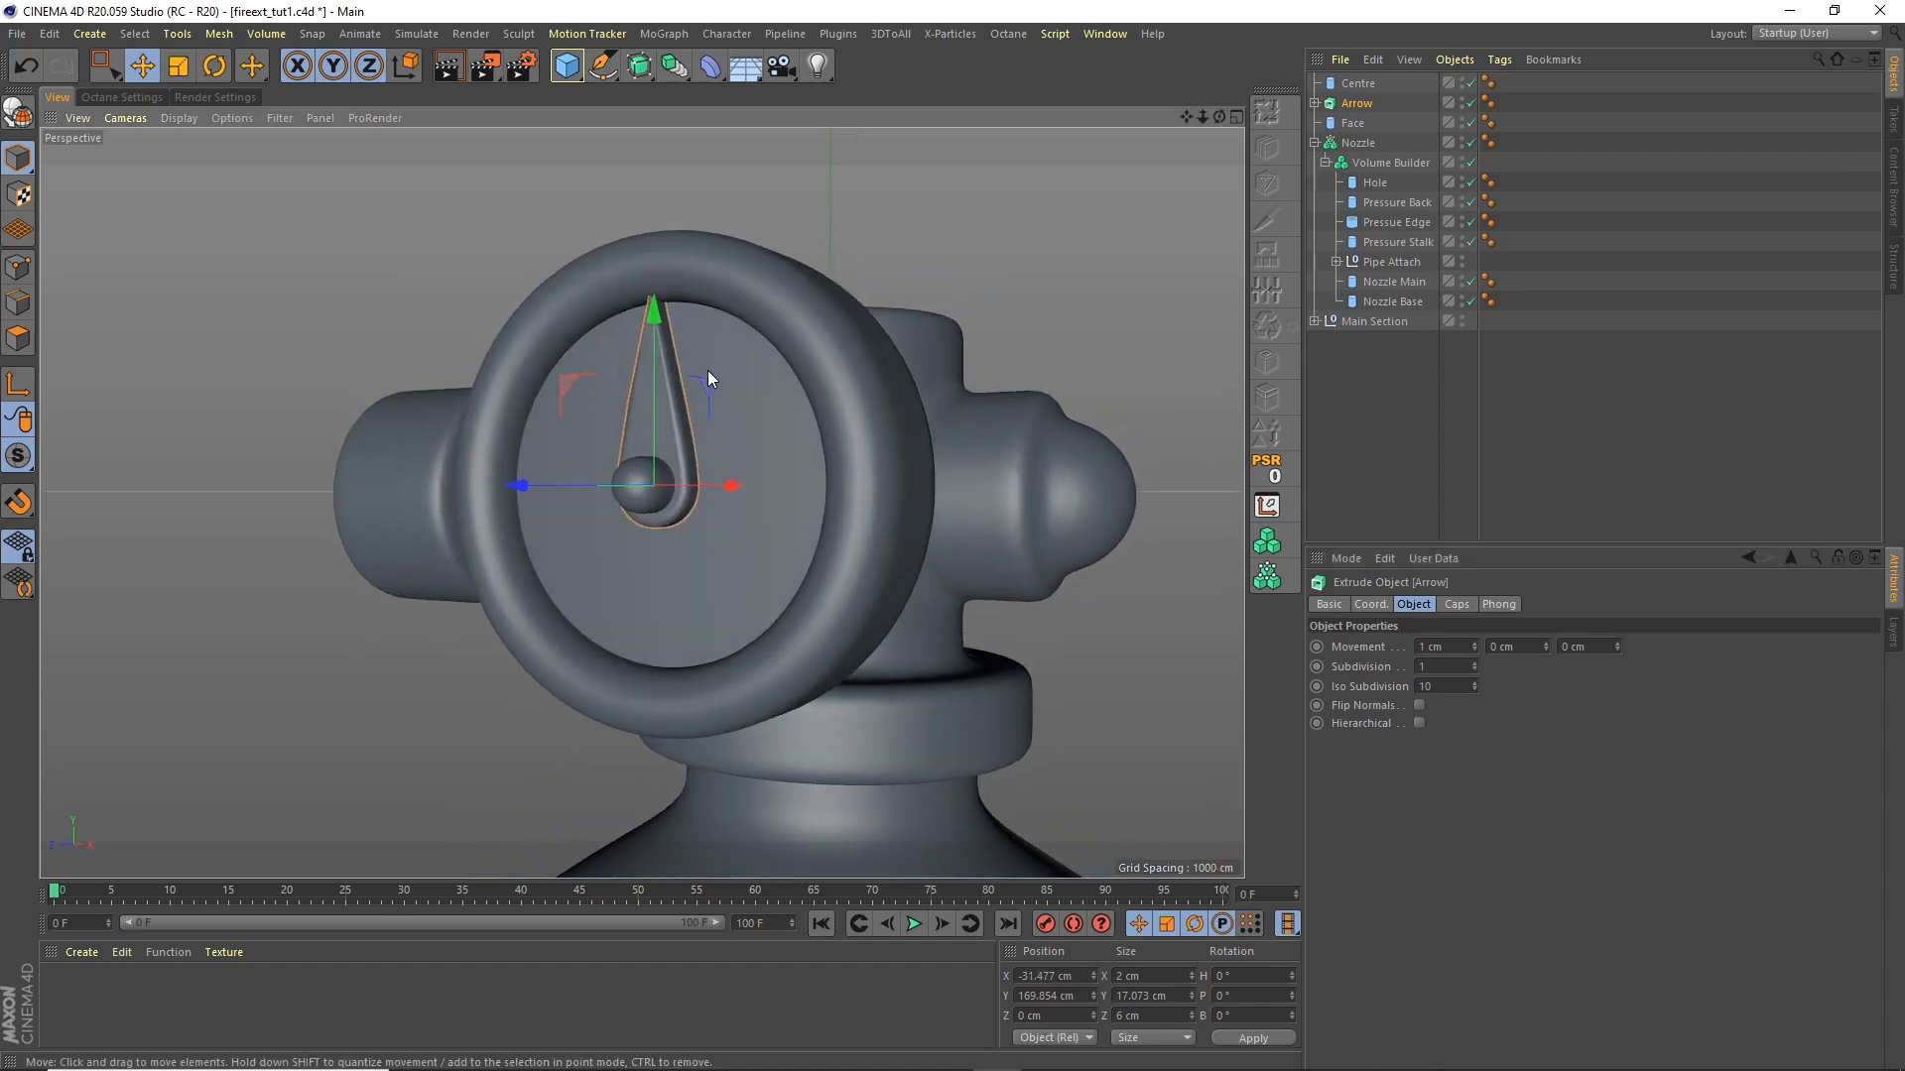
Step: Lower the tip point of the Arrow's teardrop spline to shorten the needle within the gauge rim
left_click(1314, 103)
left_click(1363, 124)
left_click(24, 266)
left_click(105, 65)
left_click(153, 89)
left_click(654, 300)
left_click_drag(652, 176, 654, 205)
left_click_drag(1220, 116, 1185, 134)
left_click(1416, 455)
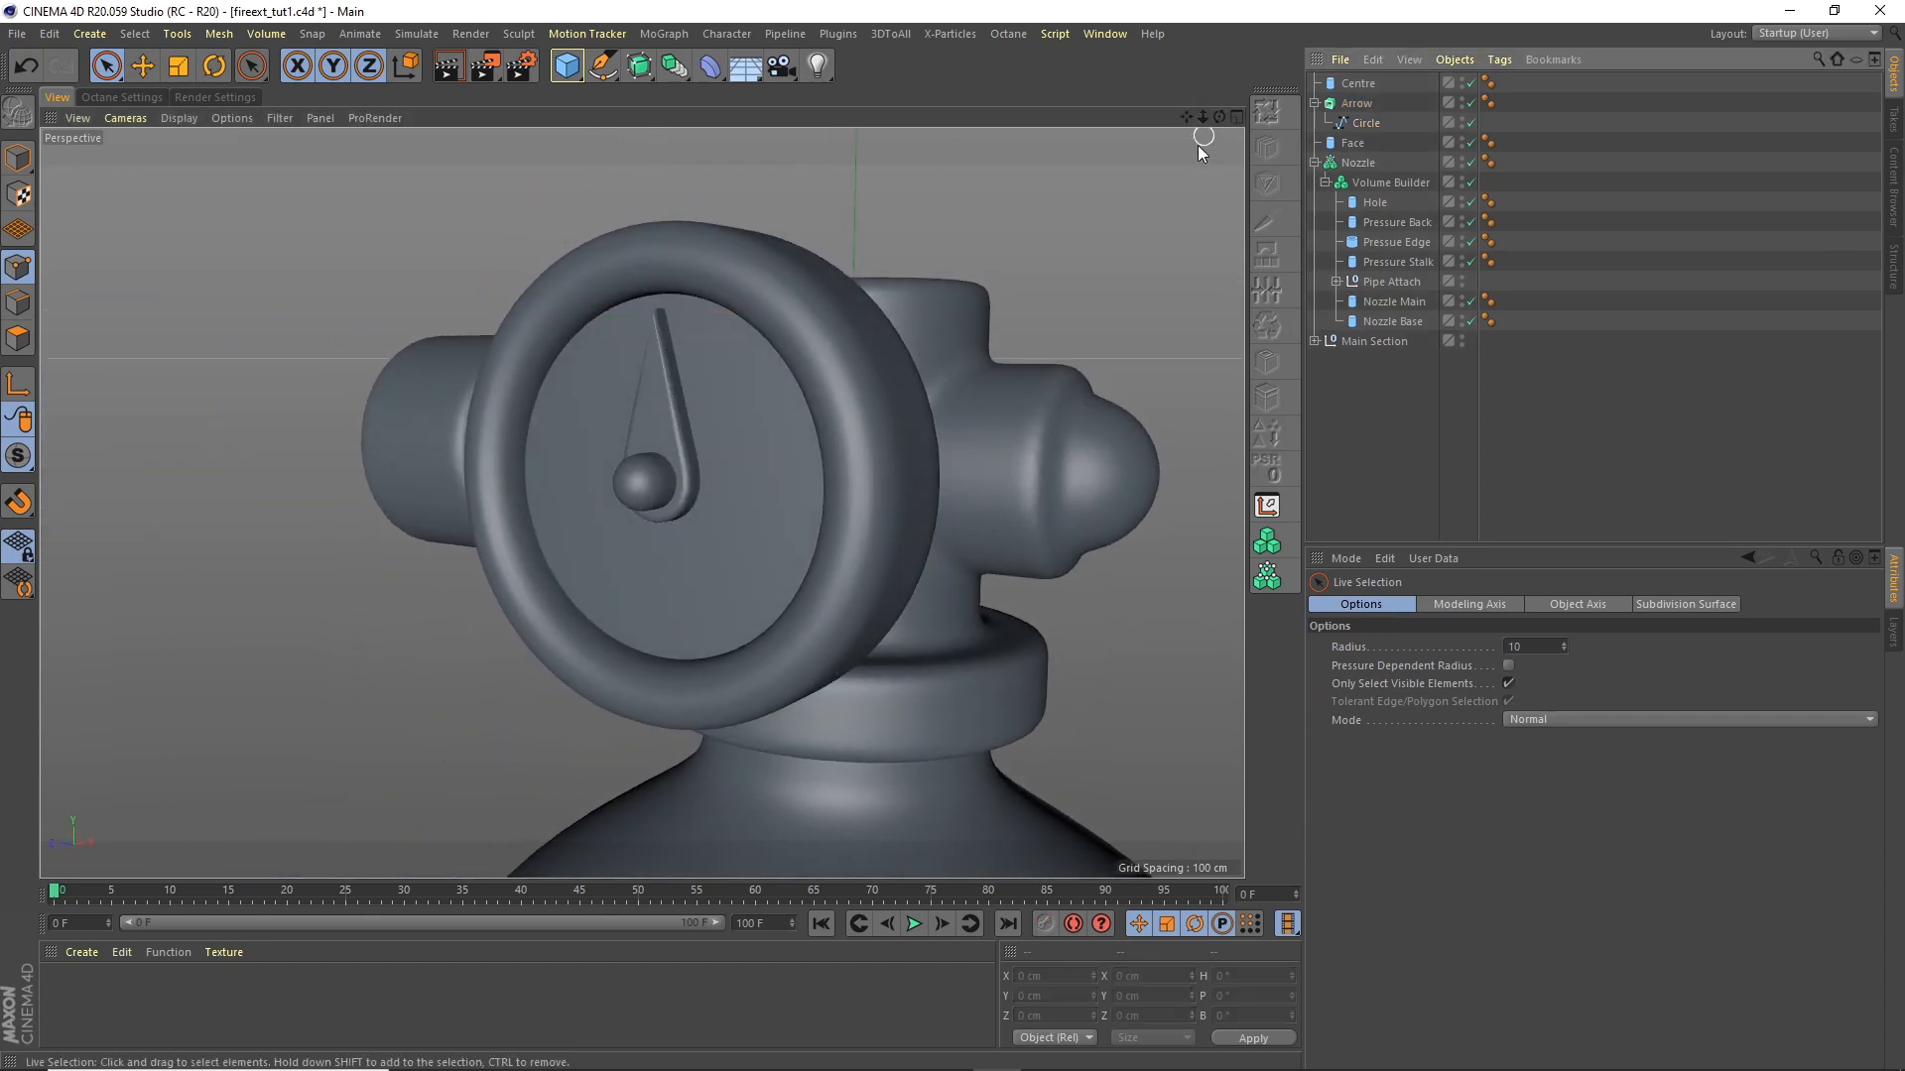
Step: Push the Centre pin toward the dial, to about X -29 cm
left_click(1358, 85)
key("e")
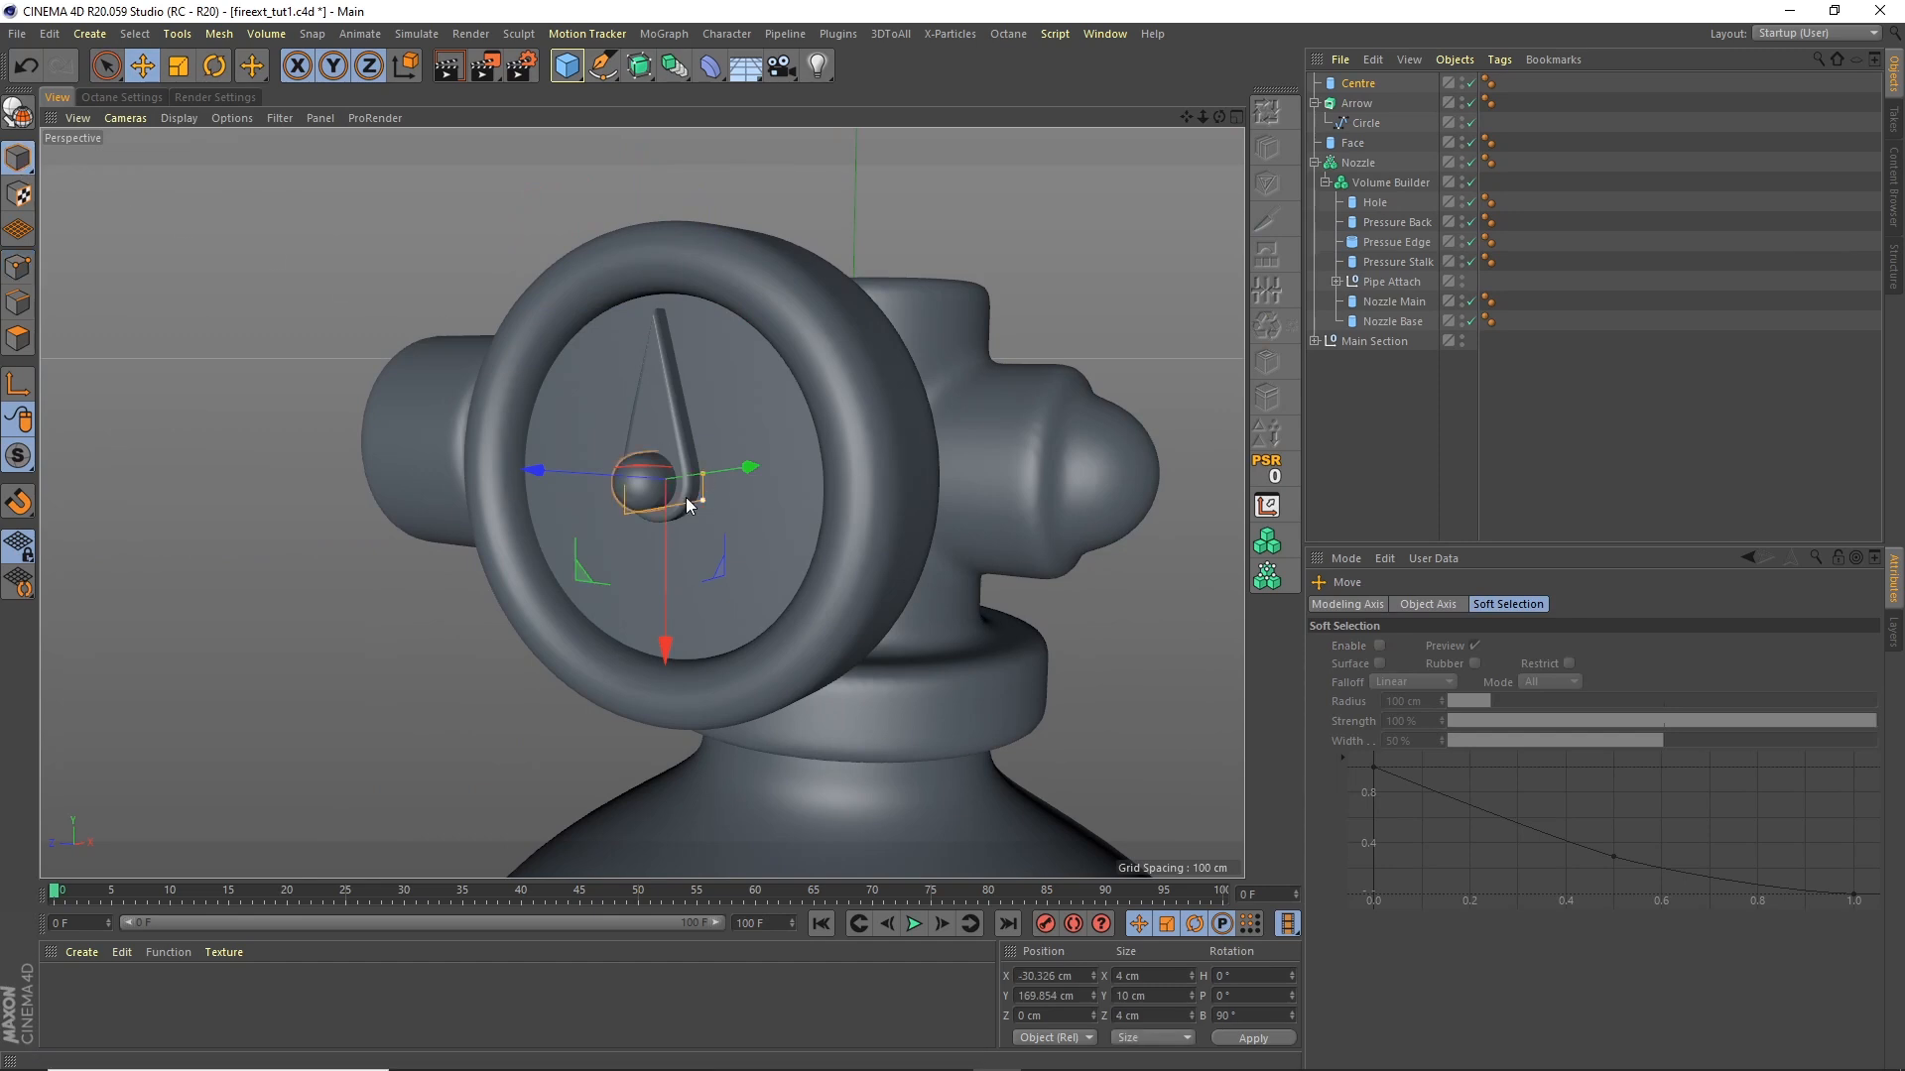
left_click_drag(741, 461, 748, 458)
Step: Examine the gauge and the whole extinguisher from several angles and distances
right_click_drag(1206, 123, 933, 486, "alt")
middle_click_drag(932, 486, 926, 338, "alt")
left_click_drag(711, 391, 906, 402, "alt")
right_click_drag(859, 378, 801, 413, "alt")
left_click_drag(801, 413, 833, 393, "alt")
right_click_drag(710, 390, 678, 423, "alt")
left_click_drag(679, 423, 675, 307, "alt")
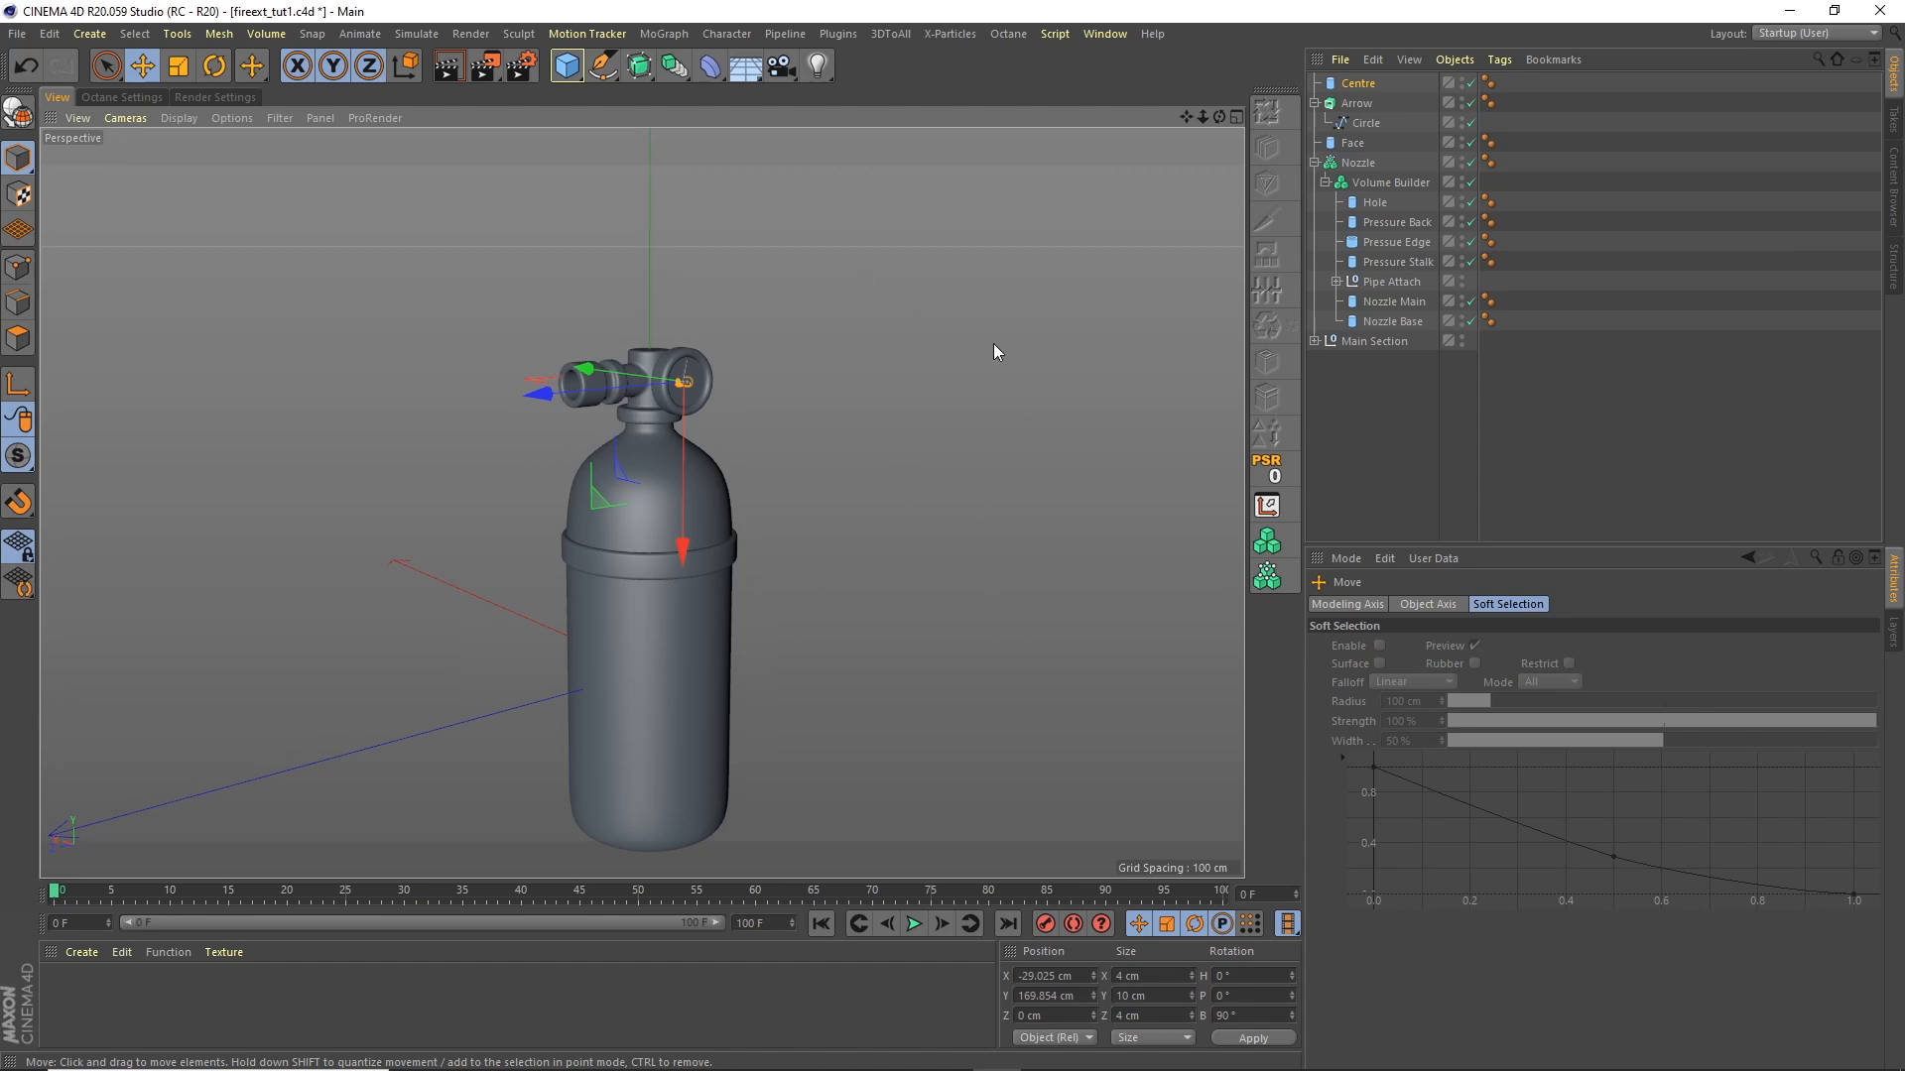
Step: Group Centre, Arrow, Face and the Nozzle mesher into a null named Nozzle, and collapse the hierarchy
left_click(1317, 112)
left_click(1314, 103)
left_click(1314, 143)
left_click(1358, 143)
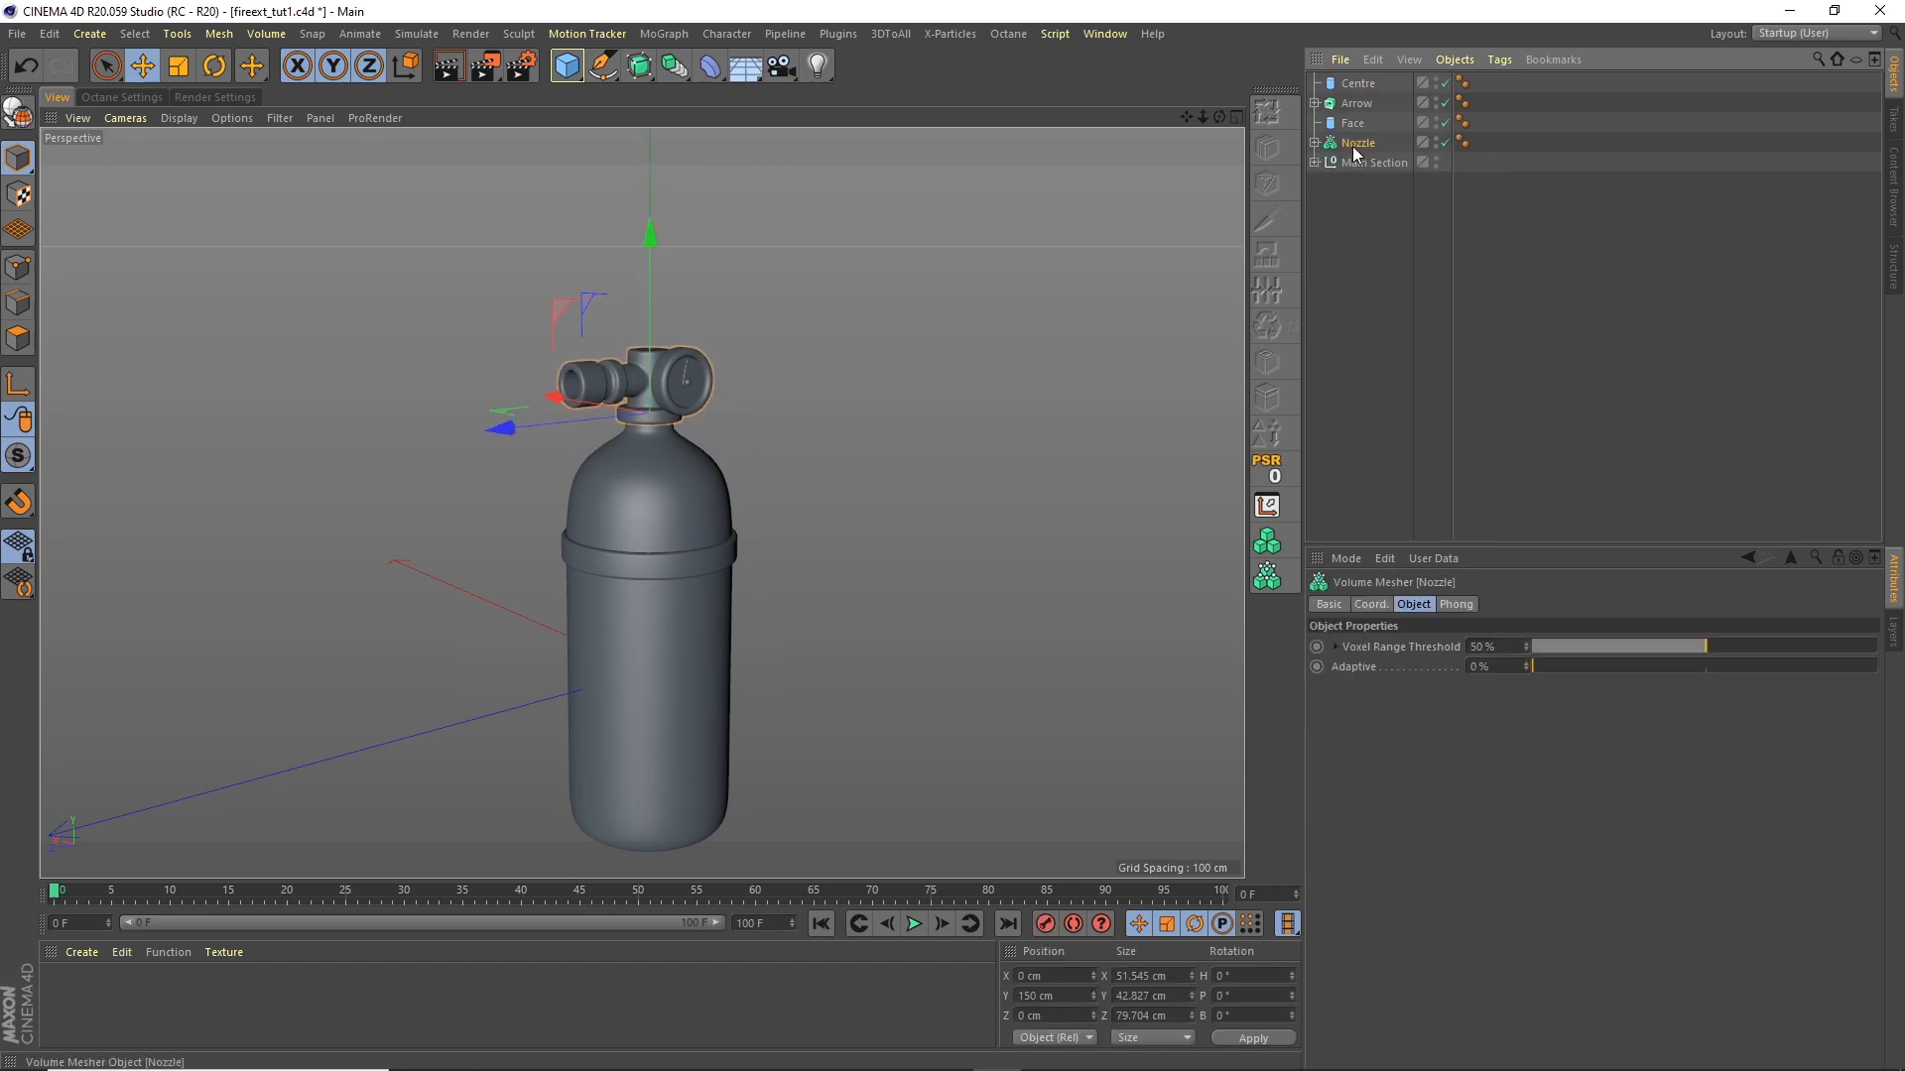
left_click(1352, 122)
left_click(1356, 86, "shift")
left_click(1358, 144)
left_click(1362, 85, "shift")
left_click(1436, 59)
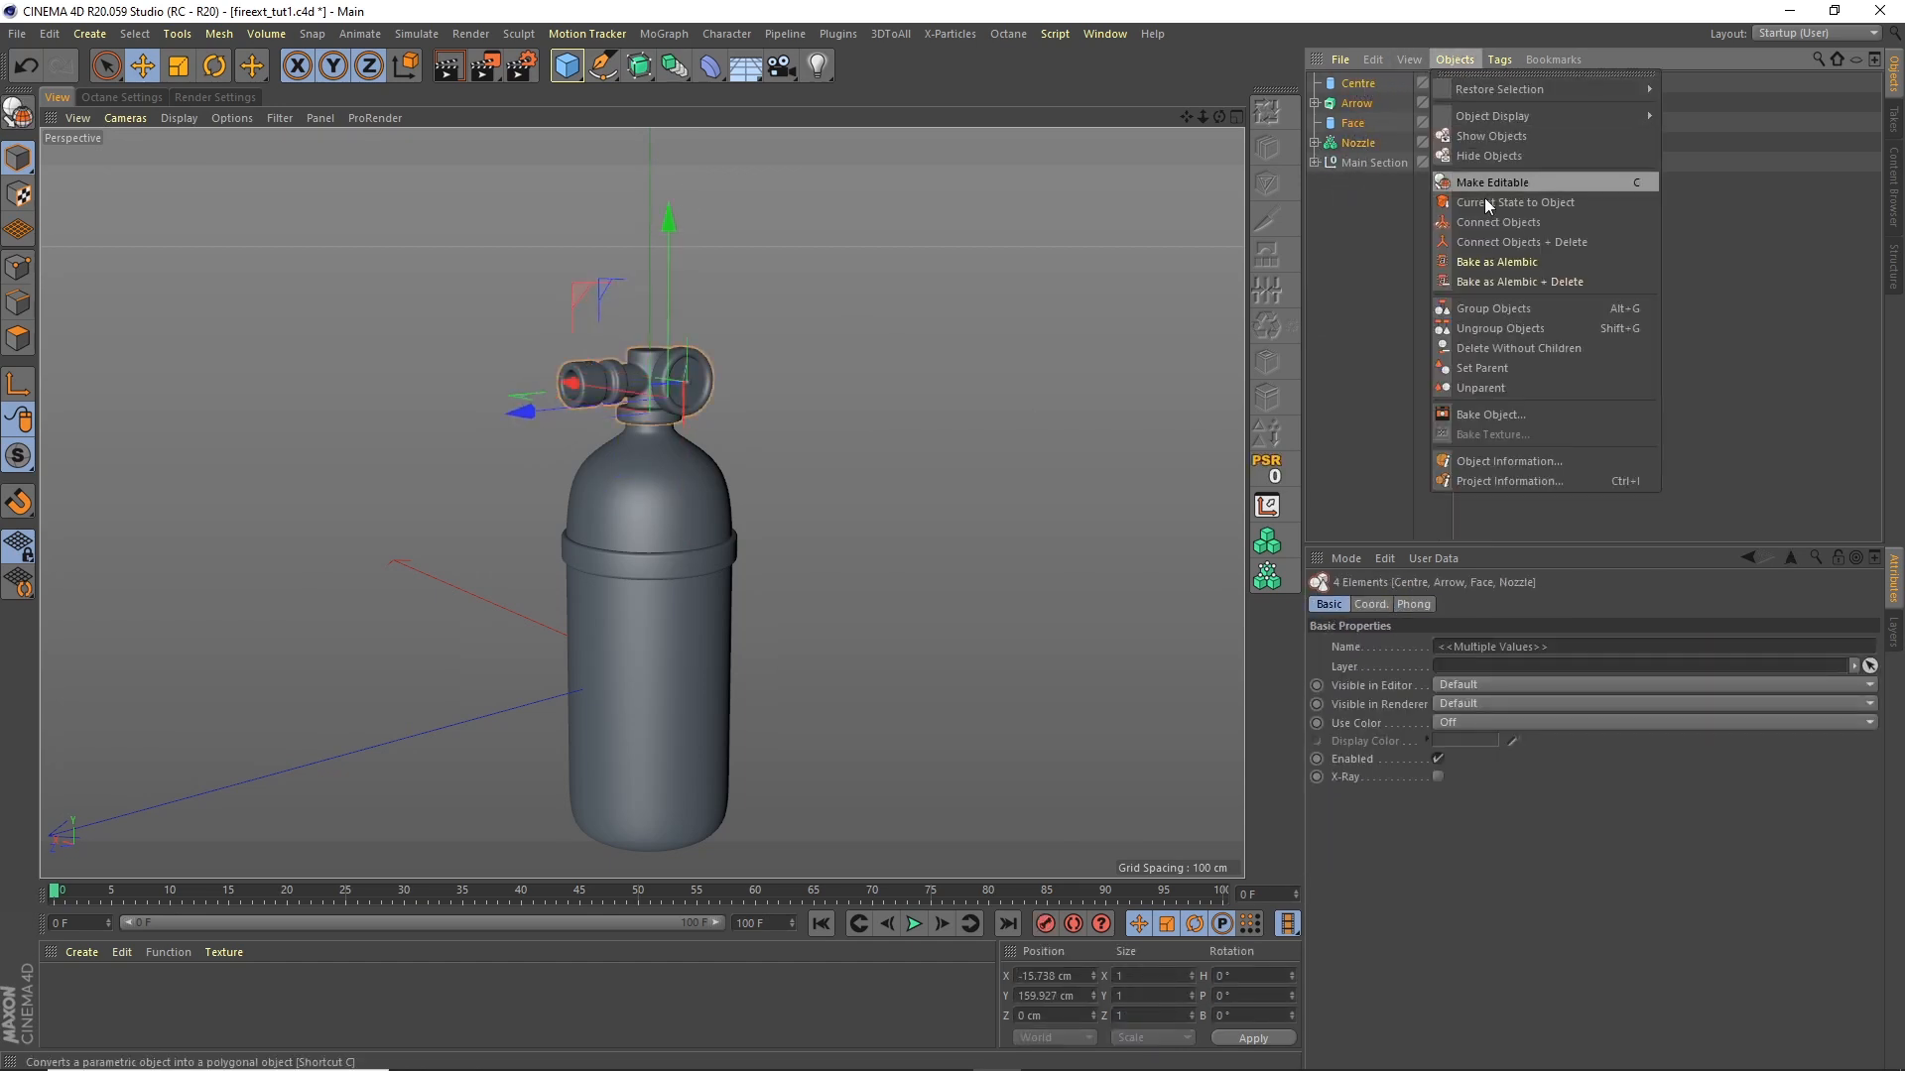
left_click(1488, 304)
type("Nozzle")
key("Return")
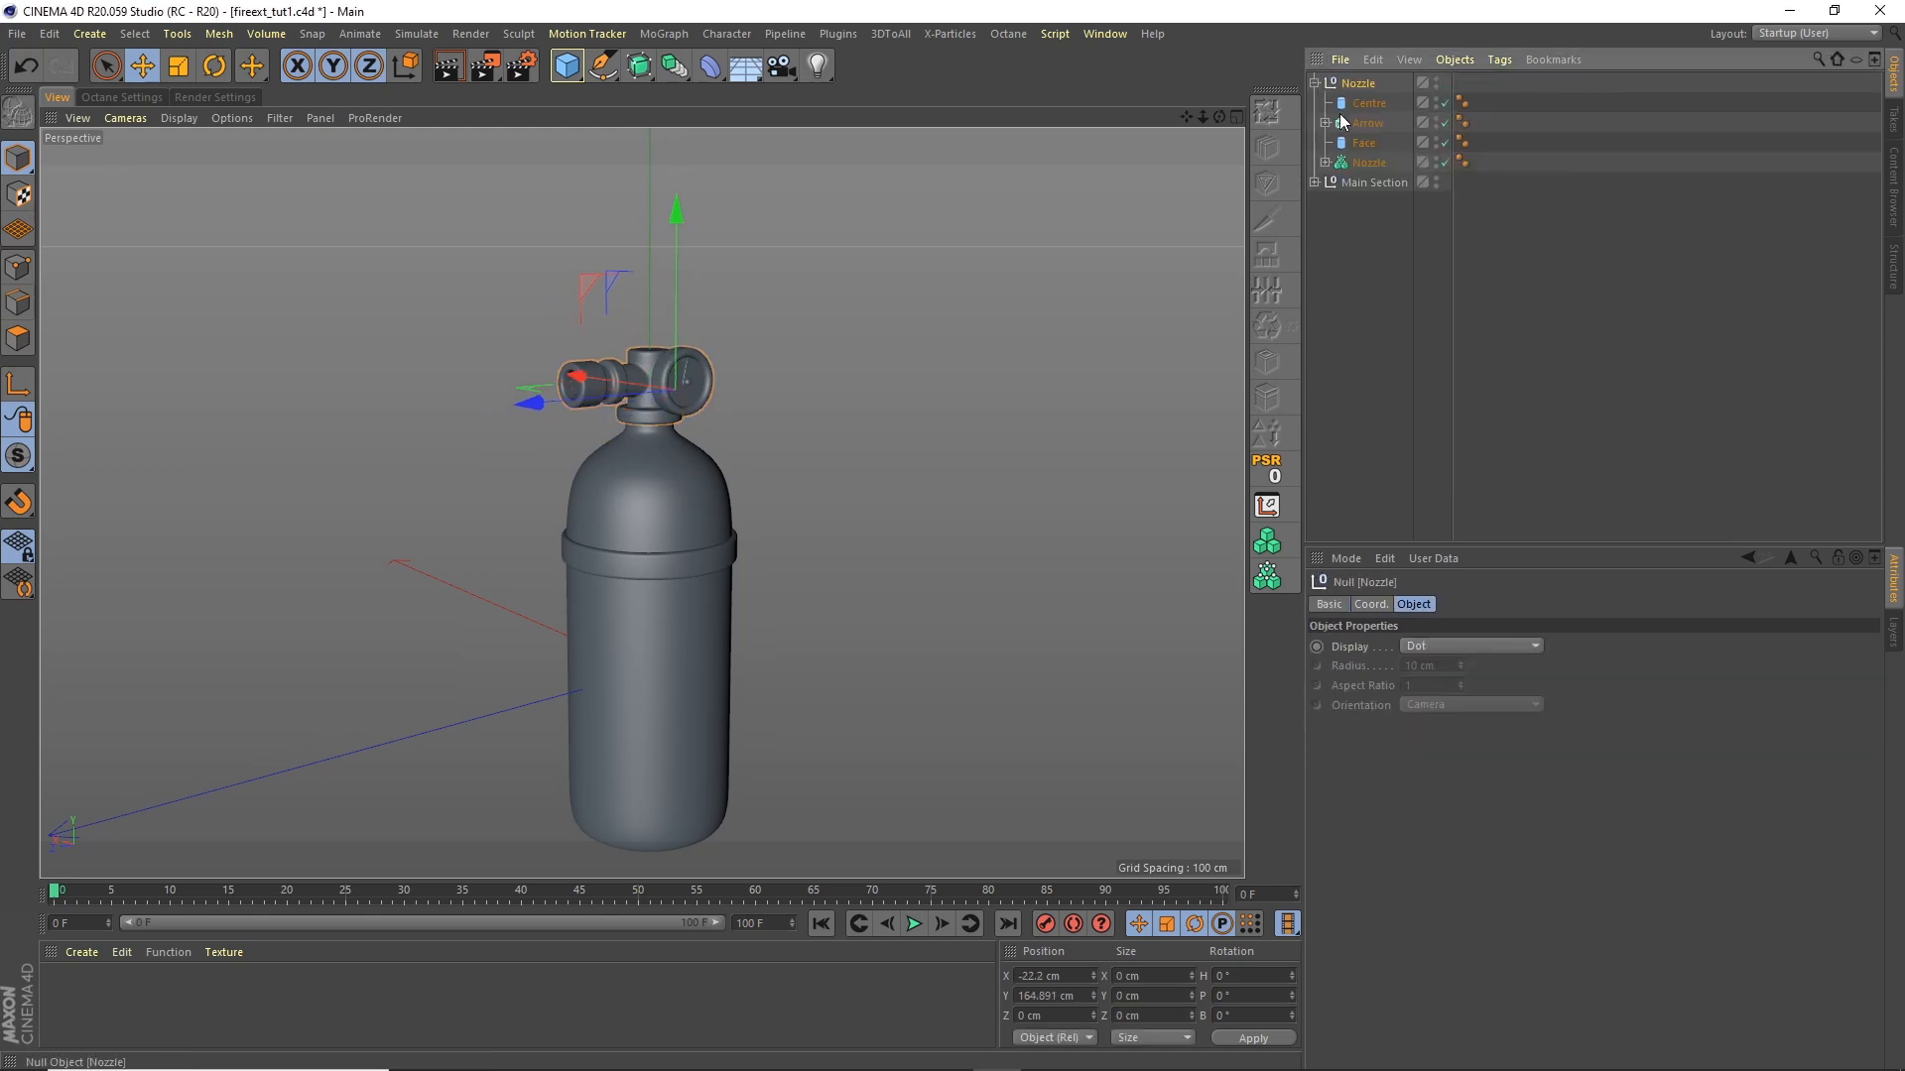
left_click(1314, 82)
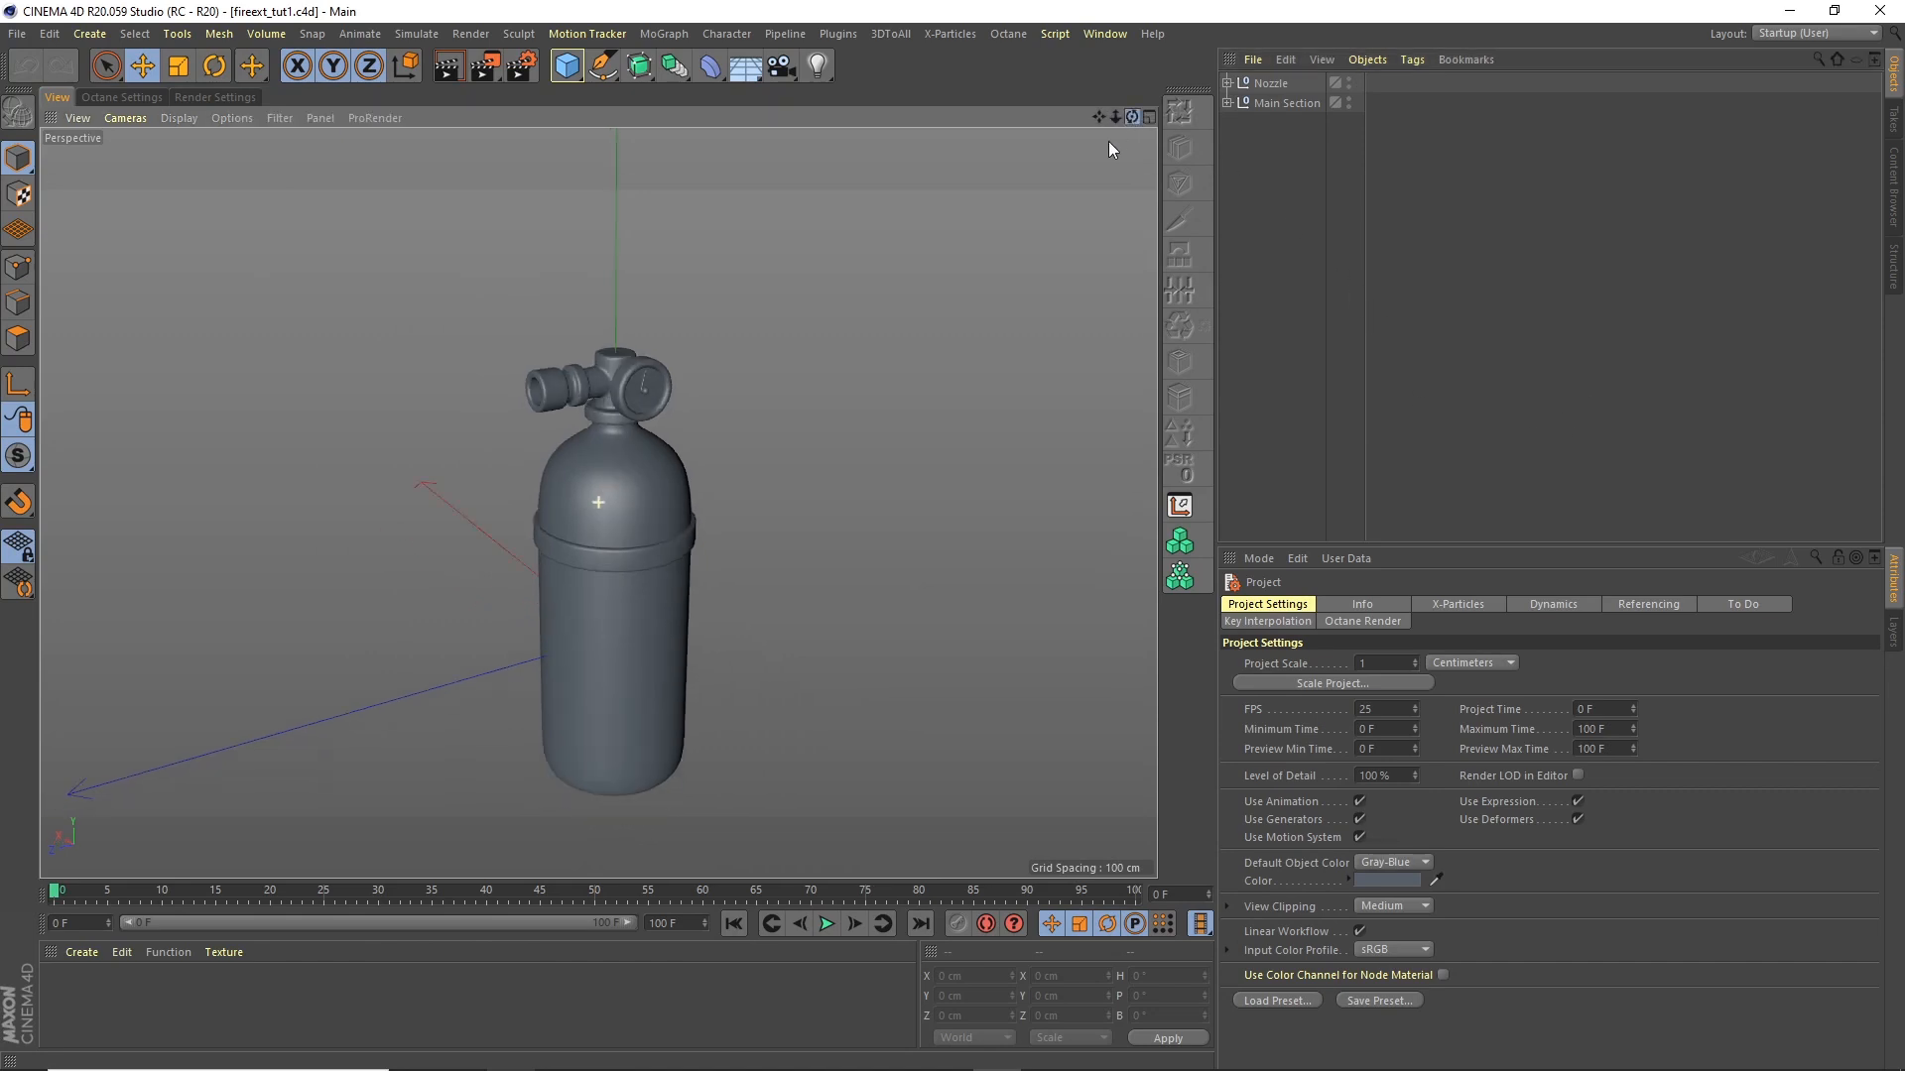
Step: Add a cube and raise it along Y to about 202 cm, above the nozzle
left_click_drag(1109, 141, 963, 228)
right_click_drag(700, 366, 812, 277, "alt")
left_click_drag(812, 276, 684, 313, "alt")
scroll(685, 320, "down", 2)
left_click(566, 65)
left_click_drag(1114, 117, 1032, 186)
left_click_drag(583, 647, 419, 236)
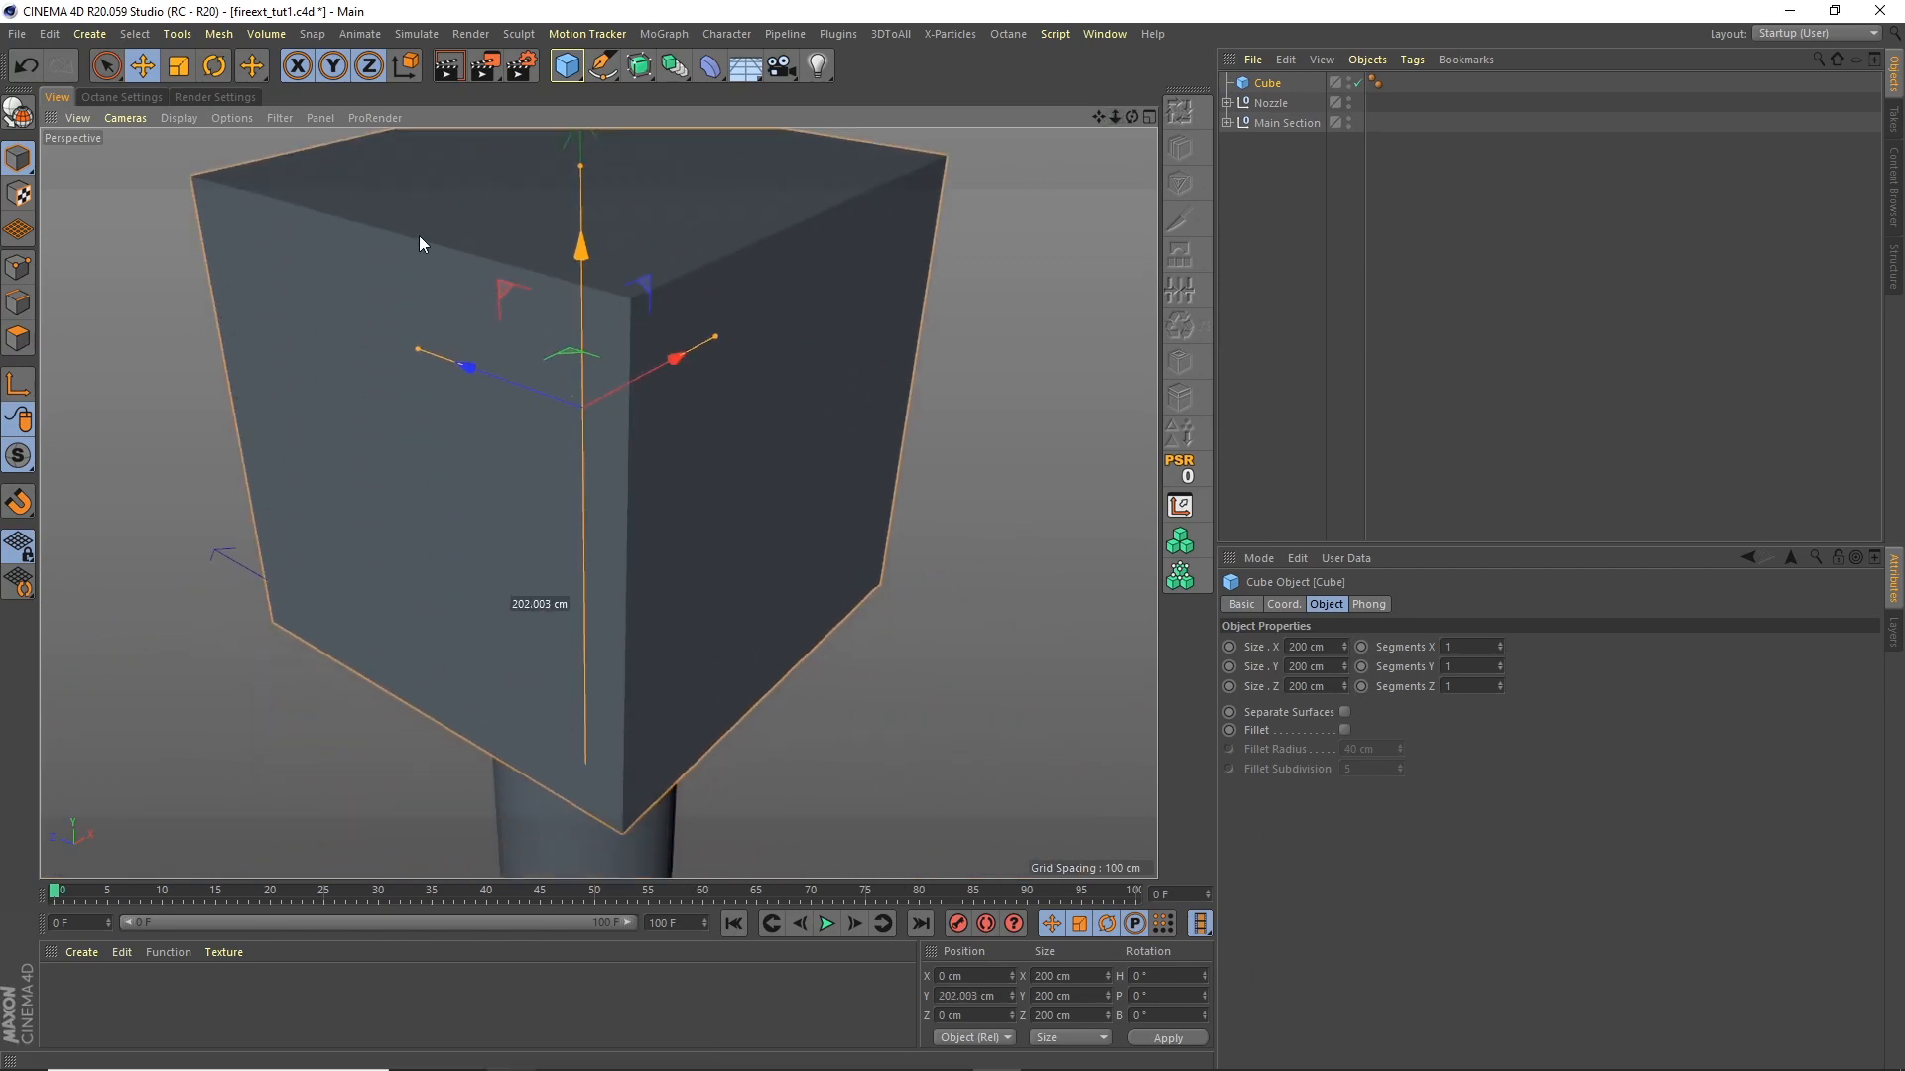
Step: Scale the cube down uniformly to about 27.2 cm per side
left_click(180, 66)
left_click_drag(831, 241, 343, 600)
scroll(609, 337, "up", 6)
left_click_drag(506, 324, 533, 402, "alt")
Step: Lower the cube onto the nozzle at about Y 190.7 cm and resize it to about 21.8 × 11.9 × 20.8 cm
left_click(141, 67)
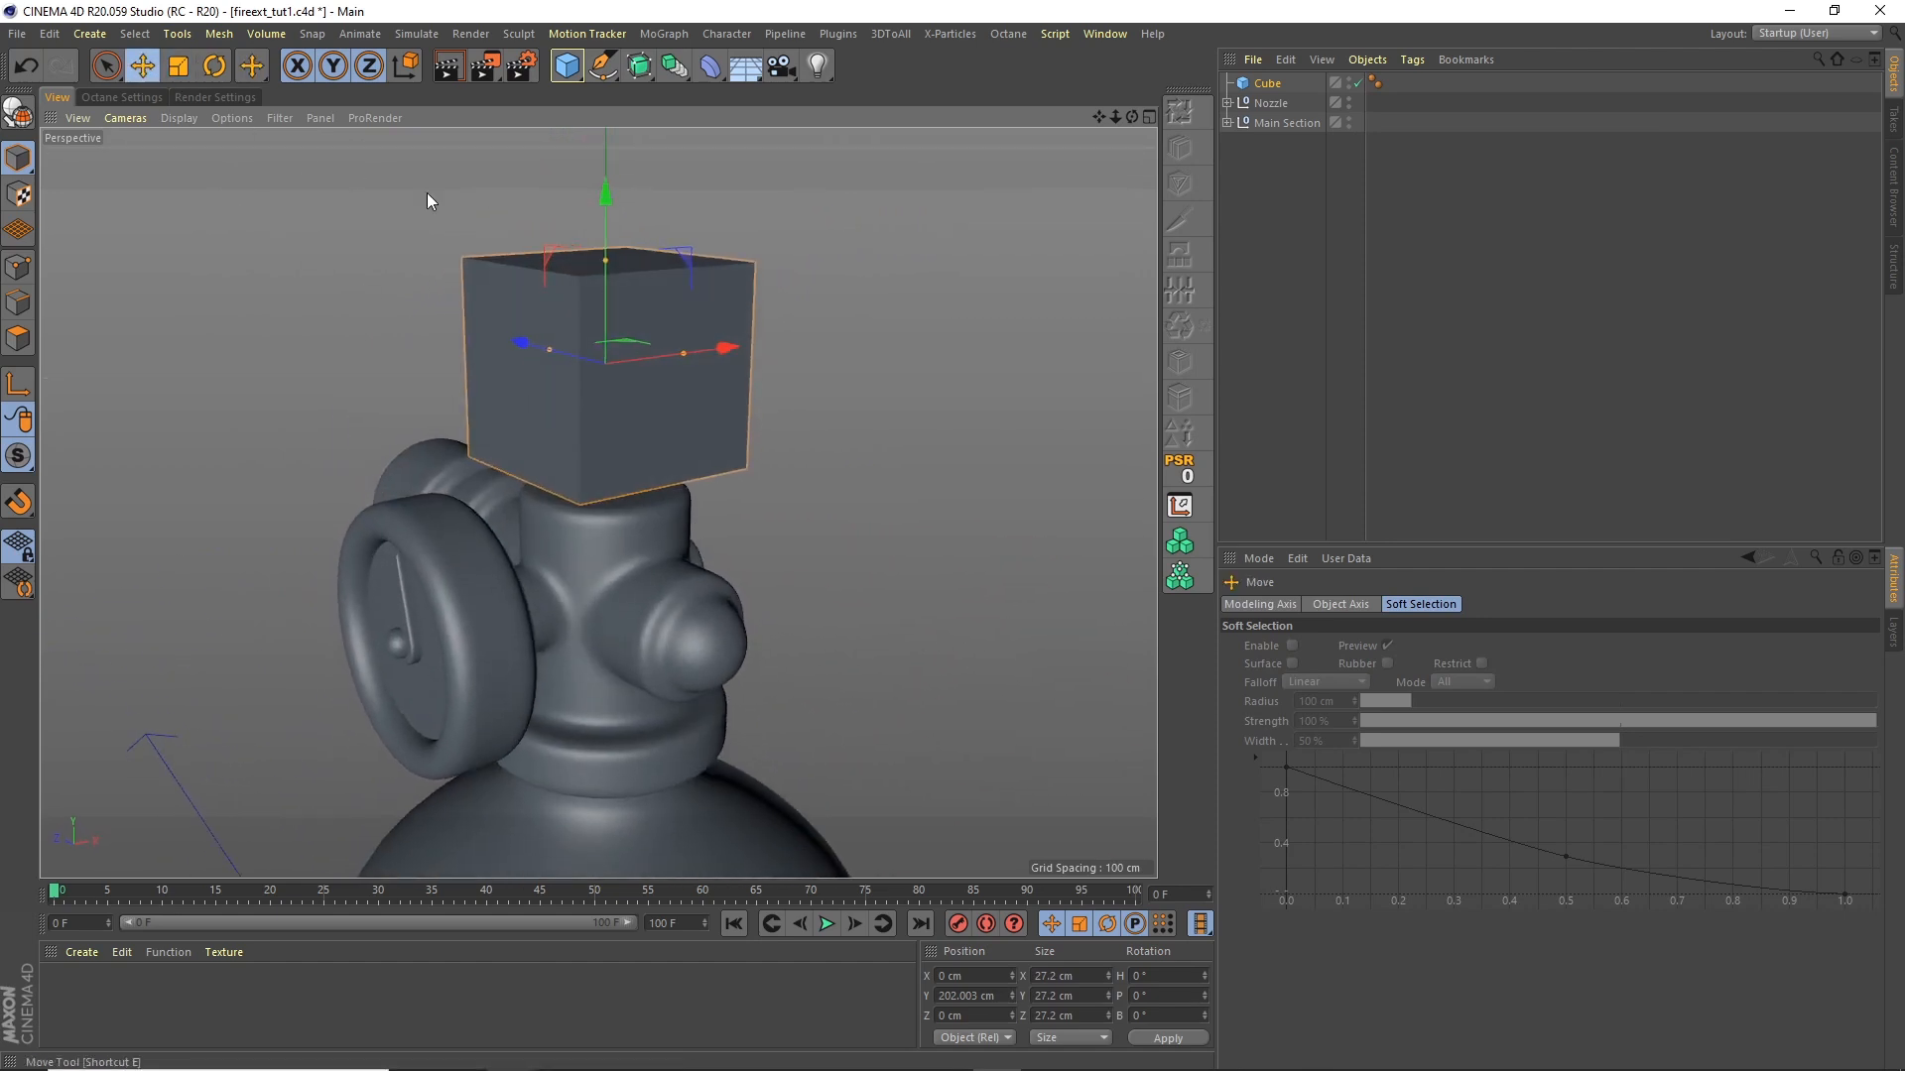
left_click_drag(603, 214, 599, 273)
left_click_drag(539, 519, 610, 365, "alt")
left_click_drag(610, 471, 657, 346, "alt")
left_click_drag(606, 286, 662, 442)
left_click_drag(509, 374, 526, 375)
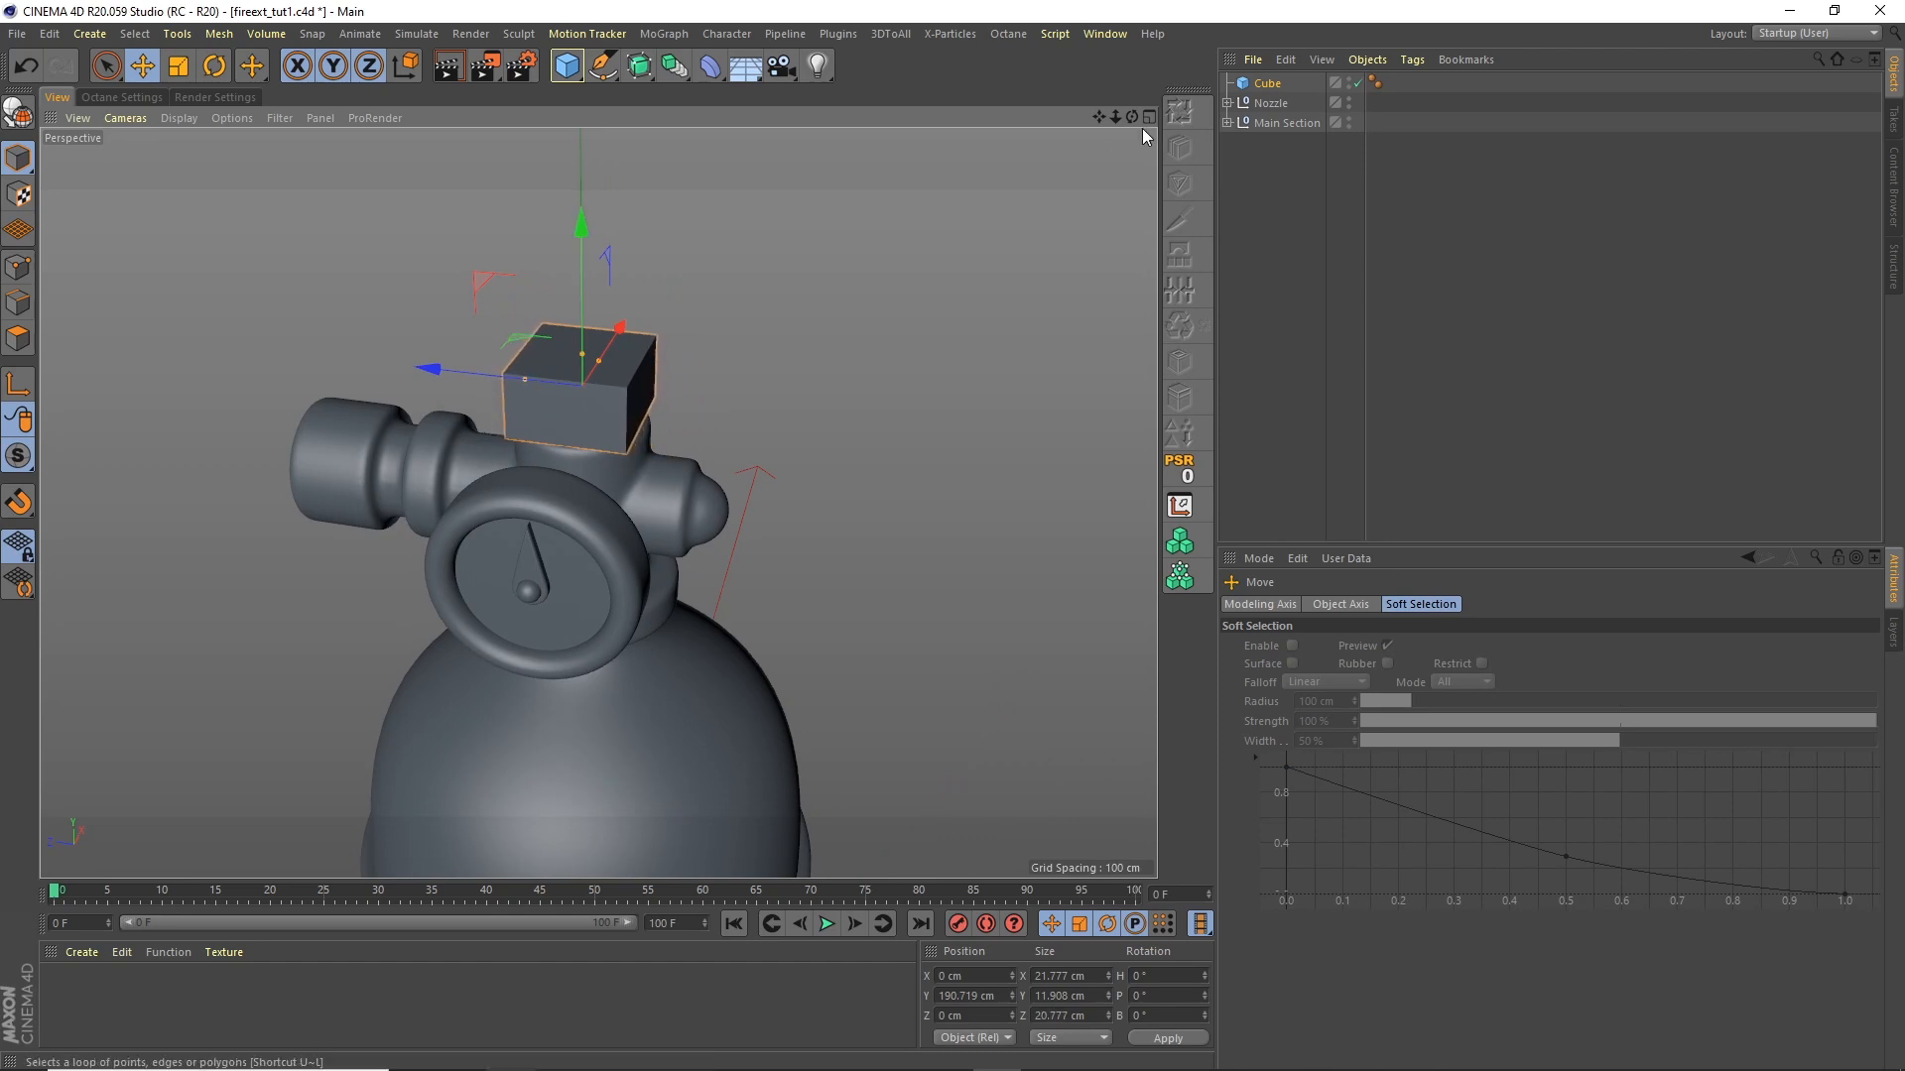
Step: Set the cube's size to 22 cm in X, 12 cm in Y and 22 cm in Z
left_click_drag(1132, 118, 1186, 139)
left_click(1266, 83)
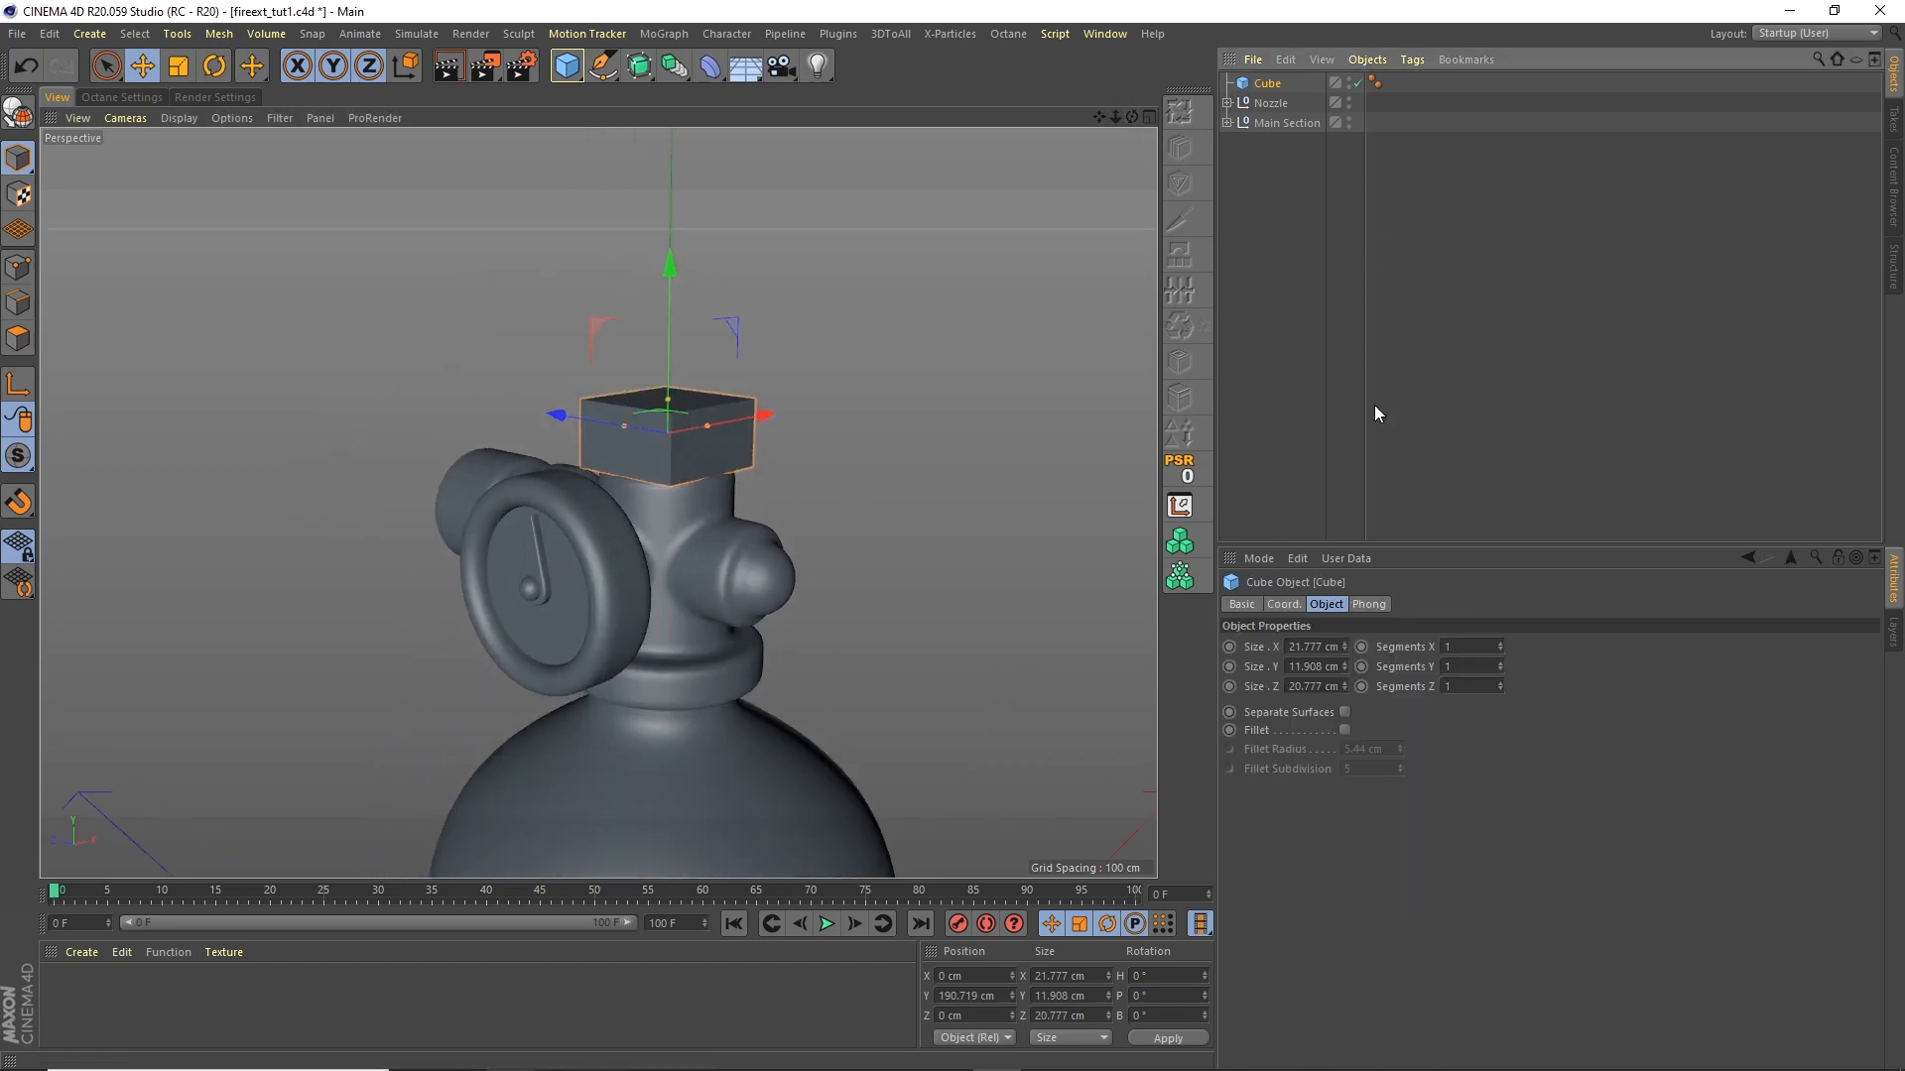
double_click(1310, 651)
type("20")
key("BackSpace")
key("BackSpace")
type("22")
key("Tab")
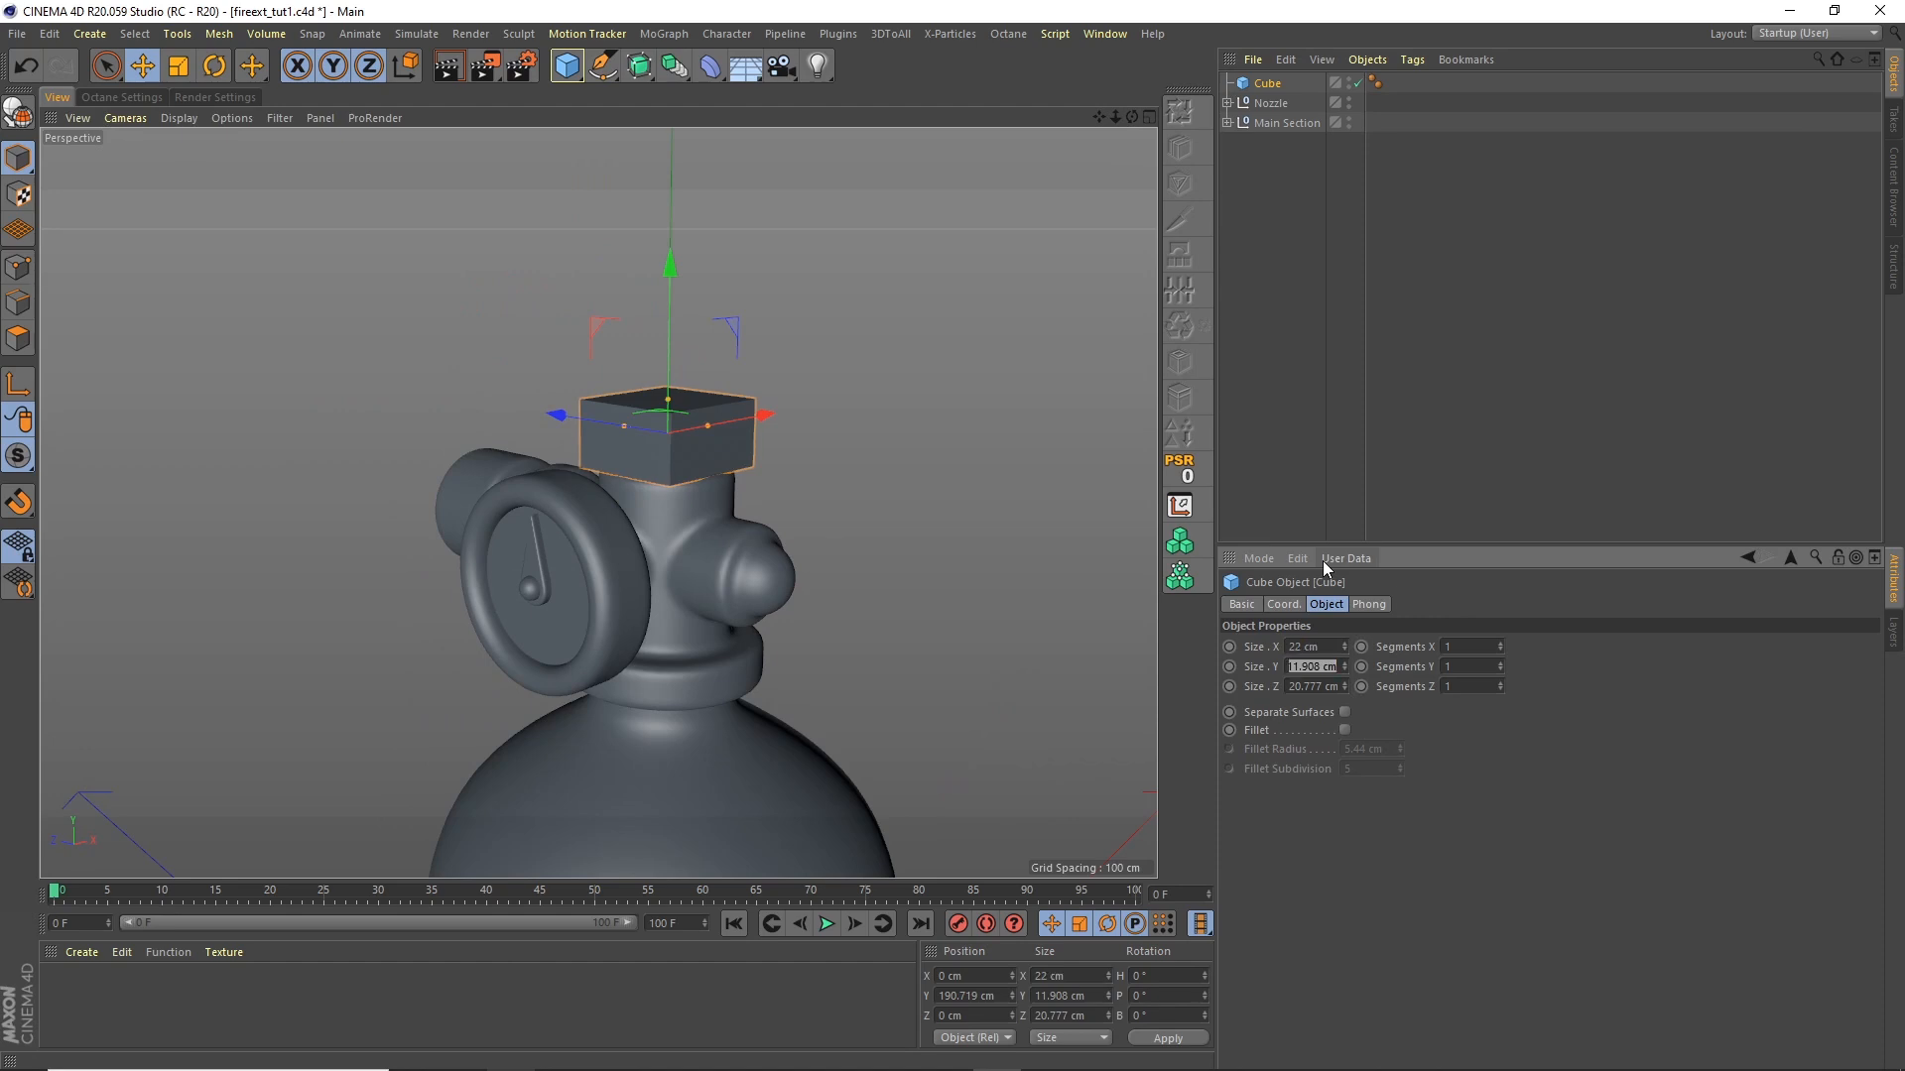
type("12")
key("Tab")
type("22")
key("Return")
Step: Make the cube editable and switch to polygon mode
left_click_drag(1129, 115, 1134, 139)
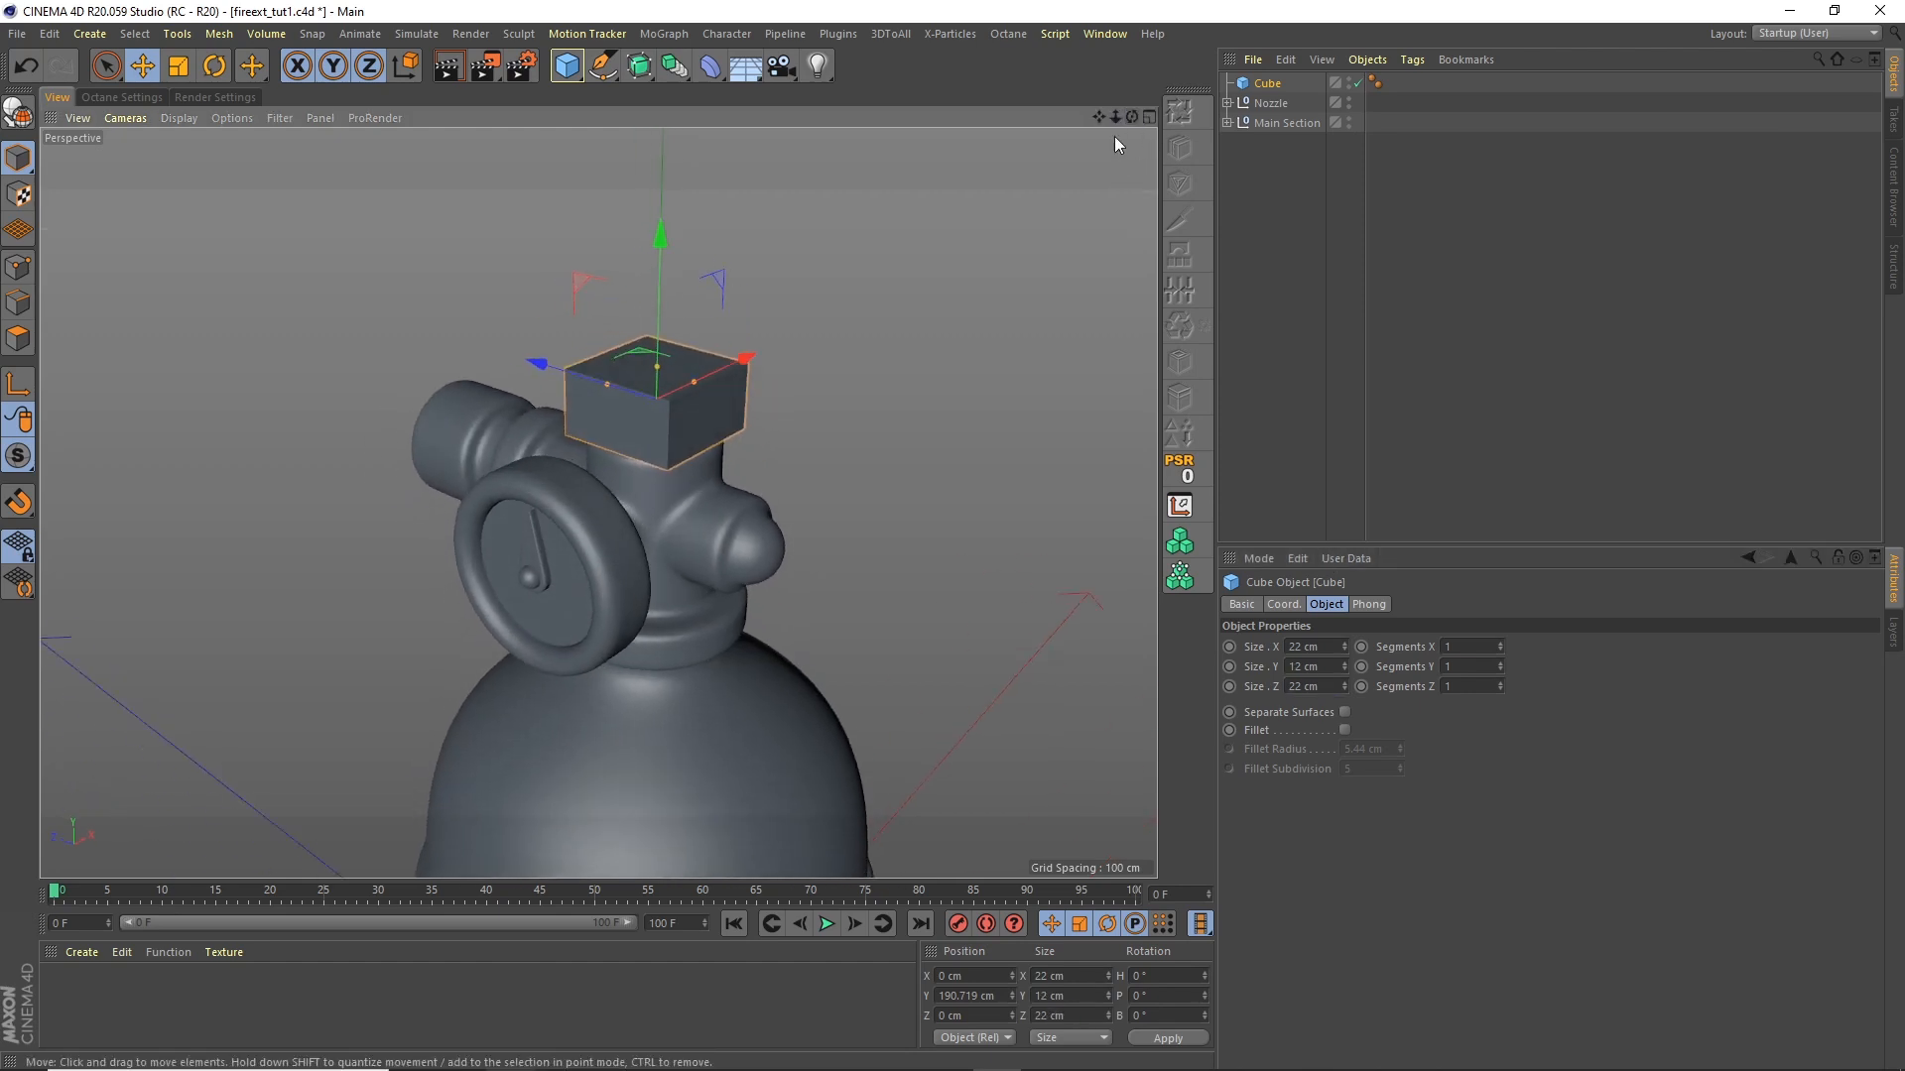
key("c")
left_click(20, 333)
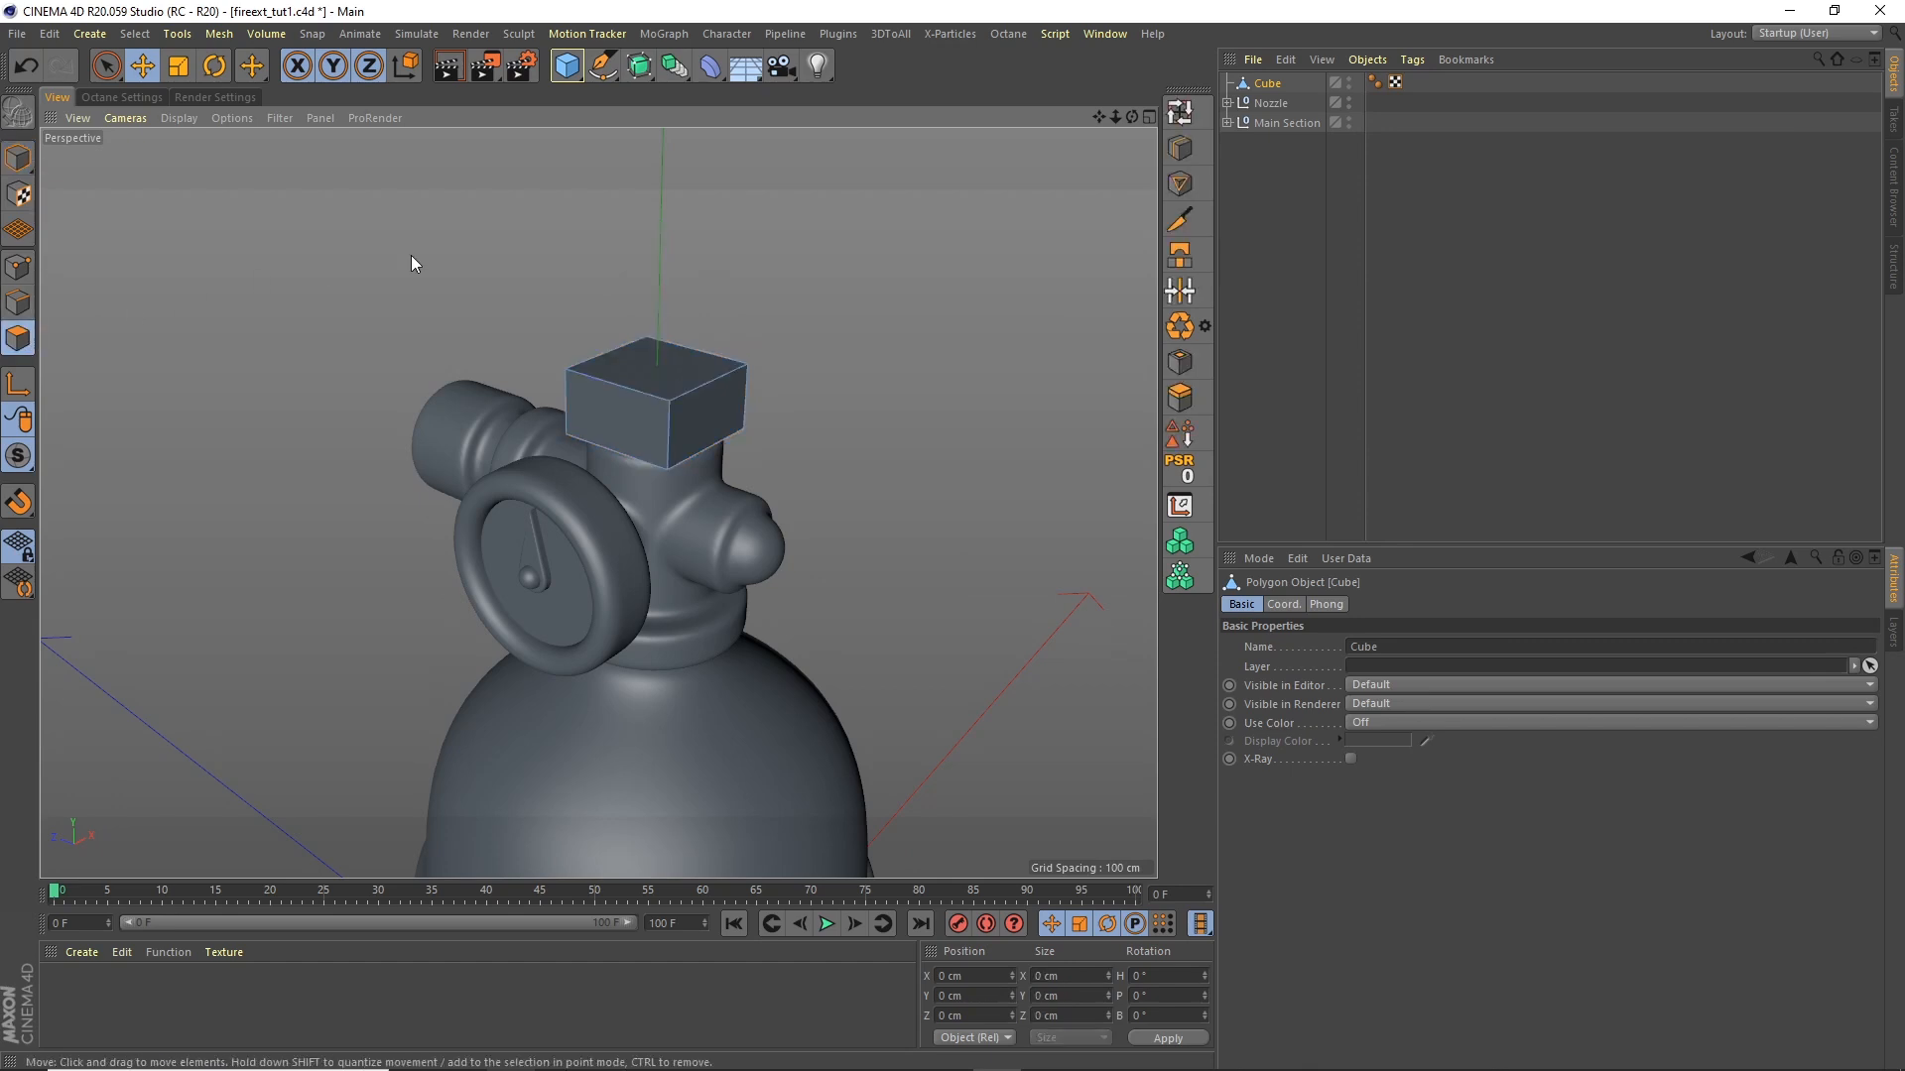
Step: Extrude the cube's side face opposite the nozzle outlet by about 64.9 cm to form a long lever
left_click(721, 420)
left_click_drag(1115, 116, 1008, 241)
middle_click_drag(986, 255, 876, 208, "alt")
left_click_drag(1143, 136, 1214, 73, "alt")
left_click(1180, 397)
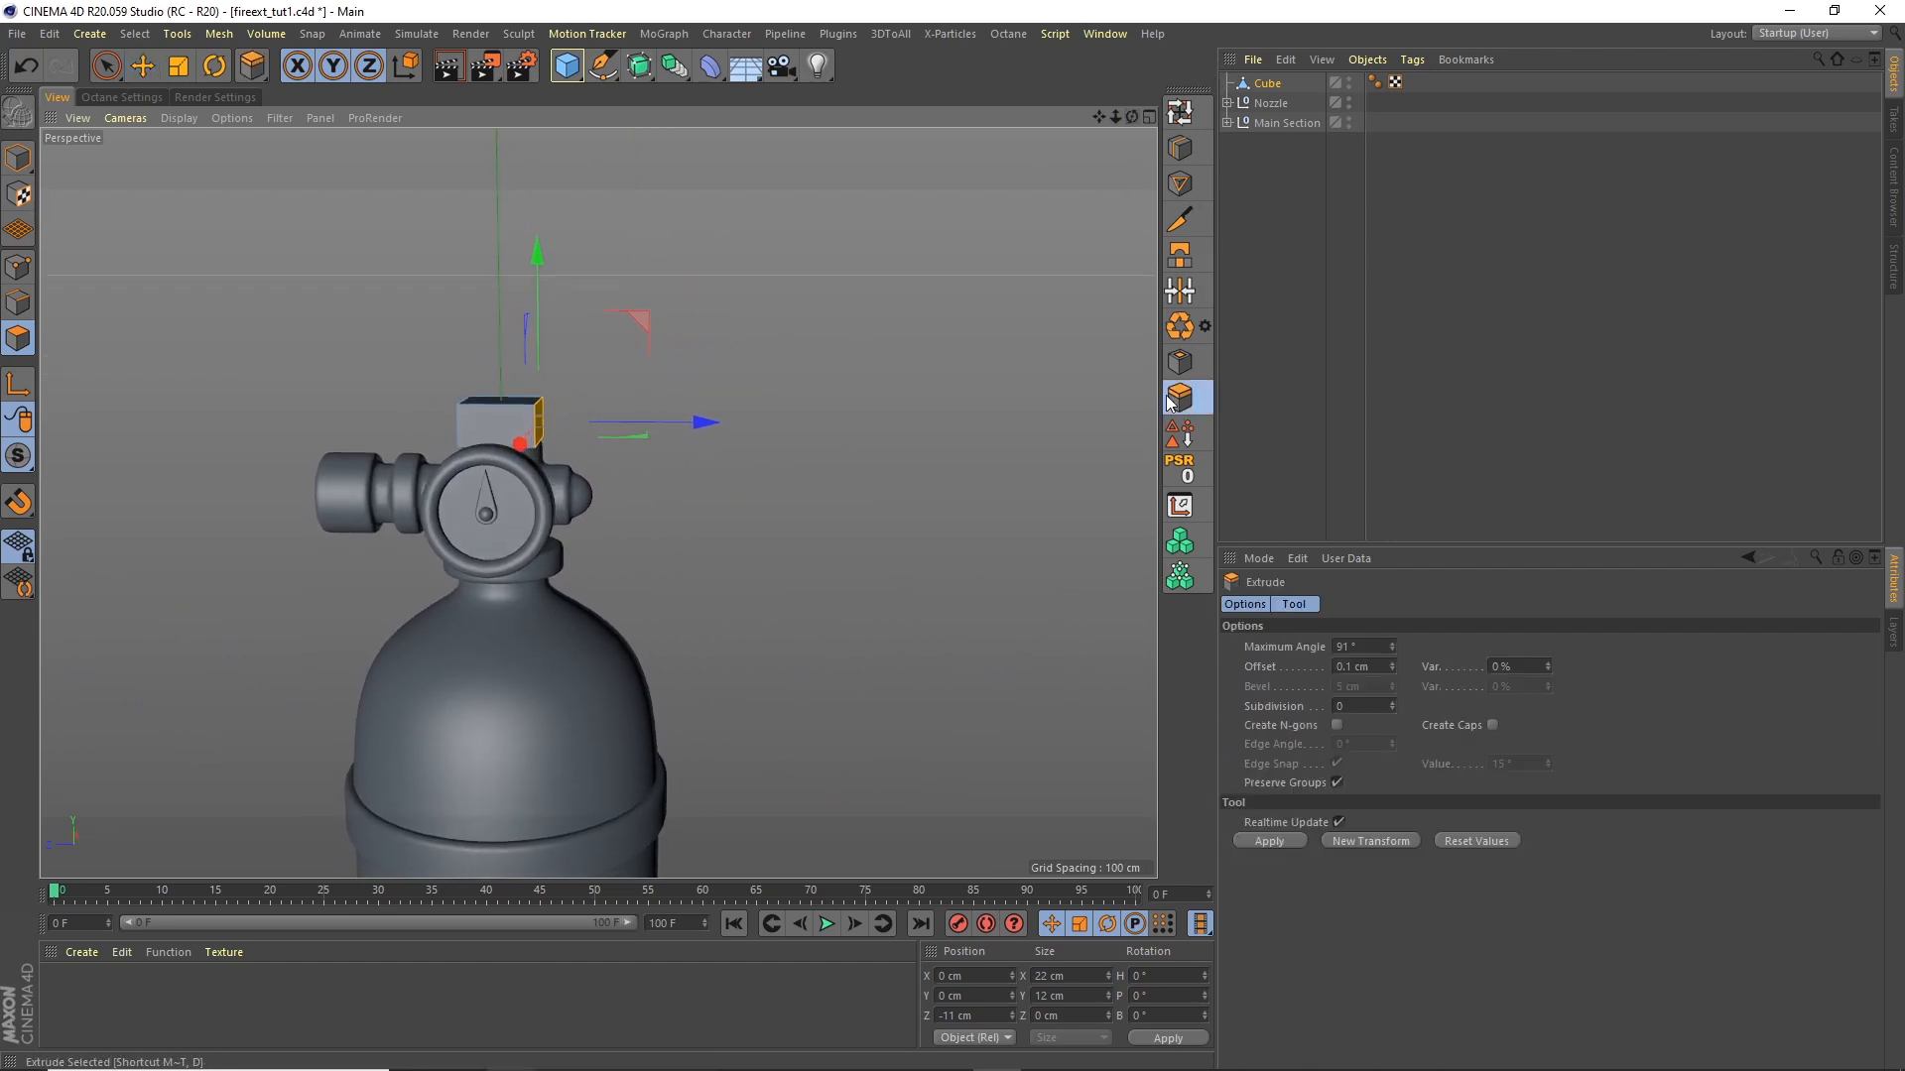
left_click_drag(722, 457, 1051, 422)
left_click_drag(1174, 403, 801, 446)
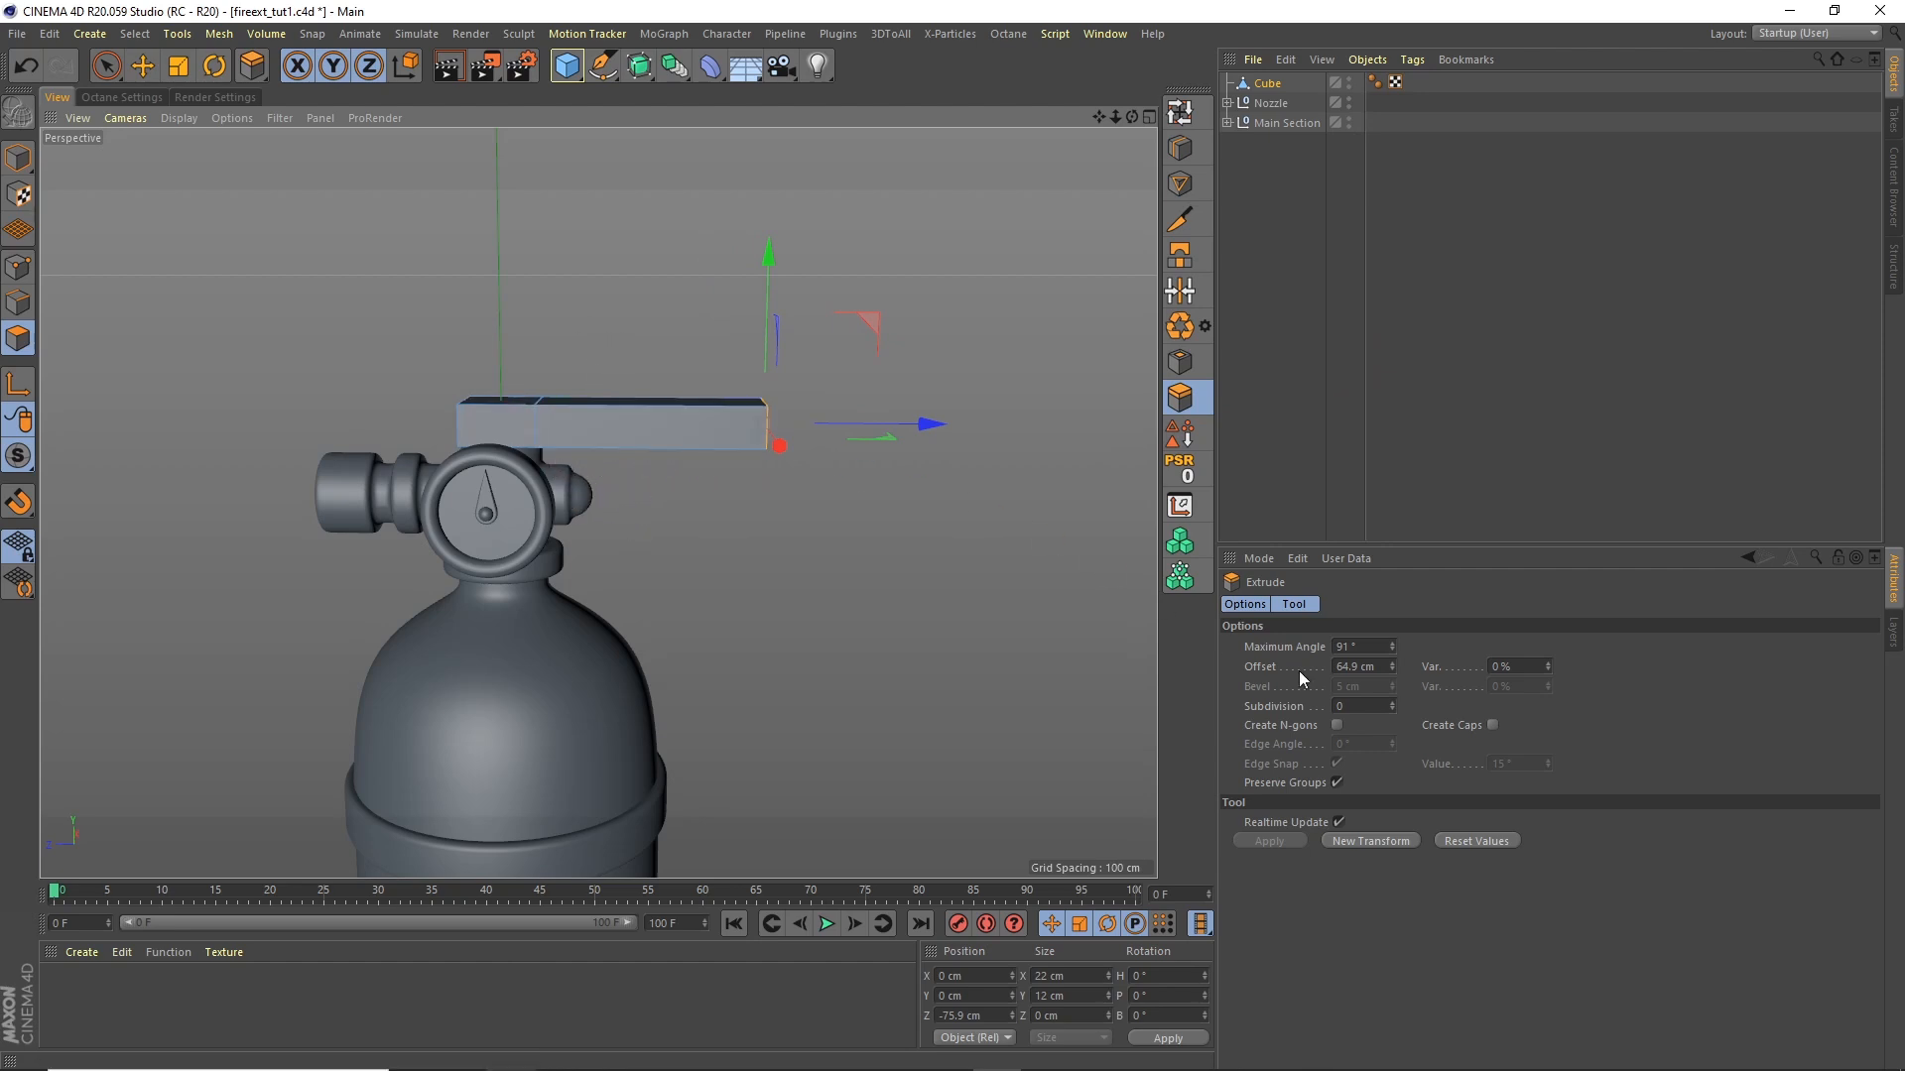
Step: Add a loop cut across the extruded lever at an offset of about 75%, nearer the nozzle
left_click_drag(1130, 118, 1050, 172)
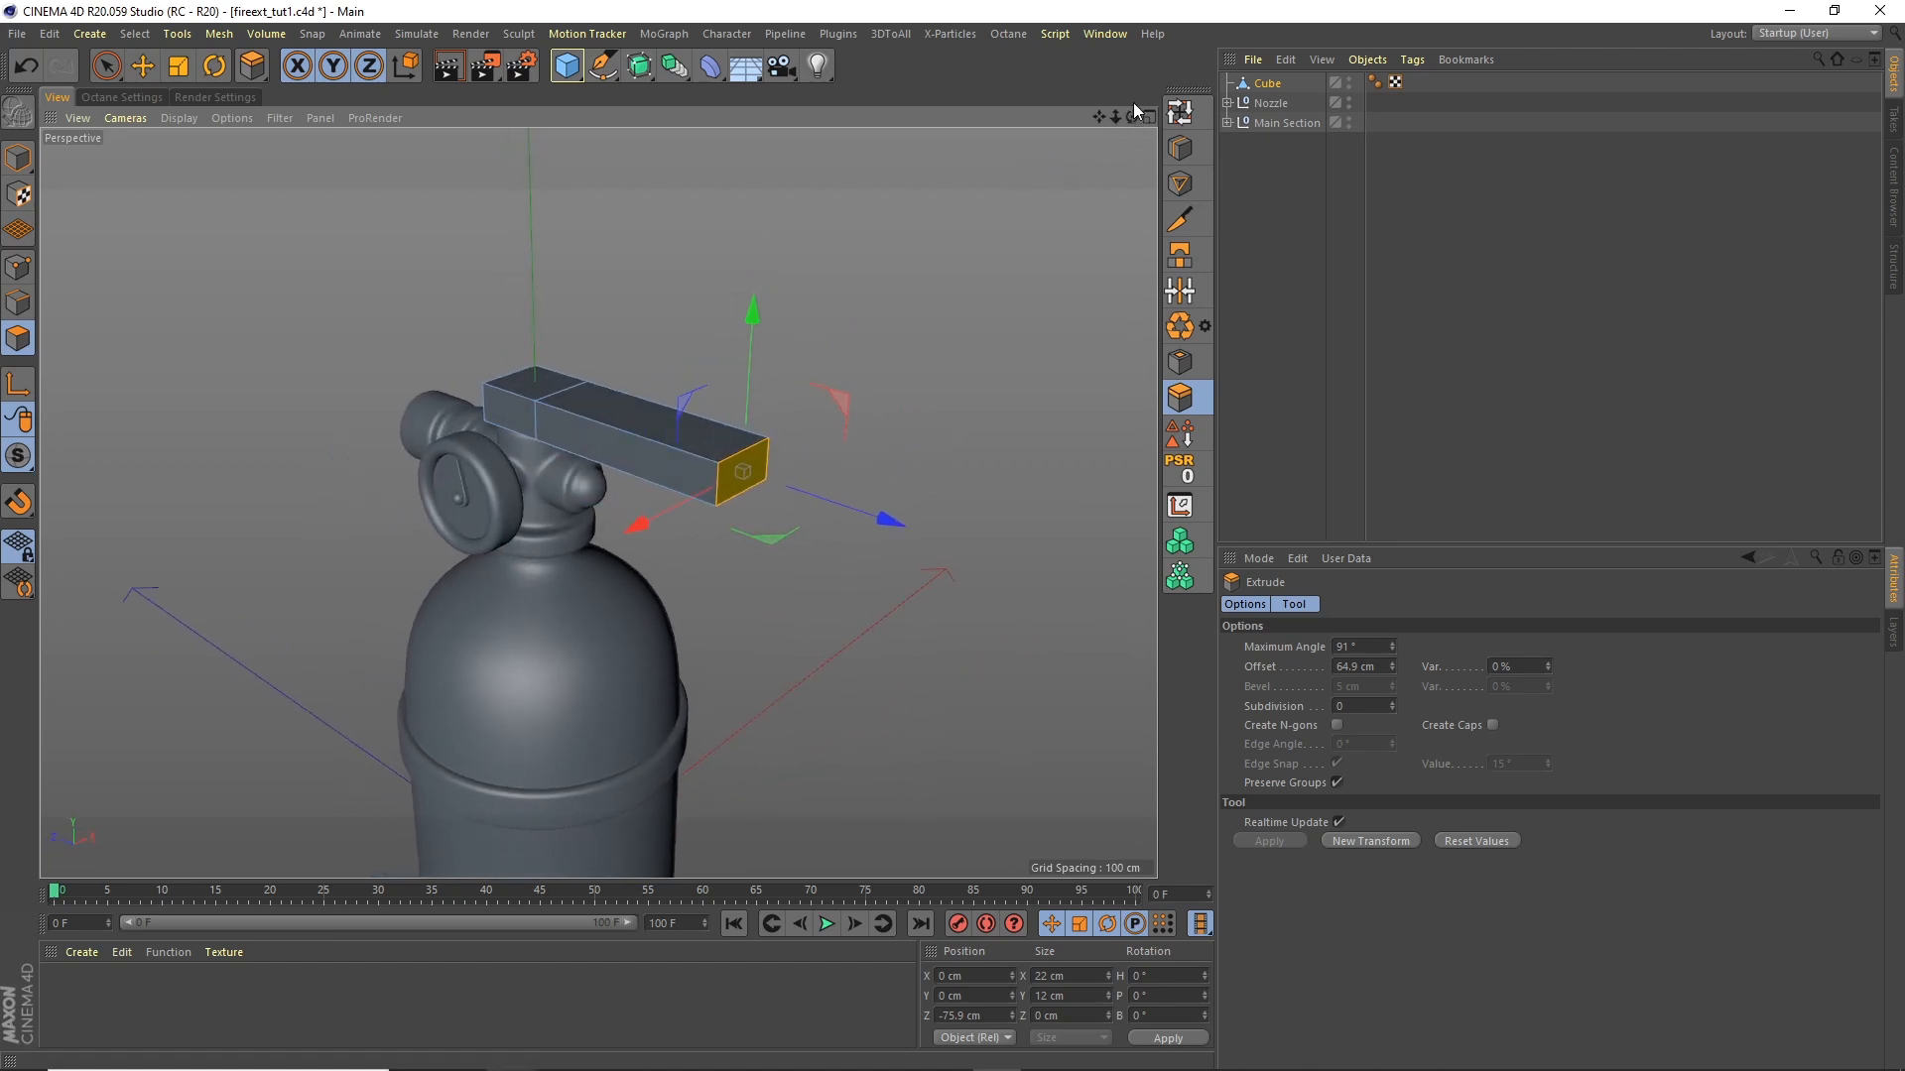
left_click_drag(1131, 117, 1190, 80)
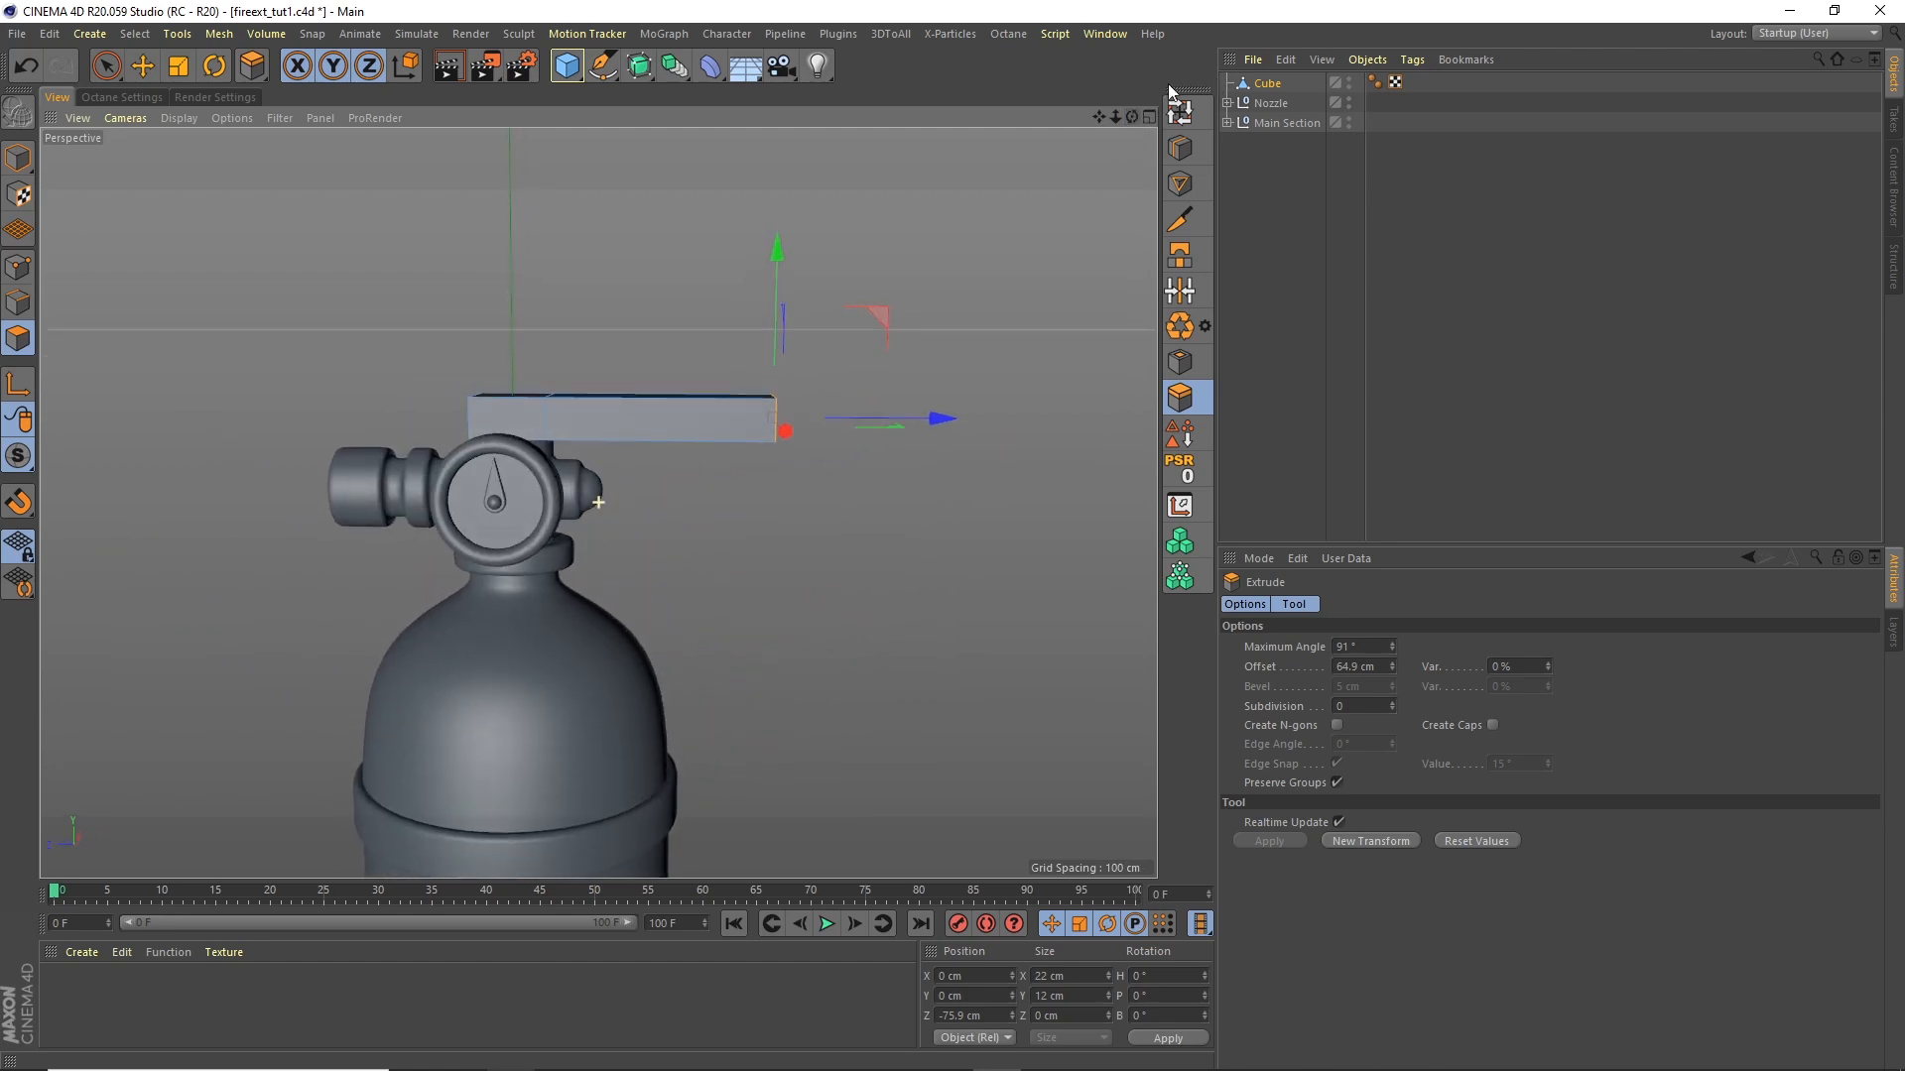
left_click(1180, 148)
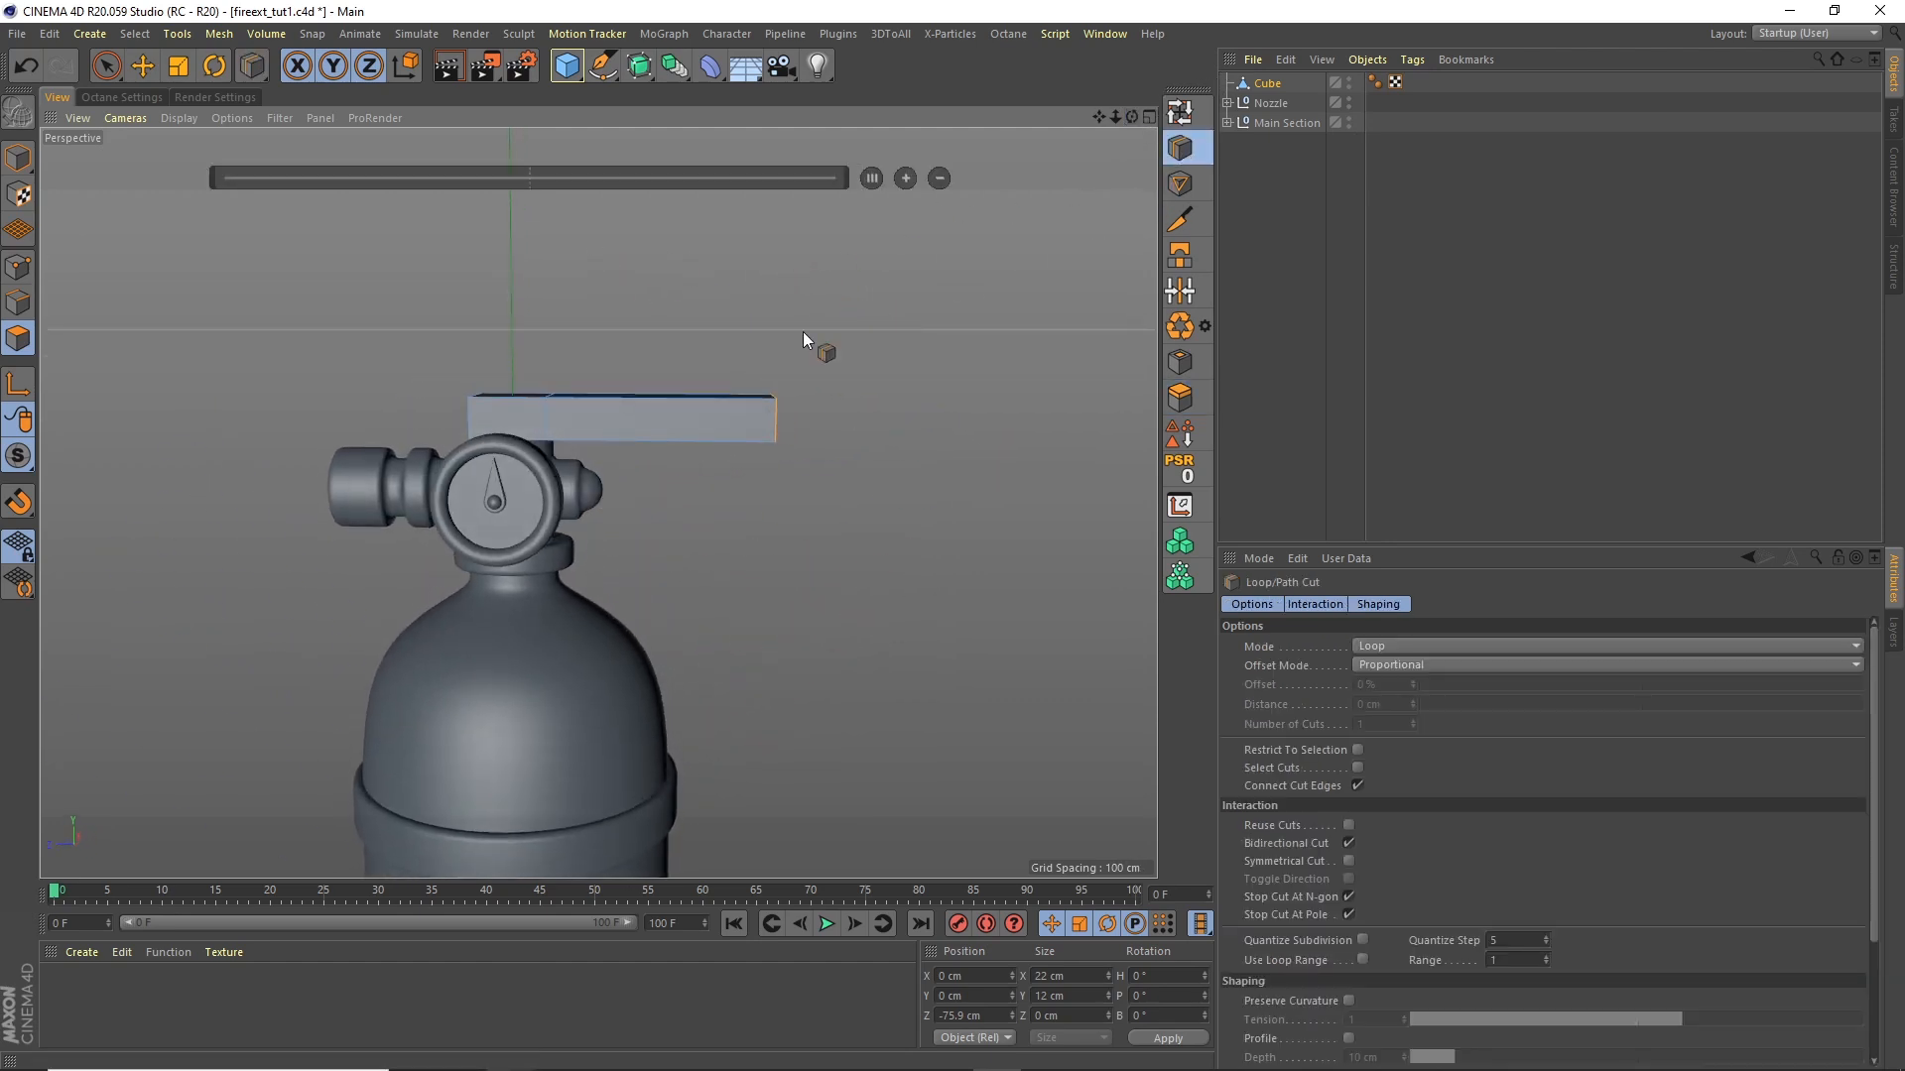
left_click(603, 402)
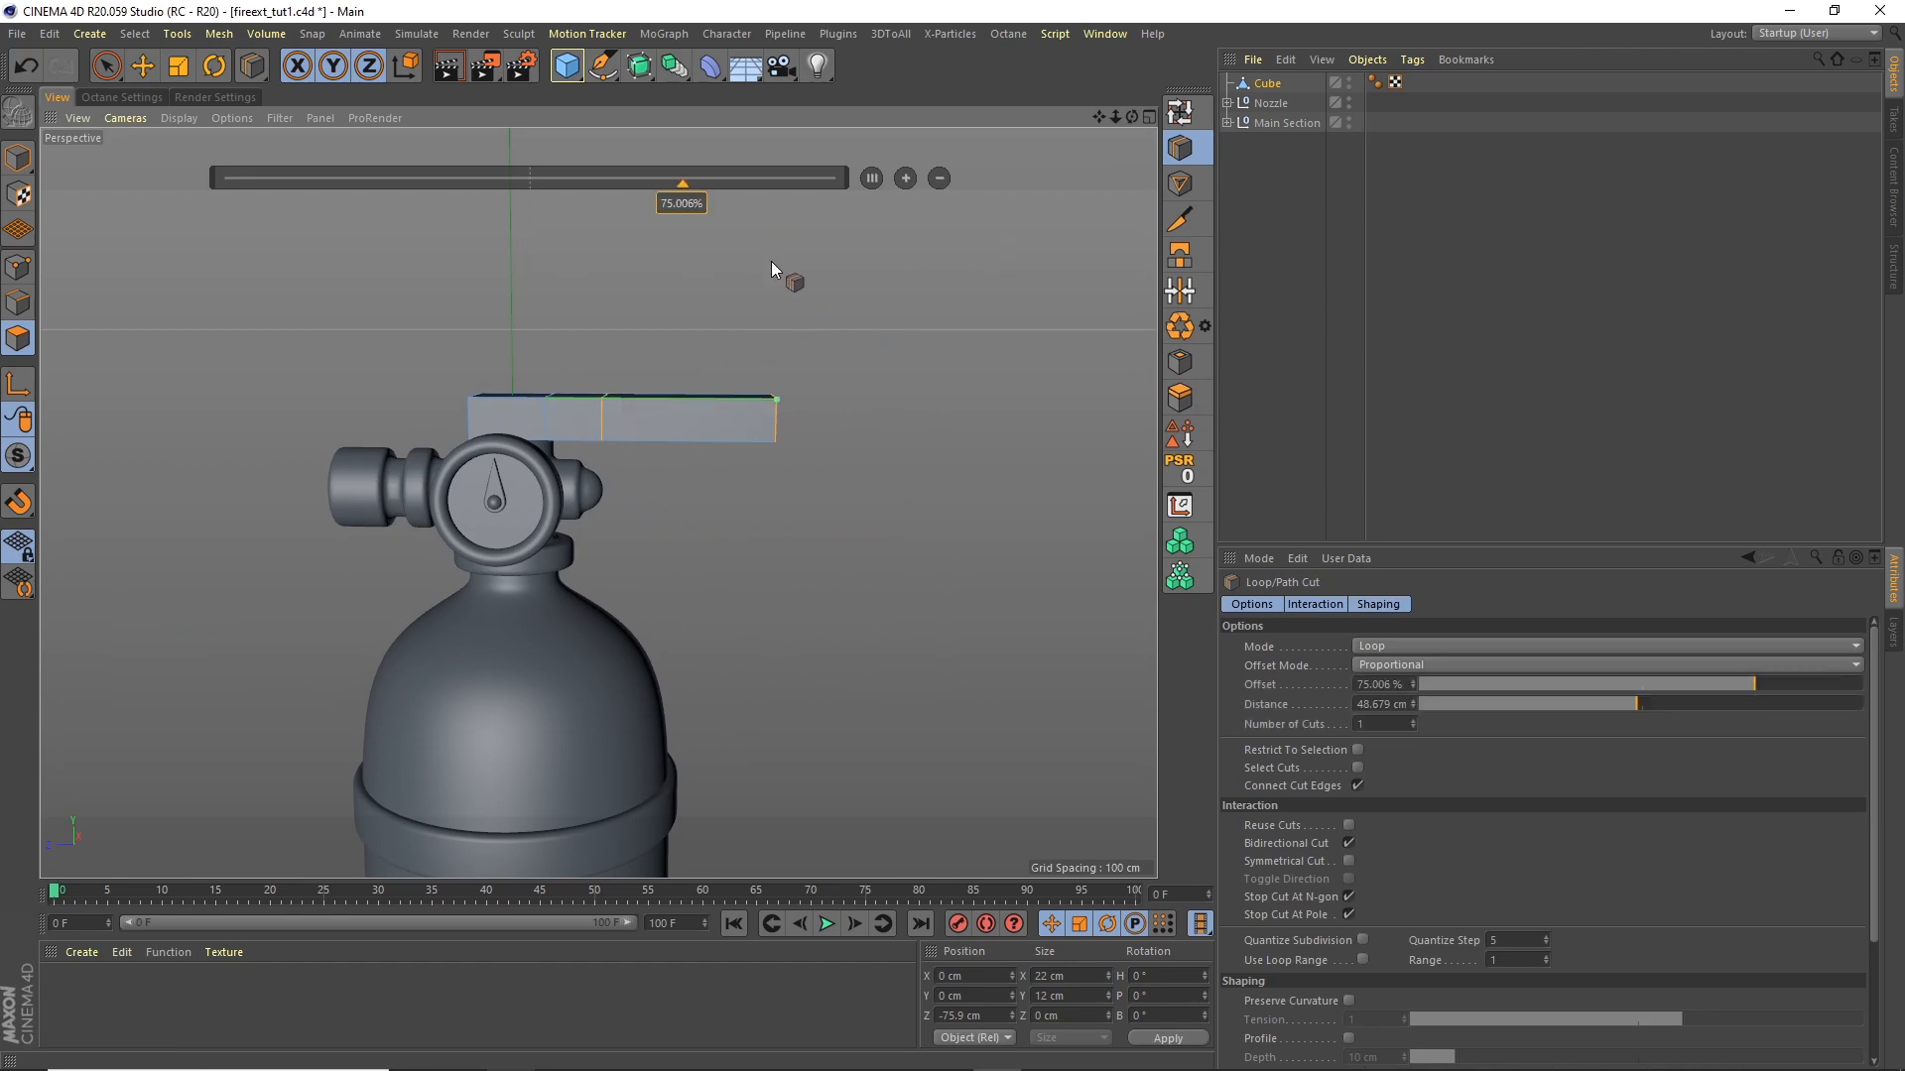
Step: Scale the lever's free end face down uniformly to about 16.3 cm wide and 8.9 cm high
left_click_drag(1130, 117, 1068, 157)
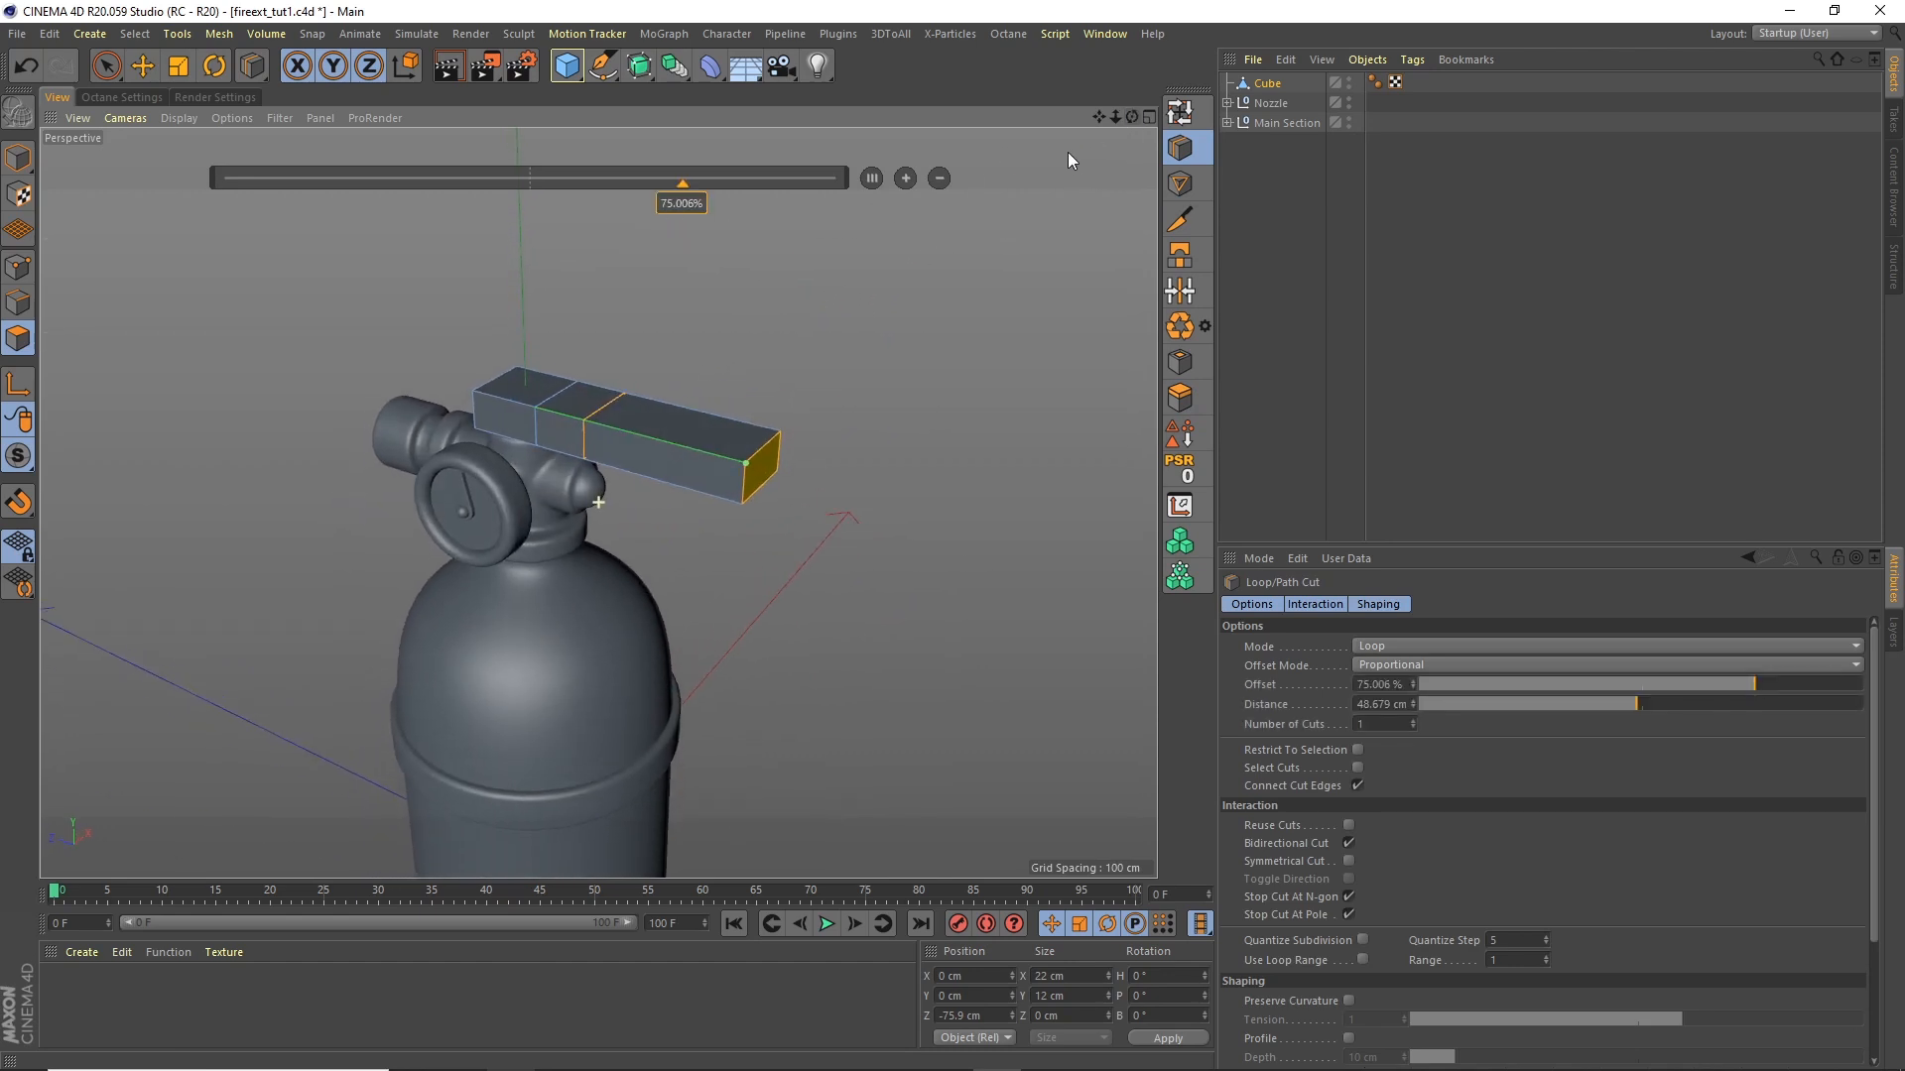
left_click(179, 66)
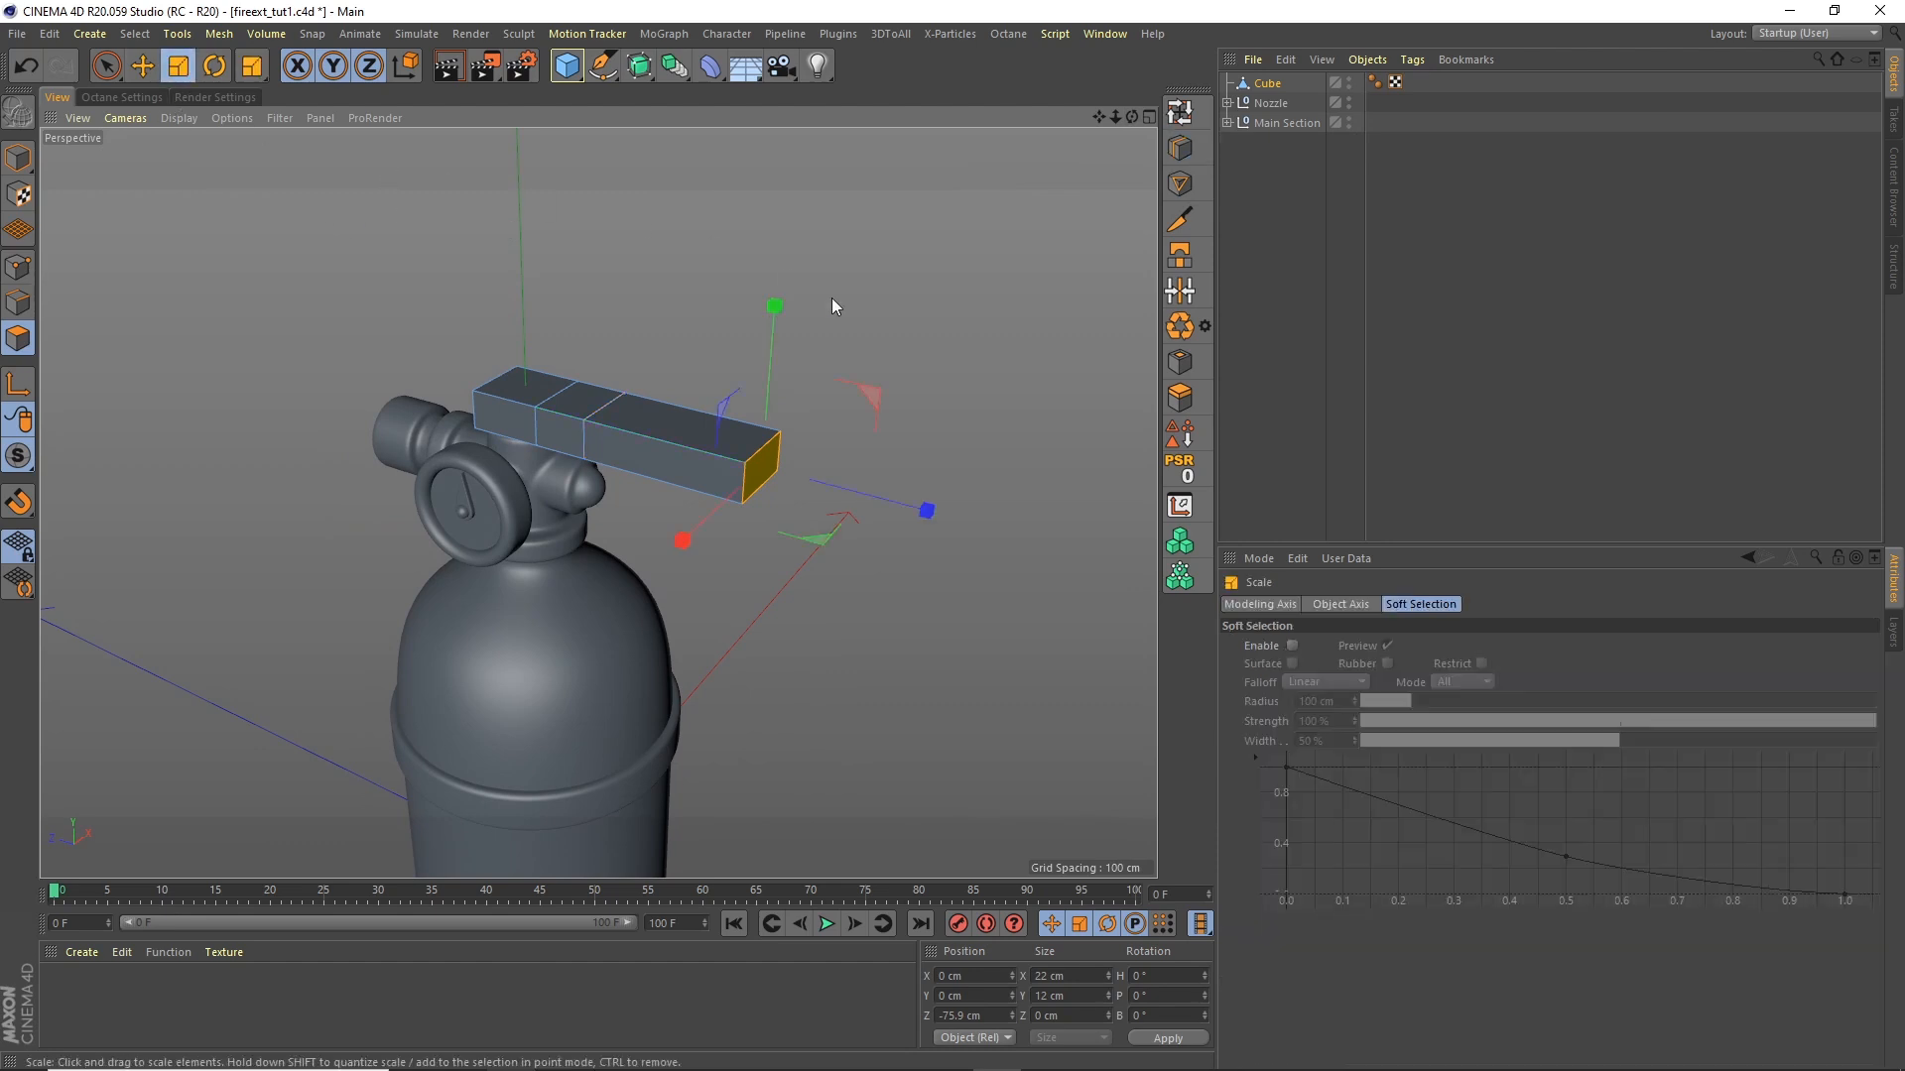
left_click_drag(913, 357, 883, 306)
Step: Lower the lever's end face by about 10 cm so the handle bends downward from the loop cut
key("e")
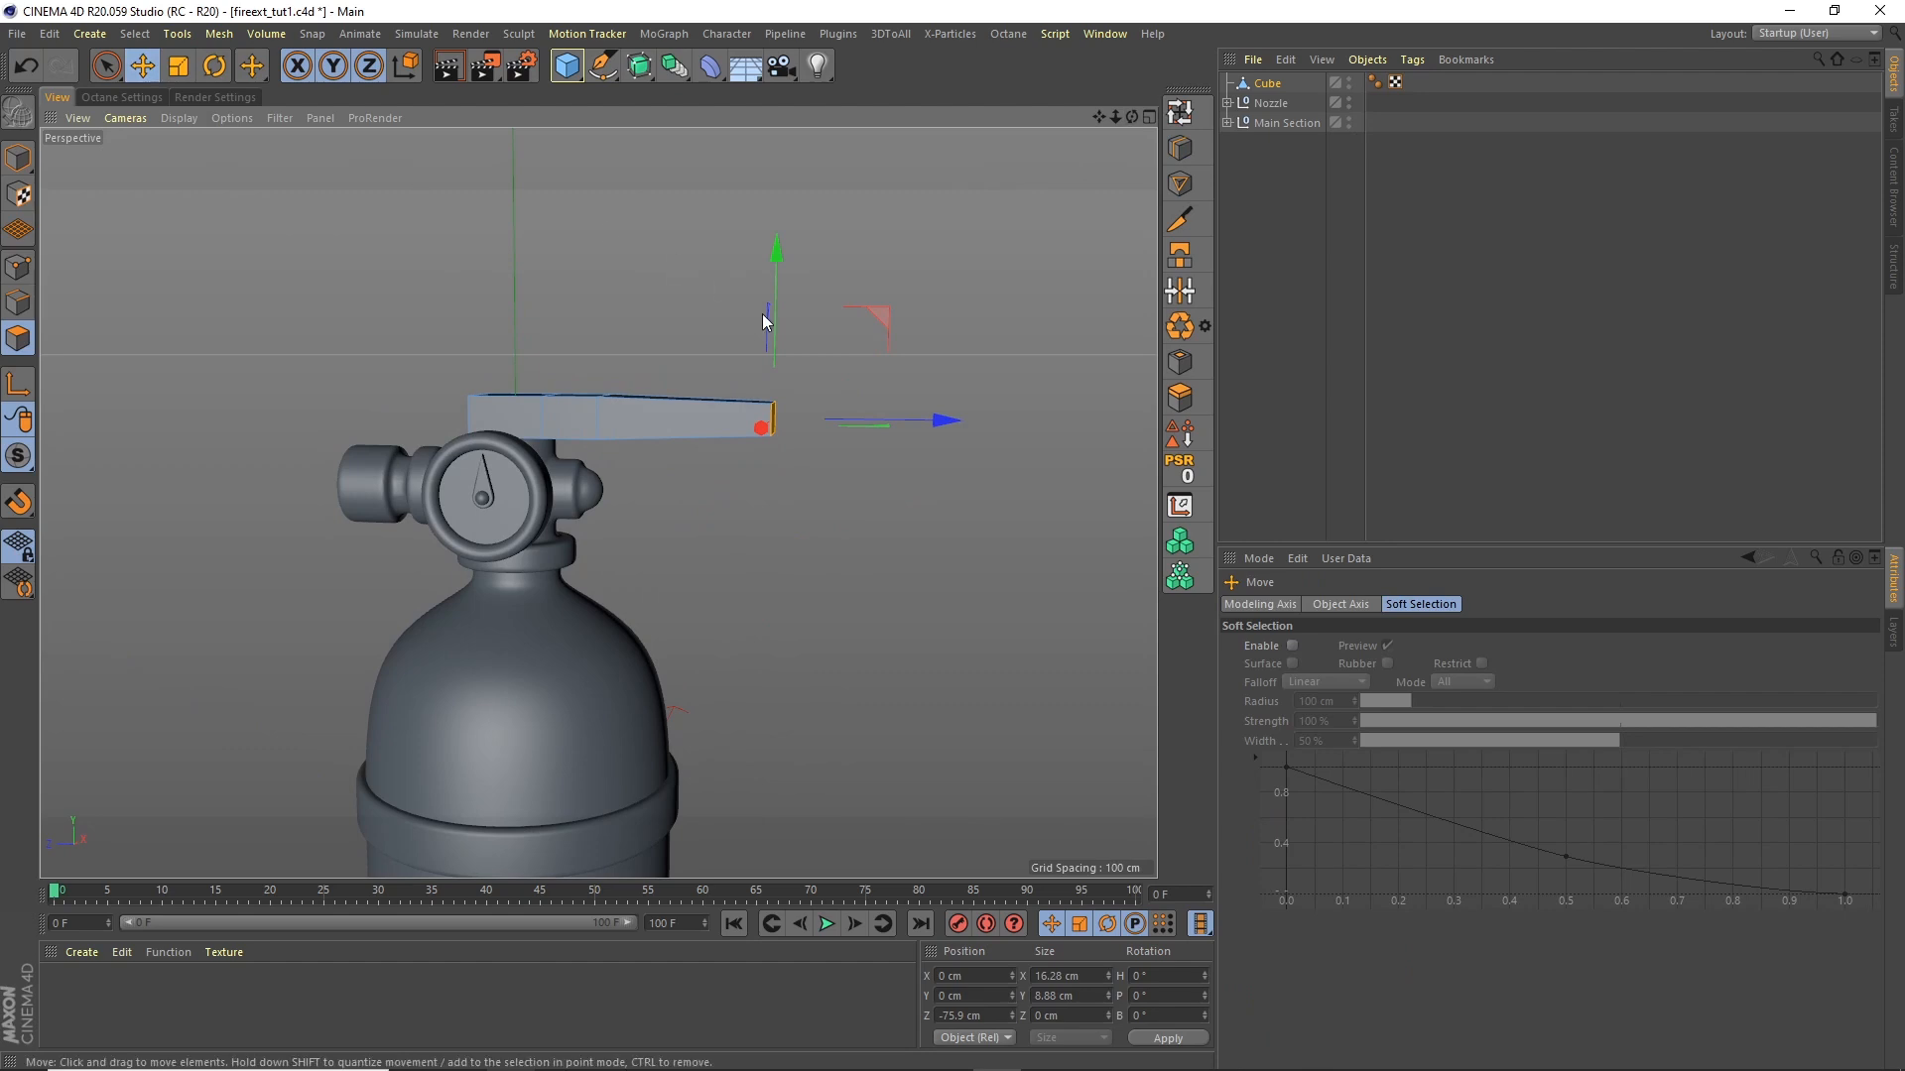
left_click_drag(776, 270, 774, 306)
left_click_drag(646, 436, 687, 480, "alt")
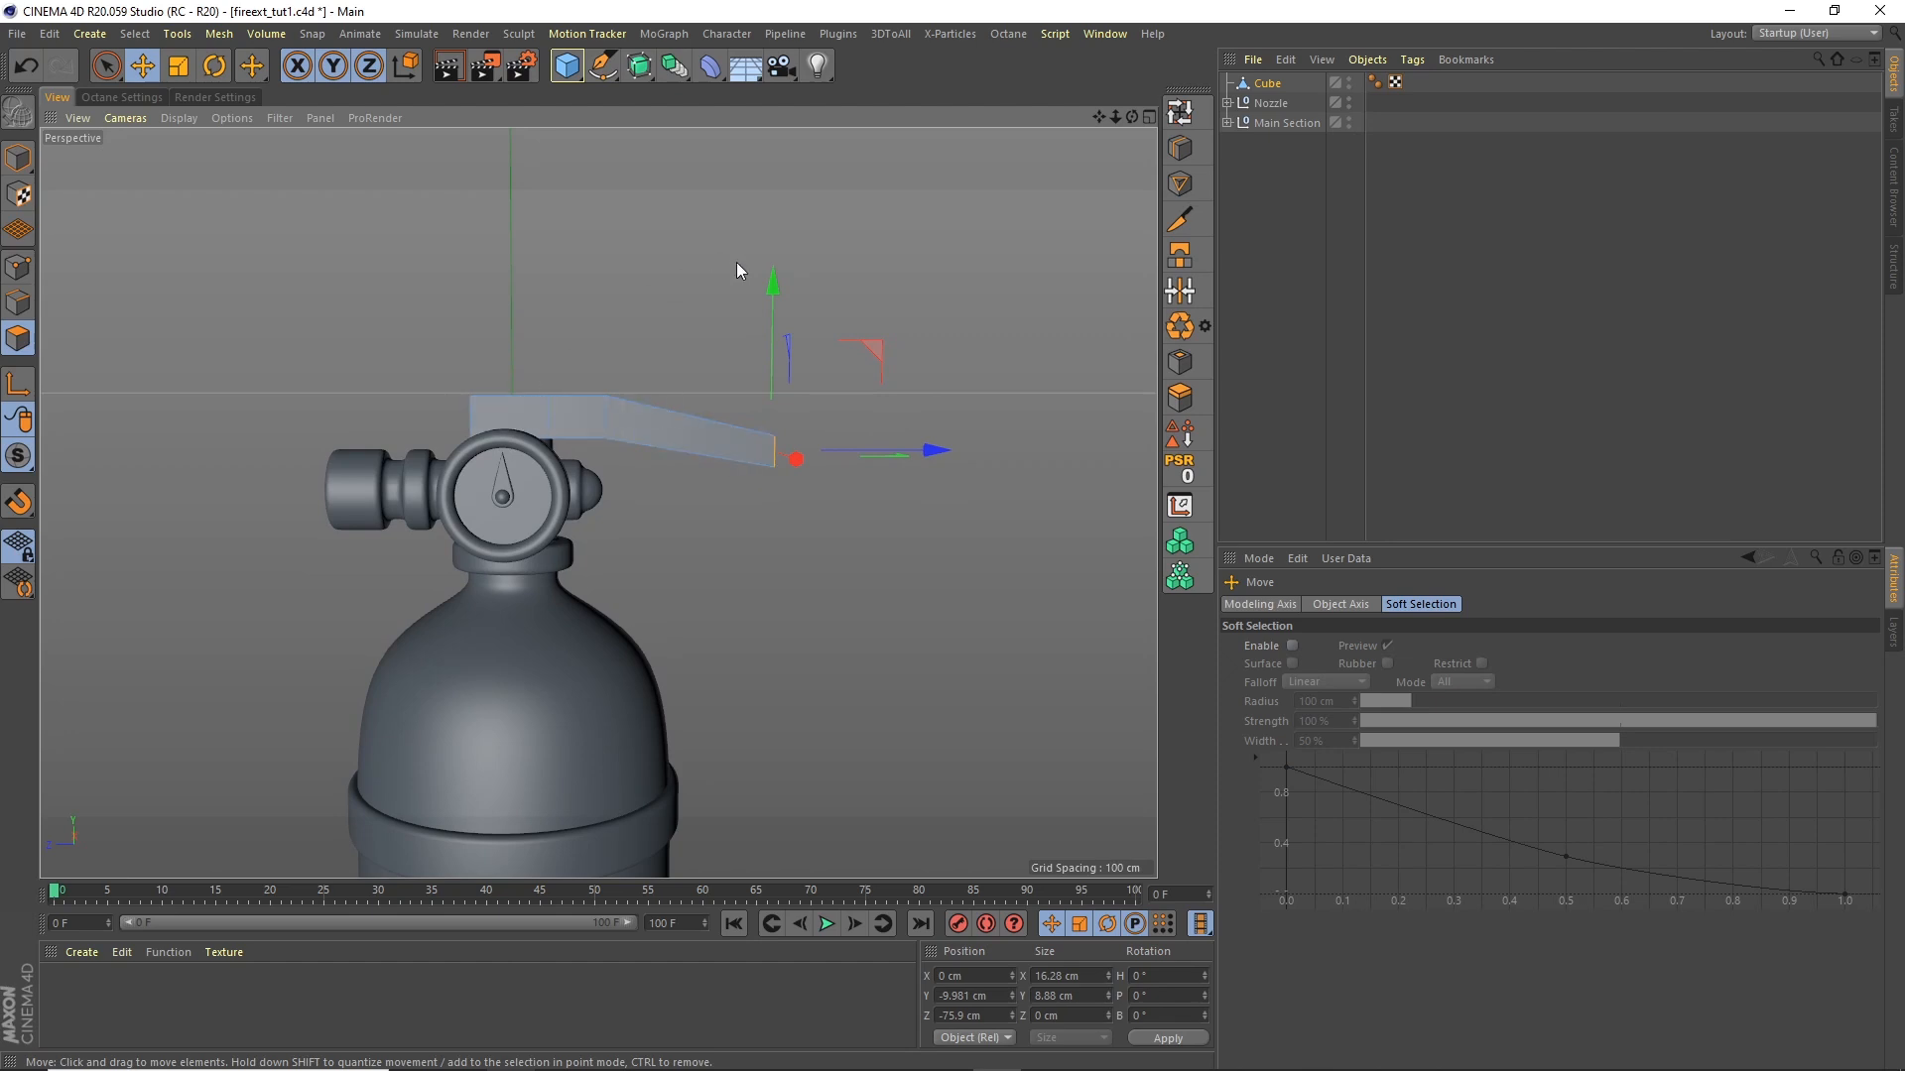
Step: Add two lengthwise loop cuts along the lever, each about 3.7 cm in from a side edge of the end face
left_click_drag(802, 341, 627, 379, "alt")
right_click_drag(641, 344, 702, 298, "alt")
left_click_drag(716, 311, 655, 370, "alt")
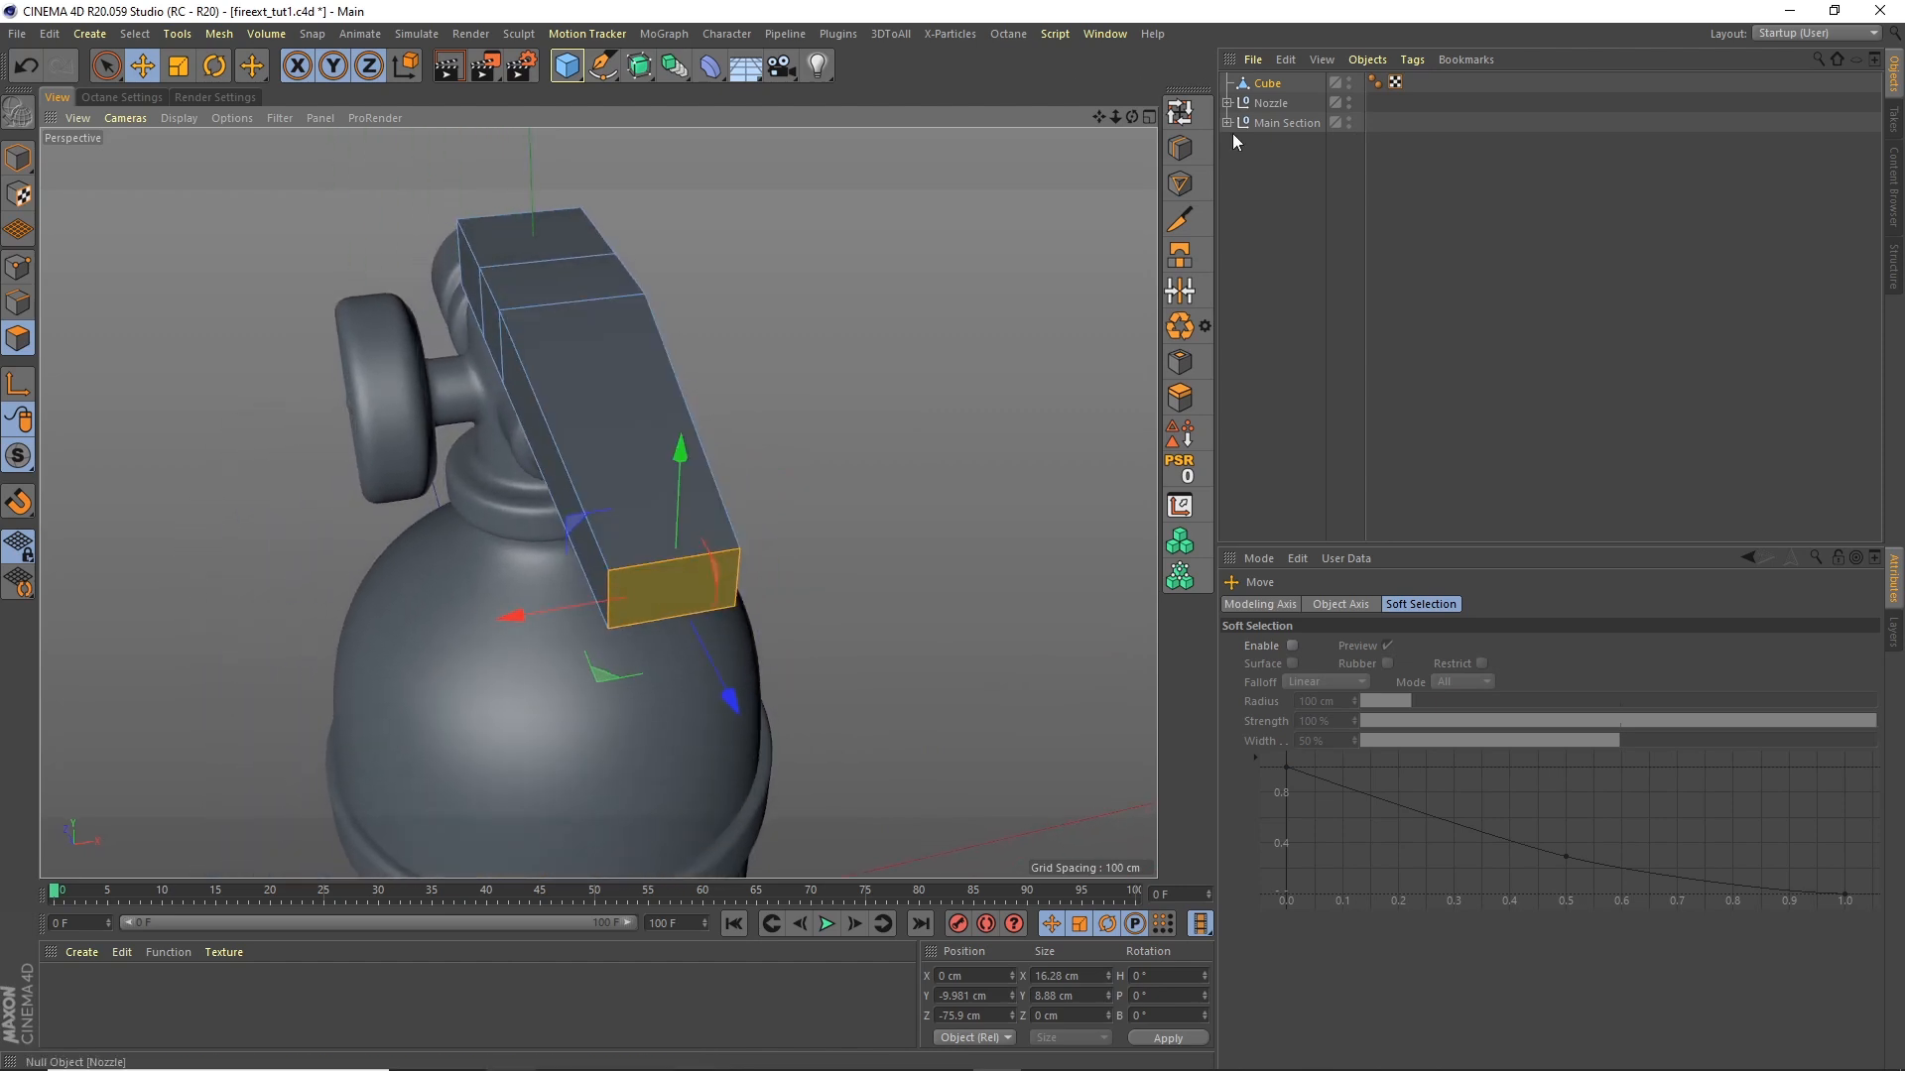
left_click(1180, 148)
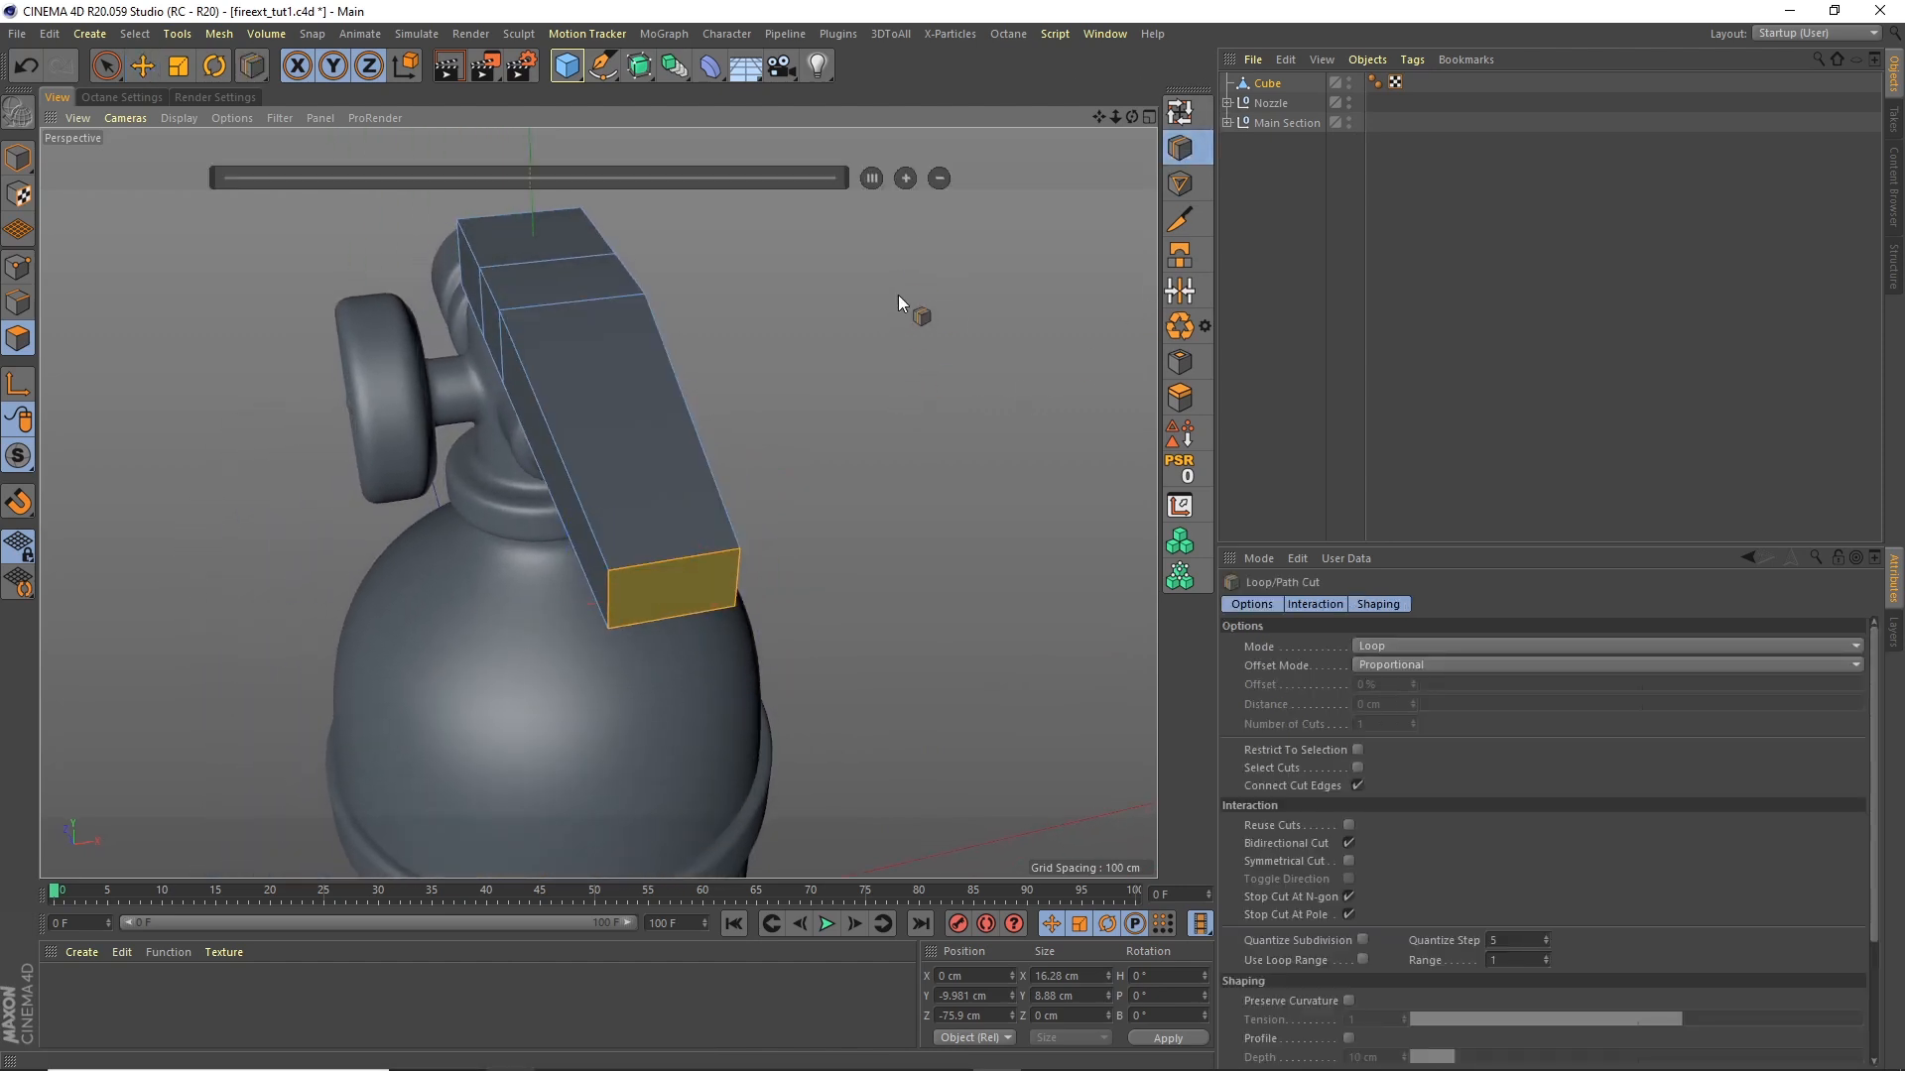
left_click_drag(1113, 123, 955, 277, "alt")
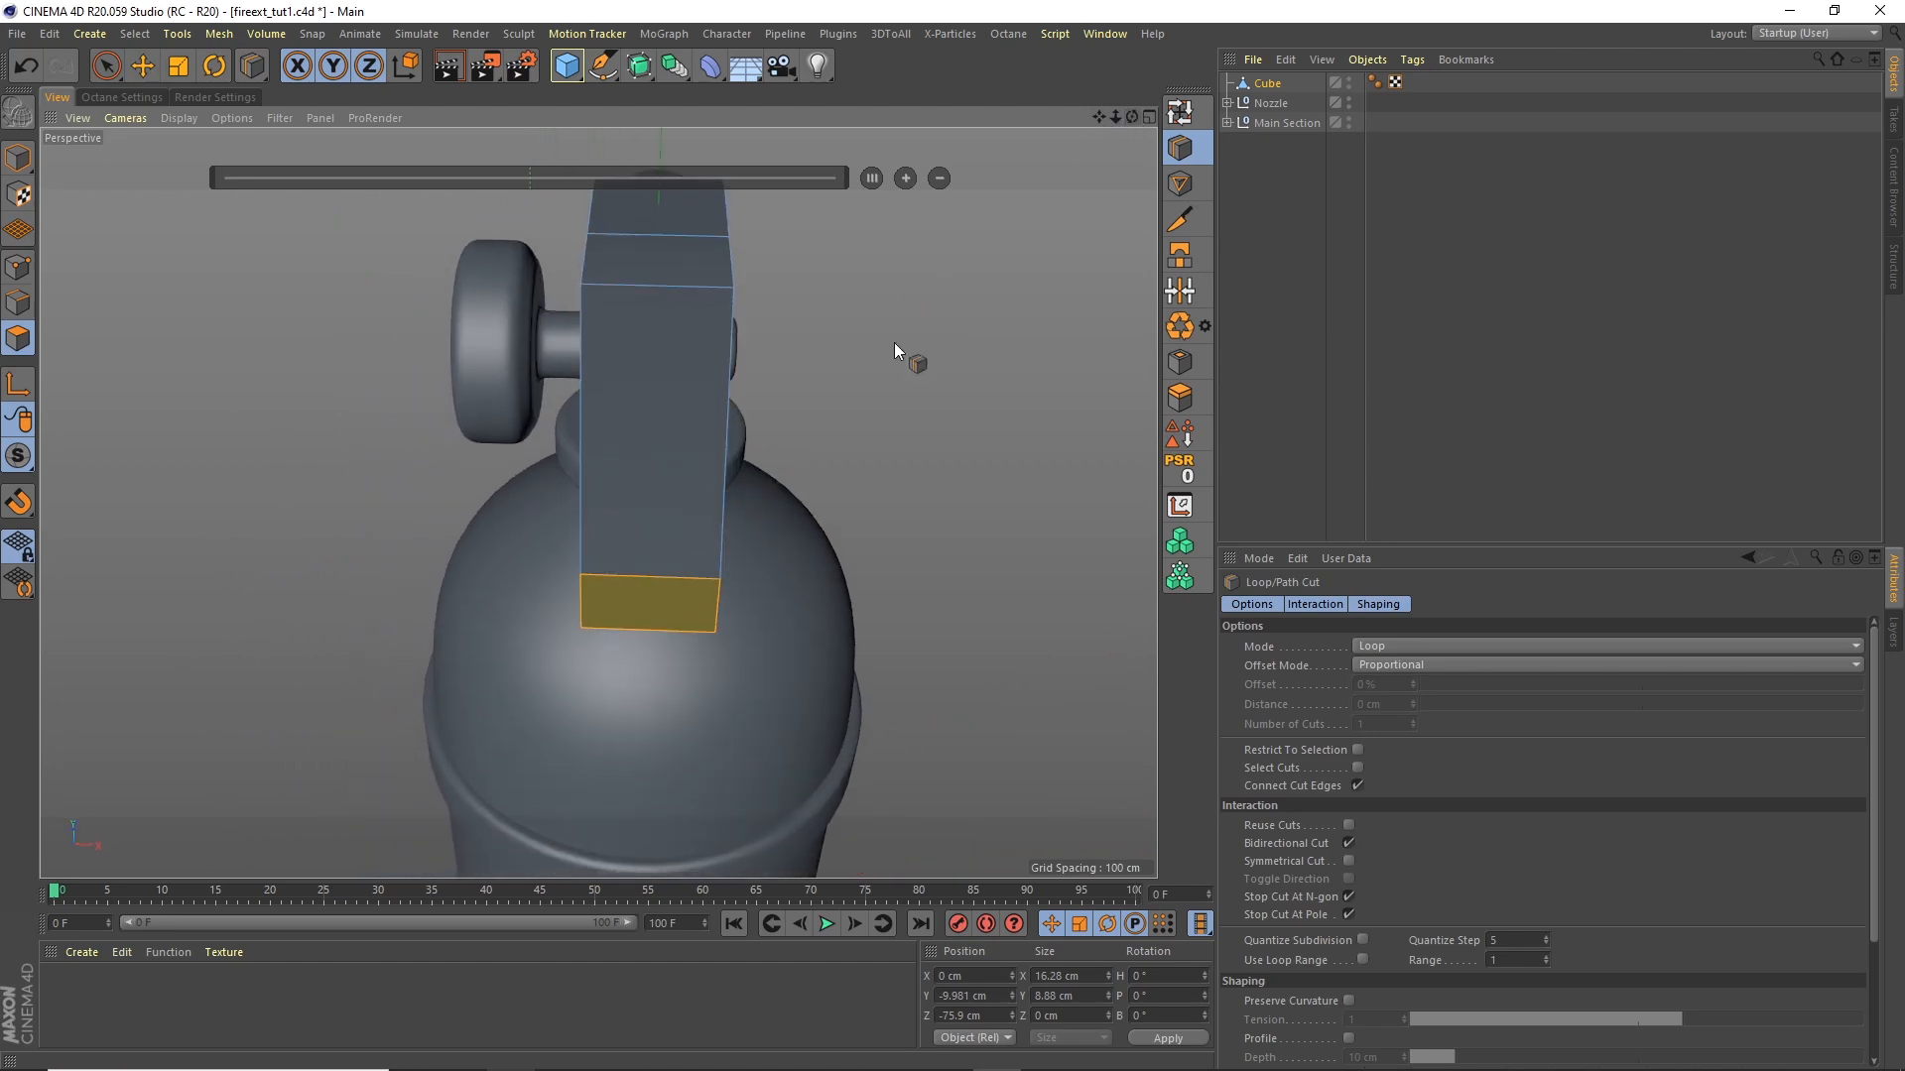
left_click(611, 575)
left_click(688, 576)
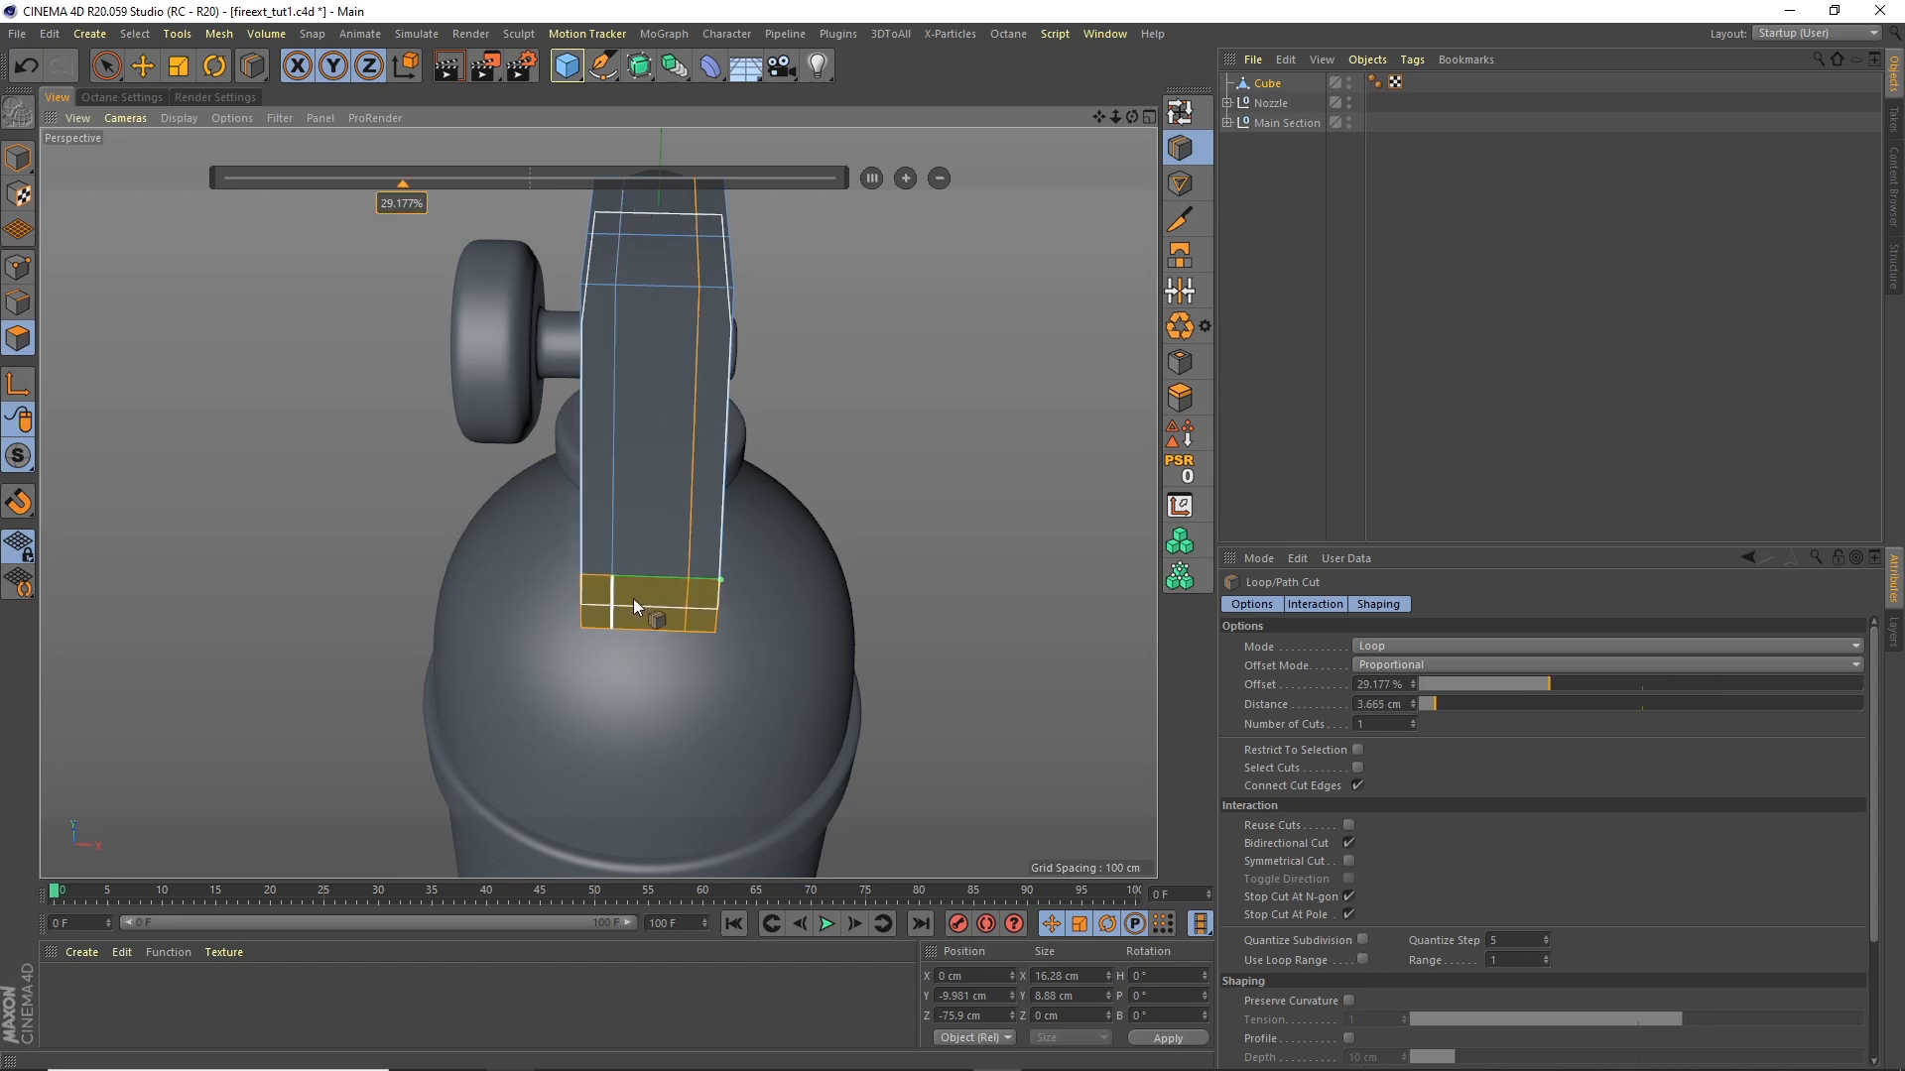
Step: Add a horizontal loop cut around the lever's sides and end face at an offset of about 58%
left_click_drag(1131, 115, 1044, 85)
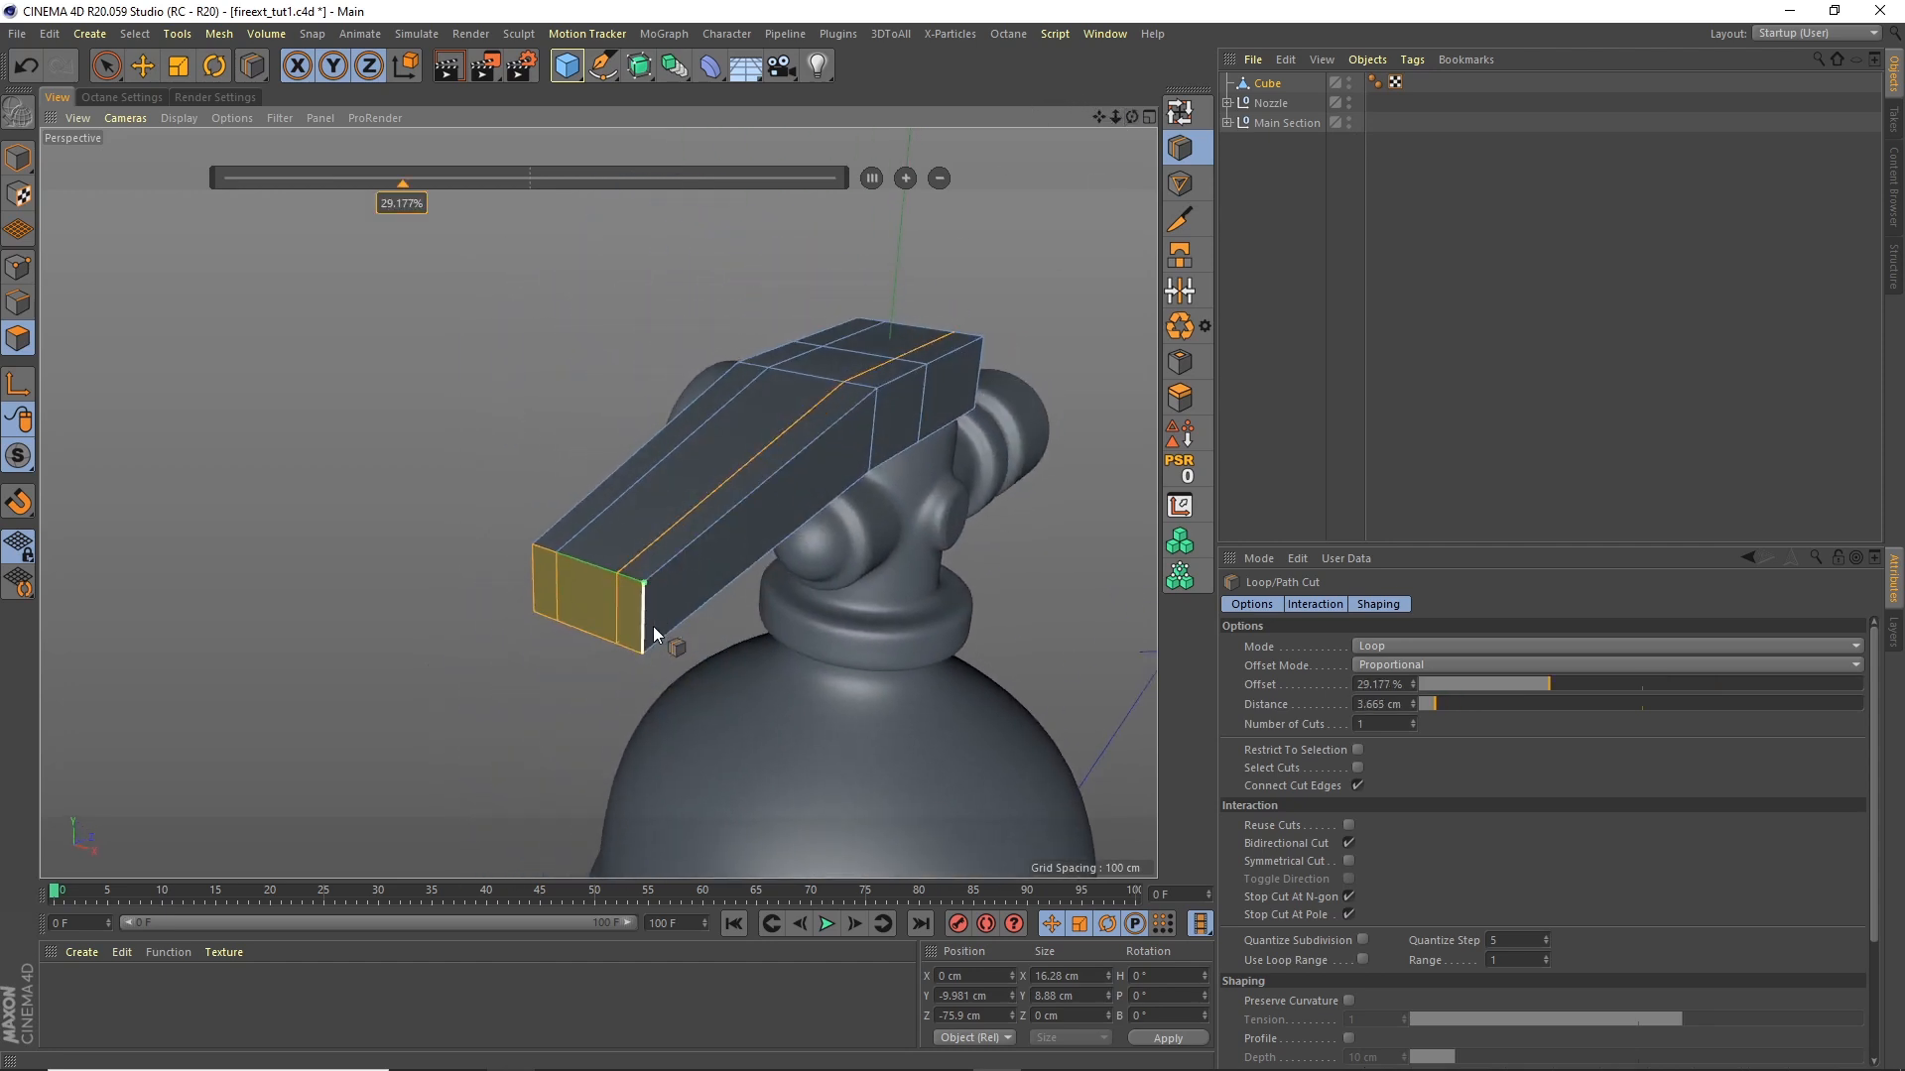
left_click(552, 592)
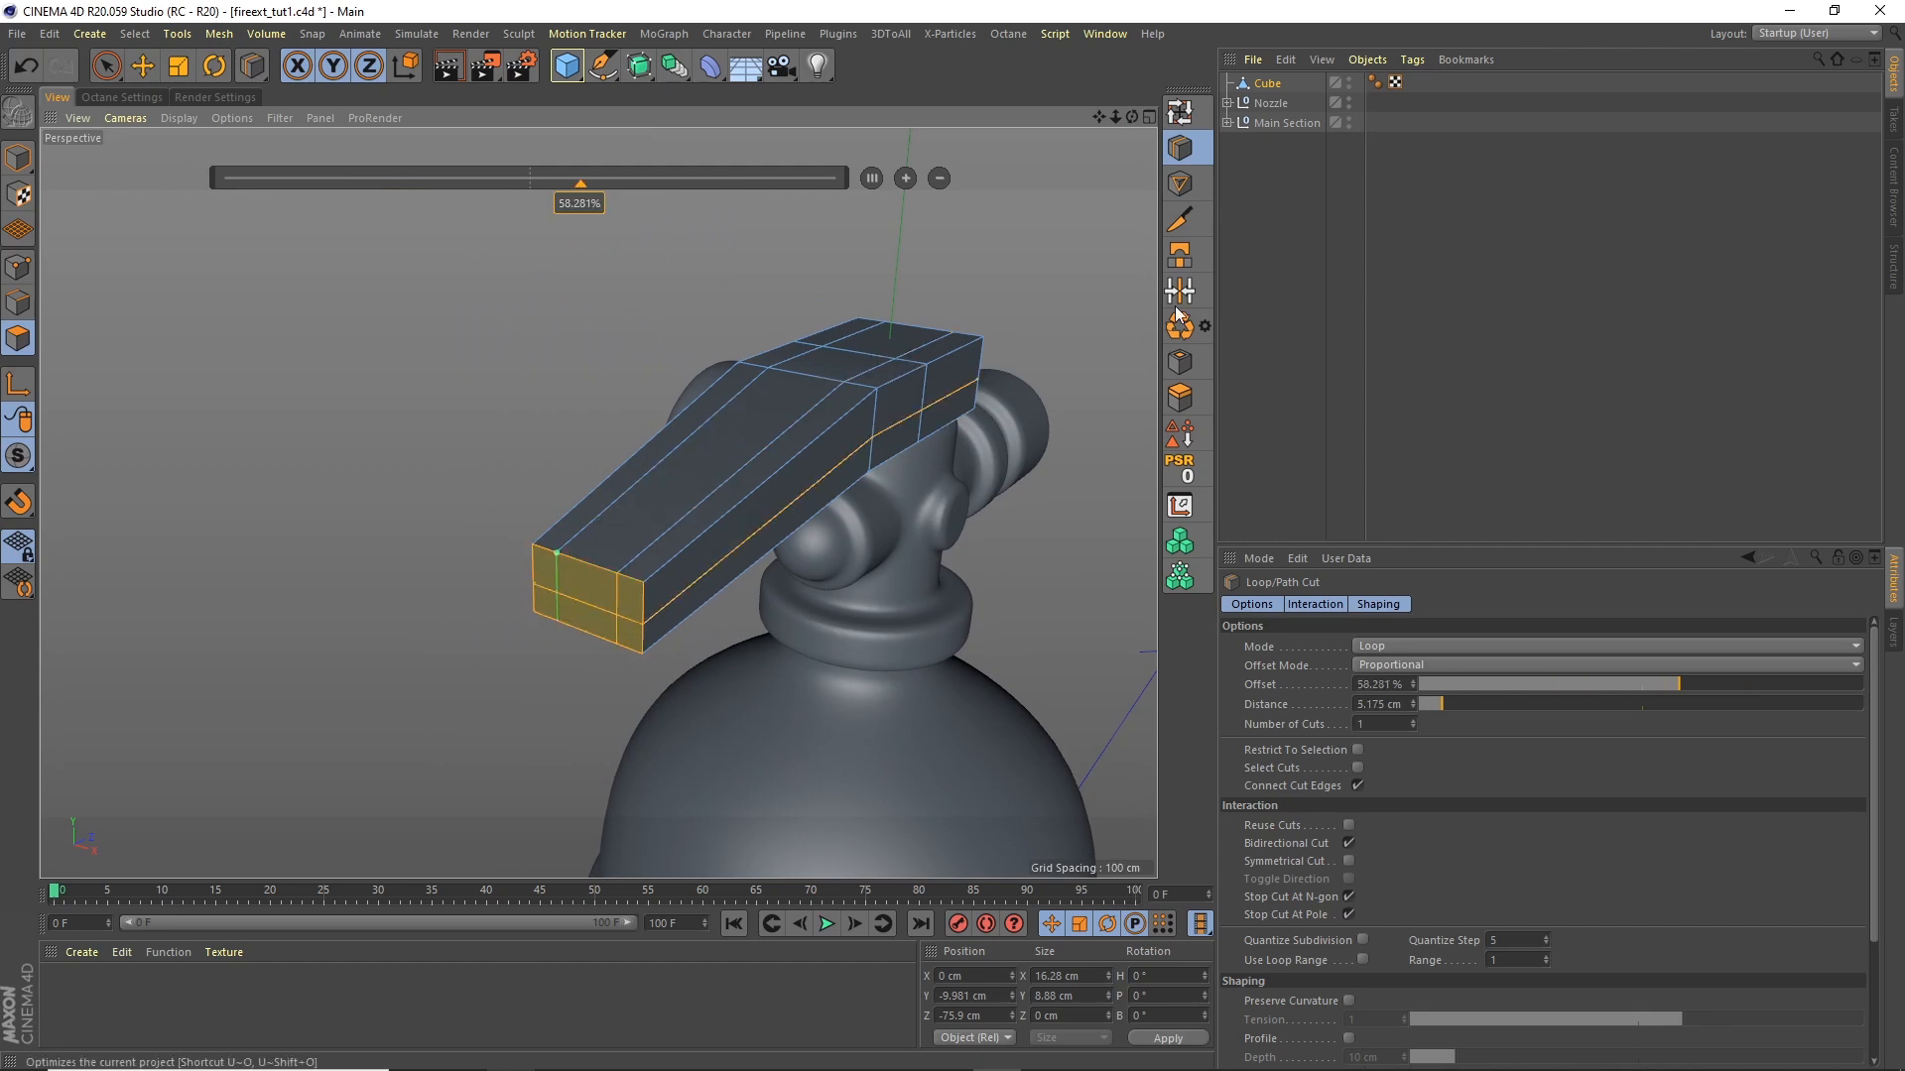
left_click_drag(1131, 117, 1161, 118)
Step: Delete the upper middle polygon of the lever's end face
left_click(143, 78)
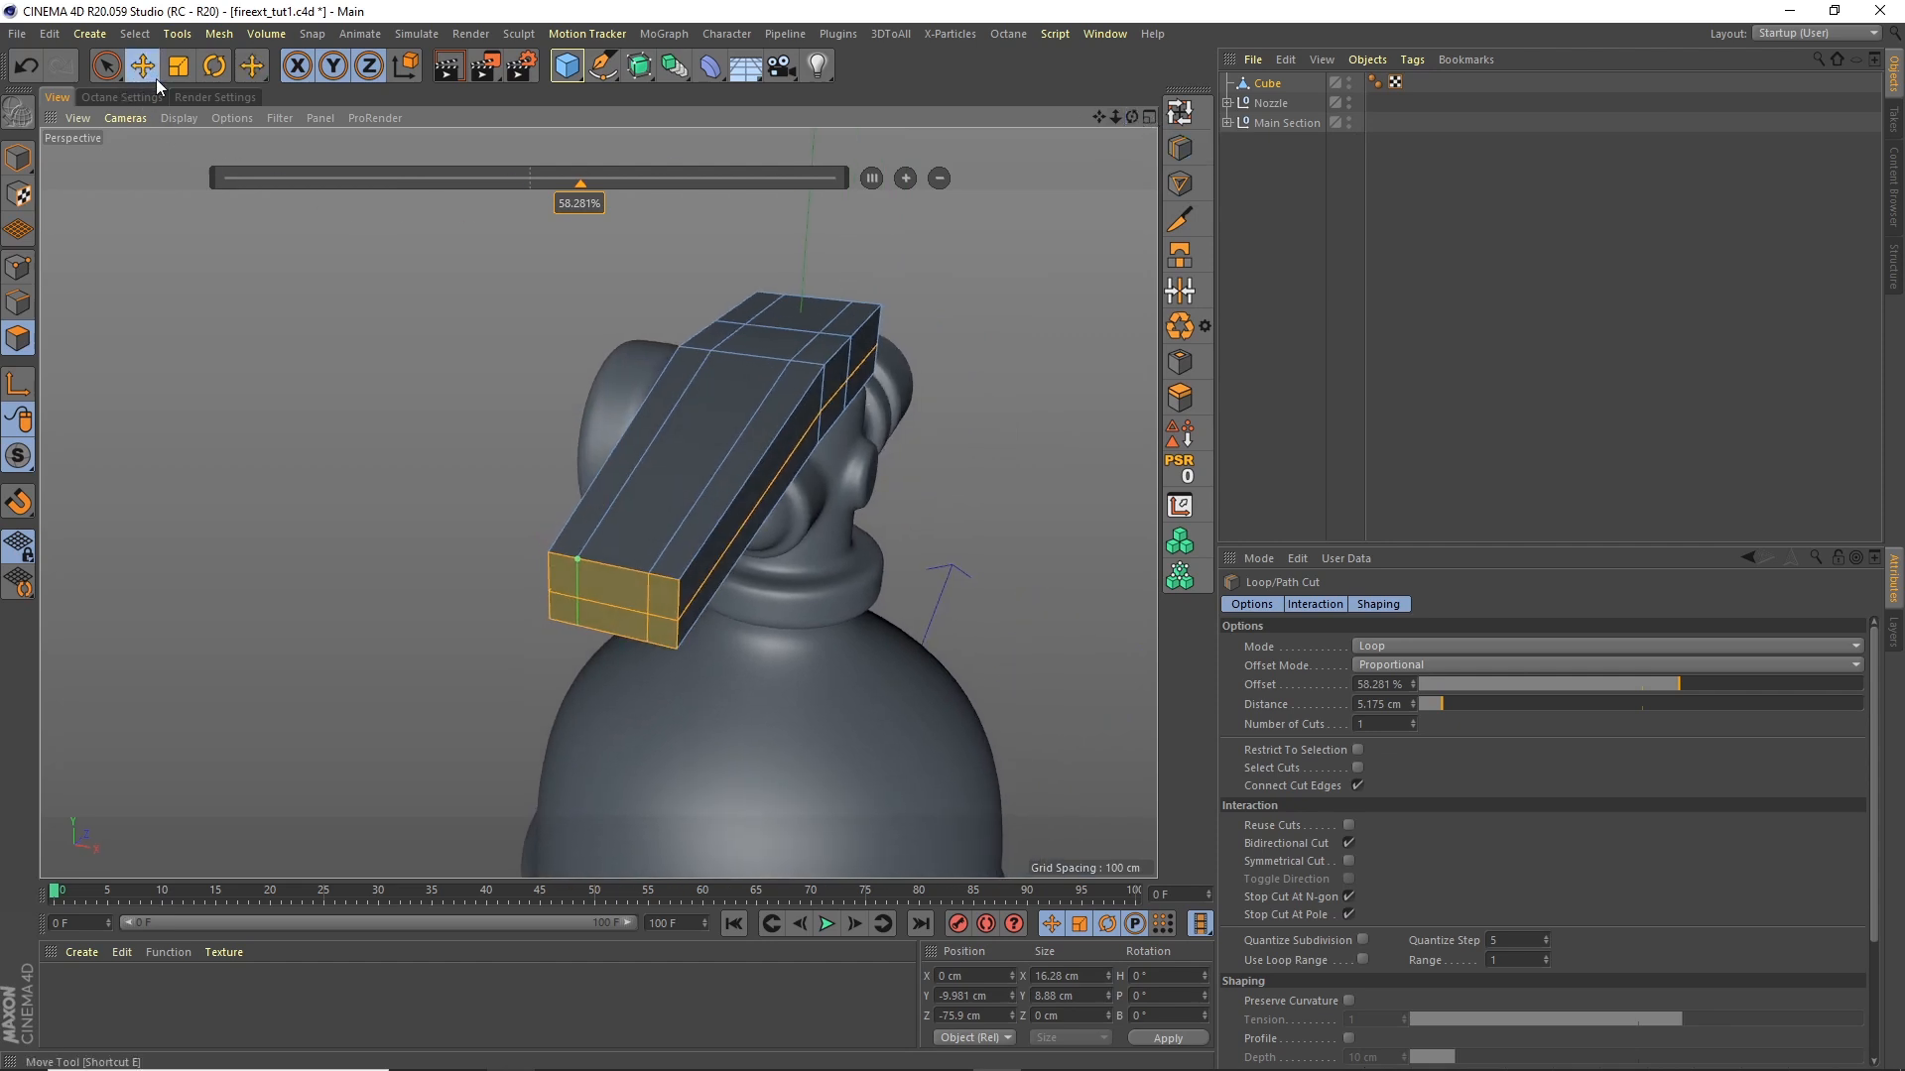
left_click(610, 593)
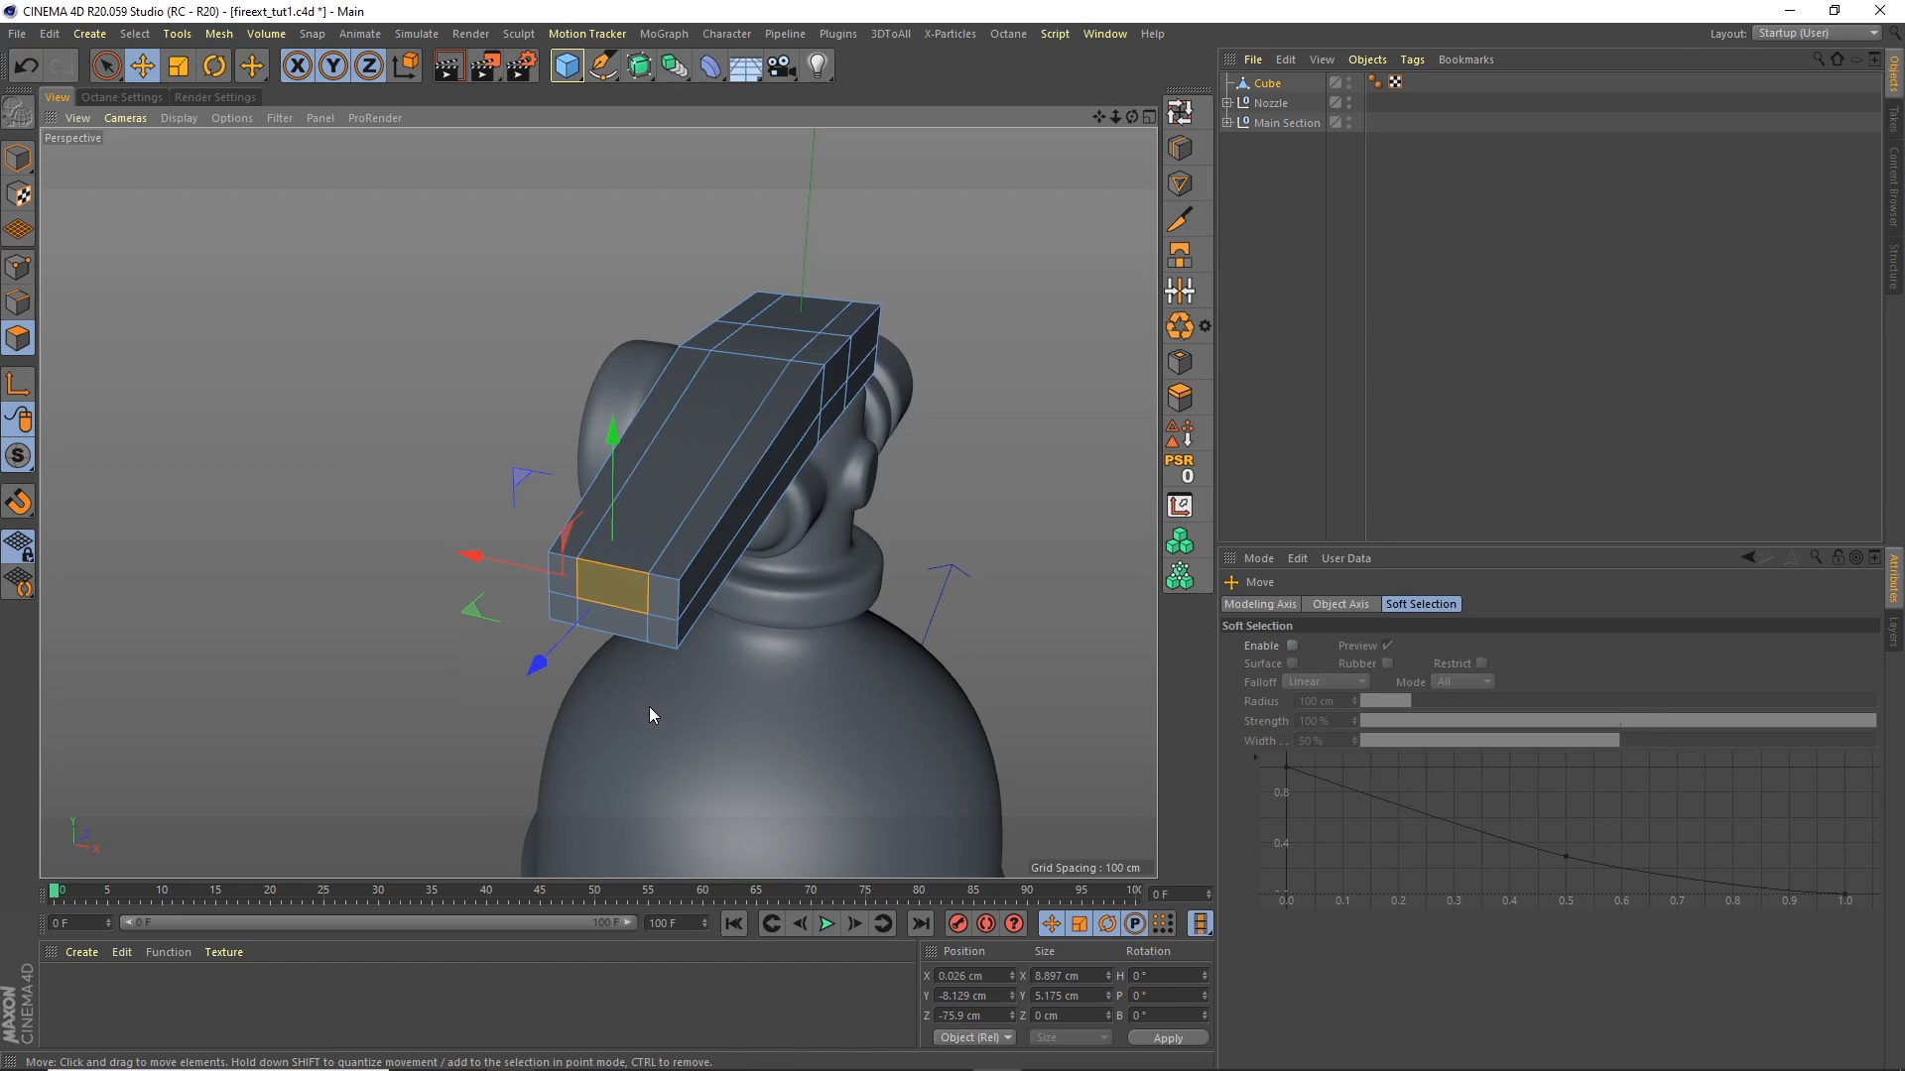
key("Delete")
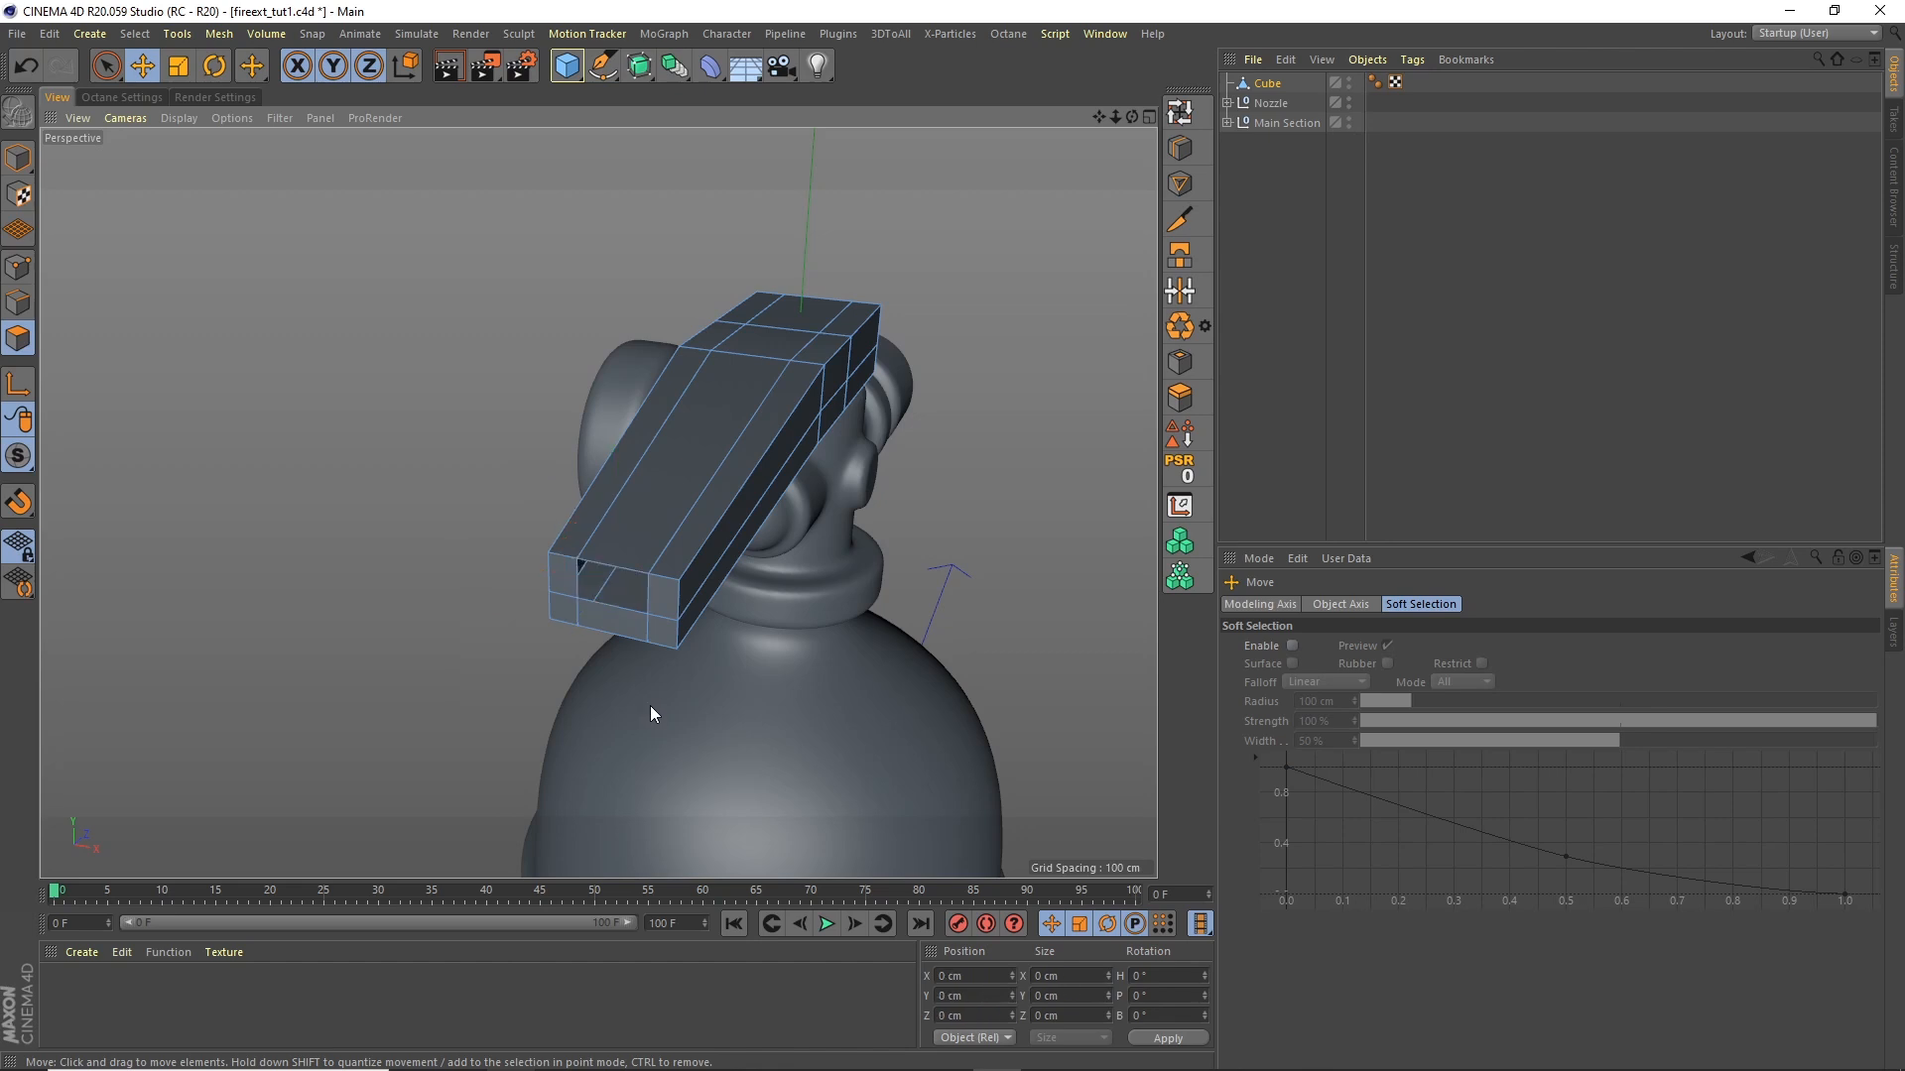
Step: Extrude the two middle top faces of the lever by -4.9 cm and lower them about 0.6 cm more to form a channel
left_click(720, 418)
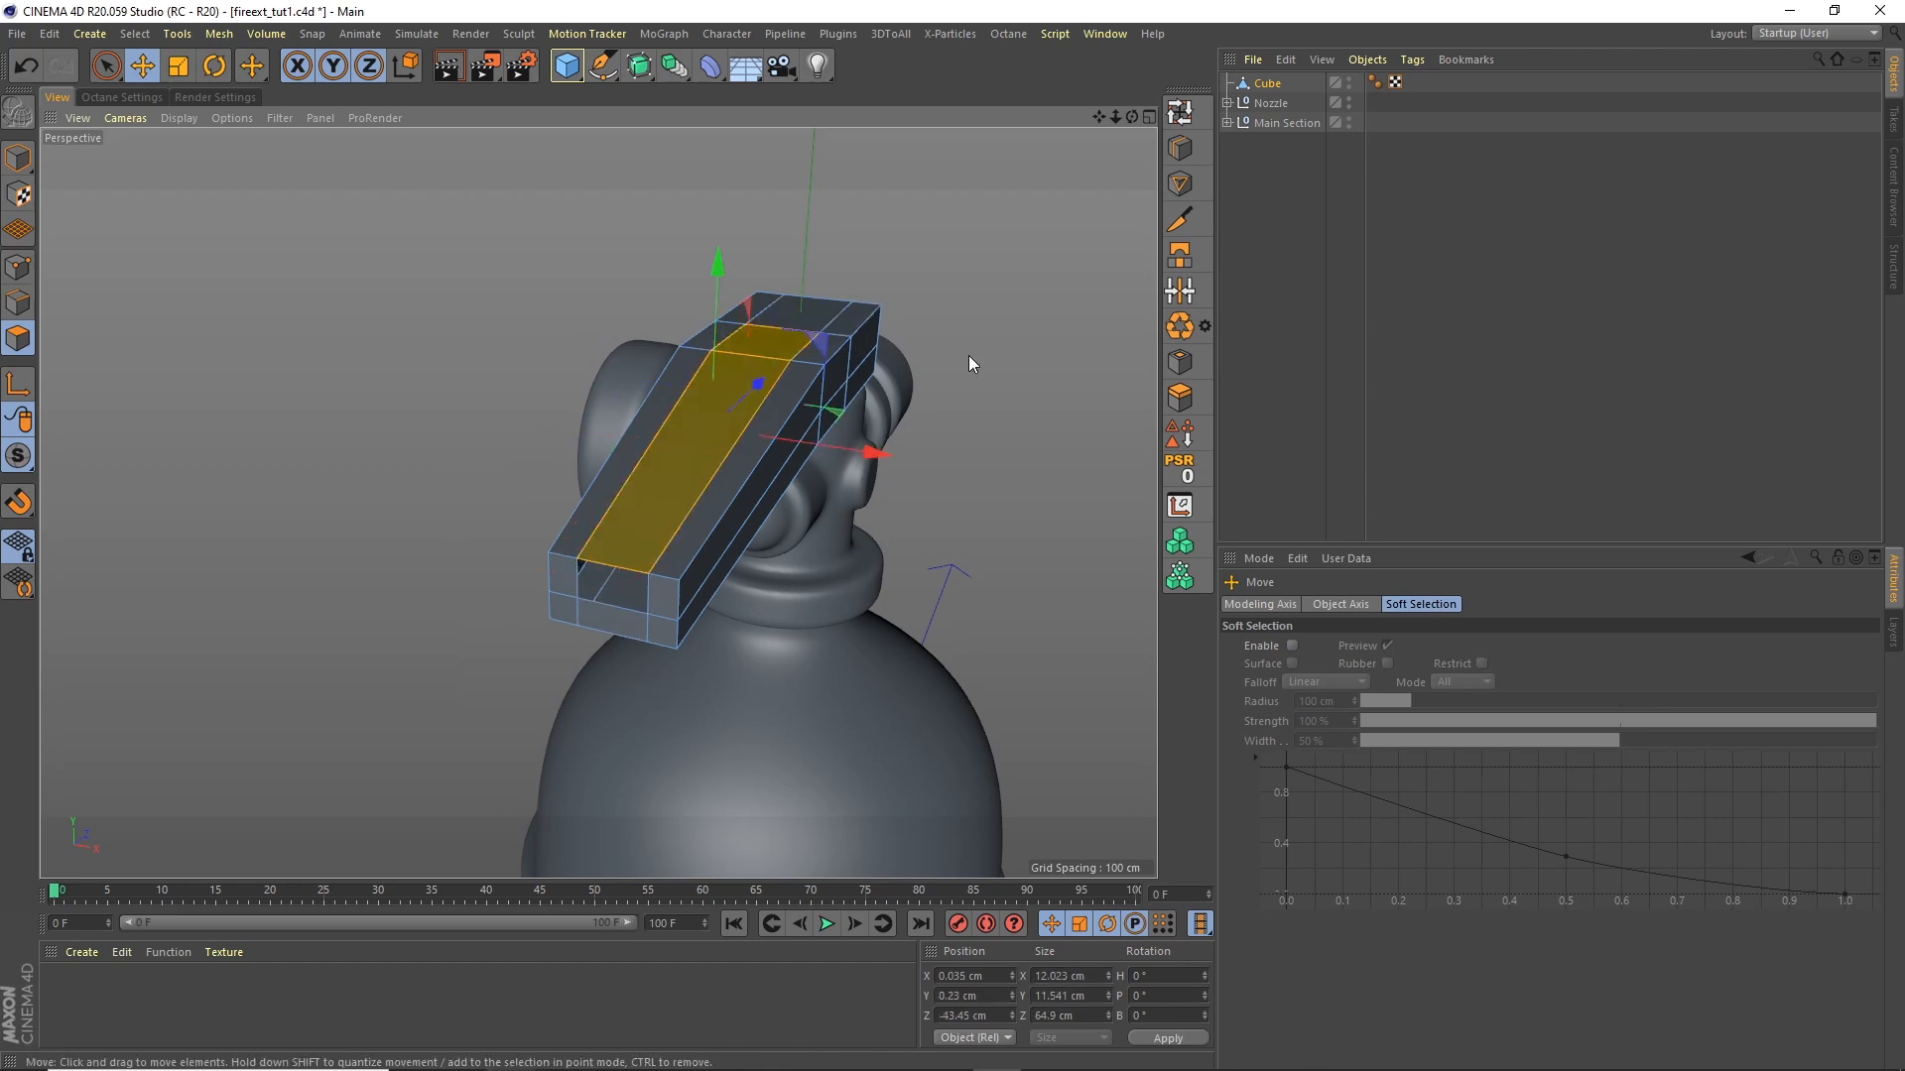
left_click(1172, 399)
left_click_drag(1028, 348, 988, 401)
left_click_drag(1115, 117, 1049, 59)
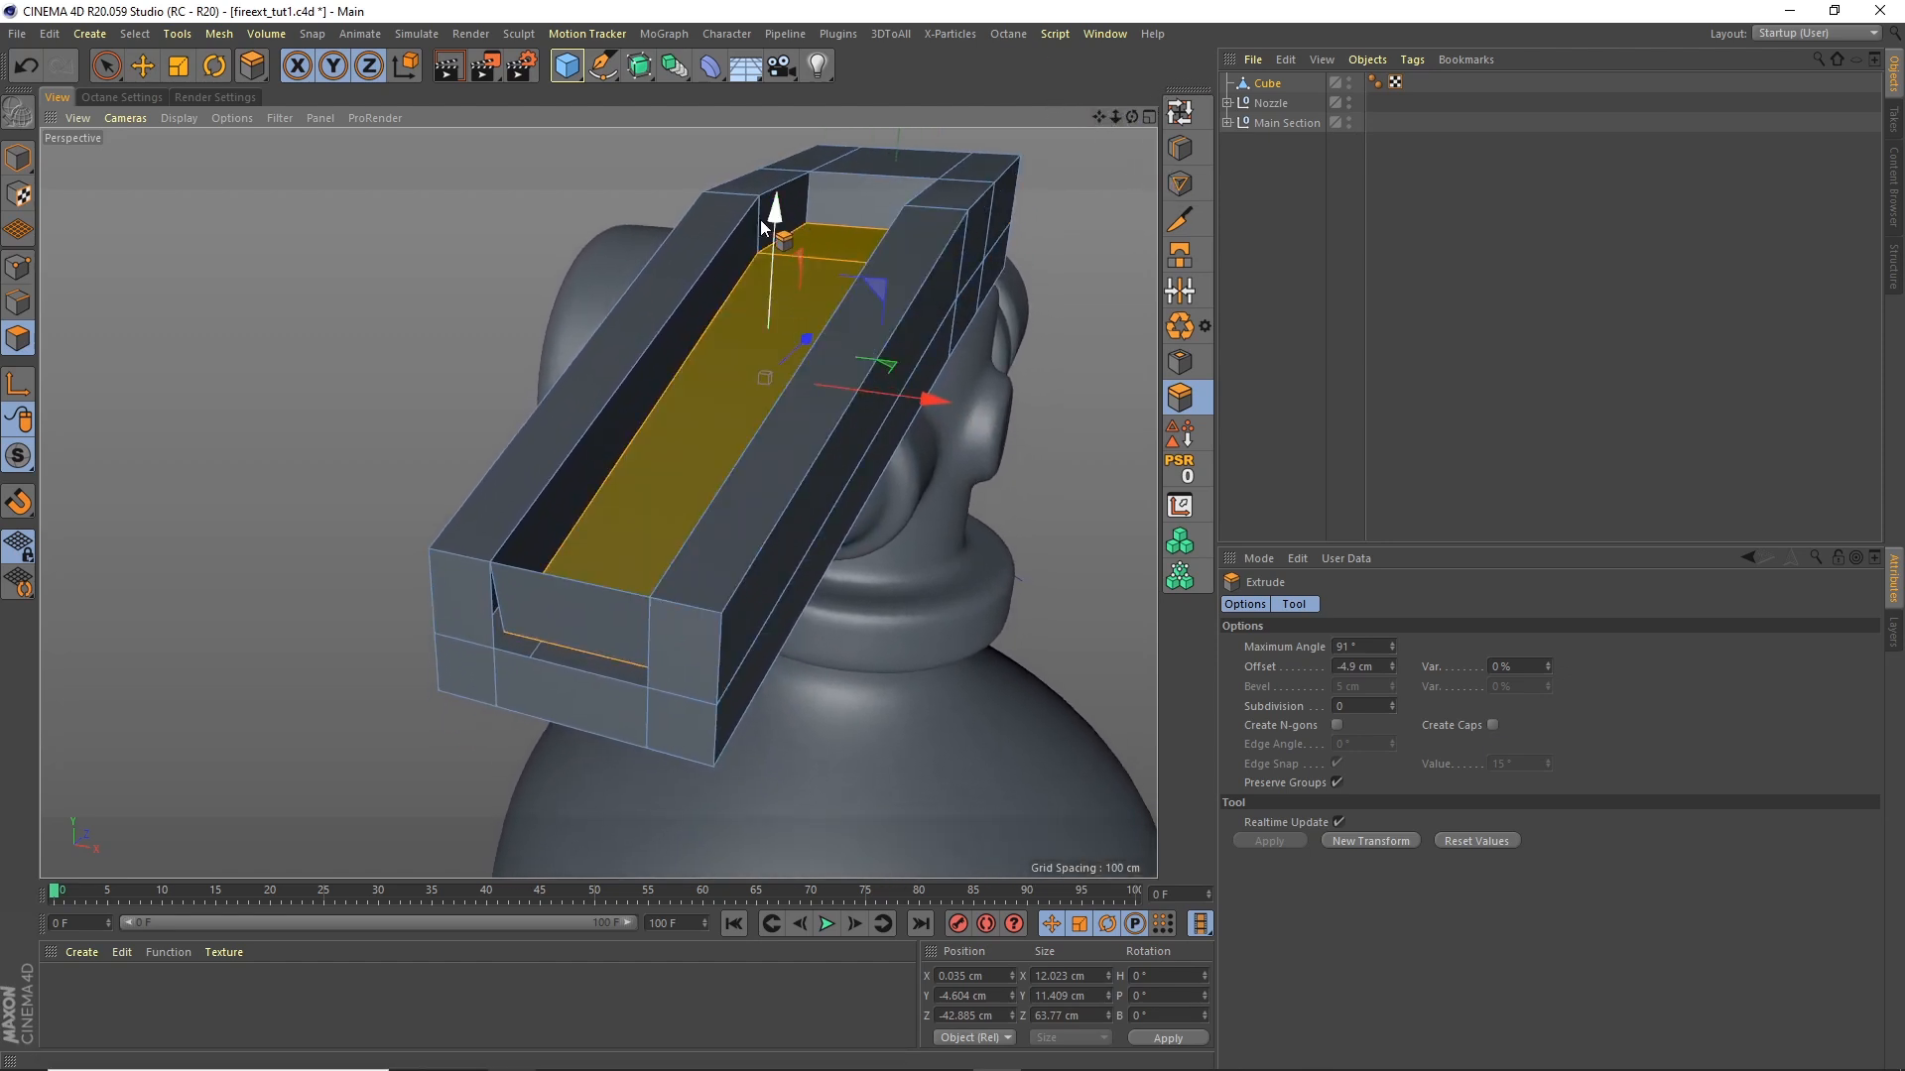
left_click_drag(776, 208, 772, 220)
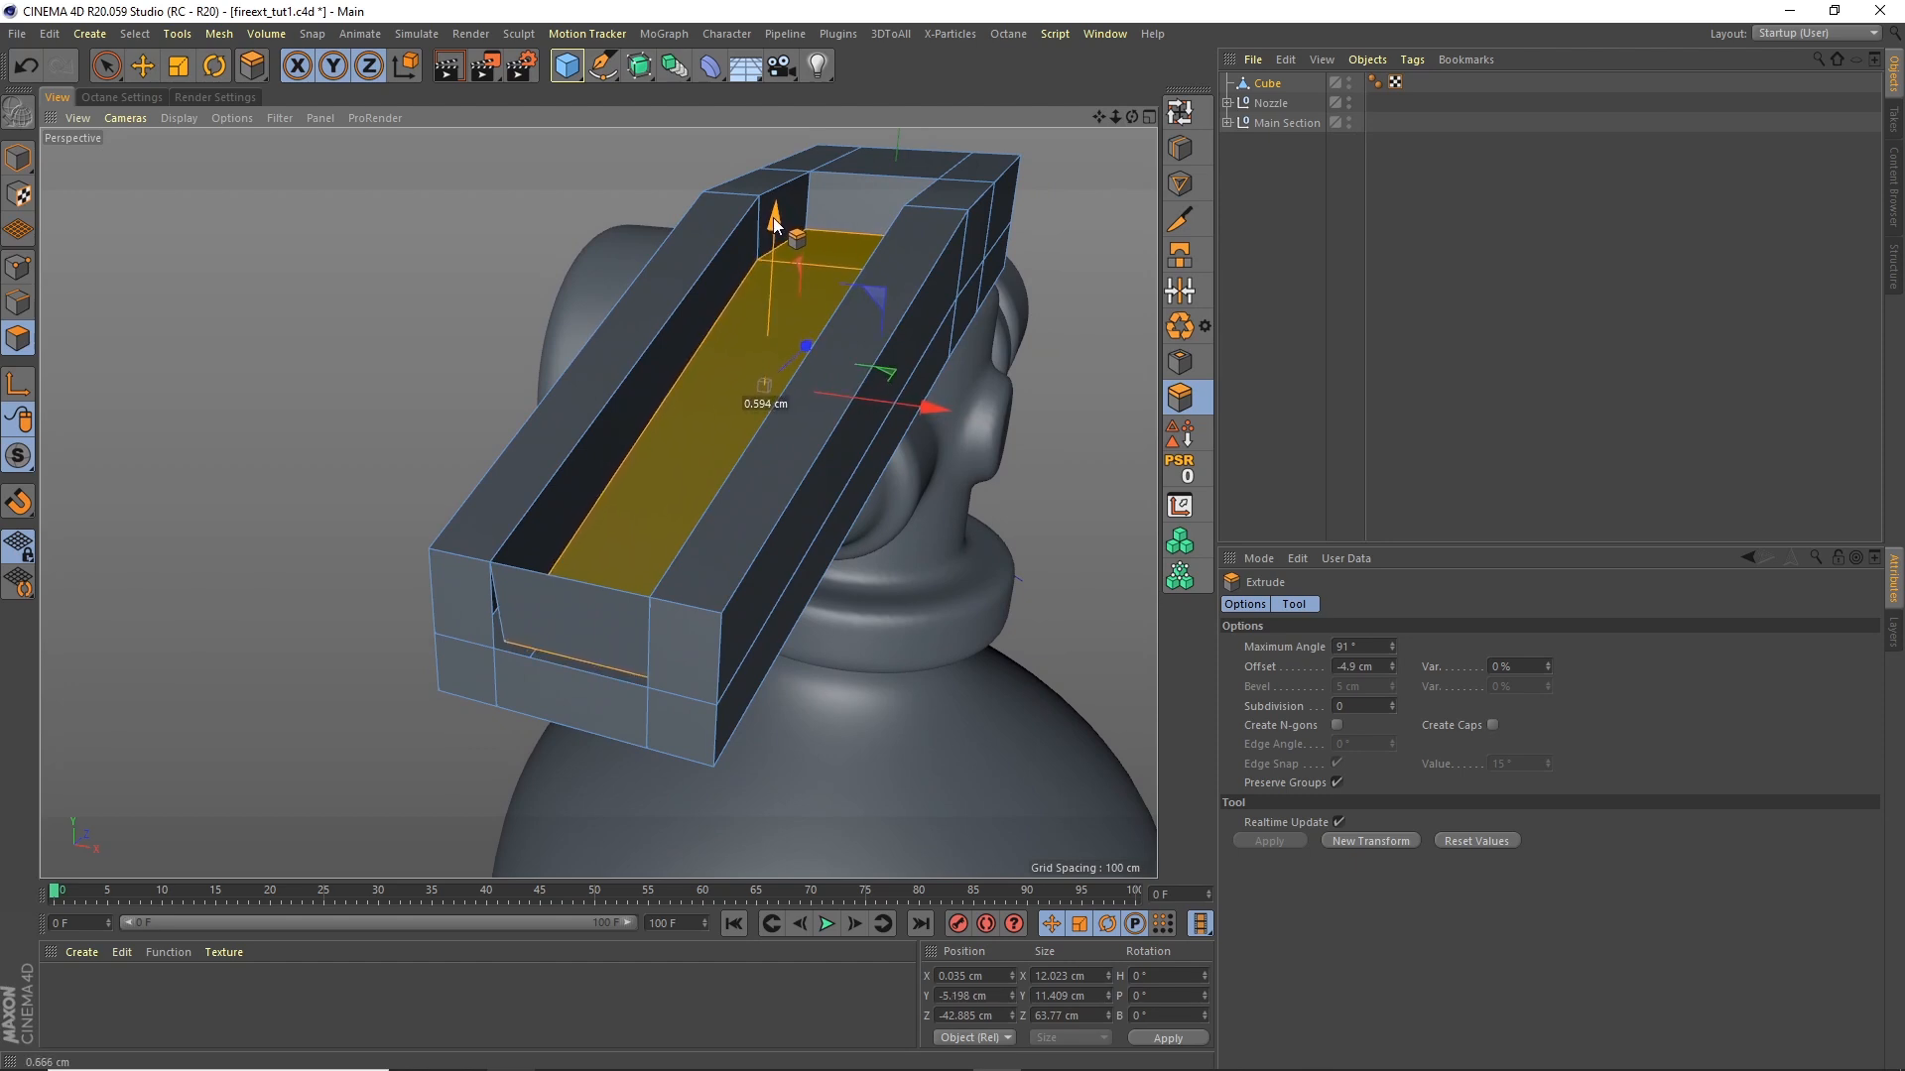
Step: Delete the wall polygon that closes the channel at the lever's free end
key("e")
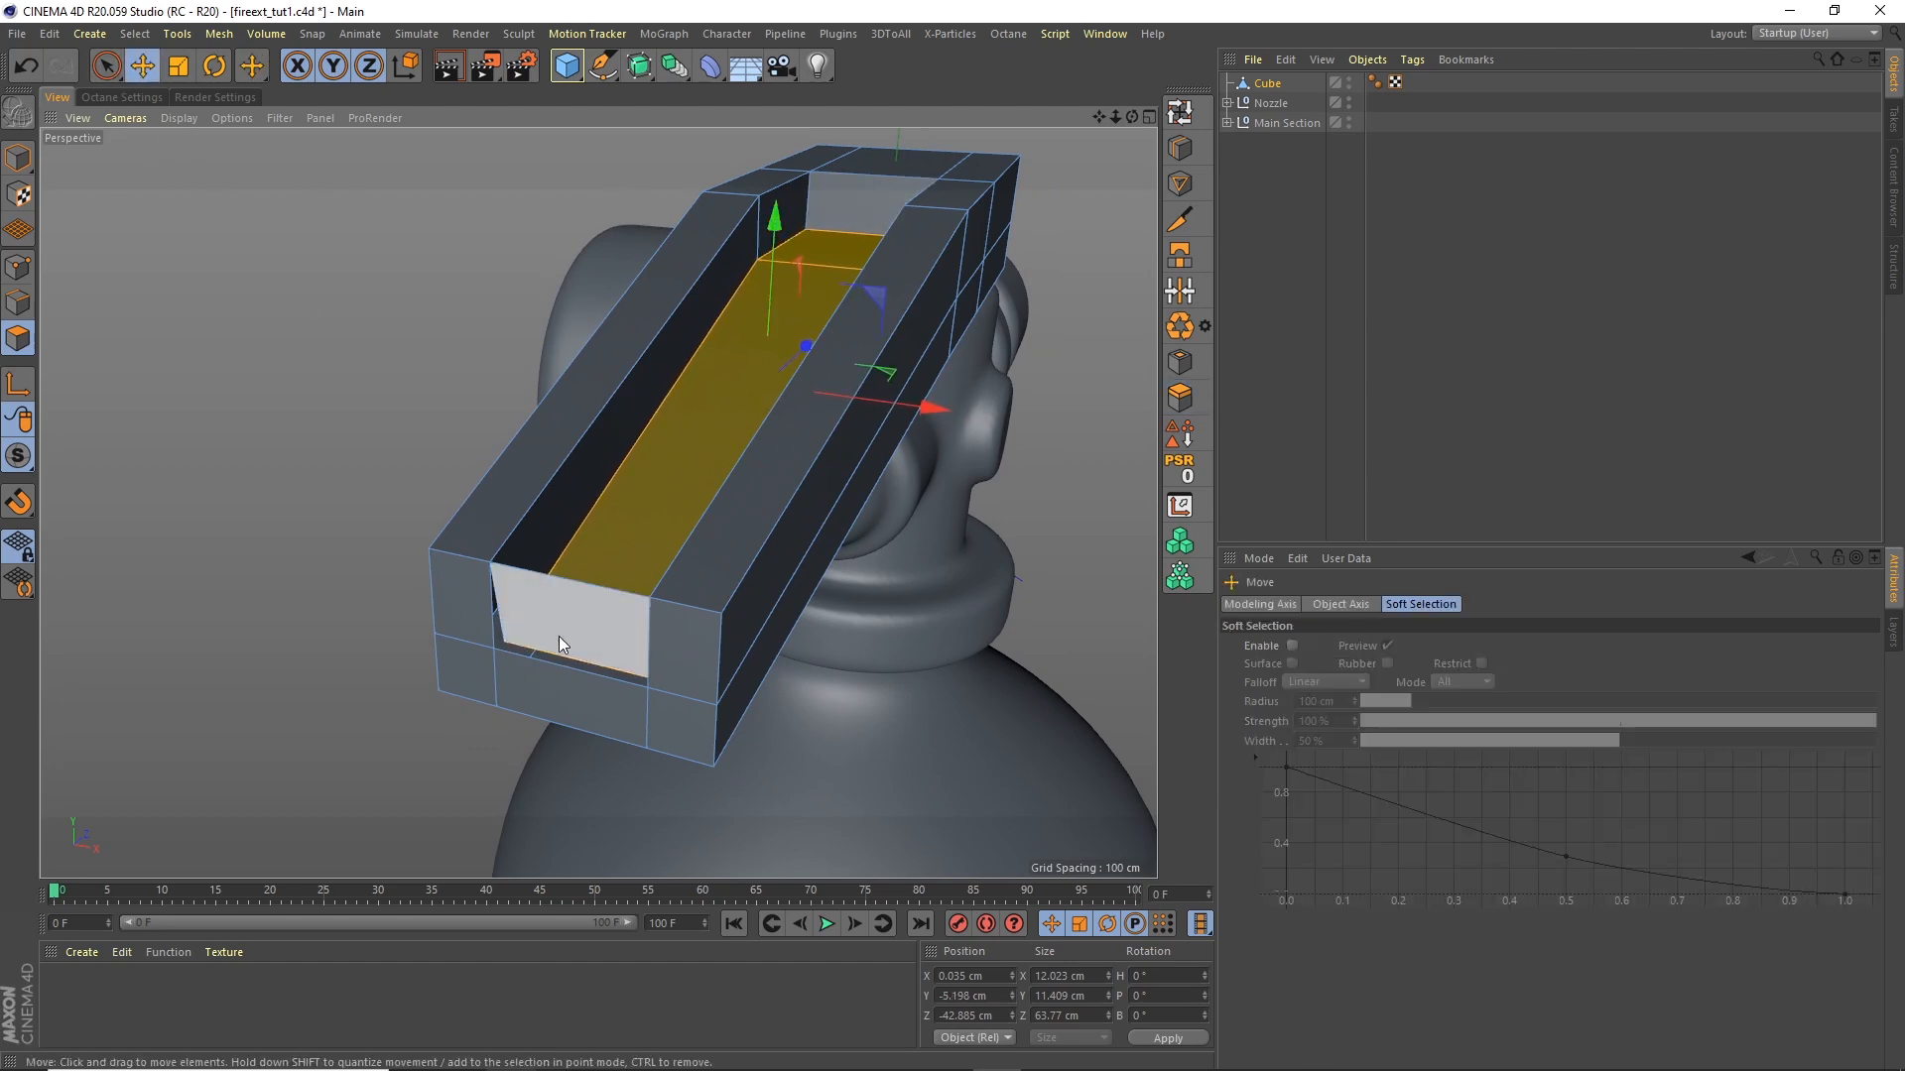
left_click(596, 570)
key("Delete")
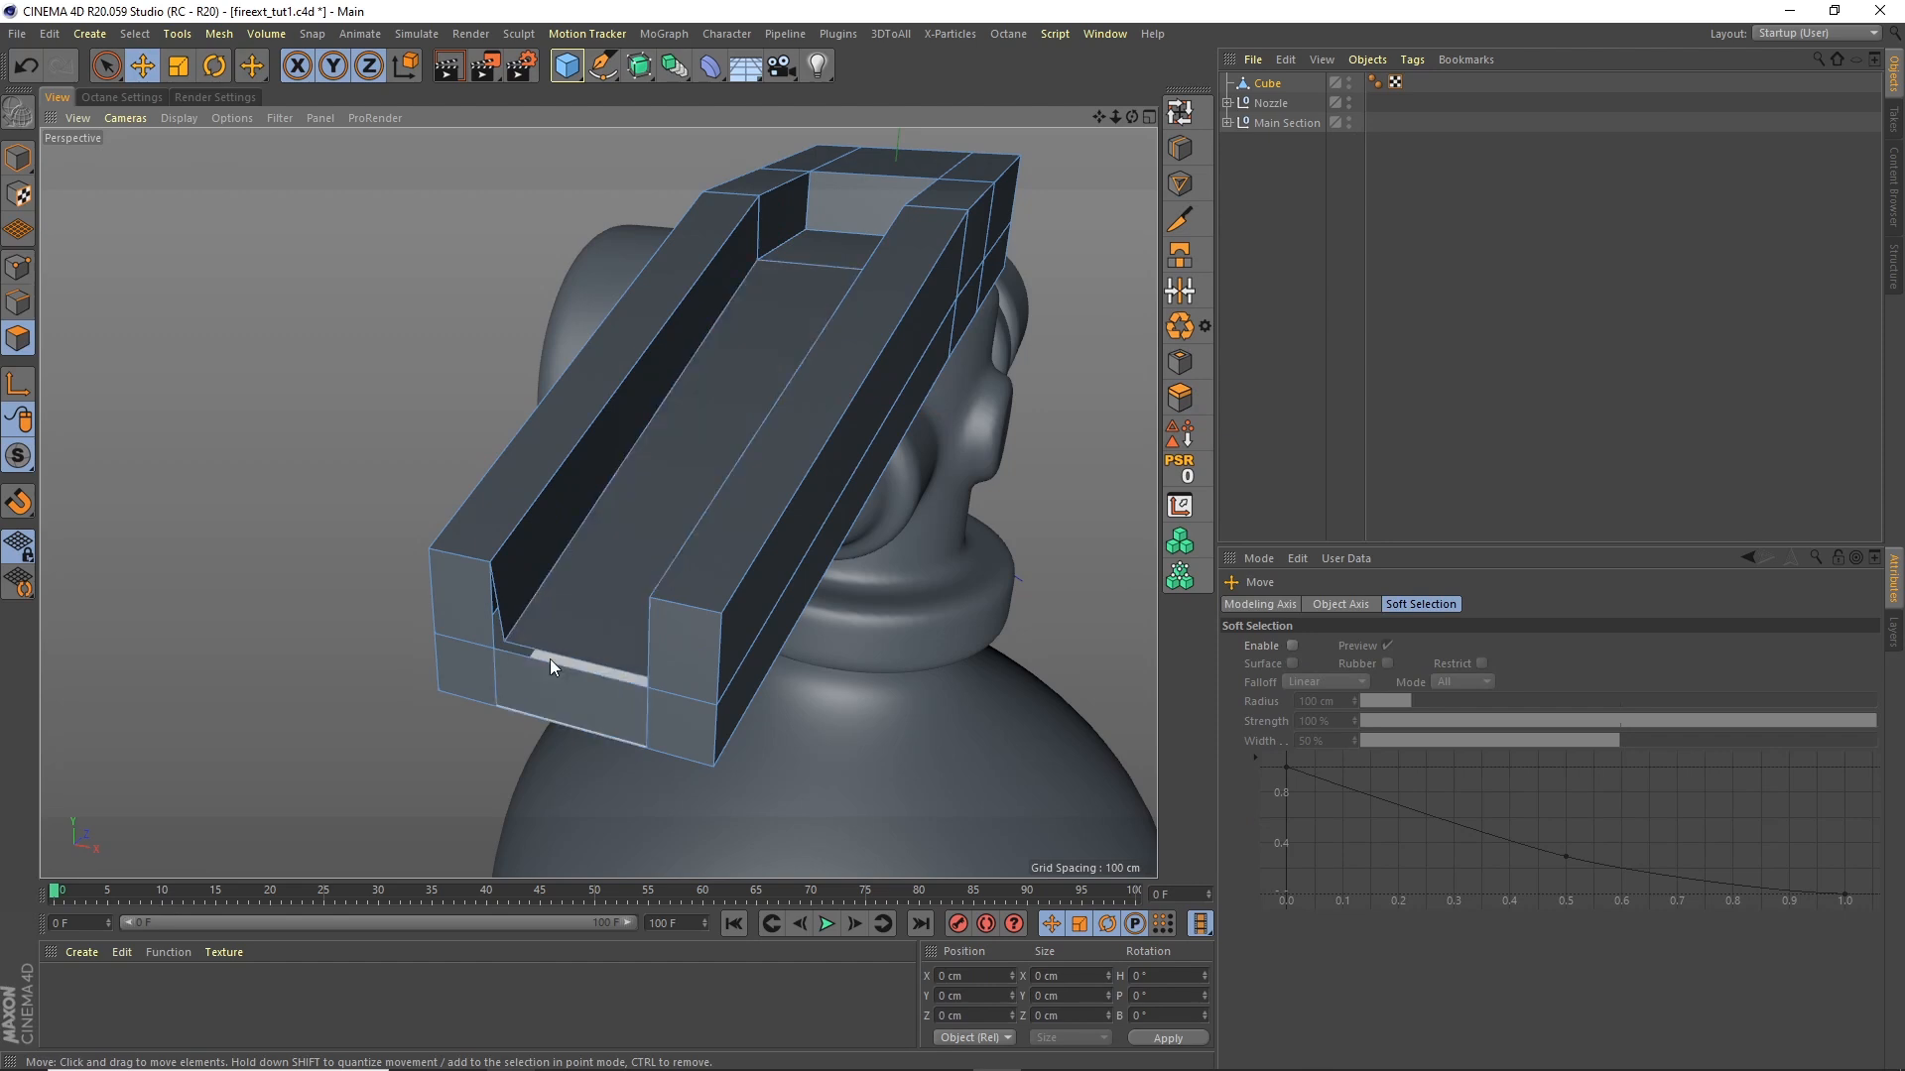
Step: Switch to edge mode and select the two open edges bordering the gap at the channel's end
left_click(22, 309)
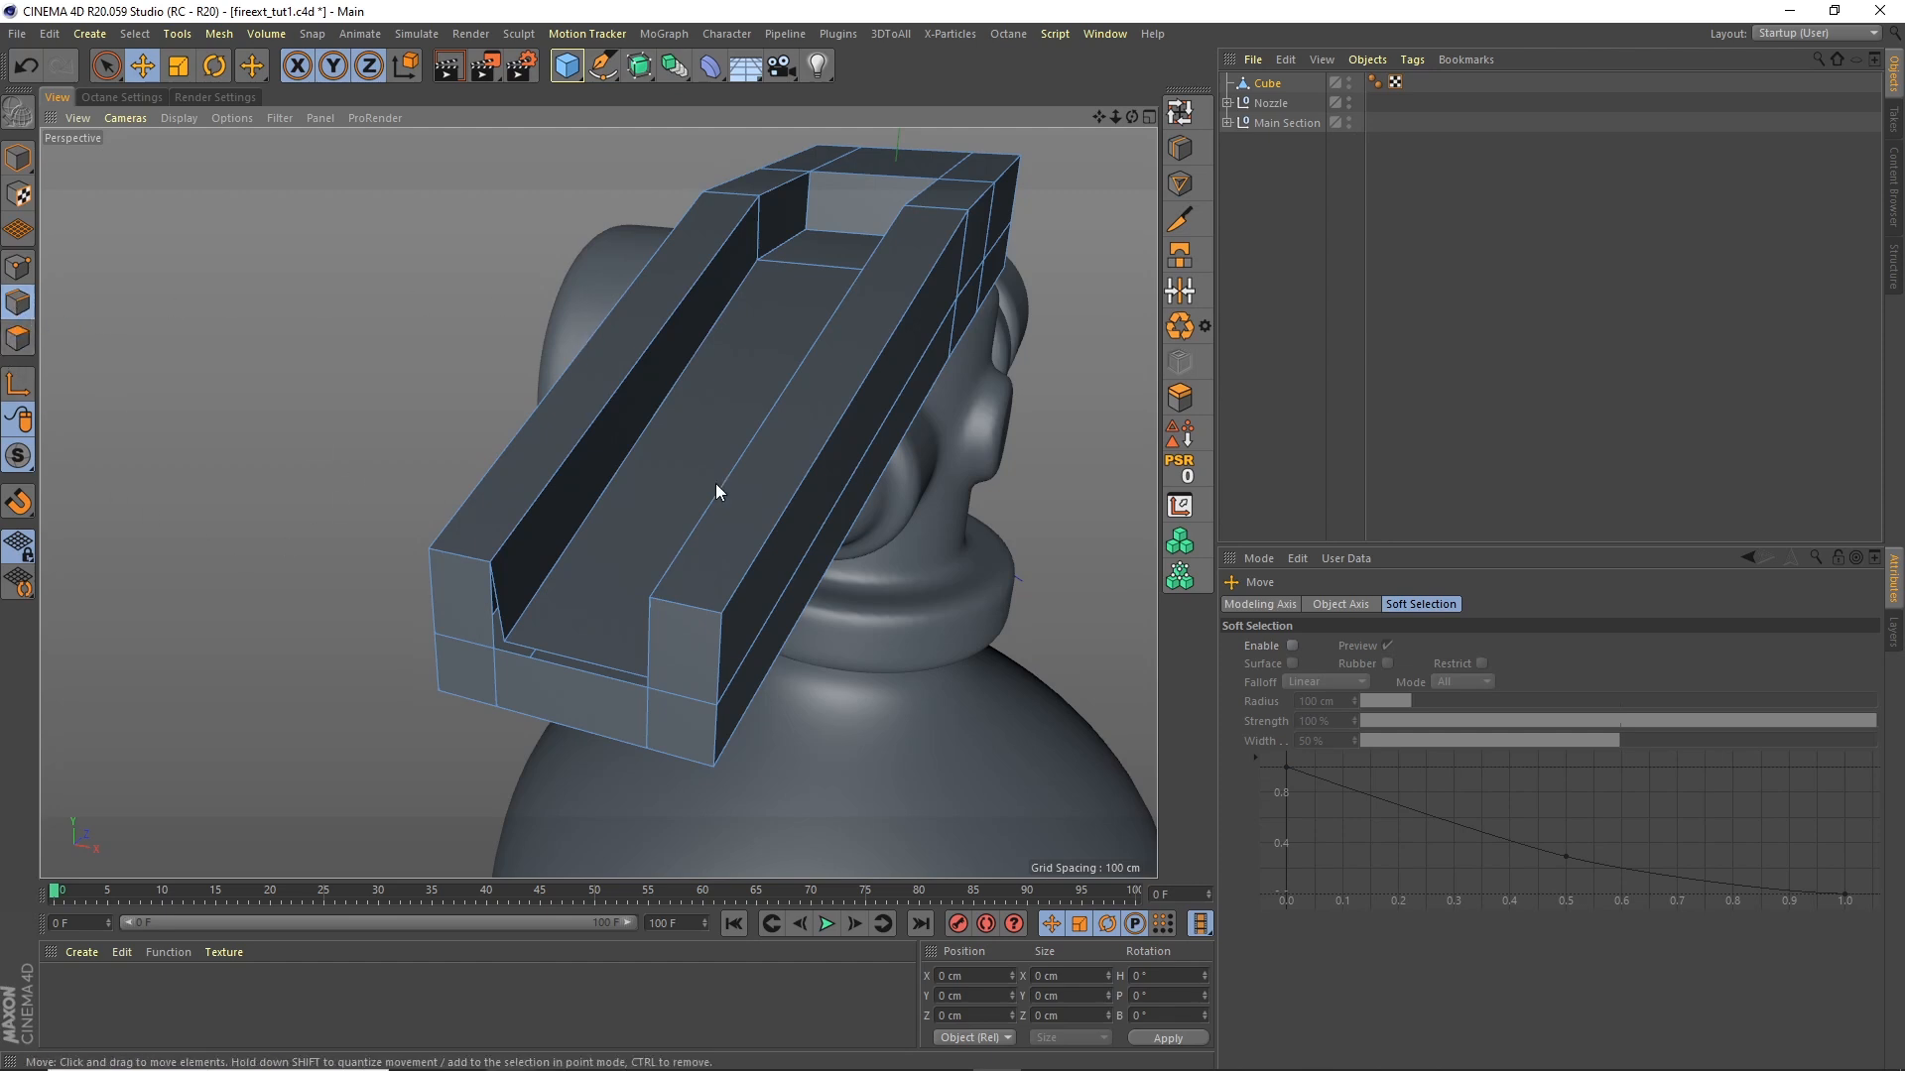
left_click(571, 666)
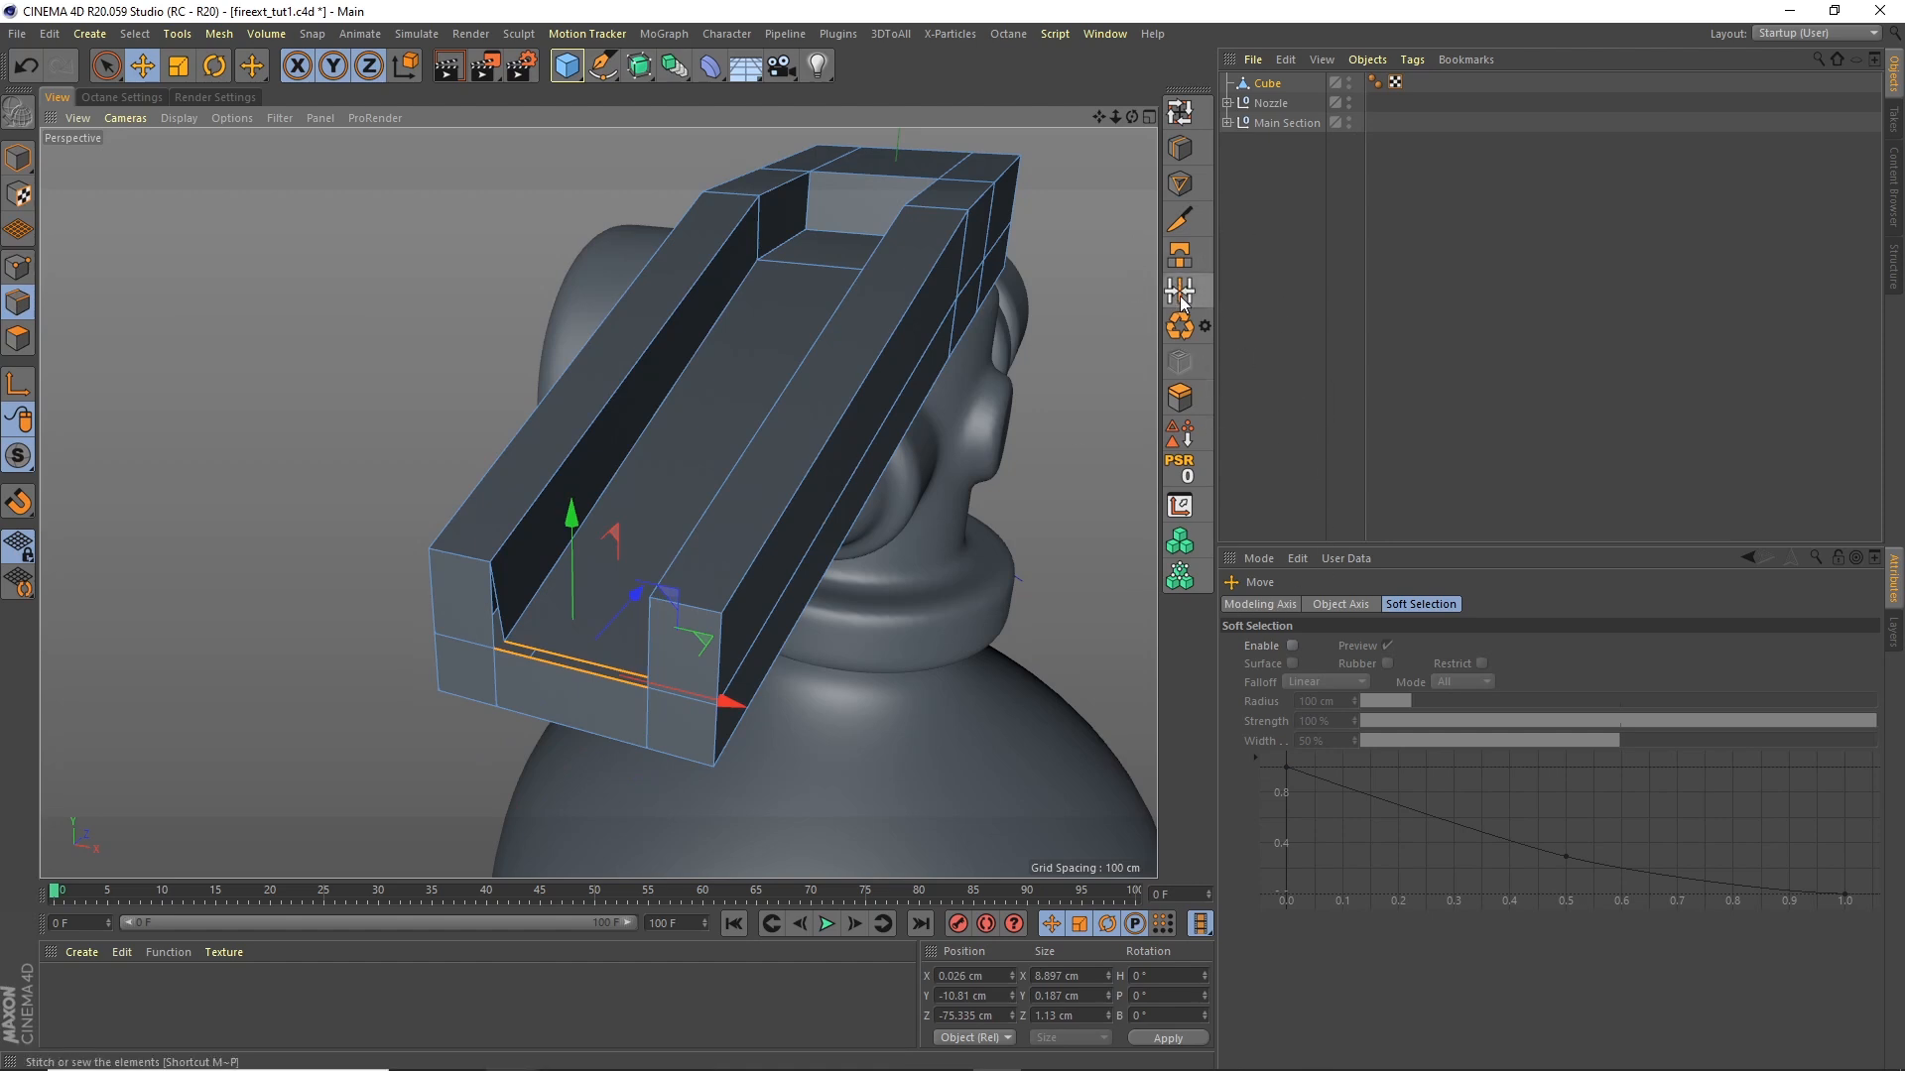
left_click(176, 32)
mouse_move(219, 33)
mouse_move(246, 82)
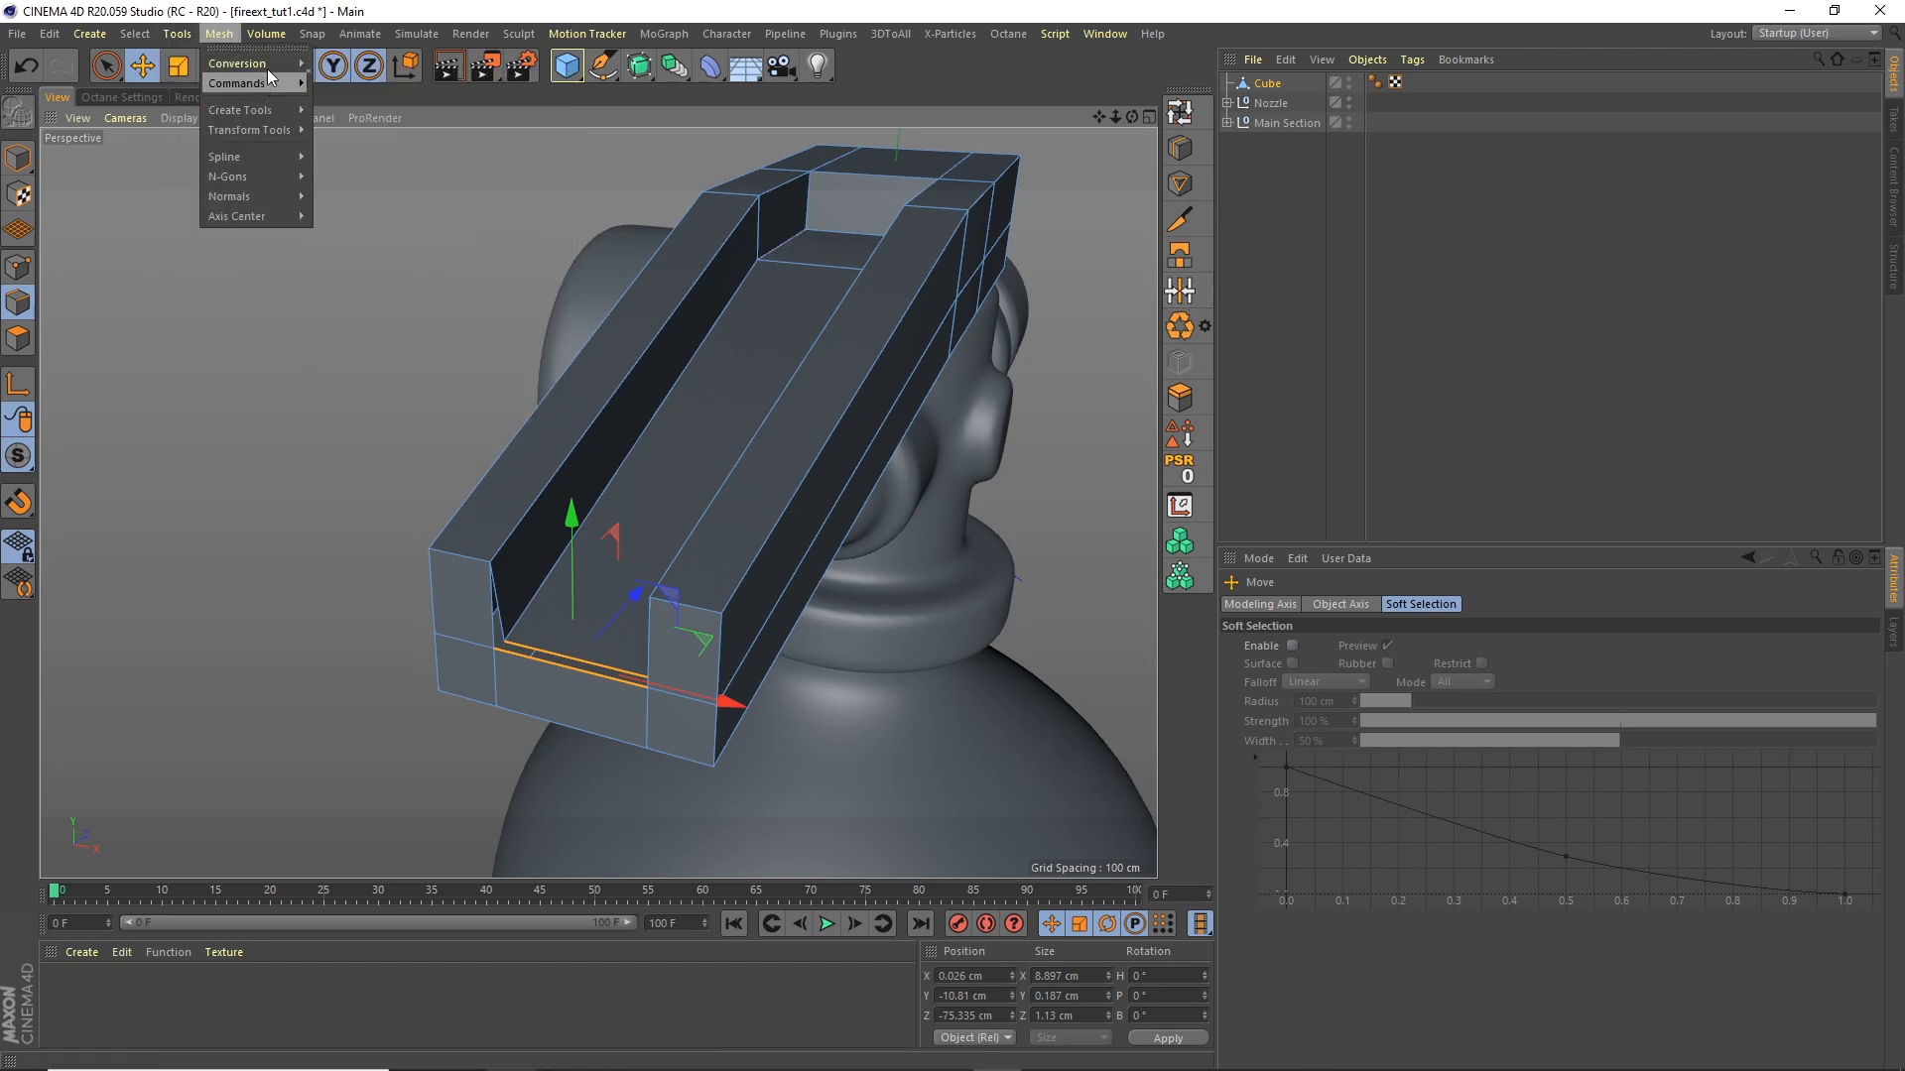
mouse_move(275, 111)
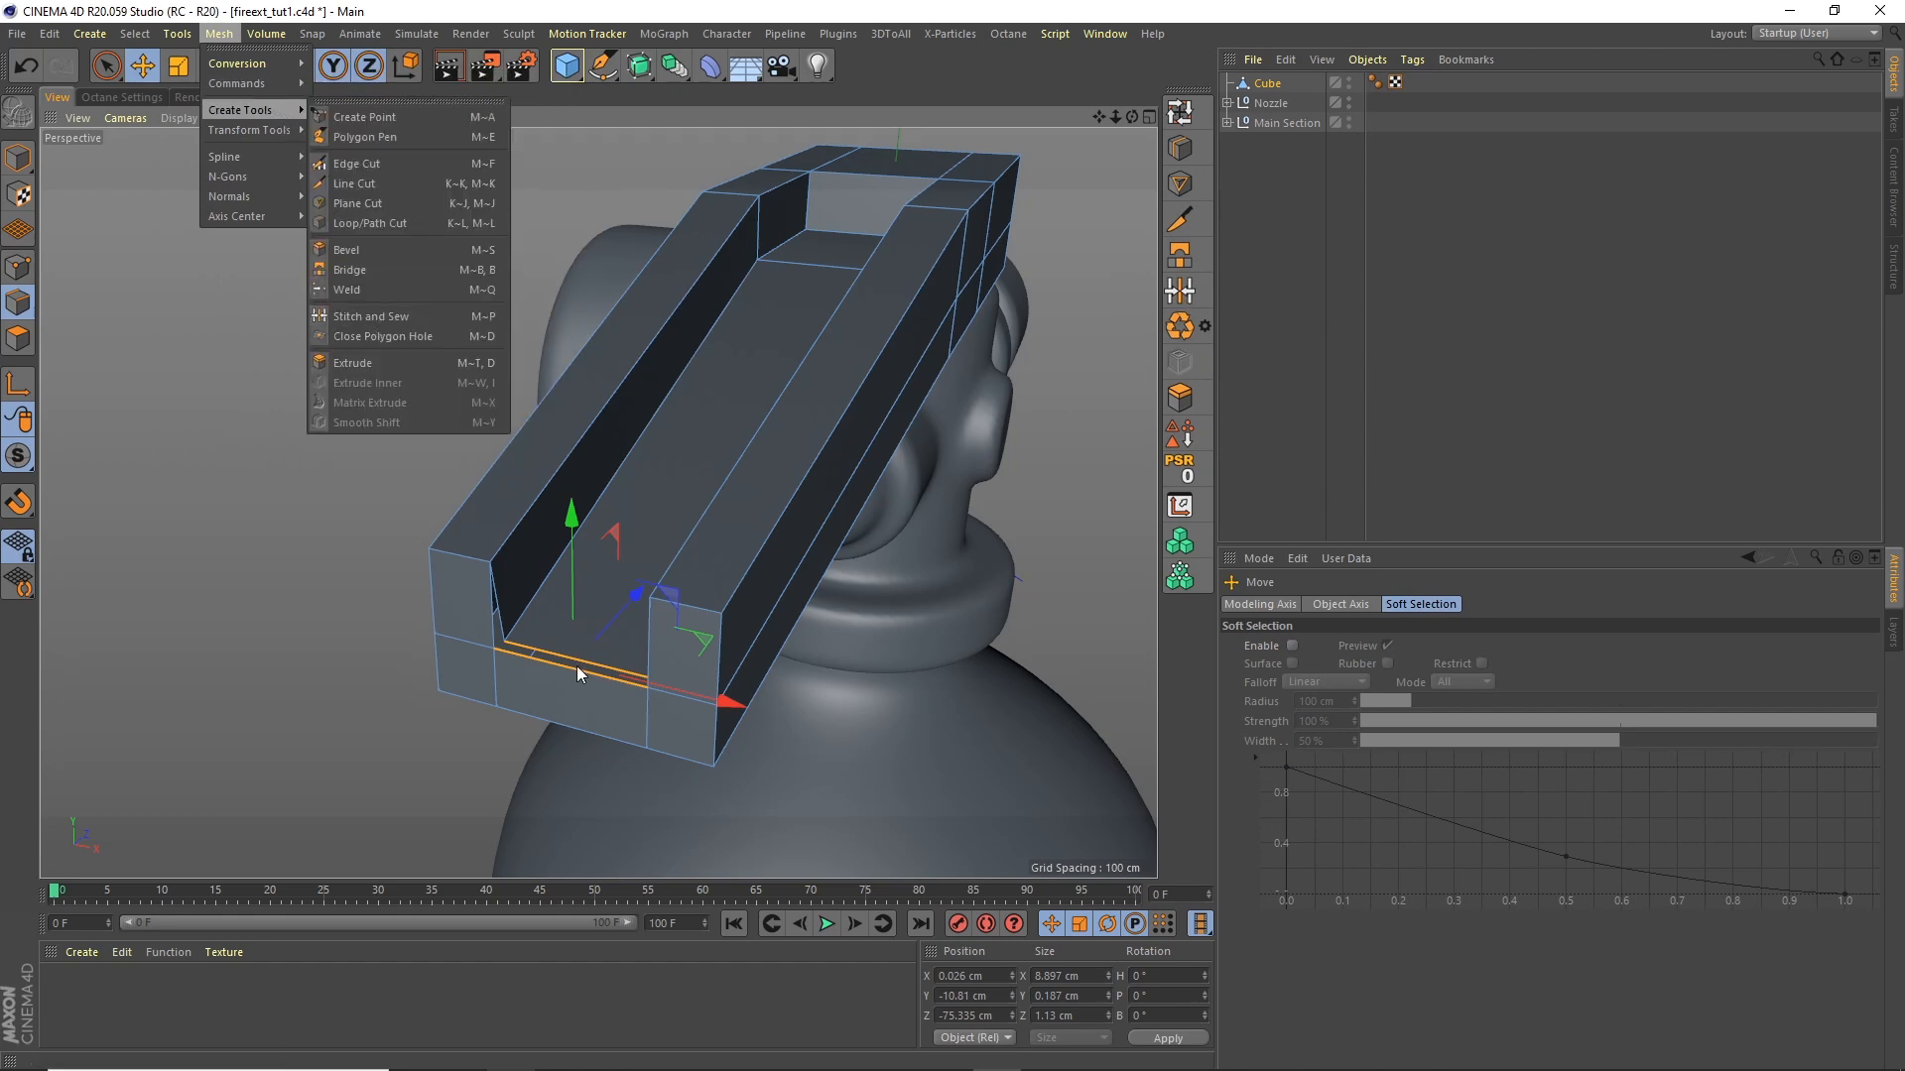
left_click(1182, 286)
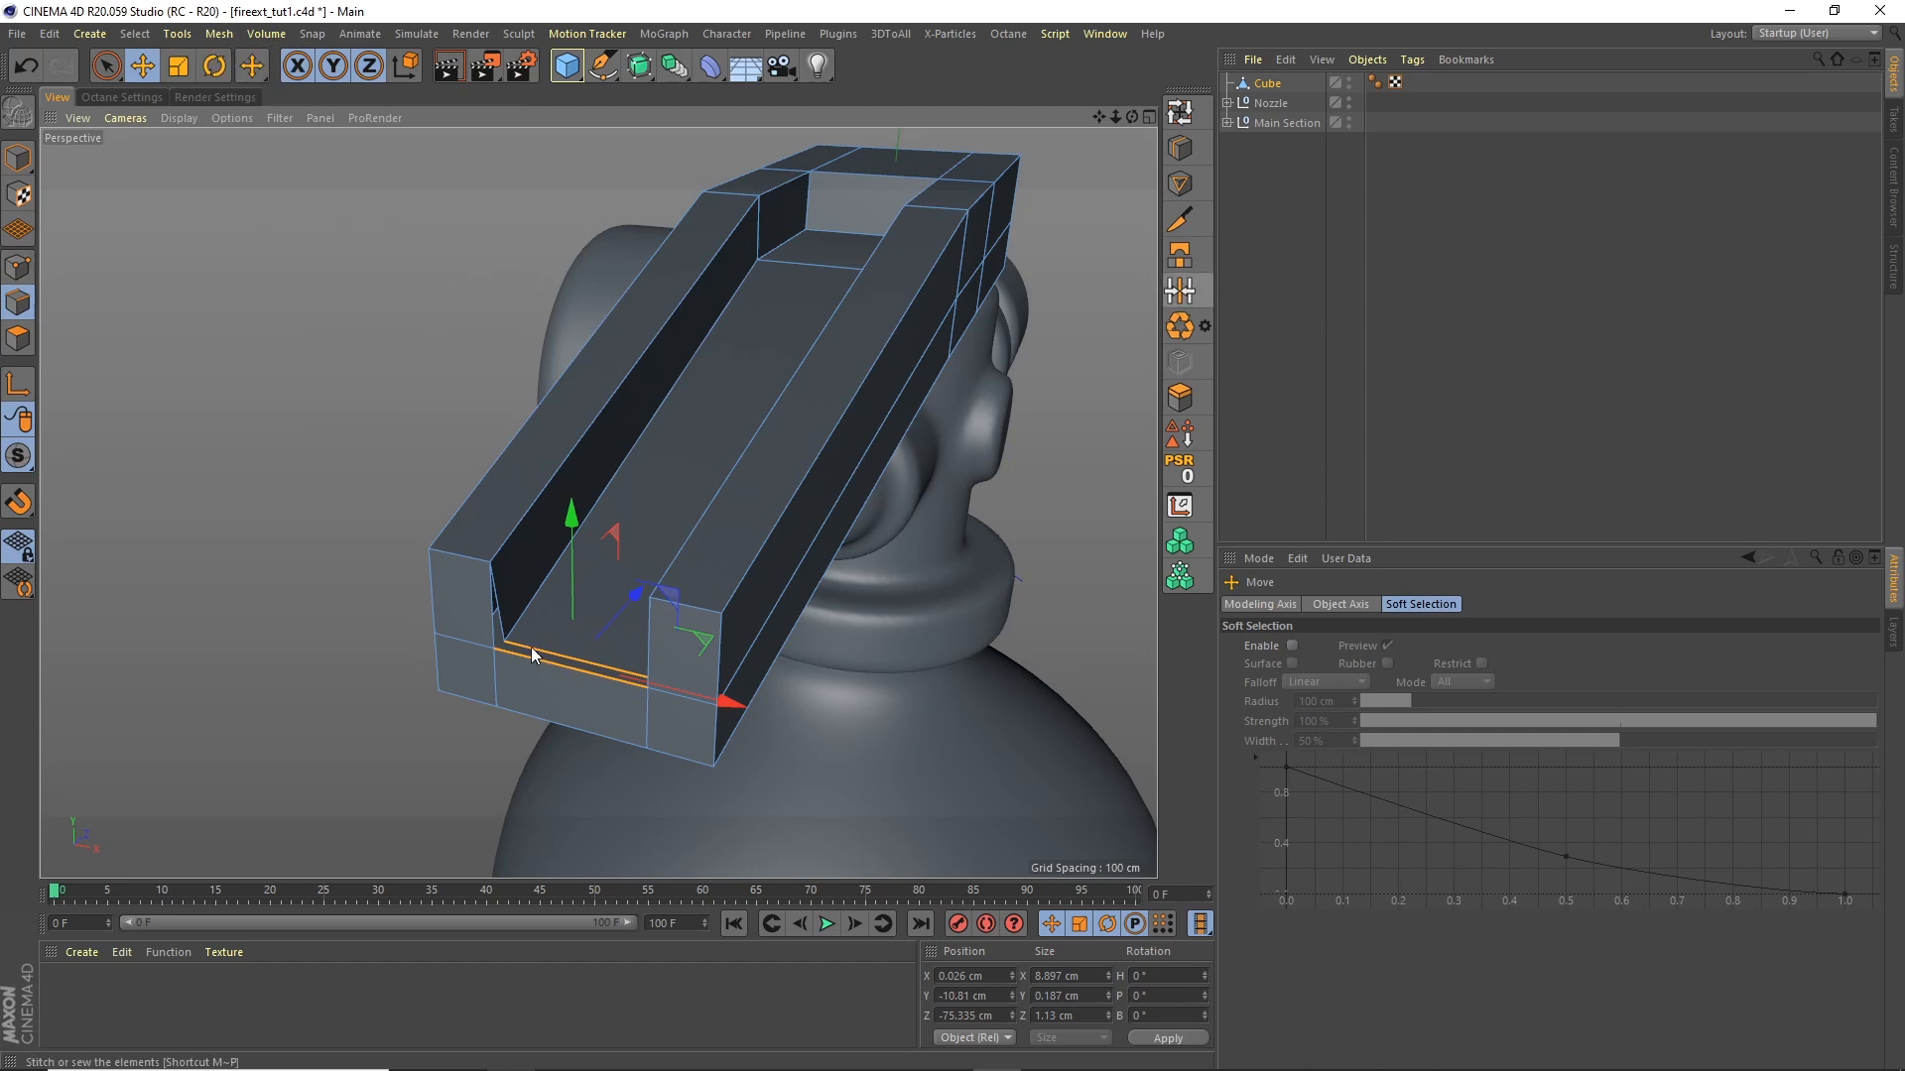
left_click_drag(532, 647, 528, 646)
key("ctrl+z")
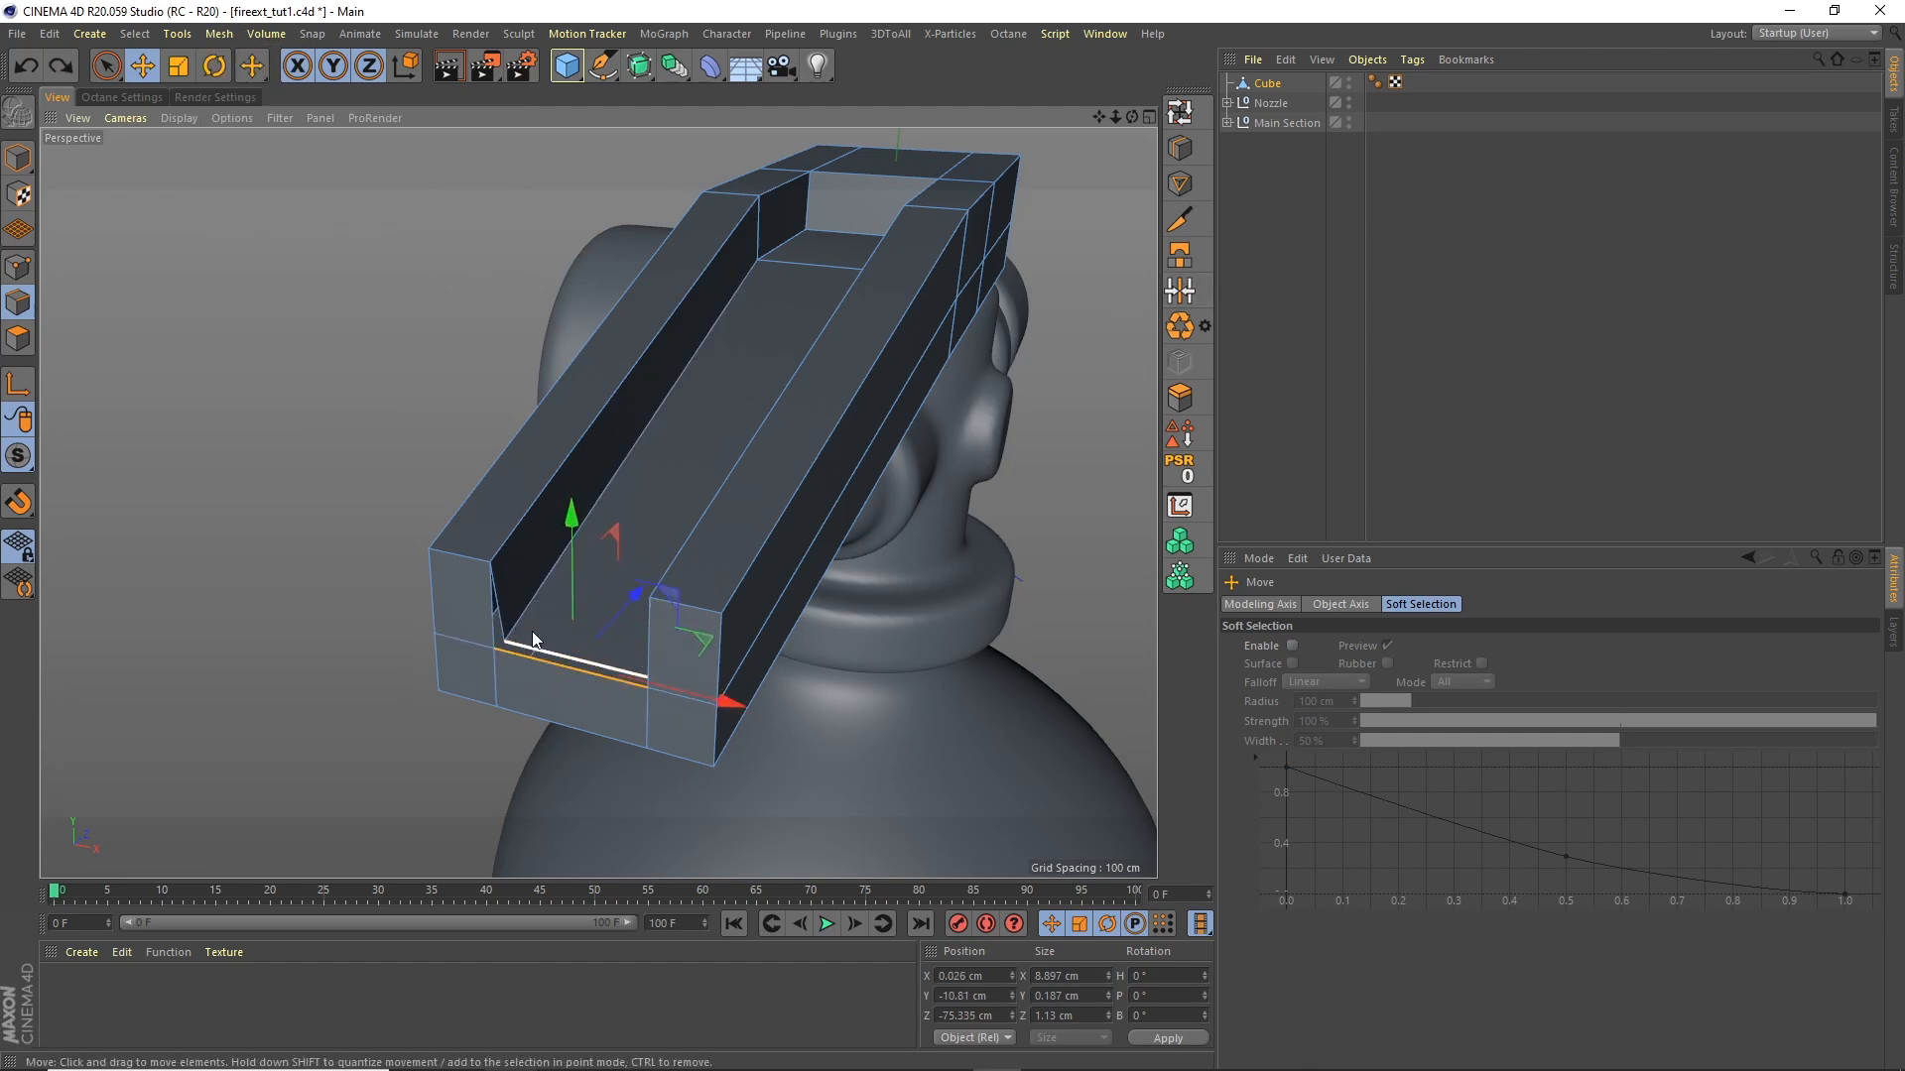
Step: Close the gap by stitching the channel floor's open edge to the end face's edge with Stitch and Sew
left_click(1183, 291)
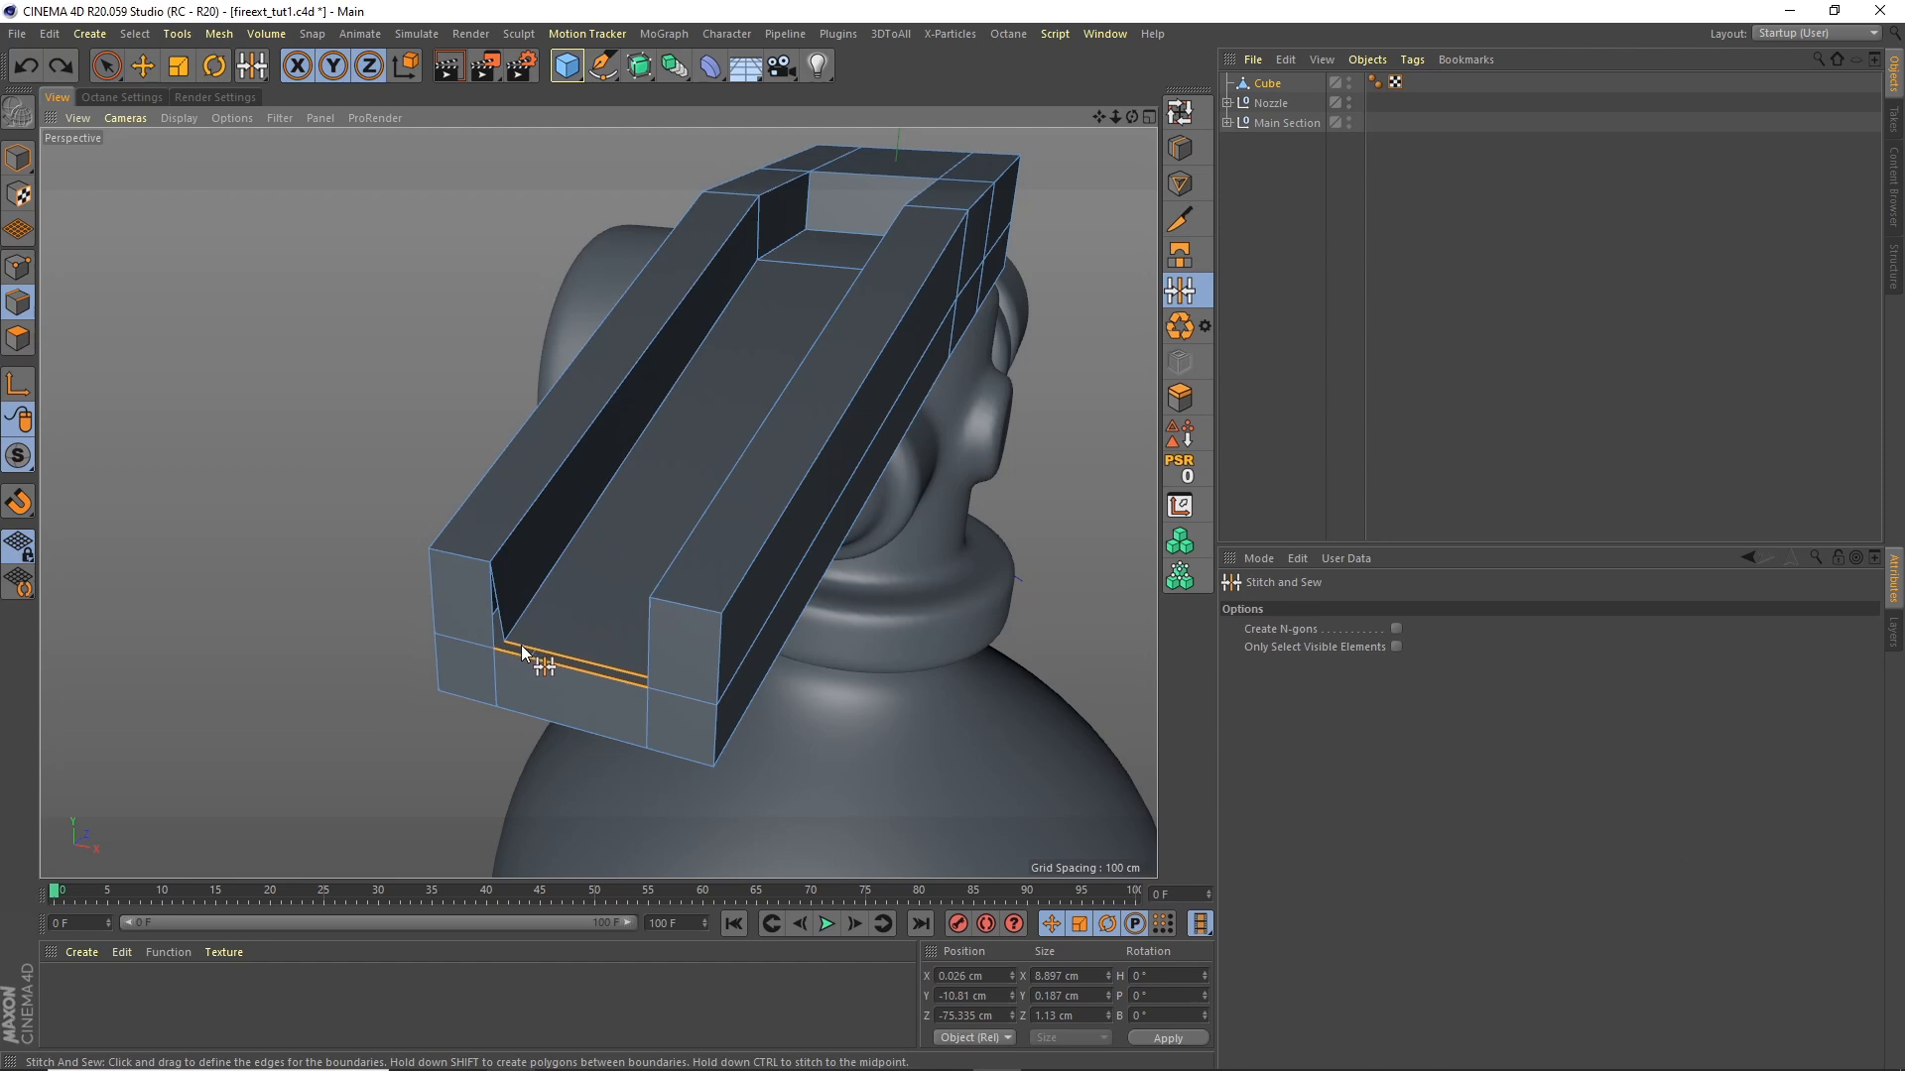
left_click_drag(526, 647, 494, 647)
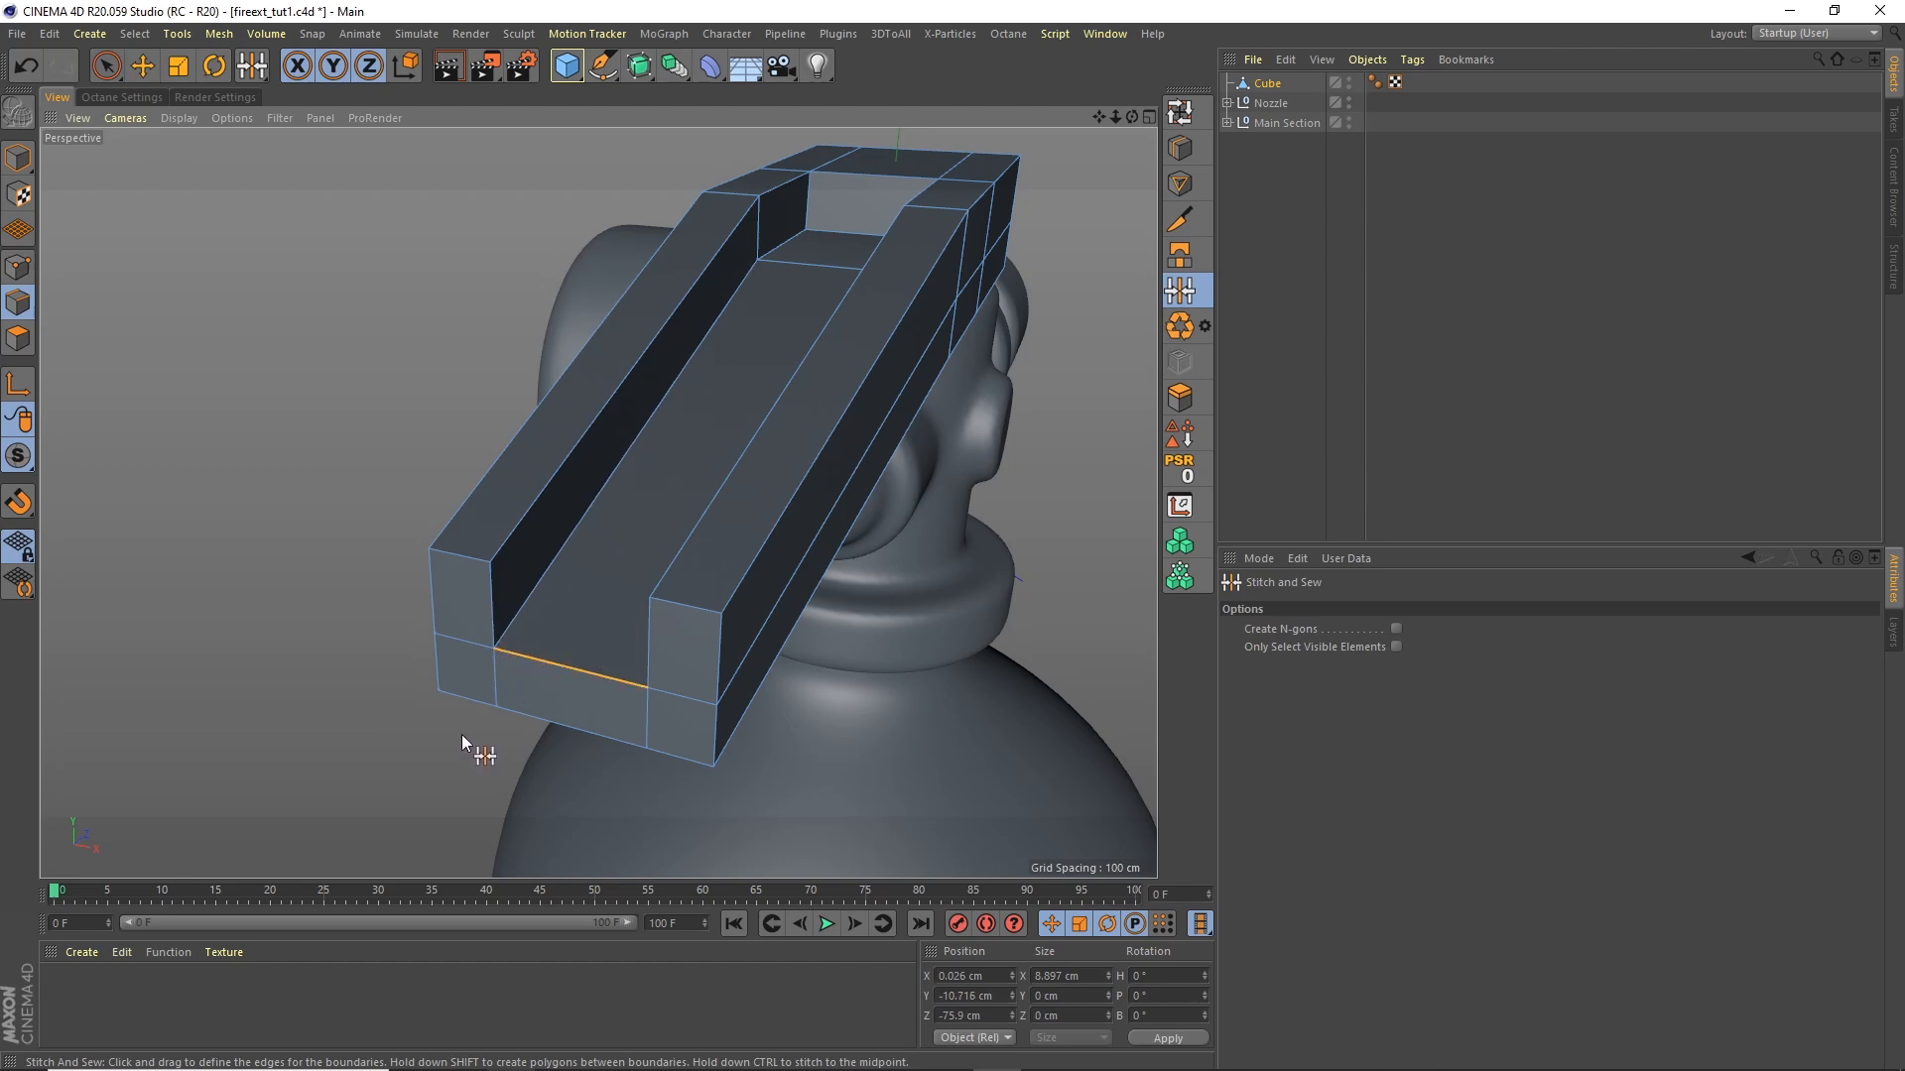
left_click(26, 163)
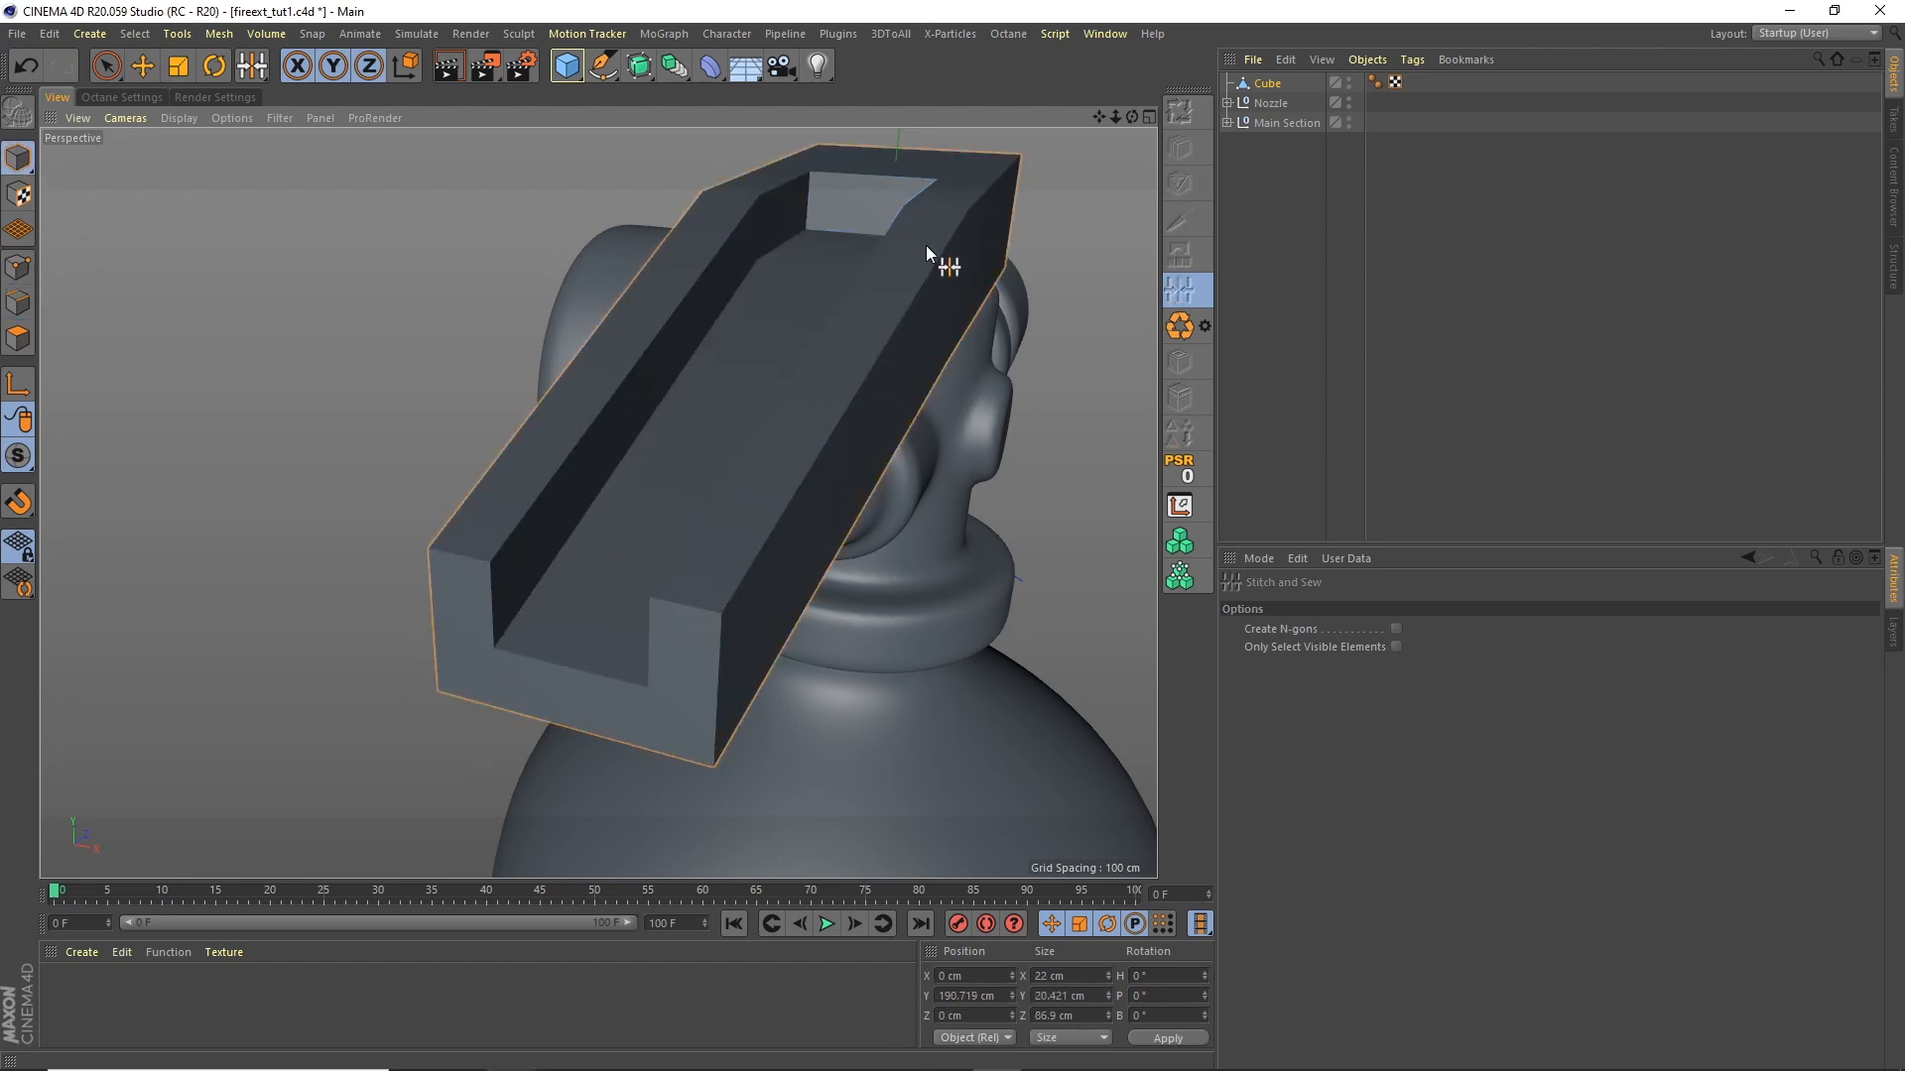
Step: Select all of the lever's points and place the cube under a new Subdivision Surface
left_click(22, 269)
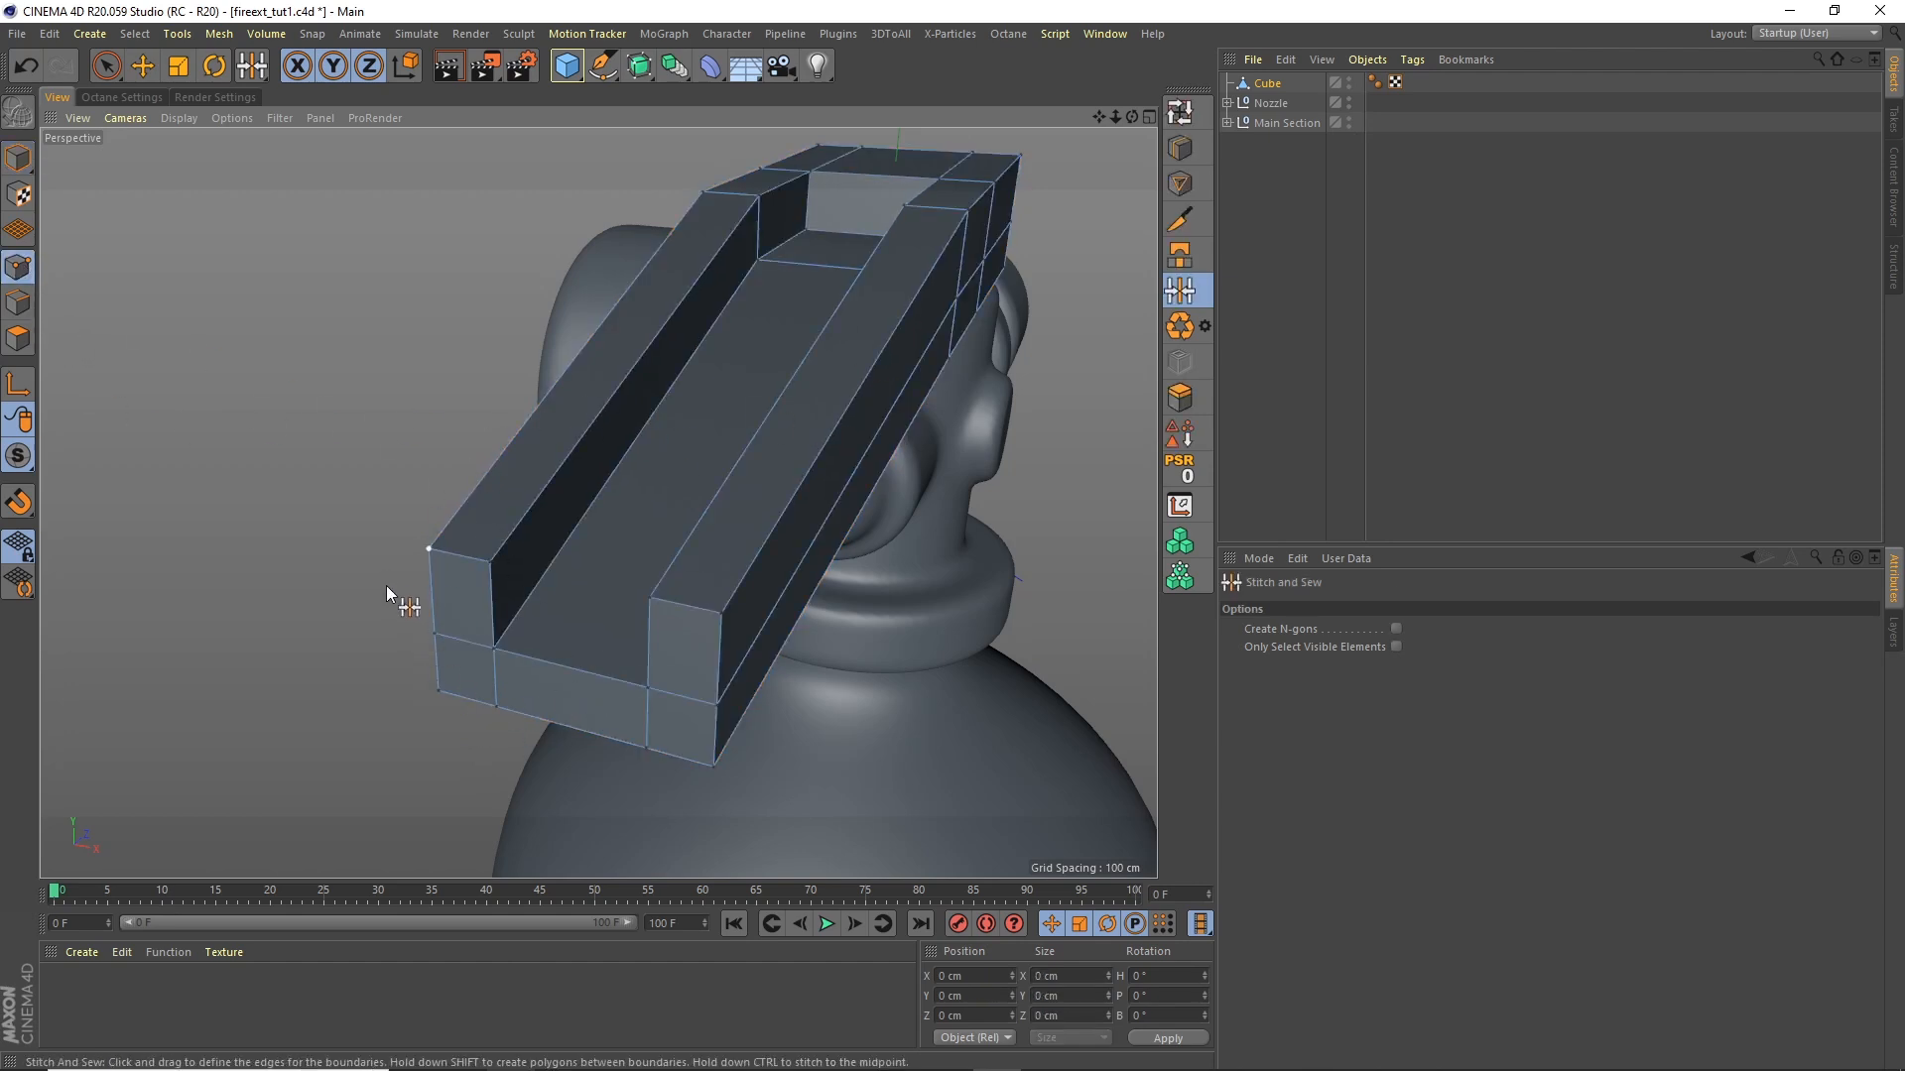
key("ctrl+a")
left_click(639, 65, "alt")
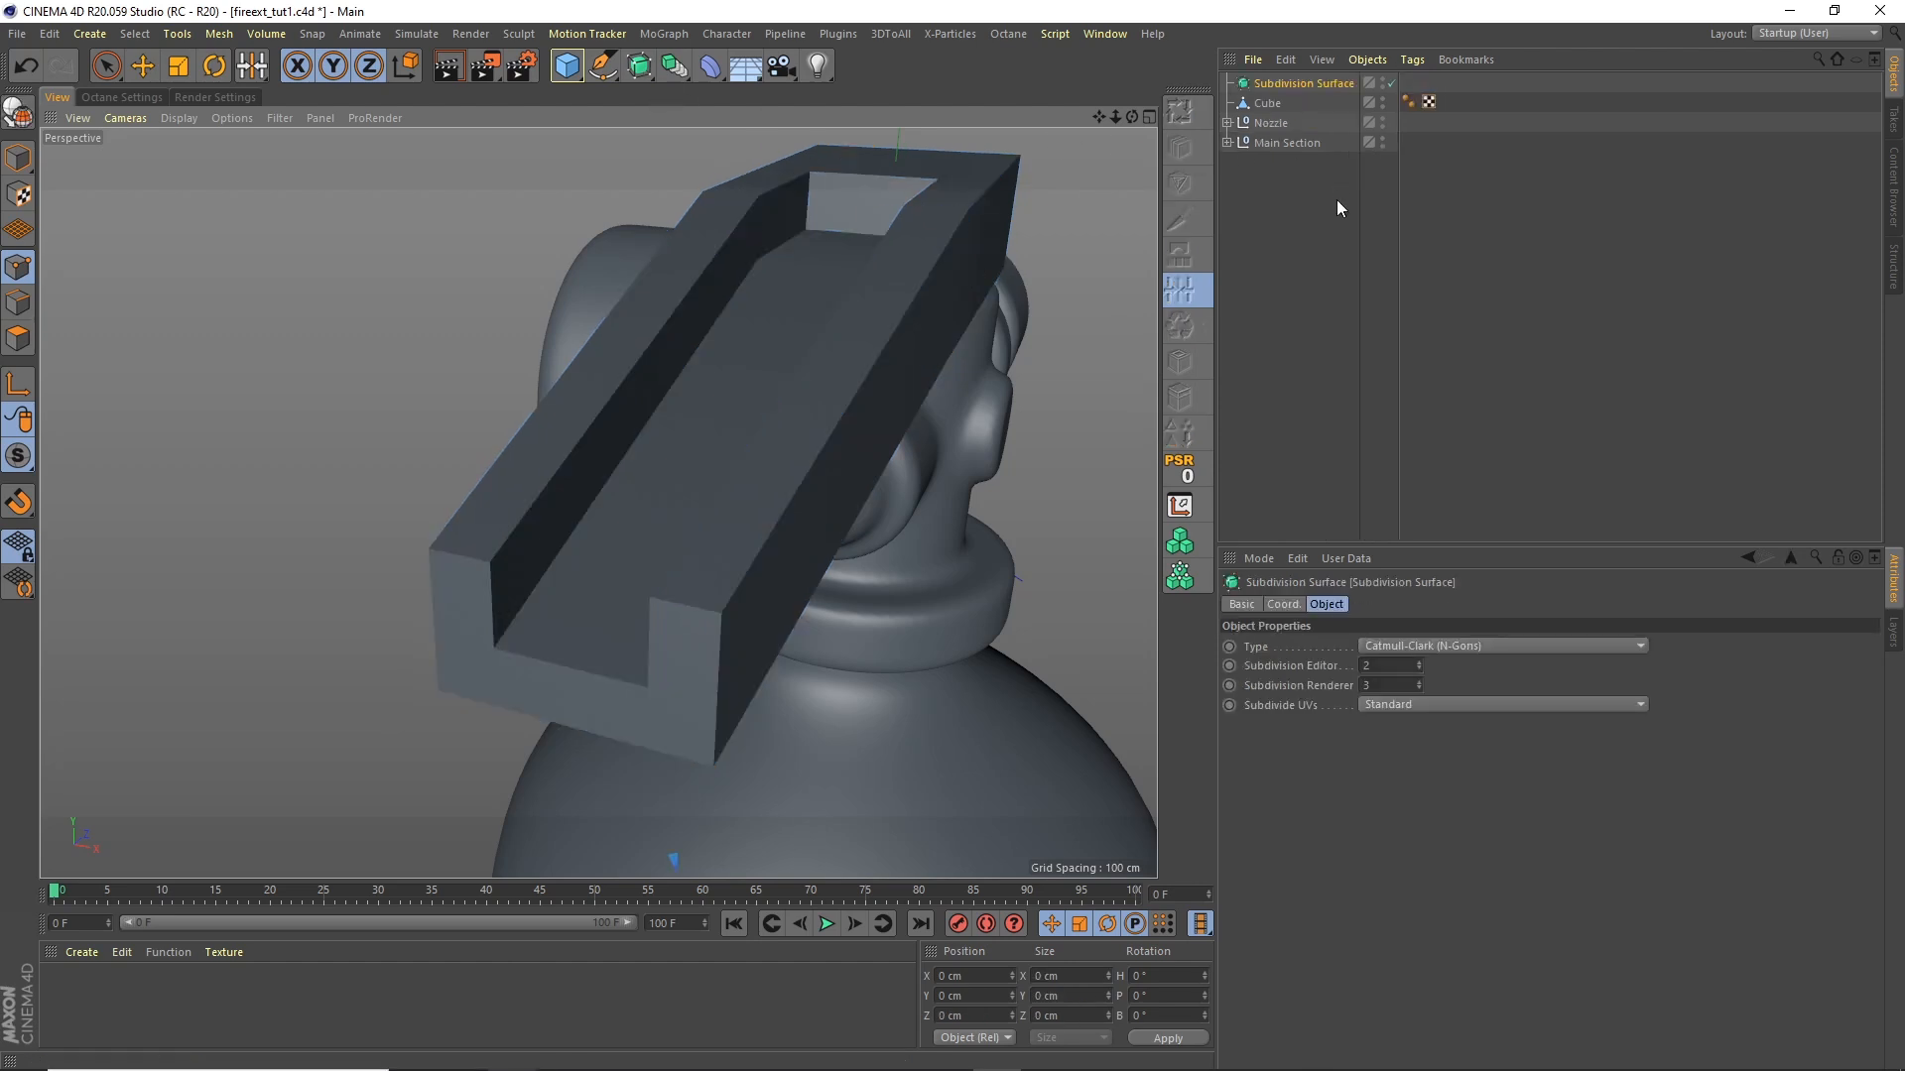
left_click(1288, 103)
left_click_drag(1137, 117, 1252, 106)
Step: Add a loop cut across the lever's free end at about 94% and a lengthwise cut through the channel floor at about 70%
left_click(1277, 103)
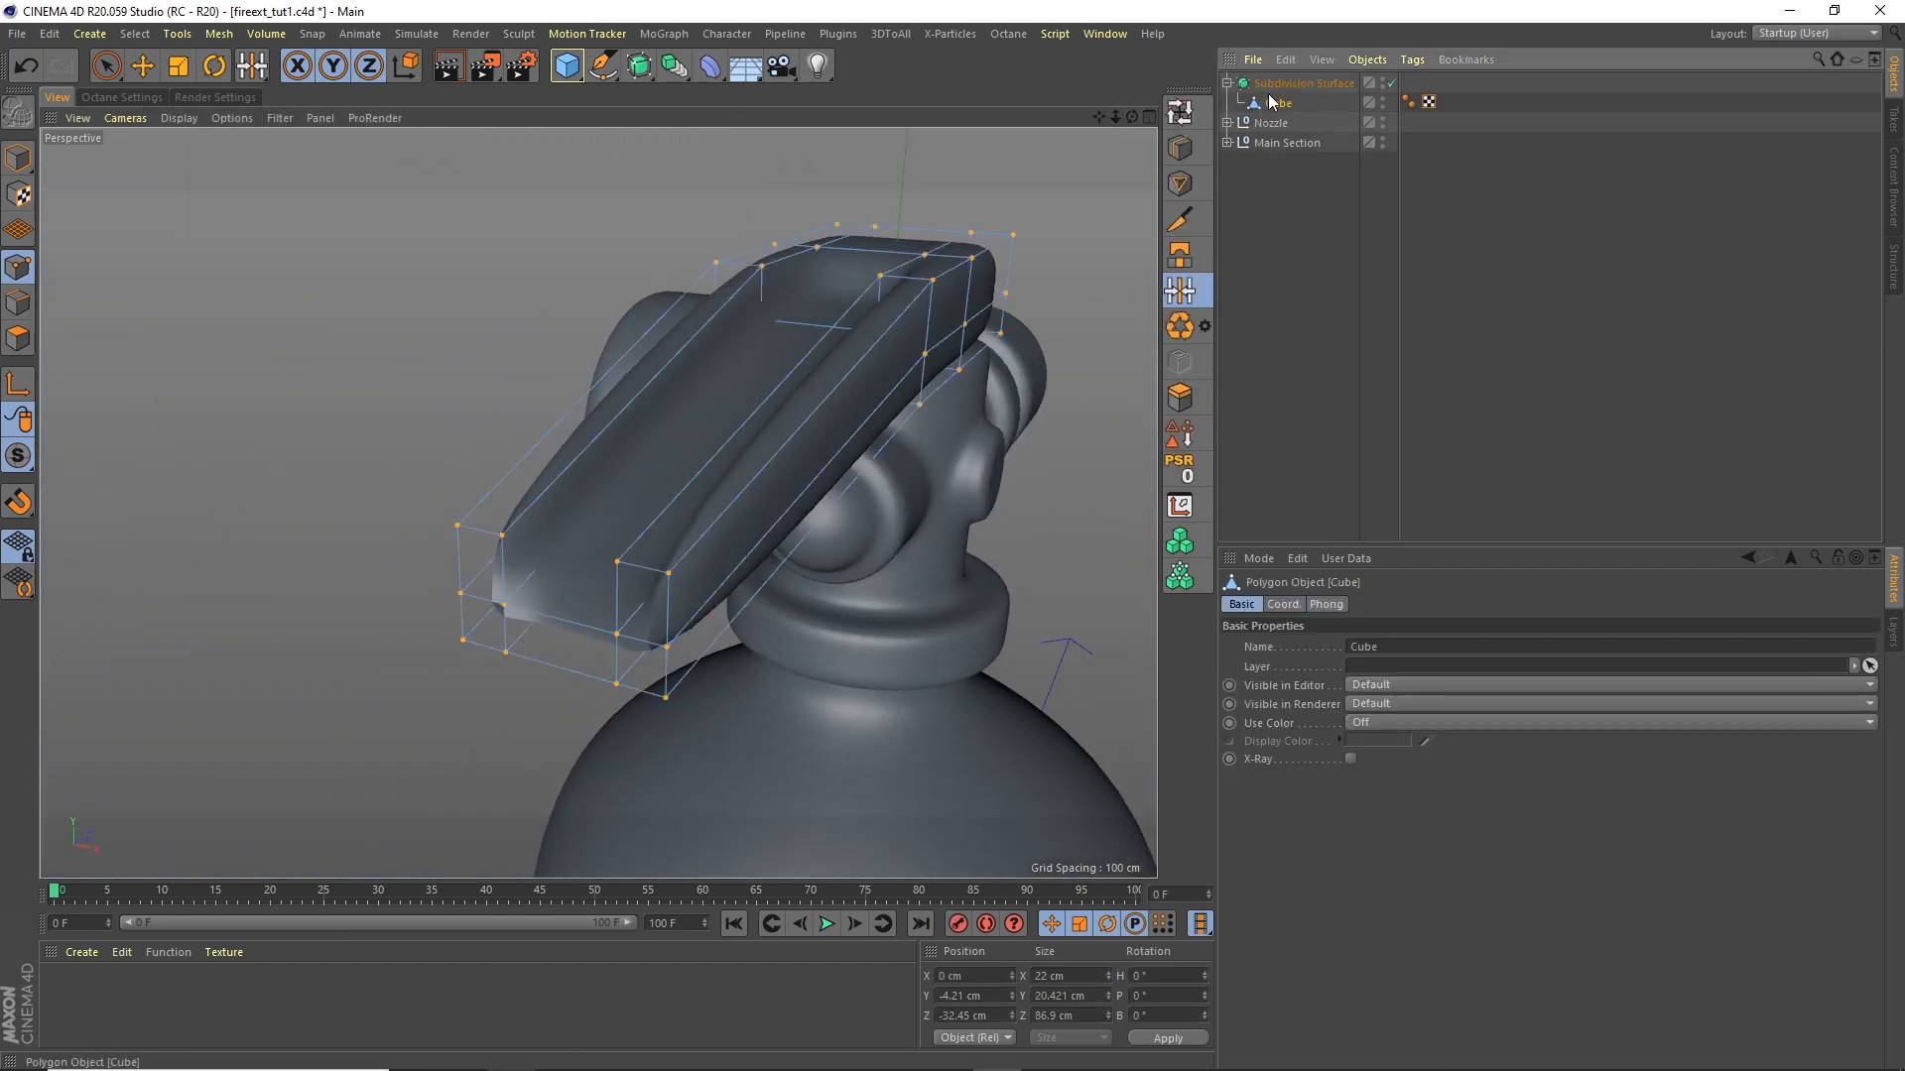
key("k")
key("l")
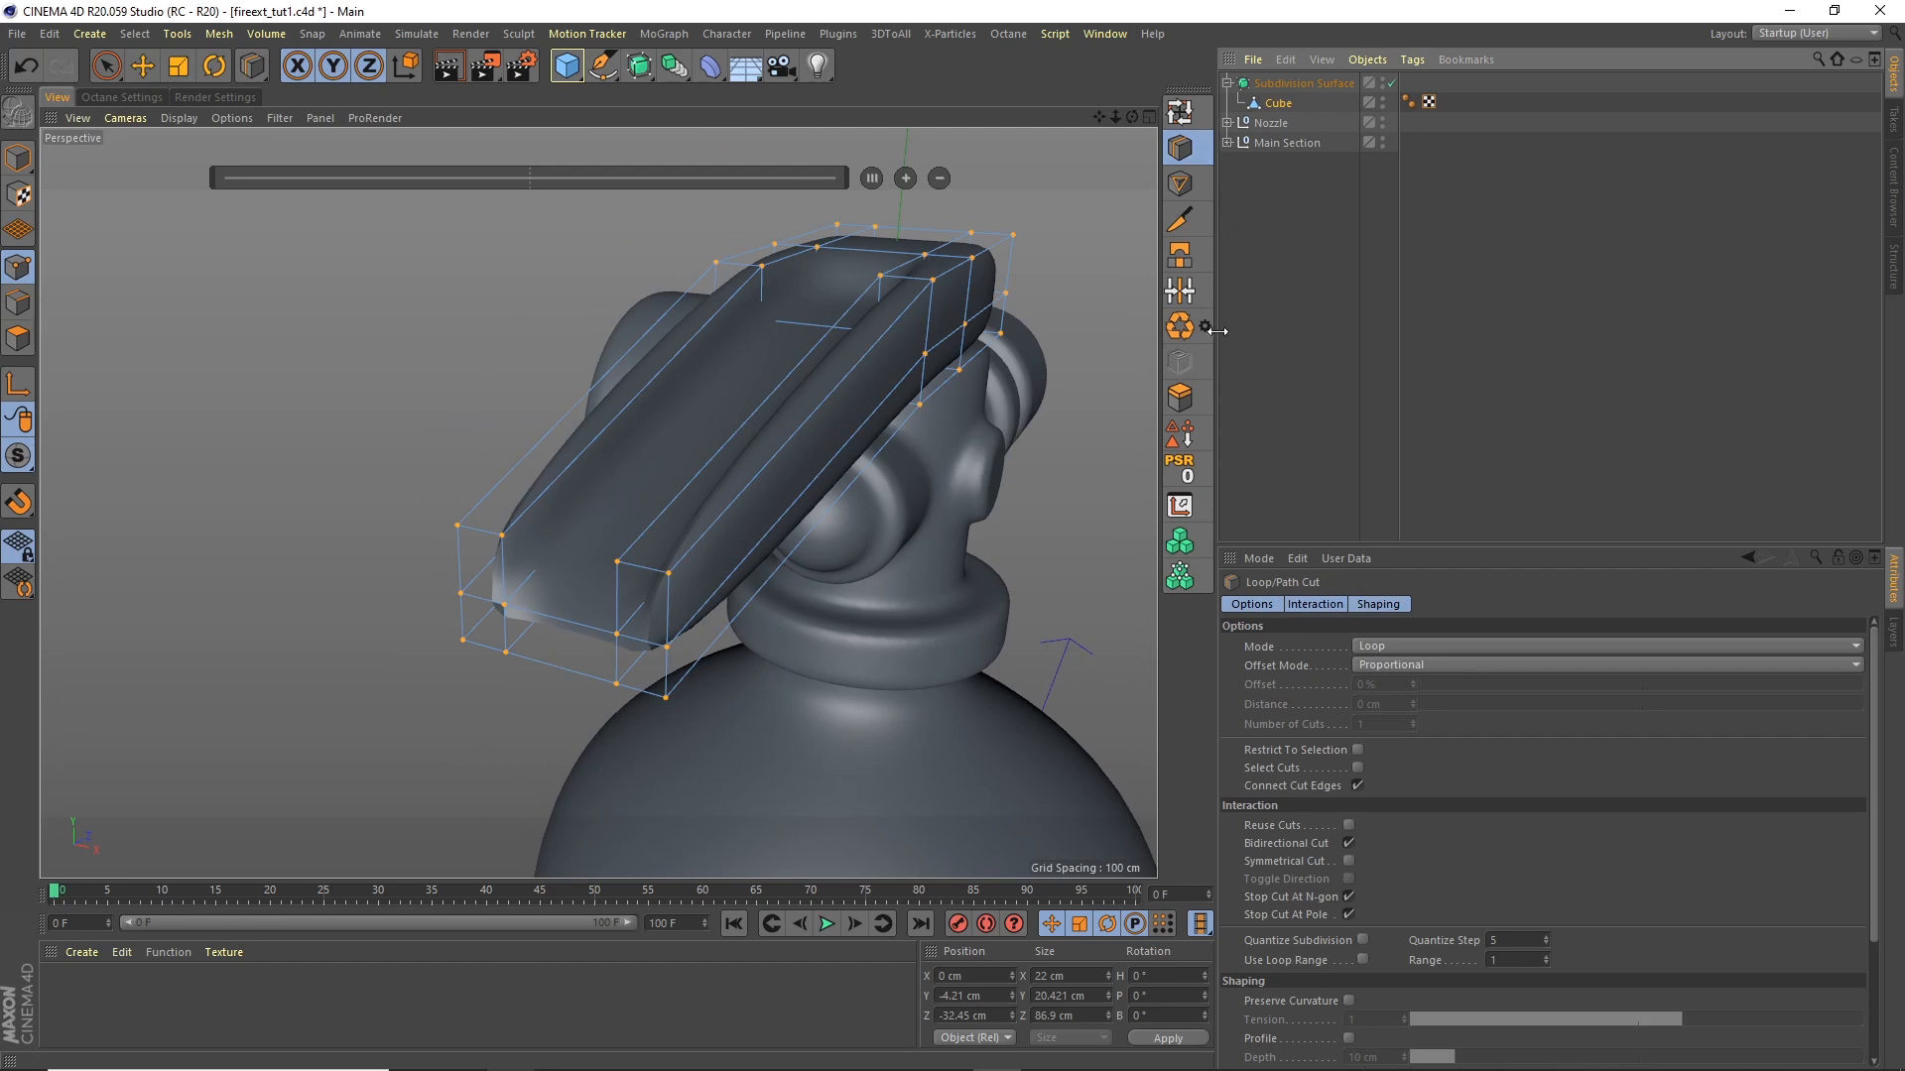
left_click(692, 556)
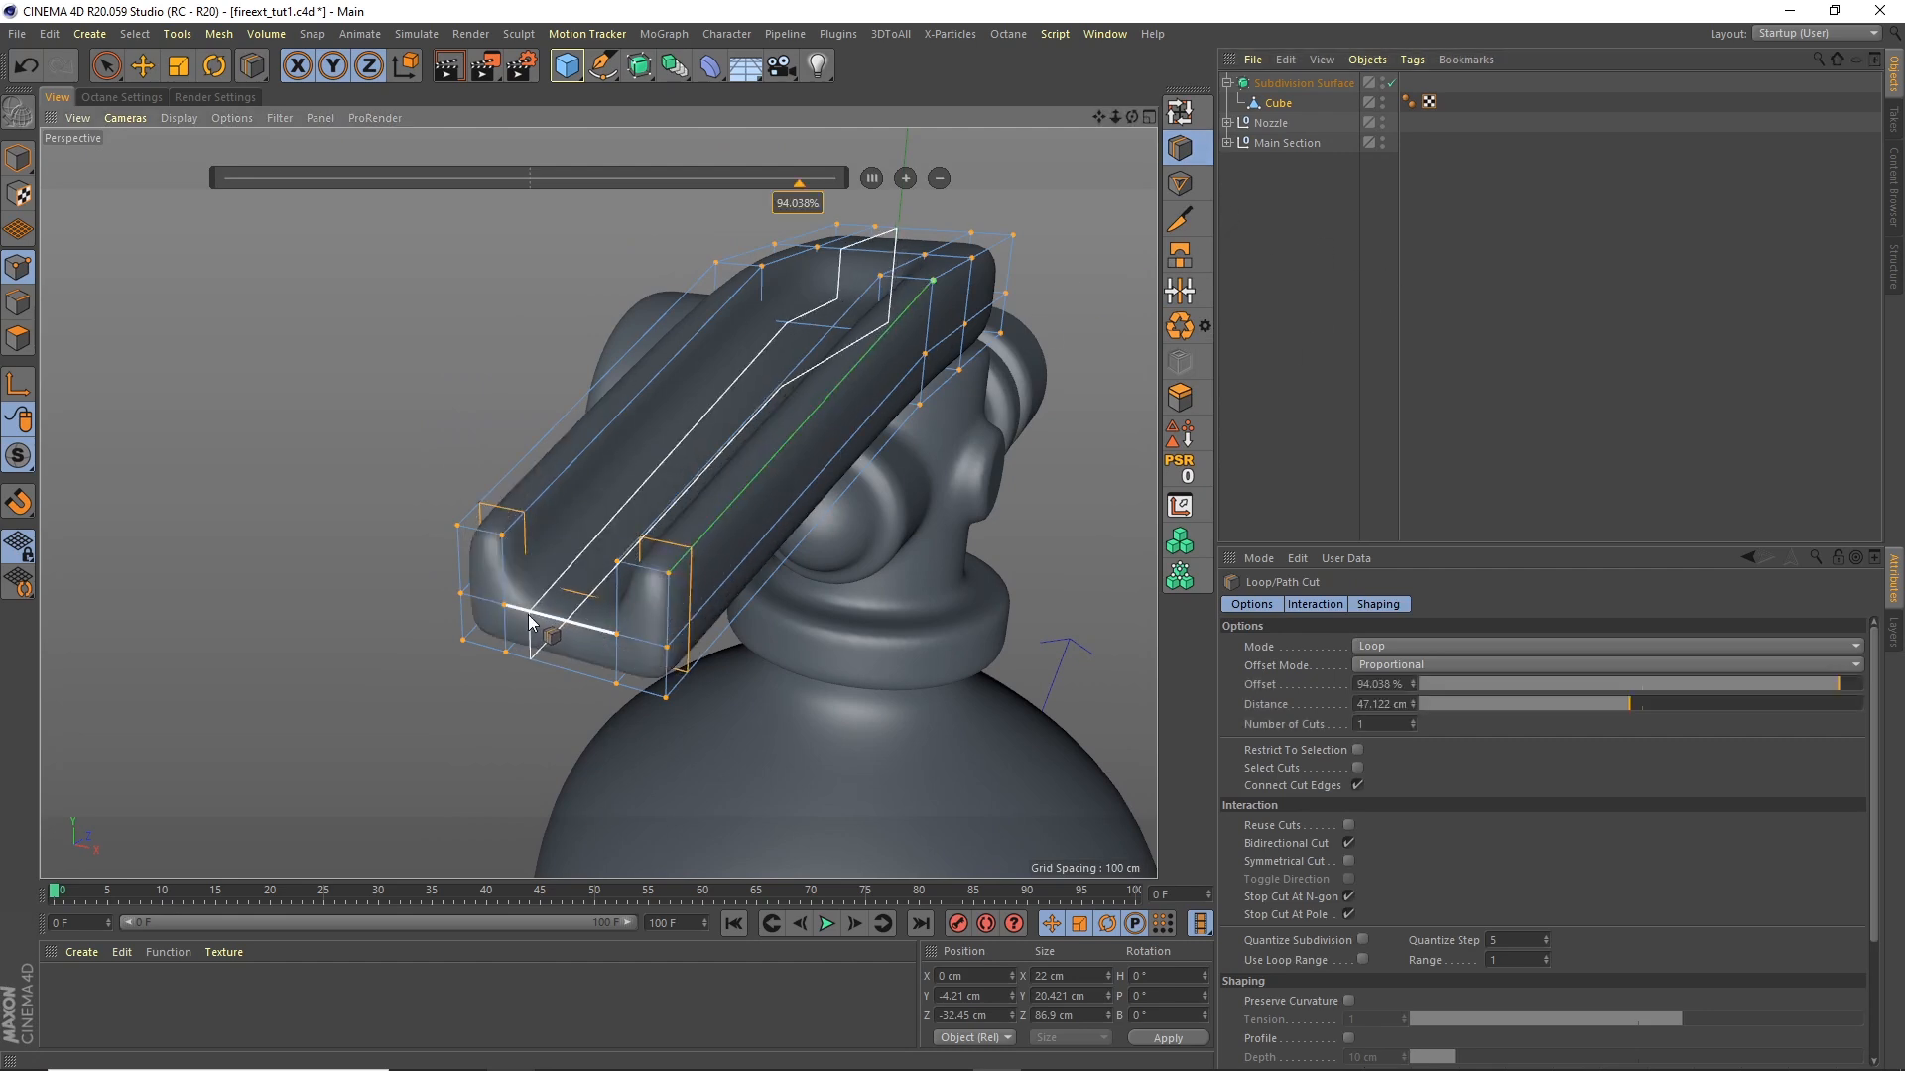
left_click(587, 631)
Step: Add a loop cut across the lever just before the channel's inner end, at an offset of about 74%
left_click_drag(1132, 117, 1276, 103)
left_click_drag(1115, 116, 789, 480)
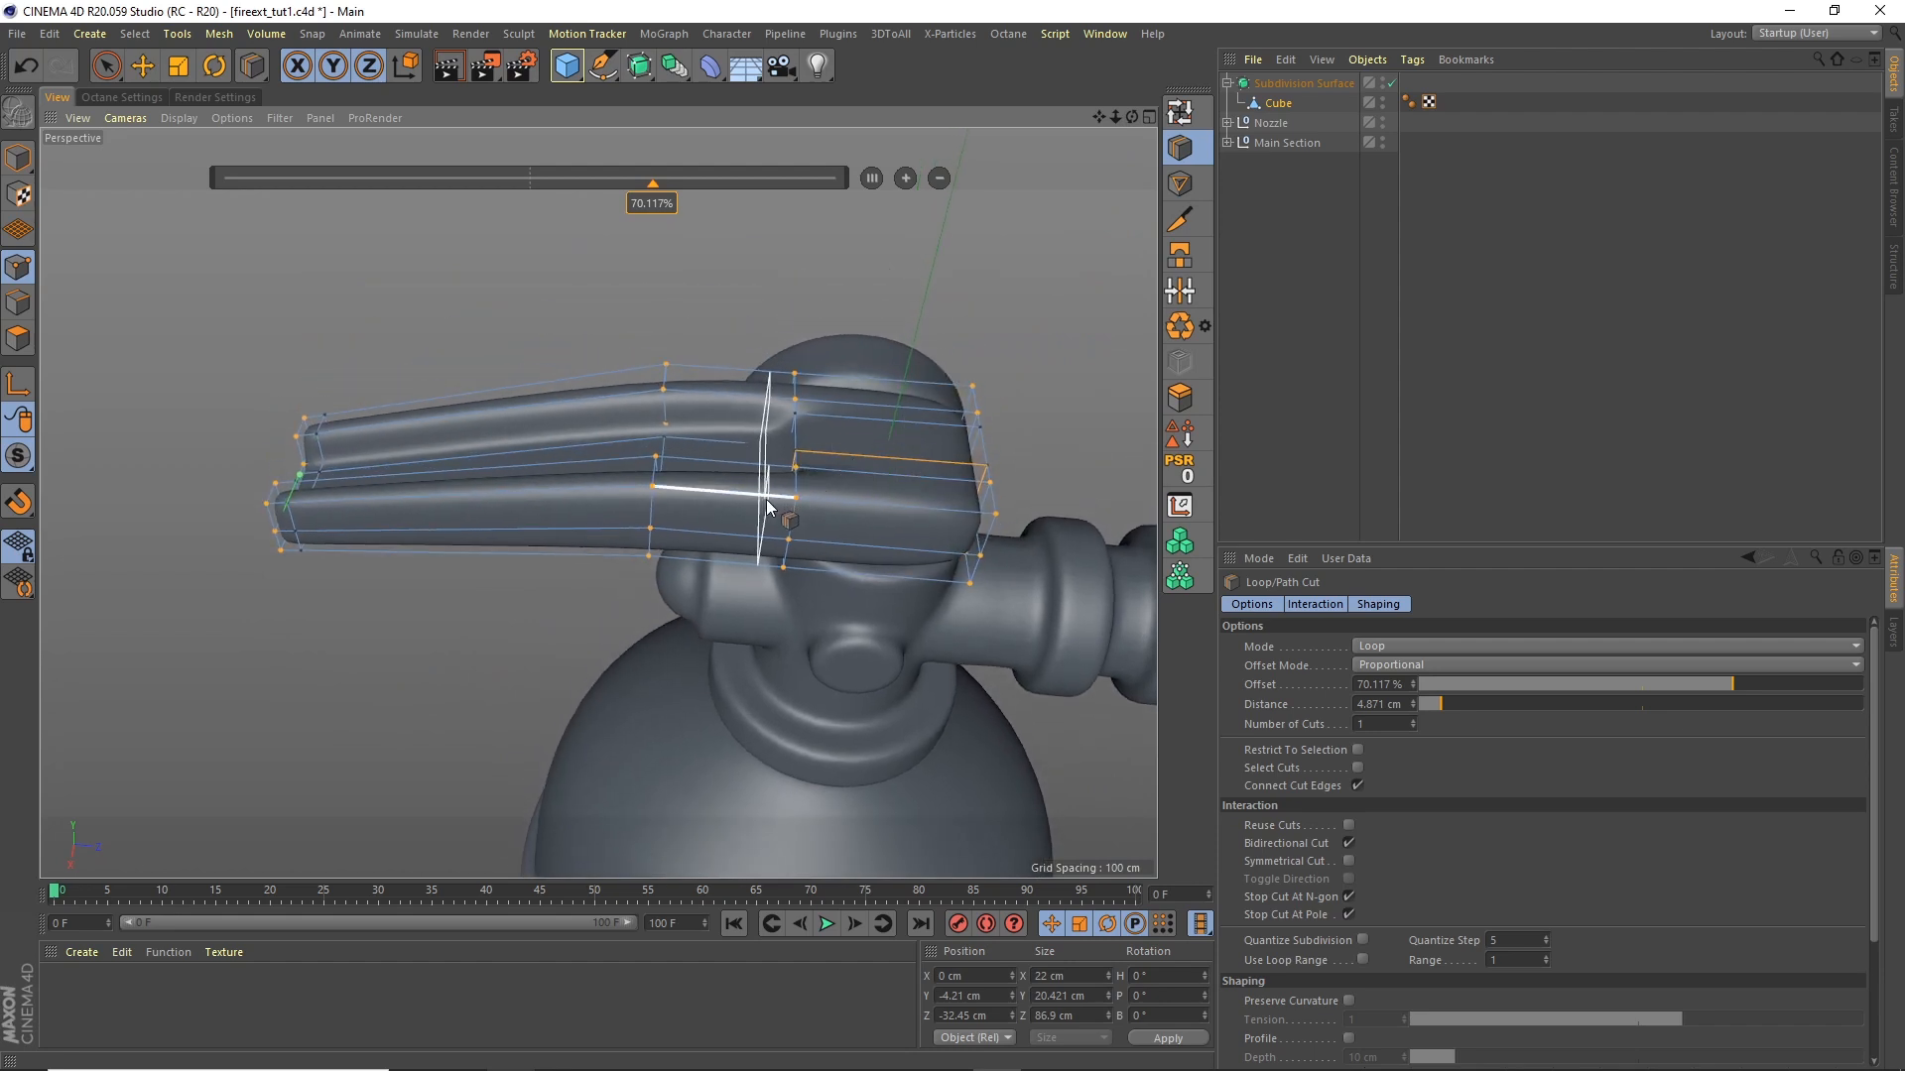
left_click(759, 497)
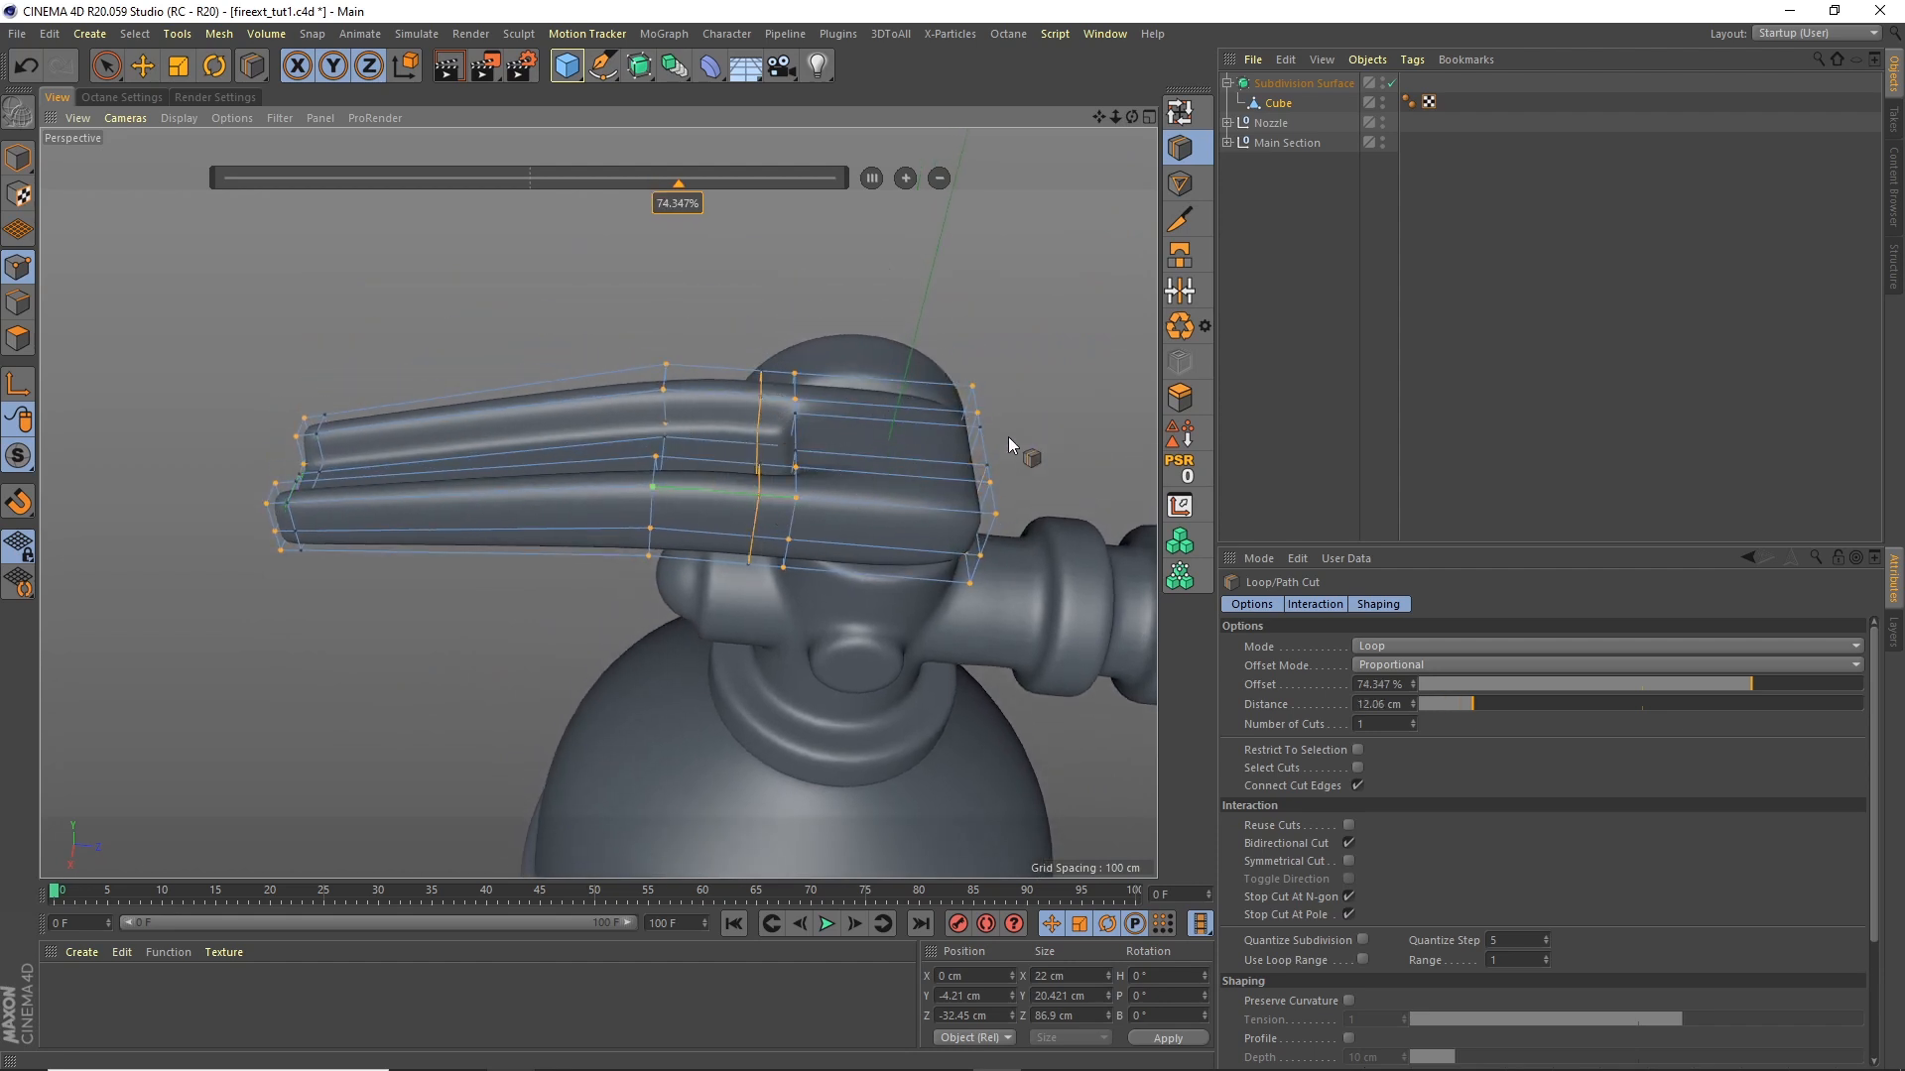
left_click_drag(1109, 135, 1014, 342, "alt")
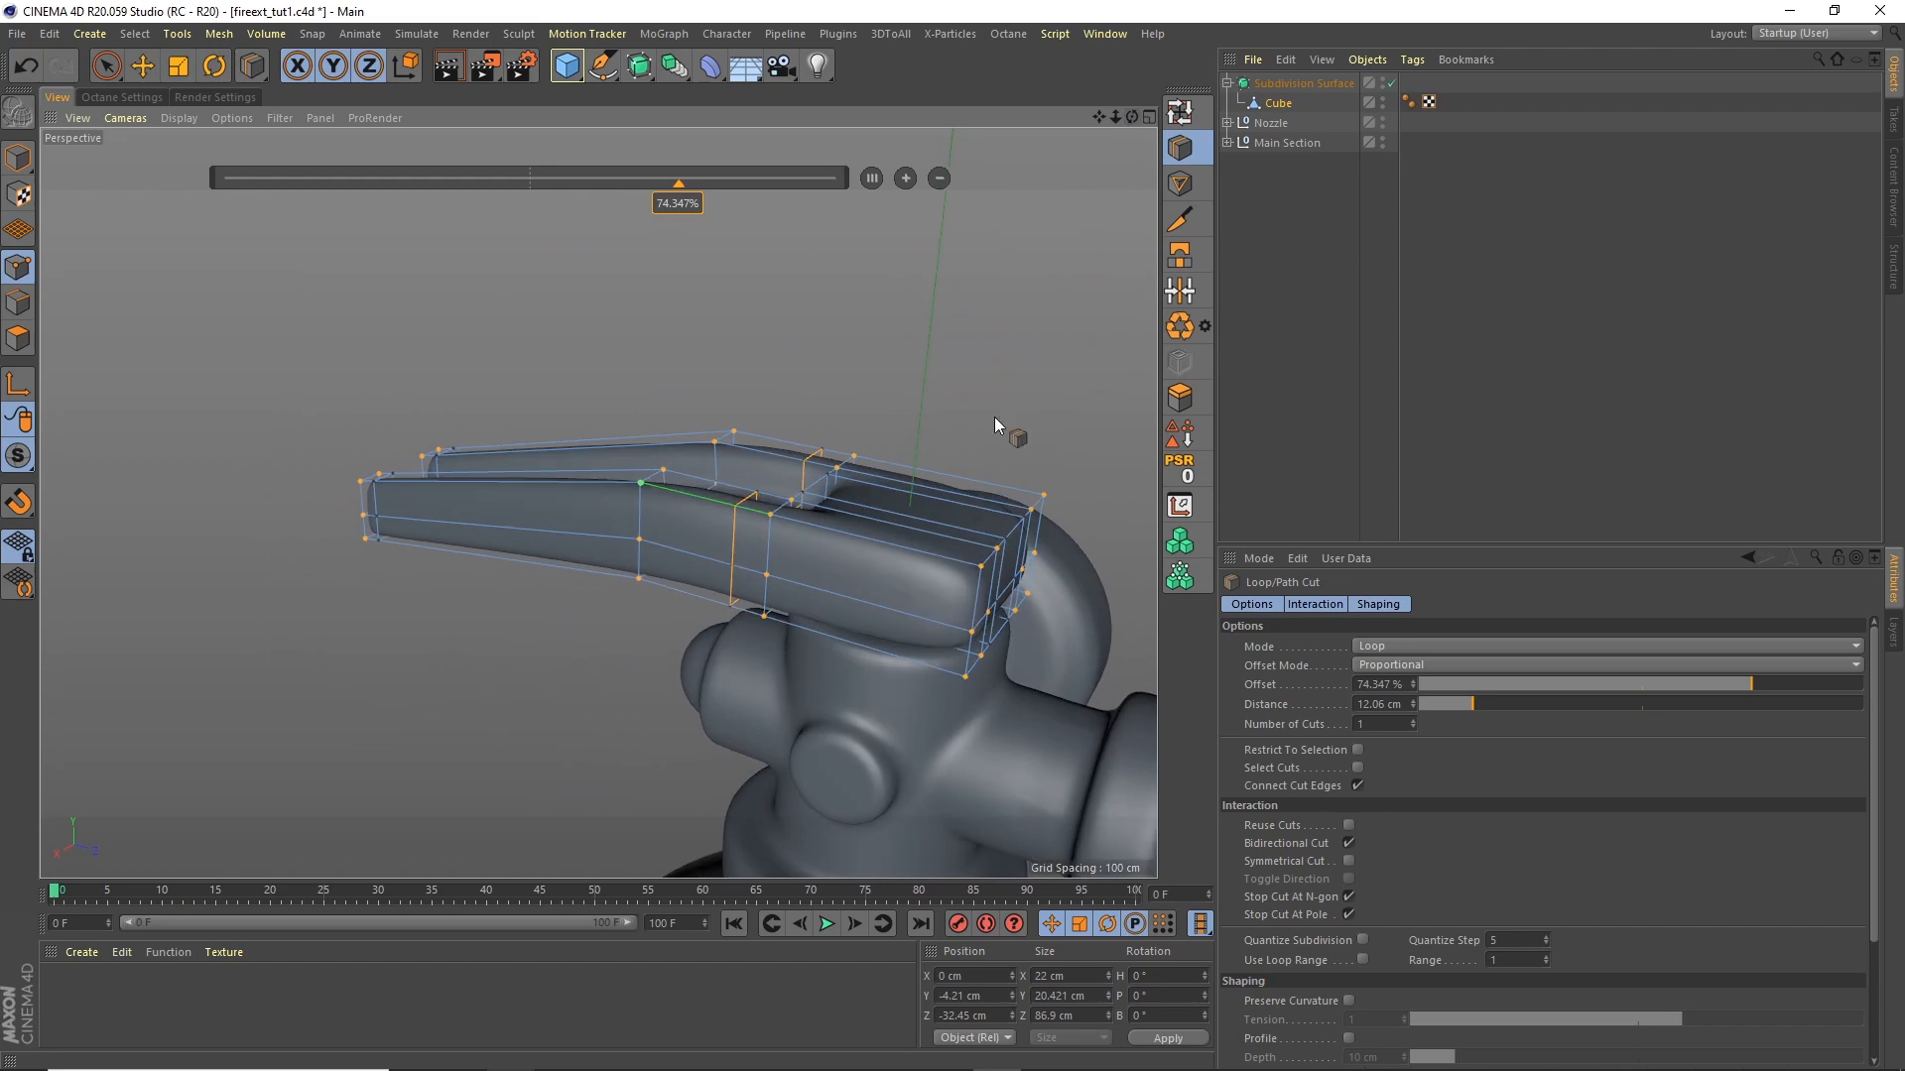
Step: Add a loop cut across the lever near its mounting end at an offset of about 75% and return to whole-object editing
left_click(923, 557)
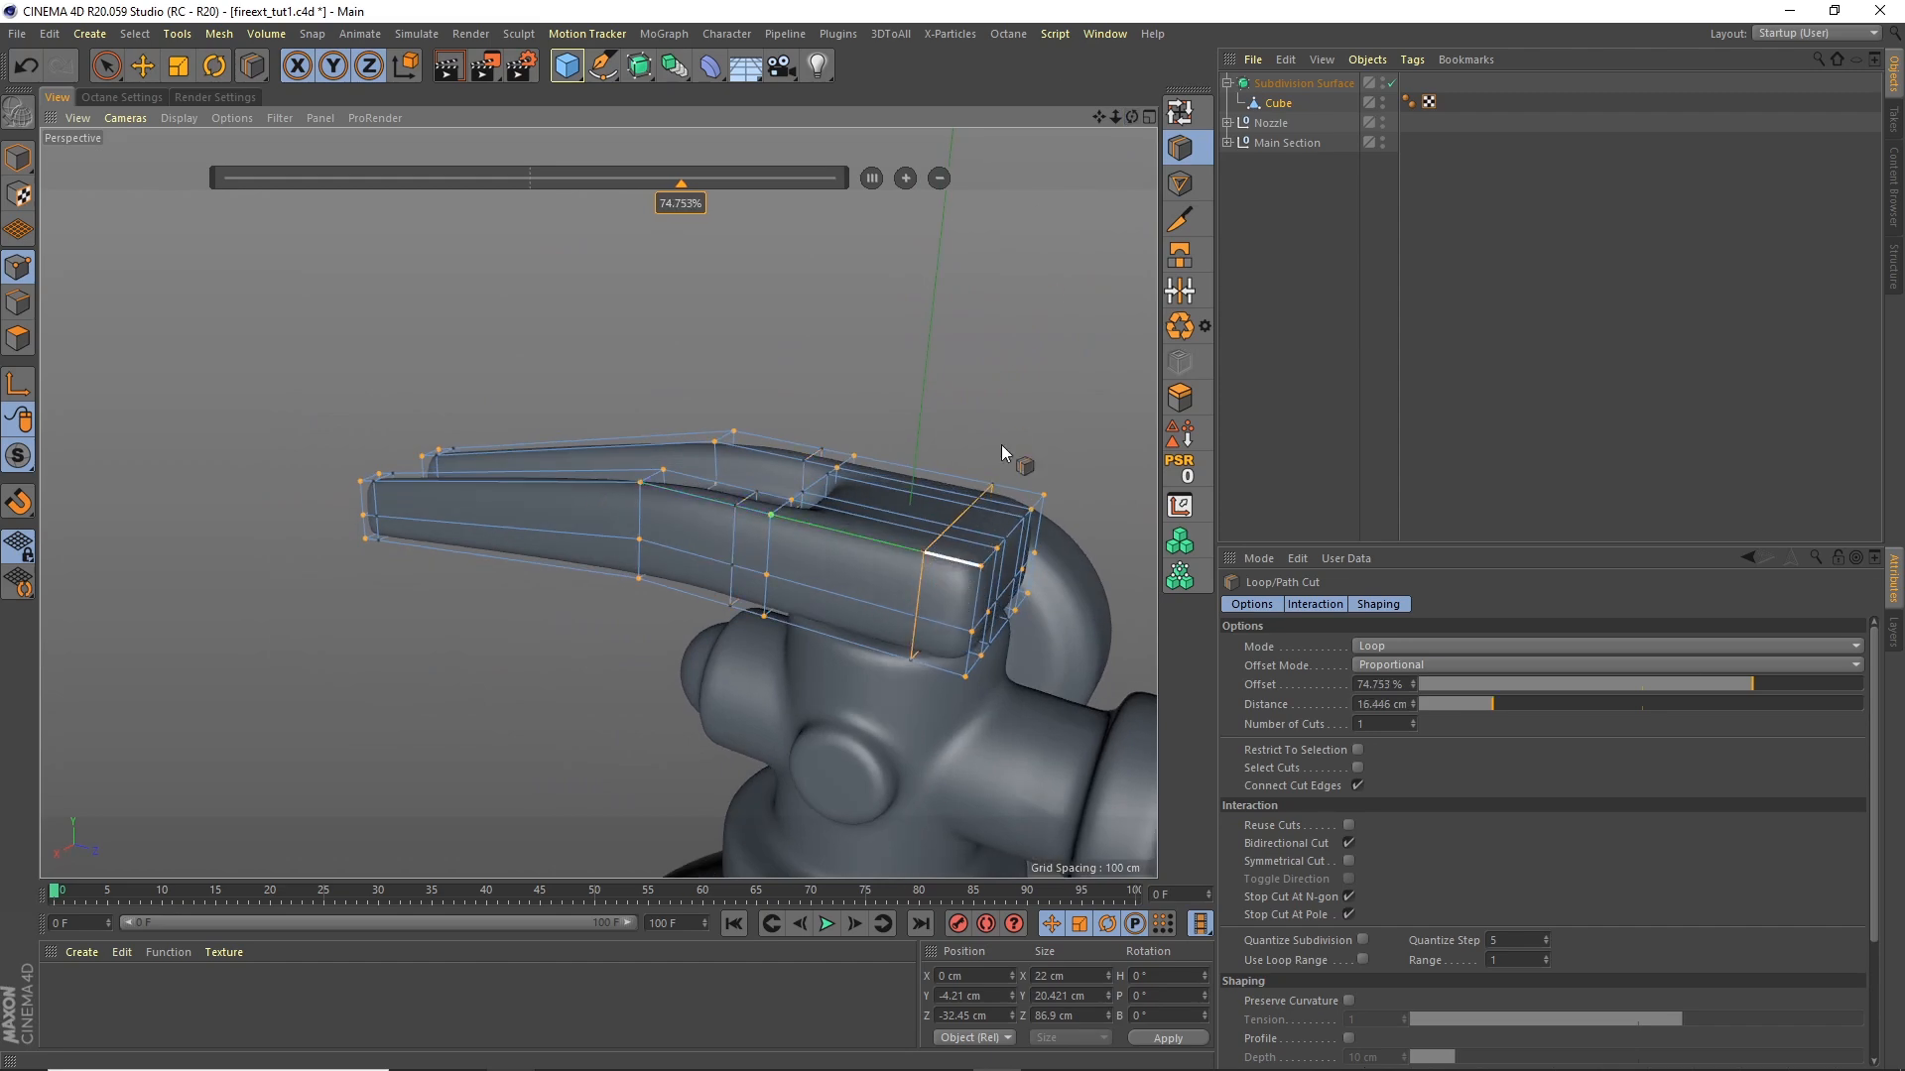
left_click_drag(1139, 145, 1283, 272, "alt")
left_click(1288, 234)
left_click(18, 159)
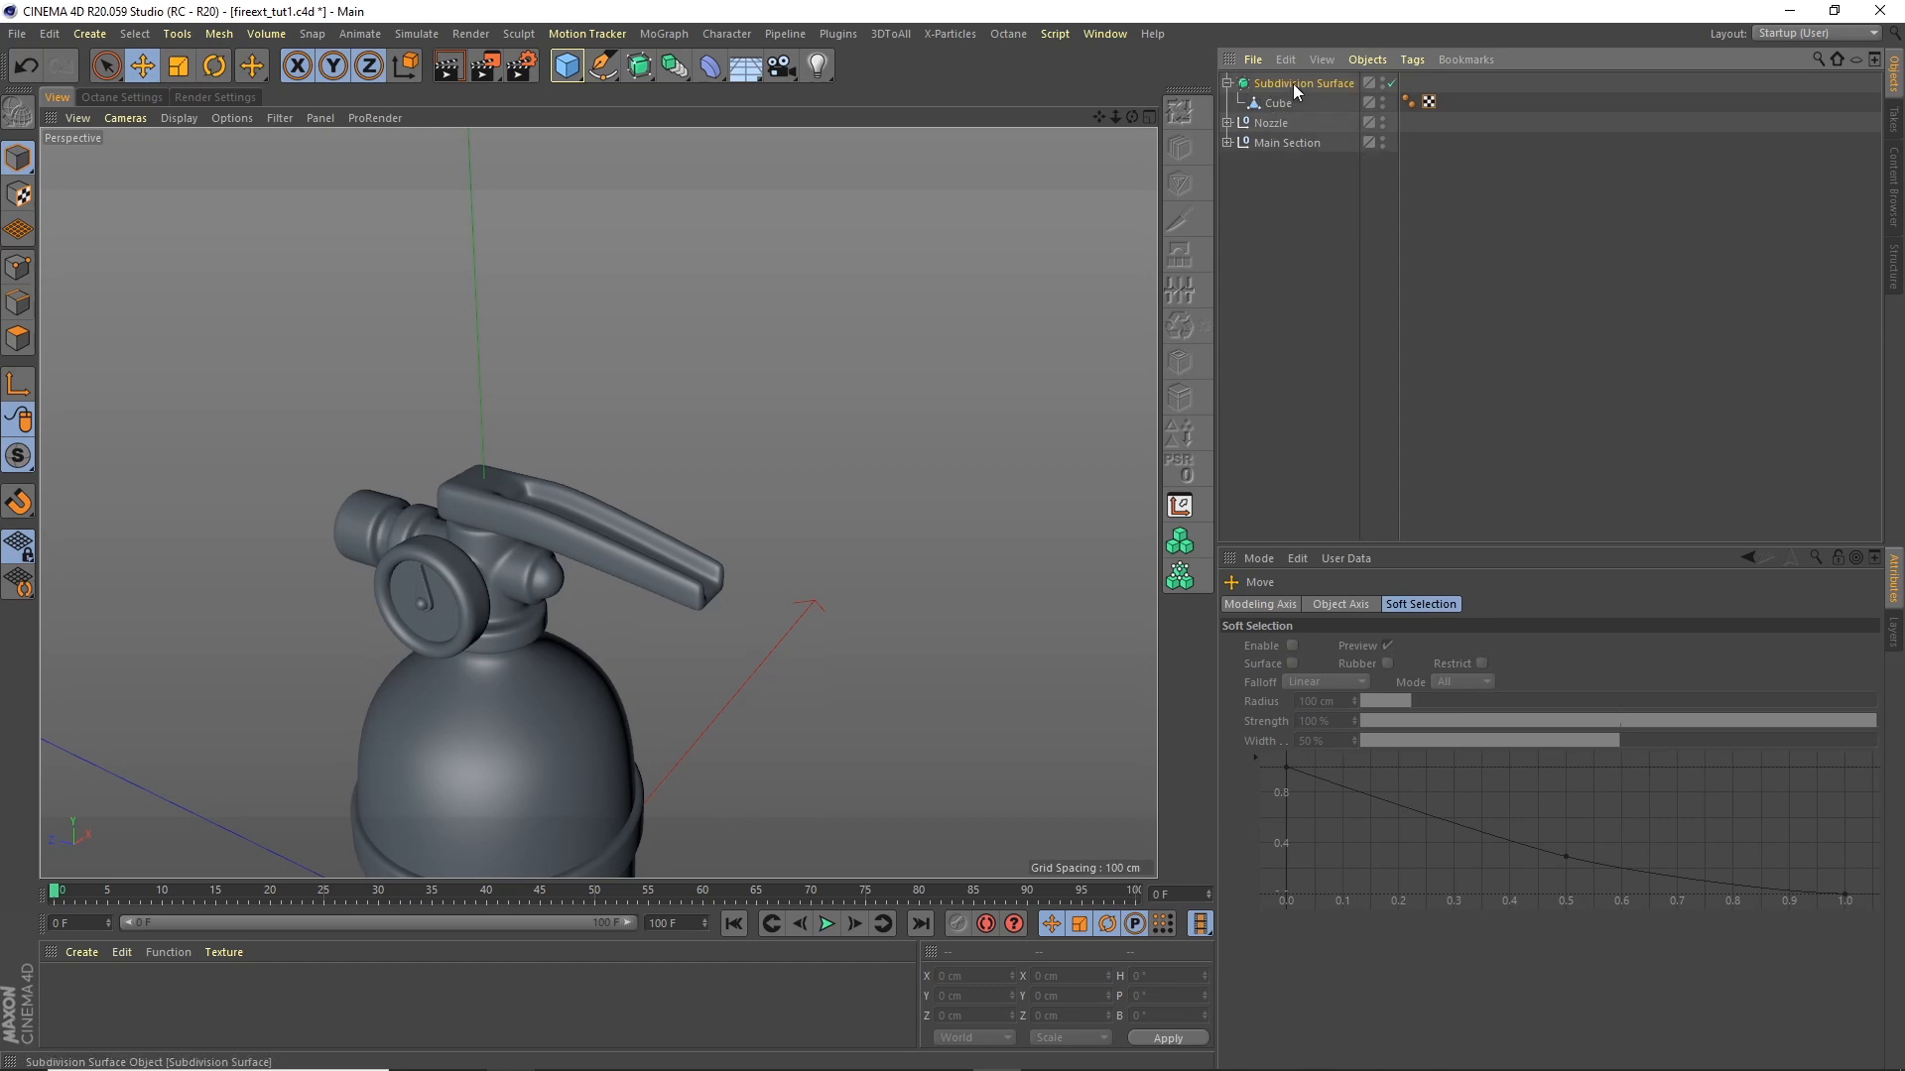
Step: Rename the lever's Subdivision Surface as Handle Base and the cube inside it as Handle
double_click(1293, 83)
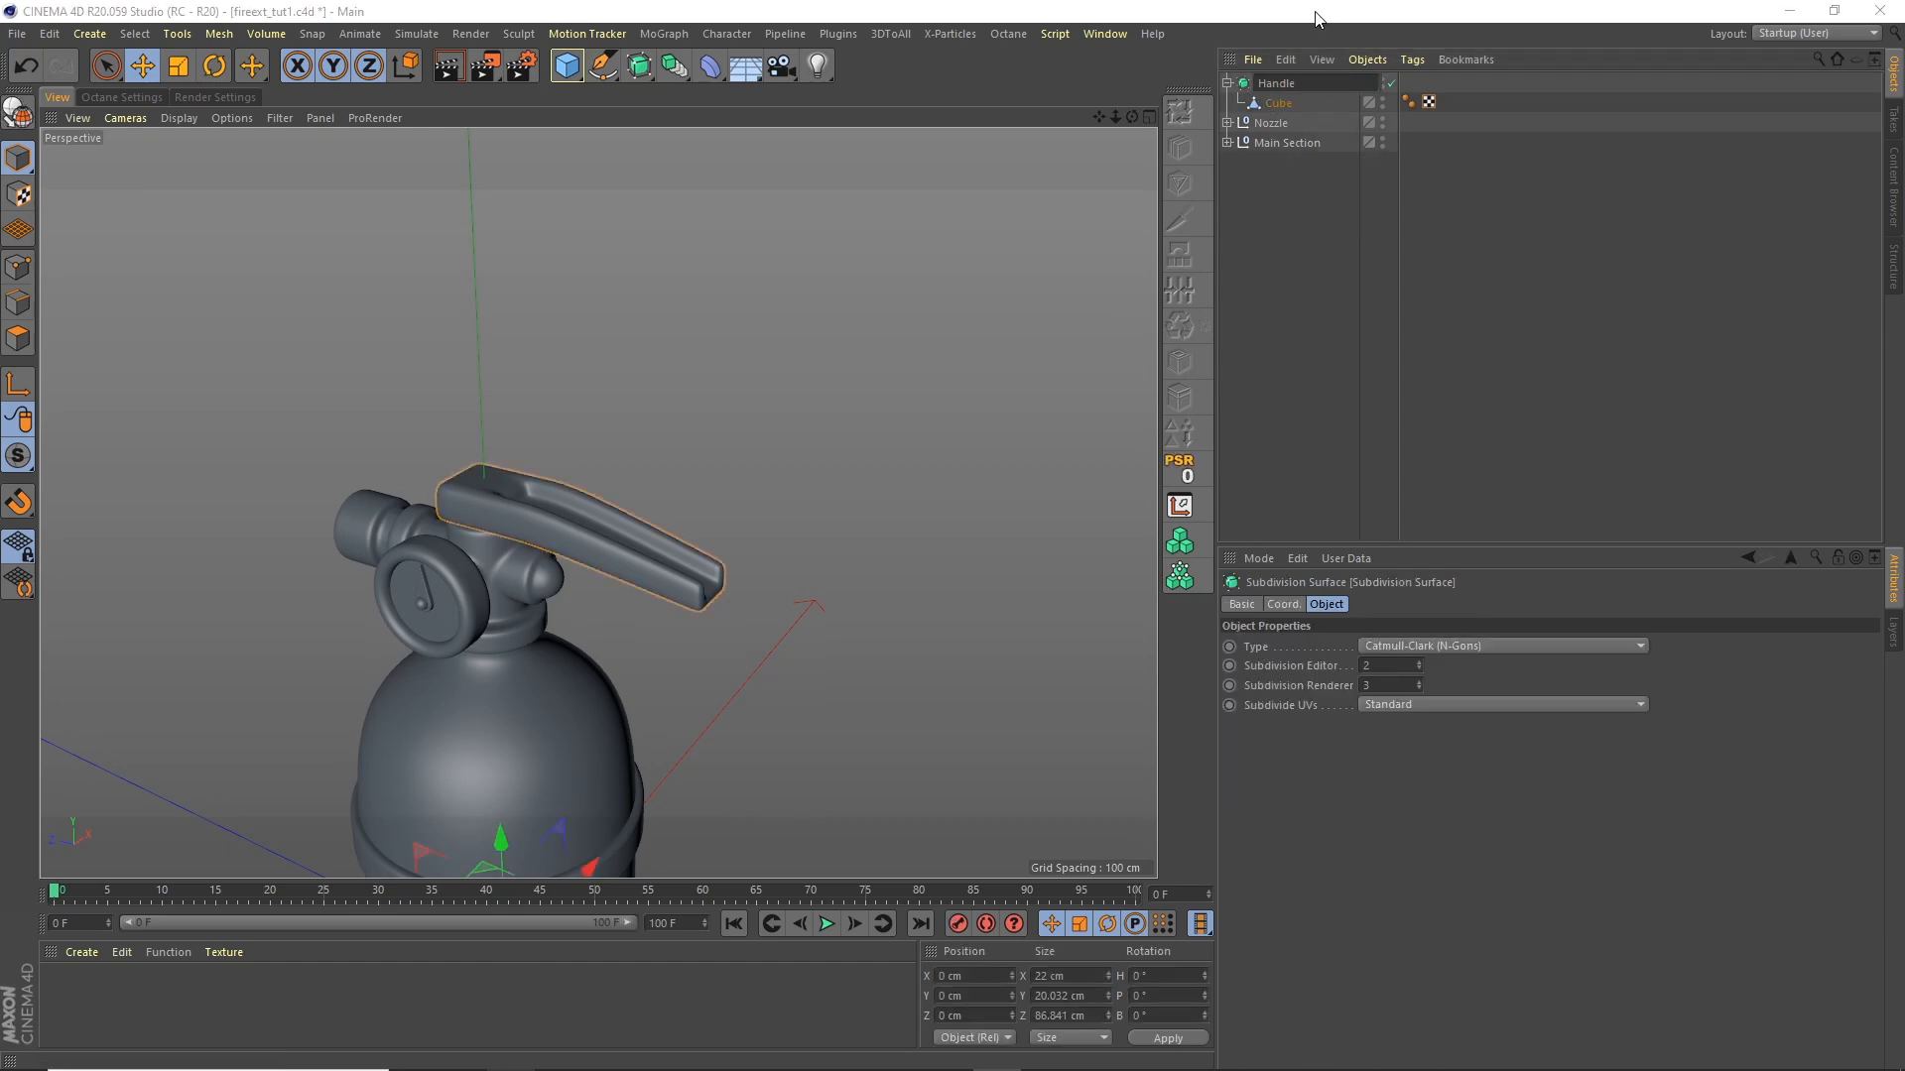
key("Return")
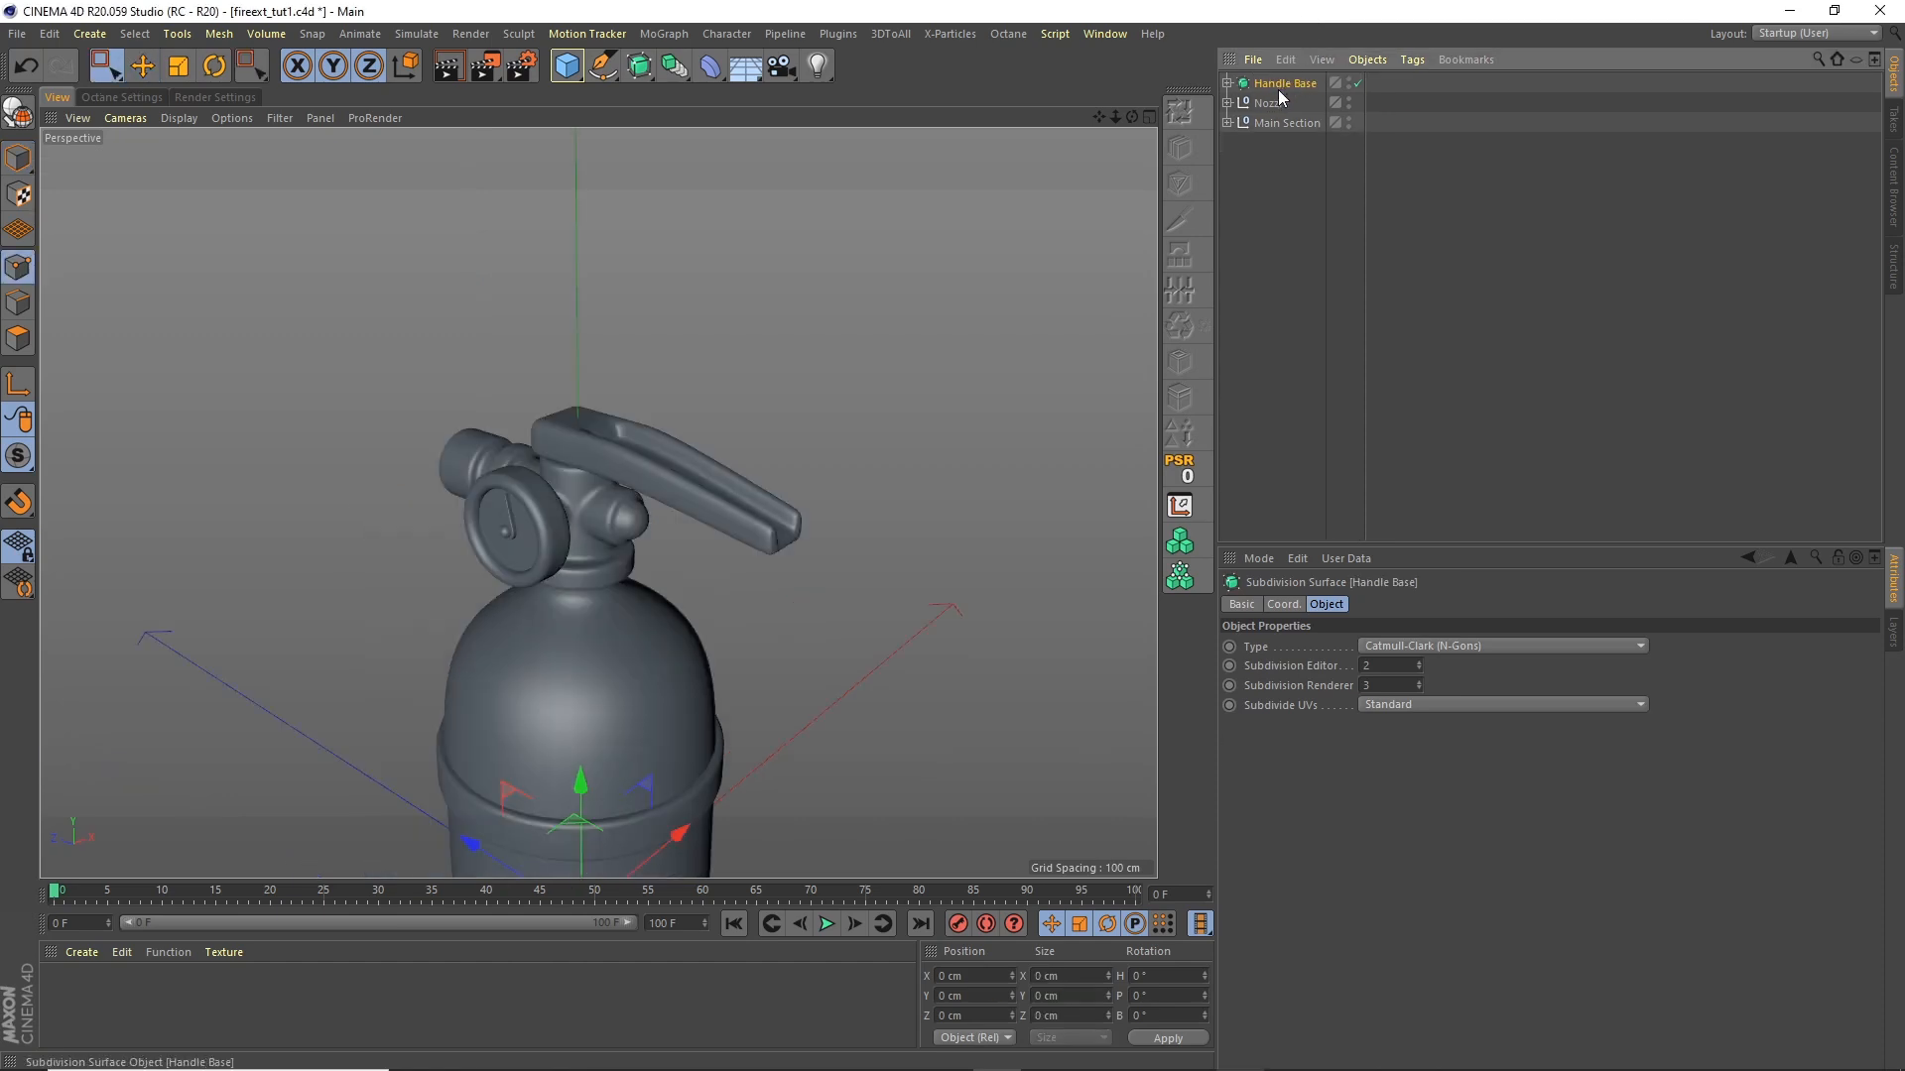
Step: Duplicate Handle Base and rename the copy as Handle Top
key("ctrl+c")
key("ctrl+v")
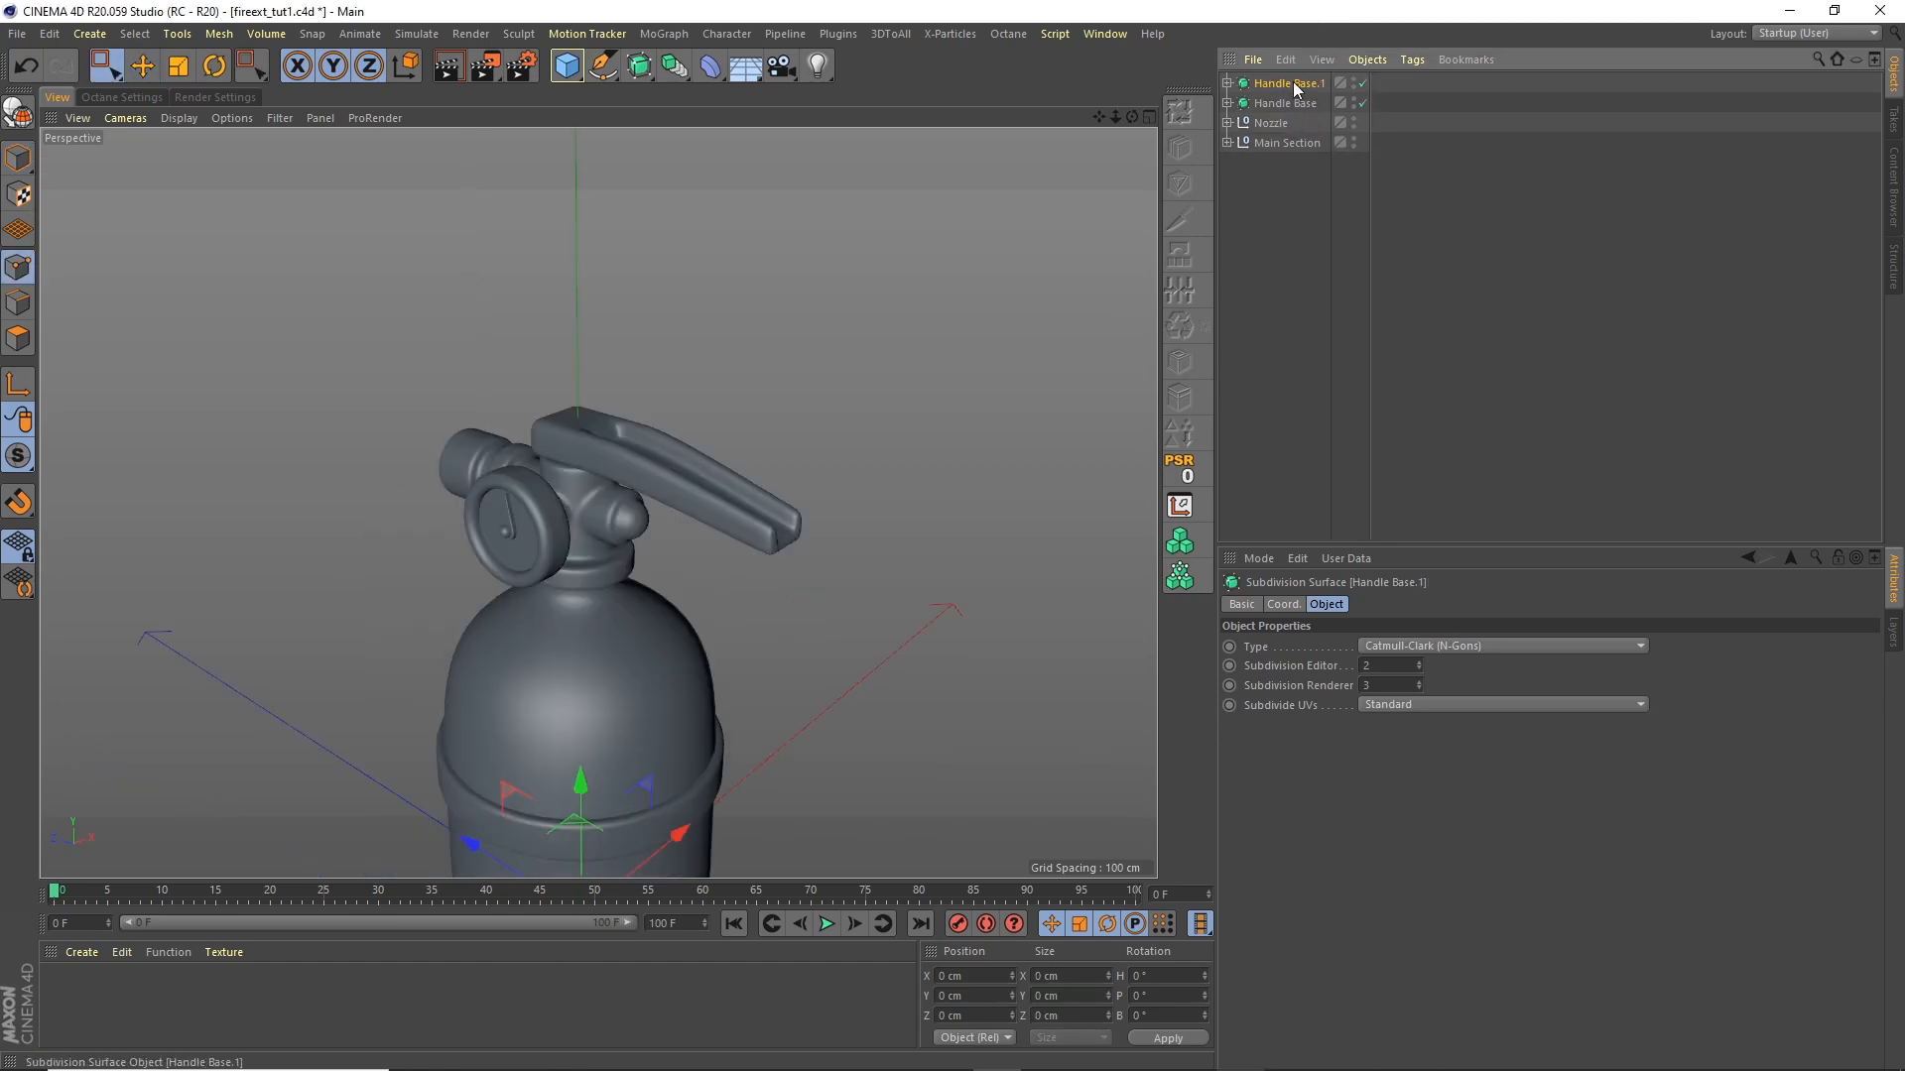
double_click(1290, 84)
type("Handle")
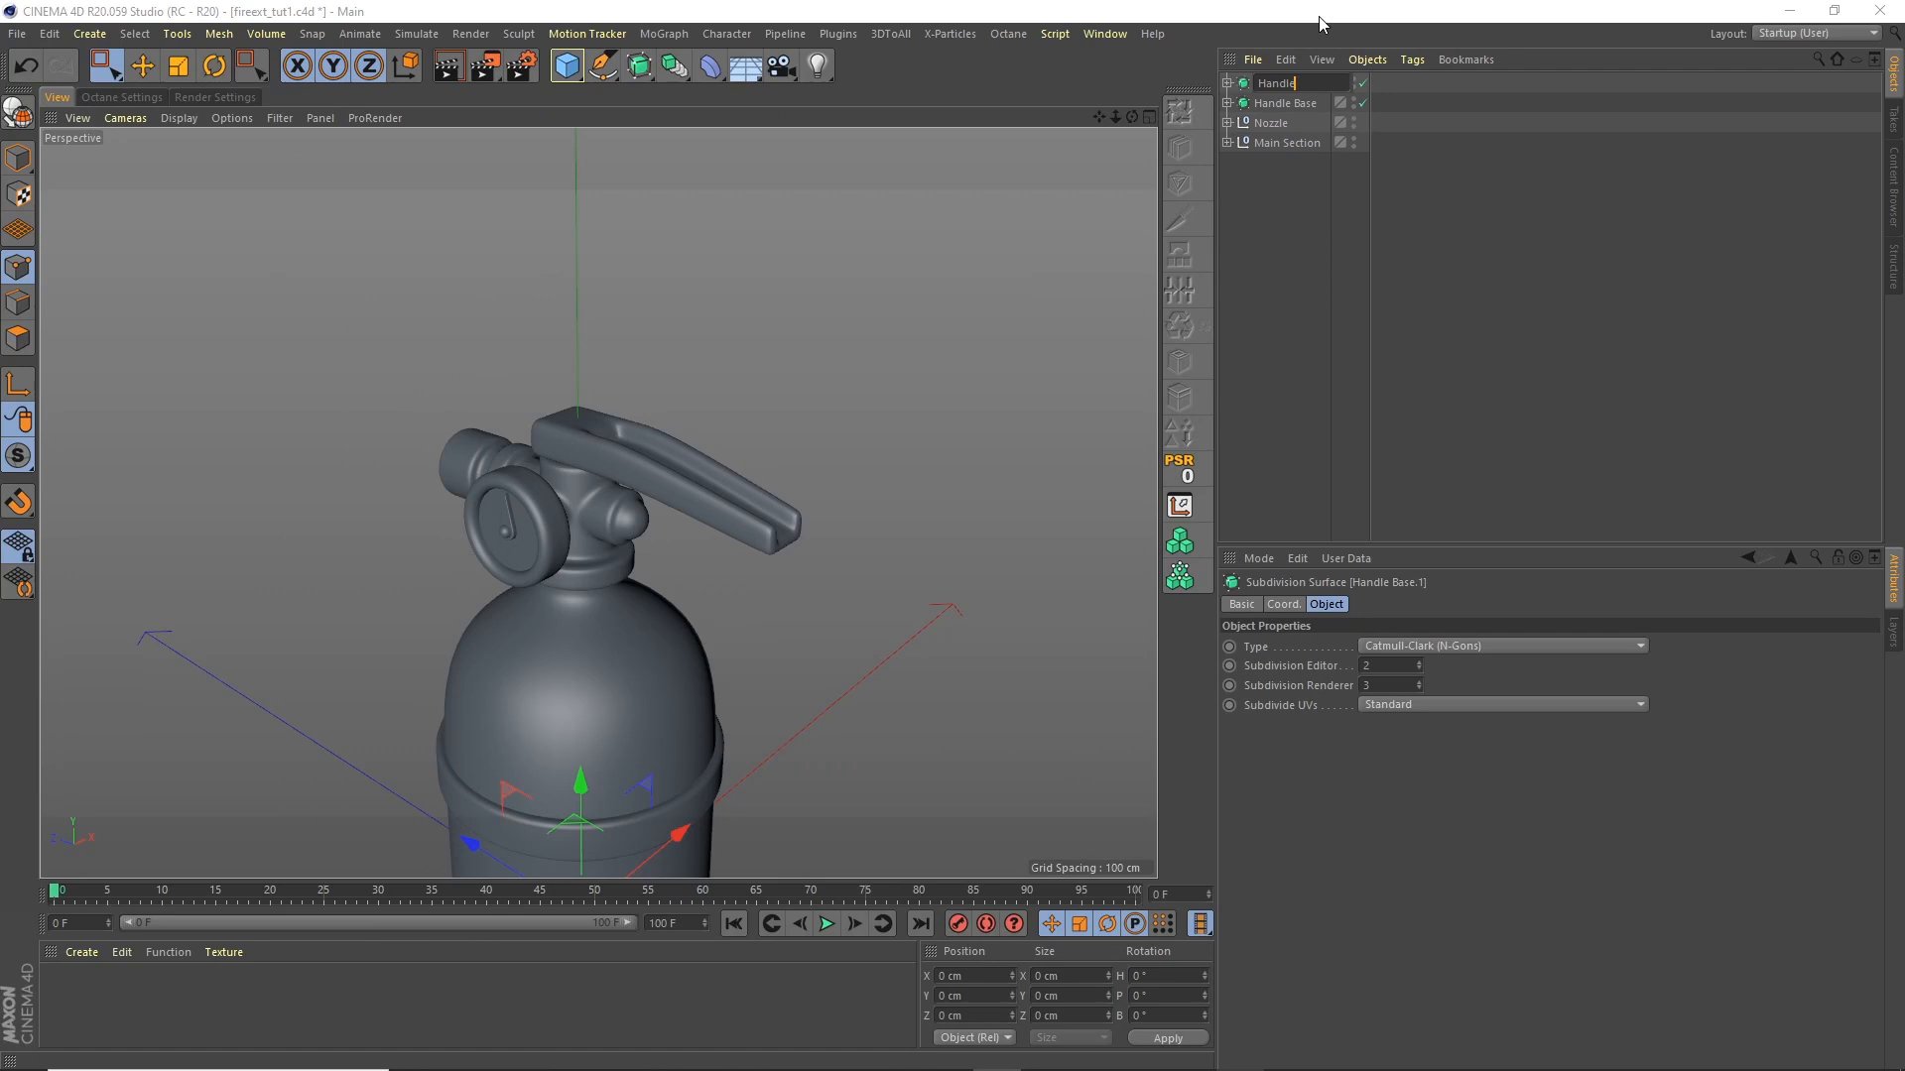
type(" Top")
key("Return")
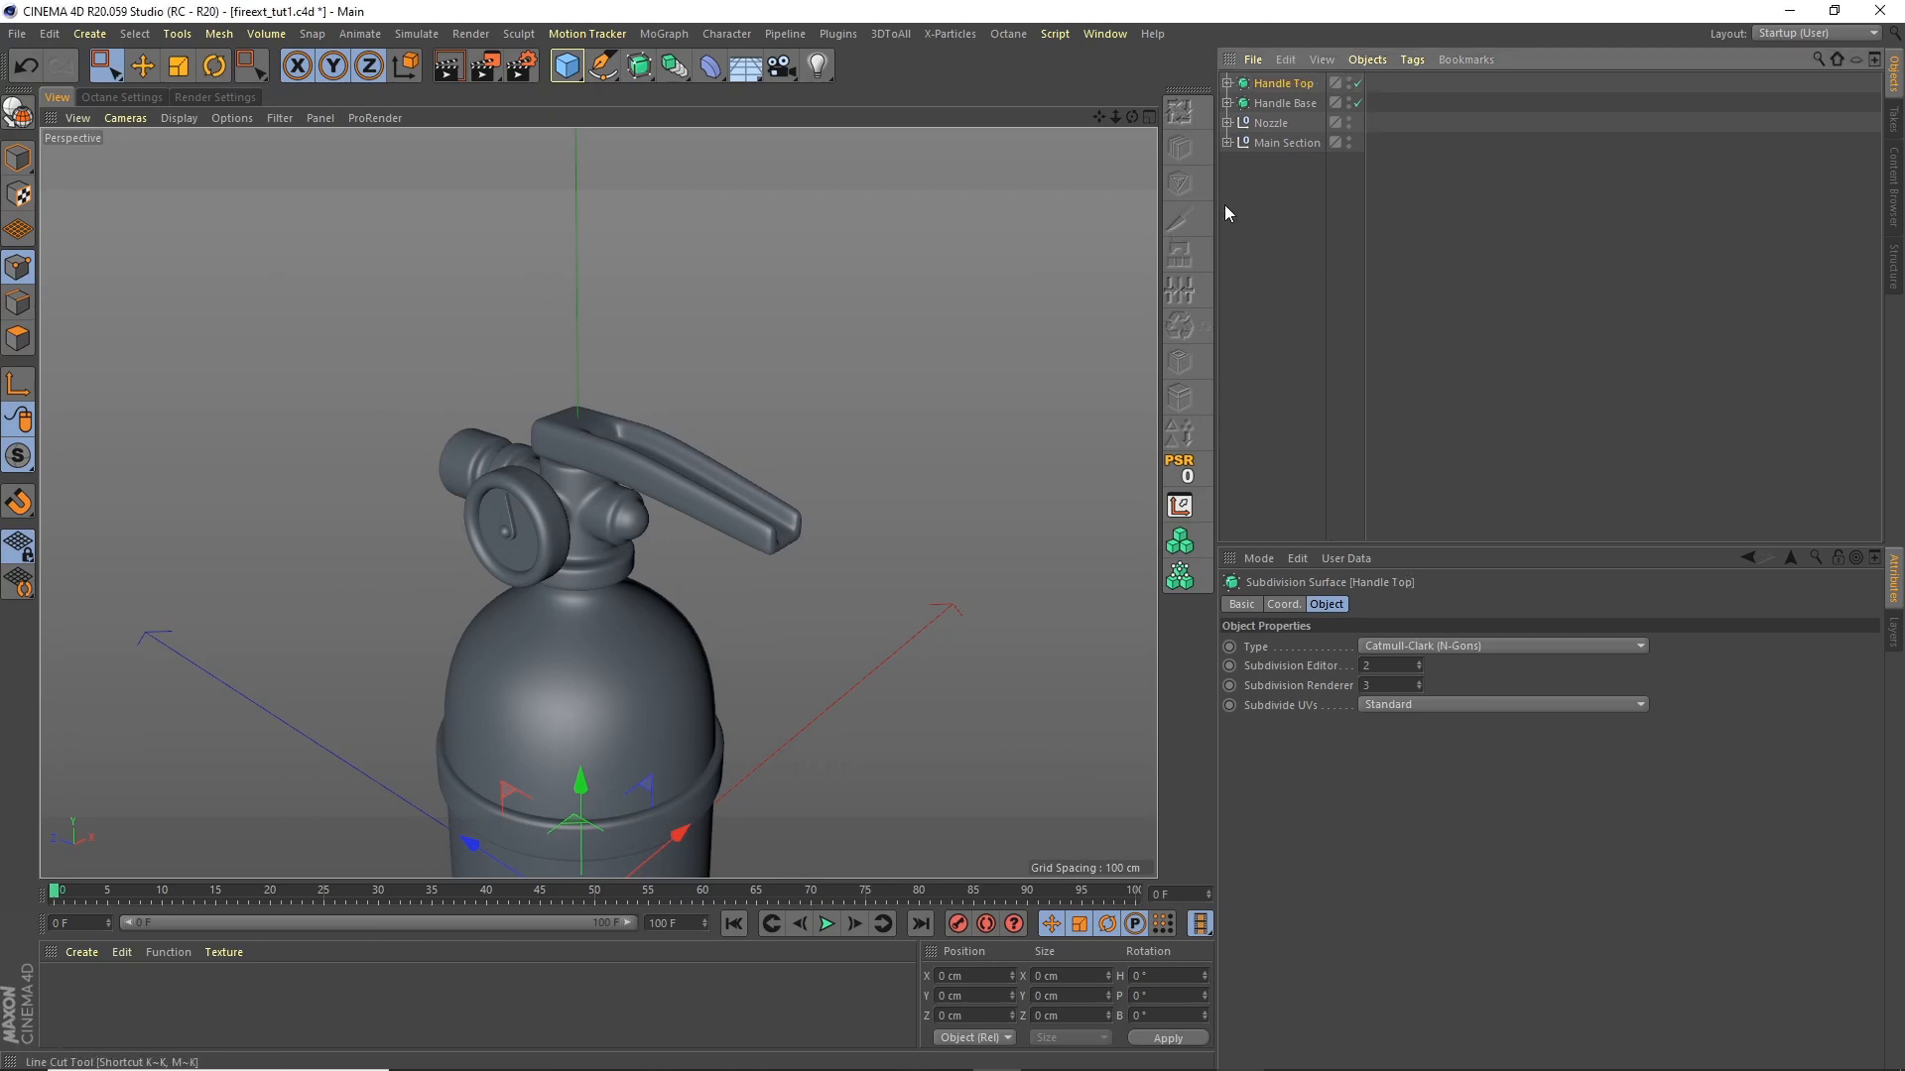
Step: Align the Handle Top object's axis with the axis of the Handle mesh inside it
left_click(1228, 84)
left_click_drag(1287, 121, 1278, 92)
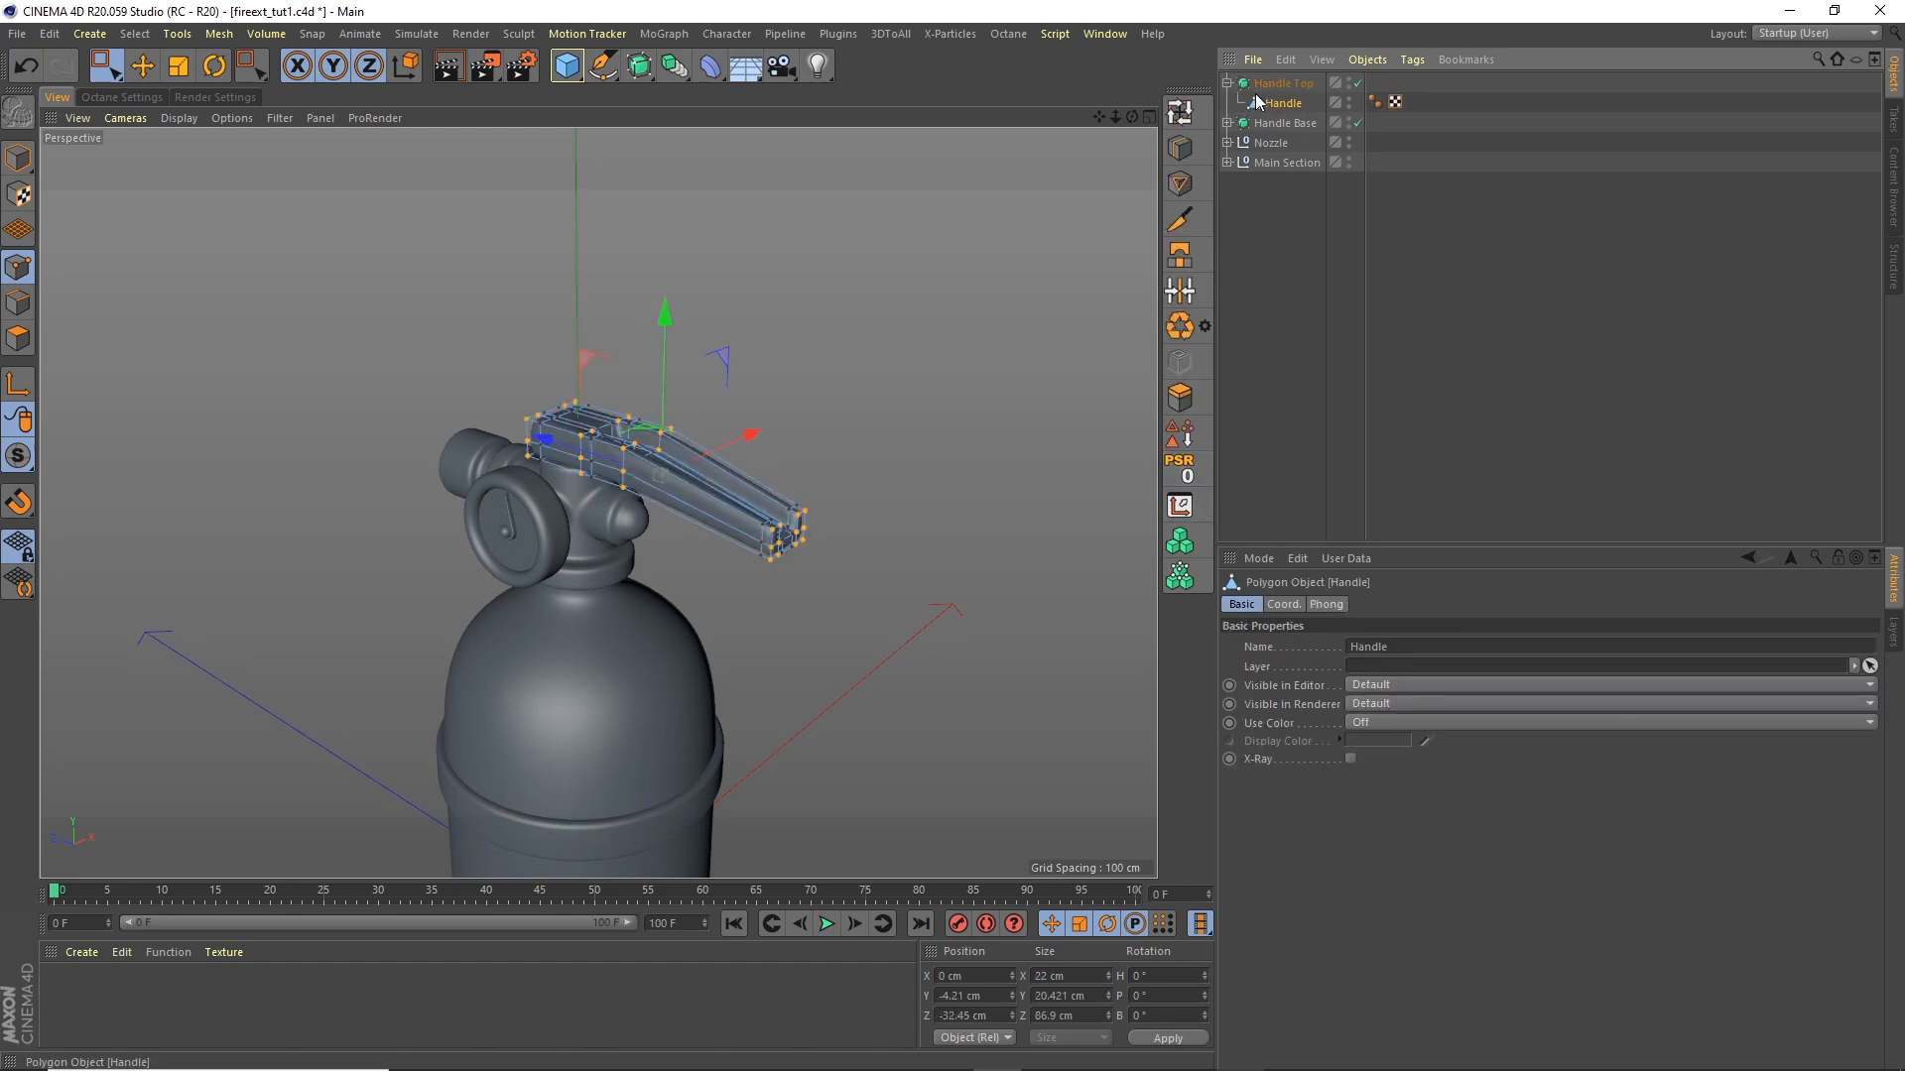
left_click(1283, 86)
left_click(1228, 84)
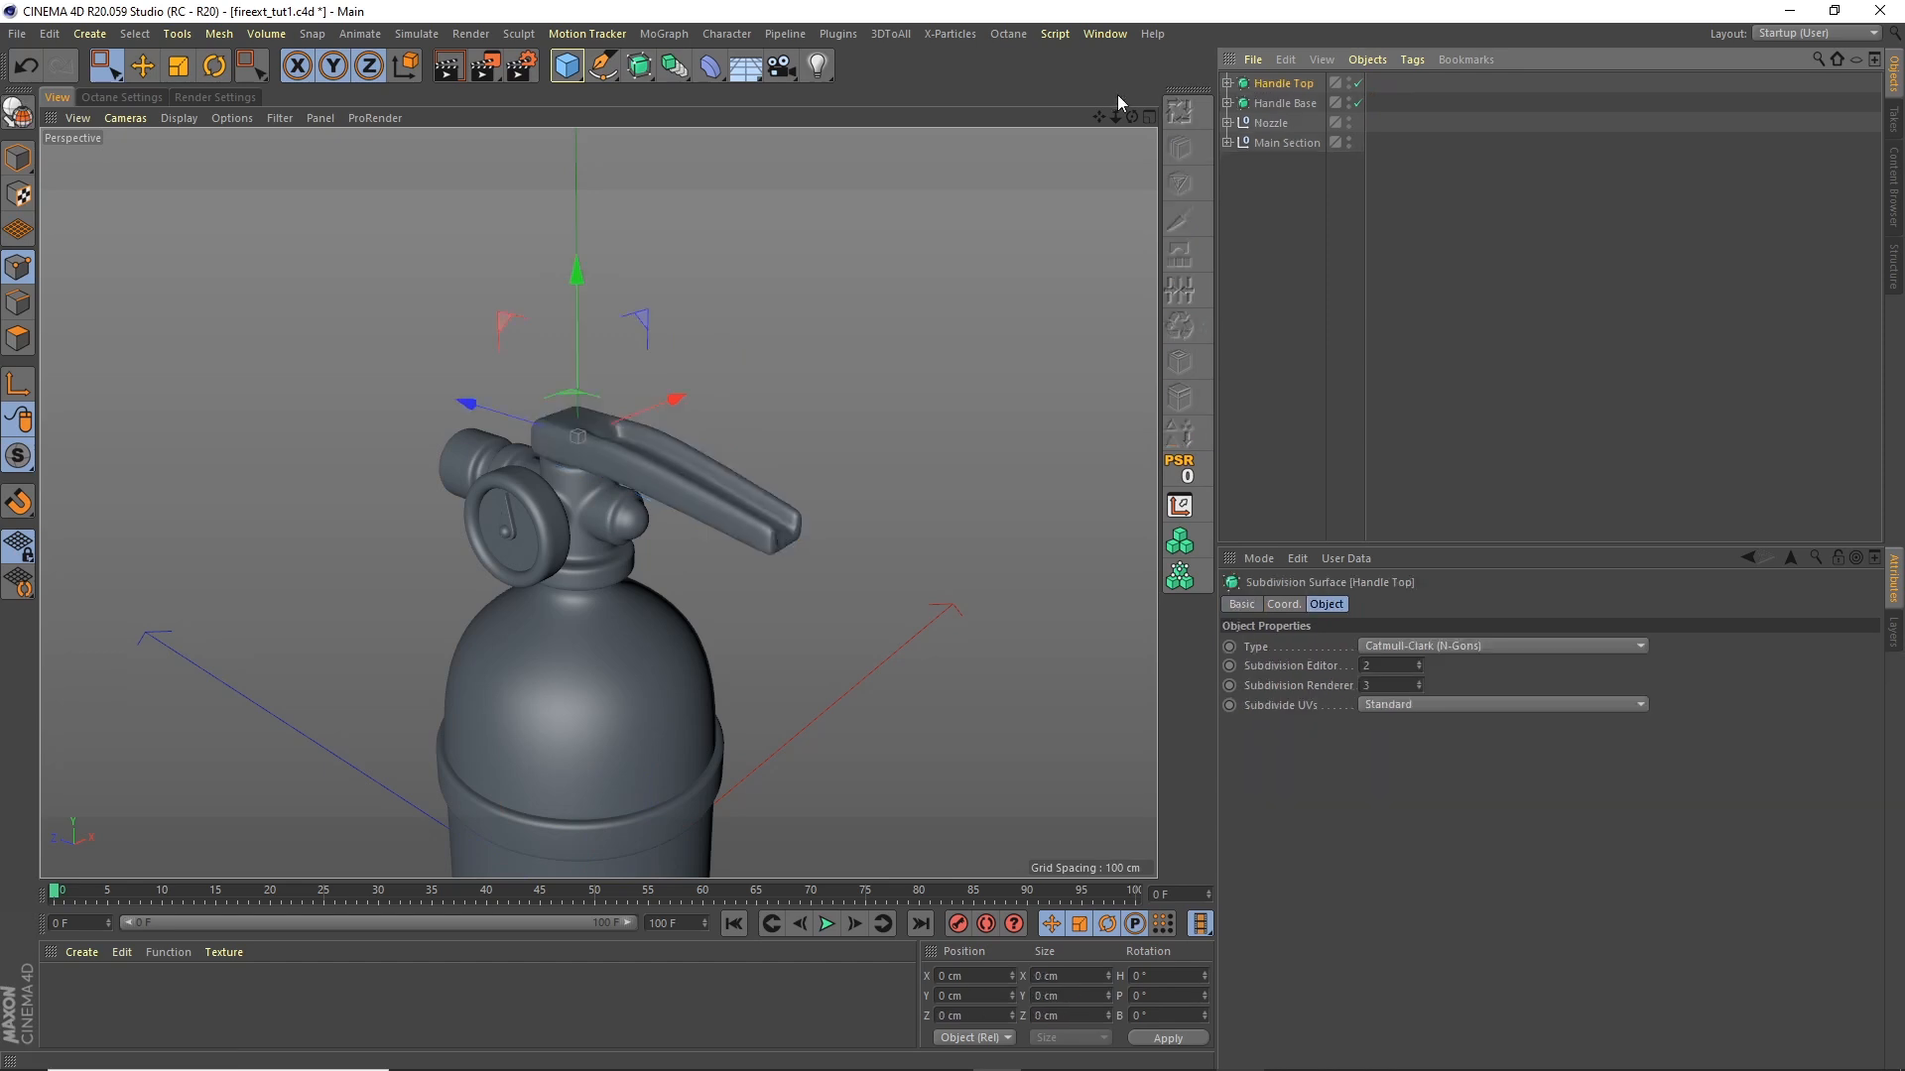
left_click(18, 158)
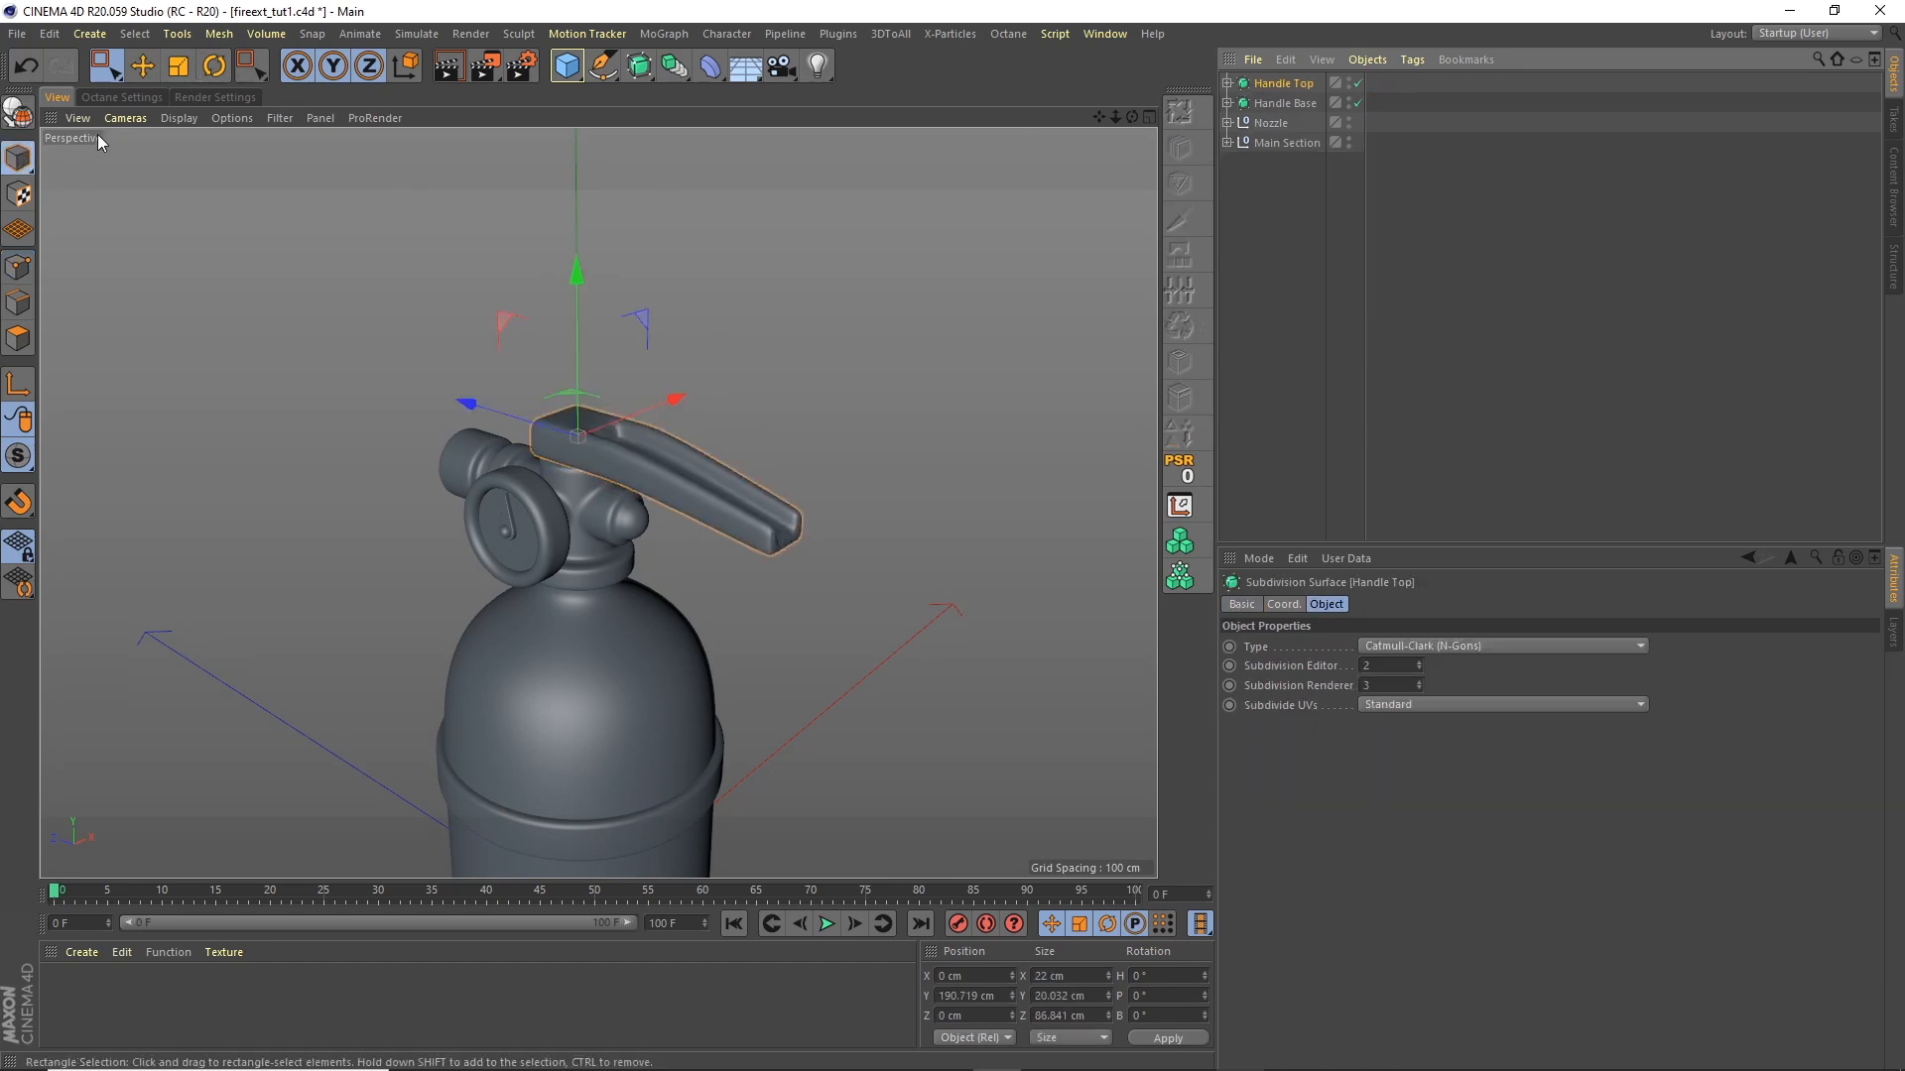
Step: Rotate Handle Top to a bank angle of 180° so its channel faces down
left_click(213, 66)
left_click_drag(518, 438, 664, 419)
double_click(1154, 1016)
type("180")
key("Return")
Step: Select all points along one long side of Handle Top's mesh and move them outward to widen the lever
left_click_drag(1157, 111, 1446, 117)
right_click_drag(645, 374, 704, 338, "alt")
middle_click_drag(704, 337, 793, 336, "alt")
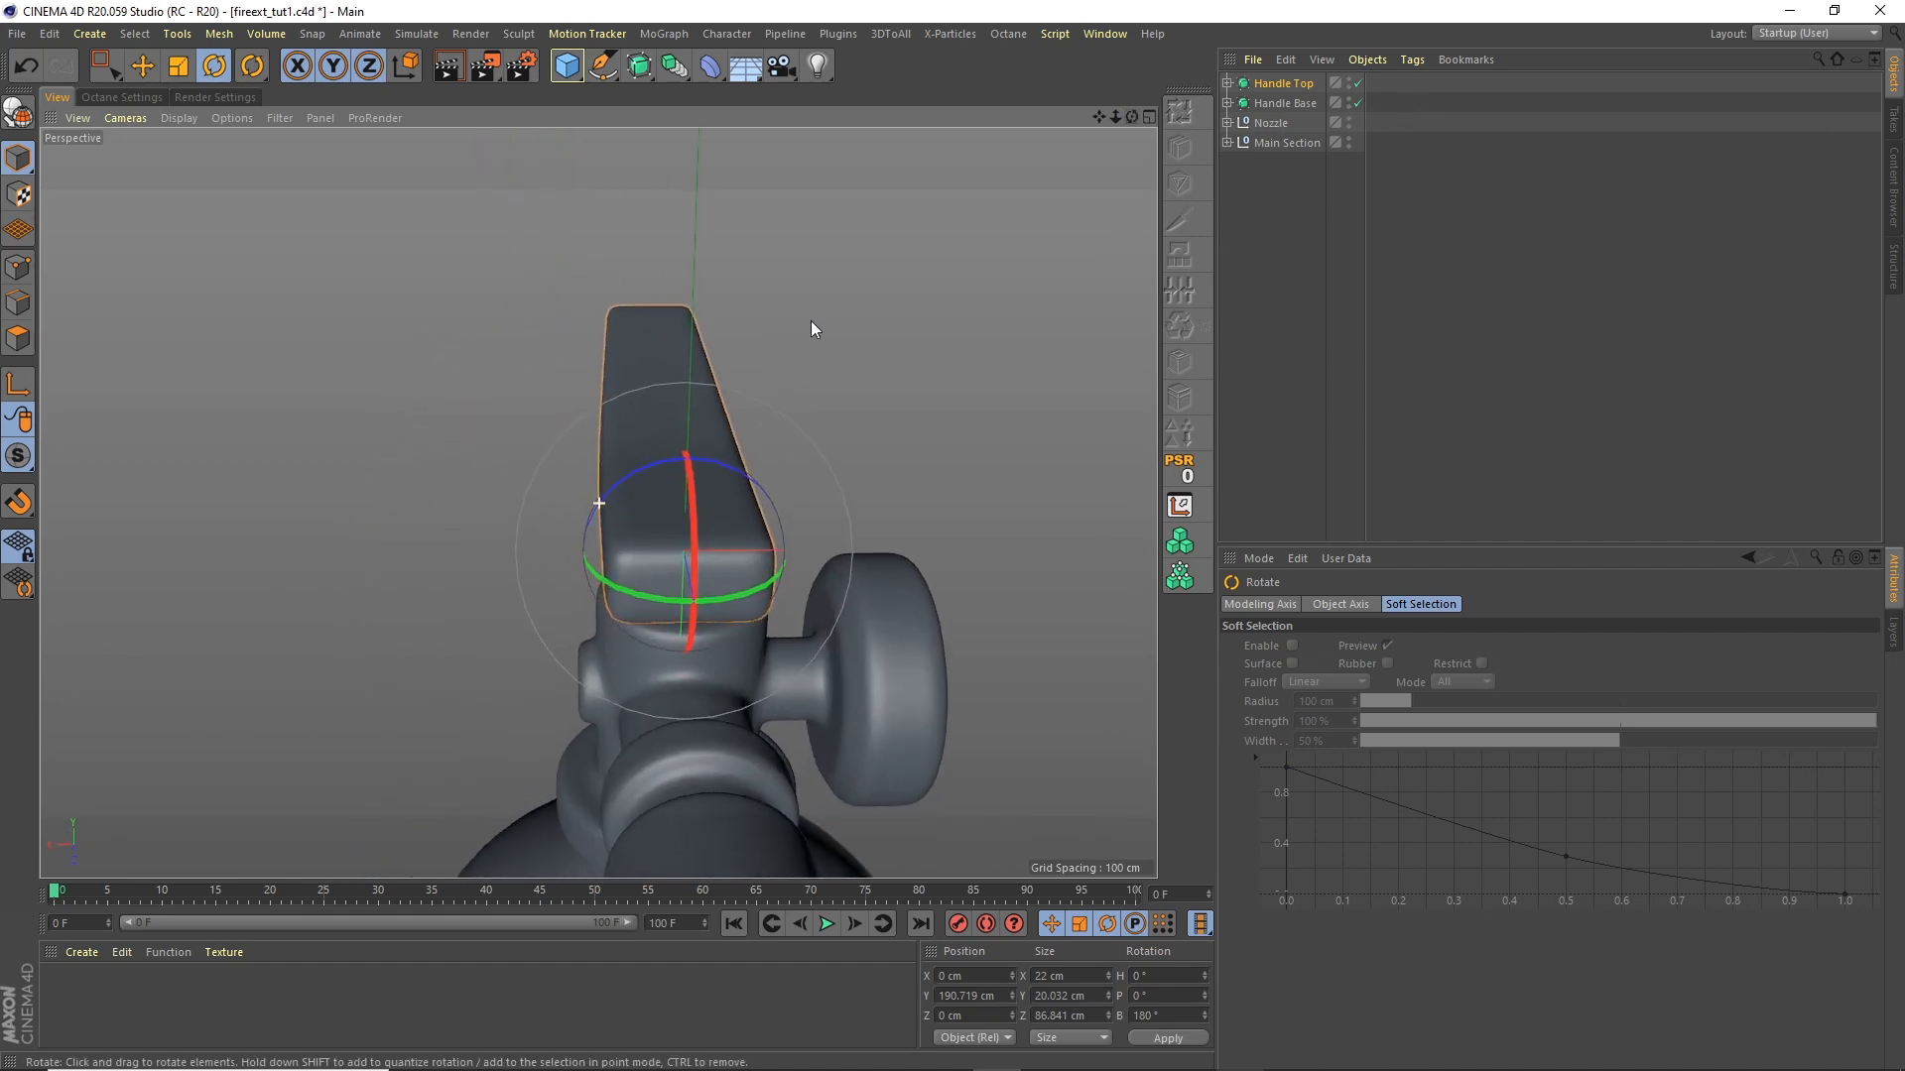
left_click(1227, 84)
left_click(1250, 107)
left_click_drag(599, 502, 565, 507, "alt")
left_click(17, 265)
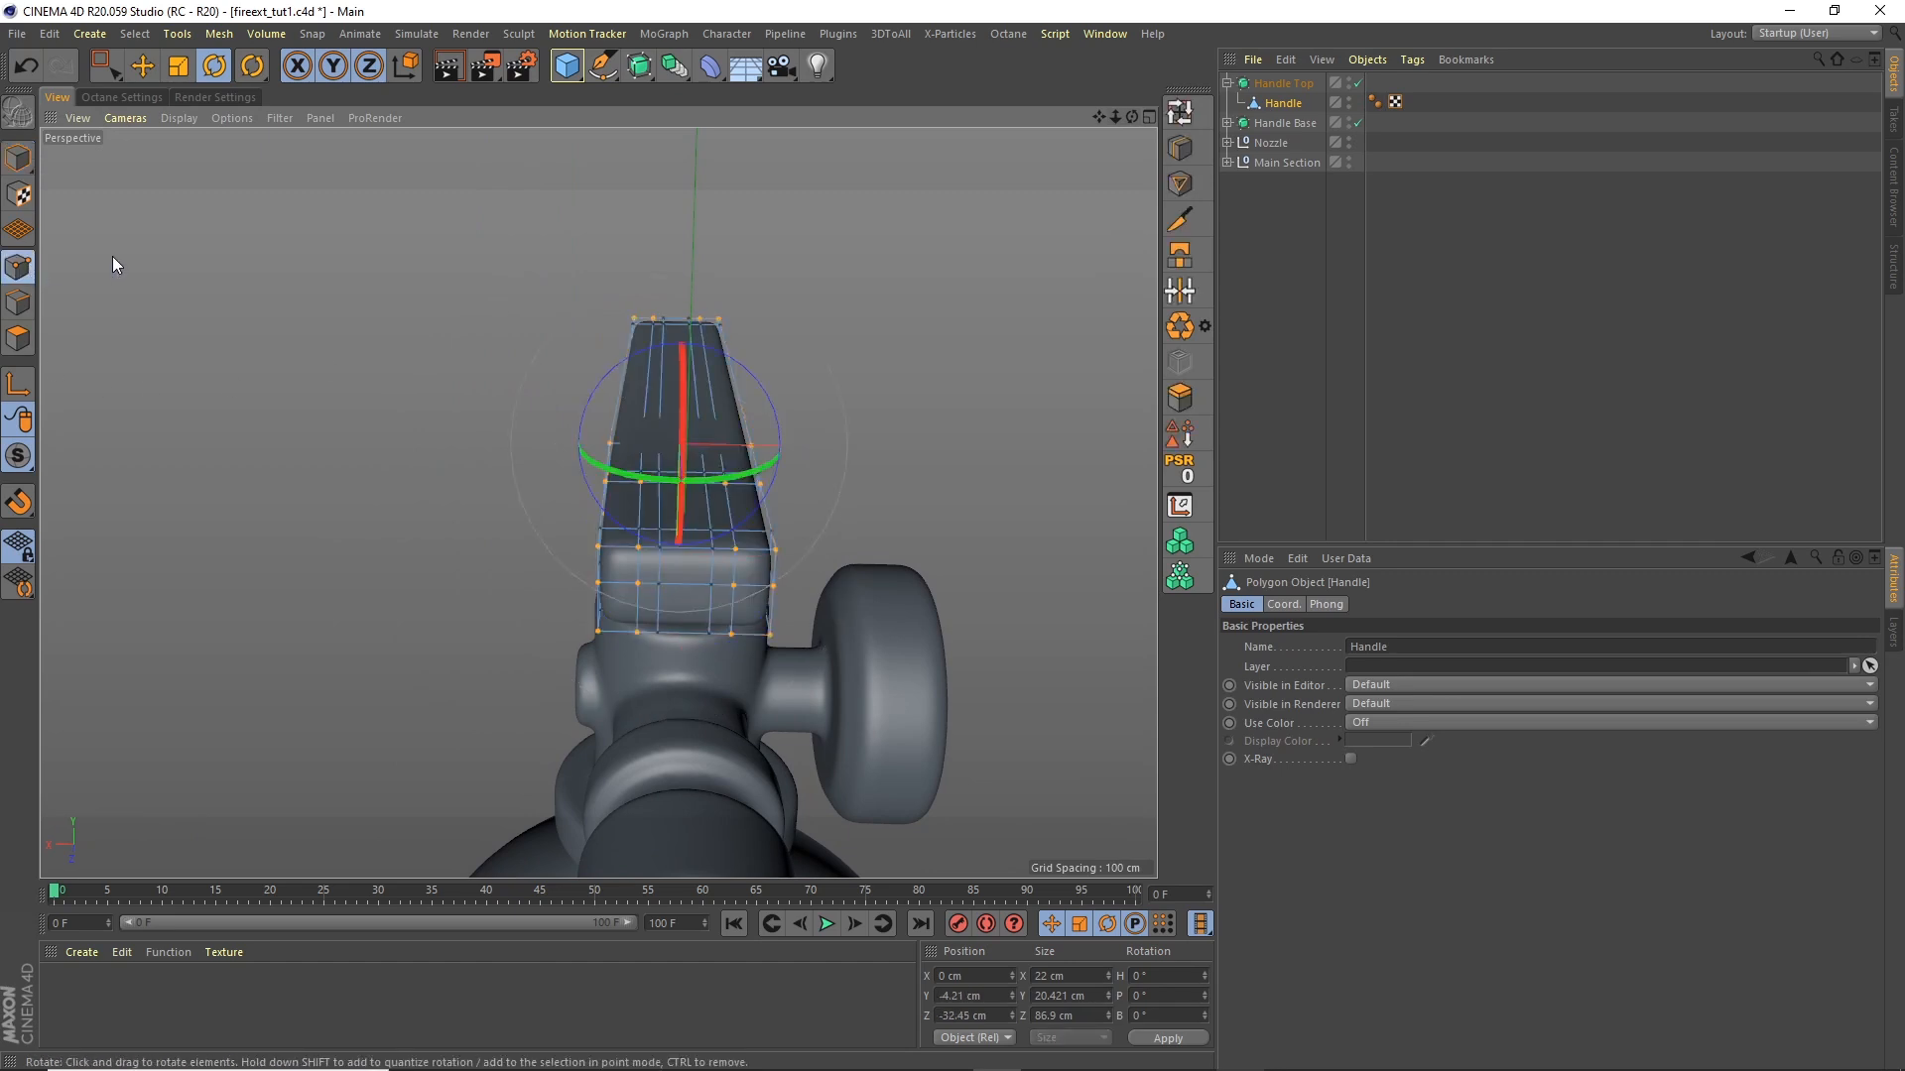
left_click(111, 72)
left_click(163, 108)
left_click_drag(489, 244, 672, 734)
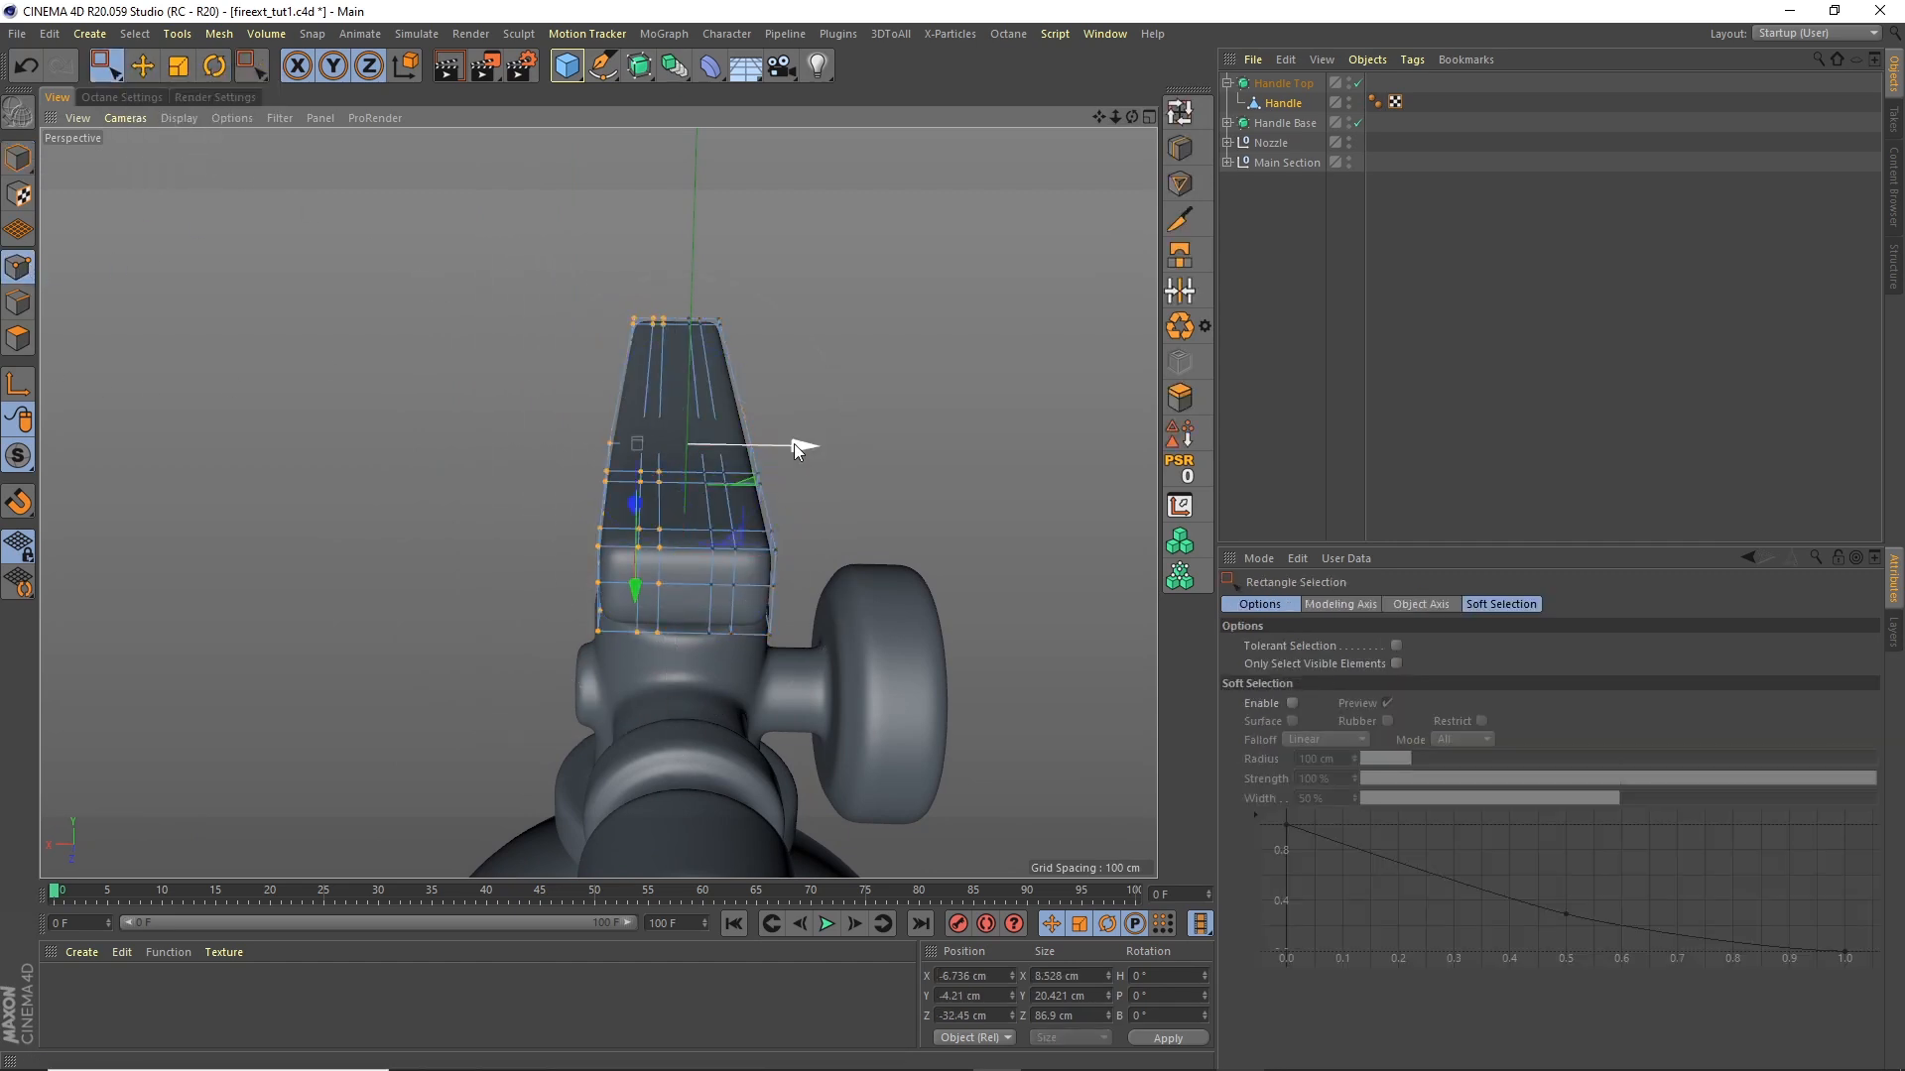
left_click_drag(793, 444, 772, 445)
Step: Move the points along the opposite long side outward, widening the top lever to about 28.9 cm
left_click_drag(617, 510, 735, 490, "alt")
key("ctrl+z")
key("ctrl+z")
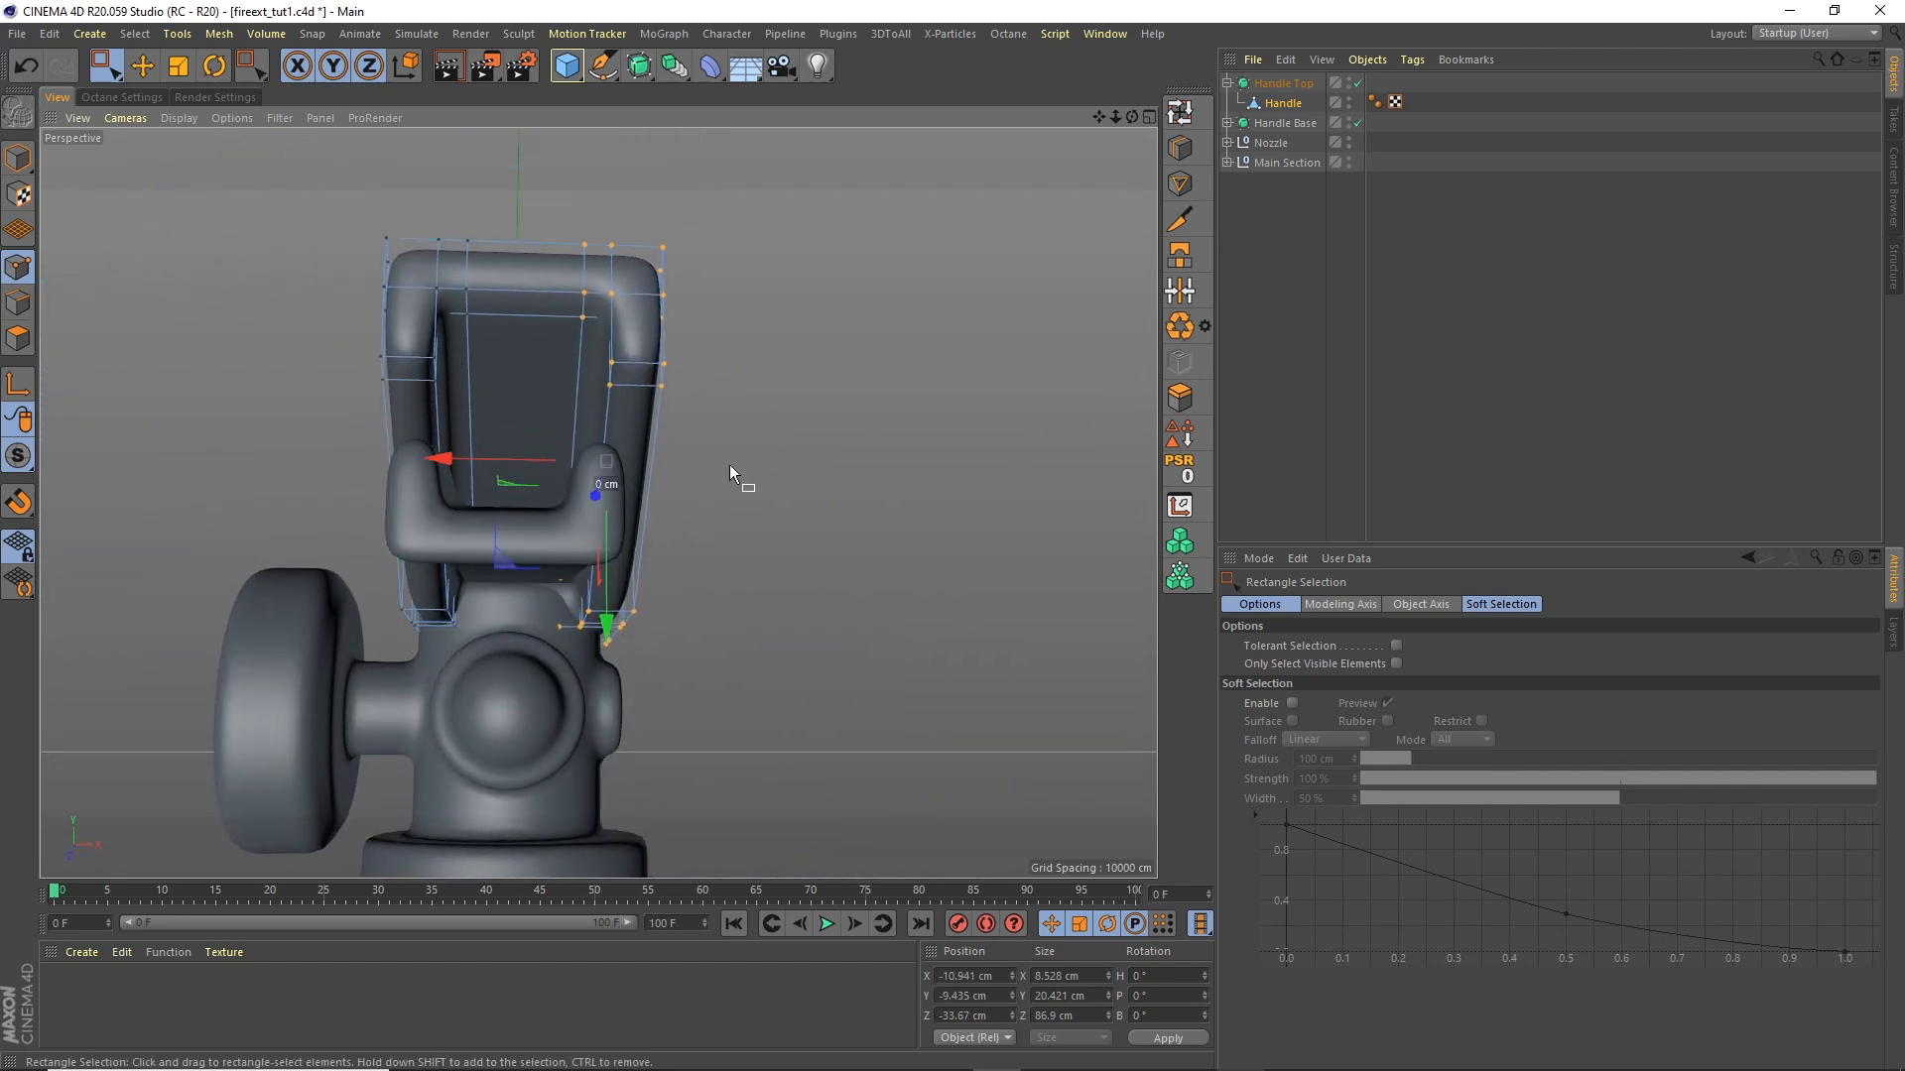
key("ctrl+y")
key("ctrl+y")
left_click_drag(1117, 115, 1127, 169)
left_click_drag(543, 214, 304, 792)
left_click_drag(366, 383, 337, 383)
Step: Raise the whole Handle Top object above the base handle and shift it slightly toward the nozzle side
left_click_drag(1132, 117, 1001, 189)
left_click_drag(698, 389, 770, 385, "alt")
middle_click_drag(659, 375, 843, 516, "alt")
left_click_drag(515, 613, 502, 633, "alt")
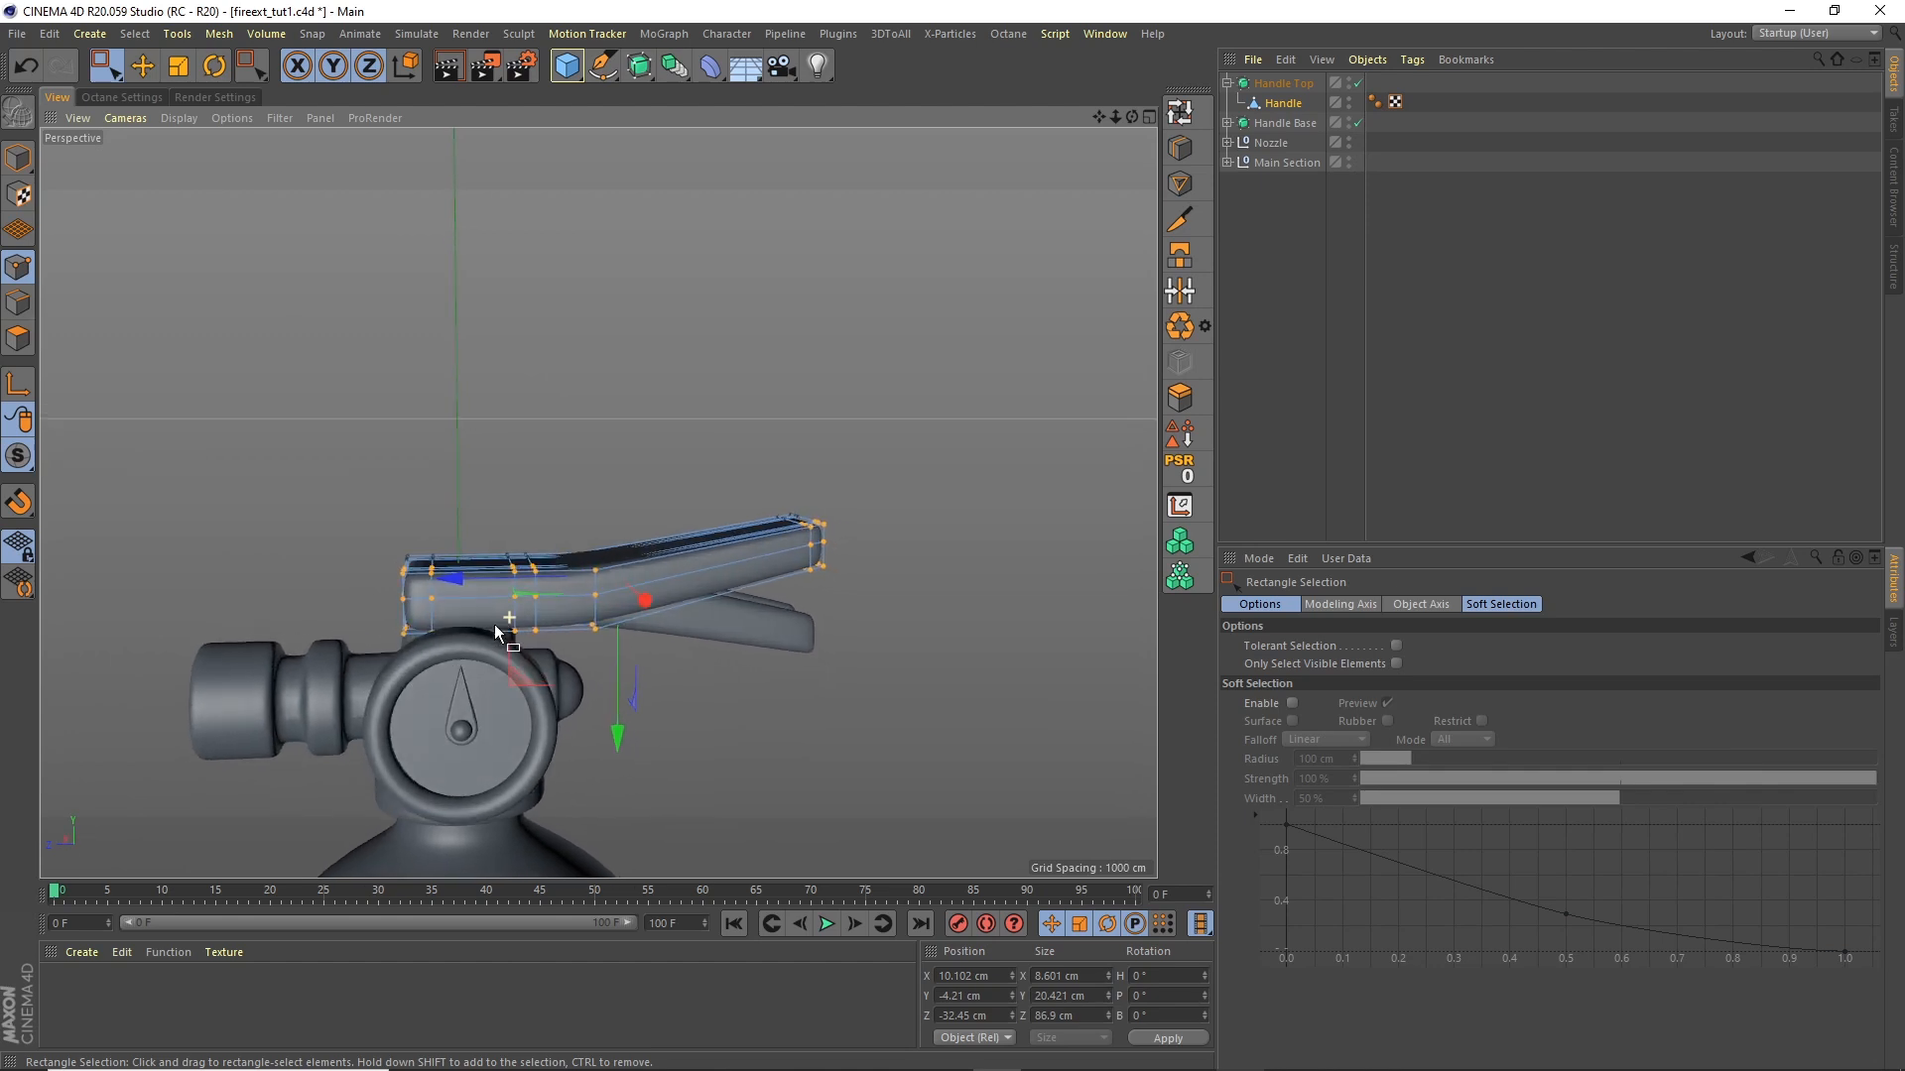
left_click(22, 163)
left_click(134, 76)
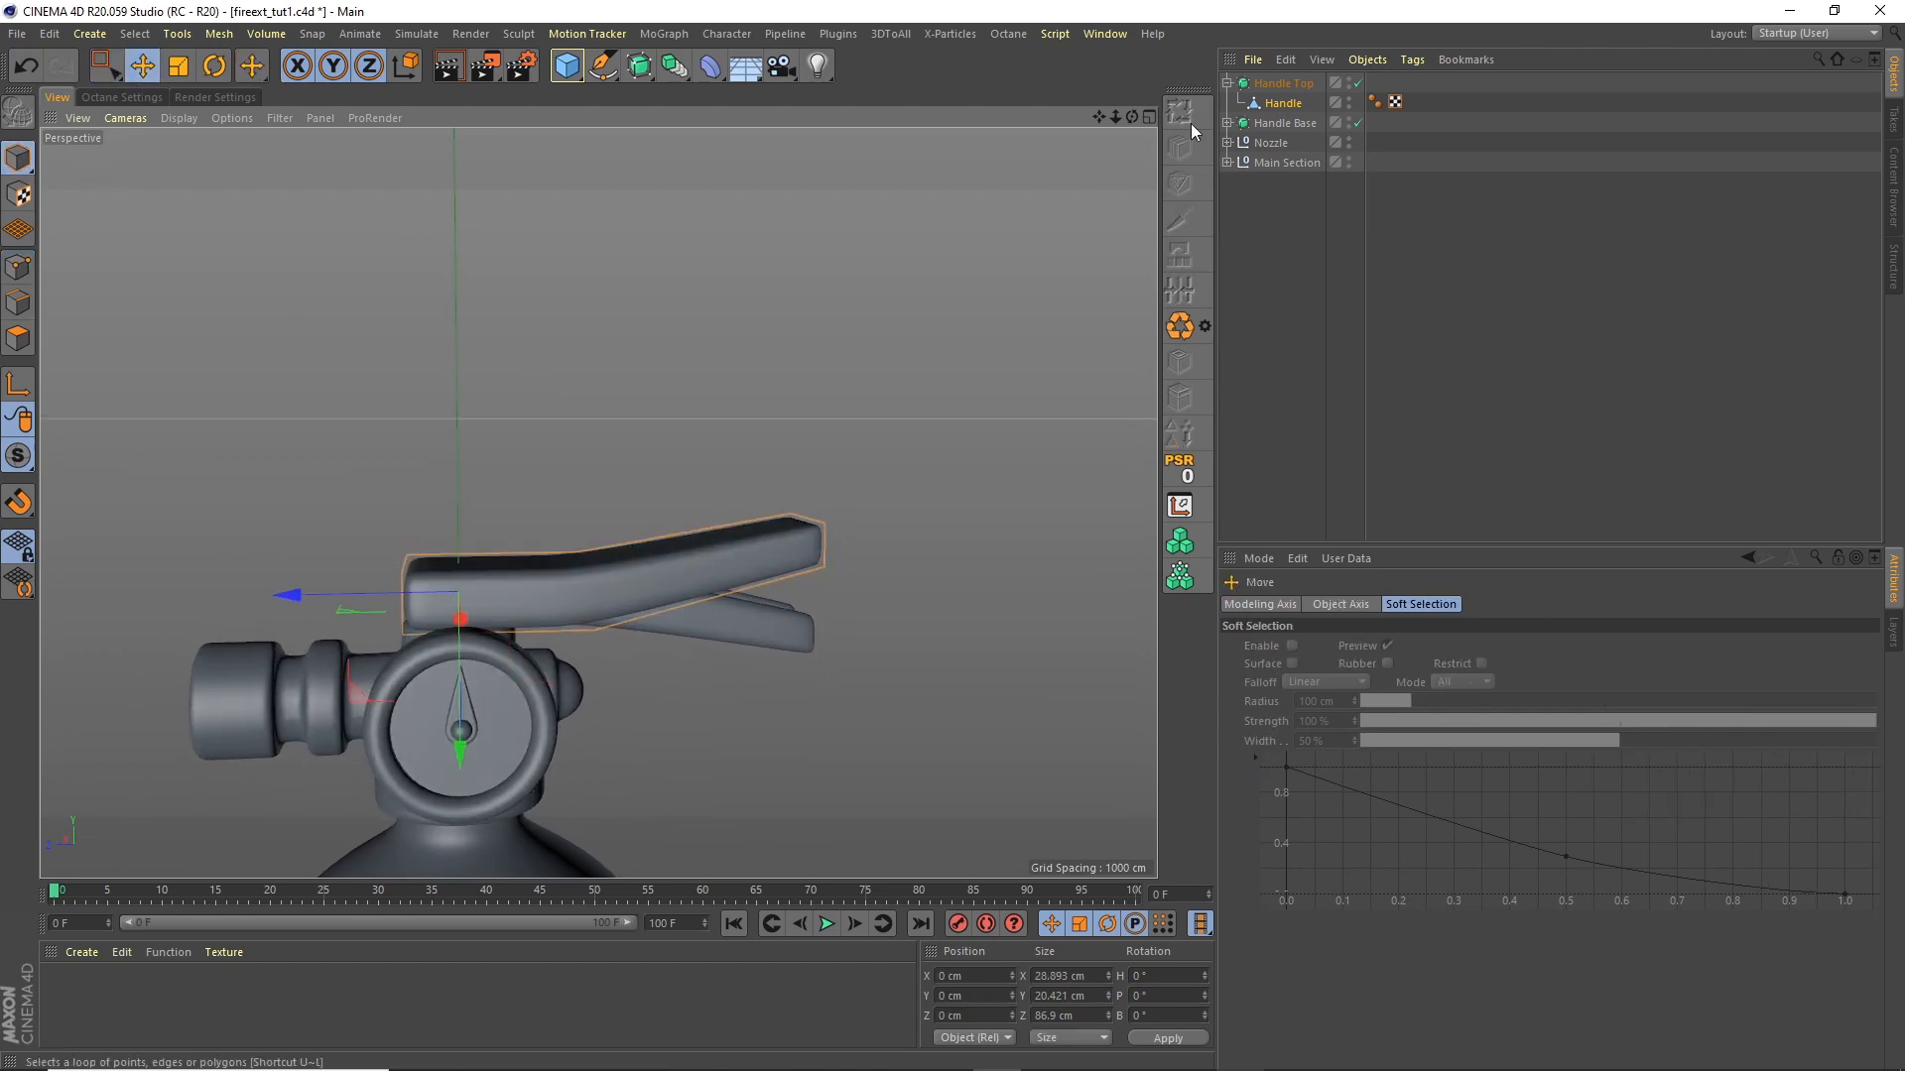
left_click(1277, 84)
left_click_drag(461, 750, 462, 724)
mouse_move(402, 565)
left_mouse_down()
mouse_move(516, 528)
mouse_move(373, 561)
mouse_move(408, 578)
left_mouse_up()
Step: Raise the top lever's middle and free-end points so the lever slopes upward in a nearly straight line
left_click(17, 266)
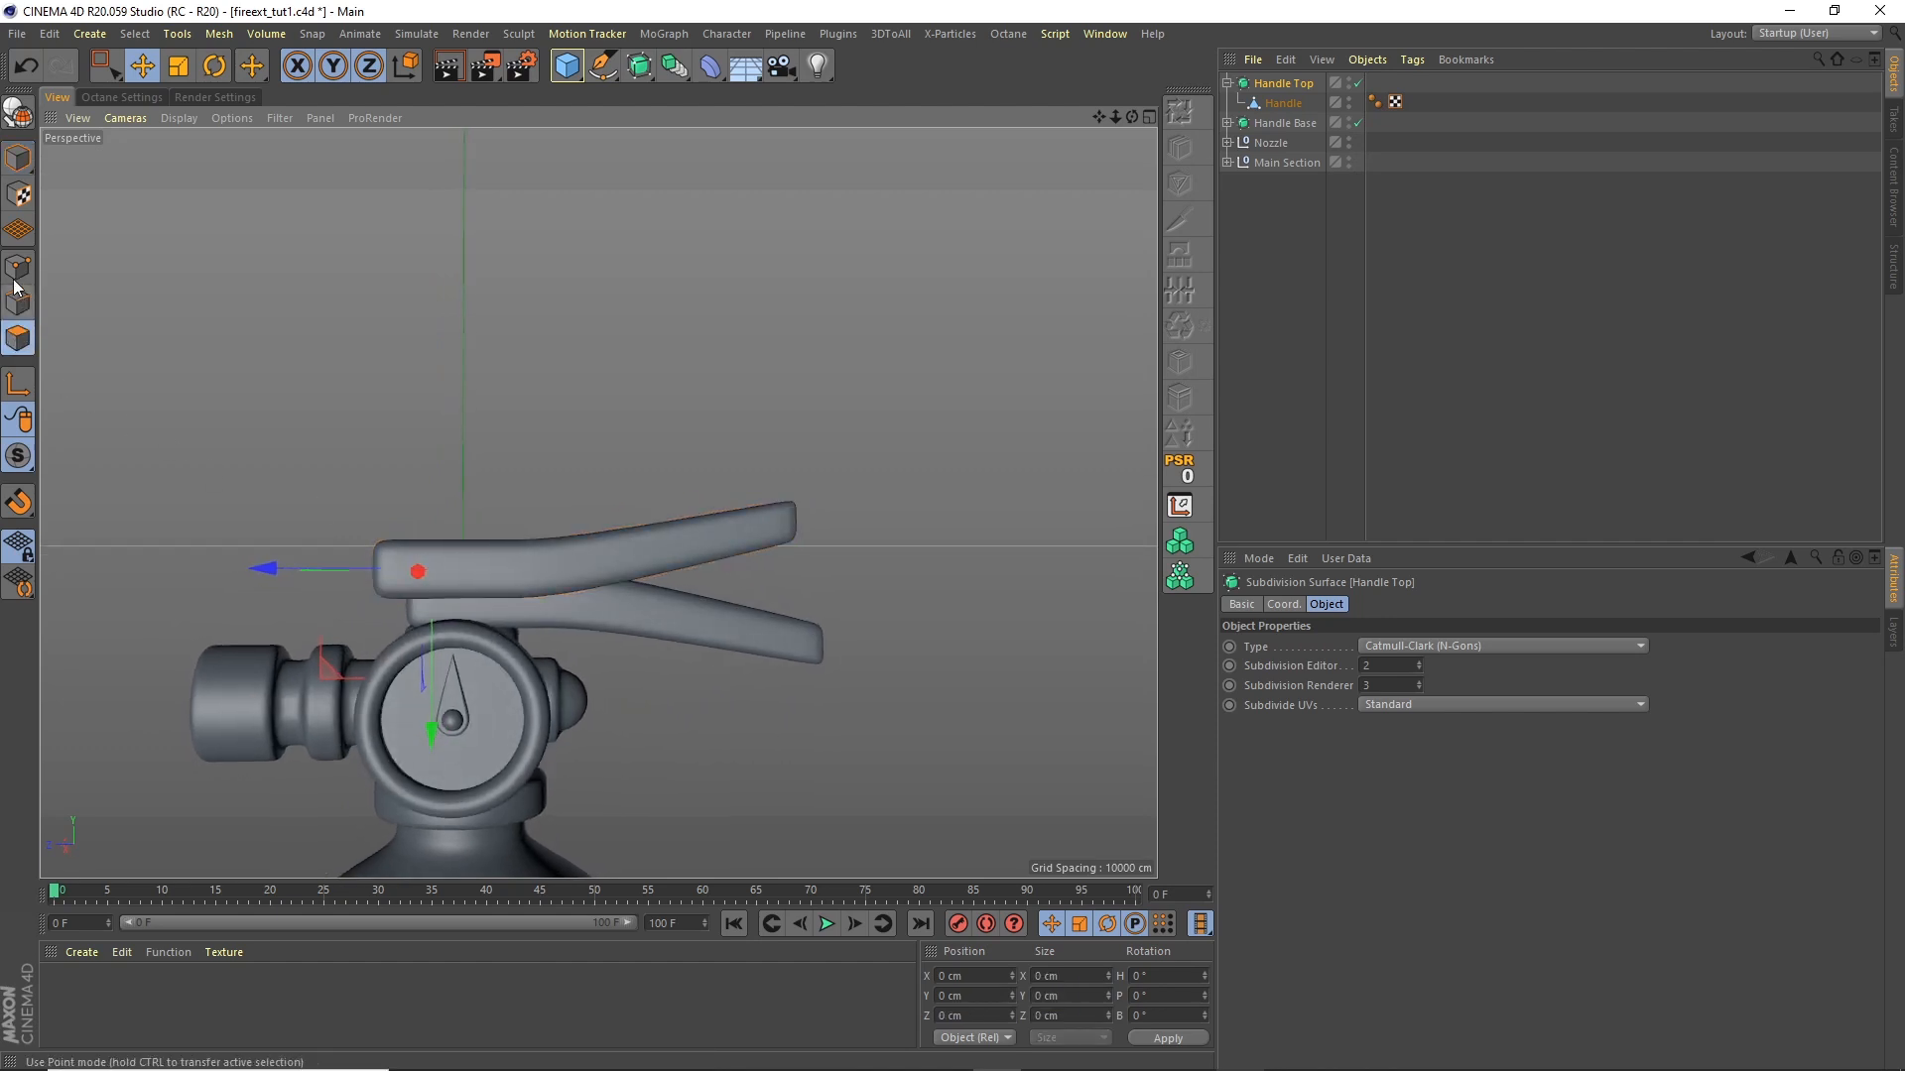
left_click(1267, 103)
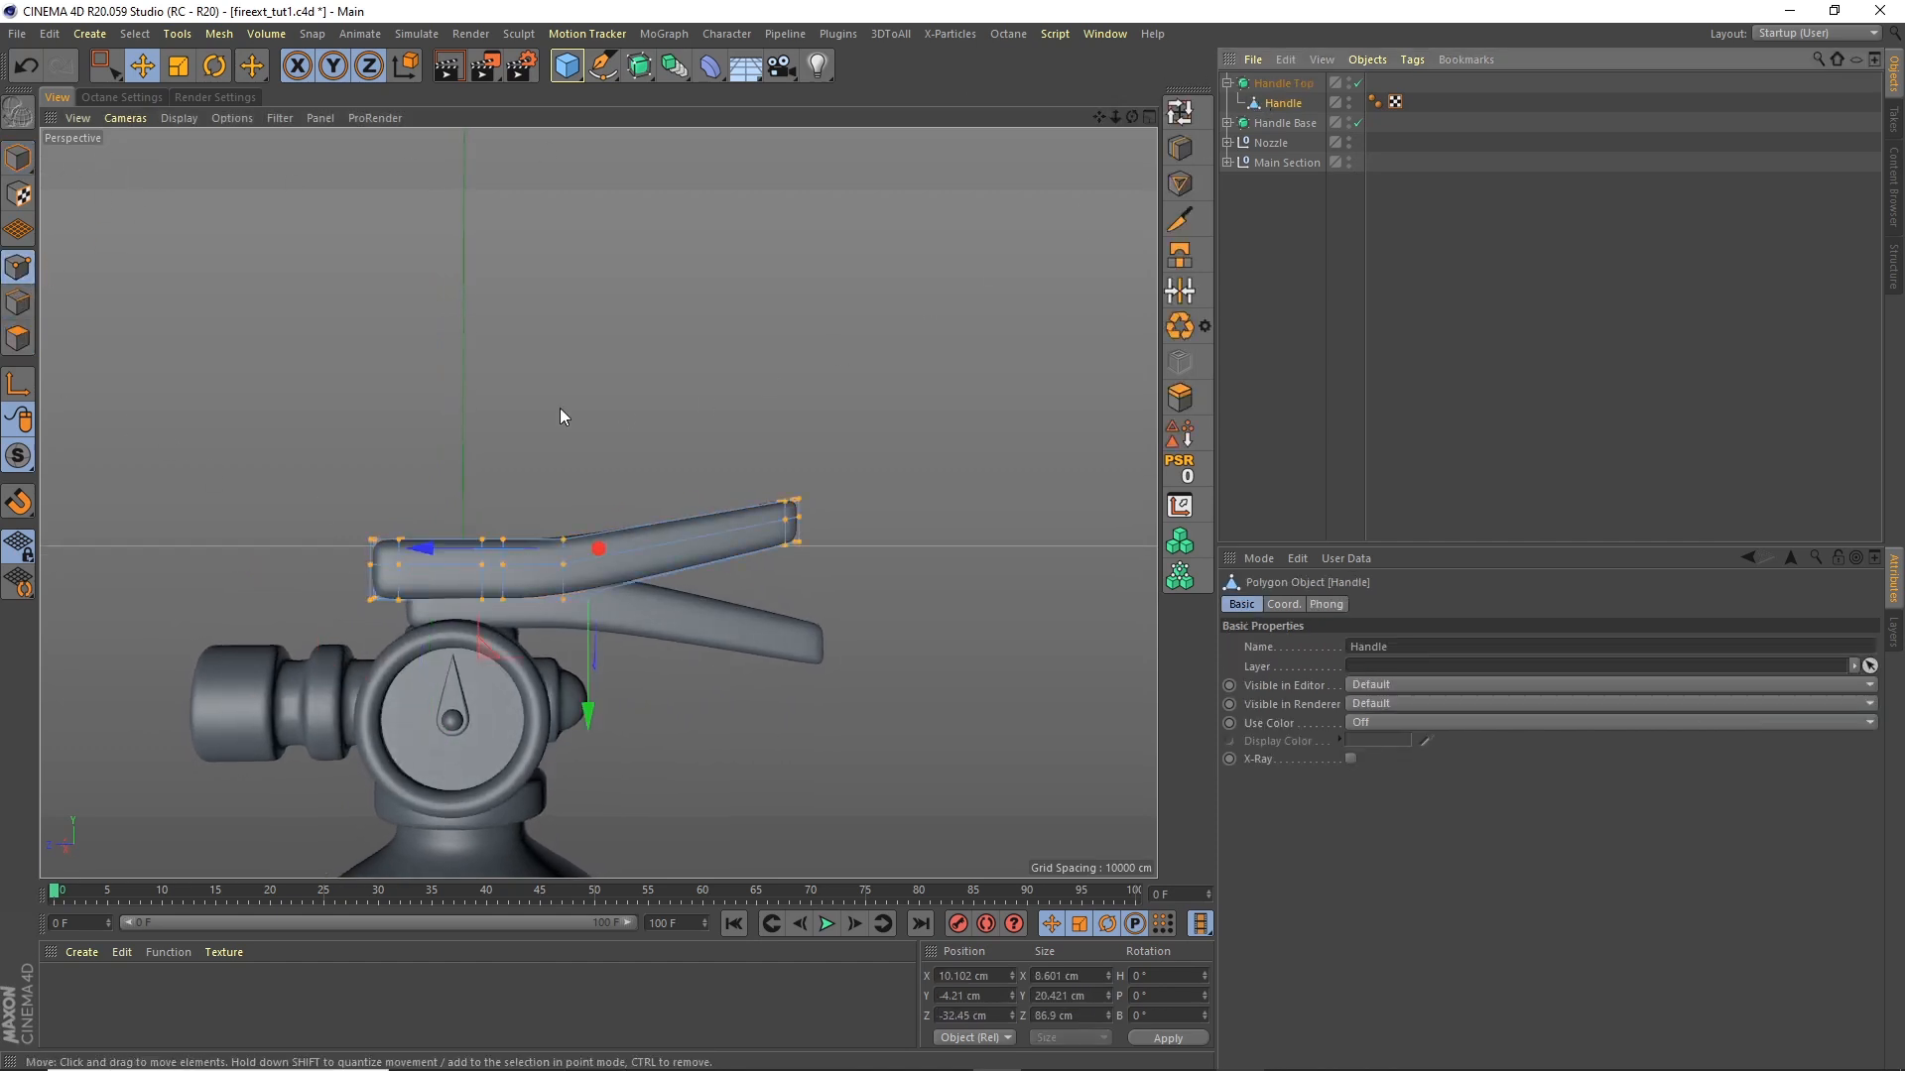
left_click_drag(117, 78, 170, 131)
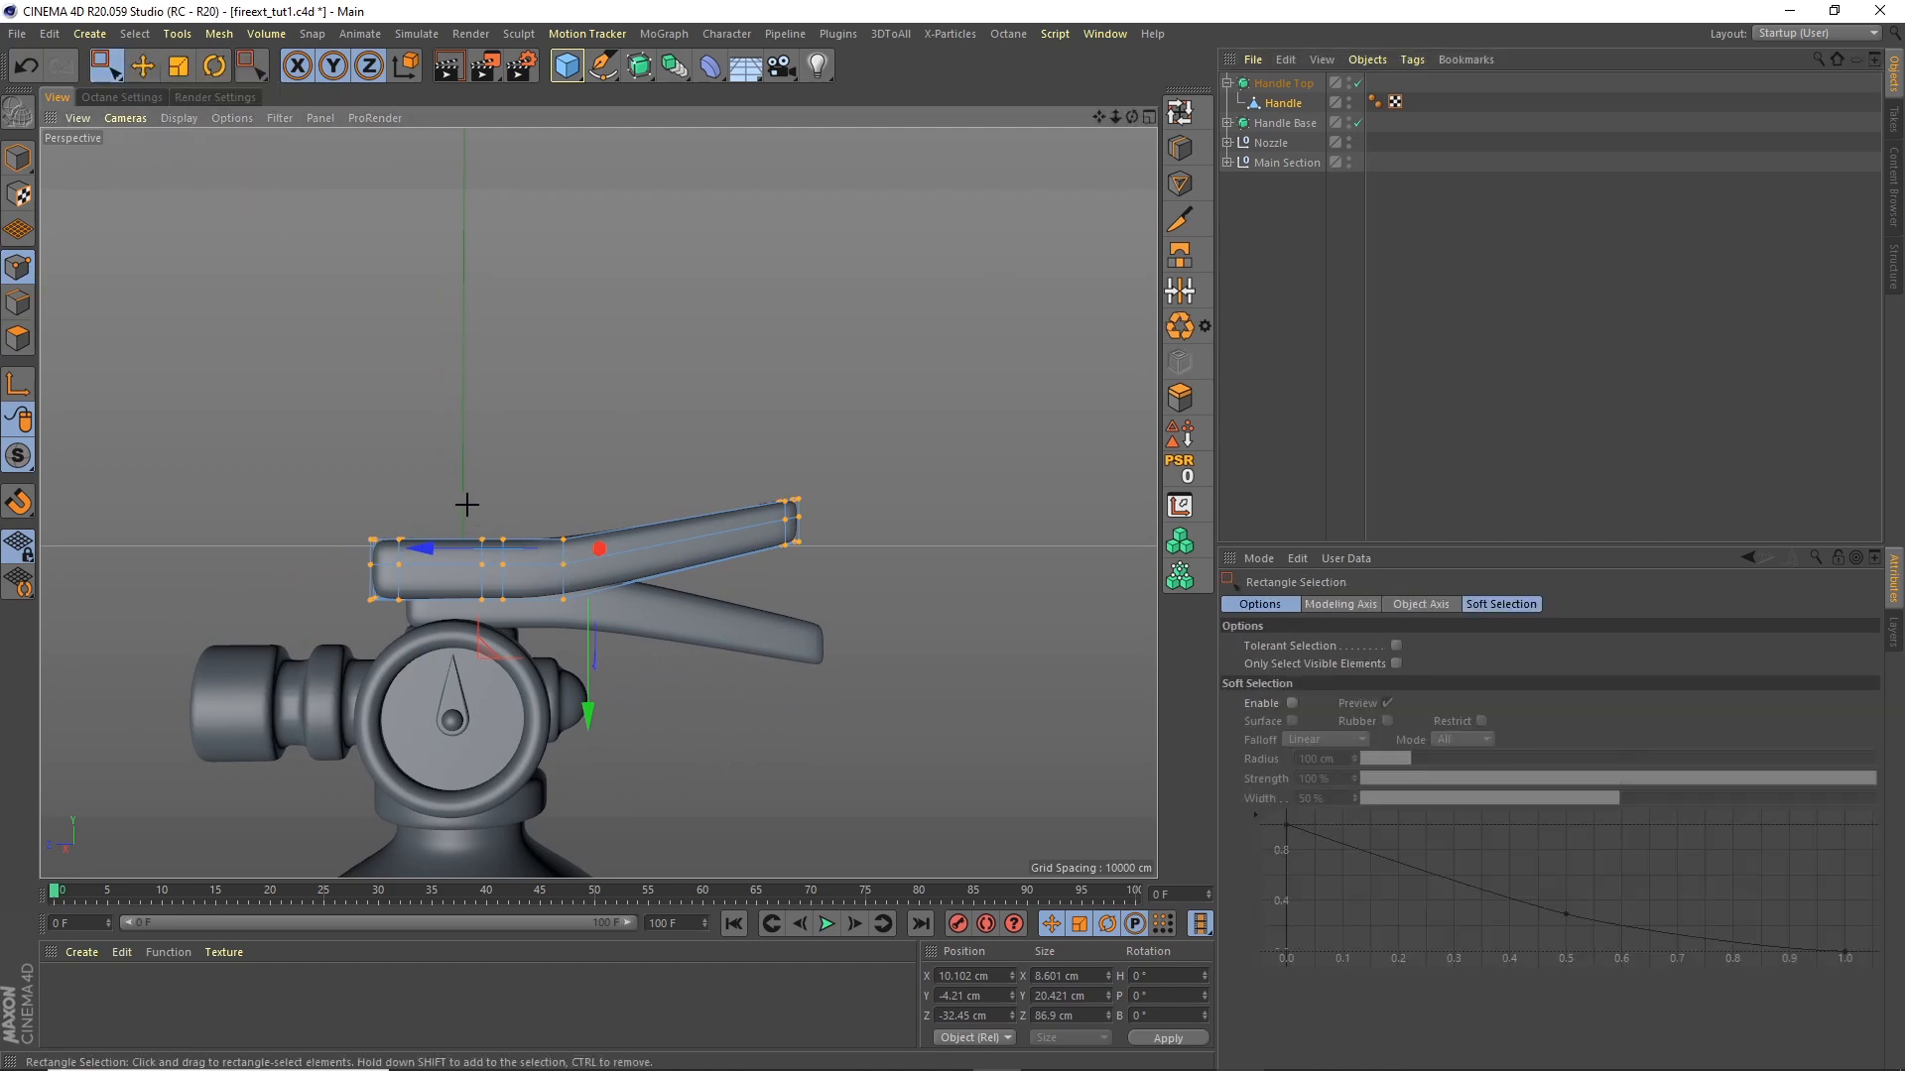
left_click_drag(643, 621, 644, 621)
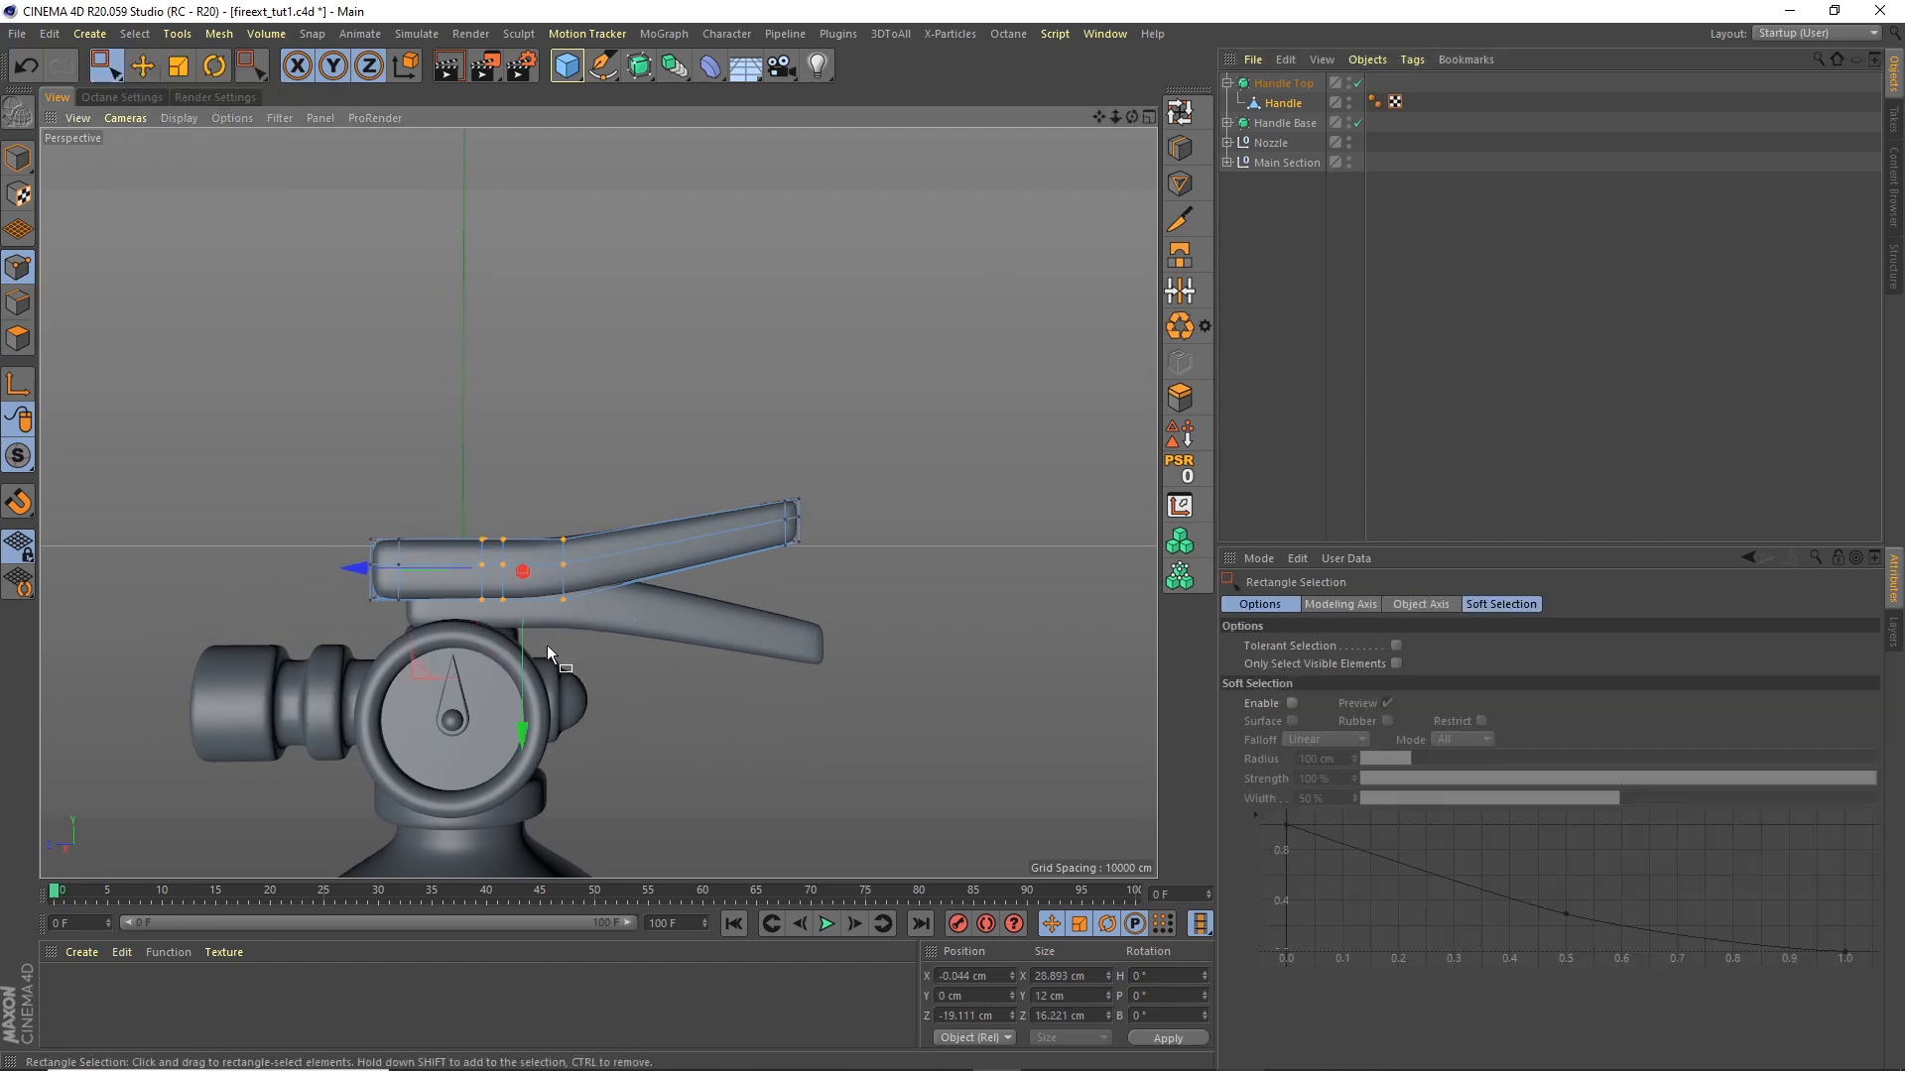
left_click_drag(522, 694, 533, 661)
left_click_drag(545, 485, 561, 650)
left_click_drag(750, 486, 809, 556)
left_click_drag(778, 681, 778, 661)
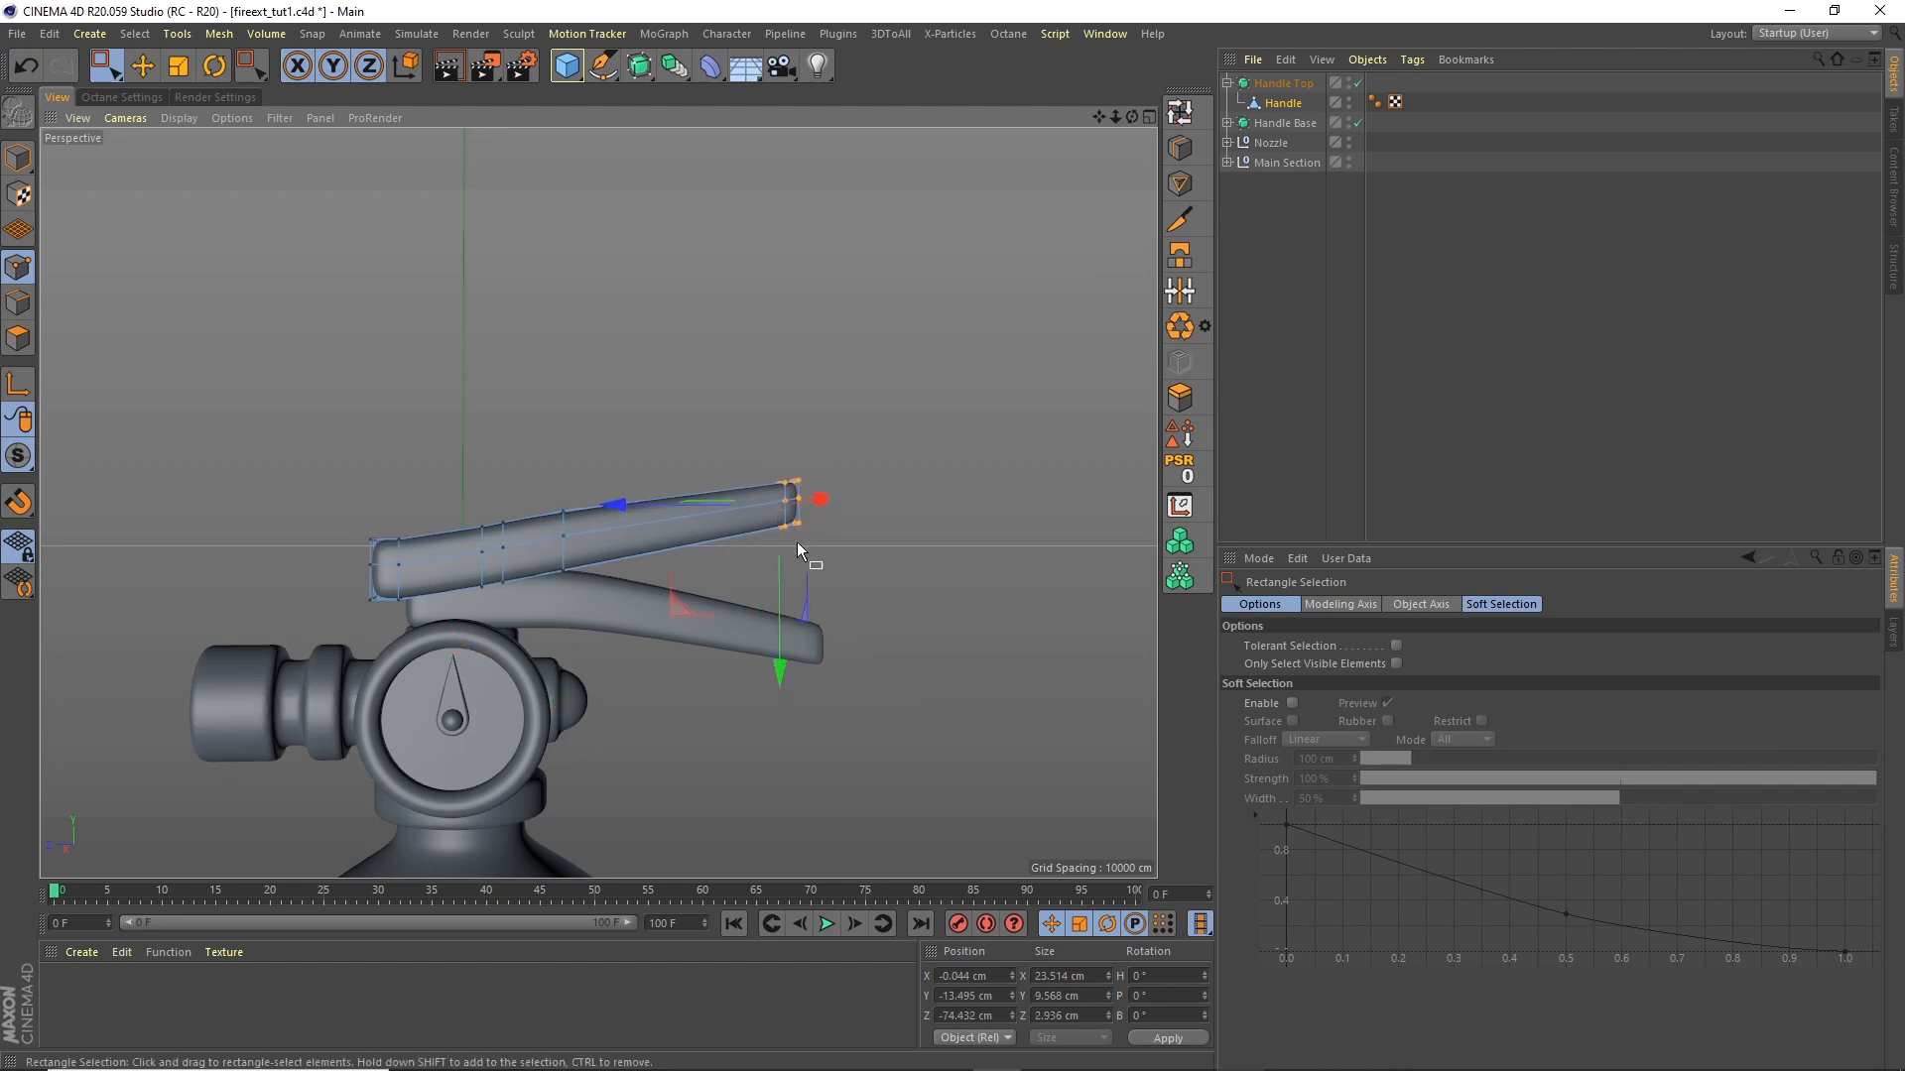
Step: Raise the upper points at the top lever's mounting end to thicken that end
left_click_drag(831, 494, 832, 496)
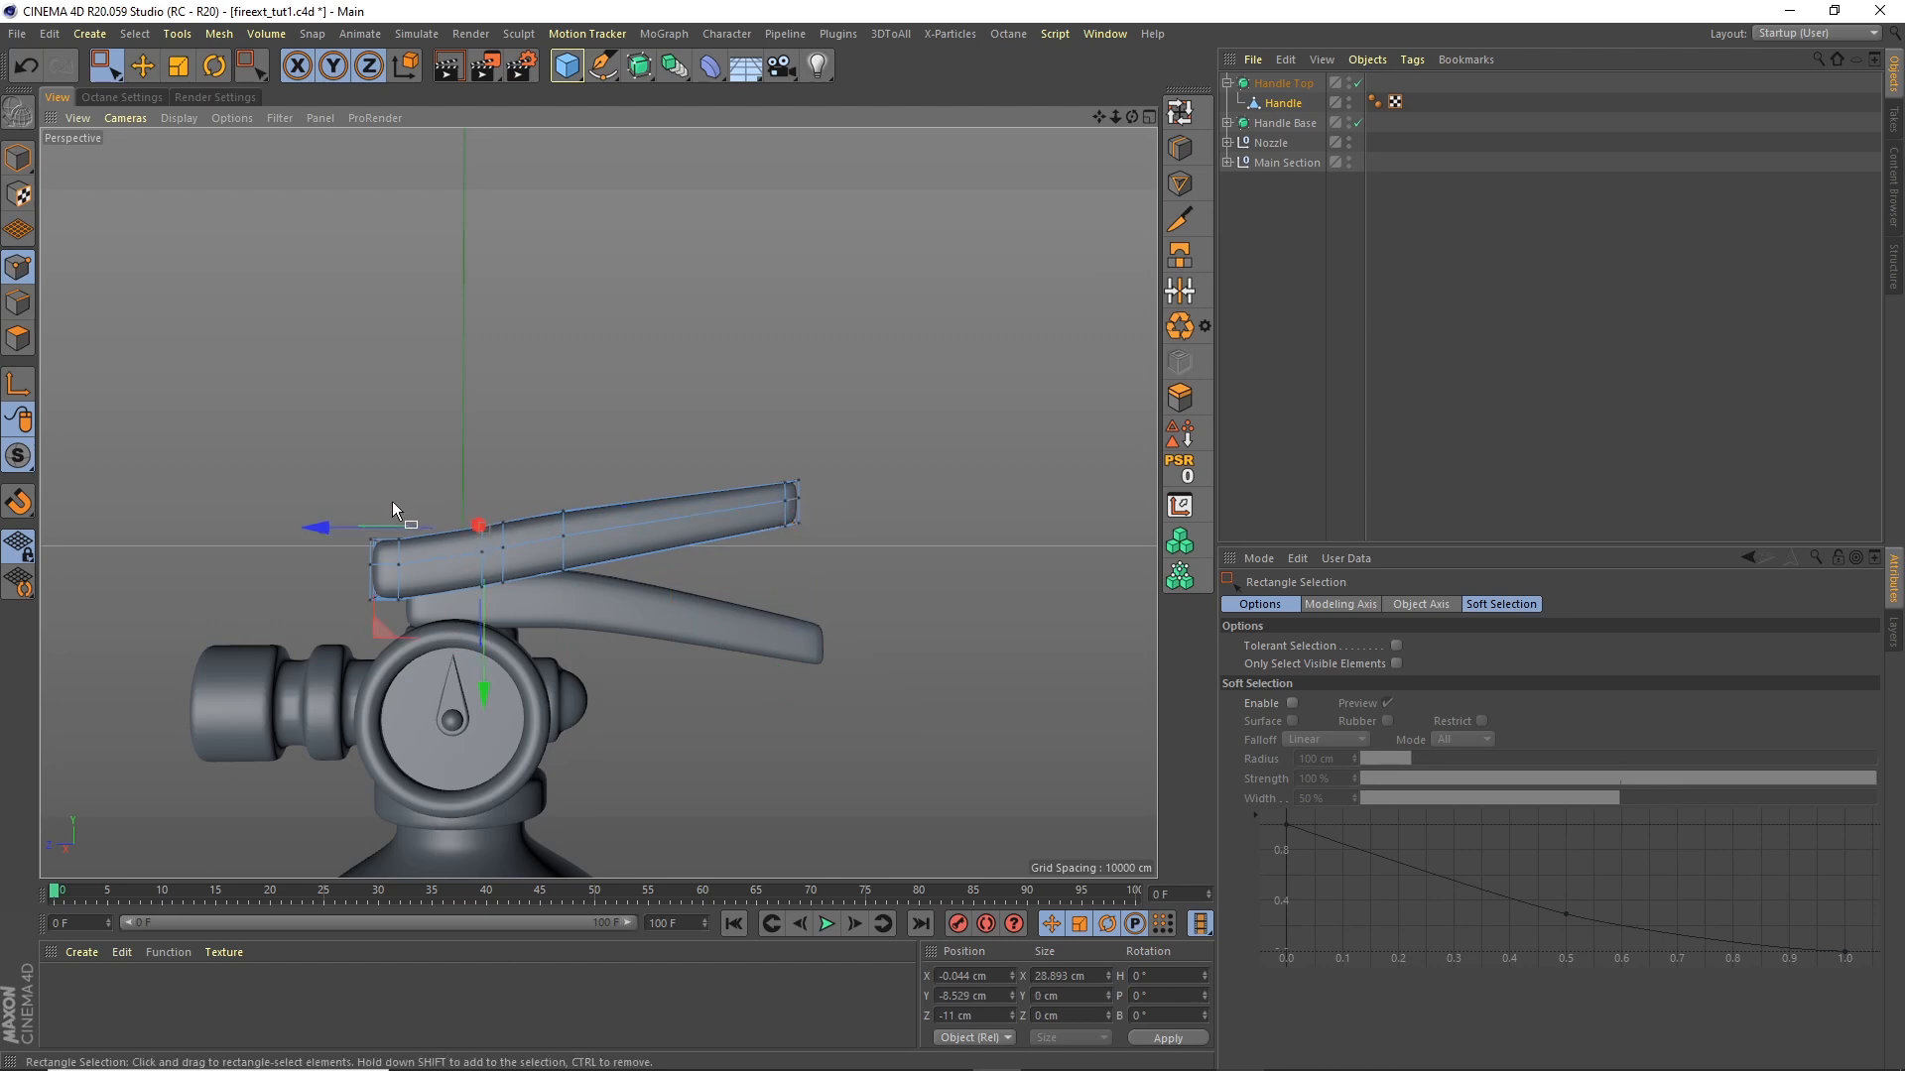
left_click_drag(419, 555, 420, 556)
left_click_drag(396, 699, 397, 686)
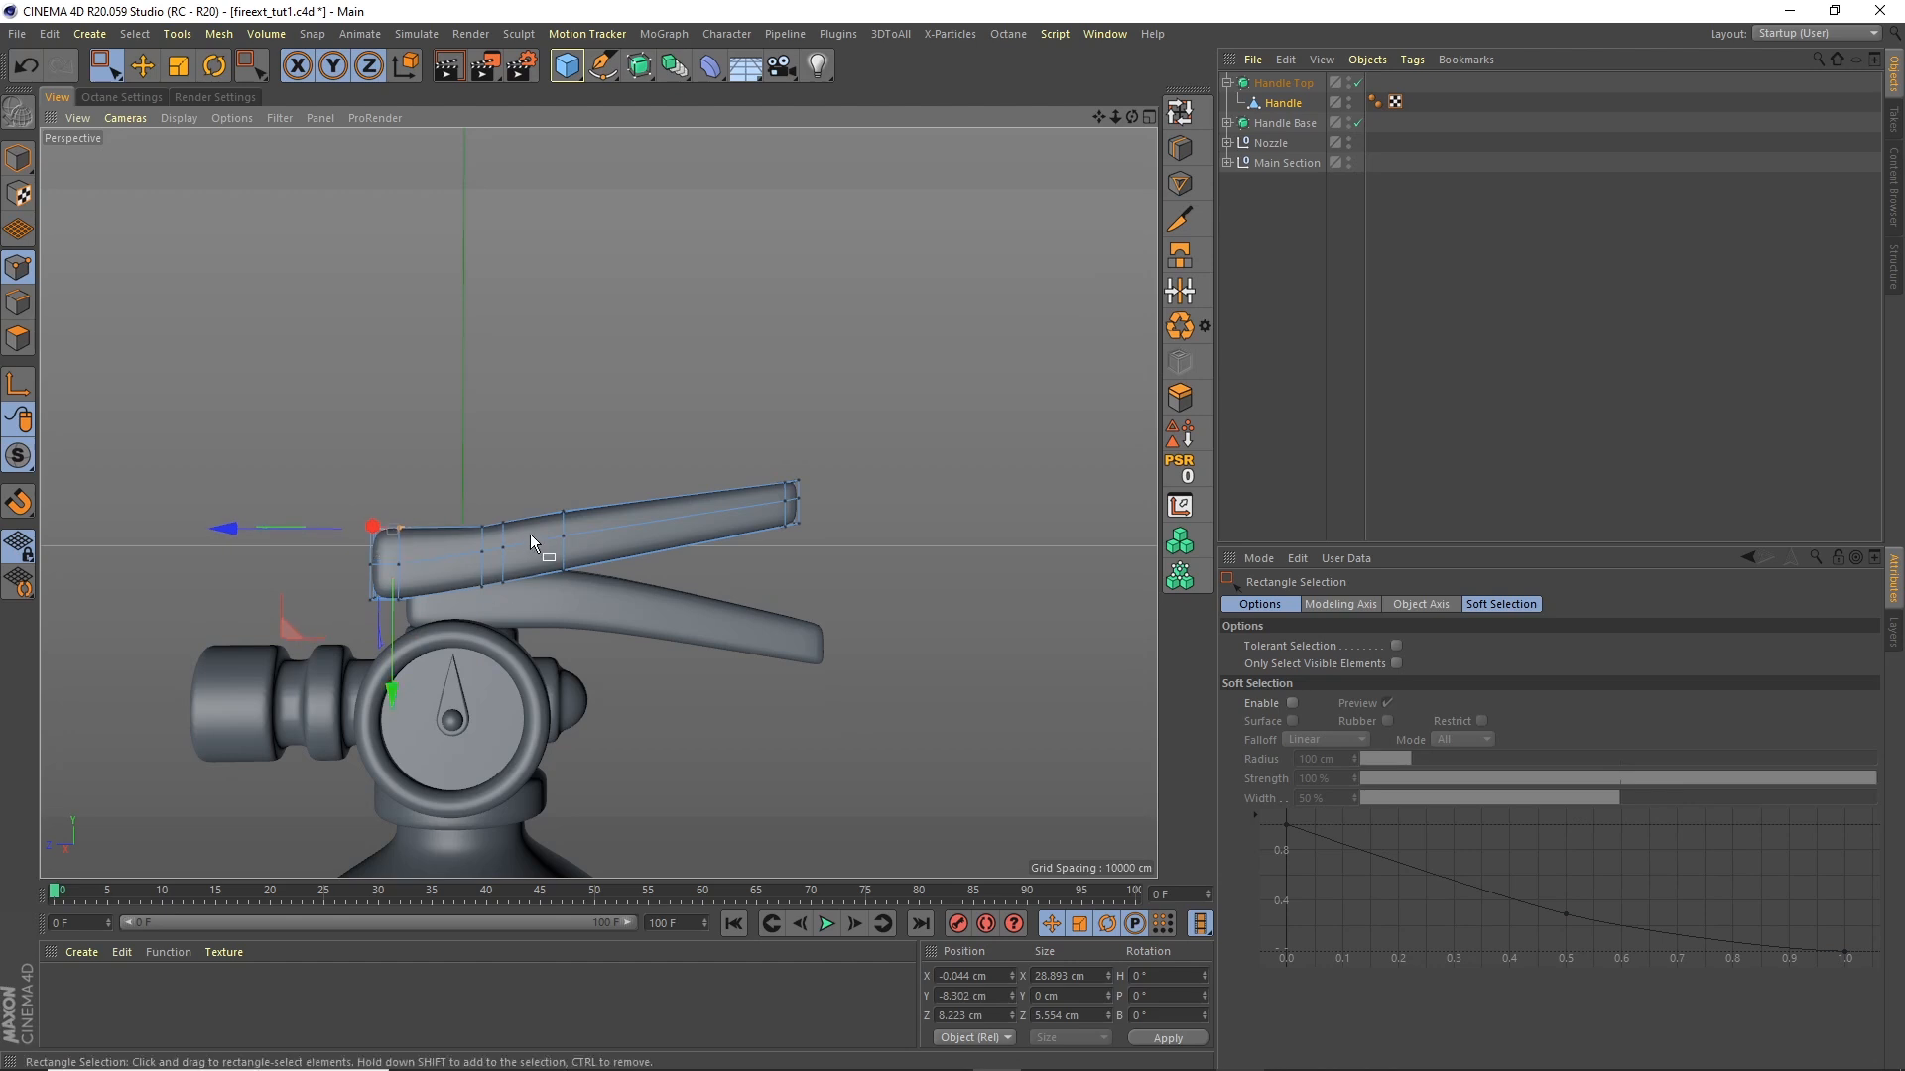
Step: Lower the two cross-sections of points around the top lever's bend by about 0.4 cm each
left_click_drag(494, 512, 486, 607)
scroll(522, 561, "up", 4)
left_click_drag(481, 698, 482, 708)
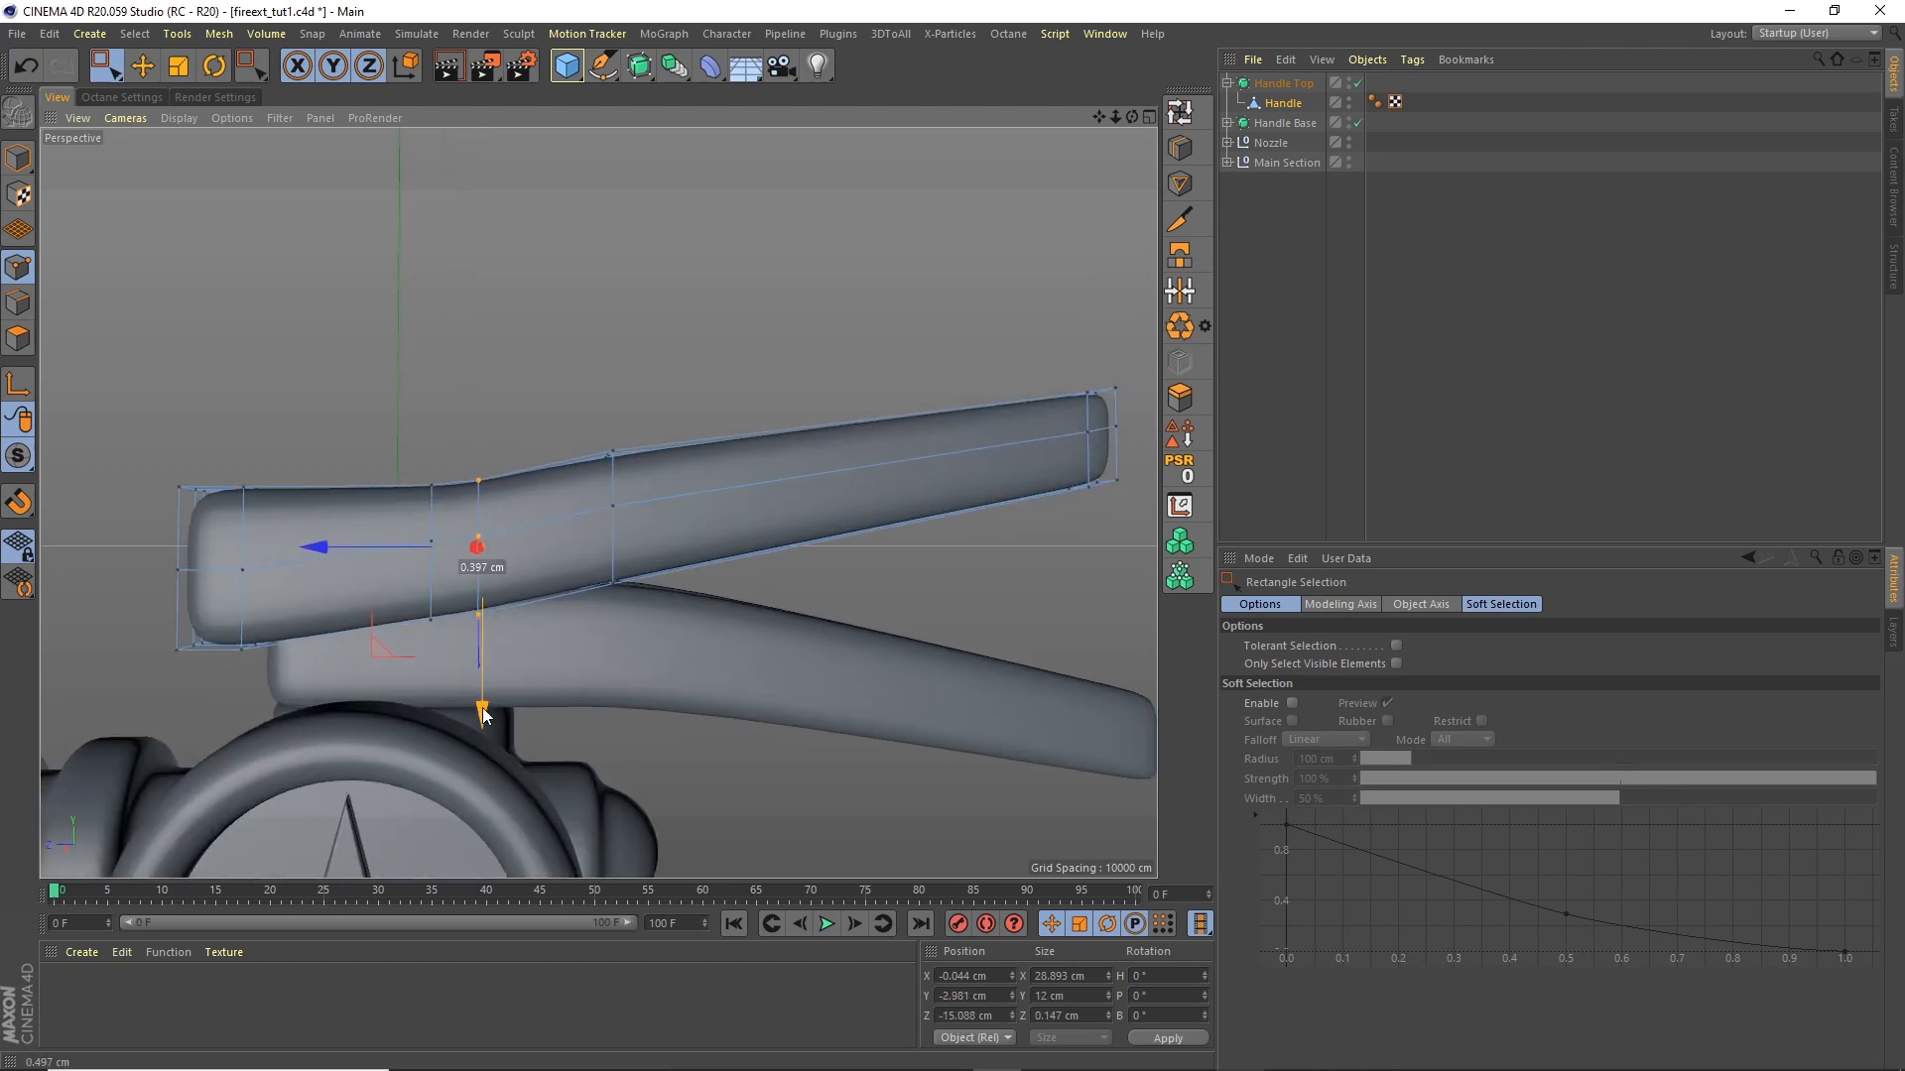
left_click_drag(674, 412, 574, 612)
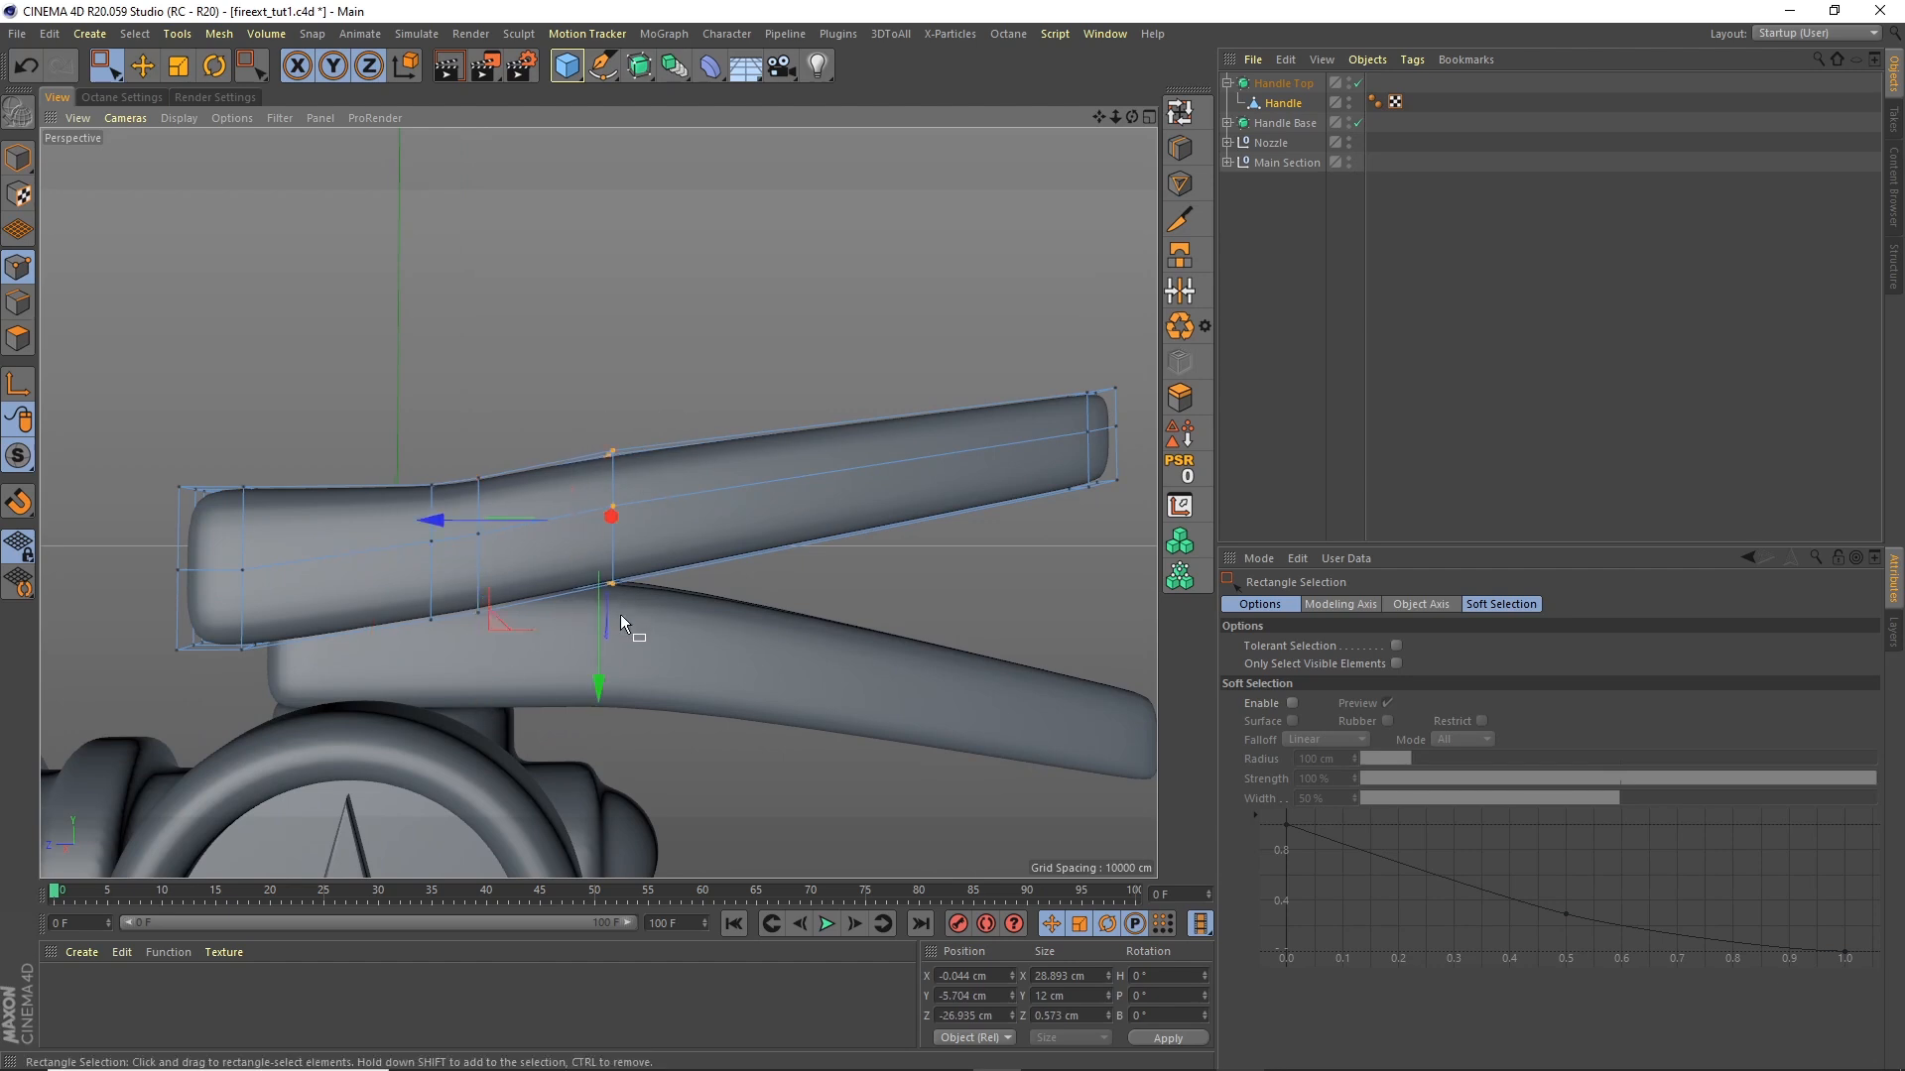
left_click_drag(595, 675, 598, 687)
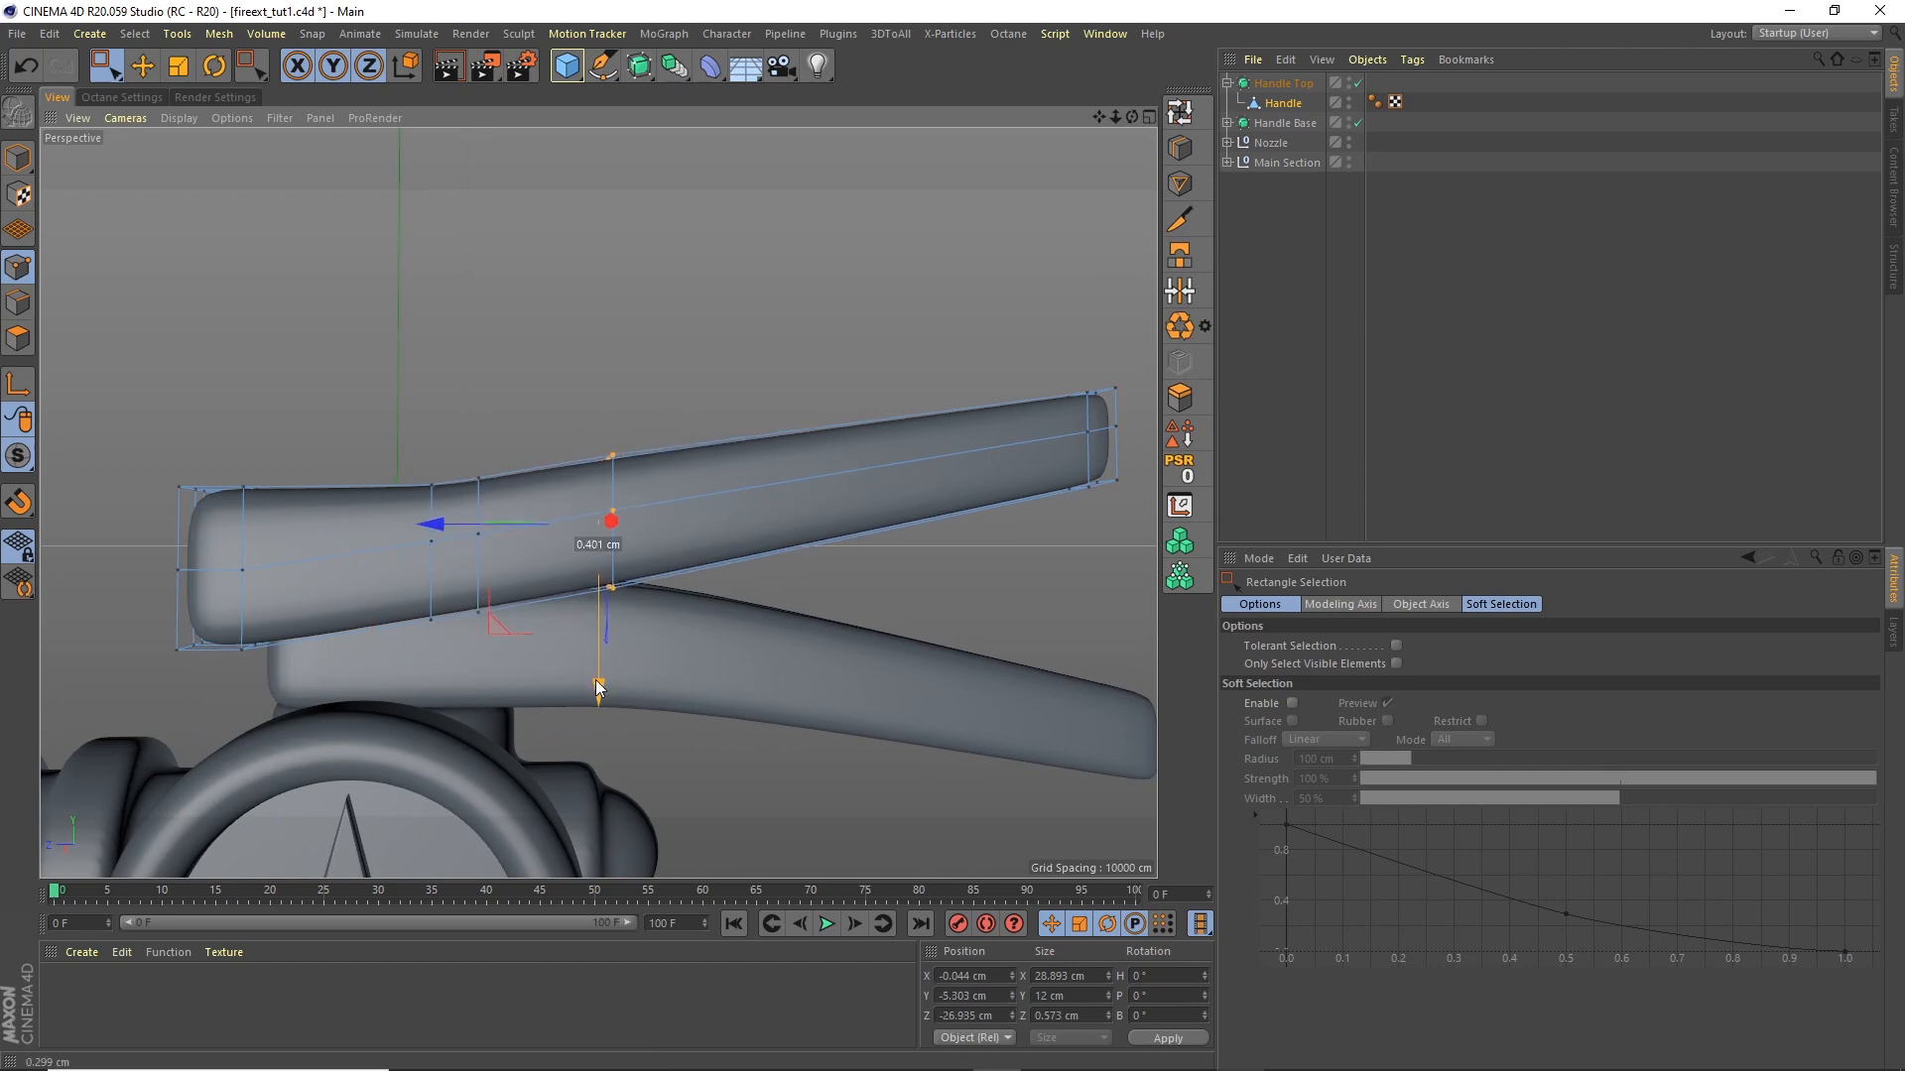
Step: Pull the upper points of the top lever's free end outward to about -78.3 cm in Z, giving the tip a slant
left_click_drag(1089, 405, 926, 343, "alt")
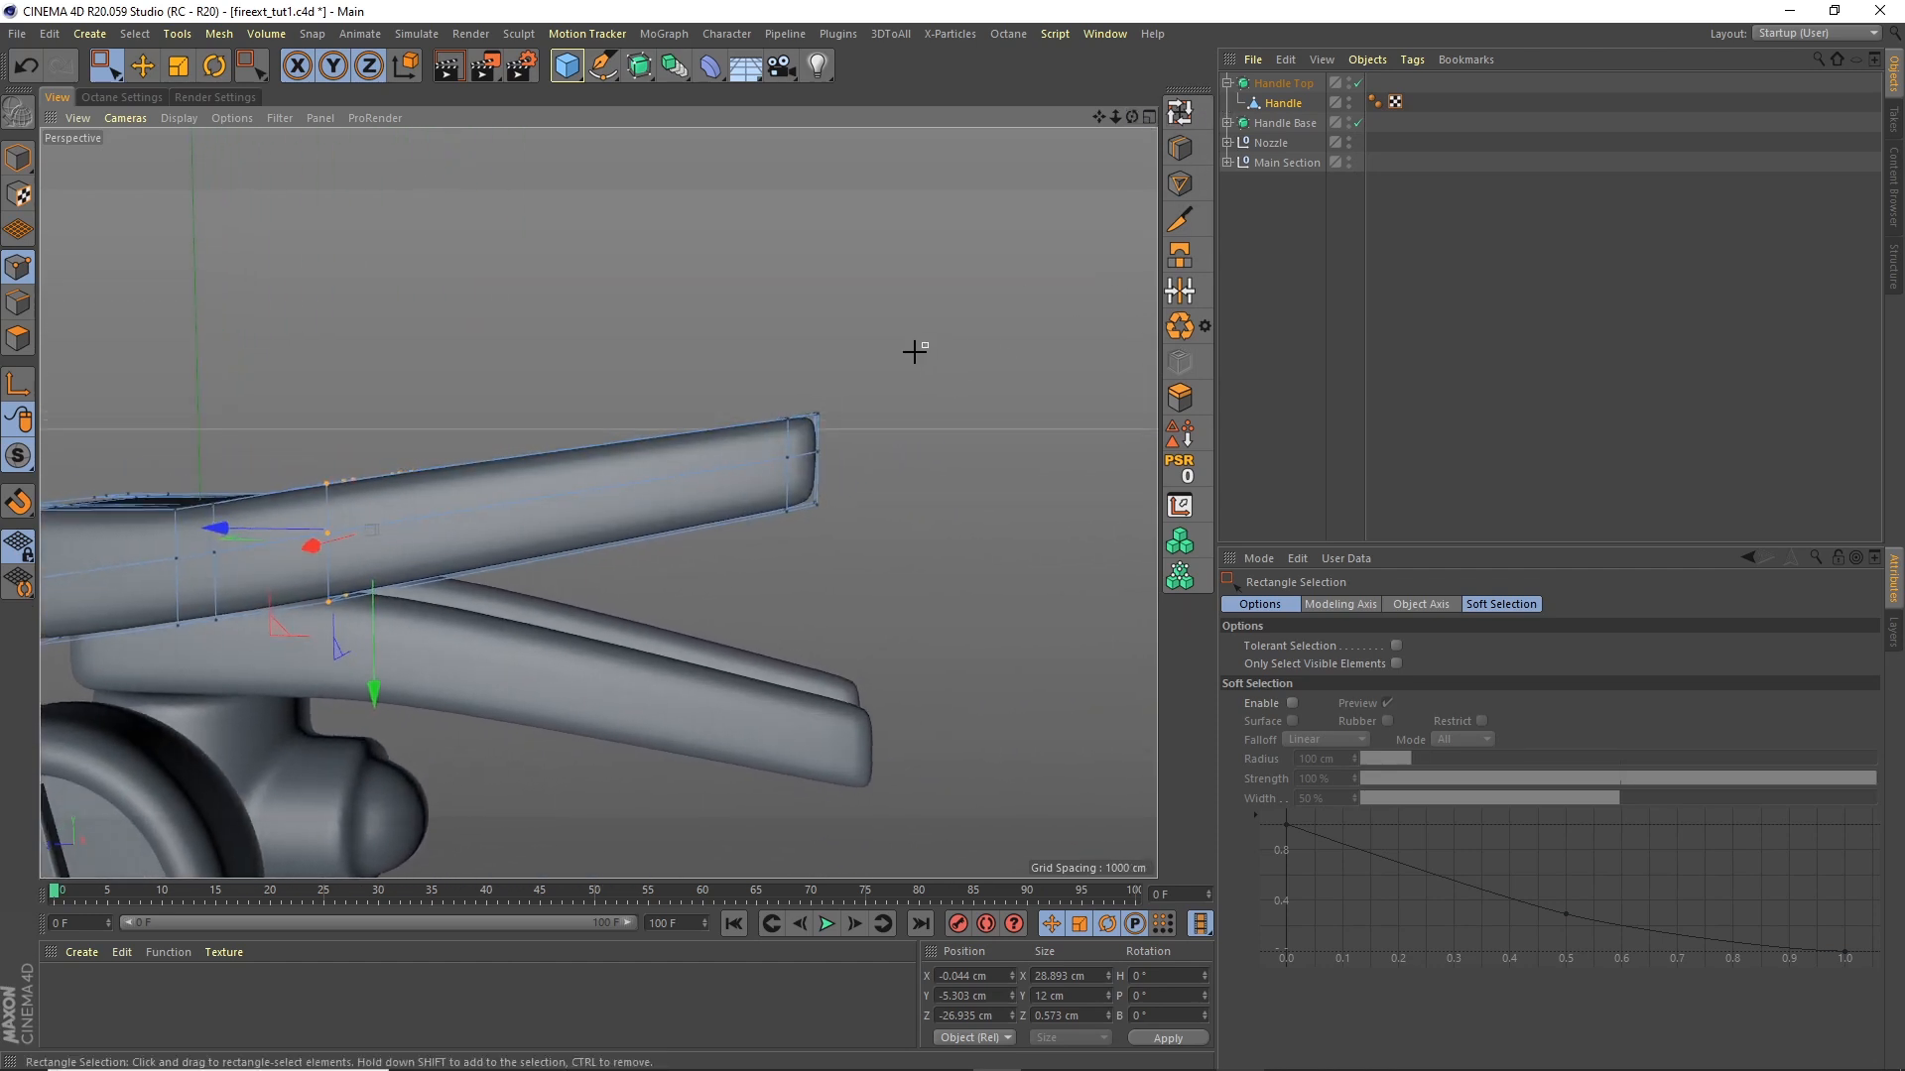
left_click_drag(760, 468, 853, 389)
left_click_drag(670, 430, 705, 426)
left_click_drag(848, 590, 833, 580)
Step: Lower the side and underside points of the three cross-sections around the top lever's bend to level the underside of its mounting end
left_click_drag(1132, 117, 1028, 133)
scroll(1032, 289, "down", 5)
left_click_drag(890, 470, 1029, 466, "alt")
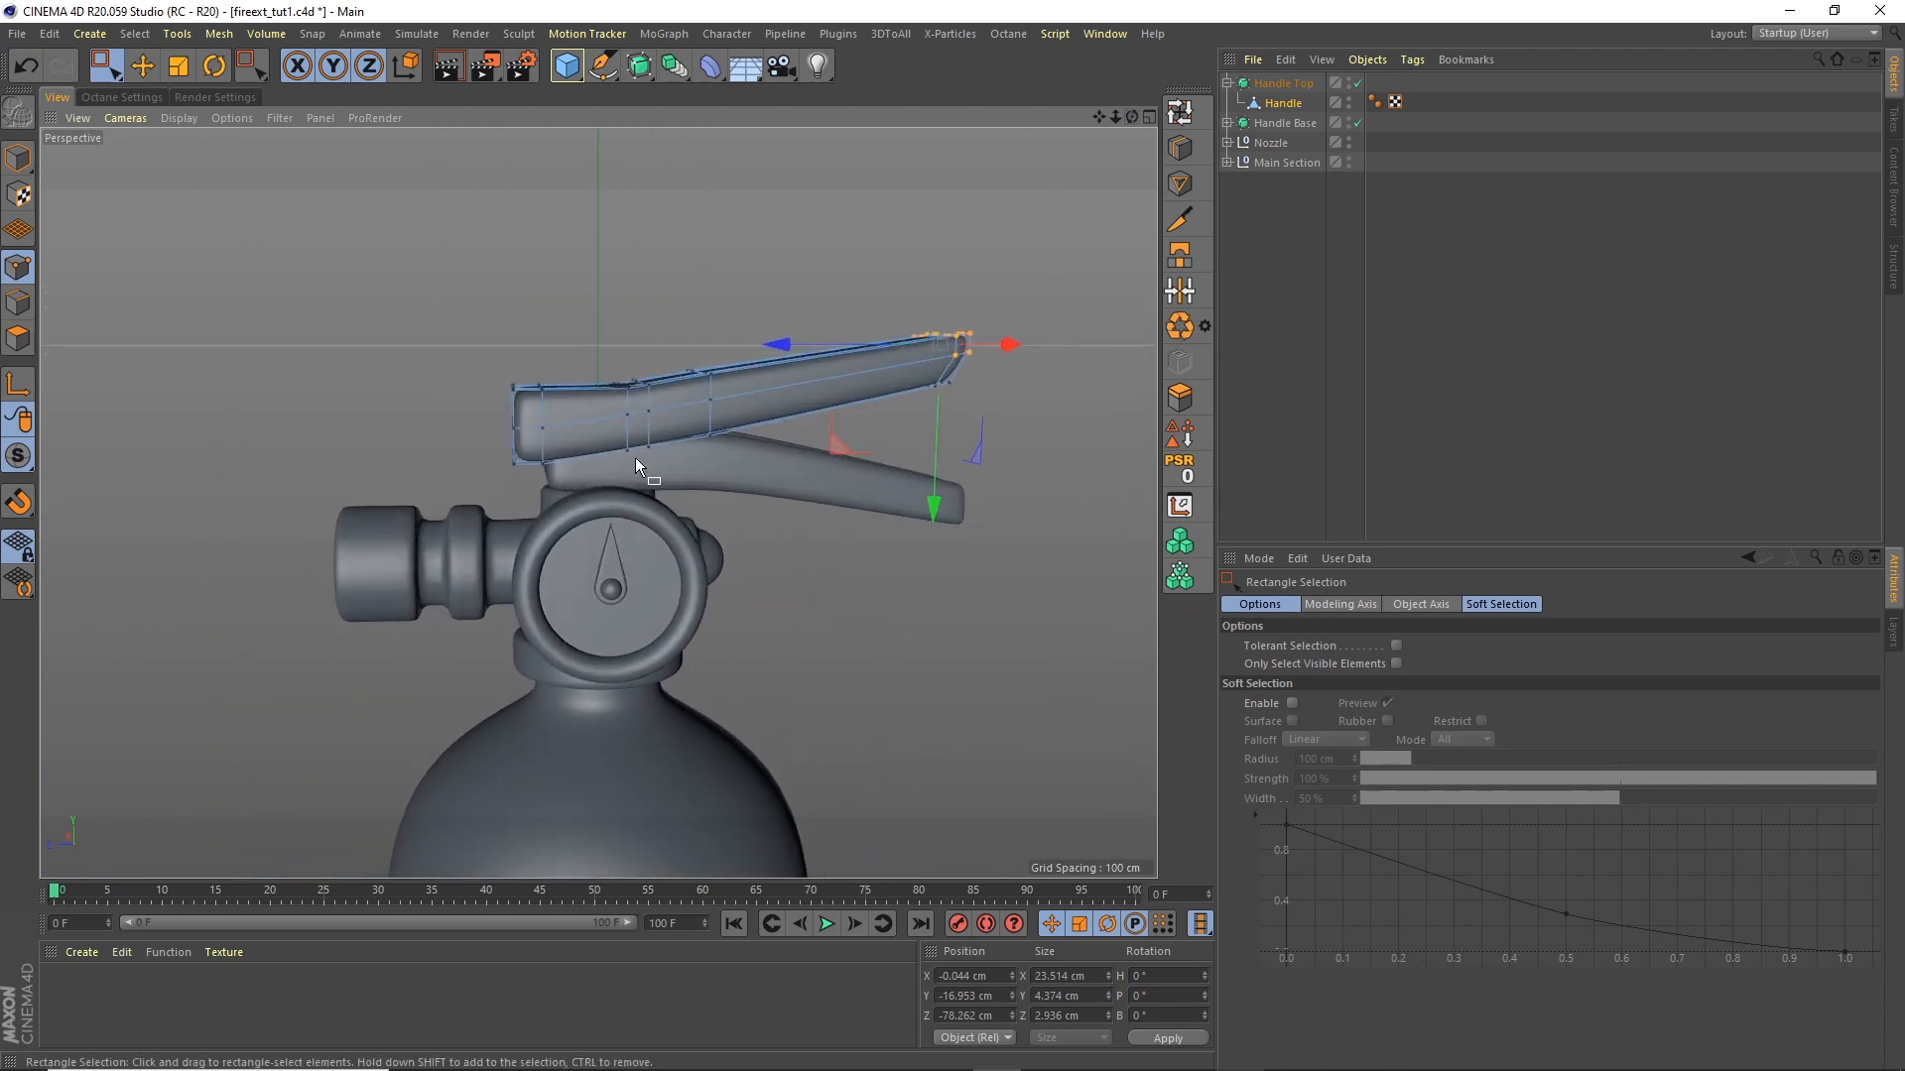
scroll(670, 395, "up", 3)
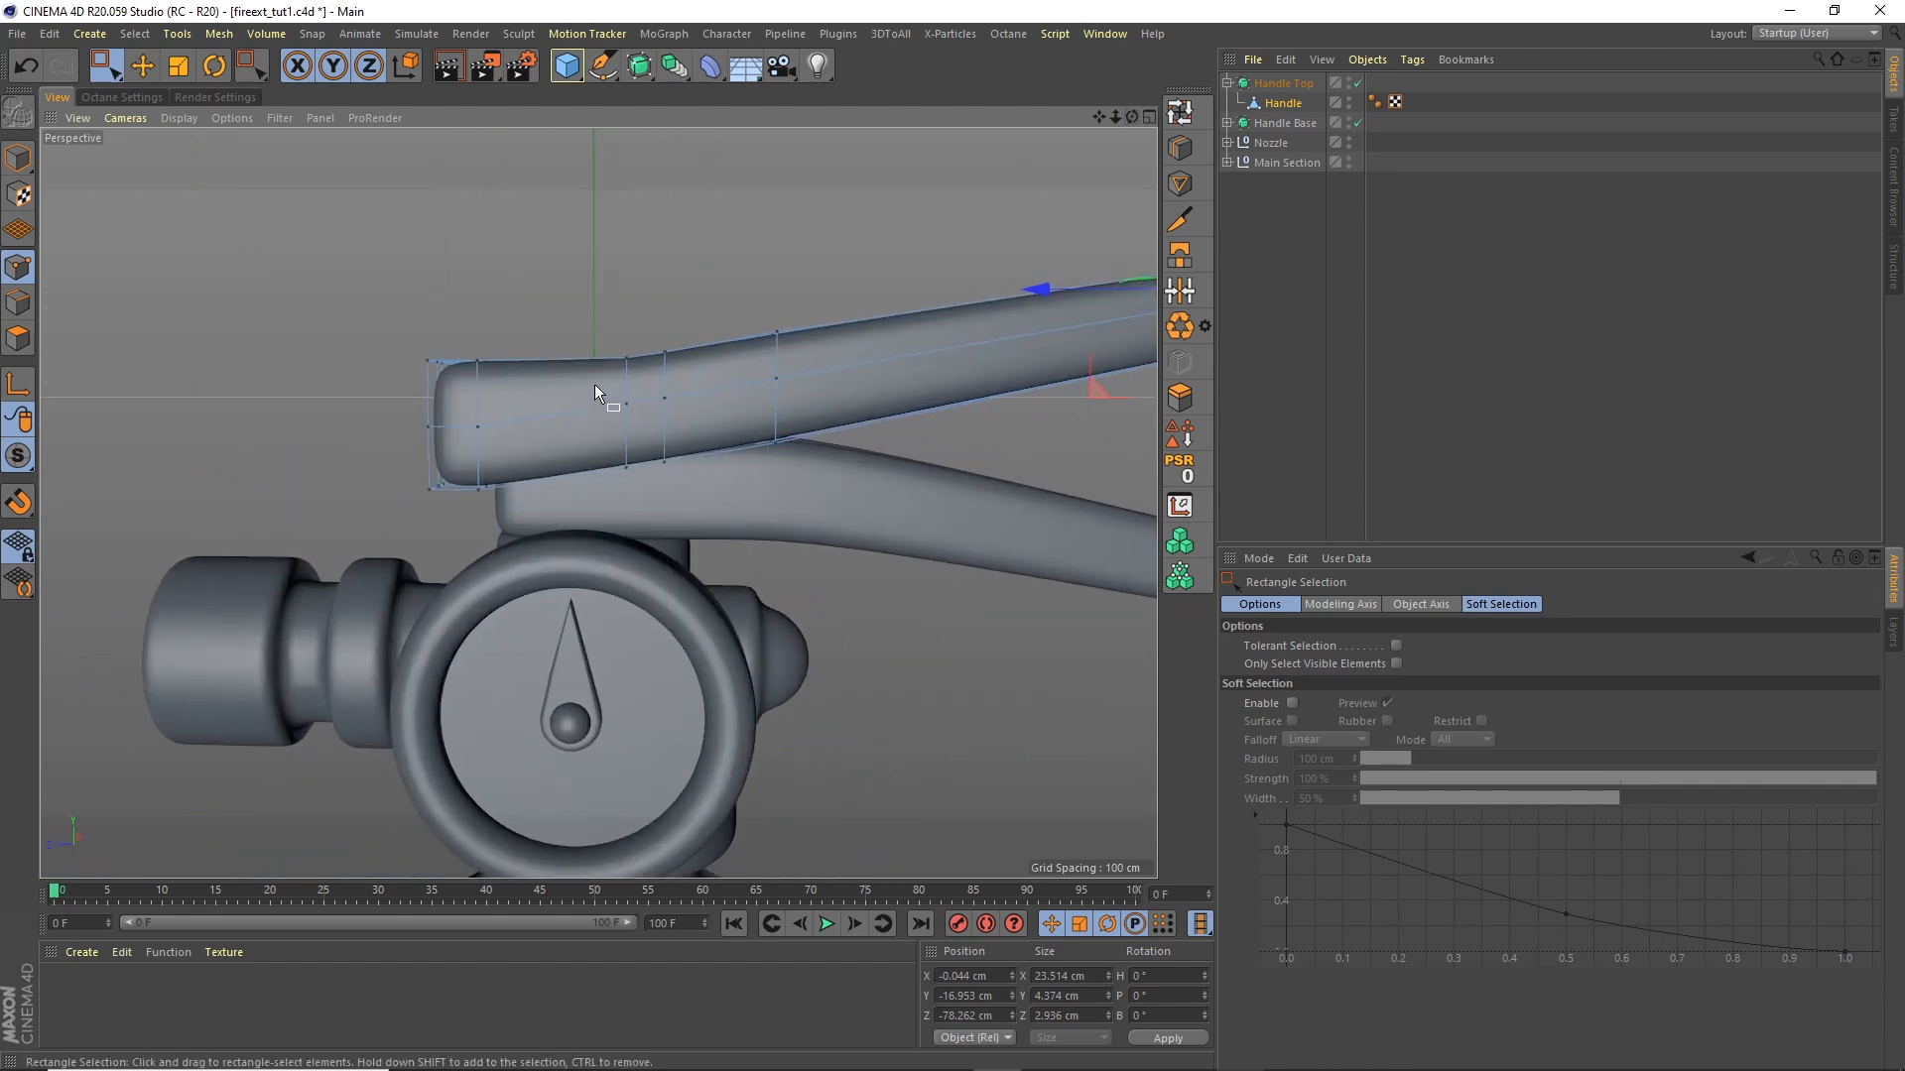
left_click_drag(595, 496, 508, 452, "alt")
mouse_move(615, 587)
left_mouse_down()
mouse_move(616, 612)
mouse_move(615, 595)
left_mouse_up()
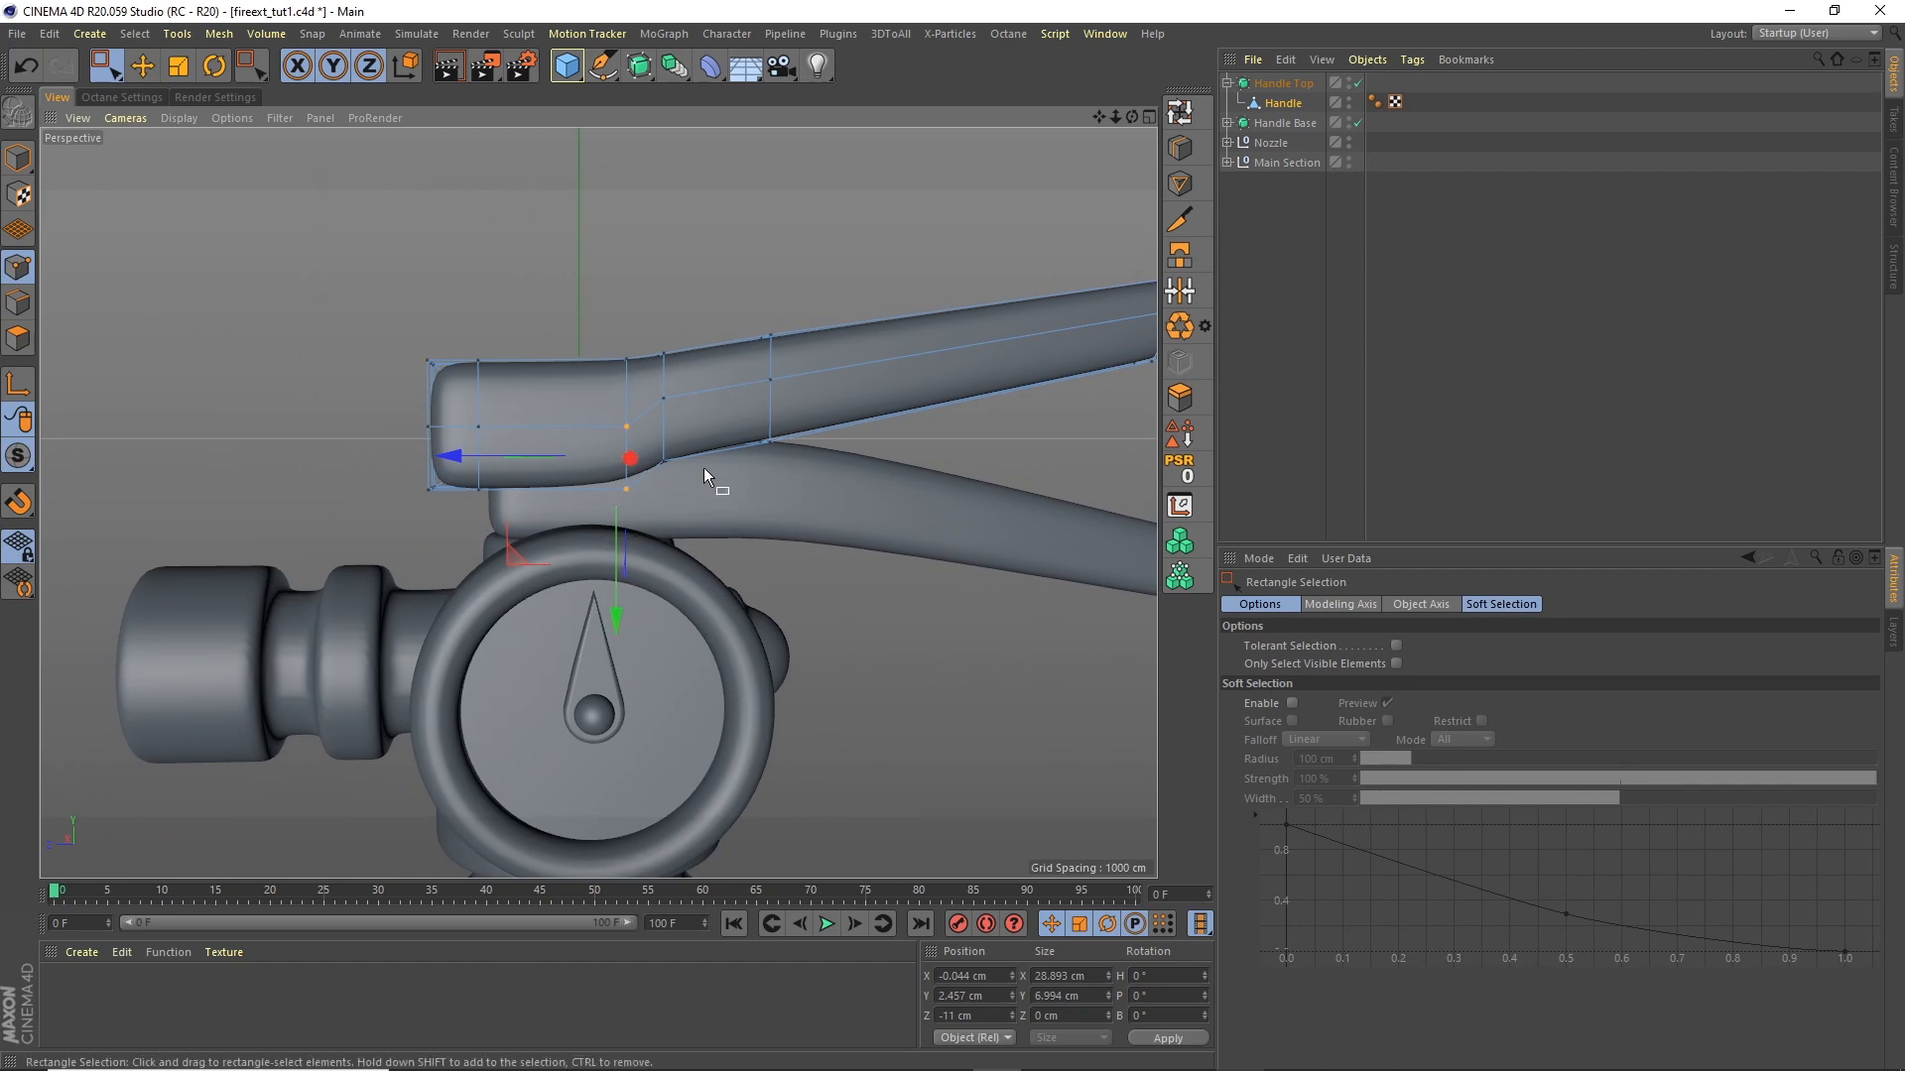
left_click_drag(661, 464, 659, 465)
left_click_drag(658, 595, 658, 620)
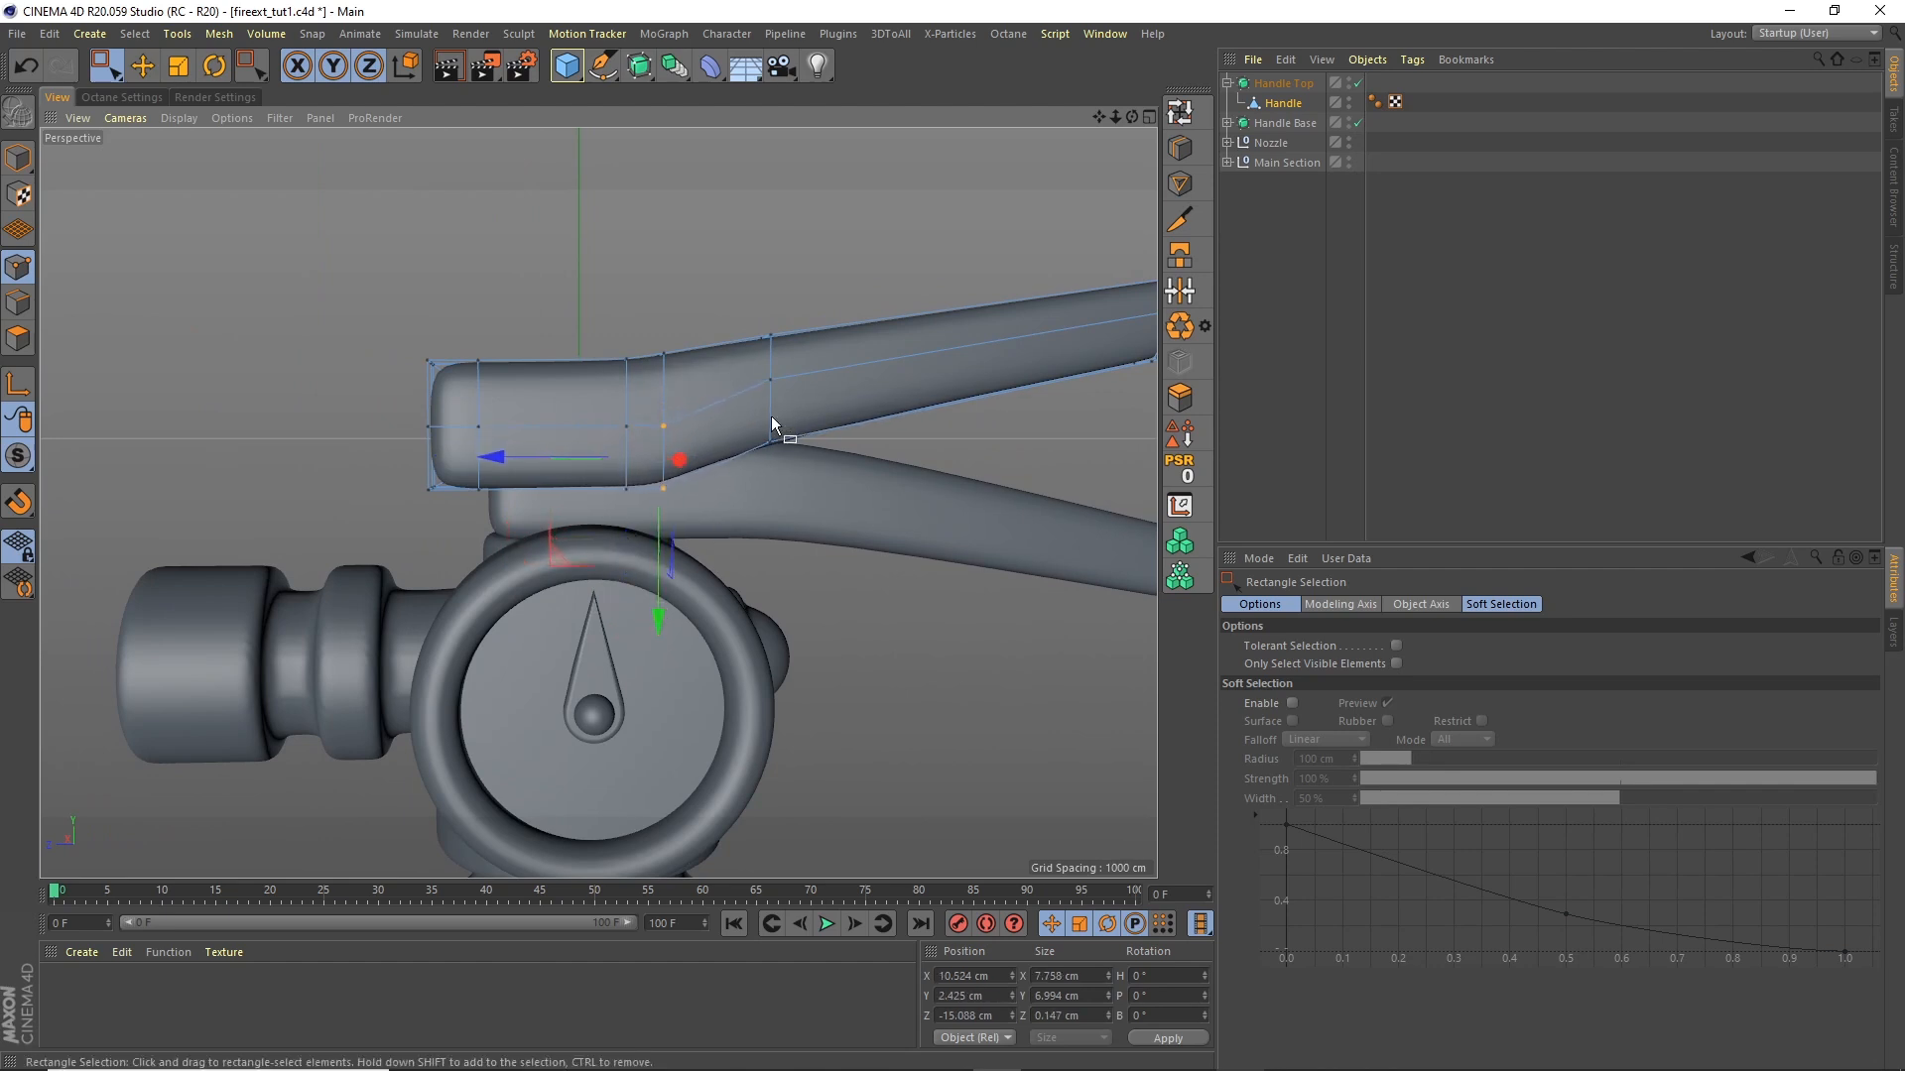
left_click_drag(791, 476, 746, 364)
left_click_drag(759, 571, 759, 587)
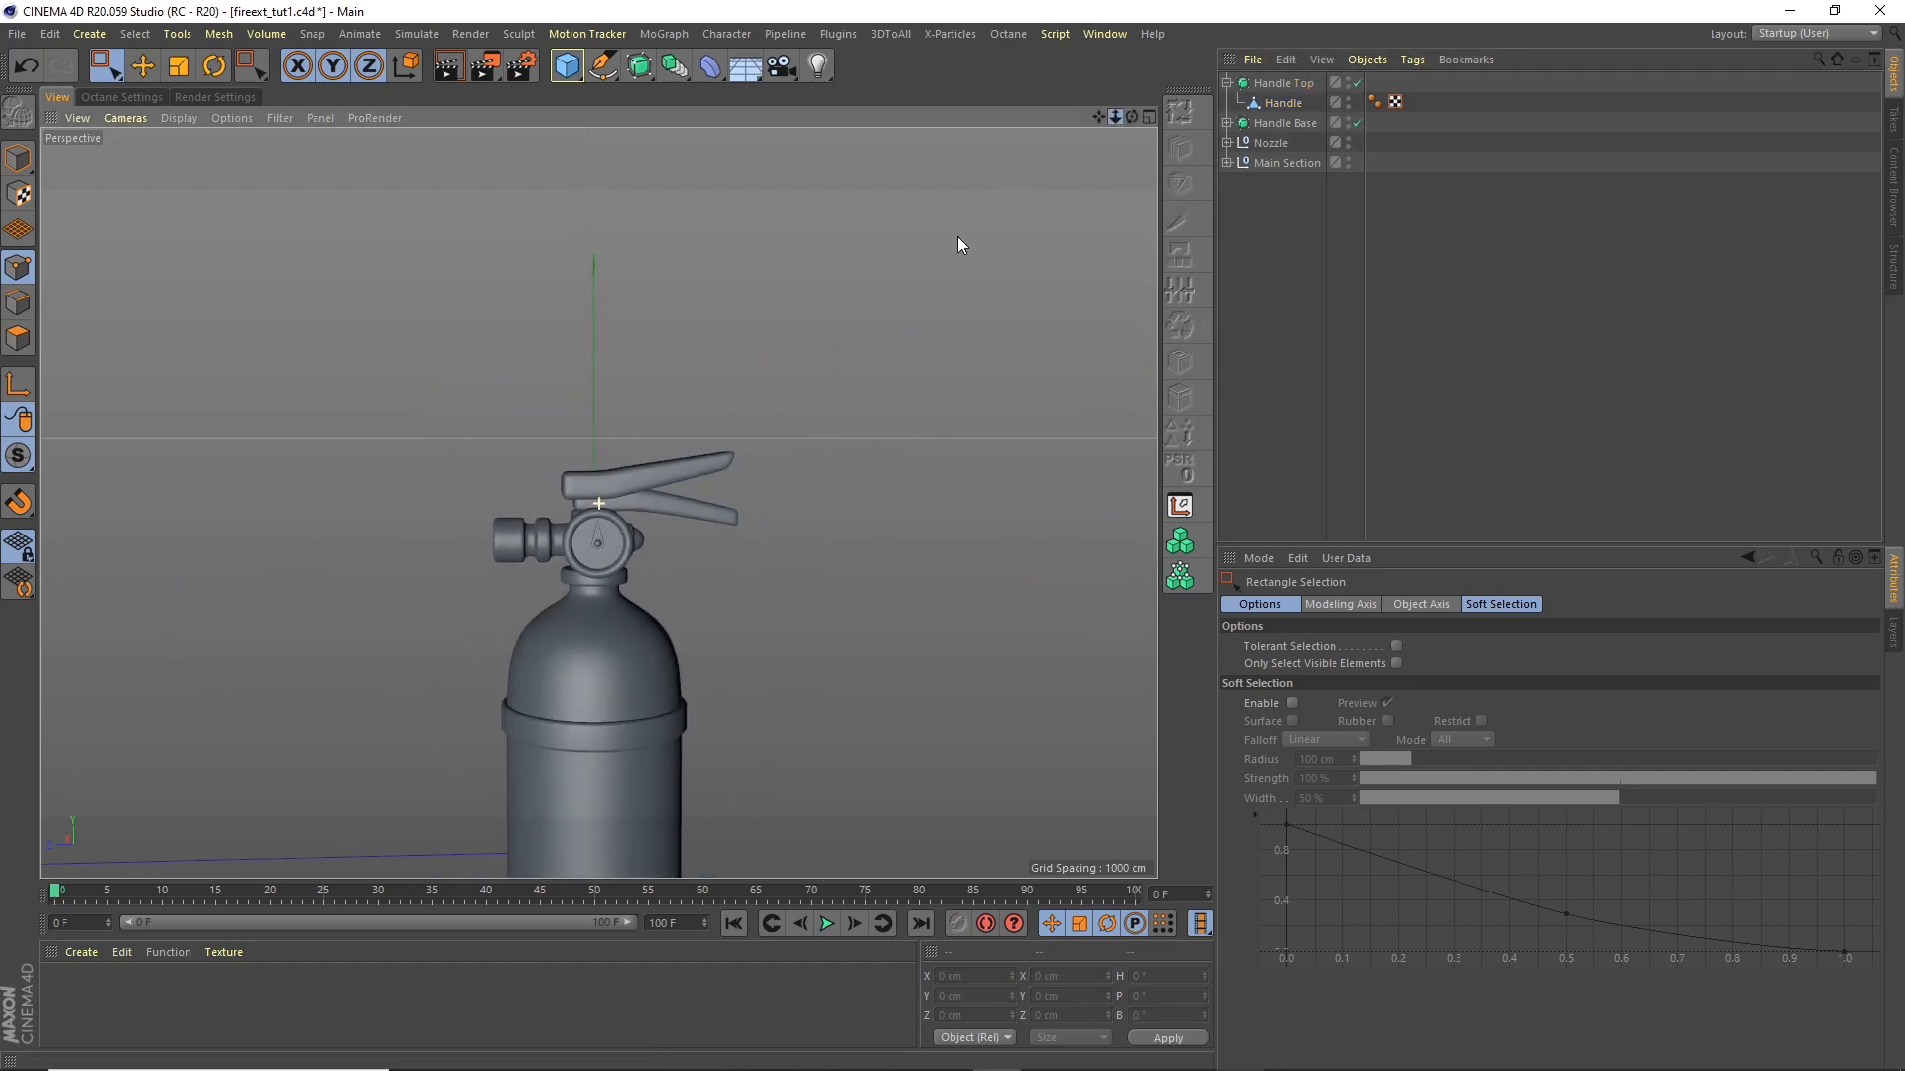
Step: Raise the whole Handle Top object well clear of the base handle, to a Y position of about 227.9 cm
mouse_move(1132, 117)
left_mouse_down()
mouse_move(1283, 148)
mouse_move(1264, 161)
mouse_move(1166, 105)
left_mouse_up()
scroll(666, 444, "up", 5)
left_click_drag(666, 443, 522, 432, "alt")
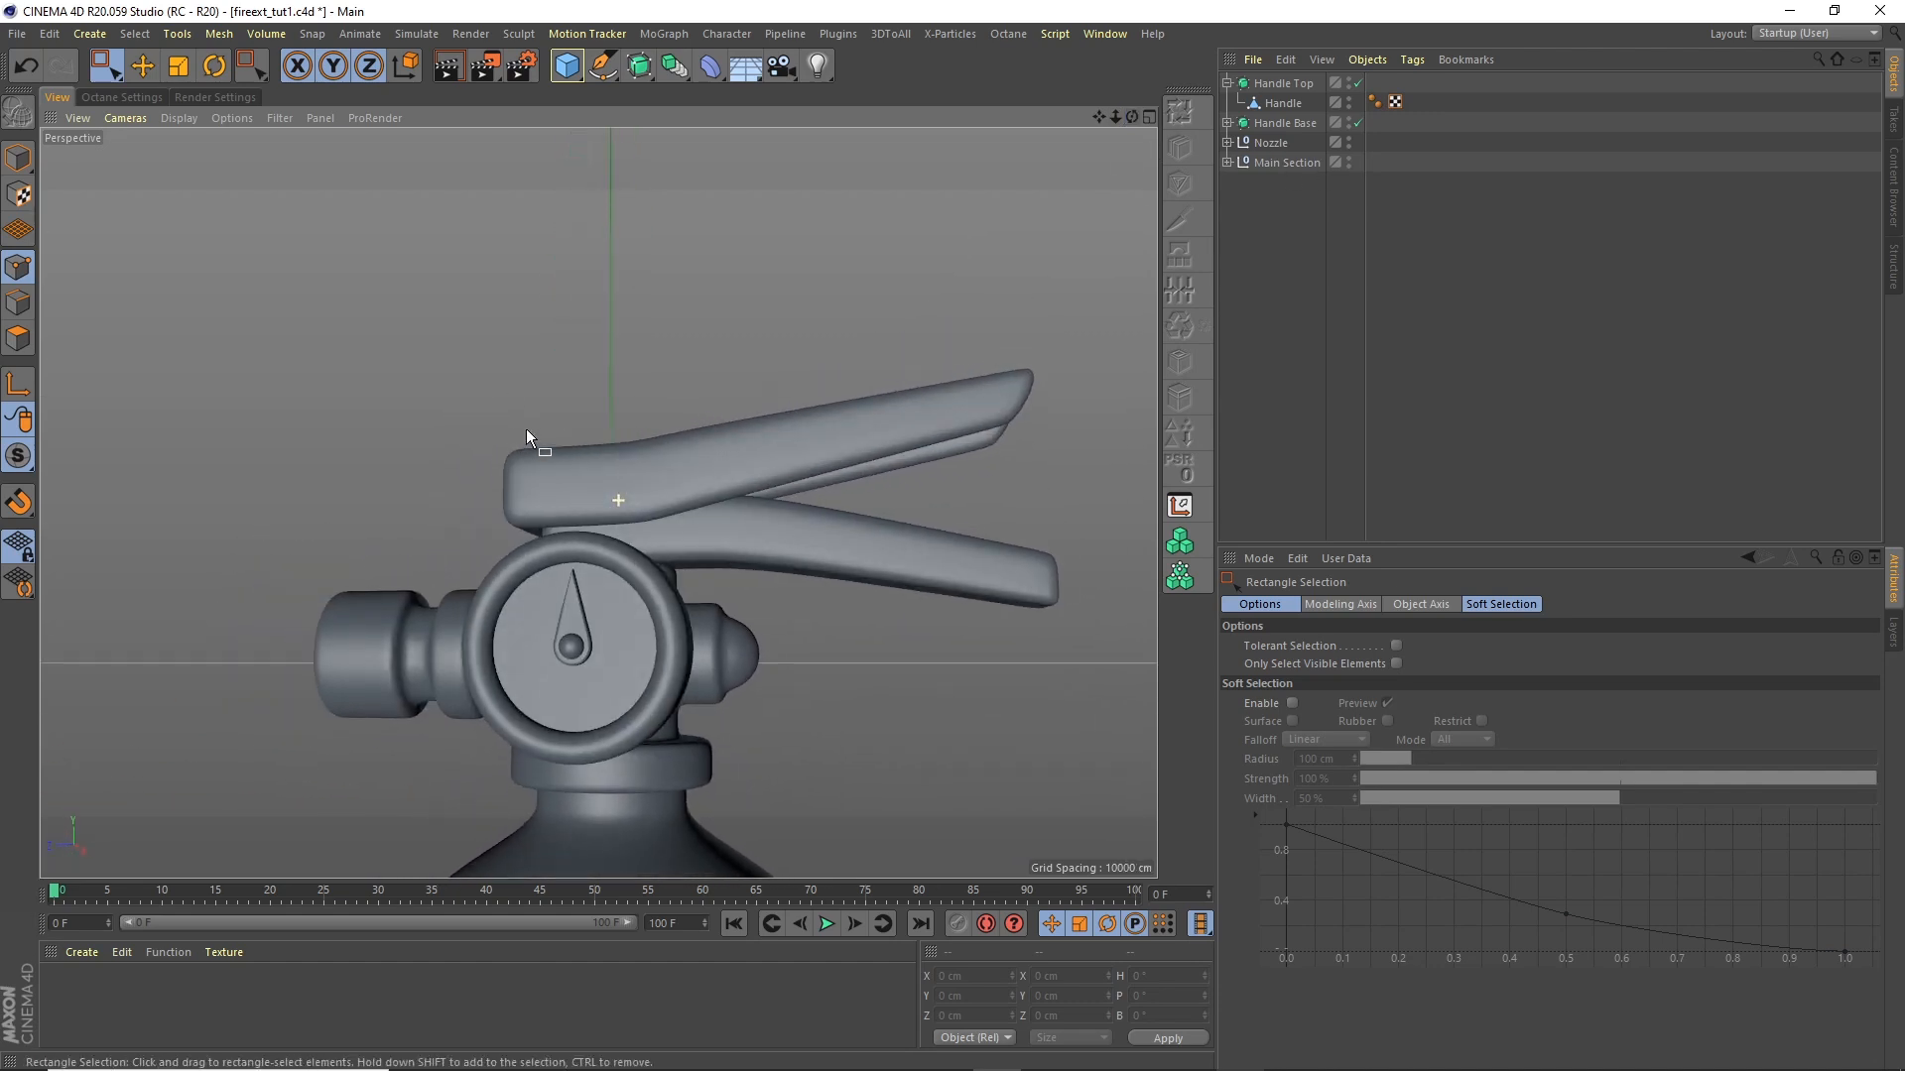
left_click(1227, 83)
left_click(1274, 86)
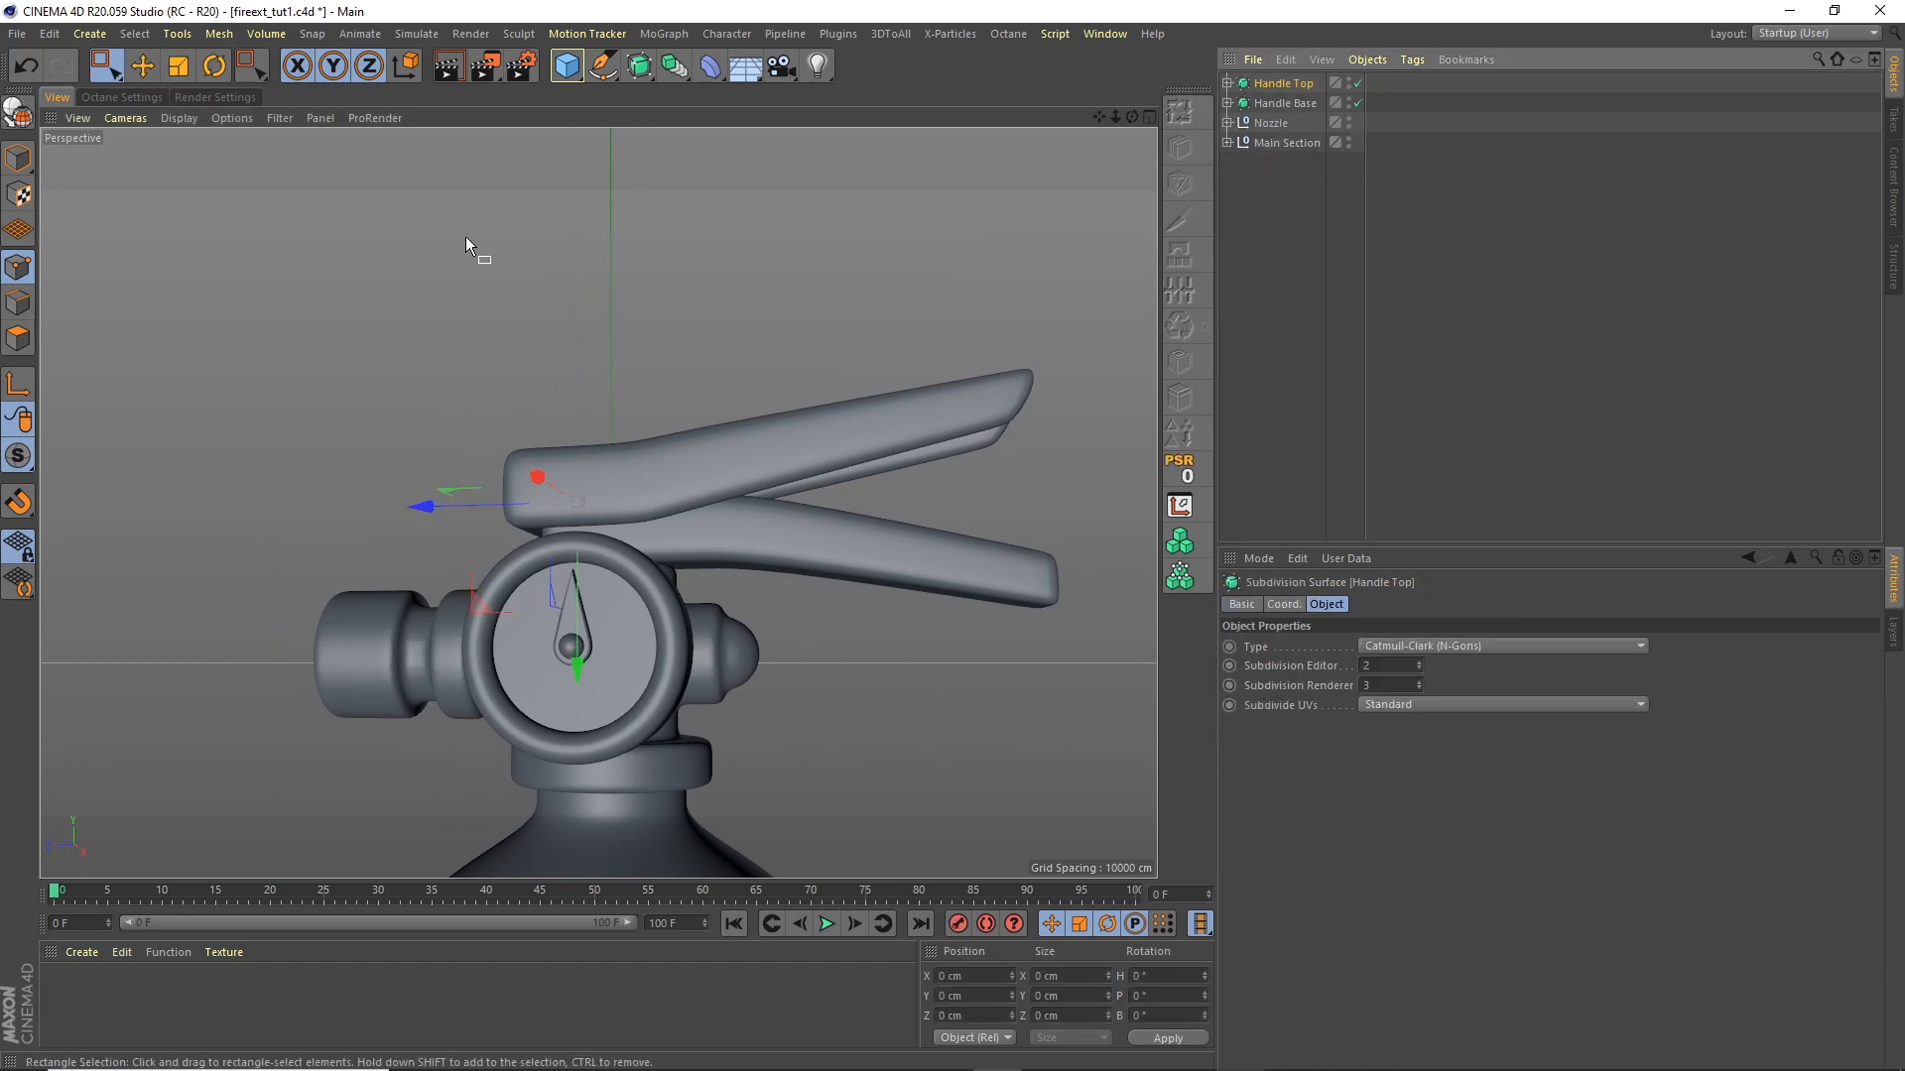
left_click(143, 67)
left_click(17, 161)
left_click_drag(581, 661, 492, 336)
scroll(653, 319, "up", 6)
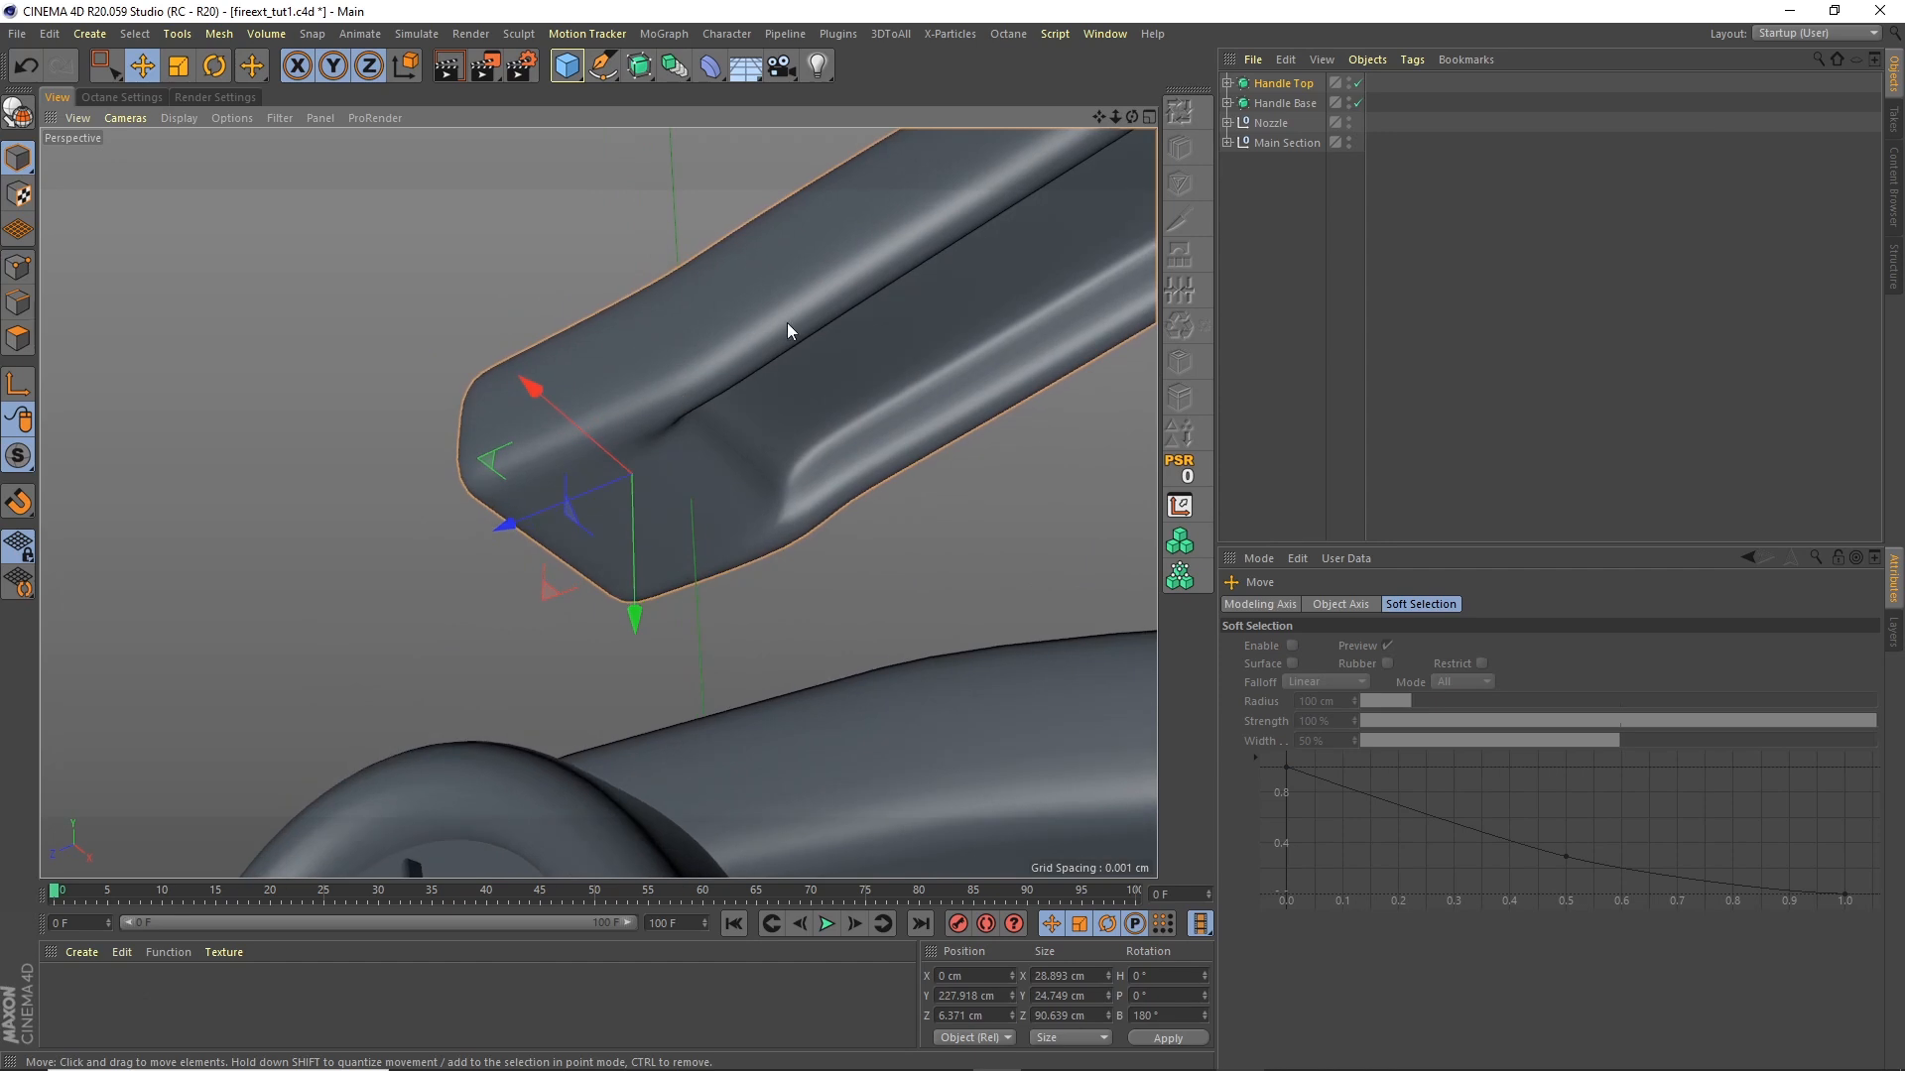
Step: Pull the end wall of the recess on the top lever's underside toward the mounting end, to about 4.5 cm in Z
left_click(1228, 83)
left_click(1282, 103)
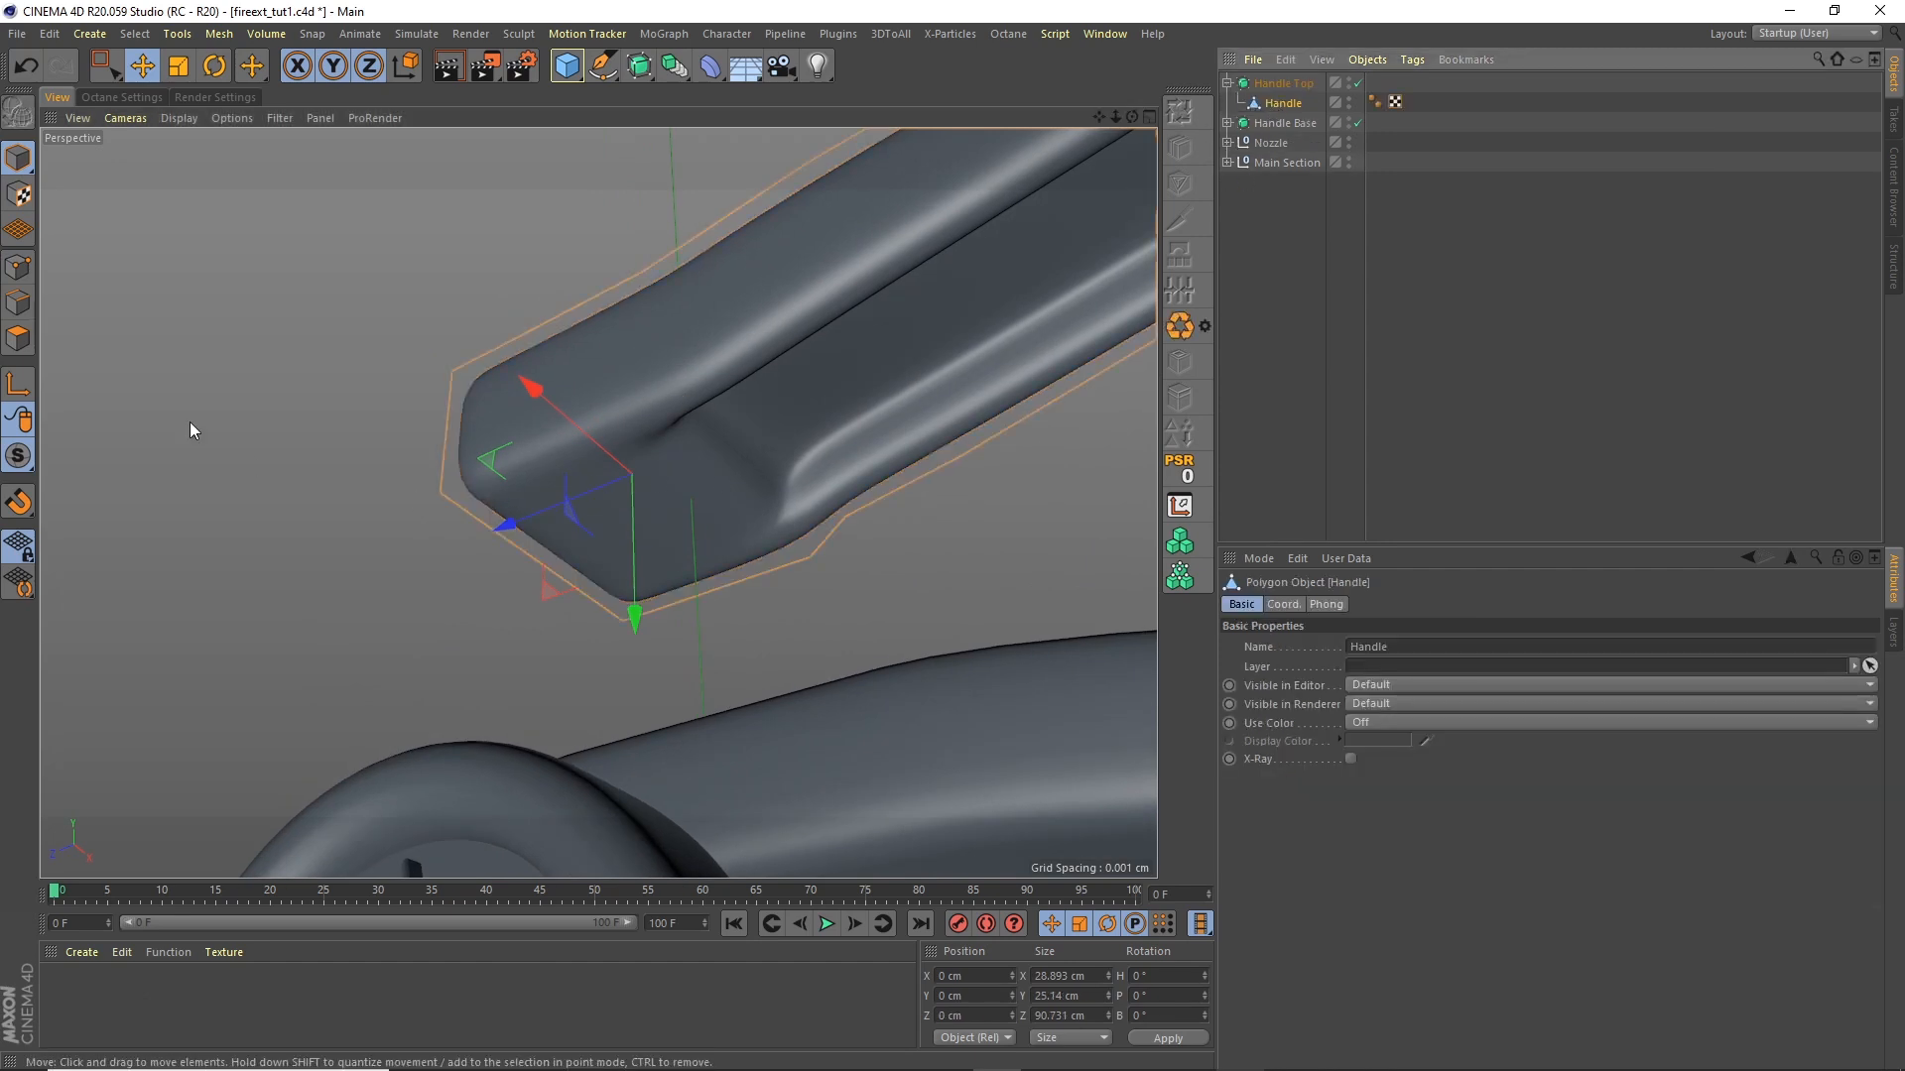
left_click(17, 339)
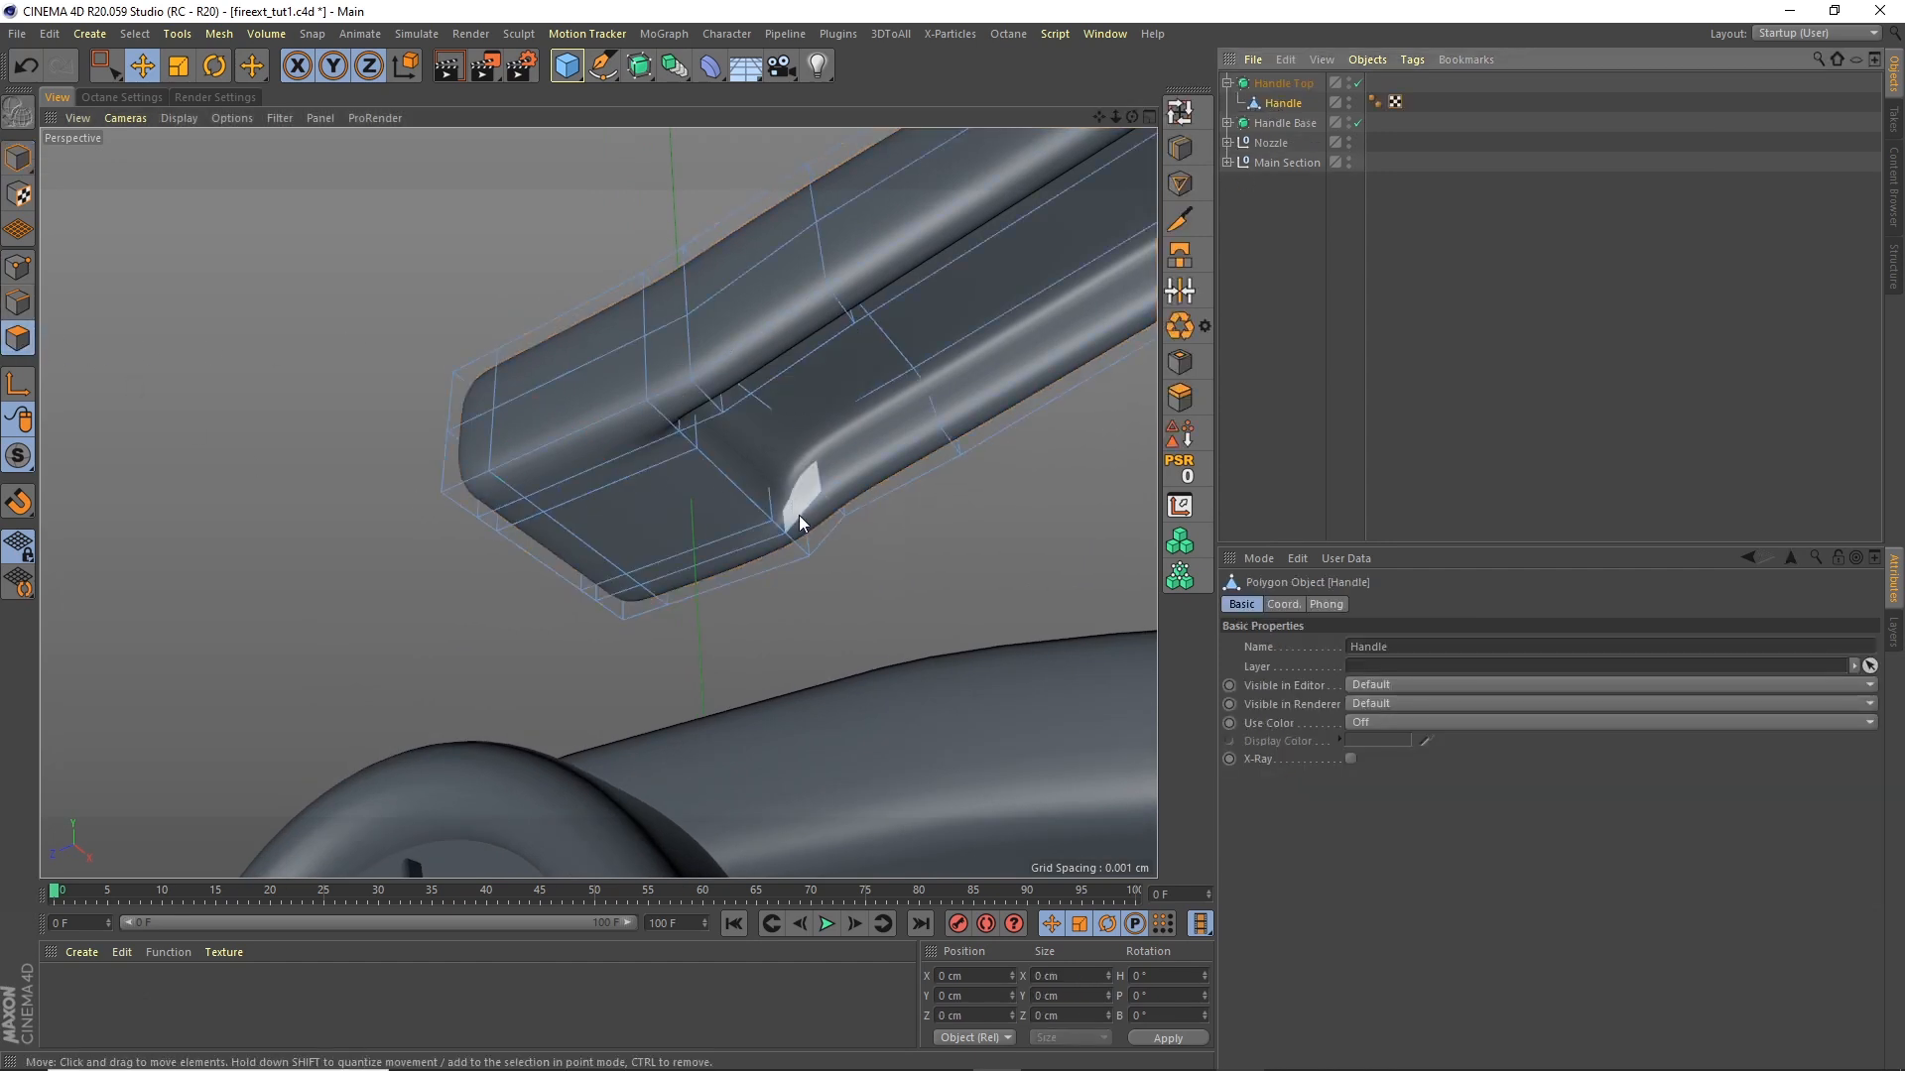
left_click(724, 465)
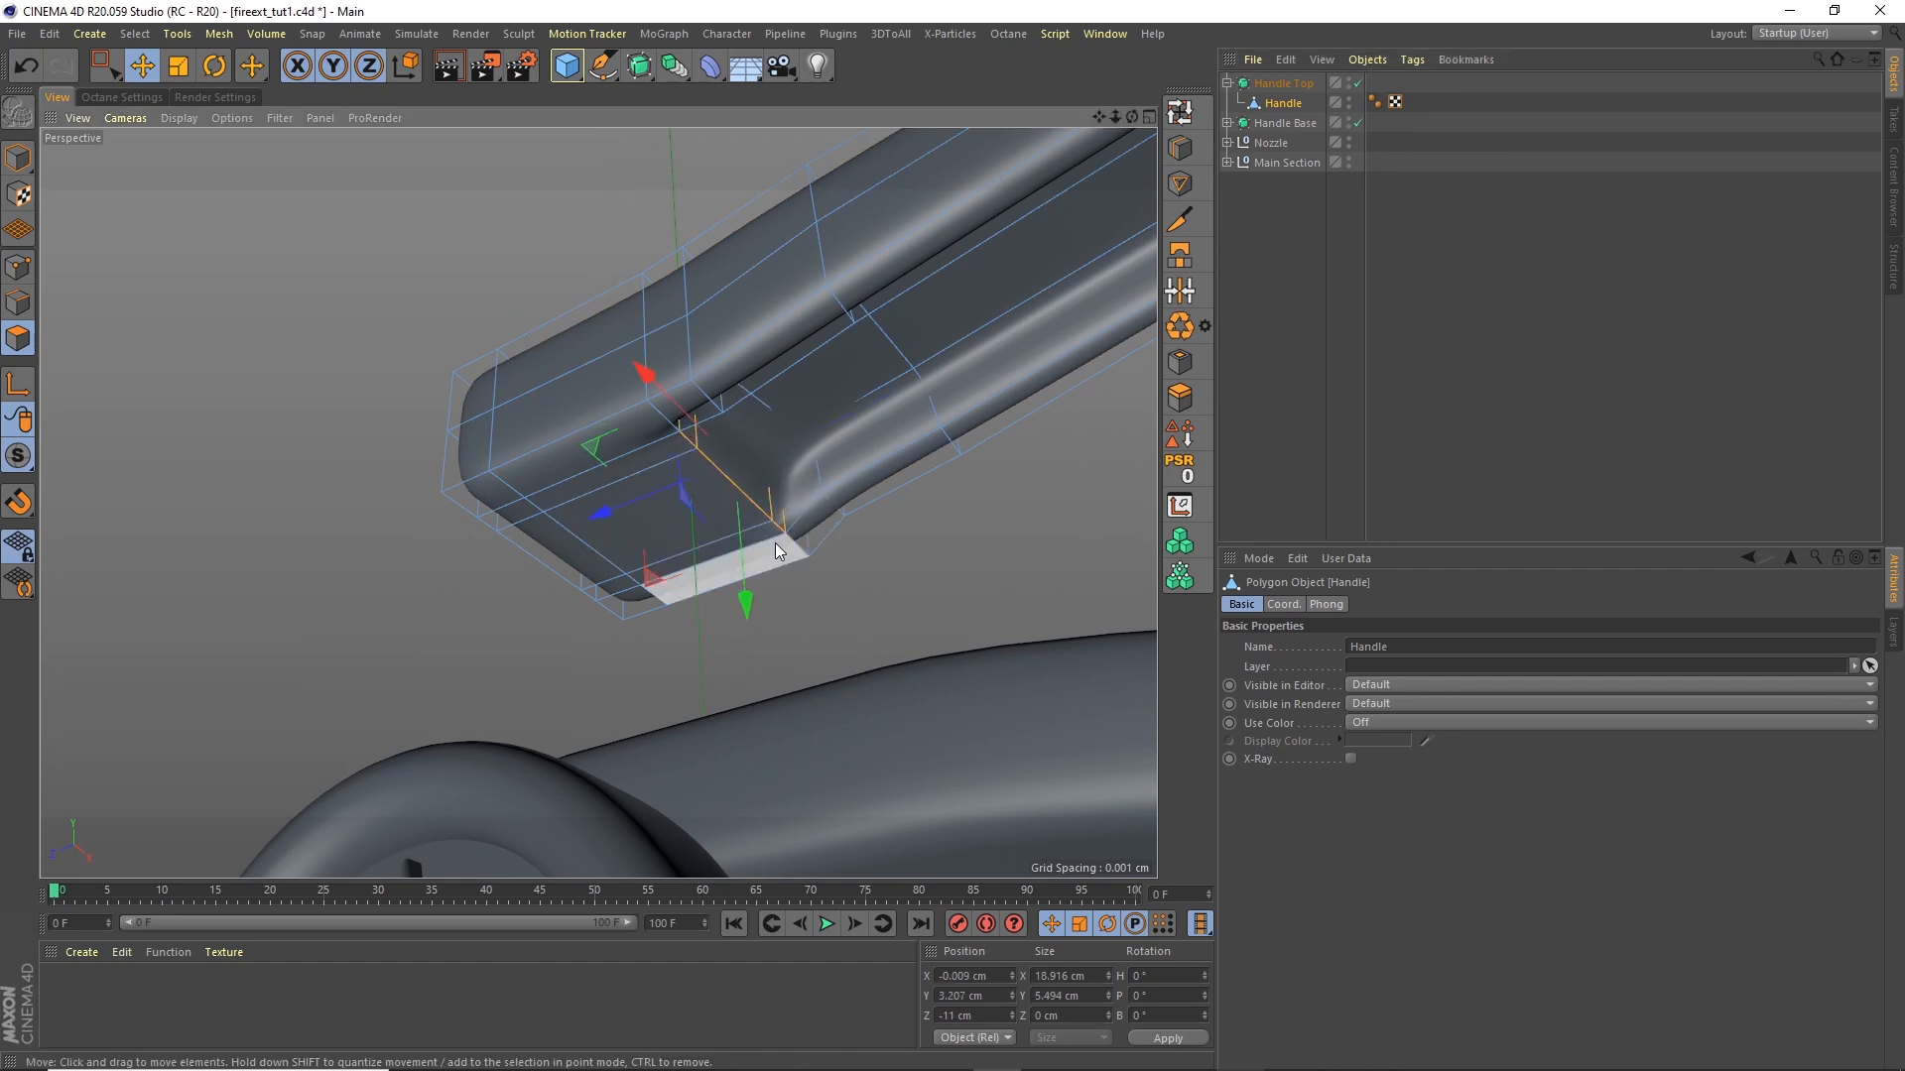
left_click(667, 481)
left_click_drag(666, 481, 514, 567)
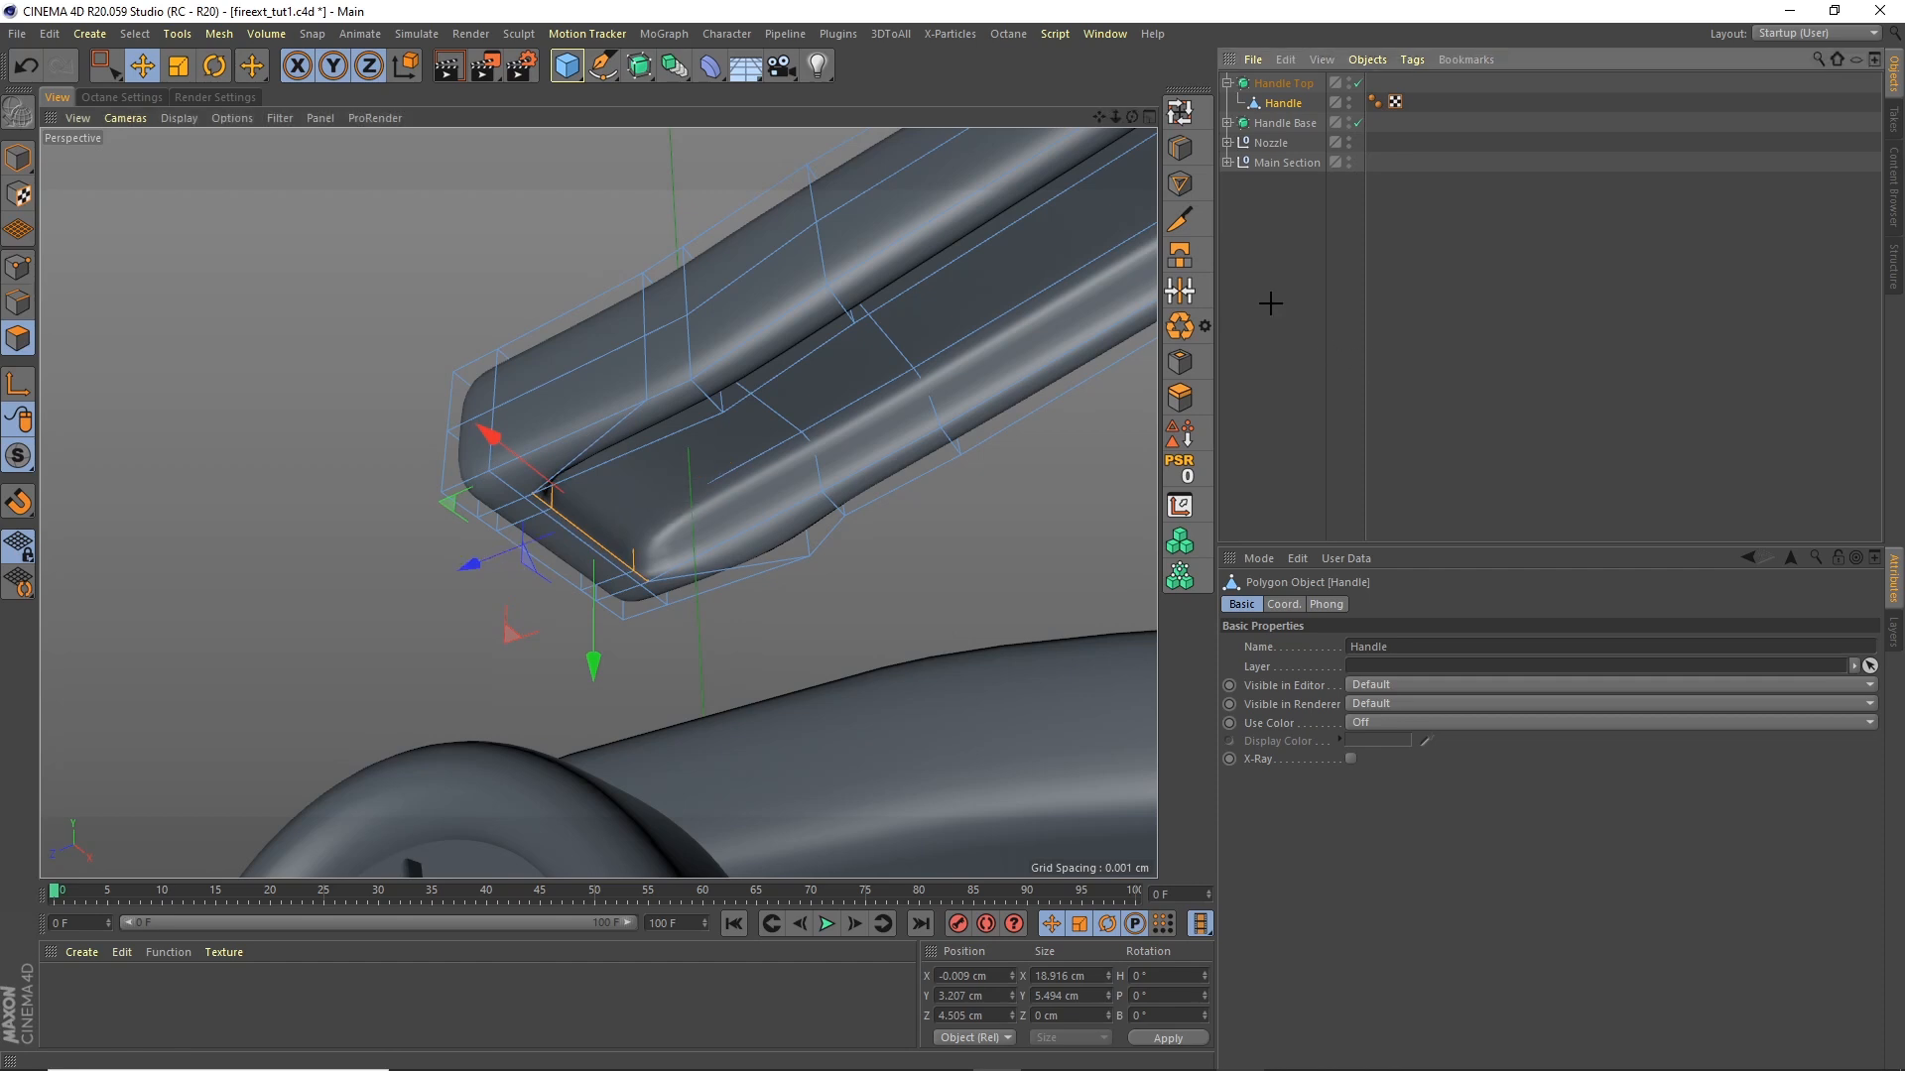
left_click(1280, 305)
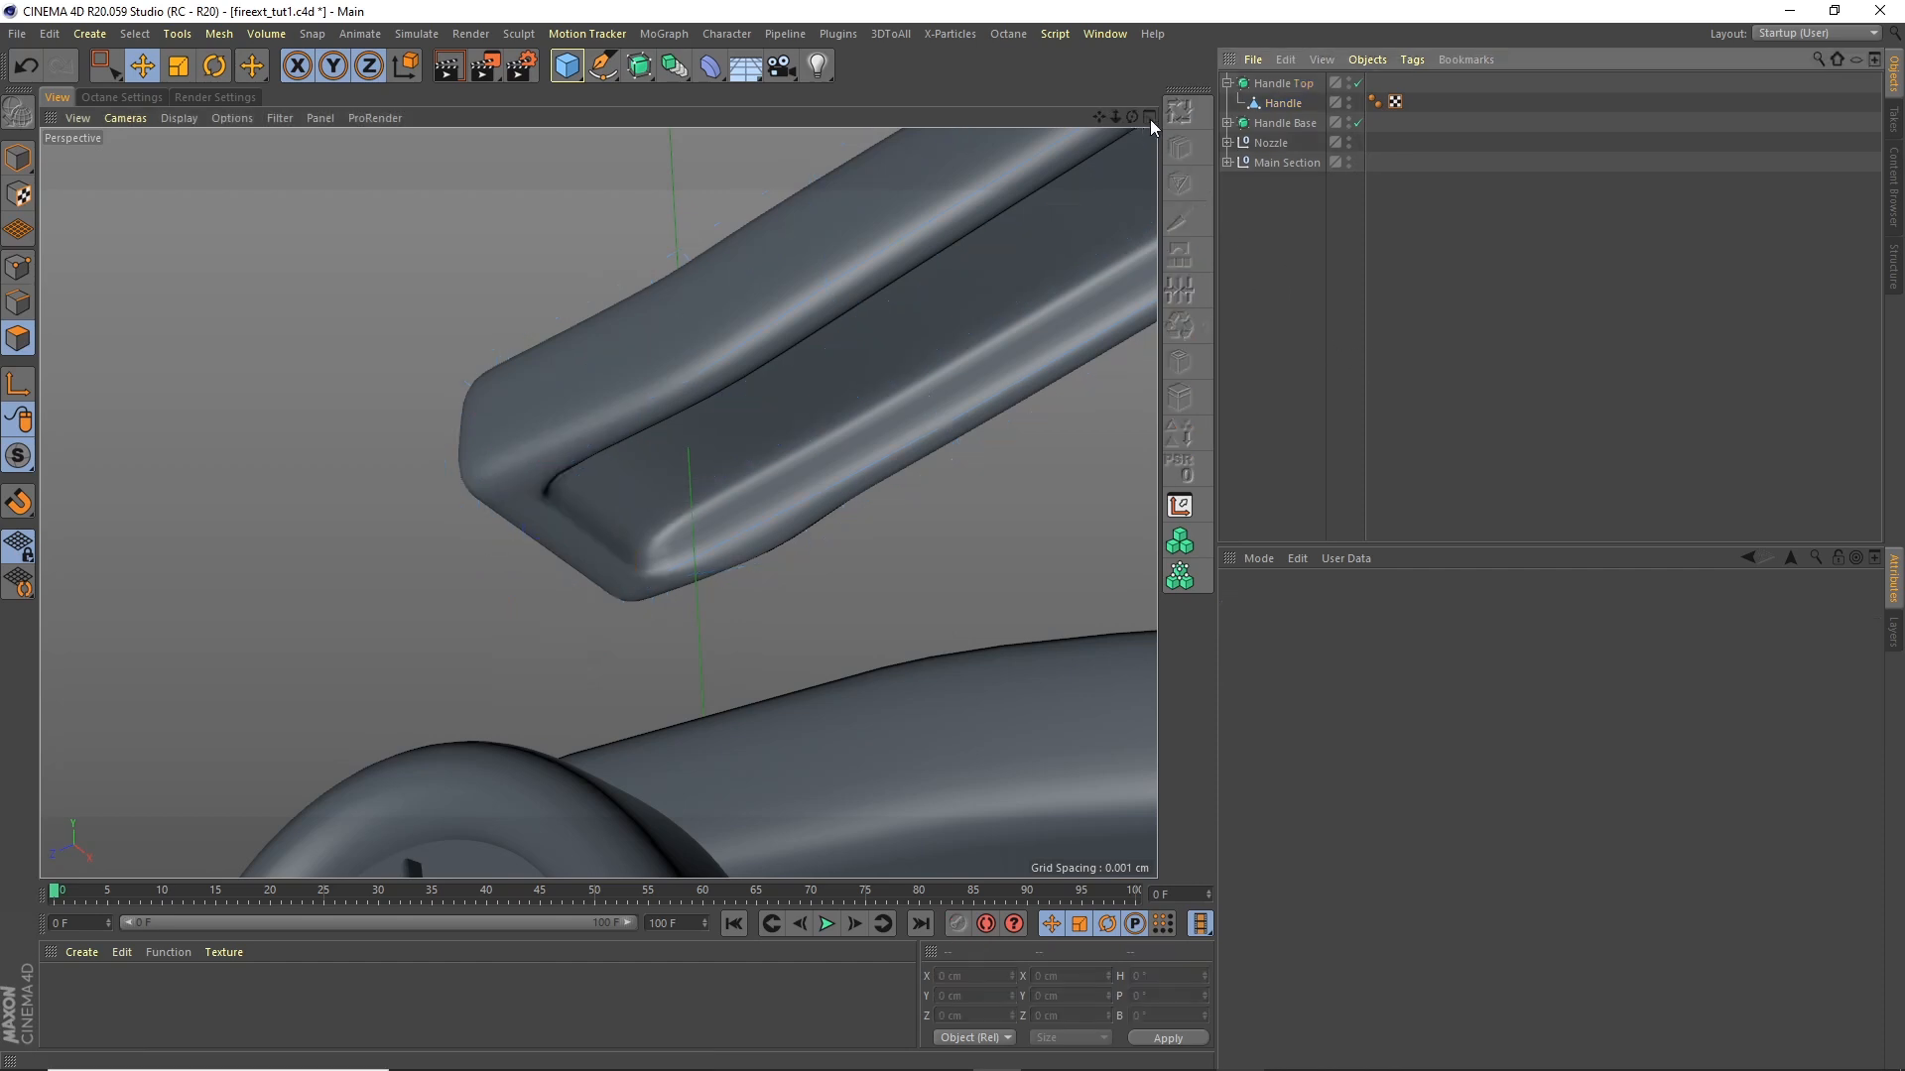
Step: Lower the whole Handle Top object back onto the base handle, to a Y position of about 195.7 cm
left_click(1227, 84)
left_click(1293, 85)
left_click_drag(1116, 118, 1061, 183)
left_click_drag(619, 657, 623, 824)
left_click_drag(1134, 117, 1137, 133)
Step: Try rotating the Handle Top object about its mounting end and undo the rotation
left_click(209, 66)
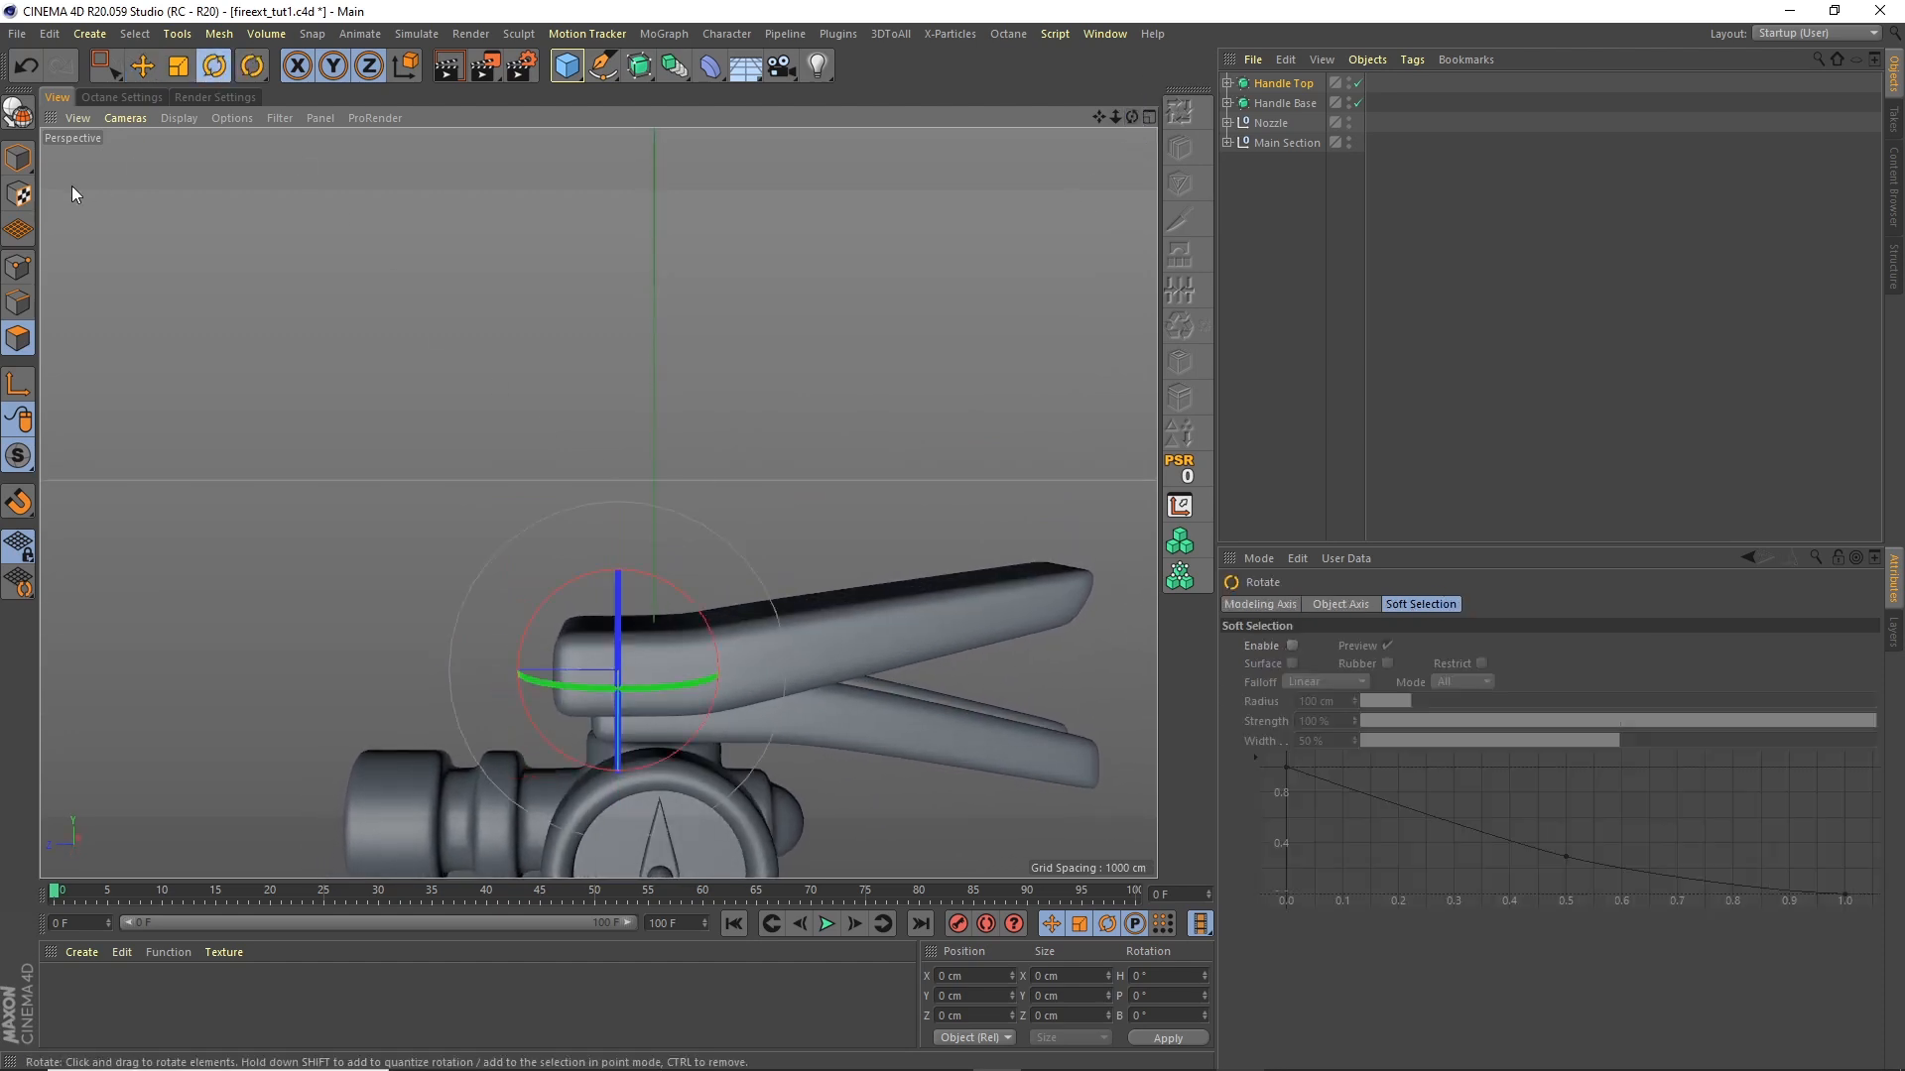
mouse_move(694, 593)
left_mouse_down()
mouse_move(664, 583)
mouse_move(712, 597)
mouse_move(677, 565)
left_mouse_up()
key("ctrl+z")
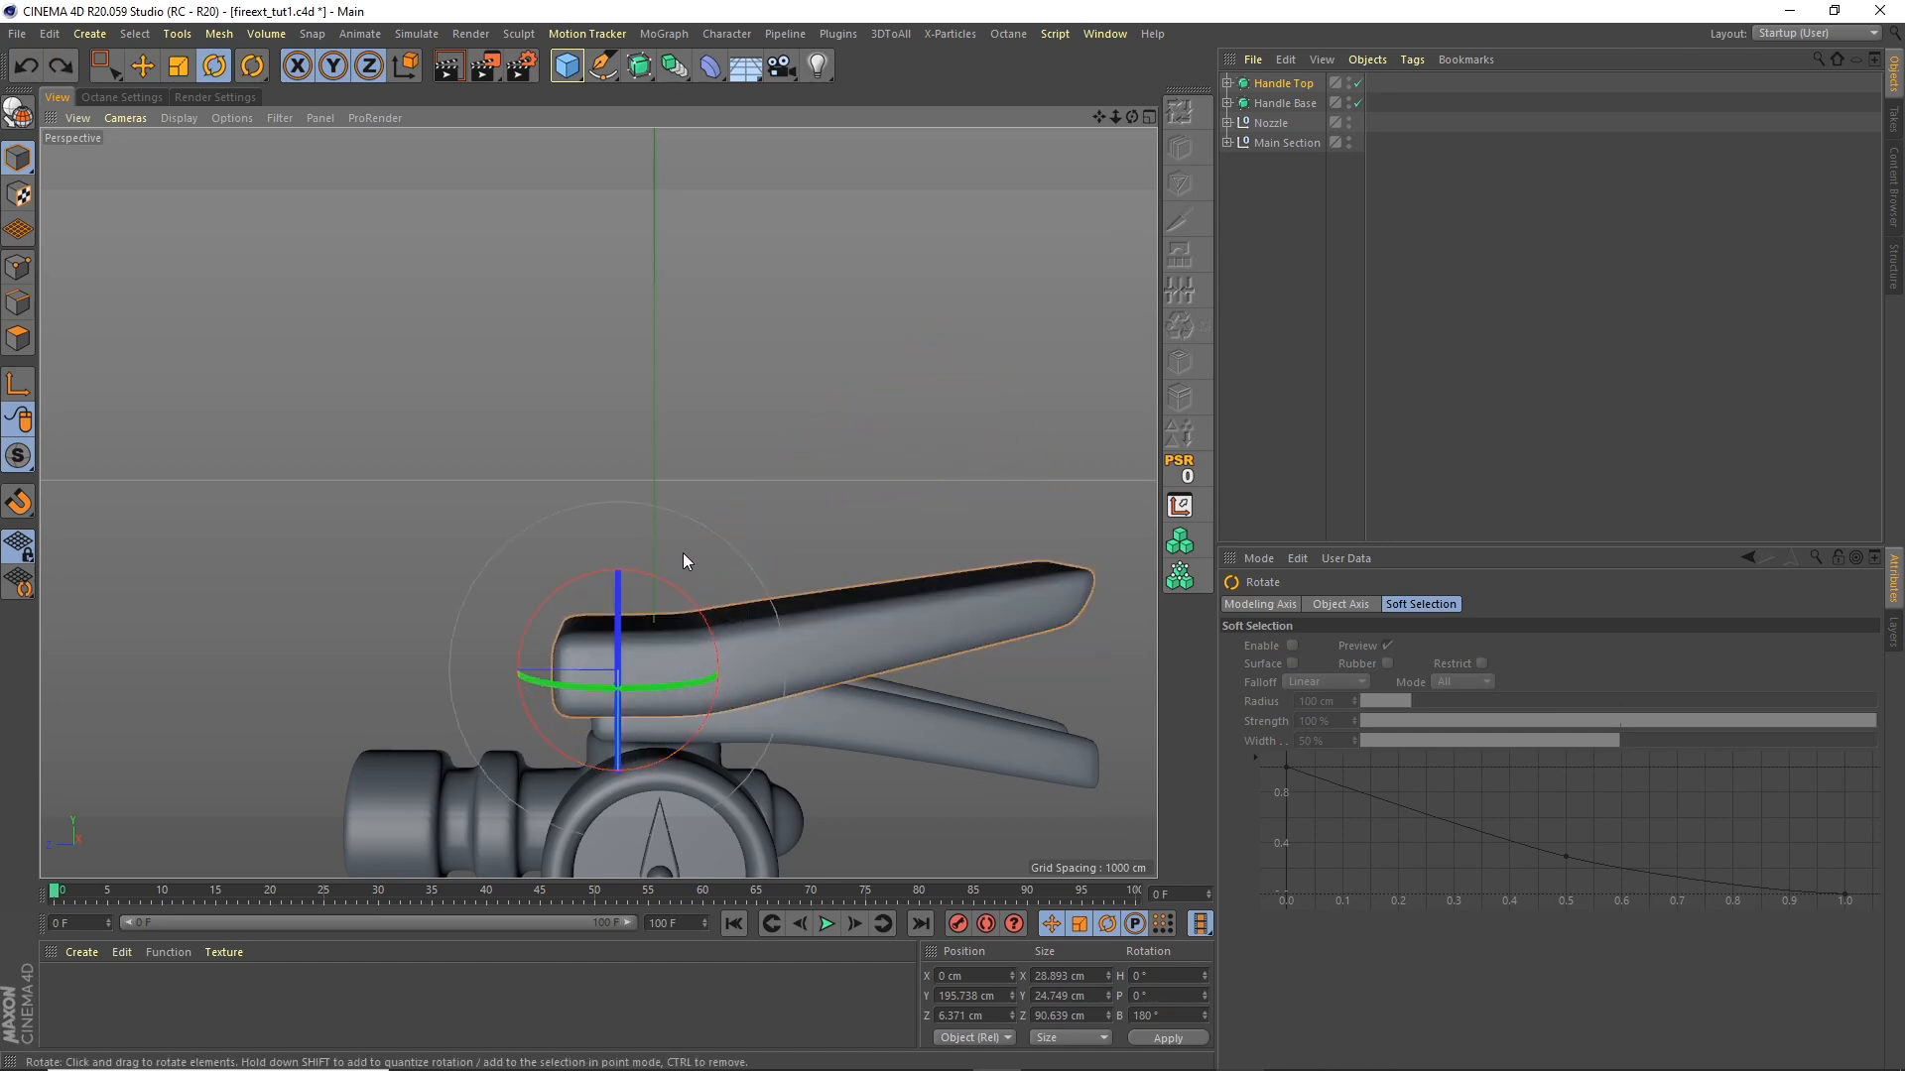
Step: Add a Capsule primitive and make it a child of the Handle mesh inside Handle Top
left_click_drag(535, 496, 659, 521, "alt")
right_click_drag(544, 528, 563, 211, "alt")
left_click(566, 66)
left_click(754, 166)
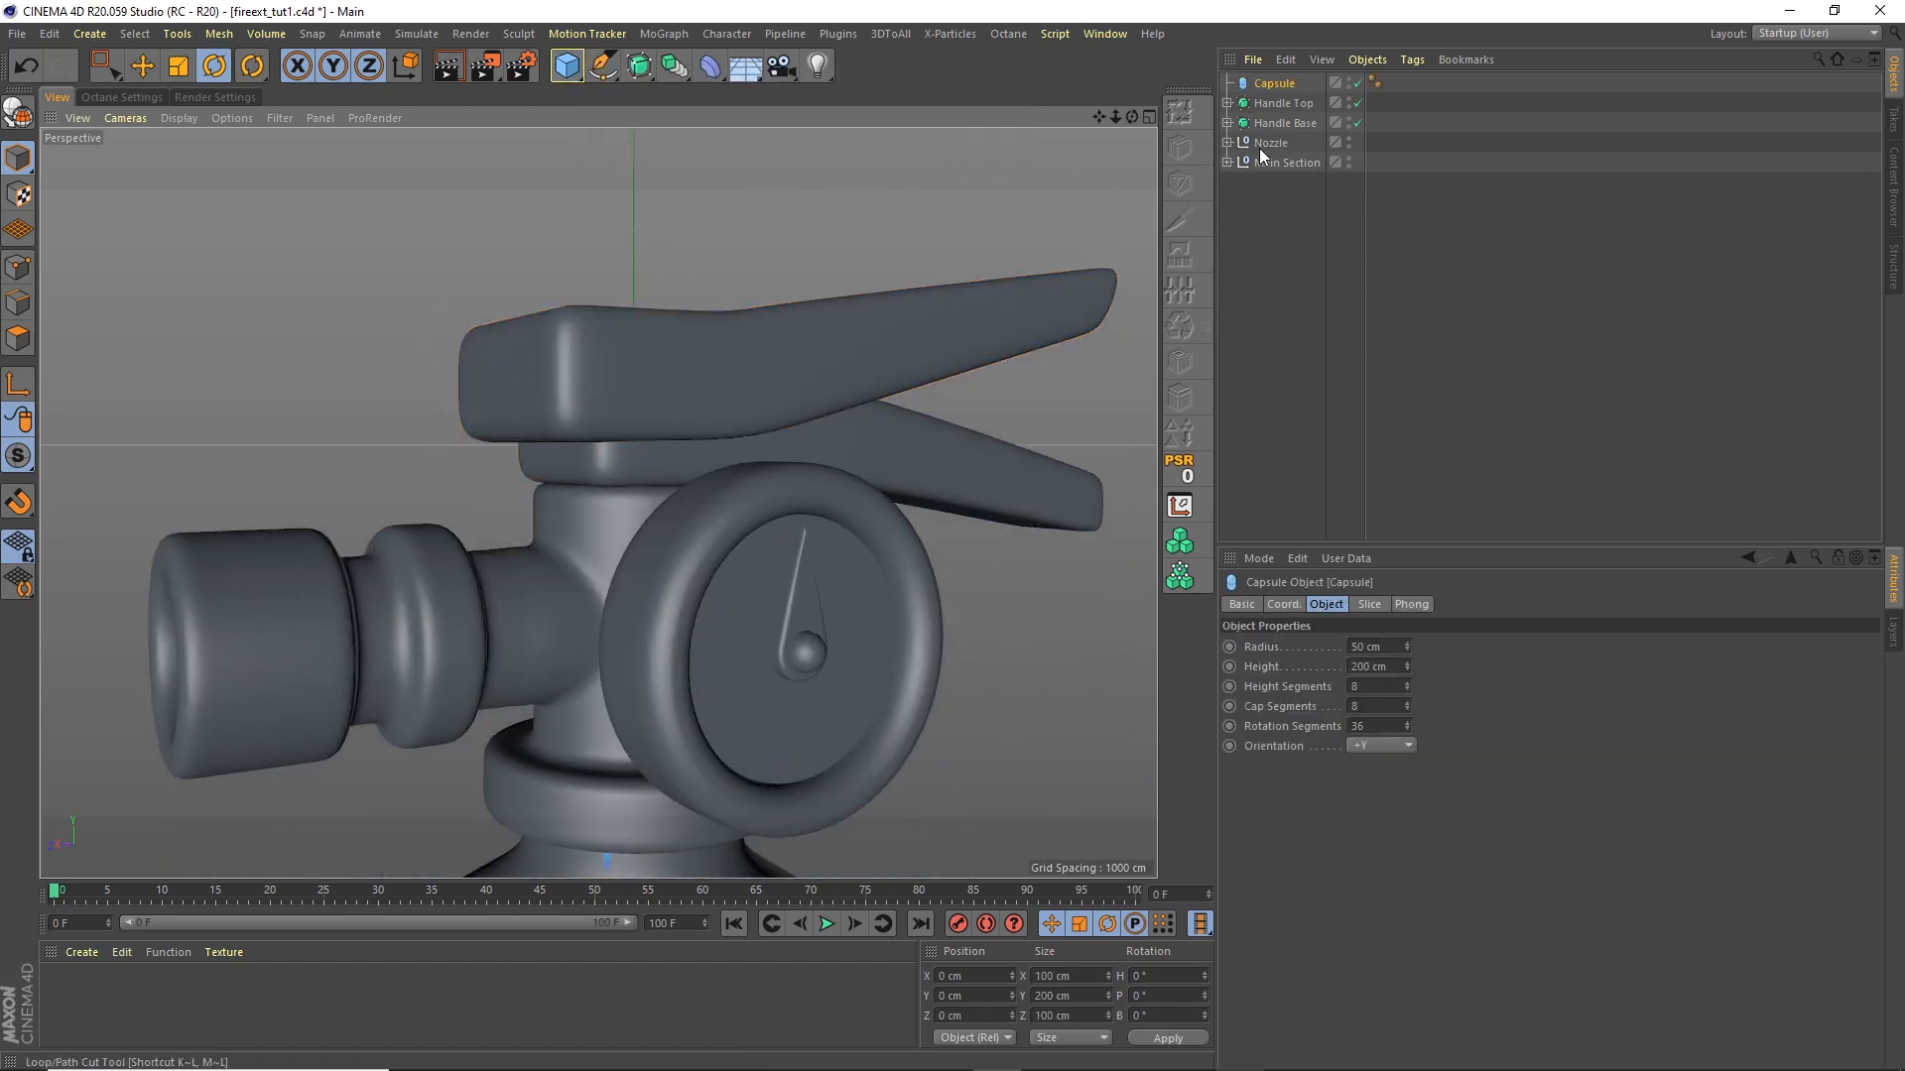
left_click(1227, 103)
left_click(1273, 123)
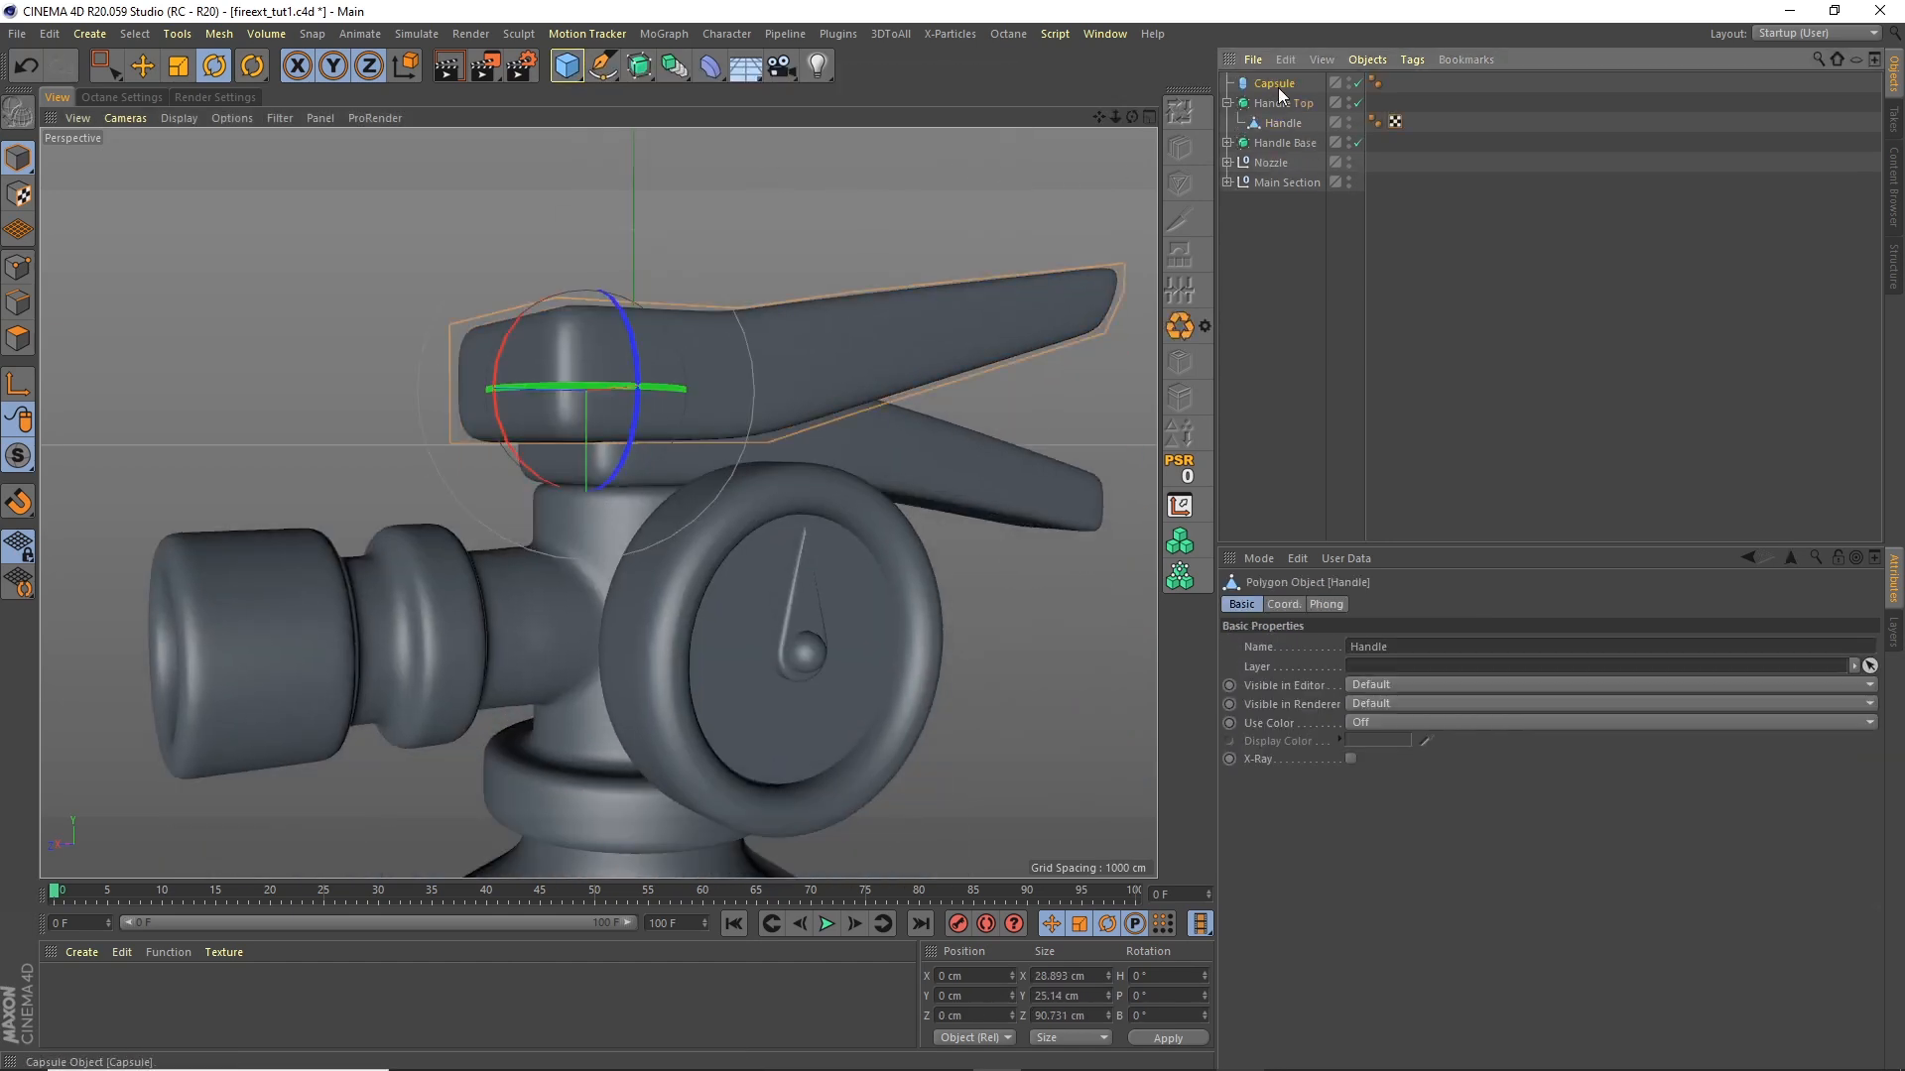
left_click_drag(1274, 84, 1287, 123)
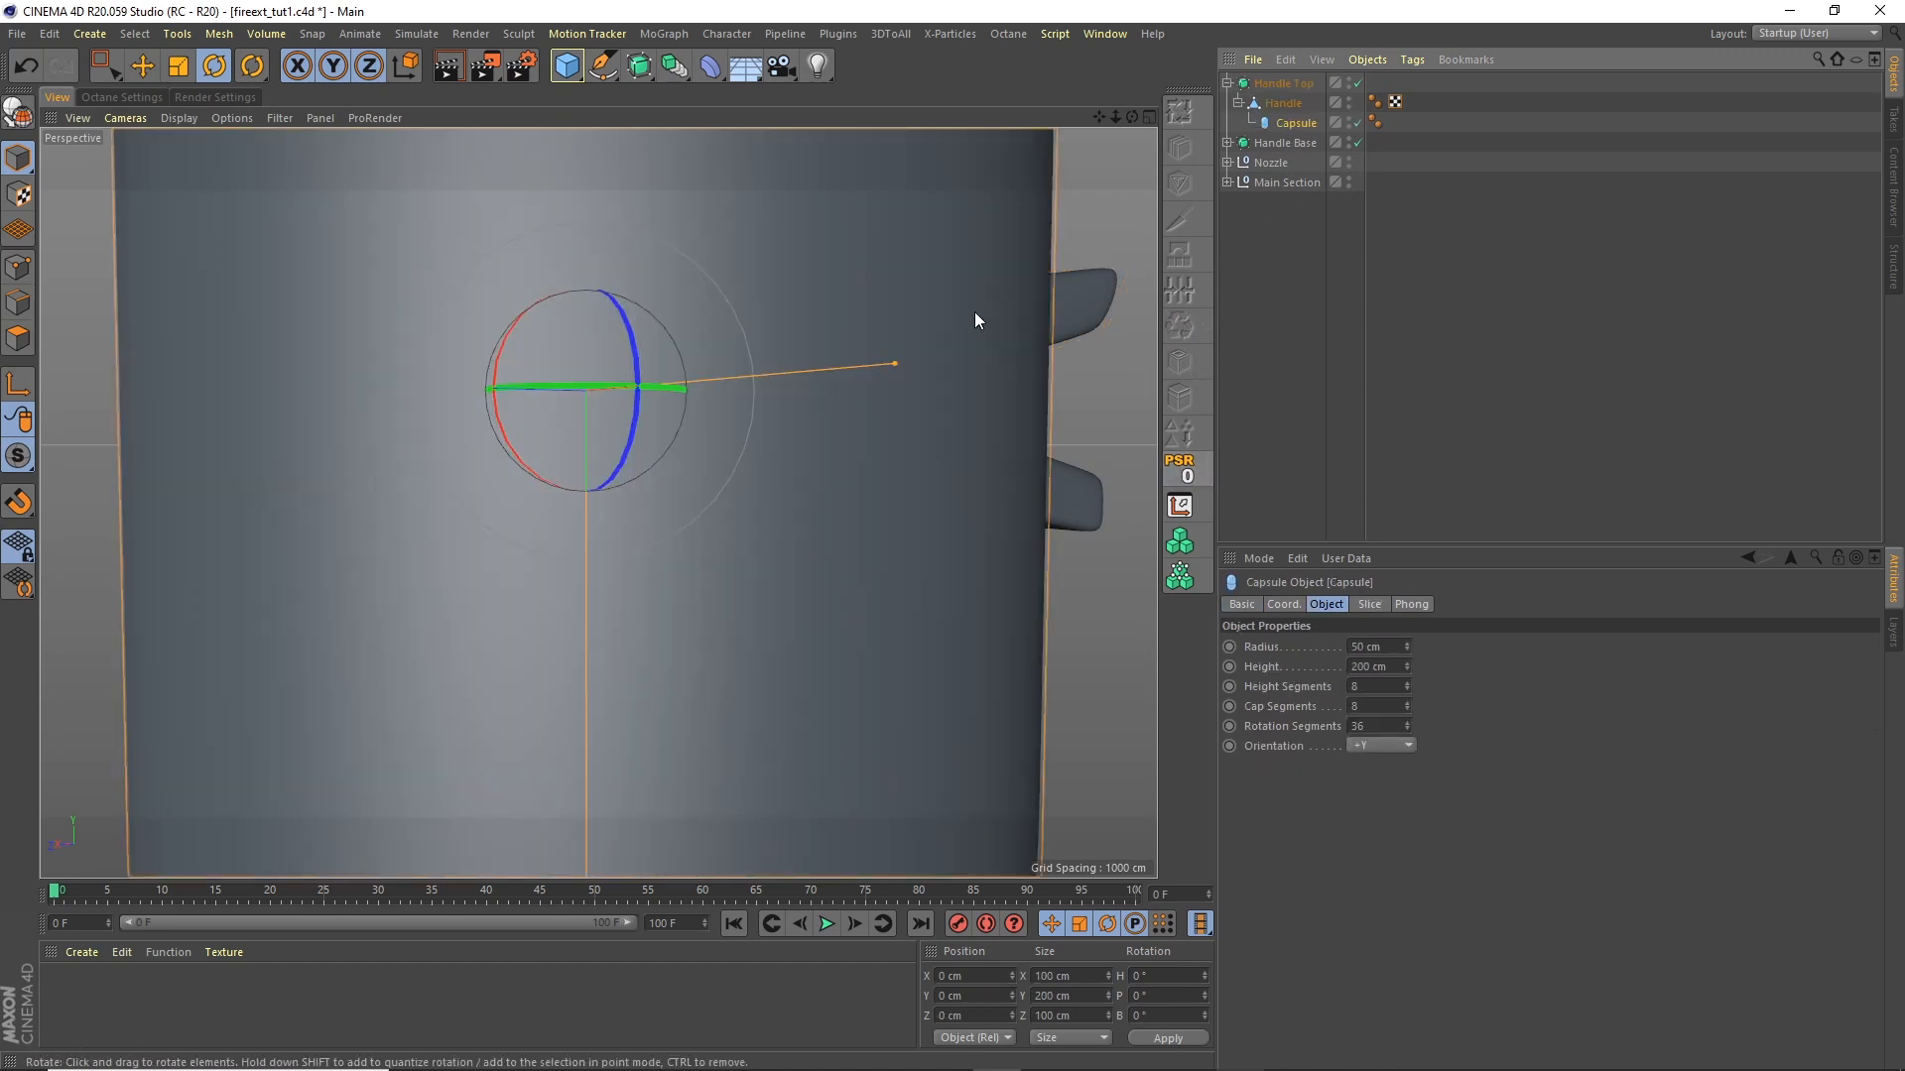
Step: Scale the capsule down to about 9.15 cm radius and 36.6 cm height, and set its orientation to +X
left_click(179, 66)
left_click_drag(1009, 194, 525, 543)
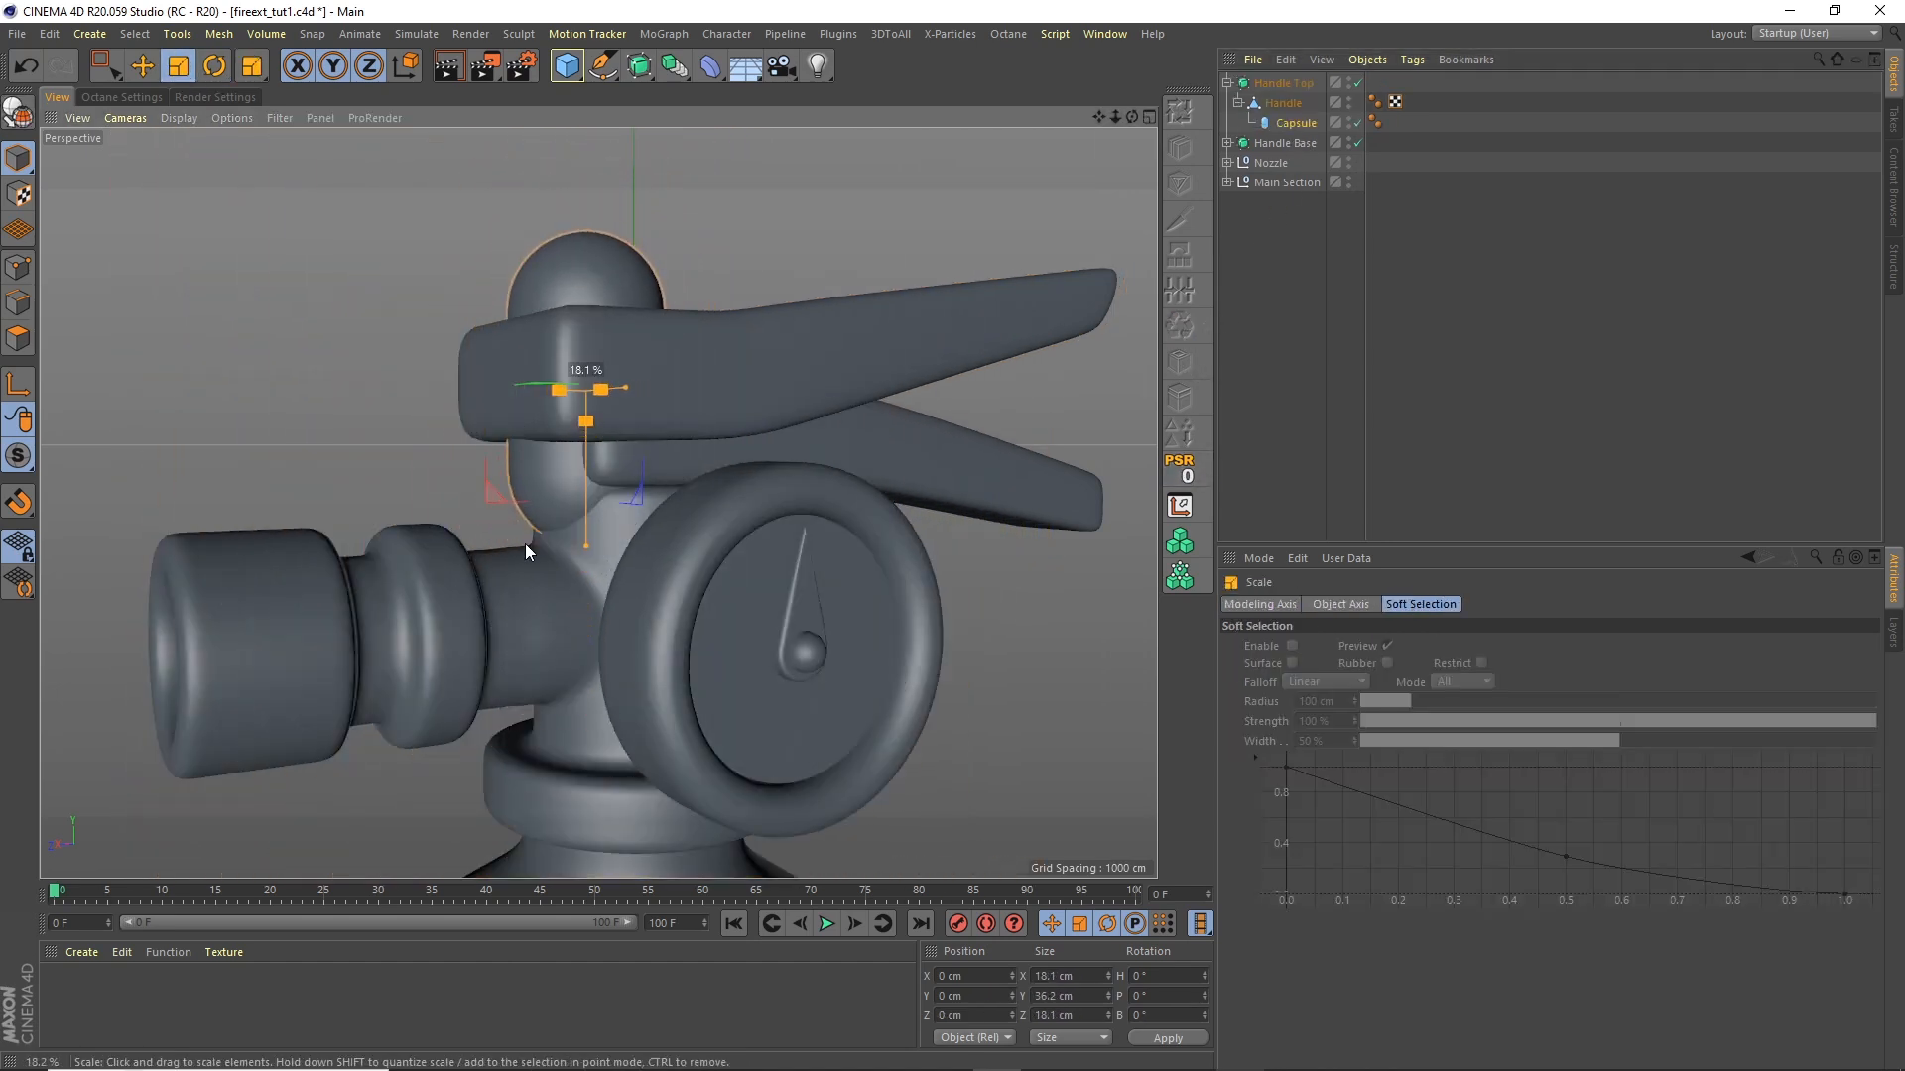
left_click(1299, 125)
left_click(1383, 745)
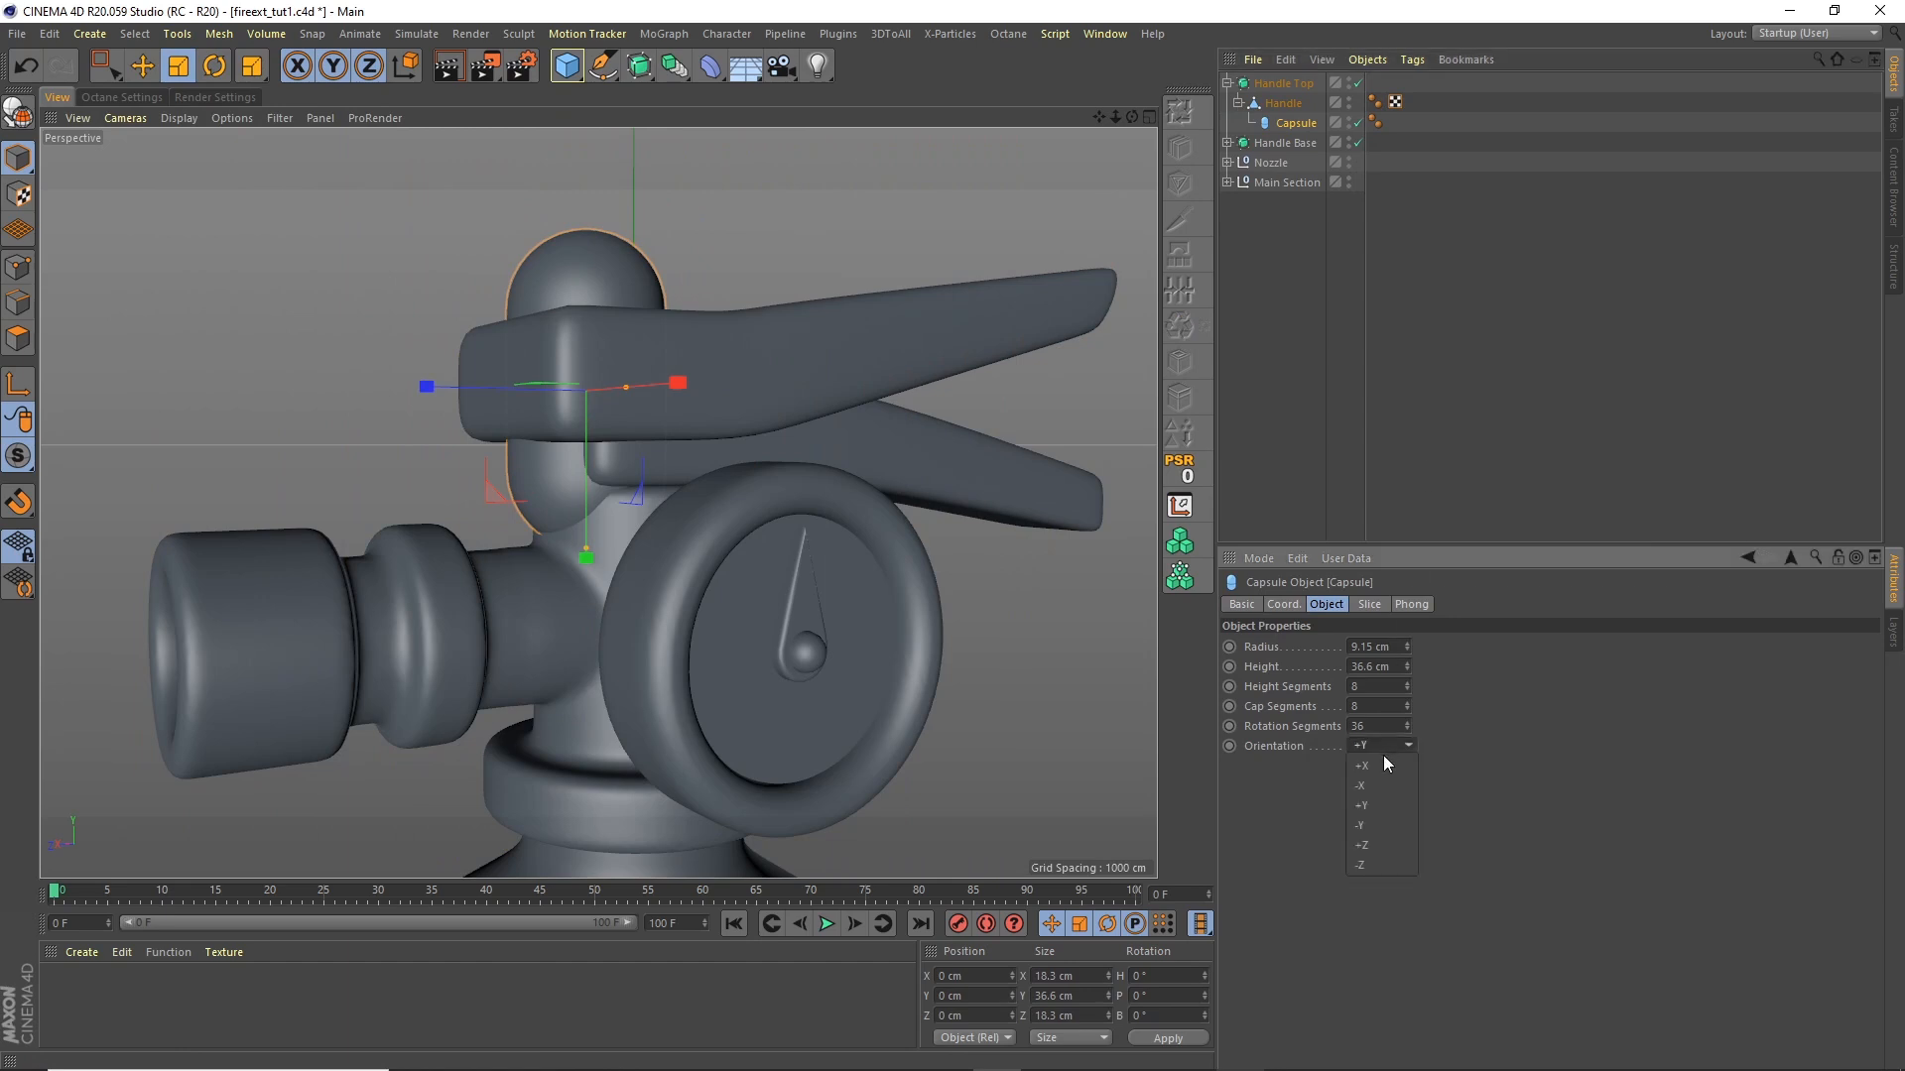
left_click(1379, 845)
left_click(1374, 747)
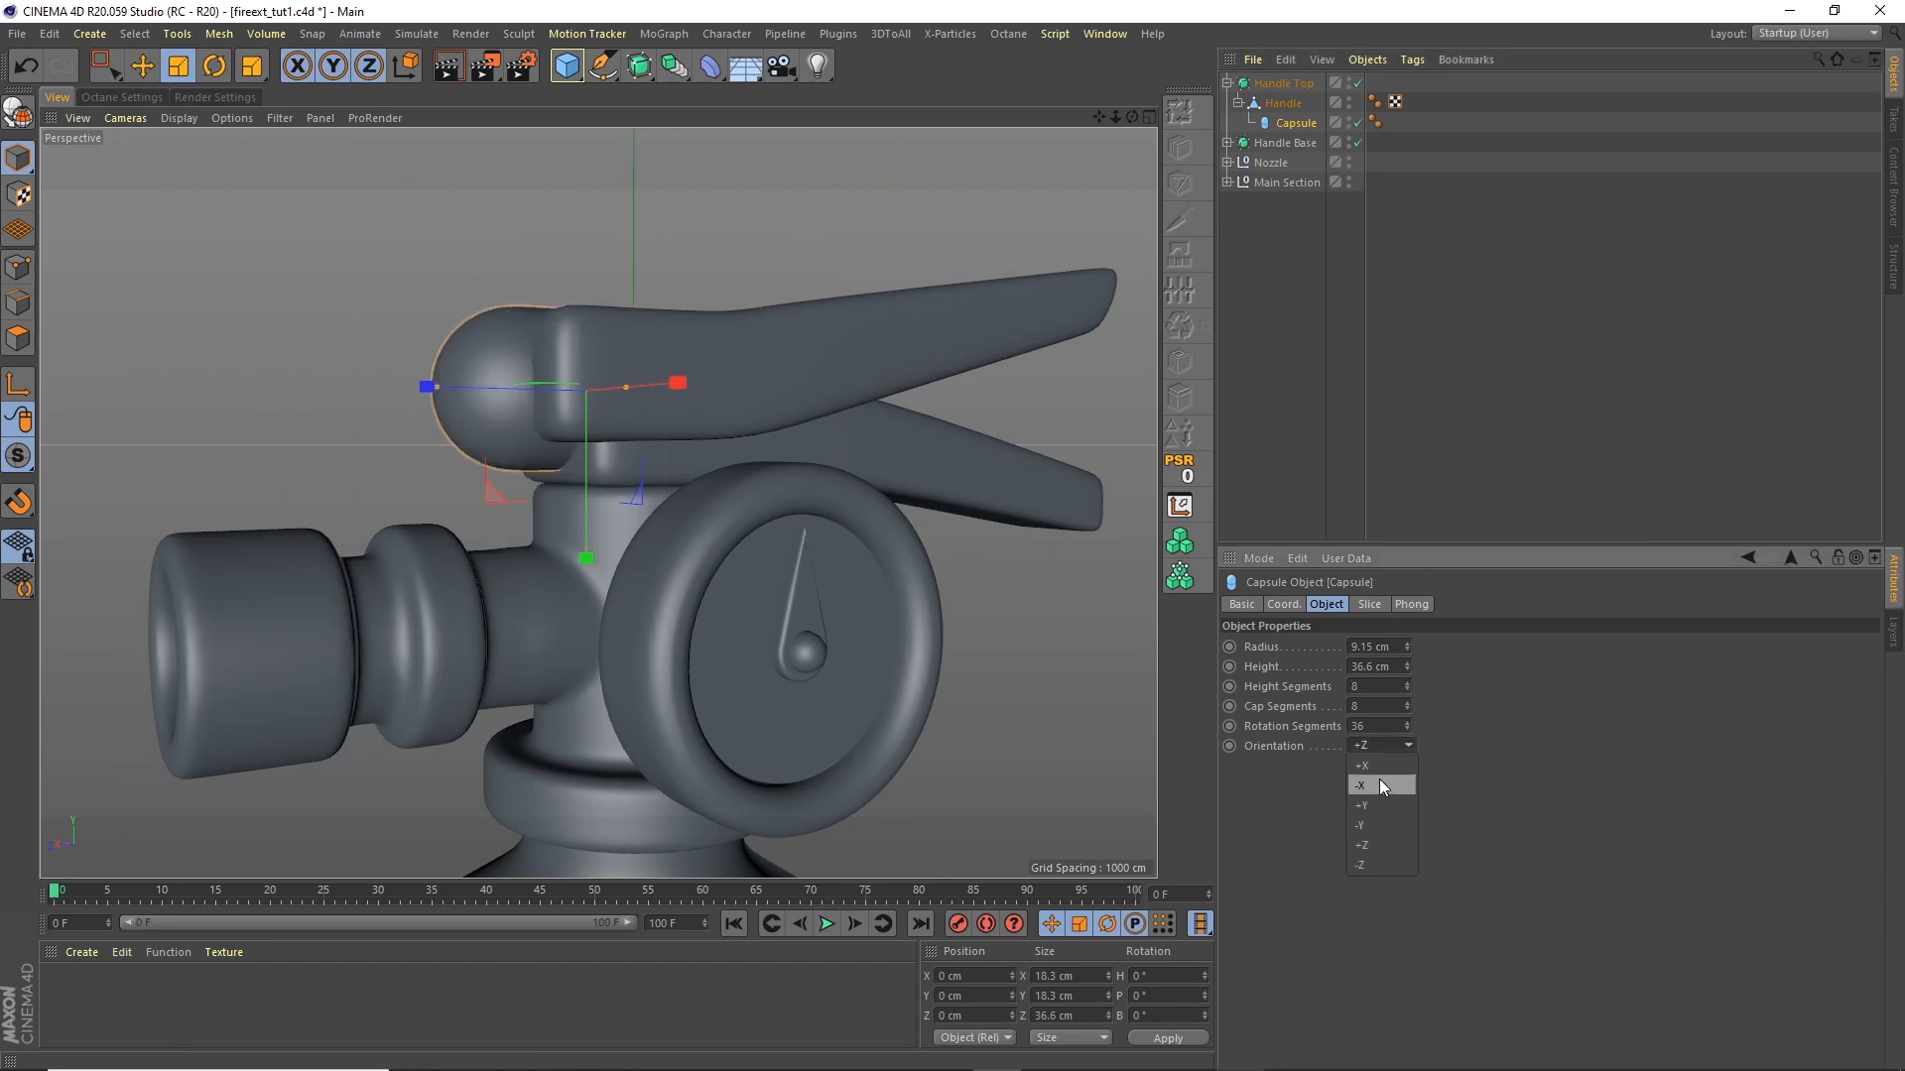
left_click(1379, 768)
Step: Shape the capsule into a thin pivot pin through the lever, about 3.5 cm in radius and 39.3 cm in height
left_click_drag(587, 310, 700, 474)
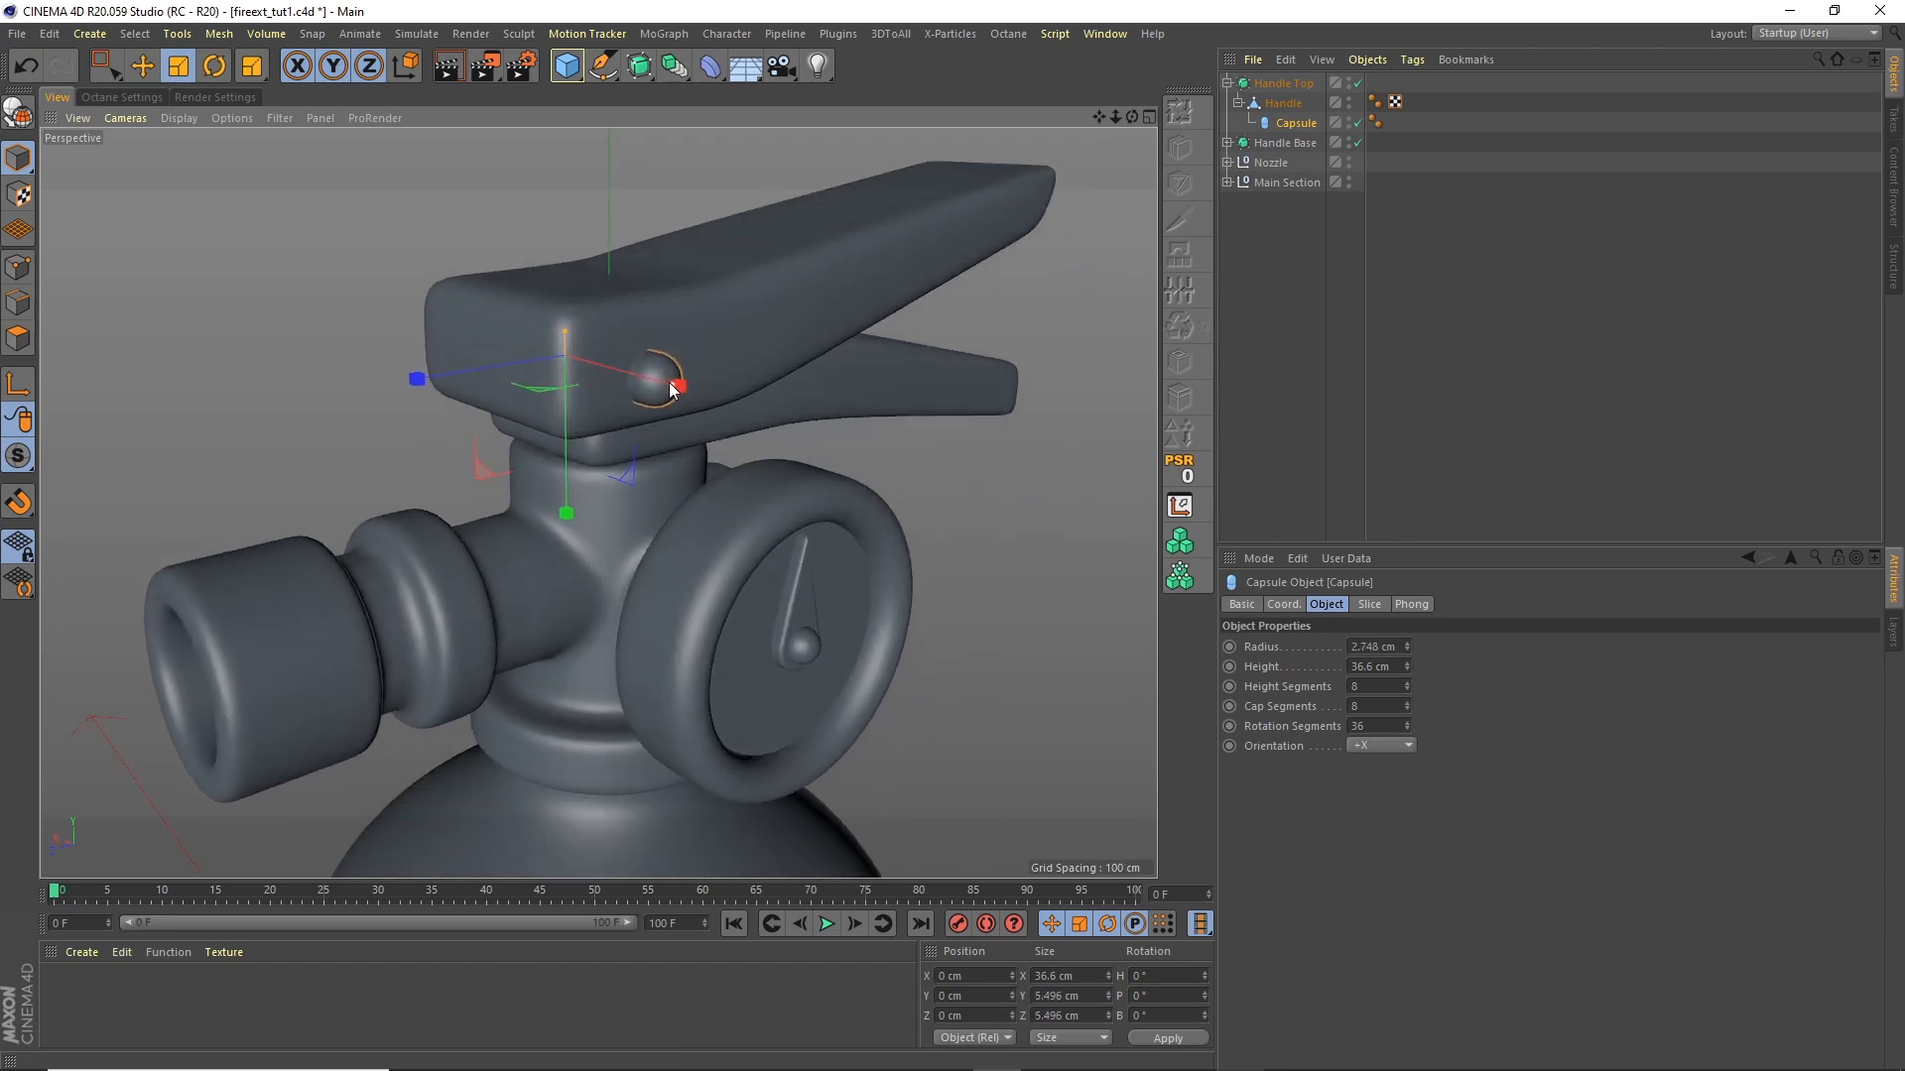
left_click_drag(678, 393, 683, 396)
left_click_drag(586, 326, 568, 324)
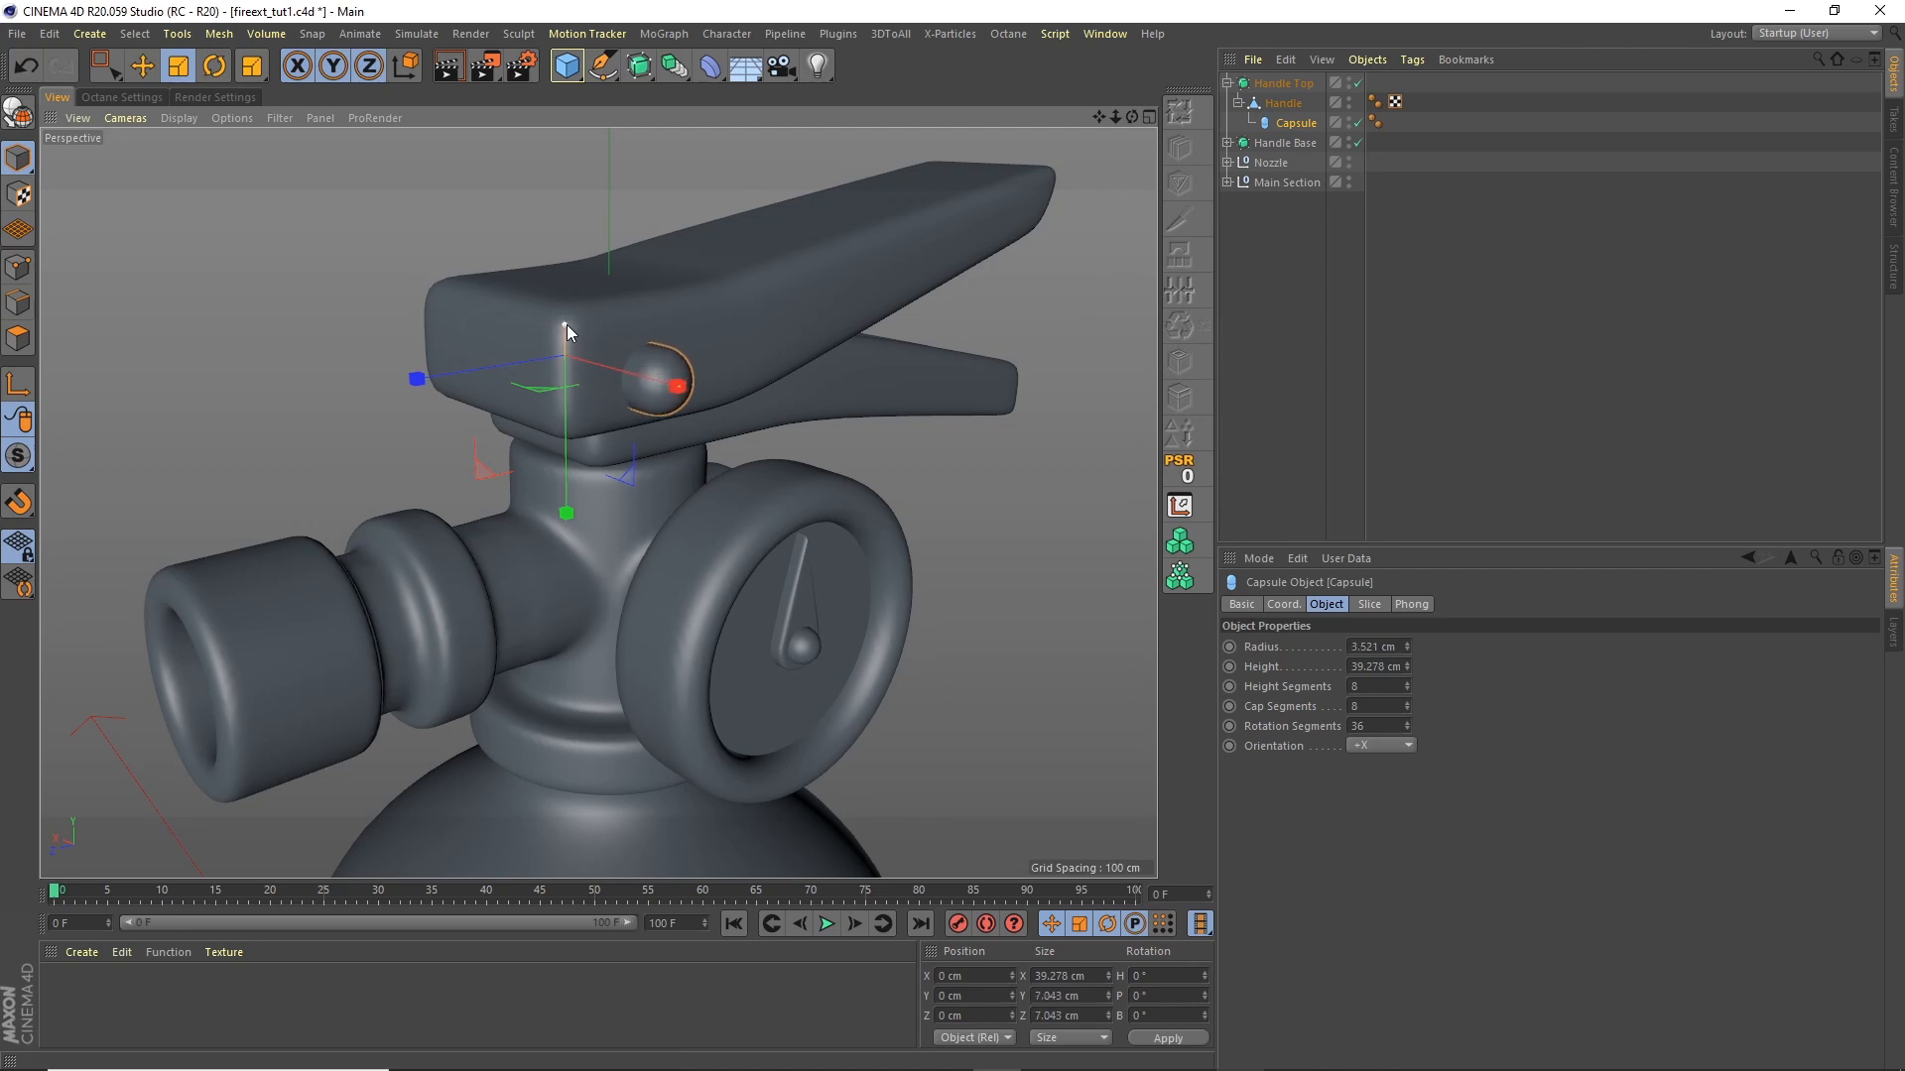
Step: Add a Cylinder primitive as a child of the Capsule and set its orientation to +X
left_click(145, 65)
left_click(1268, 204)
left_click_drag(576, 68, 967, 94)
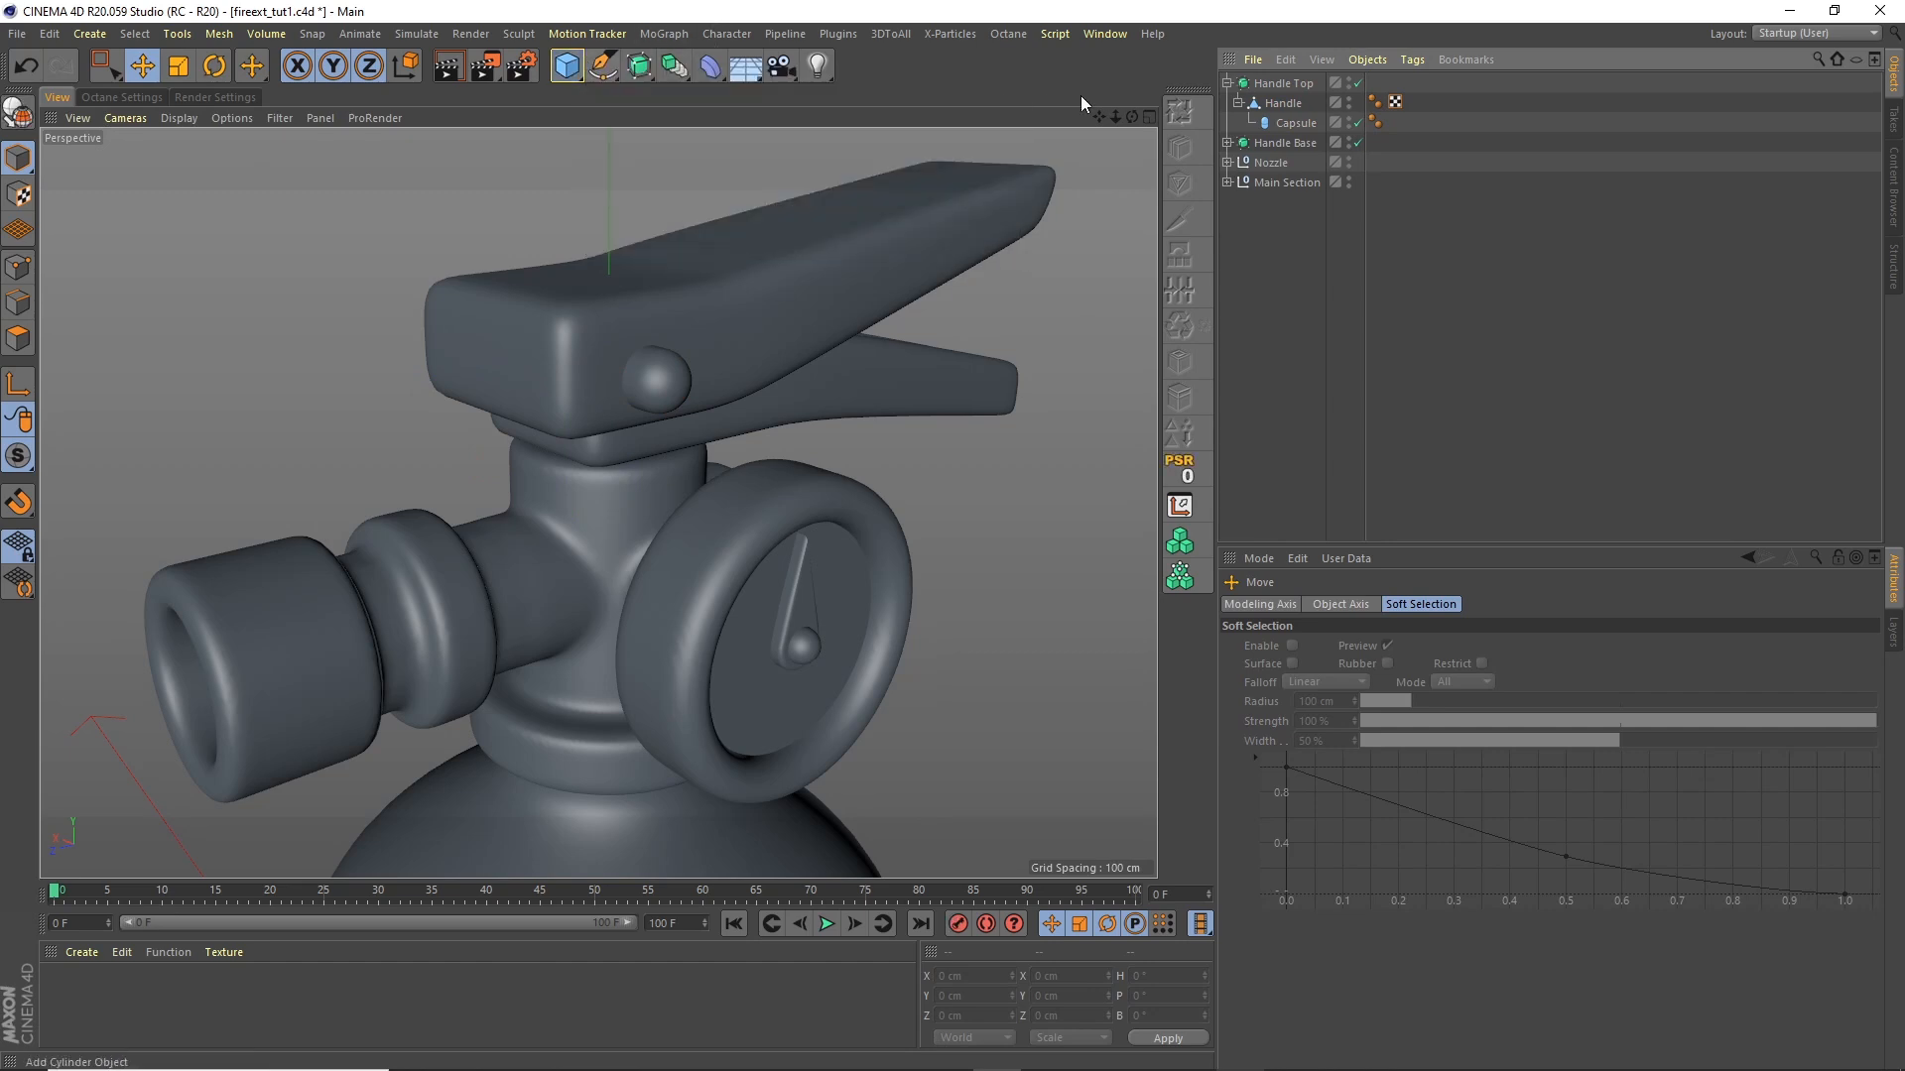
mouse_move(1300, 147)
left_mouse_down()
mouse_move(1289, 260)
mouse_move(1295, 144)
left_mouse_up()
left_click(1381, 725)
left_click(1381, 756)
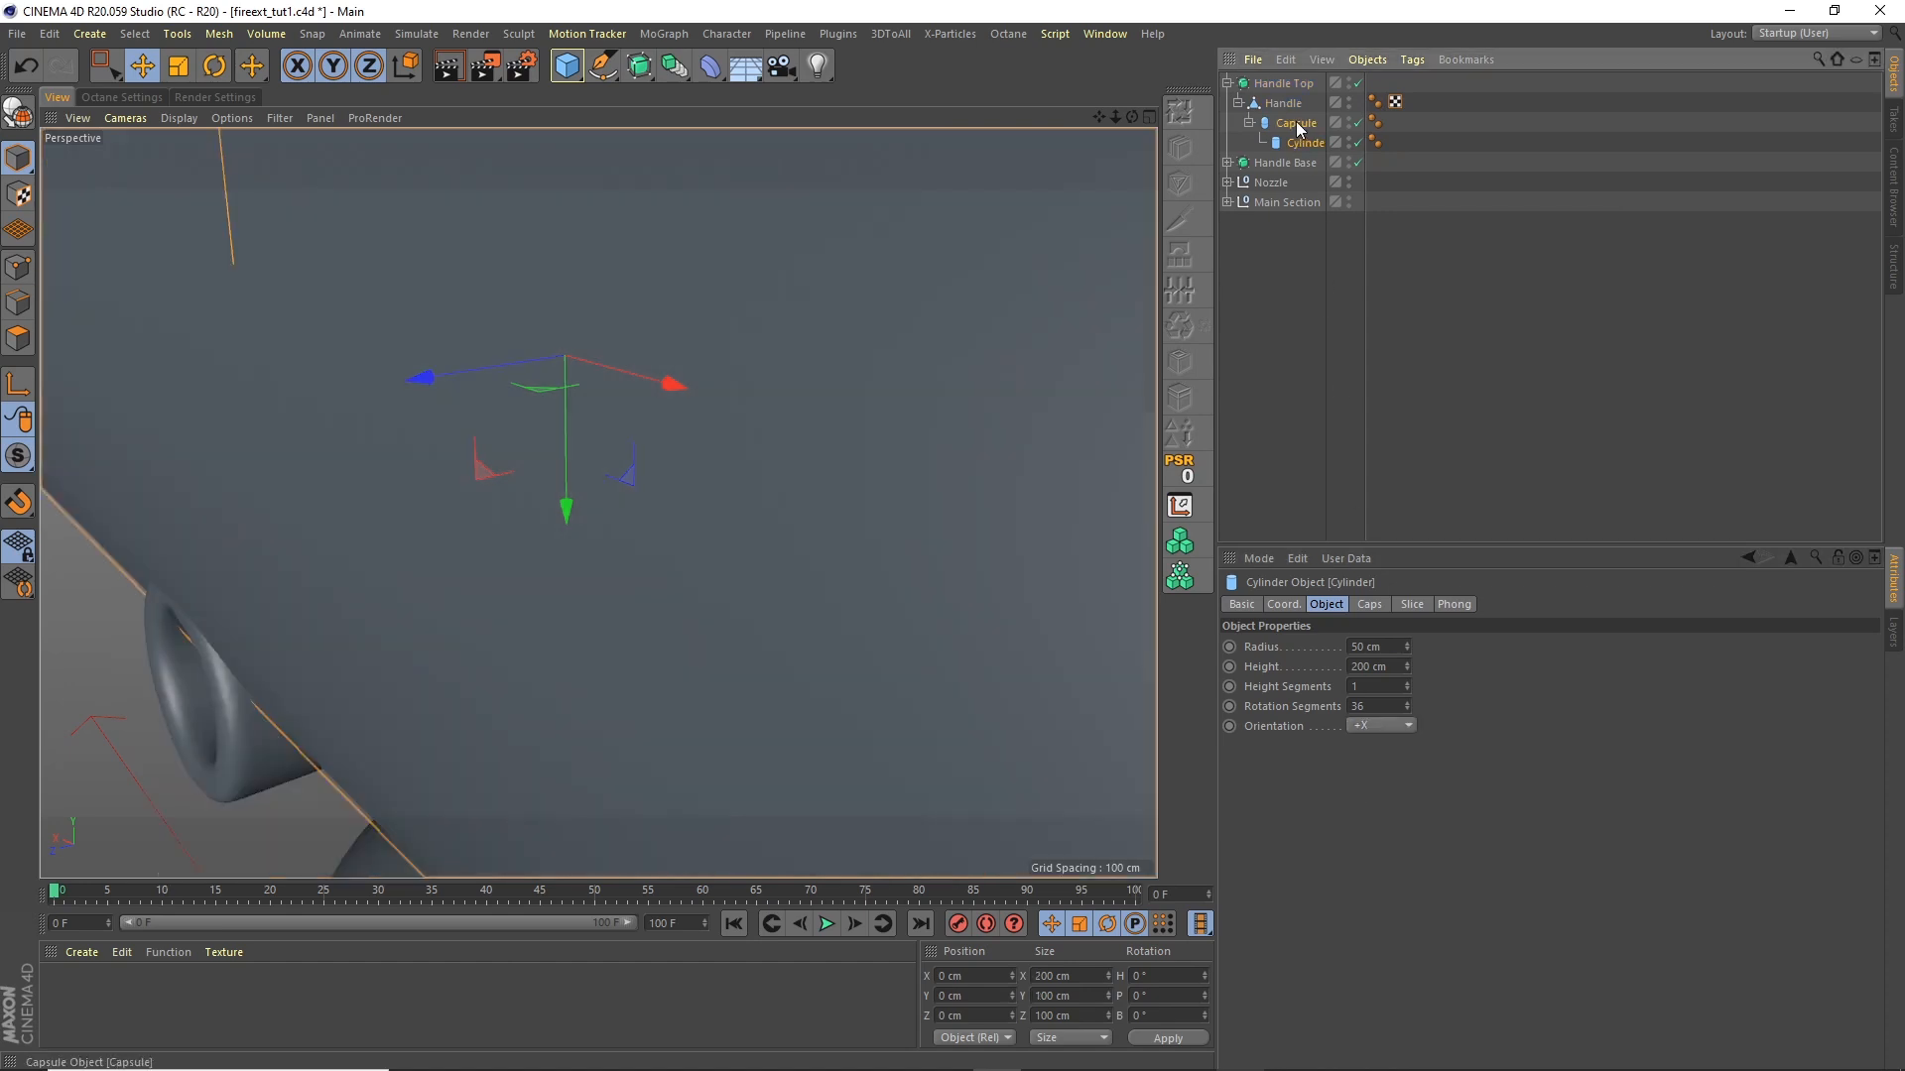
Step: Move the Capsule with its child Cylinder out of the Handle Top hierarchy to the top level of the object list
left_click(1293, 126, "ctrl")
left_click_drag(1304, 75, 1304, 77)
left_click(1293, 260)
left_click(1280, 85)
left_click(1288, 104)
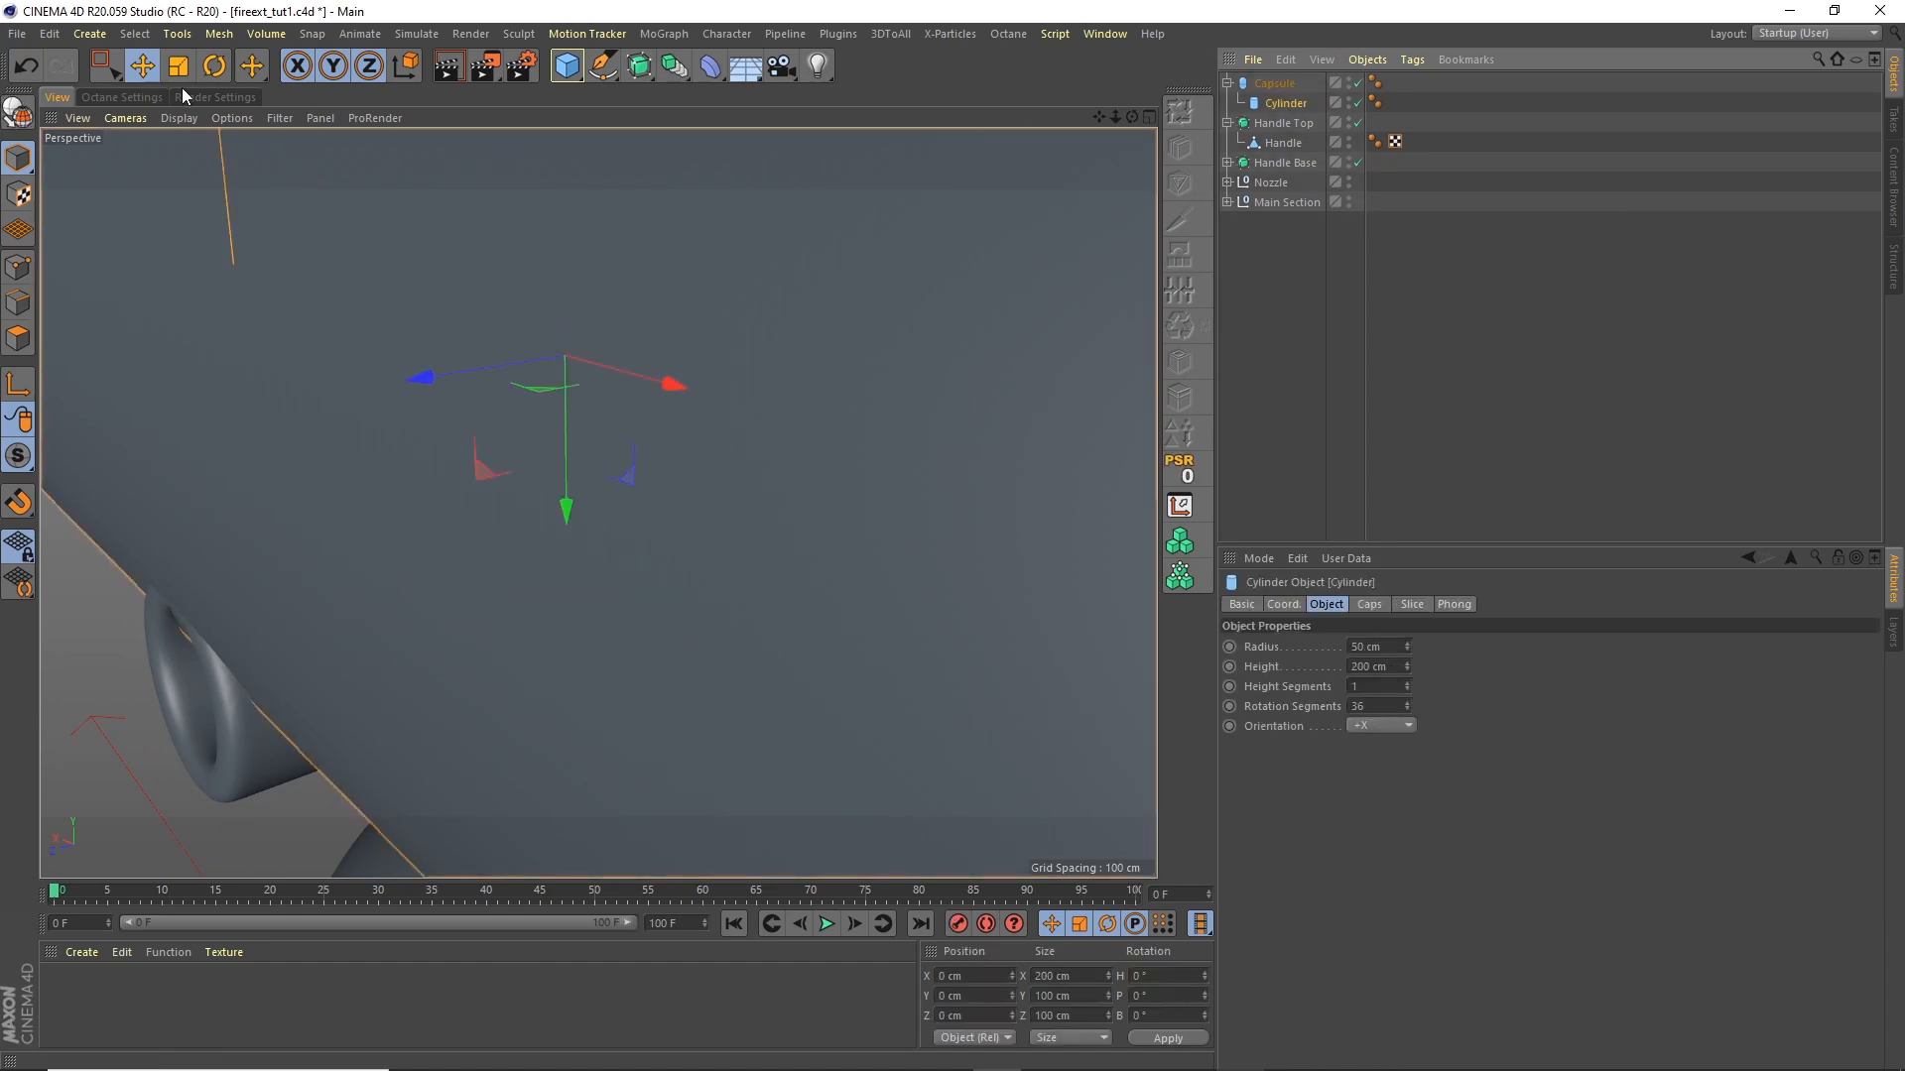
Step: Scale the cylinder down to a collar around the pivot pin, about 31.6 cm long and 8.9 cm in diameter
key("t")
left_click_drag(644, 258, 389, 506)
left_click_drag(613, 331, 659, 383)
key("ctrl+z")
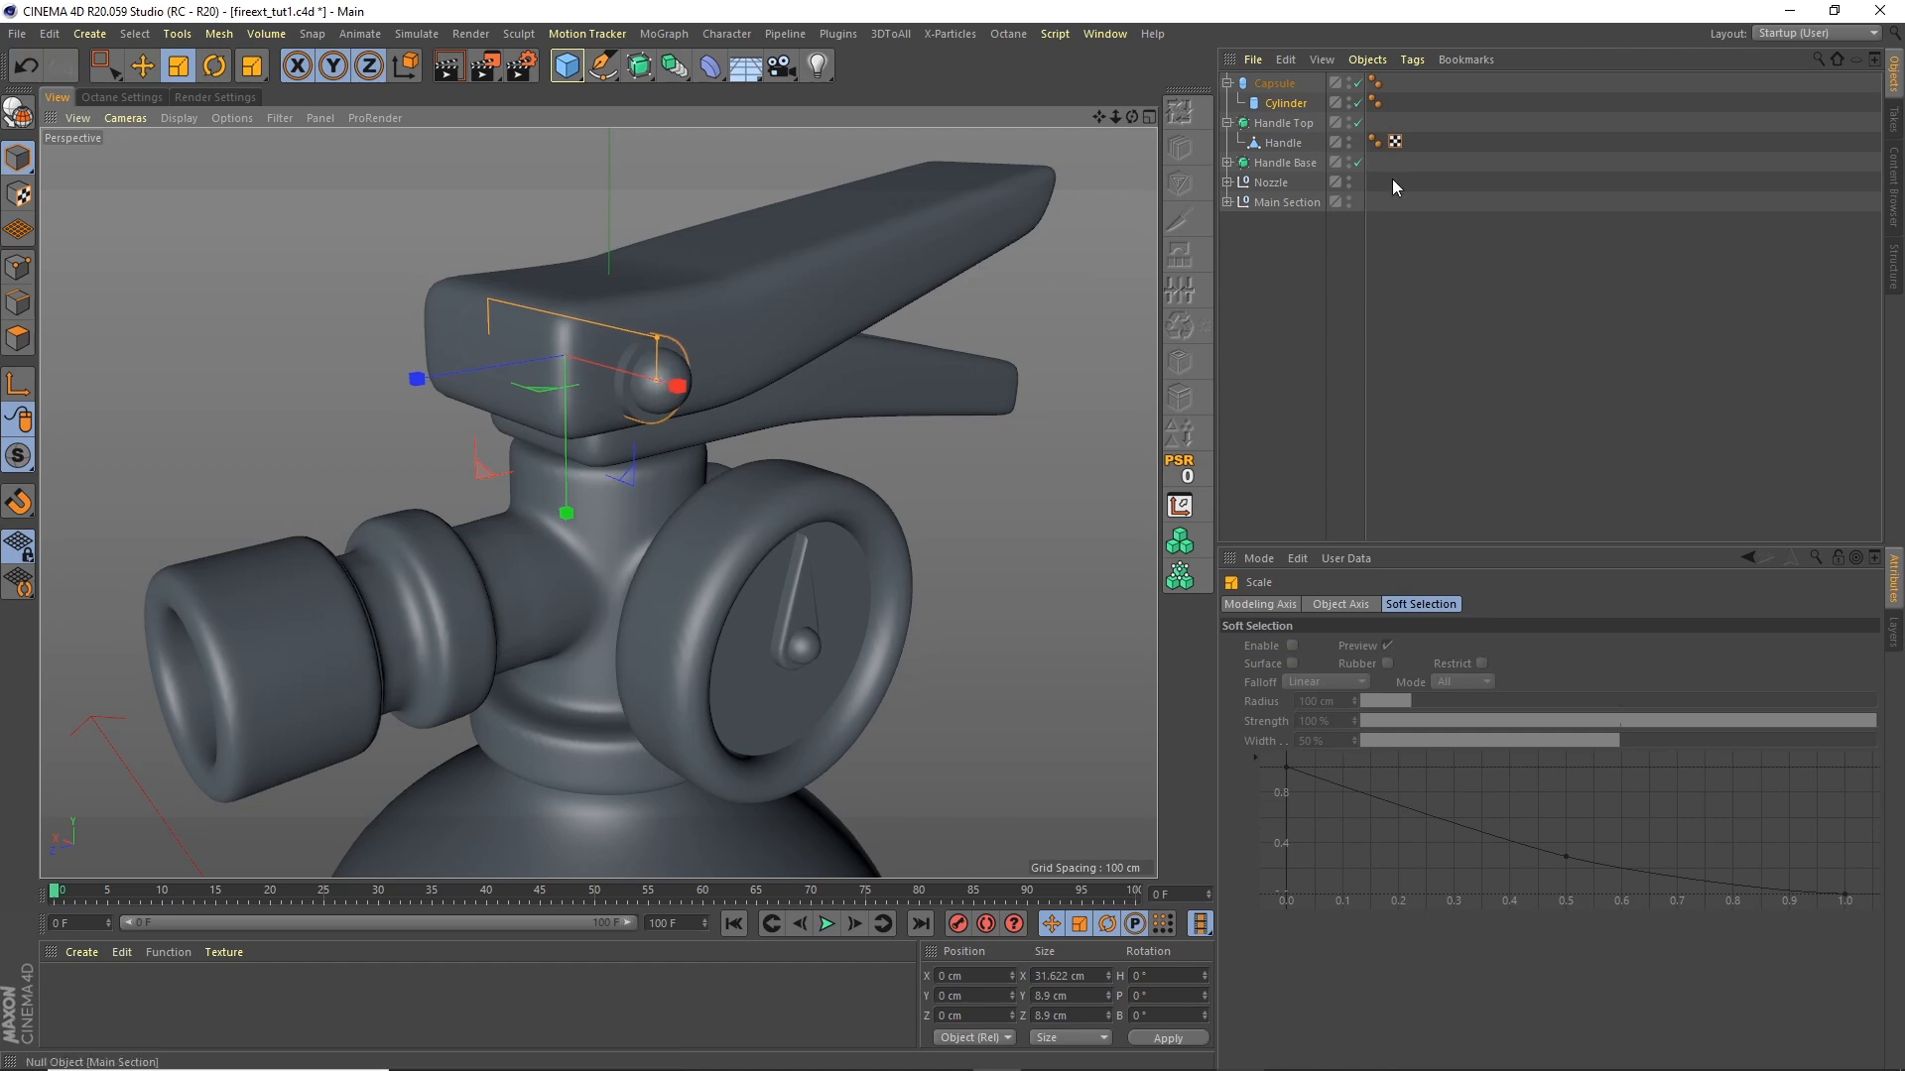
Step: Round the cylinder's cap edges with a fillet, entering a value of 1
left_click(1285, 103)
left_click(1369, 605)
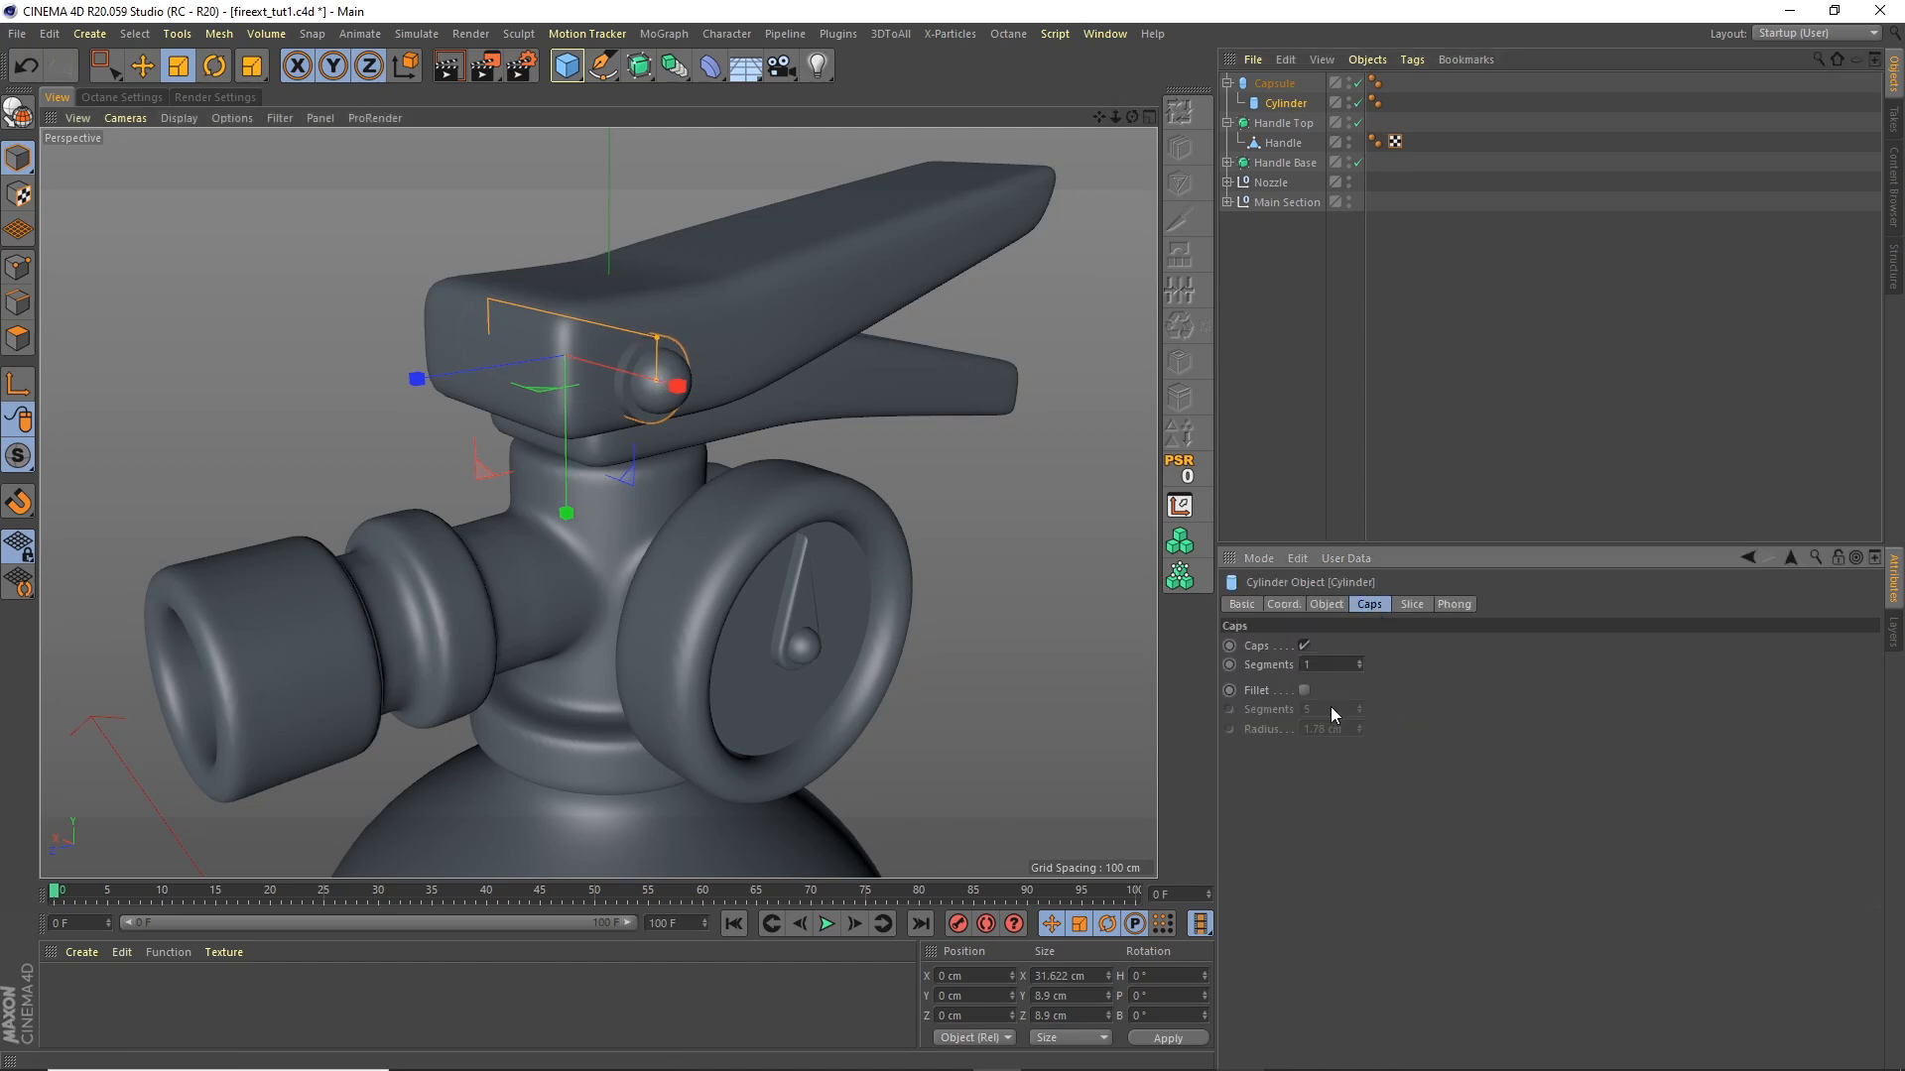
type("1")
key("Return")
Step: Lower the underside points of the top lever's mounting end by about 2.2 cm
mouse_move(1131, 116)
left_mouse_down()
mouse_move(998, 75)
mouse_move(1141, 89)
left_mouse_up()
left_click(1279, 143)
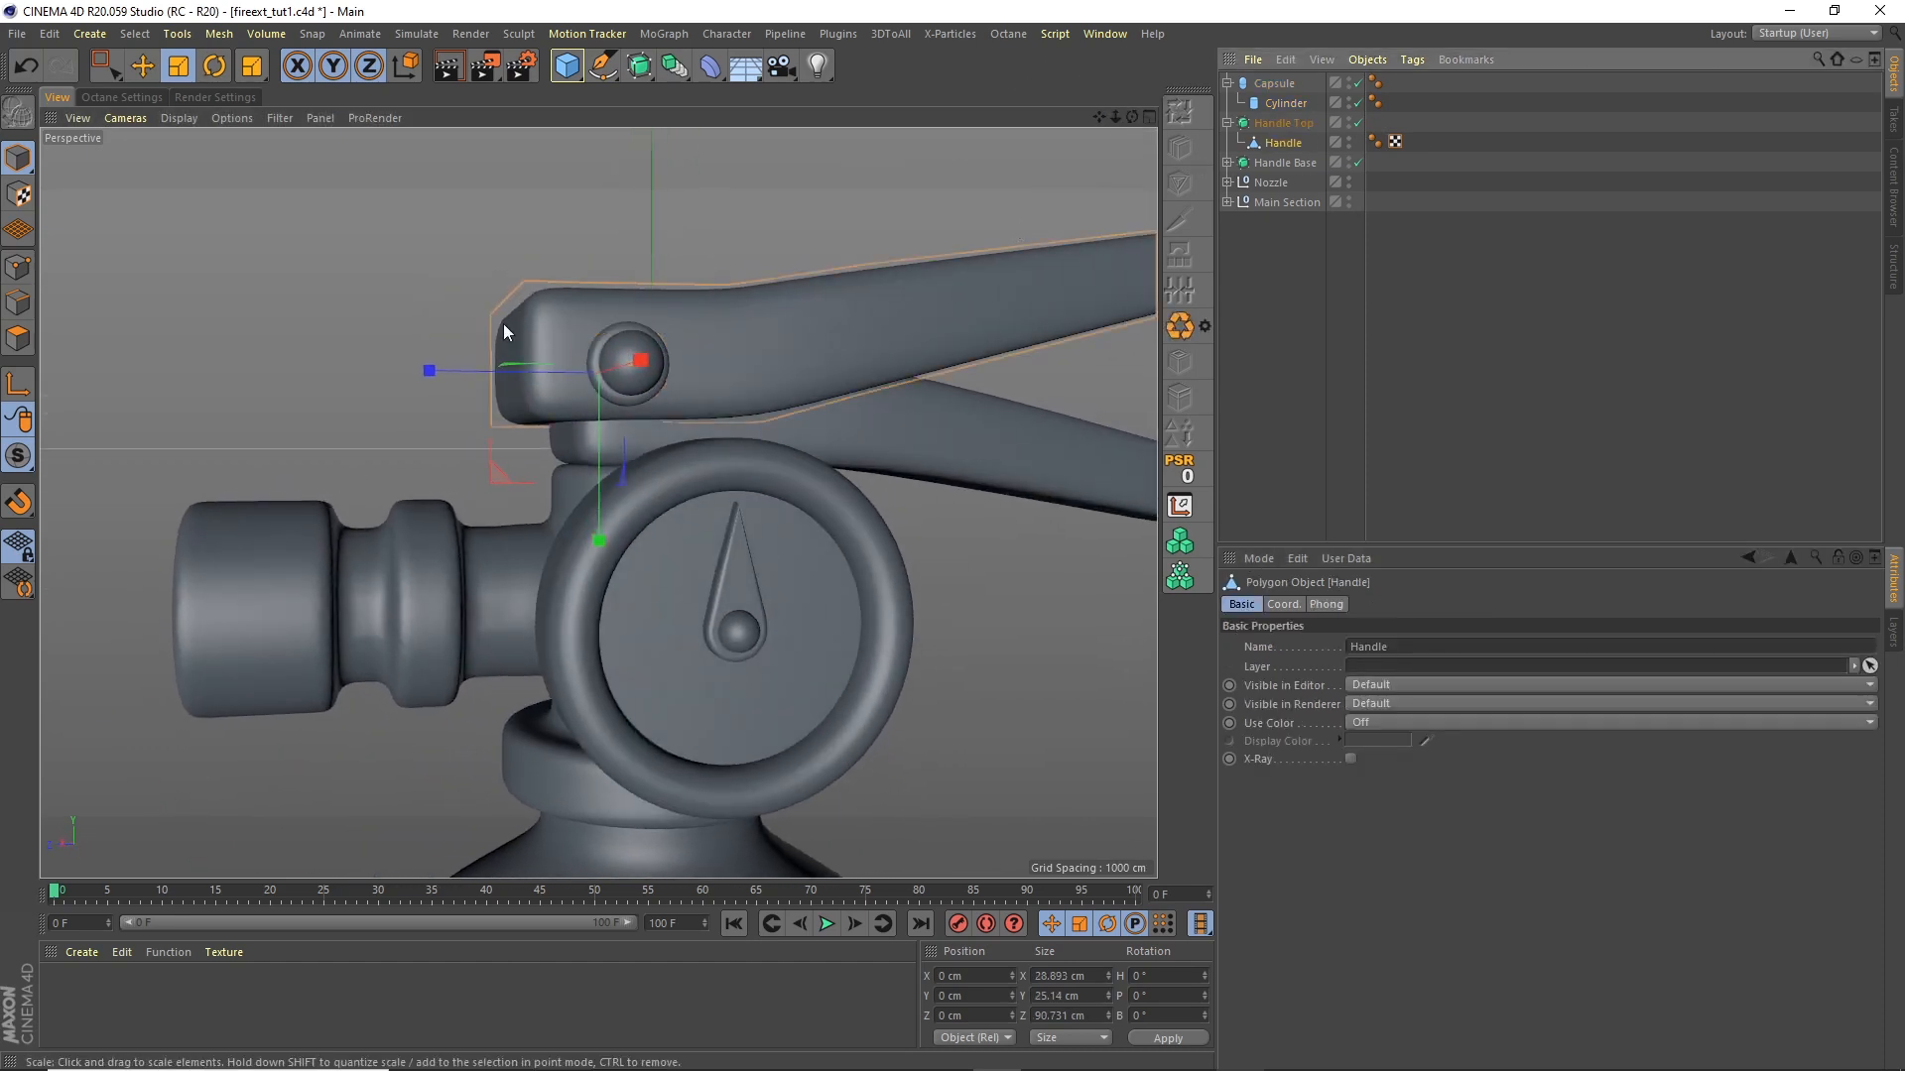
left_click(18, 266)
left_click_drag(104, 66, 169, 129)
left_click_drag(1132, 118, 1101, 123)
left_click_drag(522, 361, 873, 476)
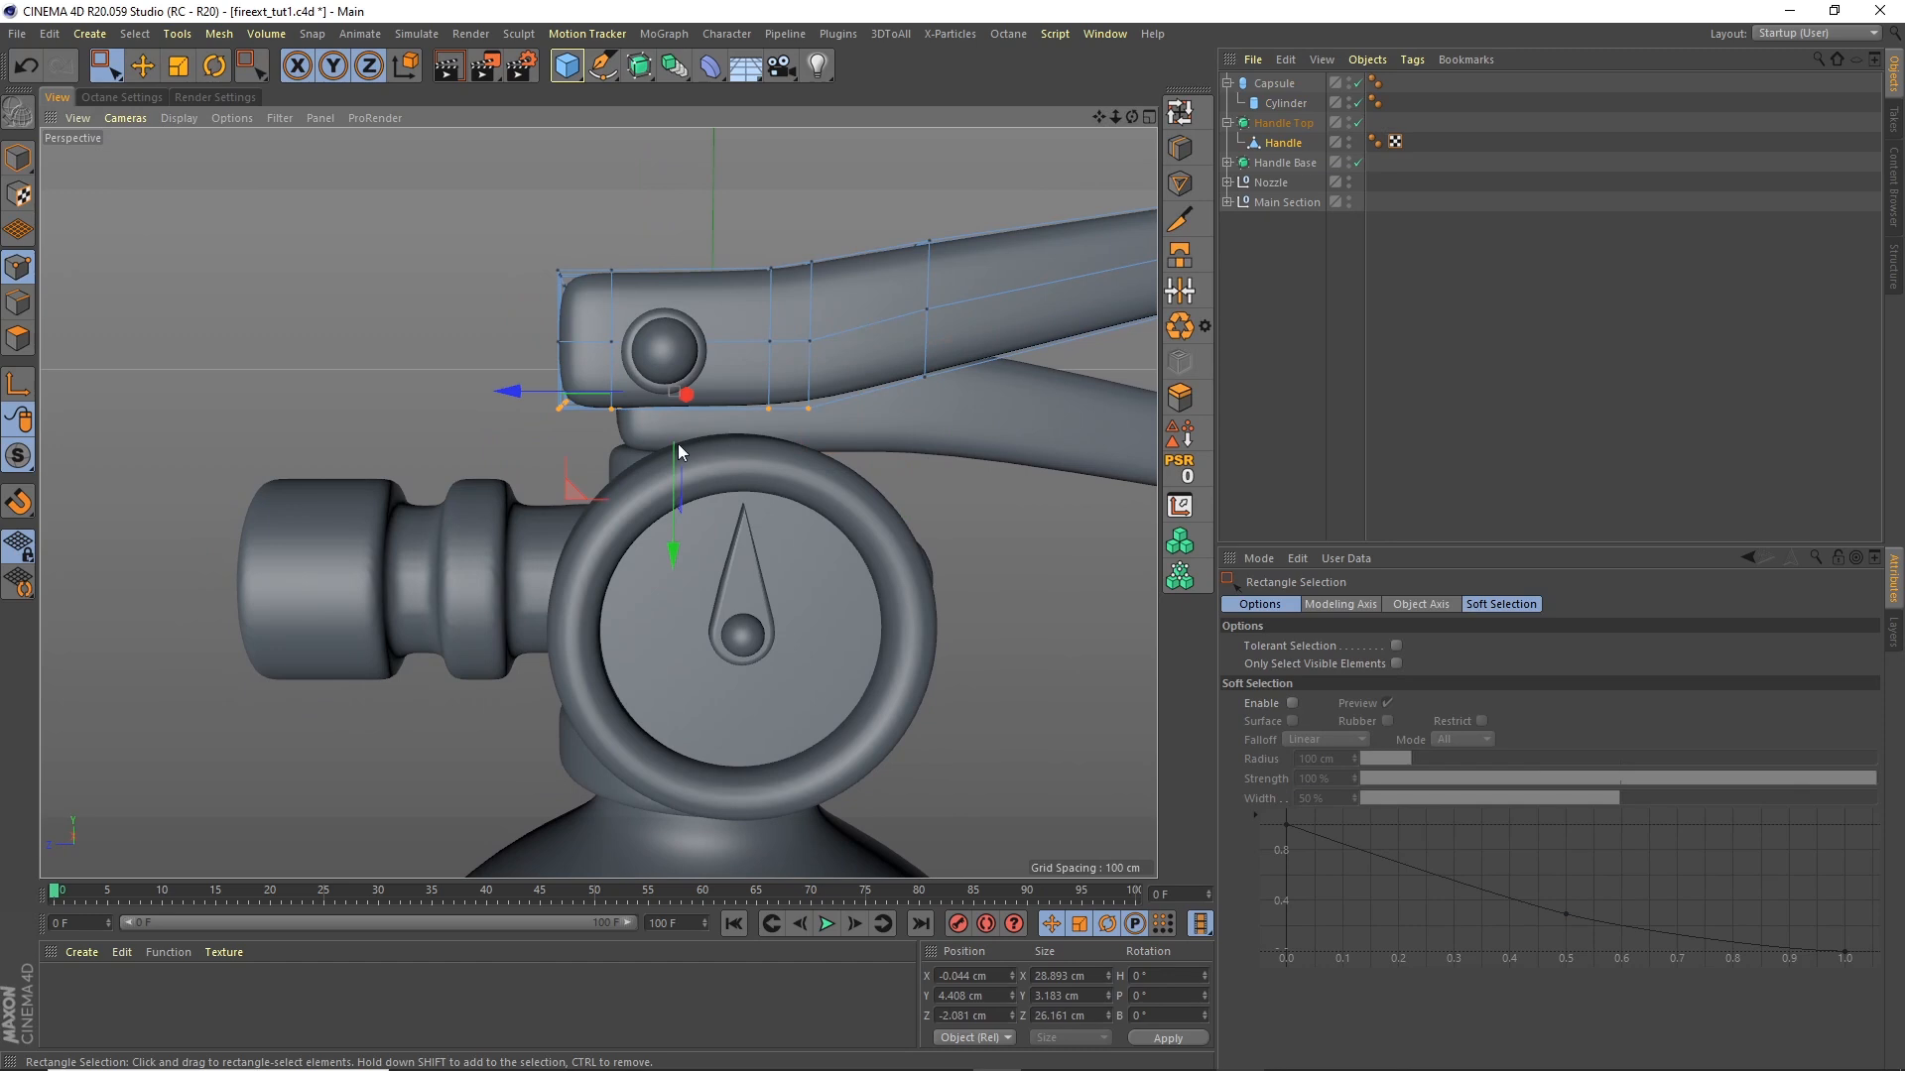
left_click_drag(670, 537, 667, 564)
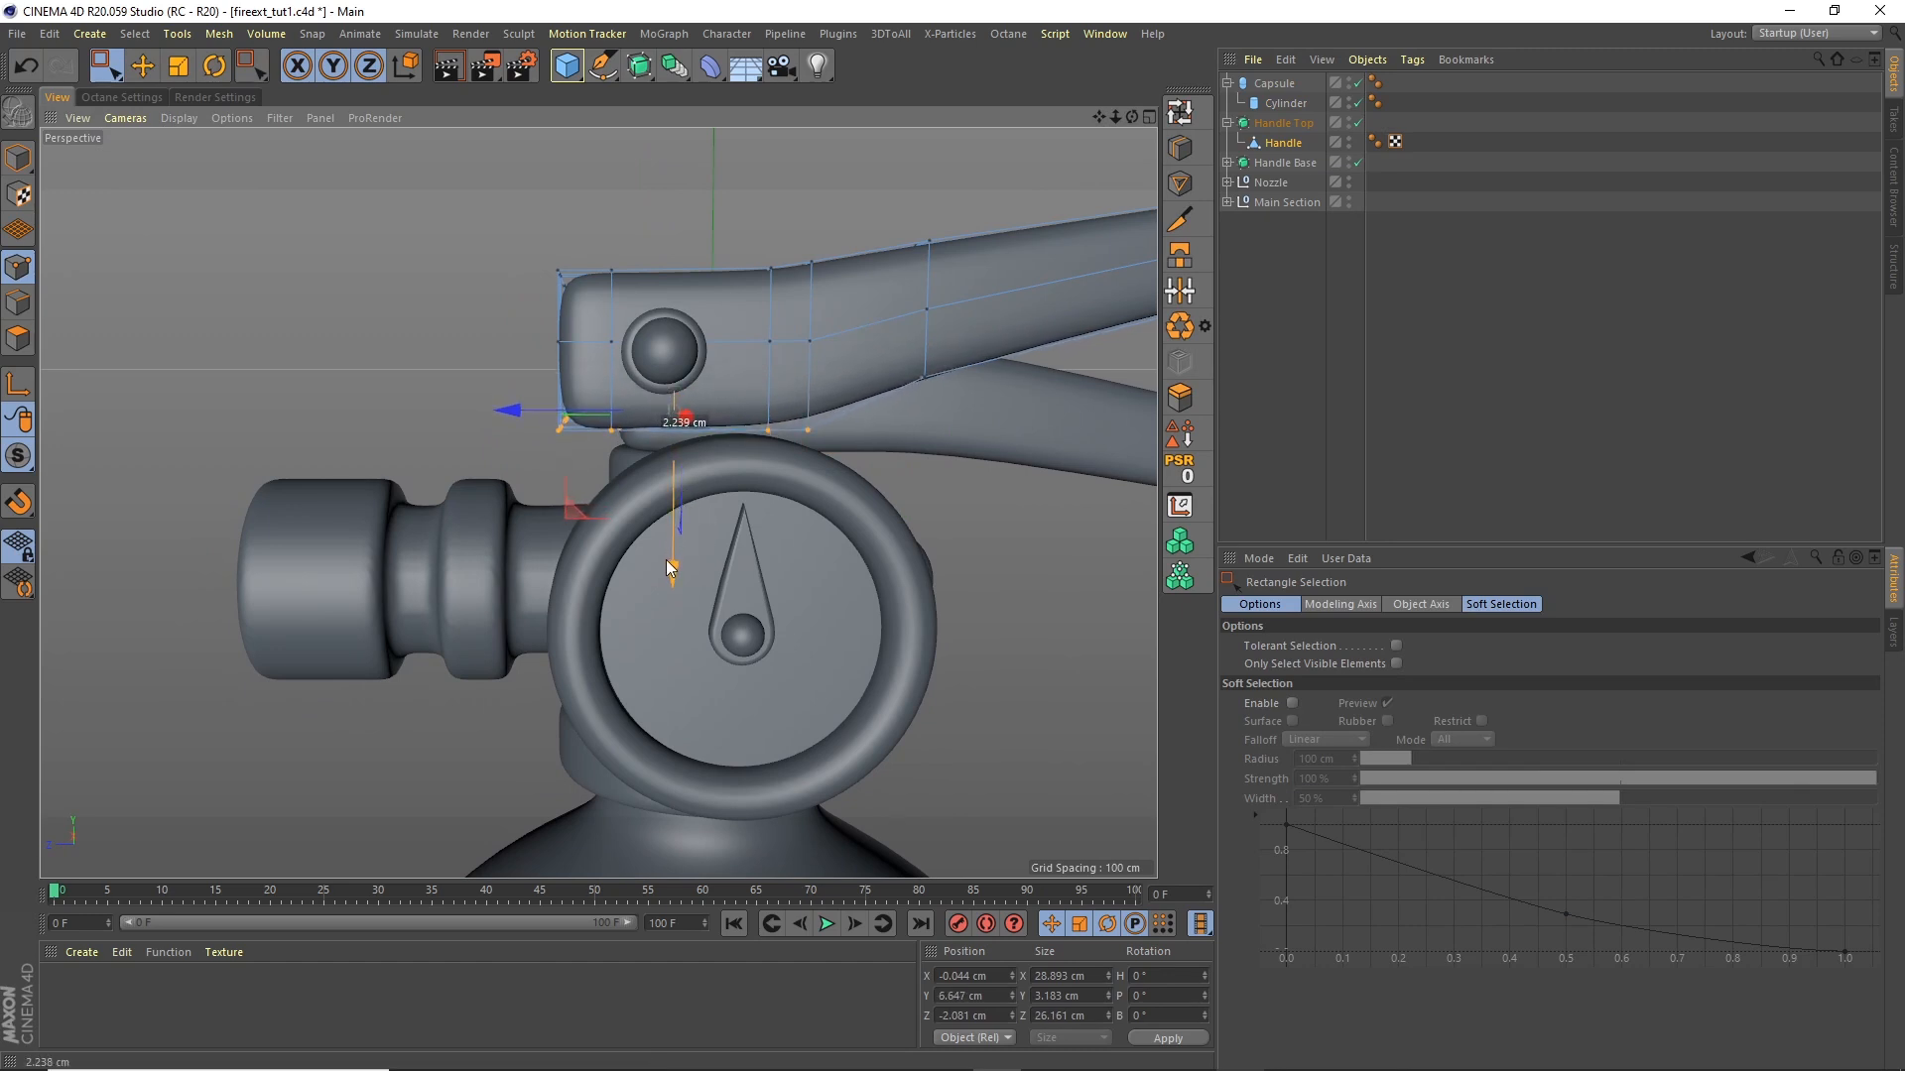
left_click(1293, 383)
Step: Take the Cylinder out of the Capsule so both are separate top-level objects
mouse_move(1116, 115)
left_mouse_down()
mouse_move(1113, 149)
mouse_move(1086, 121)
left_mouse_up()
left_click(1227, 82)
left_click(1227, 102)
left_click(1227, 83)
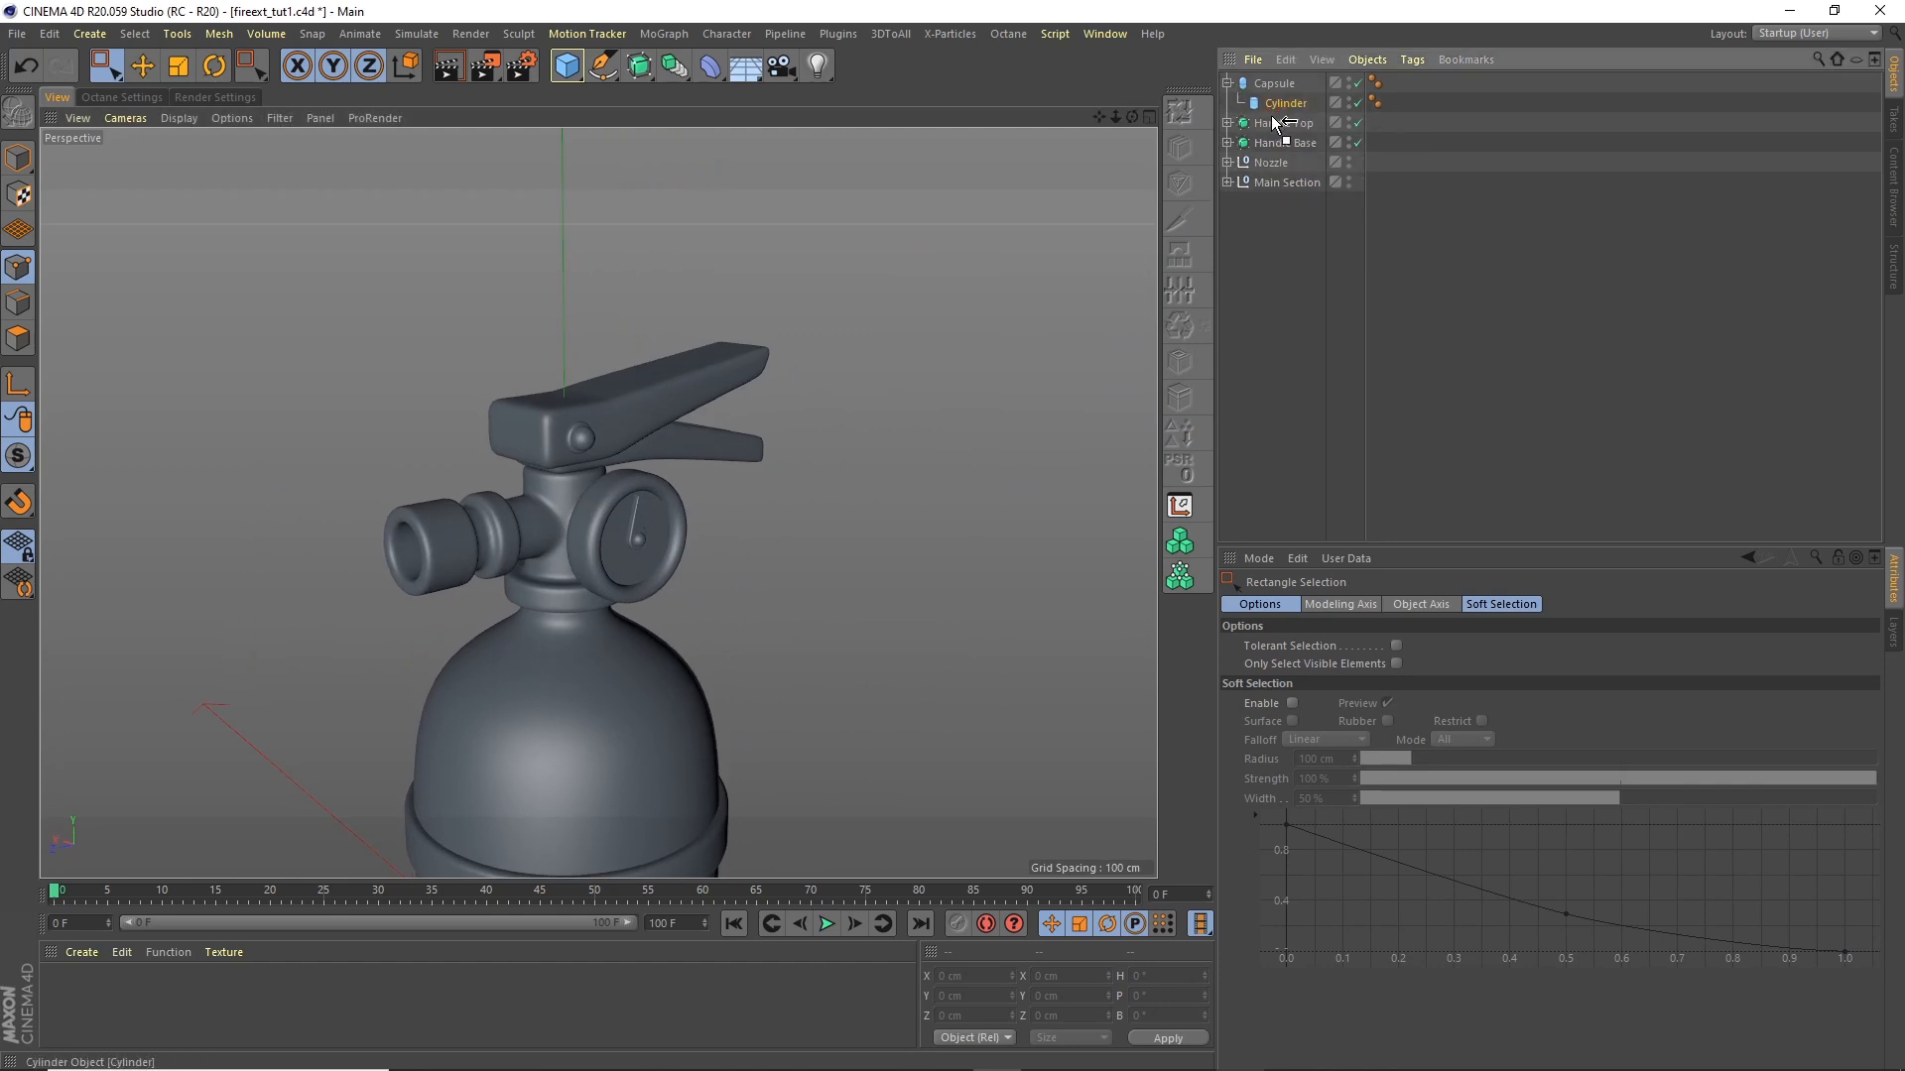
left_click_drag(1271, 115, 1276, 89)
Step: Group the Capsule, Cylinder and Handle Top objects under one null and name it Handle Top
left_click(1275, 84, "ctrl")
left_click(1279, 122, "ctrl")
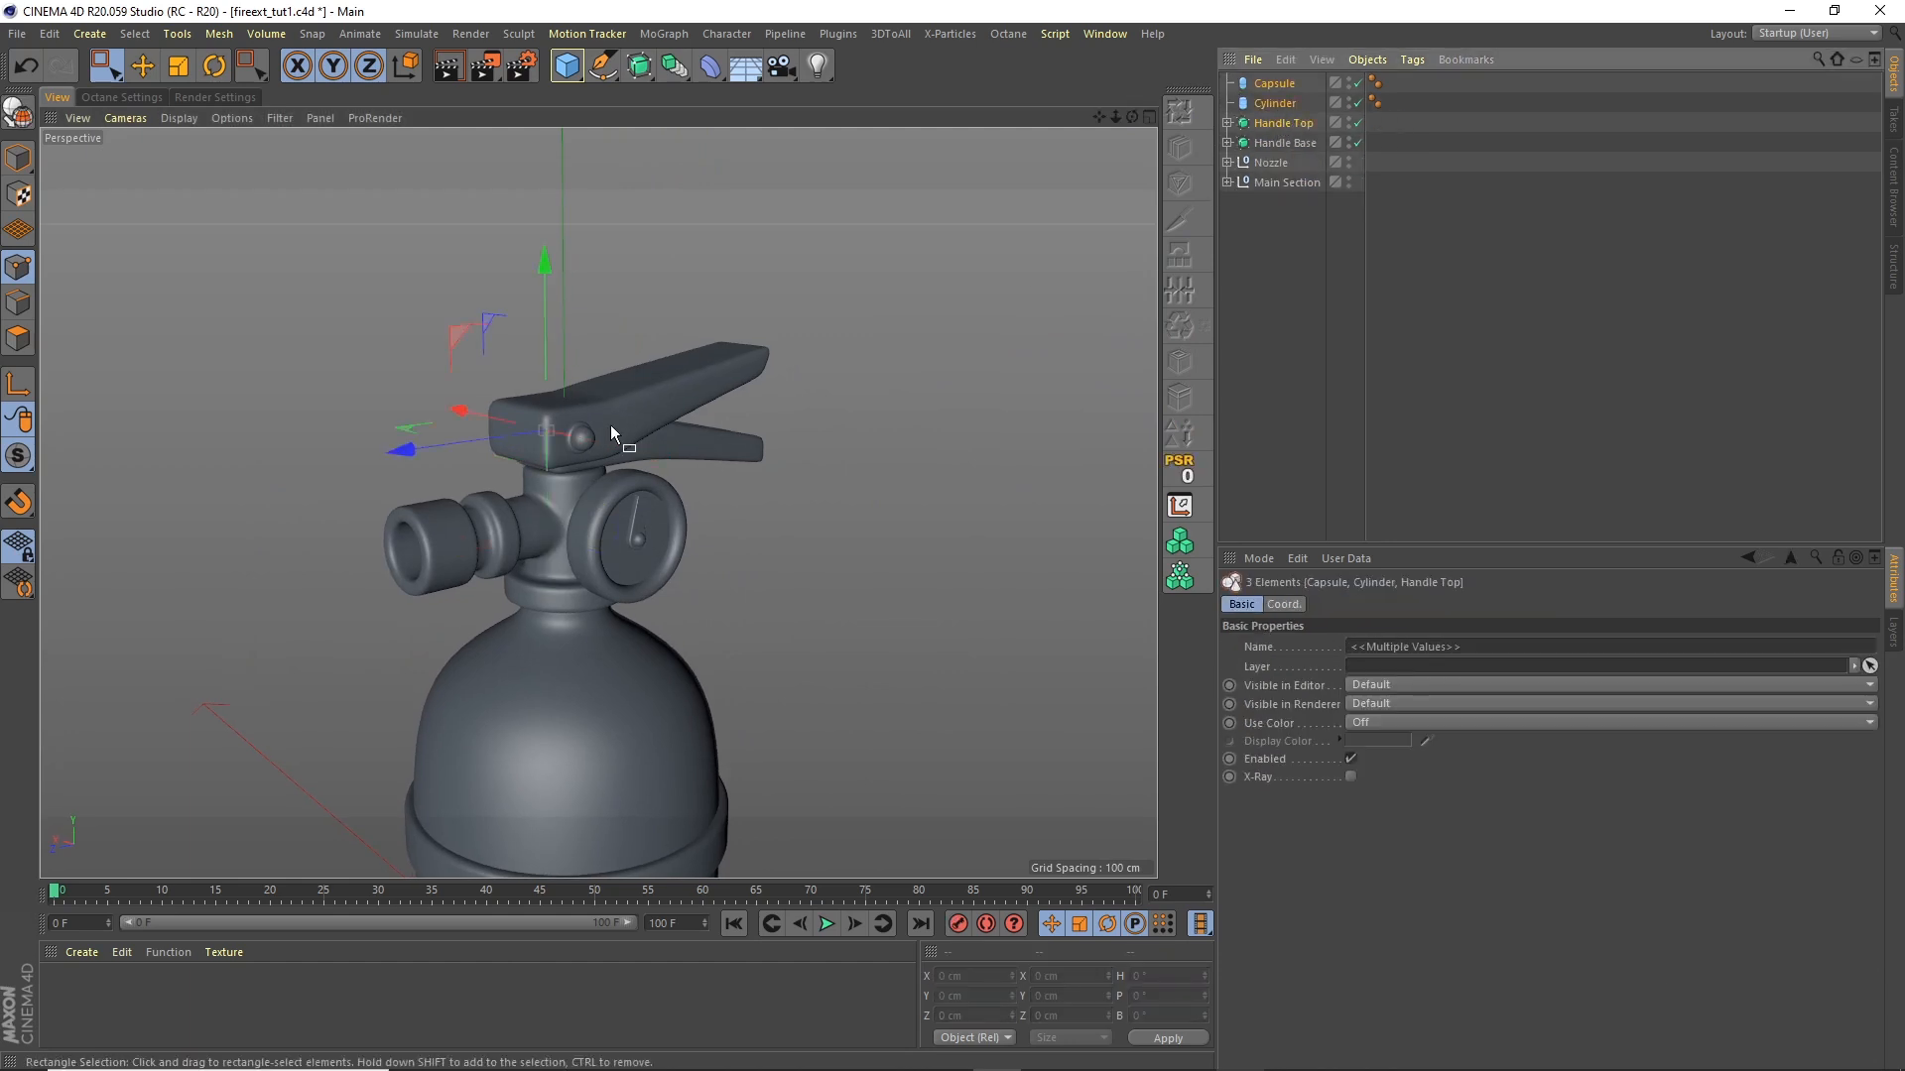
left_click(1368, 63)
left_click(1401, 304)
double_click(1271, 85)
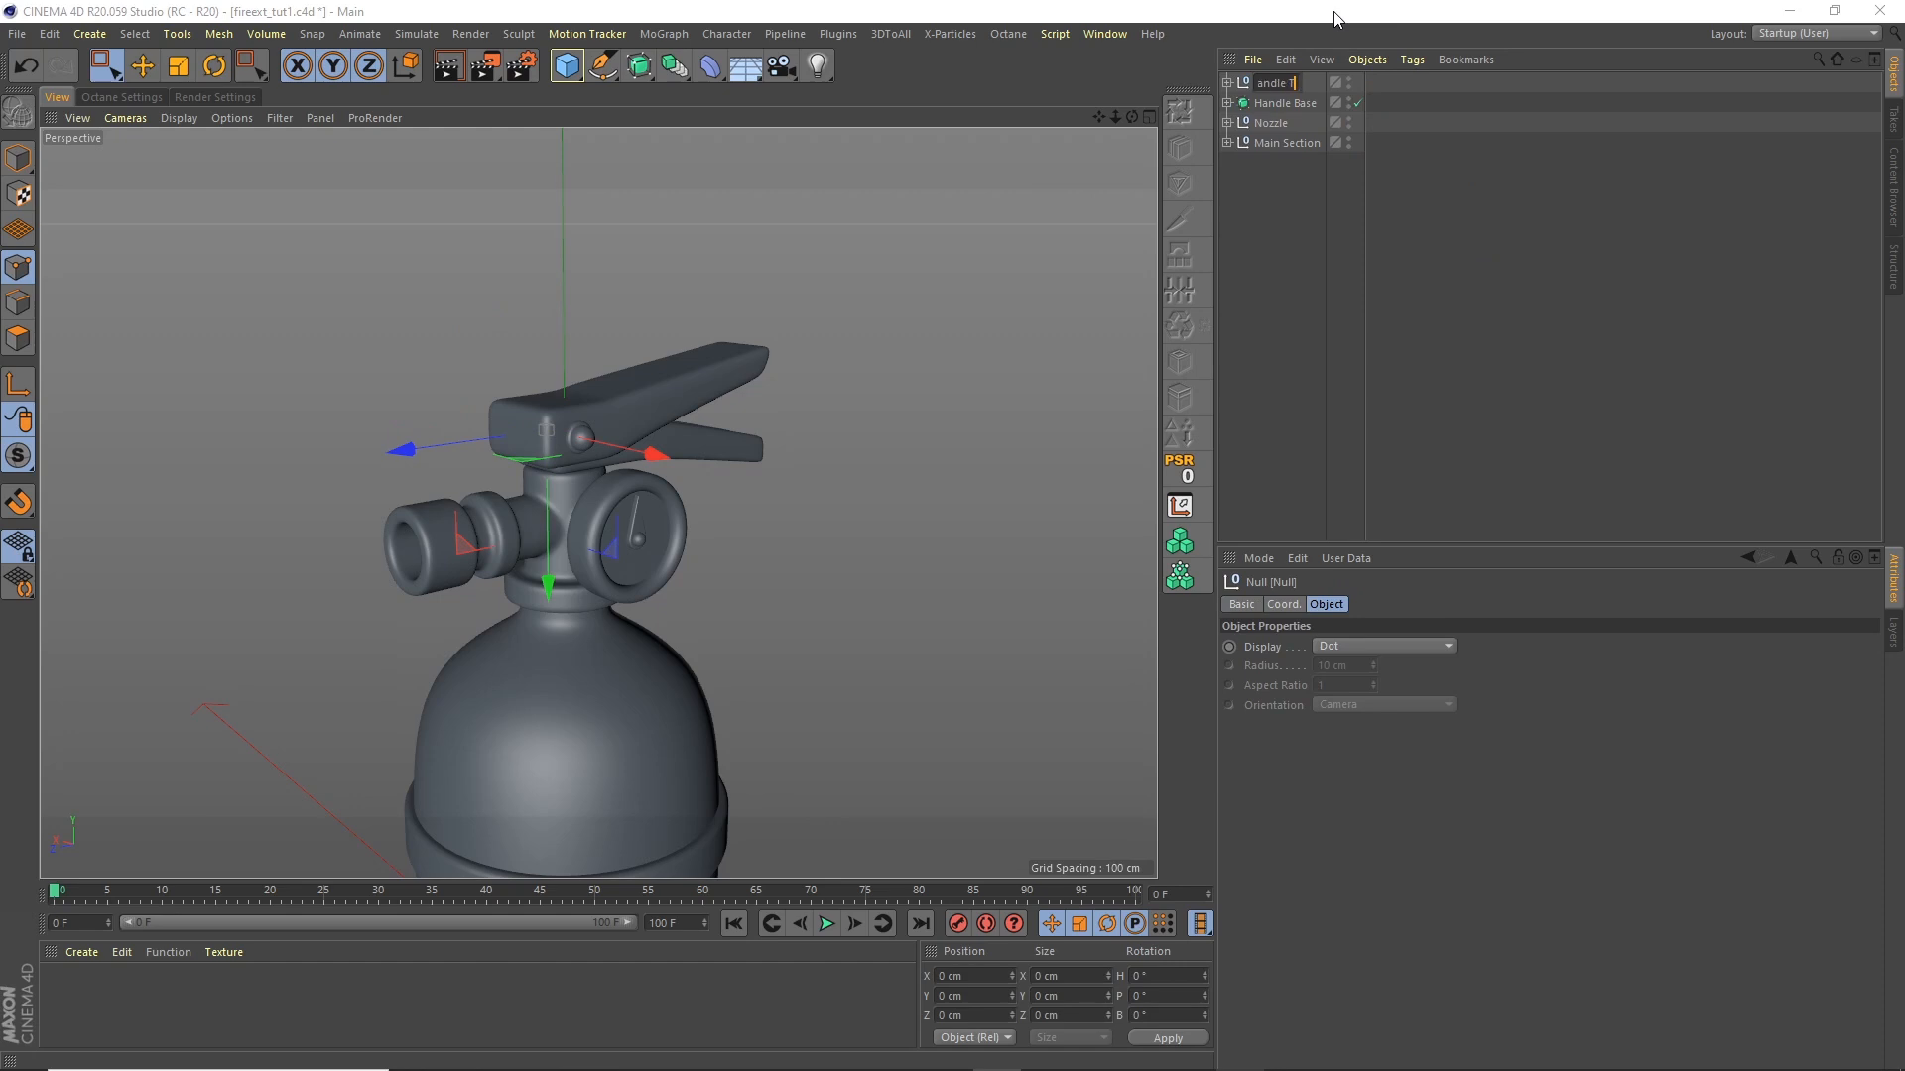
key("Return")
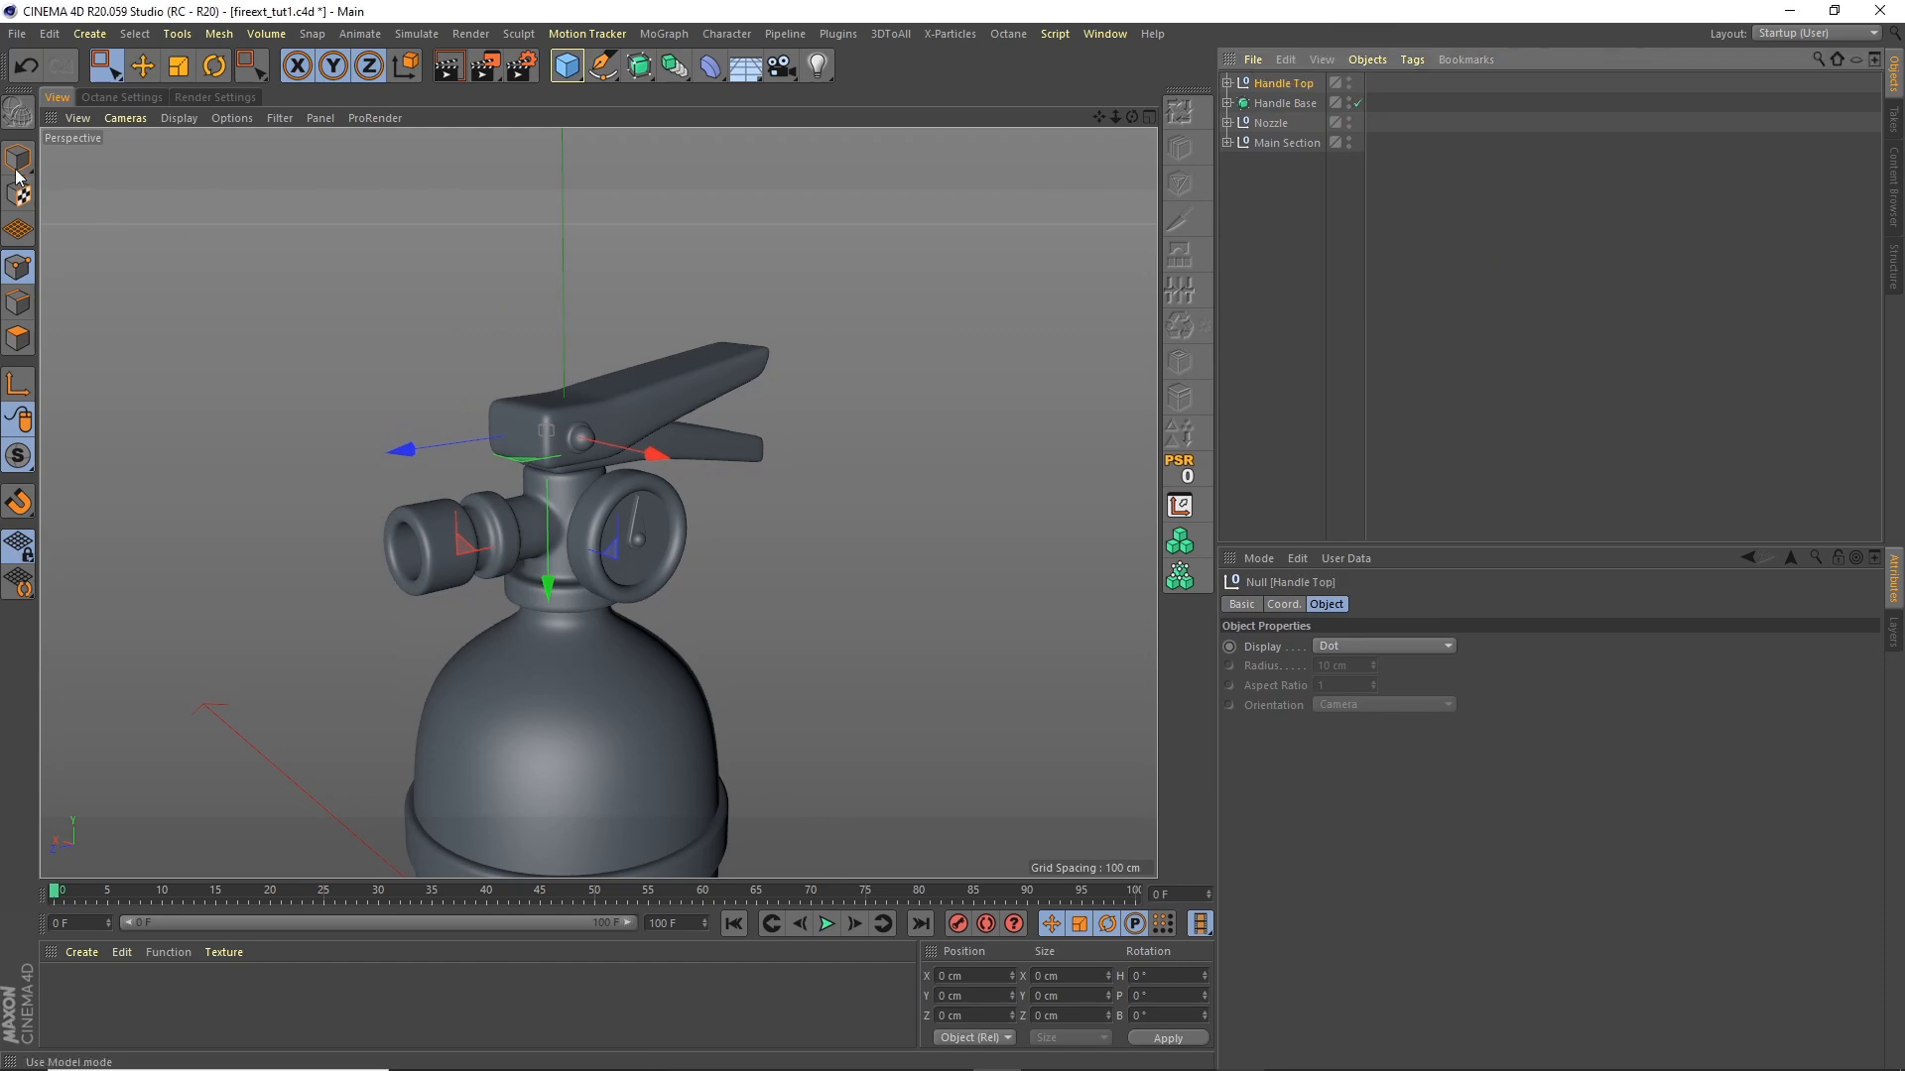
Step: Try tilting the grouped Handle Top null about its pivot and undo the rotation
key("r")
mouse_move(468, 400)
left_mouse_down()
mouse_move(458, 422)
mouse_move(485, 366)
mouse_move(470, 421)
left_mouse_up()
key("ctrl+z")
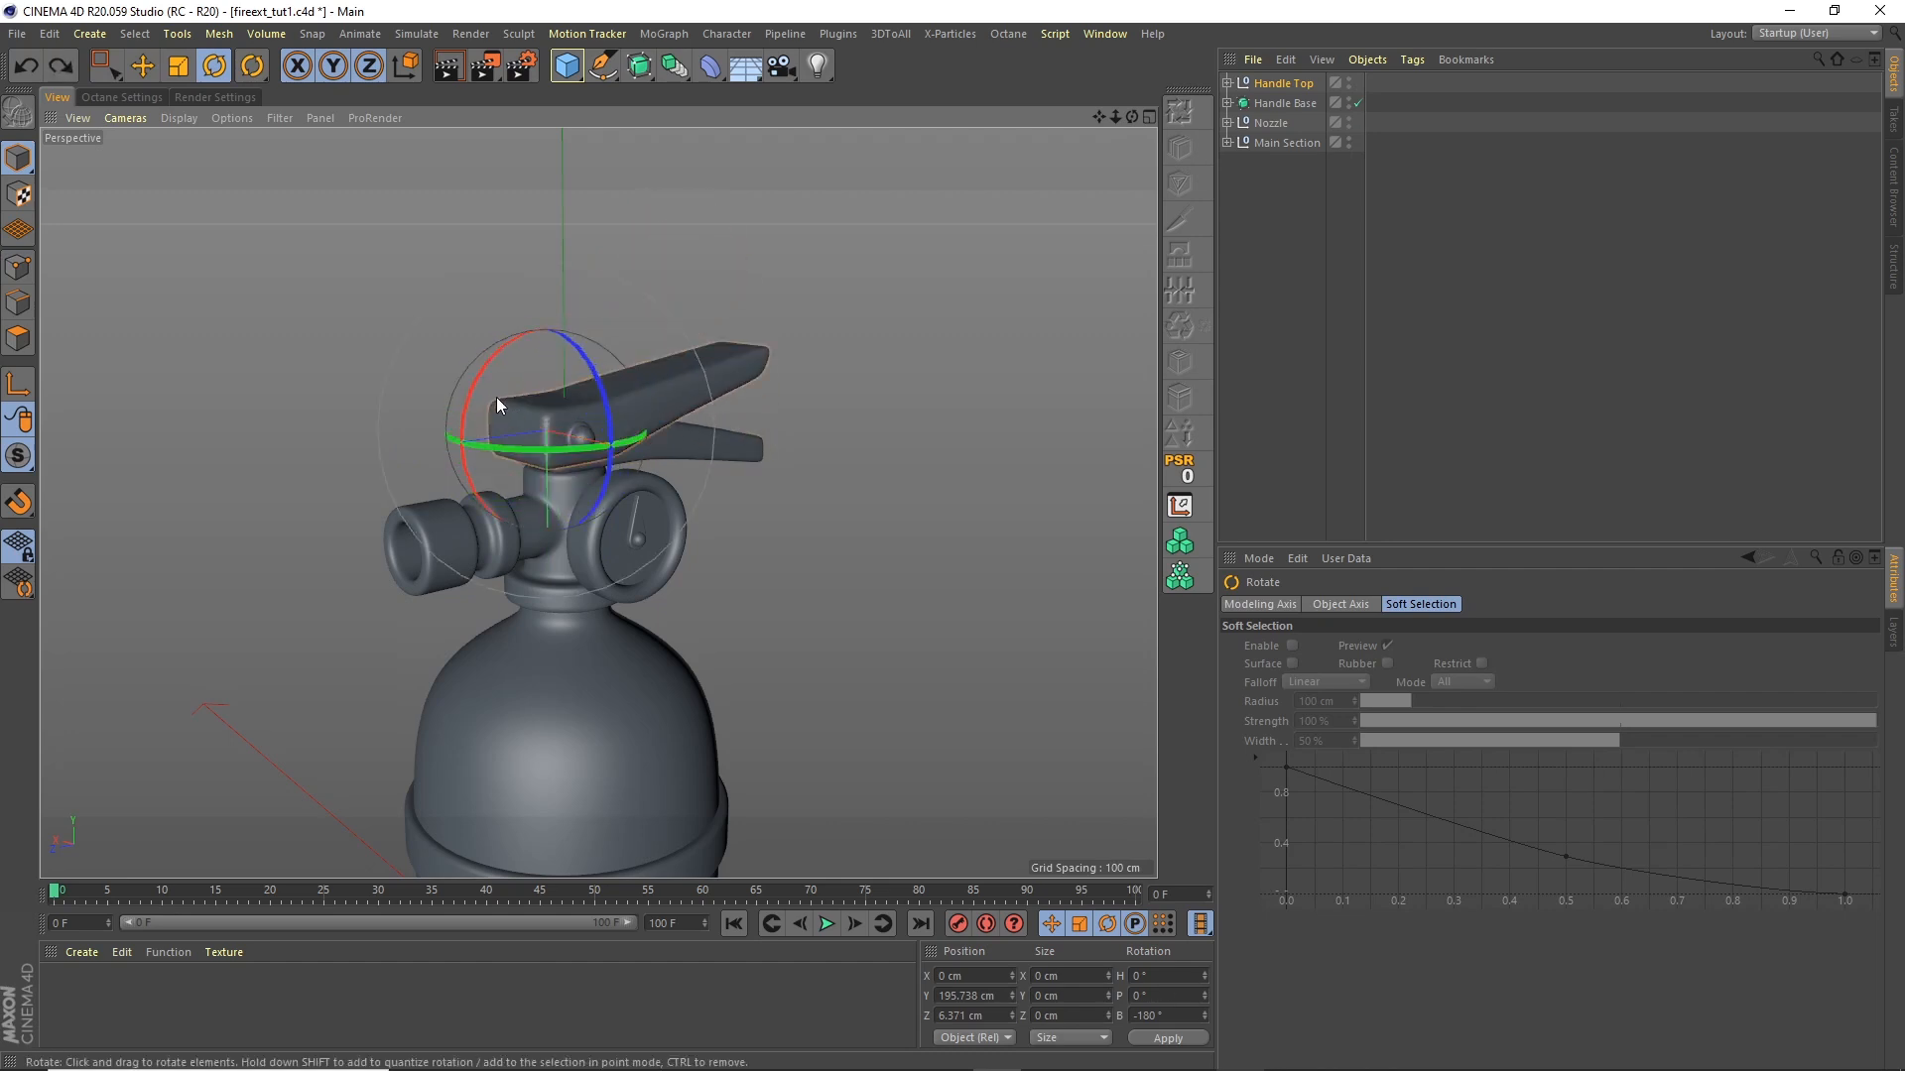
Step: Deselect the top handle and save the scene
left_click_drag(1133, 117, 1004, 212)
left_click_drag(806, 416, 770, 470, "alt")
middle_click_drag(770, 470, 791, 305, "alt")
left_click_drag(791, 314, 727, 387, "alt")
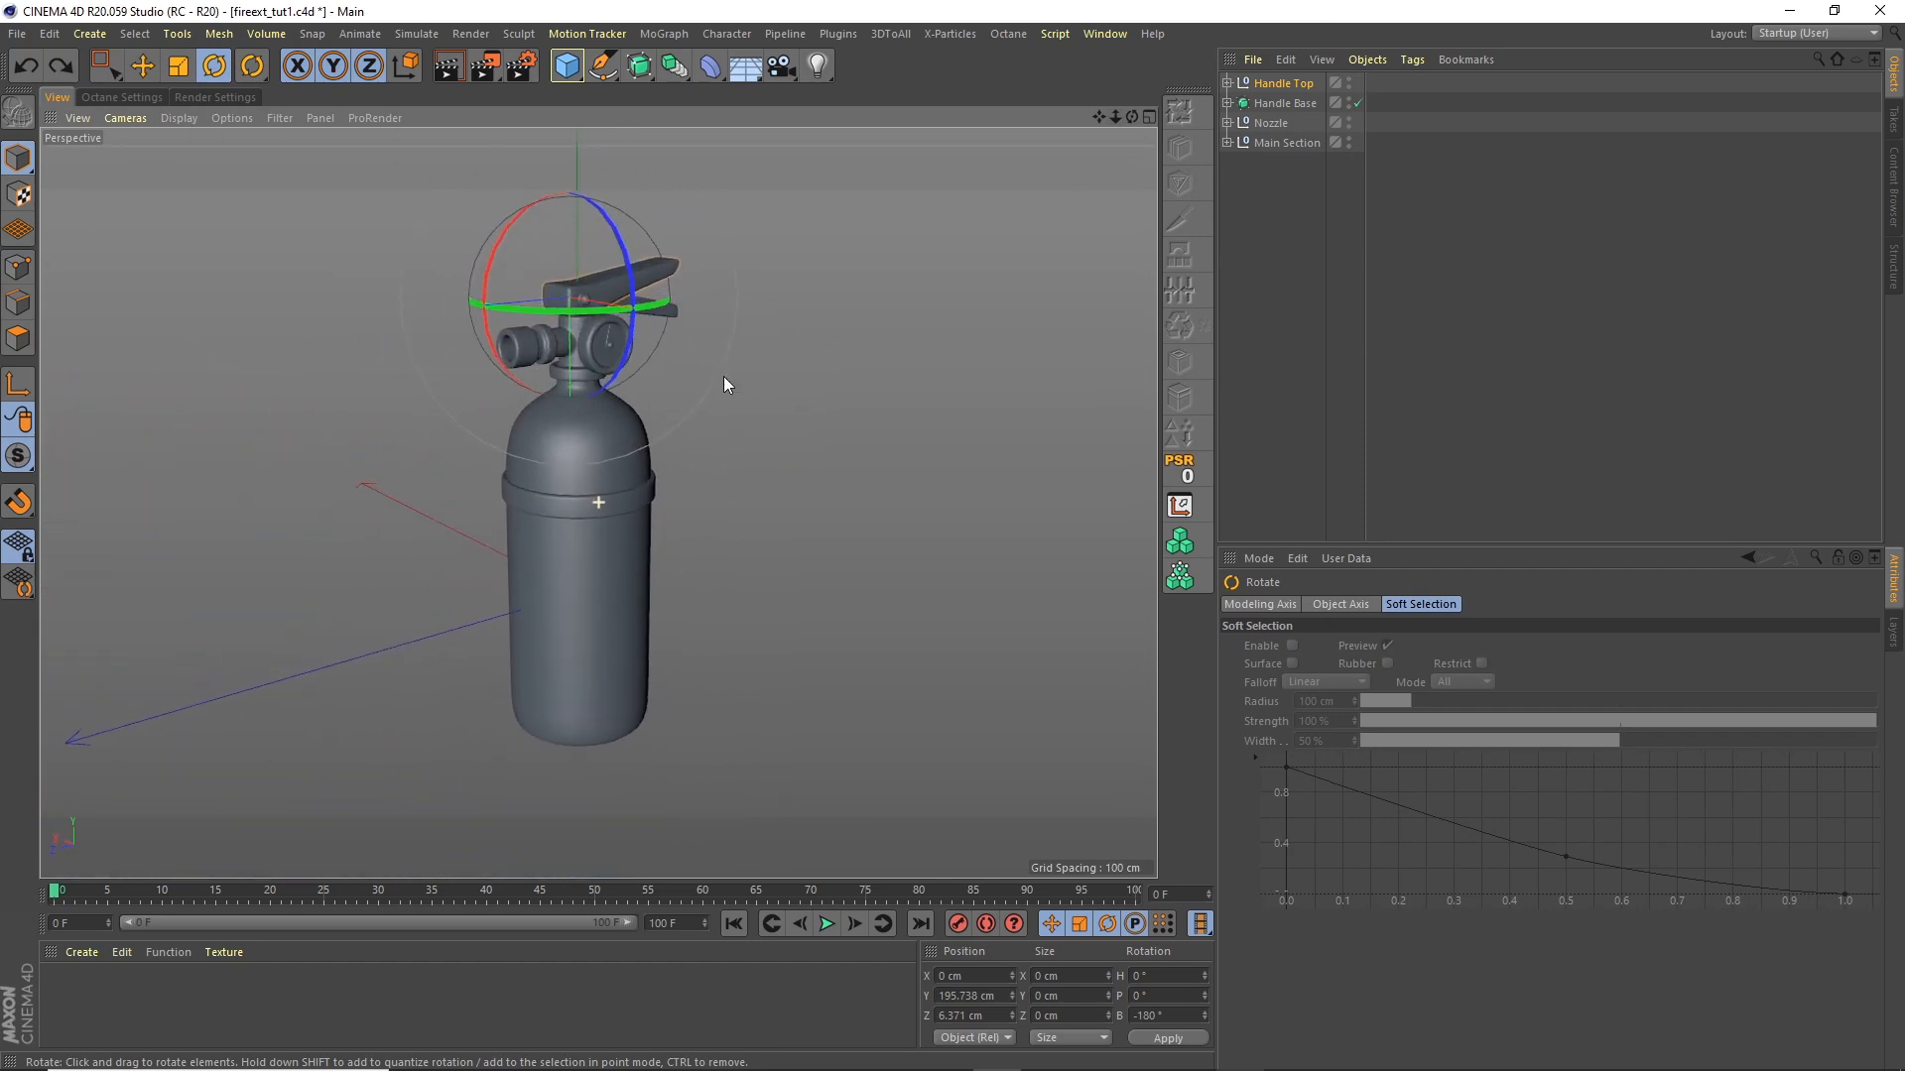
left_click(1292, 286)
left_click(17, 34)
left_click(48, 195)
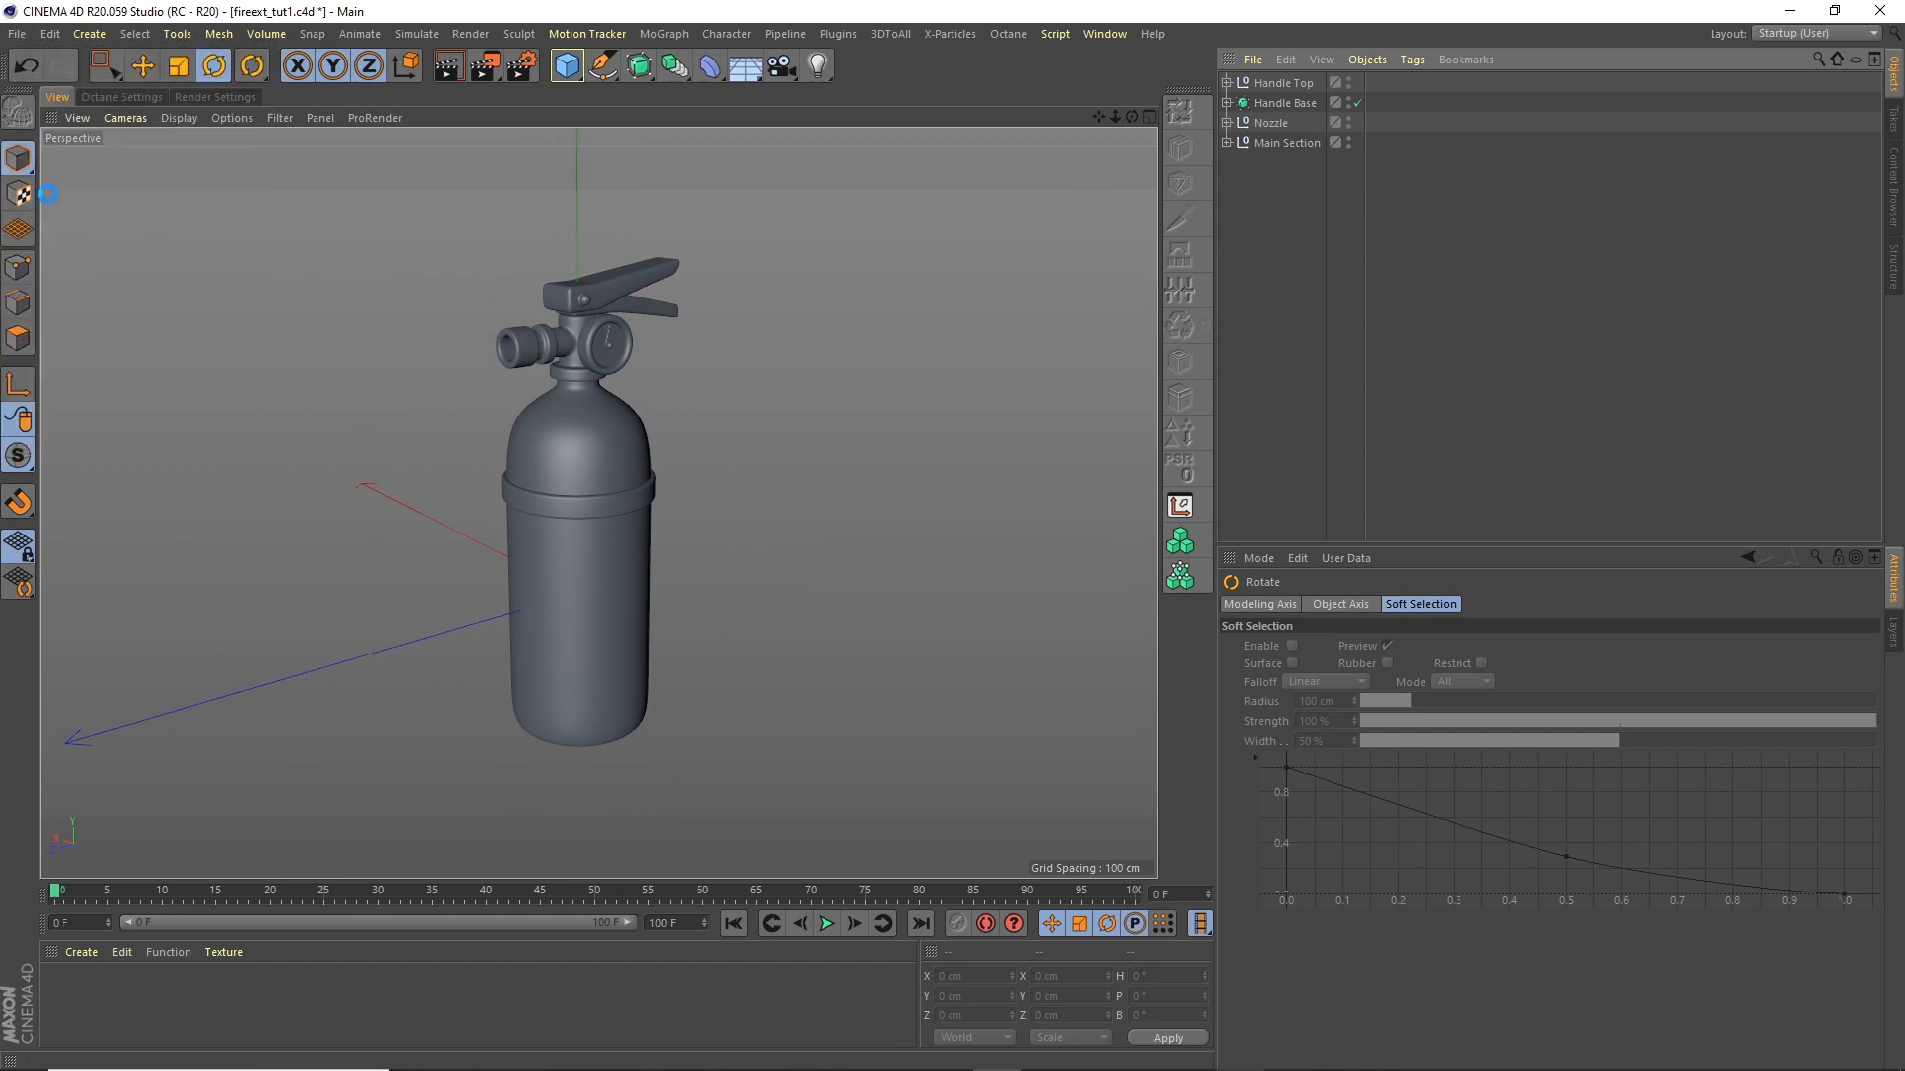
Step: In the top view, draw a curved Bezier spline with the Pen tool, arcing outward from the nozzle opening
left_click(1149, 116)
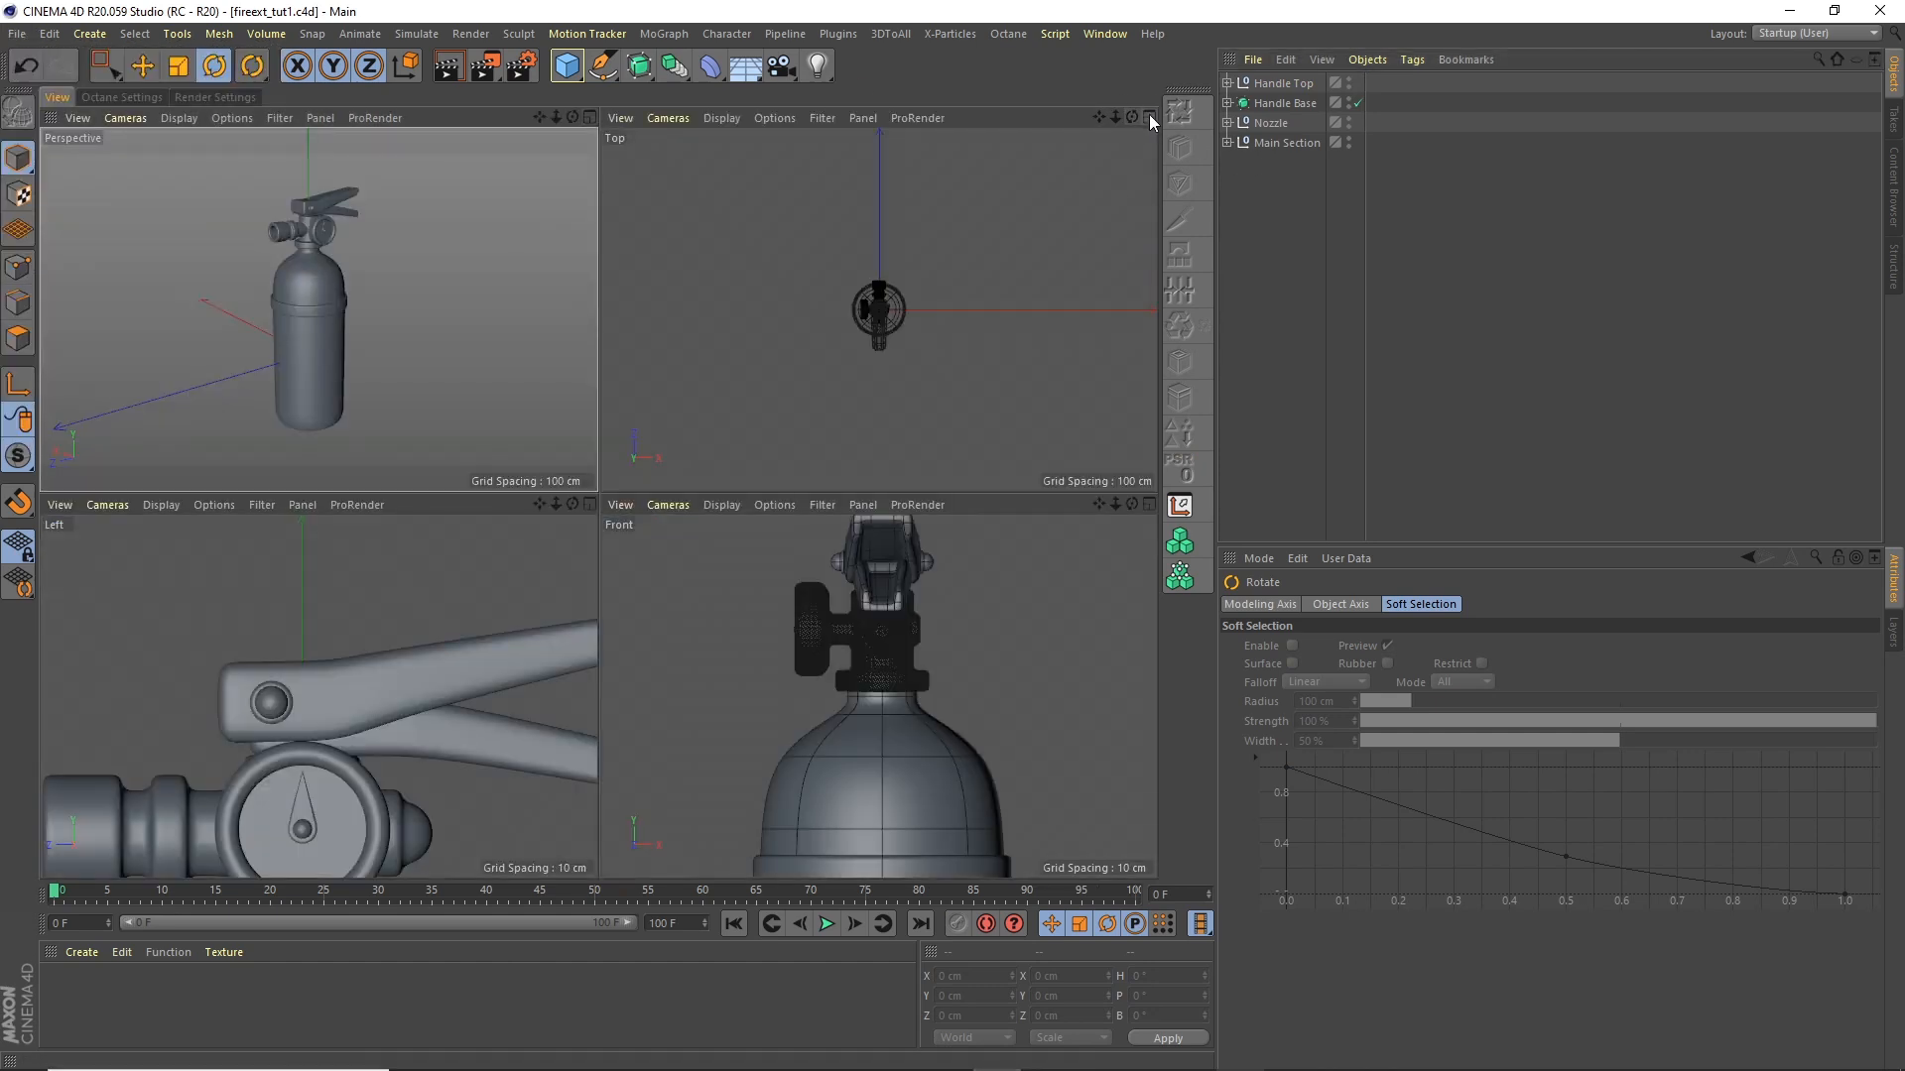
left_click(1149, 116)
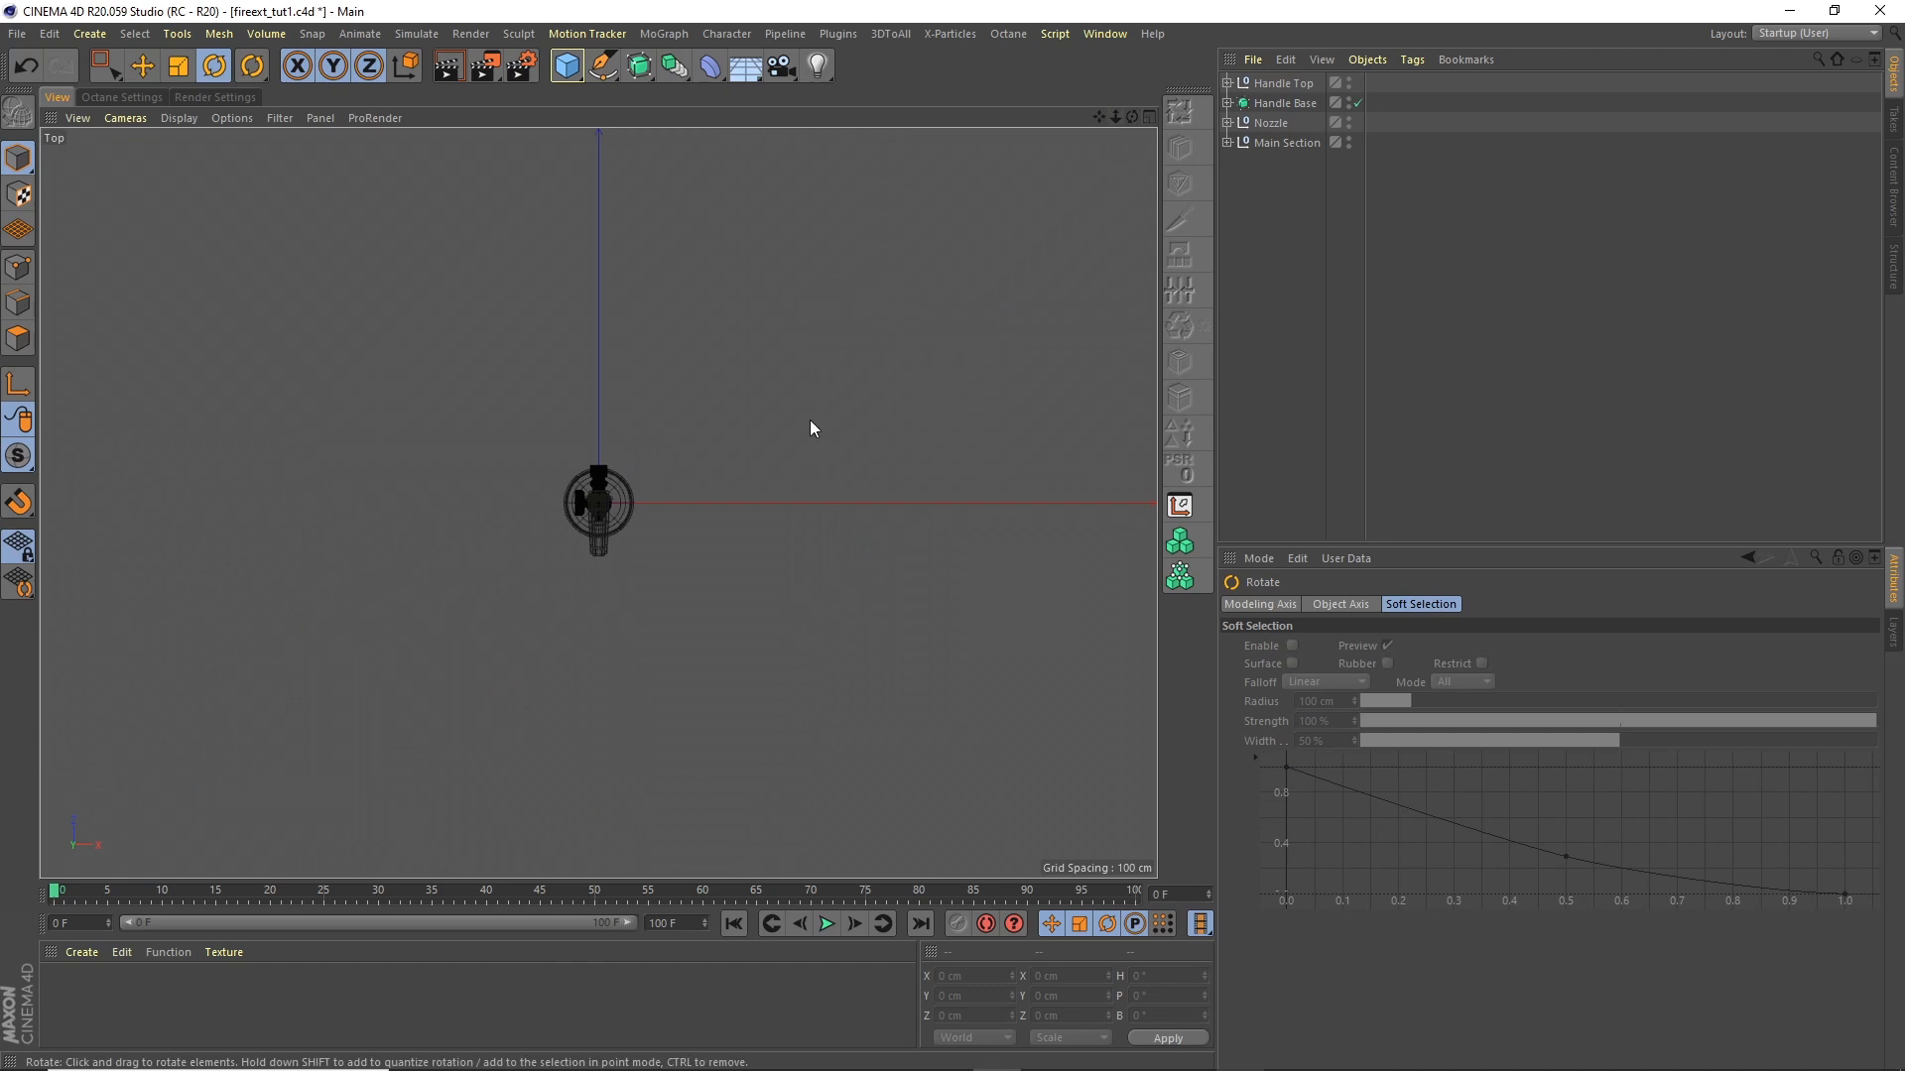
scroll(667, 488, "up", 5)
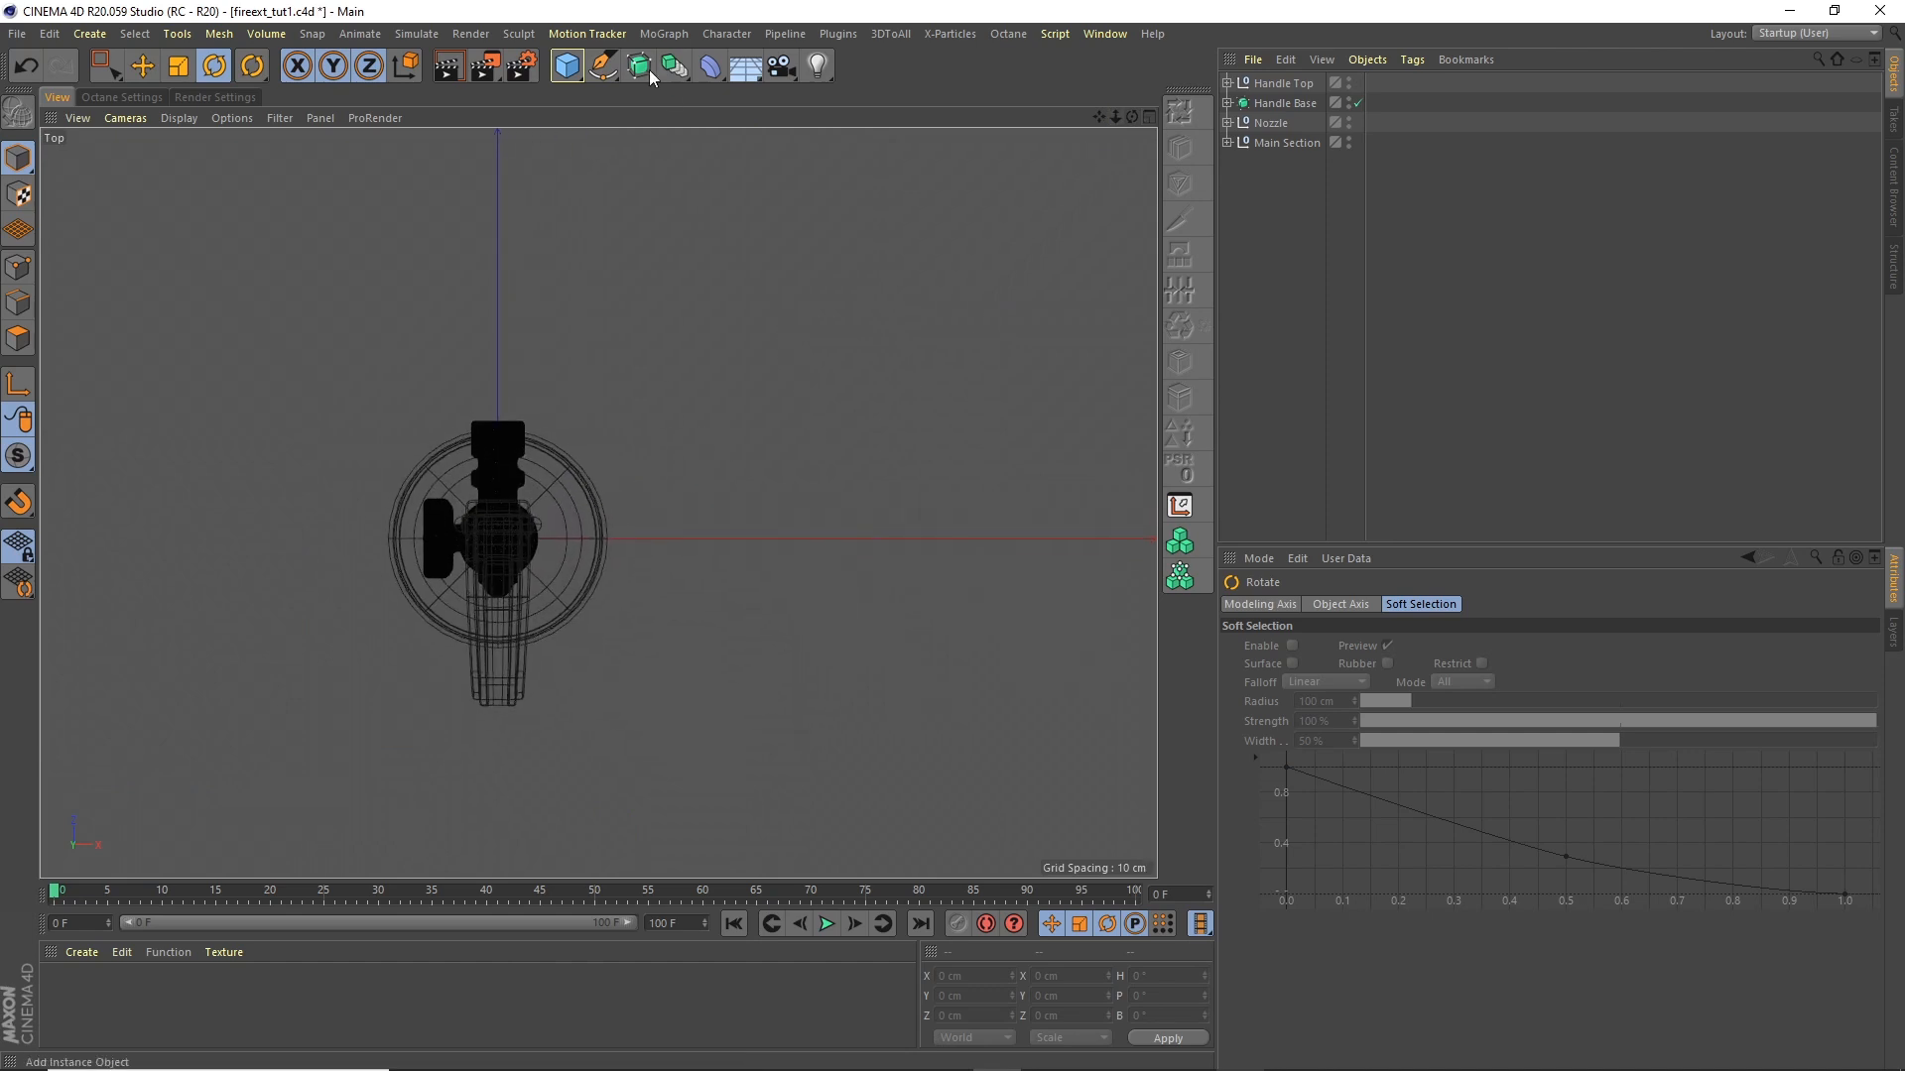
left_click(602, 66)
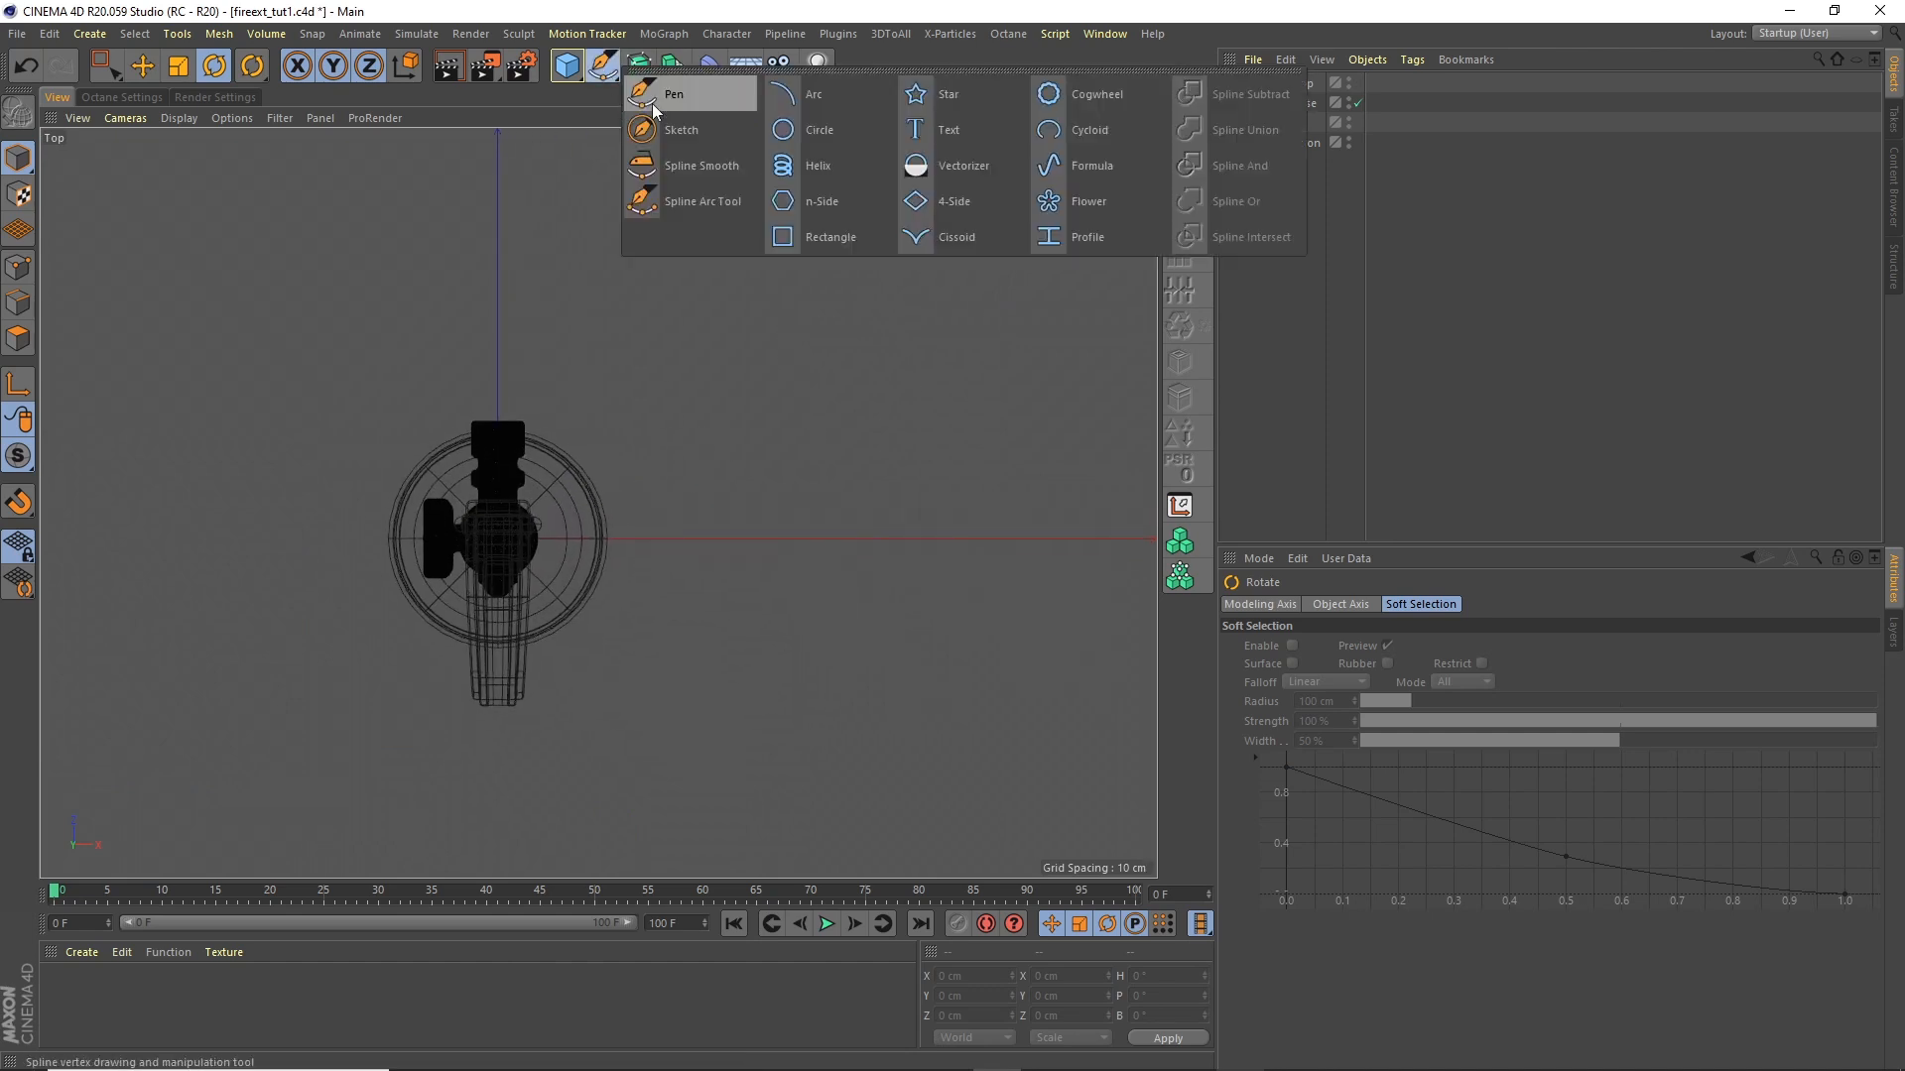
left_click(712, 93)
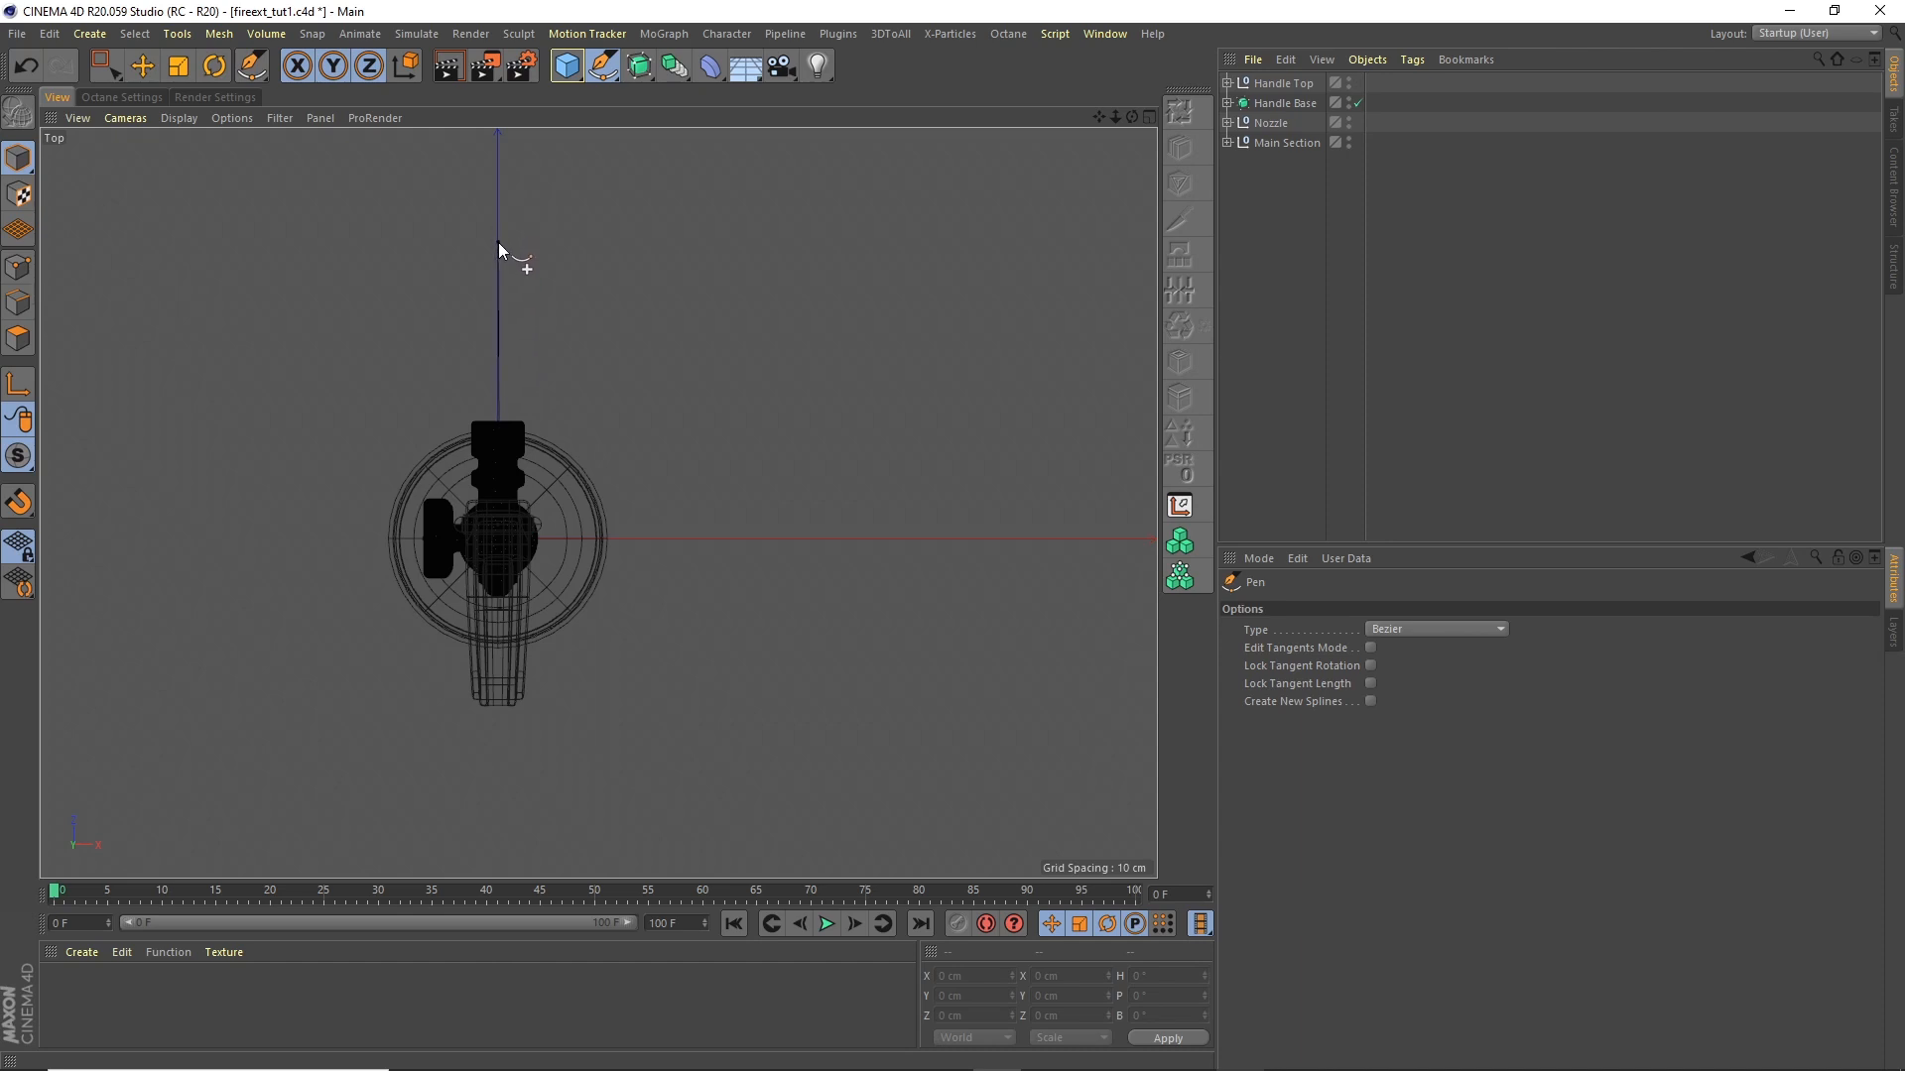
left_click_drag(359, 184, 372, 187)
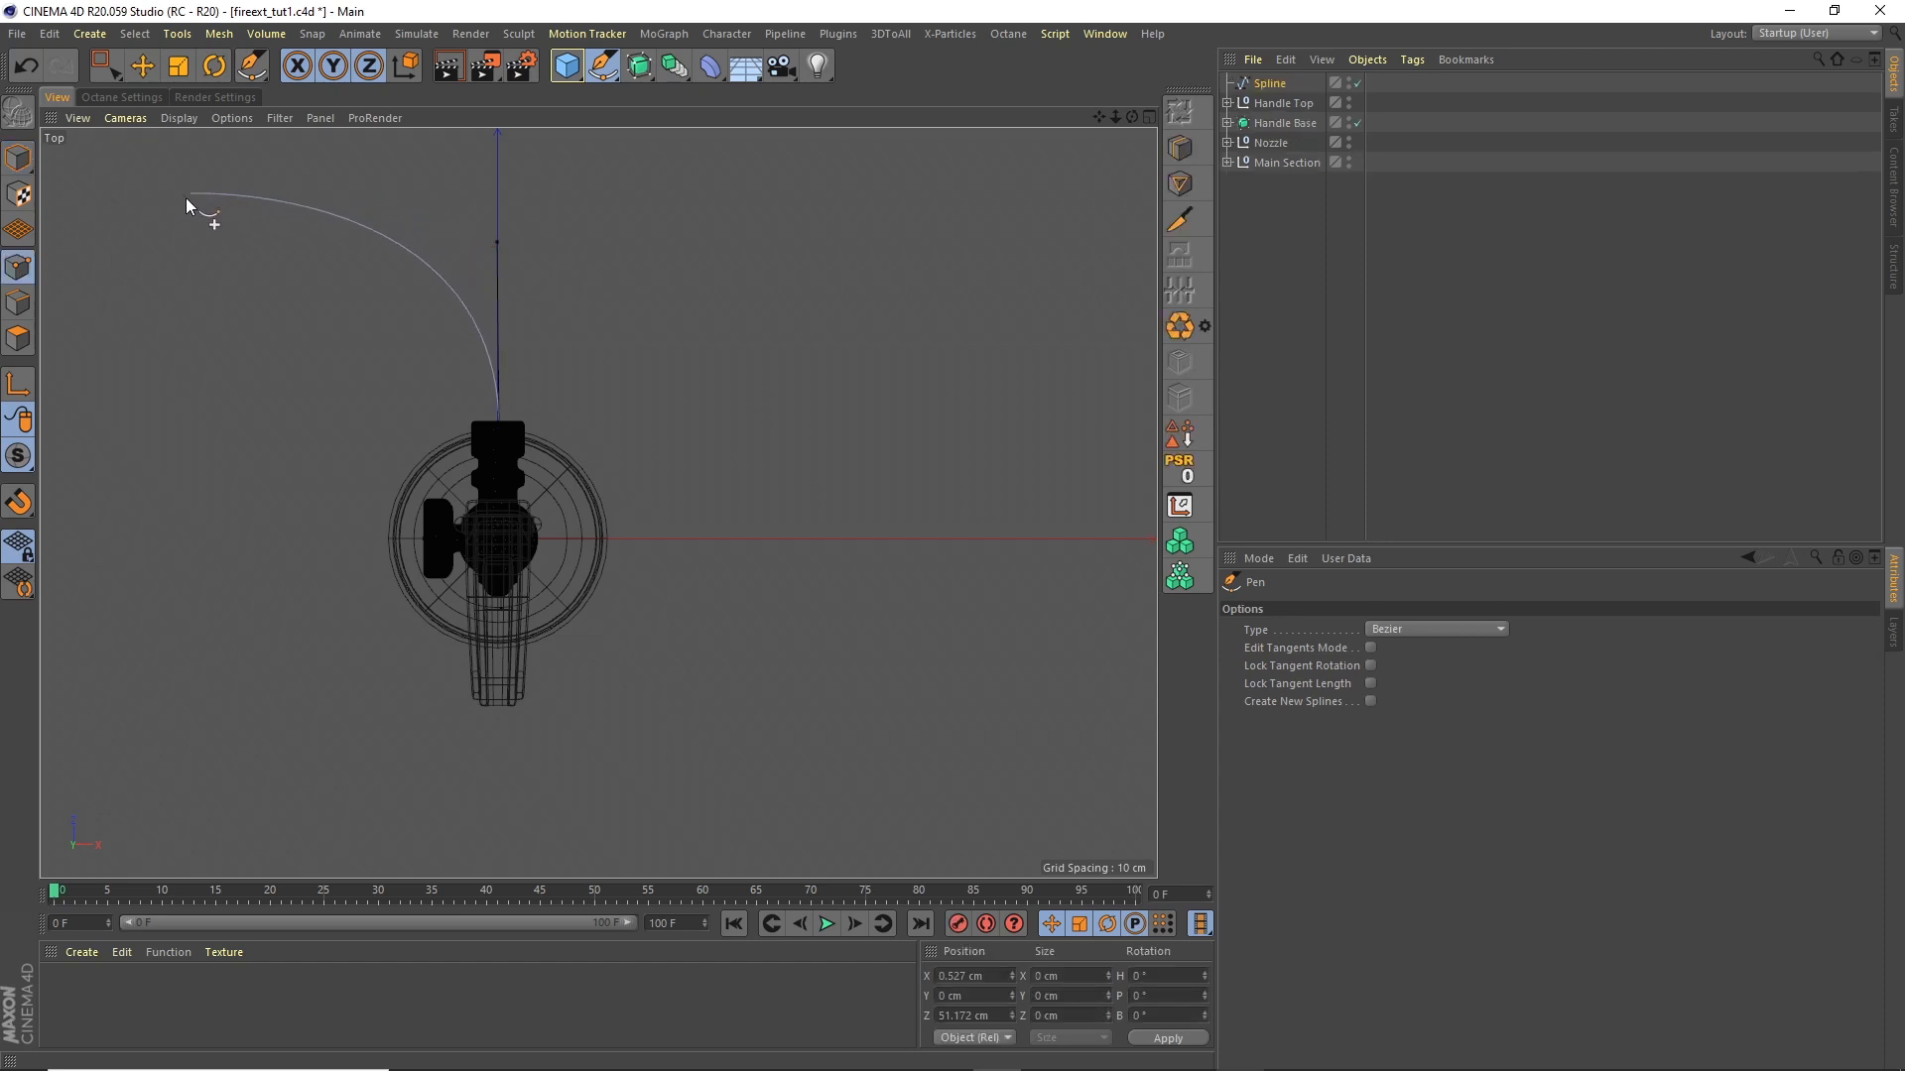
left_click_drag(88, 335, 2, 501)
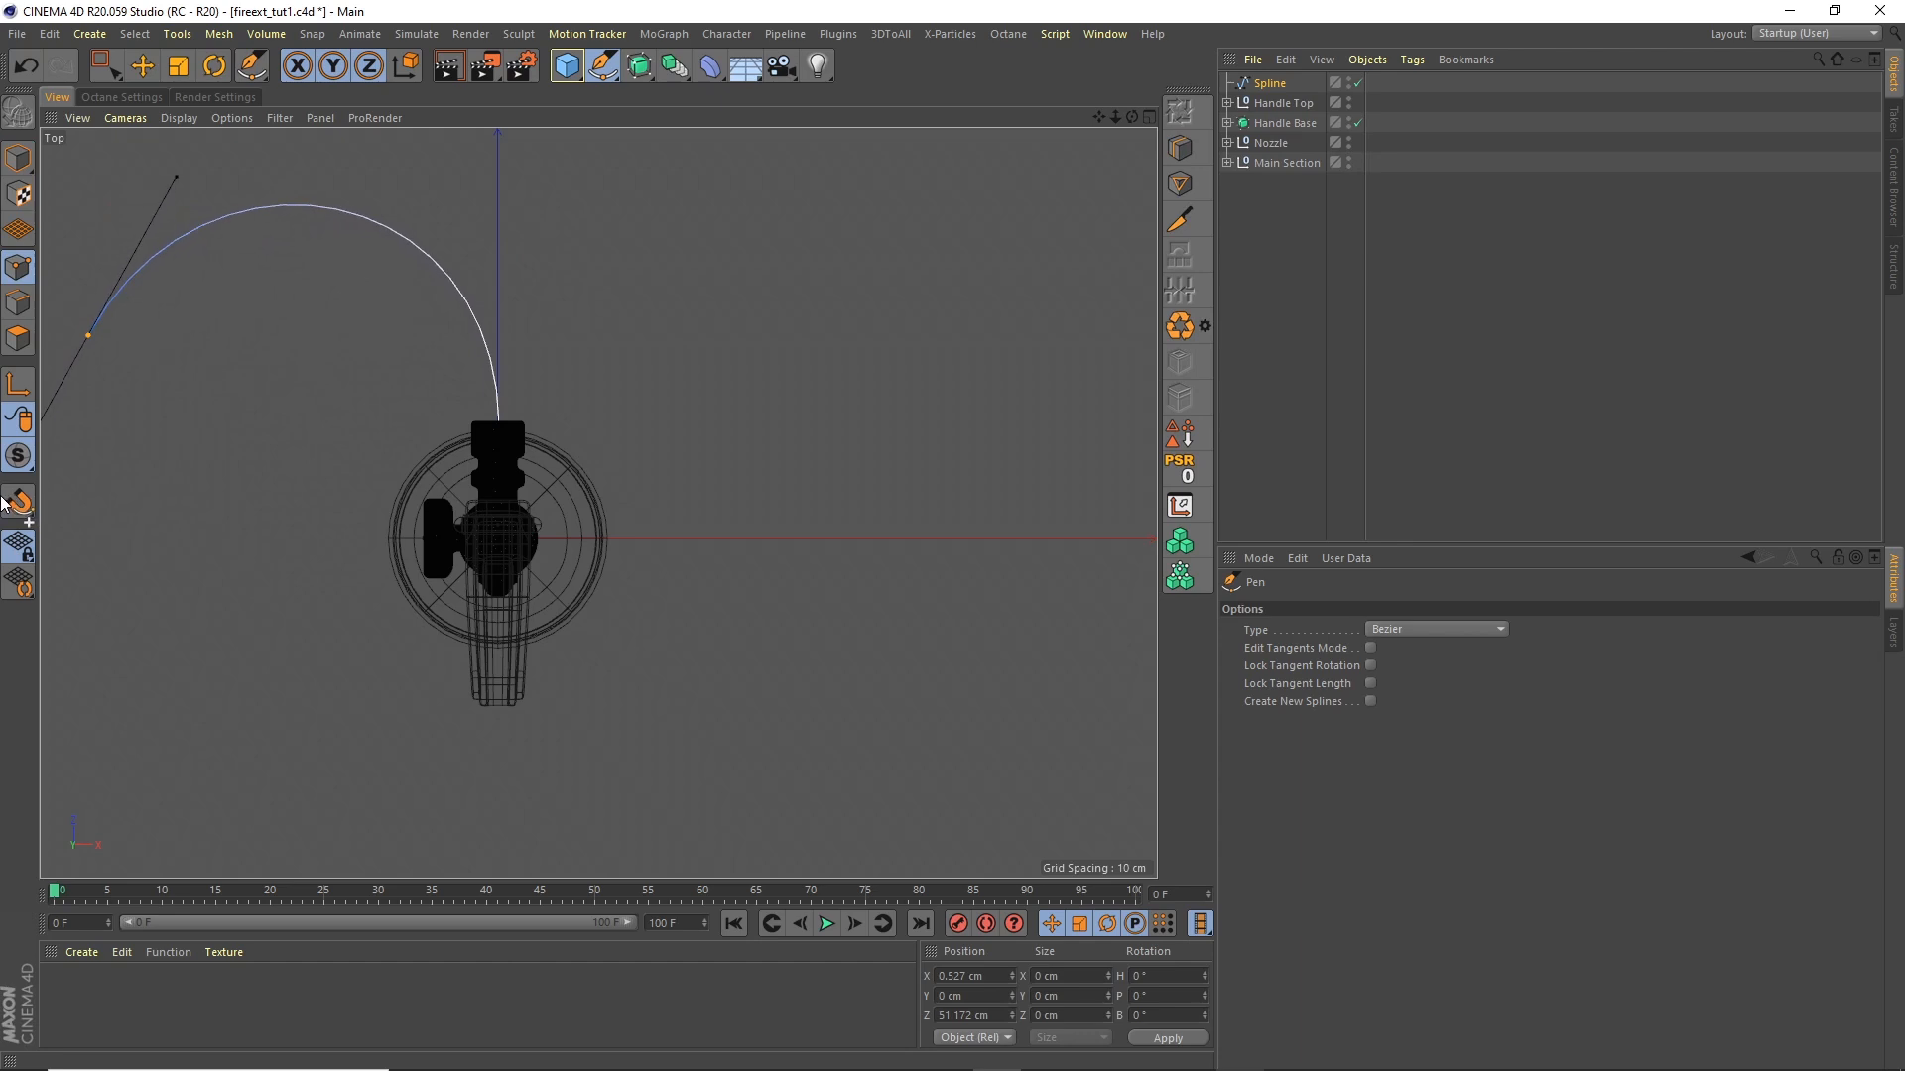
key("space")
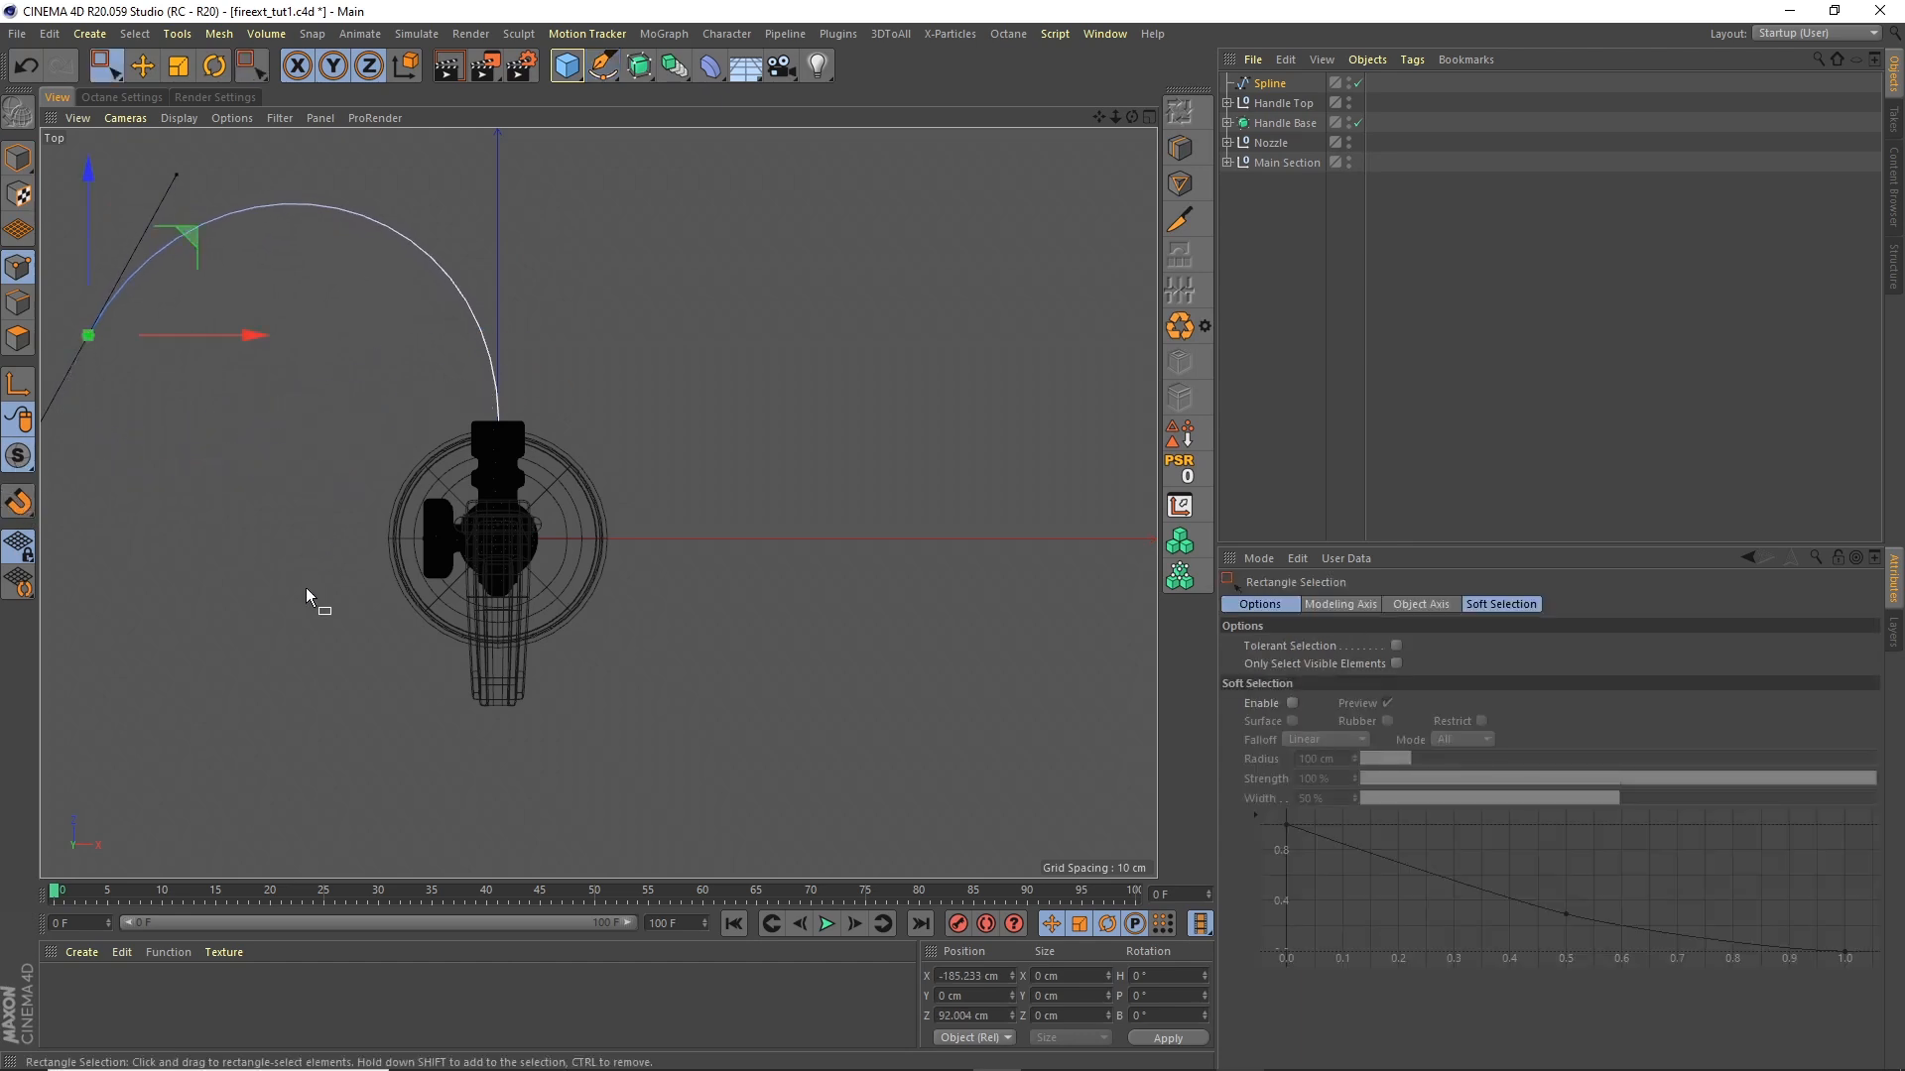
Step: Raise the whole spline to the nozzle's height, to a Y position of about 169.3 cm
left_click(1147, 117)
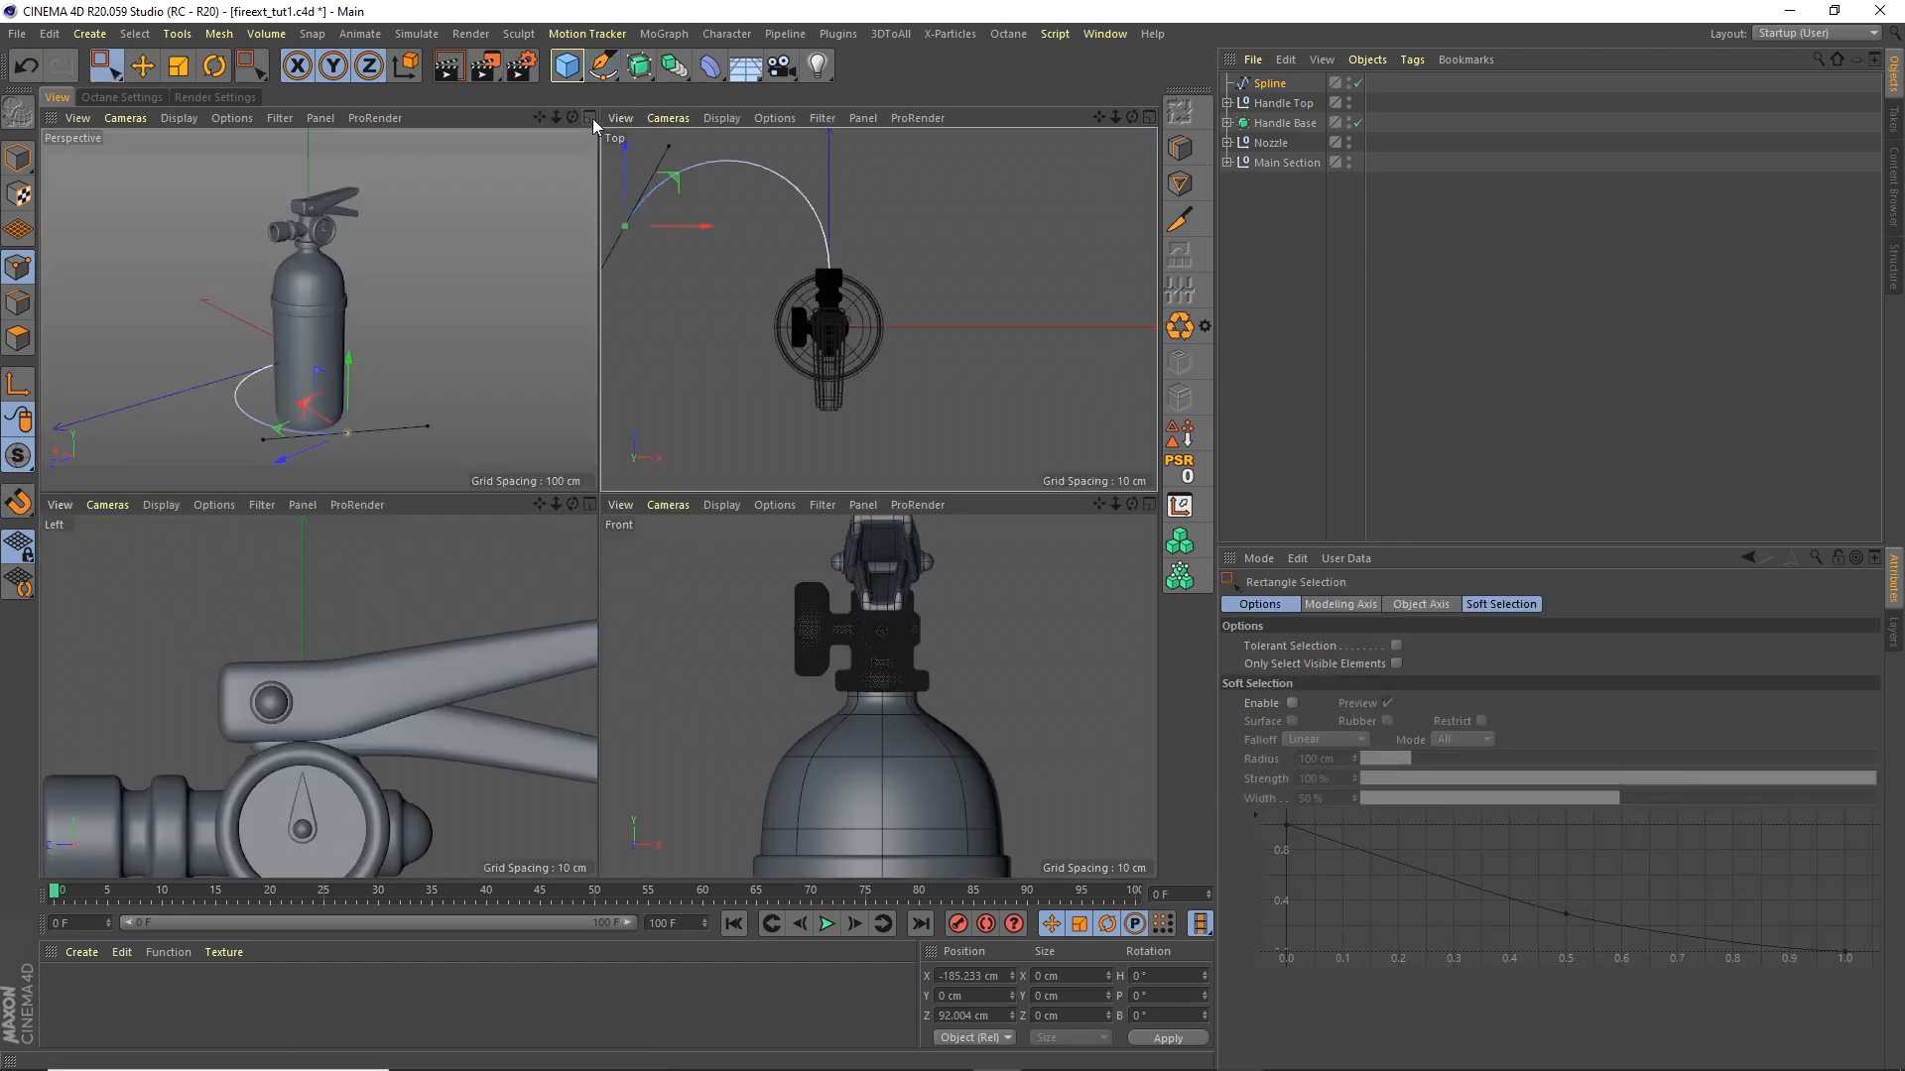
left_click(589, 117)
left_click(18, 157)
scroll(586, 473, "up", 3)
left_click_drag(583, 472, 577, 206)
mouse_move(486, 373)
left_mouse_down("alt")
mouse_move(603, 383)
mouse_move(502, 353)
left_mouse_up("alt")
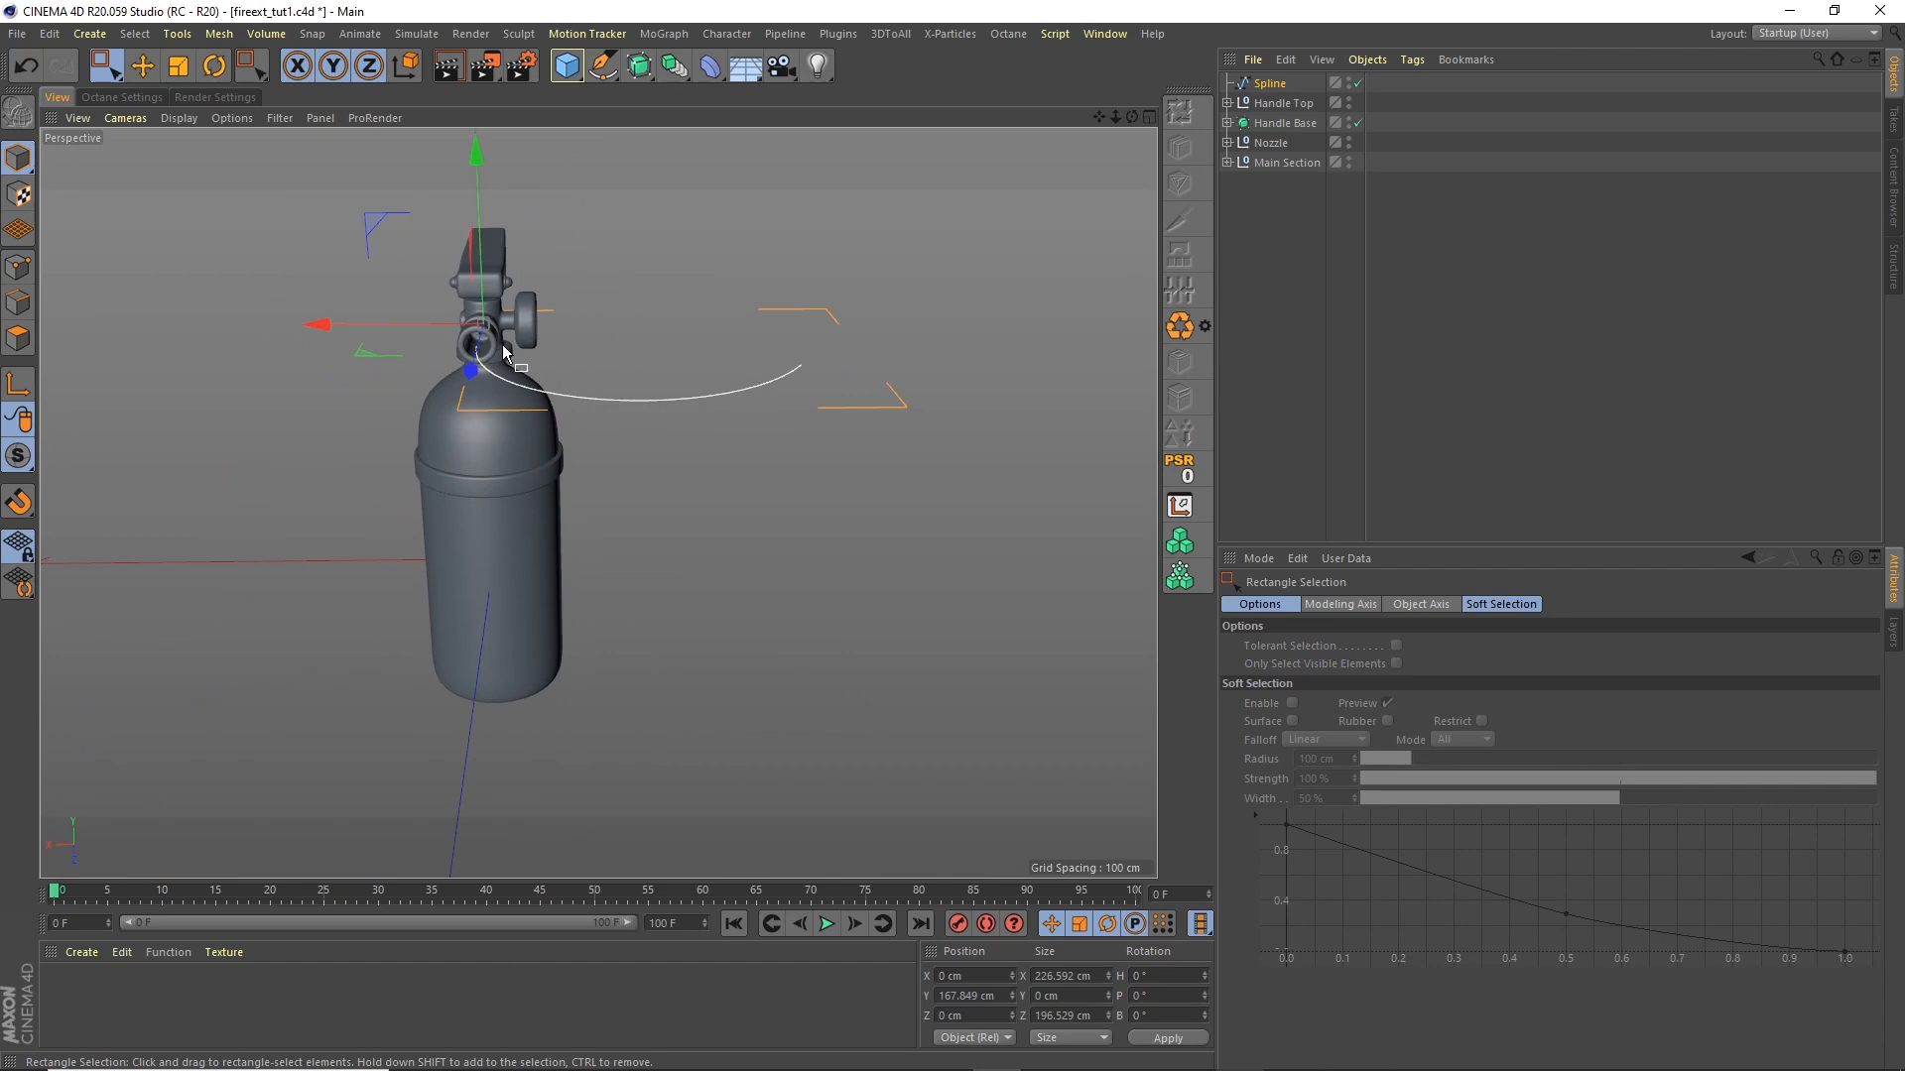
right_click_drag(501, 349, 556, 324, "alt")
left_click_drag(482, 299, 409, 282, "alt")
left_click_drag(507, 212, 504, 207)
right_click_drag(660, 240, 540, 338, "alt")
middle_click_drag(770, 341, 758, 353, "alt")
left_click_drag(757, 353, 651, 496, "alt")
Step: Lower the spline's free end point to about -70.8 cm in Y and adjust its tangent to reshape the curve
left_click(18, 267)
left_click(490, 675)
left_click(142, 66)
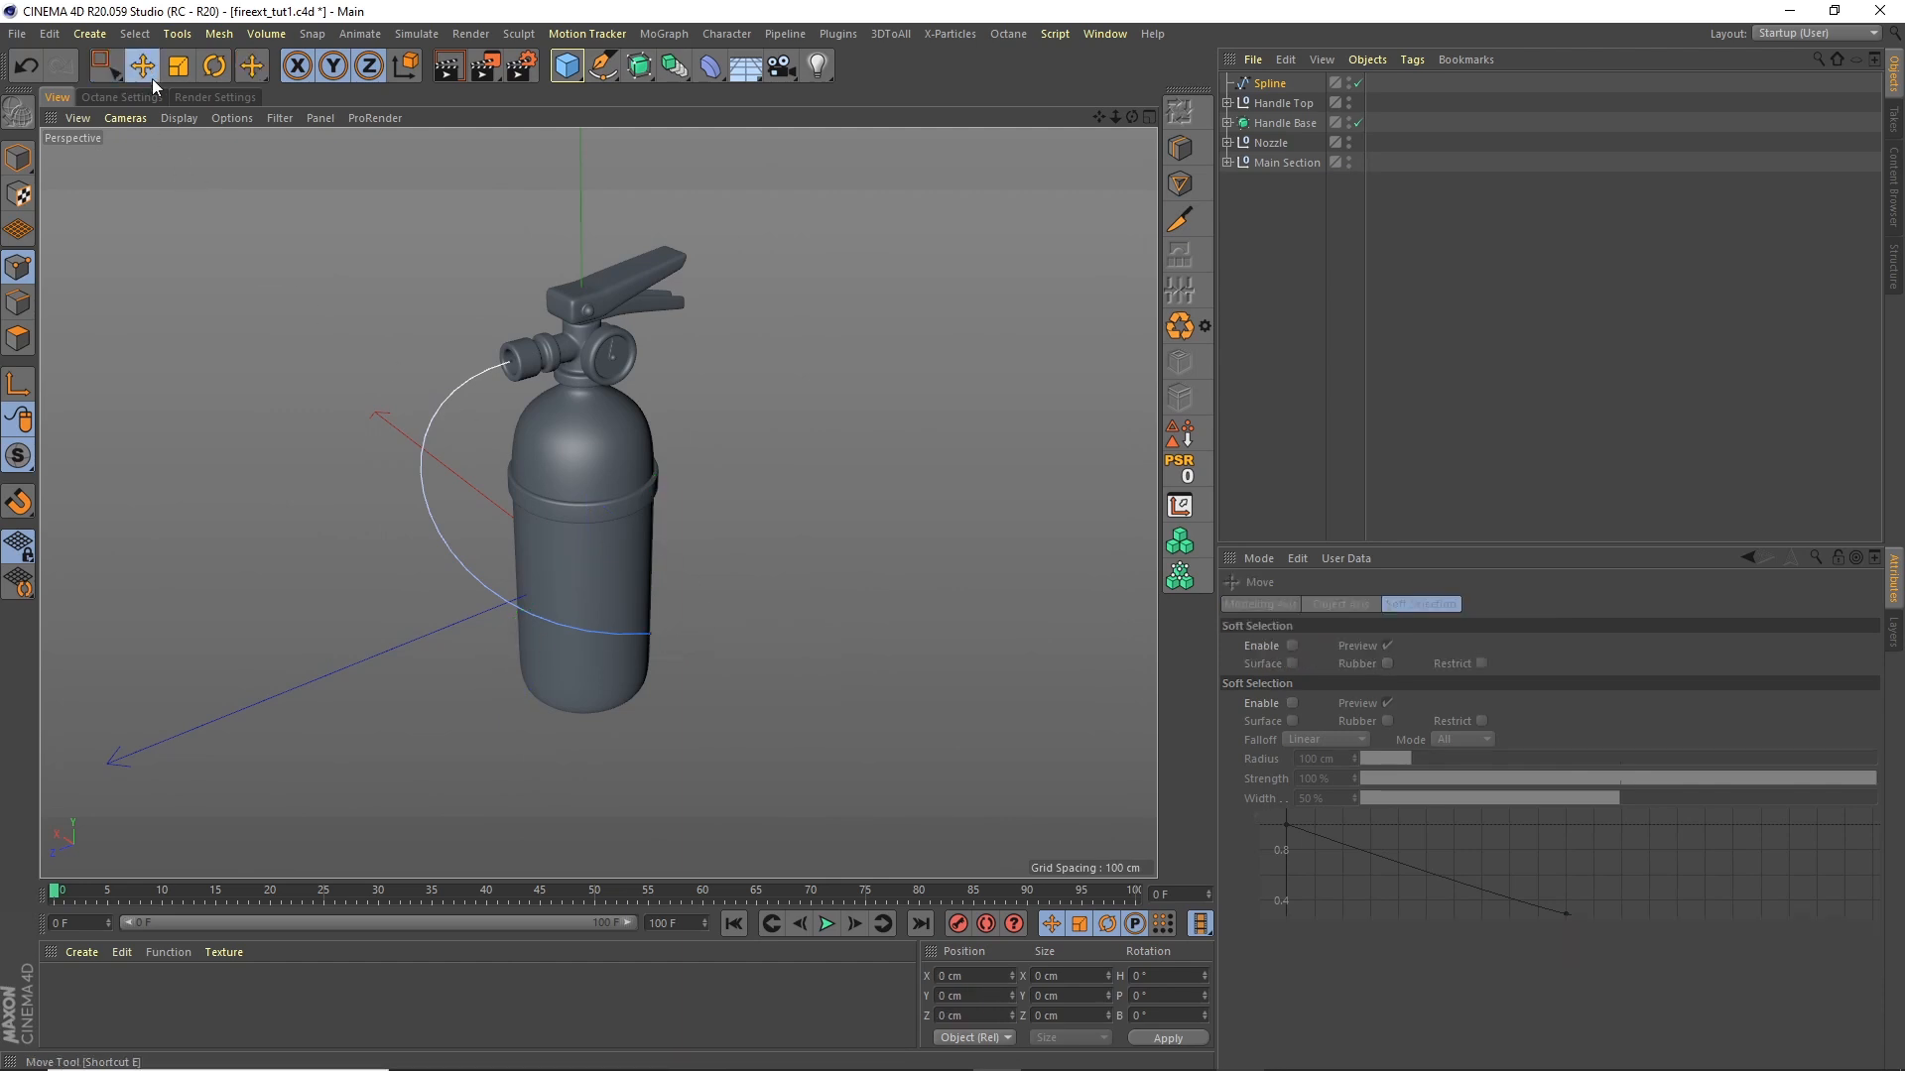
left_click(652, 633)
left_click_drag(815, 612, 870, 563)
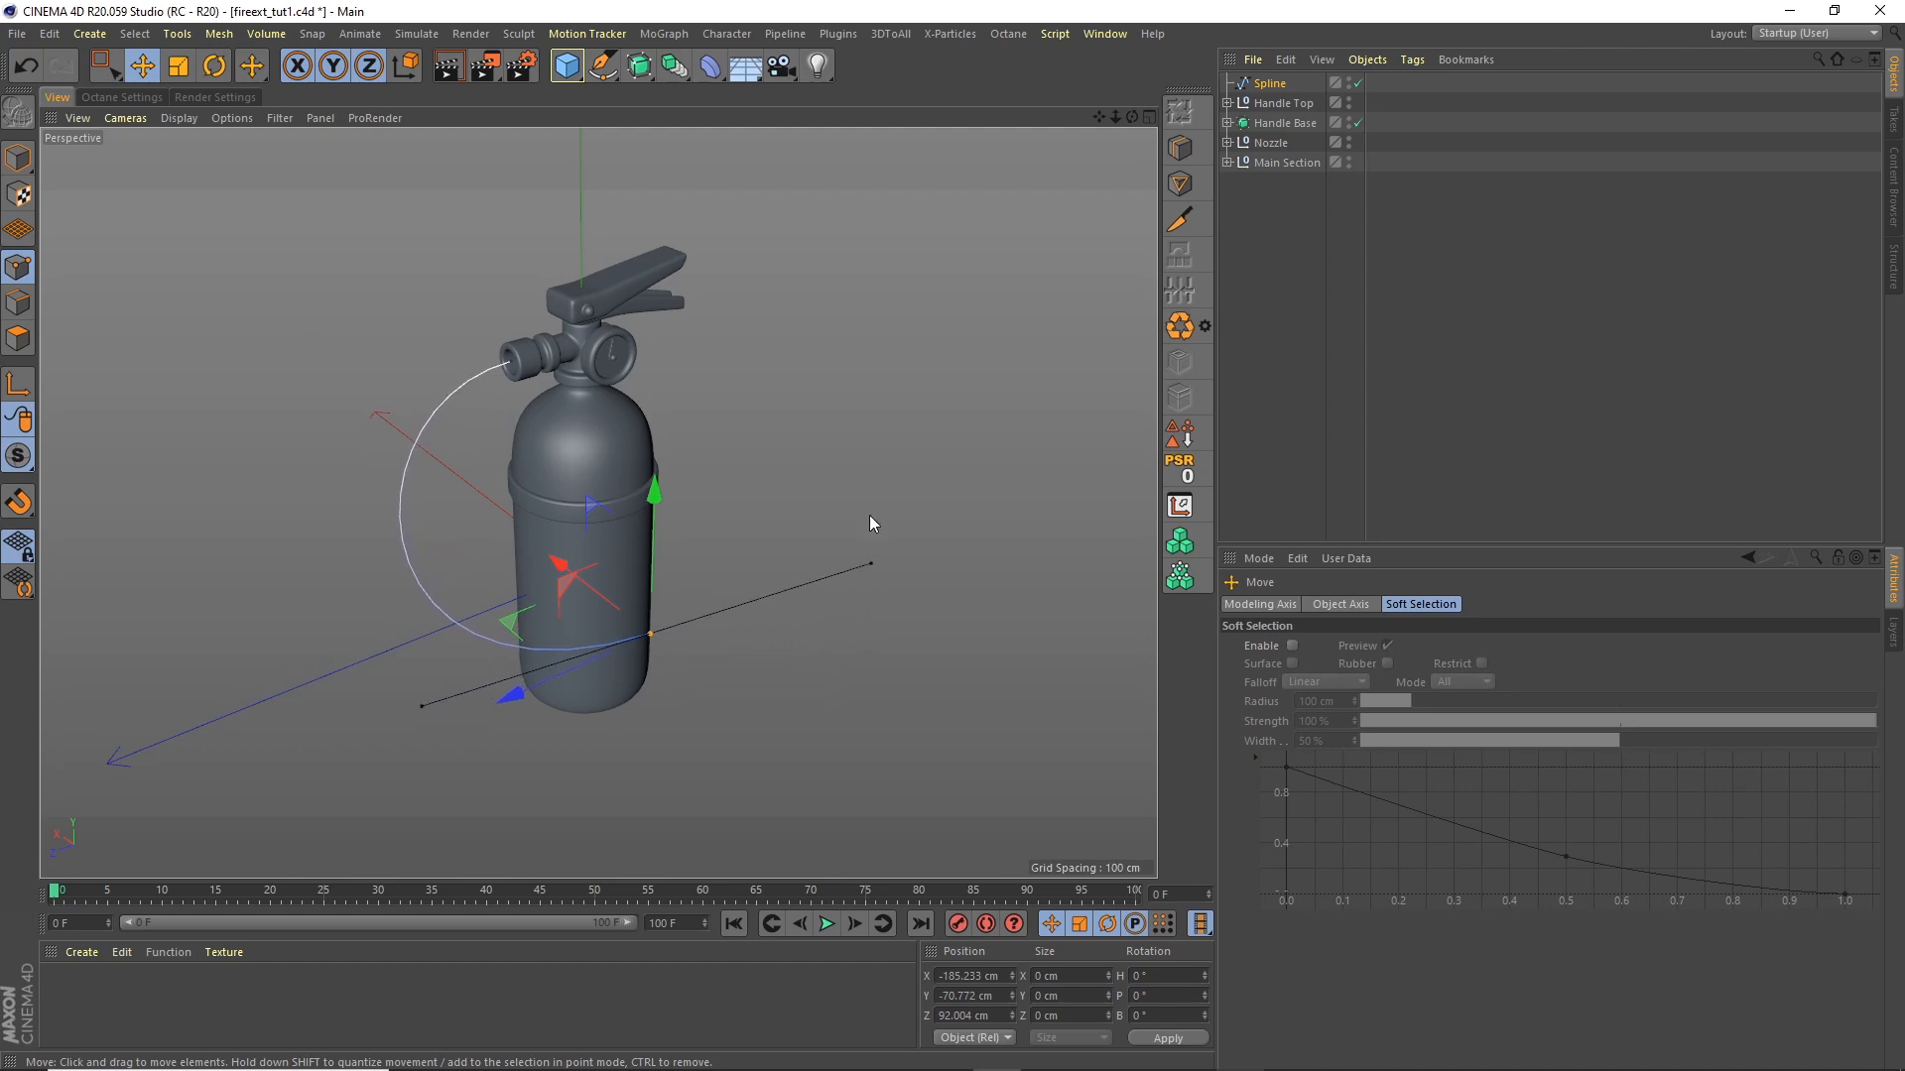
mouse_move(1131, 117)
left_mouse_down()
mouse_move(1064, 81)
mouse_move(1127, 57)
mouse_move(1123, 101)
left_mouse_up()
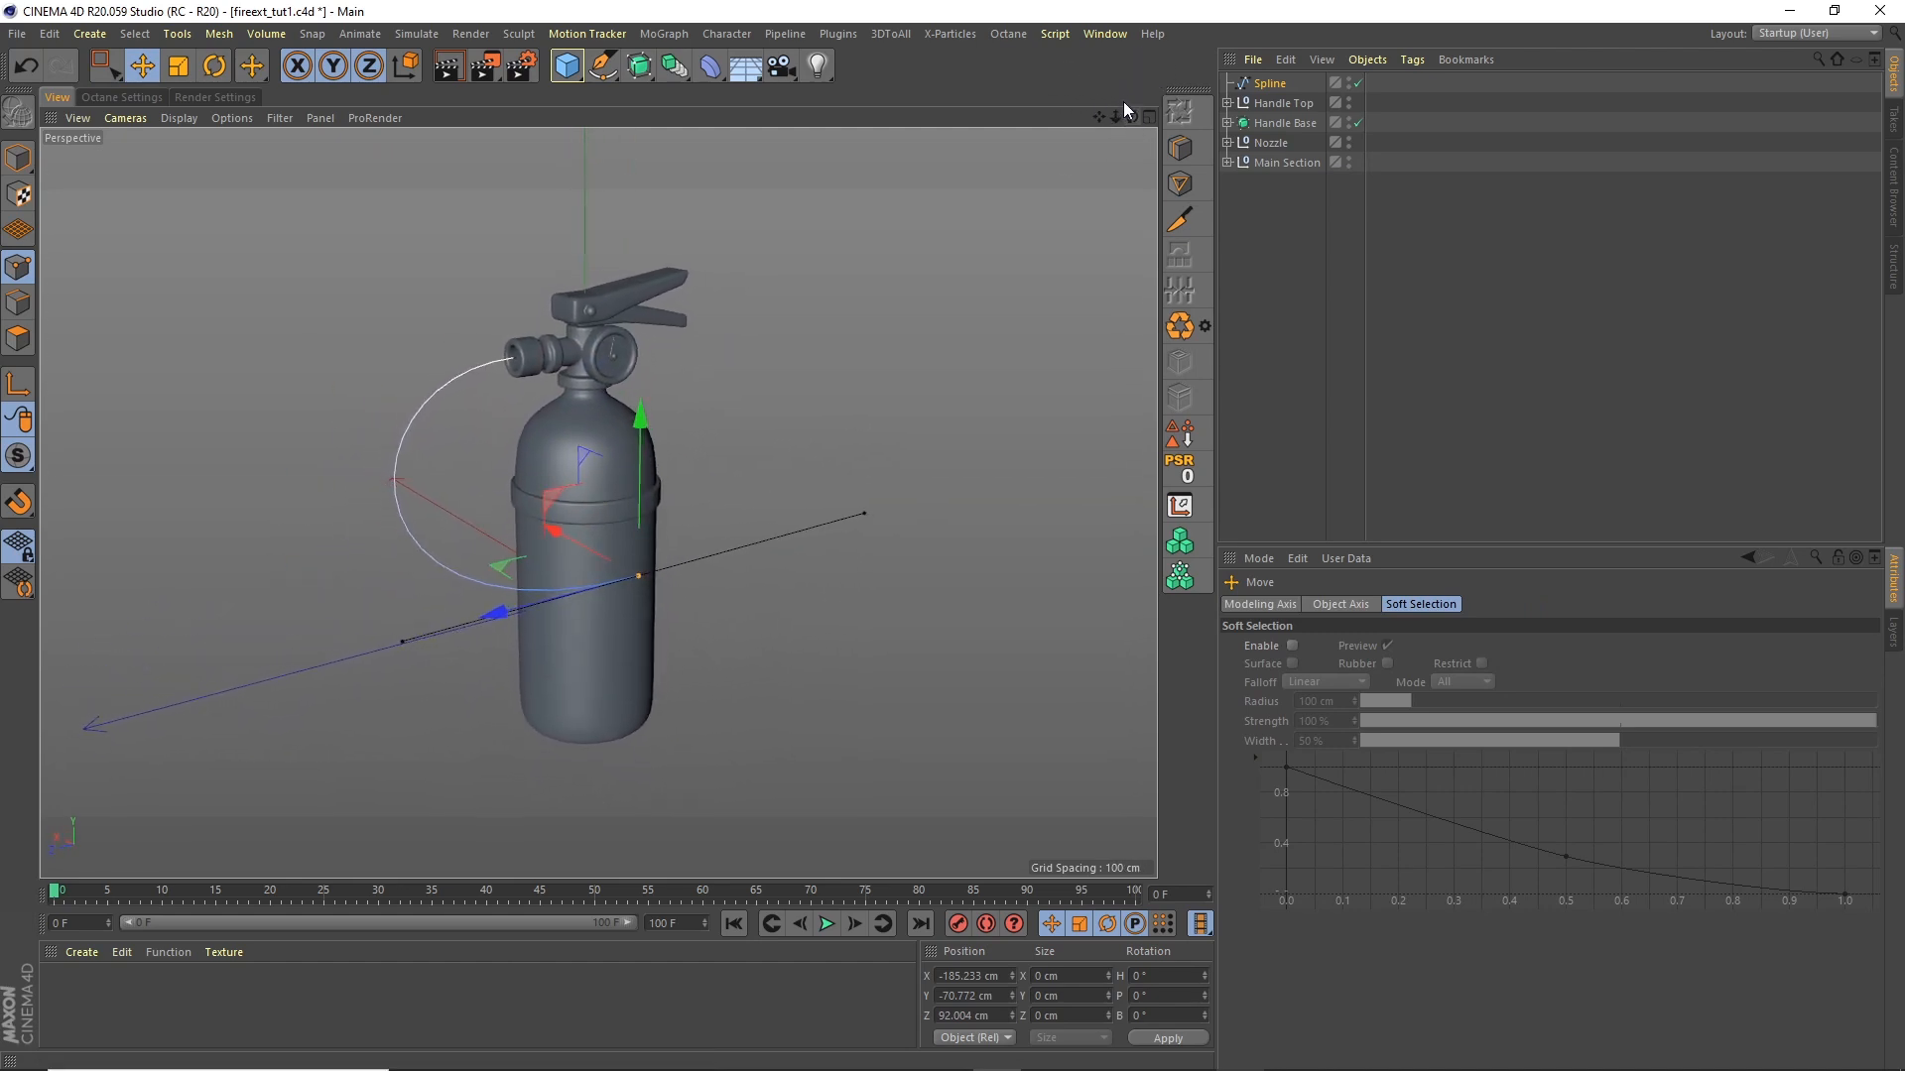
Step: Create a circle spline and a Sweep generator, and nest the circle above the hose spline inside the Sweep
left_click(610, 68)
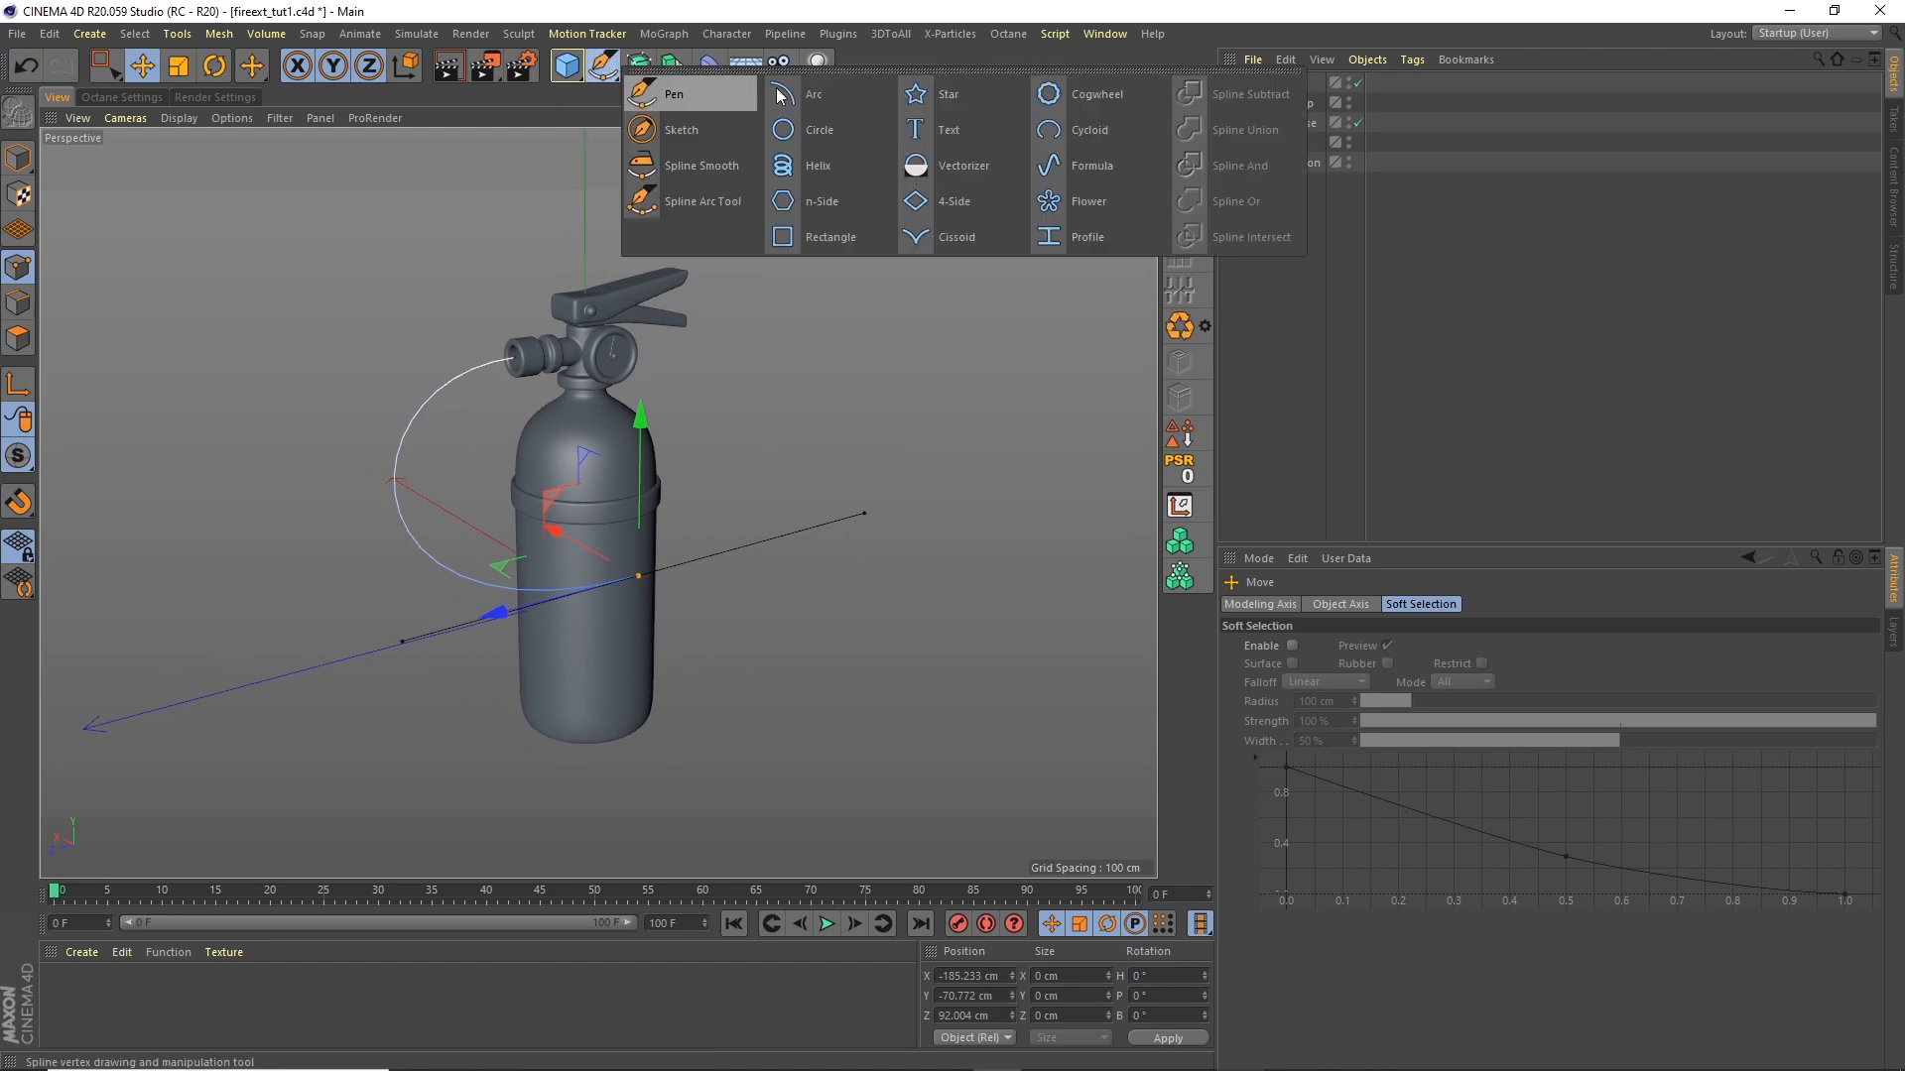
left_click(814, 130)
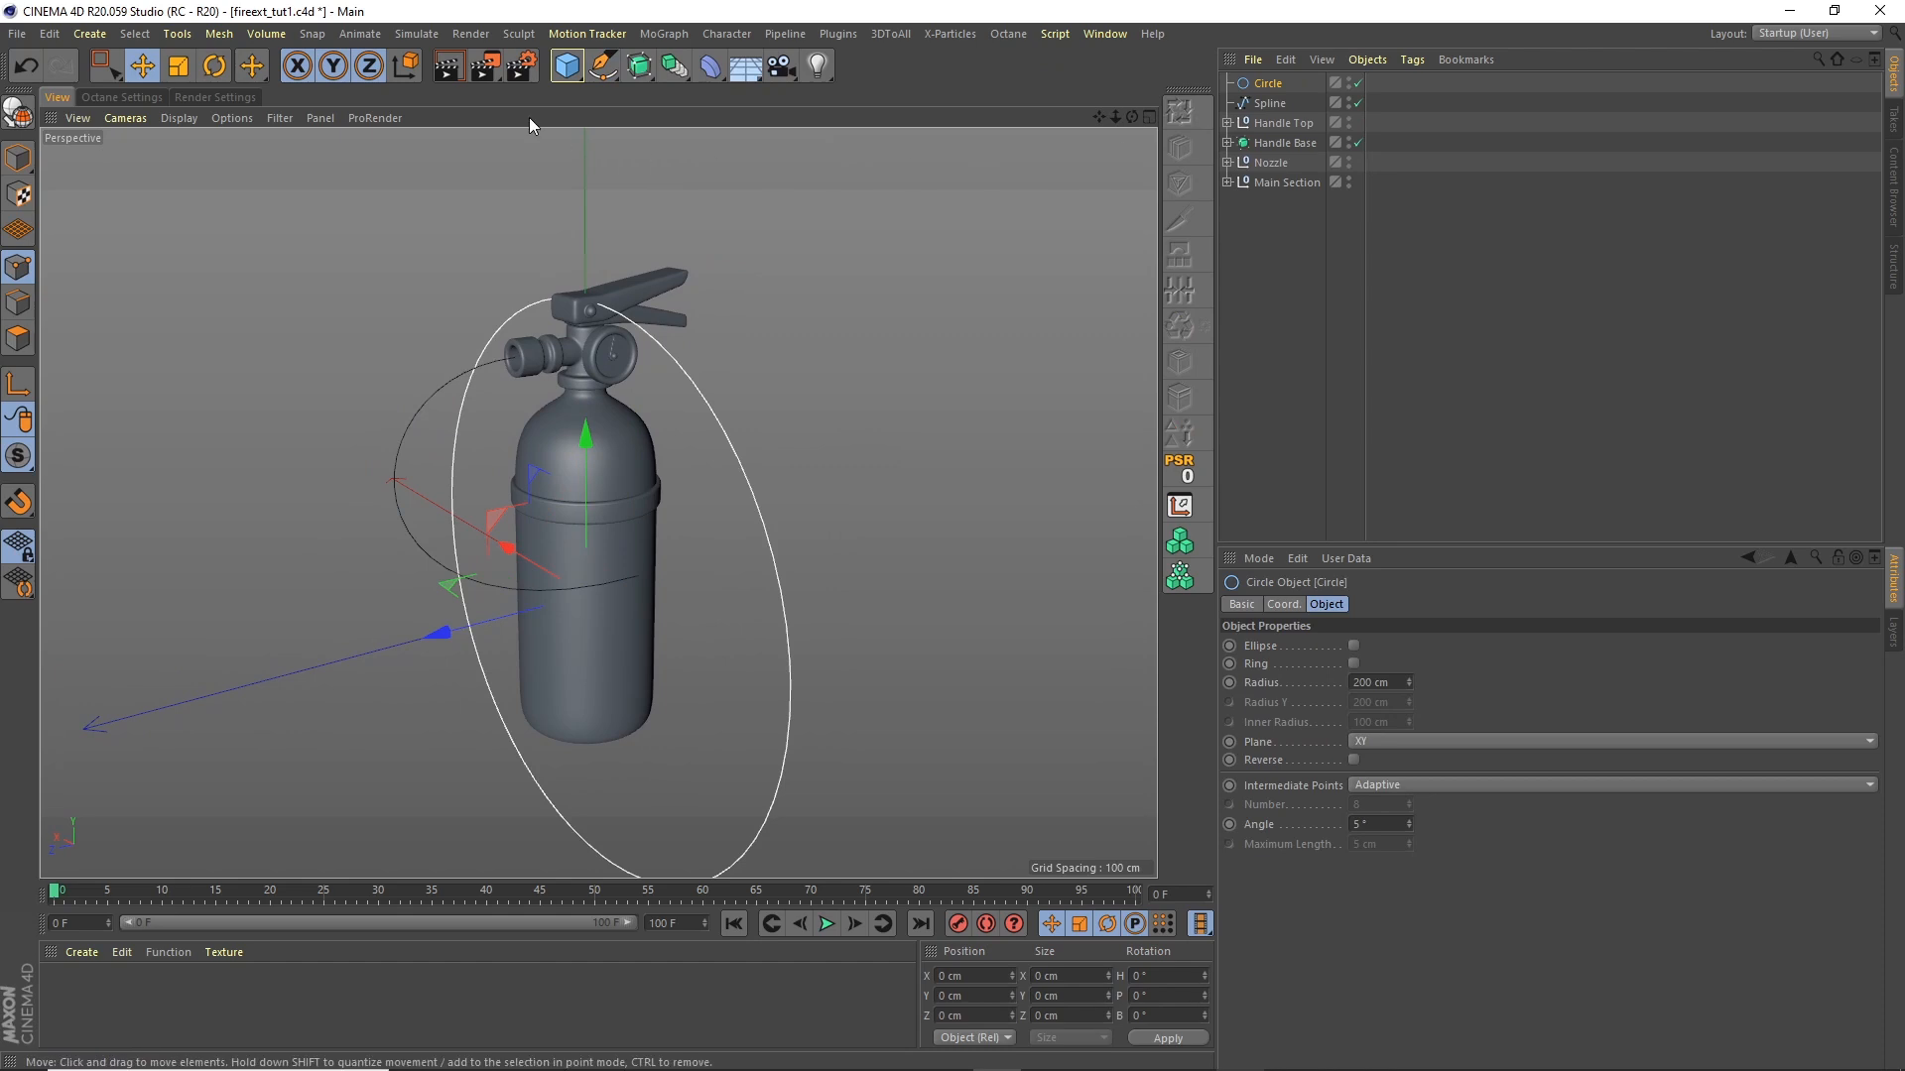
left_click(639, 65)
left_click(717, 170)
mouse_move(1268, 104)
left_mouse_down()
mouse_move(1277, 88)
mouse_move(1280, 117)
left_mouse_up()
Step: Scale the profile circle down to a radius of about 7.4 cm so that the hose fits the nozzle opening
left_click(20, 157)
left_click(214, 65)
left_click(182, 67)
left_click_drag(724, 157, 313, 558)
left_click_drag(478, 365, 562, 361, "alt")
right_click_drag(502, 353, 695, 254, "alt")
left_click_drag(613, 343, 699, 325, "alt")
Step: Shift the spline's start point at the nozzle to about -0.28 cm in X to centre the hose in the opening
left_click(1261, 124)
left_click_drag(109, 66, 153, 125)
left_click_drag(216, 263, 573, 383)
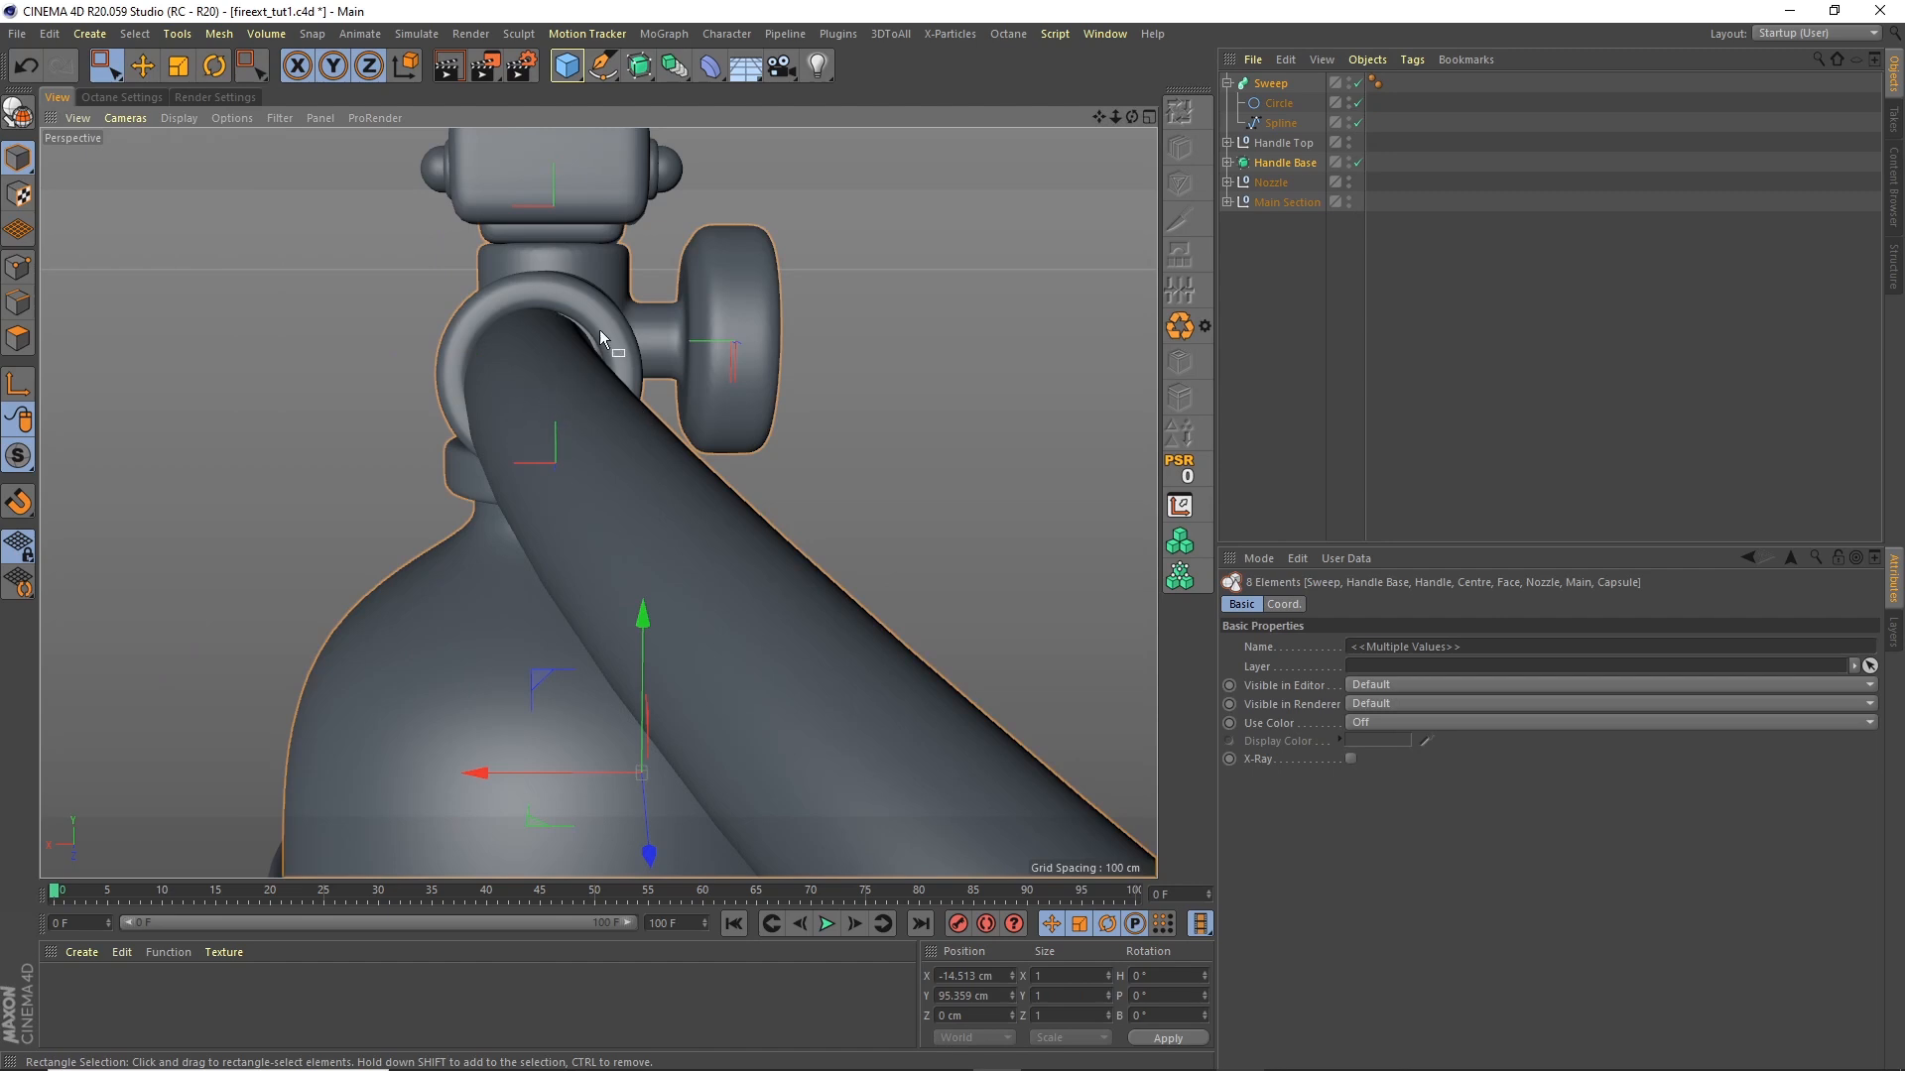
left_click(1275, 125)
left_click(18, 270)
left_click_drag(396, 268, 664, 432)
left_click_drag(411, 366, 415, 366)
left_click_drag(752, 339, 848, 333, "alt")
scroll(740, 283, "down", 6)
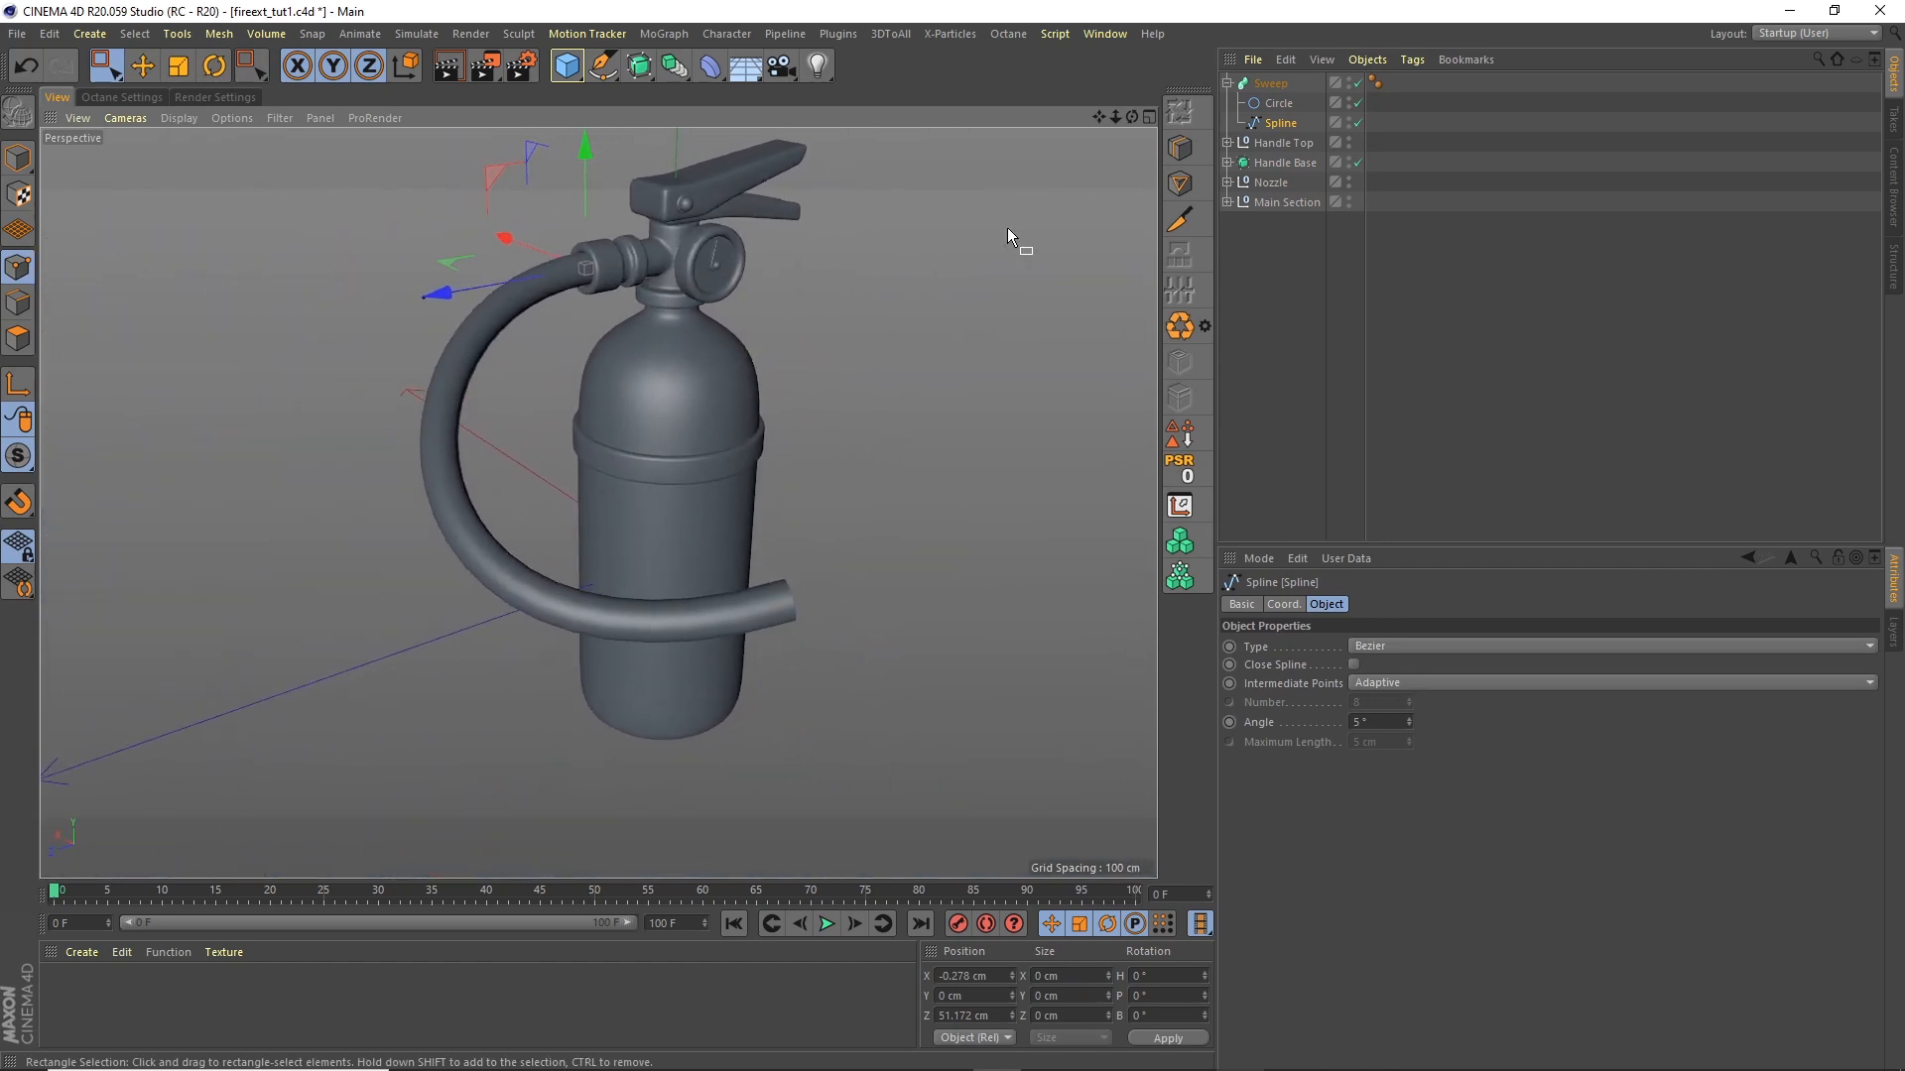
Step: Set the hose spline's intermediate points to Uniform with a number of 100, and return to model mode
left_click(1393, 684)
left_click(1397, 742)
left_click(1385, 704)
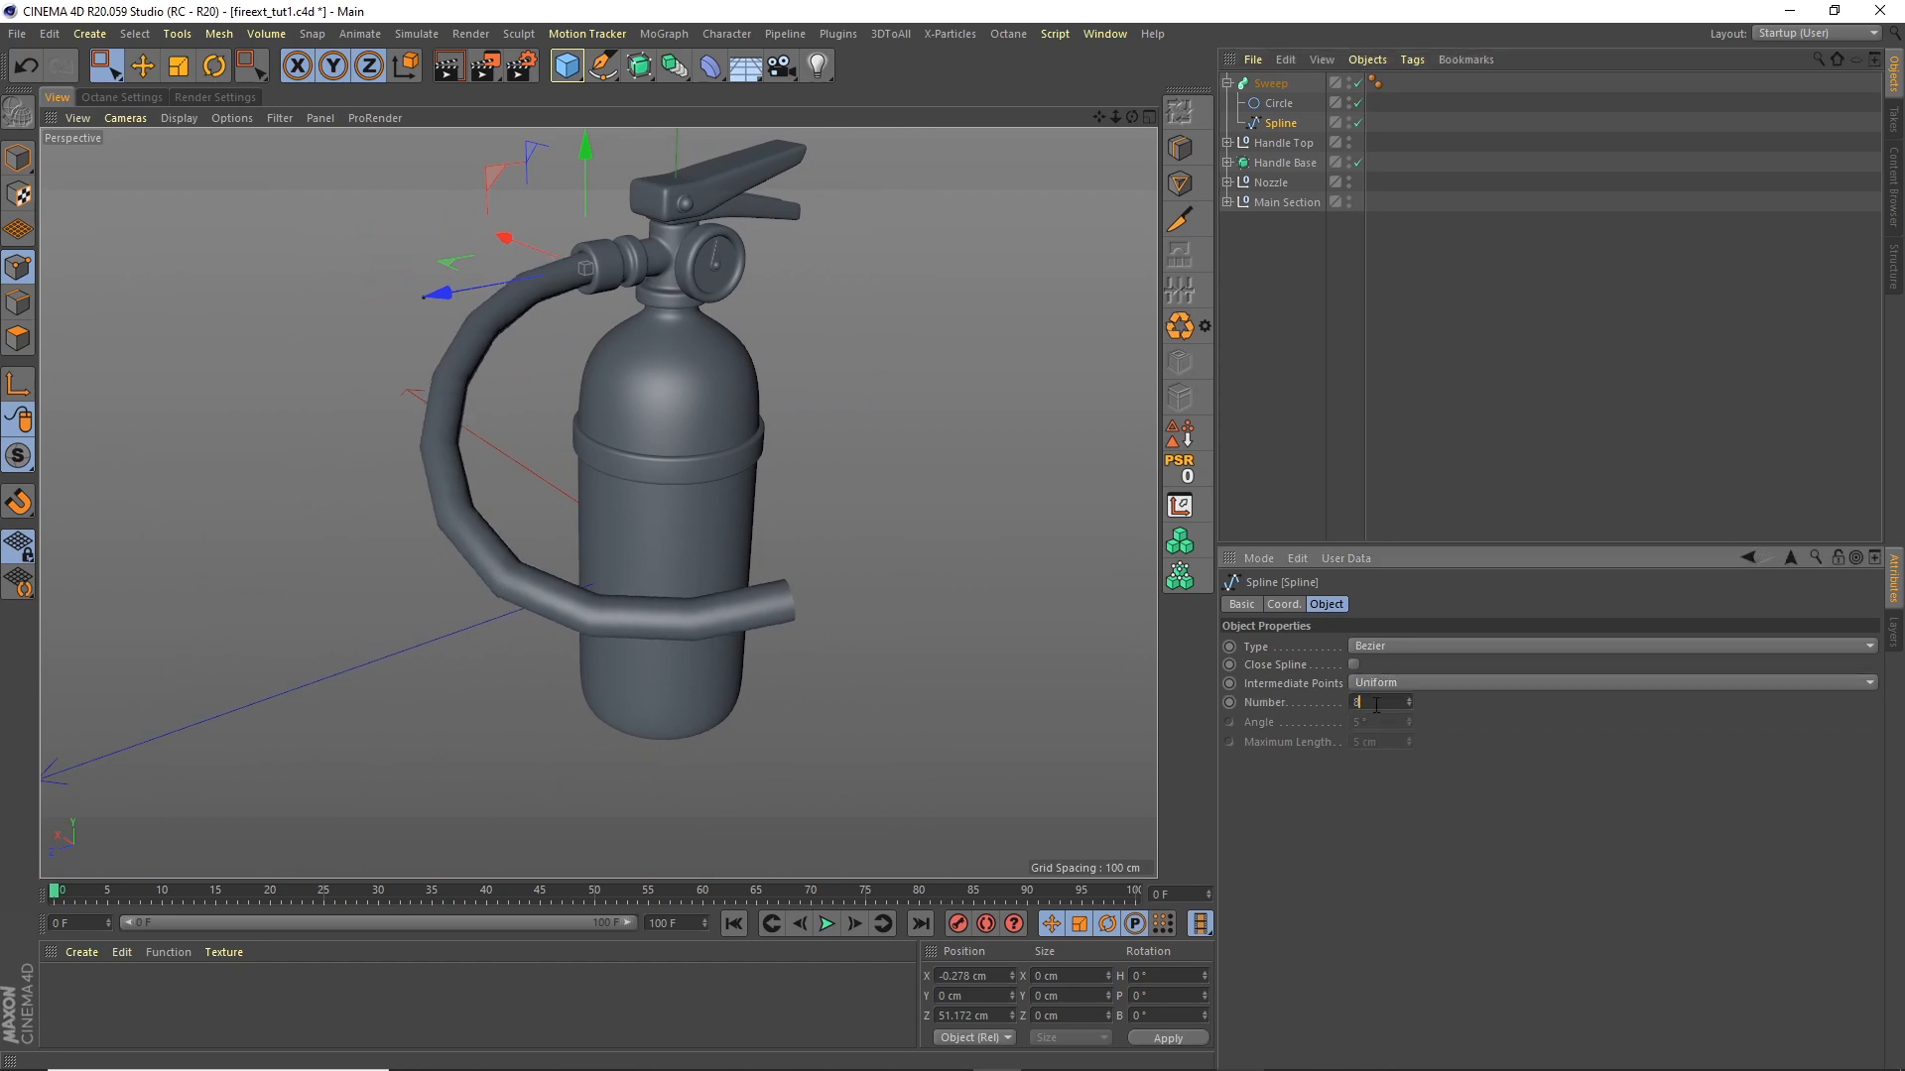
key("Return")
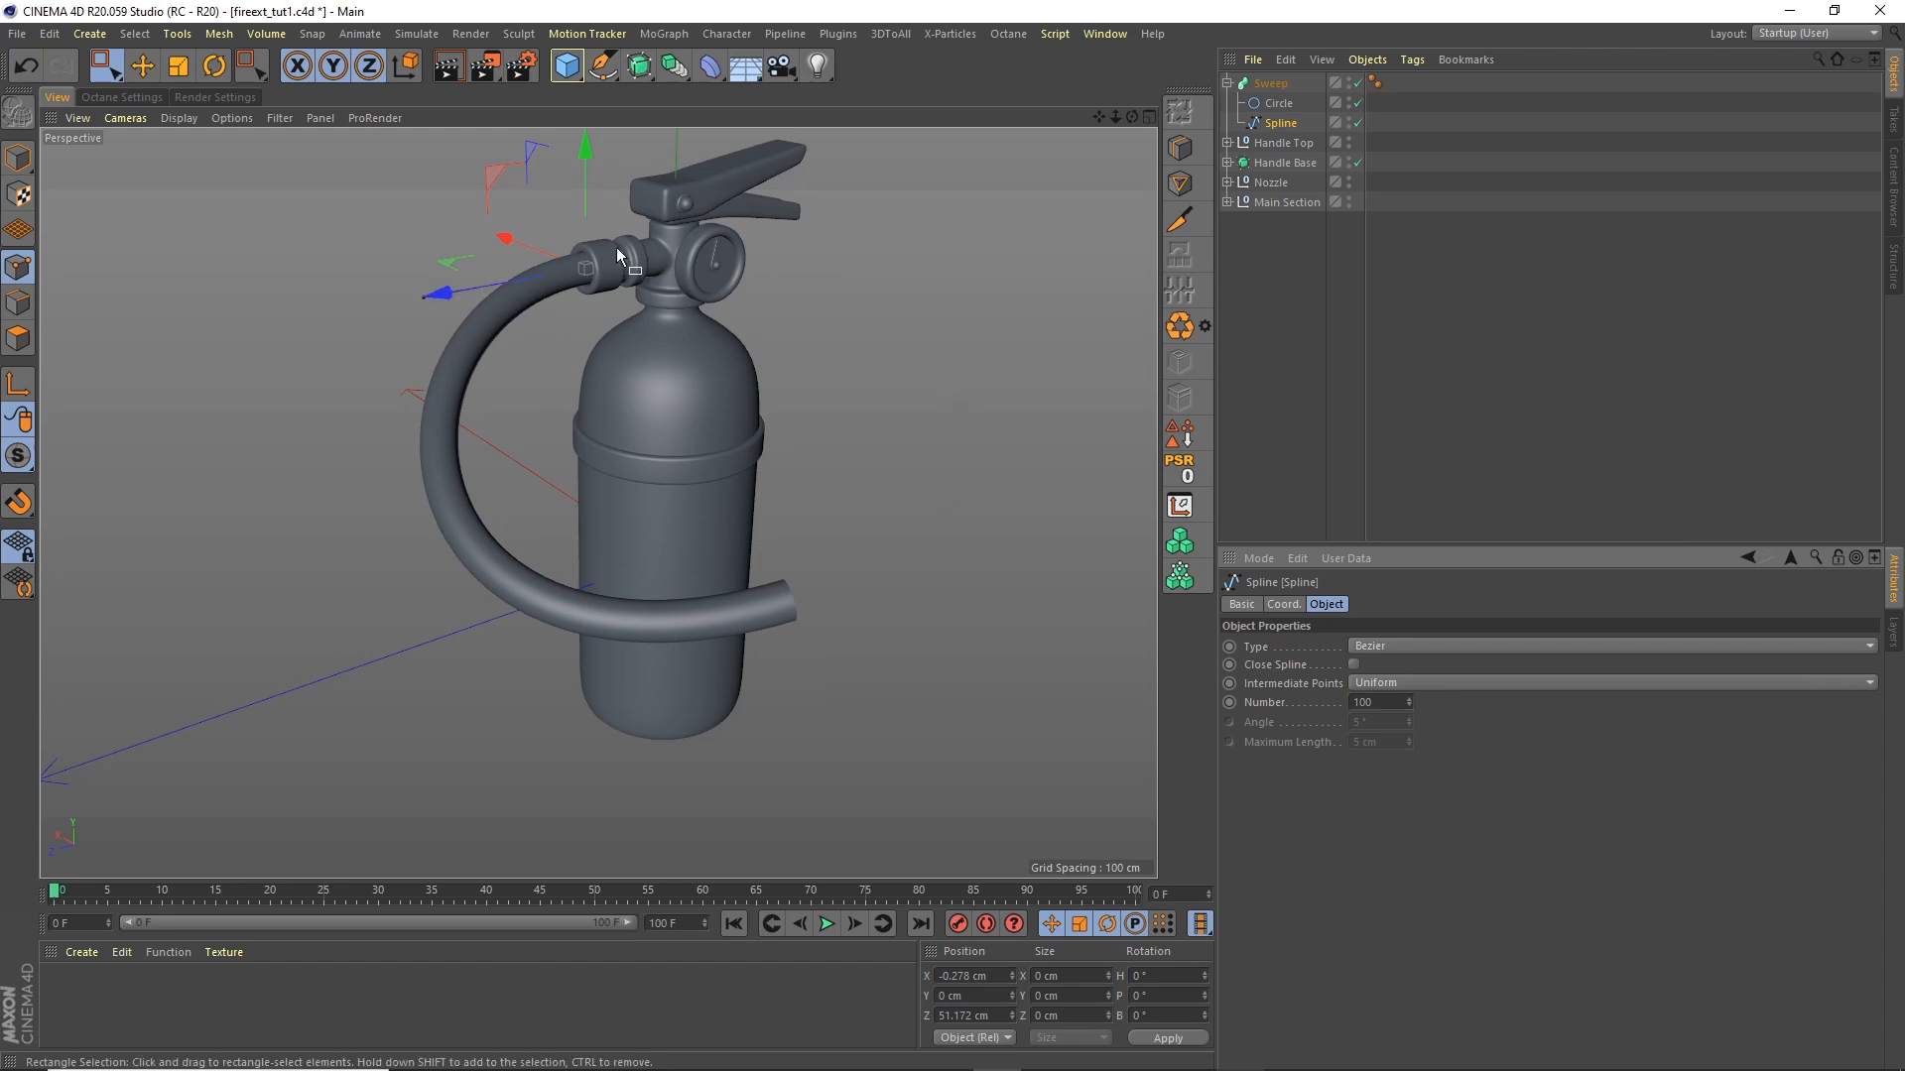
left_click(18, 157)
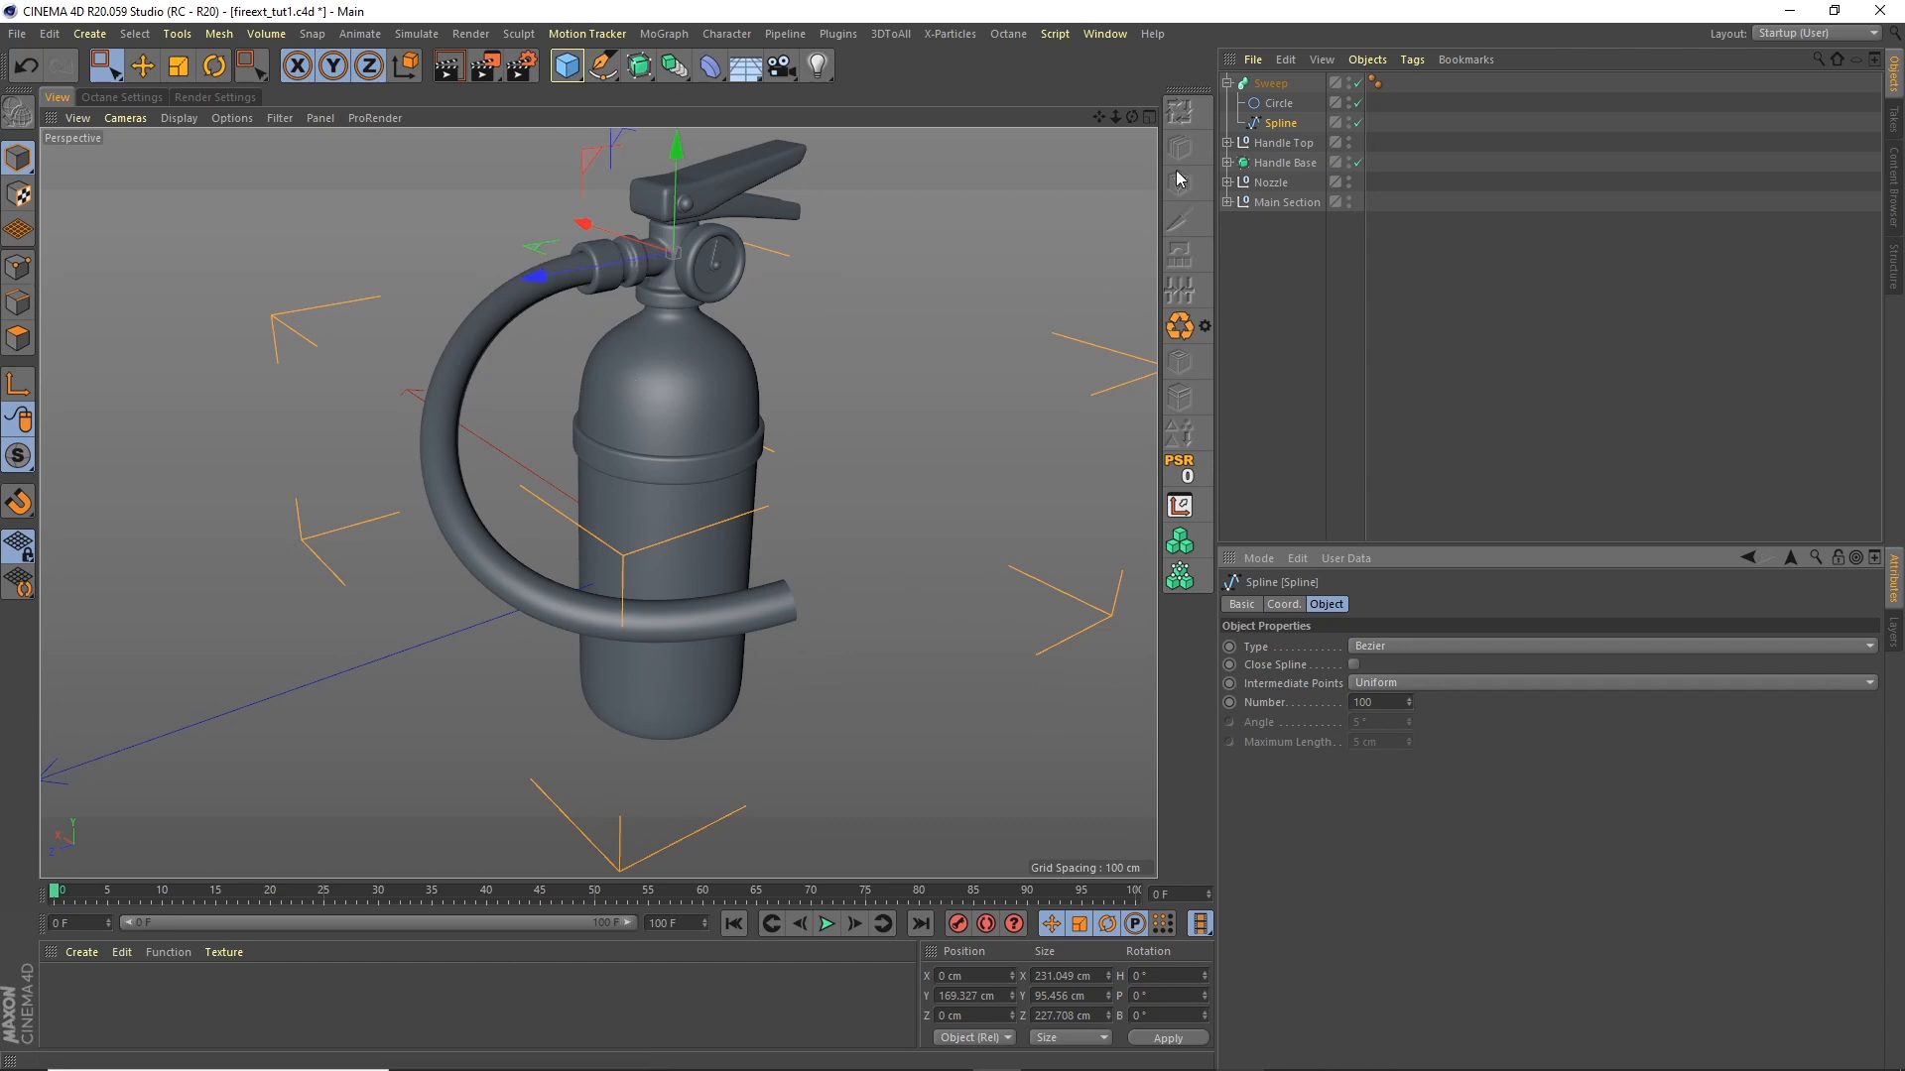
Step: Examine the hose's curve from the side and its free end up close
left_click_drag(1101, 116, 1032, 174)
left_click_drag(1131, 116, 1031, 105)
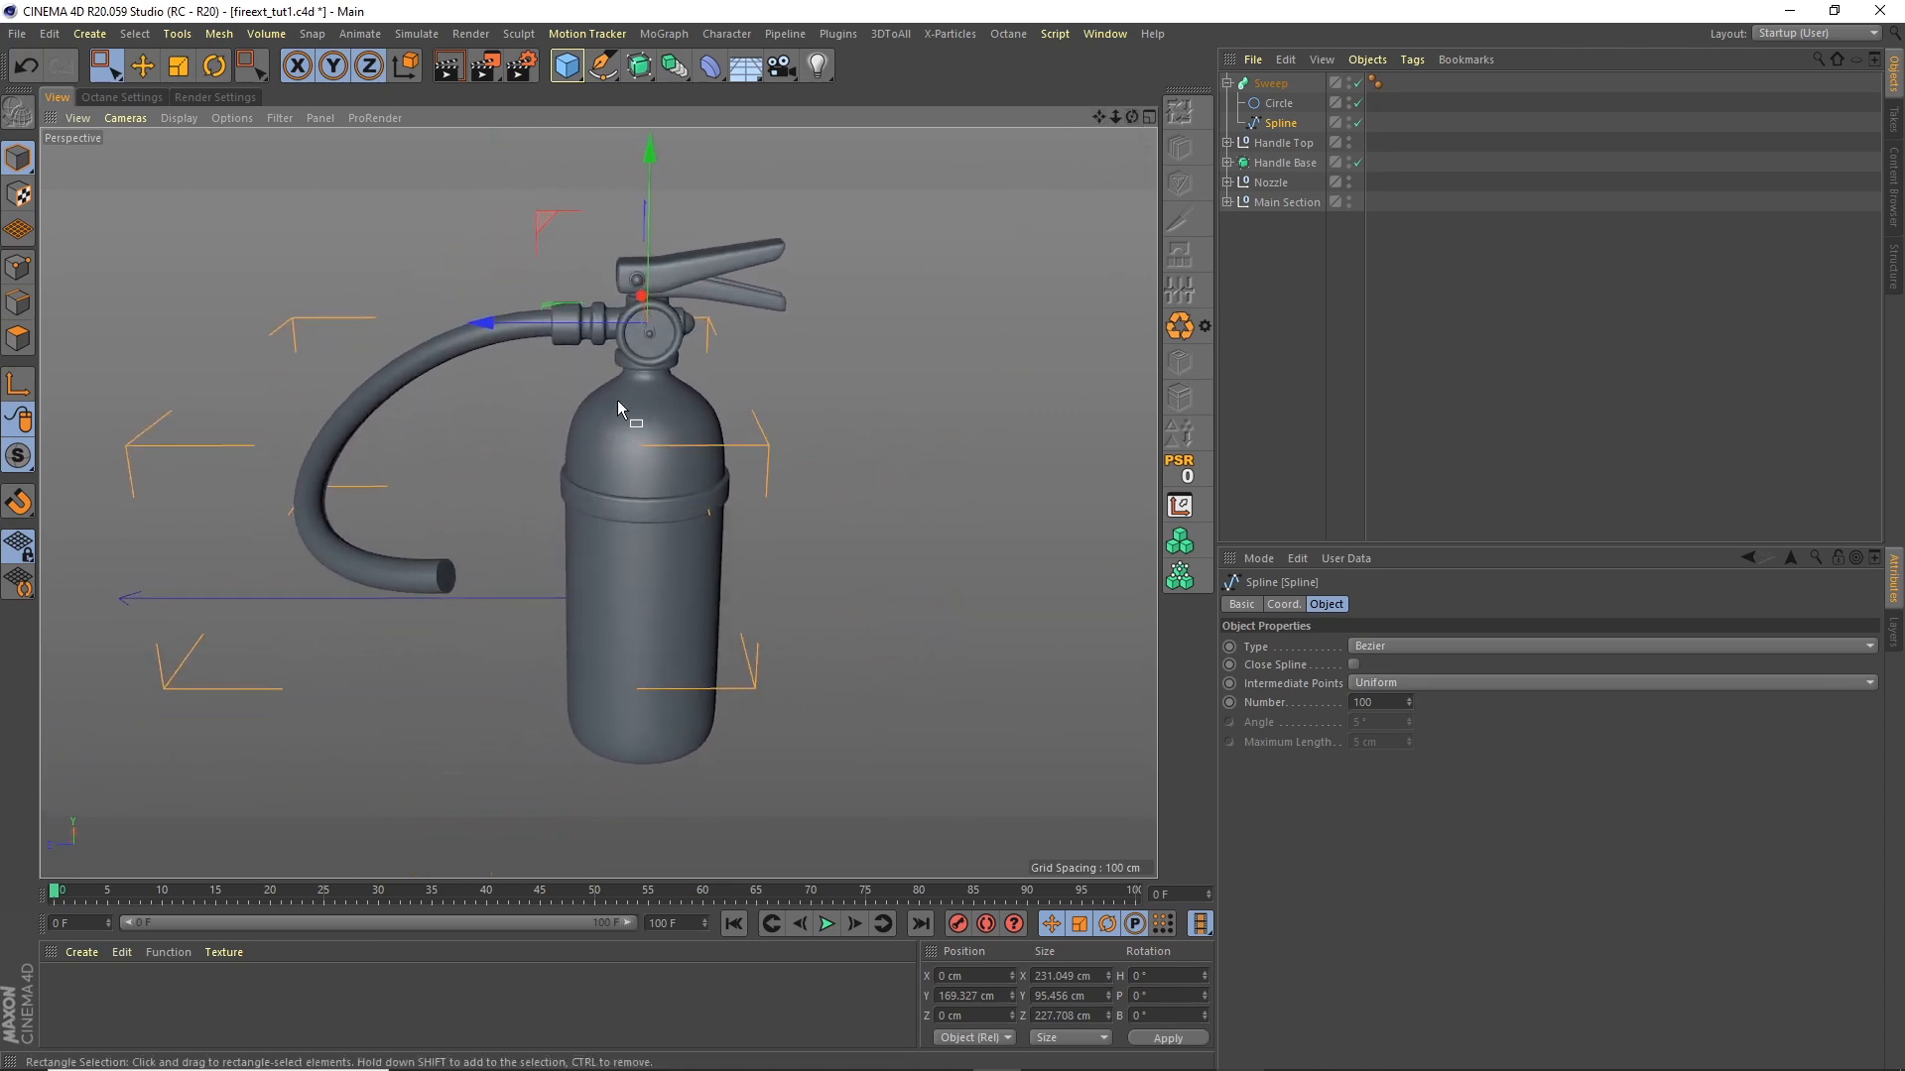
middle_click_drag(617, 419, 669, 414, "alt")
mouse_move(619, 454)
right_mouse_down("alt")
mouse_move(647, 461)
mouse_move(623, 474)
right_mouse_up("alt")
left_click_drag(625, 478, 575, 479, "alt")
right_click_drag(446, 543, 504, 522, "alt")
mouse_move(462, 520)
left_mouse_down("alt")
mouse_move(488, 521)
mouse_move(460, 544)
left_mouse_up("alt")
right_click_drag(460, 544, 522, 504, "alt")
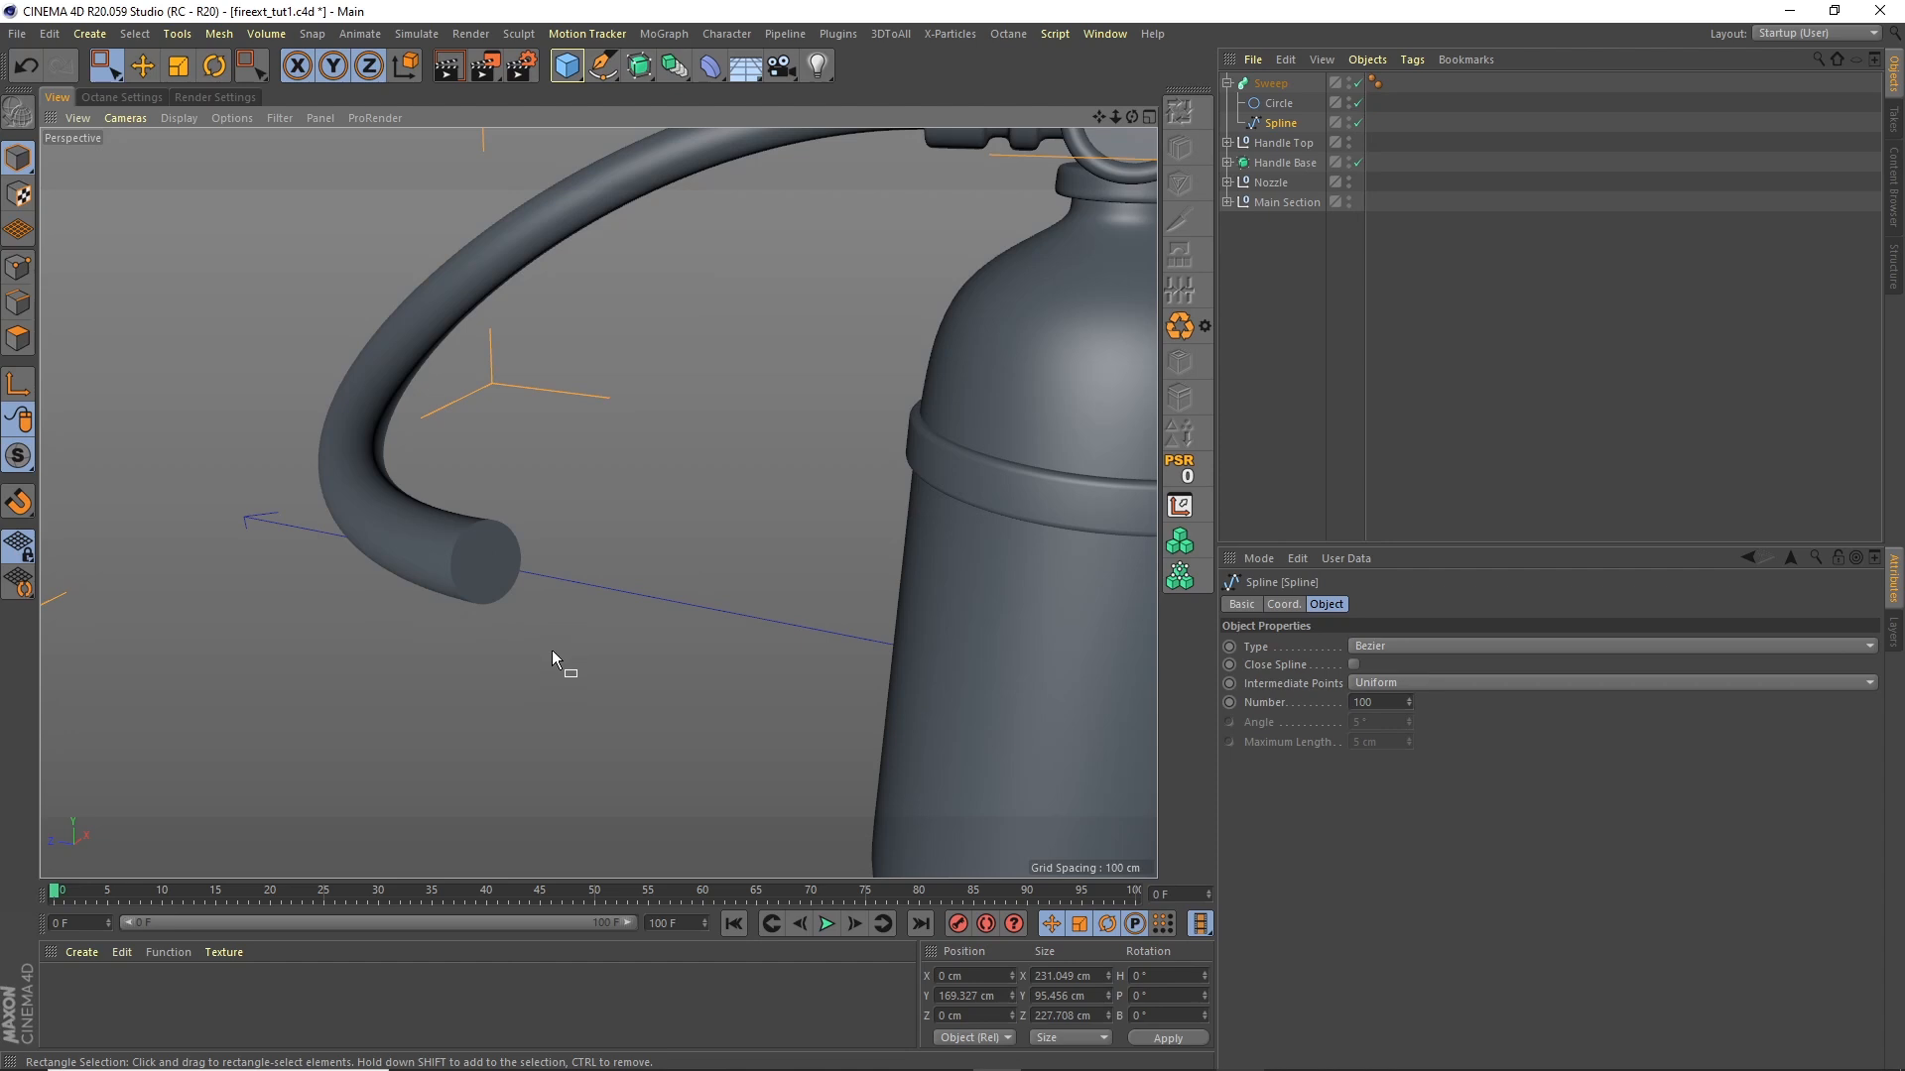
Step: Duplicate the hose's profile circle and set the copy's radius to 6.5 cm
left_click(1274, 105)
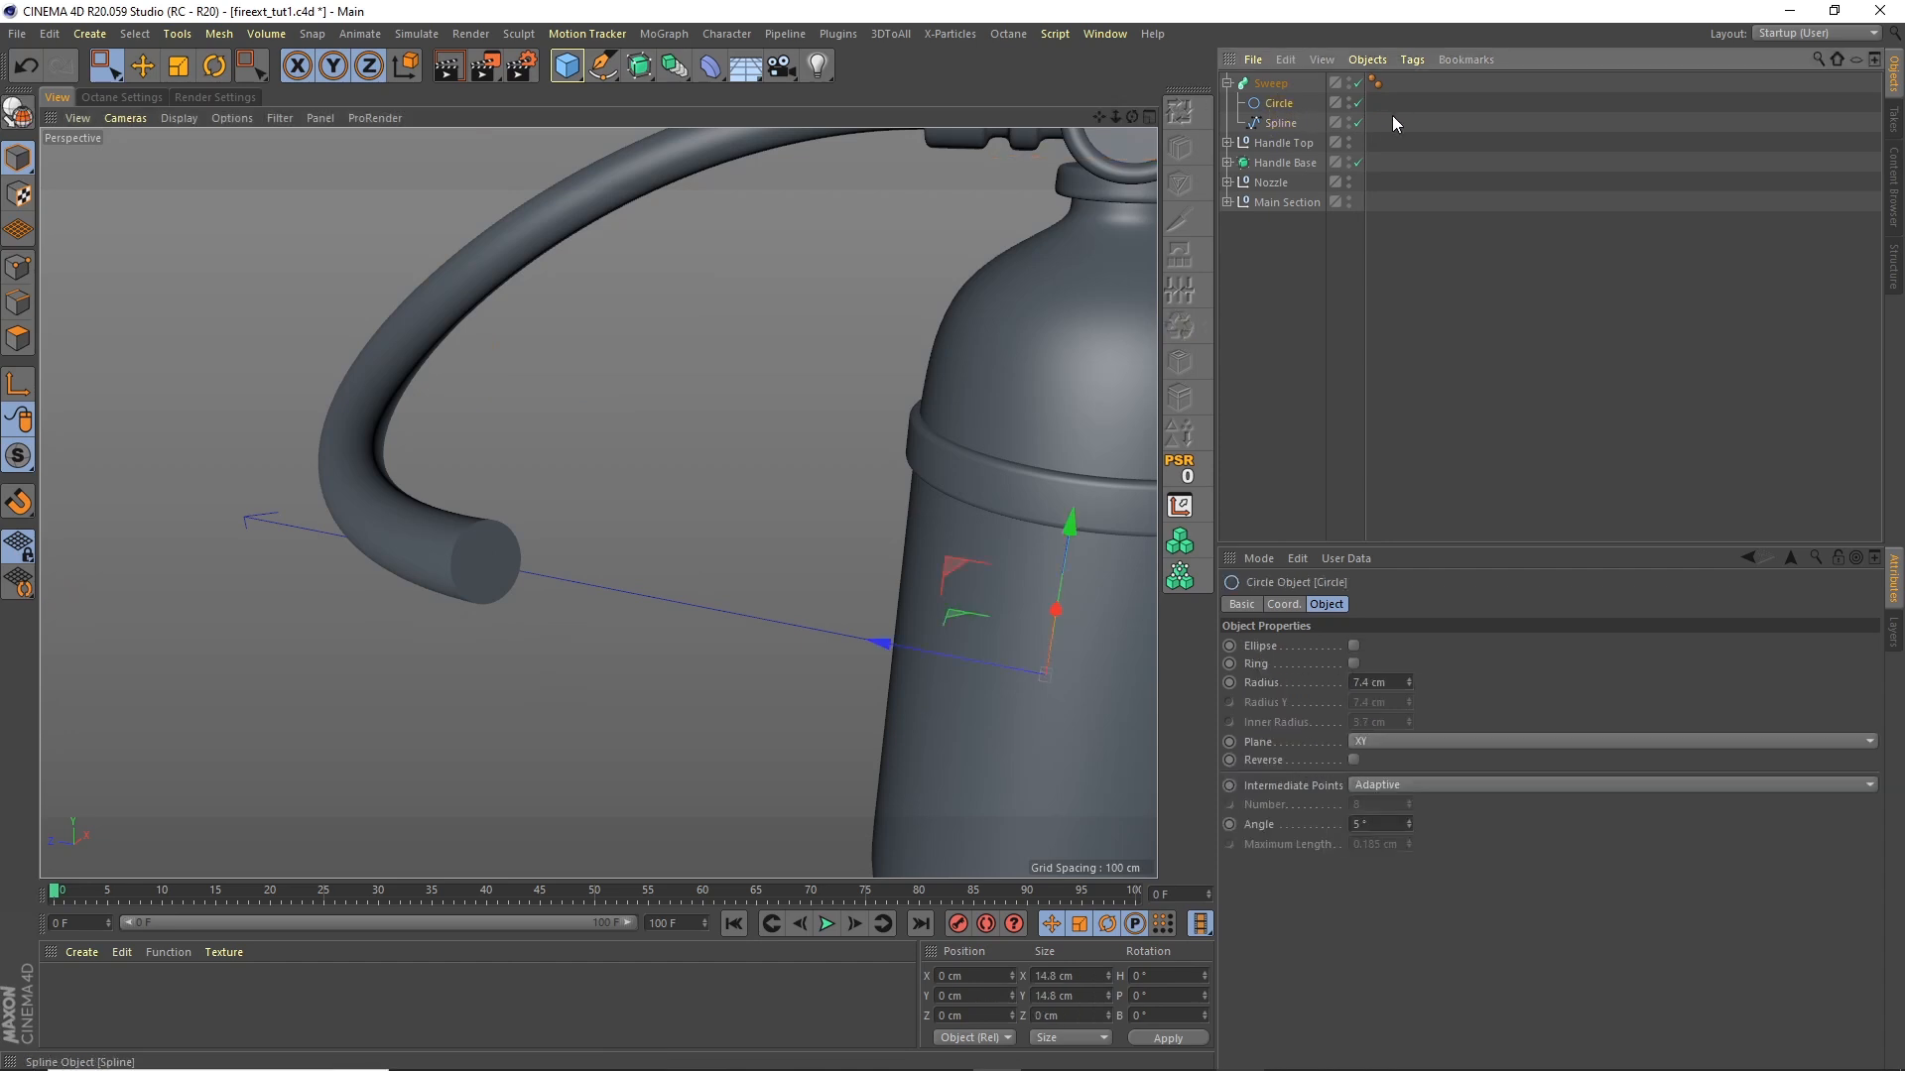
key("ctrl+c")
key("ctrl+v")
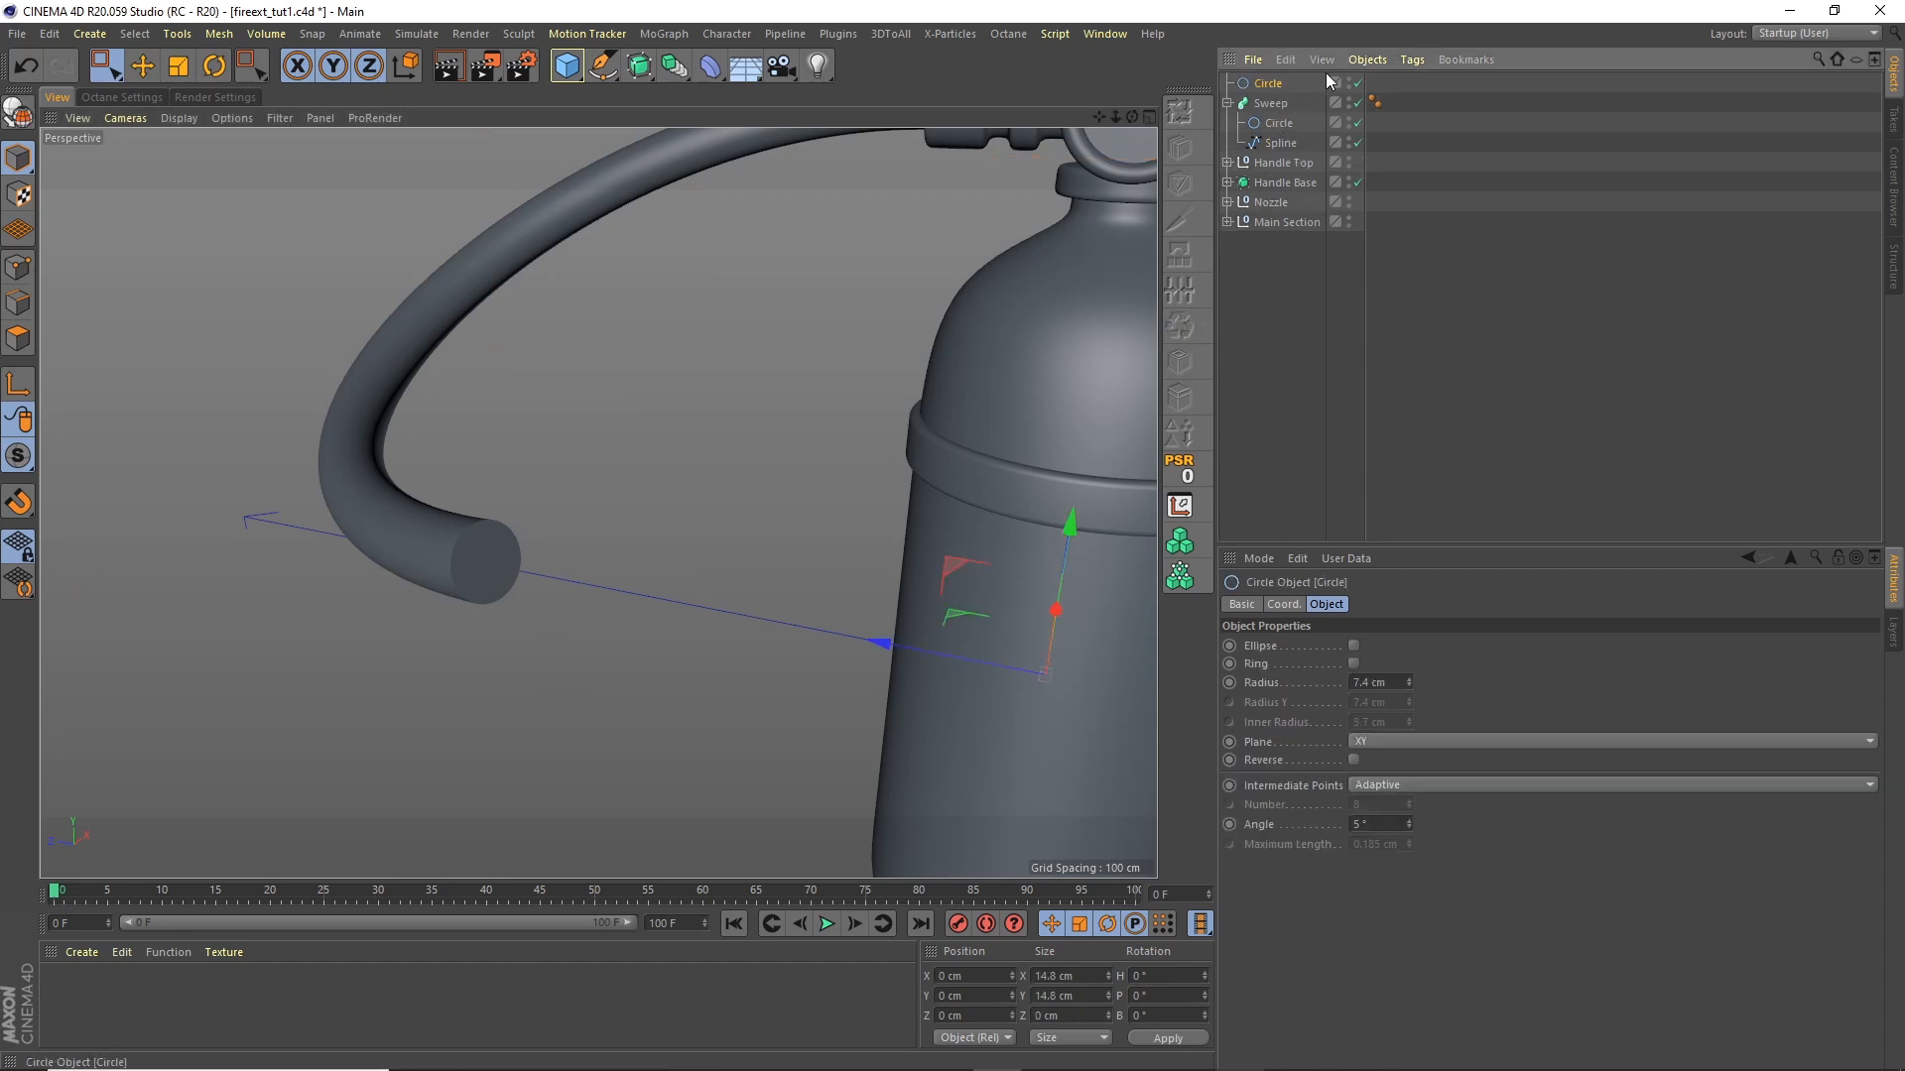
left_click(1358, 103)
left_click(1357, 141)
mouse_move(1115, 117)
left_mouse_down()
mouse_move(1071, 167)
mouse_move(1134, 123)
left_mouse_up()
left_click(1357, 142)
left_click(1356, 104)
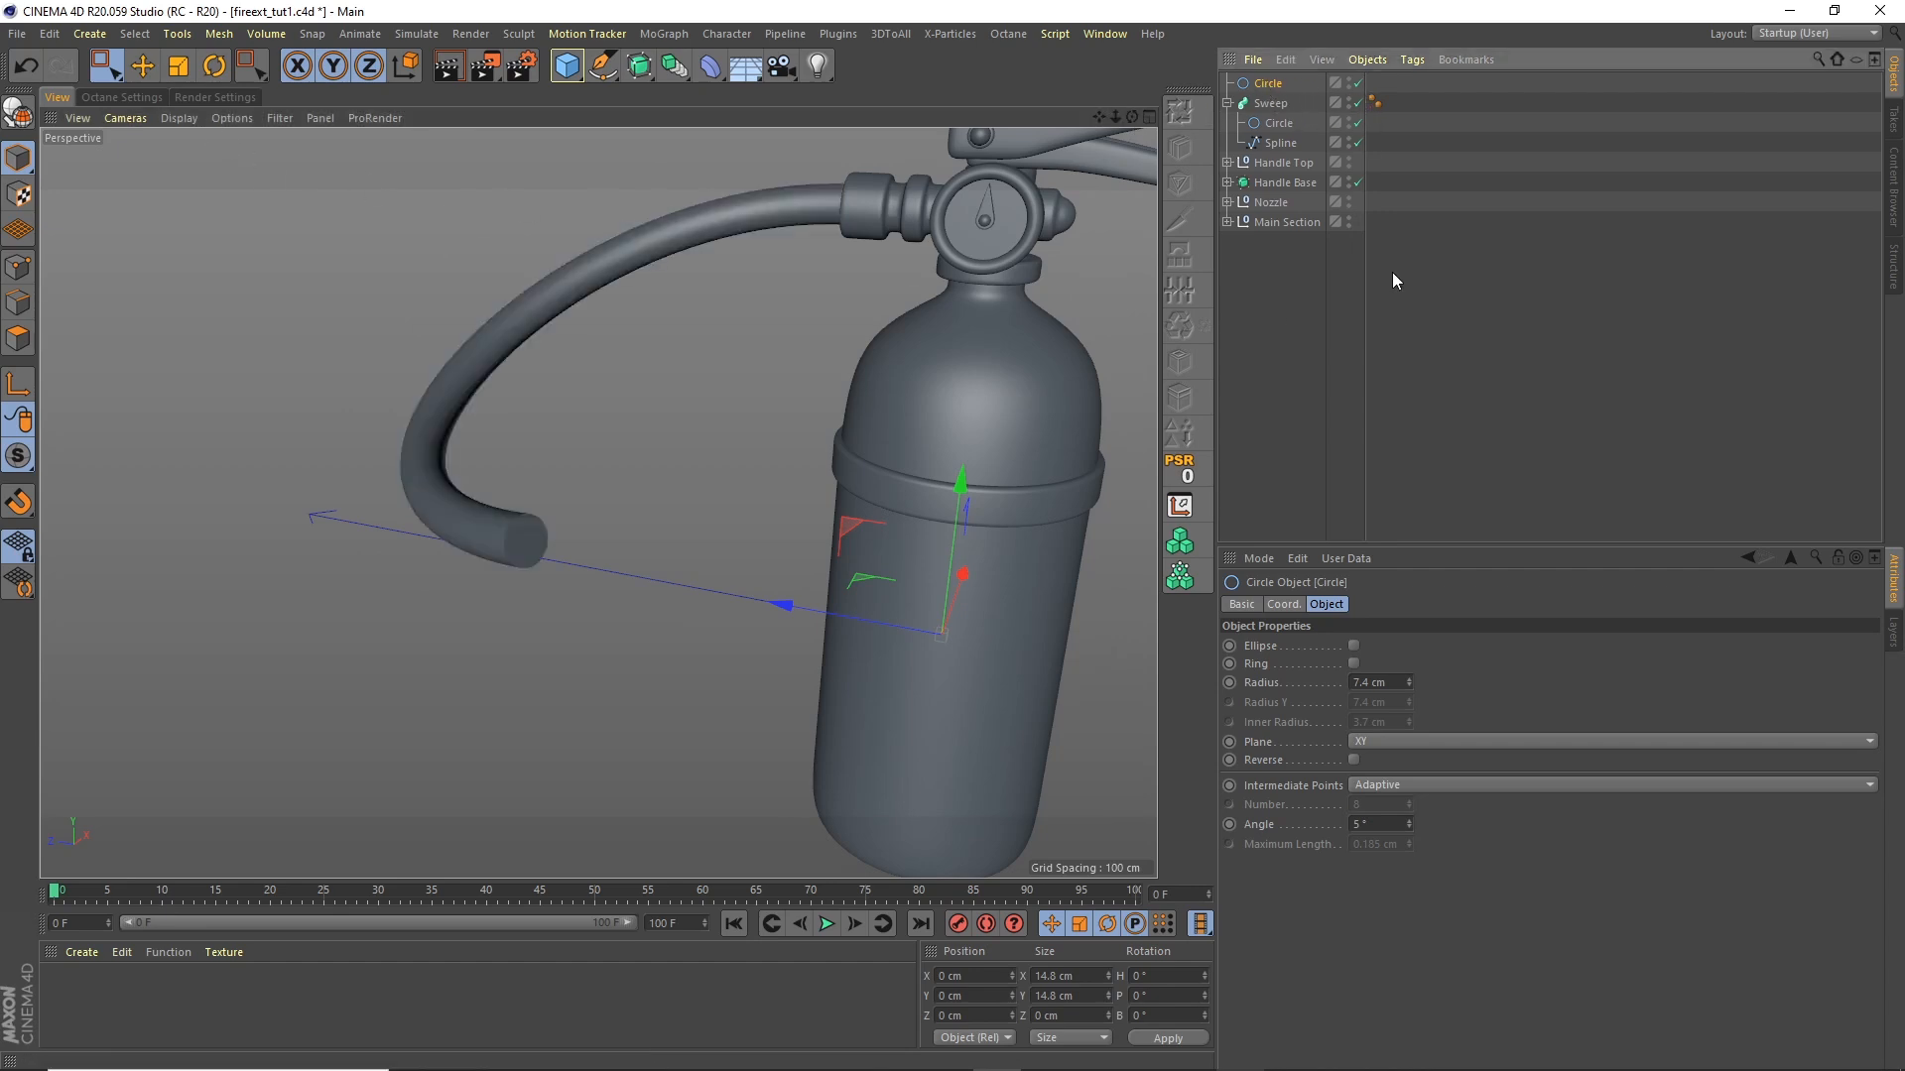
left_click(1395, 682)
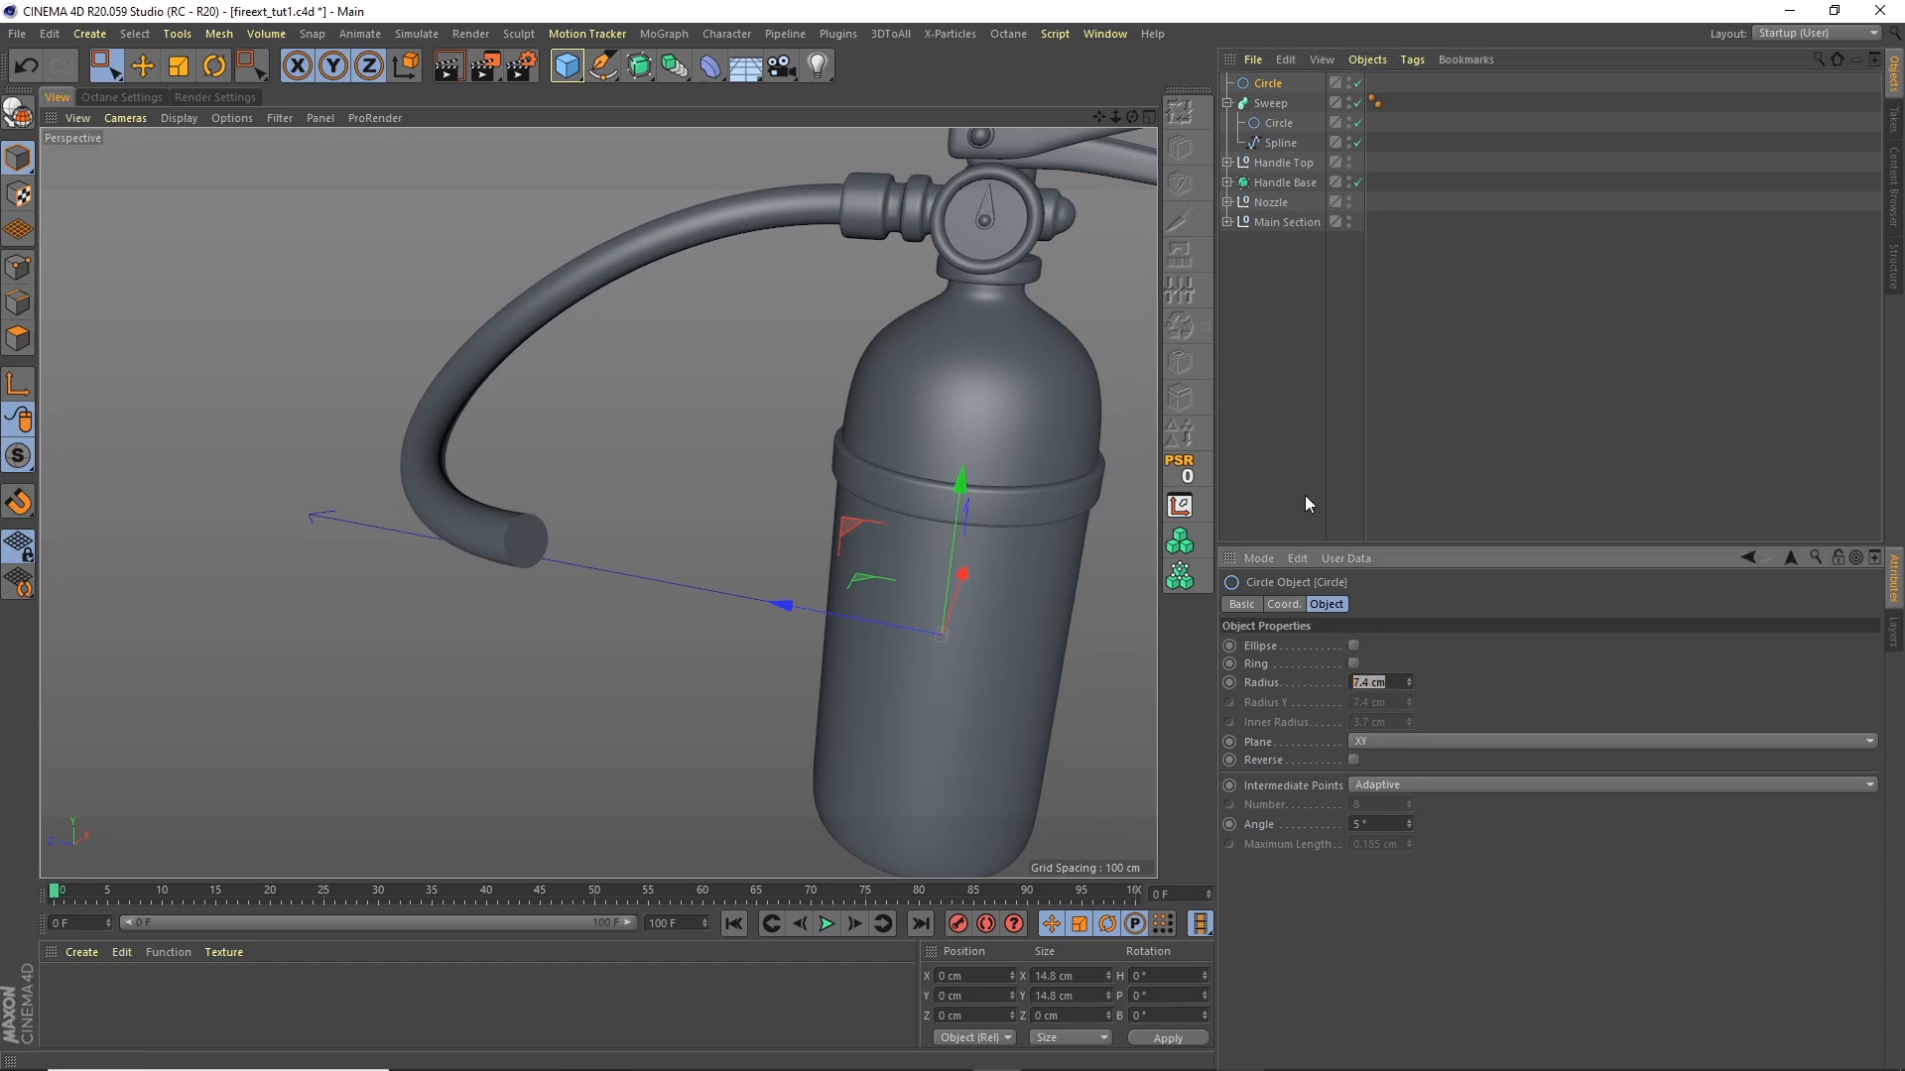
type("6.5")
key("Return")
Step: Move the 6.5 cm circle into the Sweep and add a Spline Mask object
left_click_drag(1268, 84, 1280, 124)
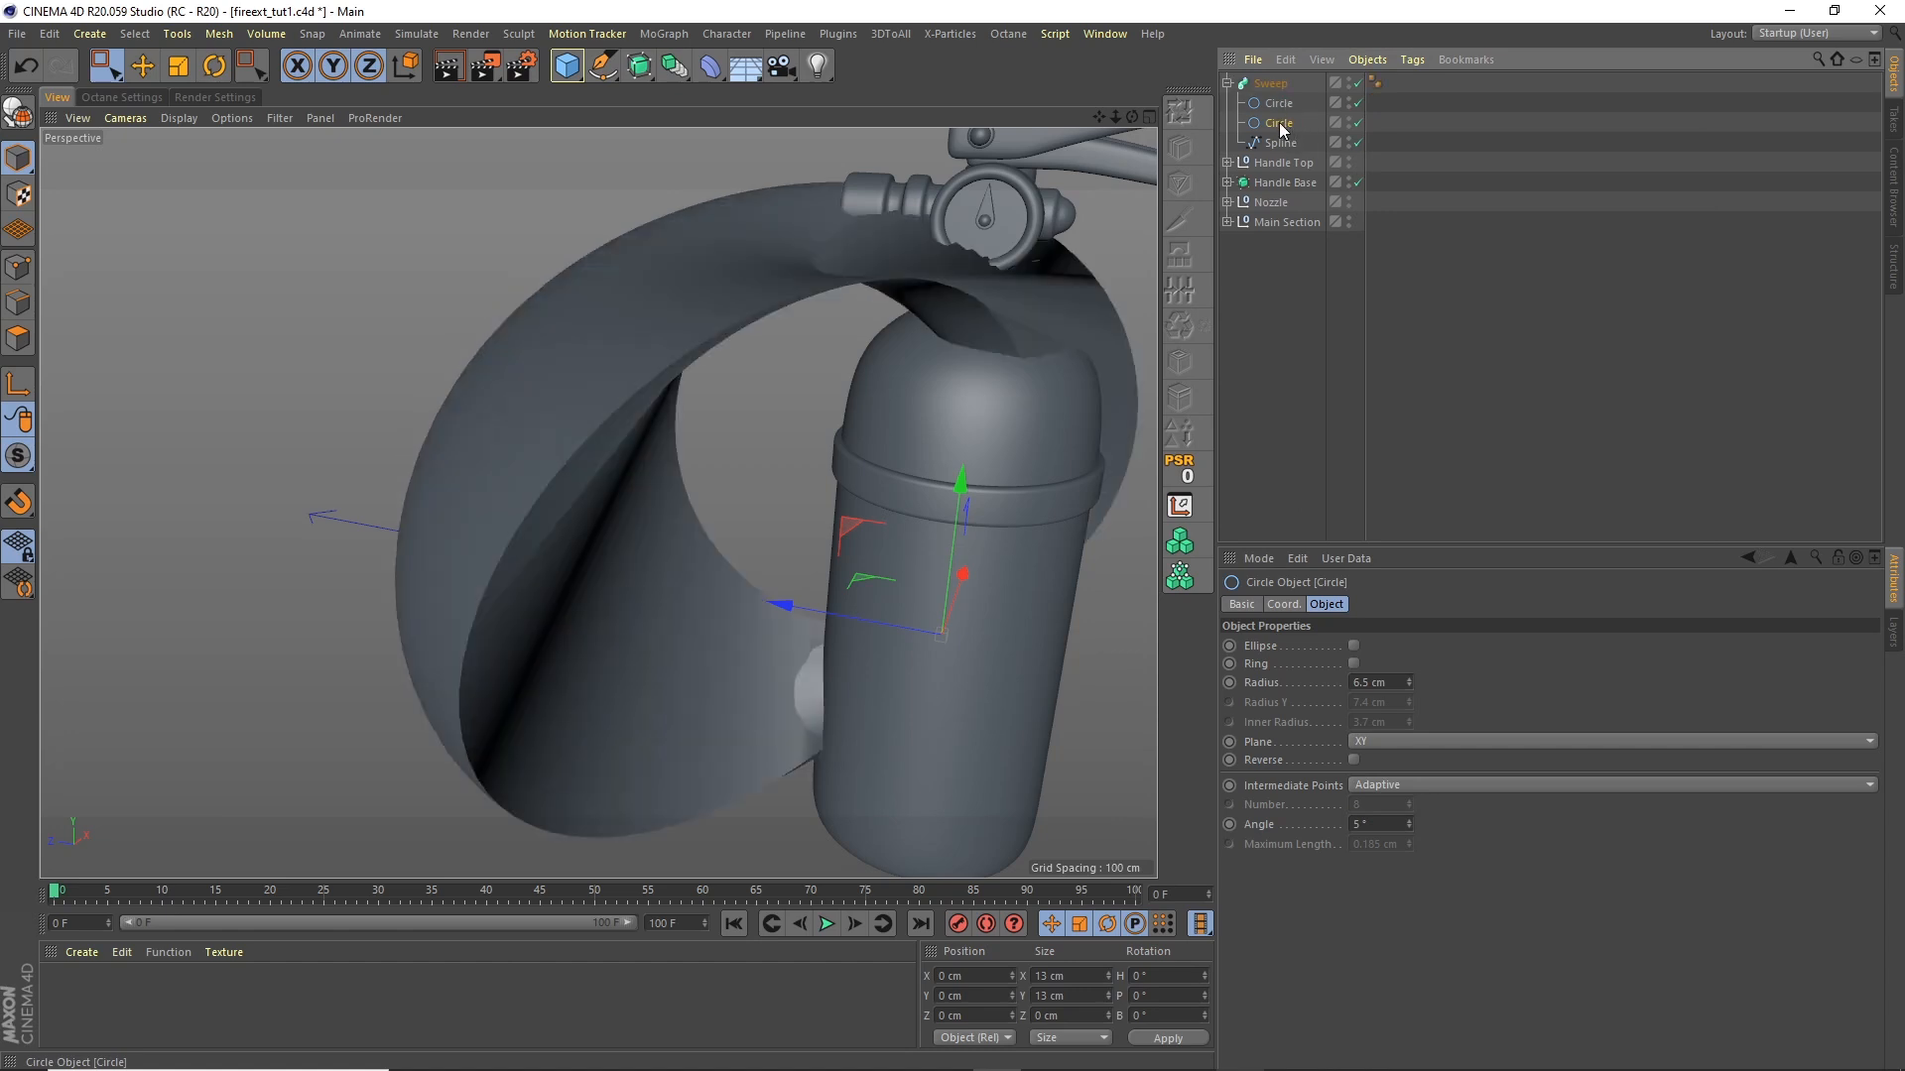
left_click(1279, 105, "ctrl")
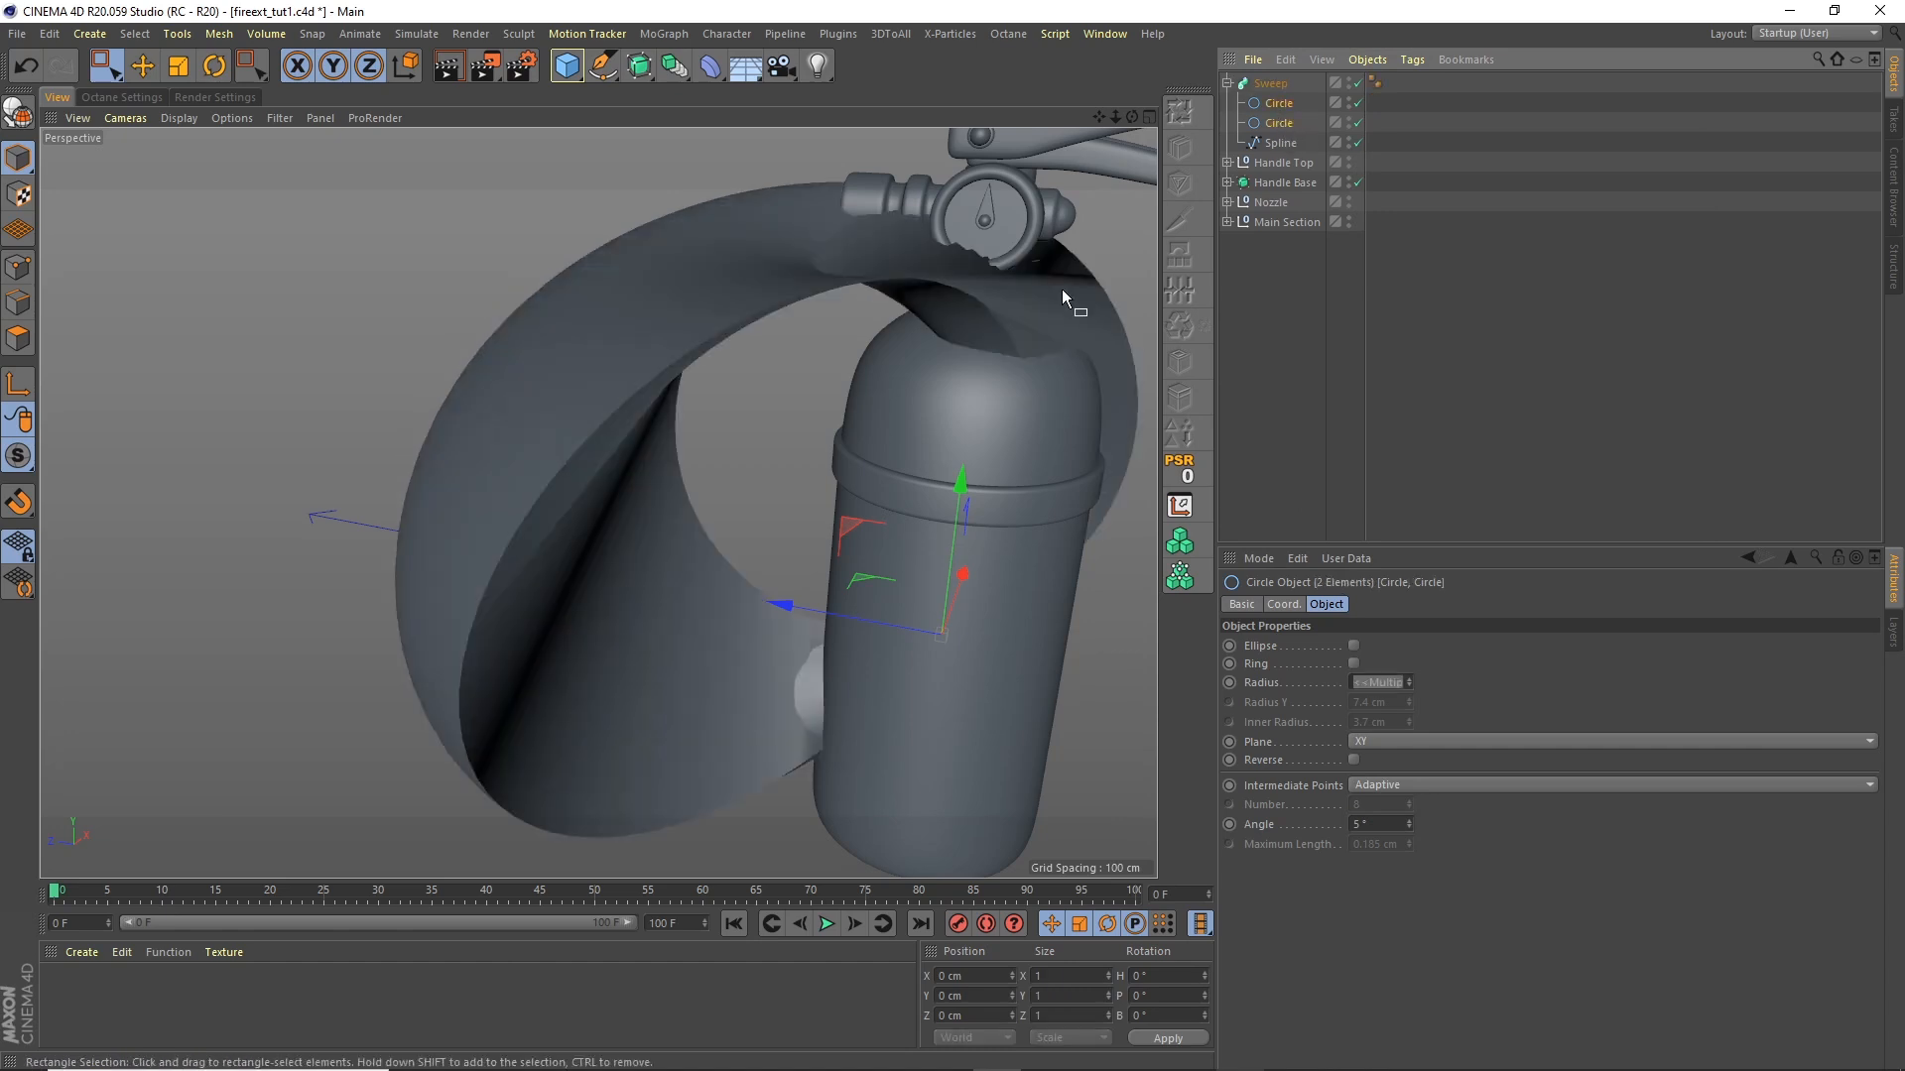
left_click(642, 75)
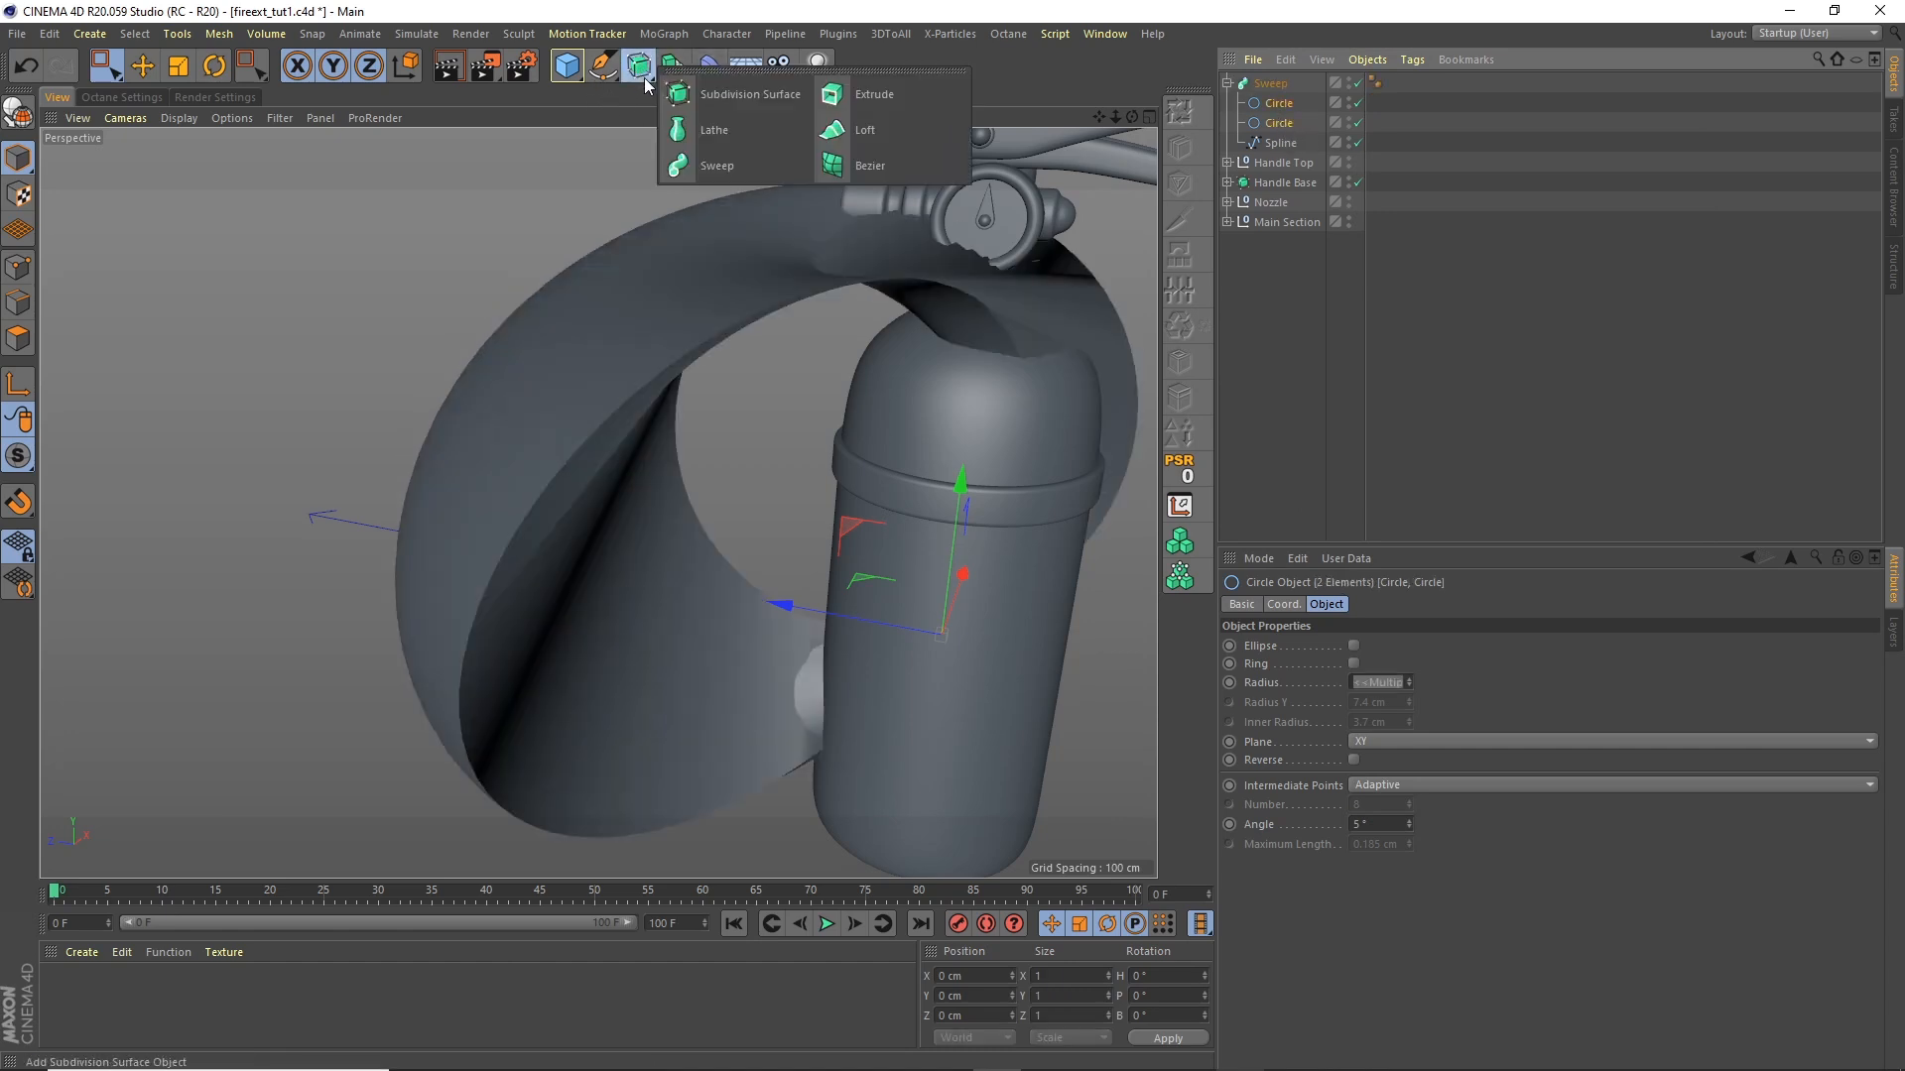
left_click(603, 66)
left_click(675, 66)
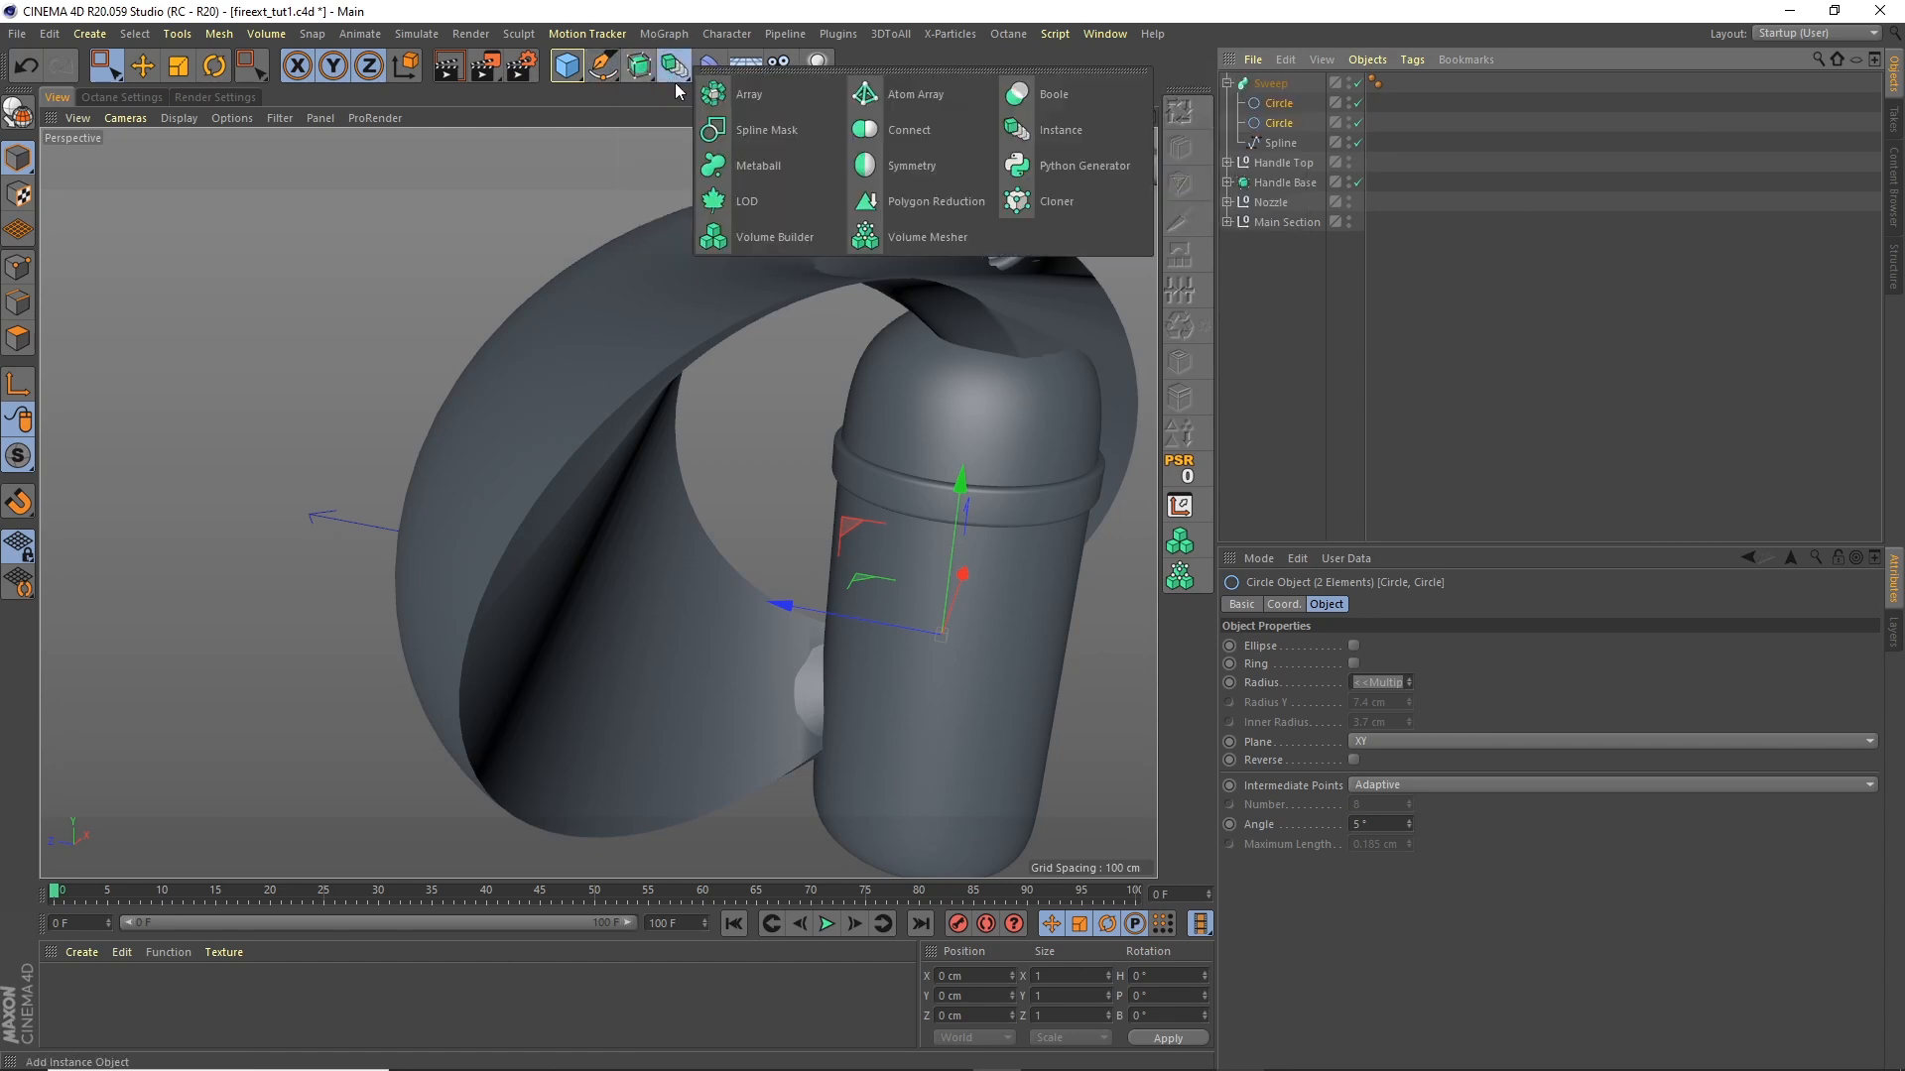
left_click(782, 130)
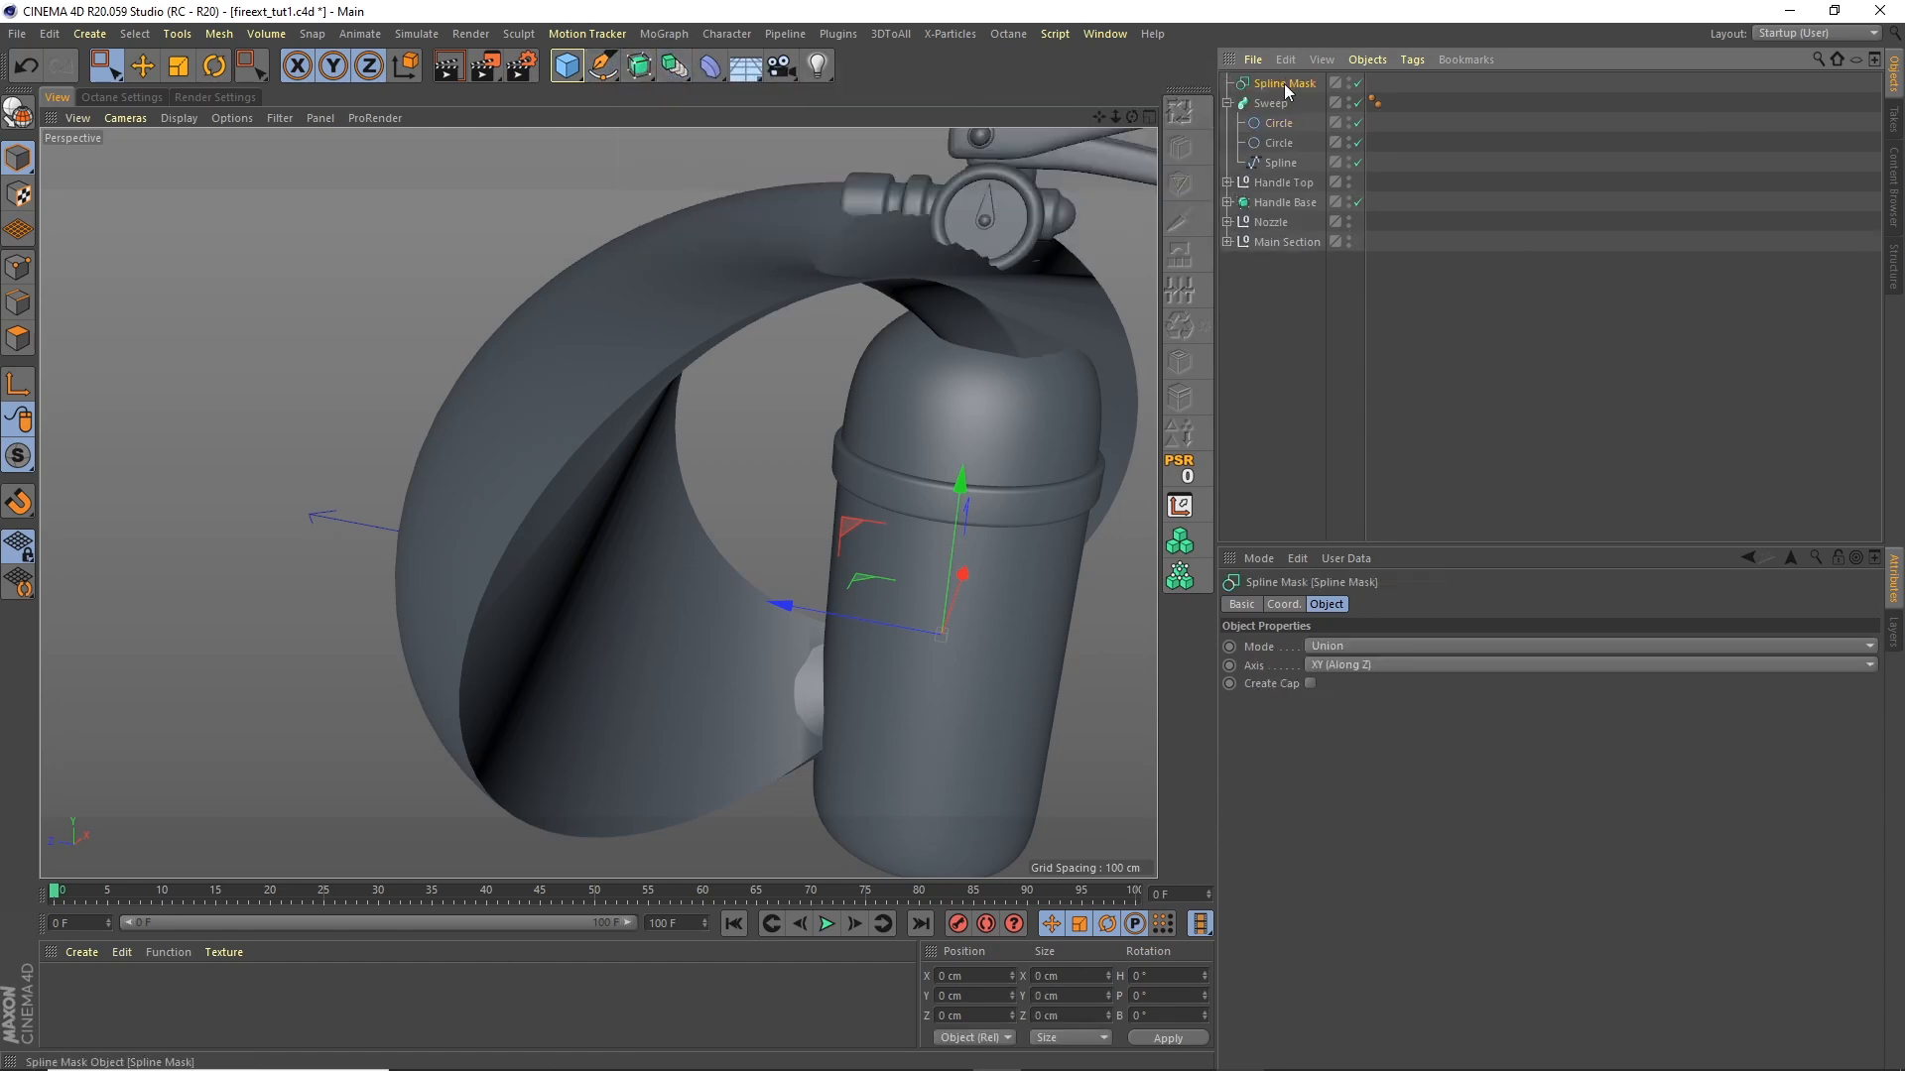
Step: Place the Spline Mask first inside the Sweep and nest both profile circles in it
left_click_drag(1283, 114, 1283, 113)
left_click(1282, 125)
left_click(1281, 143, "shift")
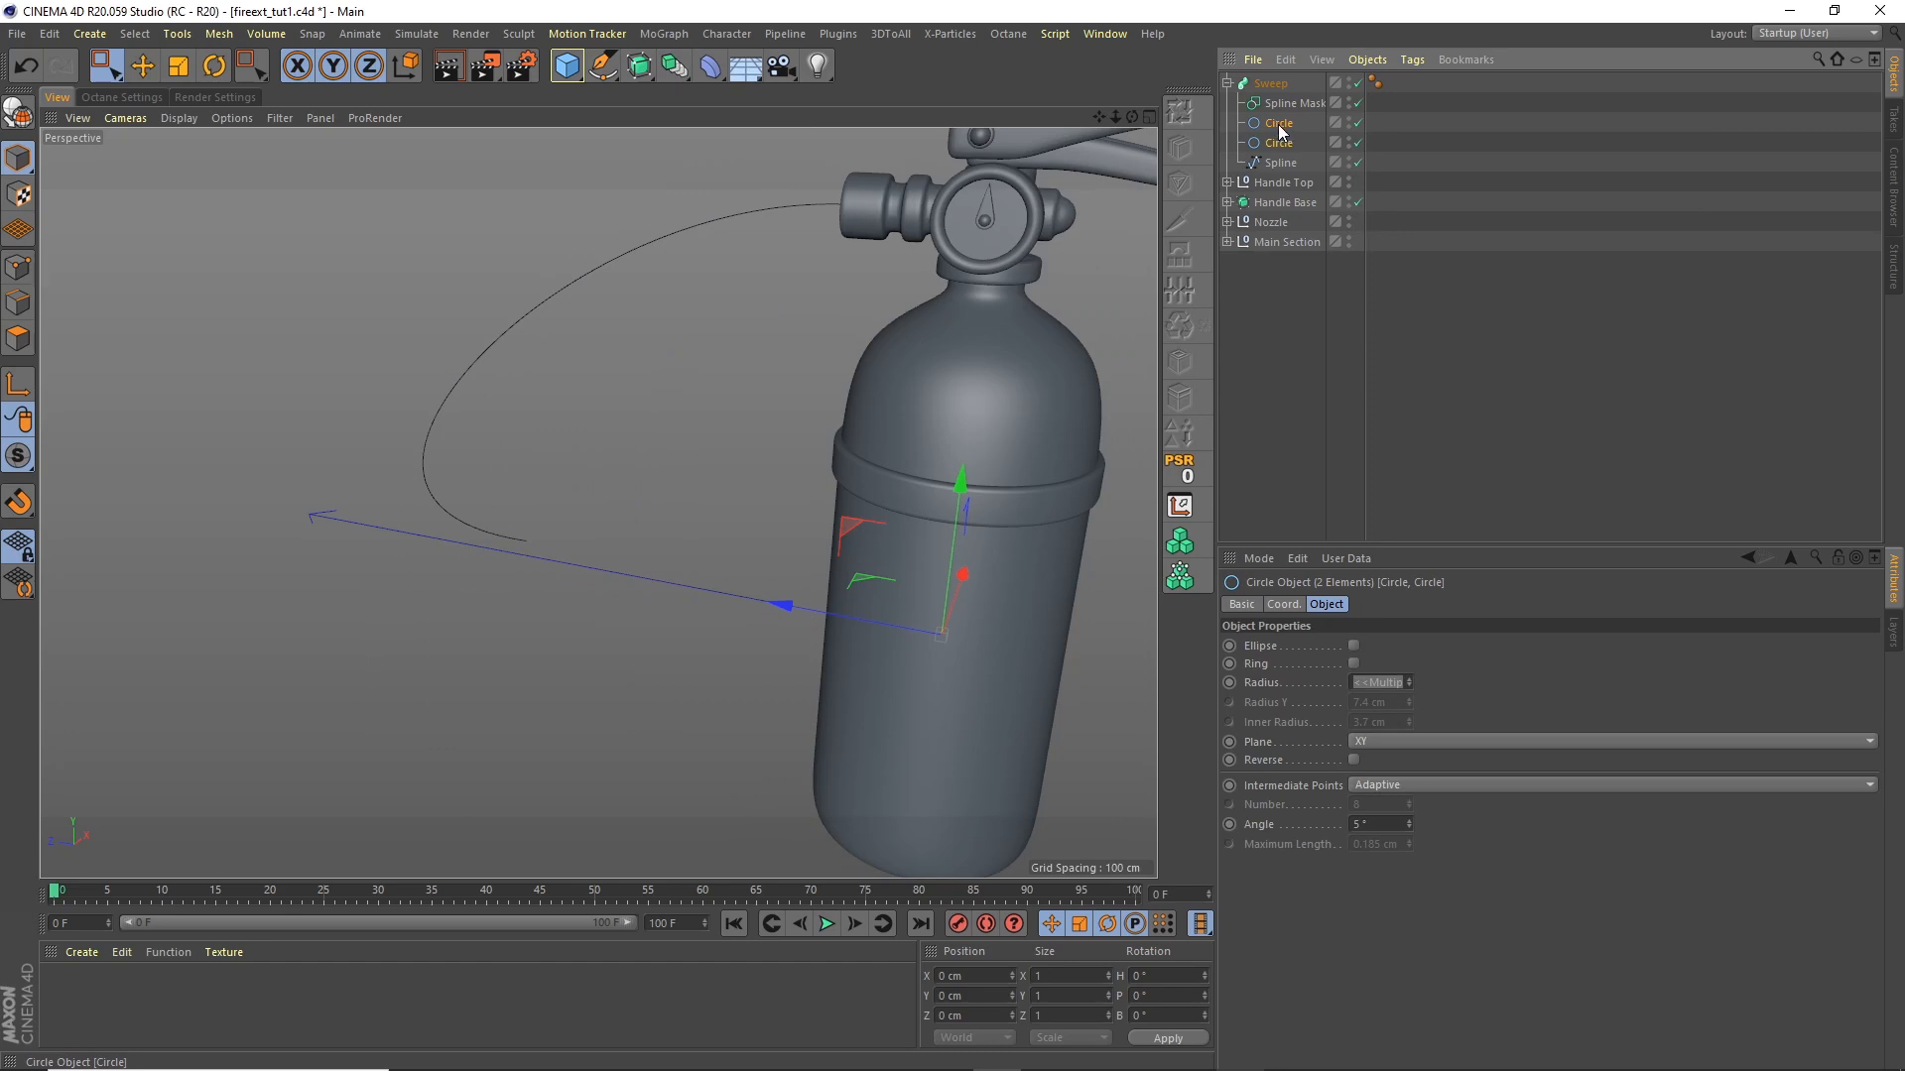
left_click_drag(1292, 103, 1289, 106)
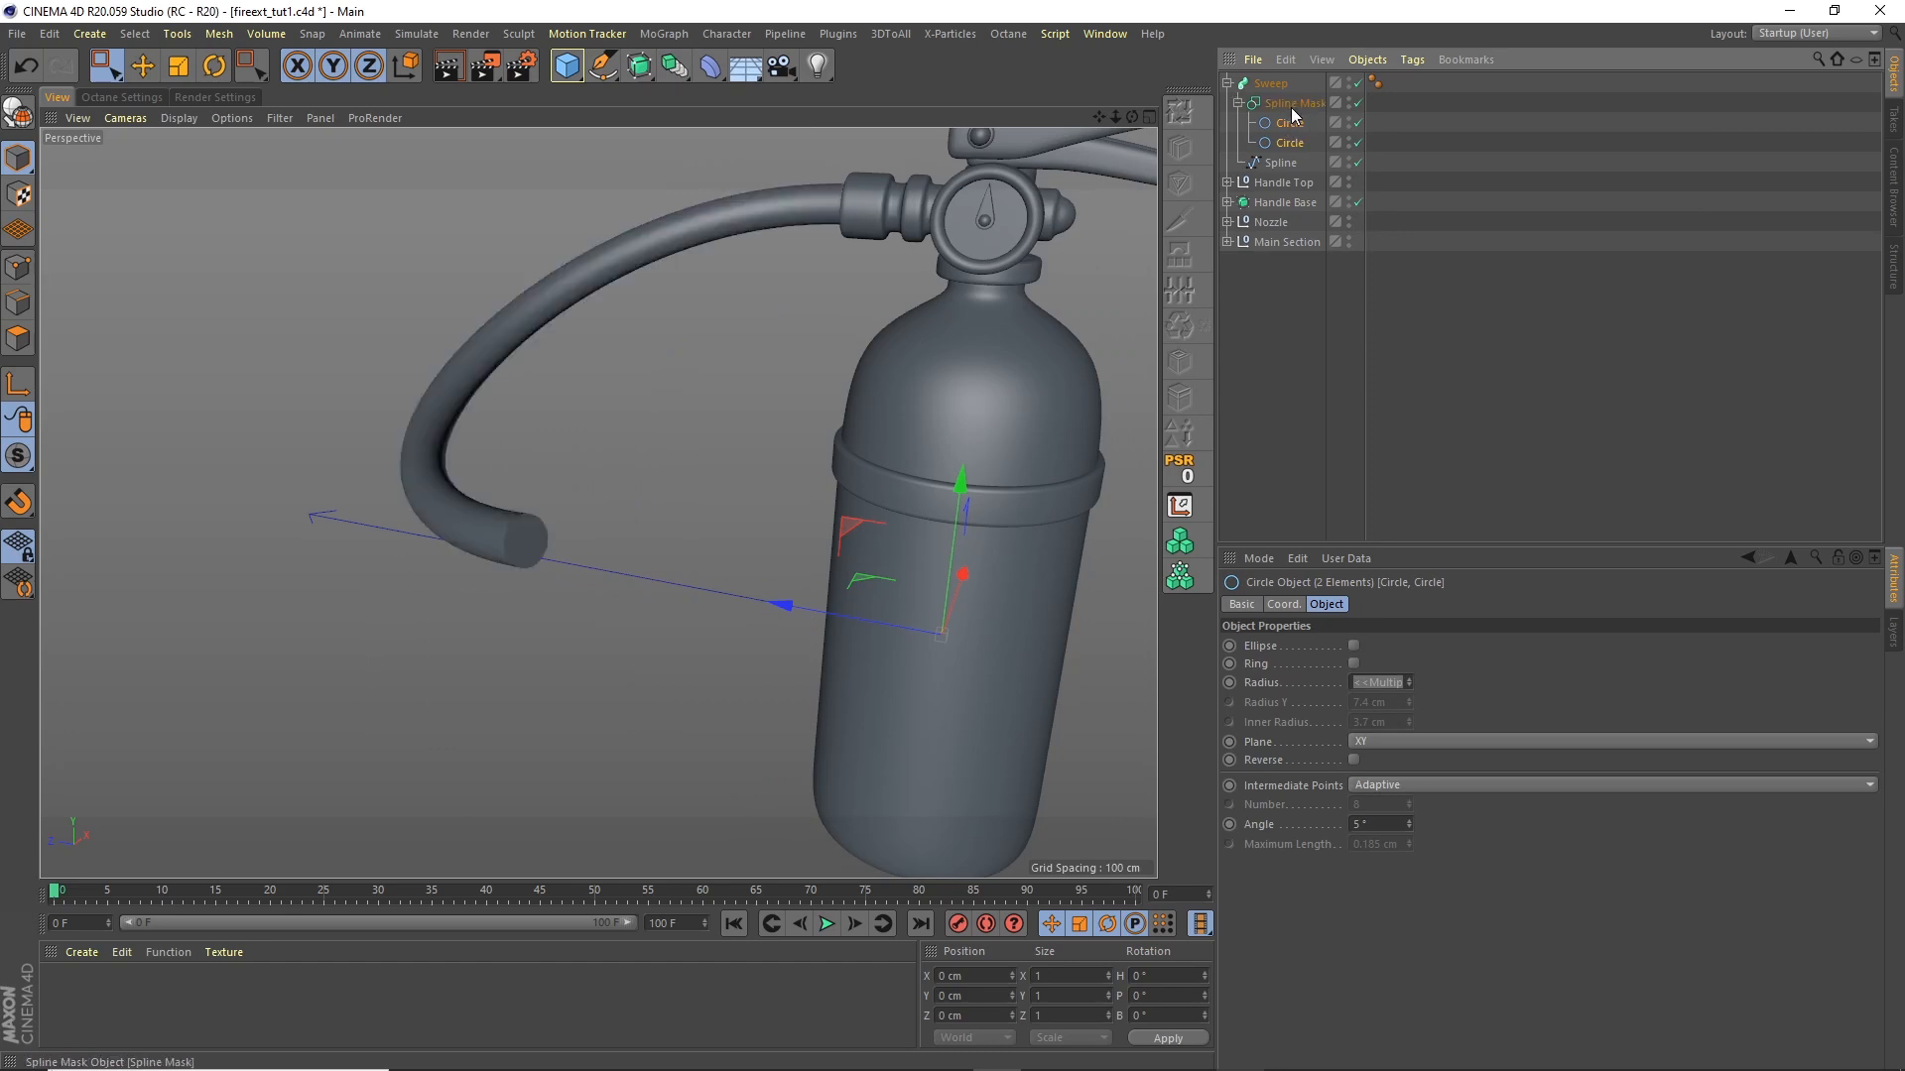
Step: Set the Spline Mask's mode to A subtract B to make the hose hollow
left_click(1292, 103)
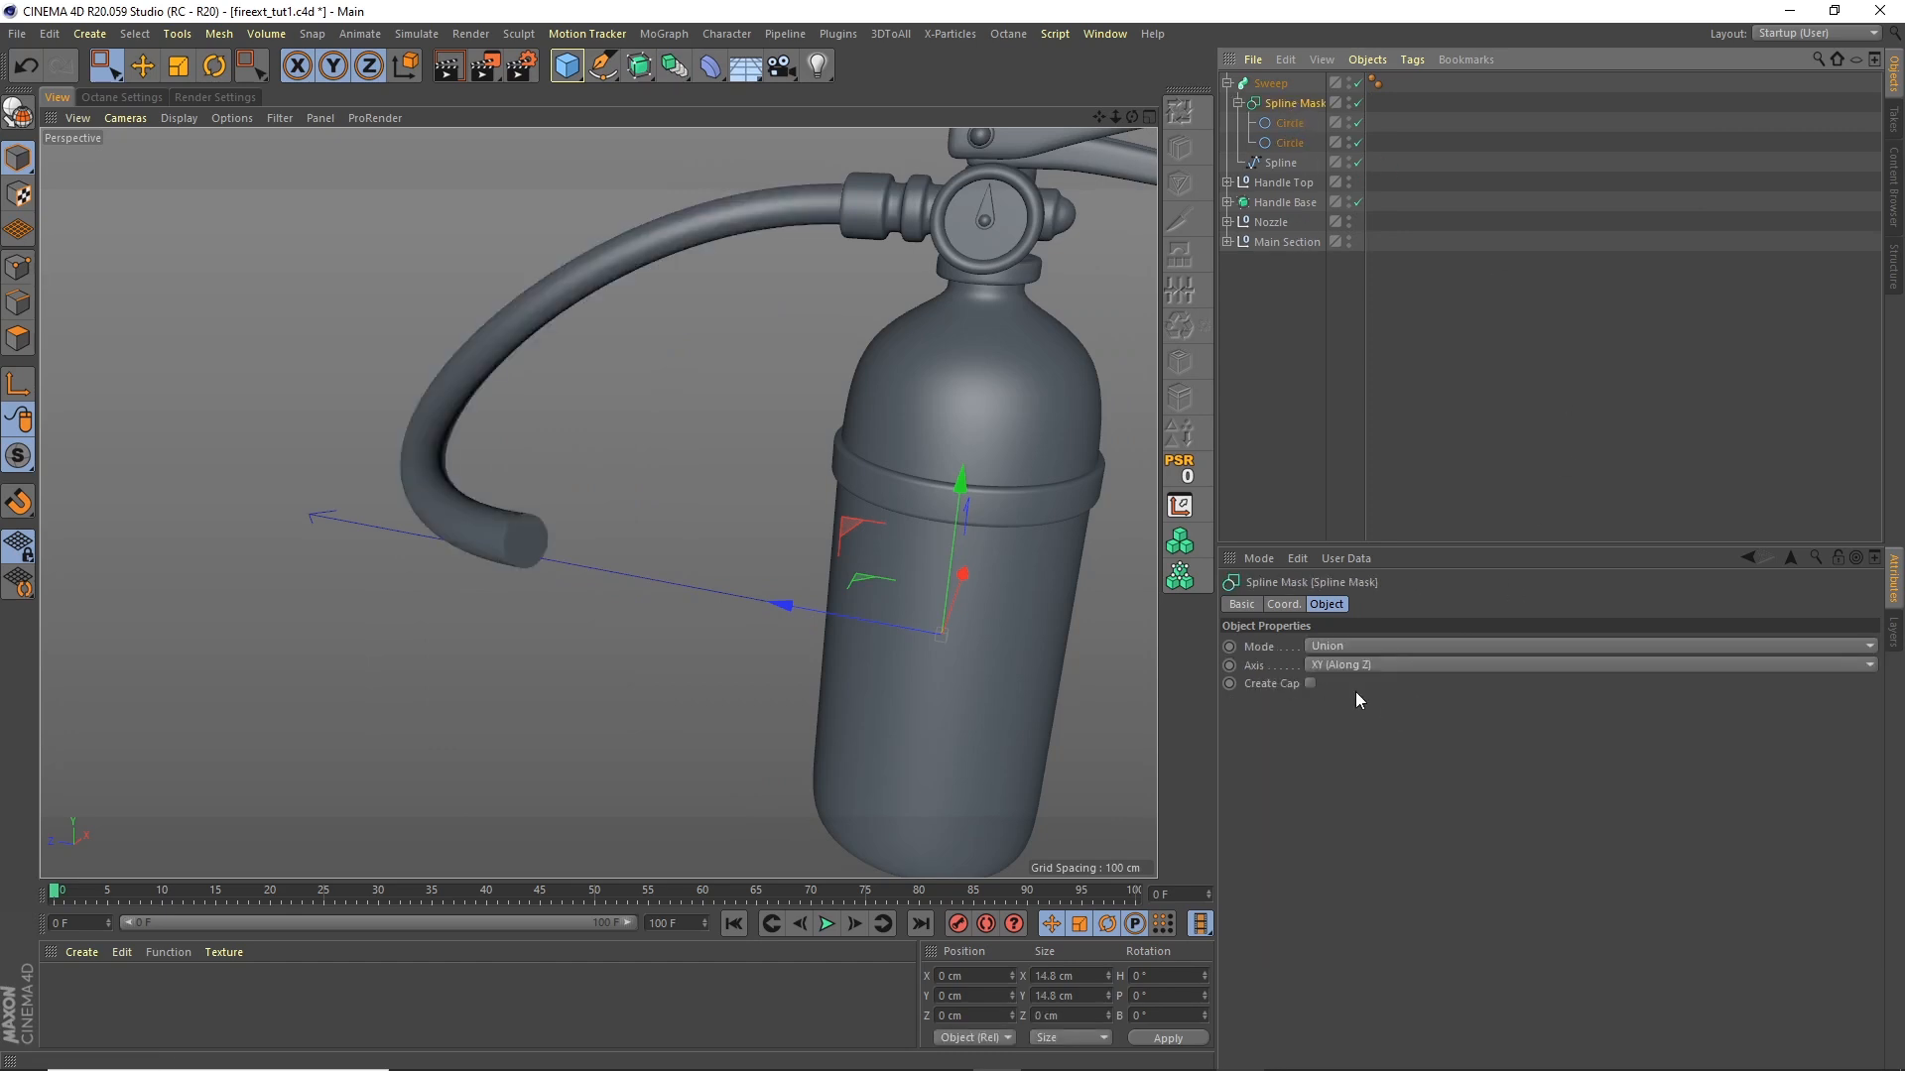
left_click(1348, 646)
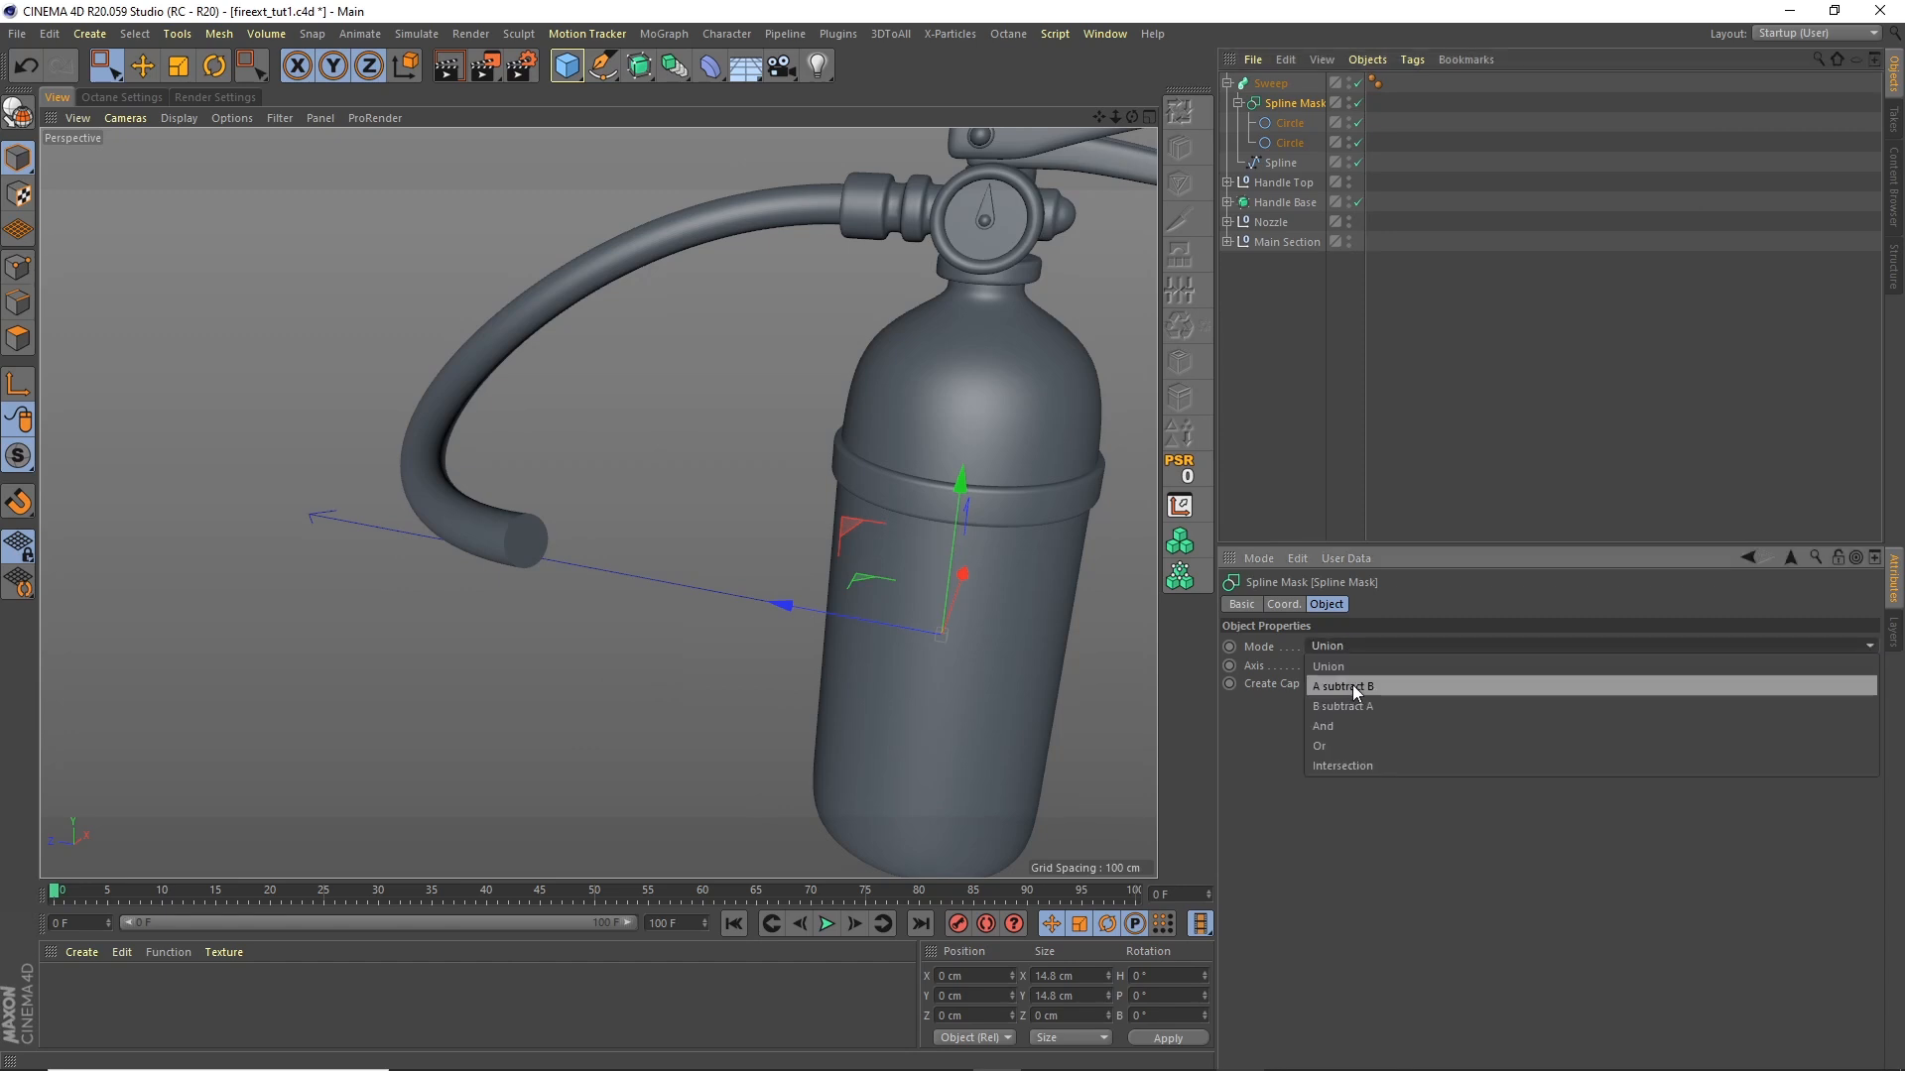
left_click(1353, 685)
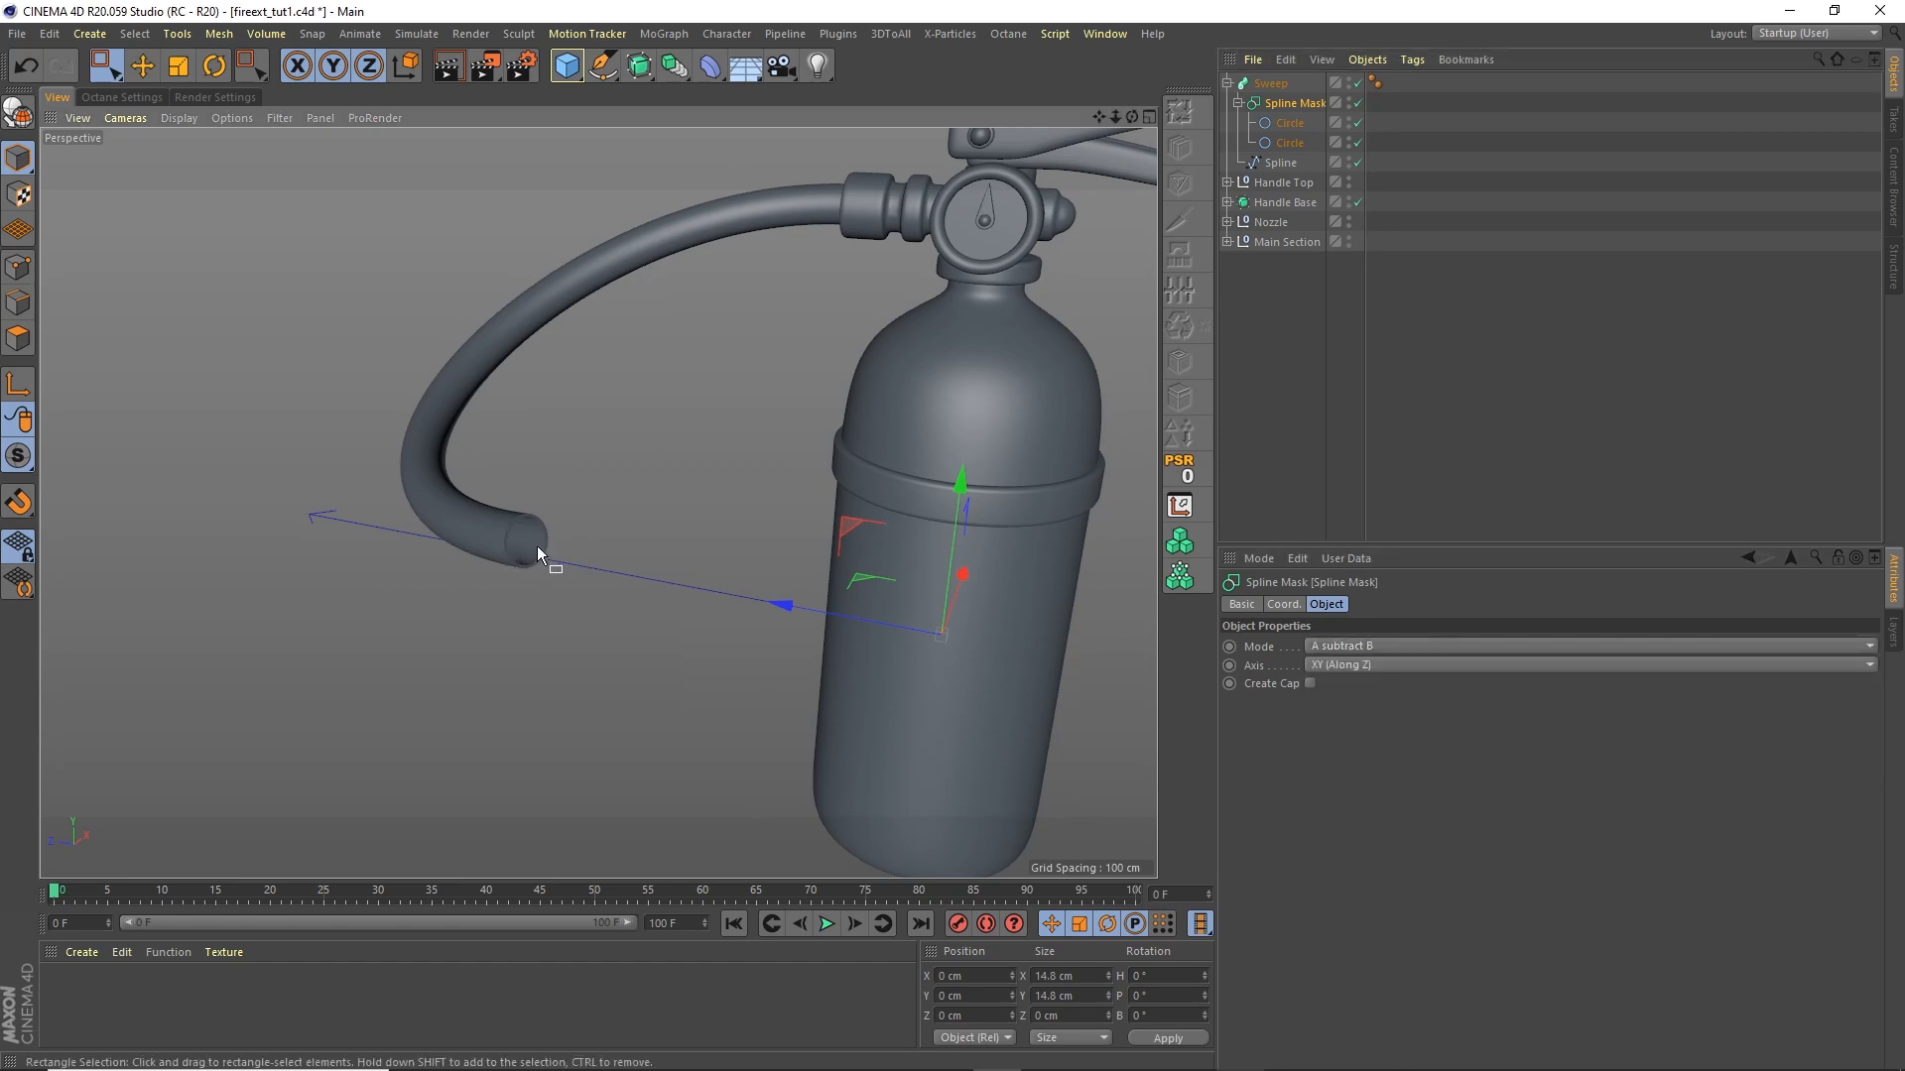
scroll(538, 541, "up", 5)
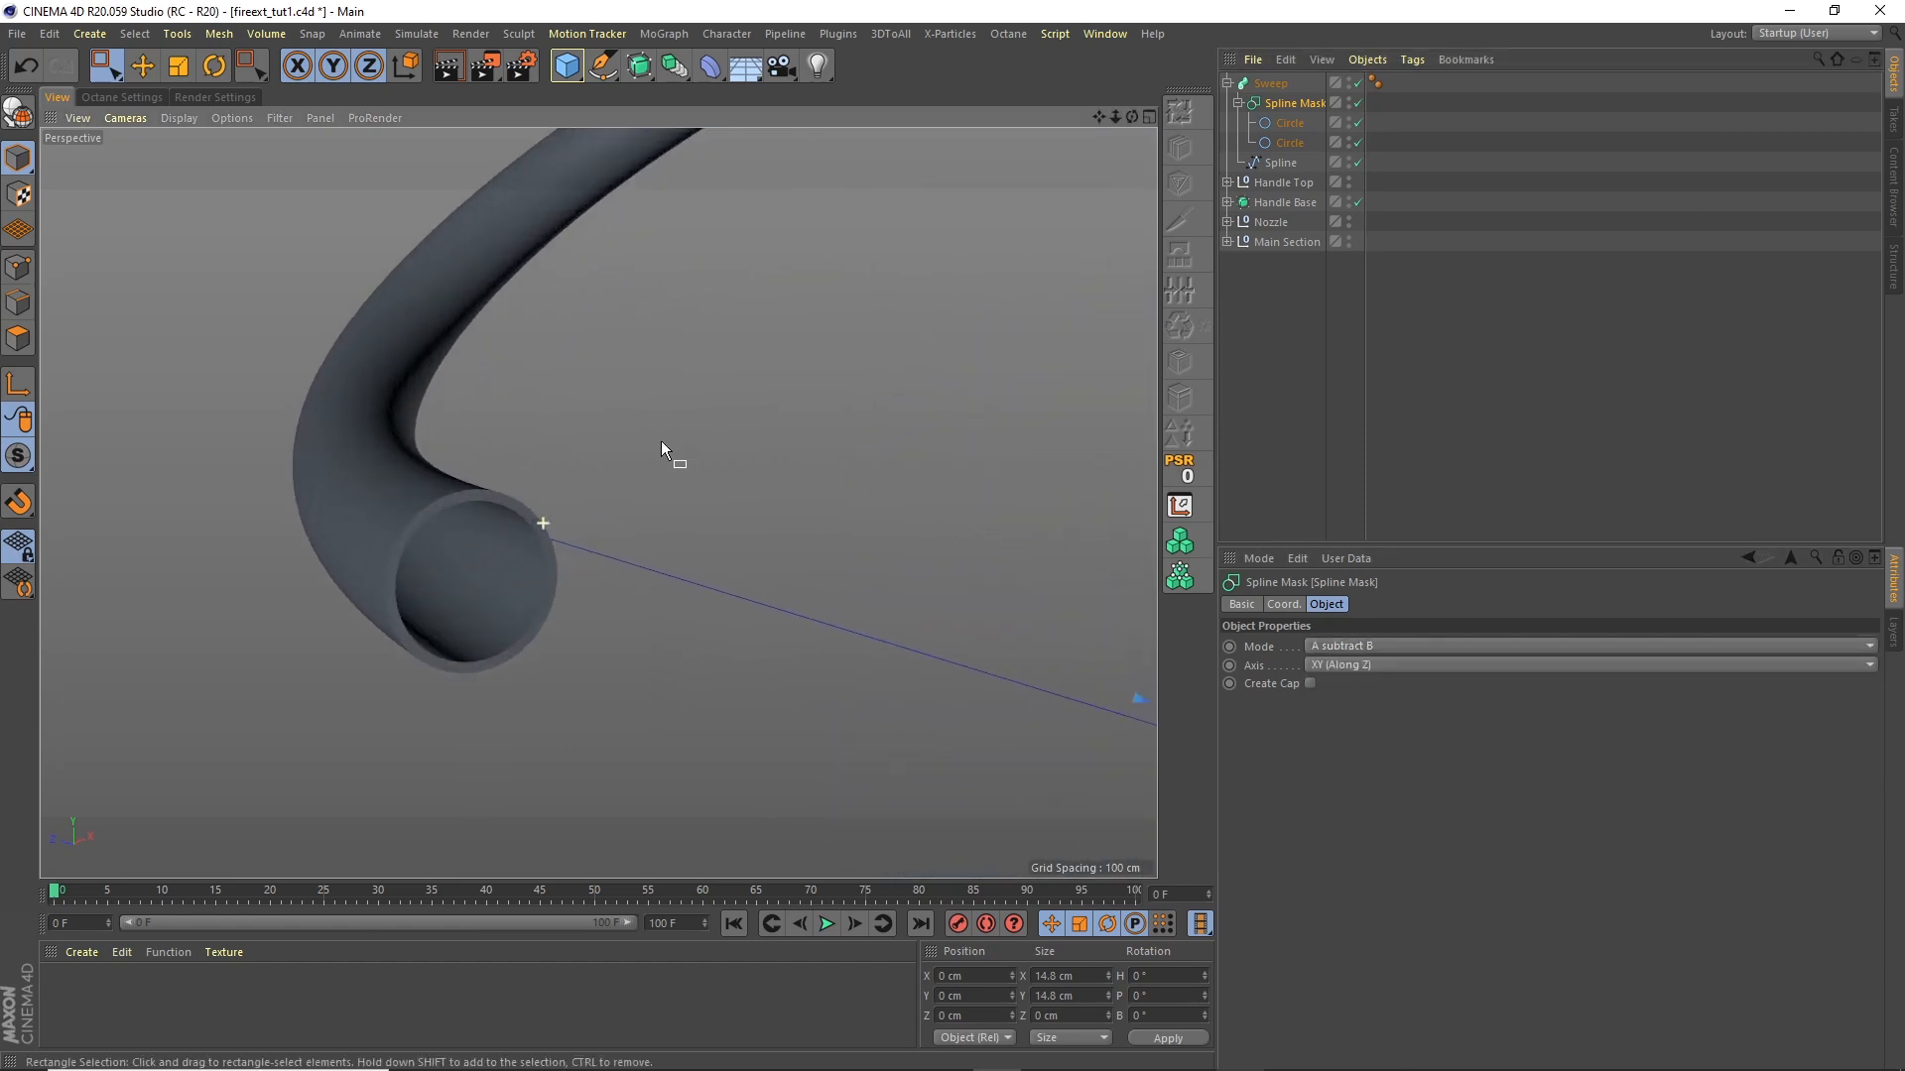
left_click_drag(661, 441, 794, 508, "alt")
scroll(698, 473, "down", 6)
right_click_drag(728, 447, 636, 504, "alt")
left_click_drag(637, 504, 750, 546, "alt")
right_click_drag(740, 493, 693, 509, "alt")
middle_click_drag(693, 509, 663, 516, "alt")
right_click_drag(642, 496, 674, 462, "alt")
Step: Save the project and clear the object selection
left_click(16, 33)
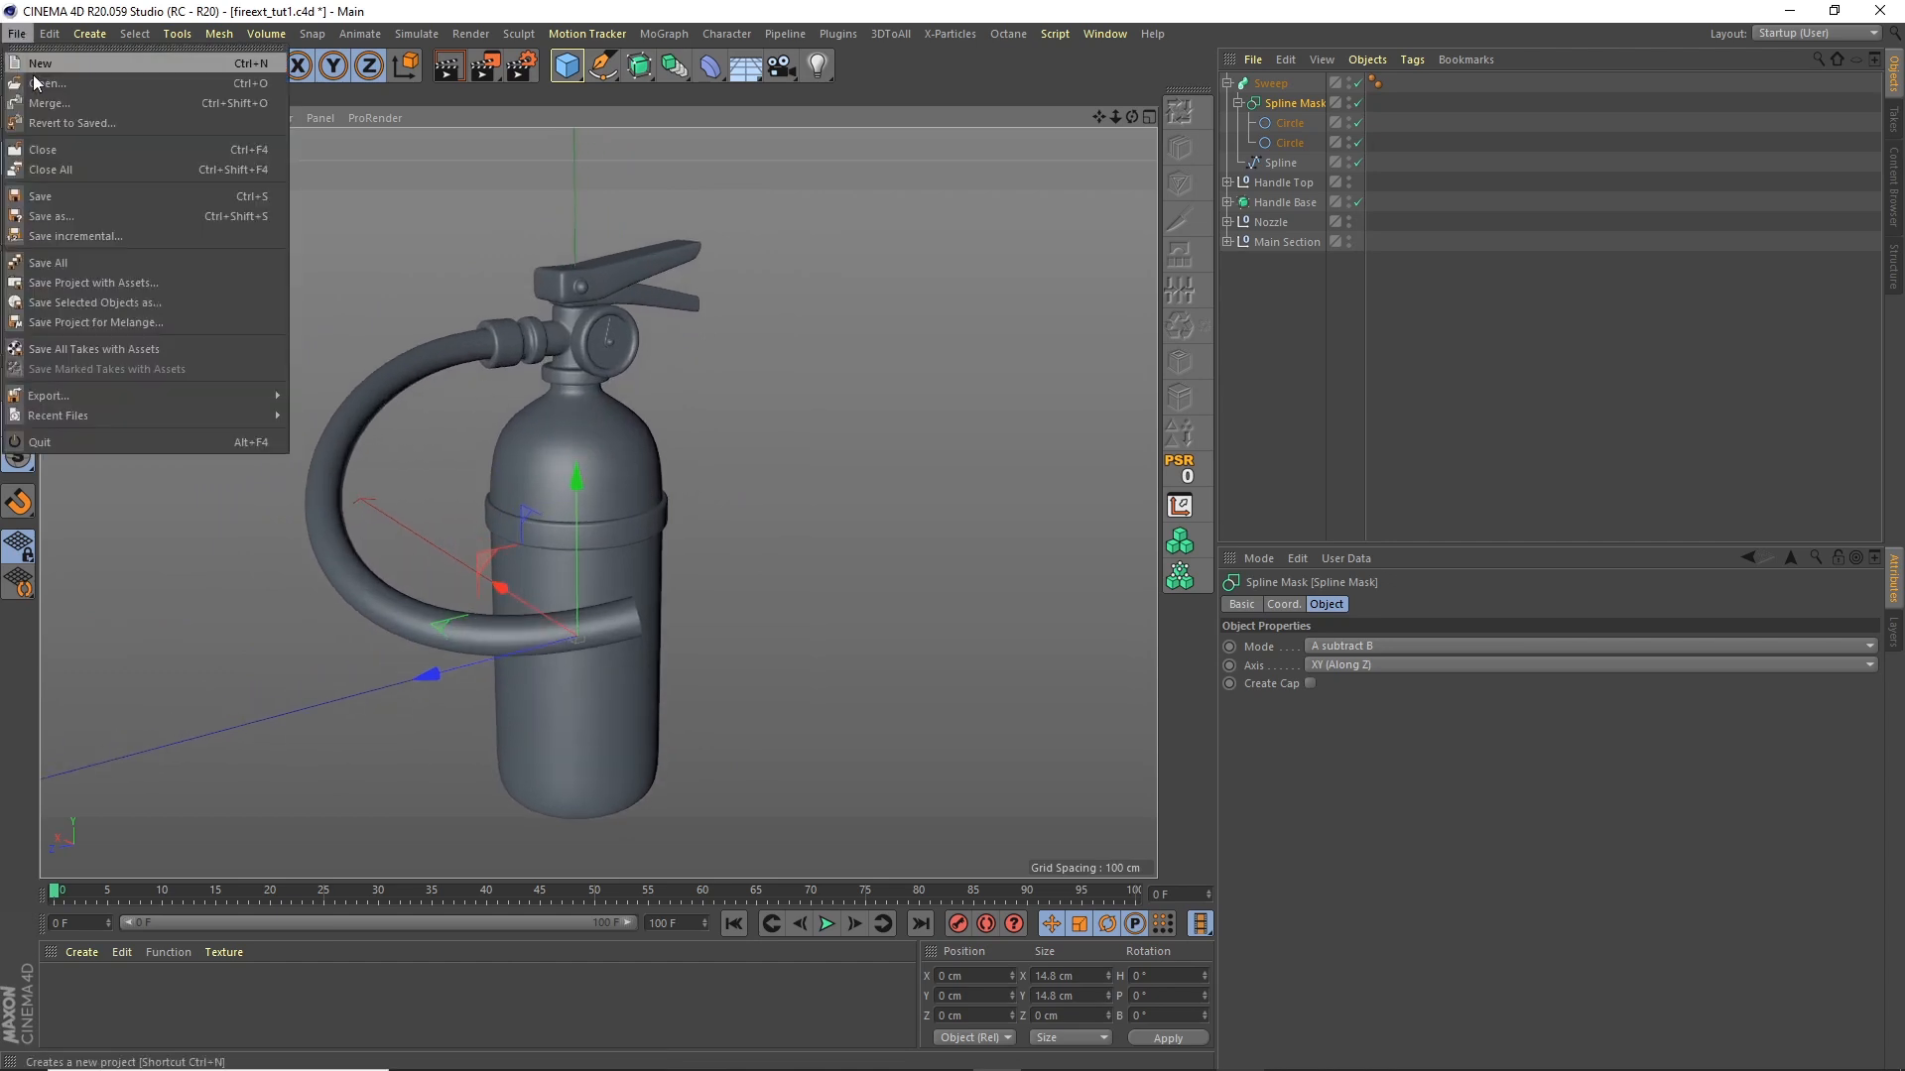
left_click(60, 194)
left_click(1279, 308)
left_click_drag(1097, 164, 625, 541, "alt")
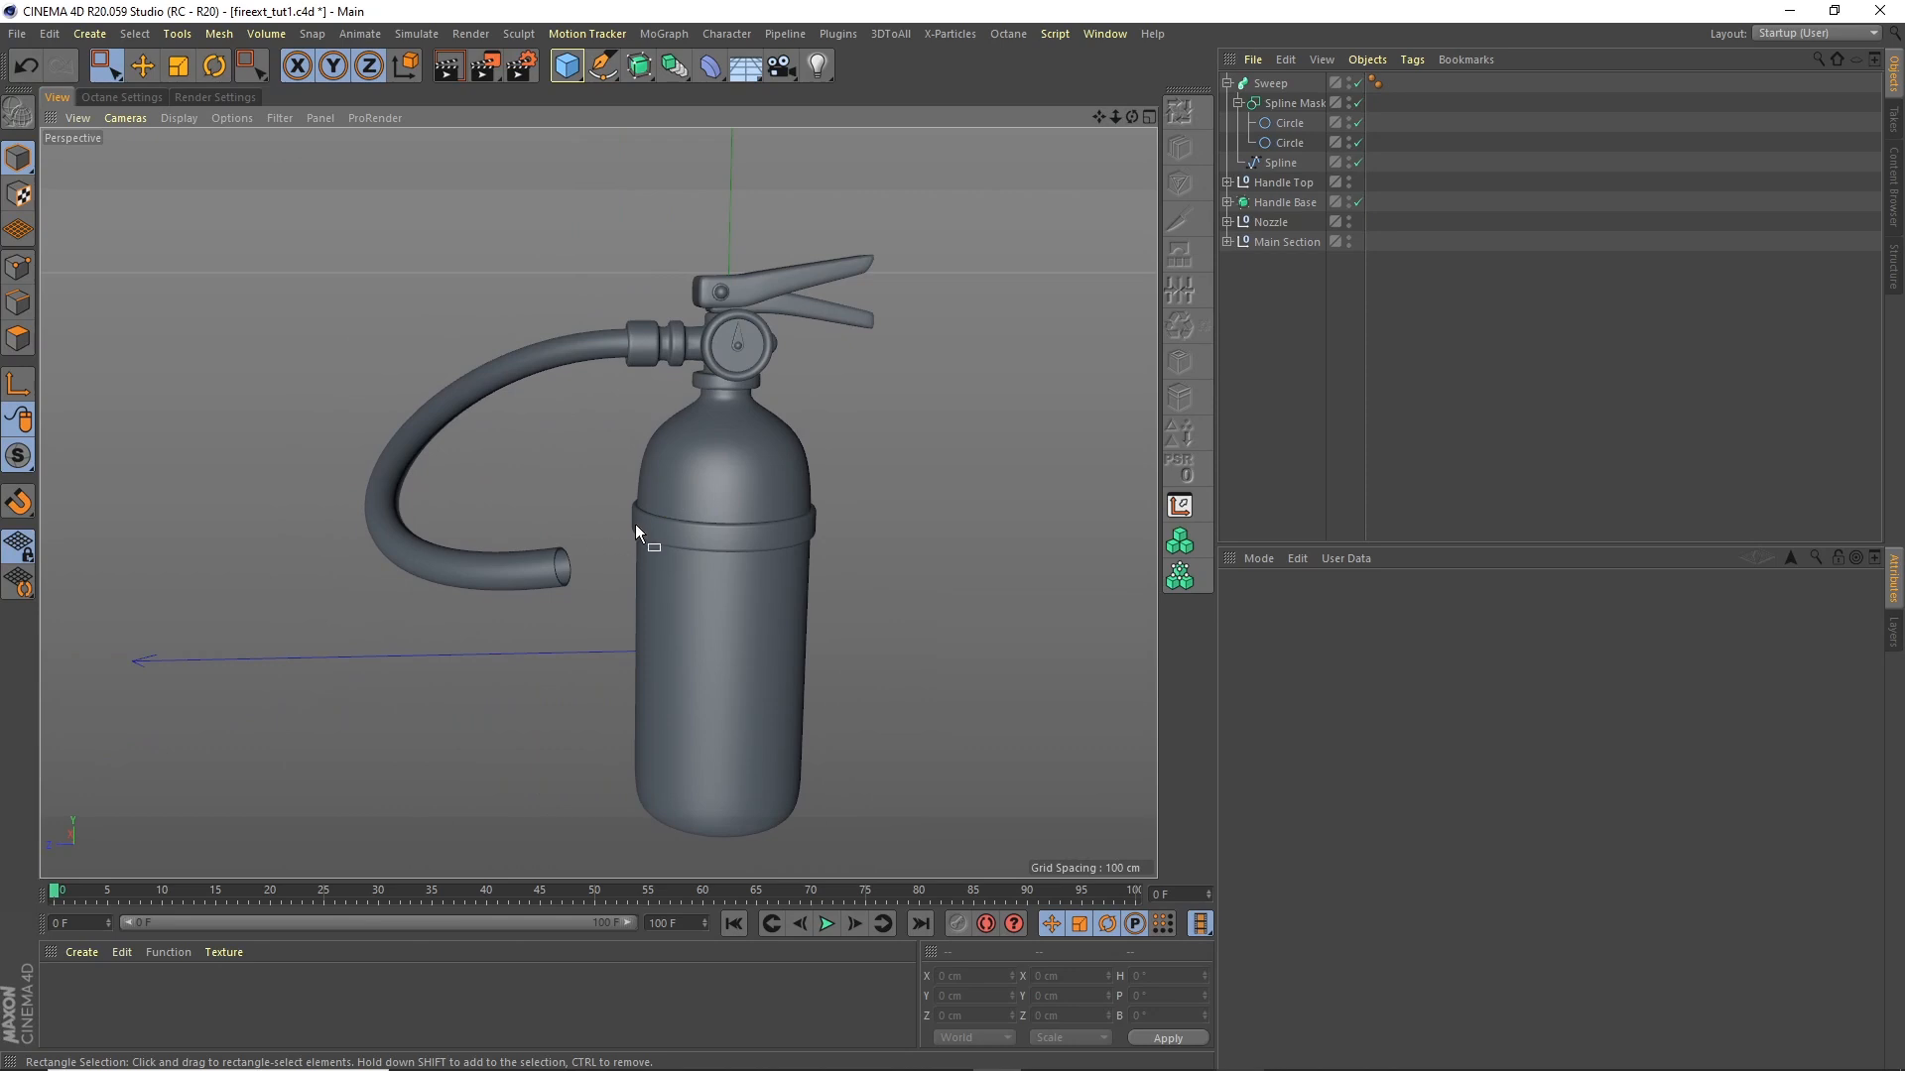
Step: Collapse the Spline Mask and rename the hose's path spline as Master Spline
left_click(1238, 102)
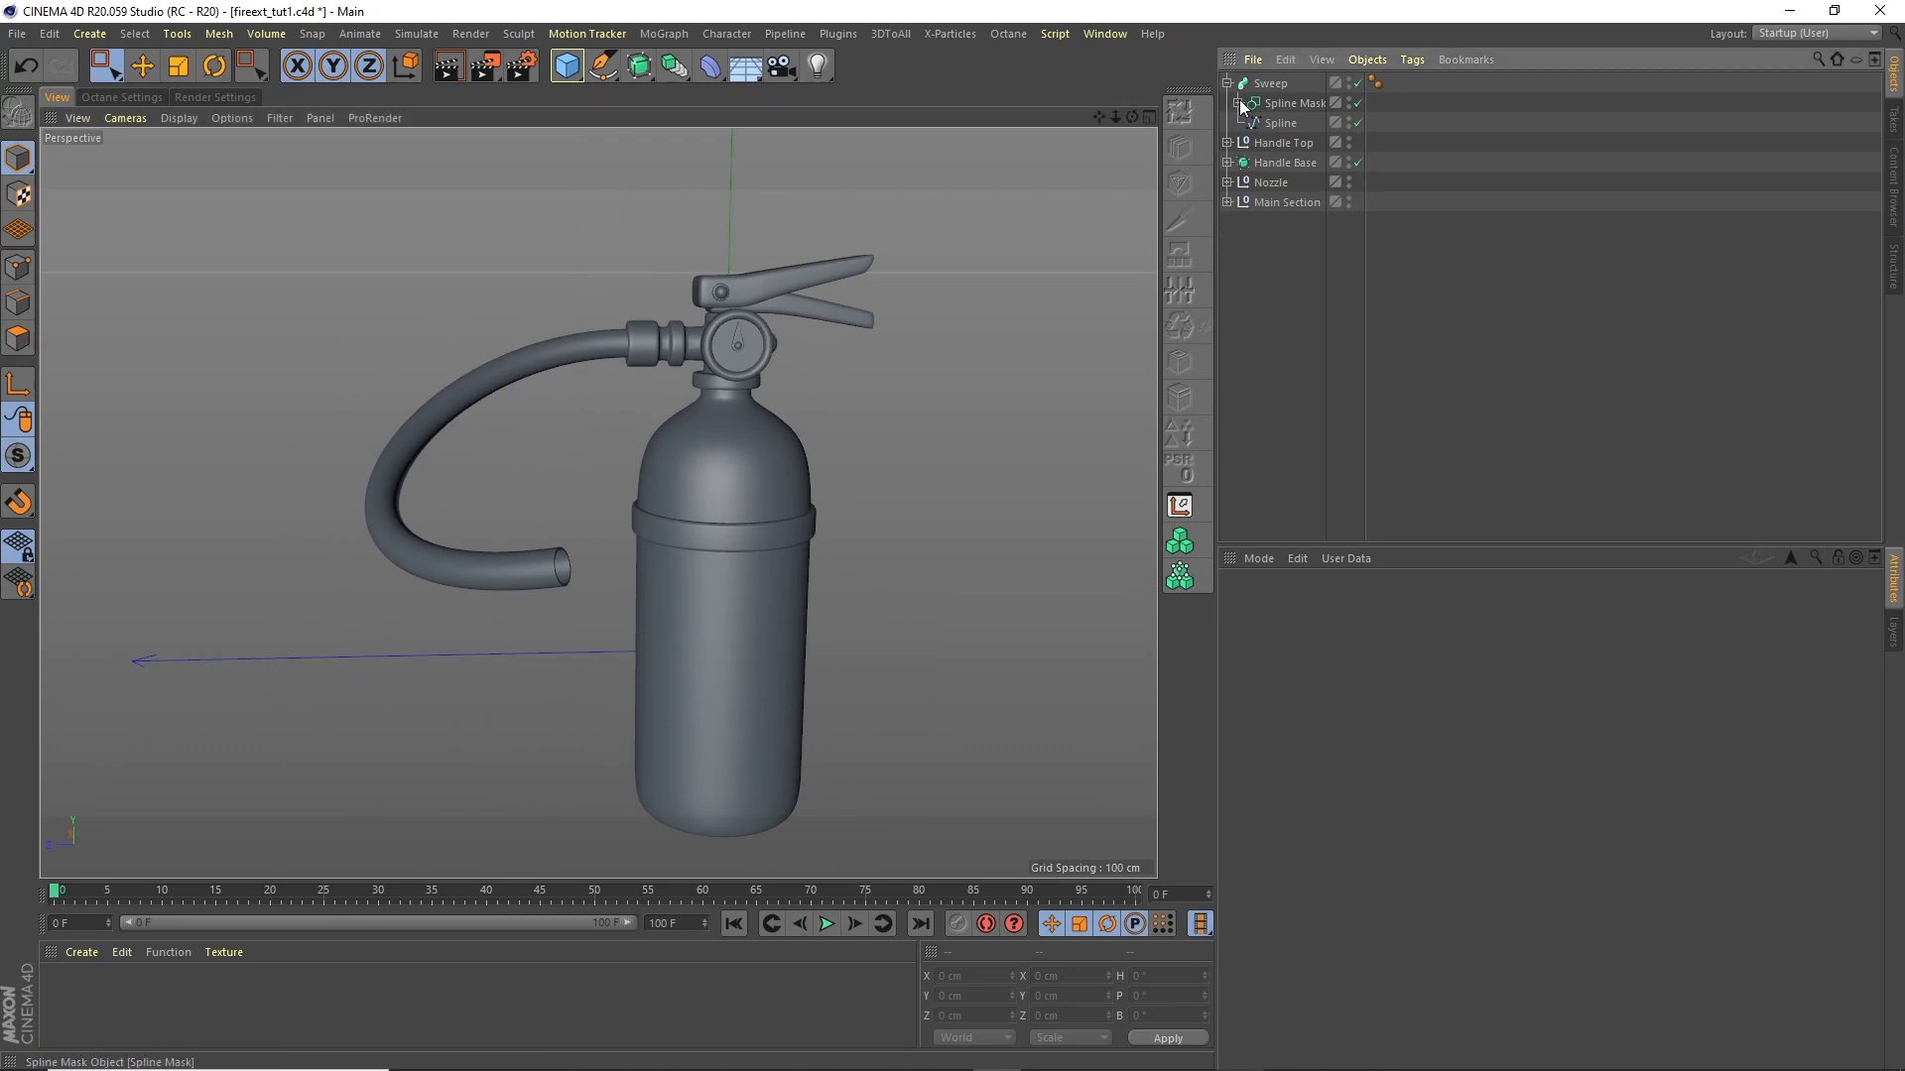
left_click(1281, 123)
double_click(1280, 124)
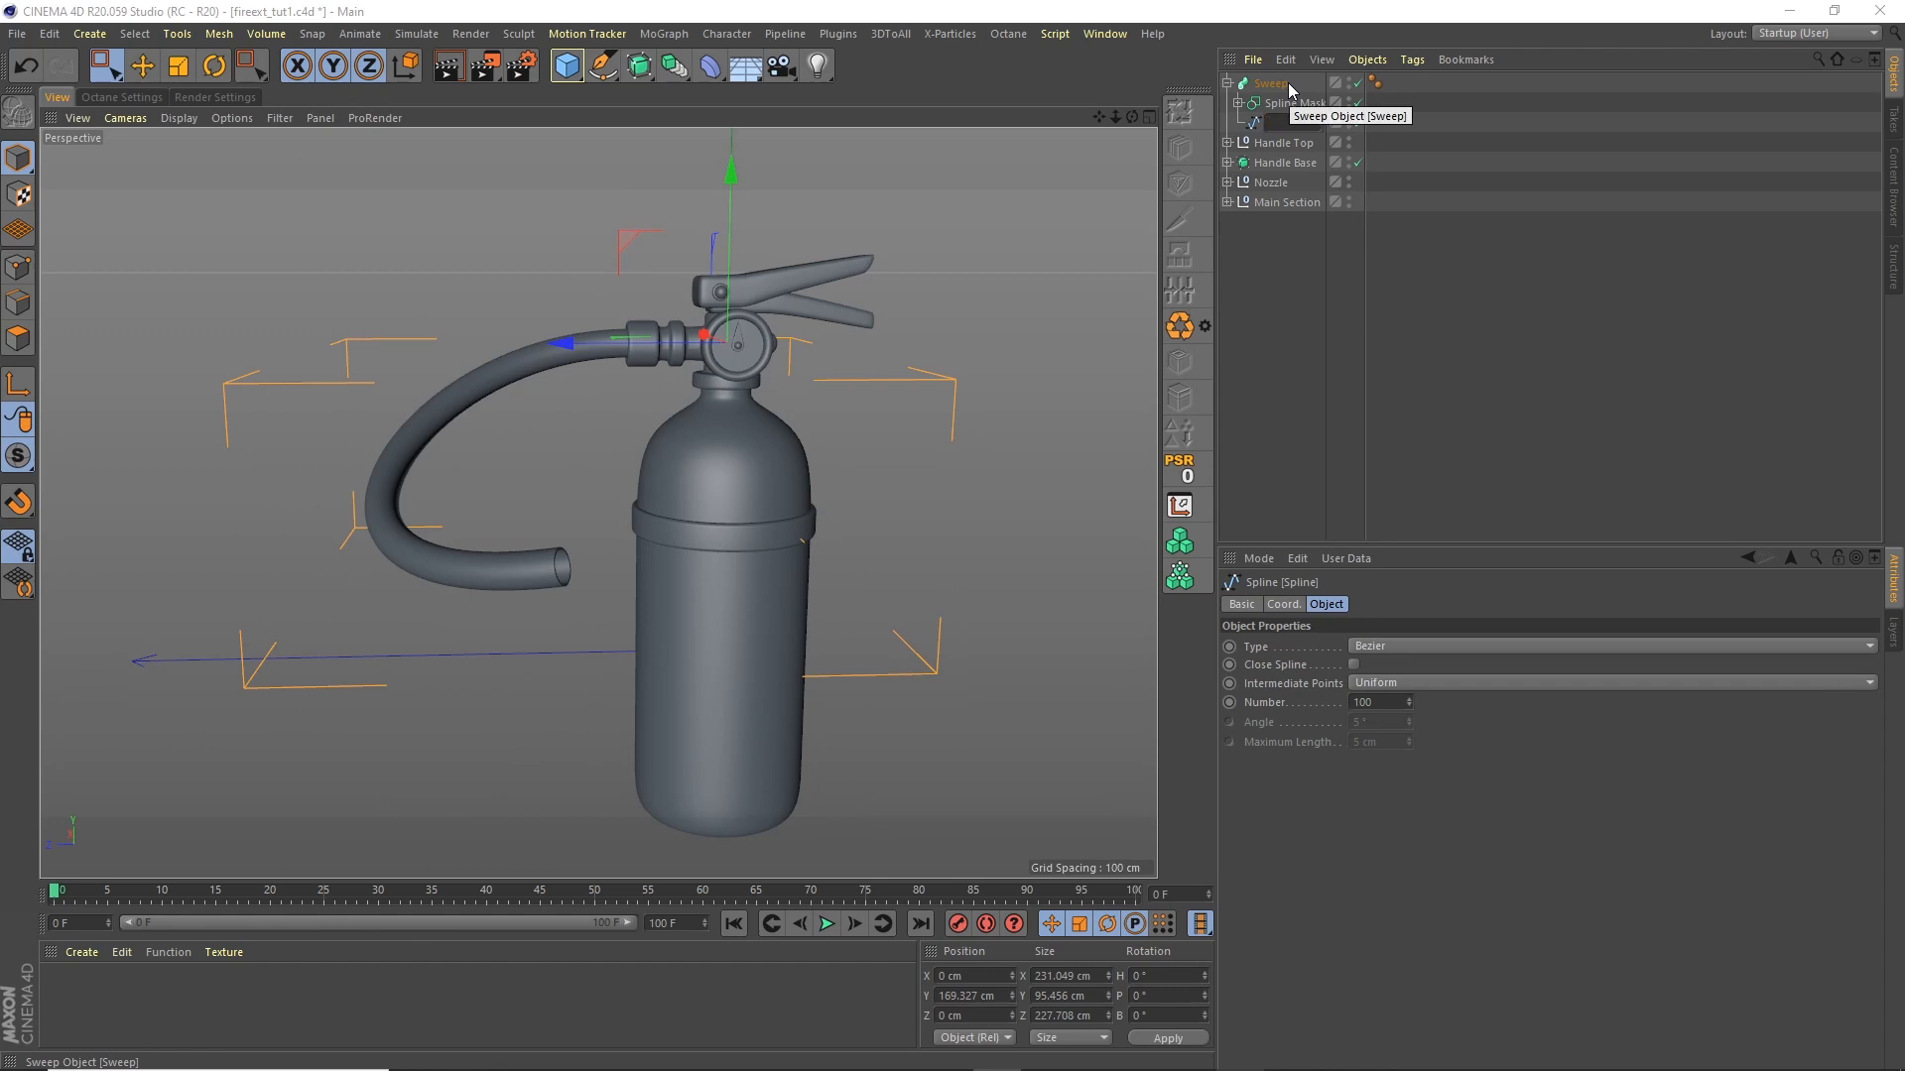
type("Master Spline")
key("Return")
Step: Collapse the Sweep, rename it as Pipe and deselect it
left_click(1227, 83)
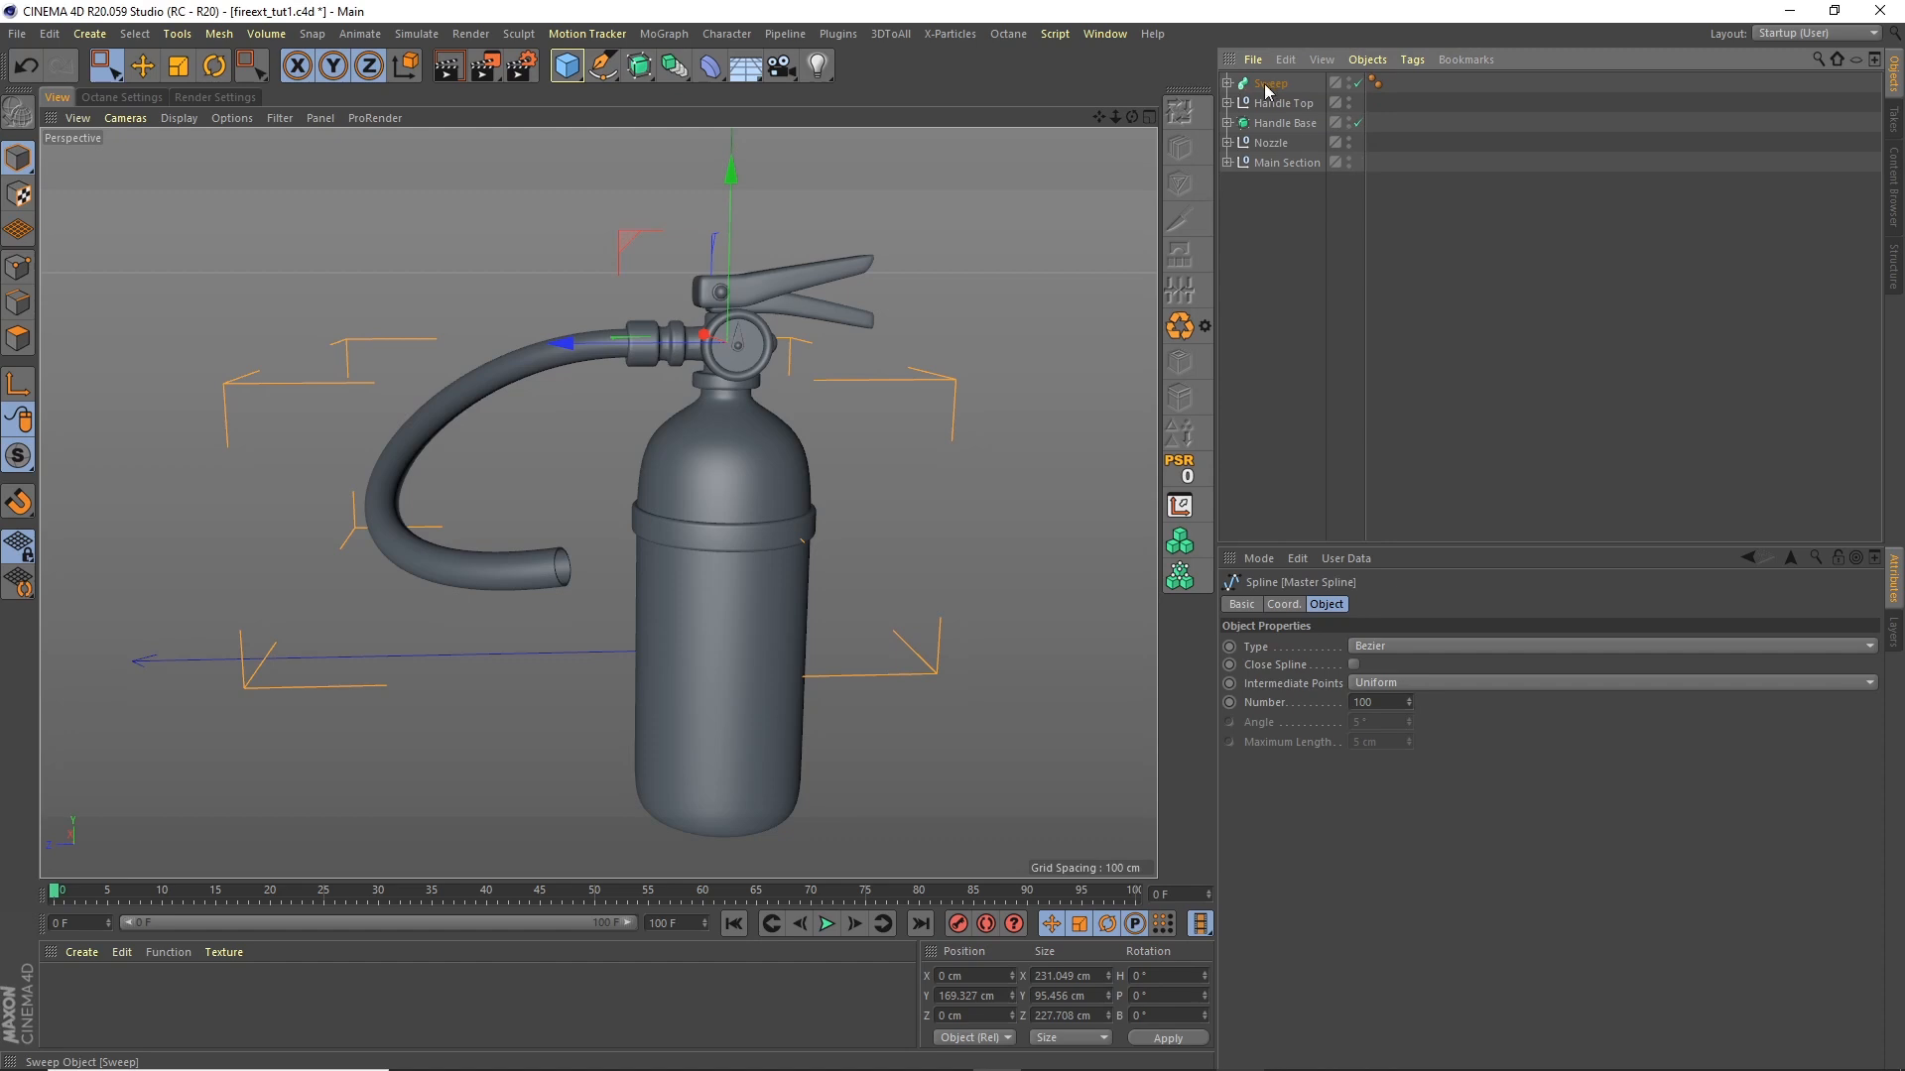
double_click(1270, 83)
type("Pipe")
key("Return")
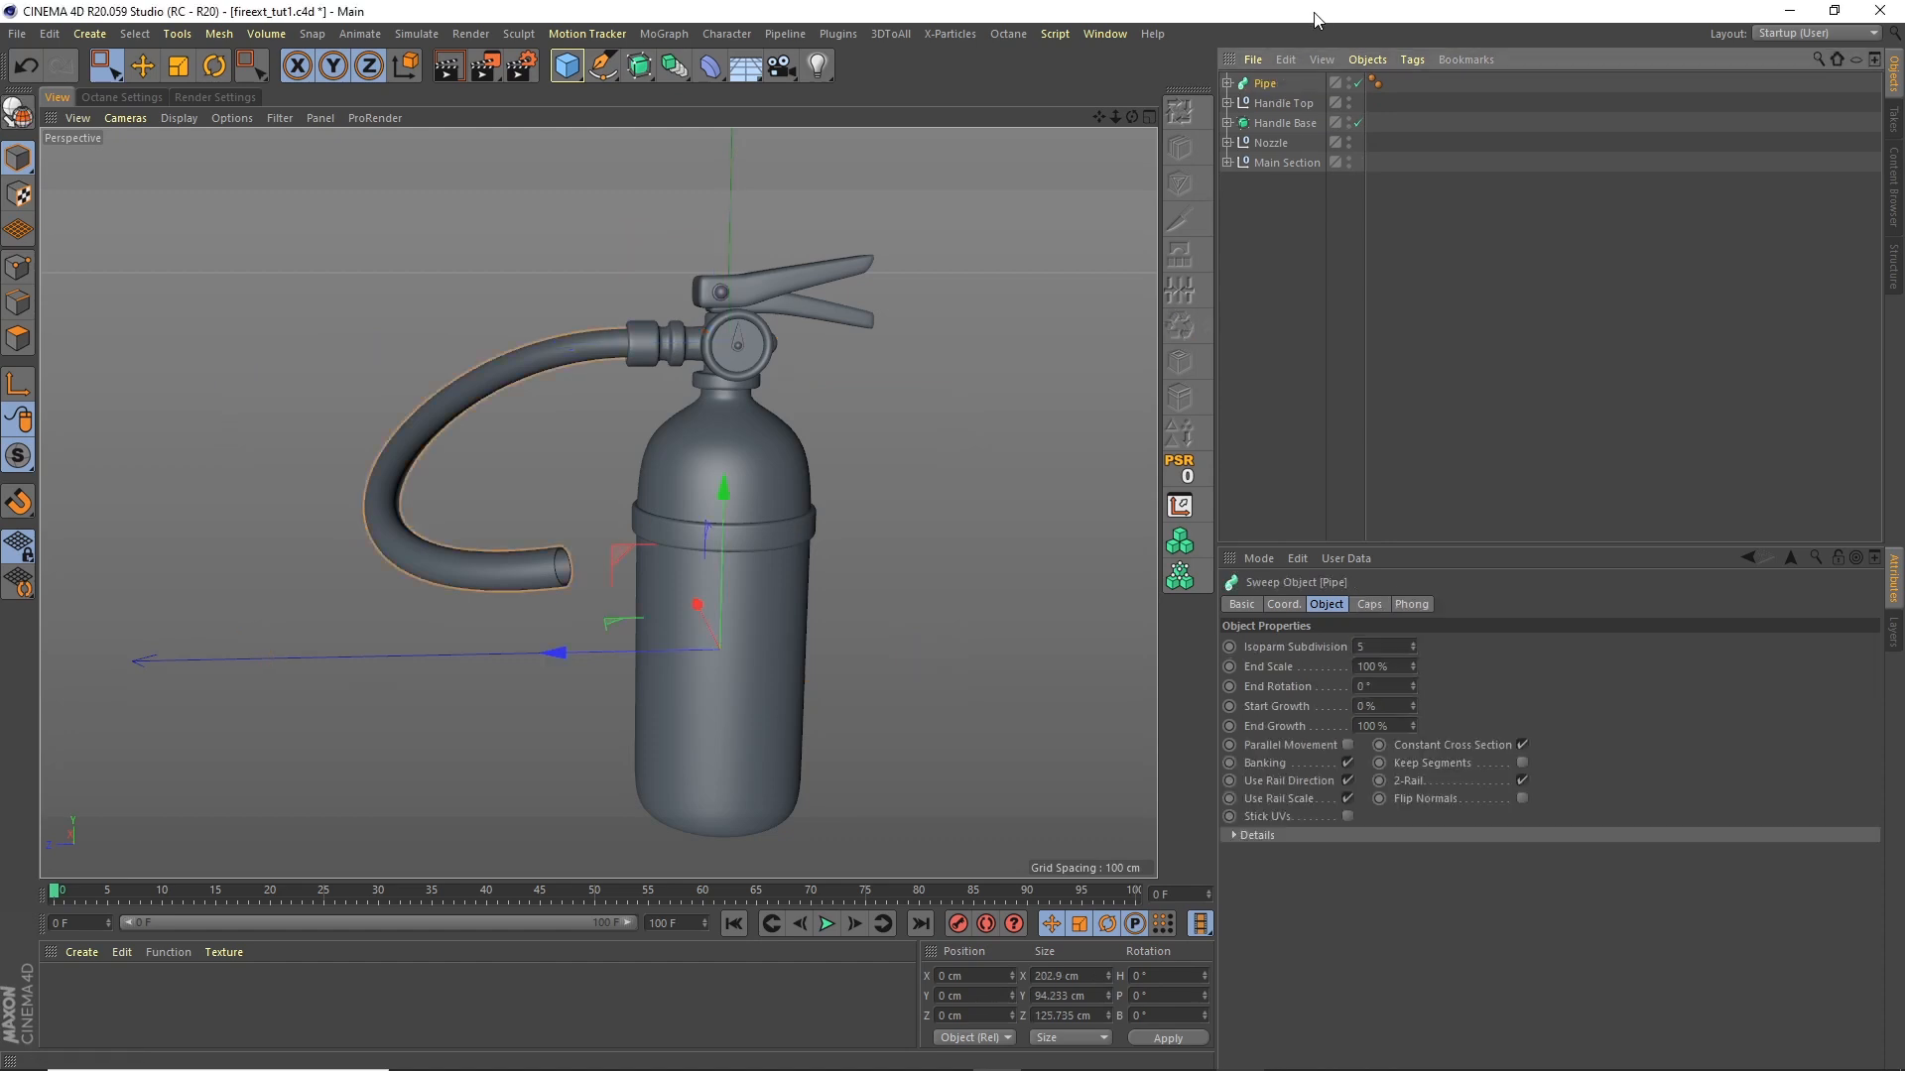
left_click(1306, 179)
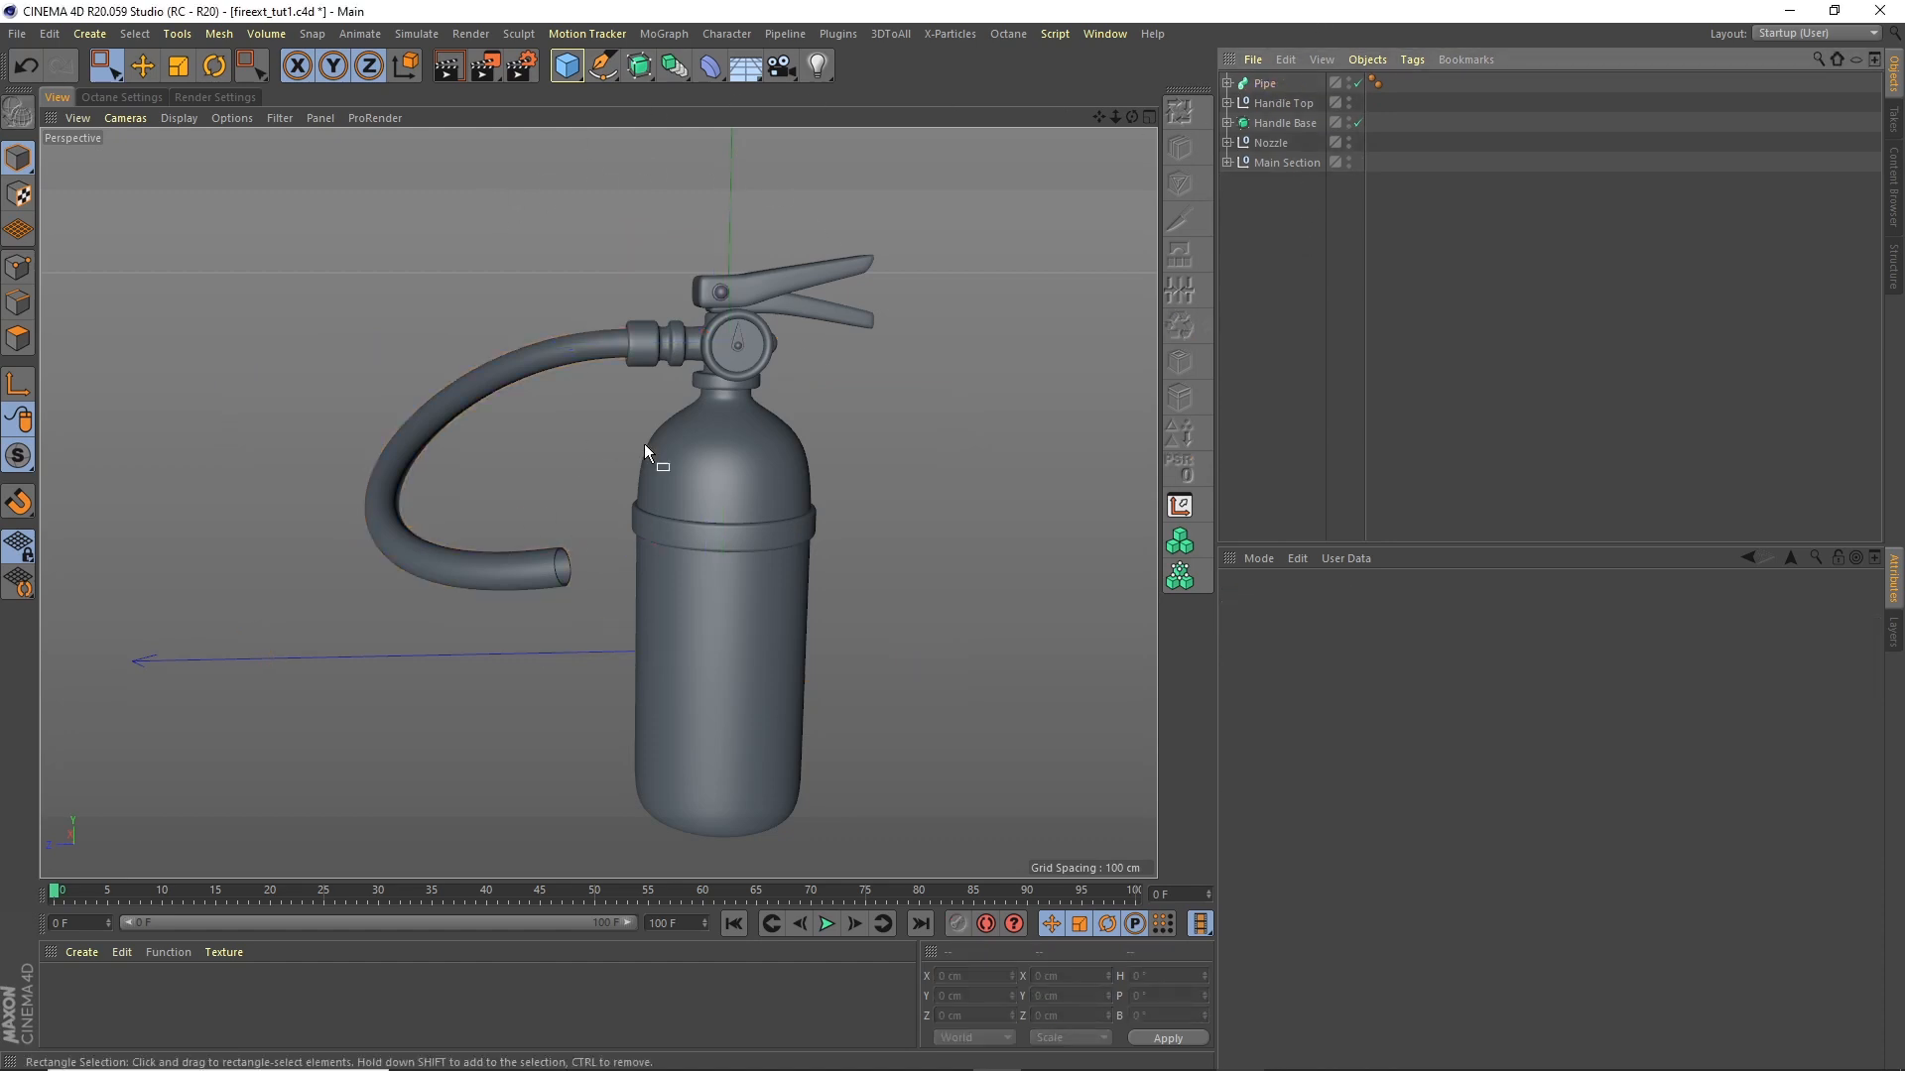
Step: Add a Cone and move it clear of the extinguisher's body, to about X 5.4, Y 78.4, Z -183.3 cm
left_click(566, 66)
left_click(862, 99)
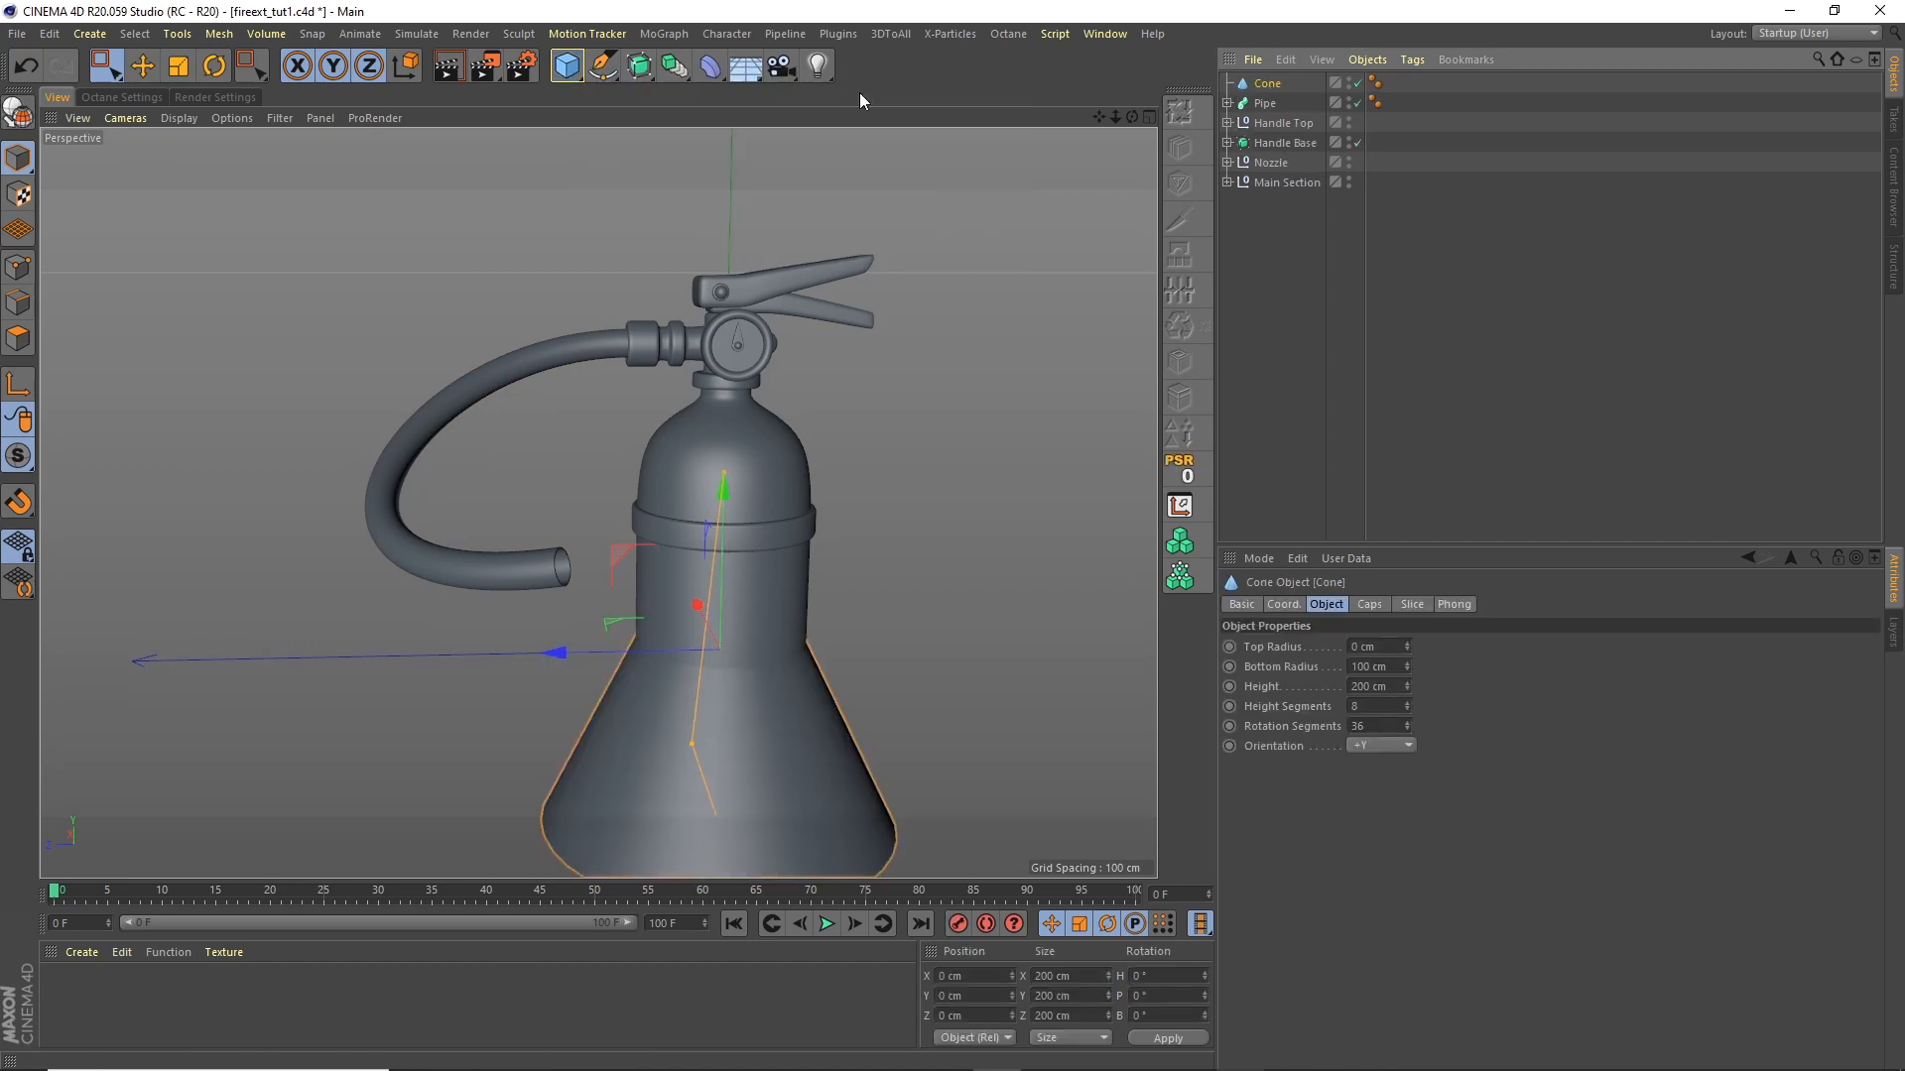
left_click_drag(516, 505, 670, 429)
left_click(583, 766)
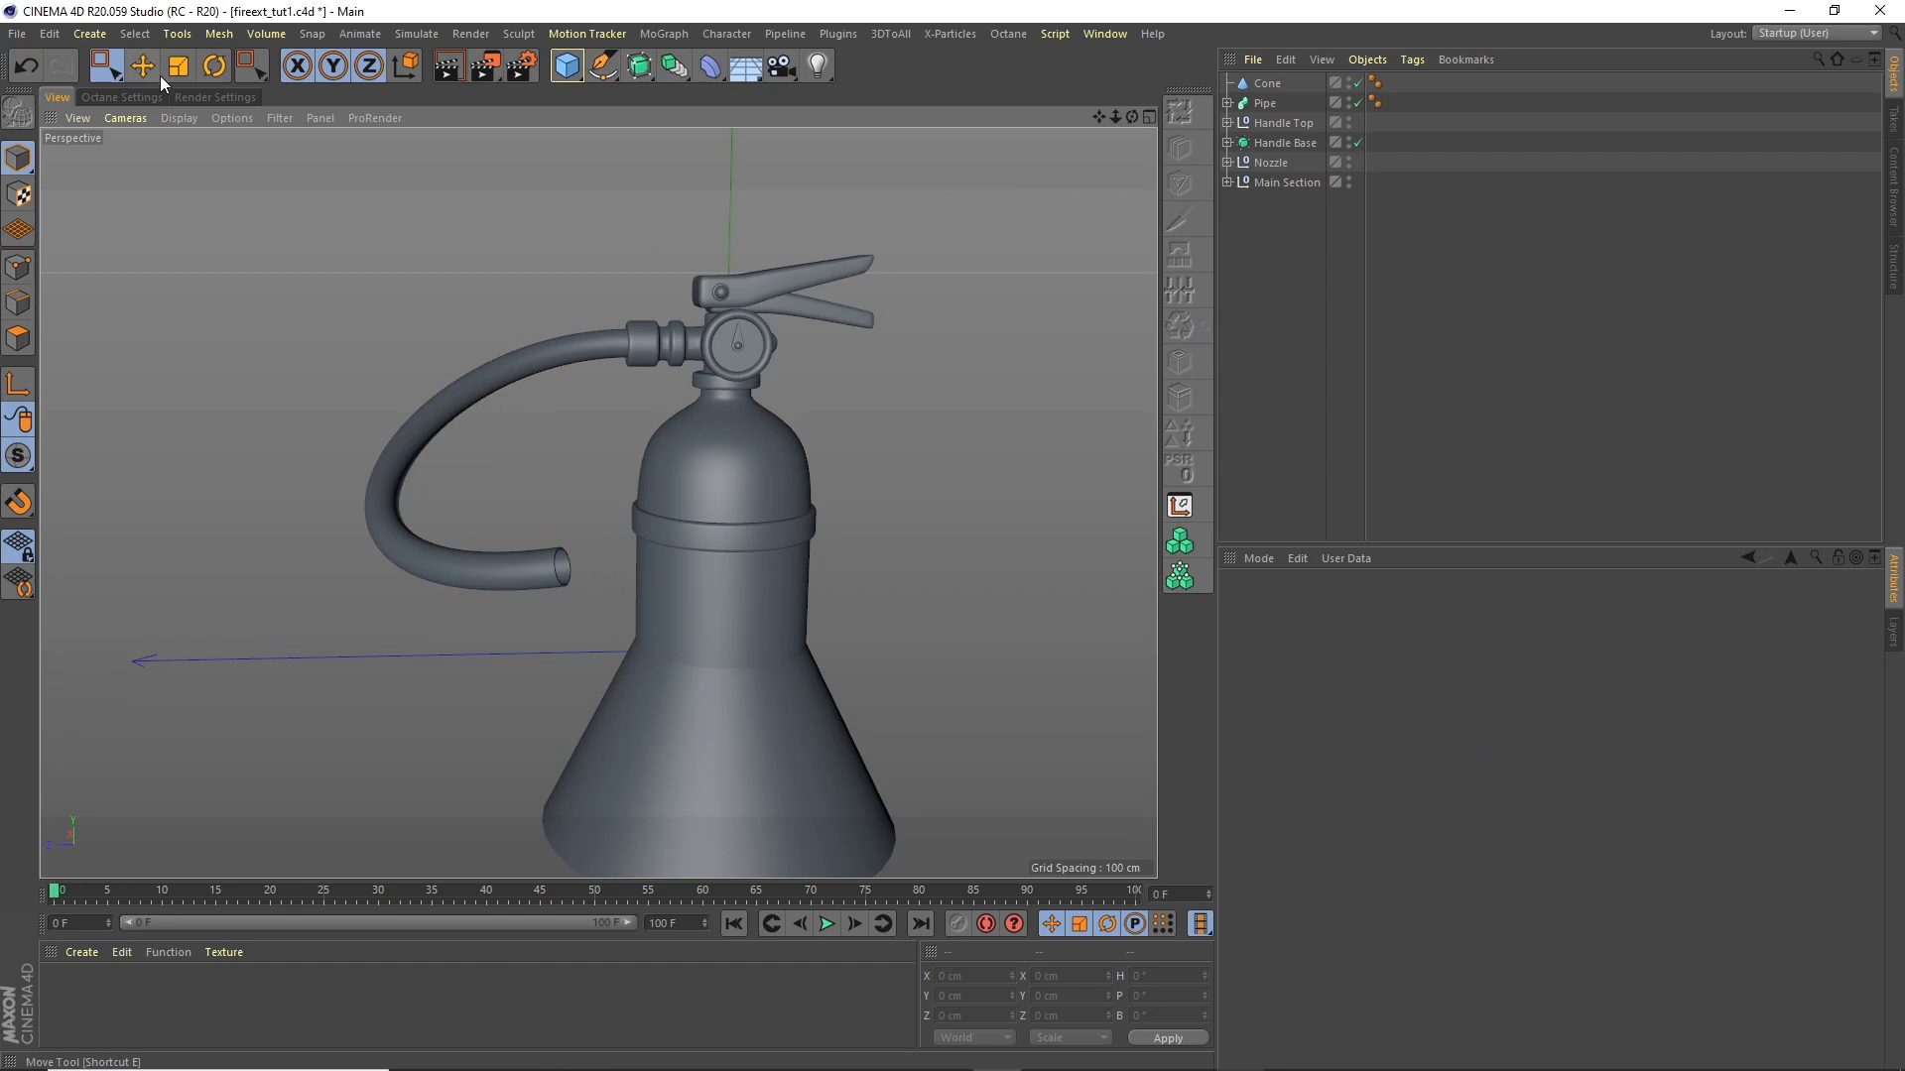
left_click(149, 67)
left_click(601, 767)
left_click_drag(617, 777, 879, 623)
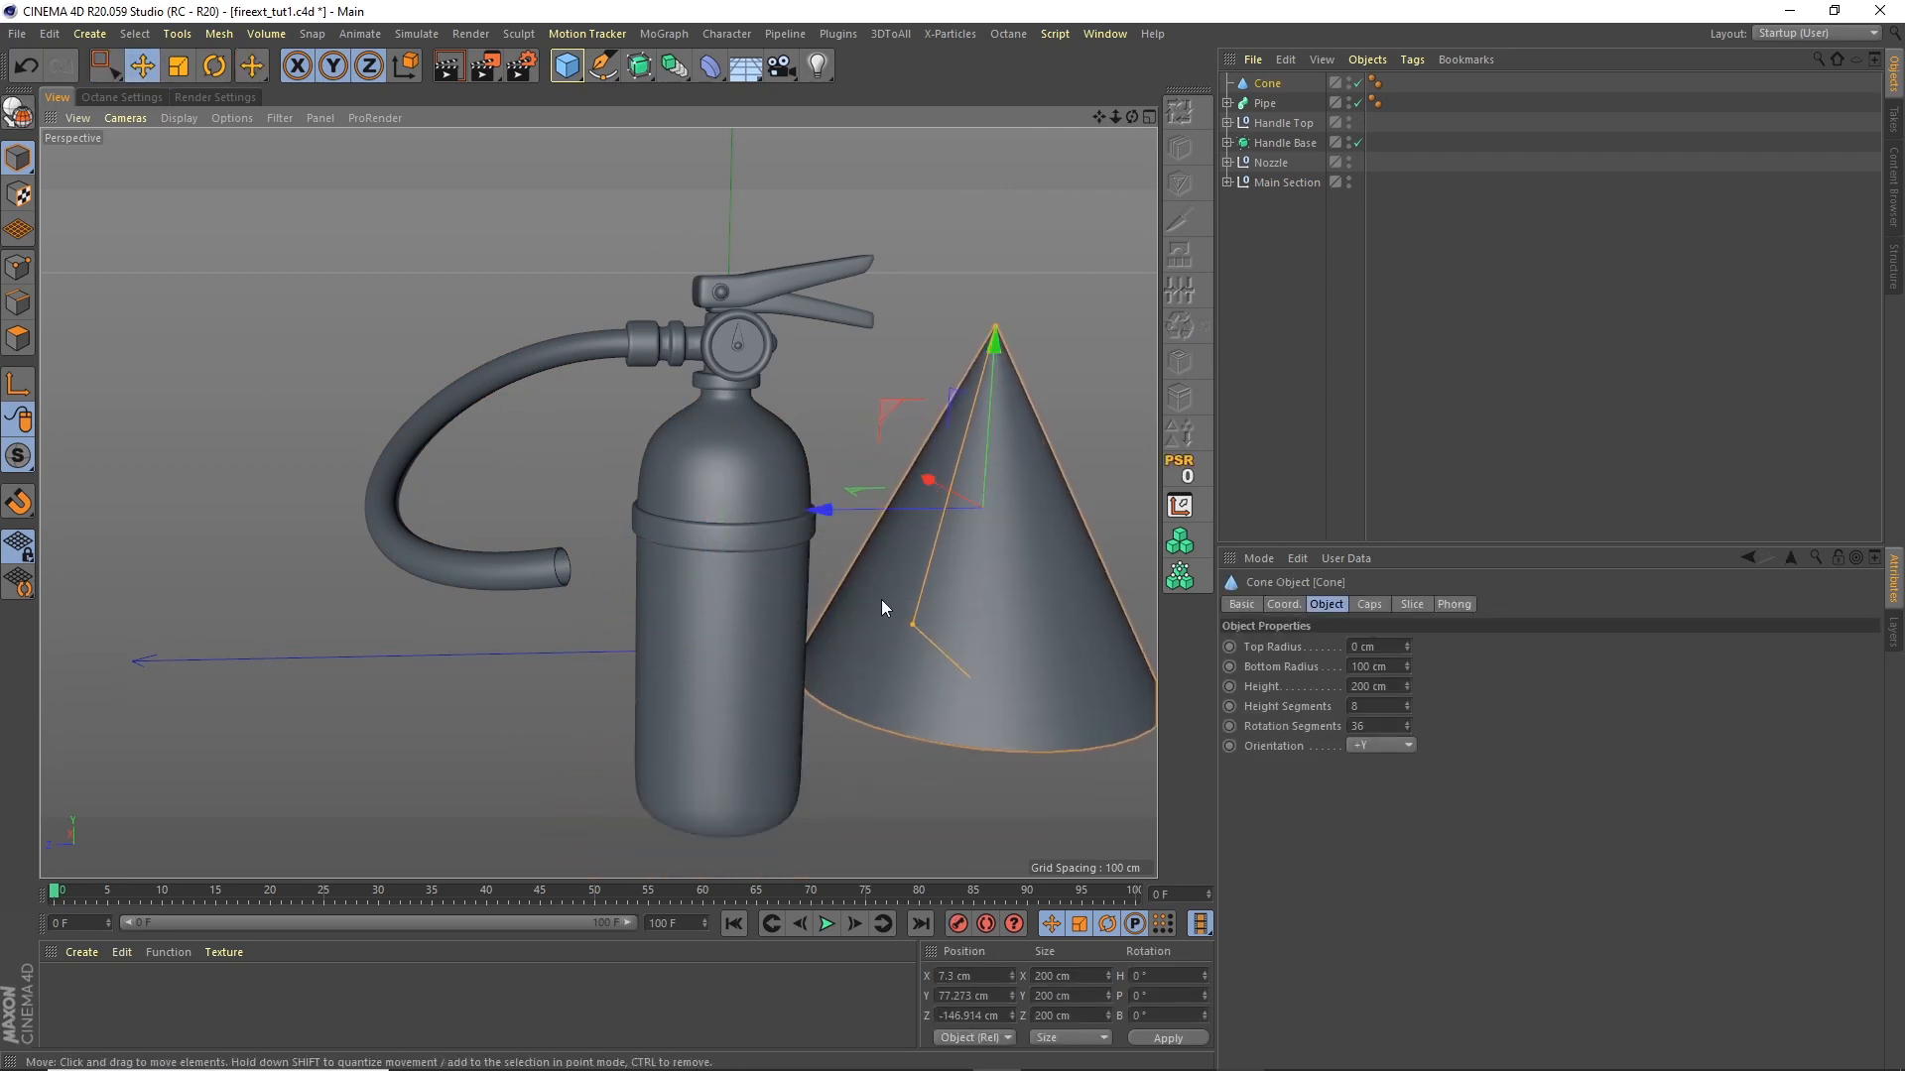
left_click_drag(1116, 116, 1057, 181)
left_click_drag(834, 505, 902, 502)
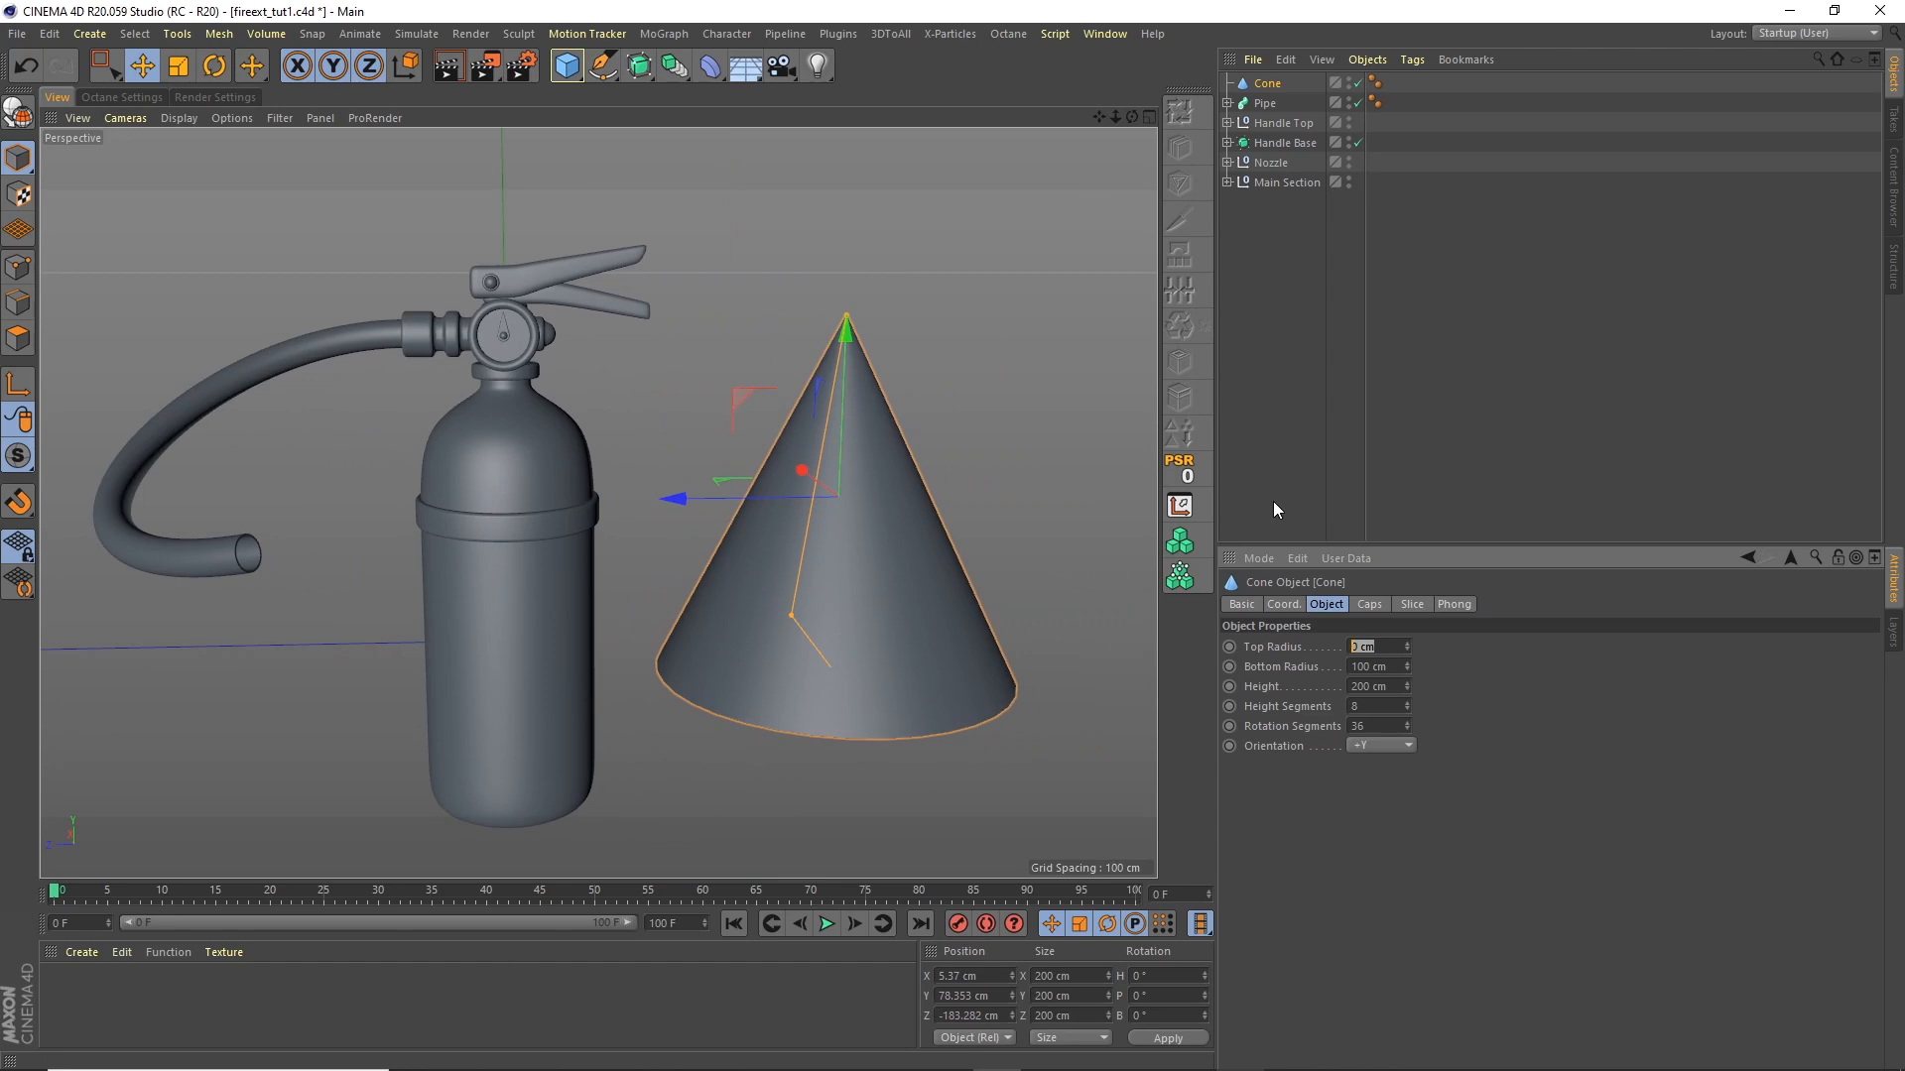
Step: Set the Cone's top radius to 7 cm, bottom radius to 21 cm and height to 60 cm
type("7")
key("Tab")
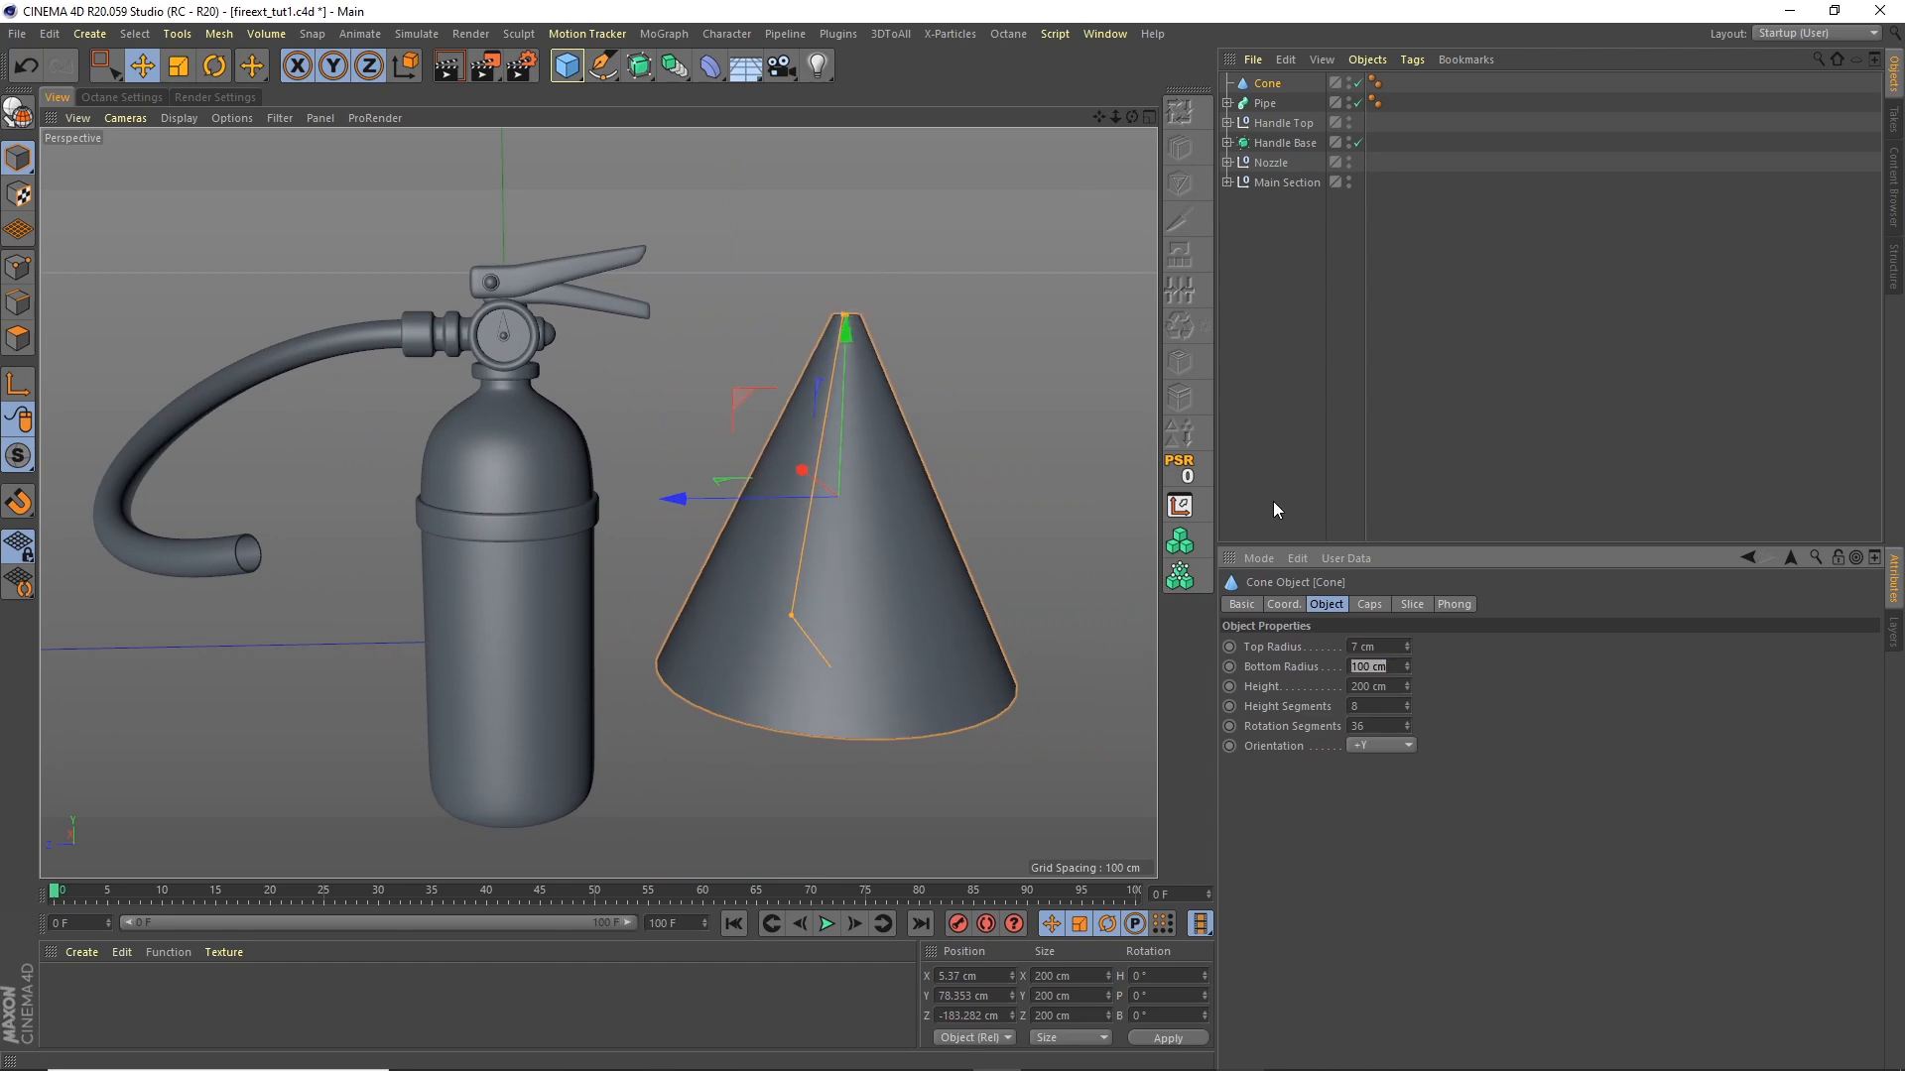
type("21")
key("Tab")
type("5")
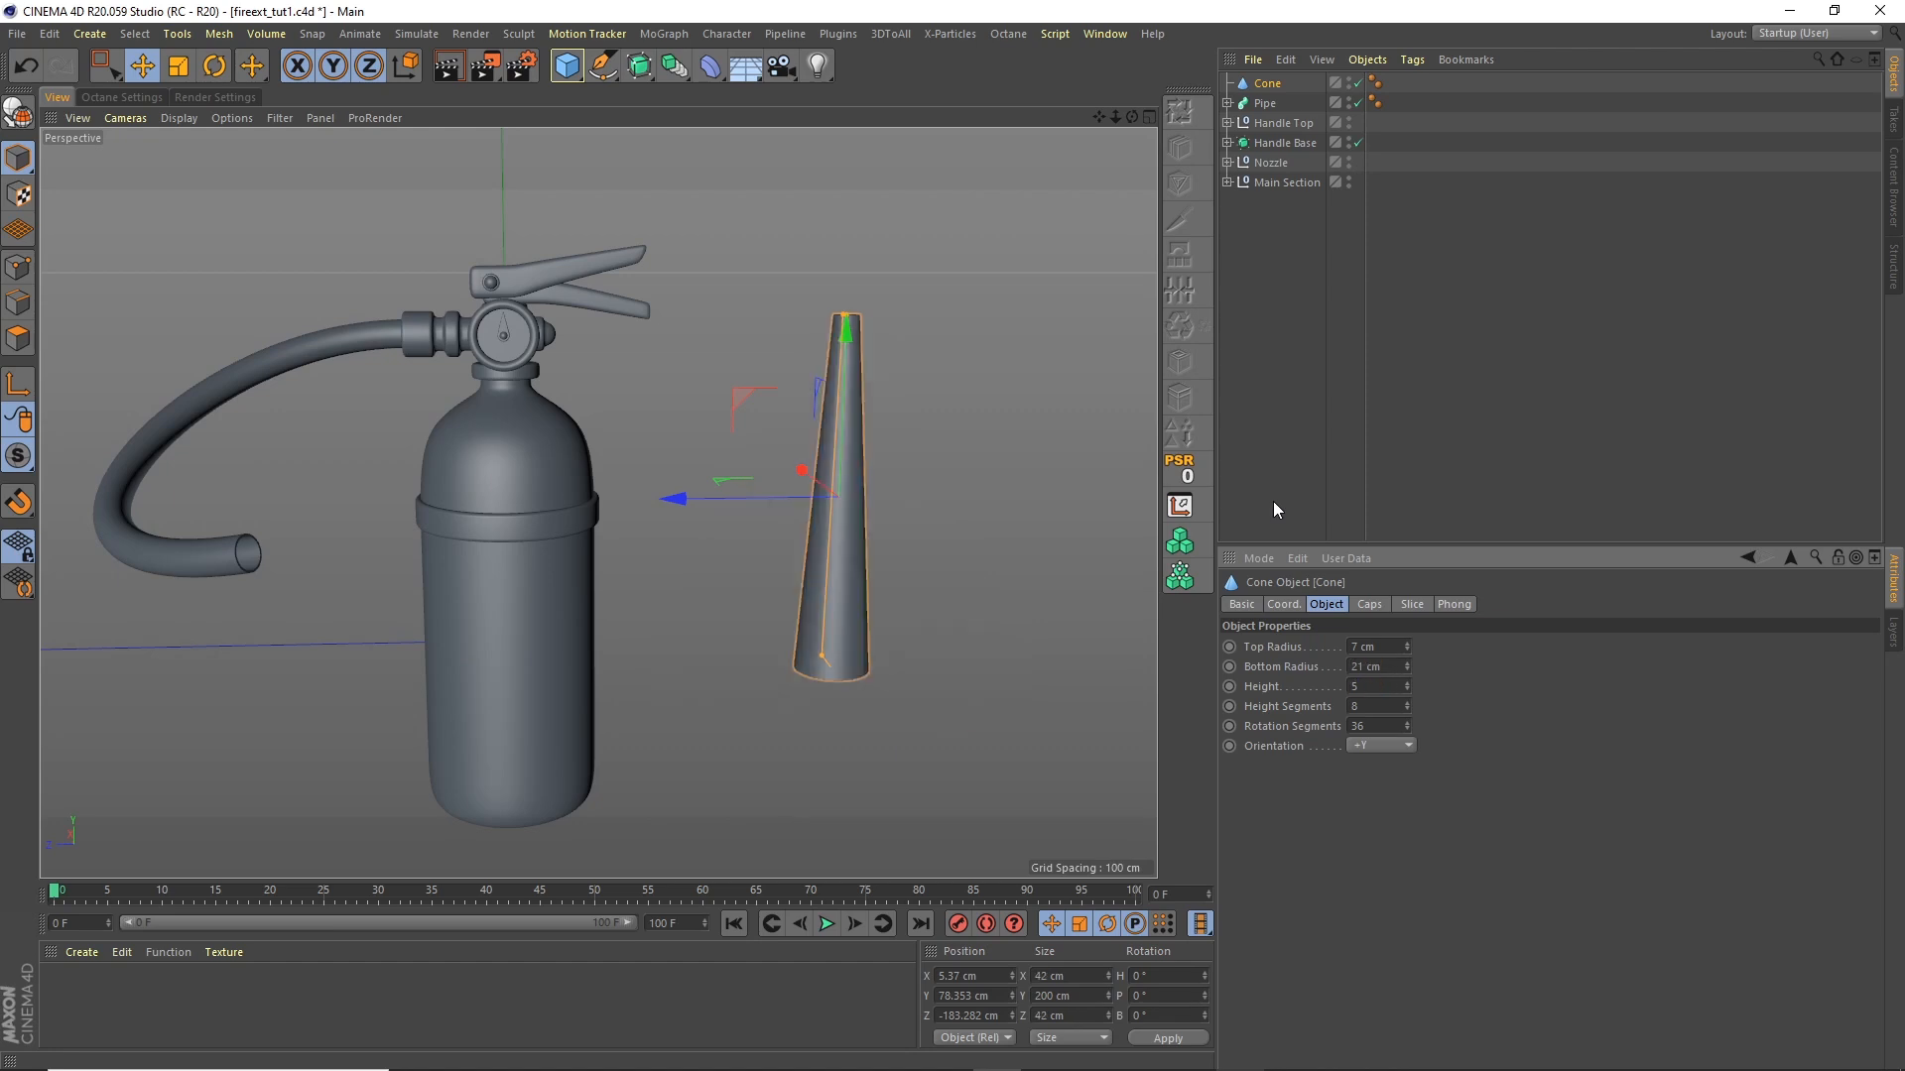
type("0")
key("Return")
right_click_drag(798, 435, 849, 447, "alt")
left_click_drag(849, 480, 793, 518, "alt")
right_click_drag(918, 454, 976, 419, "alt")
left_click_drag(976, 419, 896, 461, "alt")
Step: Turn off the Cone's caps so that both of its ends are open
left_click(1370, 605)
left_click(1332, 646)
right_click_drag(897, 456, 871, 467, "alt")
left_click_drag(869, 464, 873, 452, "alt")
right_click_drag(884, 443, 849, 454, "alt")
middle_click_drag(855, 494, 956, 494, "alt")
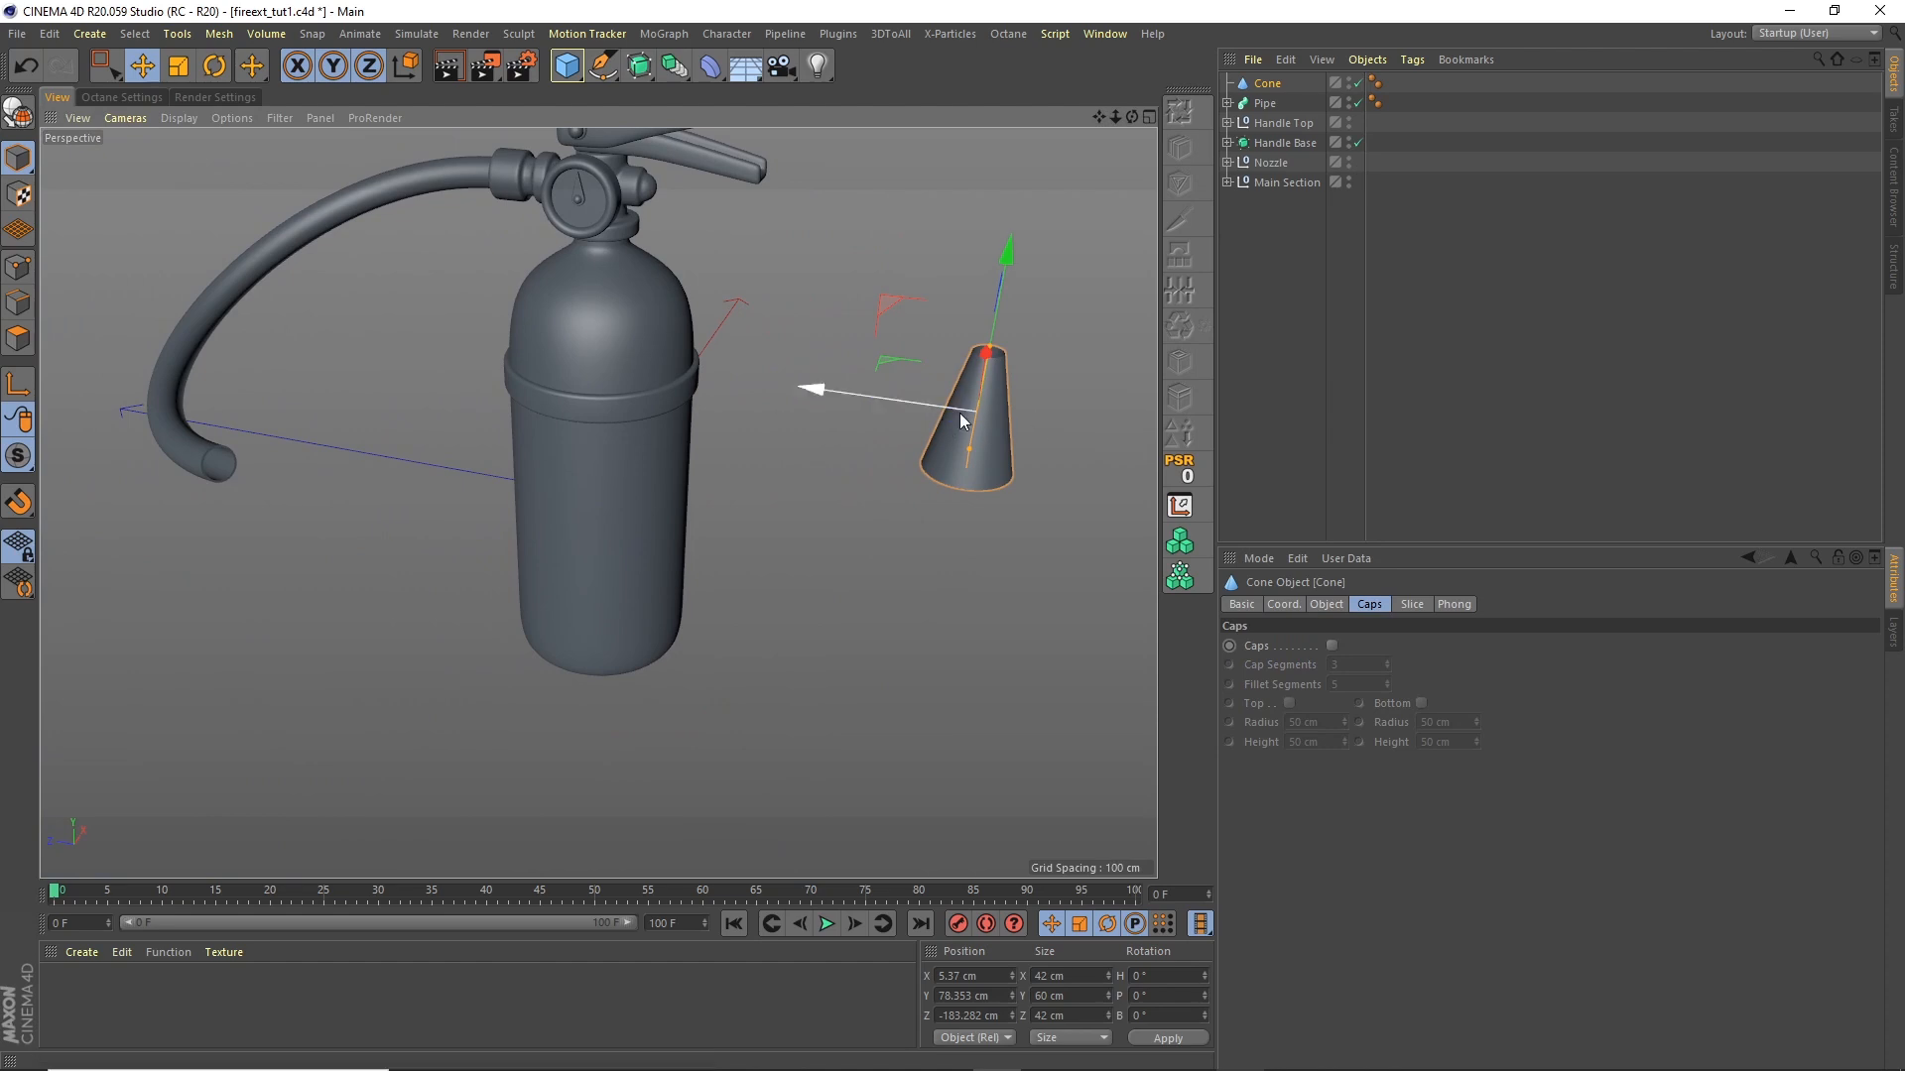
right_click_drag(1020, 331, 1117, 266, "alt")
middle_click_drag(1126, 357, 944, 336, "alt")
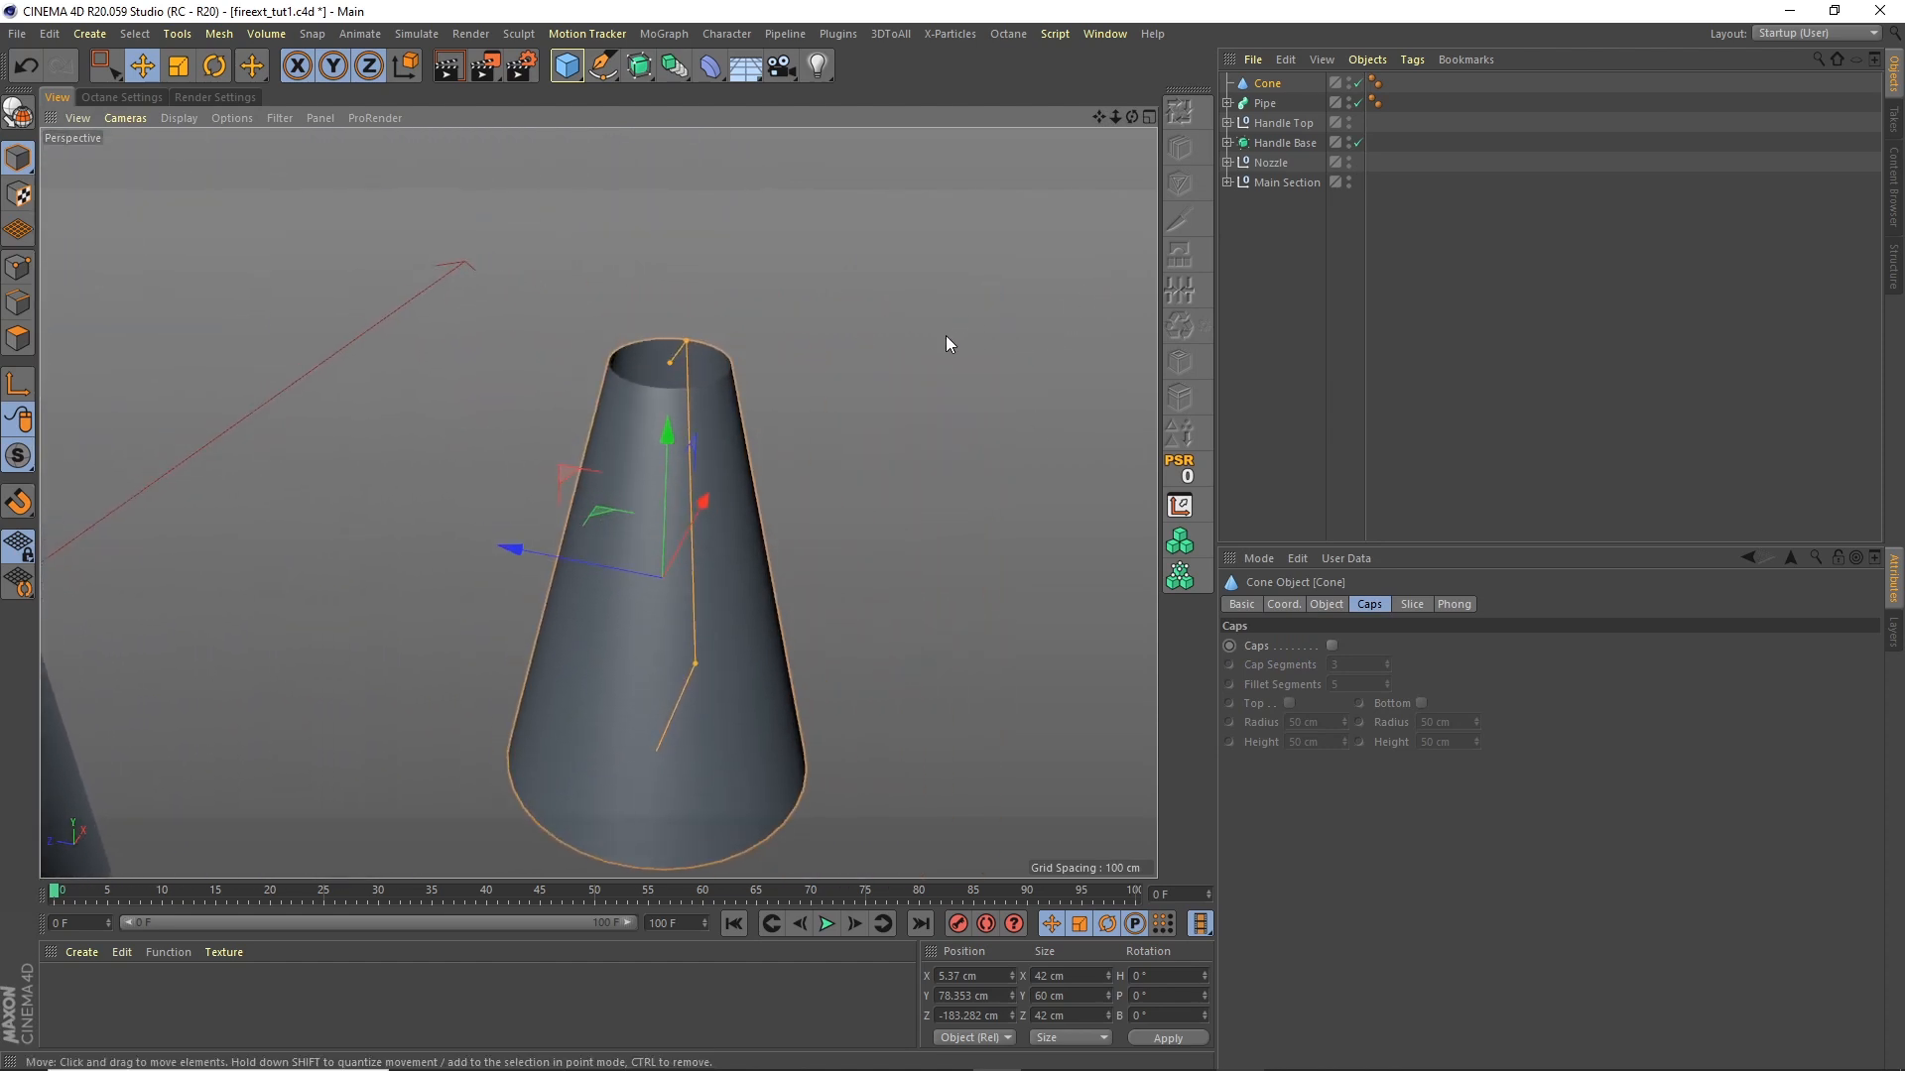
right_click_drag(964, 326, 950, 314, "alt")
Step: Add a Cloth Surface object and nest the Cone inside it
left_click(426, 37)
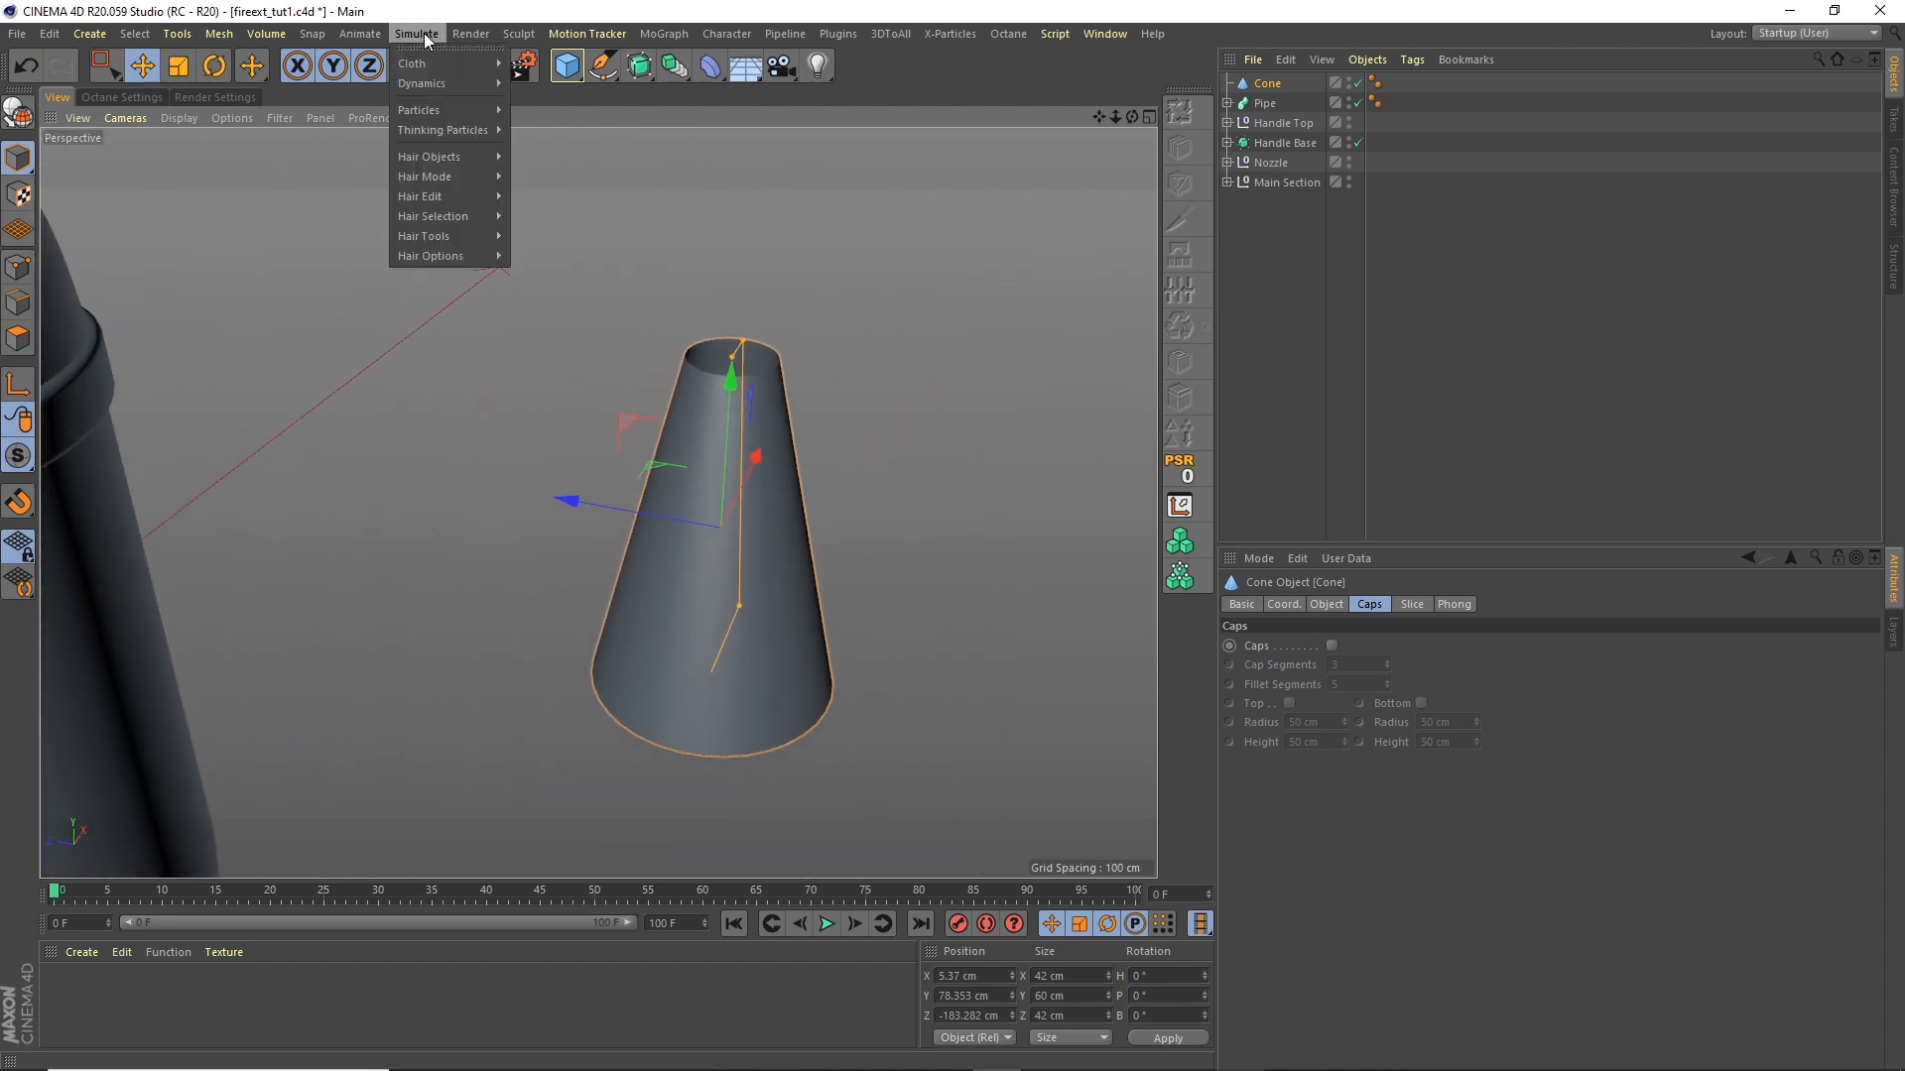
mouse_move(432, 63)
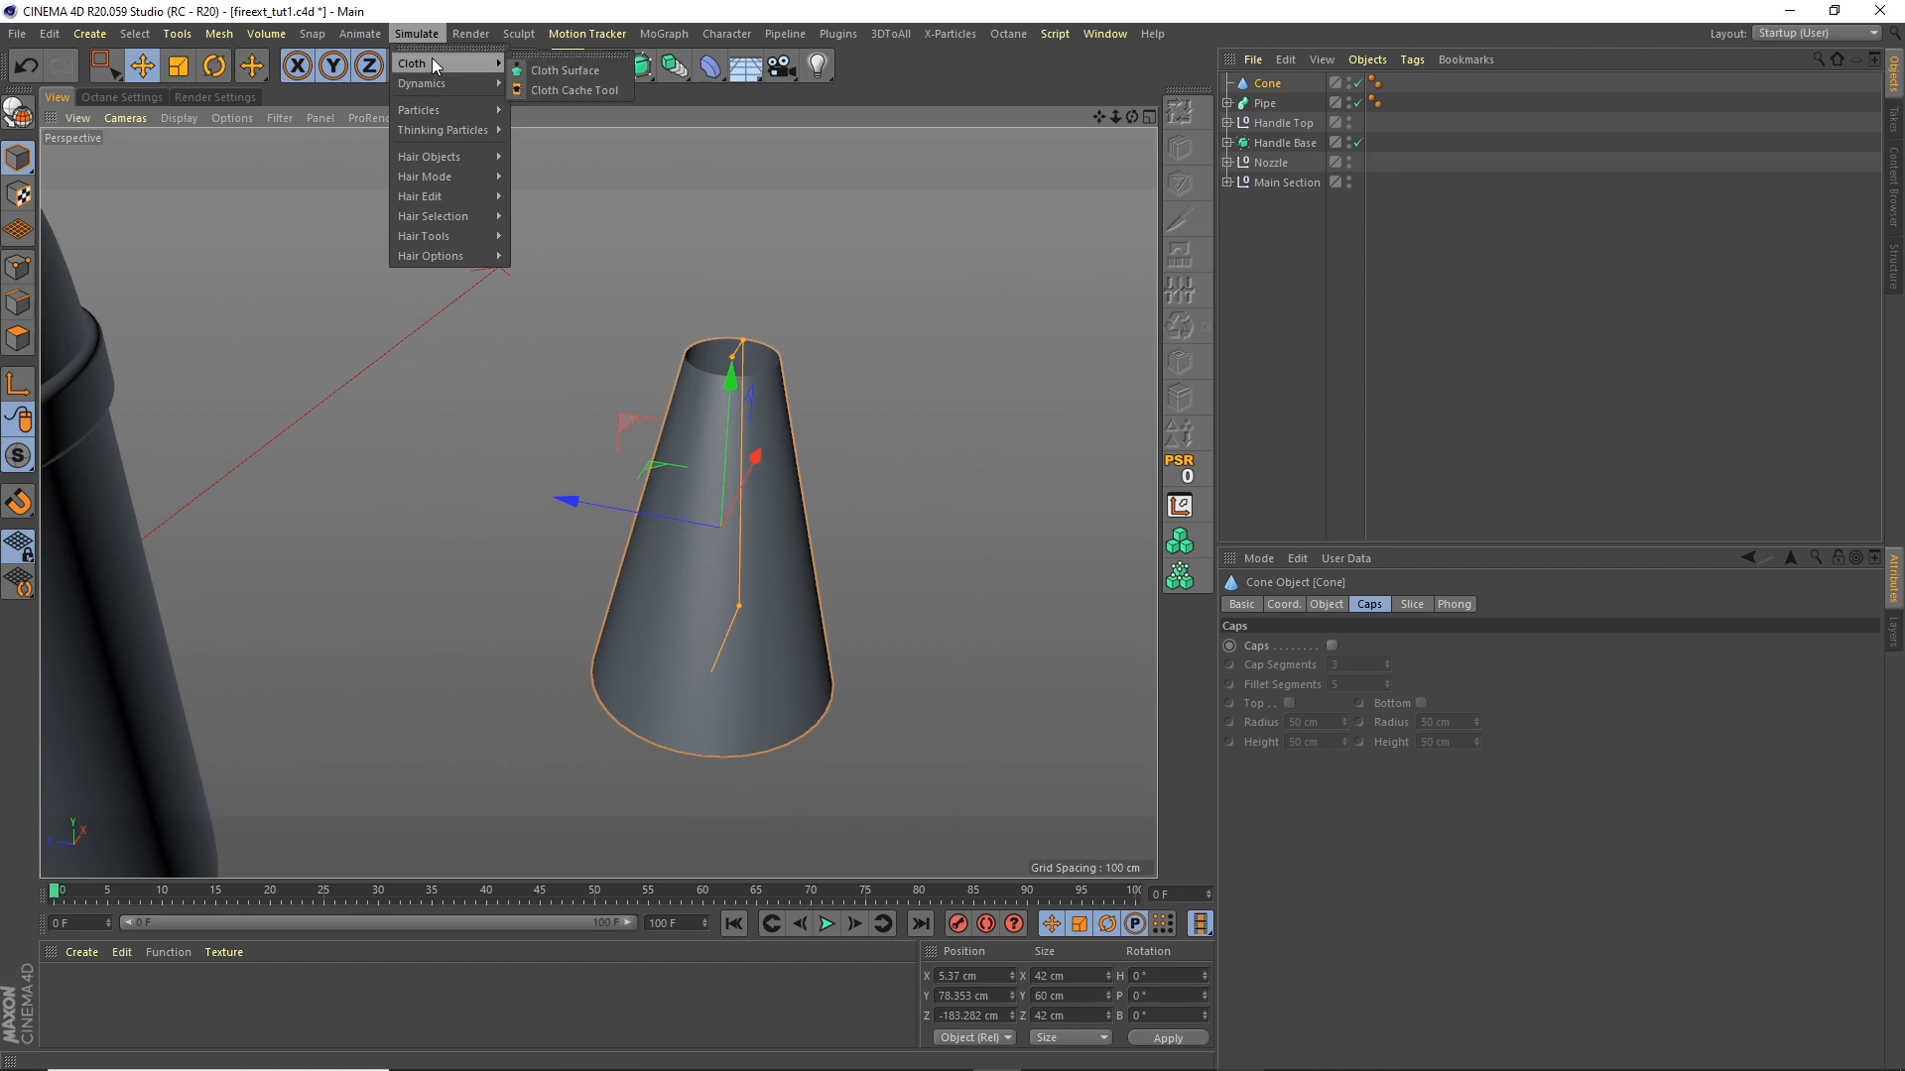
left_click(556, 71)
left_click_drag(1268, 103, 1280, 90)
Step: Set the Cloth Surface's subdivisions to 0 and its thickness to 1 cm
left_click(1280, 86)
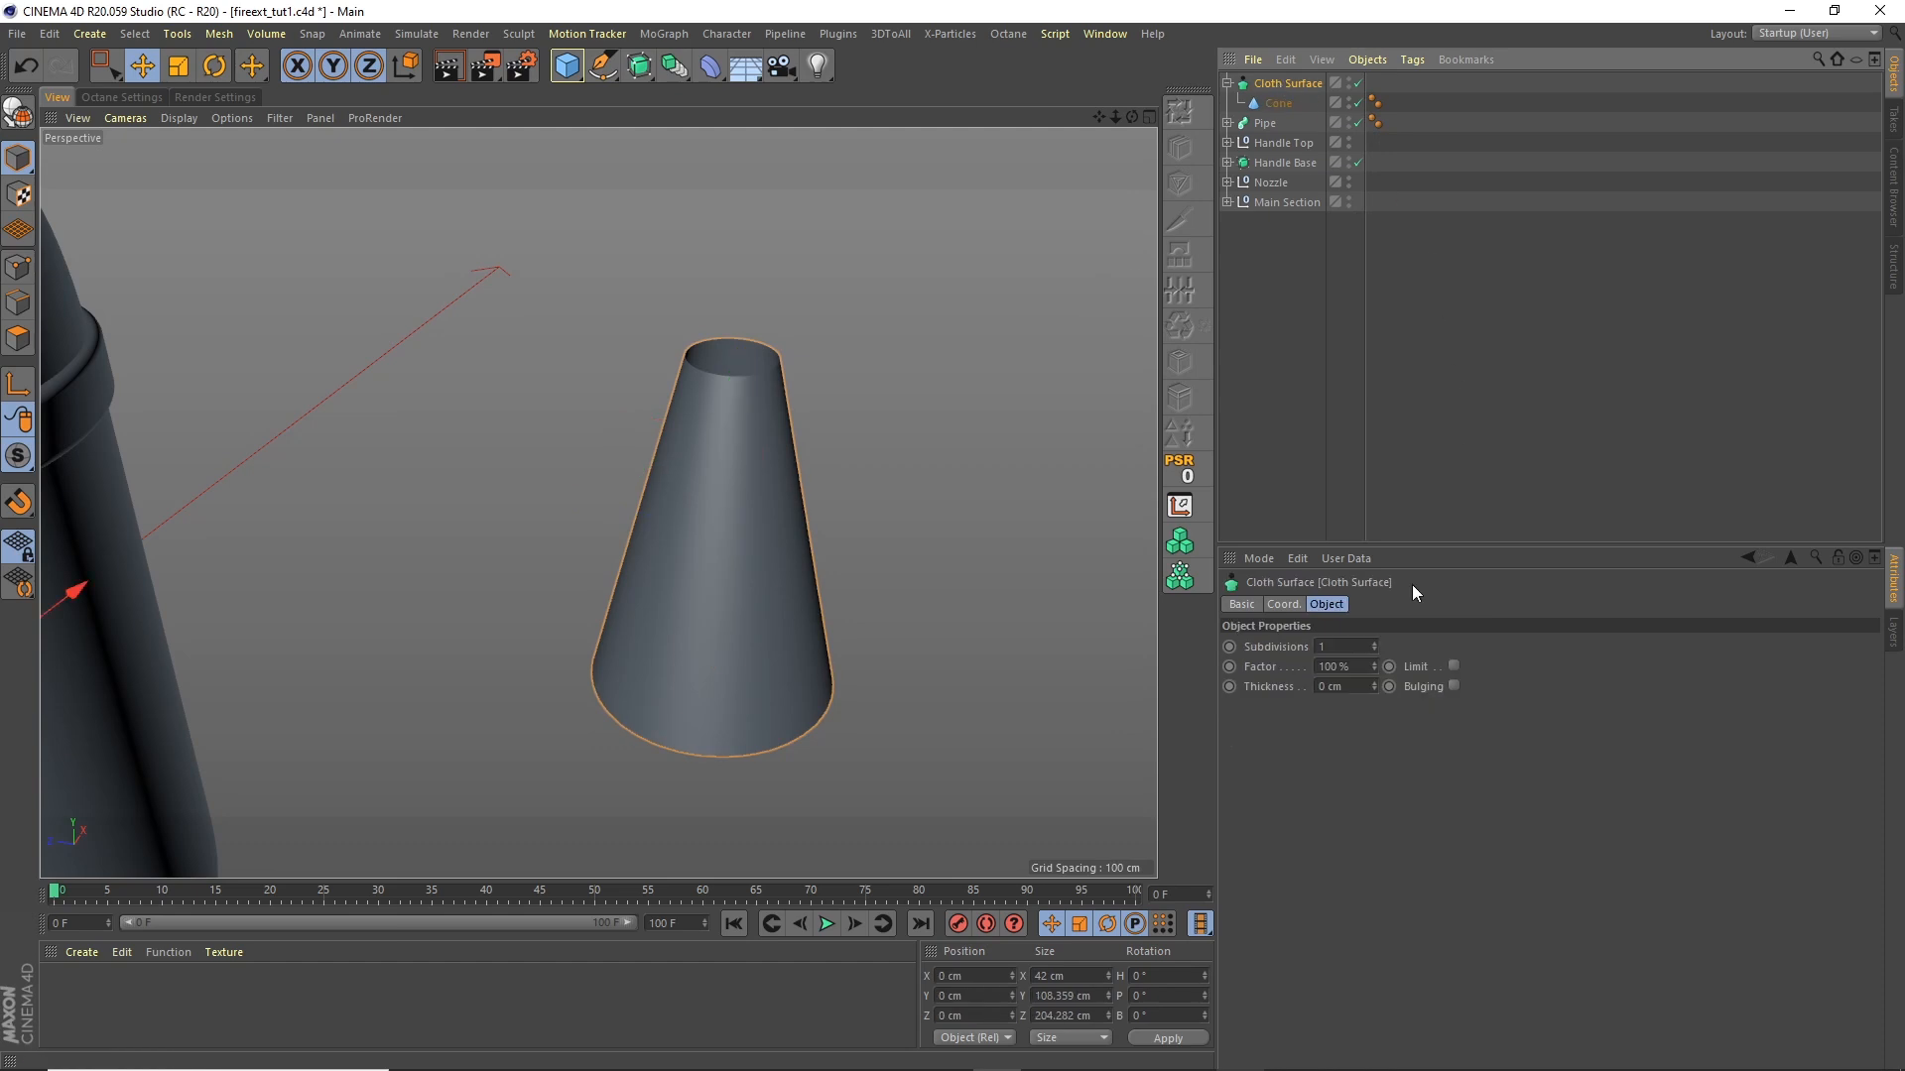
left_click(1320, 646)
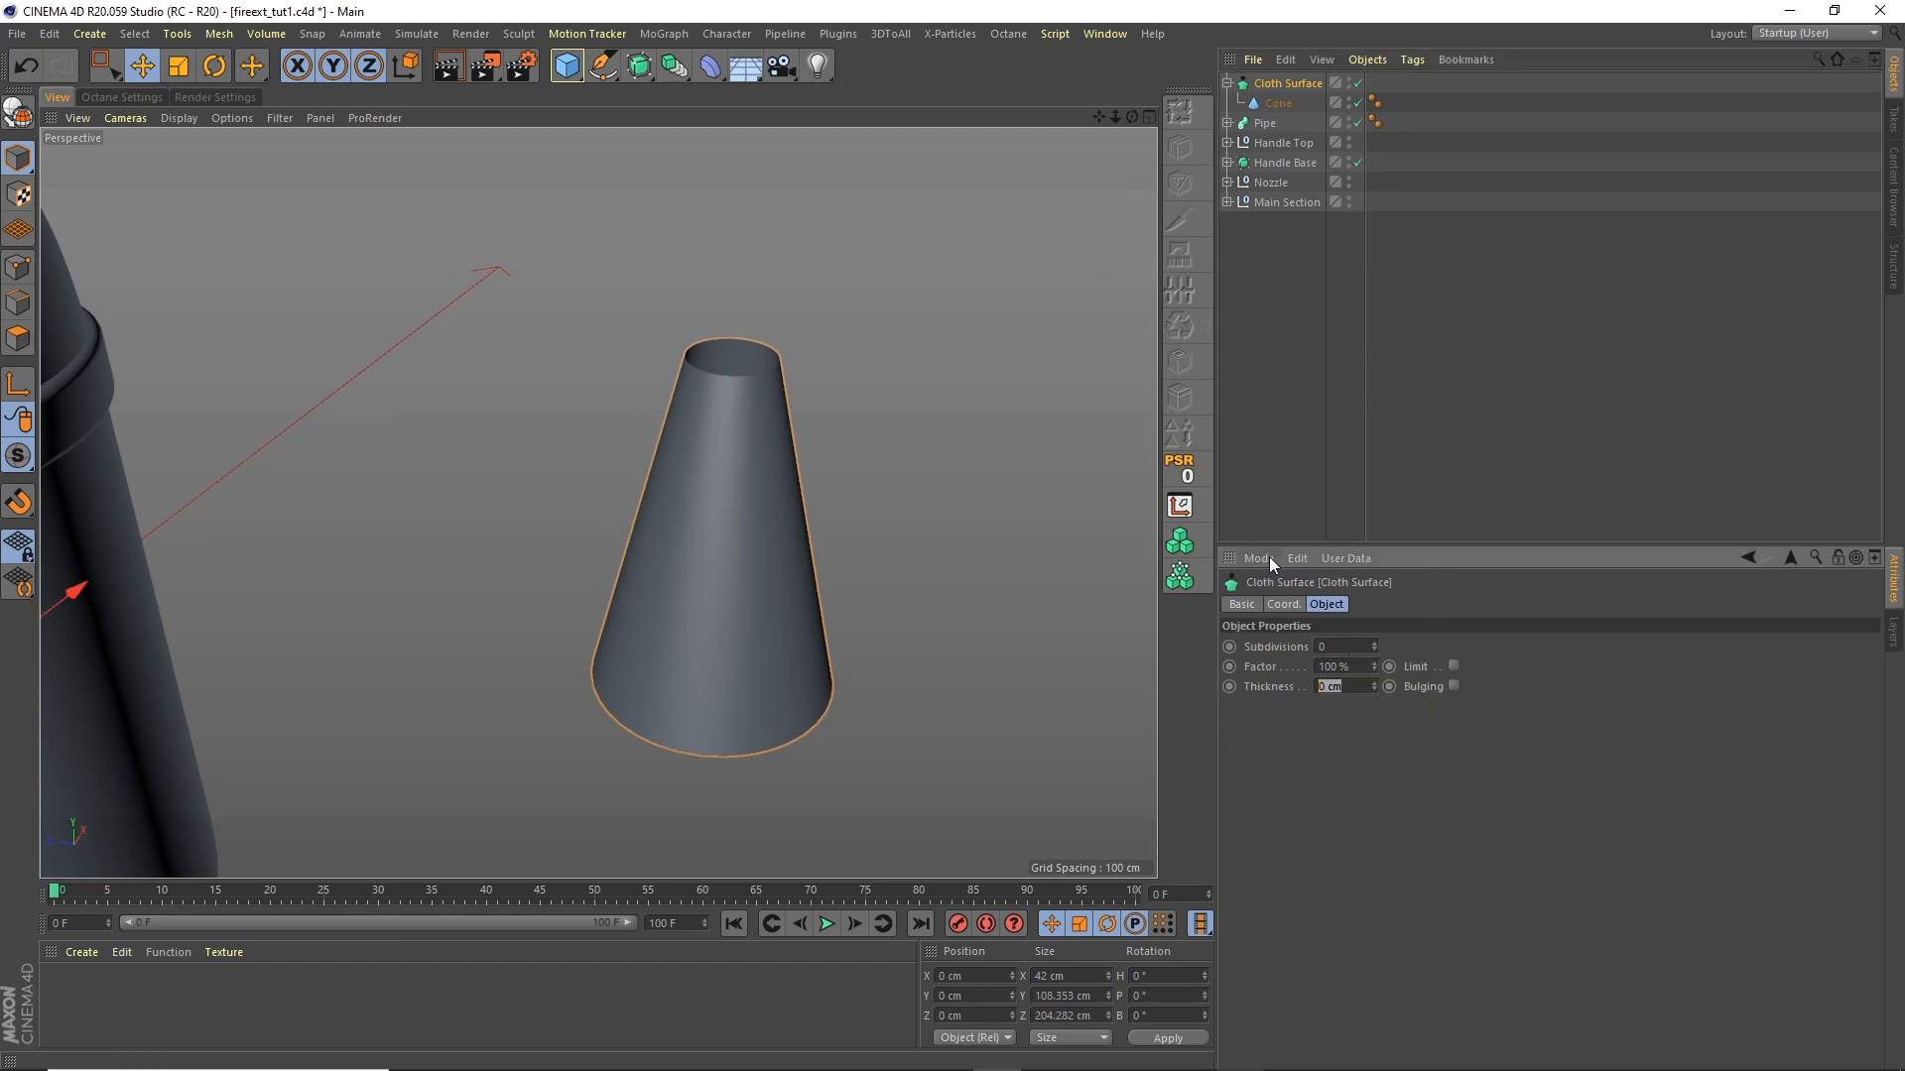
type("1")
key("Return")
Step: Examine the thickened cone's upper rim up close and its proportions against the extinguisher
left_click_drag(1132, 119, 1131, 126)
scroll(748, 615, "up", 4)
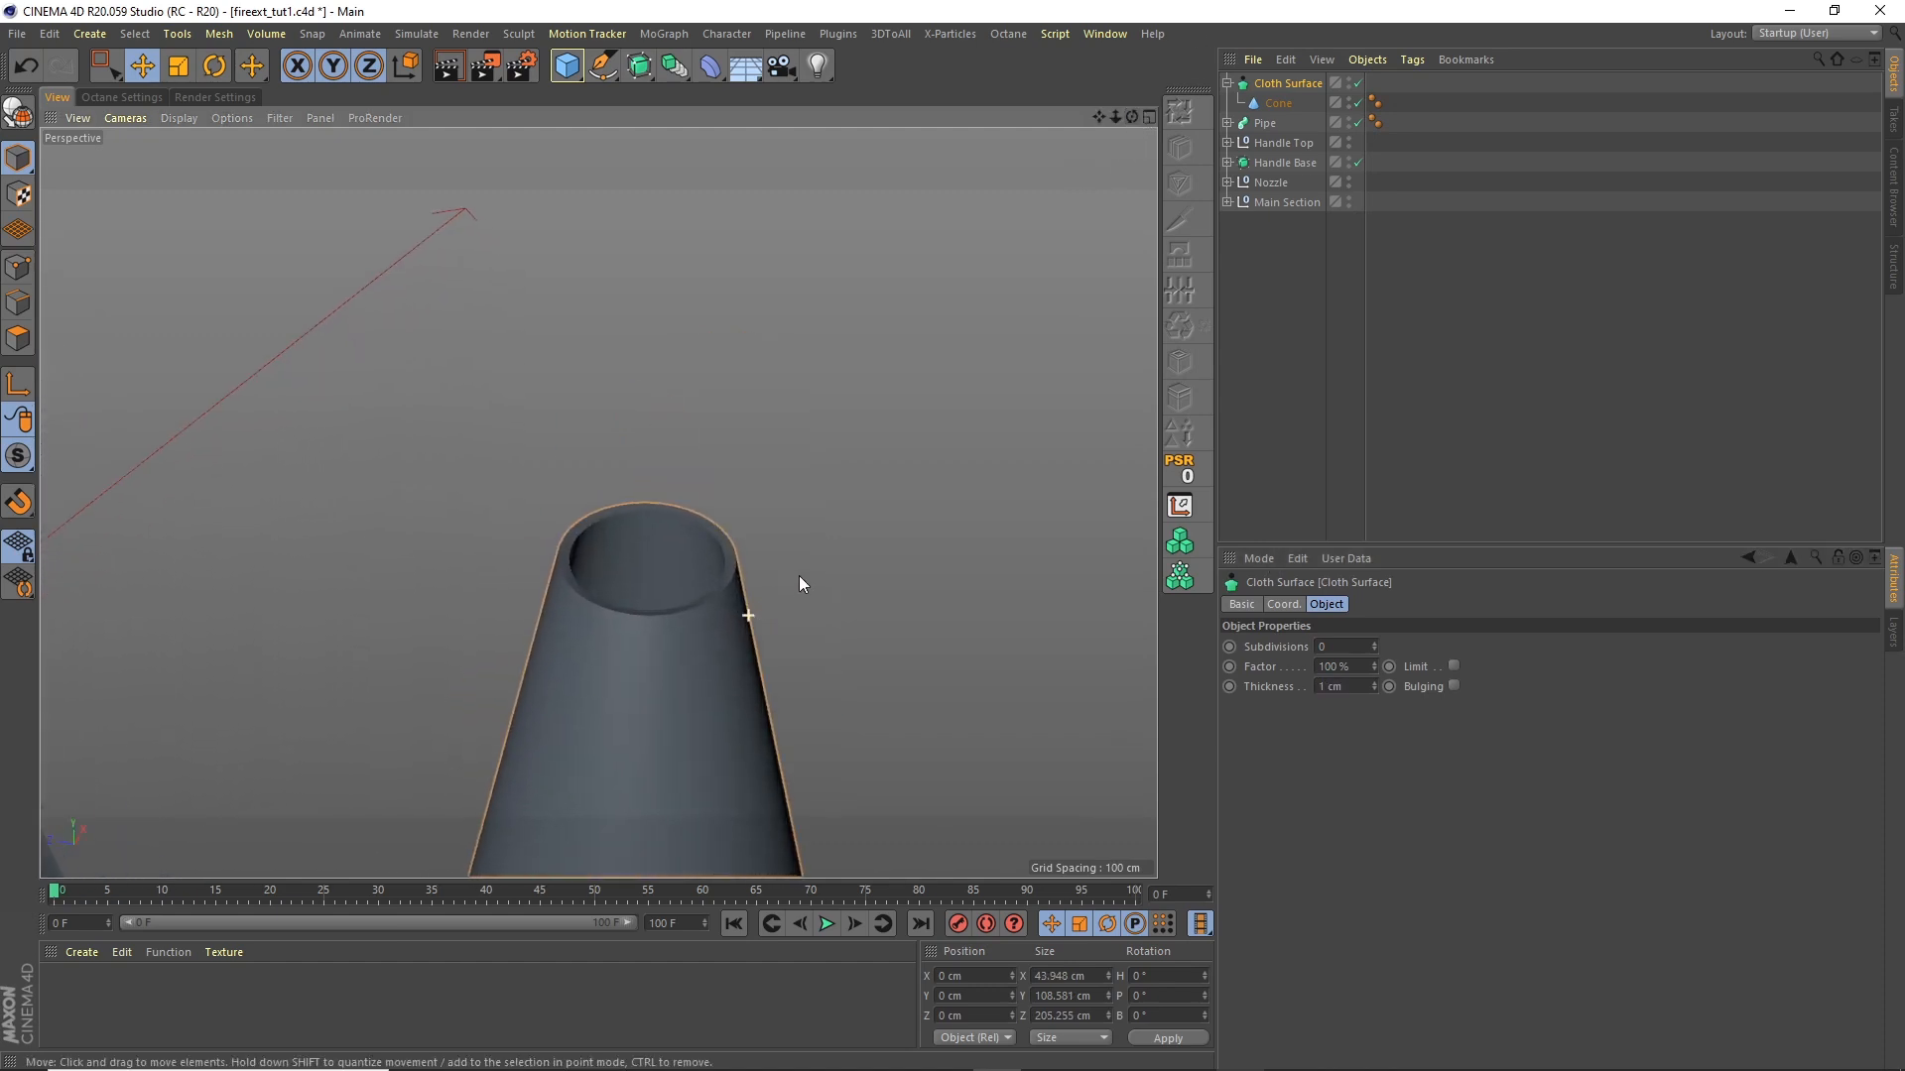
scroll(819, 565, "down", 5)
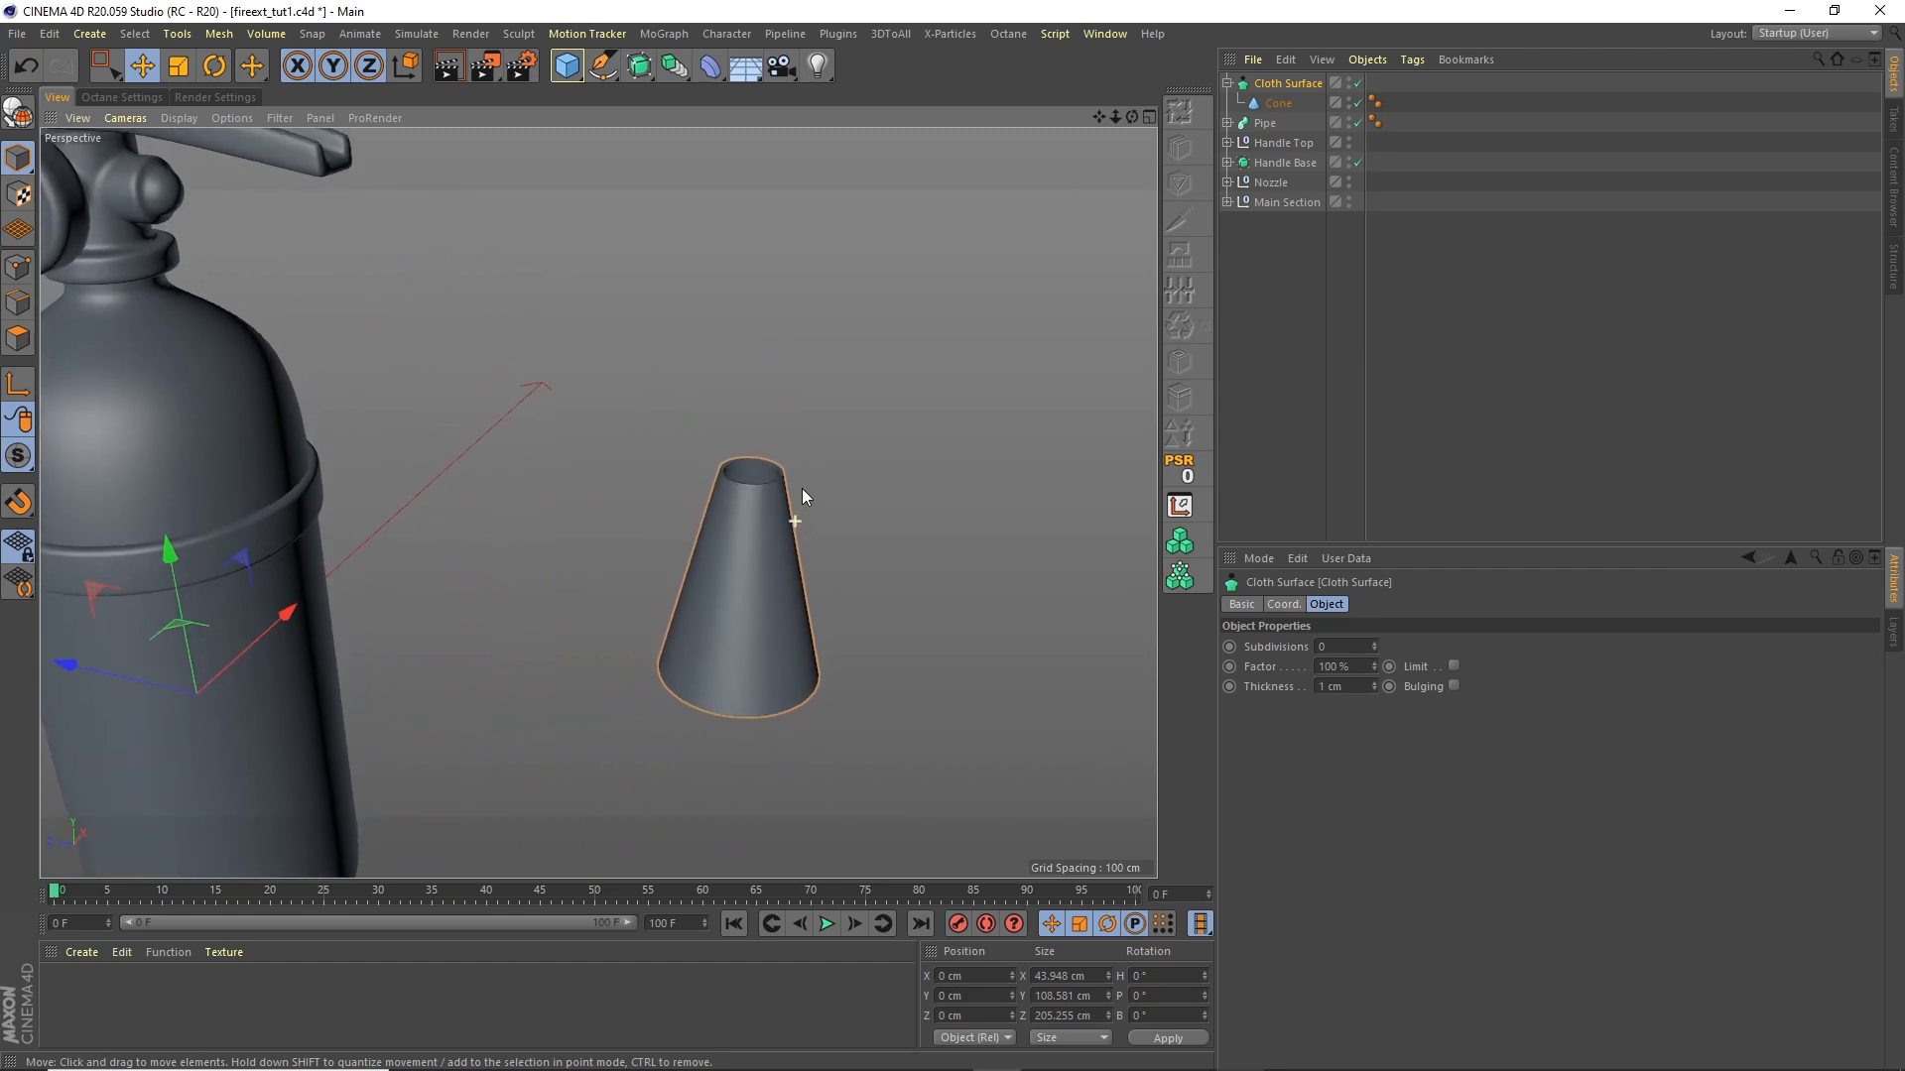
scroll(802, 488, "down", 4)
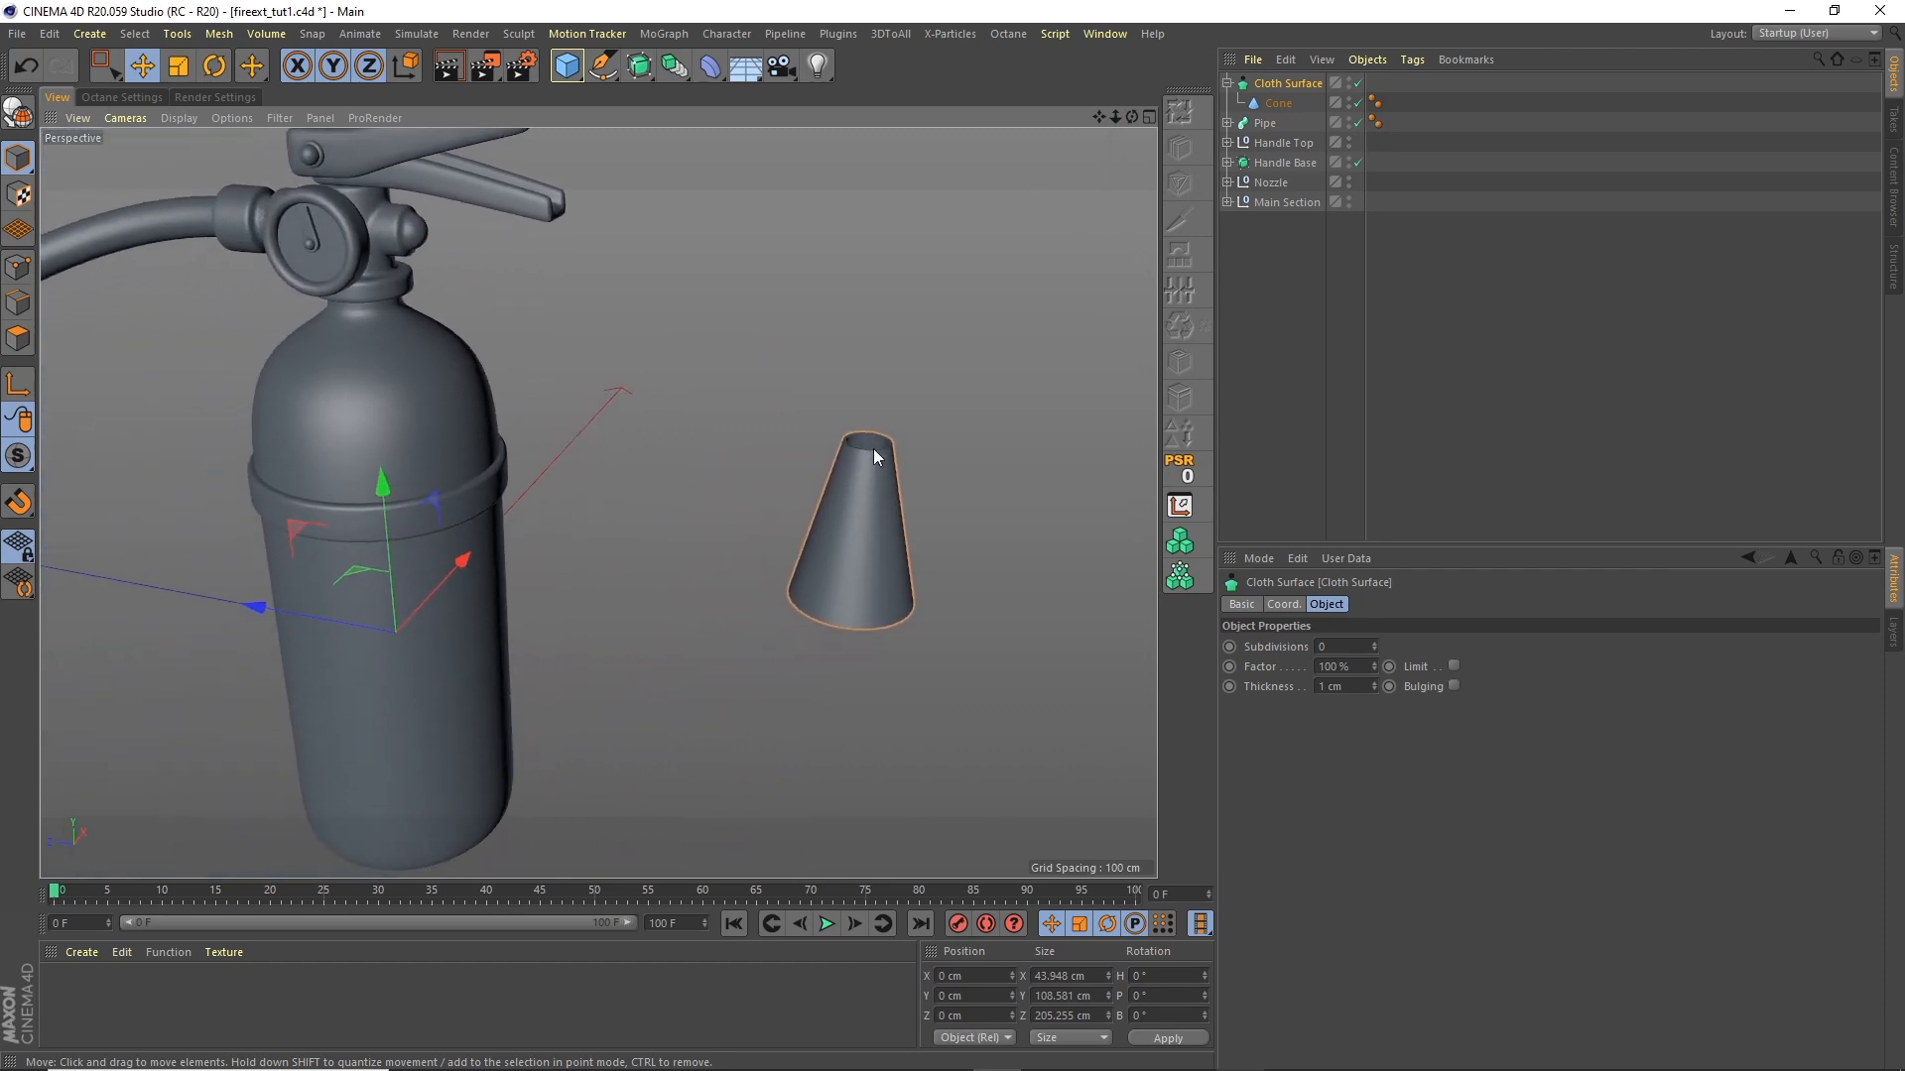
scroll(842, 466, "down", 4)
scroll(891, 427, "up", 4)
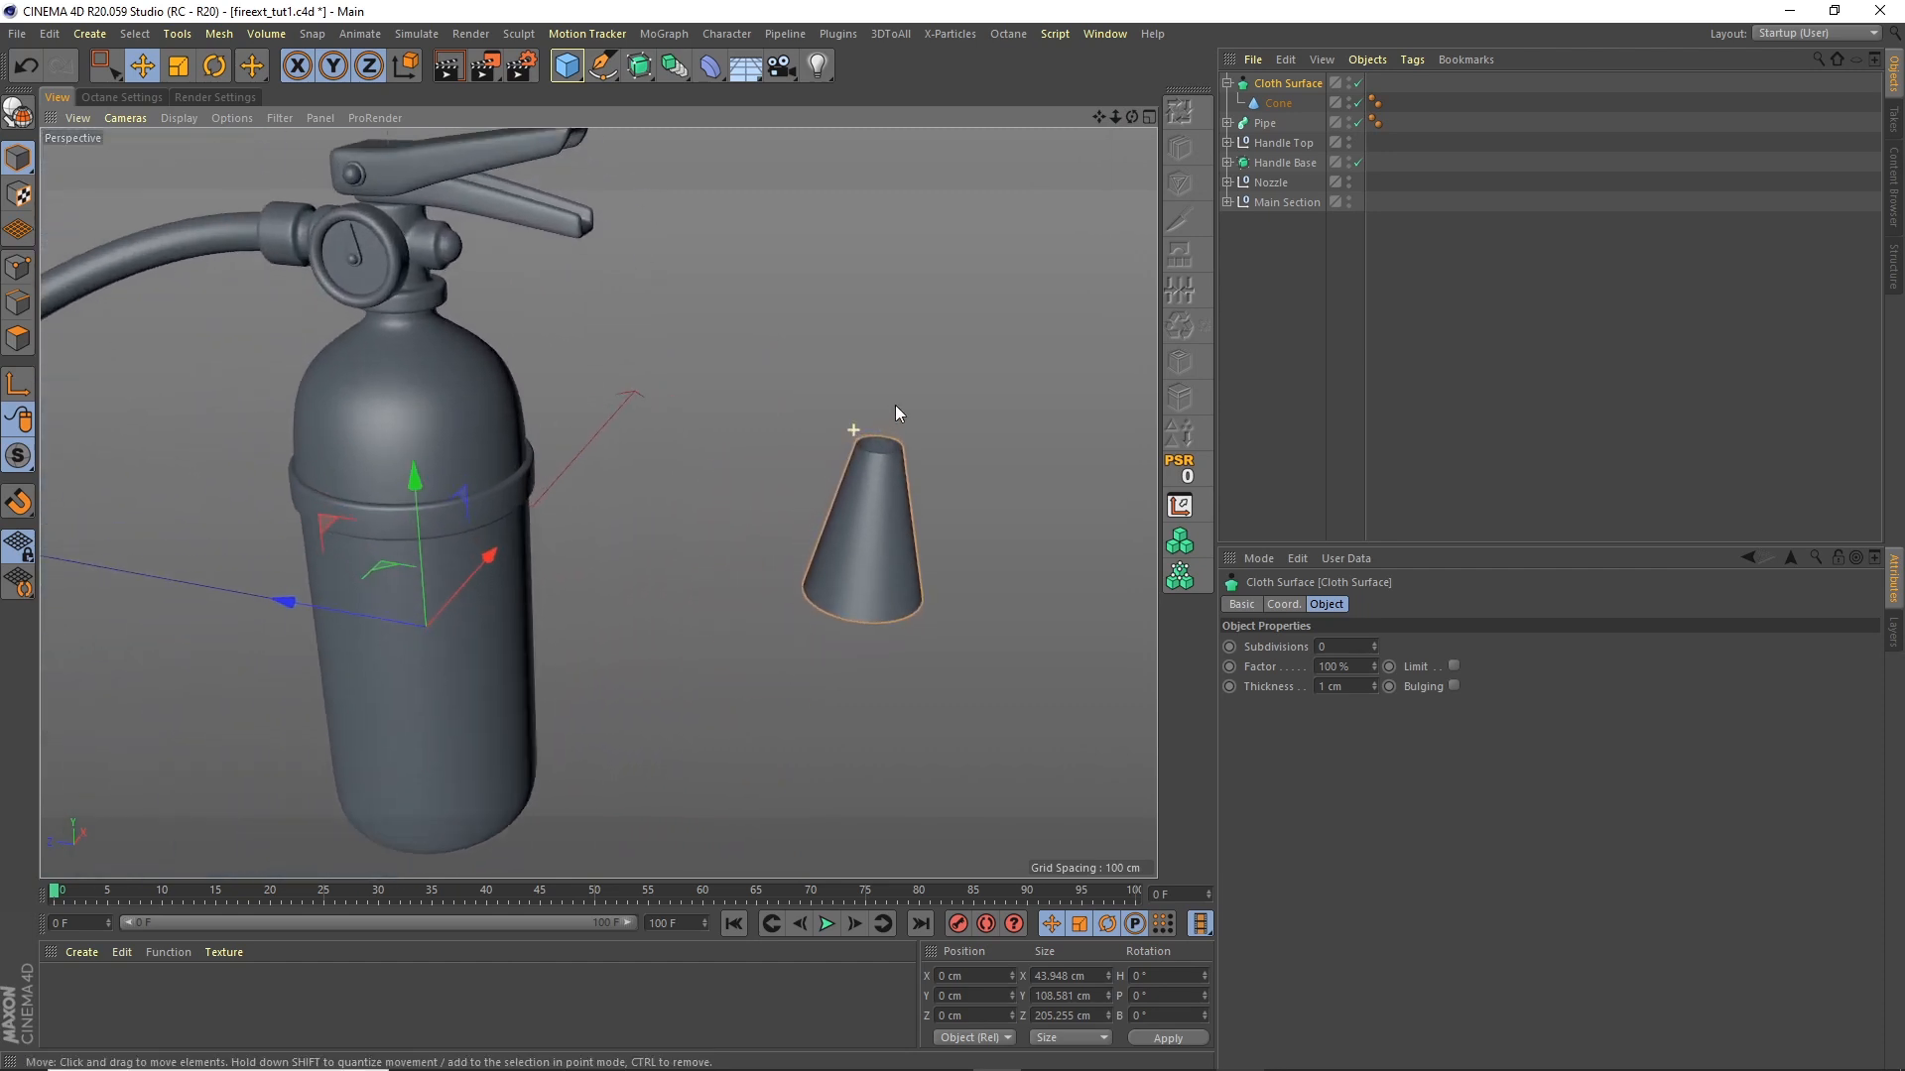
scroll(913, 397, "up", 2)
scroll(943, 383, "down", 4)
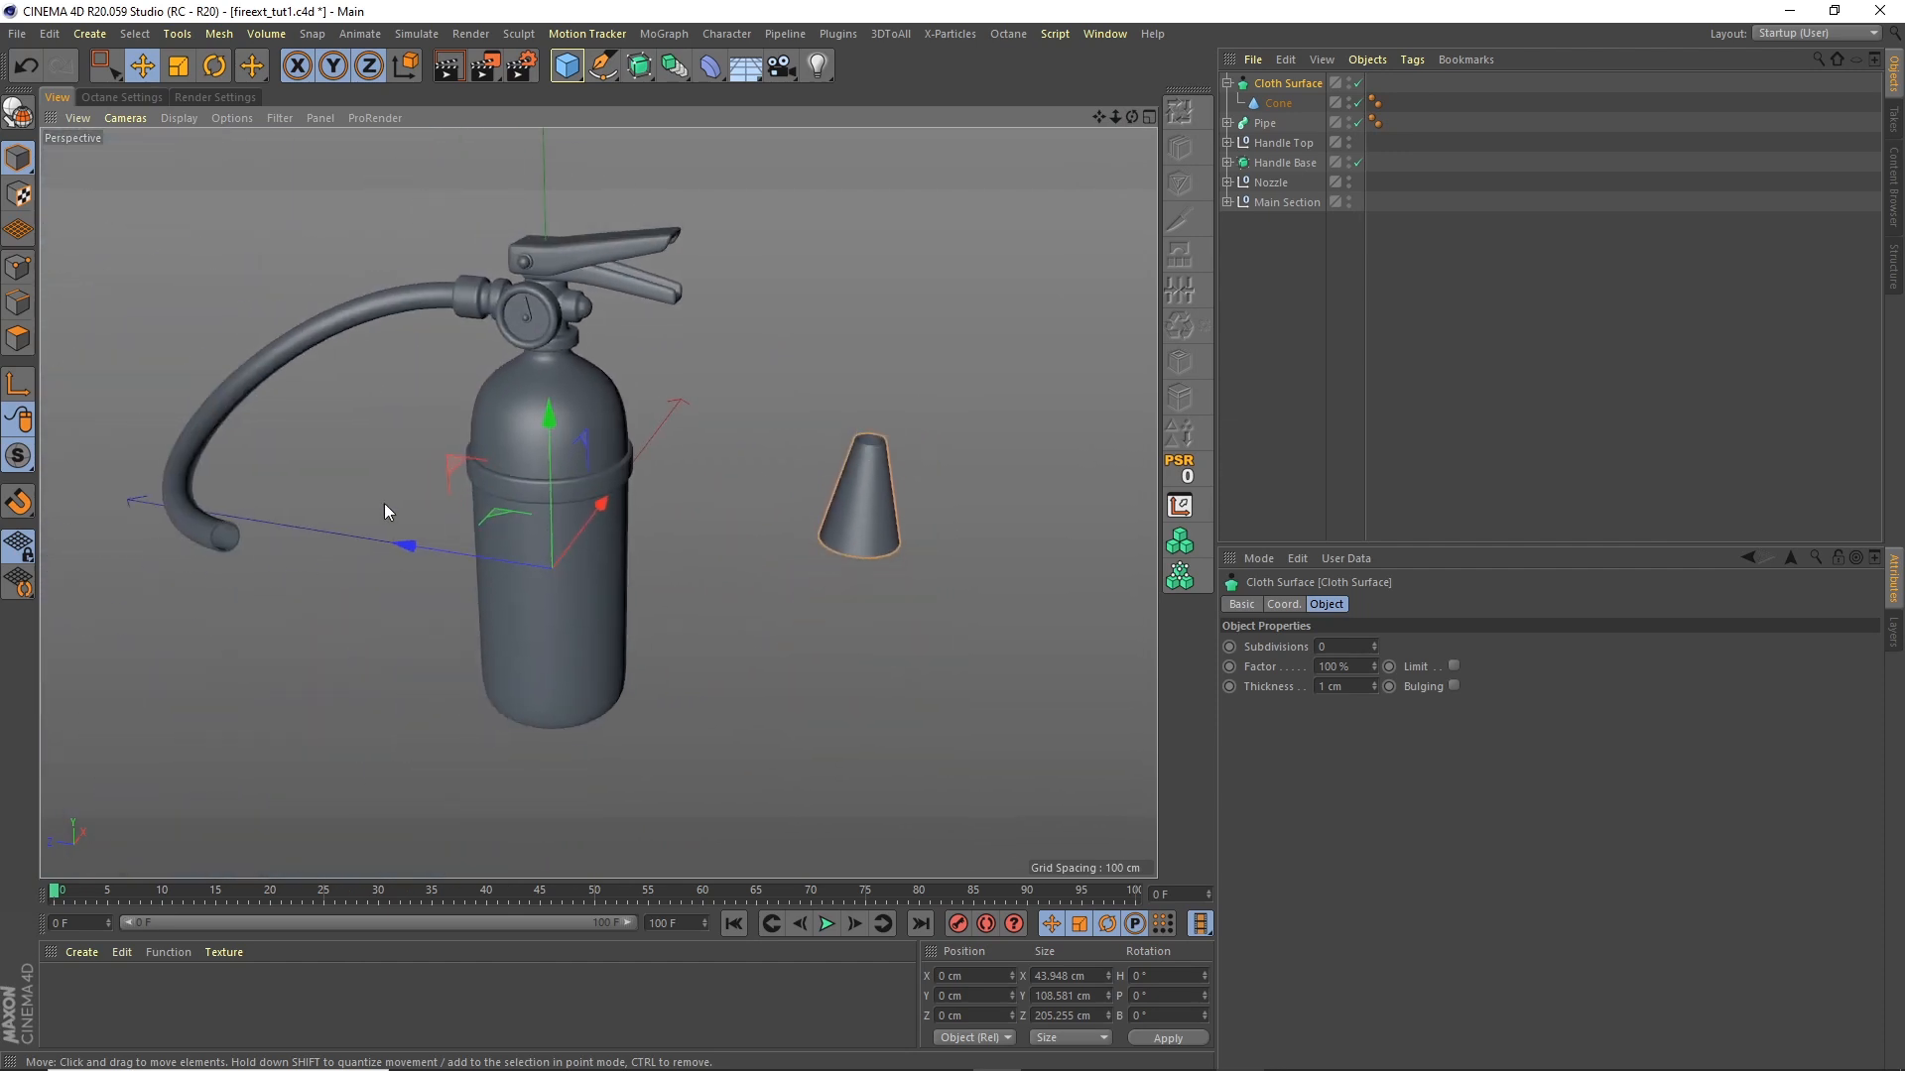
scroll(980, 371, "up", 4)
Step: Paste a copy of the hose's 6.5 cm inner profile circle as a separate object outside the Pipe
left_click(1227, 122)
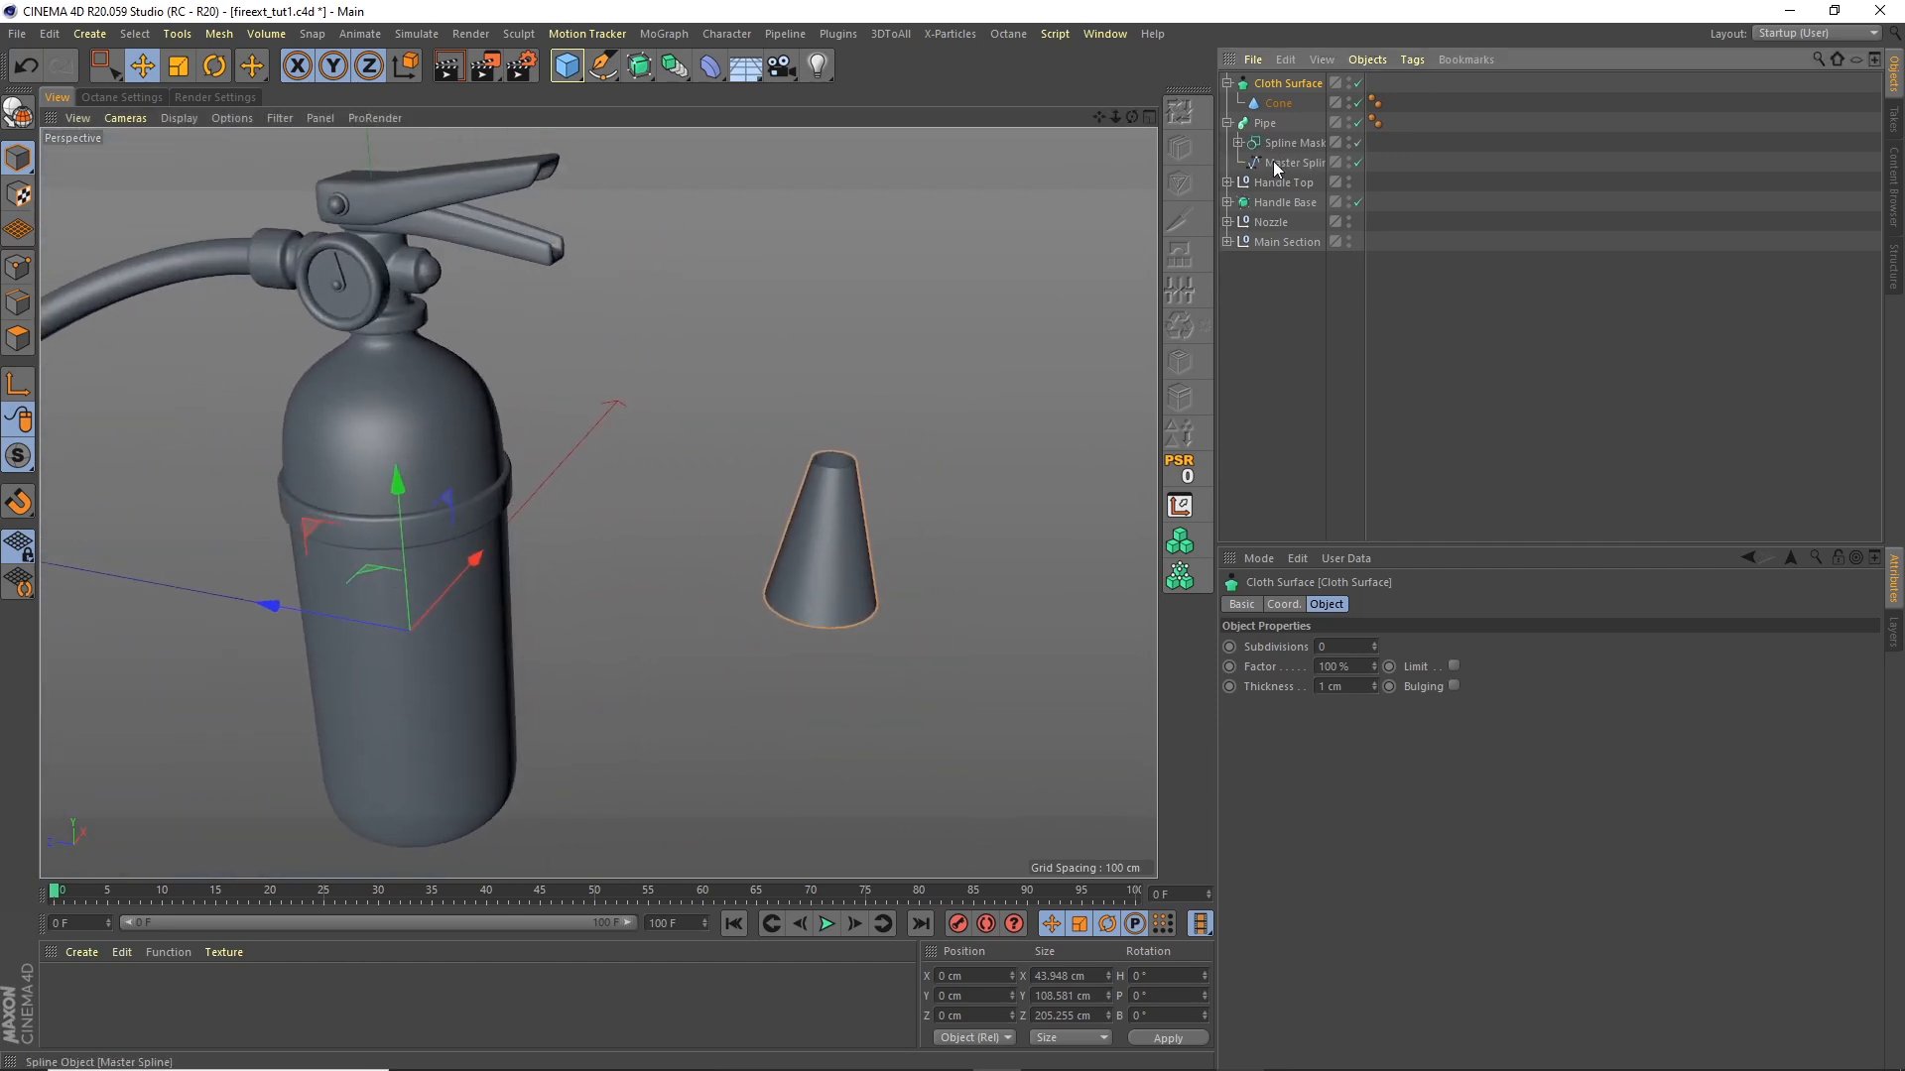
left_click(1238, 141)
left_click(1289, 183)
key("ctrl+c")
key("ctrl+v")
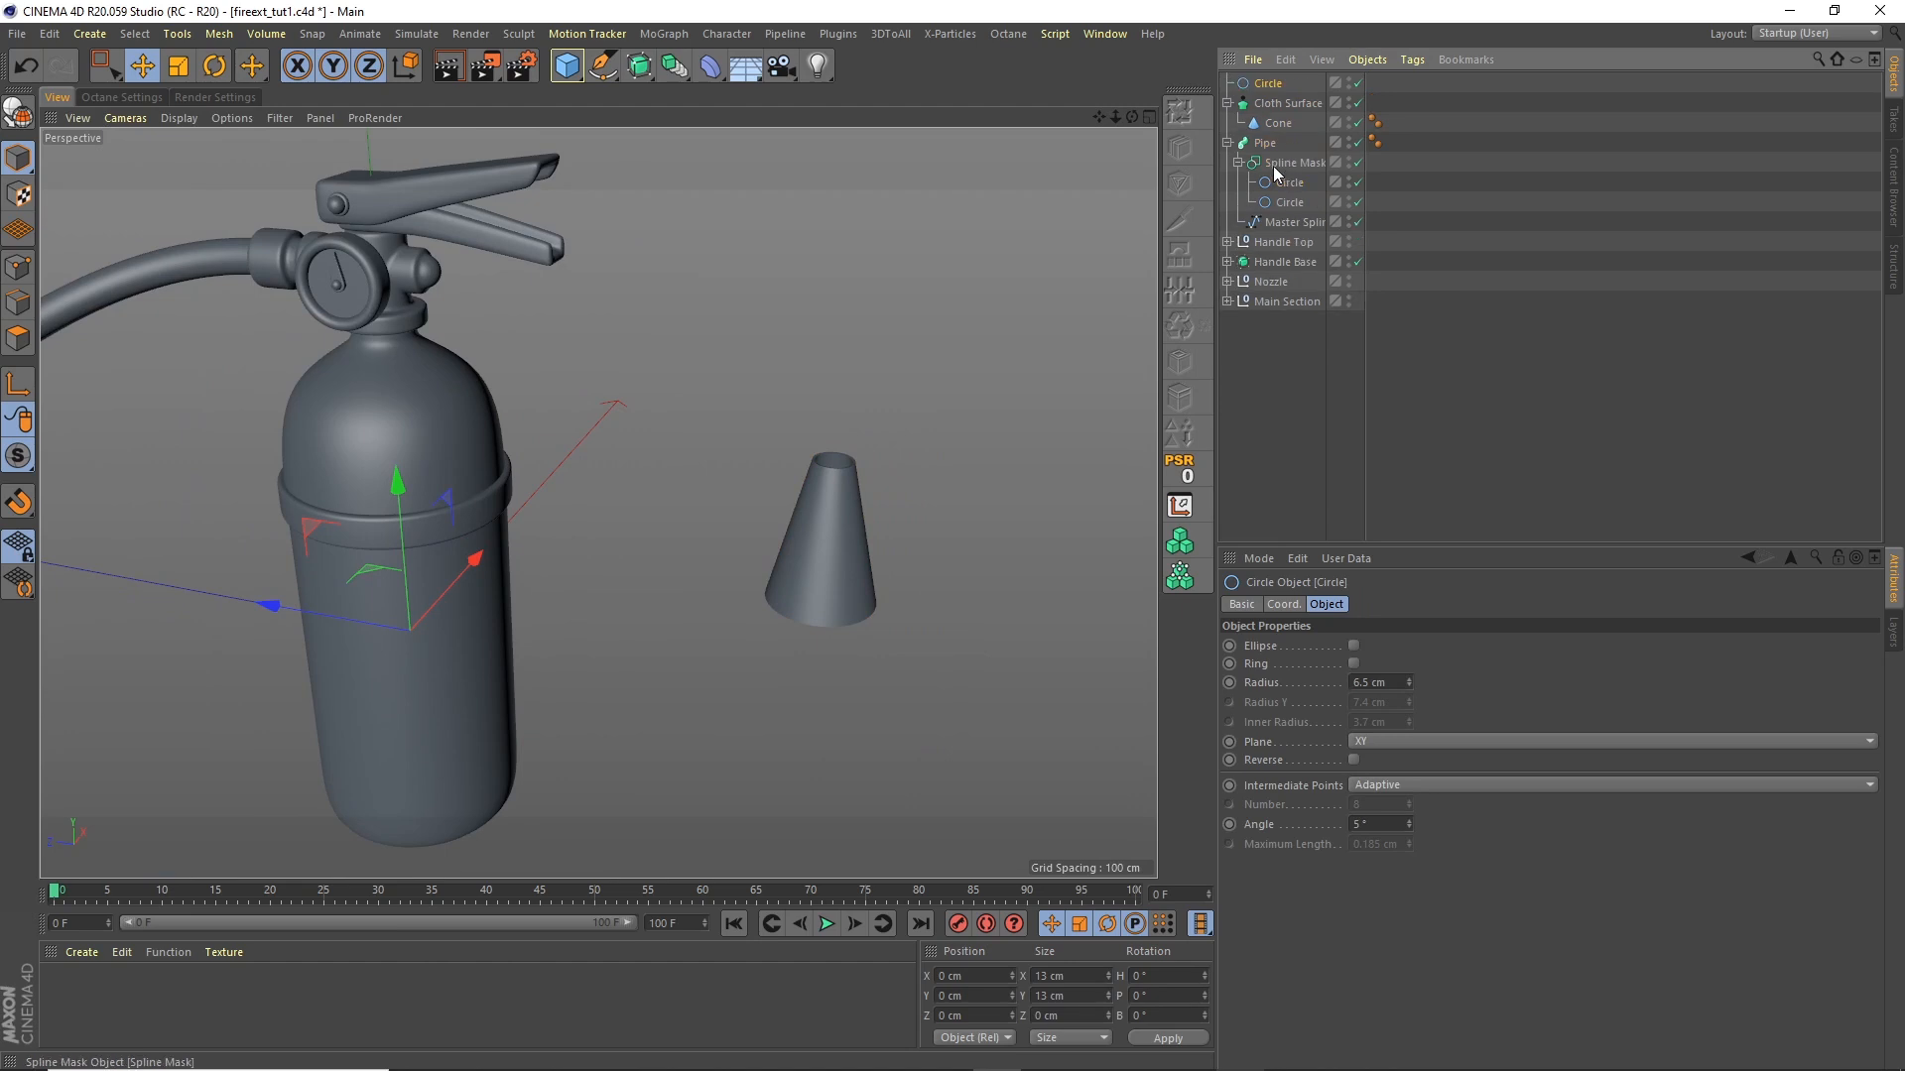
left_click(1227, 143)
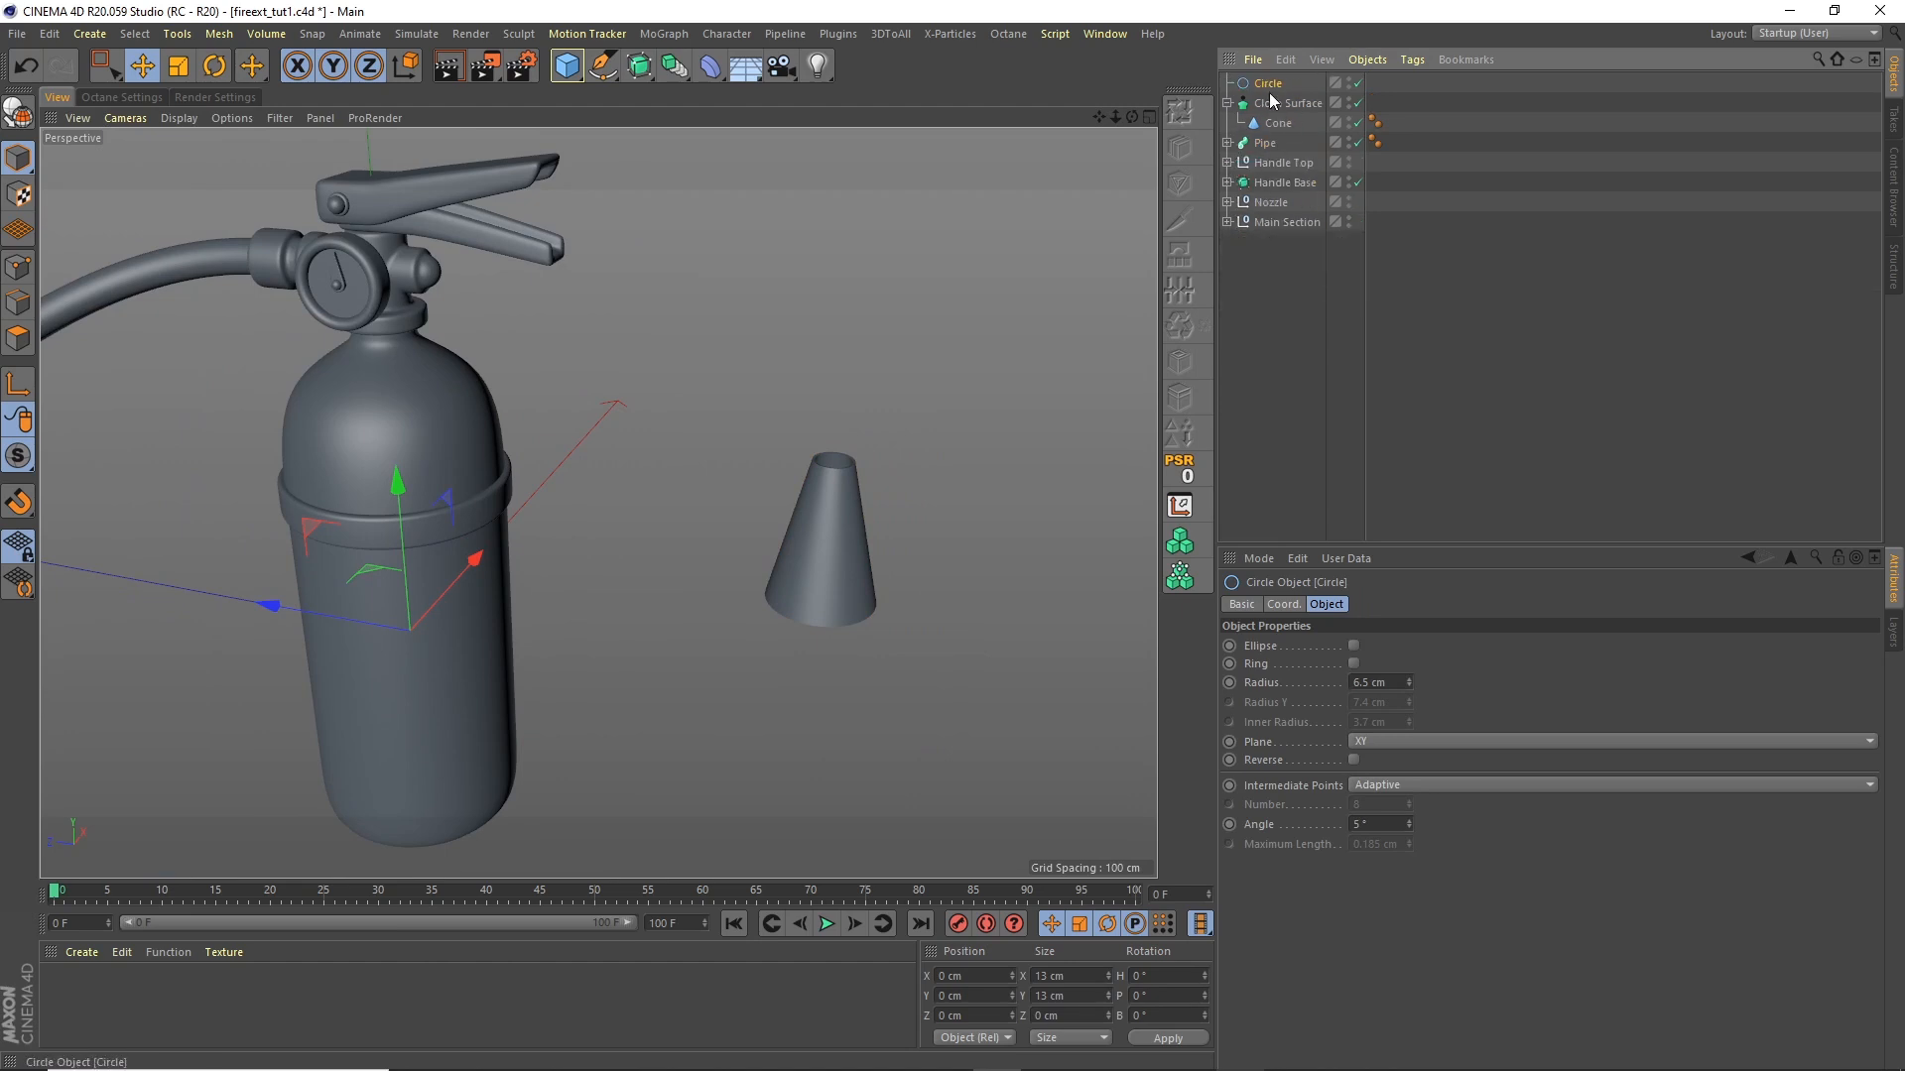
Step: Try the copied circle at the cone's upper opening, at about Y 108.3 cm, and delete it
left_click_drag(1286, 127, 1289, 75)
left_click_drag(840, 418, 844, 351)
right_click_drag(838, 448, 879, 412, "alt")
mouse_move(879, 412)
left_mouse_down("alt")
mouse_move(759, 445)
mouse_move(854, 413)
left_mouse_up("alt")
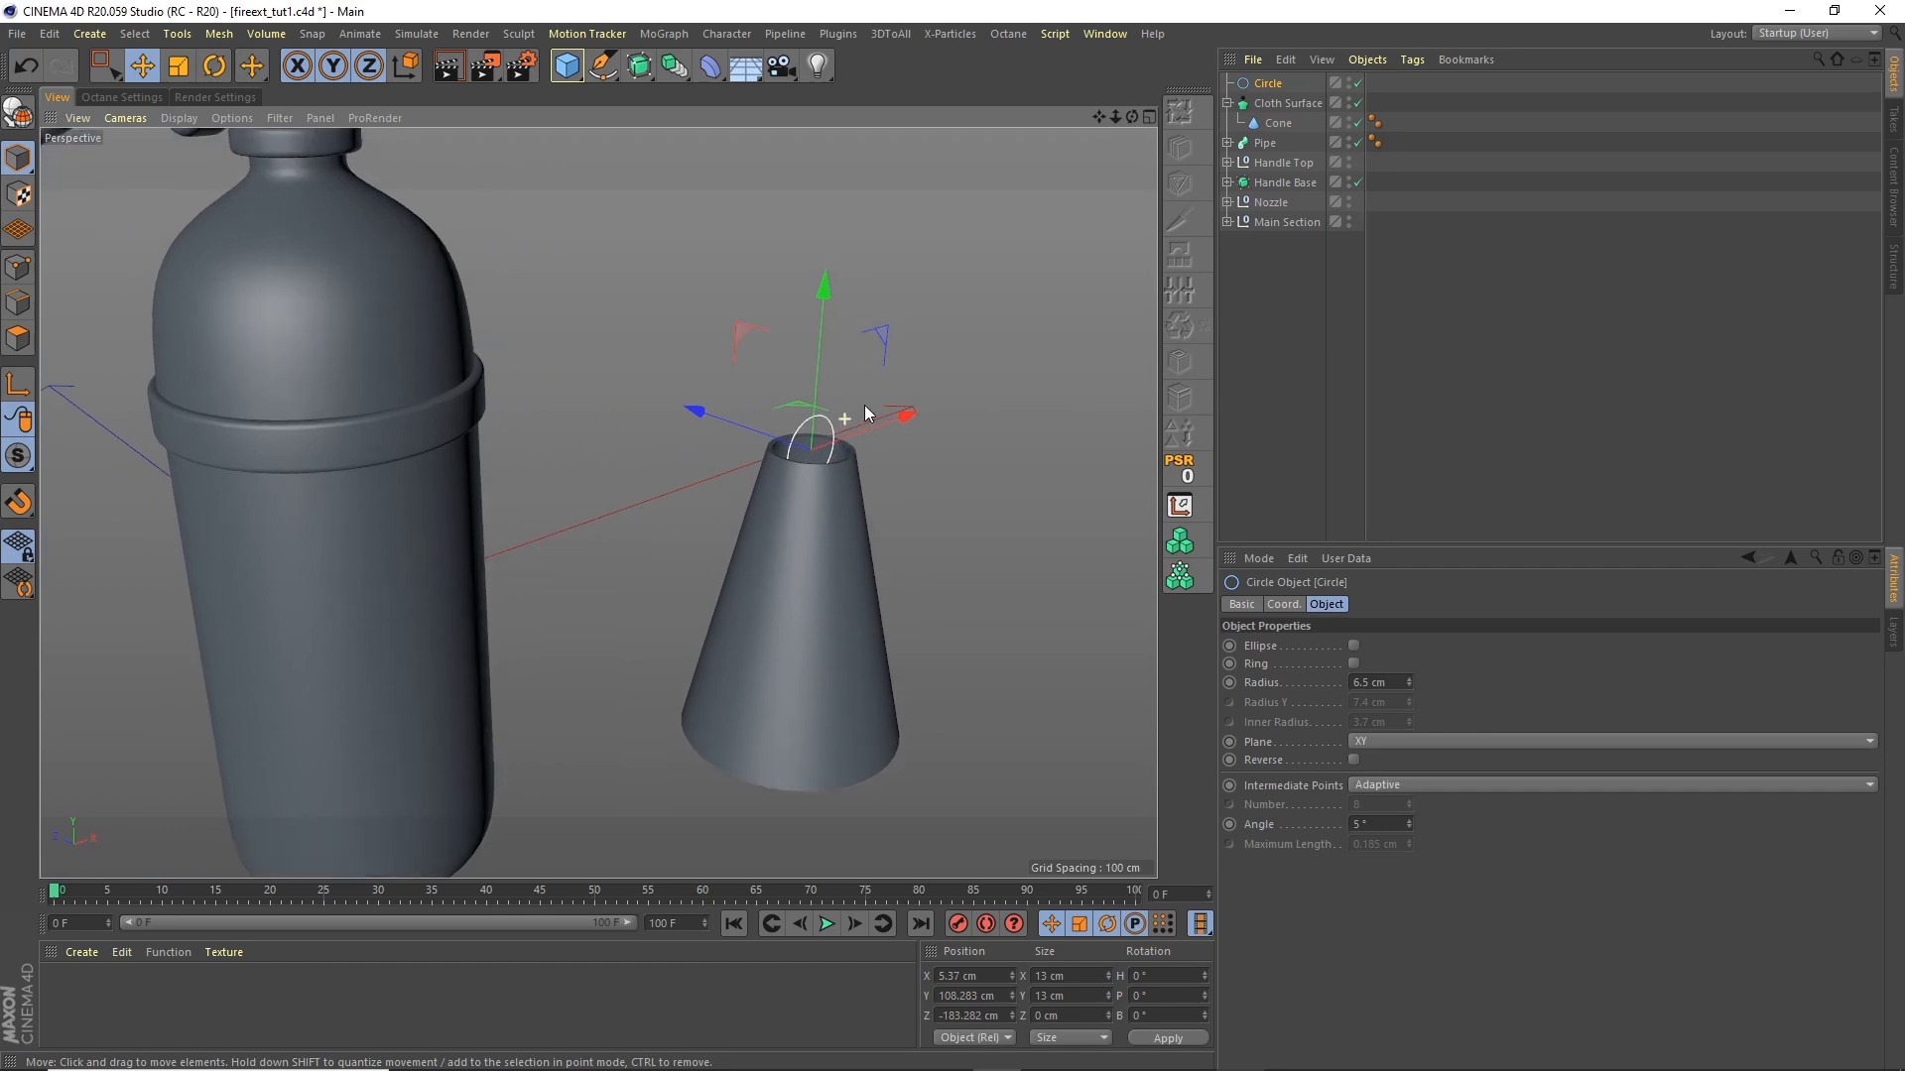
scroll(854, 413, "up", 8)
scroll(851, 426, "down", 5)
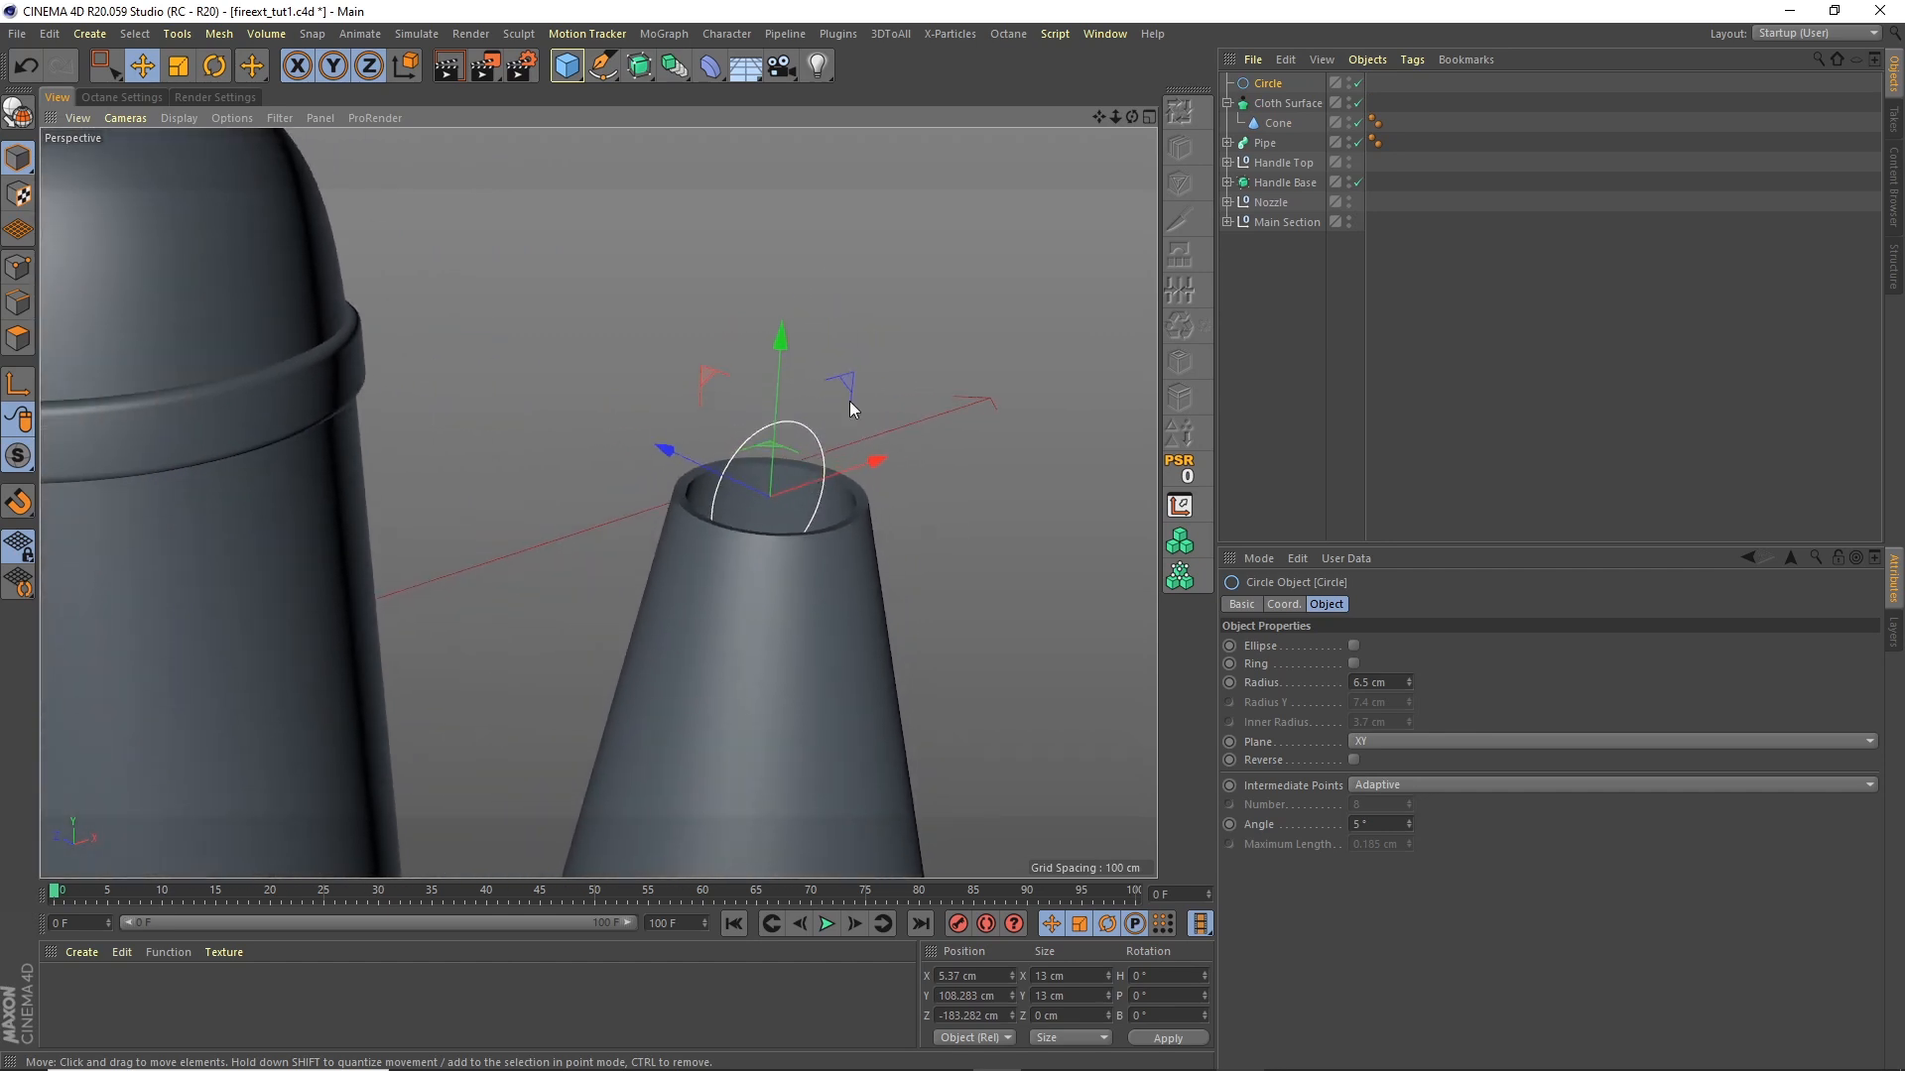
left_click(1267, 83)
key("Delete")
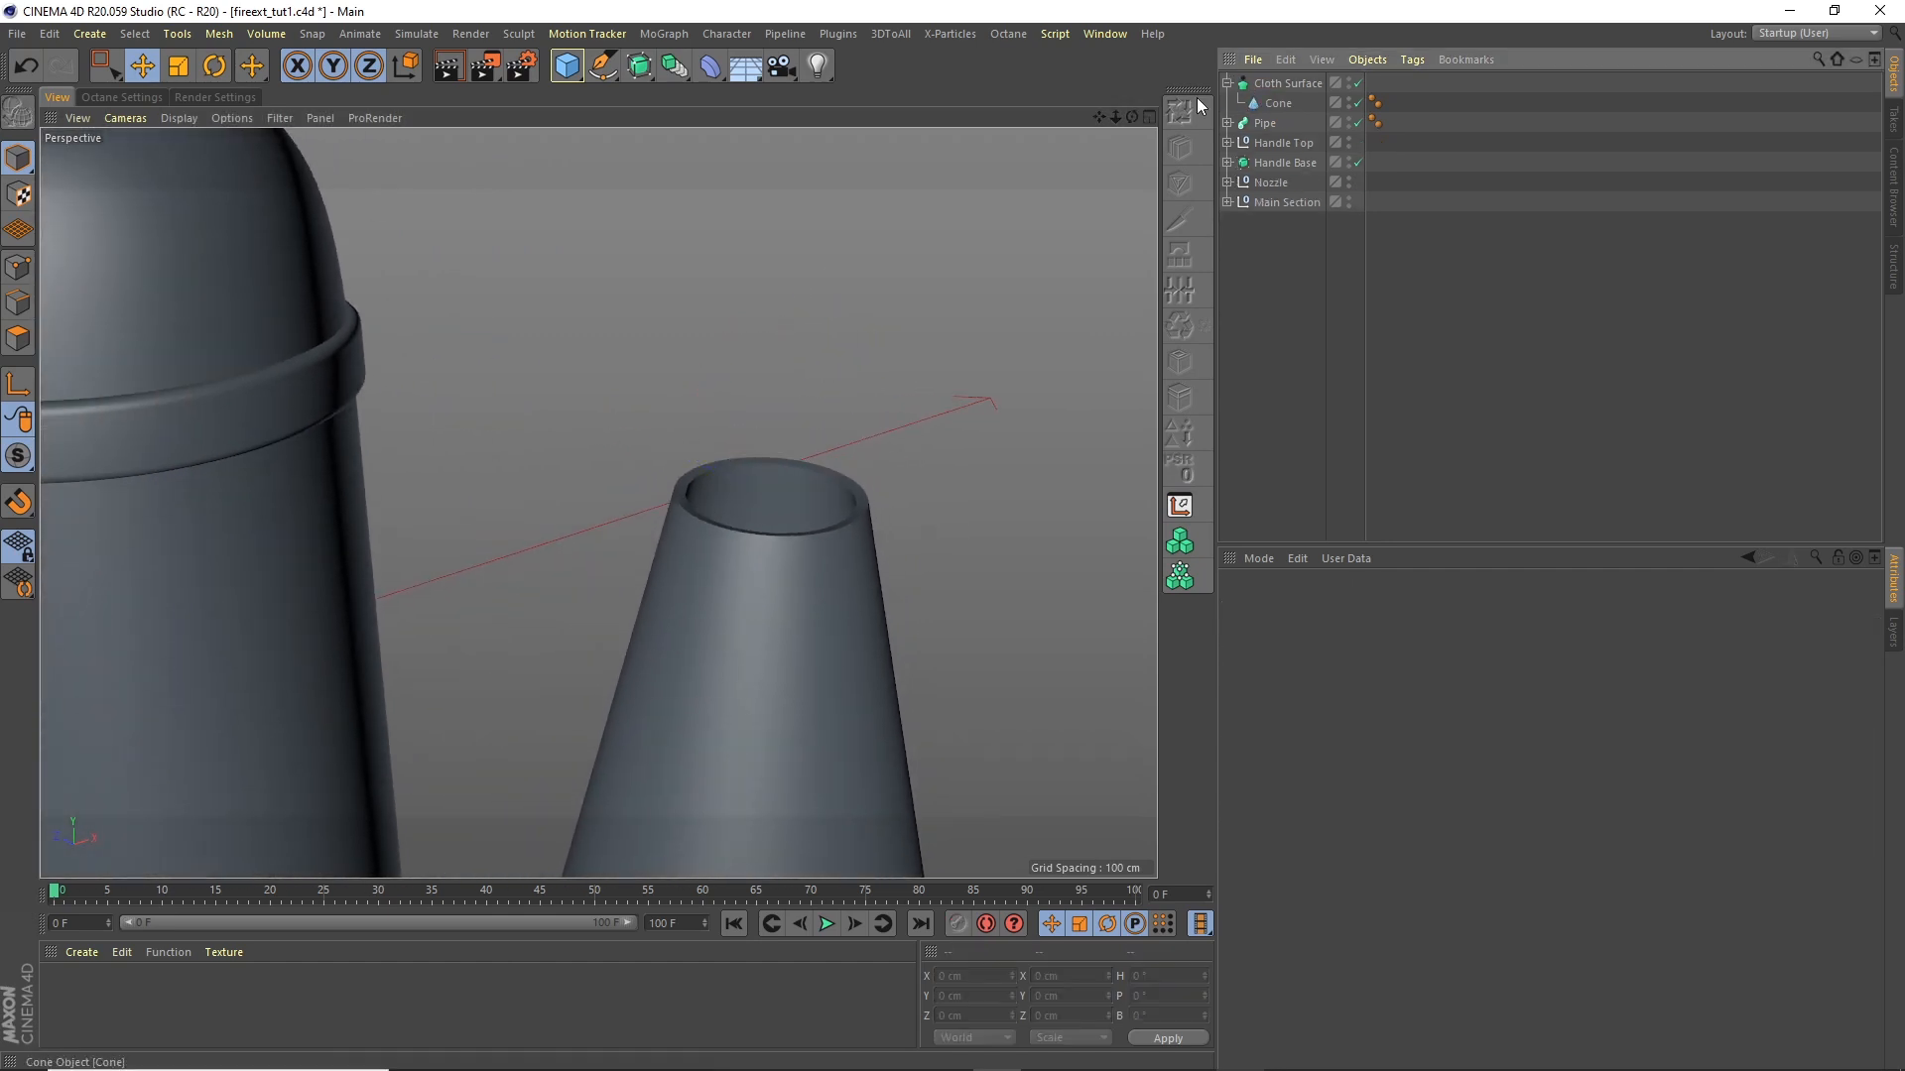
Step: Add a Tube primitive centred on the cone as a separate object, scaled to about 50.8 cm wide and 12.7 cm high
left_click(562, 75)
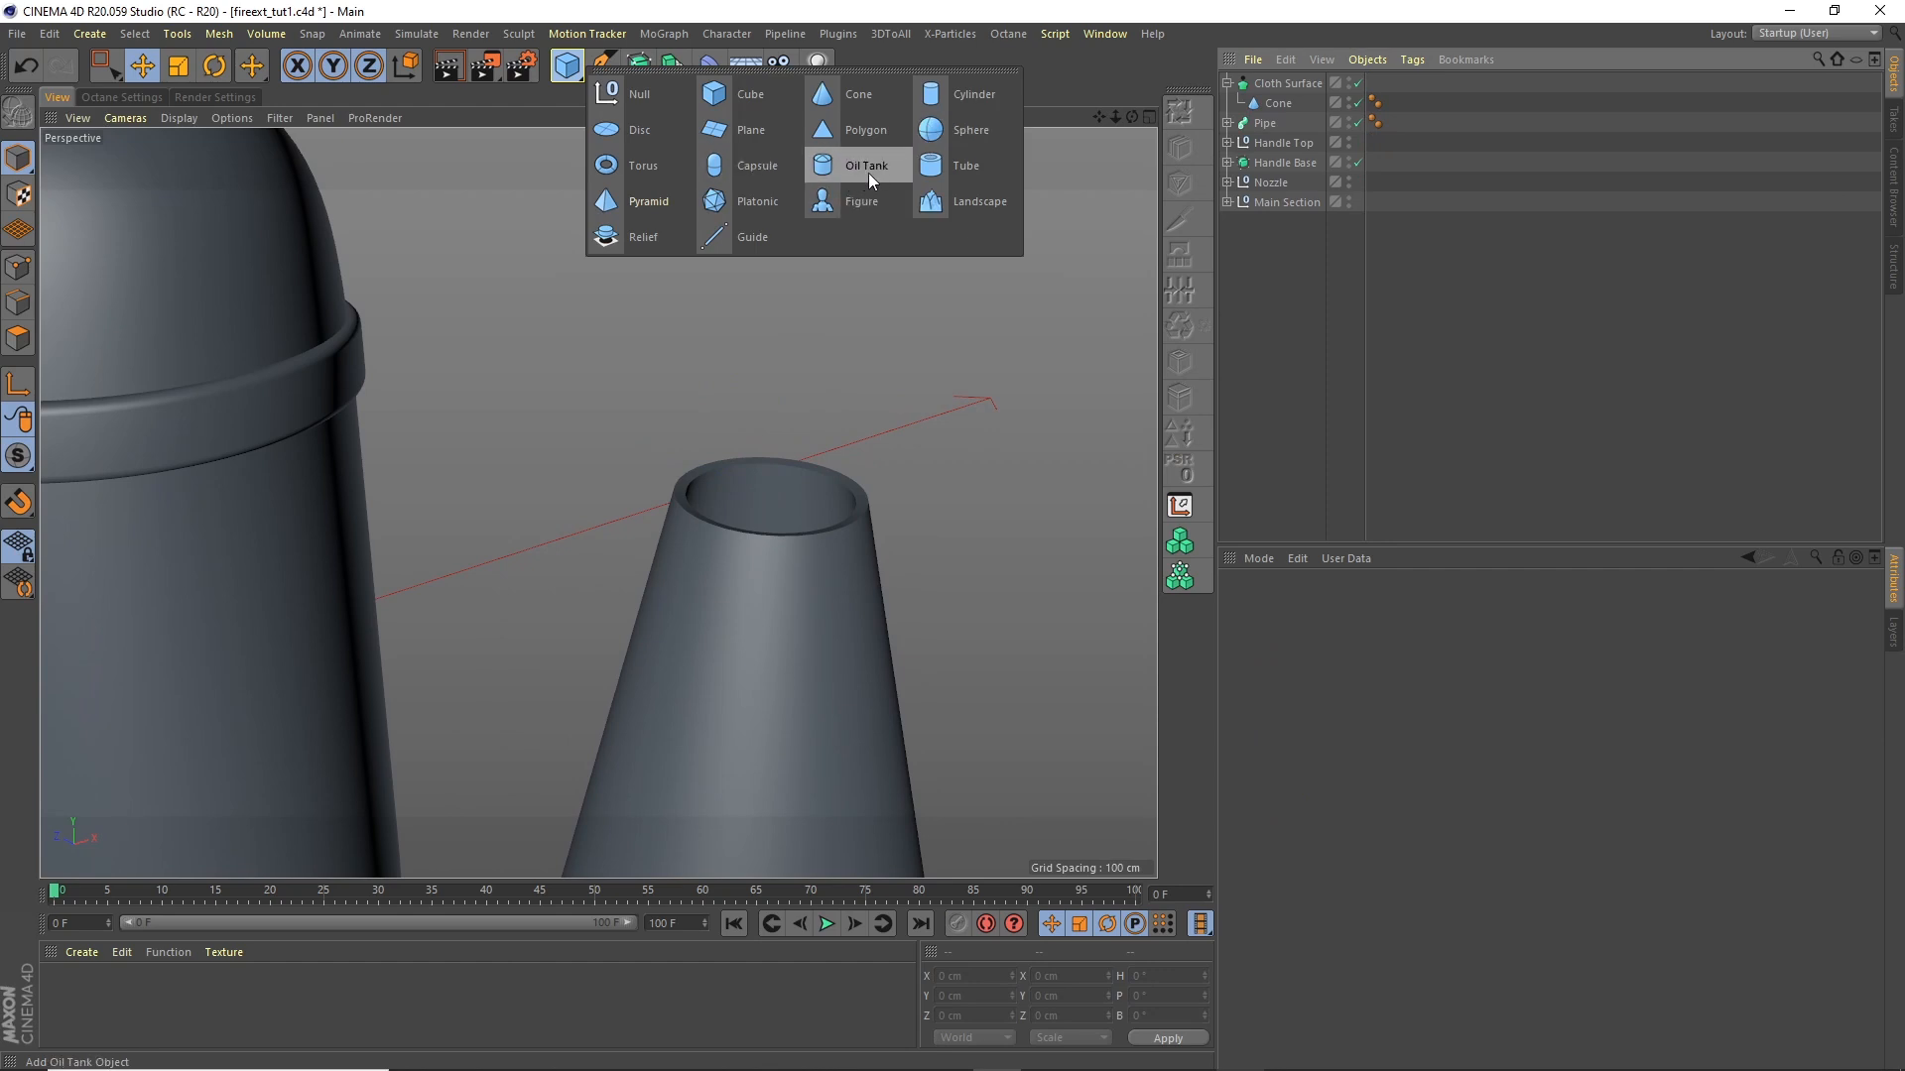
left_click(961, 168)
left_click_drag(1276, 107, 1279, 123)
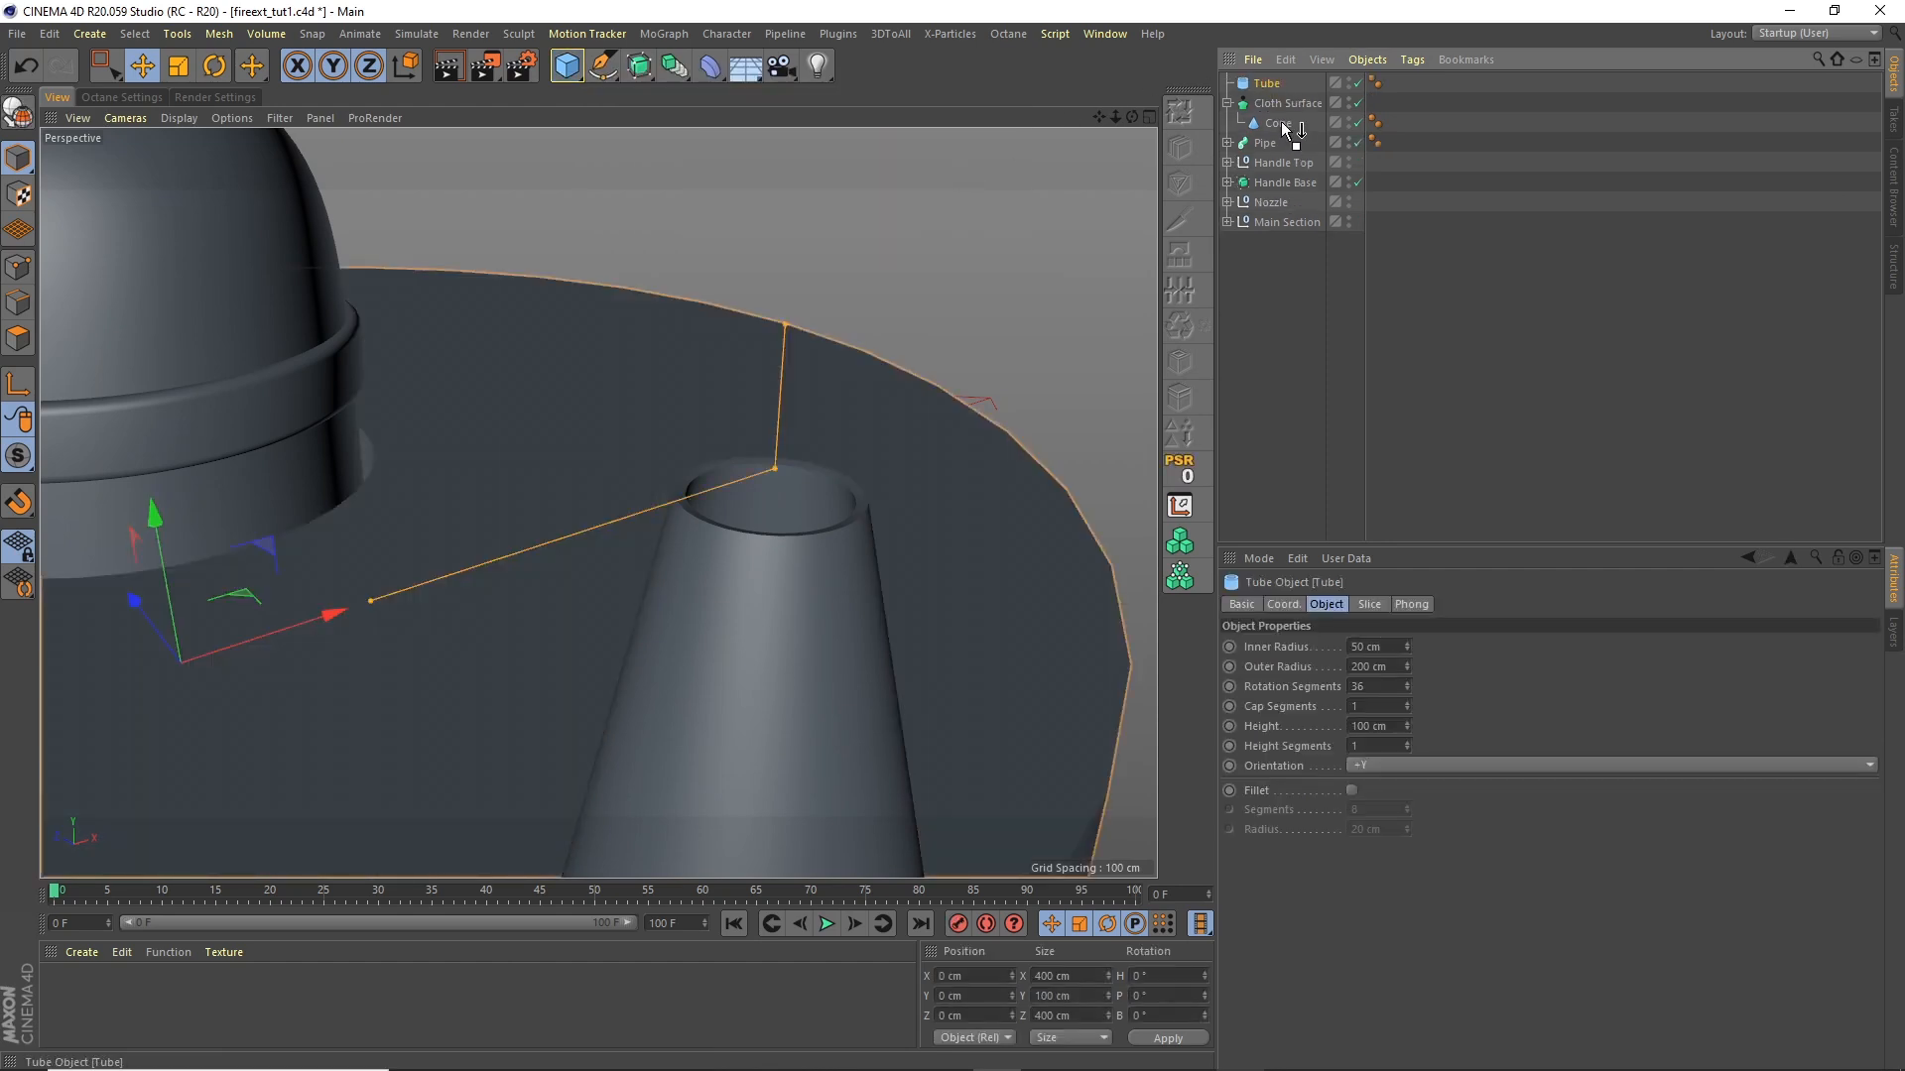
left_click(178, 66)
left_click_drag(959, 217, 451, 561)
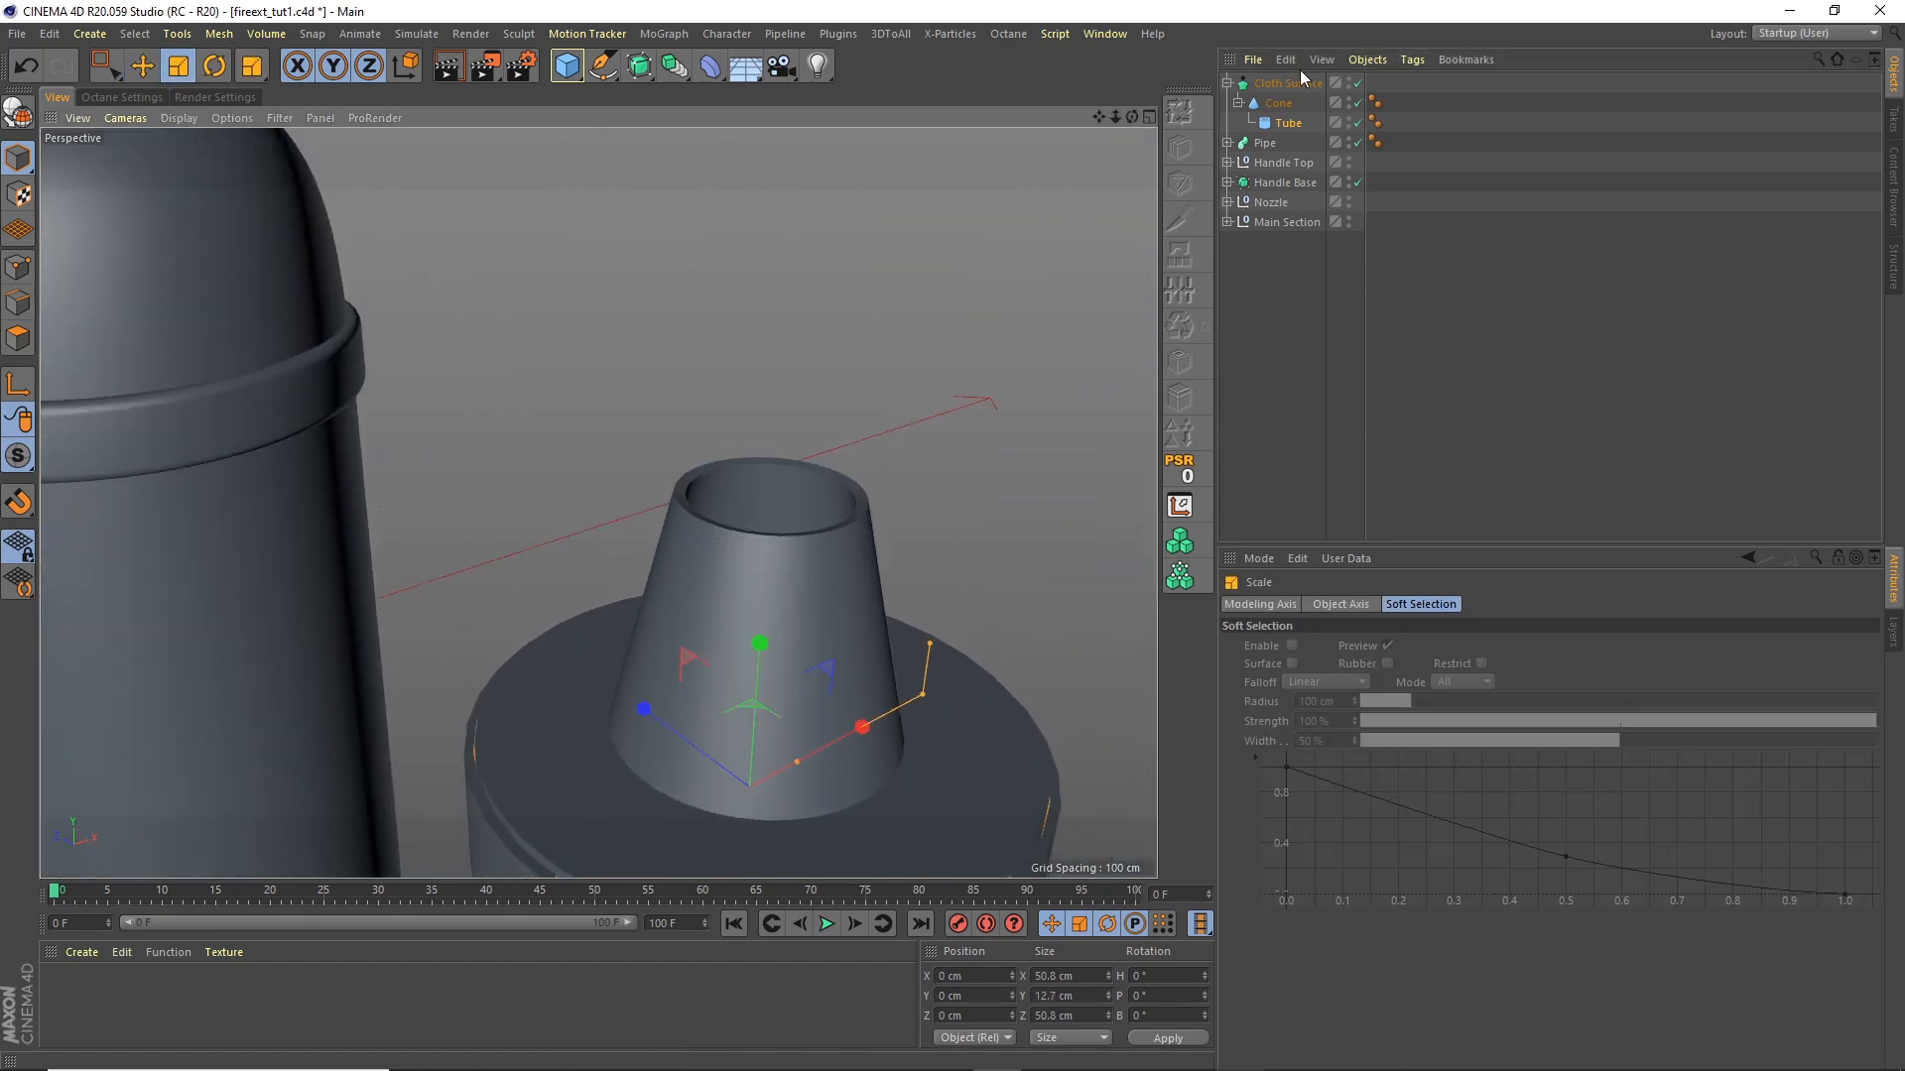
left_click_drag(1287, 123, 1296, 78)
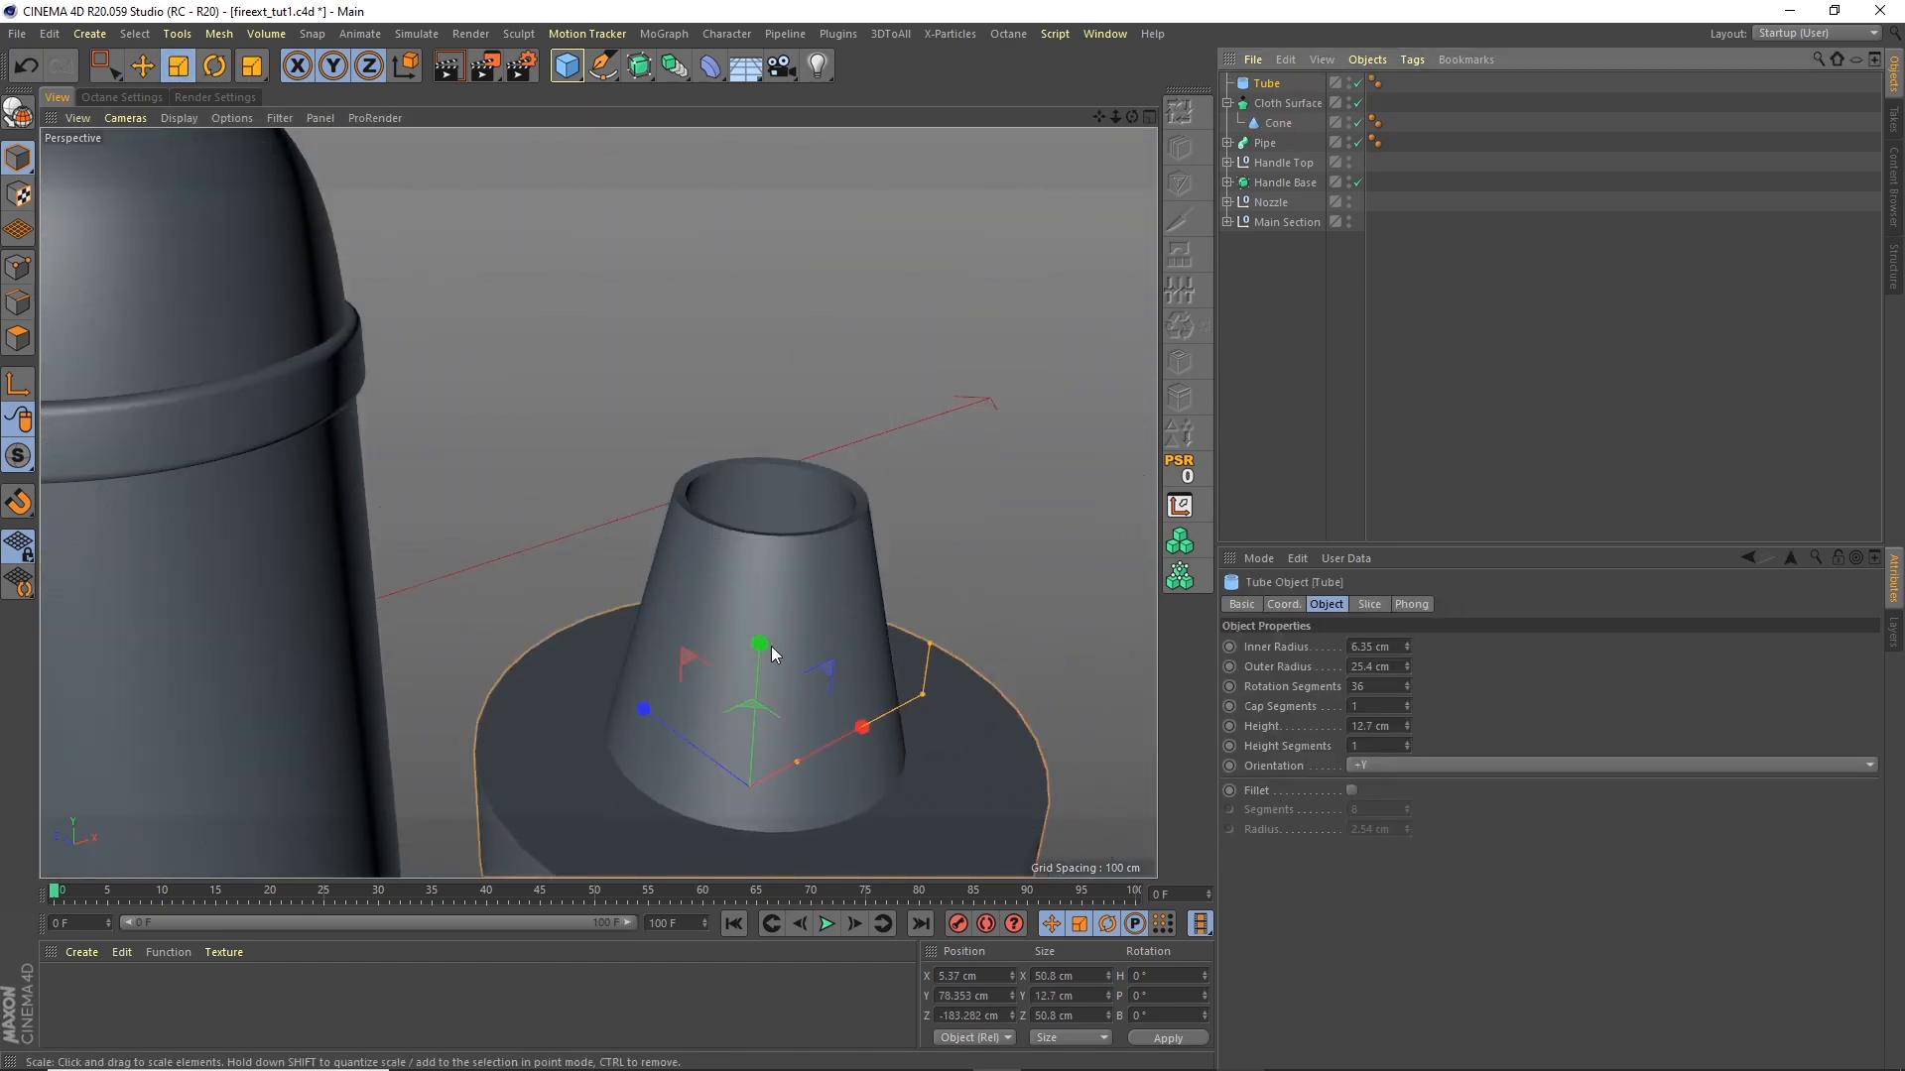
Step: Fit the Tube around the cone's upper rim at about Y 109 cm, about 17.2 cm wide and 4.1 cm high
key("e")
left_click_drag(762, 643, 794, 437)
key("ctrl+z")
left_click_drag(756, 728, 797, 436)
left_click_drag(950, 426, 843, 474)
left_click_drag(794, 541, 778, 461, "alt")
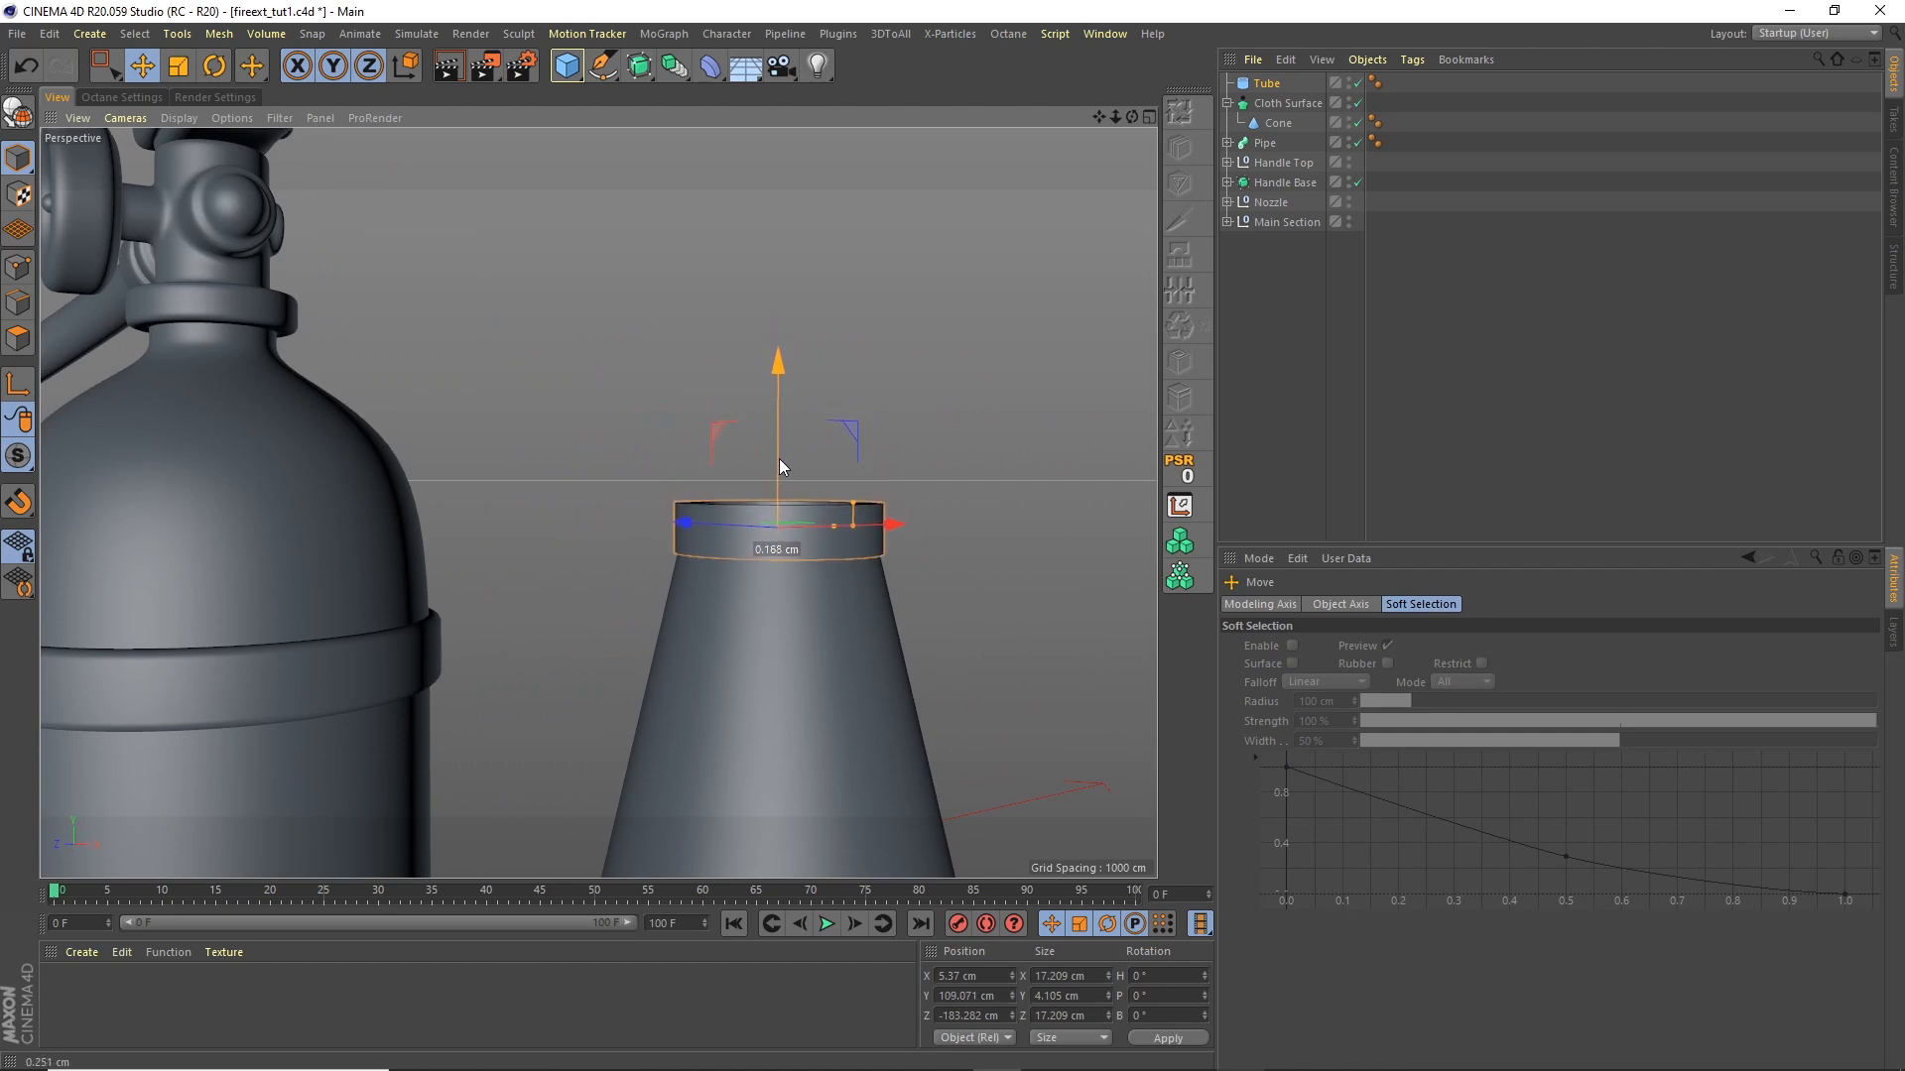
Step: Enable the Tube's fillet and enlarge the collar to about 9.6 cm outer radius and 7.6 cm height
left_click(1267, 84)
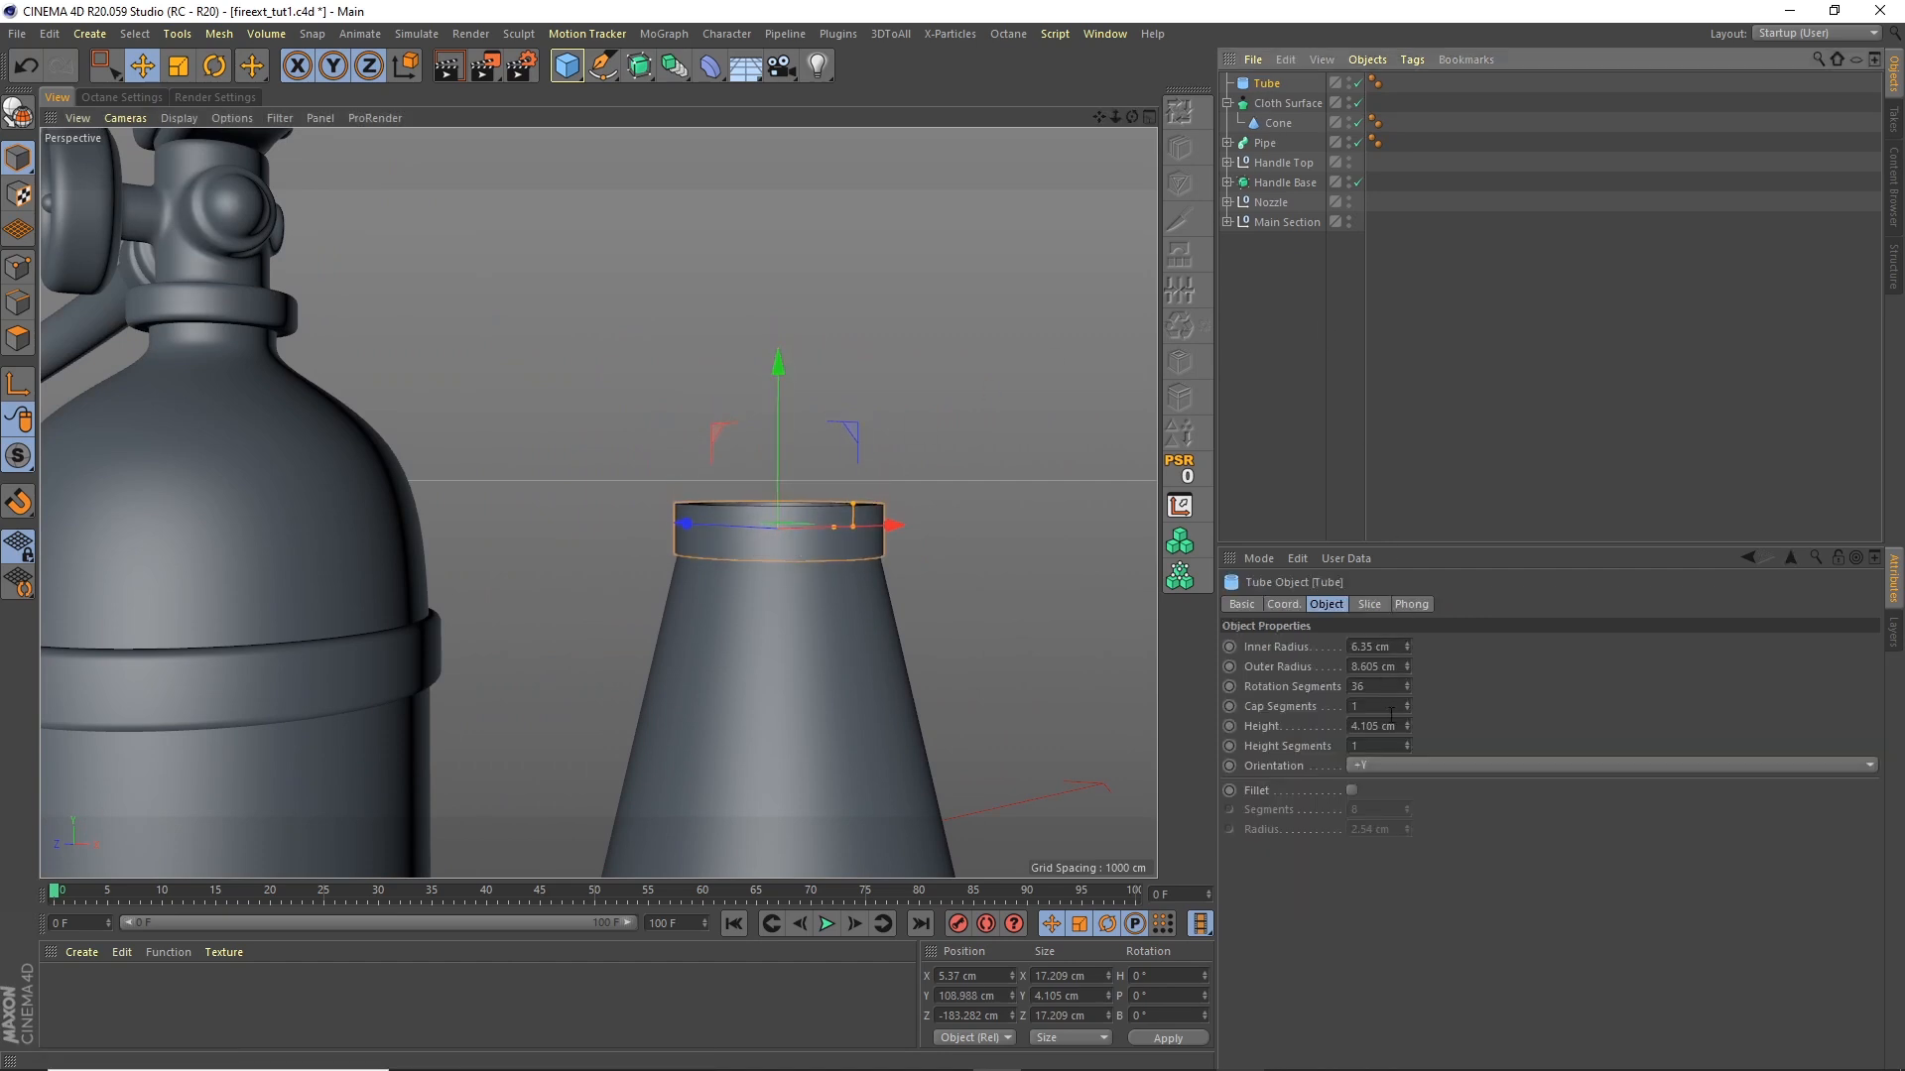
left_click(1352, 791)
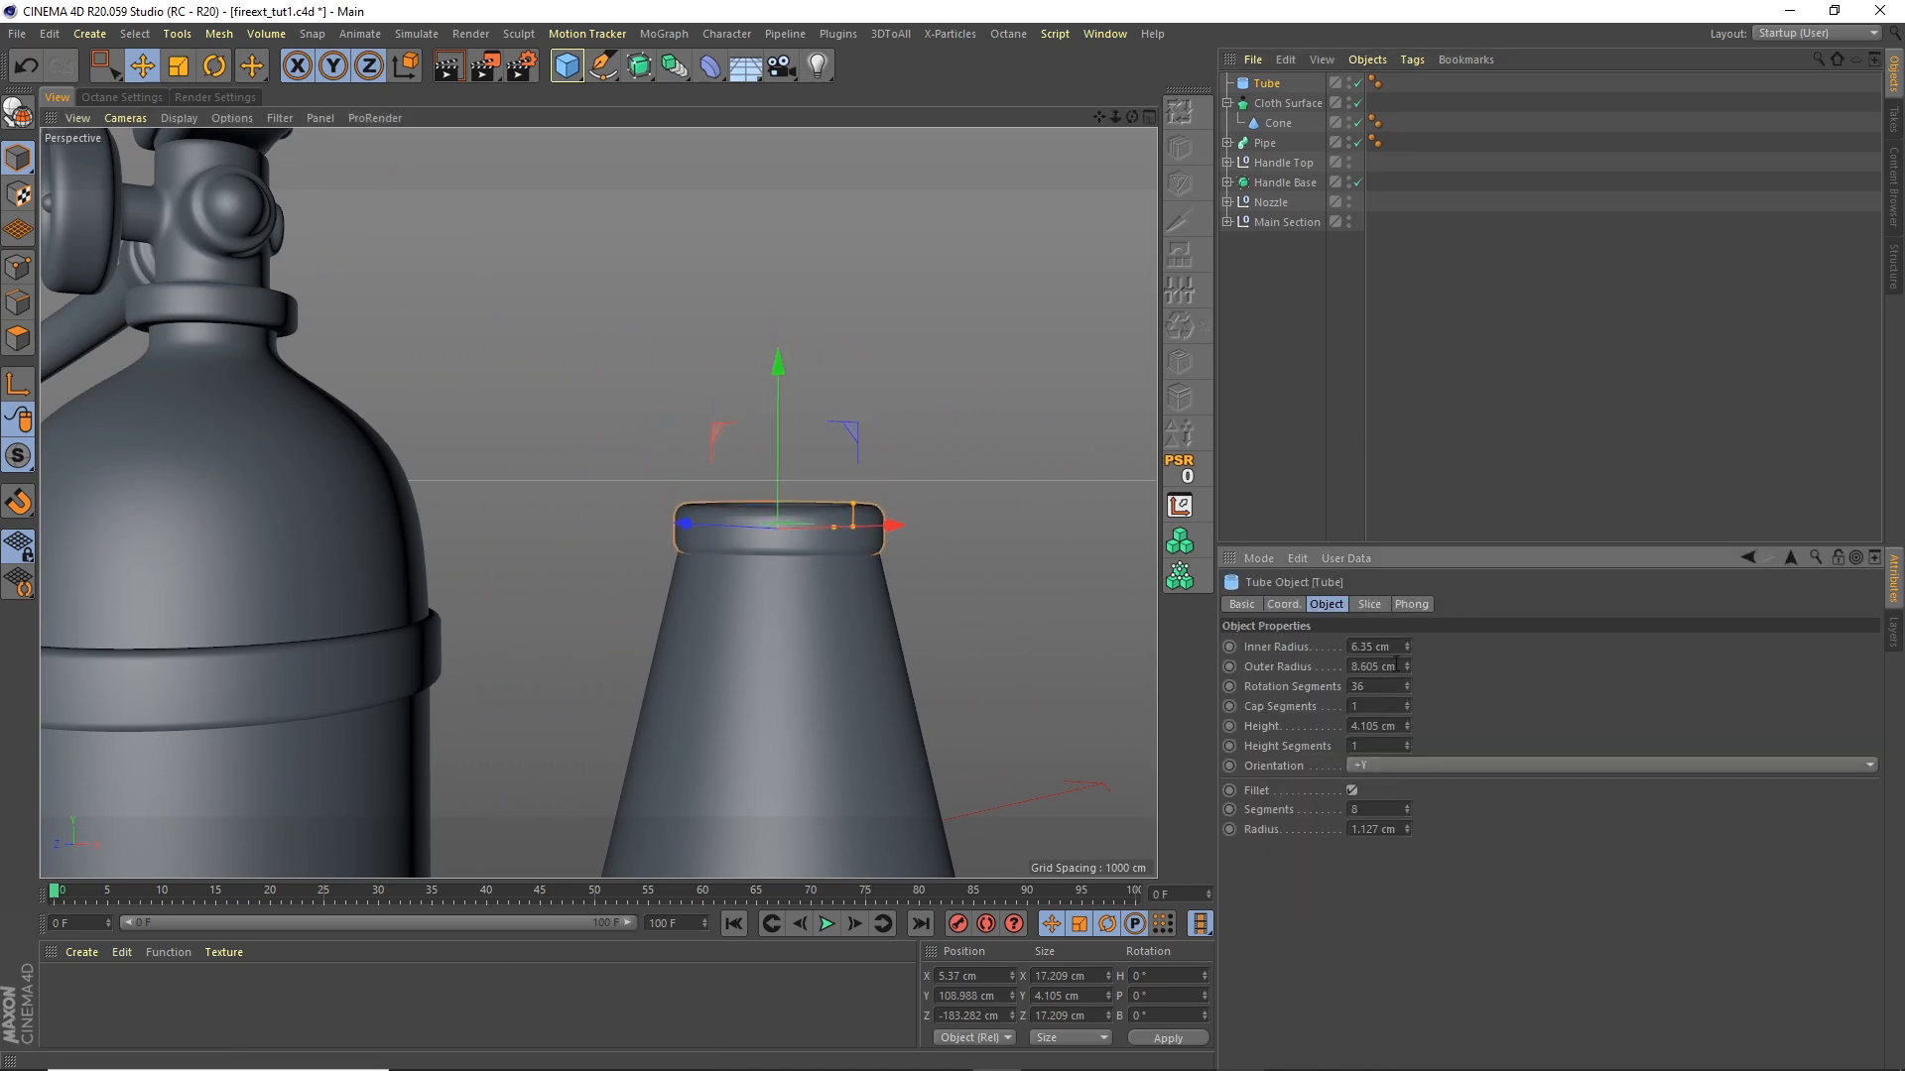
left_click_drag(855, 524, 861, 484)
left_click_drag(1115, 115, 728, 511)
middle_click_drag(728, 511, 671, 403, "alt")
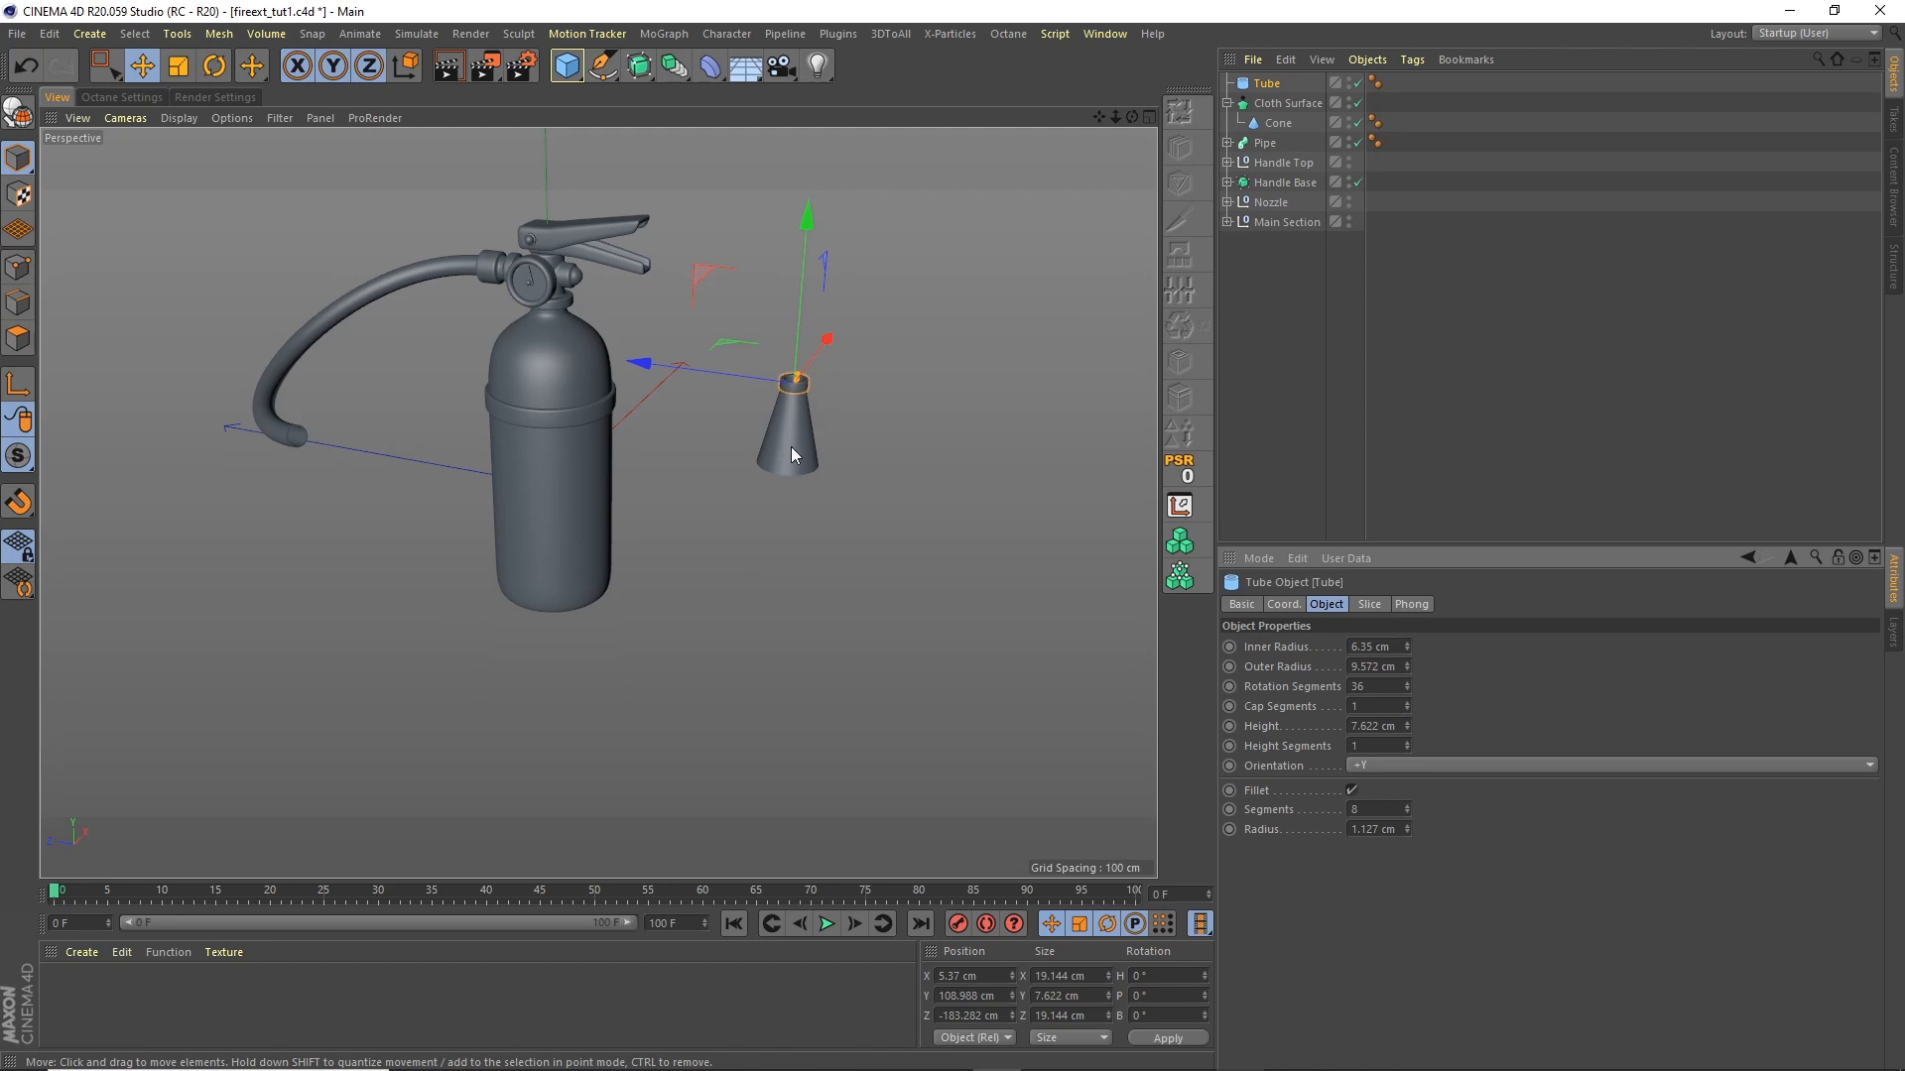
left_click_drag(1277, 123, 1266, 85)
left_click(1282, 104, "ctrl")
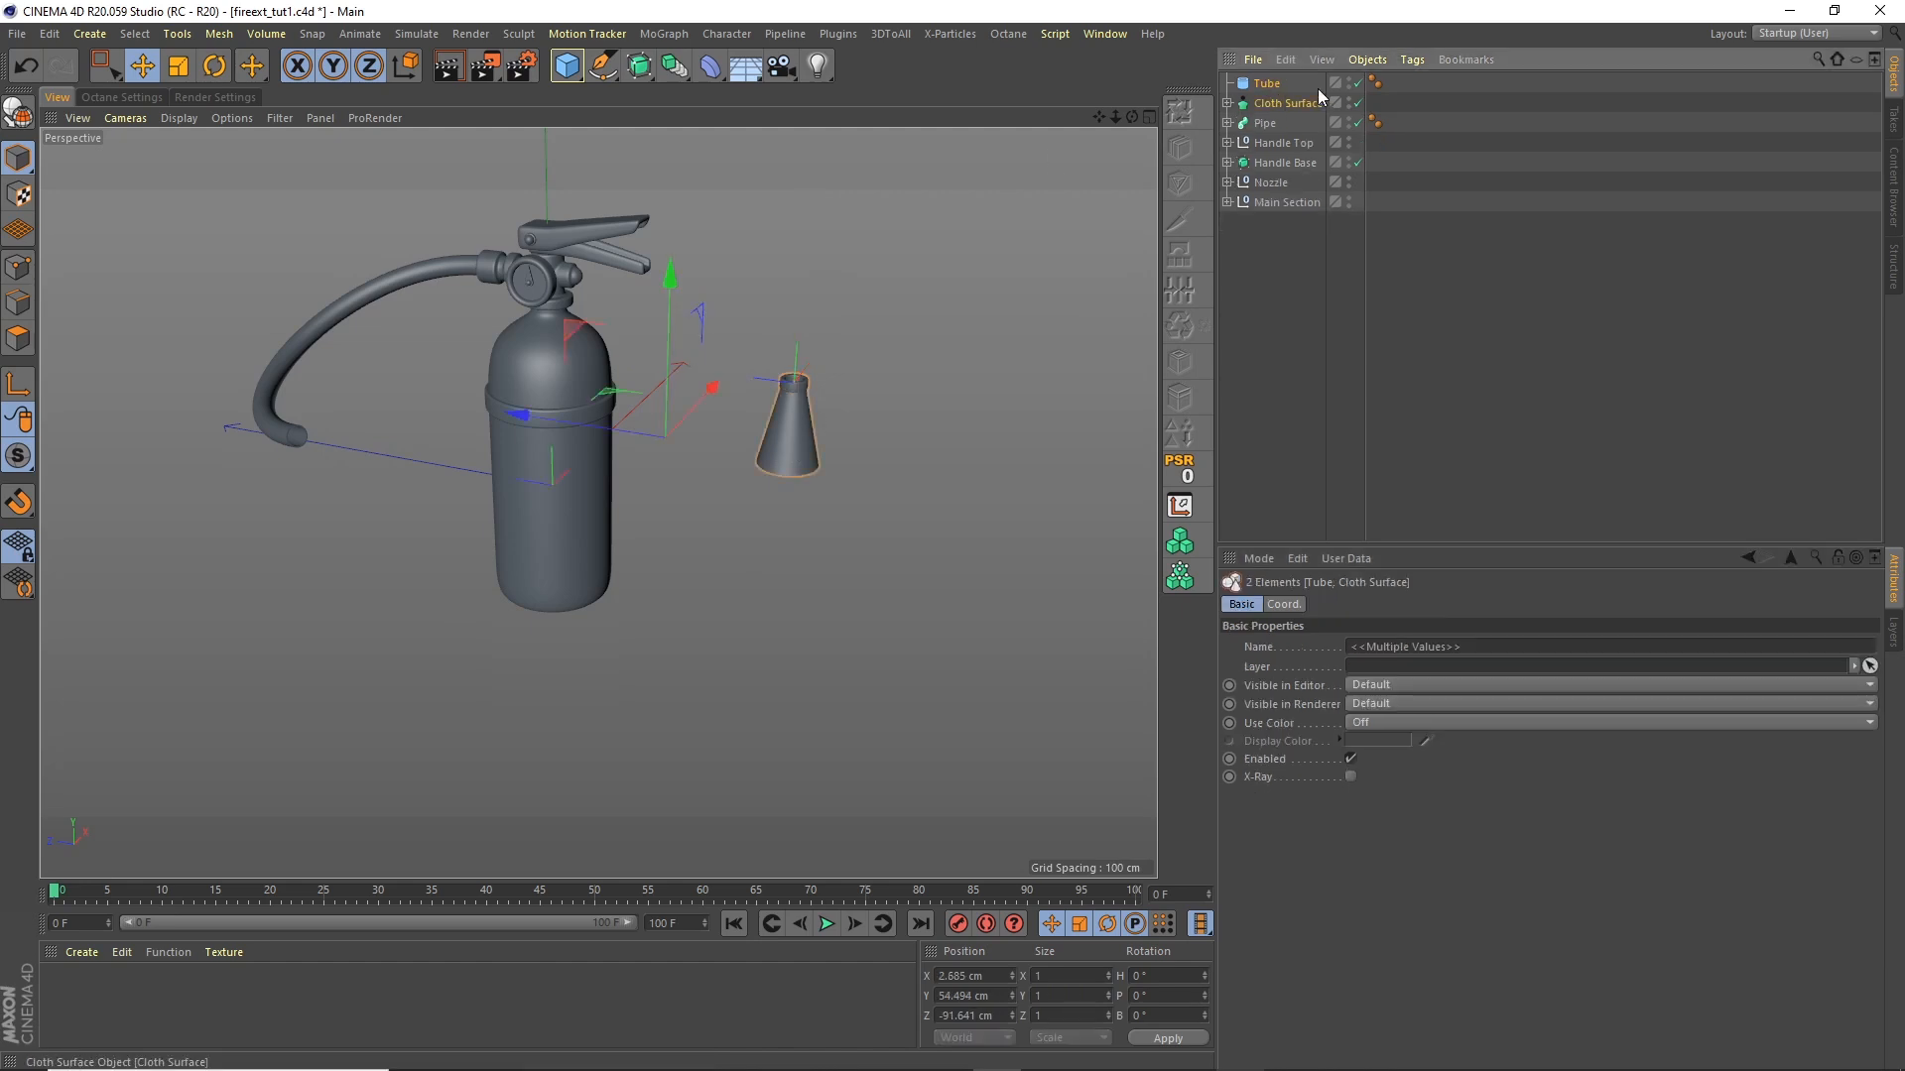
left_click(1366, 59)
key("Escape")
Step: Align the Cloth Surface's origin with the cone inside it, keeping the cone as its child
left_click(1280, 103)
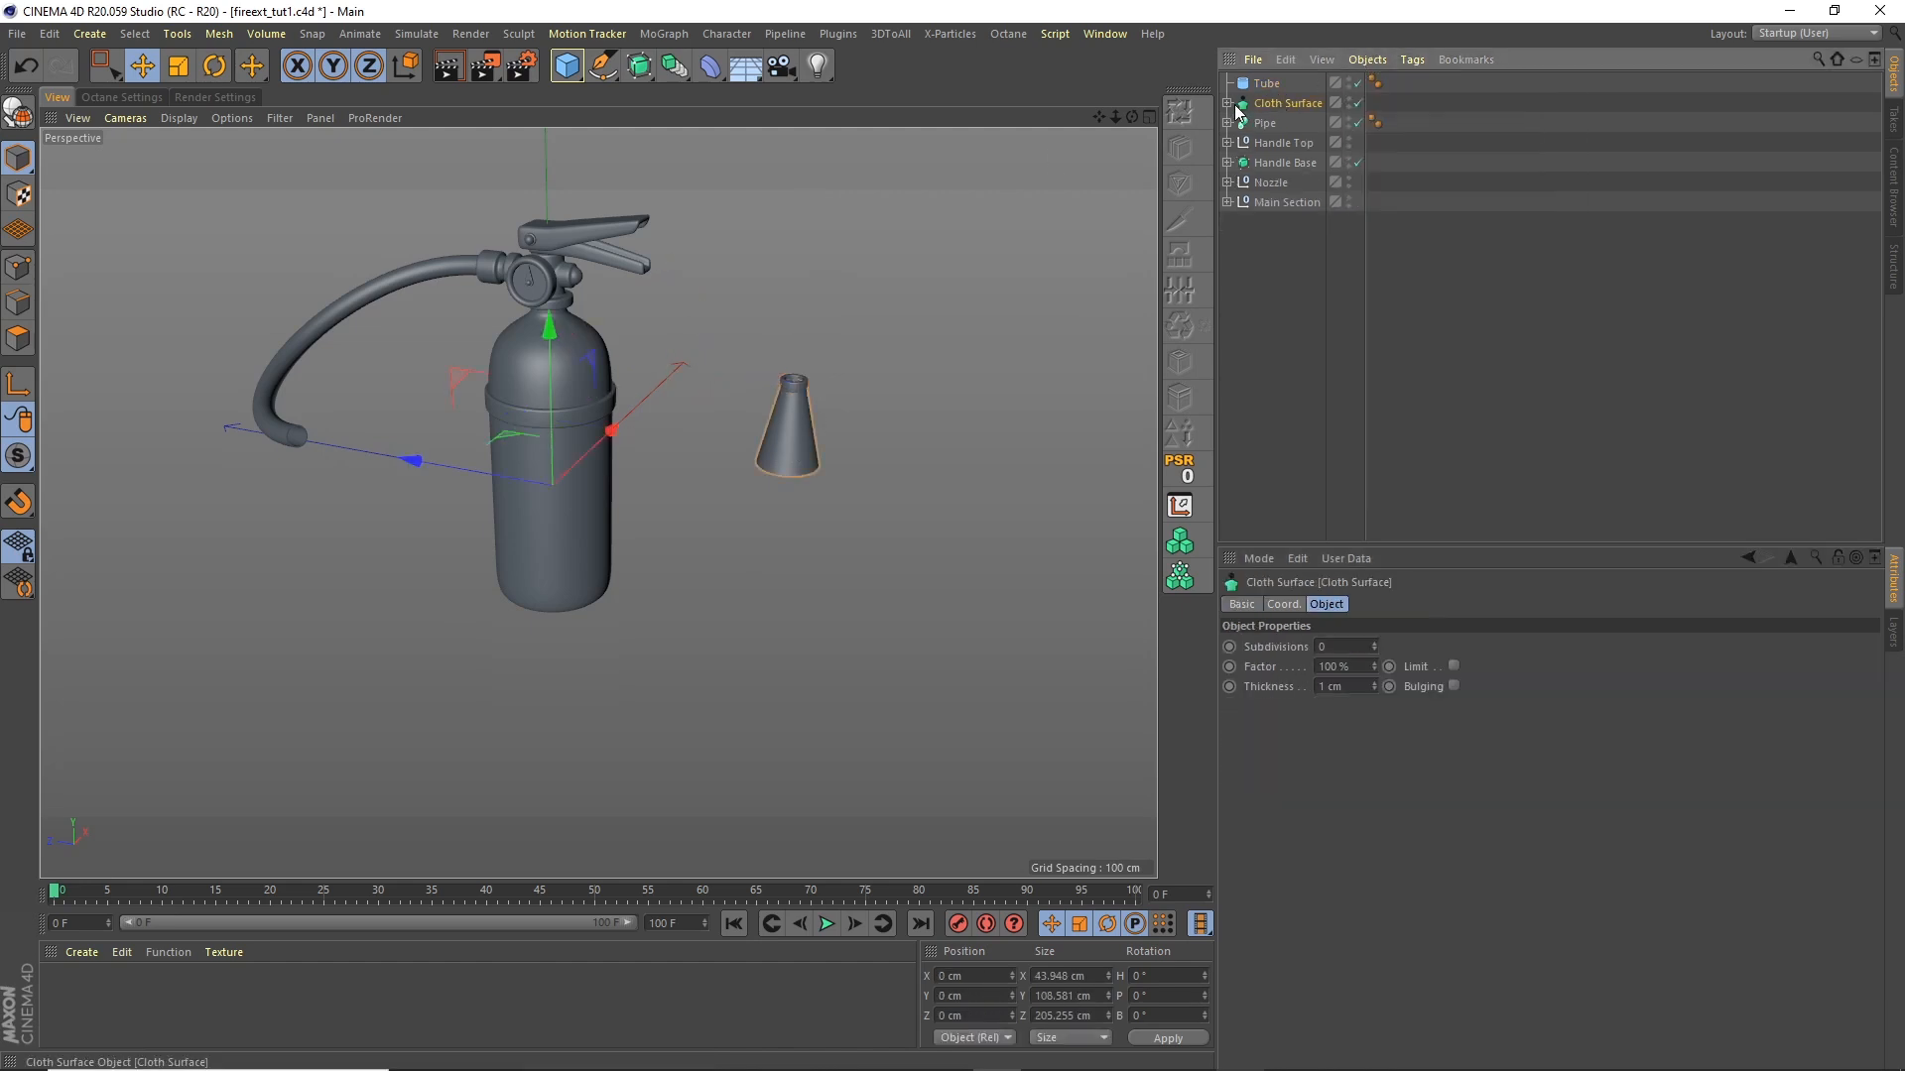
left_click(1227, 103)
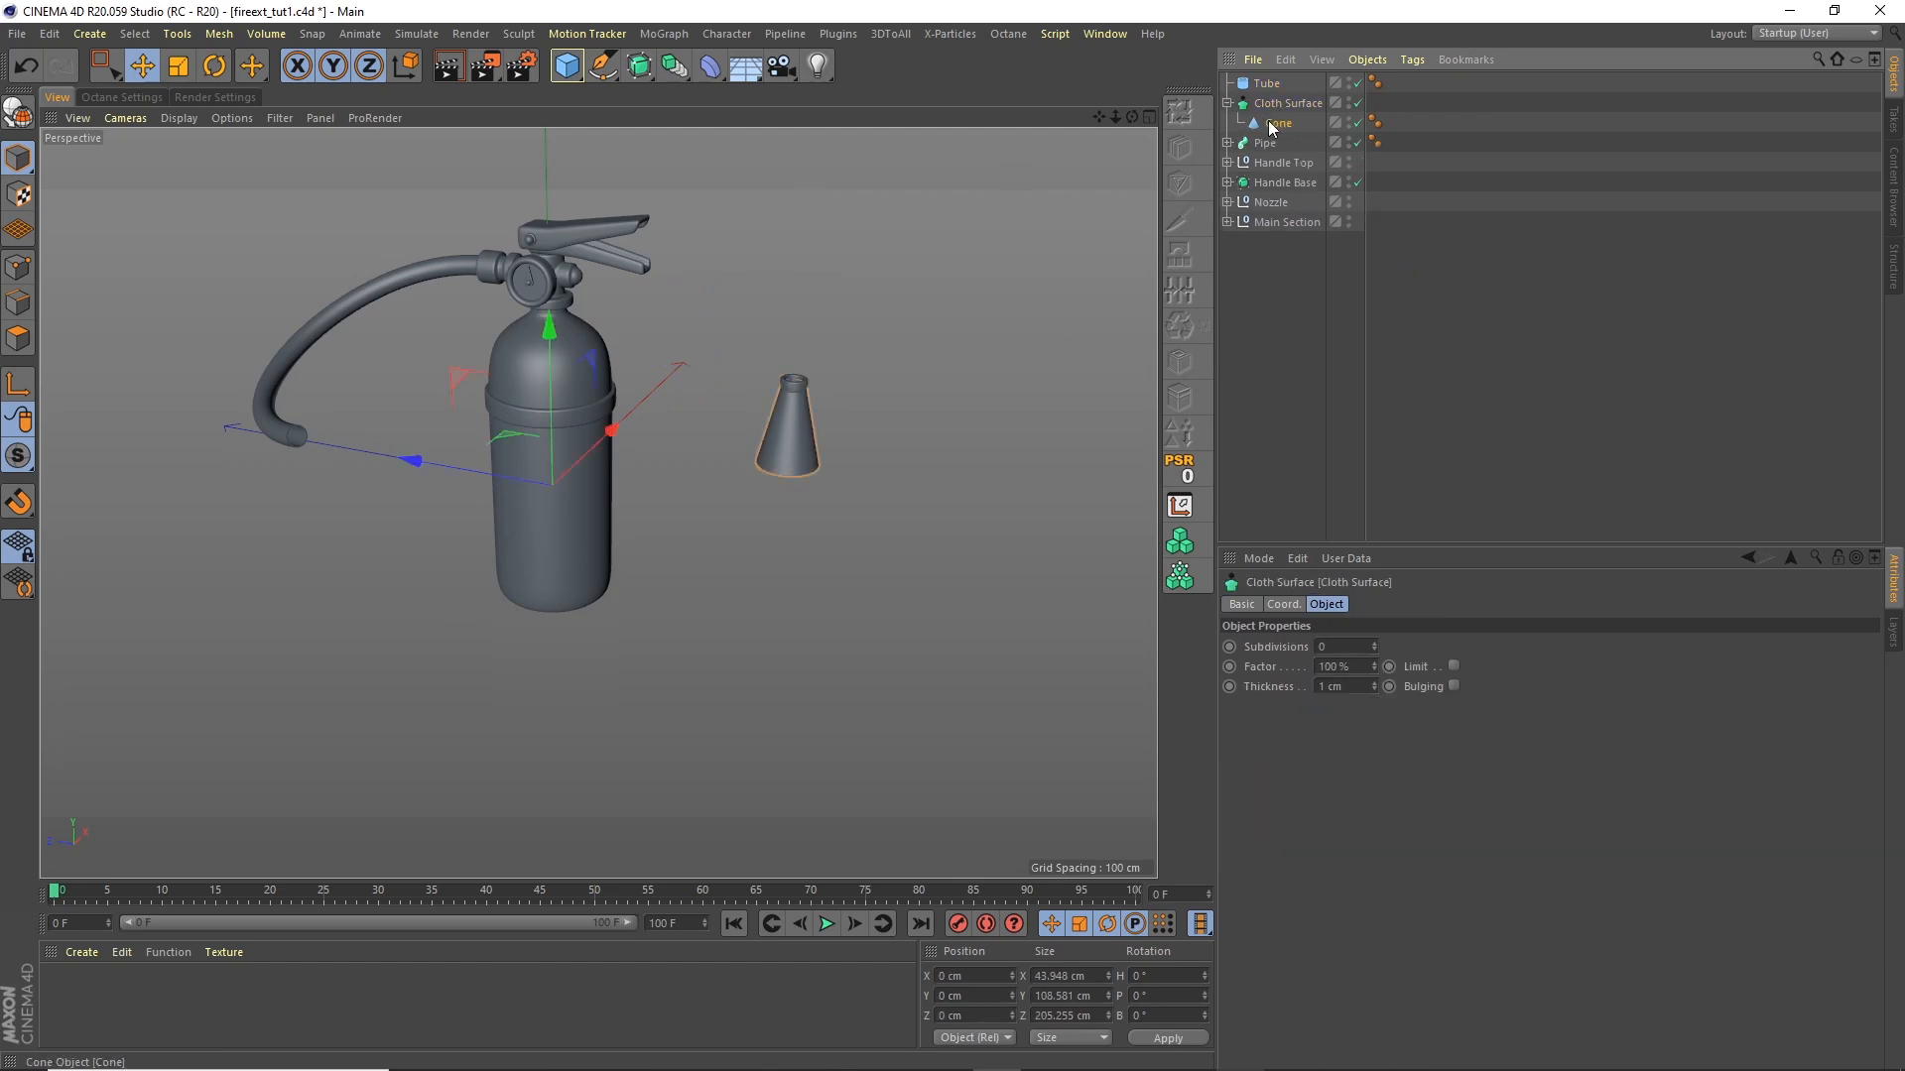
left_click_drag(1269, 131, 1278, 103)
left_click(1186, 473)
left_click(1268, 123)
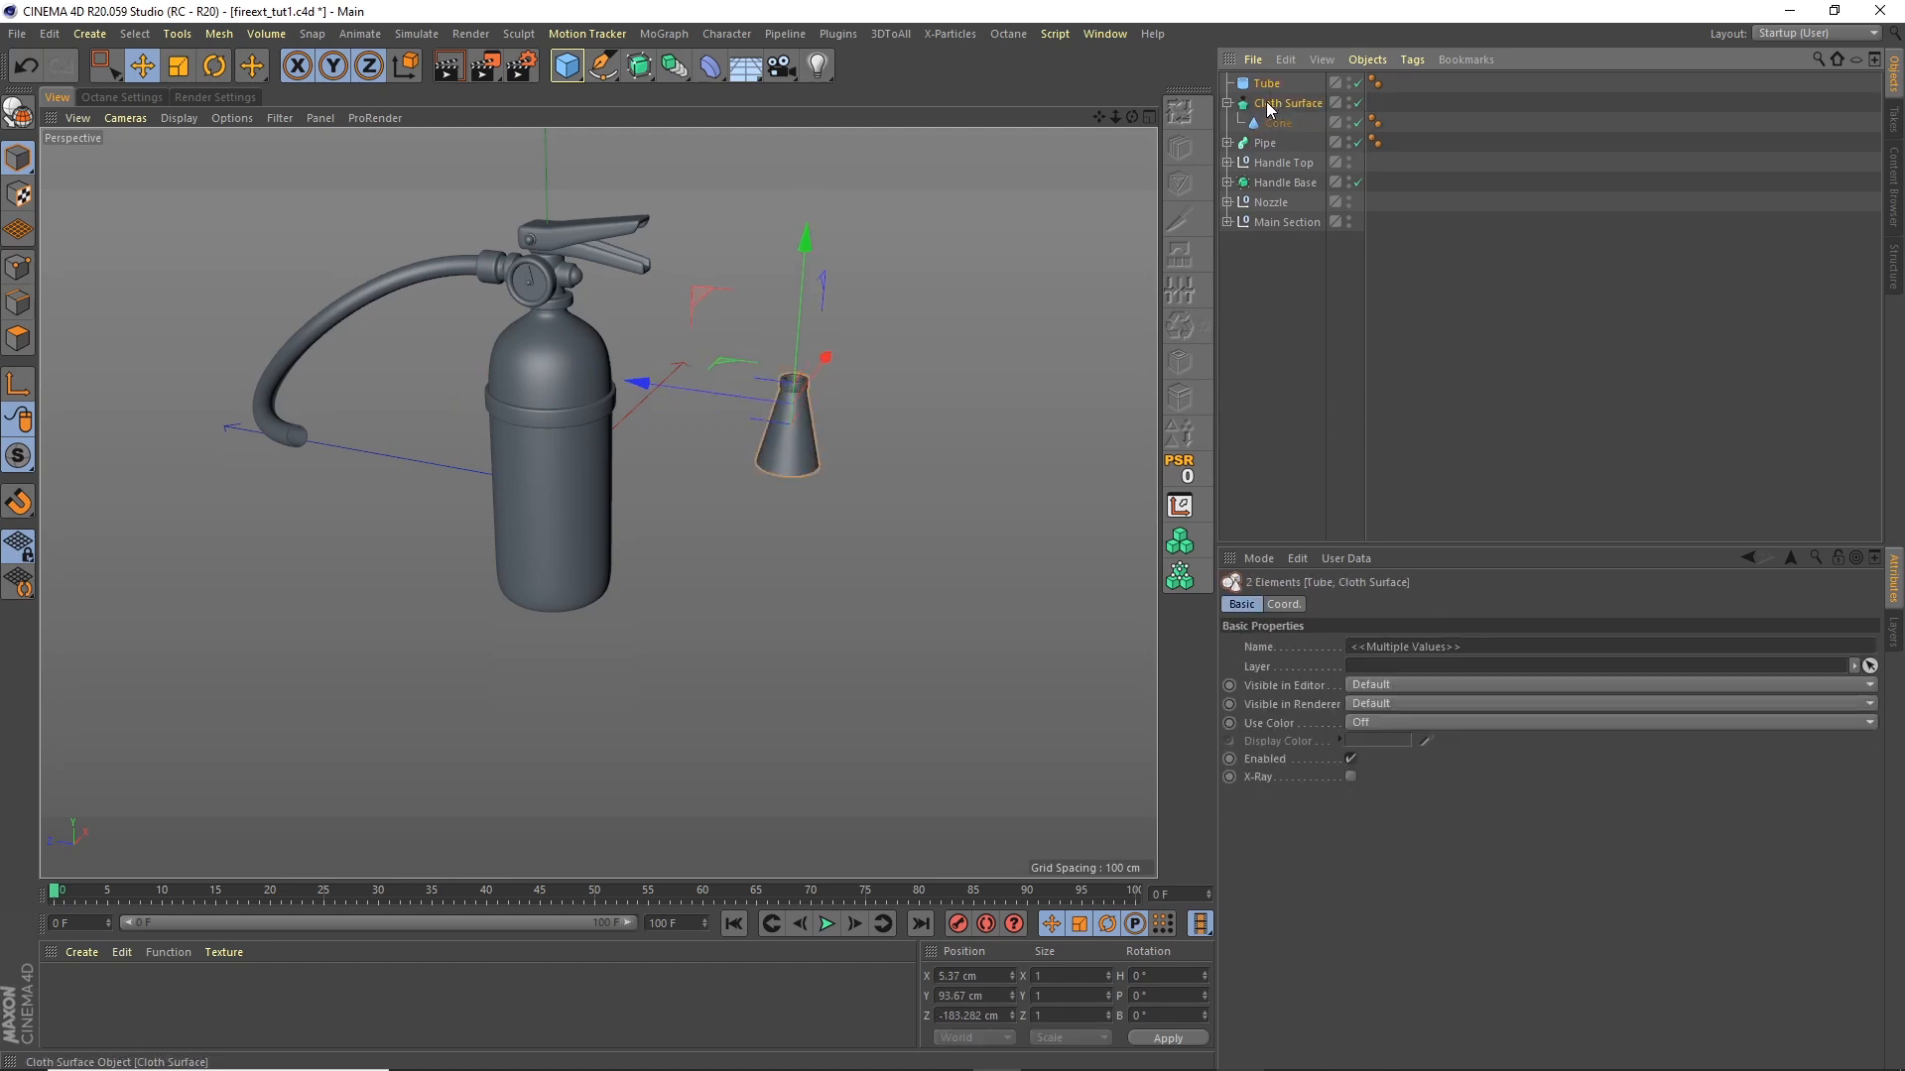
double_click(1274, 102)
key("Return")
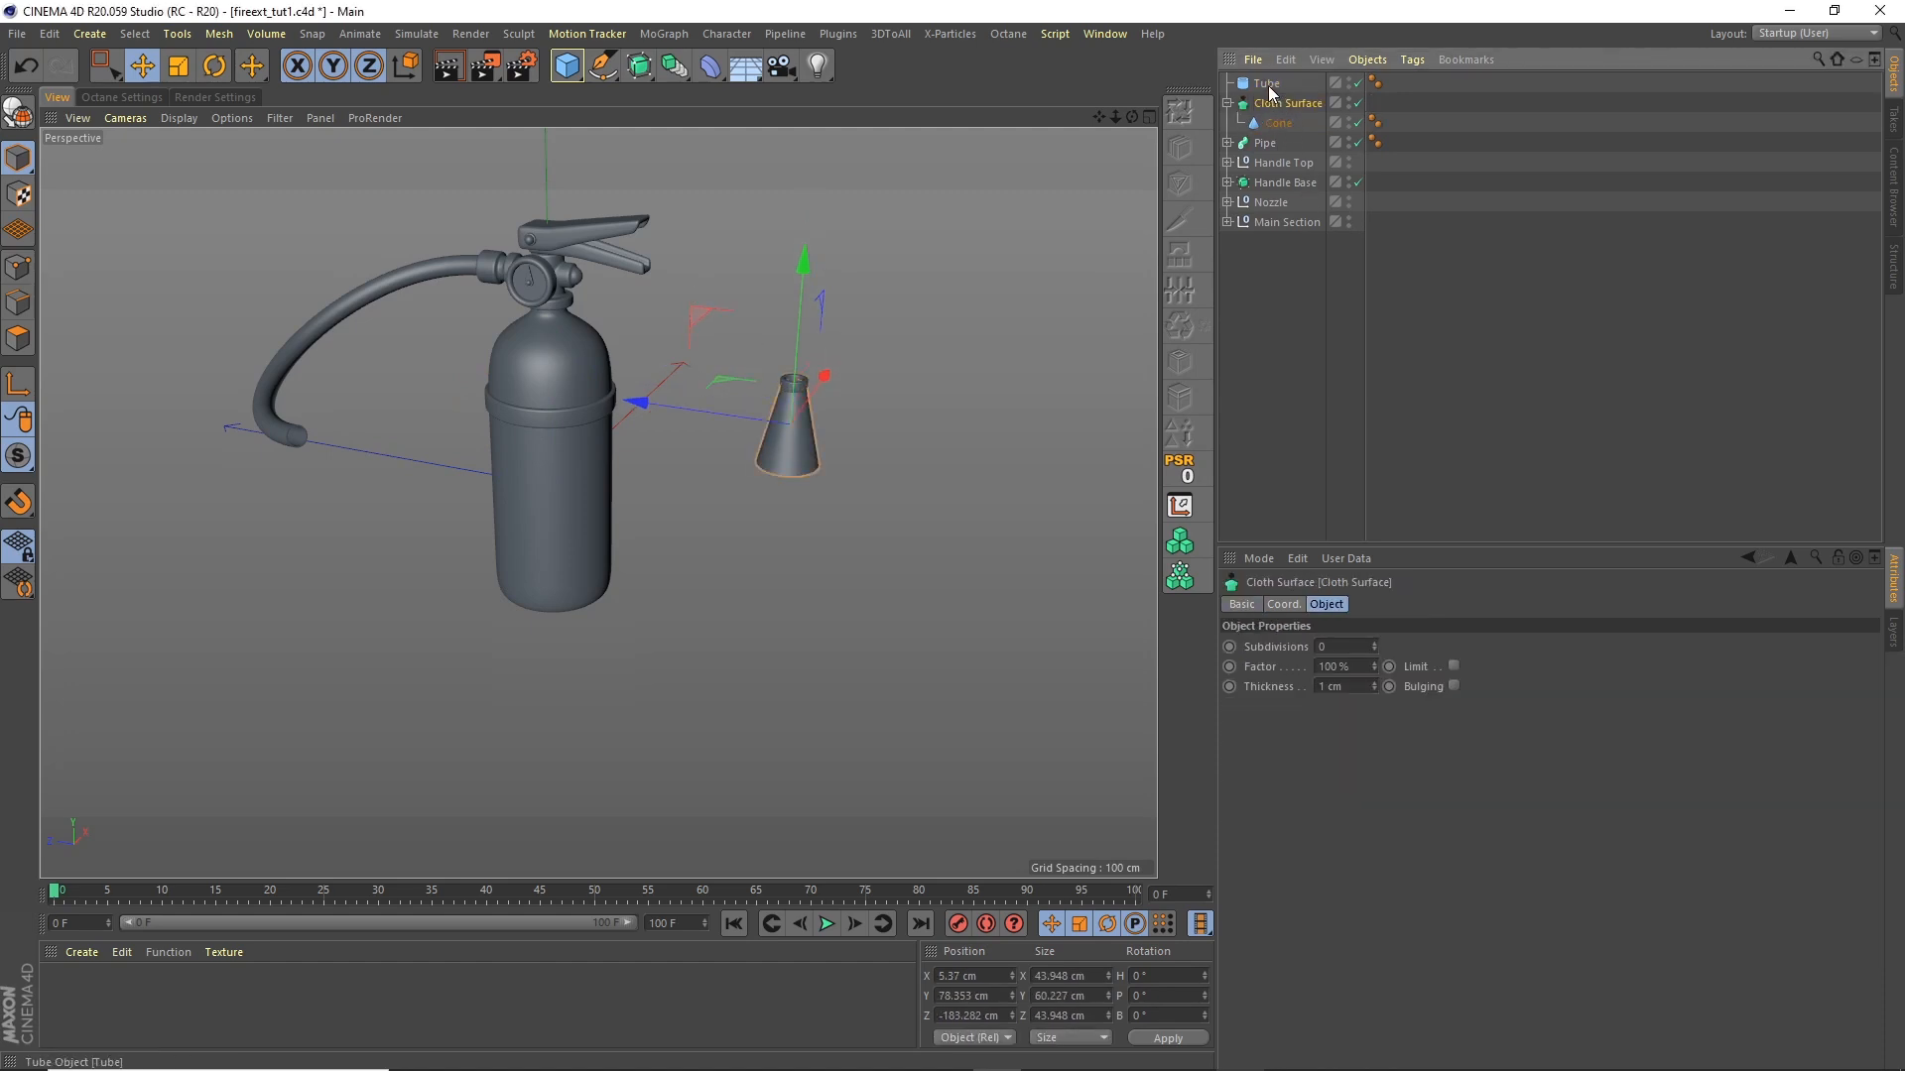
Step: Group the Tube and the Cloth Surface into a null and name it Cone
left_click(1267, 83, "ctrl")
left_click(1321, 59)
mouse_move(1367, 60)
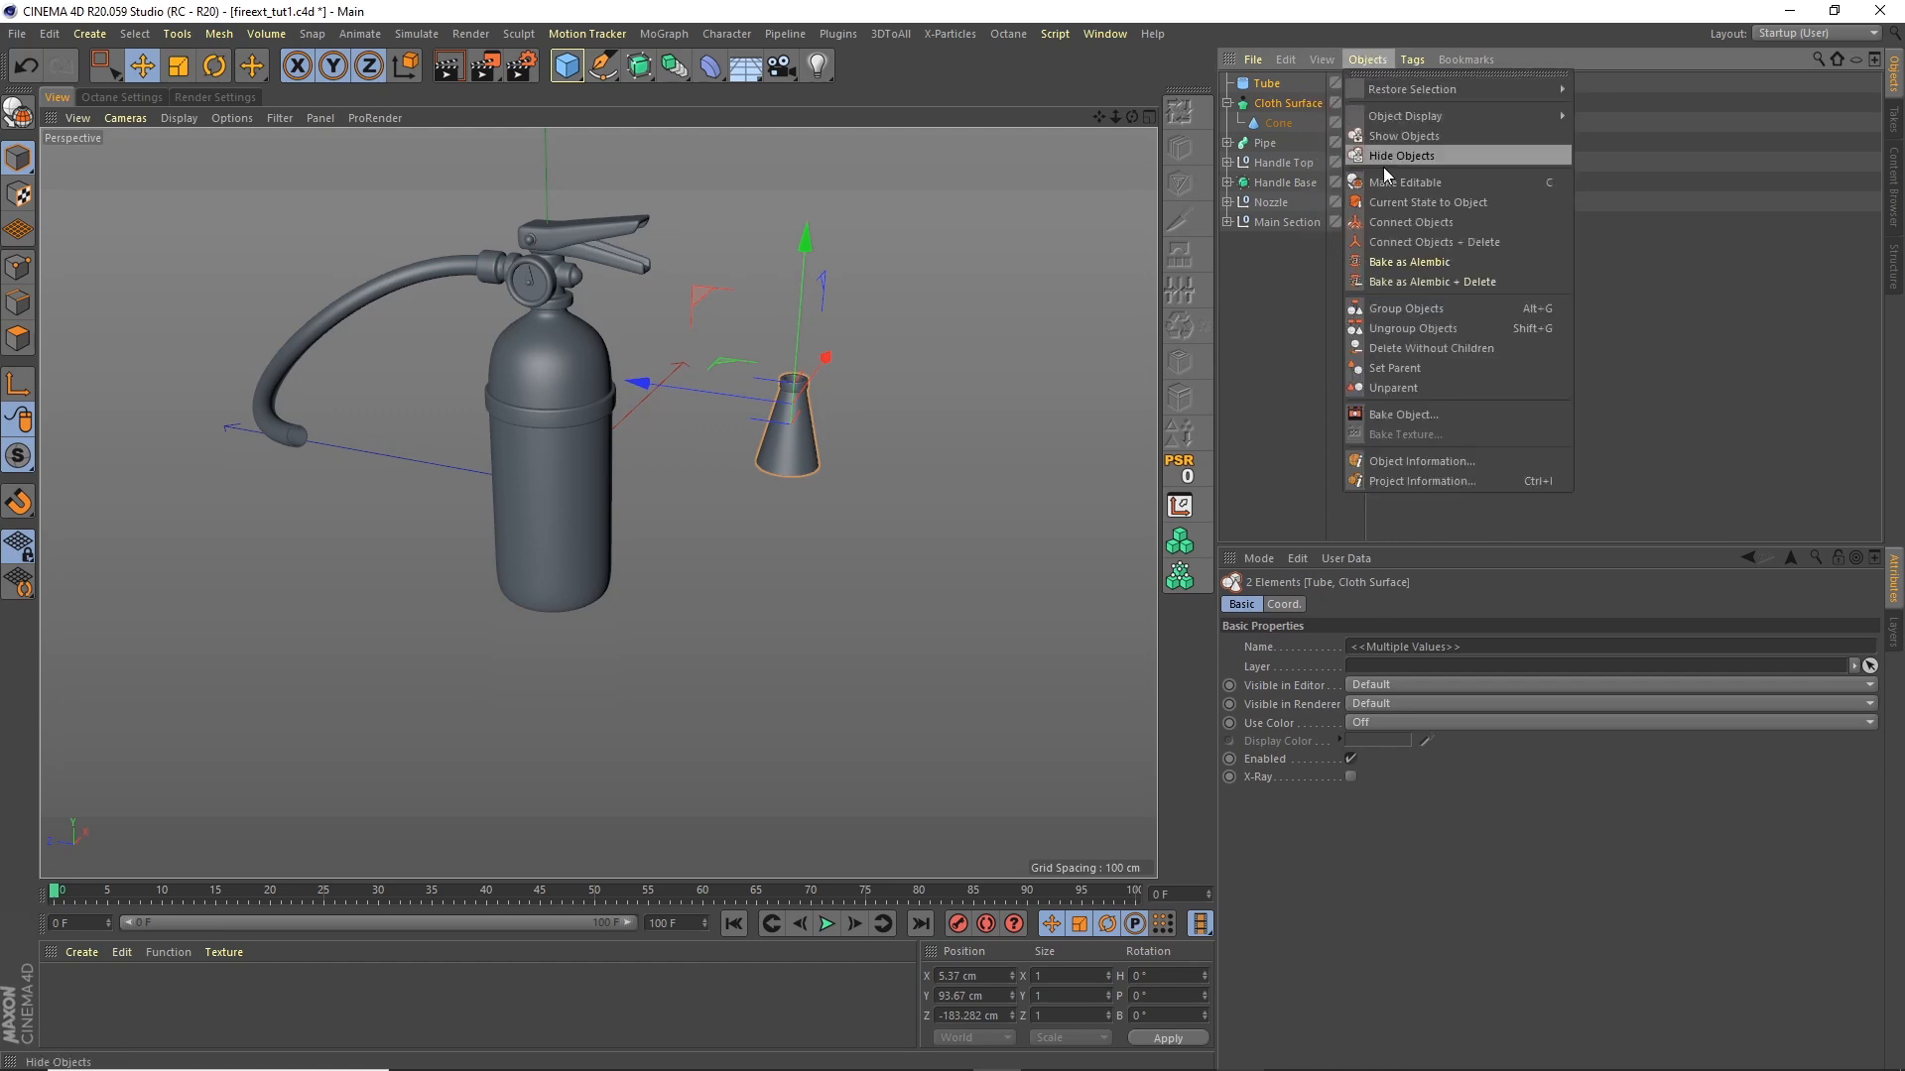
left_click(1395, 302)
double_click(1269, 83)
type("Cone")
key("Return")
Step: Raise only the Cone group's axis into the collar at the horn's upper end, at about Y 107.9 cm
scroll(853, 501, "up", 5)
scroll(853, 502, "up", 3)
left_click_drag(883, 490, 742, 453, "alt")
middle_click_drag(938, 447, 807, 426, "alt")
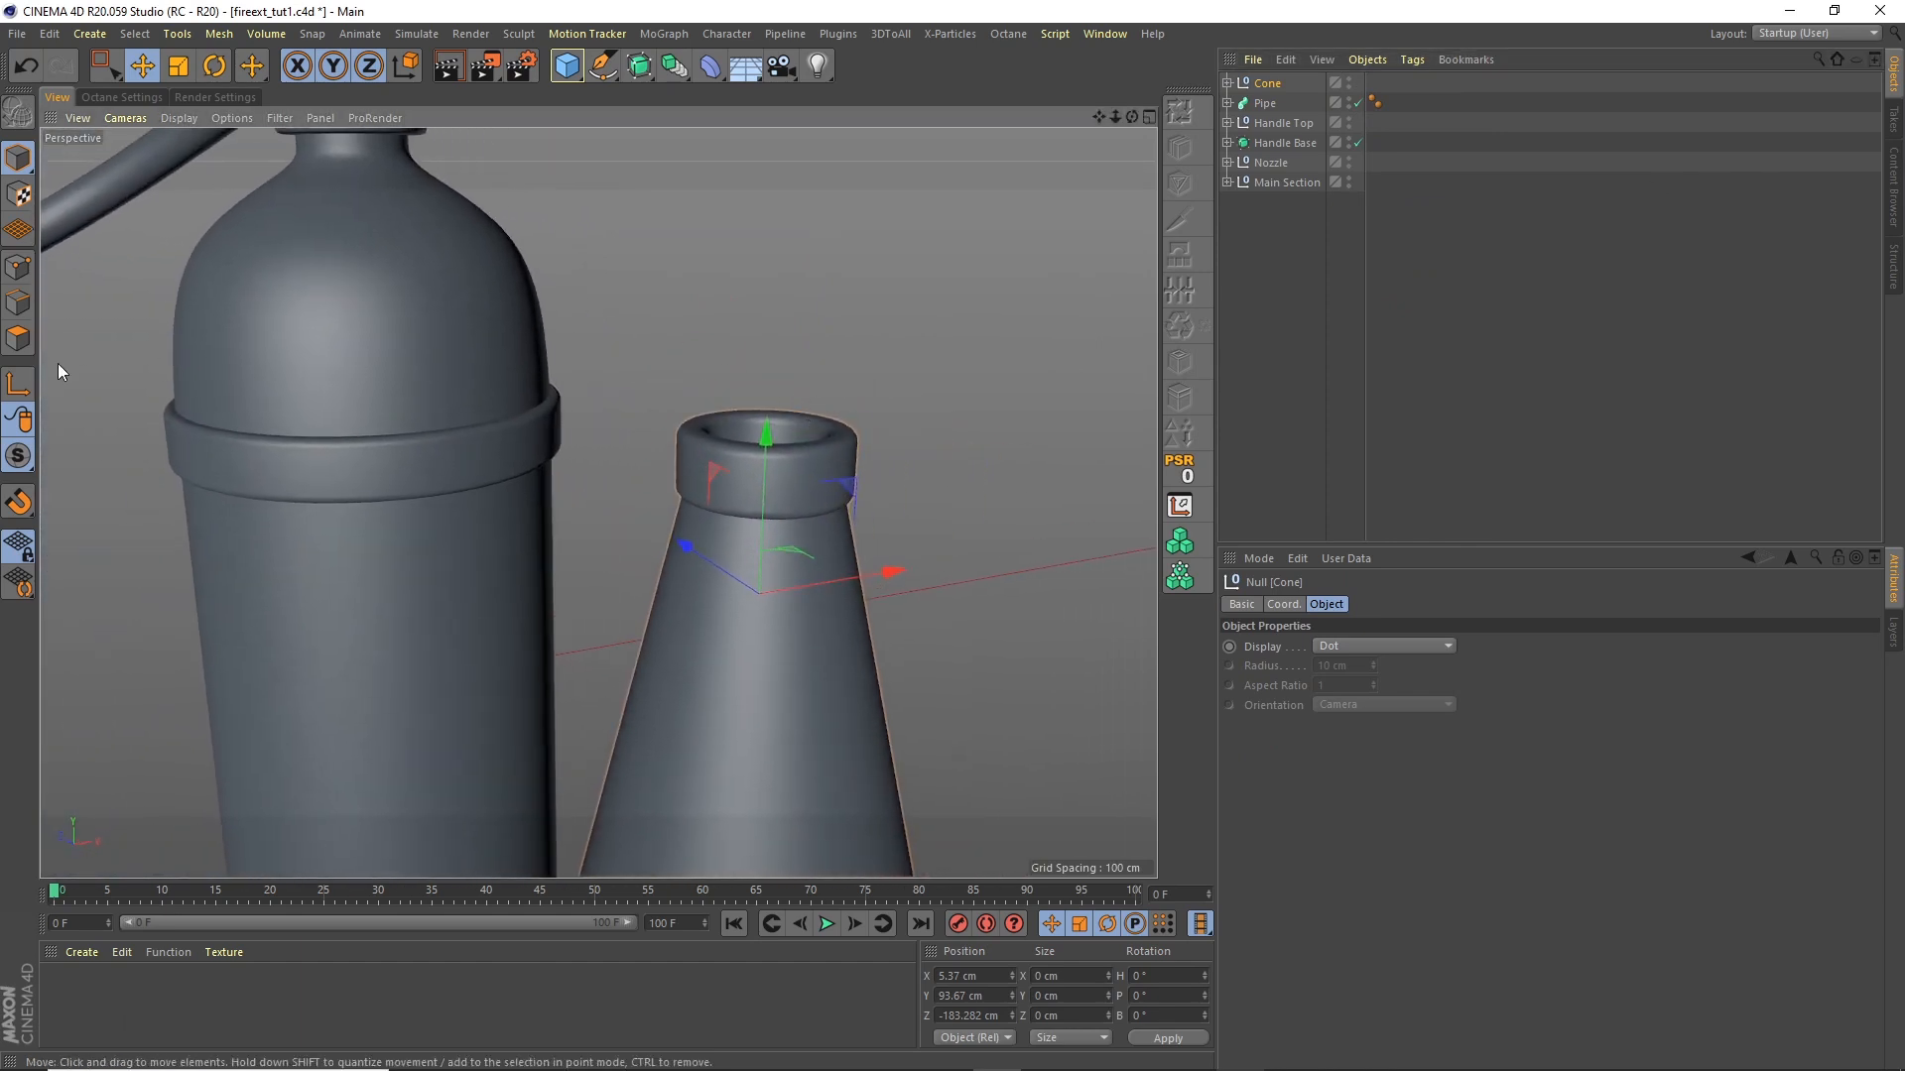
left_click(18, 384)
left_click_drag(766, 434, 803, 441)
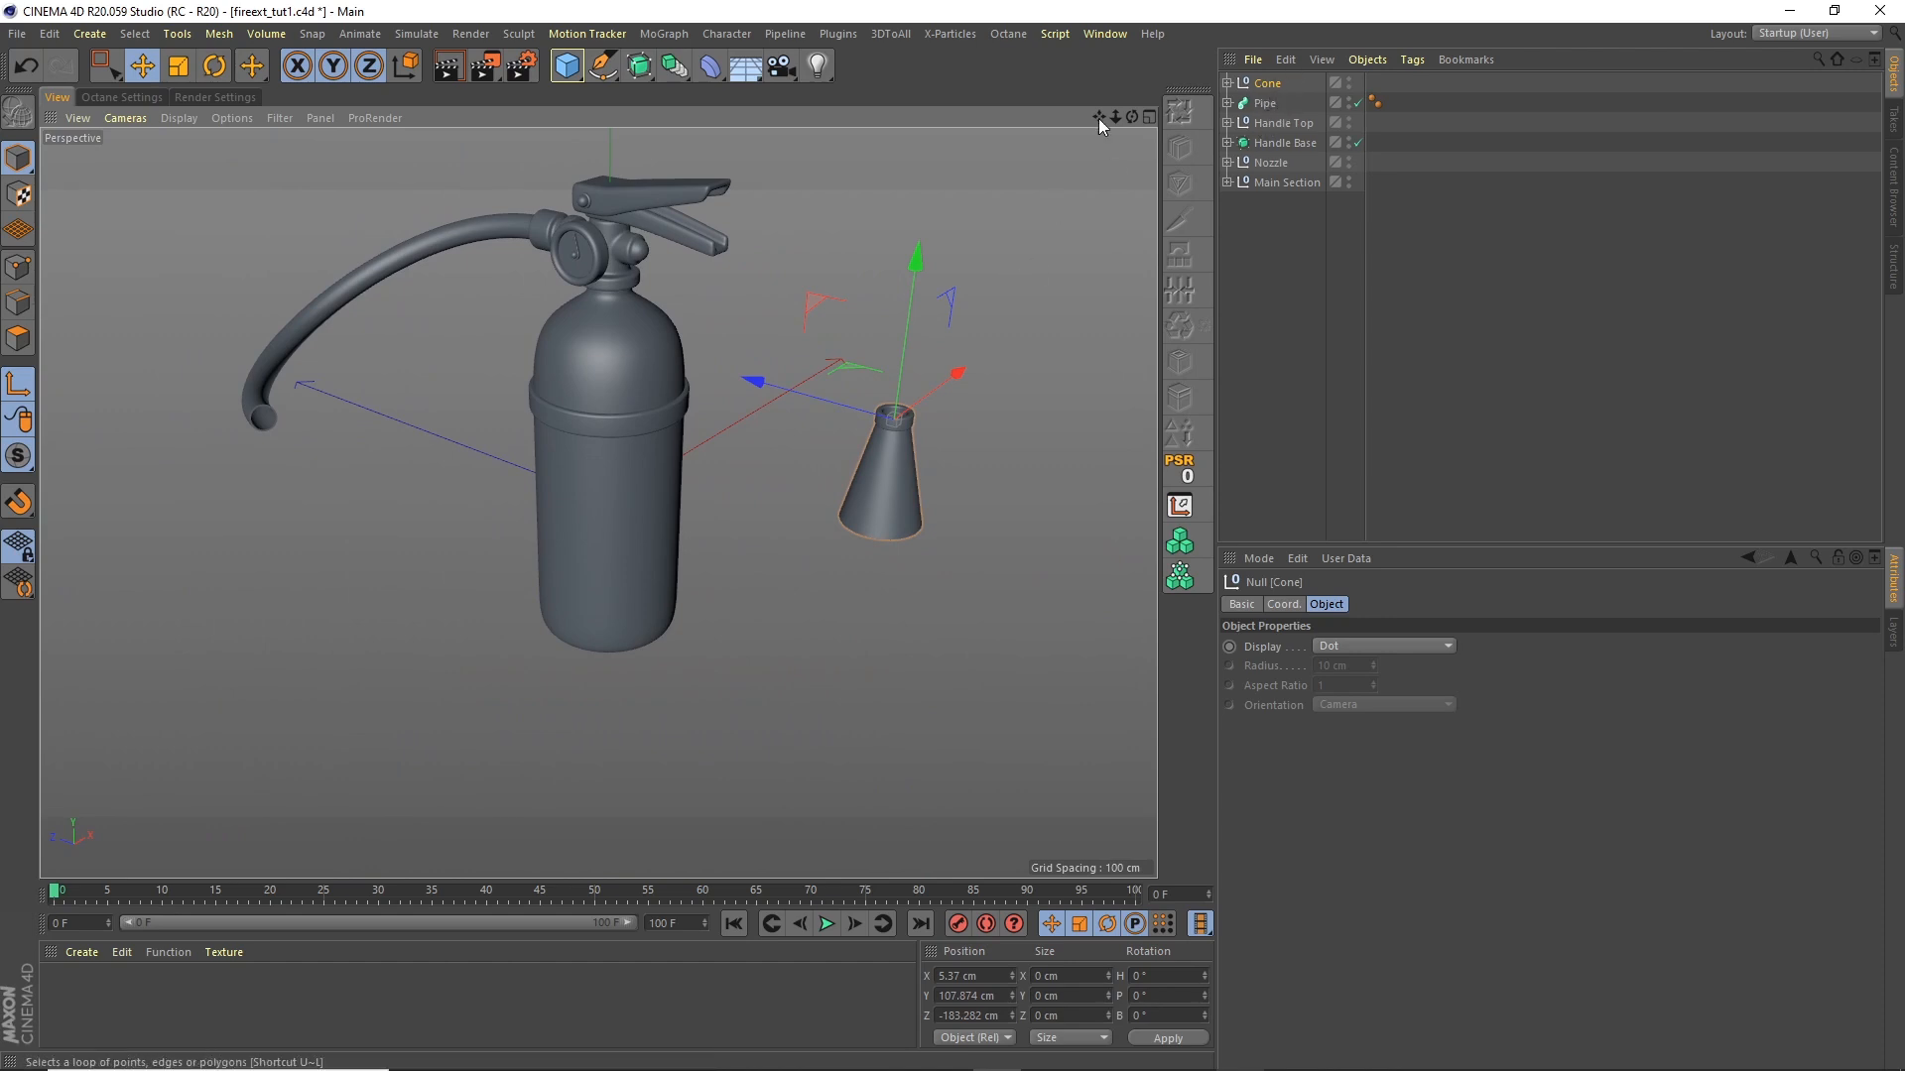
Step: Add an Align to Spline tag to the Cone group
left_click(1412, 60)
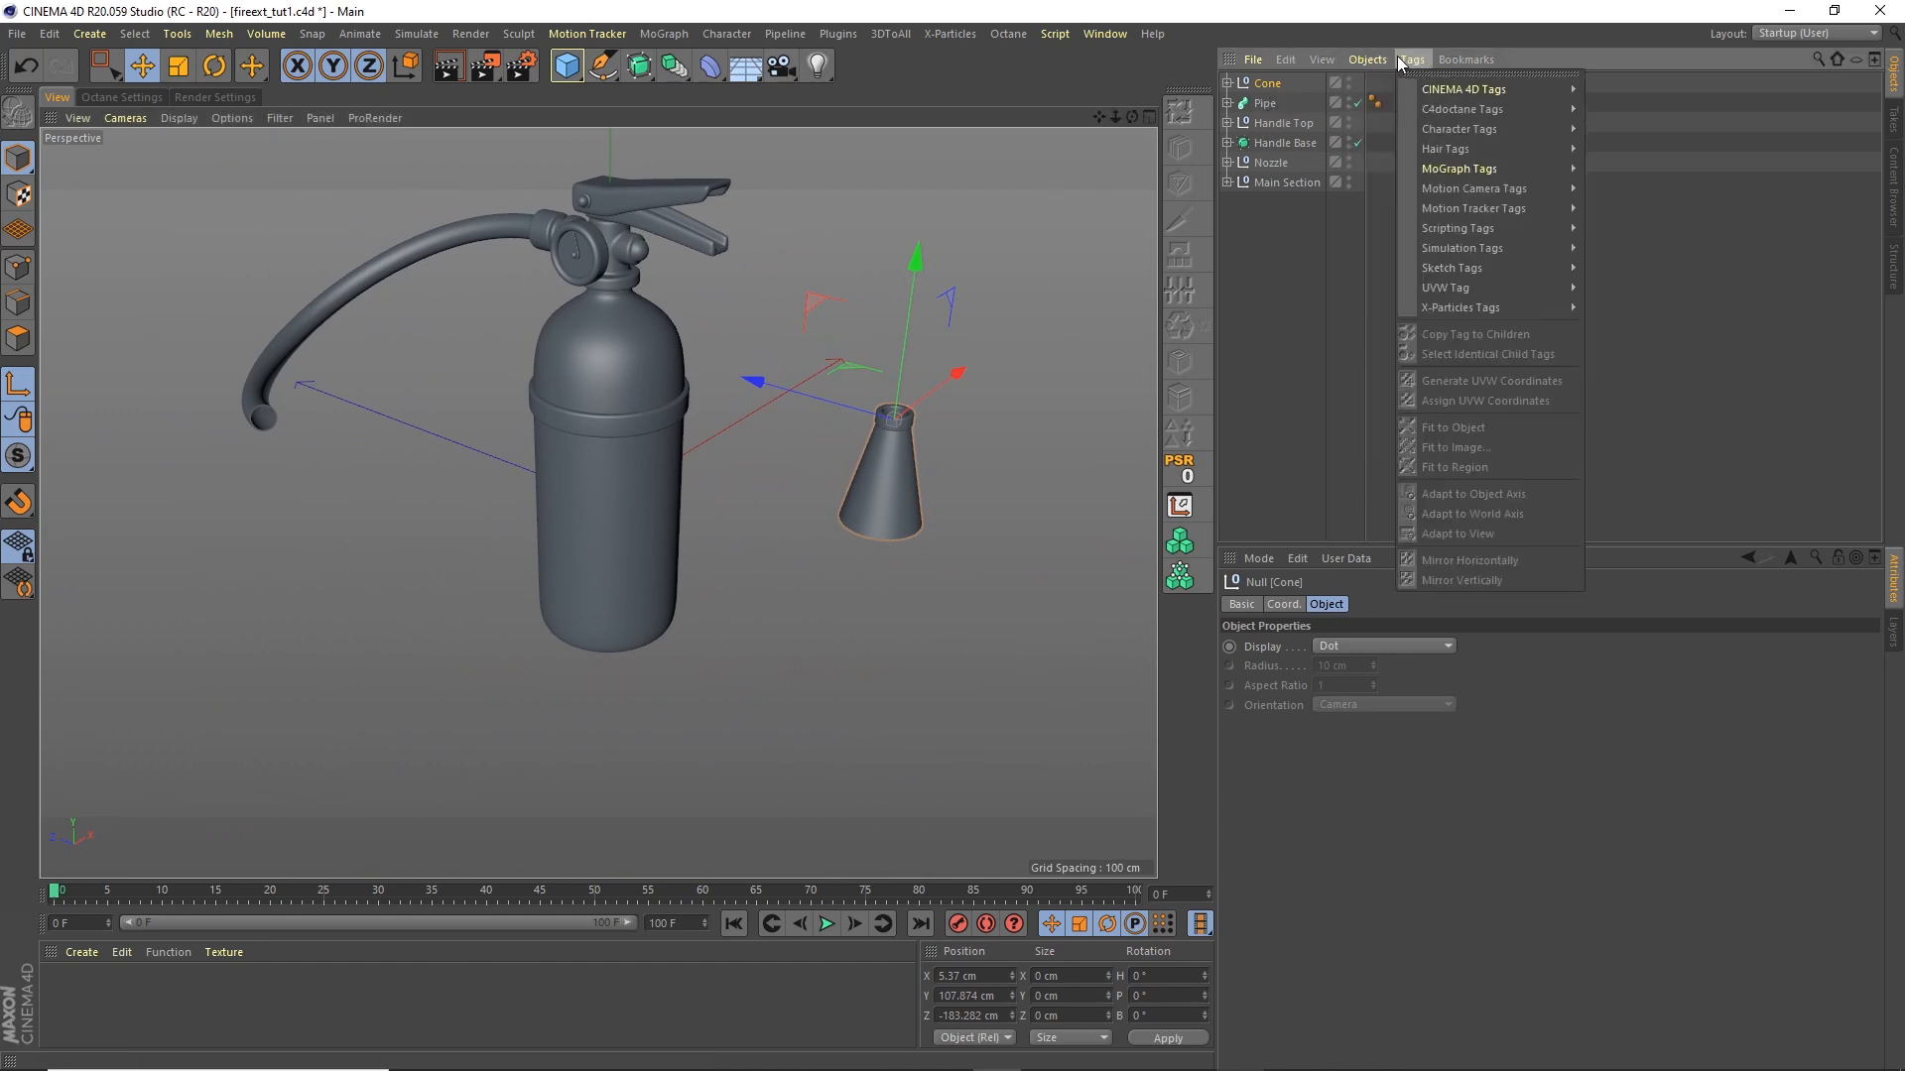
mouse_move(1425, 89)
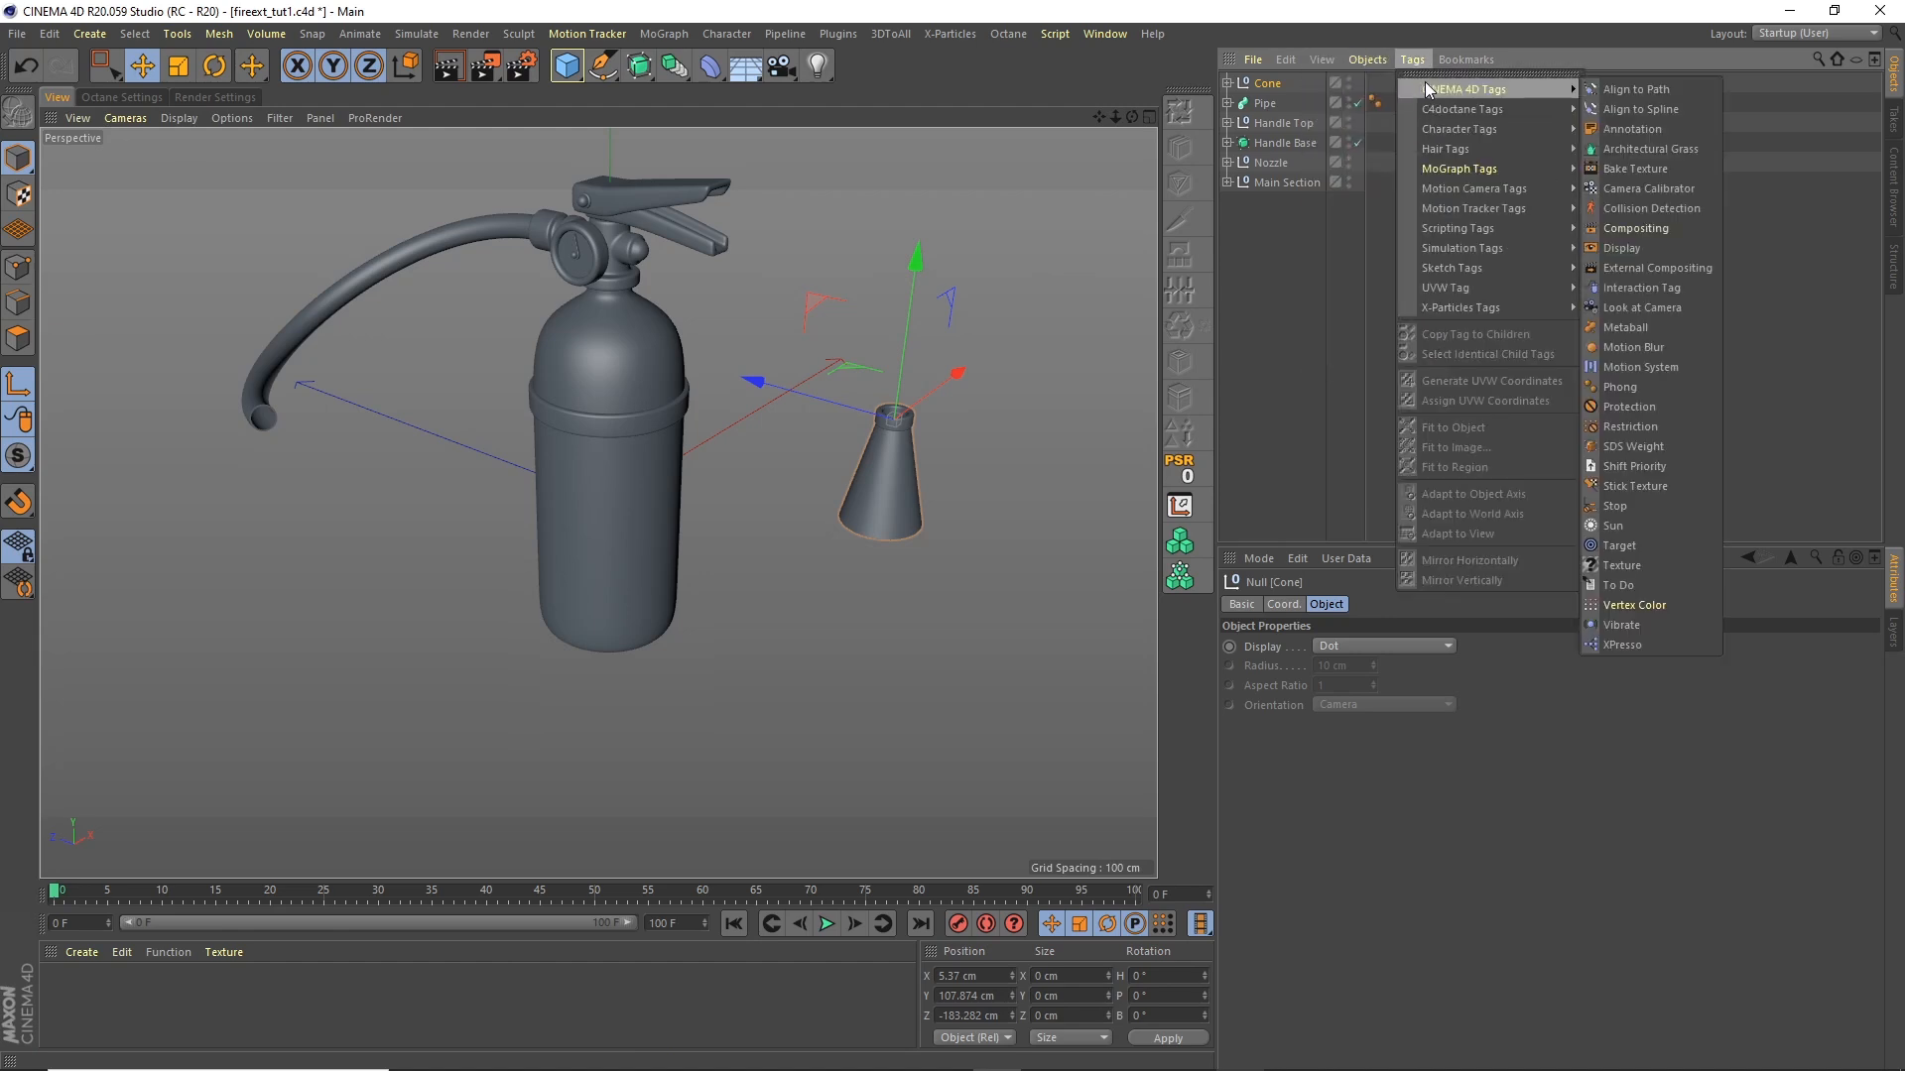
left_click(1611, 109)
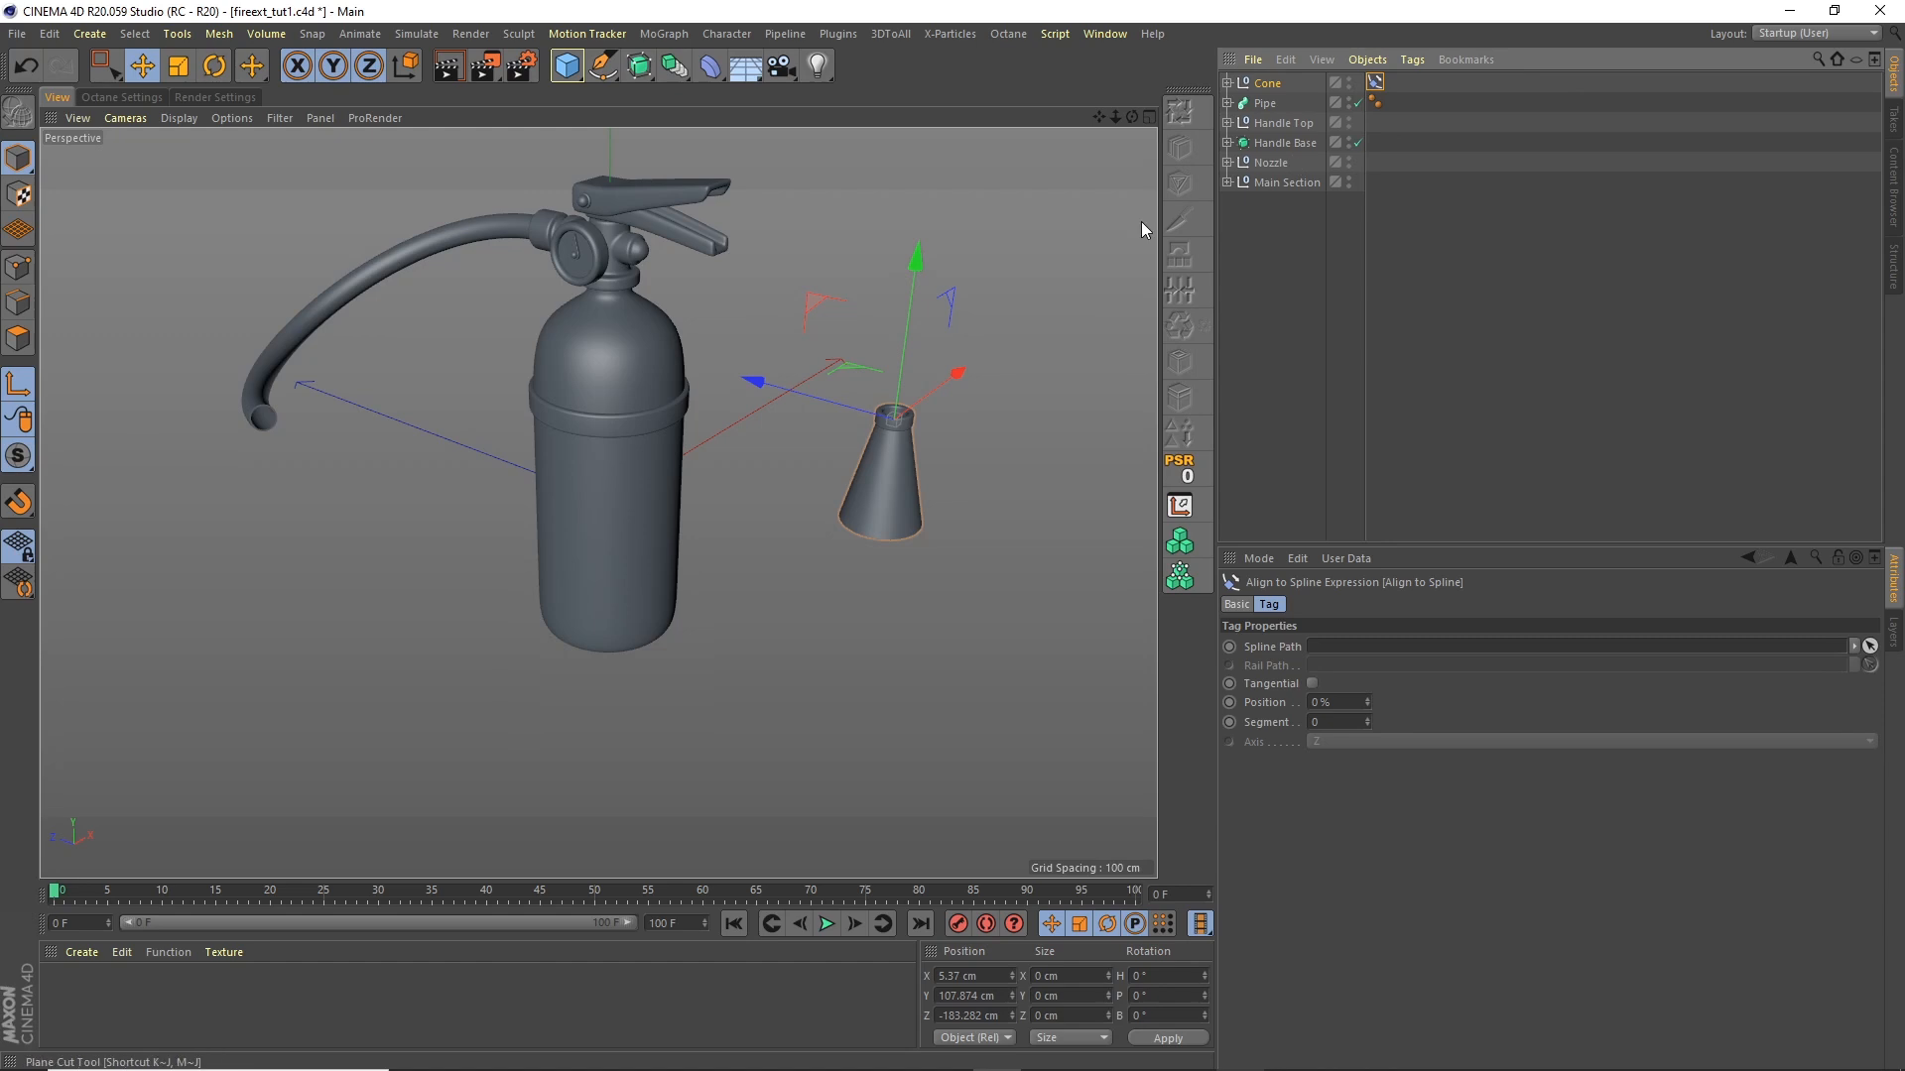
Step: Assign the Pipe's Master Spline as the spline path of the Cone group's Align to Spline tag
left_click(1227, 104)
left_click(1287, 189)
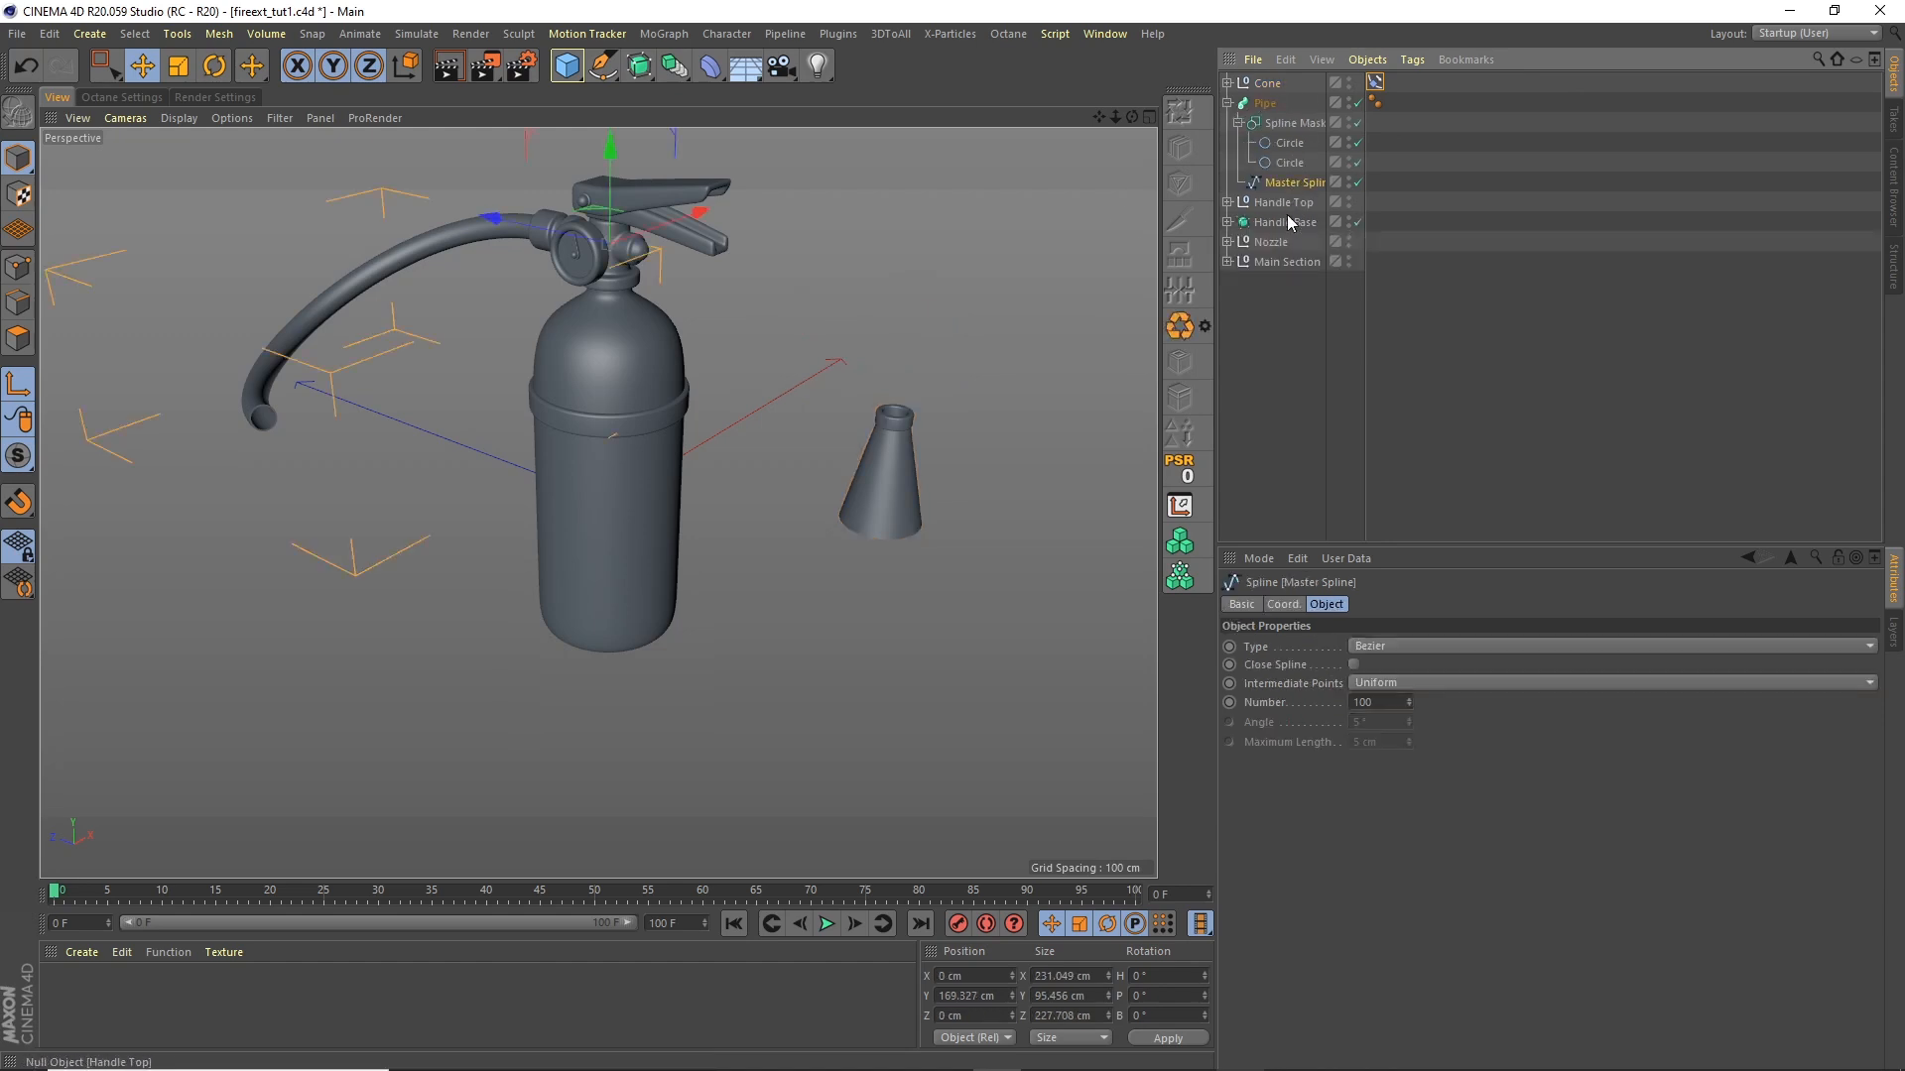
left_click(1283, 604)
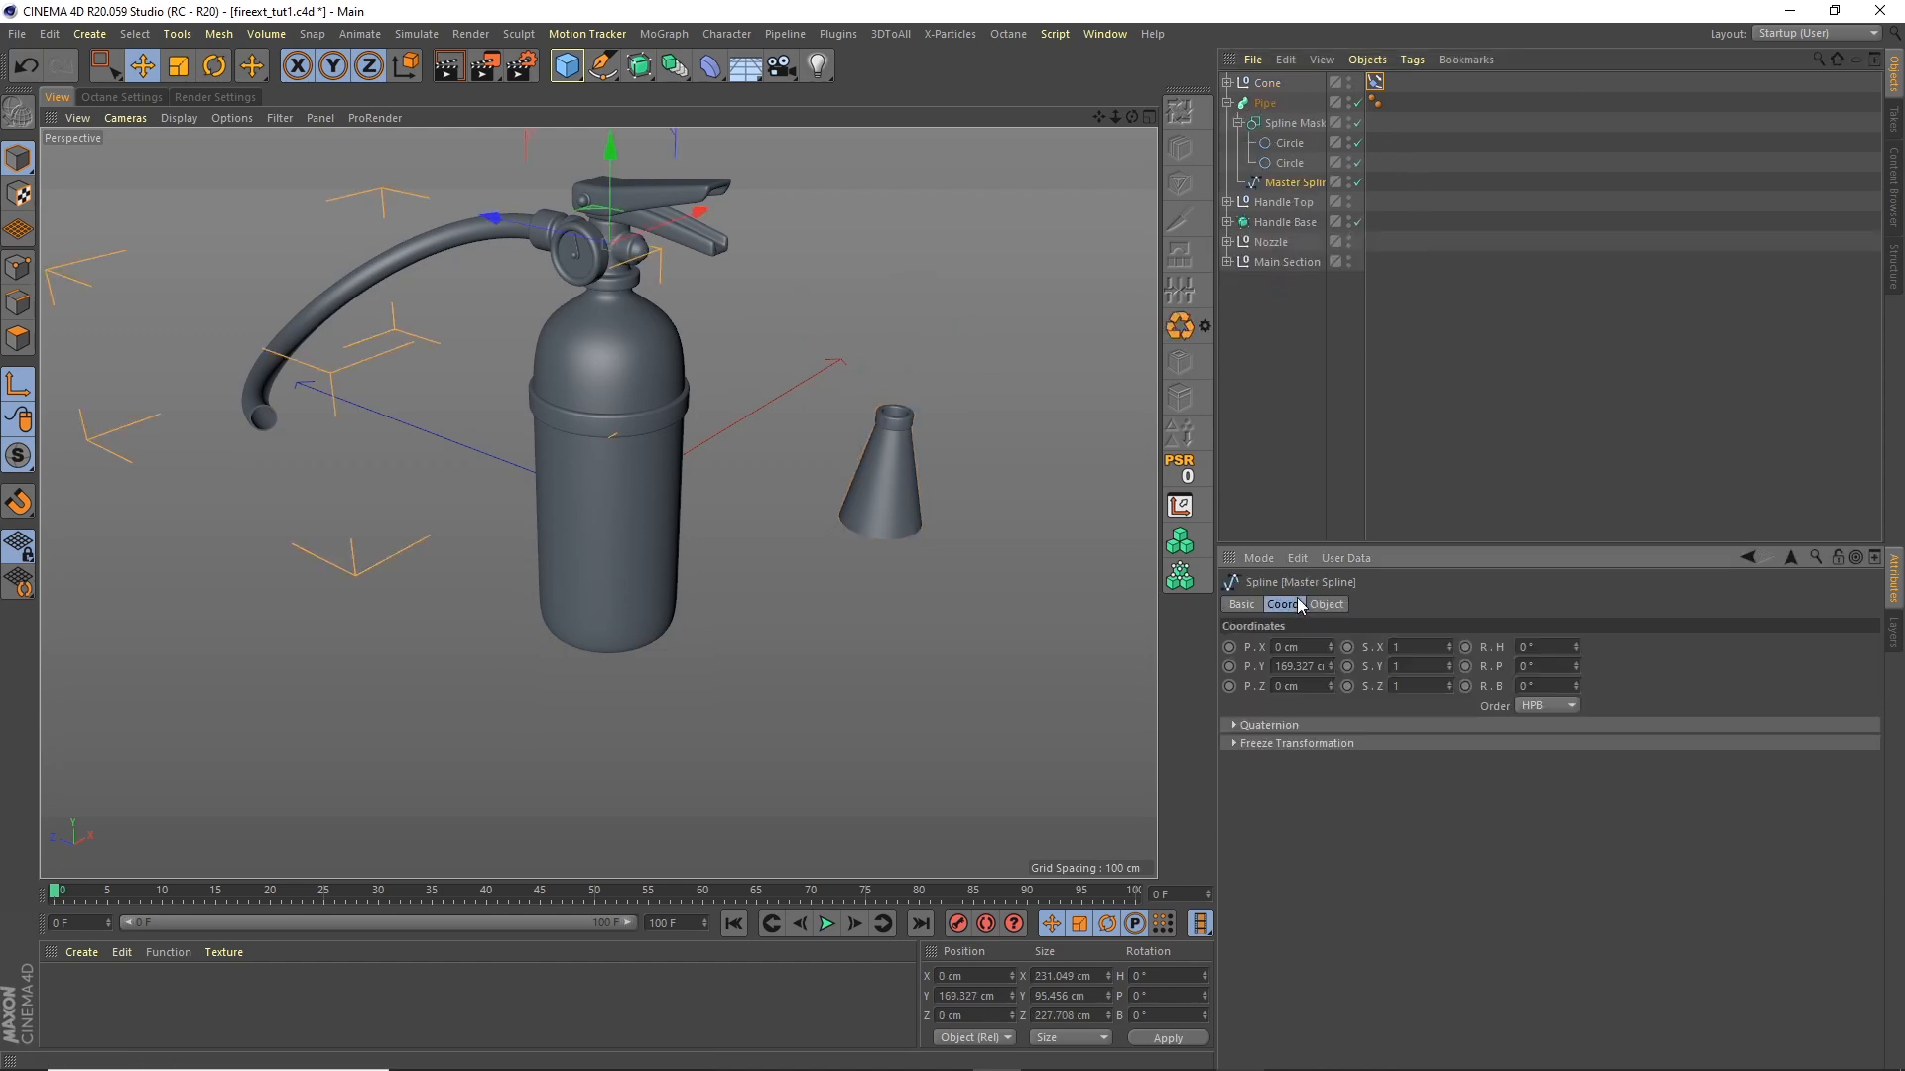
left_click(1327, 606)
left_click(1375, 81)
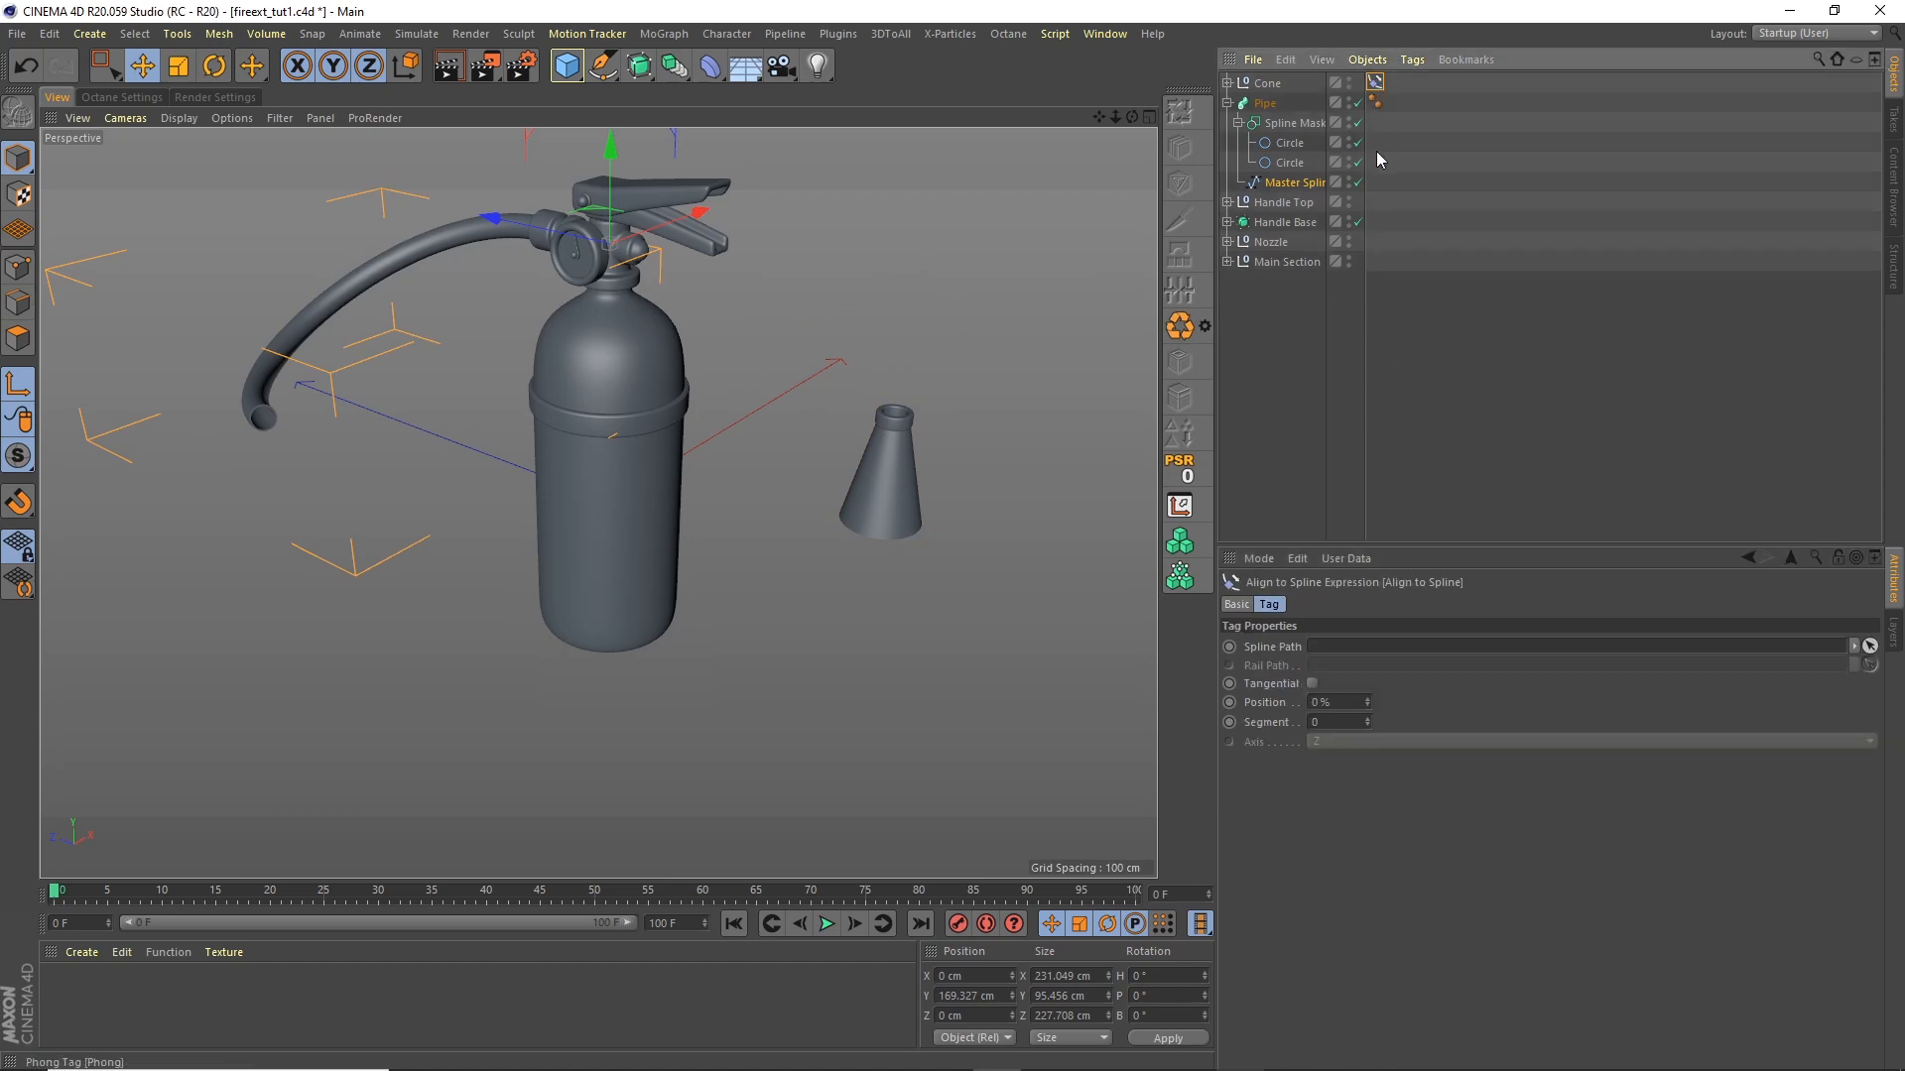
left_click_drag(1290, 182, 1359, 441)
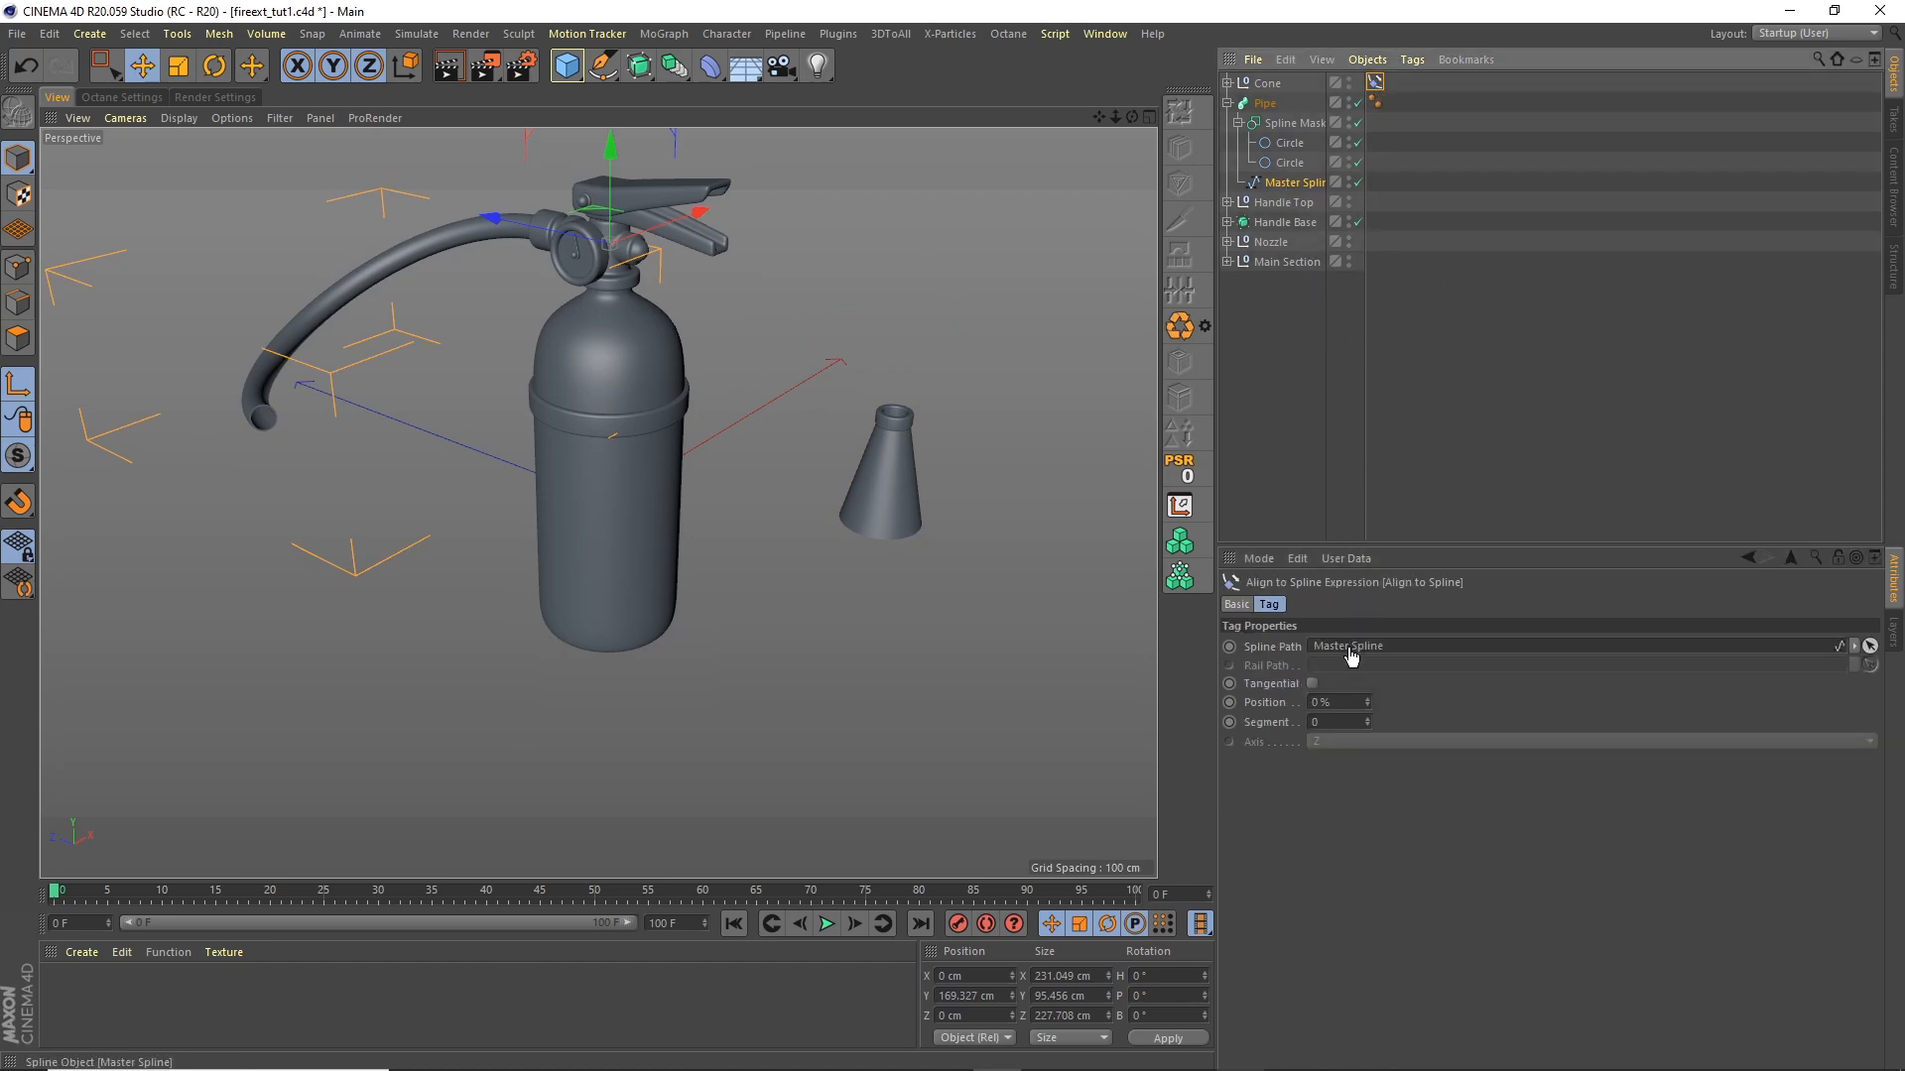
left_click_drag(1350, 654, 1348, 657)
left_click_drag(1131, 118, 1210, 104)
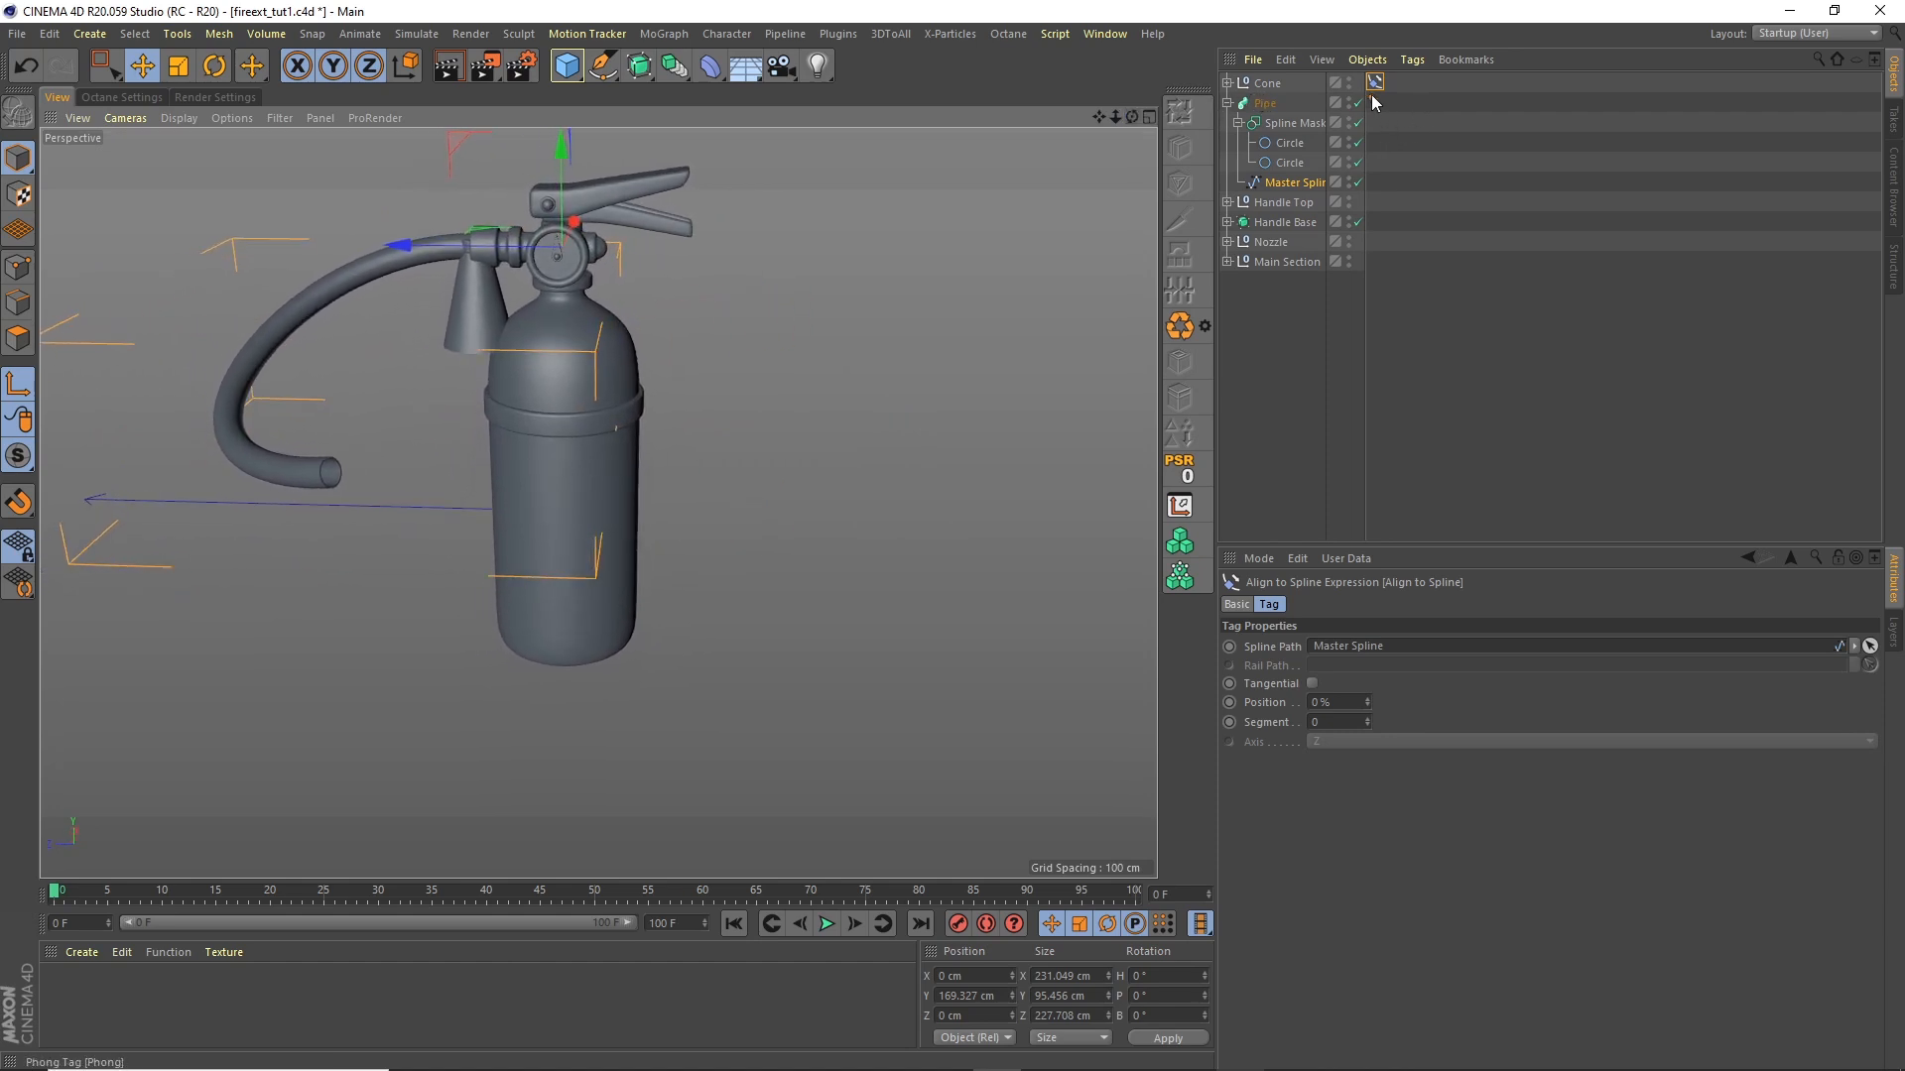
Step: Set the Align to Spline position to 100 % and enable Tangential
left_click(1354, 701)
type("100")
key("Return")
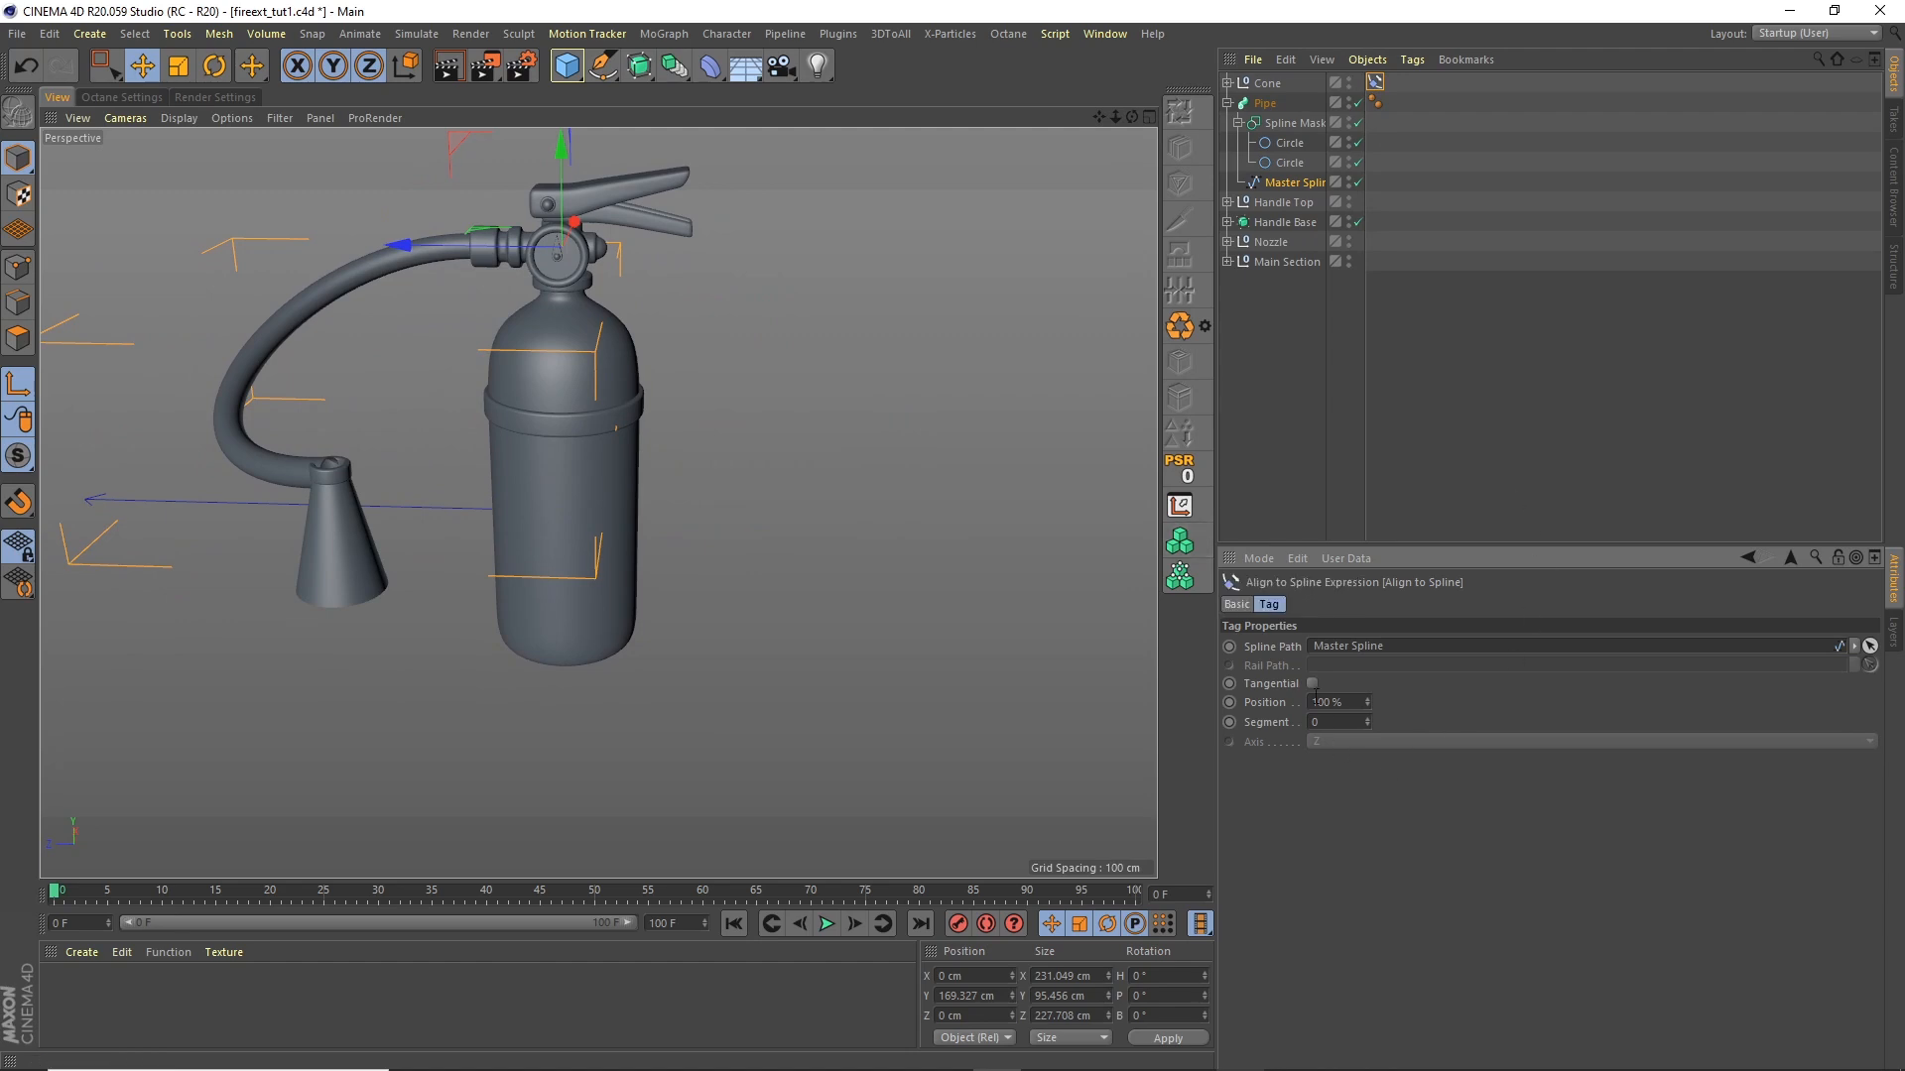
left_click(1312, 683)
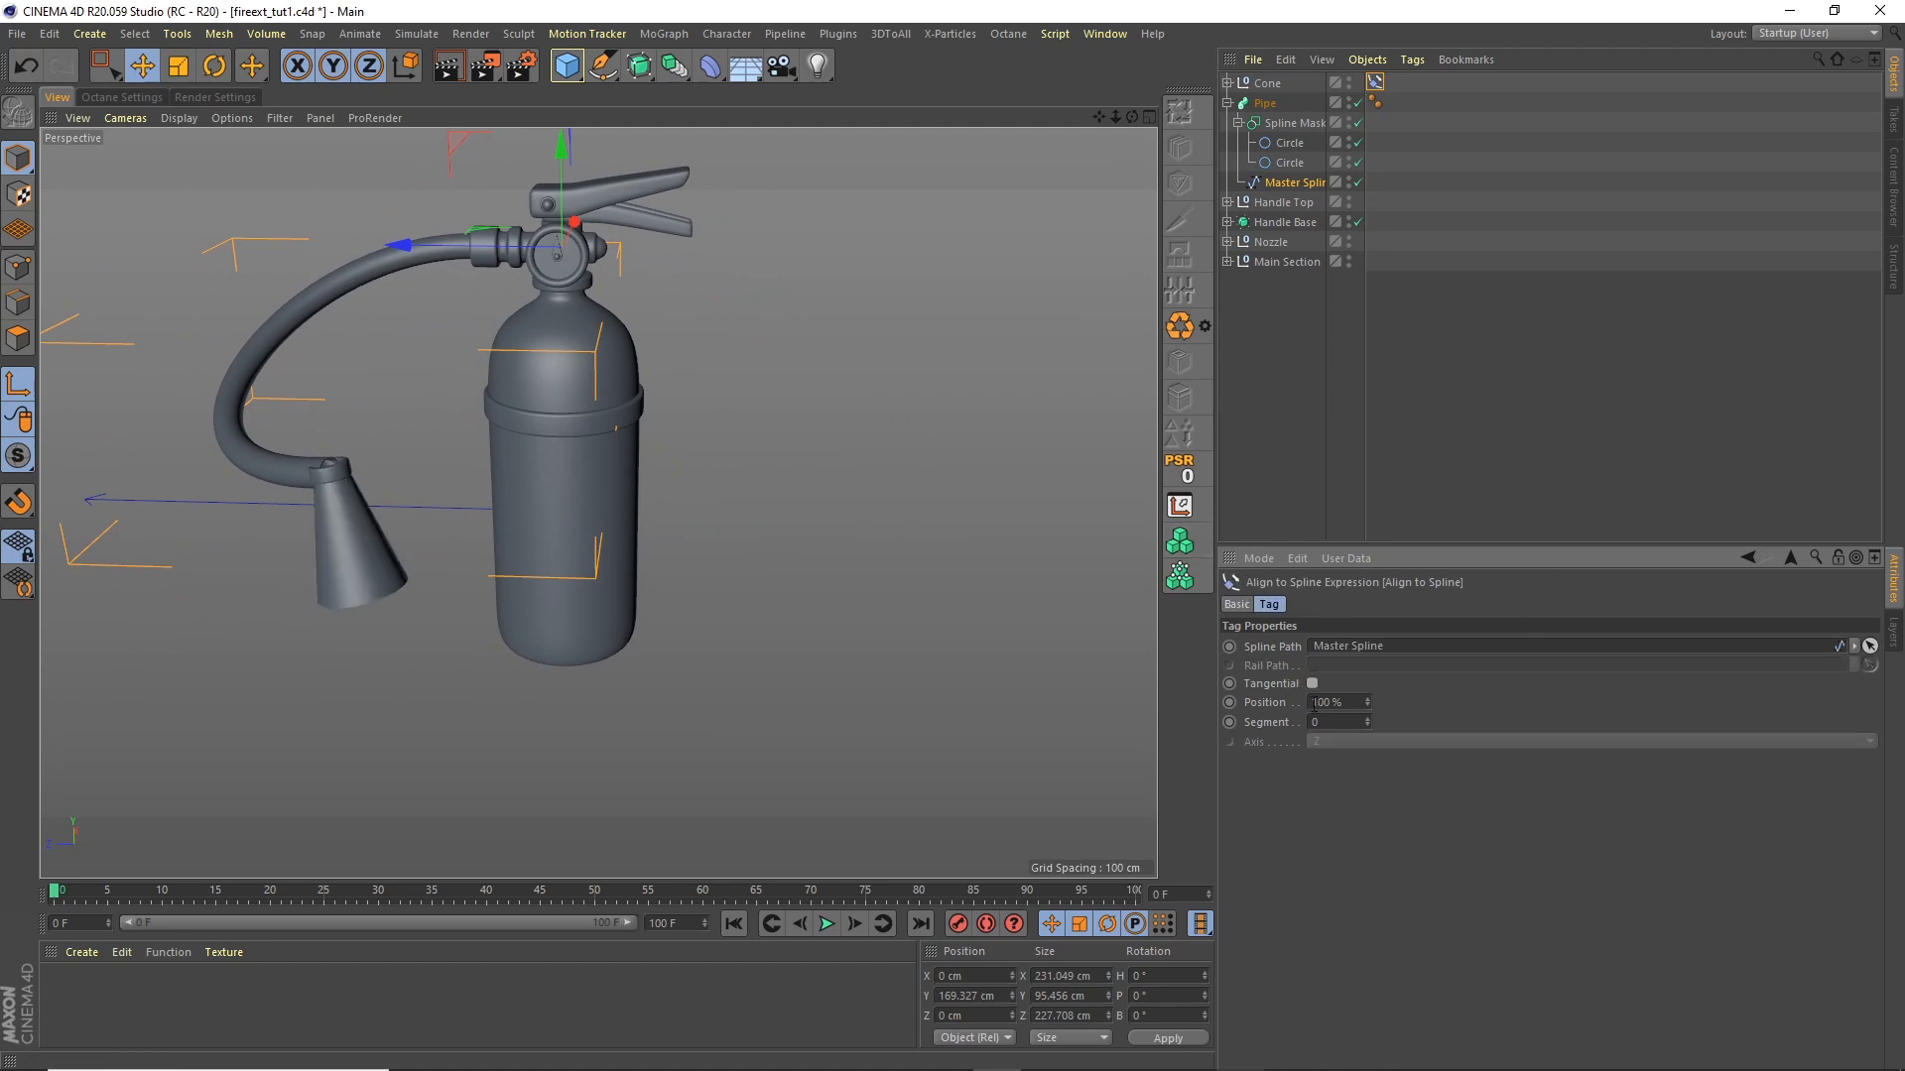
Step: Group the Tube and Cloth Surface into a null inside the Cone group and name it Cone Group
left_click(1227, 102)
left_click(1227, 83)
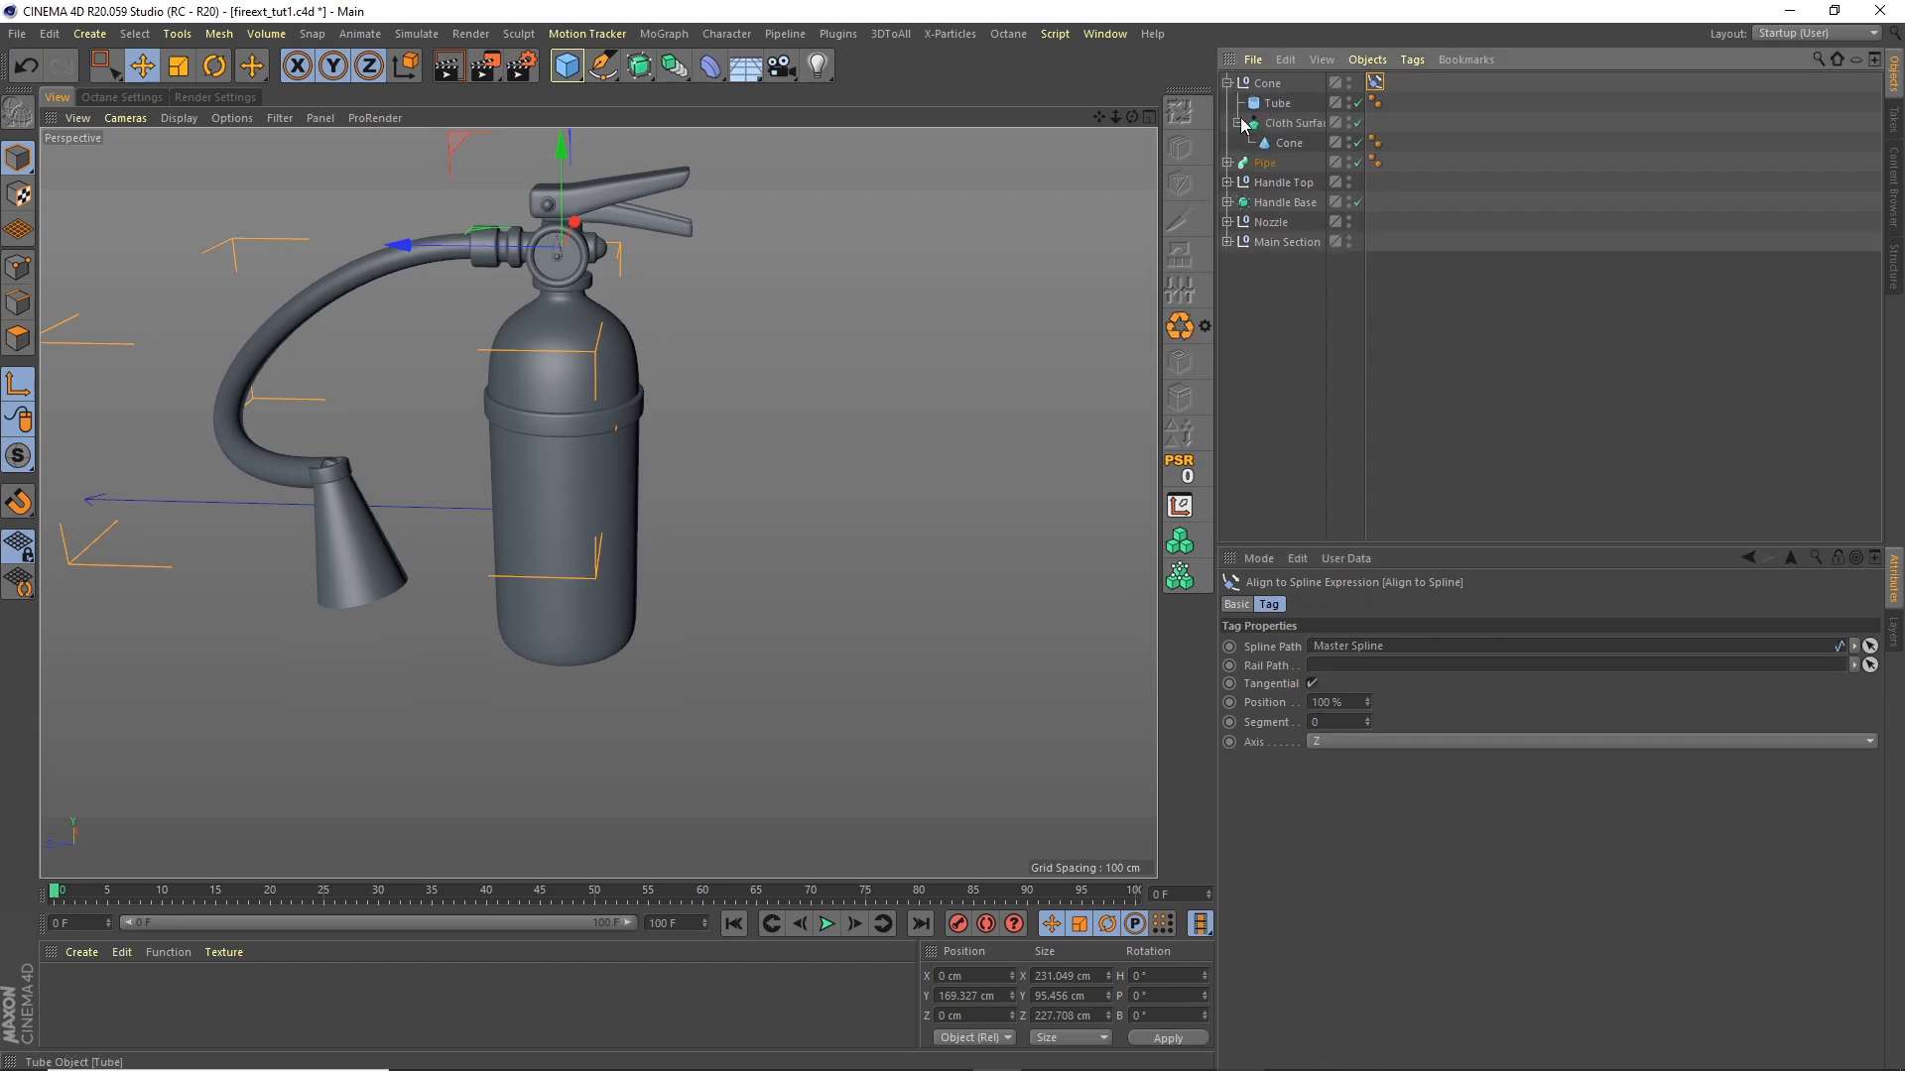
left_click(1238, 122)
left_click(1278, 121)
left_click(1277, 102, "ctrl")
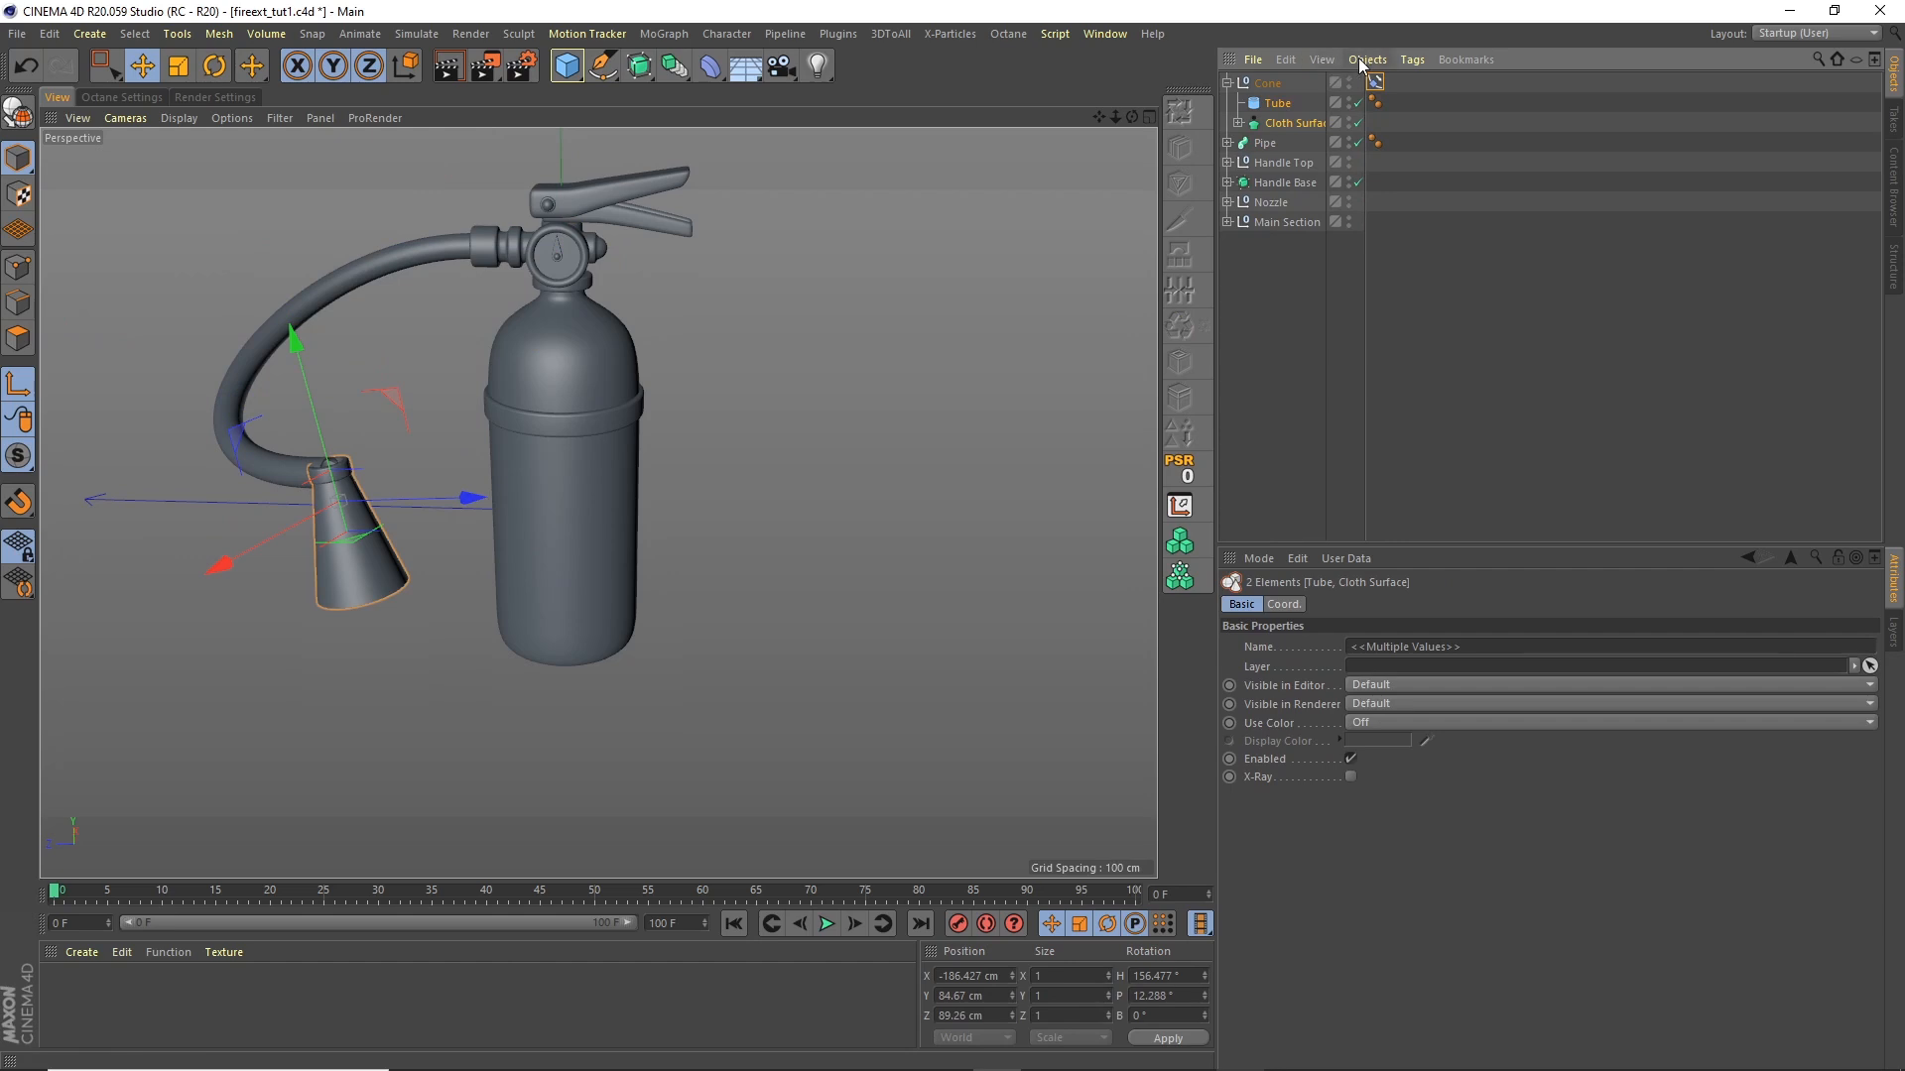
left_click(1357, 60)
left_click(1397, 298)
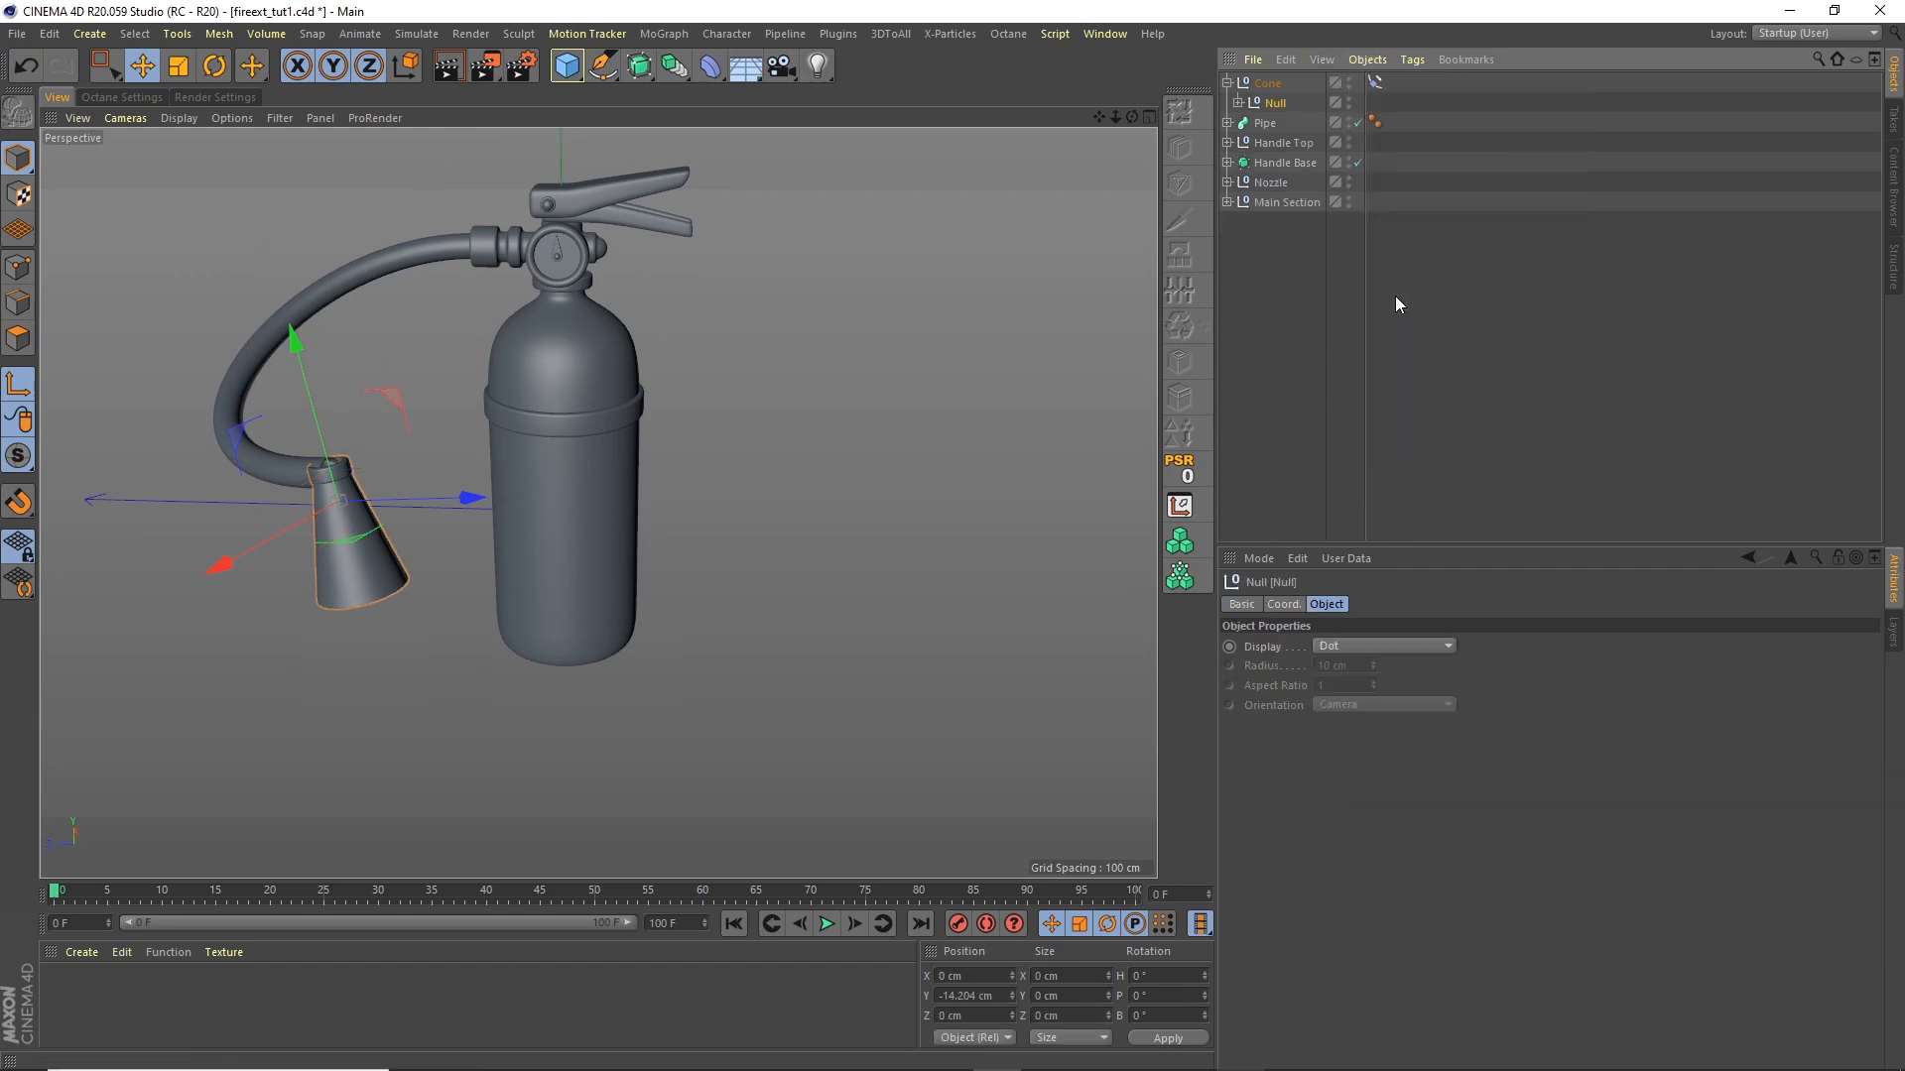
double_click(1278, 104)
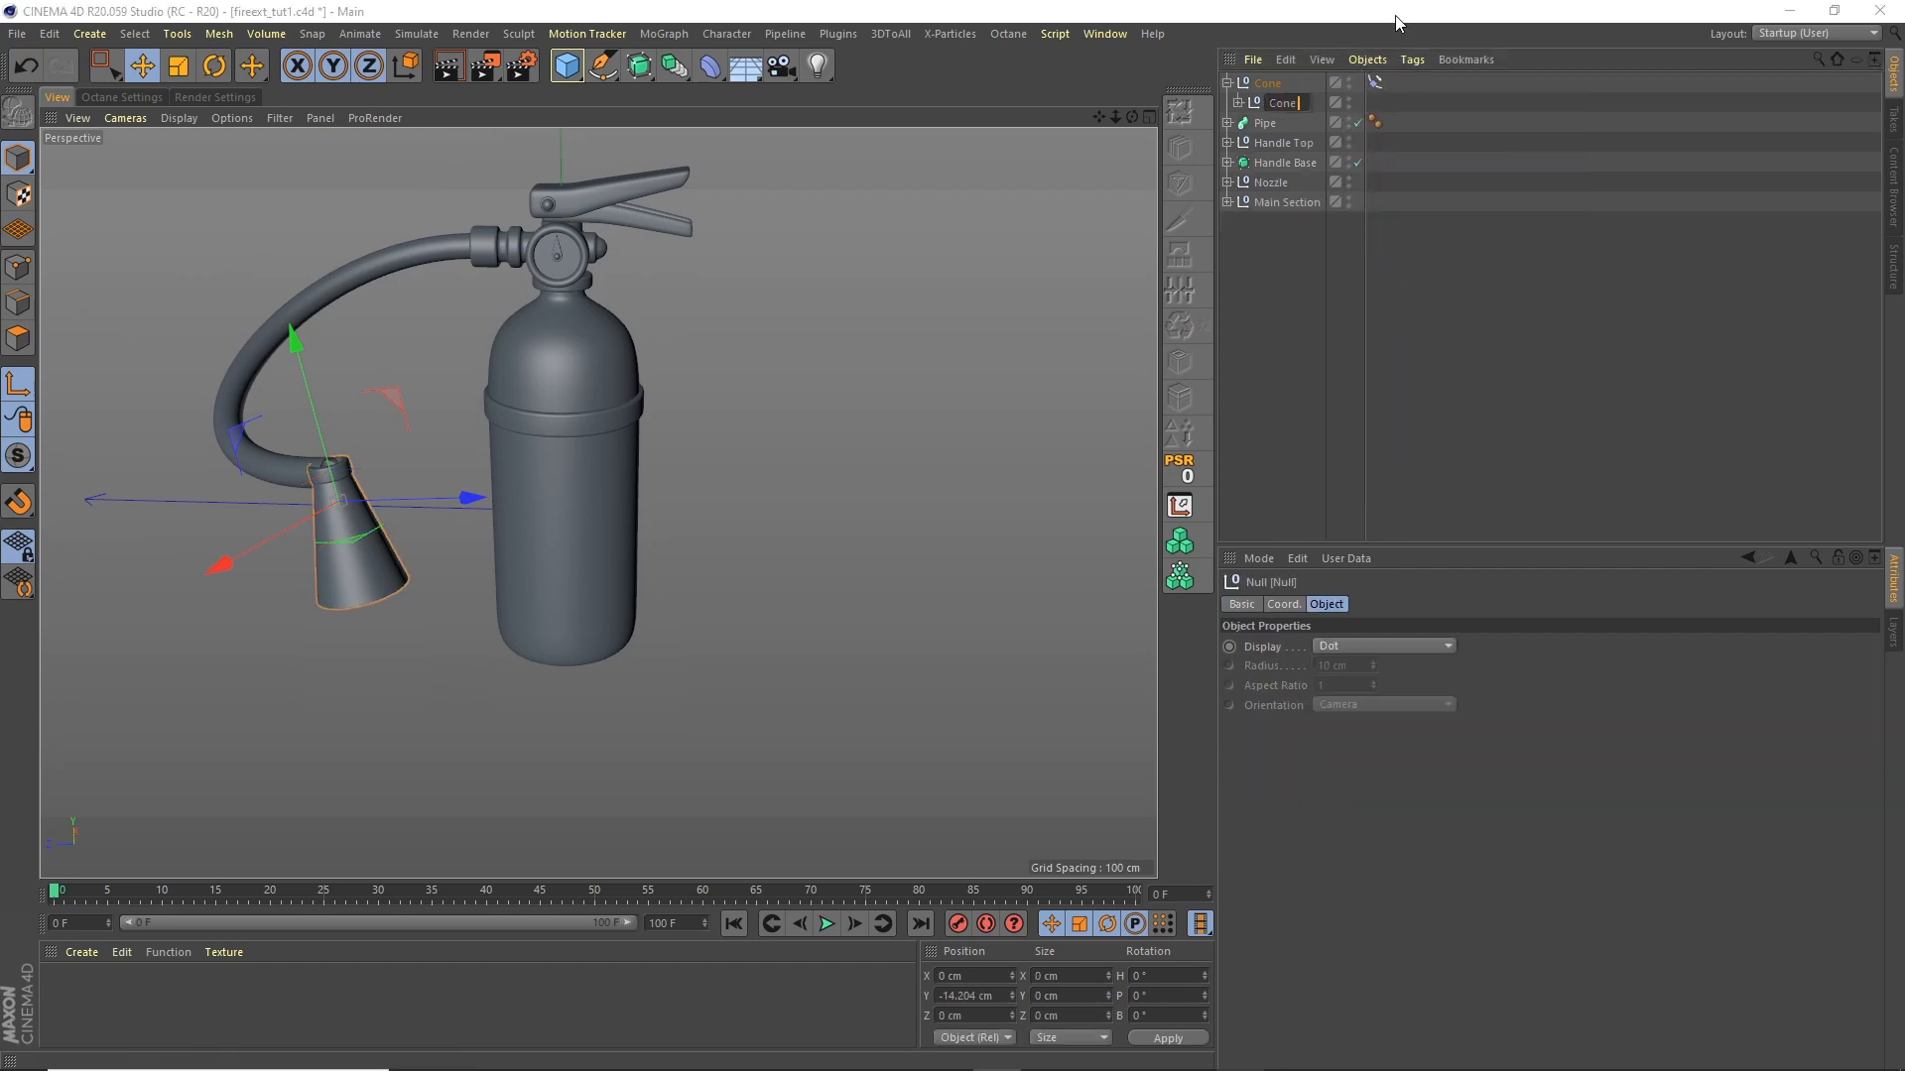
type("Cone Group")
key("Return")
Step: Reset the Cone Group's position and rotation to zero relative to its parent Cone null
mouse_move(681, 419)
left_mouse_down("alt")
mouse_move(752, 461)
mouse_move(676, 476)
mouse_move(686, 449)
left_mouse_up("alt")
right_click_drag(686, 449, 739, 389, "alt")
left_click(217, 68)
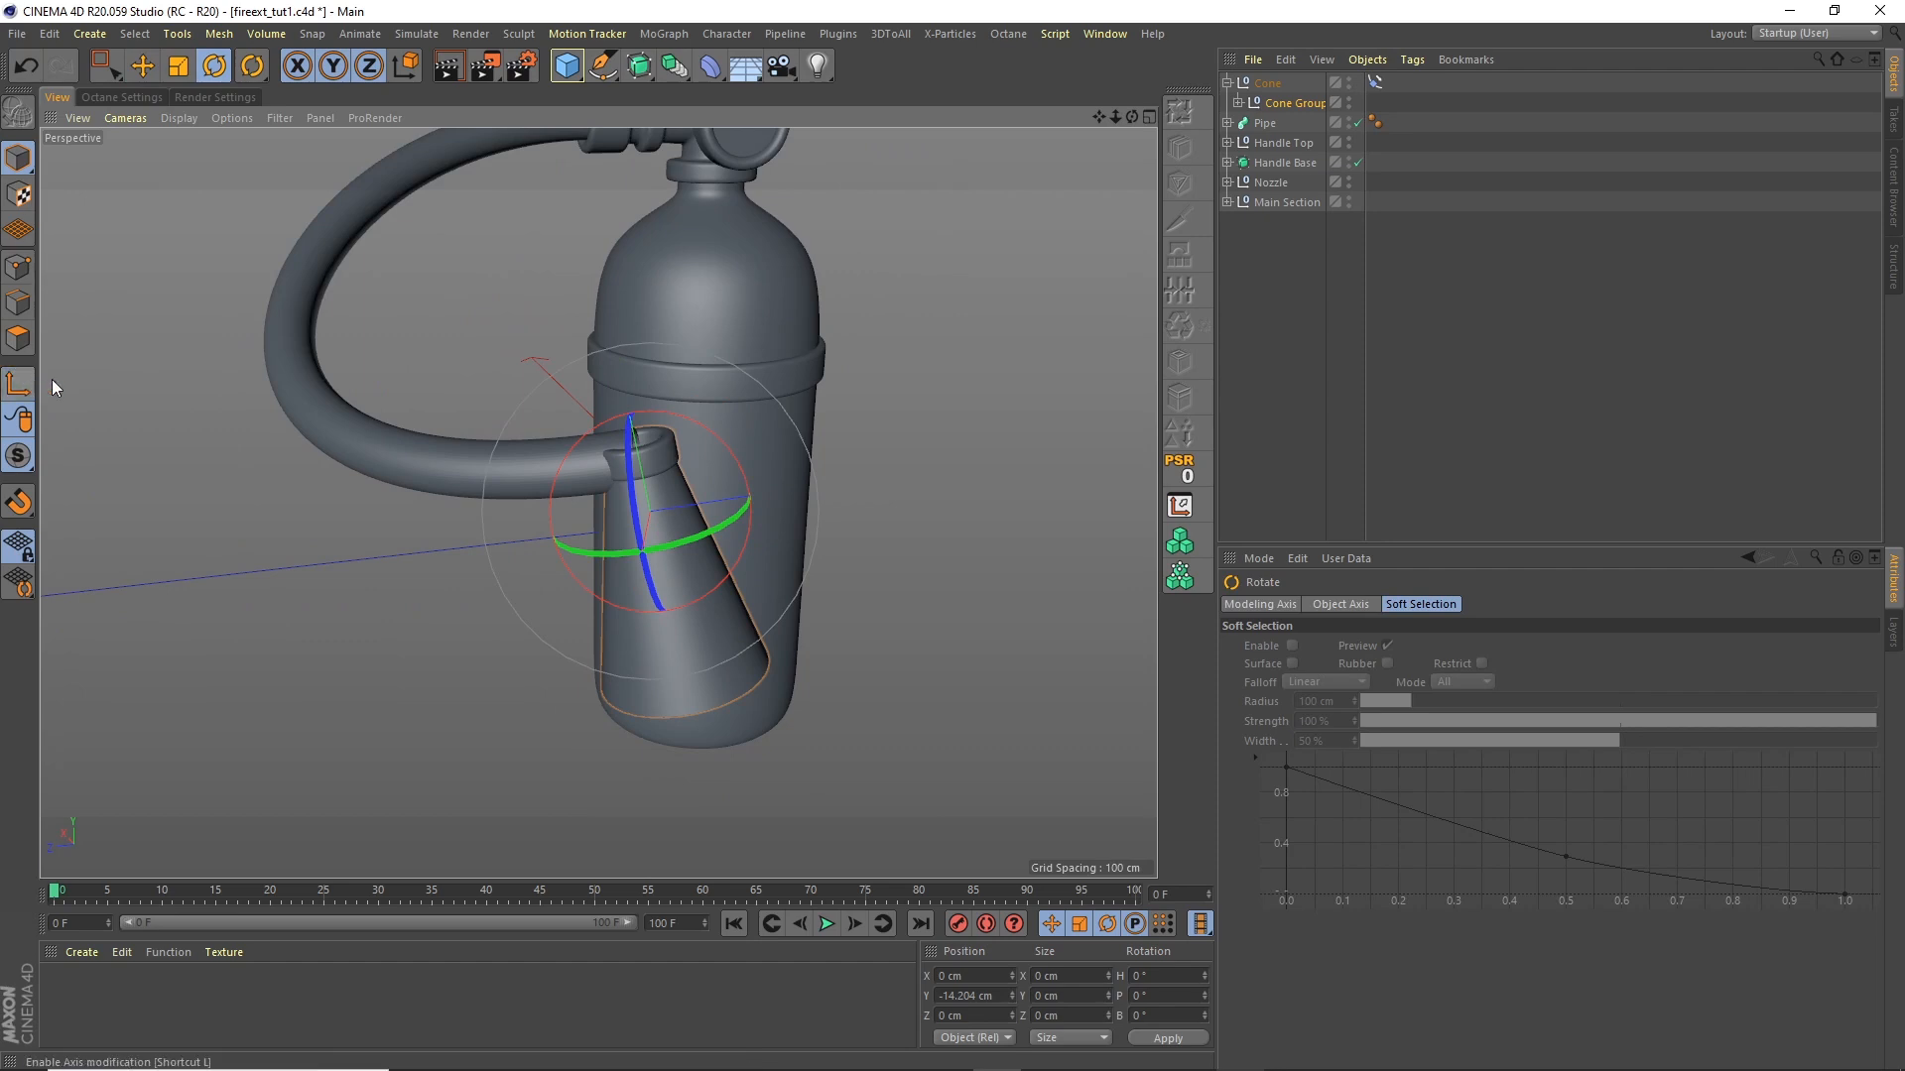
left_click_drag(736, 454, 587, 430)
key("e")
left_click(1182, 468)
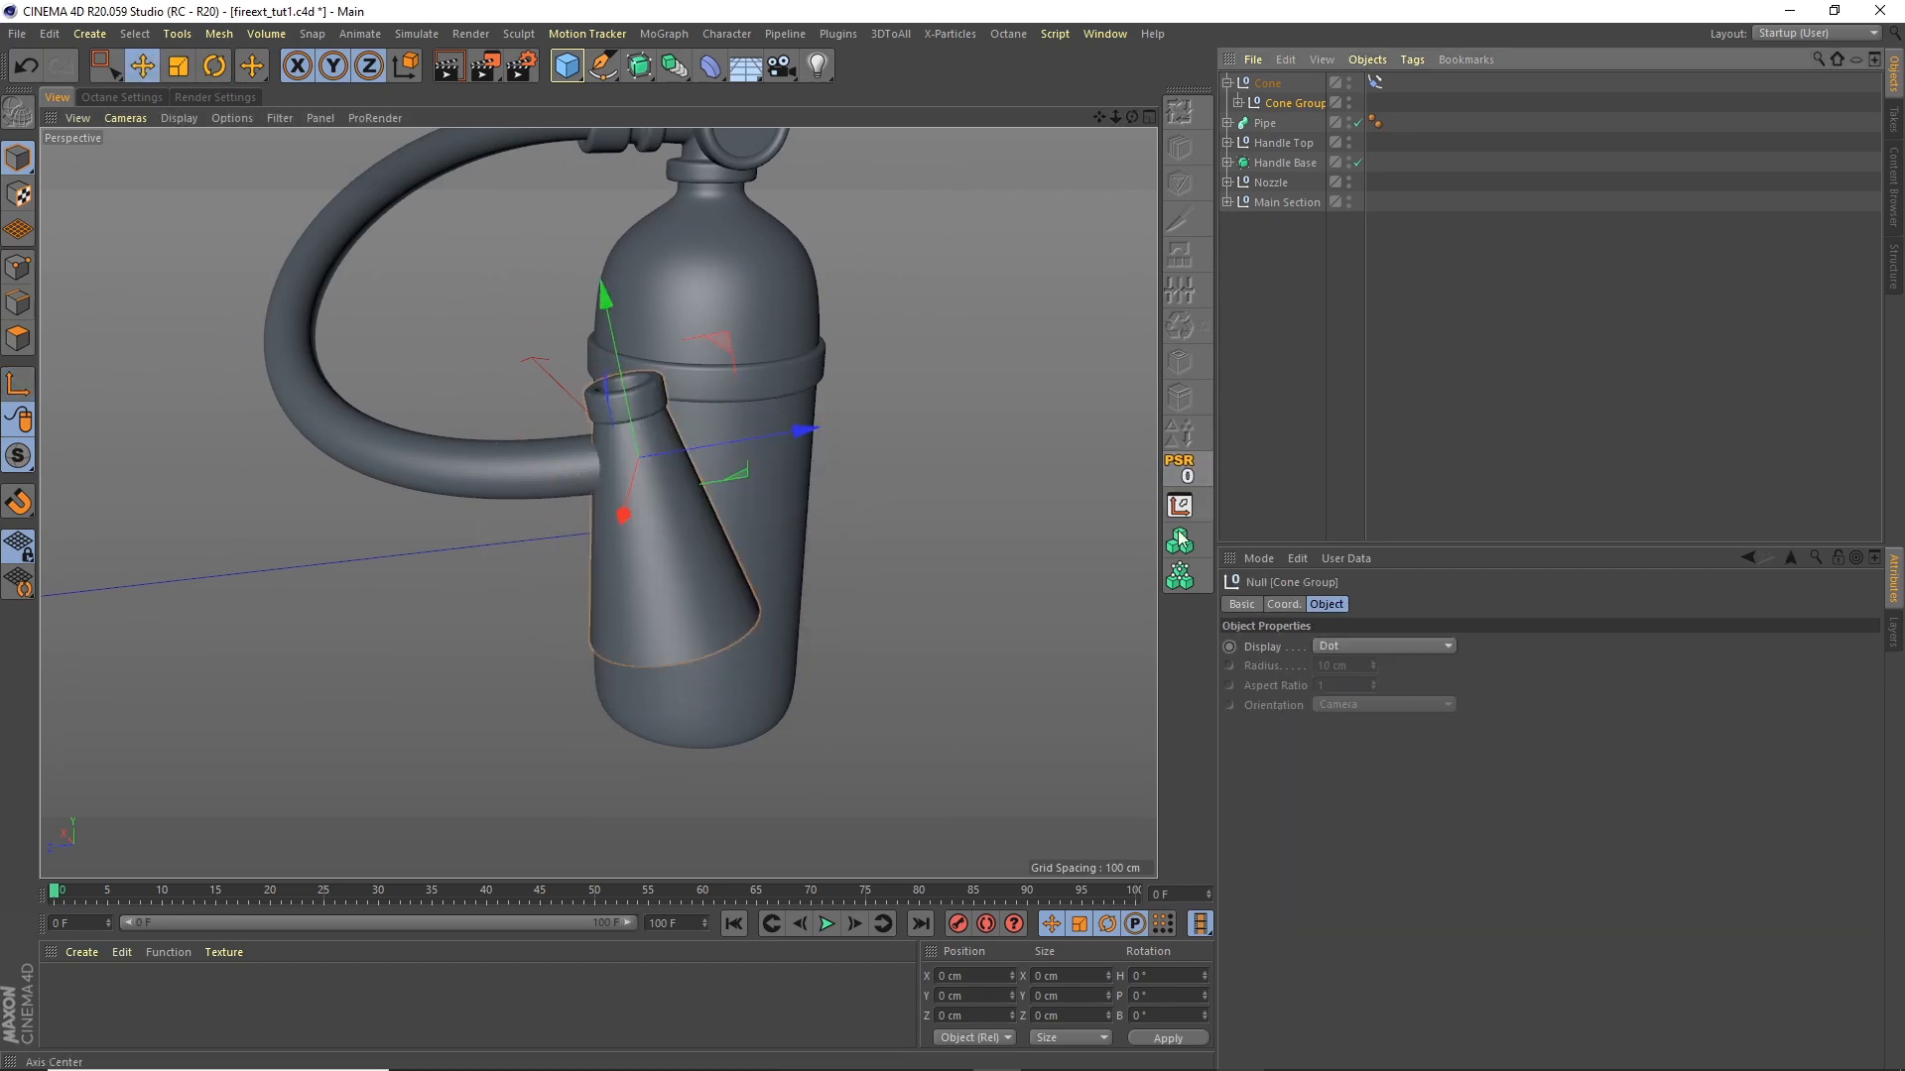
Step: Rotate the Cone Group about its pitch axis and set its pitch angle to -90°
left_click(215, 66)
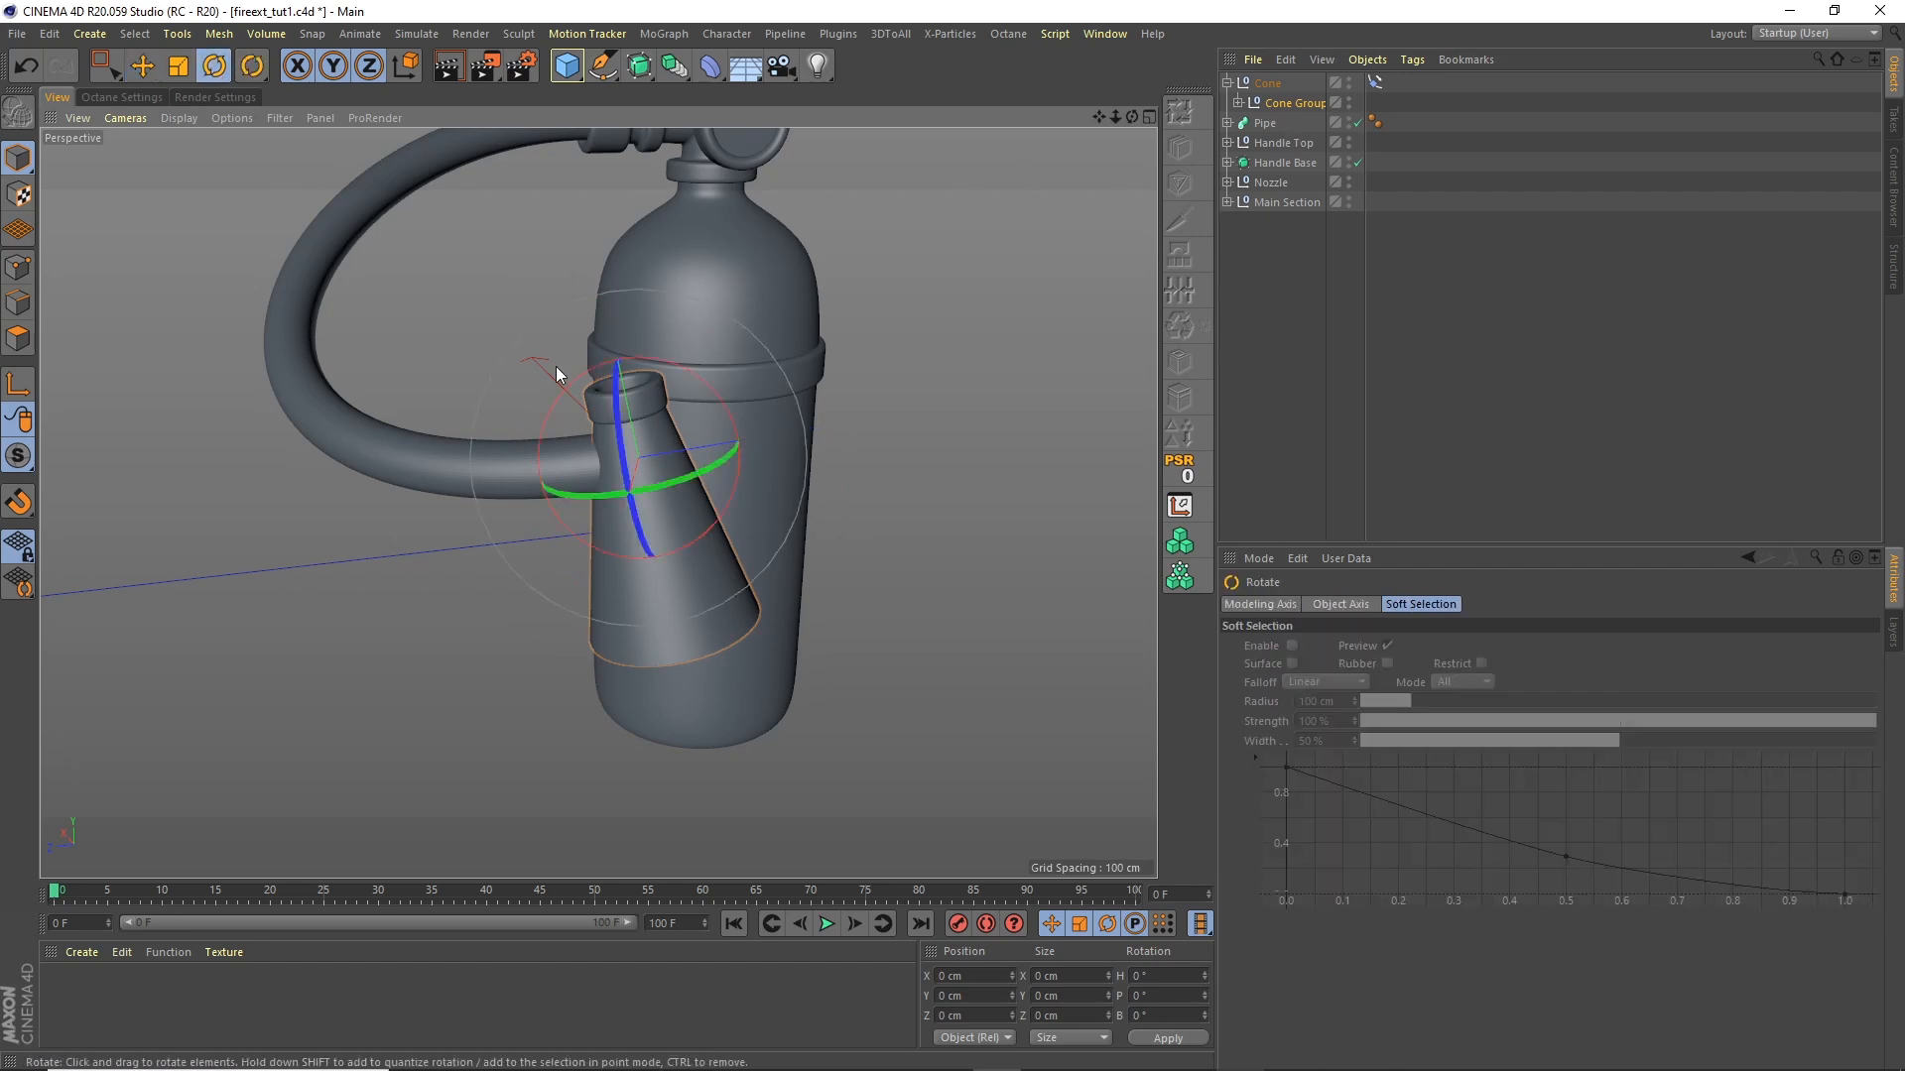
left_click_drag(564, 389, 483, 607)
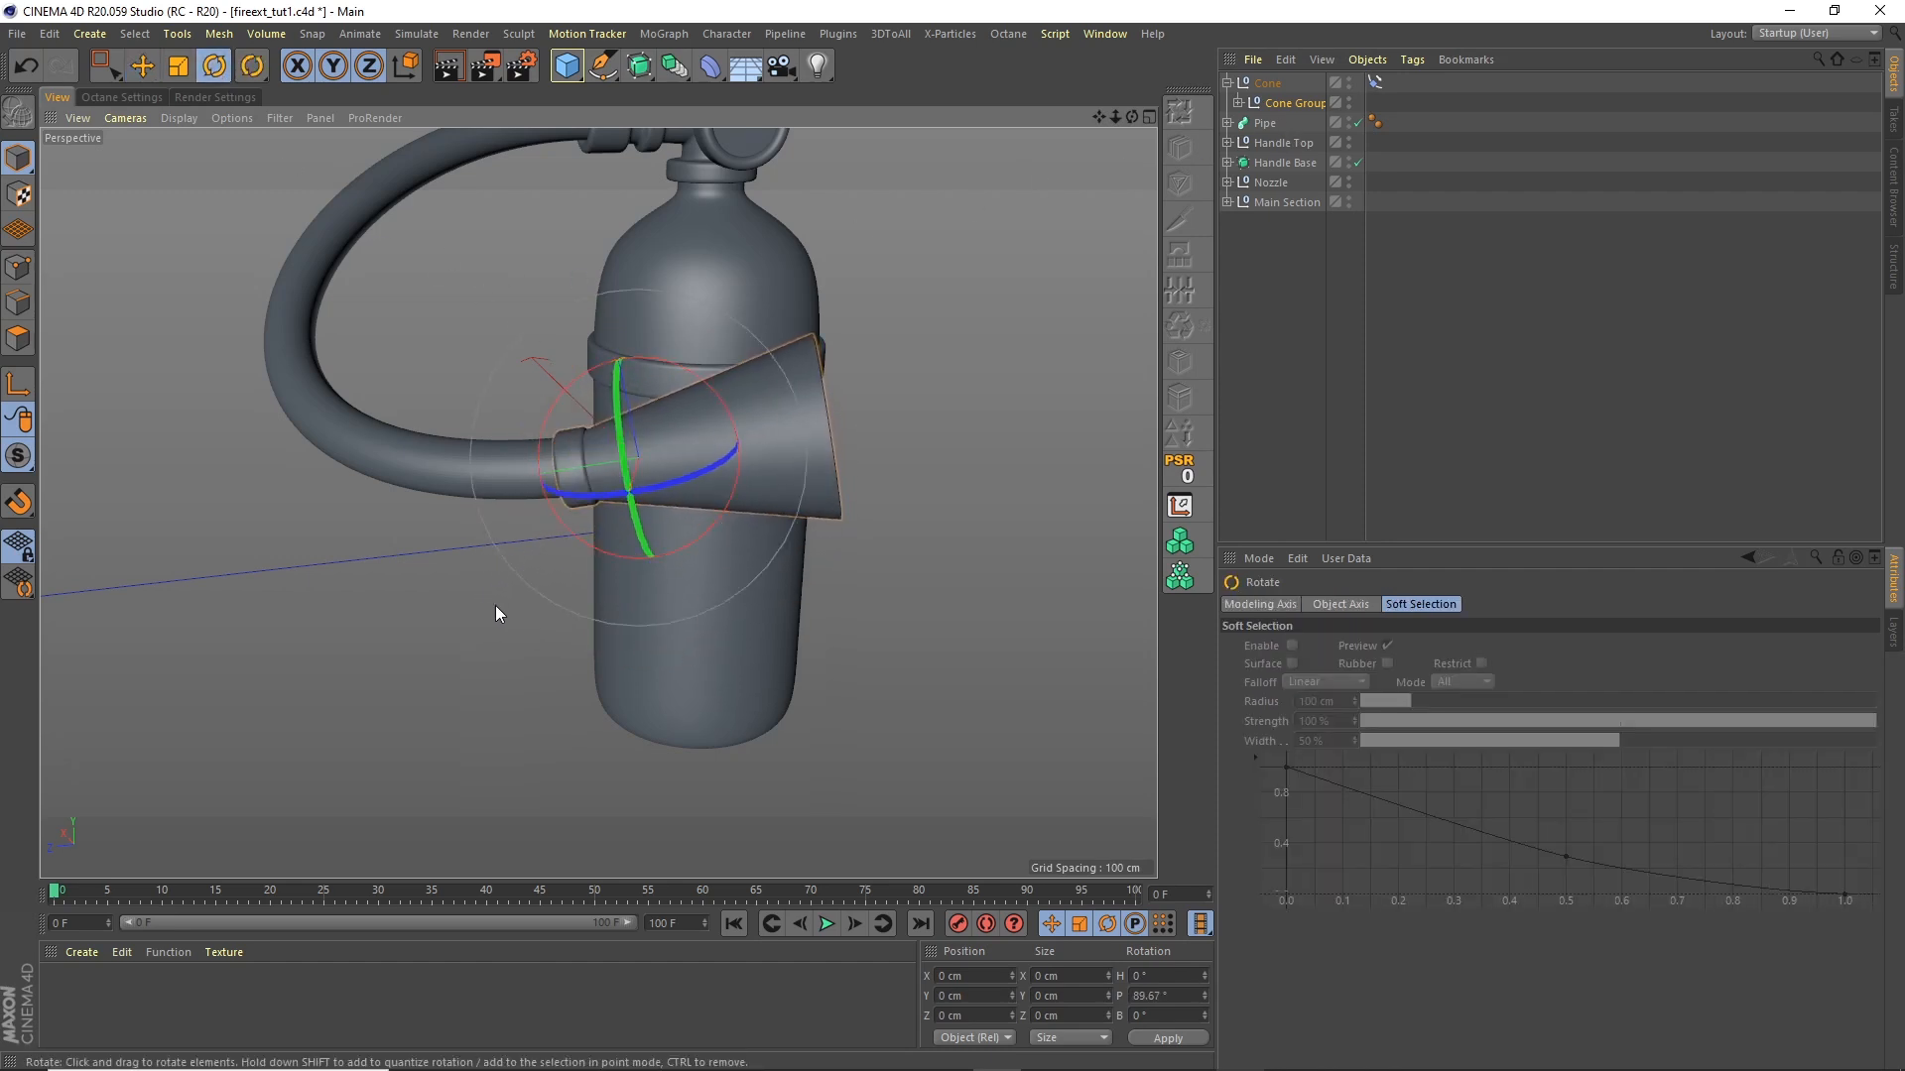
key("BackSpace")
type("-90")
key("Return")
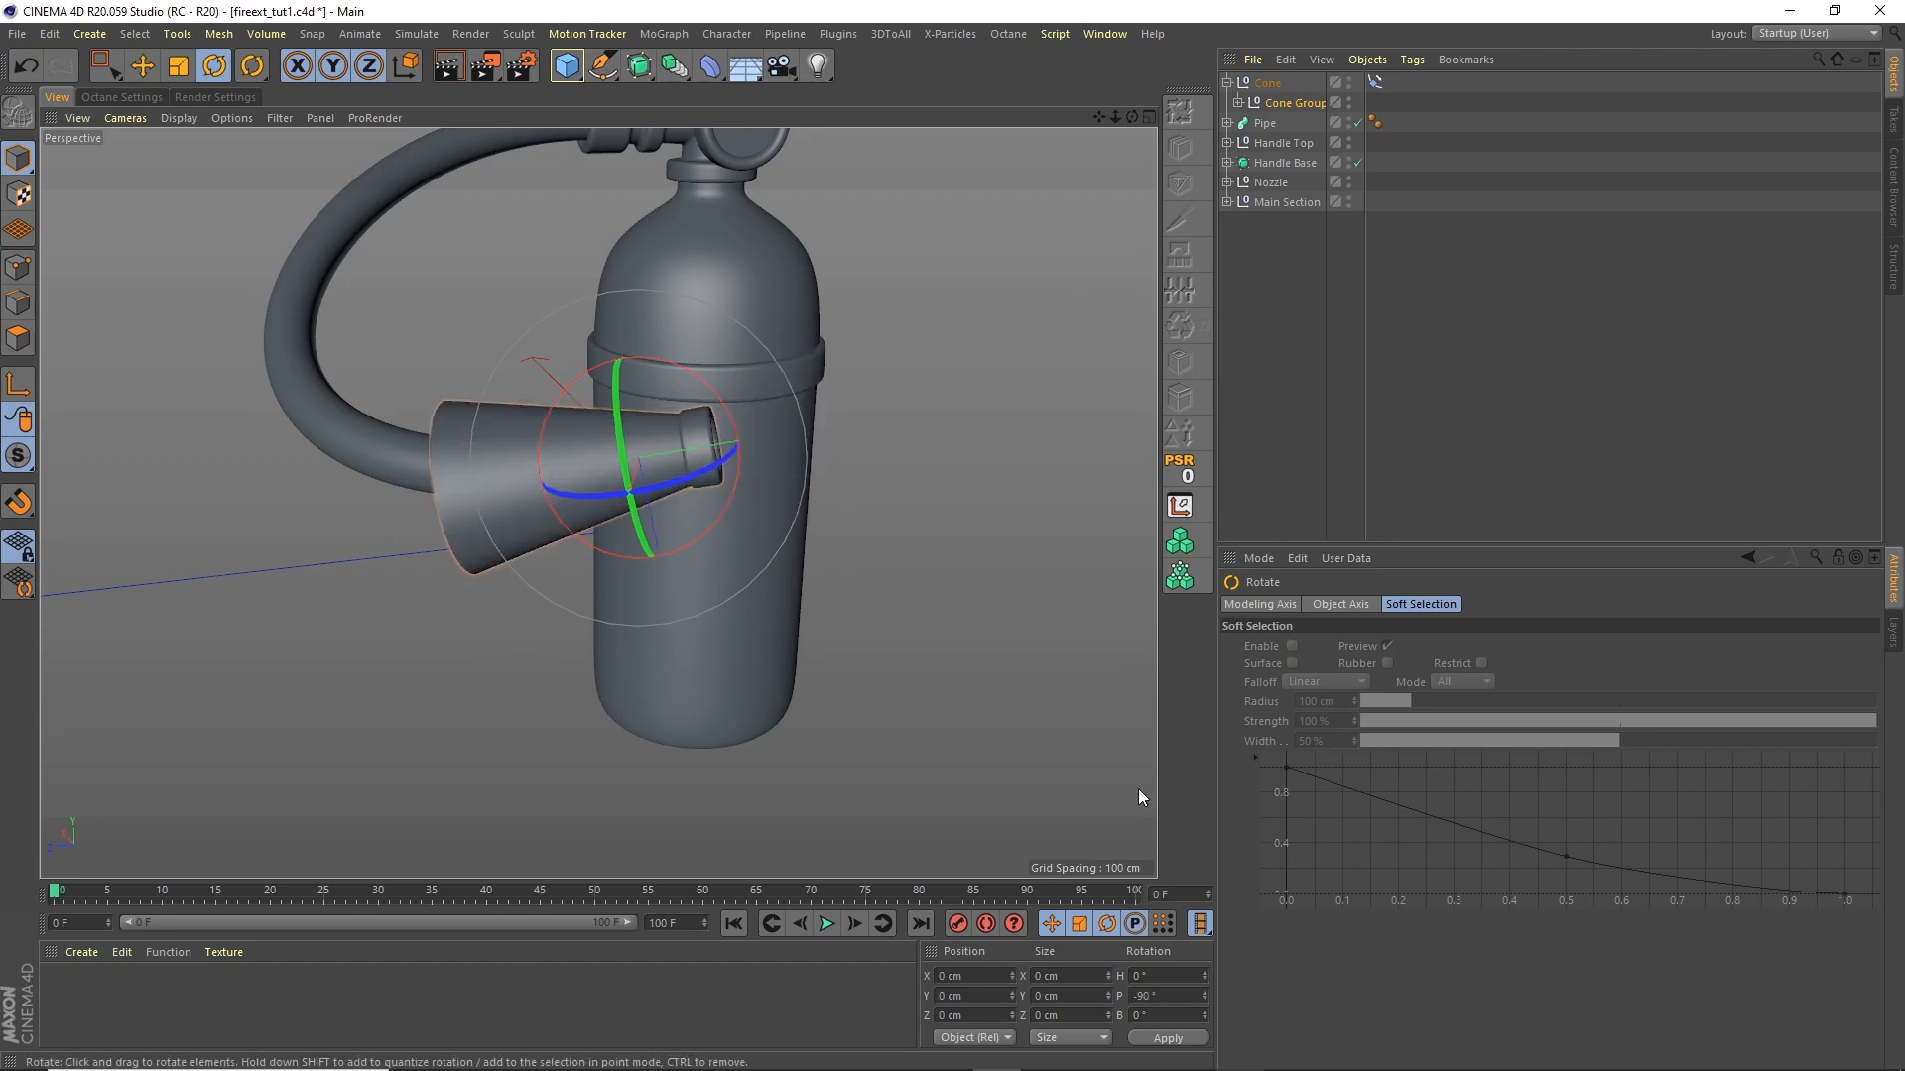
Step: Set the Cone Group's pitch angle to 90° and move it along its Z axis to about 14.4 cm, onto the hose end
type("90")
key("Return")
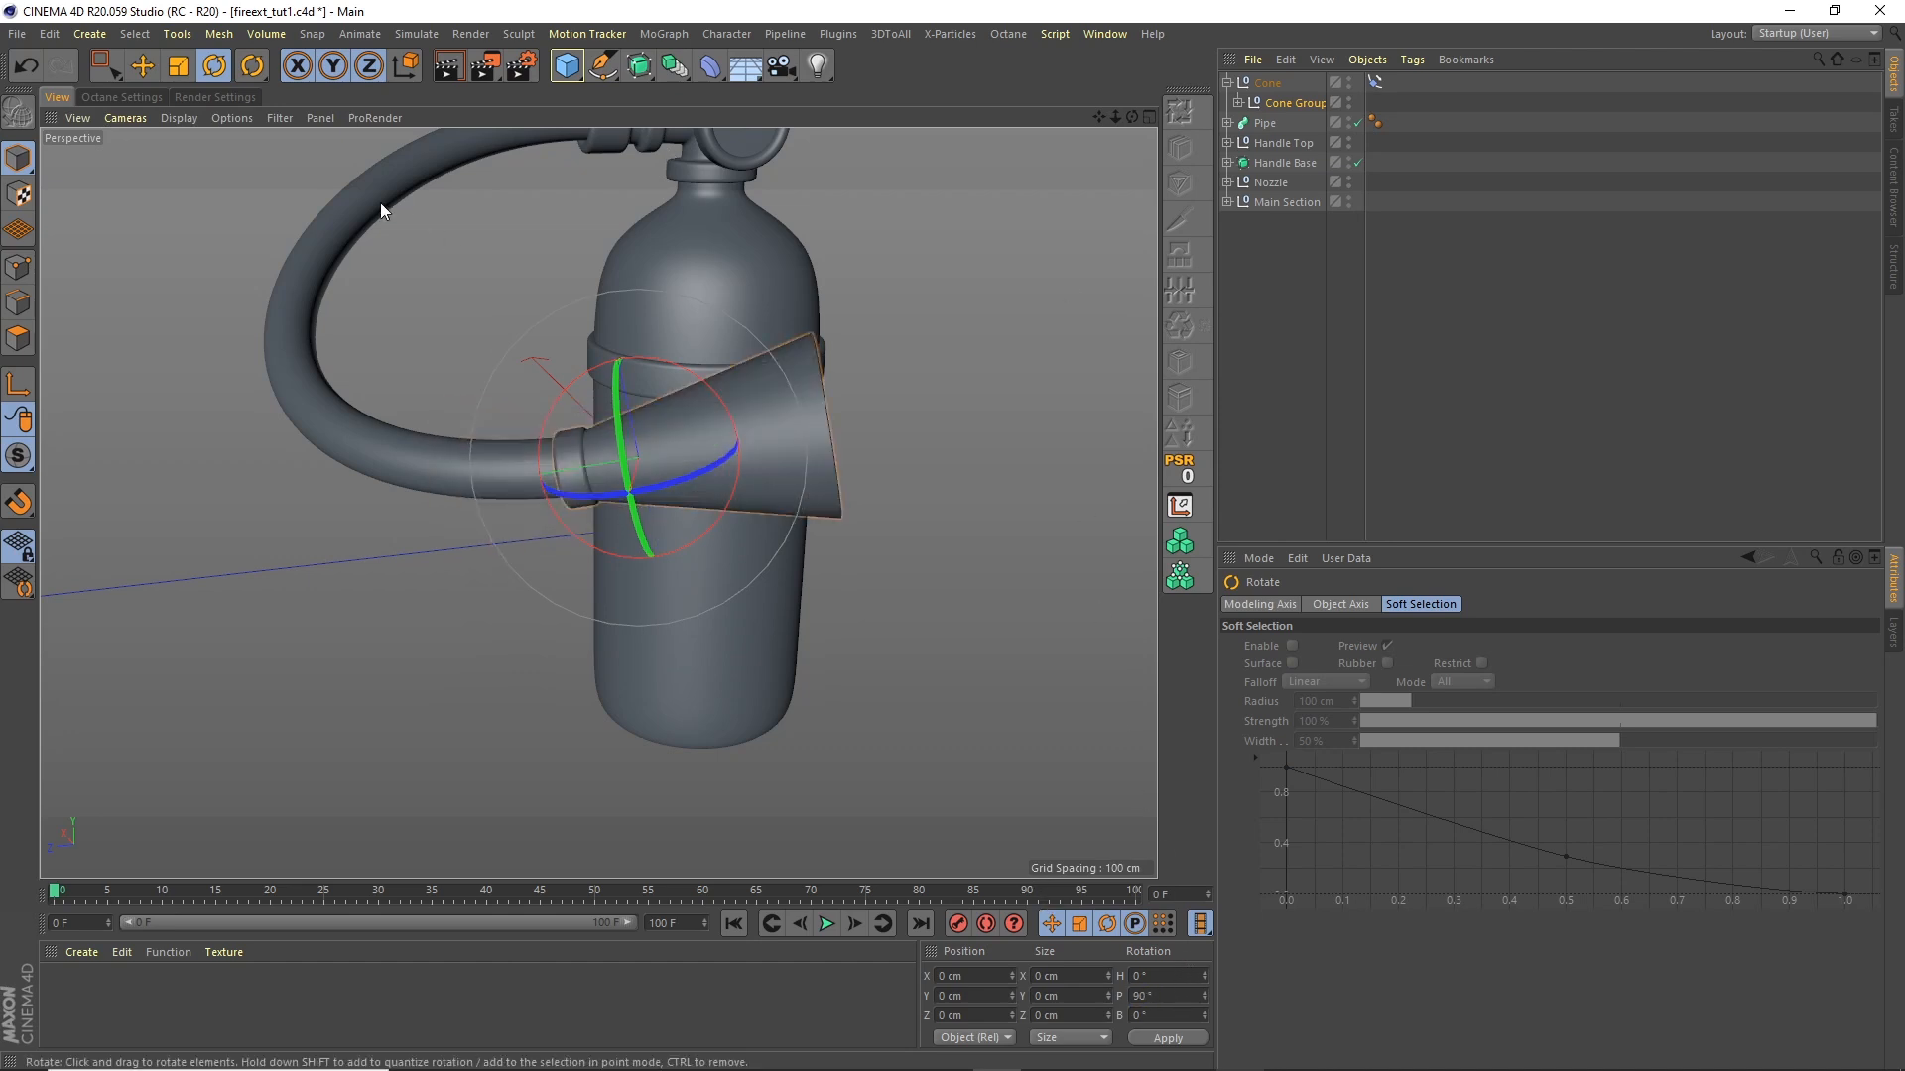
left_click(142, 65)
scroll(558, 456, "up", 3)
left_click_drag(566, 473, 691, 490)
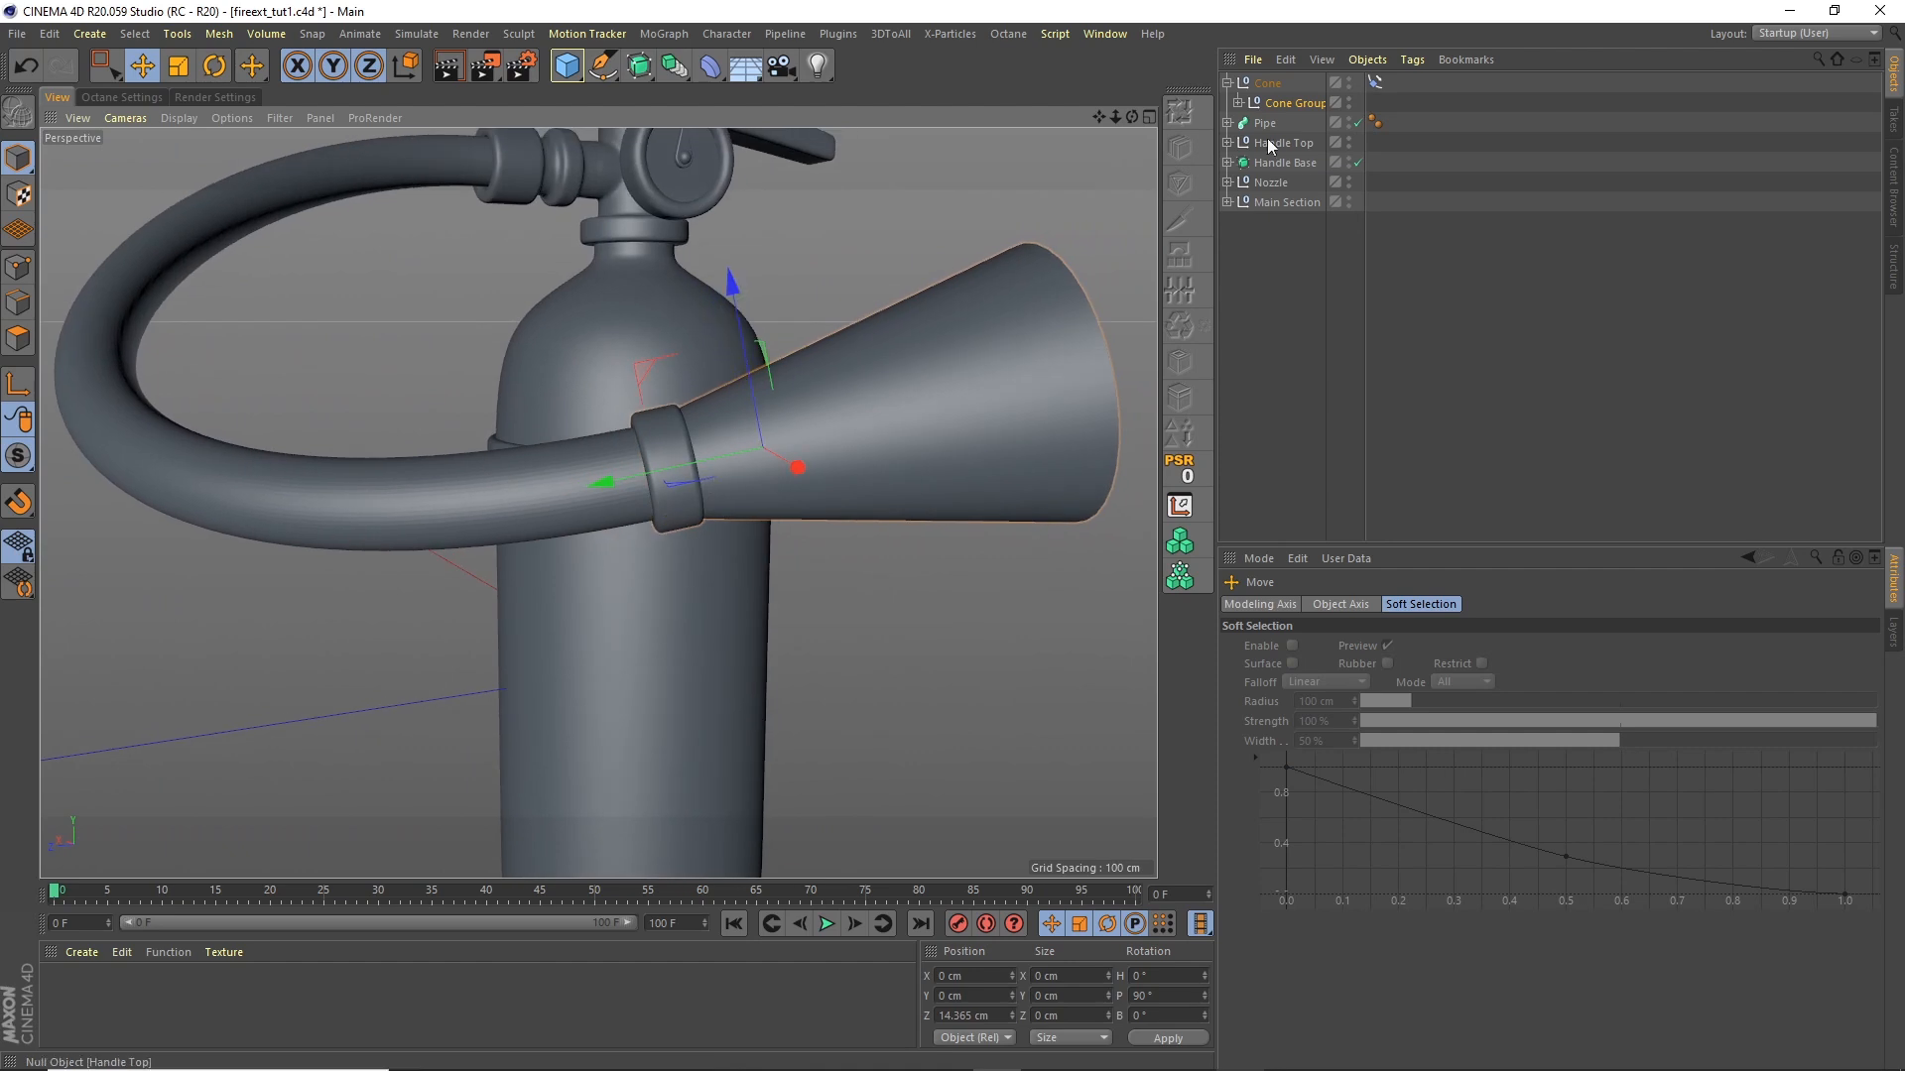
Step: Lower the Master Spline's point at the horn end of the hose to about -77.5 cm in Y
left_click(1227, 123)
left_click(1294, 202)
left_click_drag(1117, 115, 679, 222)
left_click(18, 267)
left_click_drag(104, 65, 188, 99)
left_click_drag(676, 558, 575, 451)
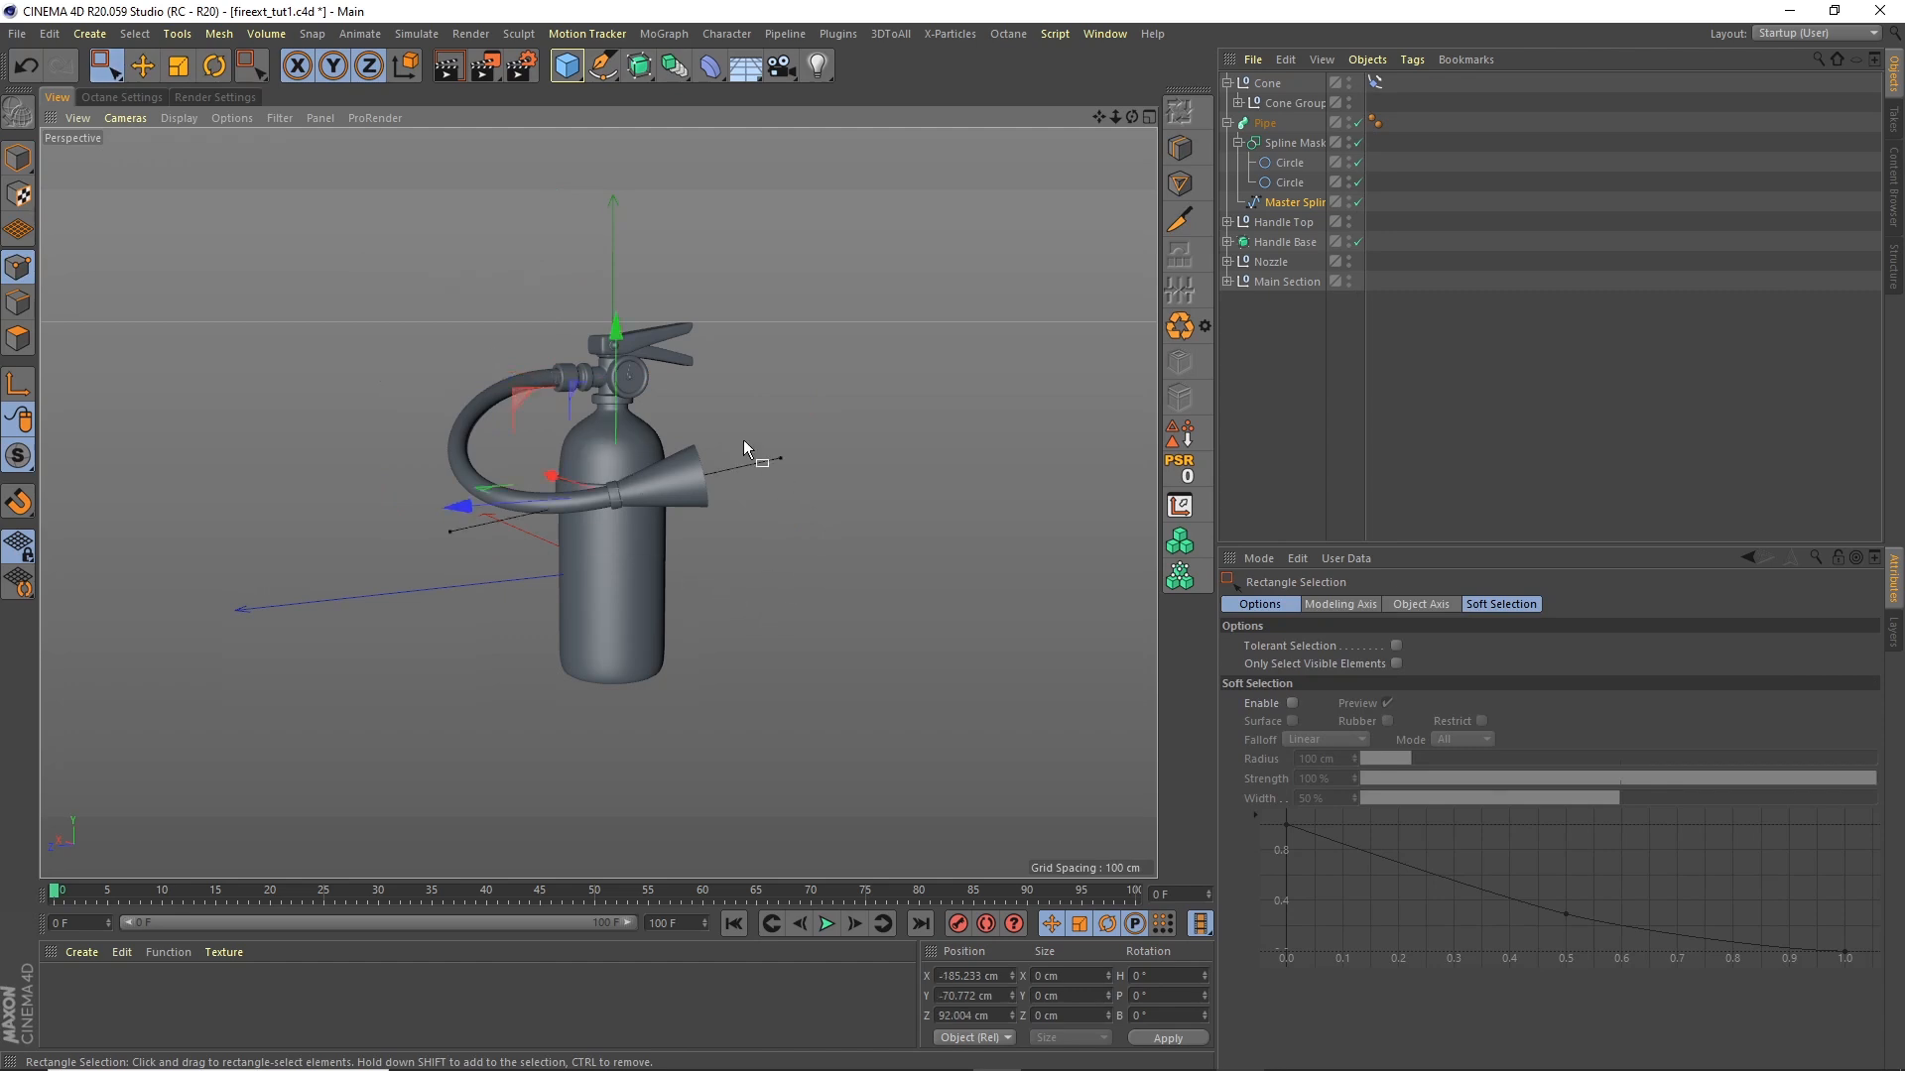
mouse_move(619, 344)
left_mouse_down()
mouse_move(622, 379)
mouse_move(629, 310)
mouse_move(640, 354)
left_mouse_up()
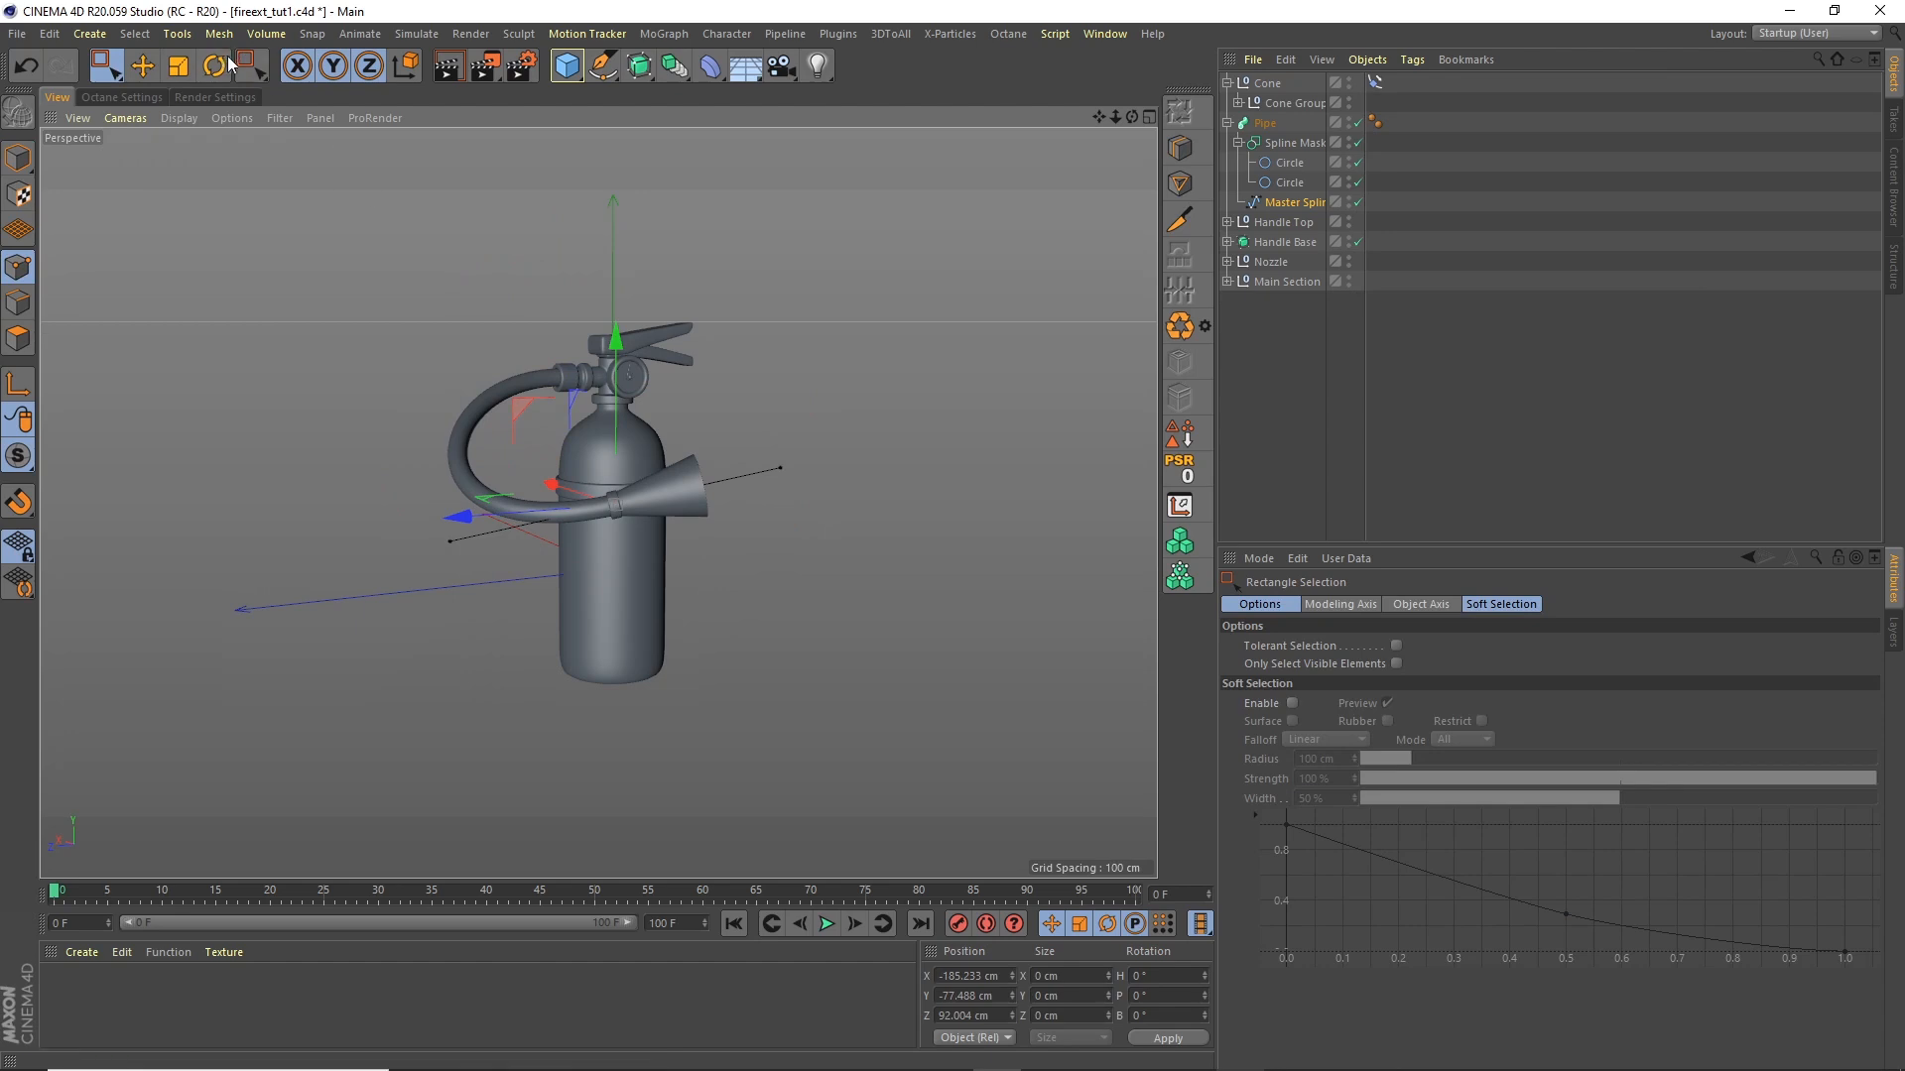
key("r")
left_click_drag(520, 512, 478, 474)
key("ctrl+z")
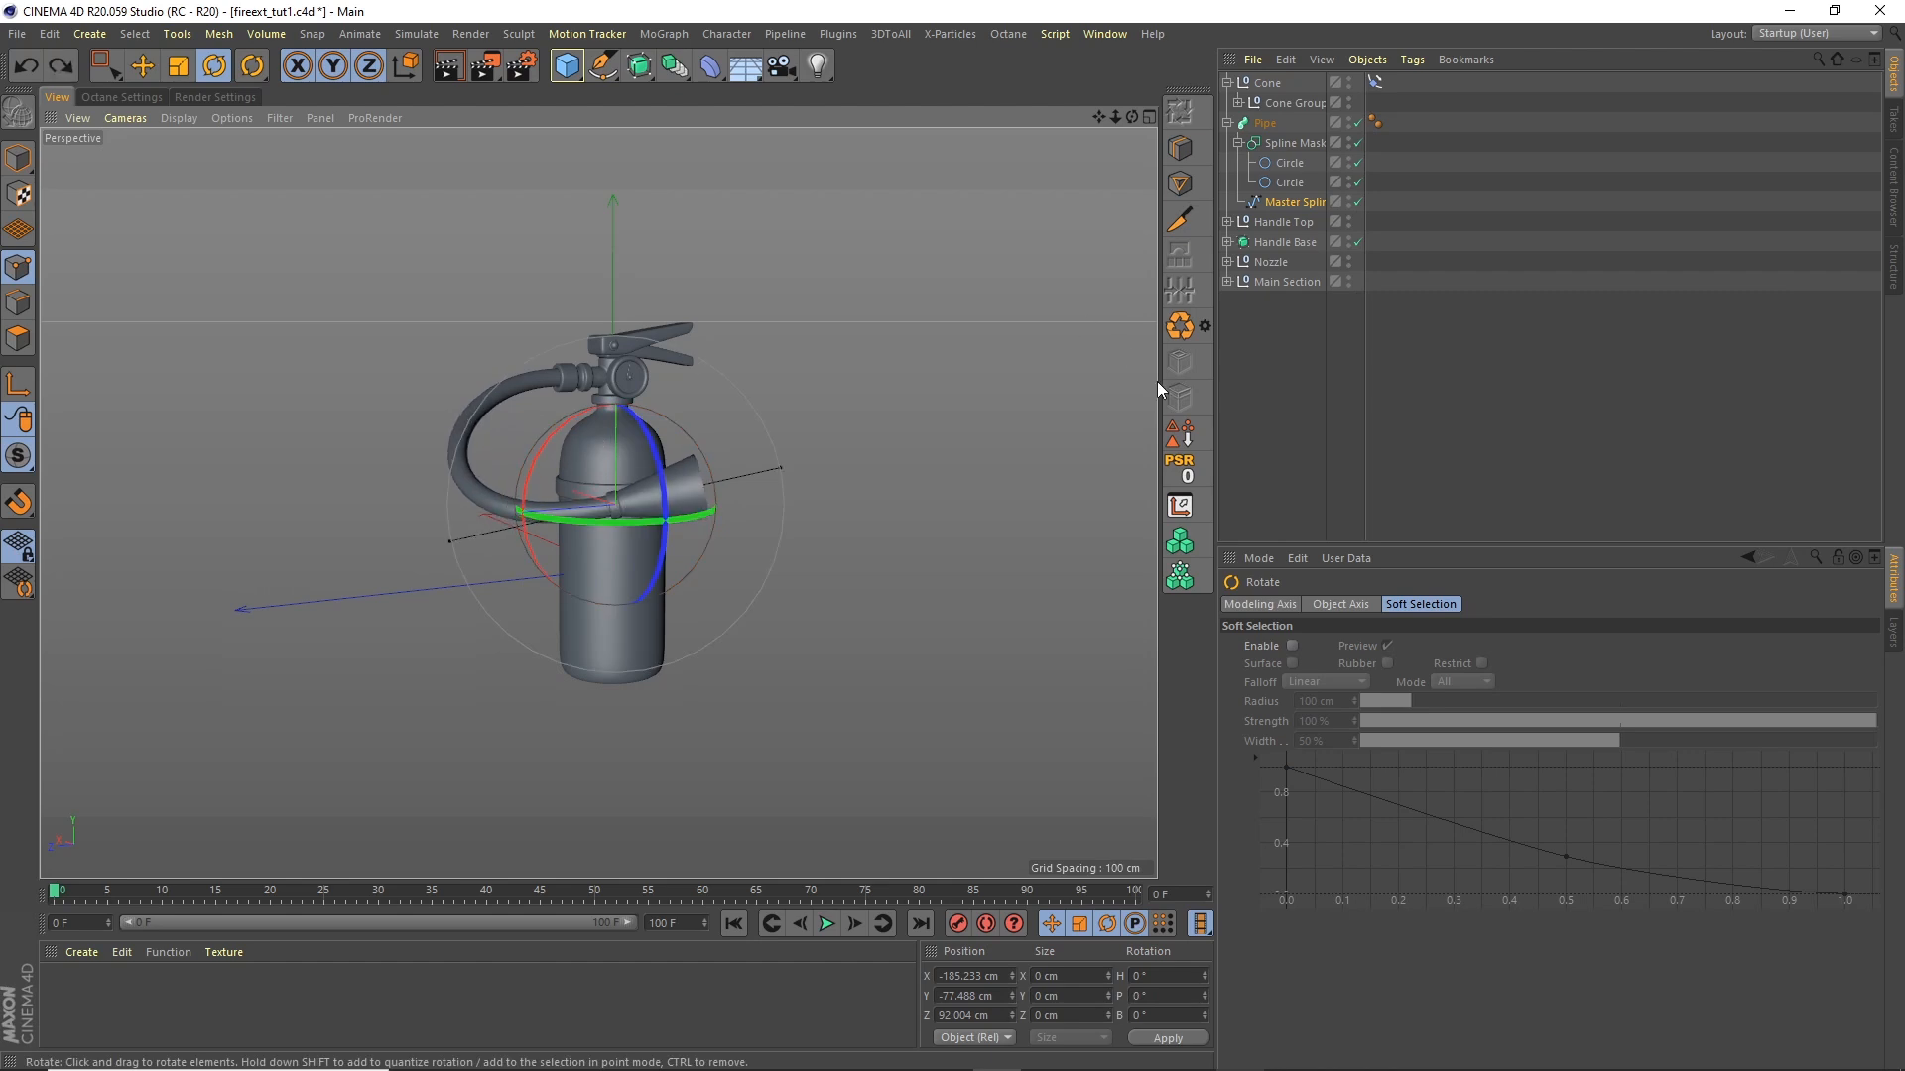
Step: Return to Model mode, deselect everything and inspect the hose and horn on the extinguisher
left_click(143, 66)
left_click(18, 157)
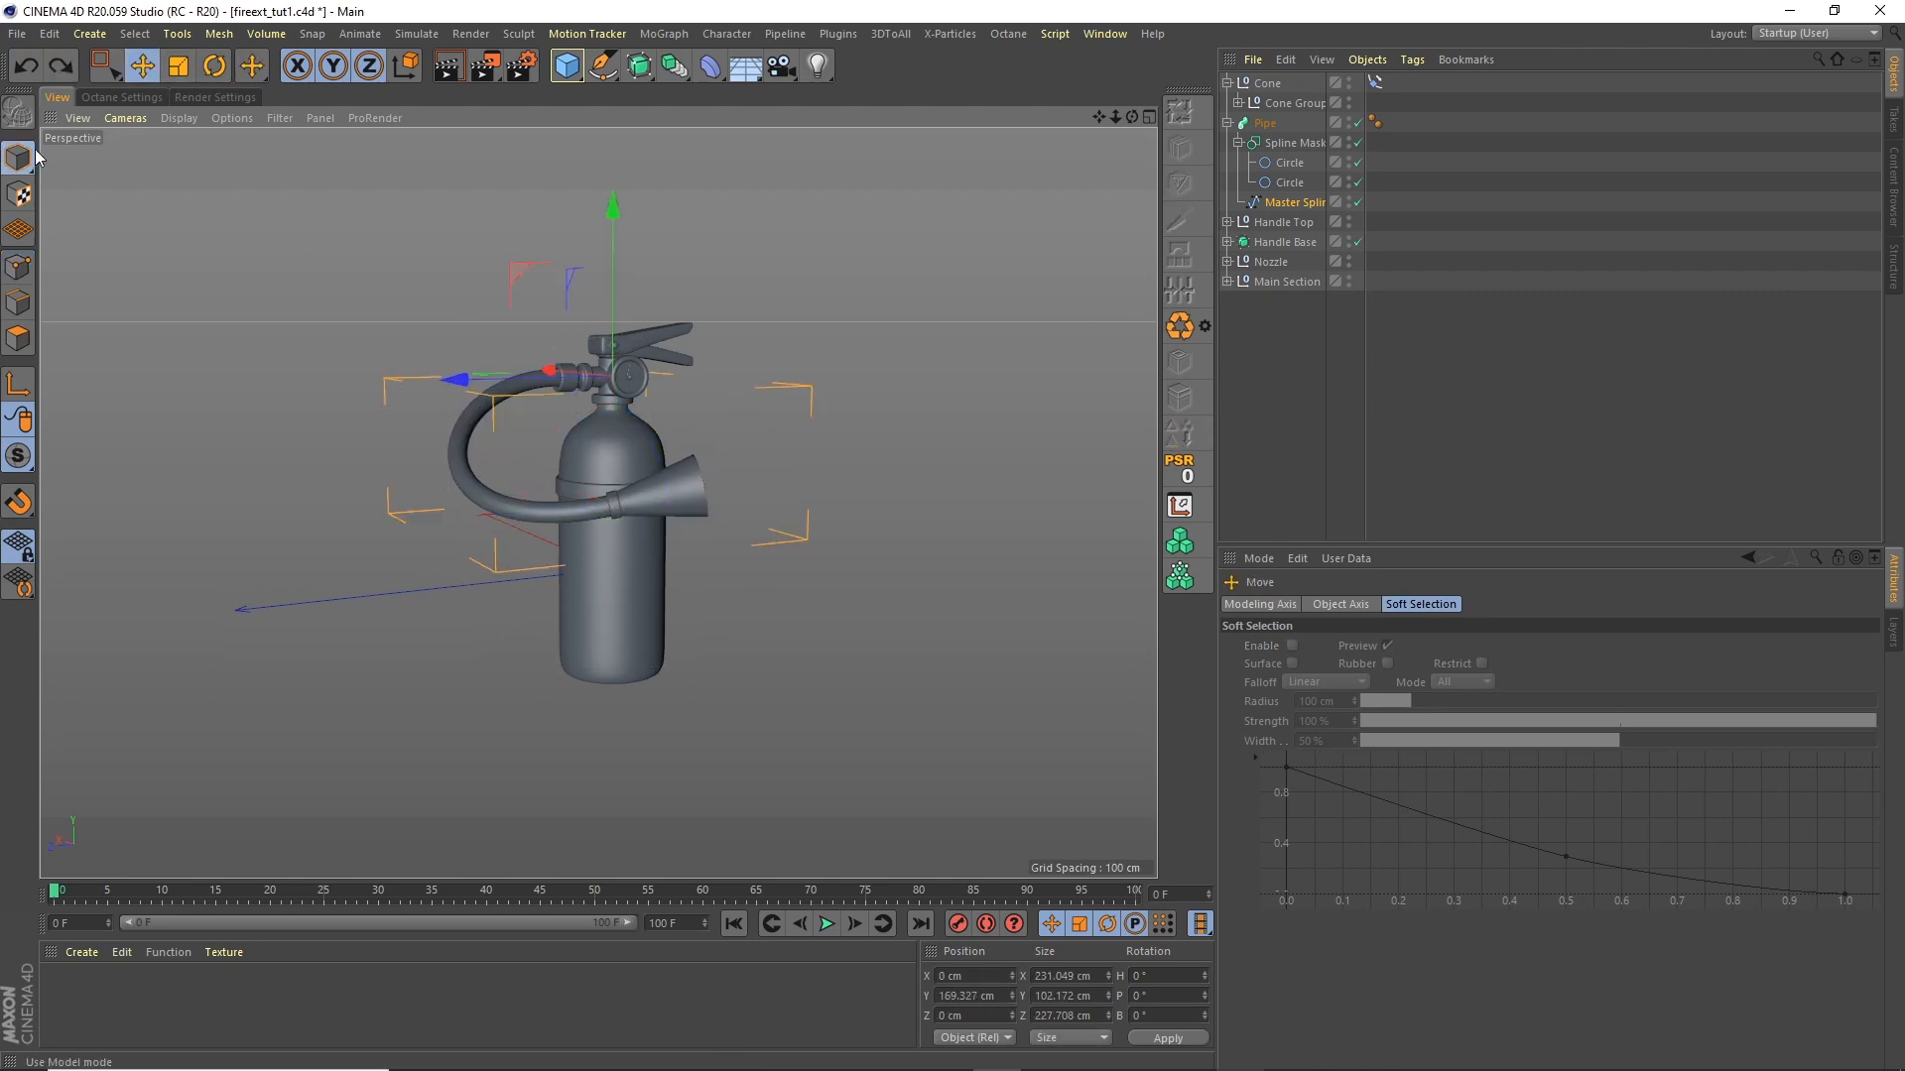
left_click(1351, 399)
left_click_drag(1099, 115, 1124, 134)
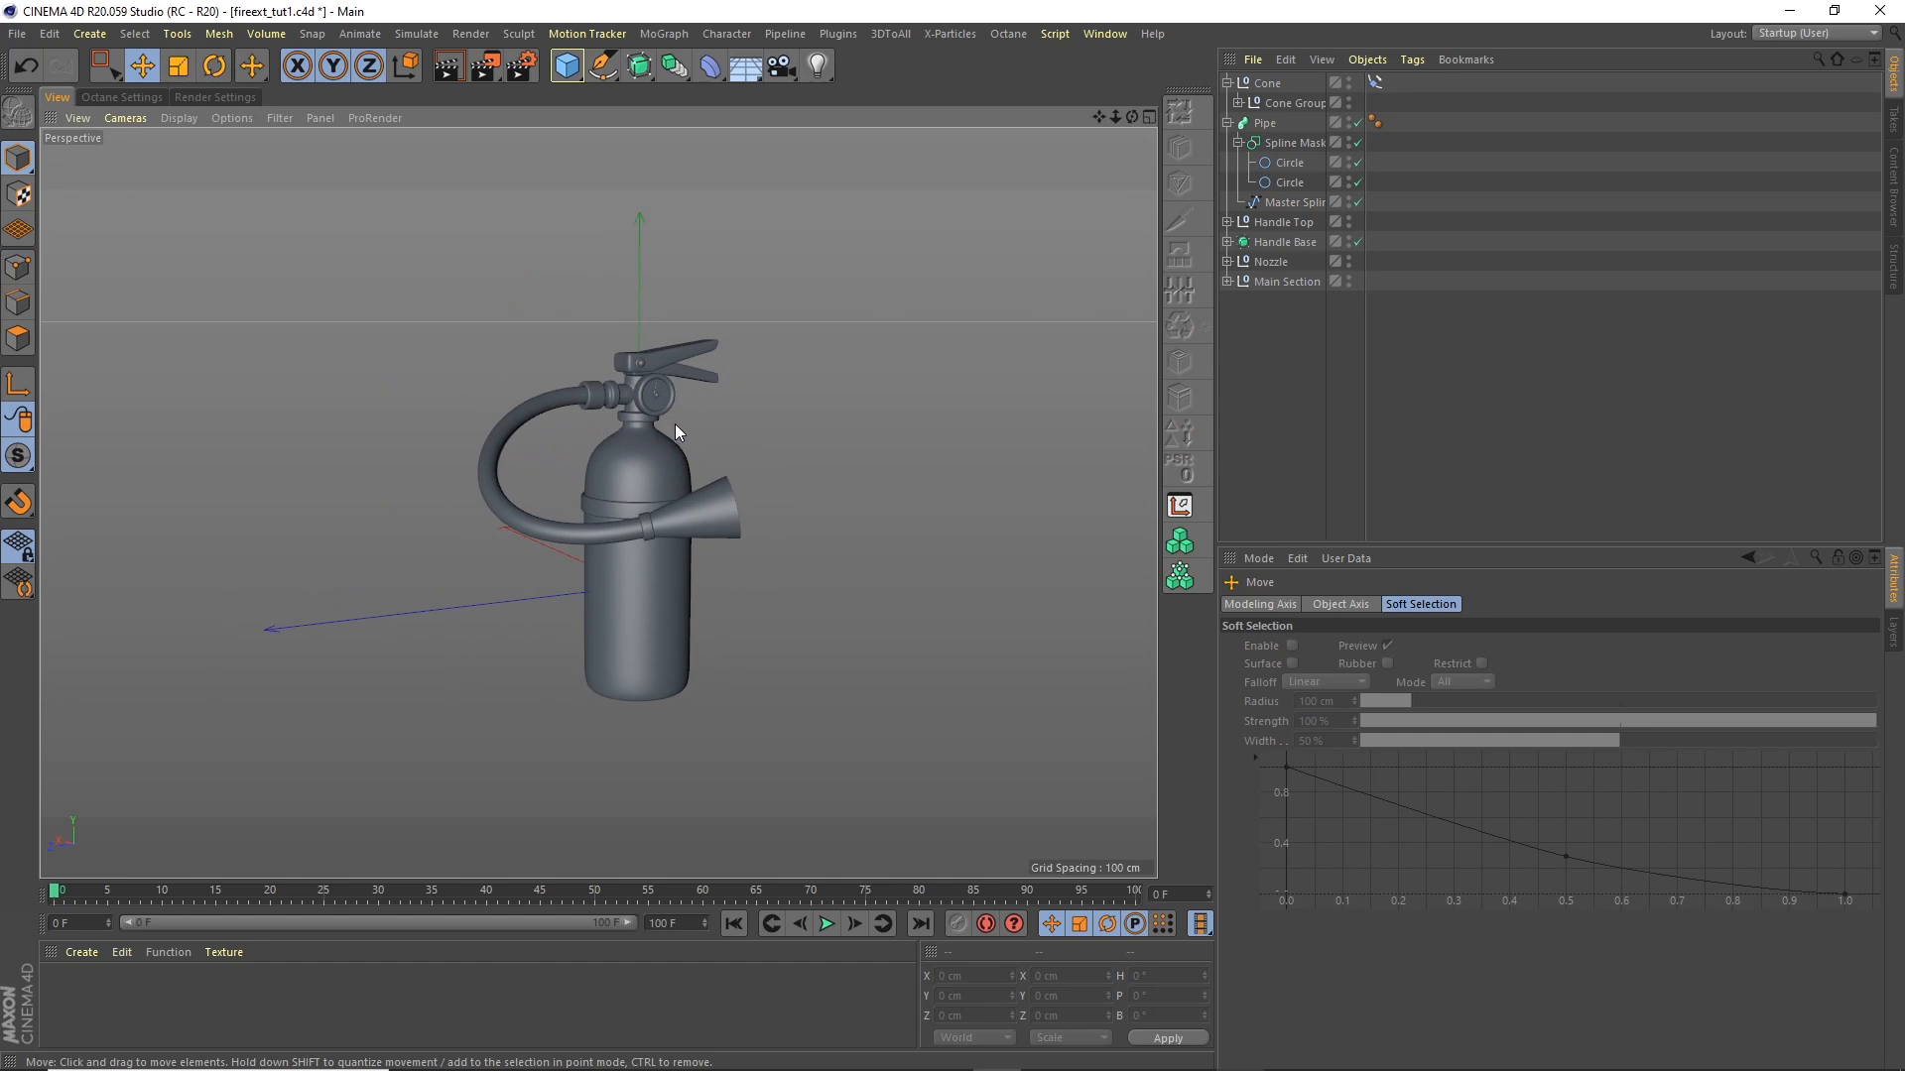
scroll(700, 405, "up", 4)
mouse_move(704, 398)
left_mouse_down("alt")
mouse_move(700, 474)
mouse_move(699, 431)
left_mouse_up("alt")
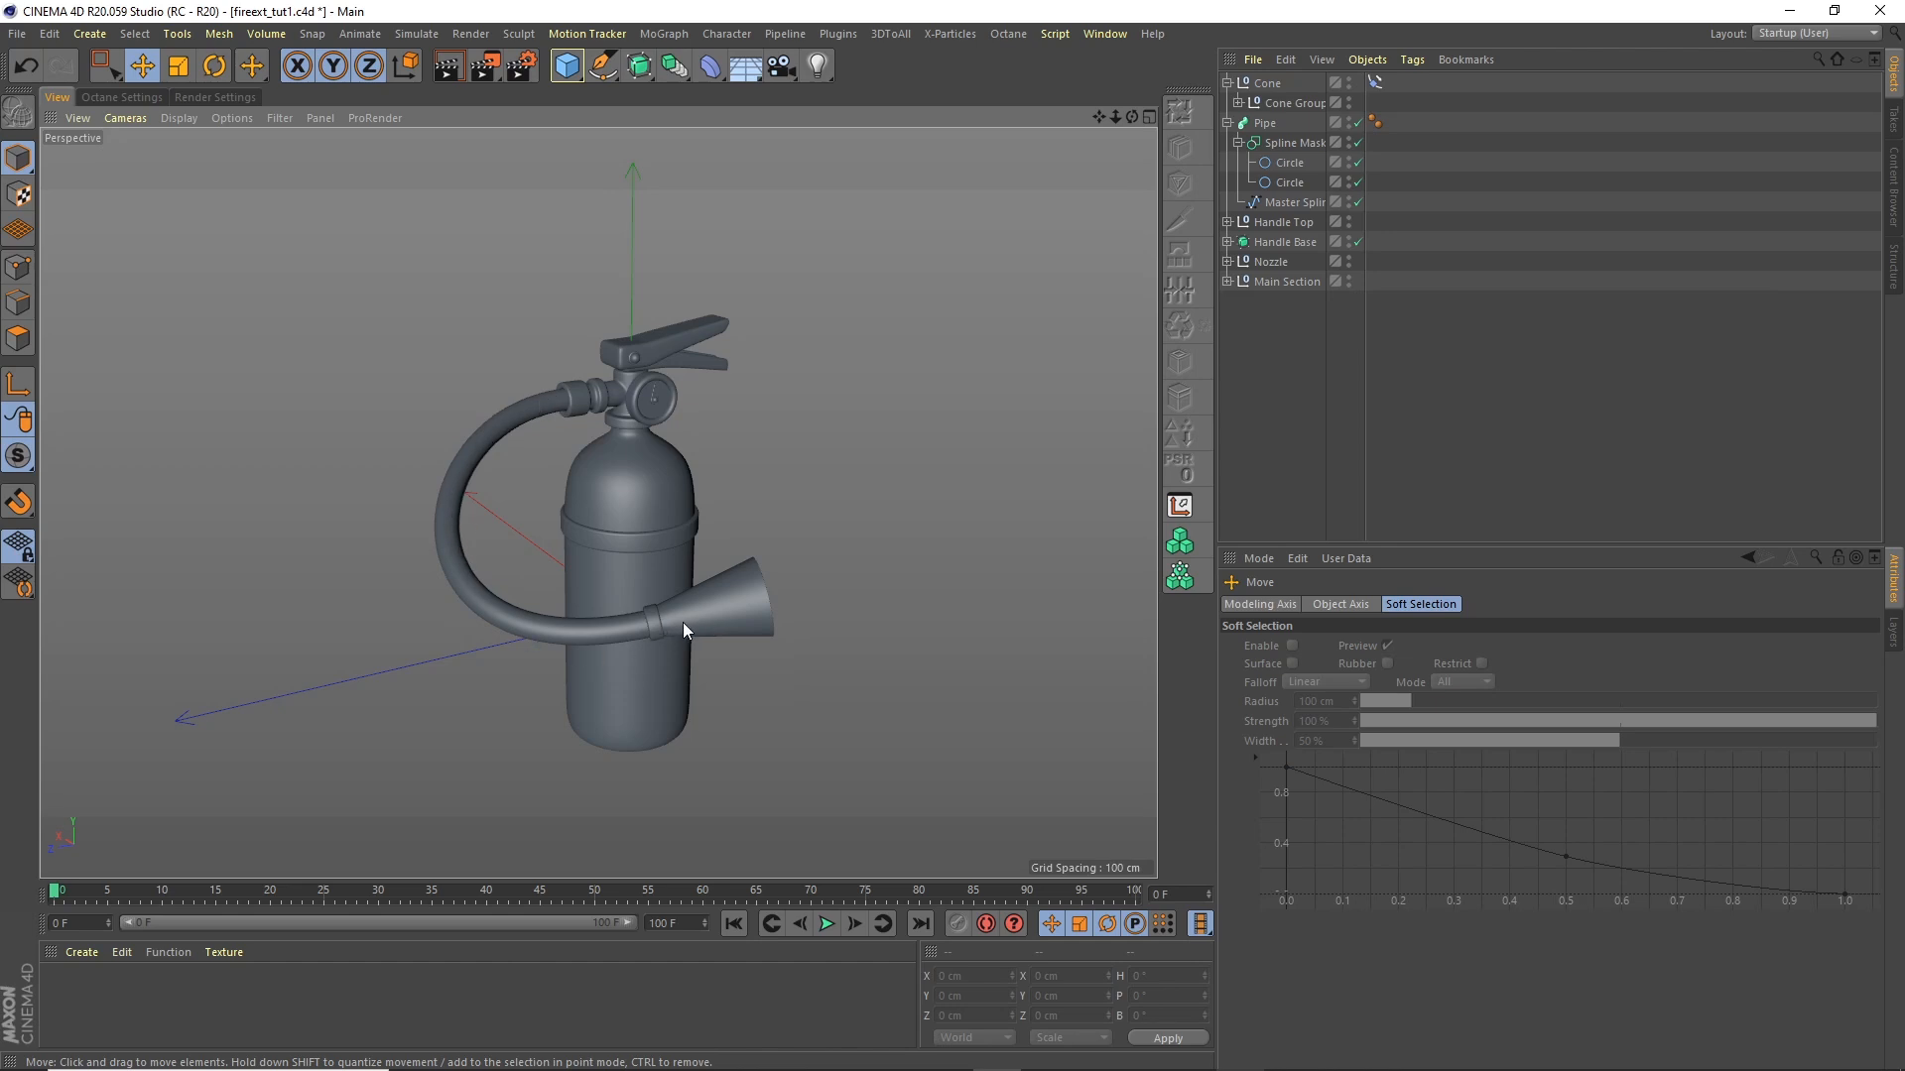
mouse_move(1130, 119)
left_mouse_down()
mouse_move(1149, 89)
mouse_move(1107, 111)
mouse_move(1081, 75)
mouse_move(1127, 113)
mouse_move(1097, 127)
mouse_move(1141, 117)
left_mouse_up()
Step: Add a Hair Spline Dynamics tag to the Master Spline inside the Pipe
left_click(1287, 203)
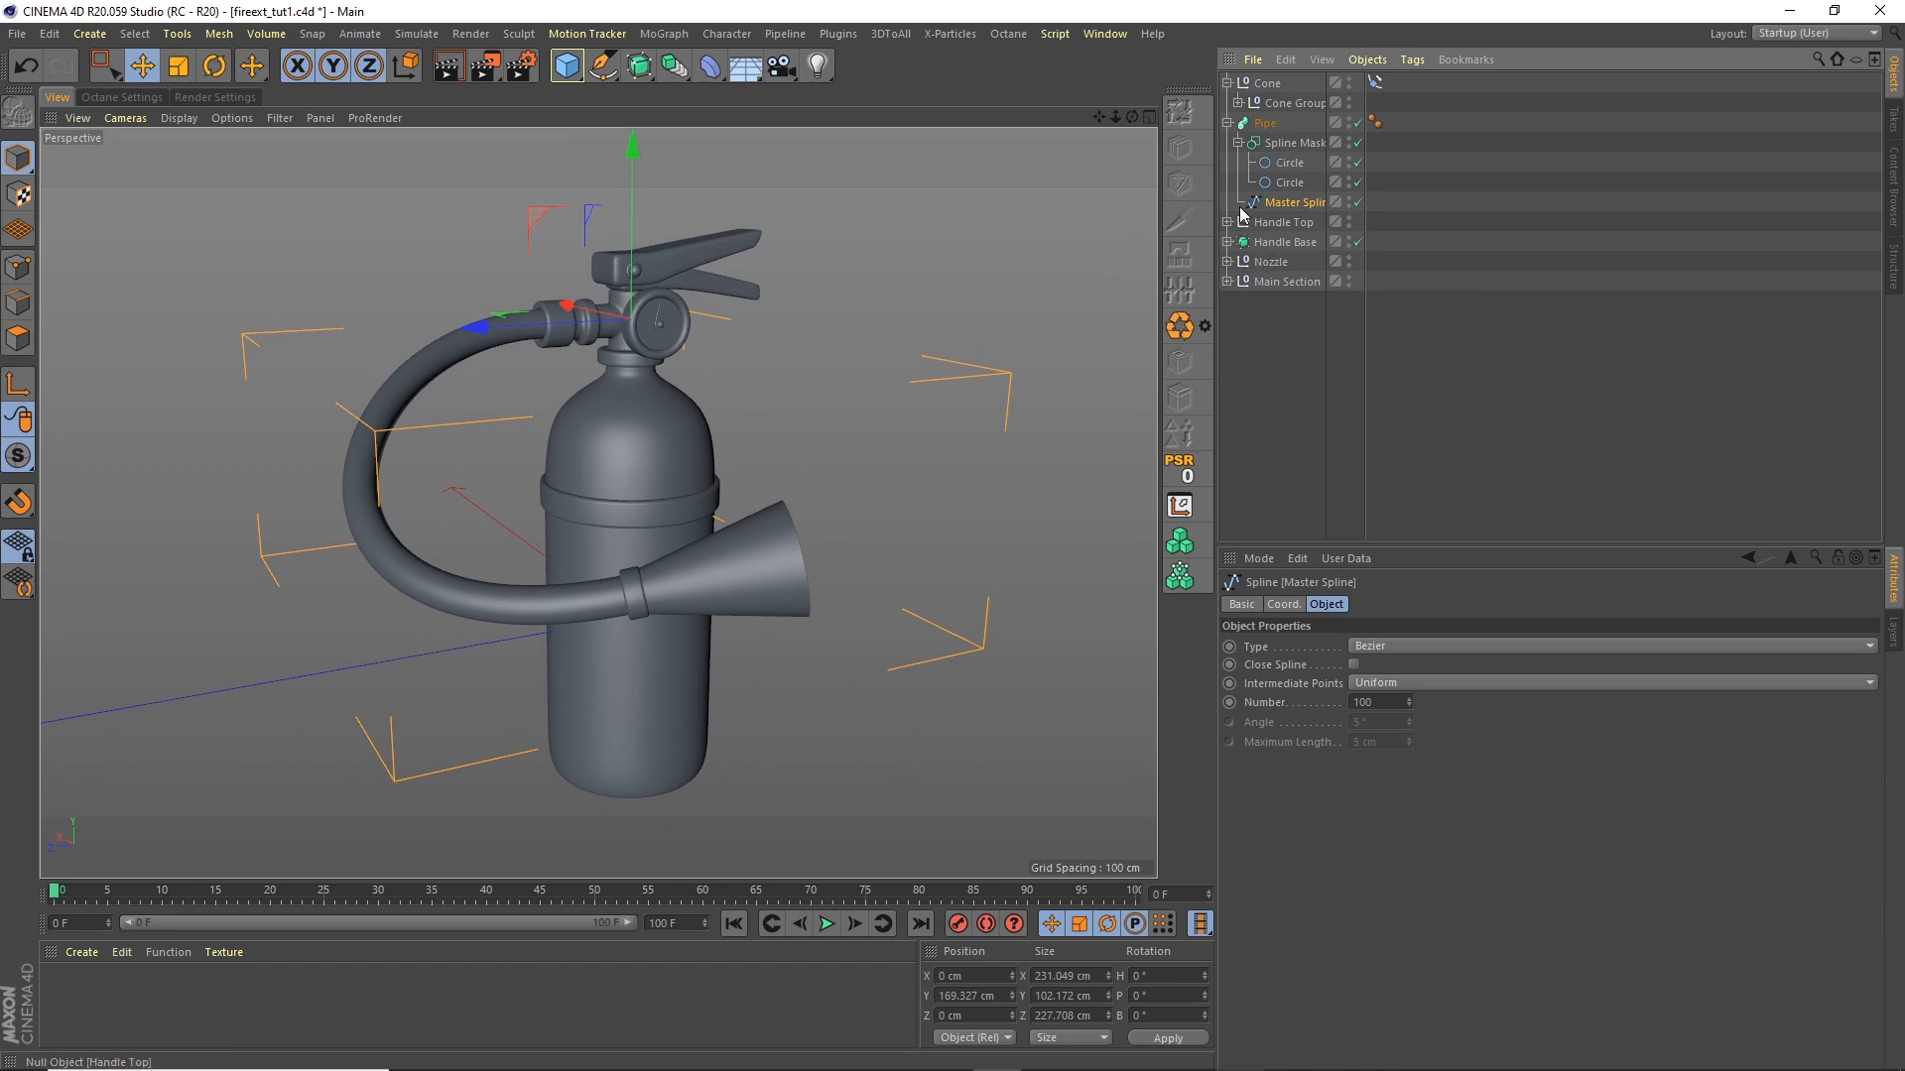
left_click_drag(1128, 121, 1039, 121)
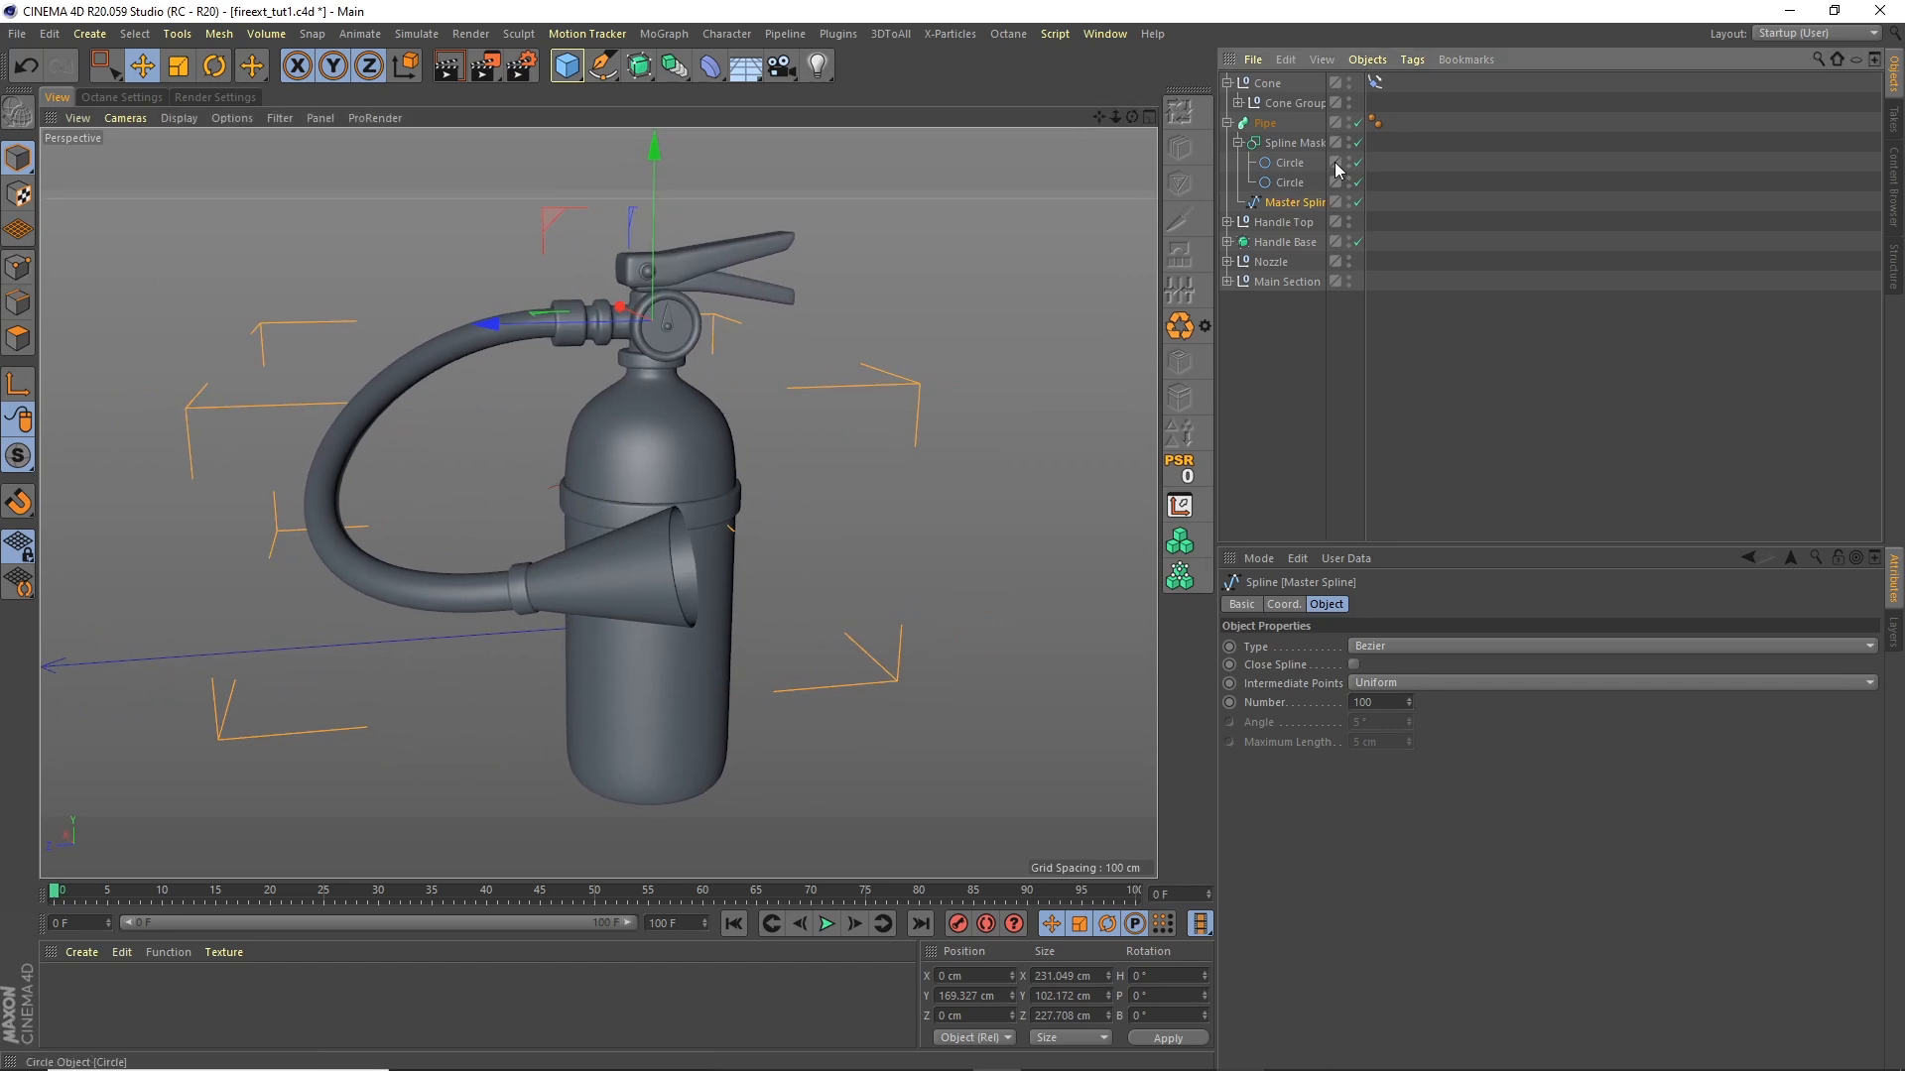
left_click(1412, 60)
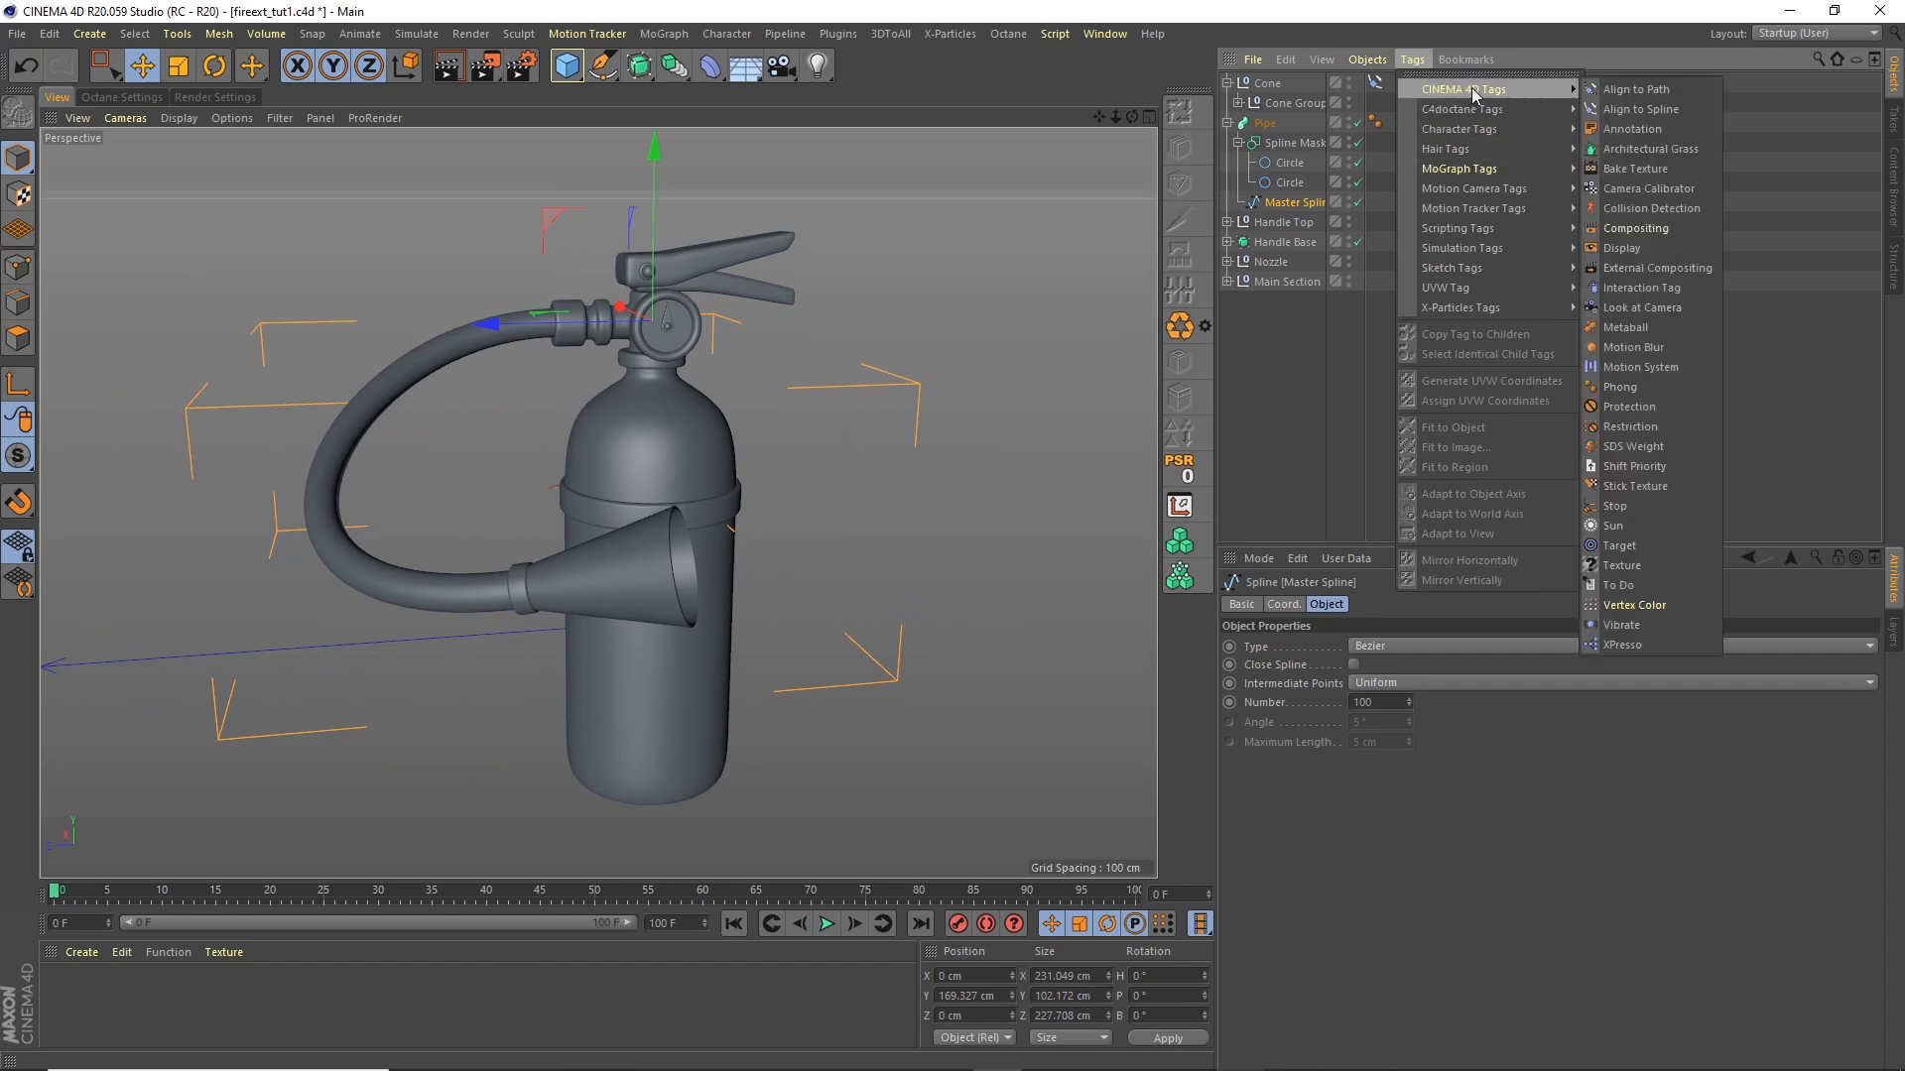
mouse_move(1473, 150)
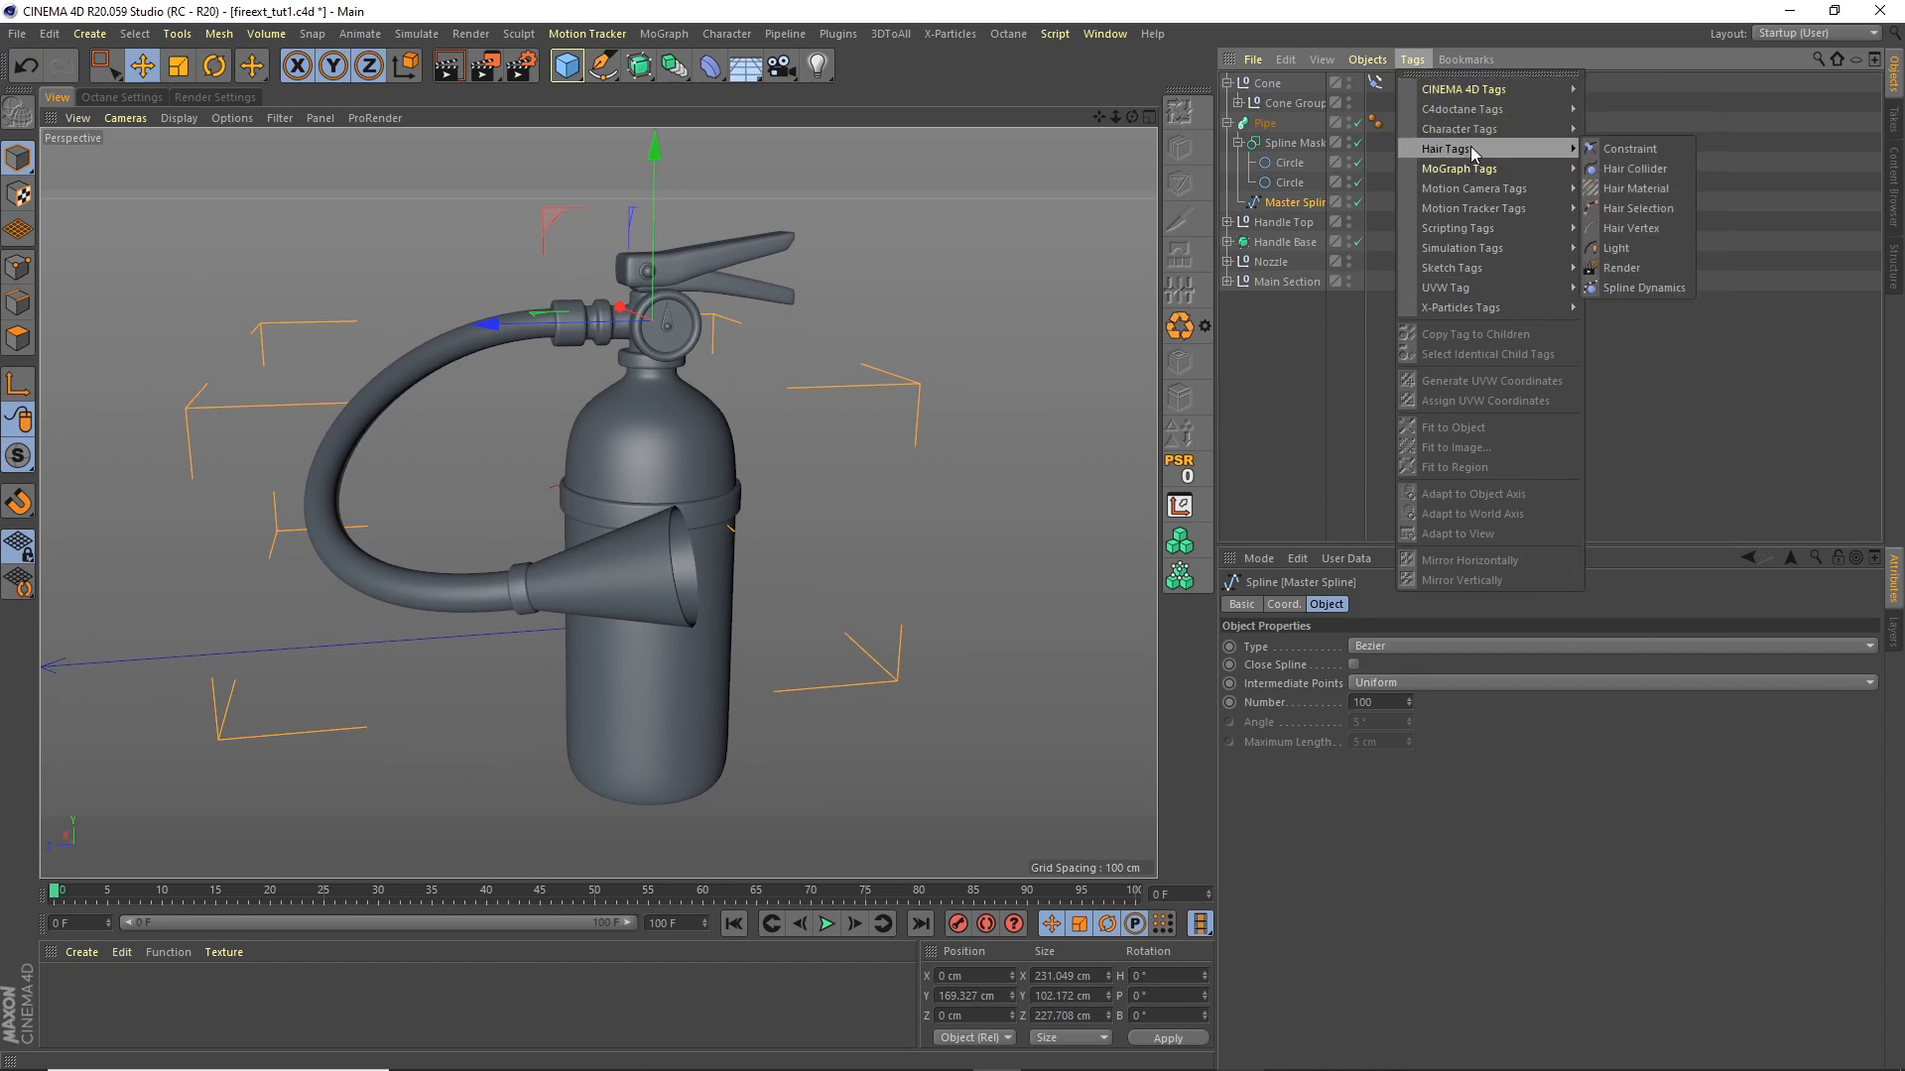
left_click(1629, 286)
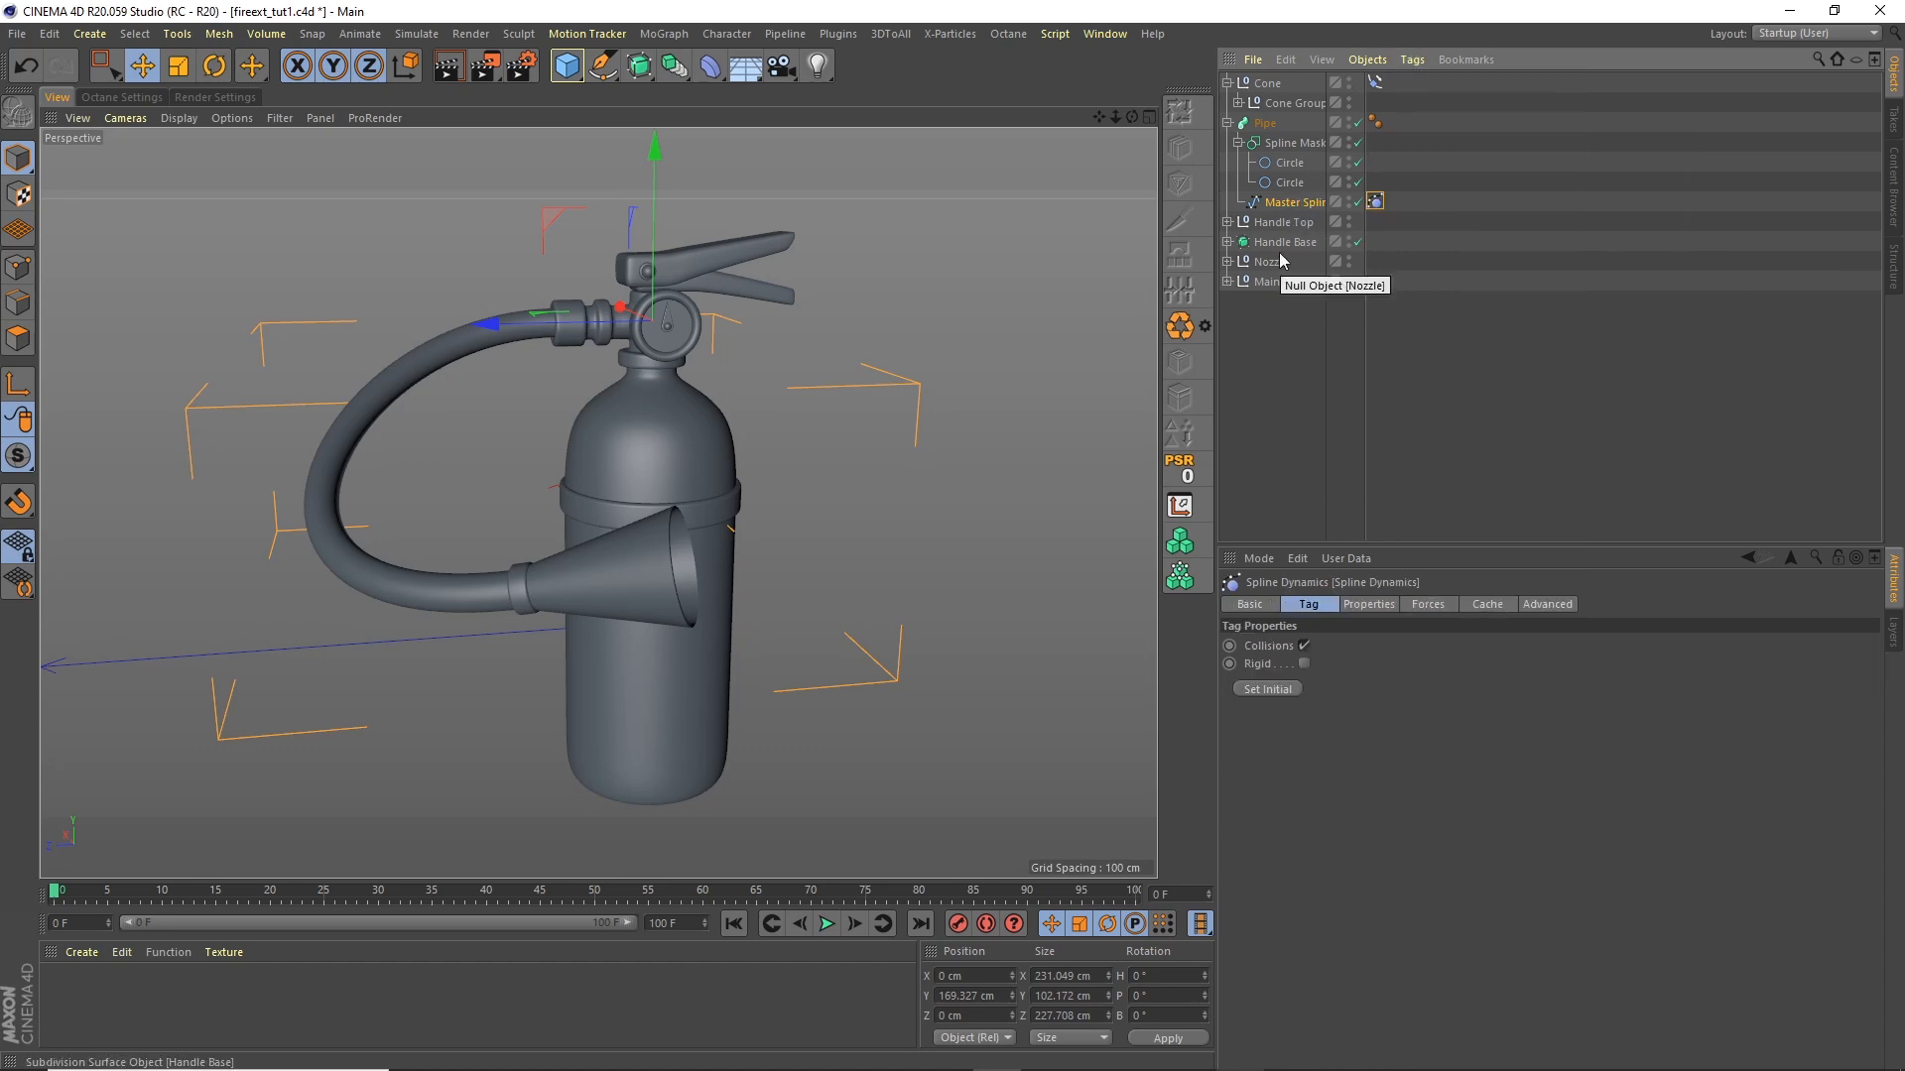
Step: Save the project, then test the hose dynamics by playing the animation and return to frame 0
key("ctrl+s")
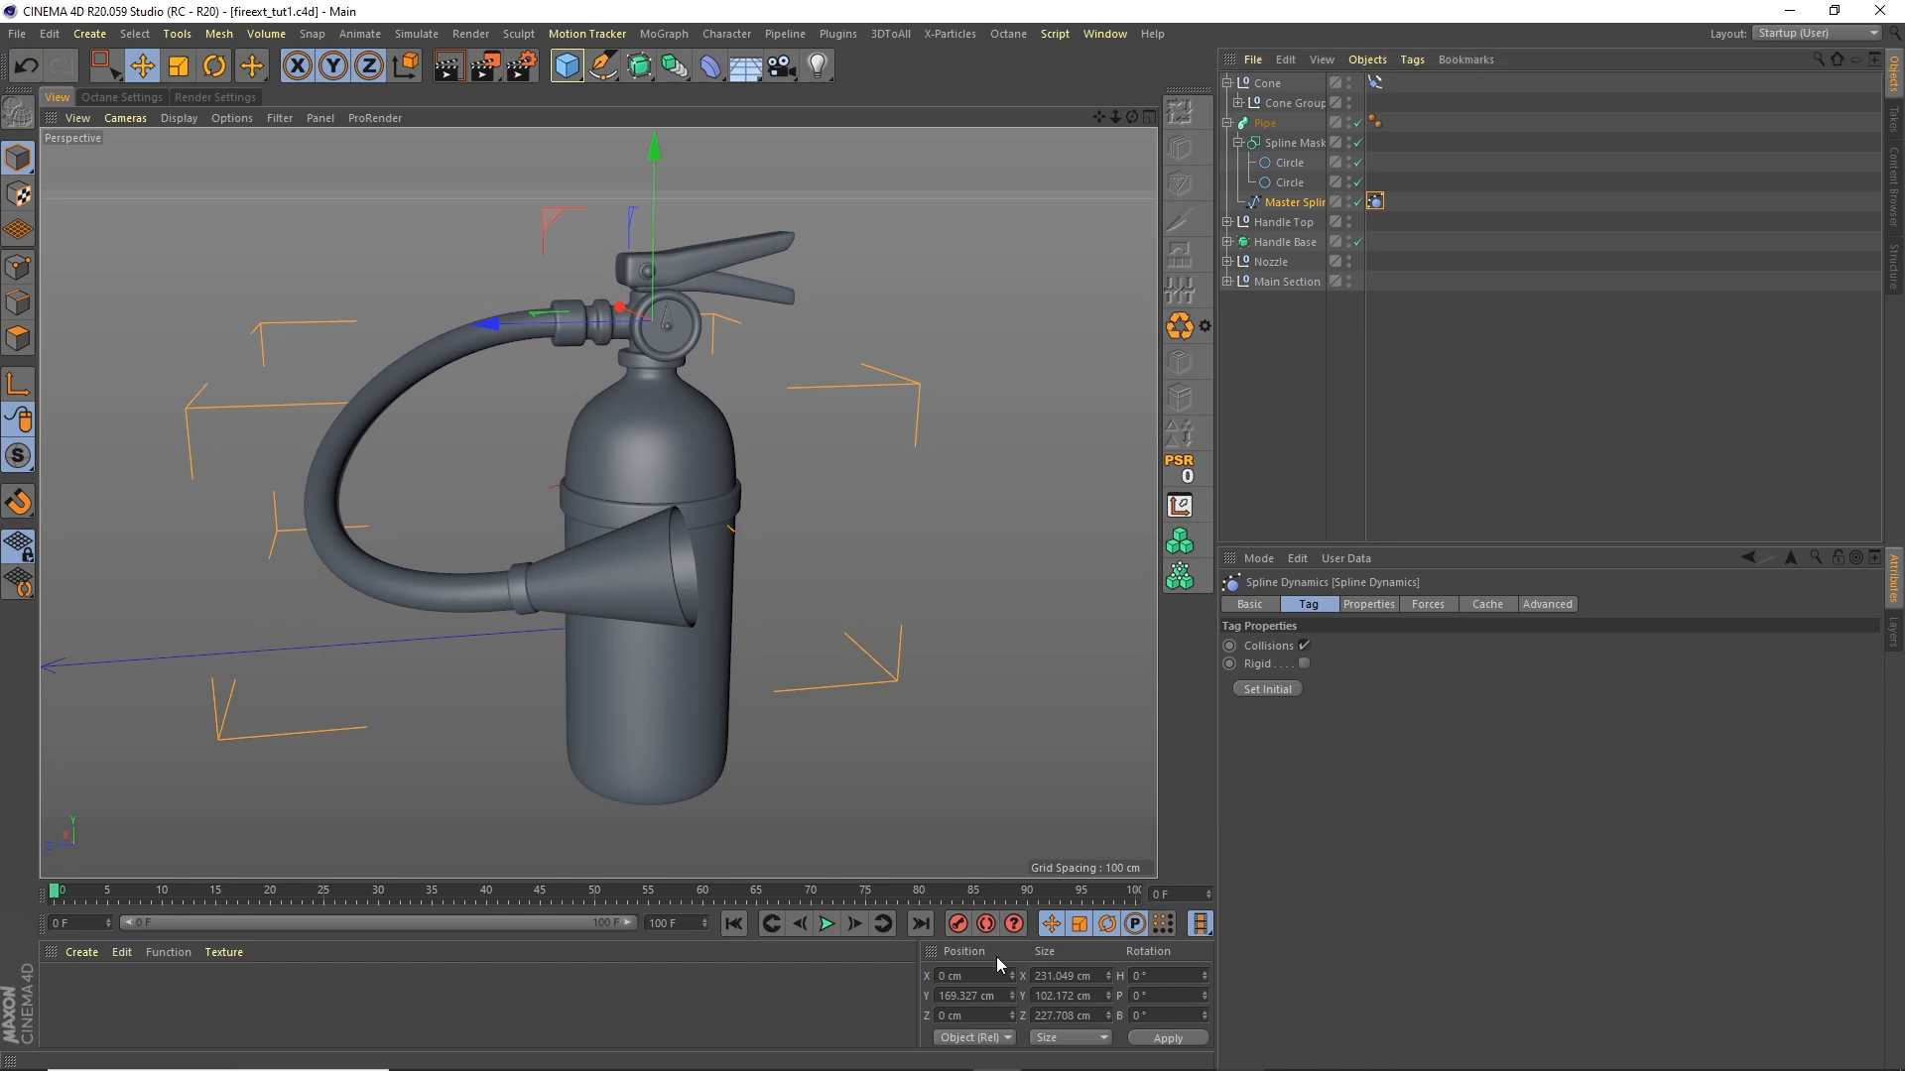
left_click(826, 923)
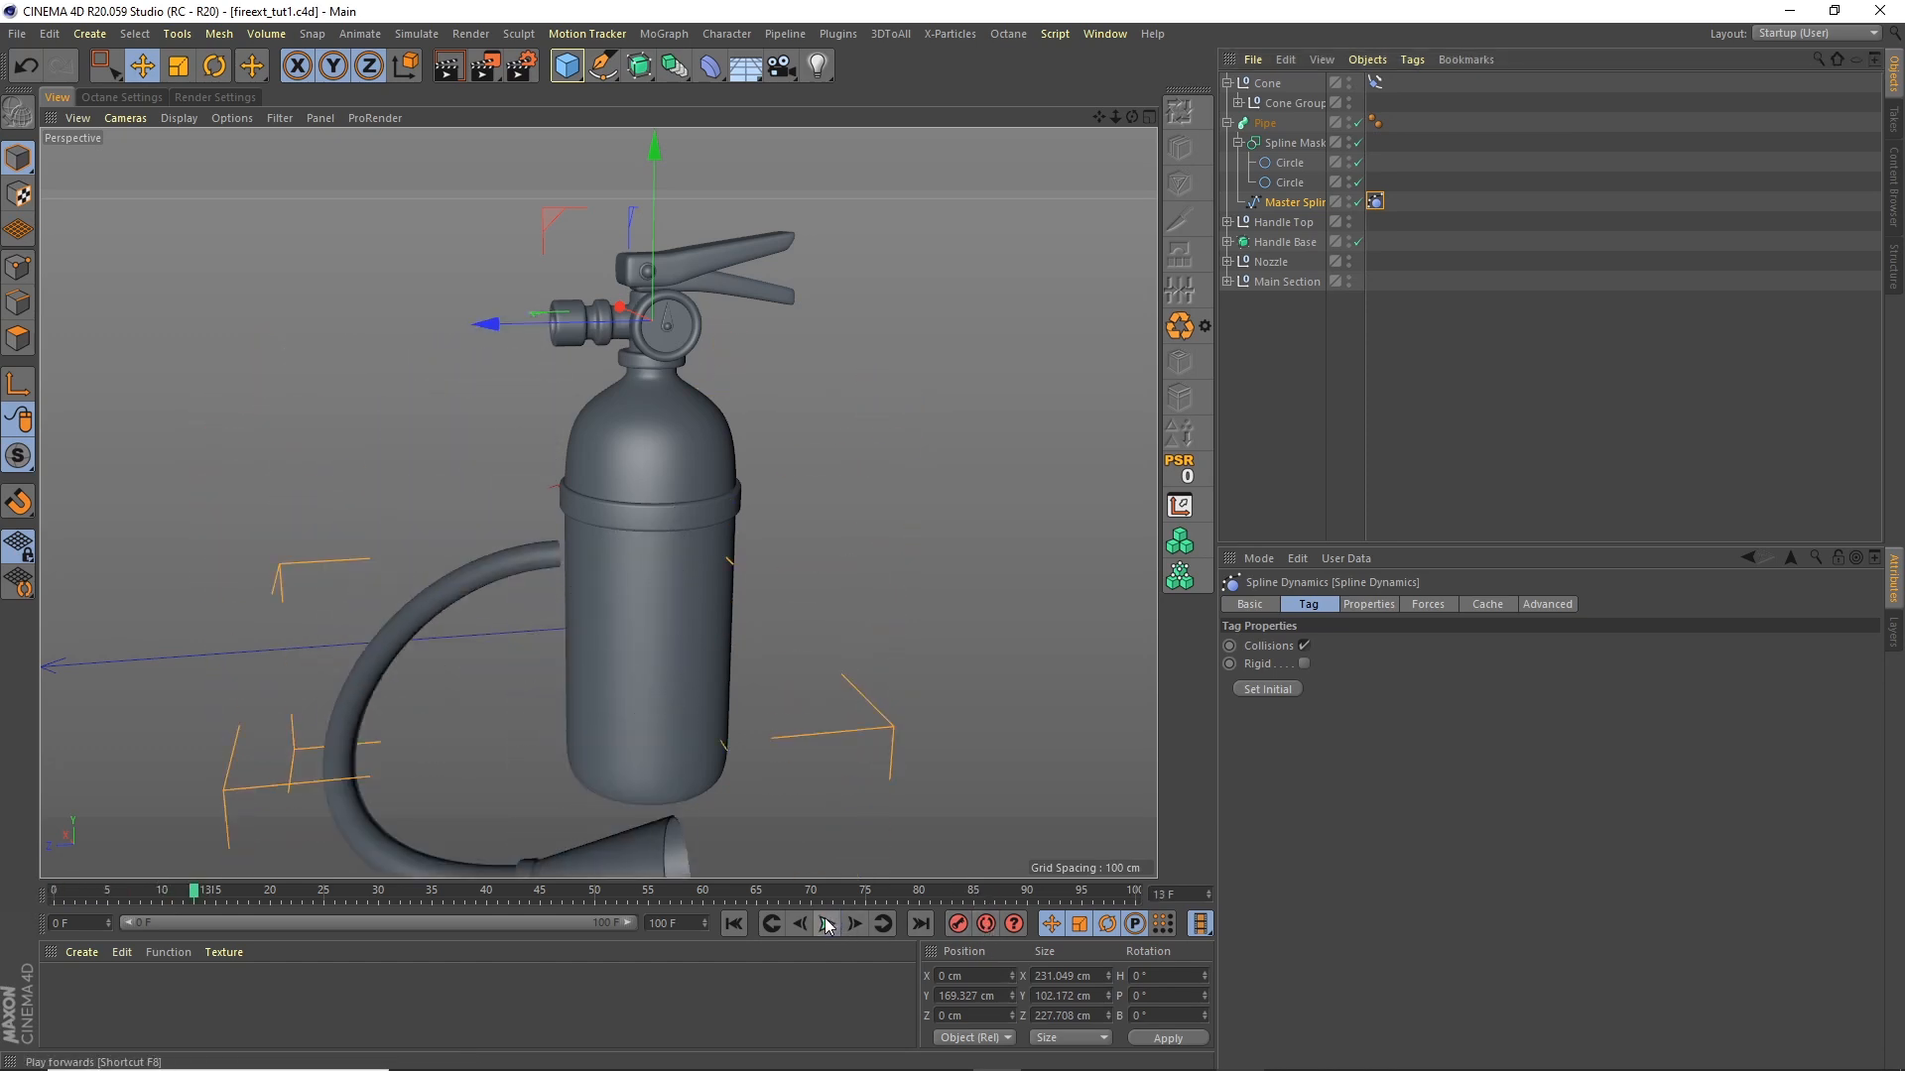
left_click(733, 923)
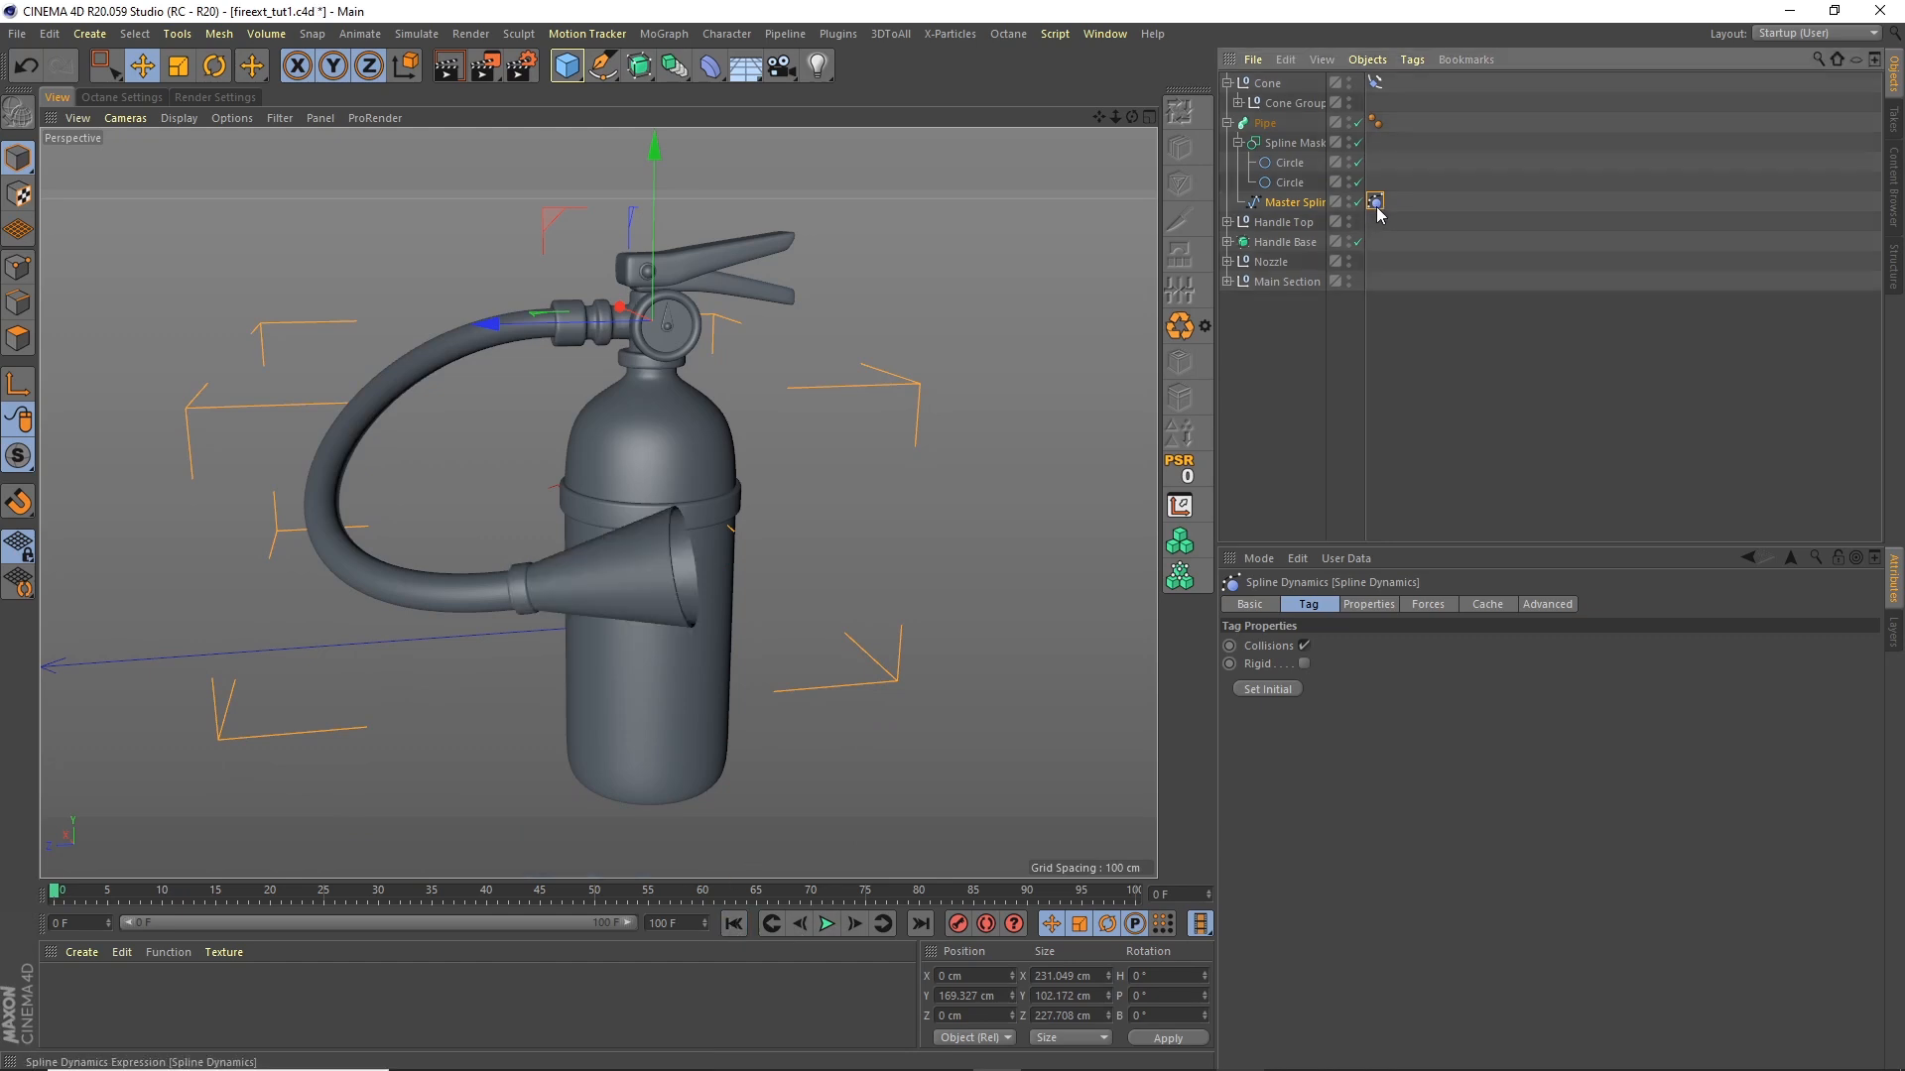
Step: Disable the Pipe sweep and Spline Mask and select the Master Spline's end point inside the nozzle opening in Points mode
left_click_drag(1132, 117, 1237, 130)
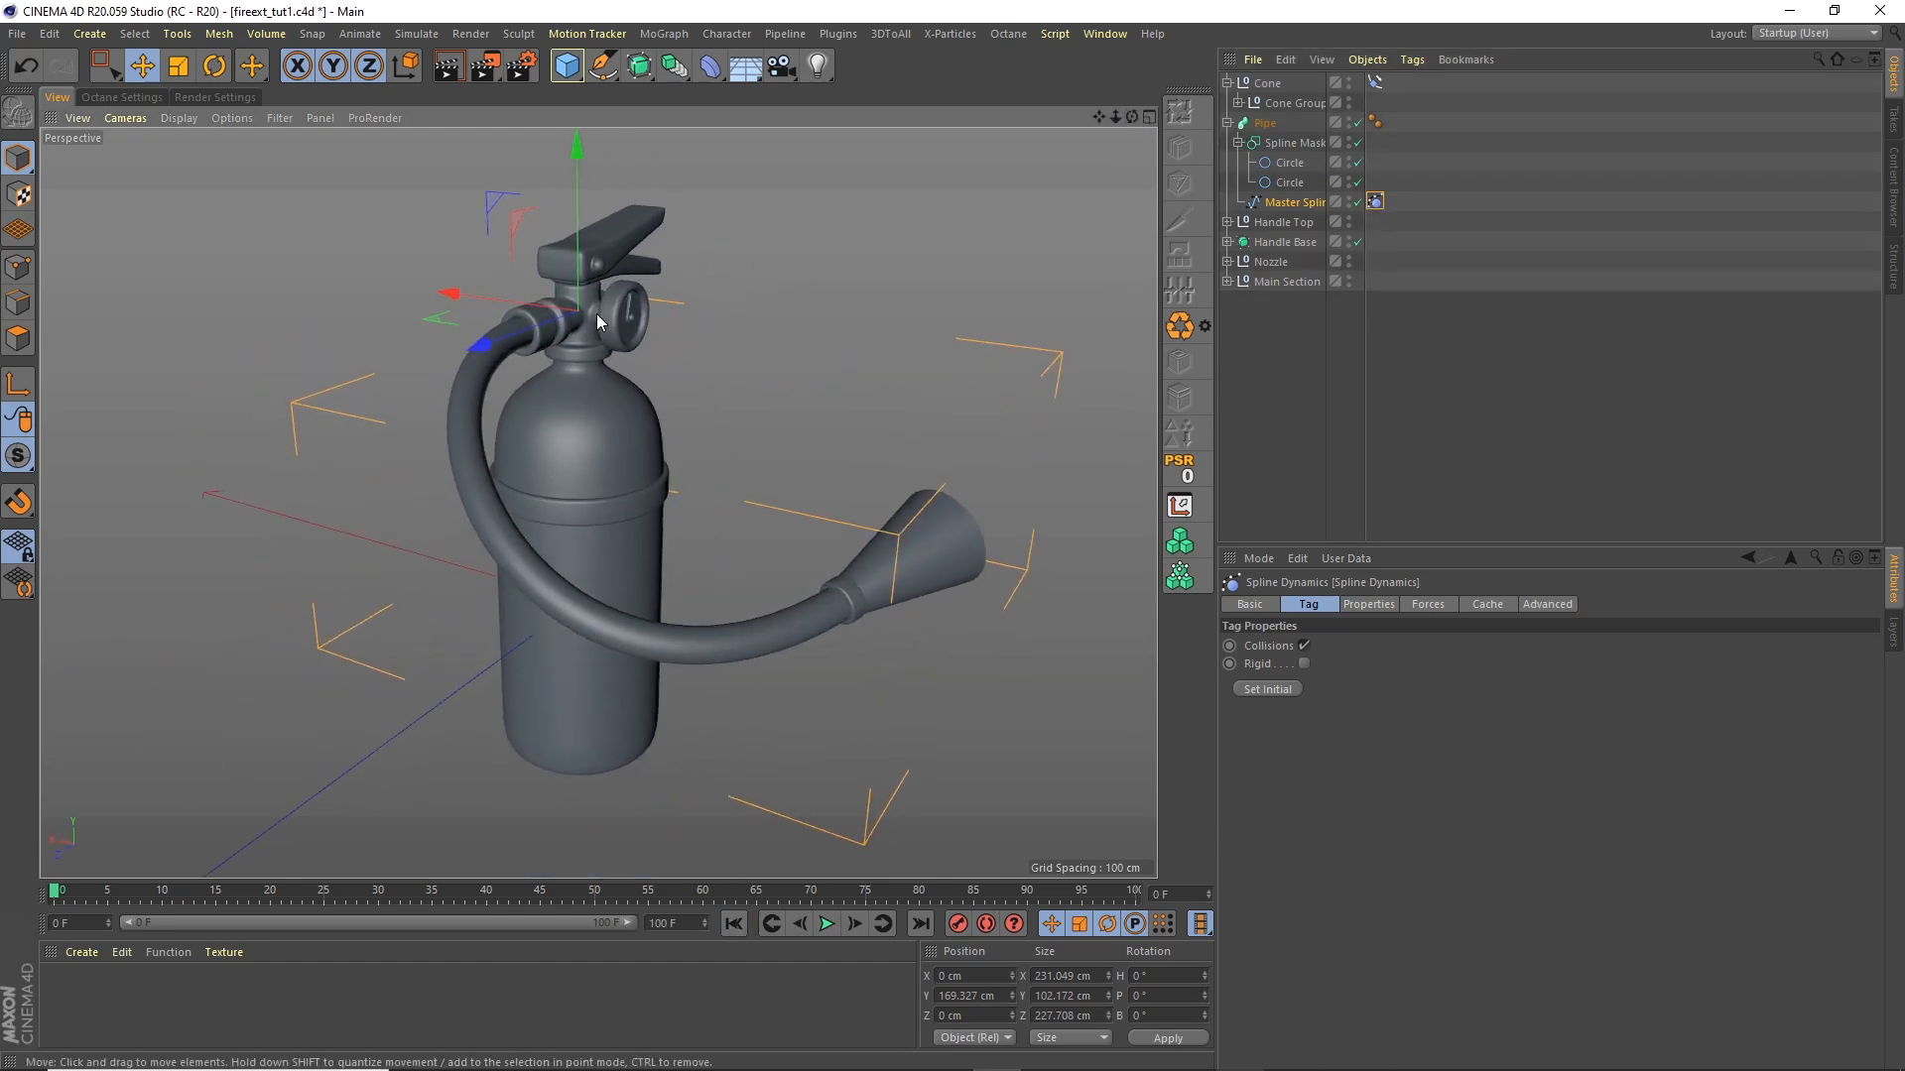
right_click_drag(596, 312, 673, 265, "alt")
left_click_drag(672, 265, 679, 367, "alt")
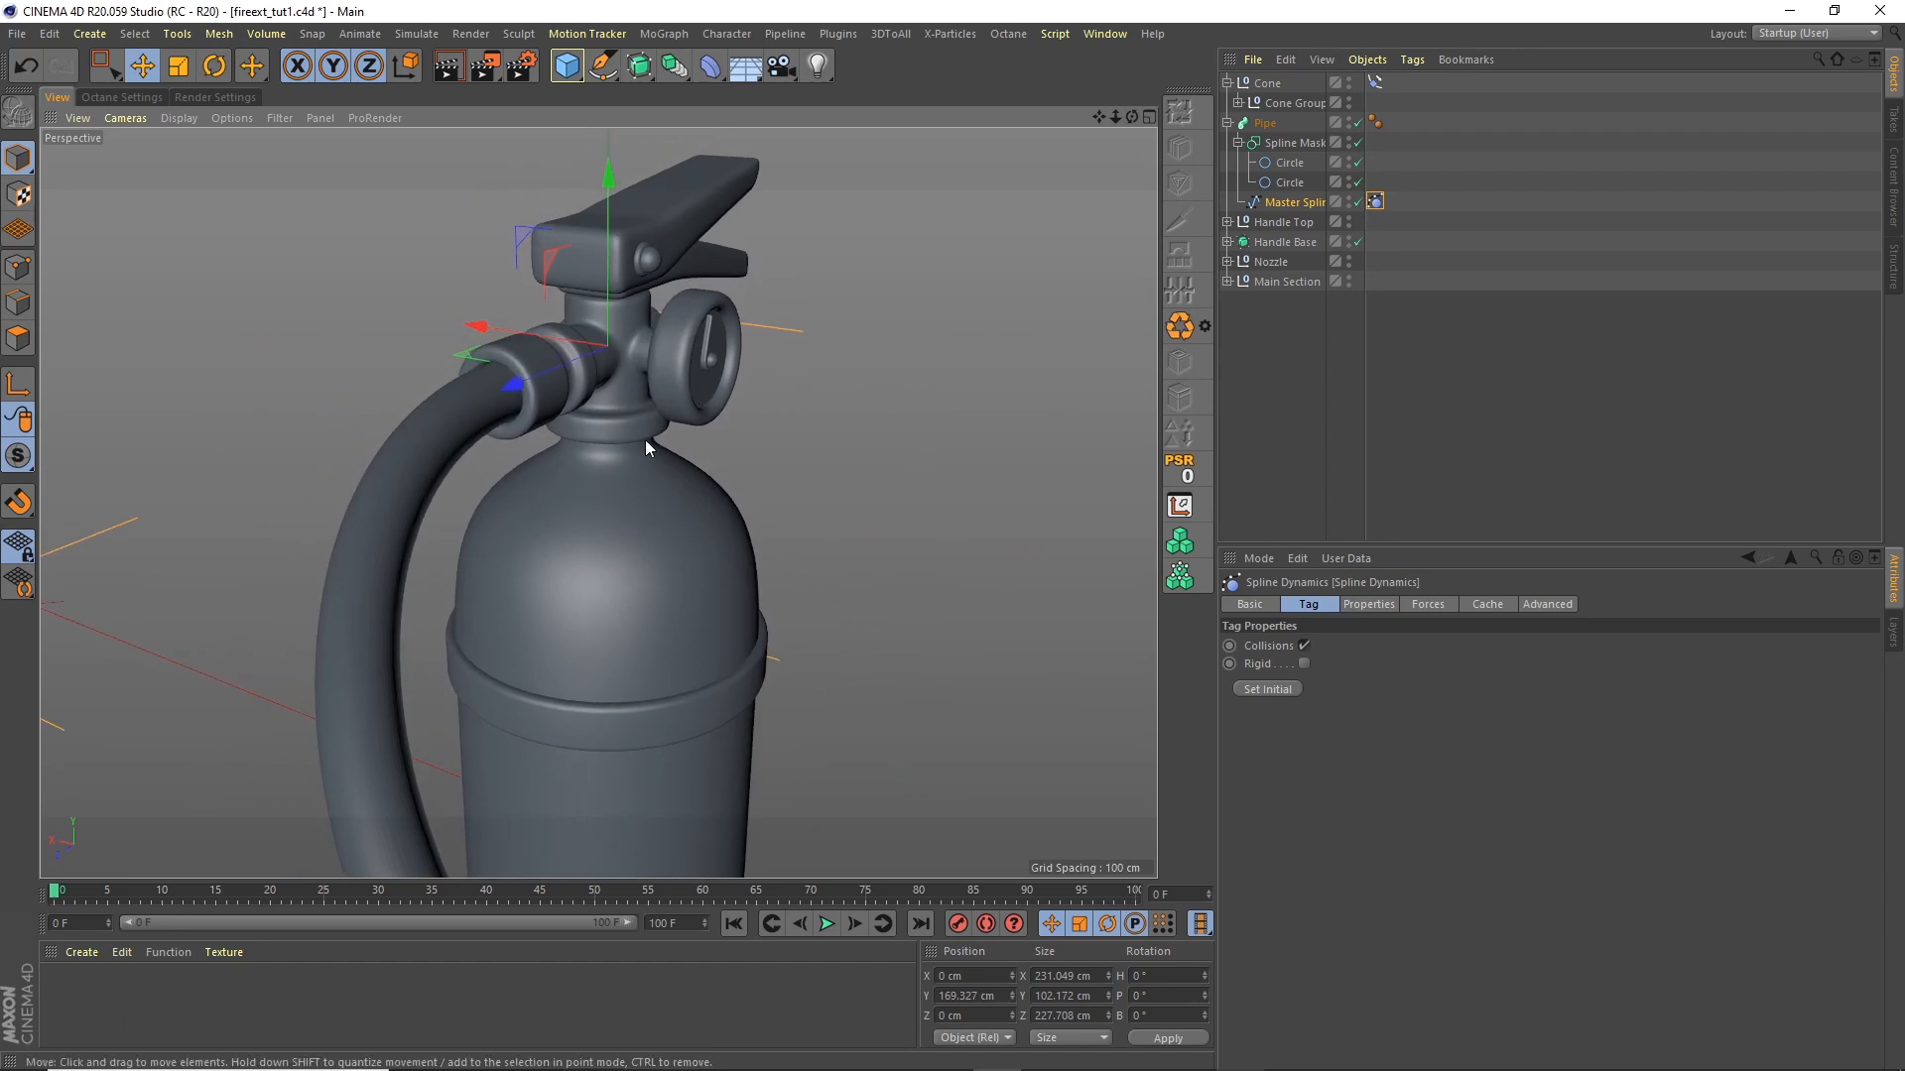
left_click_drag(1359, 141, 1376, 123)
left_click(18, 267)
left_click(104, 65)
left_click(214, 130)
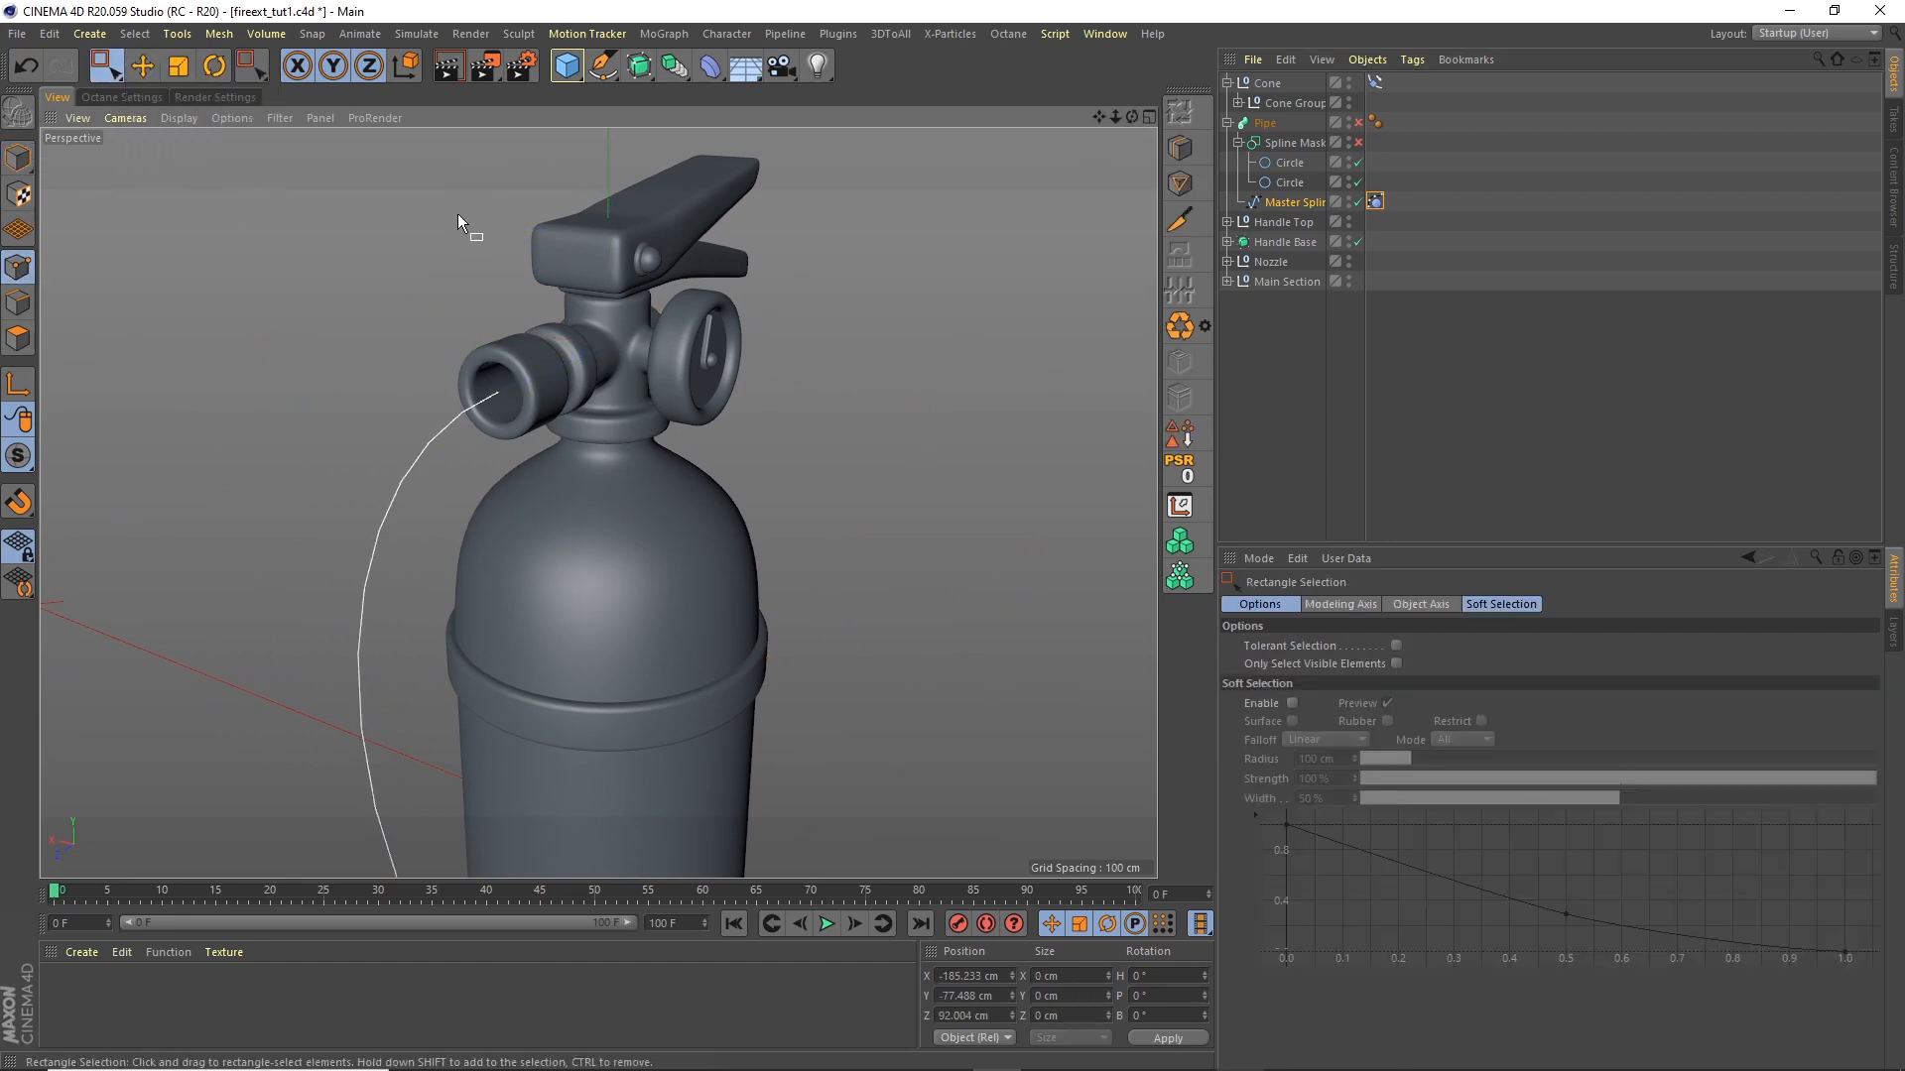
left_click_drag(500, 402, 501, 403)
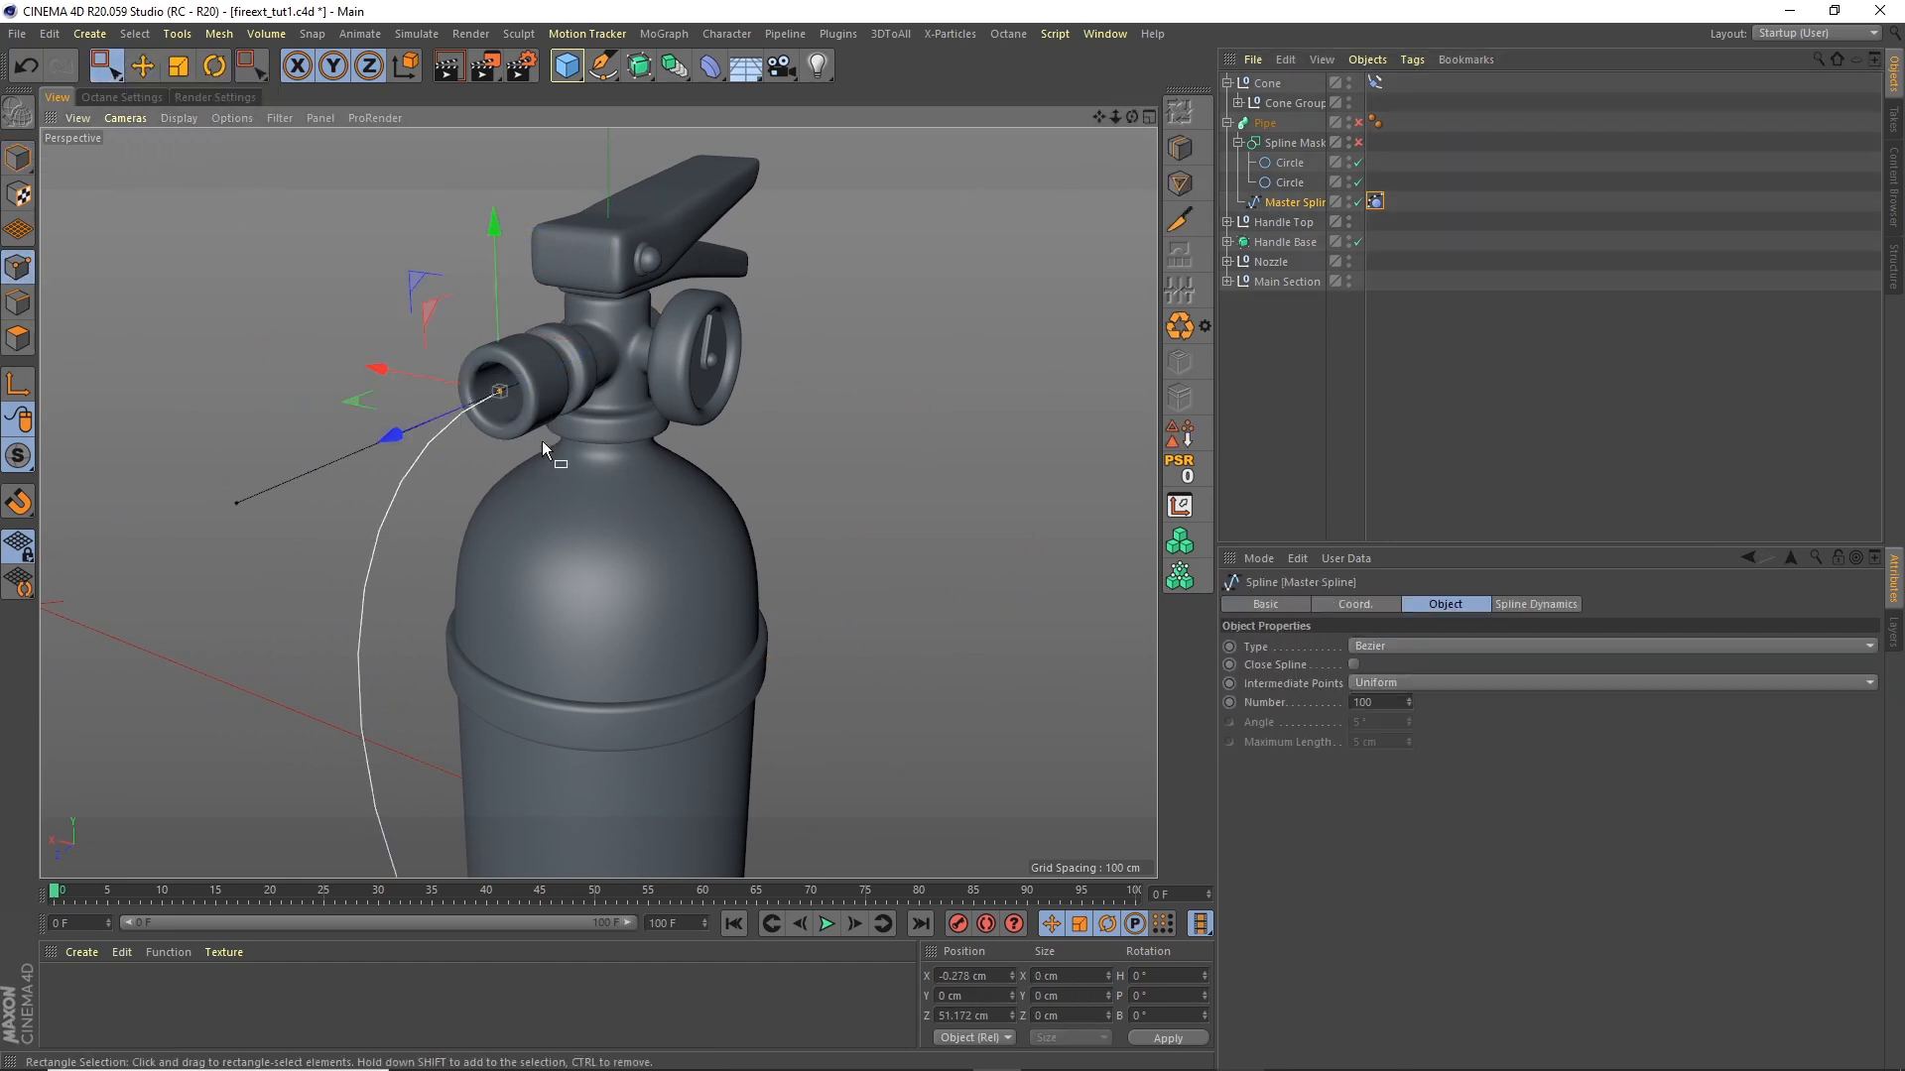
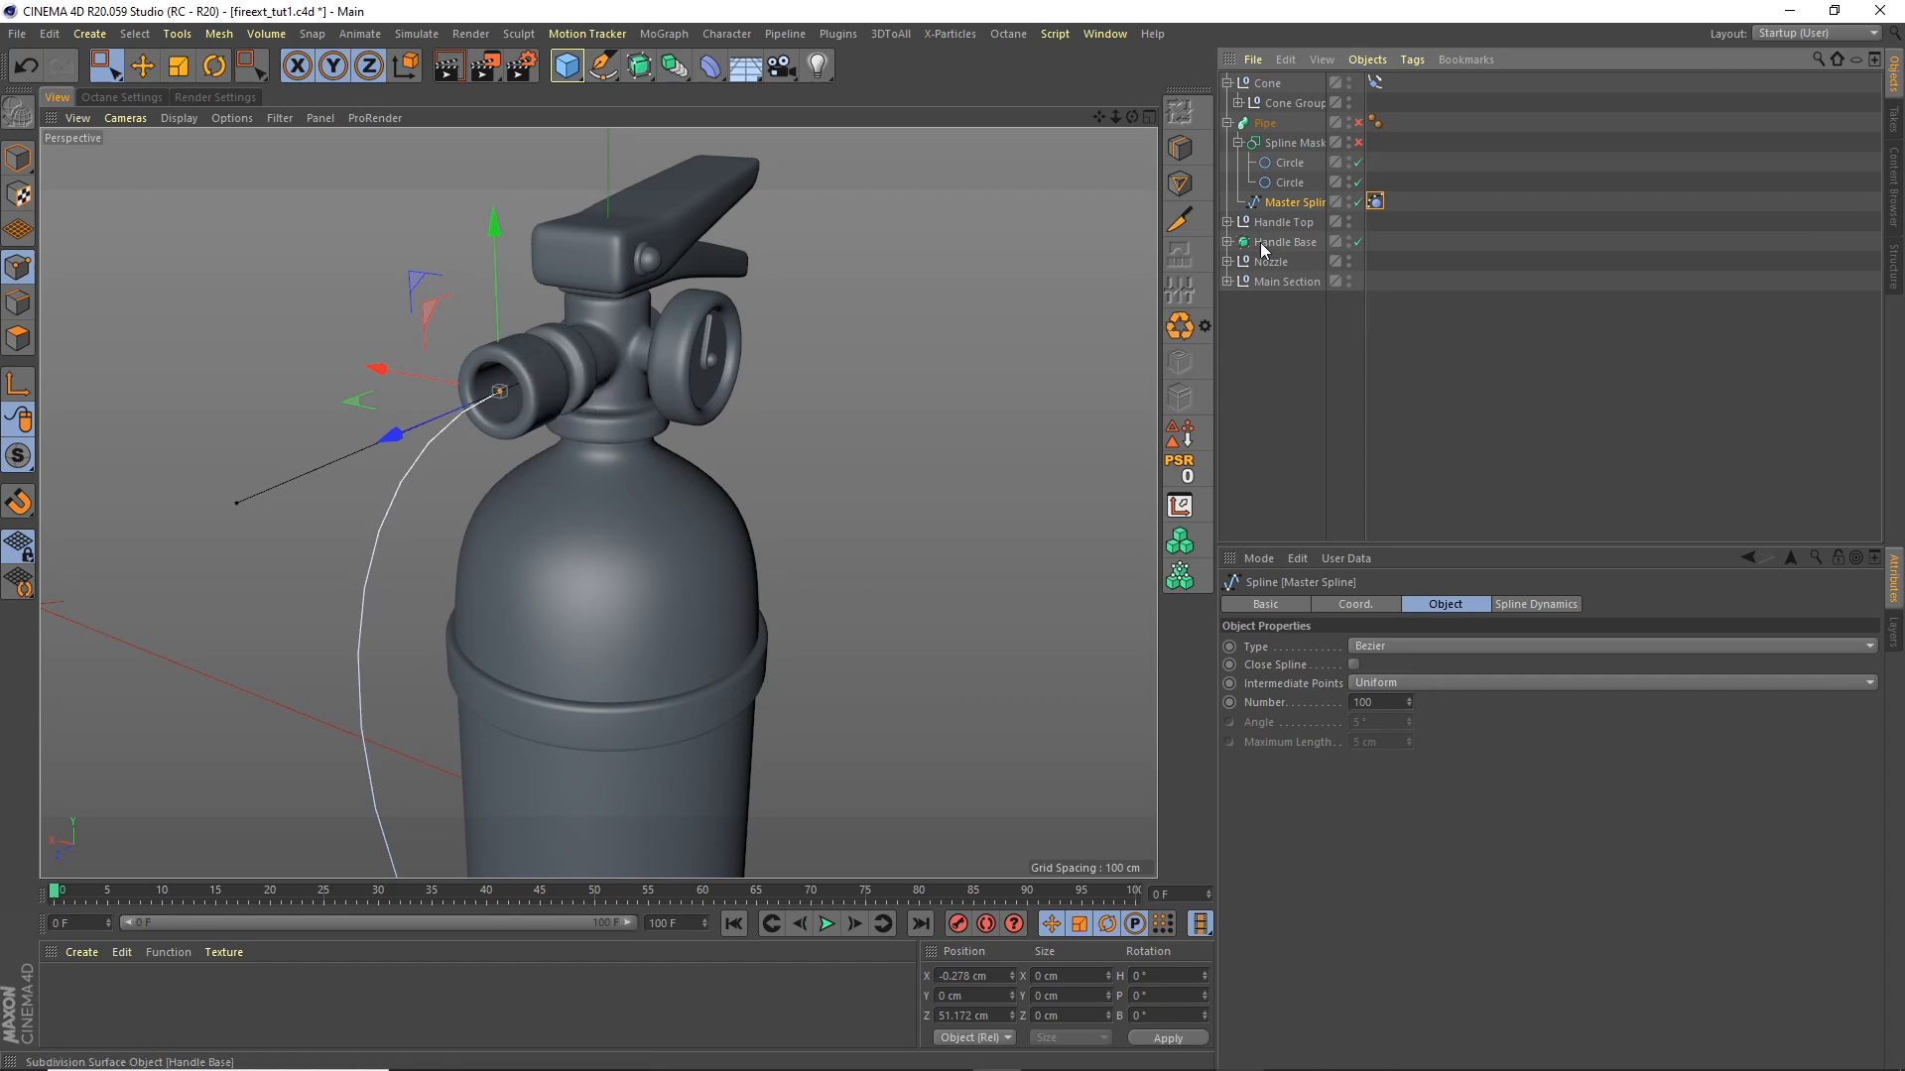
Step: Duplicate the Hole cylinder from the Nozzle's volume builder to the top level of the object hierarchy
left_click(1227, 262)
left_click(1279, 282)
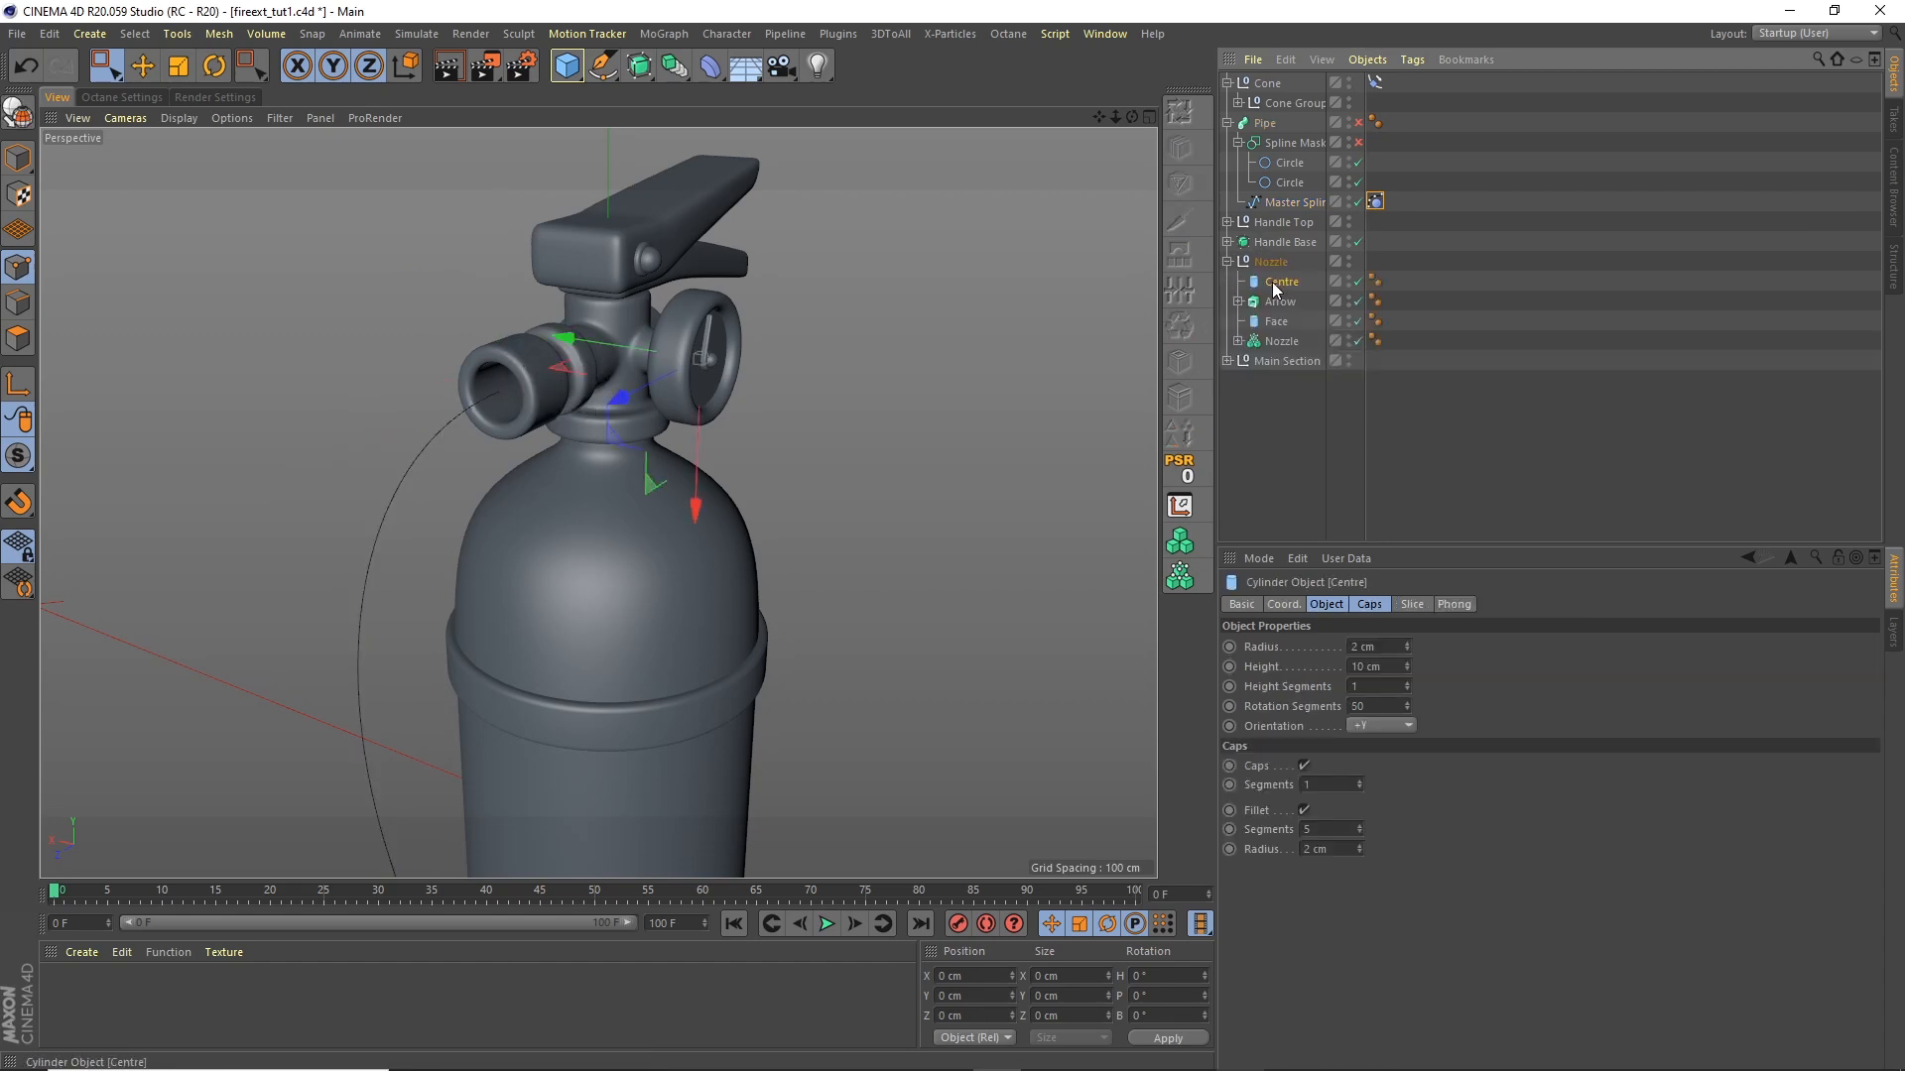
left_click(1238, 302)
left_click(1238, 302)
left_click(1238, 302)
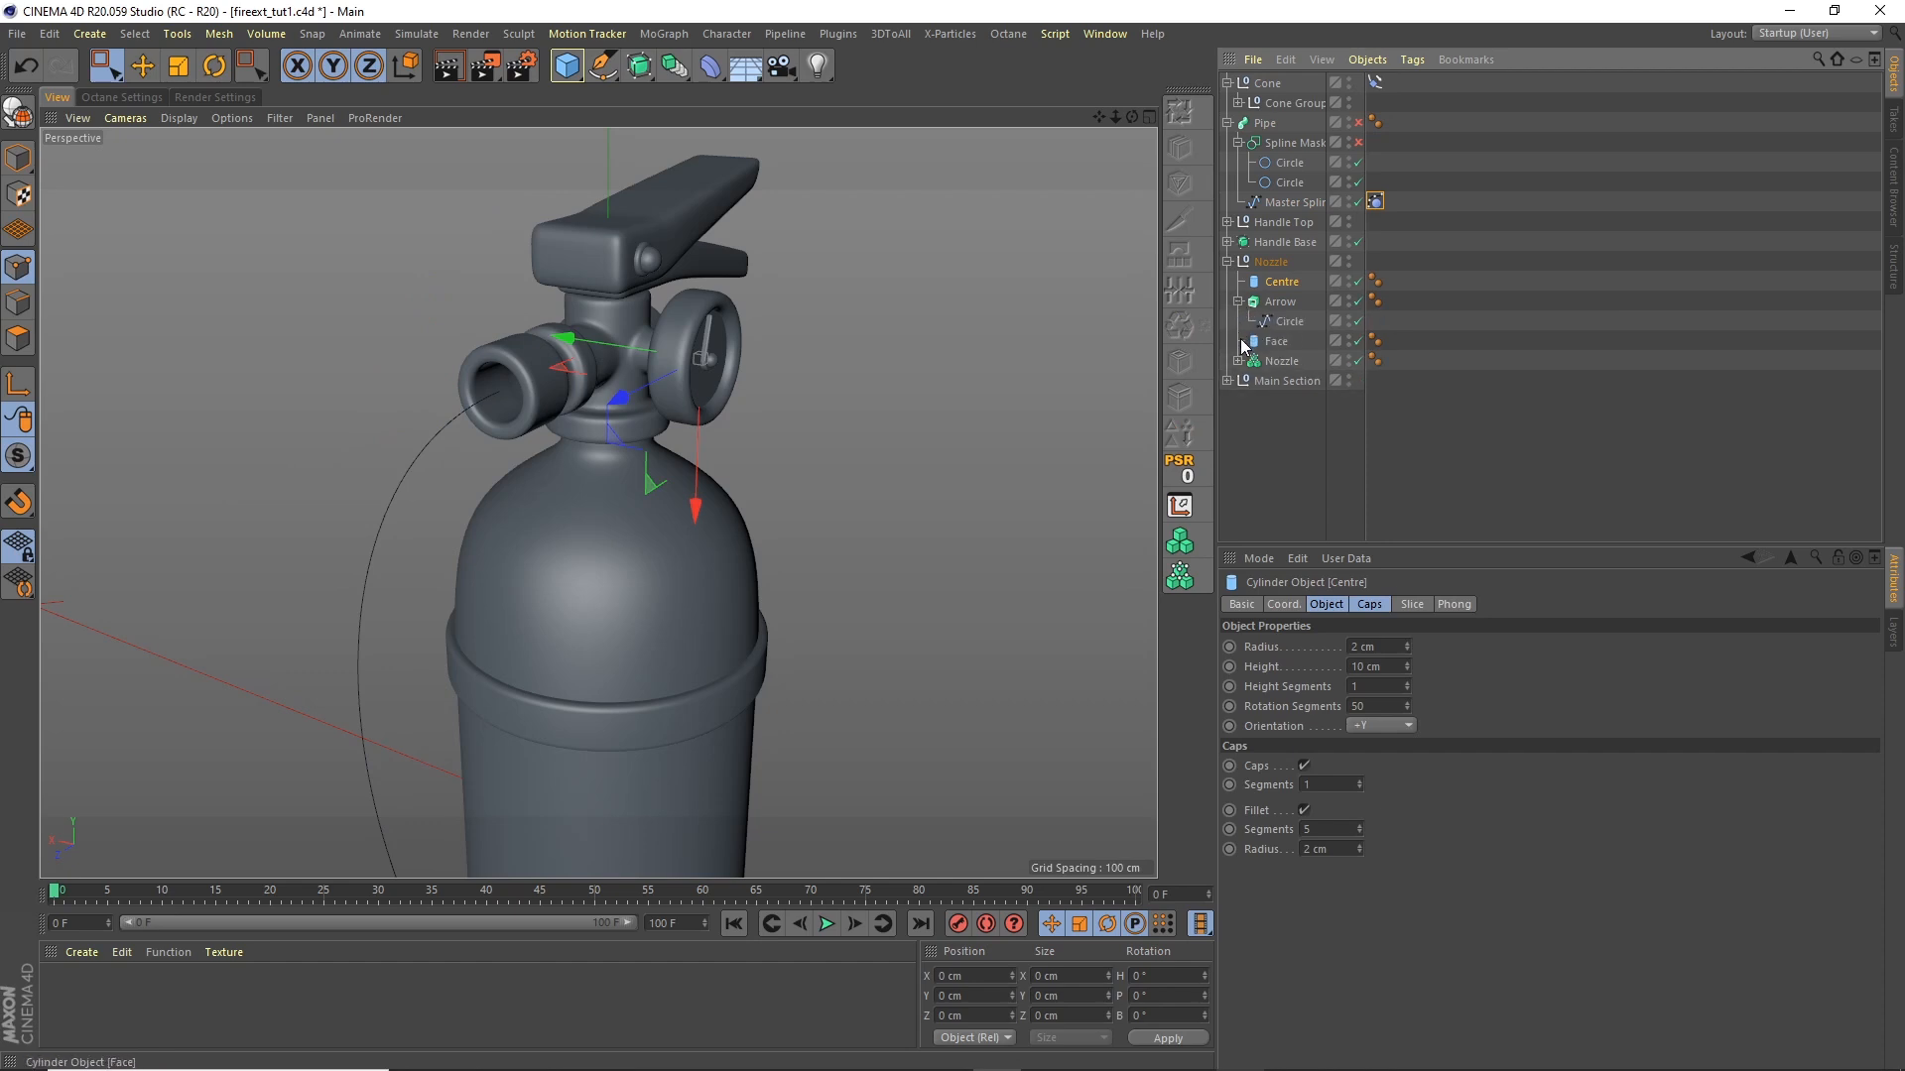
left_click(1238, 302)
left_click(1238, 341)
left_click(1295, 381)
key("ctrl+c")
key("ctrl+v")
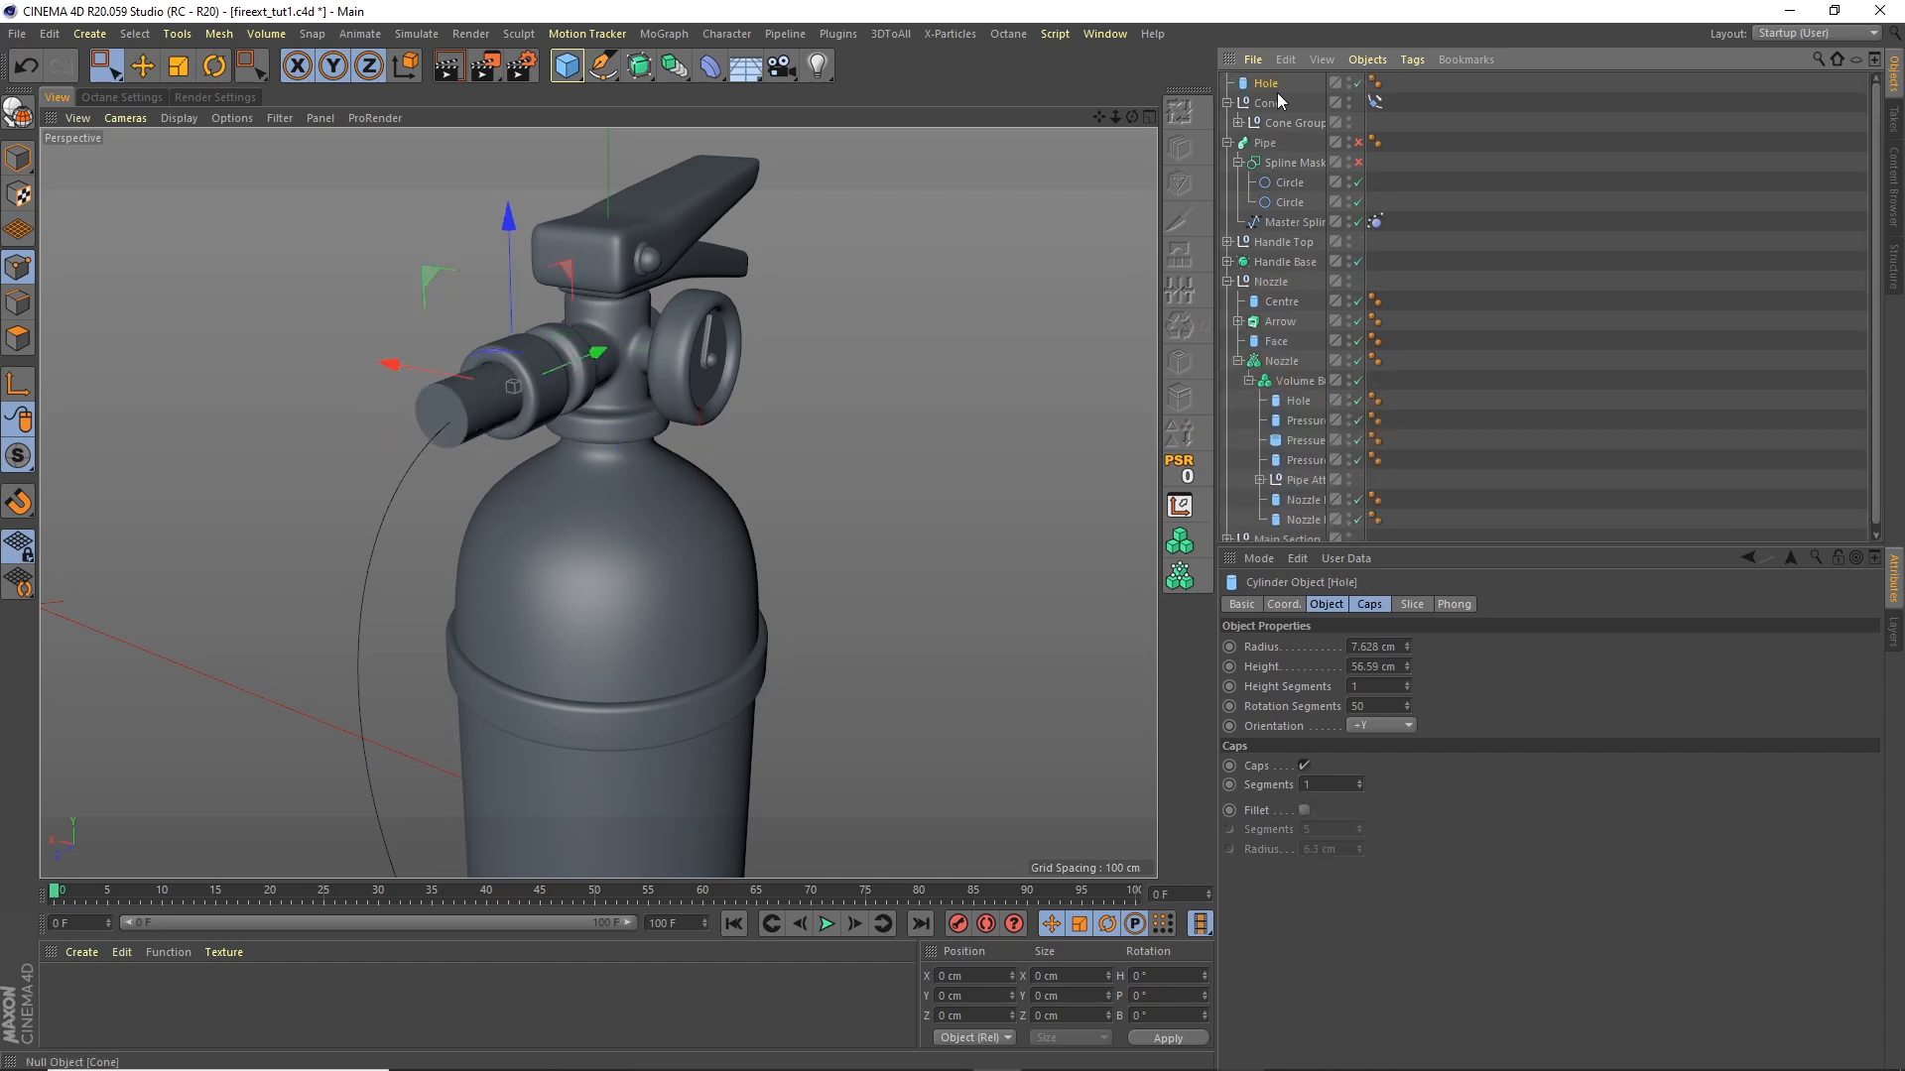
Step: Place the copied Hole cylinder directly inside the Nozzle null and rename it Centre Ref
key("ctrl+shift+a")
left_click(1227, 282)
left_click_drag(1266, 84, 1289, 285)
double_click(1279, 282)
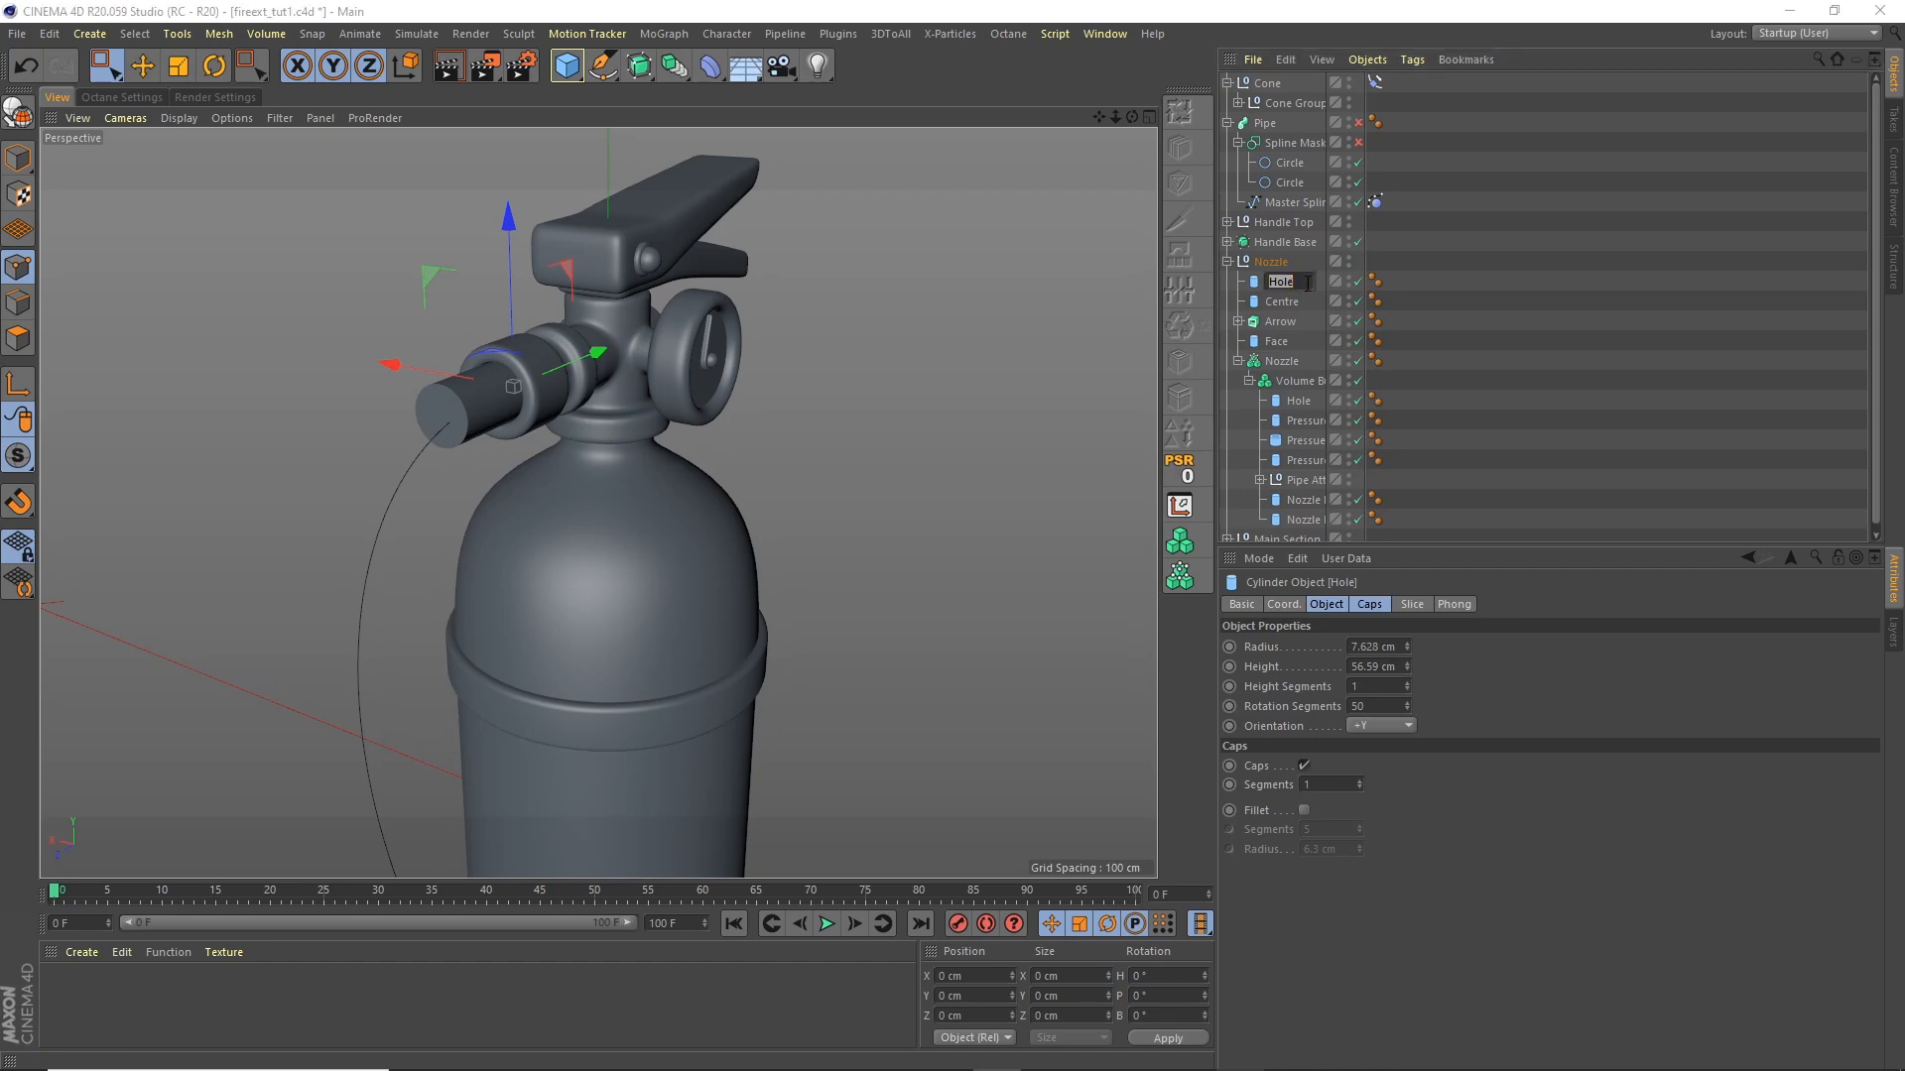
type("Centre Ref")
key("Return")
left_click(1238, 362)
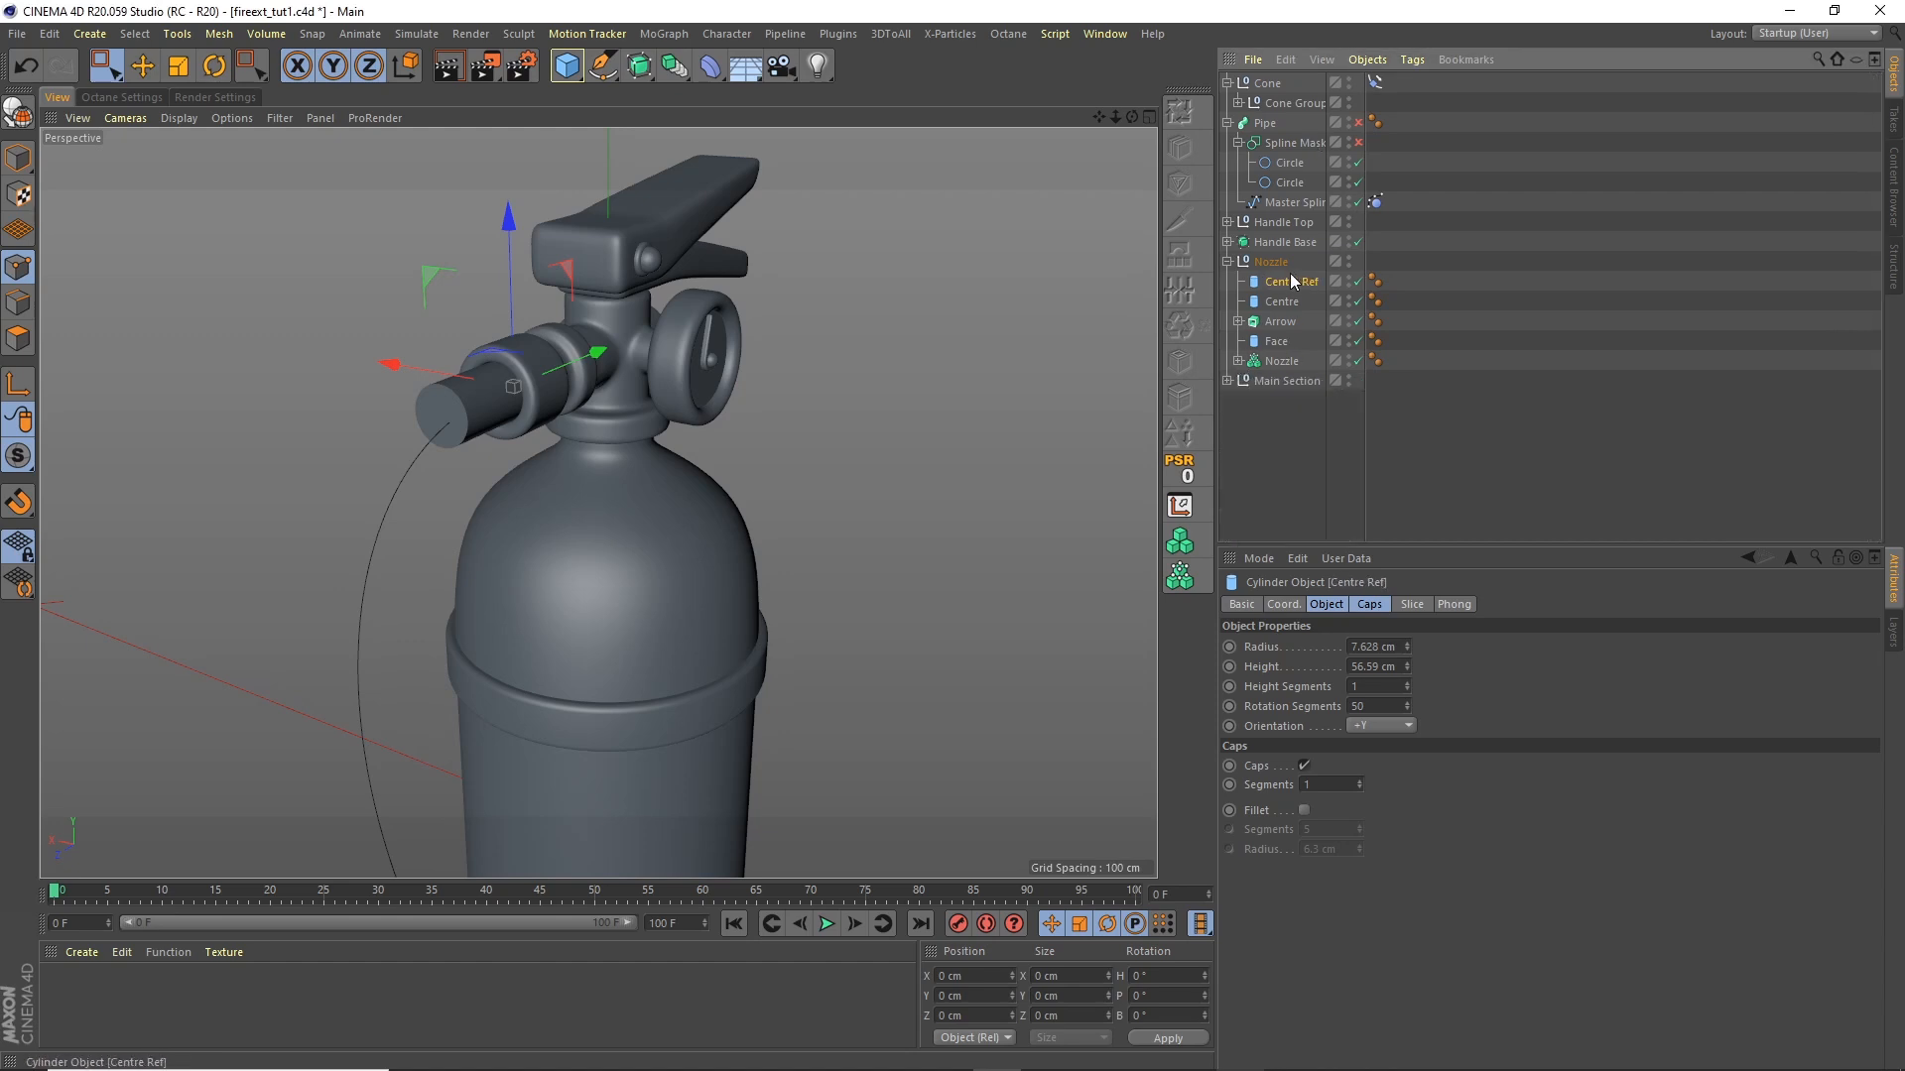
key("t")
left_click_drag(601, 349, 545, 378)
key("ctrl+z")
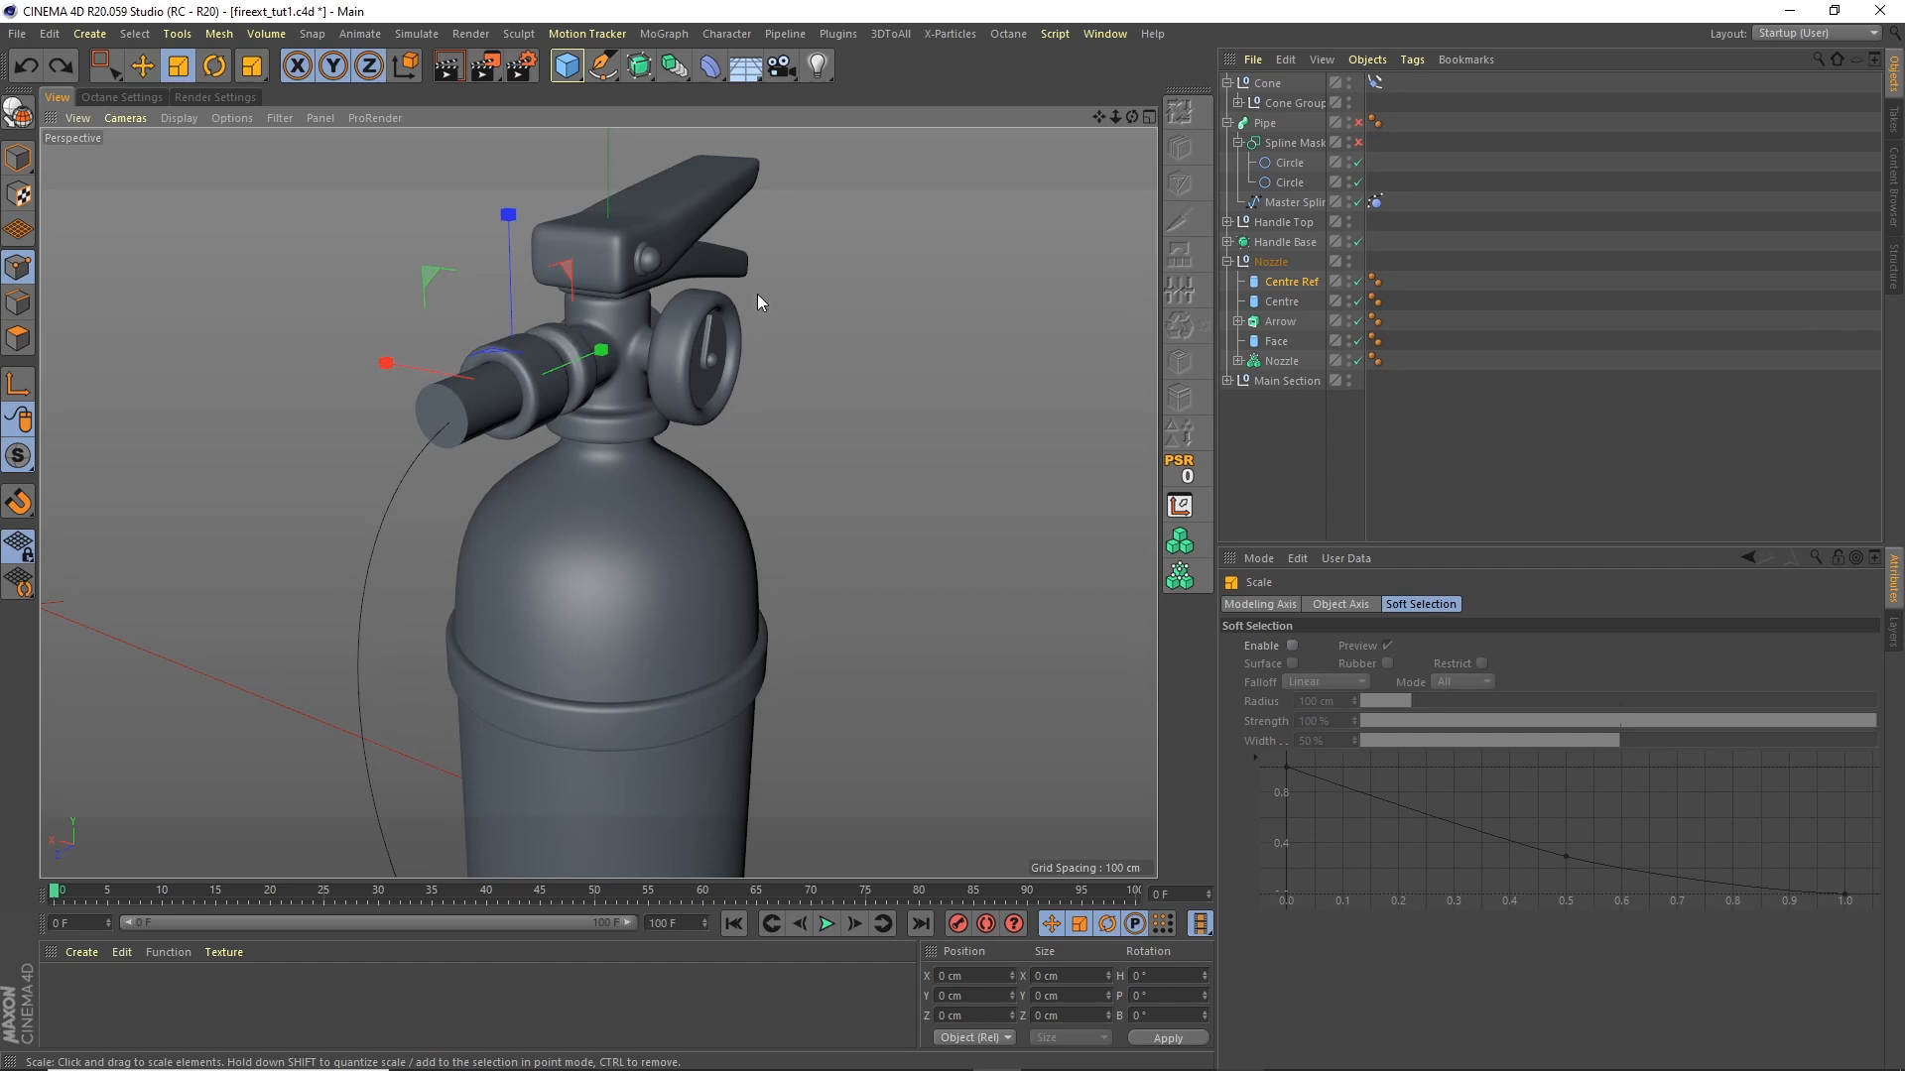
Step: Set the Centre Ref cylinder's height to 1 cm and move it along its axis into the nozzle opening at the hose's start
left_click(1294, 280)
key("ctrl+y")
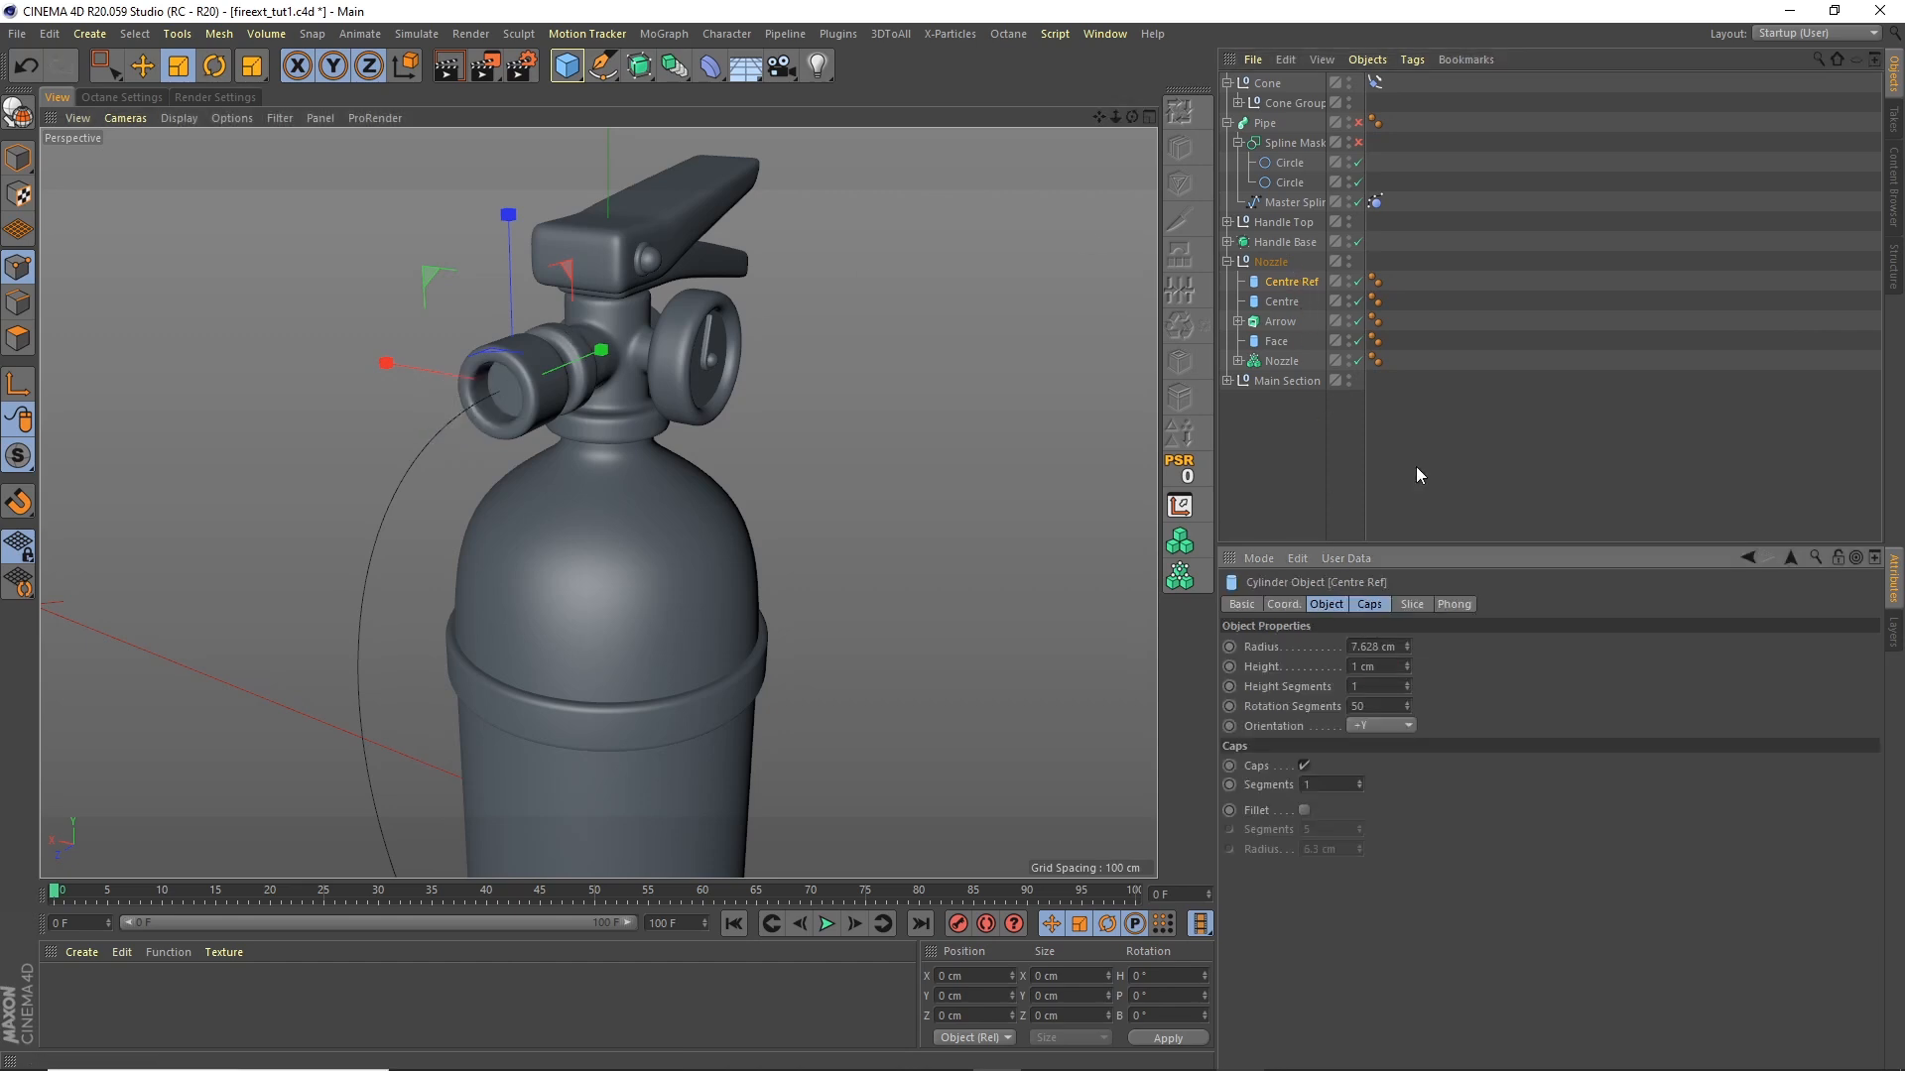
left_click(141, 66)
left_click_drag(599, 352, 561, 374)
scroll(544, 367, "up", 8)
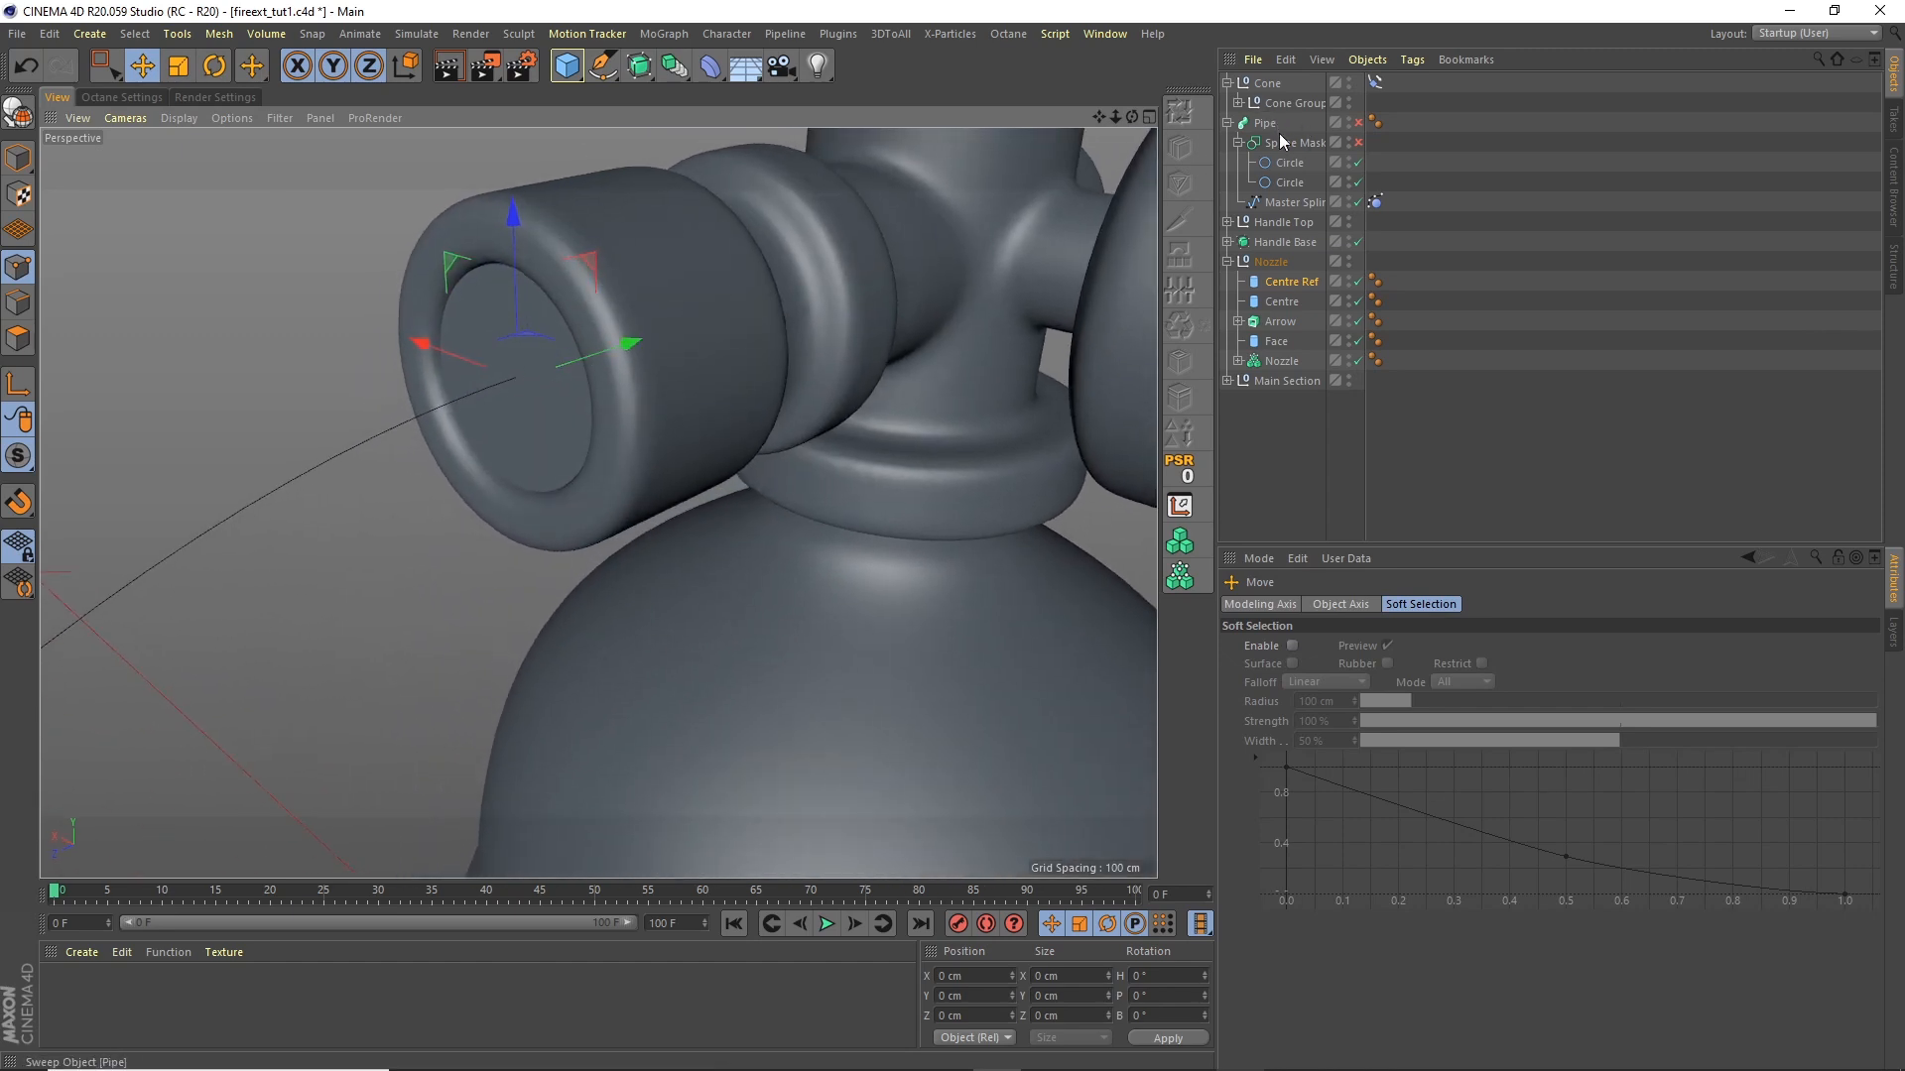
left_click(1290, 282)
mouse_move(615, 344)
left_mouse_down()
mouse_move(645, 333)
mouse_move(615, 342)
left_mouse_up()
left_click_drag(1115, 116, 984, 248)
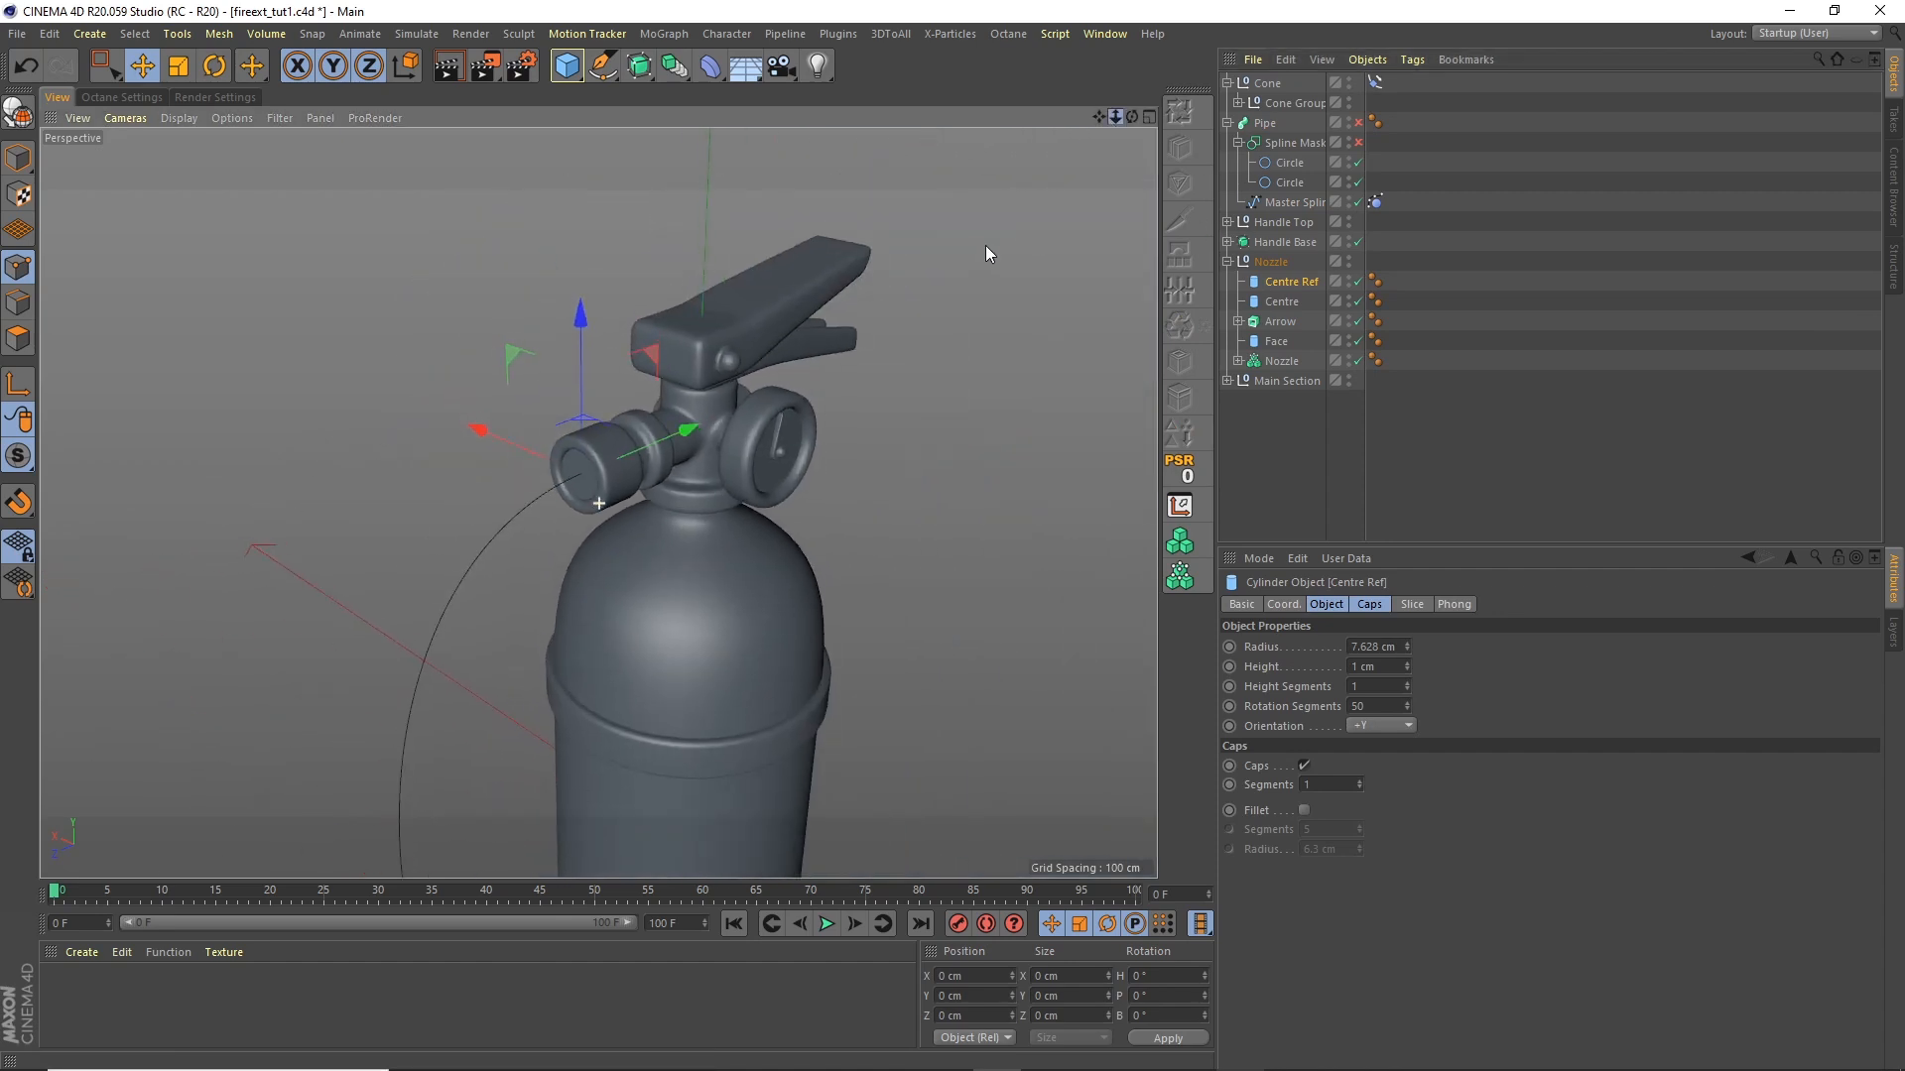
Step: Hide the Centre Ref cylinder in the viewport and add a Hair Constraint tag to the Master Spline
left_click(1348, 278)
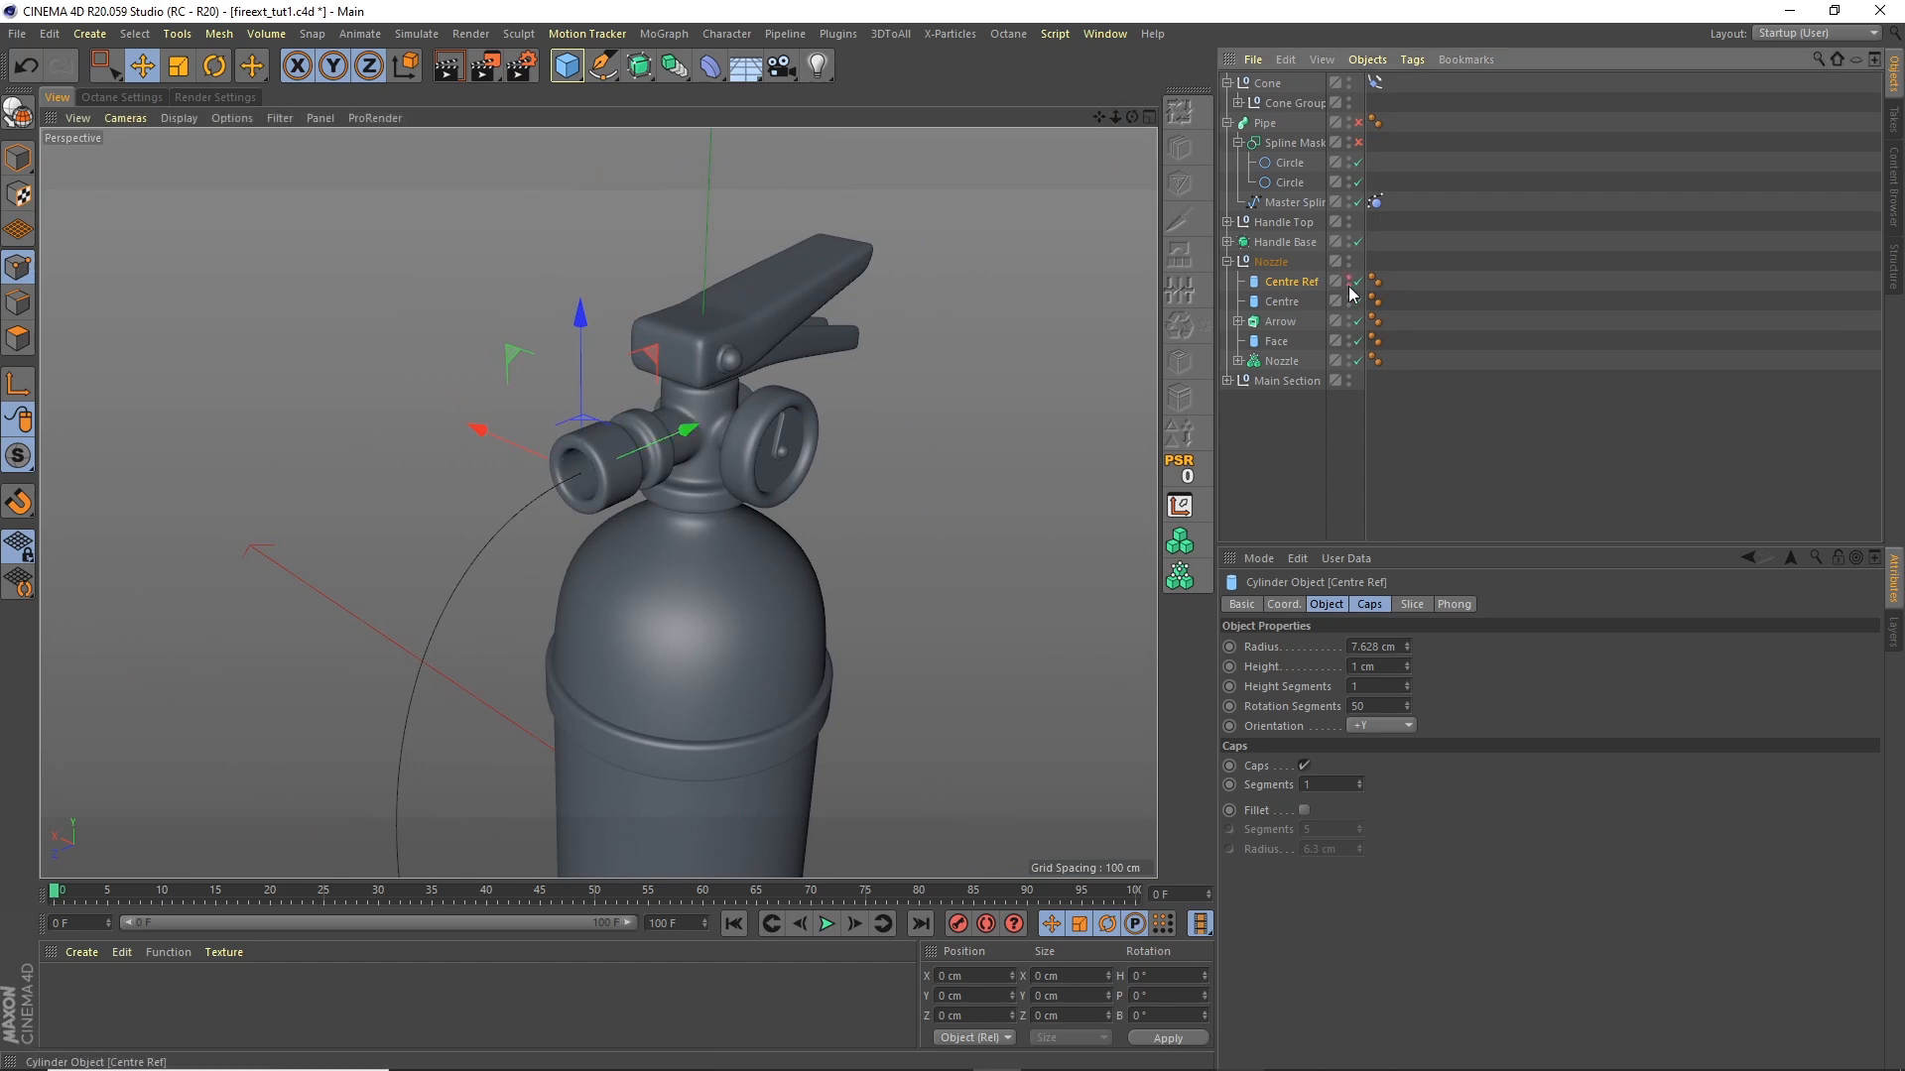
left_click(1375, 202)
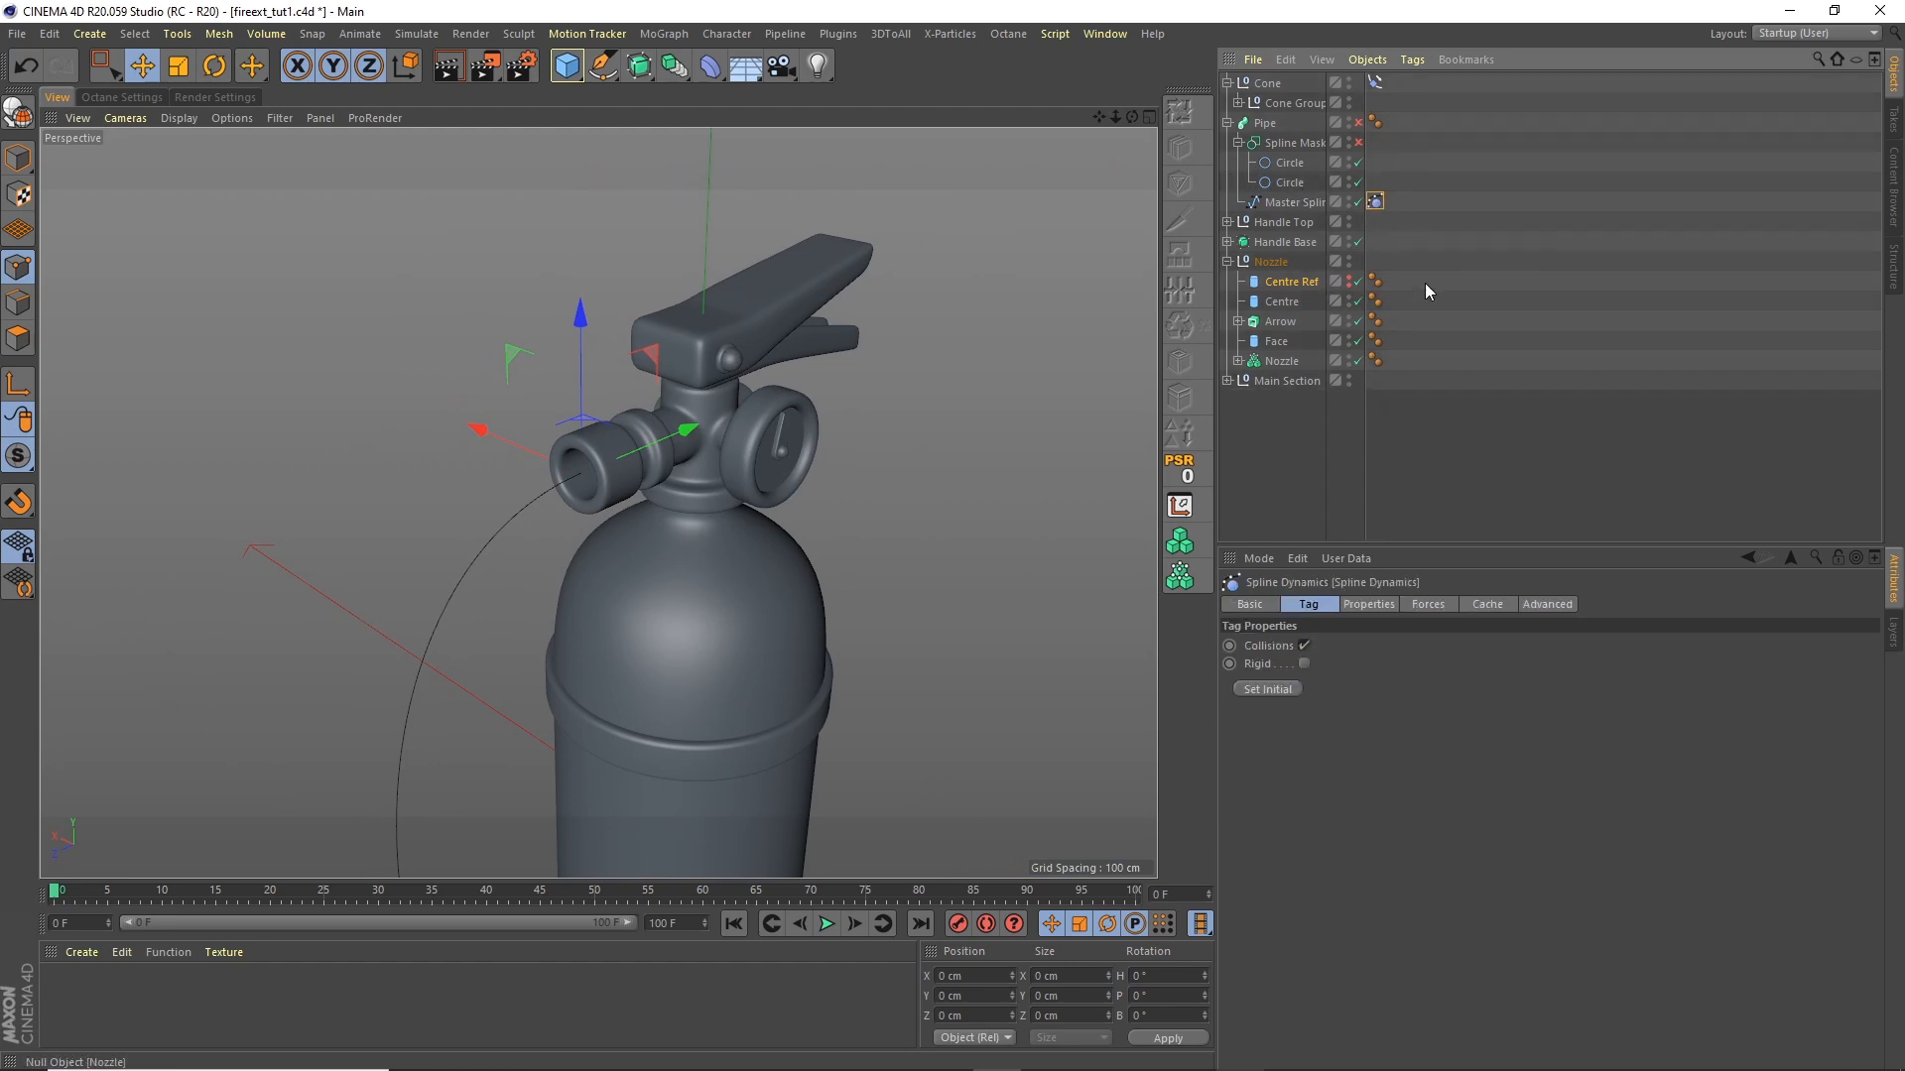
left_click(1412, 60)
mouse_move(1502, 147)
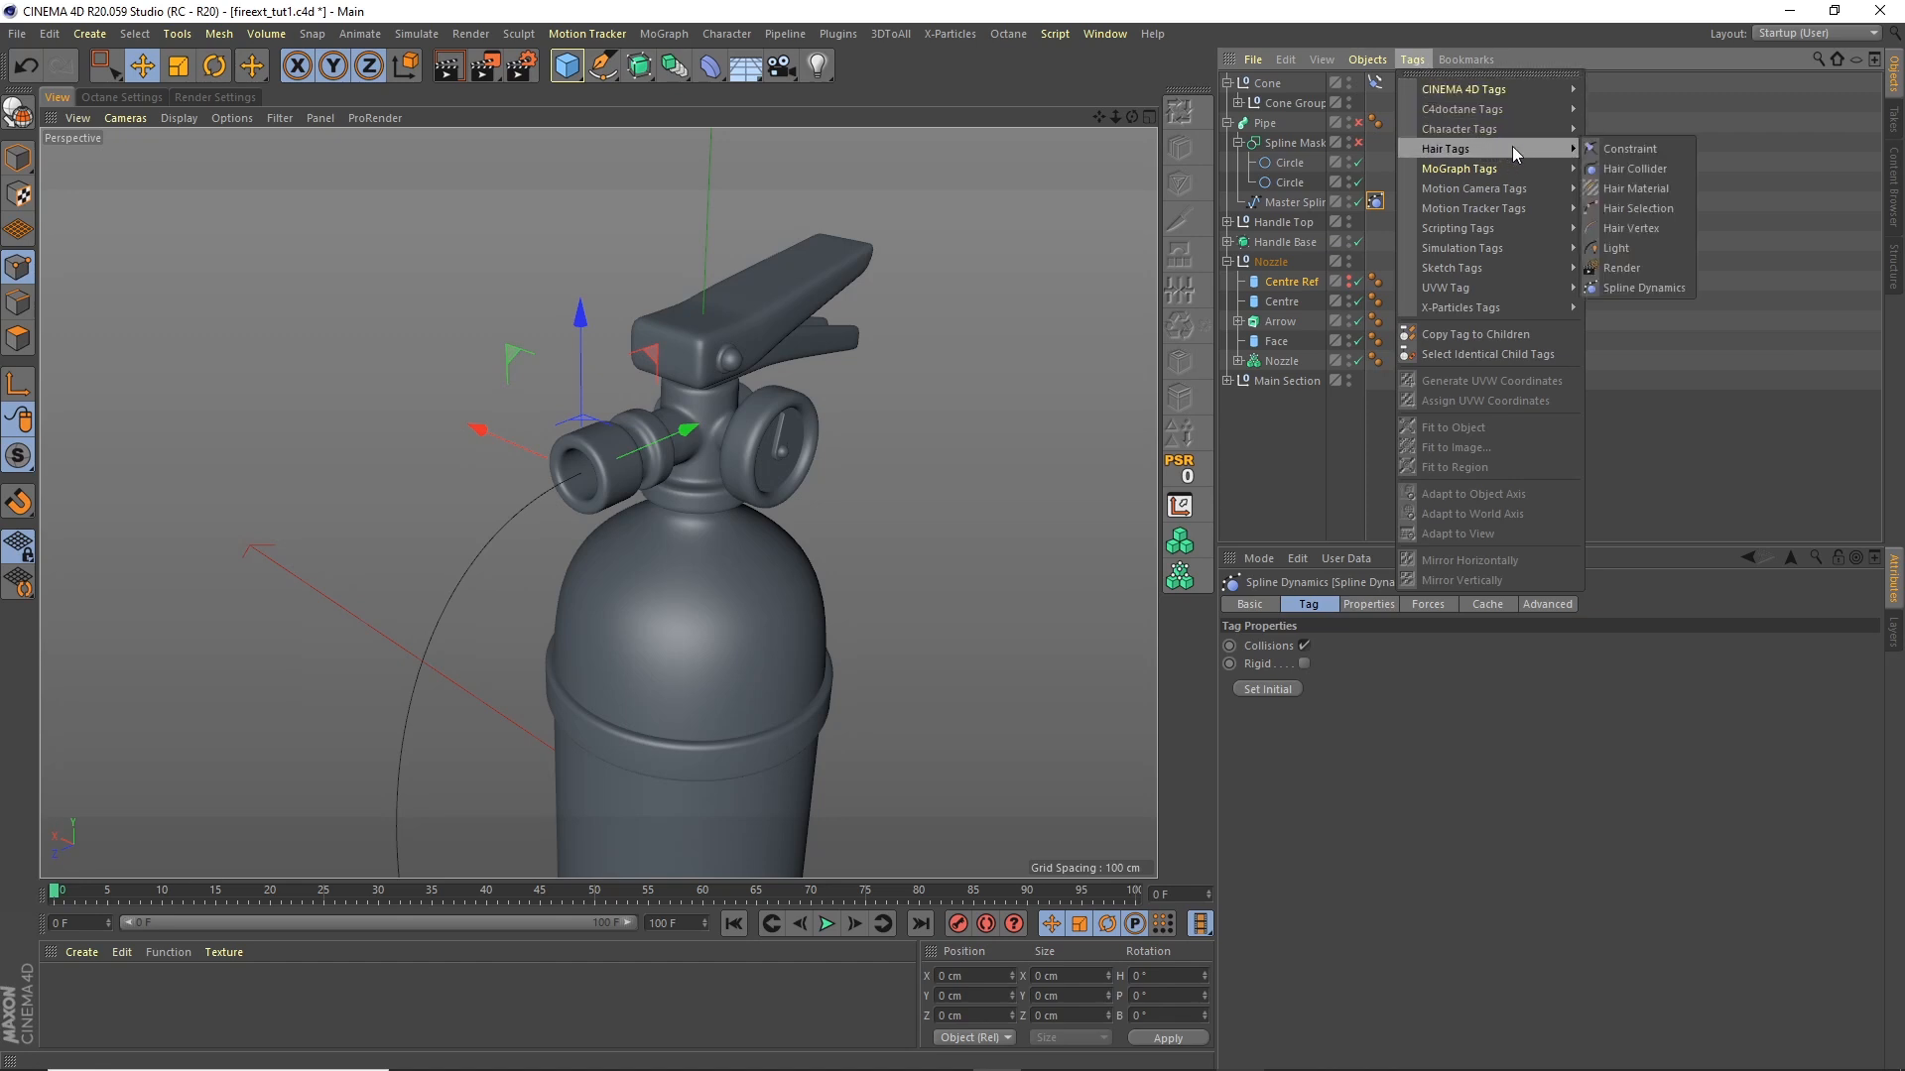
left_click(1630, 149)
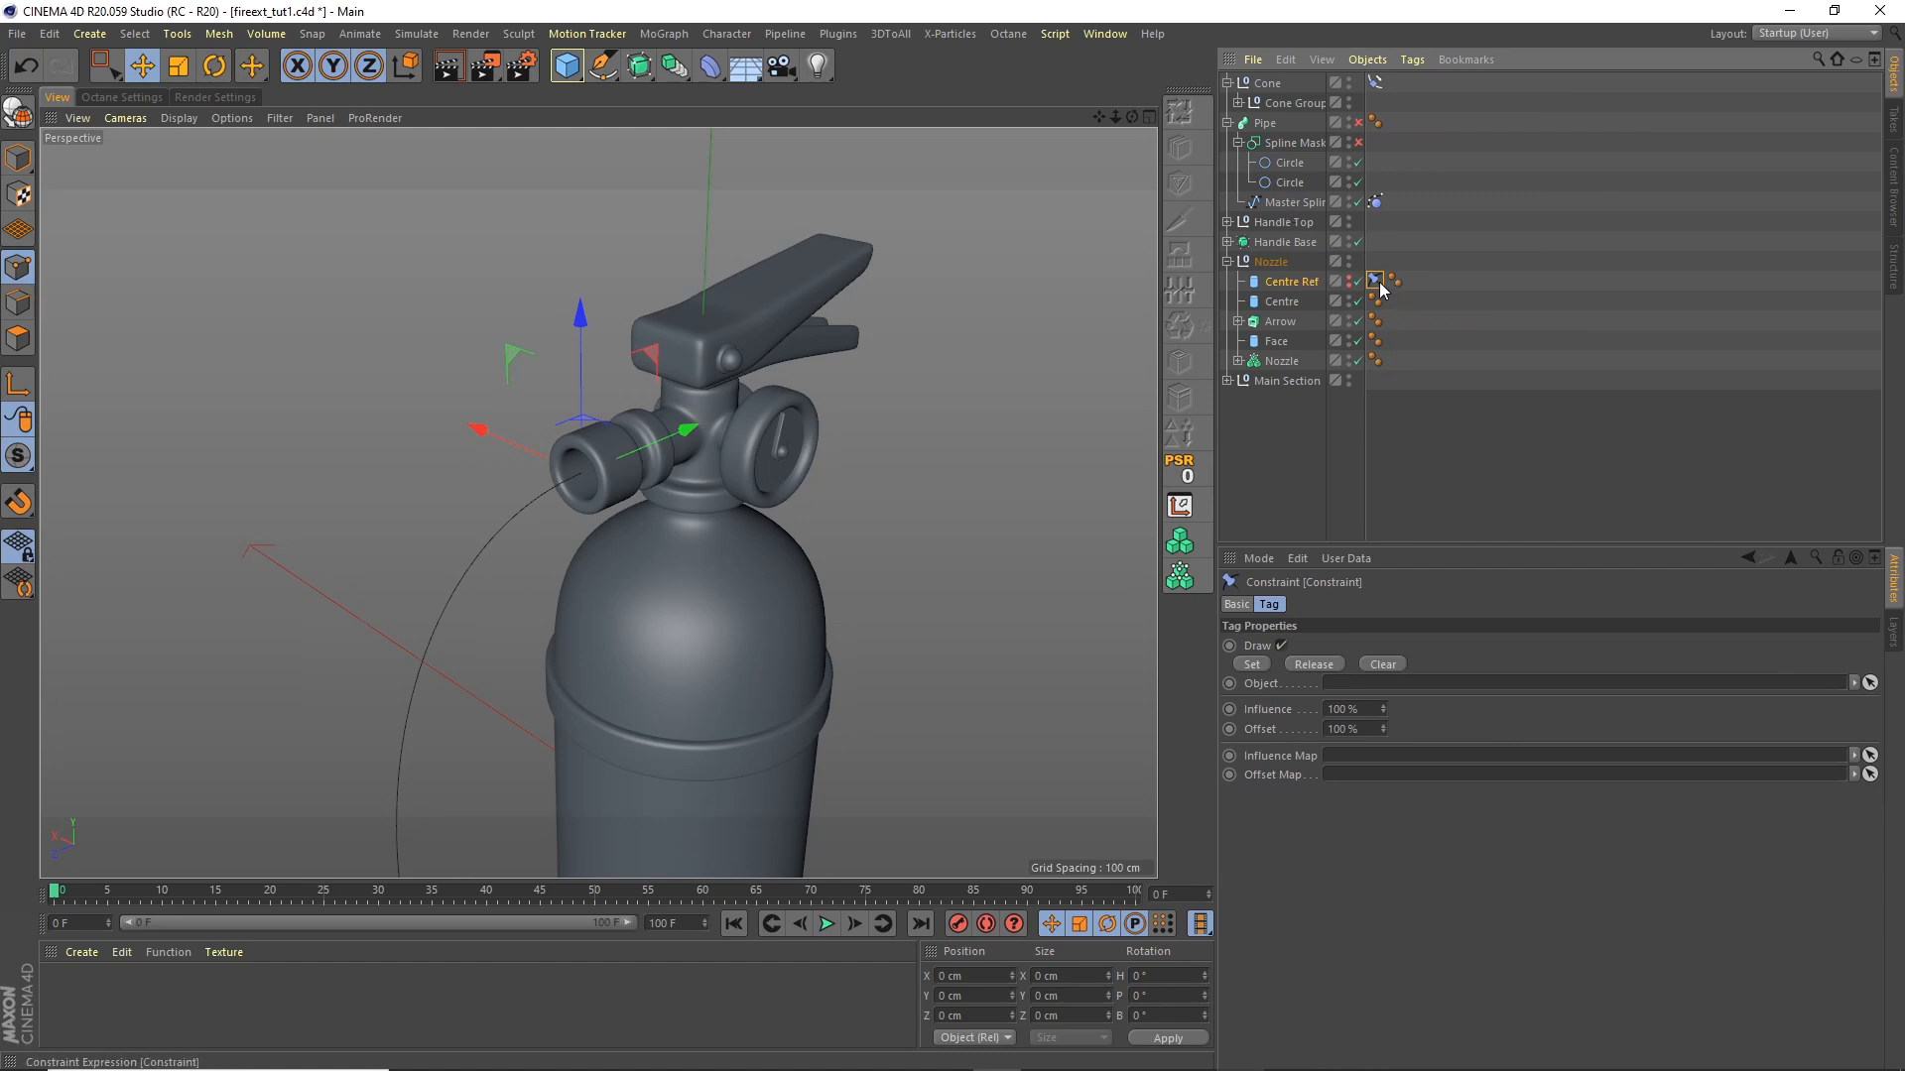
left_click_drag(1396, 207, 1394, 202)
left_click(1288, 203)
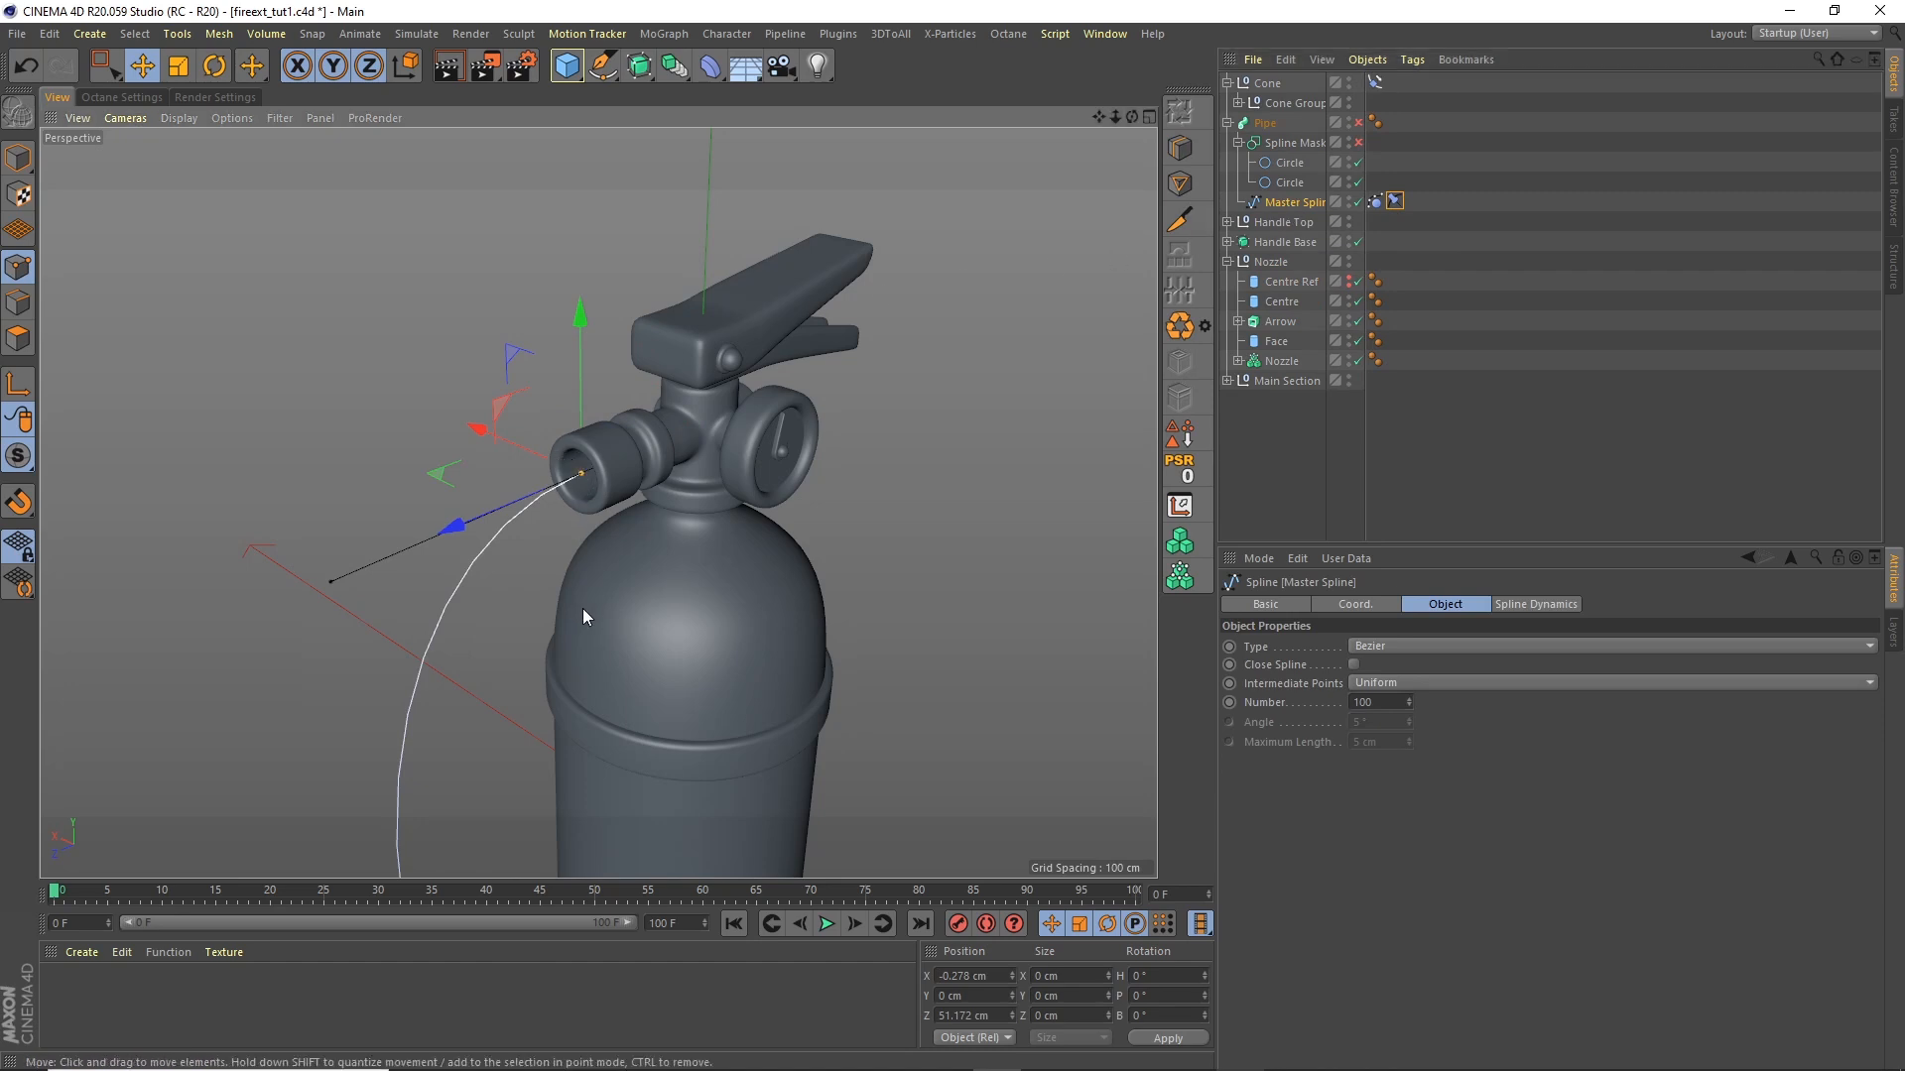
Step: Assign the Centre Ref cylinder as the object of the Master Spline's Constraint tag and set the constraint
left_click(1394, 201)
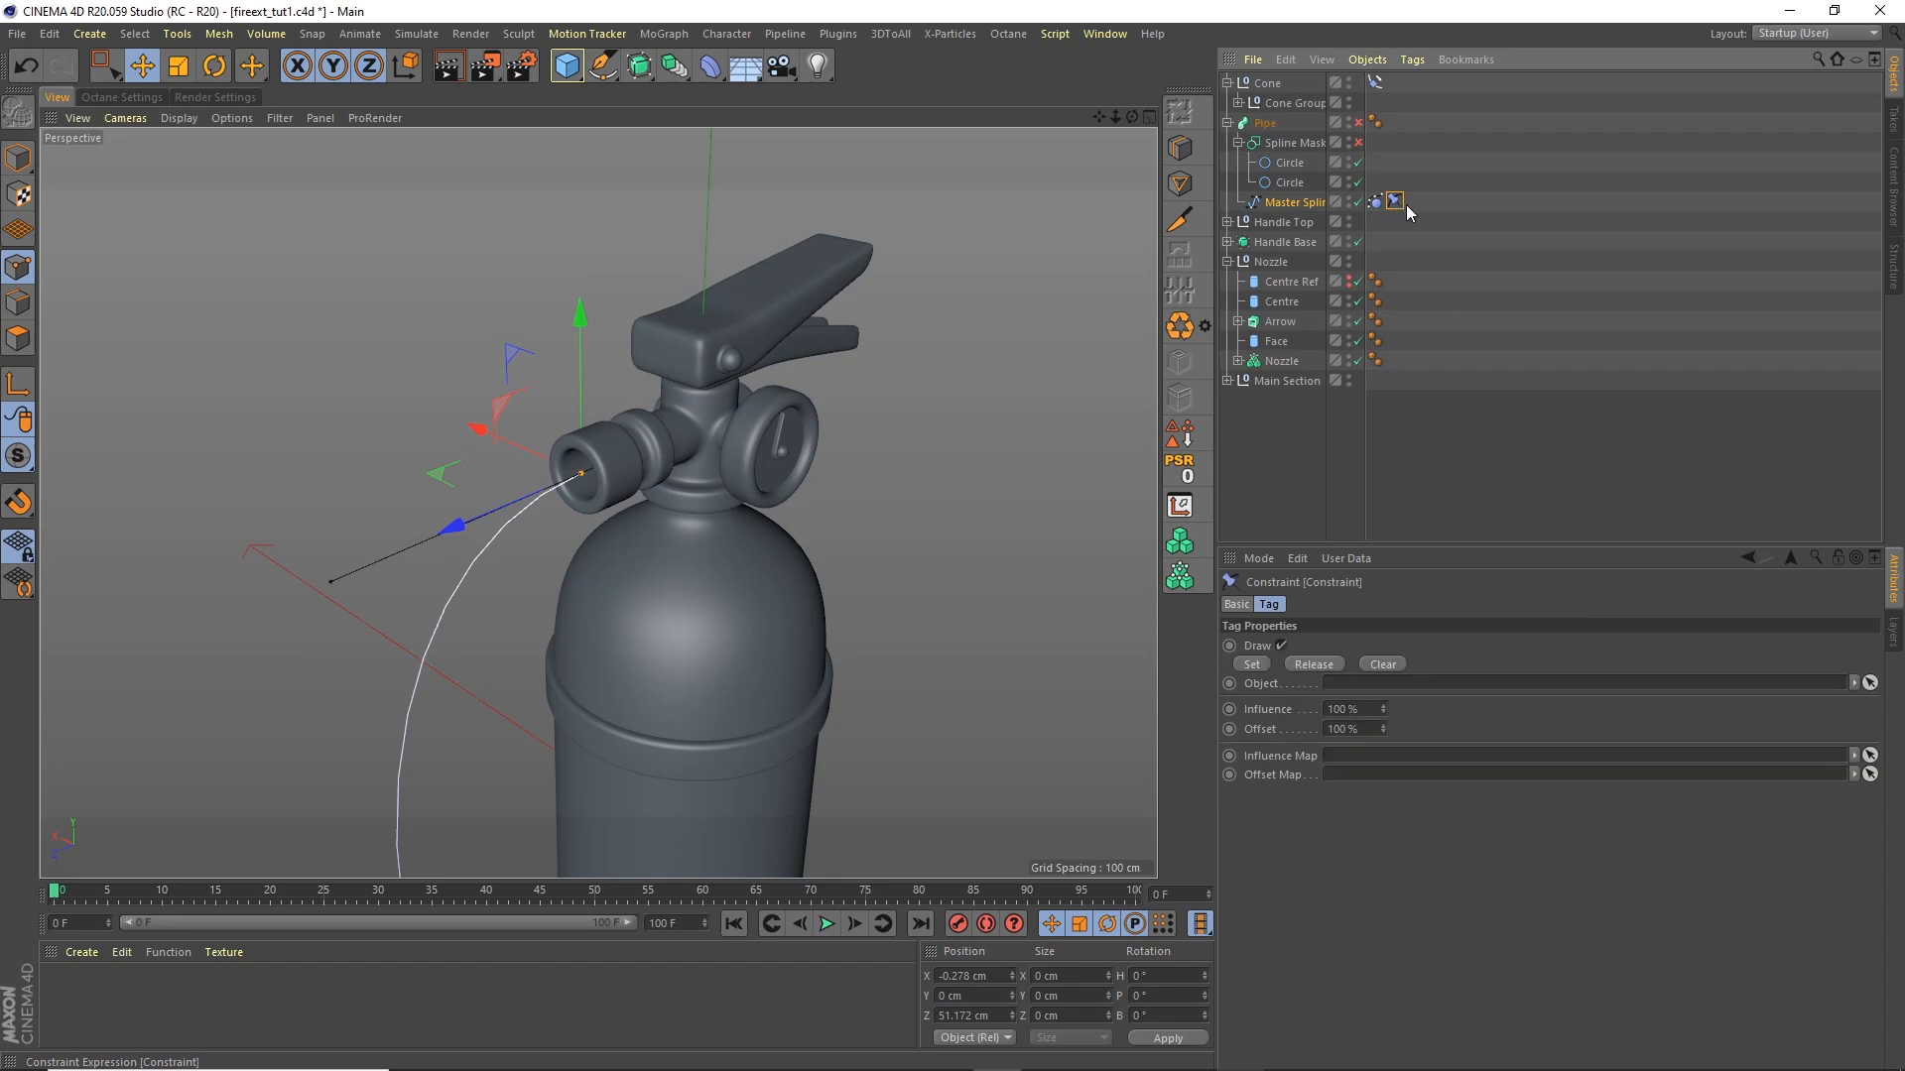
left_click_drag(1290, 287, 1316, 310)
left_click_drag(1384, 692, 1384, 695)
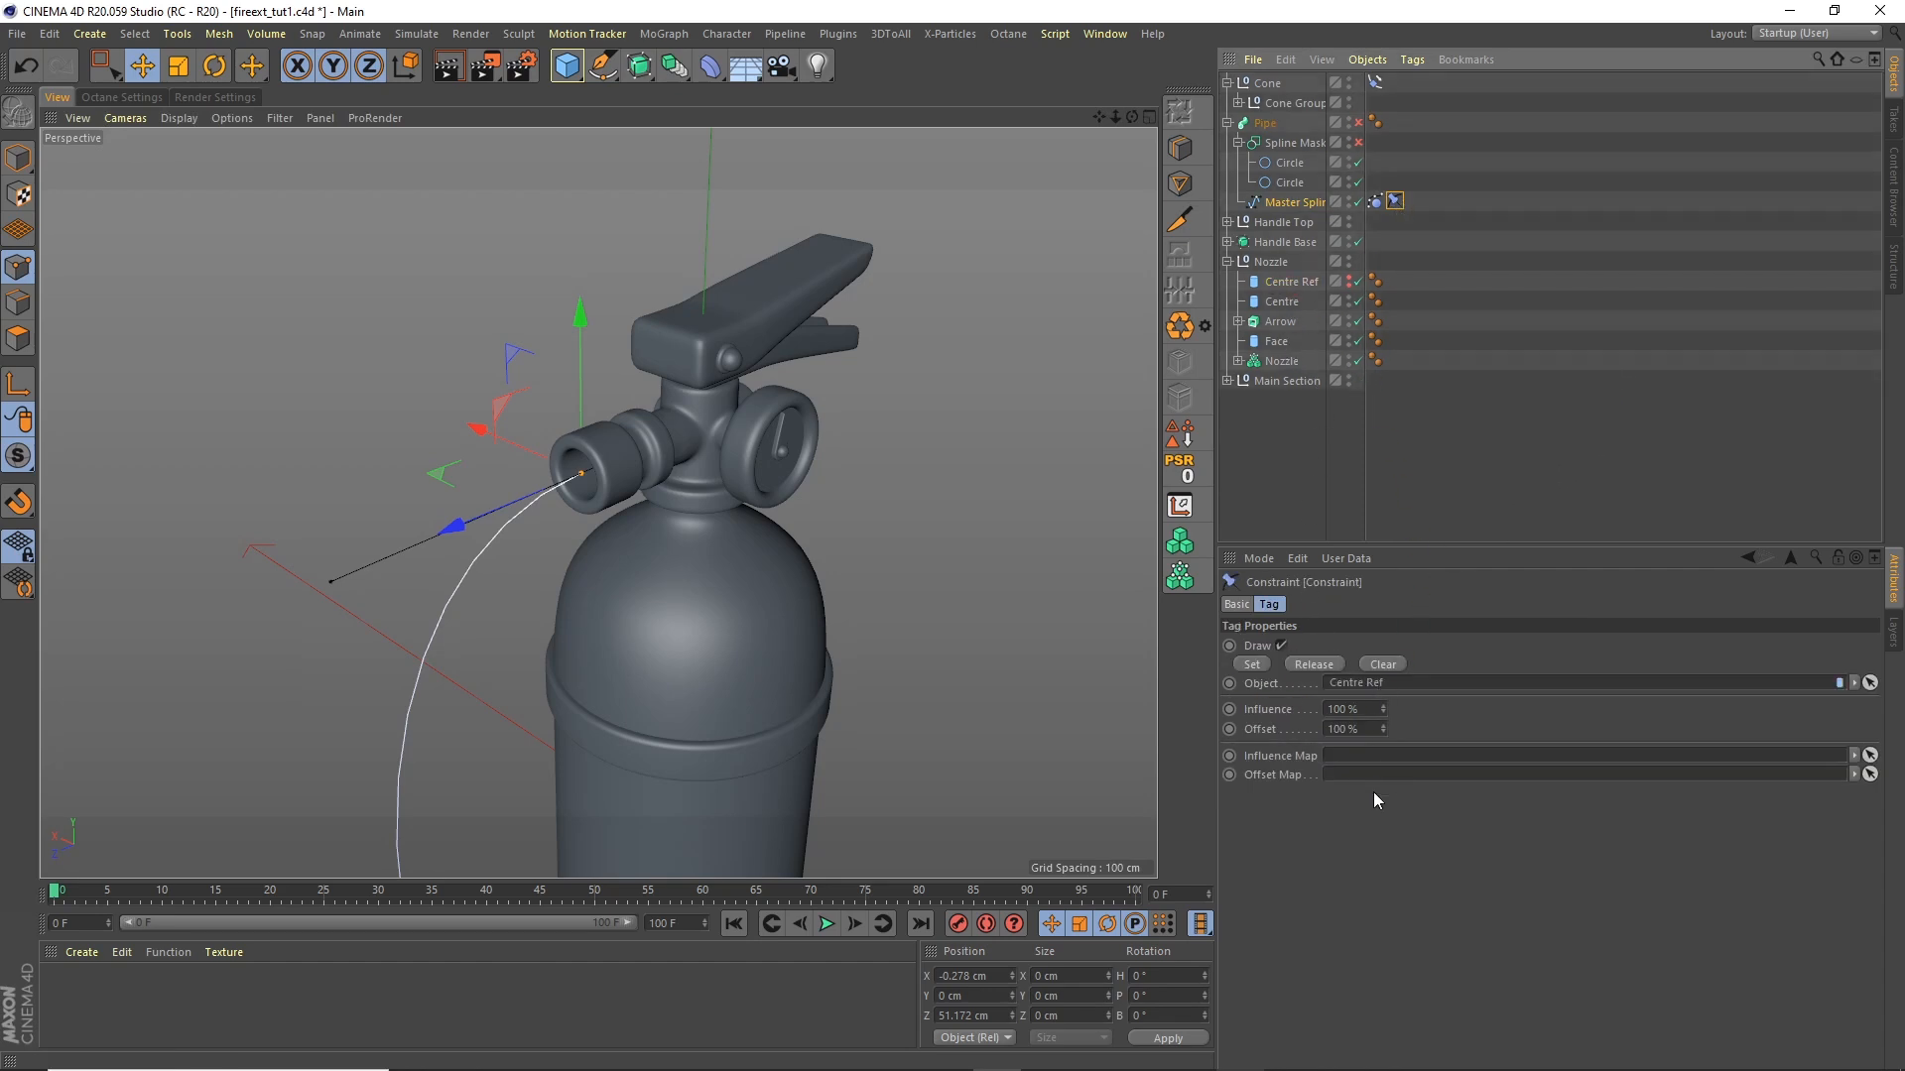
left_click(1250, 665)
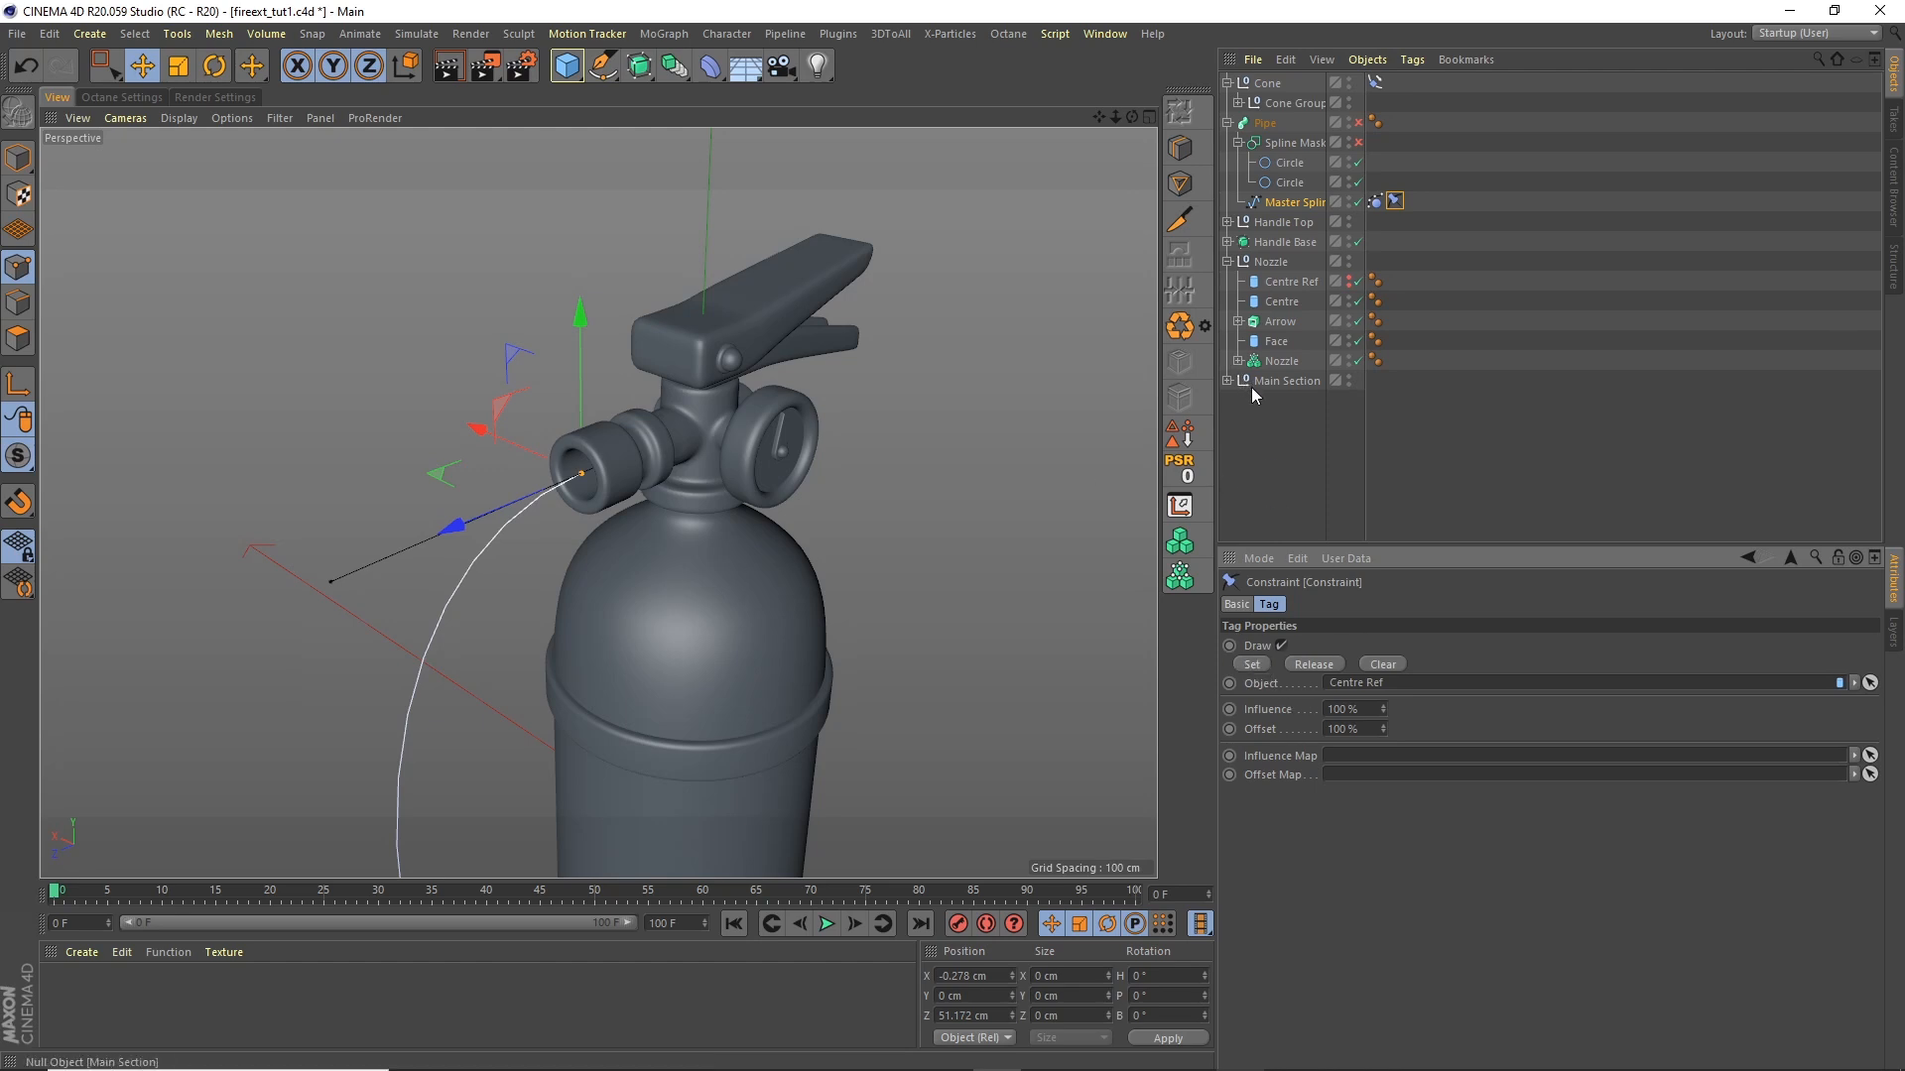
left_click(1264, 419)
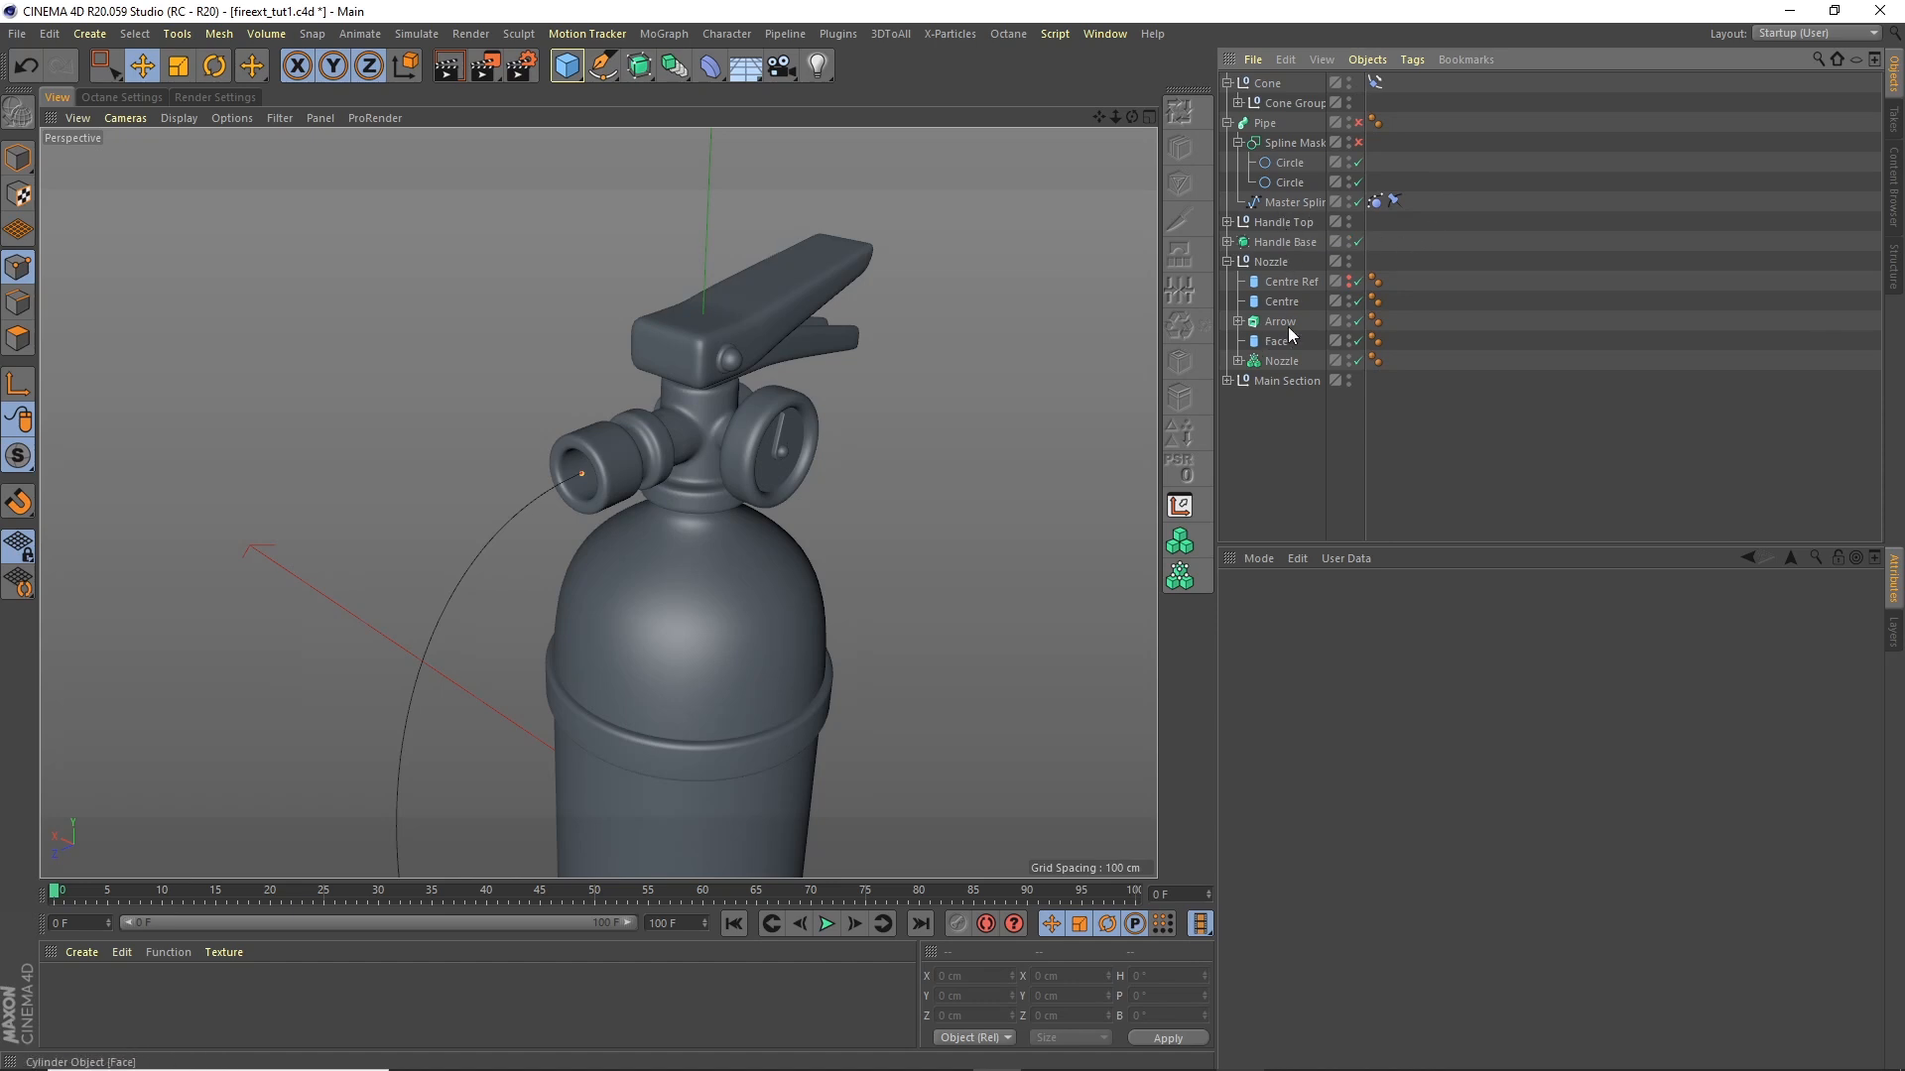
Step: Play the simulation to check how the hose and horn move from the nozzle, and return to the first frame
left_click(825, 923)
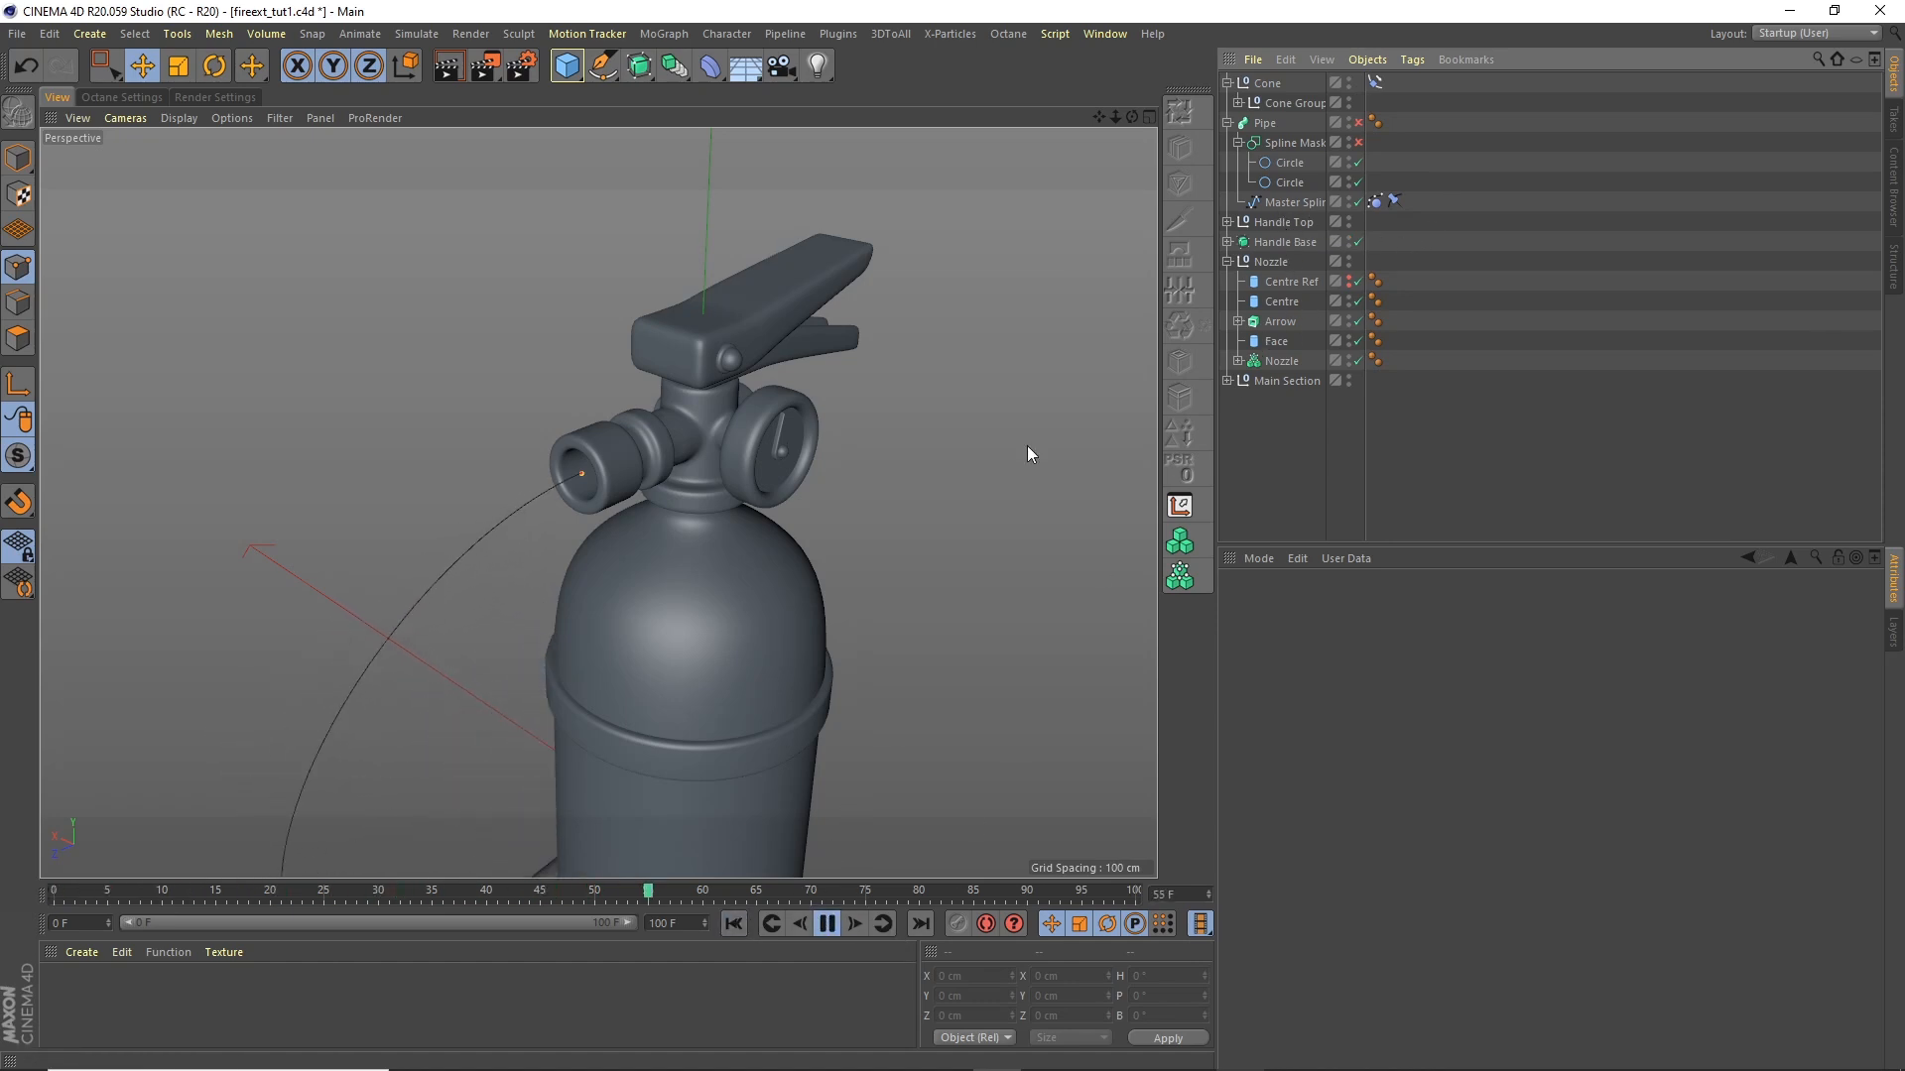
left_click_drag(1116, 116, 907, 357)
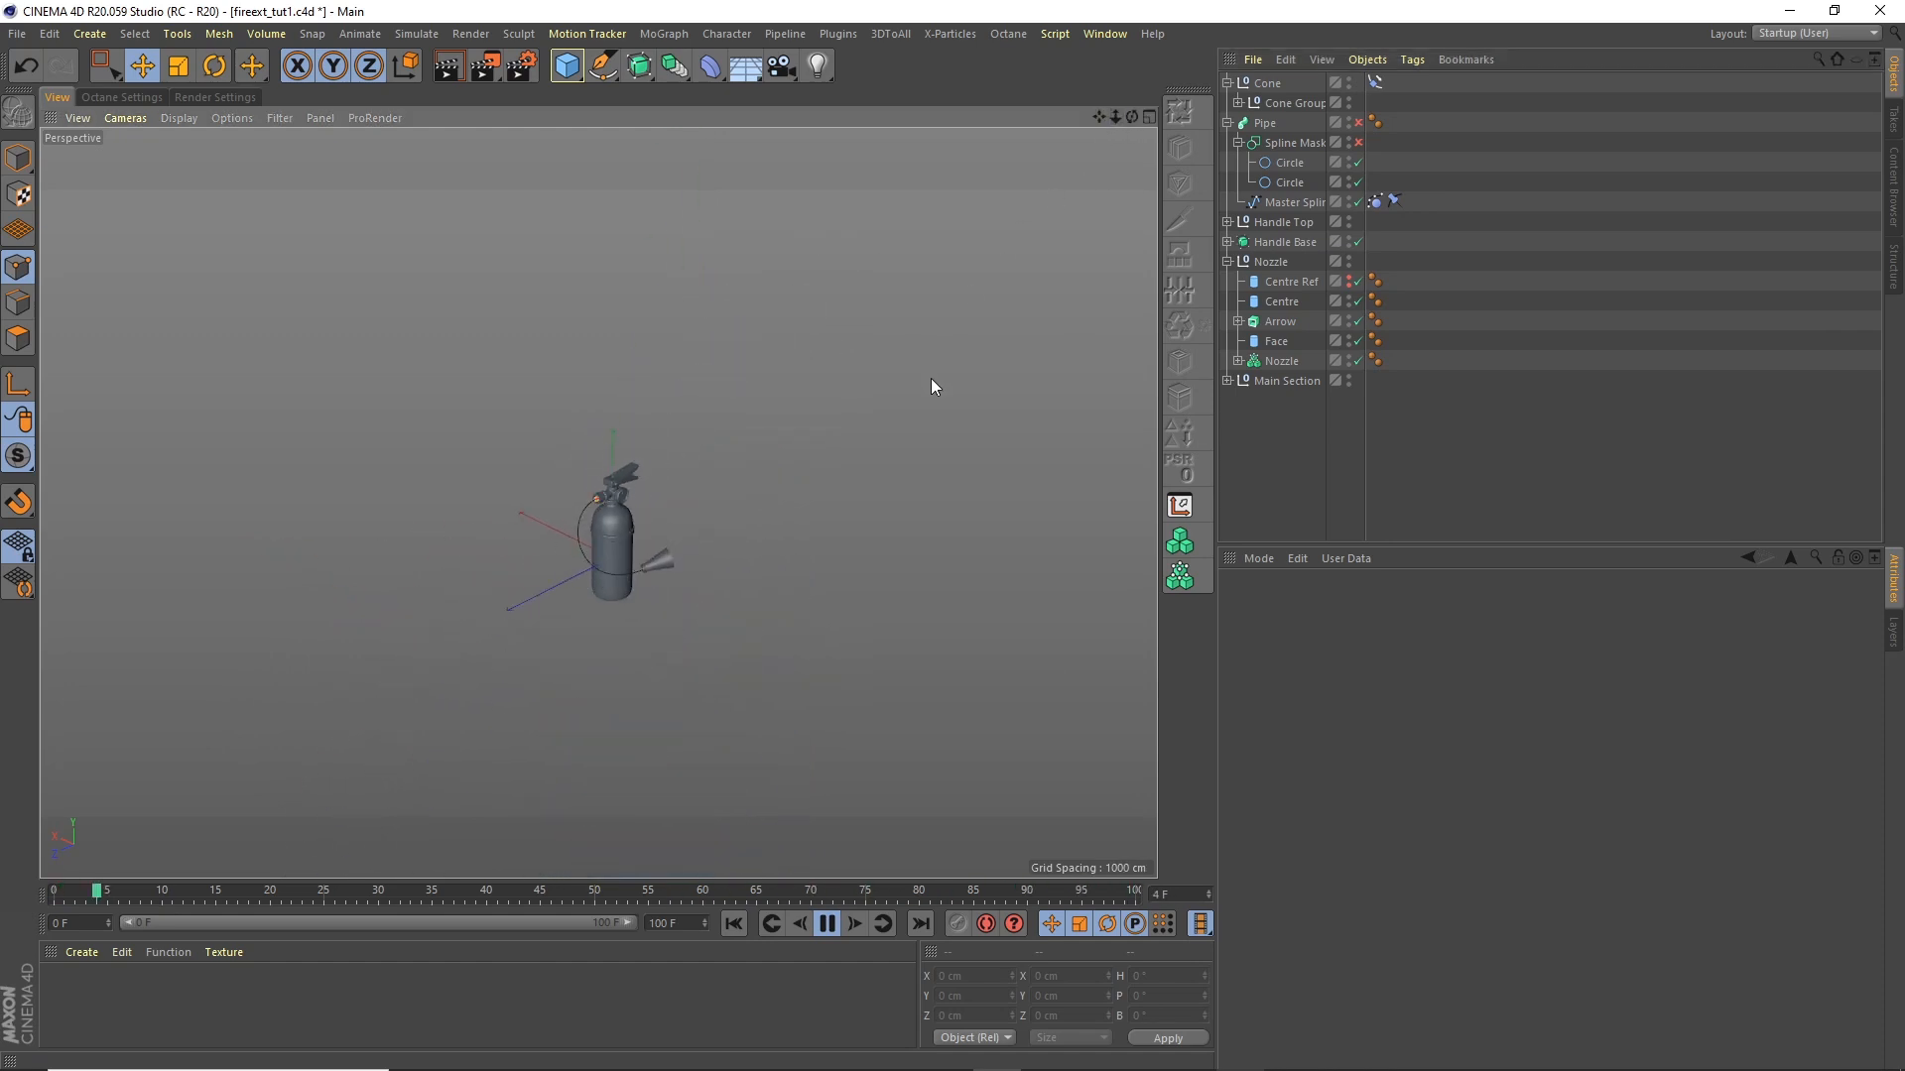
left_click(826, 923)
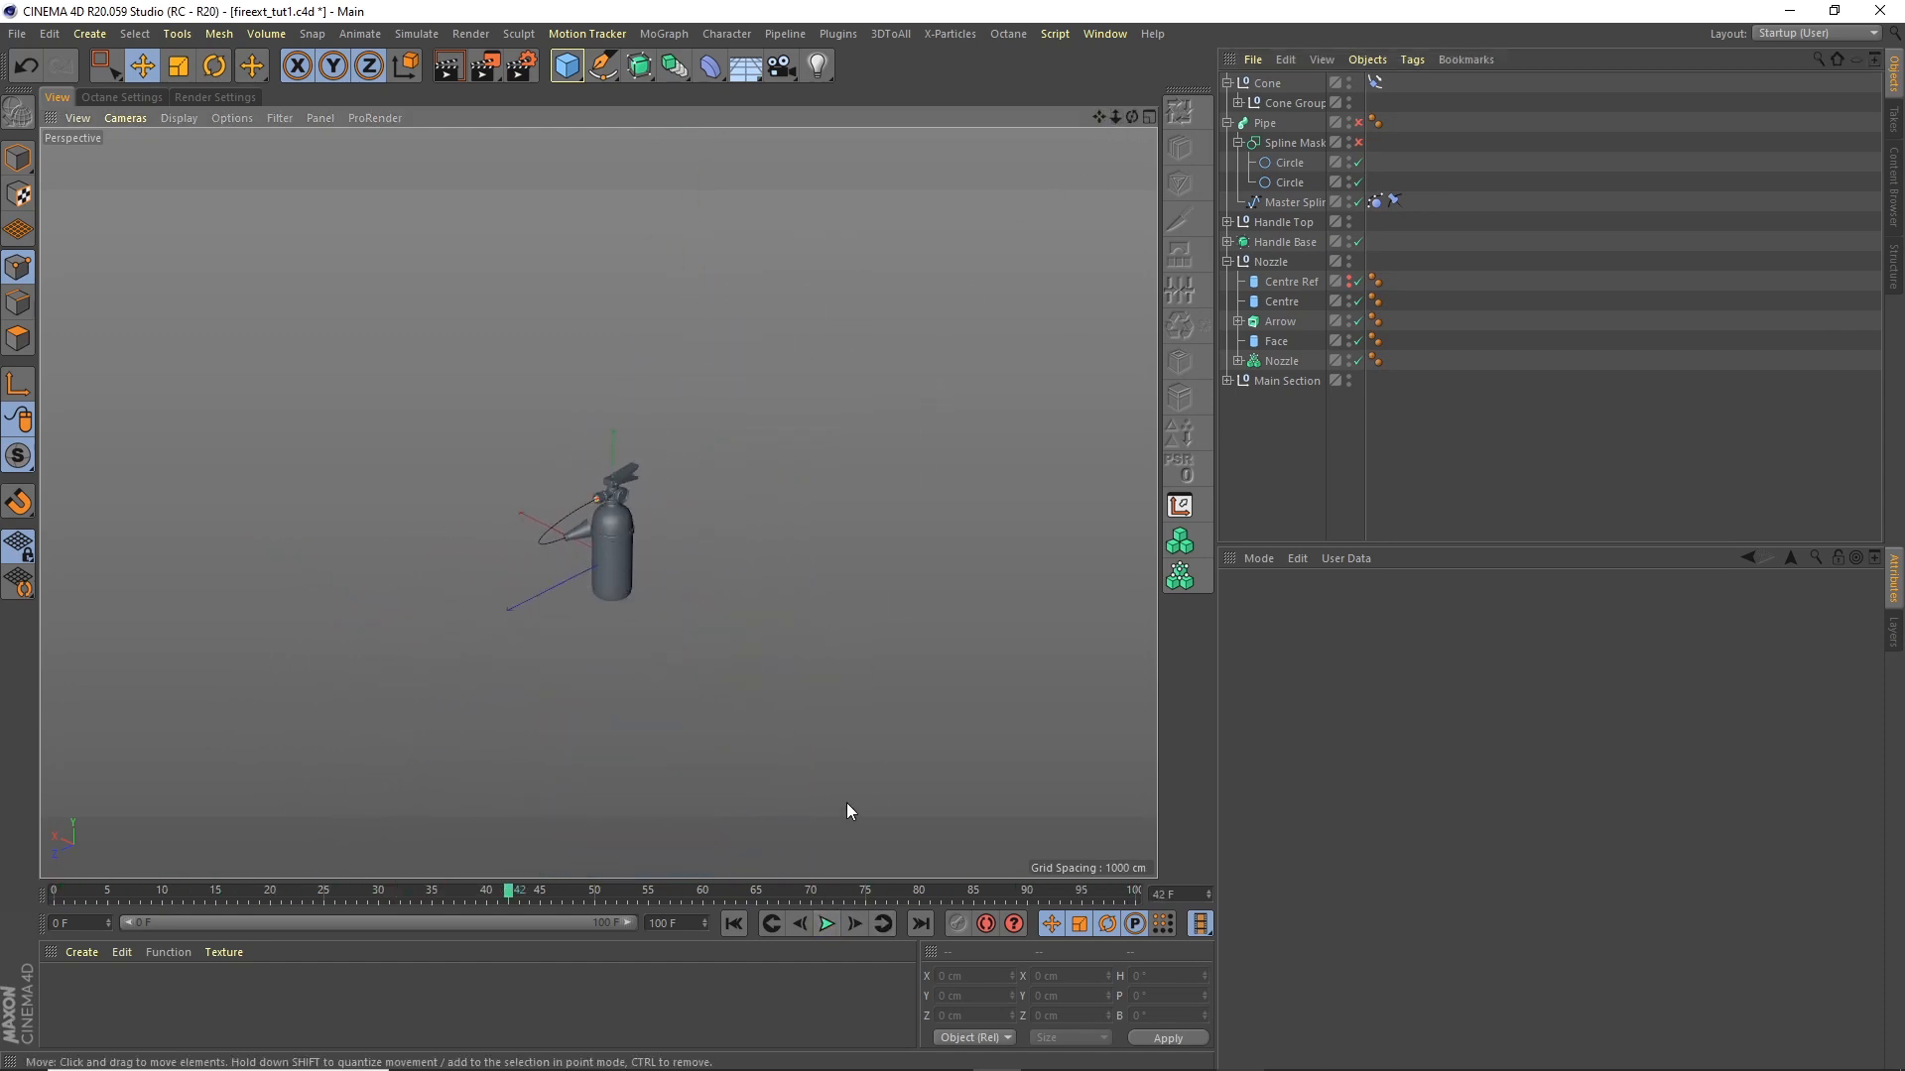
left_click(733, 924)
Step: Reassign the Centre Ref cylinder as the object of the Master Spline's Constraint tag
left_click(1395, 201)
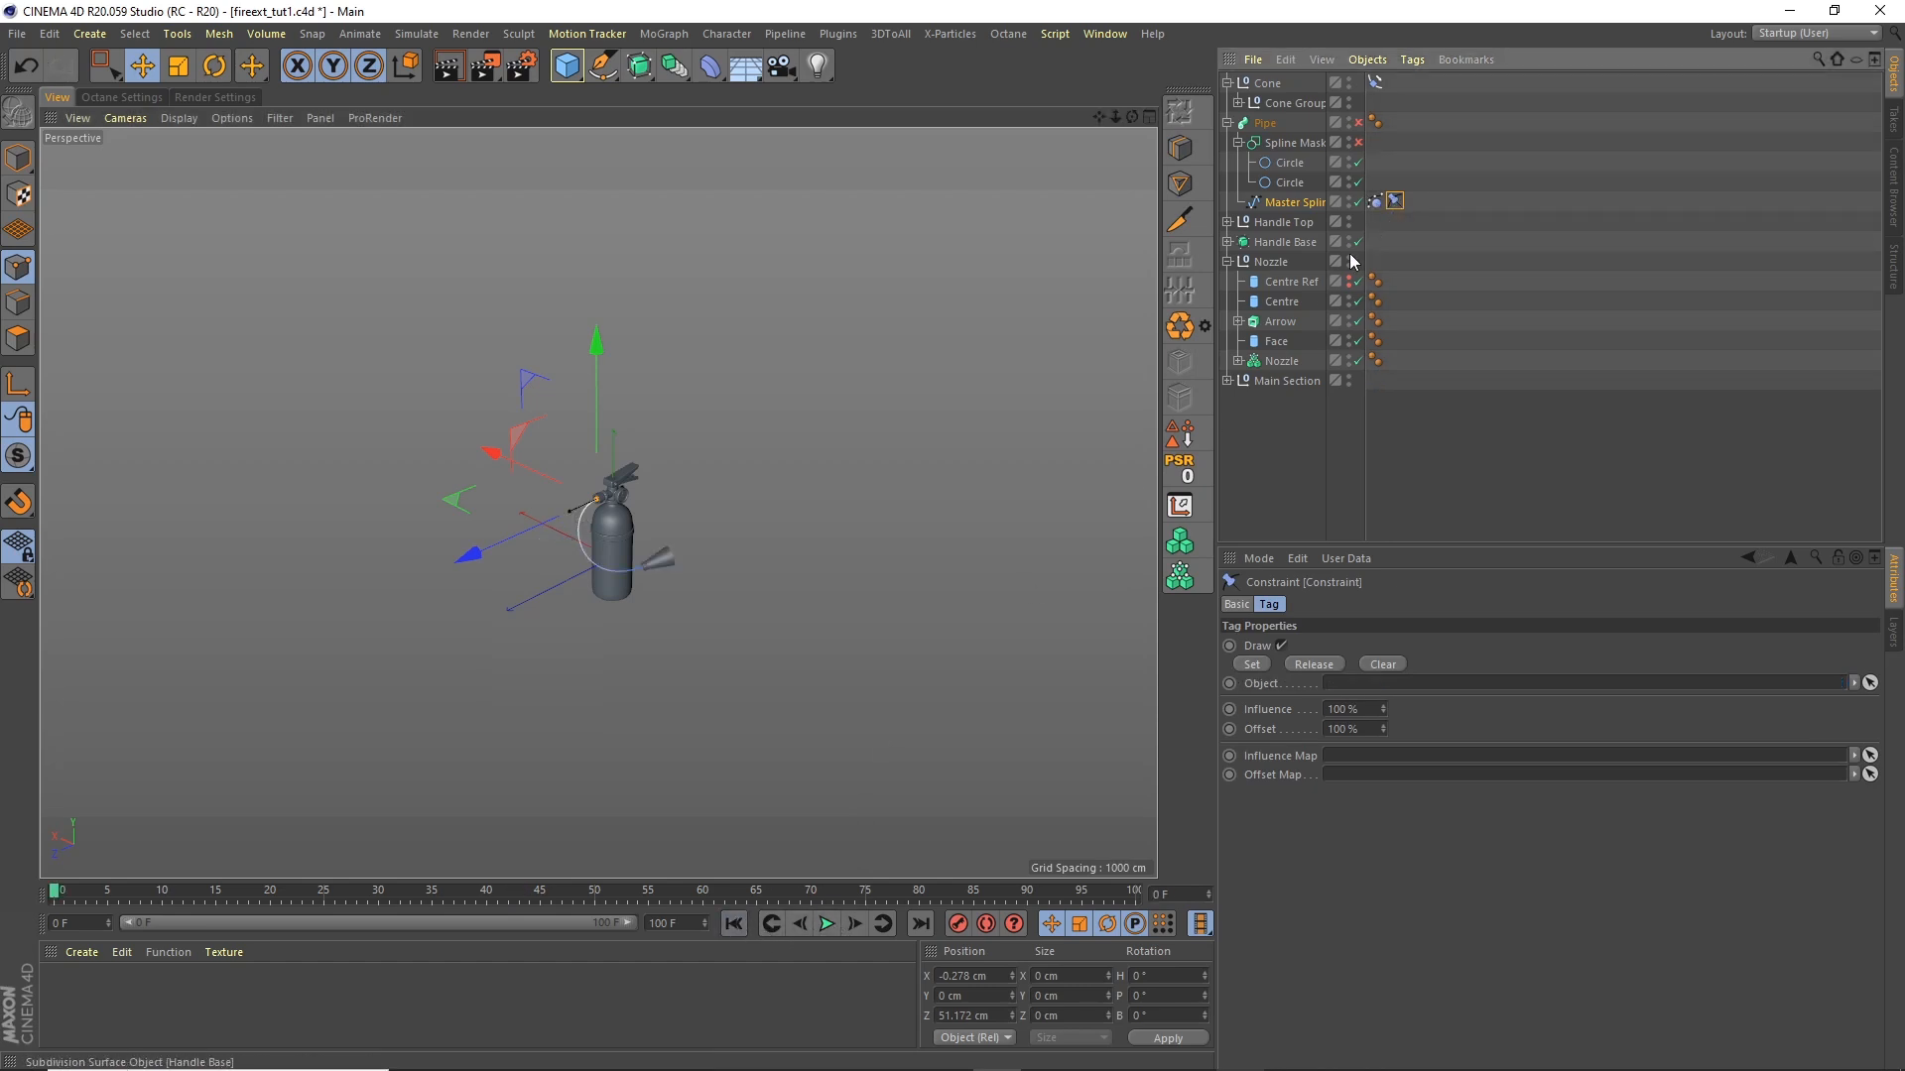
left_click_drag(1292, 283, 1344, 683)
scroll(646, 579, "up", 6)
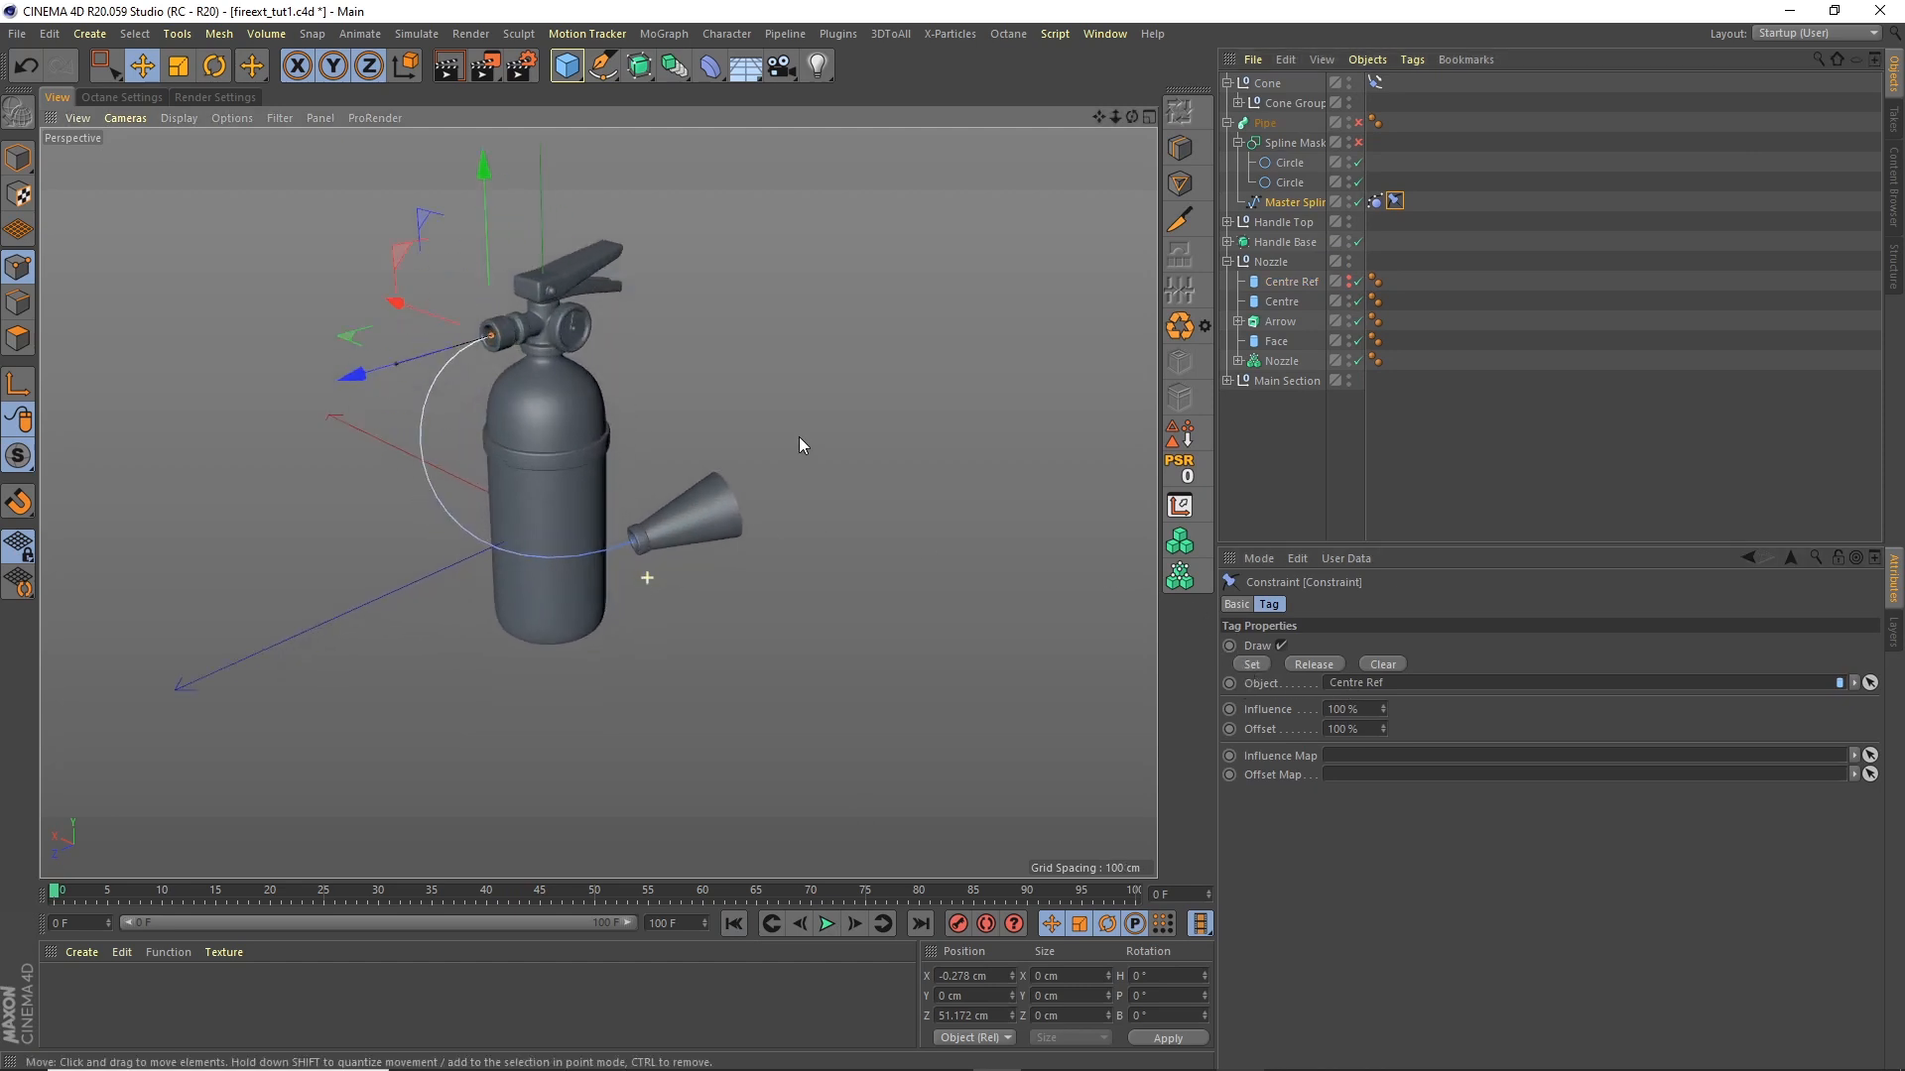
scroll(658, 540, "up", 5)
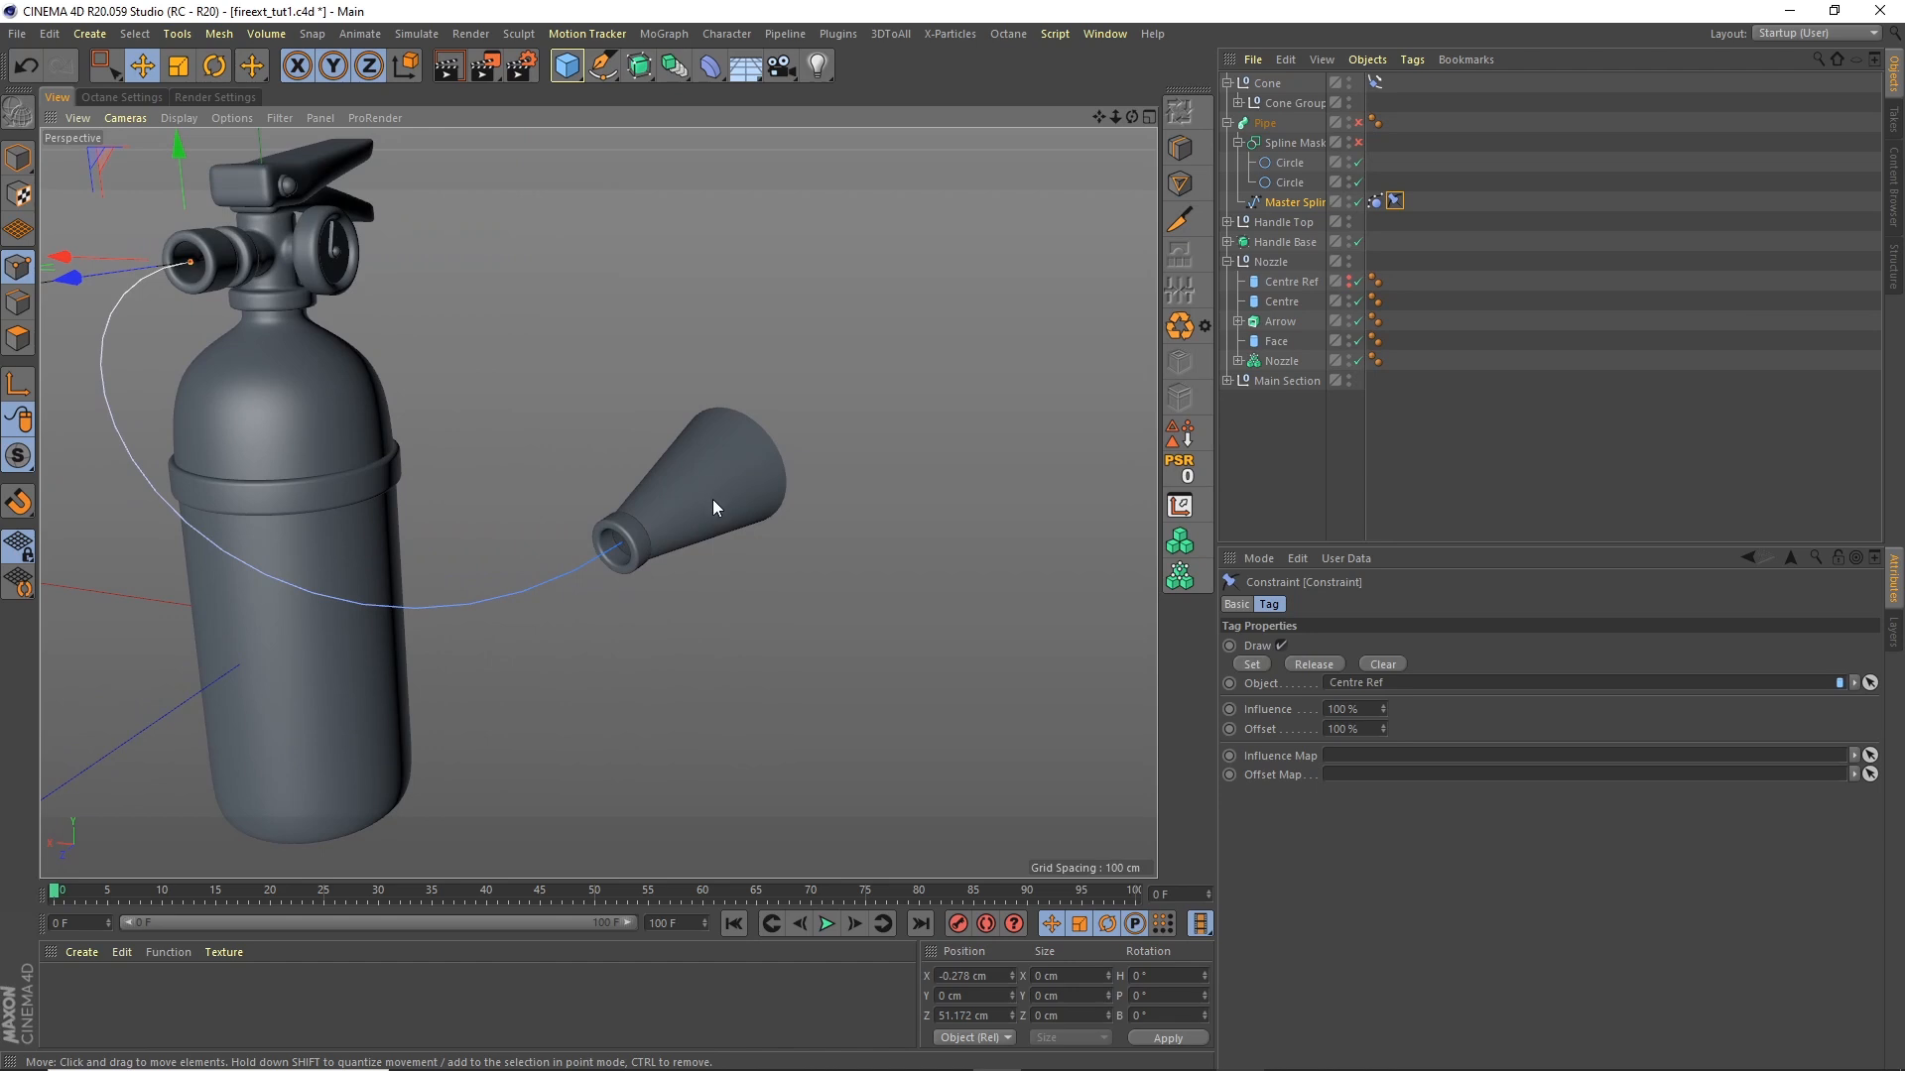
mouse_move(727, 535)
left_mouse_down("alt")
mouse_move(650, 546)
mouse_move(672, 508)
mouse_move(731, 532)
mouse_move(731, 569)
mouse_move(689, 528)
left_mouse_up("alt")
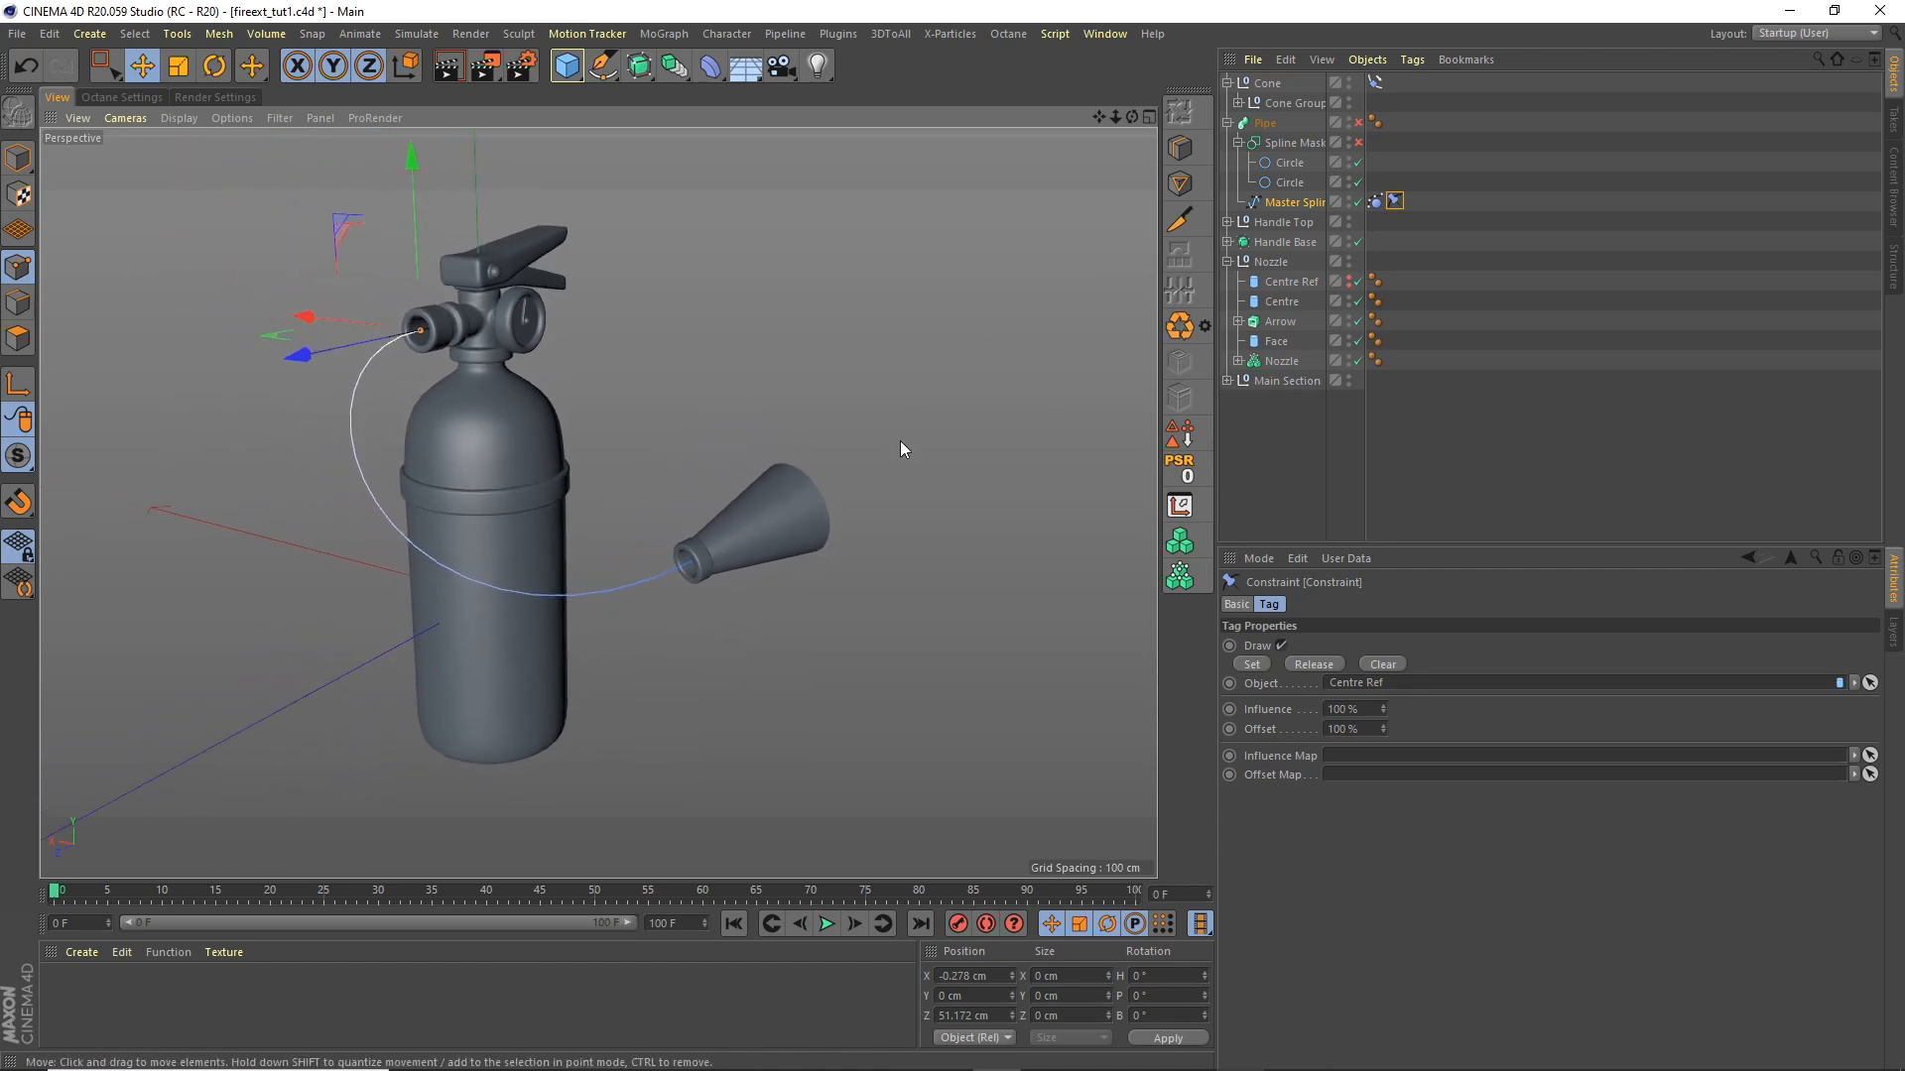
Step: Collapse the Nozzle, Pipe and Cone Group hierarchies and duplicate the top-level Cone null
left_click(1228, 262)
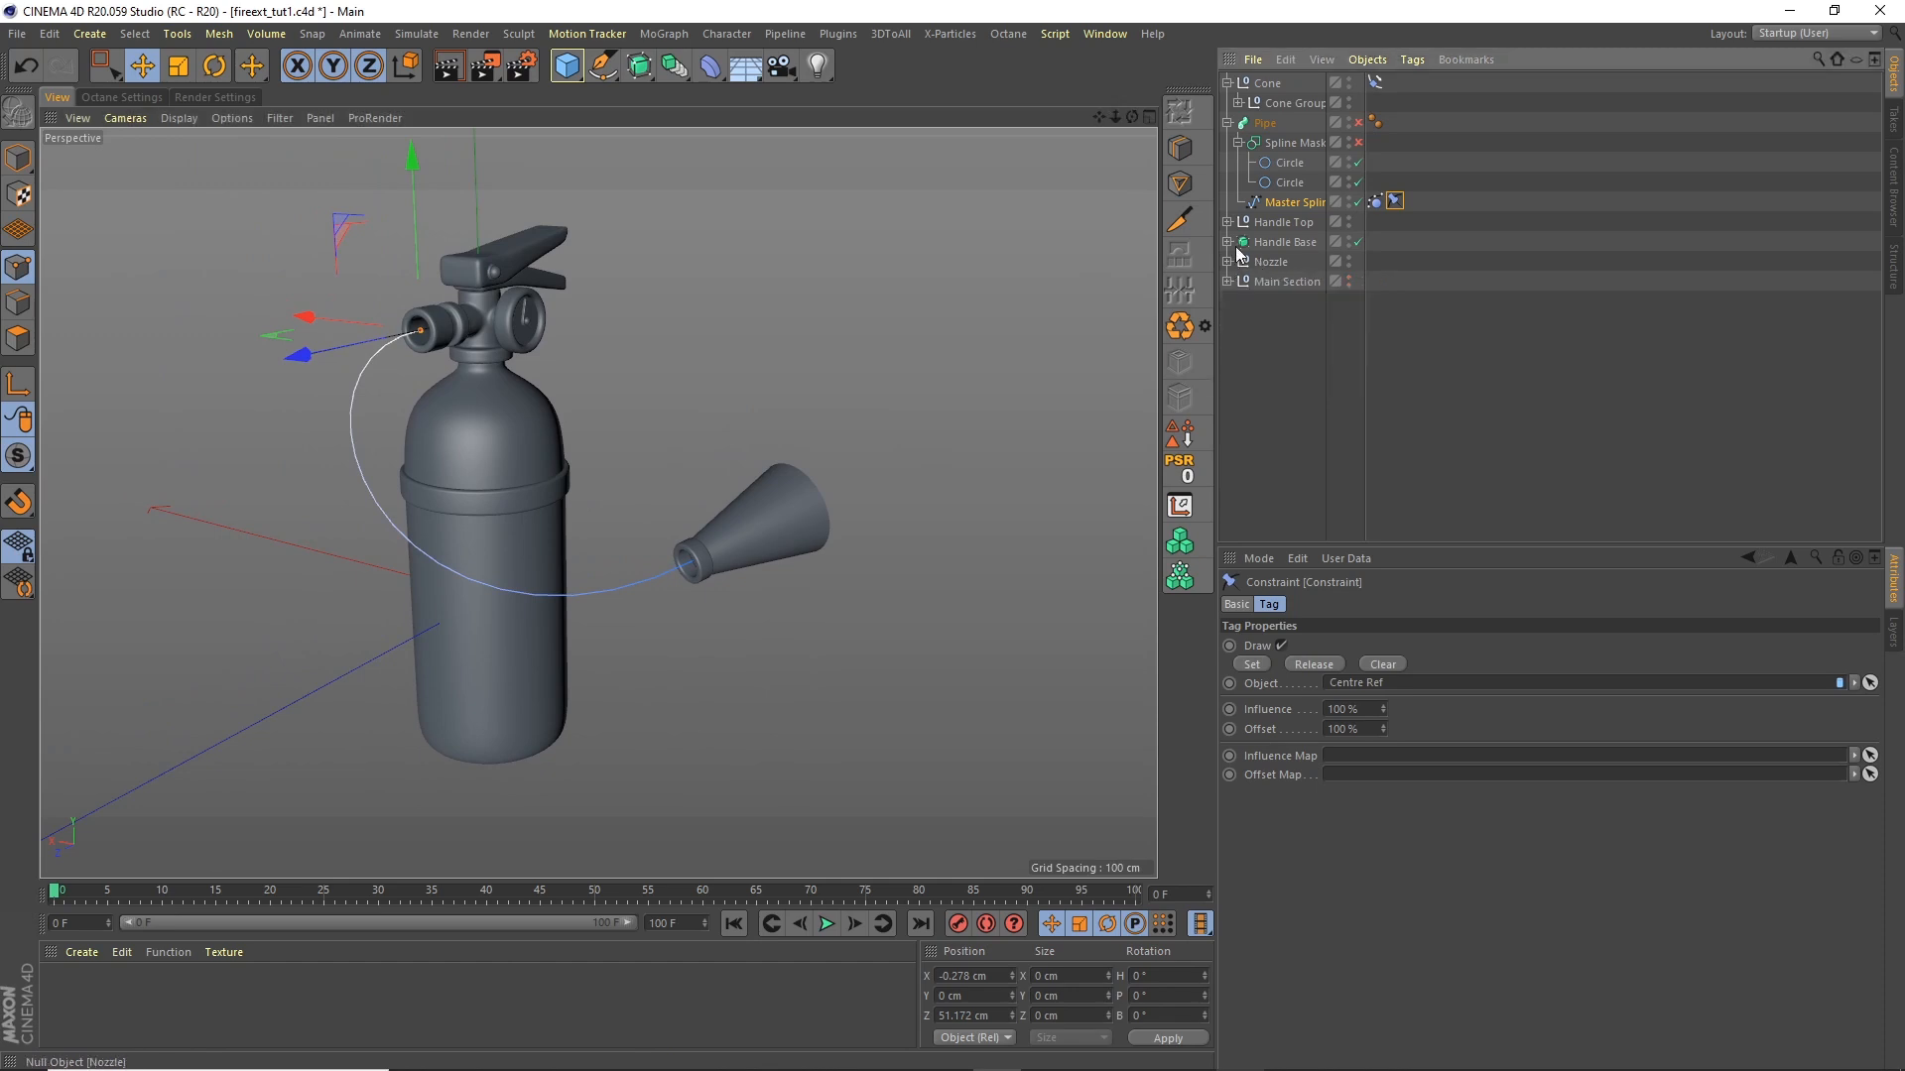
left_click(1230, 123)
left_click(1238, 103)
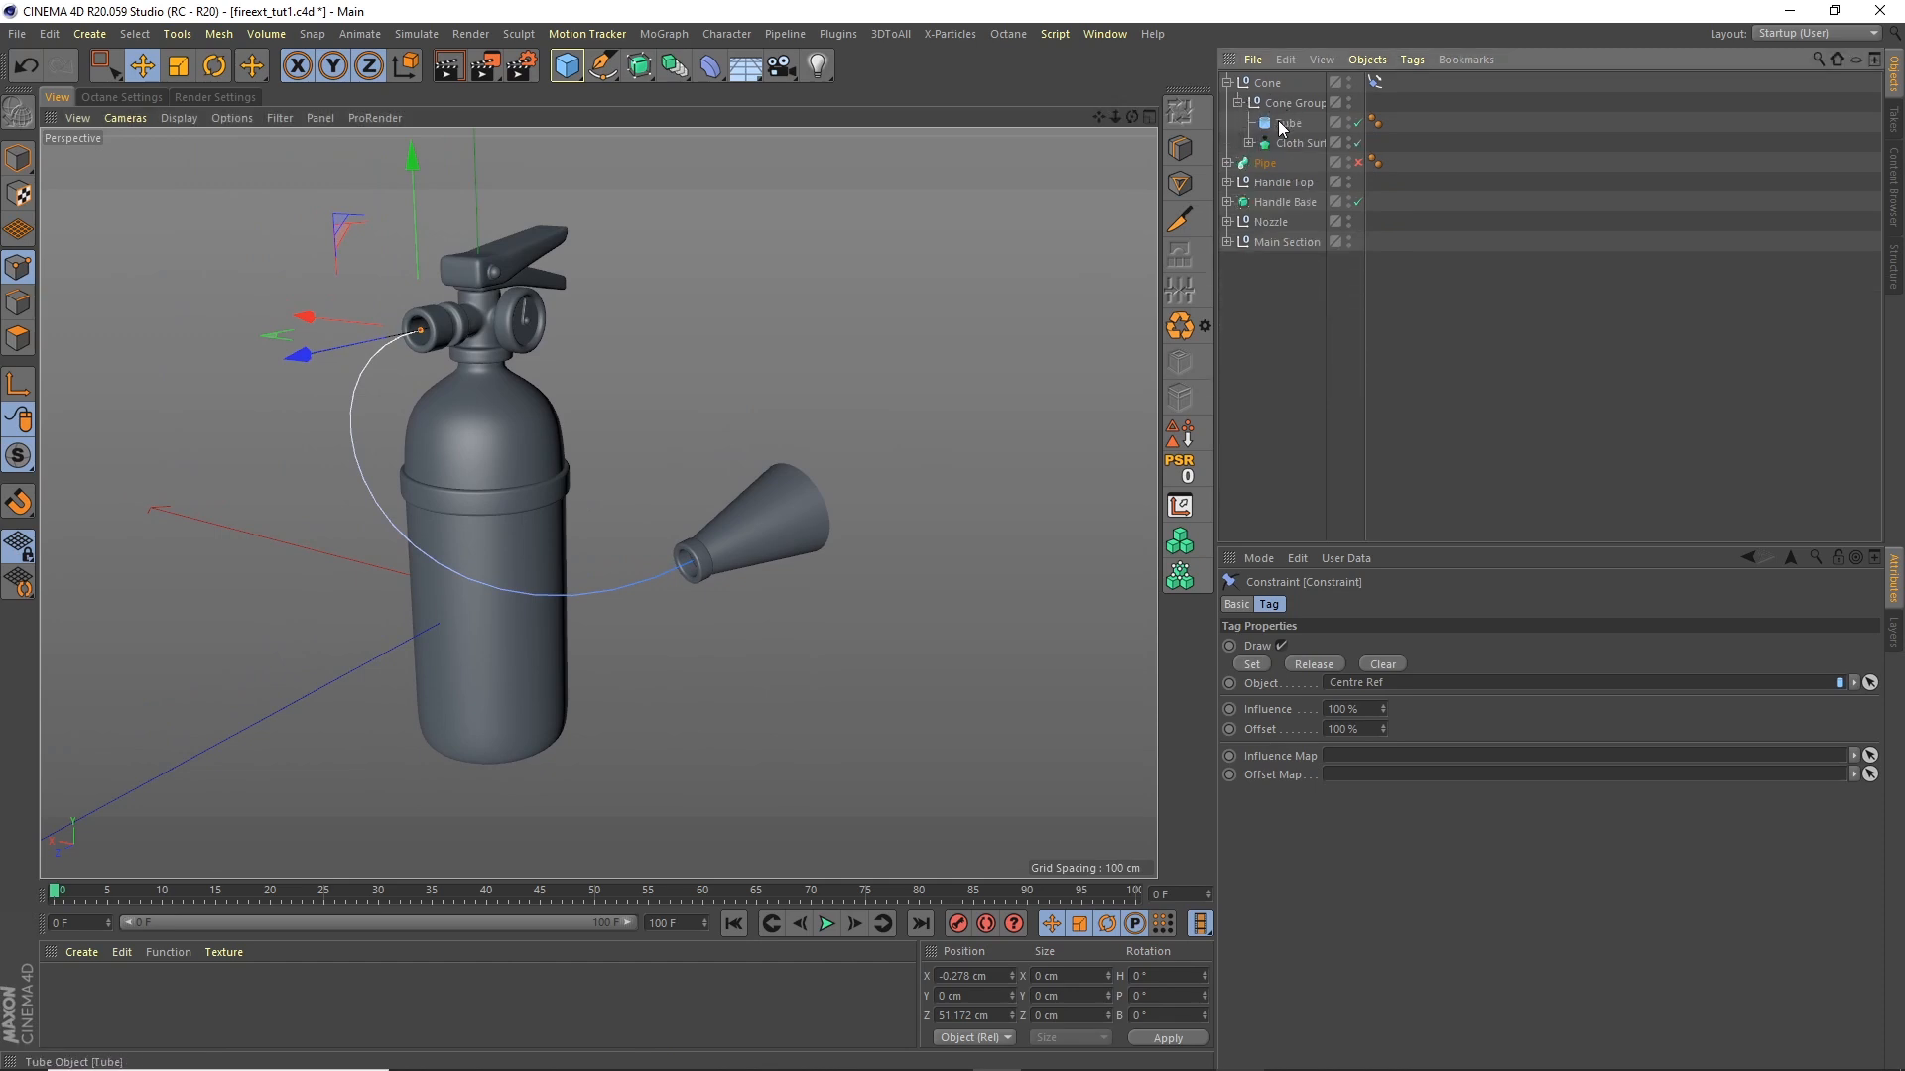
left_click(1289, 124)
left_click(1289, 104)
left_click(1238, 103)
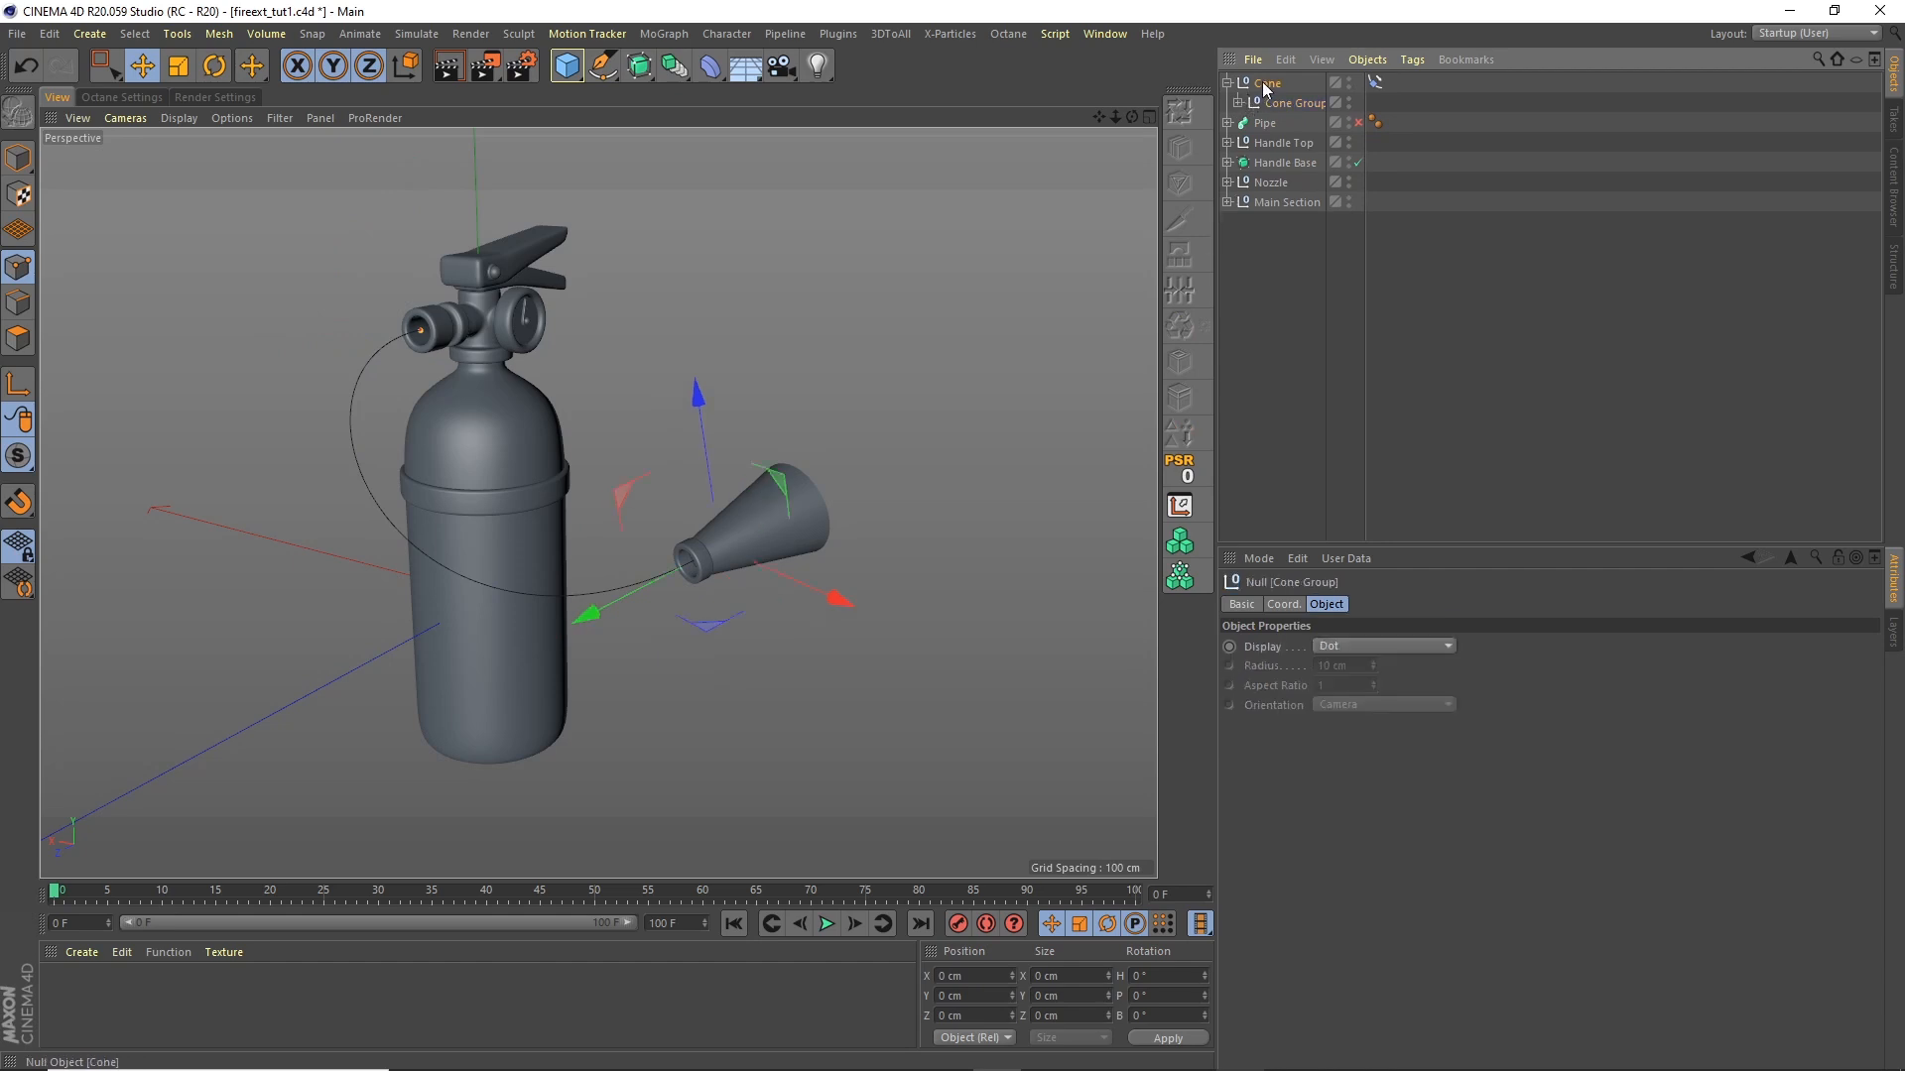
left_click(1268, 83)
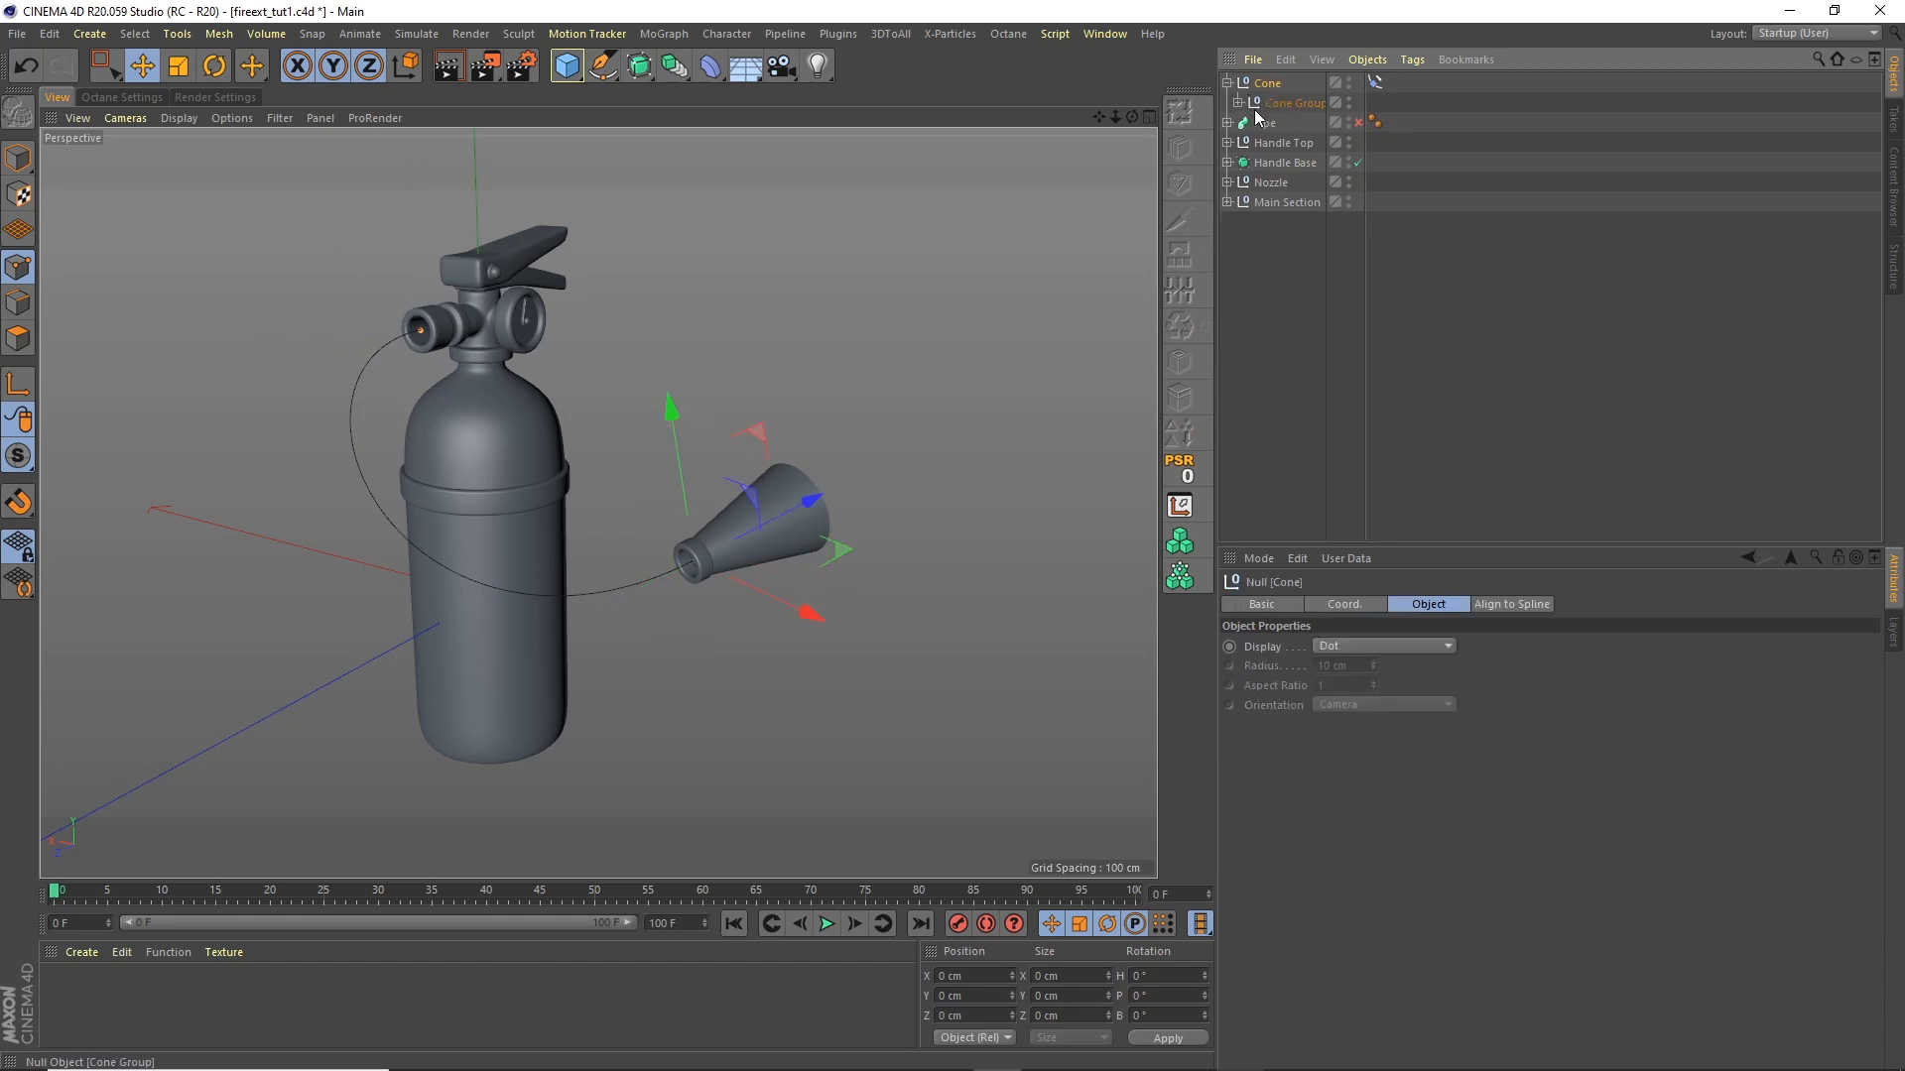
key("ctrl+c")
key("ctrl+v")
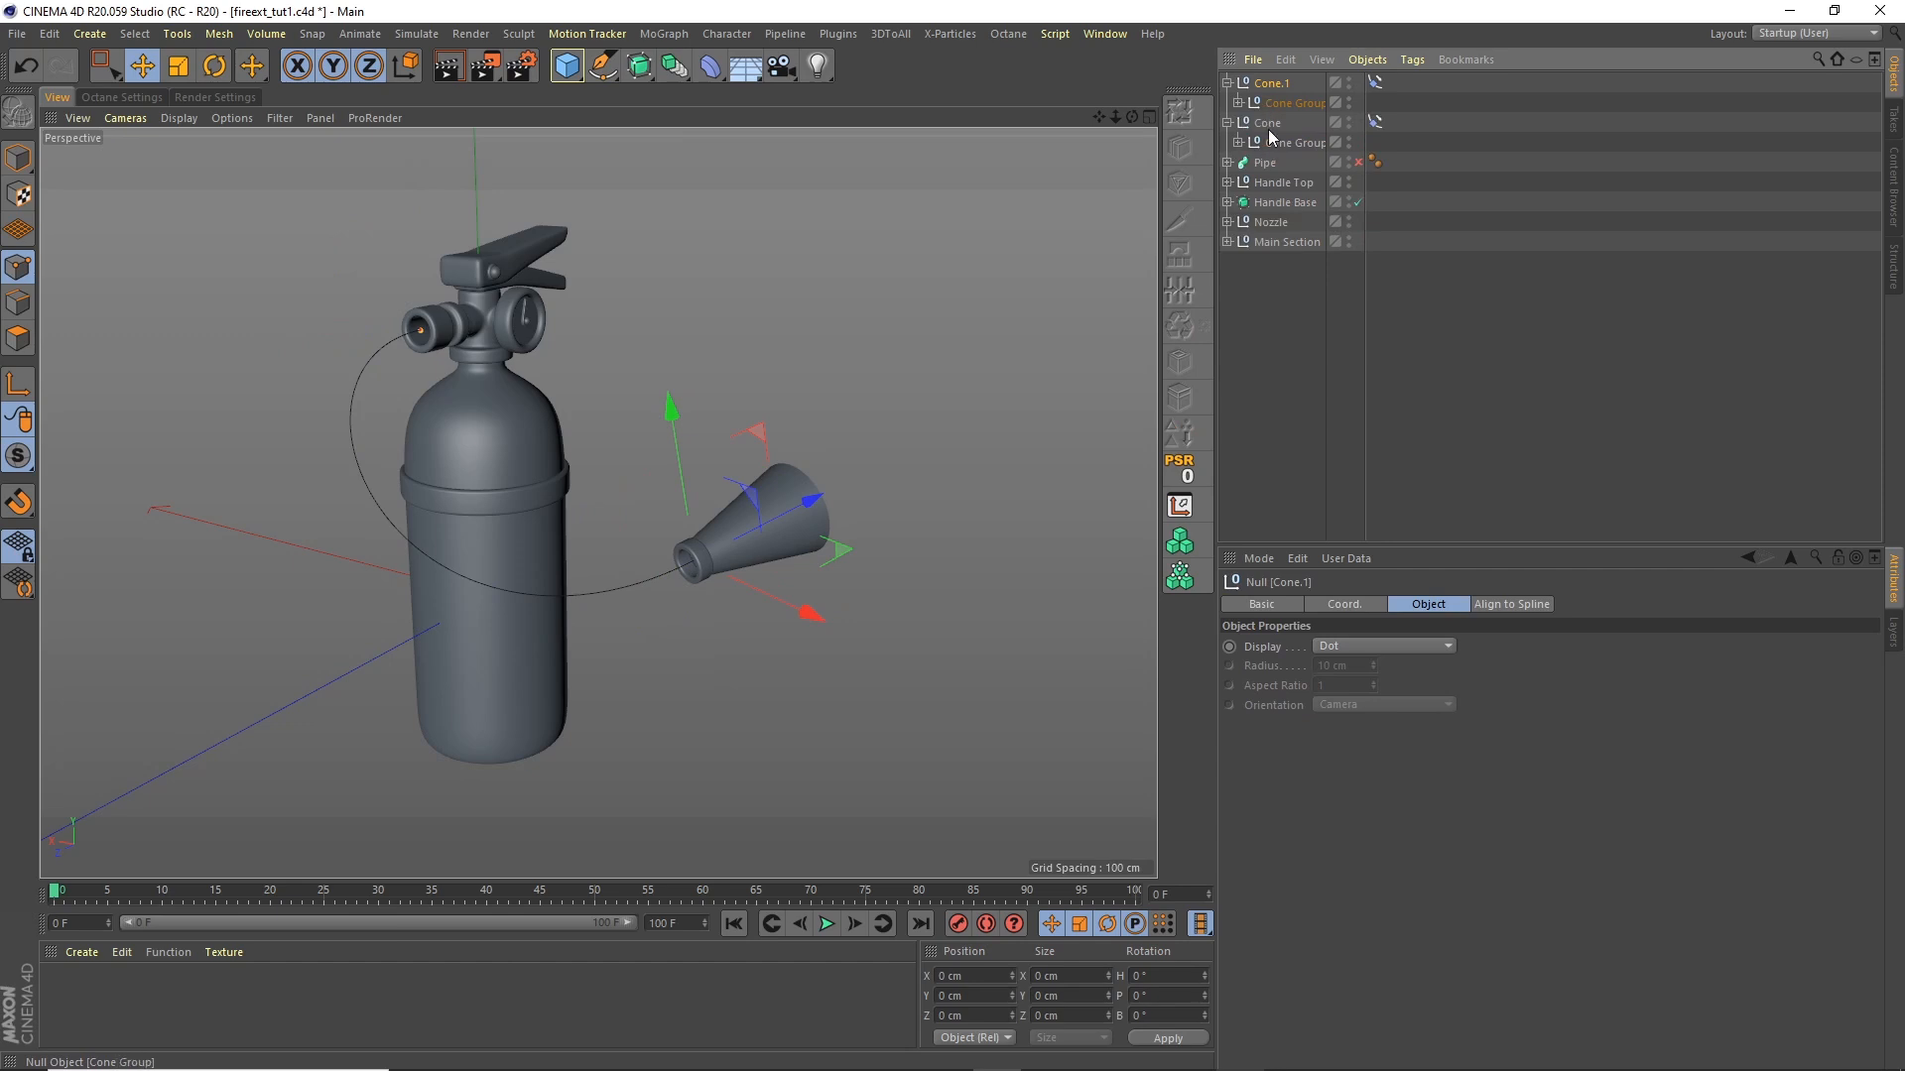
Step: Strip the duplicated Cone null of its Cone Group child and Align to Spline tag, and rename it CONTROL
left_click(1281, 105)
key("Delete")
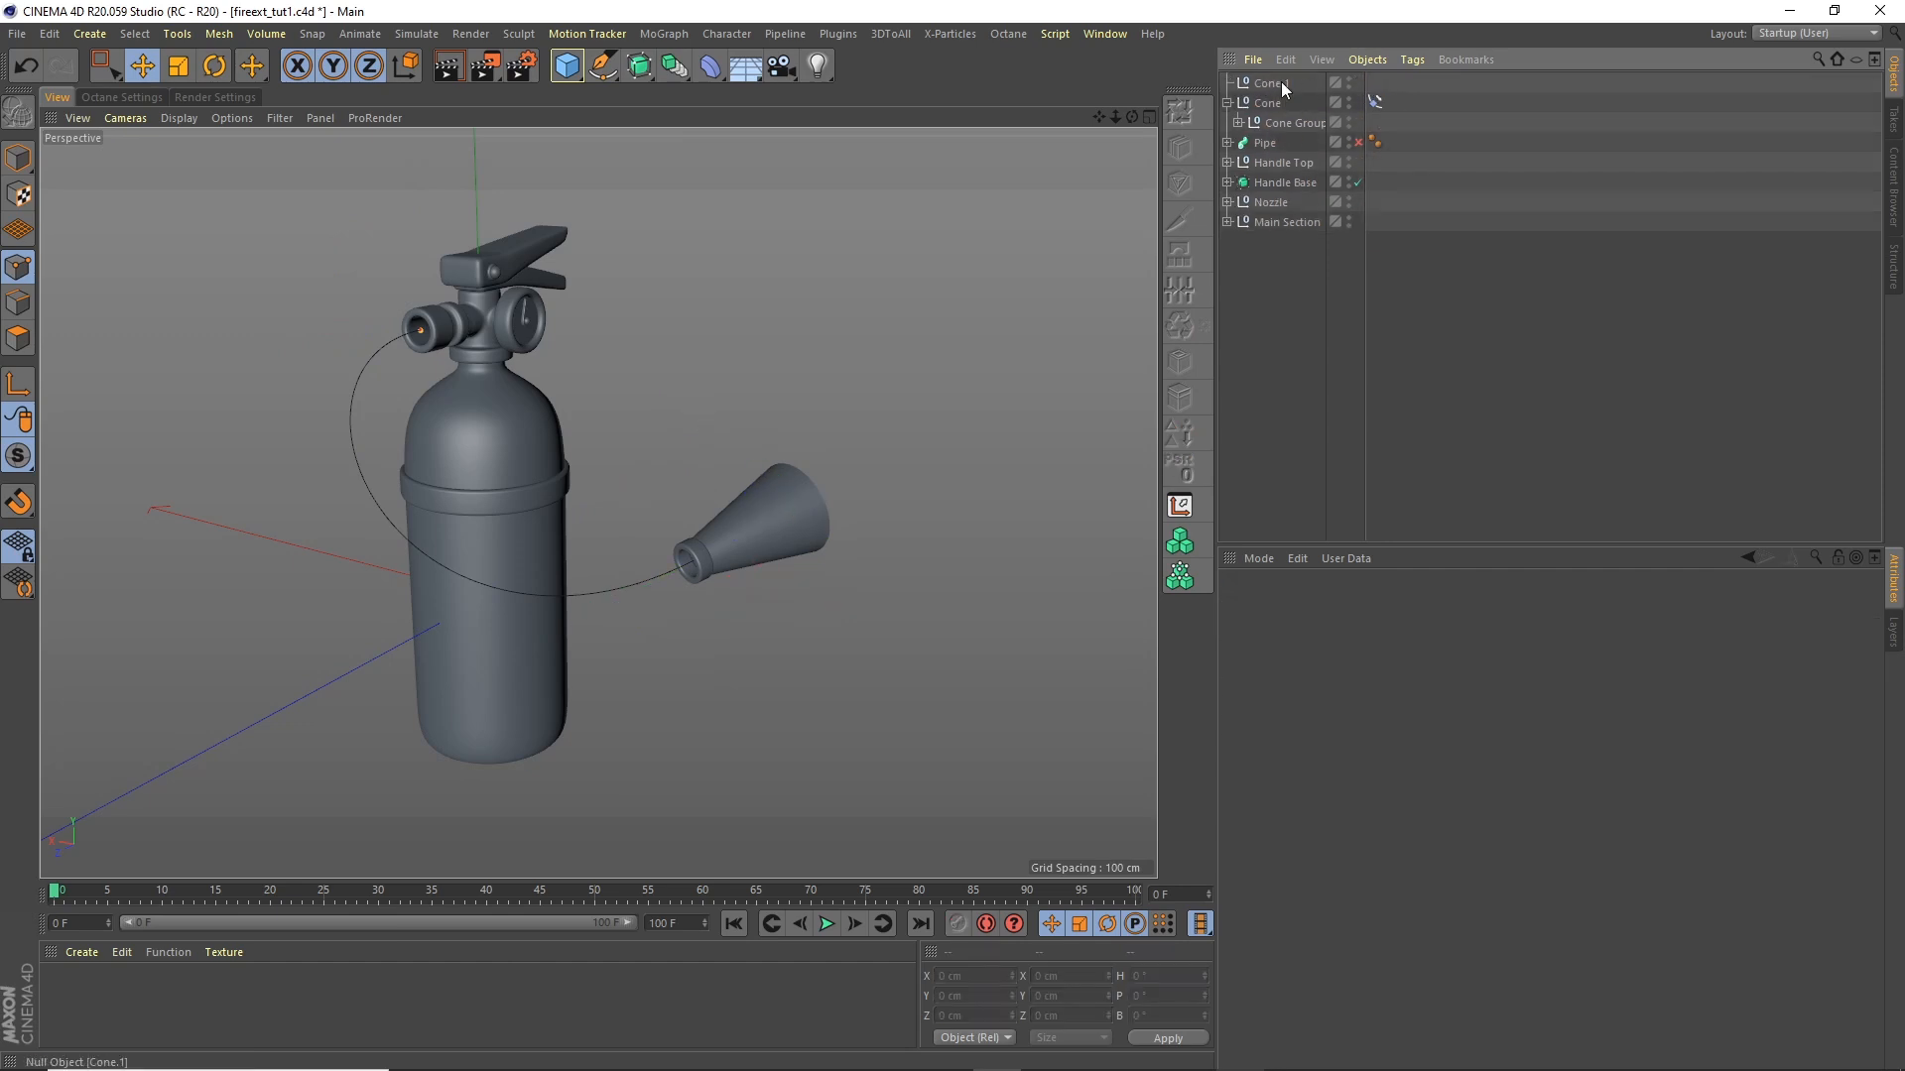
left_click(1269, 82)
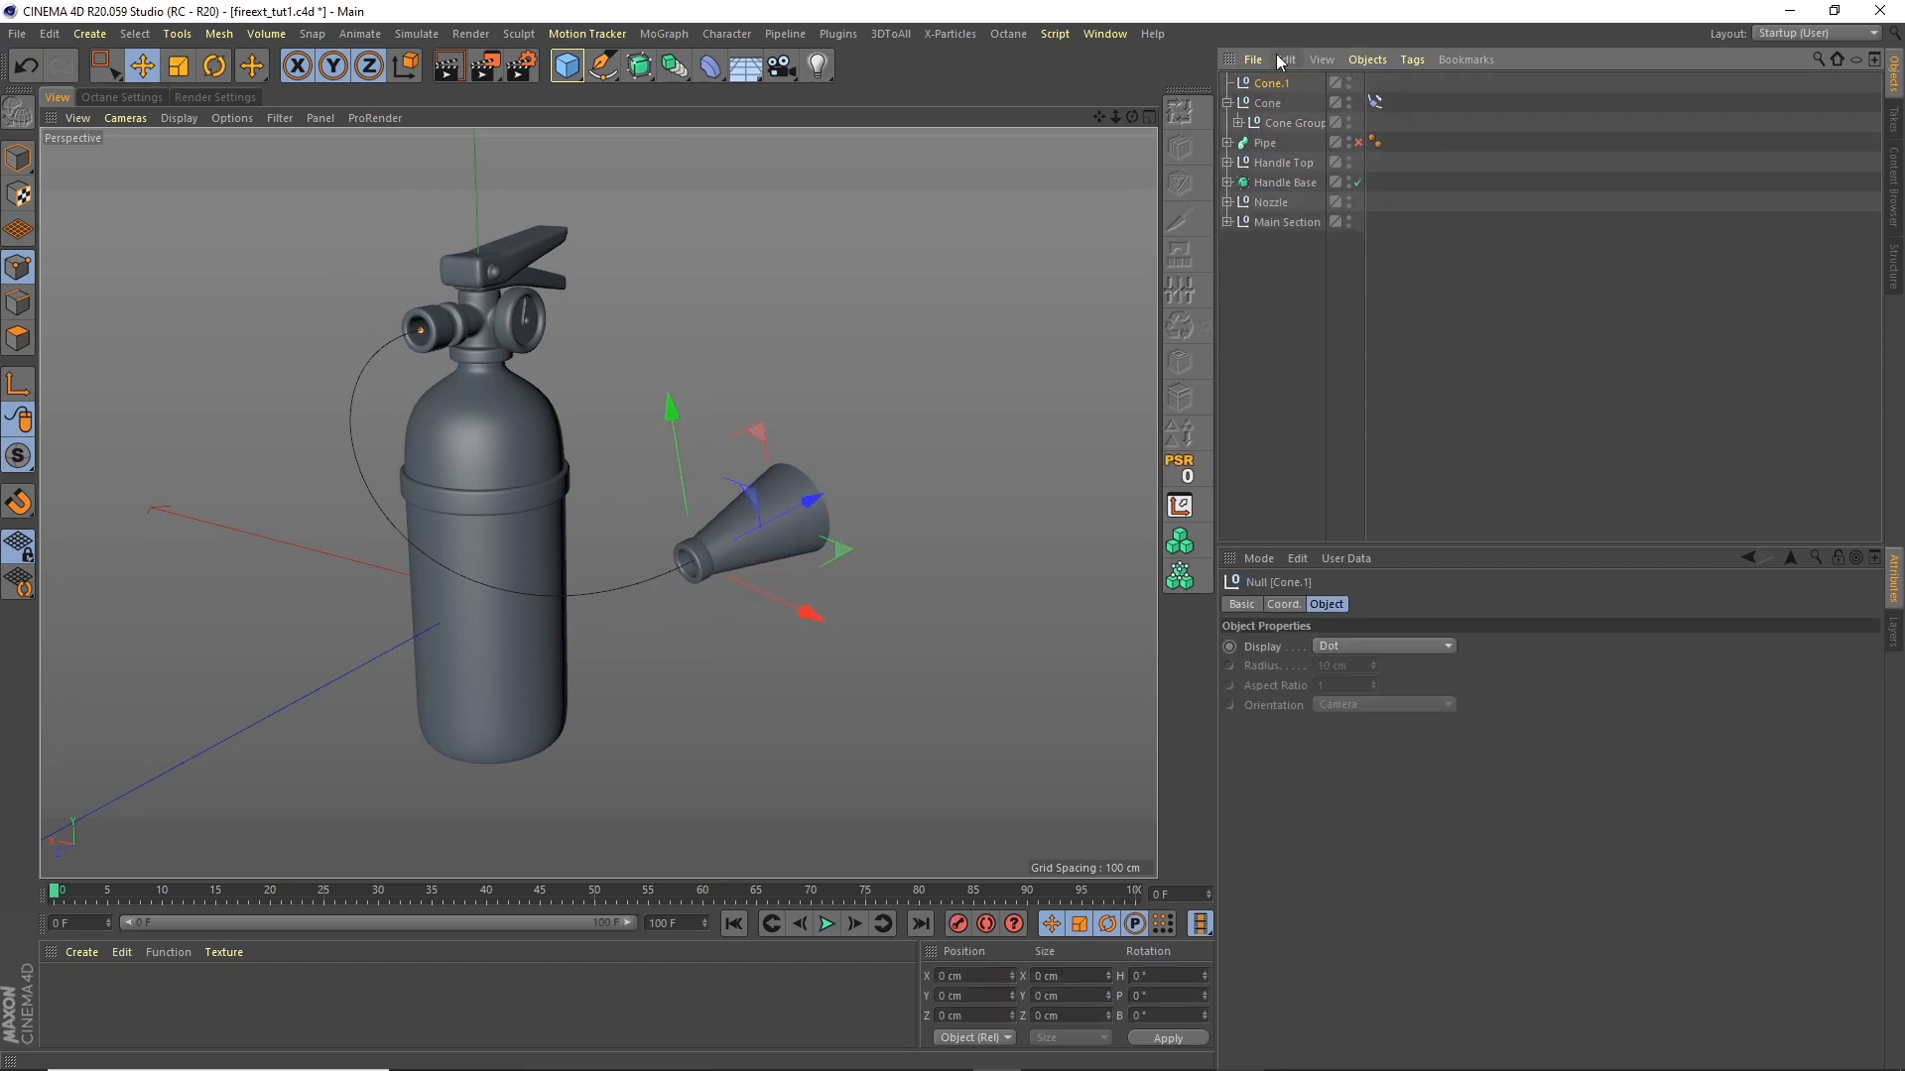
double_click(1279, 83)
type("Control")
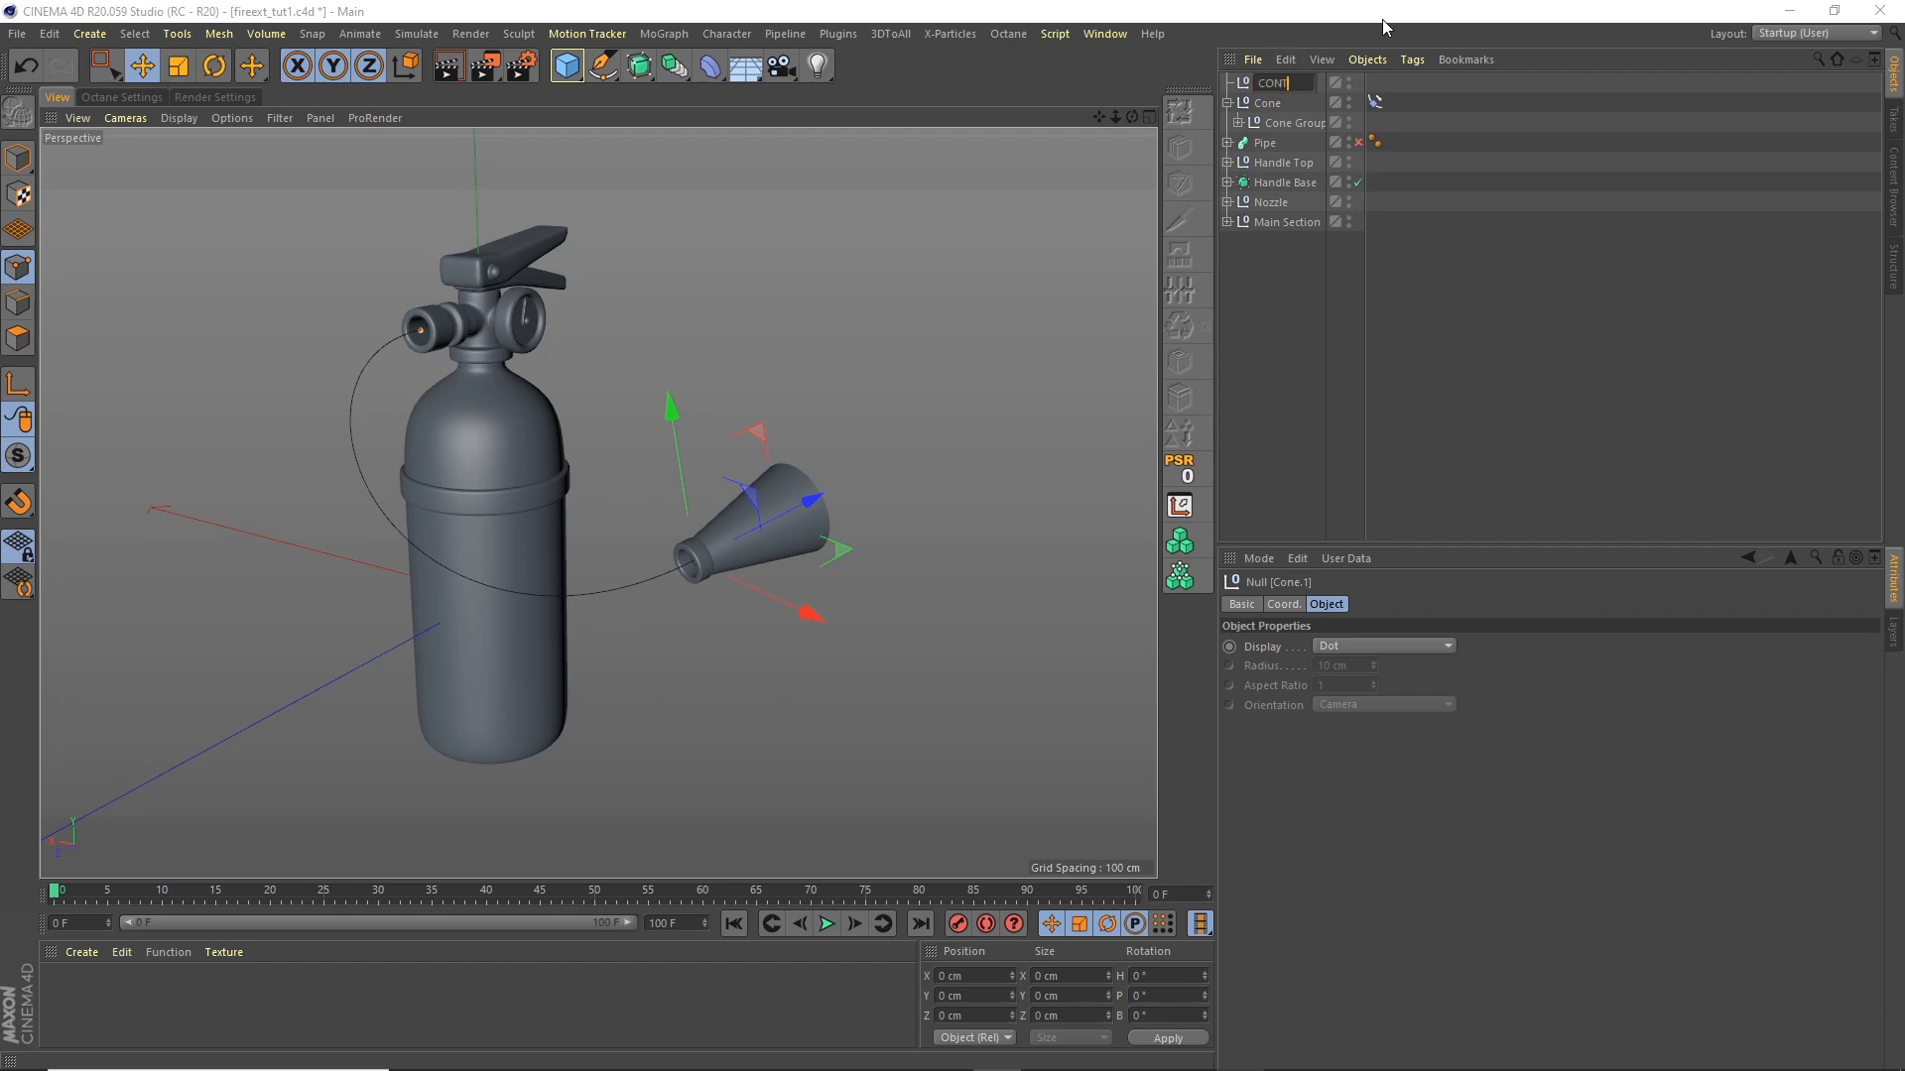
key("Return")
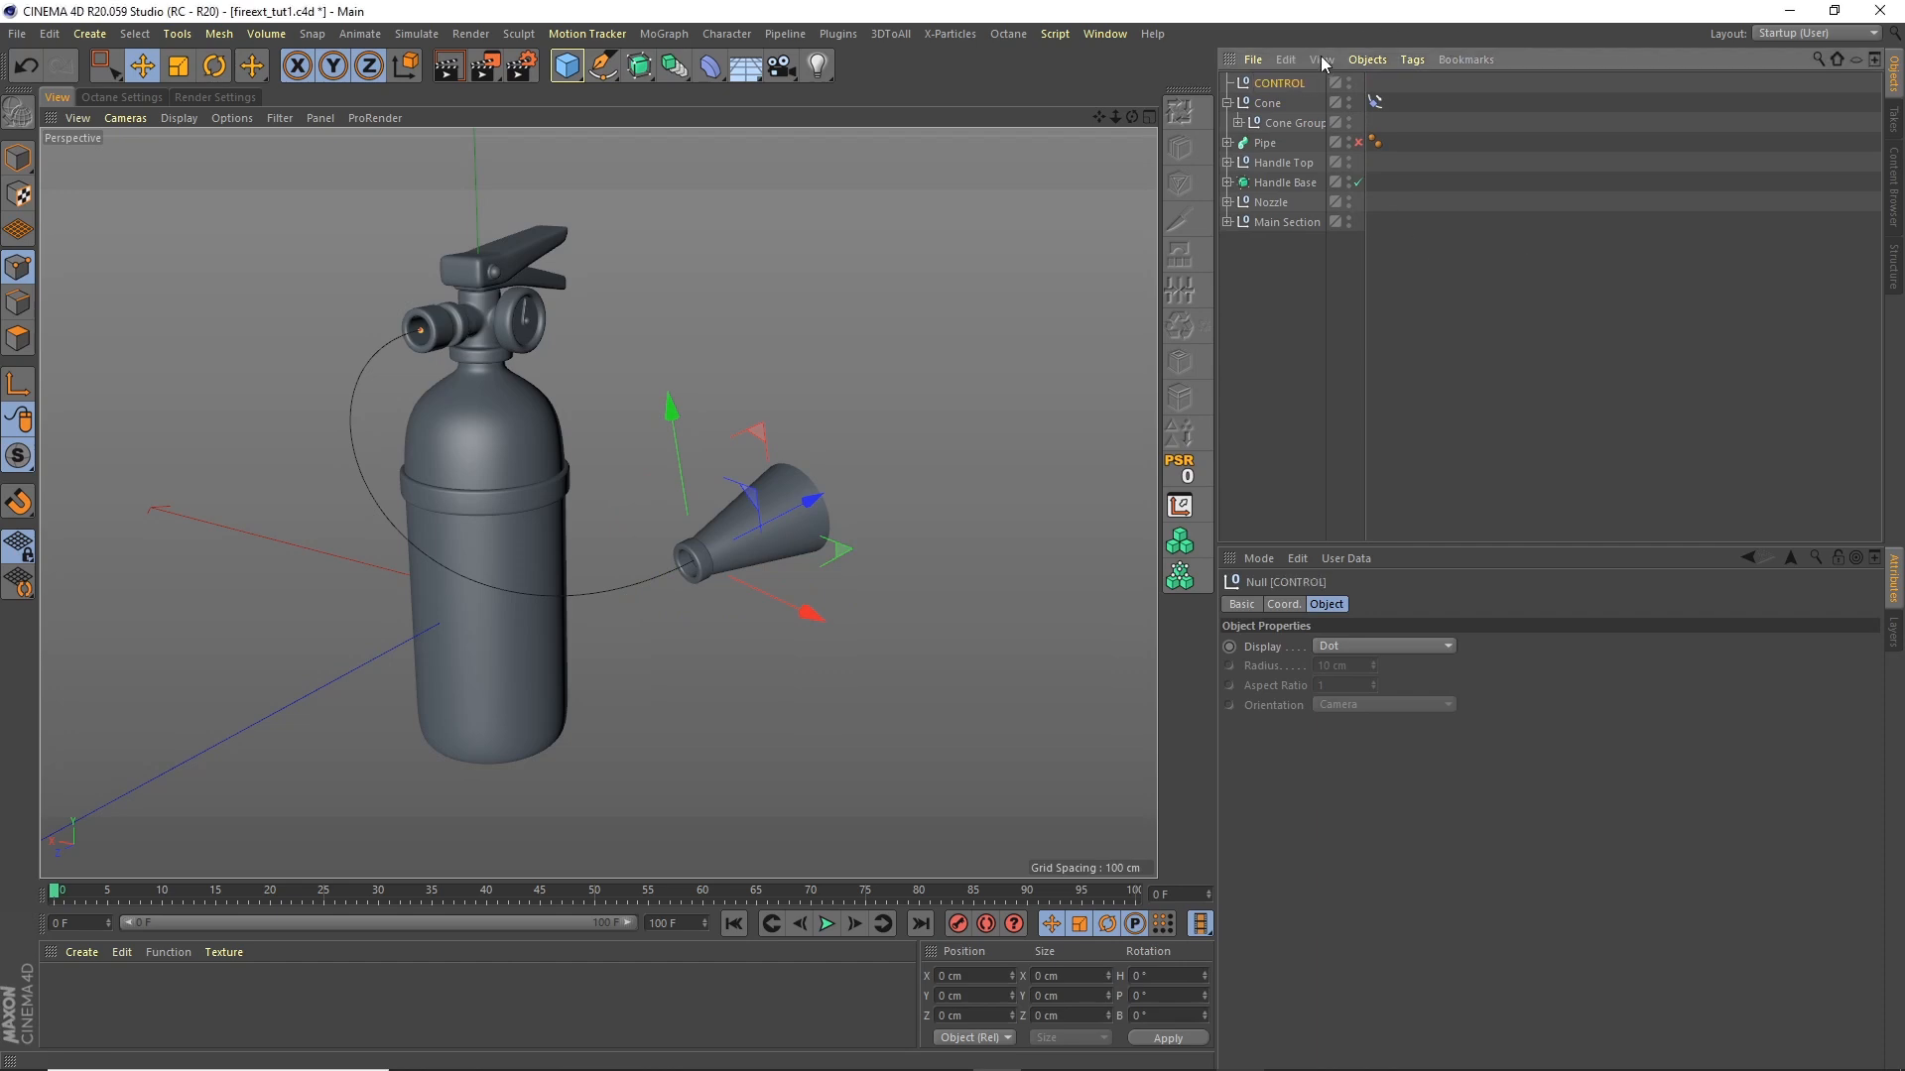
Step: Display the CONTROL null as a Hexagon with a 20 cm radius
left_click(1228, 103)
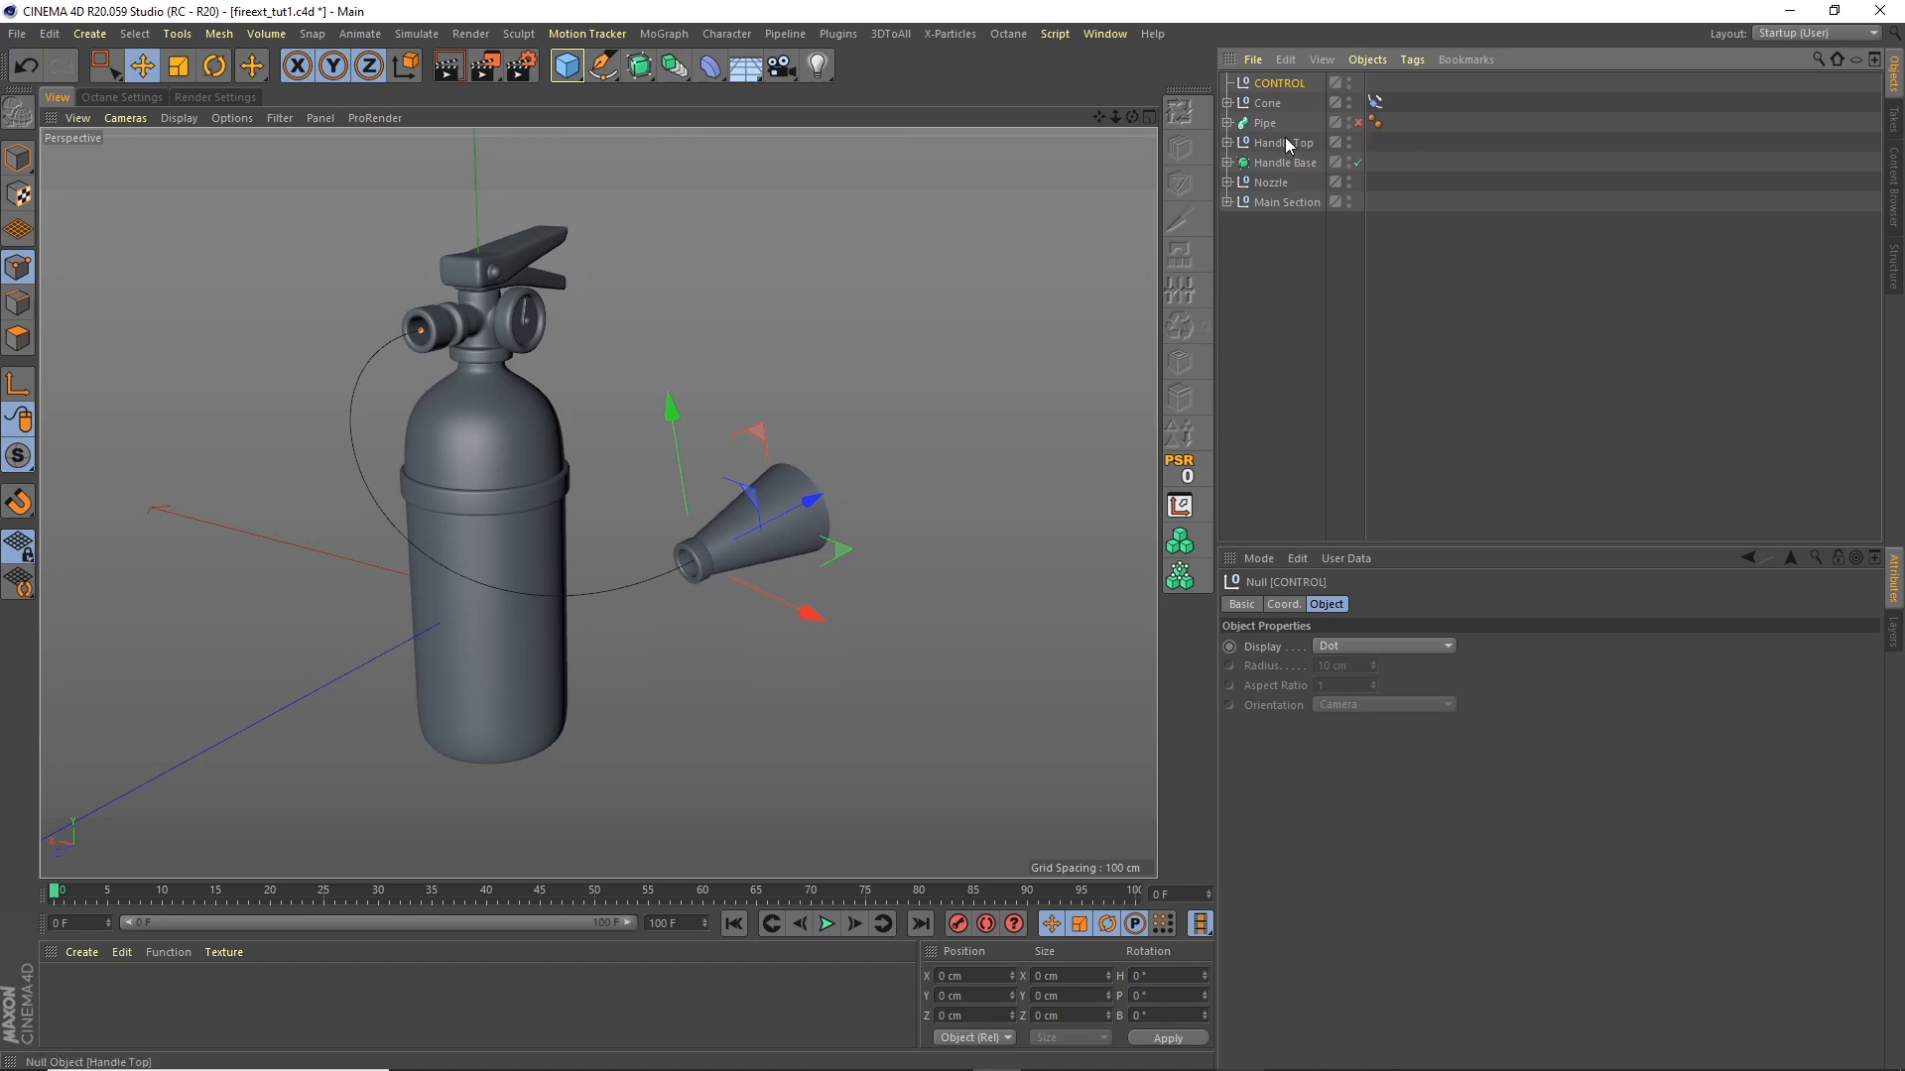
left_click(1228, 123)
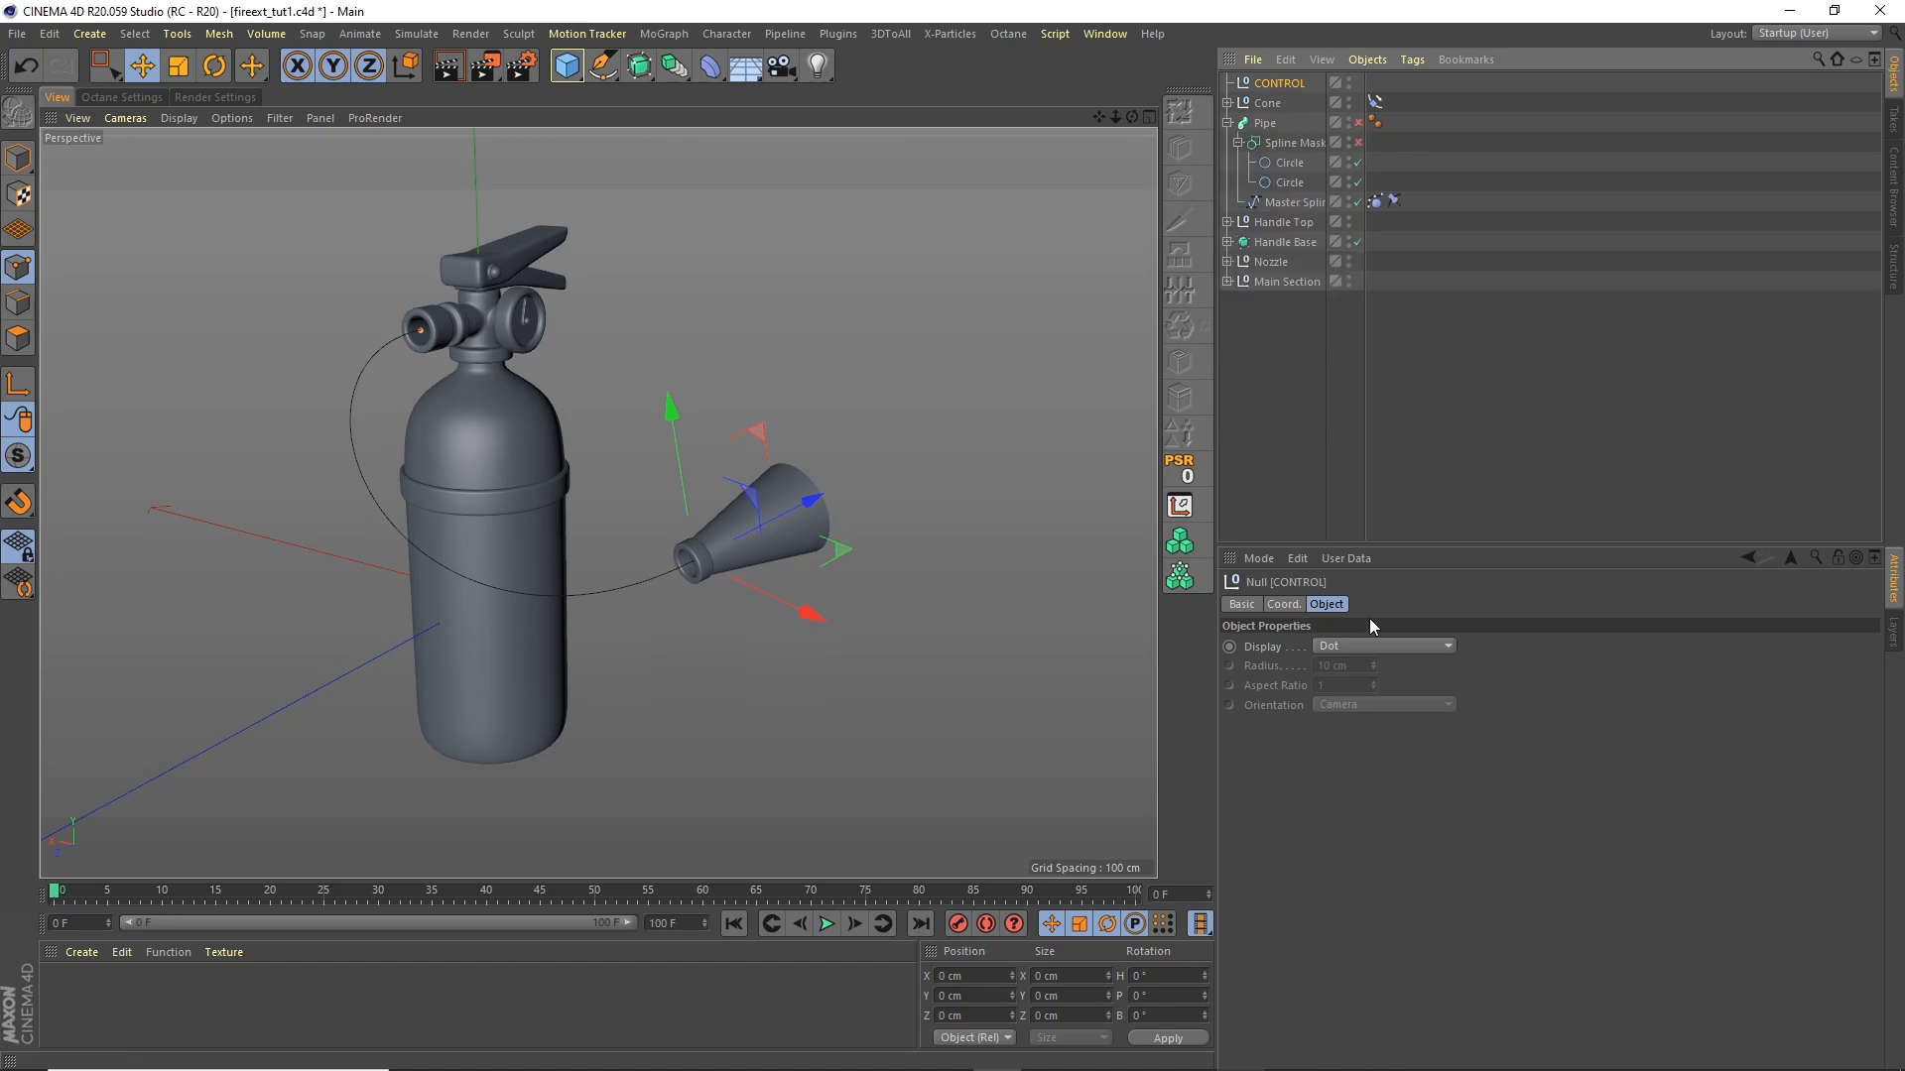
left_click(1349, 657)
left_click(1364, 821)
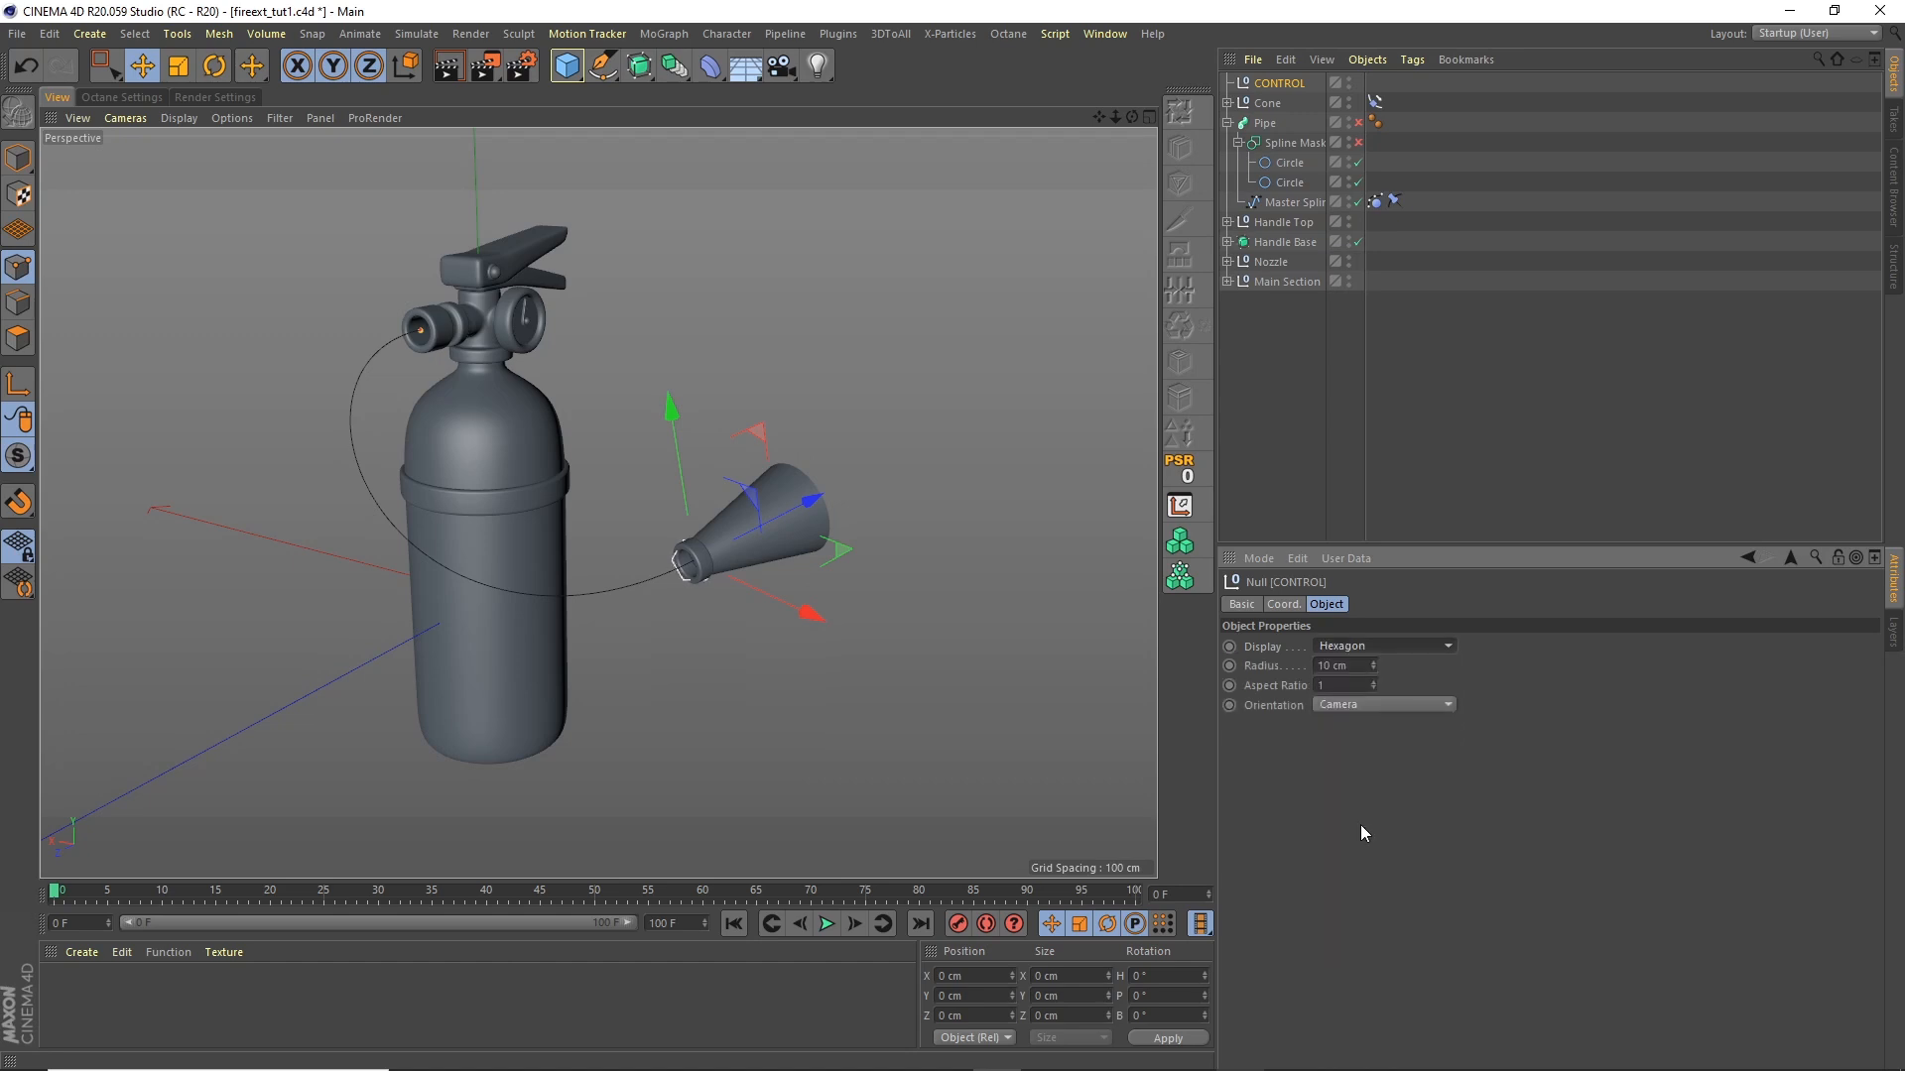
left_click(1361, 668)
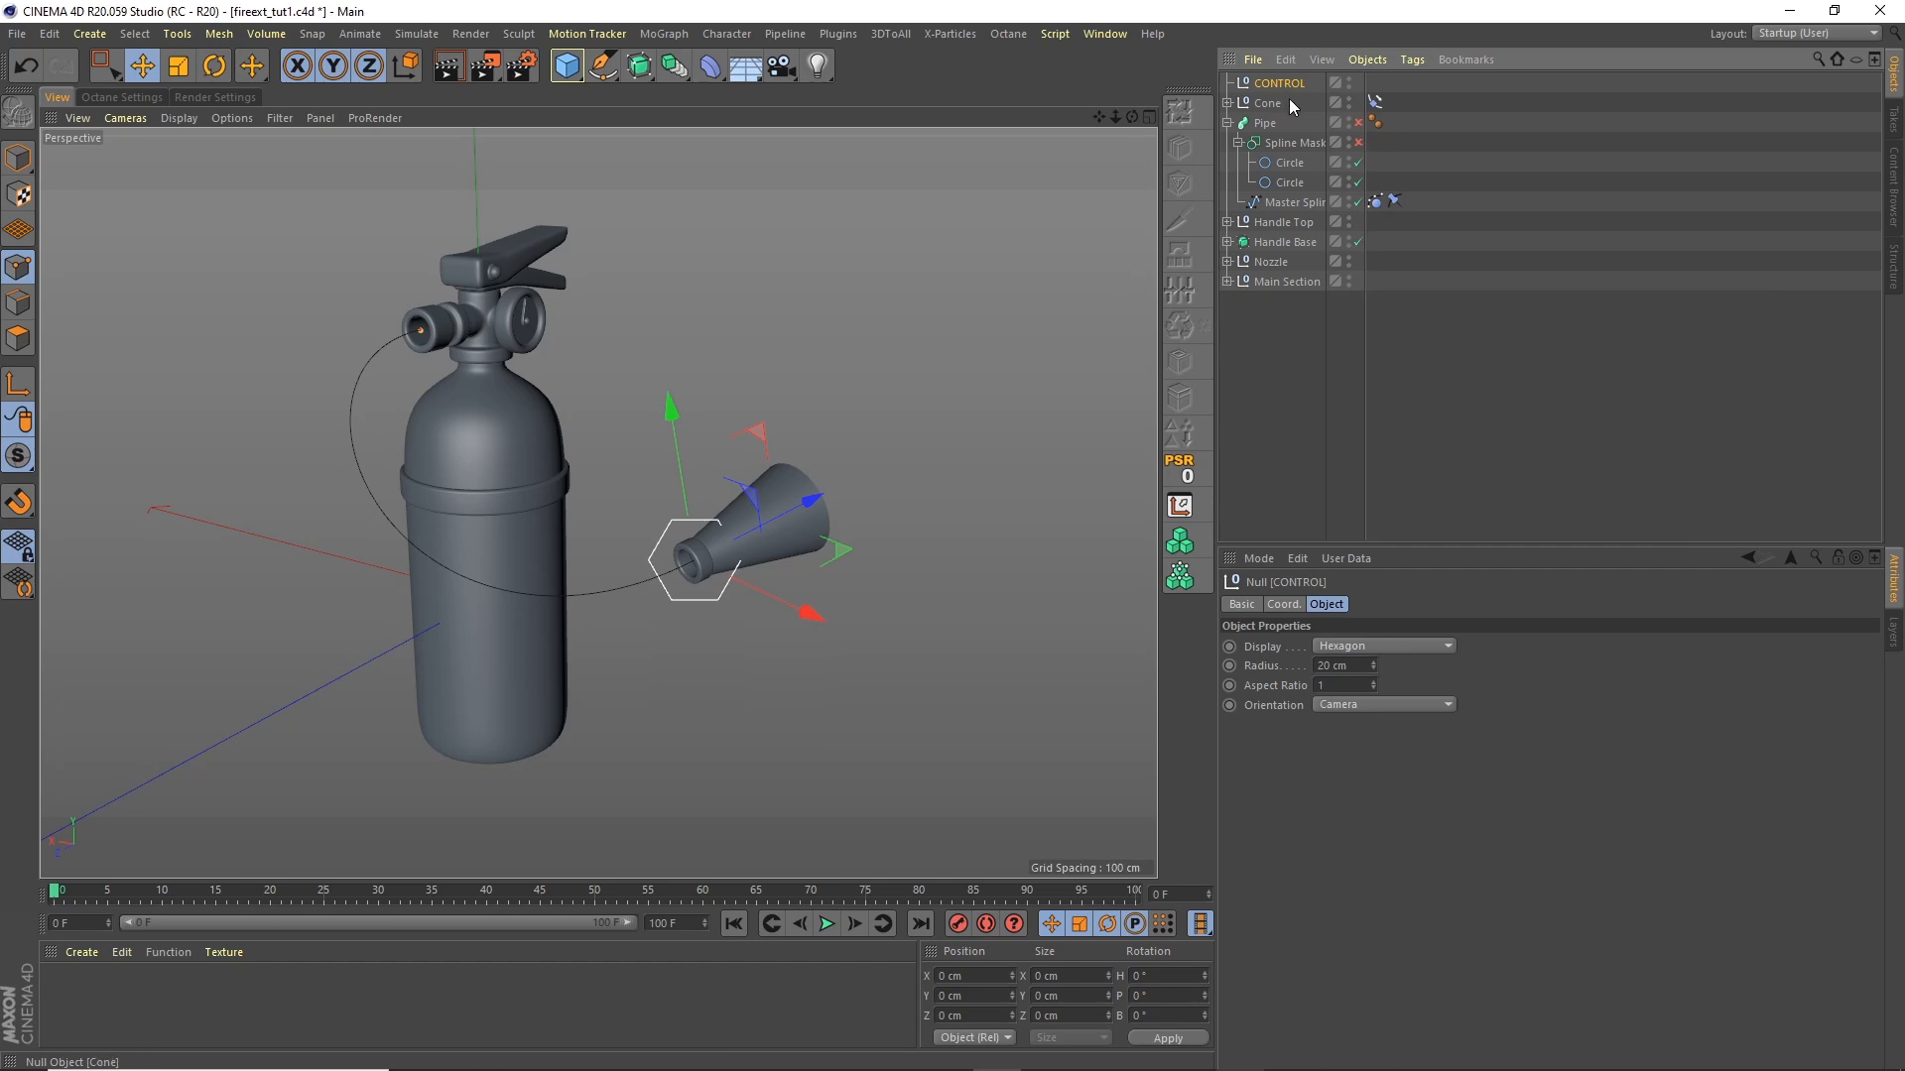
Step: Add a second Hair Constraint tag to the Master Spline and place it after the existing tags
scroll(779, 478, "up", 6)
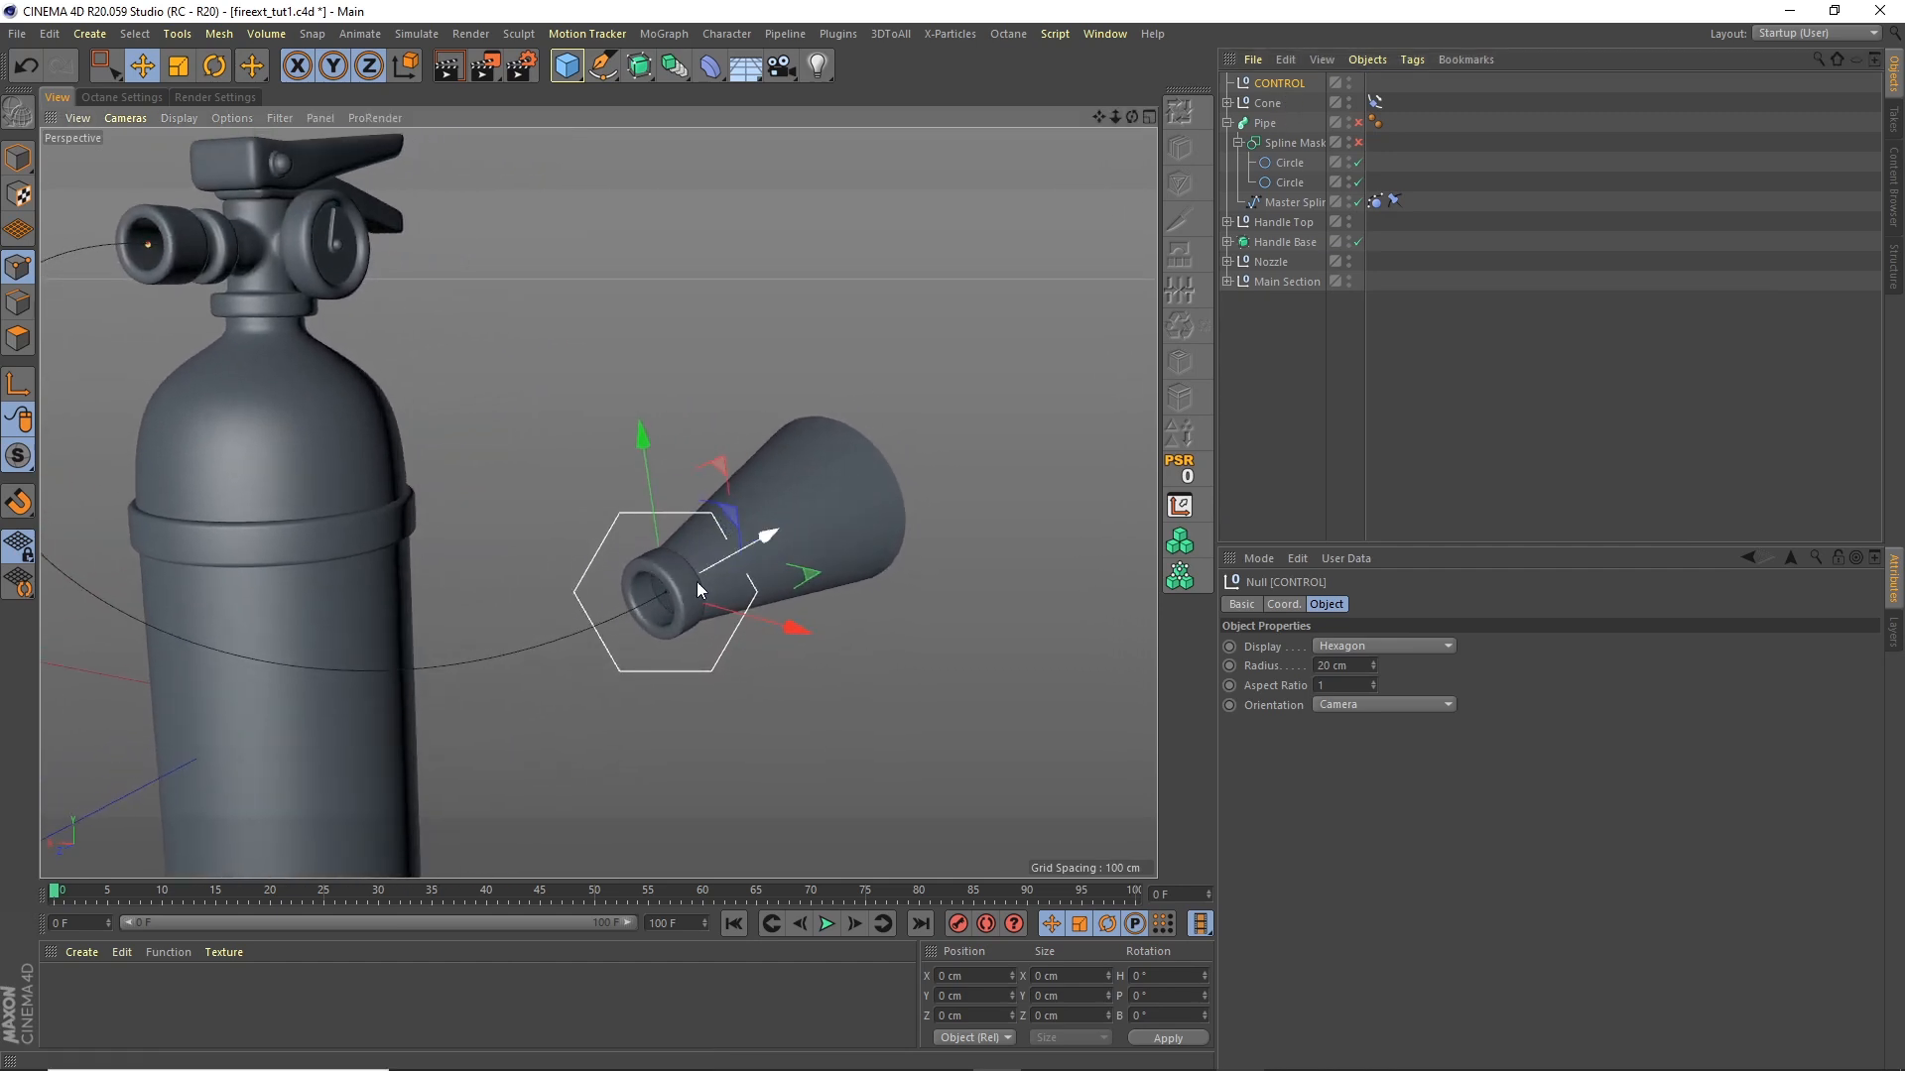
left_click(1292, 202)
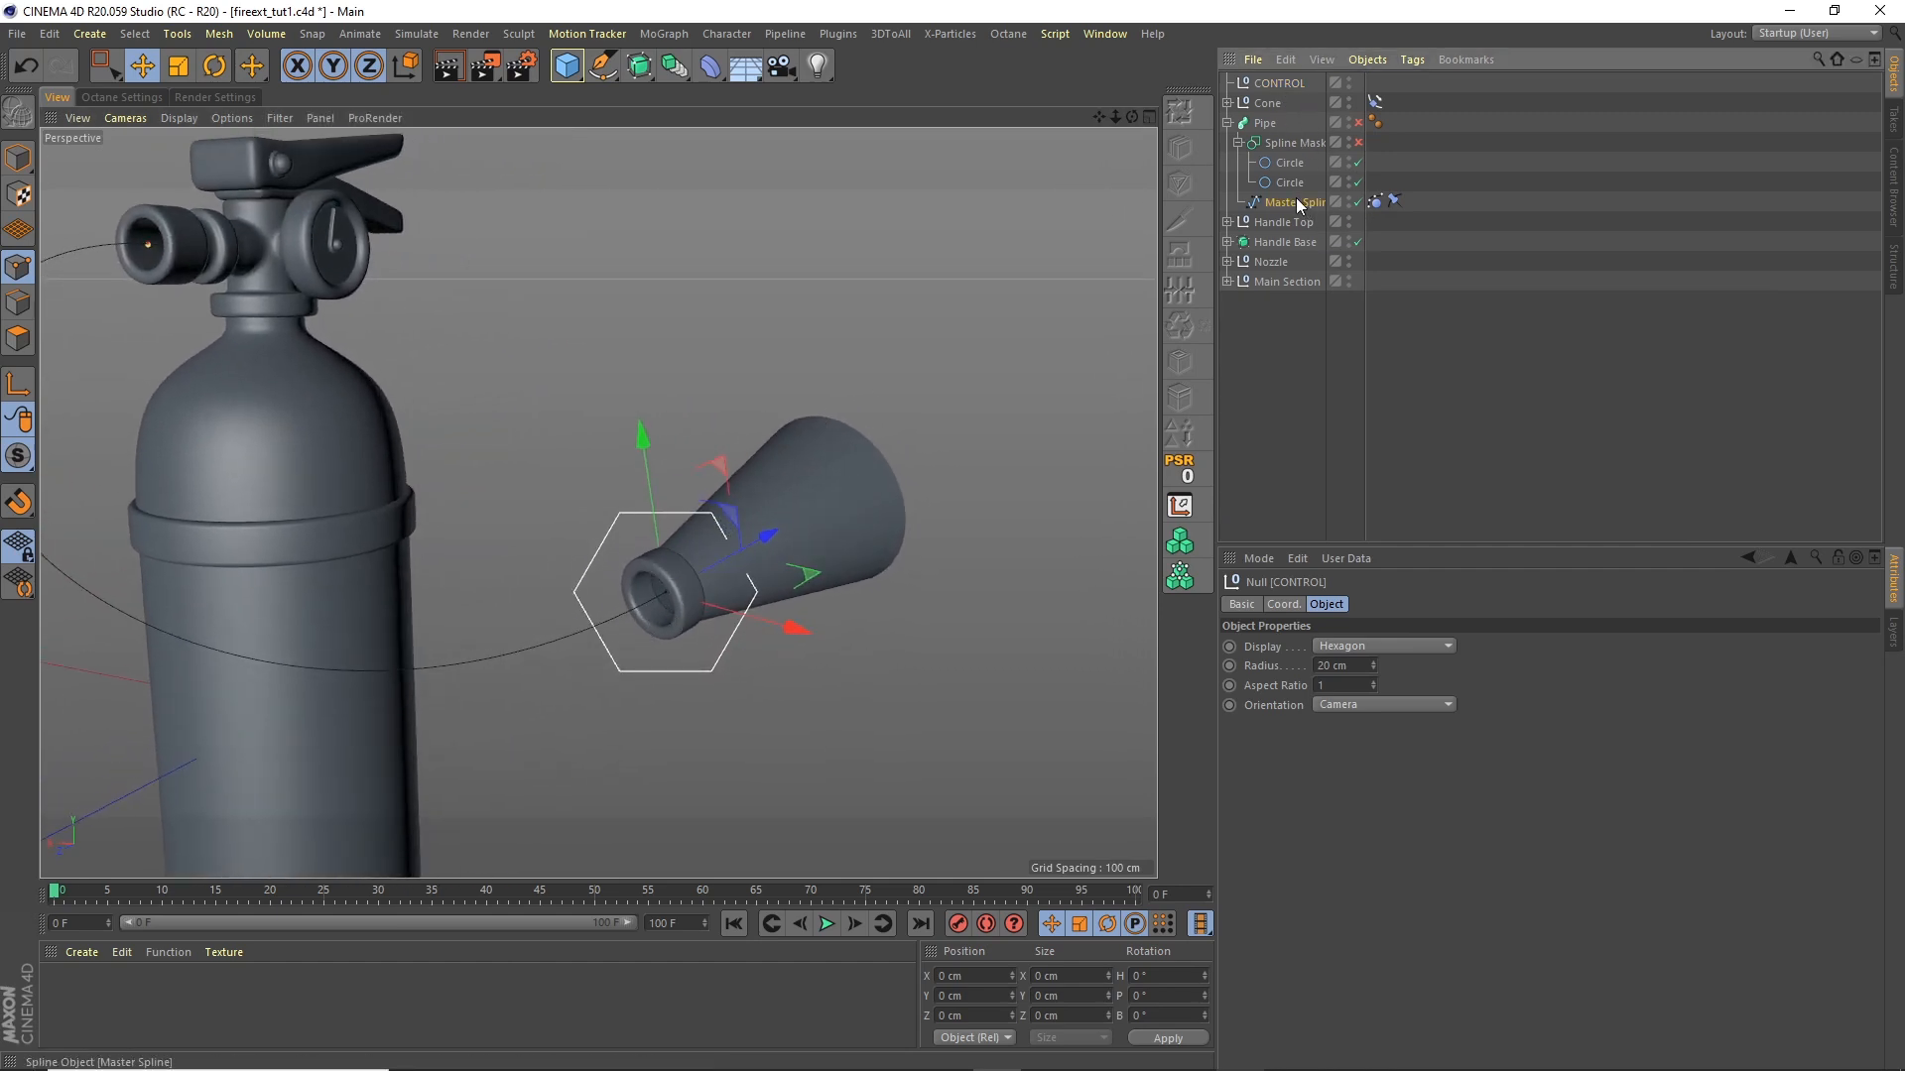
left_click(1419, 61)
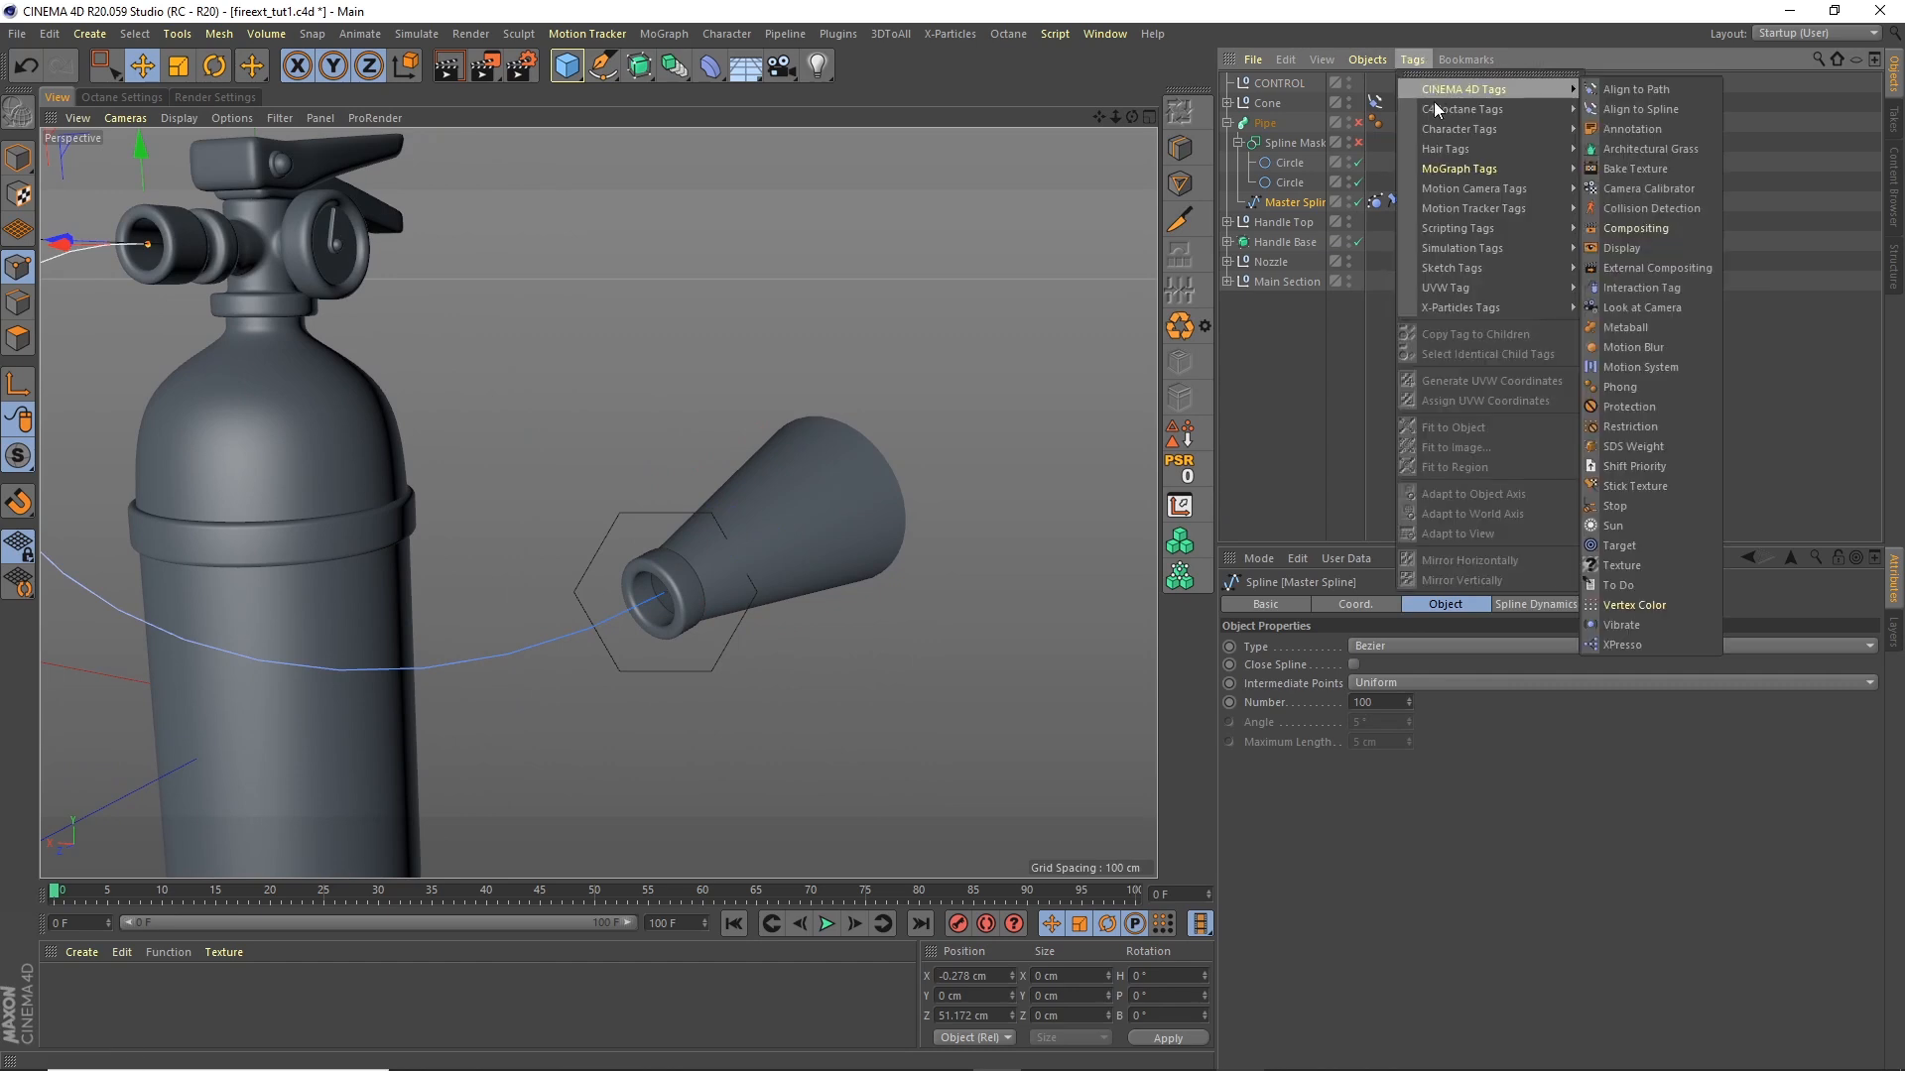
mouse_move(1446, 147)
left_click(1631, 148)
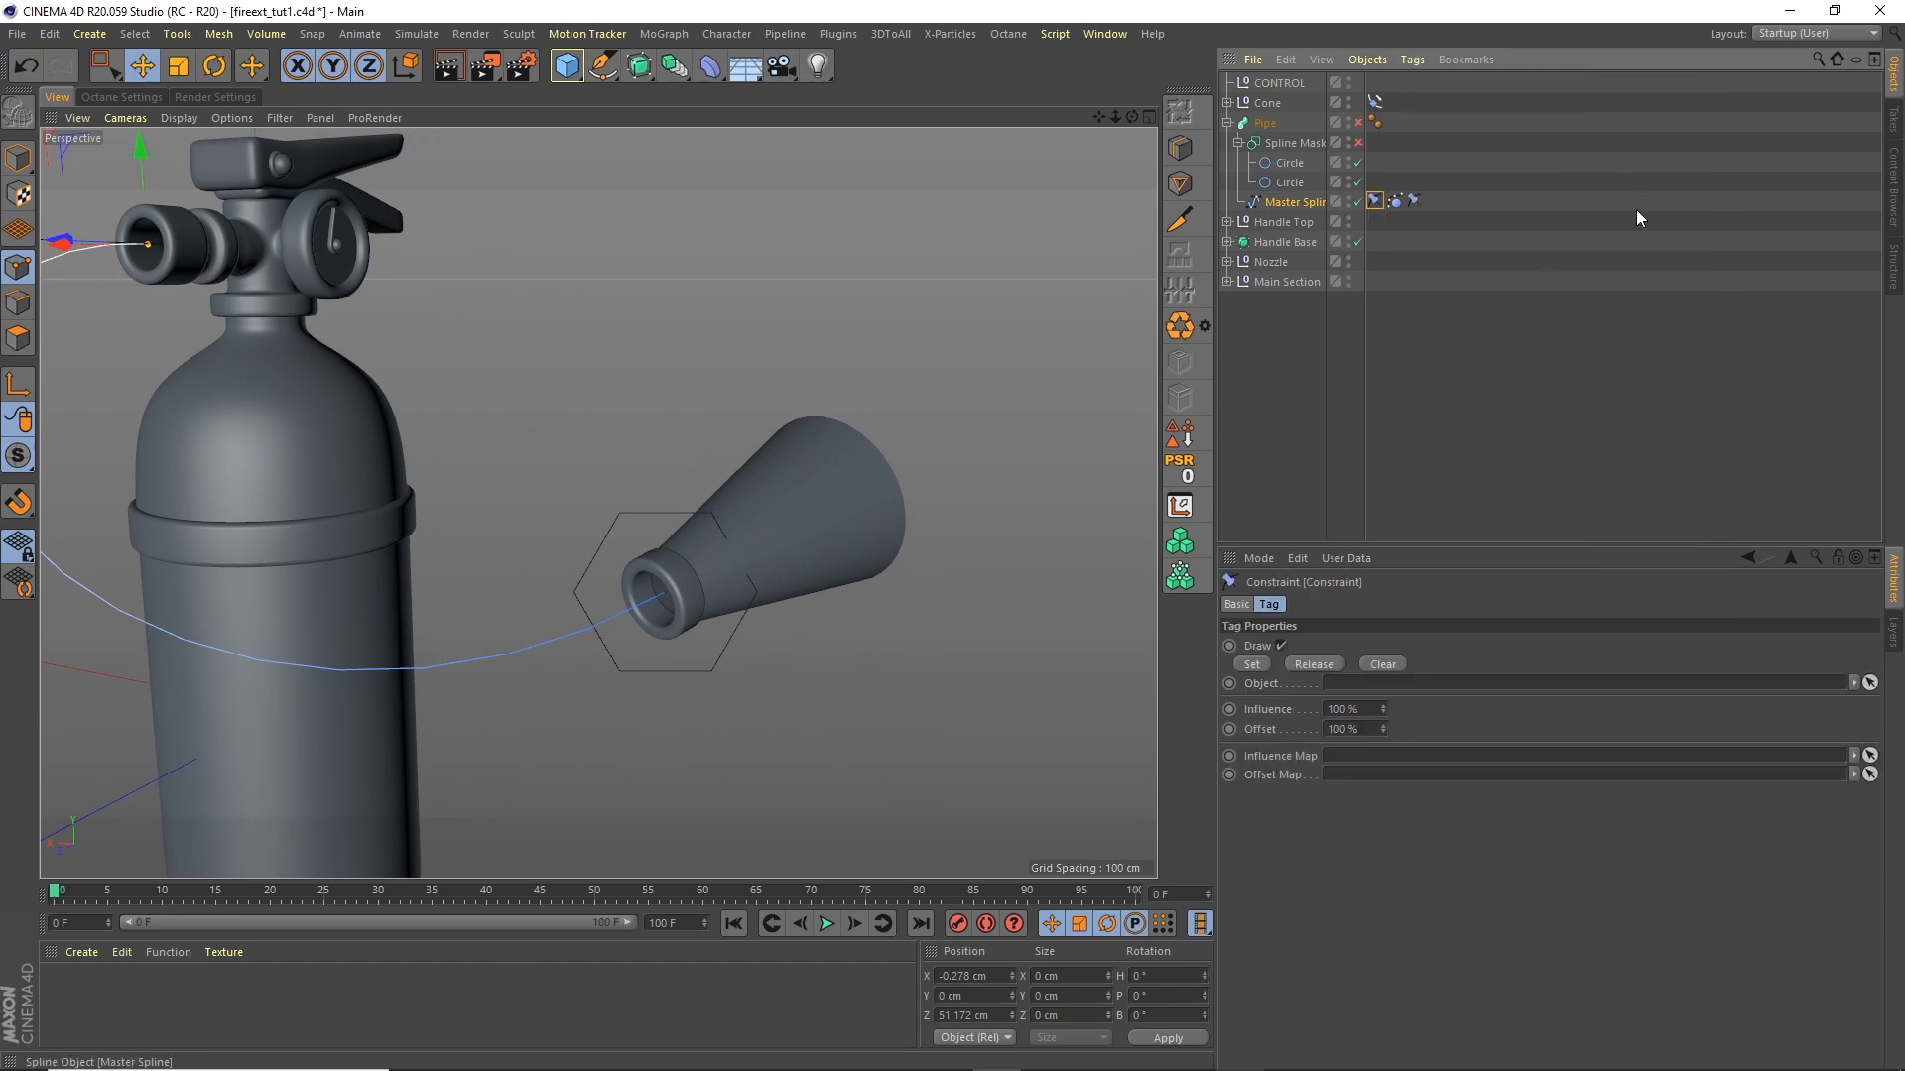
left_click_drag(1435, 199, 1409, 207)
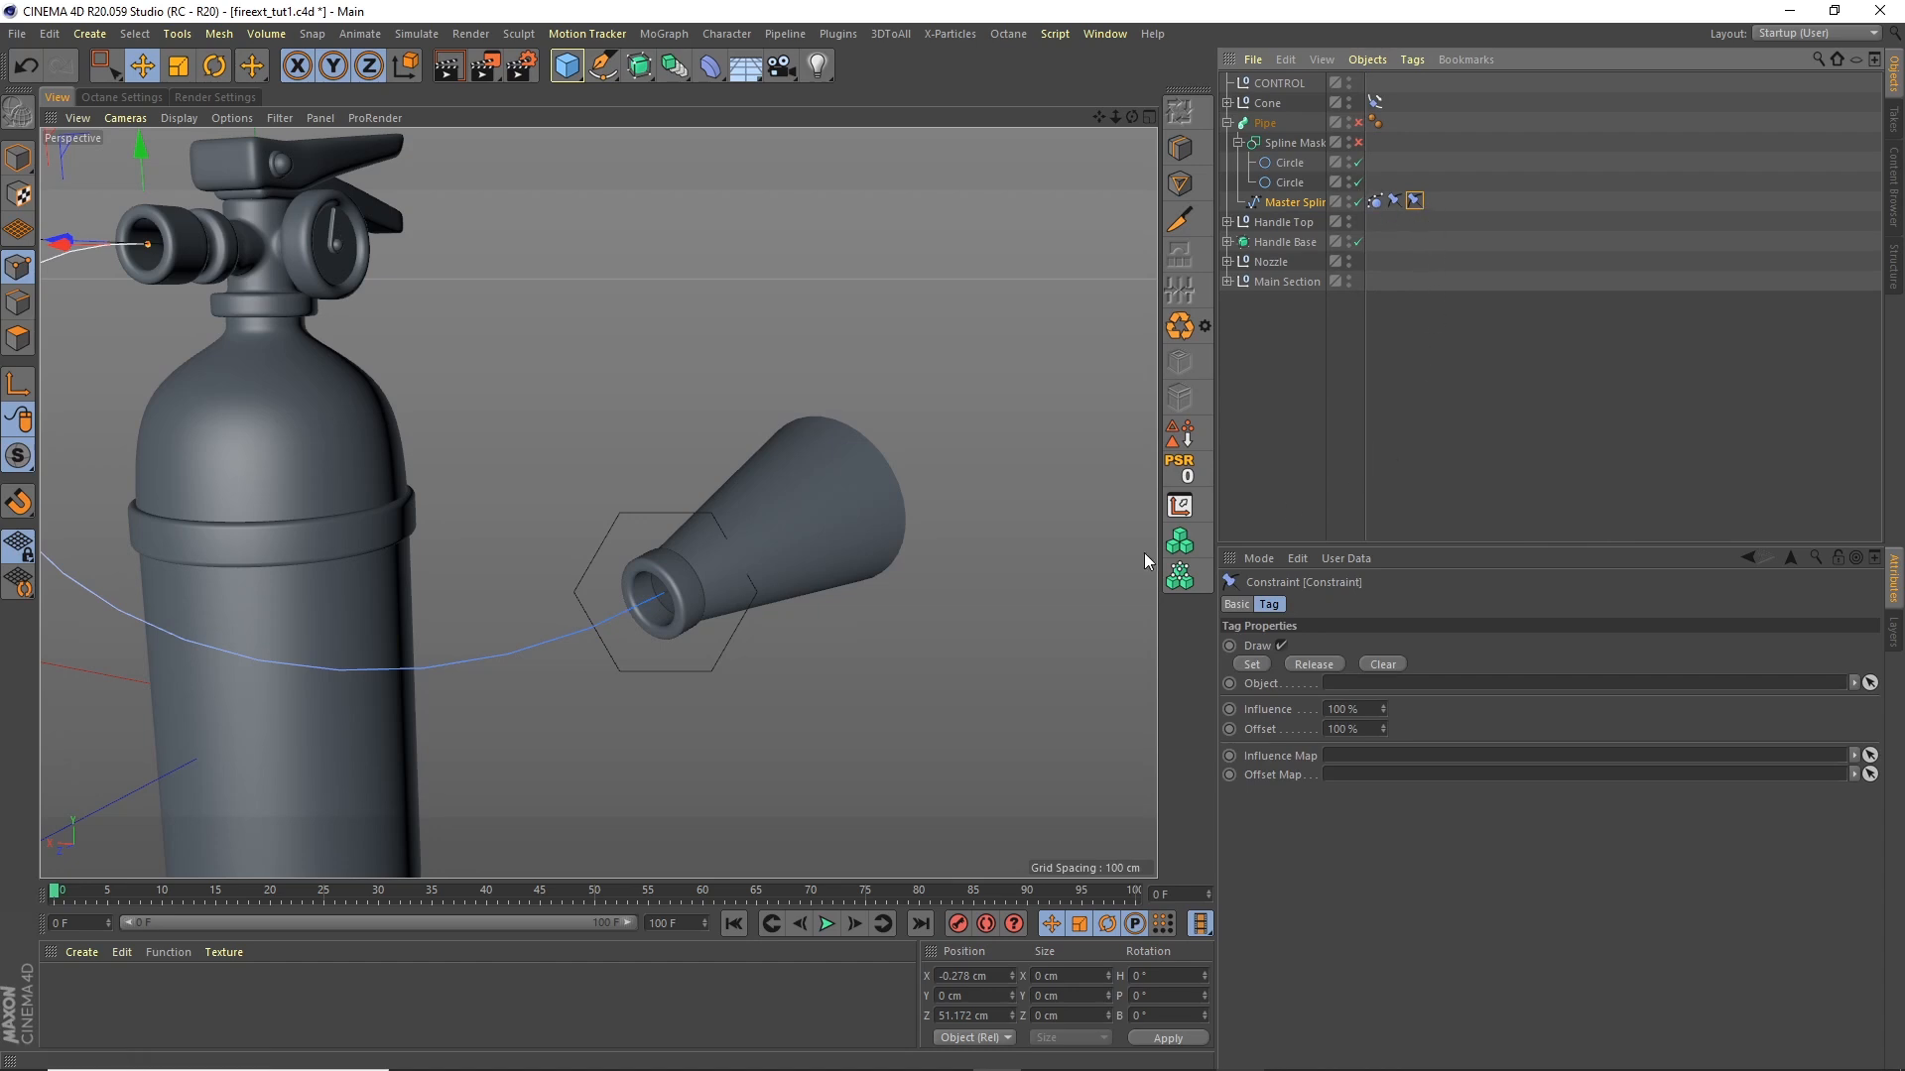
Step: Constrain the Master Spline's end point at the horn to the CONTROL null with the second Constraint tag
left_click(679, 592)
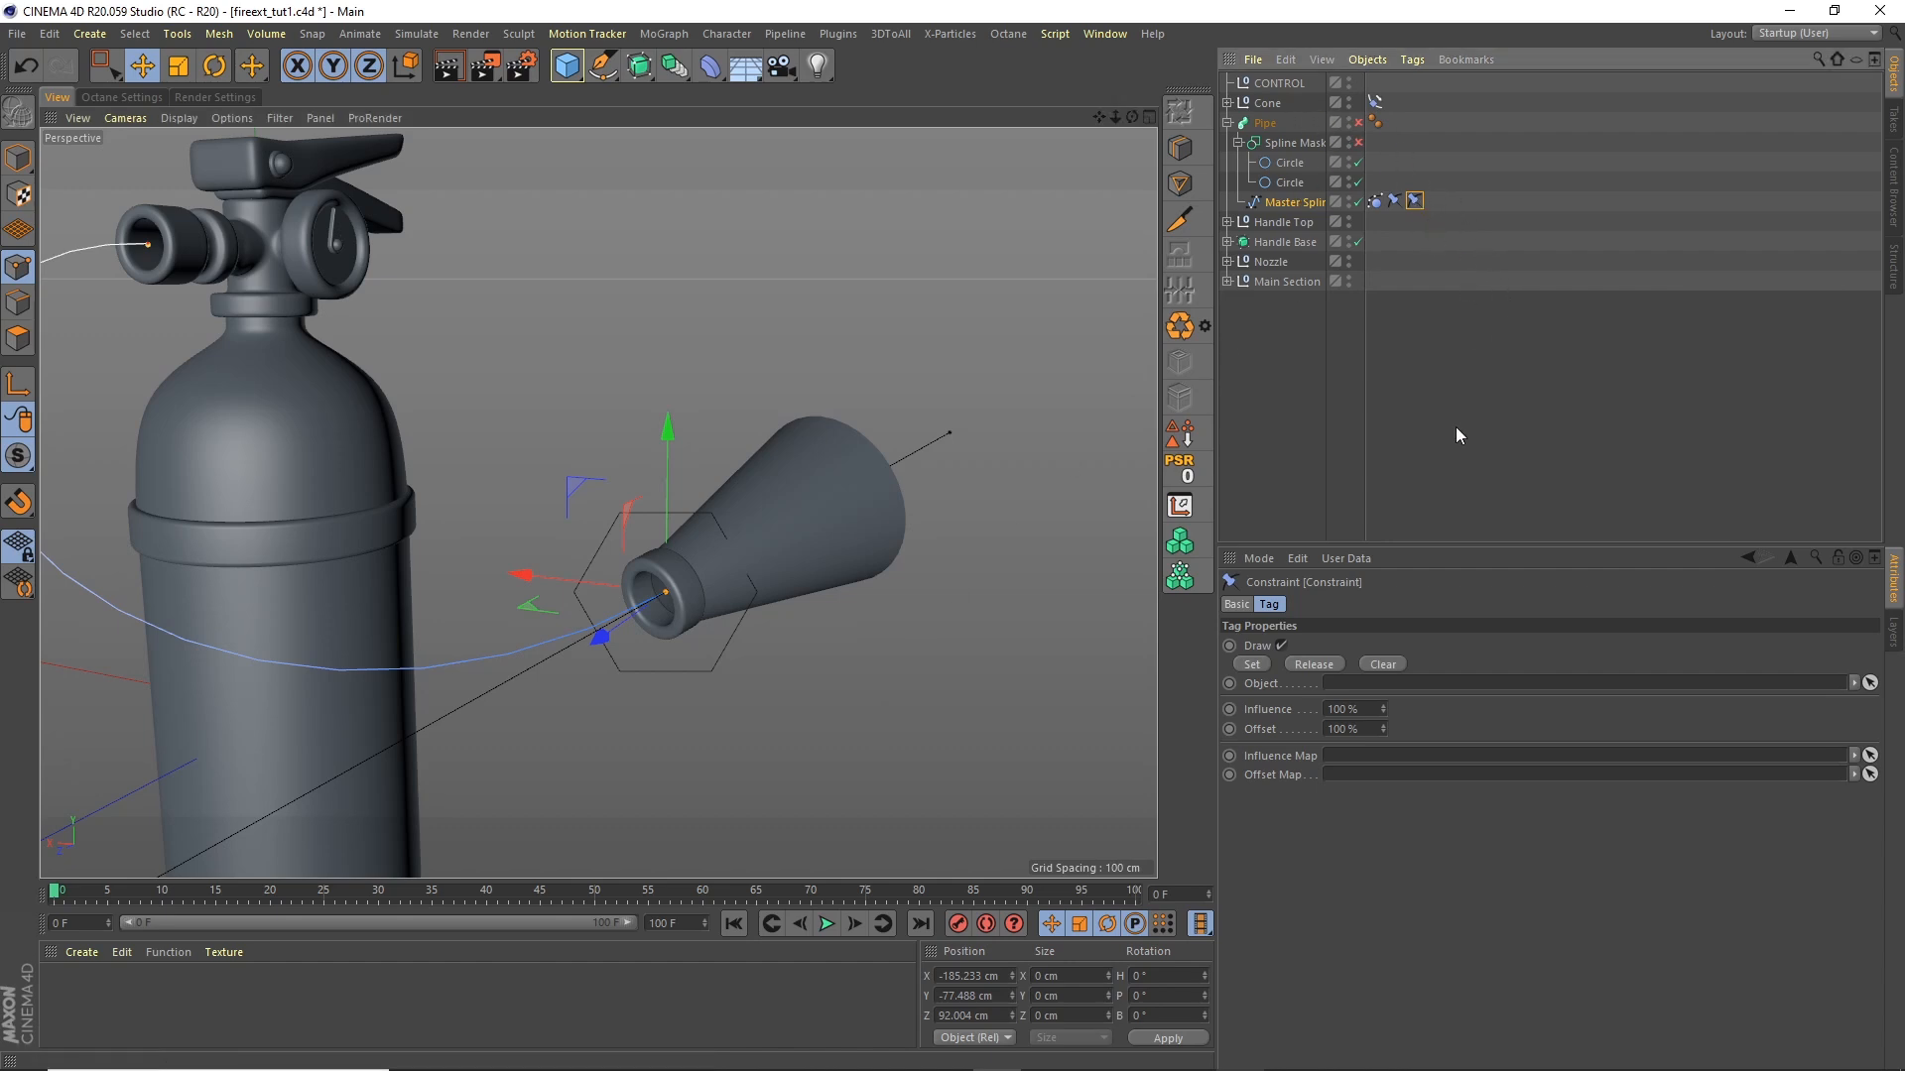
left_click_drag(1285, 83, 1369, 306)
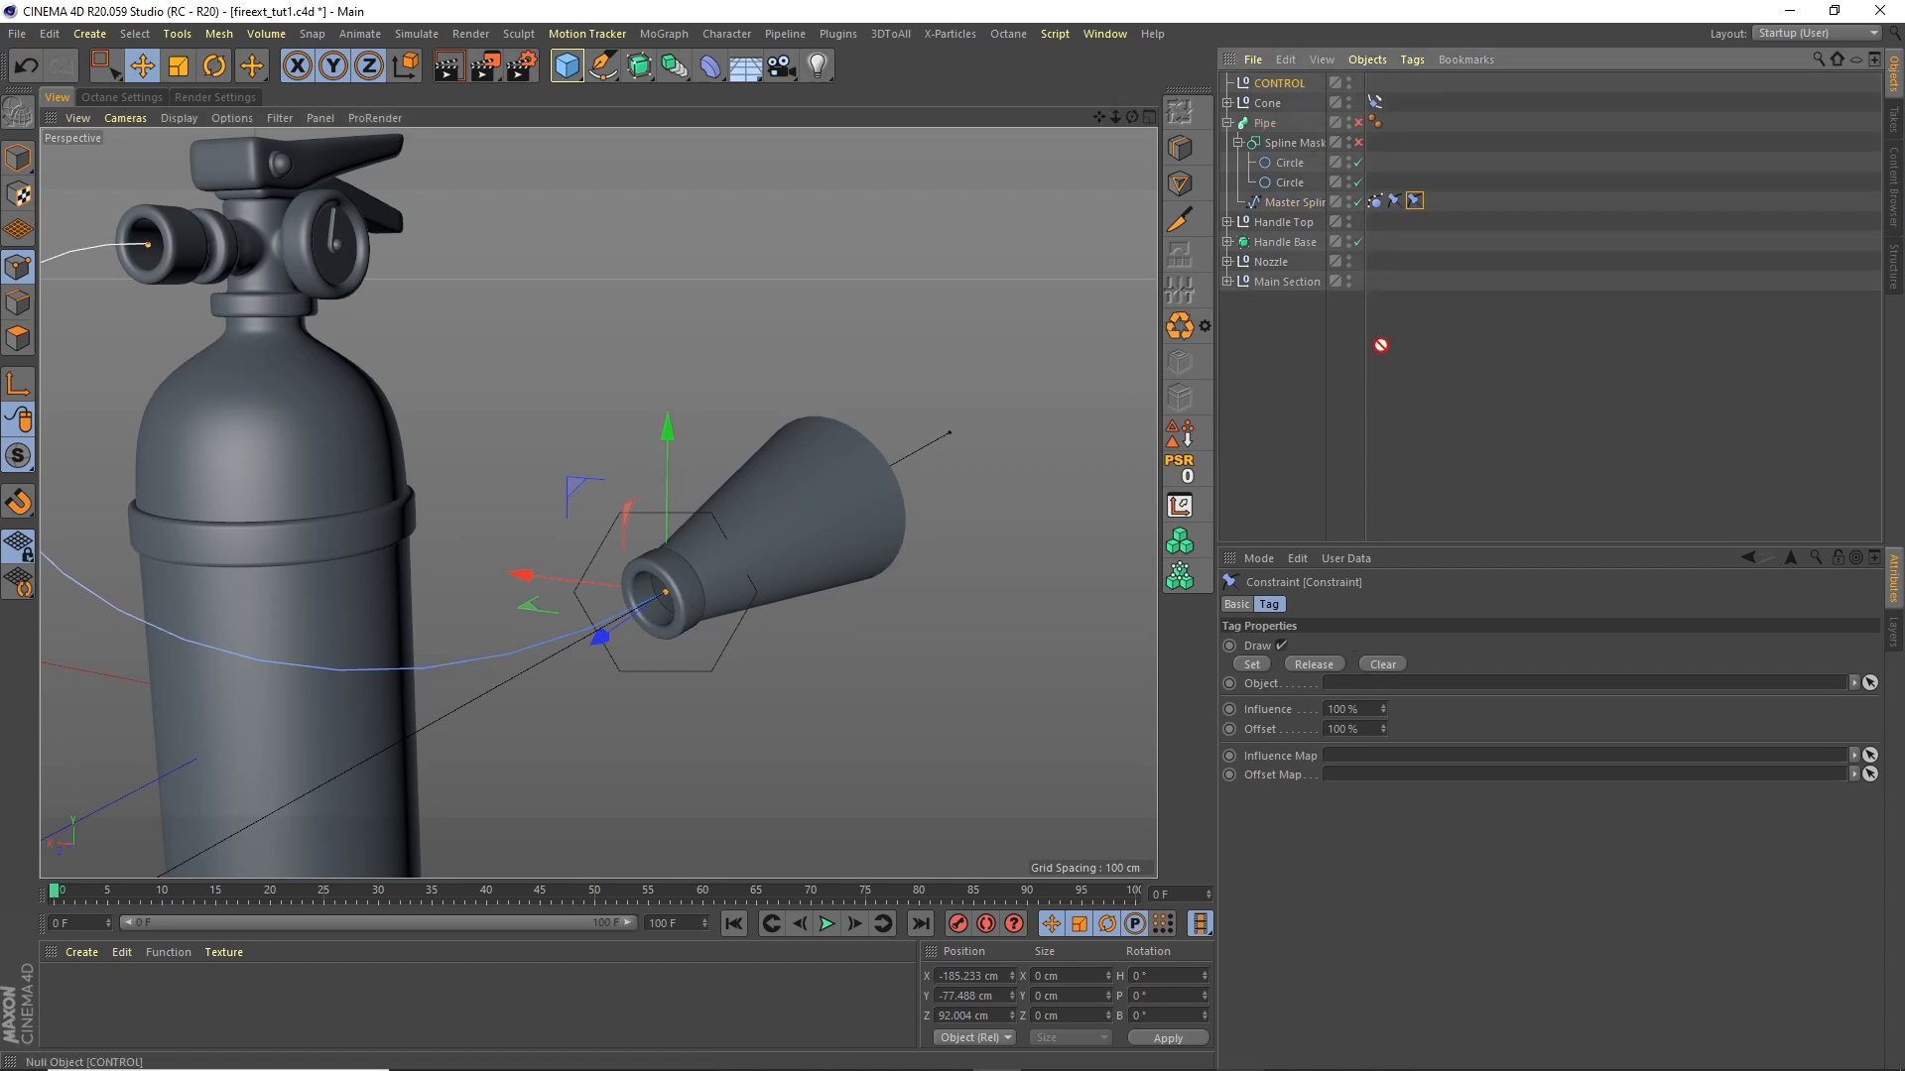
left_click_drag(1372, 697, 1373, 691)
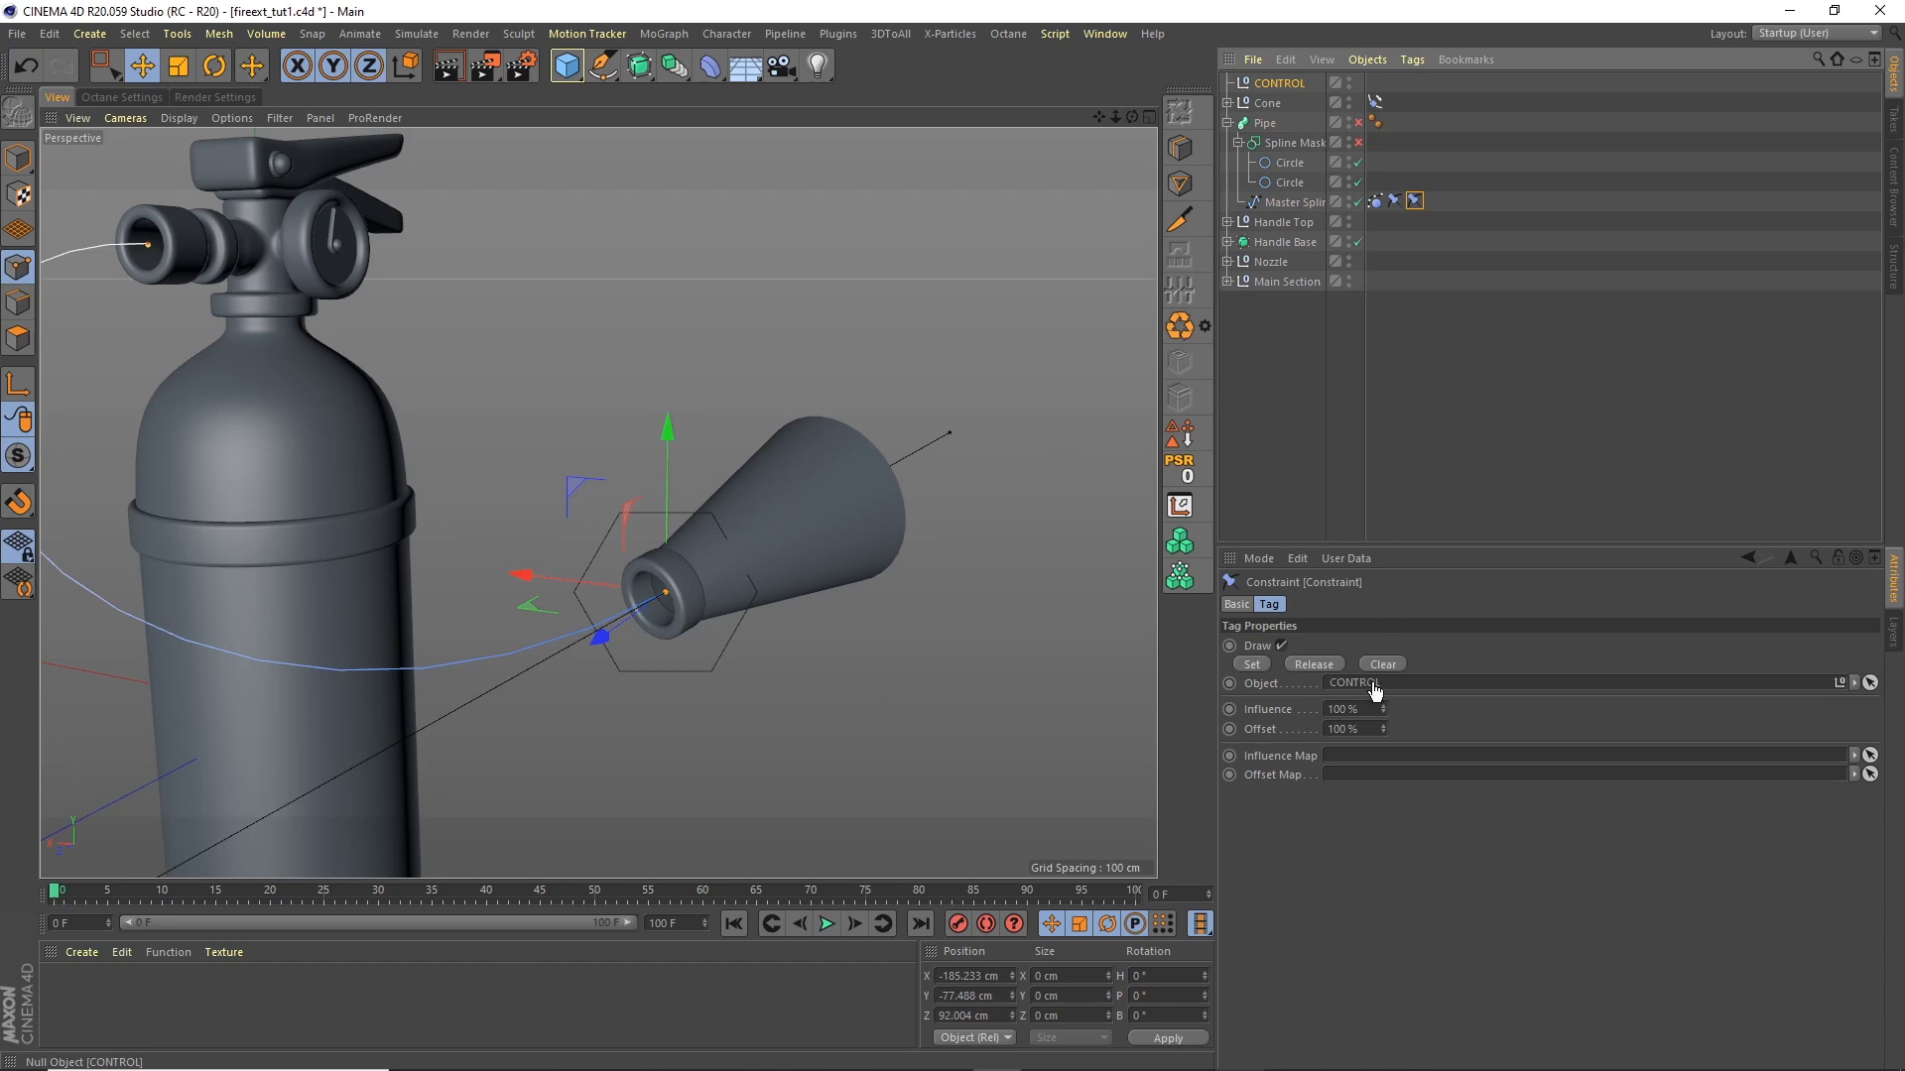
left_click(1248, 665)
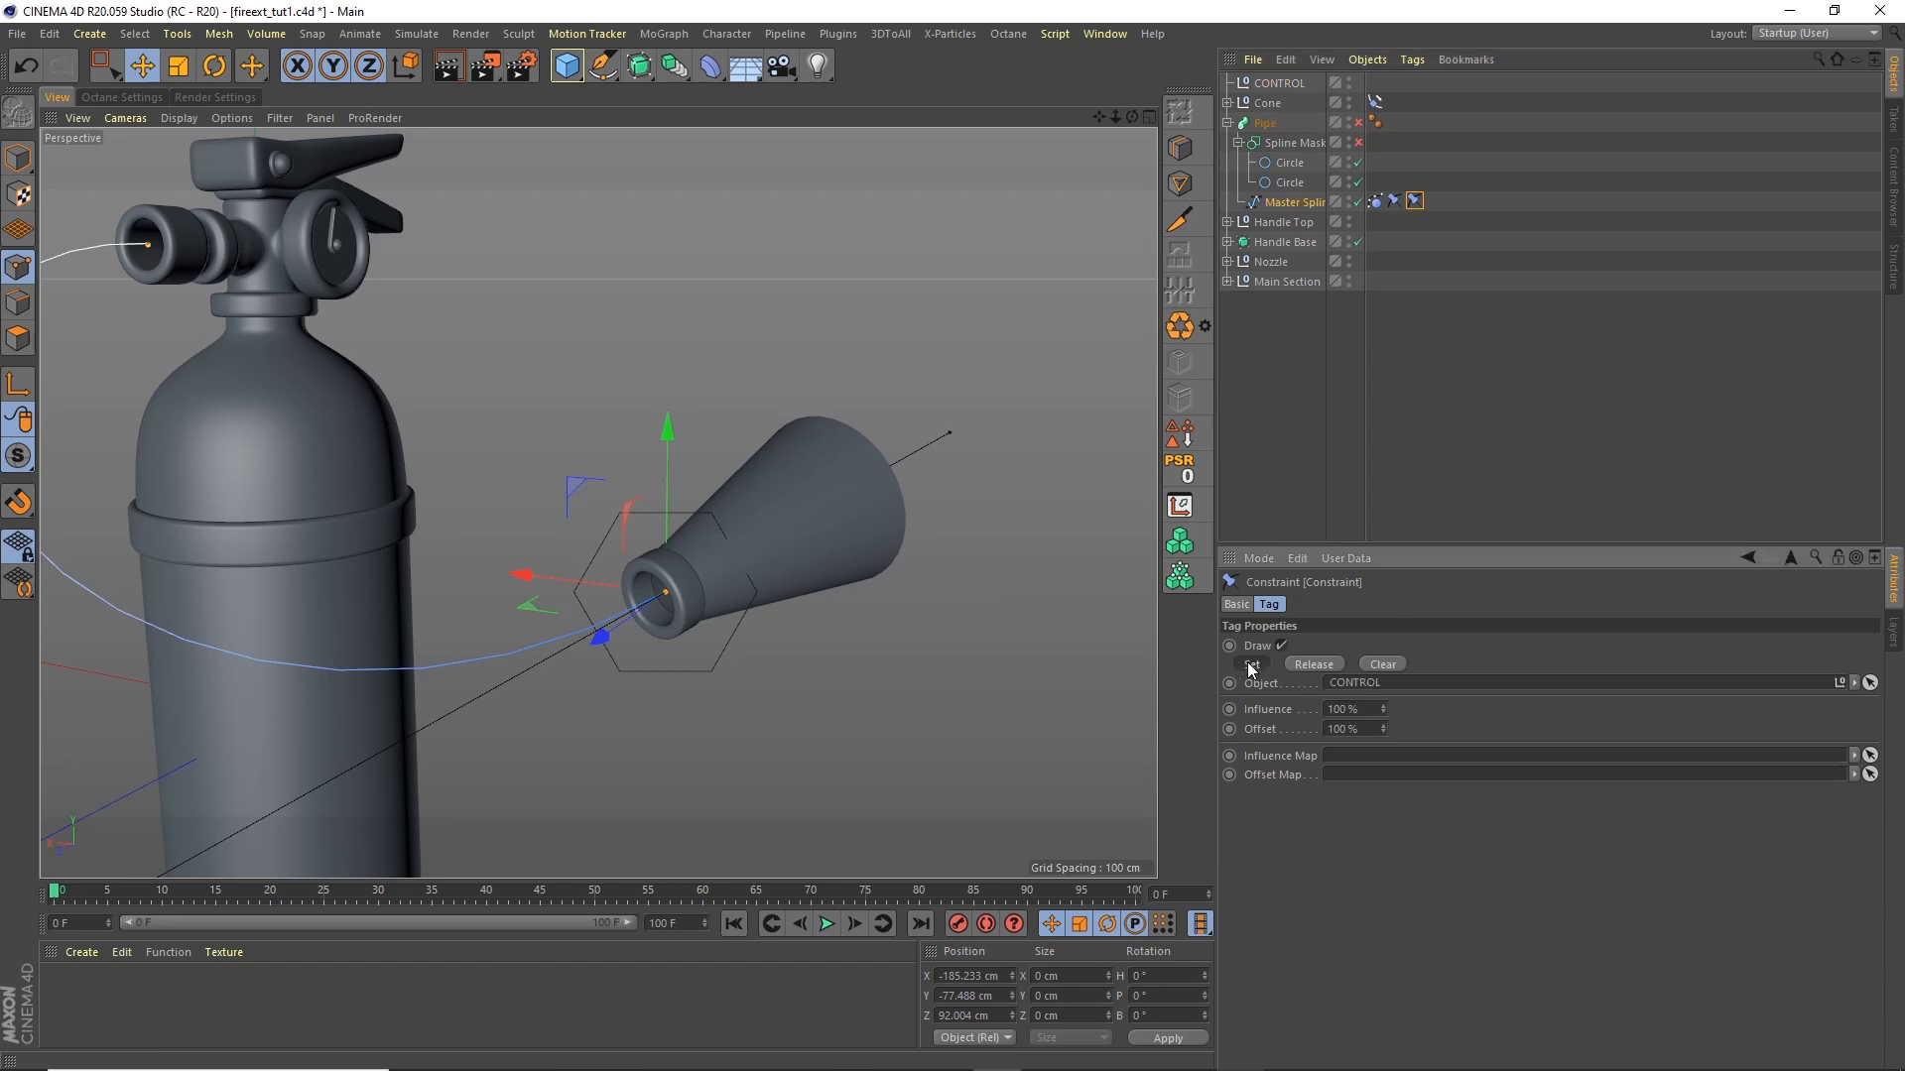
Step: Preview the simulation with both hose constraints, return to the first frame and switch to Model mode
left_click(836, 925)
left_click(733, 923)
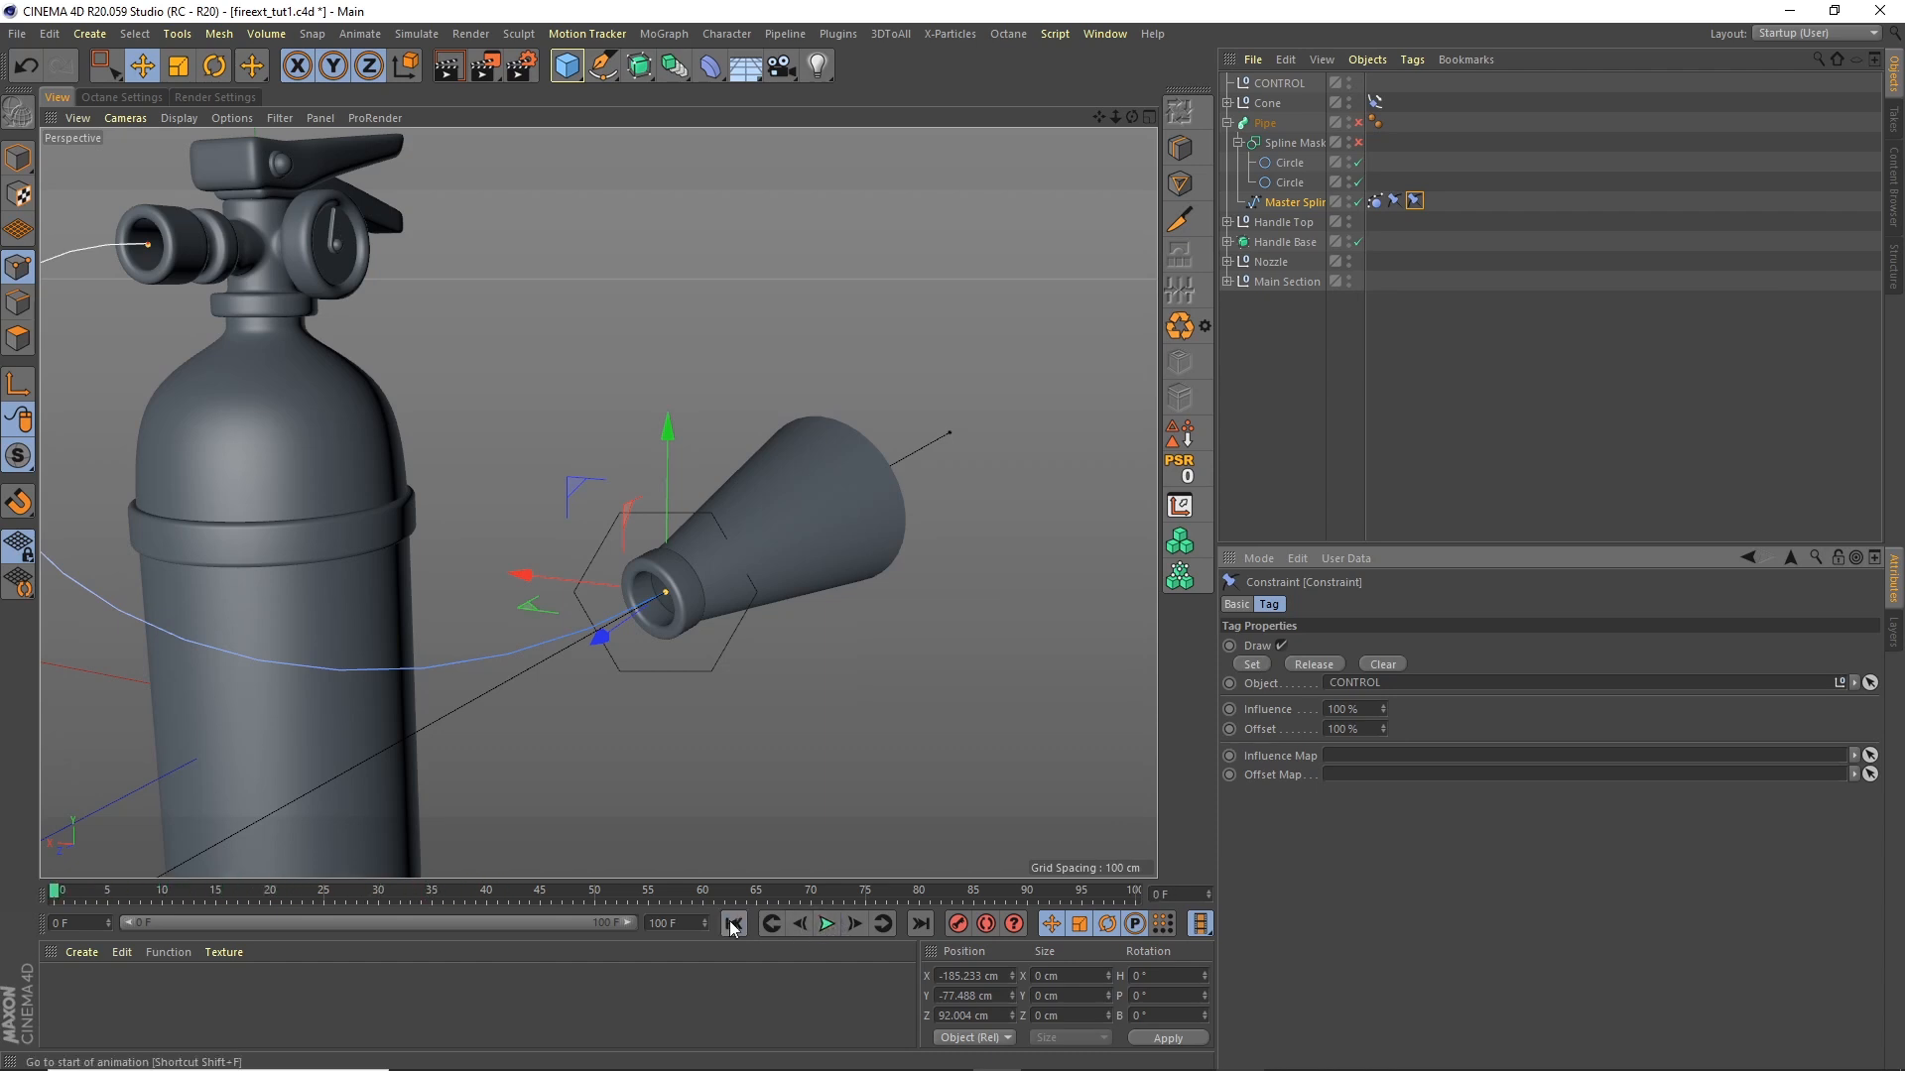
left_click(18, 159)
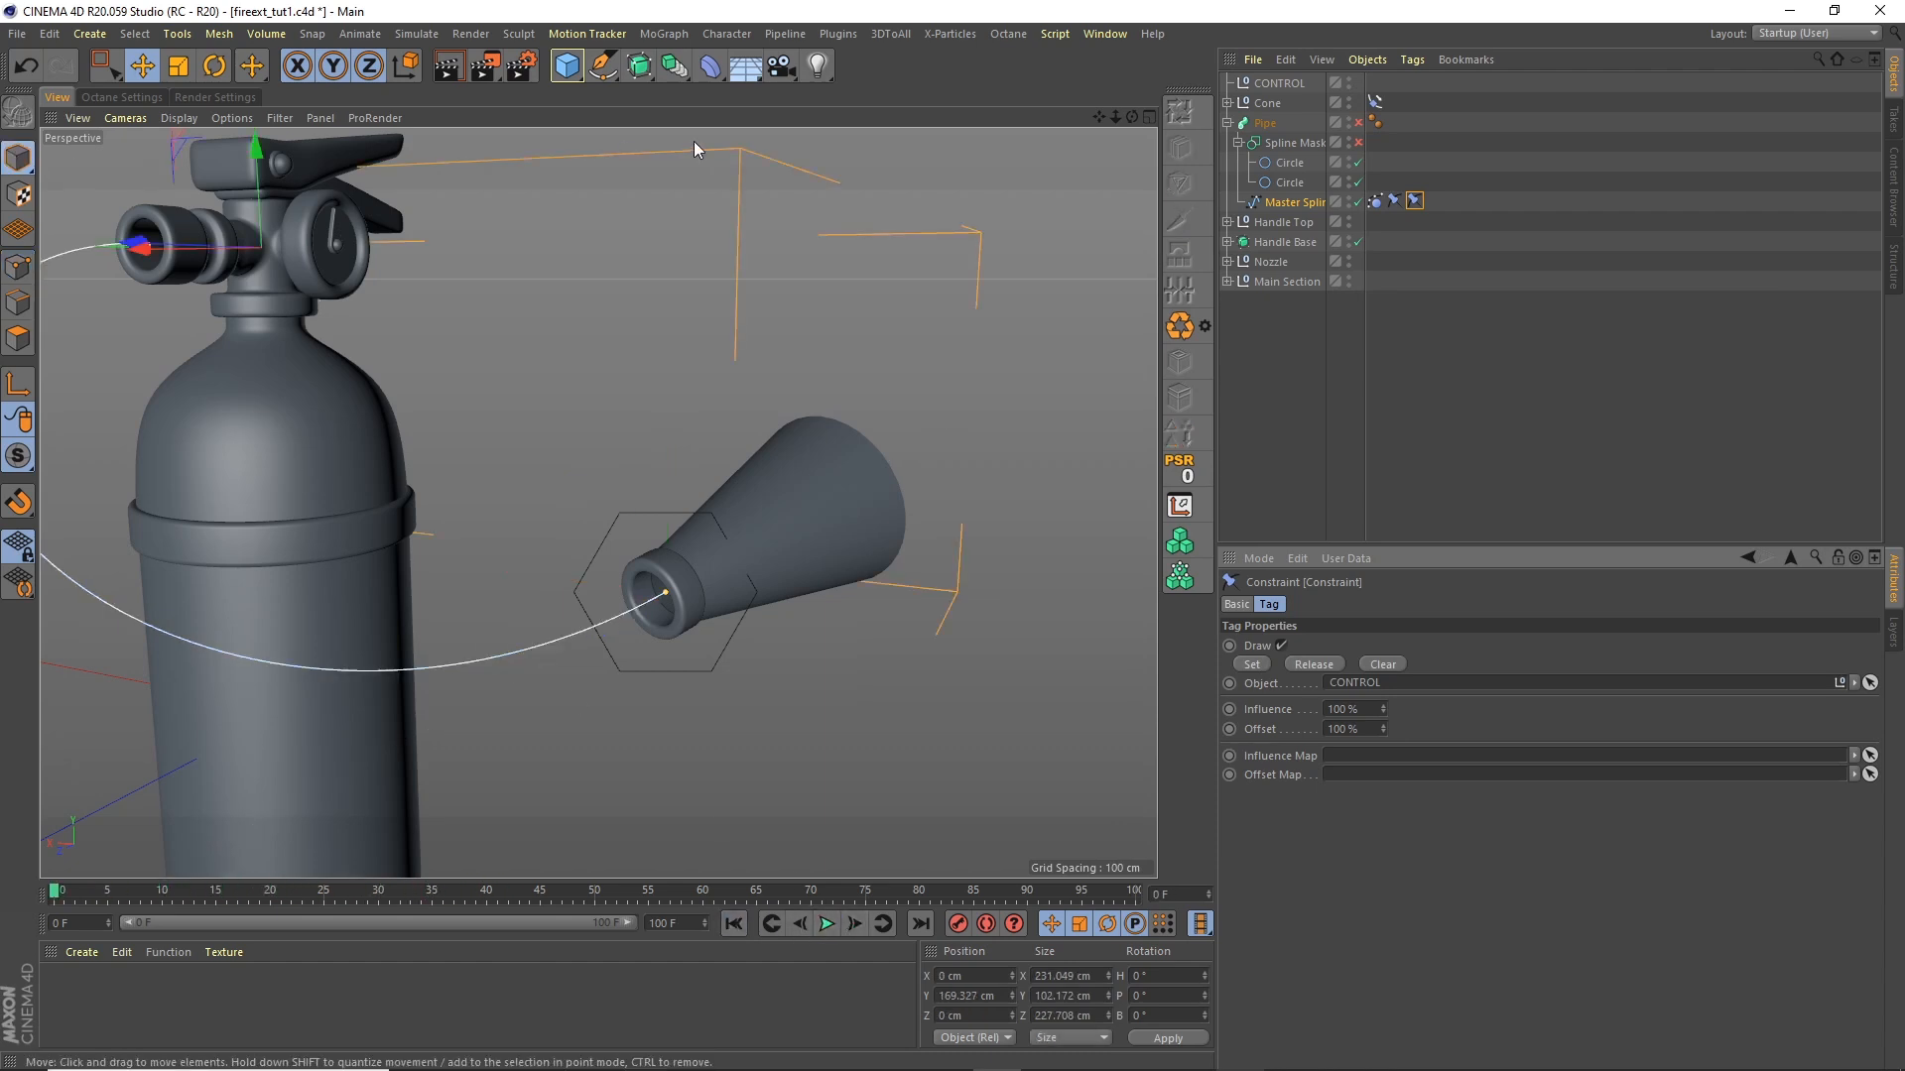
Step: Try moving the CONTROL null while the simulation plays, undo the move and return to the first frame
left_click(1284, 84)
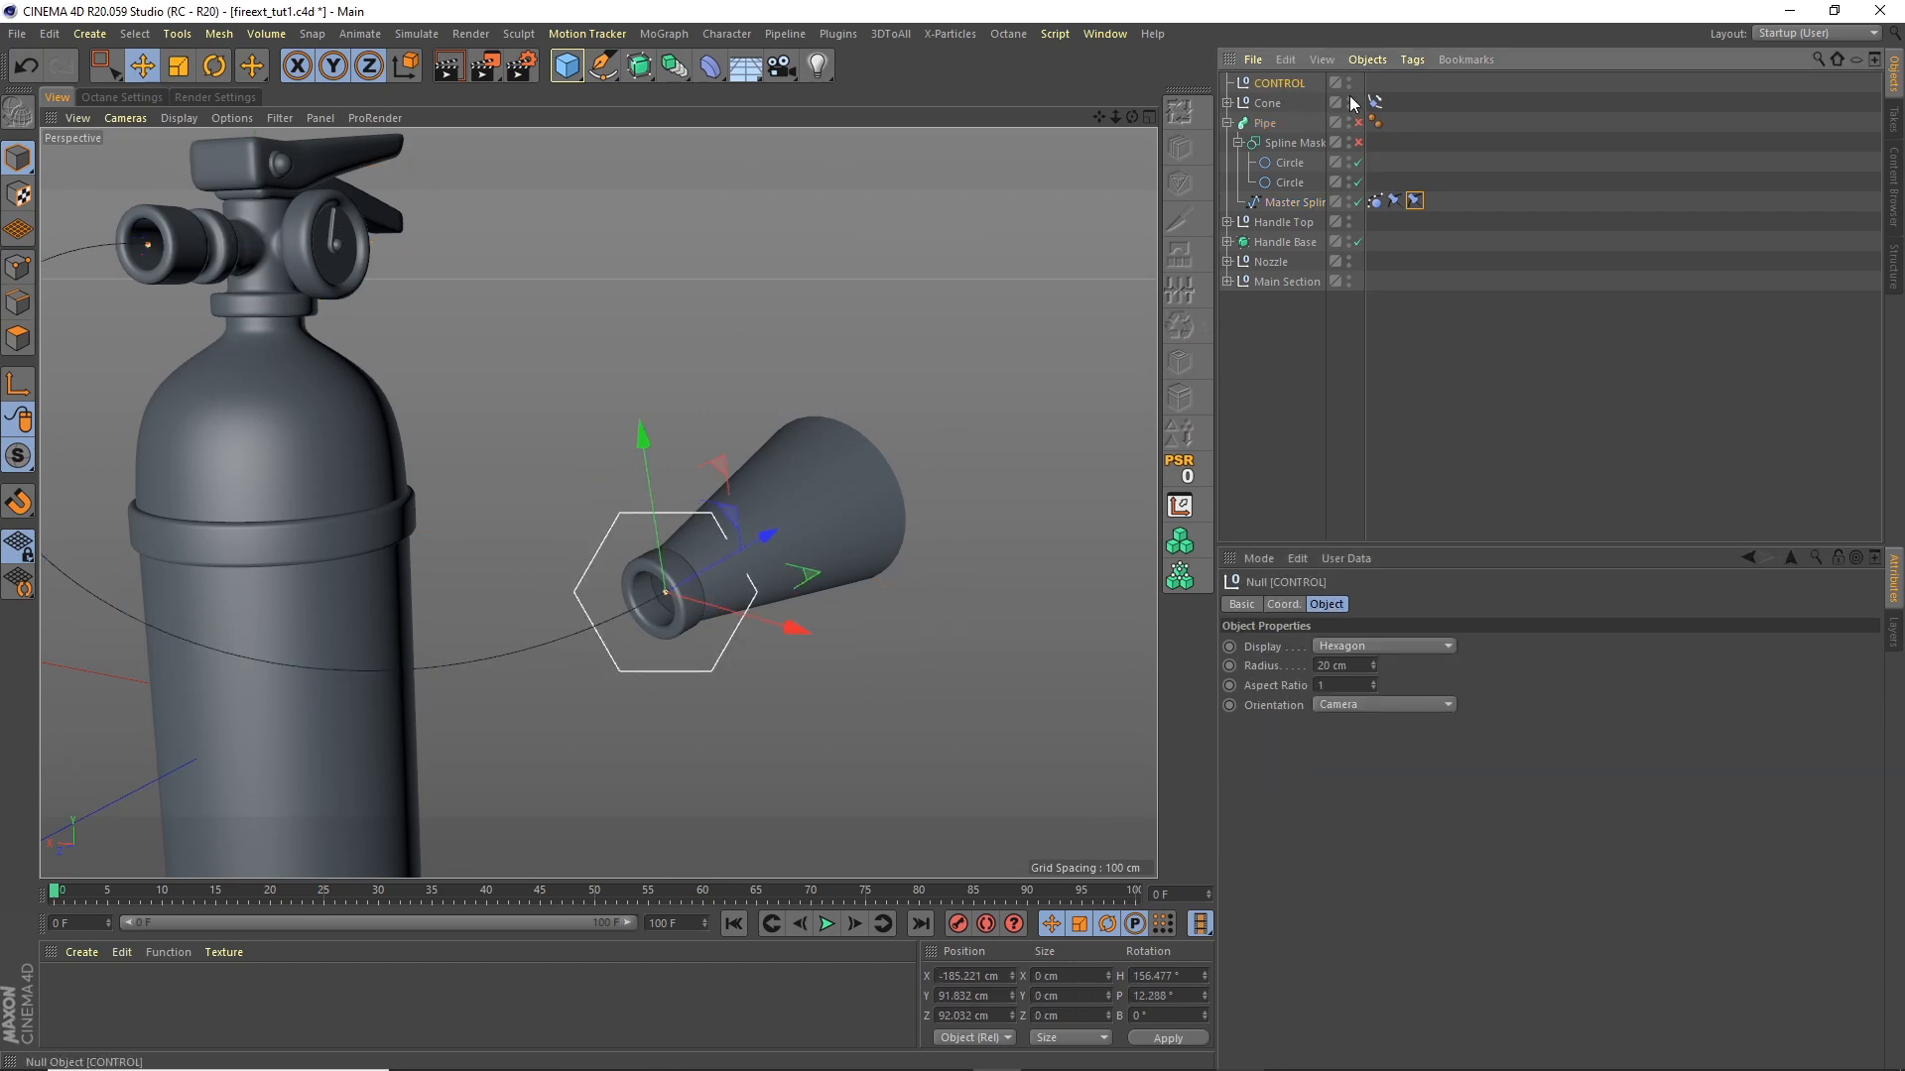
left_click(826, 924)
mouse_move(641, 447)
left_mouse_down()
mouse_move(623, 307)
mouse_move(643, 501)
mouse_move(567, 307)
mouse_move(644, 480)
left_mouse_up()
key("ctrl+z")
left_click(828, 923)
left_click(733, 923)
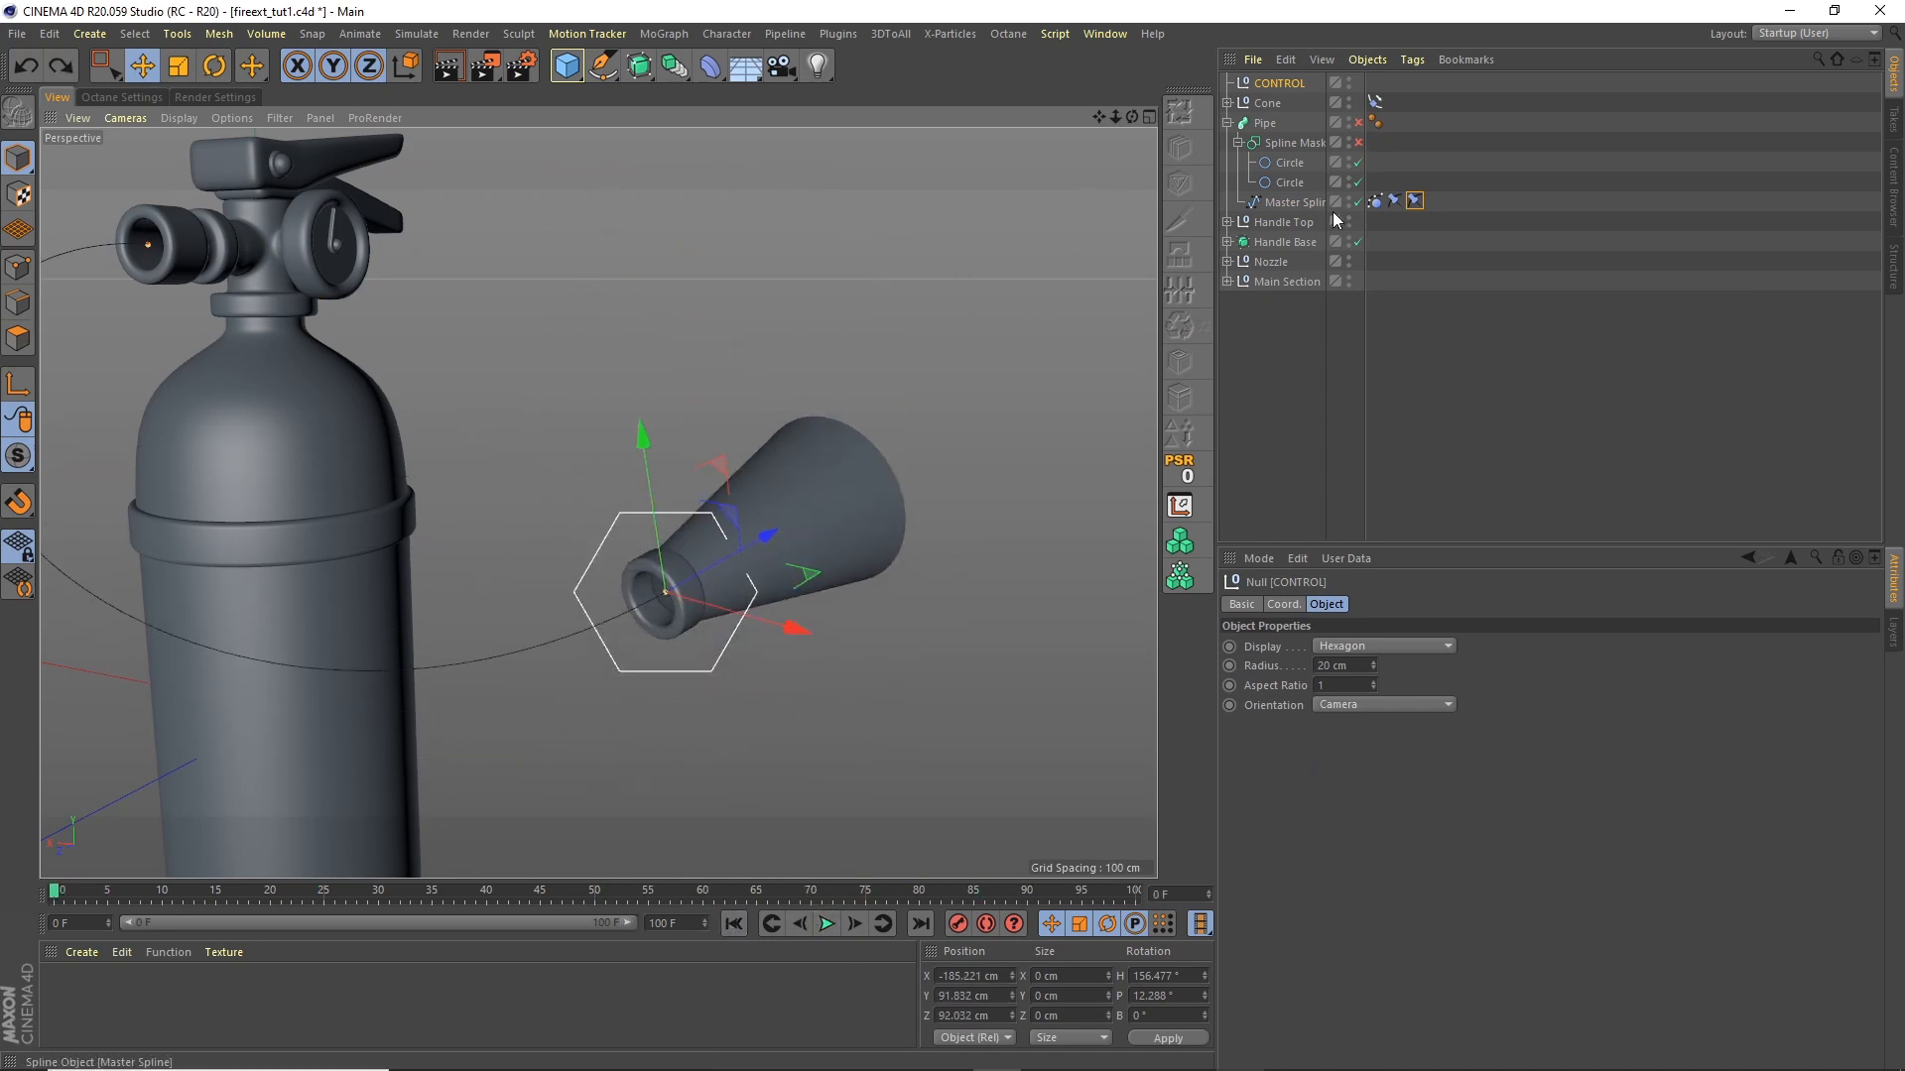
Step: Re-enable the Spline Mask and the Pipe sweep, collapse the Pipe hierarchy and clear the selection
left_click(1358, 142)
left_click(1358, 122)
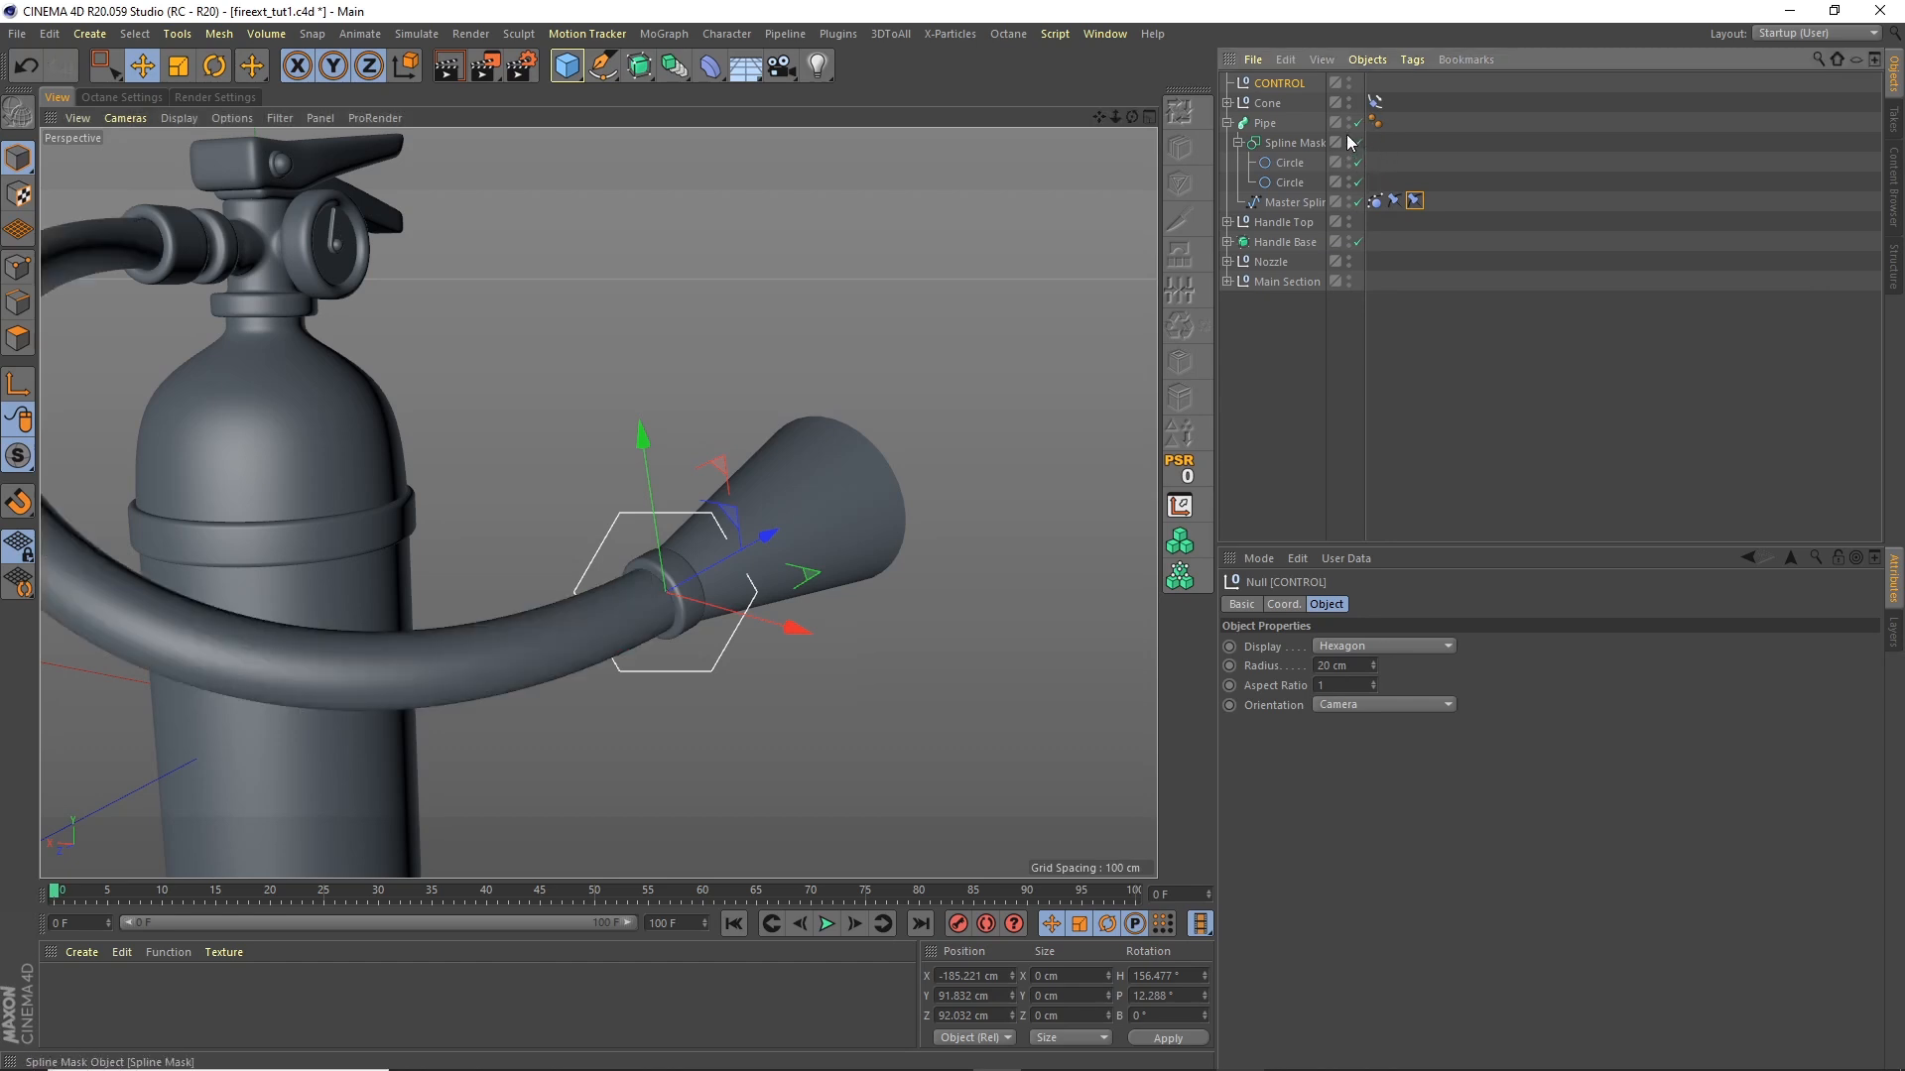
left_click(1228, 123)
left_click(1268, 302)
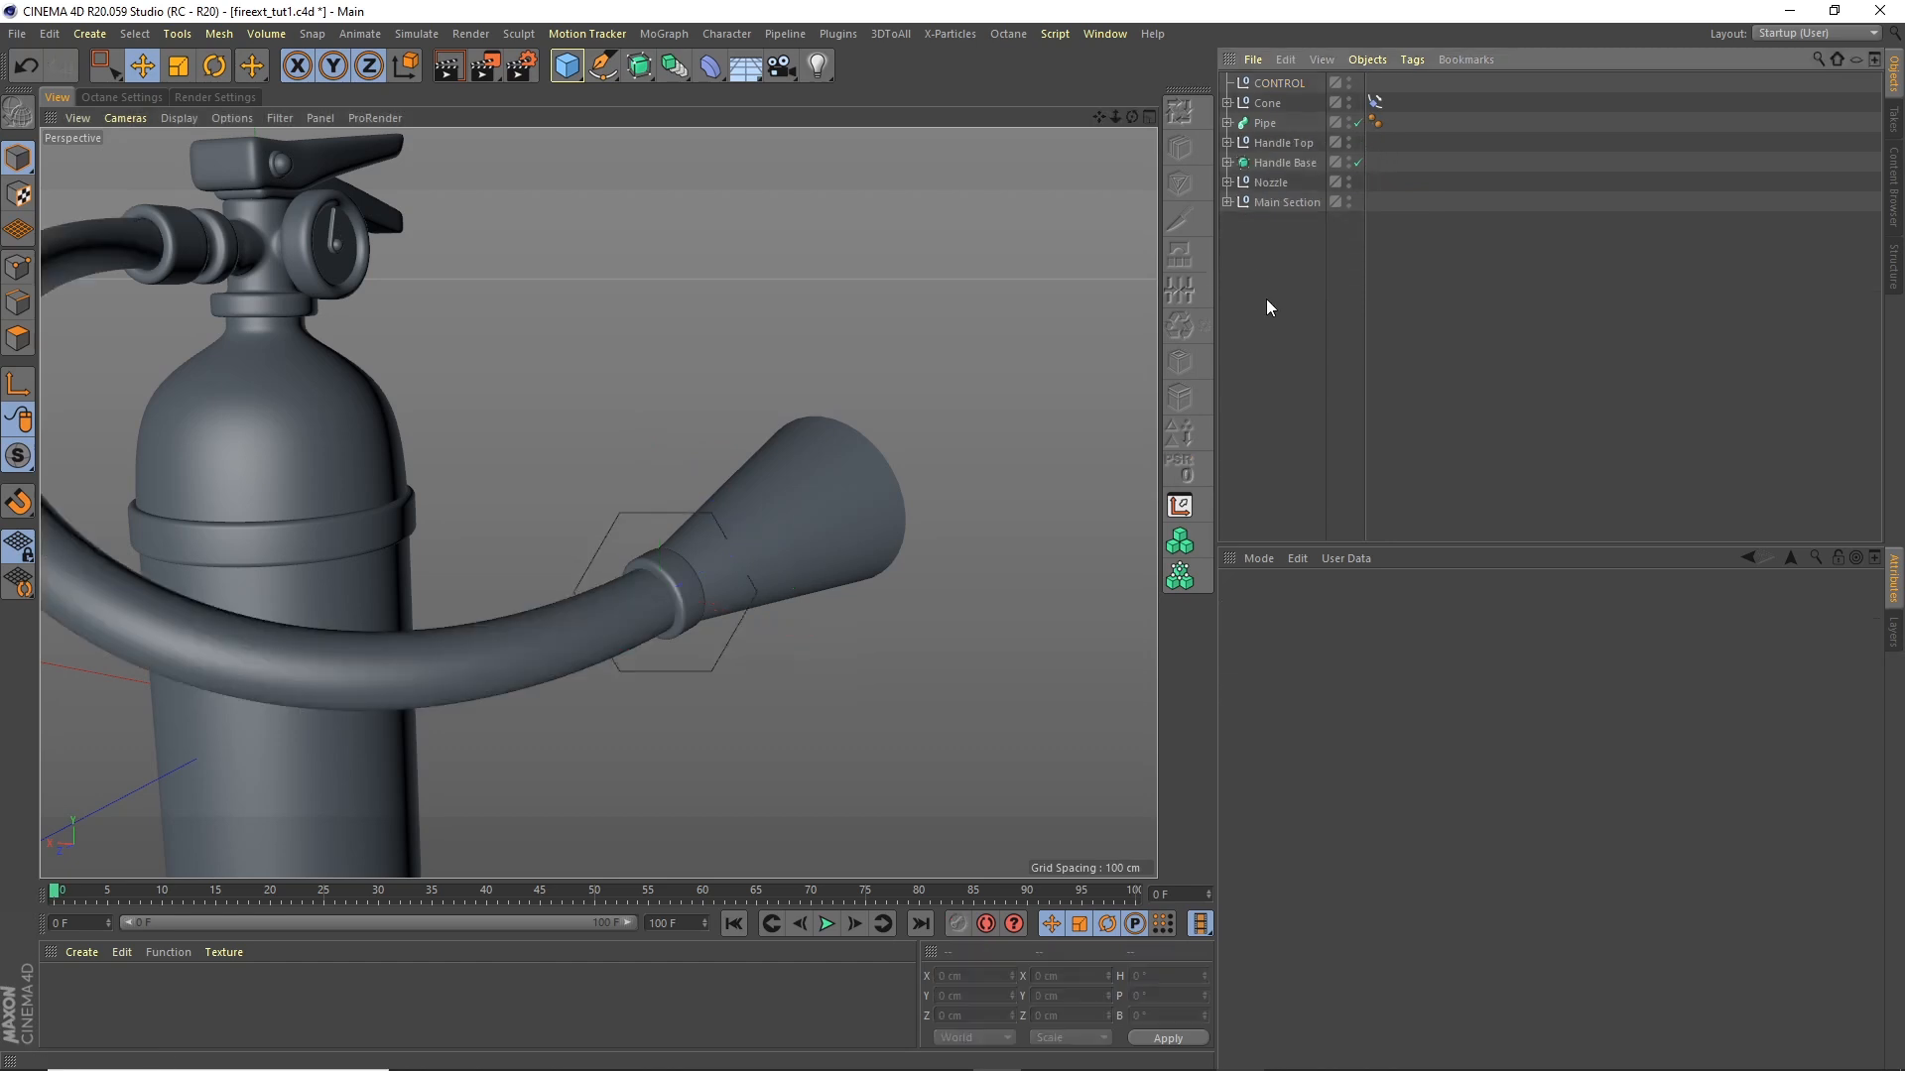
Step: Add a camera, look through it with the focal length set to Tele (135 mm), and frame the whole extinguisher
left_click_drag(1132, 117, 1039, 159)
right_click_drag(1025, 221, 947, 295, "alt")
middle_click_drag(946, 296, 809, 494, "alt")
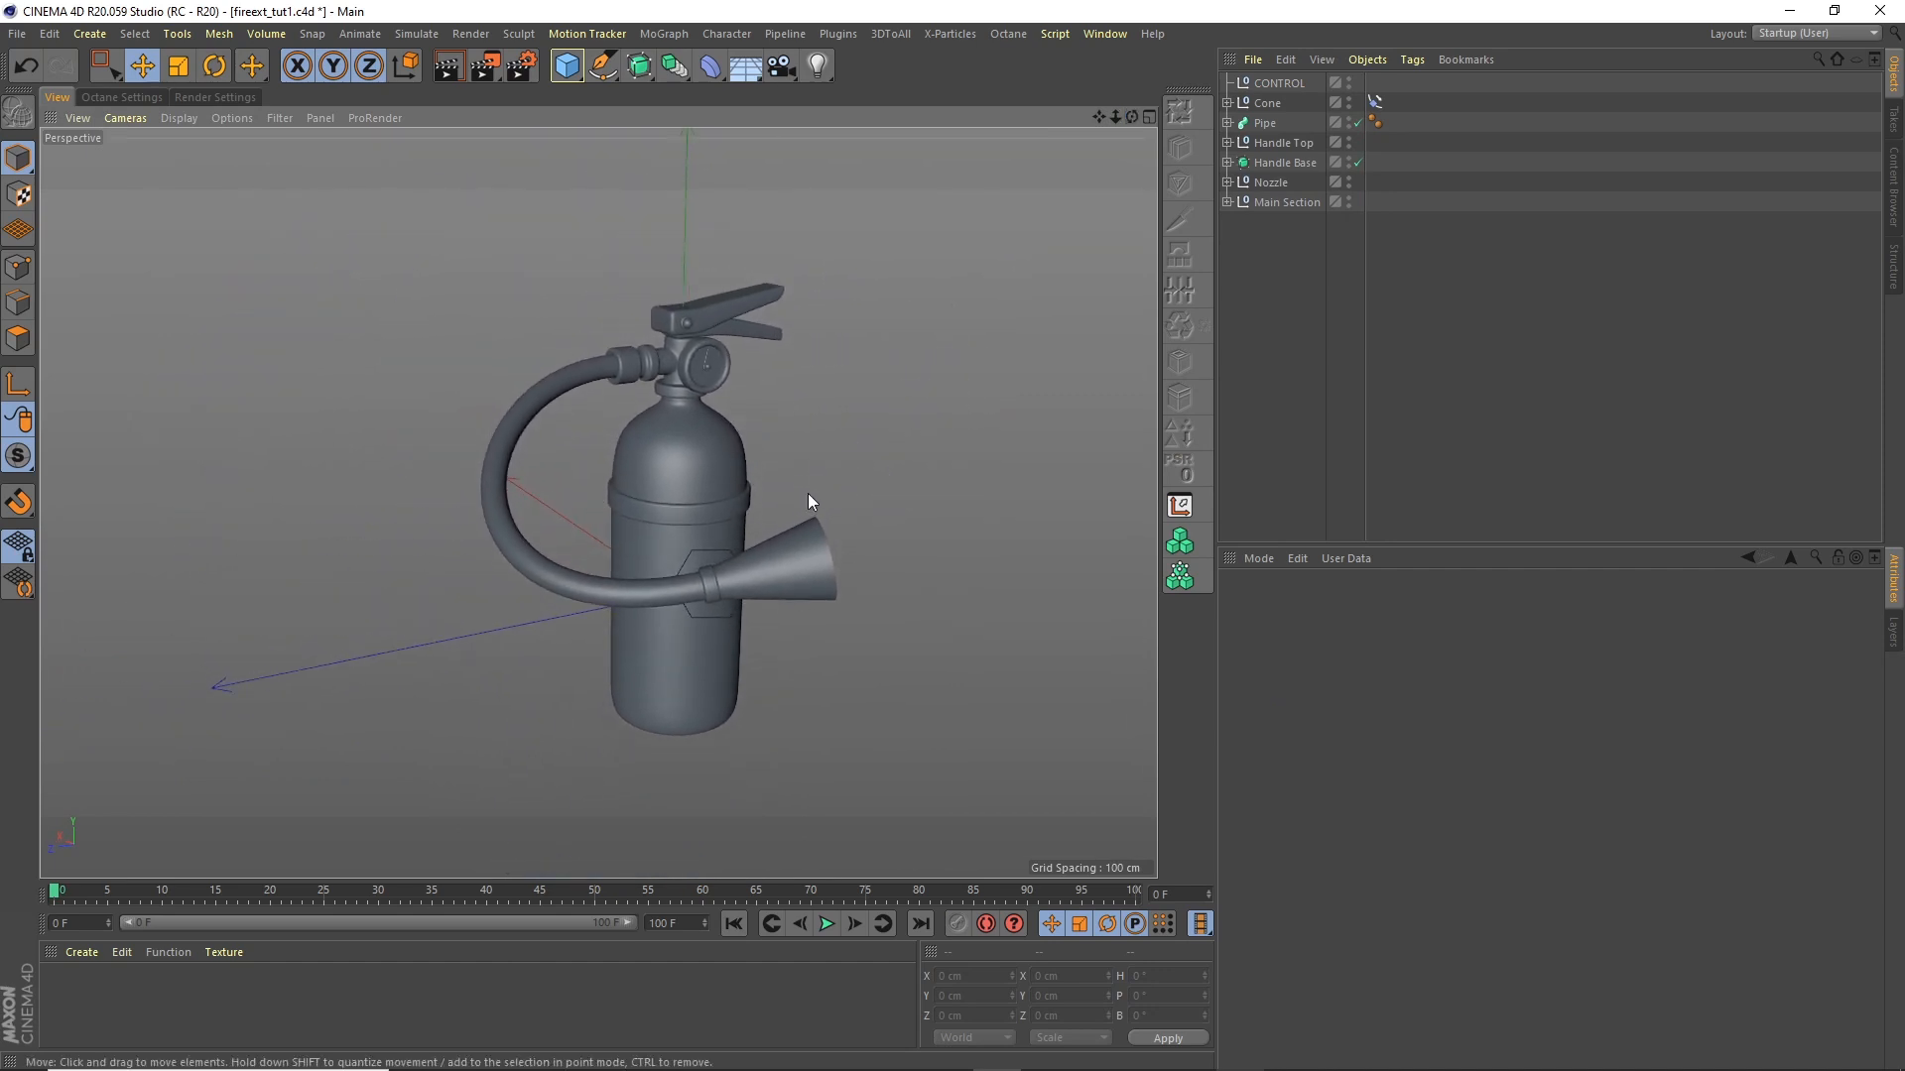
left_click_drag(809, 494, 784, 397, "alt")
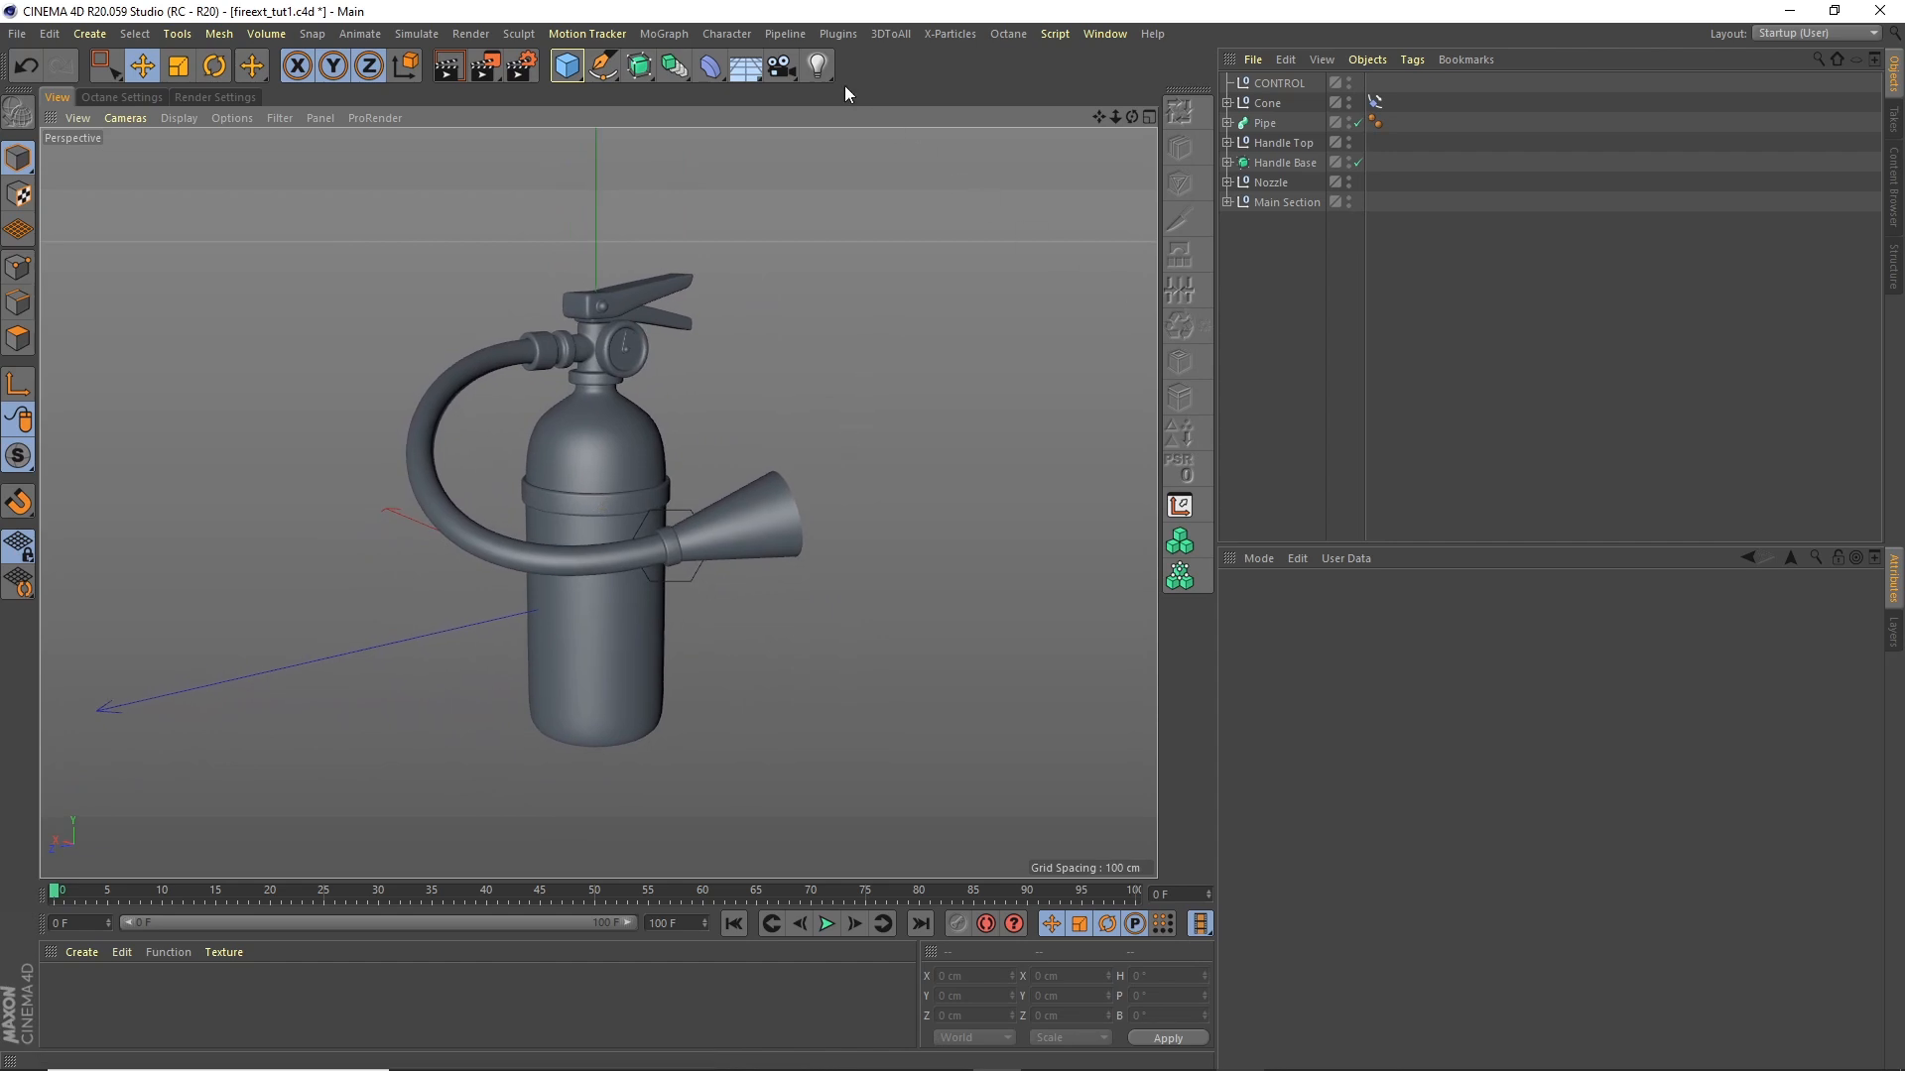
left_click(781, 66)
left_click(1358, 83)
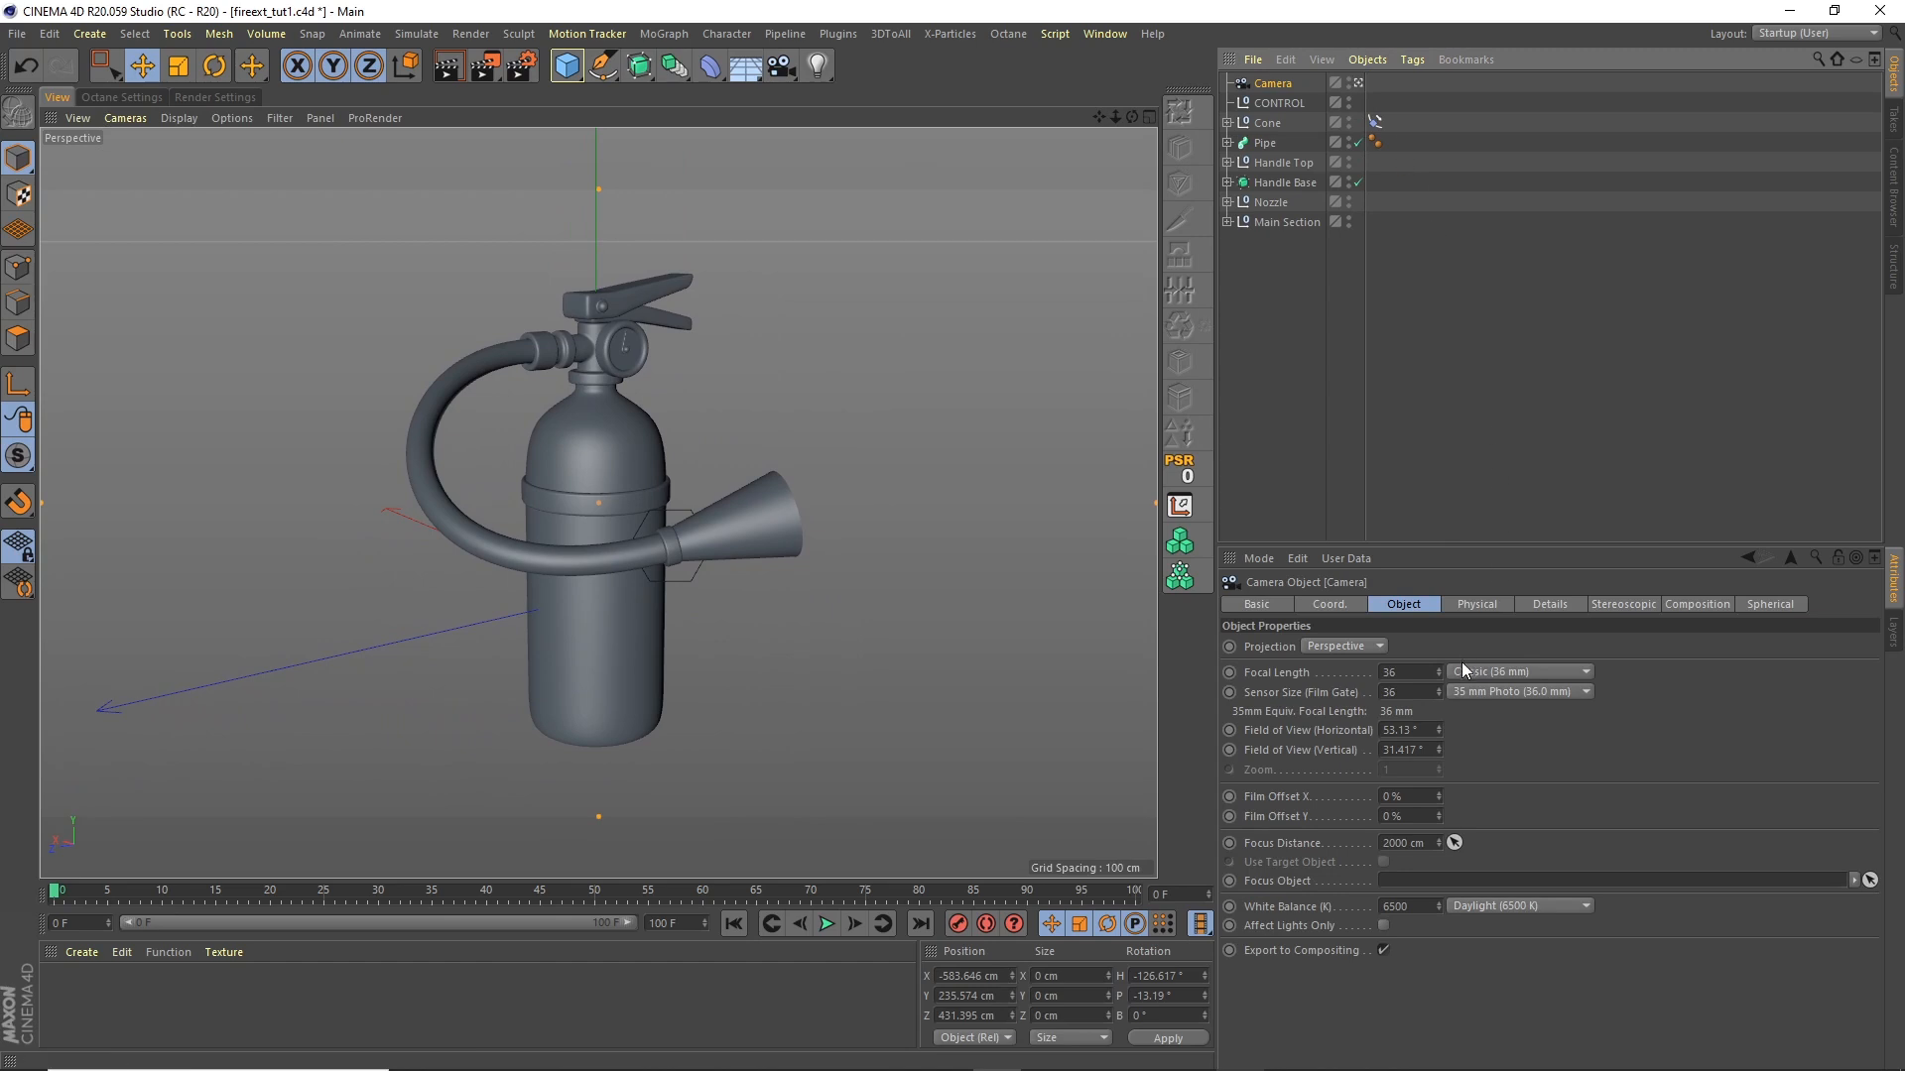
left_click(1493, 672)
left_click(1510, 813)
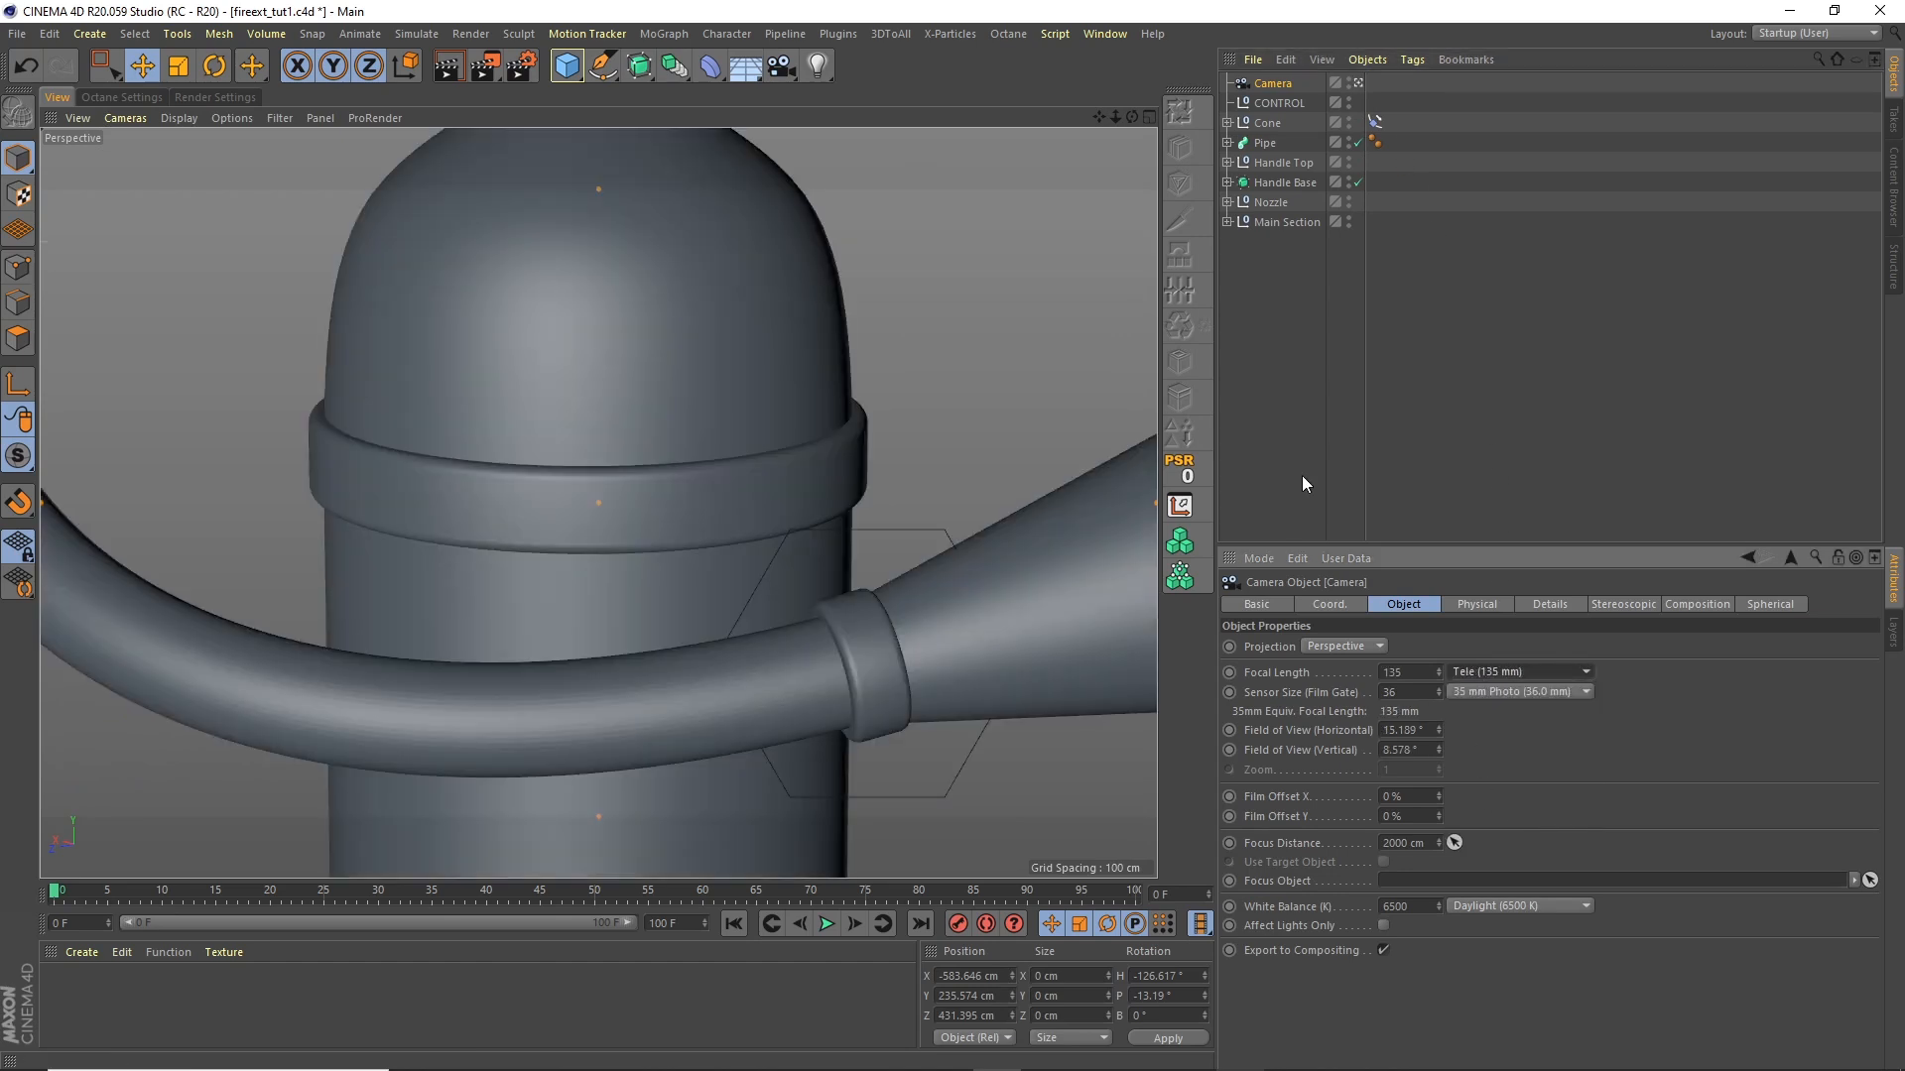
mouse_move(1125, 112)
left_mouse_down()
mouse_move(553, 629)
mouse_move(895, 307)
mouse_move(1137, 127)
mouse_move(1111, 118)
left_mouse_up()
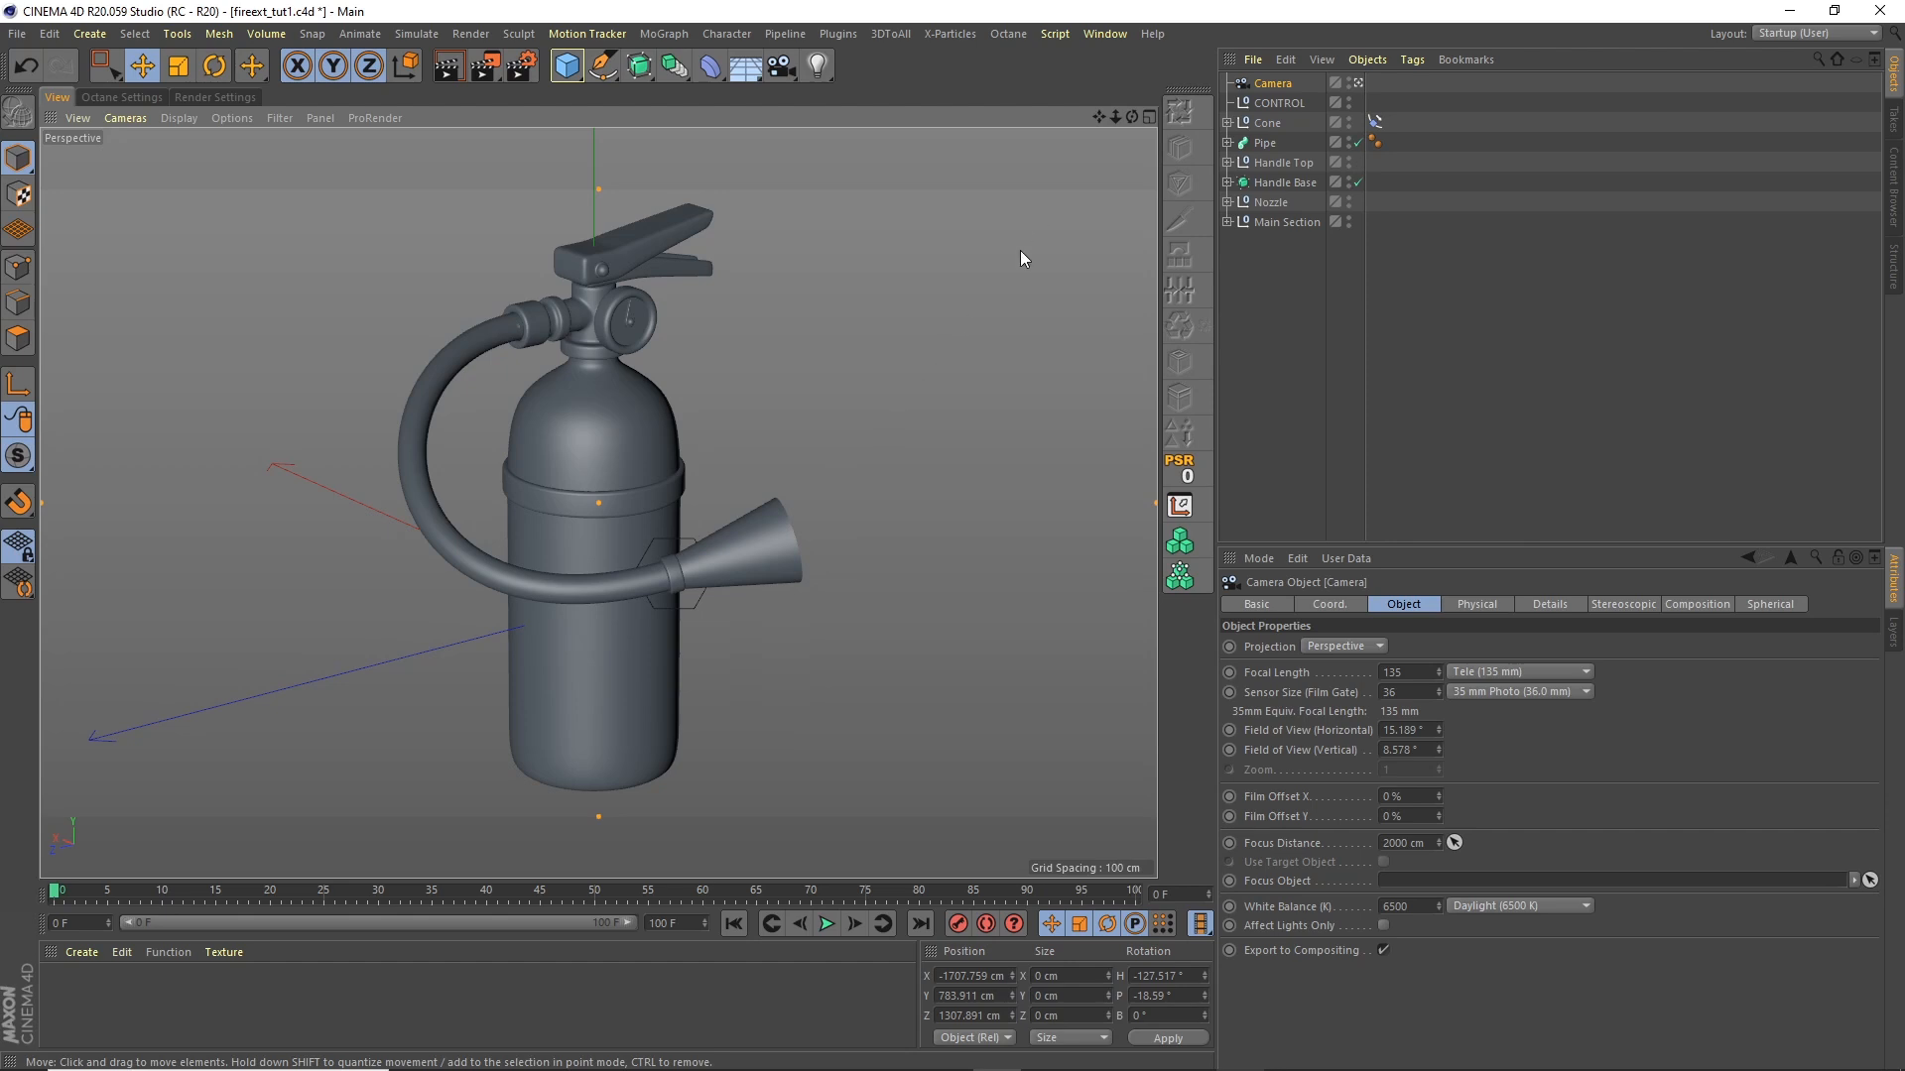
Step: Steepen the Master Spline's end tangent at the horn so the hose sags lower, and shift its end point slightly toward the cylinder
left_click(1227, 143)
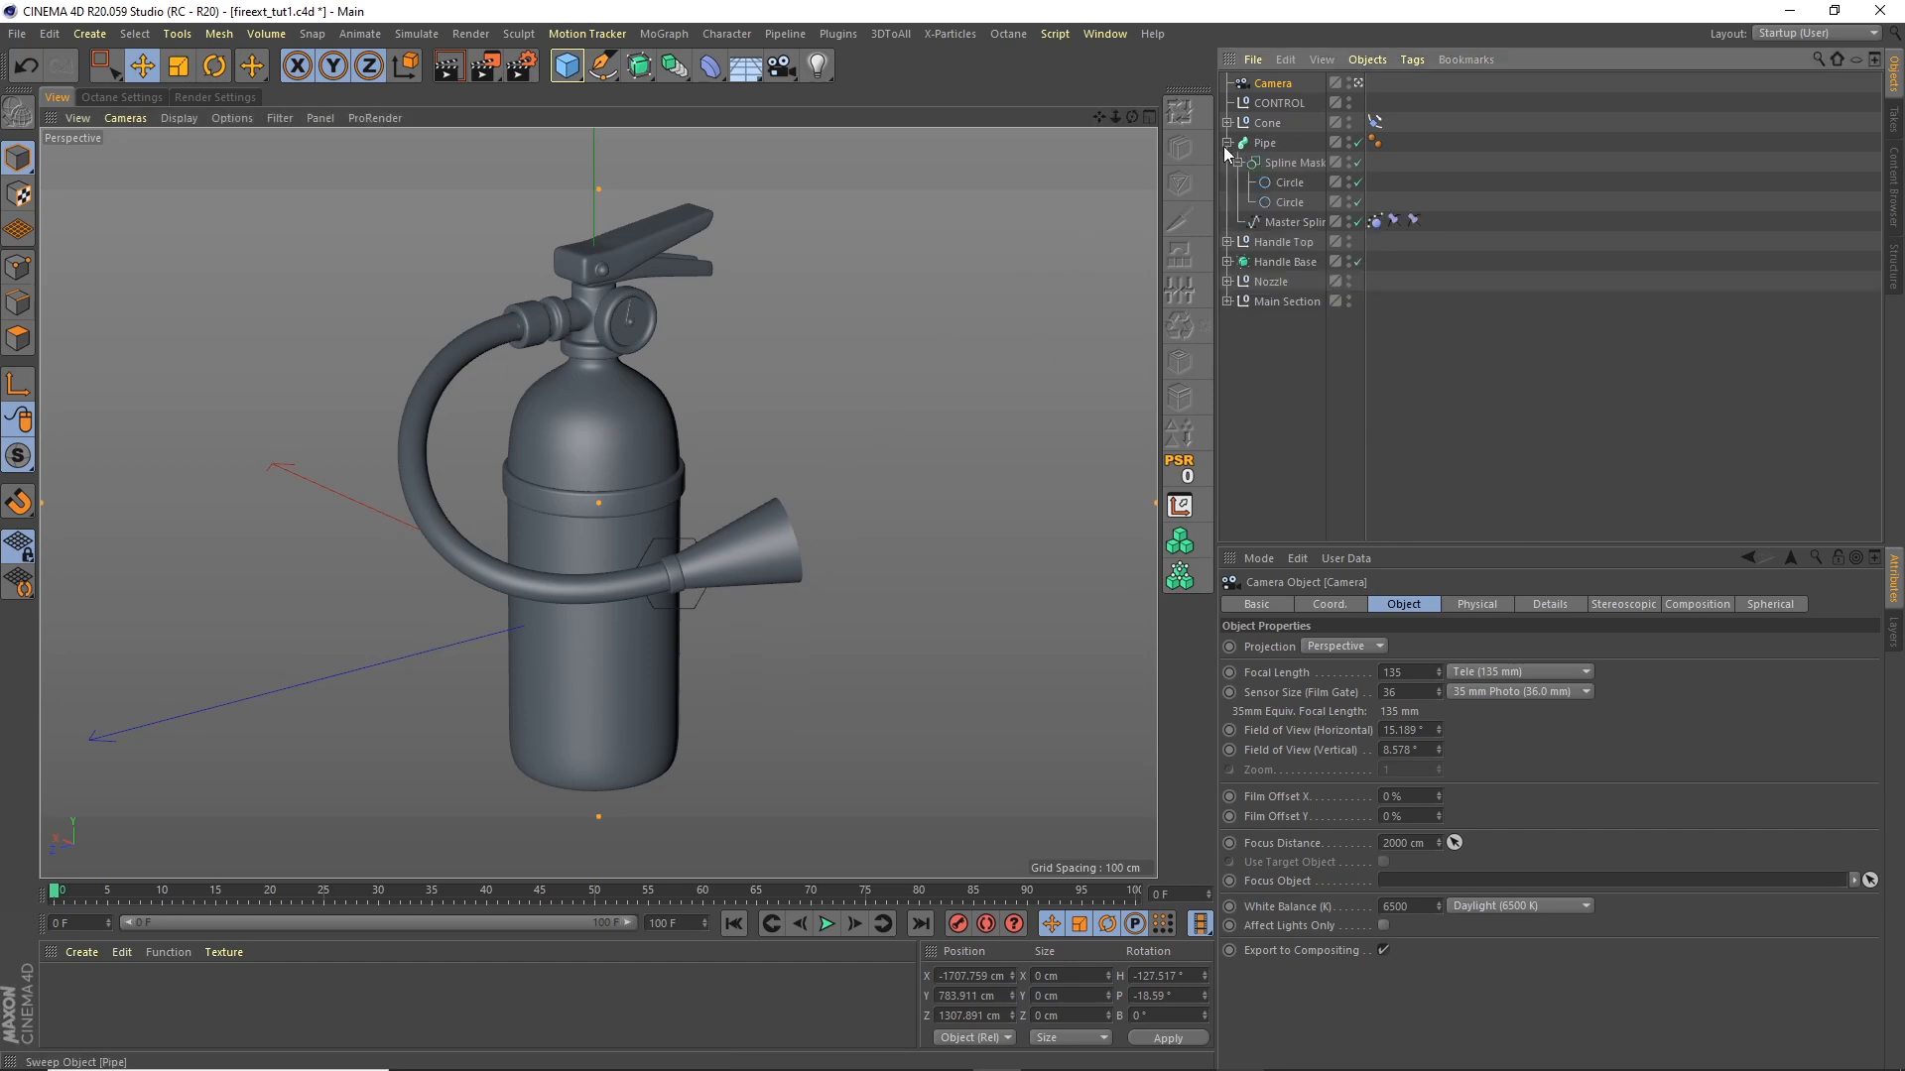
left_click(1269, 222)
left_click(18, 266)
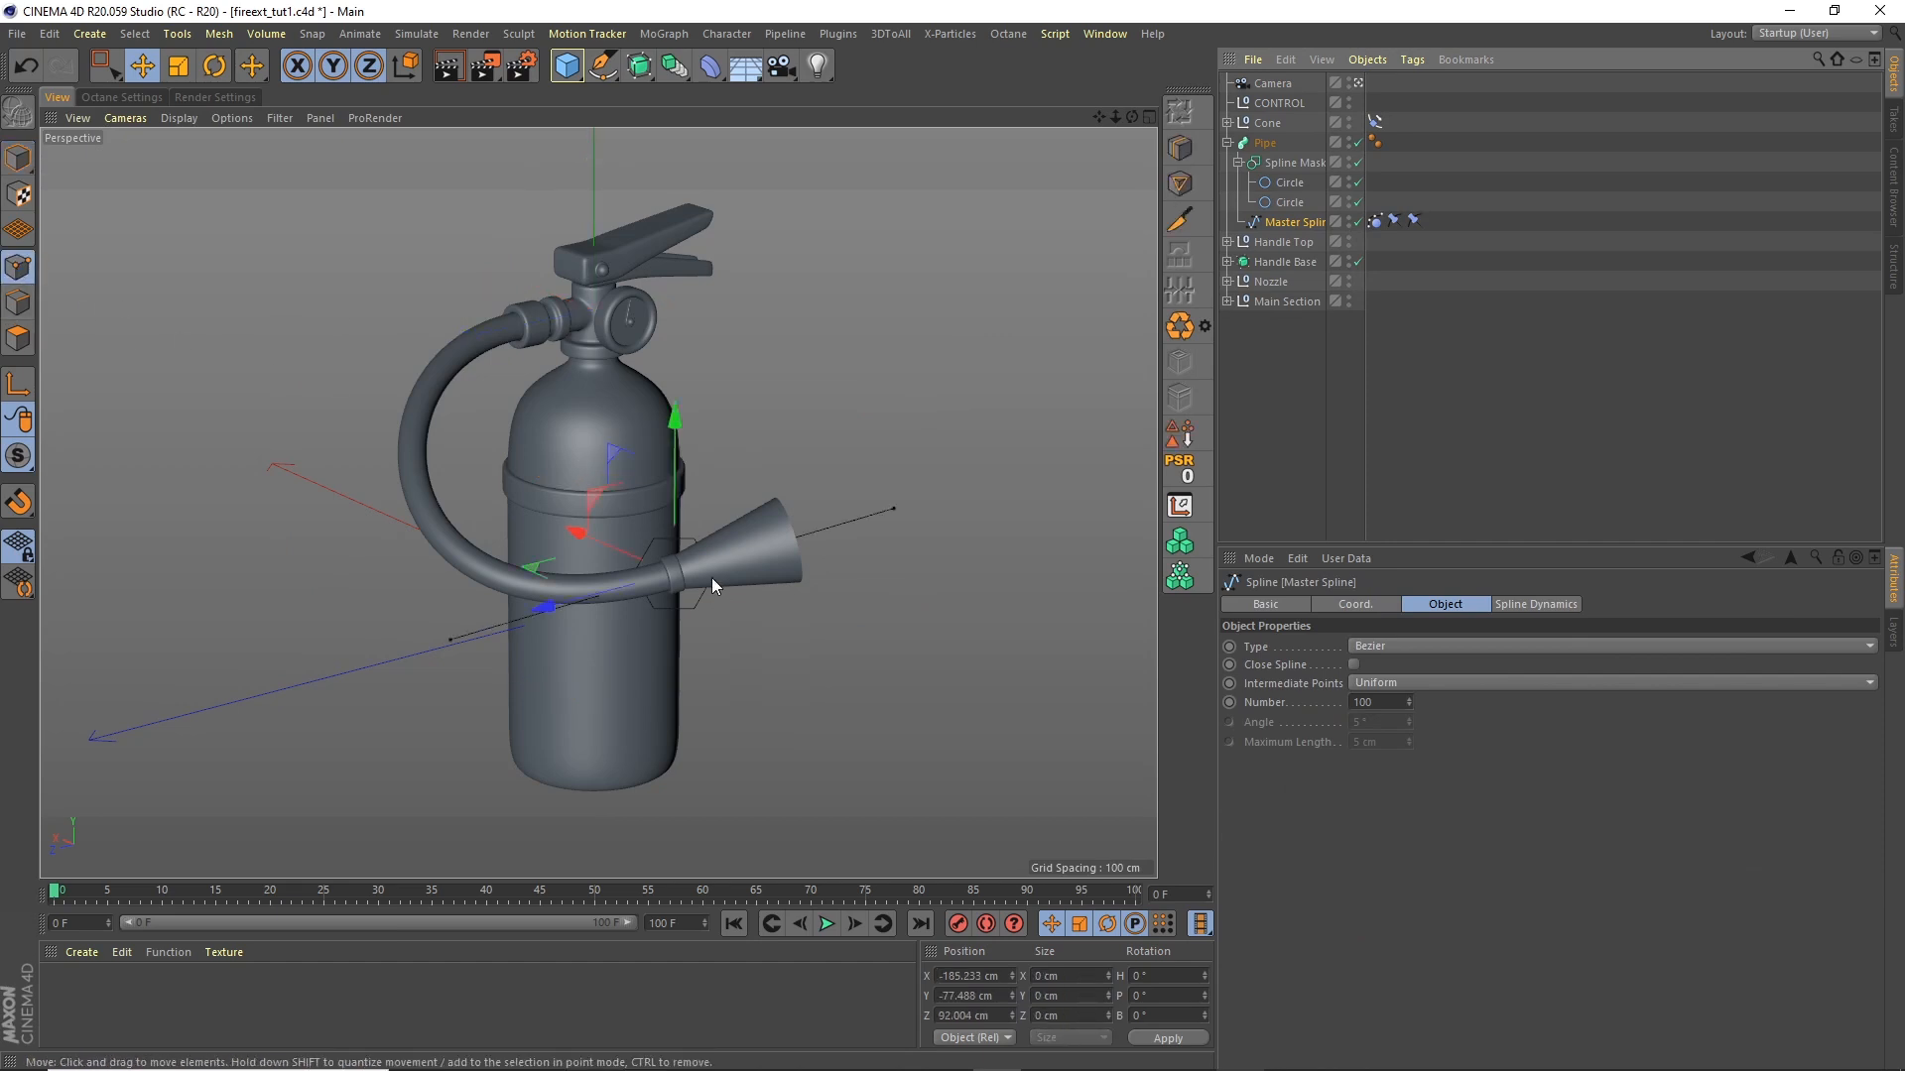
left_click_drag(897, 500, 896, 396)
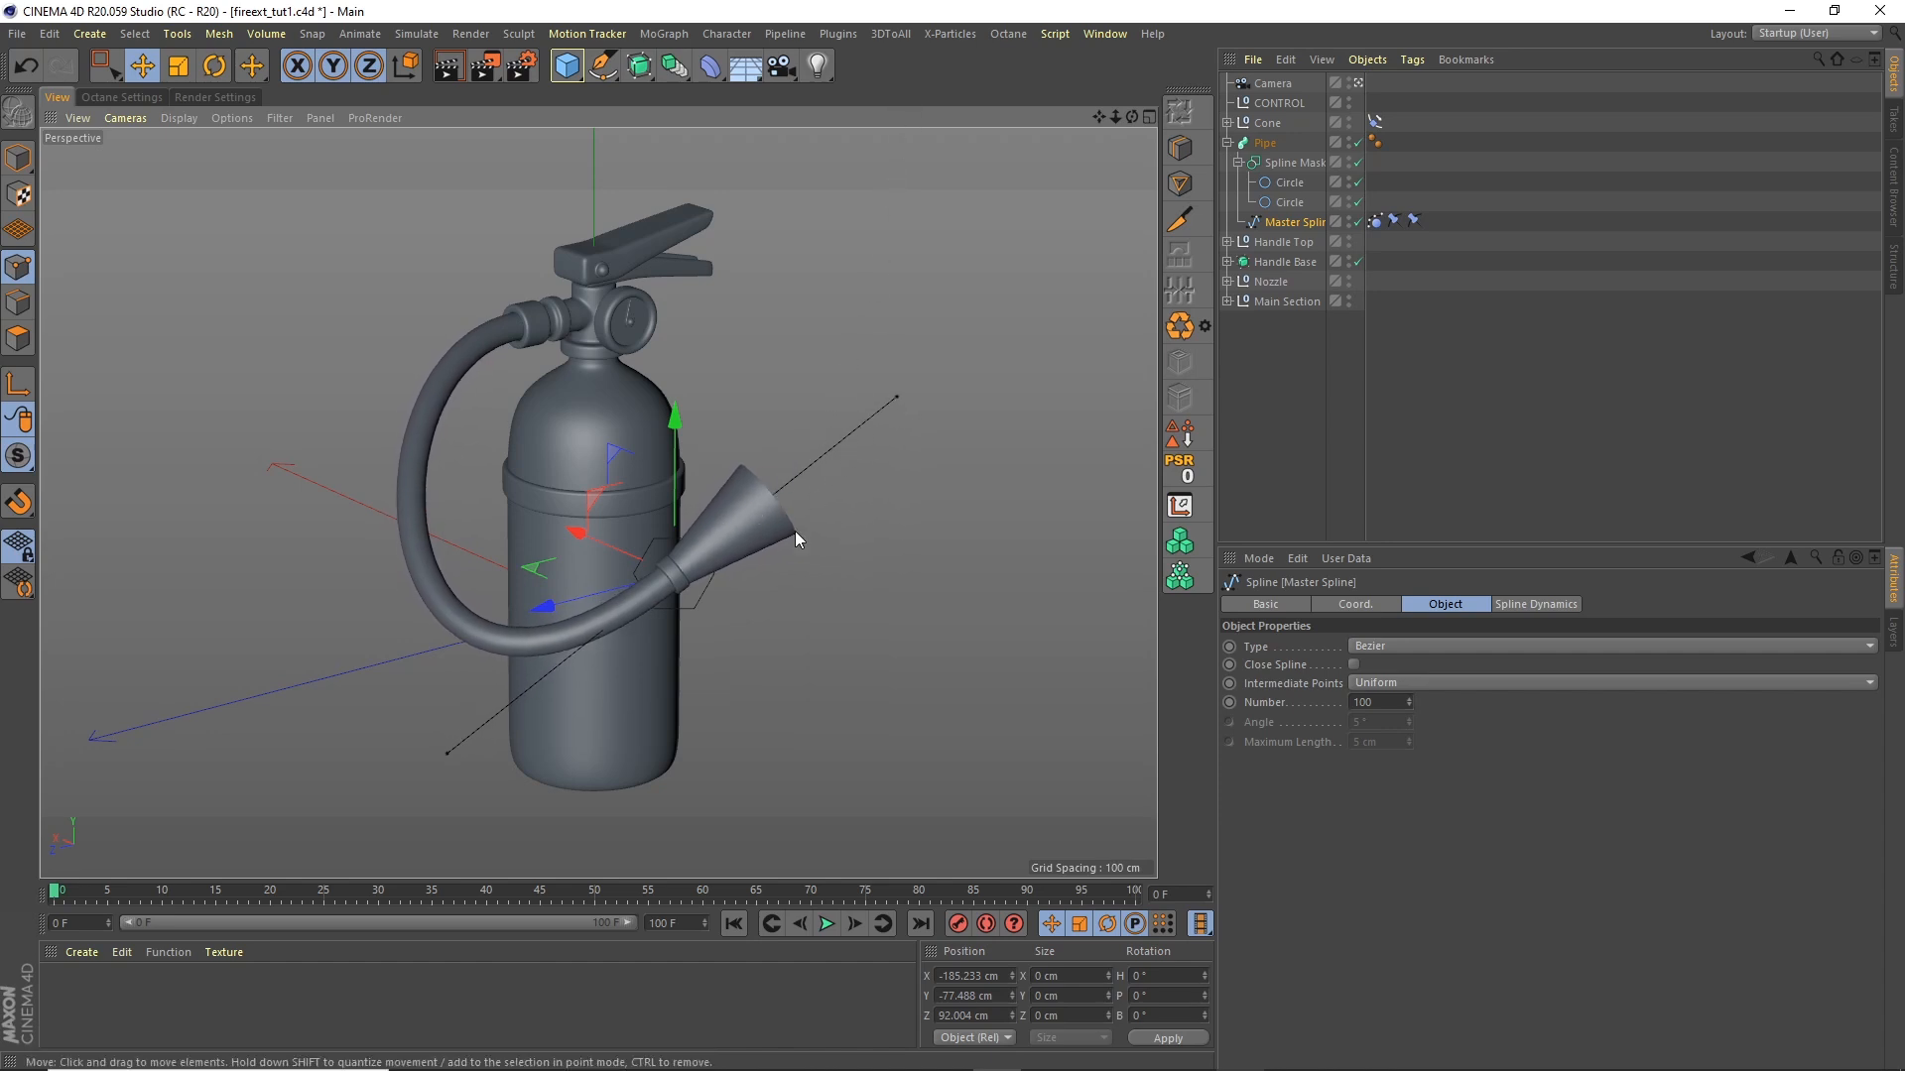
left_click_drag(1132, 117, 1145, 172)
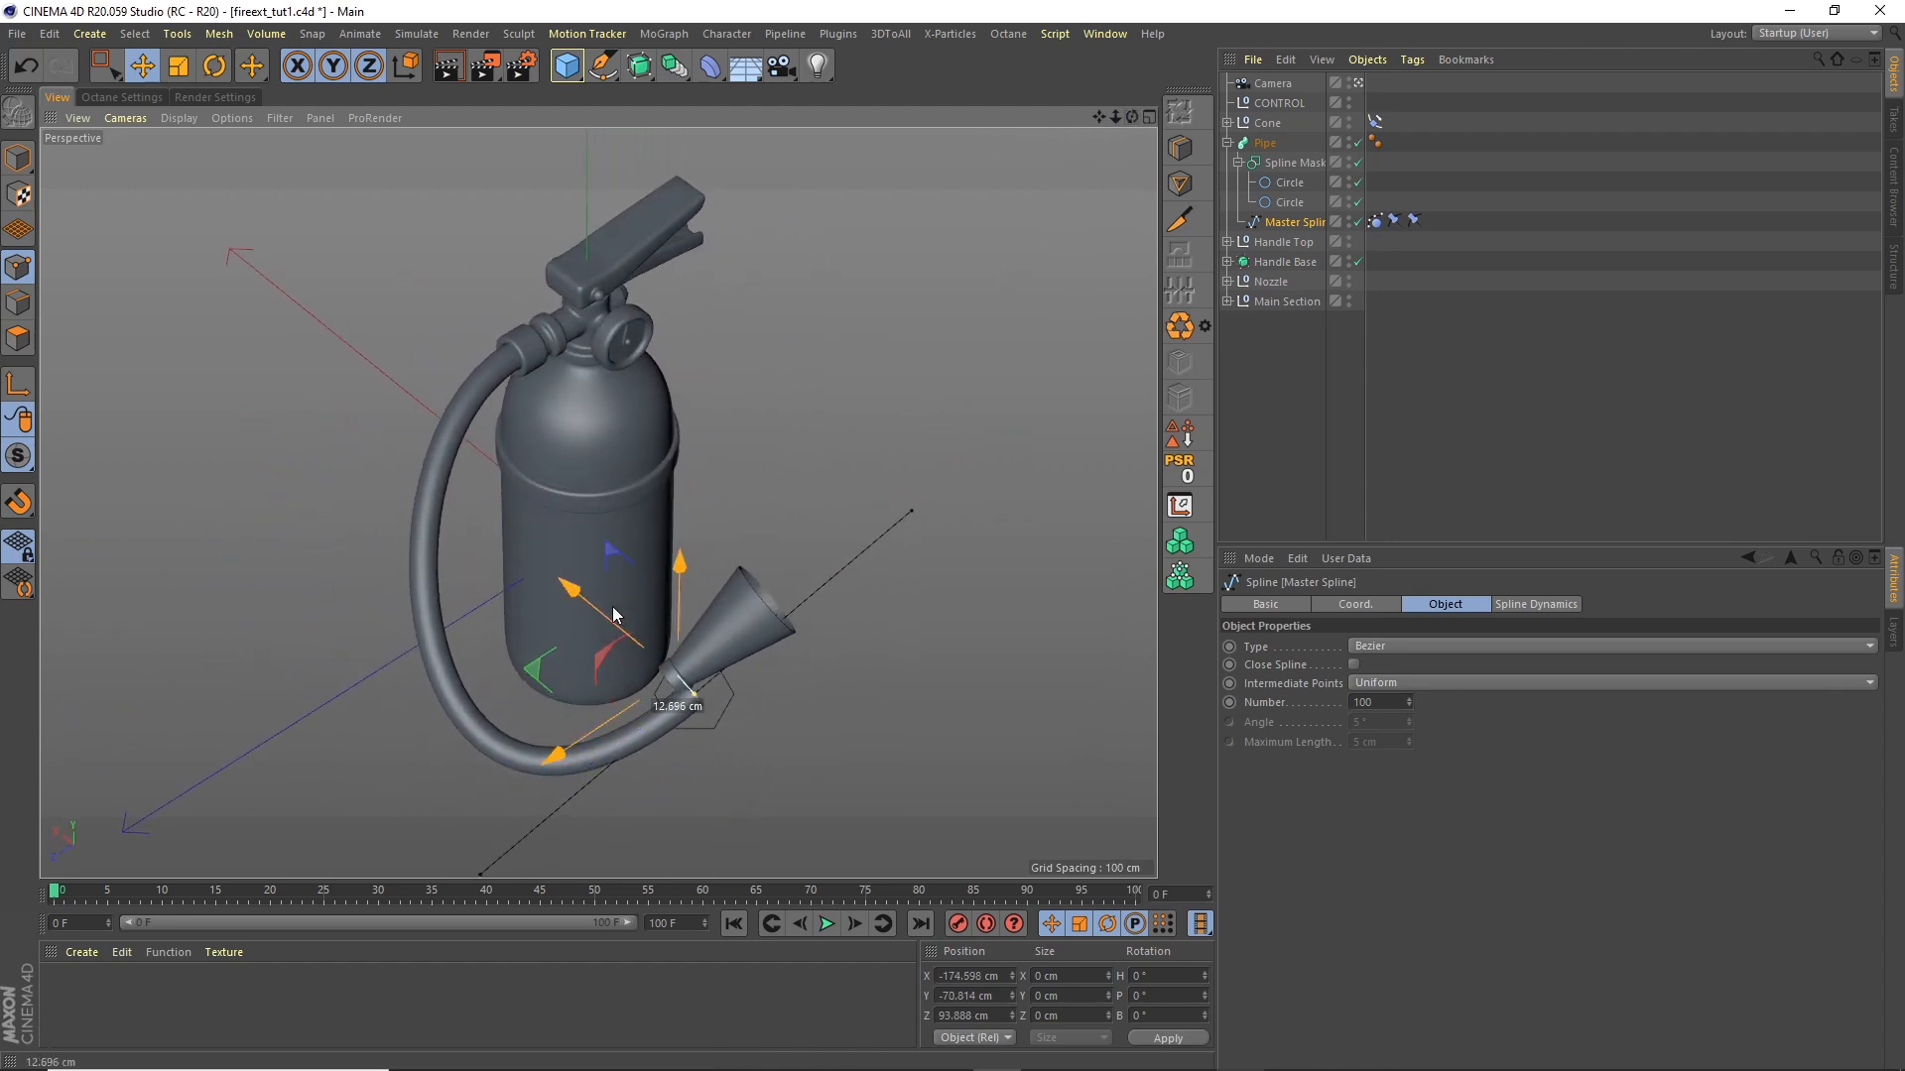
Step: Try moving the CONTROL null toward the cylinder in Model mode, preview the hose simulation and undo the move
left_click(1279, 102)
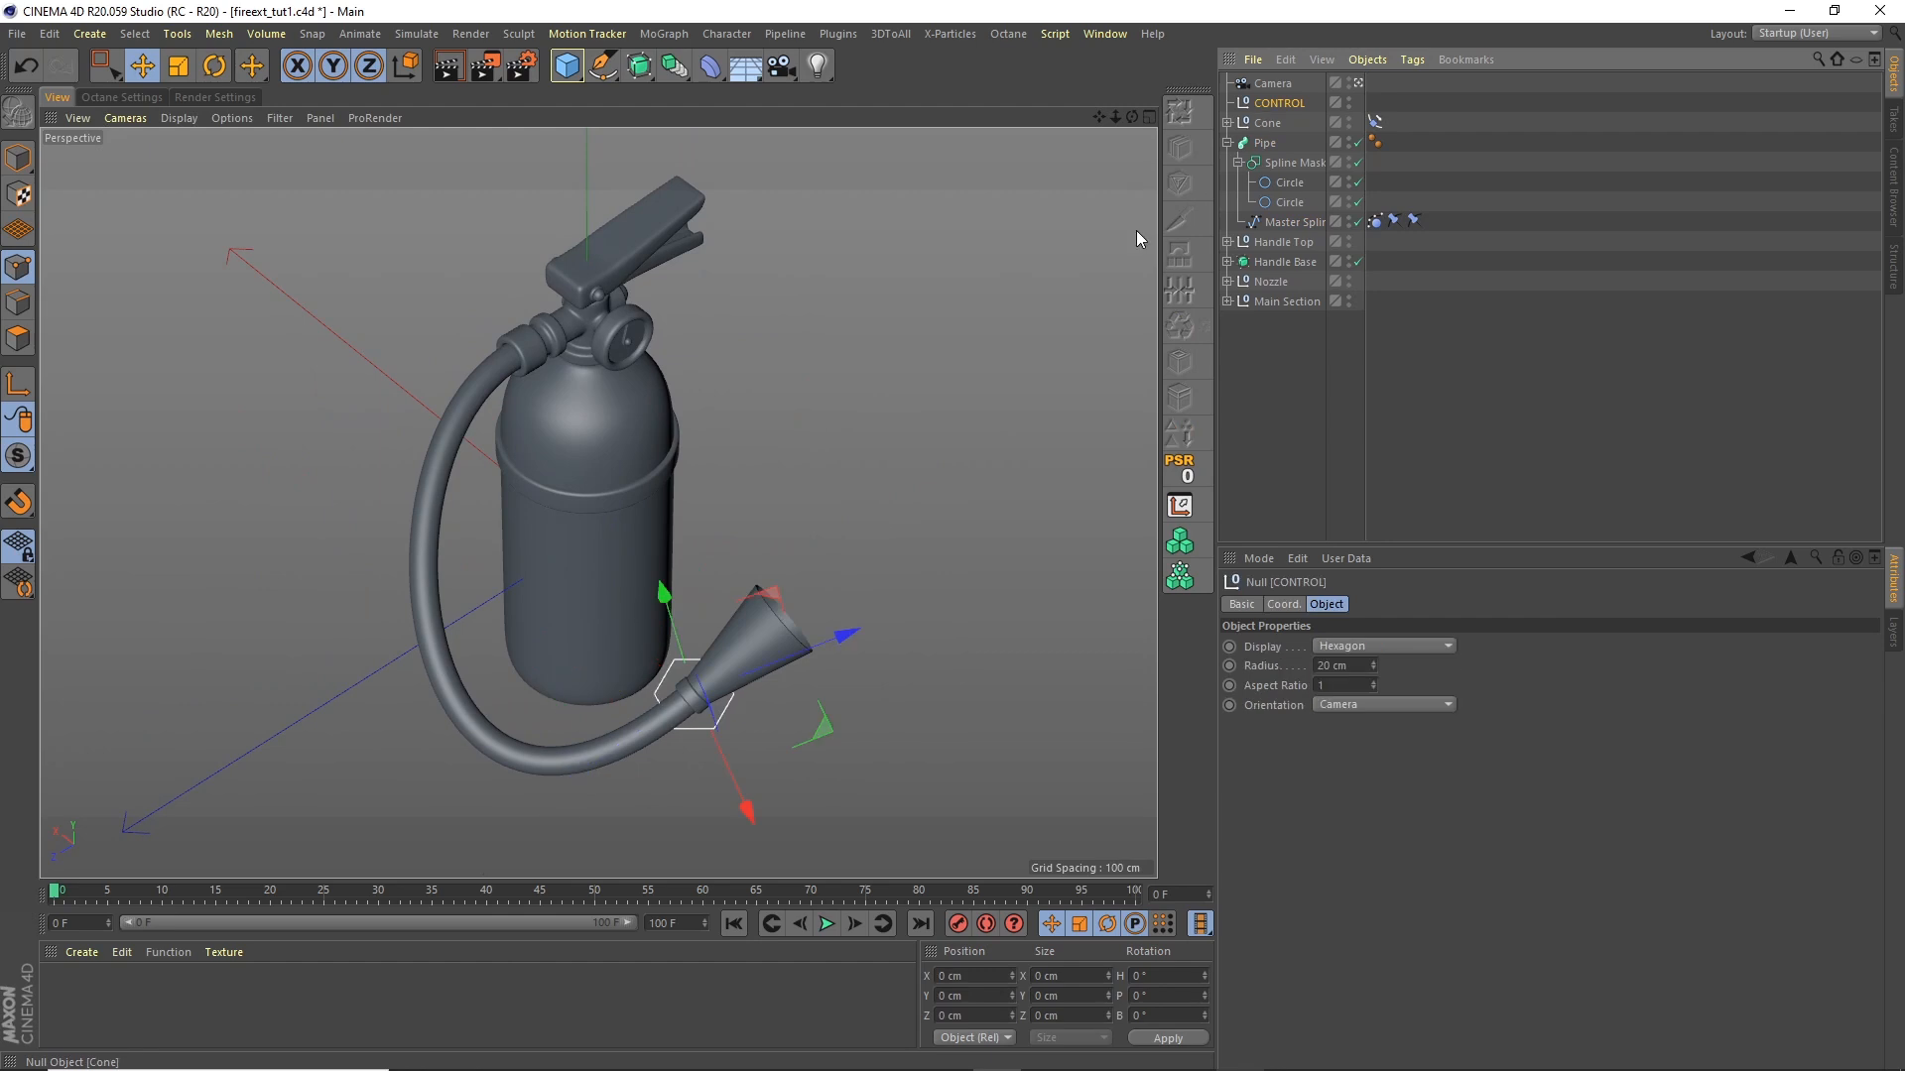
left_click_drag(666, 615, 651, 560)
left_click_drag(744, 800, 702, 700)
left_click(20, 158)
left_click_drag(1131, 118, 1119, 72)
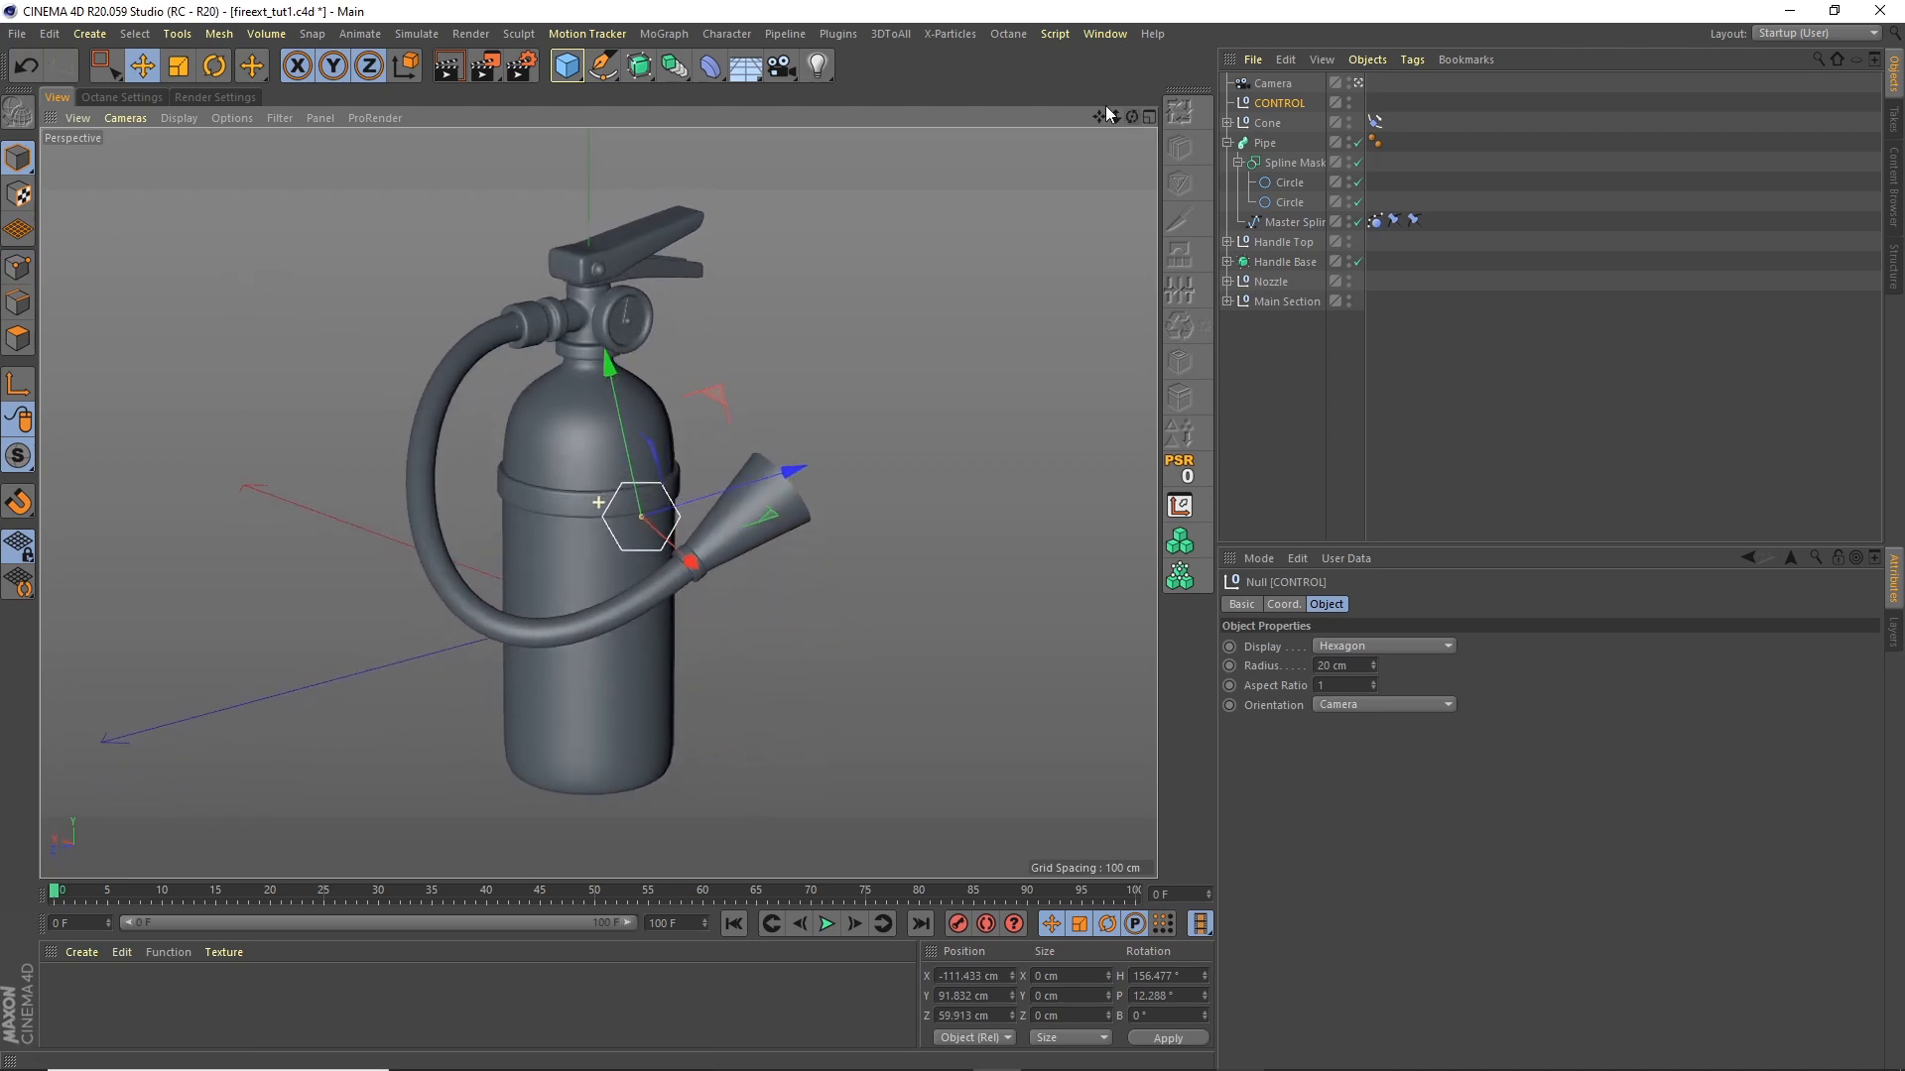
left_click(827, 924)
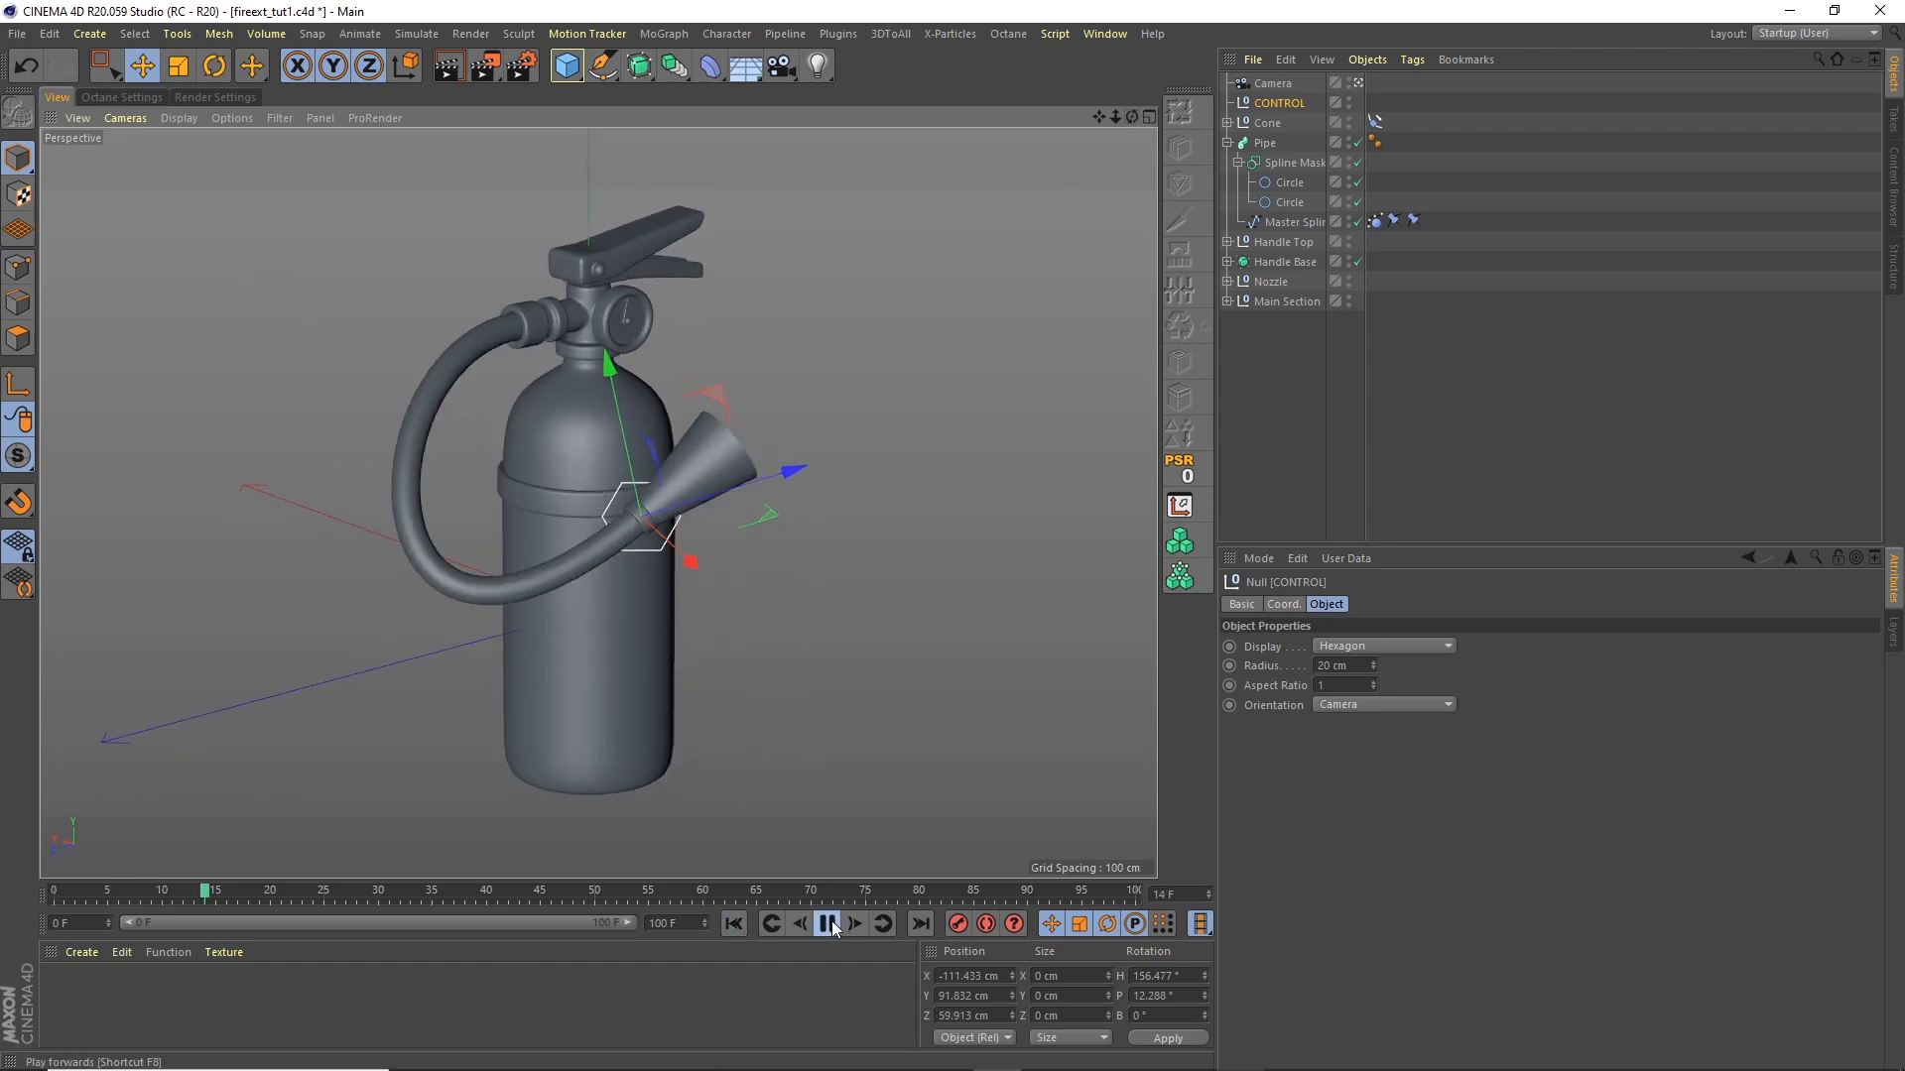
left_click(735, 924)
left_click(826, 924)
left_click(827, 924)
left_click(736, 924)
key("ctrl+z")
key("ctrl+z")
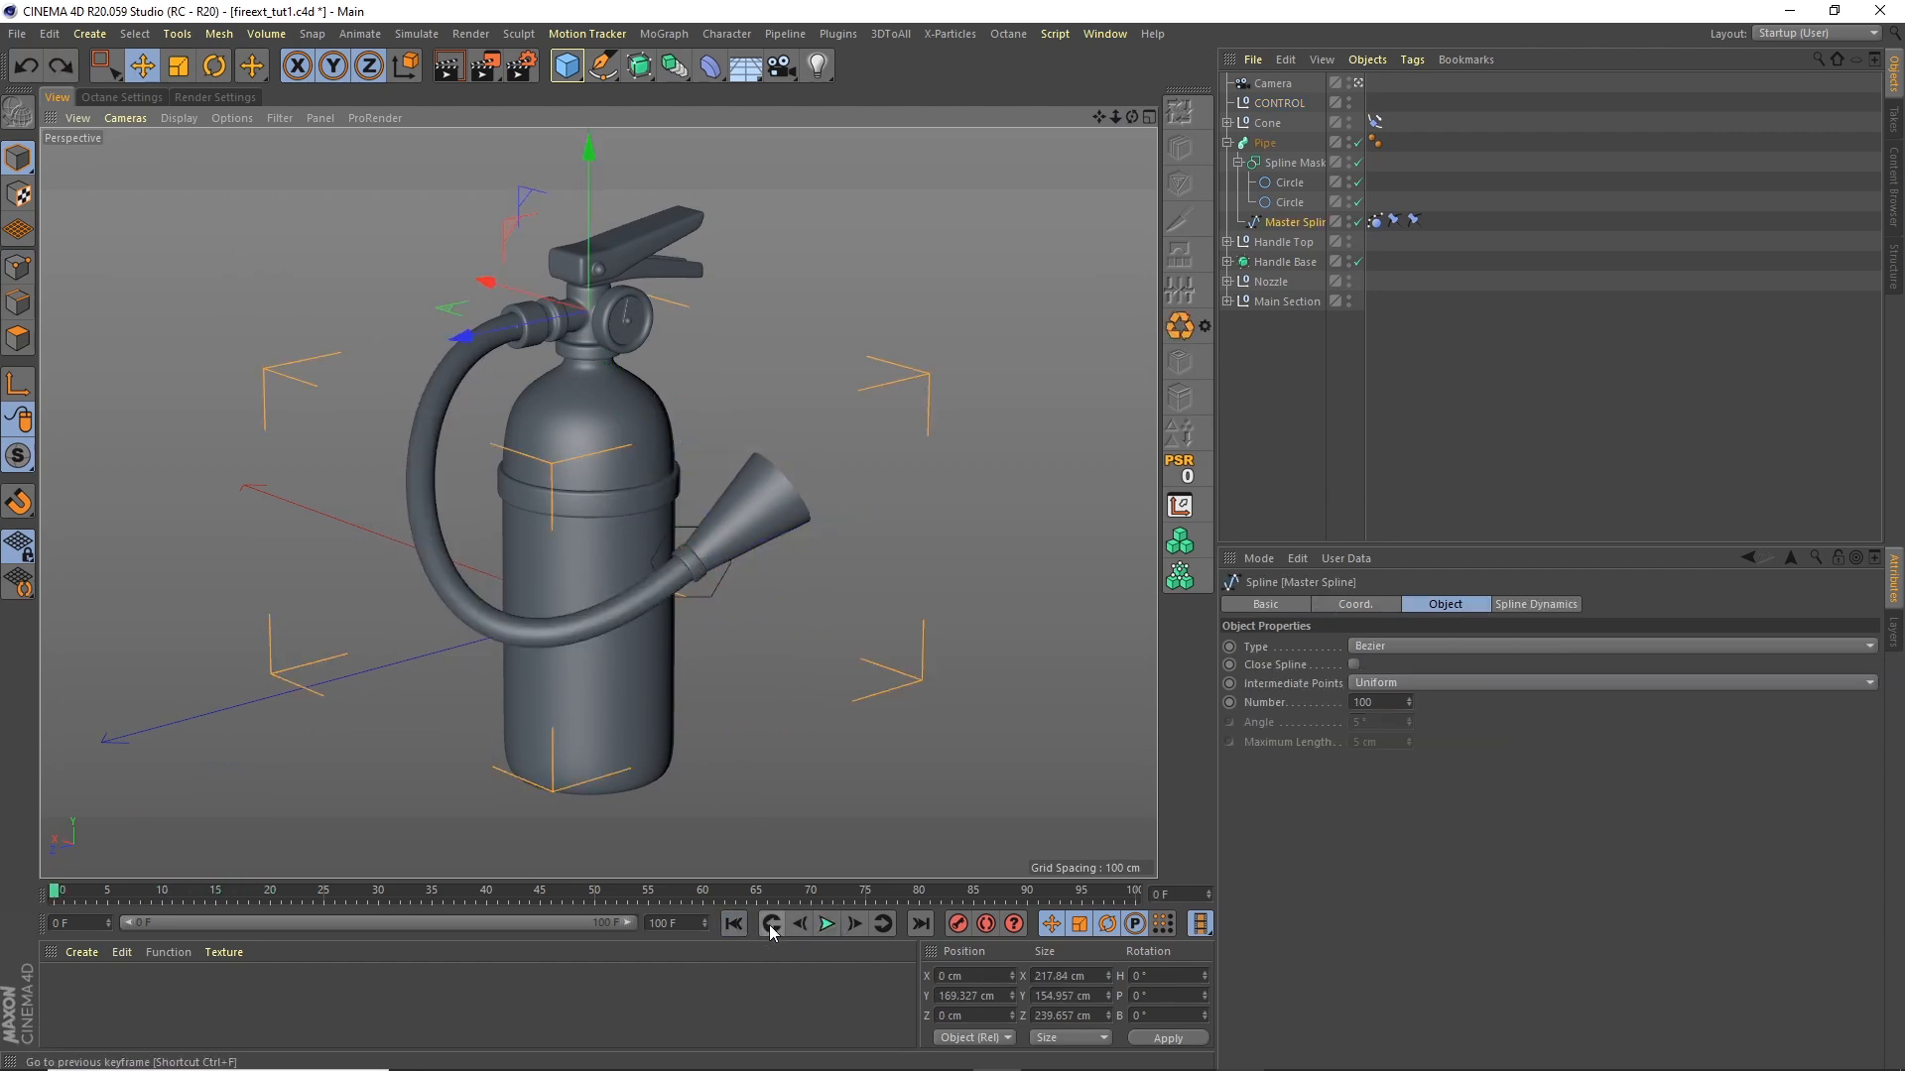
Step: Move the CONTROL null toward the cylinder along its own X axis to about X -127 cm, Z 67 cm, and preview the simulation
left_click_drag(1132, 118, 1093, 151)
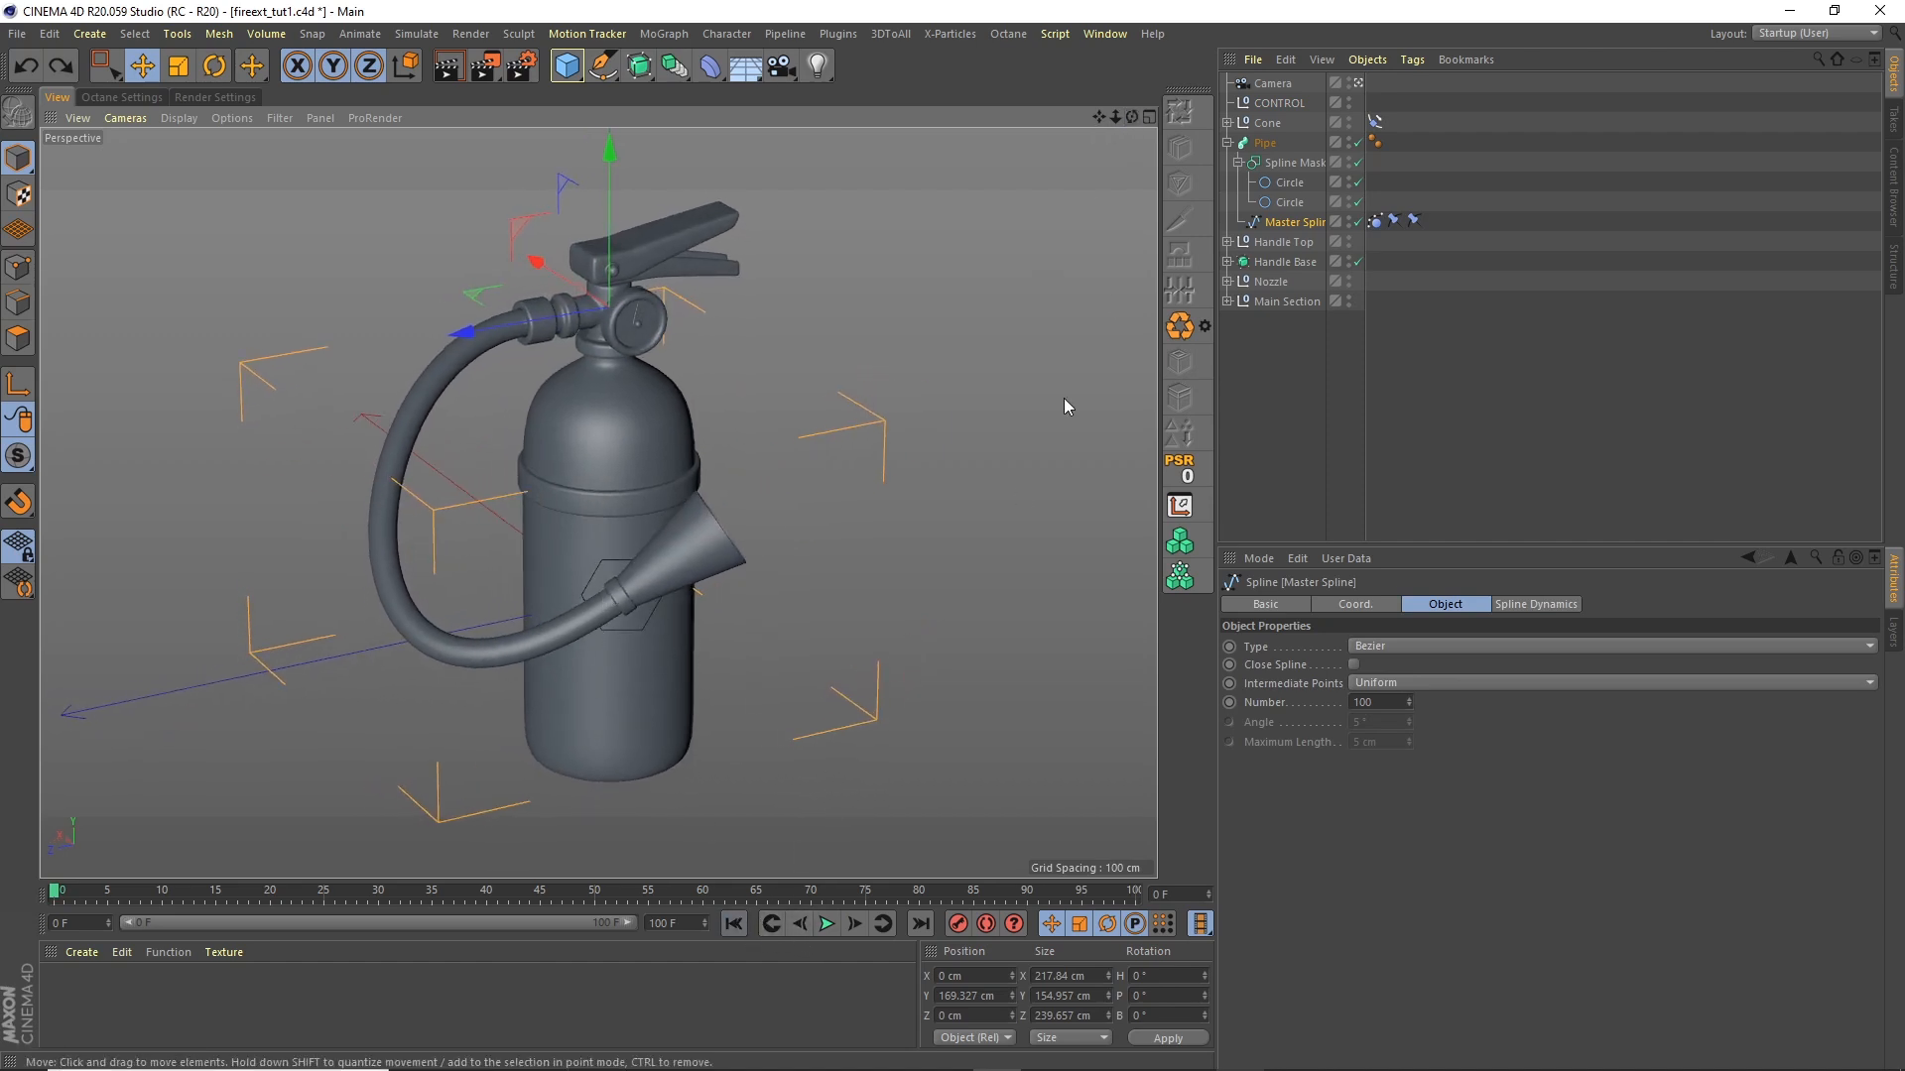
left_click_drag(1132, 118, 1096, 139)
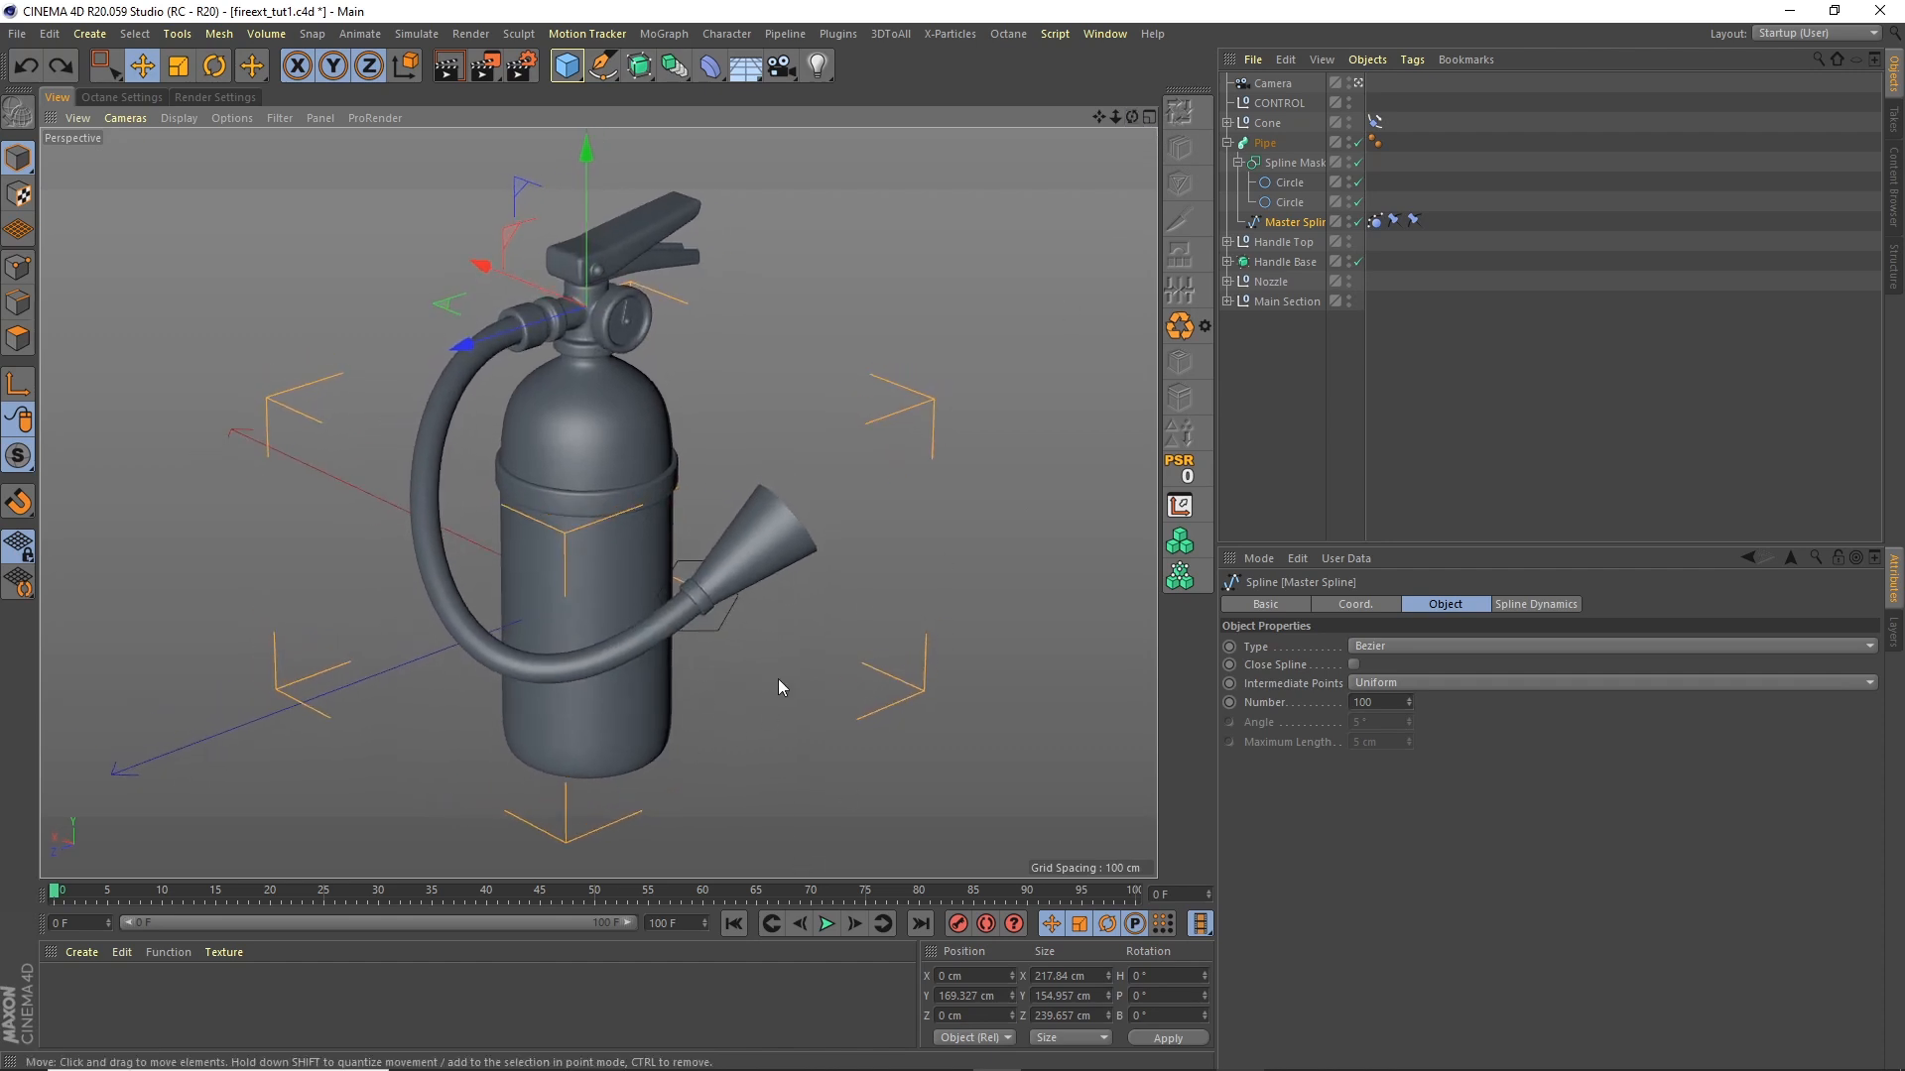
left_click(1279, 102)
left_click_drag(748, 676, 713, 635)
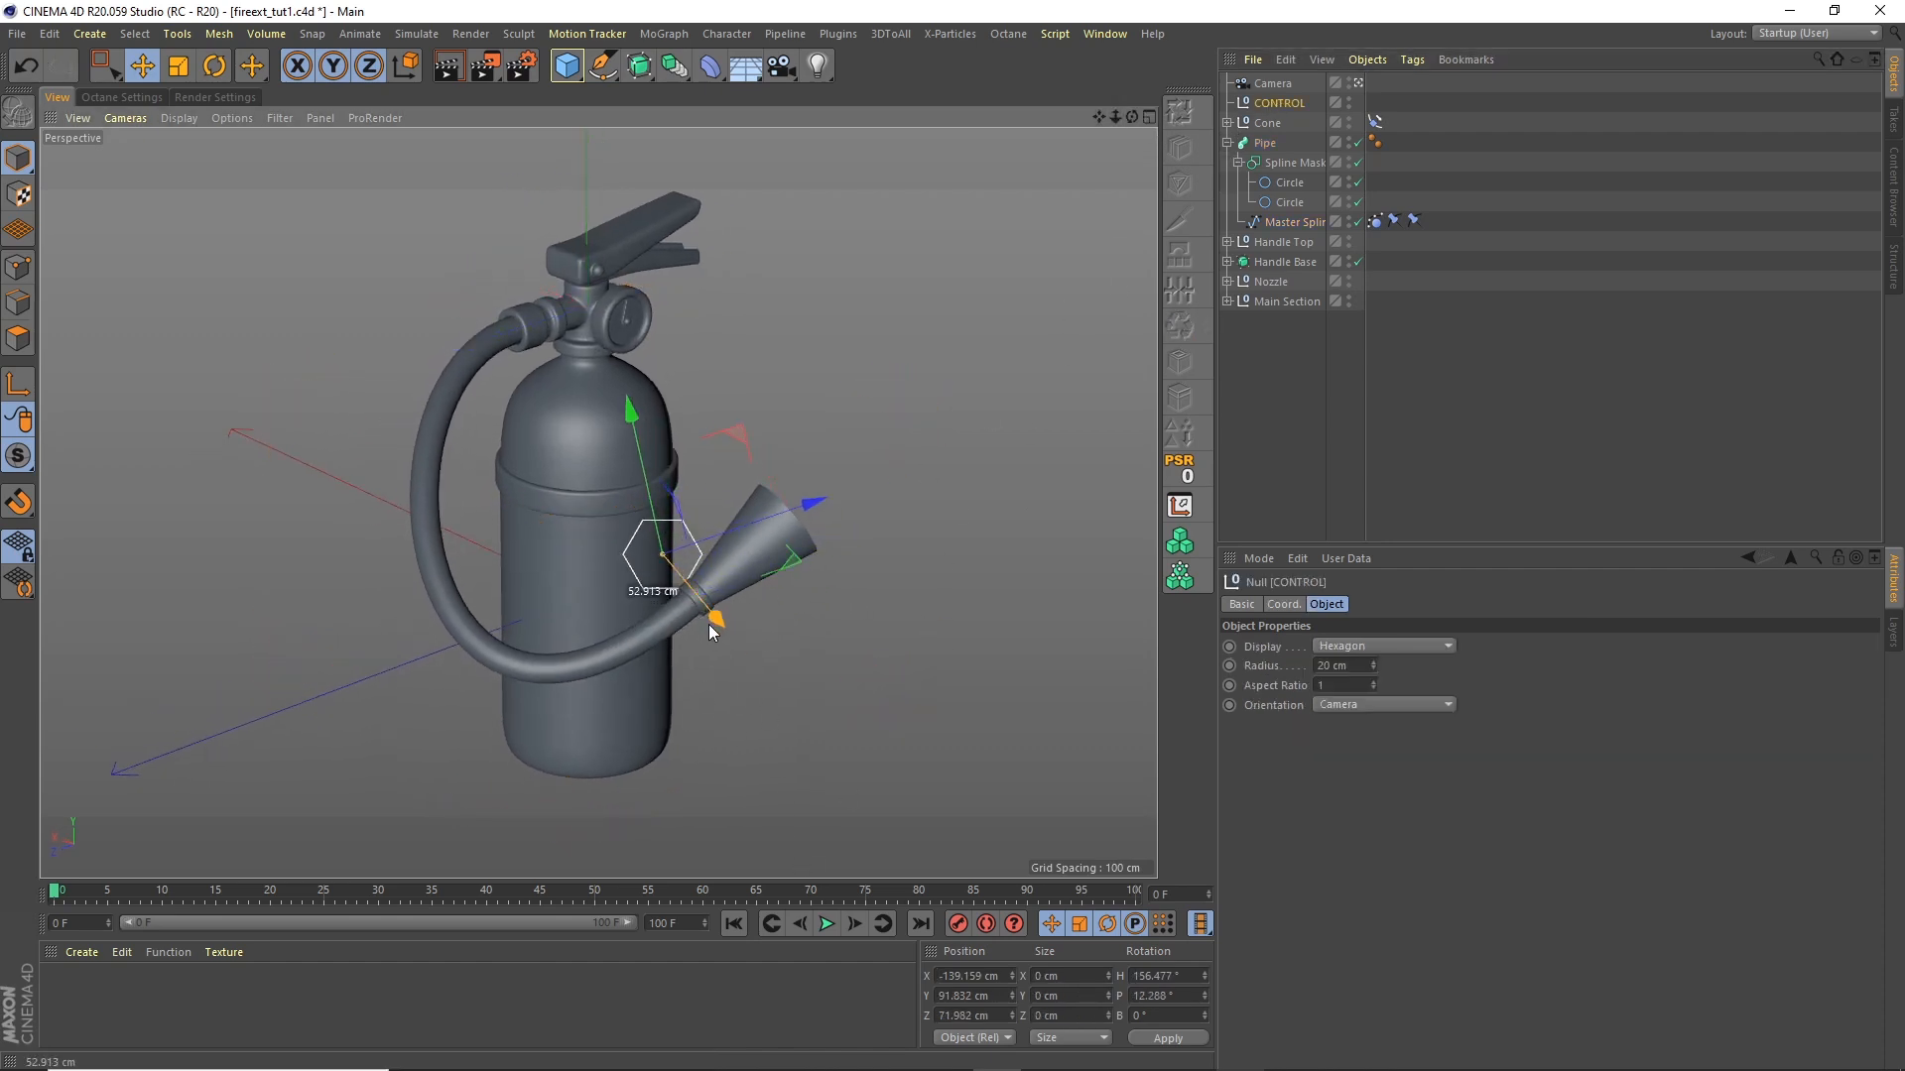
left_click(826, 923)
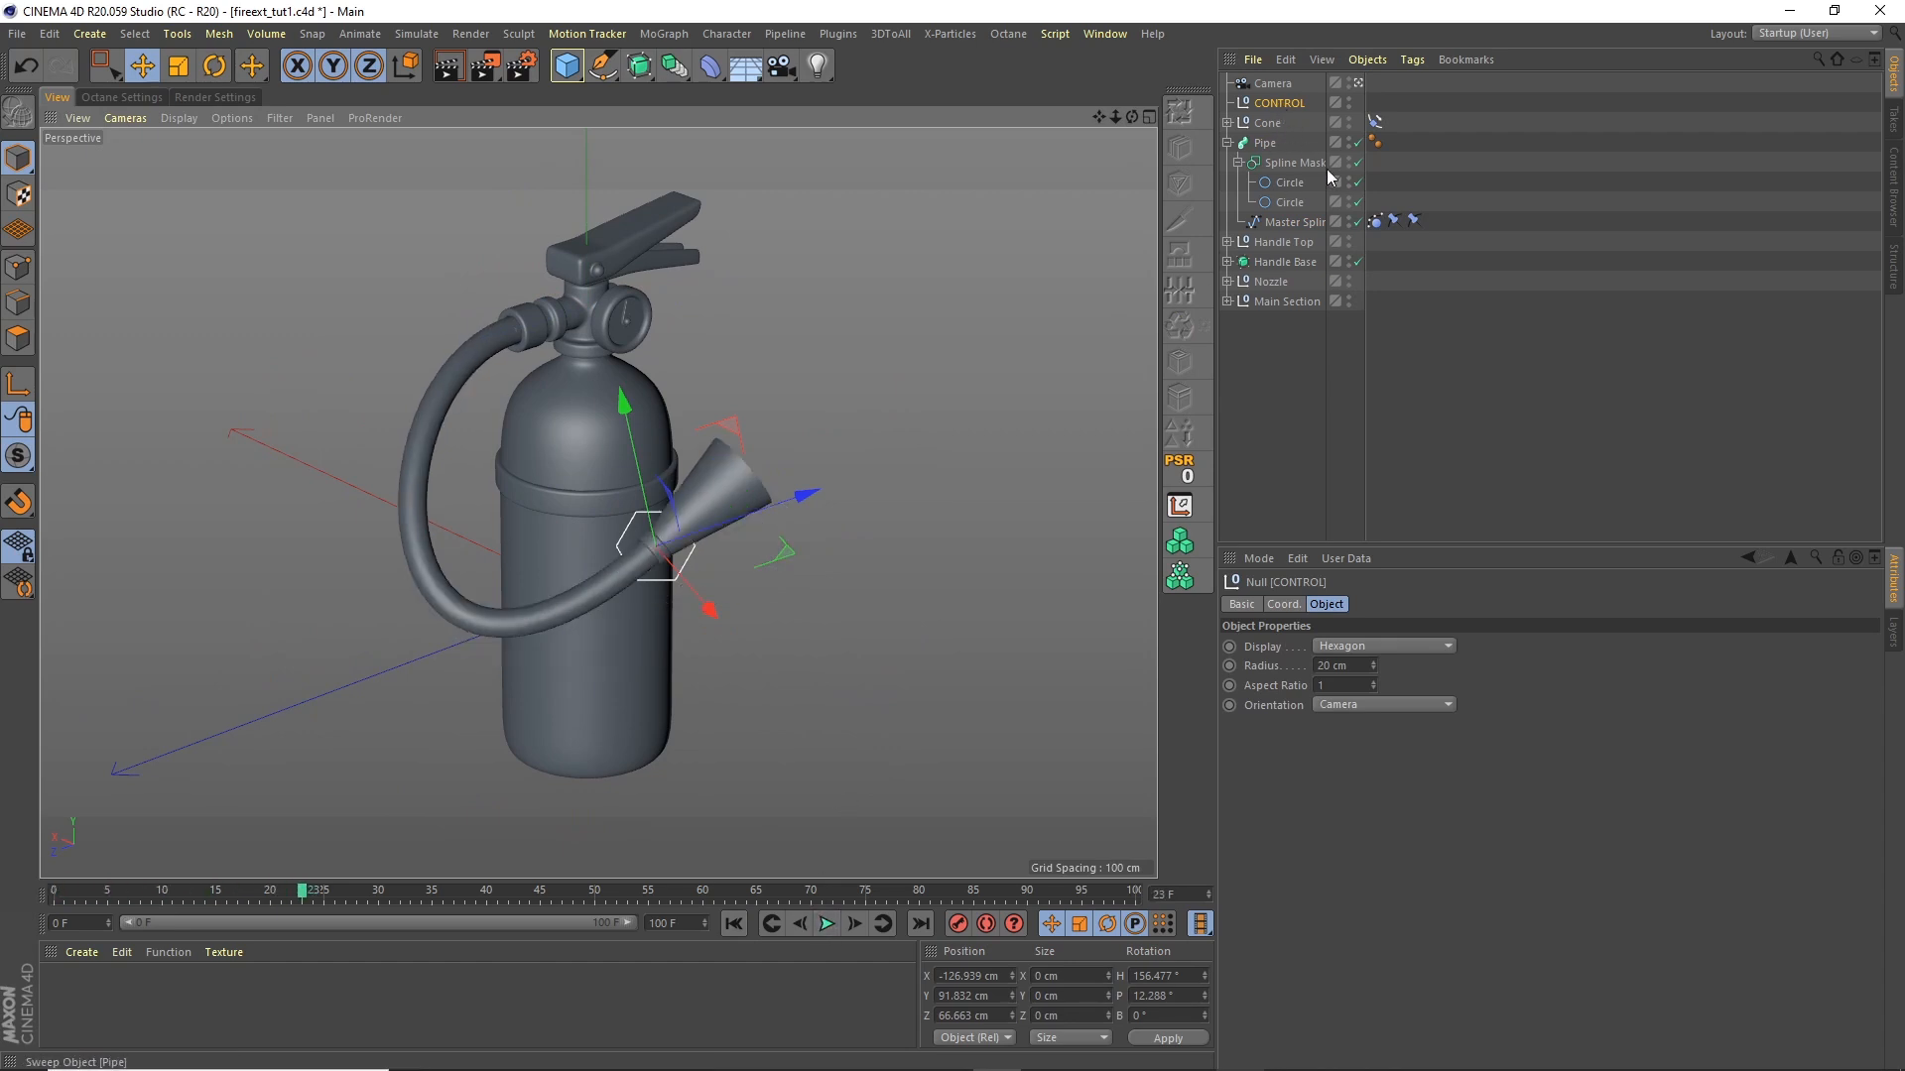
Step: Review the Master Spline's Spline Dynamics settings, covering Properties, Forces, Cache, Advanced and the collision options
left_click(1375, 220)
left_click(1377, 608)
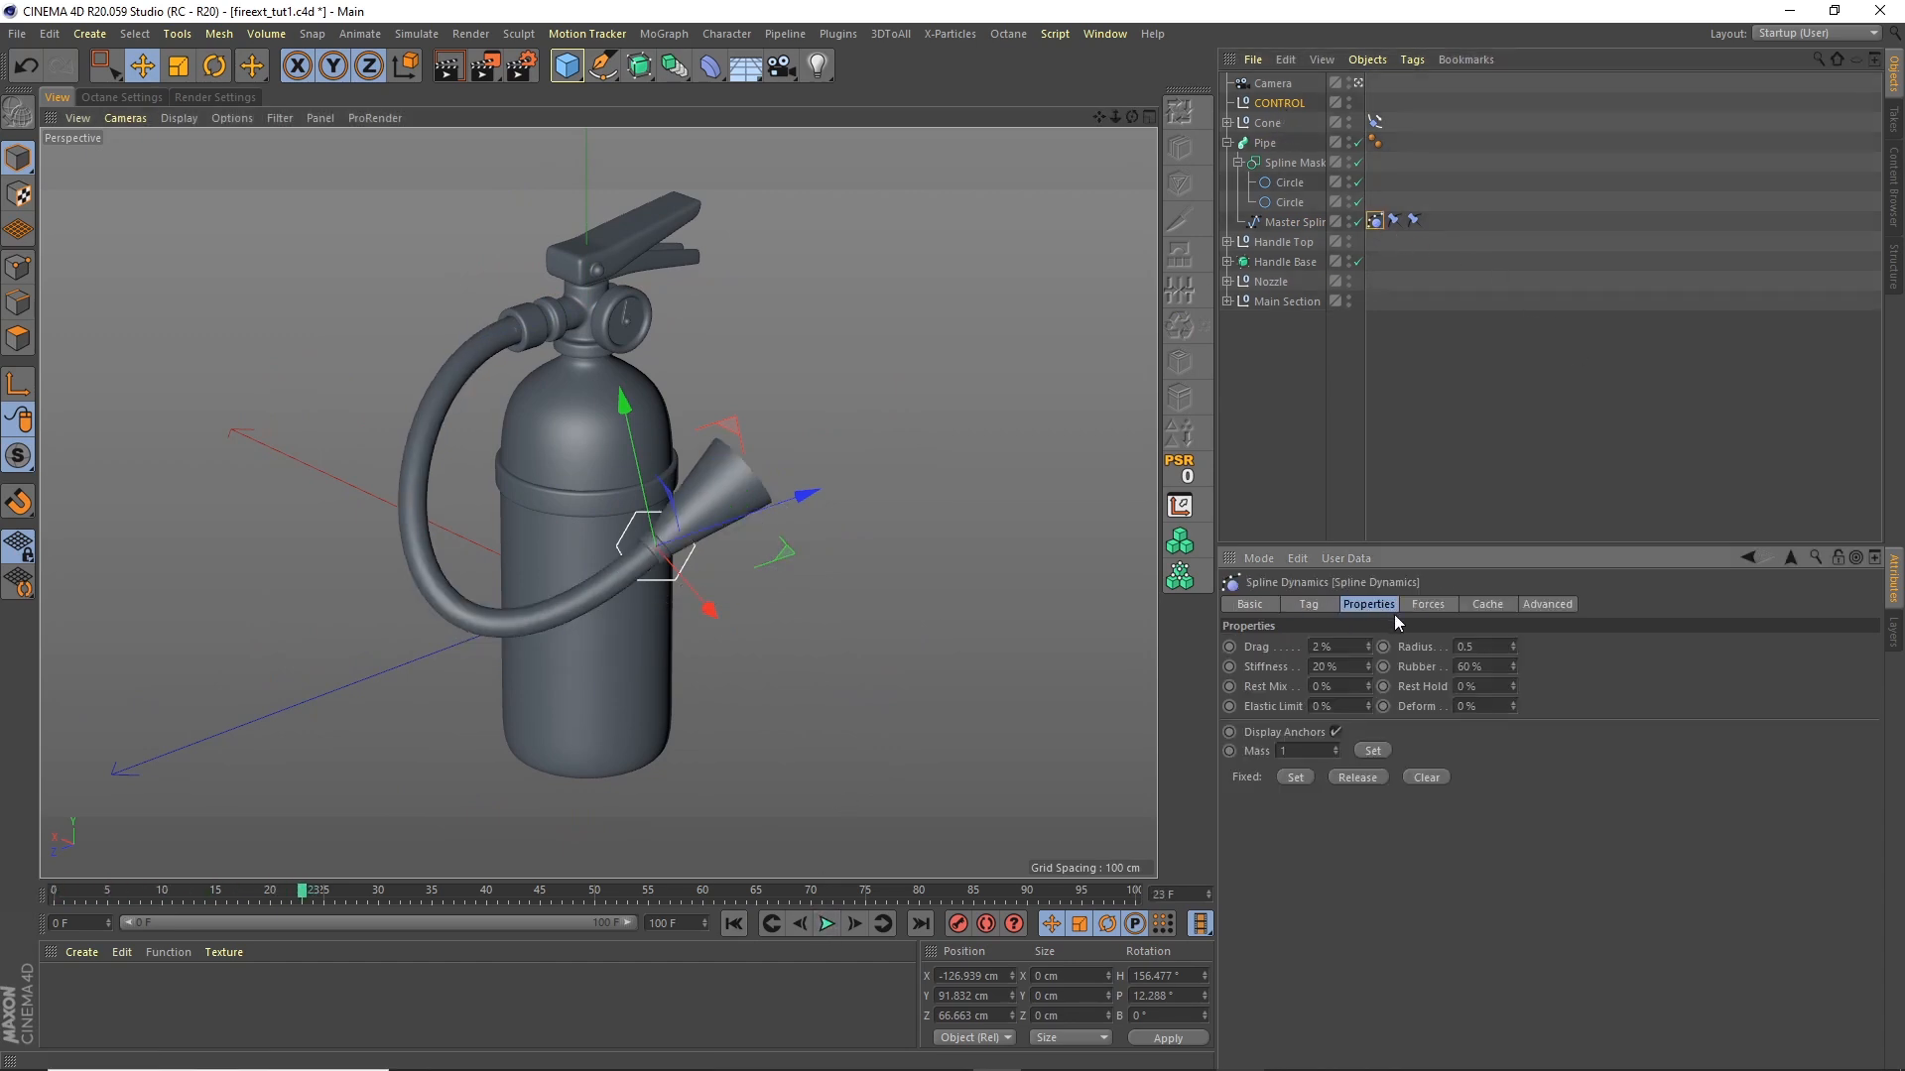
left_click(1418, 604)
left_click(1480, 604)
left_click(1528, 604)
left_click(1487, 604)
left_click(1427, 604)
left_click(1367, 604)
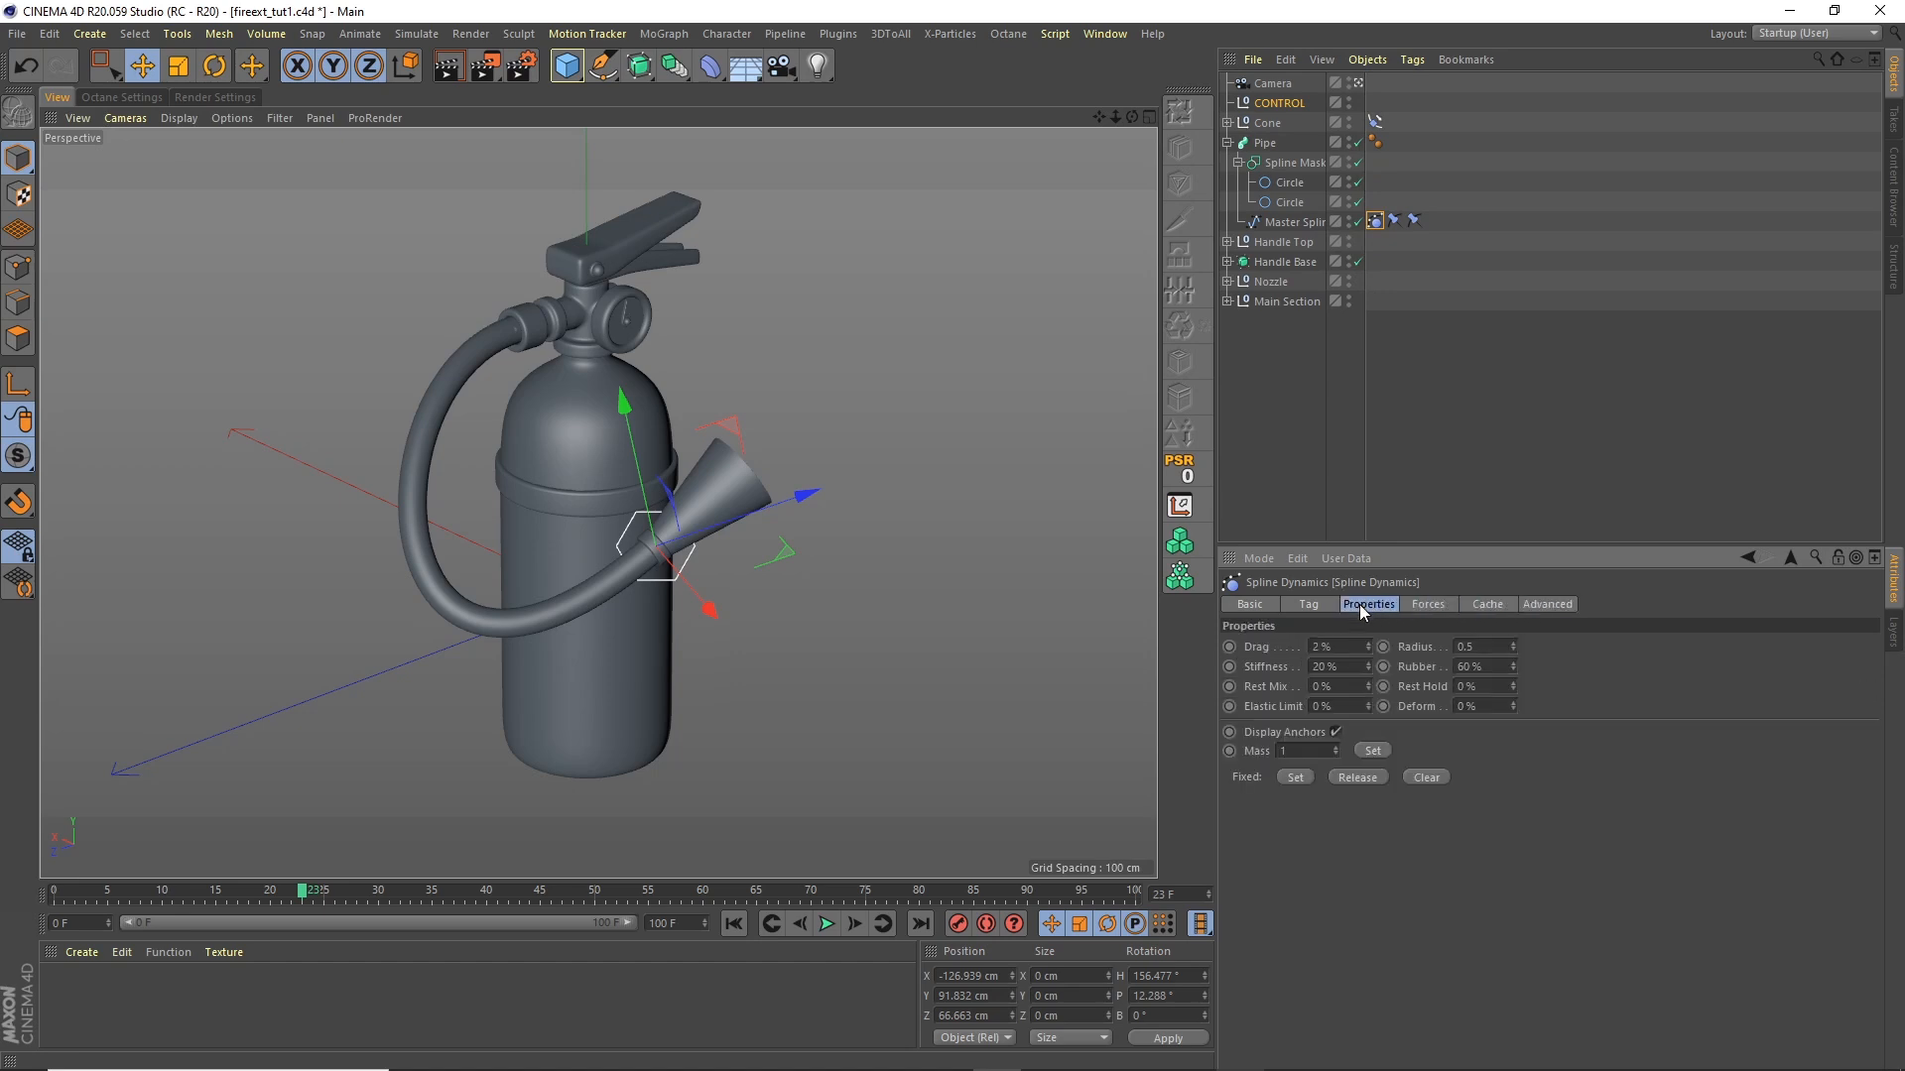
left_click(1306, 607)
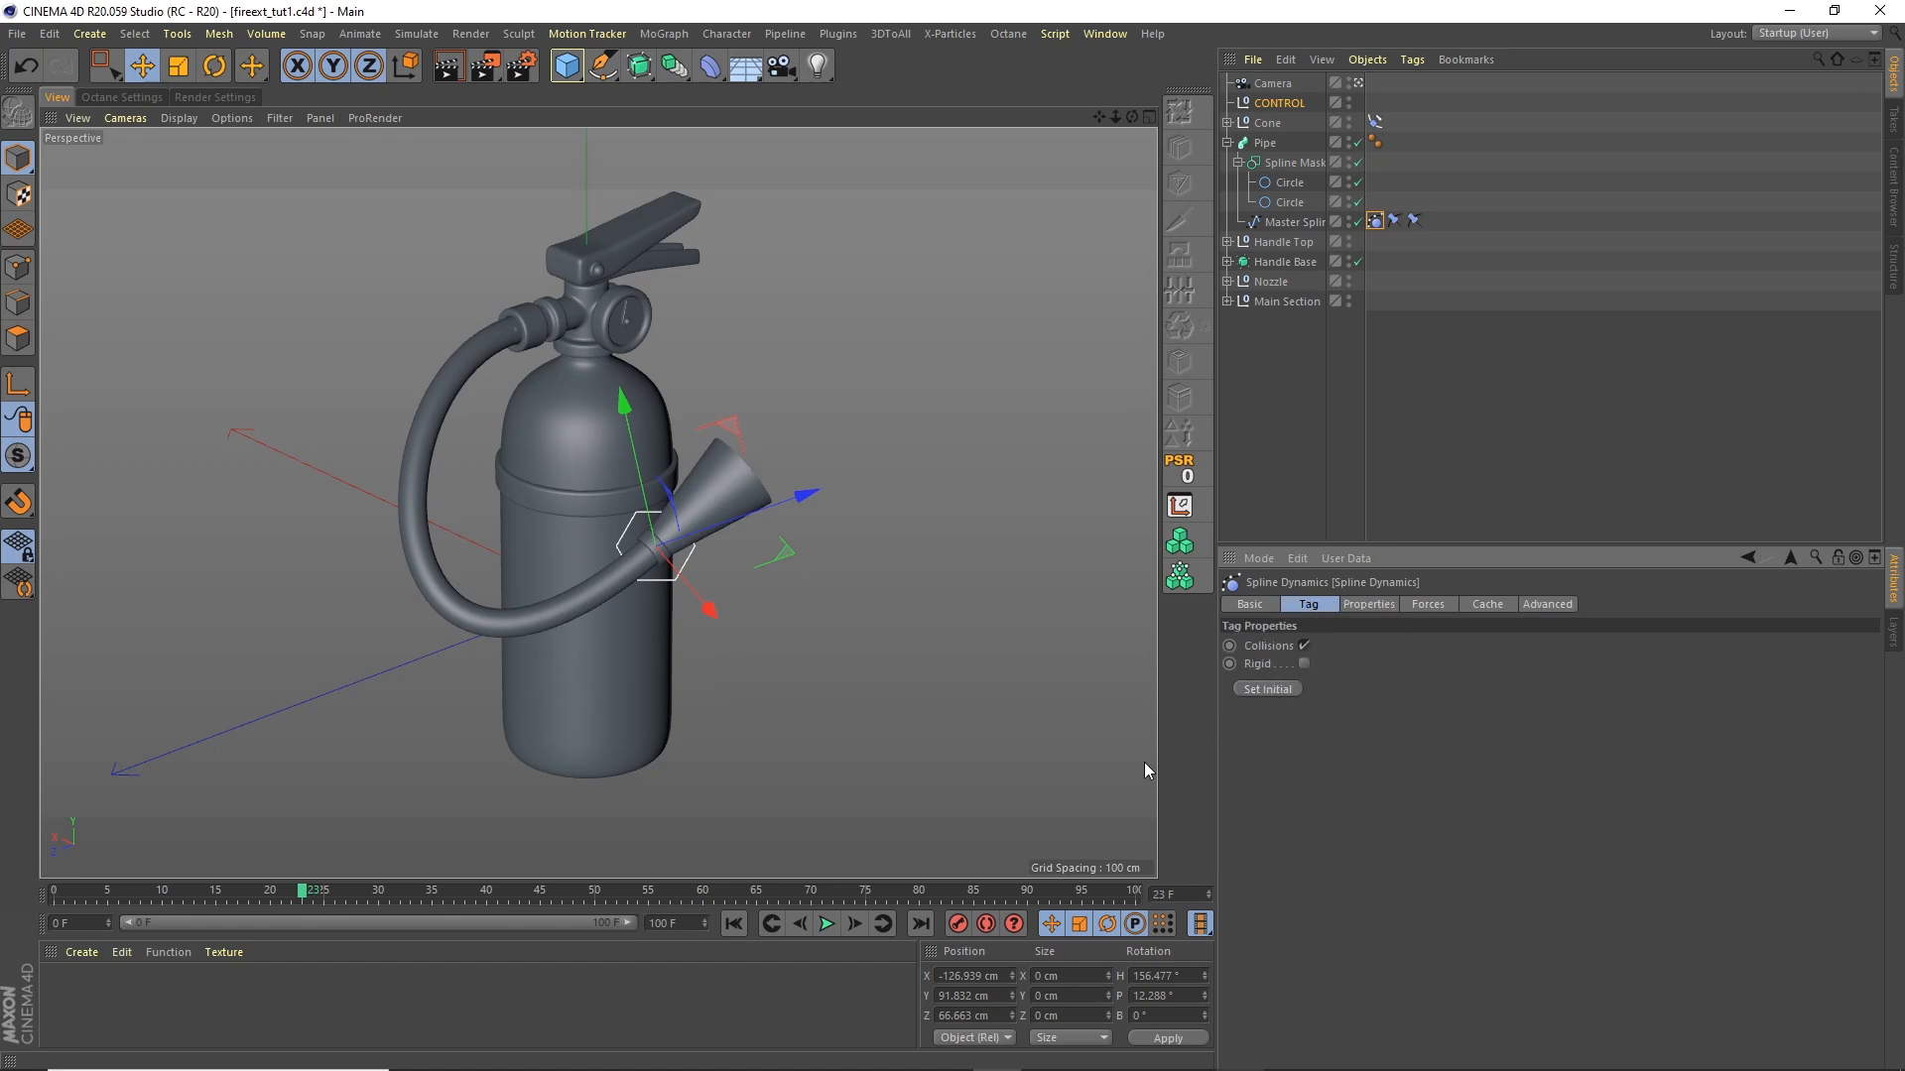
Step: Replay the simulation from the first frame and reframe the extinguisher through the camera, collapsing the Pipe hierarchy
left_click(735, 924)
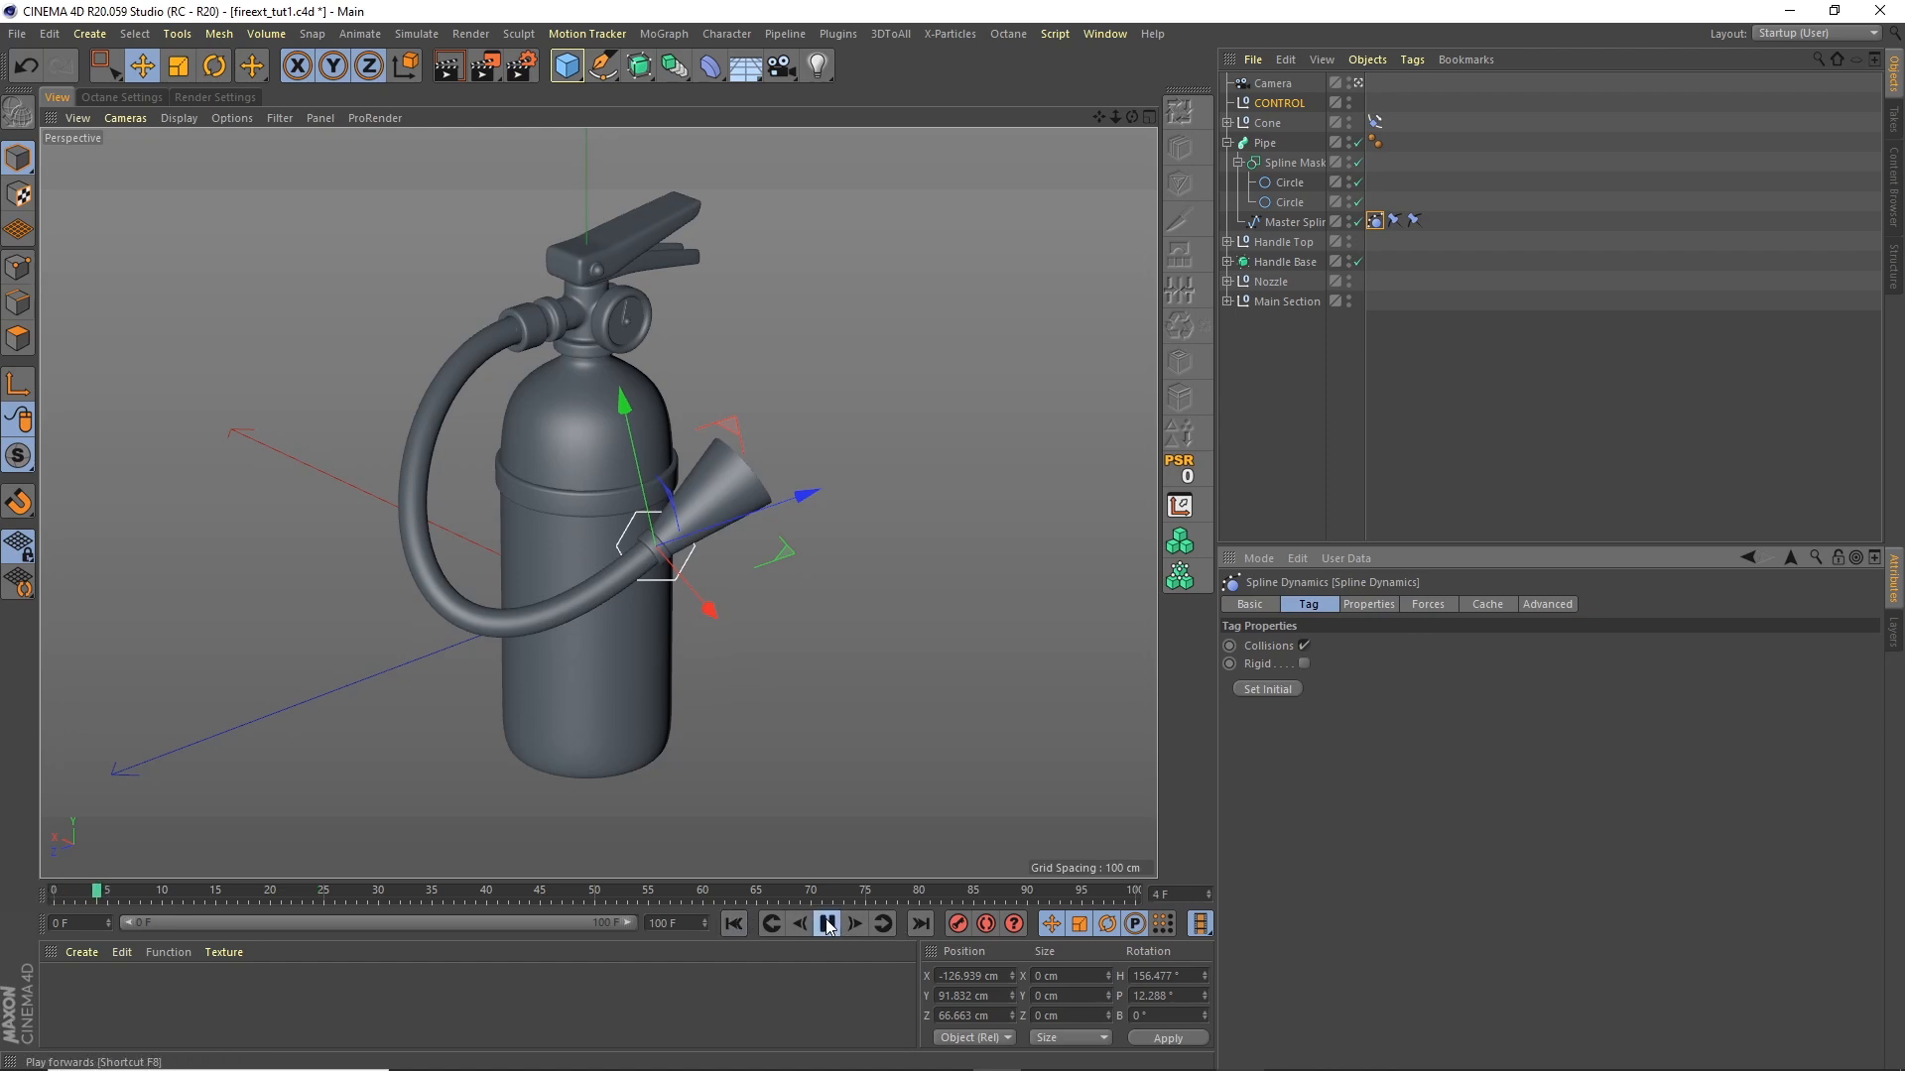
mouse_move(1130, 117)
left_mouse_down()
mouse_move(1264, 170)
mouse_move(1036, 121)
mouse_move(1093, 85)
mouse_move(848, 95)
mouse_move(1020, 133)
mouse_move(1032, 104)
mouse_move(1128, 119)
mouse_move(1092, 134)
mouse_move(1205, 99)
mouse_move(1116, 115)
mouse_move(1133, 105)
mouse_move(1103, 95)
left_mouse_up()
left_click(1227, 143)
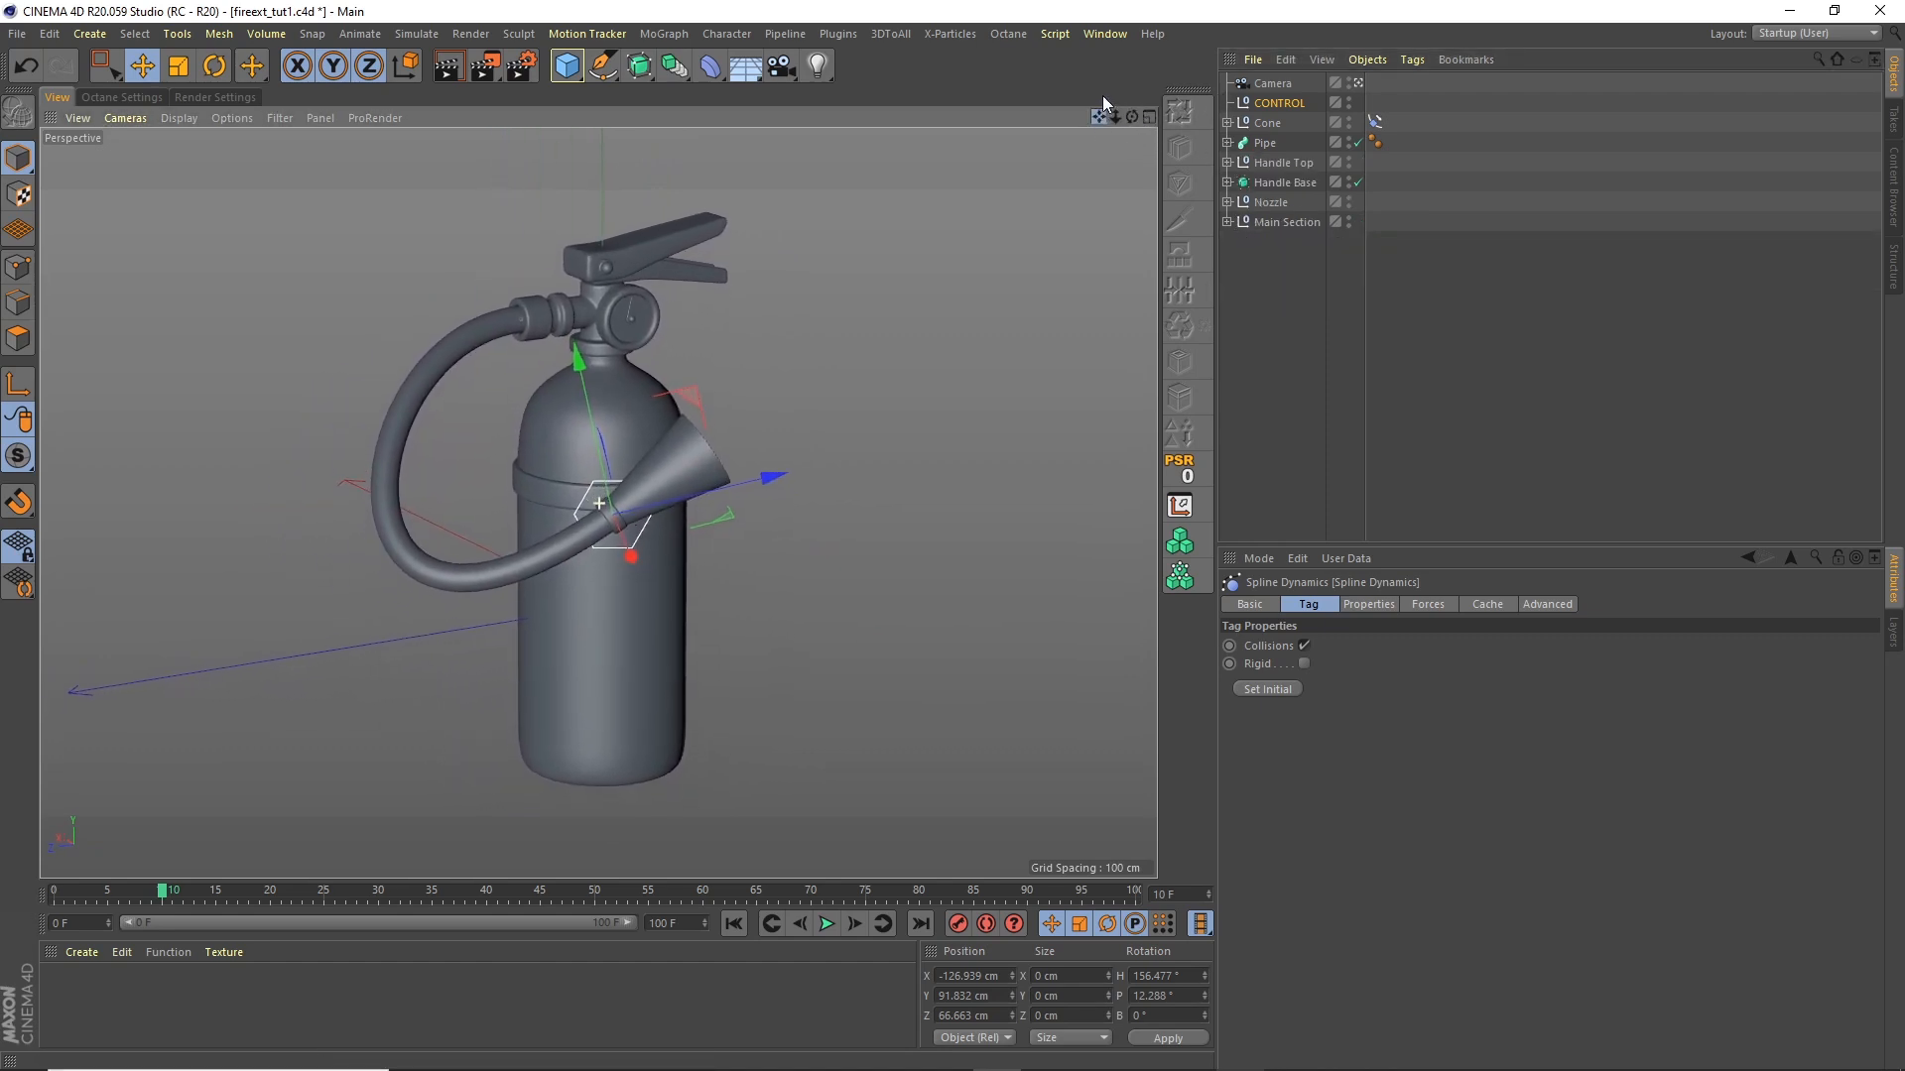
Step: Add a Protection tag to the Camera and save the project
left_click(1279, 83)
left_click(1412, 60)
mouse_move(1581, 89)
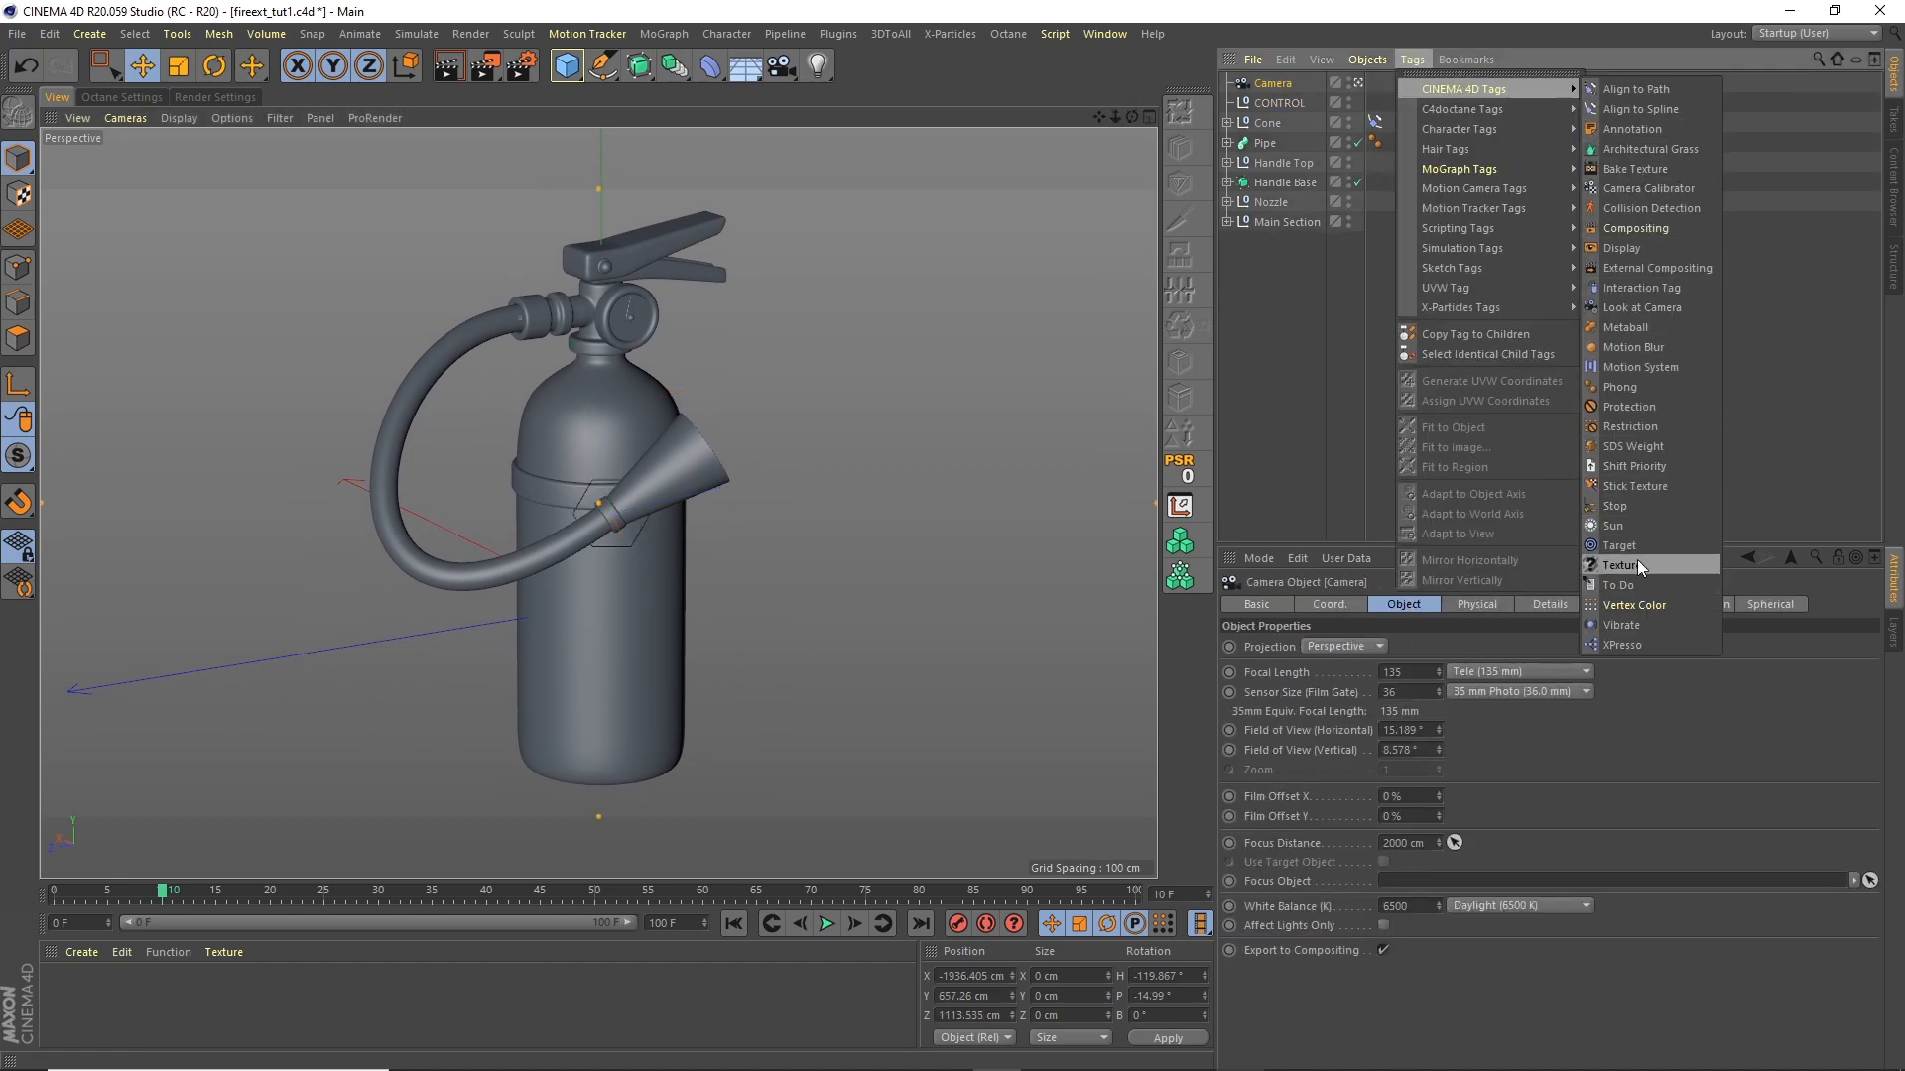
left_click(1628, 407)
left_click(18, 33)
left_click(68, 194)
left_click(1339, 266)
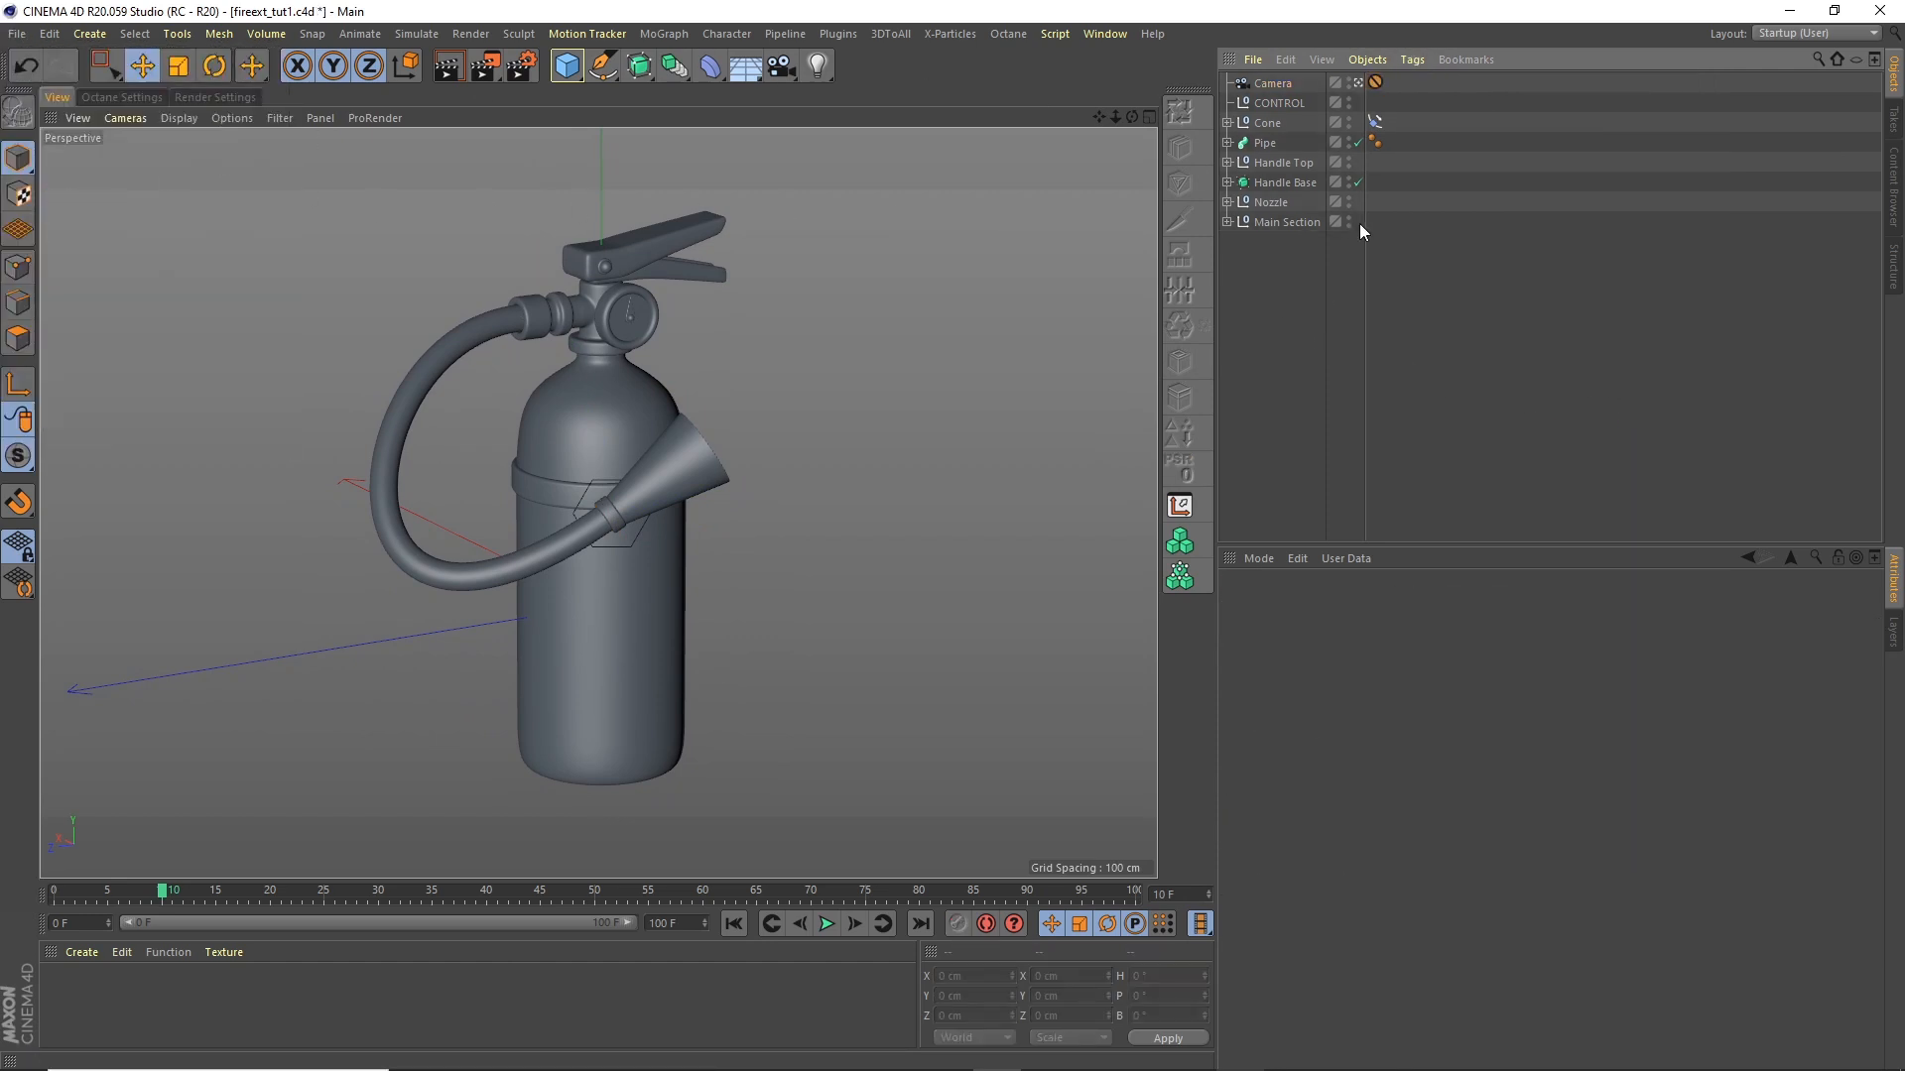
Step: Add a Vibrate tag to the CONTROL null
left_click(1263, 103)
left_click(1411, 59)
mouse_move(1532, 91)
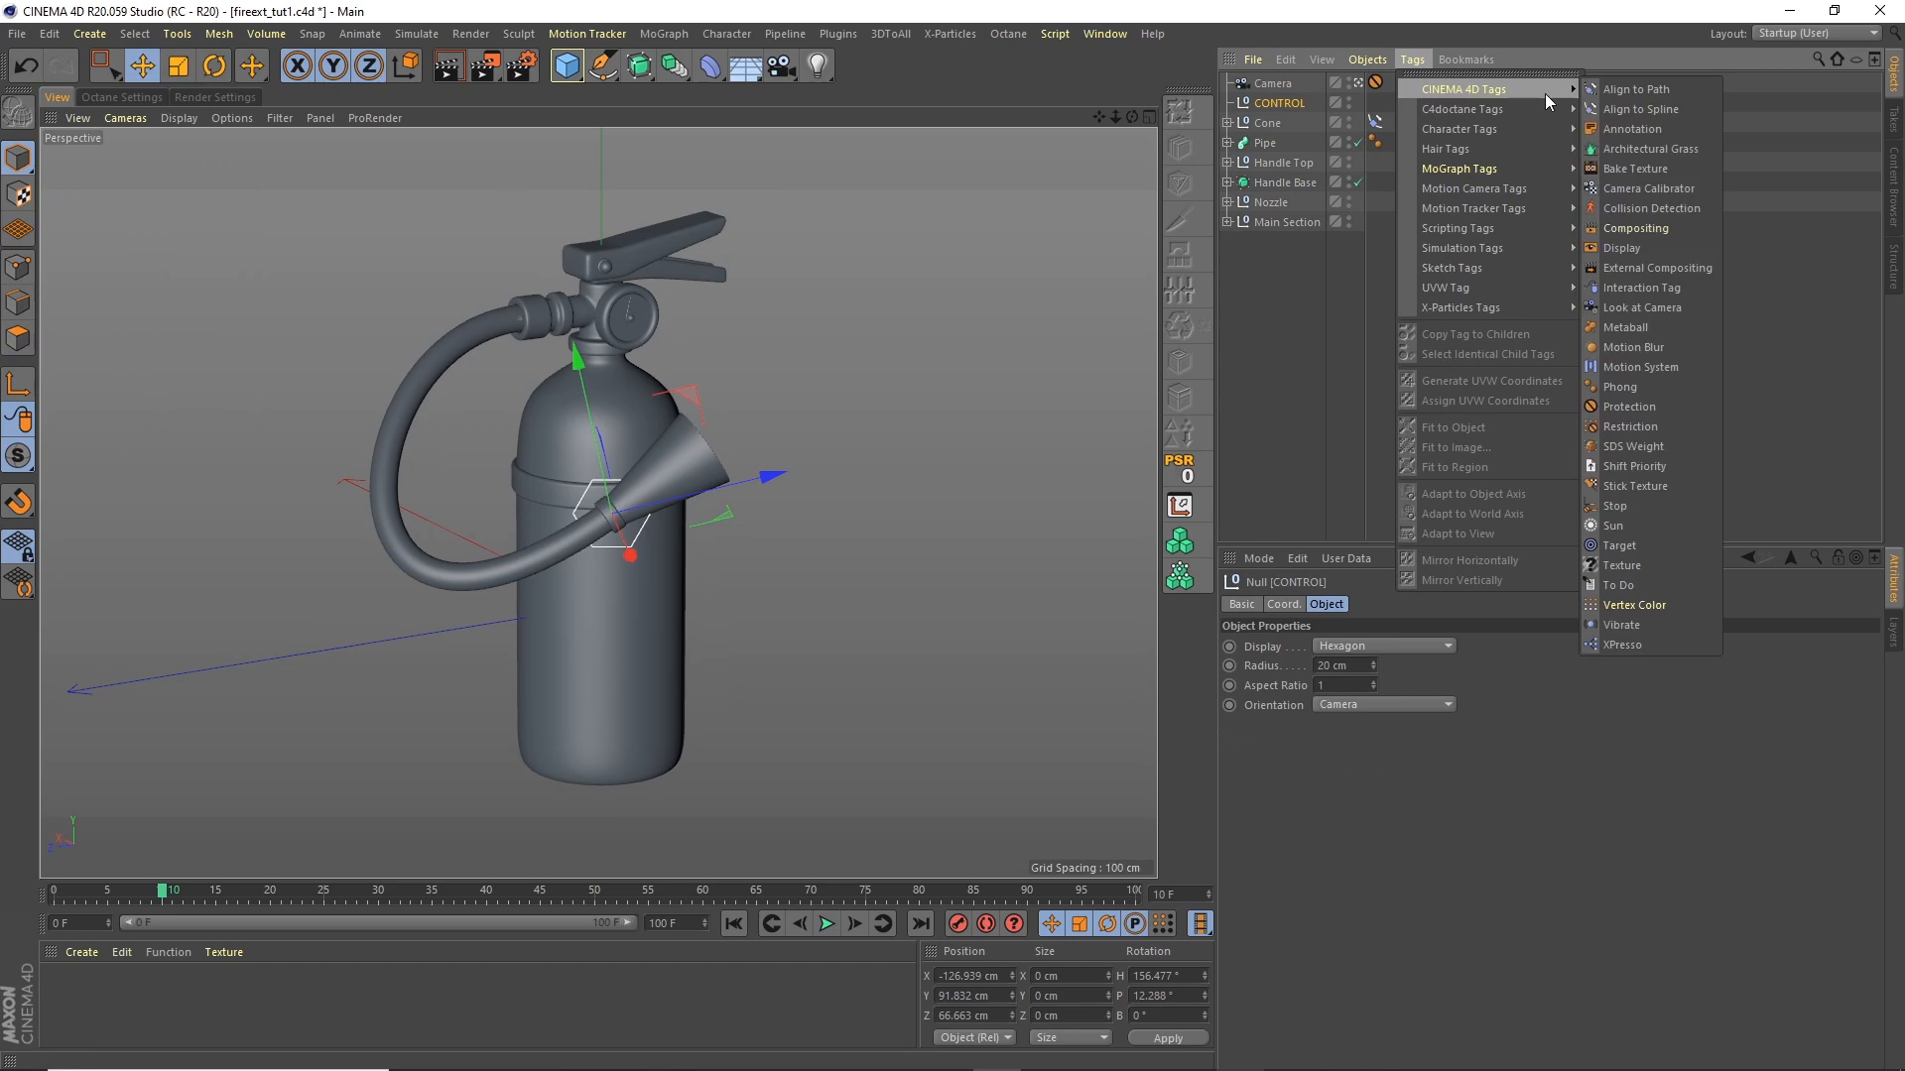
left_click(1639, 625)
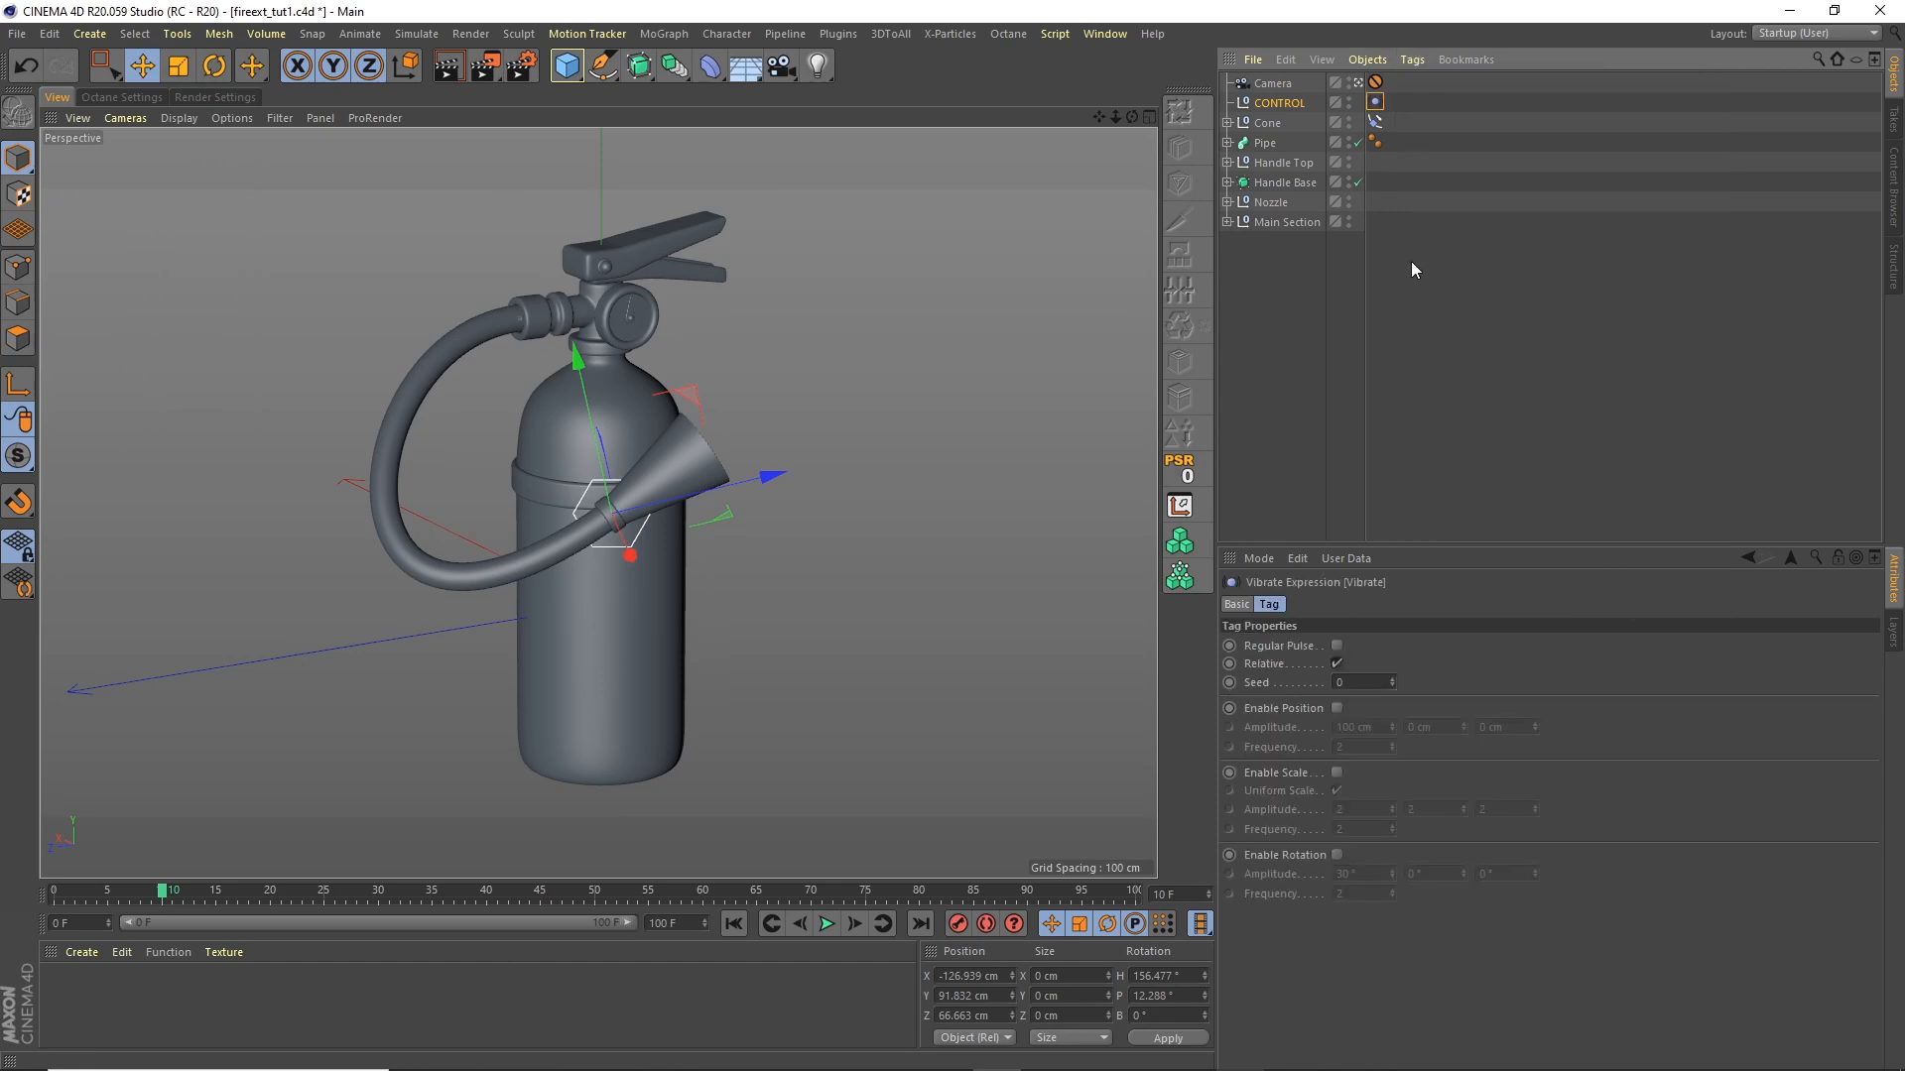
Step: Enable Regular Pulse and Position on the Vibrate tag, with amplitude 0, 60 and 0 cm and frequency 0.25
left_click(1337, 646)
left_click(1337, 708)
type("0")
key("Tab")
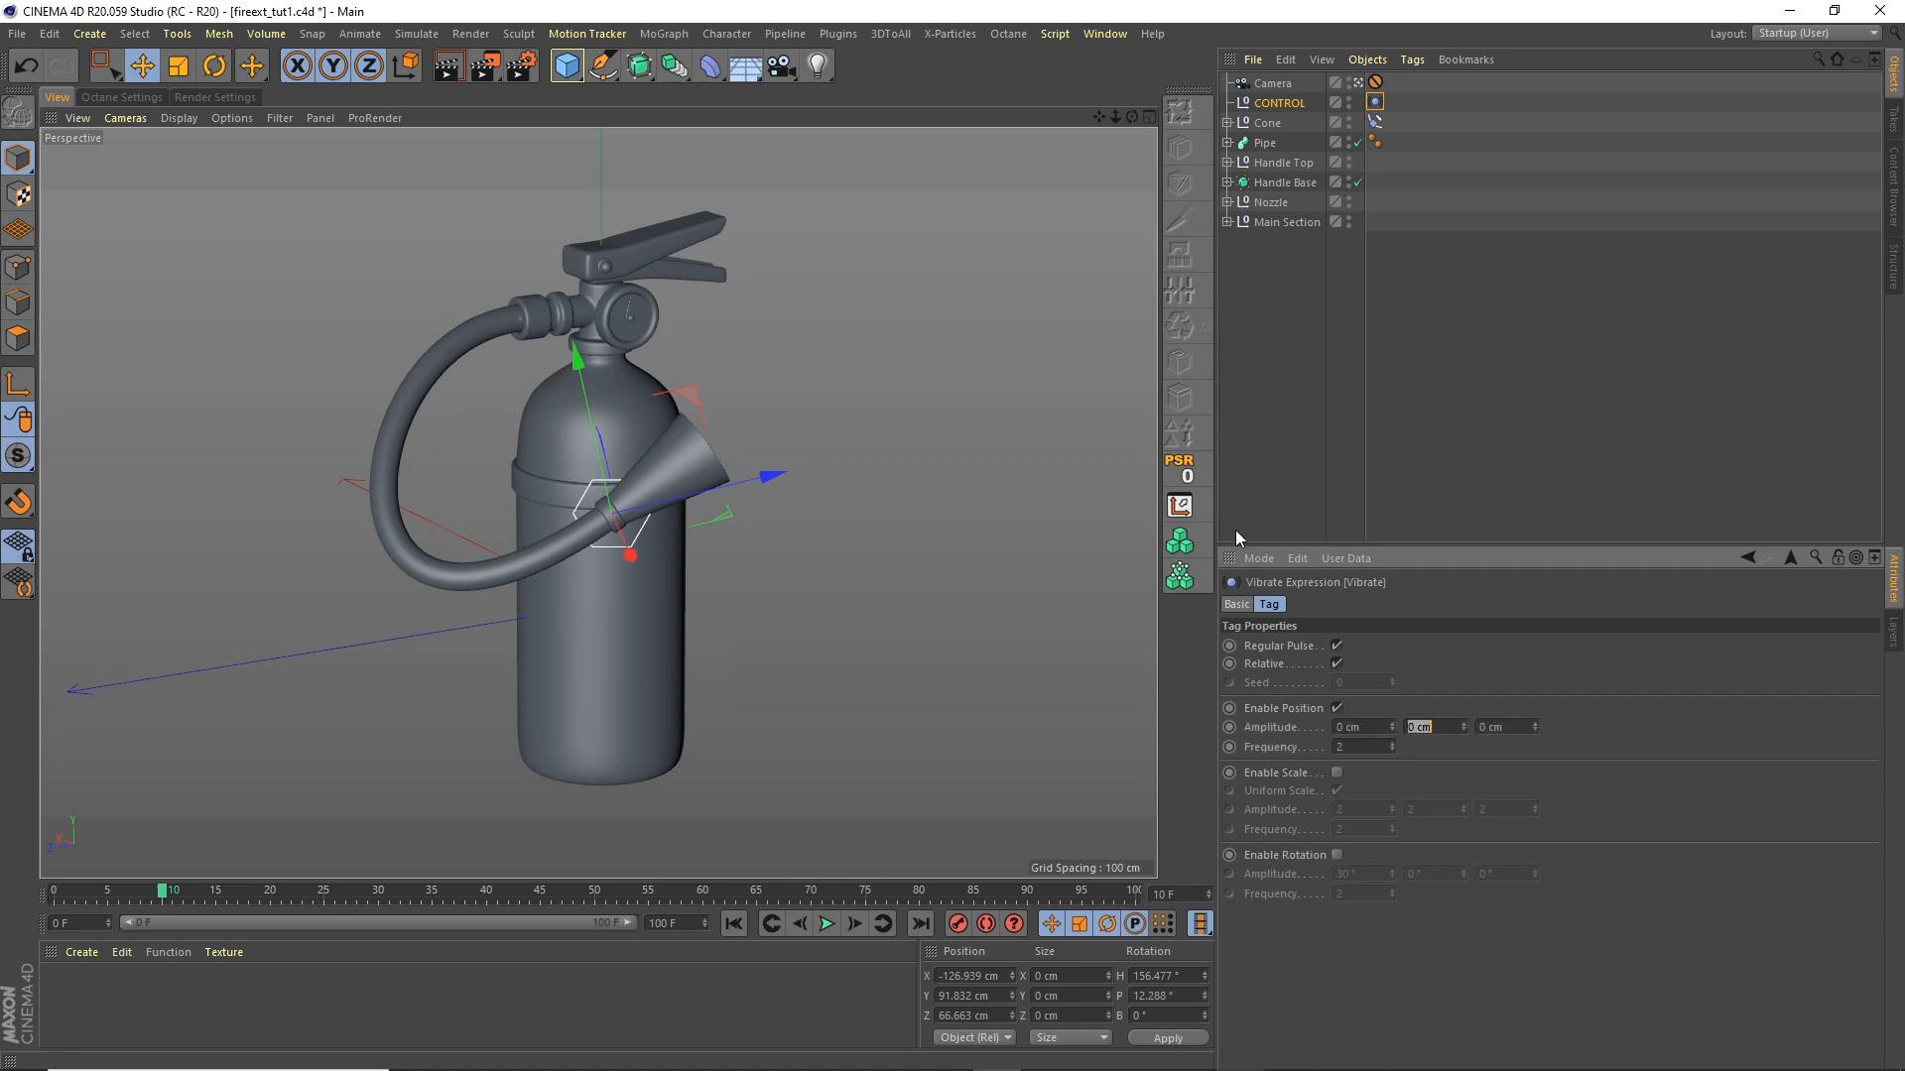
type("60")
key("Tab")
left_click(1340, 740)
type("0.25")
key("Return")
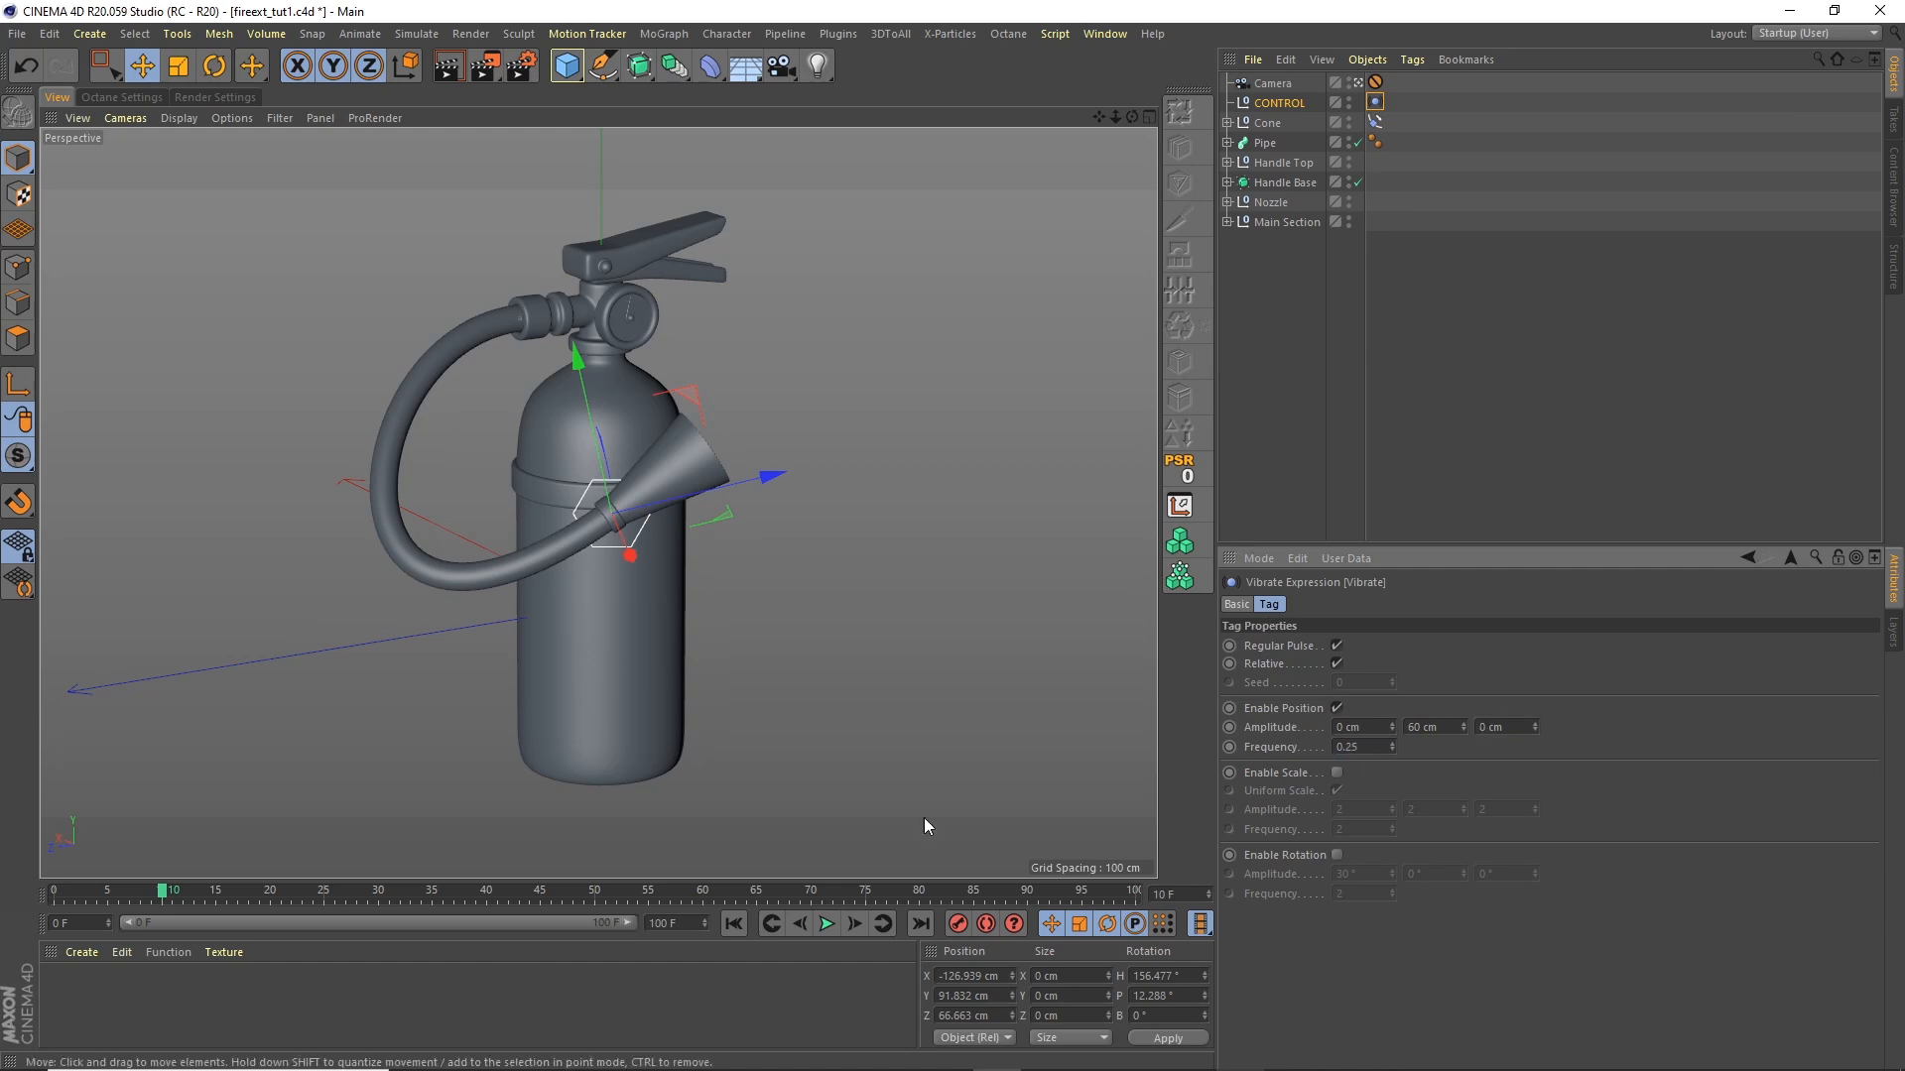
Step: Play the vibrating hose animation from the first frame, stop it and return to the start
left_click(734, 924)
left_click(825, 923)
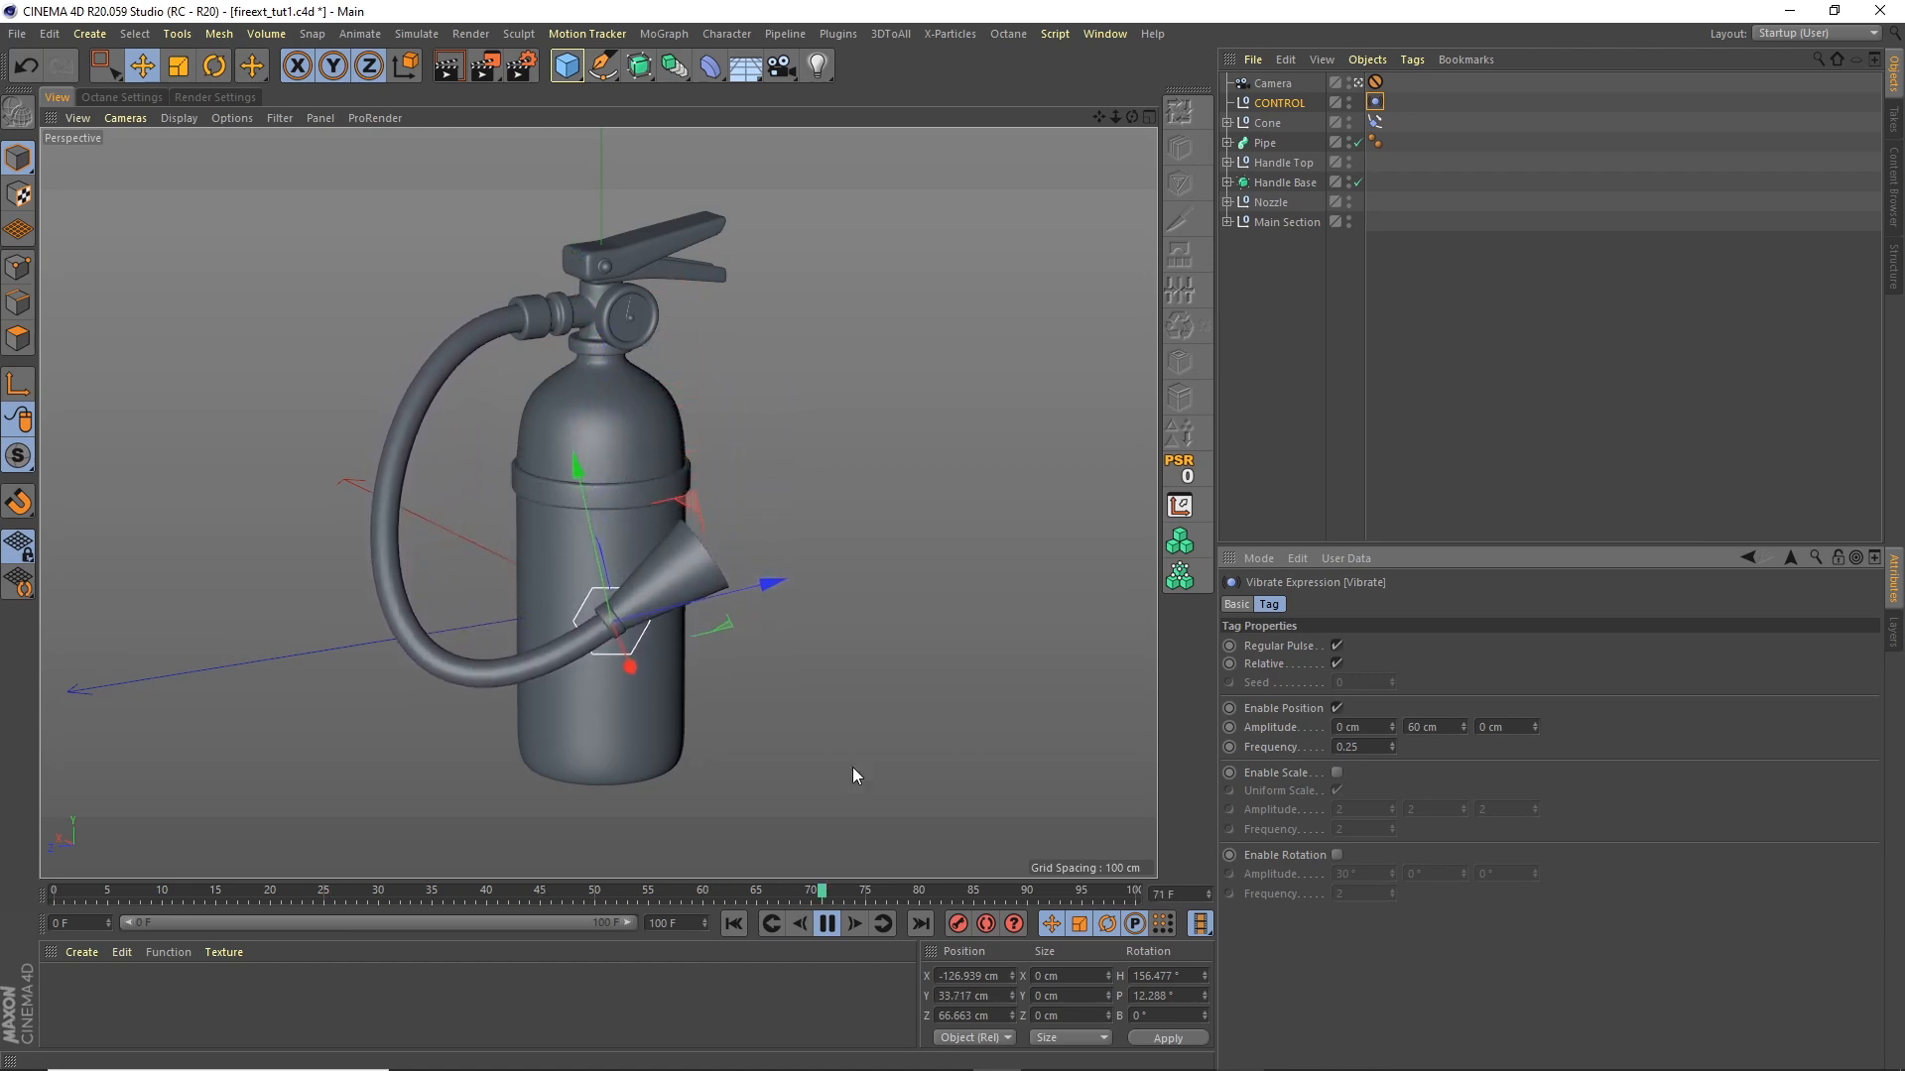
left_click(826, 924)
left_click(734, 925)
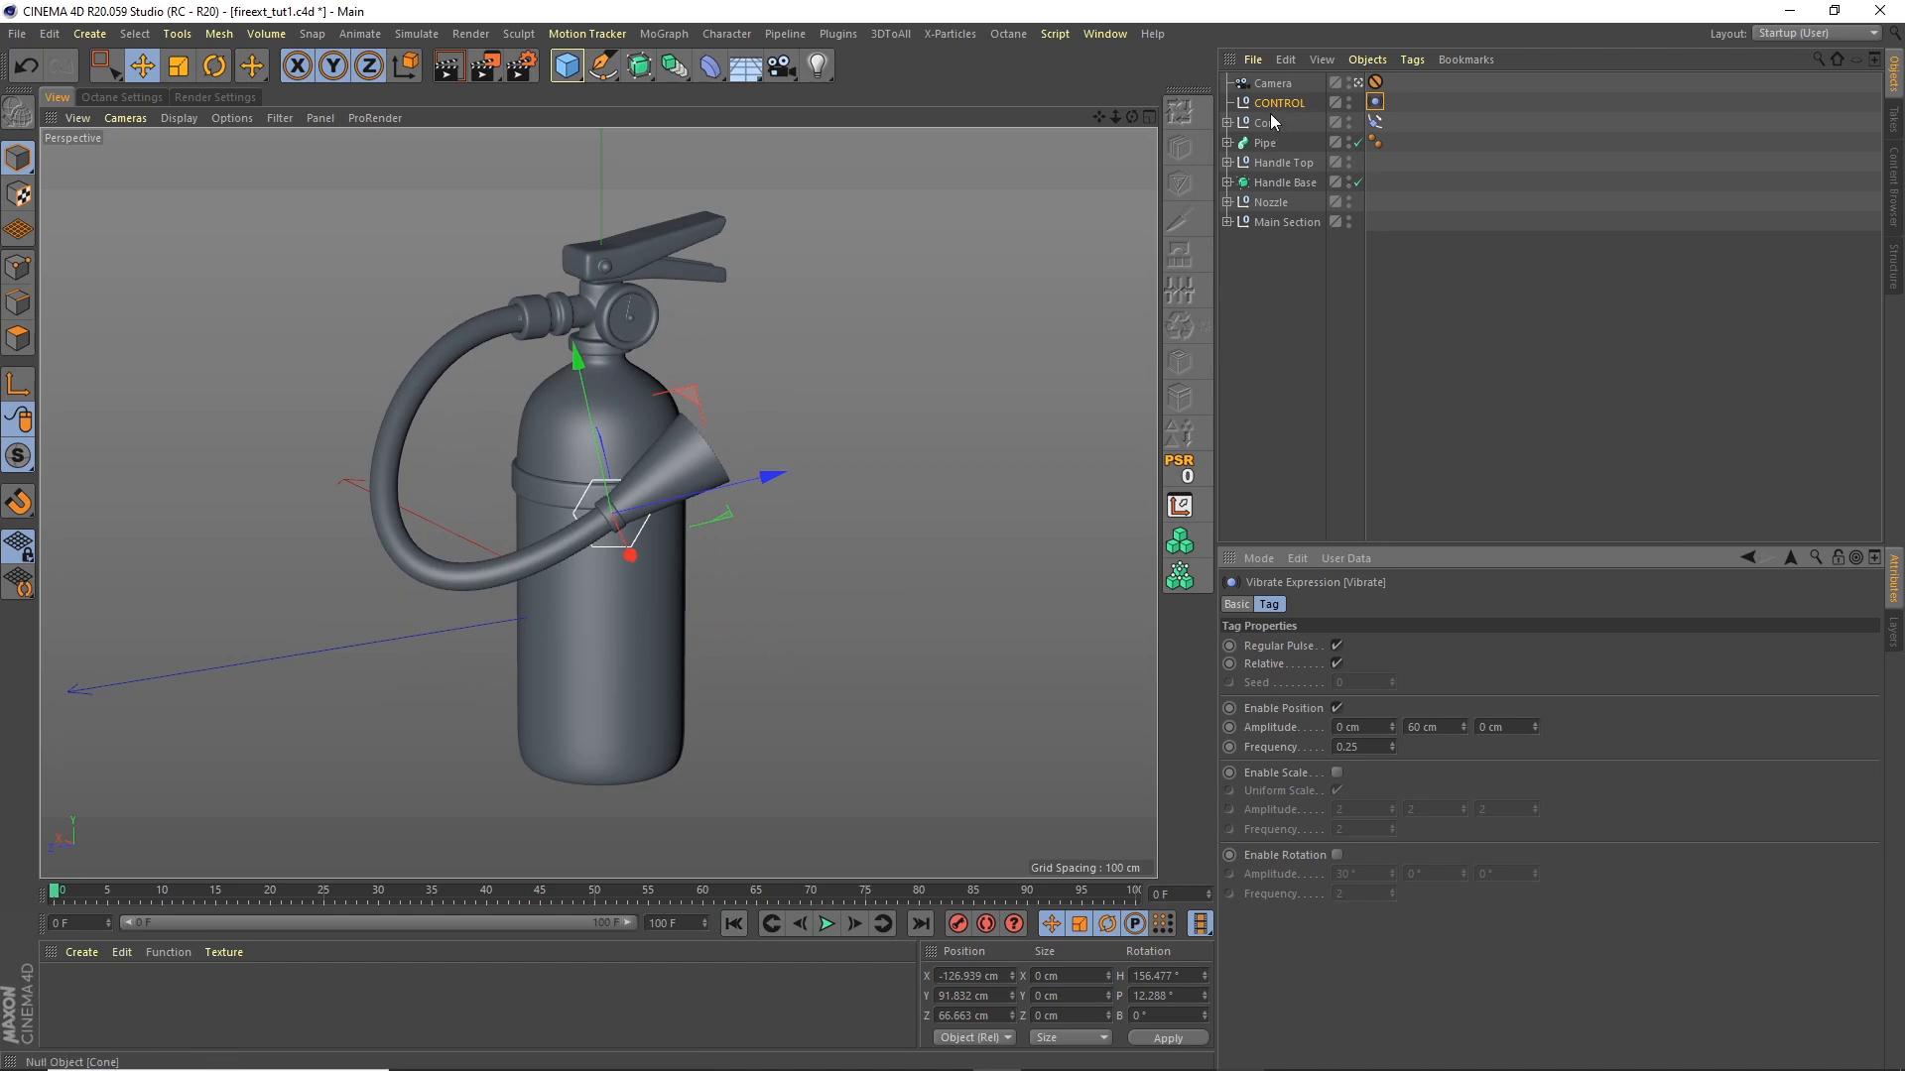
Step: Move the Cone null below Pipe in the object hierarchy and replay the animation
left_click_drag(1265, 123, 1270, 152)
left_click(826, 924)
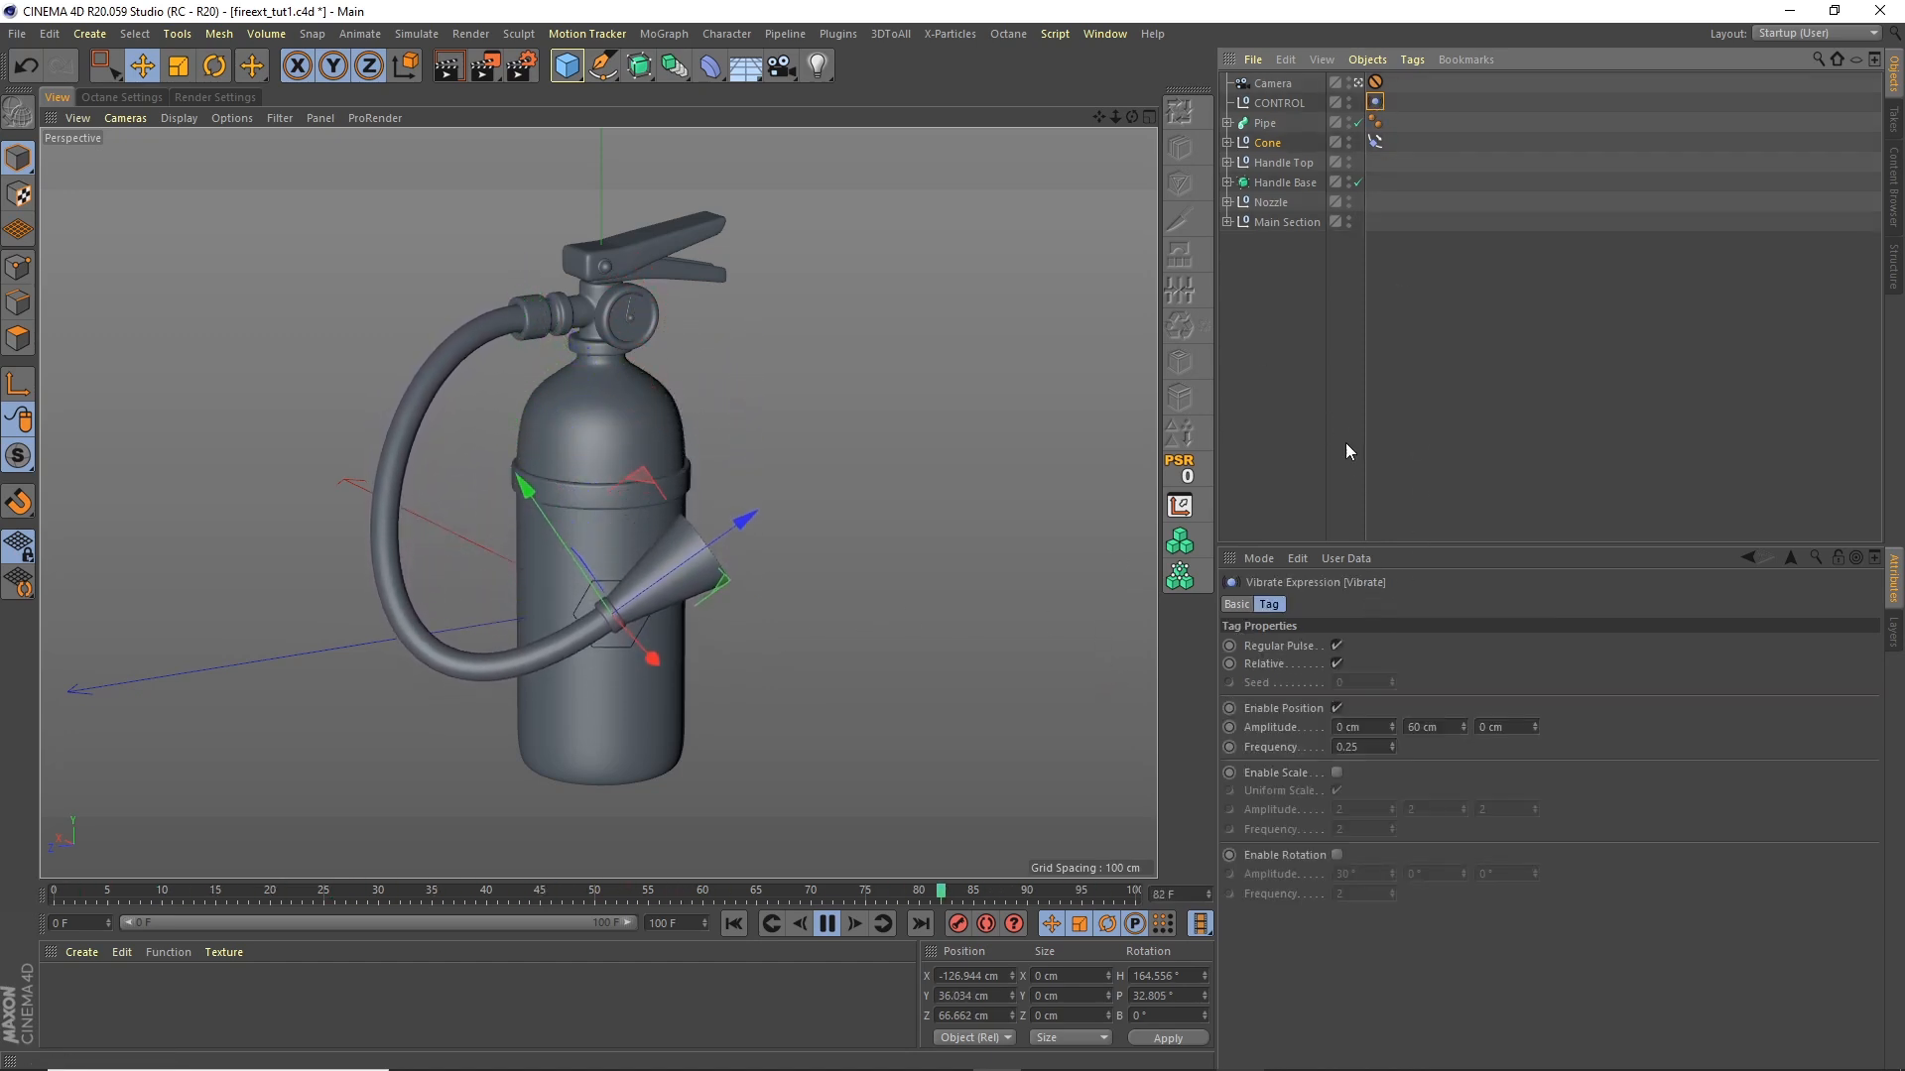
Step: Set the Vibrate tag's position amplitude to 10, 30 and 0 cm, then stop playback and clear the selection
left_click_drag(1441, 728, 1372, 688)
type("30")
key("Return")
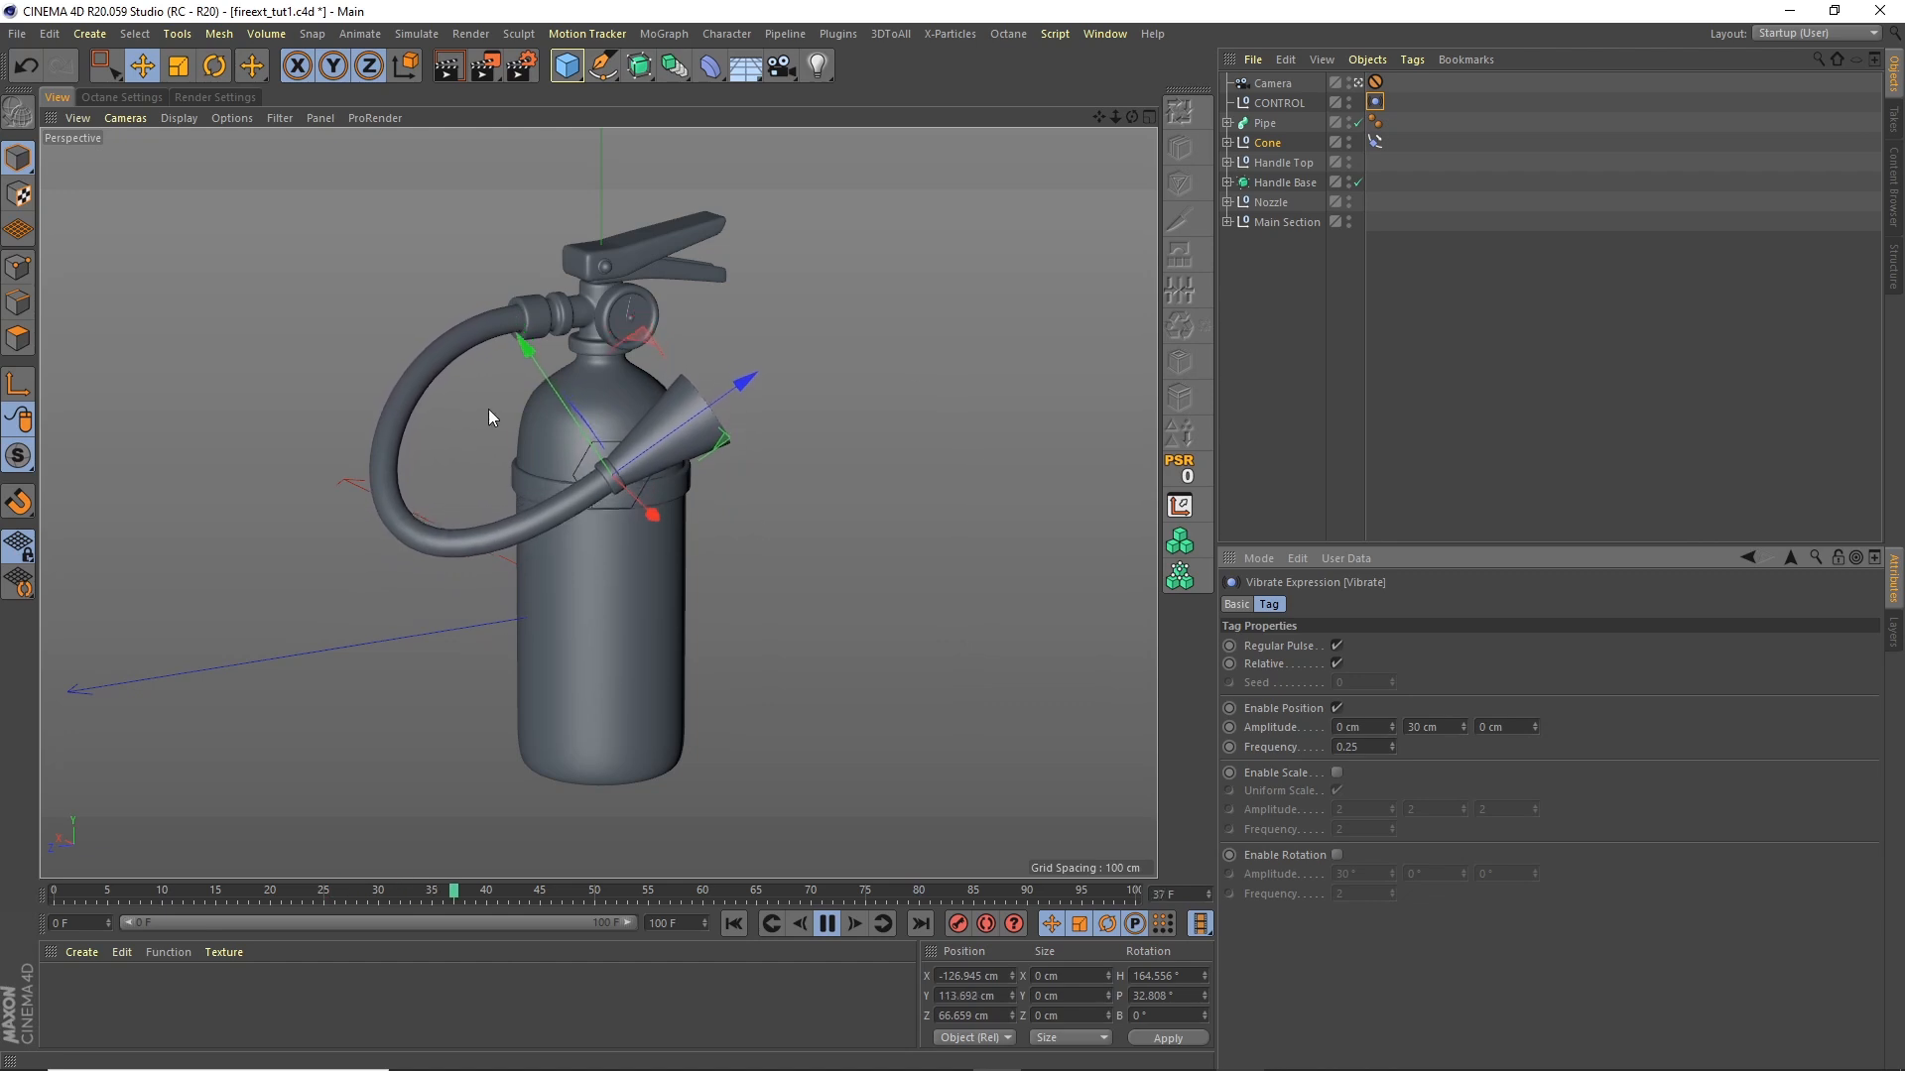
double_click(1354, 727)
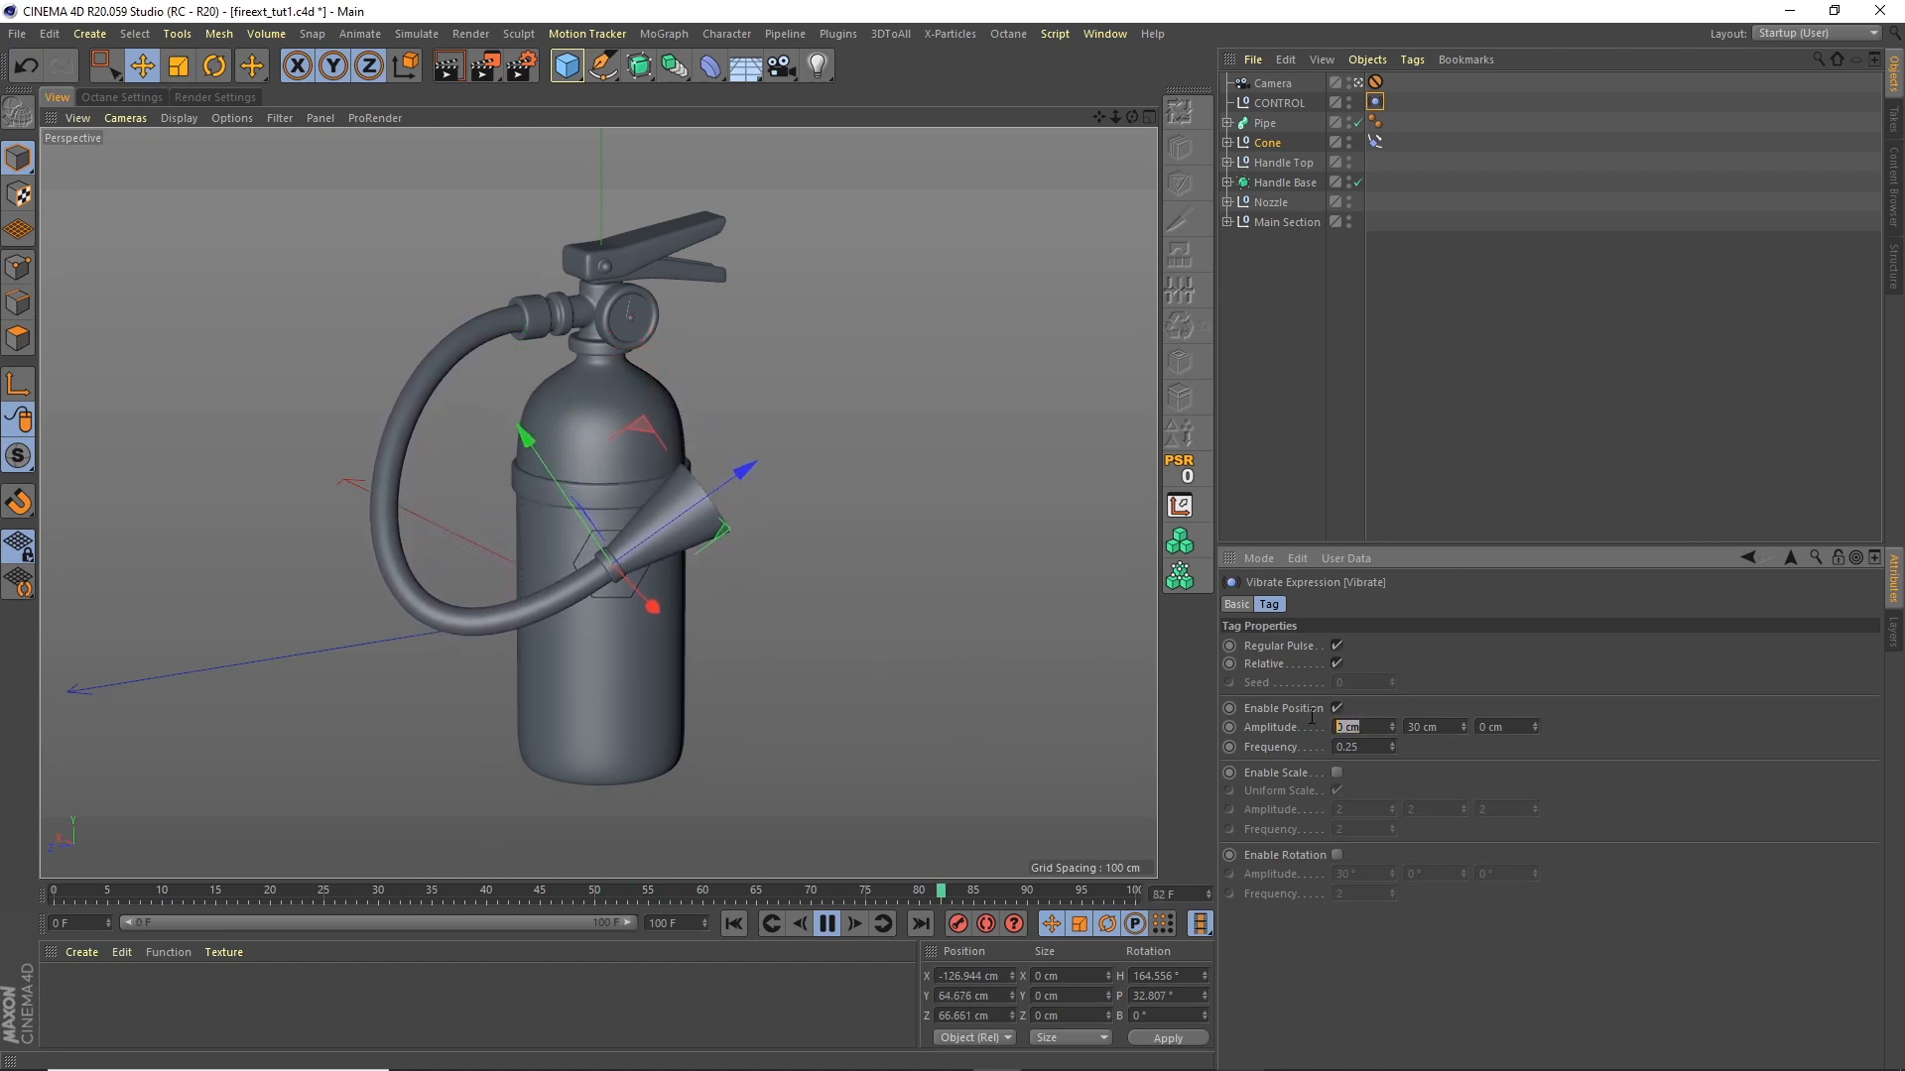
type("10")
key("Return")
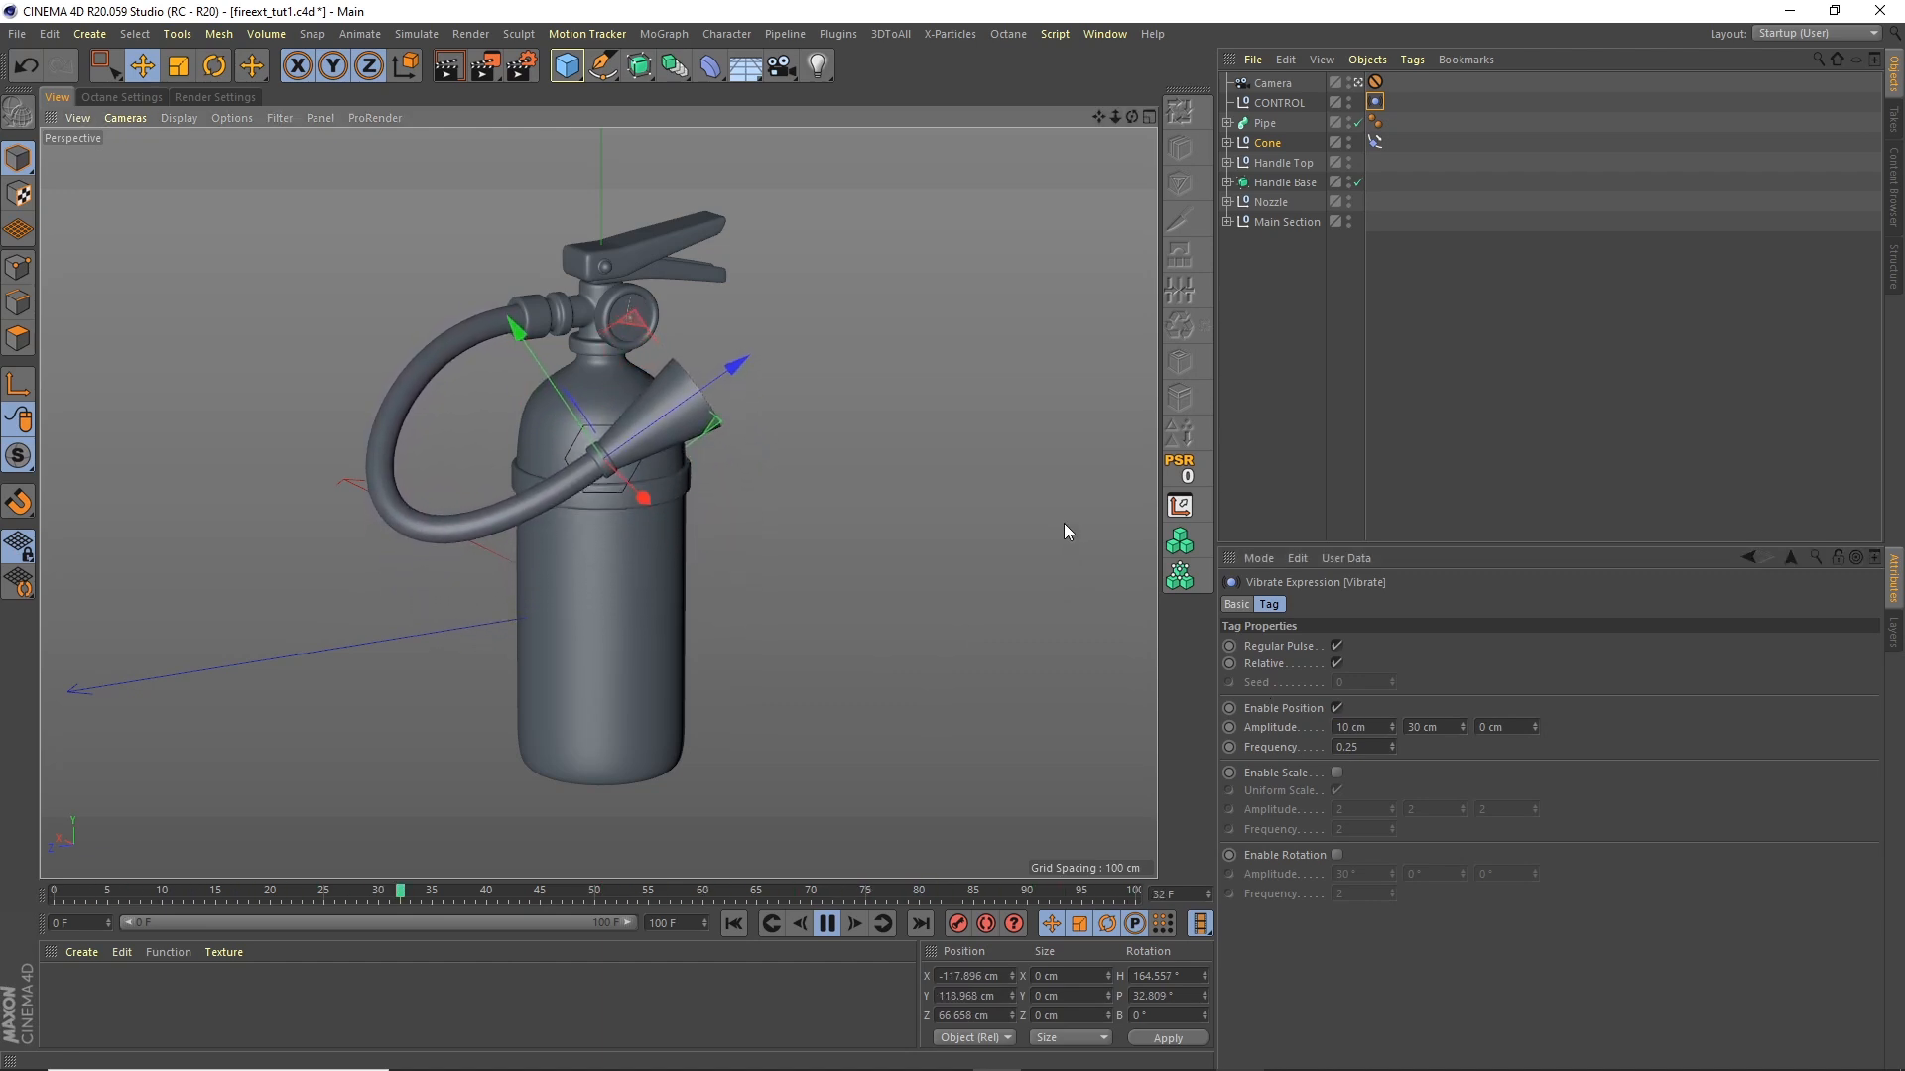
left_click(828, 923)
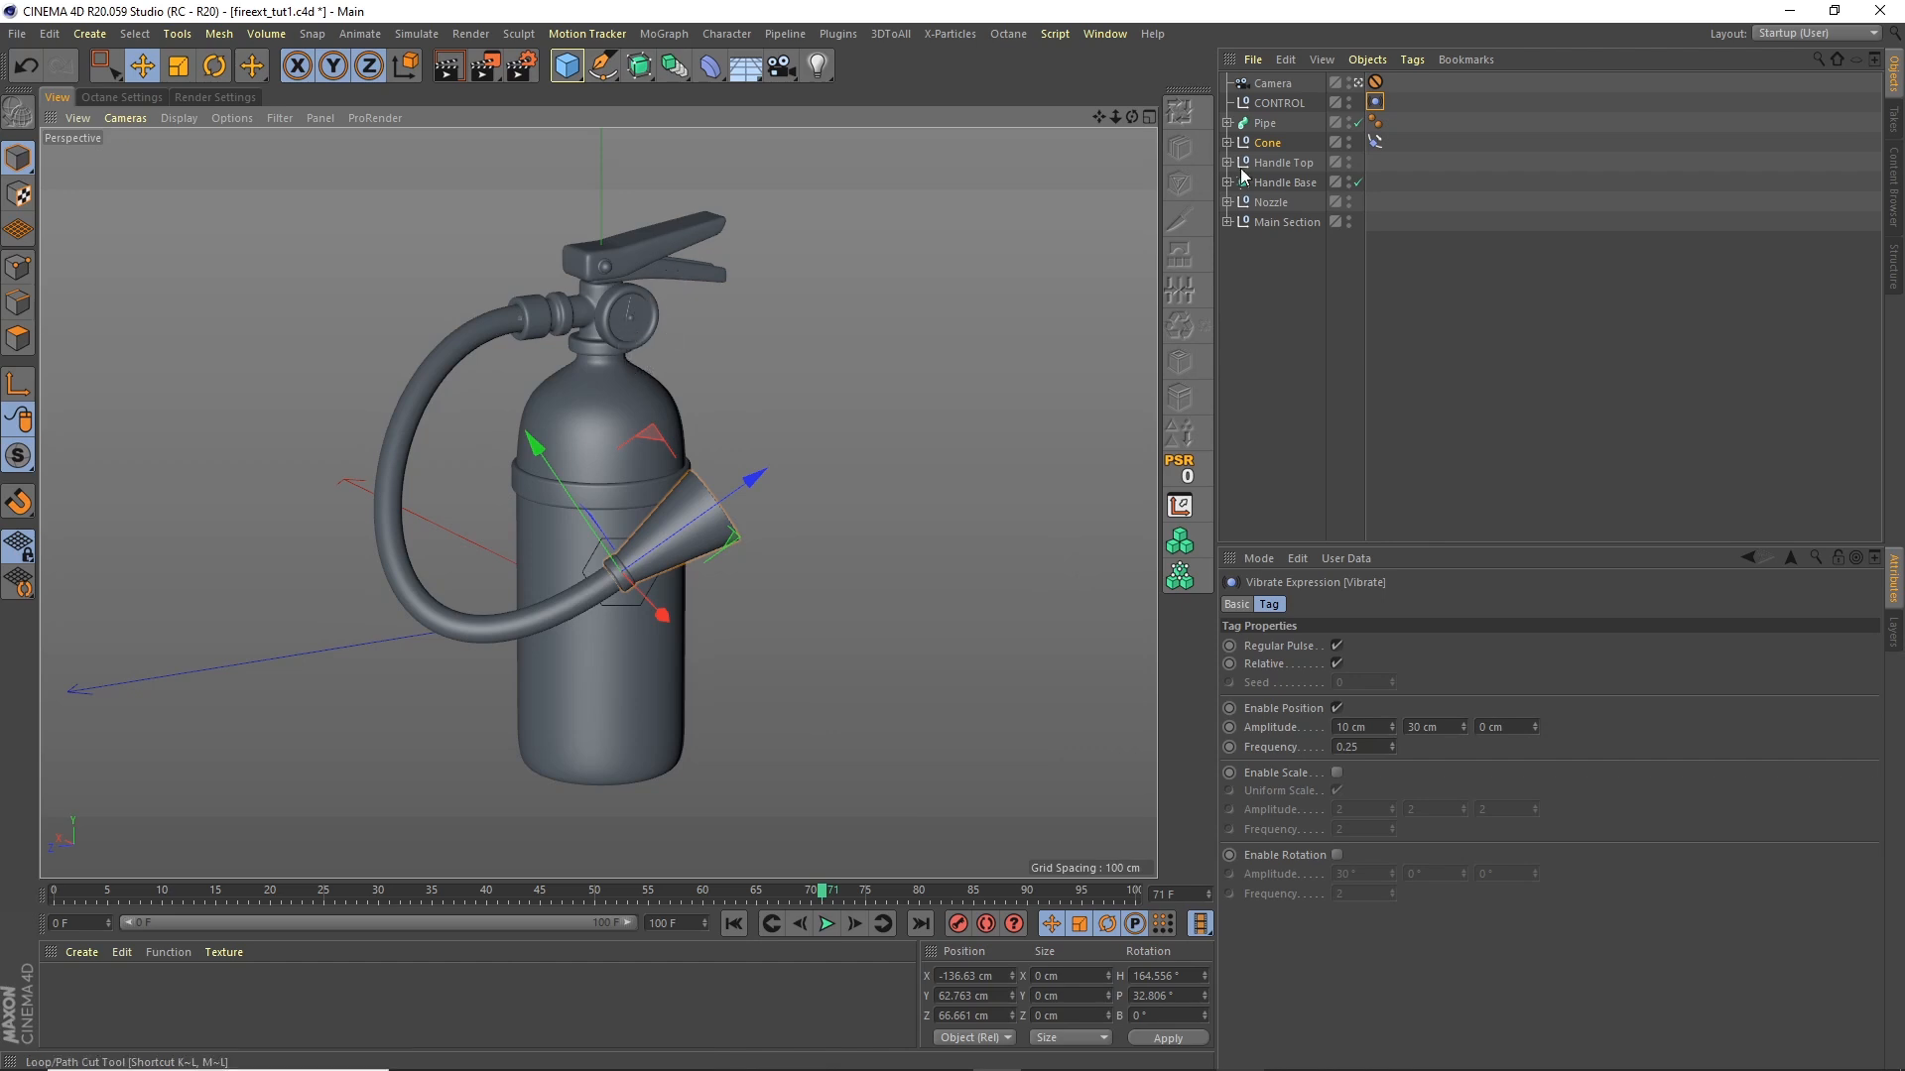
left_click(1118, 266)
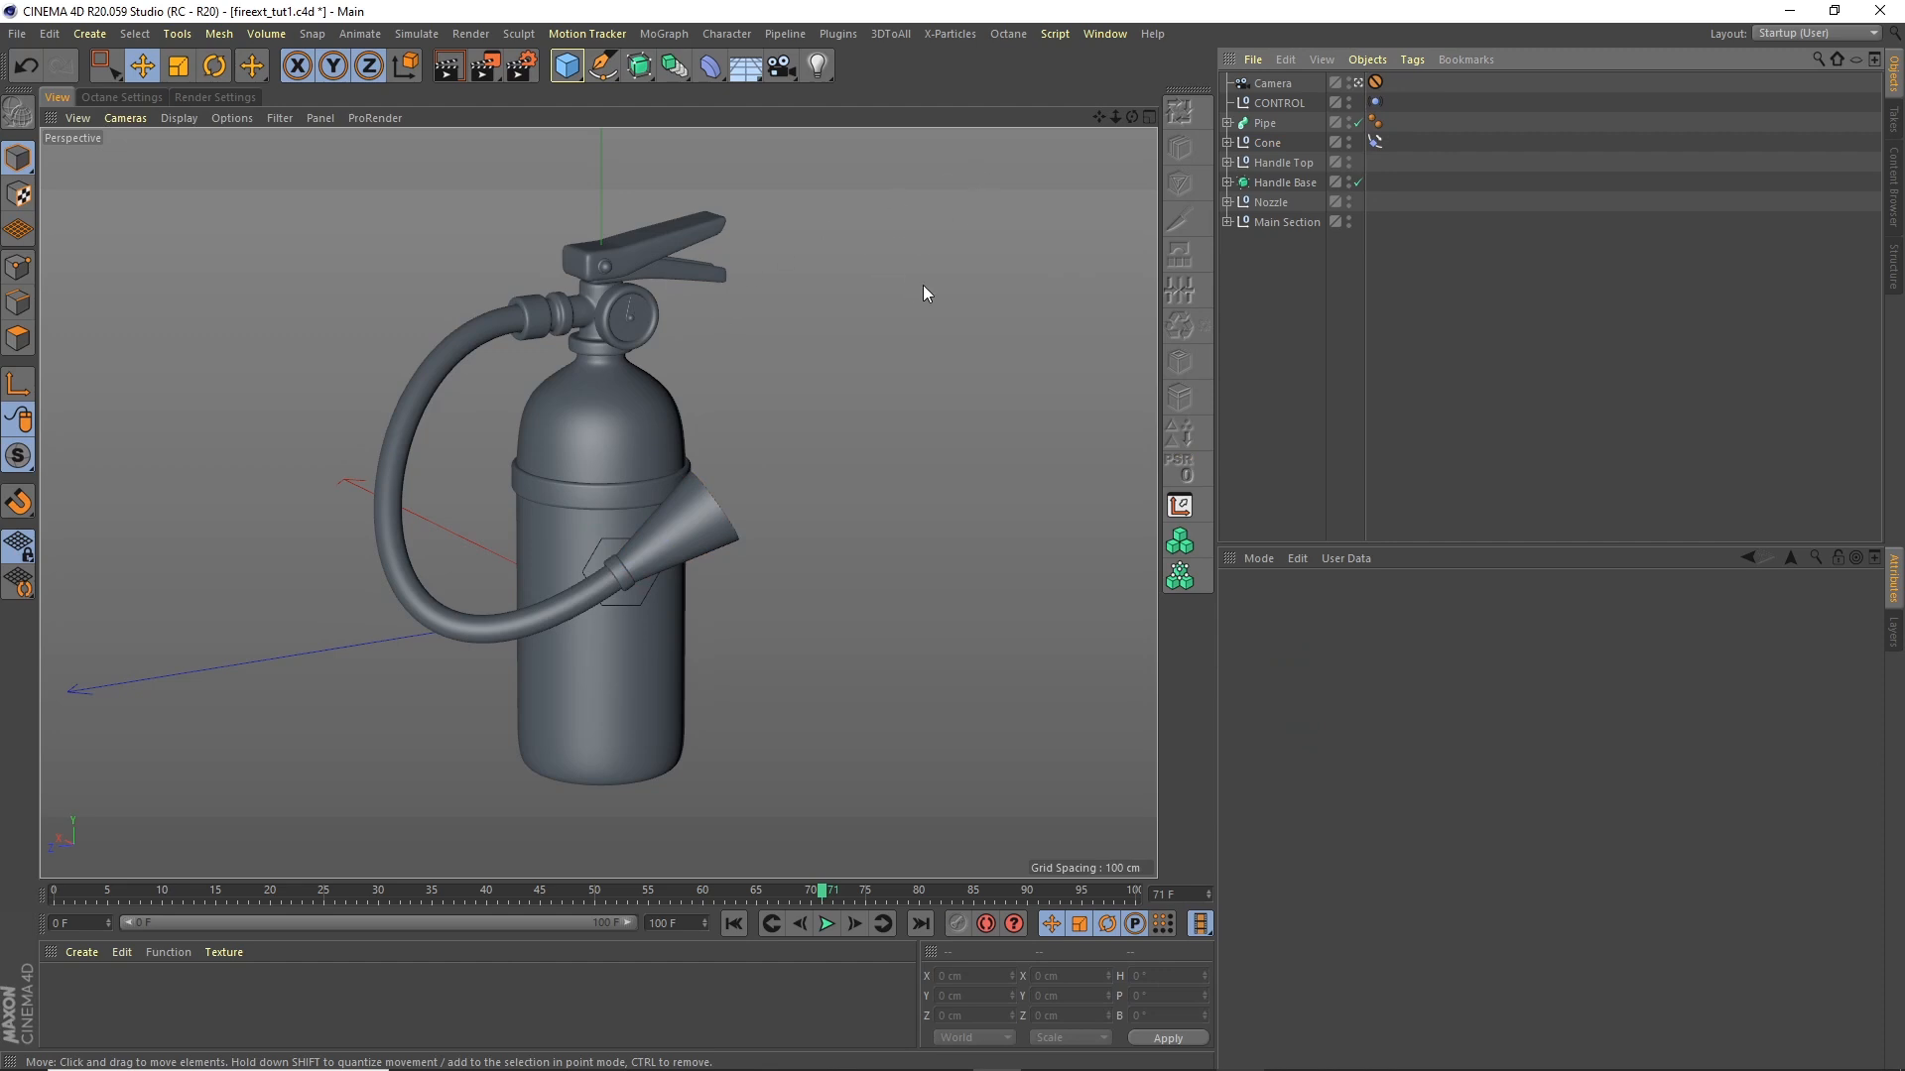
Step: Add a MoGraph Cloner, nest the Handle Top null inside it and set its count to 1
left_click(1279, 163)
left_click(1227, 163)
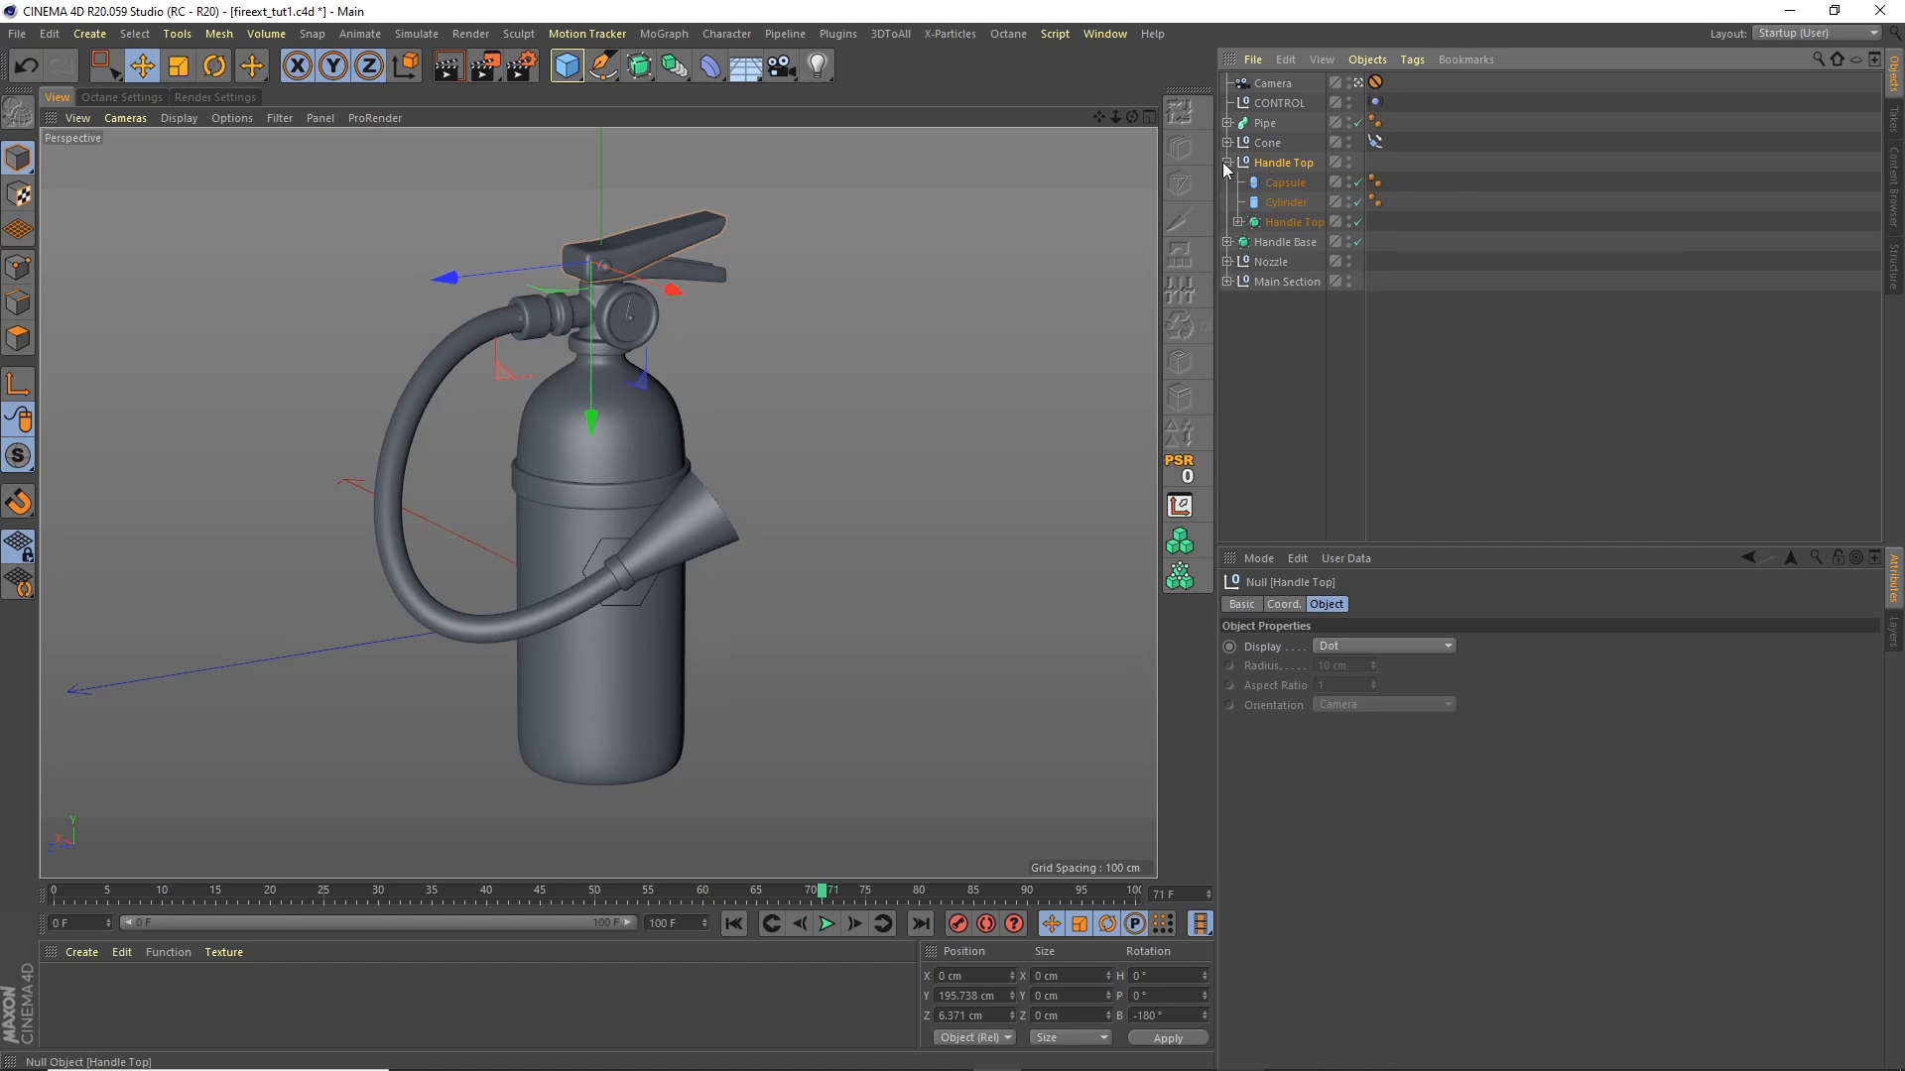
left_click(1227, 163)
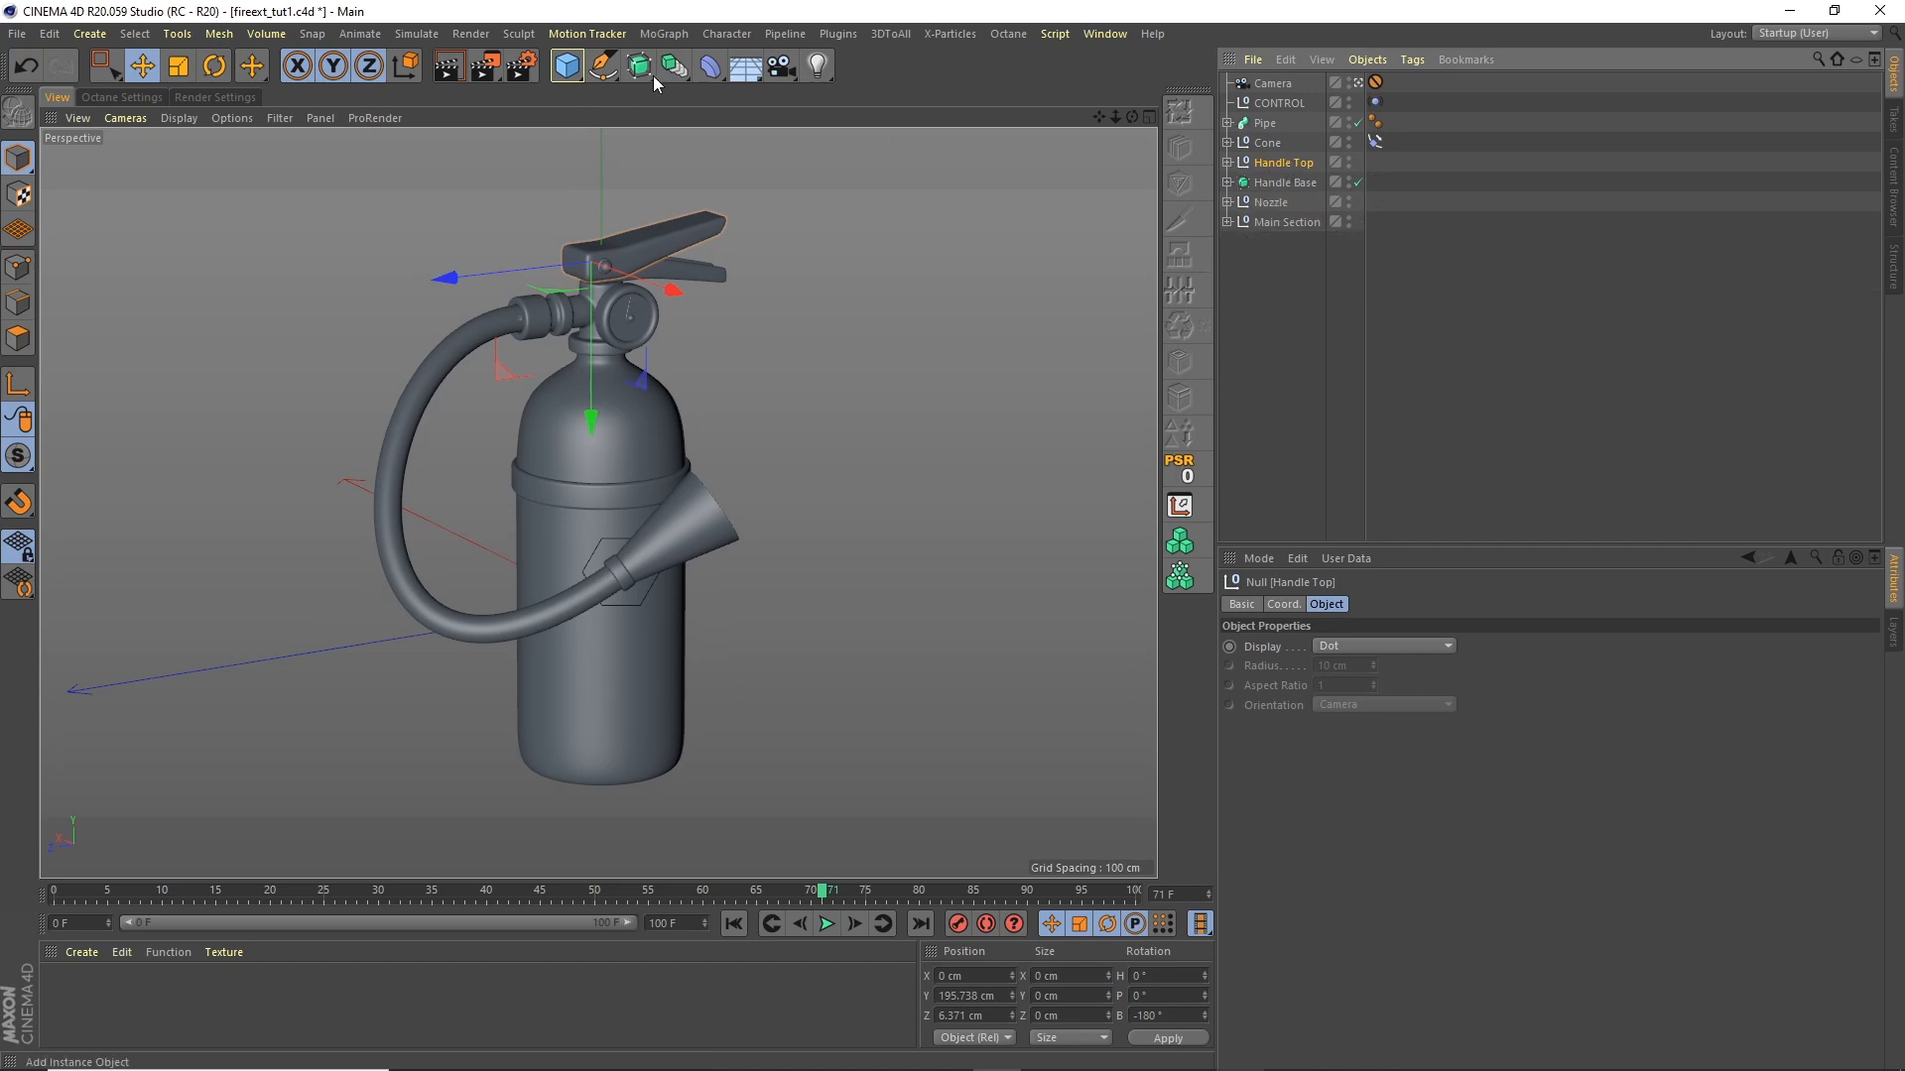
left_click(682, 36)
left_click(699, 254)
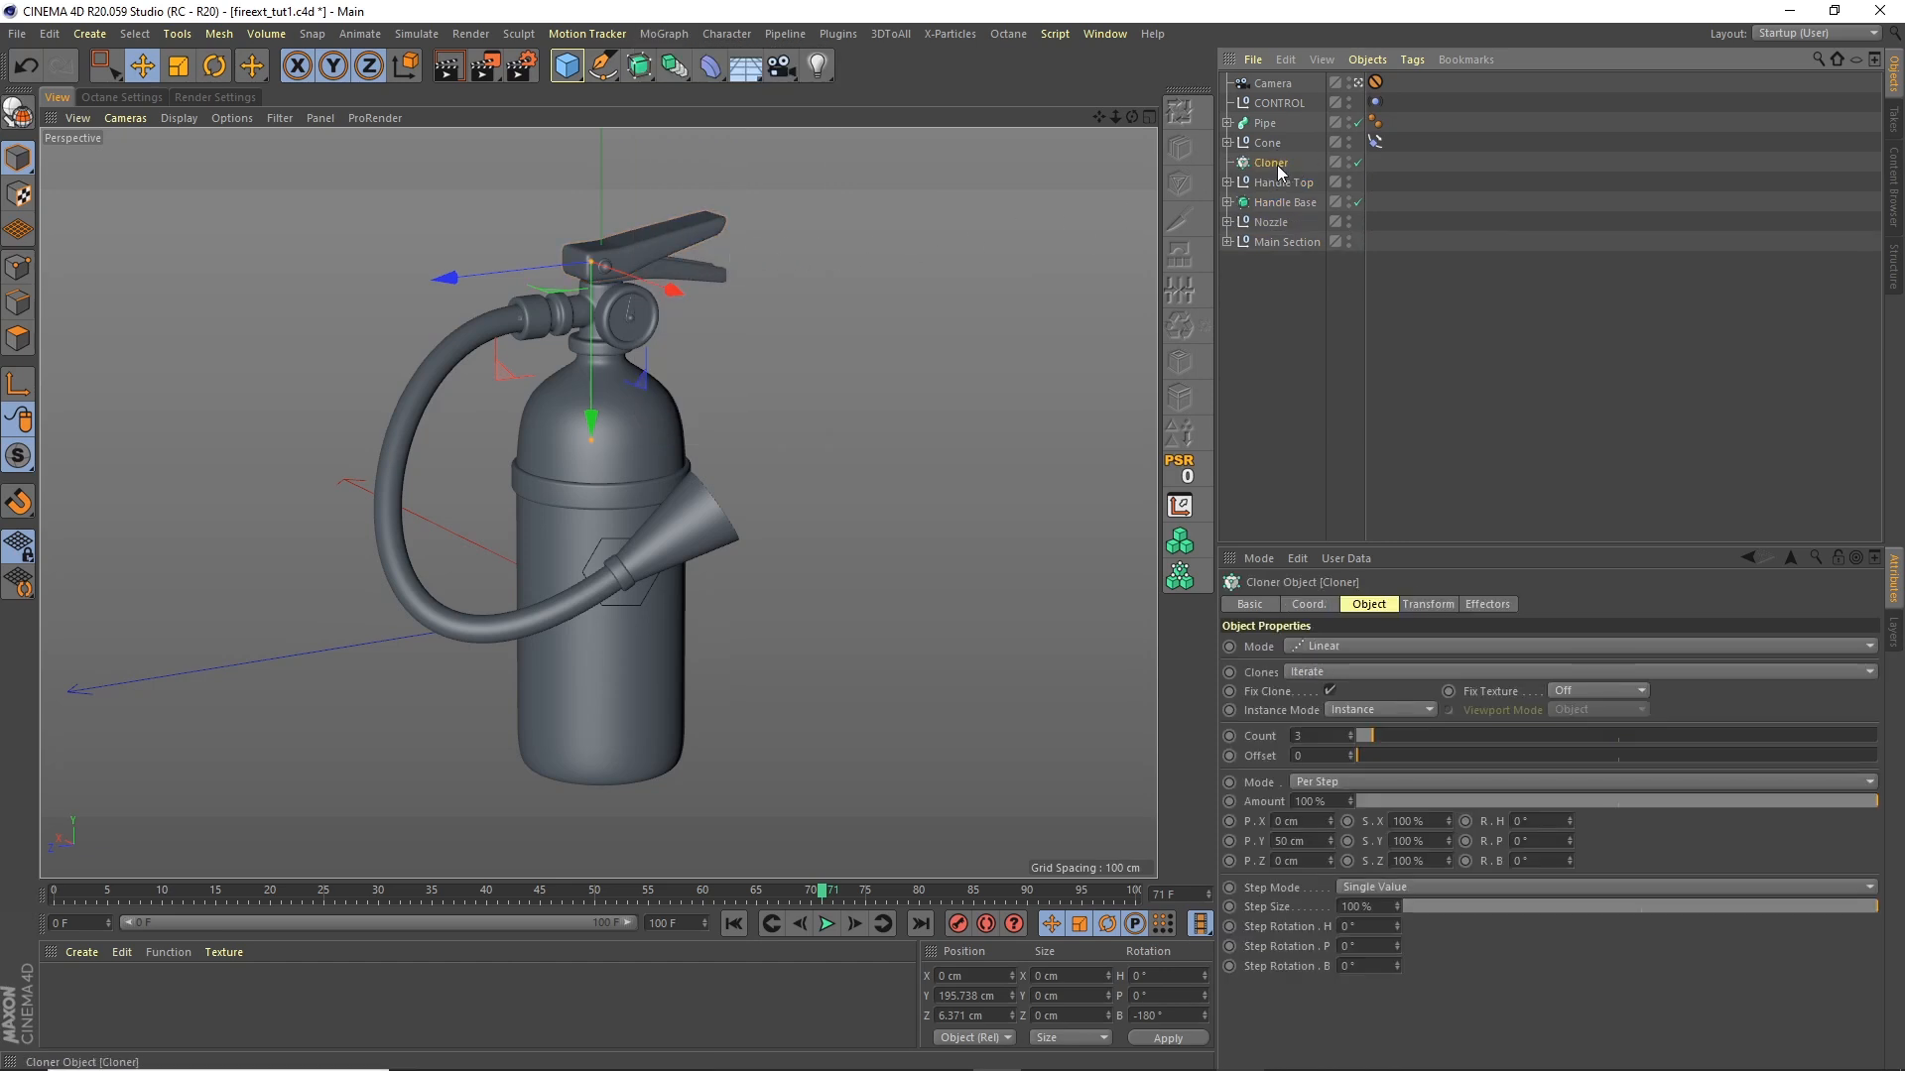
left_click(1227, 182)
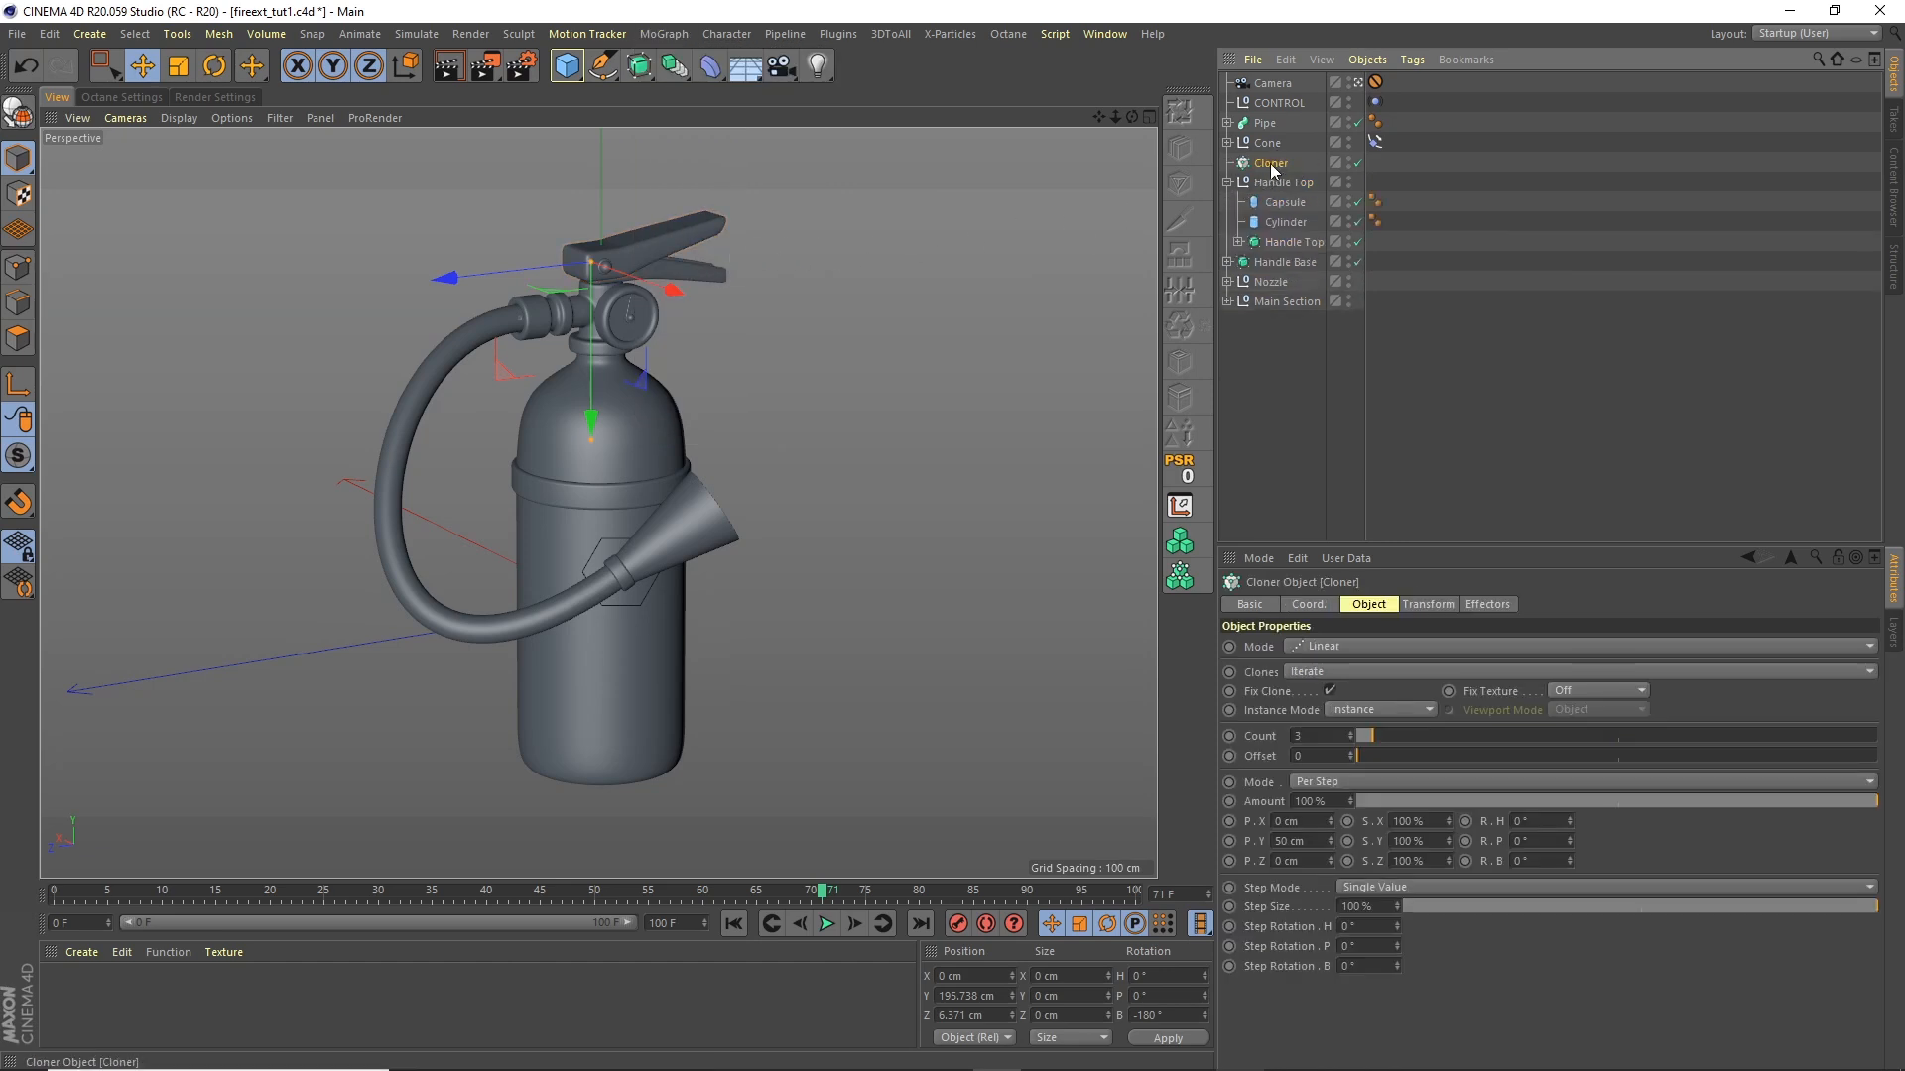
left_click_drag(1280, 196, 1275, 170)
left_click(1228, 182)
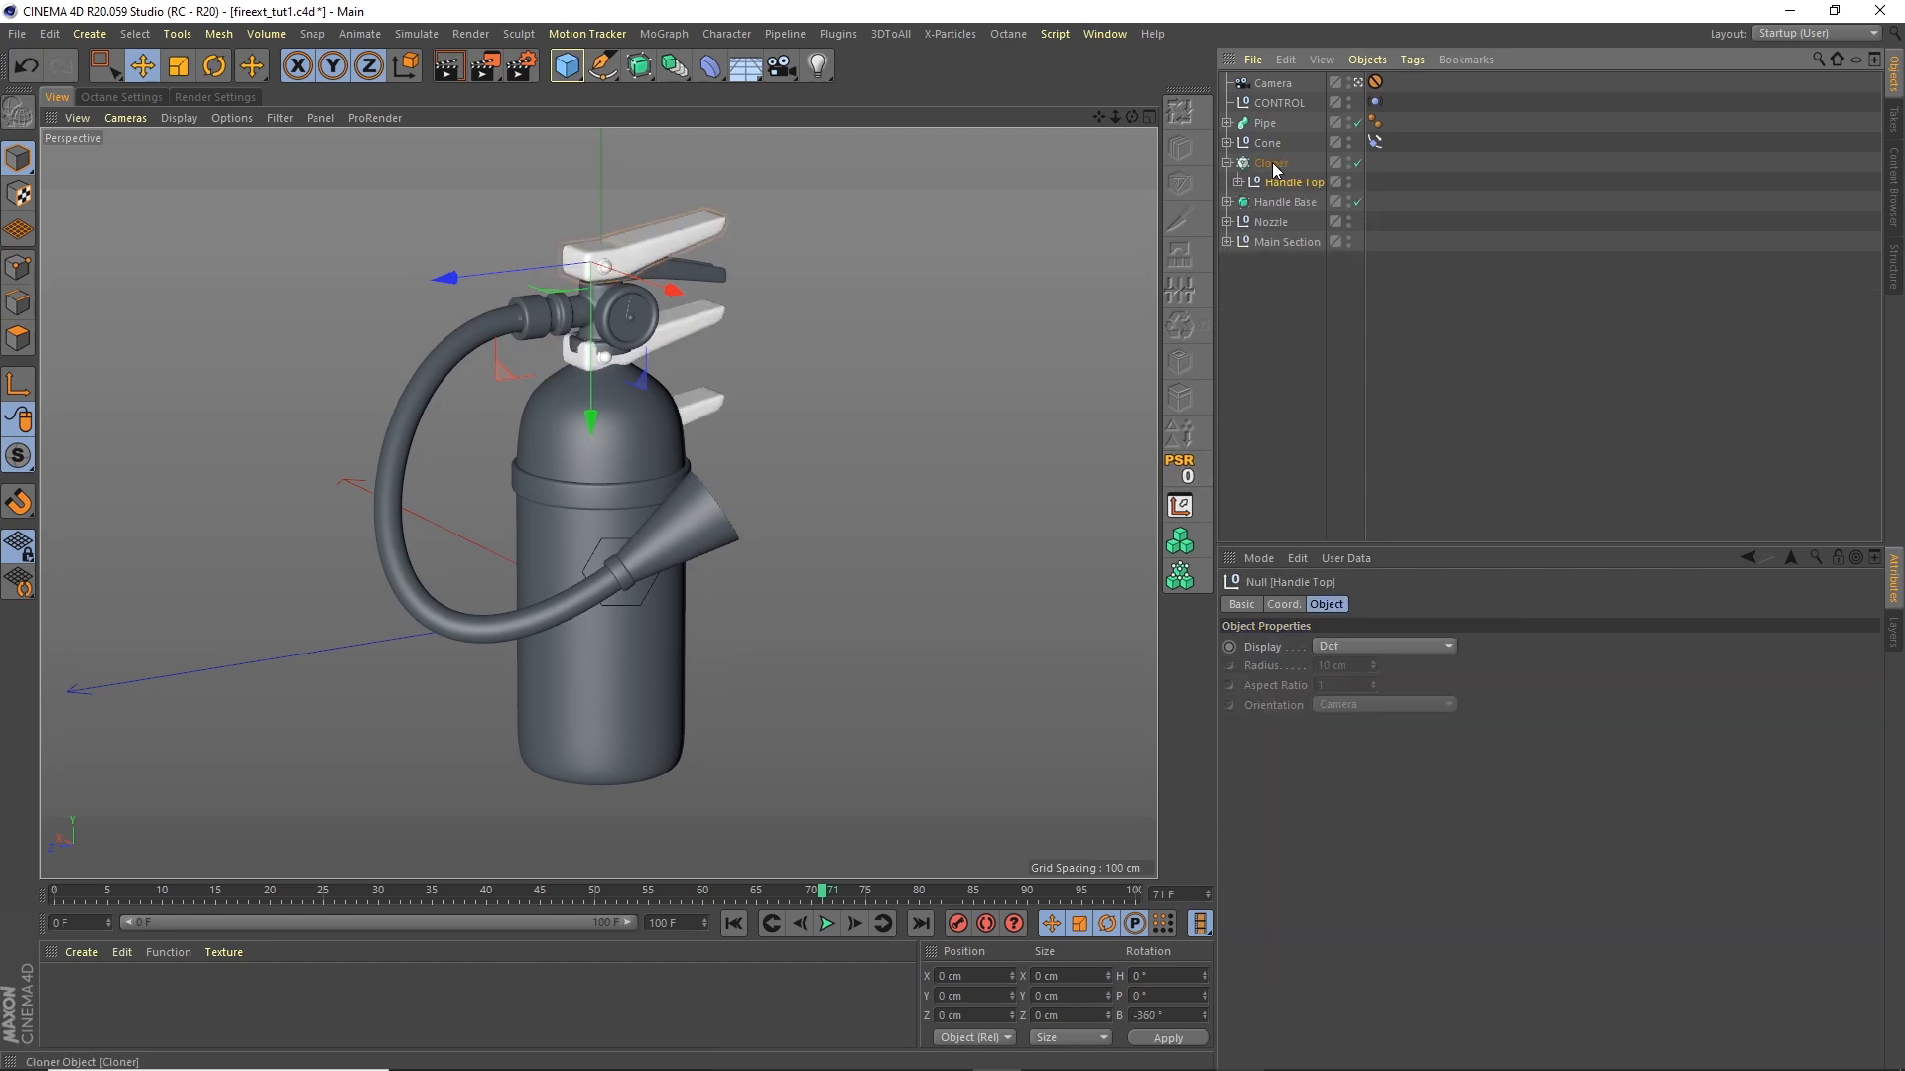
left_click(1273, 165)
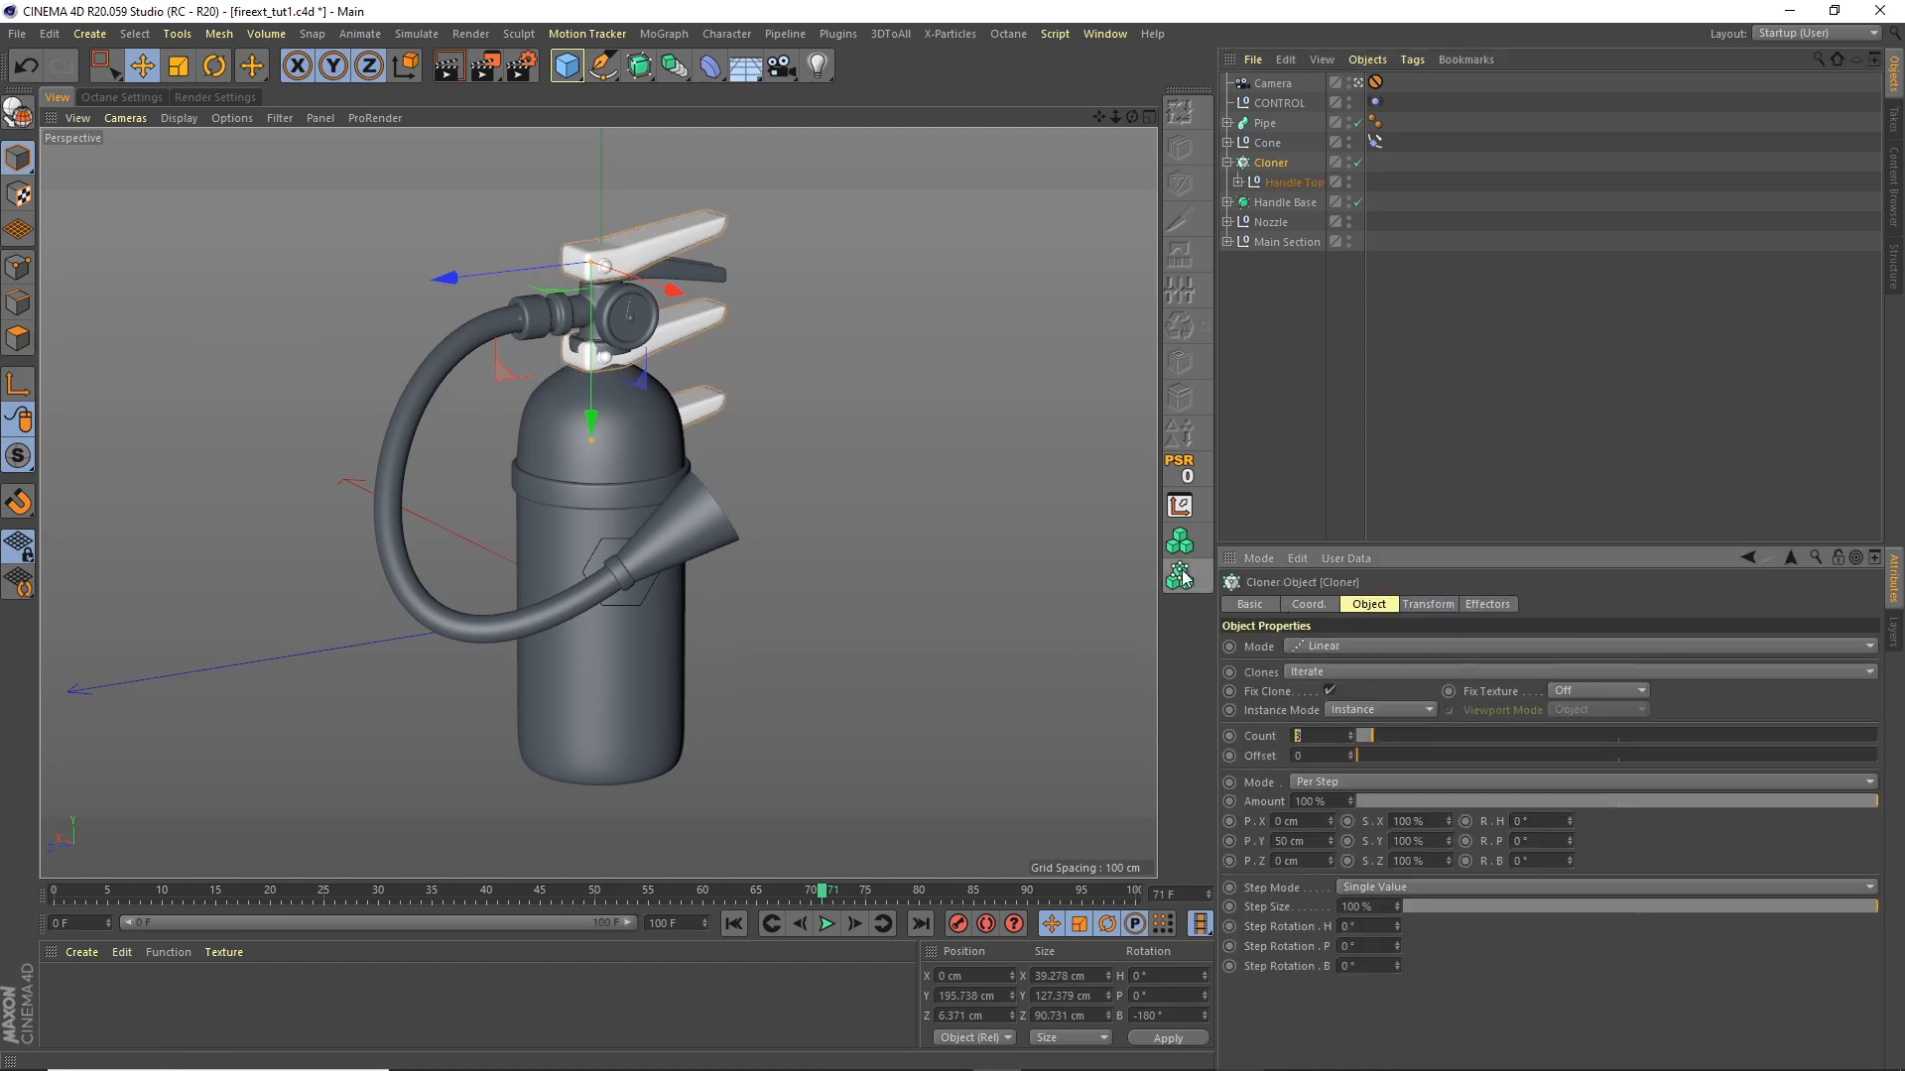
type("1")
key("Return")
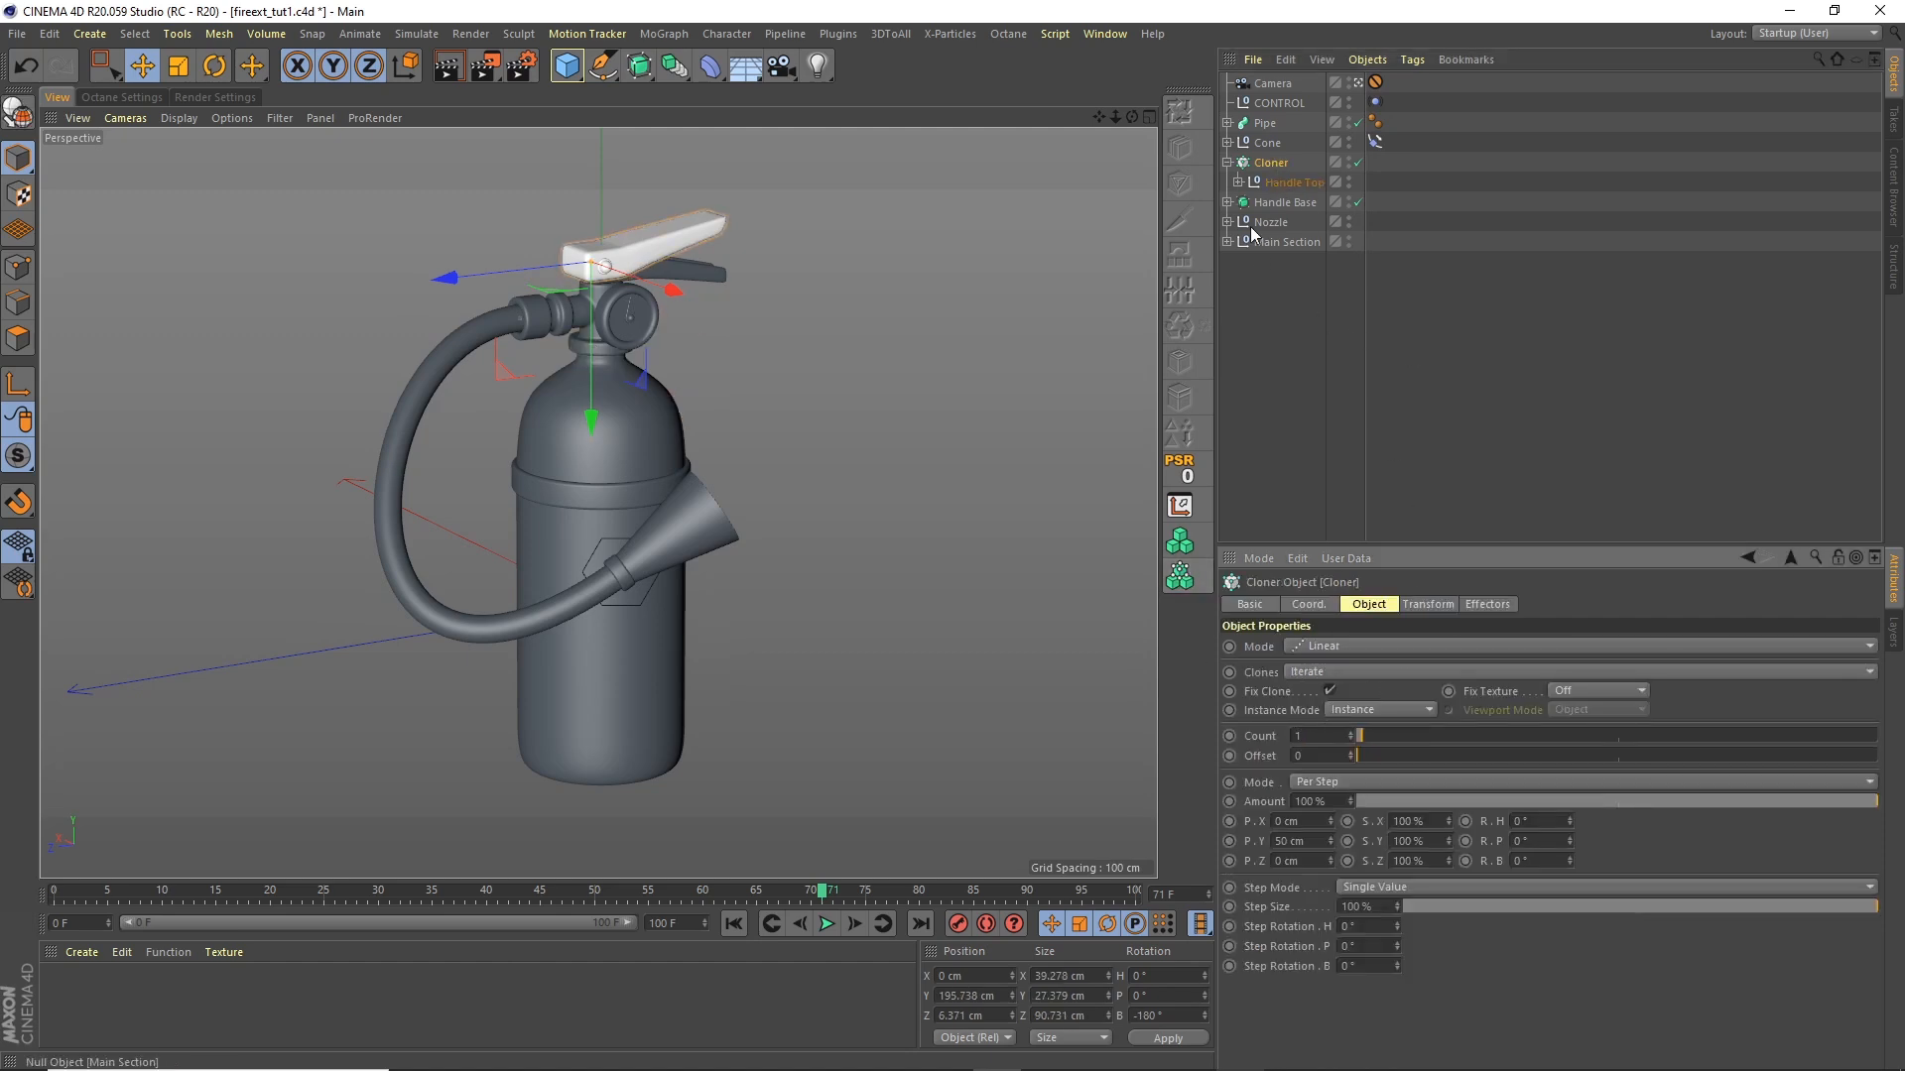
Step: Rename the Cloner containing the top handle as Handle Top
left_click(1227, 163)
double_click(1271, 164)
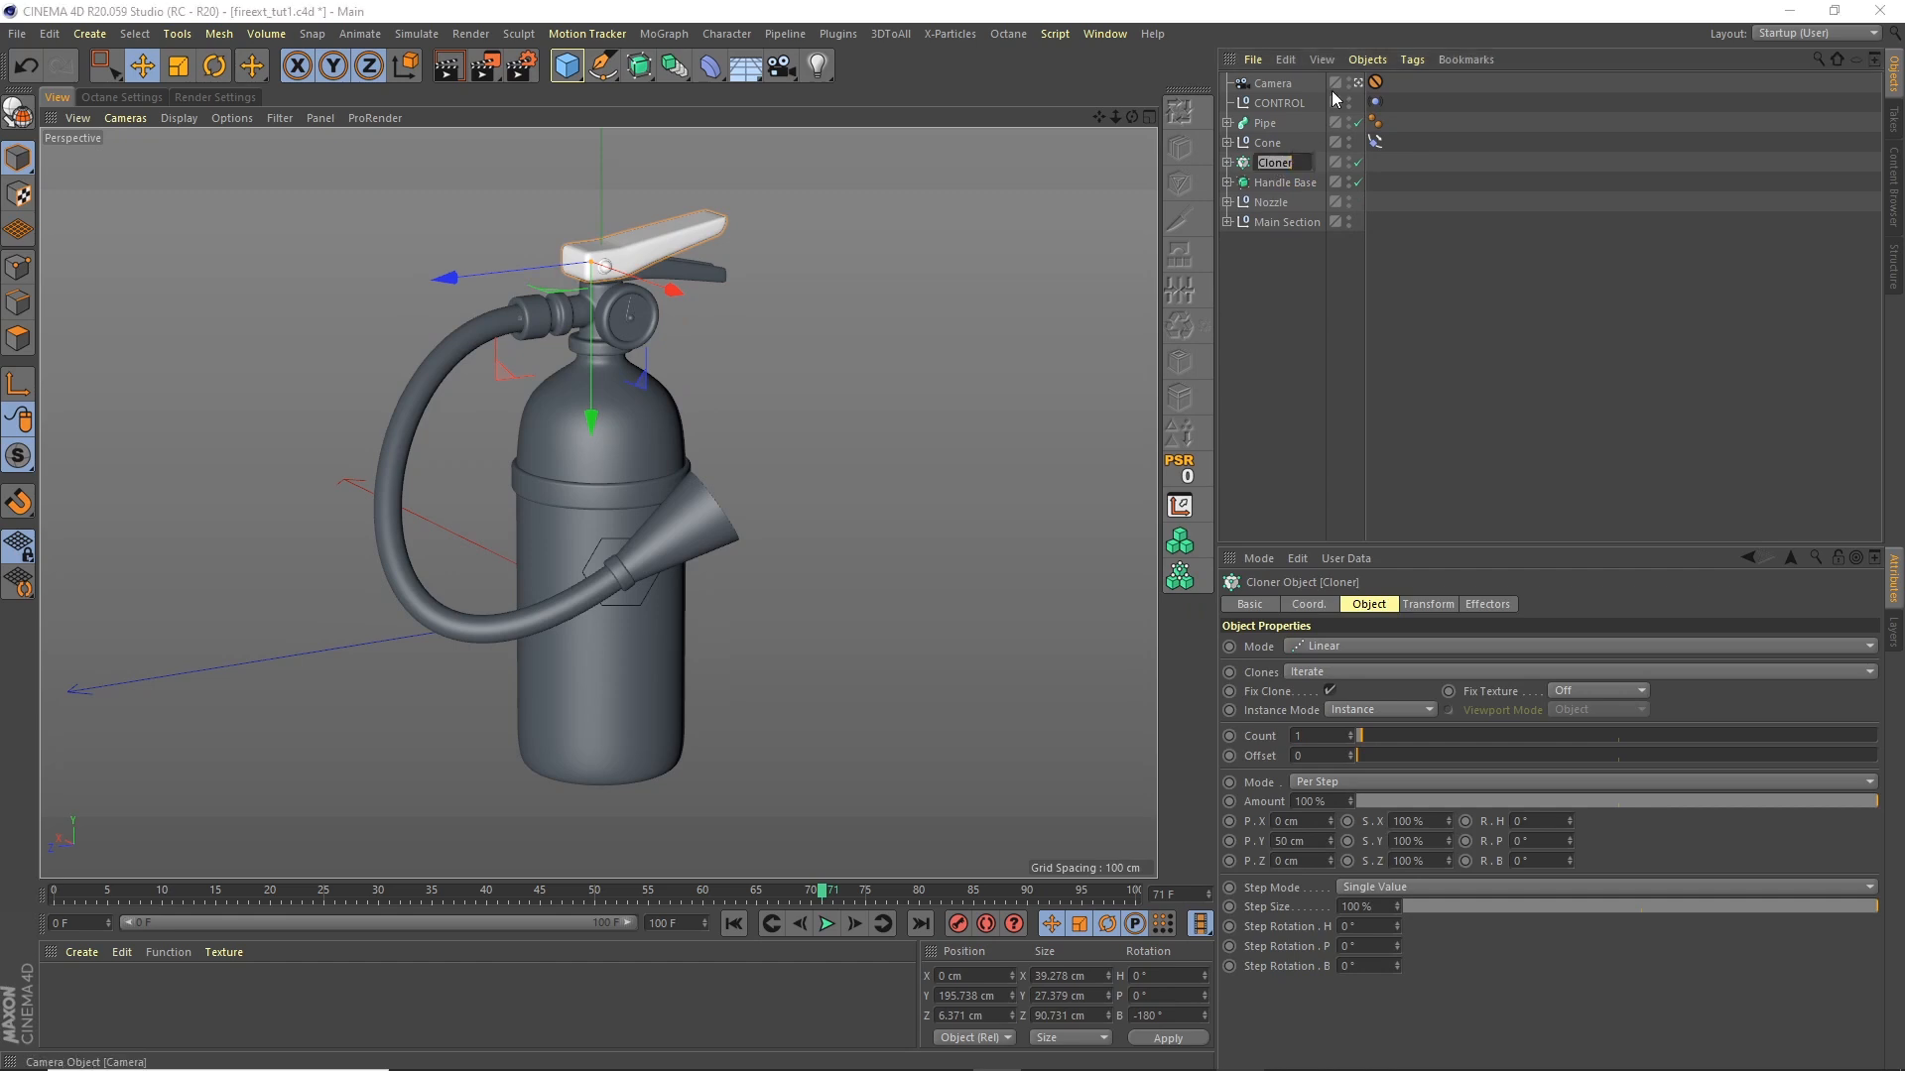
type("handle Top")
key("Return")
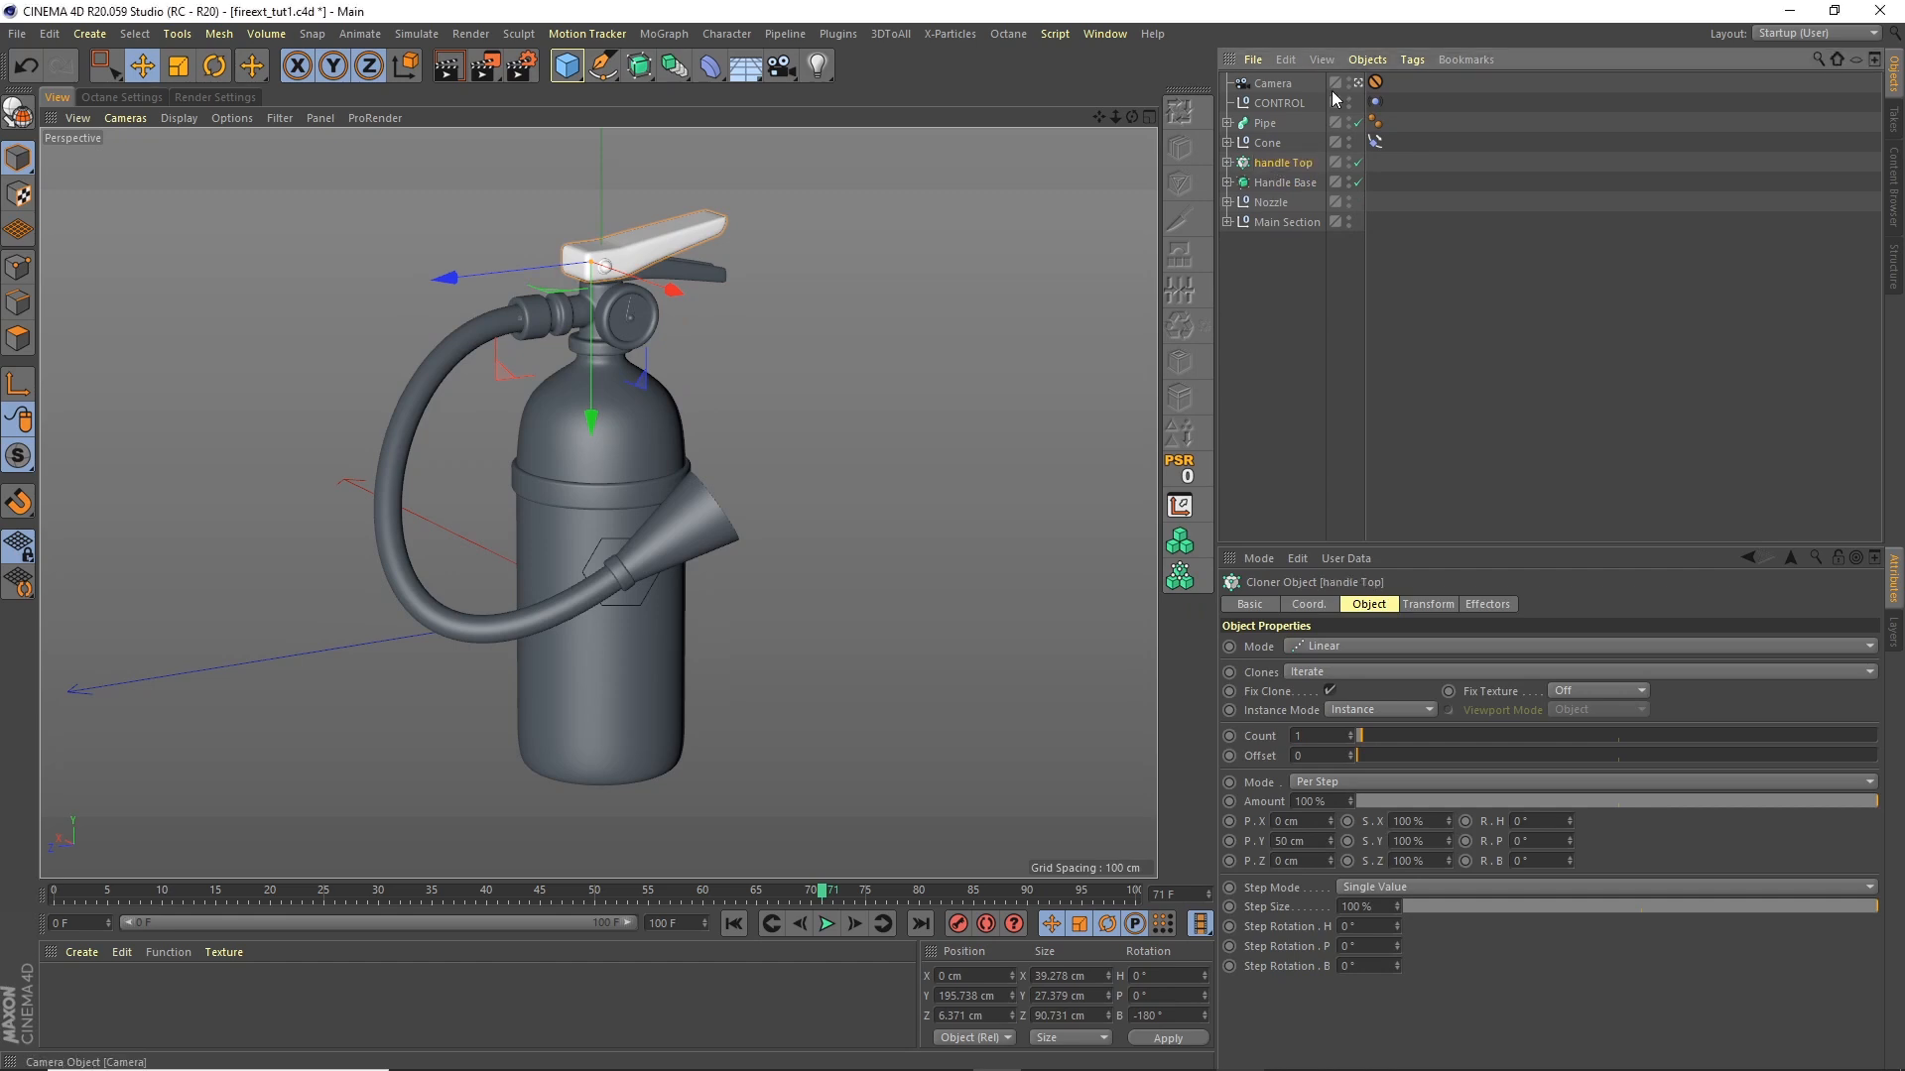
double_click(1295, 163)
type("handle T")
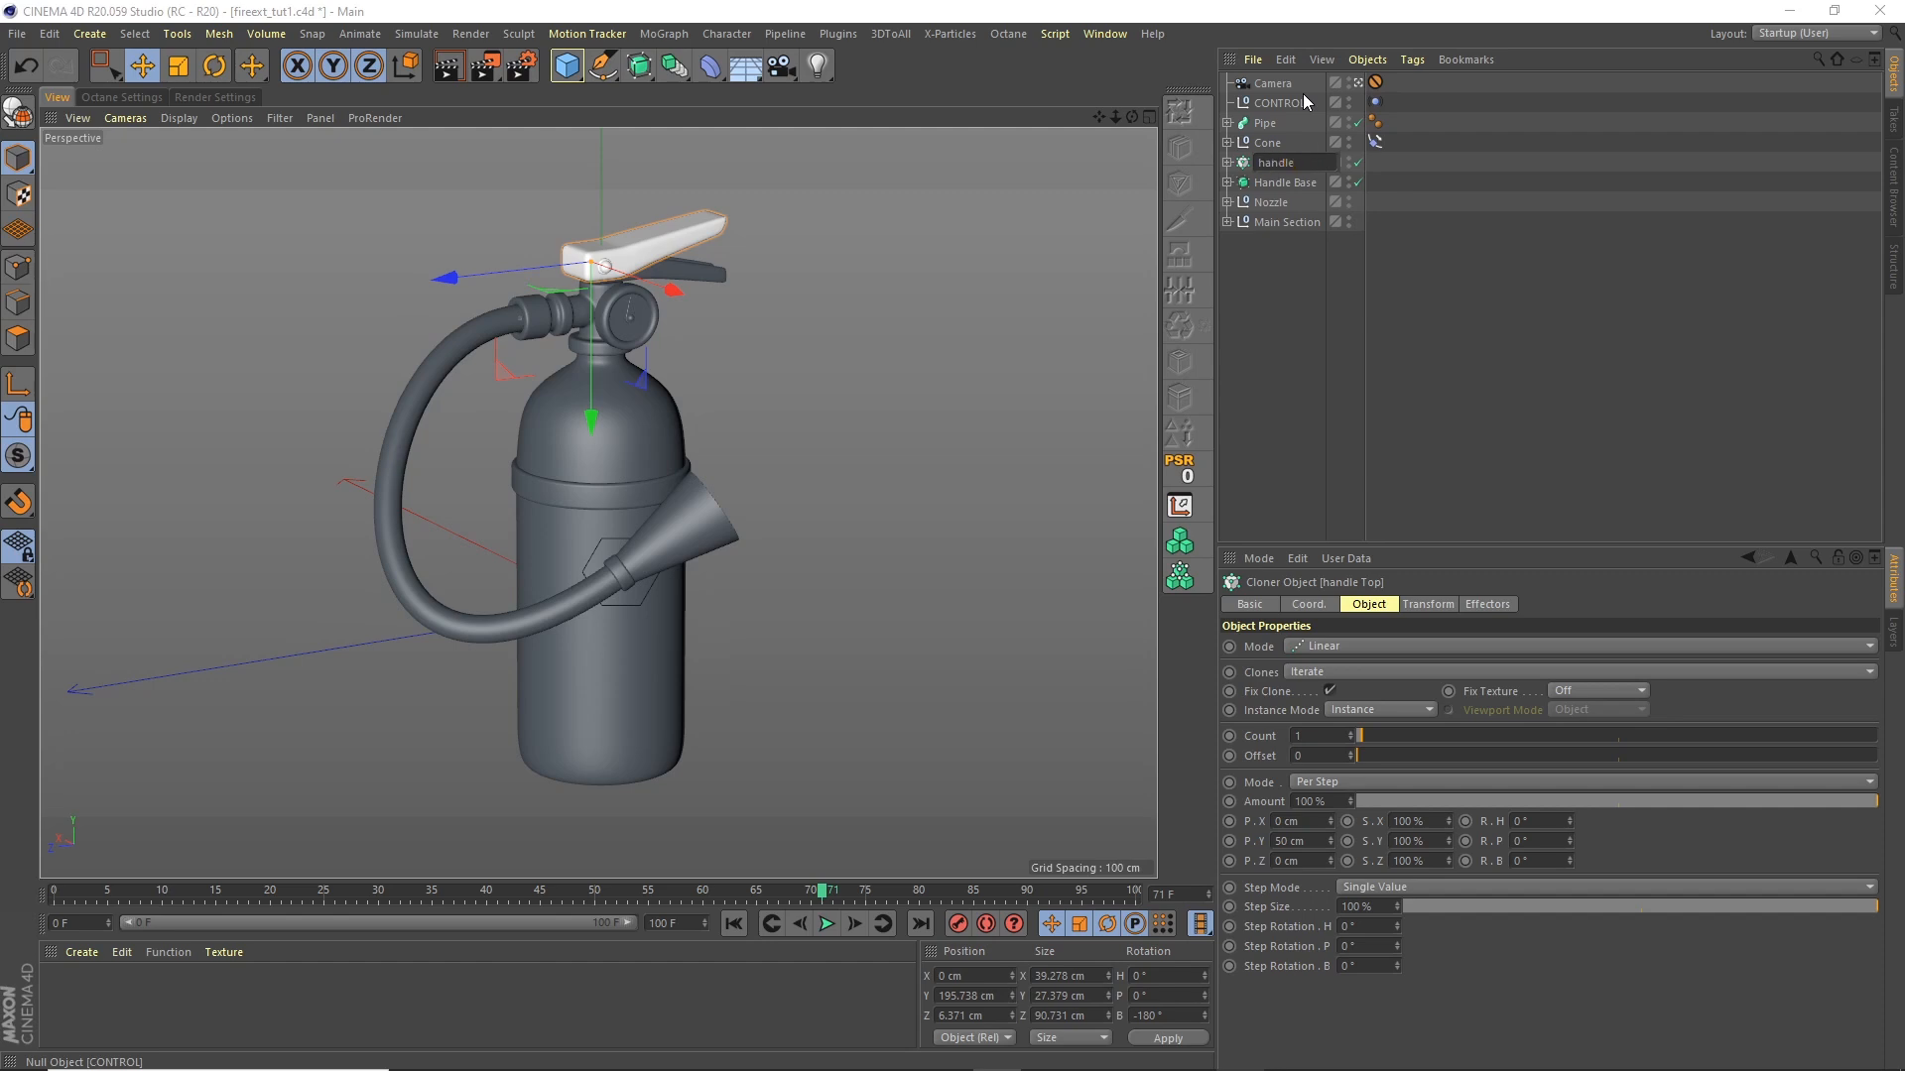
key("BackSpace")
key("BackSpace")
key("BackSpace")
key("BackSpace")
key("BackSpace")
key("BackSpace")
type("Handle Top")
key("Return")
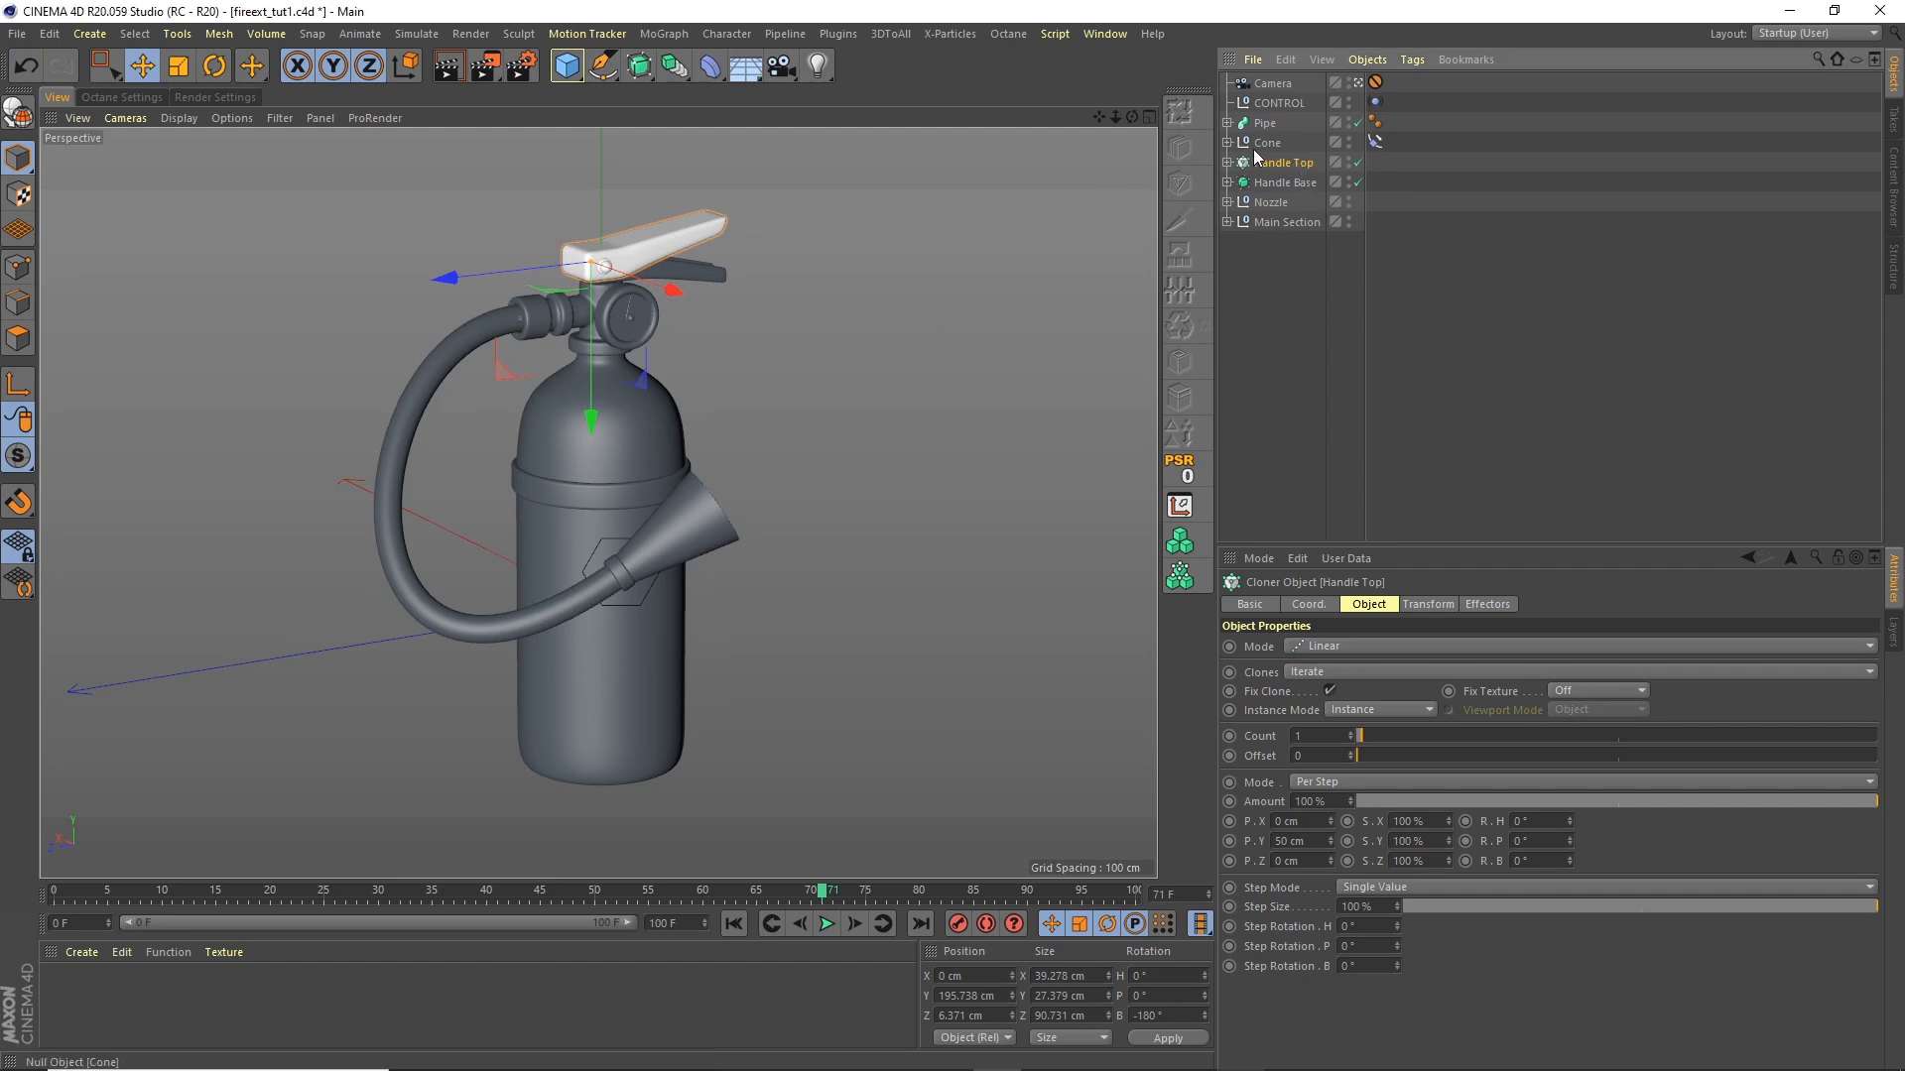
Step: Add a Cloner inside the Nozzle group, nest Arrow in it and set the count to 1
left_click(1227, 203)
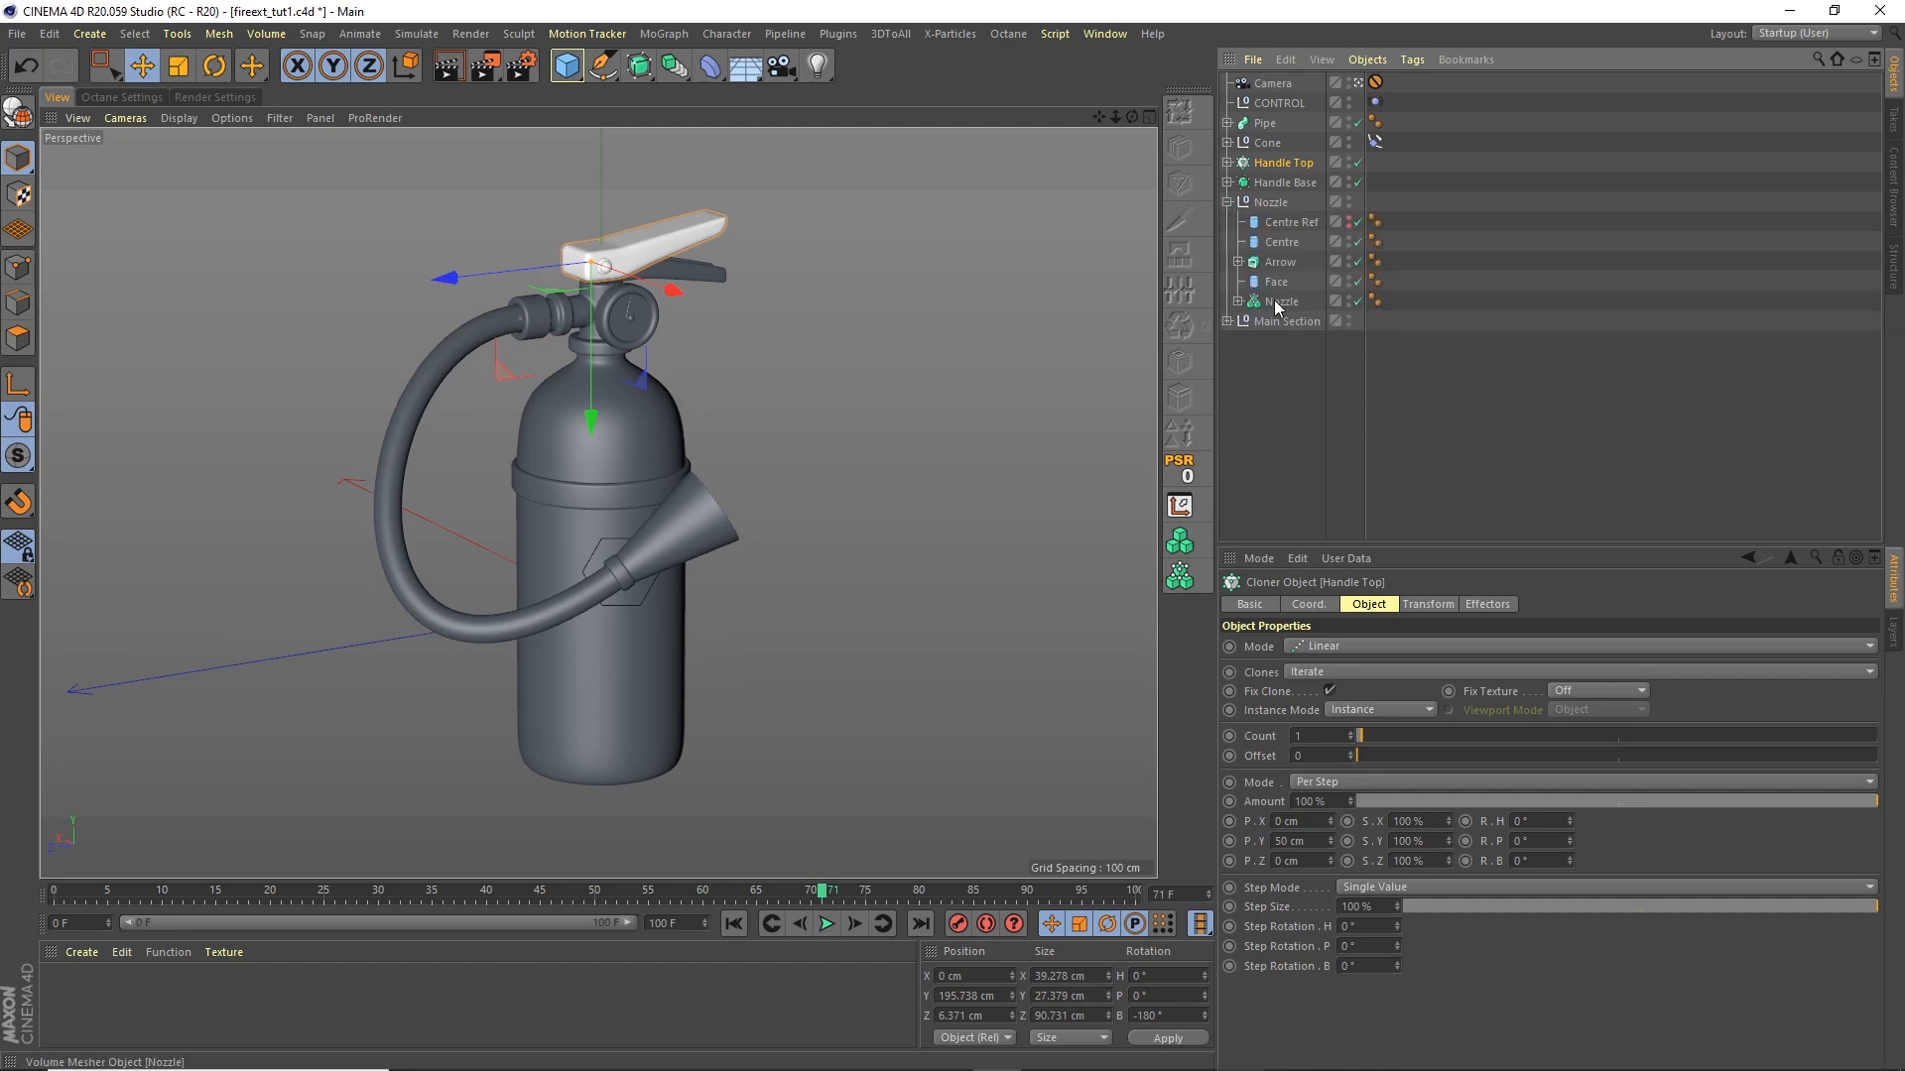
left_click(1279, 263)
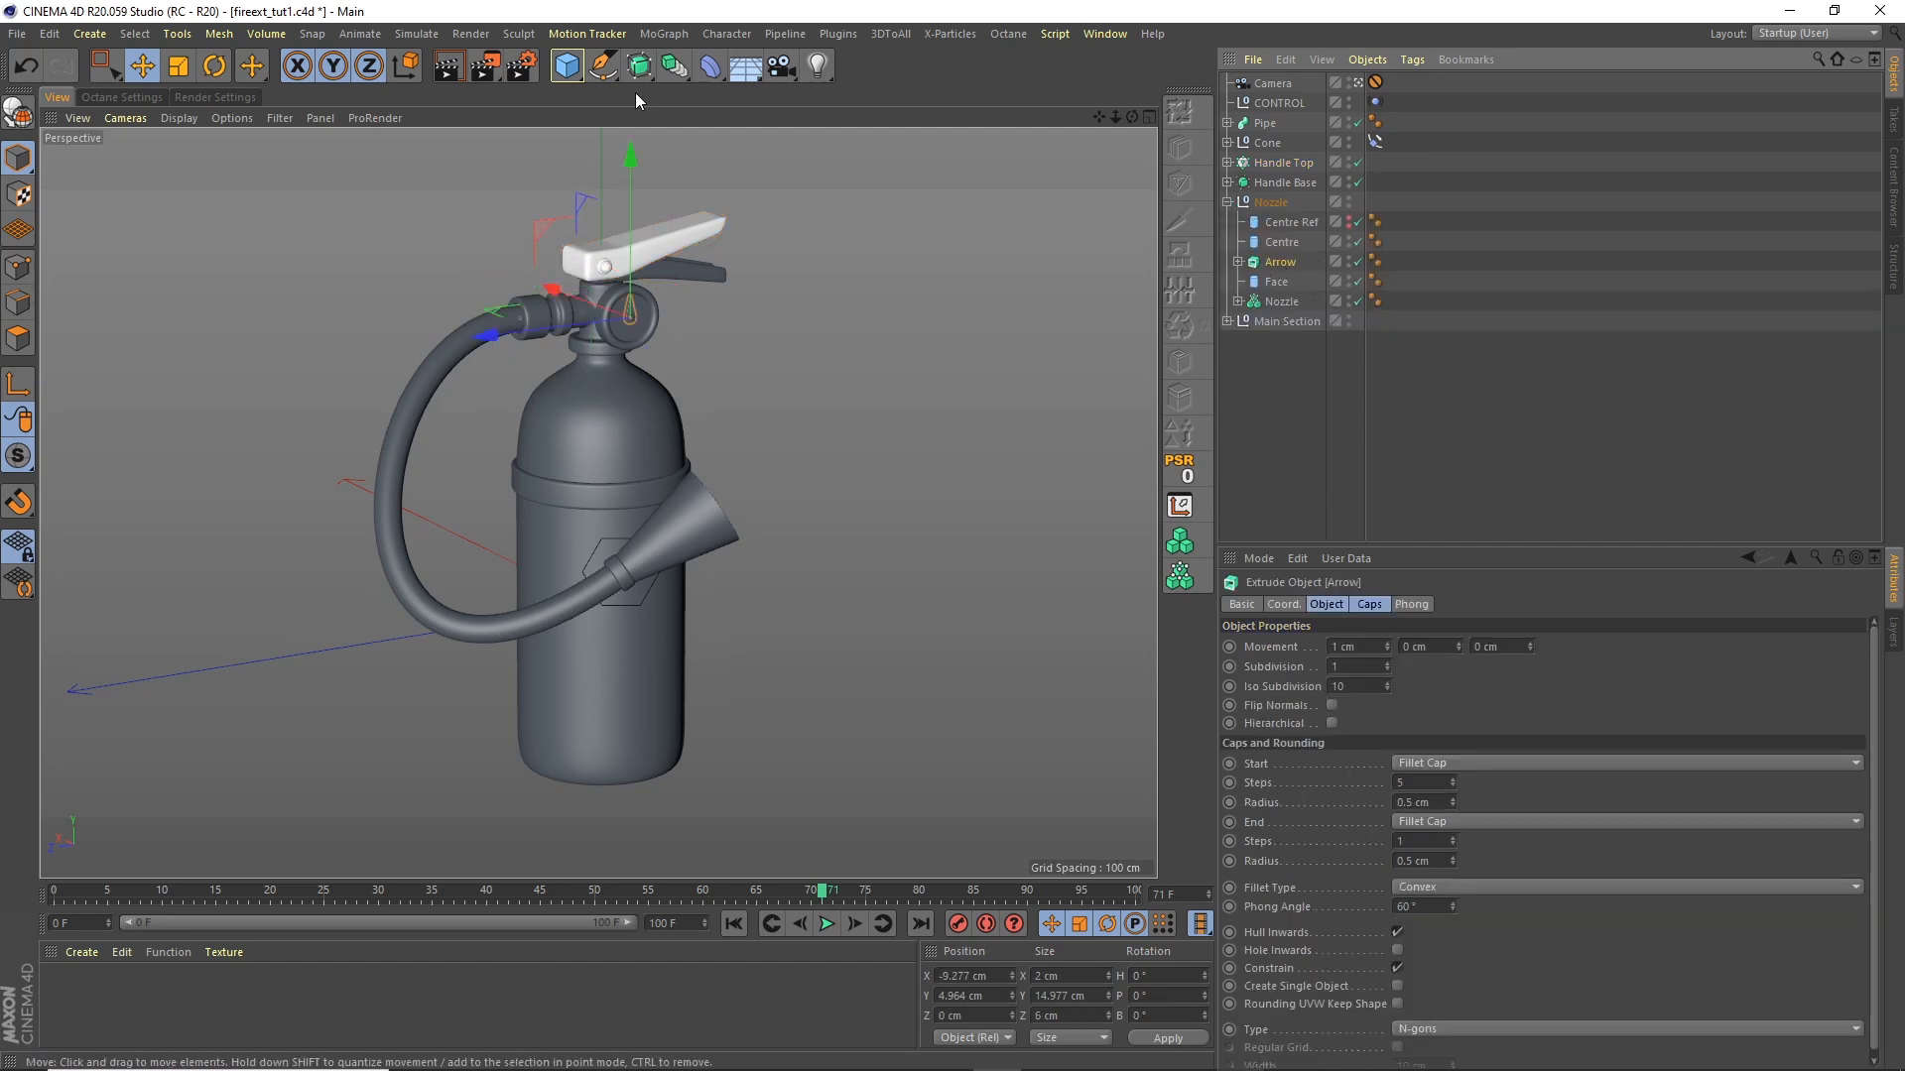
left_click(664, 34)
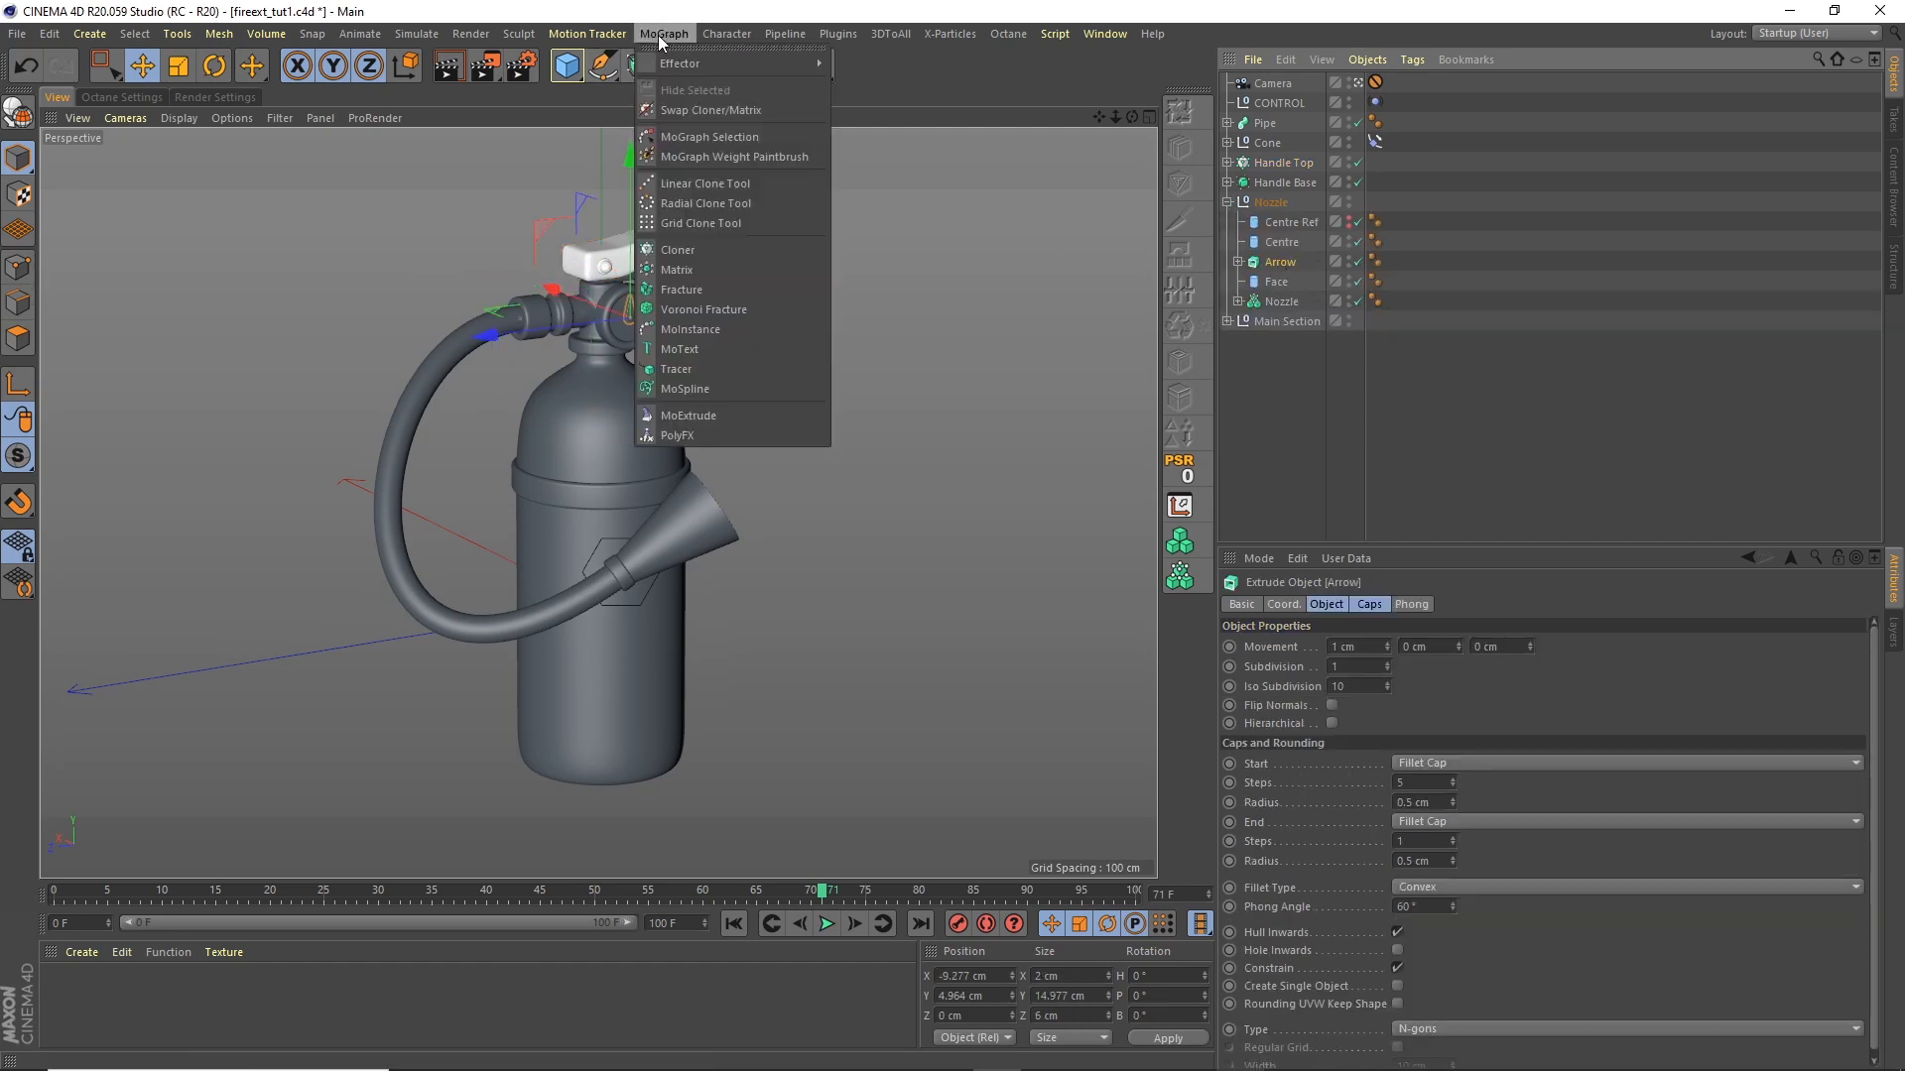
left_click(684, 251)
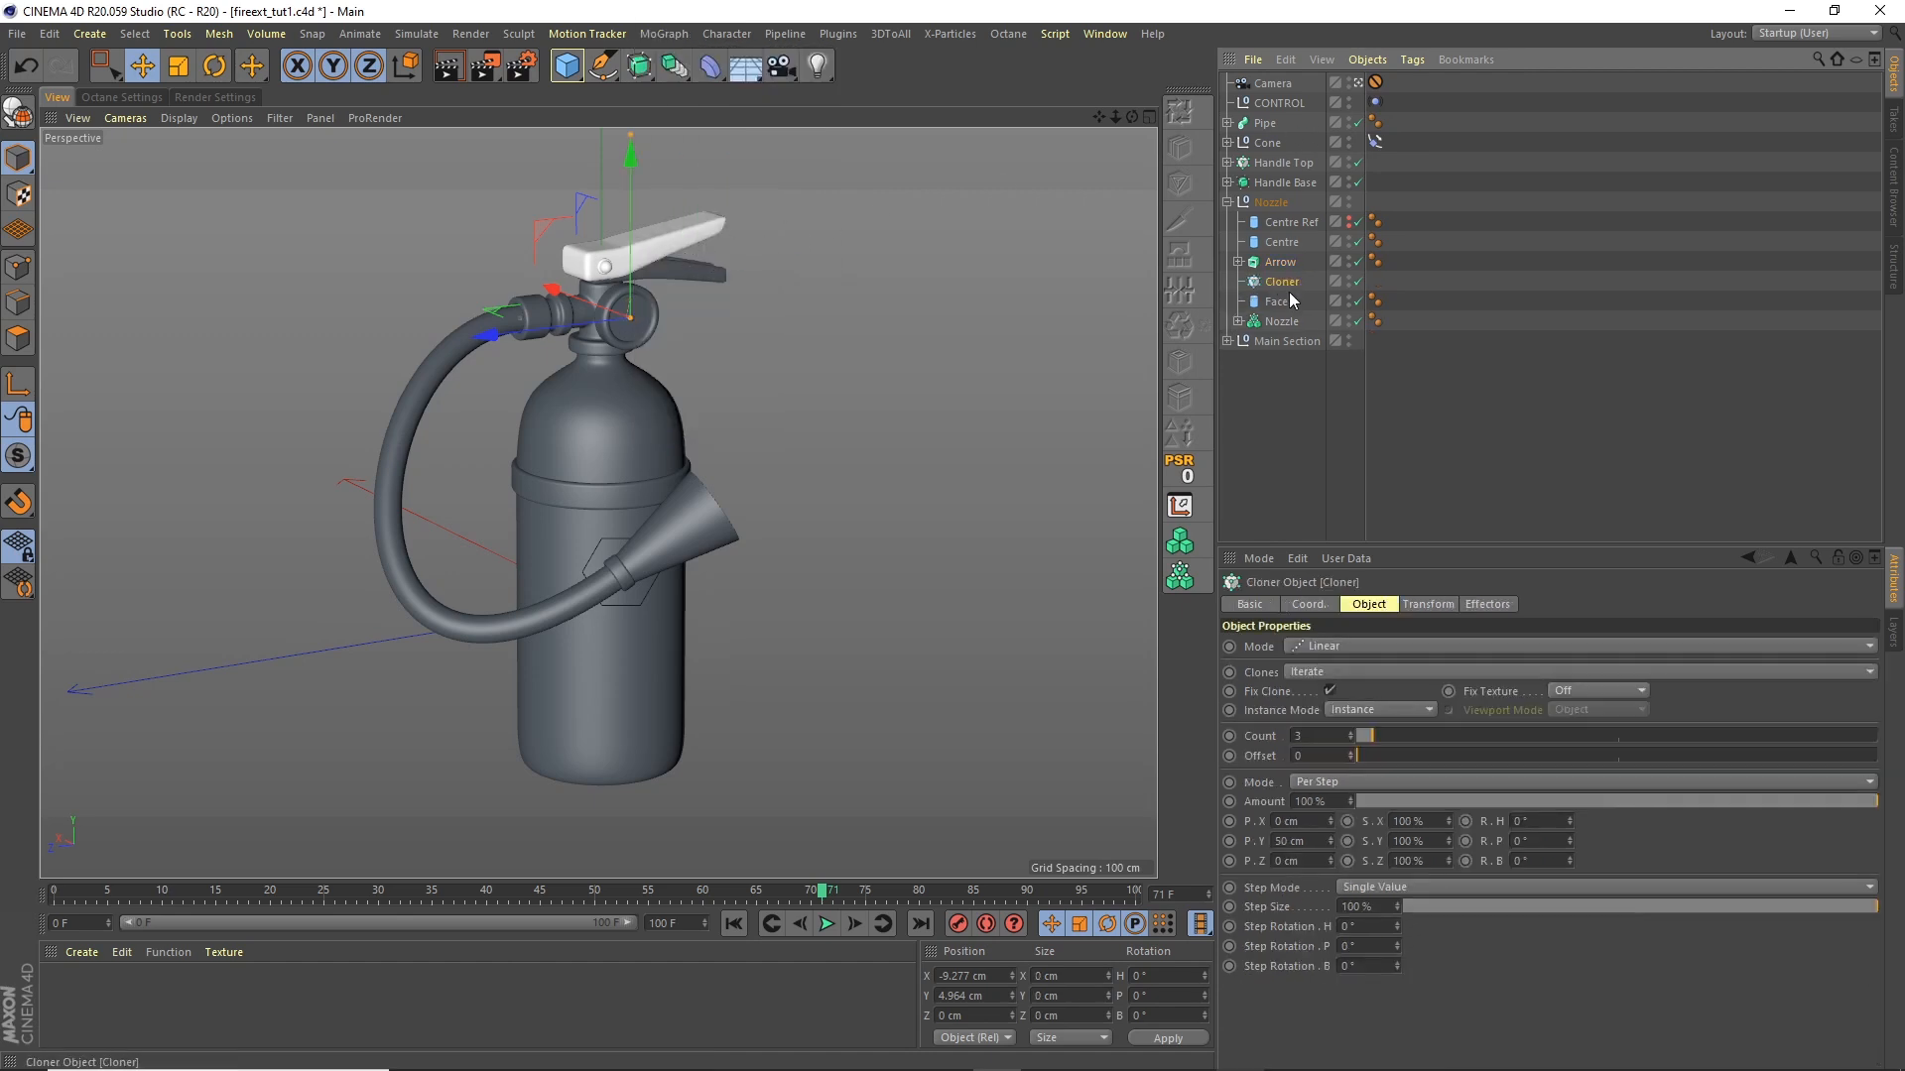
left_click_drag(1279, 262, 1295, 285)
left_click(1281, 262)
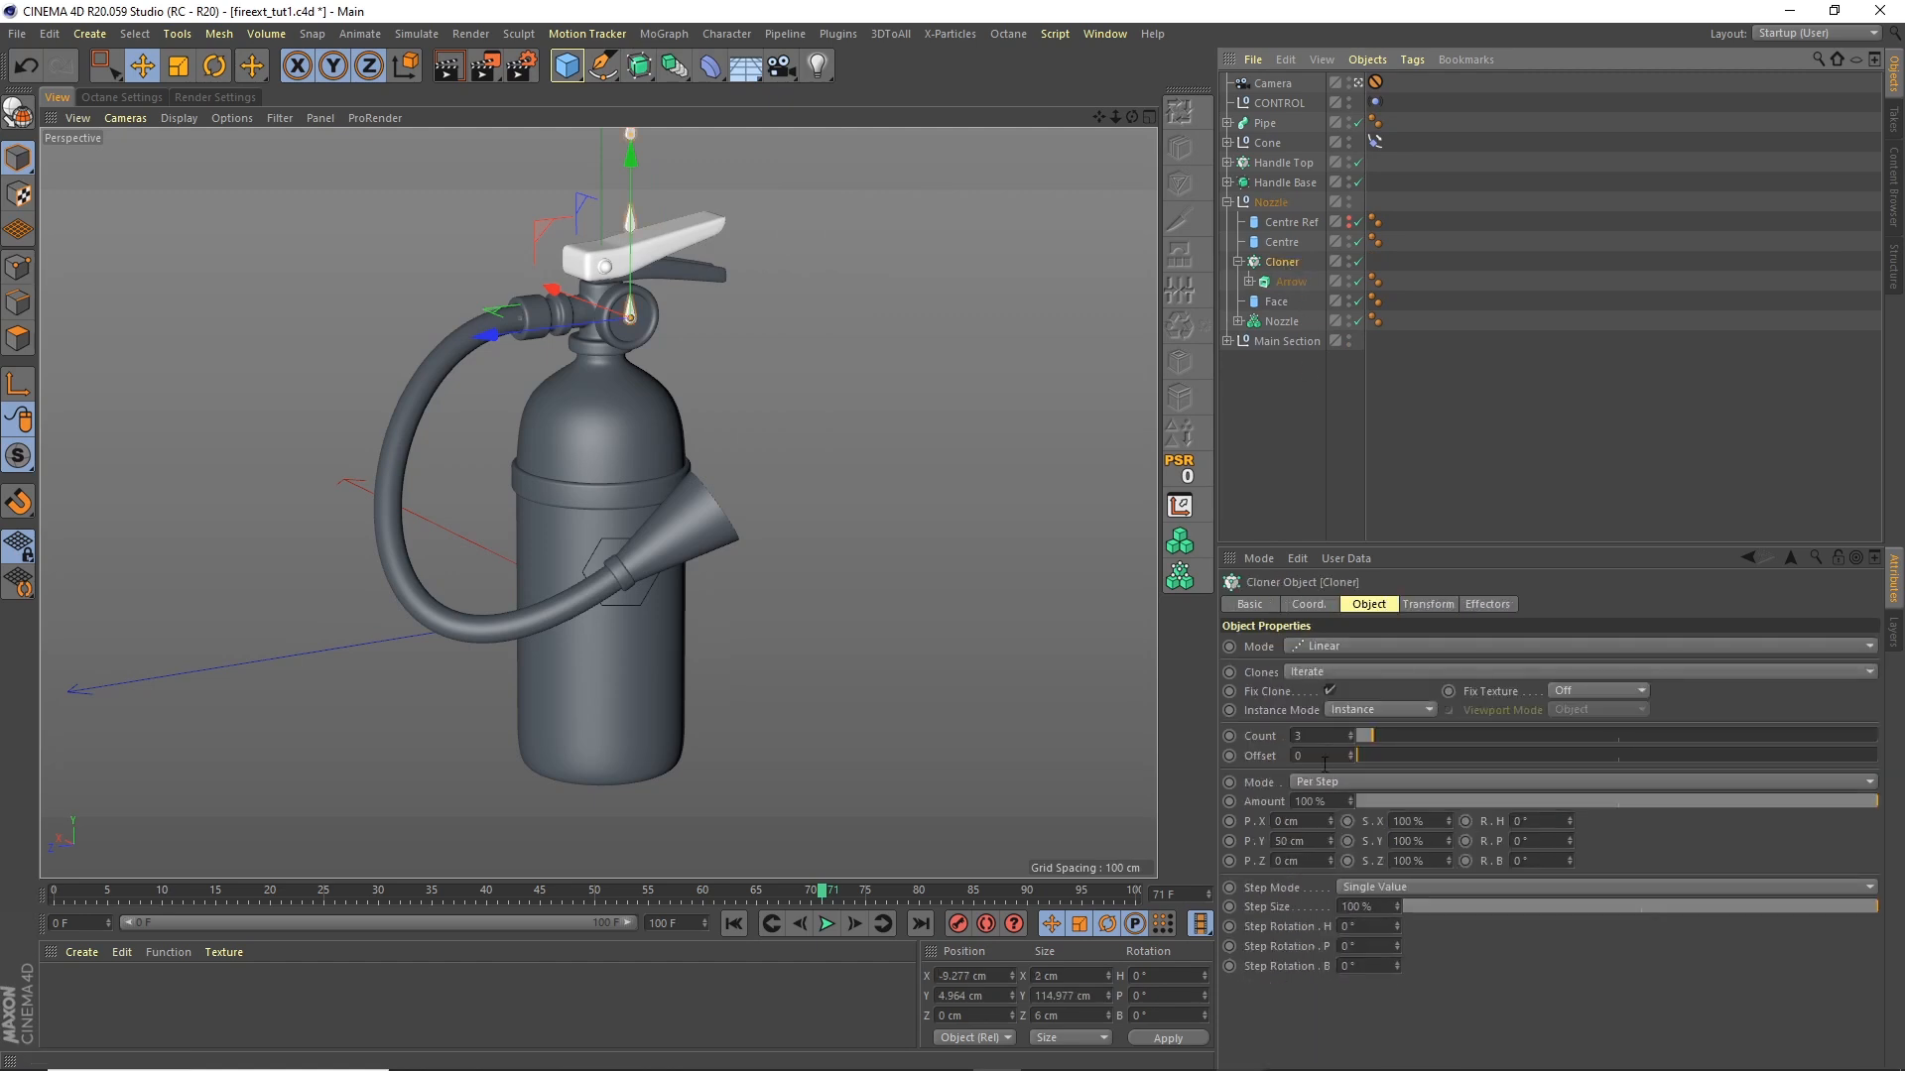
double_click(1291, 735)
type("1")
key("Return")
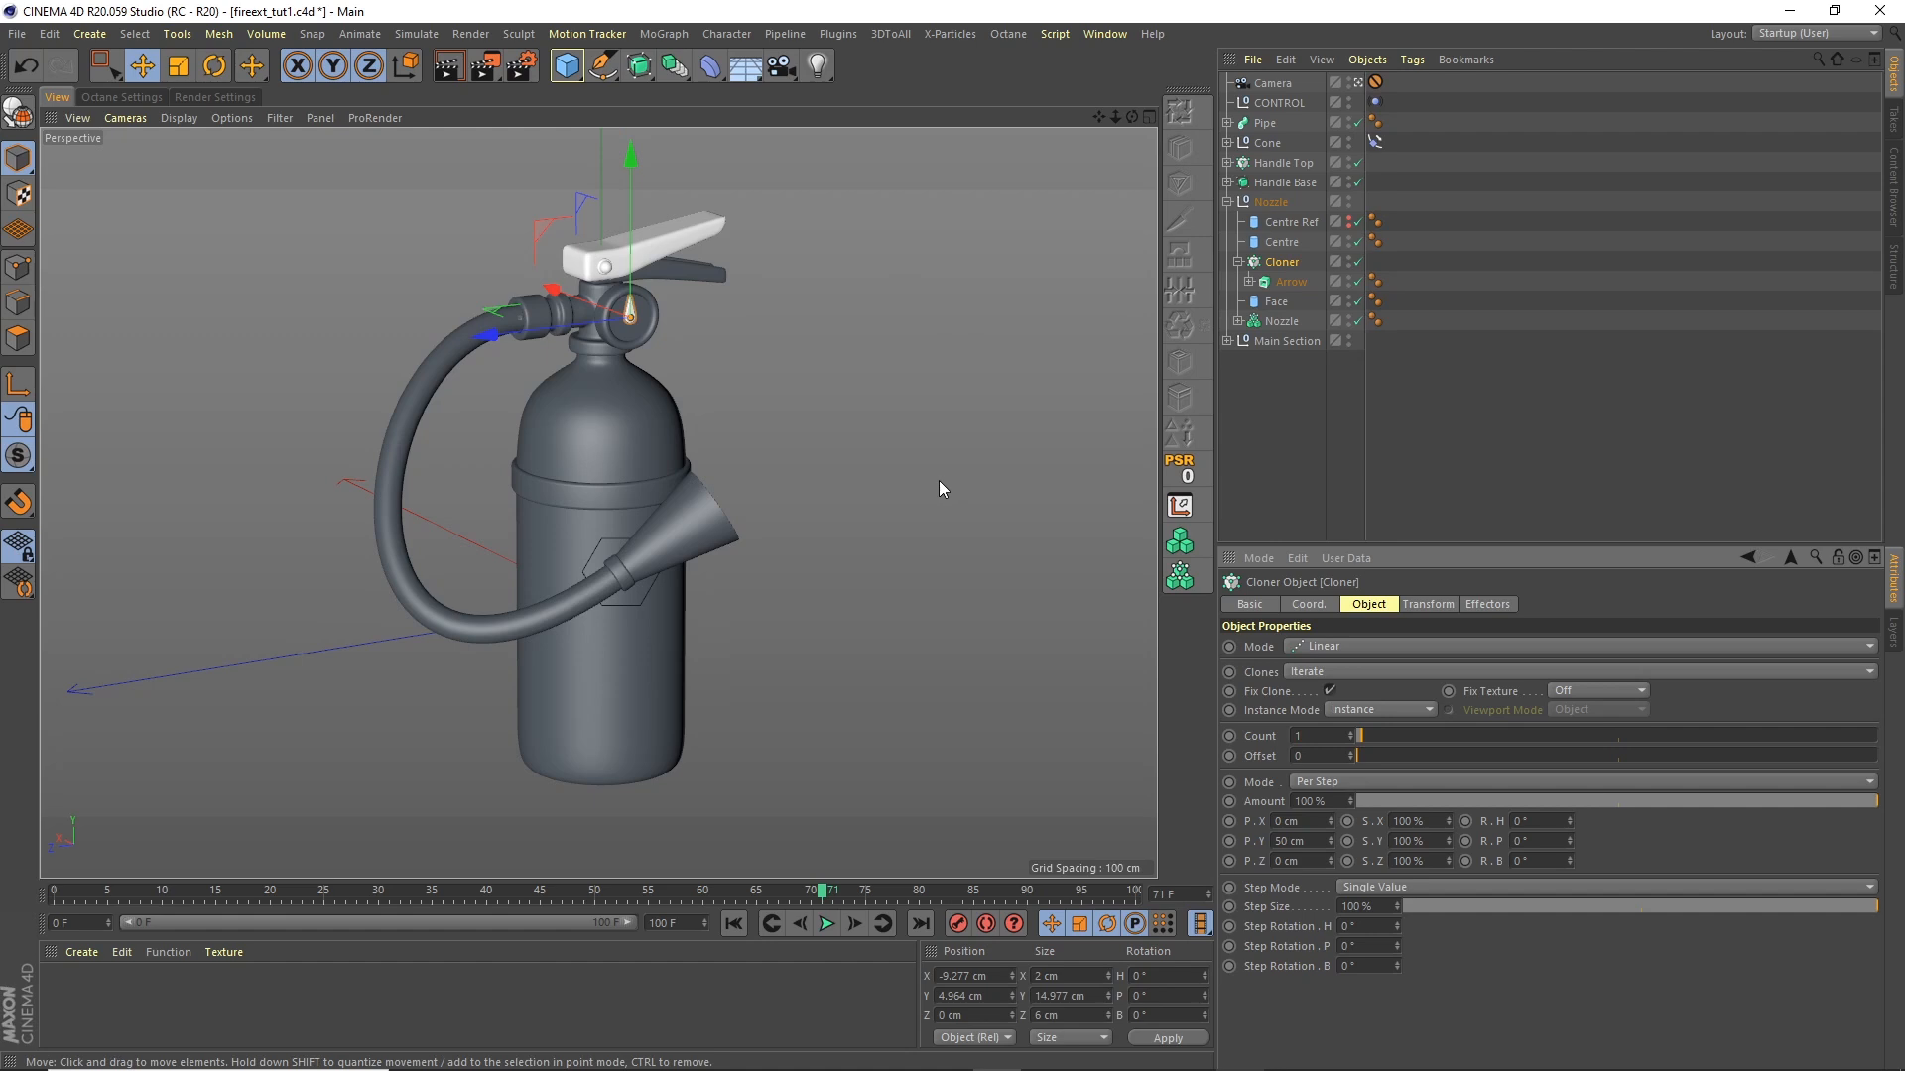
Step: Add a Plain effector to the Handle Top cloner, disable Position and enable Rotation with R.P at -15°
left_click(1288, 163)
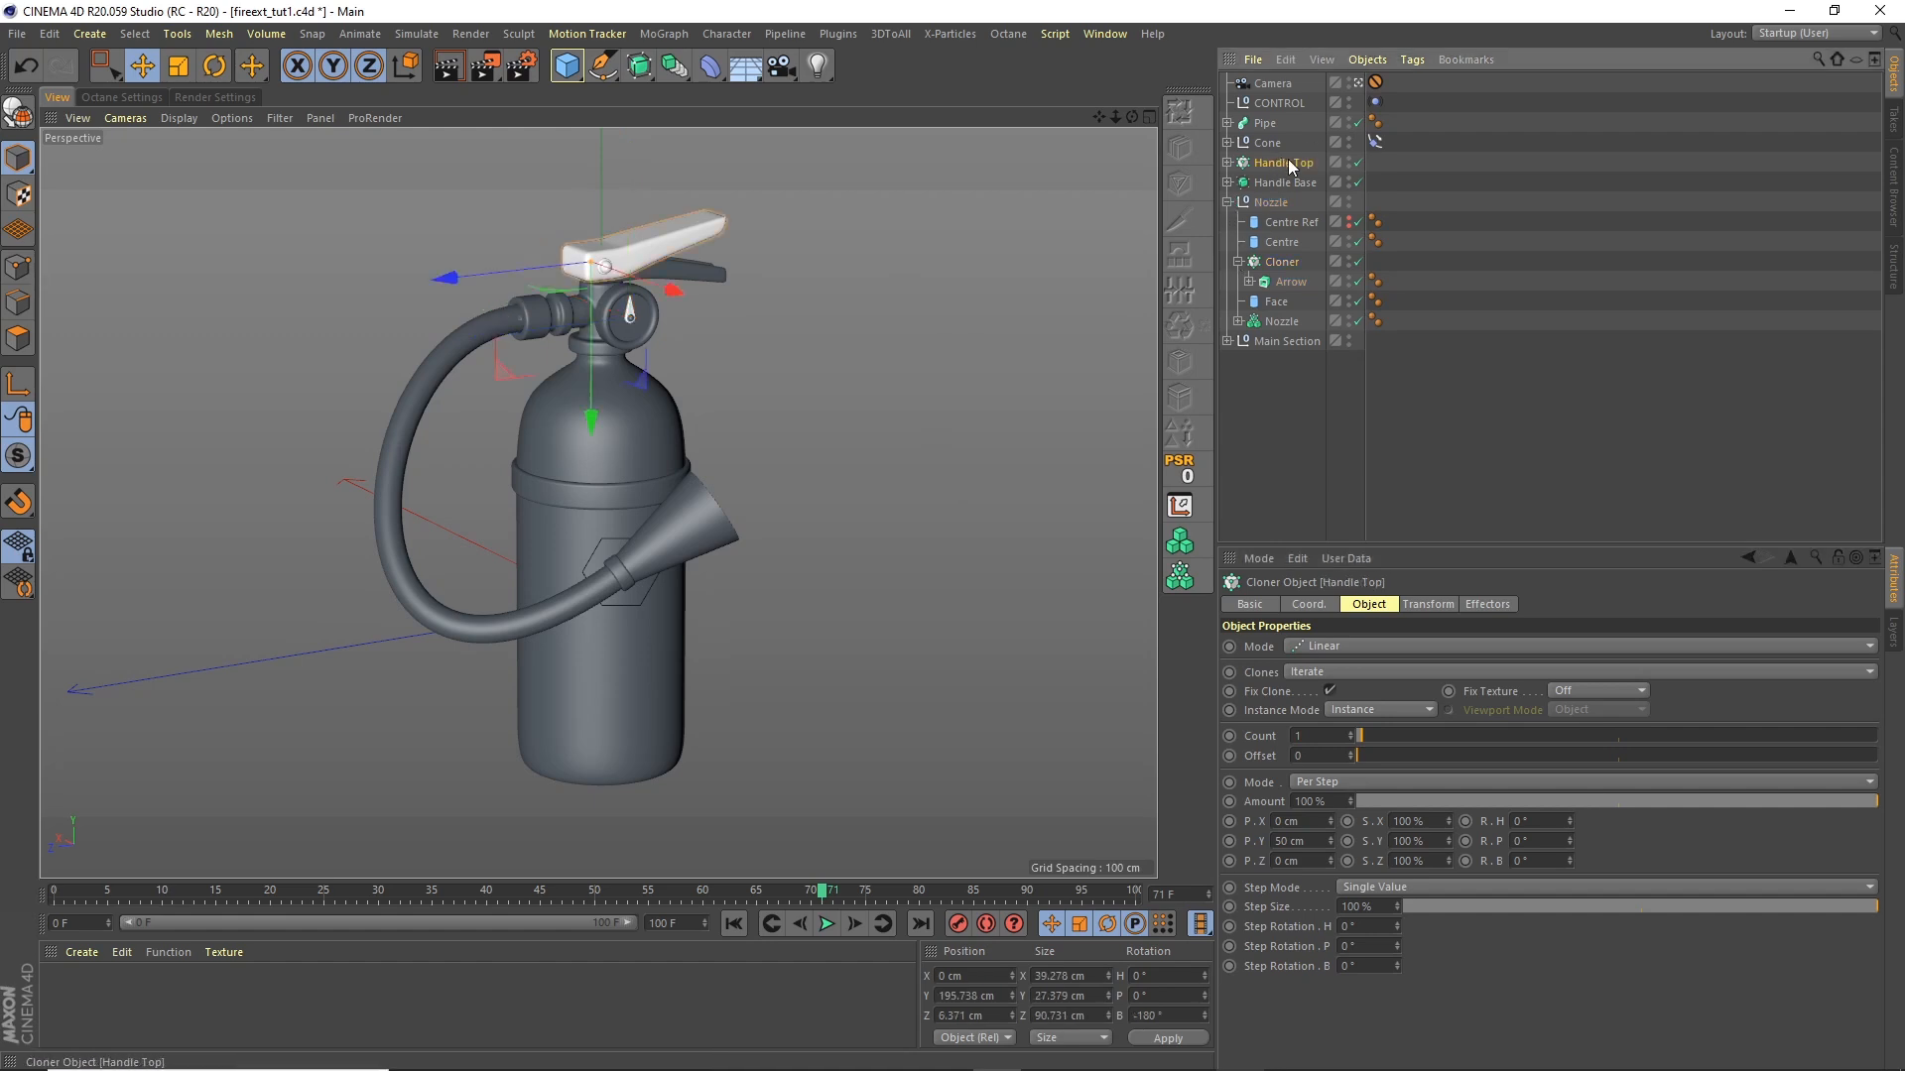
left_click(663, 33)
mouse_move(684, 63)
left_click(872, 95)
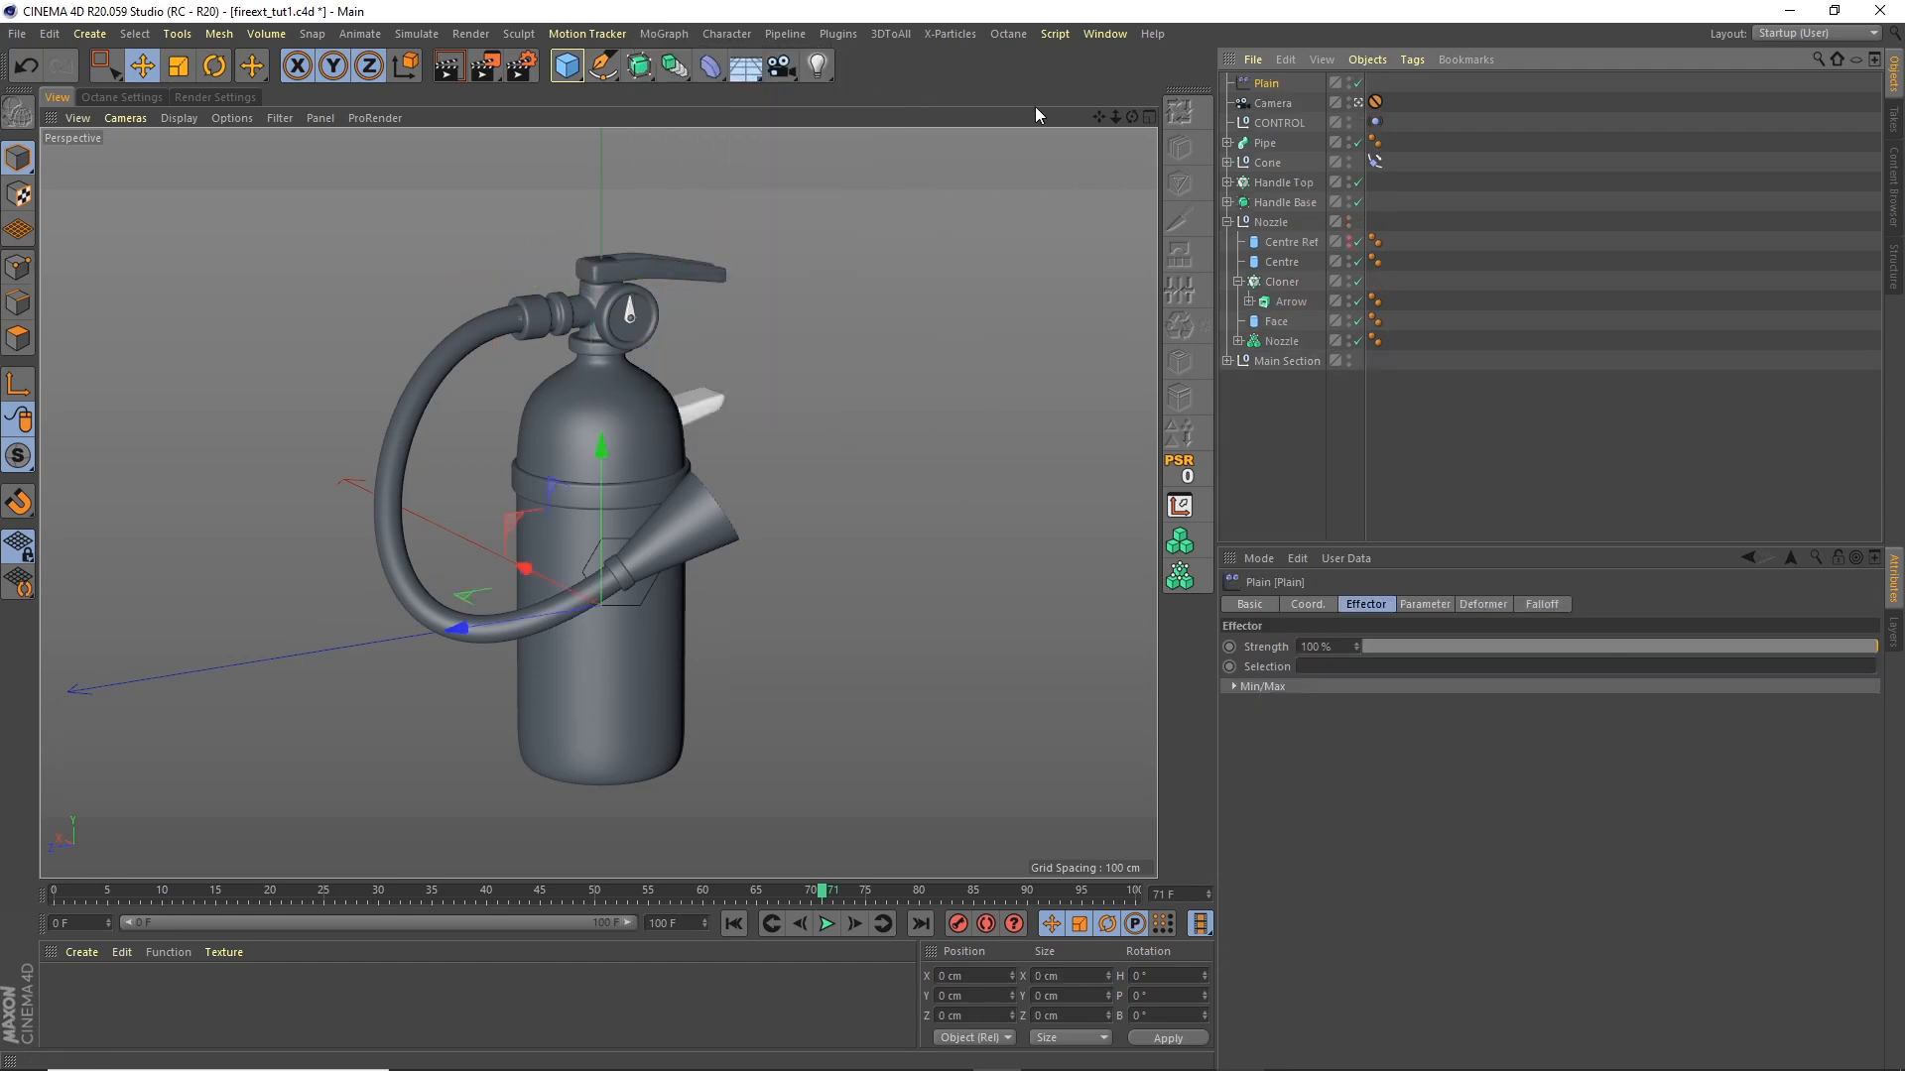
left_click(1443, 605)
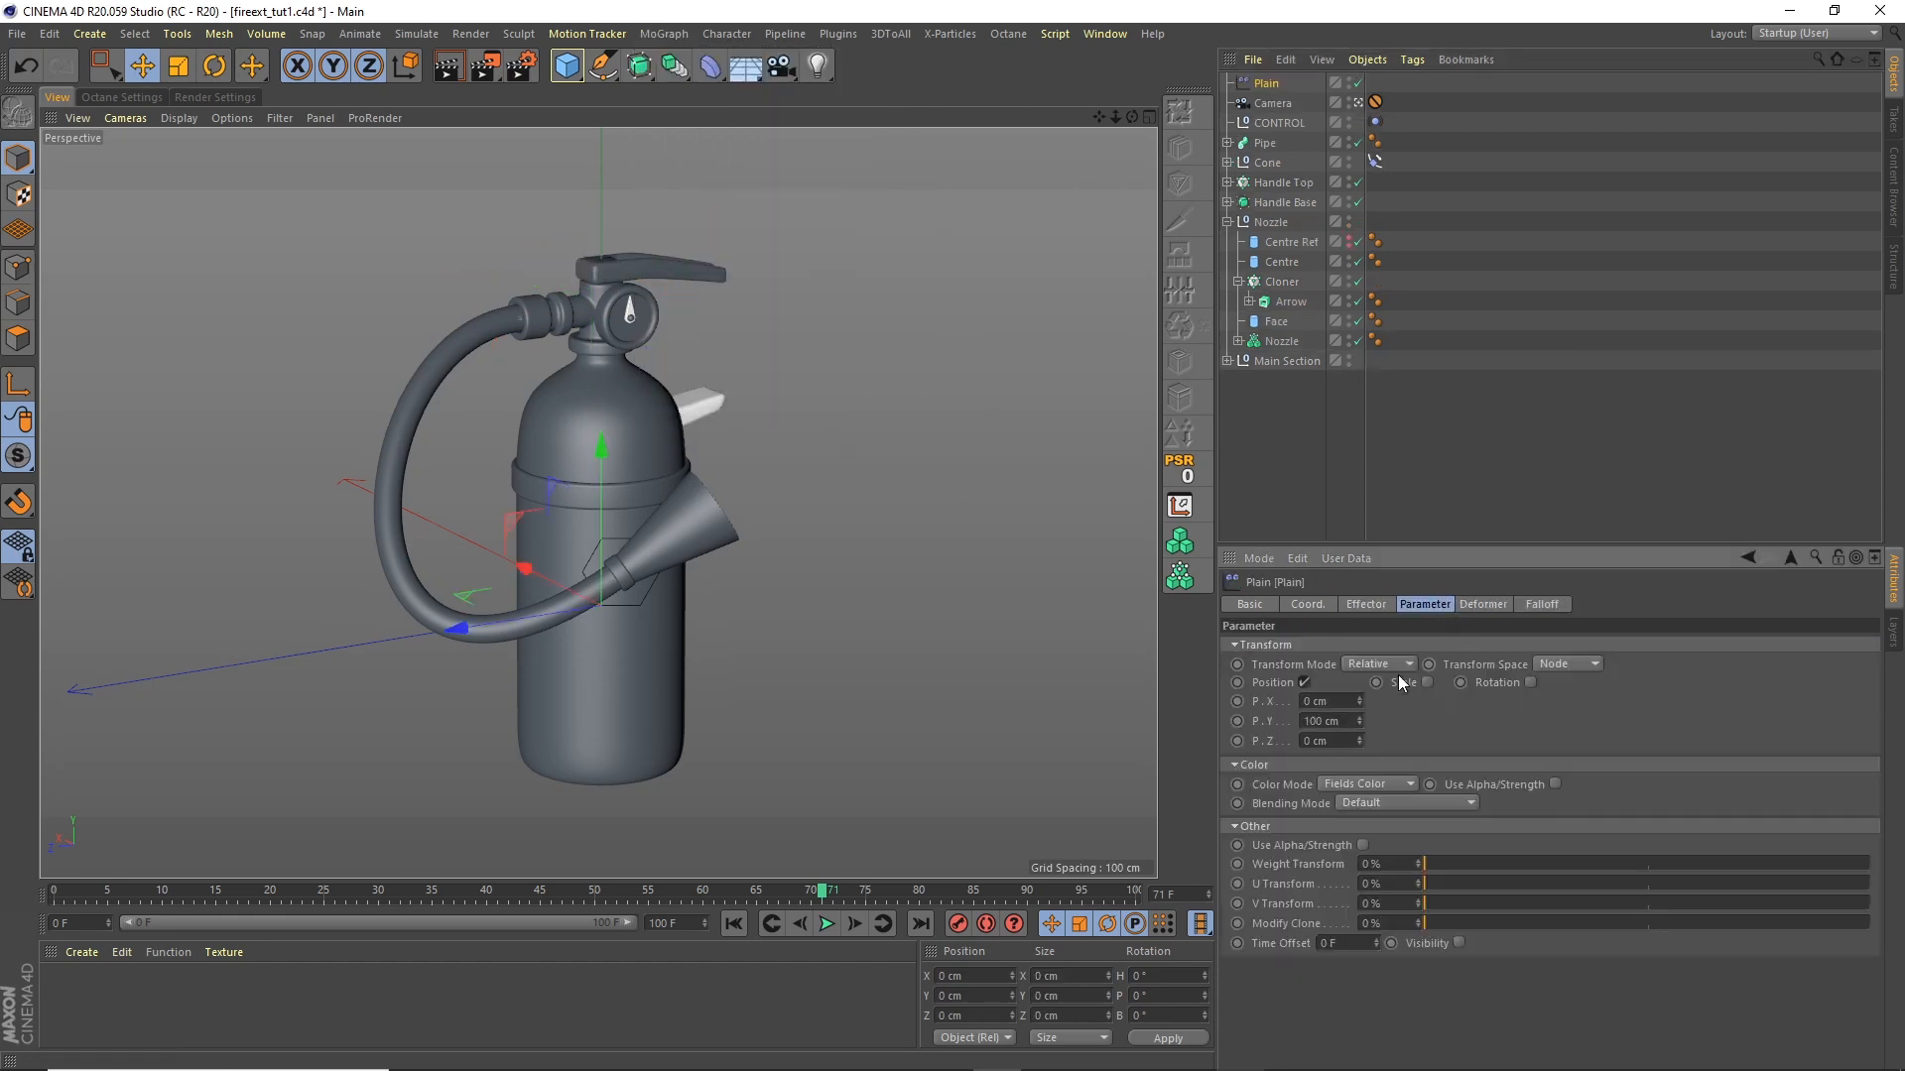
left_click(1304, 682)
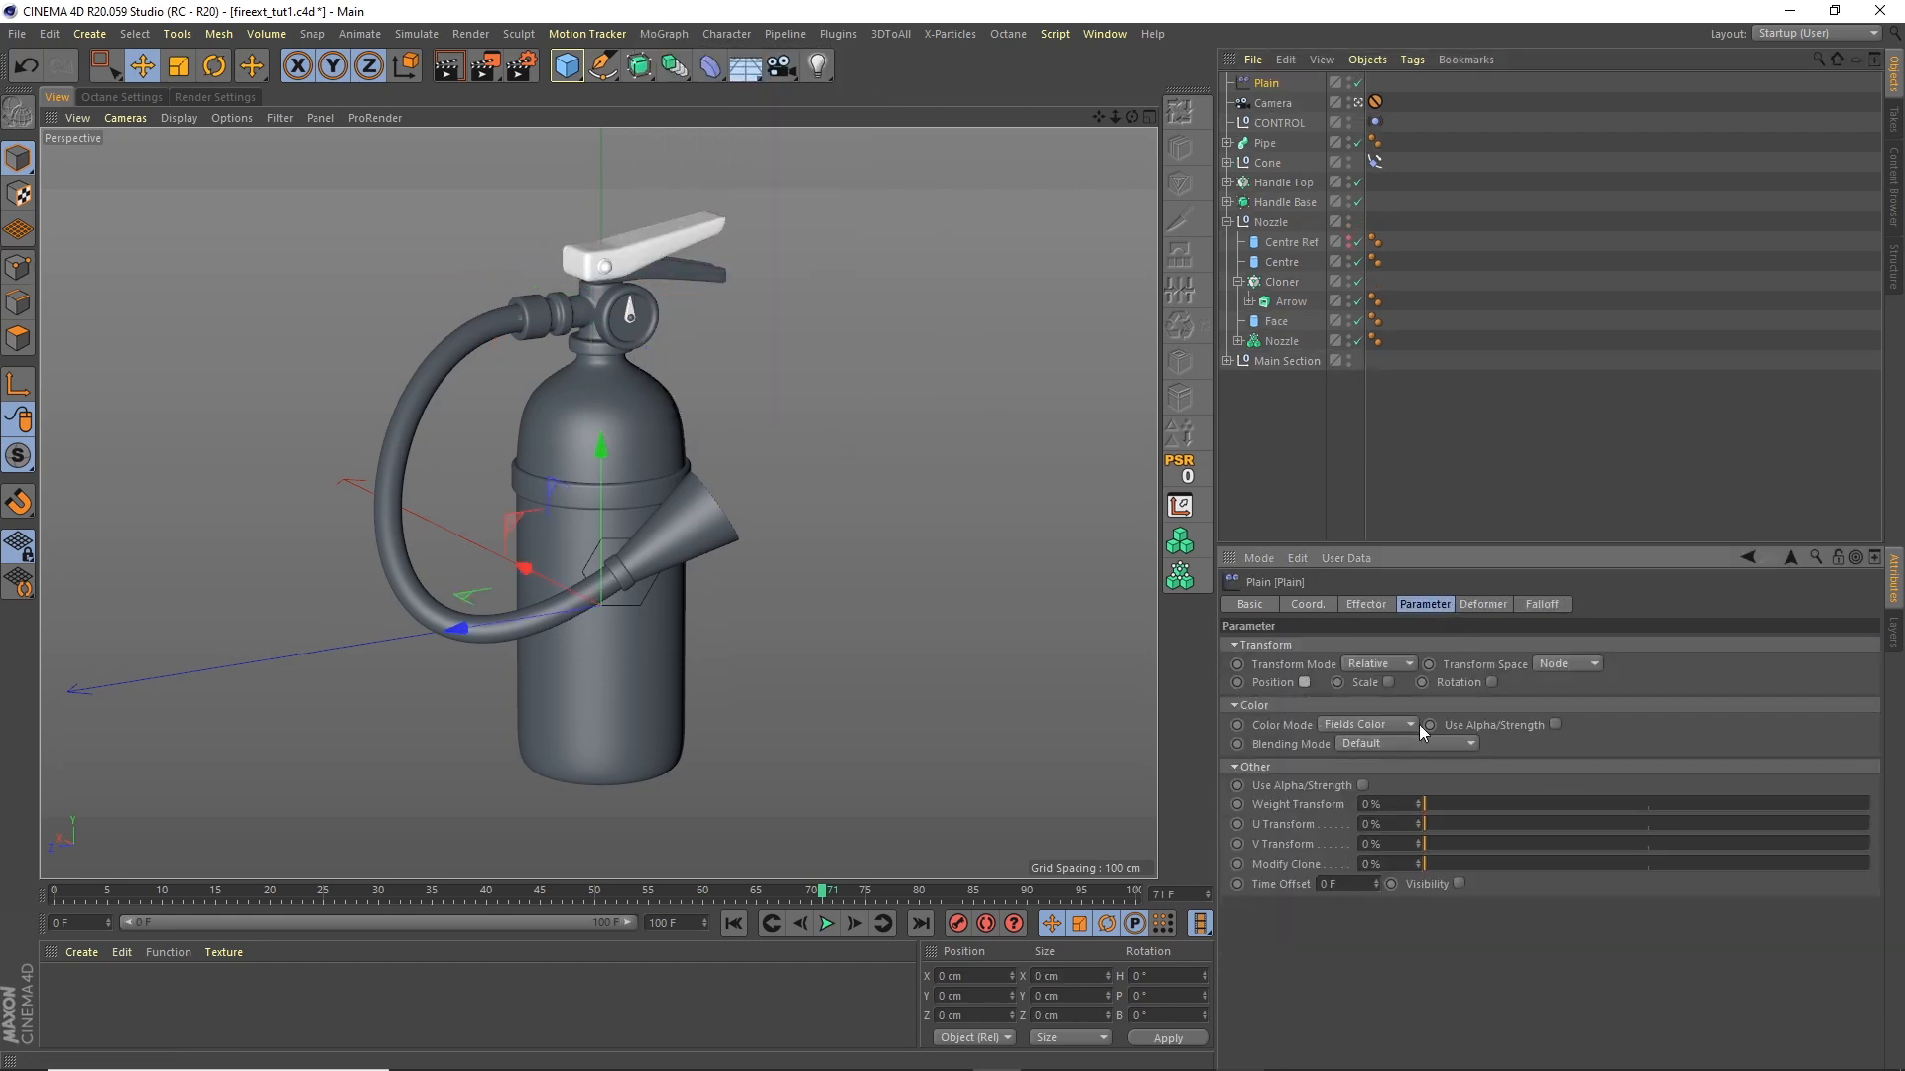
left_click(1491, 682)
left_click_drag(1549, 723, 1541, 698)
Step: Set the Top view to a shaded display, then return to the maximized Perspective view
left_click(1146, 115)
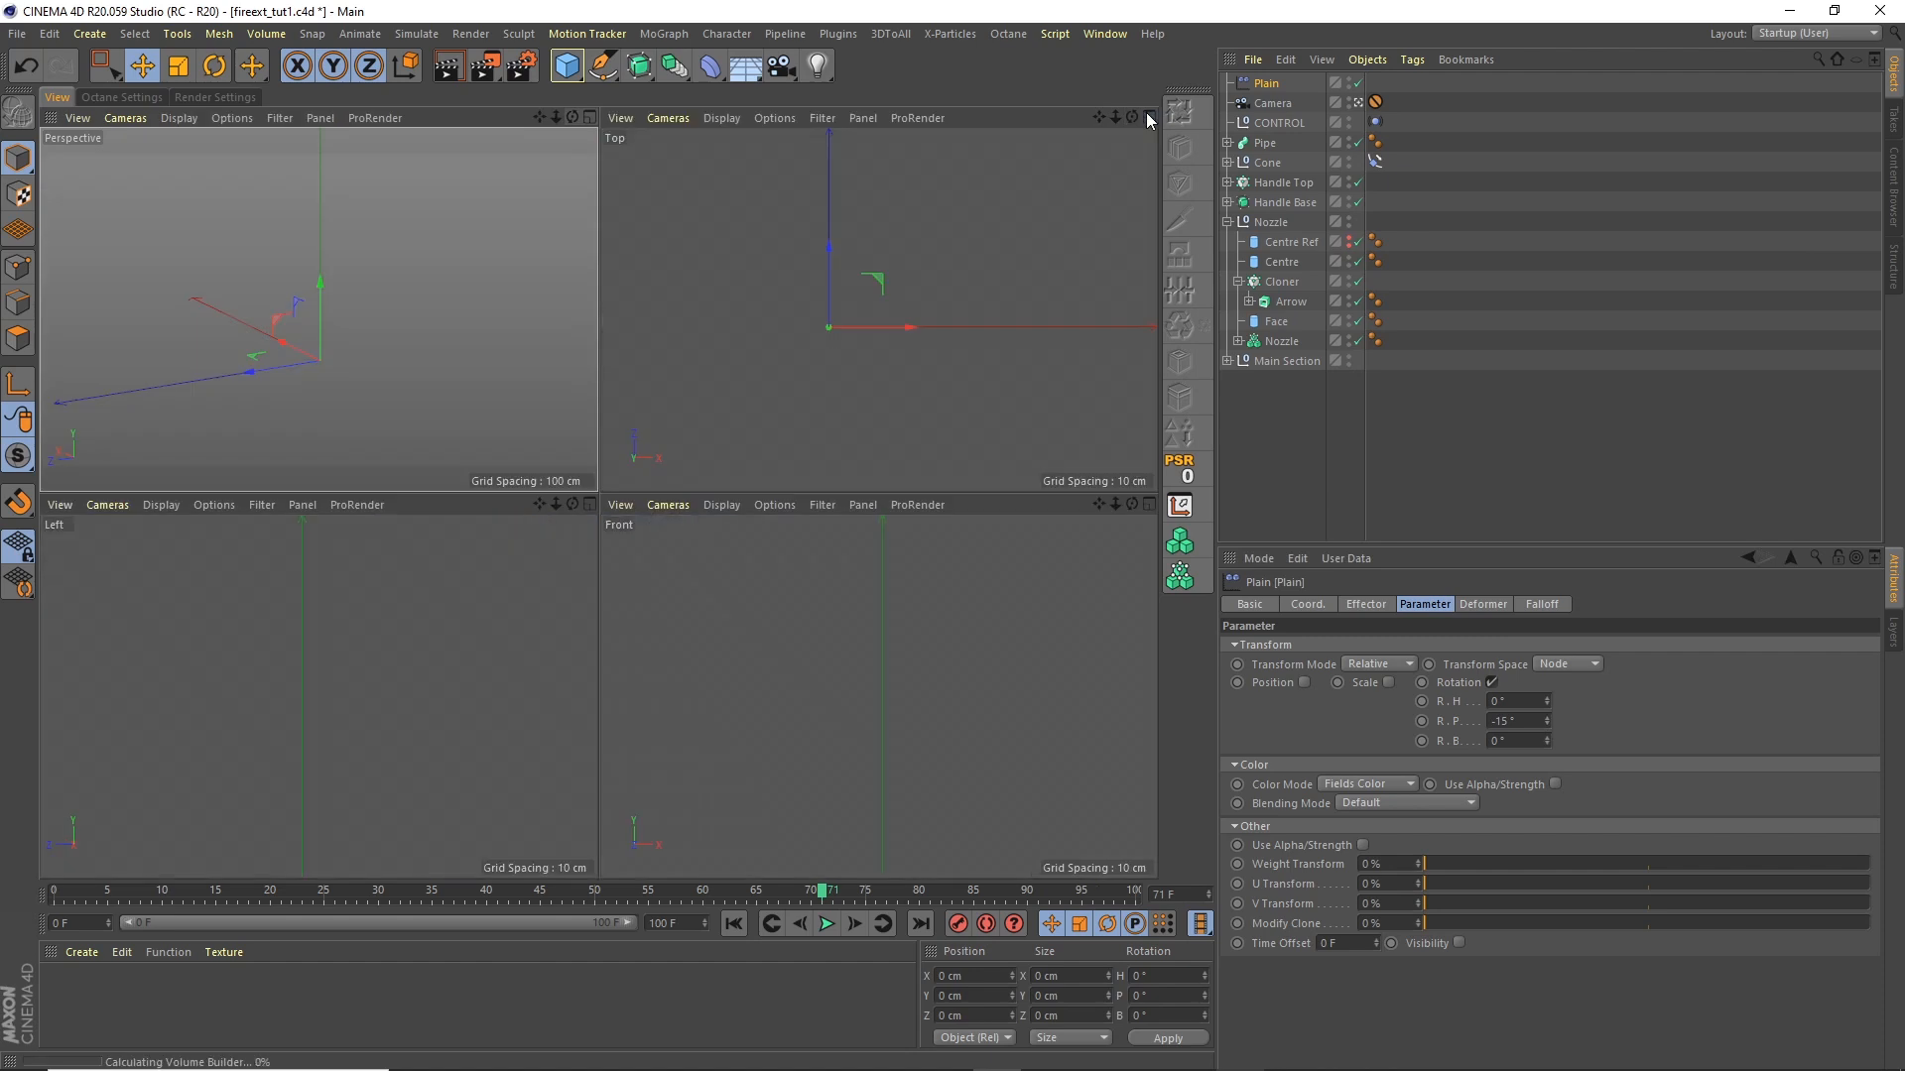
left_click(1144, 115)
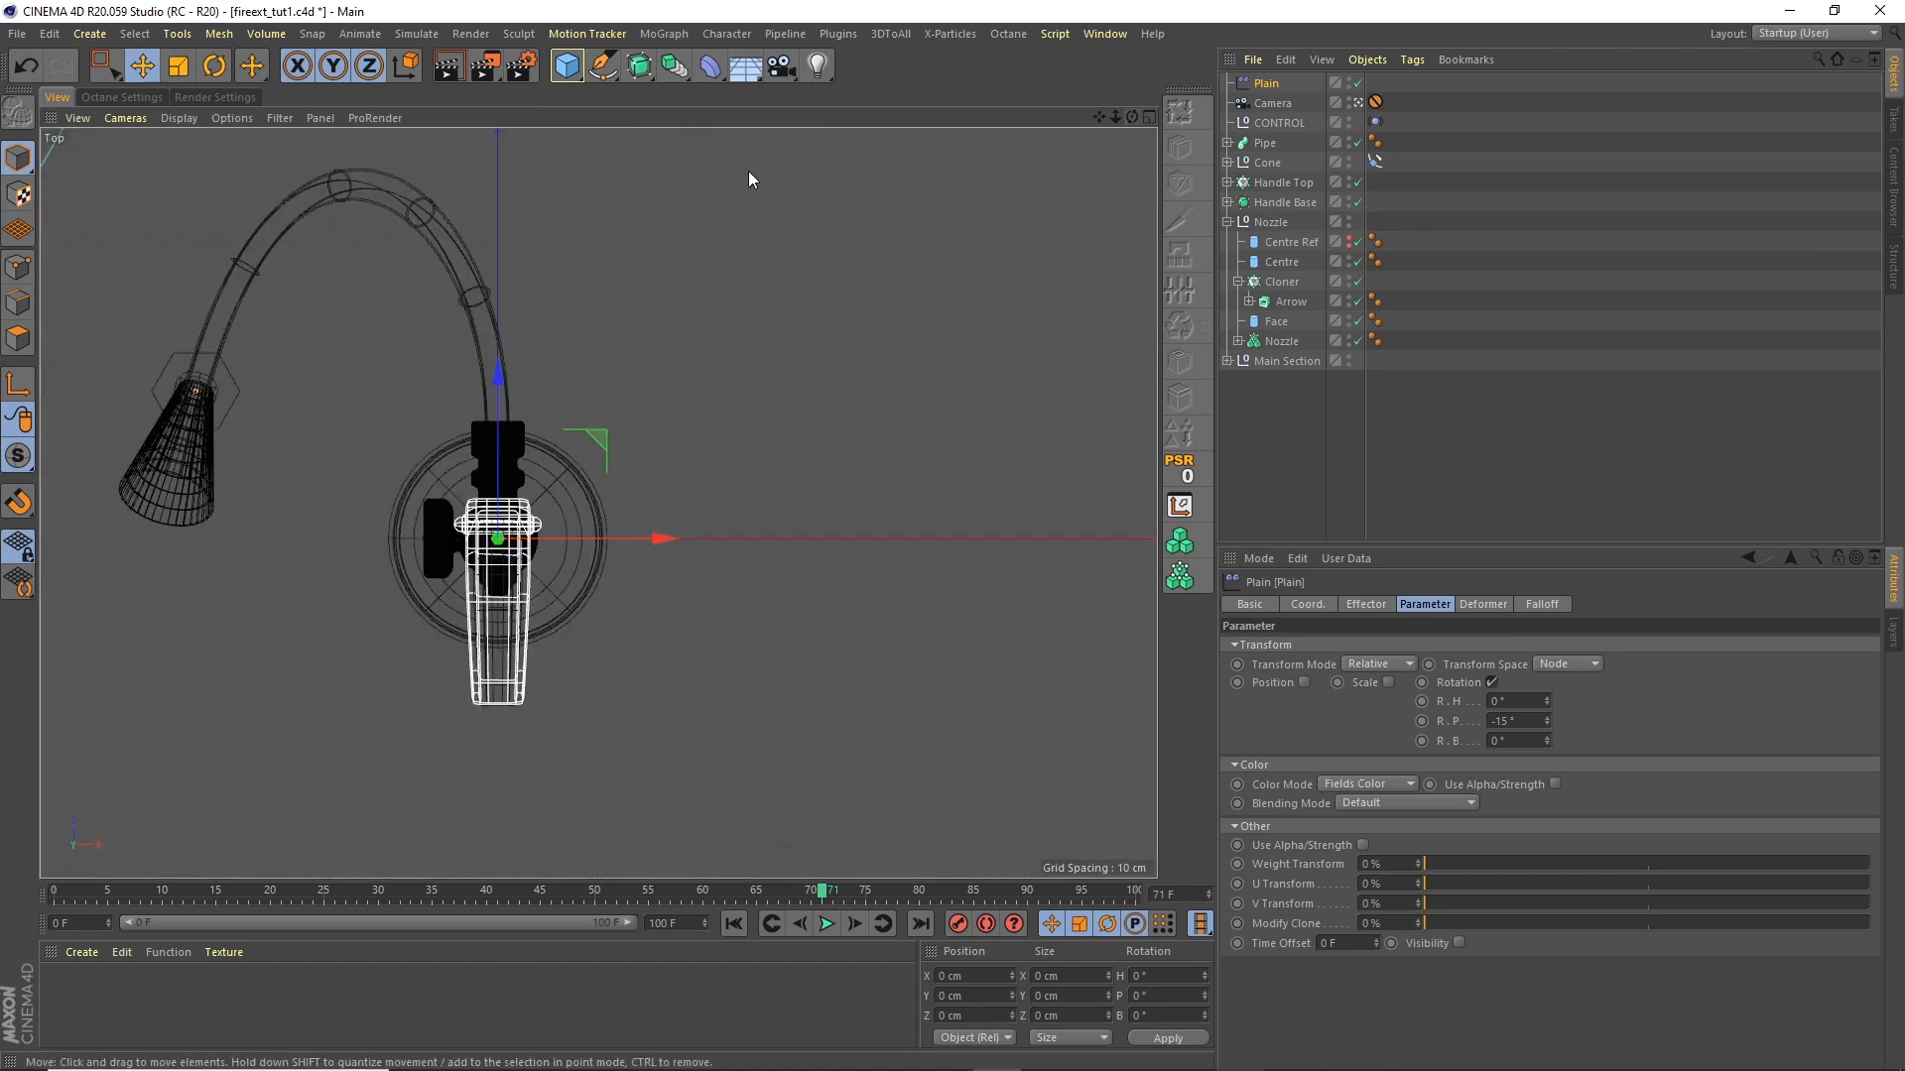
left_click(179, 117)
left_click(193, 149)
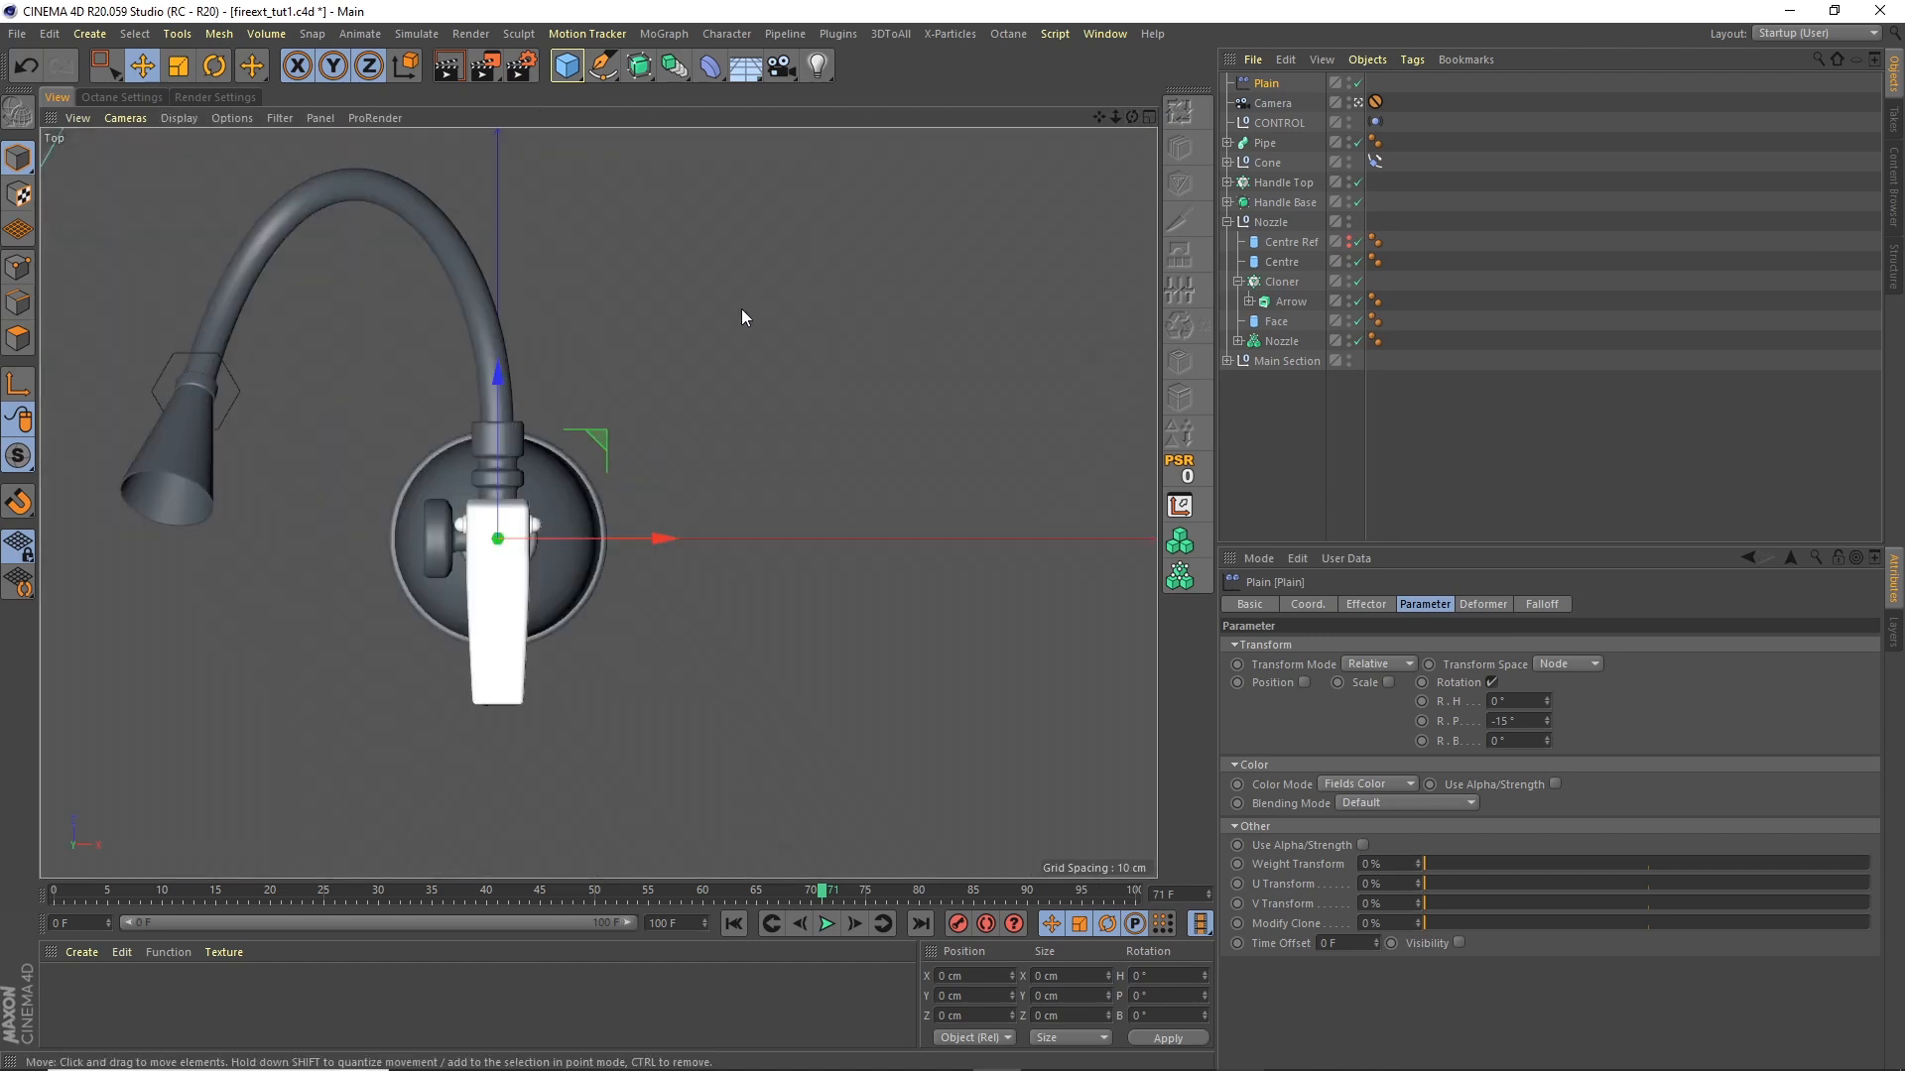
left_click(1147, 116)
left_click(592, 113)
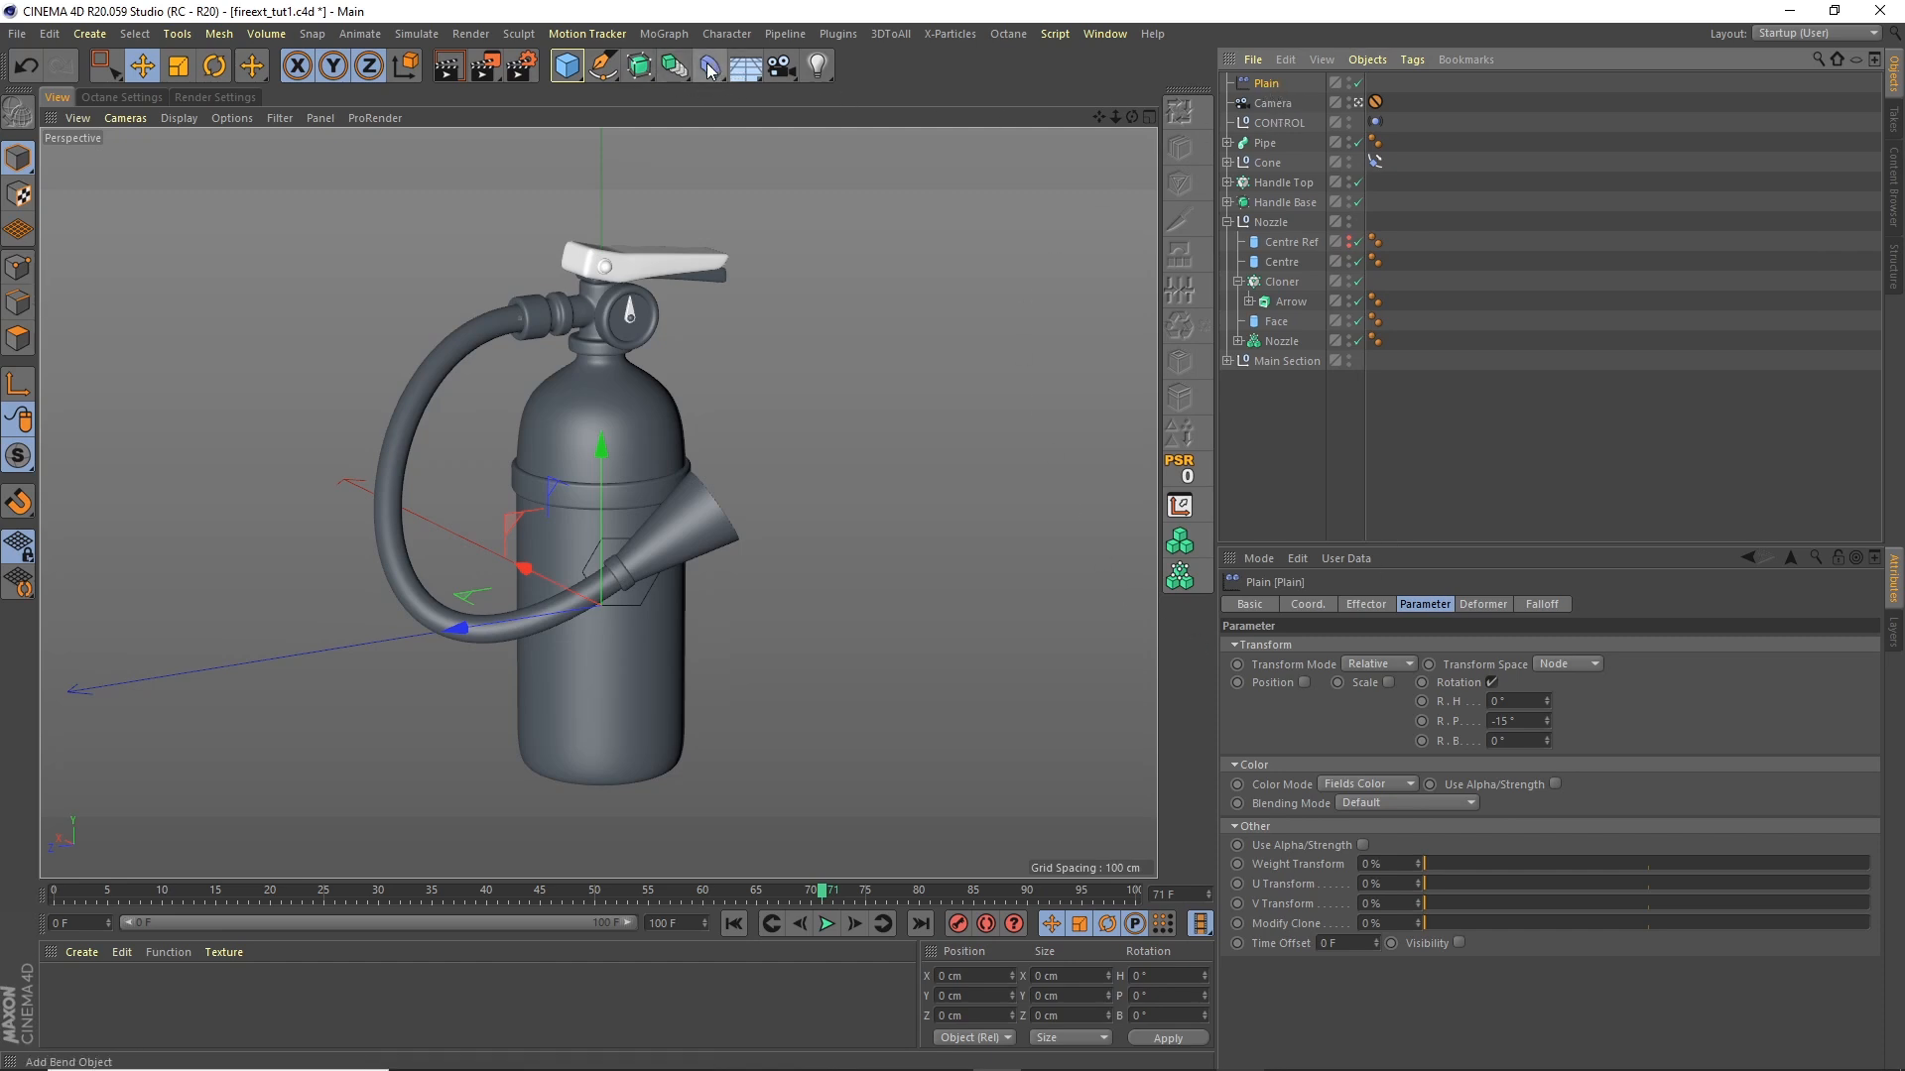
Step: Add a Linear Field about 25 cm long to the Plain effector's falloff and place it beside the handle at about X 82, Y 157 cm
left_click(1546, 605)
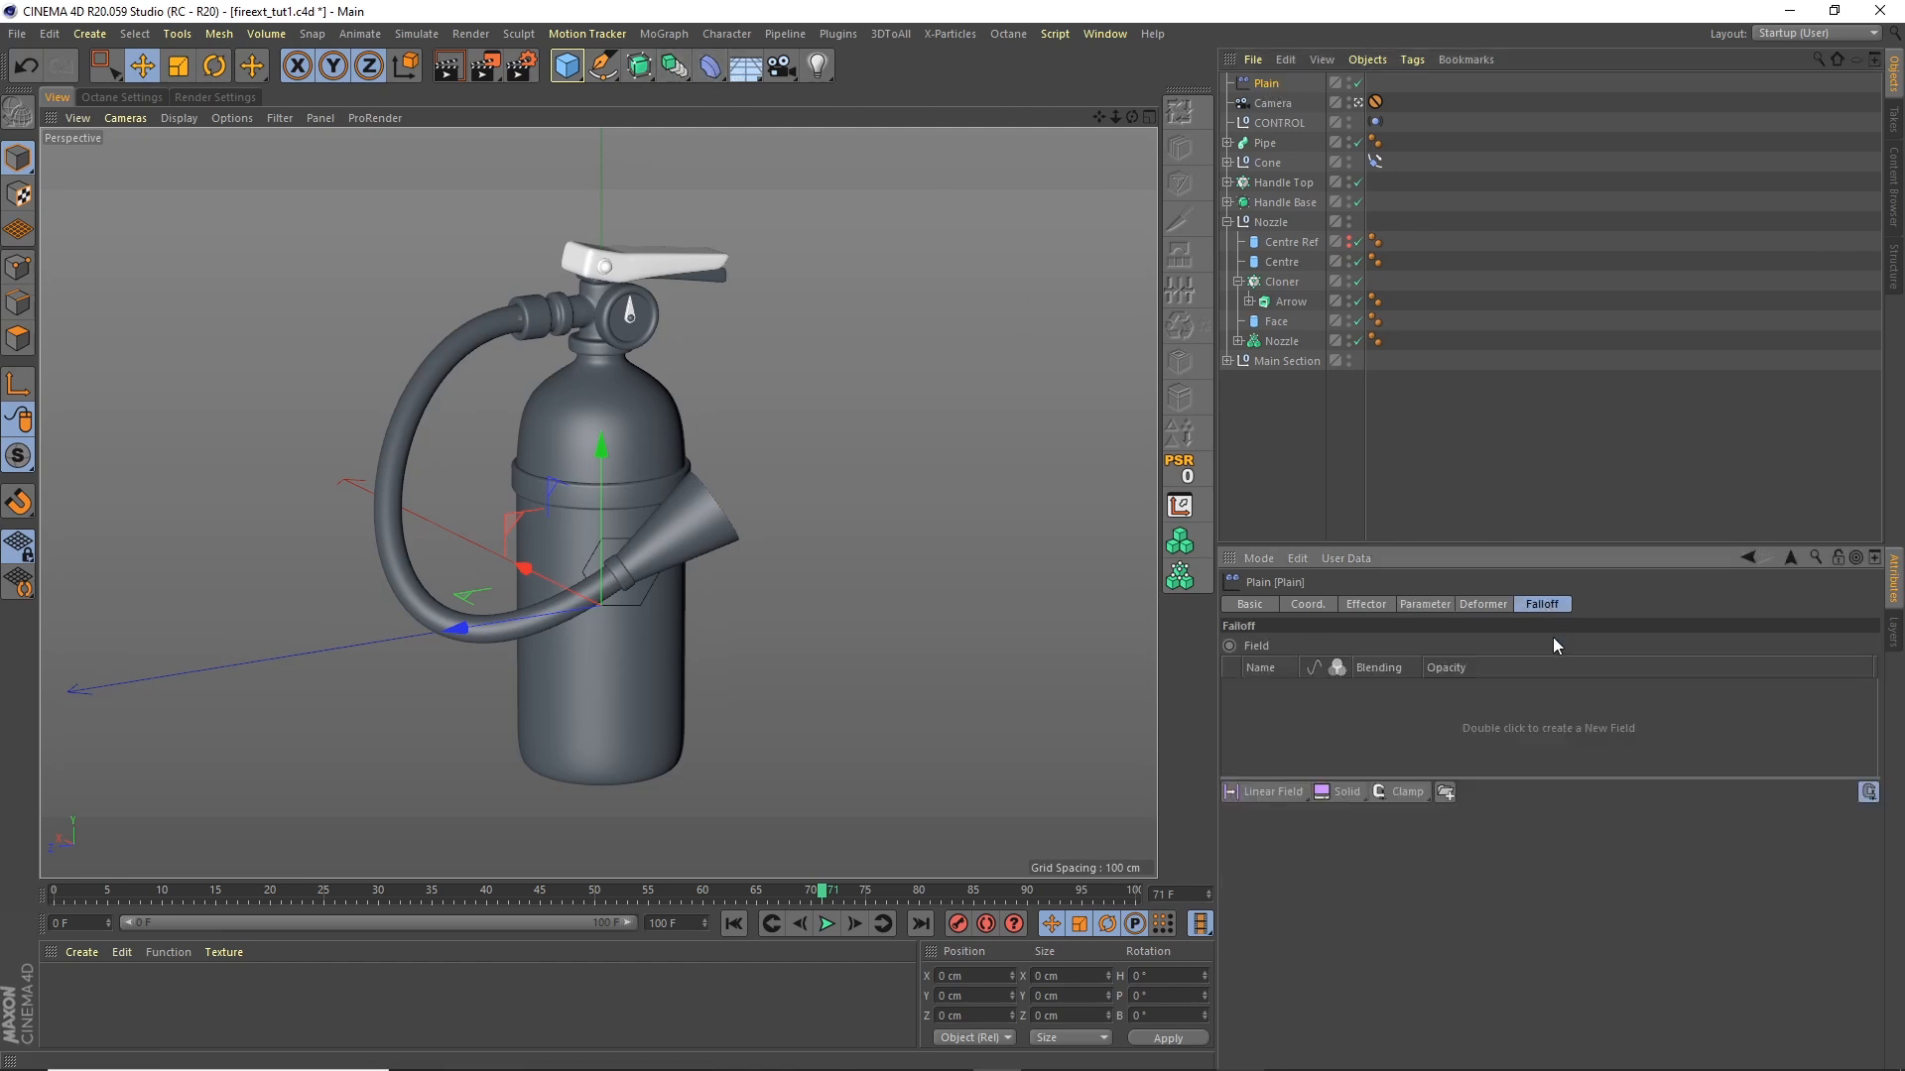
left_click(1271, 791)
left_click_drag(513, 563, 472, 306)
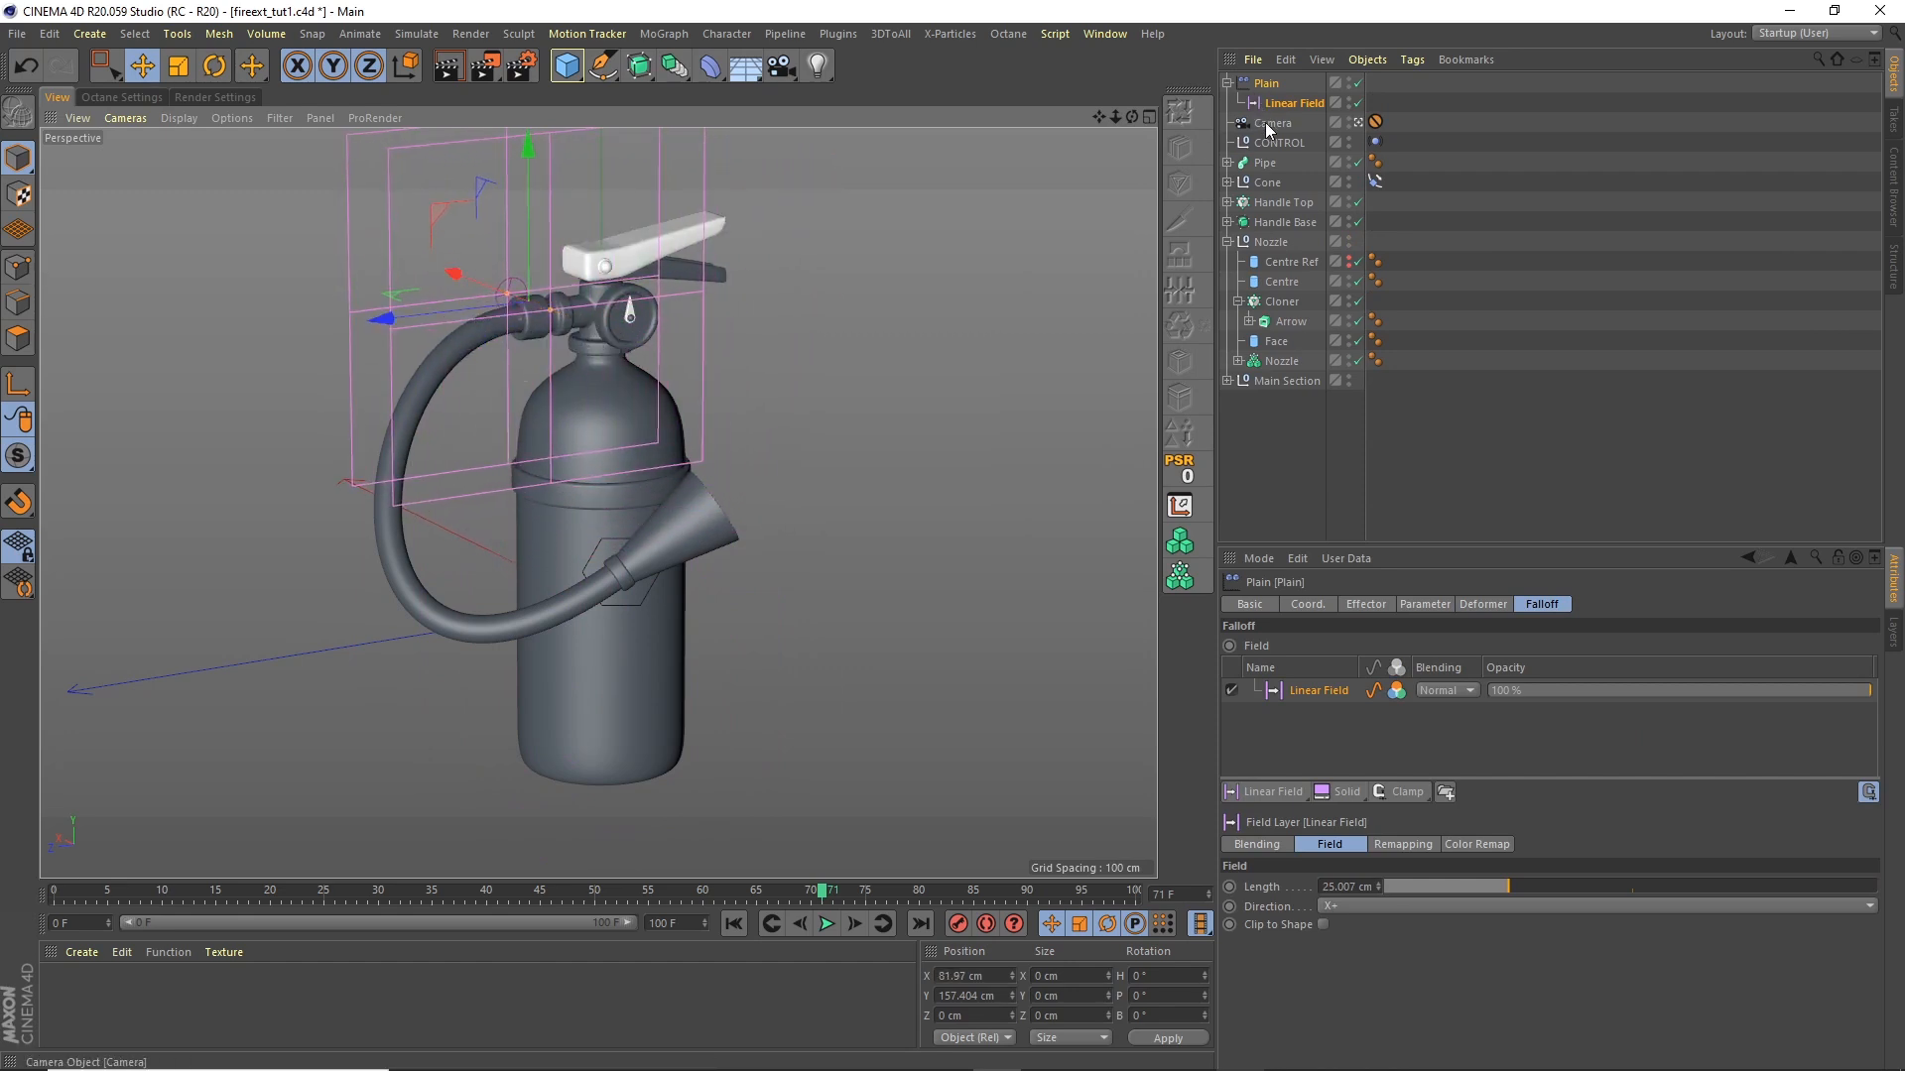
Step: Rotate the Handle Top cloner so the top handle tilts further up from the handle base
left_click(1279, 202)
key("r")
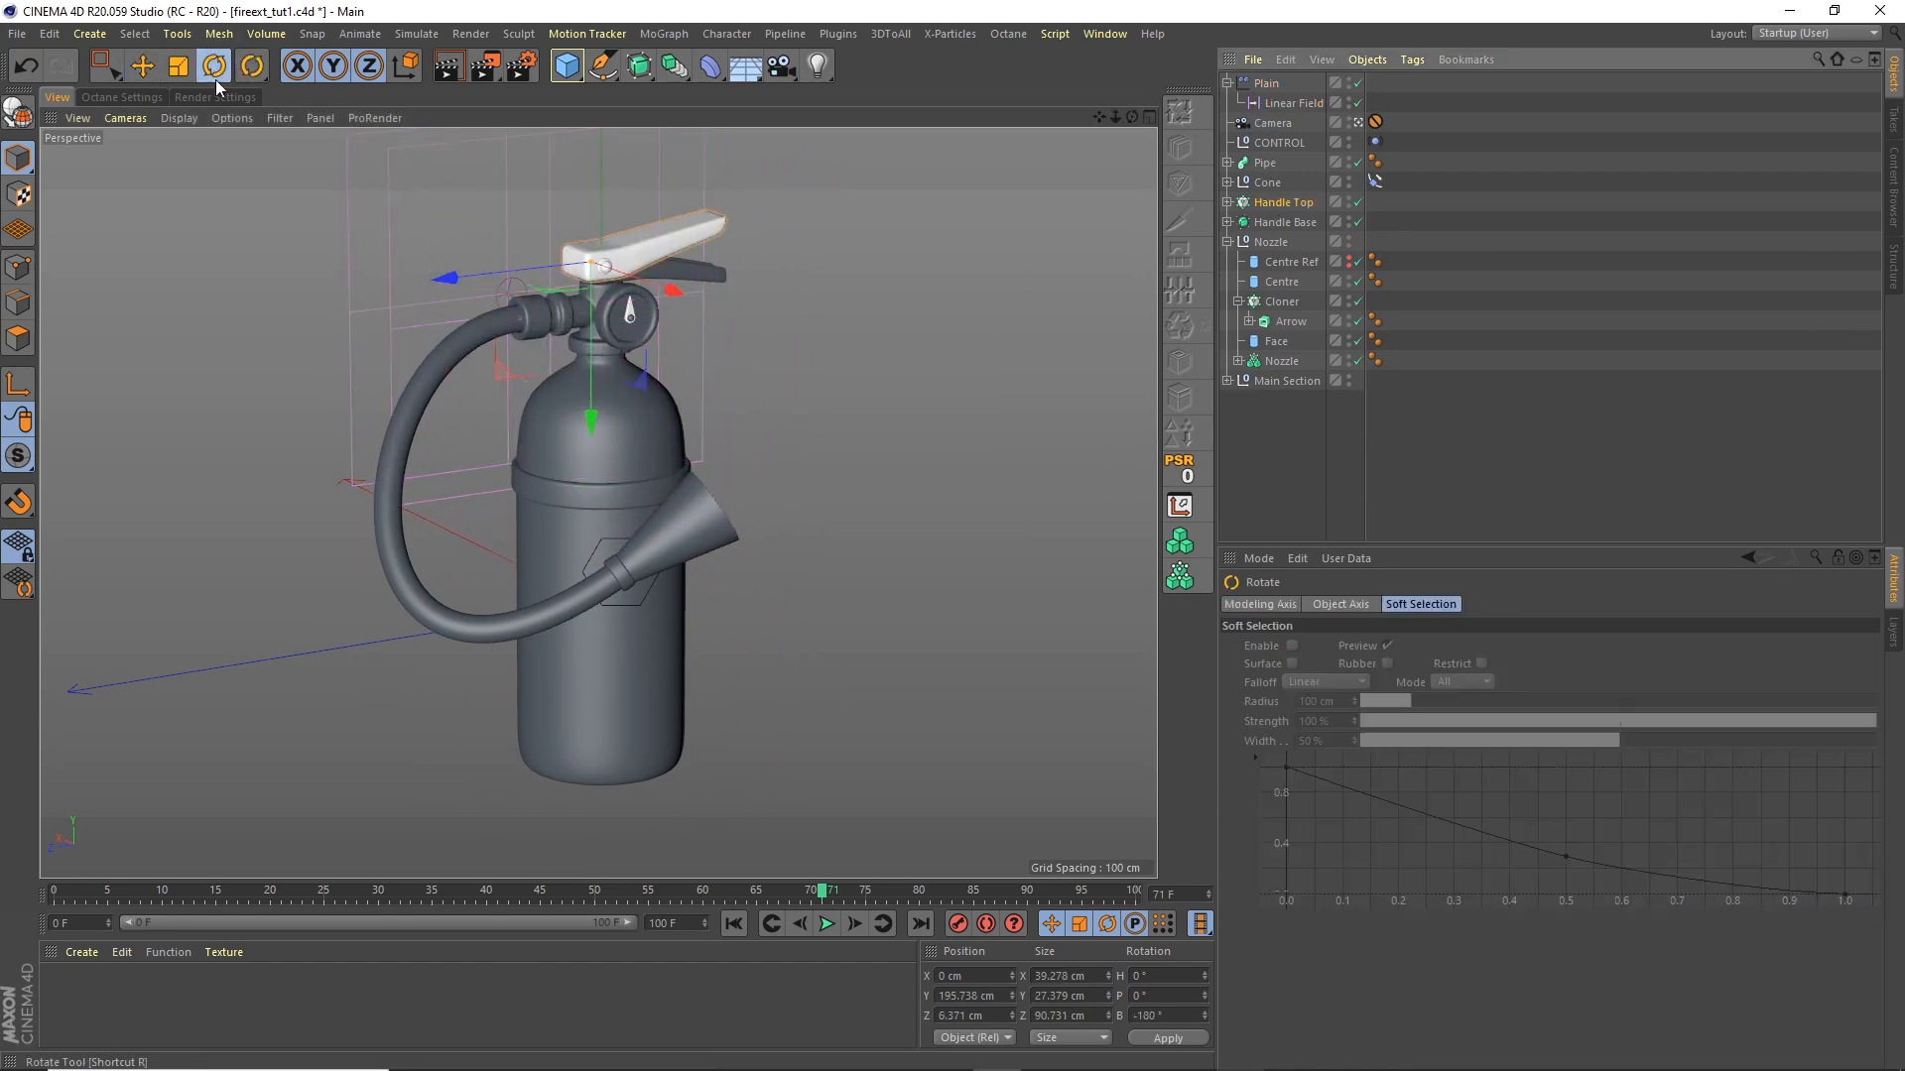
mouse_move(508, 244)
left_mouse_down()
mouse_move(484, 300)
mouse_move(501, 278)
left_mouse_up()
Step: Move the Linear Field along X across the top handle to about X -52 cm
left_click(1279, 103)
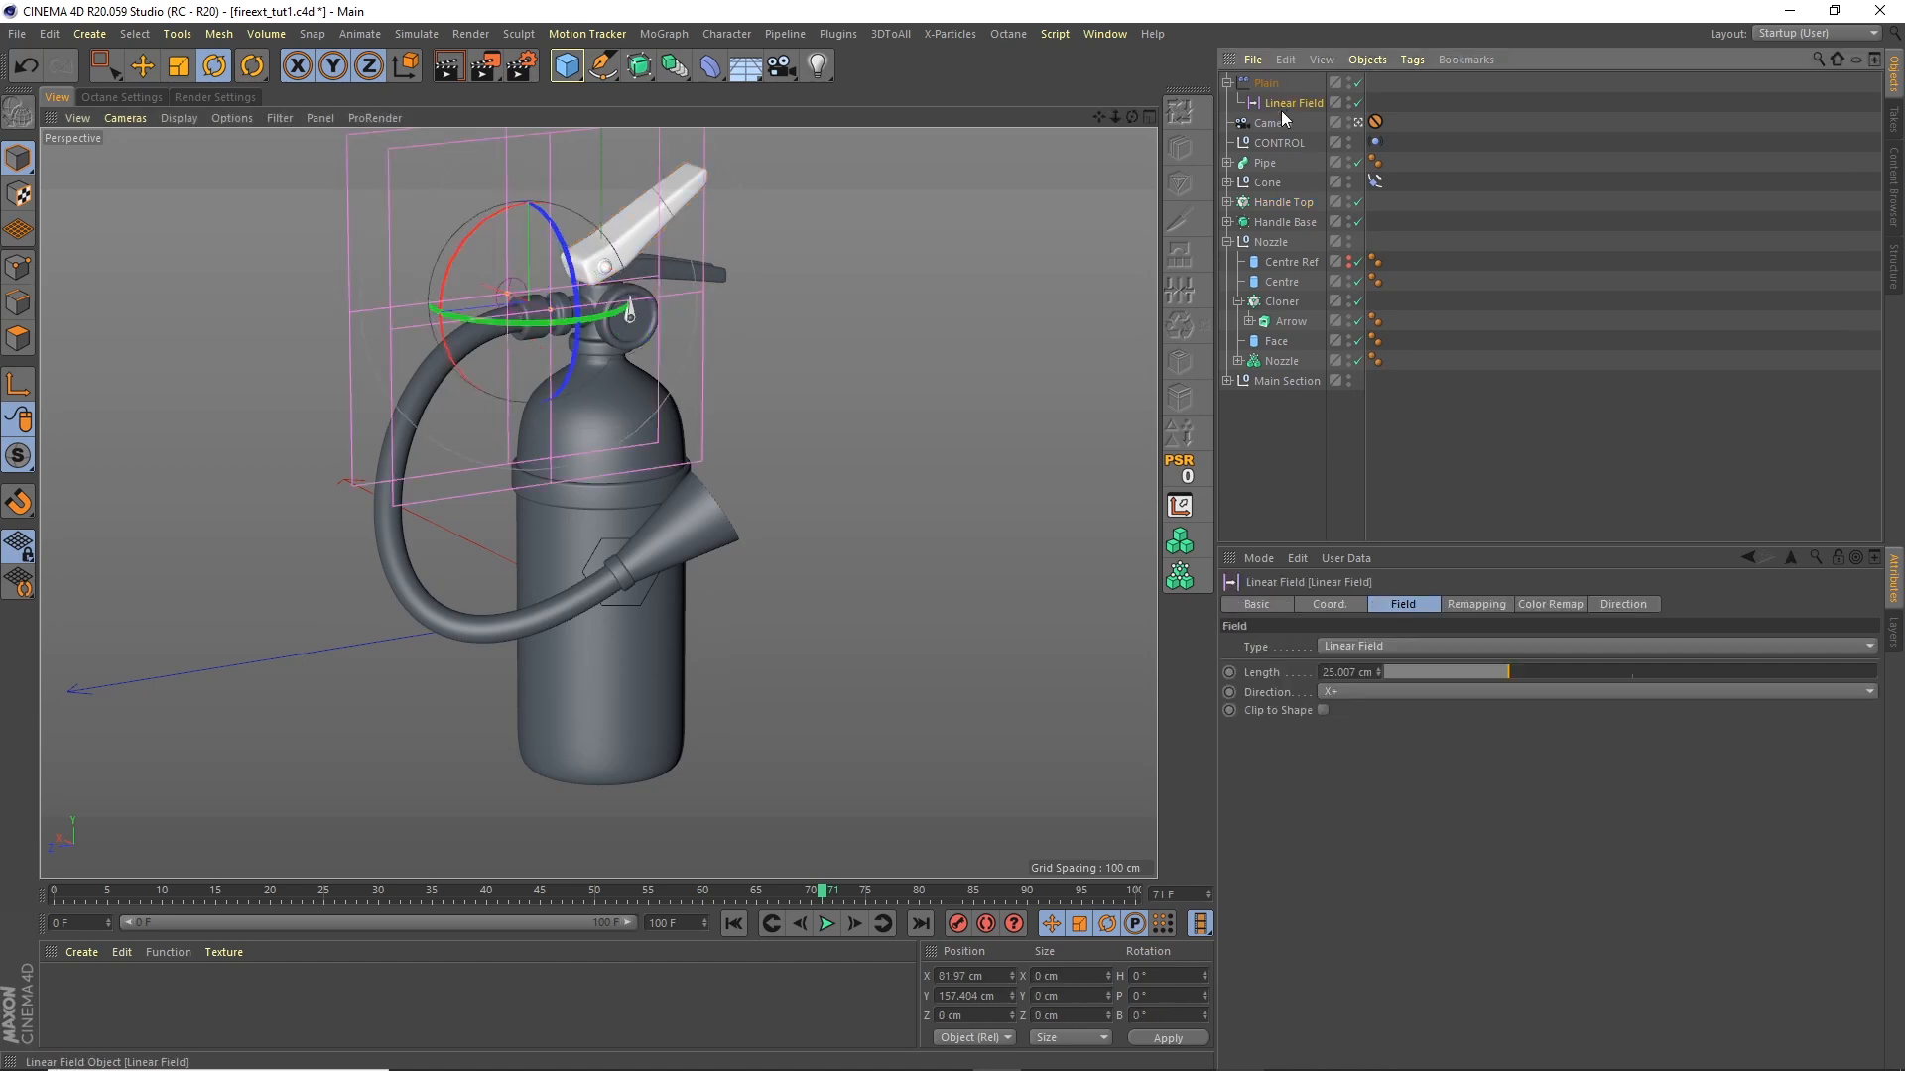
key("e")
left_click_drag(455, 270, 560, 312)
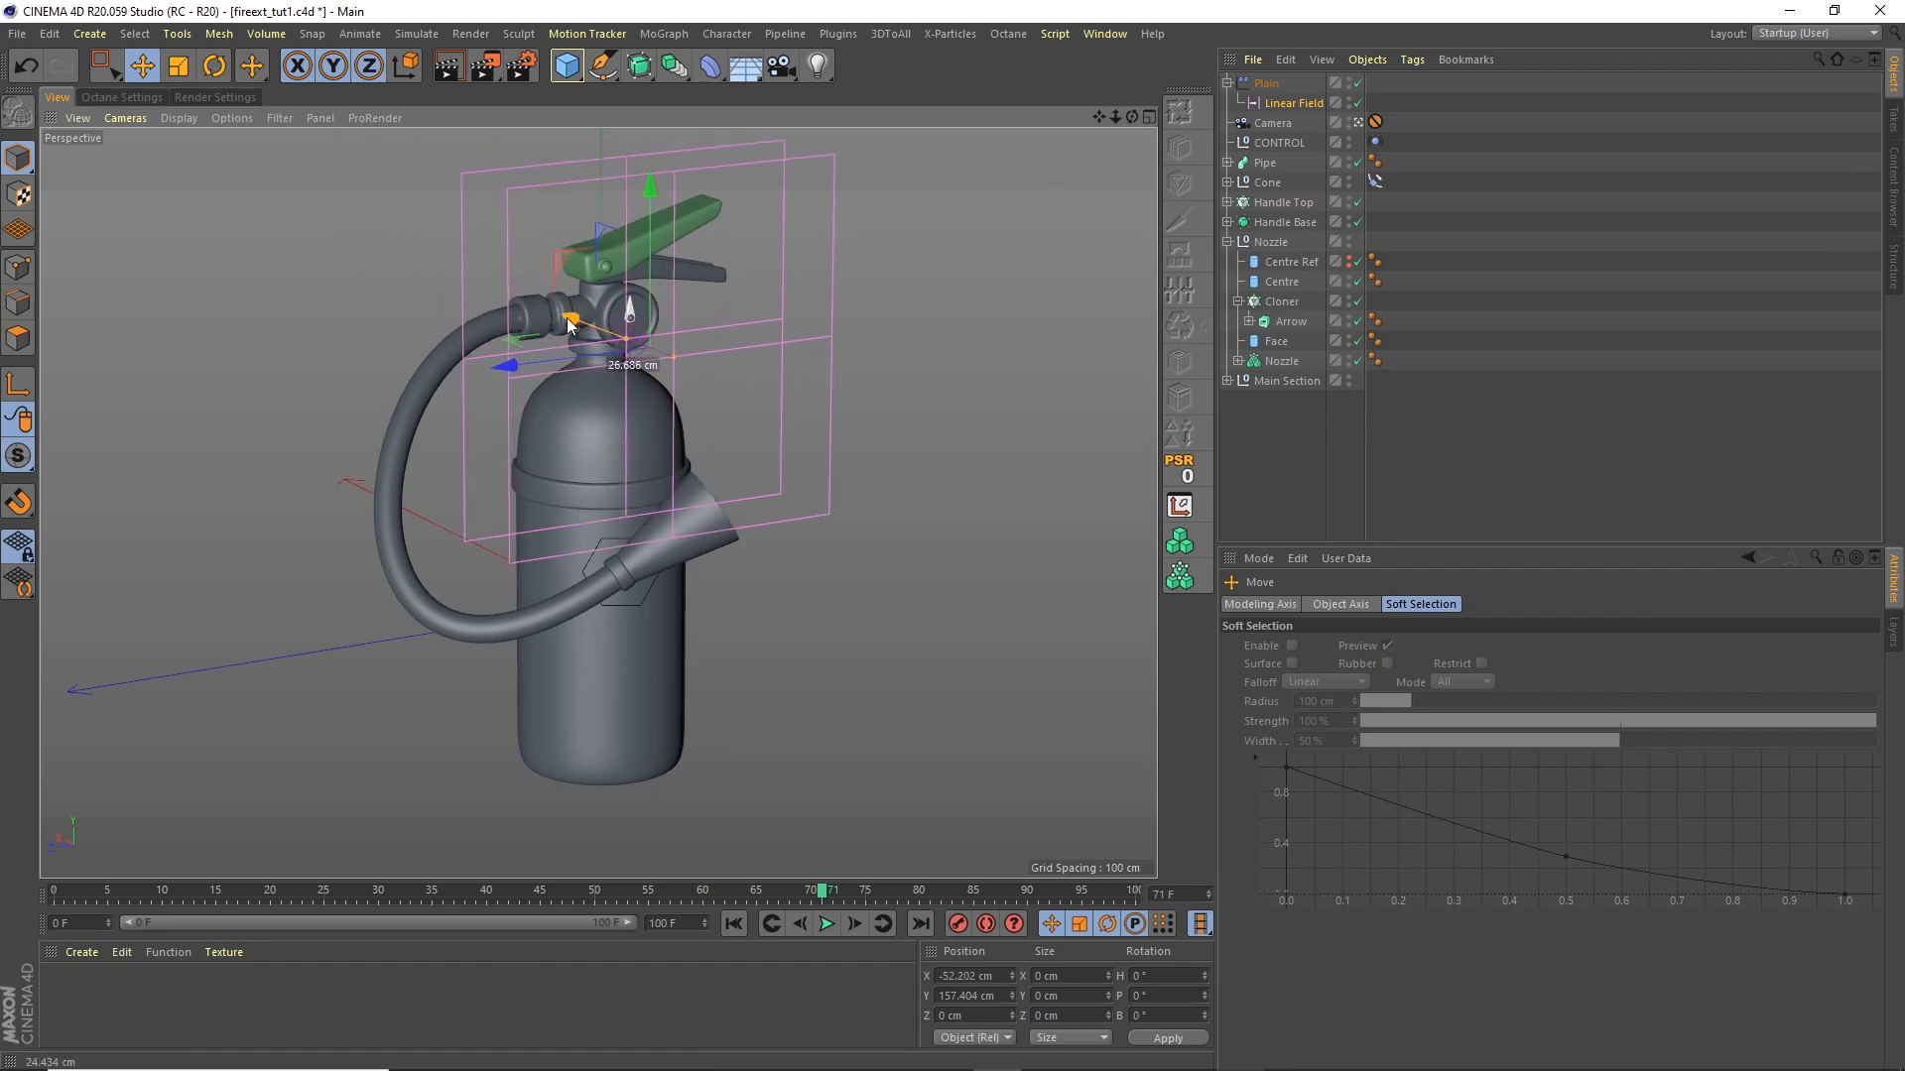
left_click(1305, 103)
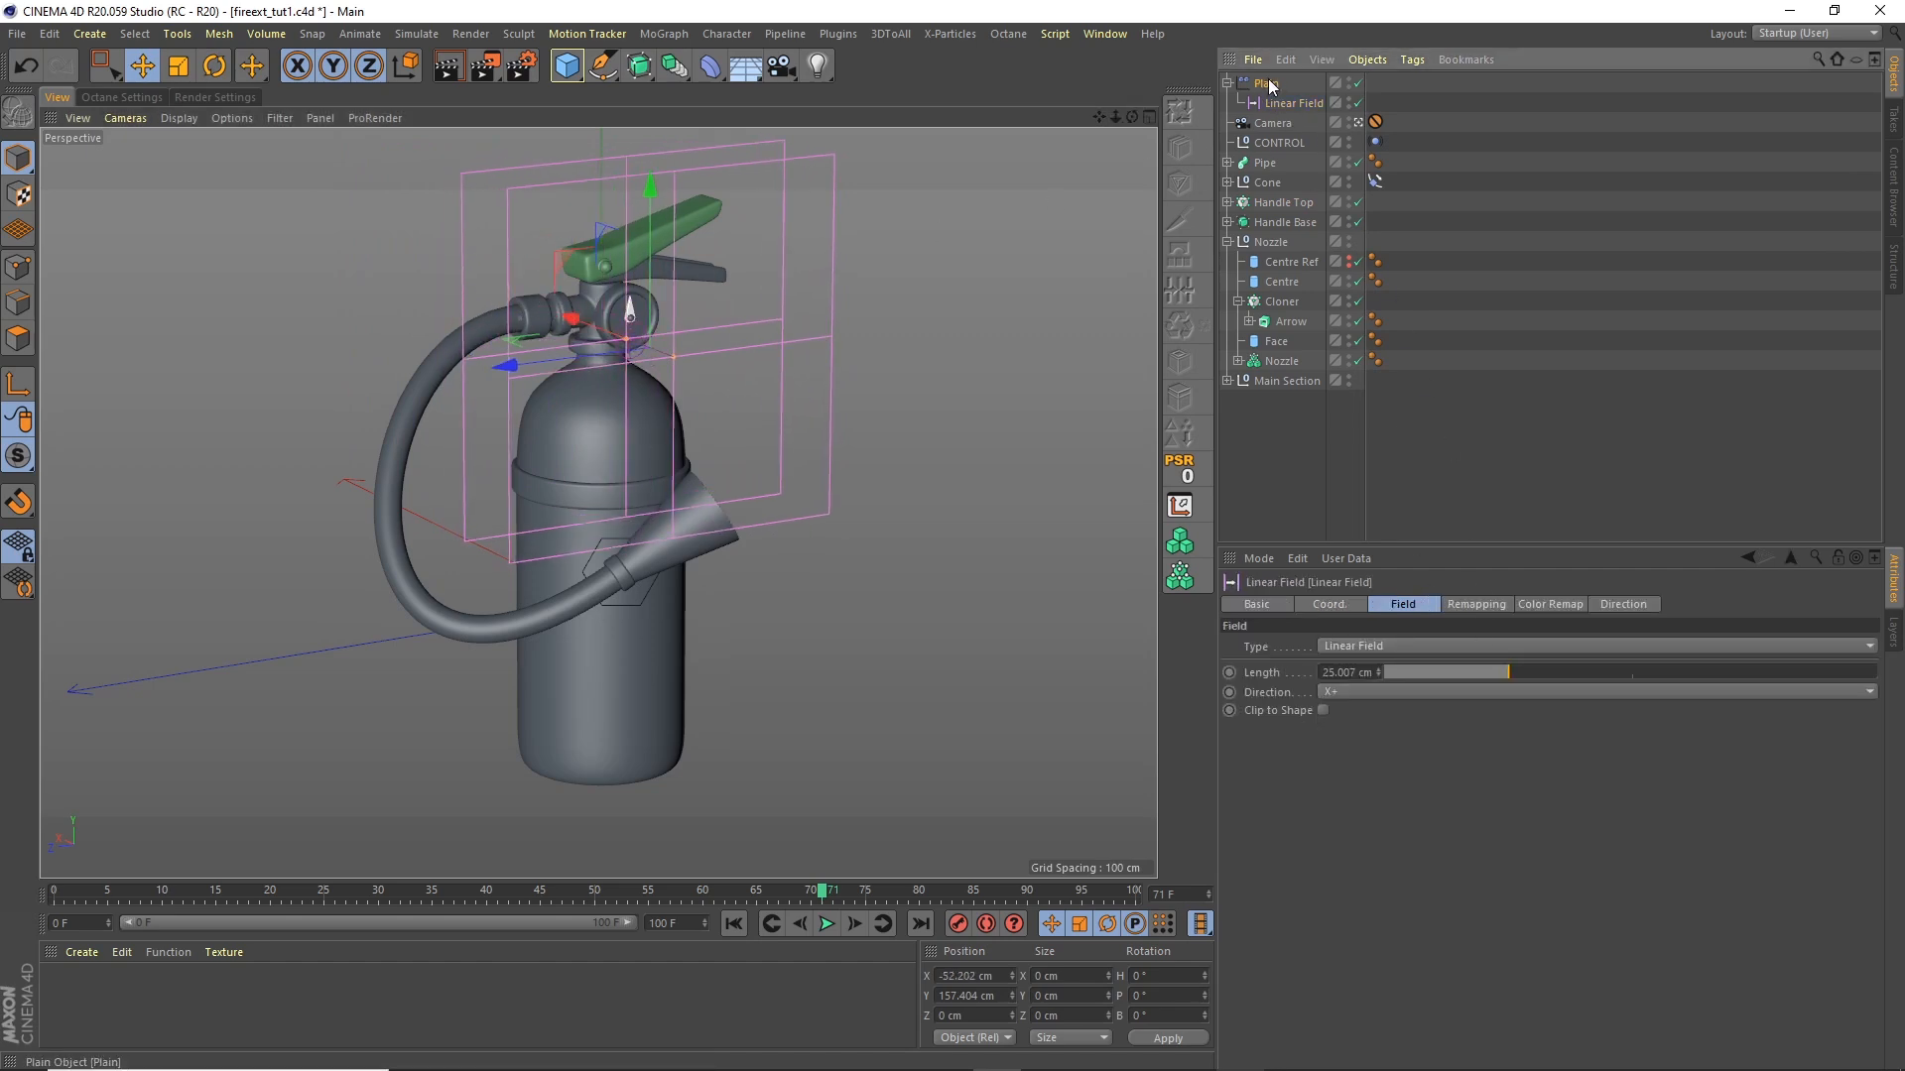
Step: Try R.P values of -30° and -35° on the handle's Plain effector, and settle on -32°
left_click(1266, 82)
left_click(1531, 604)
left_click(1424, 604)
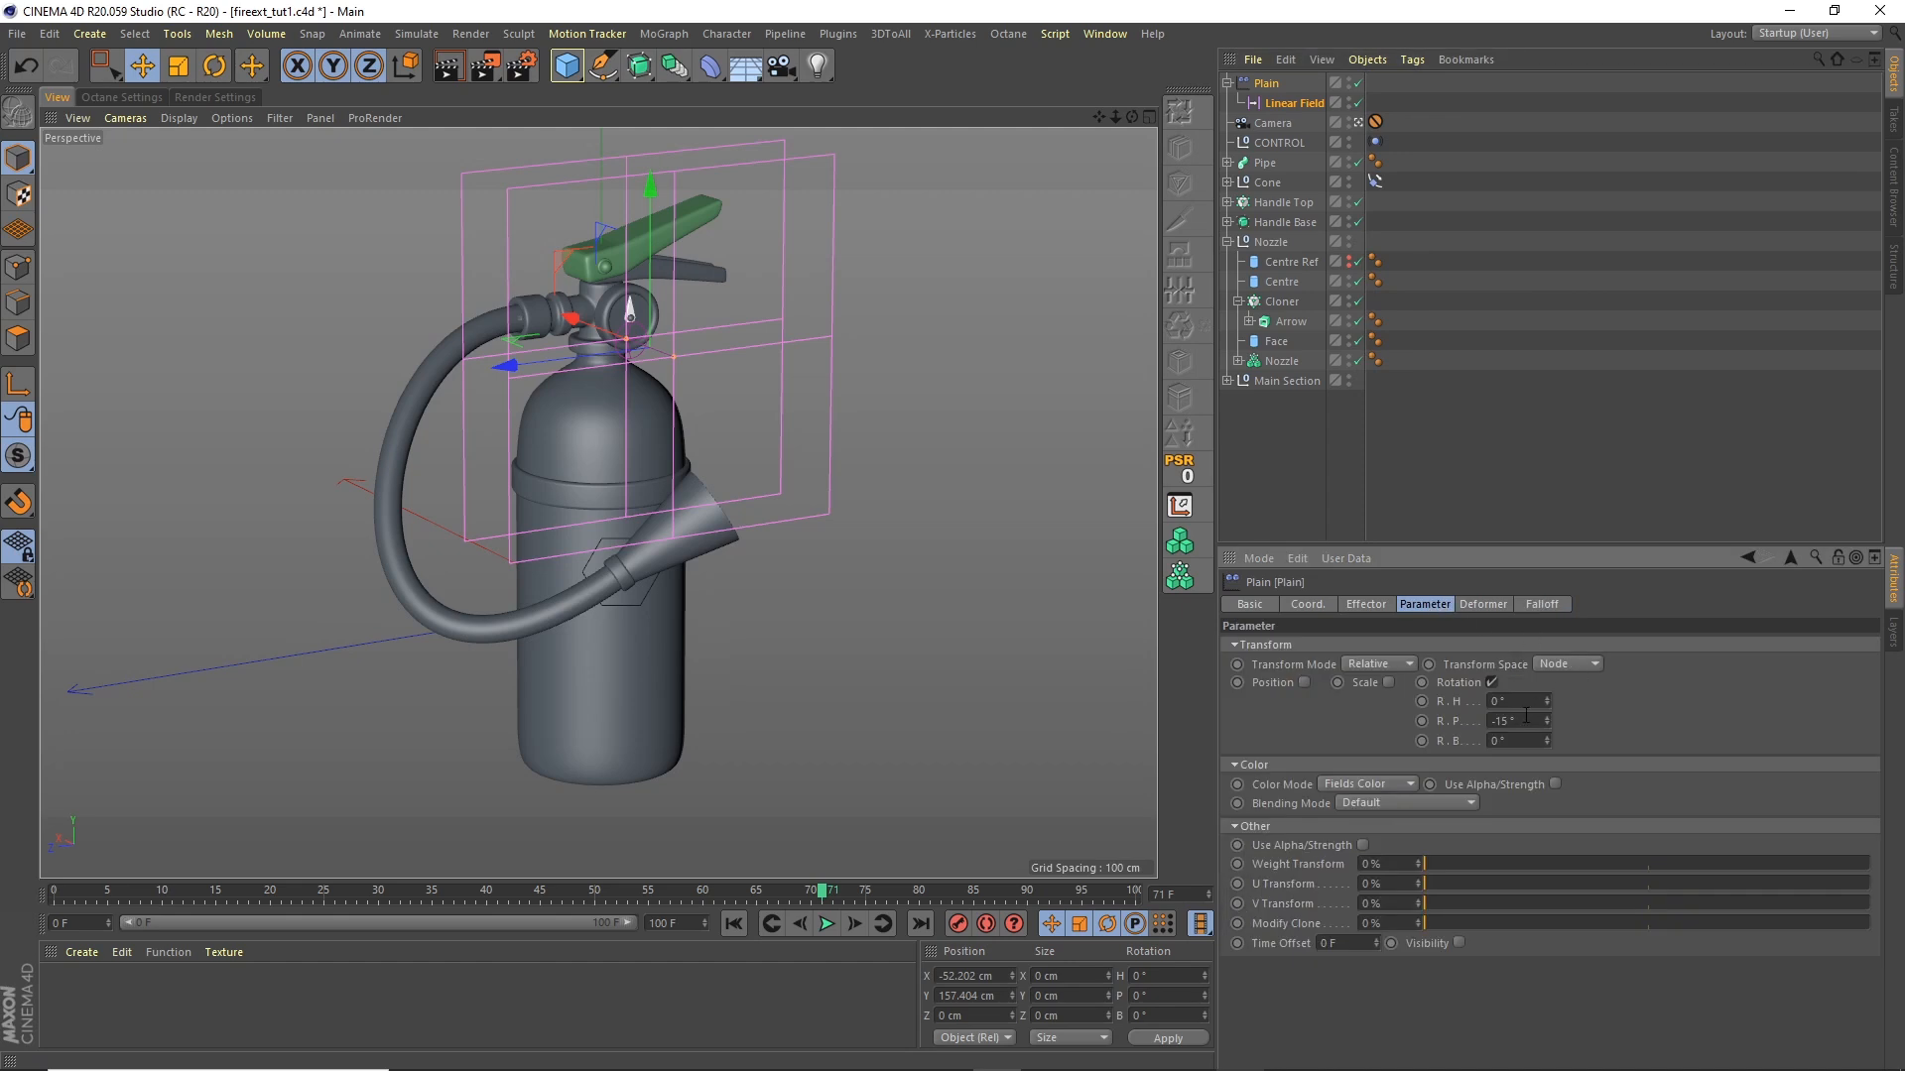
type("-30")
key("Return")
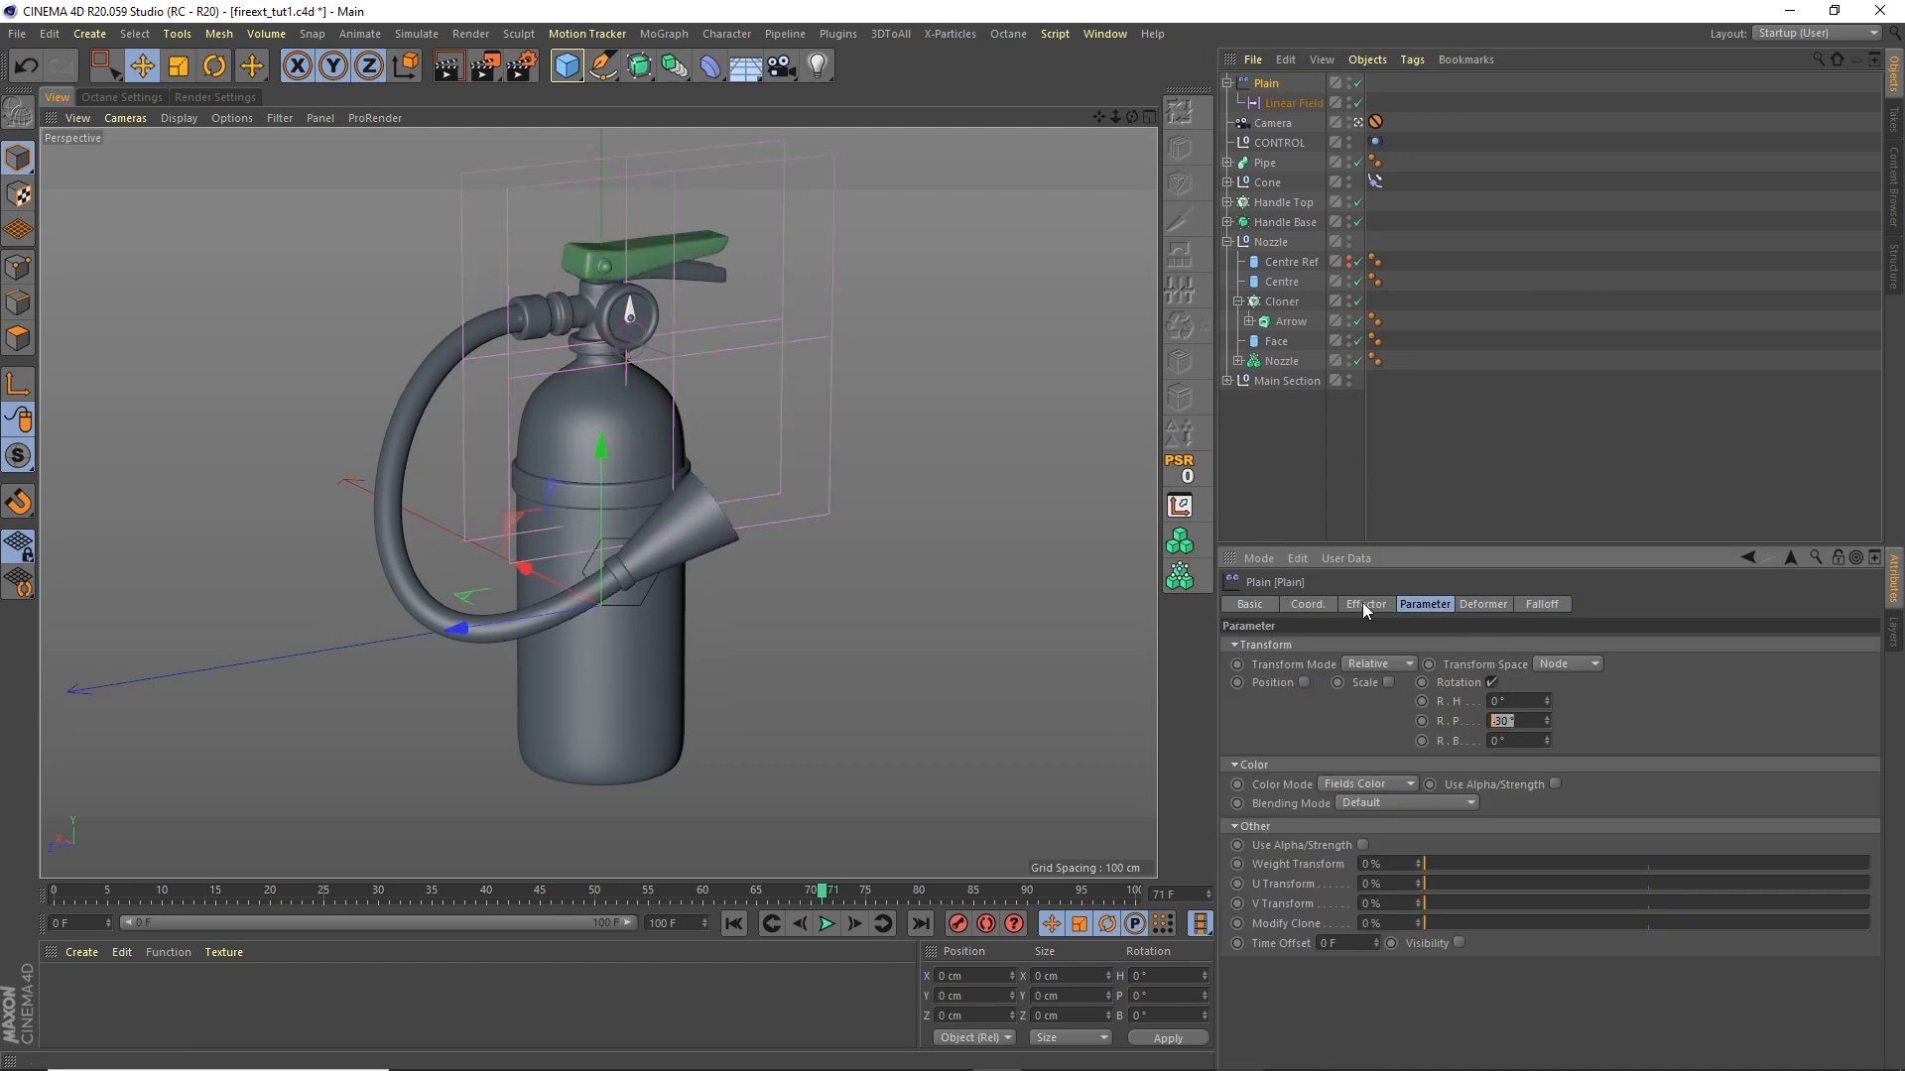
type("-35")
key("Return")
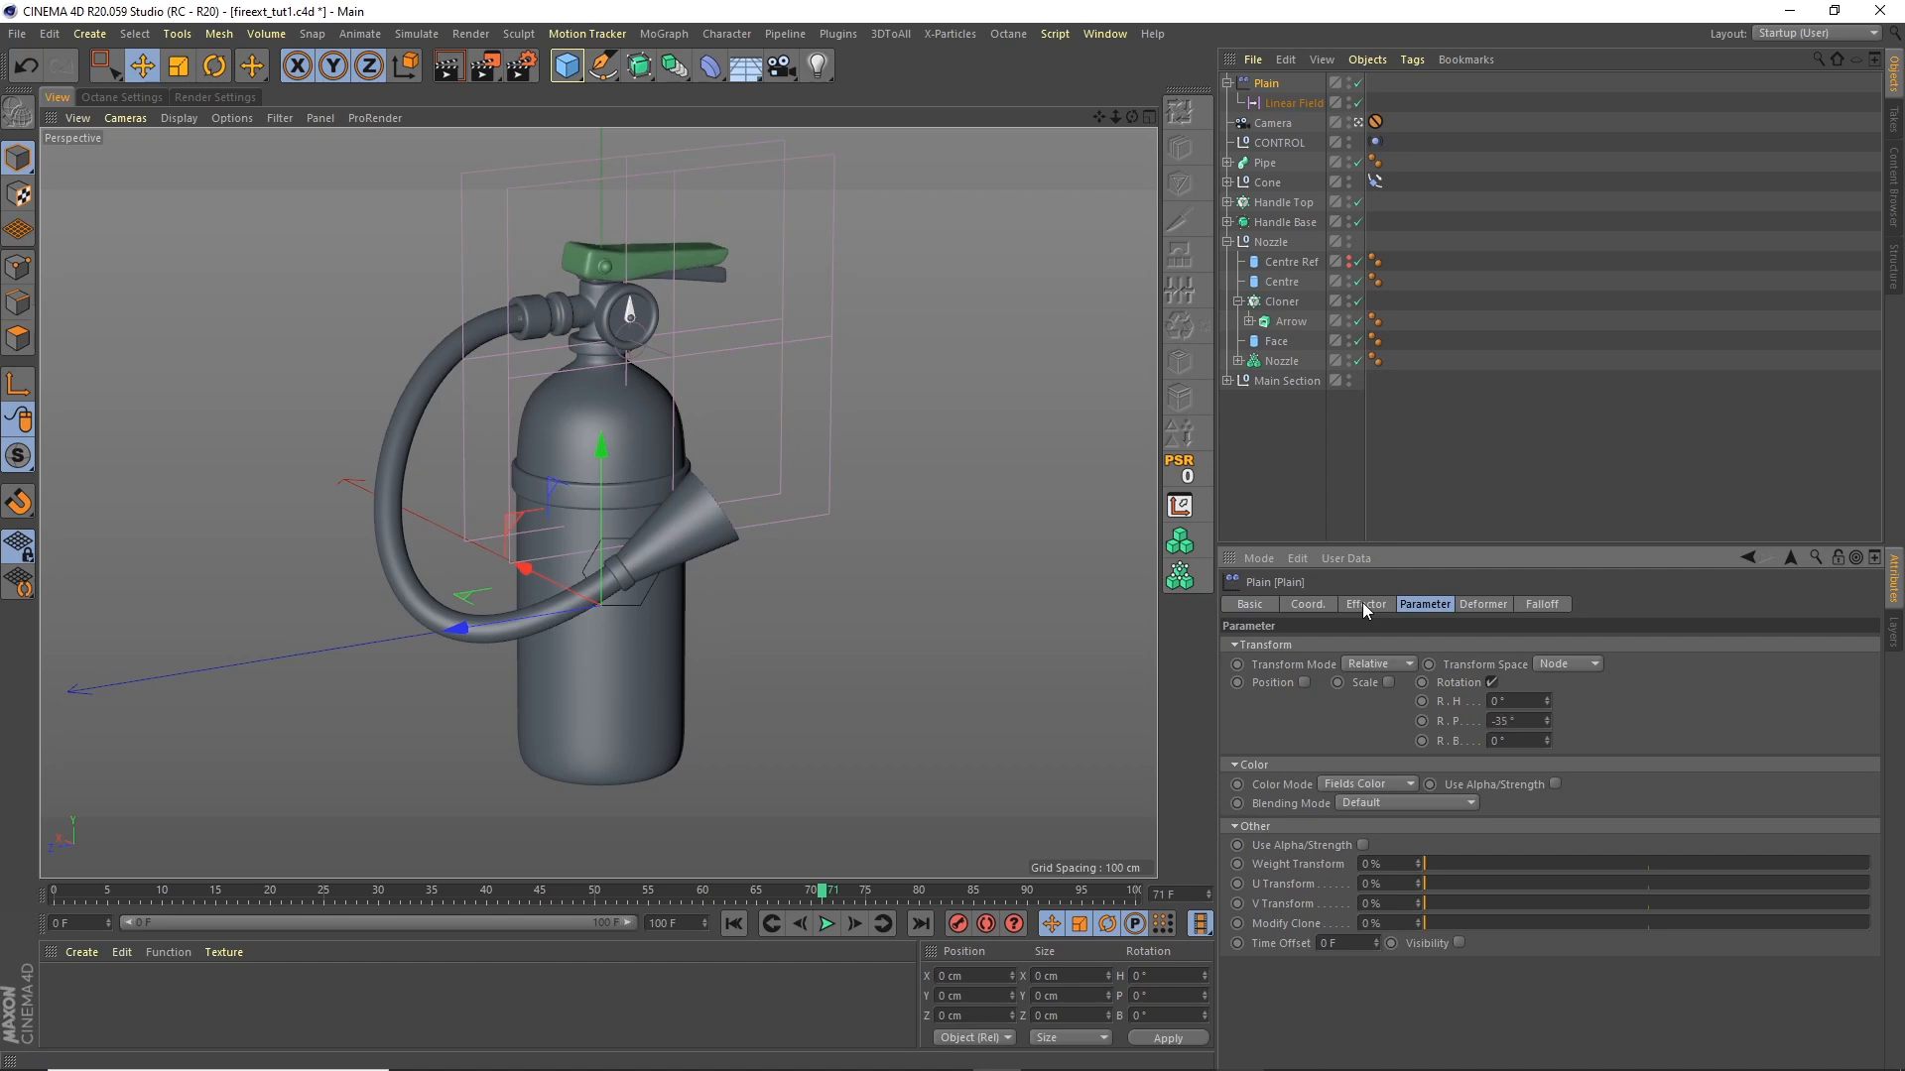
type("-32")
key("Return")
Step: Rename the handle's Plain effector as Handle Rotation
left_click(1292, 103)
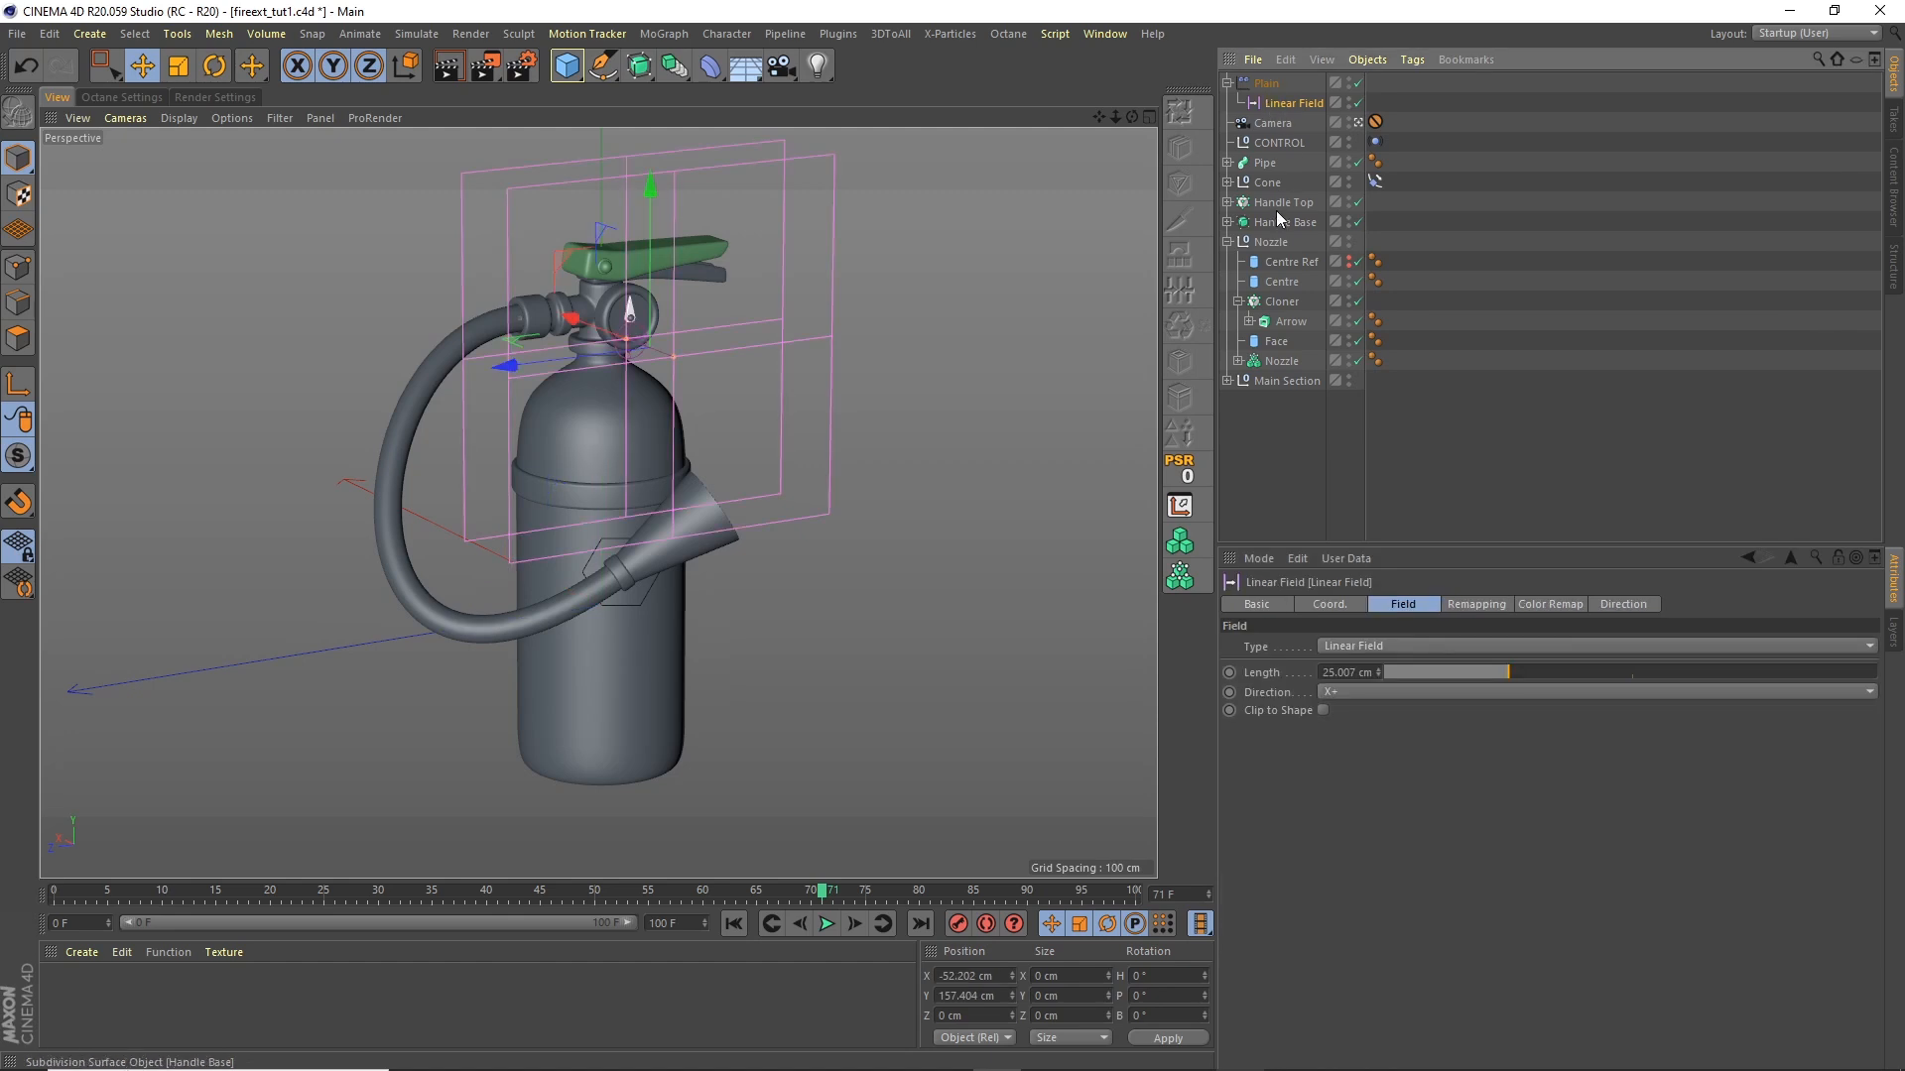
left_click(1271, 83)
type("handl")
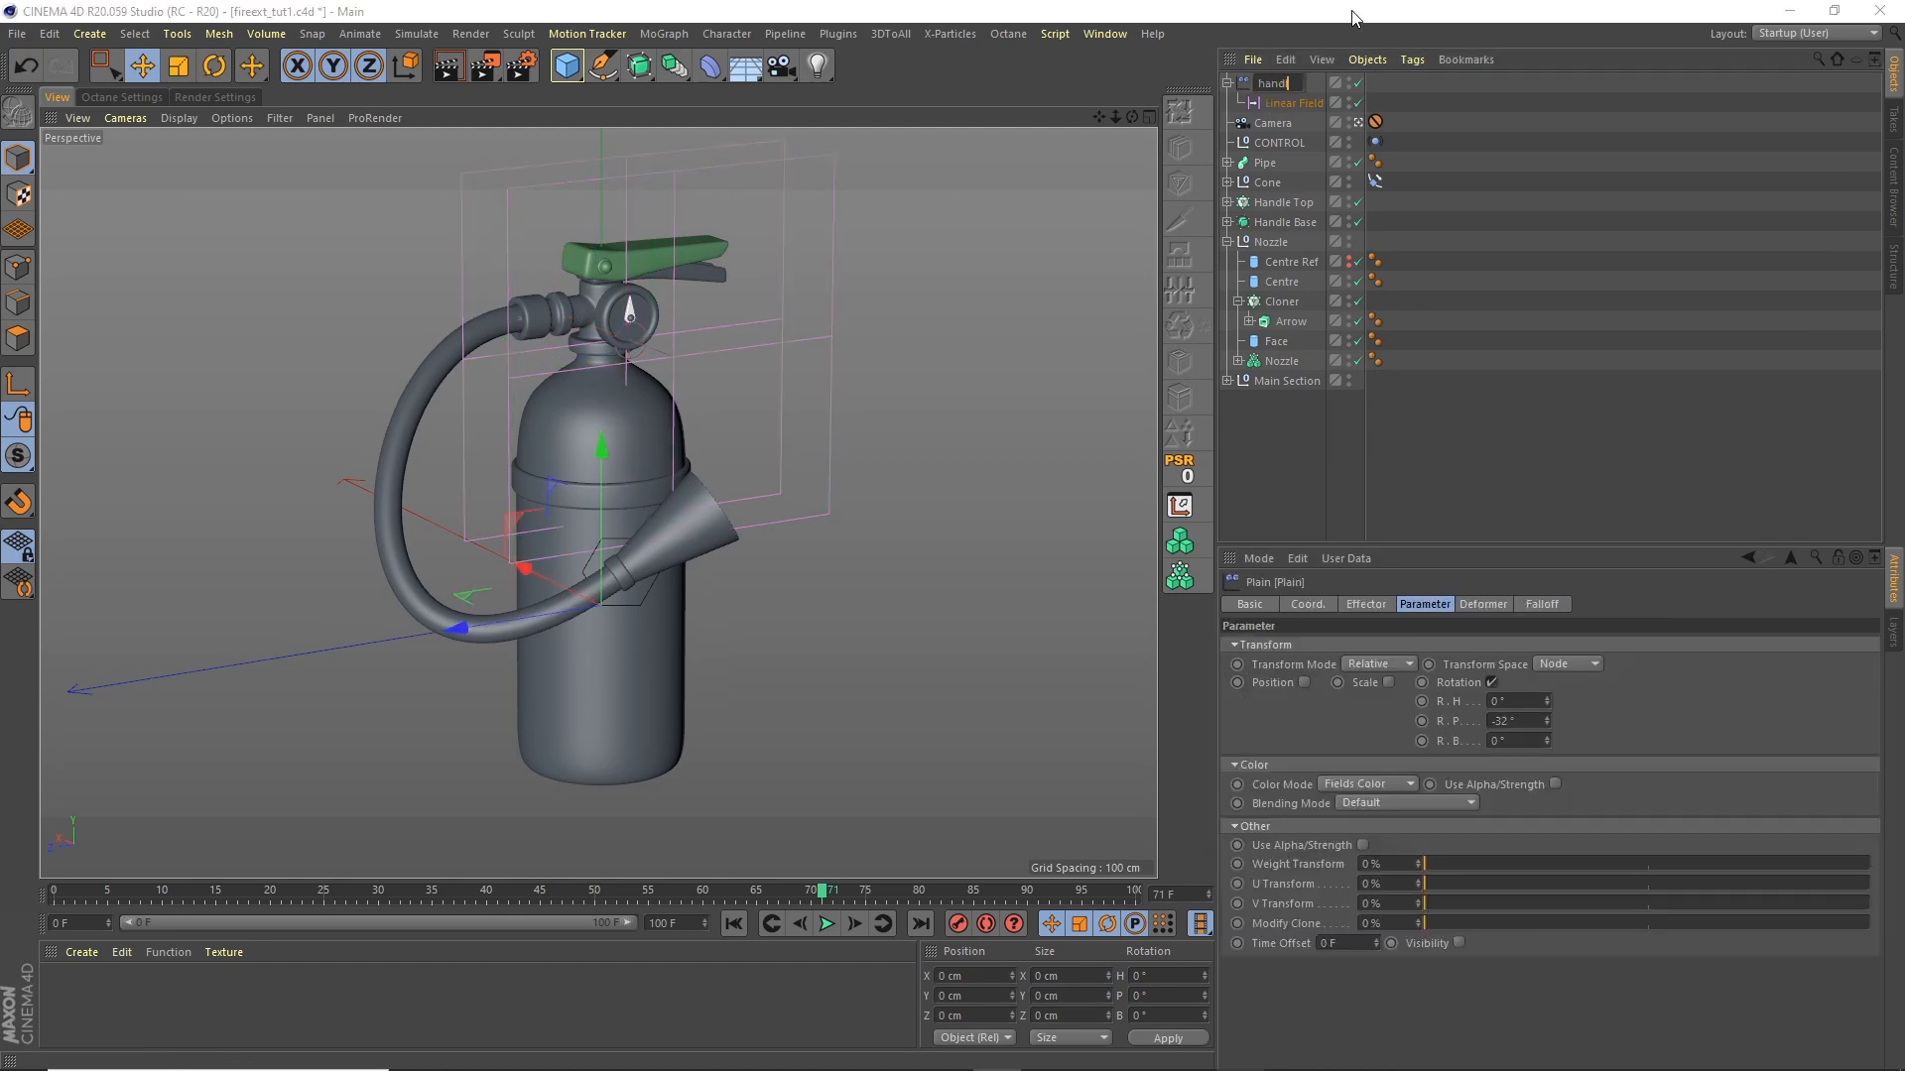
type("e")
key("Return")
double_click(1279, 83)
type("Handle Rotationn")
key("Return")
Step: At frame 0, move the Linear Field to about X -29 cm and keyframe its P.X value
left_click(1307, 103)
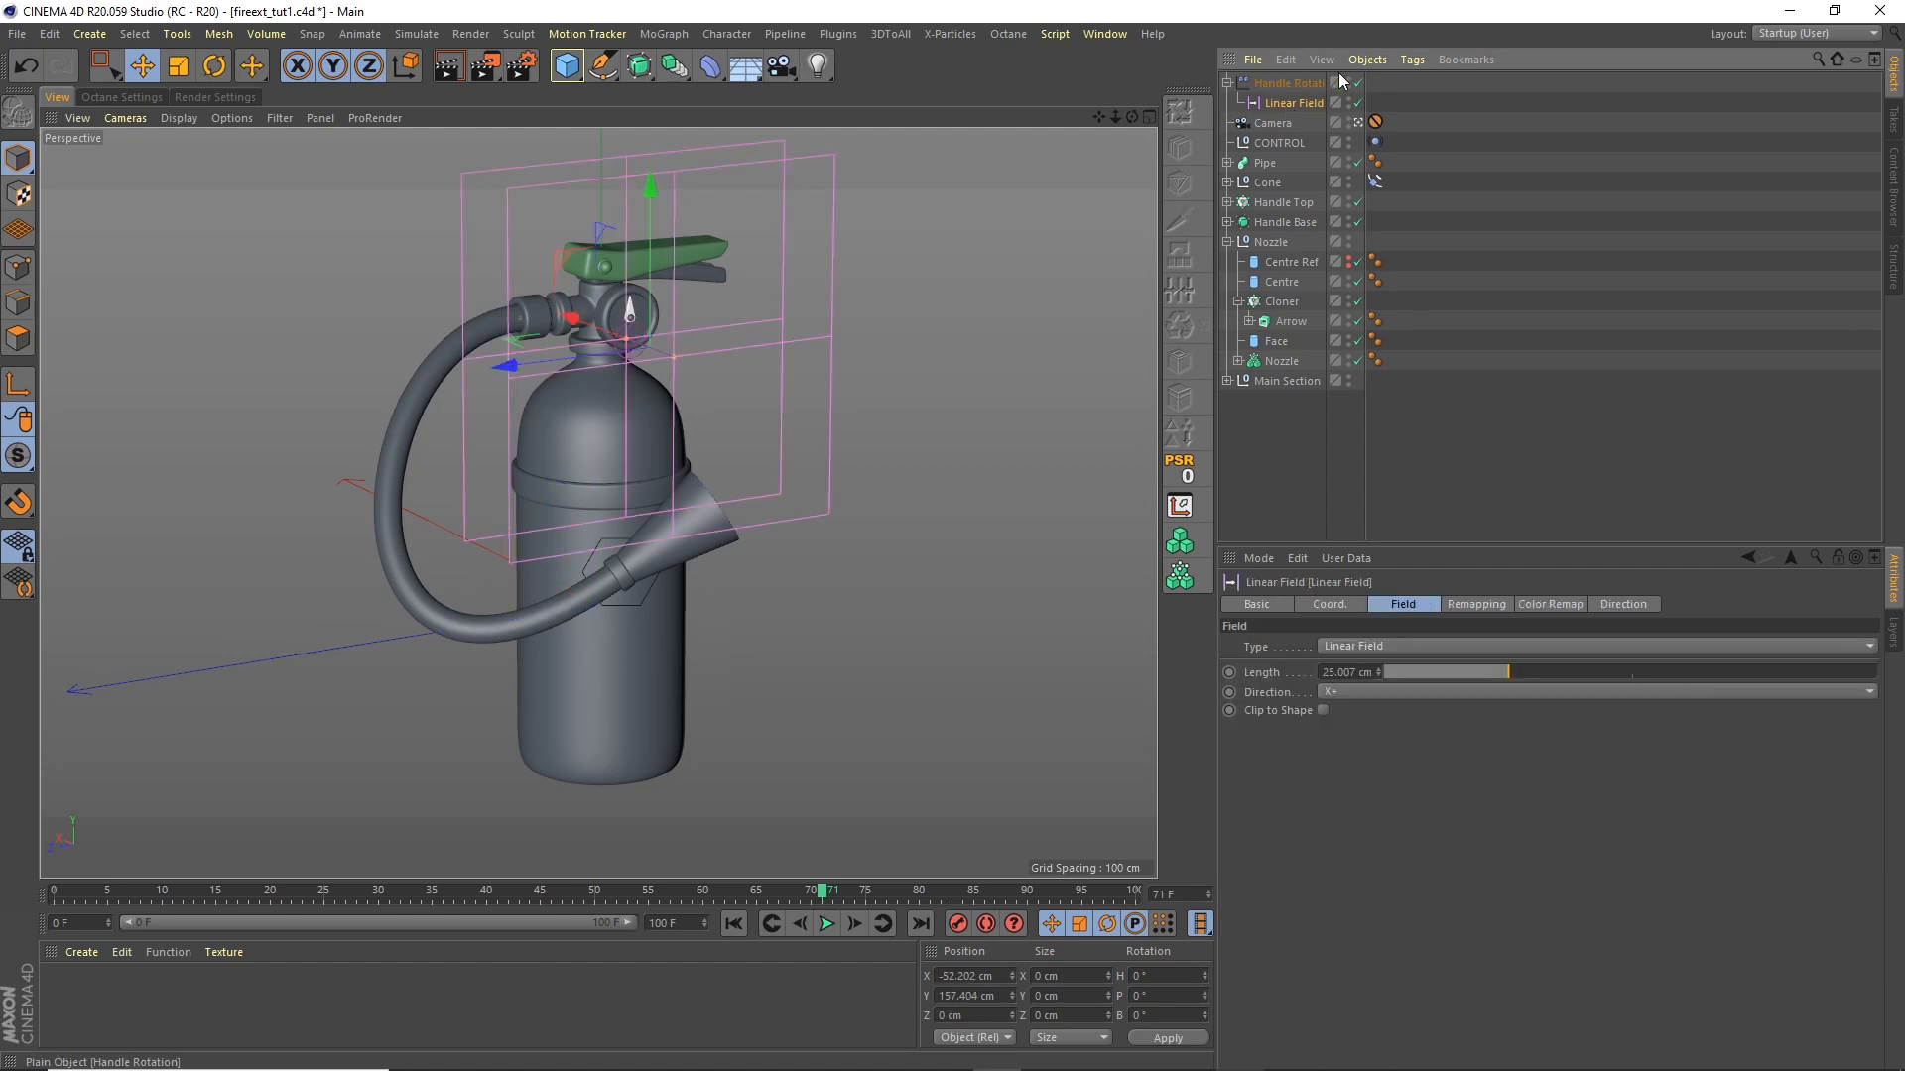
left_click_drag(214, 894, 10, 915)
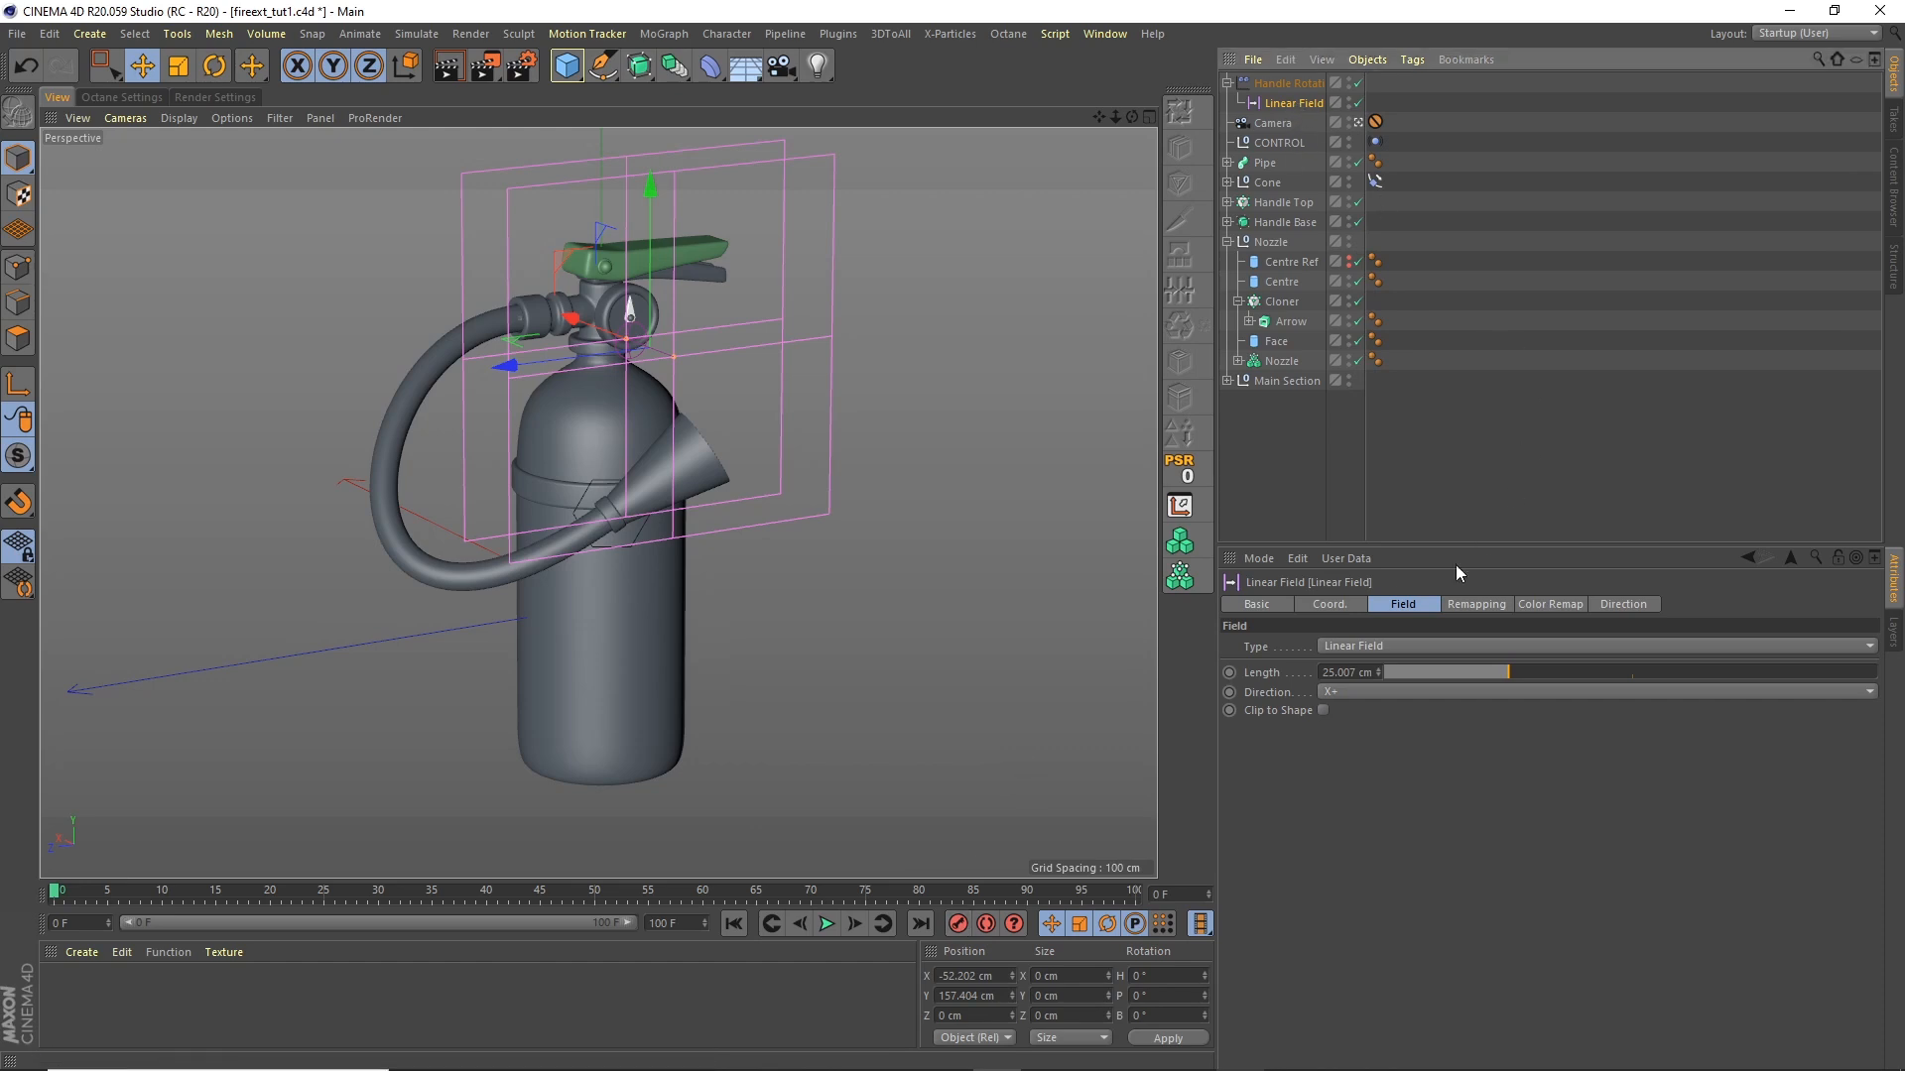
left_click(1329, 604)
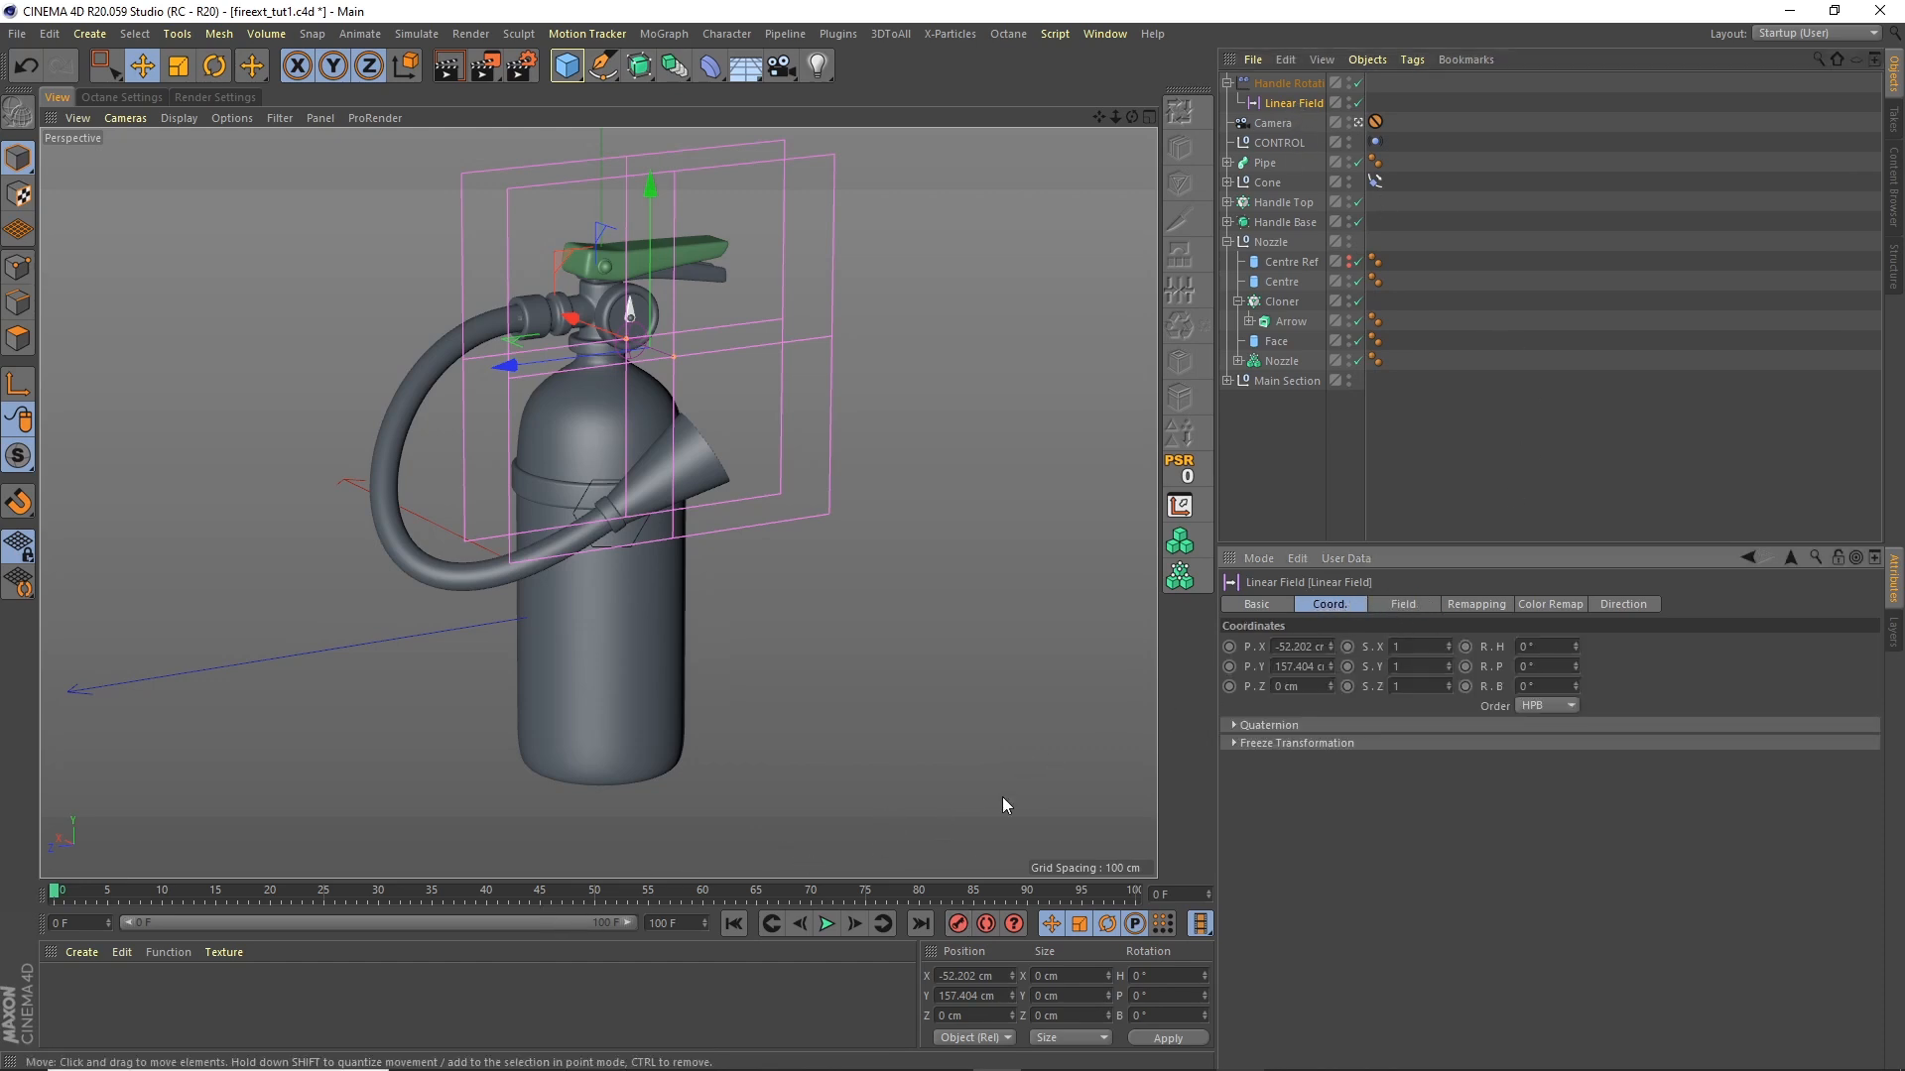
left_click_drag(572, 318, 587, 322)
key("ctrl+z")
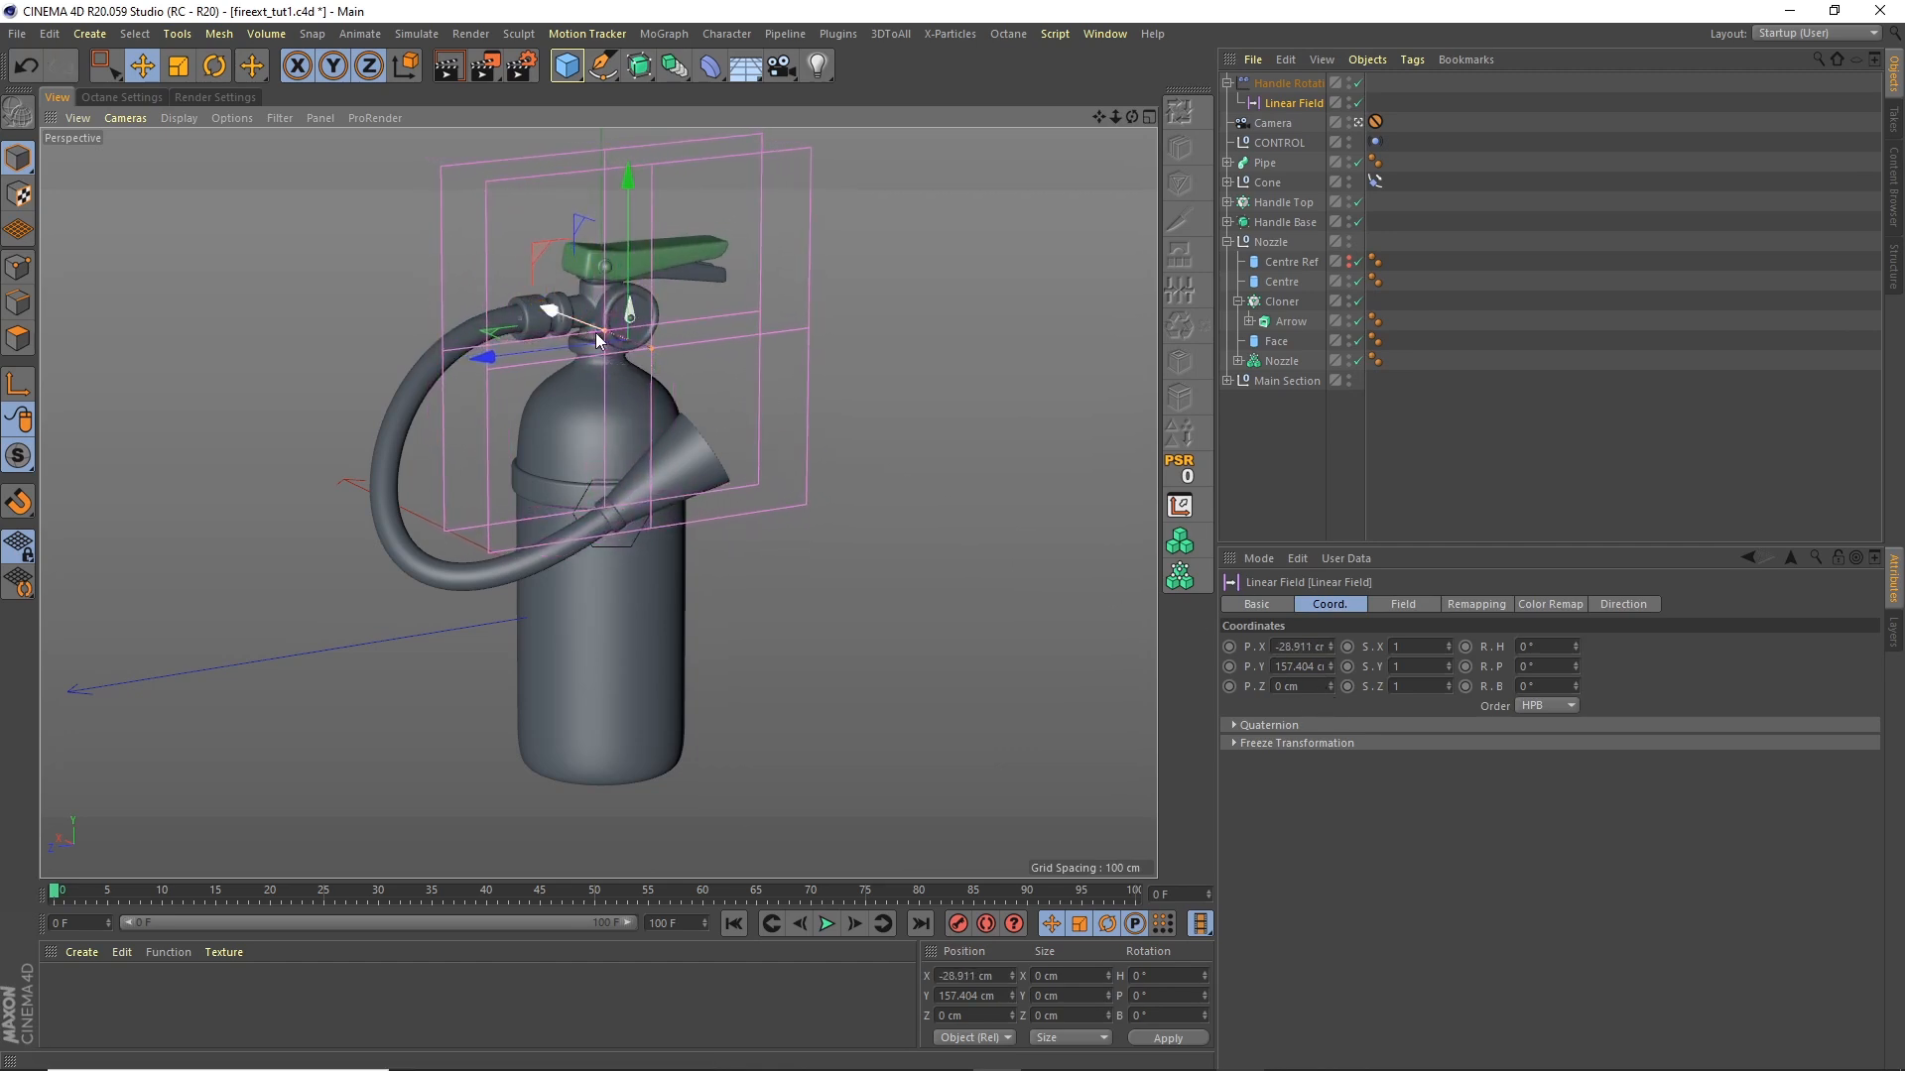
left_click(1229, 647, "ctrl")
Step: Keyframe the Linear Field's P.X at about -29 cm on frame 10
left_click_drag(57, 892, 161, 902)
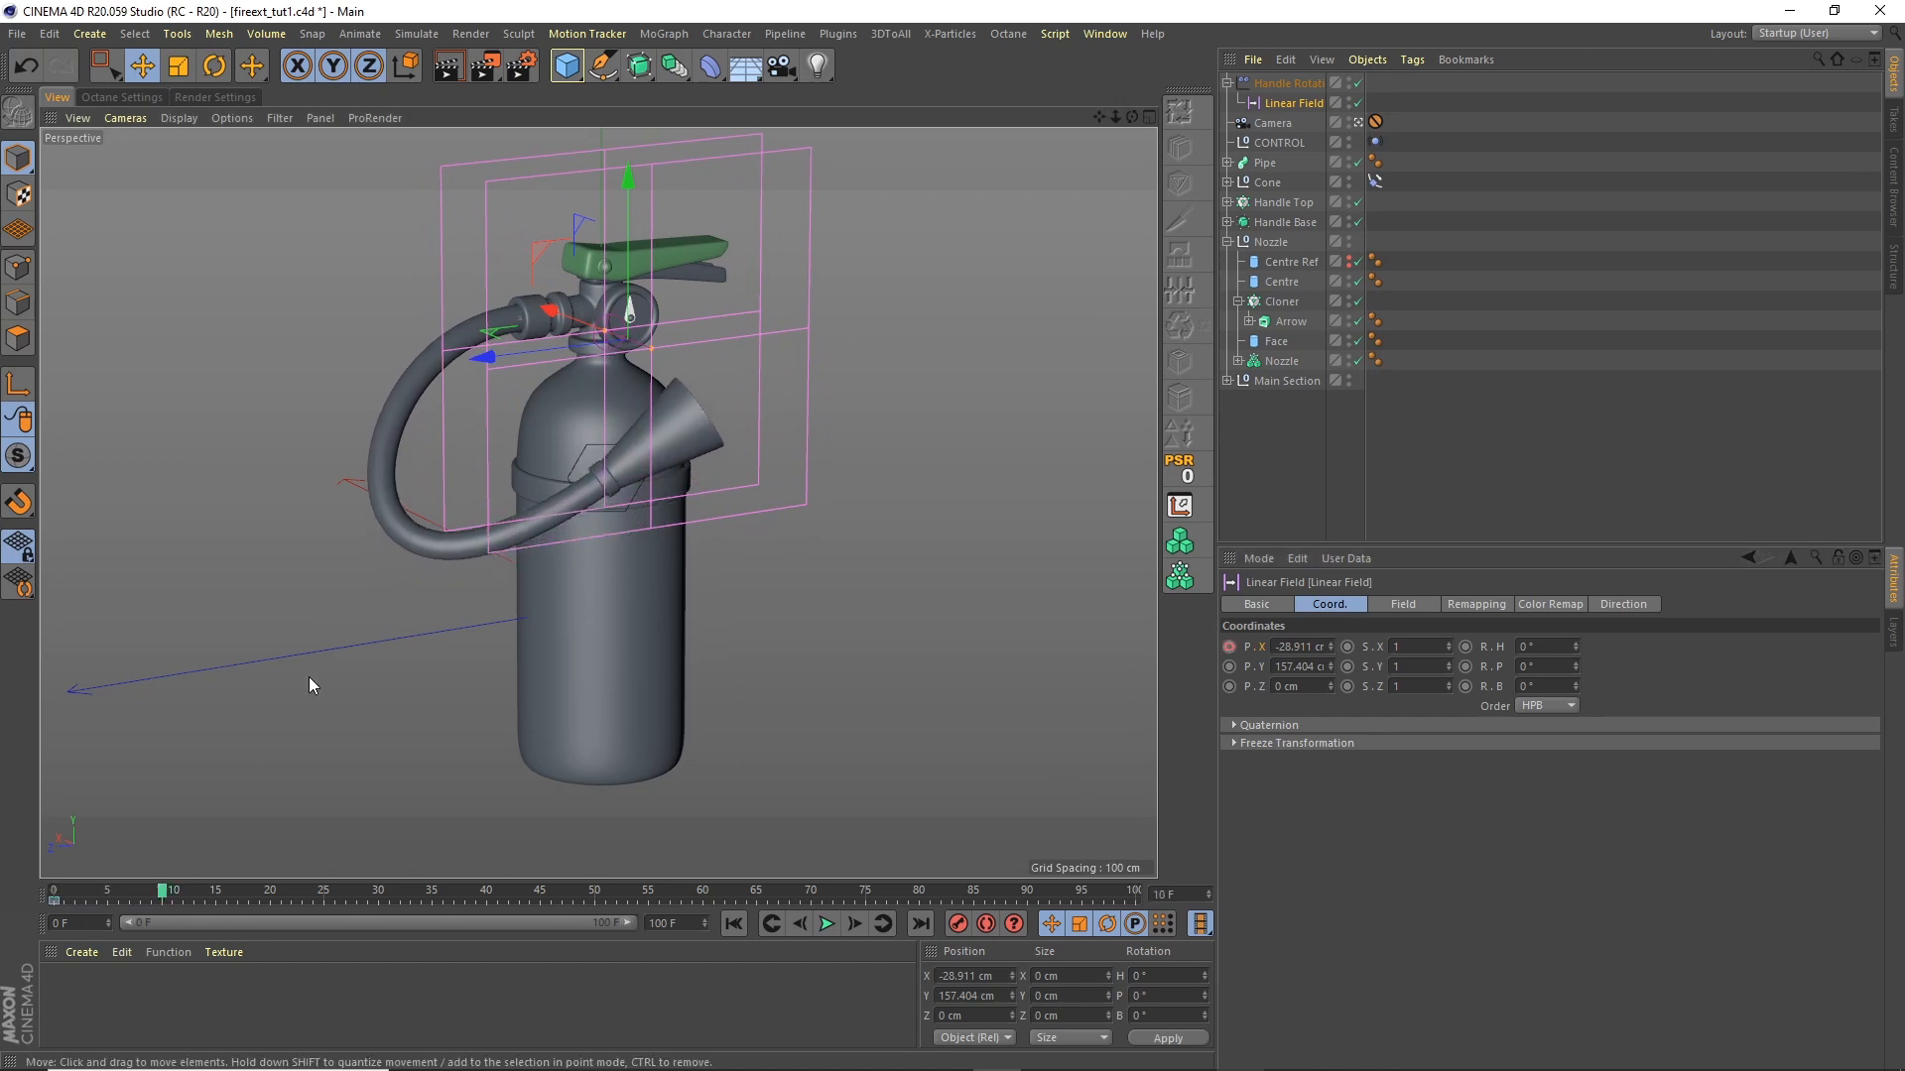
left_click_drag(552, 310, 490, 290)
key("ctrl+z")
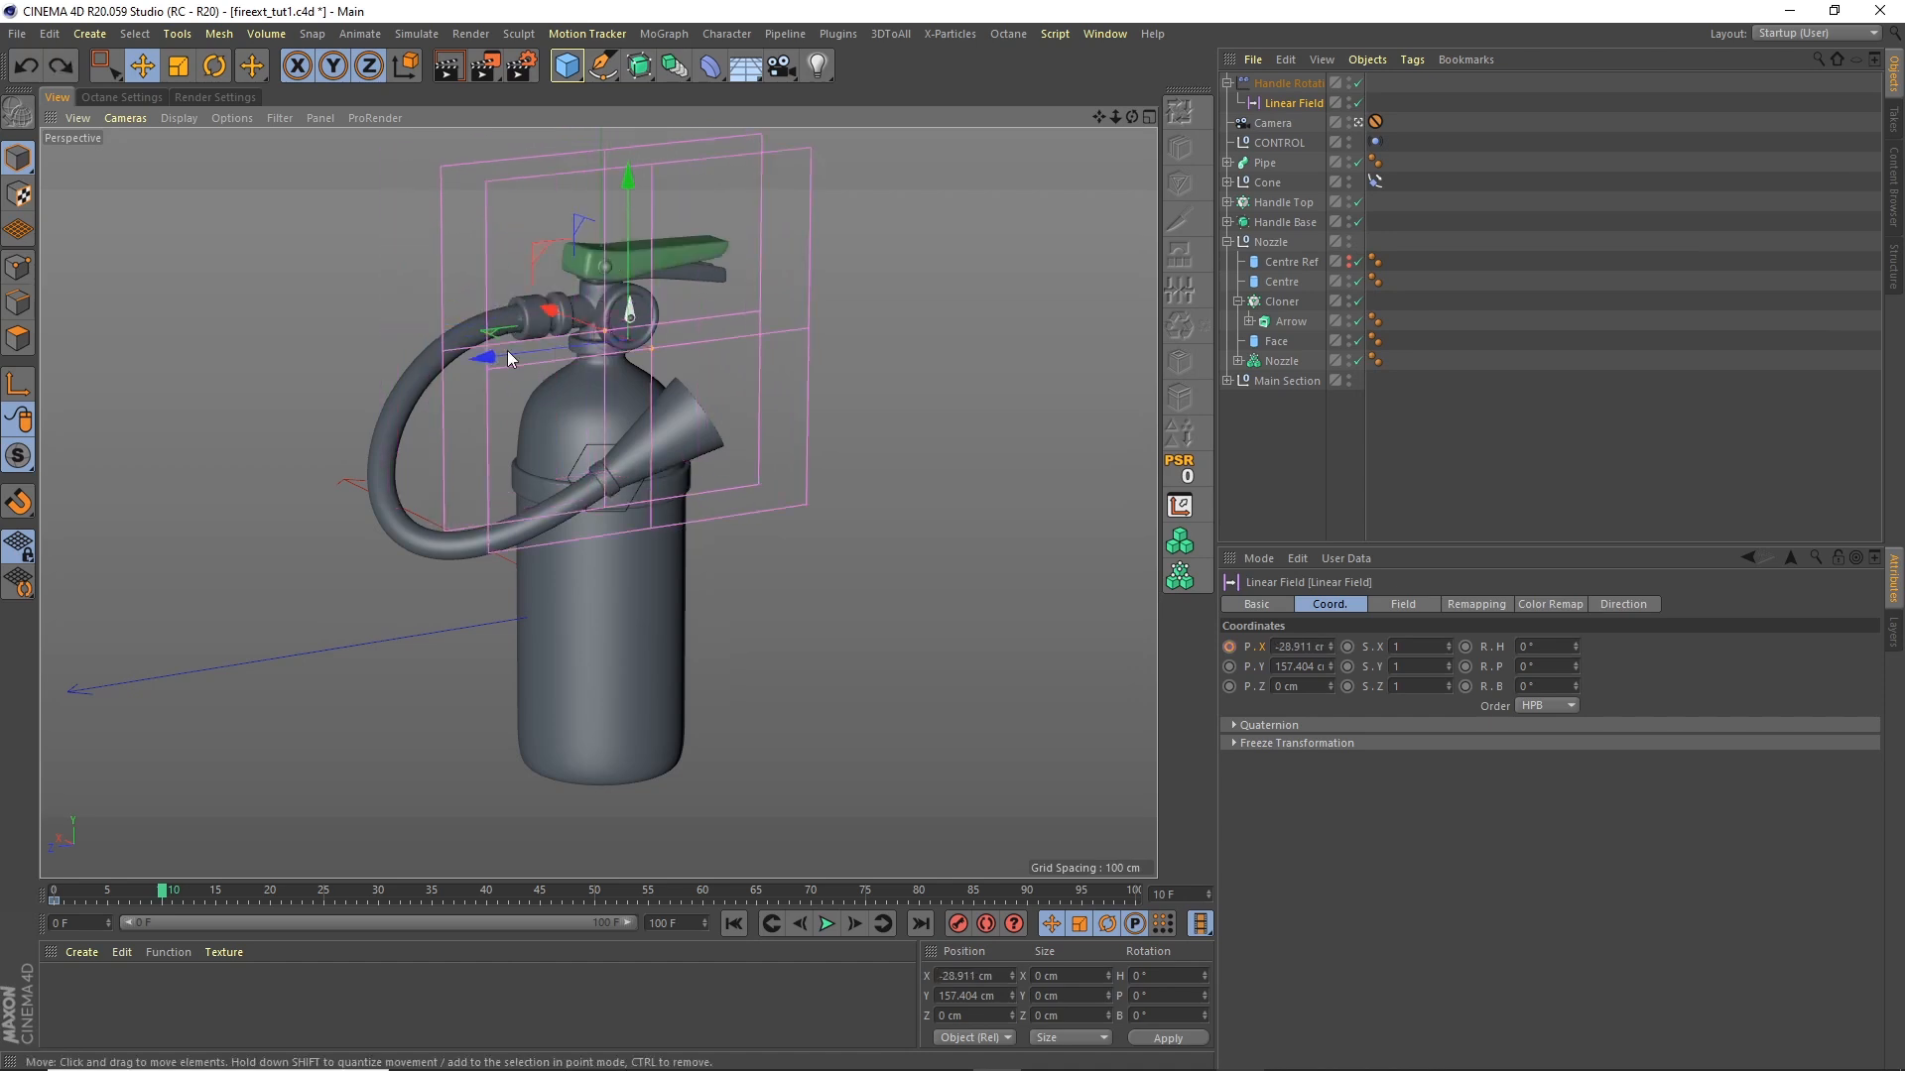
left_click(153, 902)
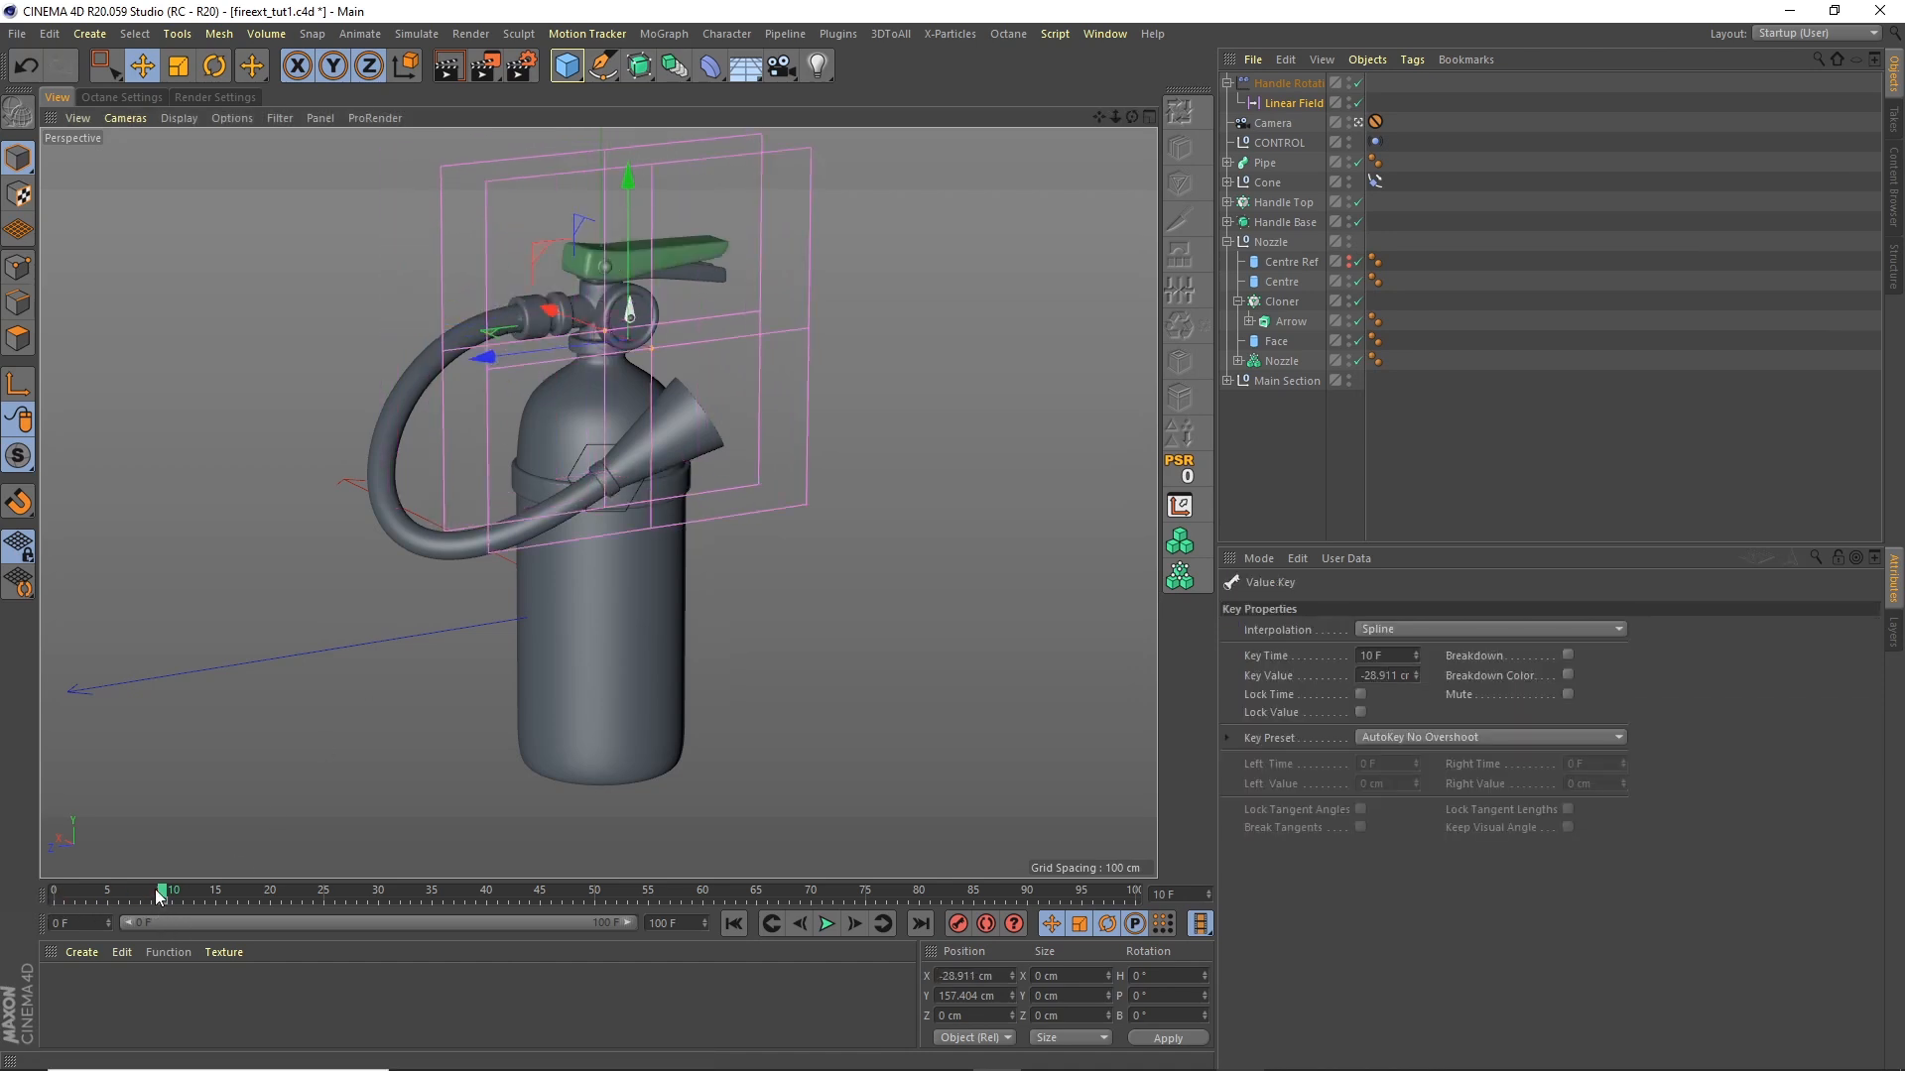
Step: At frame 0, move the Linear Field to about X 28 cm, keyframe its P.X, and play back the handle animation
left_click_drag(159, 898, 28, 891)
left_click_drag(553, 307, 502, 292)
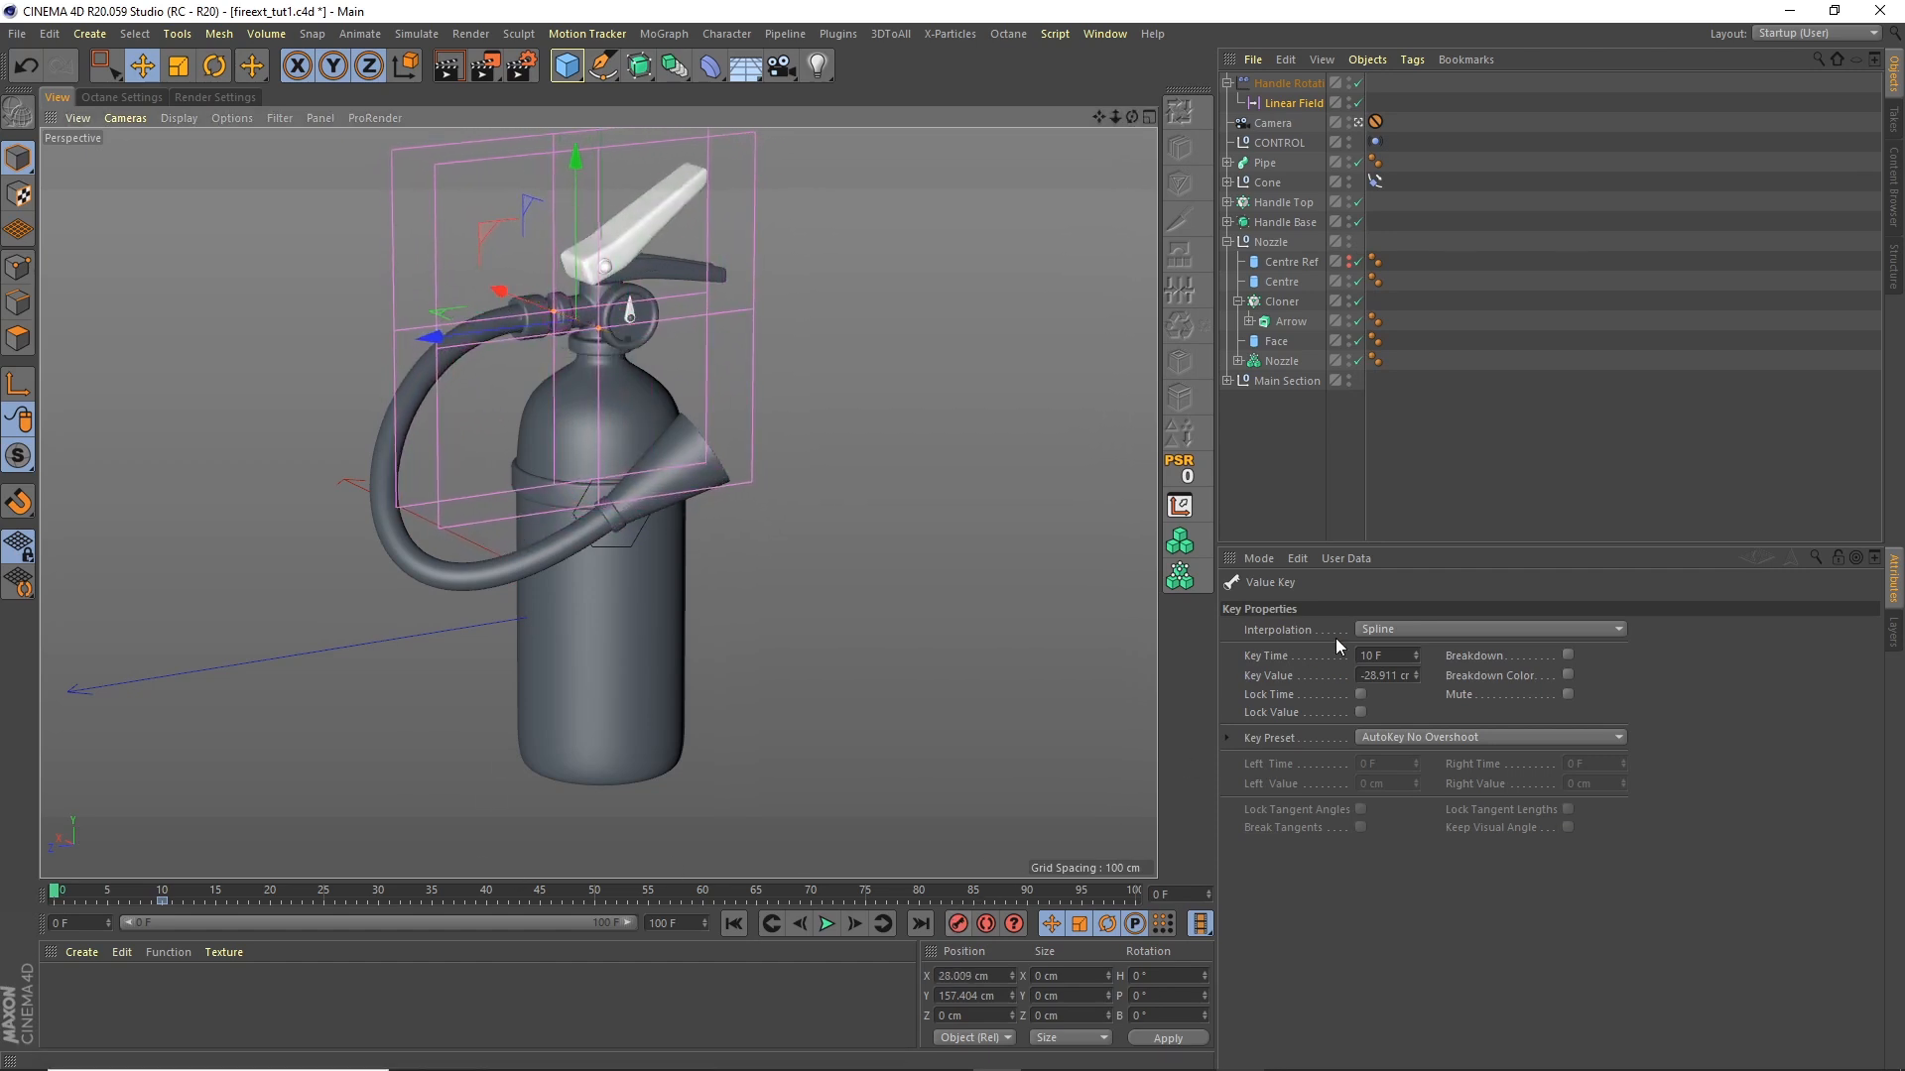
left_click(1304, 104)
left_click(1229, 647)
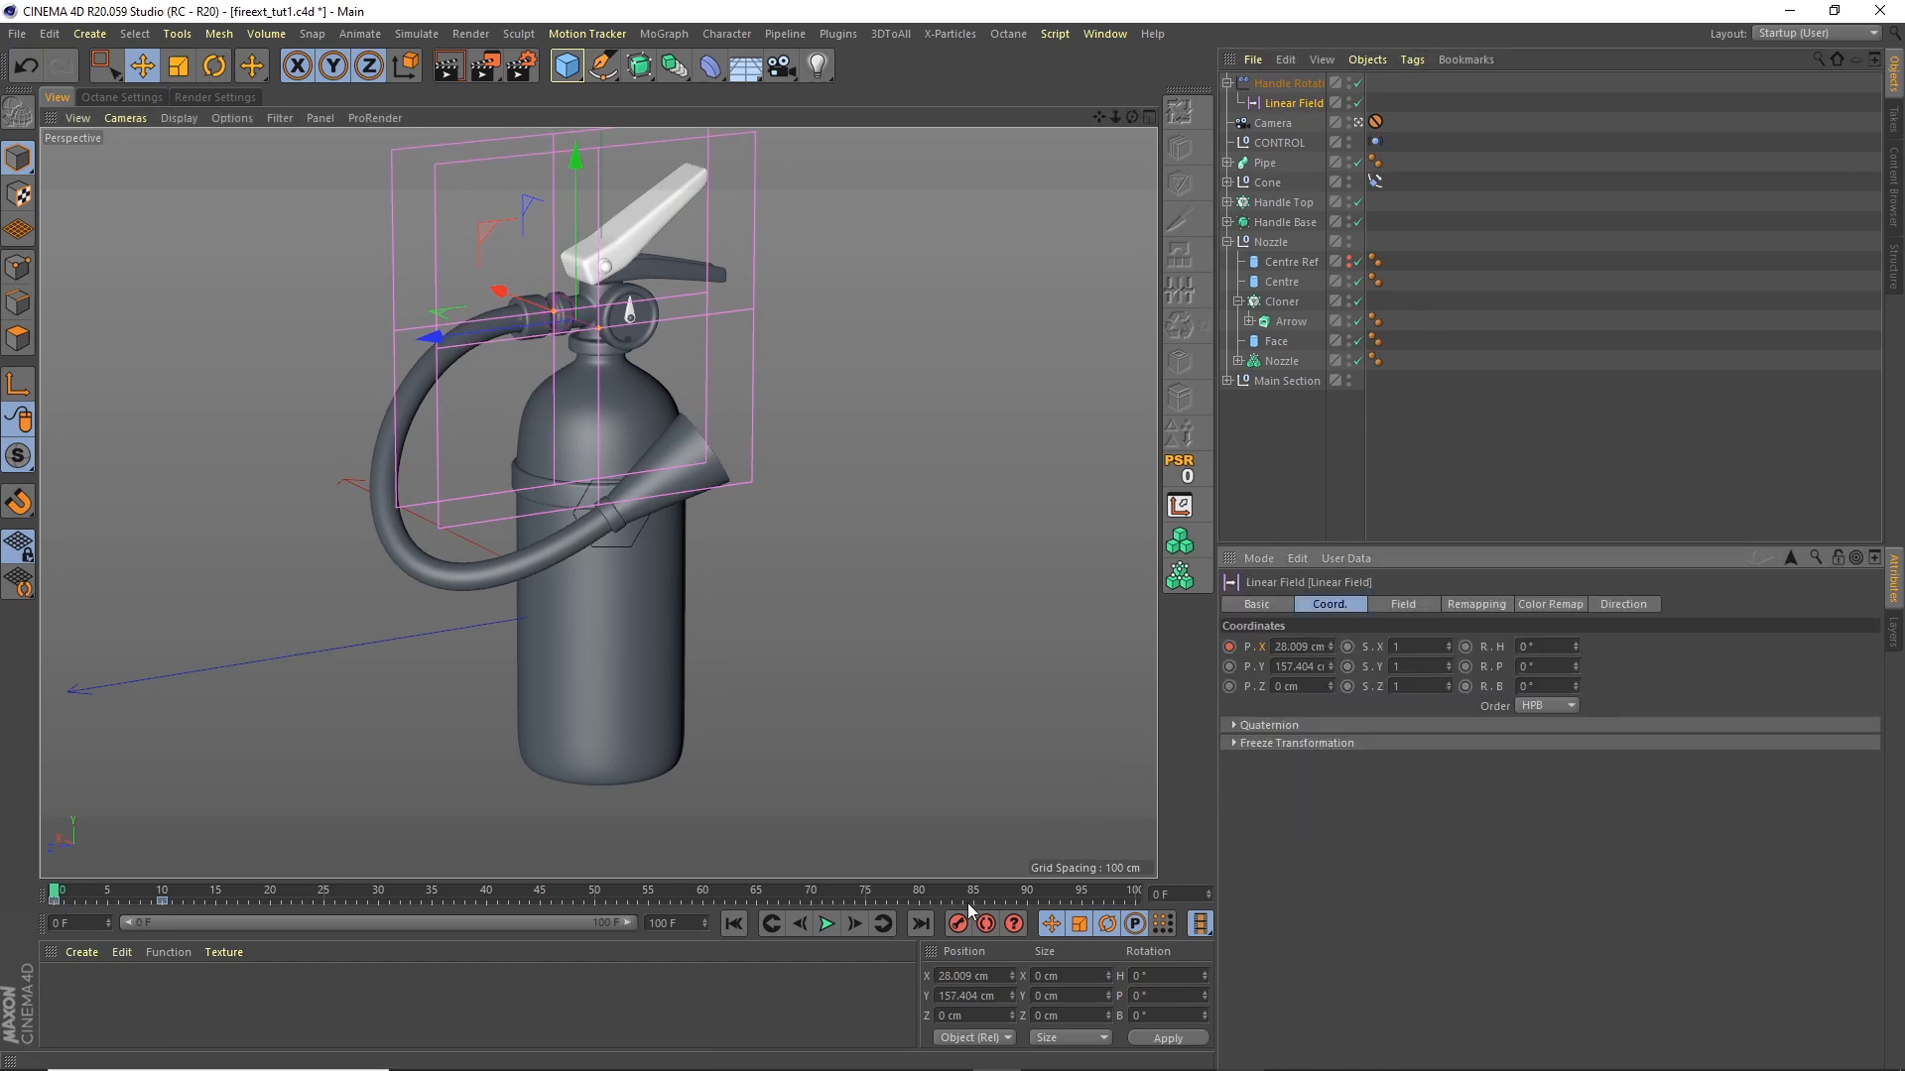
left_click(830, 924)
left_click(830, 925)
left_click_drag(240, 895, 53, 888)
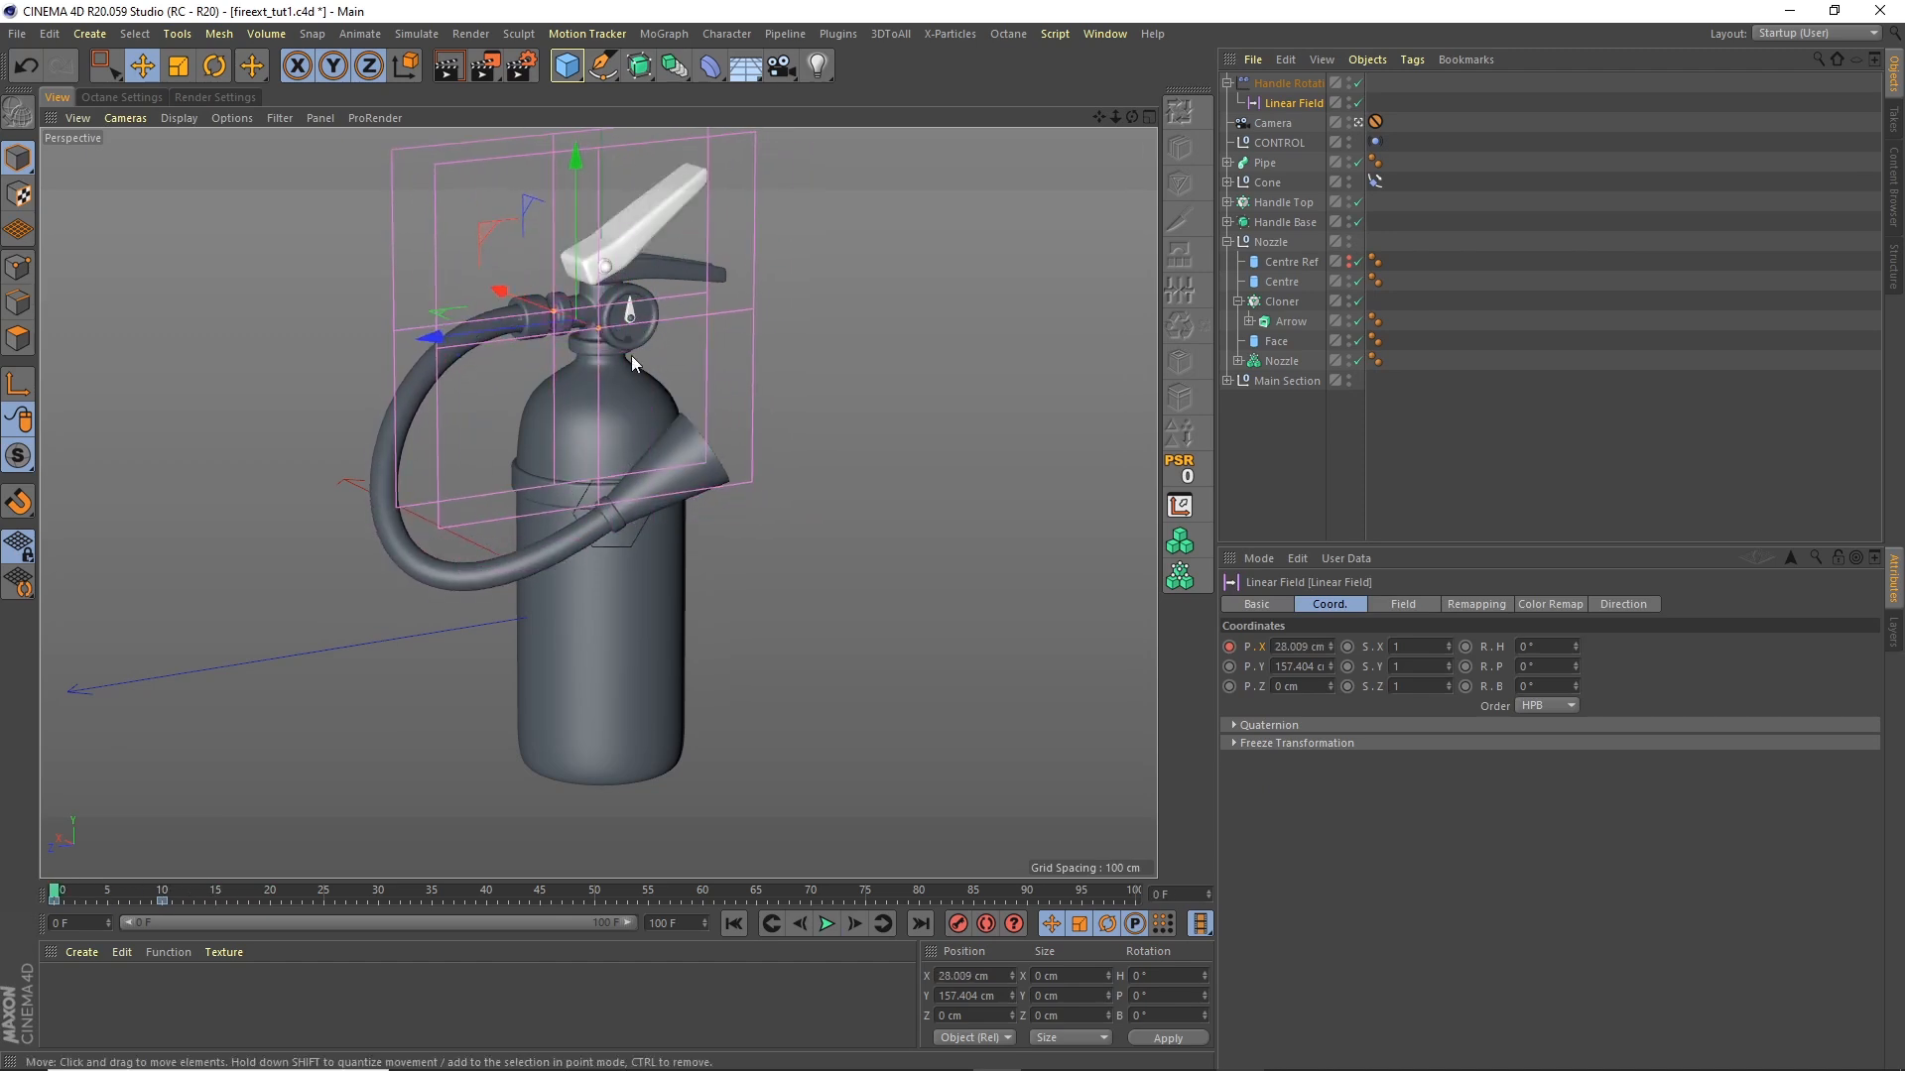
Step: Rename the Cloner inside the Nozzle group as Arrow and collapse its hierarchy
left_click(1227, 84)
left_click(1283, 282)
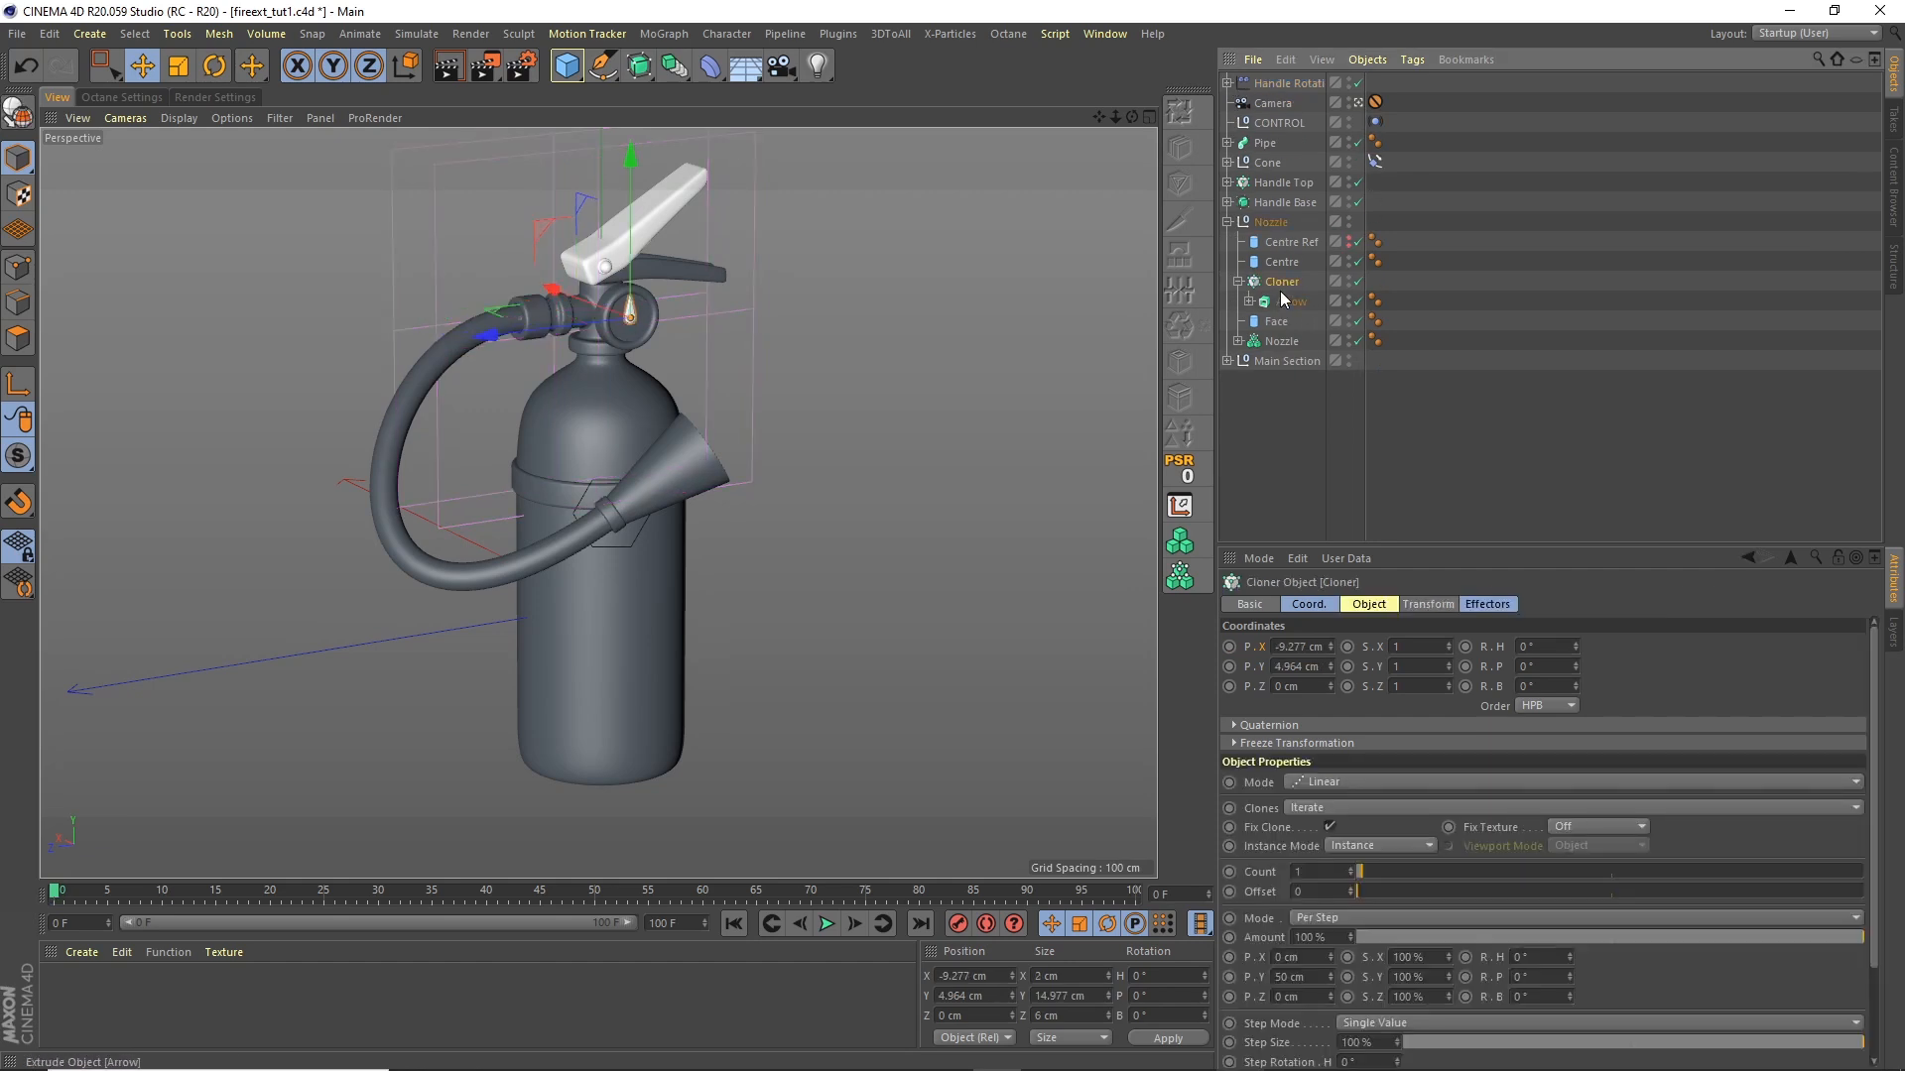
double_click(1284, 281)
type("Arrow")
key("Return")
left_click(1238, 282)
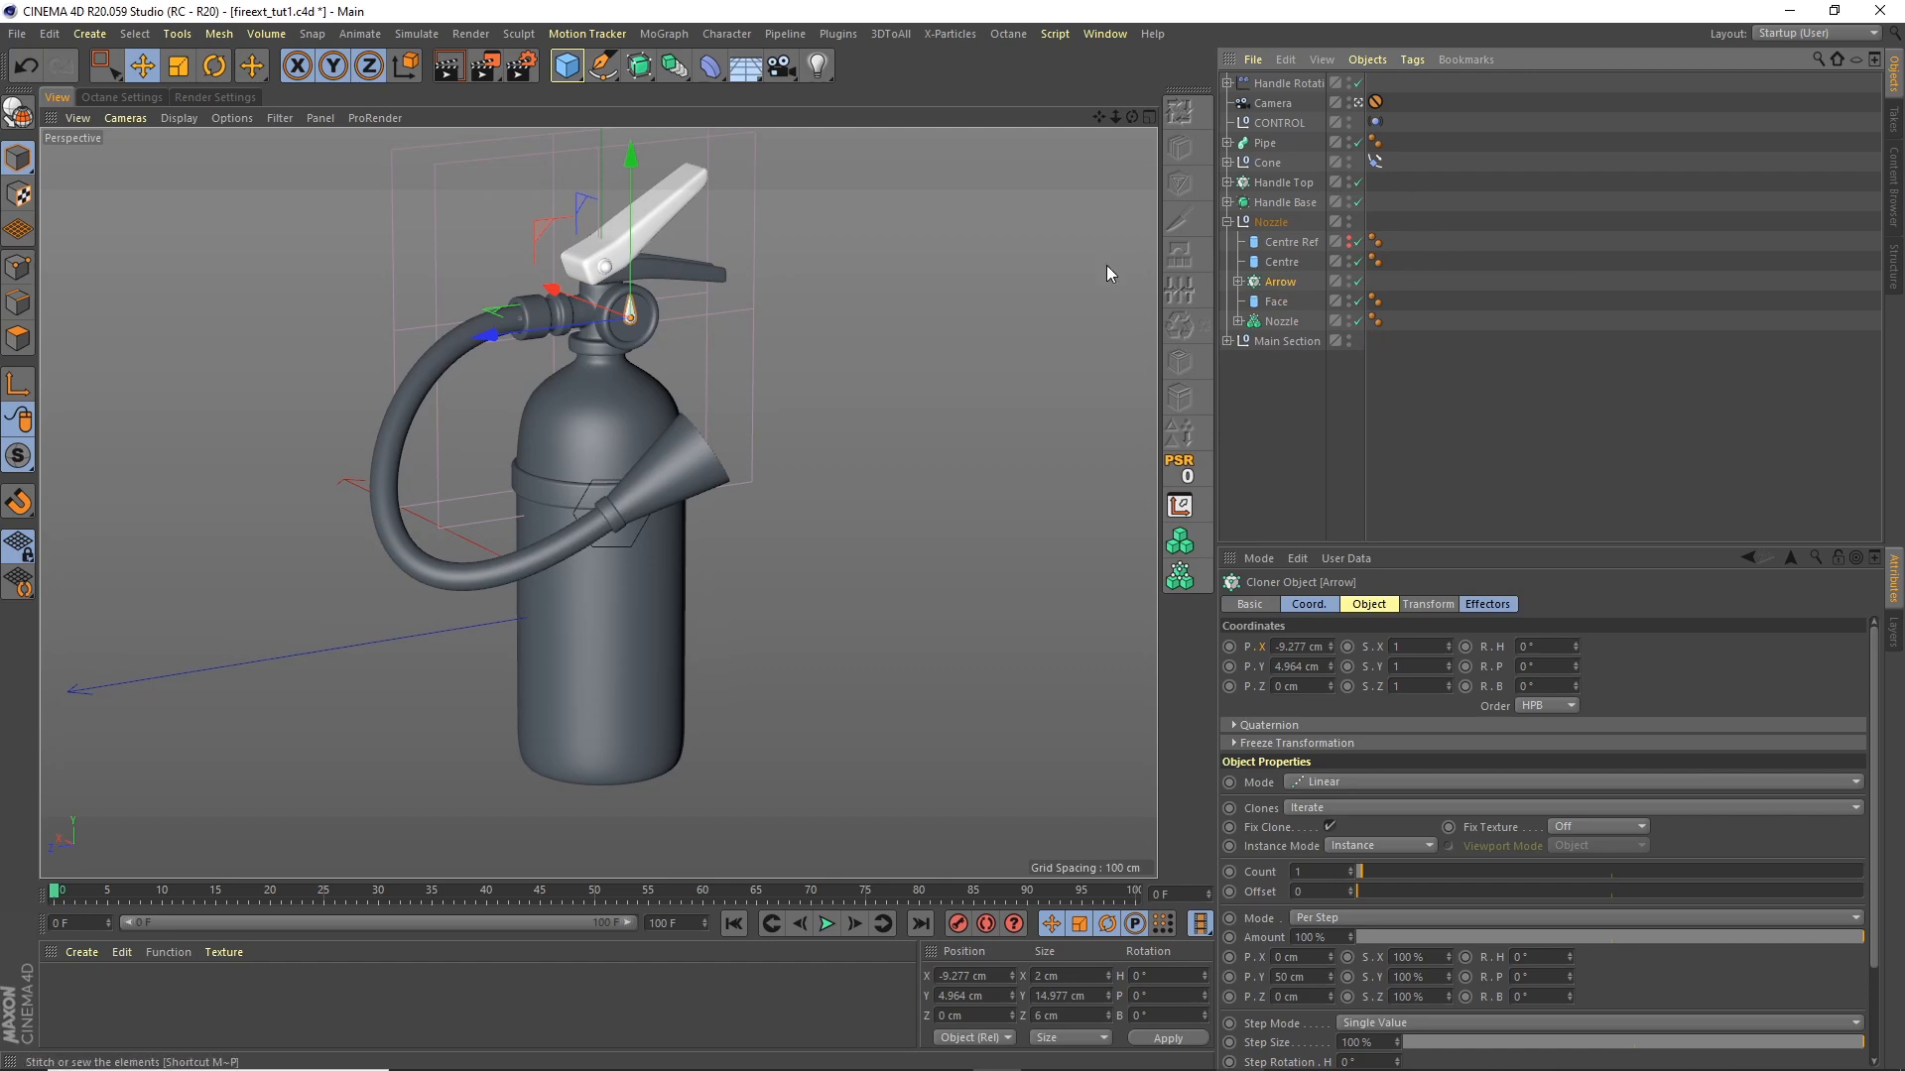
Step: Add a Plain effector to the Arrow cloner and rename it Arrow Move
left_click(664, 33)
mouse_move(800, 64)
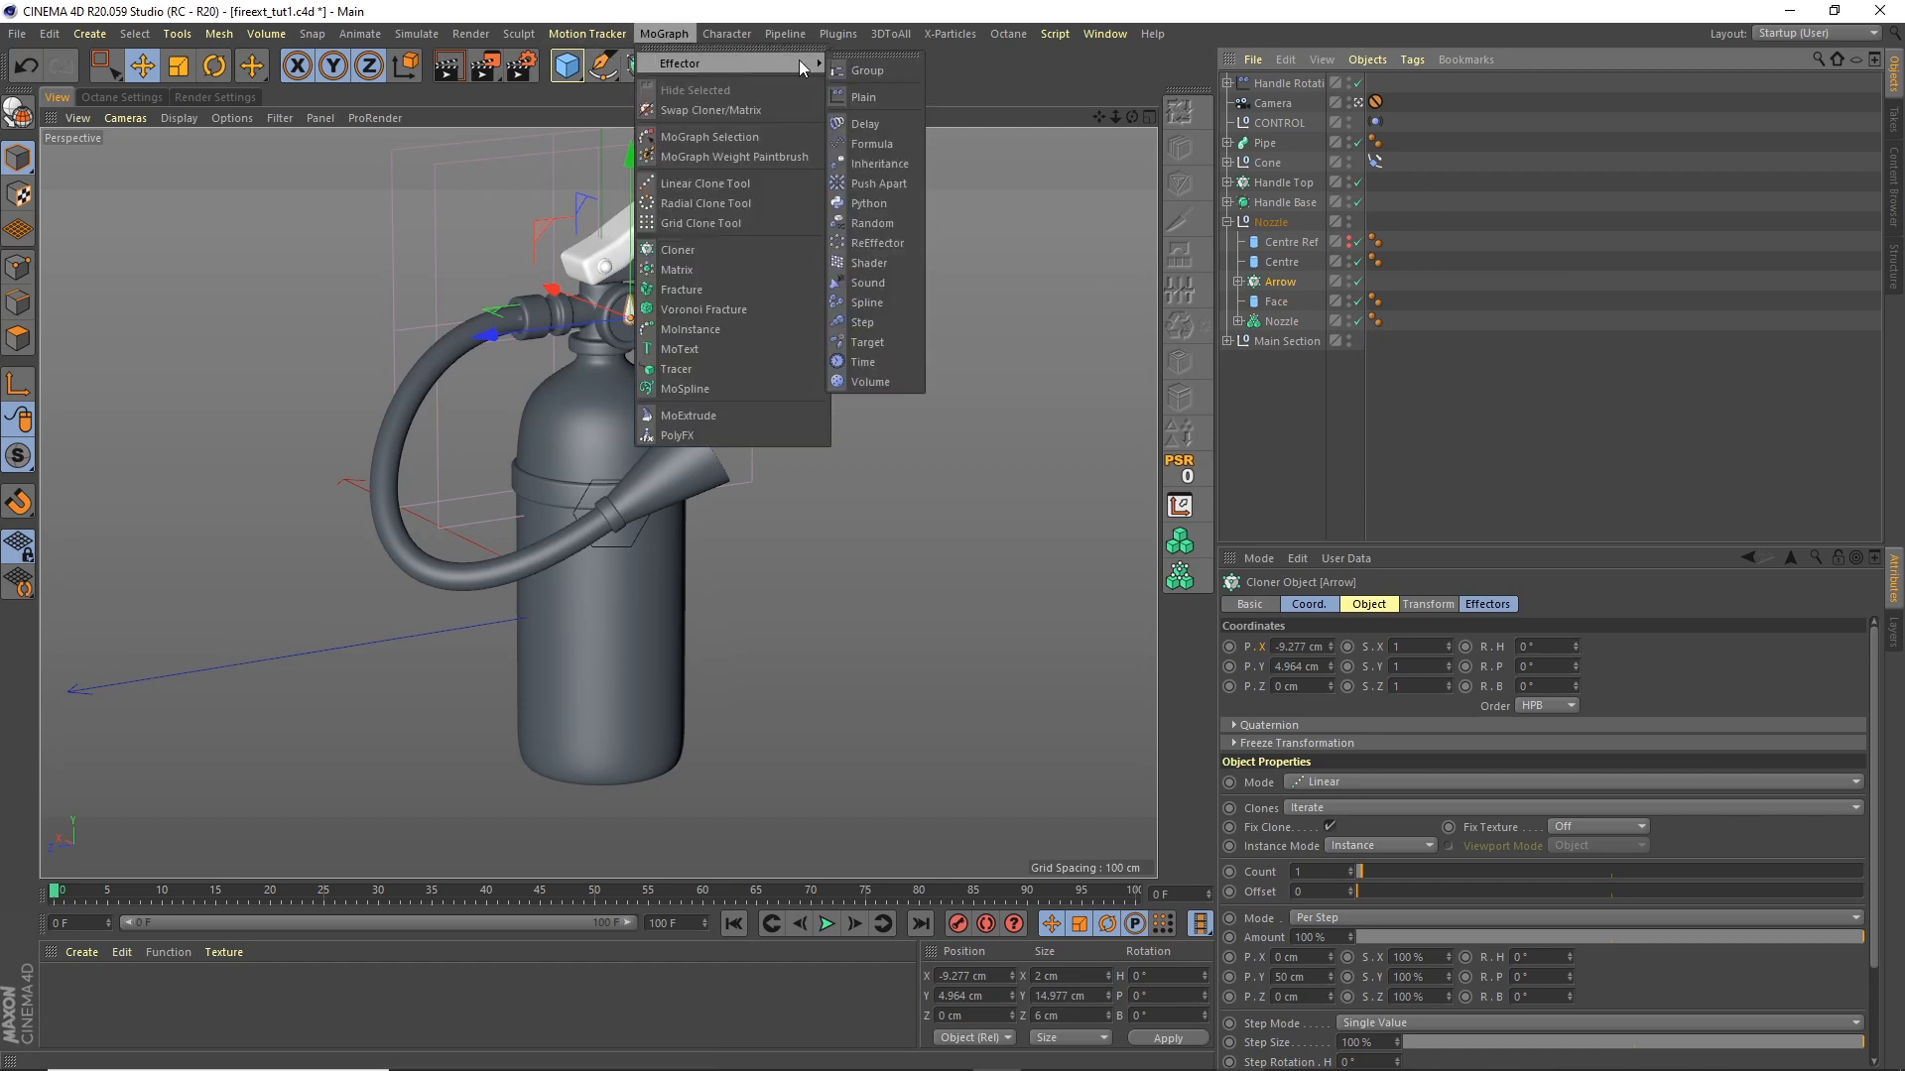
left_click(873, 97)
double_click(1267, 86)
type("A")
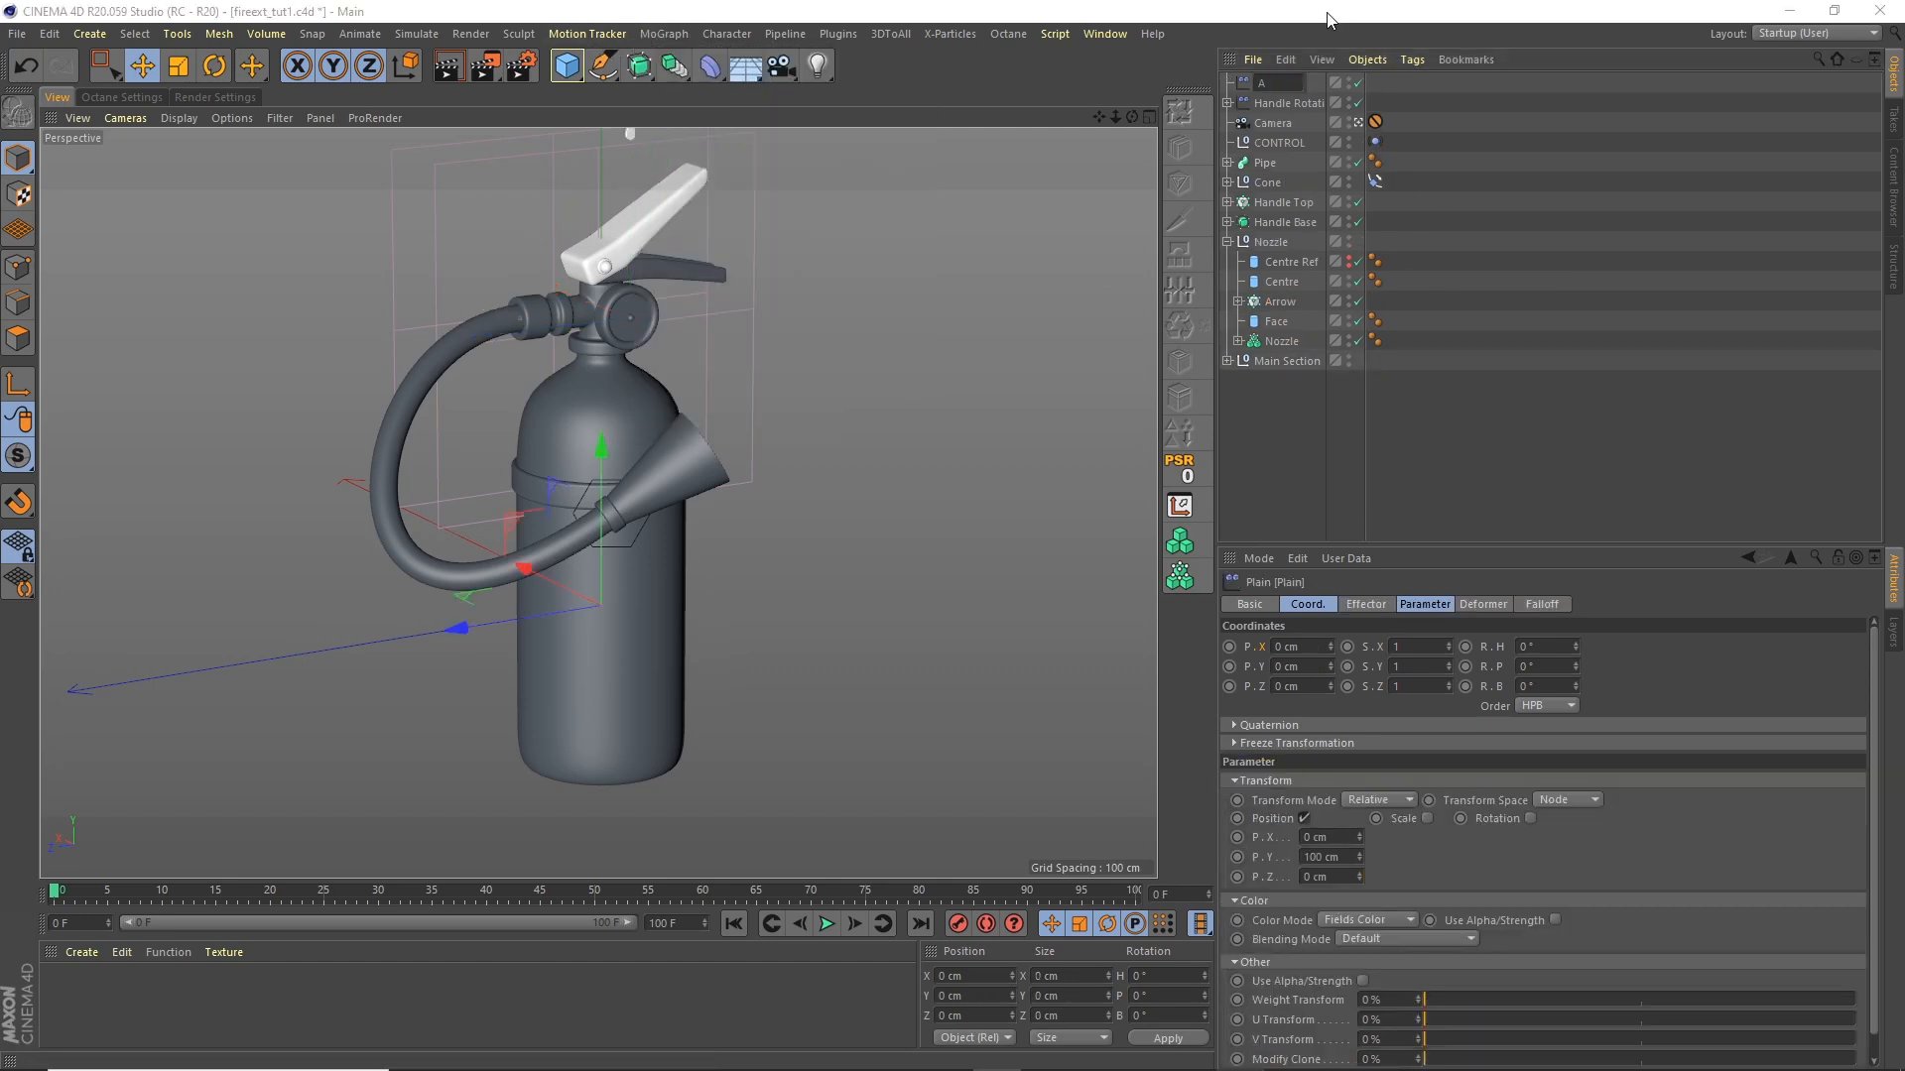
type("rrow Move")
key("Return")
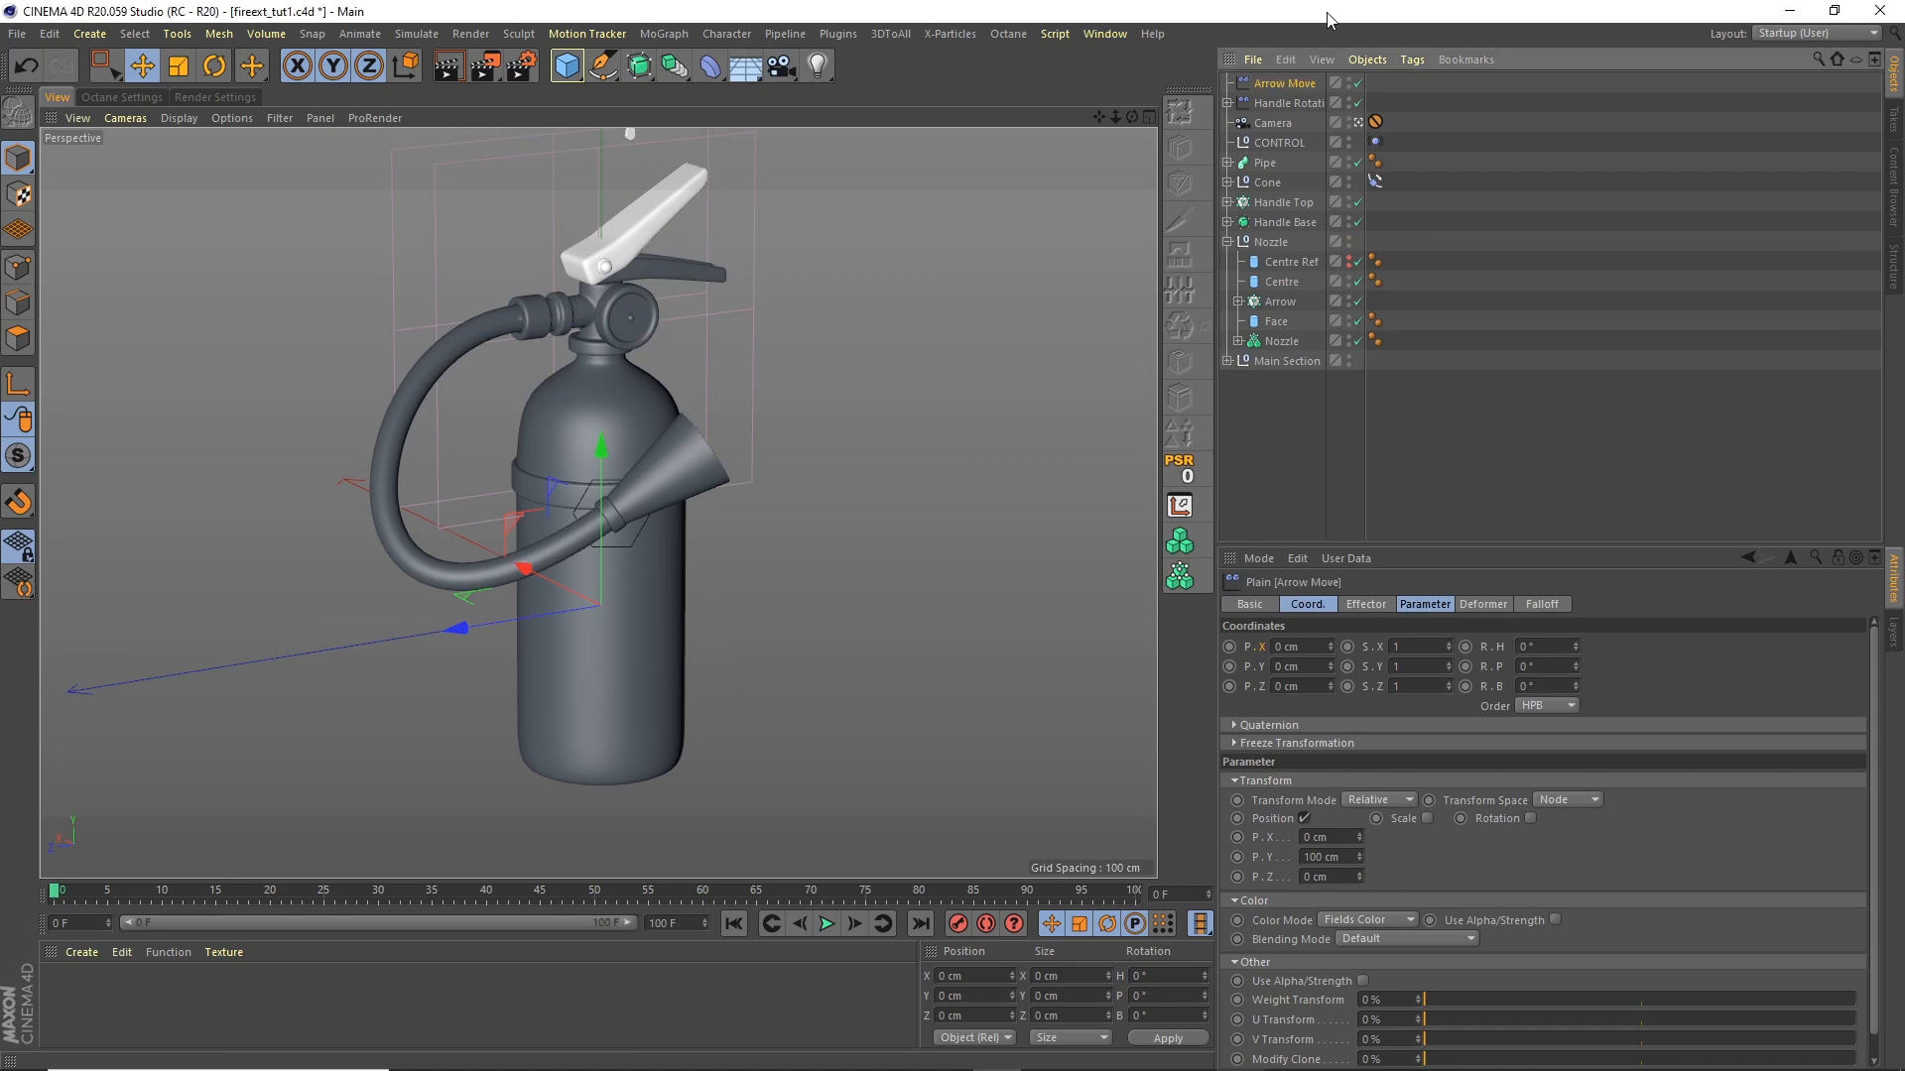
Step: Disable Position and enable Rotation on the Arrow Move effector, with R.P at 90°
left_click(1575, 644)
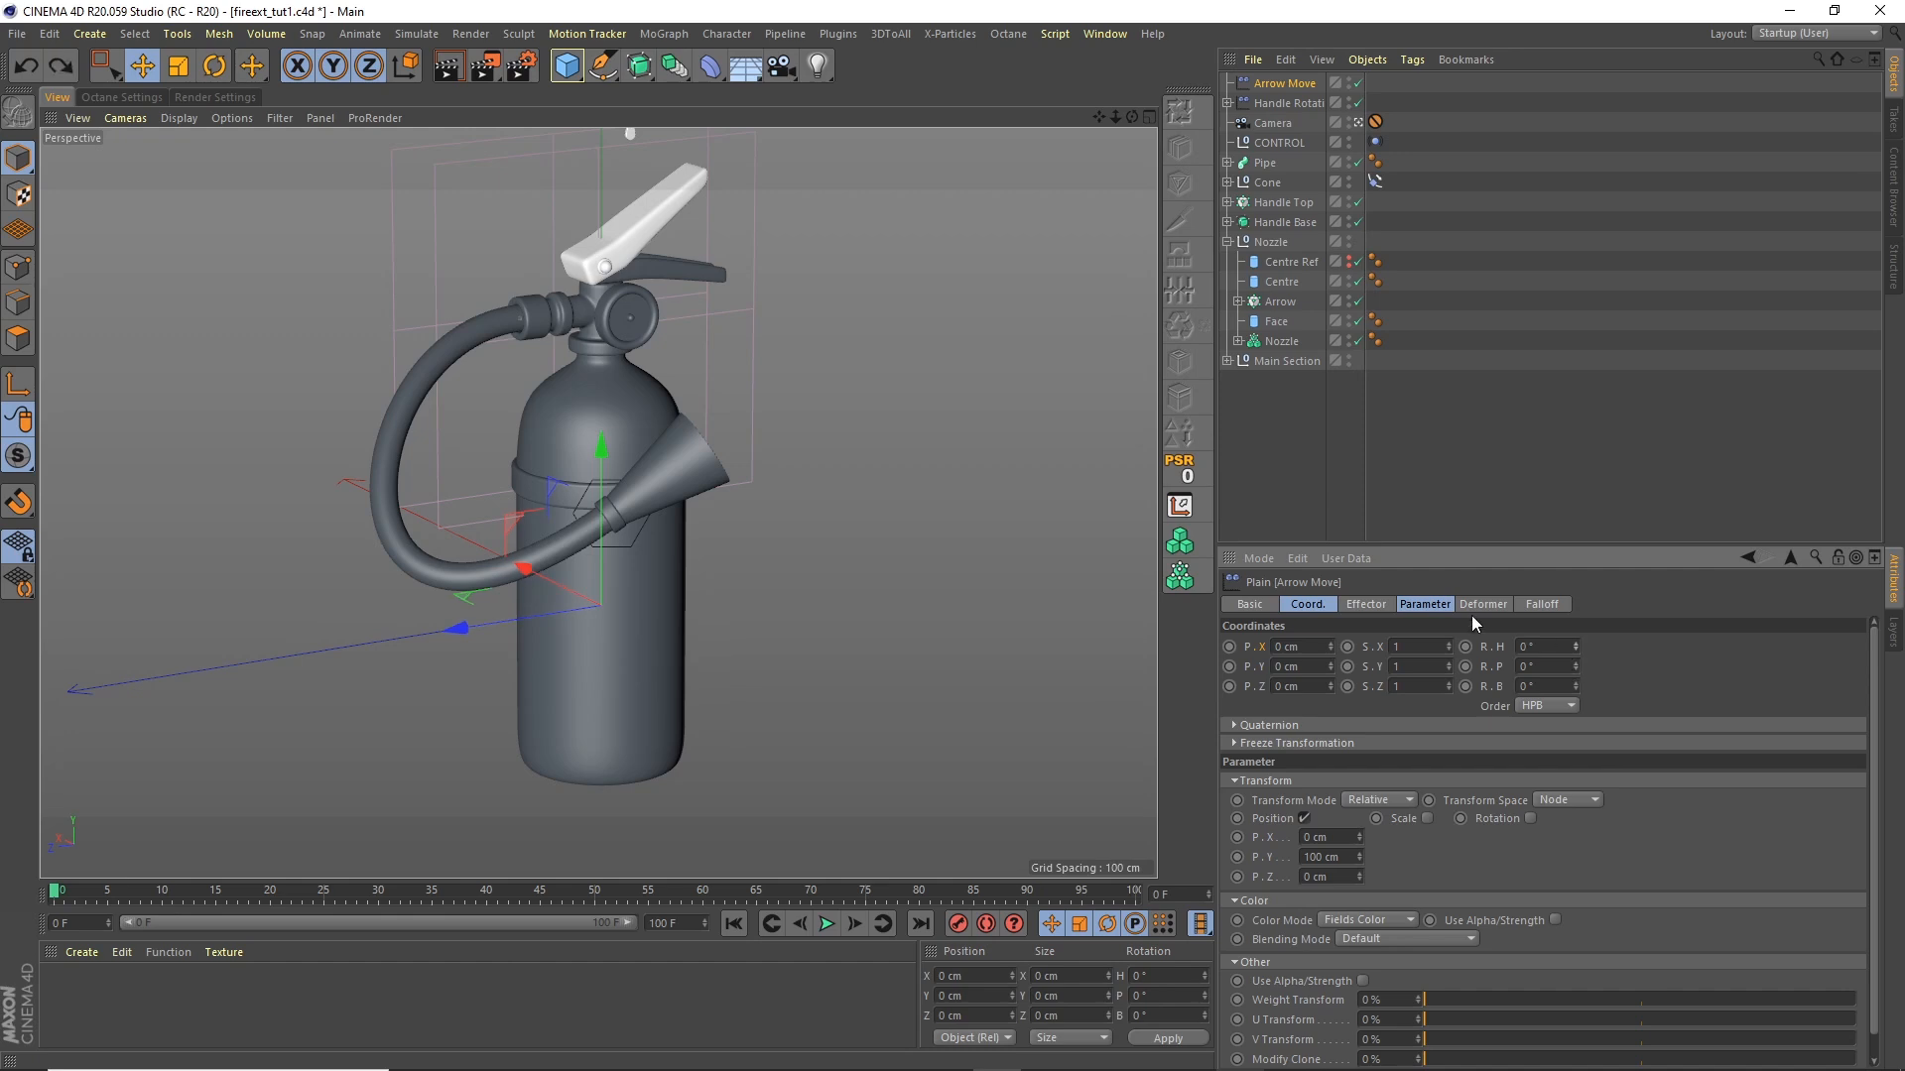
left_click(1419, 604)
left_click(1304, 682)
left_click(1492, 682)
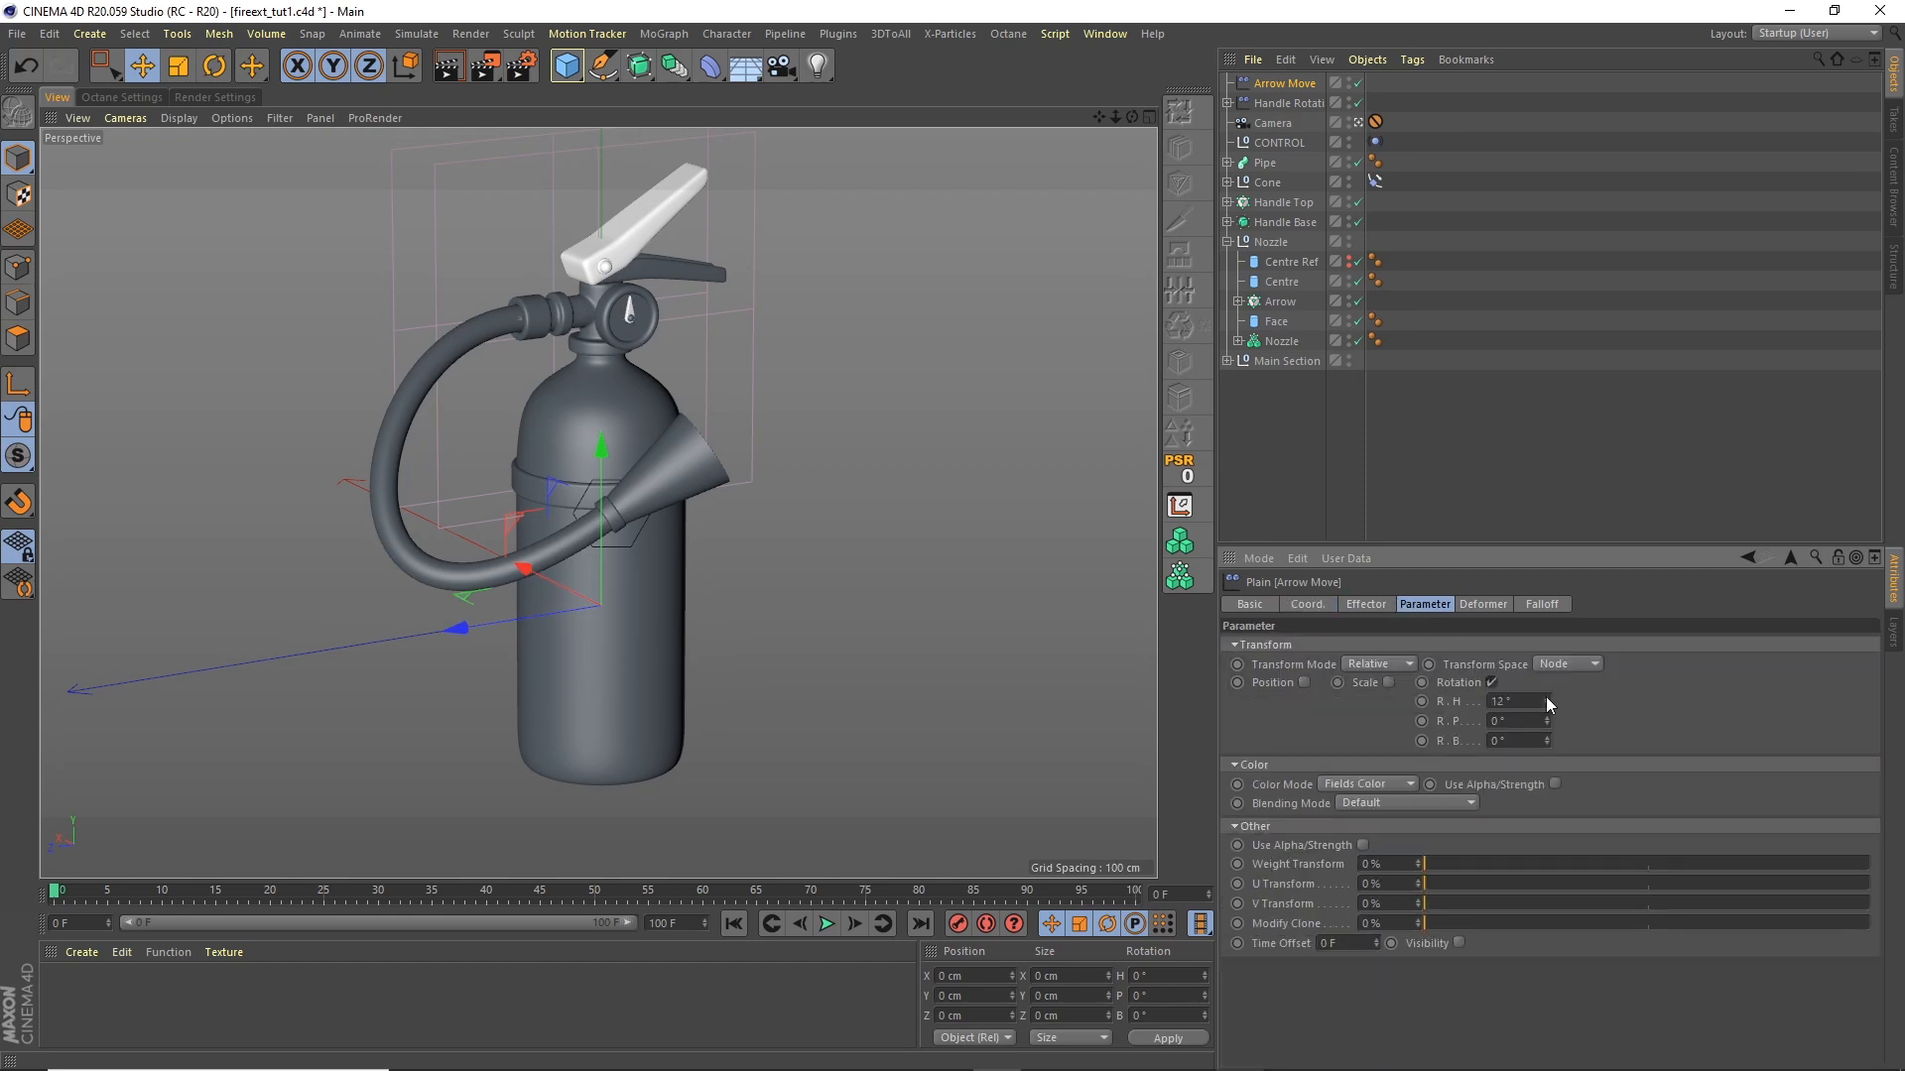
left_click_drag(1546, 724, 1531, 721)
type("90")
key("Return")
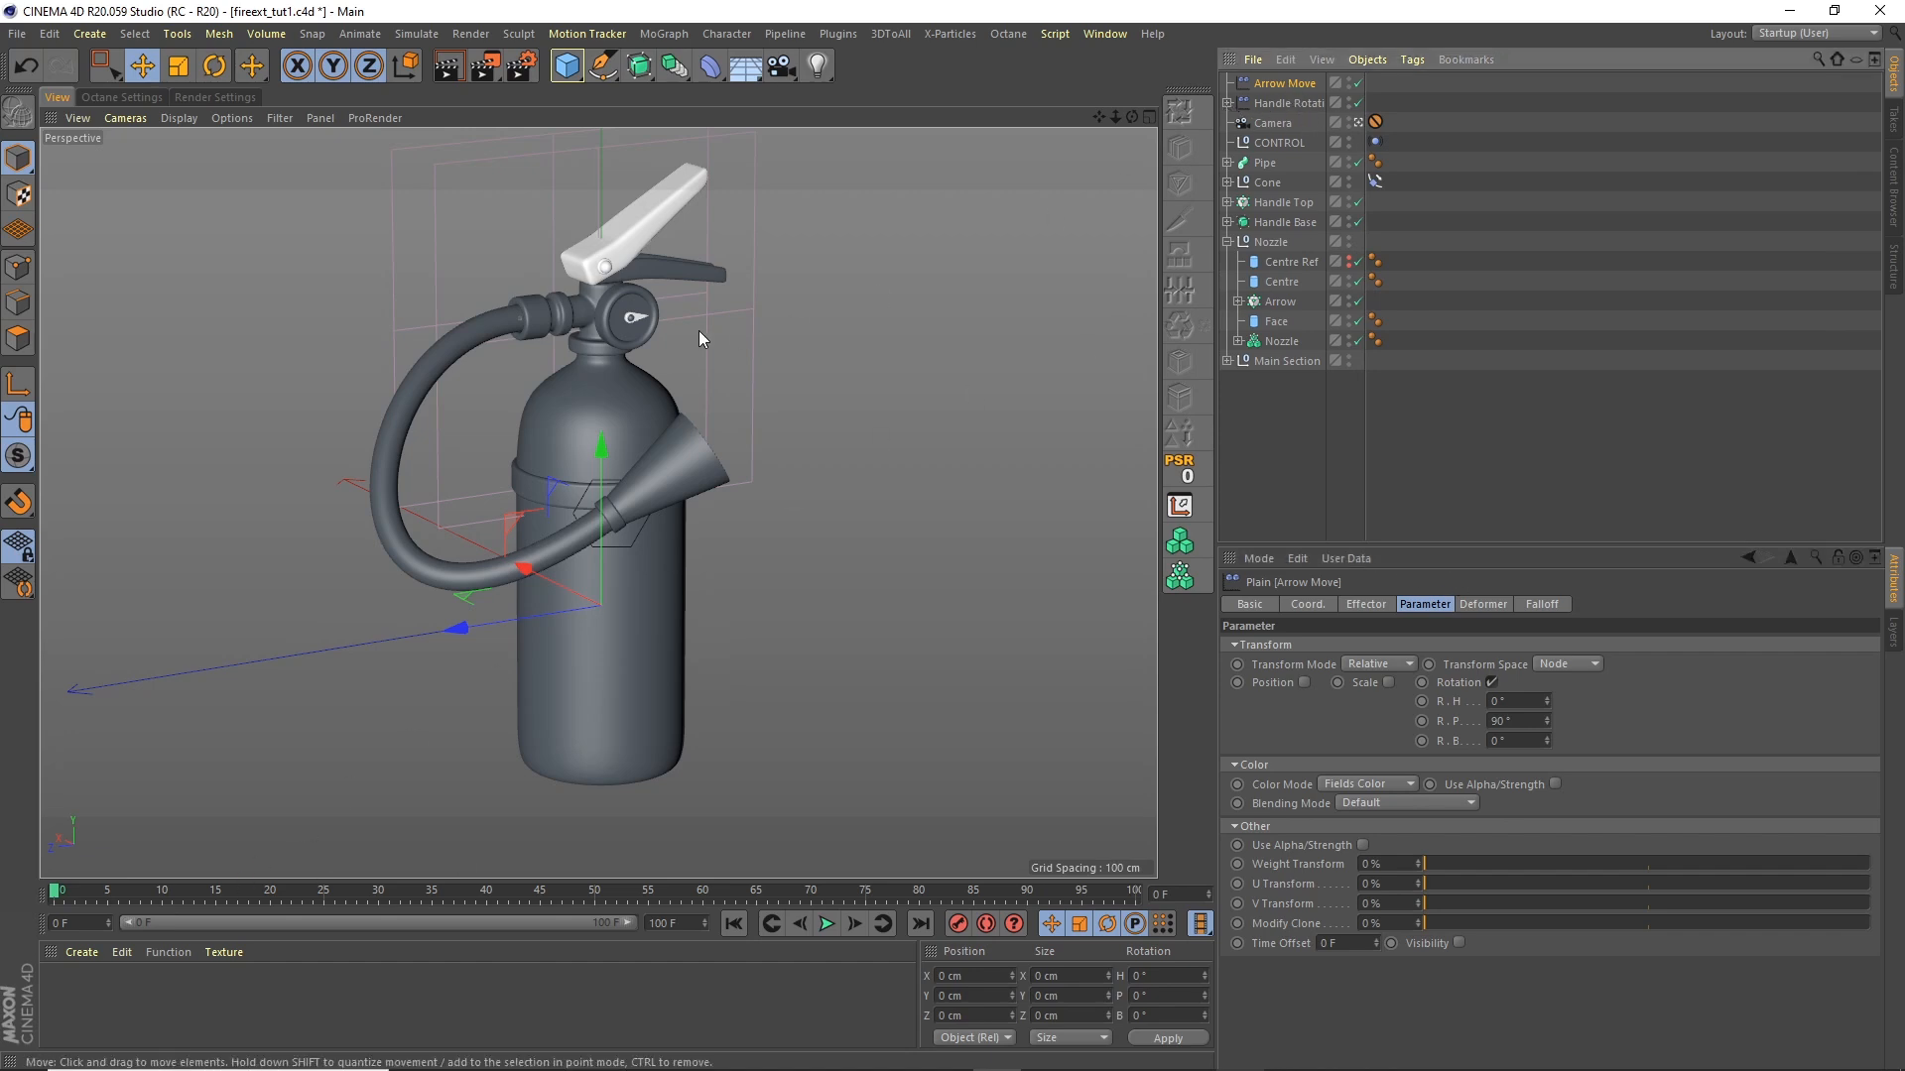
Step: Take the Linear Field out of Handle Rotation and group it with both Plain effectors under a null
left_click(1228, 103)
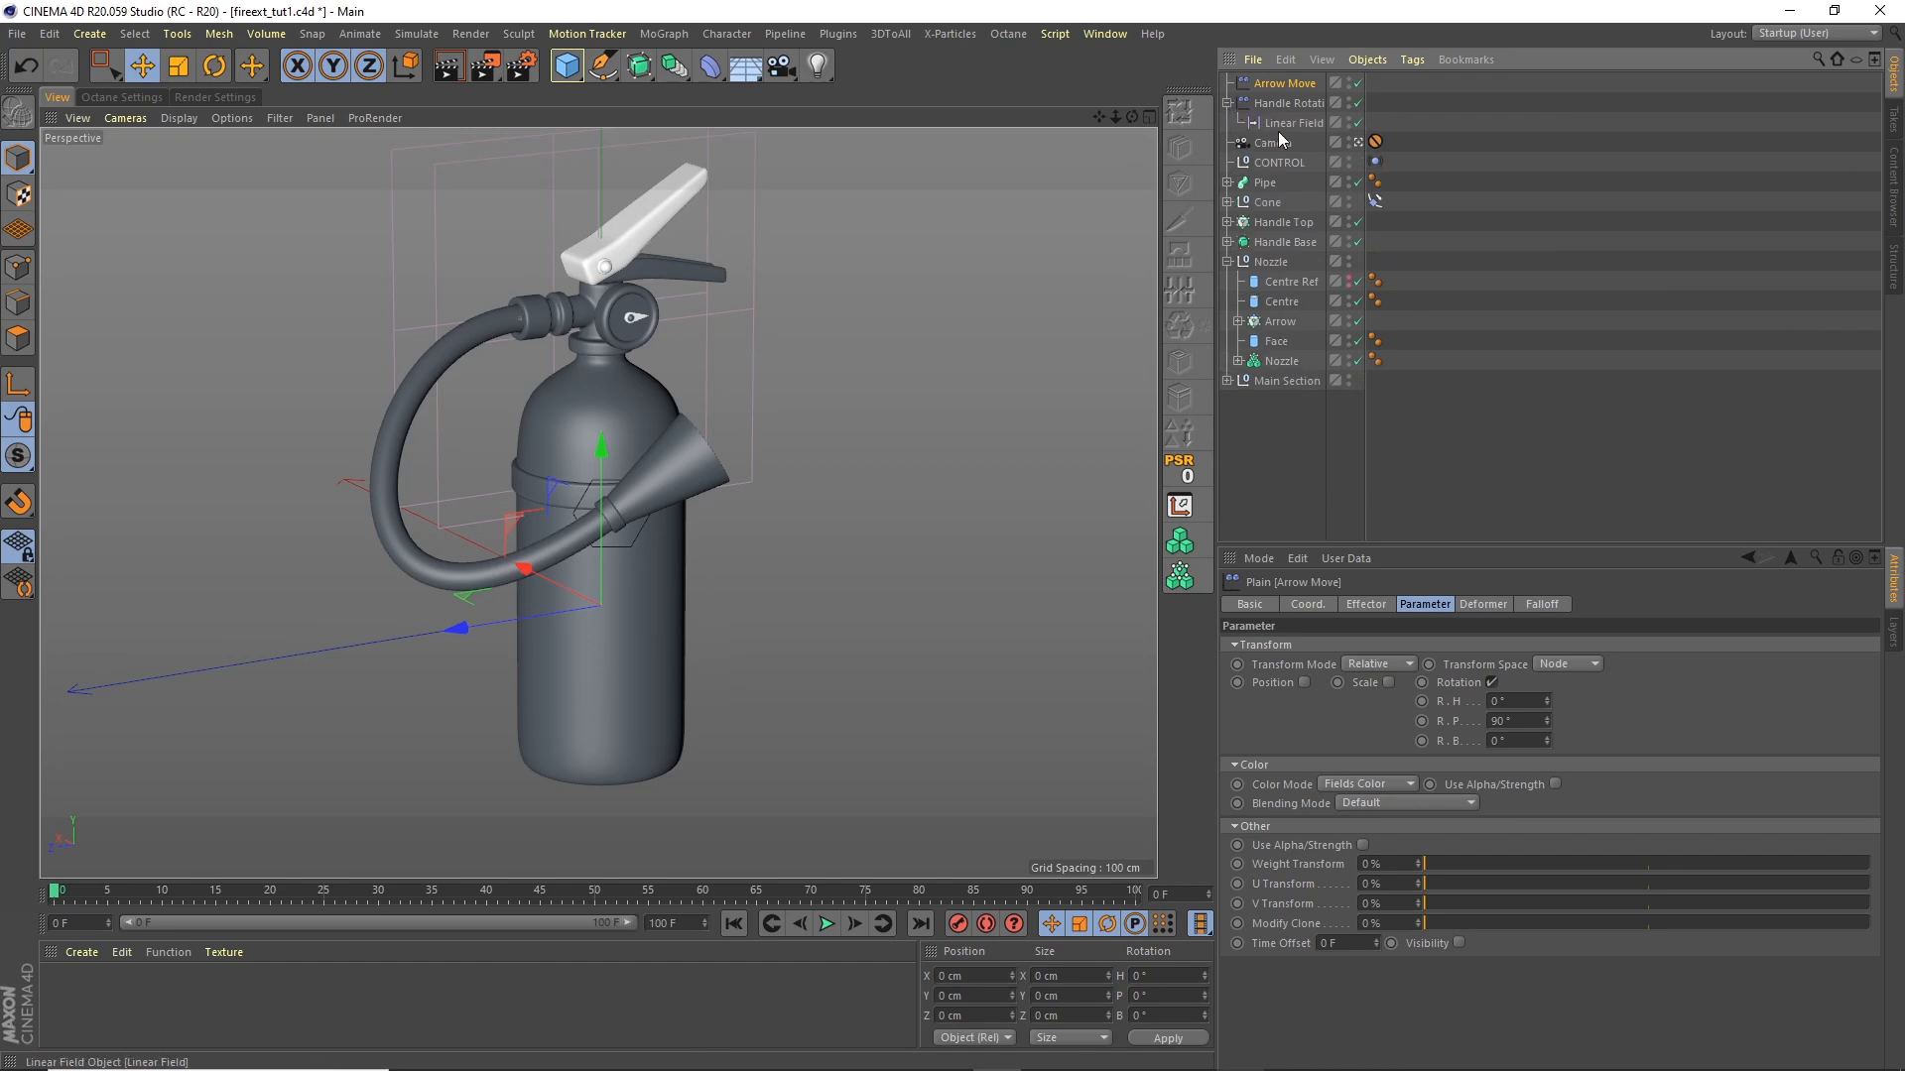
left_click_drag(1274, 124, 1283, 133)
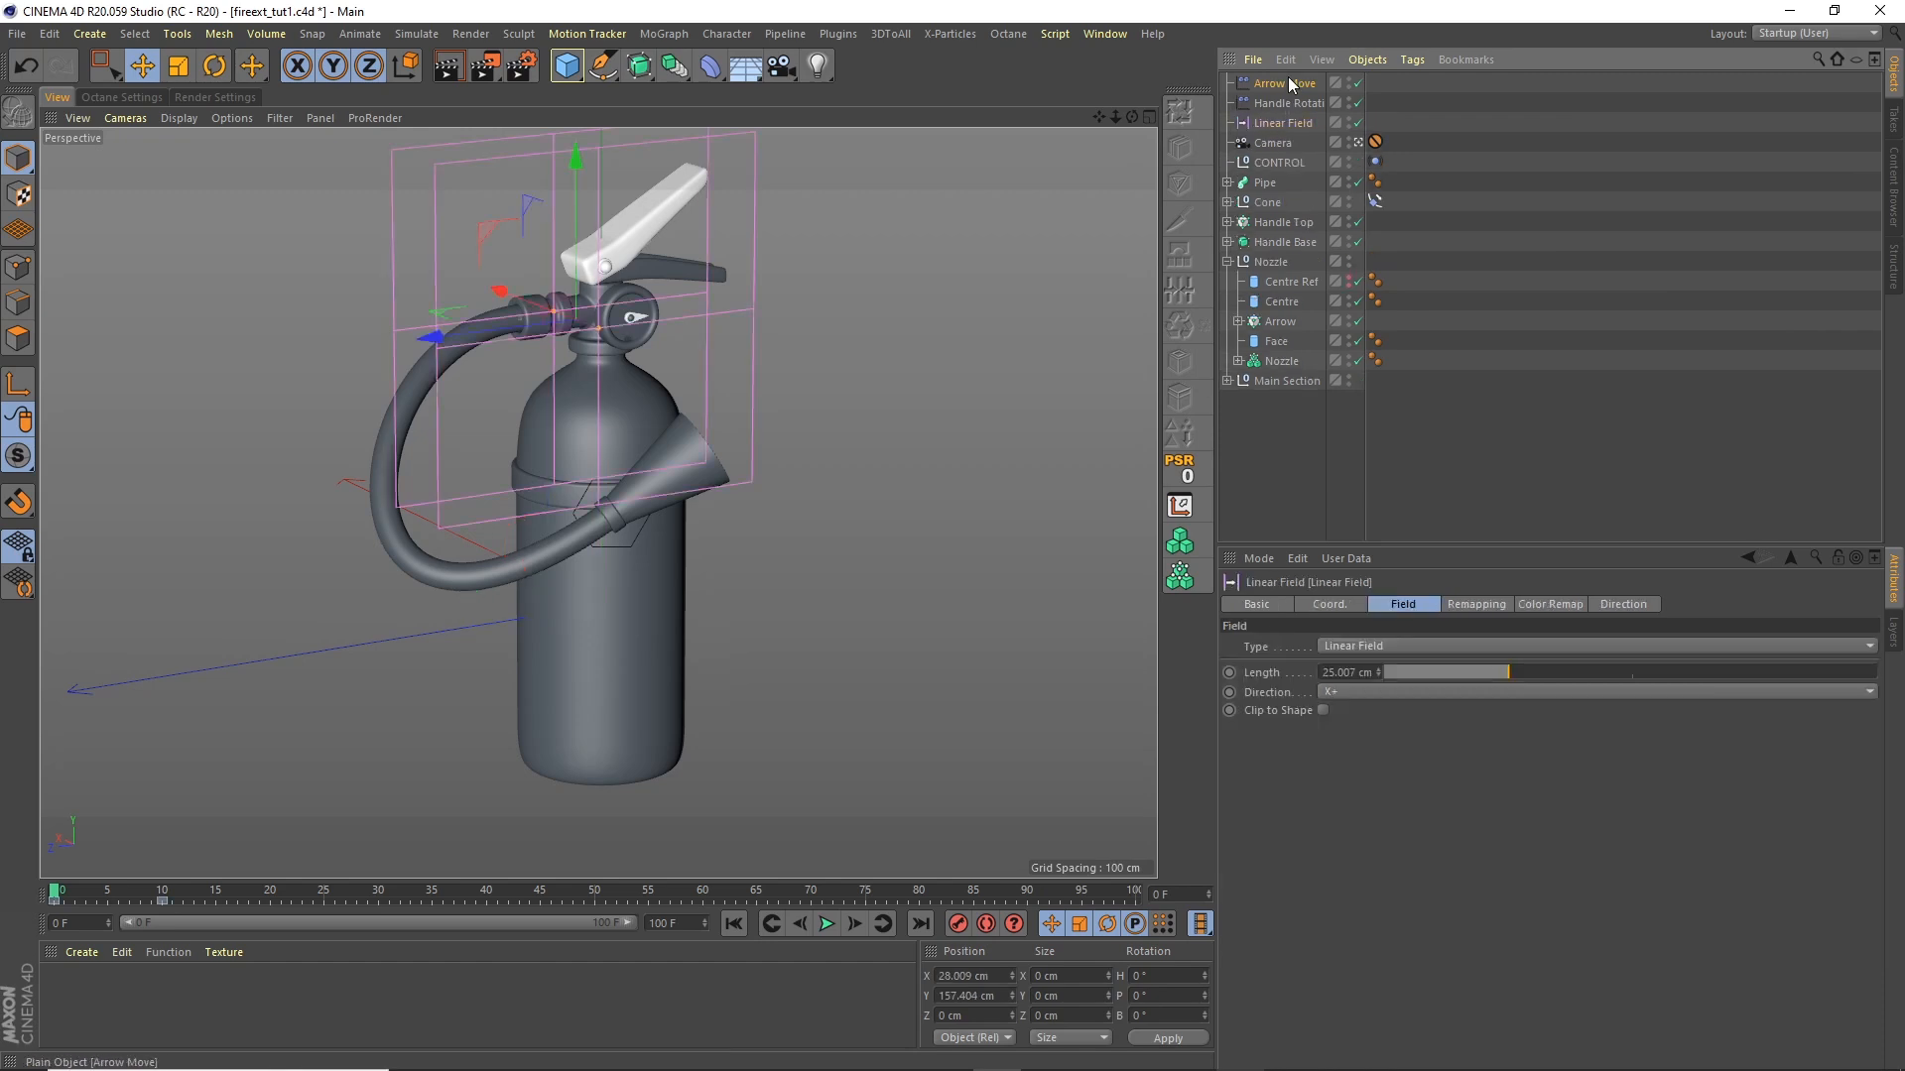
left_click(1289, 102)
left_click(1285, 86)
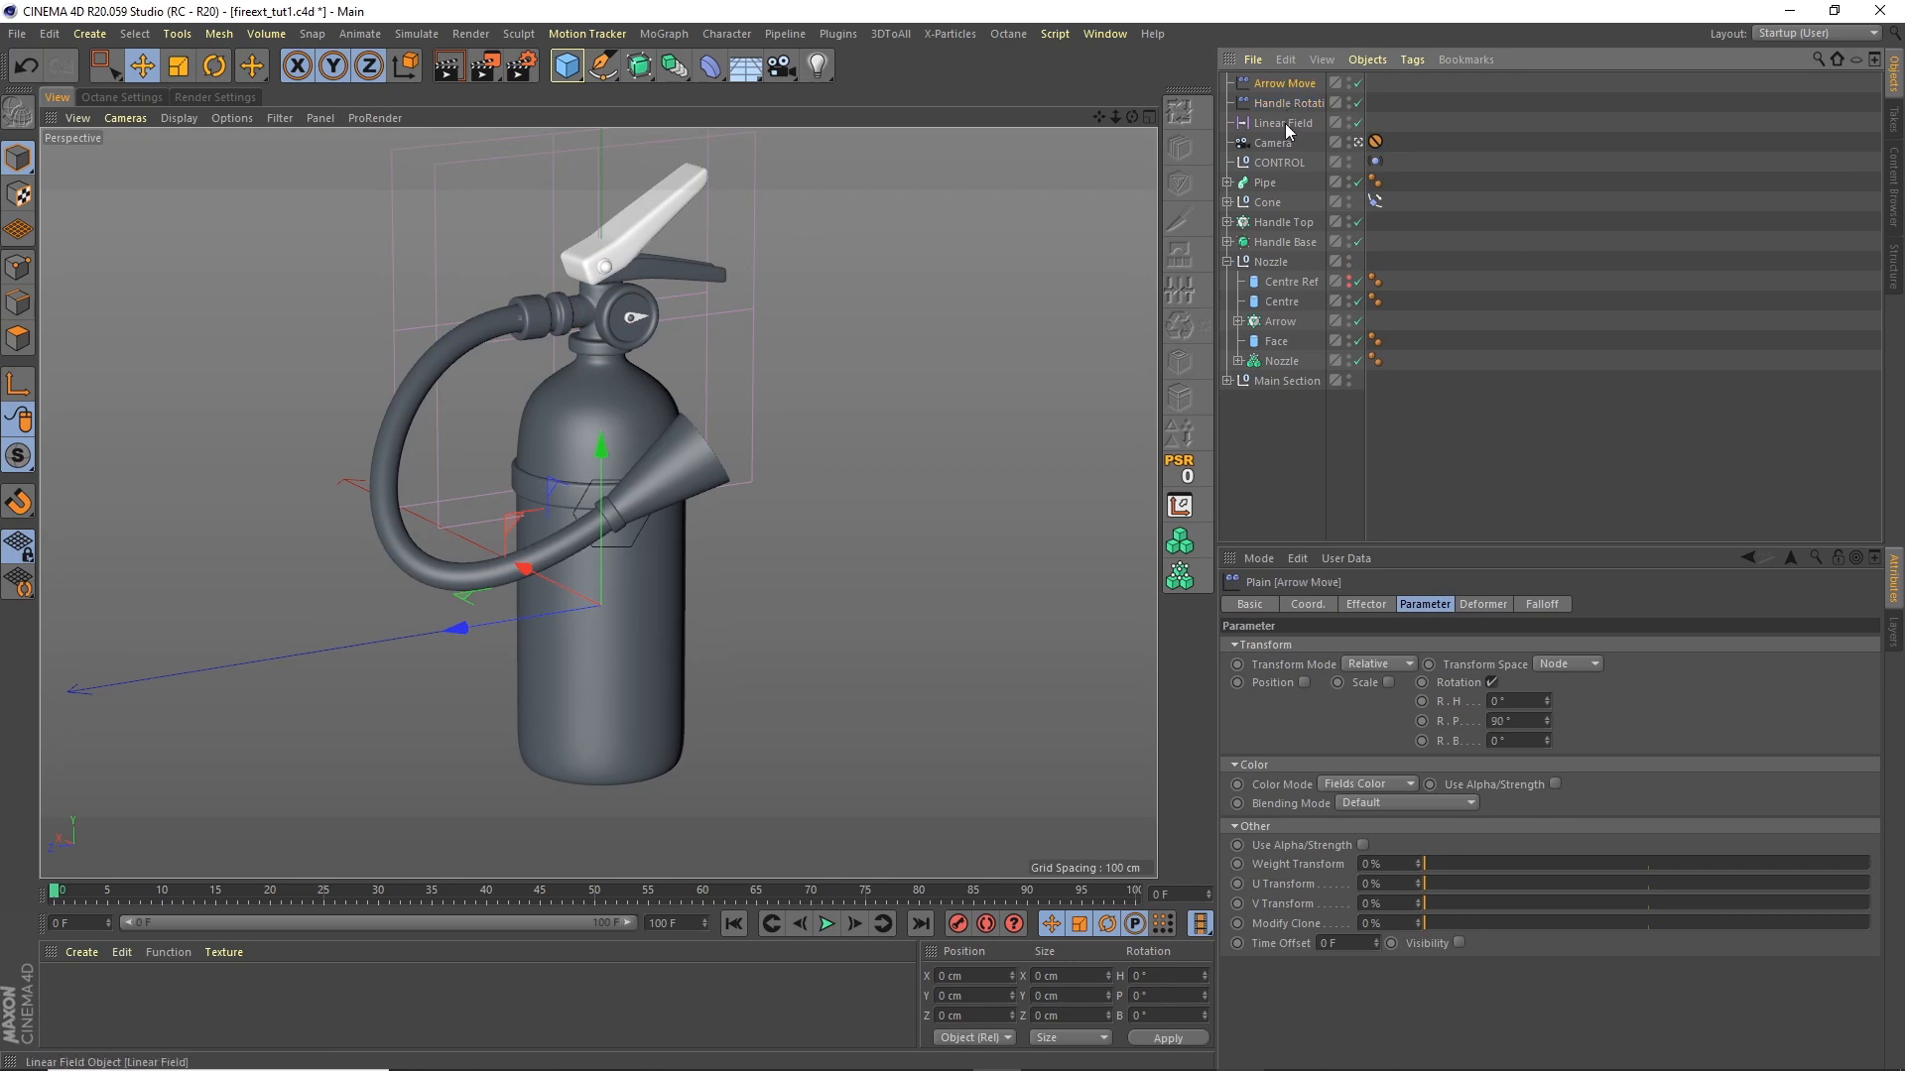
left_click(1287, 123, "shift")
left_click(1362, 62)
left_click(1415, 304)
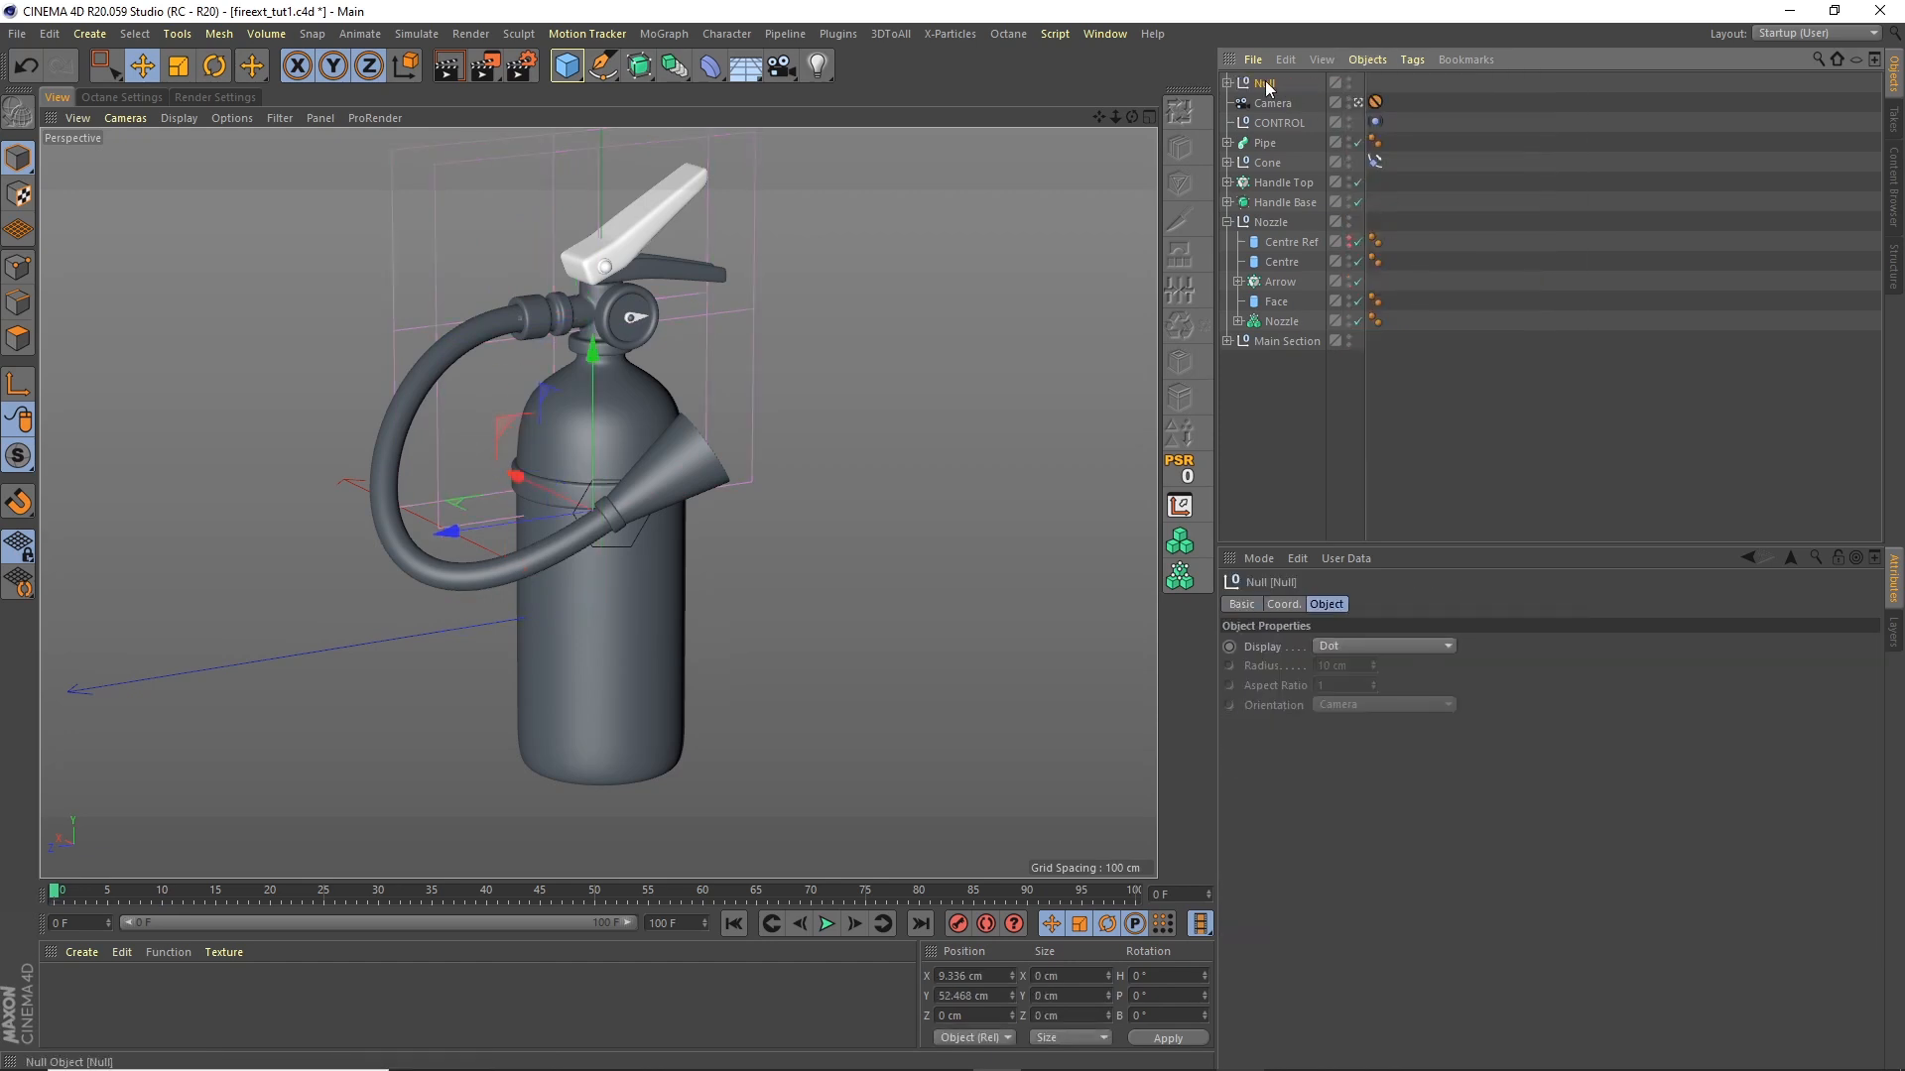
Step: Rename the new null as Effectors, place it below CONTROL and expand it
double_click(1266, 82)
type("Effectors")
key("Return")
left_click_drag(1266, 87, 1246, 113)
left_click(1227, 122)
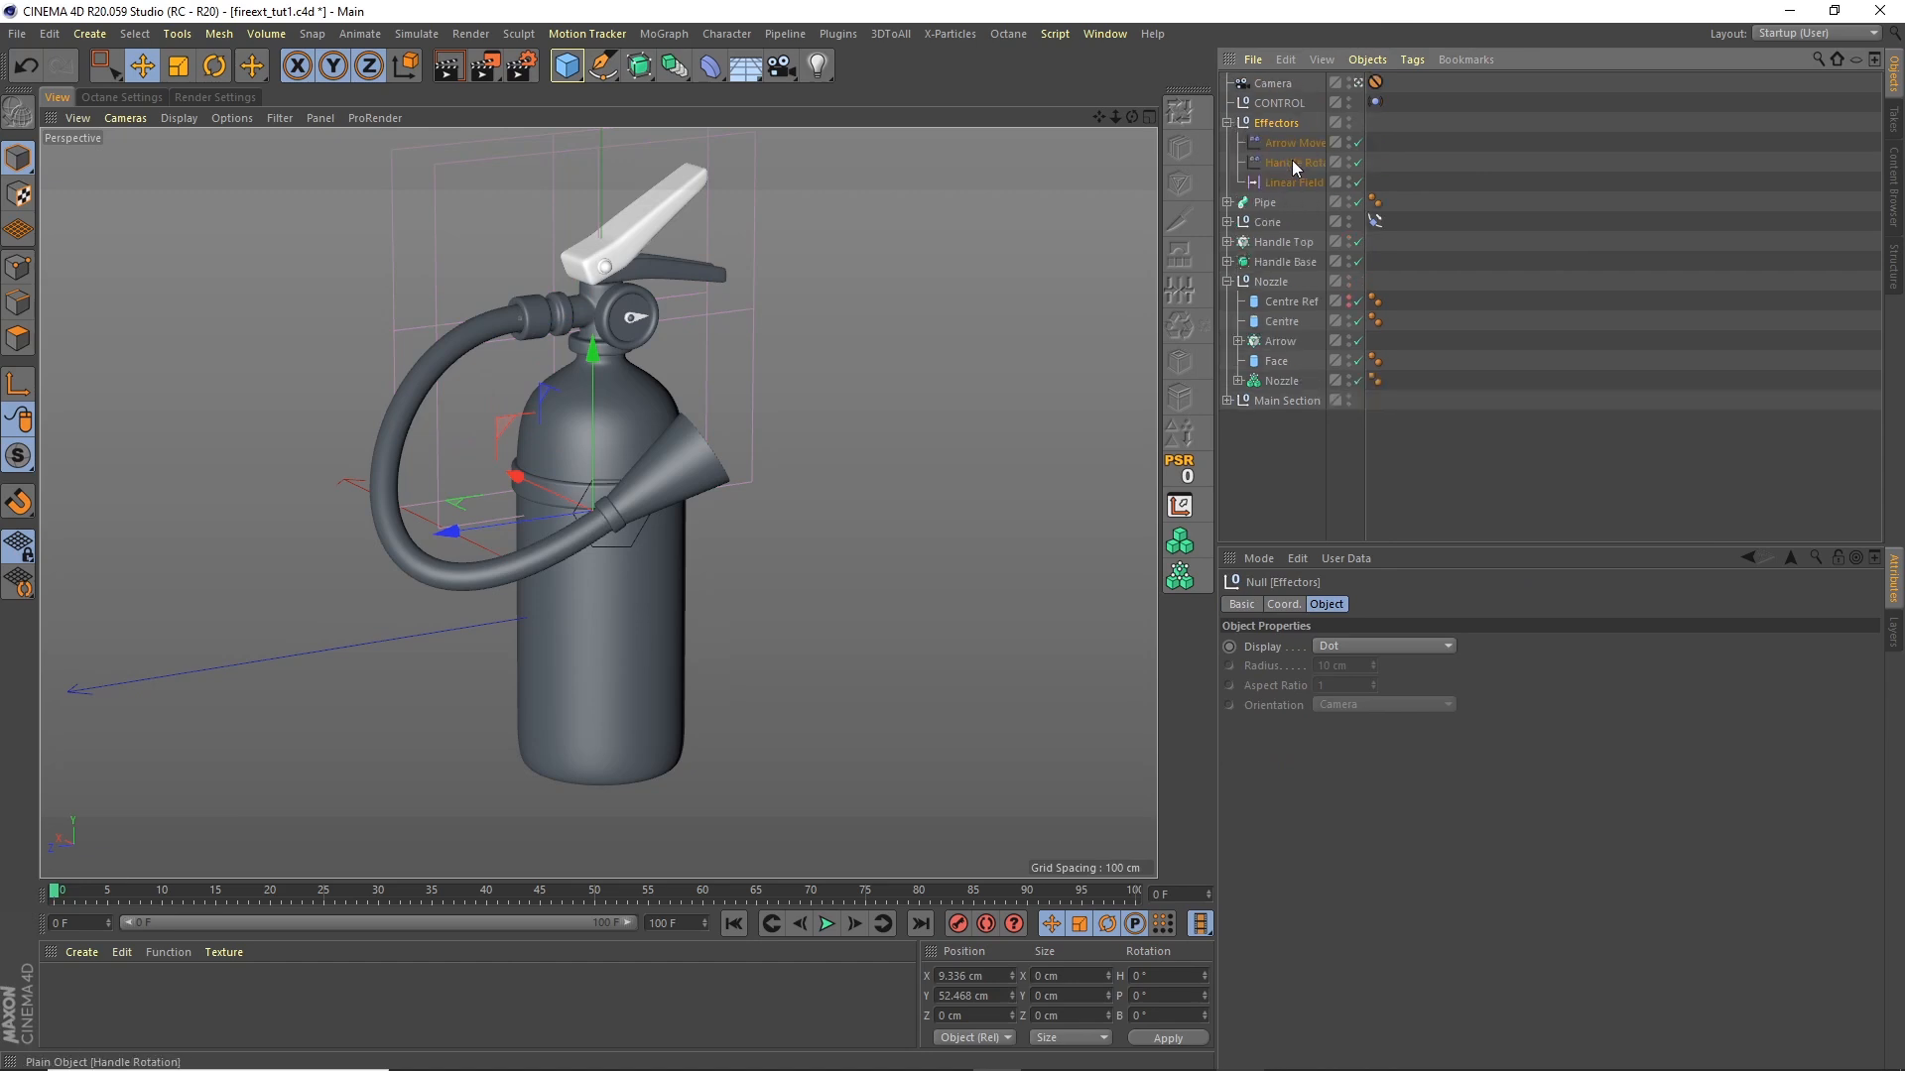
Step: Add the existing Linear Field to the Arrow Move effector's falloff and play back the animation
left_click(1295, 143)
left_click(1537, 603)
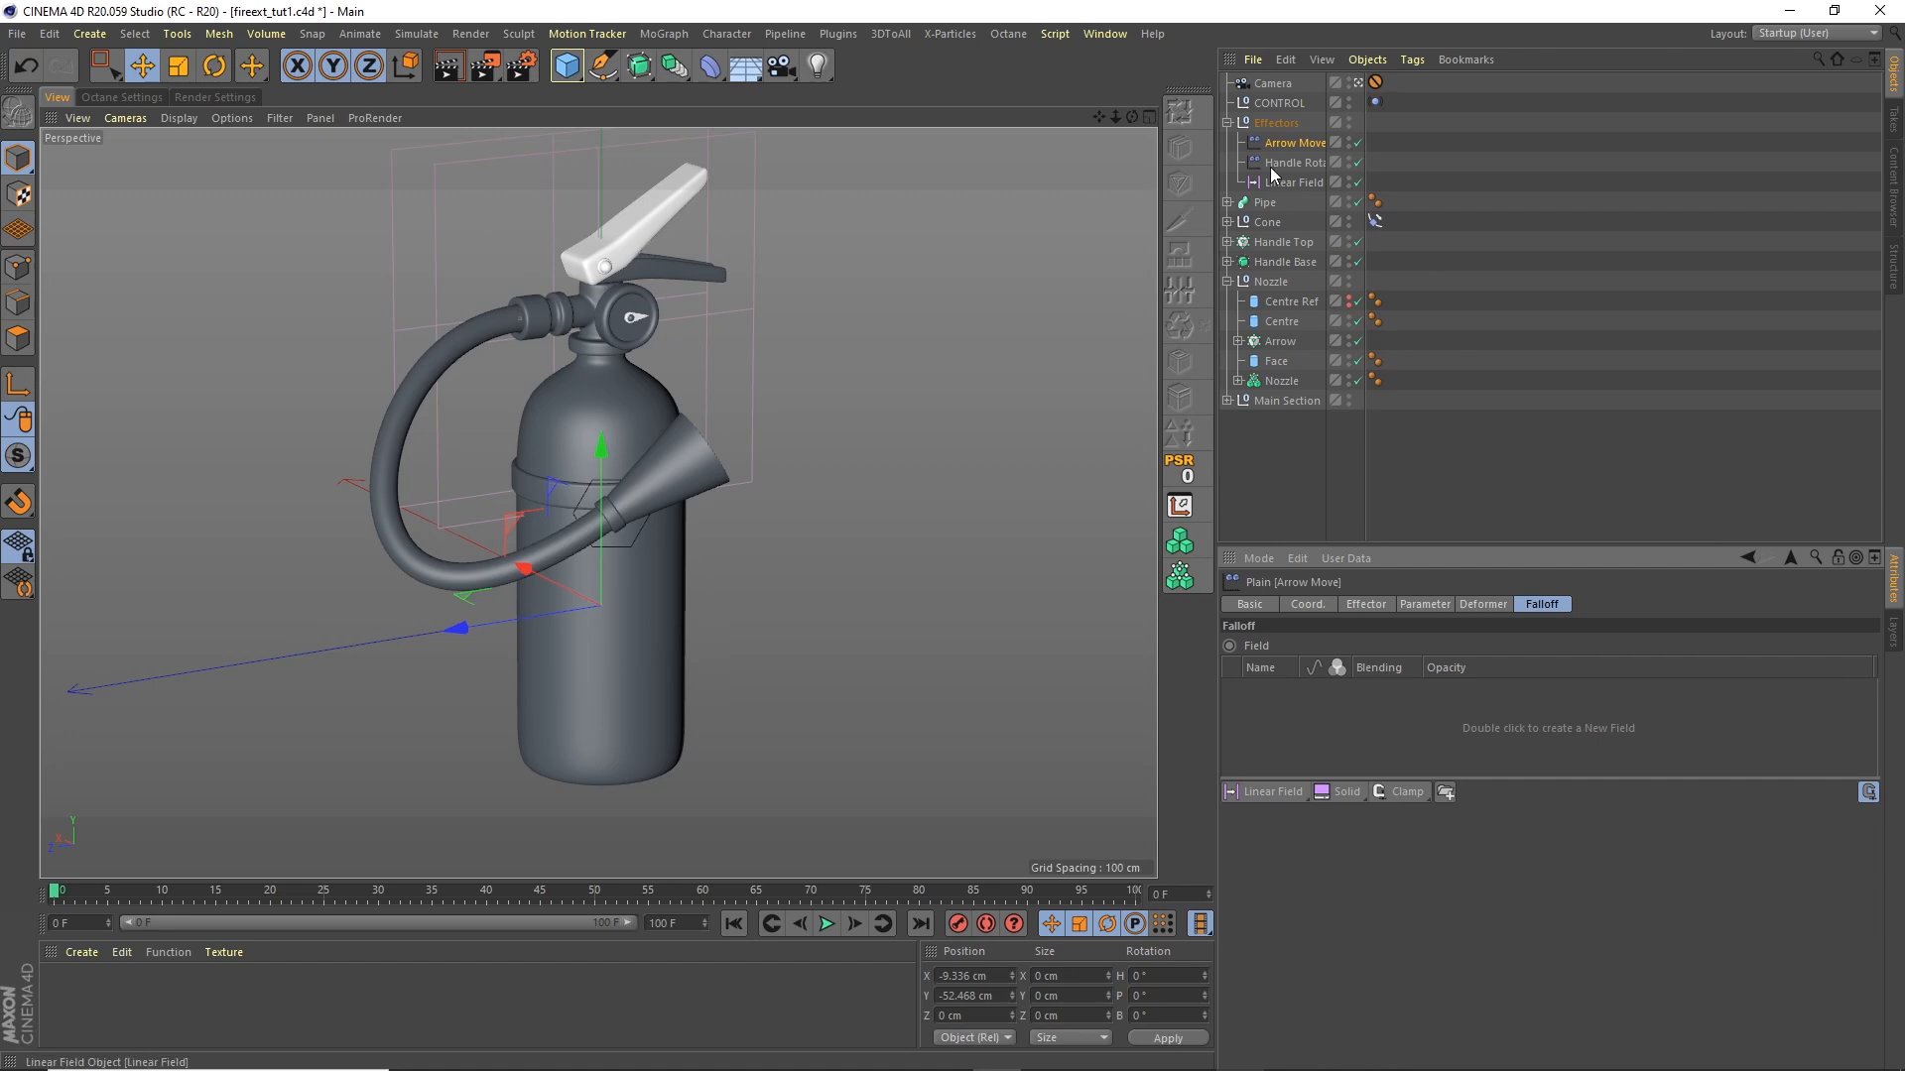
left_click_drag(1288, 186, 1333, 708)
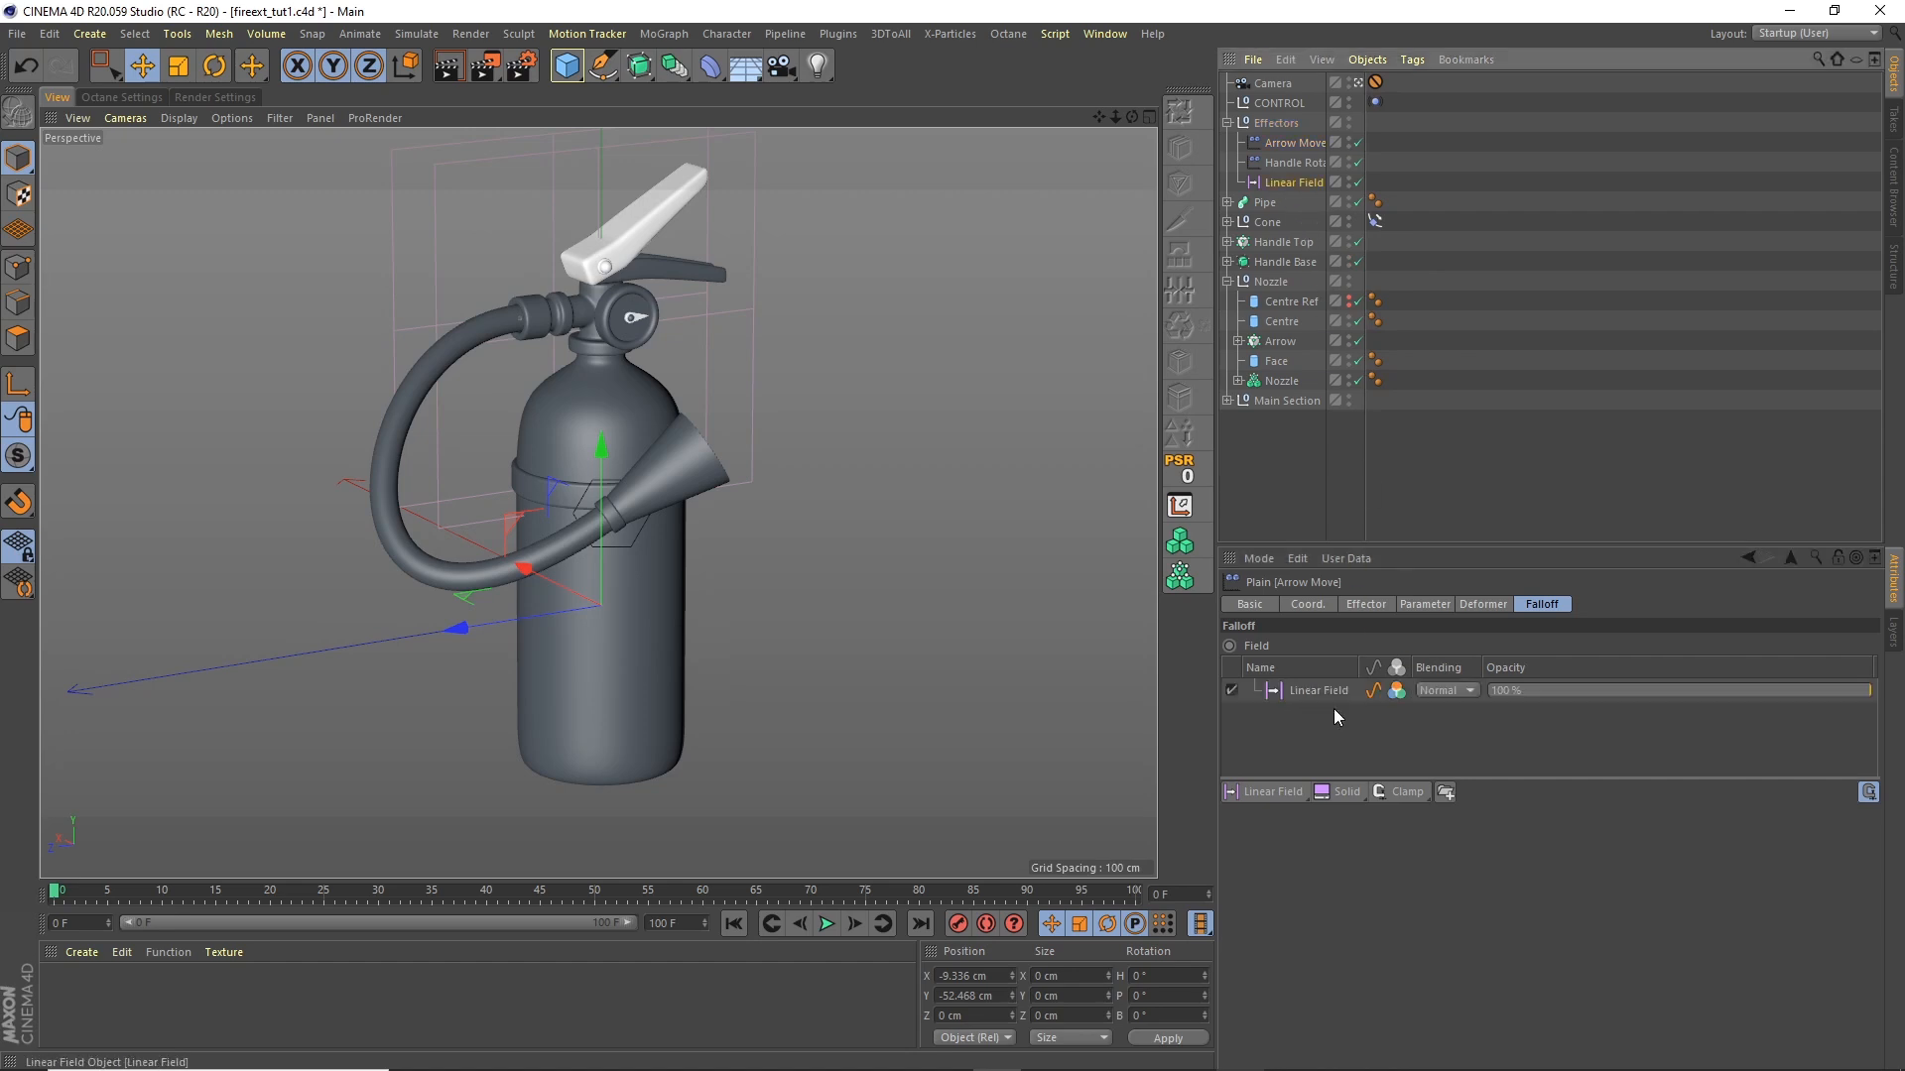
left_click(1304, 454)
left_click(824, 925)
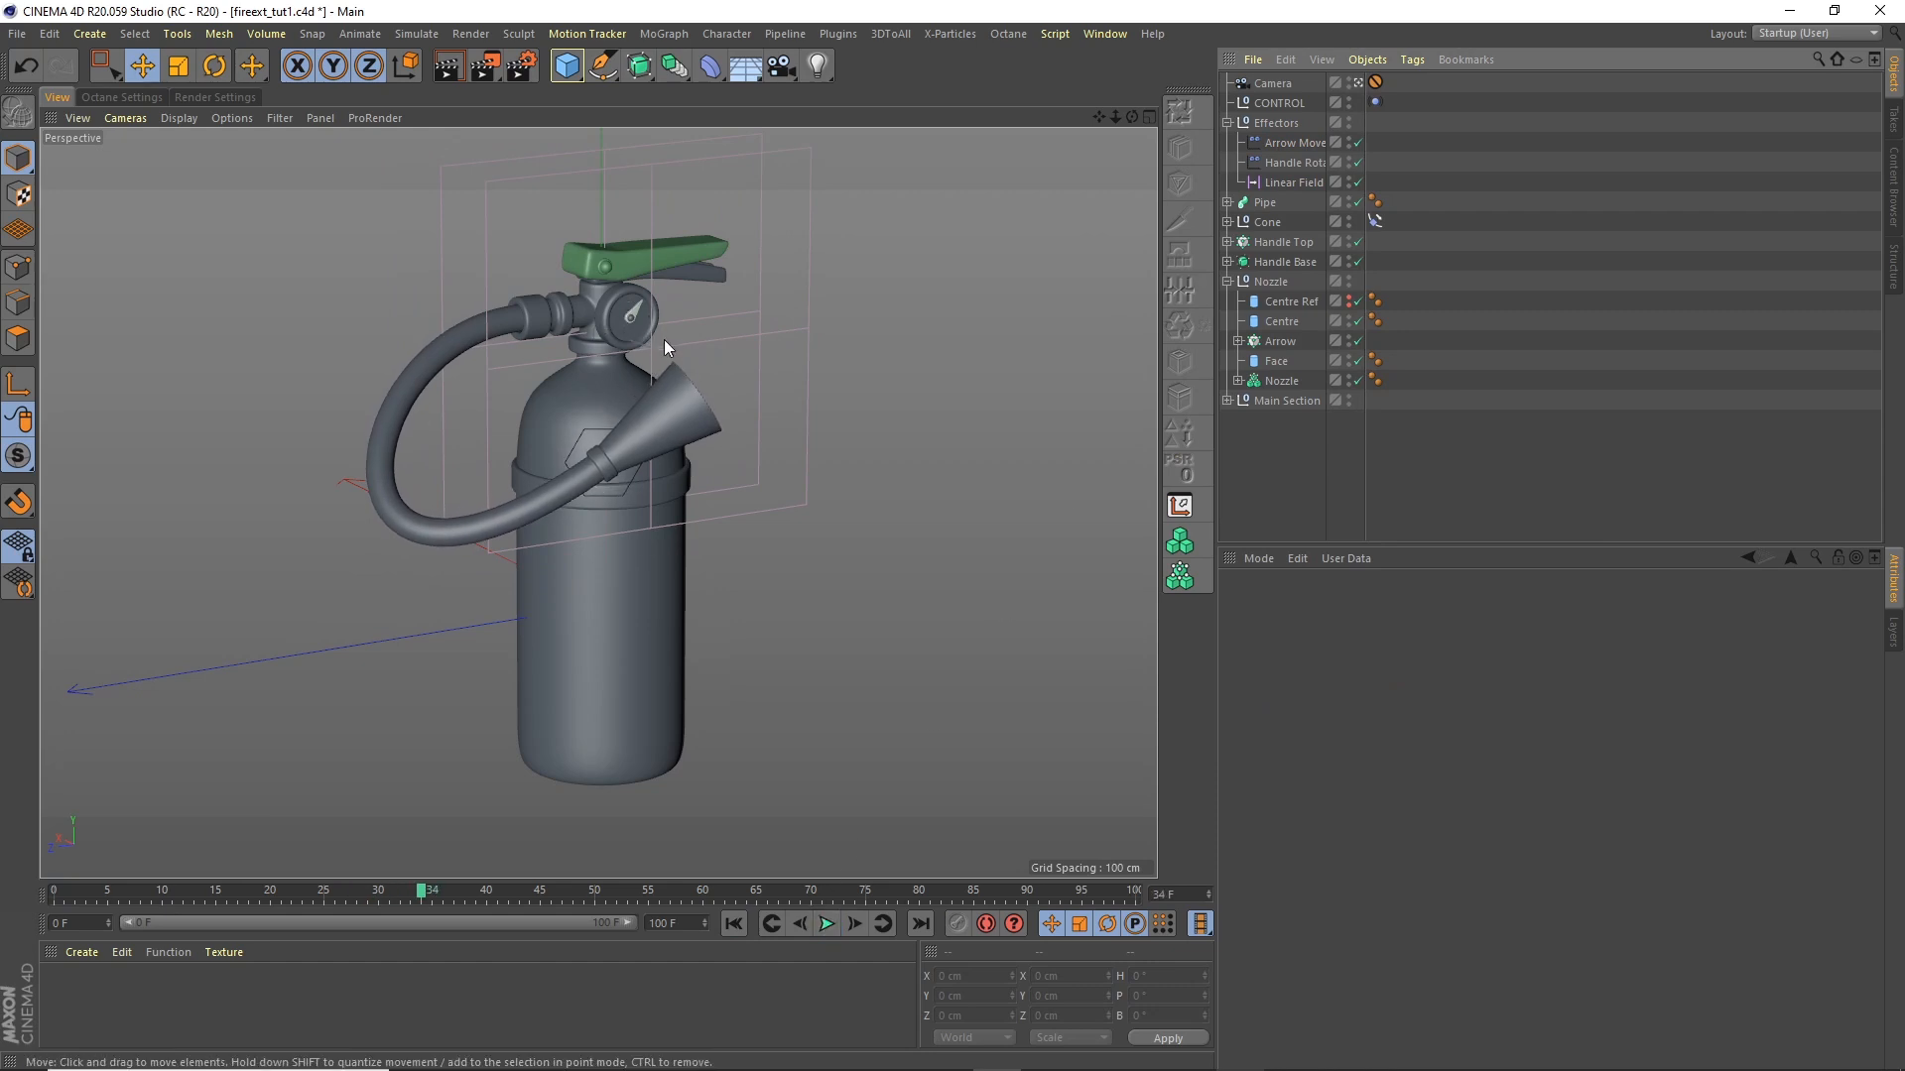
Step: At frame 10, move the Linear Field to X -76.69 cm and update its position keyframe
left_click(1305, 182)
left_click_drag(349, 892, 161, 895)
left_click_drag(557, 314, 697, 354)
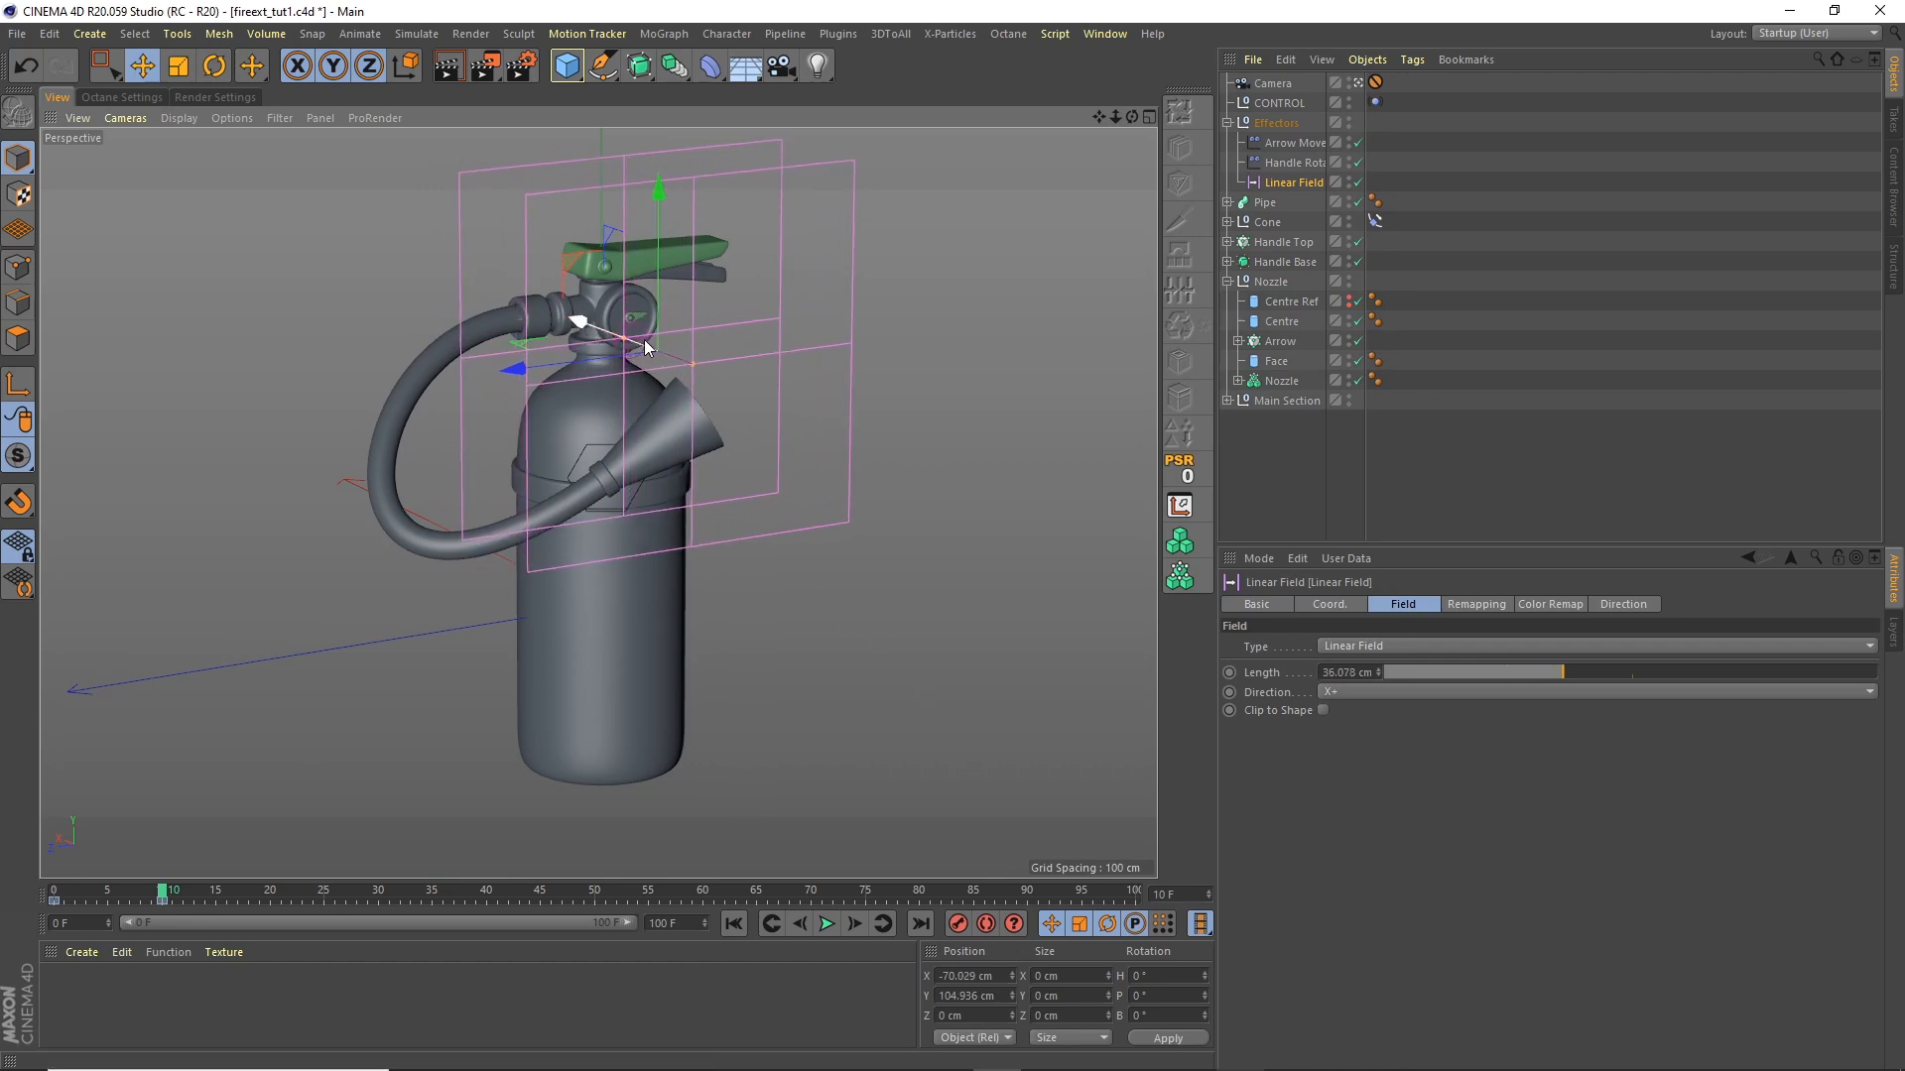
left_click_drag(587, 321, 594, 324)
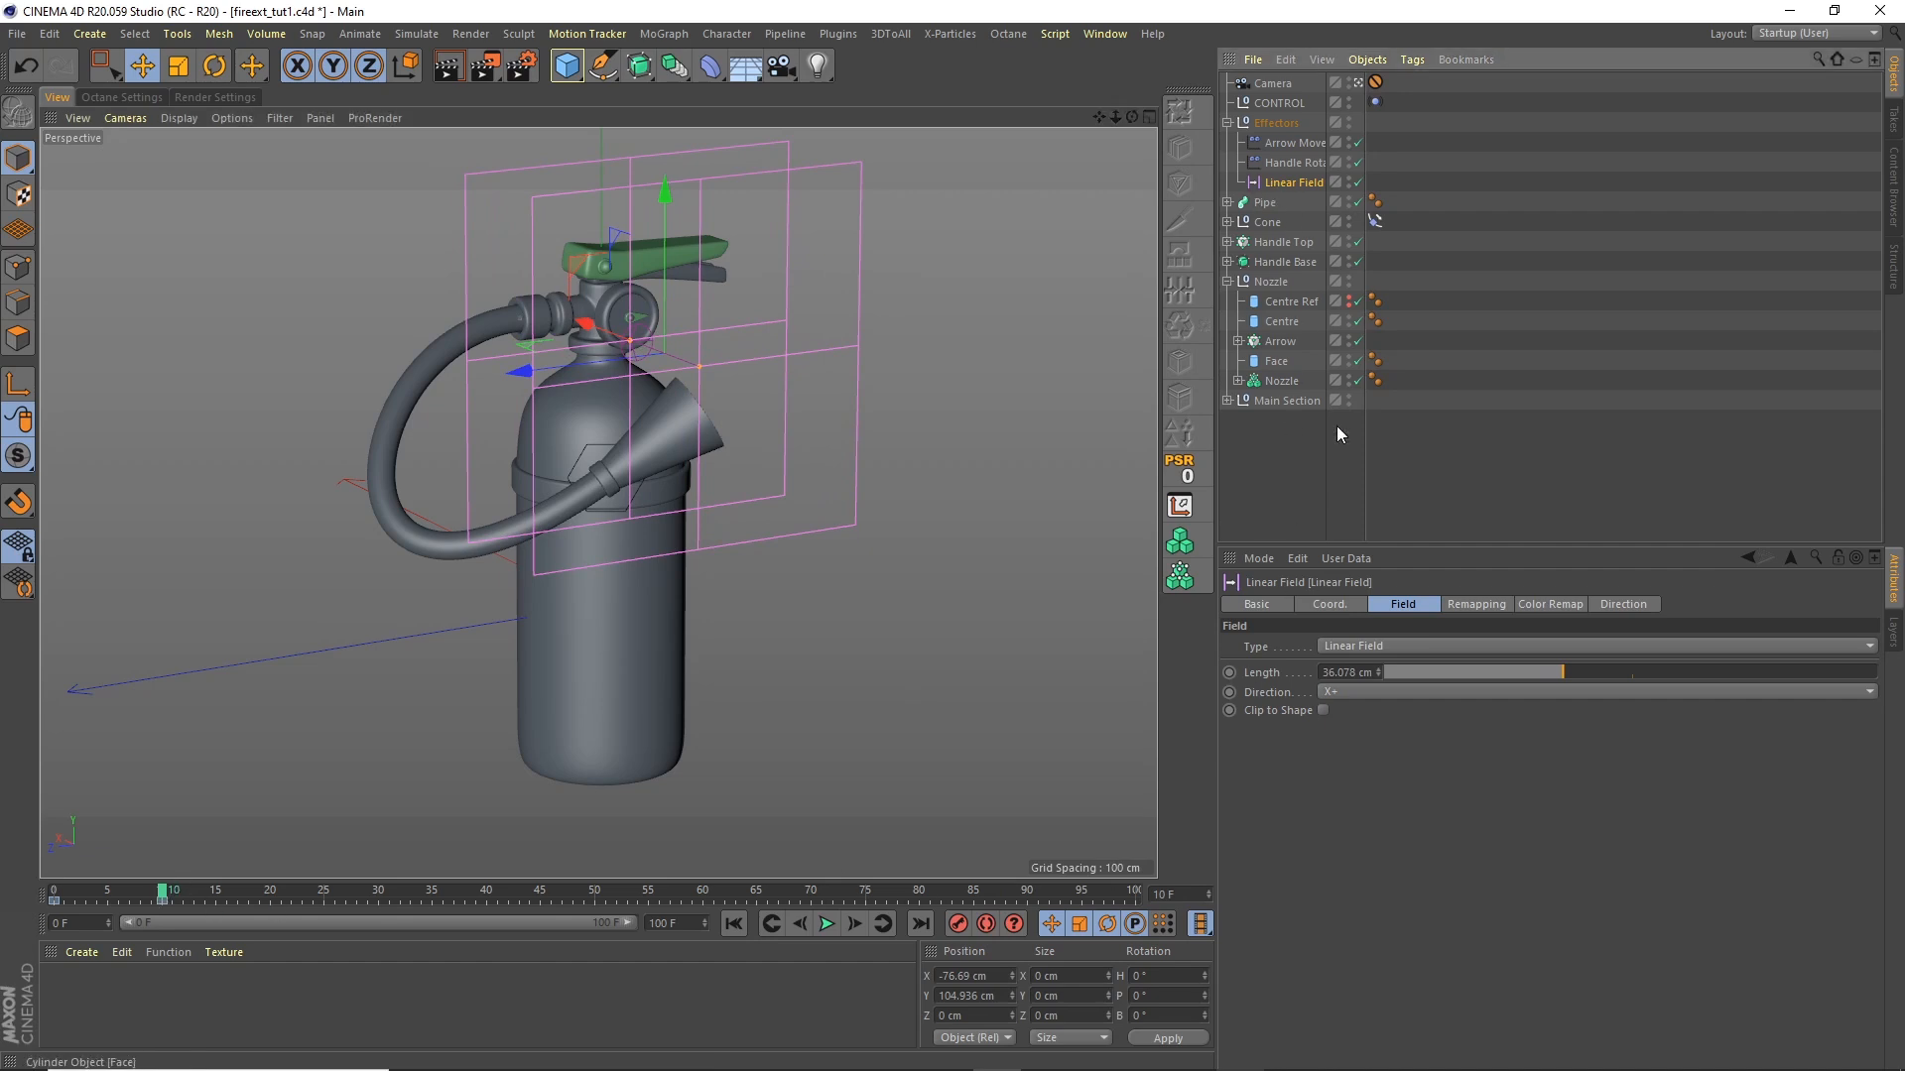
left_click(1346, 604)
Step: At frame 0, move the Linear Field to X 28.419 cm and update its P.X keyframe
left_click_drag(164, 893, 4, 890)
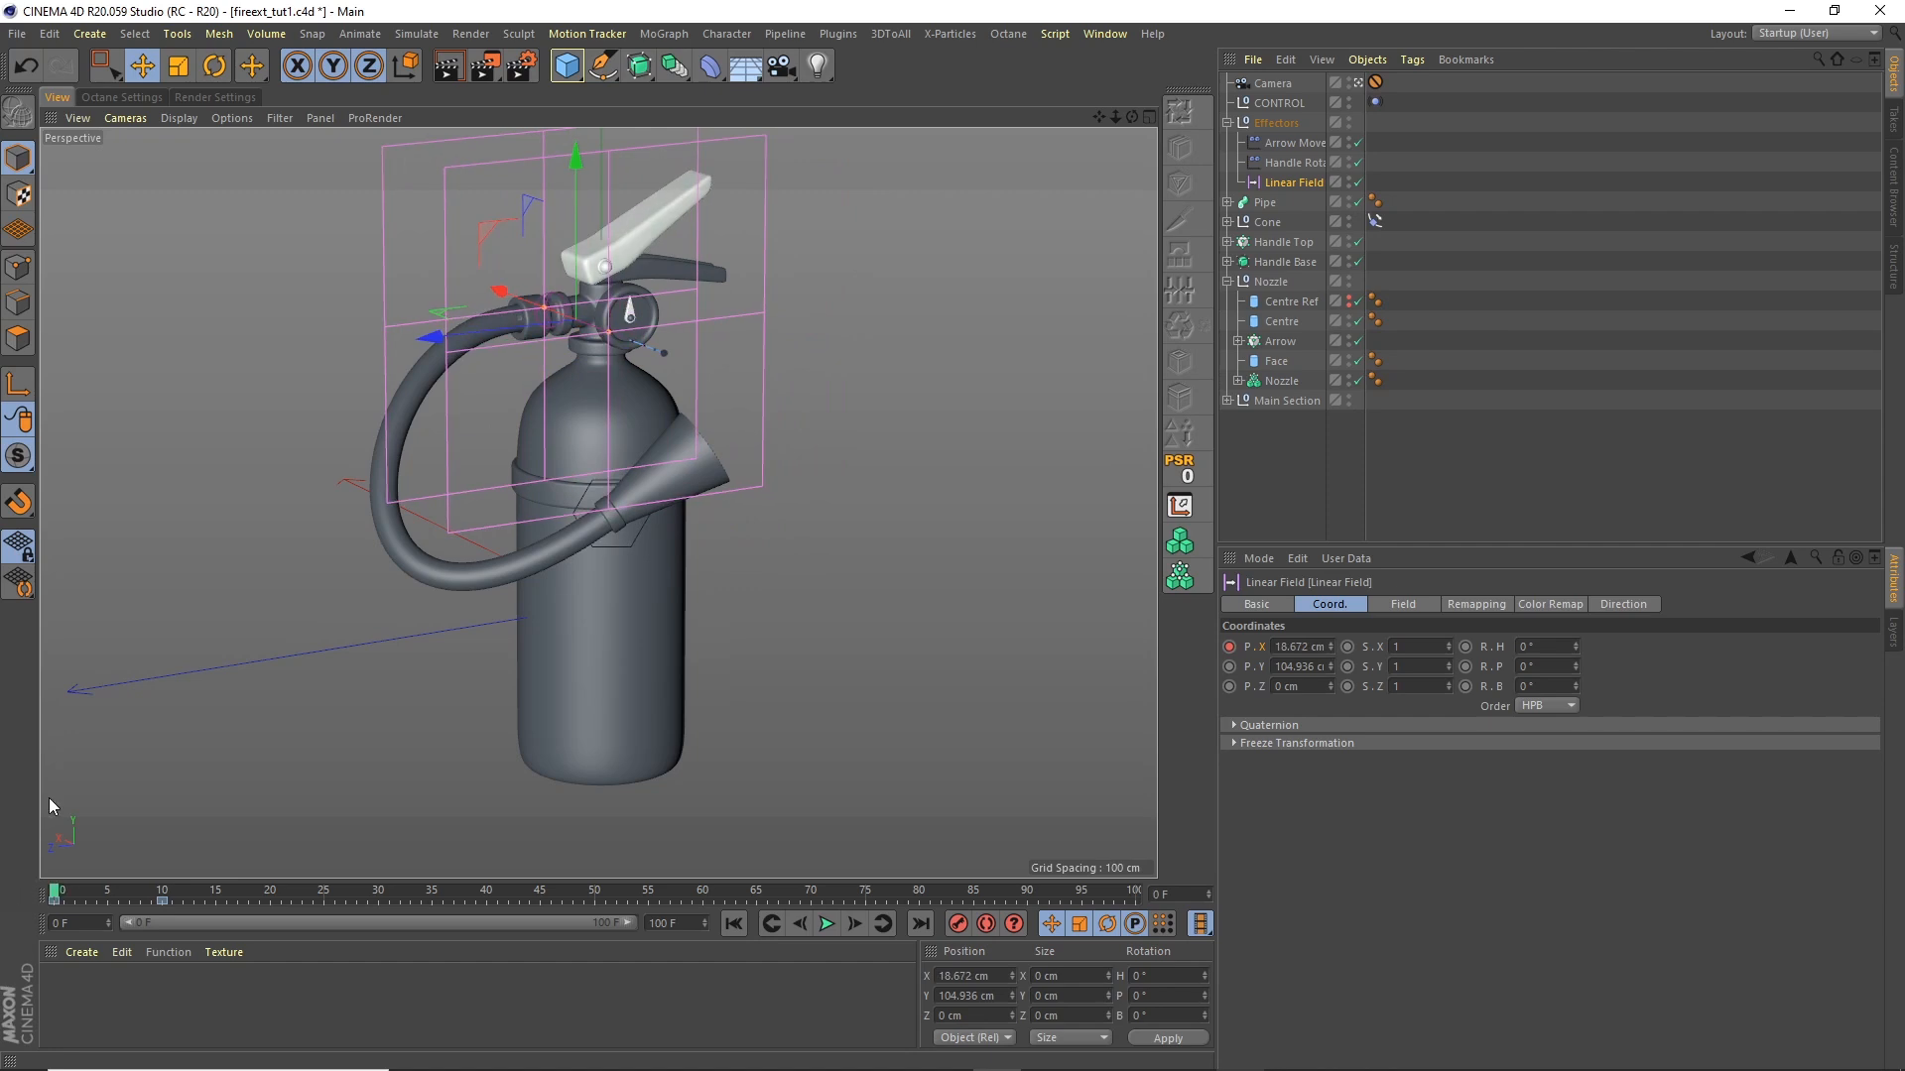
left_click_drag(515, 296, 504, 289)
left_click(1230, 647)
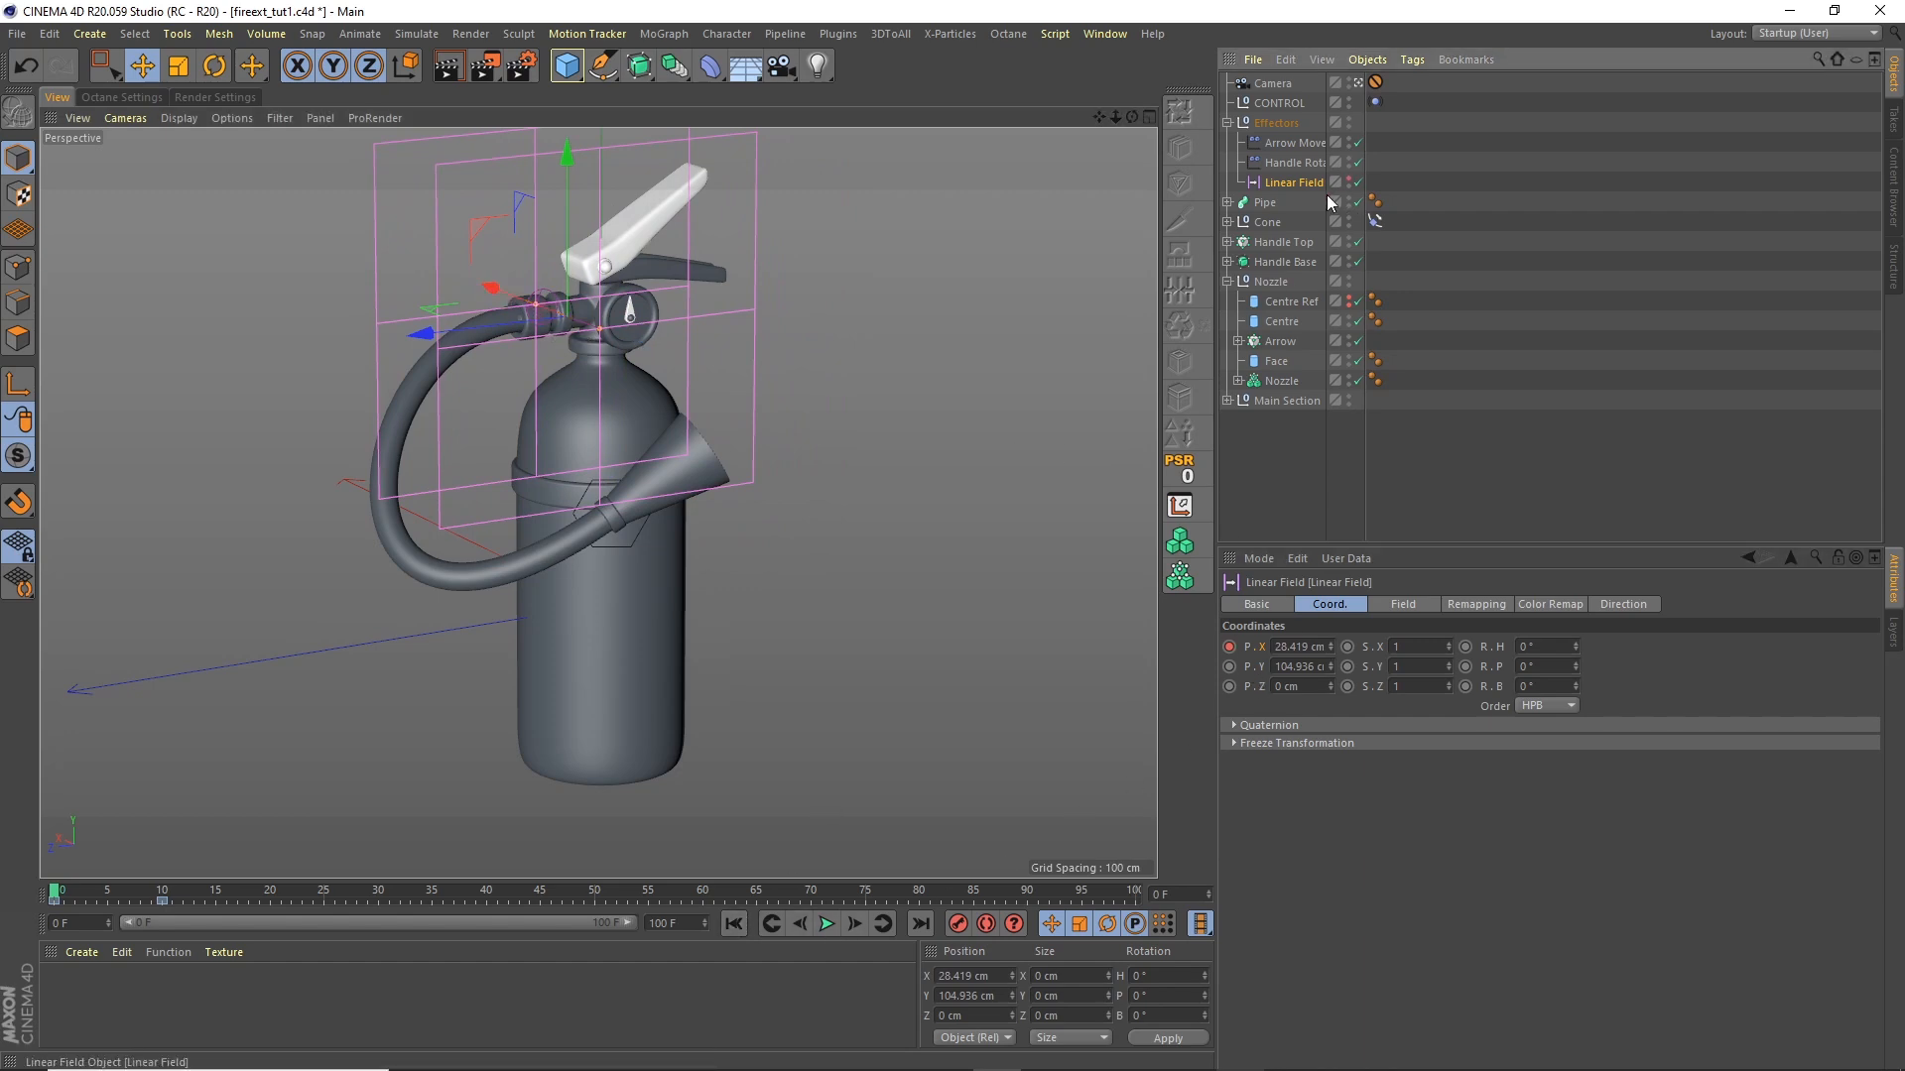
Step: Collapse the Effectors group and play back the handle and arrow animation
left_click(1227, 123)
left_click(1287, 340)
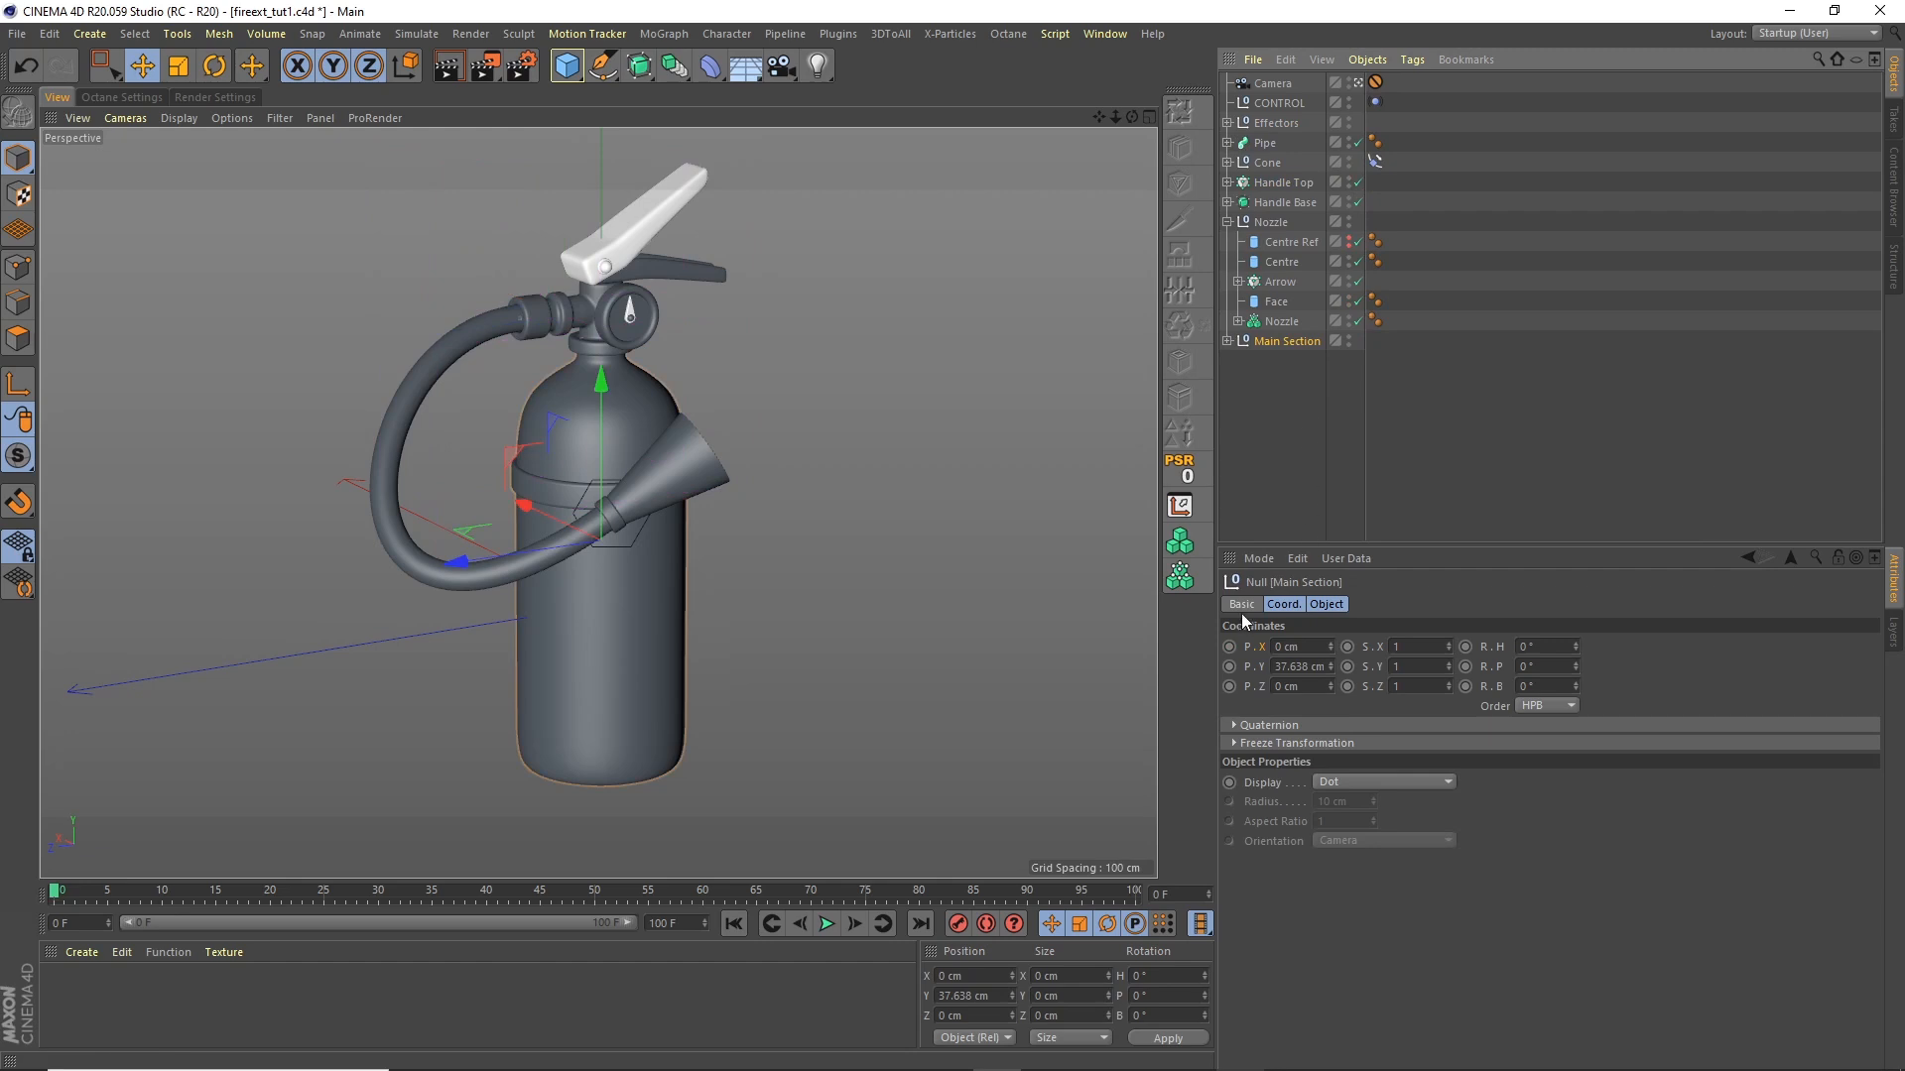
left_click(828, 926)
left_click(829, 923)
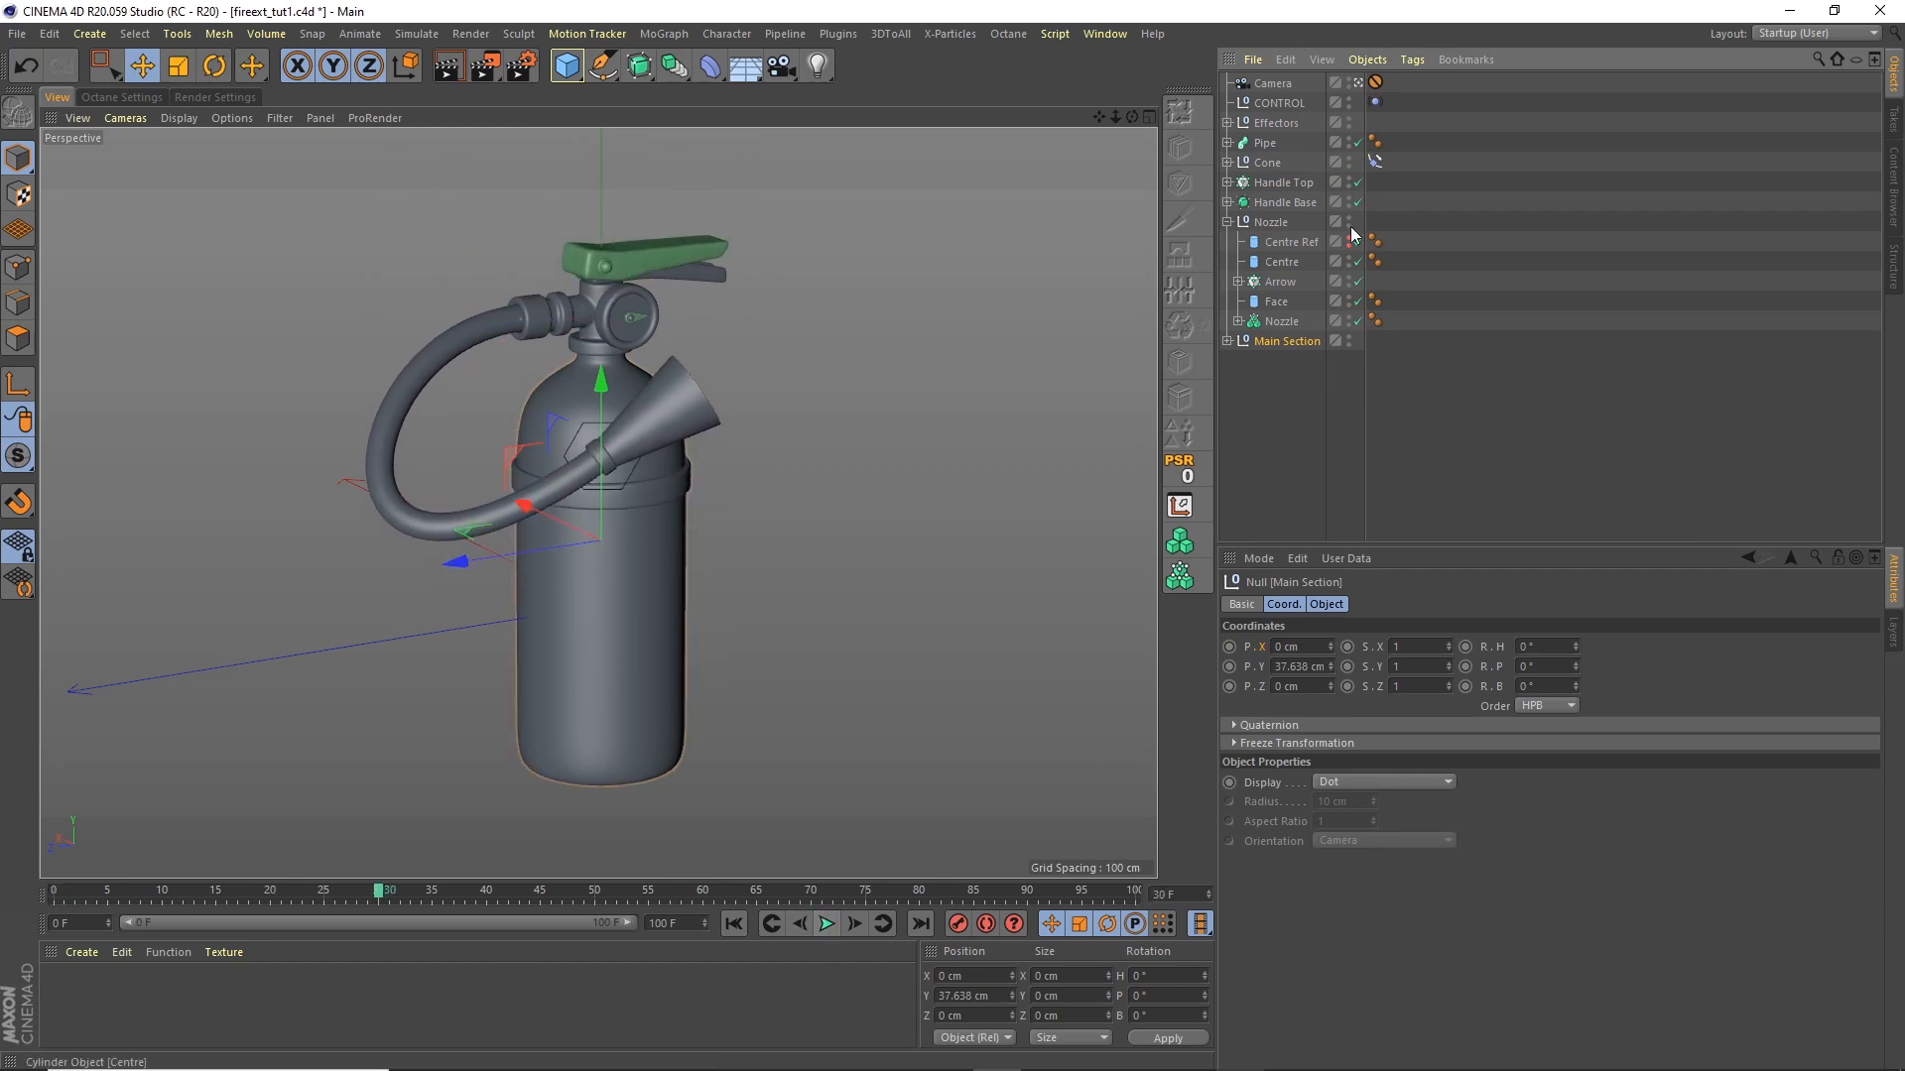
Step: Add a Delay effector to both the Handle Top and Arrow cloners
left_click(1283, 182)
left_click(1284, 282, "ctrl")
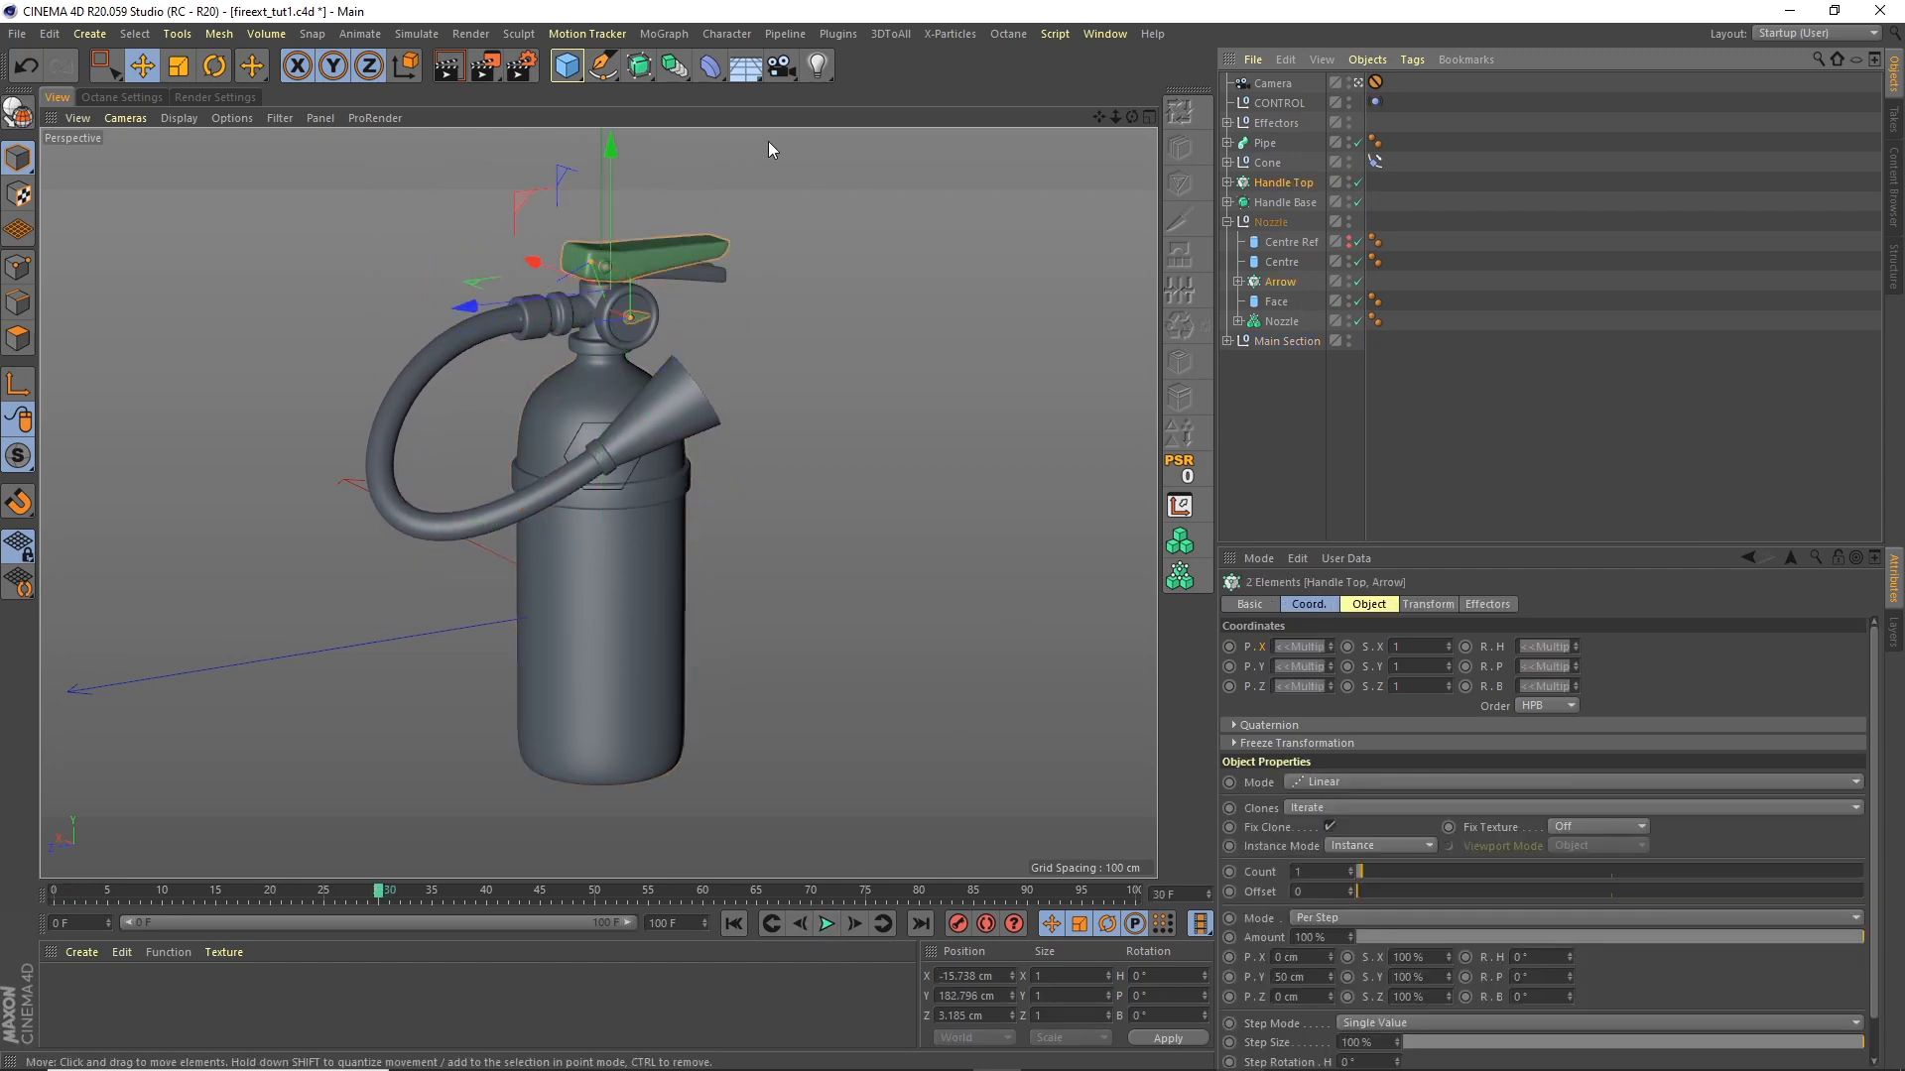
left_click(663, 34)
mouse_move(784, 62)
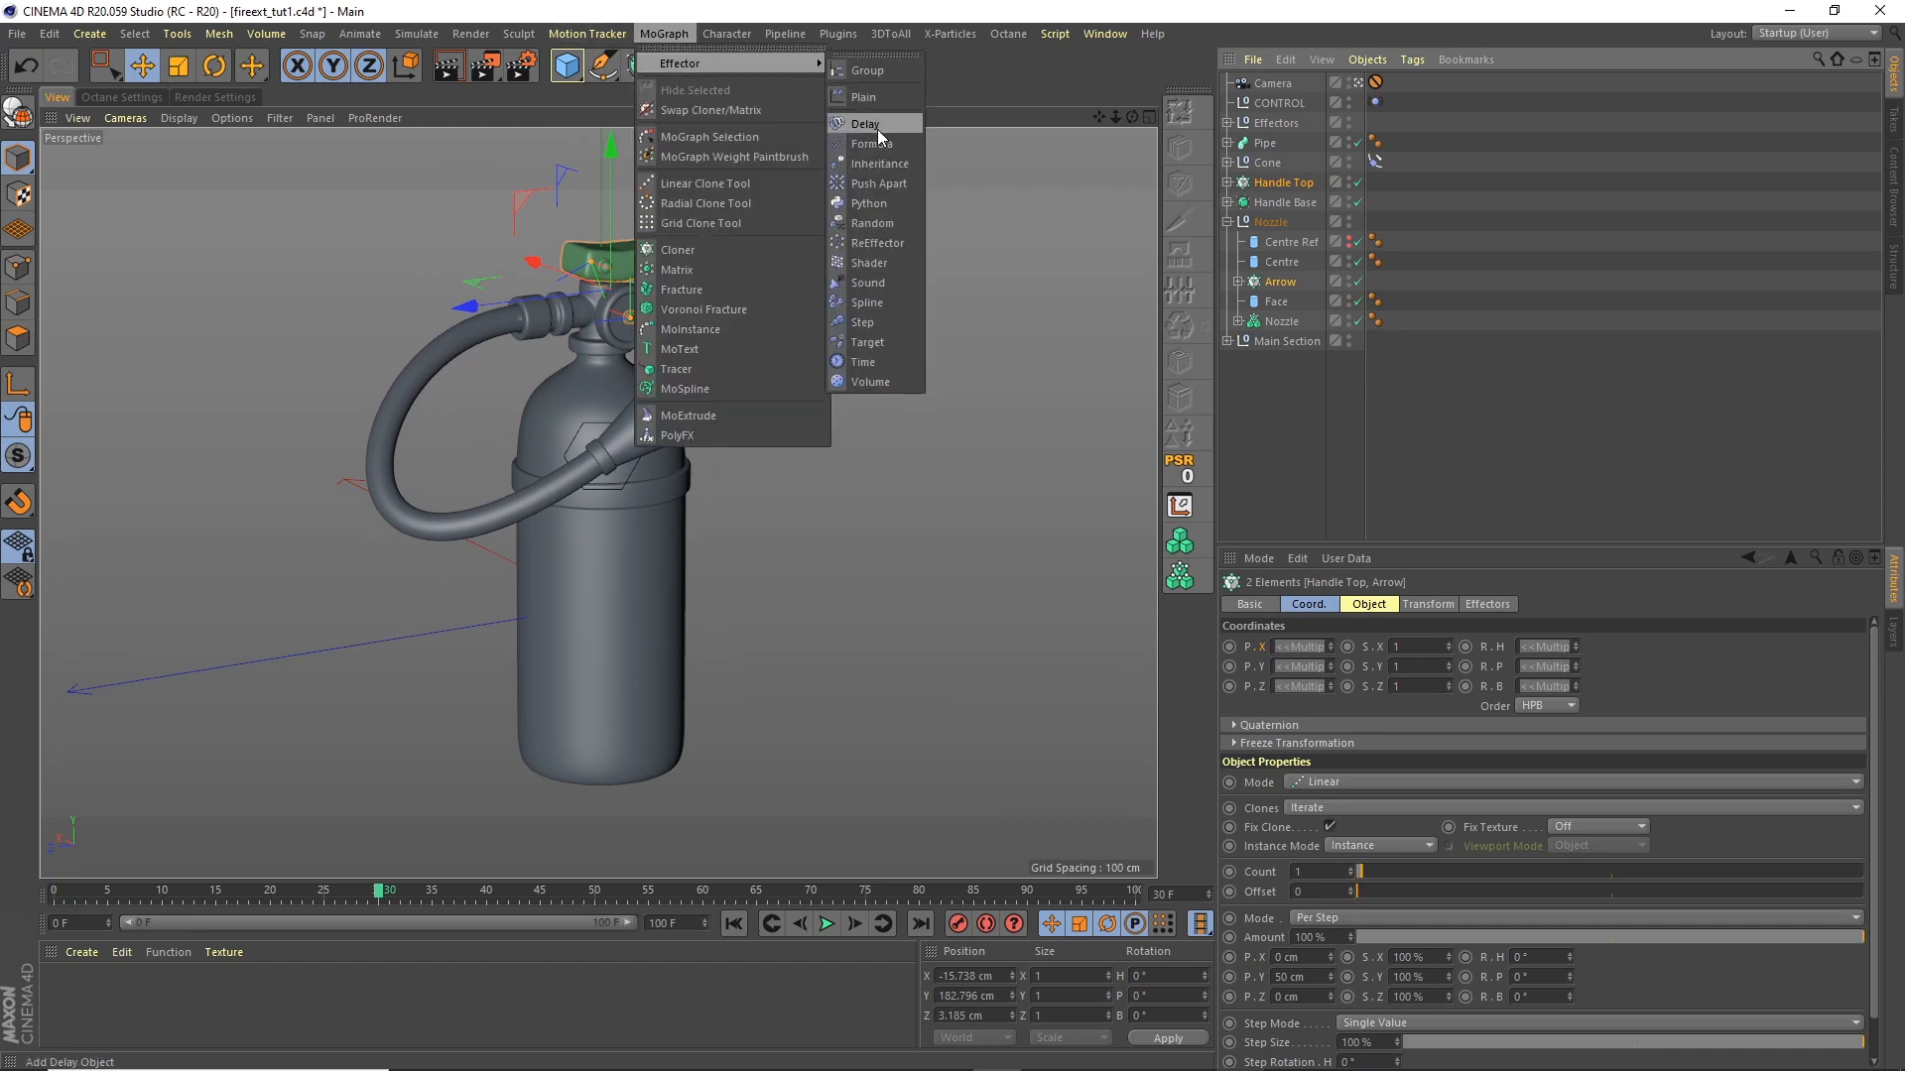
left_click(871, 125)
Step: Set the Delay effector to Spring mode with a strength of 65%
left_click(1366, 604)
left_click(1419, 607)
left_click(1383, 607)
left_click(1325, 694)
left_click(1342, 751)
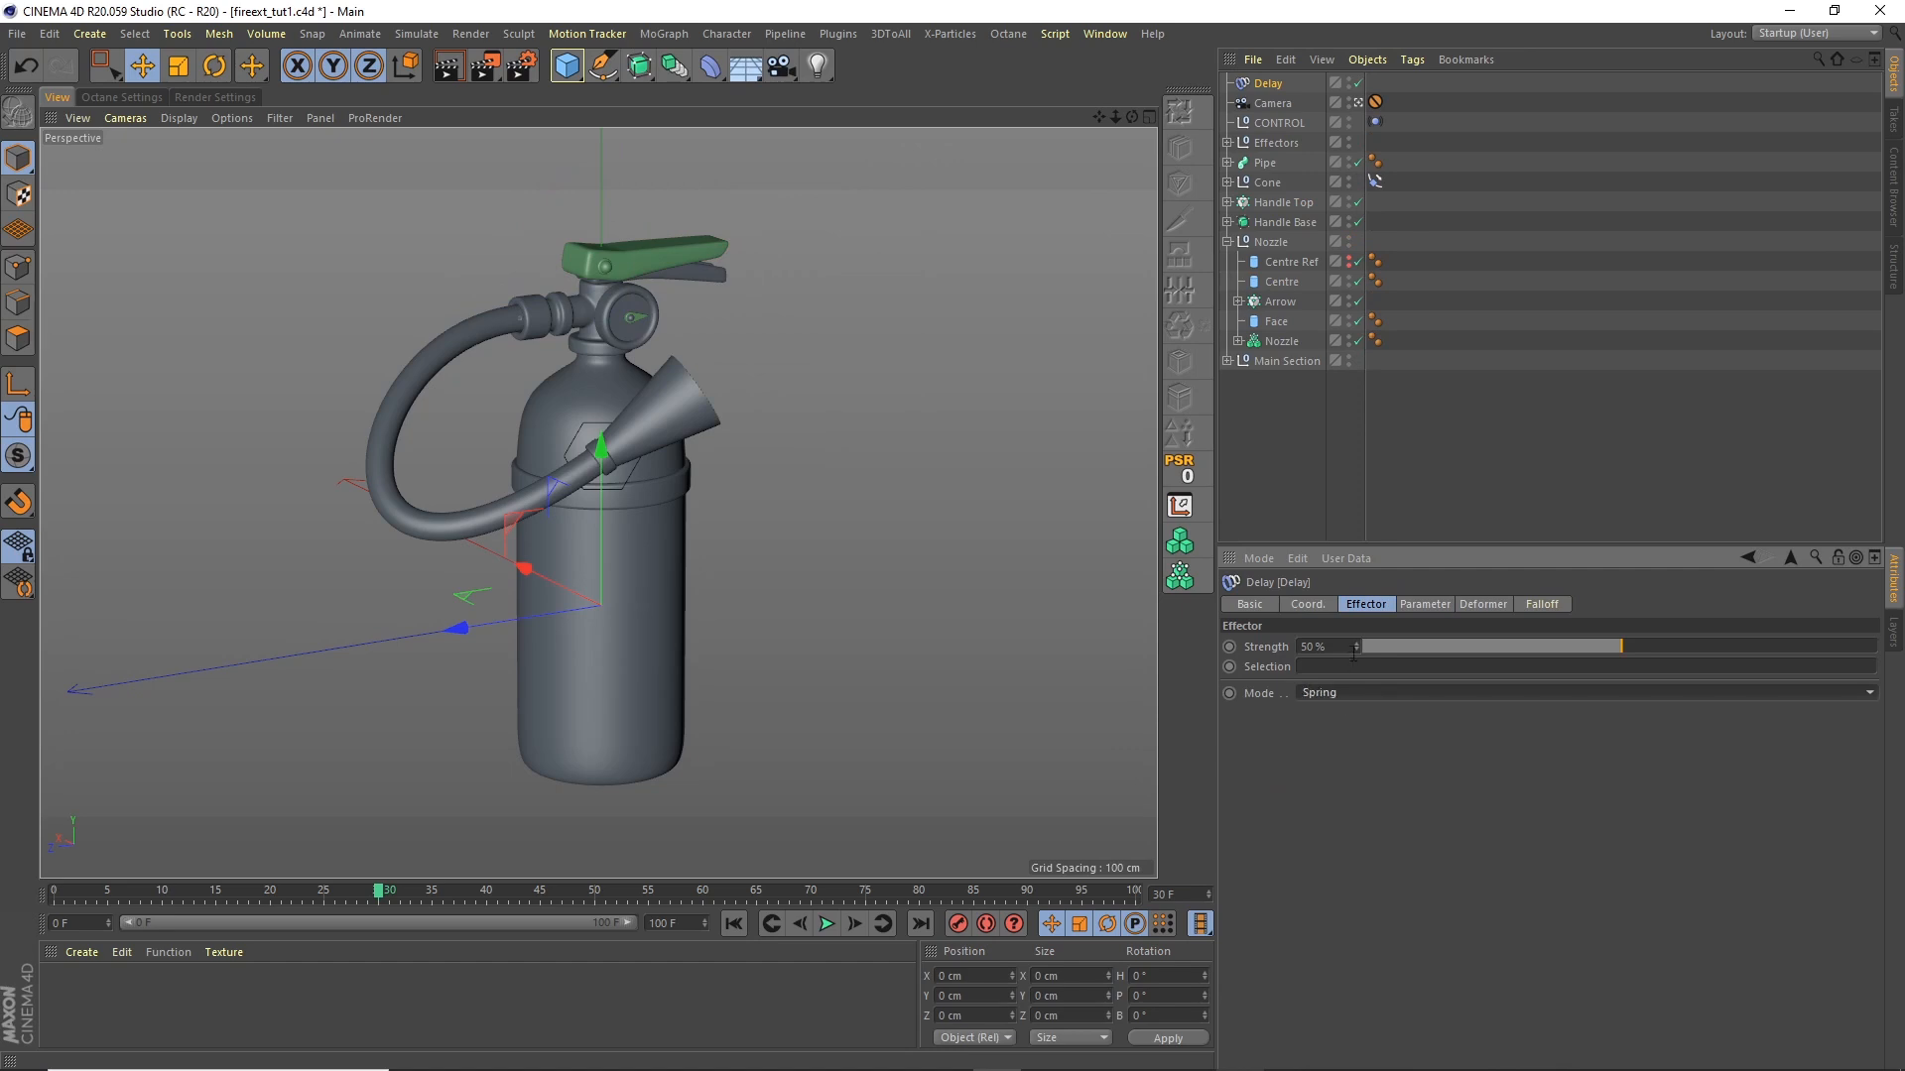
type("65")
key("Return")
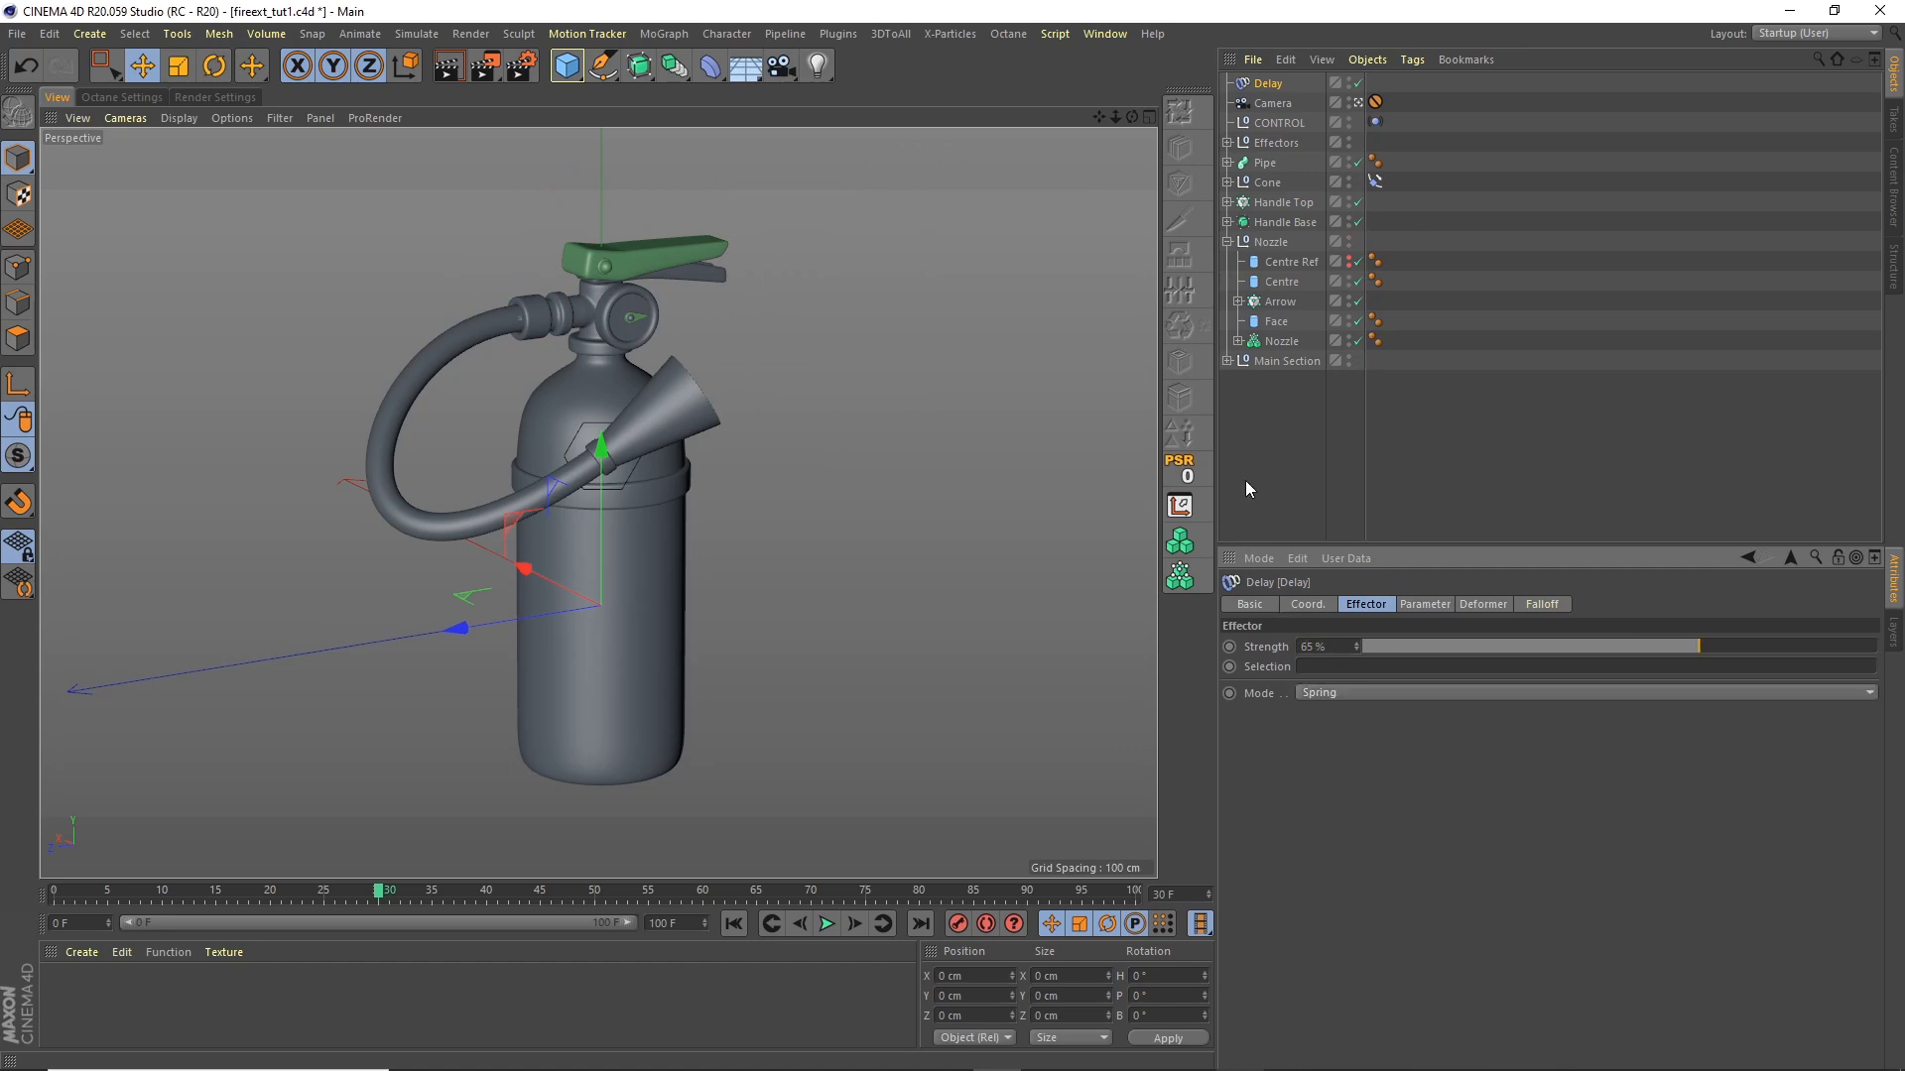
Step: Play the animation from the start to check the springy handle and arrow motion
left_click(733, 923)
left_click(826, 923)
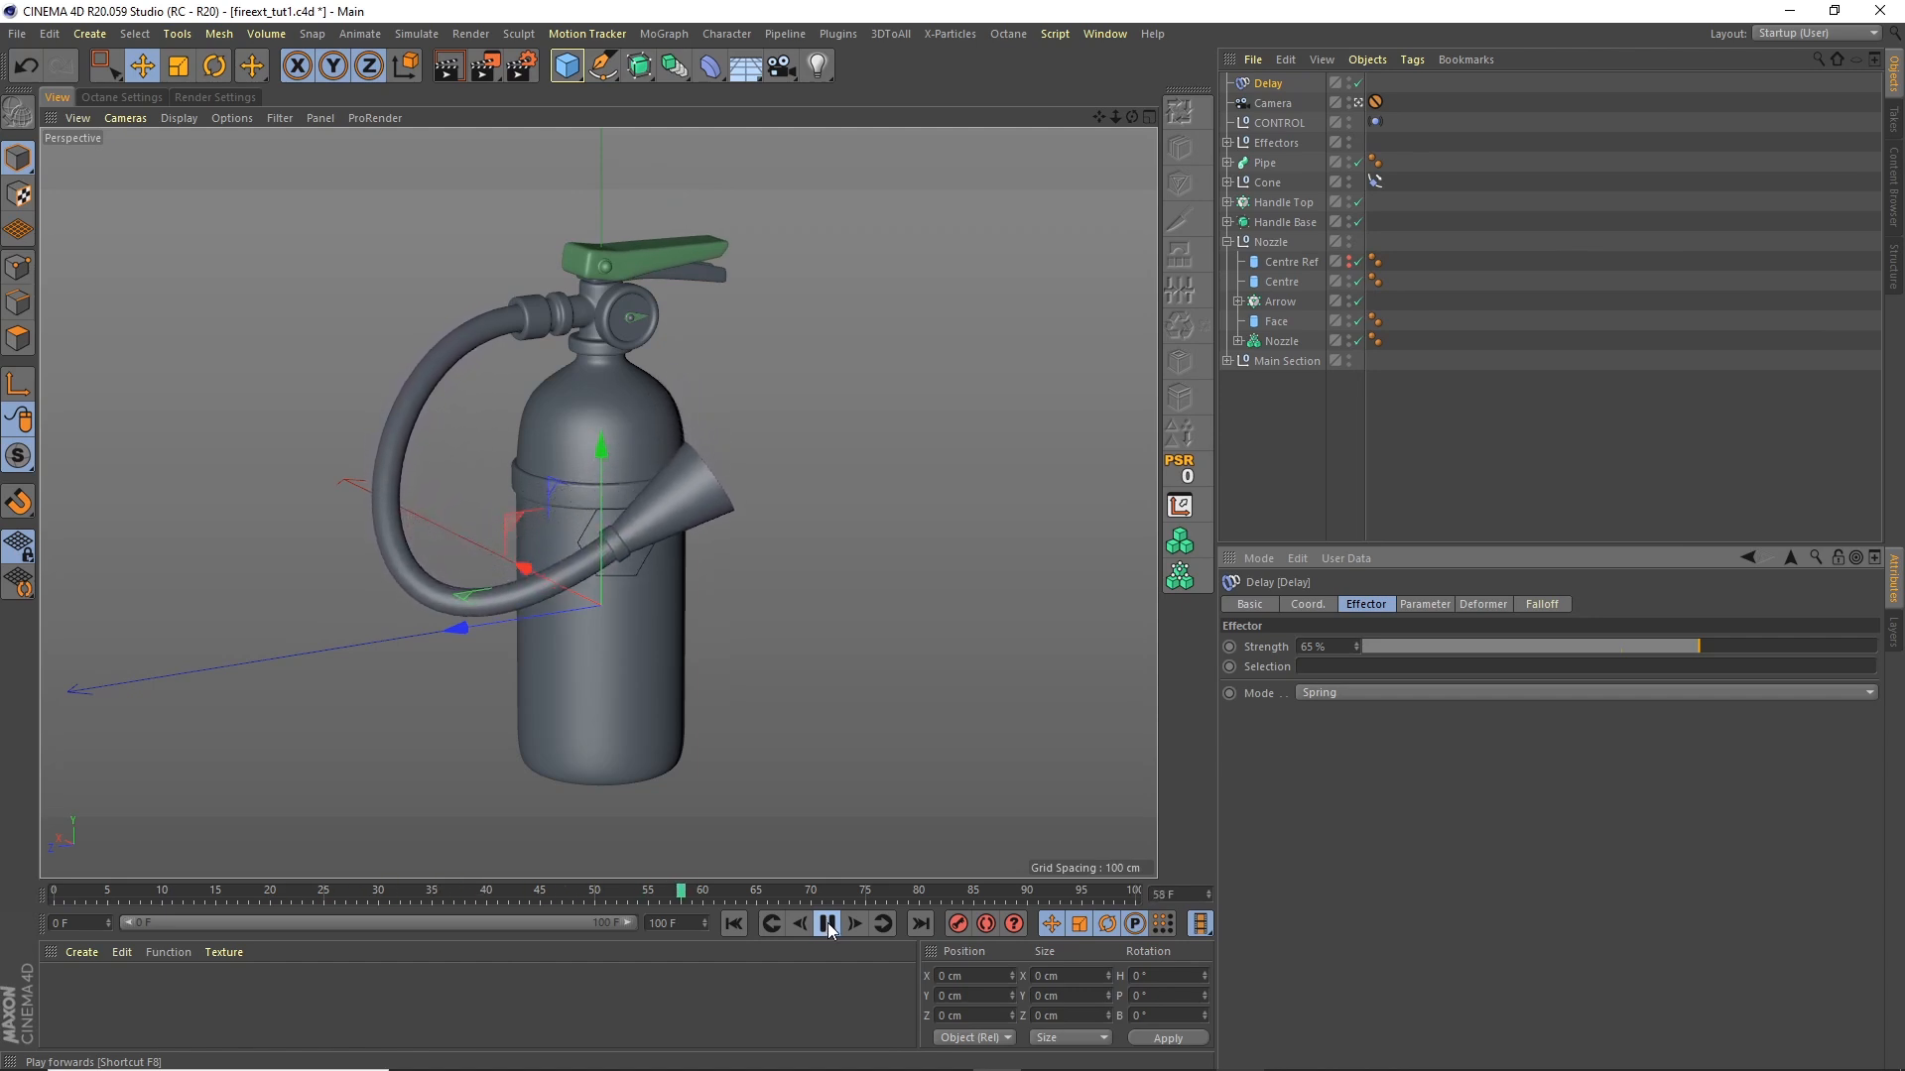
left_click(827, 923)
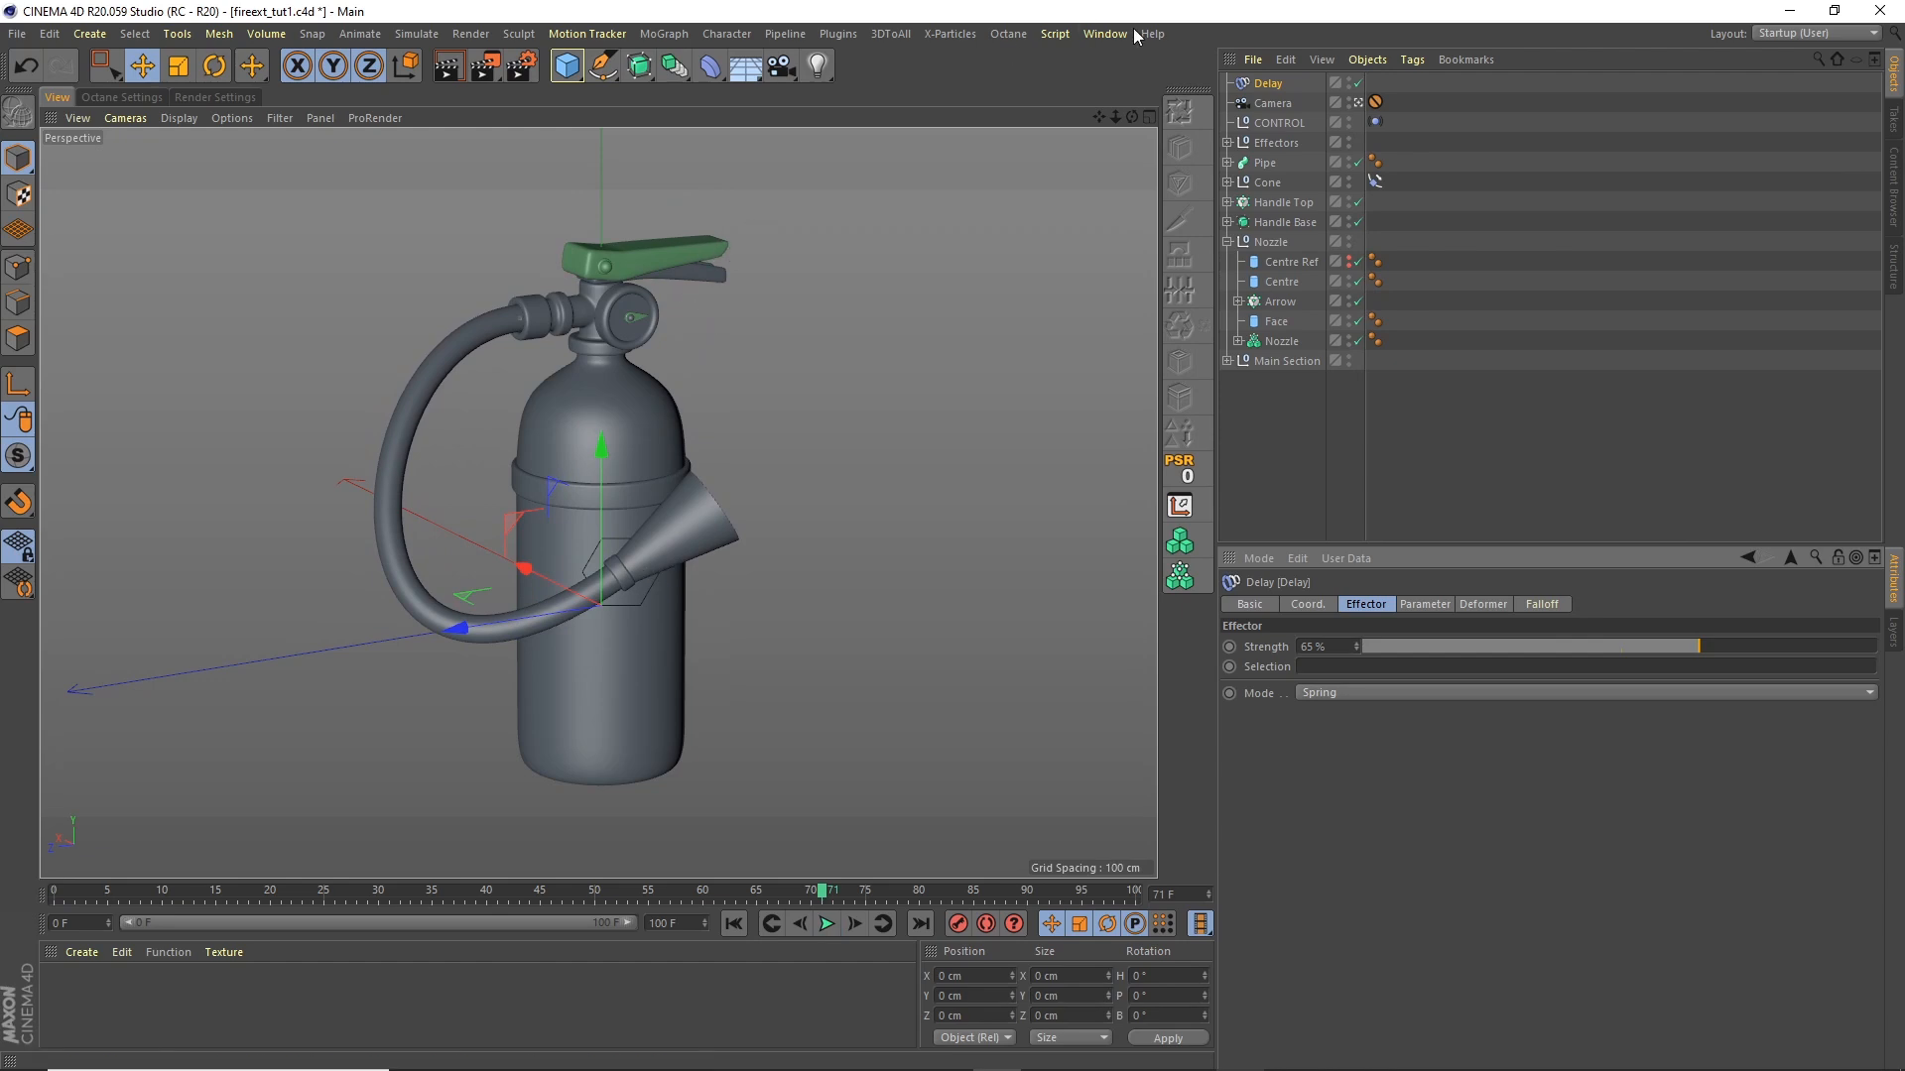
Step: Open the Dope Sheet timeline and select the Linear Field's keyframes at frames 0 and 10
left_click(1104, 34)
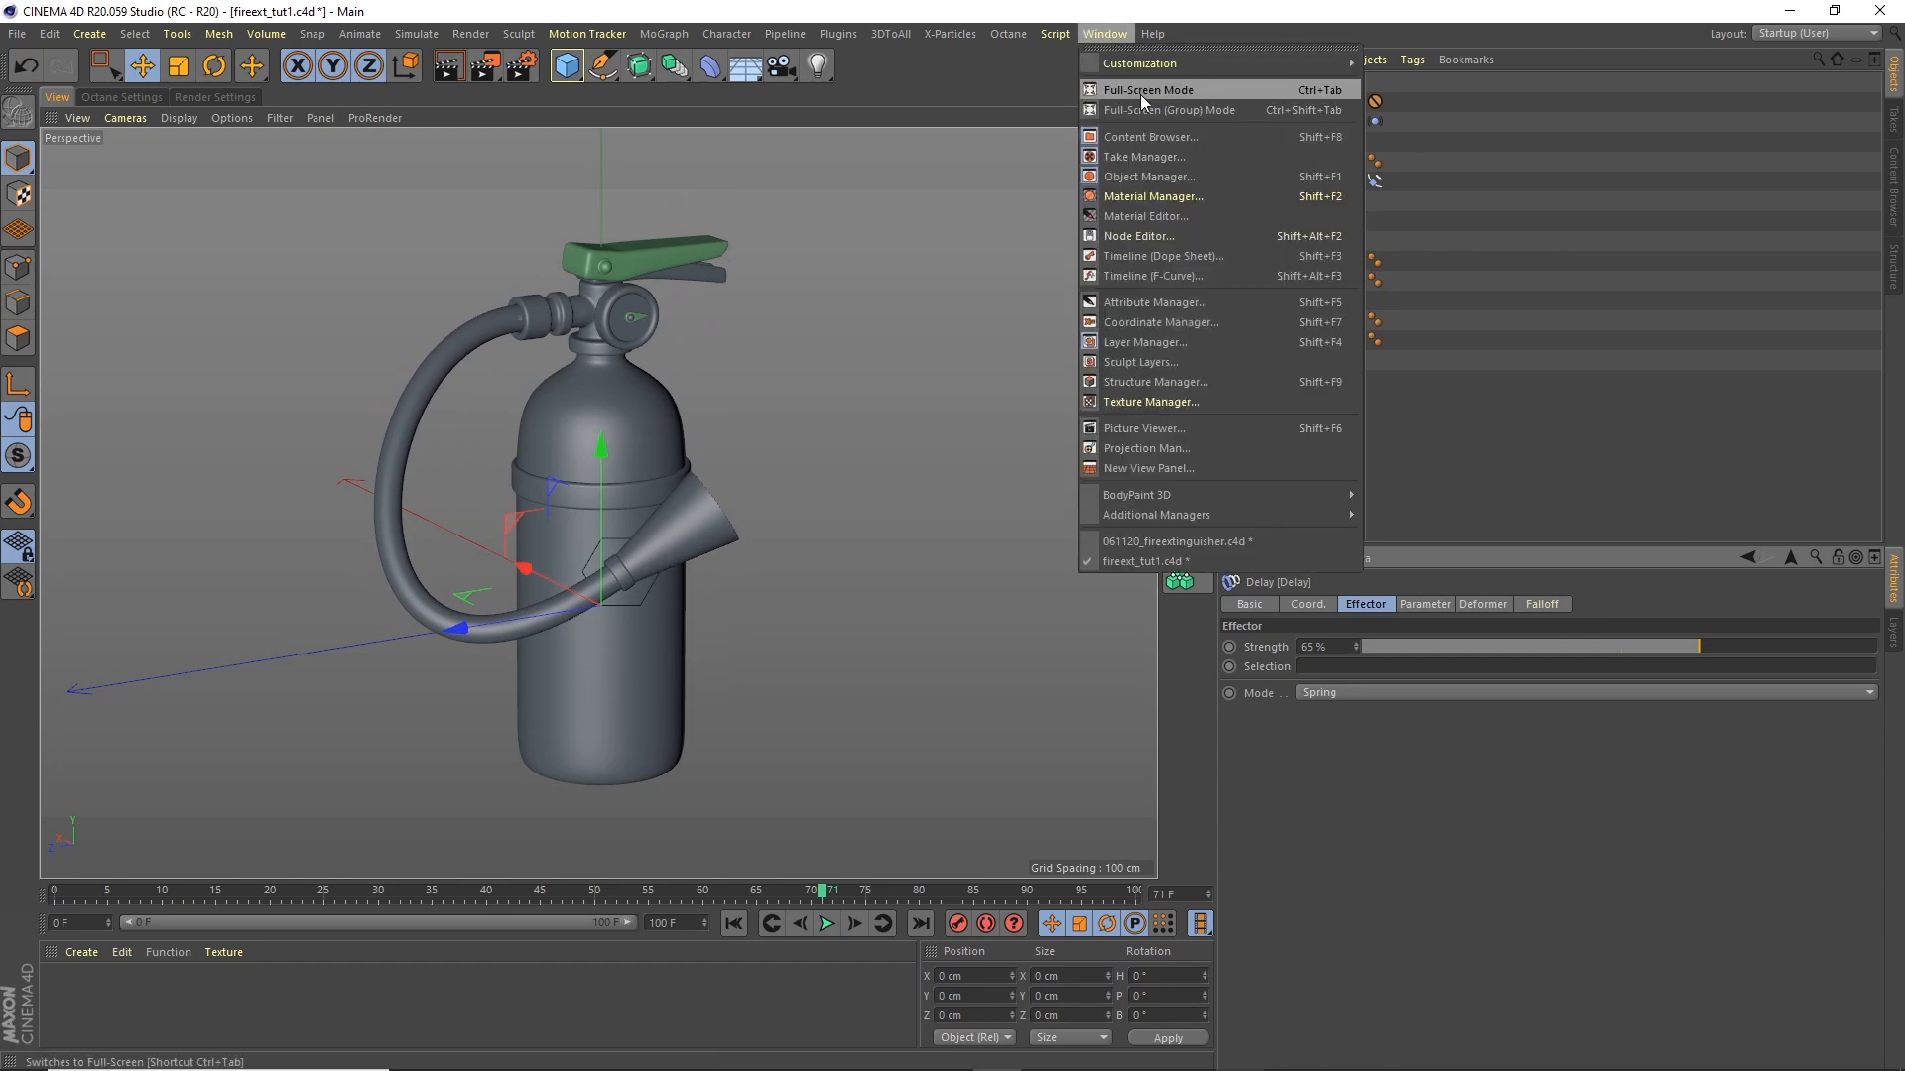
left_click(1196, 256)
left_click_drag(1683, 250, 1137, 290)
left_click_drag(760, 508, 573, 402)
left_click_drag(689, 434, 1181, 438, "ctrl")
key("ctrl+z")
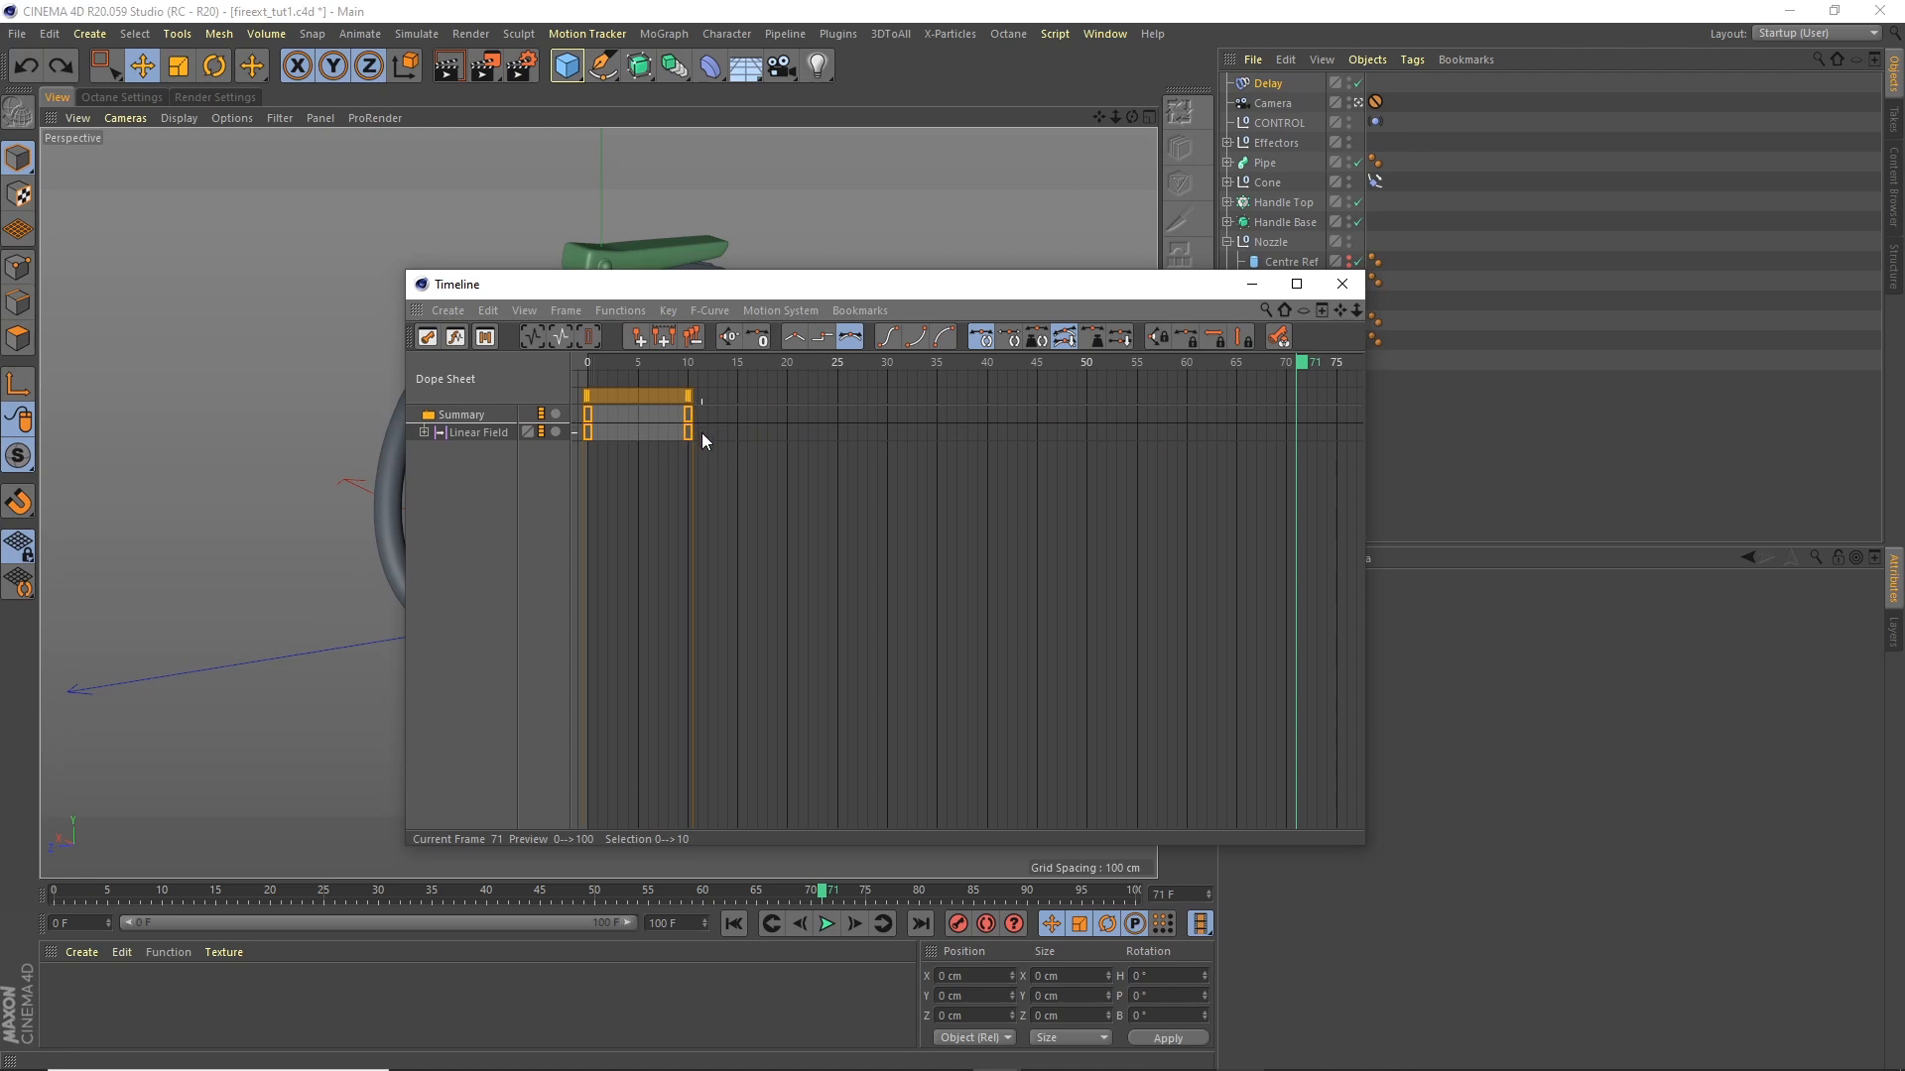
left_click_drag(686, 432, 831, 434)
key("ctrl+z")
Step: Duplicate the Linear Field's keyframes further along, shift the -76.69 cm key to frame 65, and close the timeline
left_click_drag(687, 436, 1196, 434, "ctrl")
left_click(1336, 433)
left_click_drag(1255, 452, 1337, 438)
left_click_drag(1196, 432, 1236, 432)
left_click(1346, 287)
Step: Play the animation from the start to review the retimed Linear Field keyframes
left_click(733, 924)
left_click(826, 923)
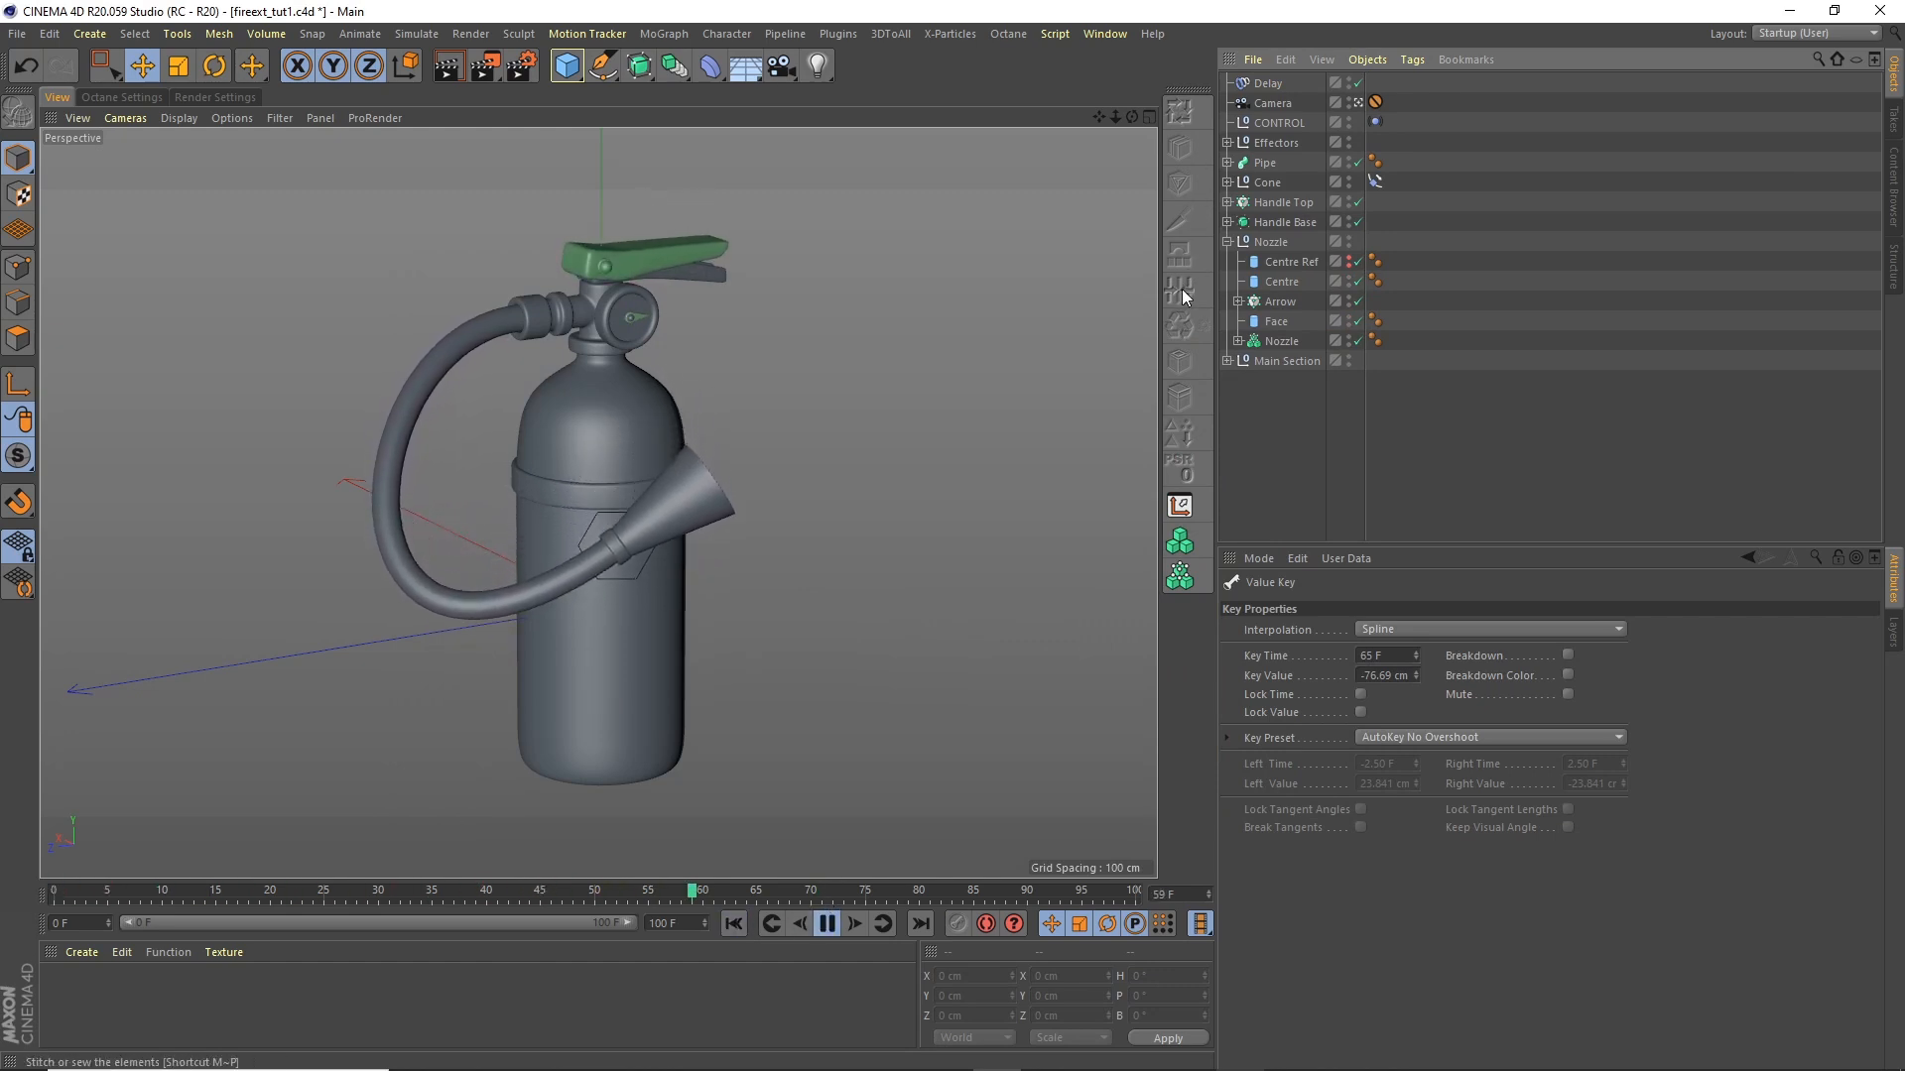
left_click(823, 924)
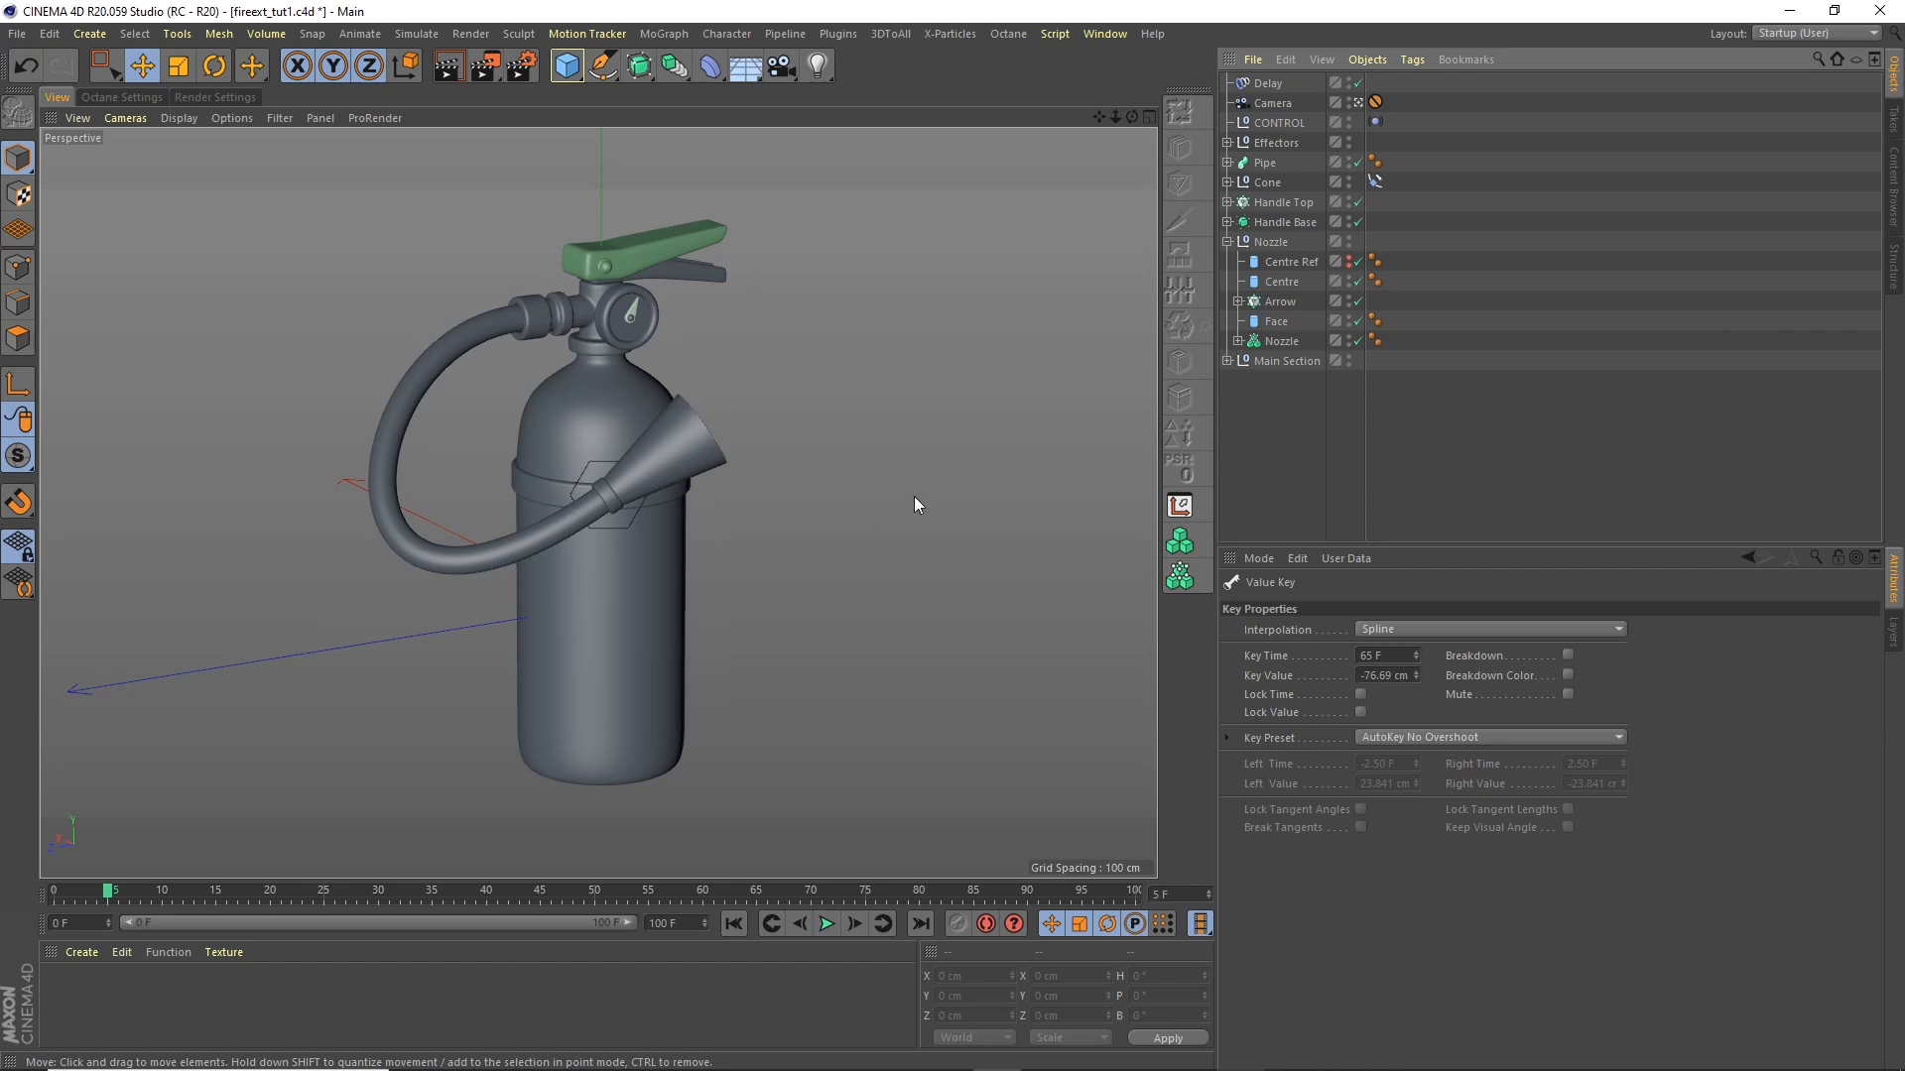
Step: Collapse the Nozzle group and save the project
left_click(1229, 242)
left_click(17, 34)
left_click(57, 194)
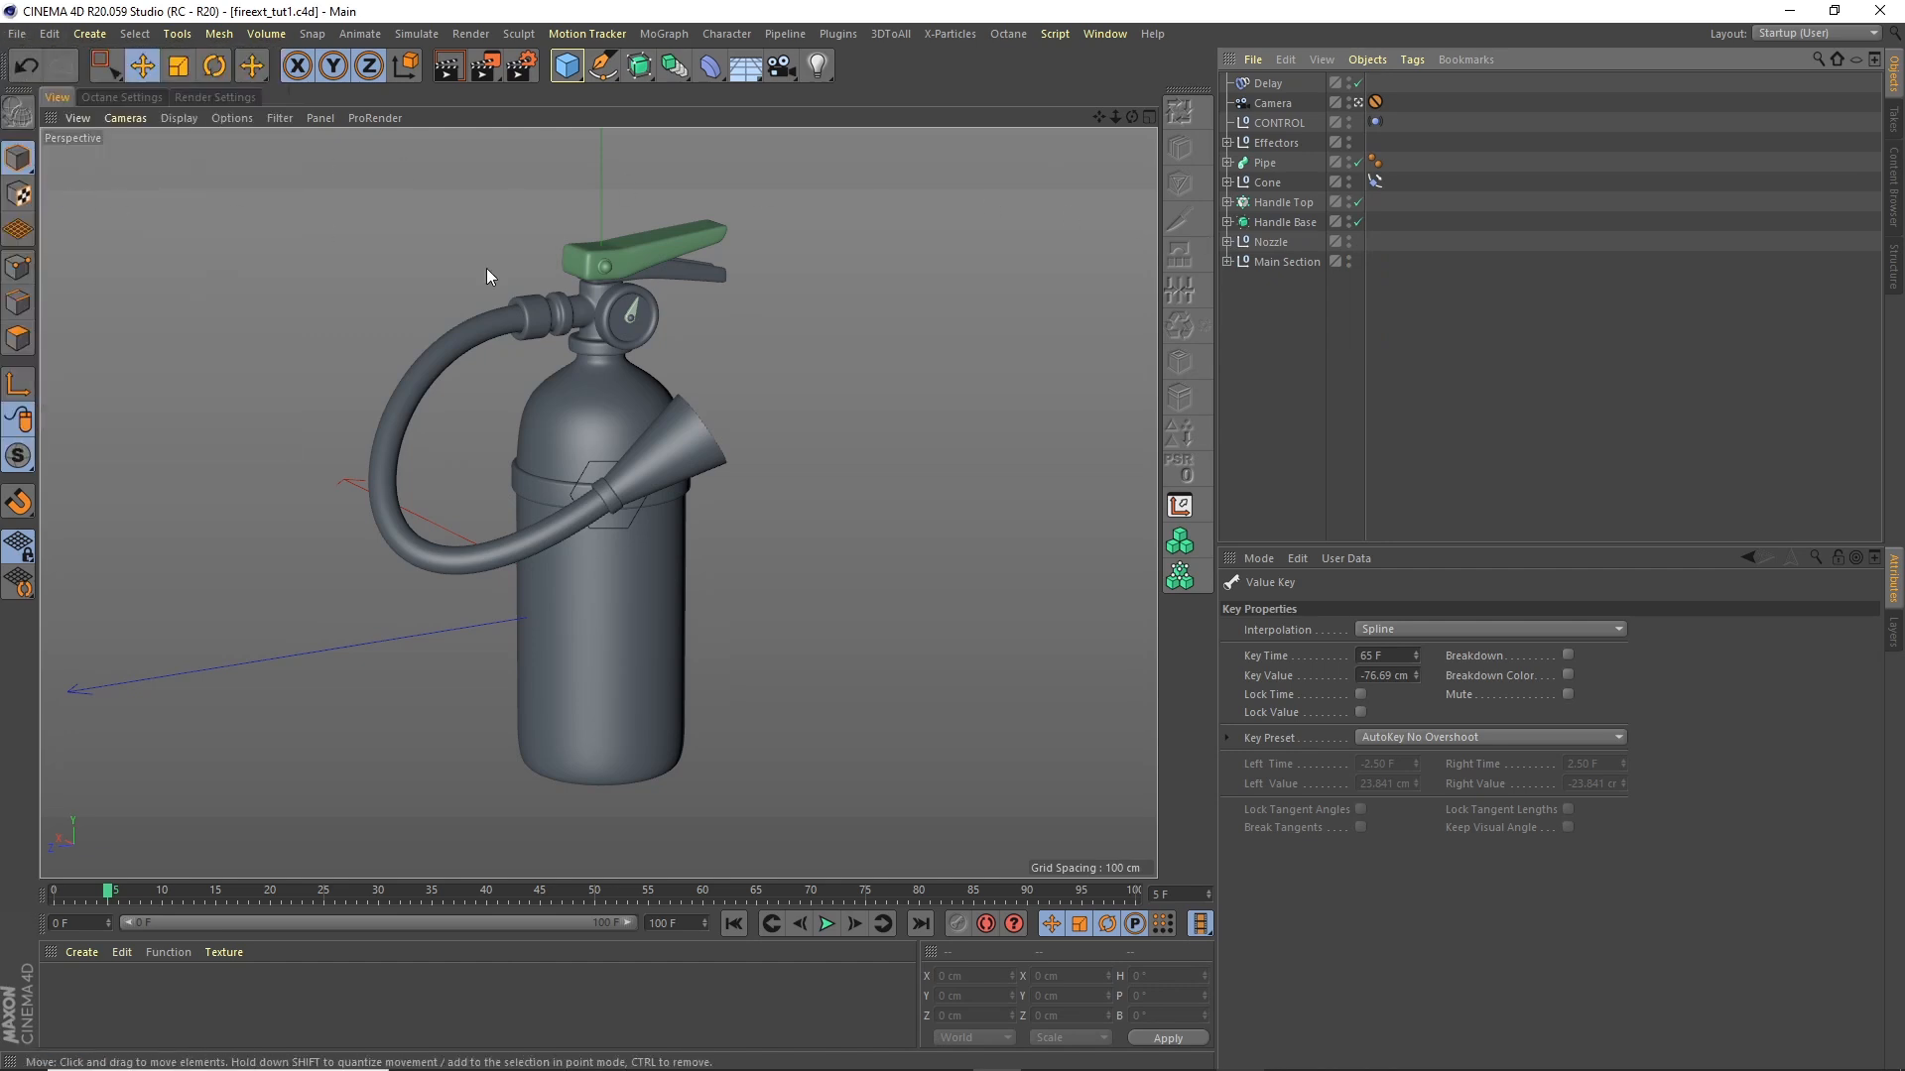
left_click(1314, 299)
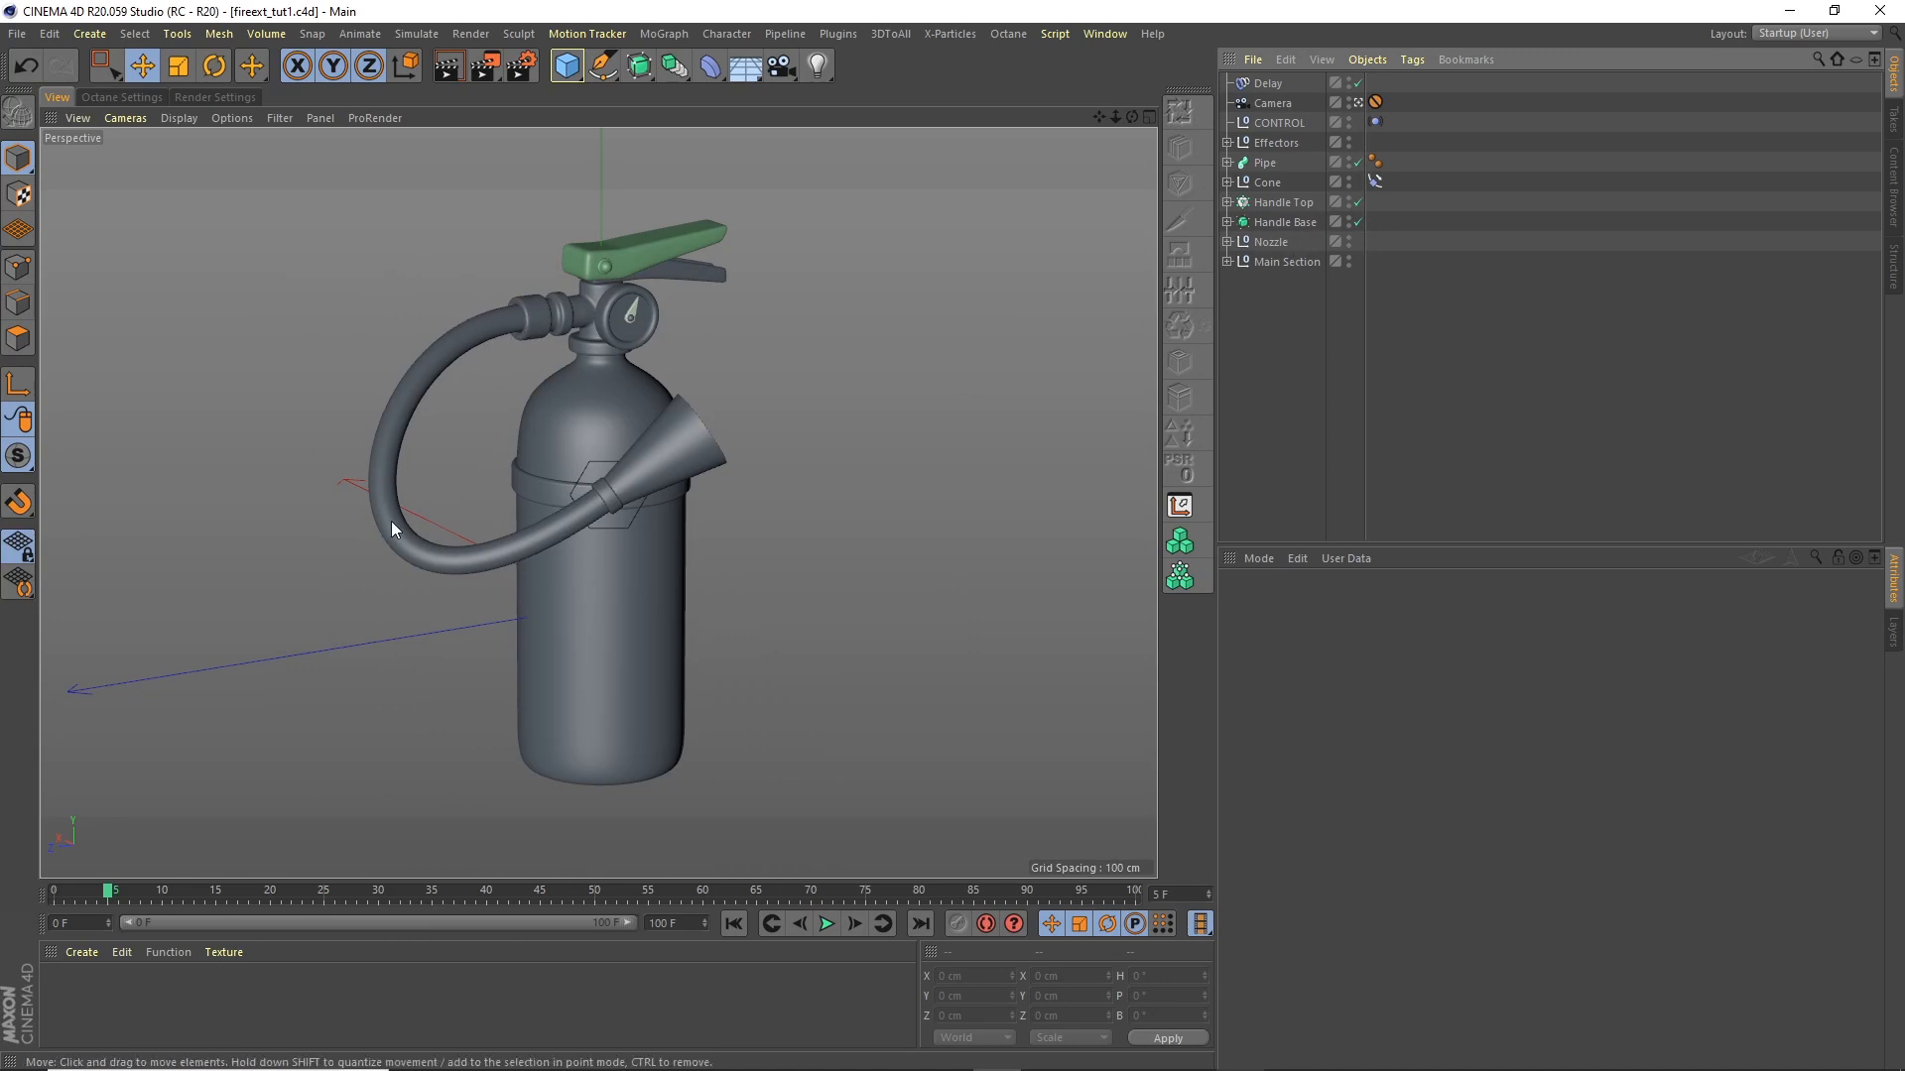
Step: Enable X-Ray on the Pipe sweep so the inside of the hose can be seen
left_click(1227, 162)
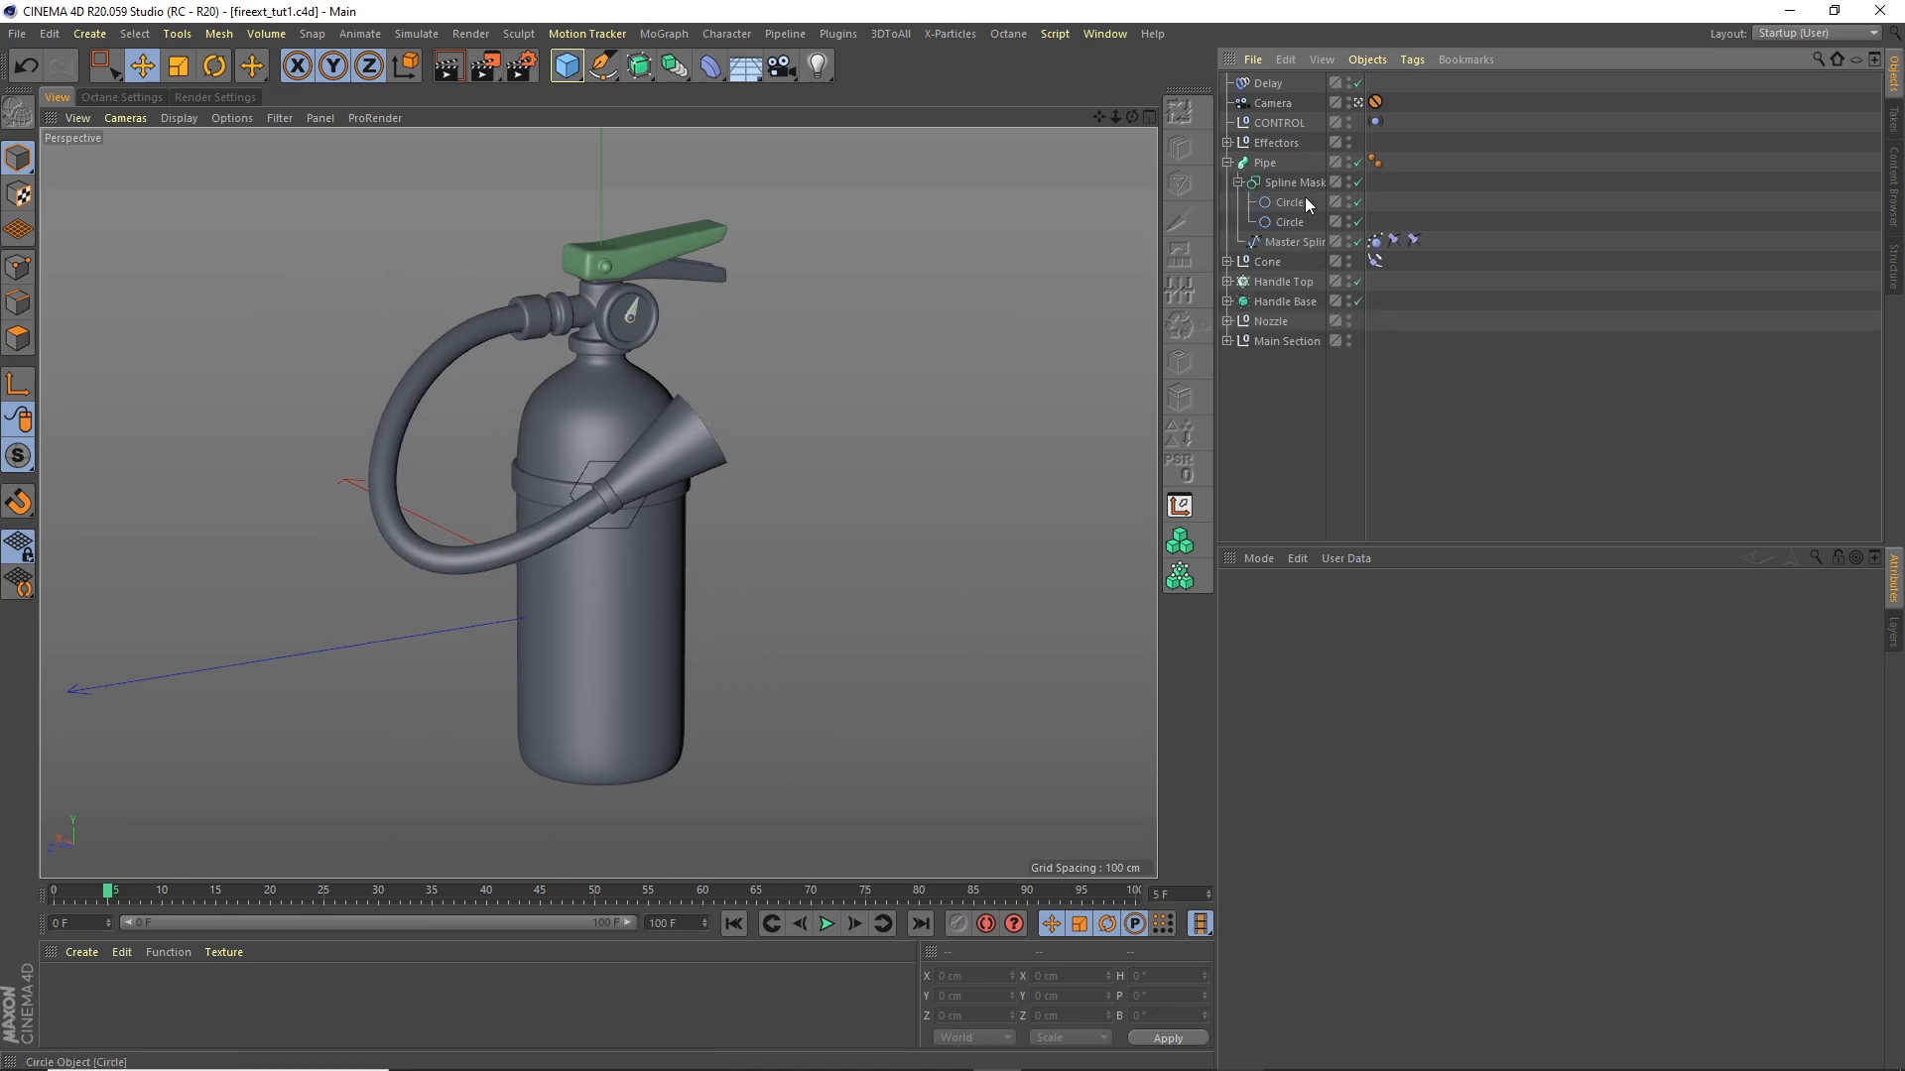
left_click(1229, 162)
left_click(1264, 163)
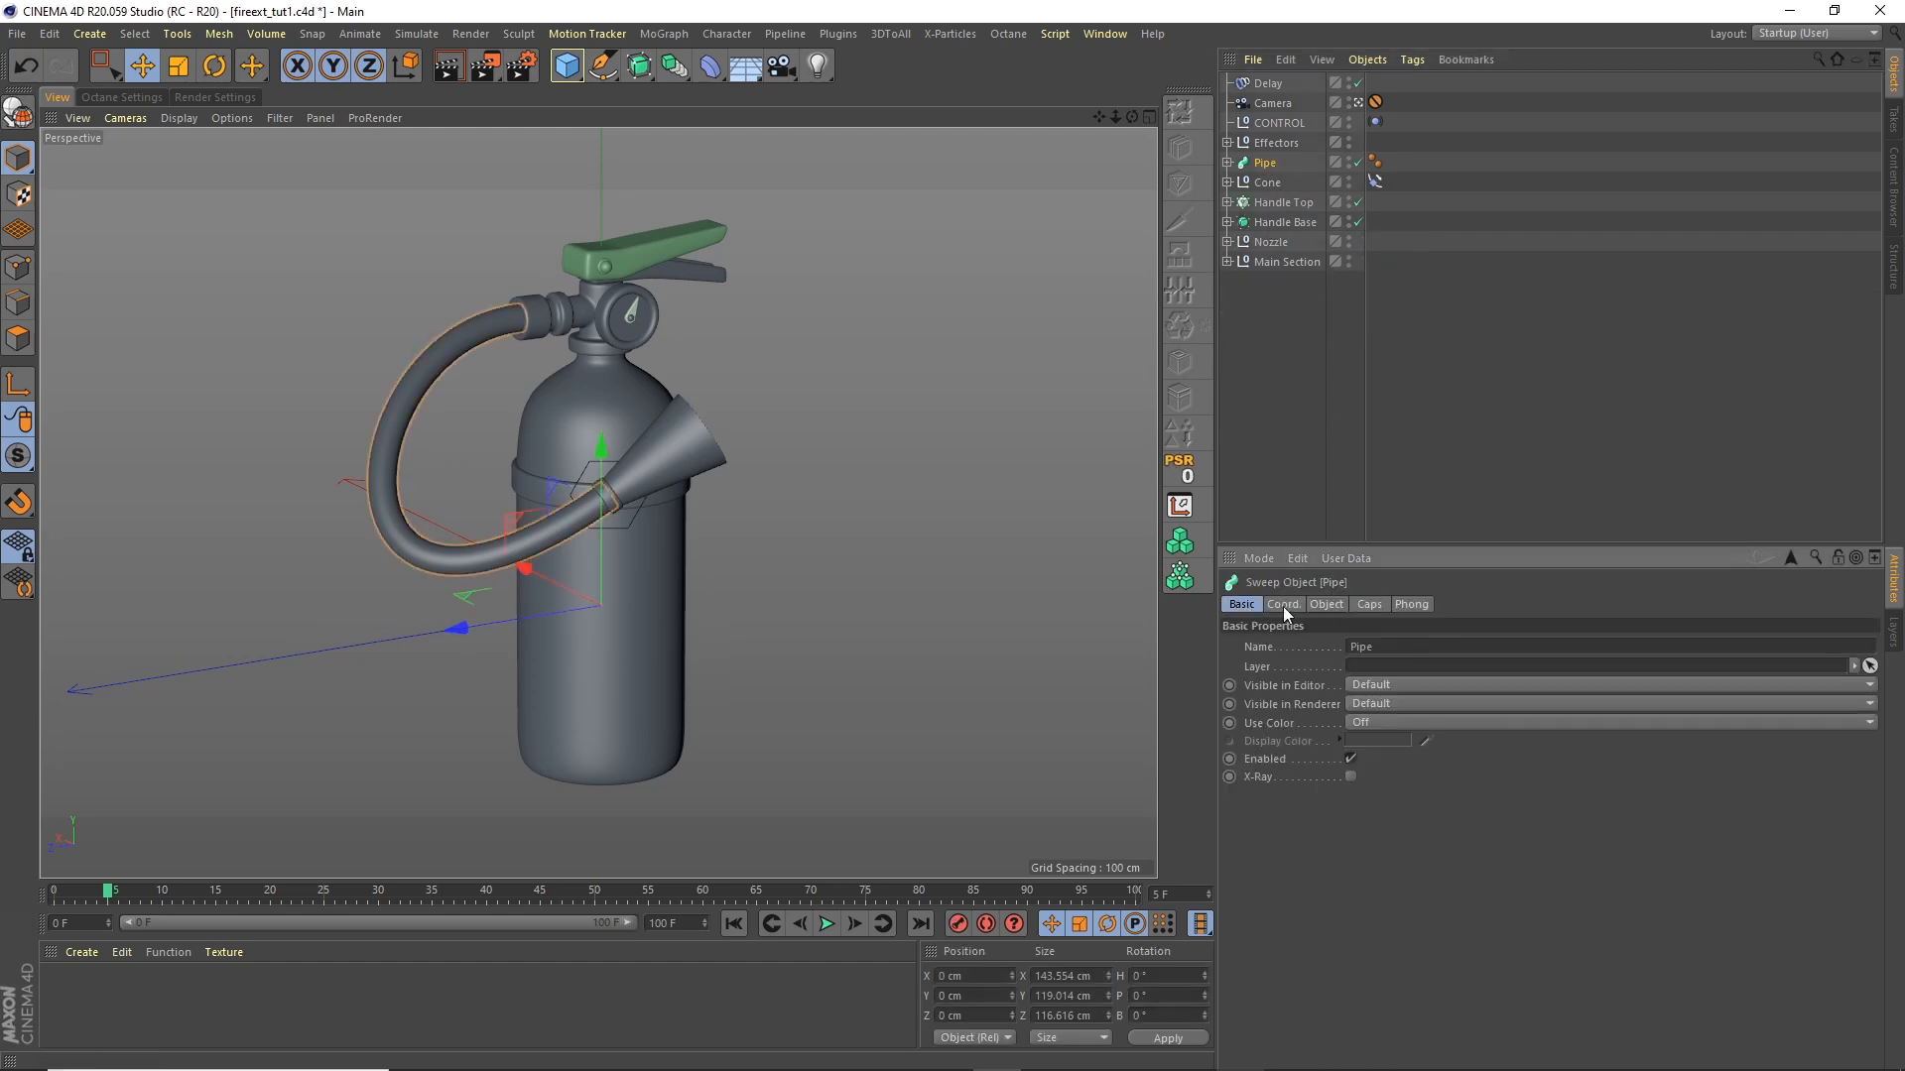
left_click(1351, 777)
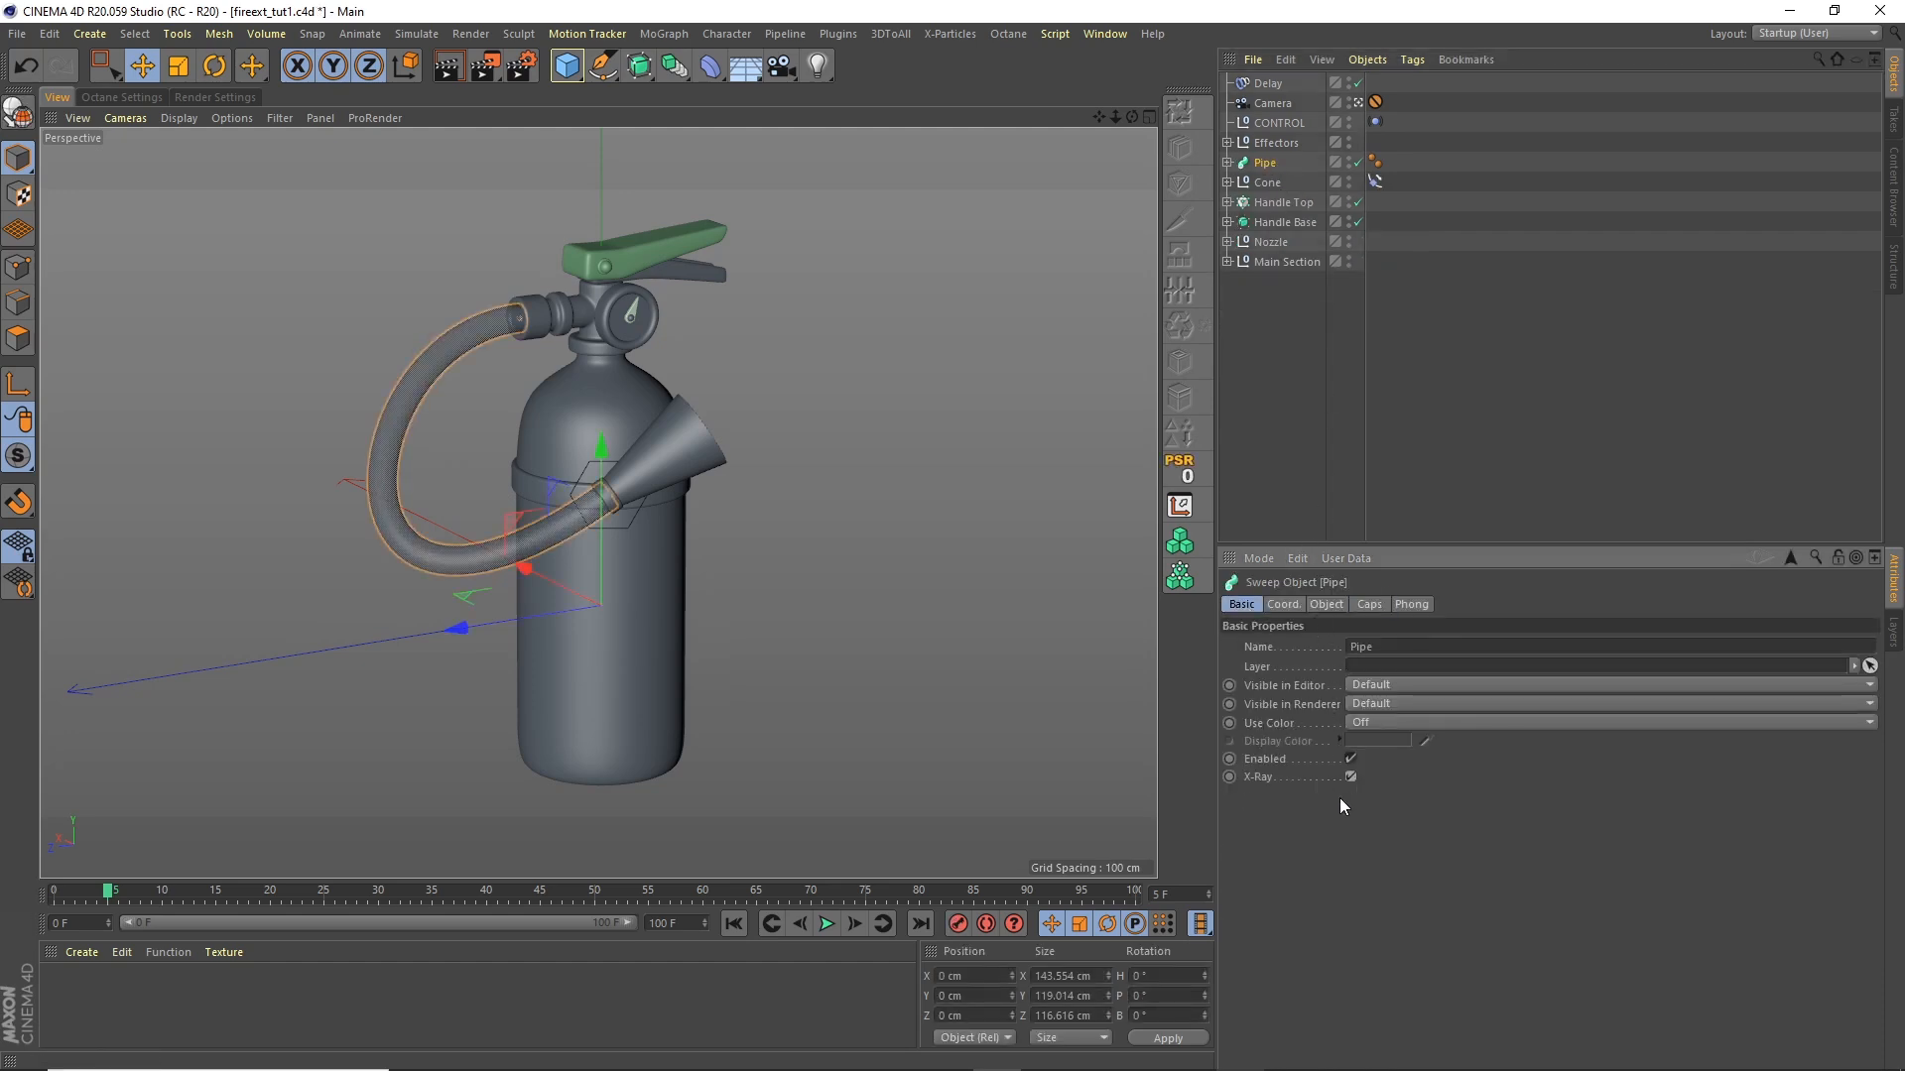
left_click(1294, 442)
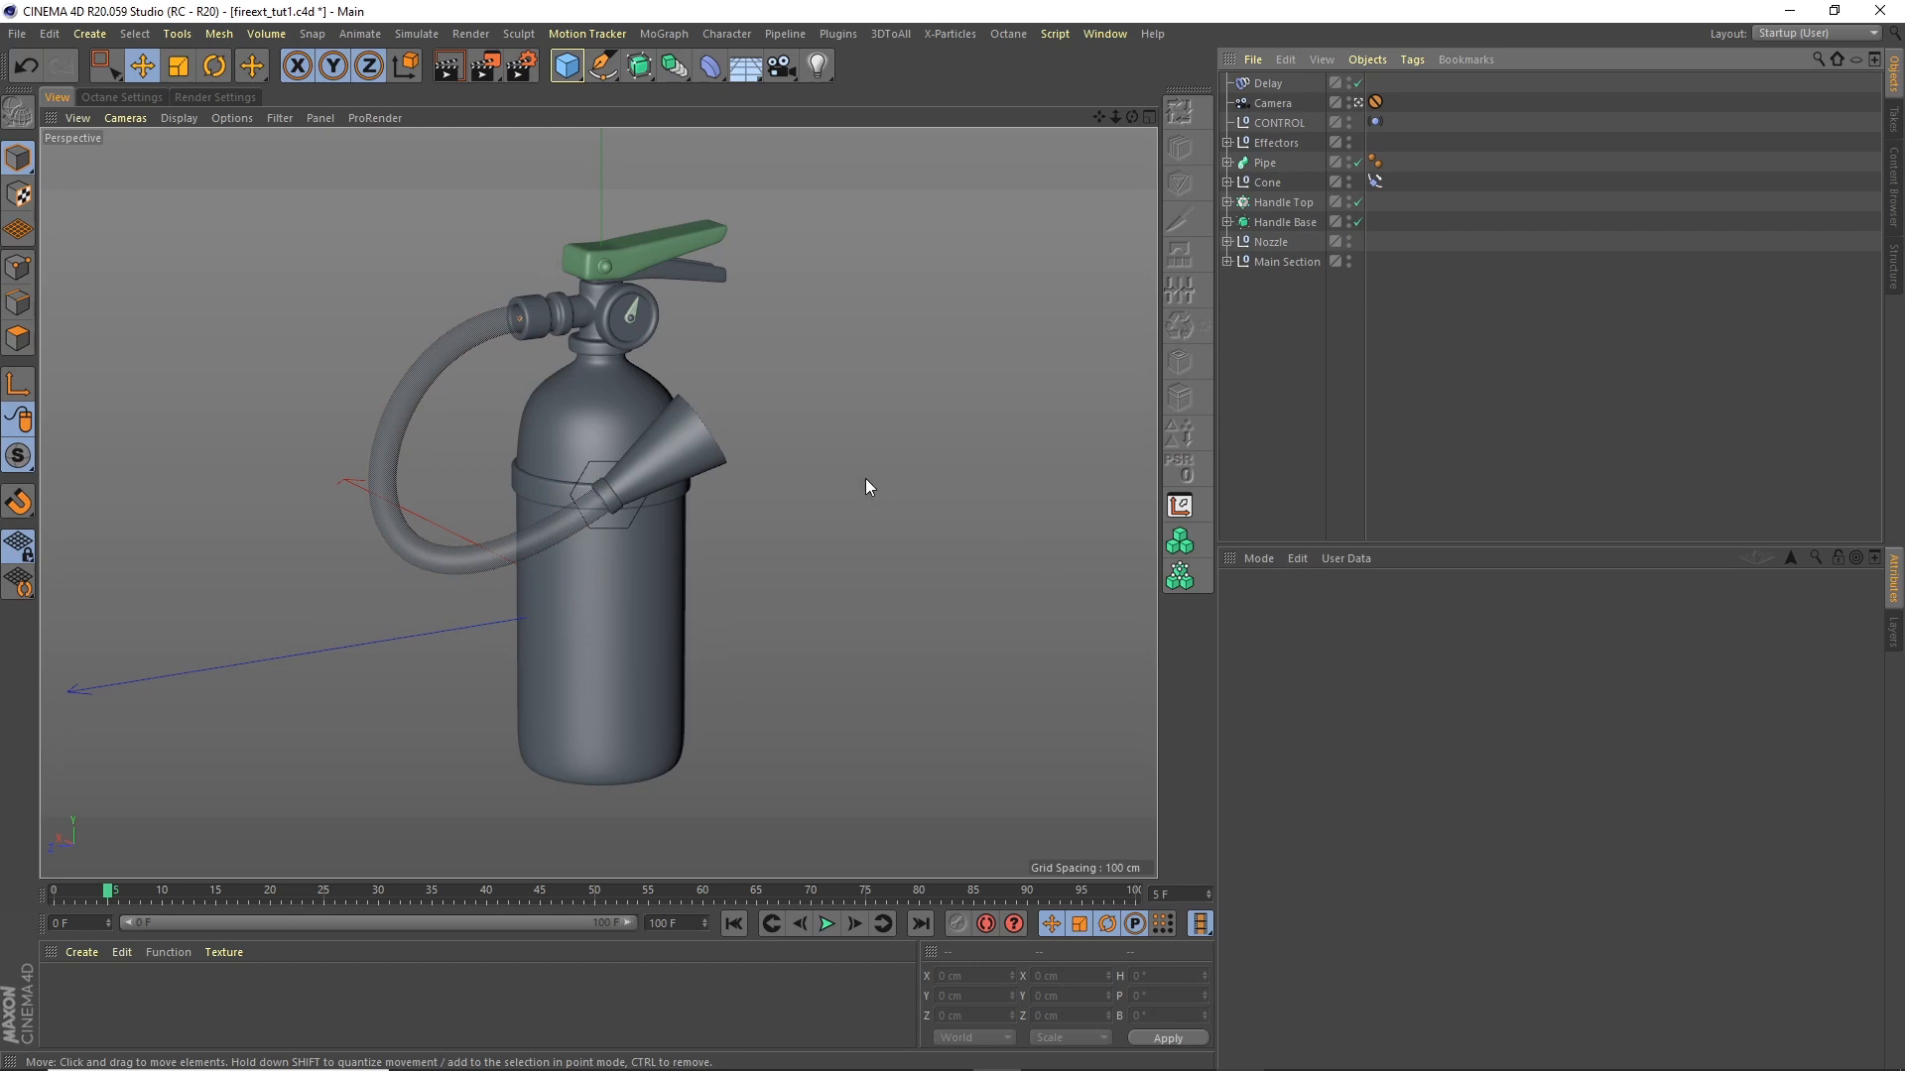
Step: Add a Sphere primitive with a radius of 2 cm
left_click(567, 65)
left_click(954, 139)
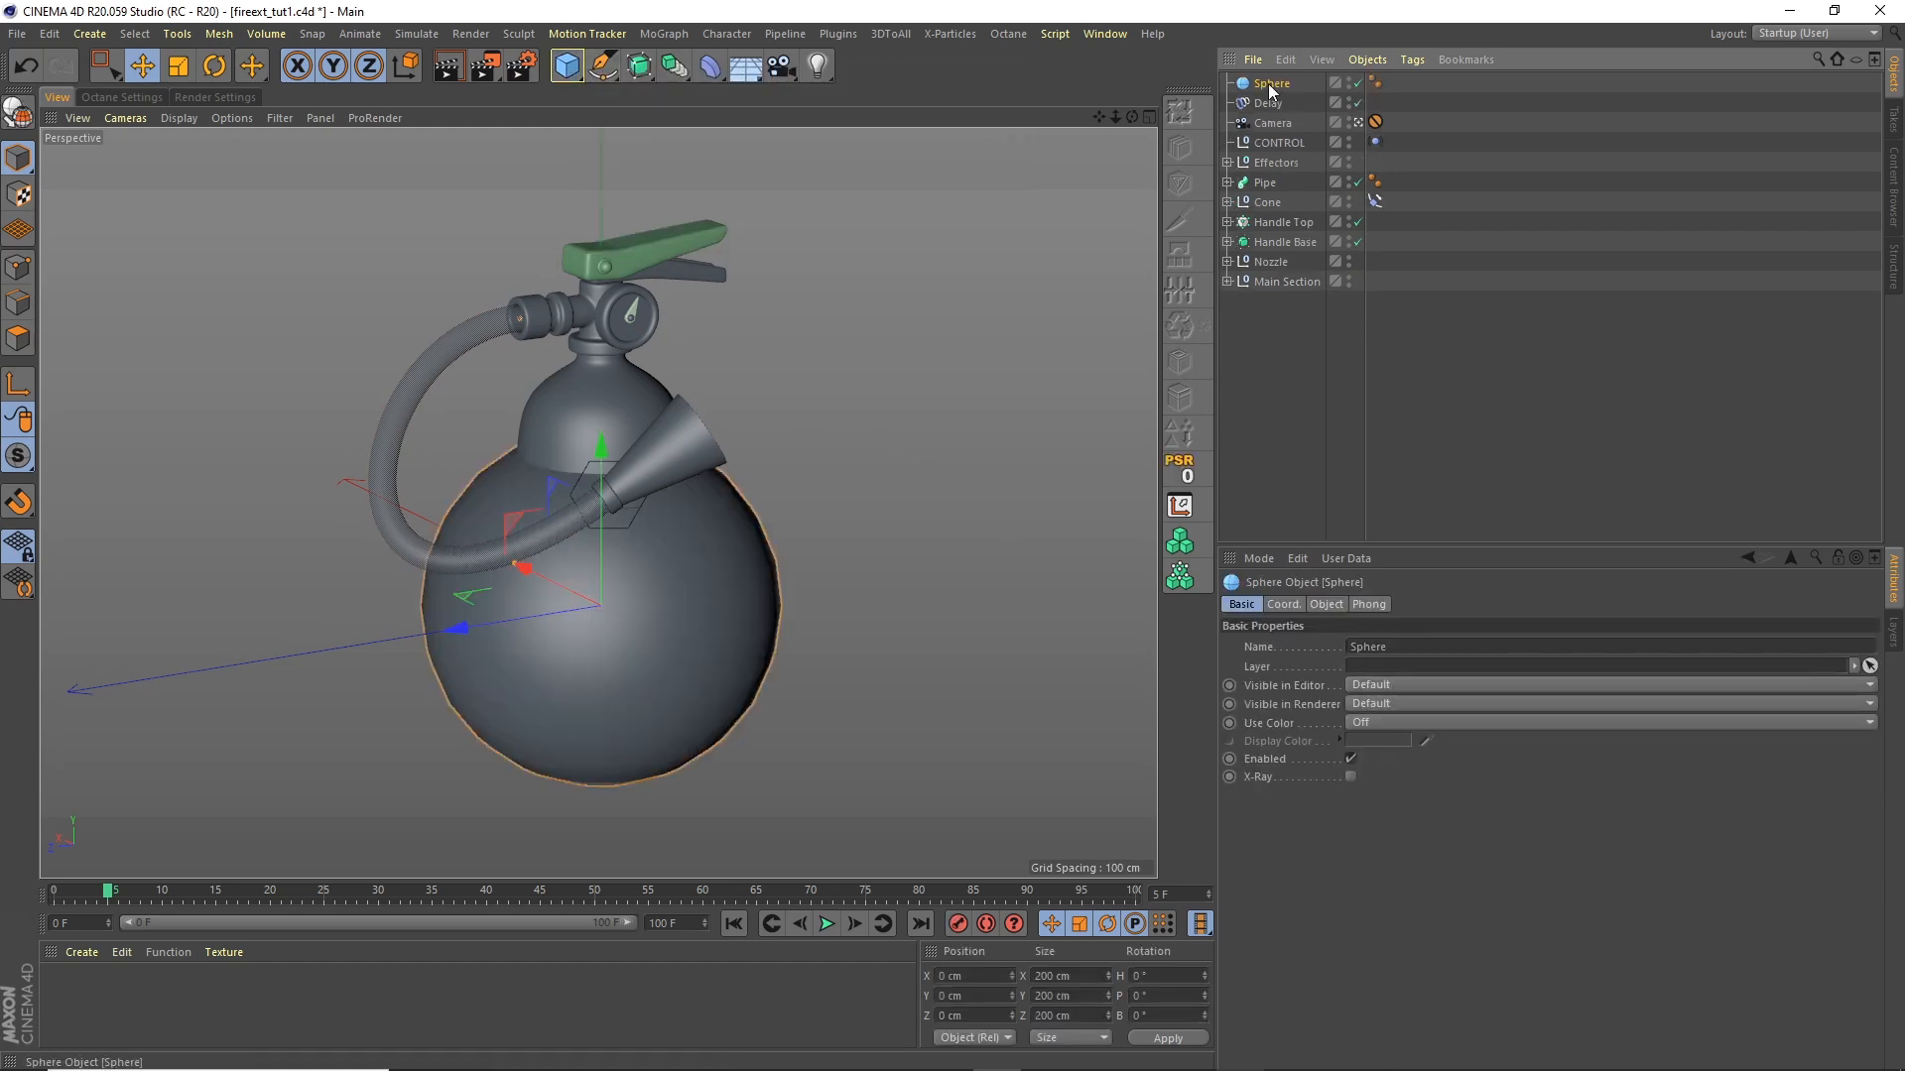
left_click(1323, 605)
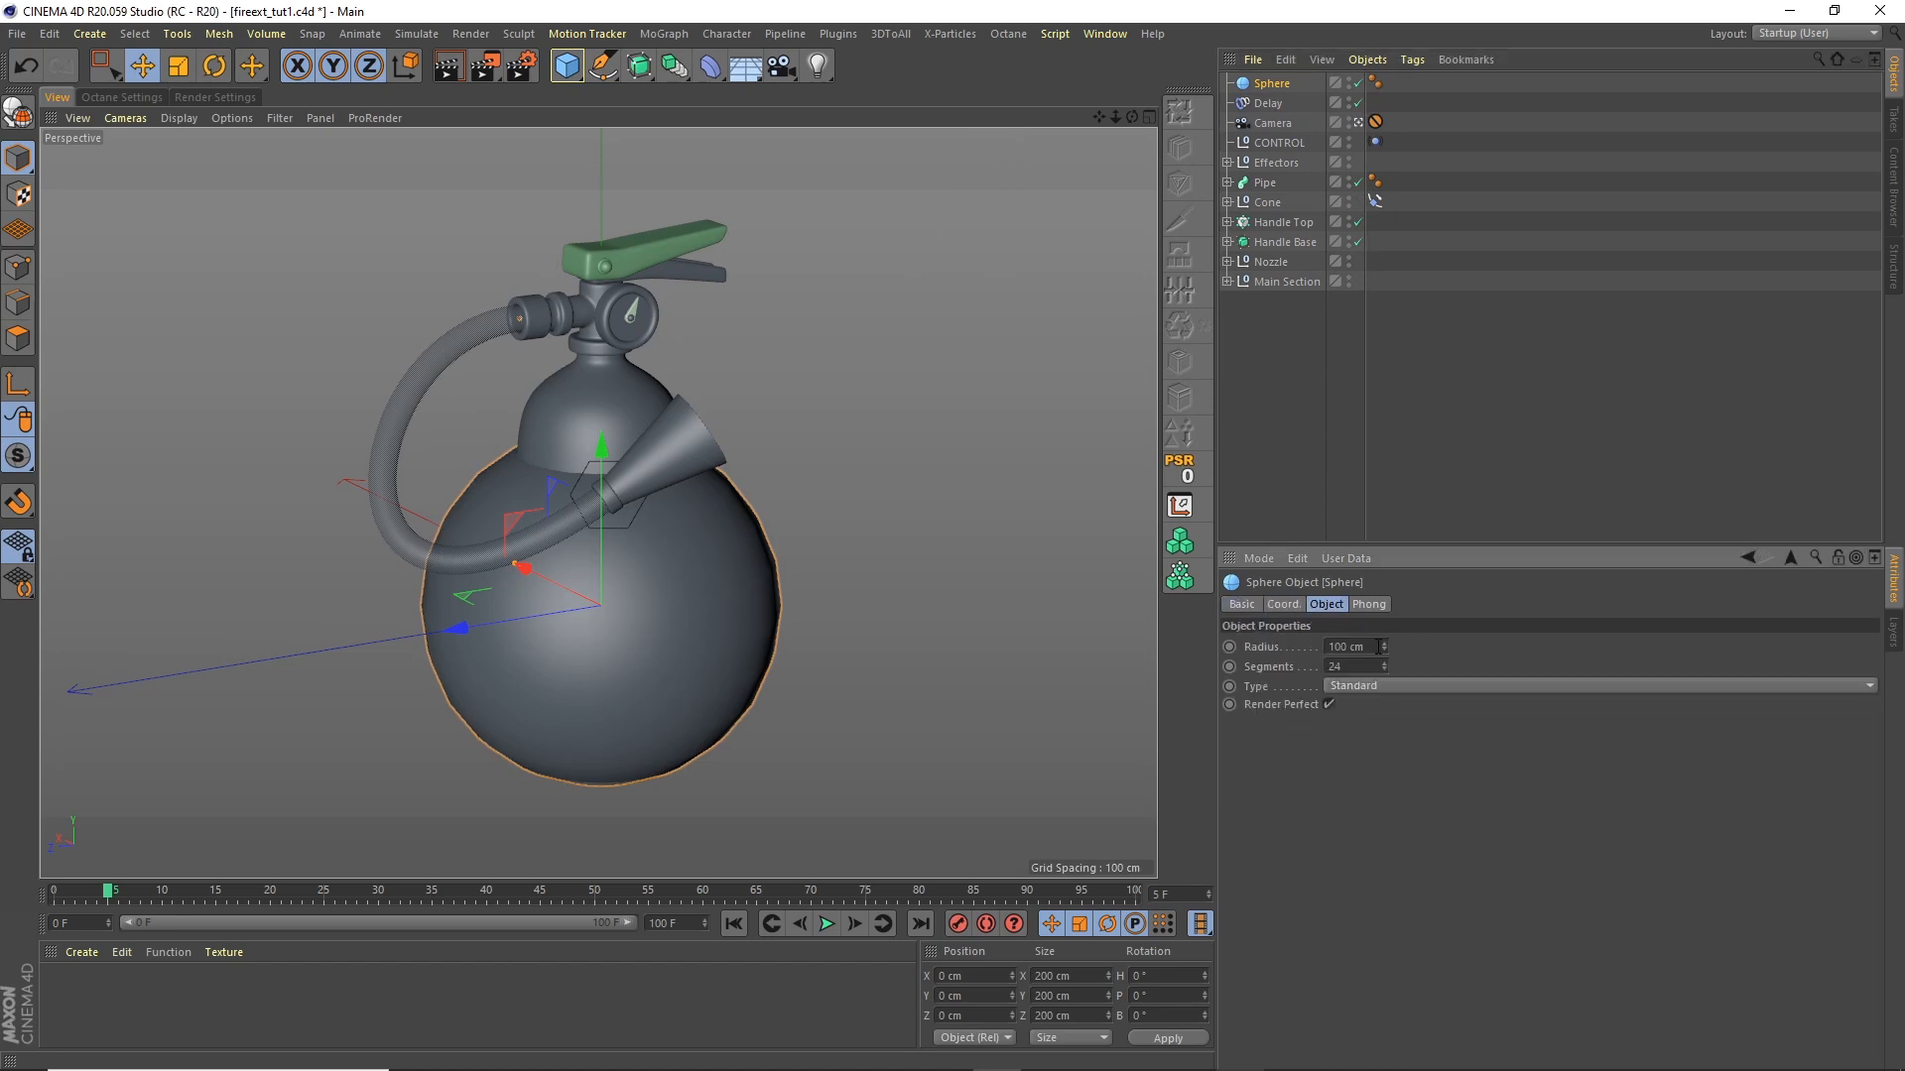
type("2")
key("Return")
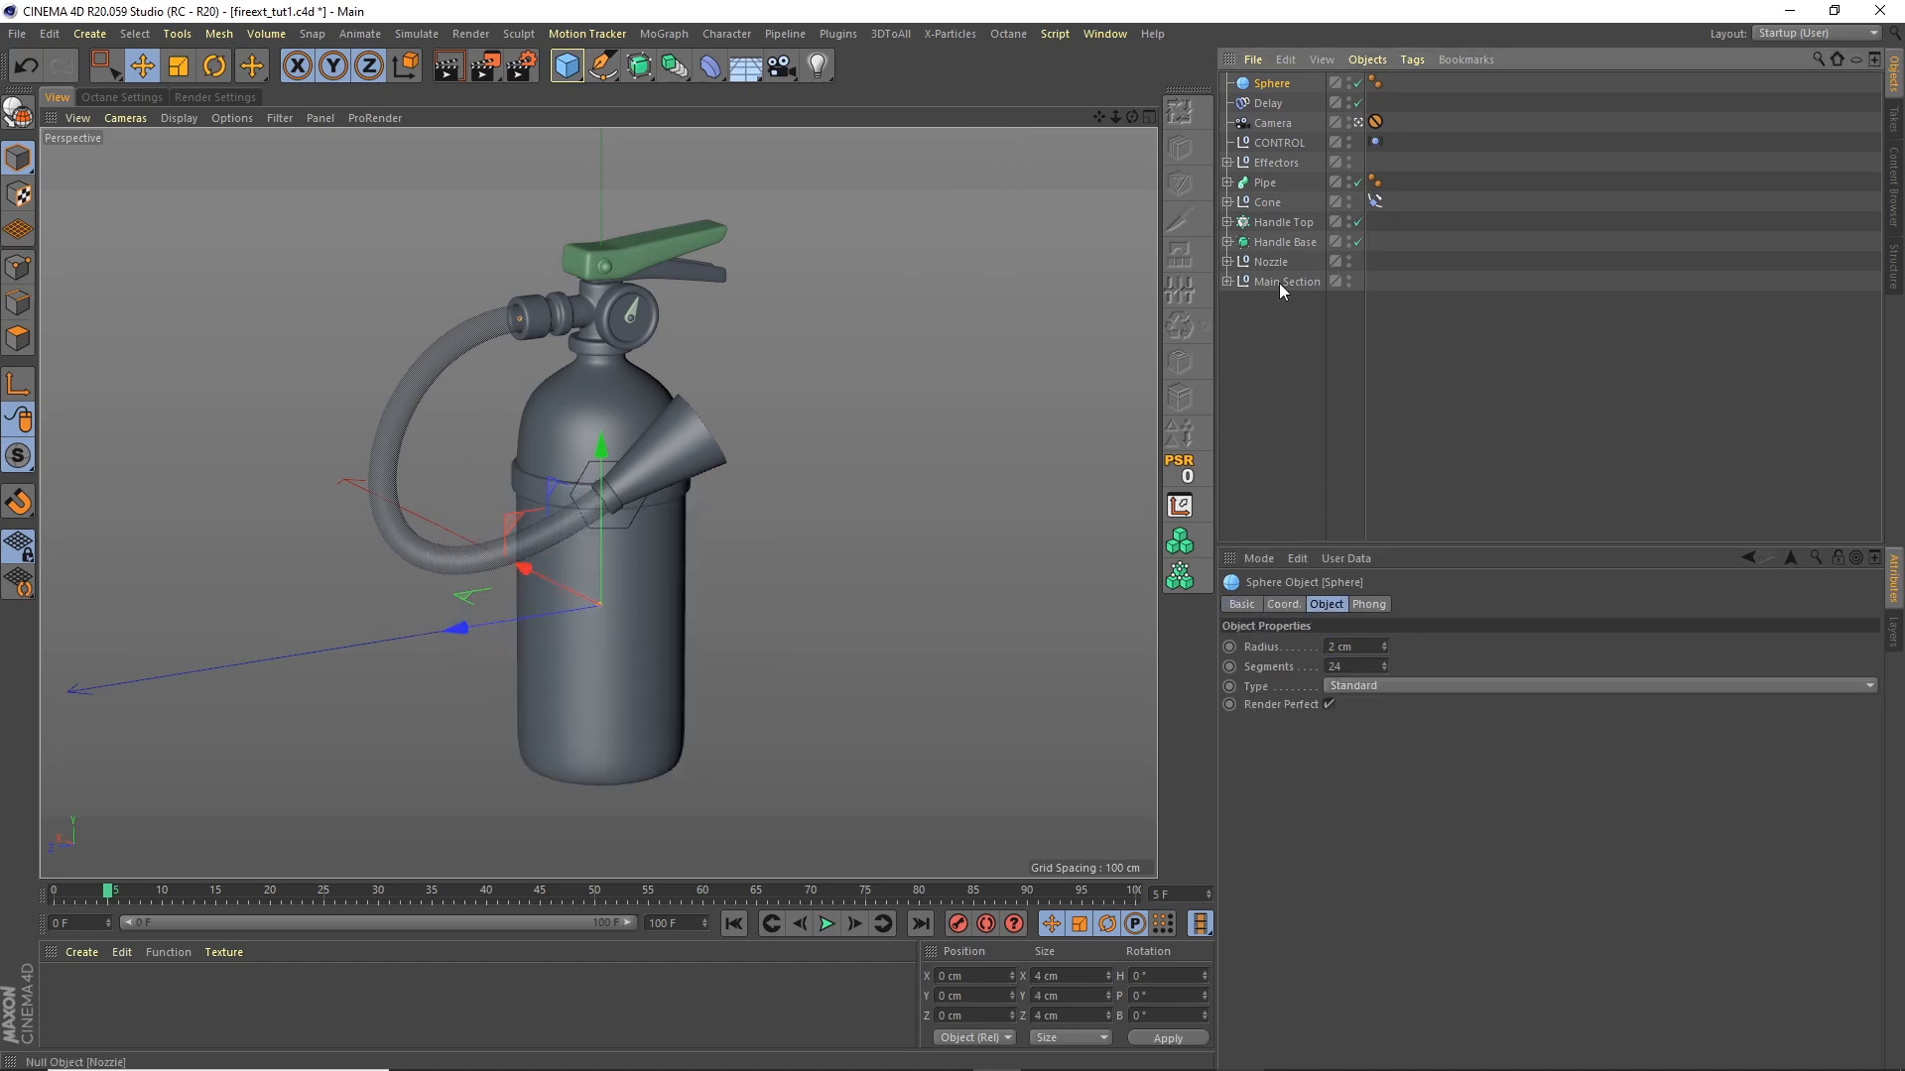
Step: Create a MoGraph Cloner and make the Sphere its child
left_click(664, 32)
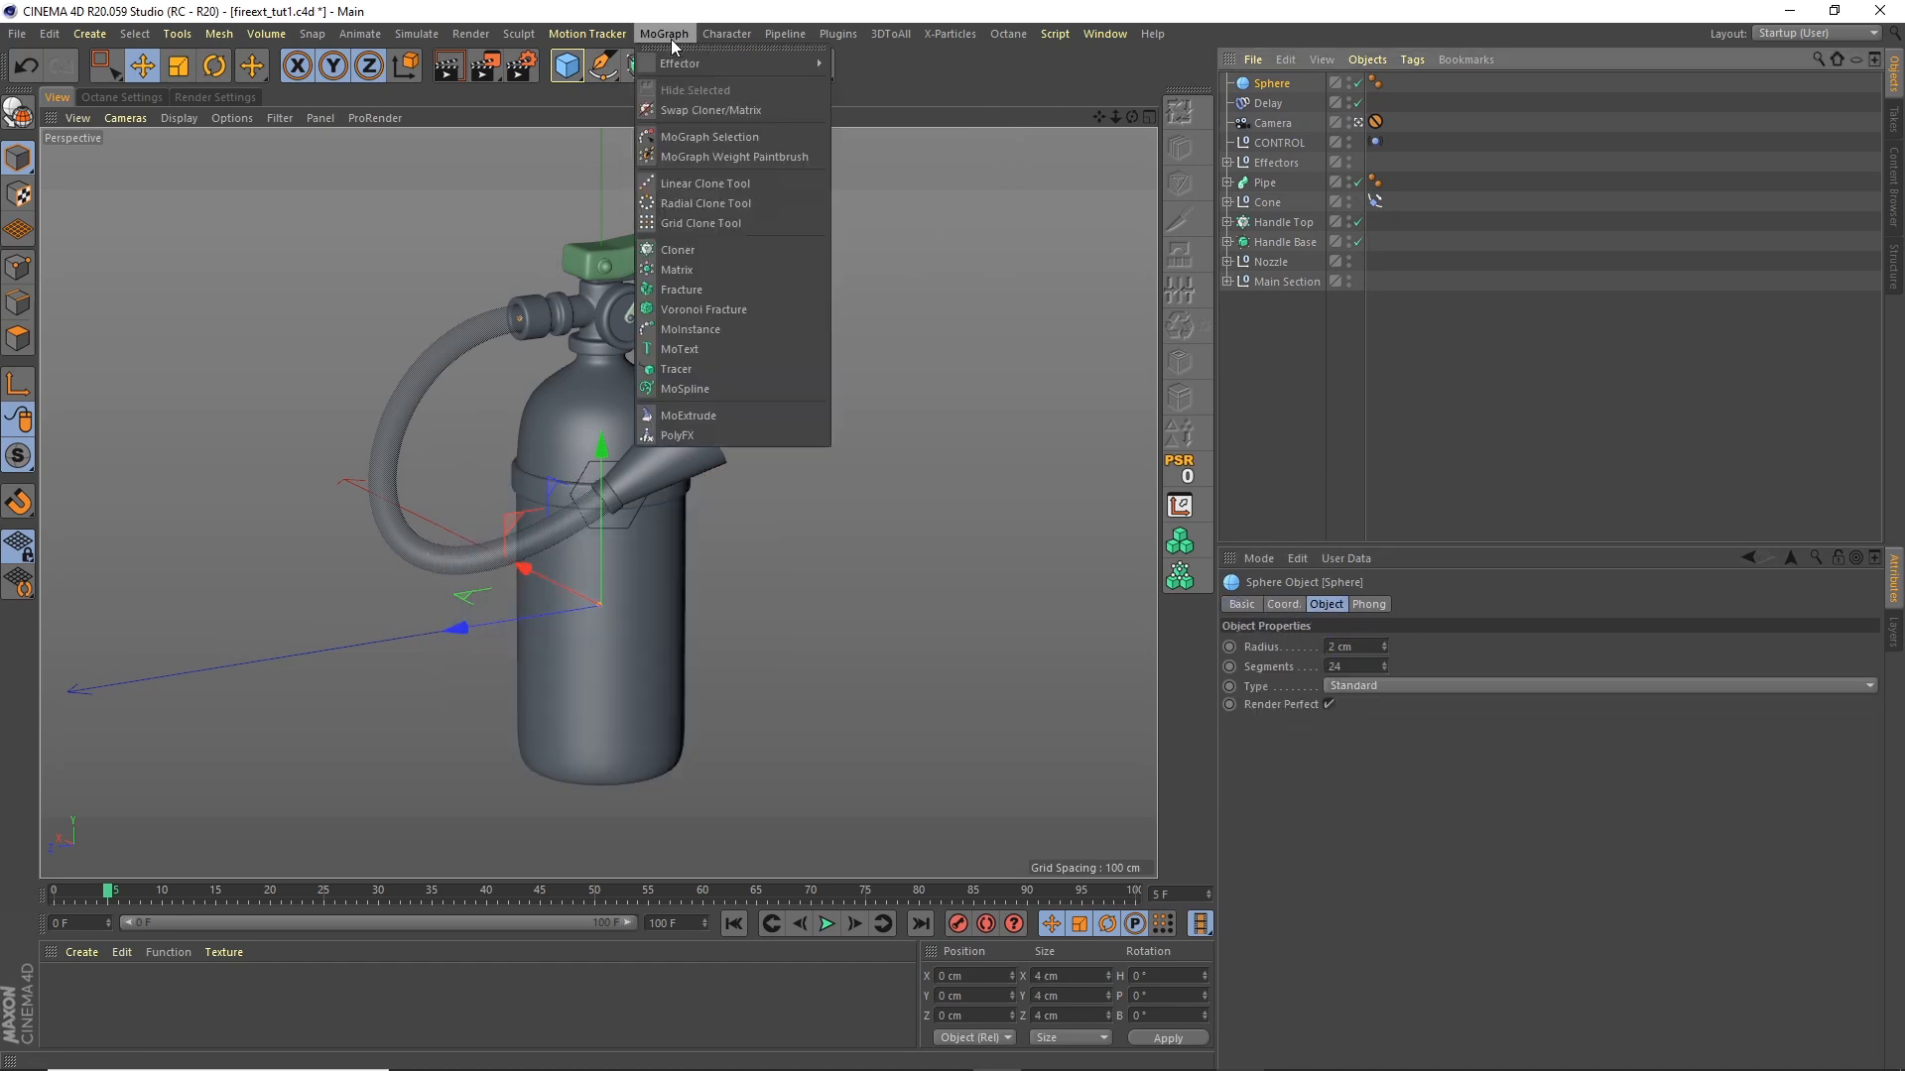
left_click(695, 249)
left_click_drag(1272, 104, 1274, 87)
left_click(1272, 85)
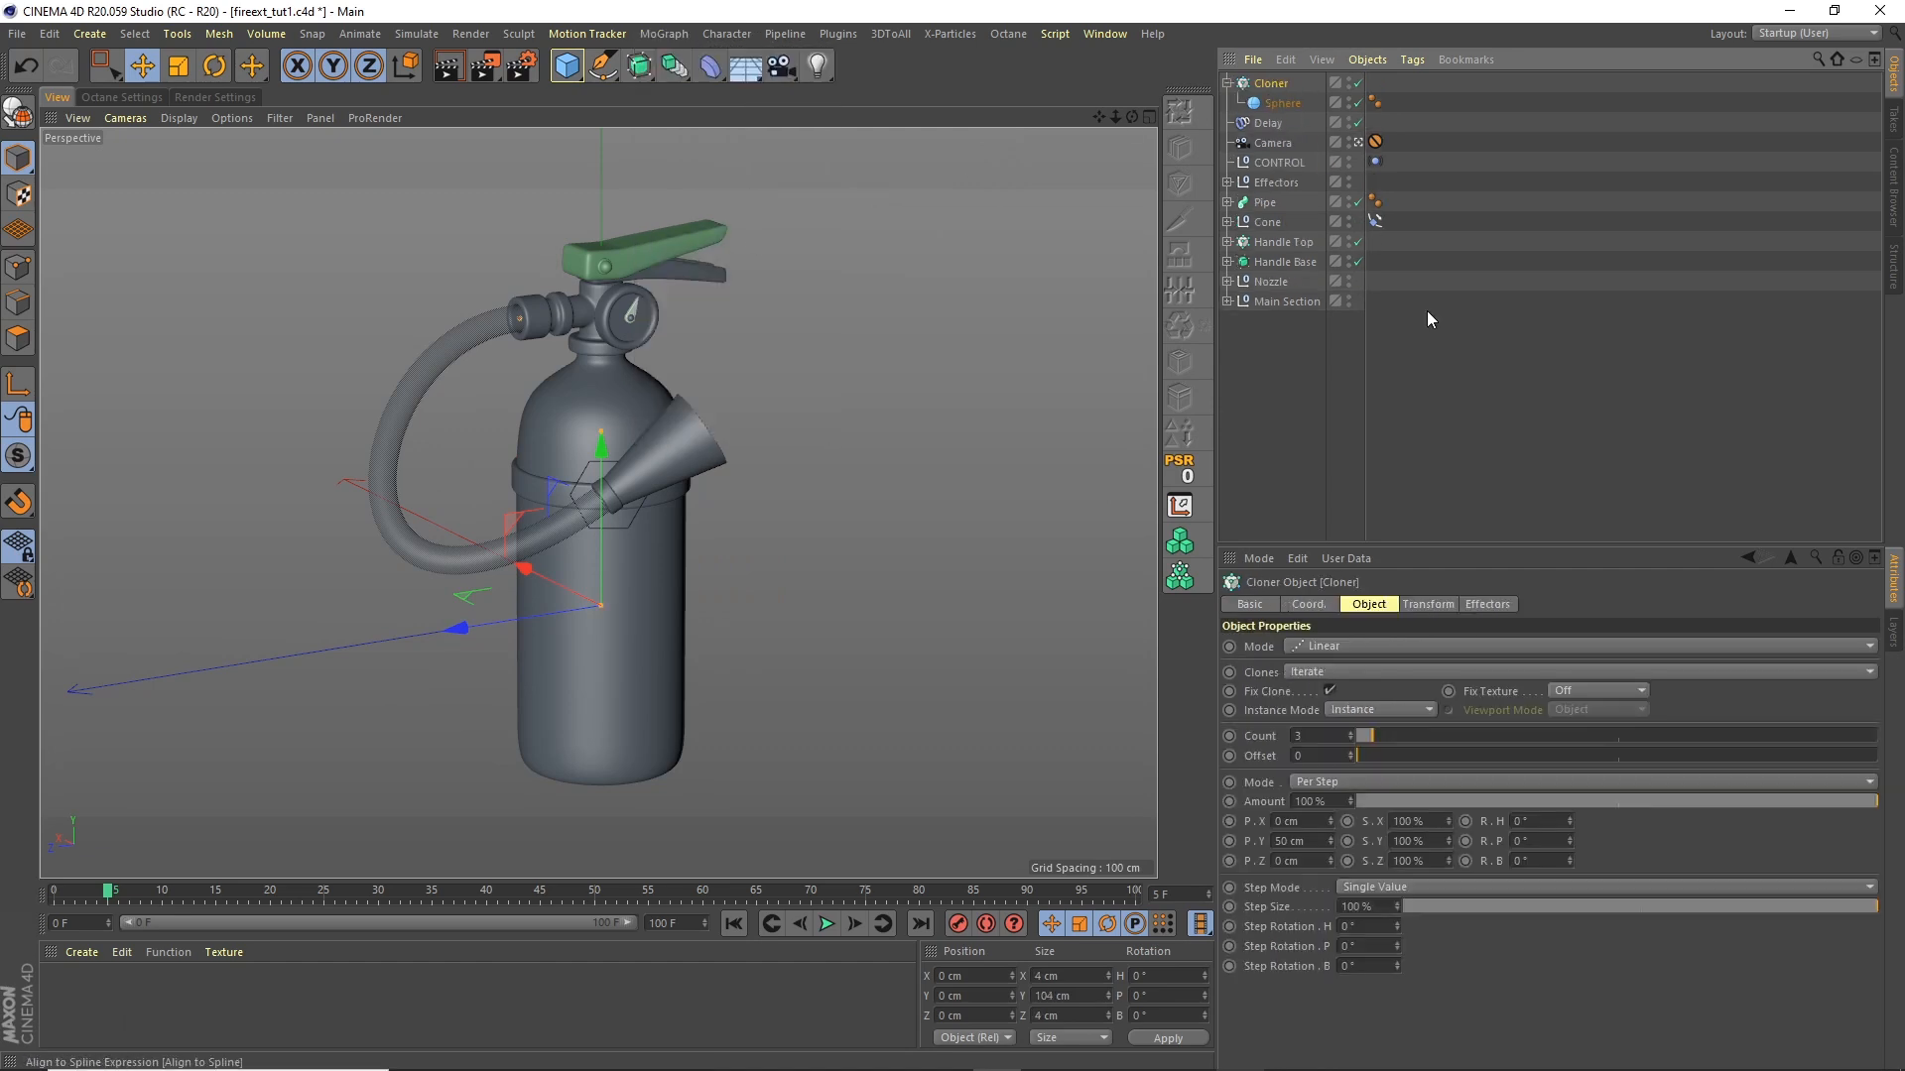
Step: Set the Cloner to Object mode and use the Pipe's Master Spline as its object
left_click(1324, 650)
left_click(1342, 667)
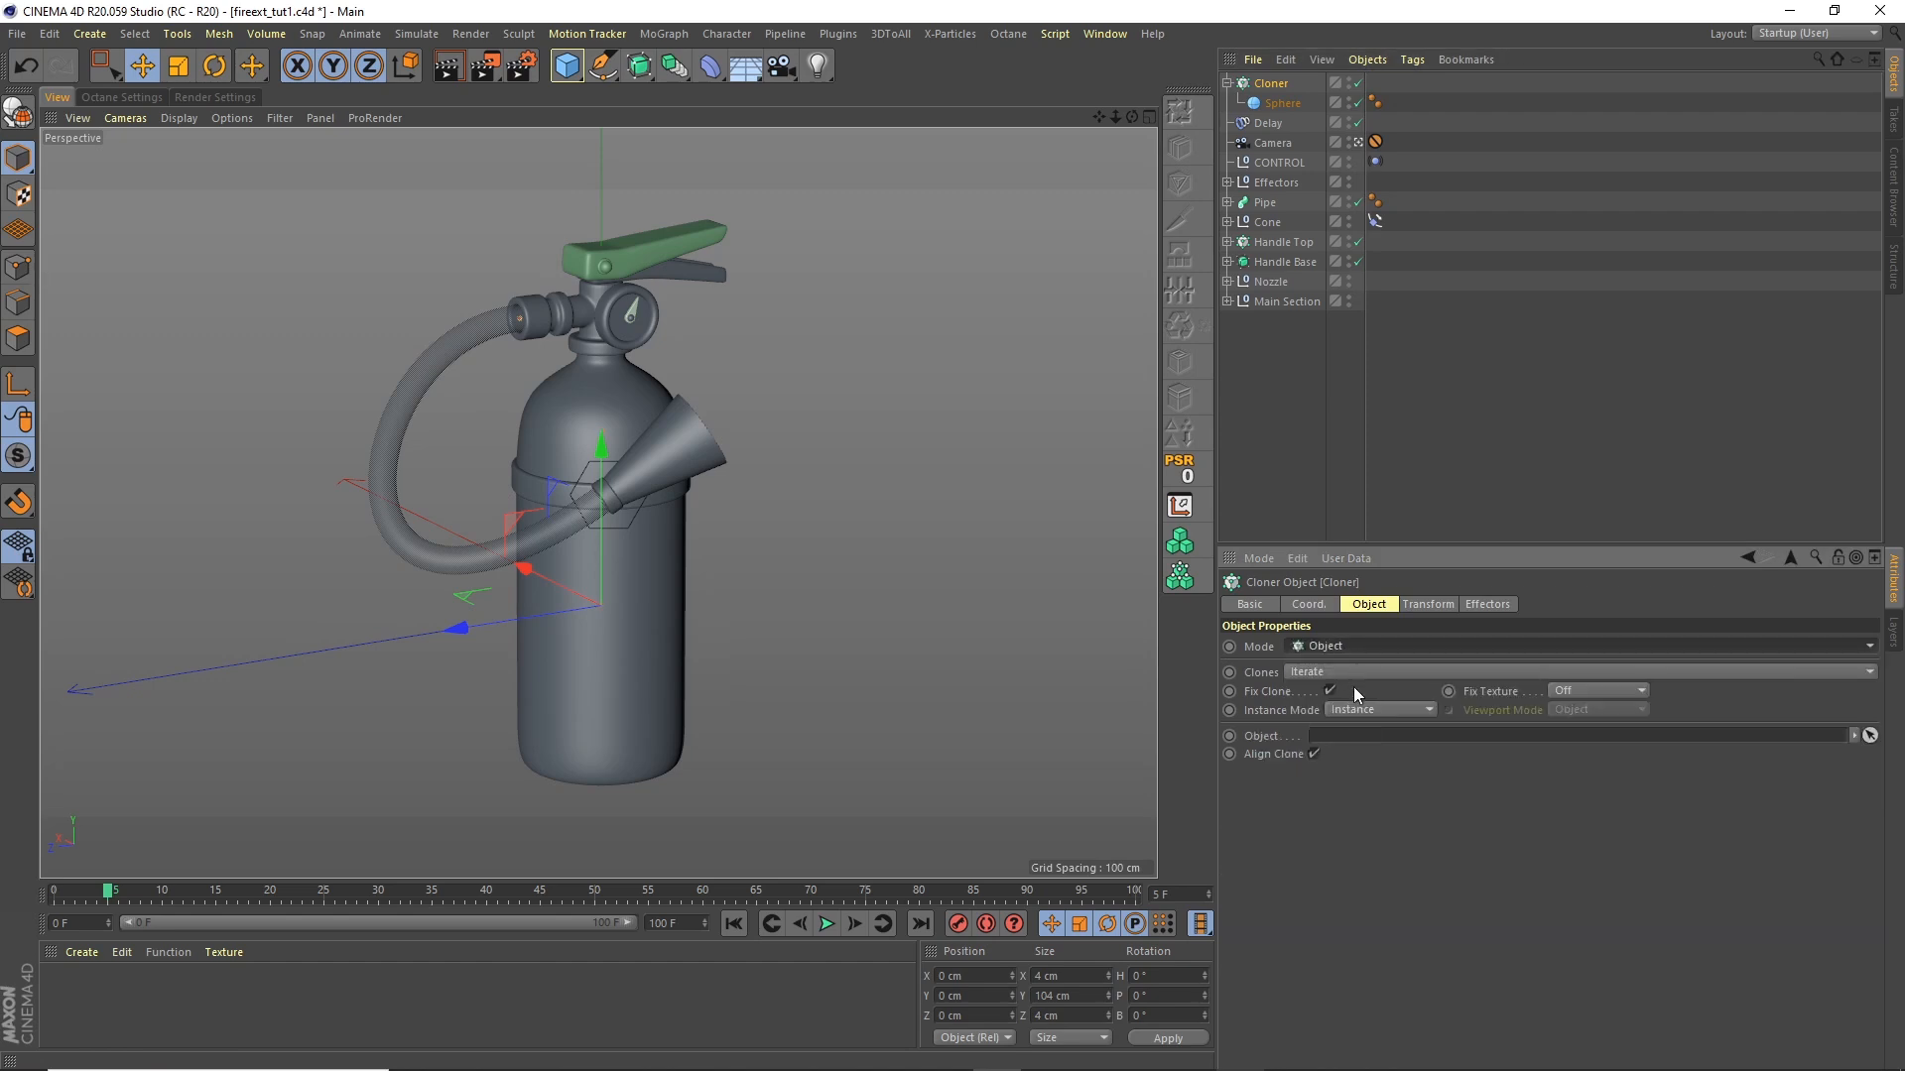
left_click(1227, 203)
left_click_drag(1297, 292, 1357, 742)
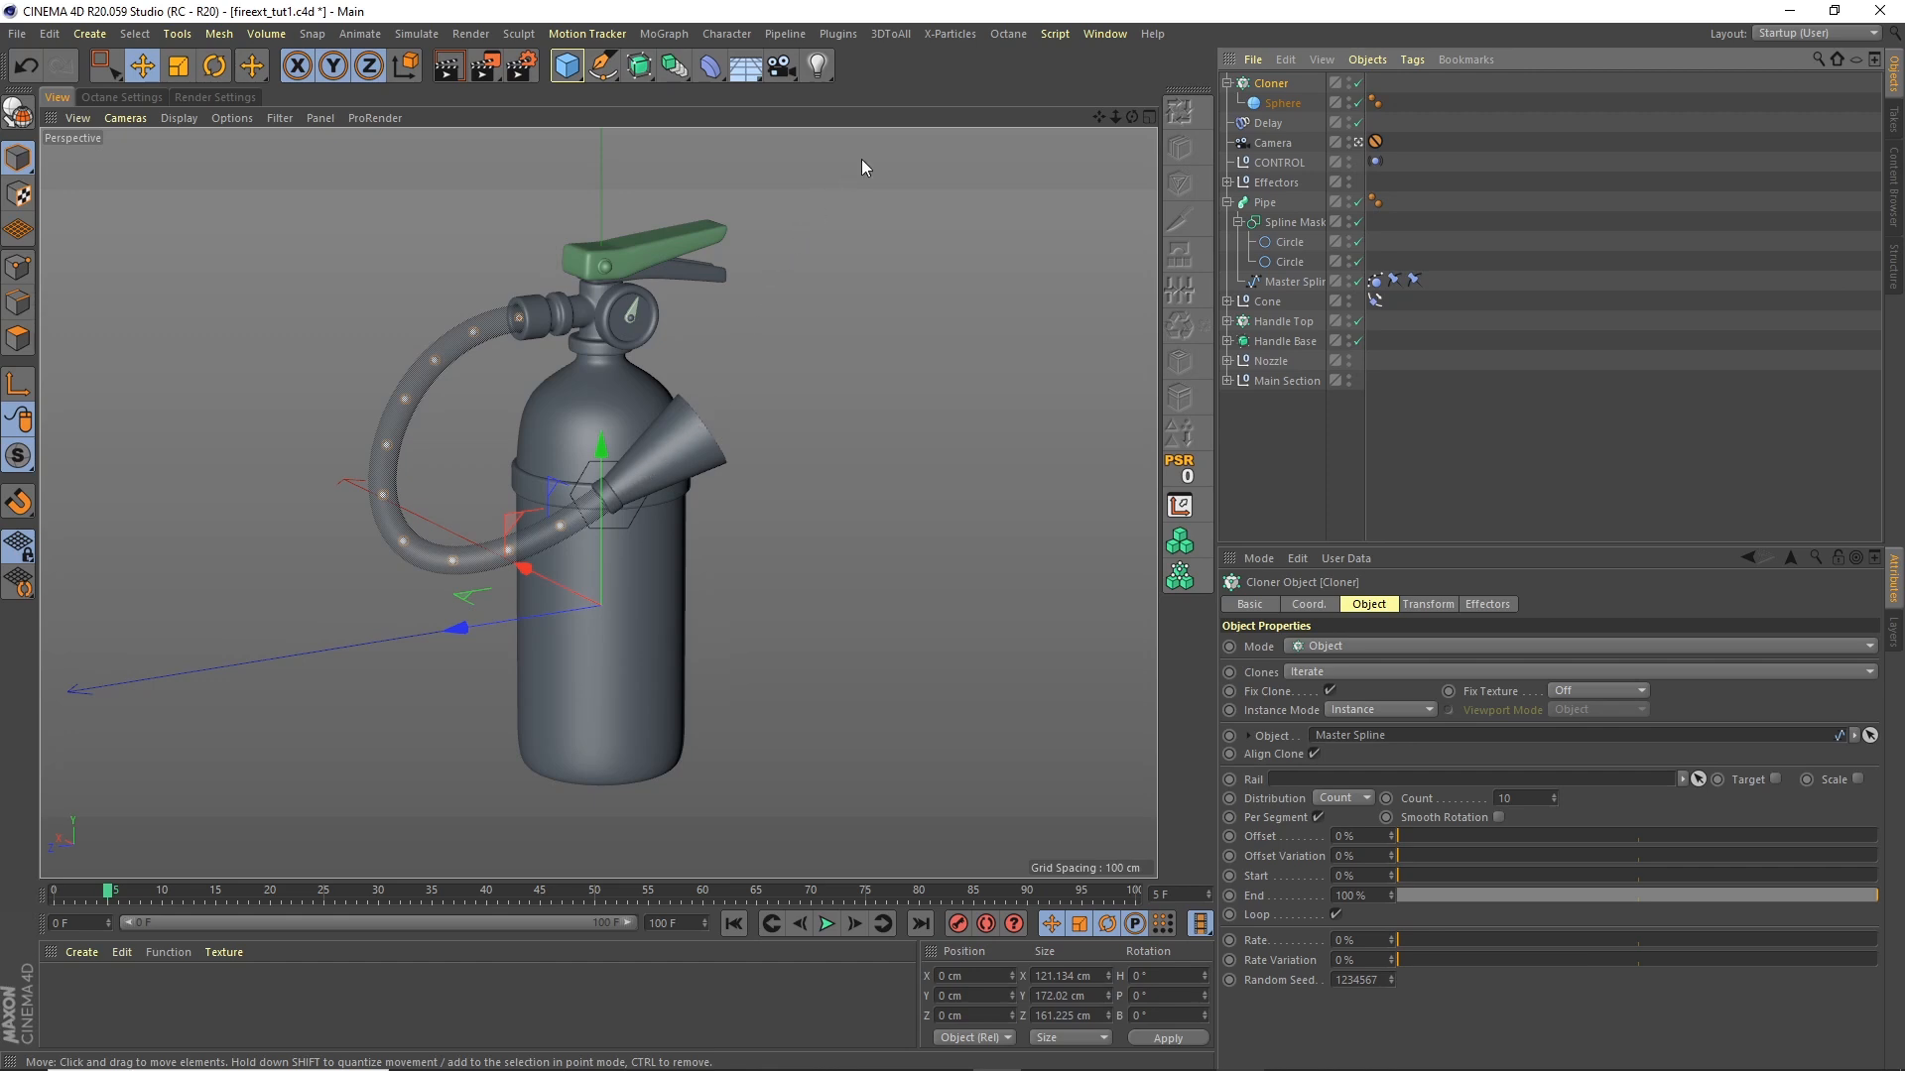
Step: Place the Cloner below CONTROL and move the Delay effector into the Effectors group, collapsing the expanded hierarchies
left_click(1227, 83)
left_click_drag(1267, 83, 1271, 153)
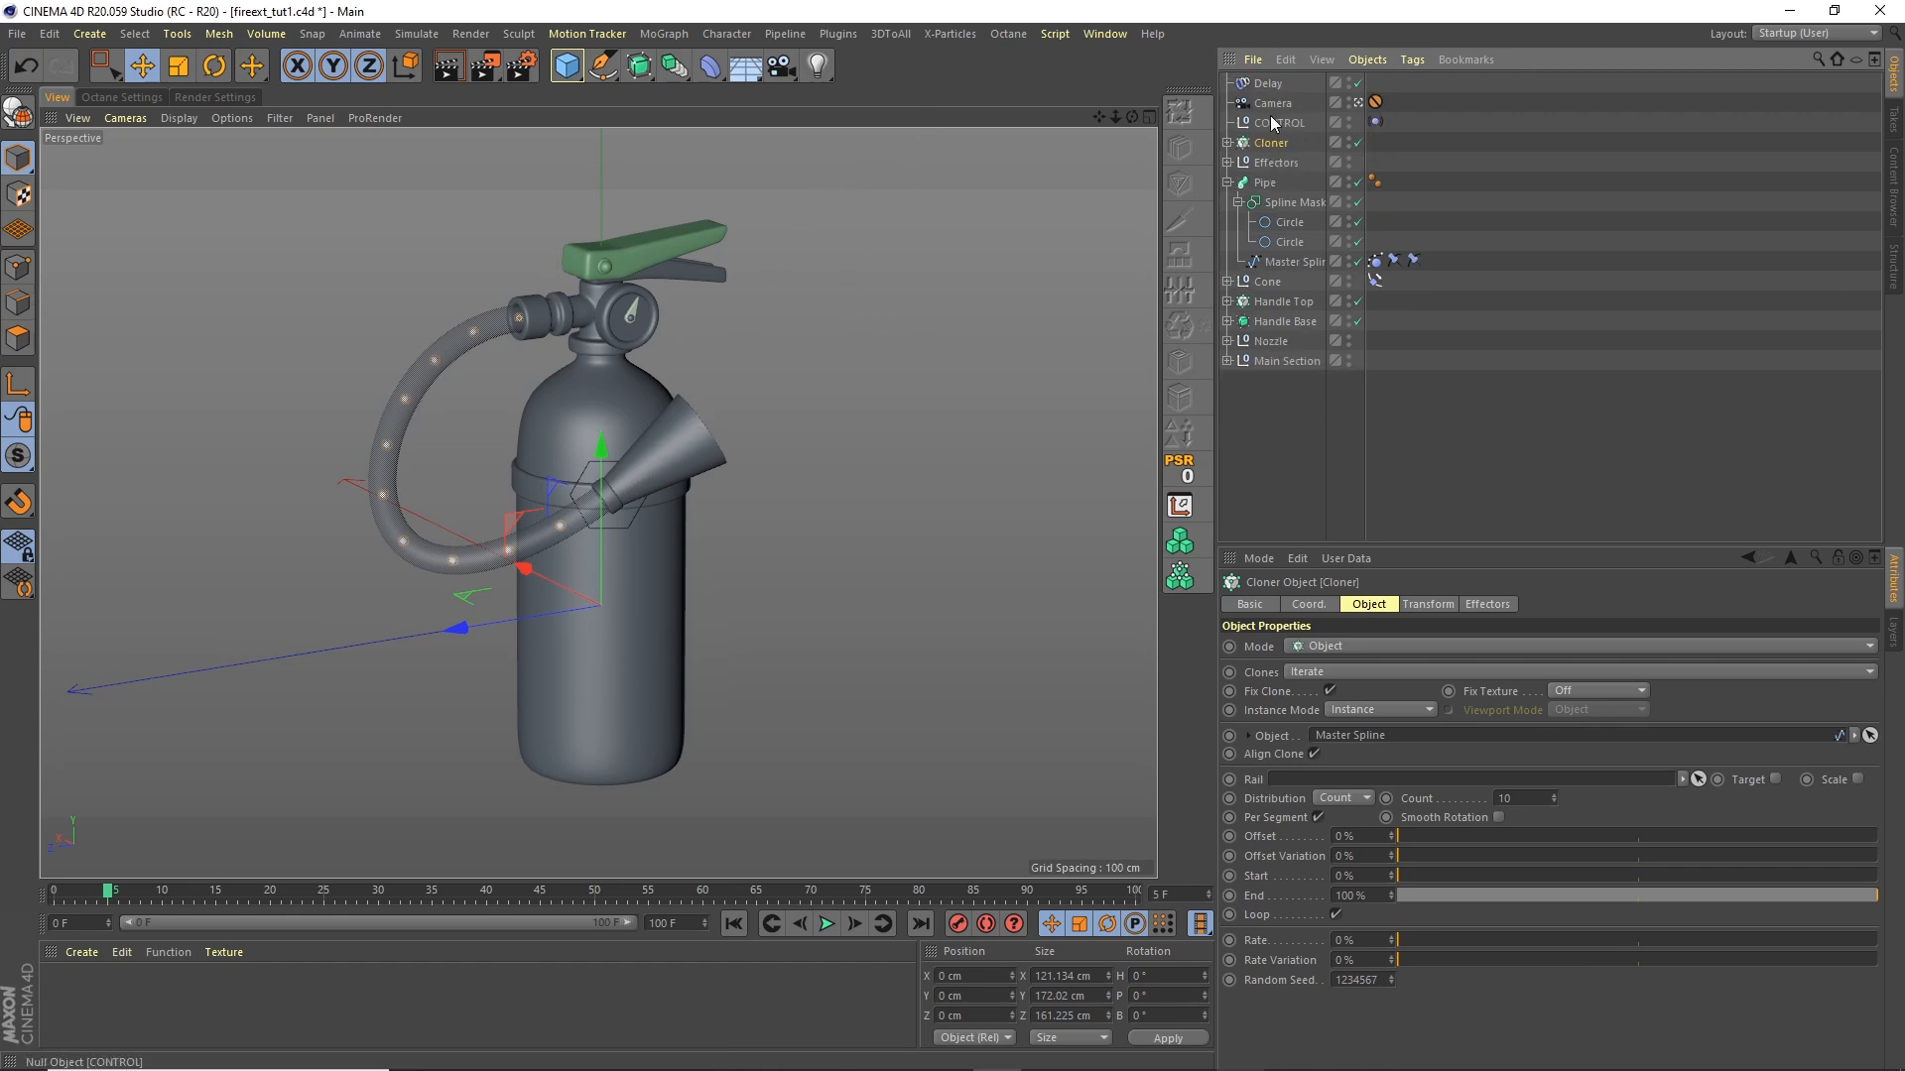
left_click(1228, 162)
left_click_drag(1264, 84, 1274, 164)
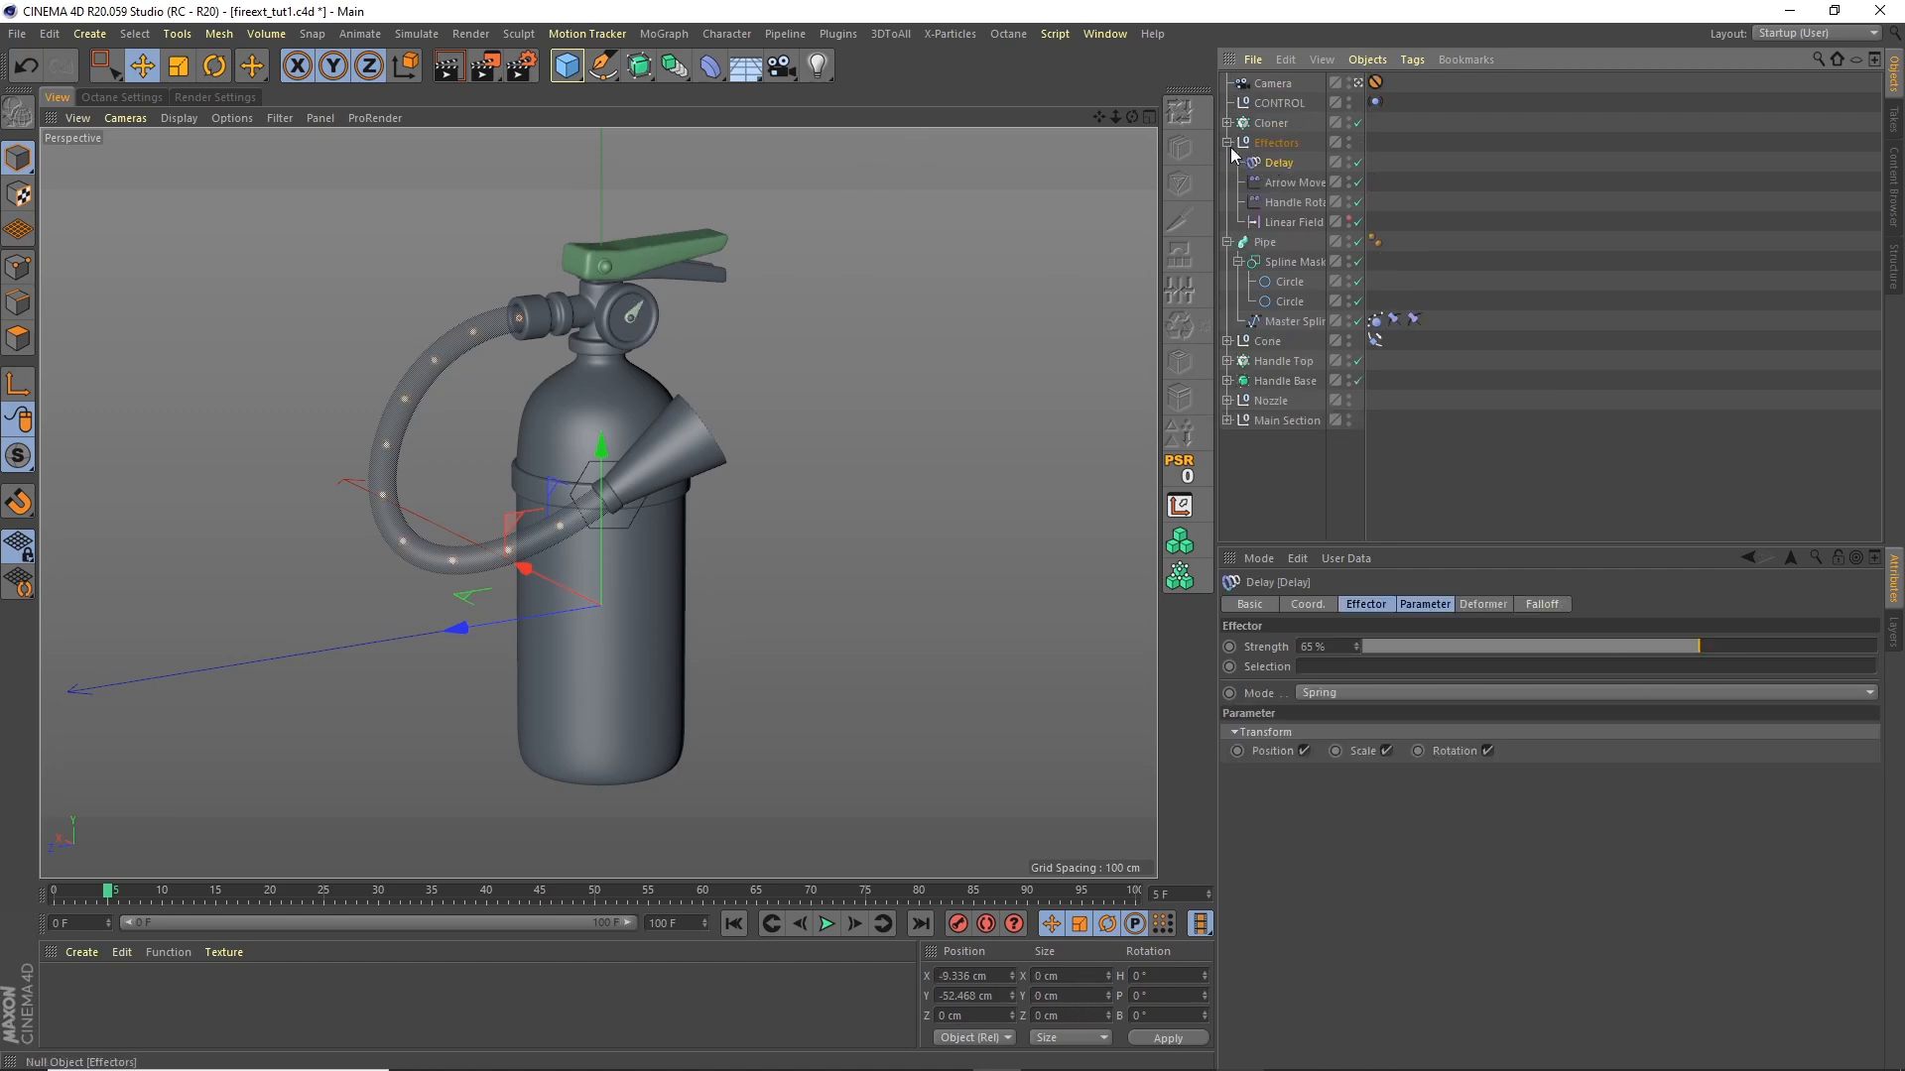
left_click(1227, 242)
left_click(1227, 142)
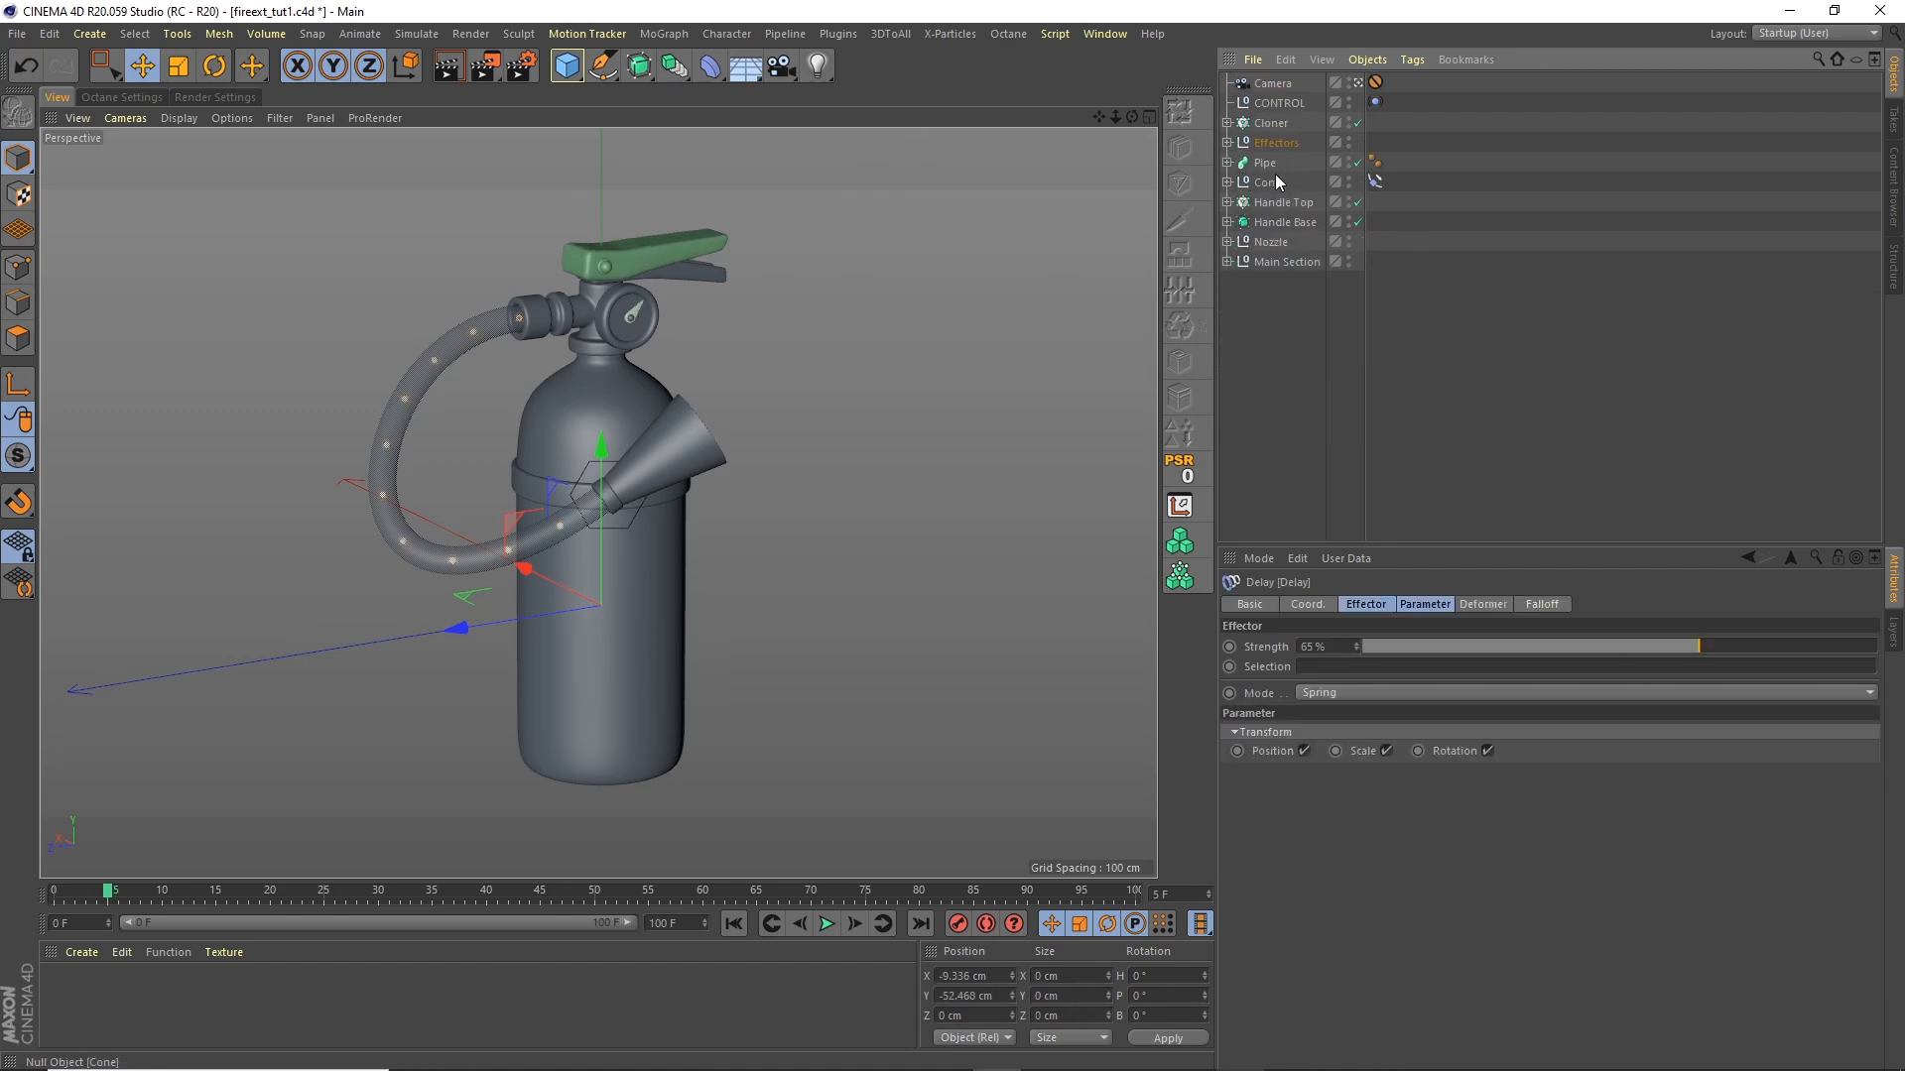
Step: Group all the extinguisher parts from Pipe to Main Section under a null named Fire Ext
left_click(1266, 163)
left_click(1272, 260, "shift")
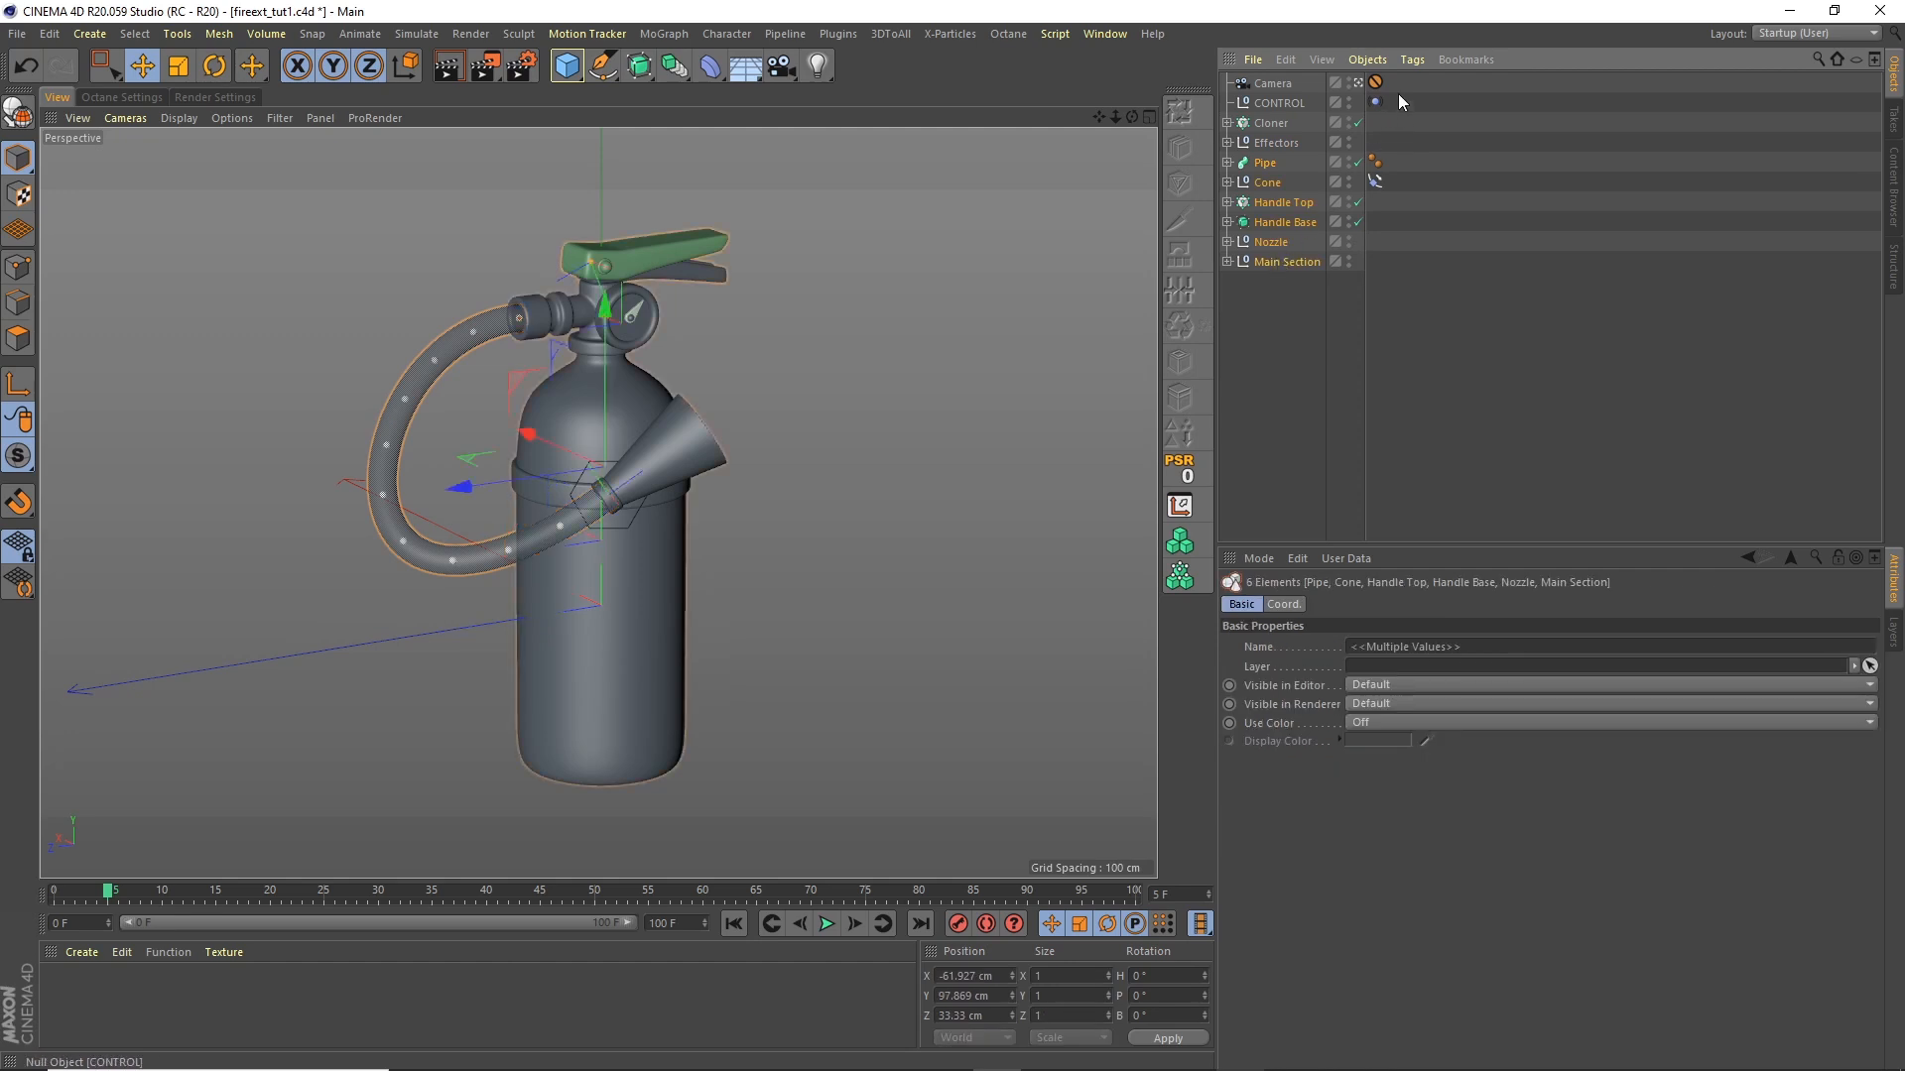
right_click(1290, 202)
left_click(1388, 305)
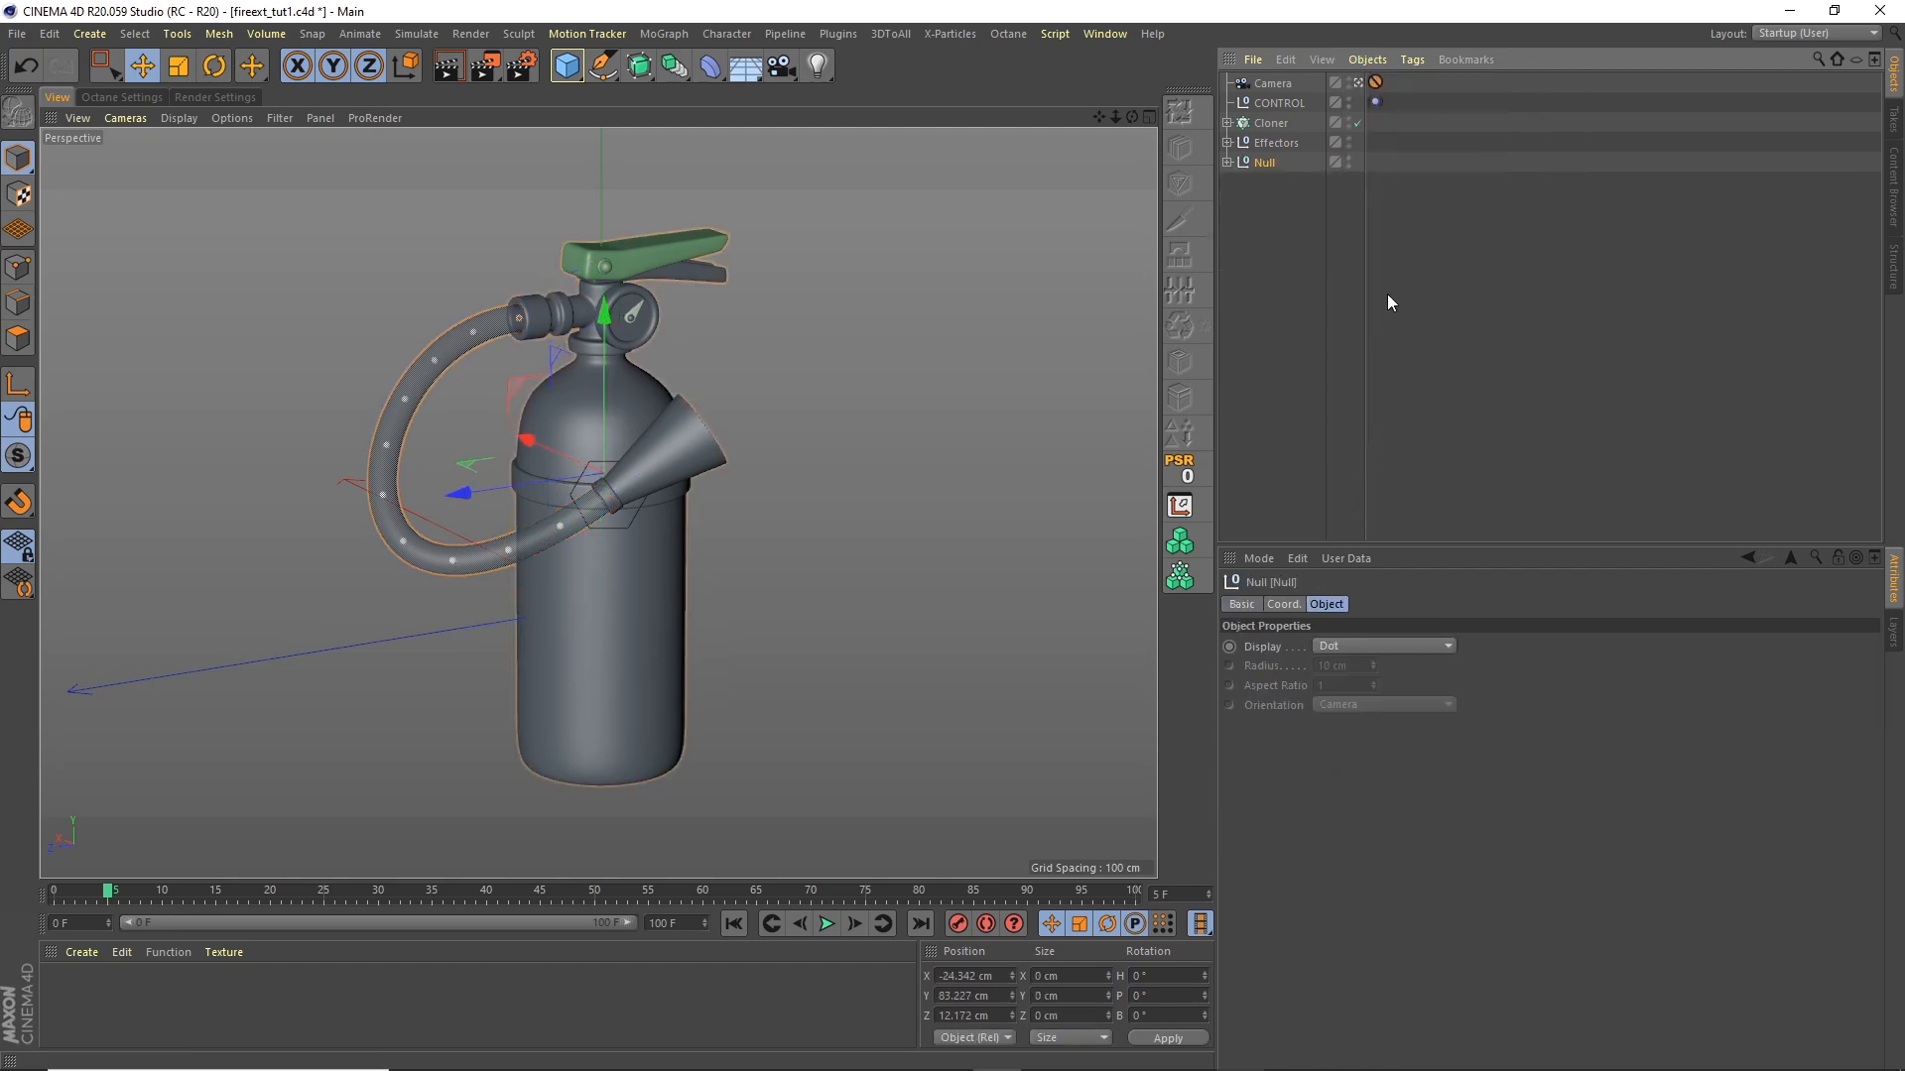
double_click(1265, 161)
type("Fire Ext")
key("Return")
left_click(1273, 126)
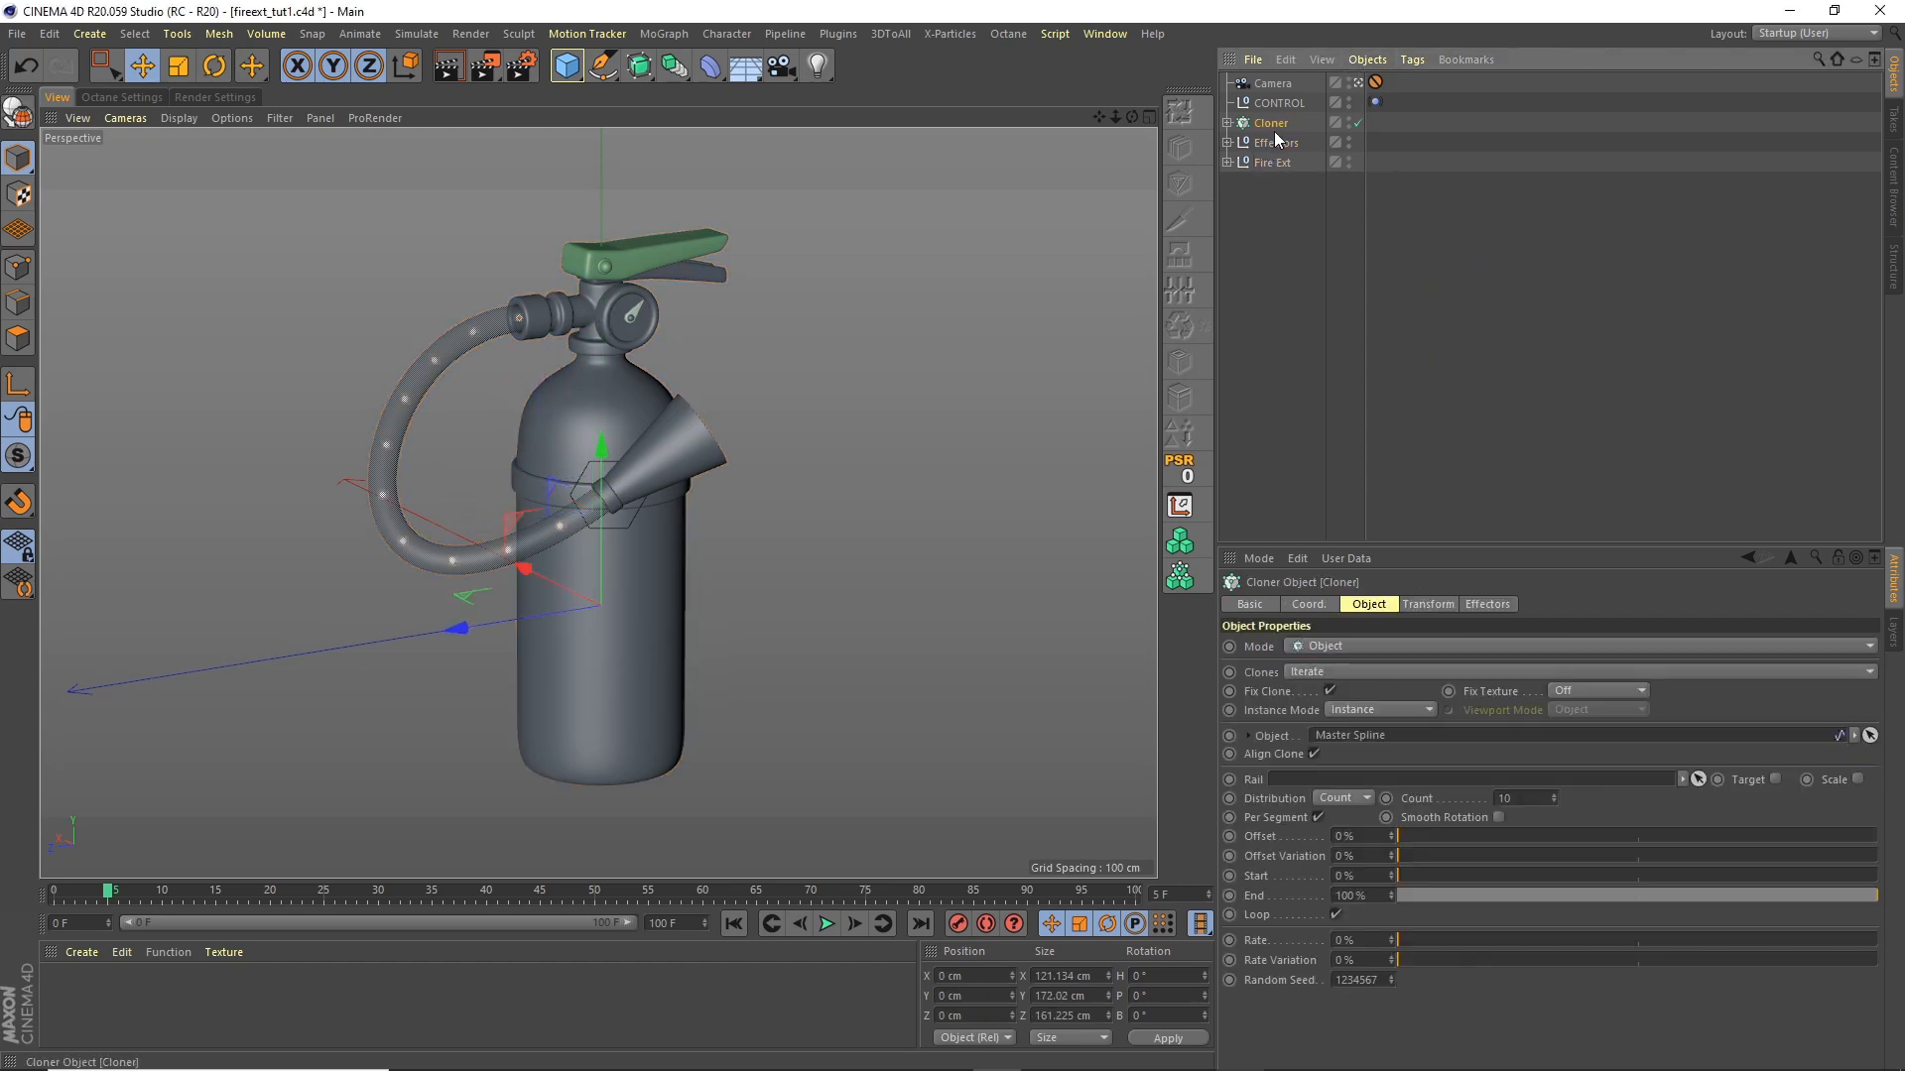
Step: Rename the Cloner to Clones Pipe and expand it in the object hierarchy
double_click(1285, 124)
type("Clones")
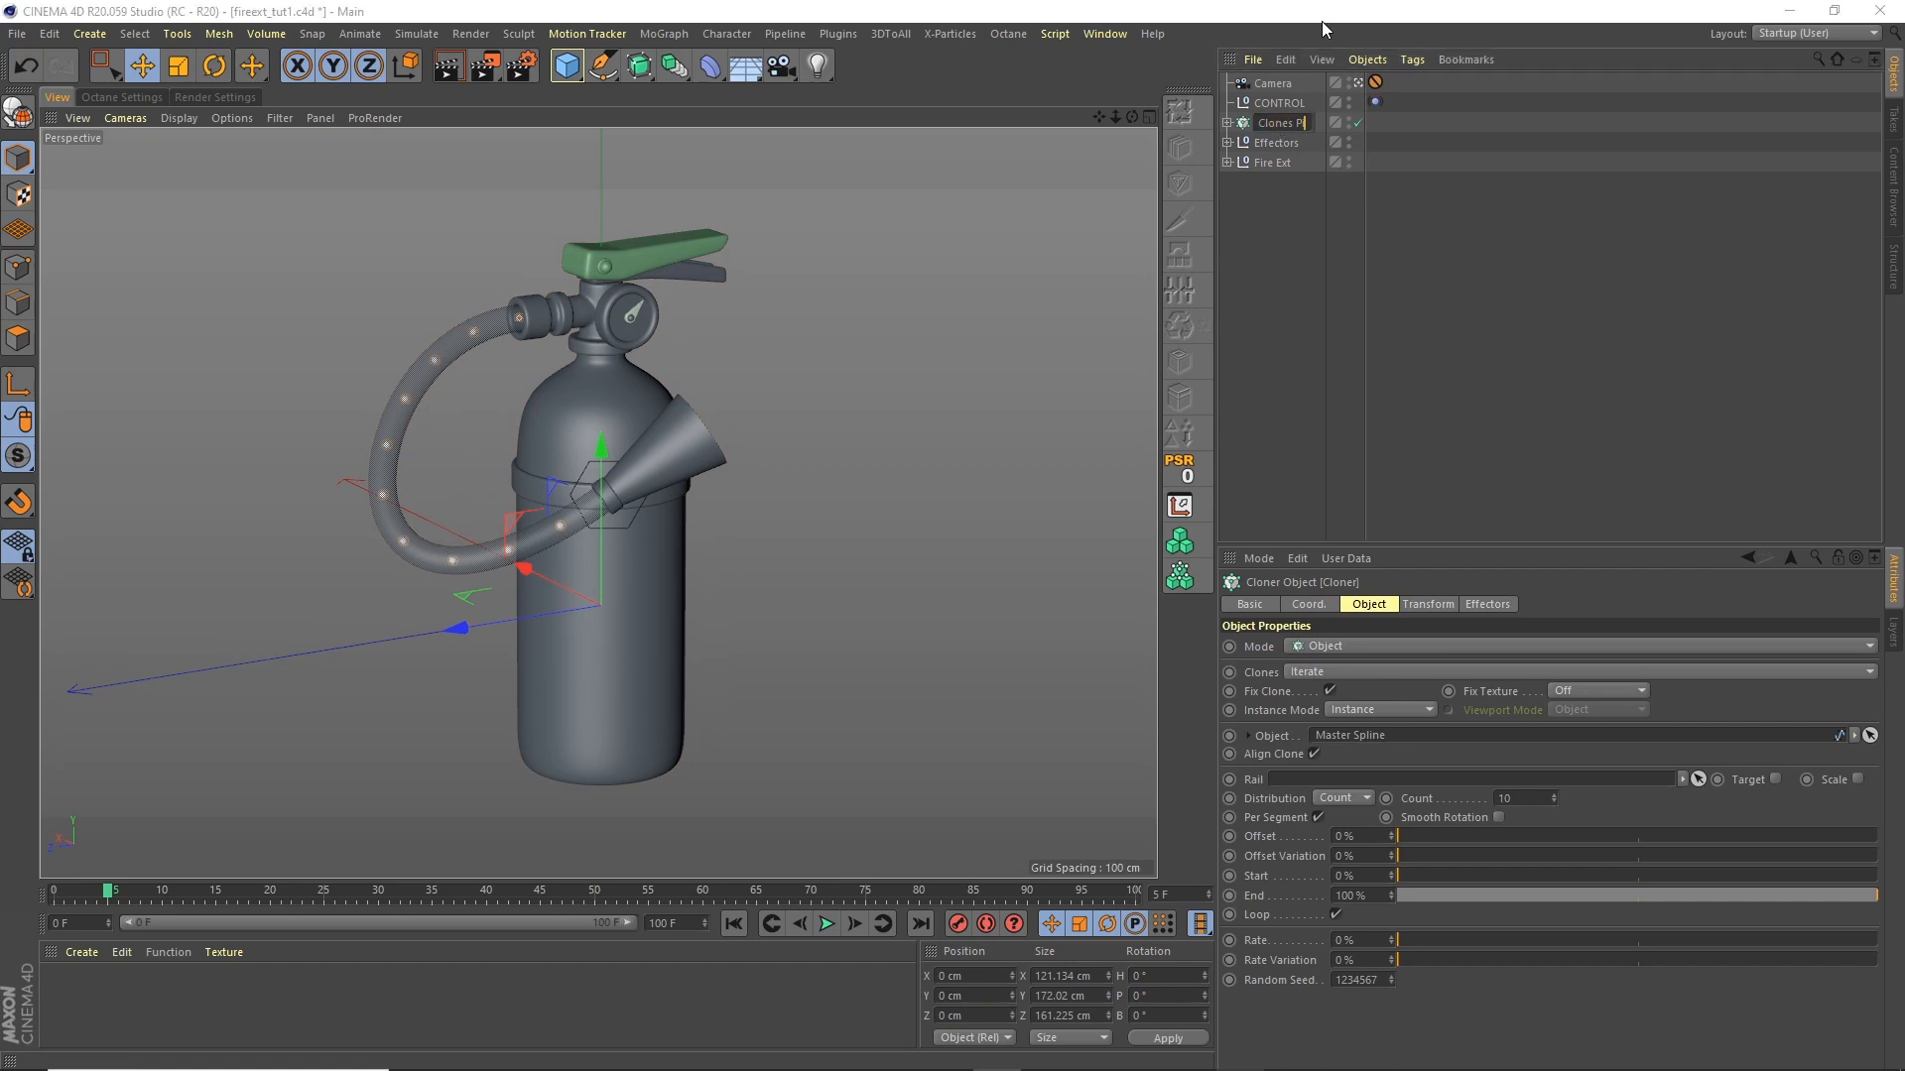
type(" Pip")
key("Return")
double_click(1307, 124)
key("Return")
left_click(1227, 123)
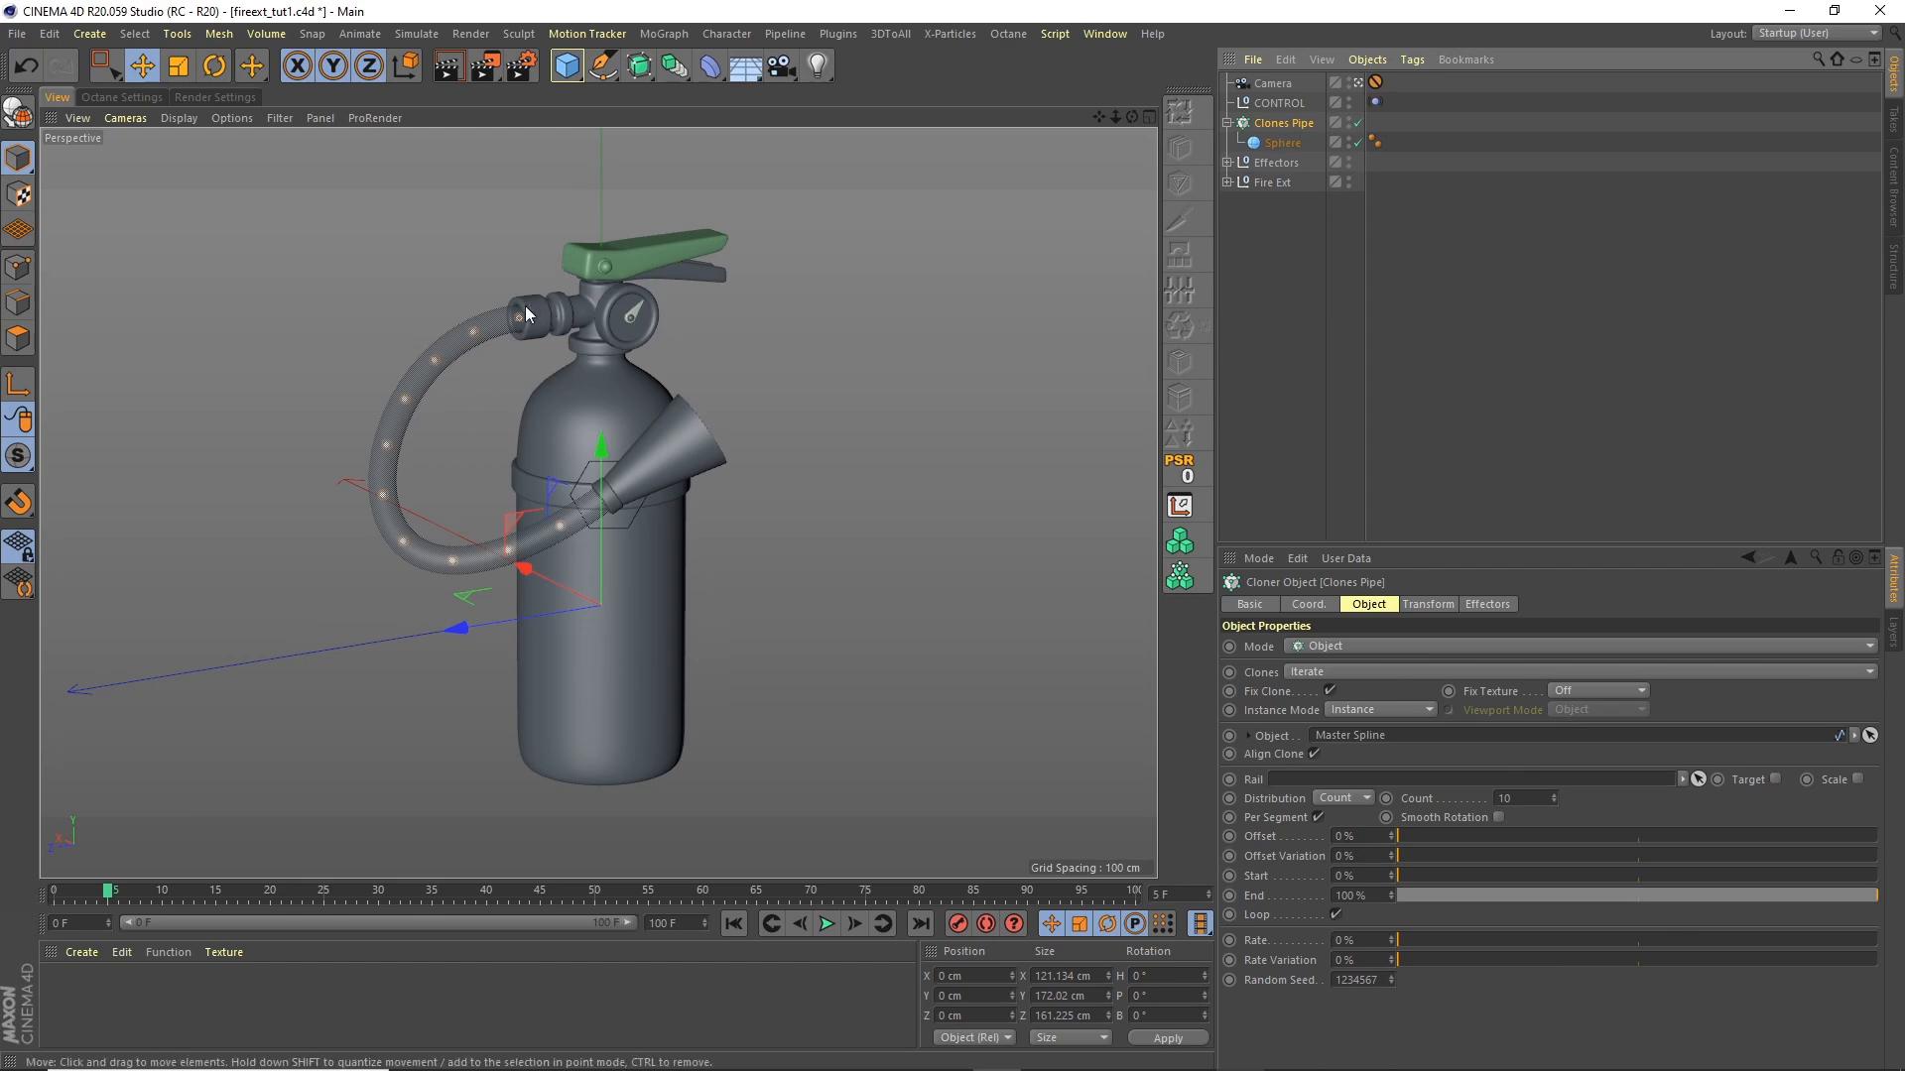
Step: Turn off Loop on Clones Pipe, set End to 0%, and keyframe Offset and End at 0% on frame 10
left_click(1335, 915)
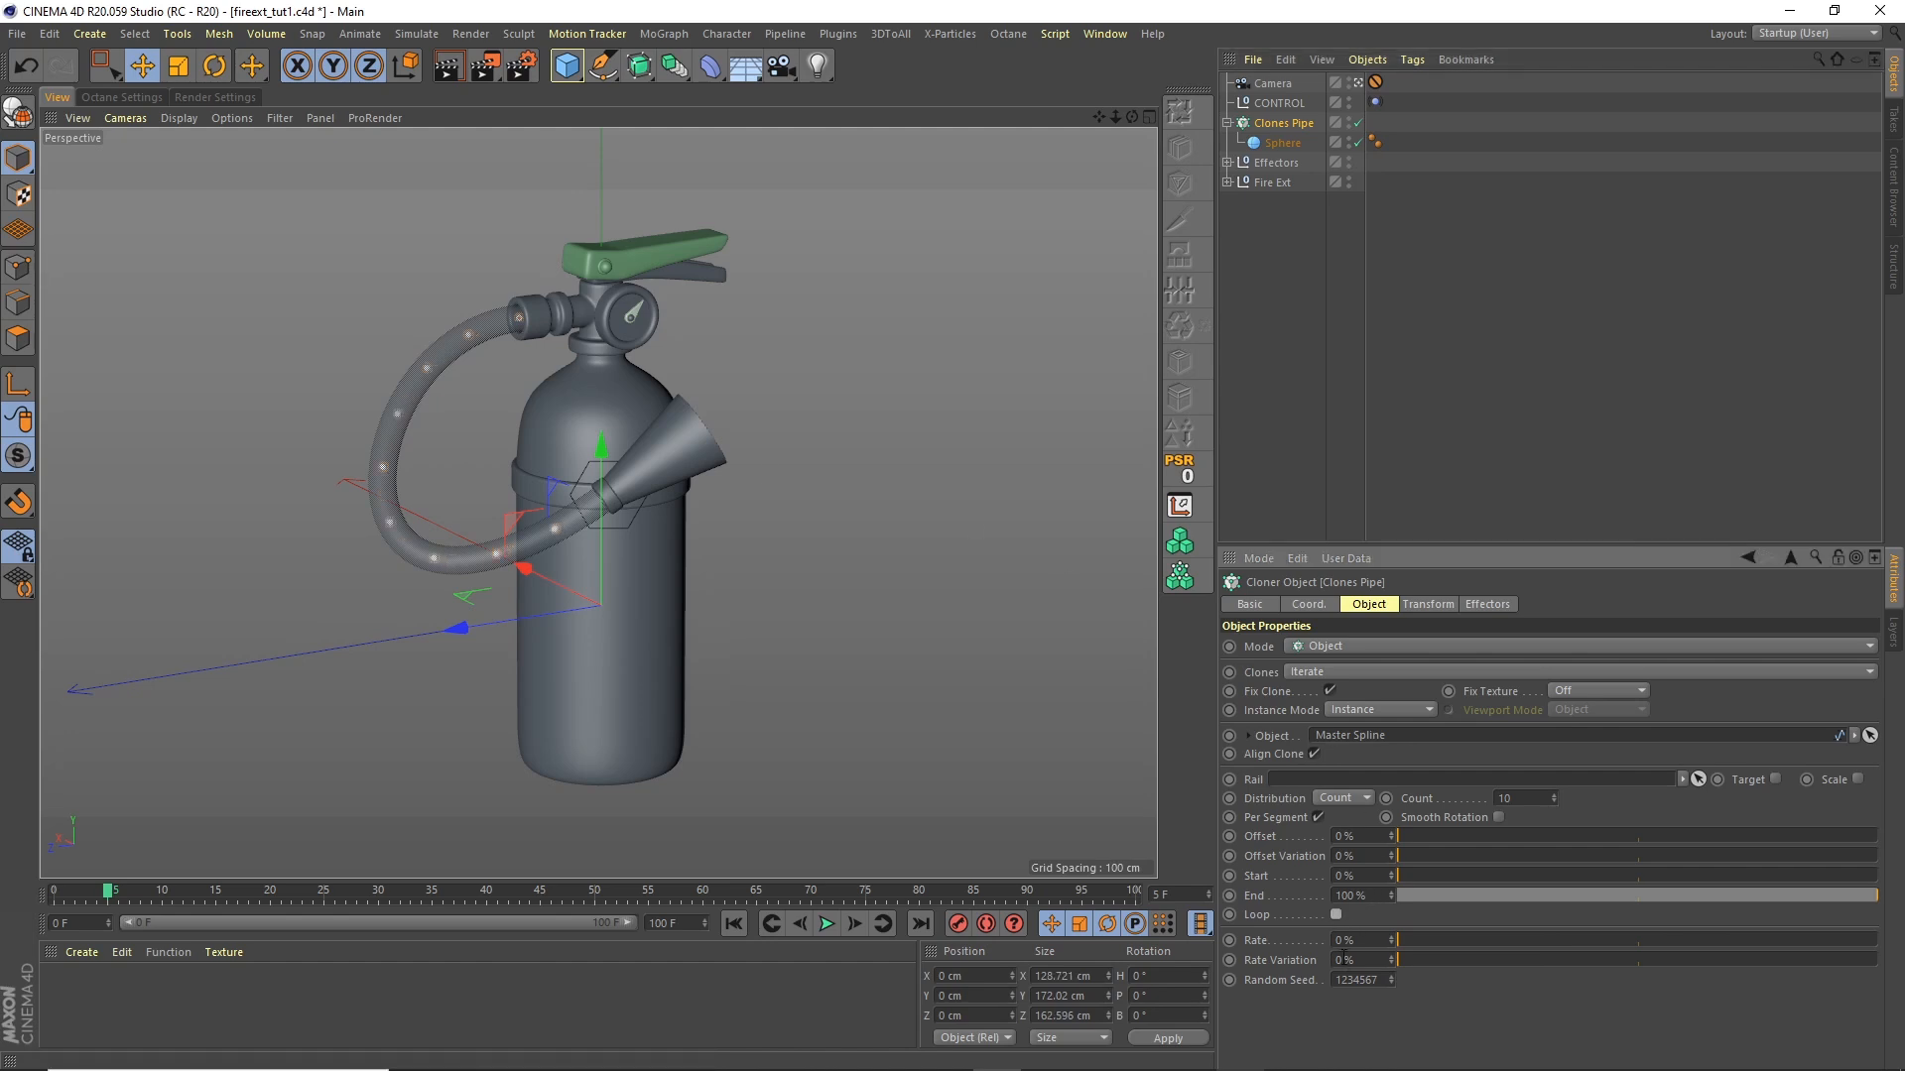
left_click_drag(1452, 898, 1379, 886)
left_click_drag(140, 893, 164, 898)
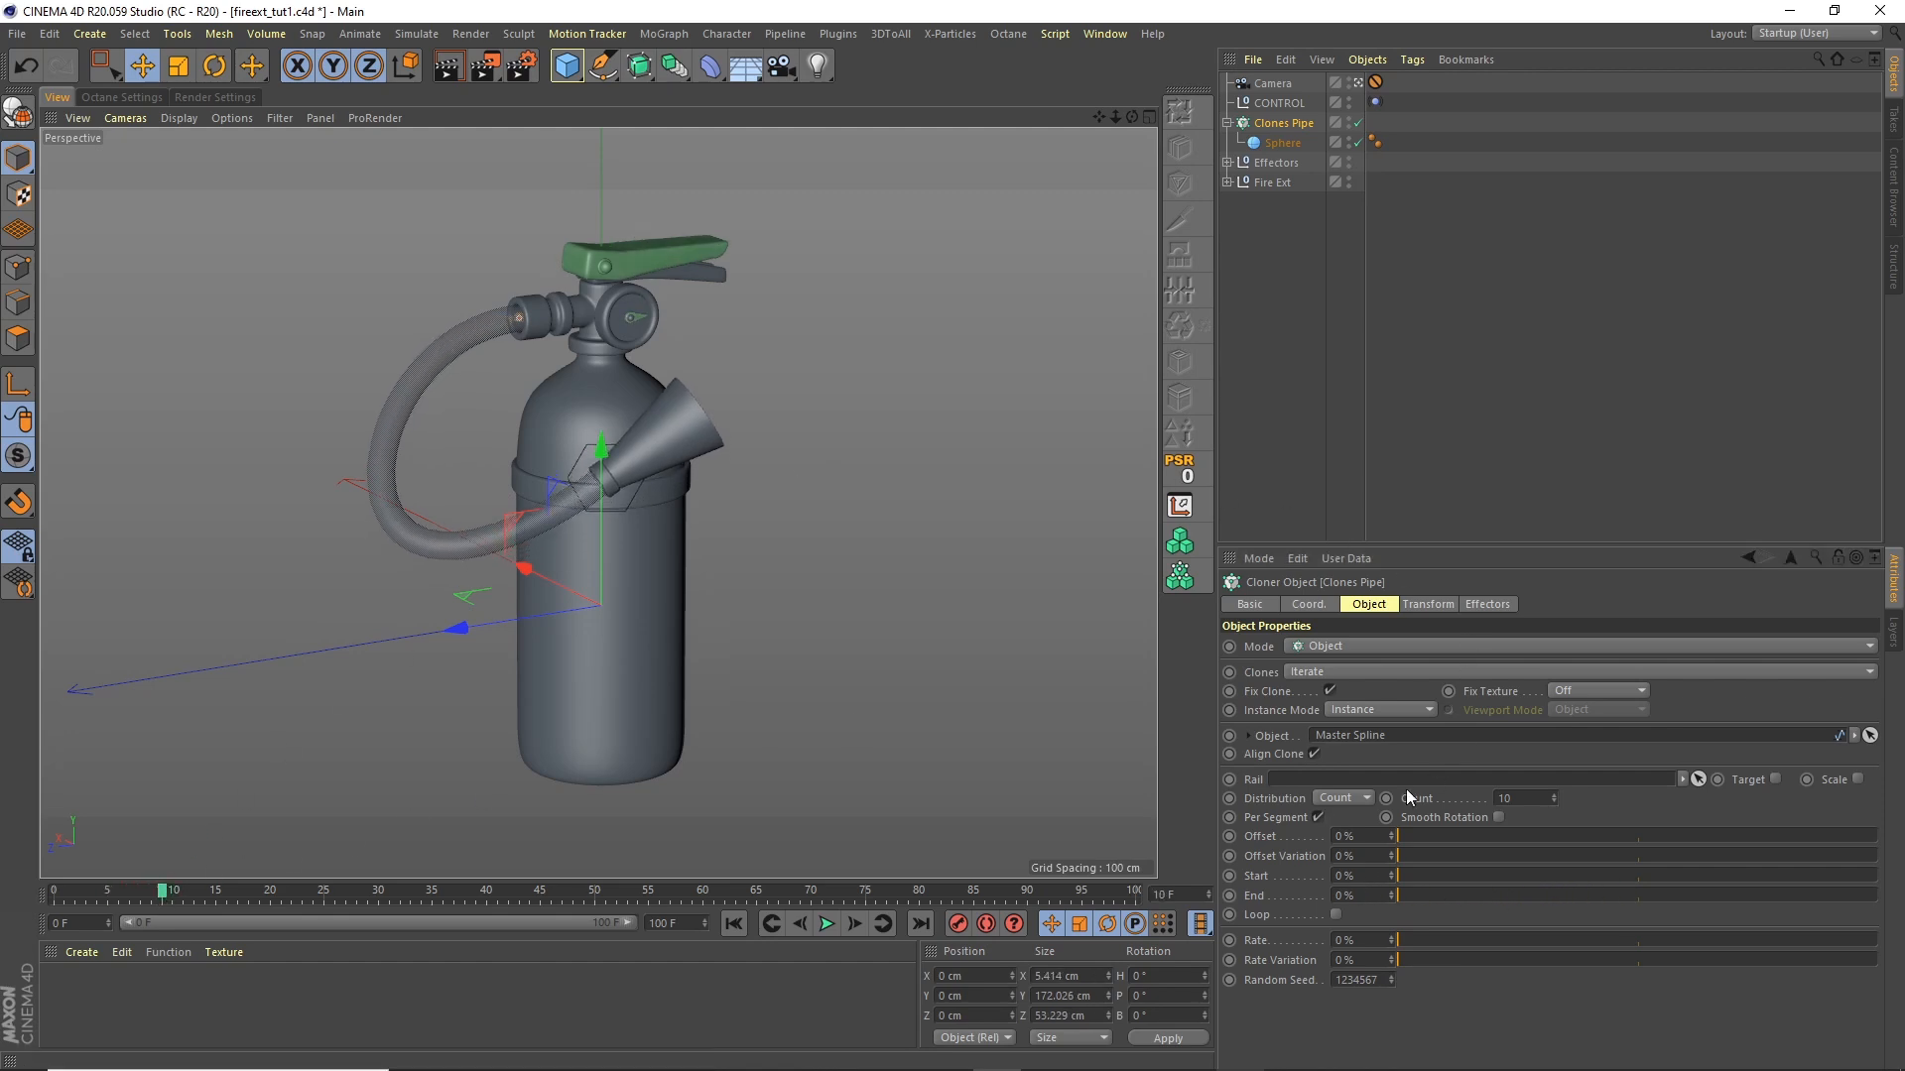
left_click(1230, 837)
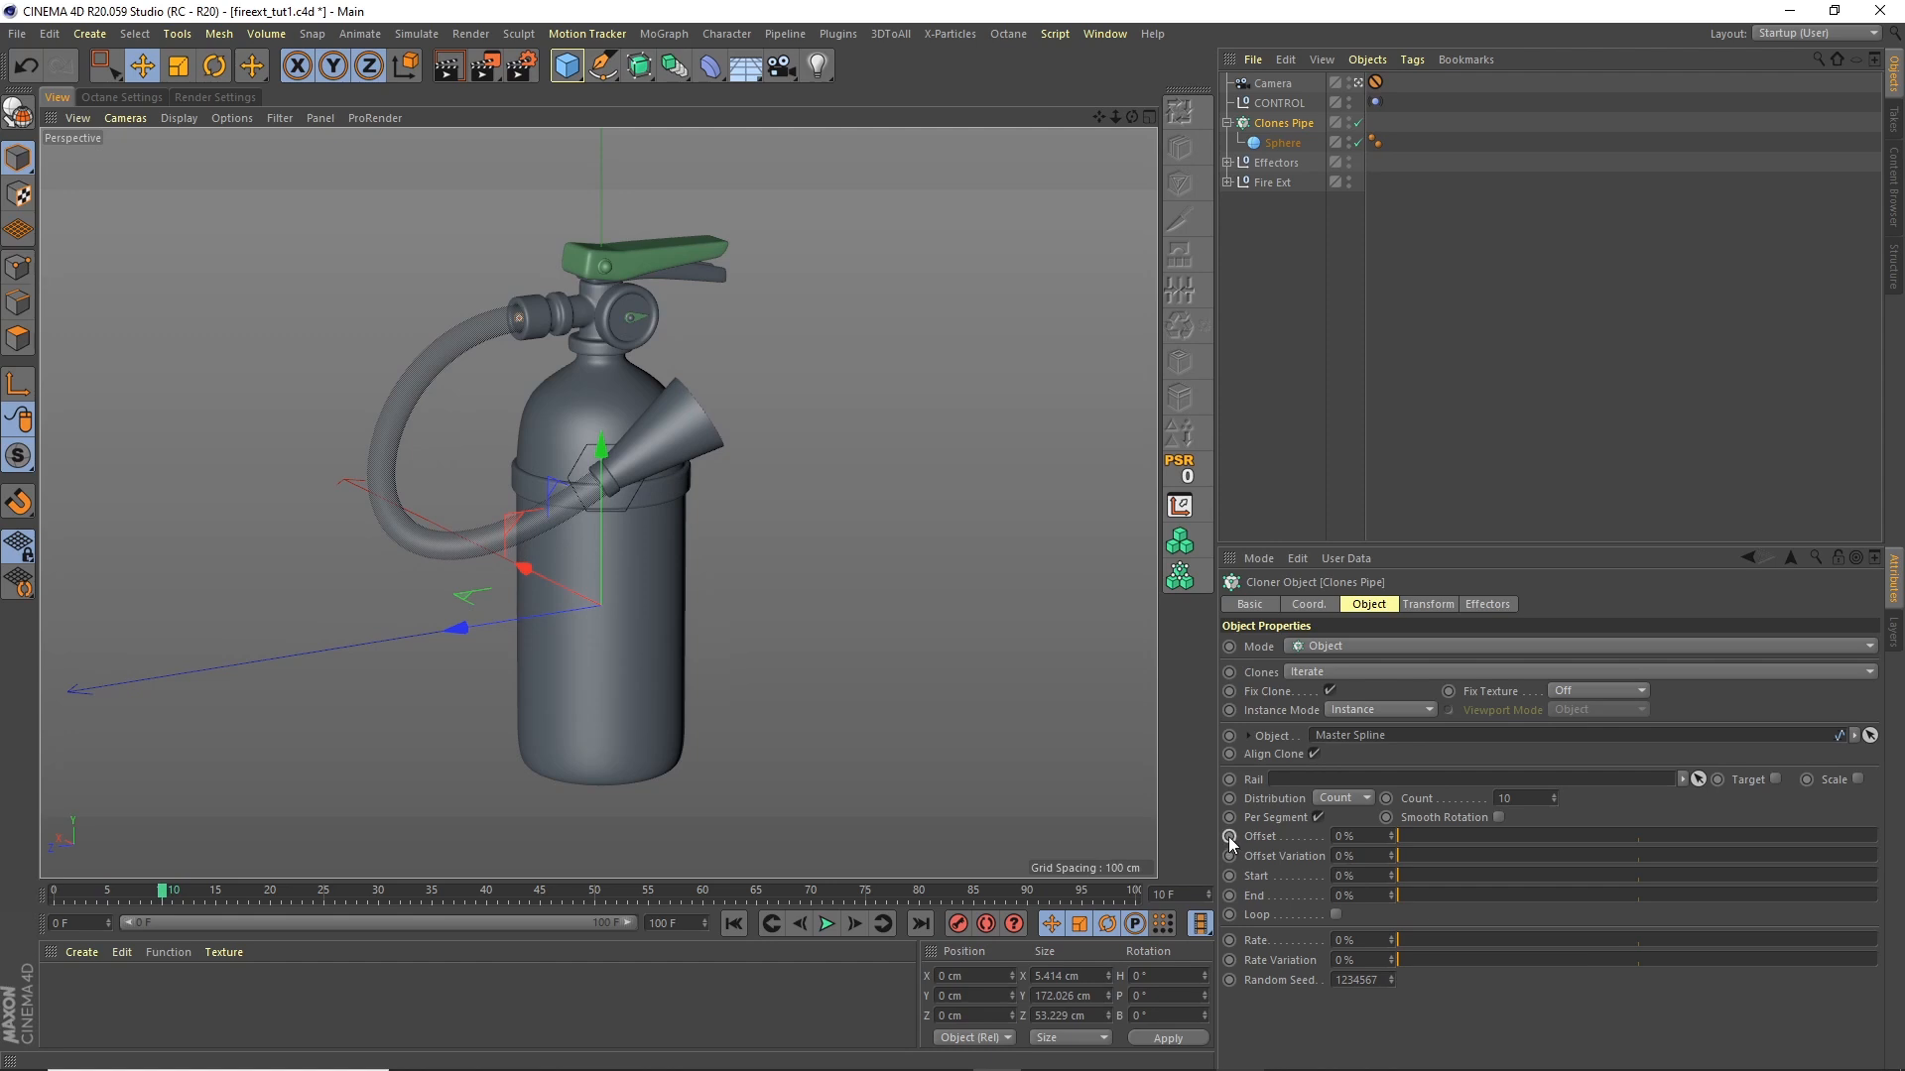
left_click(1231, 899)
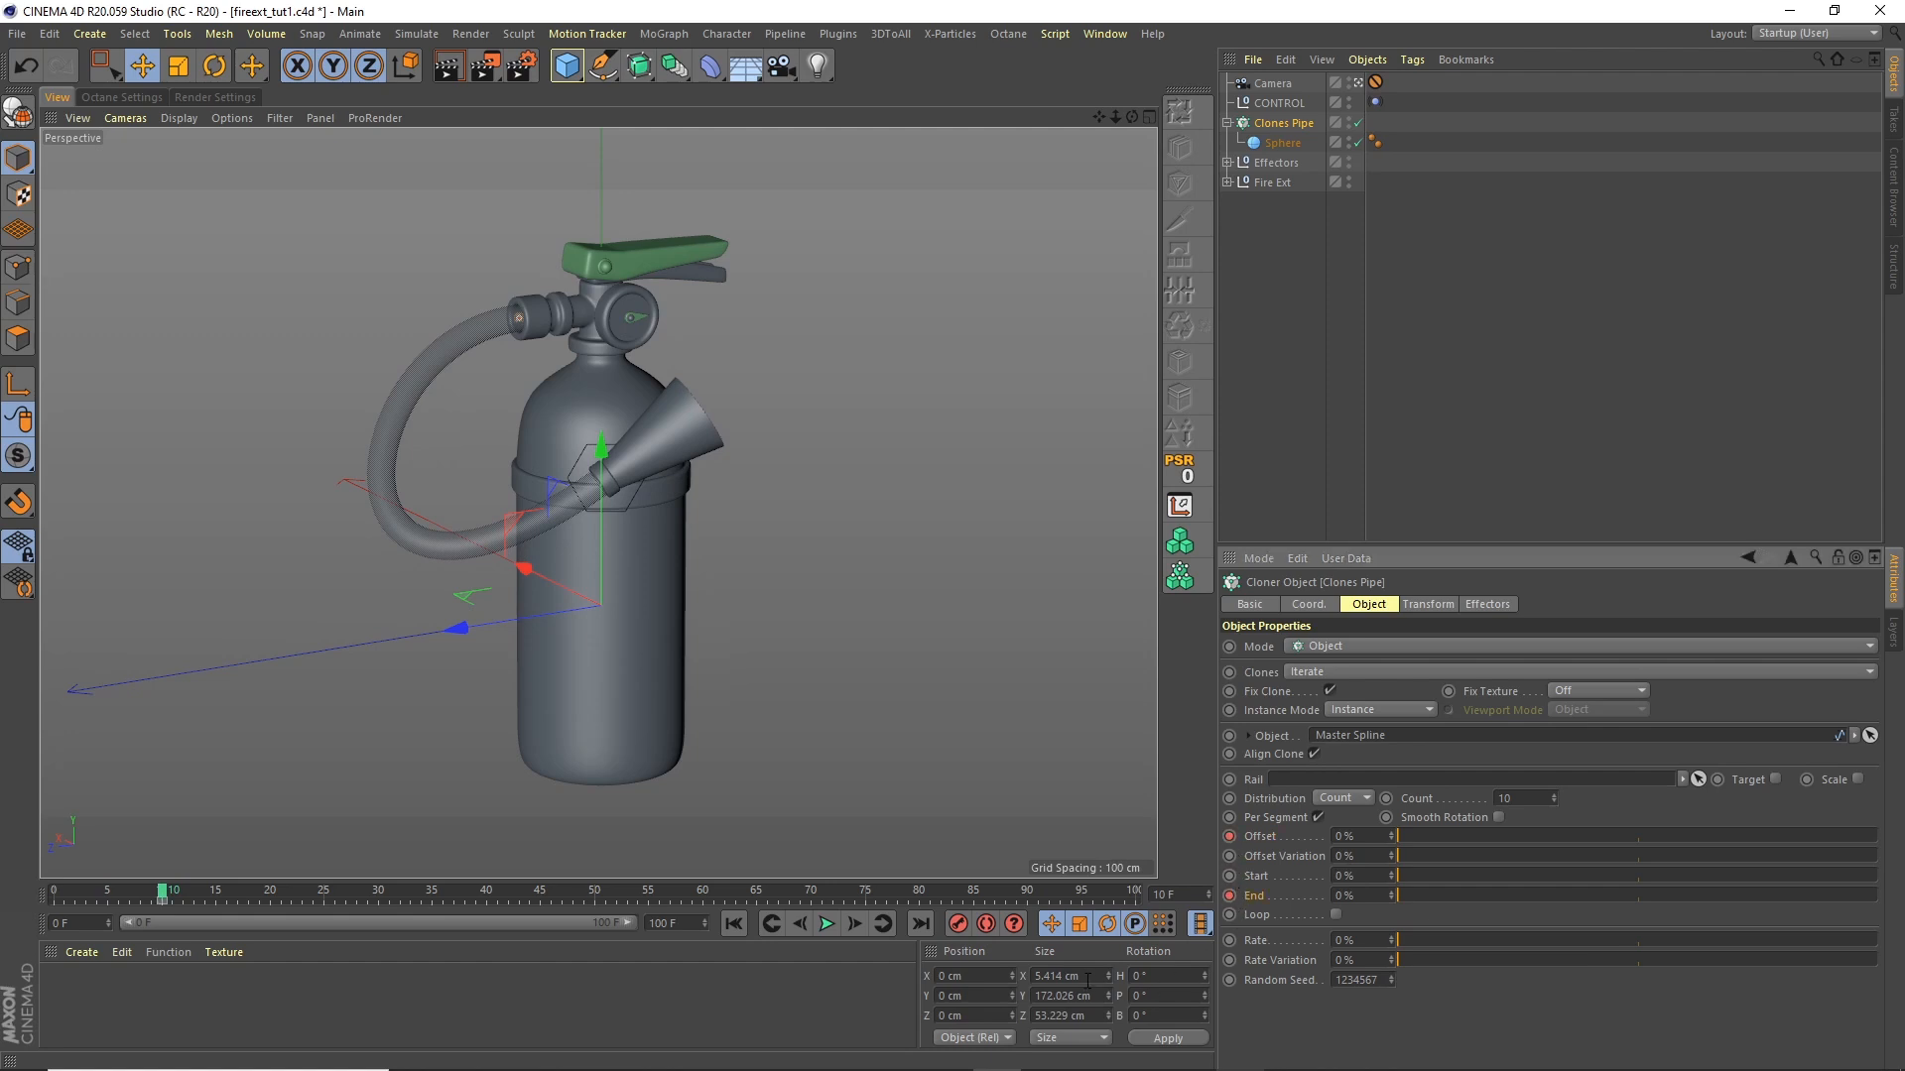
Step: Keyframe the cloner's End at 100% on frame 20 and its Offset at 100% on frame 60
left_click(271, 895)
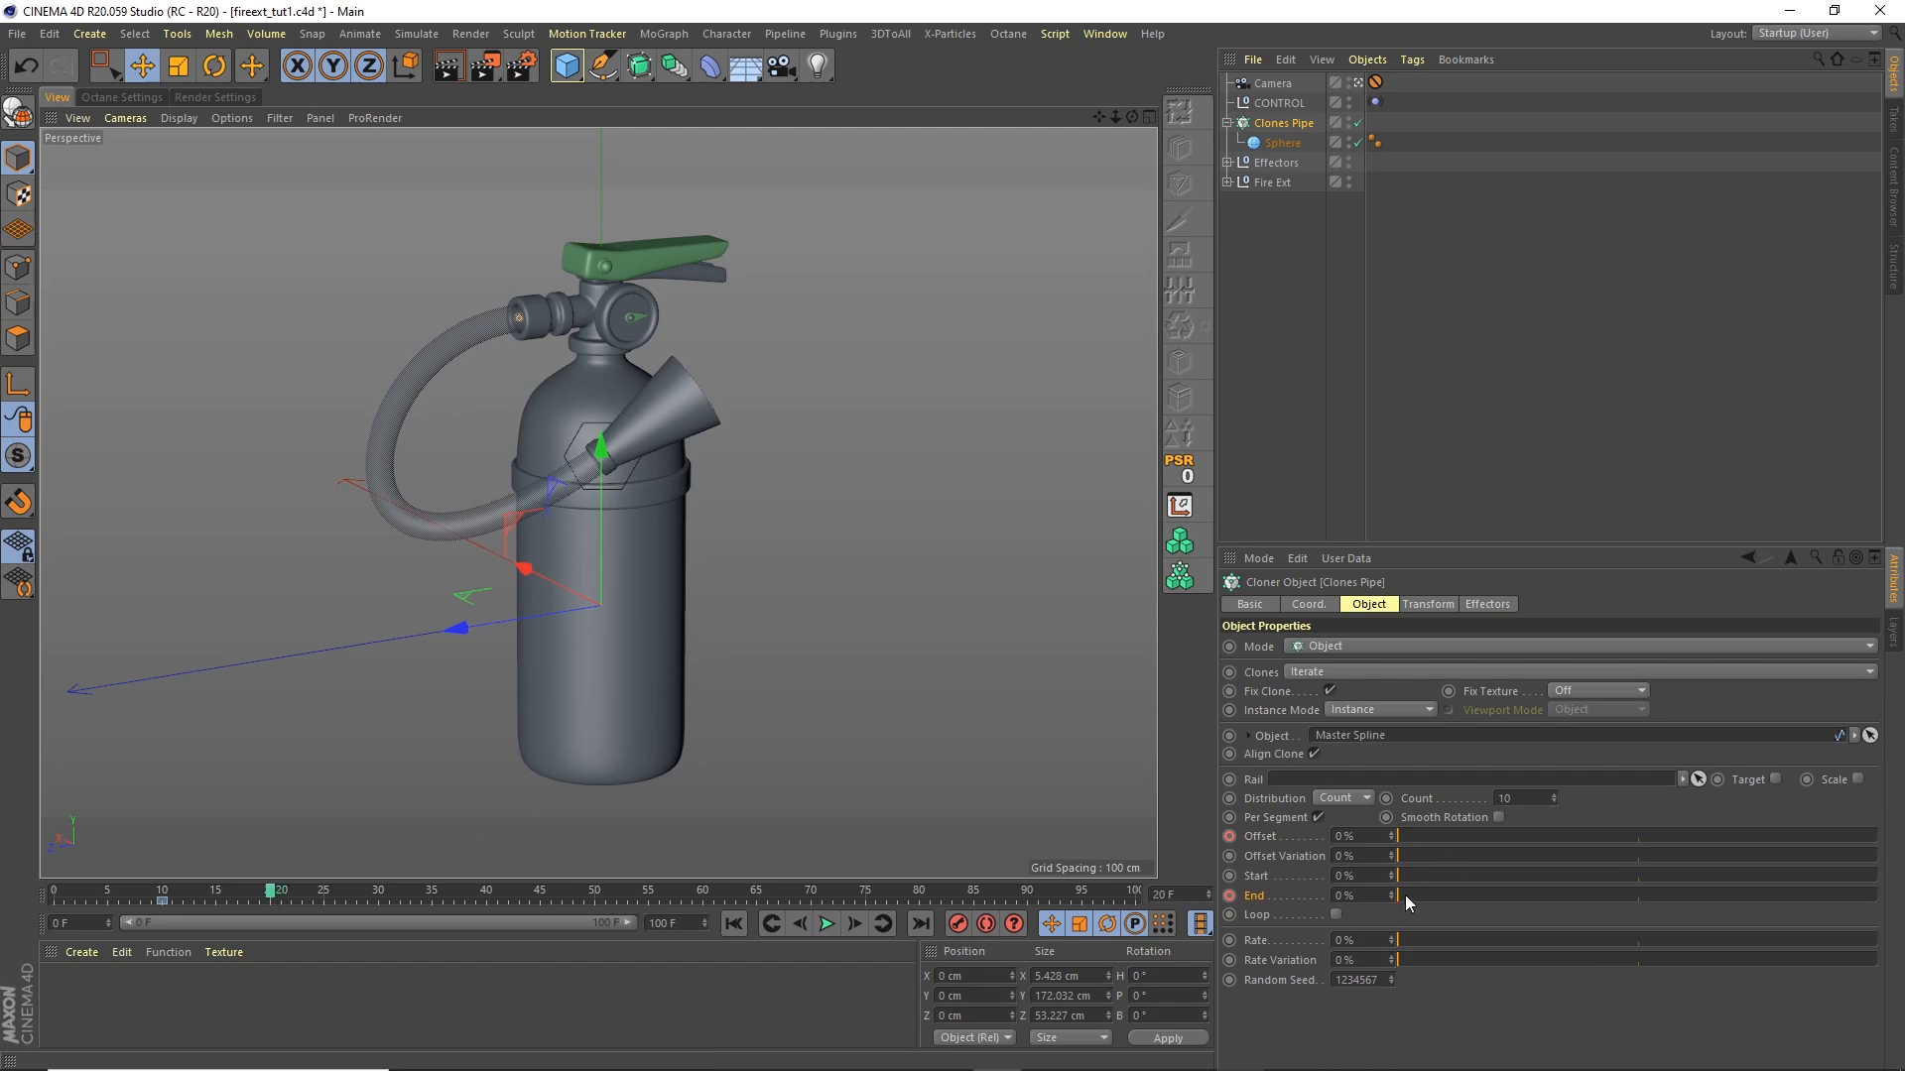
left_click_drag(1407, 897, 1902, 865)
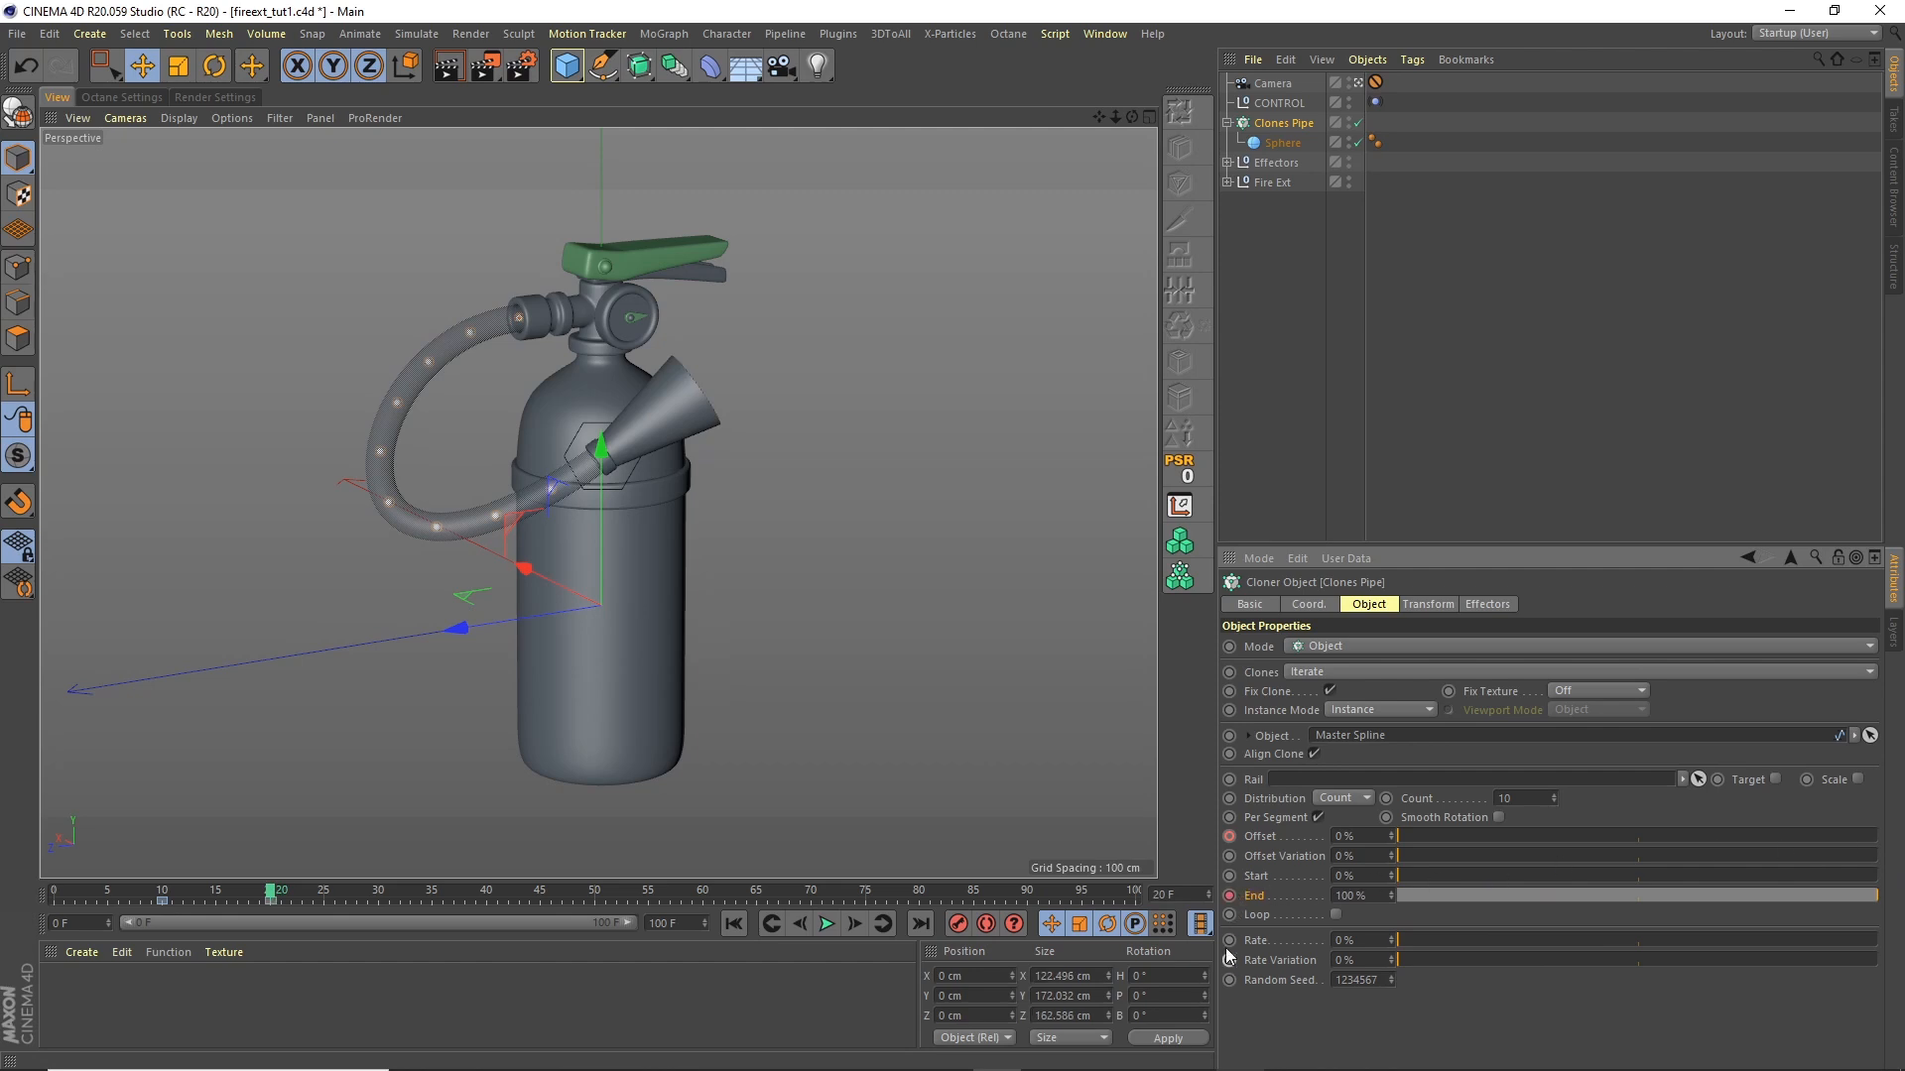
left_click_drag(273, 892, 700, 898)
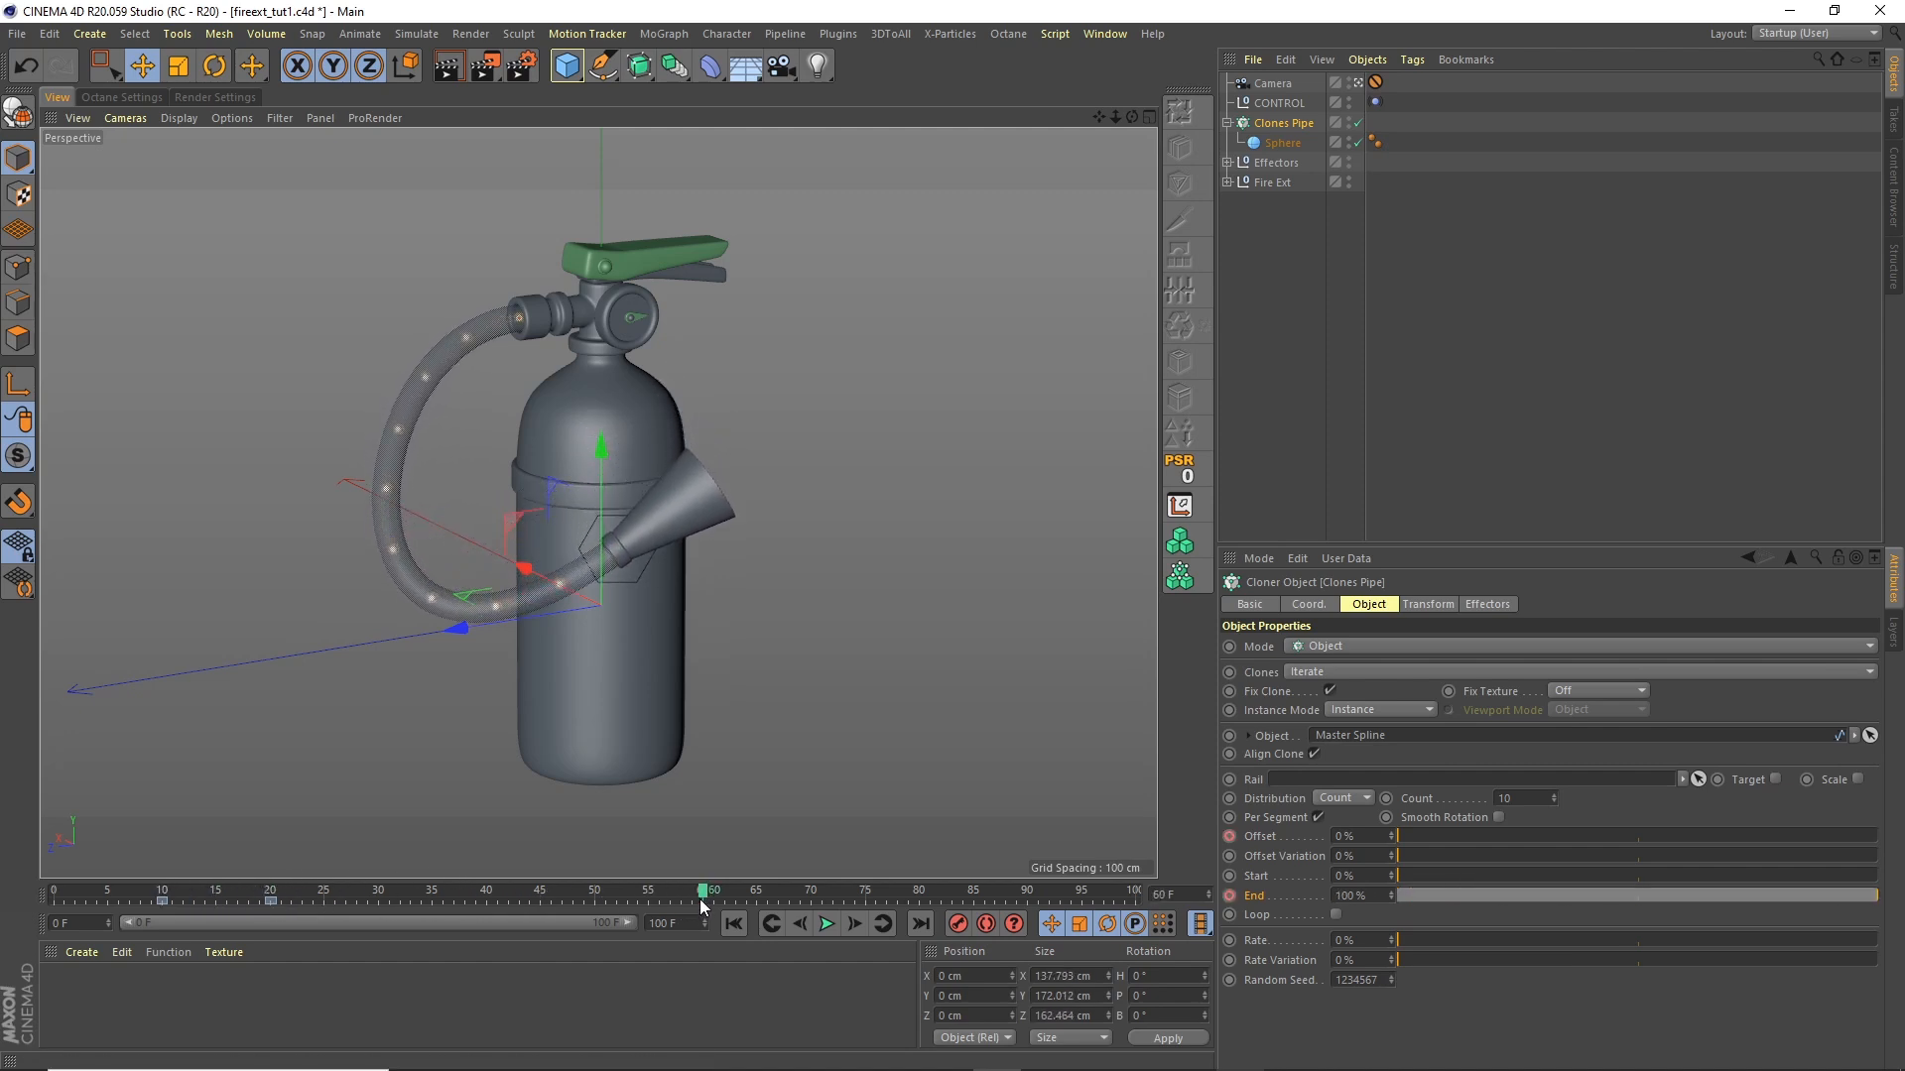
left_click_drag(1408, 836, 1712, 819)
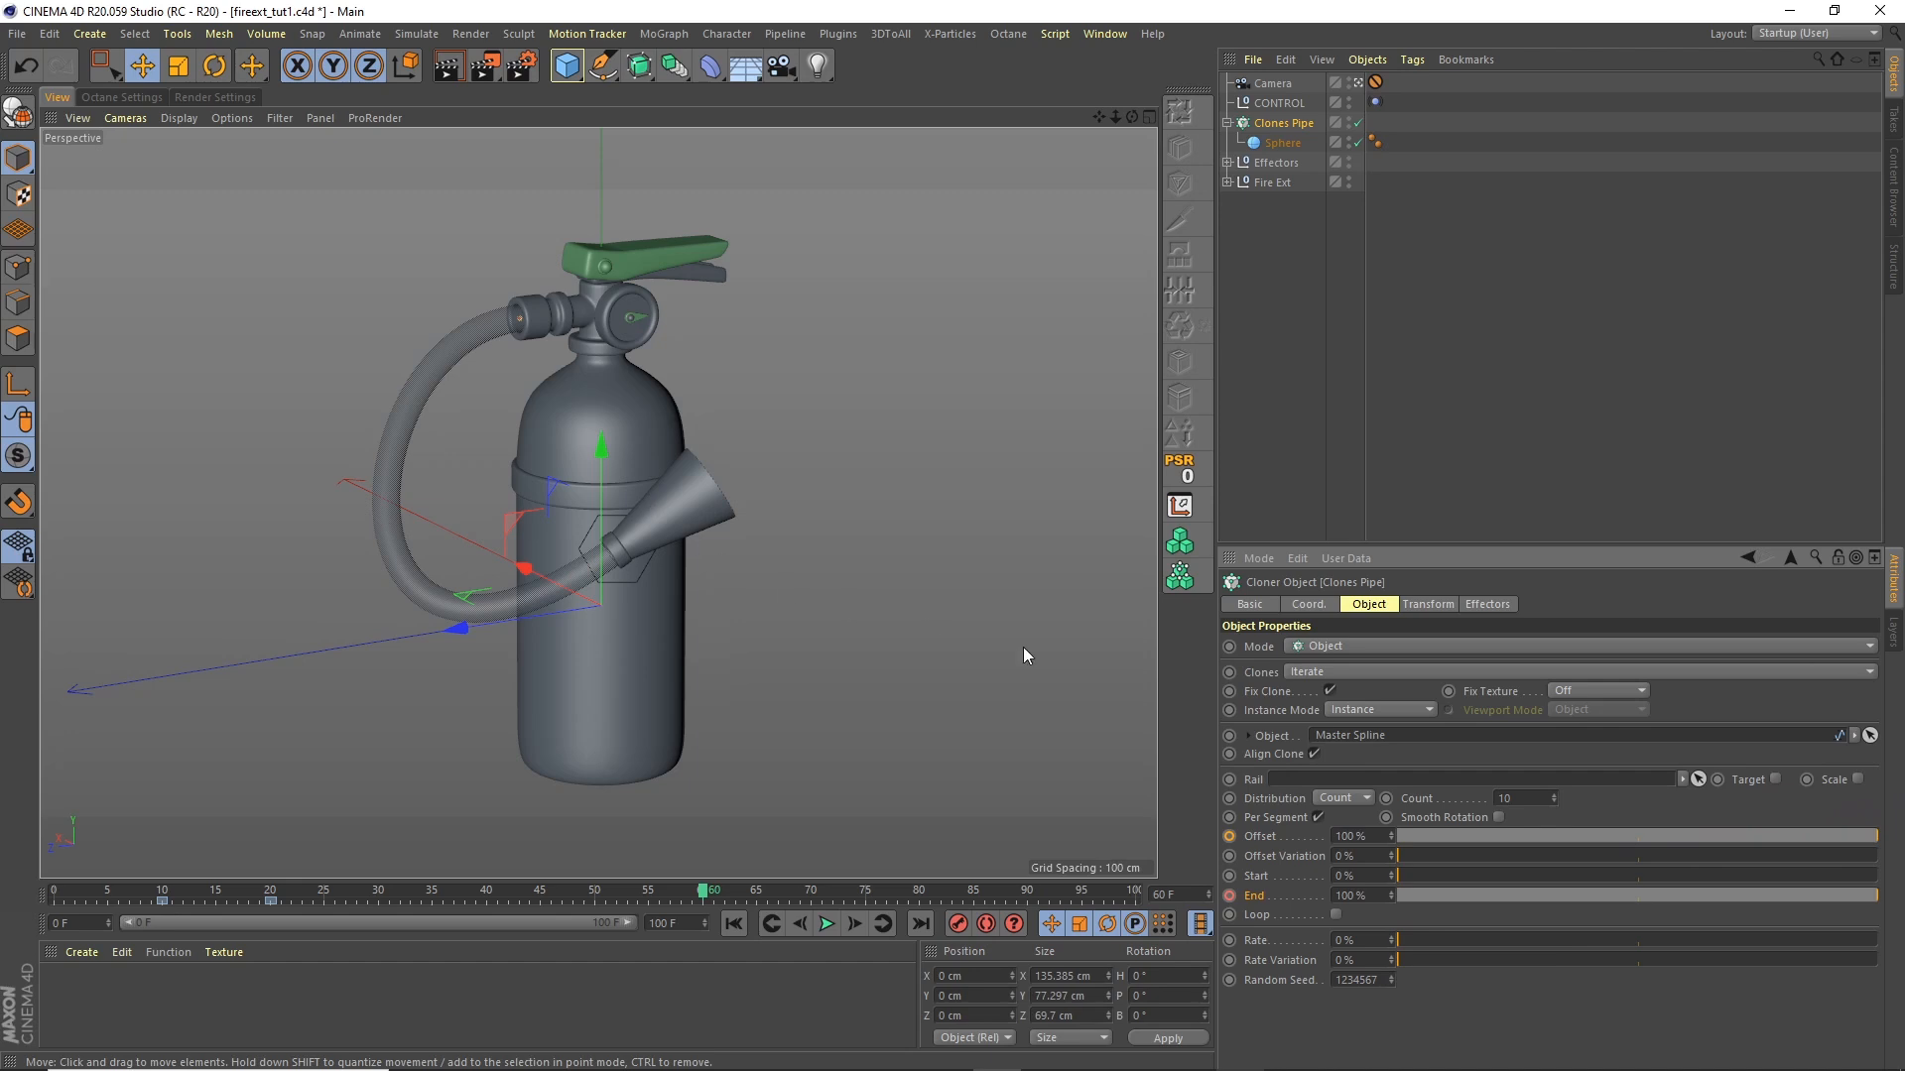
Step: Set the Clones Pipe Offset and End keys to linear interpolation in the Timeline, then close it
left_click(1103, 34)
left_click(1184, 255)
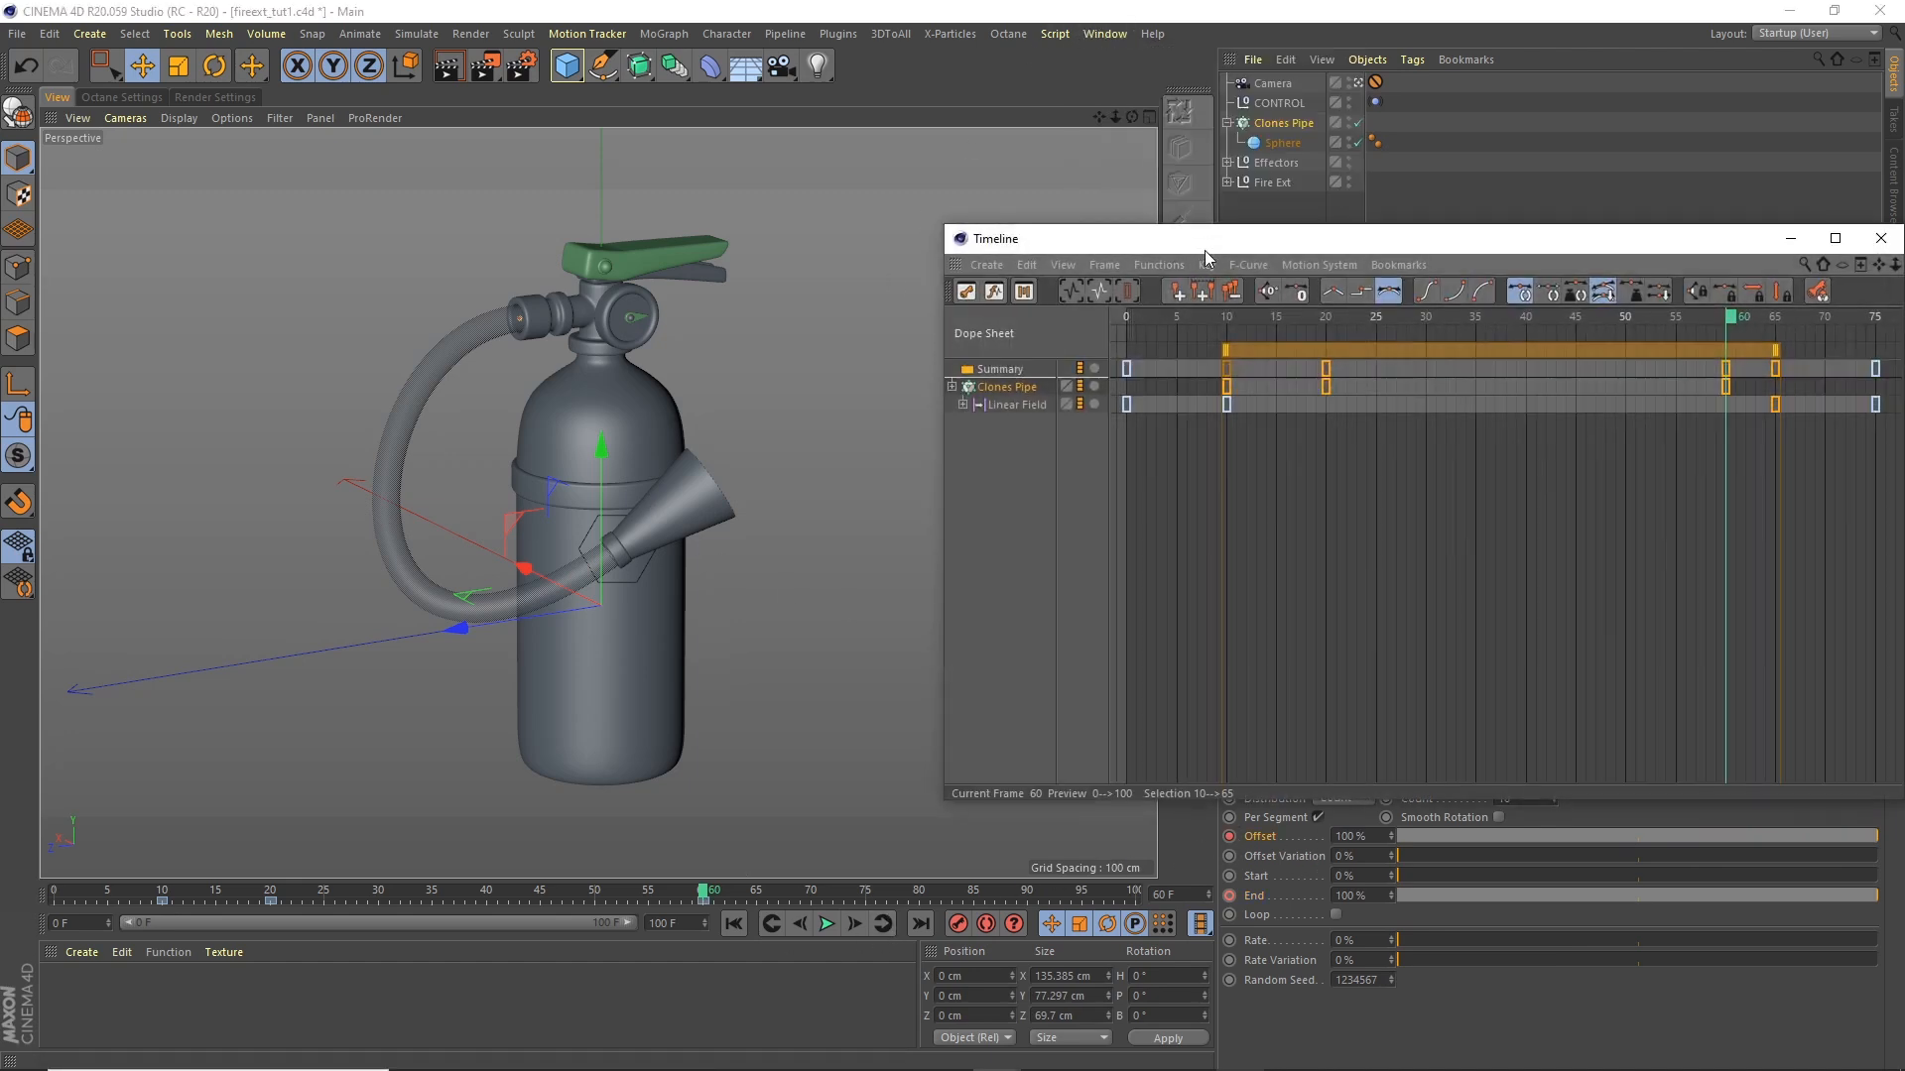
left_click(1016, 407)
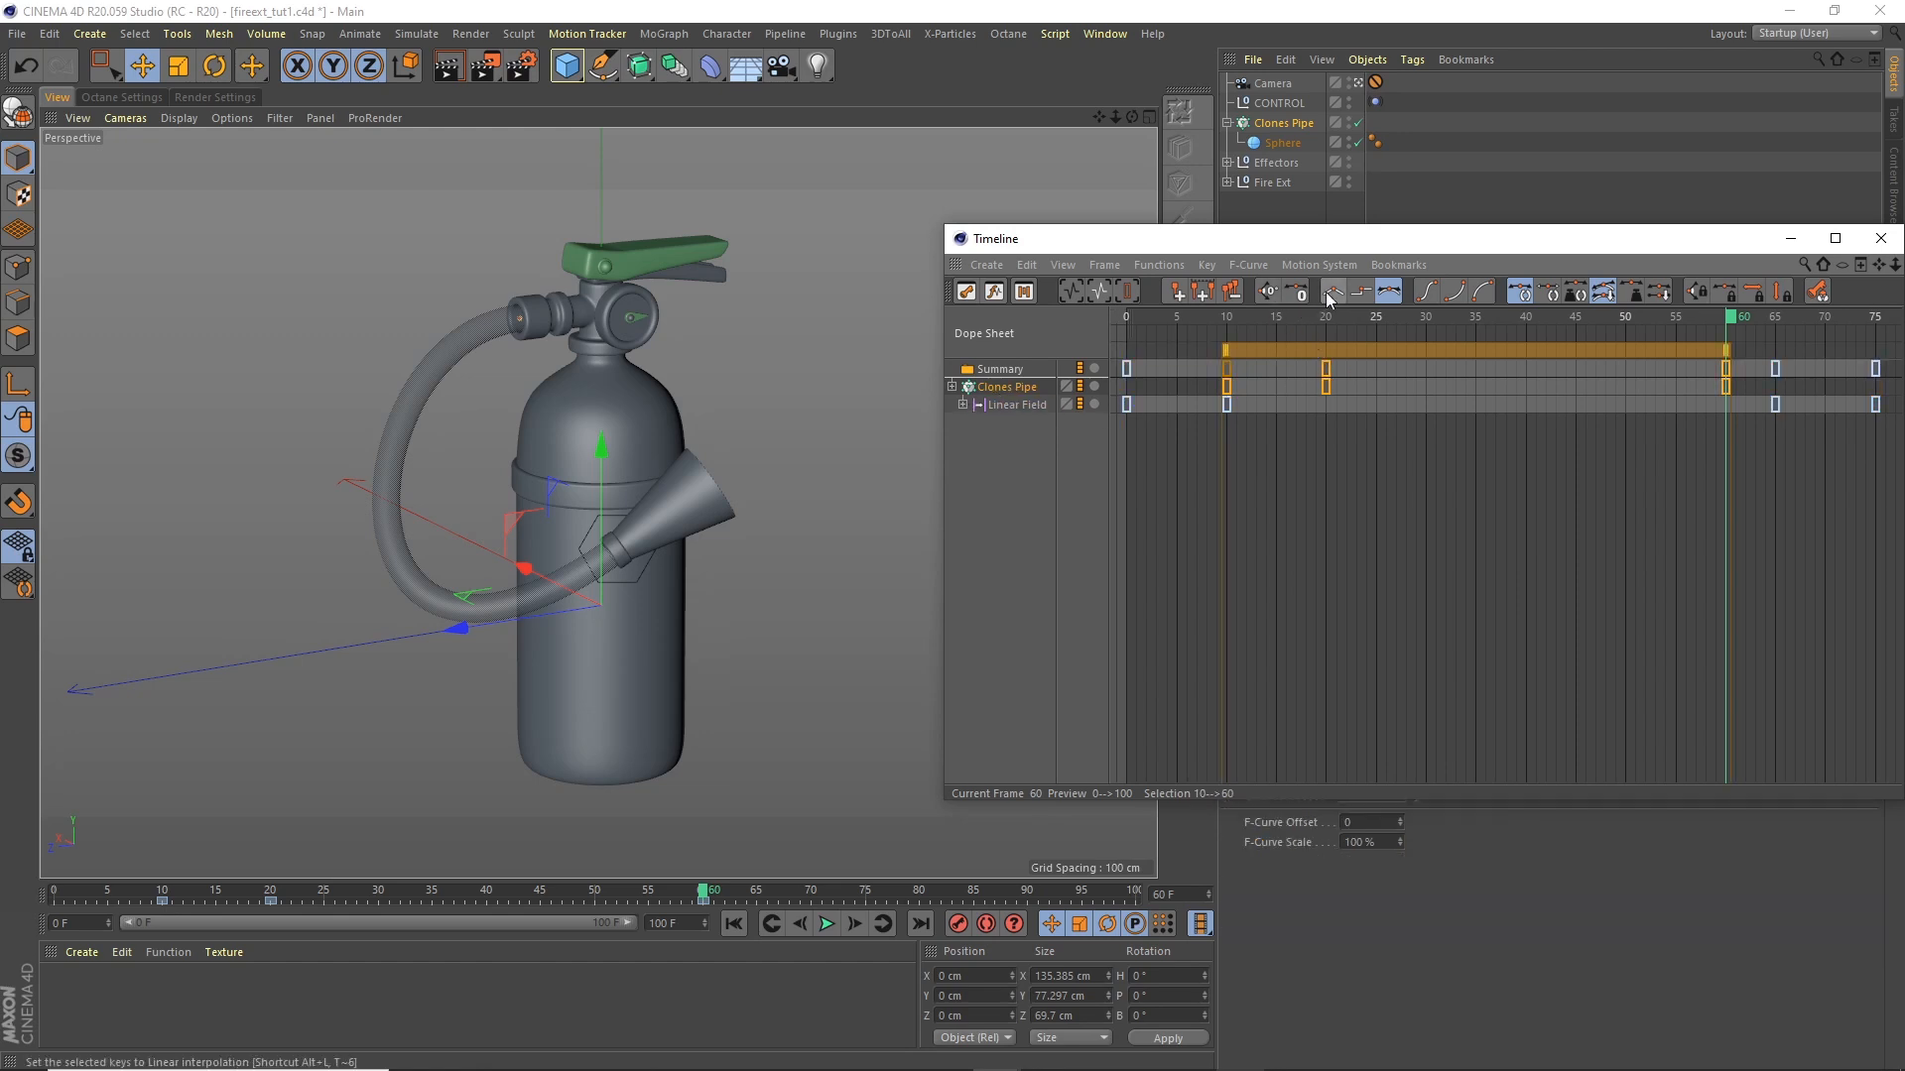
left_click(1880, 238)
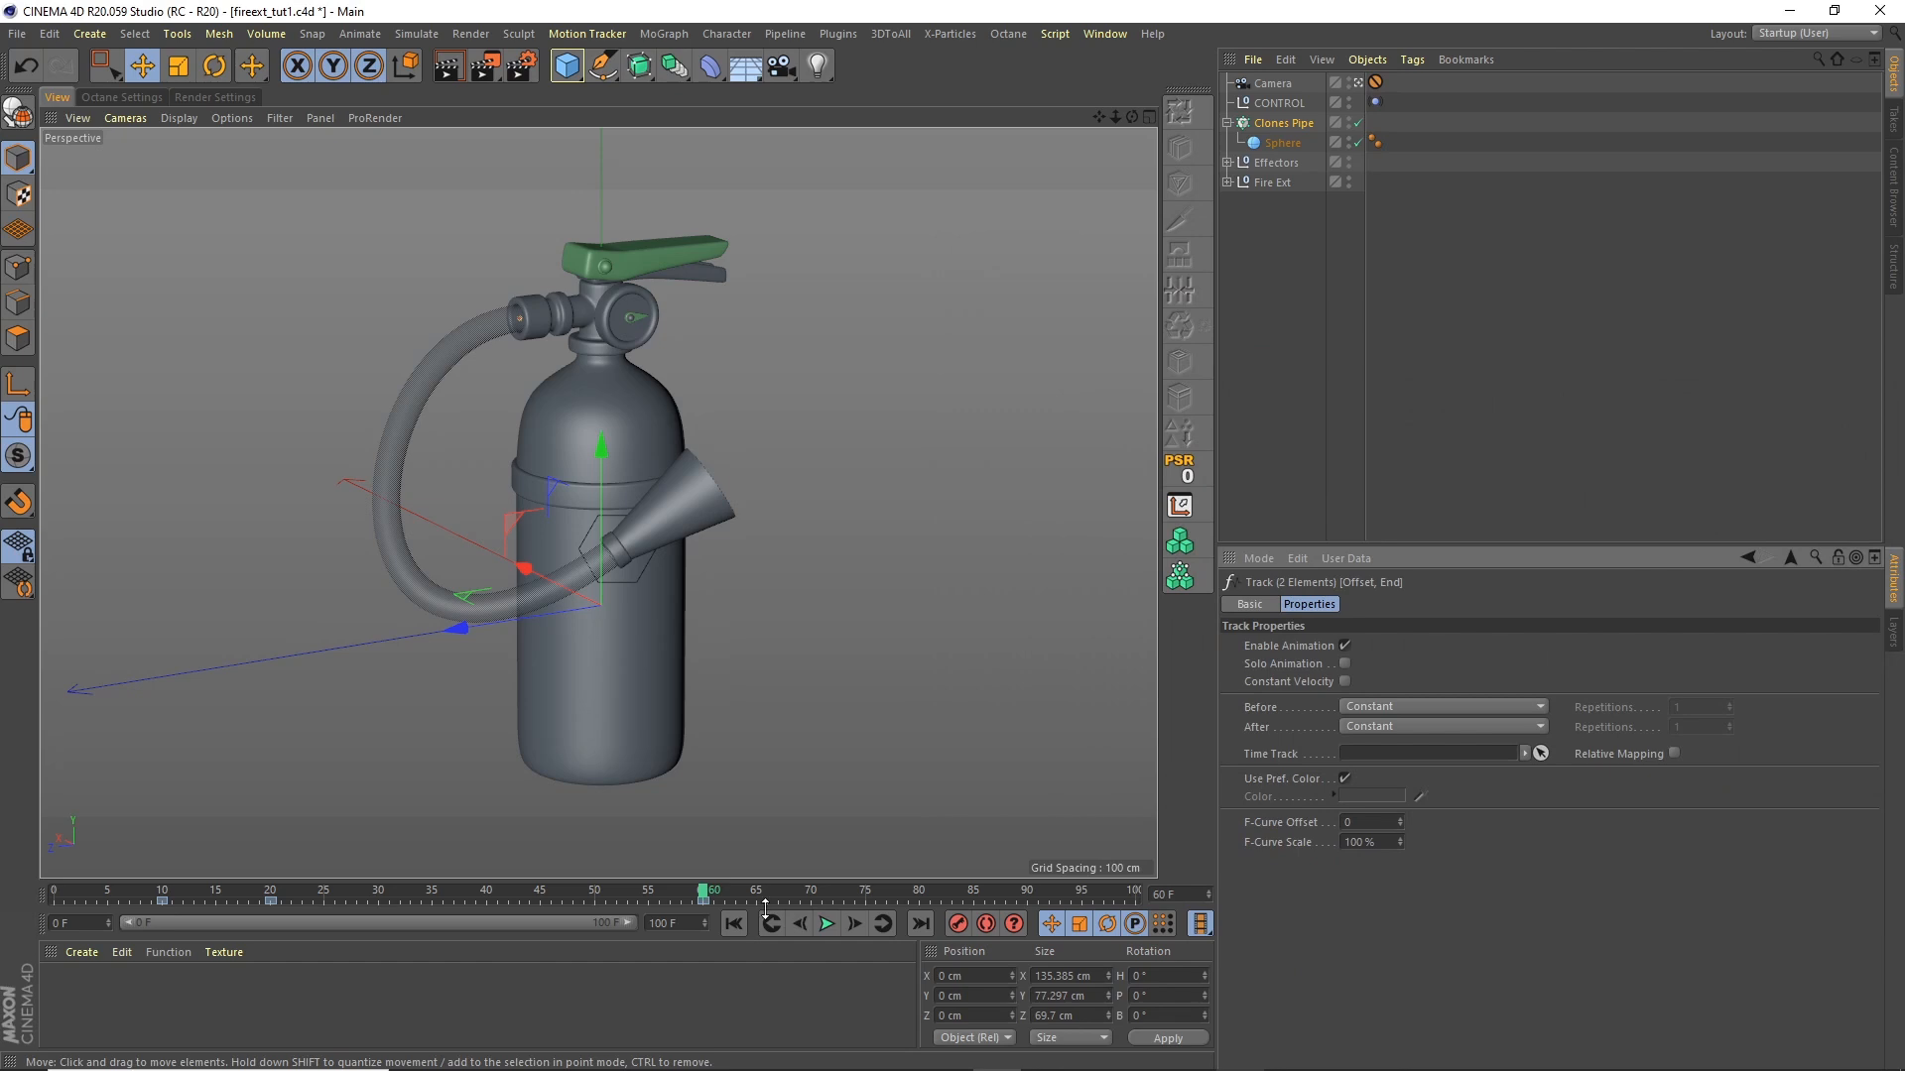
Step: Play the animation from the start to check the spheres travelling through the hose, then return to frame 11
left_click(733, 923)
left_click(826, 924)
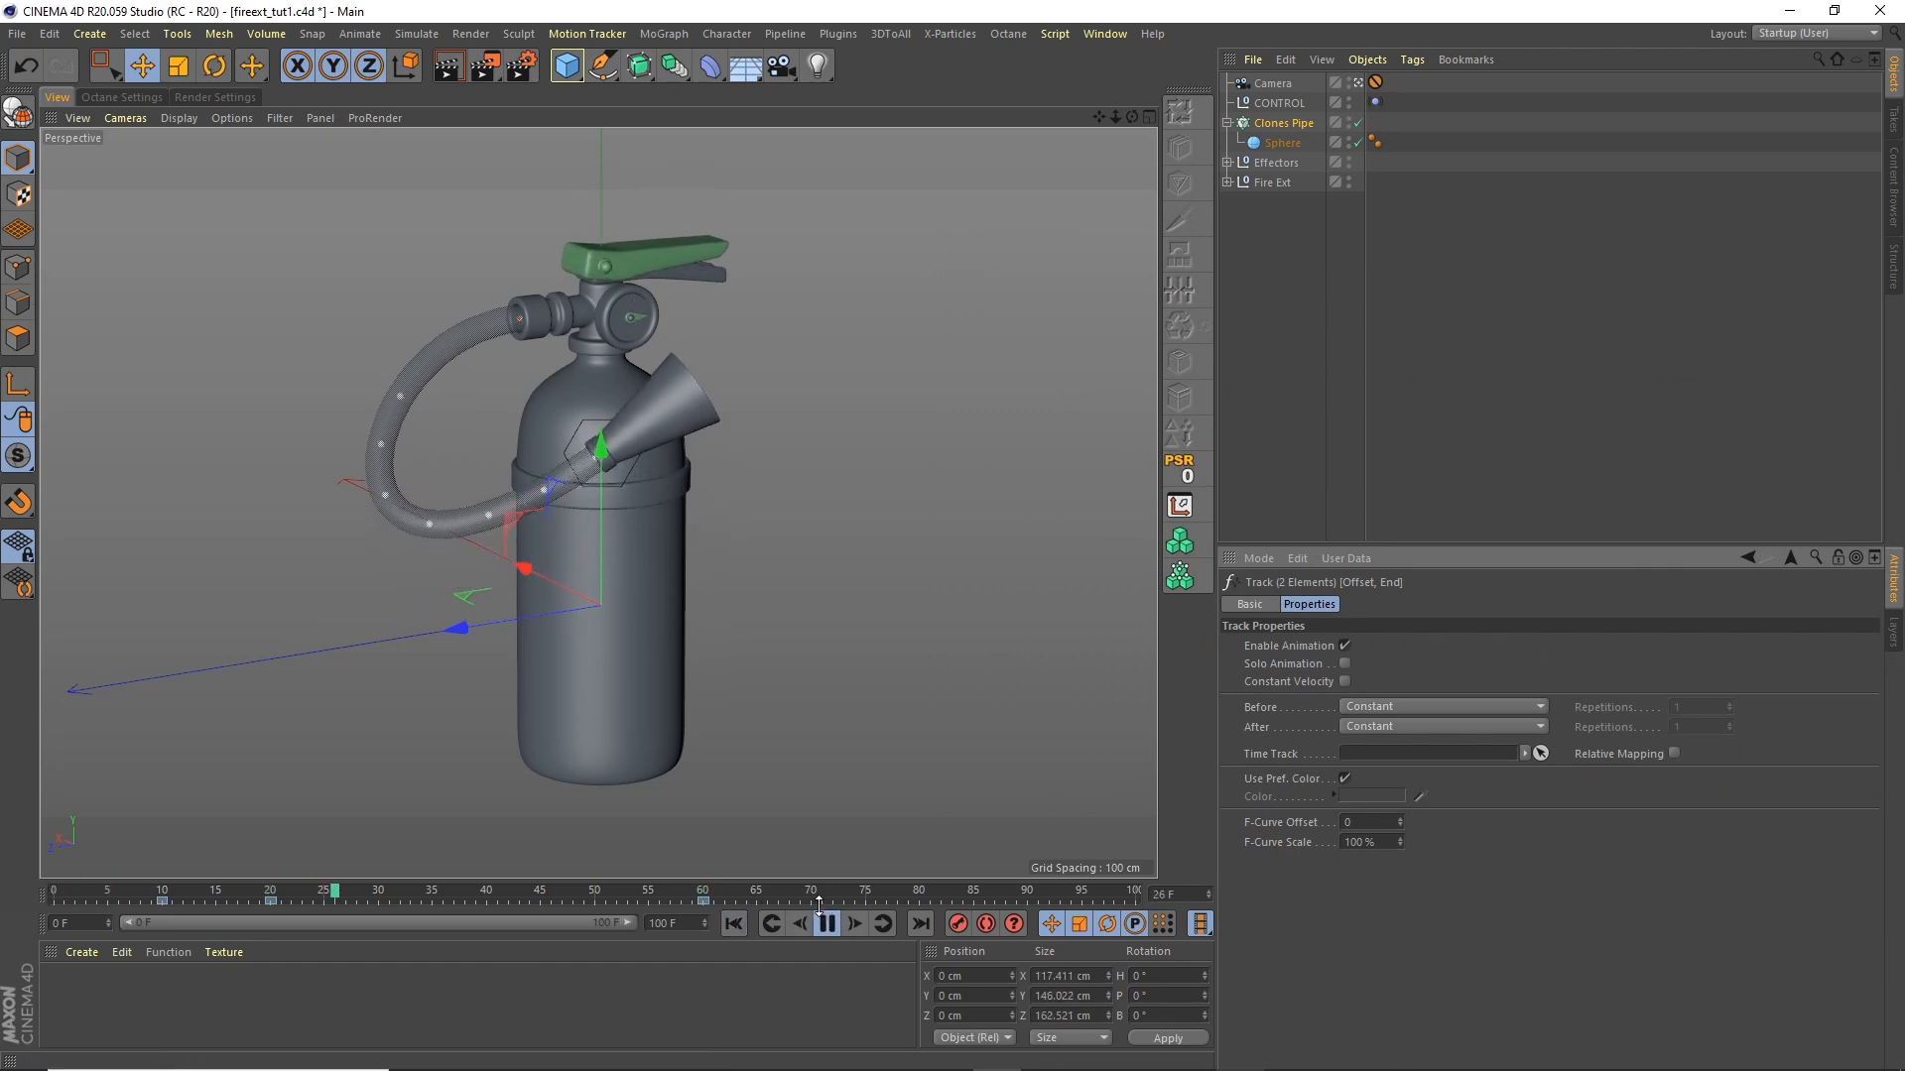
left_click(739, 924)
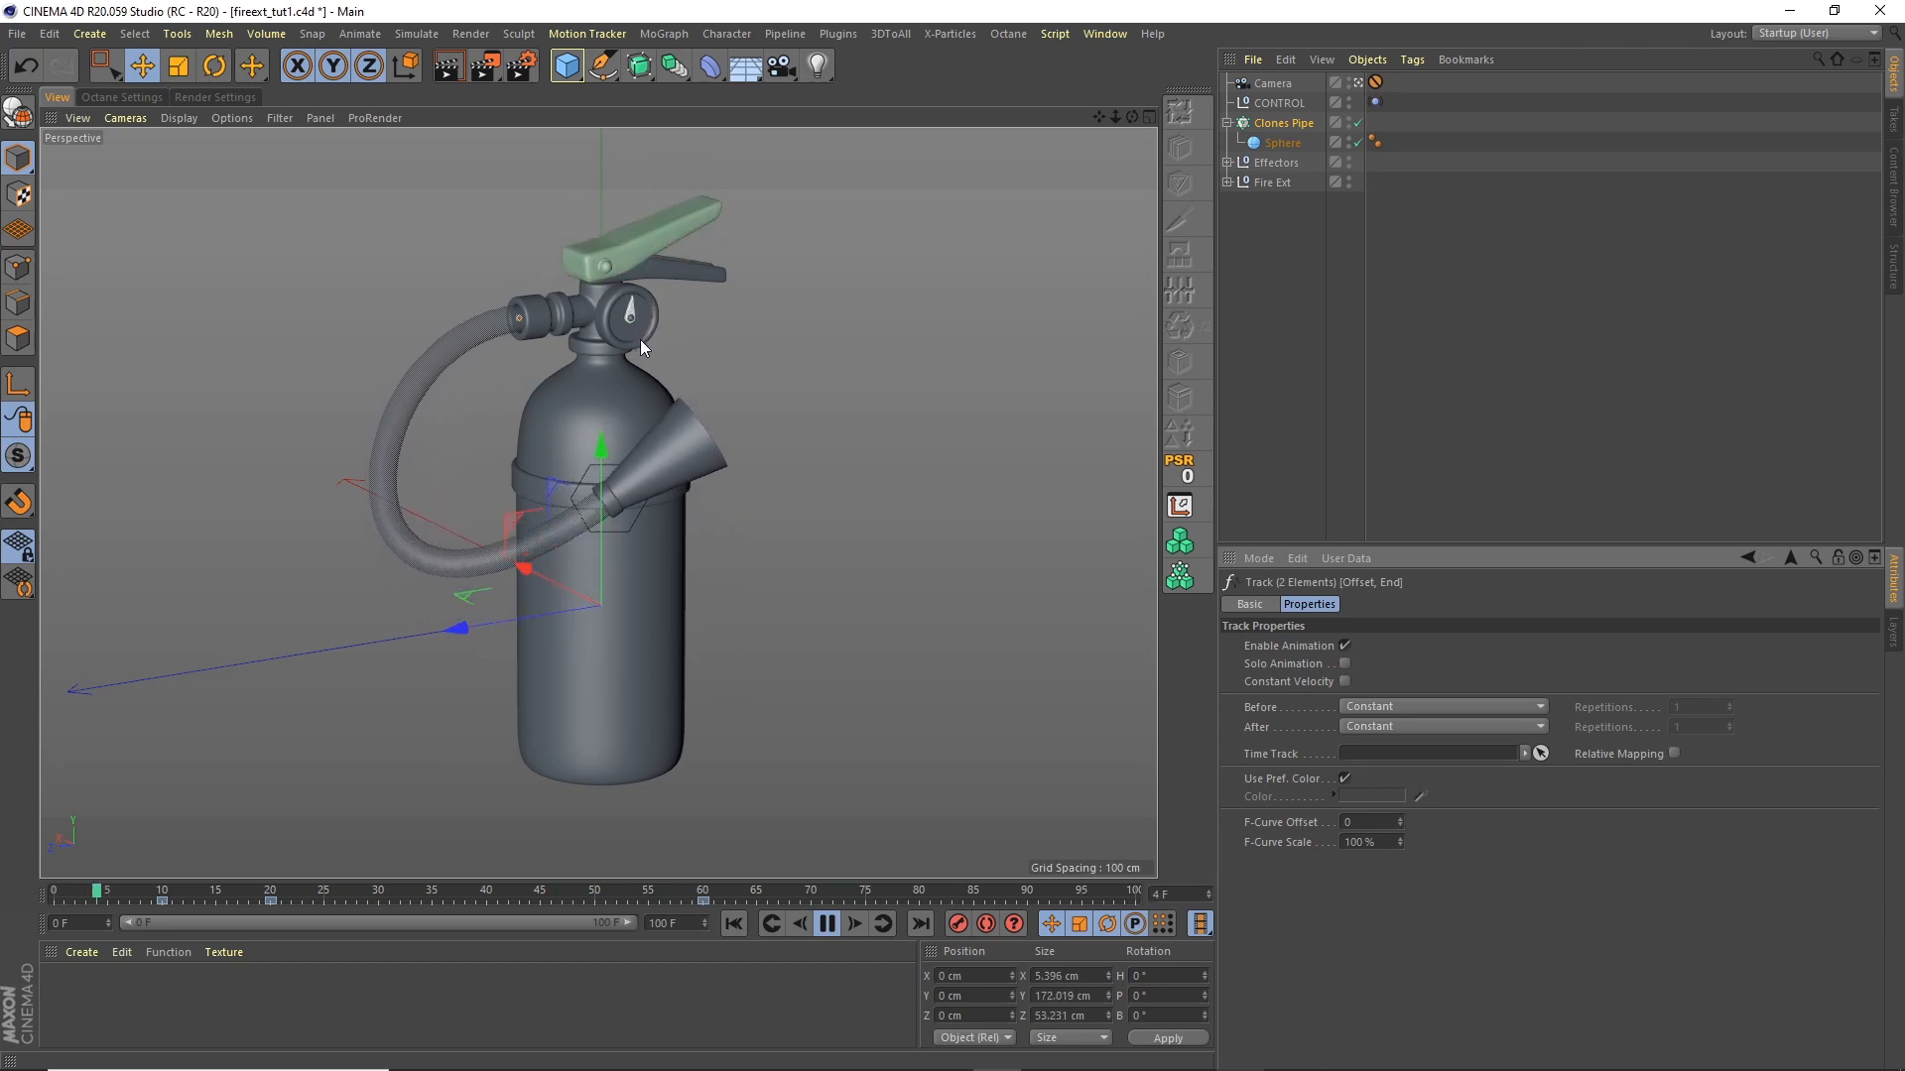
left_click(827, 924)
mouse_move(654, 889)
left_mouse_down()
mouse_move(141, 866)
mouse_move(170, 866)
left_mouse_up()
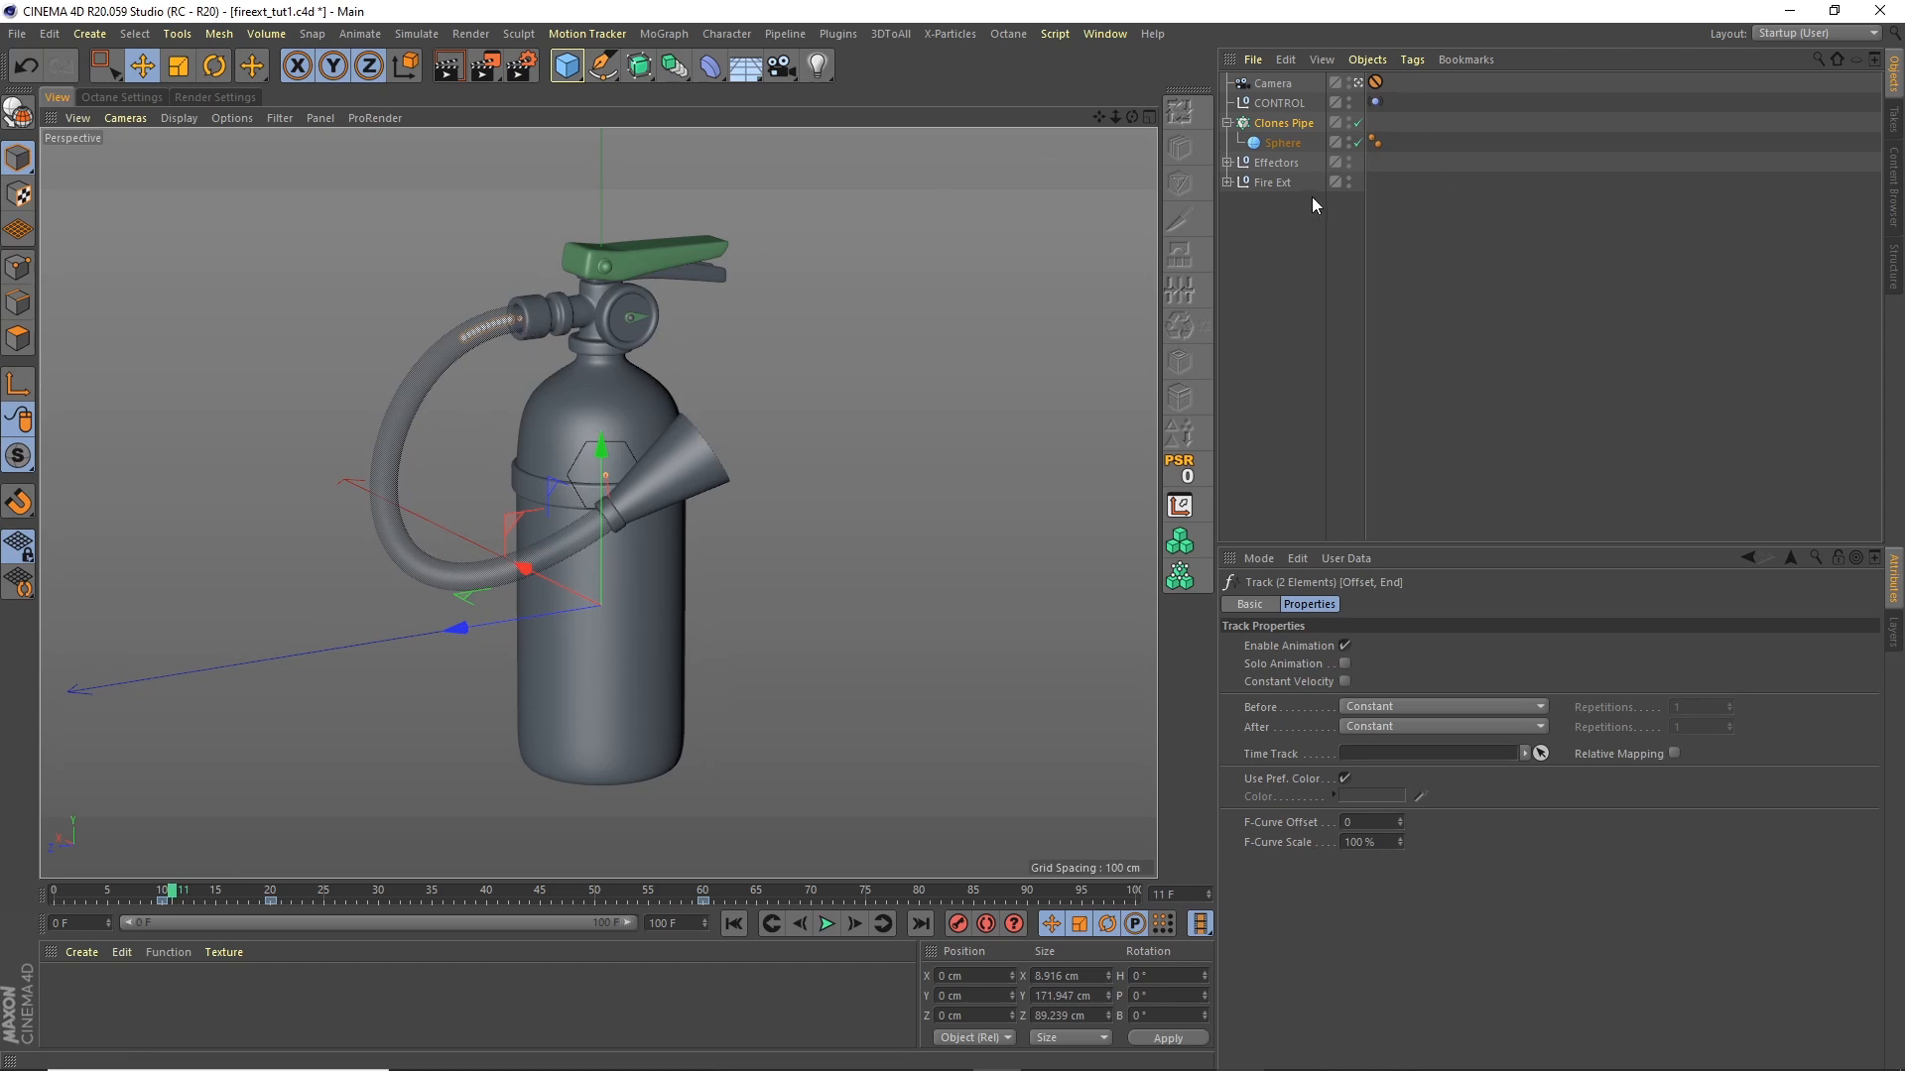
left_click(1227, 162)
left_click(1227, 261)
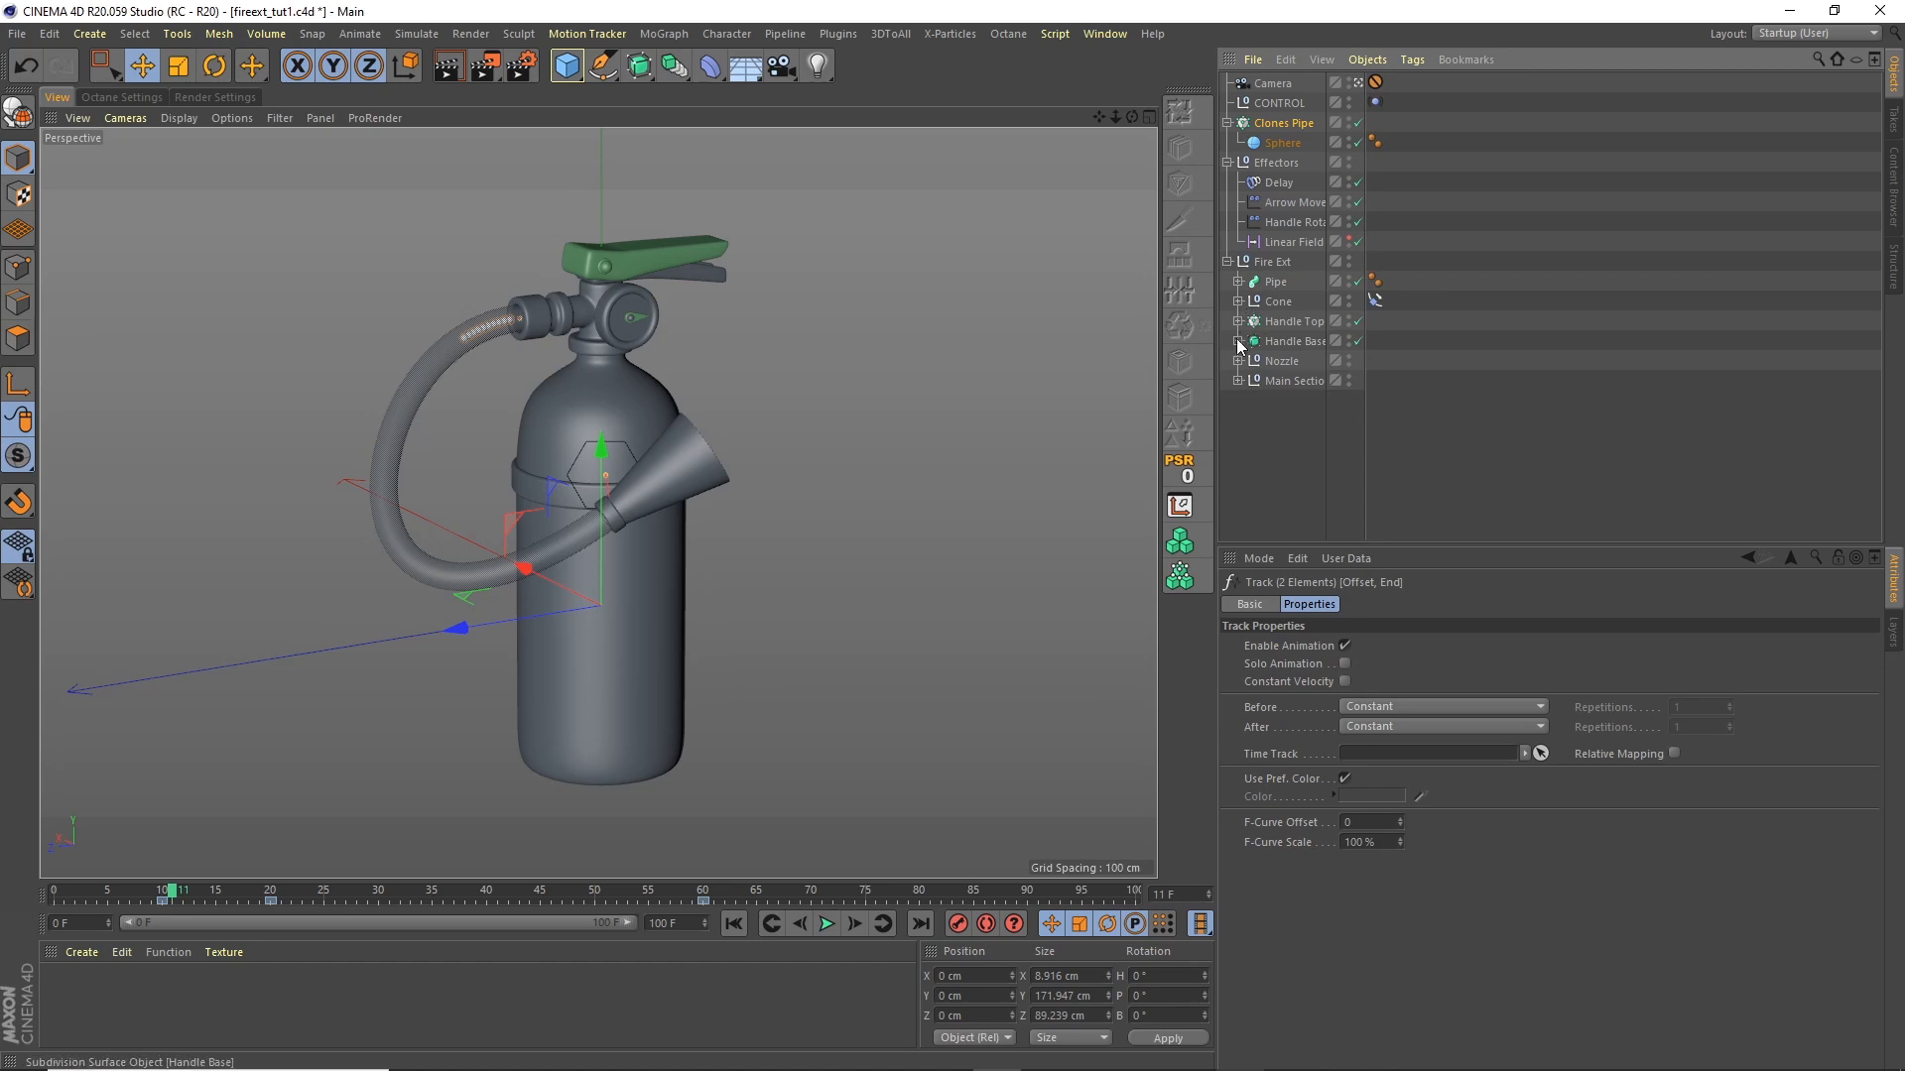
left_click(1227, 162)
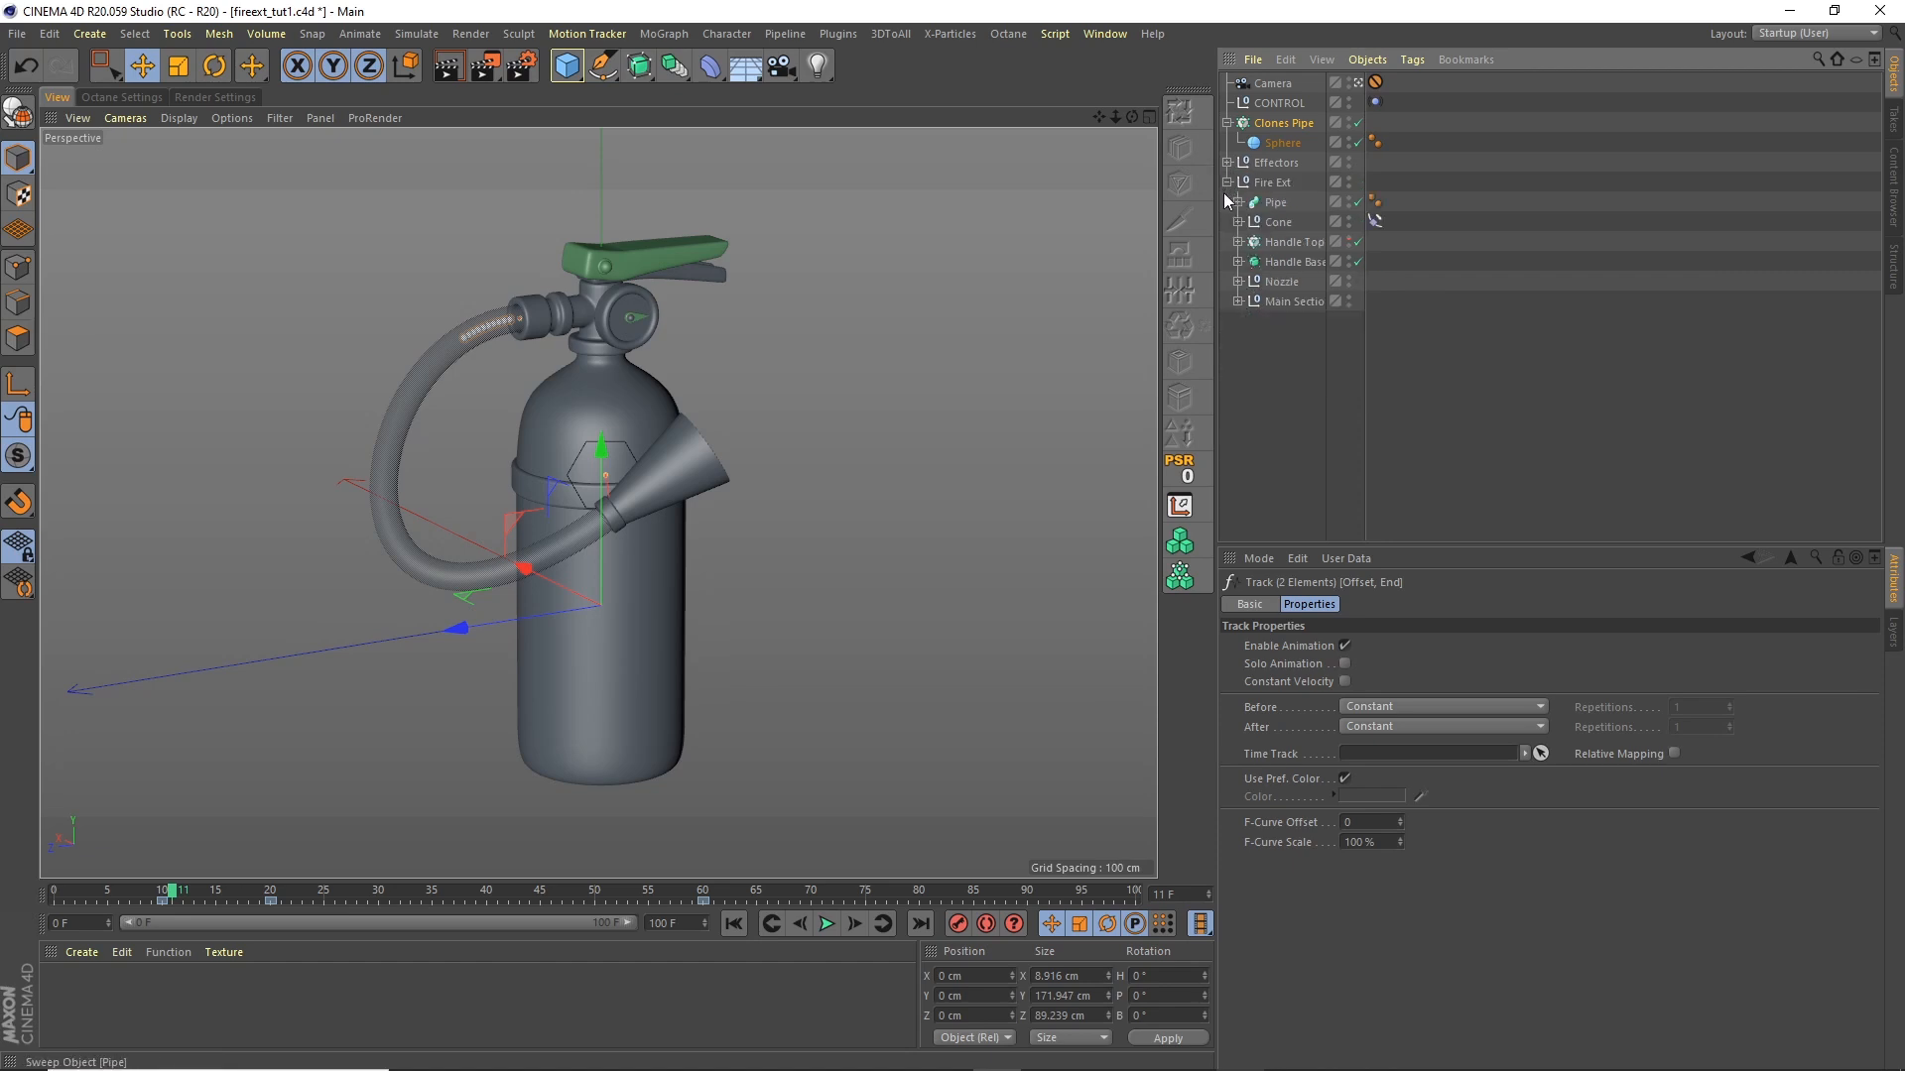
left_click(1227, 182)
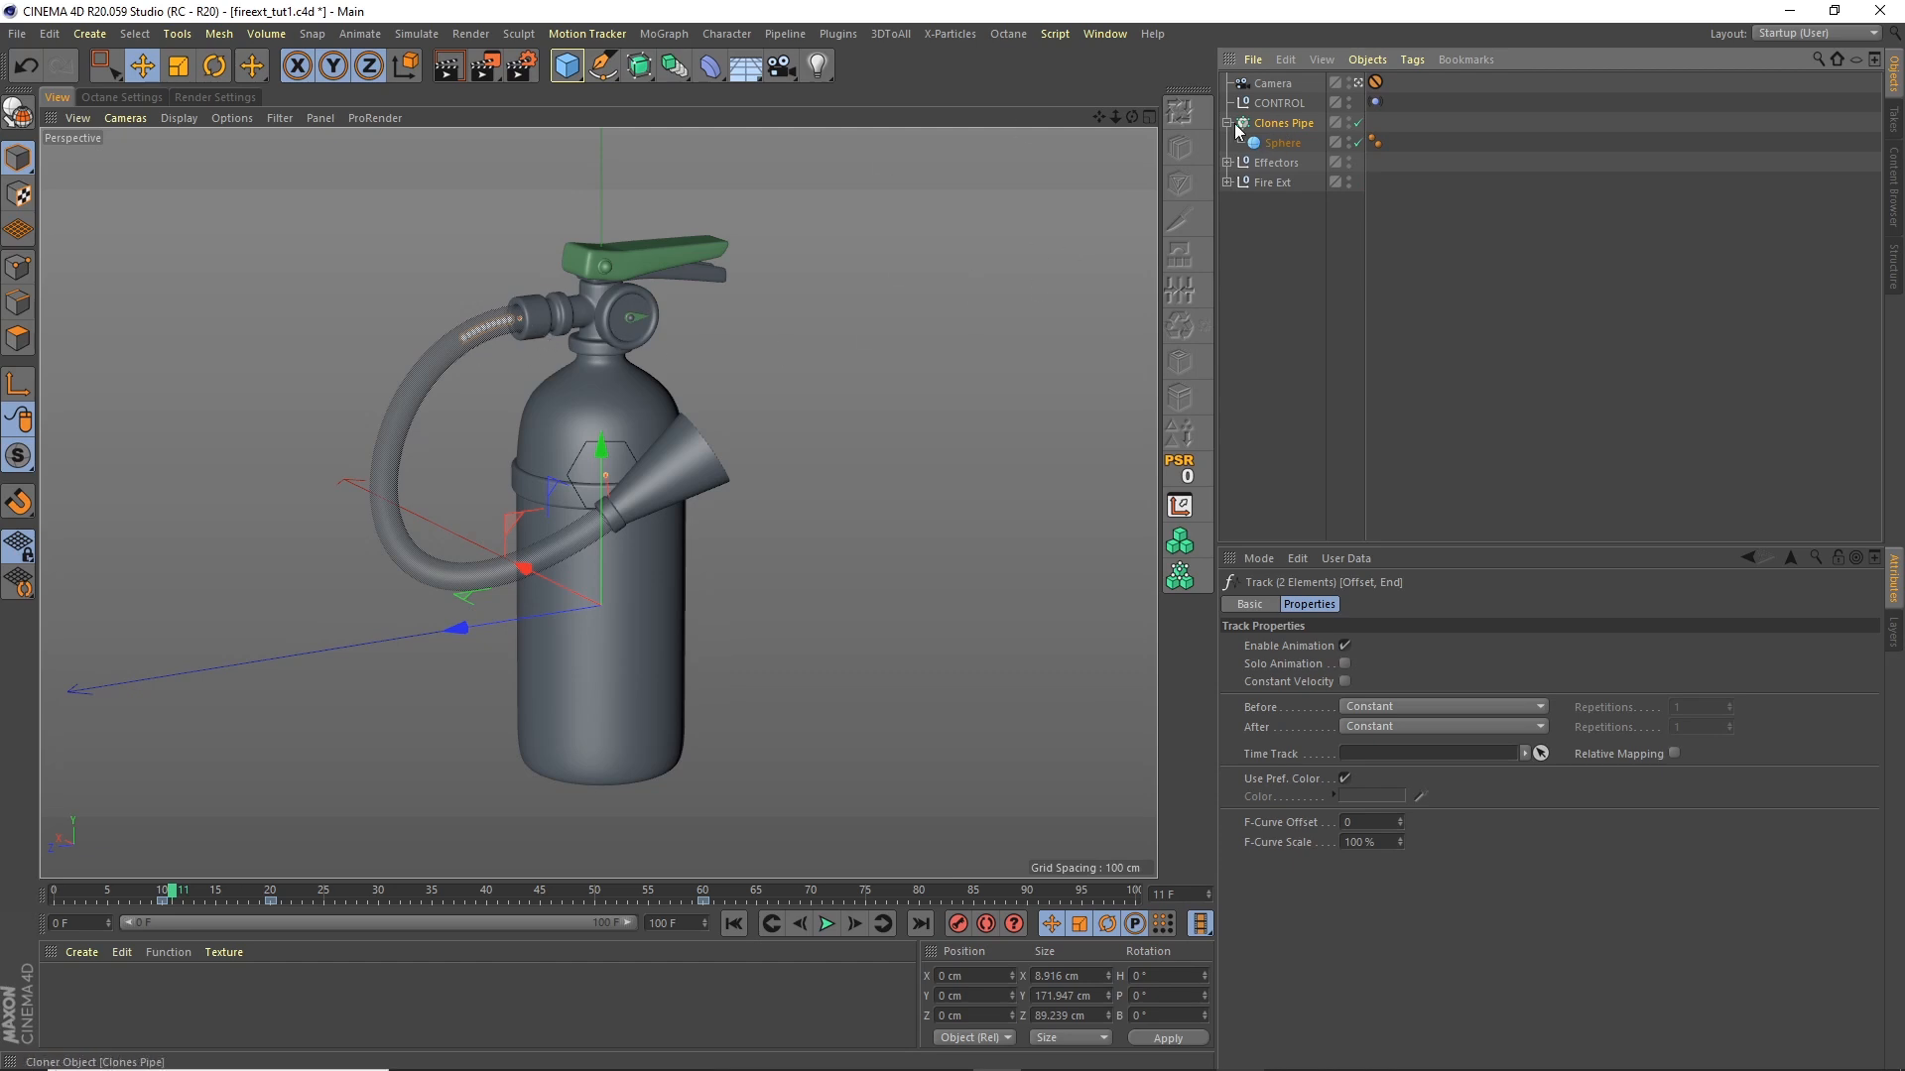
Step: Add a MoGraph Random effector to the Clones Pipe cloner
left_click(493, 333)
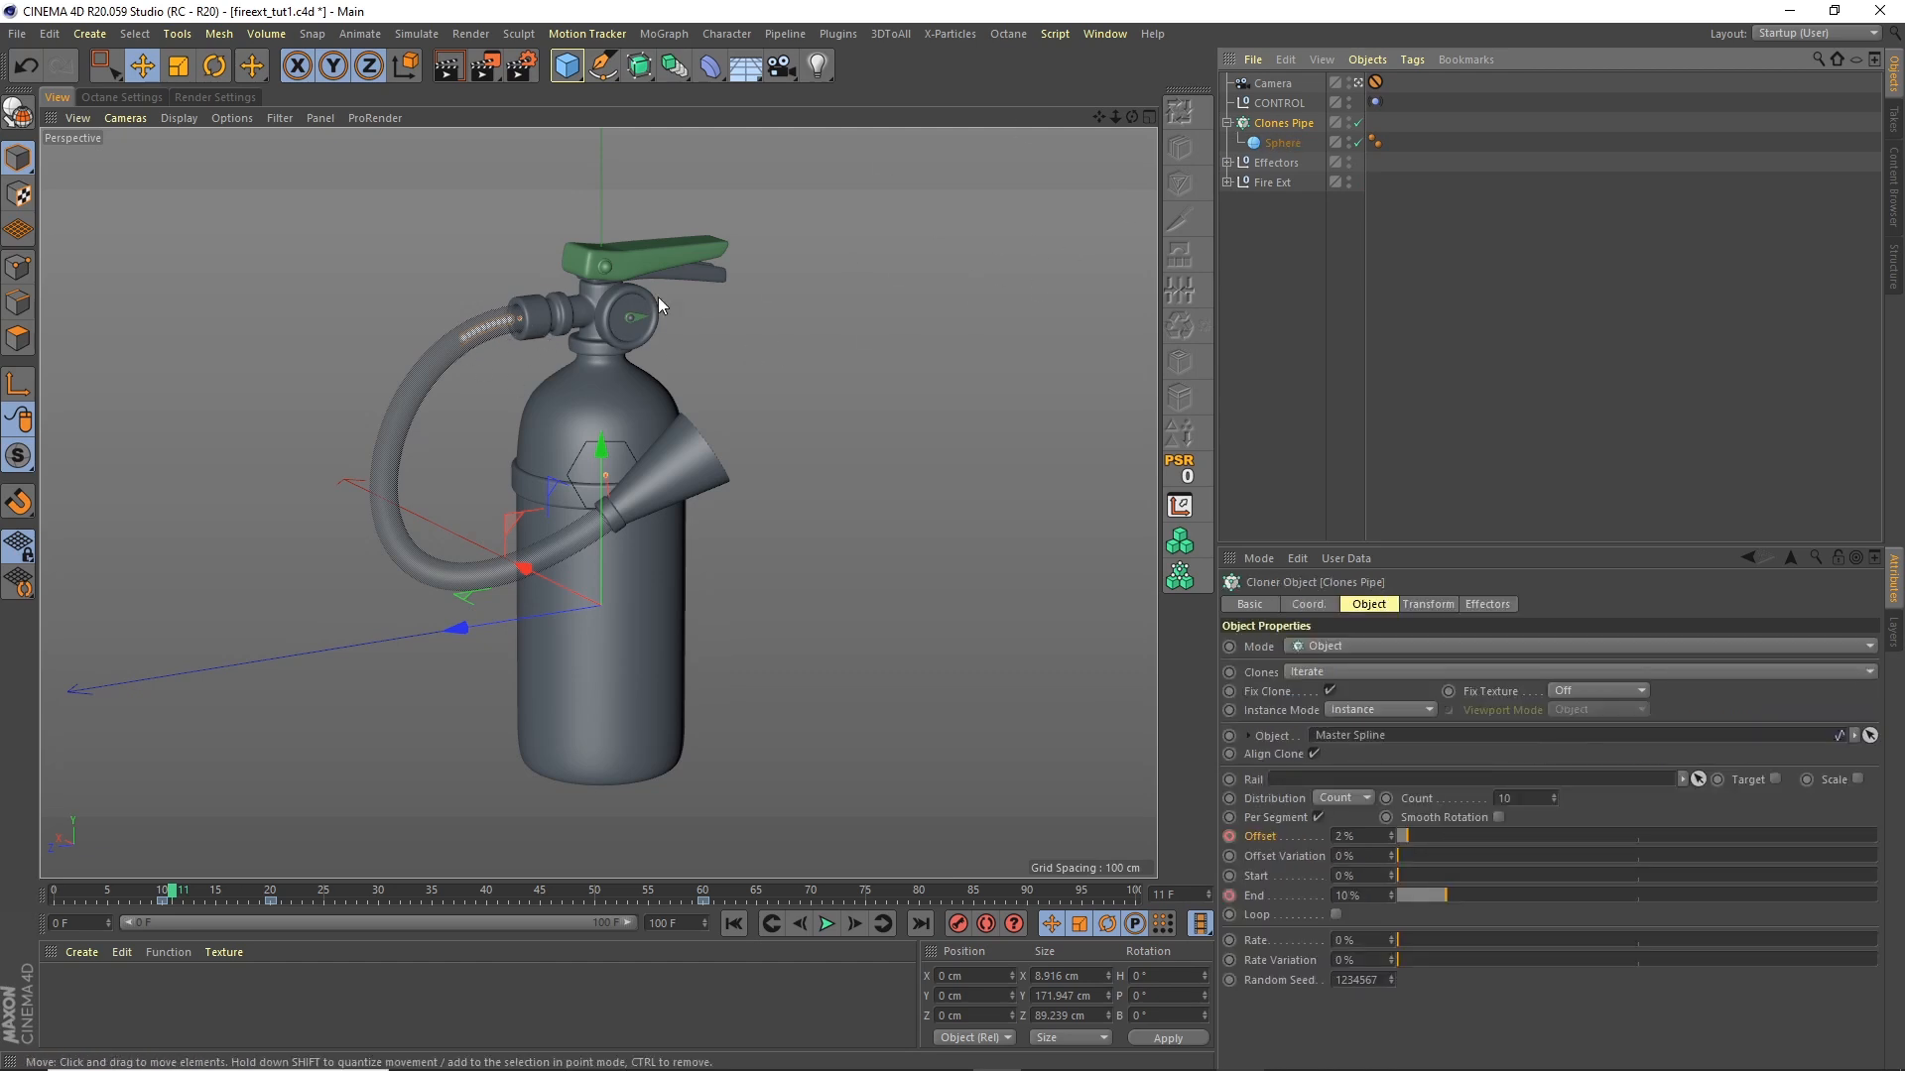
left_click(672, 34)
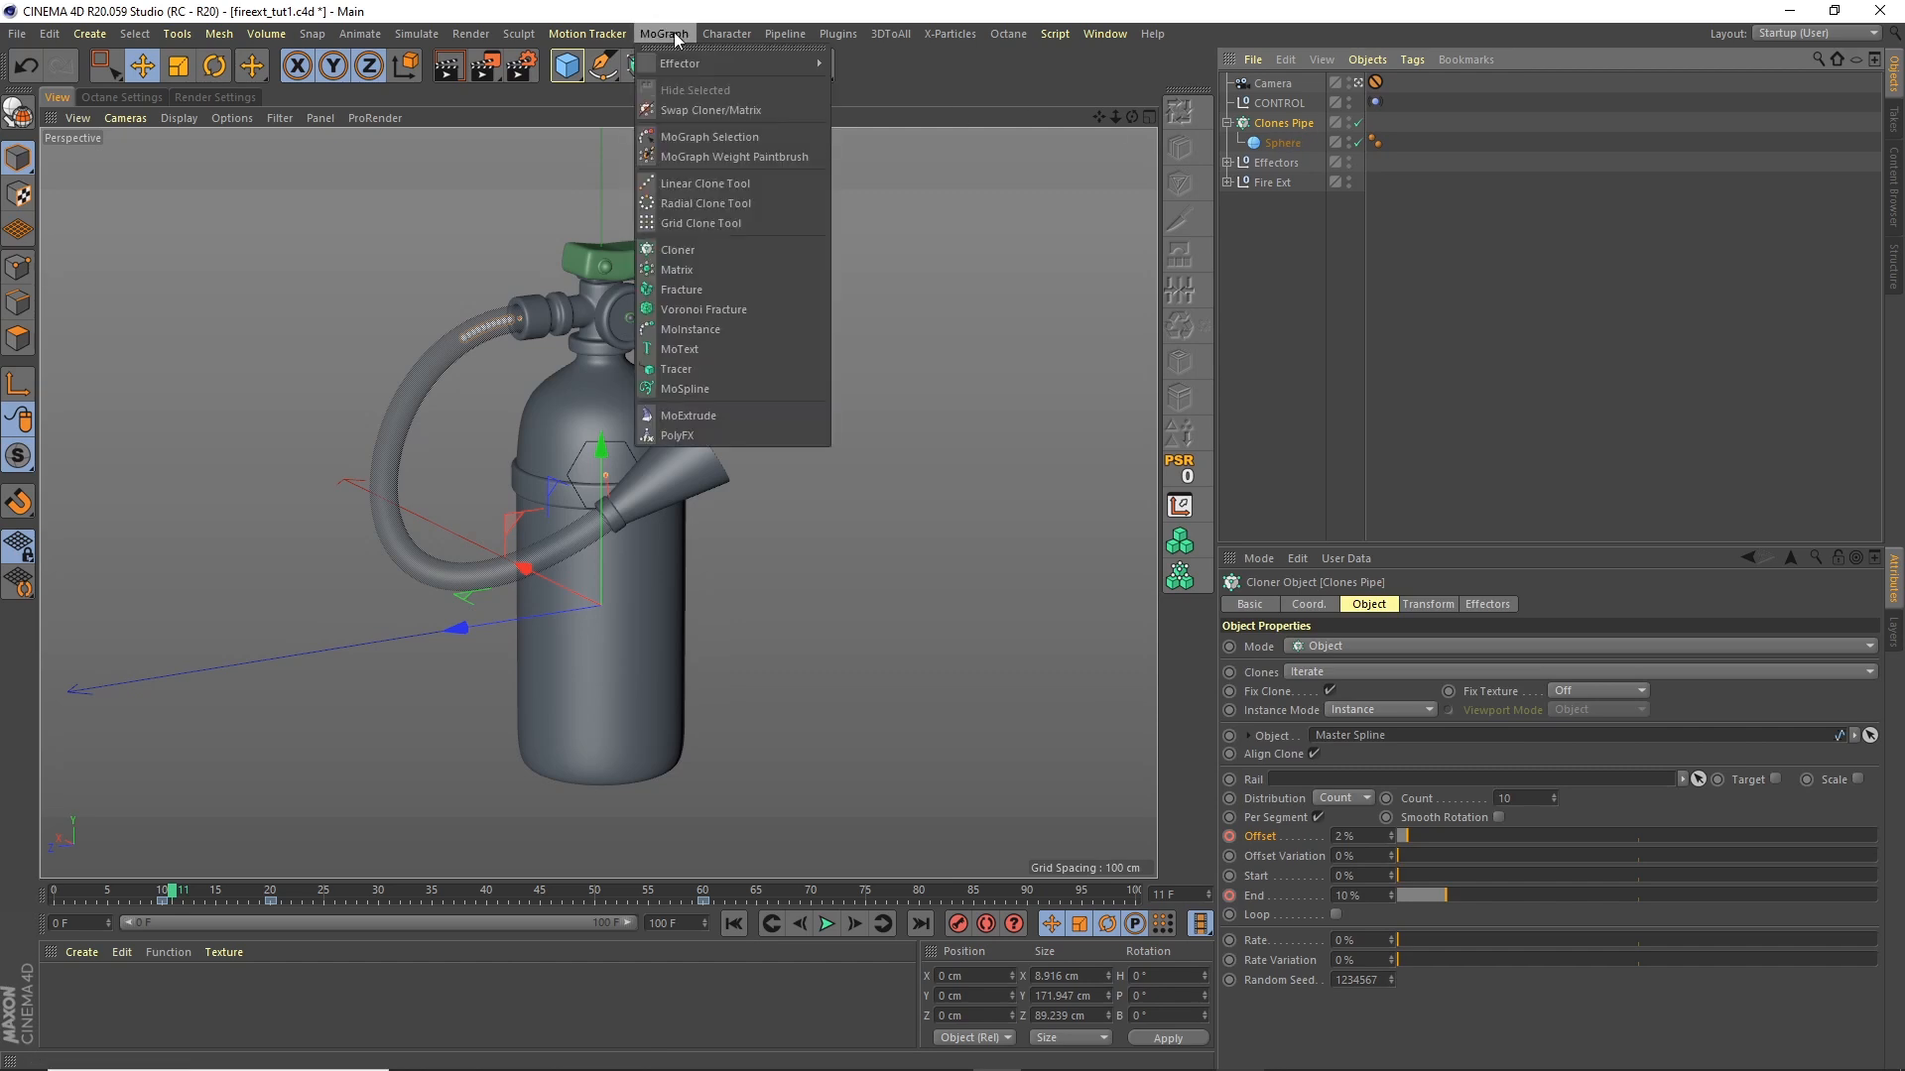
left_click(669, 36)
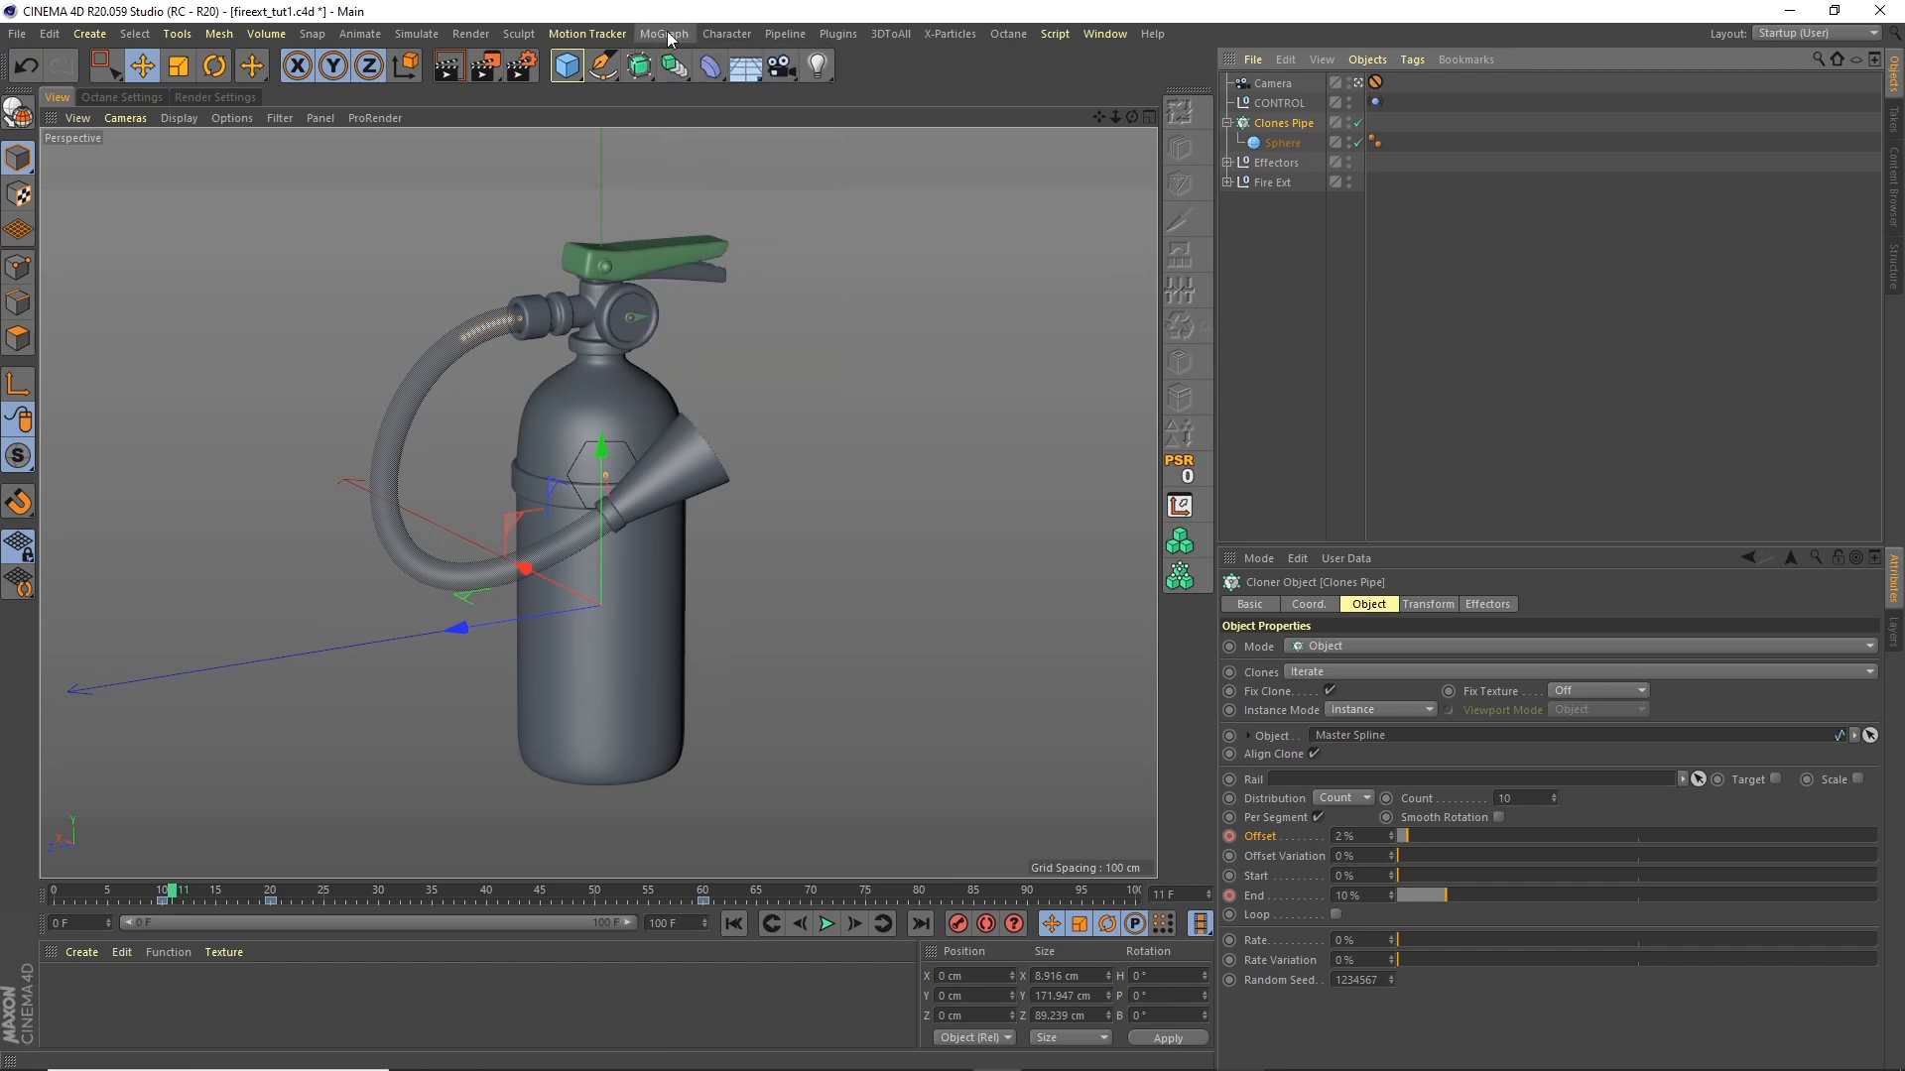
left_click(672, 36)
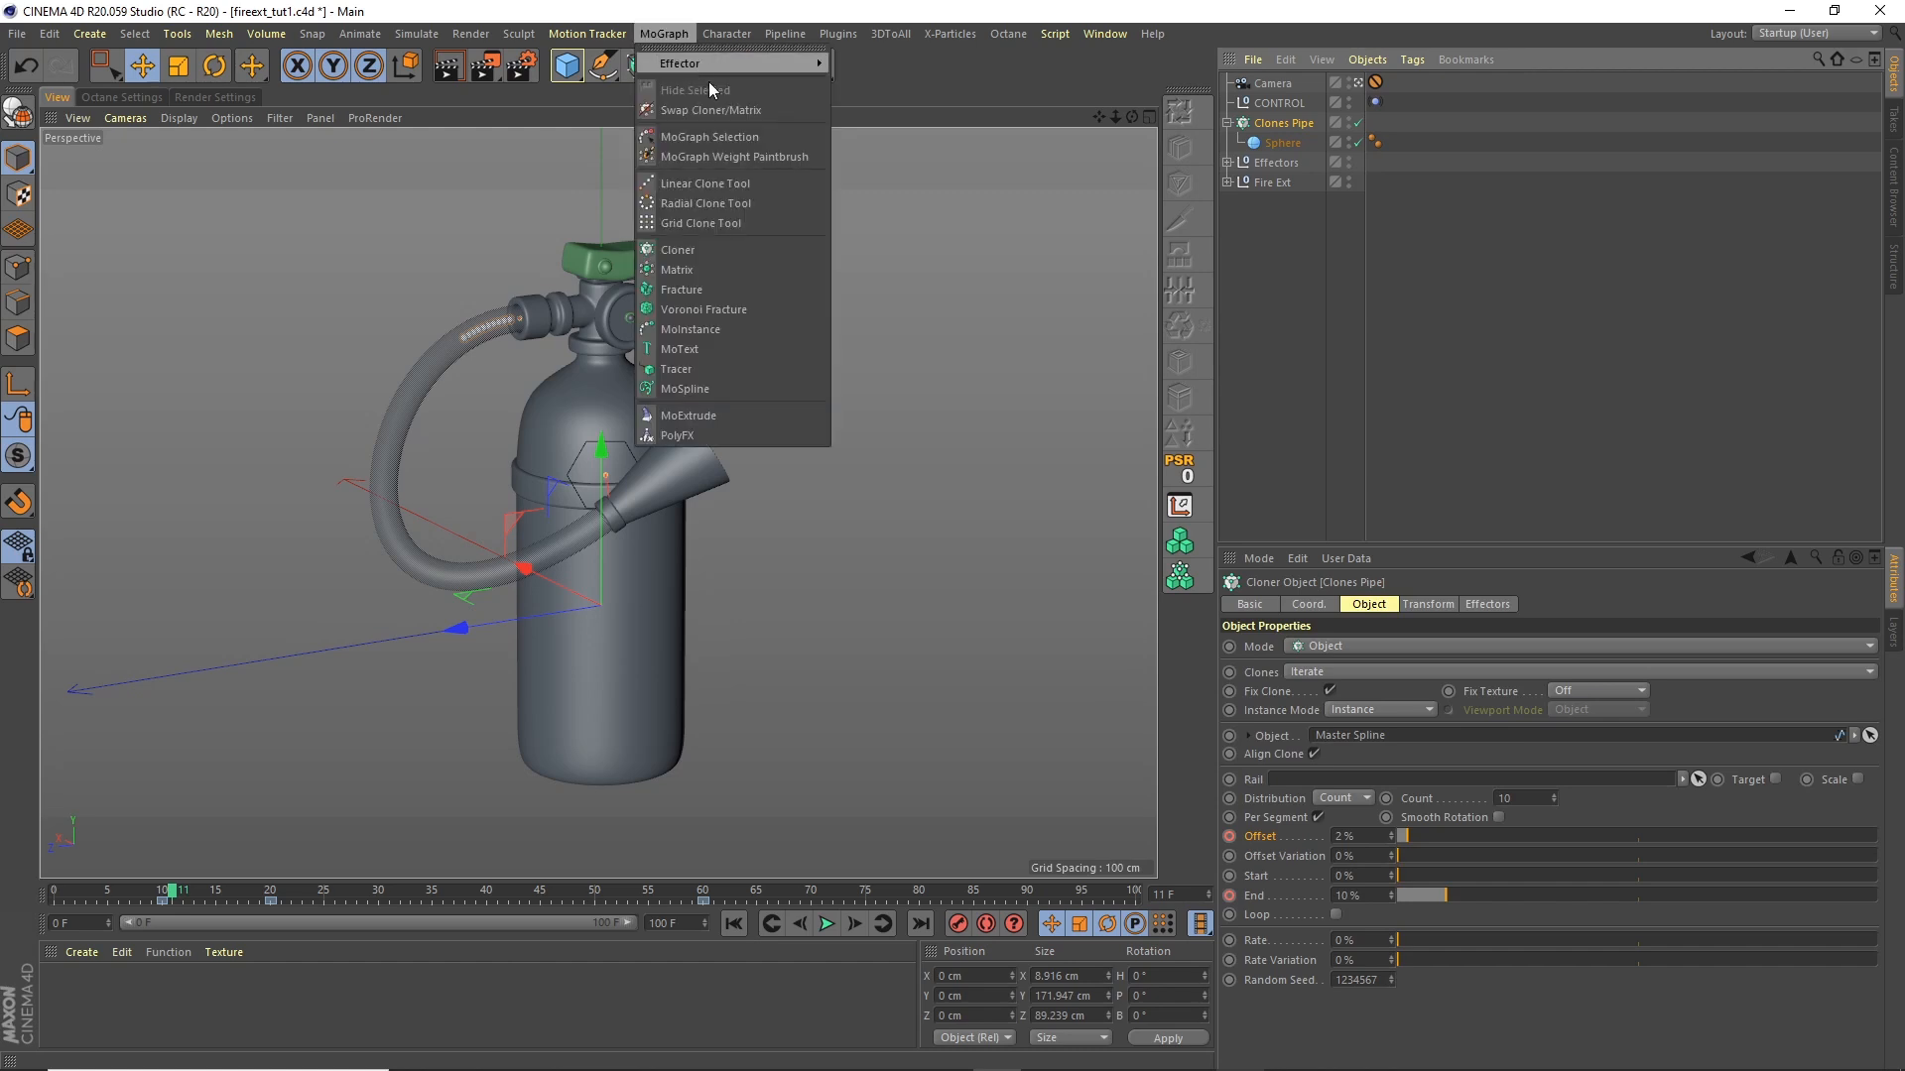
mouse_move(754, 62)
left_click(885, 223)
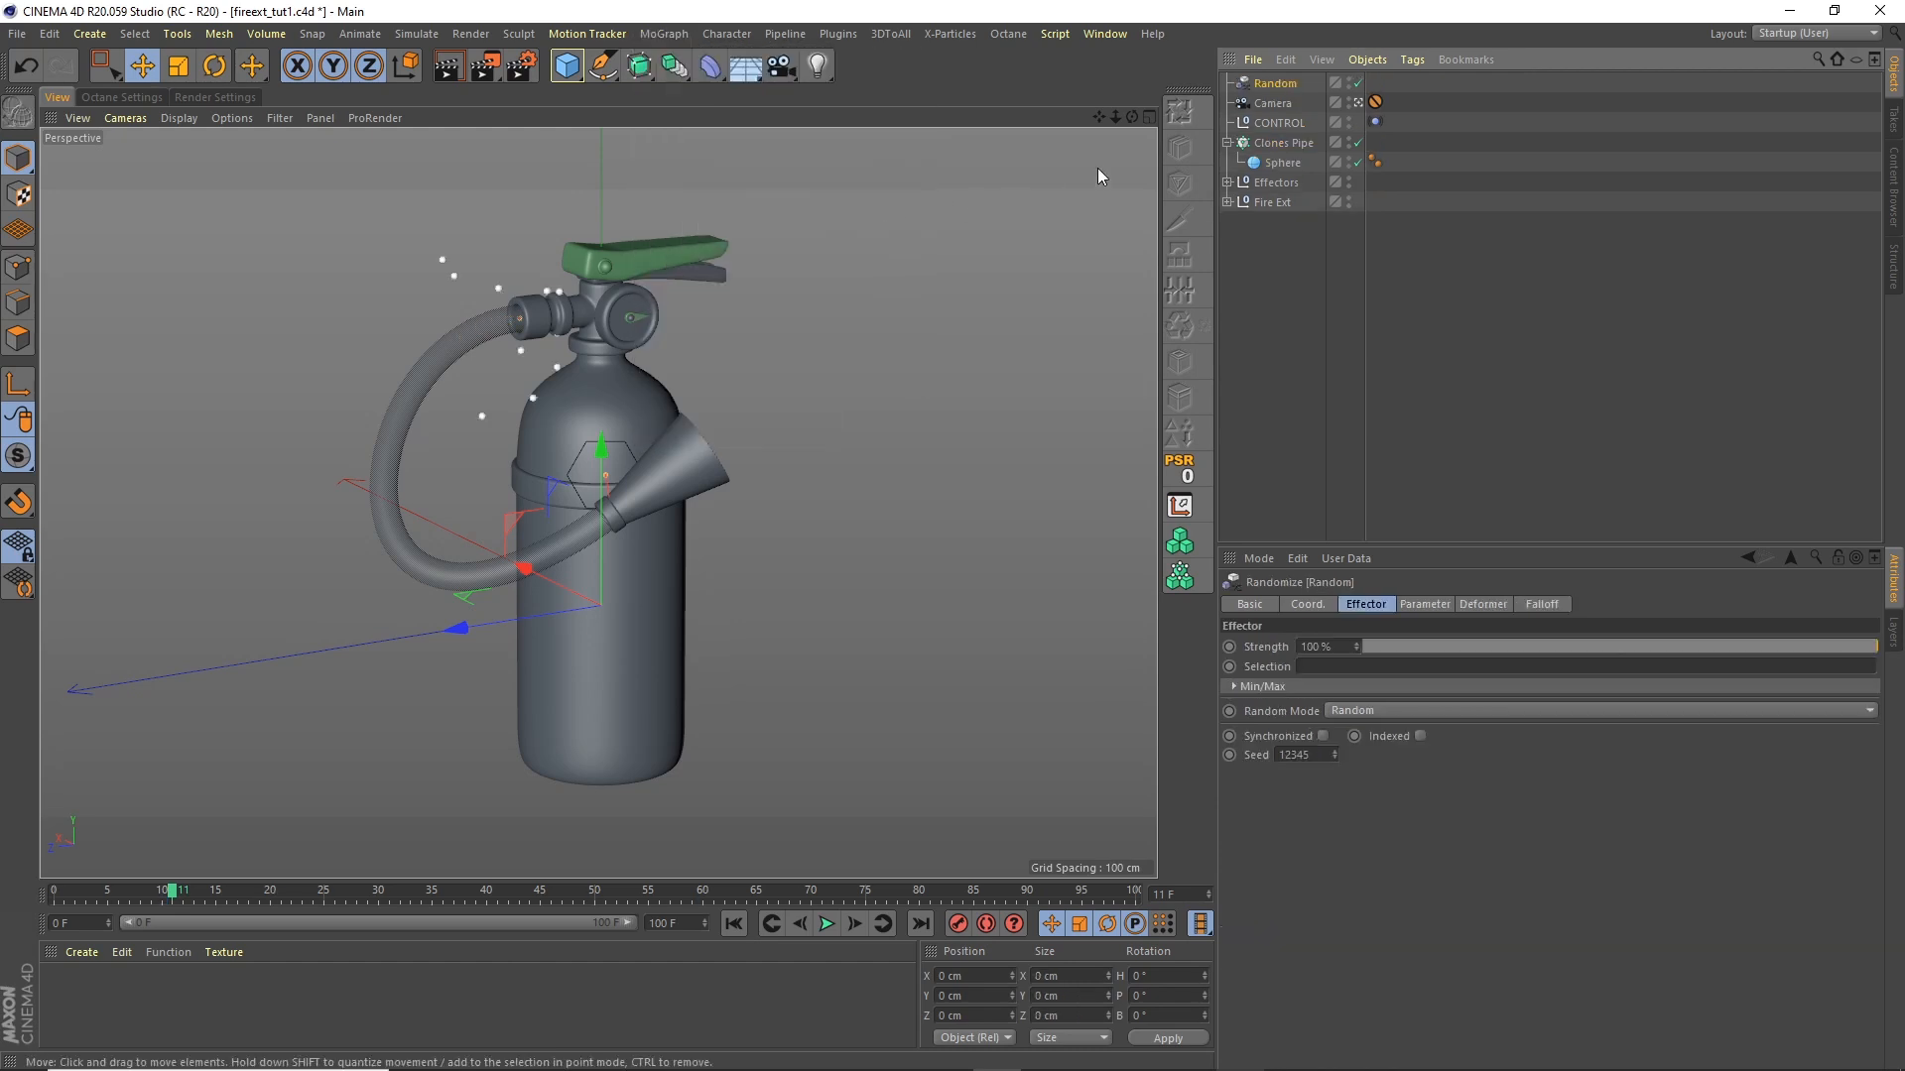
Step: Rename the Random effector to Sphere Random and move it into the Effectors group
double_click(1279, 83)
type("Sp")
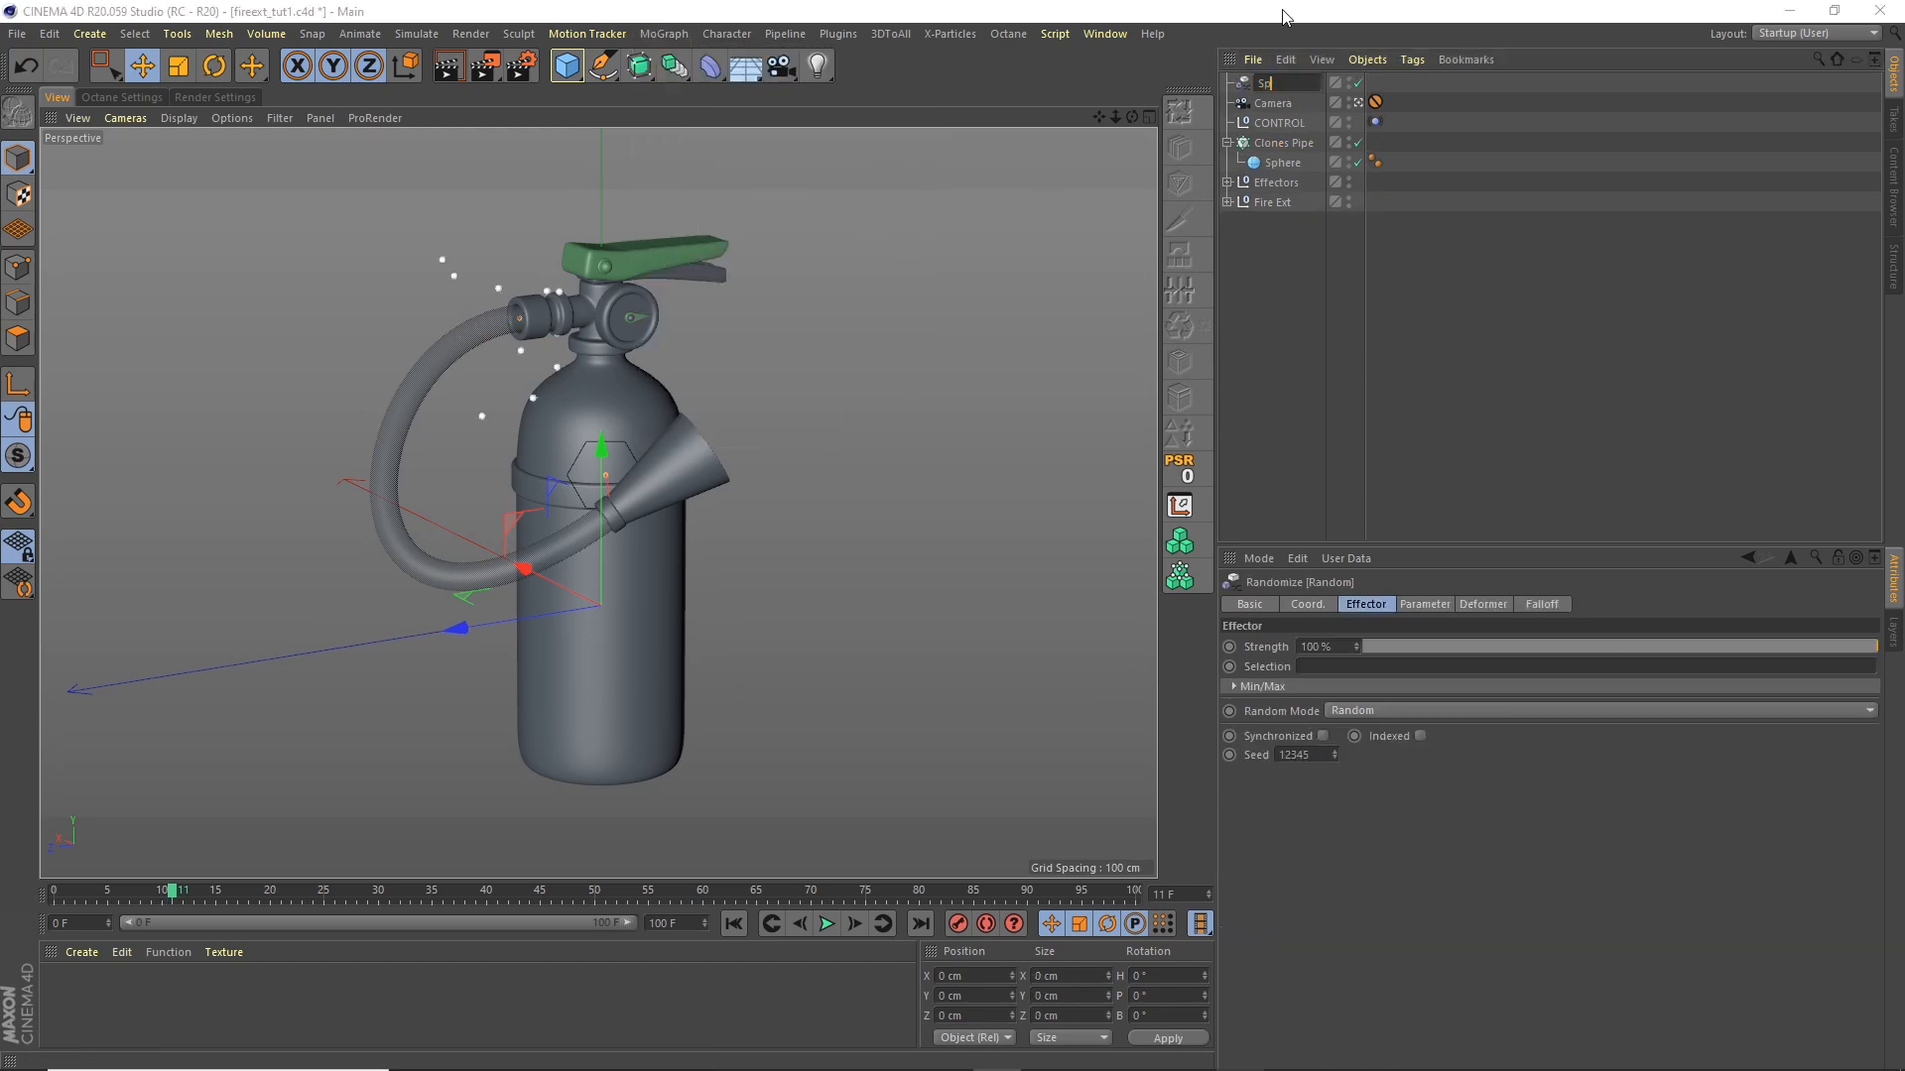
type("here Random")
key("Return")
left_click(1227, 182)
left_click_drag(1283, 85, 1238, 174)
left_click(1227, 162)
Step: Turn off Position on the Sphere Random effector and enable Scale with Uniform Scale and Absolute Scale
left_click(1269, 125)
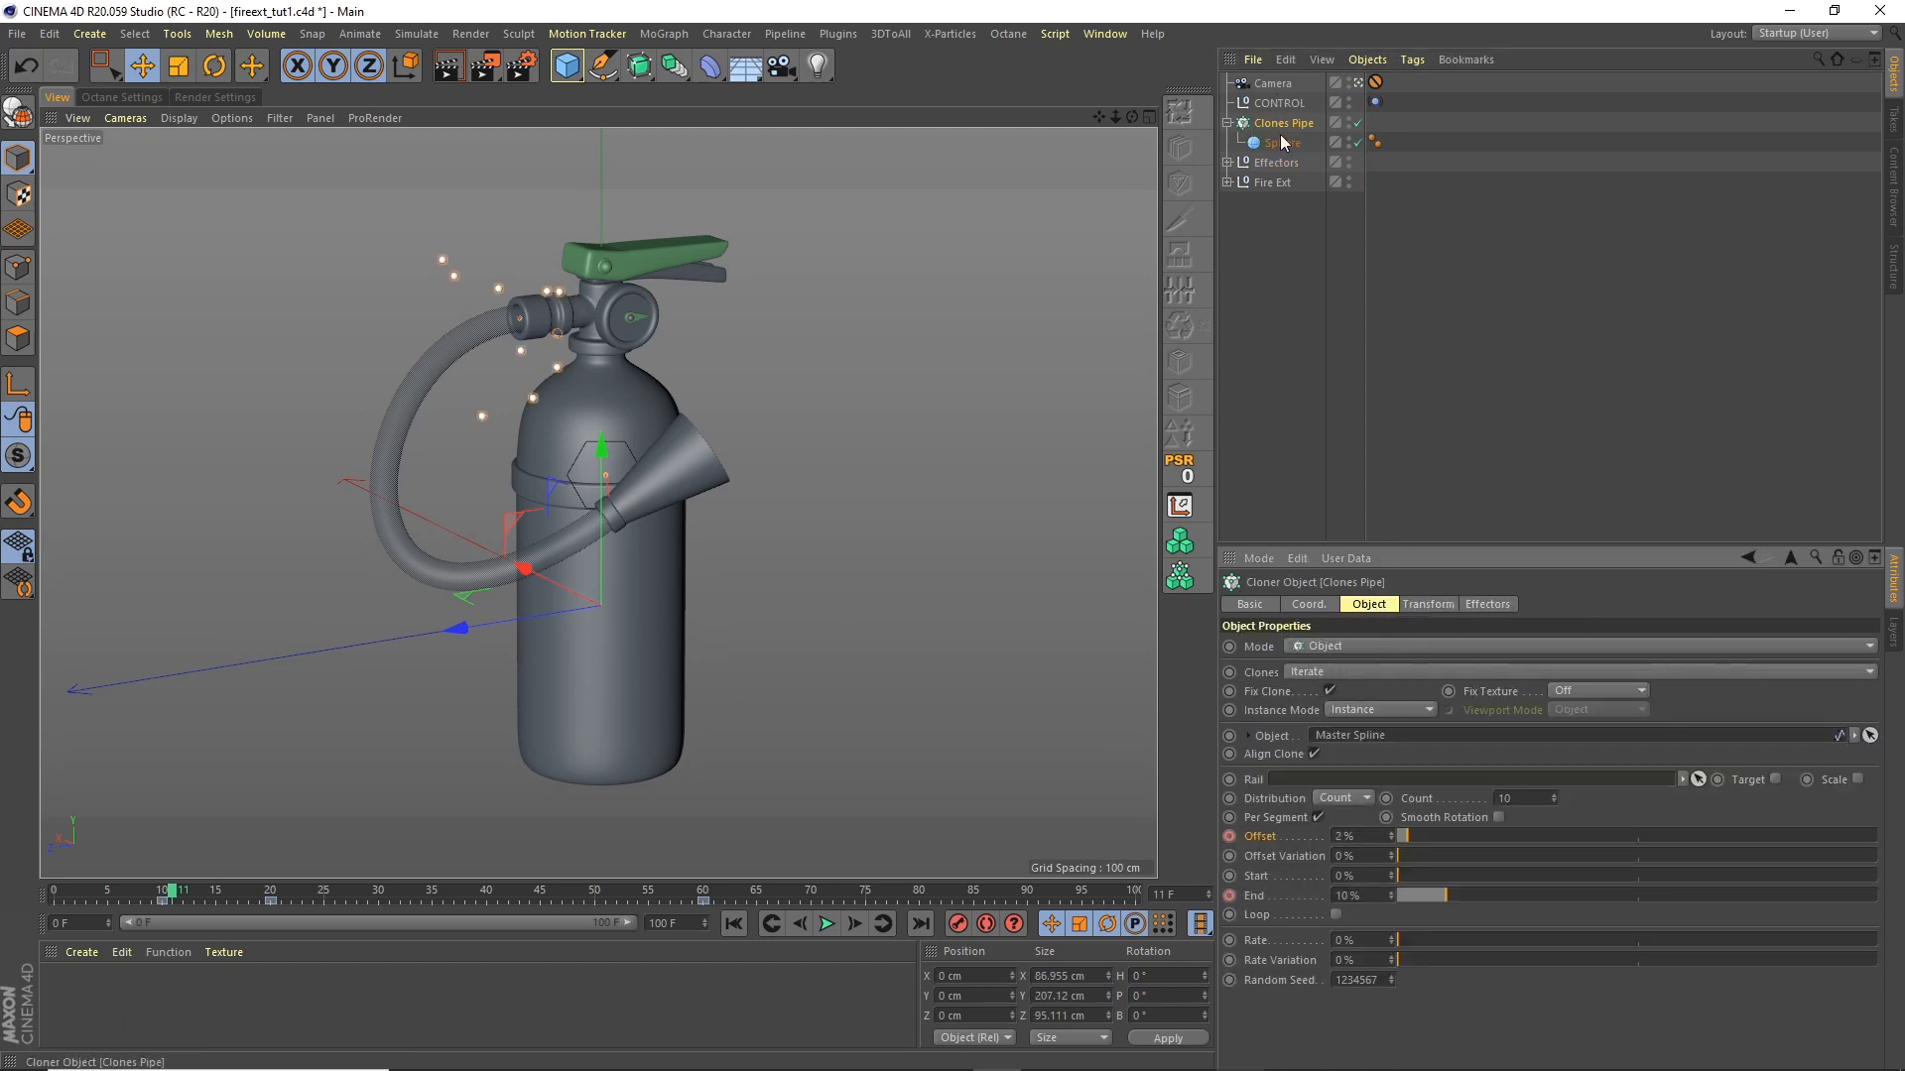
left_click(1228, 161)
left_click(1286, 183)
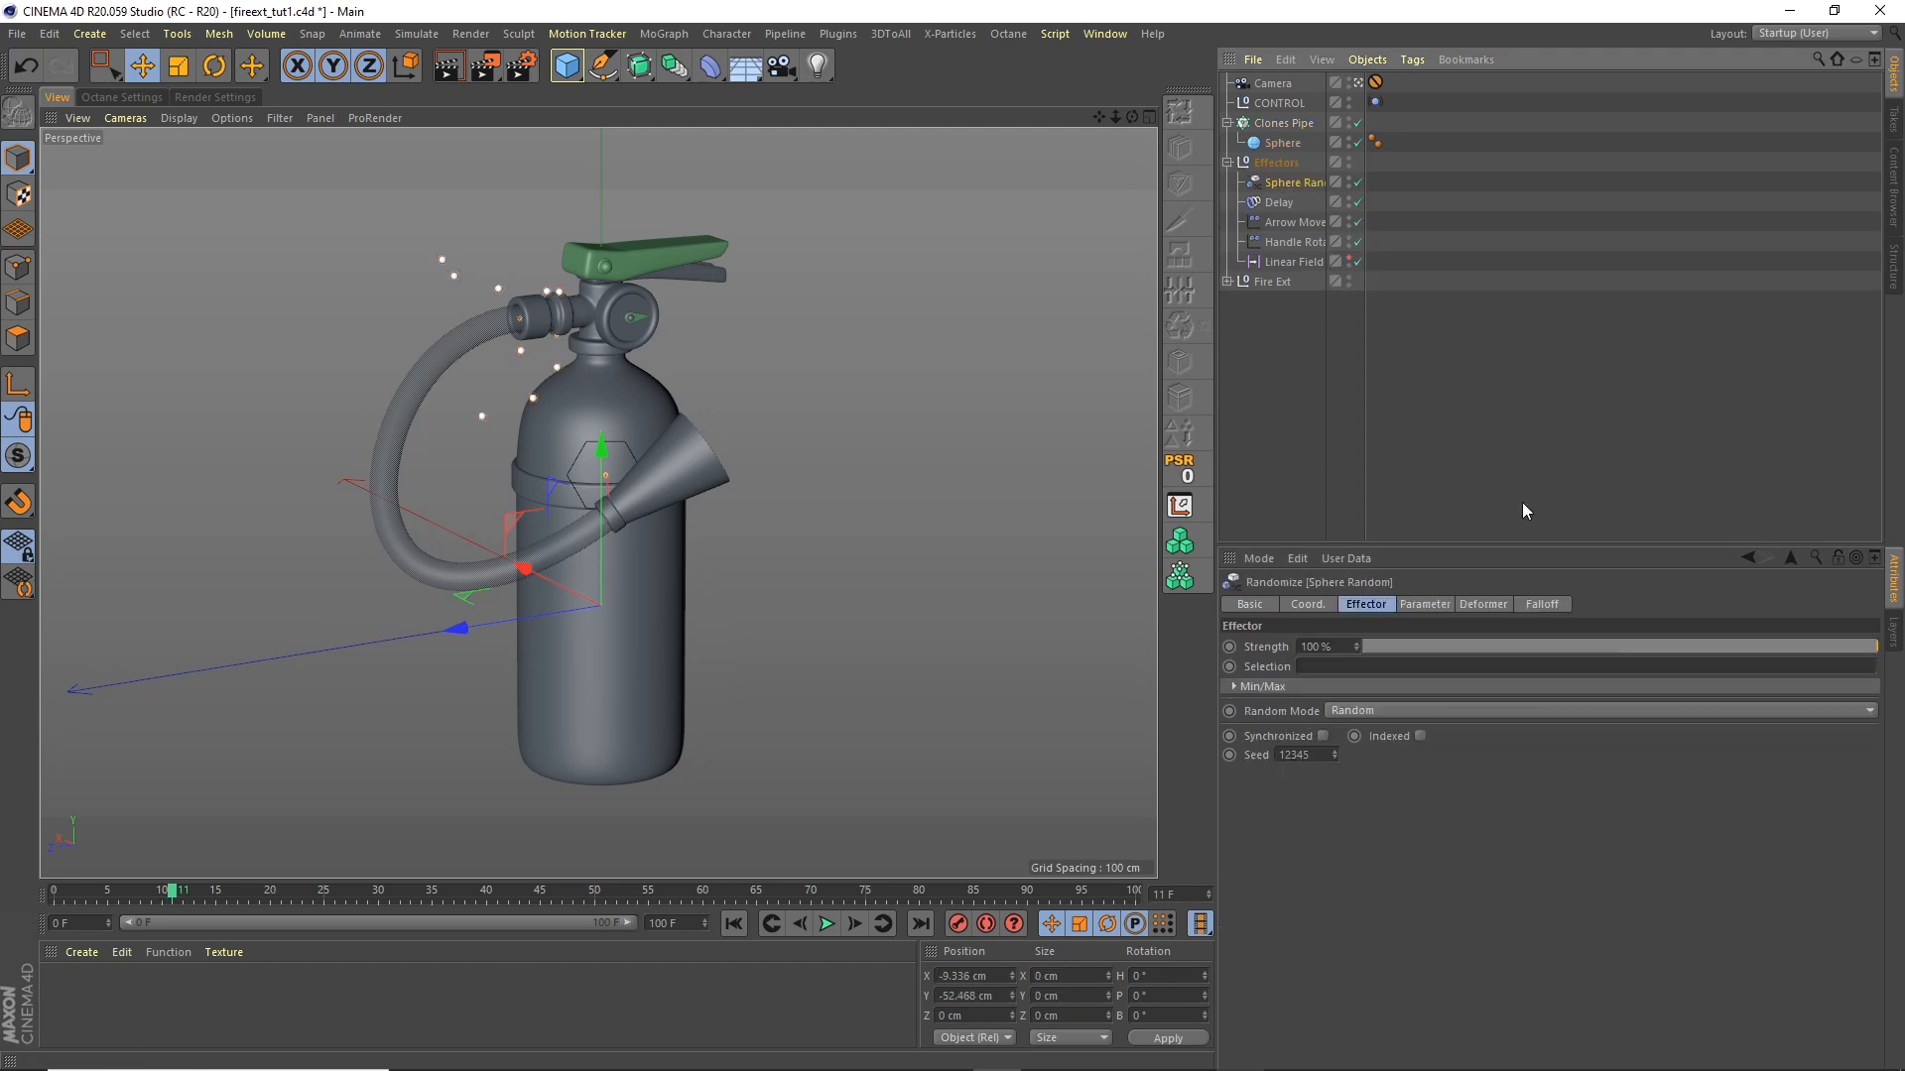
left_click(1423, 605)
left_click(1305, 683)
left_click(1428, 682)
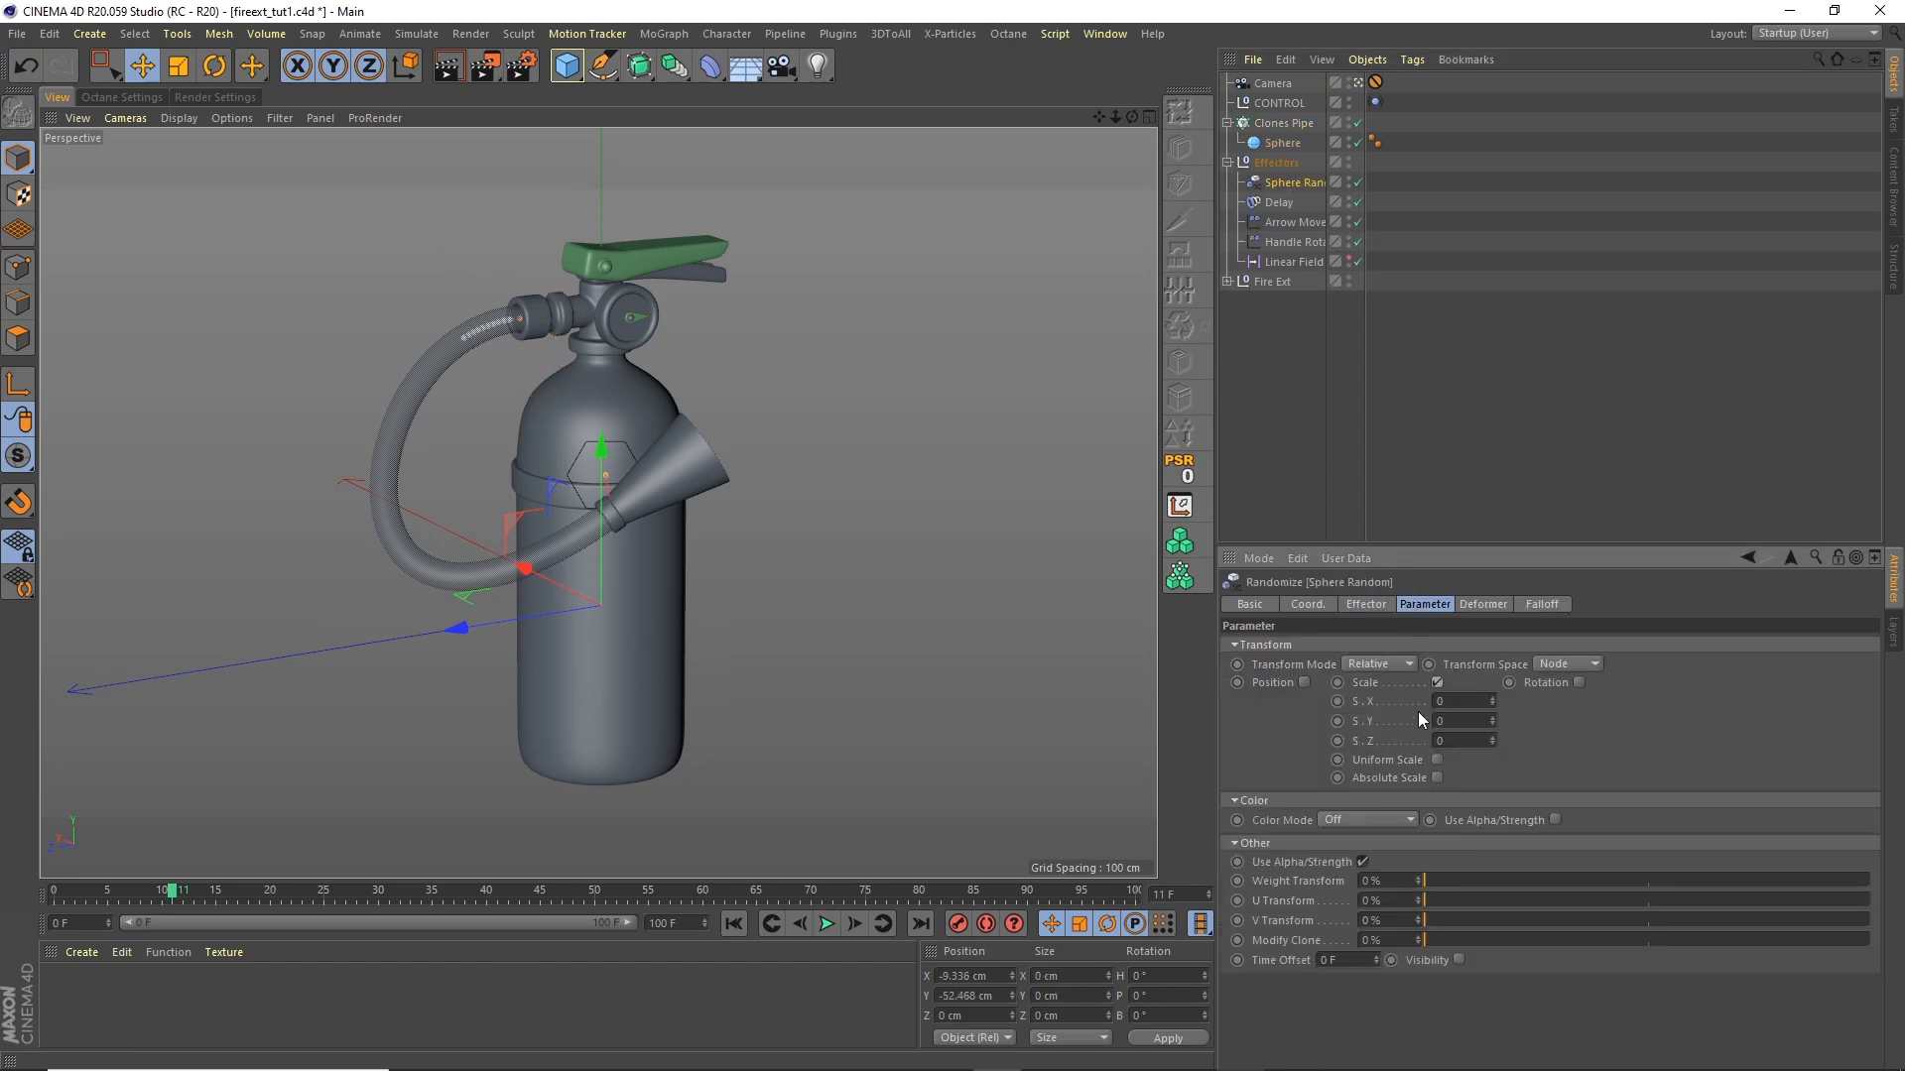
left_click(1438, 761)
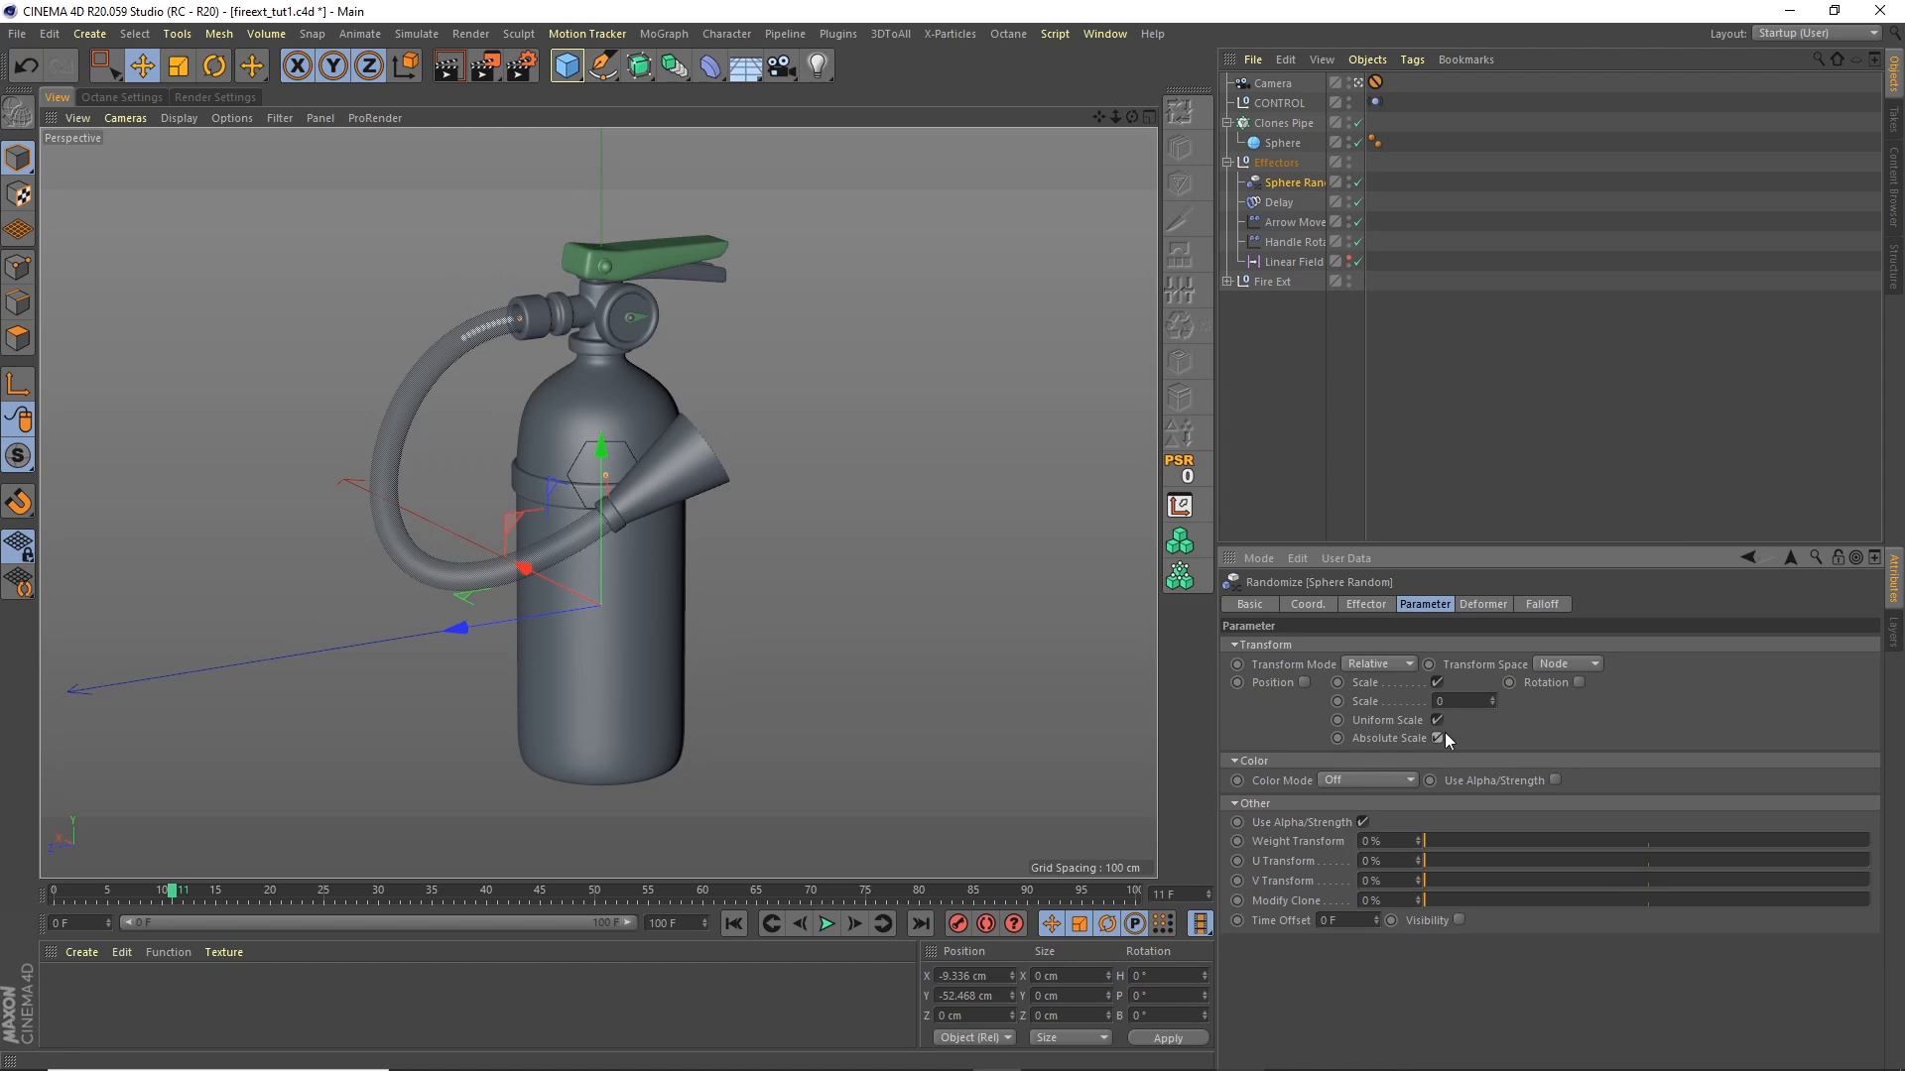
left_click(1355, 581)
key("alt+Tab")
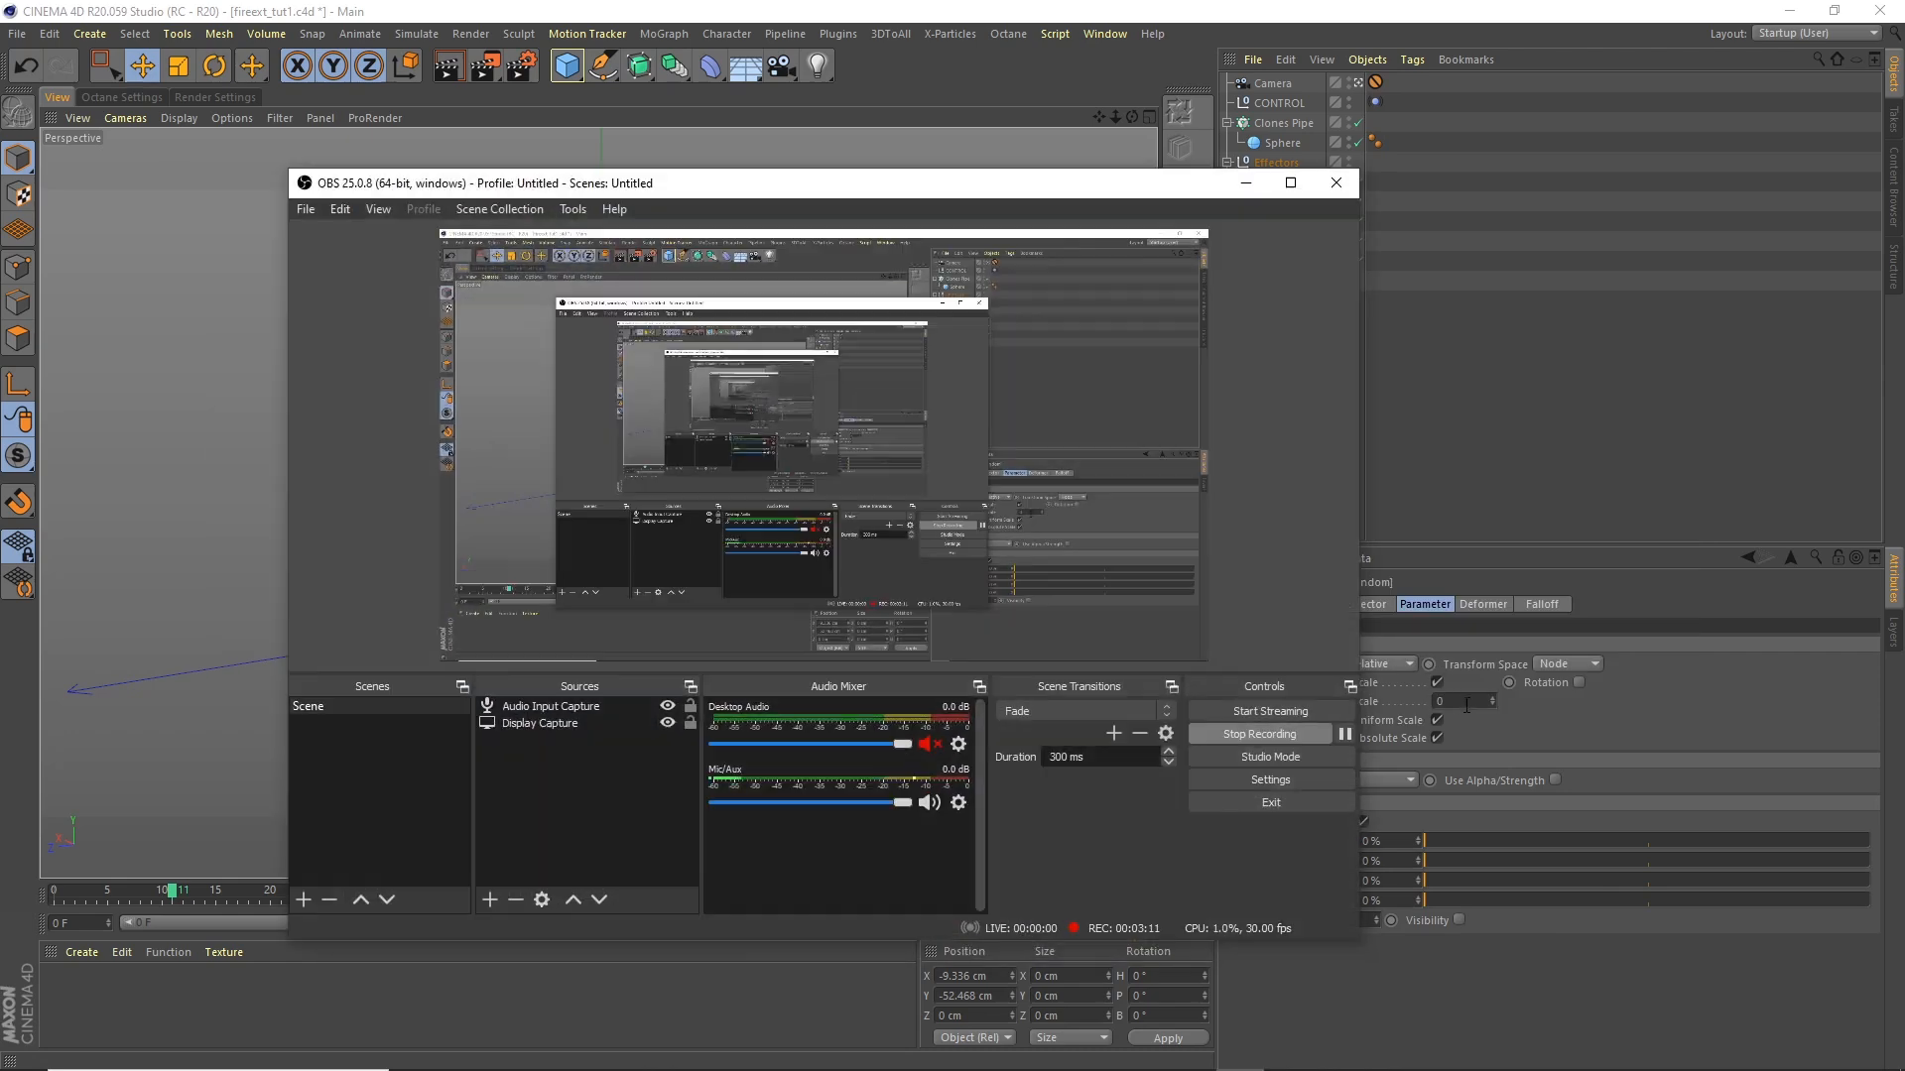
left_click(1246, 184)
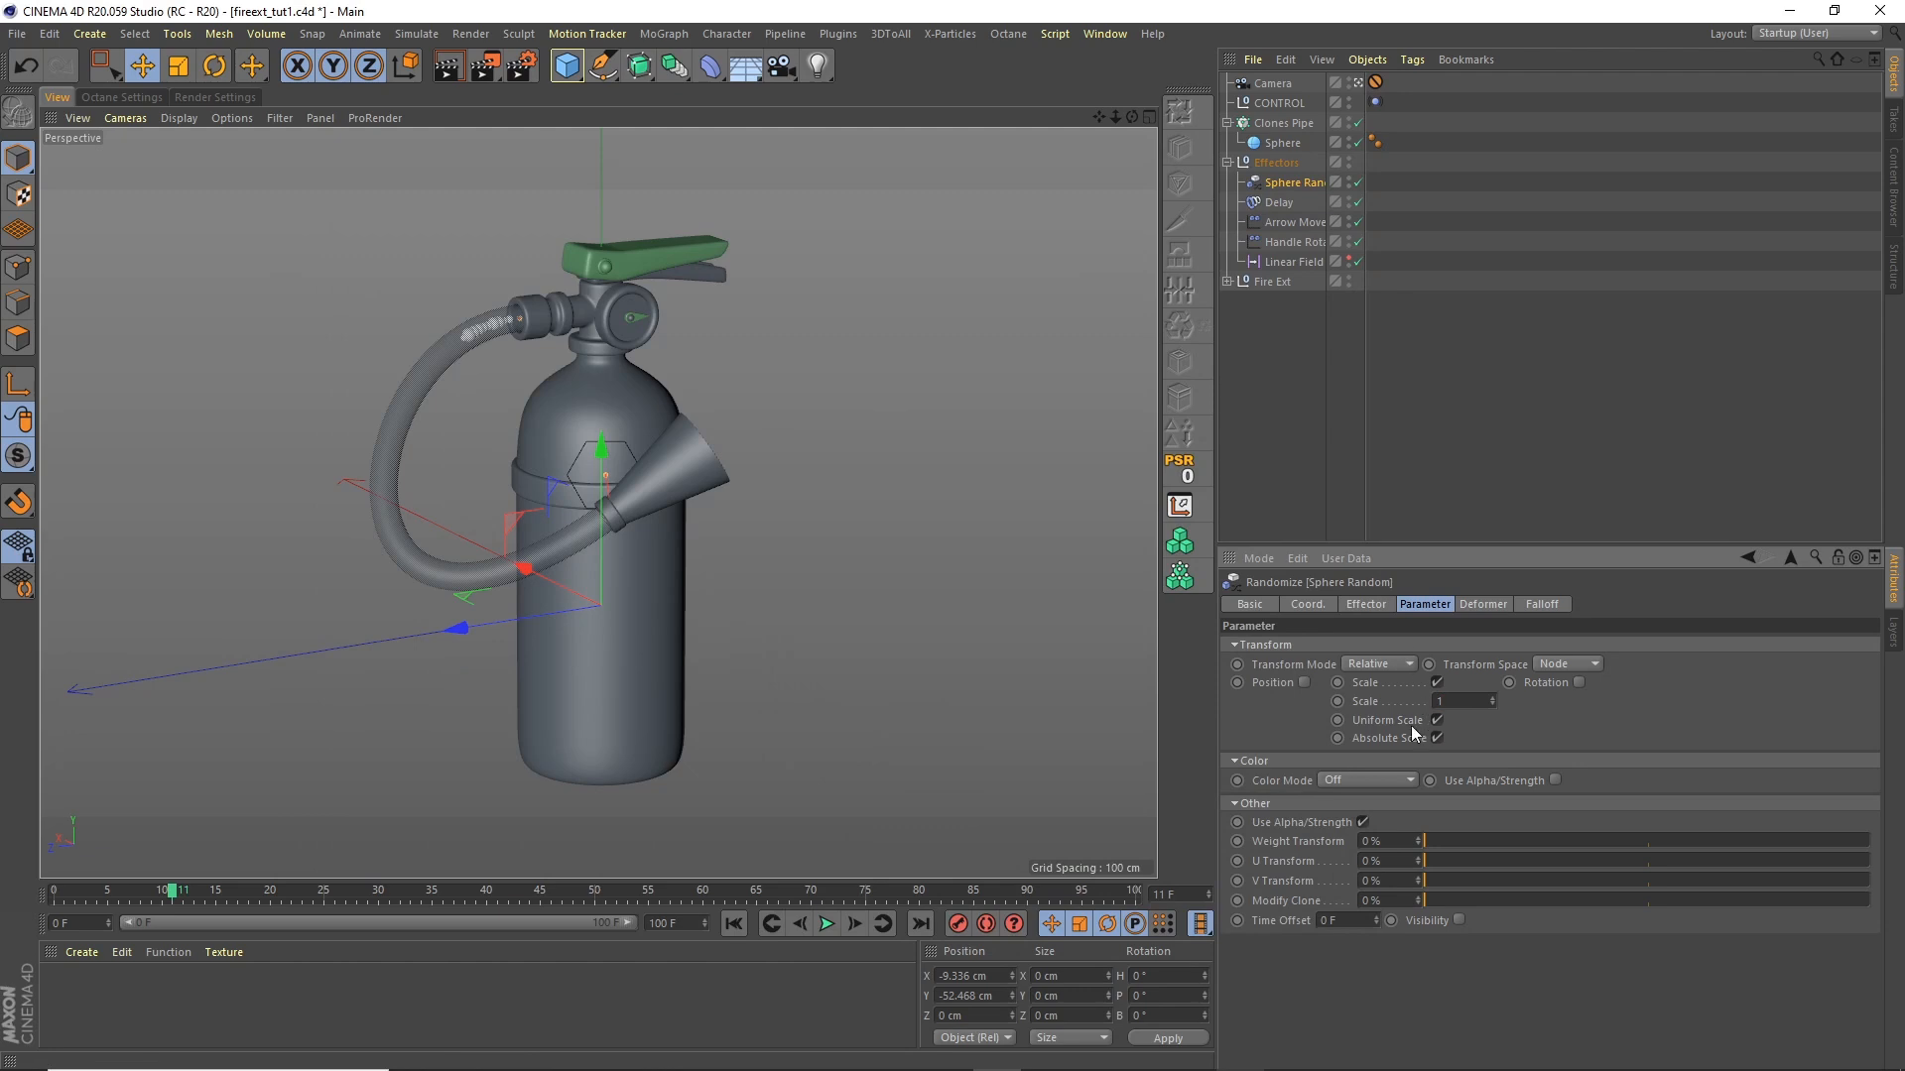
Step: Set the Clones Pipe count to 100 and play the animation to check the spheres in the hose
left_click(1282, 123)
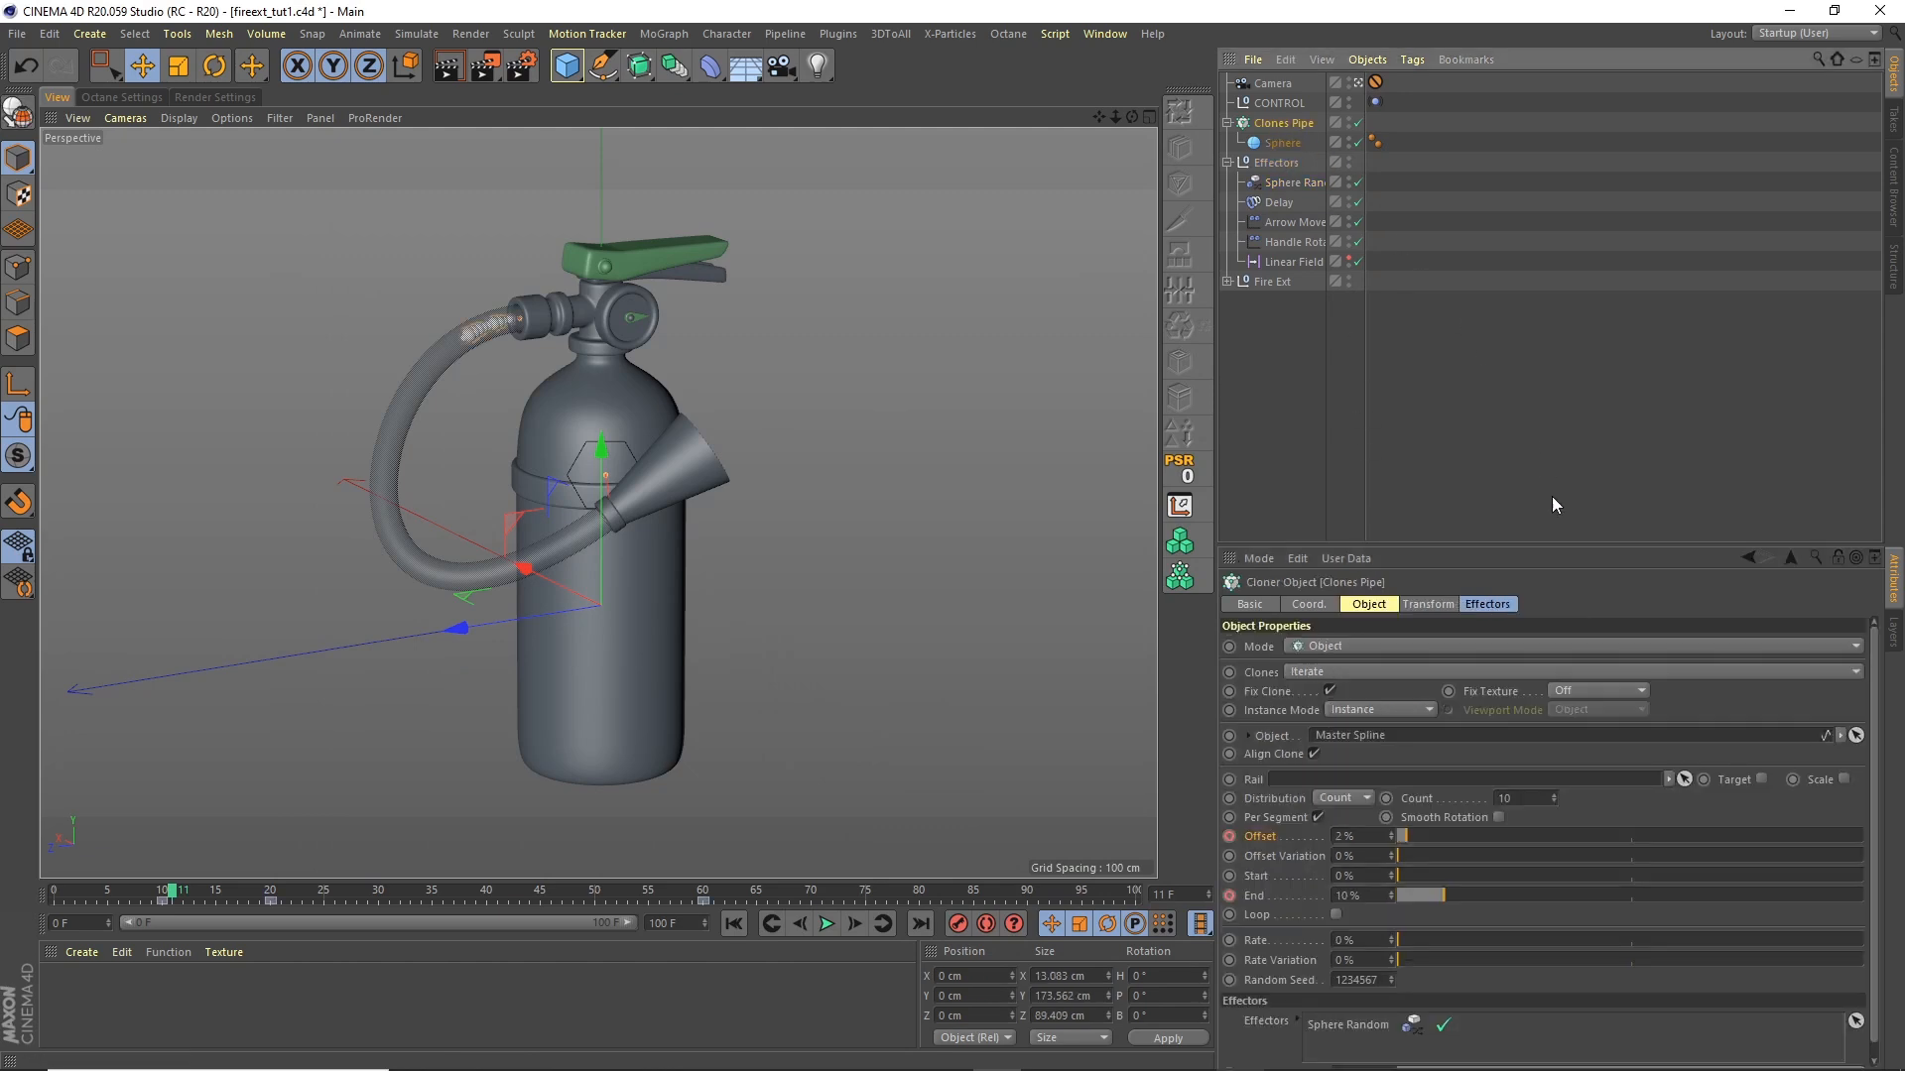
left_click(1533, 798)
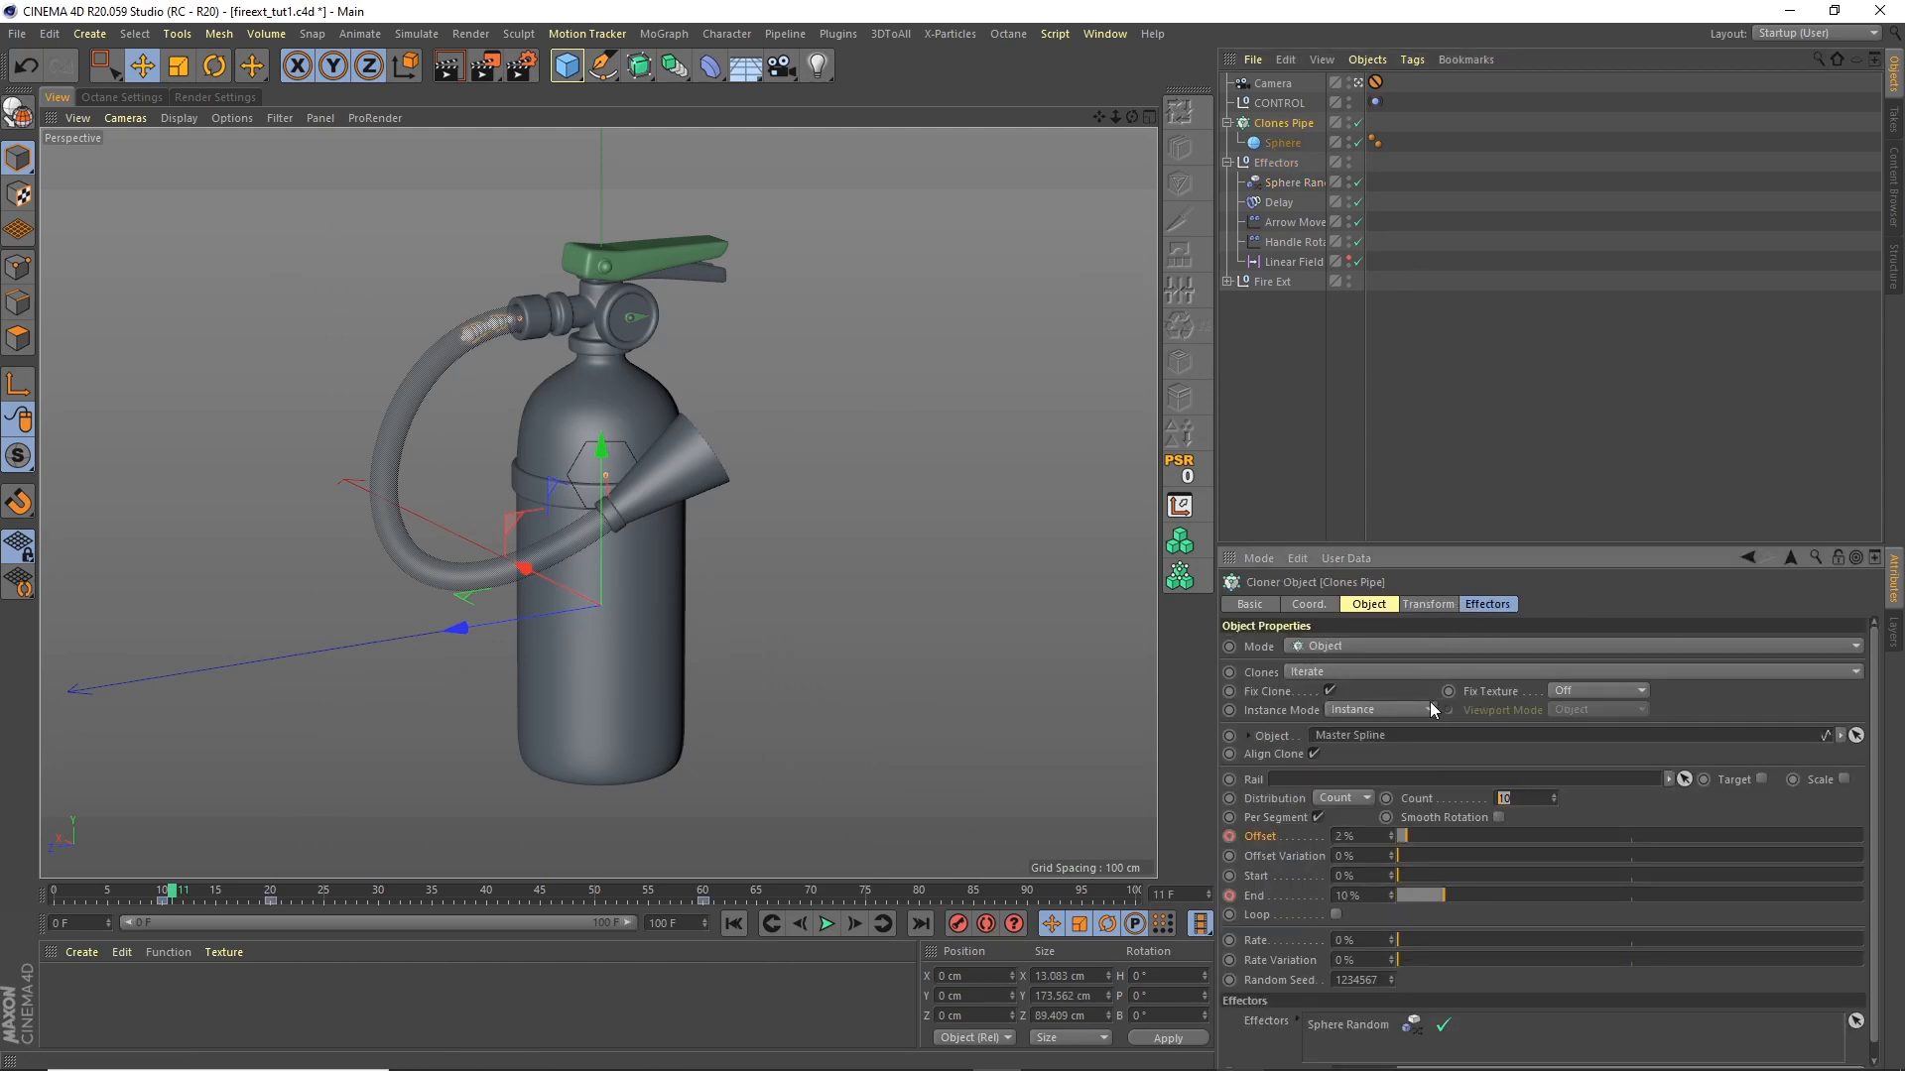
type("100")
key("Return")
left_click(826, 925)
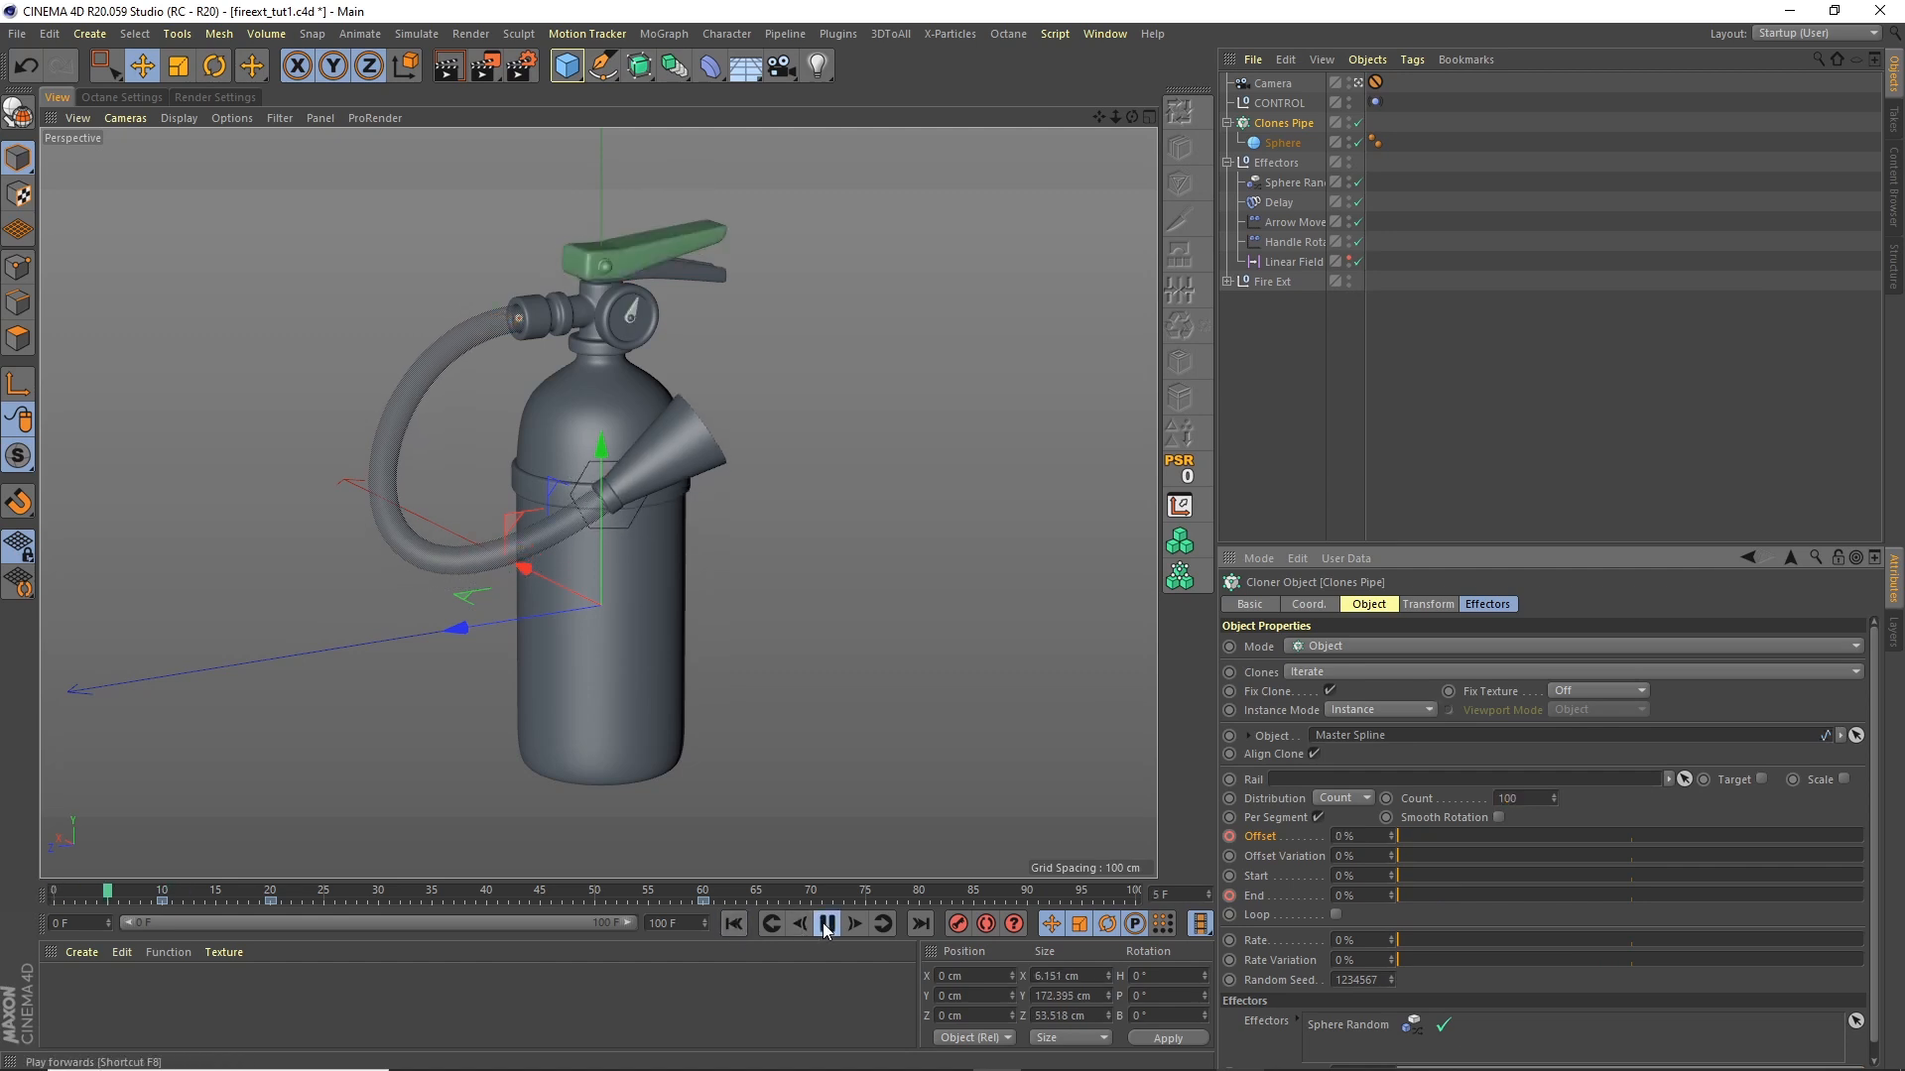
left_click(827, 924)
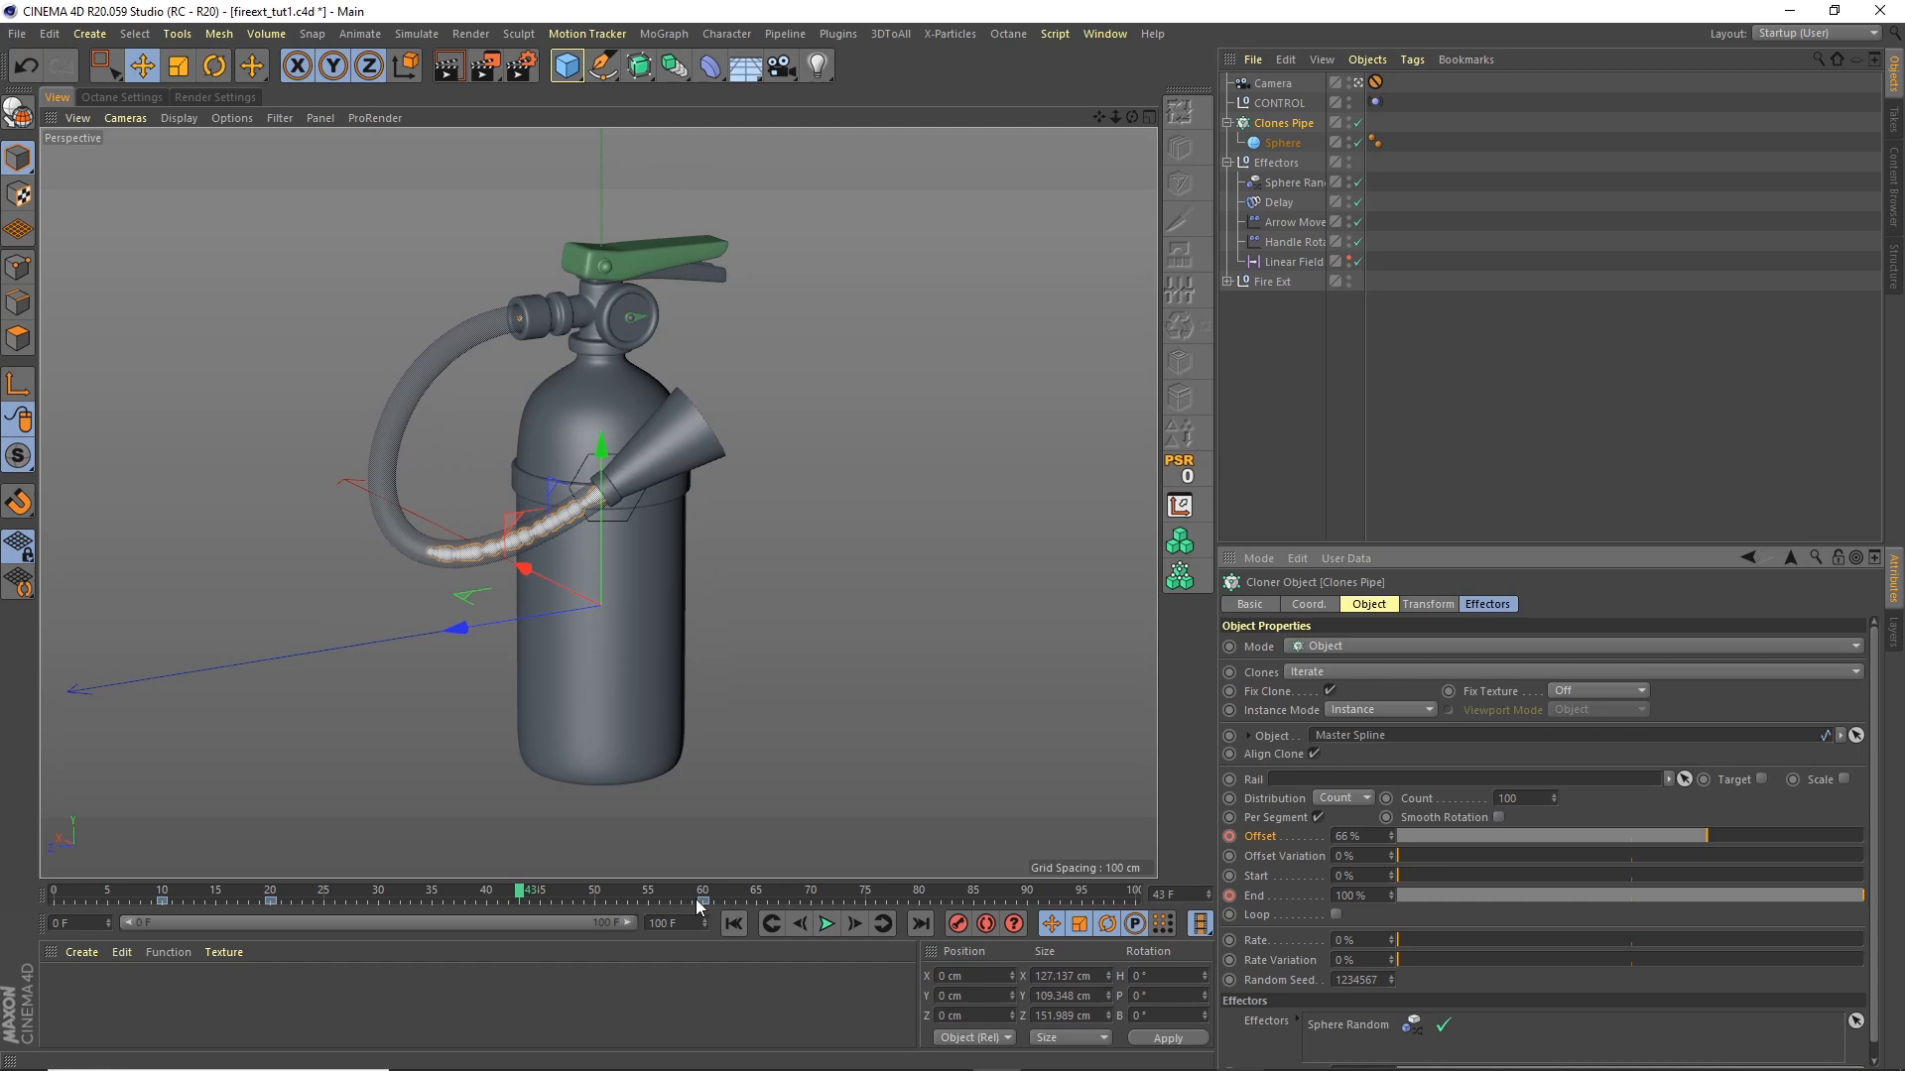
Step: Scrub the timeline back to frame 10 to examine the clones where they enter the hose
left_click_drag(489, 894, 184, 891)
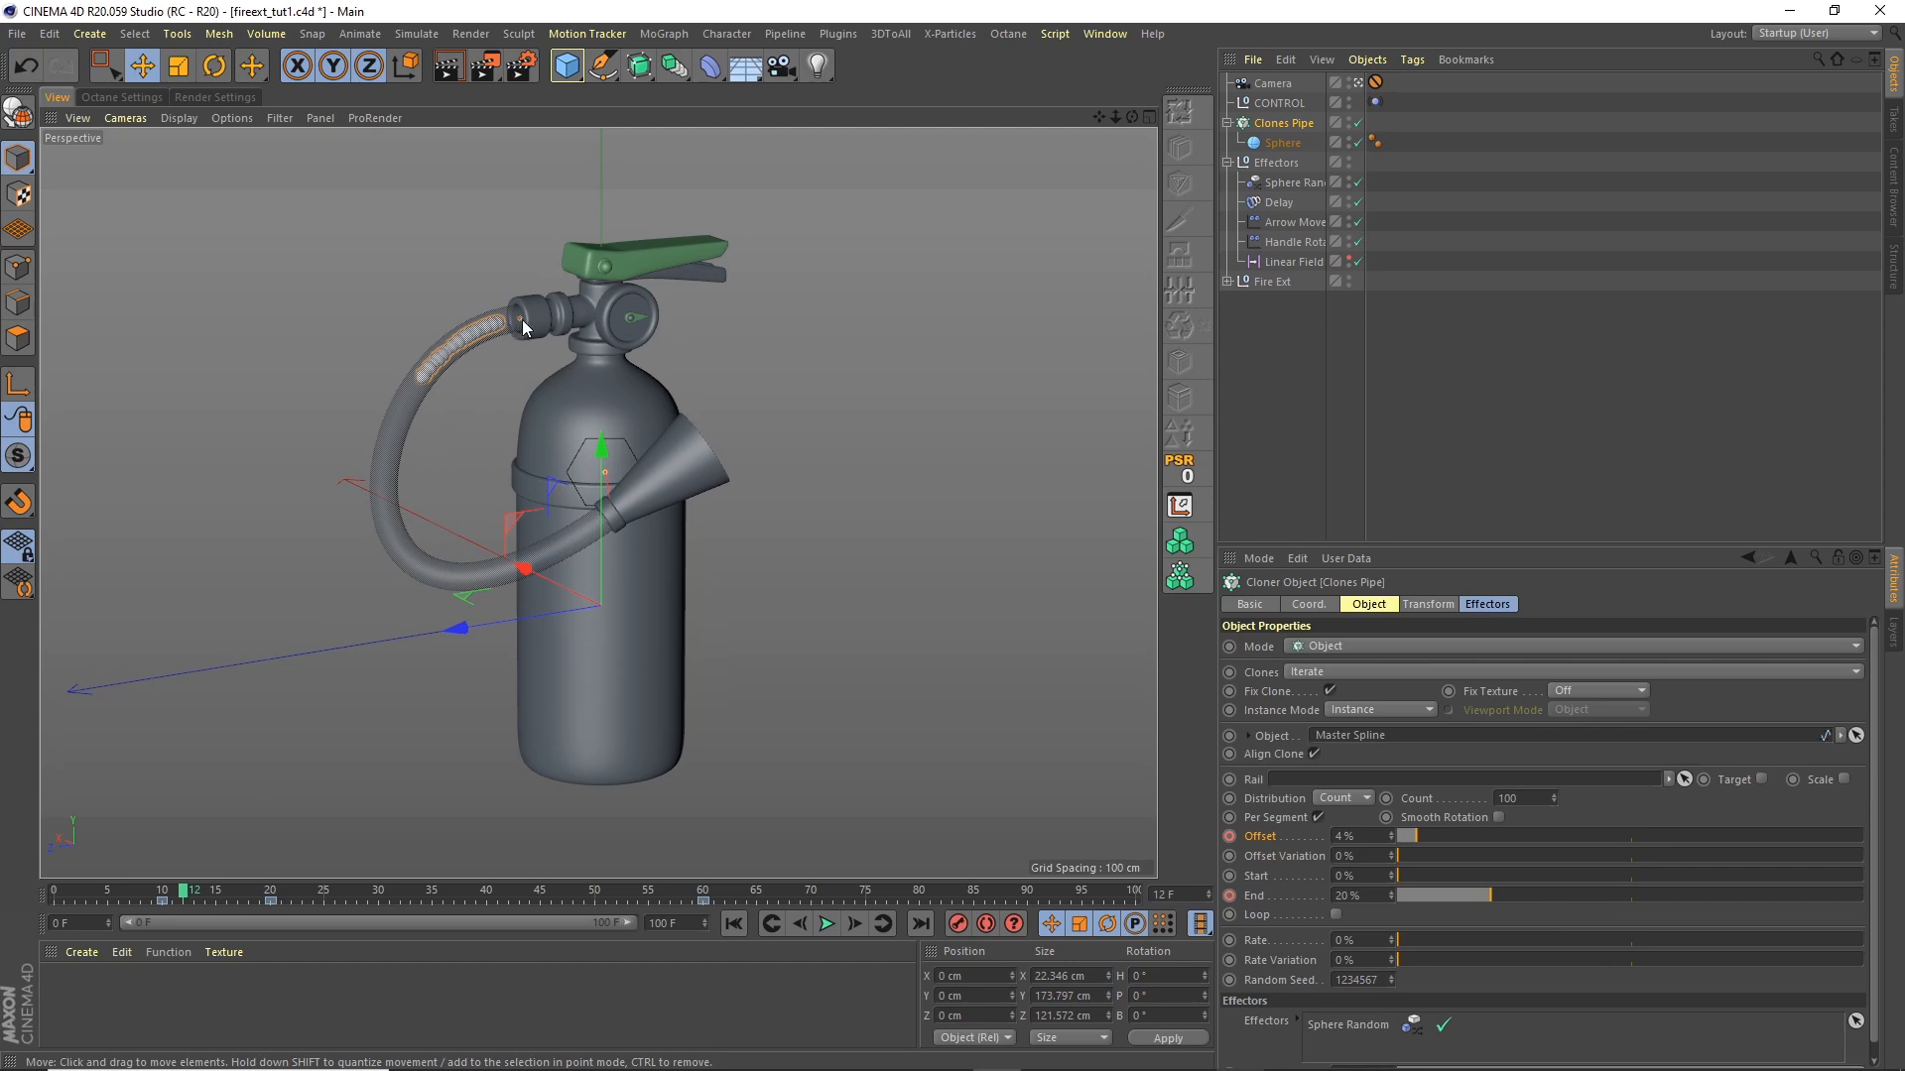
left_click(130, 890)
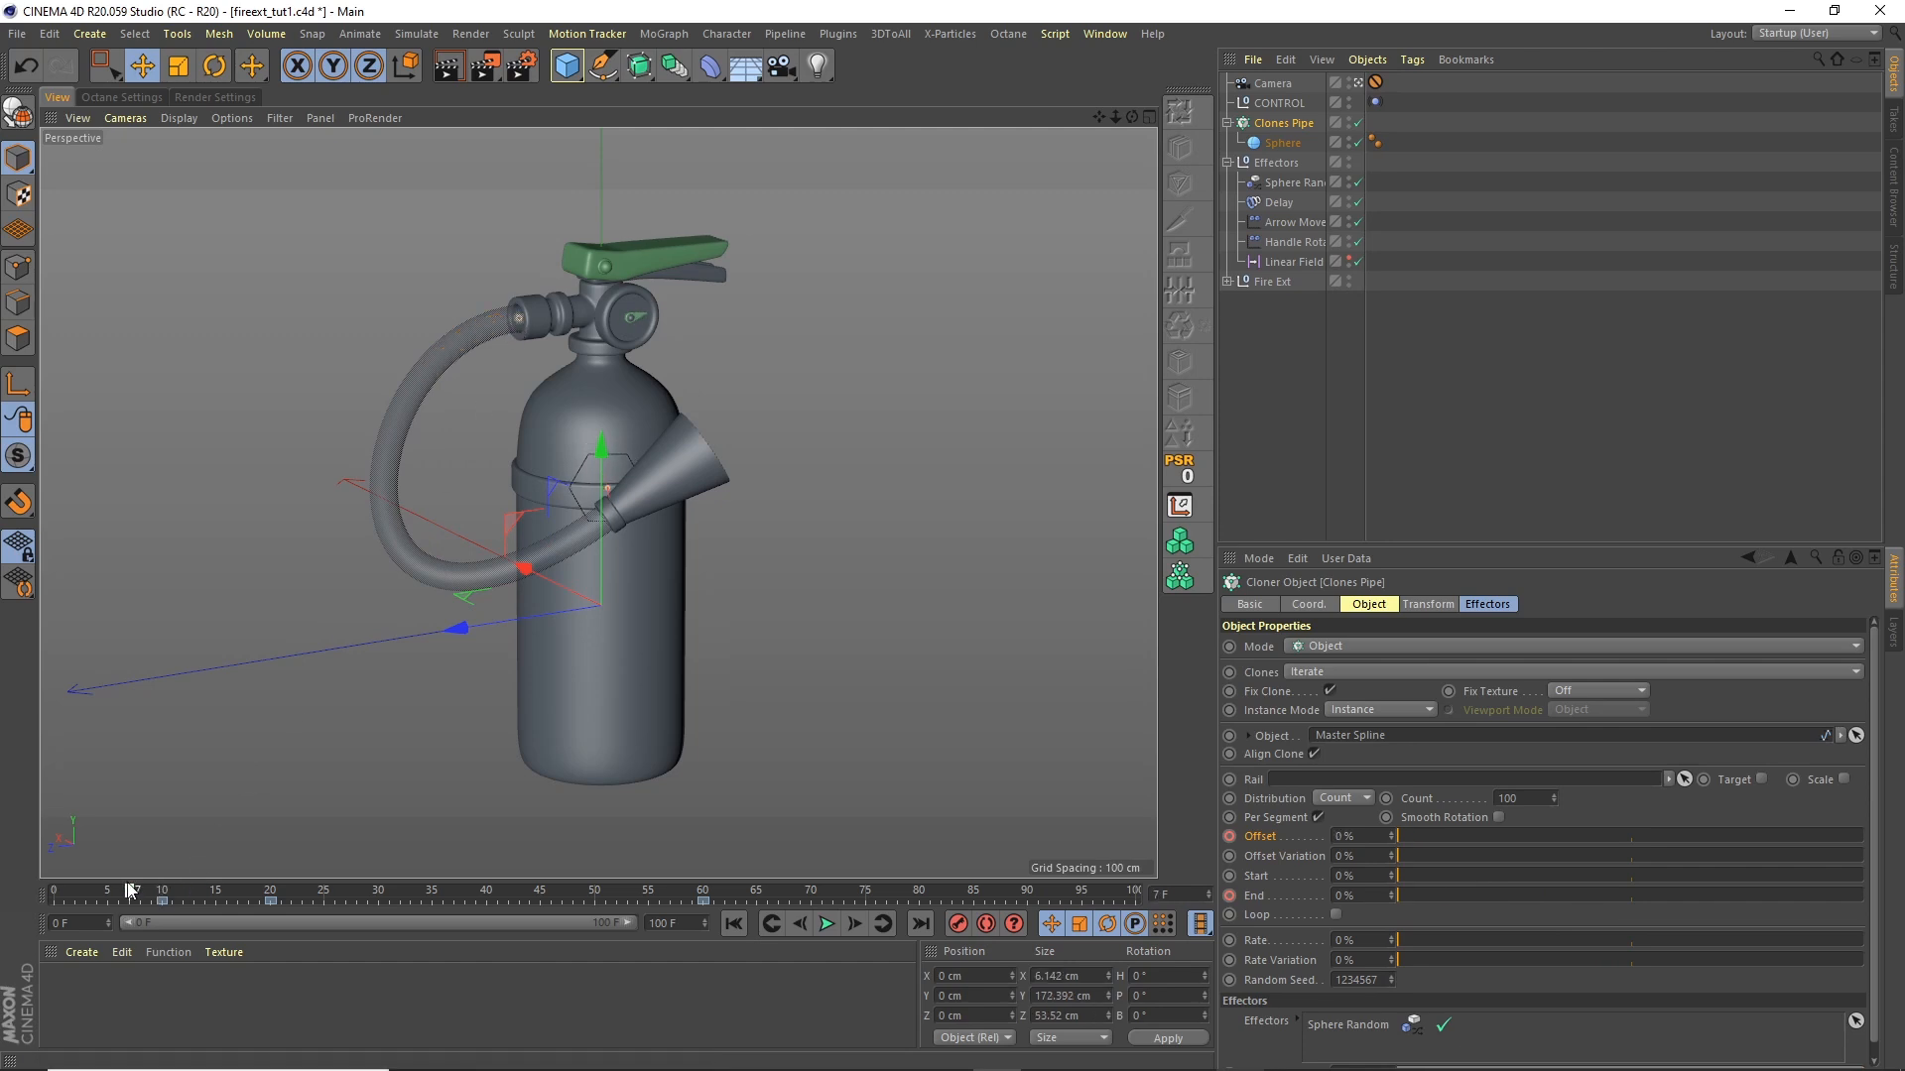
left_click_drag(146, 886, 171, 804)
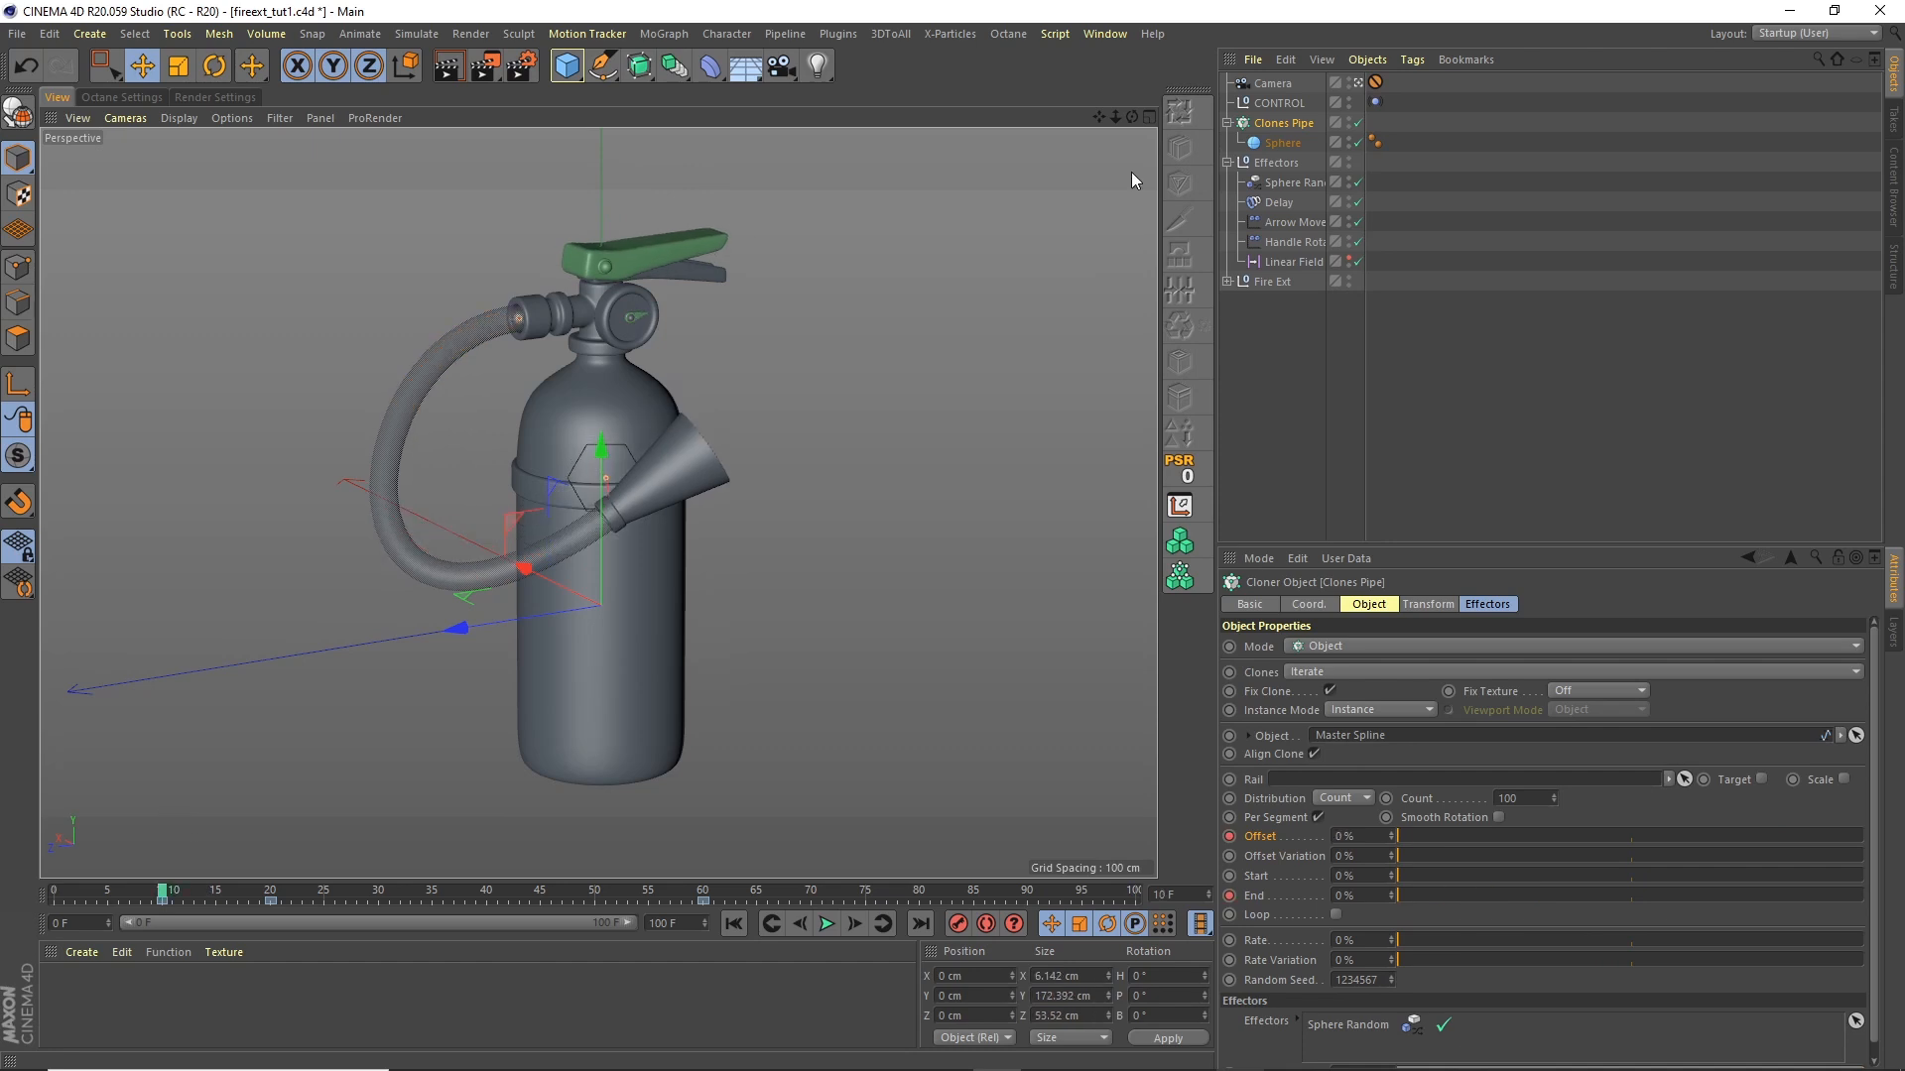
Step: Add a MoGraph Shader effector to the Clones Pipe cloner and move it into the Effectors group
left_click(664, 34)
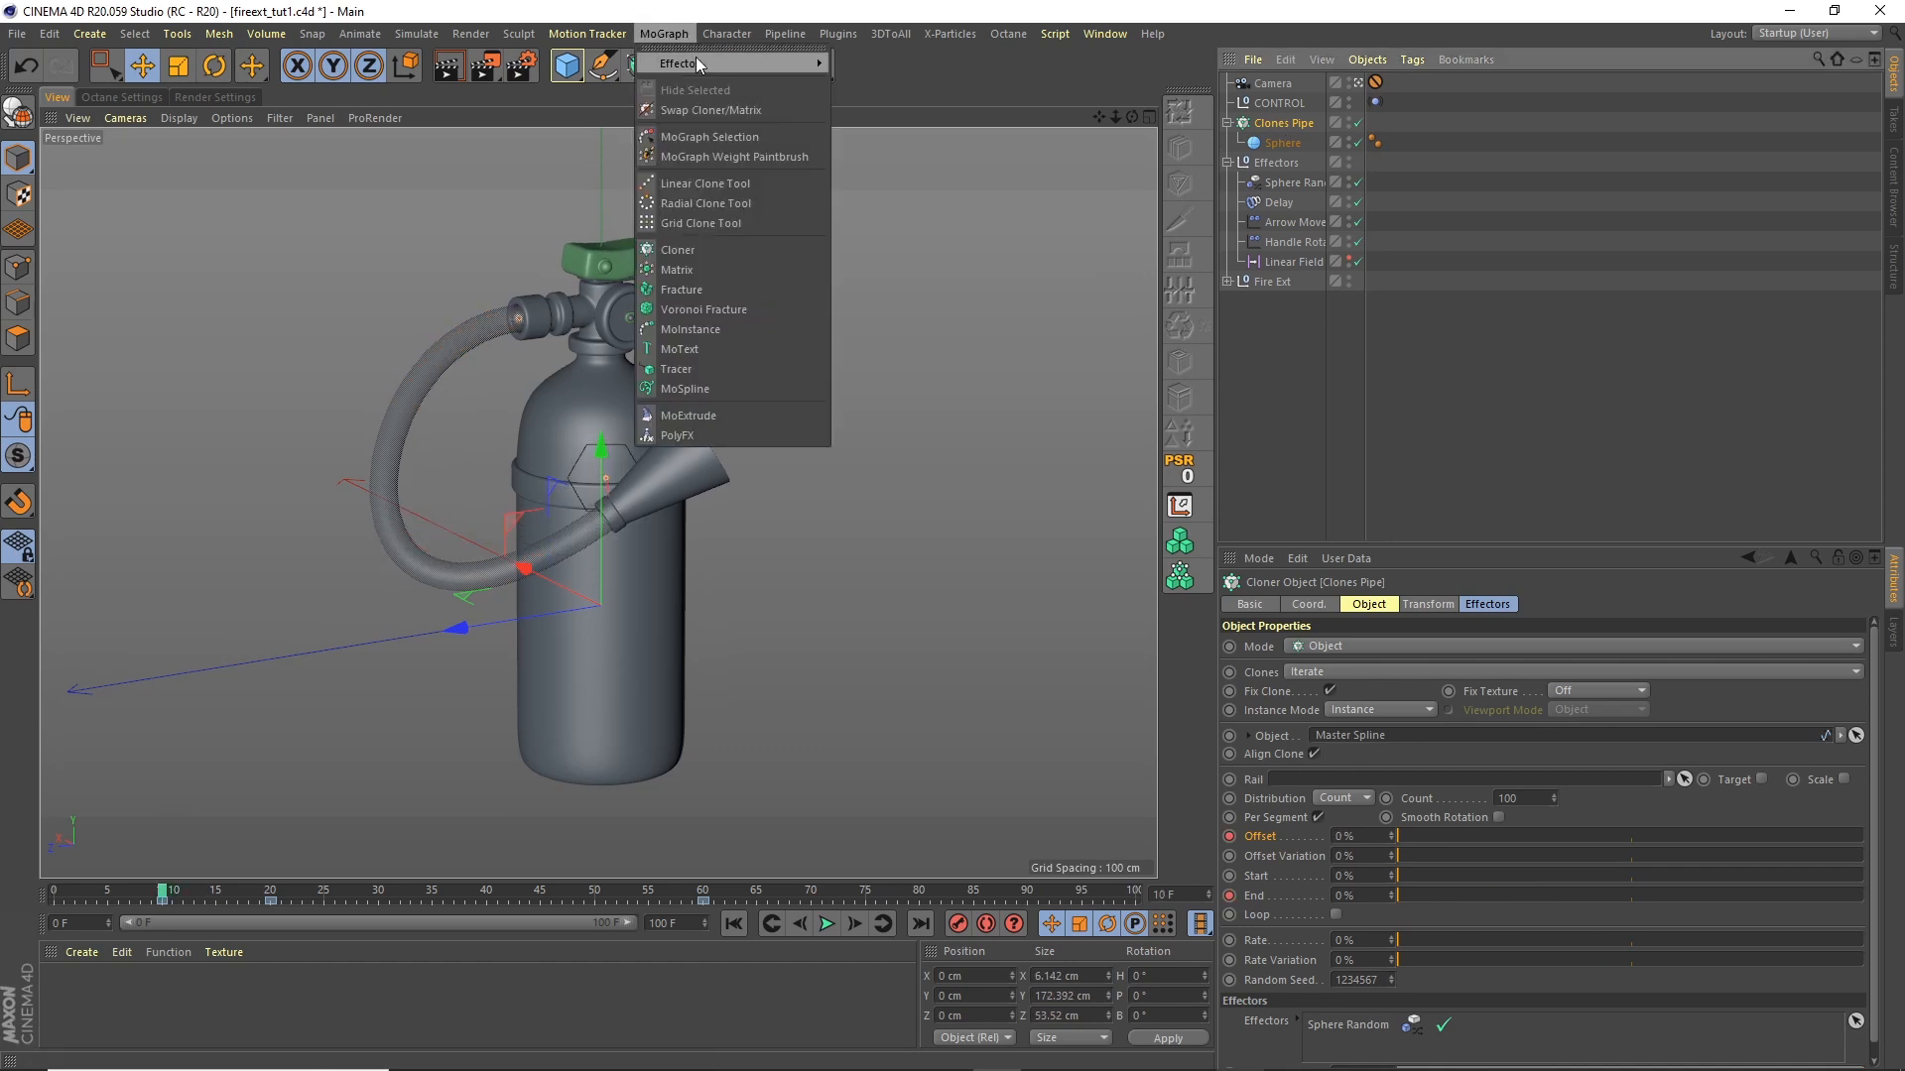
mouse_move(734, 62)
left_click(880, 263)
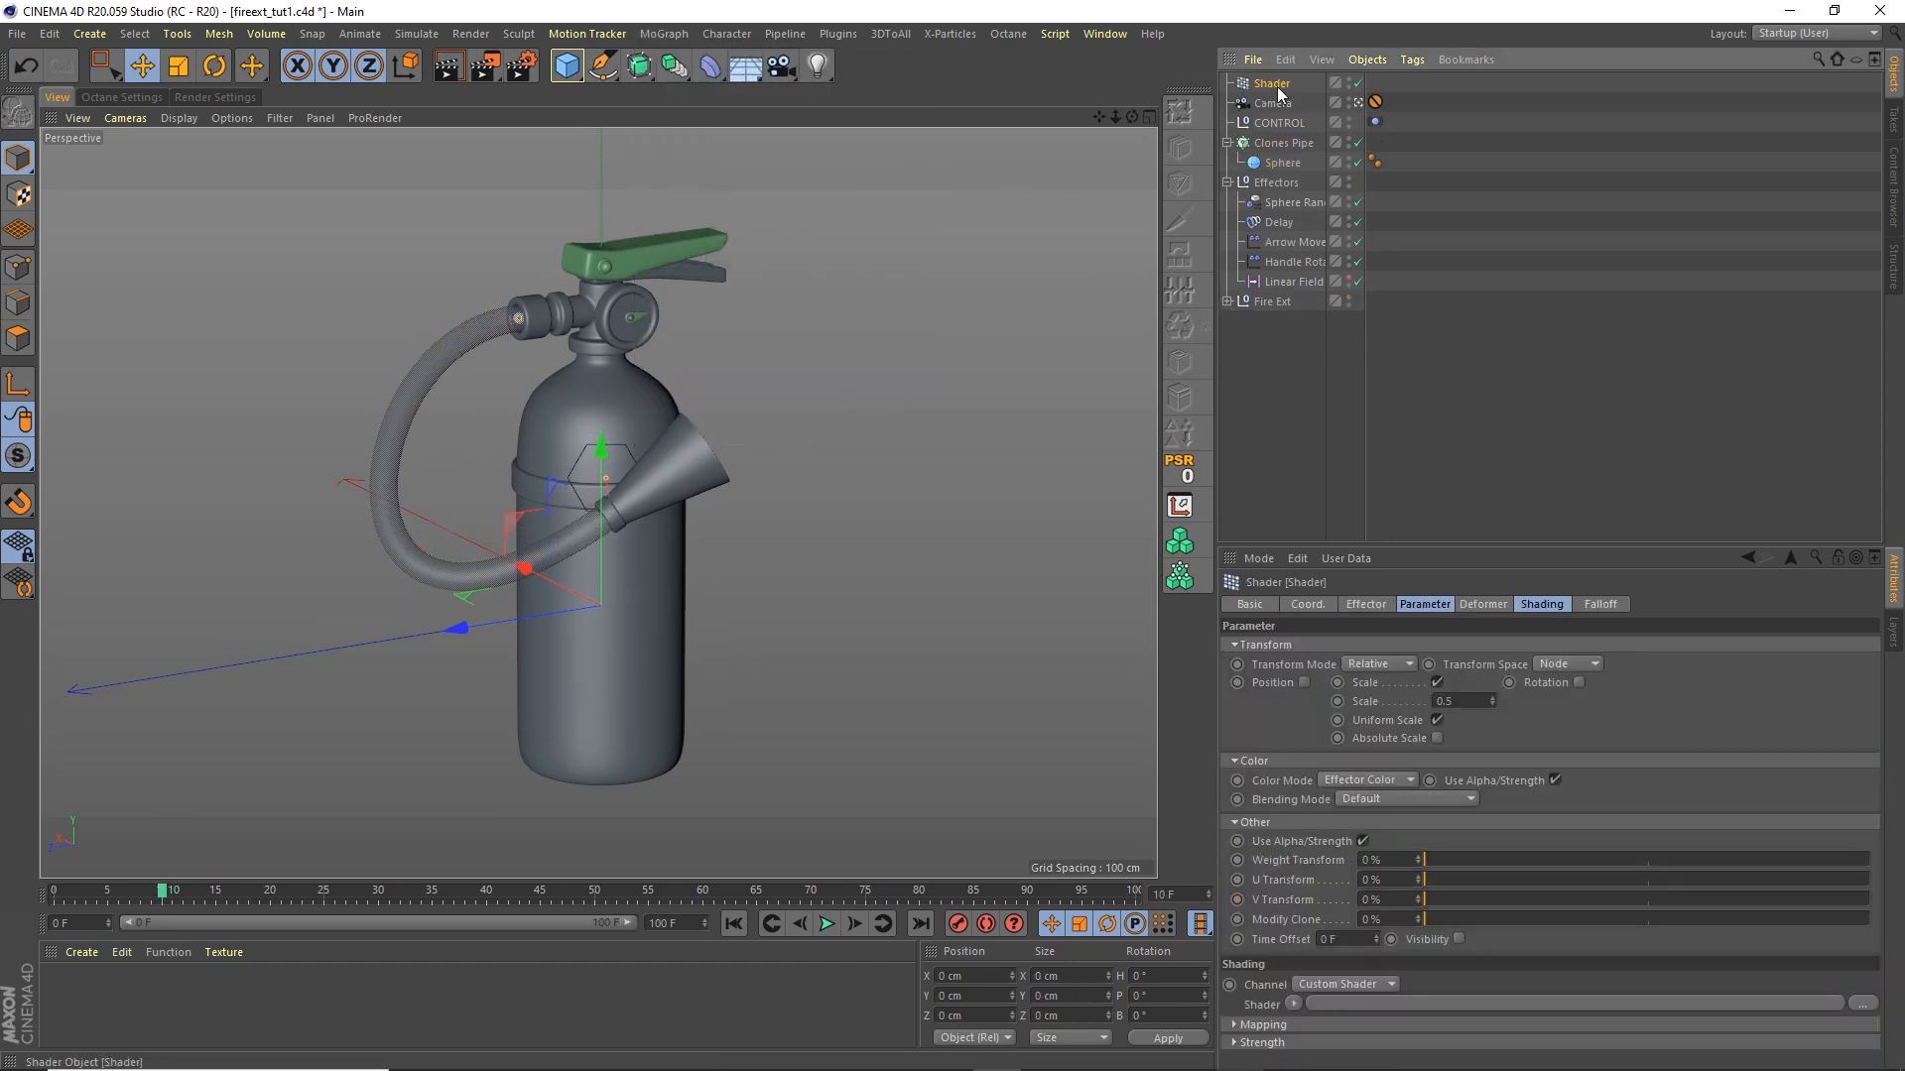
left_click_drag(1299, 170, 1301, 177)
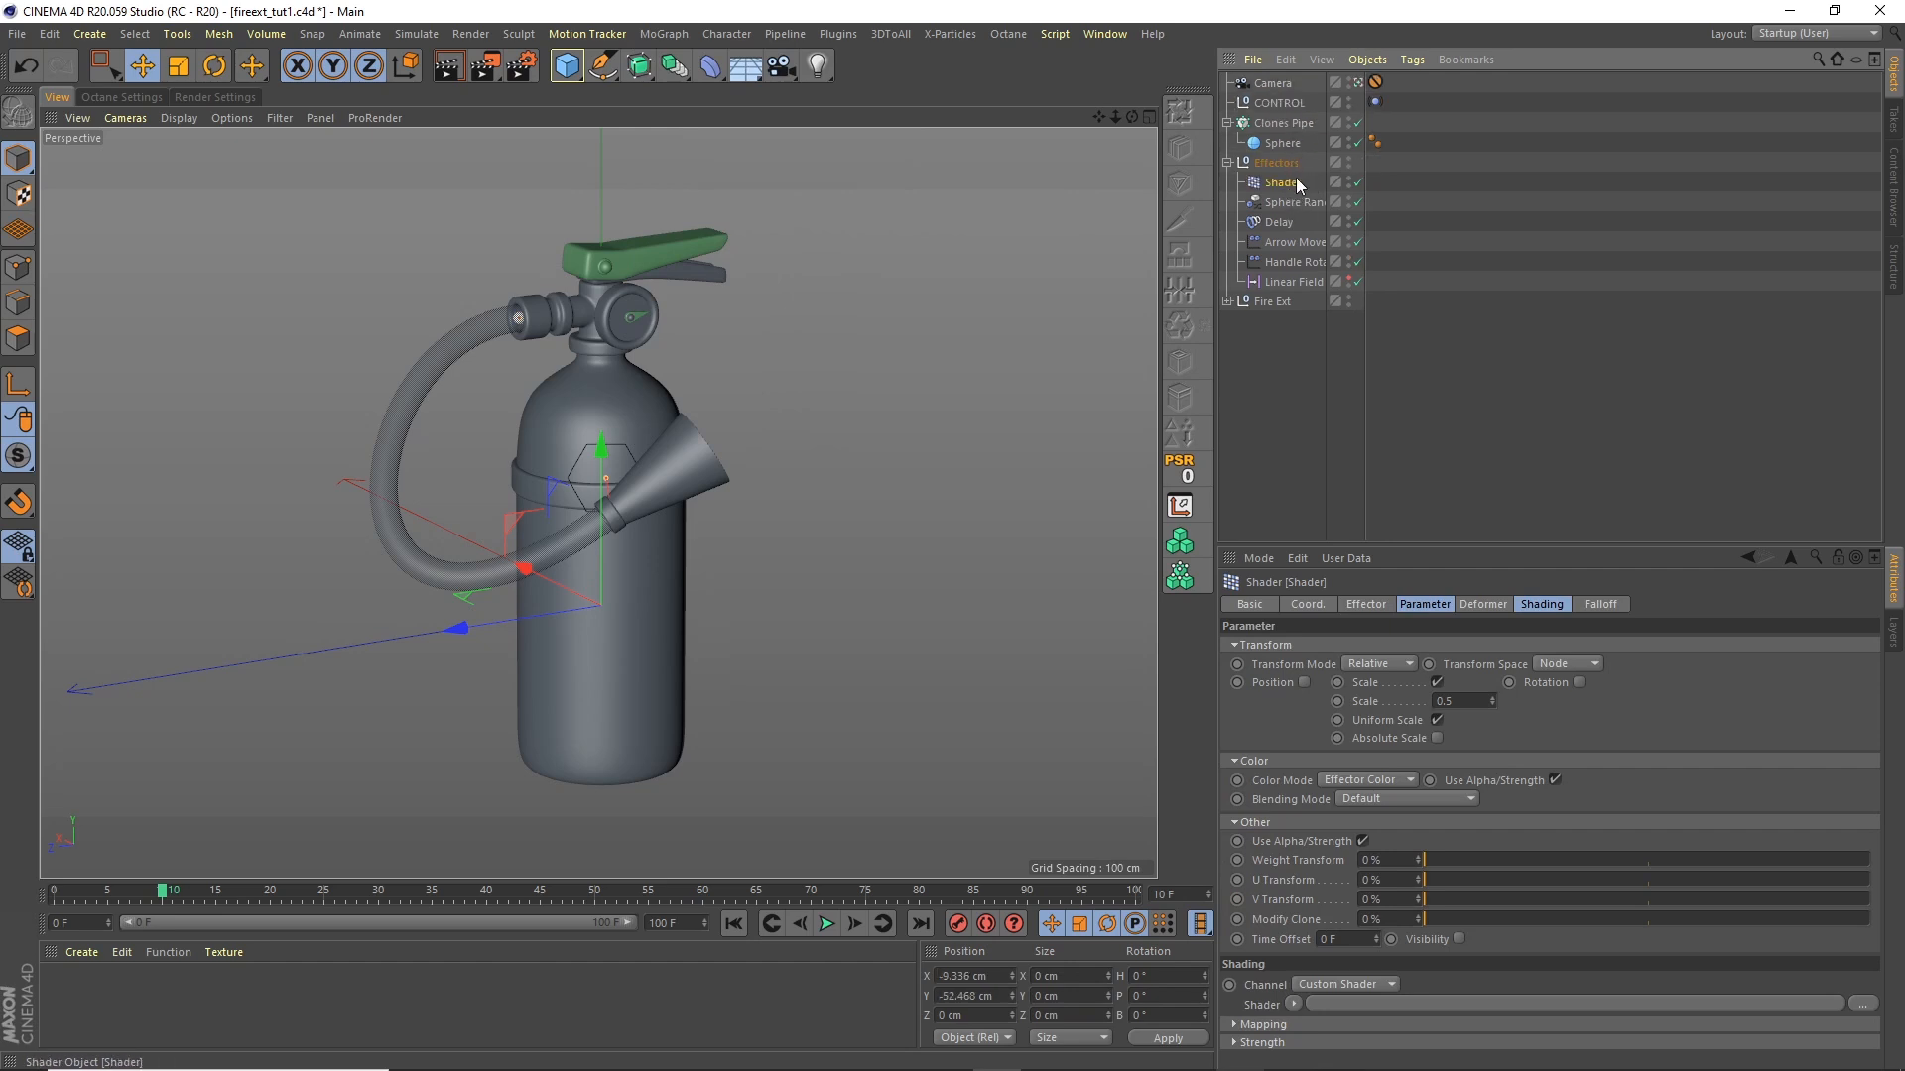
Step: Rename the Shader effector to Spheres Shader
double_click(1296, 187)
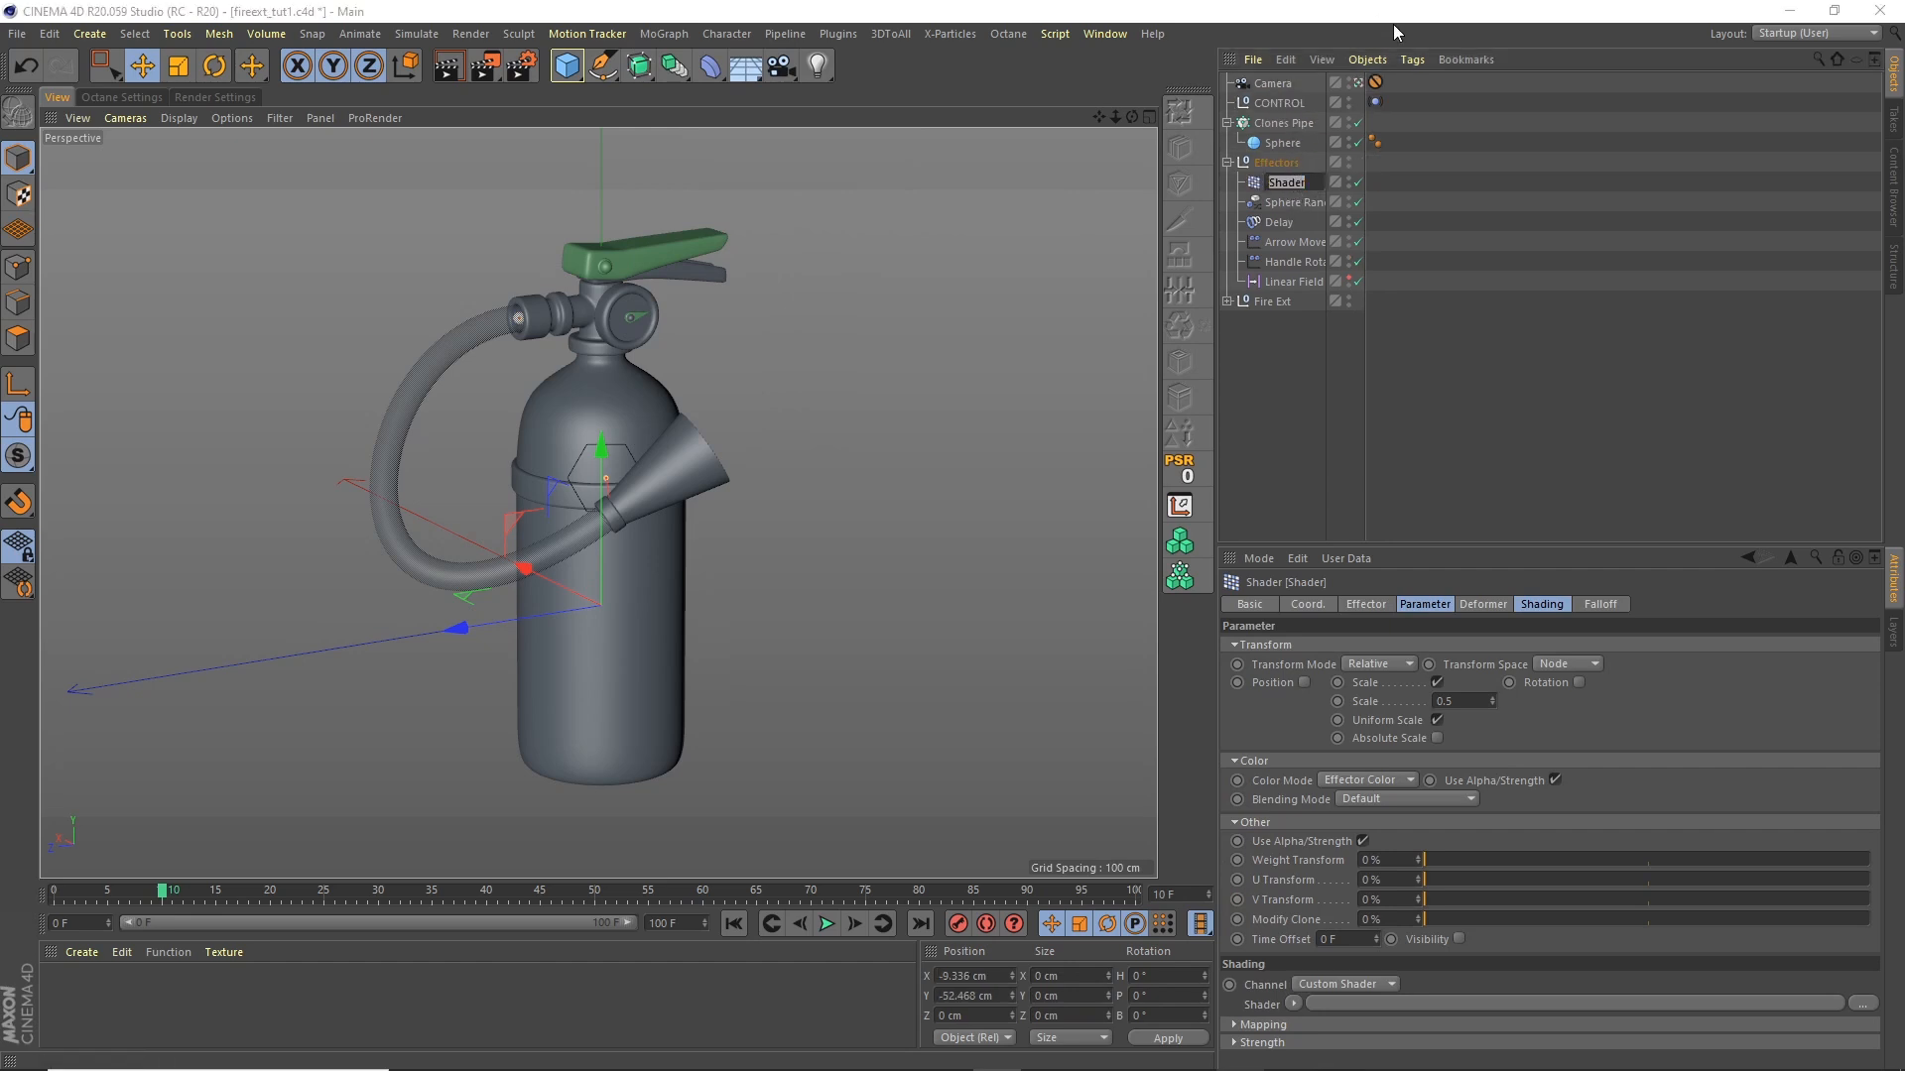
type("Sphe")
type("res")
key("Return")
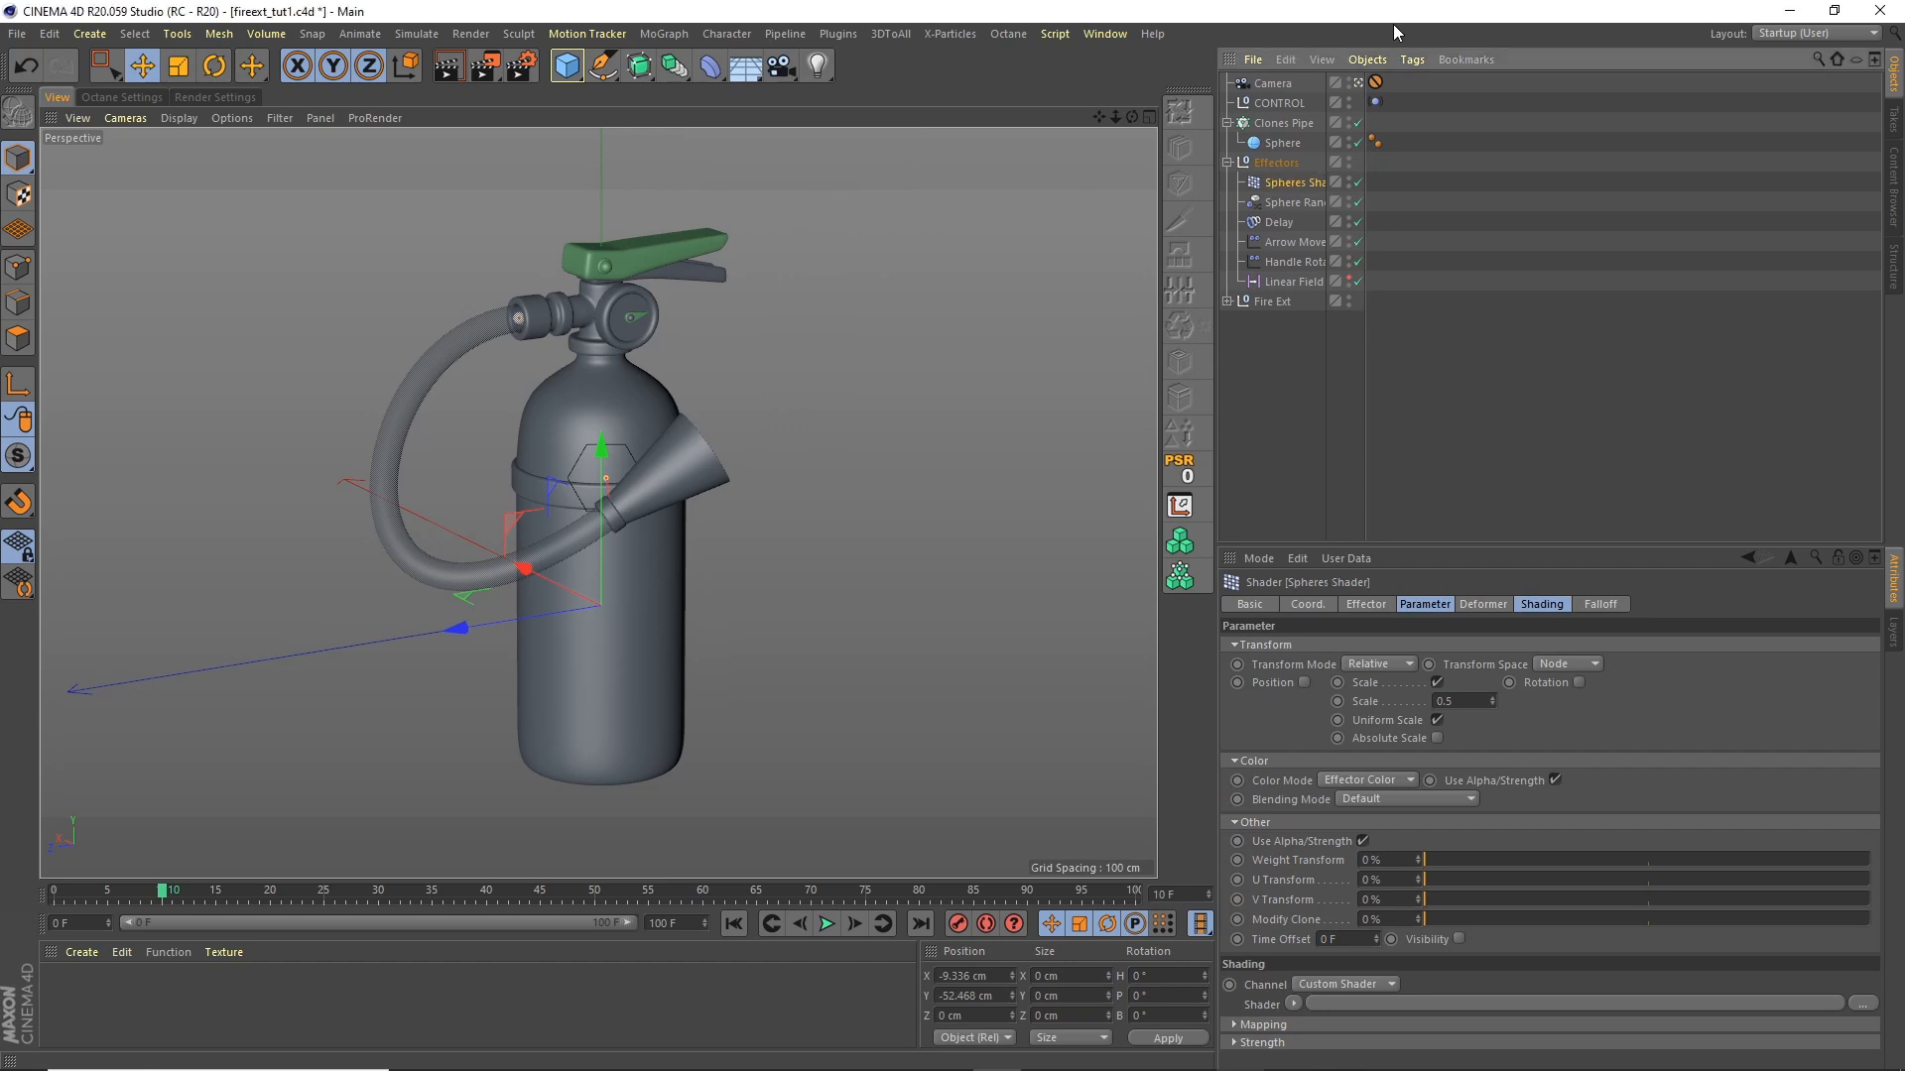
Step: Set the Spheres Shader effector's uniform Scale to -1 with Absolute Scale enabled
left_click(1536, 604)
left_click(1480, 605)
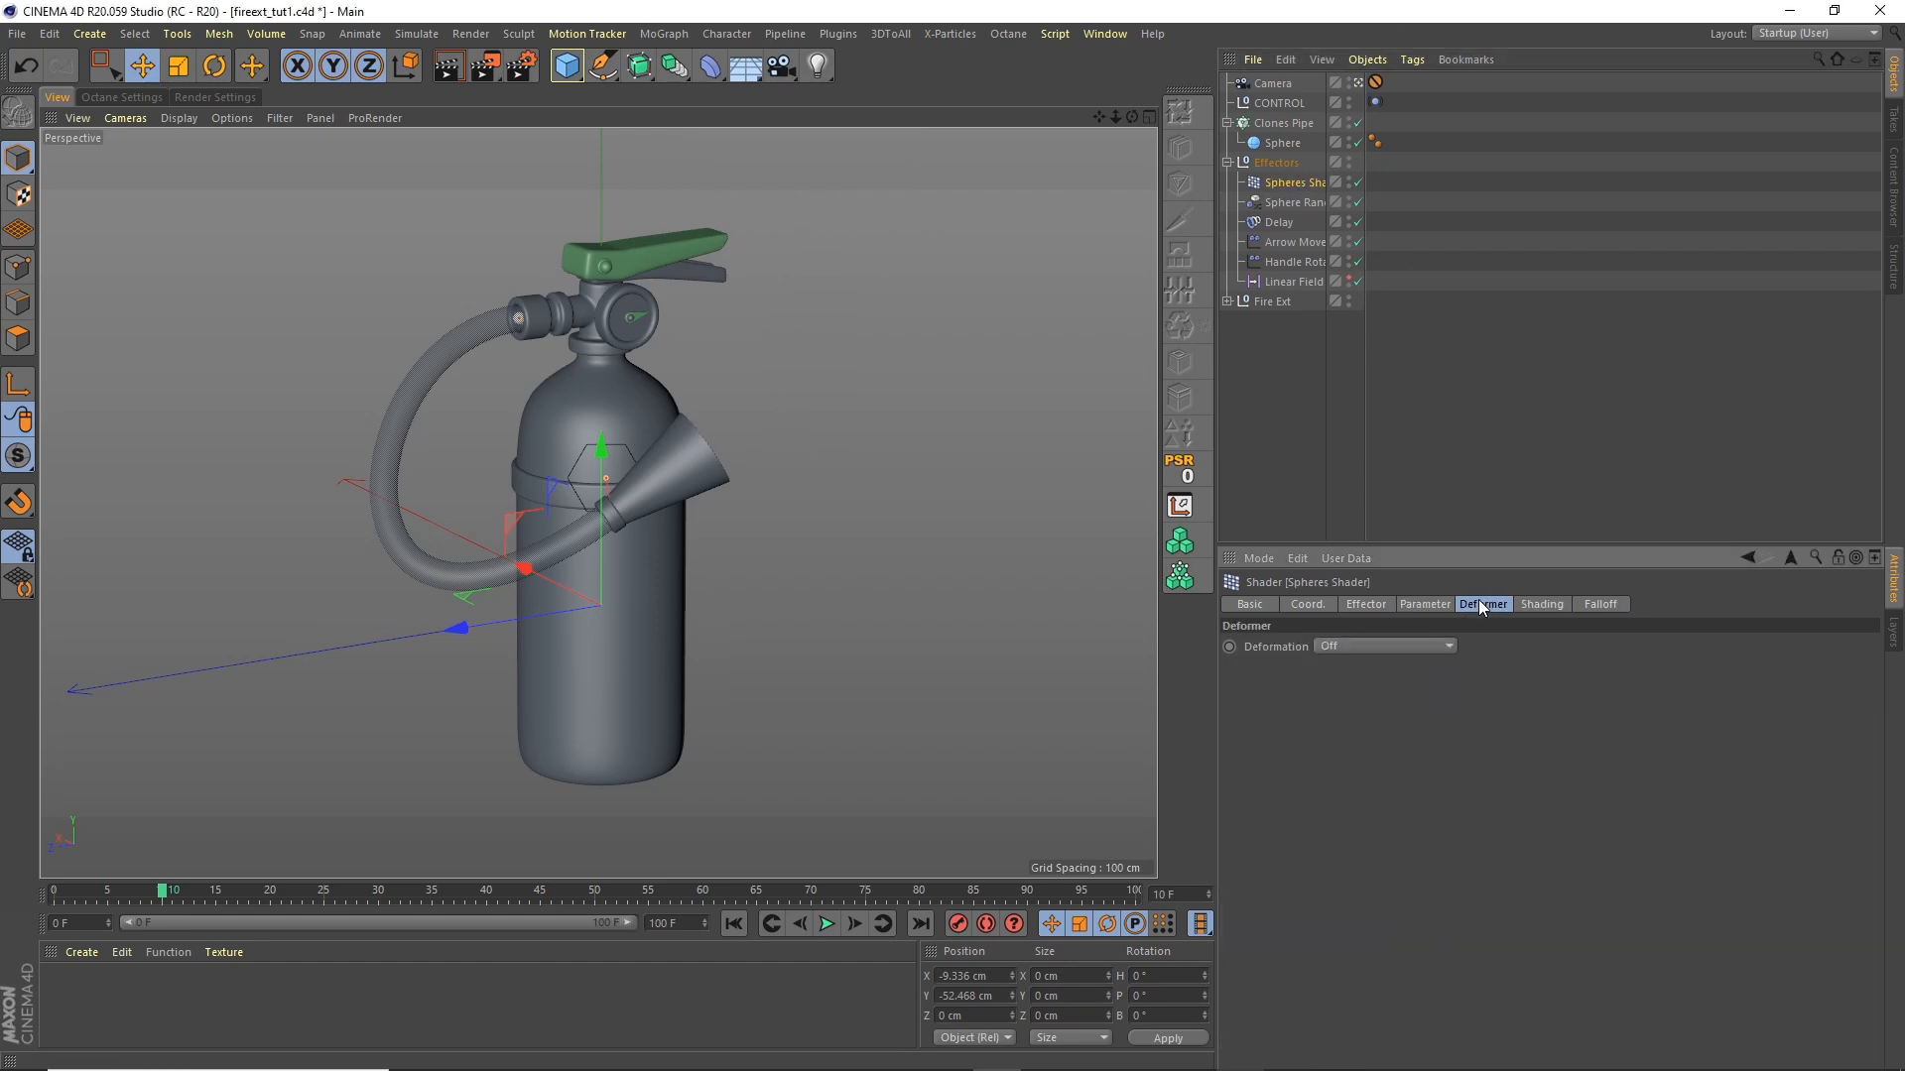
left_click(1427, 605)
left_click(1444, 701)
type("-1")
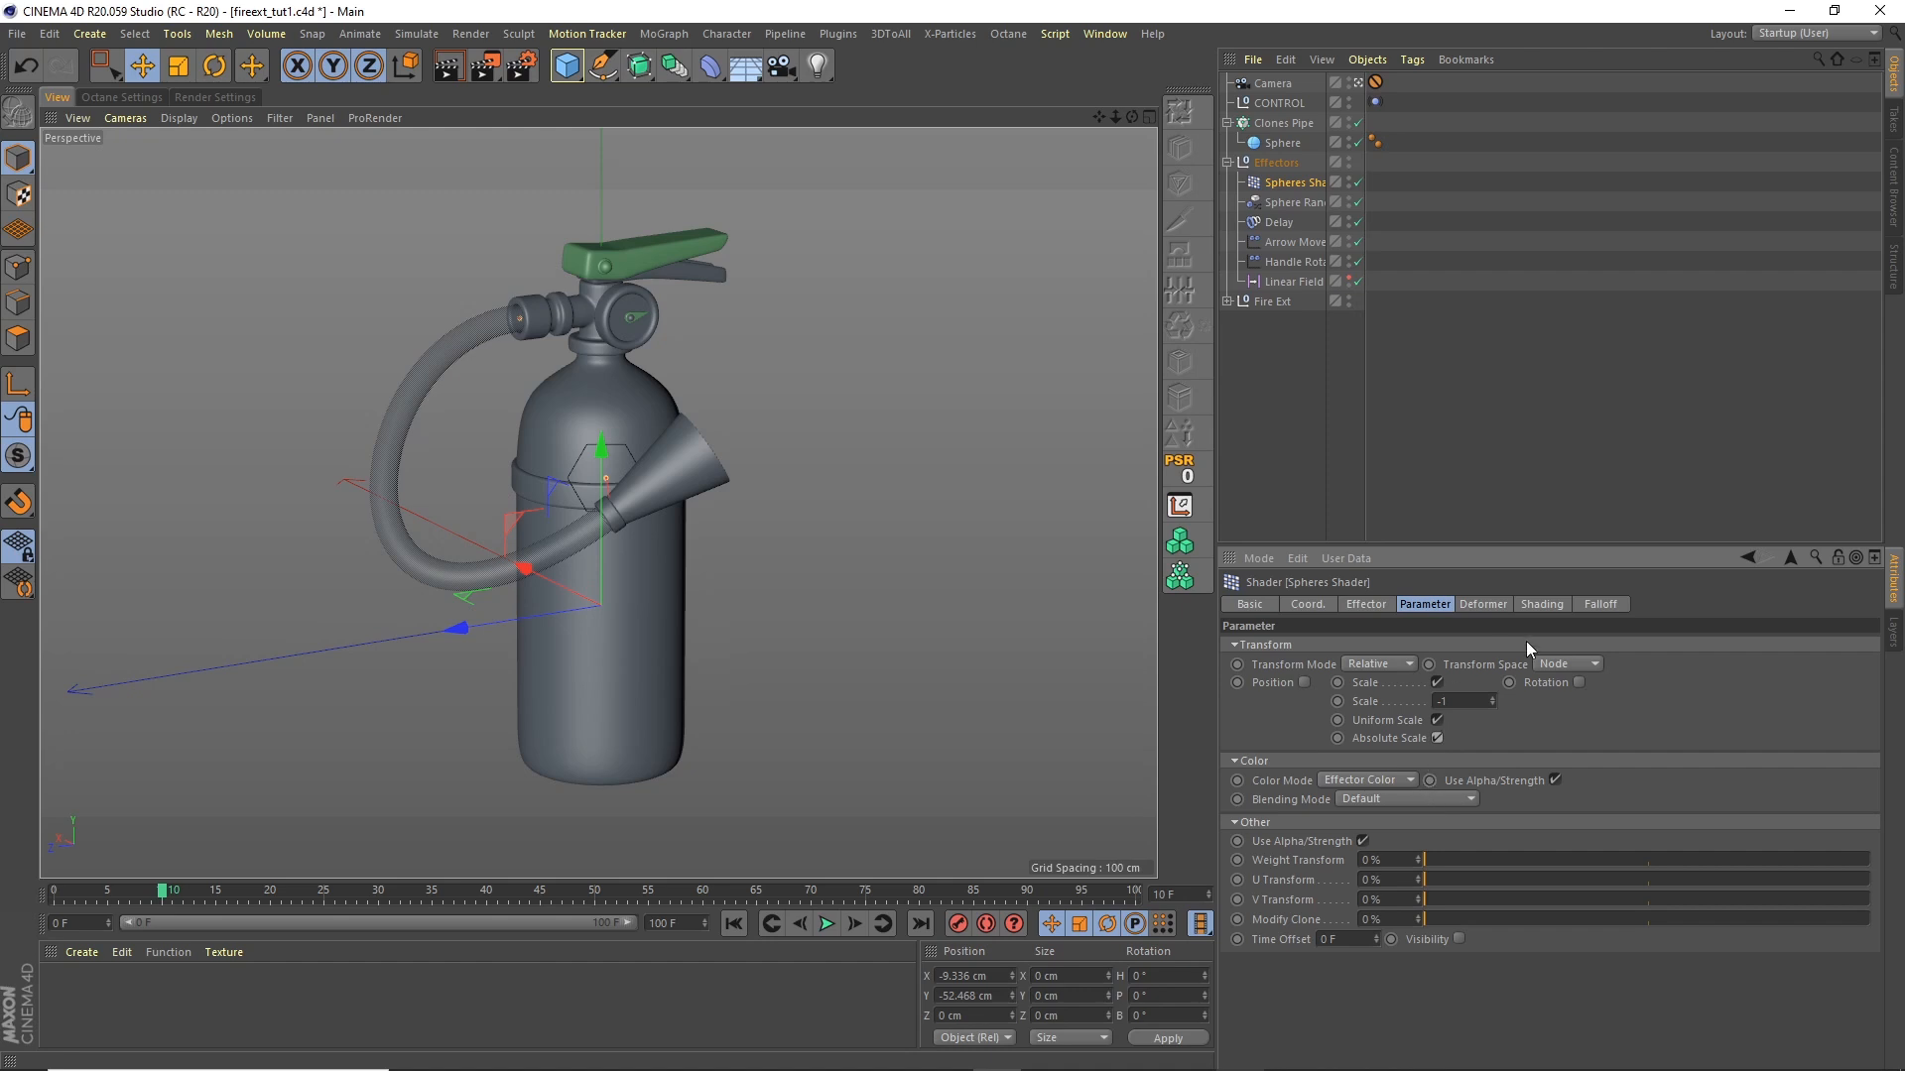
Step: Load a Gradient into the Spheres Shader's shading and reverse it, with white at the start and black at about 3%
left_click(1533, 604)
left_click(1295, 665)
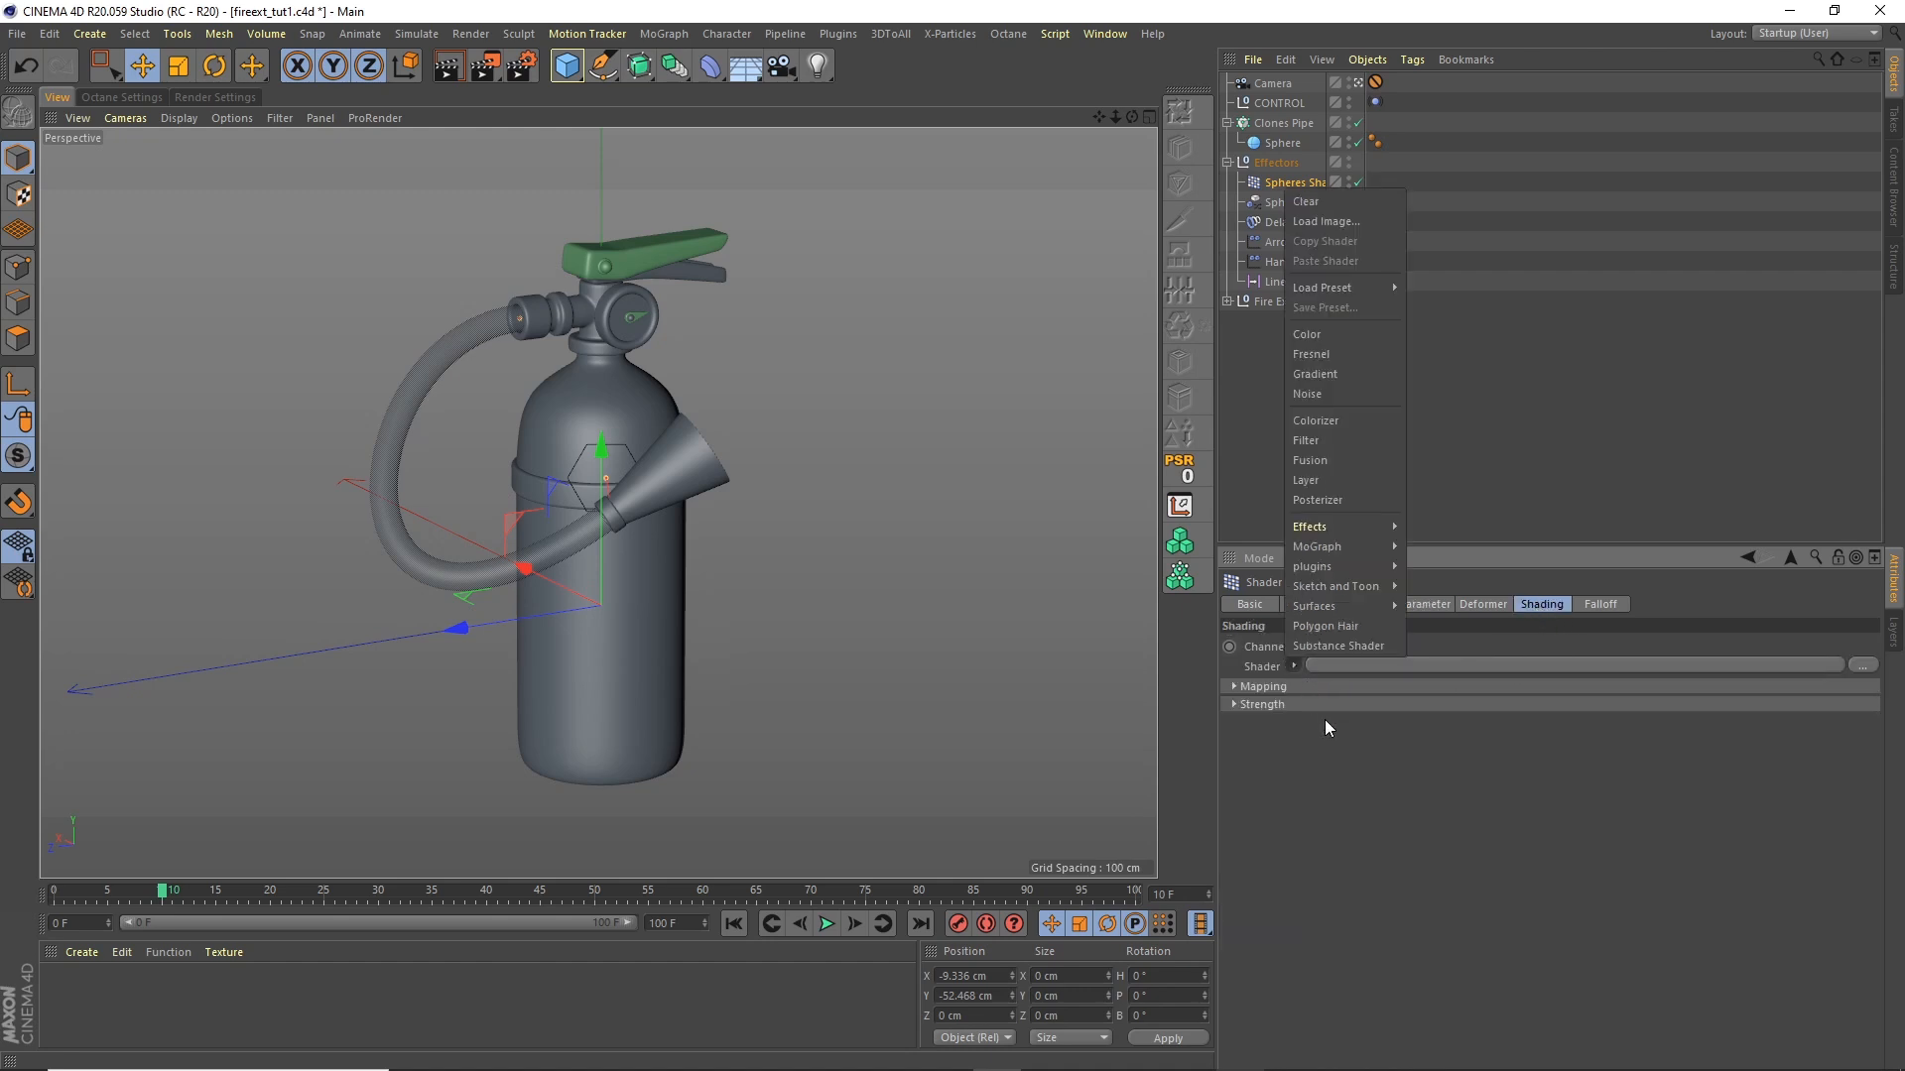
left_click(1320, 374)
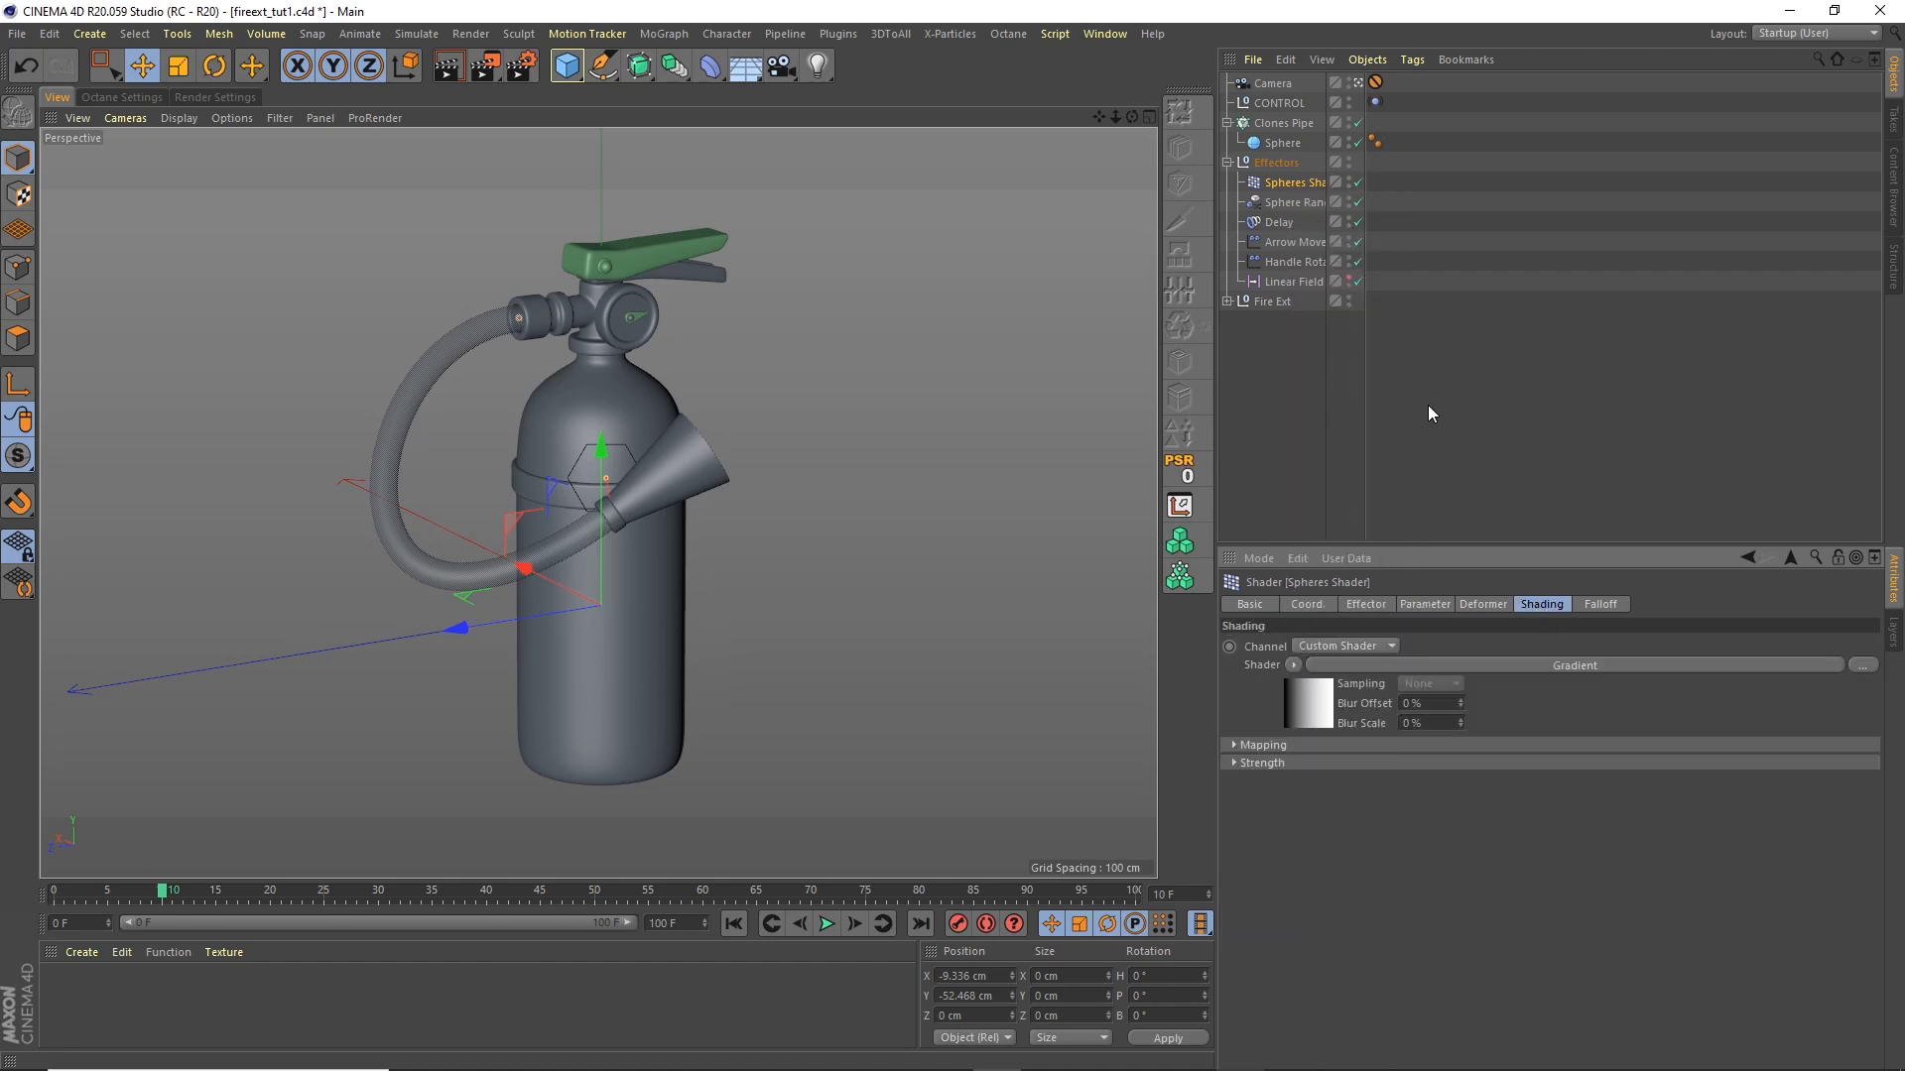
left_click(1321, 728)
left_click_drag(1853, 803, 1319, 801)
left_click_drag(1474, 813, 1334, 804)
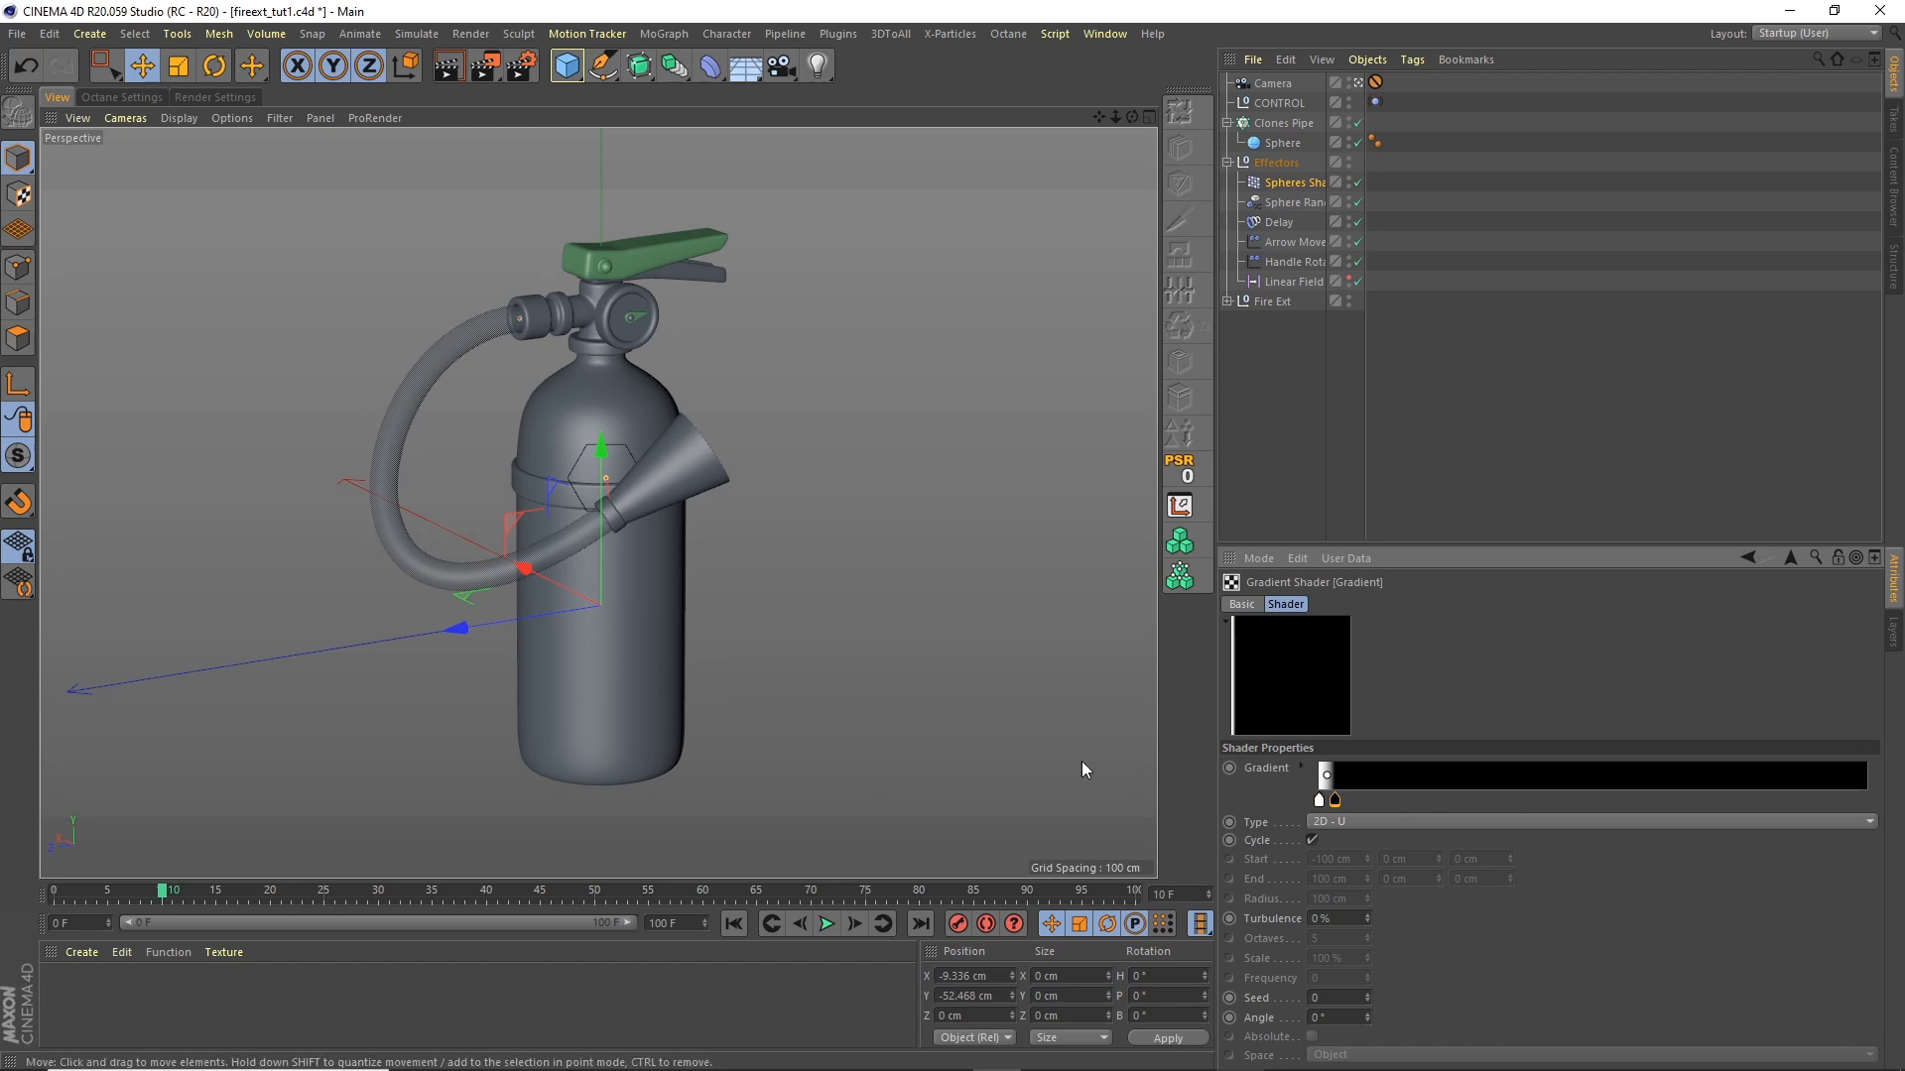
Step: Widen the gradient falloff by moving the black knot to about 10%, and scrub the timeline to check the sphere scaling
left_click(172, 896)
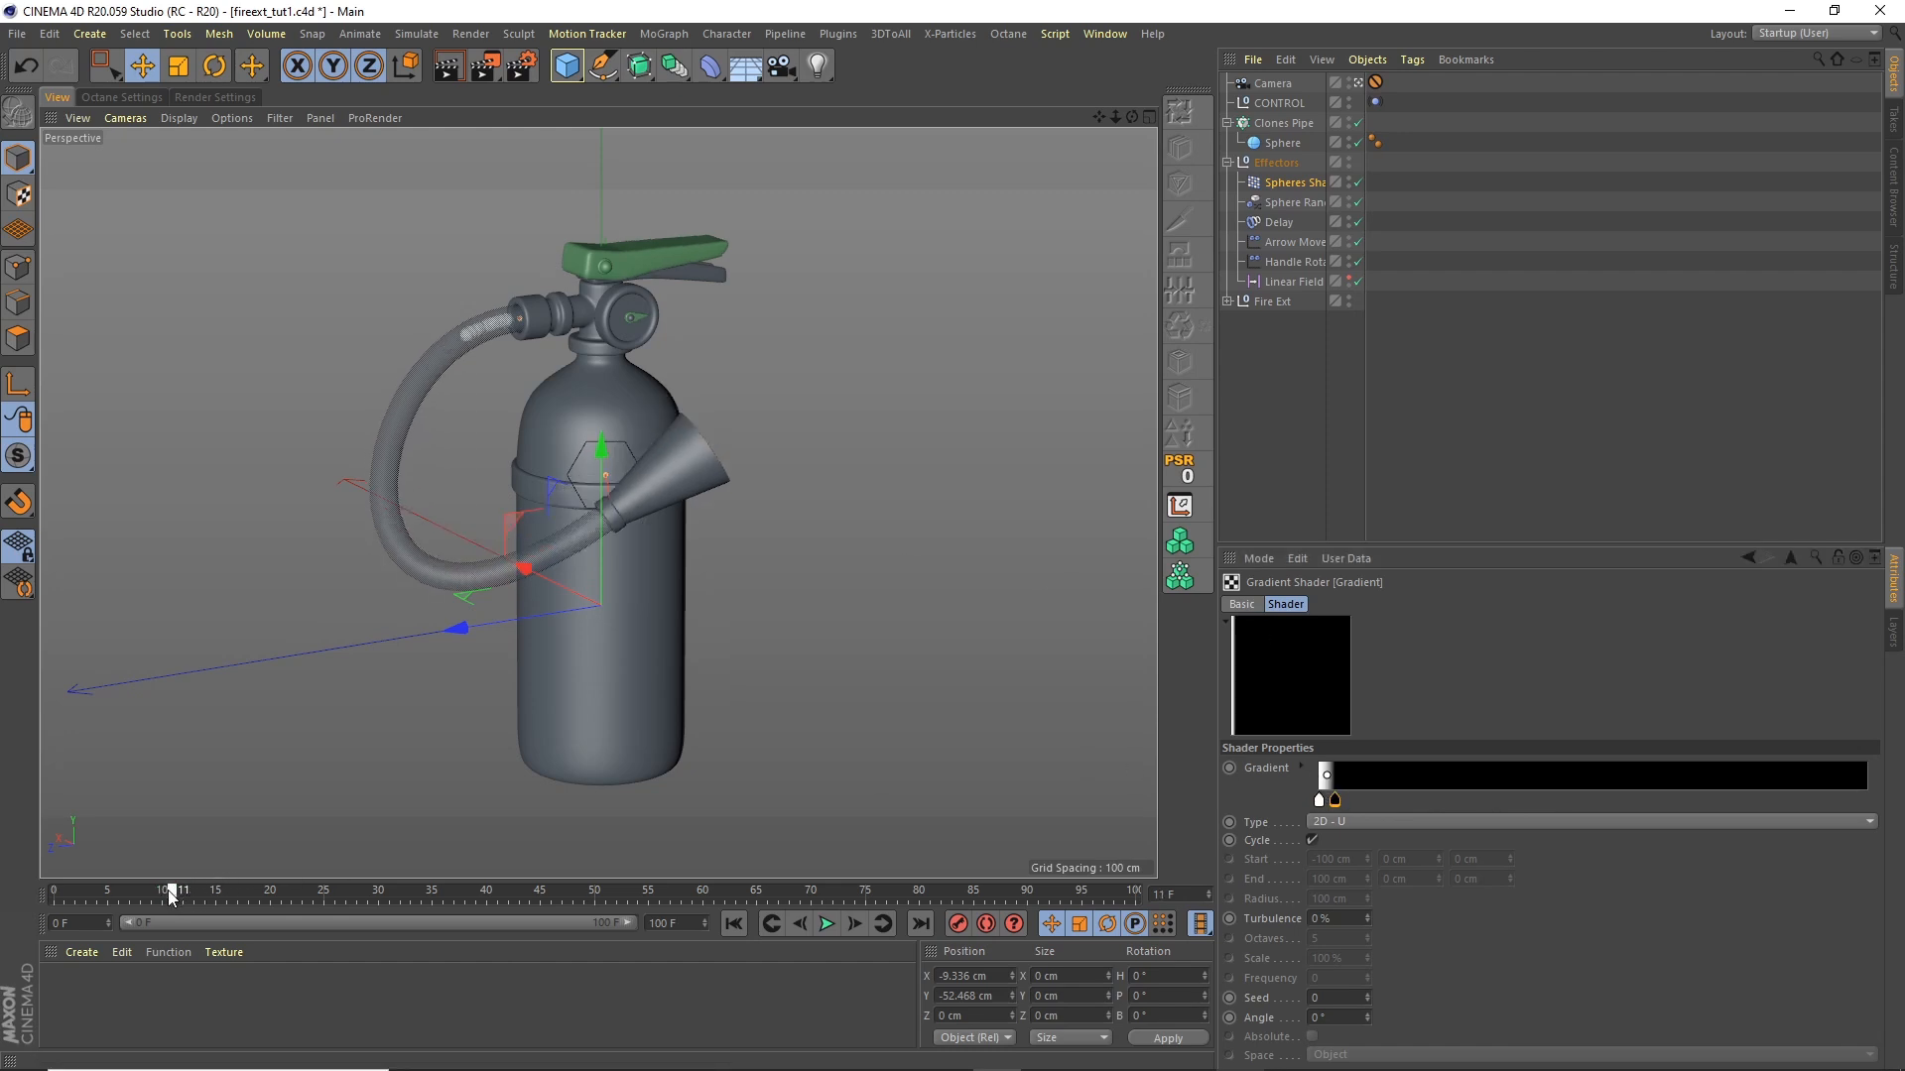
left_click_drag(1334, 800, 1371, 801)
left_click_drag(107, 893, 746, 734)
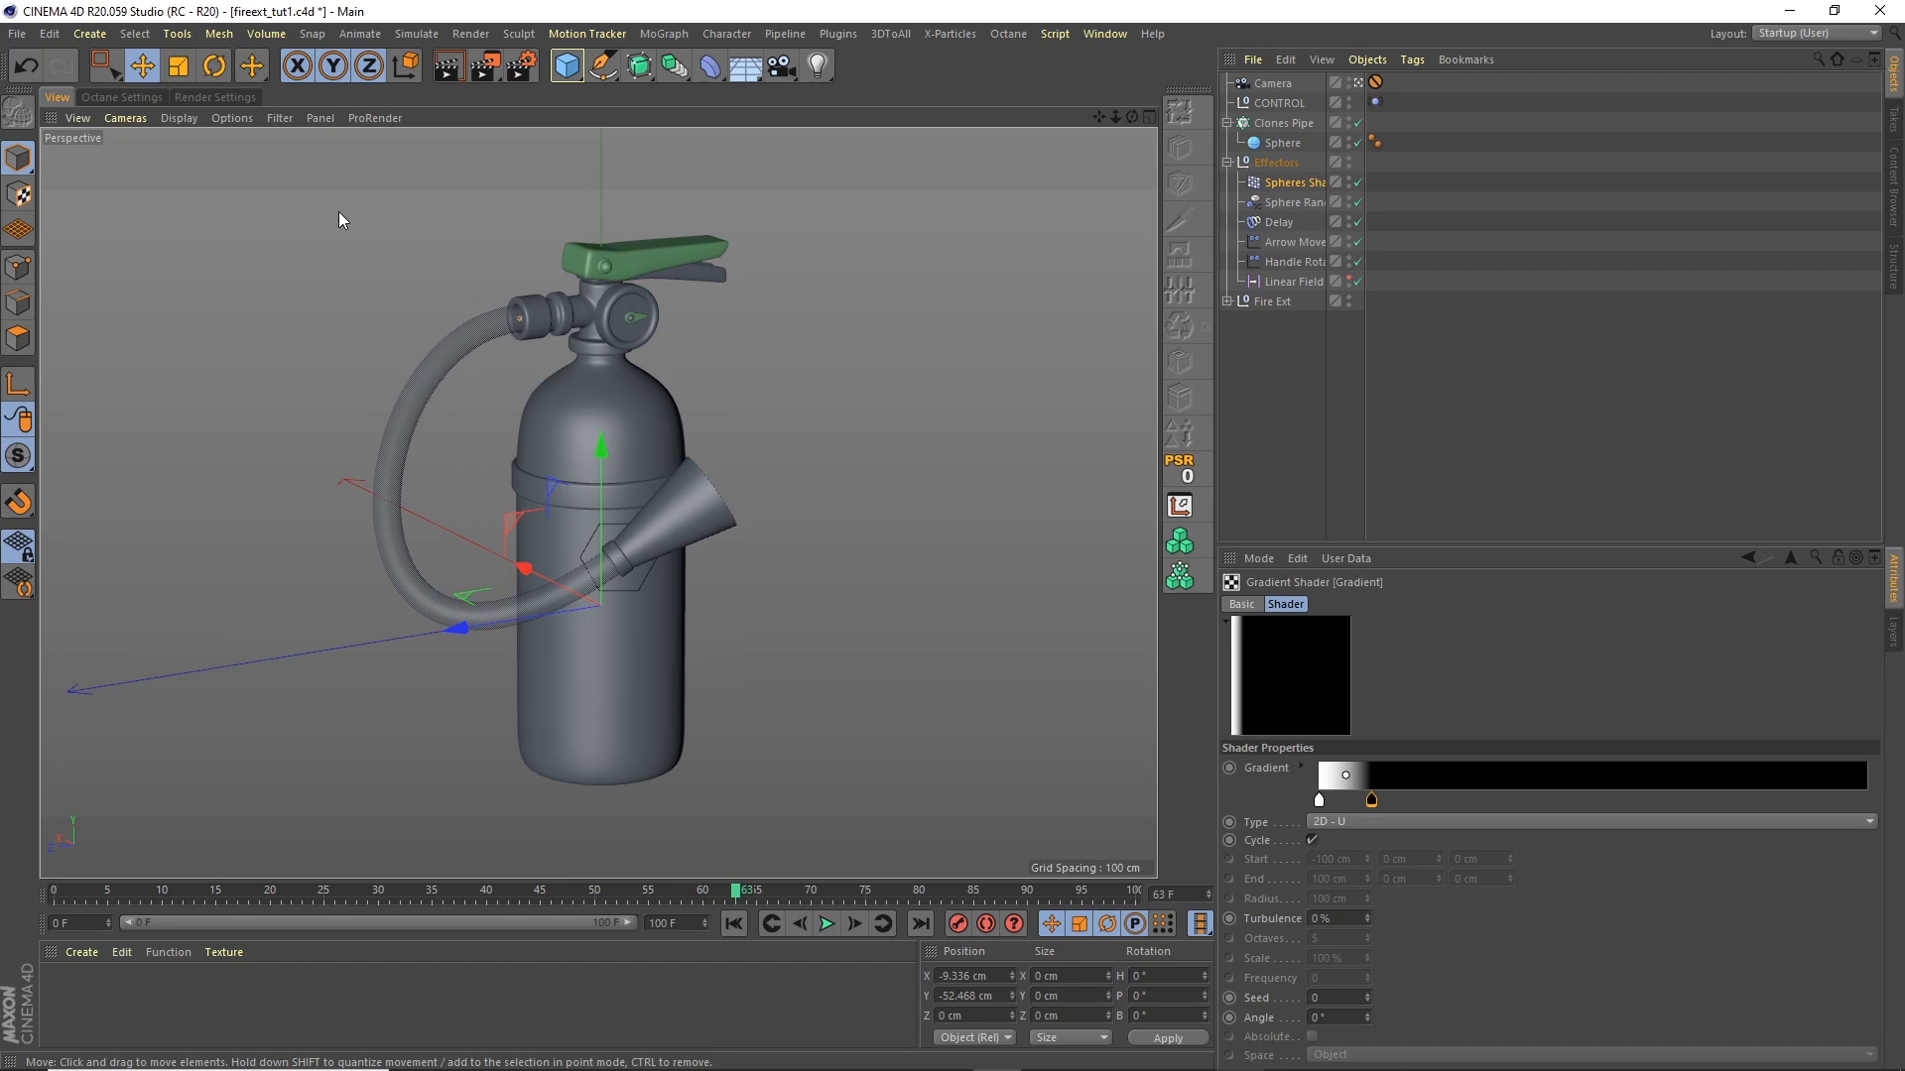
Step: Add a particle Emitter, make it a child of the CONTROL null and reset its position and rotation to zero
left_click(1330, 325)
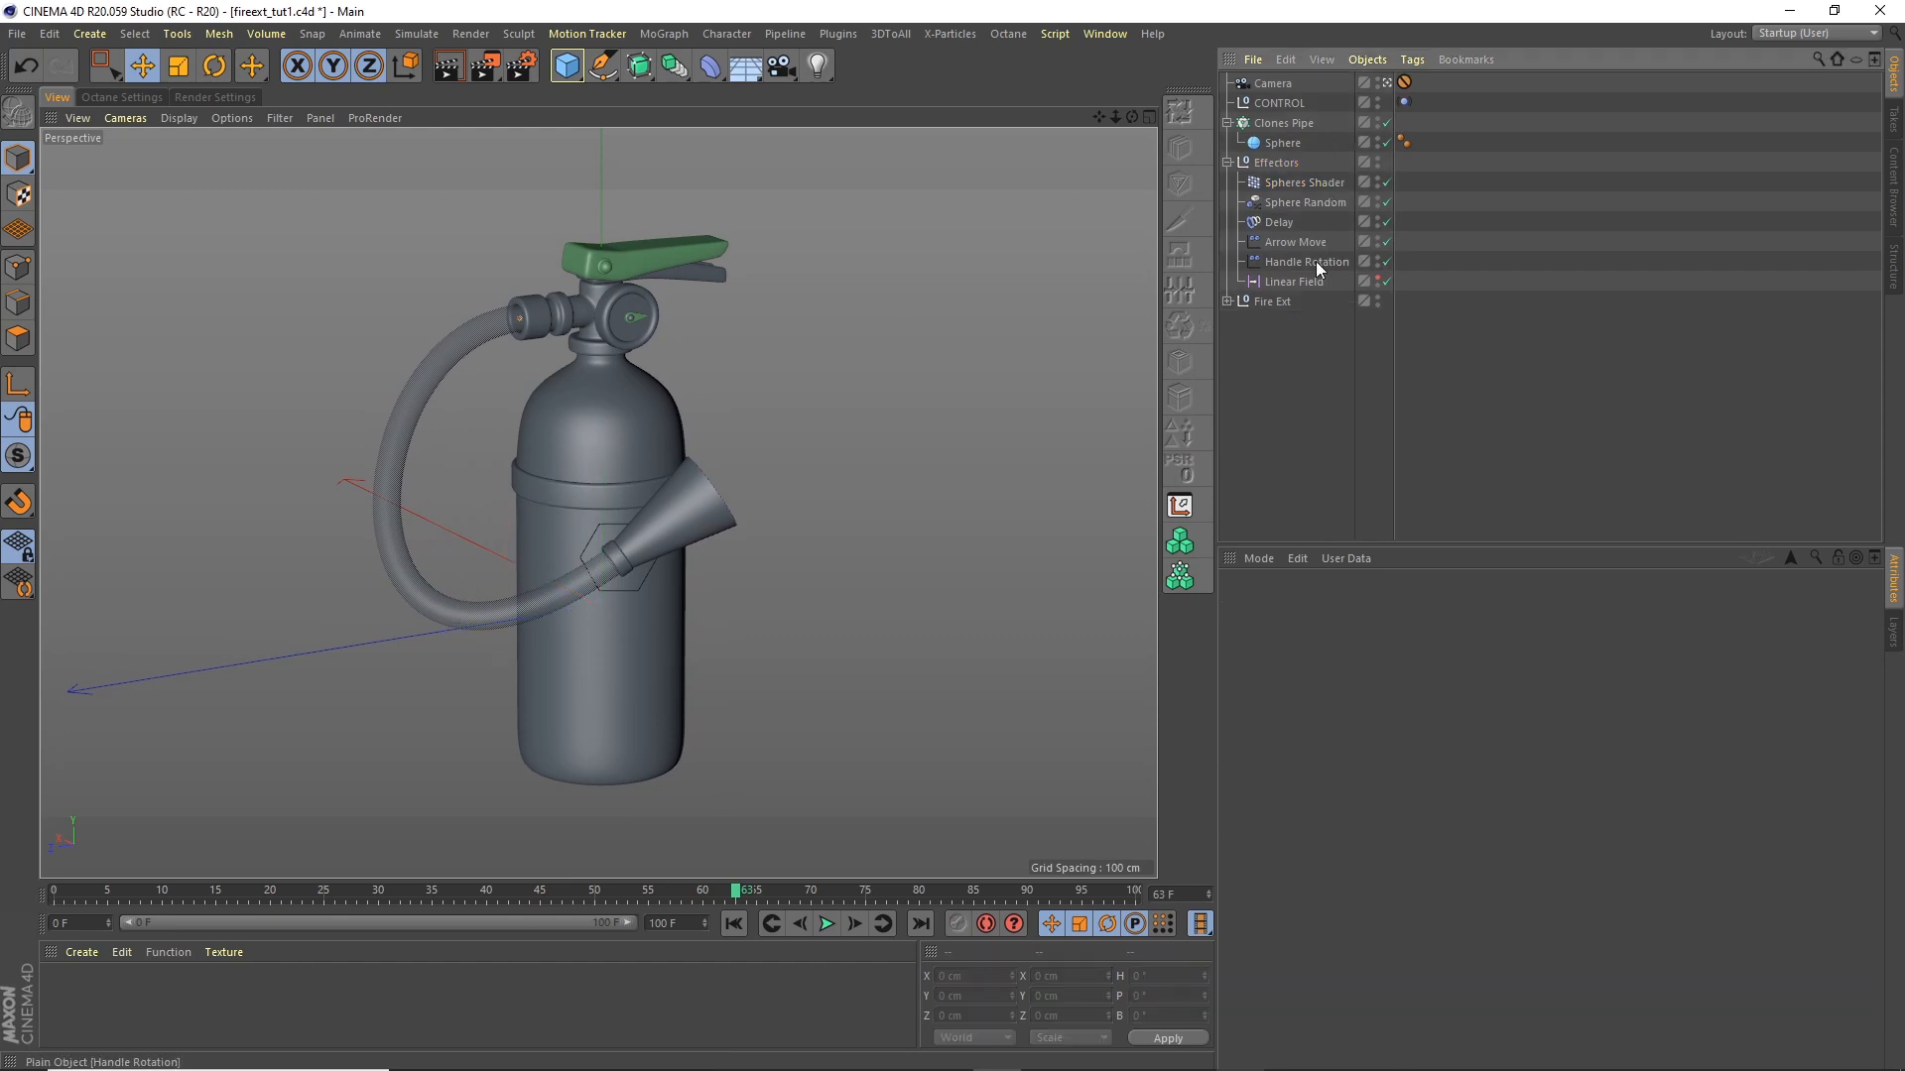
left_click(417, 34)
mouse_move(459, 115)
left_click(565, 112)
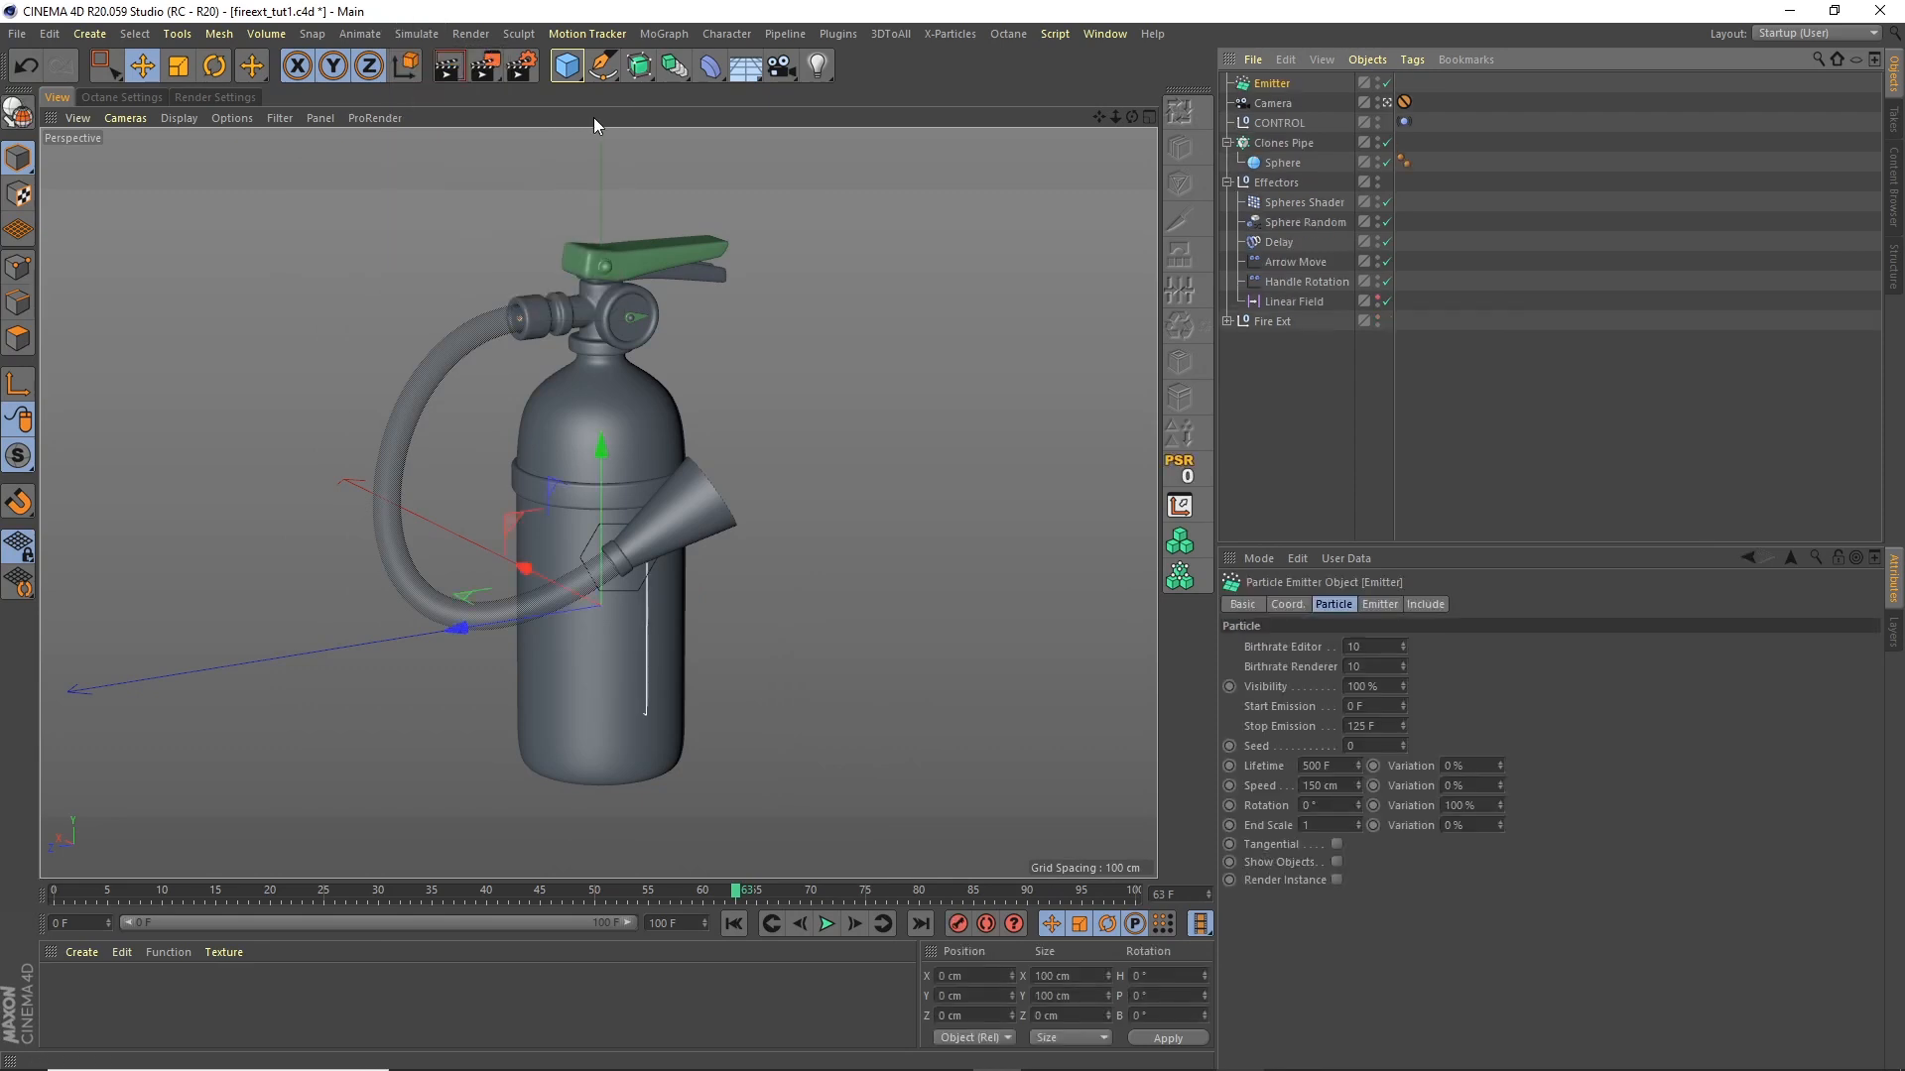
left_click_drag(1271, 86, 1291, 122)
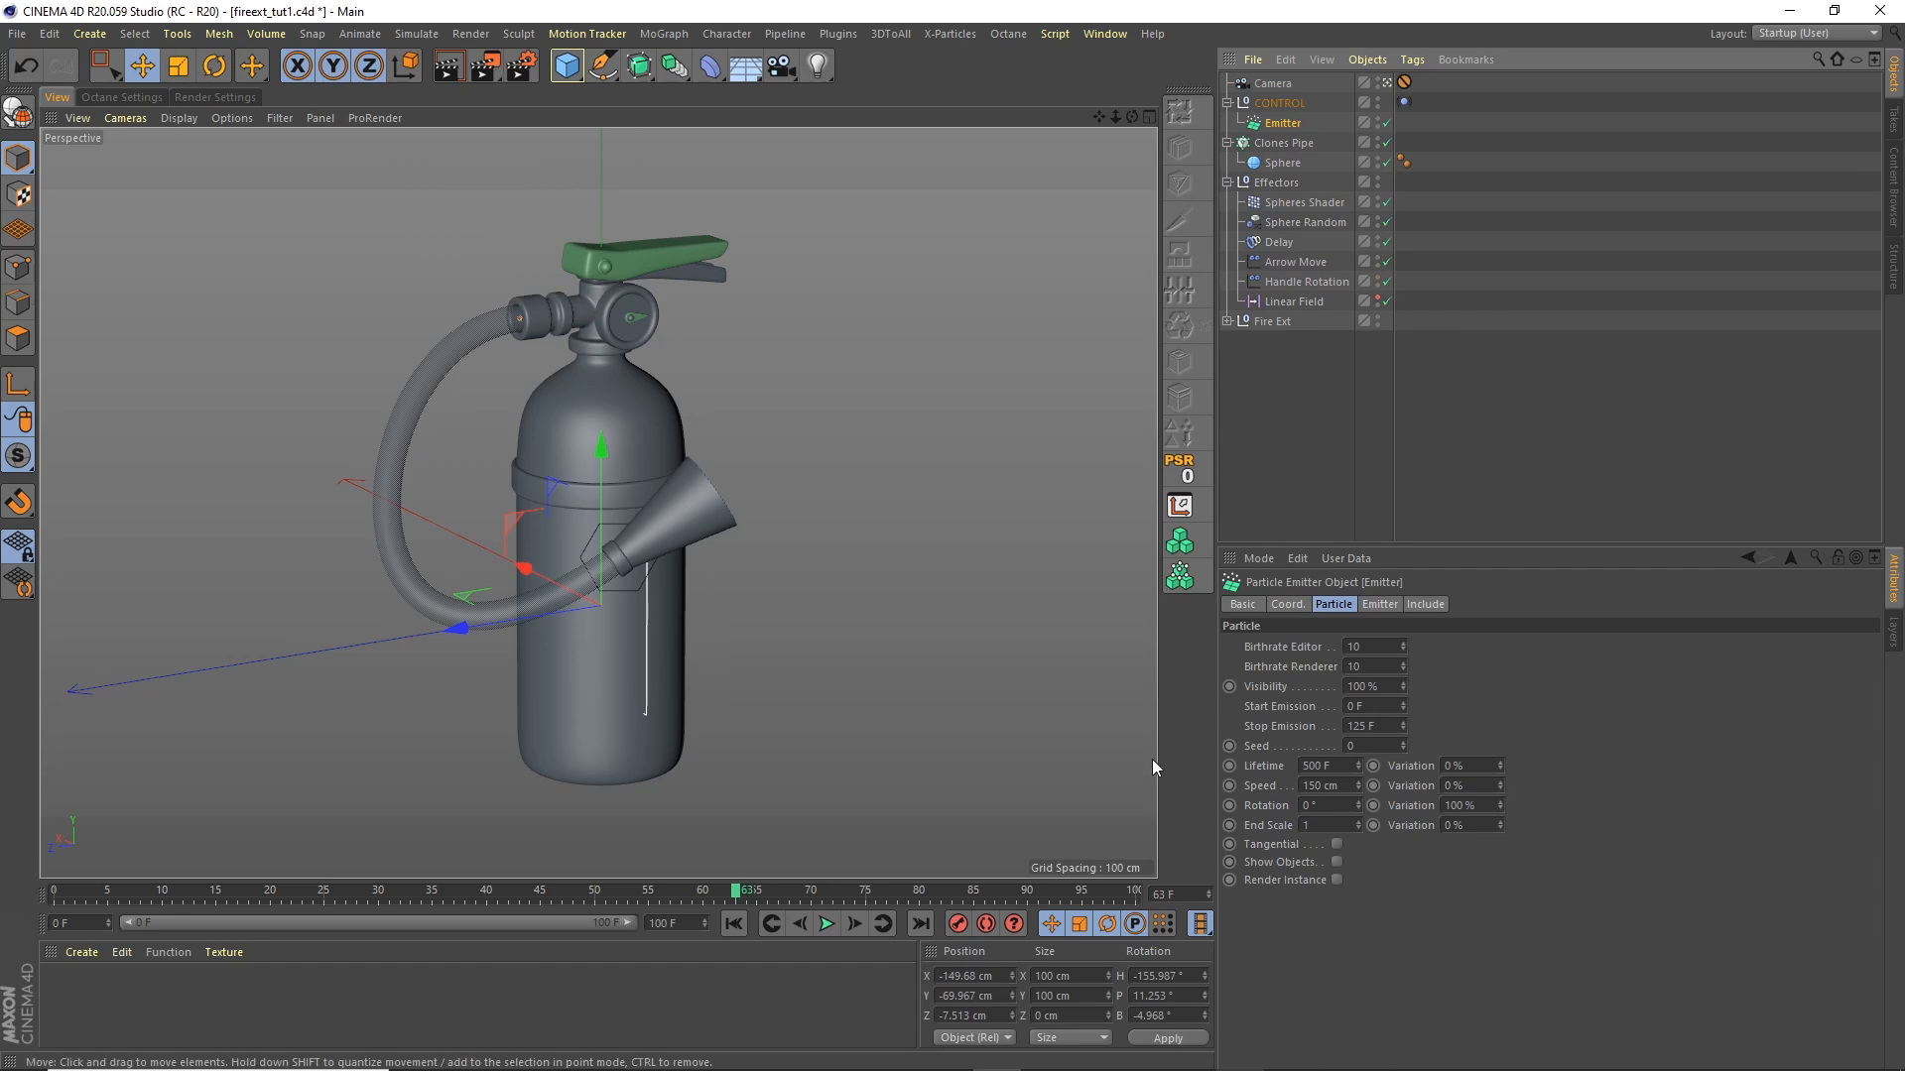
left_click(1188, 469)
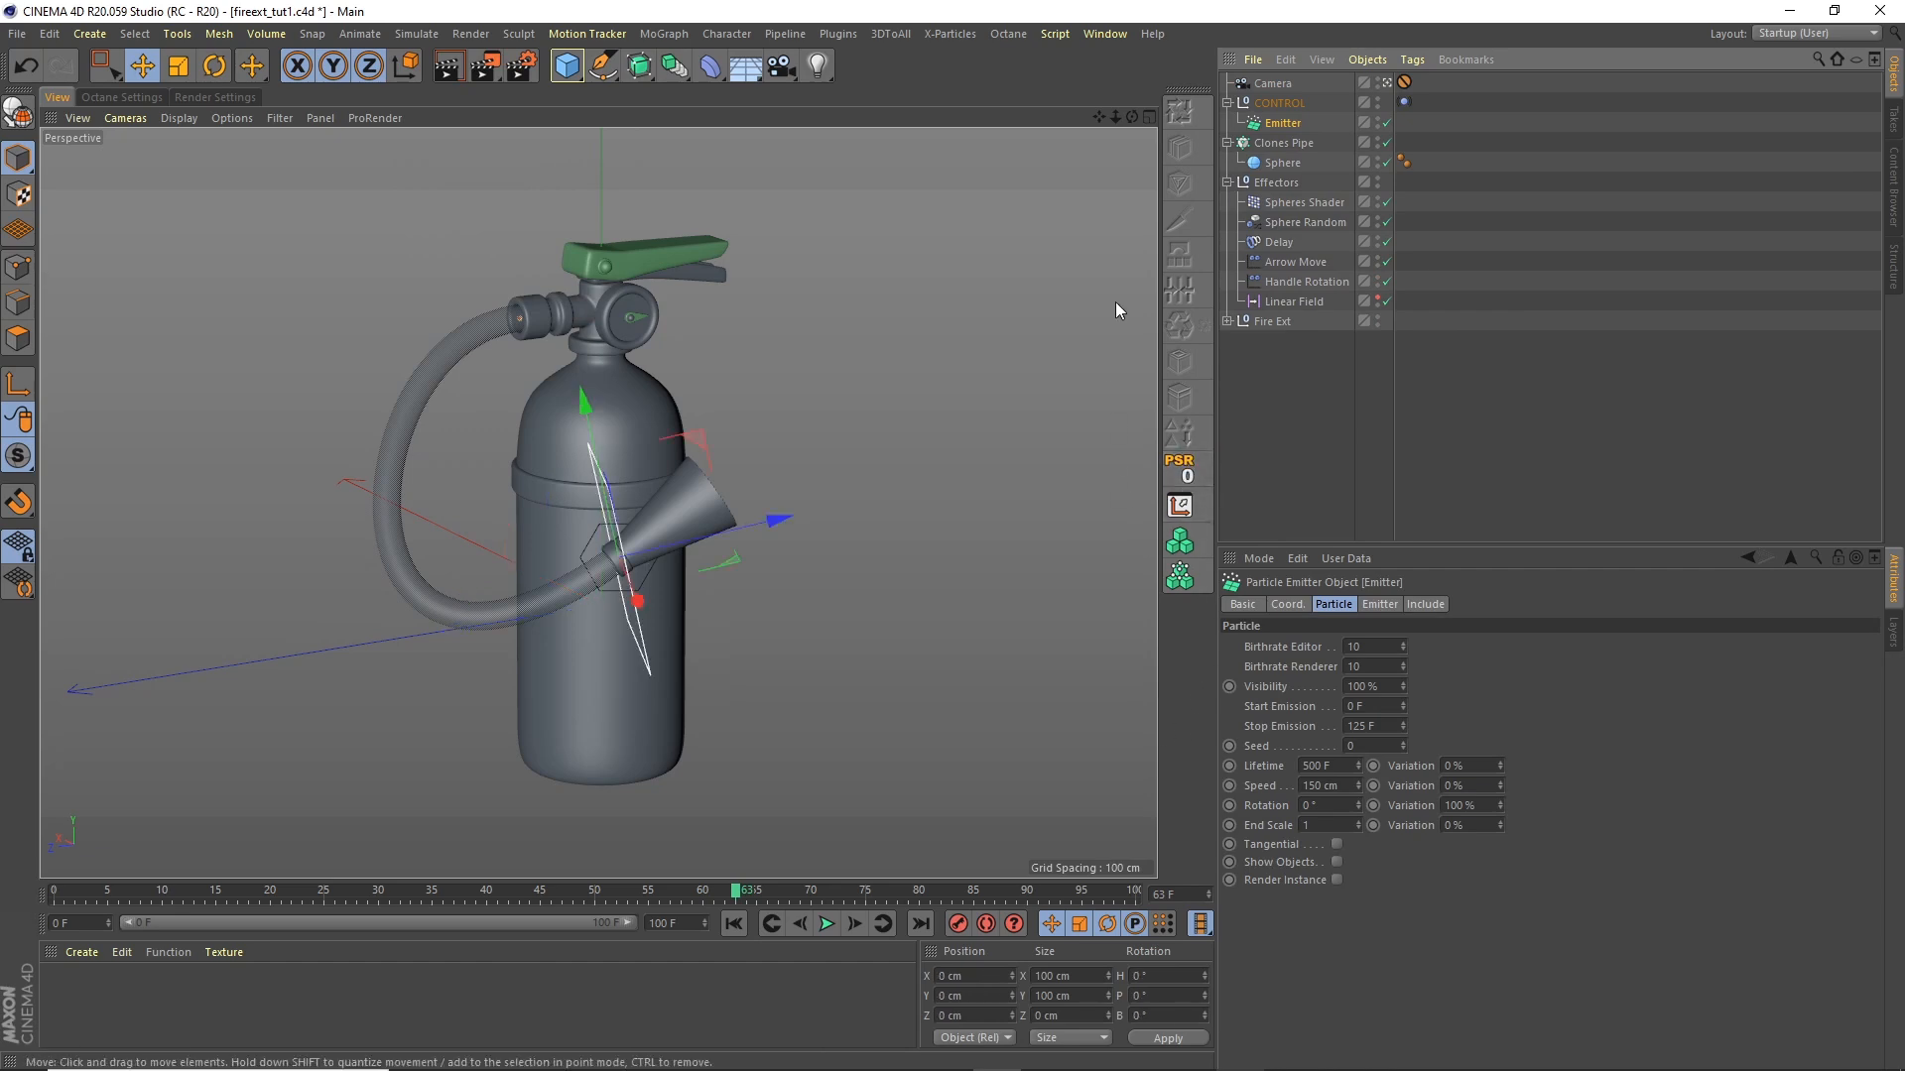
Step: Maximize the Top viewport and change its projection to Perspective
left_click(1145, 113)
left_click(1144, 113)
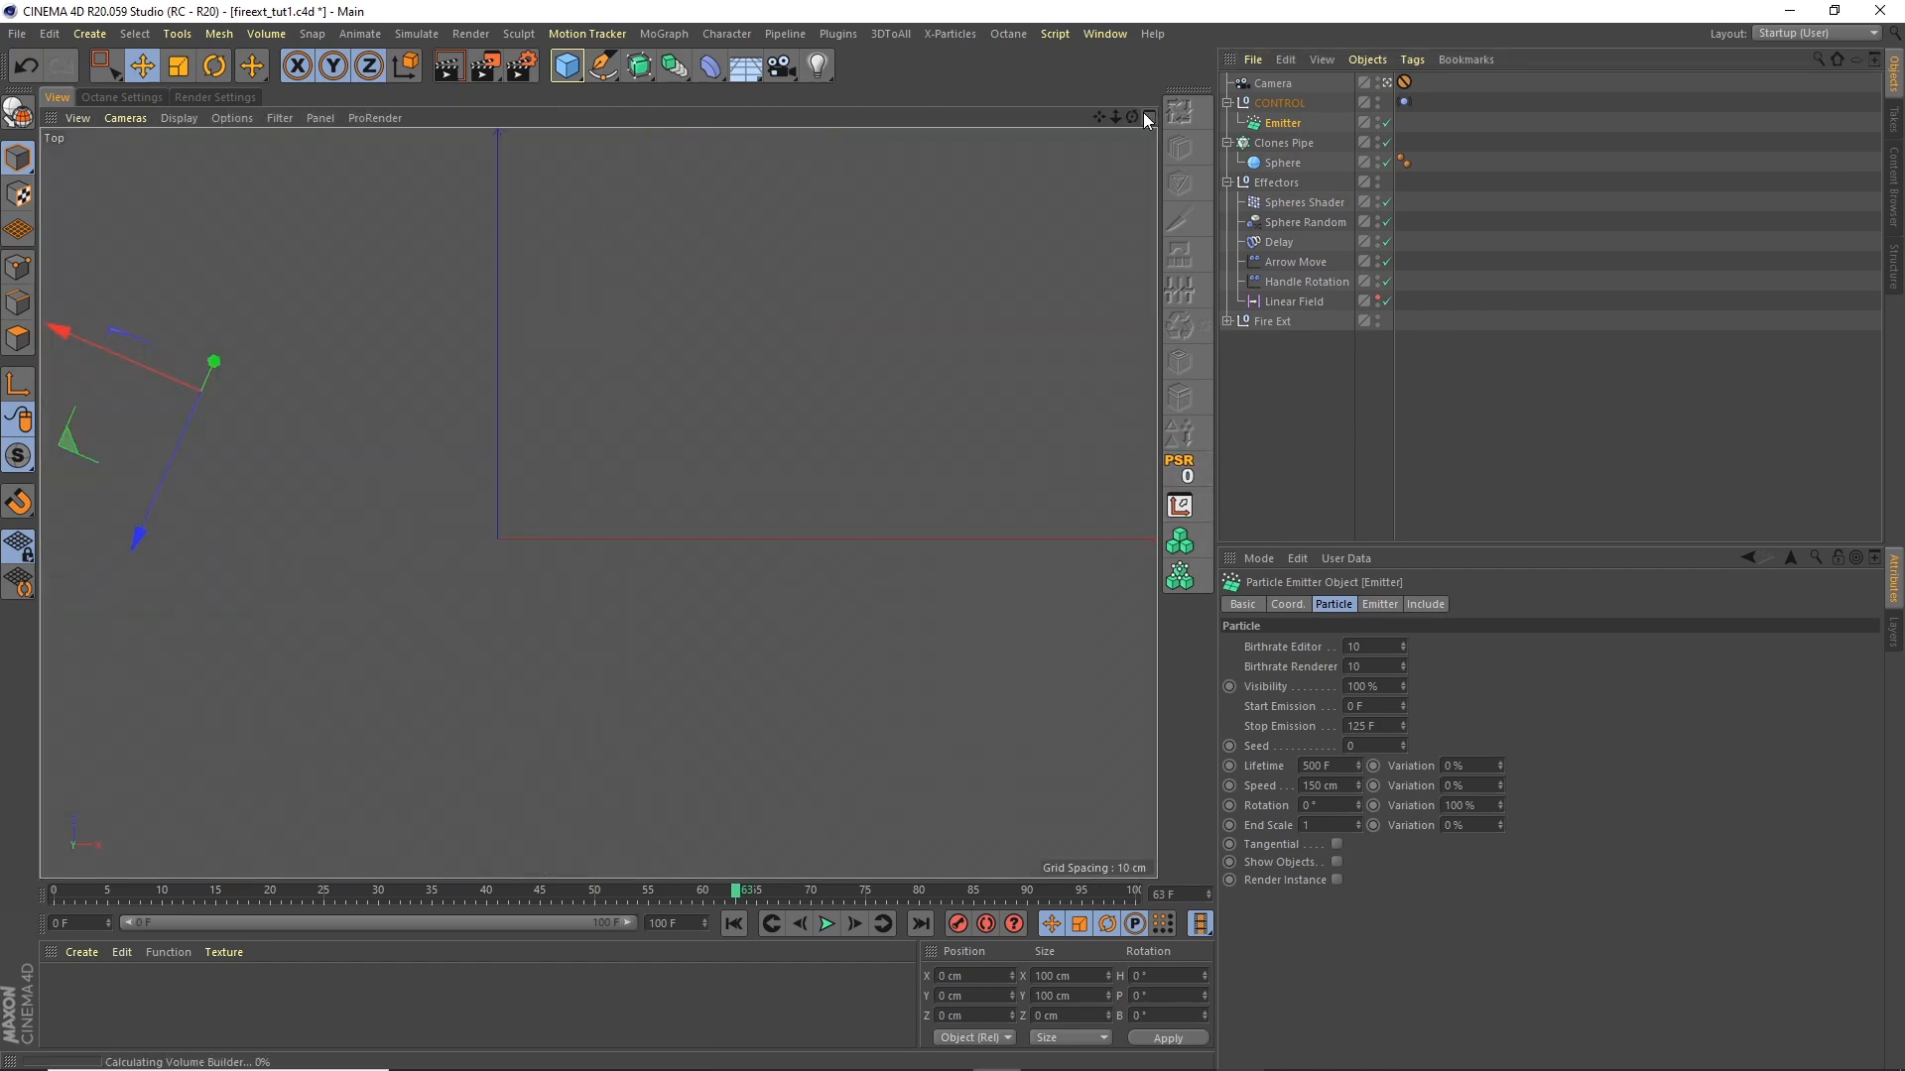
left_click(127, 119)
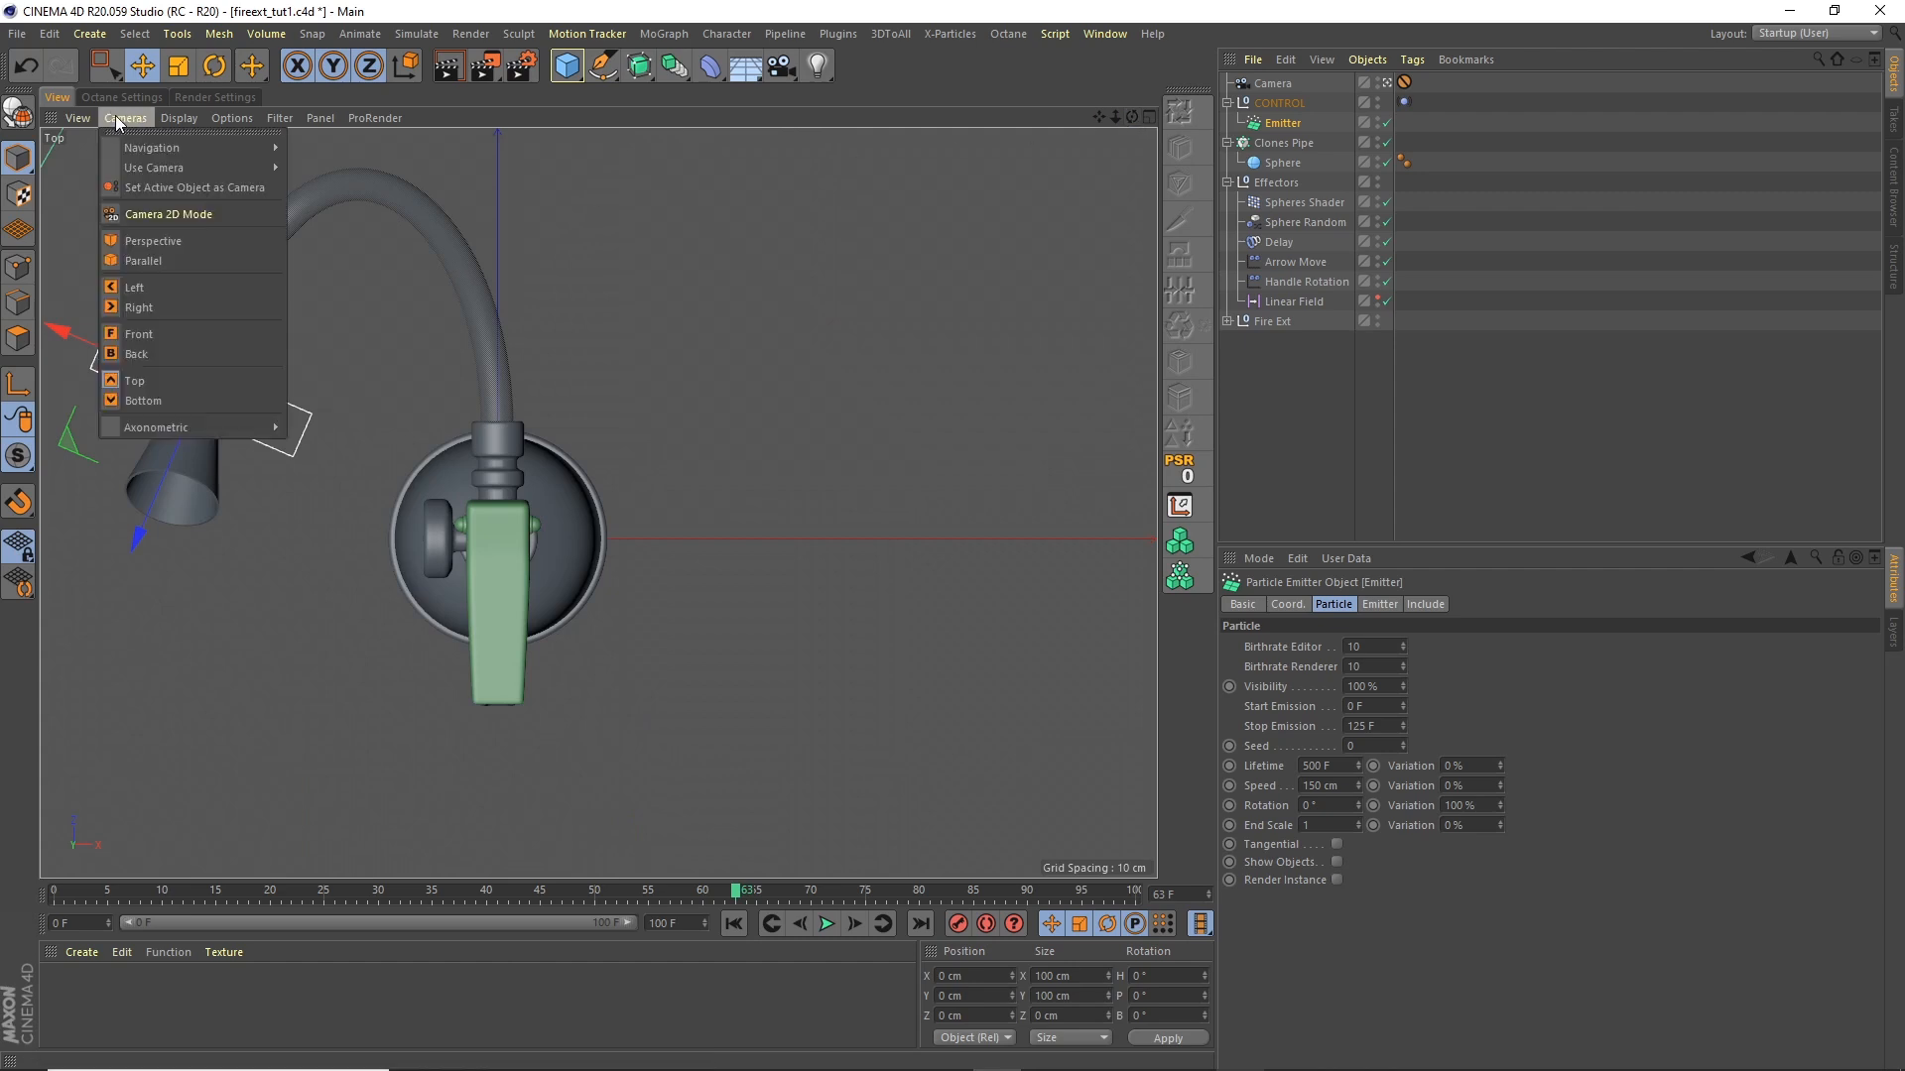
left_click(191, 245)
Step: Set the emitter's X and Y size to 20 cm each
left_click_drag(514, 430, 912, 382, "alt")
right_click_drag(506, 351, 433, 217, "alt")
key("t")
right_click_drag(720, 278, 413, 504, "alt")
left_click_drag(413, 504, 339, 563)
double_click(1054, 975)
type("20")
key("Tab")
type("20")
key("Return")
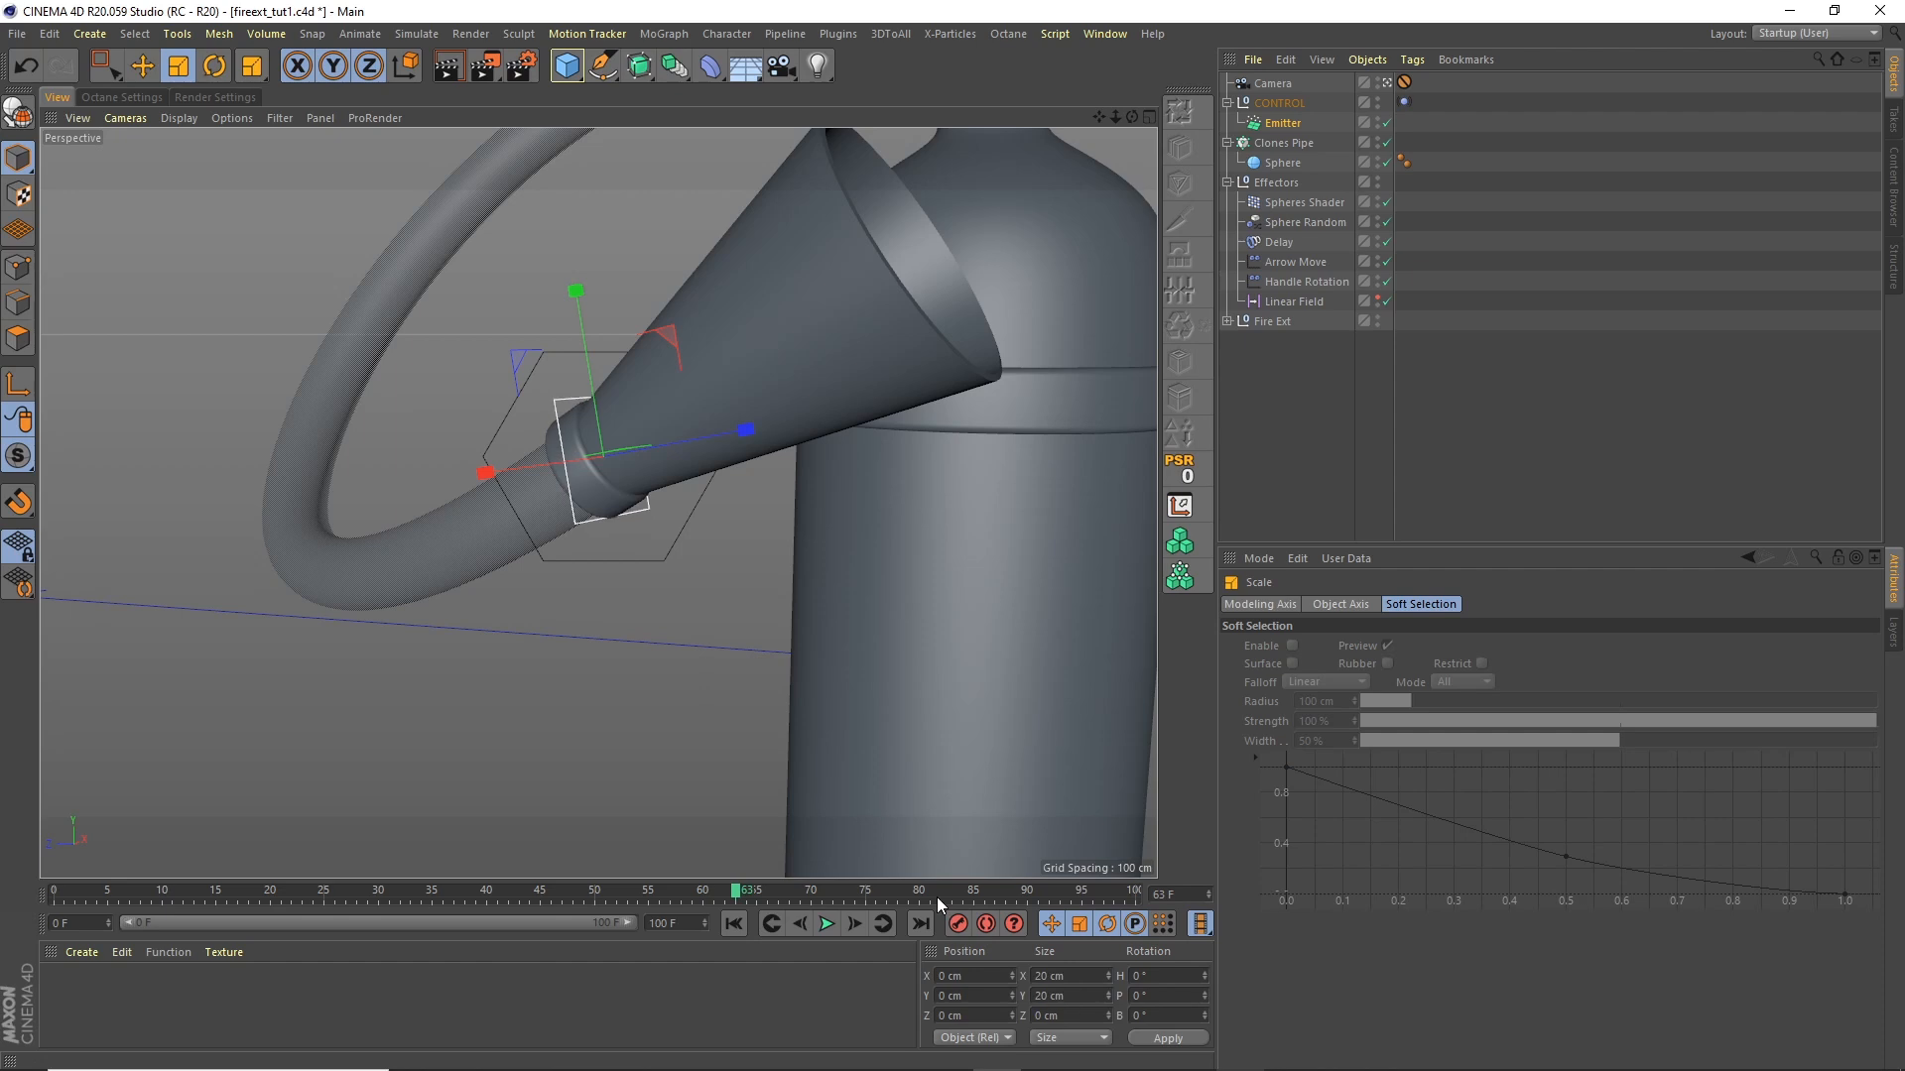
Step: Move the emitter inside the nozzle to about X -3, Y 9.2, Z 23.4 cm and pitch it about 19.8°
key("e")
left_click_drag(694, 437, 654, 416)
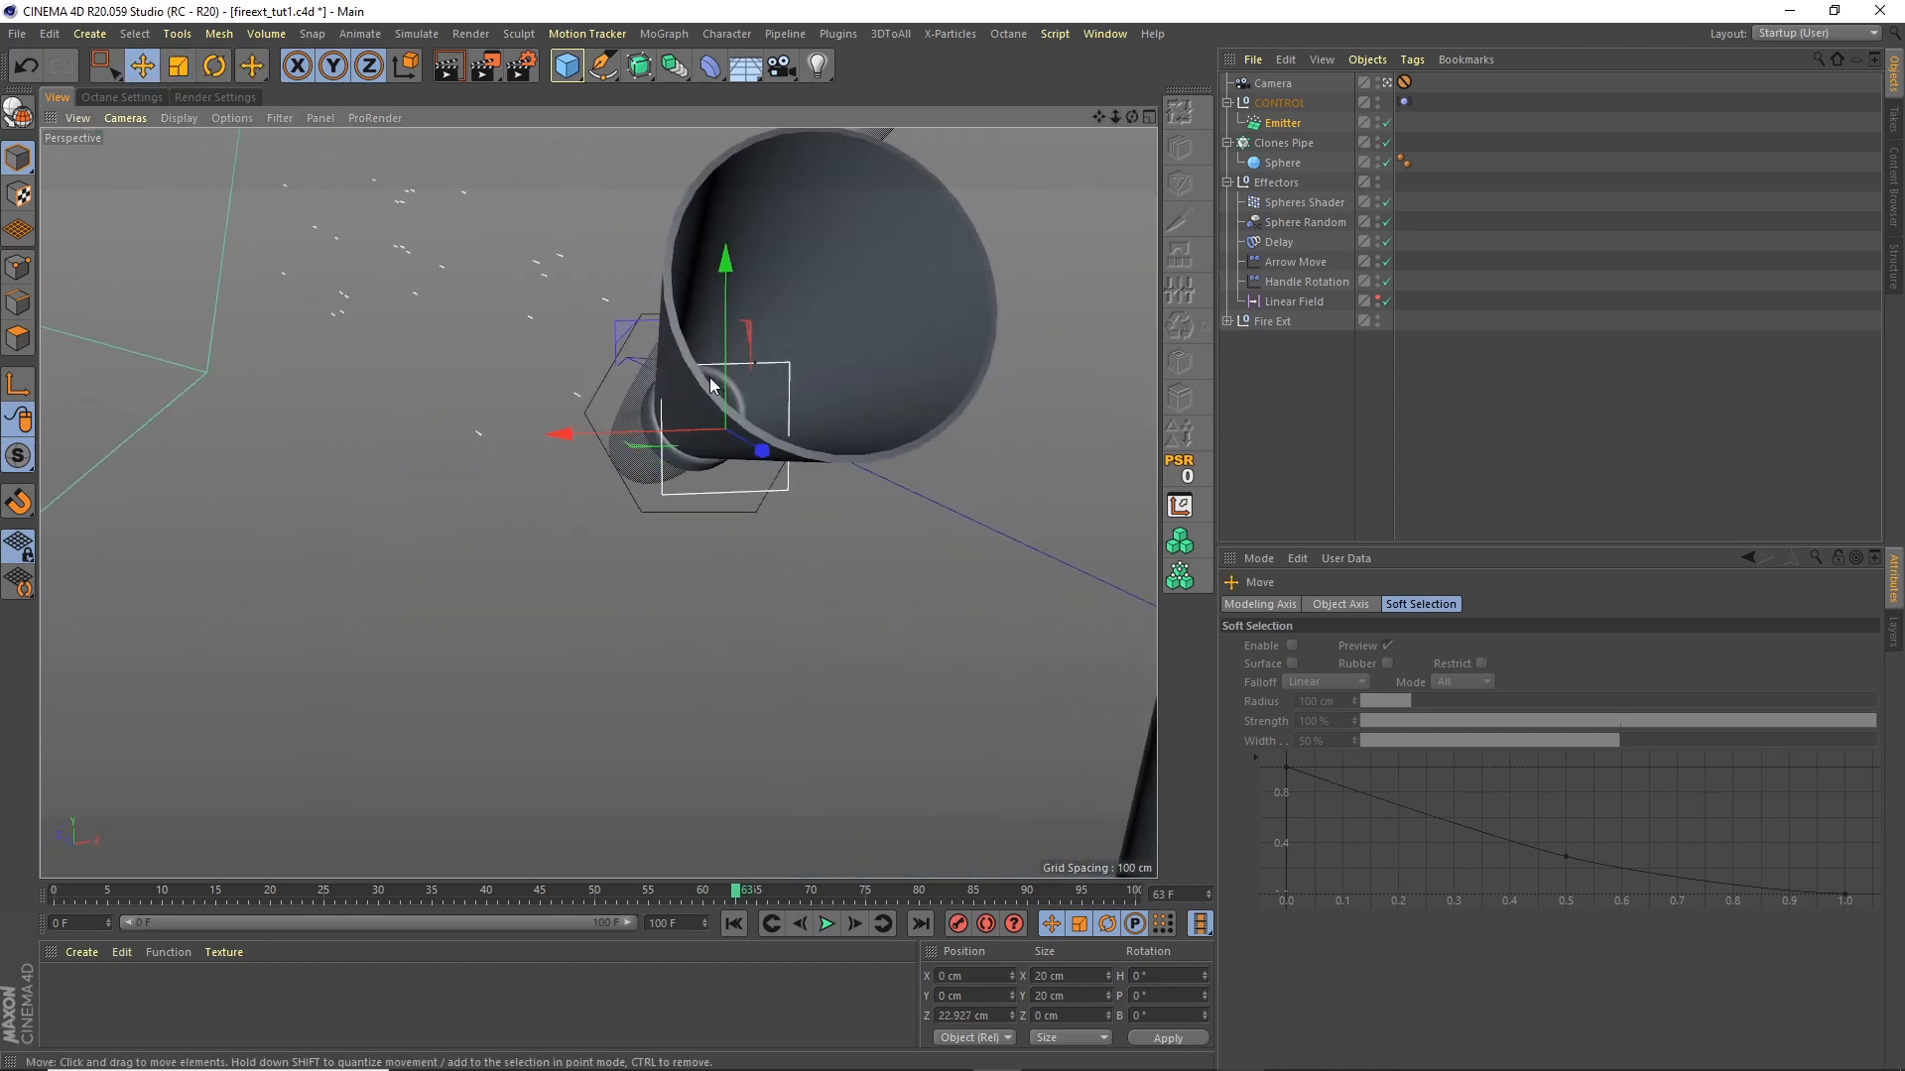
mouse_move(724, 288)
left_mouse_down()
mouse_move(724, 241)
mouse_move(729, 373)
mouse_move(724, 268)
mouse_move(722, 287)
left_mouse_up()
left_click(214, 65)
left_click_drag(722, 287, 594, 368, "alt")
key("e")
left_click_drag(722, 274, 712, 378)
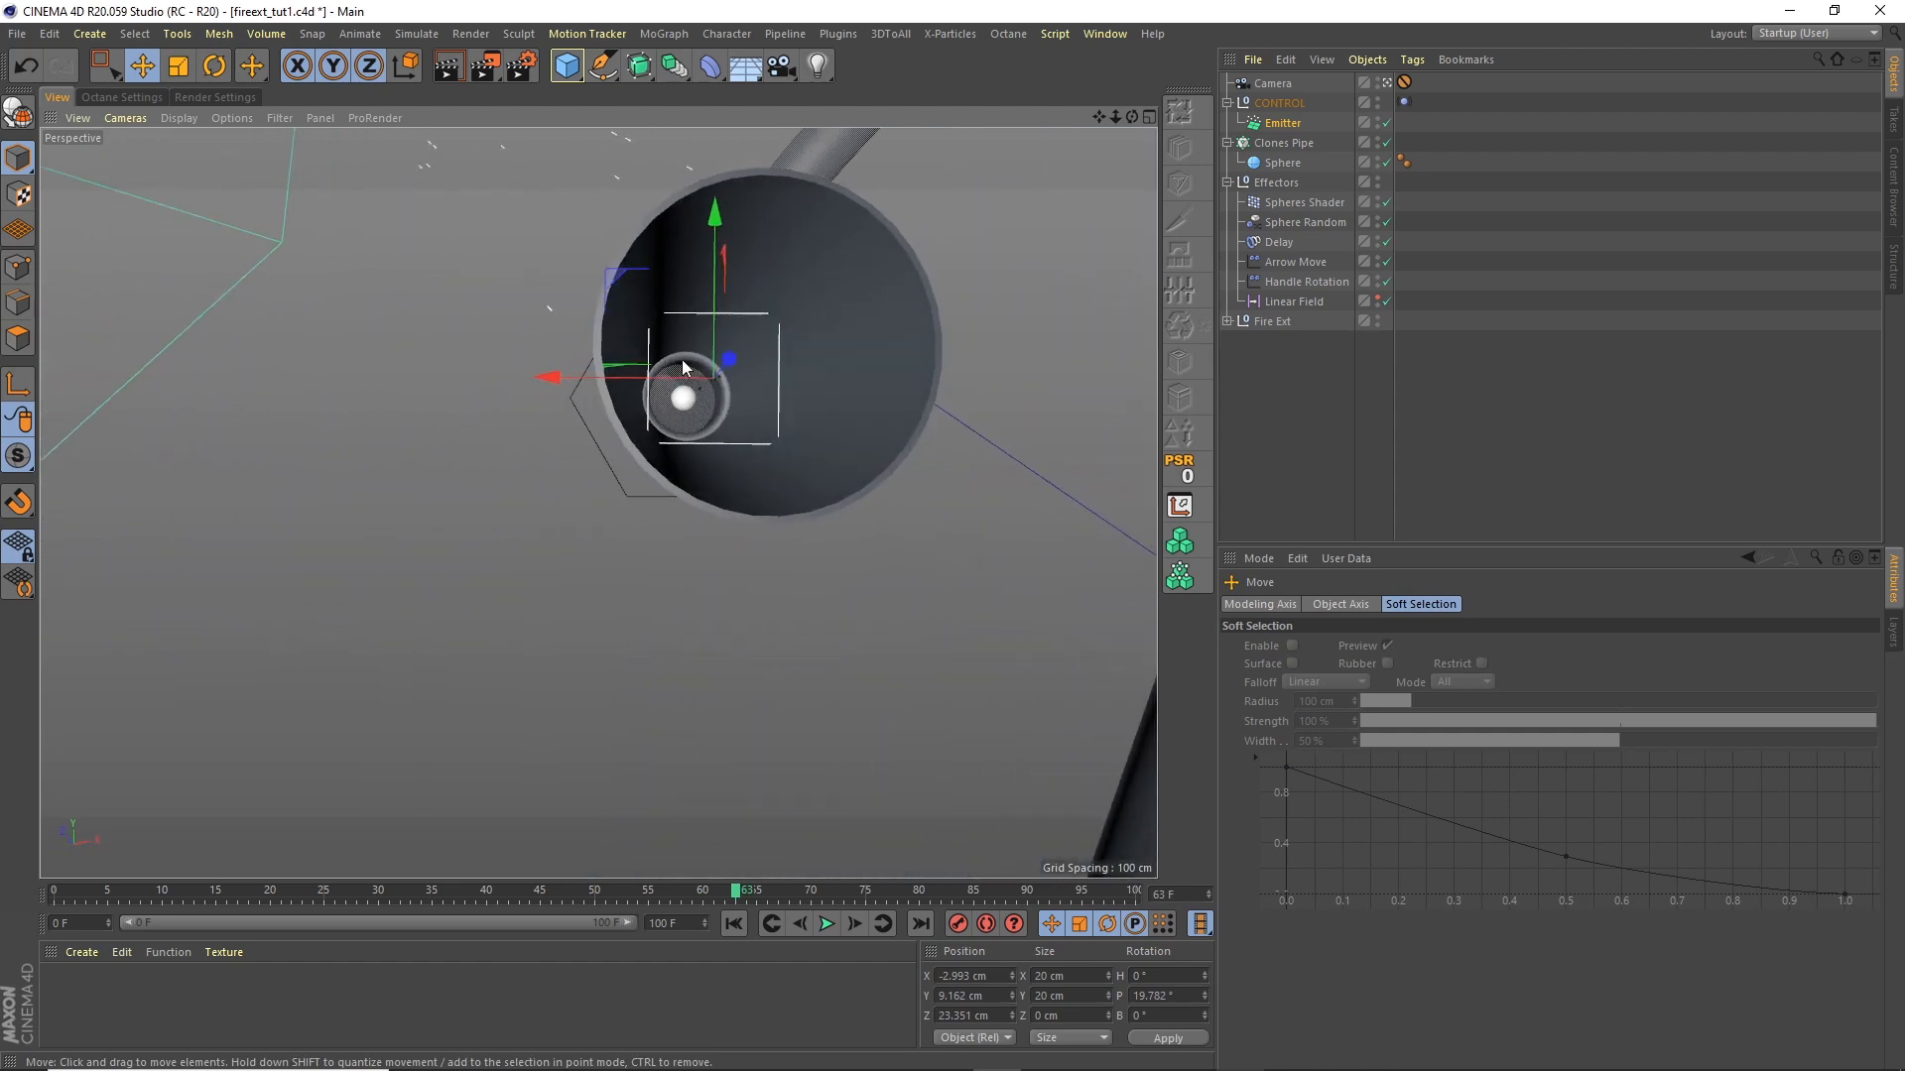
Step: Scale the emitter down to about 15.3 cm square and play the animation from the start to check the particles
left_click(178, 66)
left_click_drag(418, 174, 287, 277)
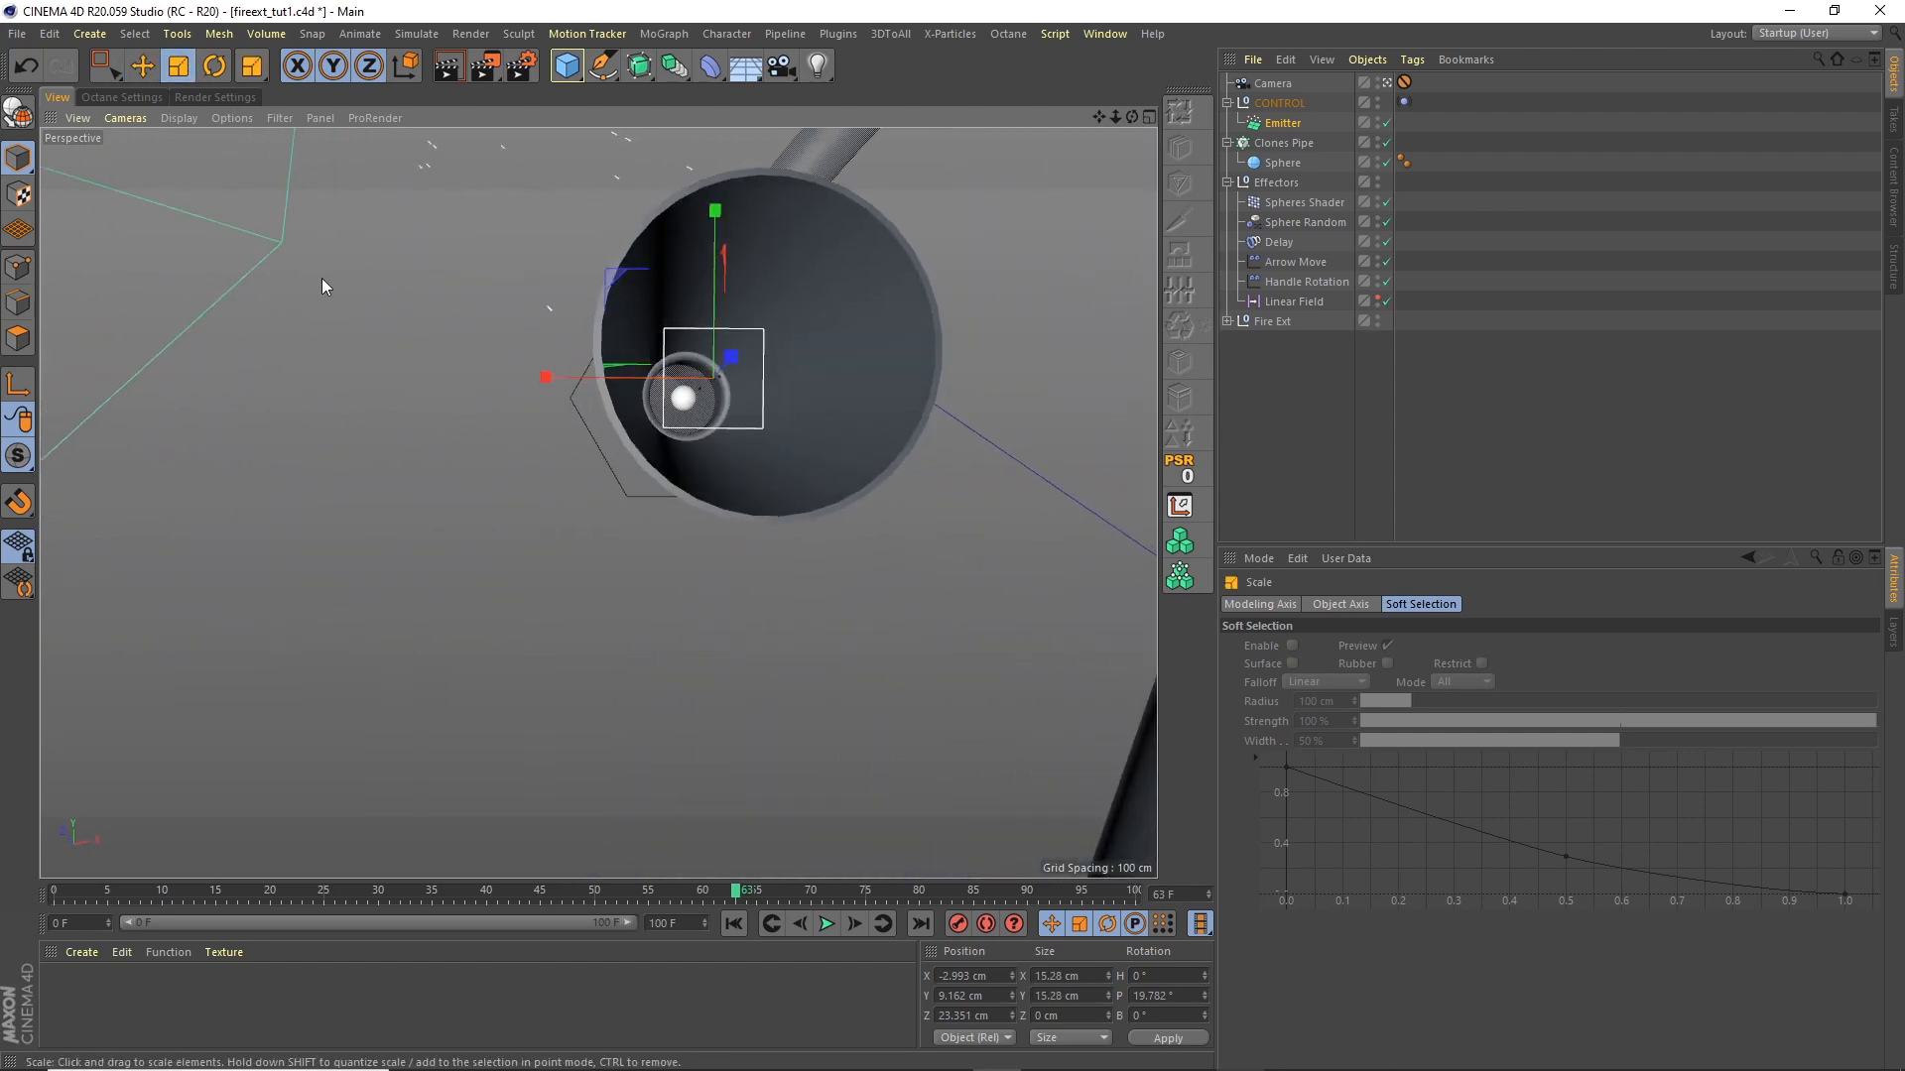
left_click(734, 924)
left_click(827, 924)
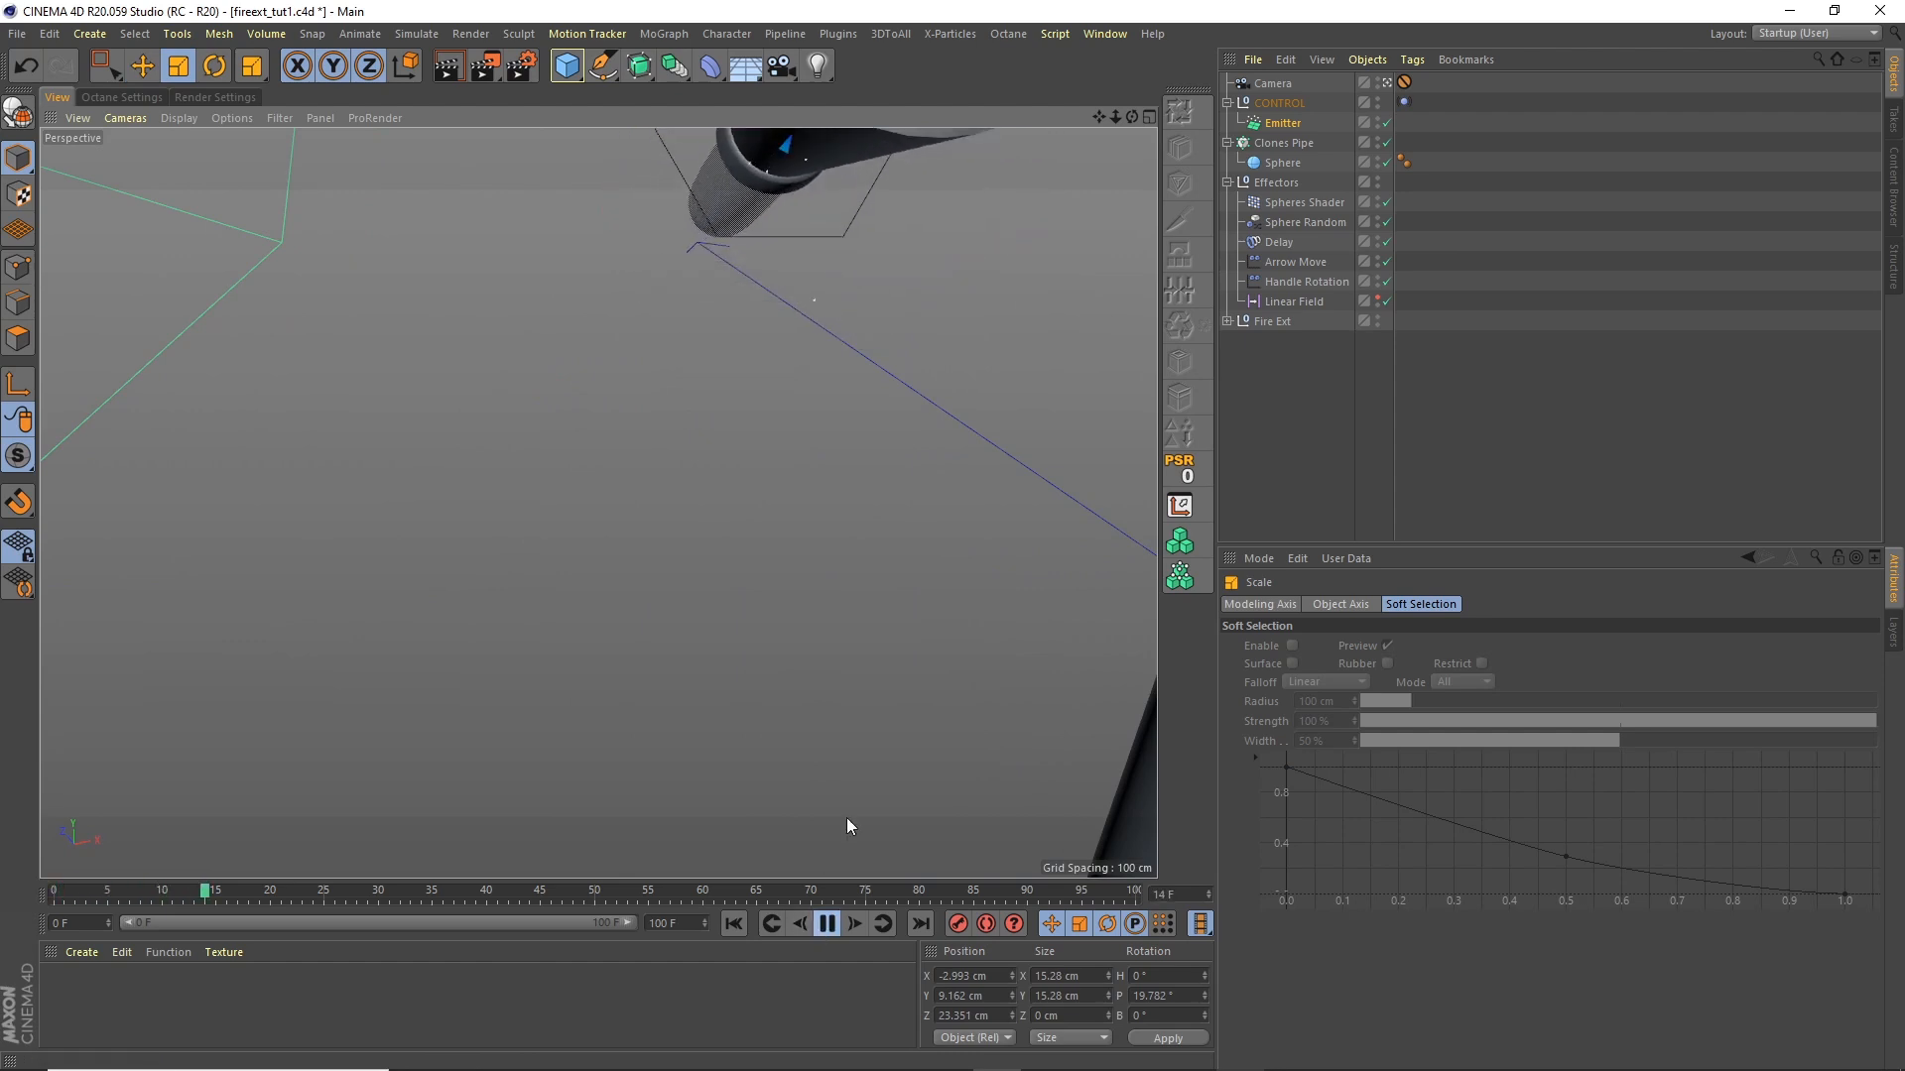
Step: Examine the running particle emission at the extinguisher's cone and pause the playback
left_click_drag(1119, 117, 1210, 202)
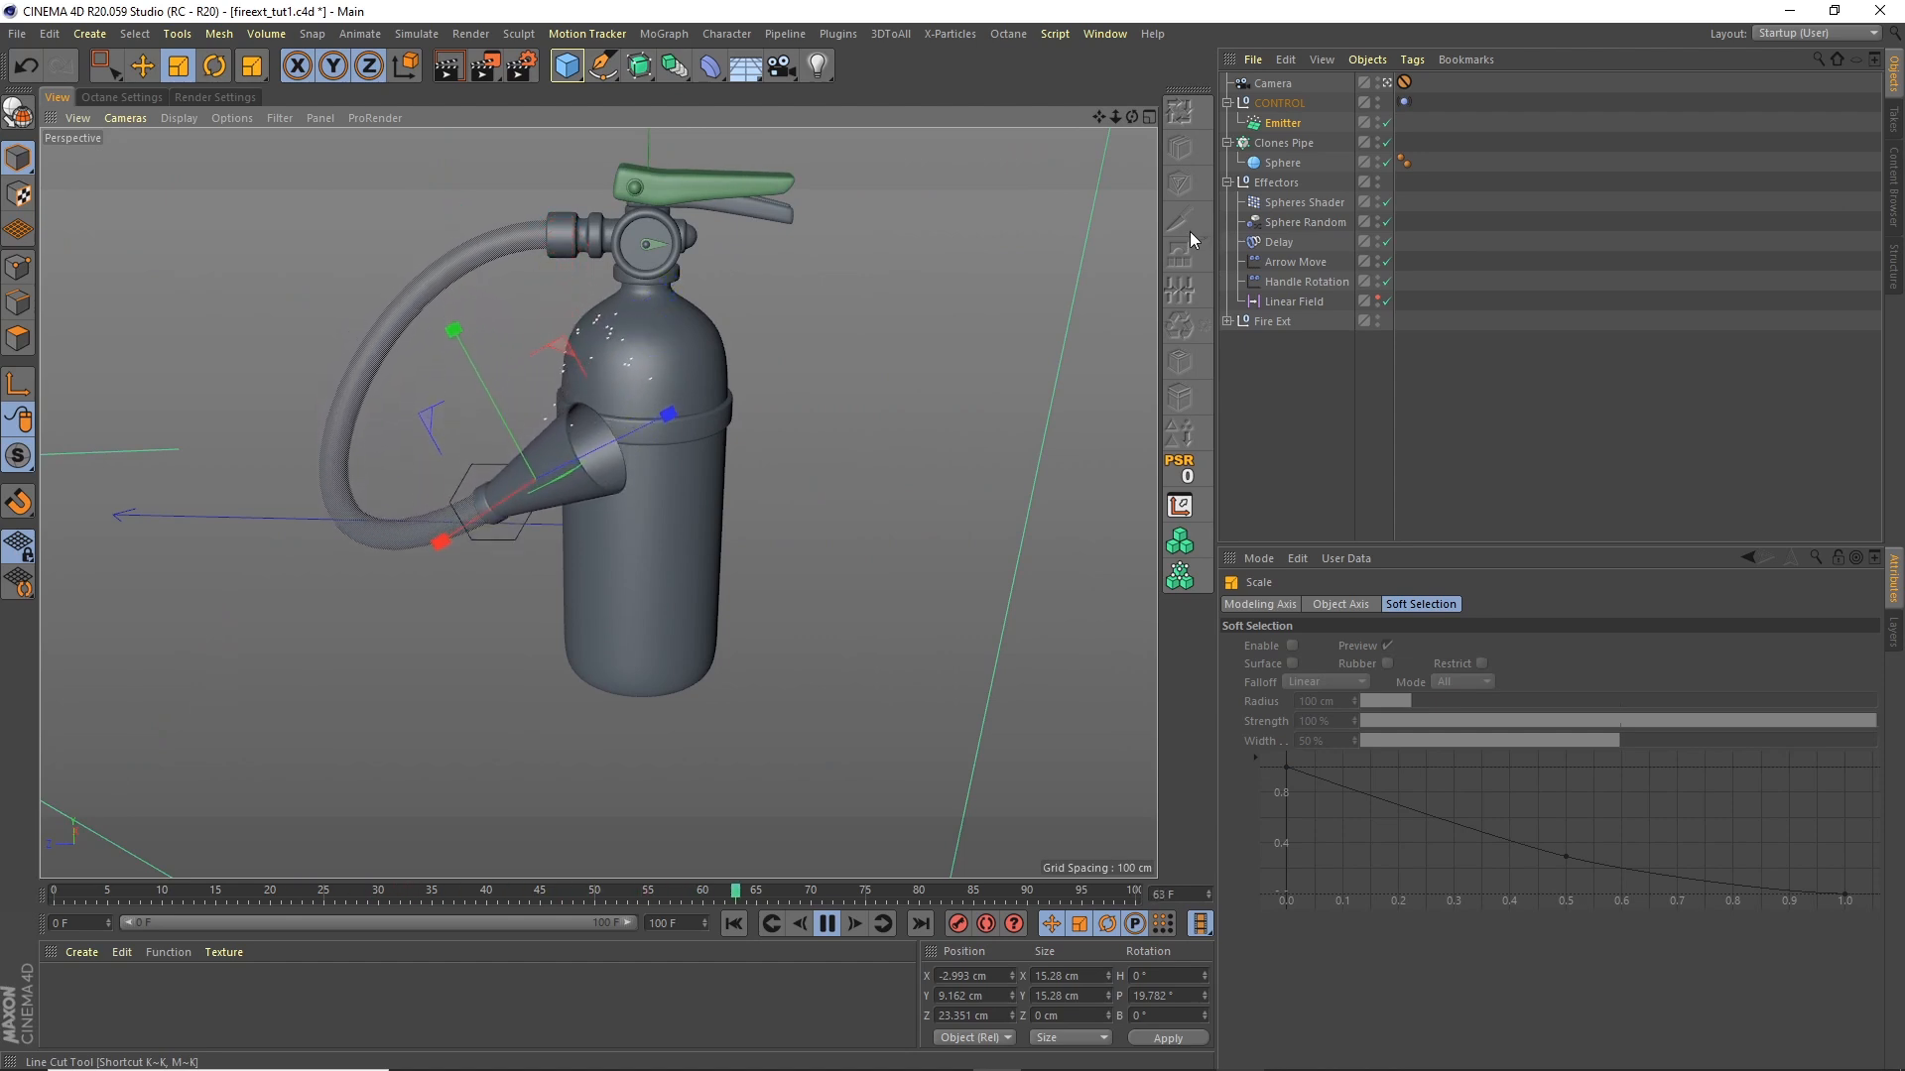
left_click_drag(1123, 117, 1087, 159)
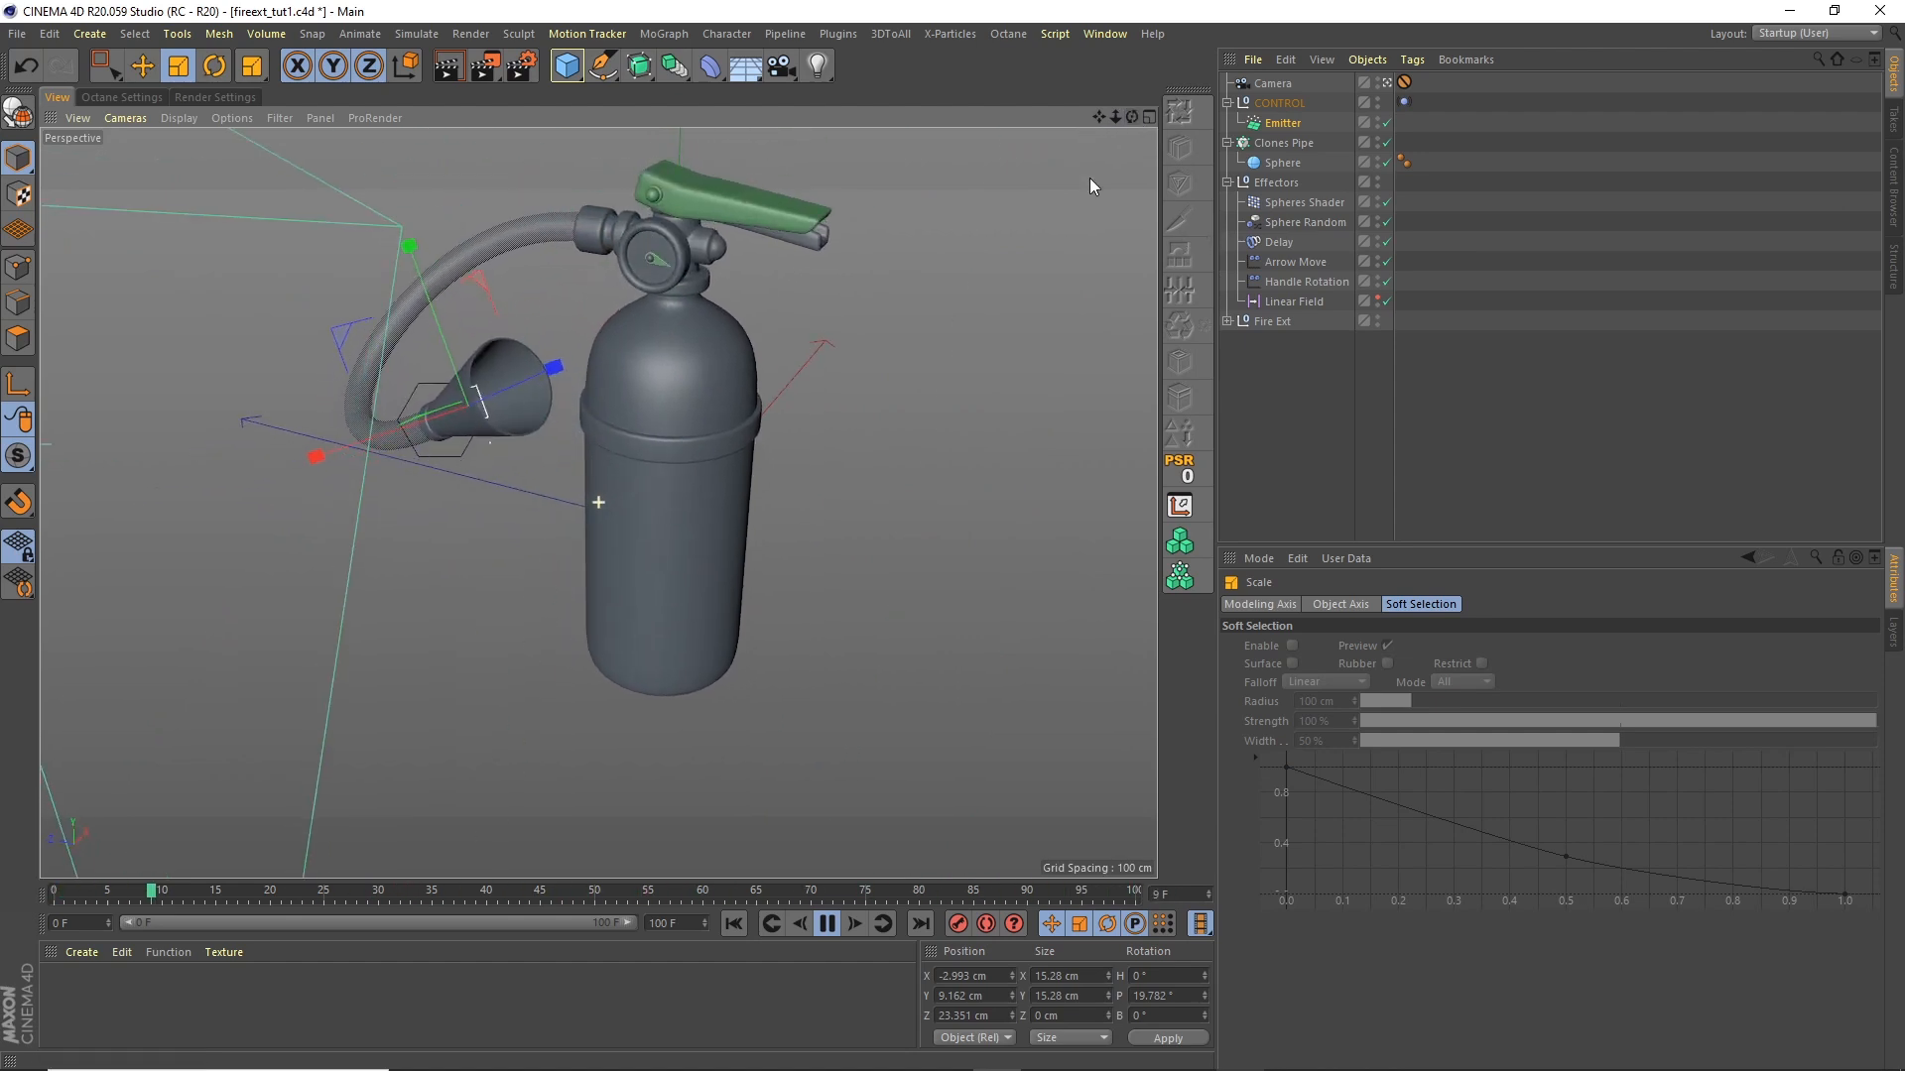
left_click(826, 924)
scroll(498, 367, "up", 10)
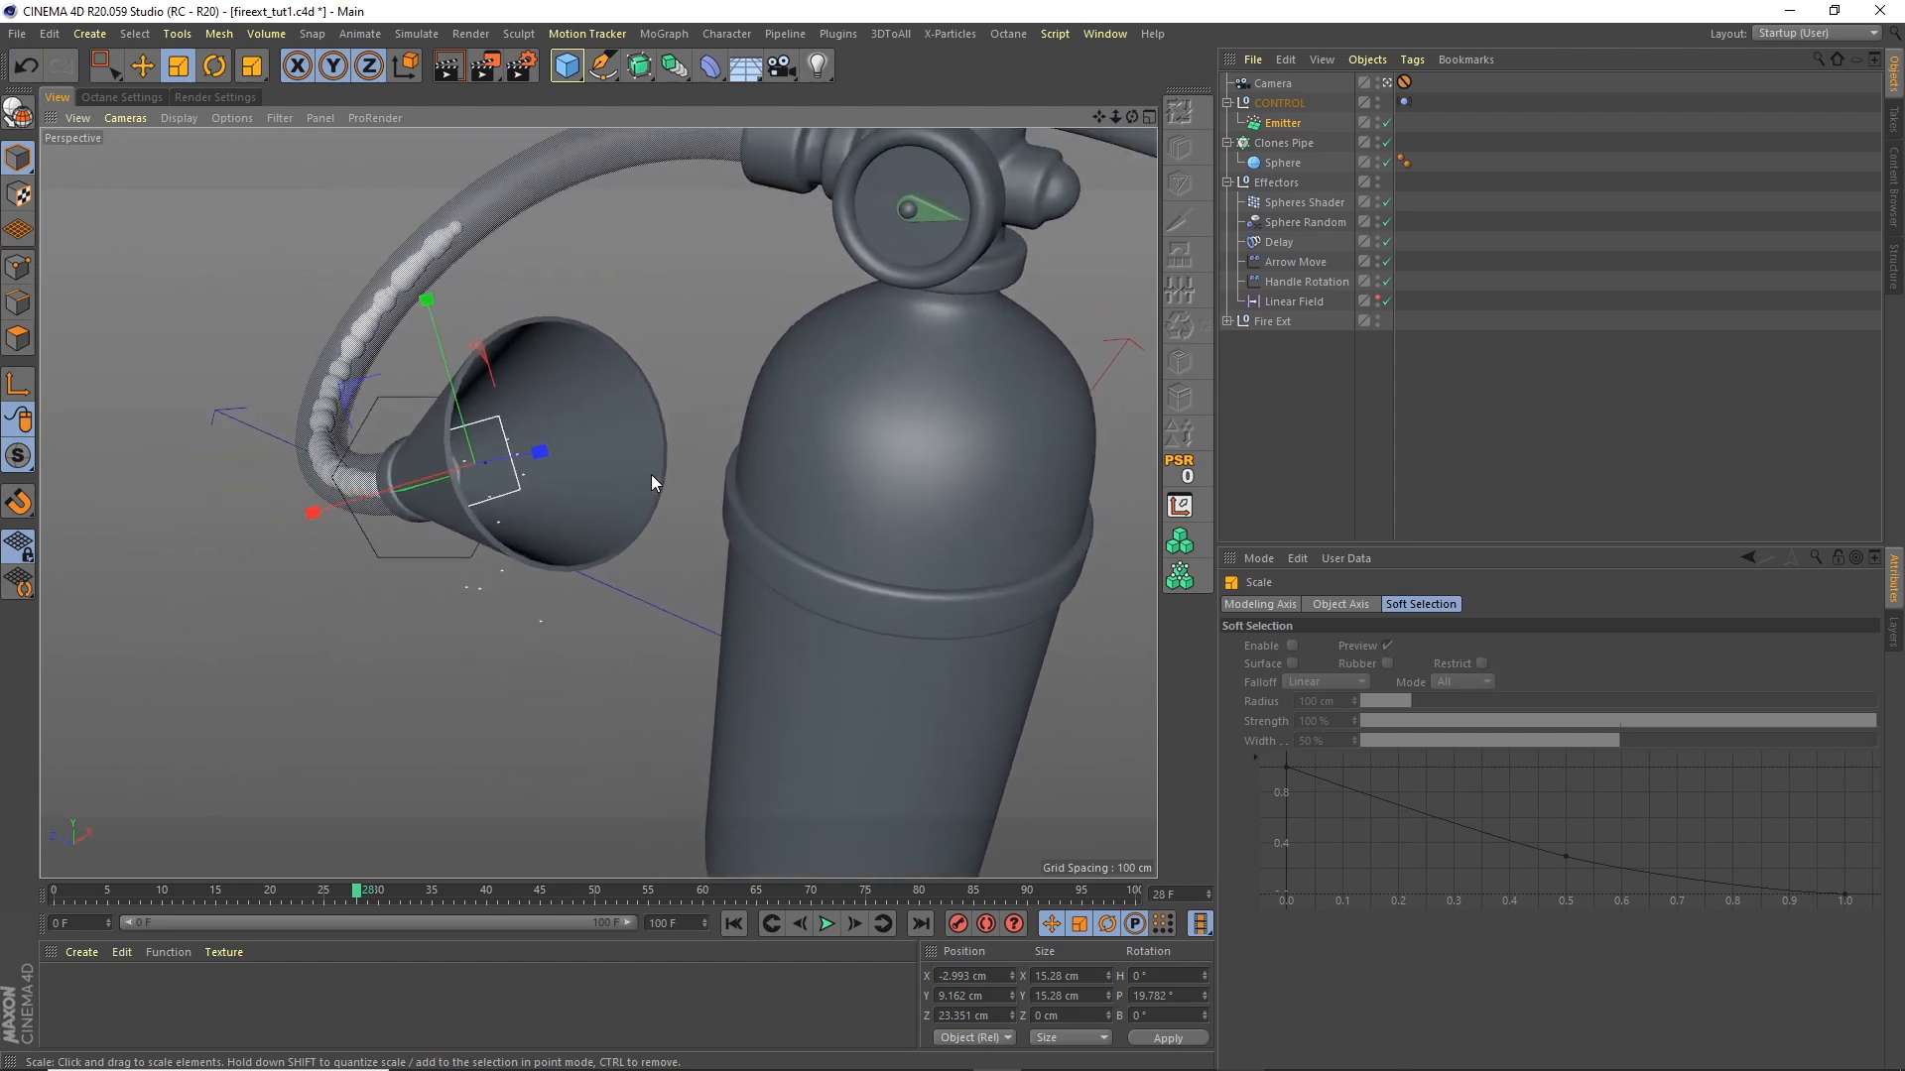
Step: Set the Emitter's birthrate to 40 for both the editor and the renderer
left_click(1289, 122)
double_click(1378, 646)
type("1")
key("Tab")
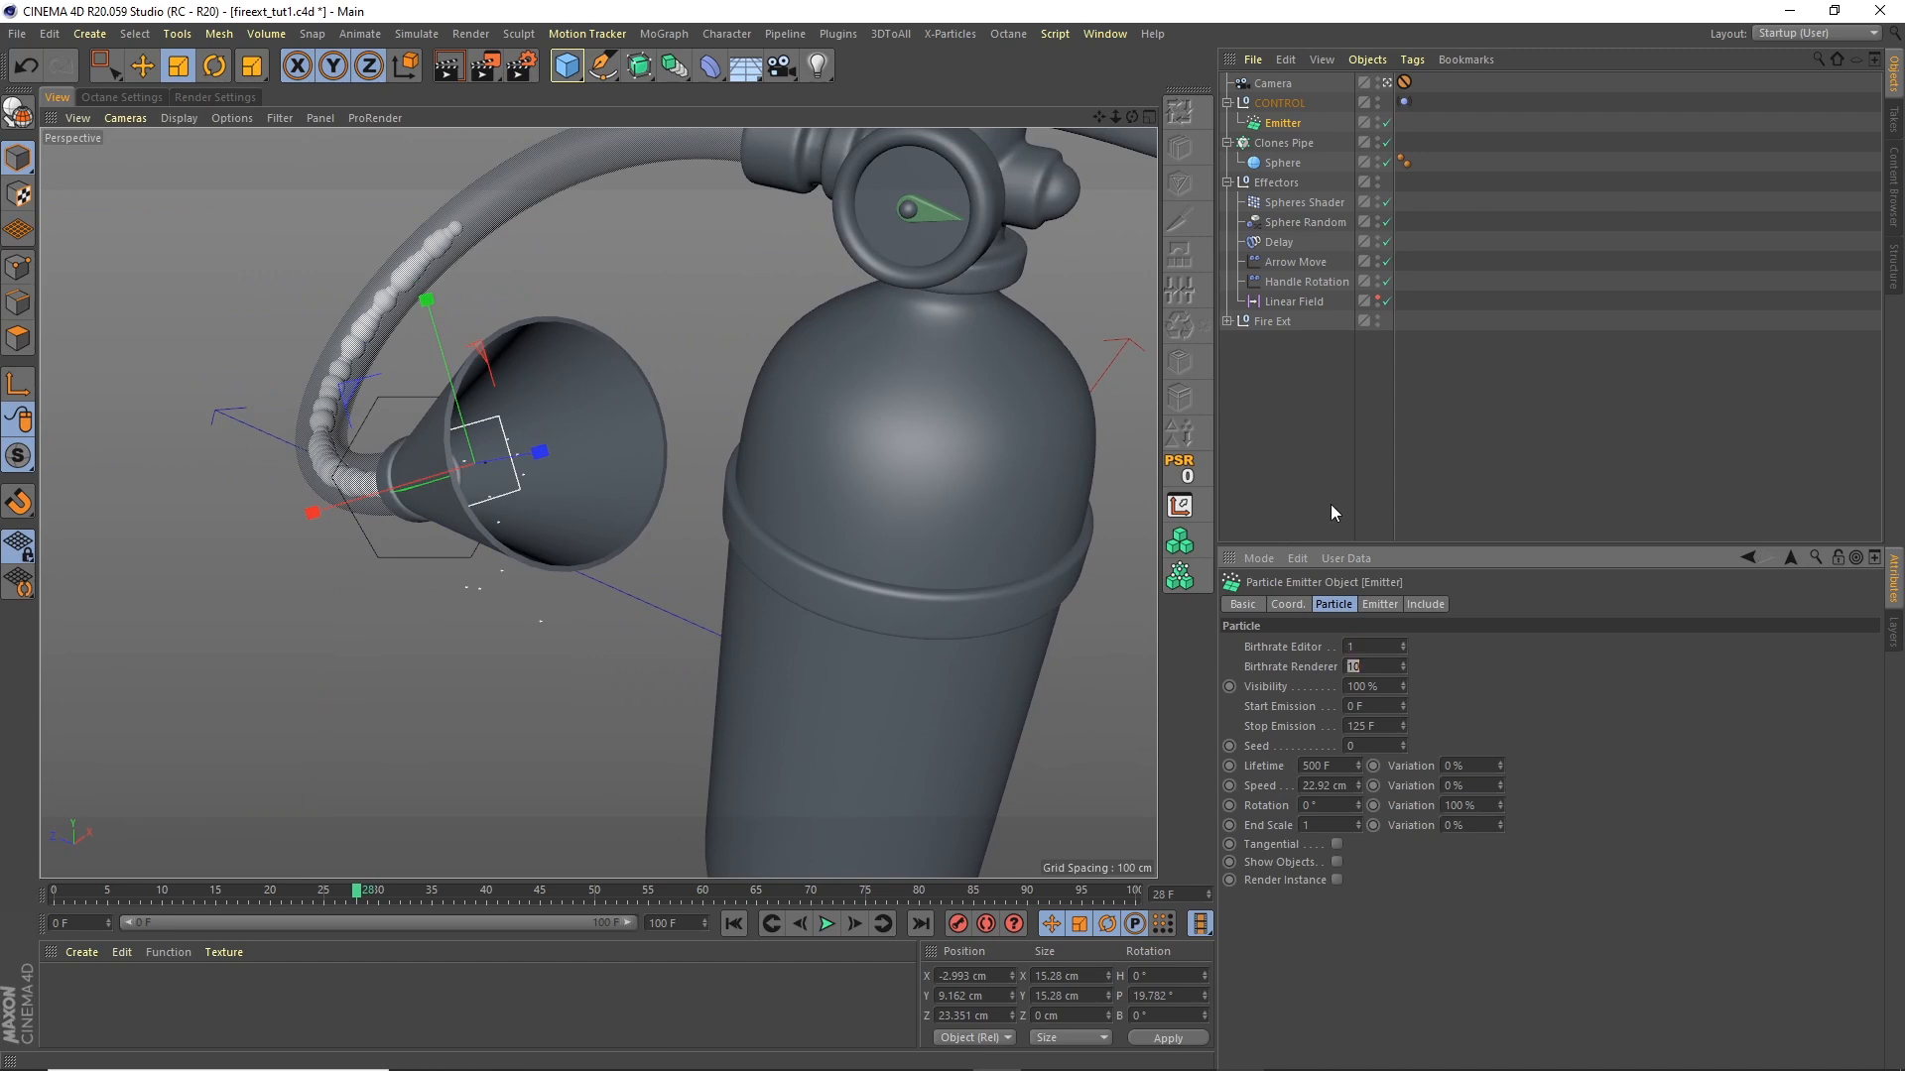
key("shift+Tab")
type("40")
key("Tab")
type("4")
Step: Set the Emitter's start emission to 10 F, stop emission to 50 F, lifetime to 100 F and speed to 20 cm
type("10")
key("Tab")
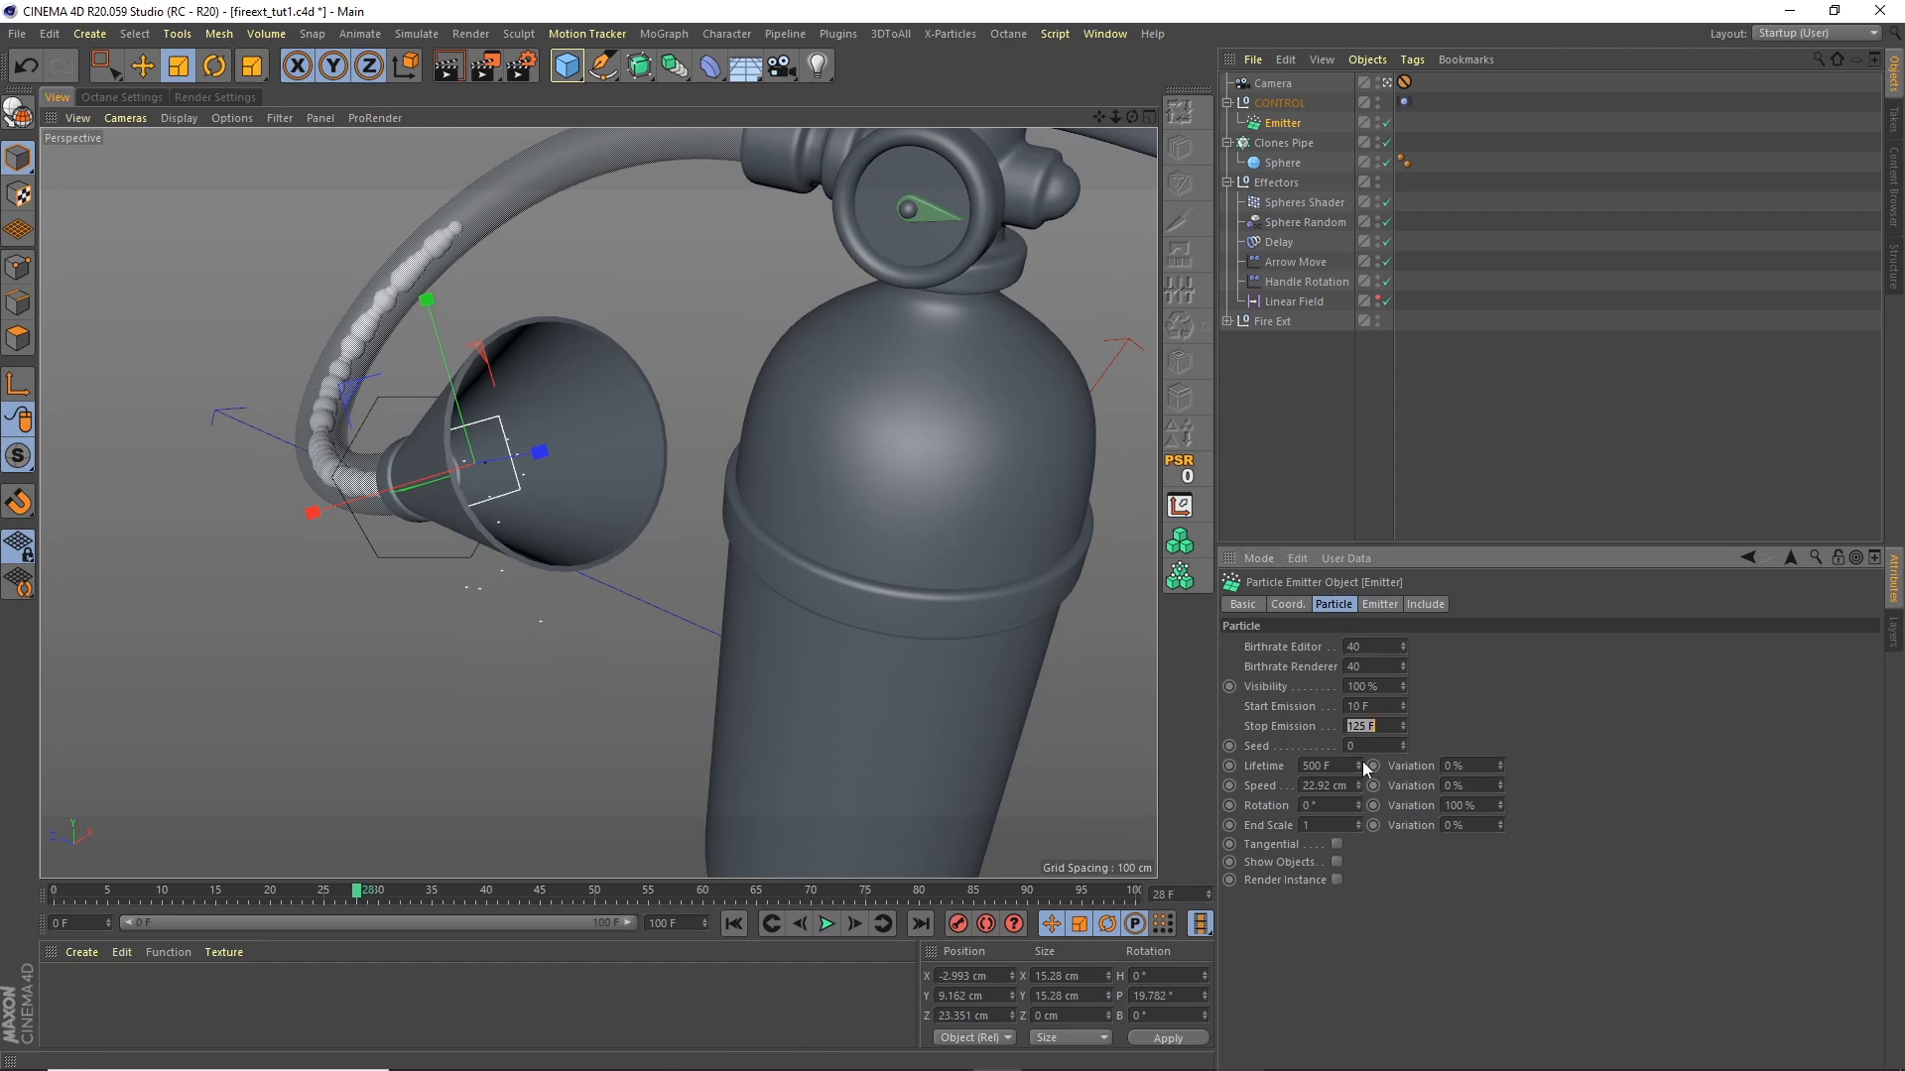
type("50")
type("100")
key("Tab")
Step: Play the animation from the start to check the revised particle emission, and return to the first frame
key("shift+f")
left_click_drag(1116, 117, 1119, 165)
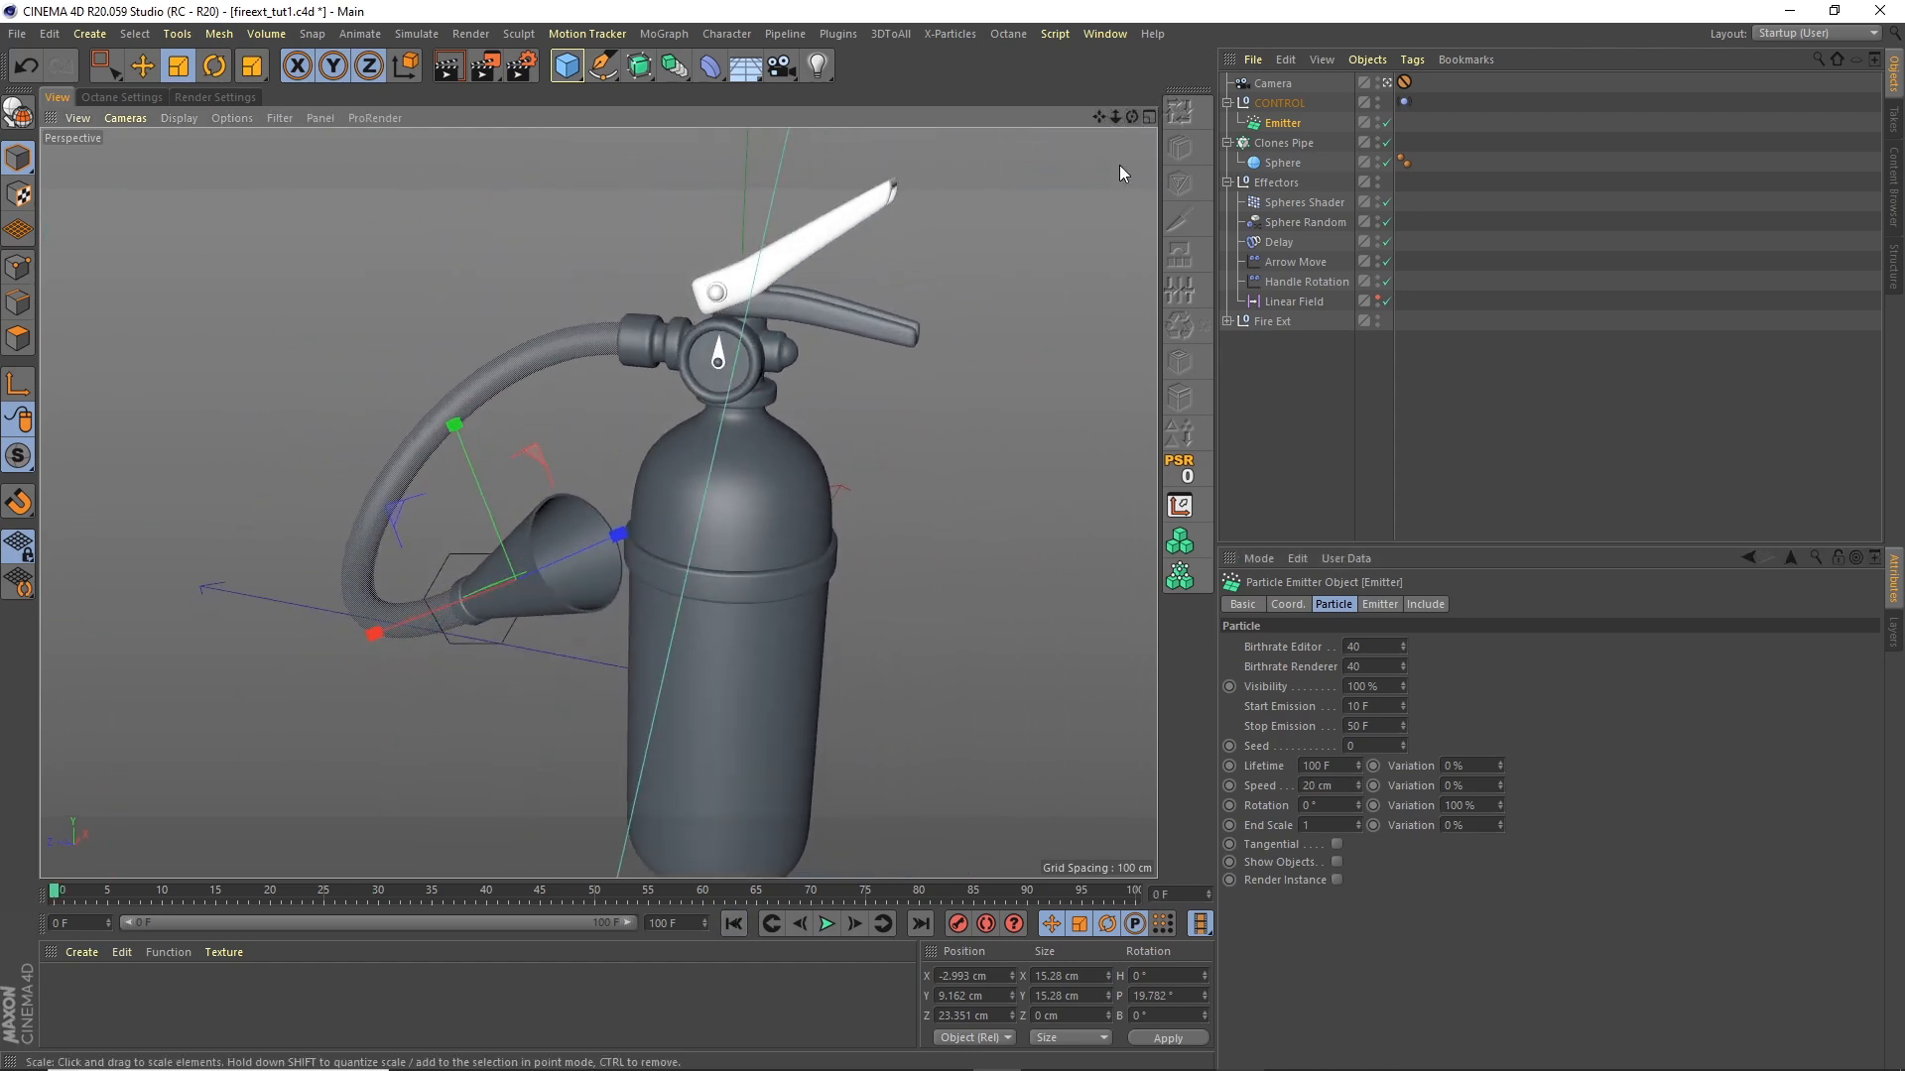
left_click(832, 931)
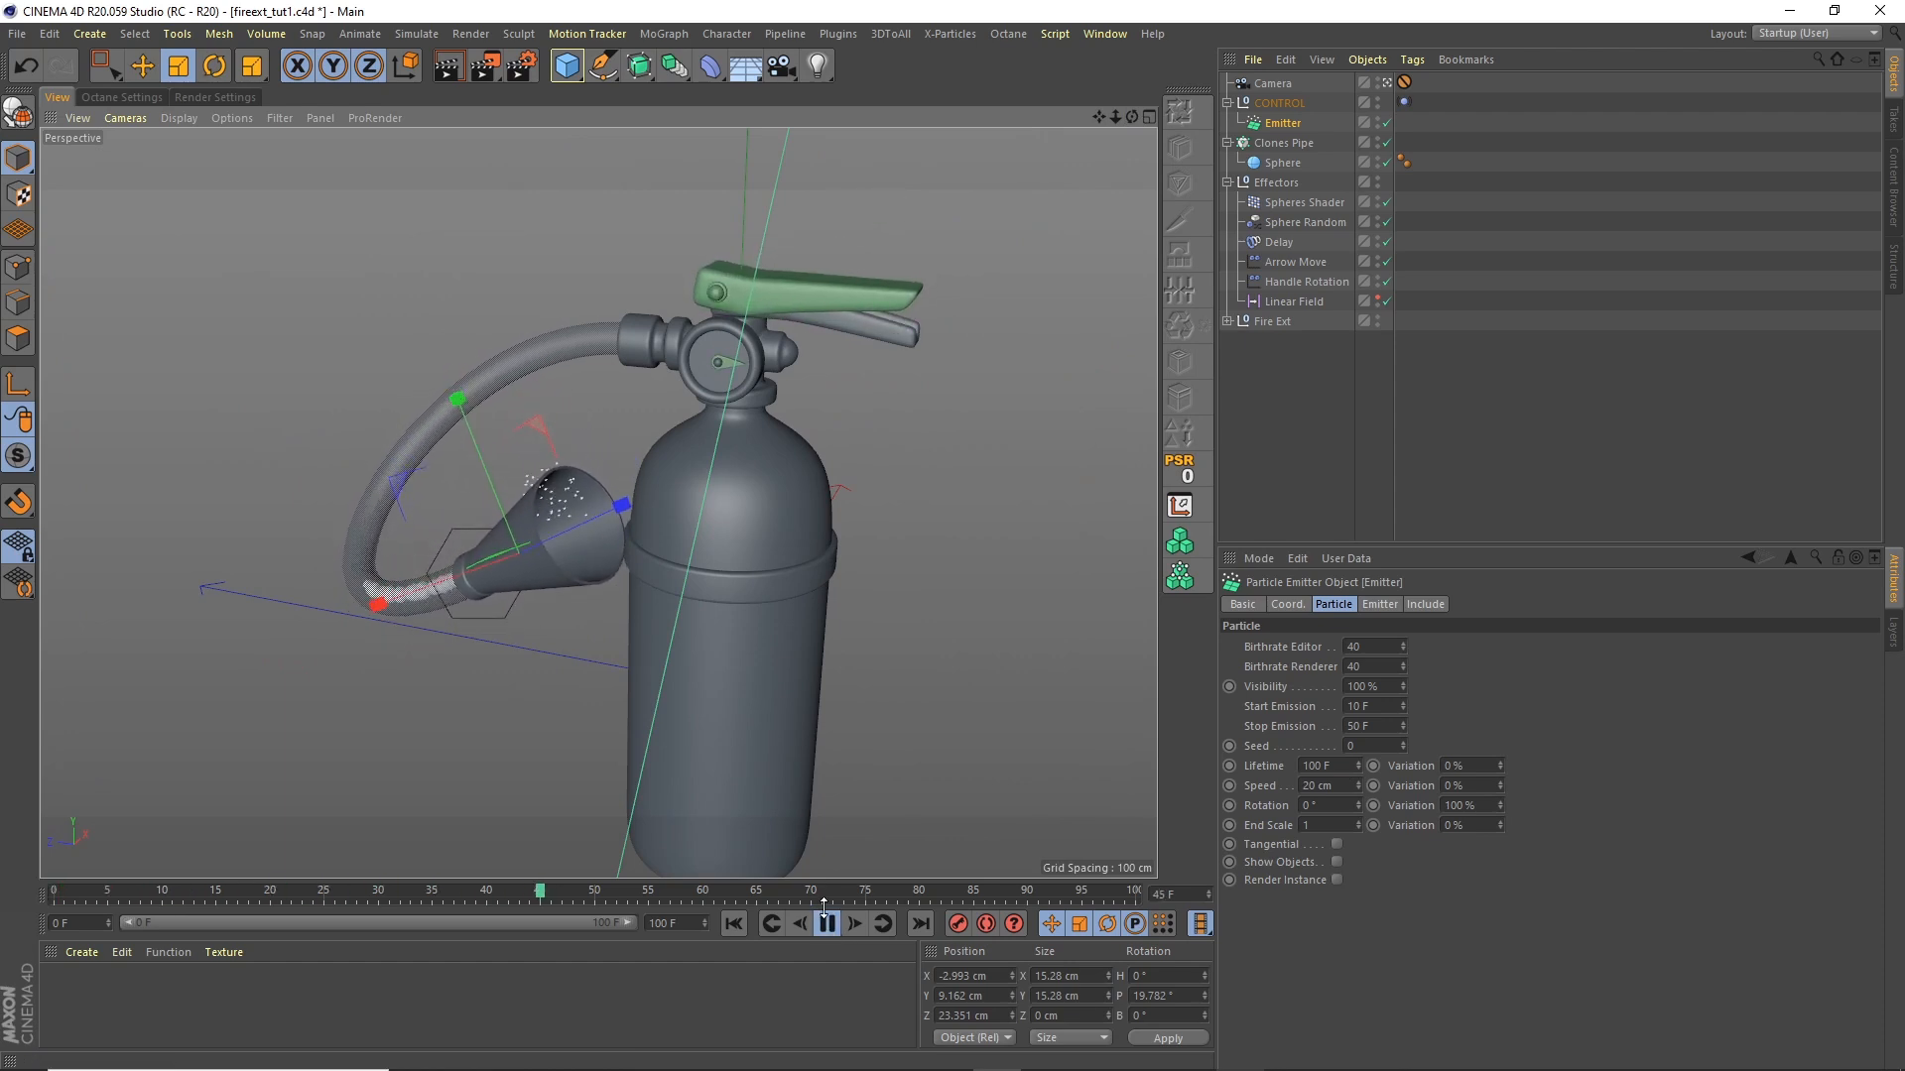
left_click(828, 925)
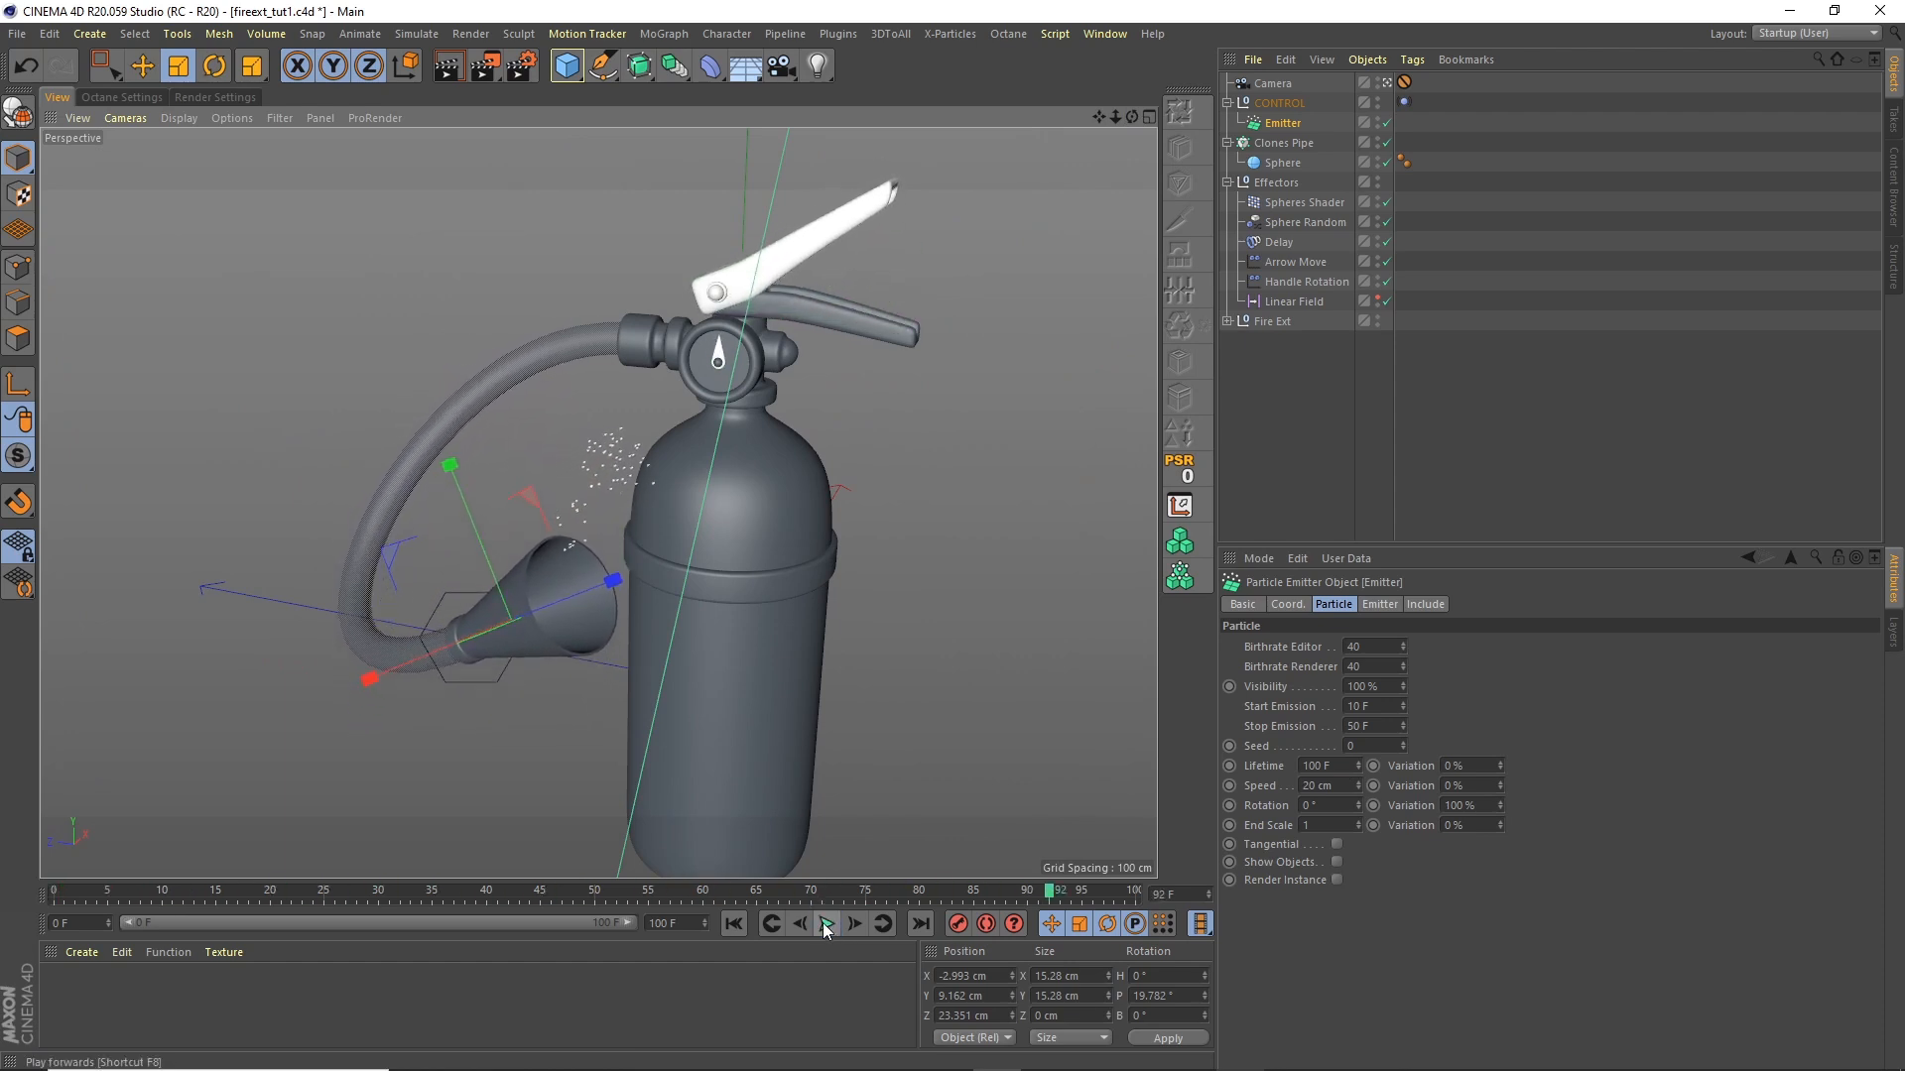
left_click(734, 924)
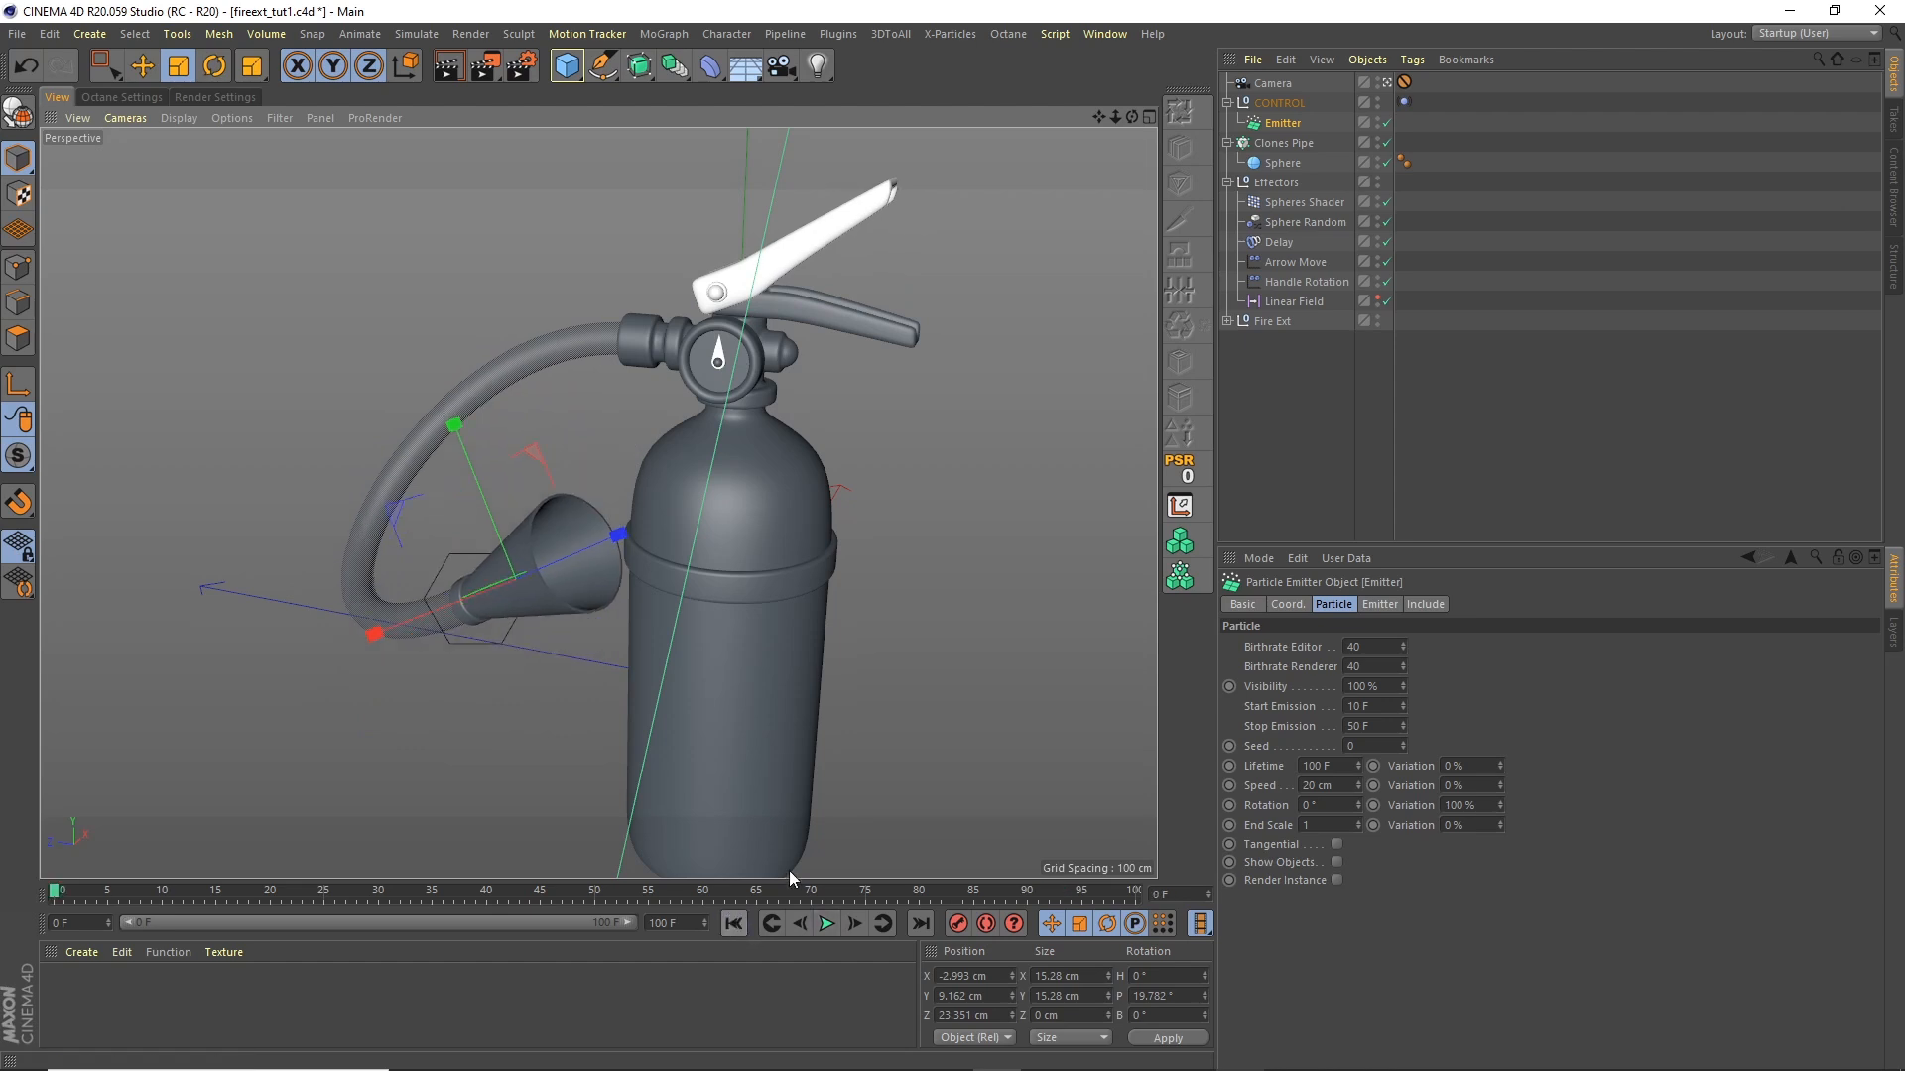
Step: Duplicate the Clones Pipe cloner and rename the copy Clones Dynamic
left_click_drag(1132, 117, 1081, 138)
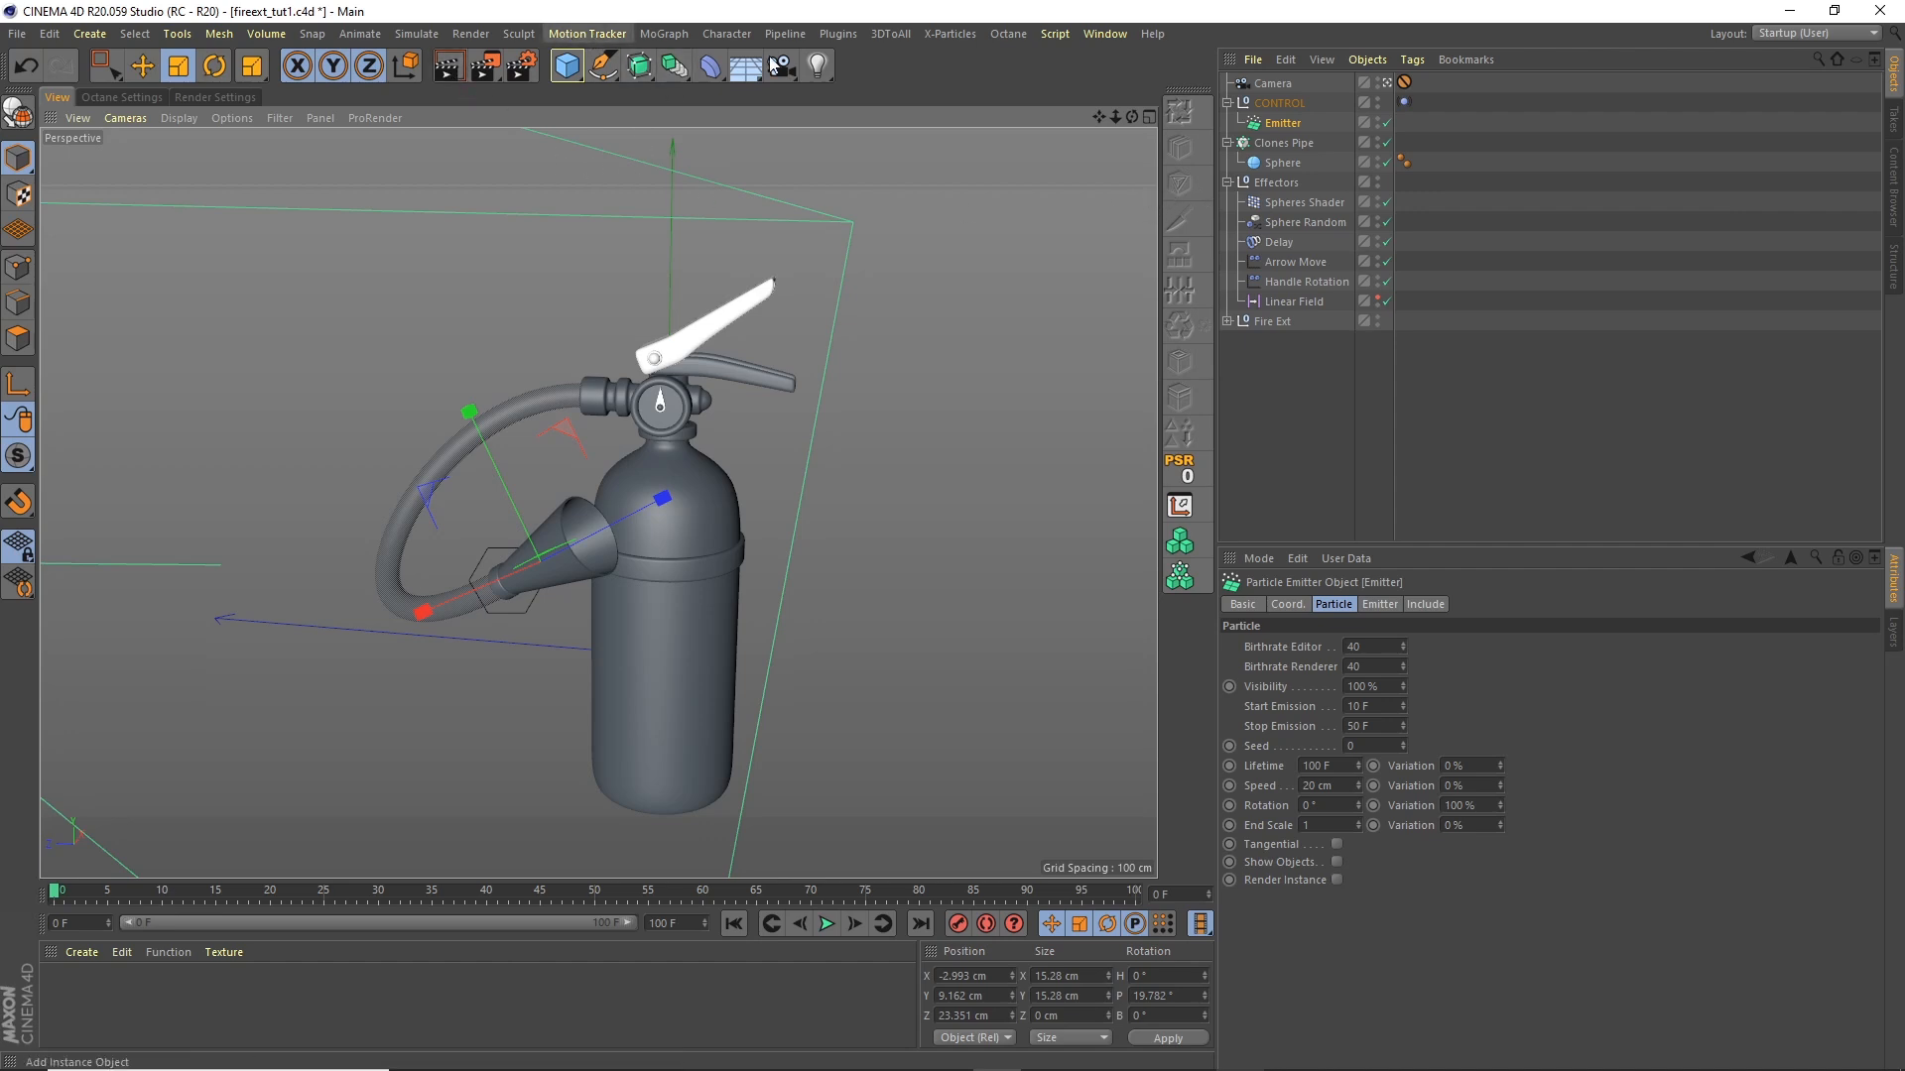
left_click(1227, 142)
left_click(1283, 144)
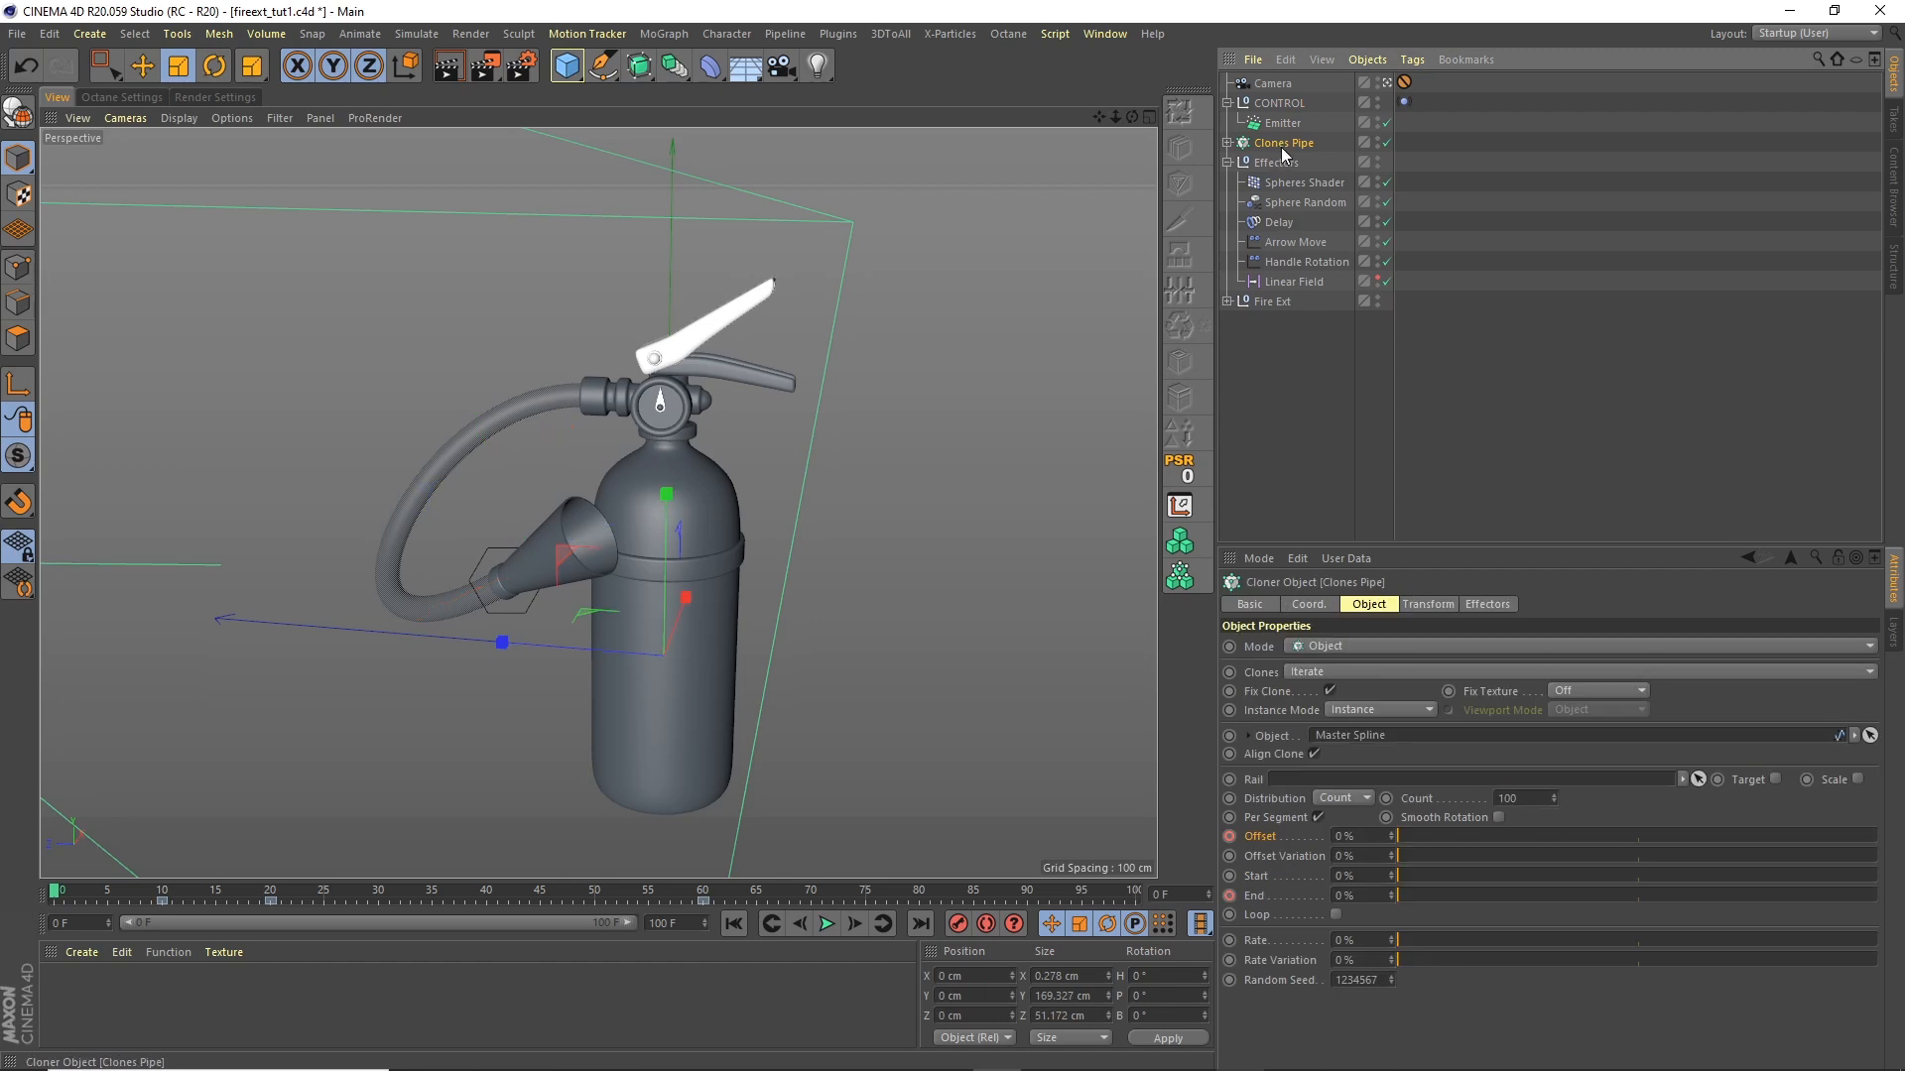
left_click_drag(1283, 145, 1279, 156, "ctrl")
double_click(1288, 163)
type("Clones Dynam")
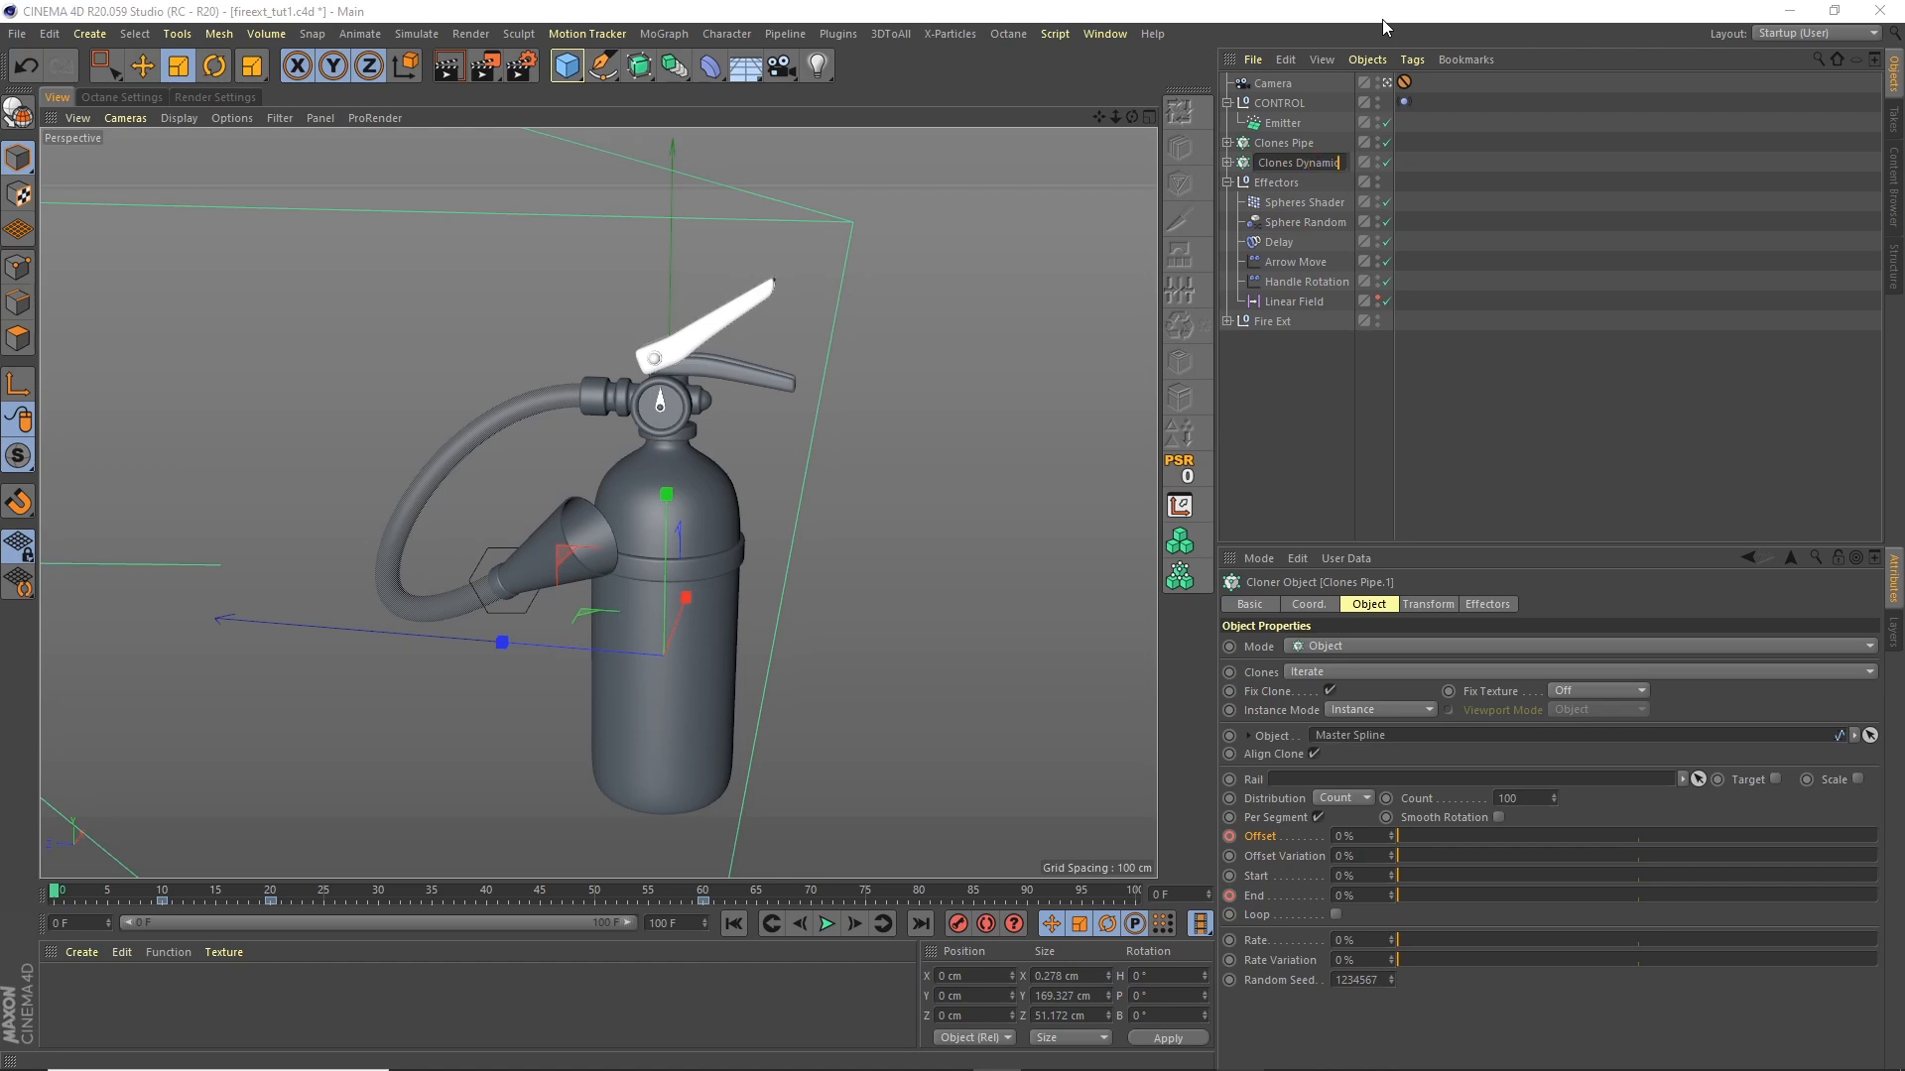
type("ic")
key("Return")
Step: Move Clones Dynamic above Clones Pipe in the hierarchy and assign the Emitter as its cloning object
left_click(1228, 162)
left_click(1278, 143)
left_click(1228, 143)
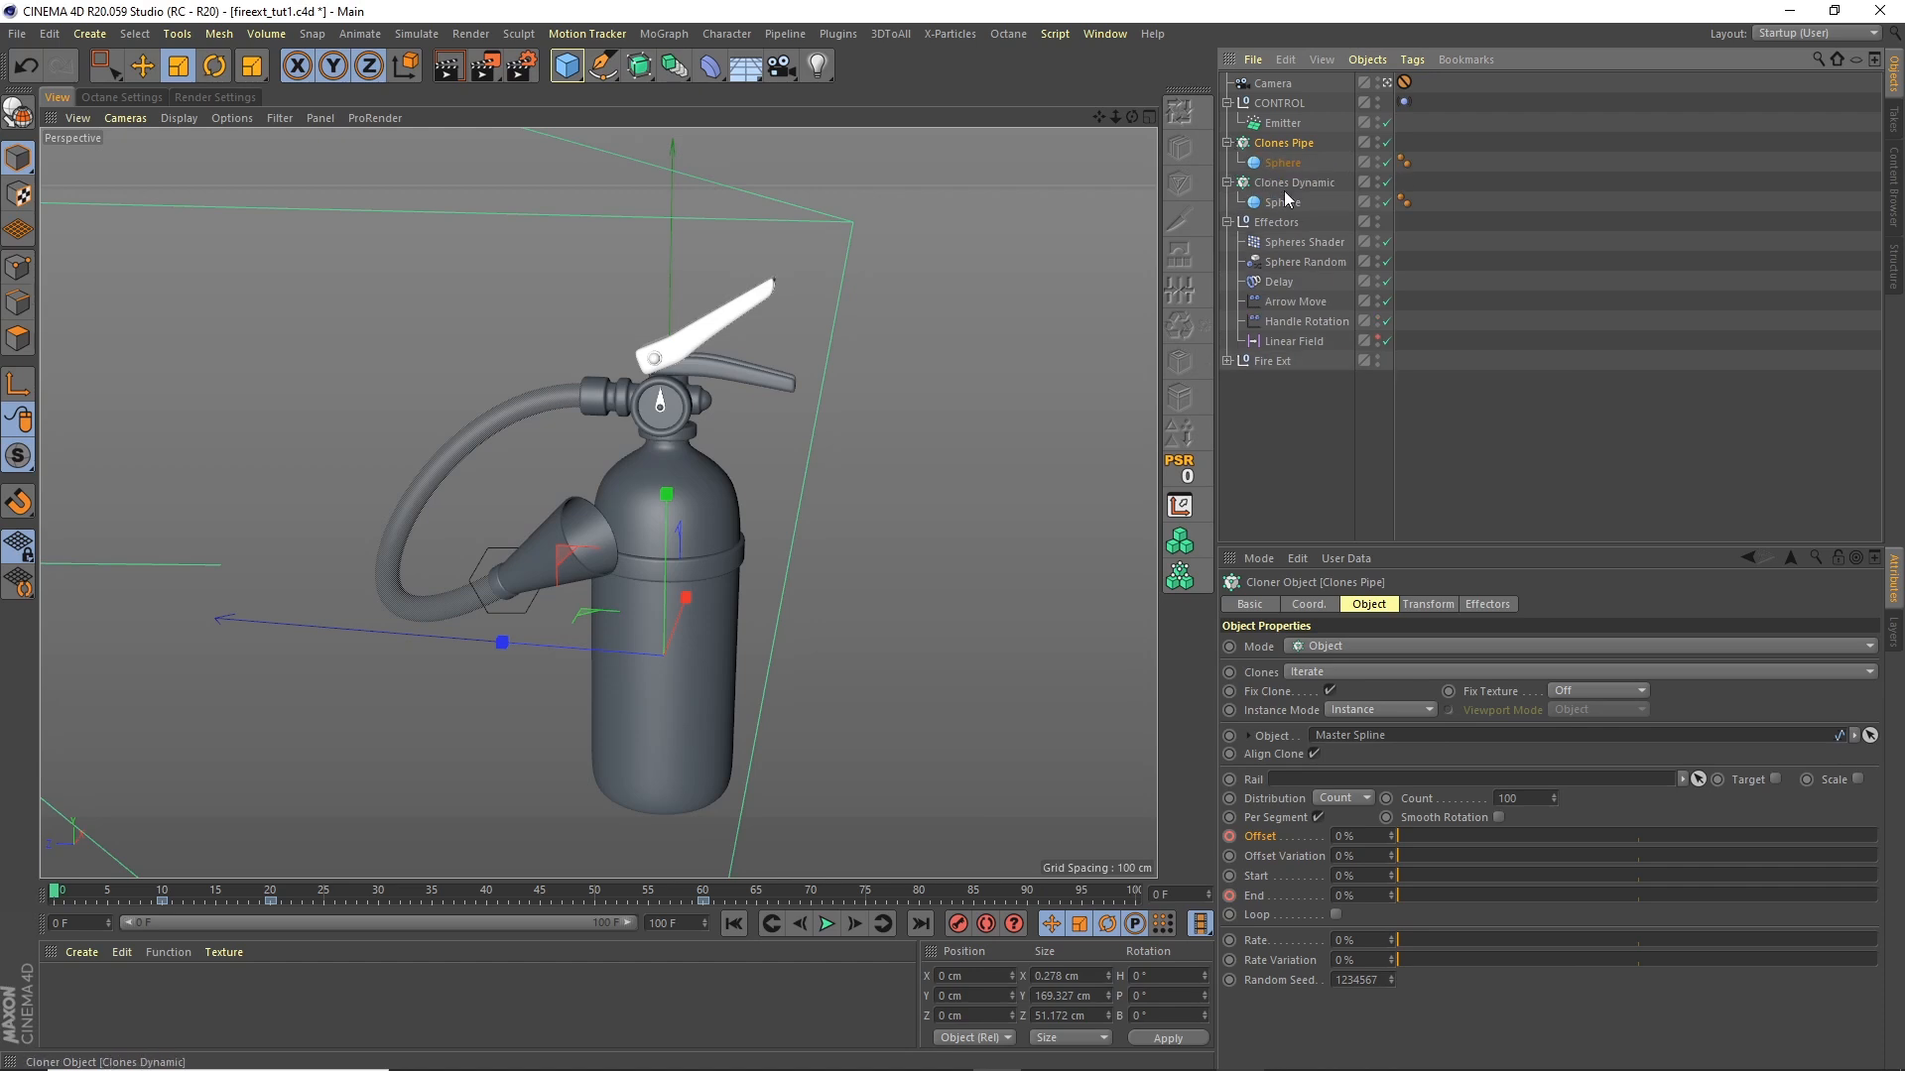
left_click_drag(1137, 129, 1074, 147, "alt")
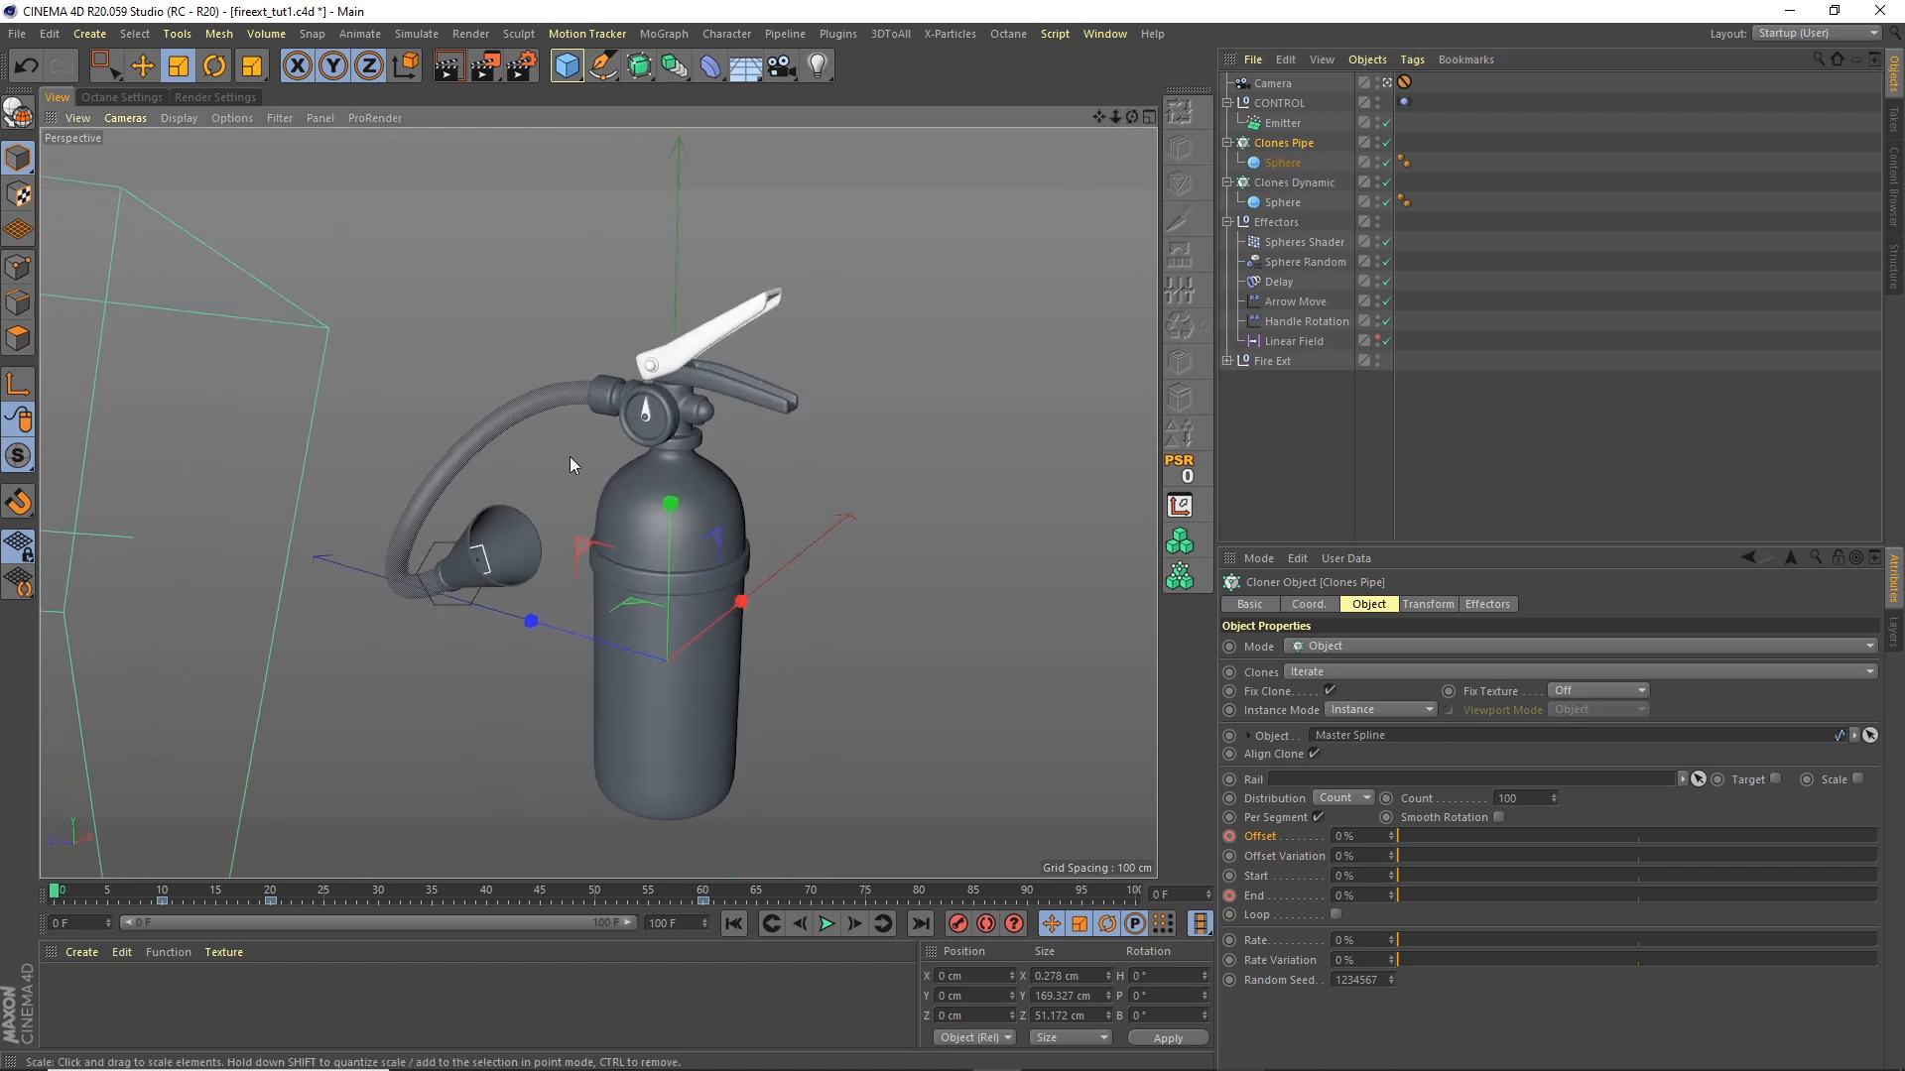
right_click_drag(602, 440, 656, 415, "alt")
left_click_drag(657, 415, 730, 417, "alt")
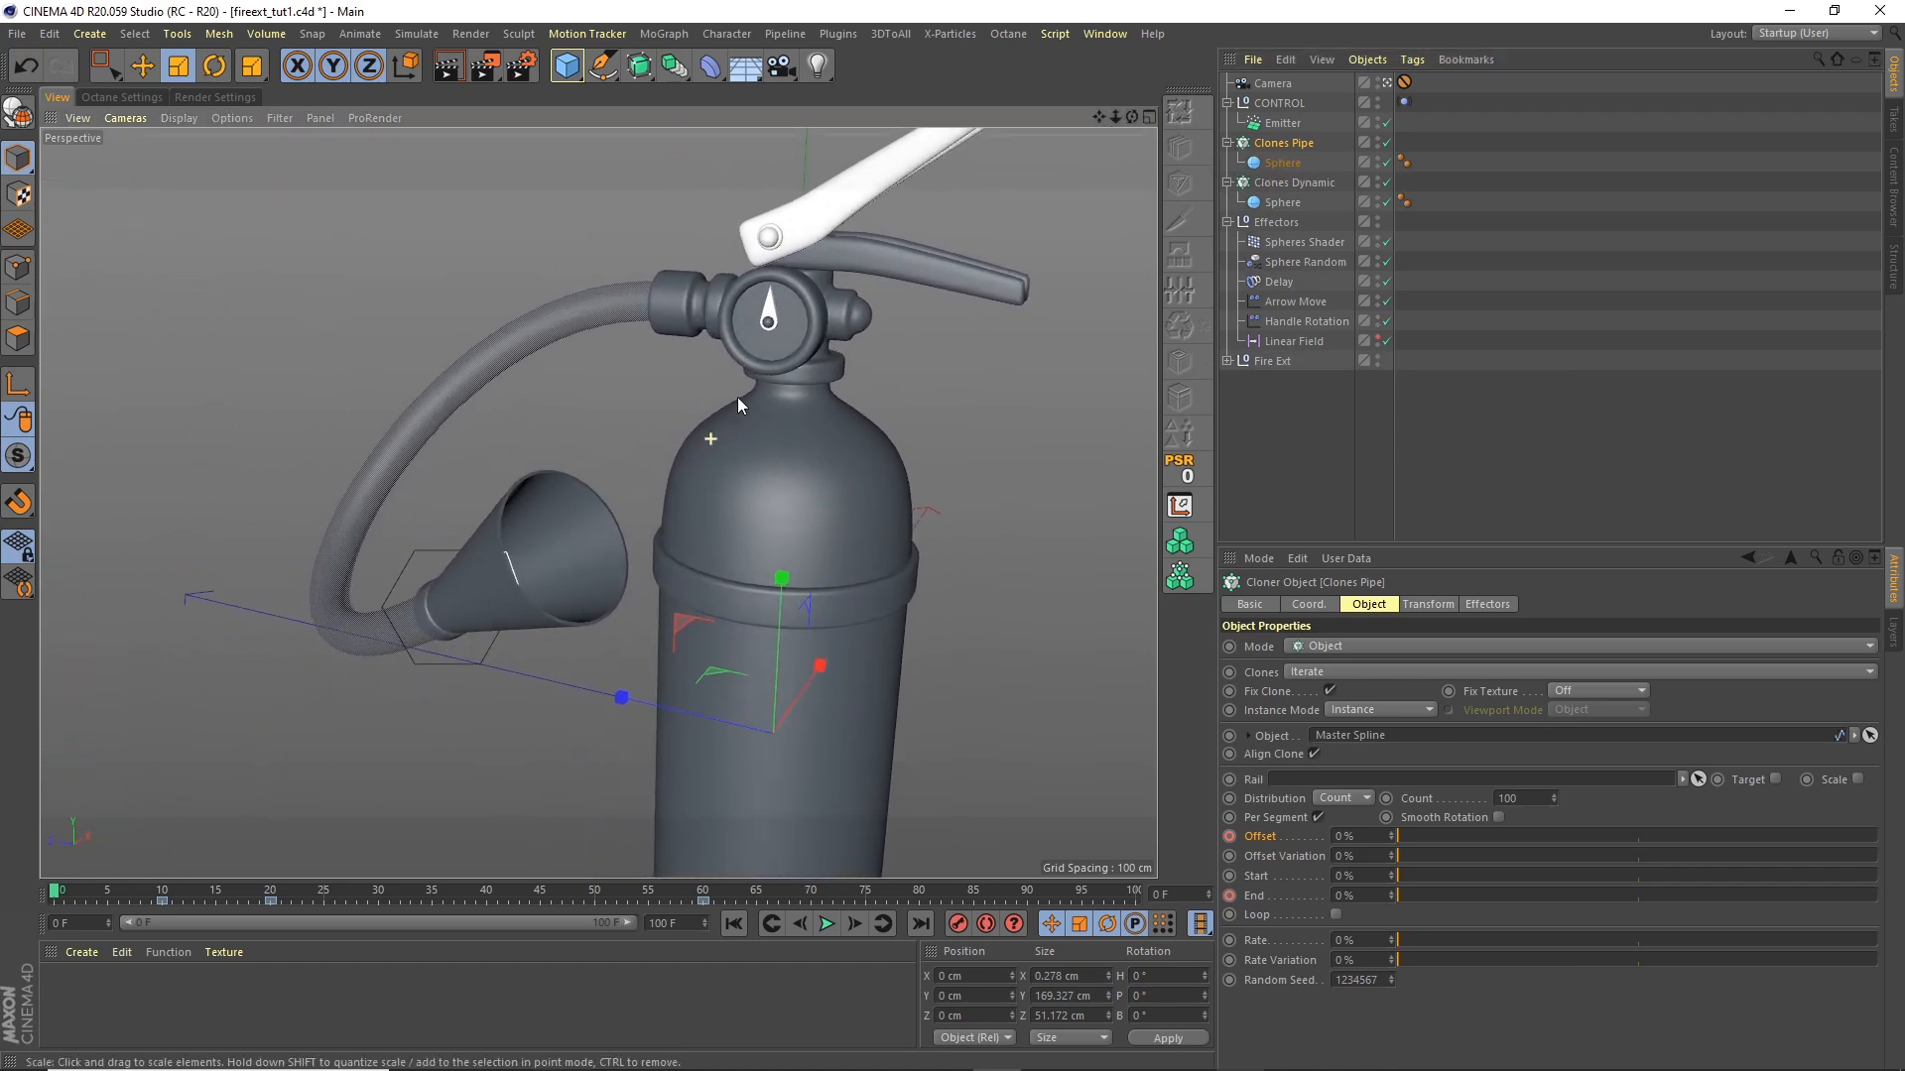
left_click(1228, 143)
left_click(1287, 163)
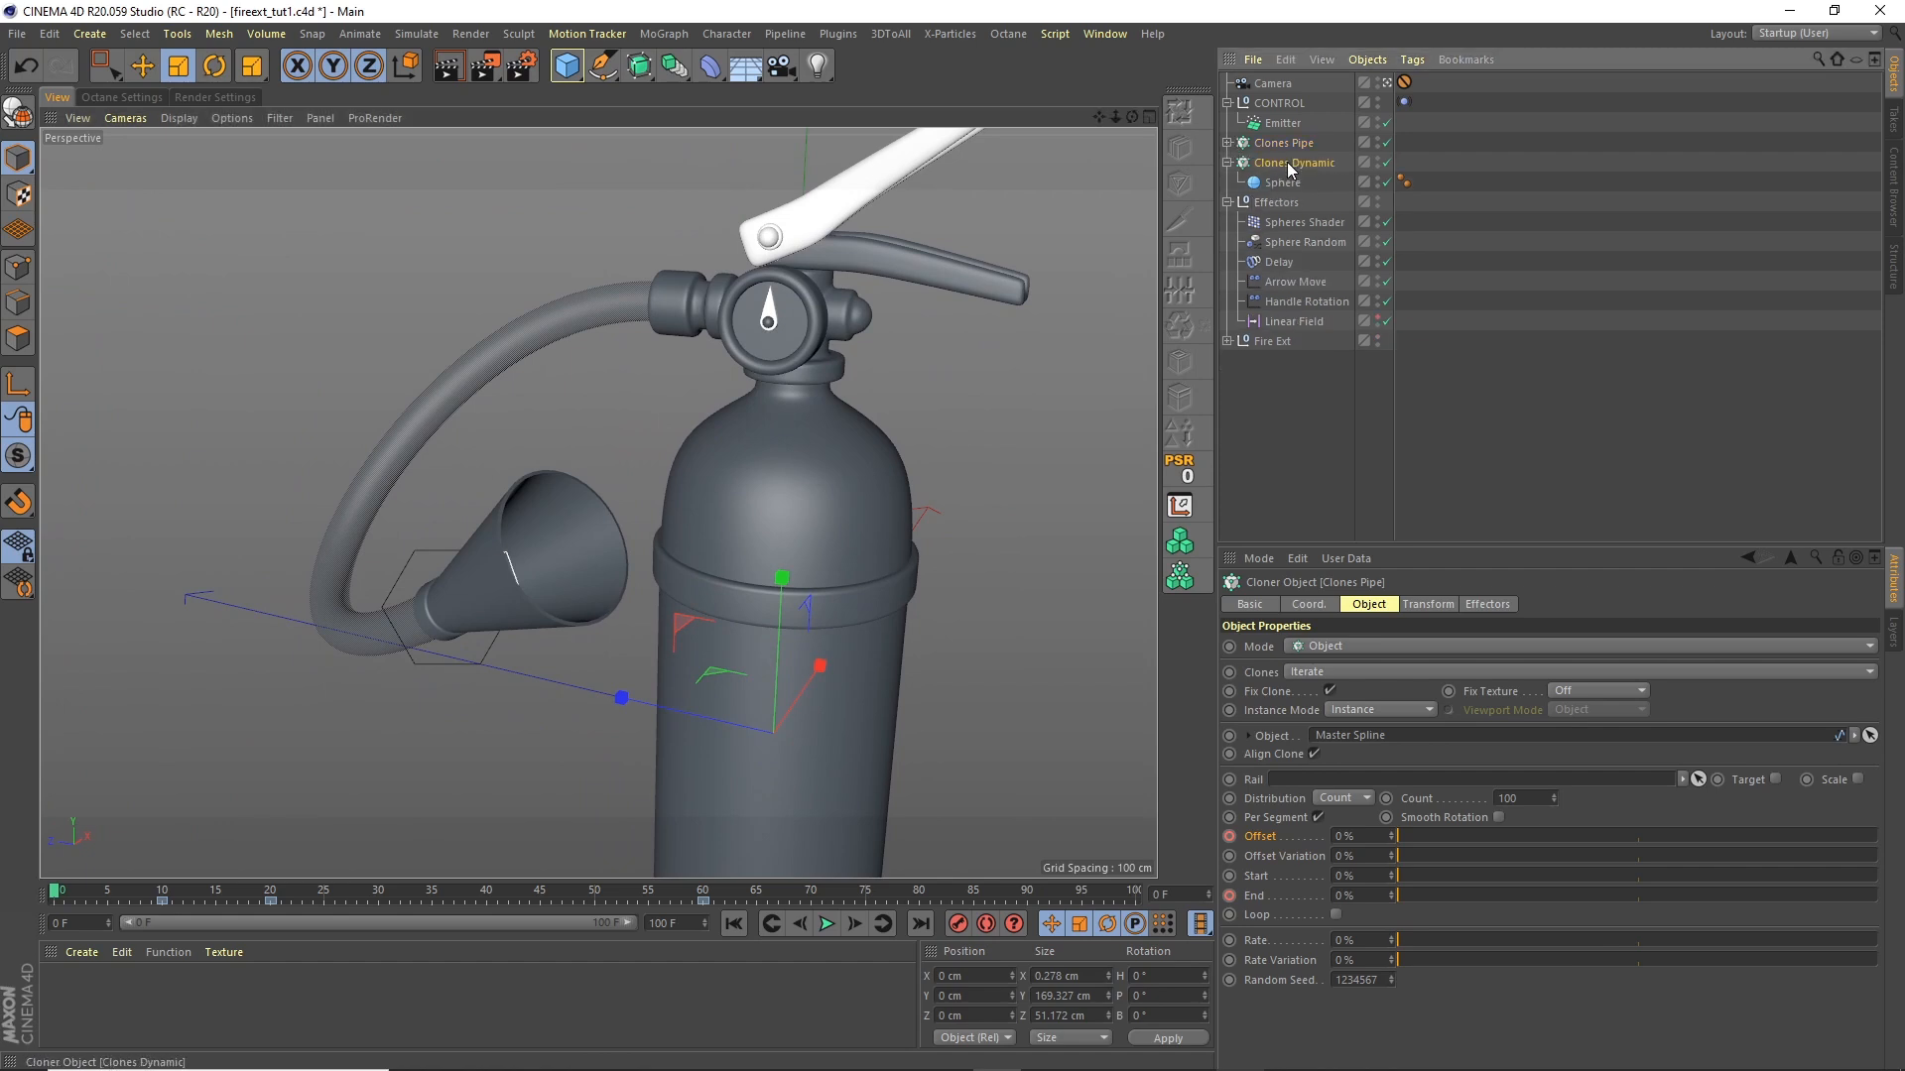
left_click_drag(1276, 142, 1278, 144)
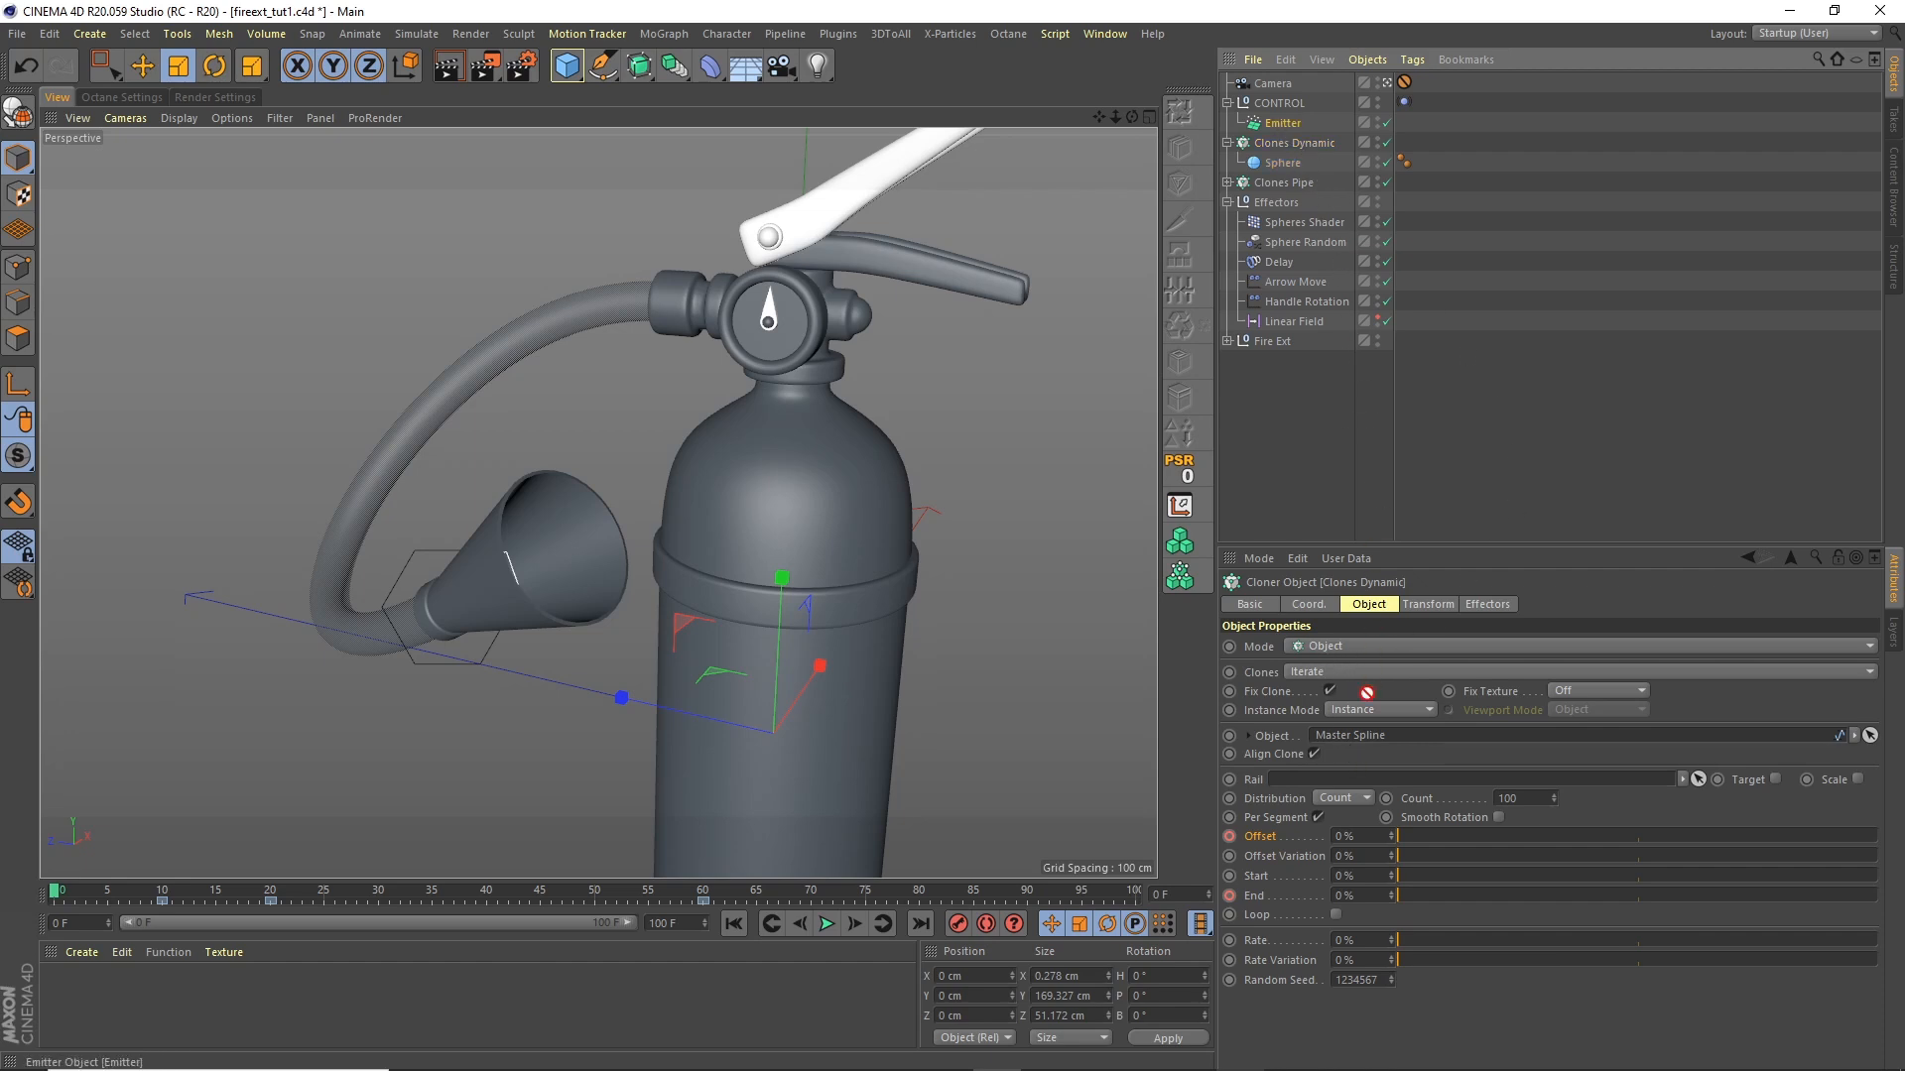
left_click_drag(1360, 746, 1360, 741)
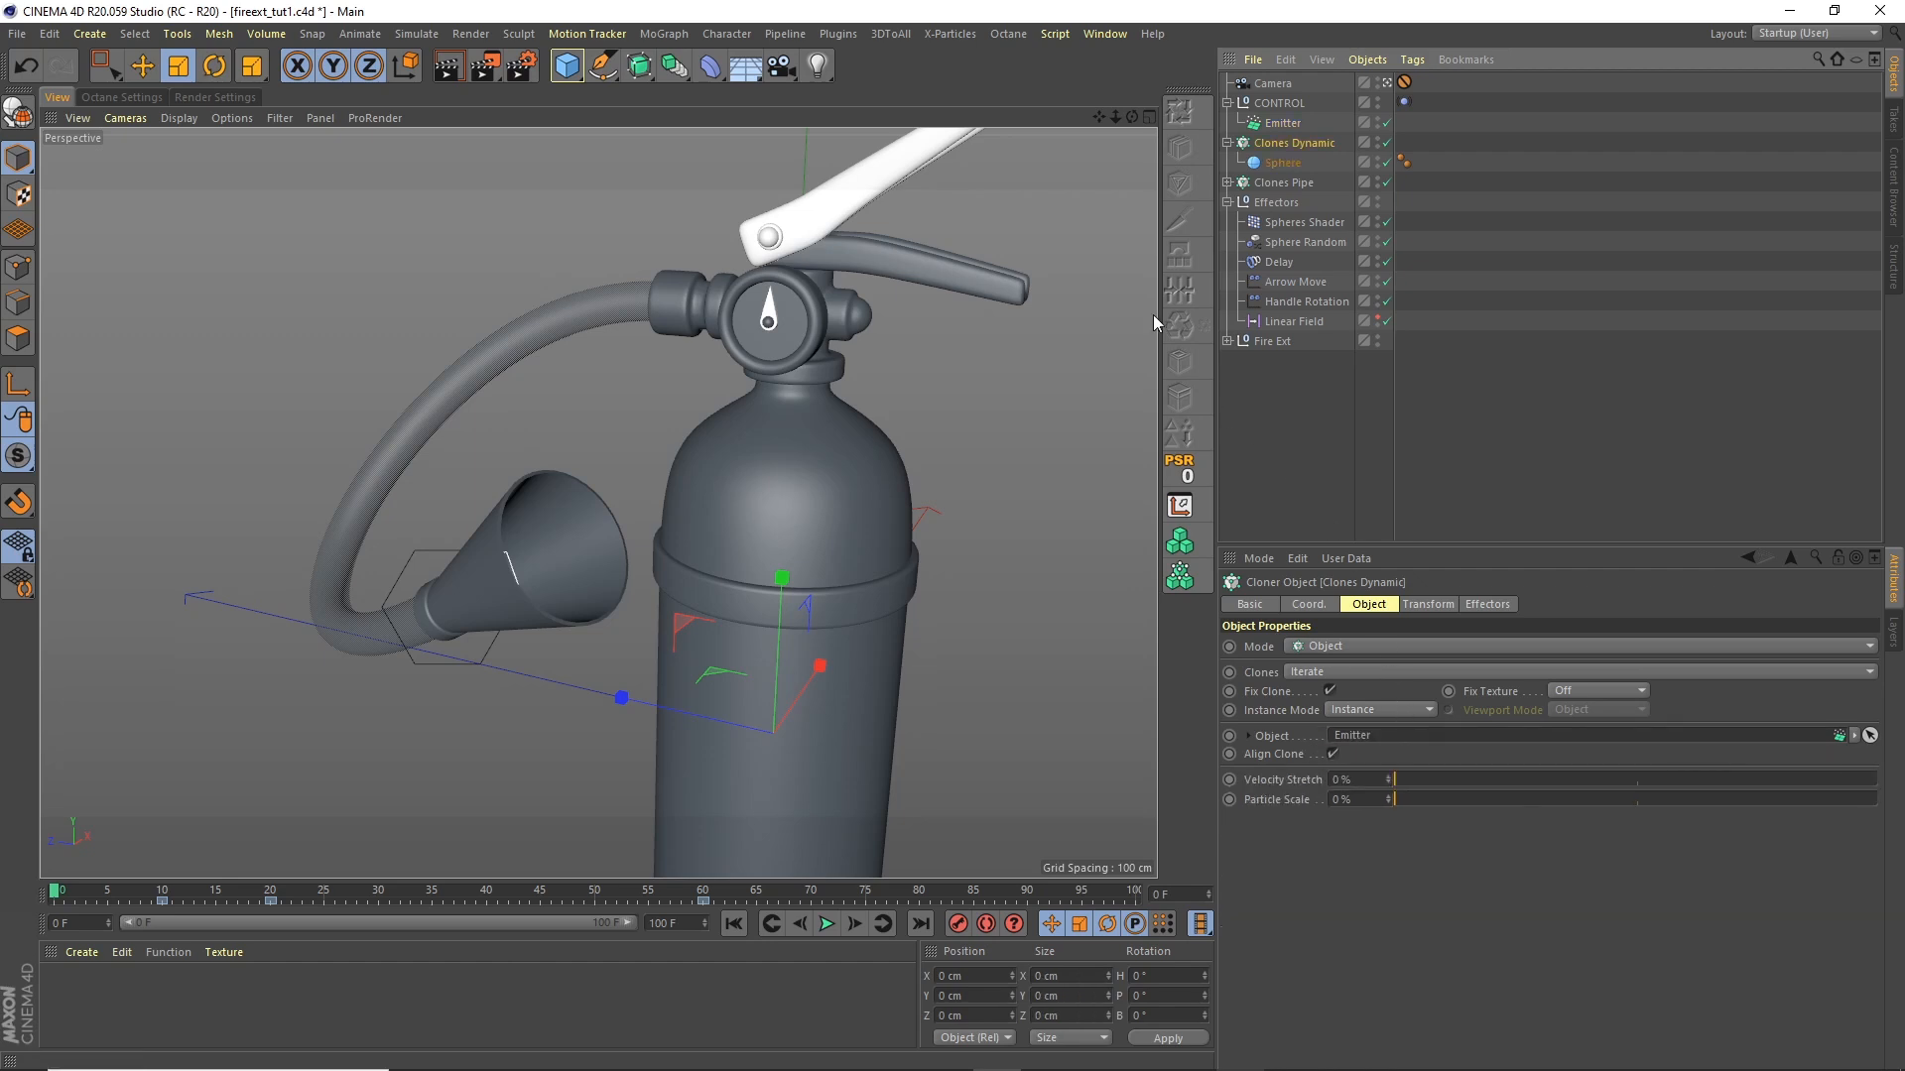
Step: Play the animation to check the spheres cloned onto the emitter, and rewind it to the start
mouse_move(1117, 118)
left_mouse_down()
mouse_move(1091, 140)
mouse_move(1140, 116)
mouse_move(1127, 130)
left_mouse_up()
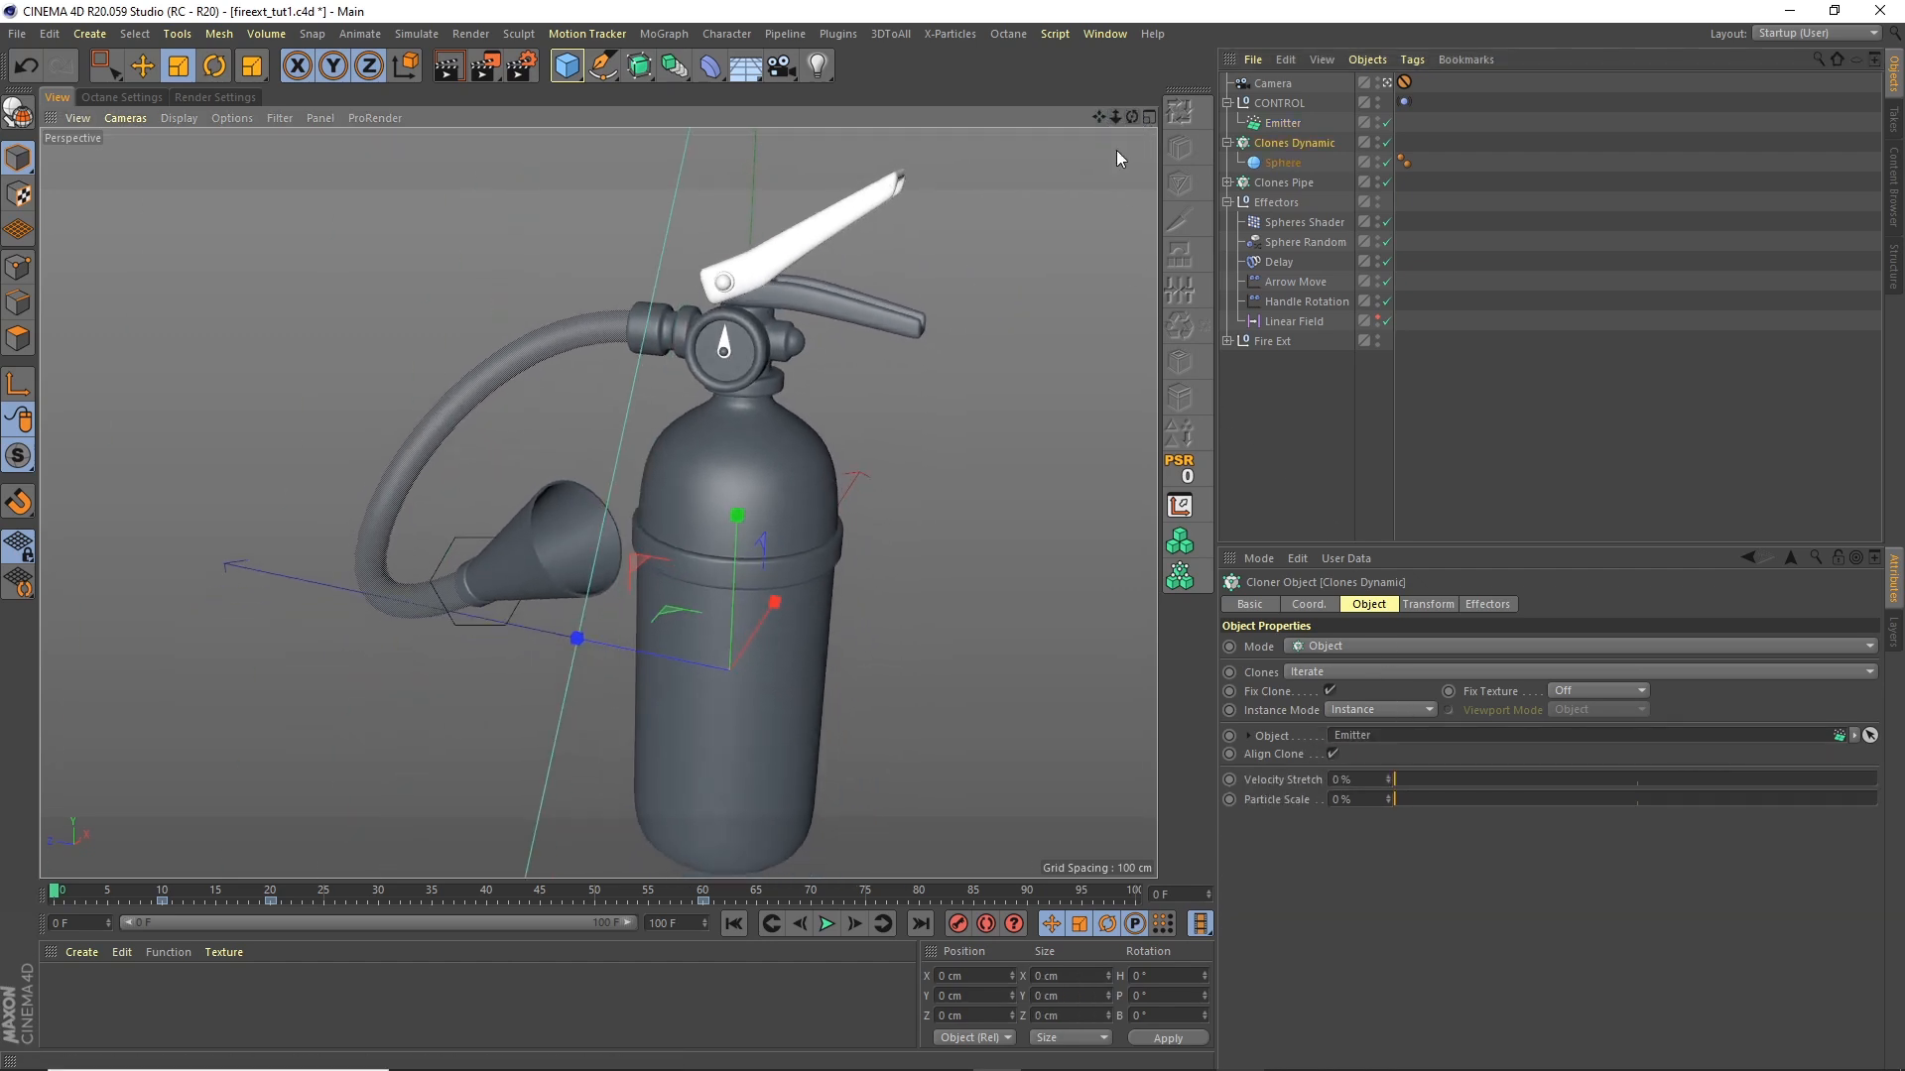
left_click(828, 924)
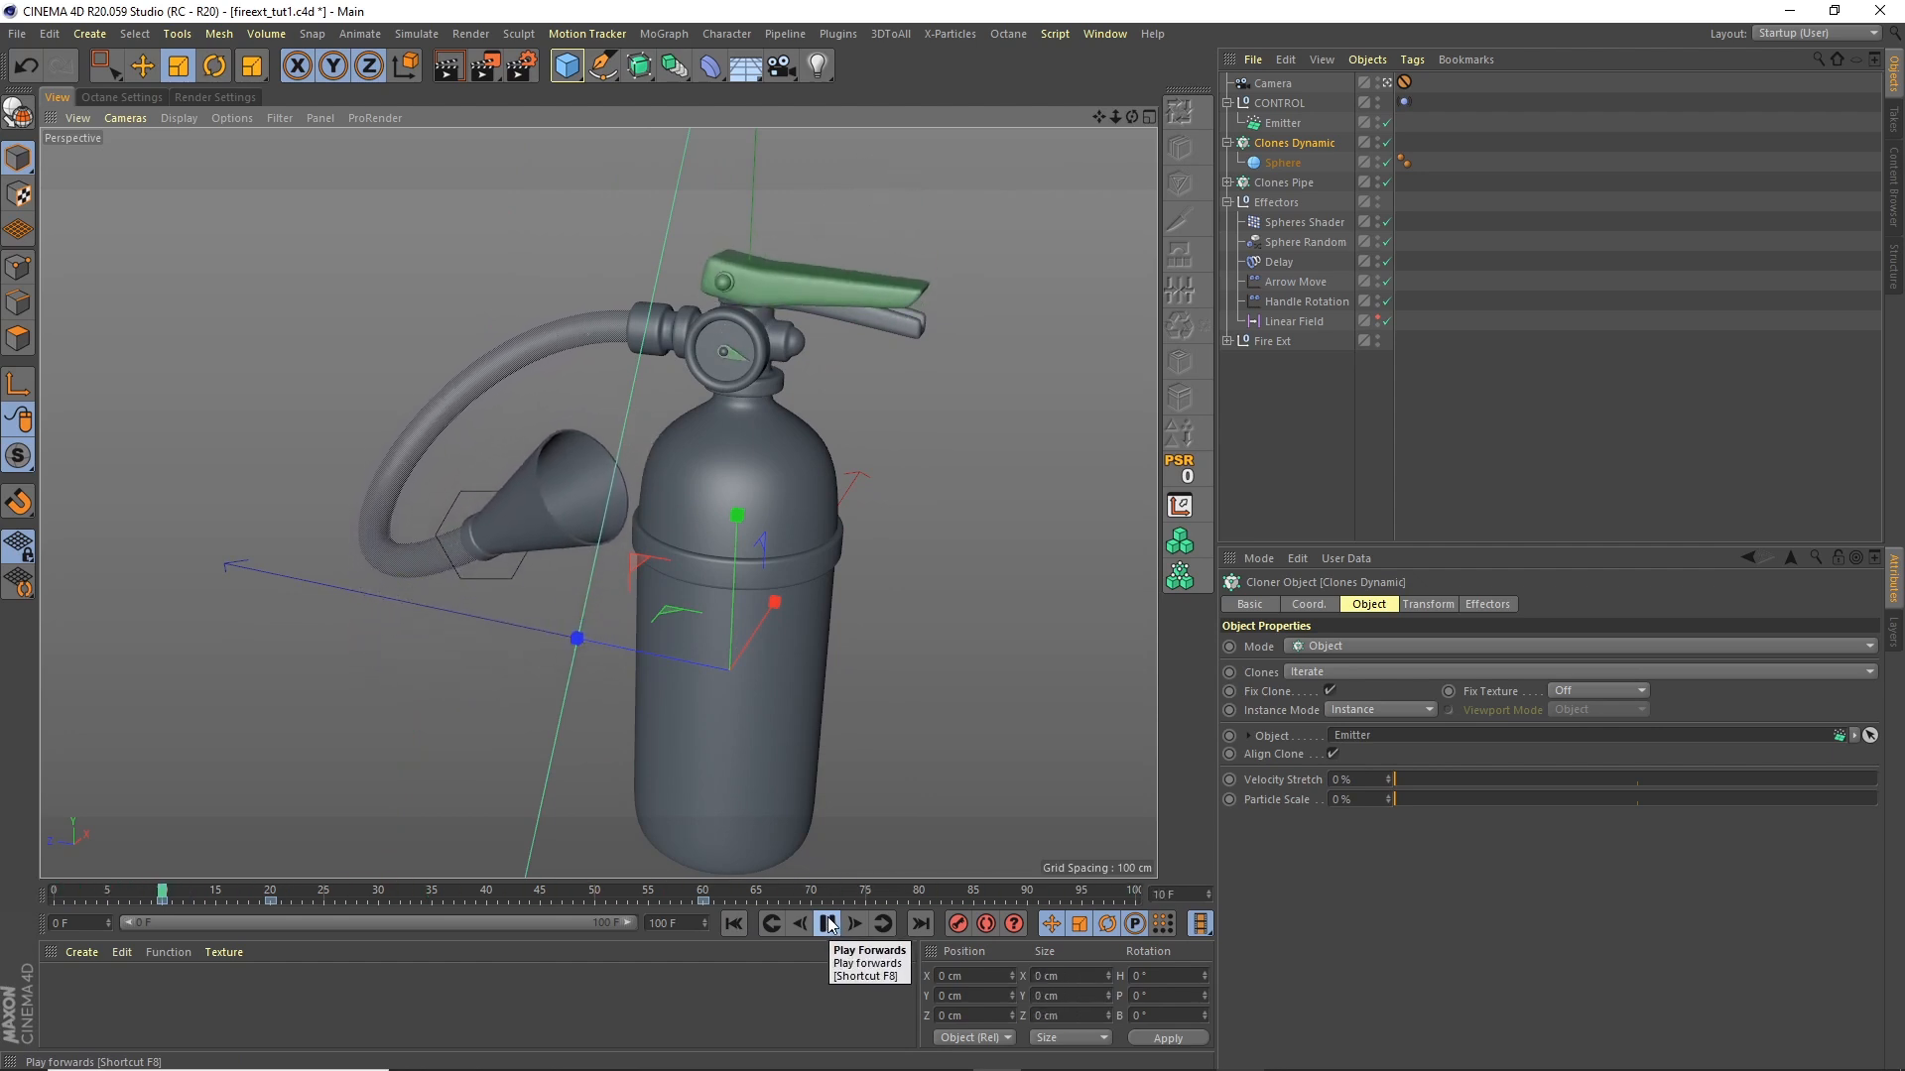
left_click(734, 923)
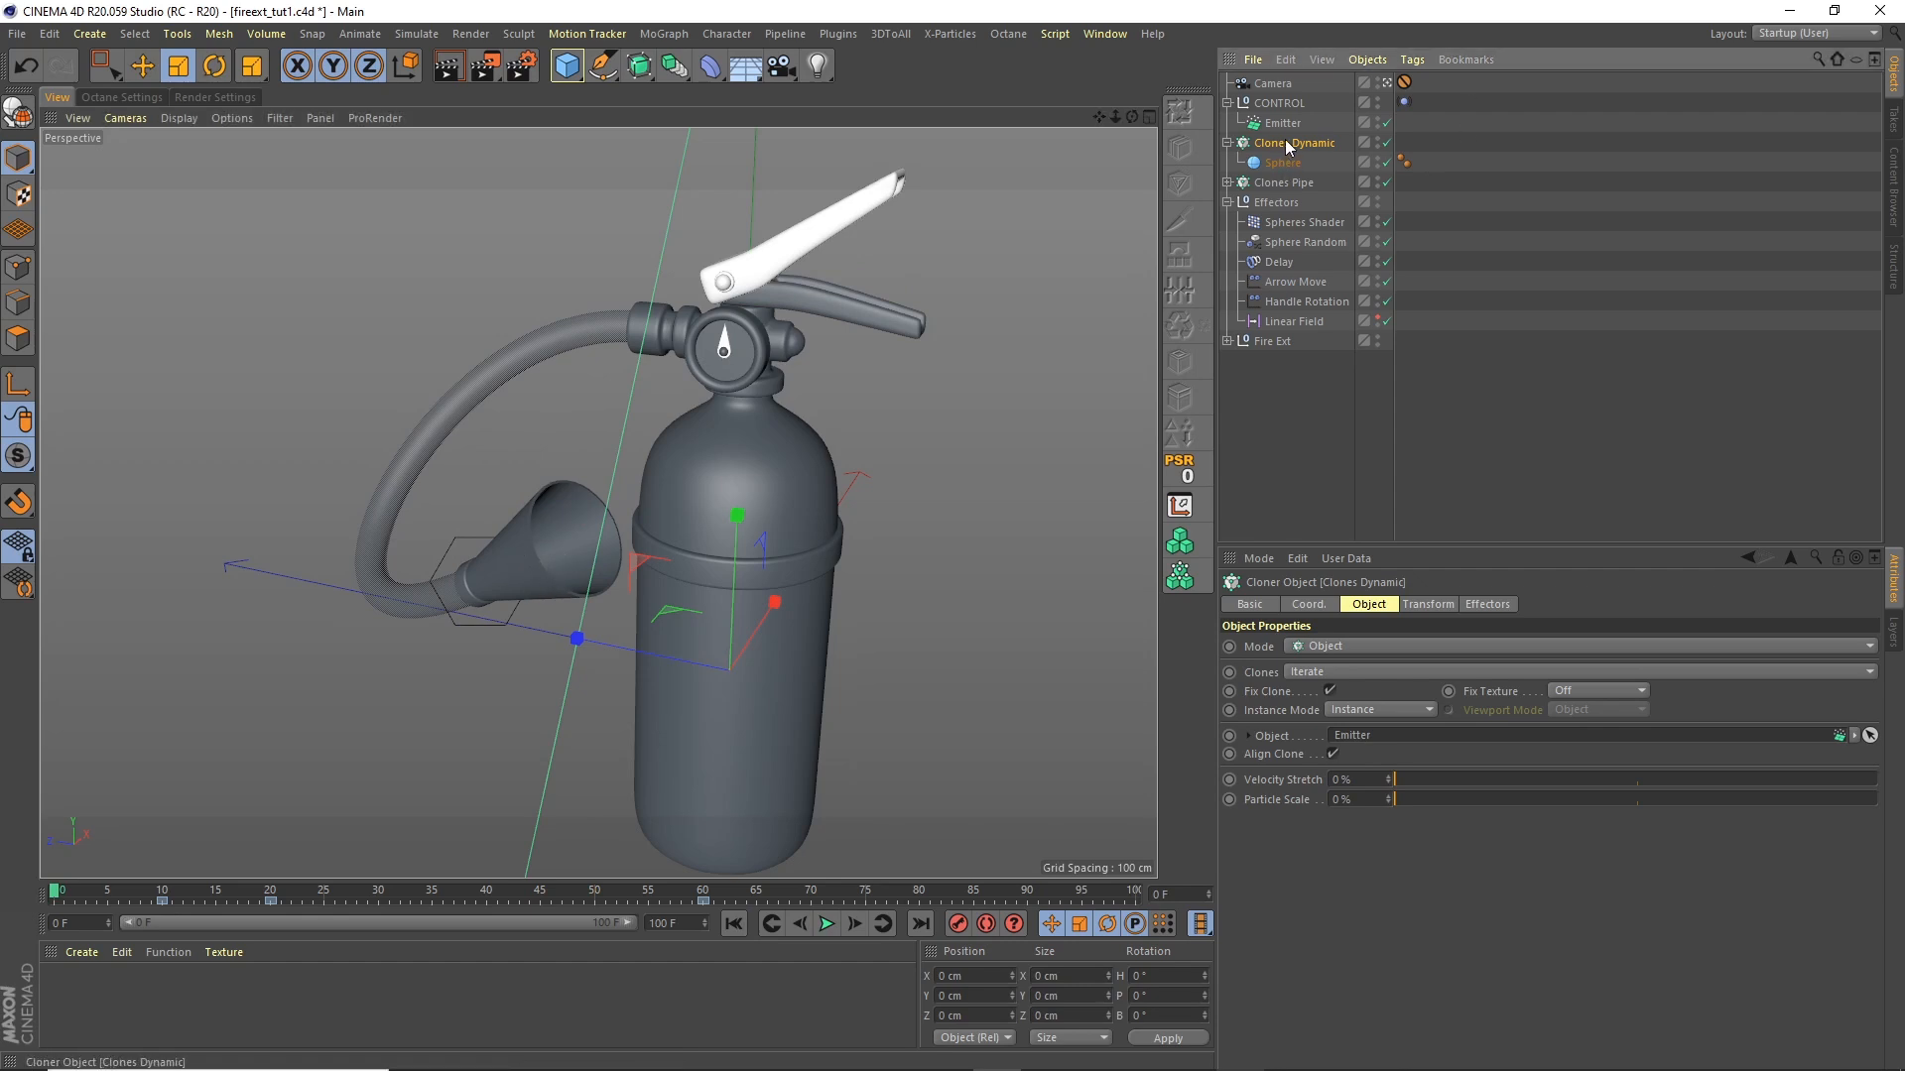
Step: Add a Rigid Body simulation tag to the Clones Dynamic cloner
left_click(1411, 60)
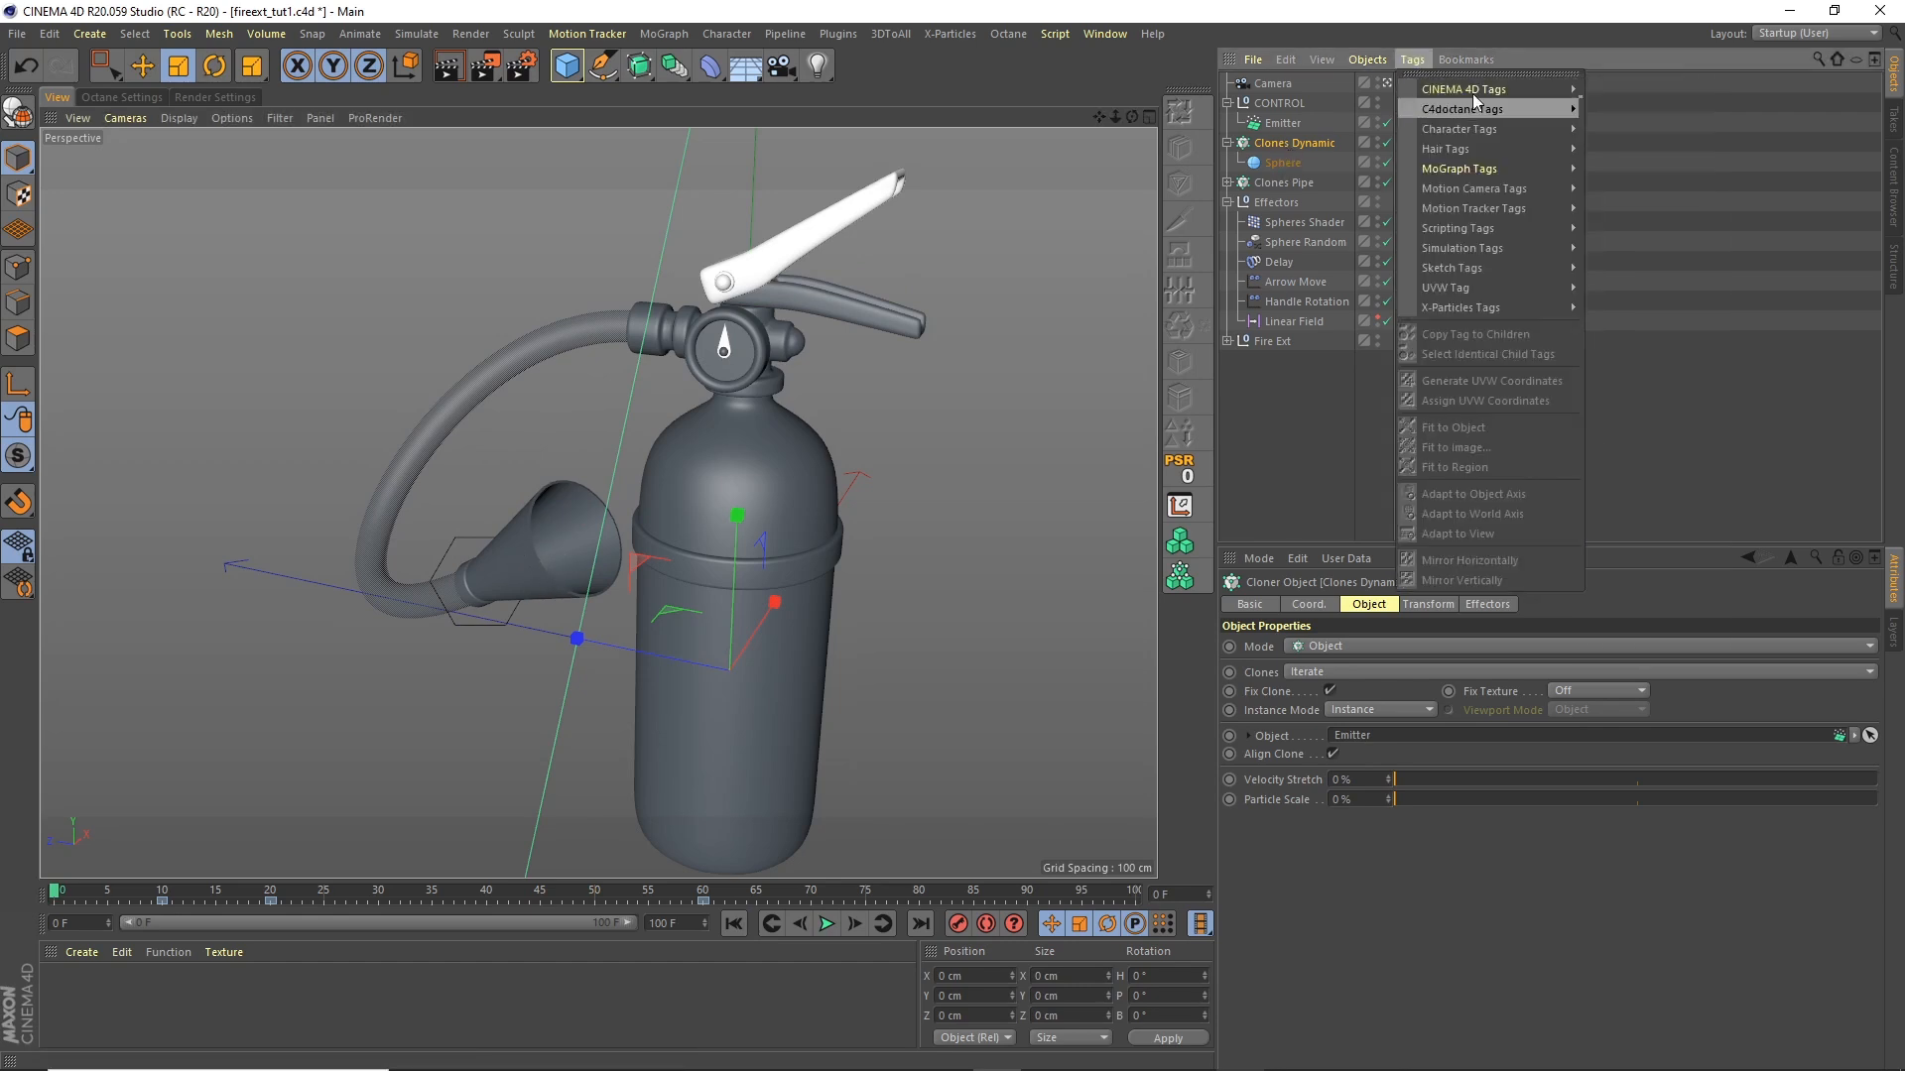
mouse_move(1496, 147)
mouse_move(1572, 256)
left_click(1637, 248)
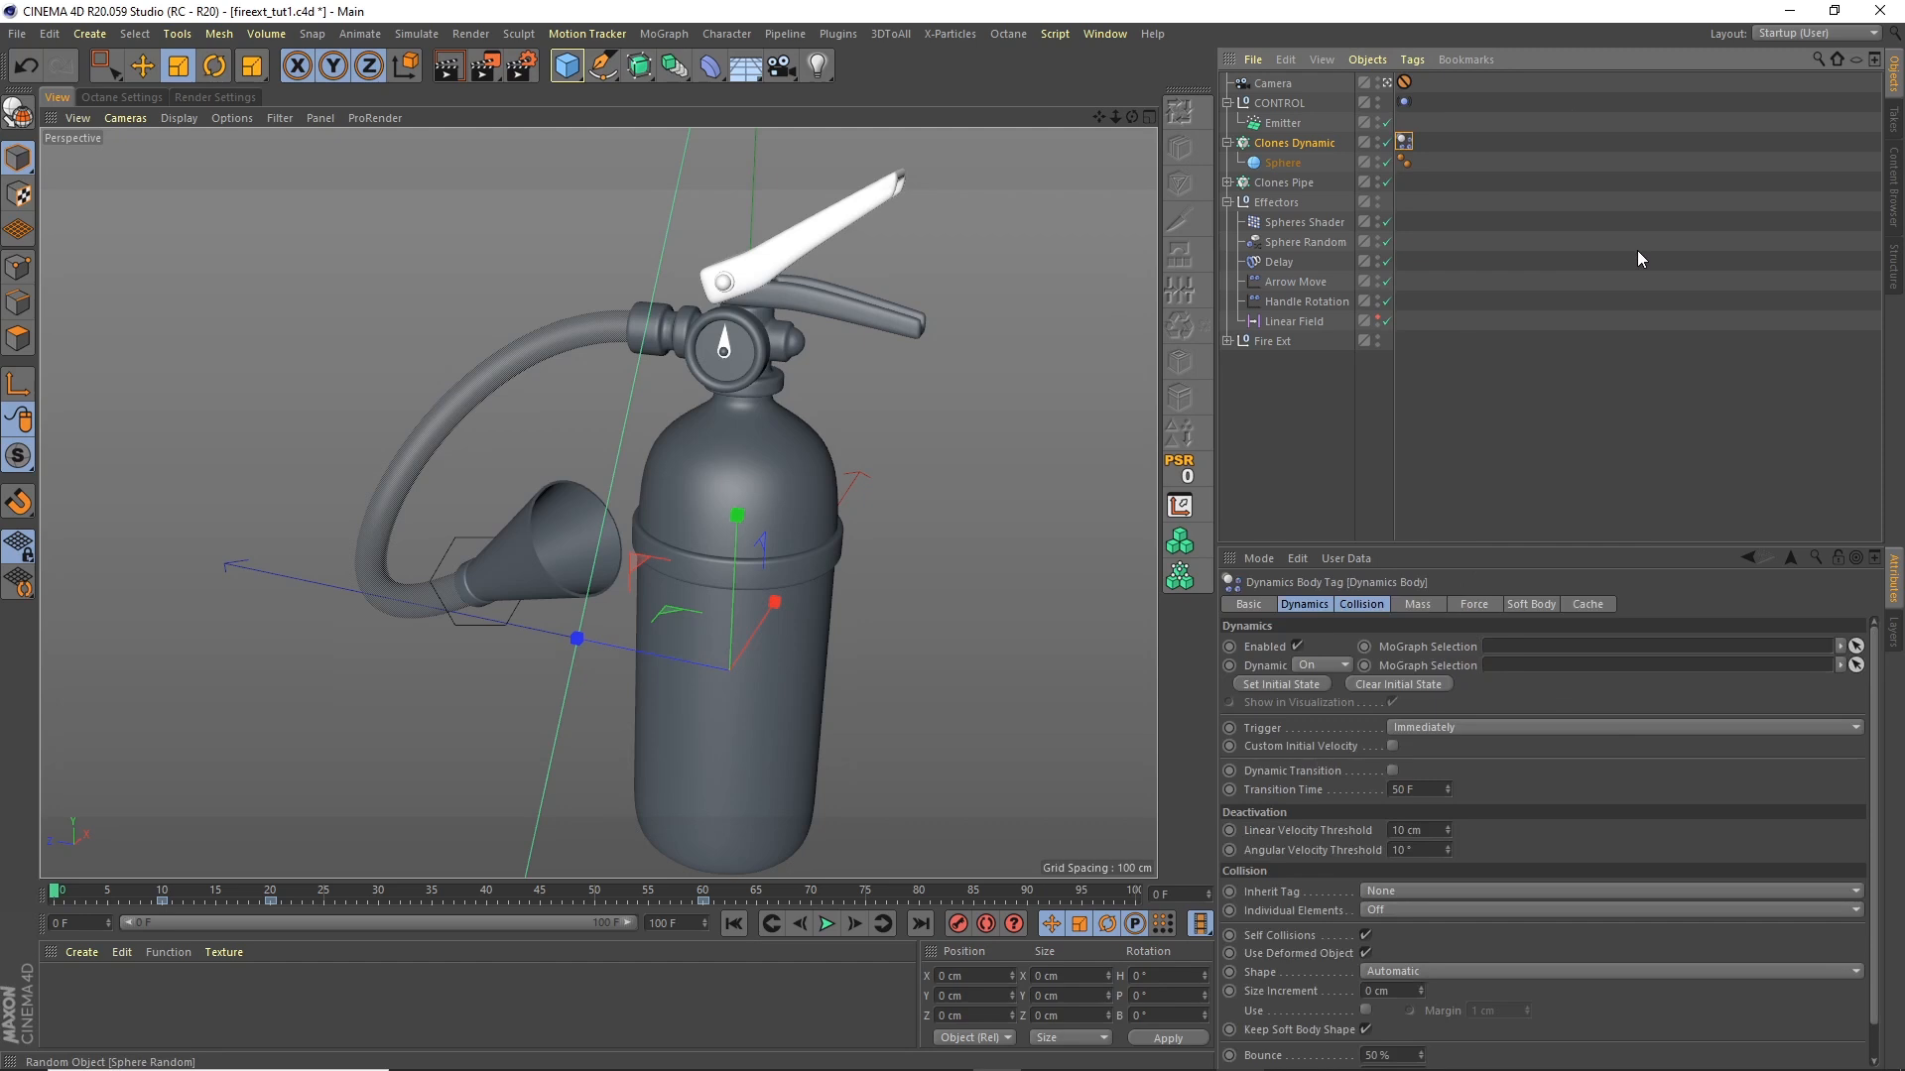
Step: Set the dynamics tag's collision inheritance to Apply Tag to Children and its individual elements to All
left_click(1379, 602)
left_click(1395, 645)
left_click(1414, 687)
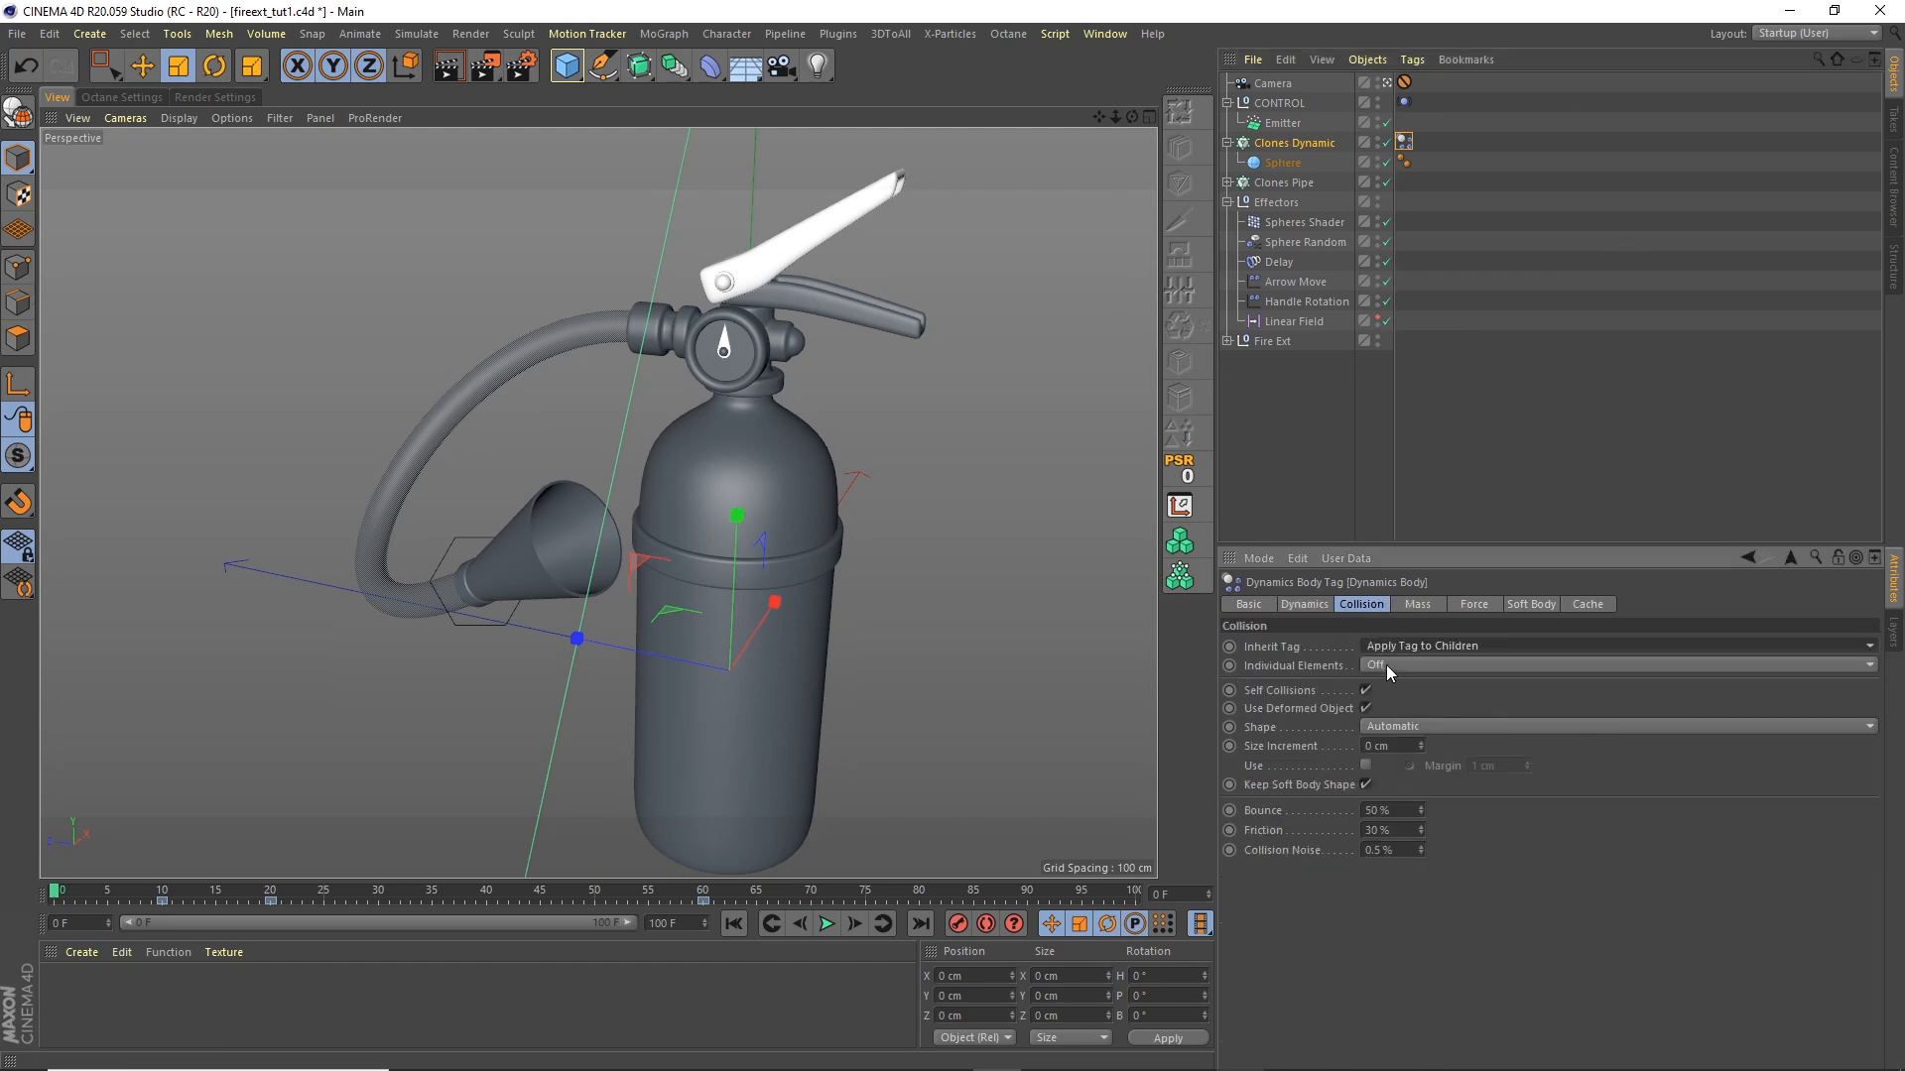
left_click(1385, 664)
left_click(1396, 746)
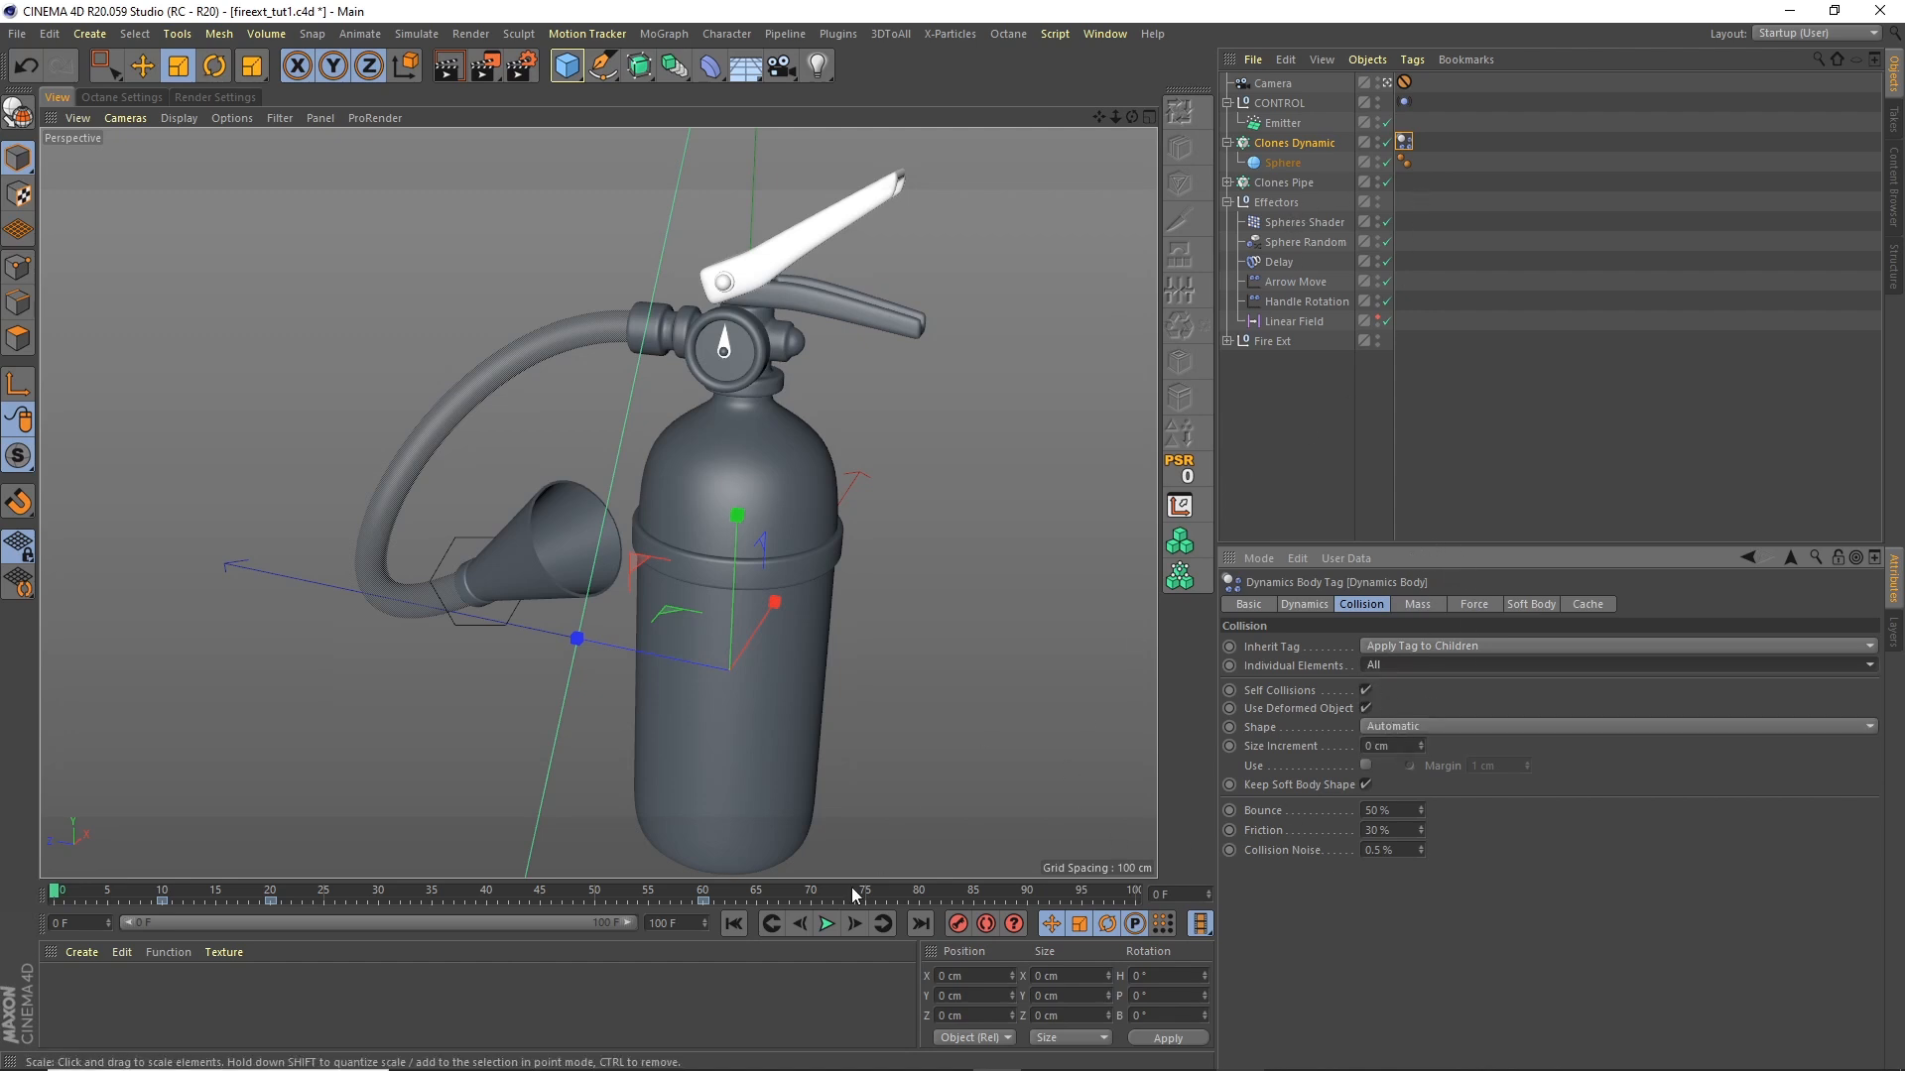
Step: Play the simulation to check how the dynamic spheres behave, and return to the first frame
left_click(827, 923)
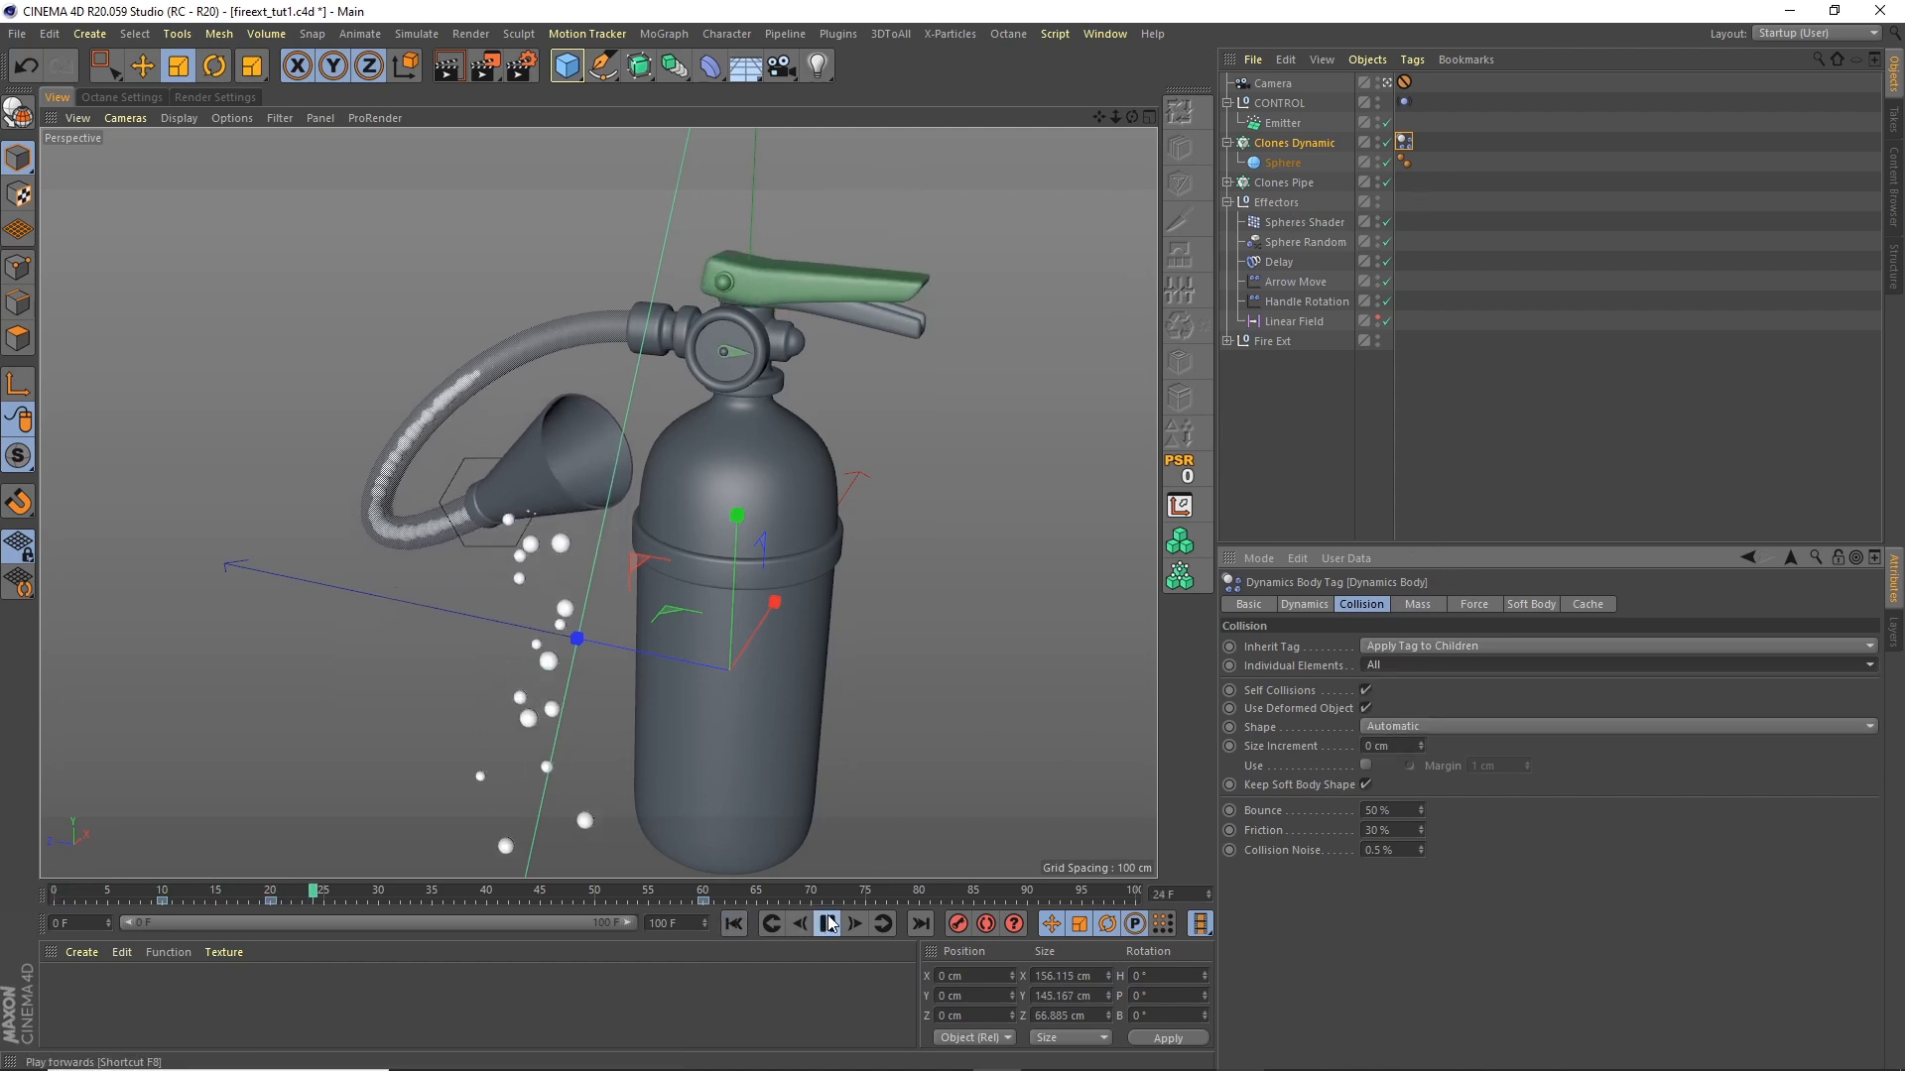
left_click(826, 924)
left_click(733, 923)
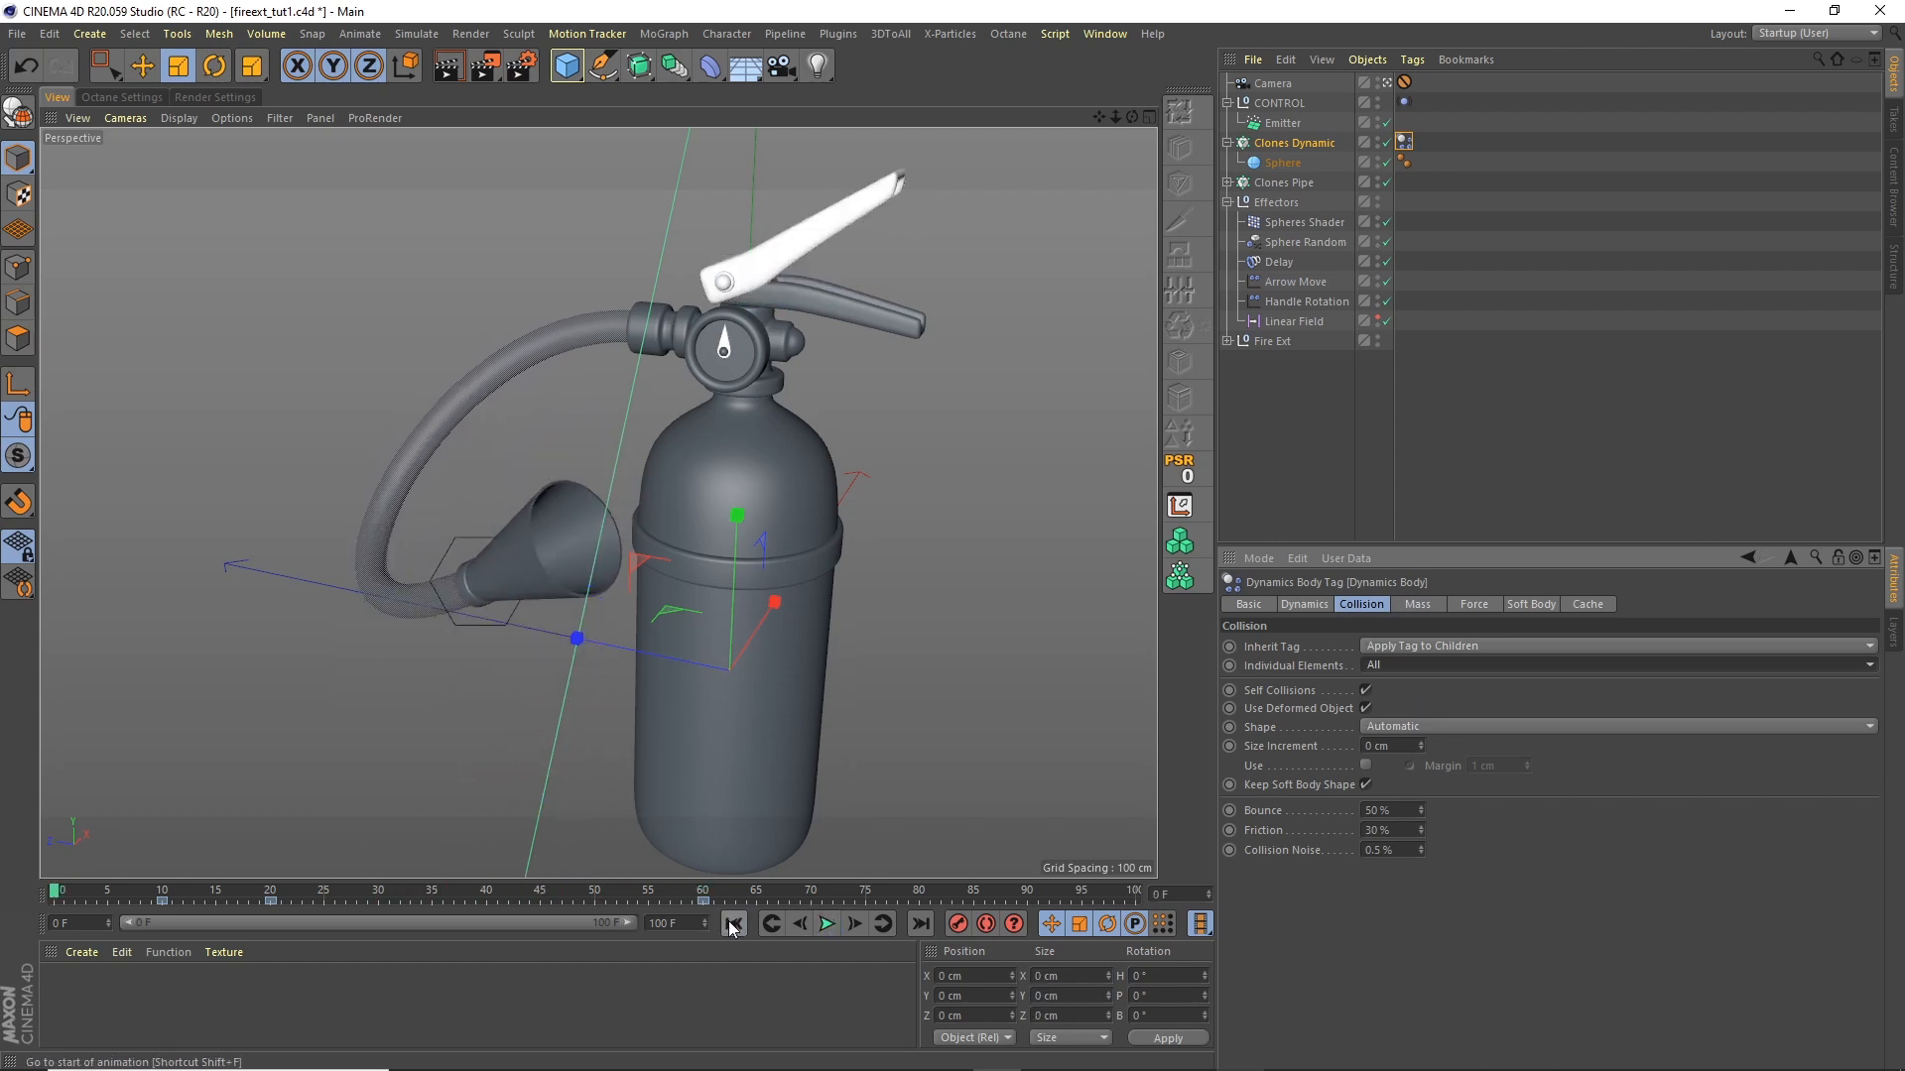
Step: Expand Fire Ext down to the Cone Group and select the cone's Cloth Surface
left_click(1404, 142)
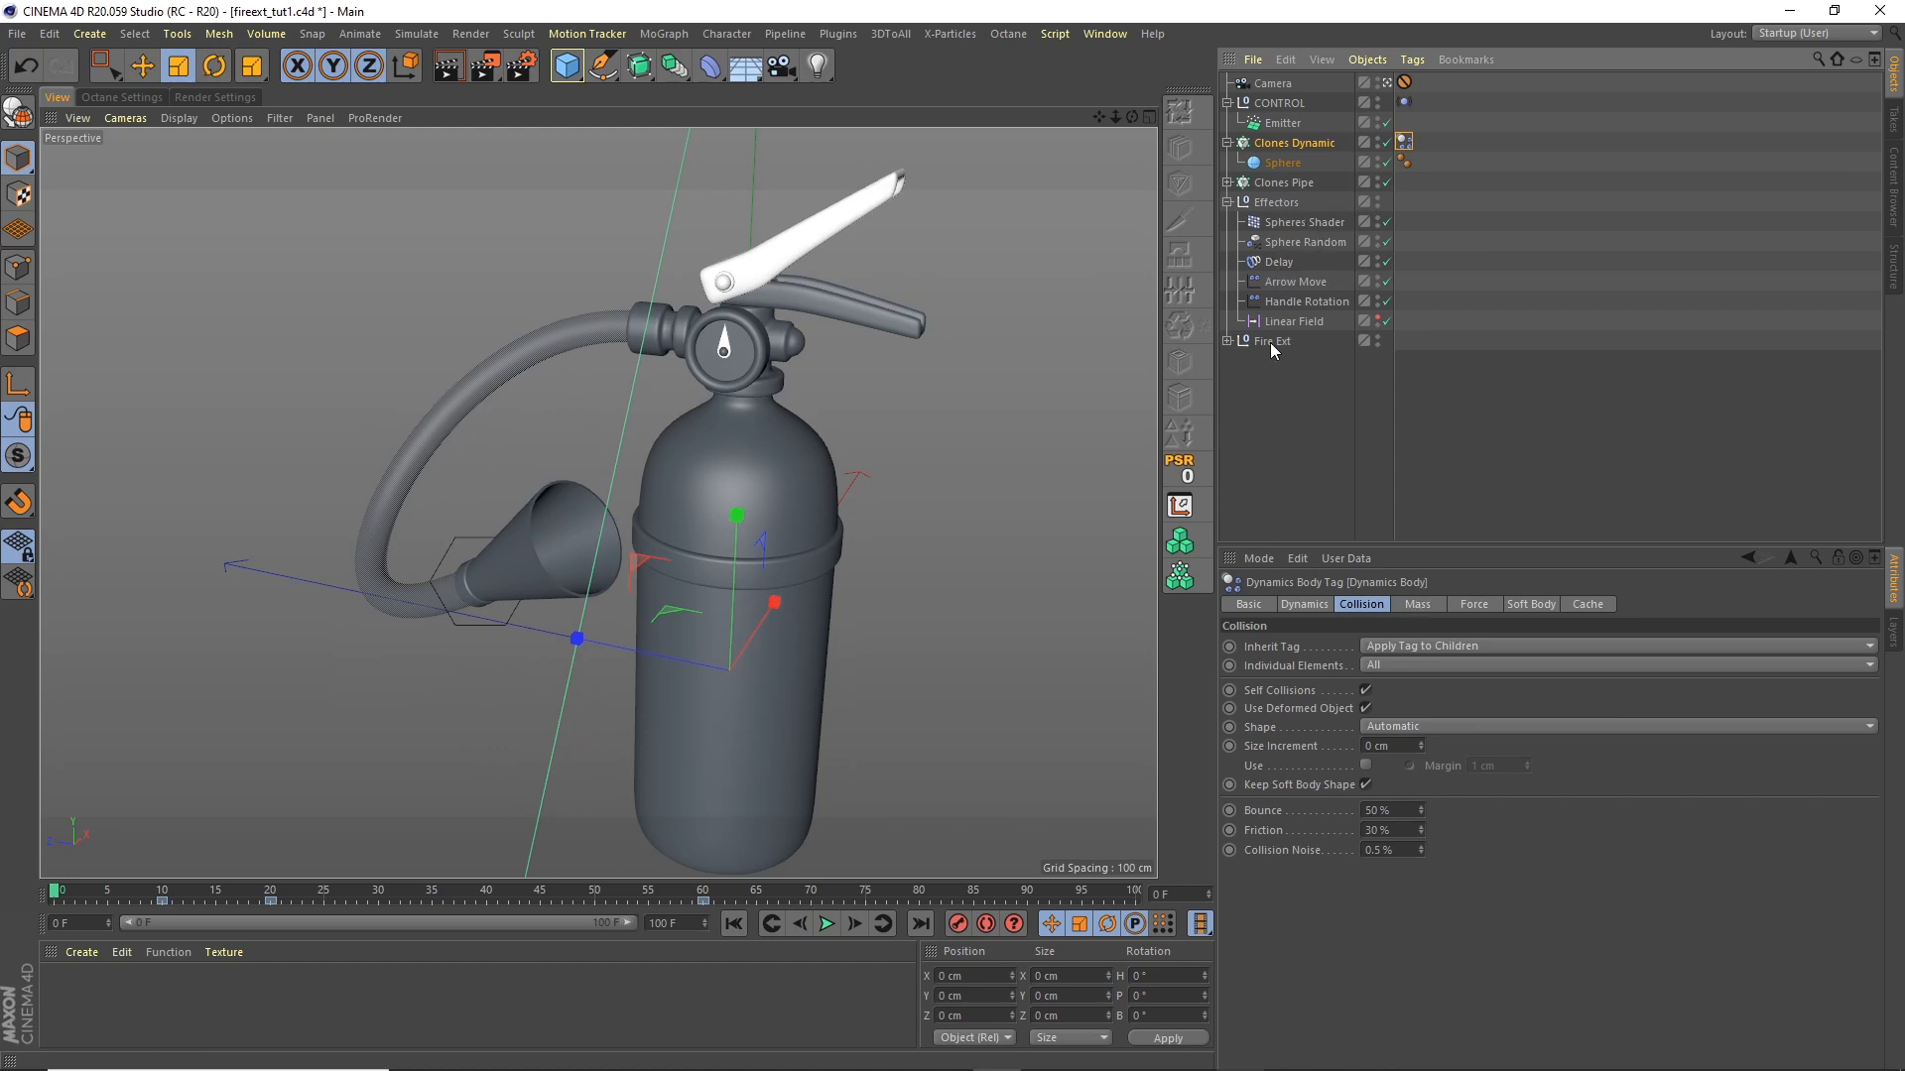
left_click(1227, 201)
left_click(1227, 222)
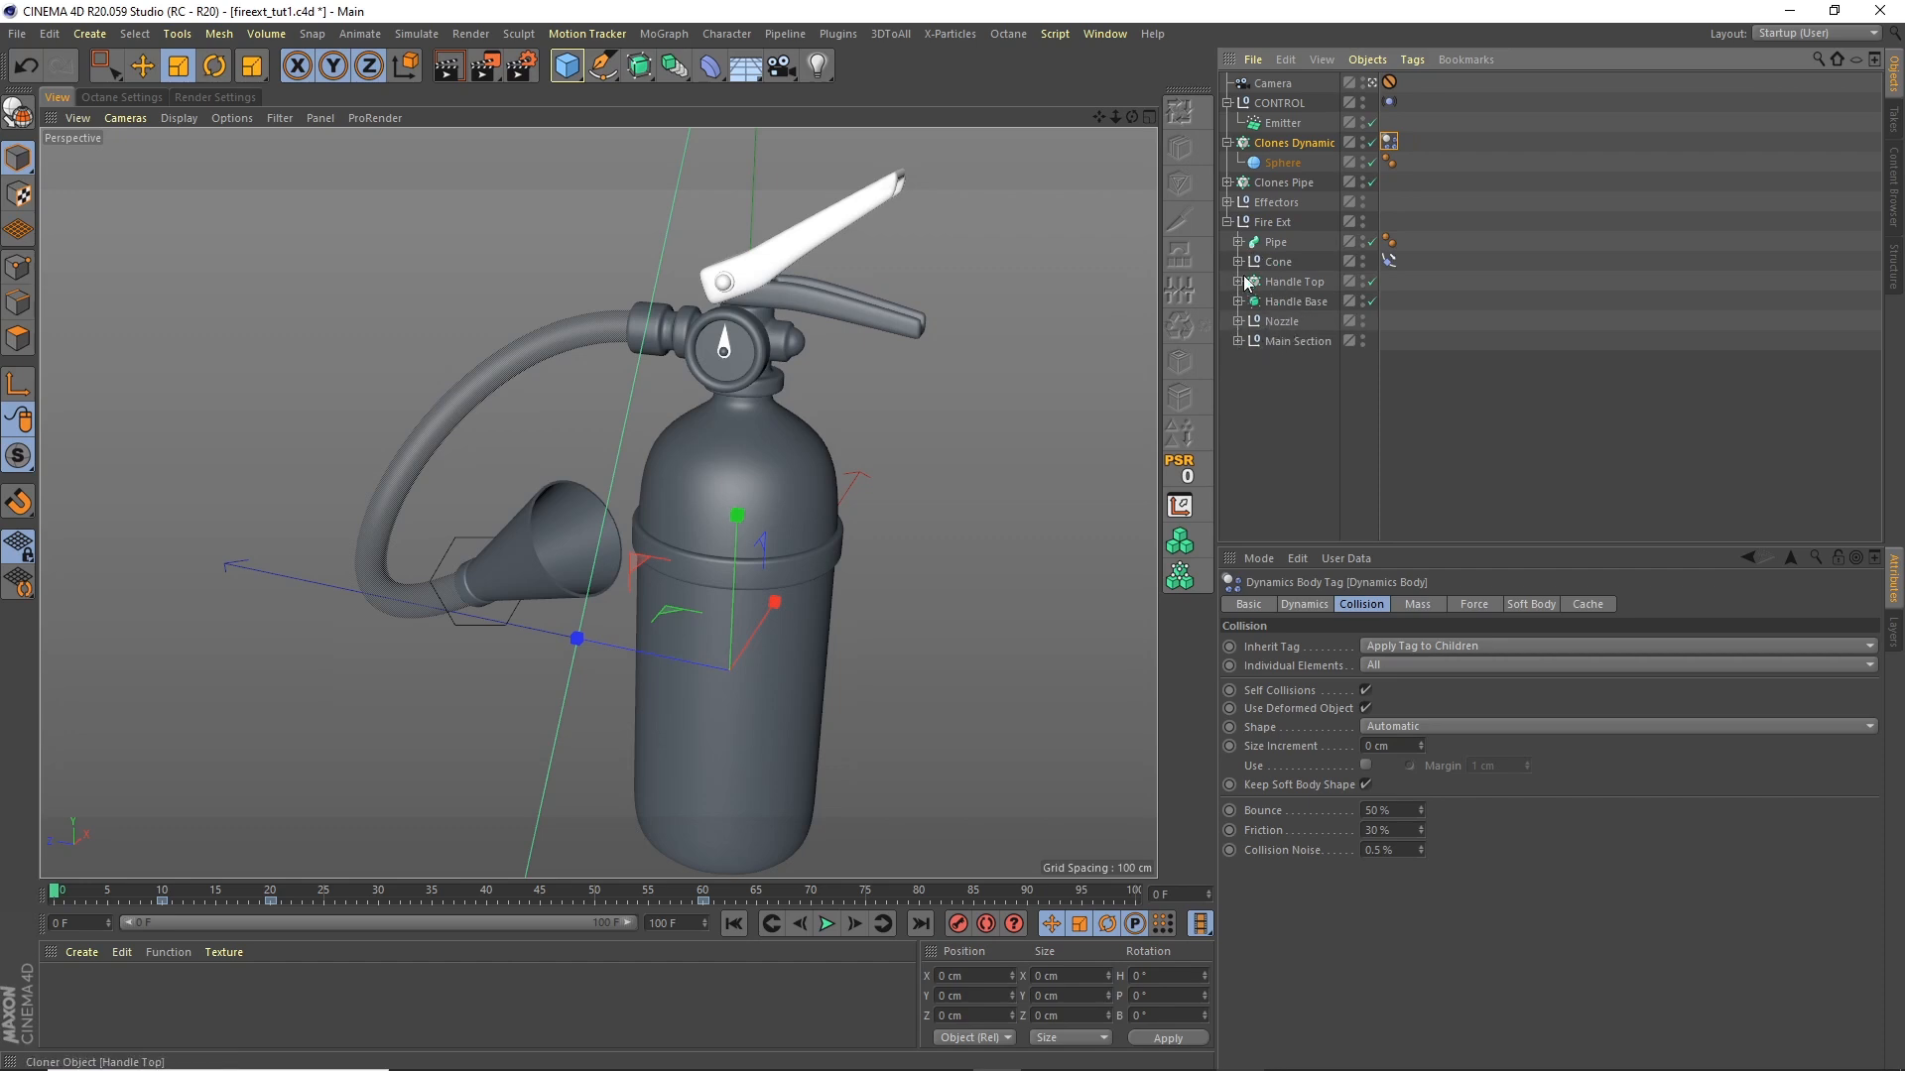
left_click(1238, 242)
left_click(1238, 242)
left_click(1238, 262)
left_click(1249, 282)
left_click(1260, 321)
left_click(1314, 321)
right_click_drag(544, 497, 674, 442, "alt")
left_click_drag(619, 516, 637, 443, "alt")
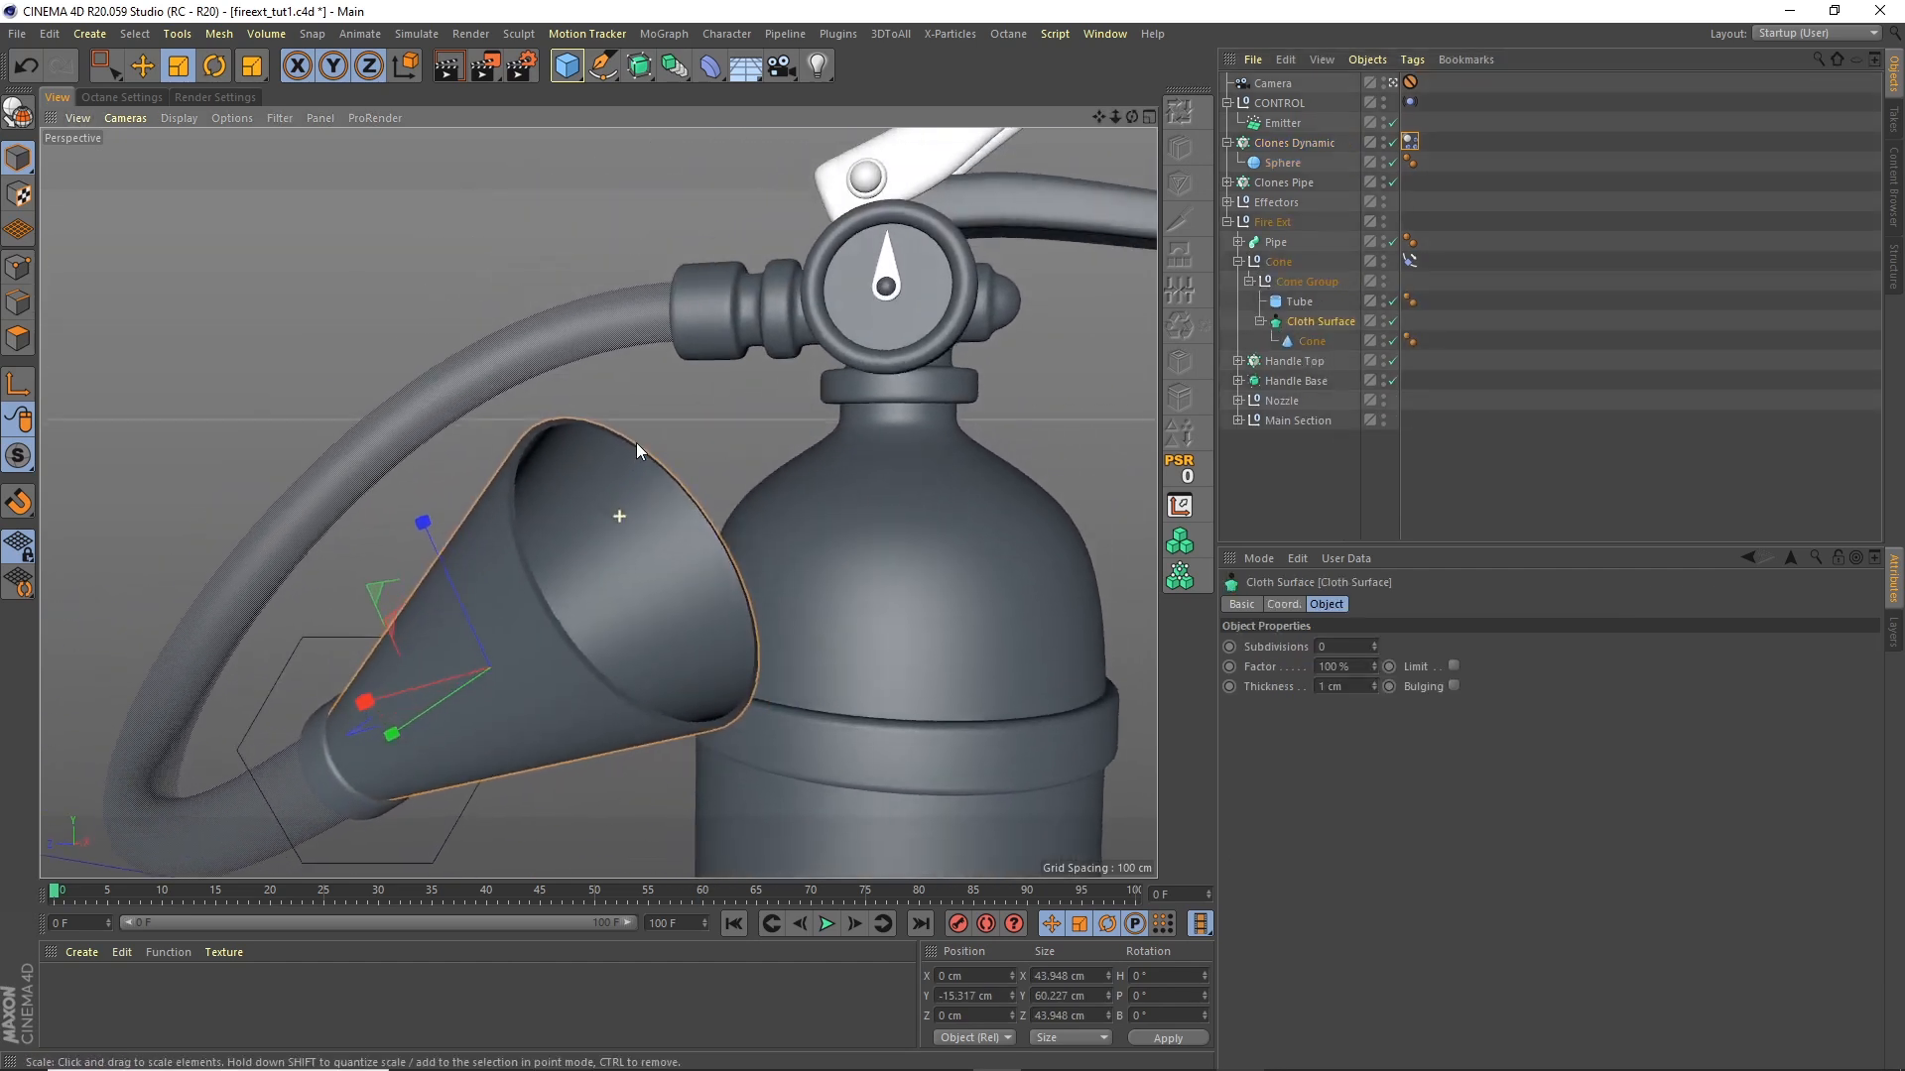
Step: Add a Subdivision Surface inside the Cone Group and make the Cloth Surface its child
left_click(639, 65)
left_click_drag(1301, 83, 1285, 102)
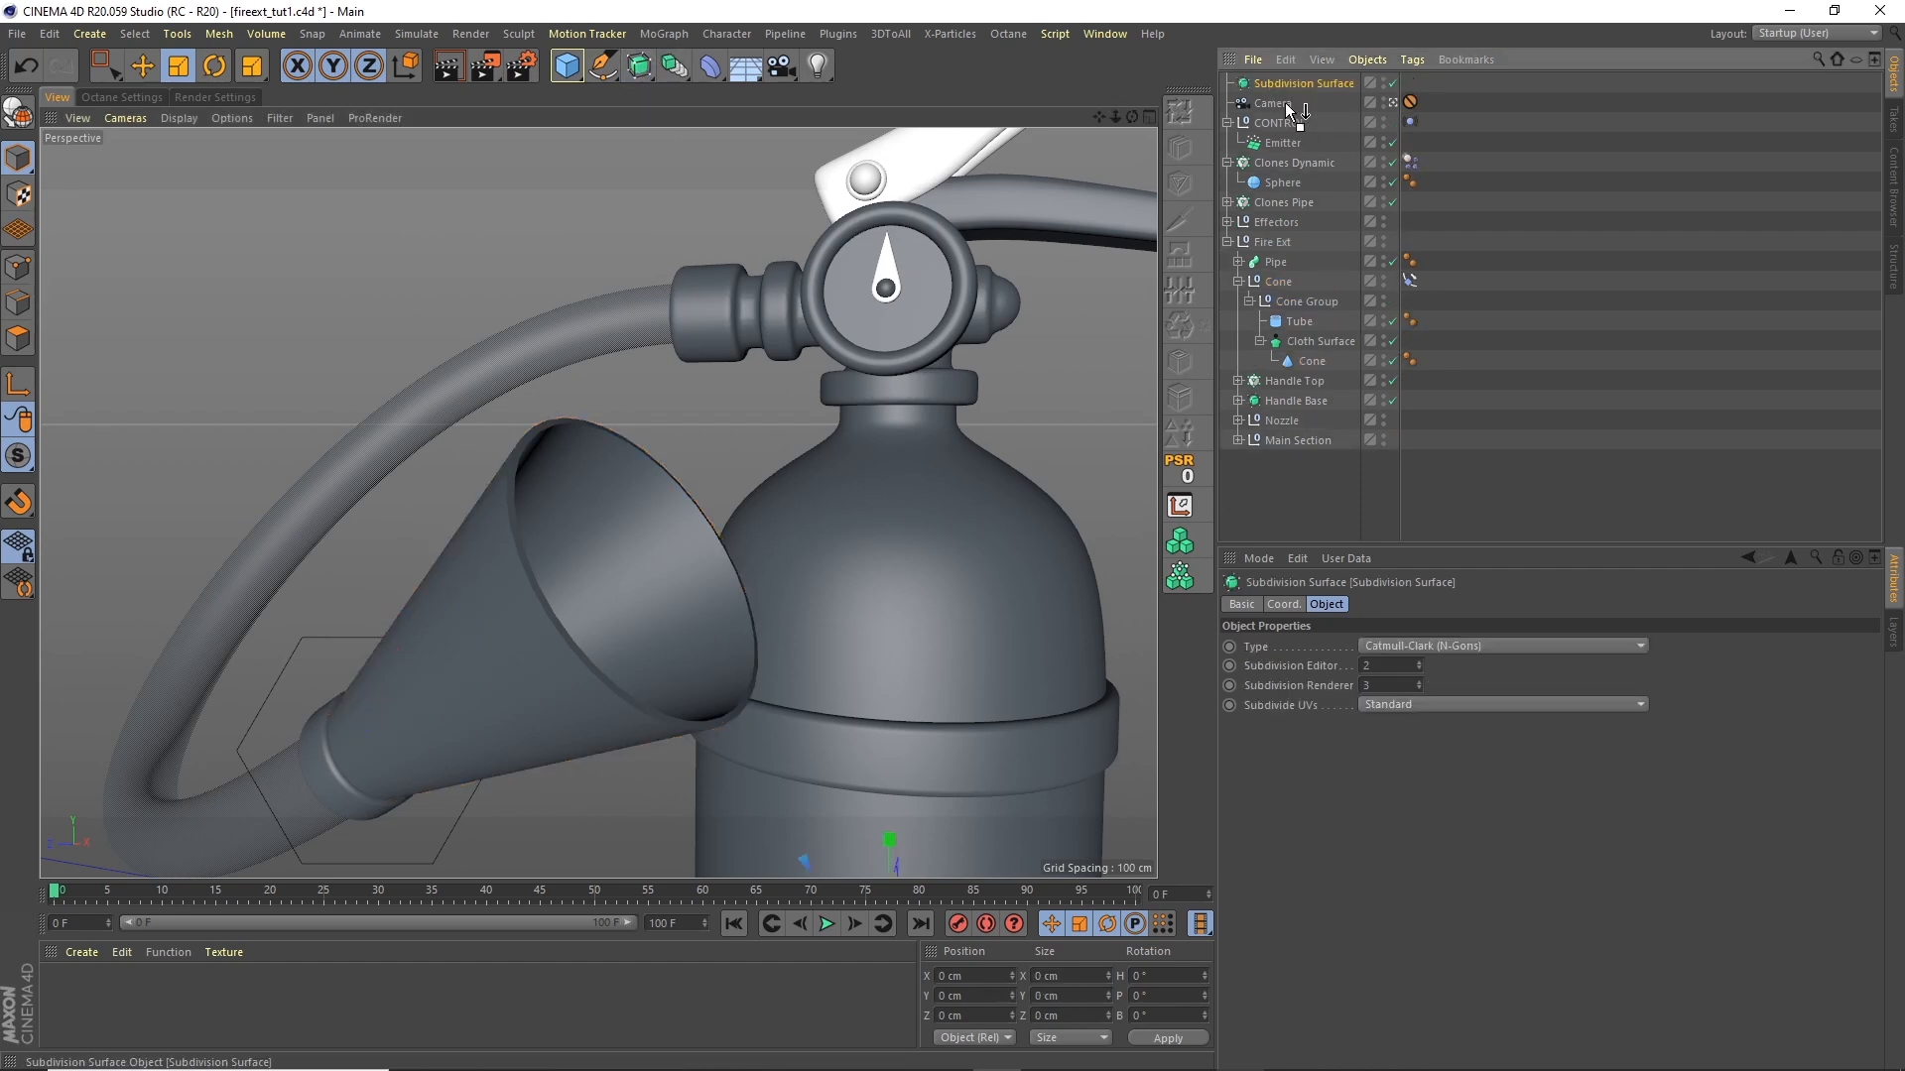
left_click_drag(1296, 333, 1307, 343)
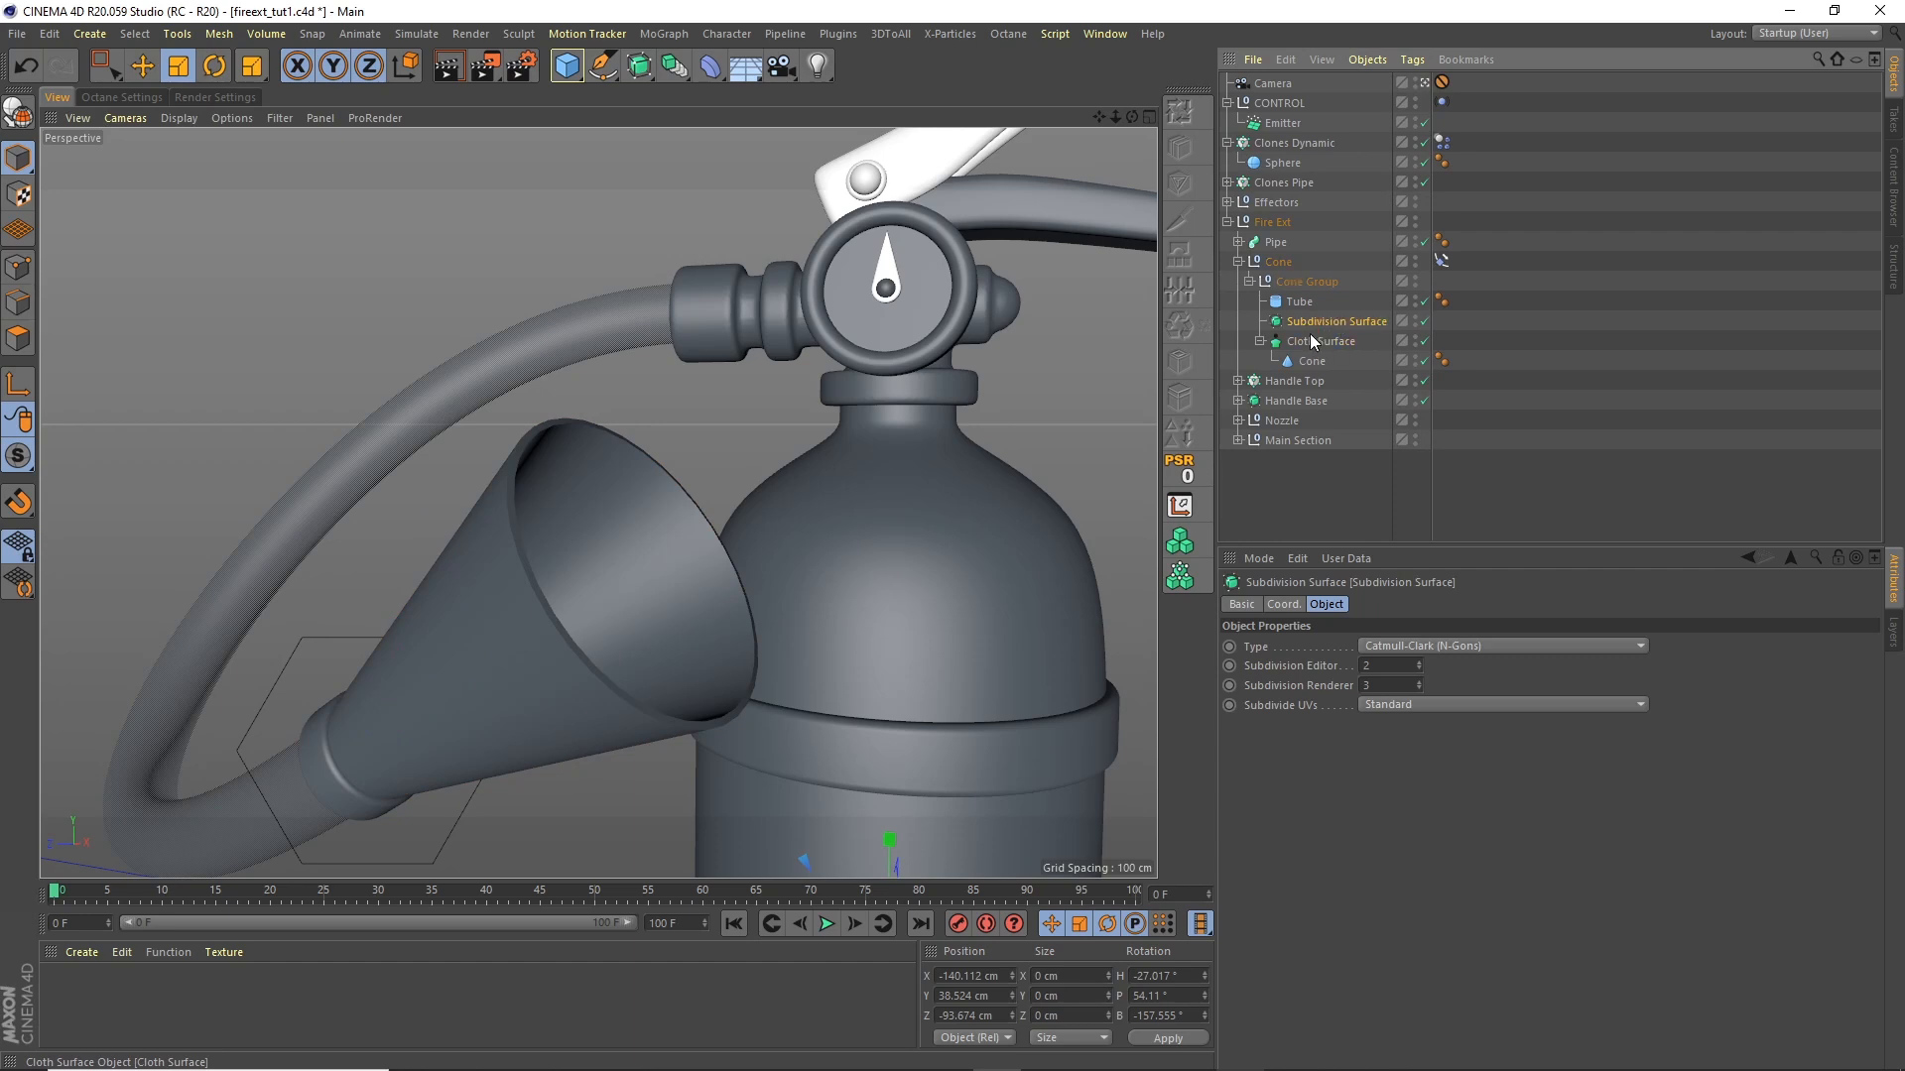
mouse_move(1310, 321)
left_mouse_down()
mouse_move(1320, 343)
mouse_move(1311, 313)
mouse_move(1323, 324)
left_mouse_up()
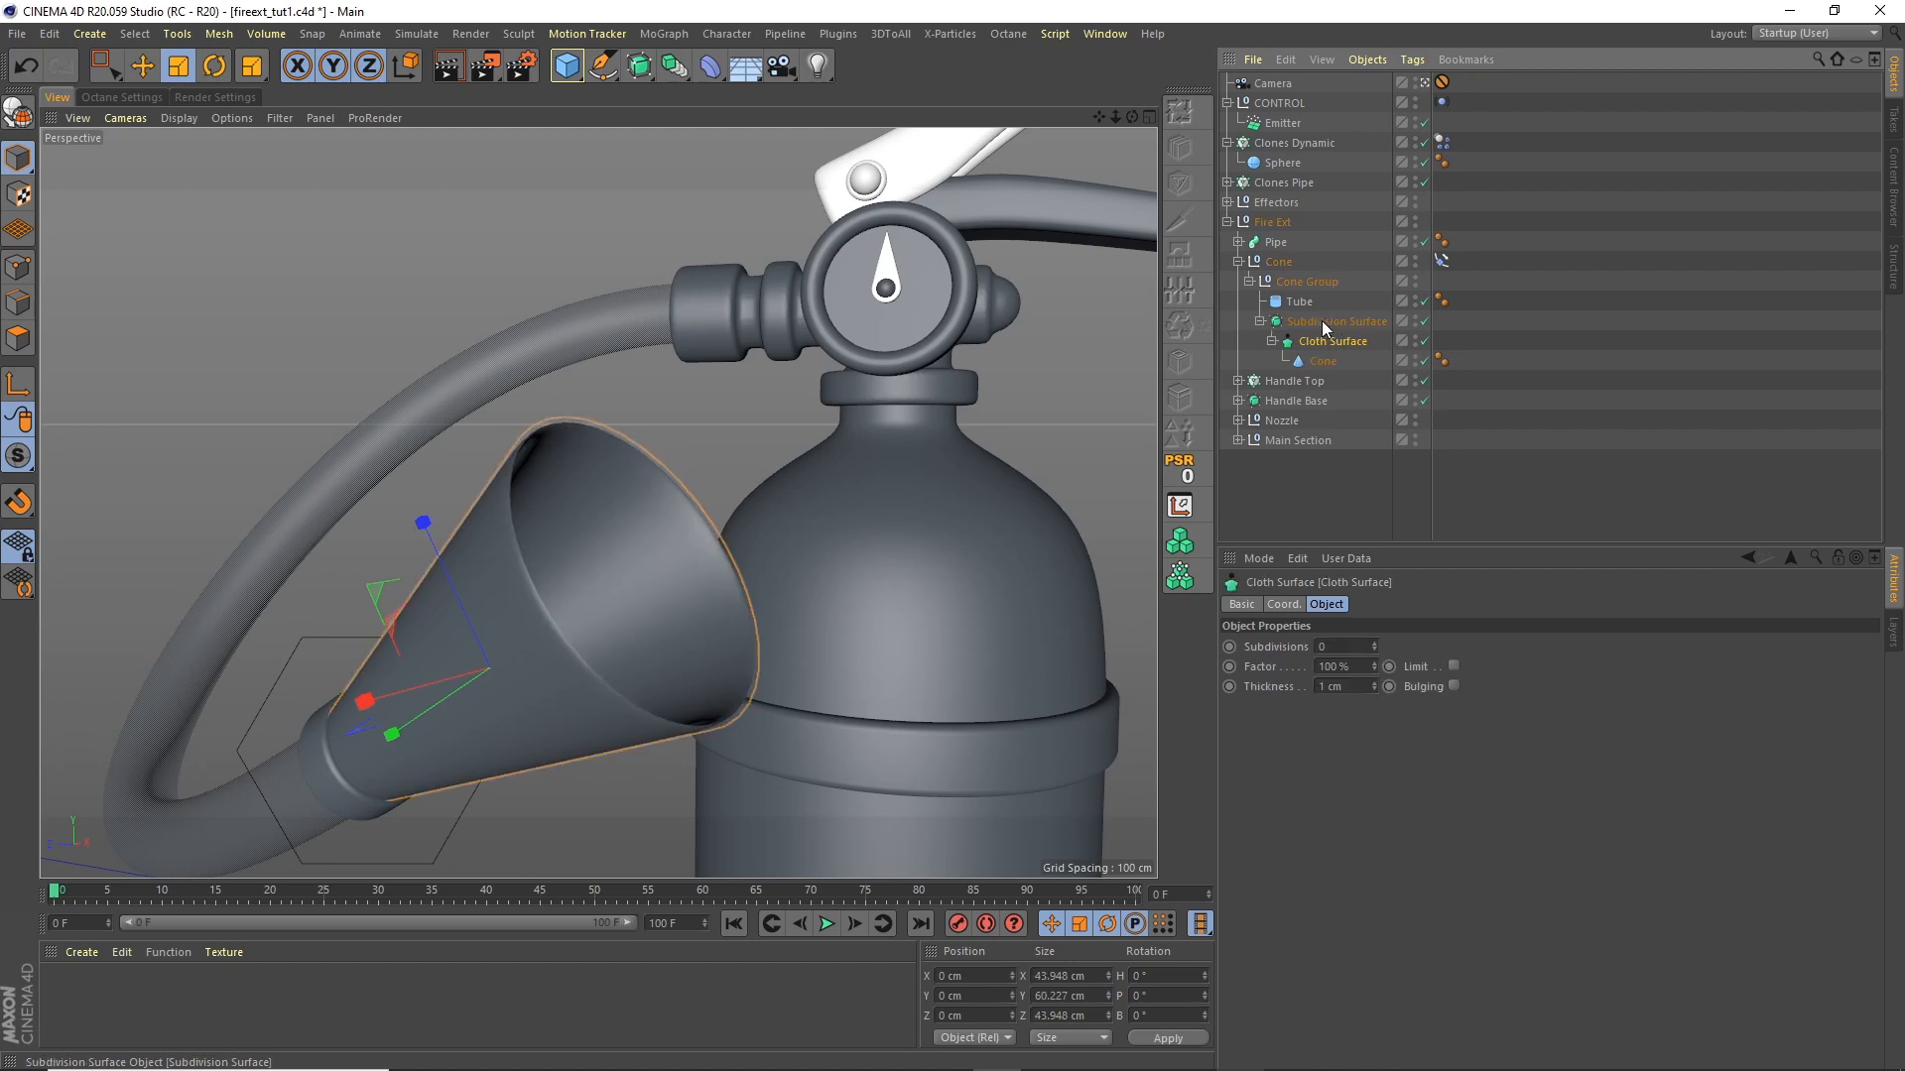
left_click(1326, 324)
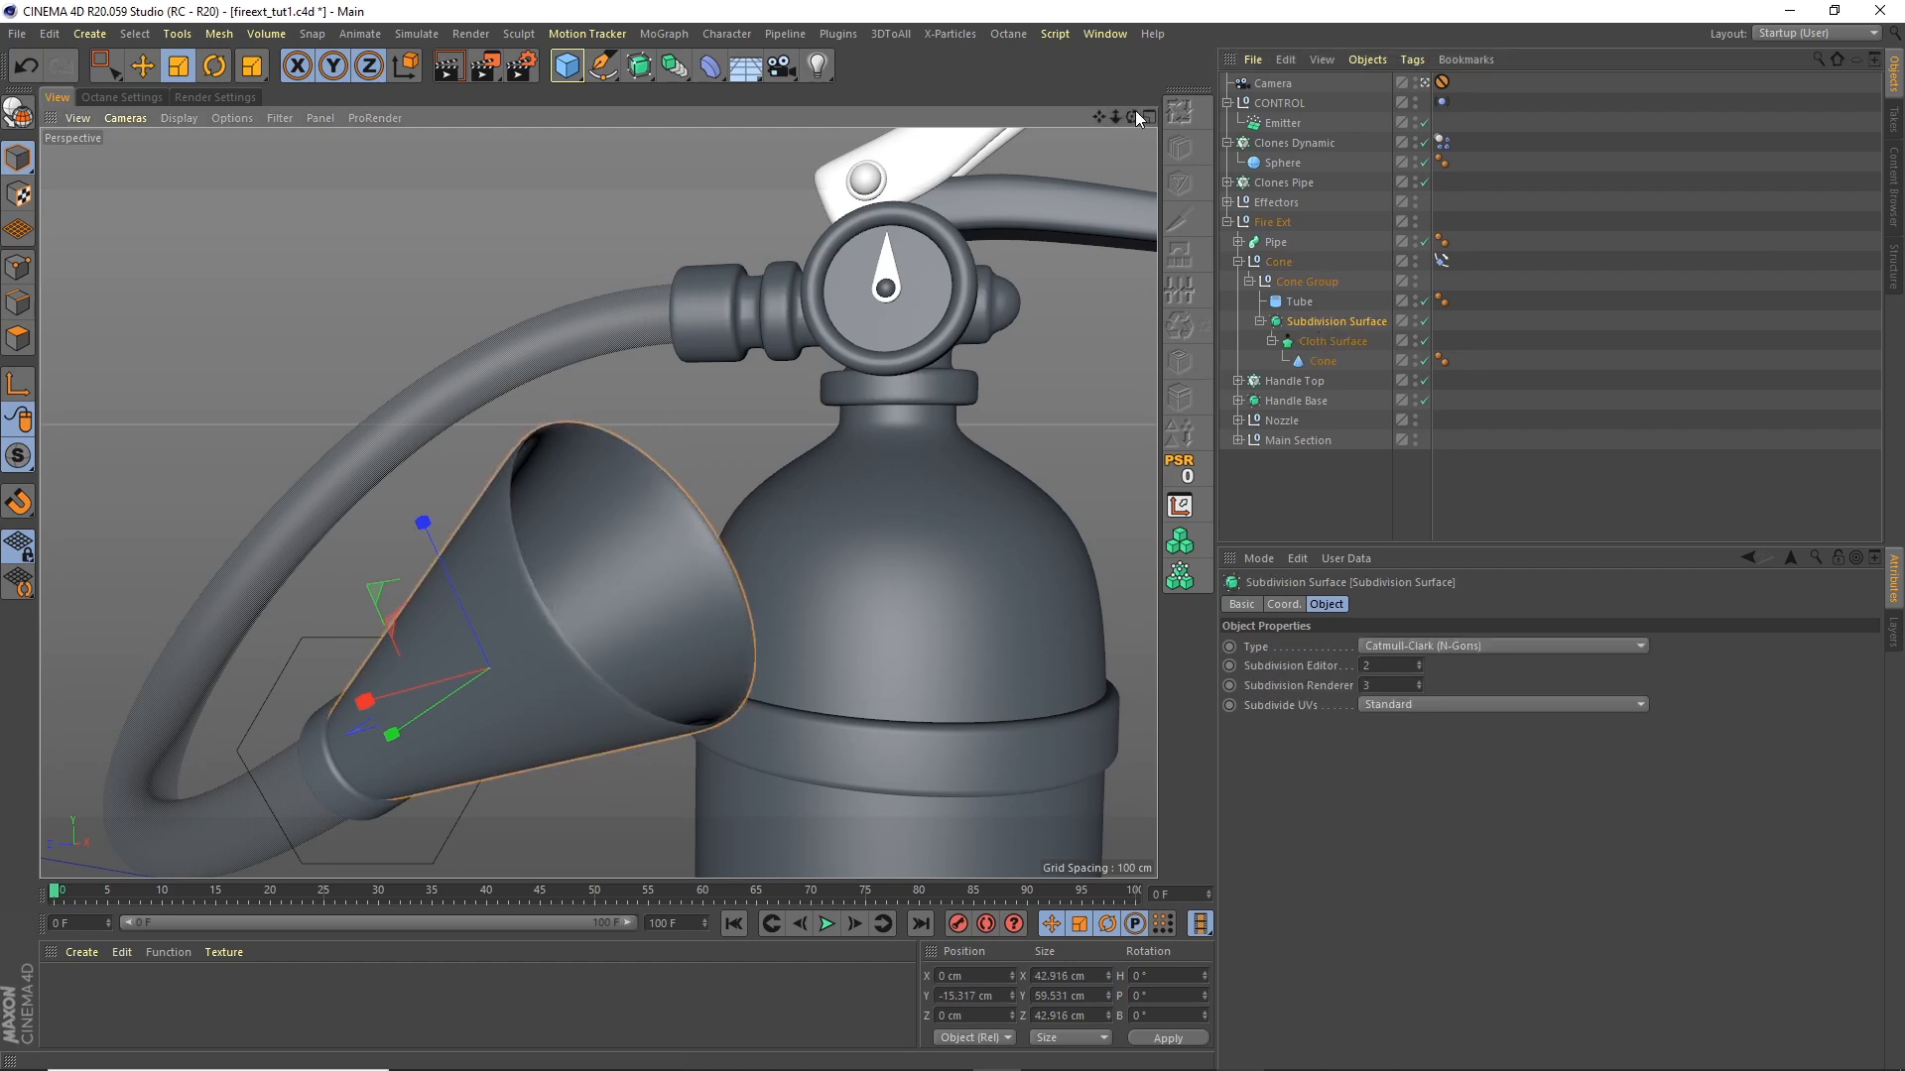
Step: Set the cone's Cloth Surface to 1 subdivision and a thickness of 2 cm
left_click_drag(645, 555, 523, 536, "alt")
right_click_drag(523, 536, 585, 522, "alt")
left_click_drag(586, 528, 684, 446, "alt")
left_click(1324, 341)
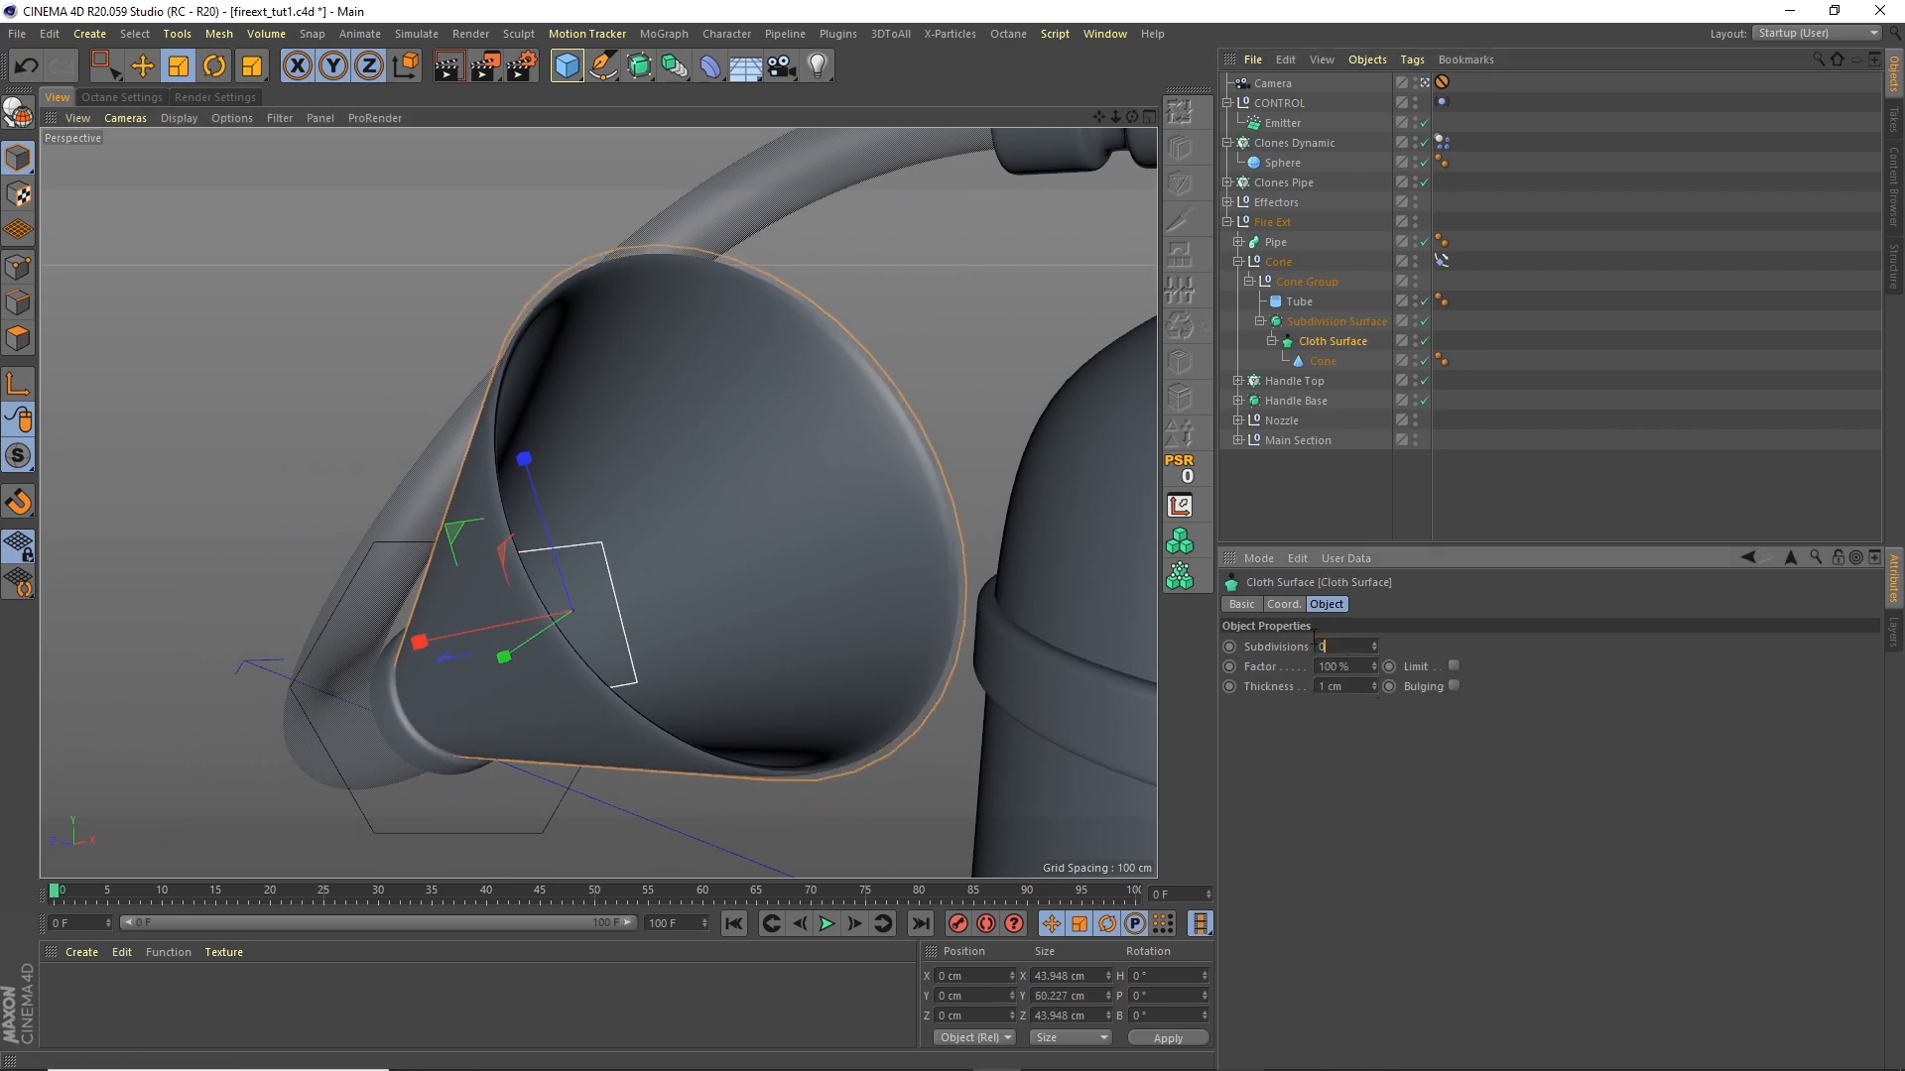
type("1")
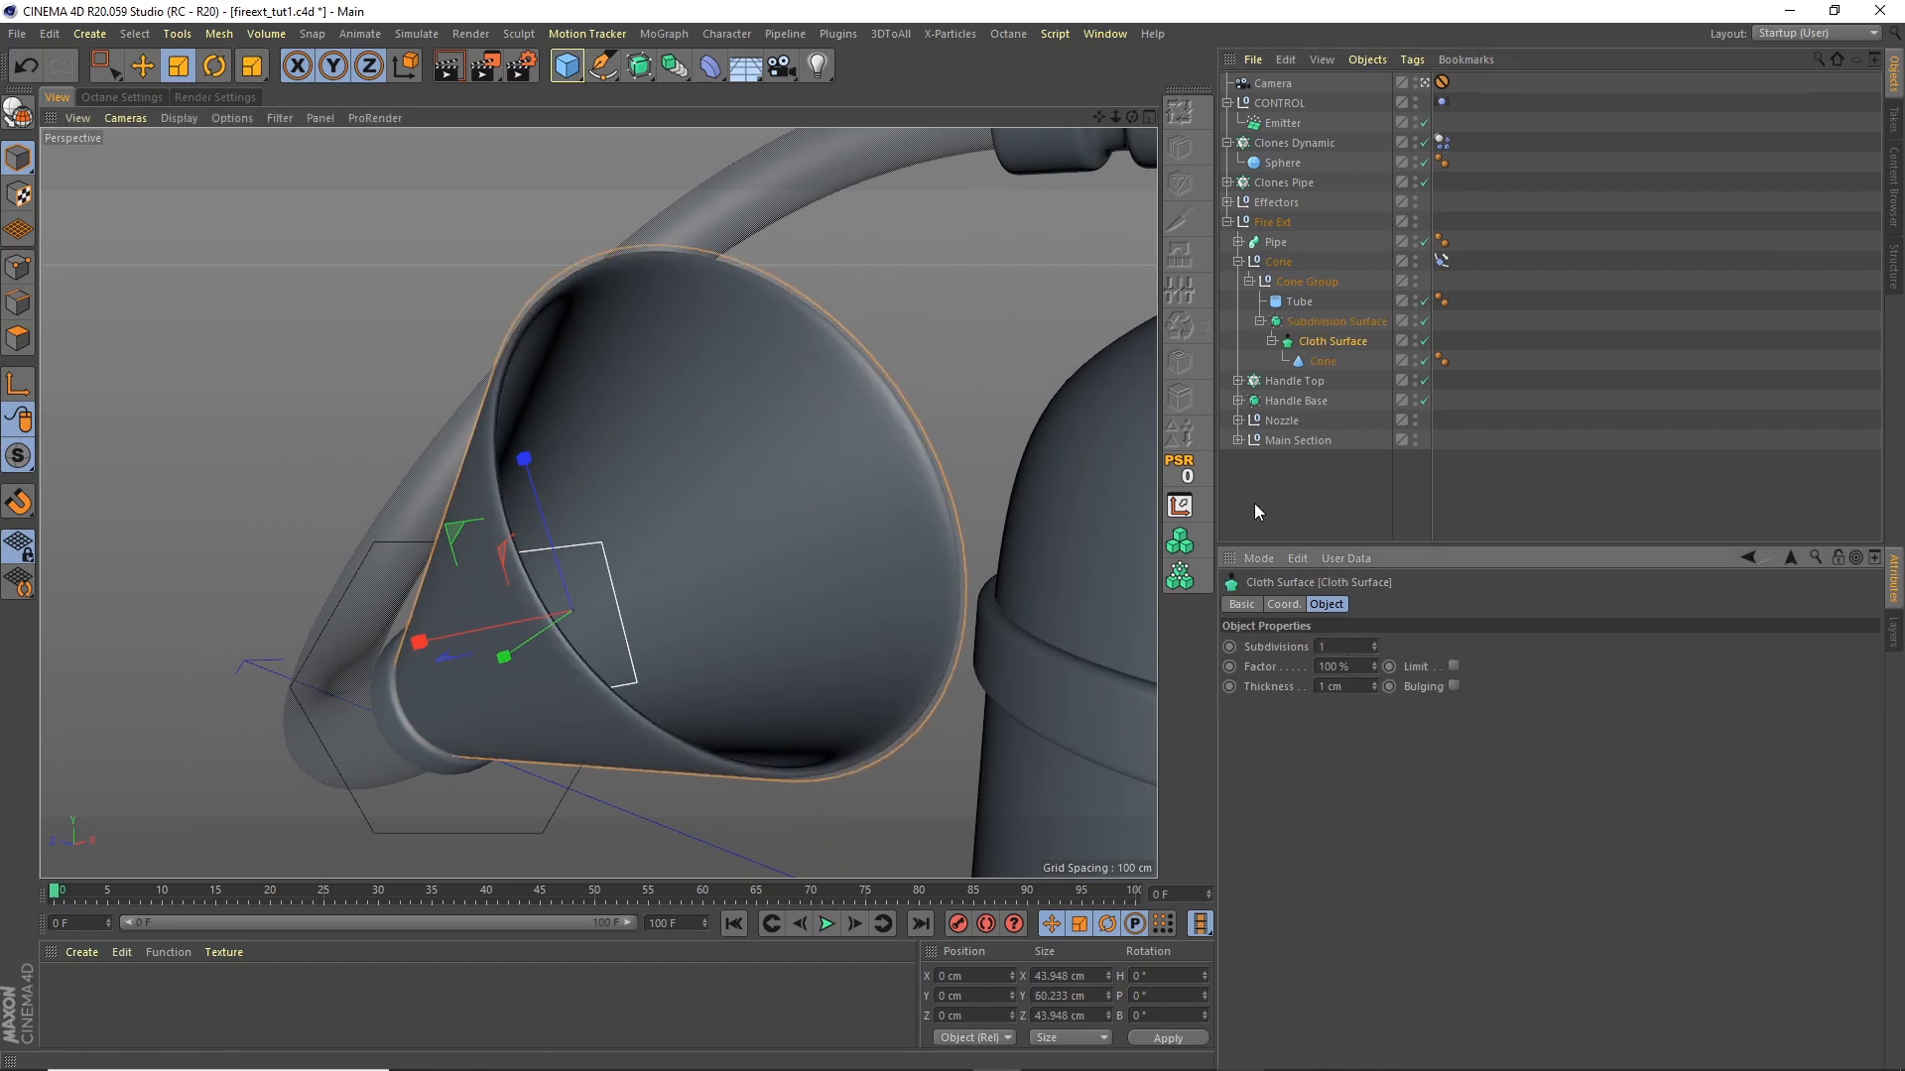
type("2")
key("Return")
Step: Add a Collider Body tag to the cone's Cloth Surface and change the tag's collision shape
left_click_drag(949, 437, 598, 568, "alt")
left_click(615, 574)
scroll(621, 575, "up", 3)
left_click_drag(718, 493, 839, 413, "alt")
scroll(651, 490, "down", 5)
scroll(839, 412, "up", 2)
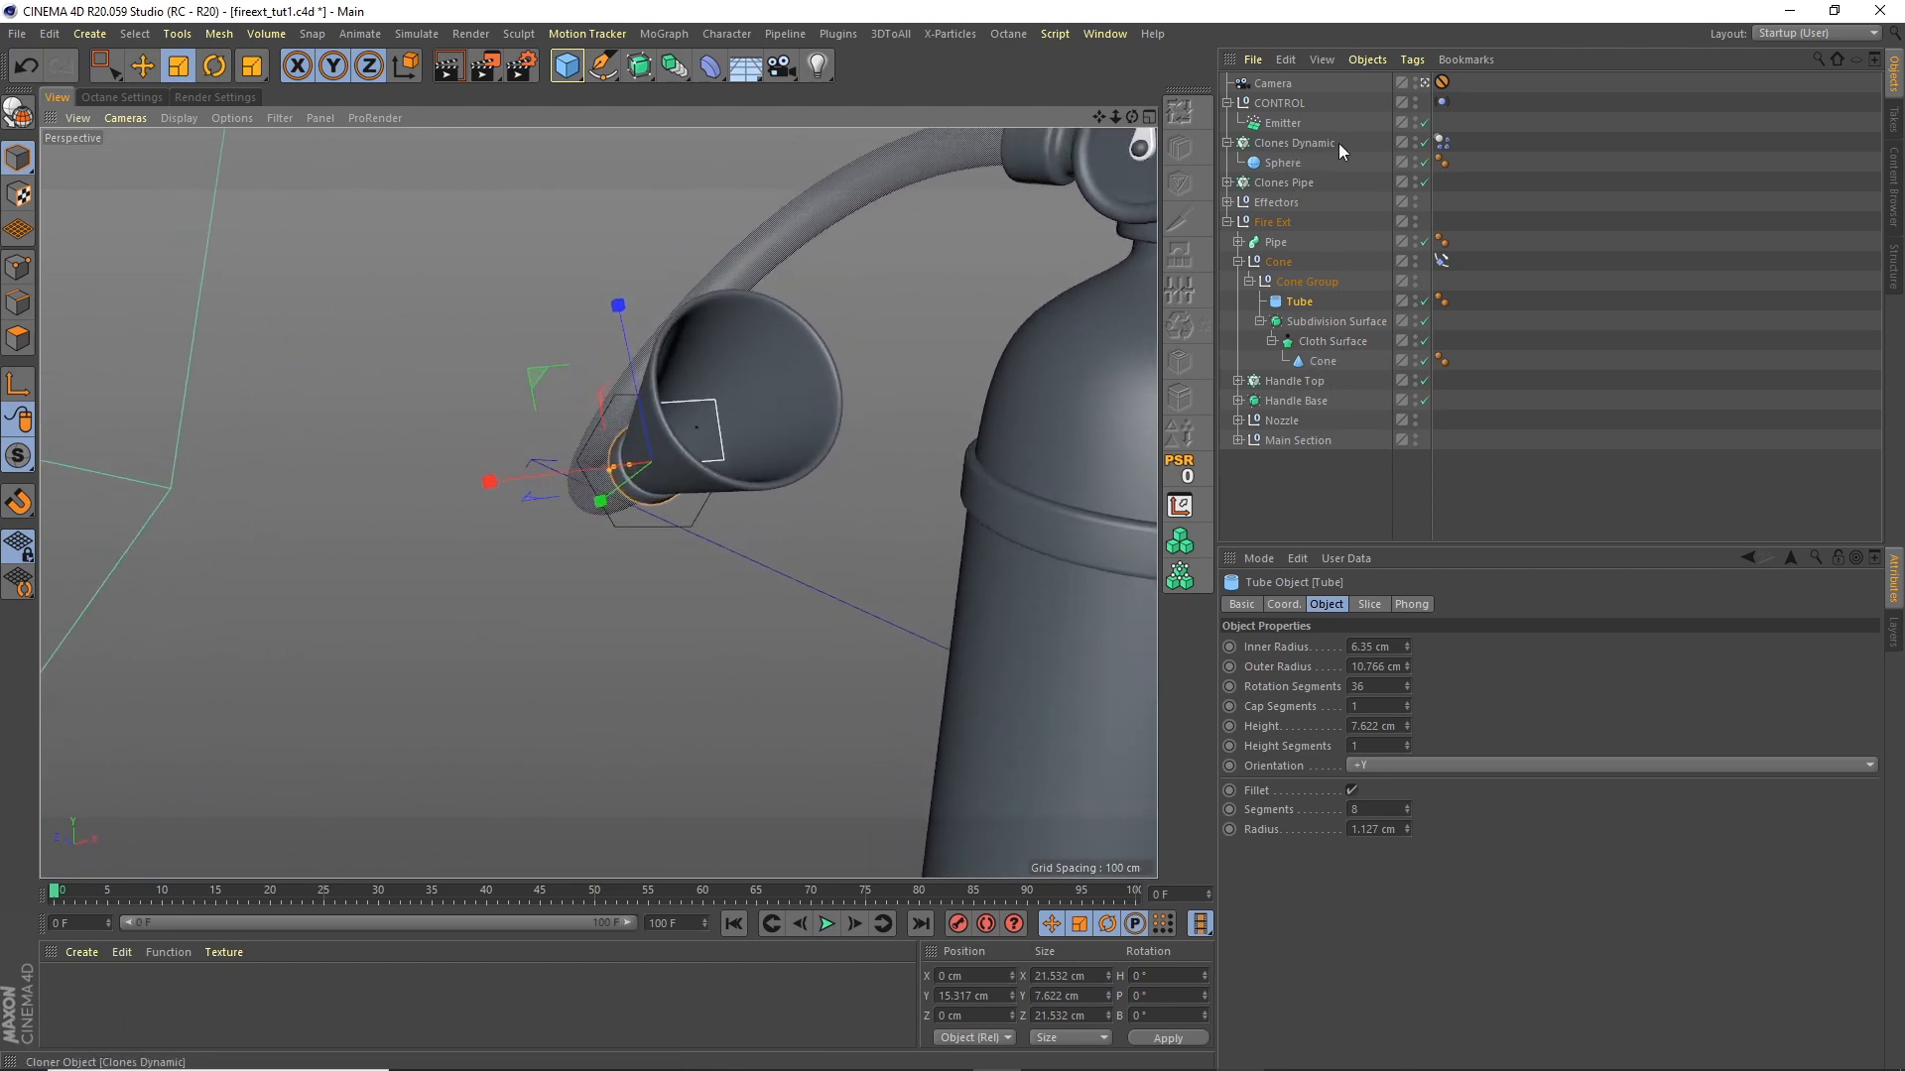
left_click(1339, 342)
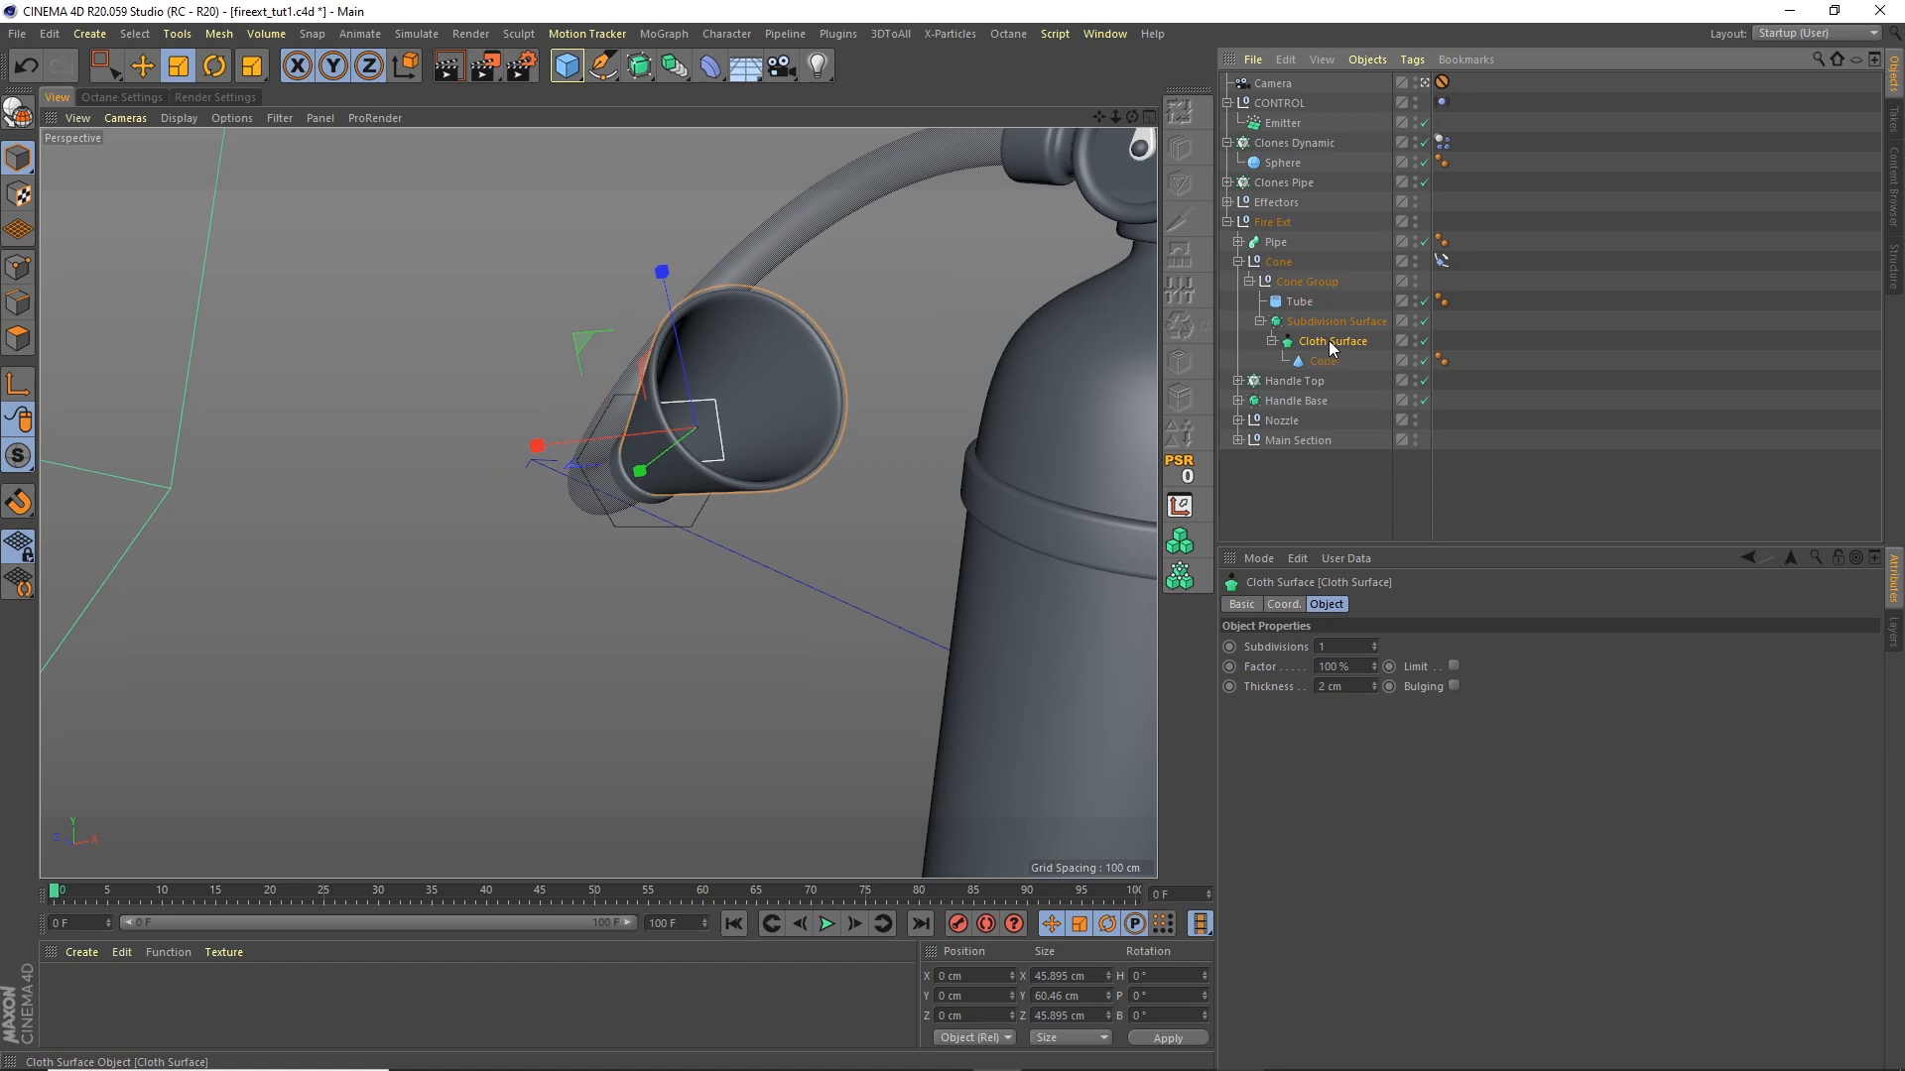
left_click(1412, 59)
mouse_move(1498, 249)
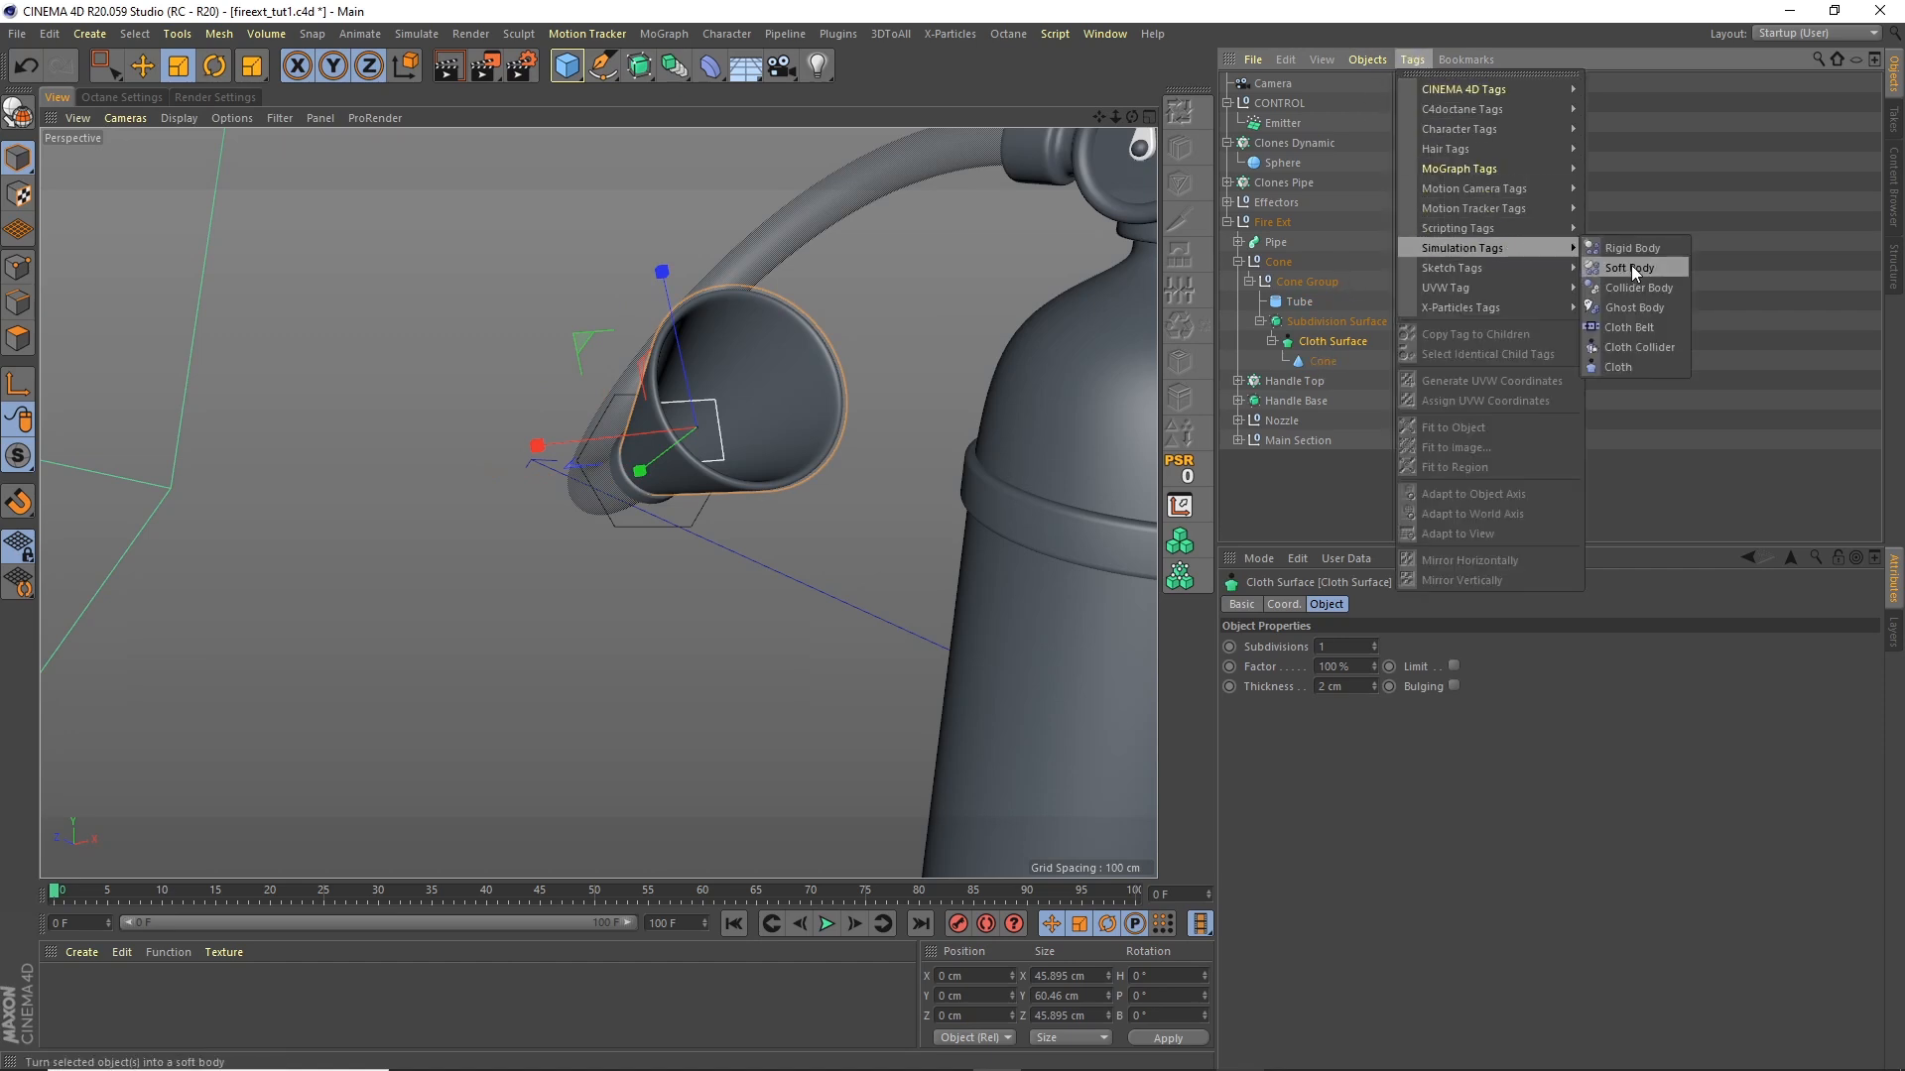
left_click(1643, 287)
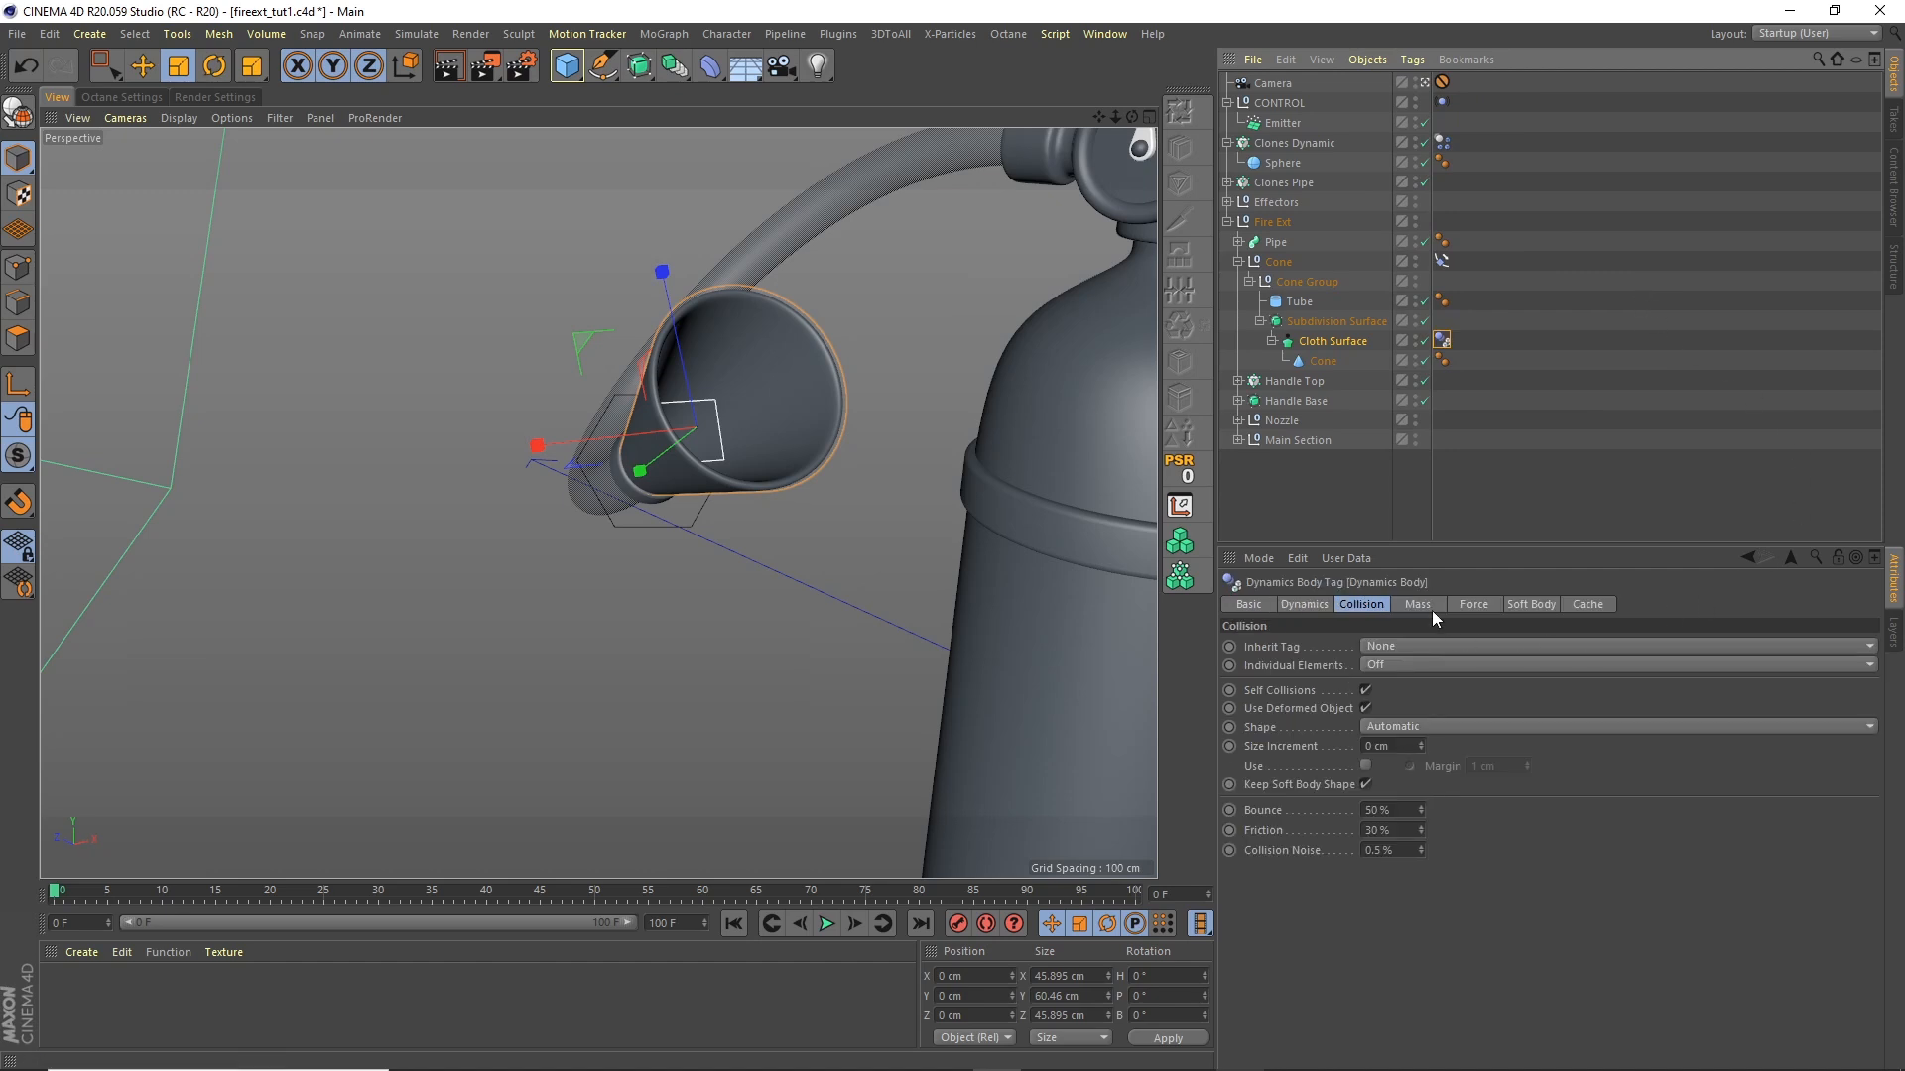
left_click(1412, 727)
left_click(1415, 922)
left_click(1292, 504)
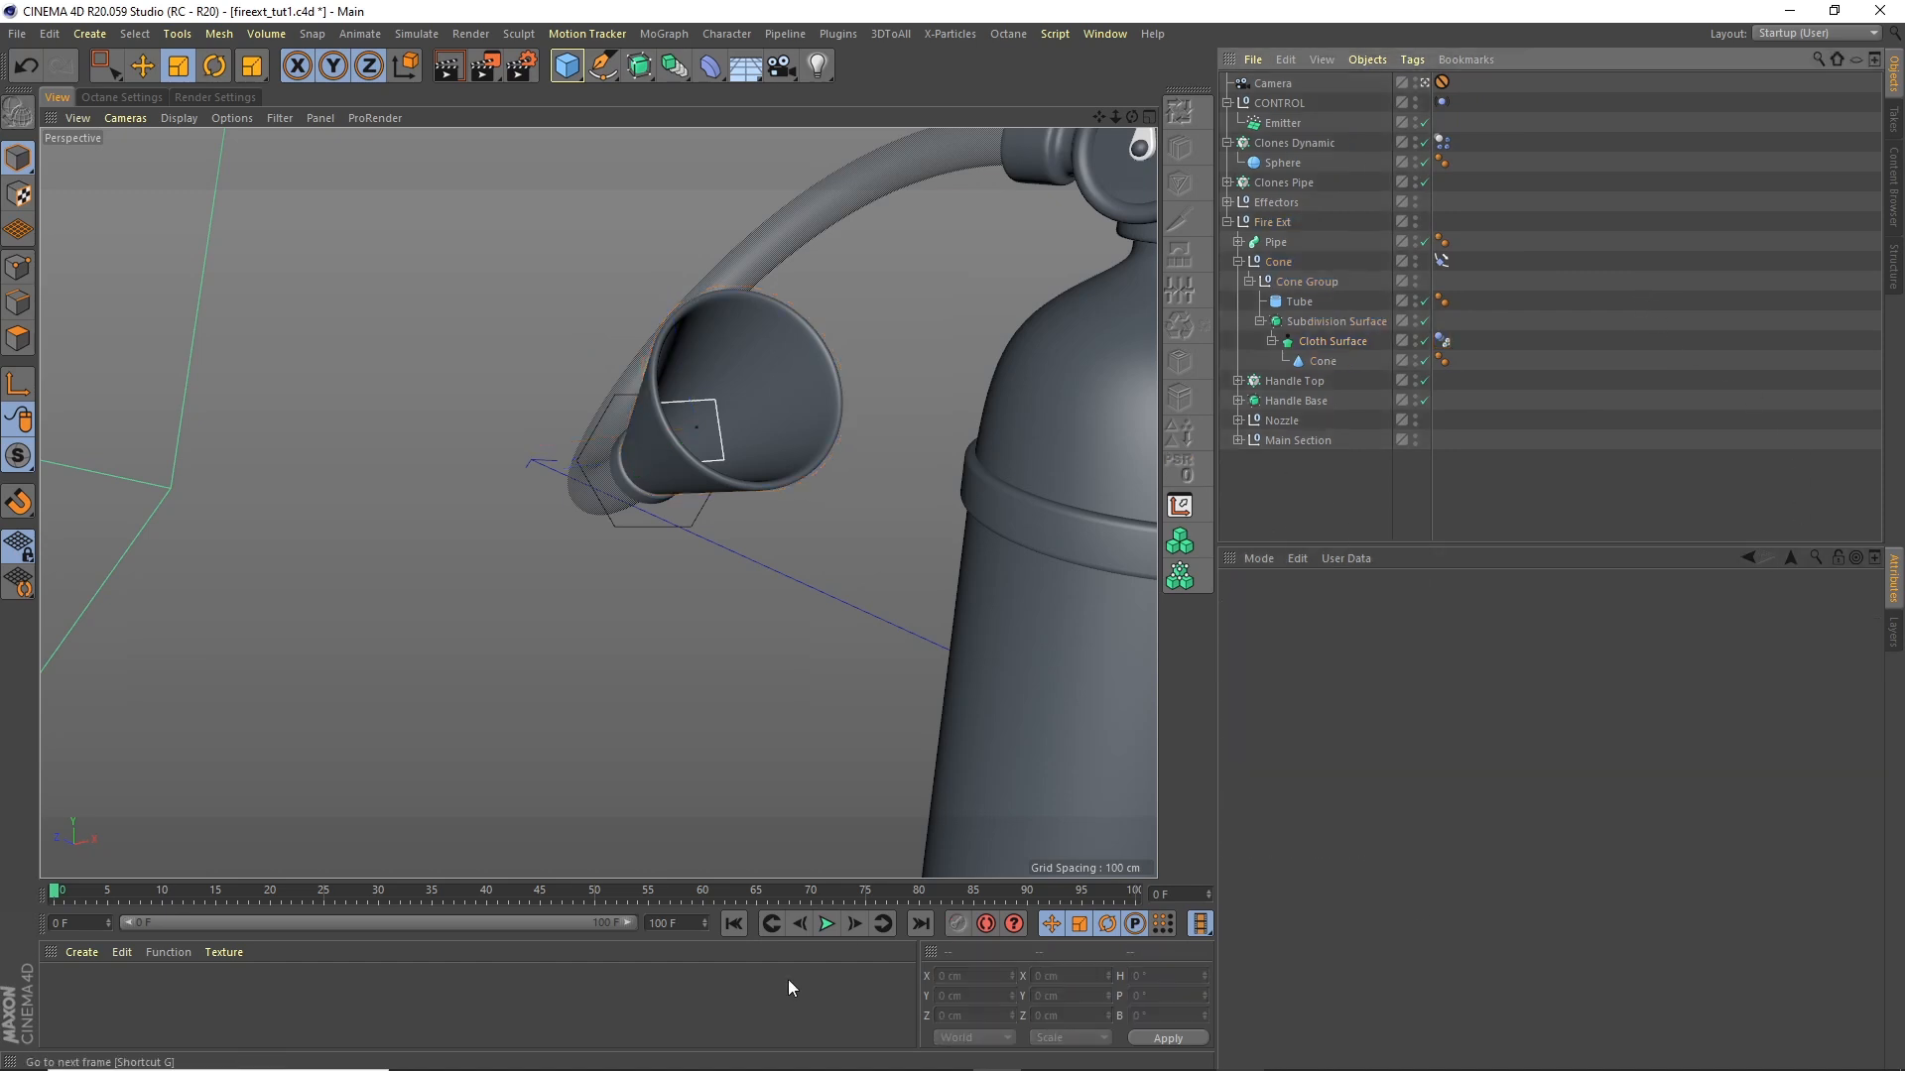
Step: Play the simulation and check how the spheres collide with the cone, then stop playback
left_click(828, 924)
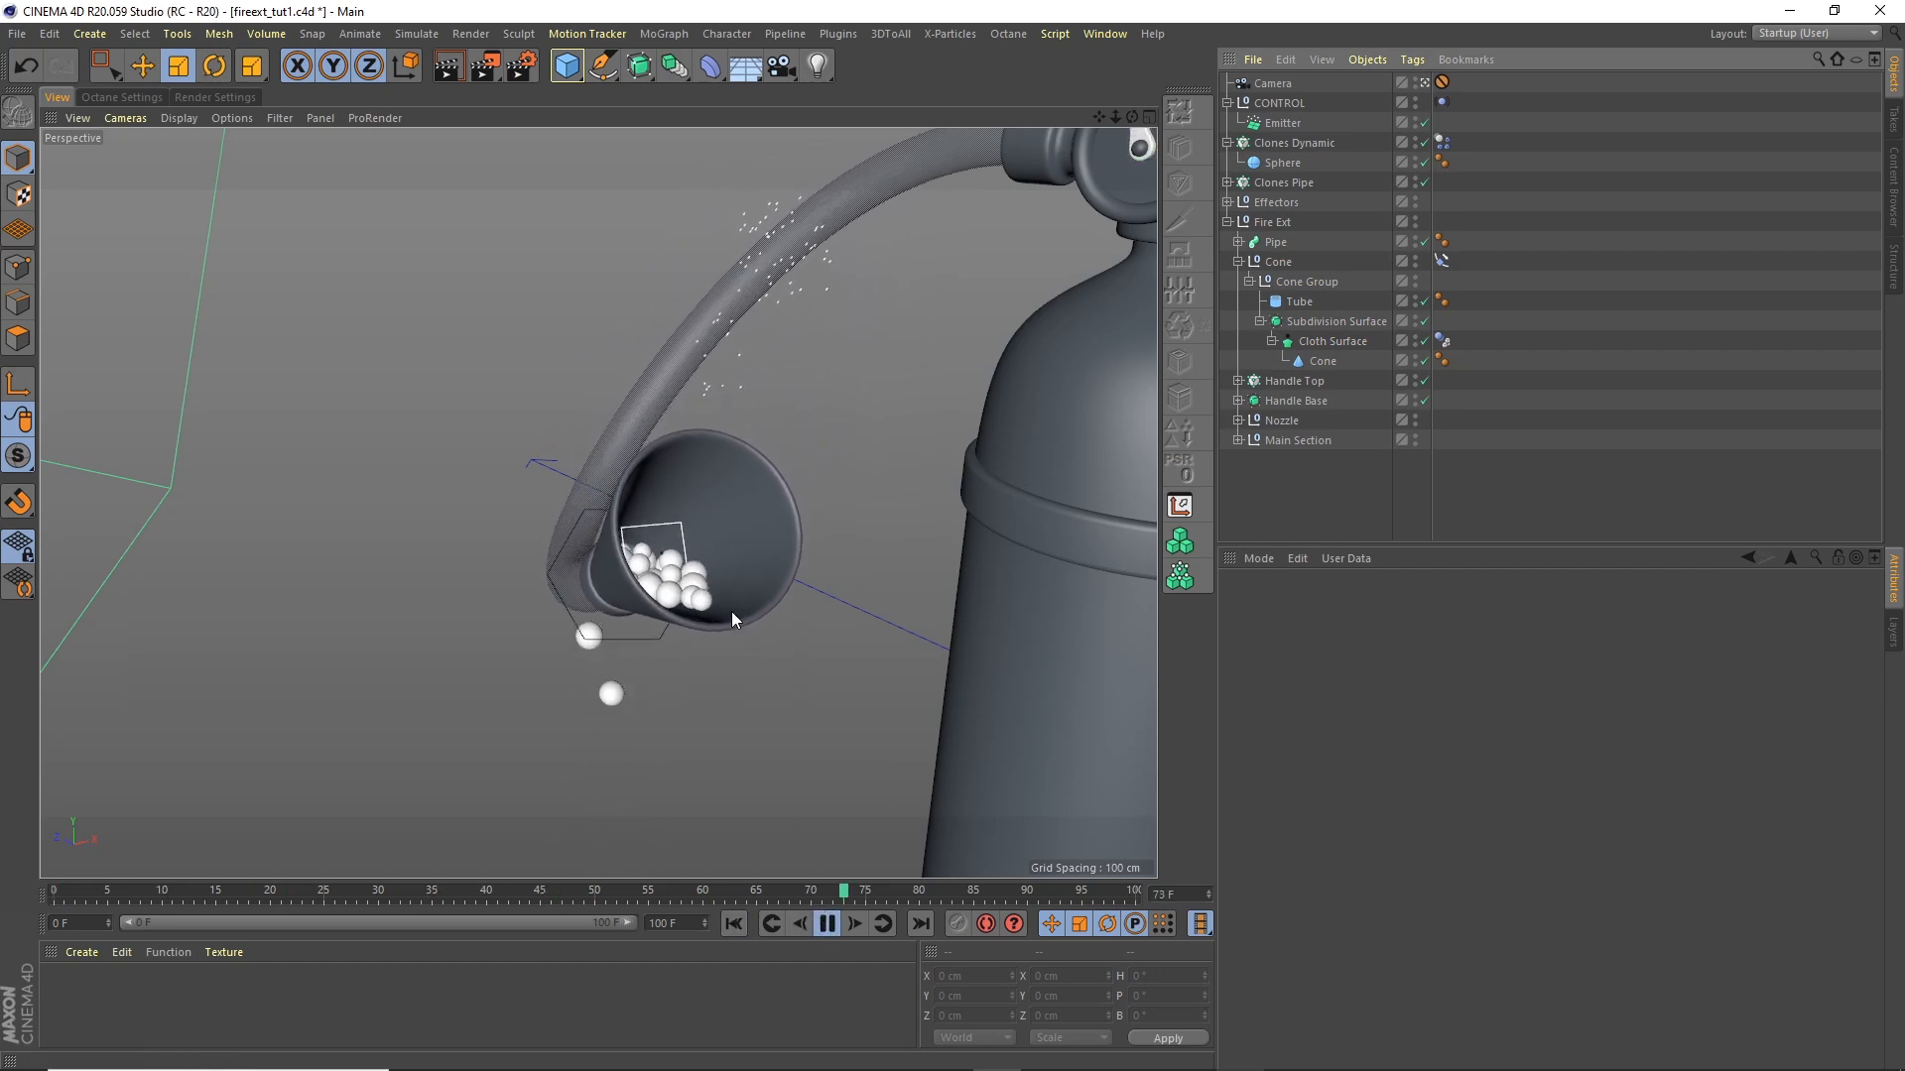
left_click_drag(1133, 117, 1169, 123)
scroll(1077, 147, "down", 5)
left_click_drag(905, 396, 908, 402, "alt")
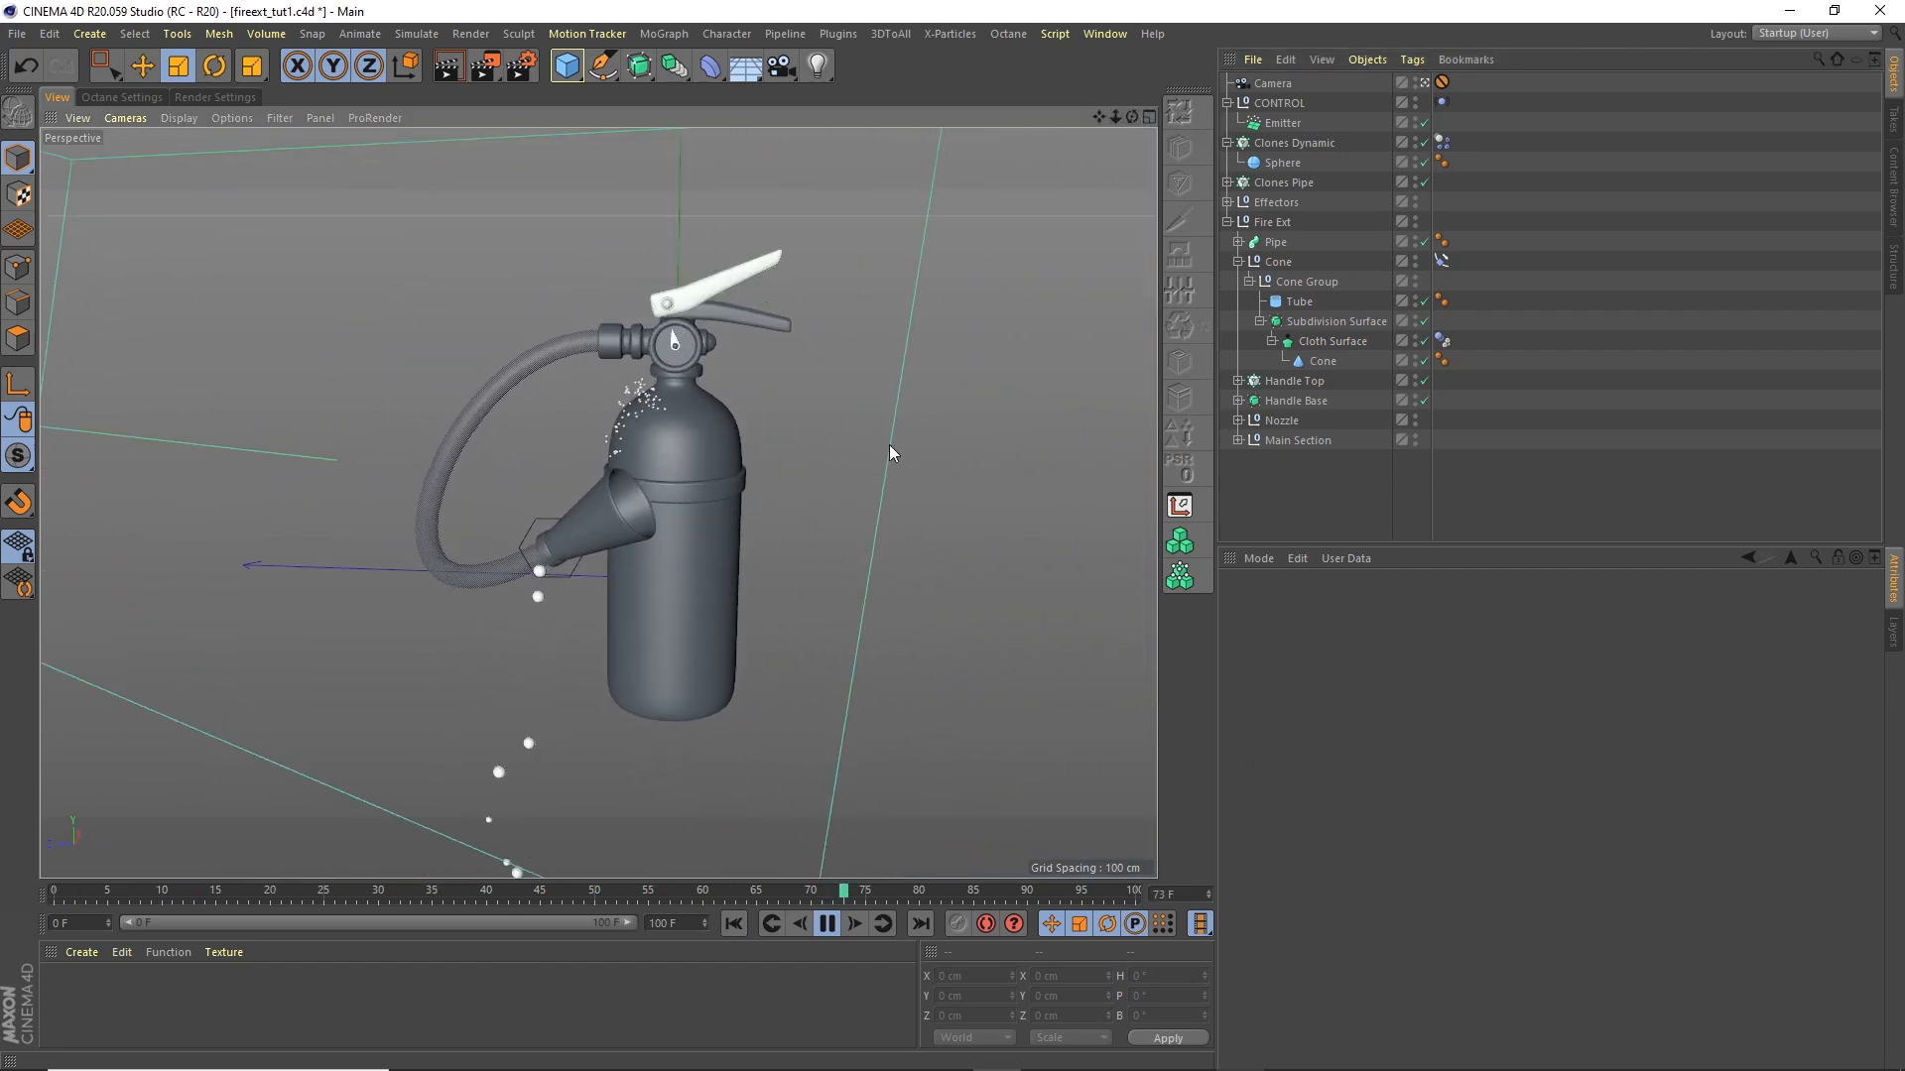
left_click(827, 924)
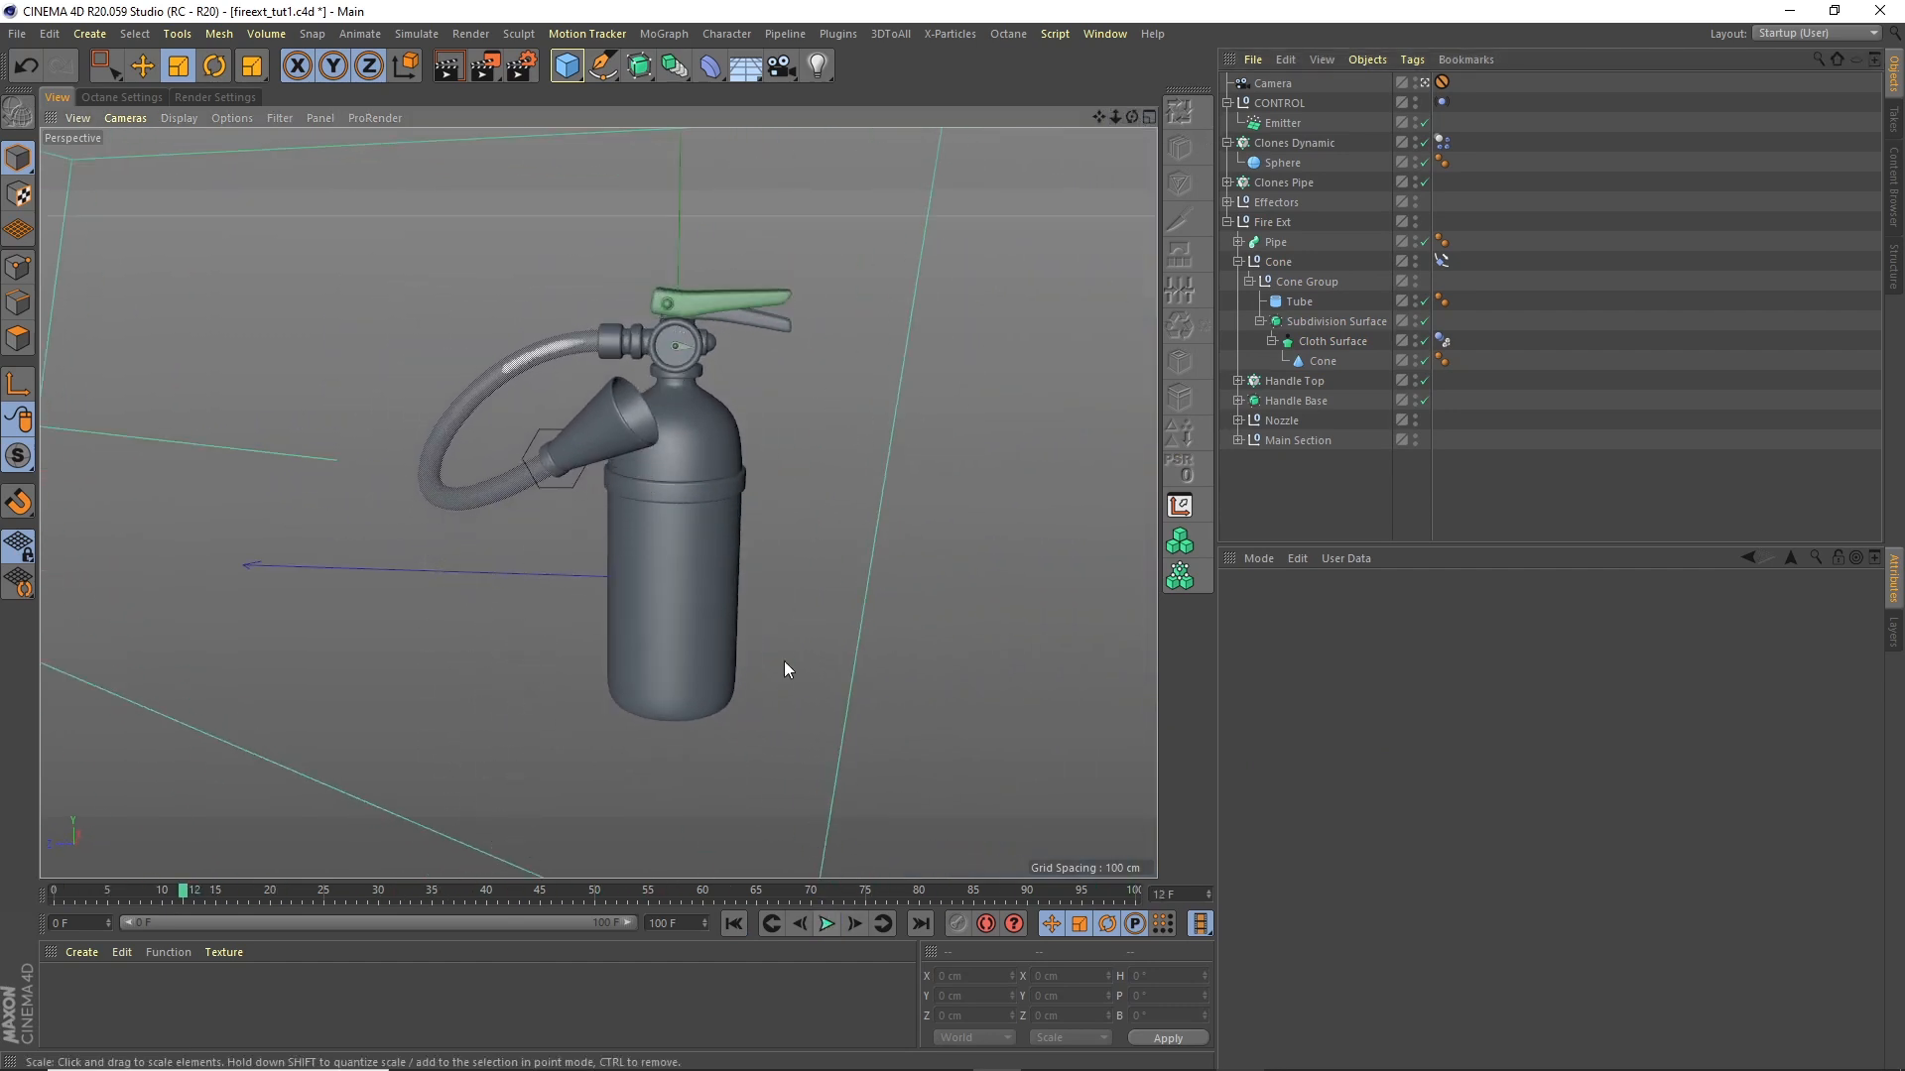
Step: Set the gravity to 0 cm in the project's general dynamics settings
left_click(49, 32)
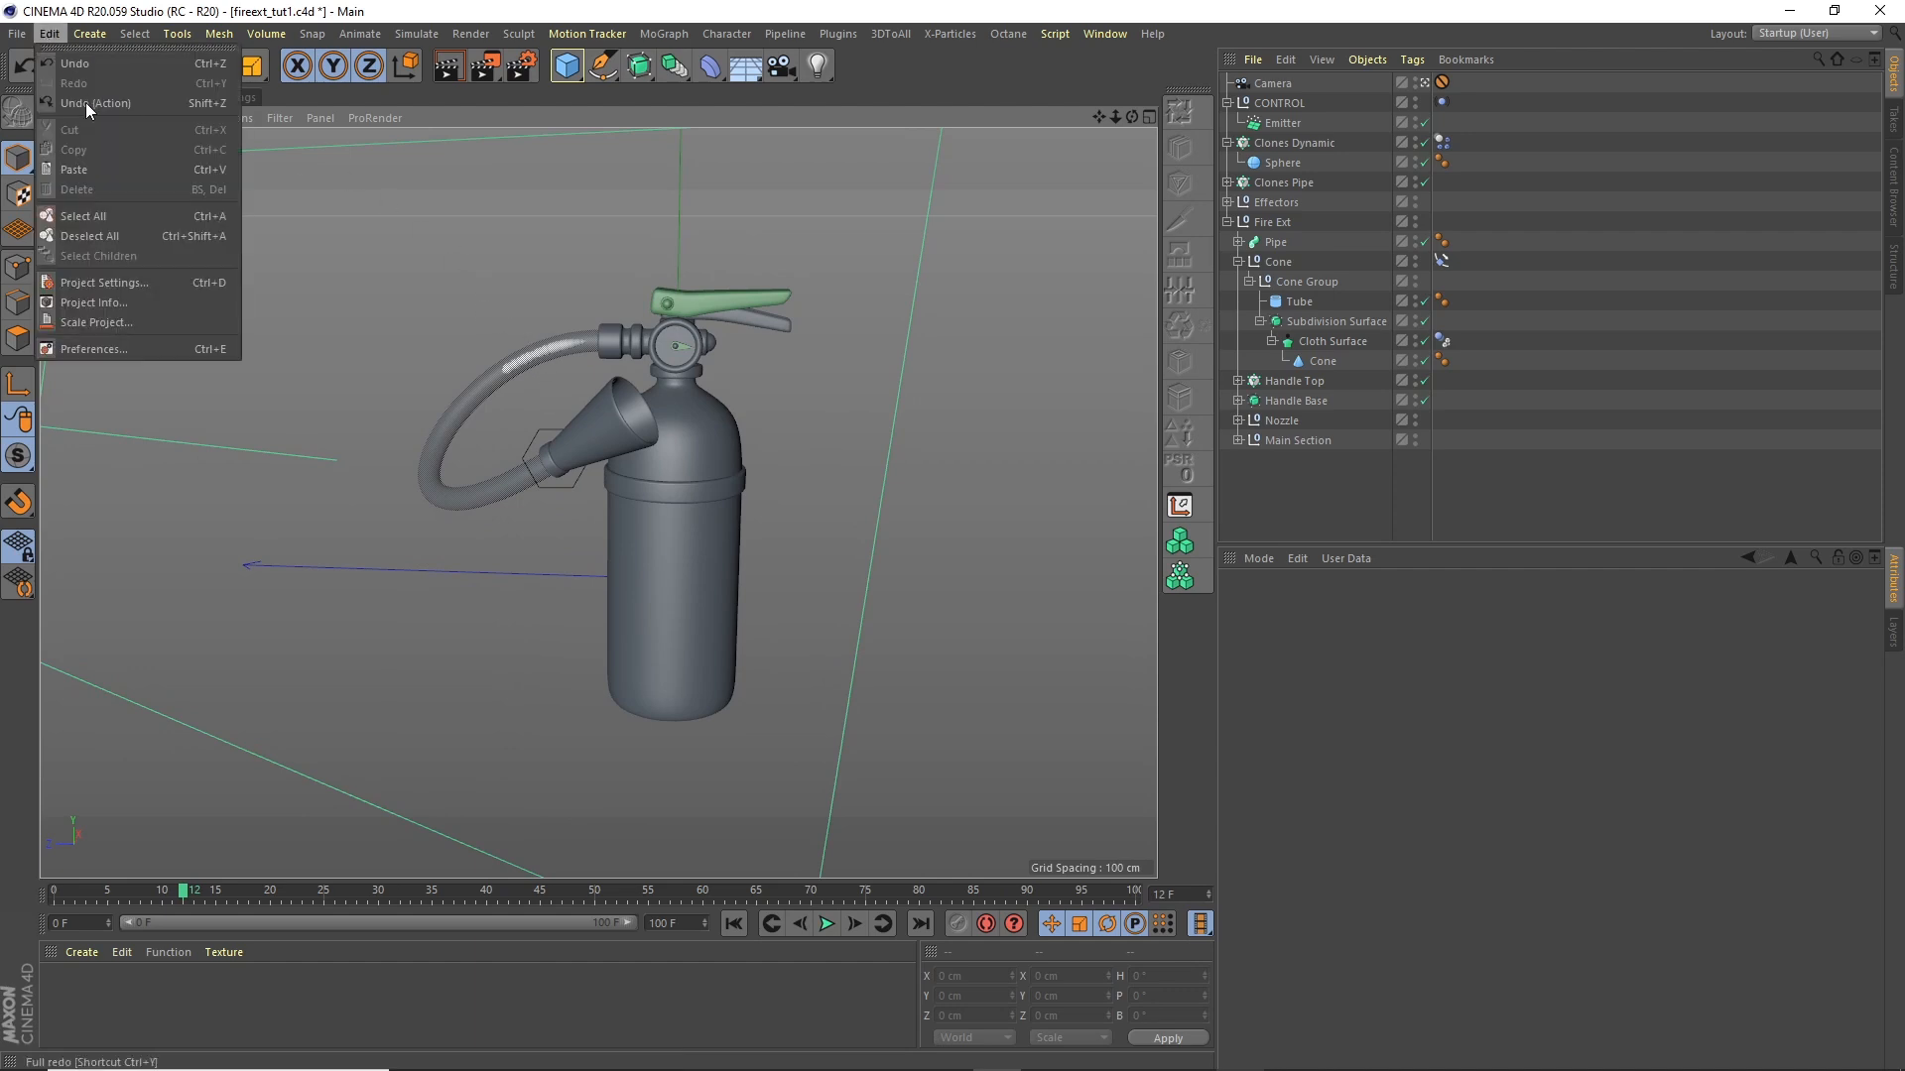
left_click(141, 283)
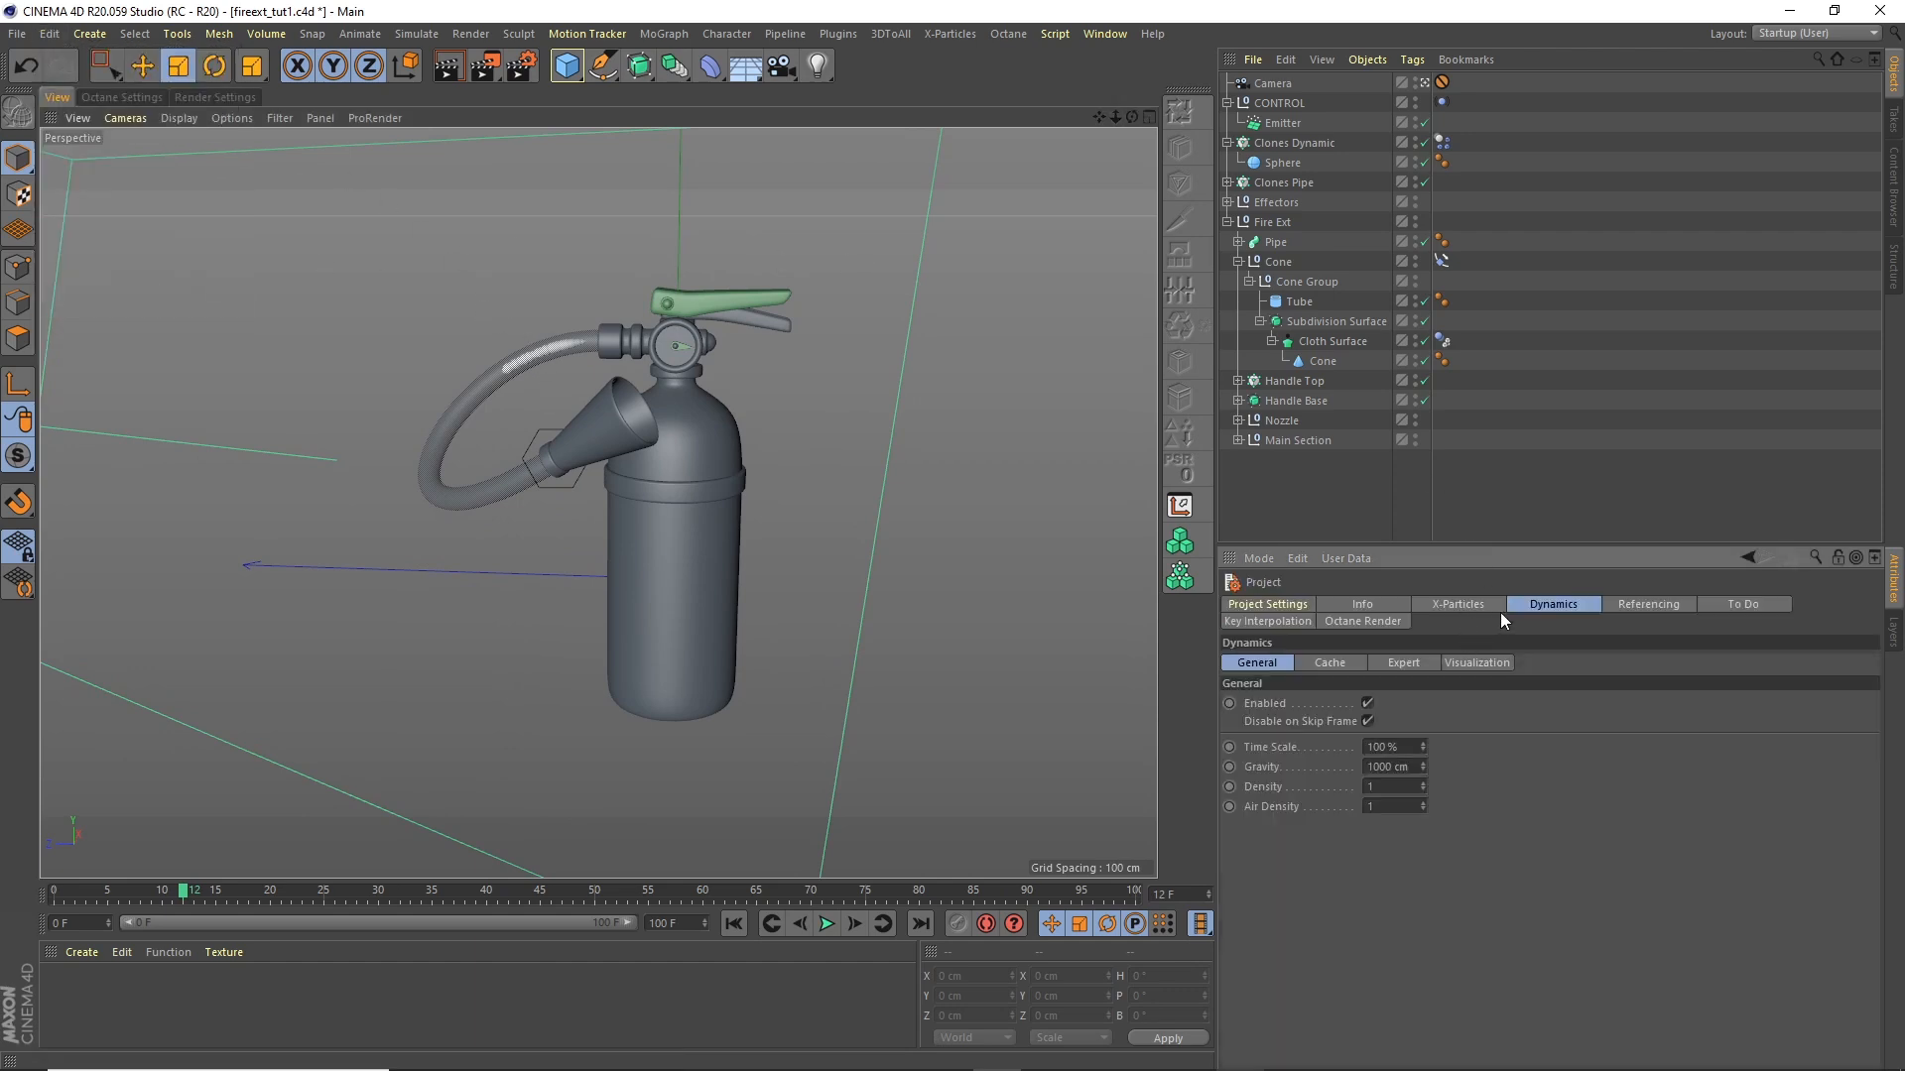
left_click(1362, 604)
left_click(1522, 602)
Step: Replay the simulation from the first frame to check how the spheres move without gravity
left_click(735, 924)
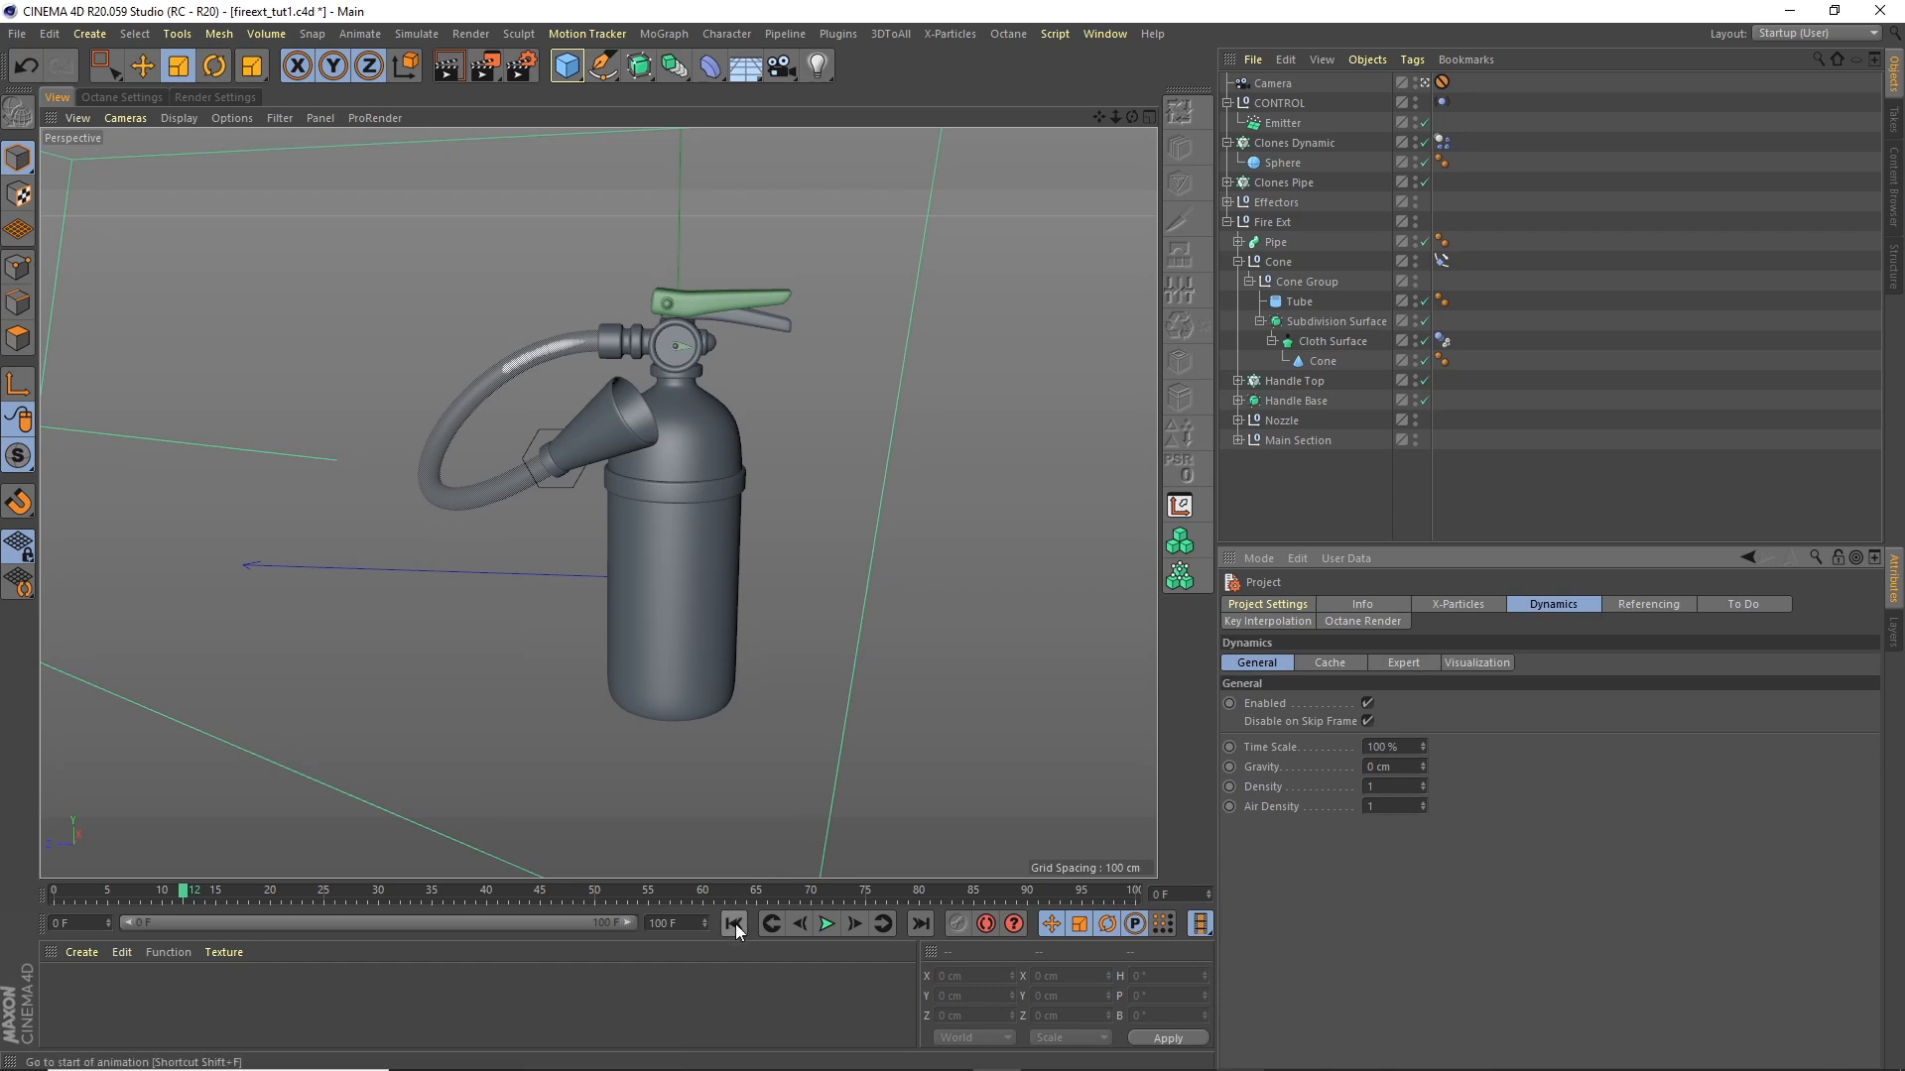
left_click(824, 922)
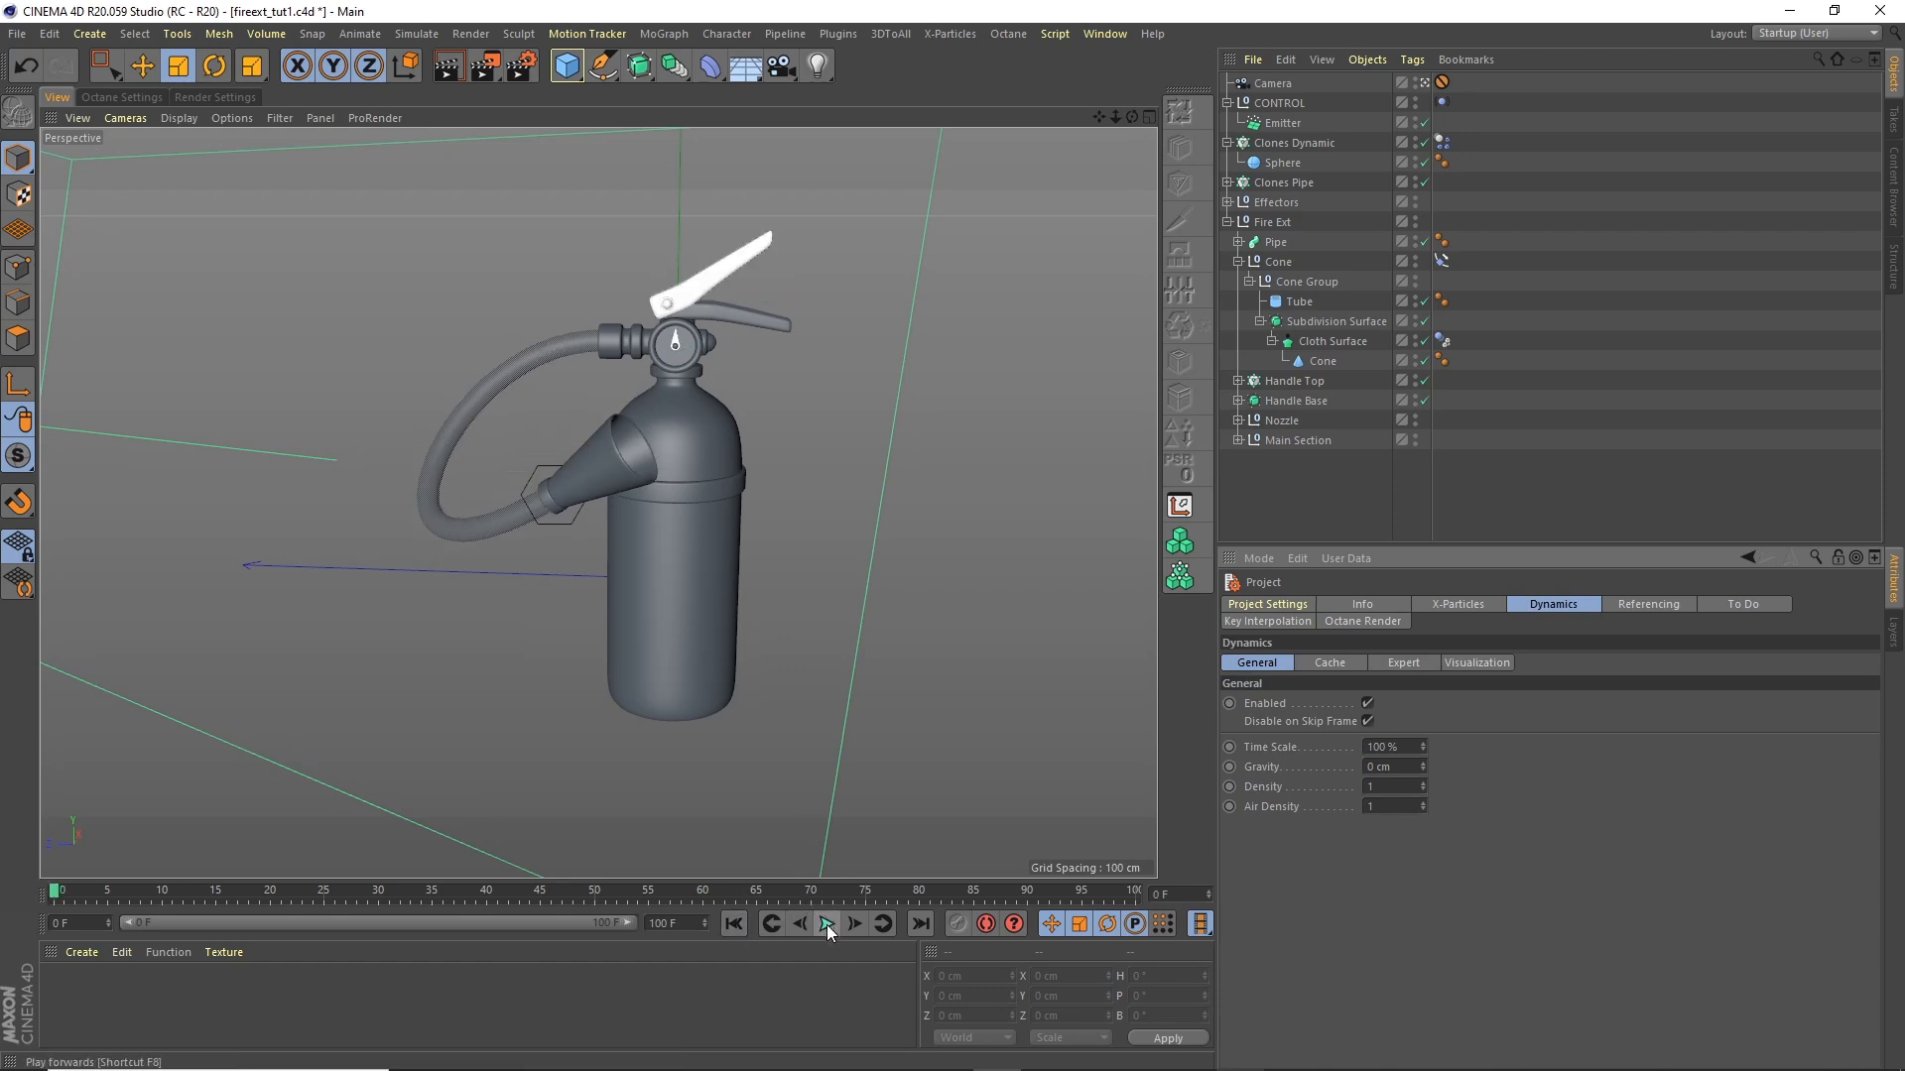
left_click(825, 924)
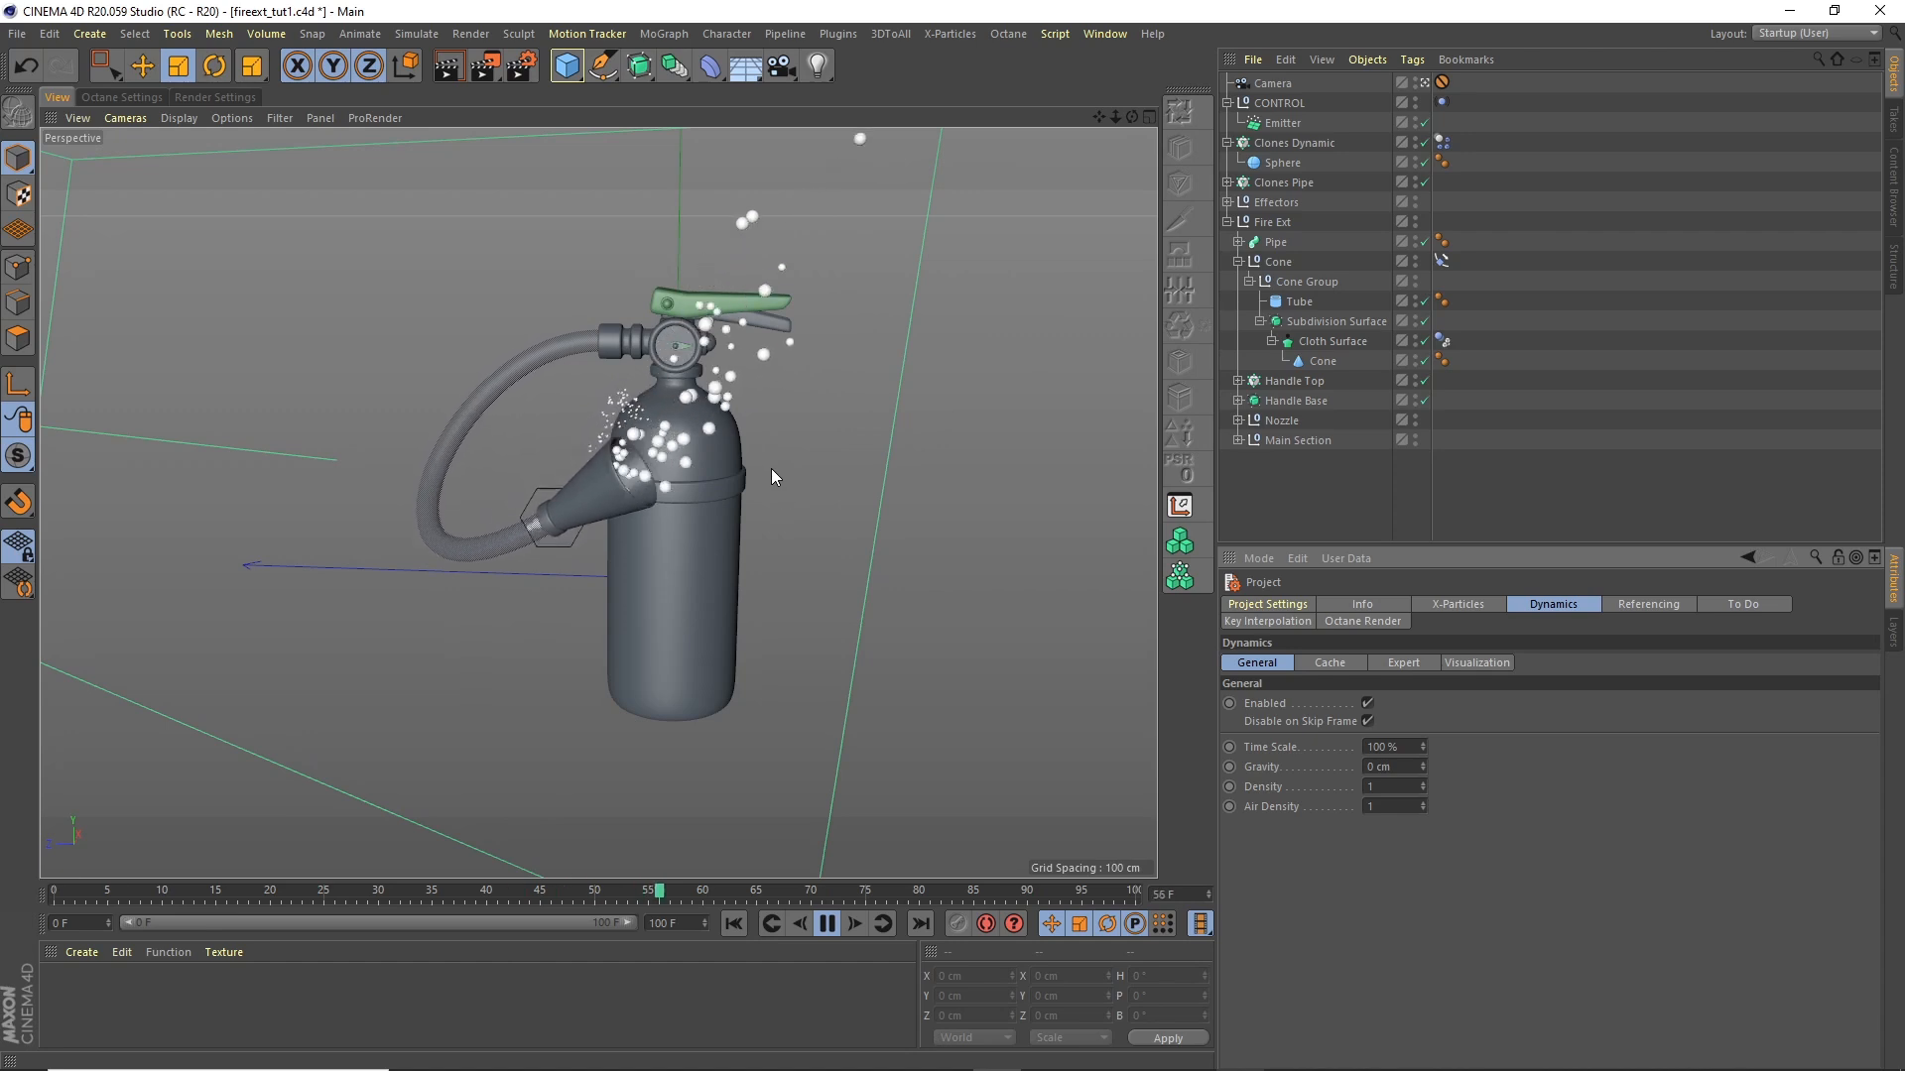
left_click(827, 925)
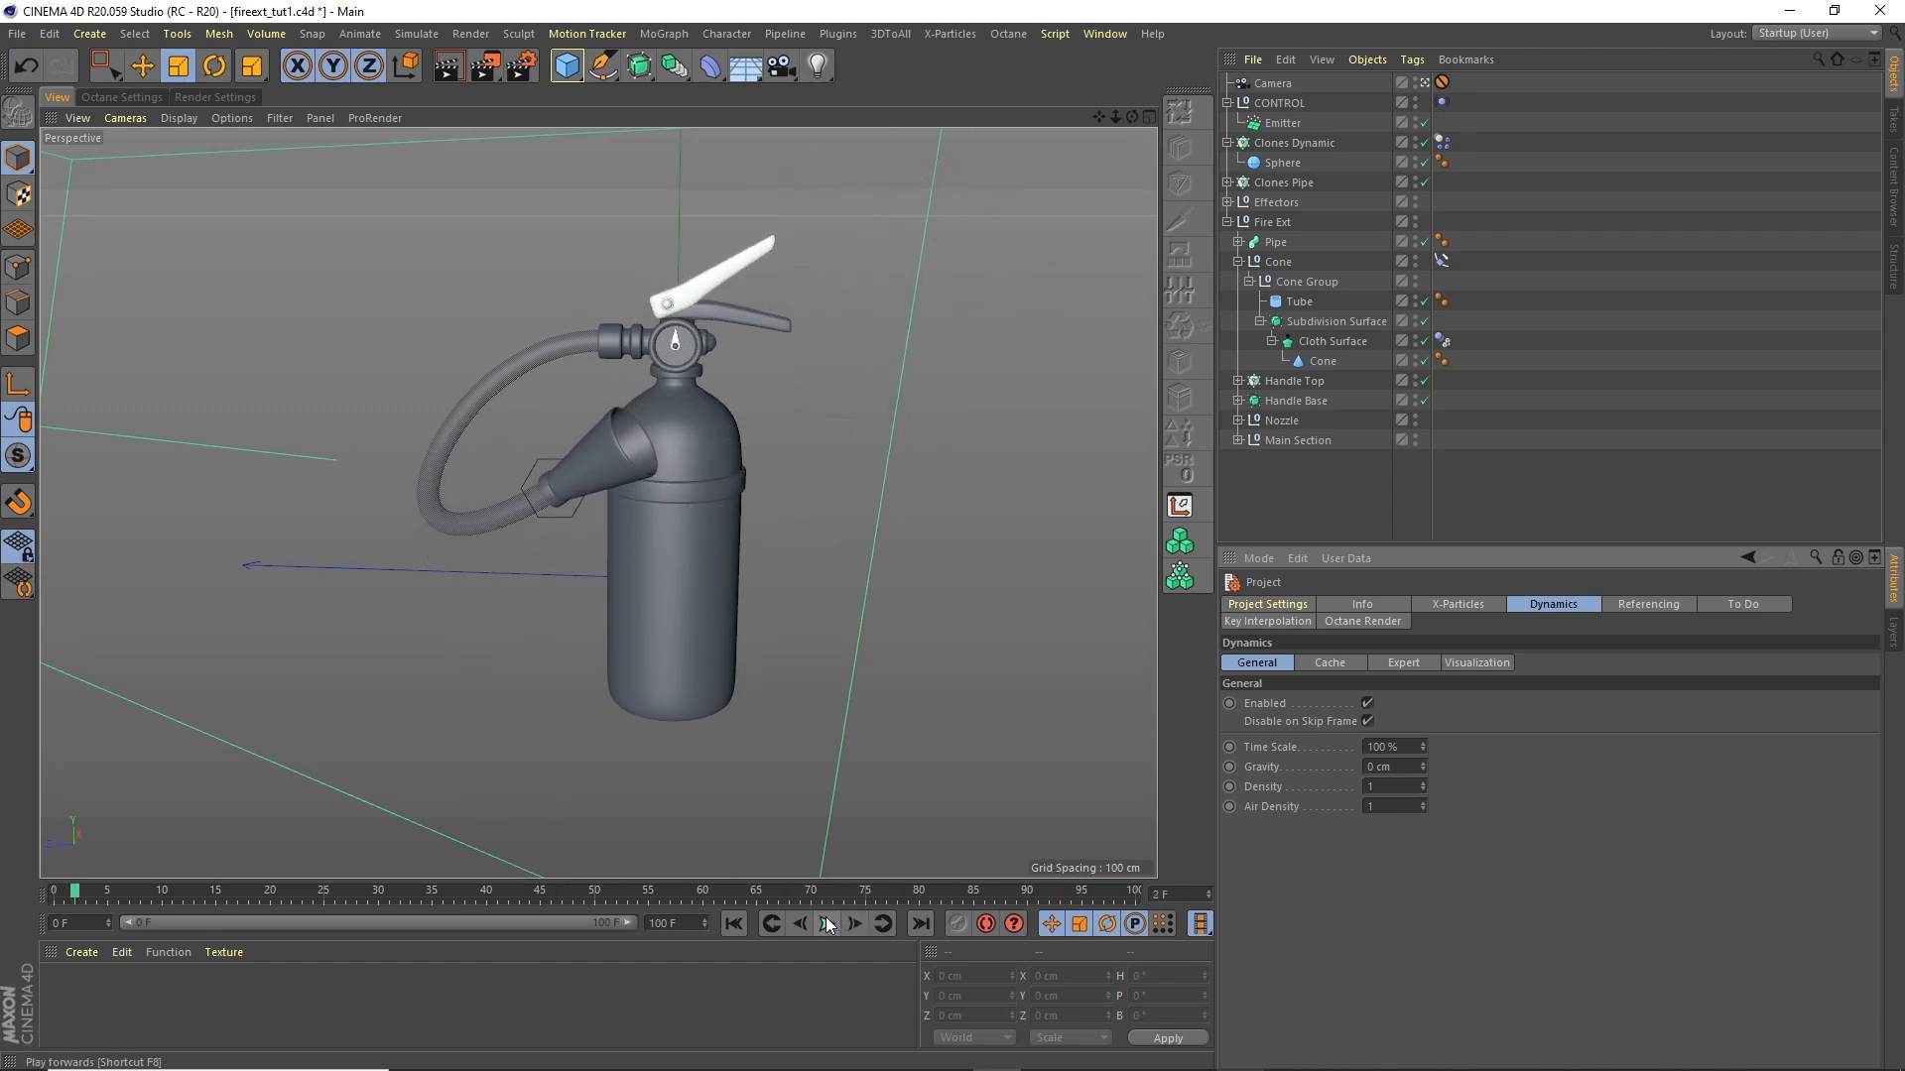
Step: Collapse the Fire Ext, Clones Dynamic and CONTROL hierarchies
left_click(1228, 222)
left_click(1228, 143)
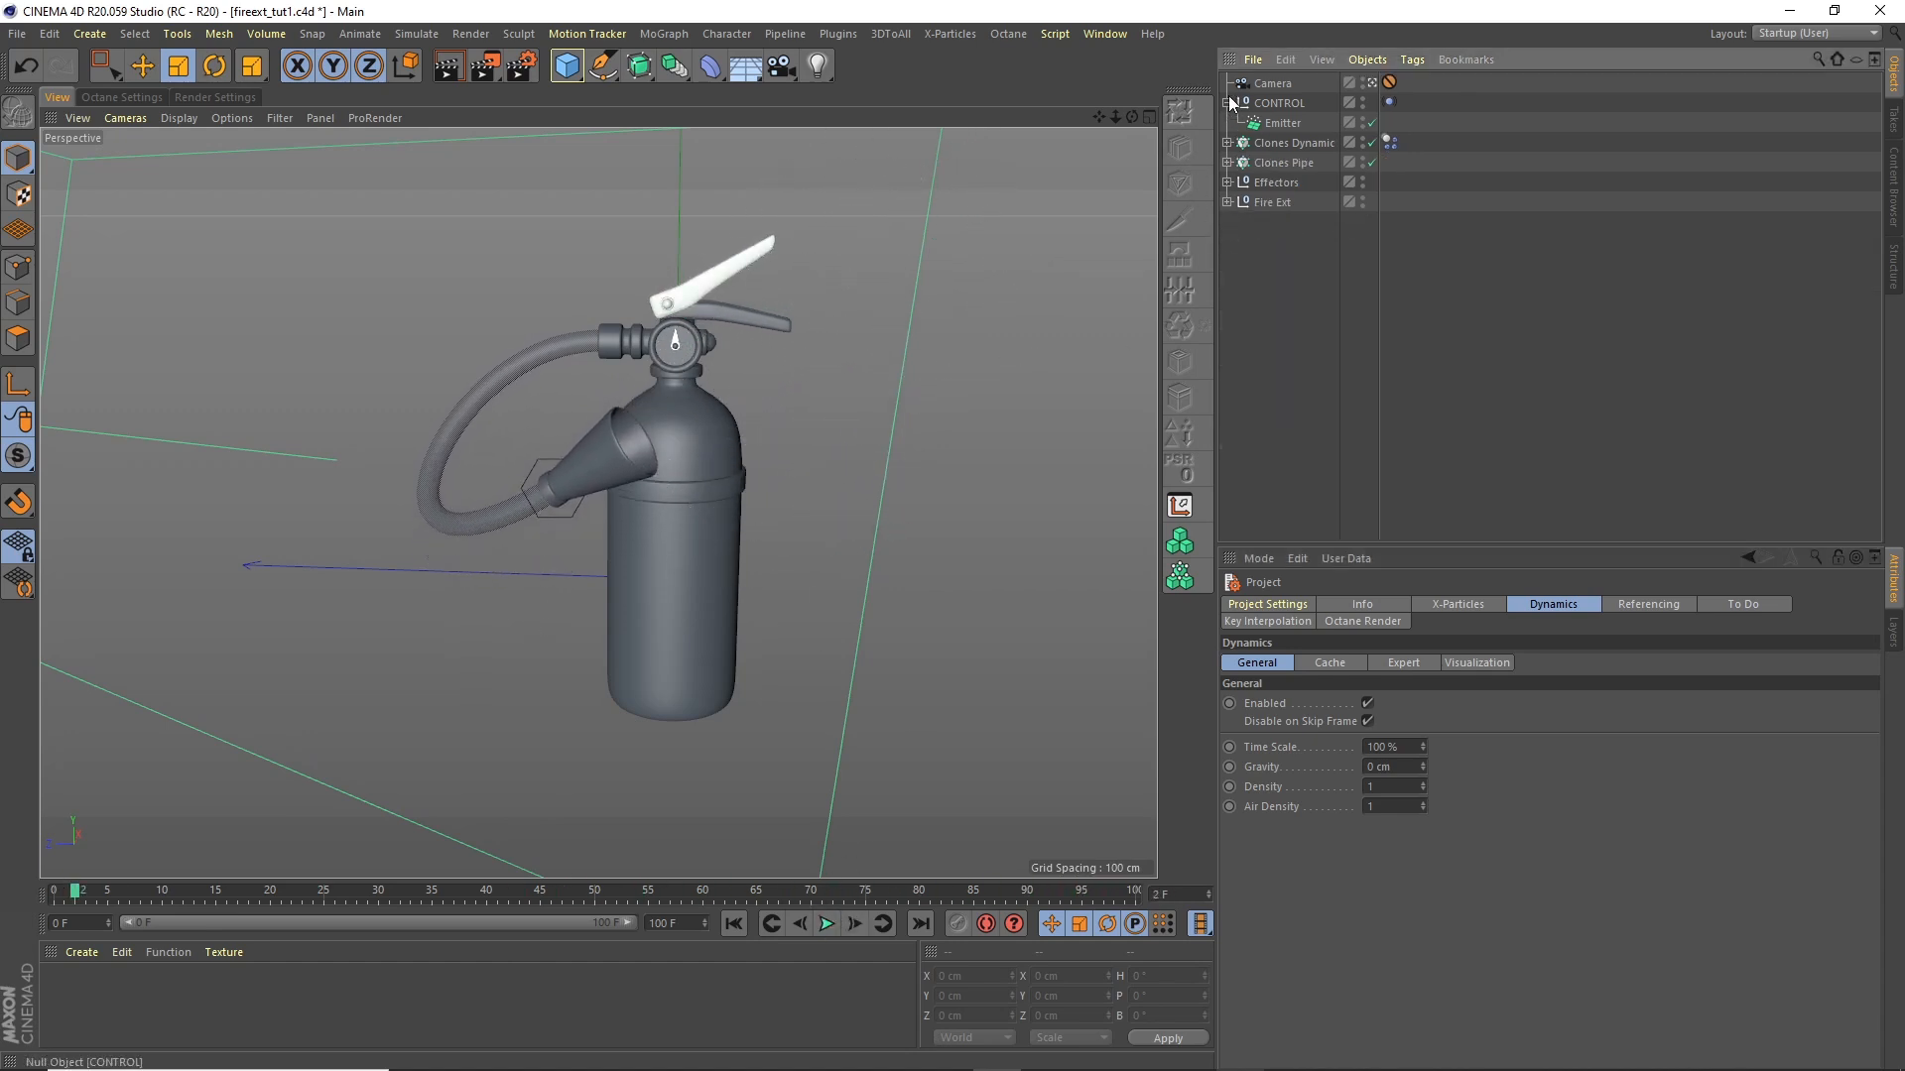
left_click(1228, 103)
Step: Add a Wind particle force to the scene
left_click(415, 34)
mouse_move(429, 67)
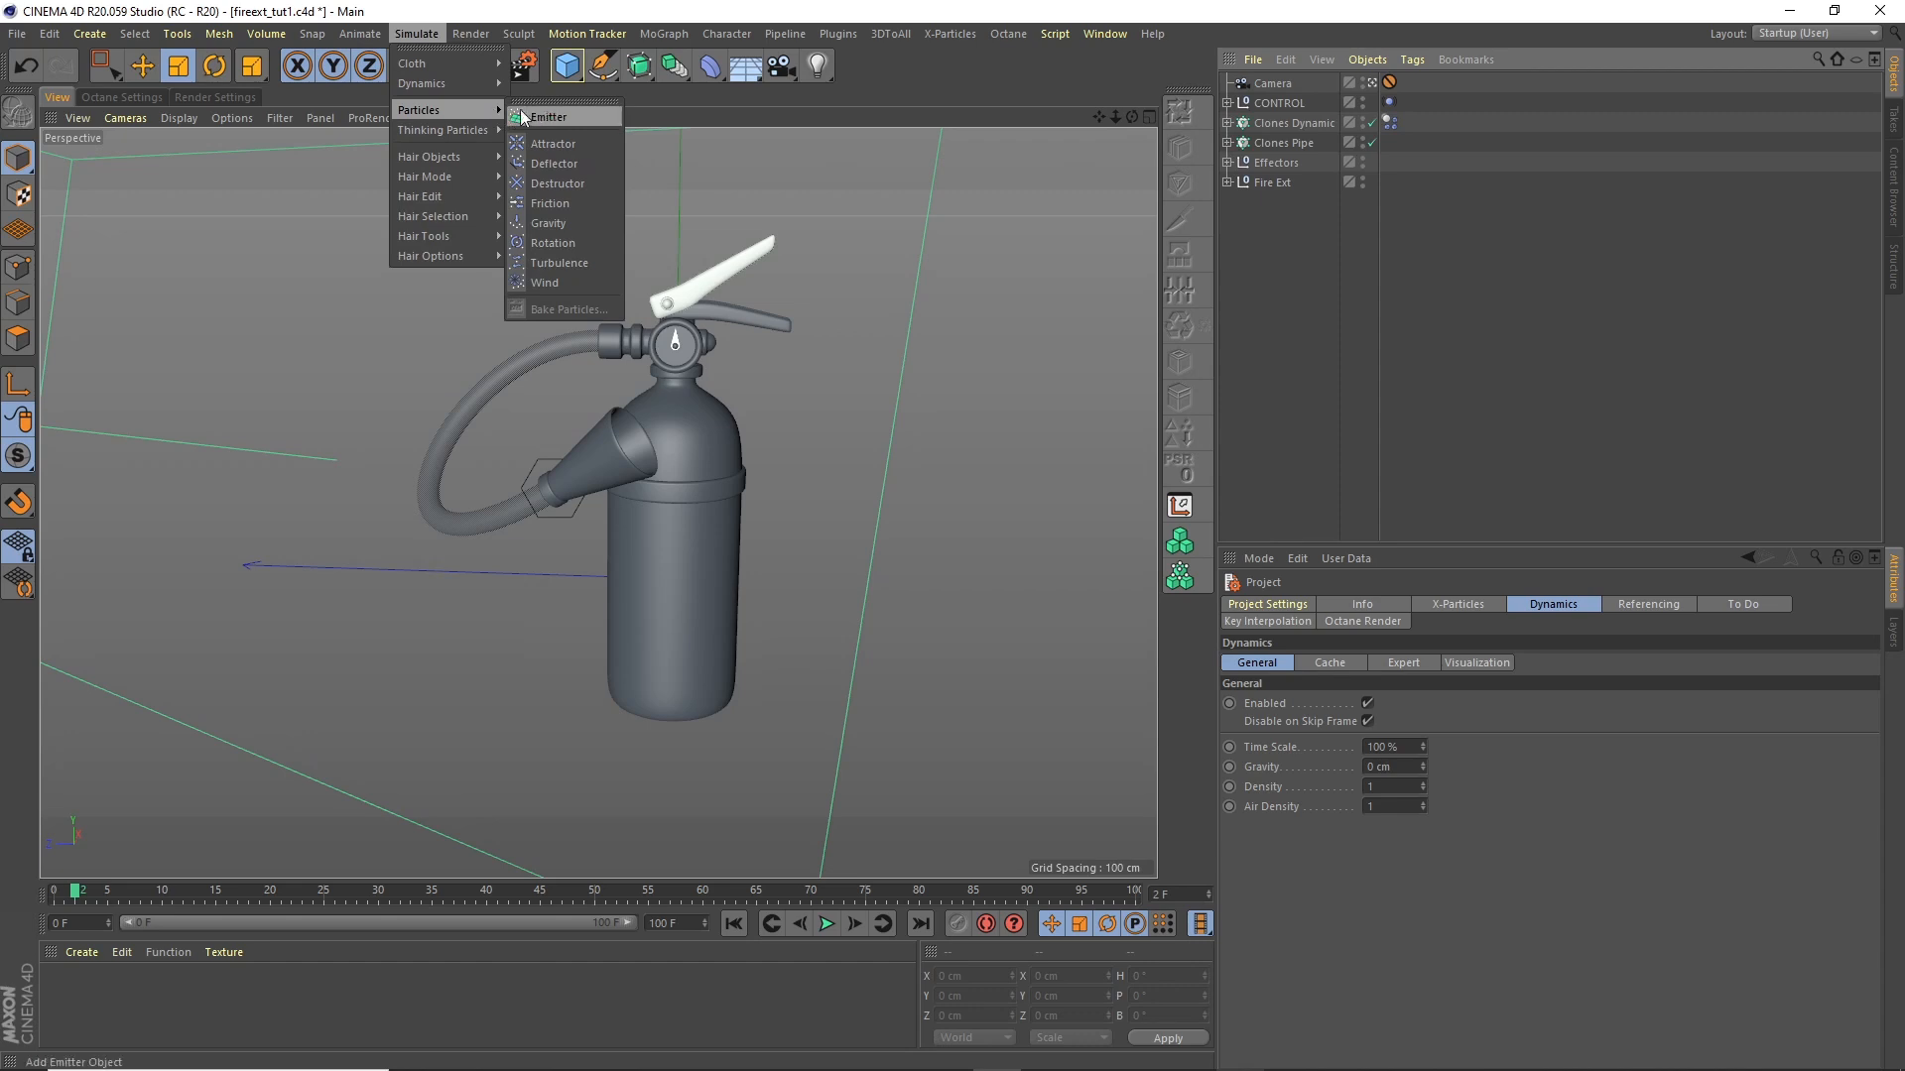
left_click(560, 283)
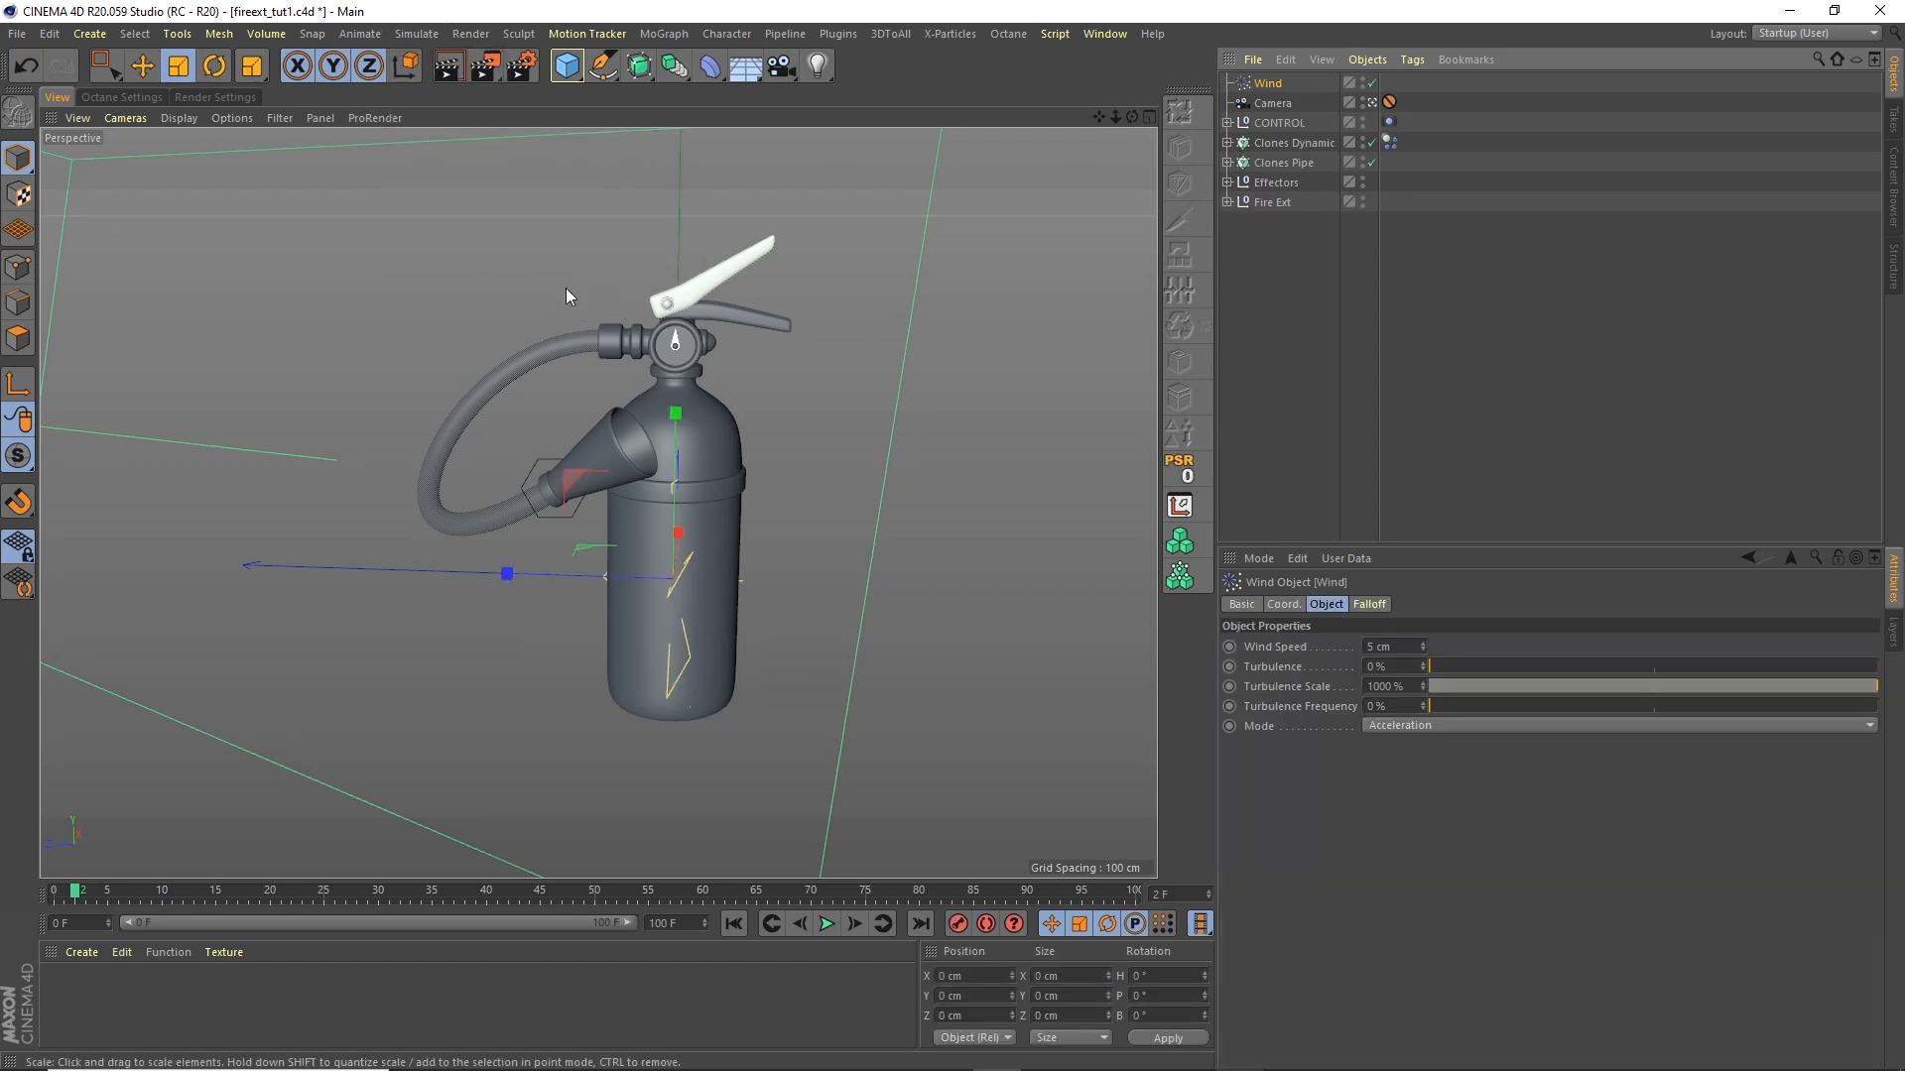
Step: Move the wind about 141 cm along Z, try a freehand rotation, and undo the rotation
left_click(142, 66)
left_click_drag(575, 574, 408, 455)
key("r")
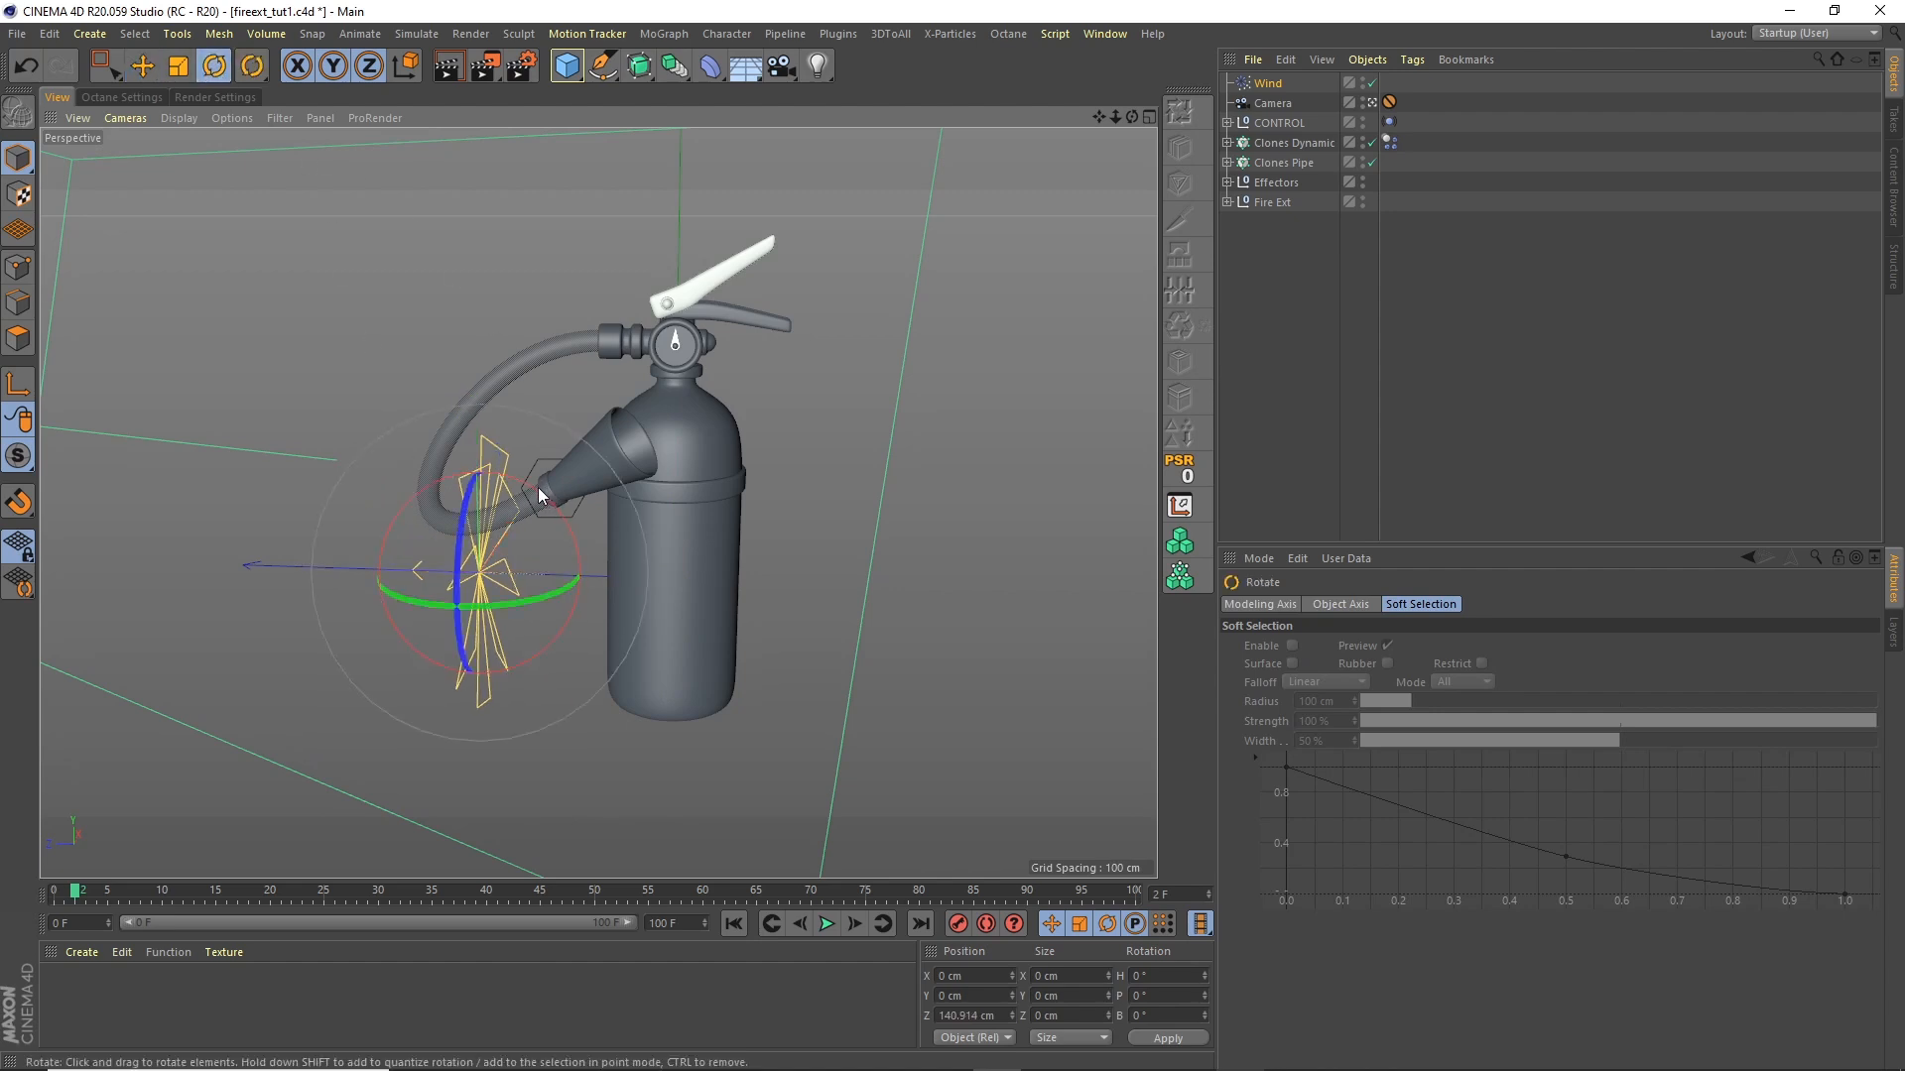
mouse_move(538, 488)
left_mouse_down()
mouse_move(585, 580)
mouse_move(552, 497)
mouse_move(570, 527)
mouse_move(559, 514)
left_mouse_up()
key("ctrl+z")
key("ctrl+z")
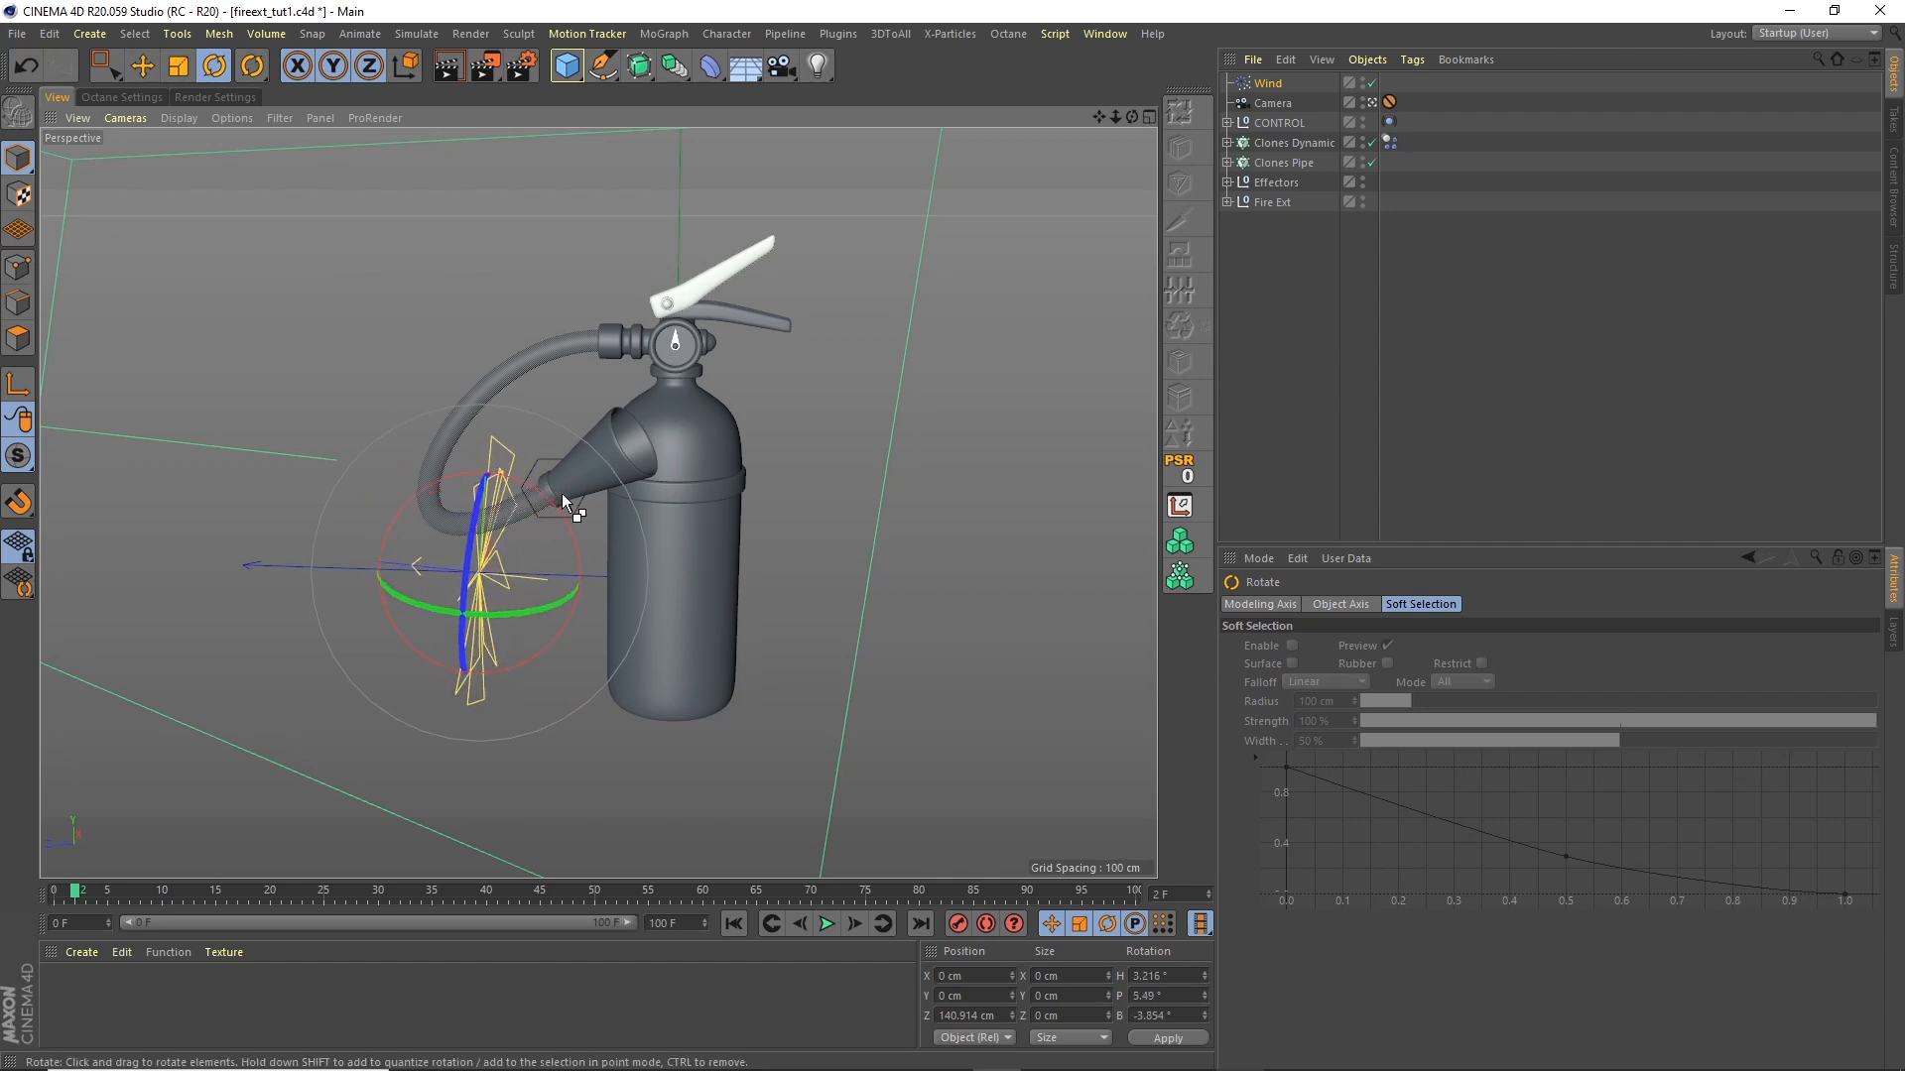
Step: Set the wind's pitch rotation to 90°
left_click_drag(544, 492, 580, 635)
left_click_drag(1174, 994, 1067, 779)
key("BackSpace")
type("90")
key("Return")
left_click(142, 66)
Step: Set the wind object's wind speed to 6 cm
left_click(1274, 86)
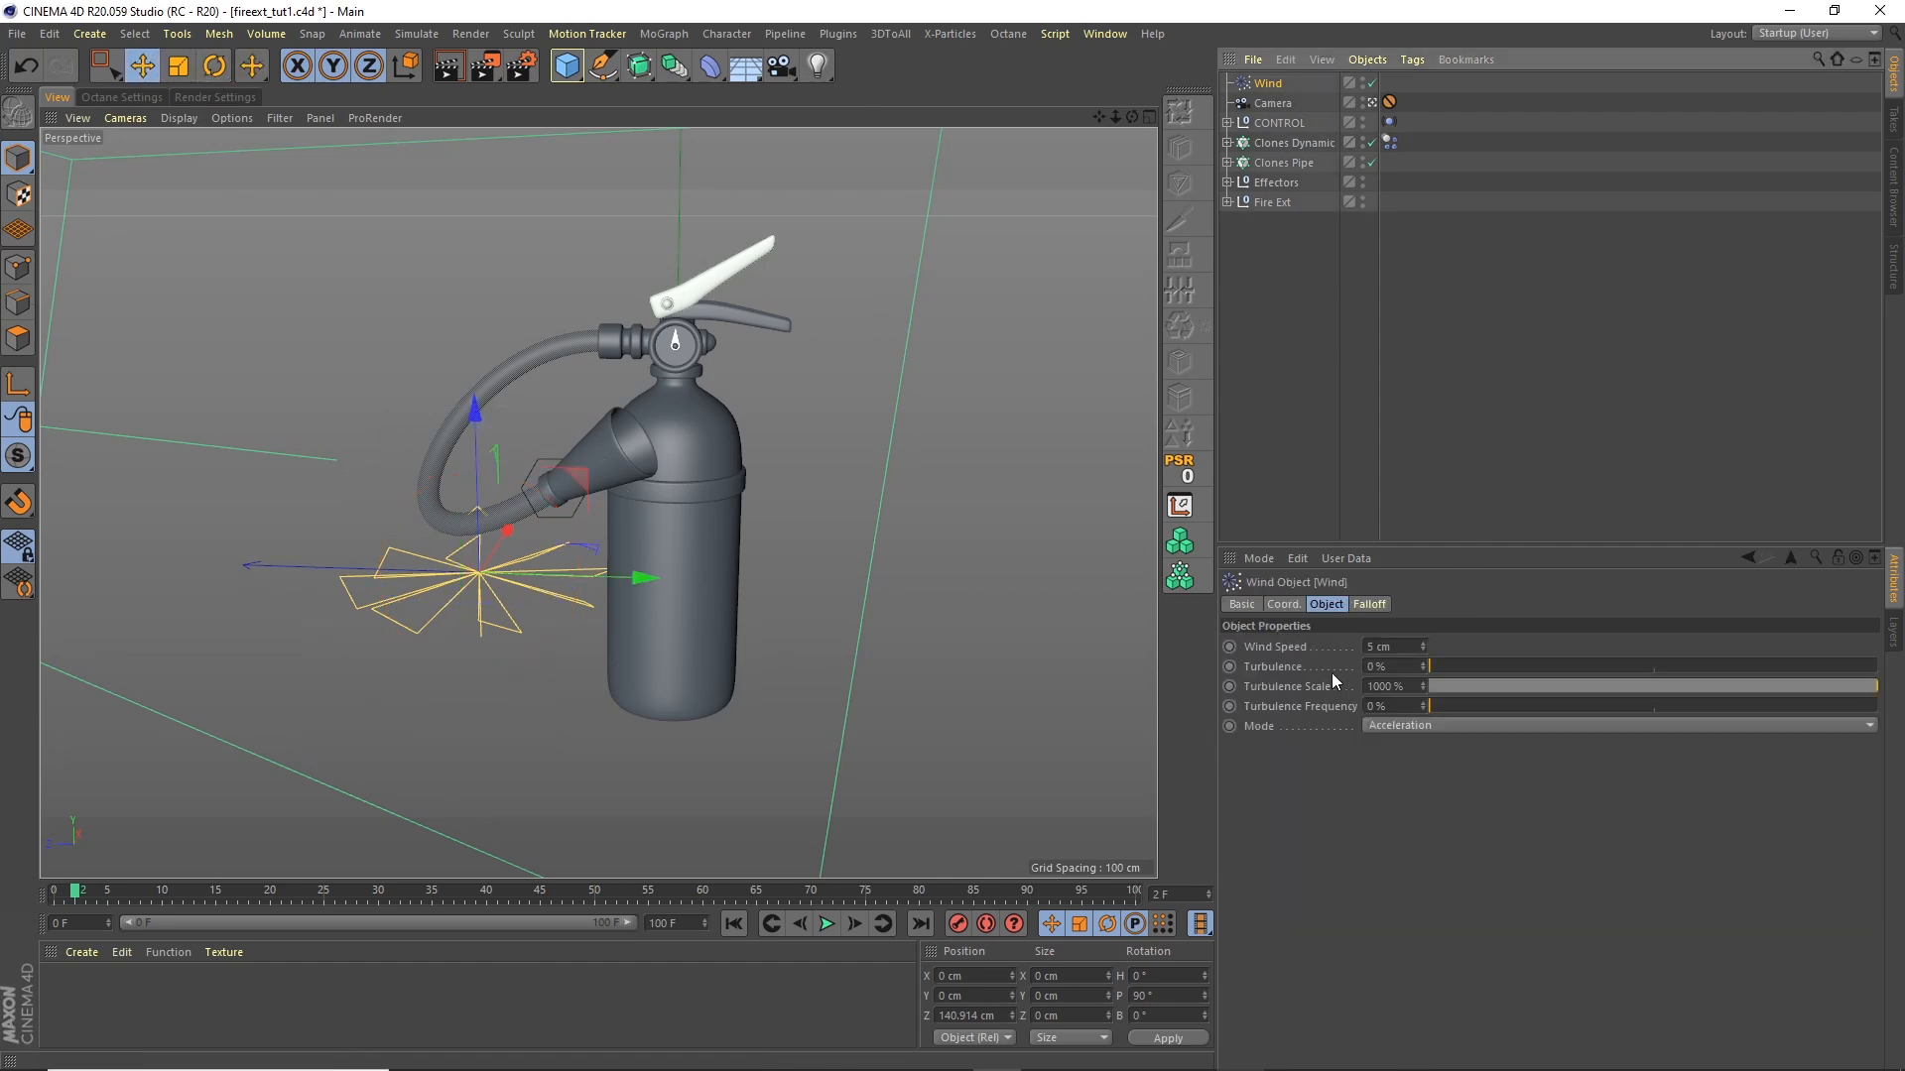
left_click_drag(1402, 646, 1288, 498)
key("BackSpace")
type("0")
key("Return")
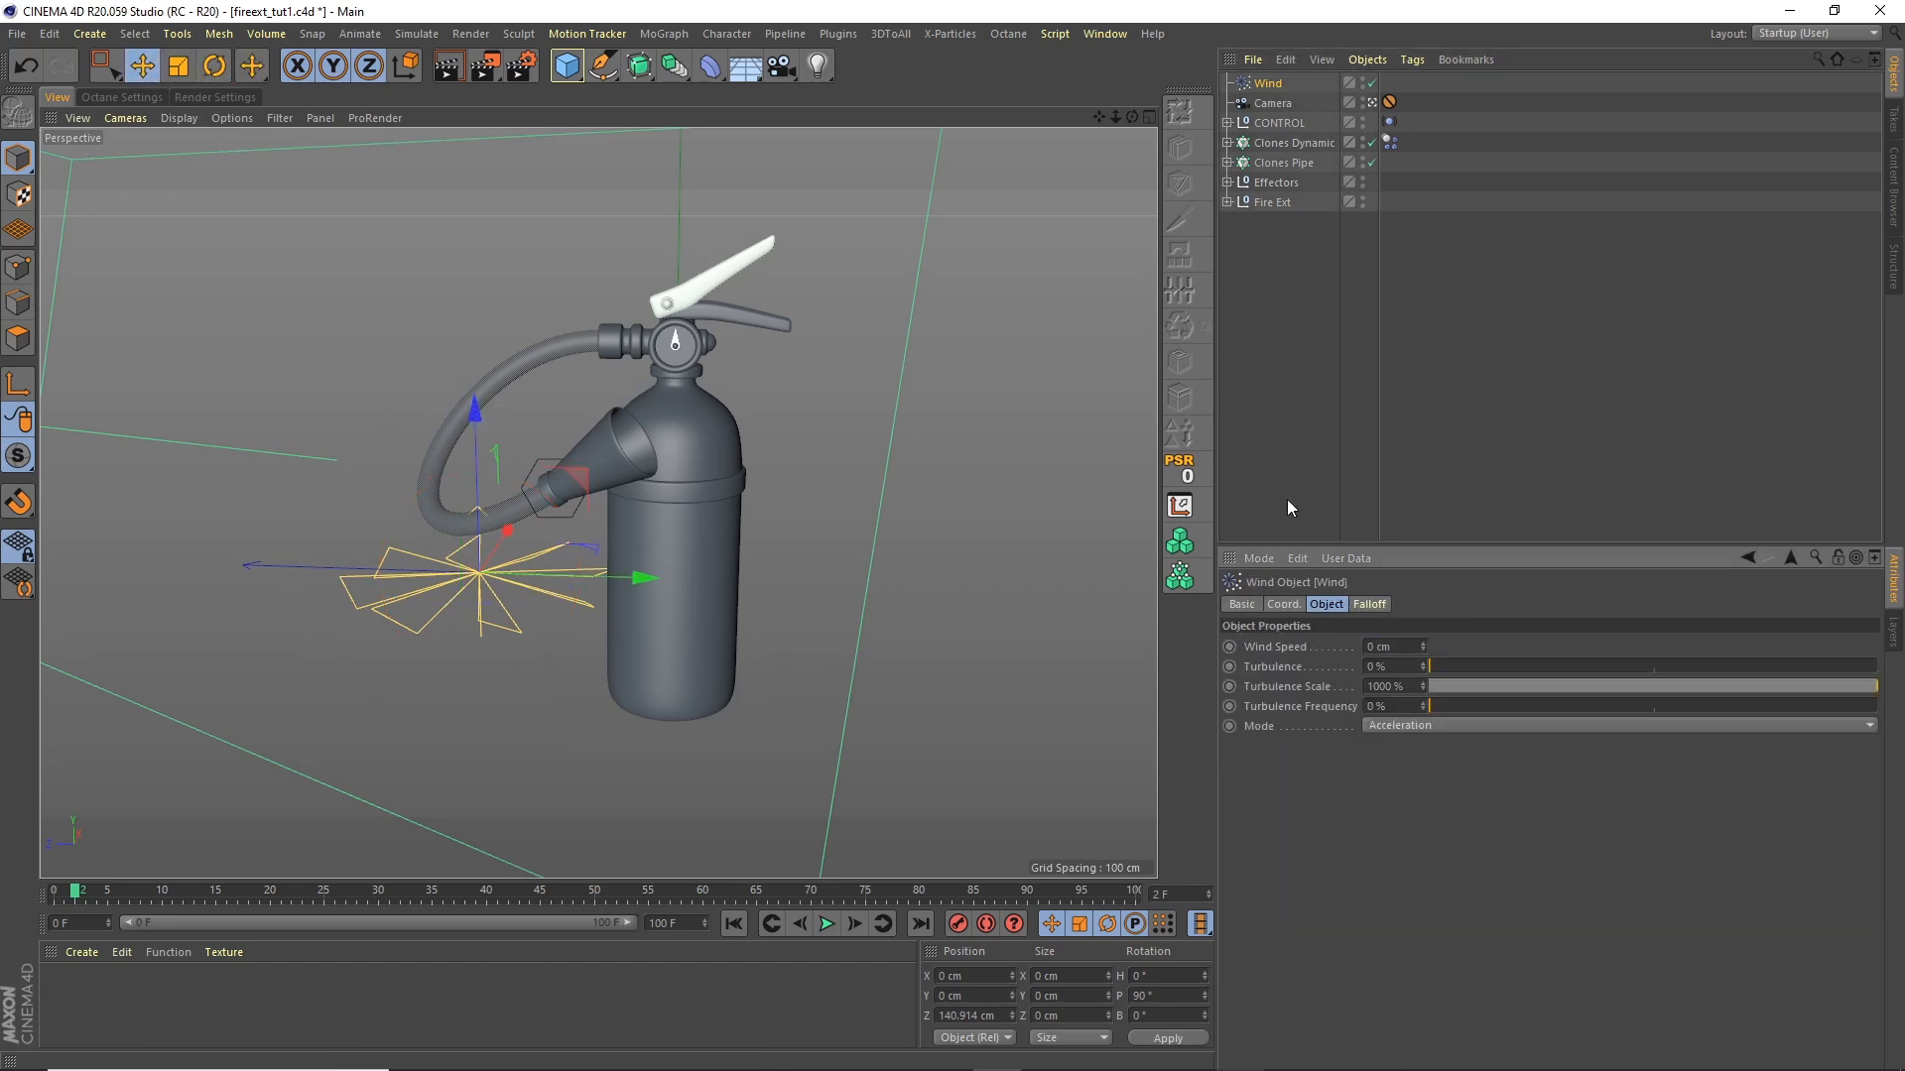
type("6")
key("Return")
Step: Reset the wind's position and rotation, and move it about 96 cm down in Y beneath the extinguisher
left_click_drag(475, 411, 479, 538)
left_click_drag(656, 703, 804, 708)
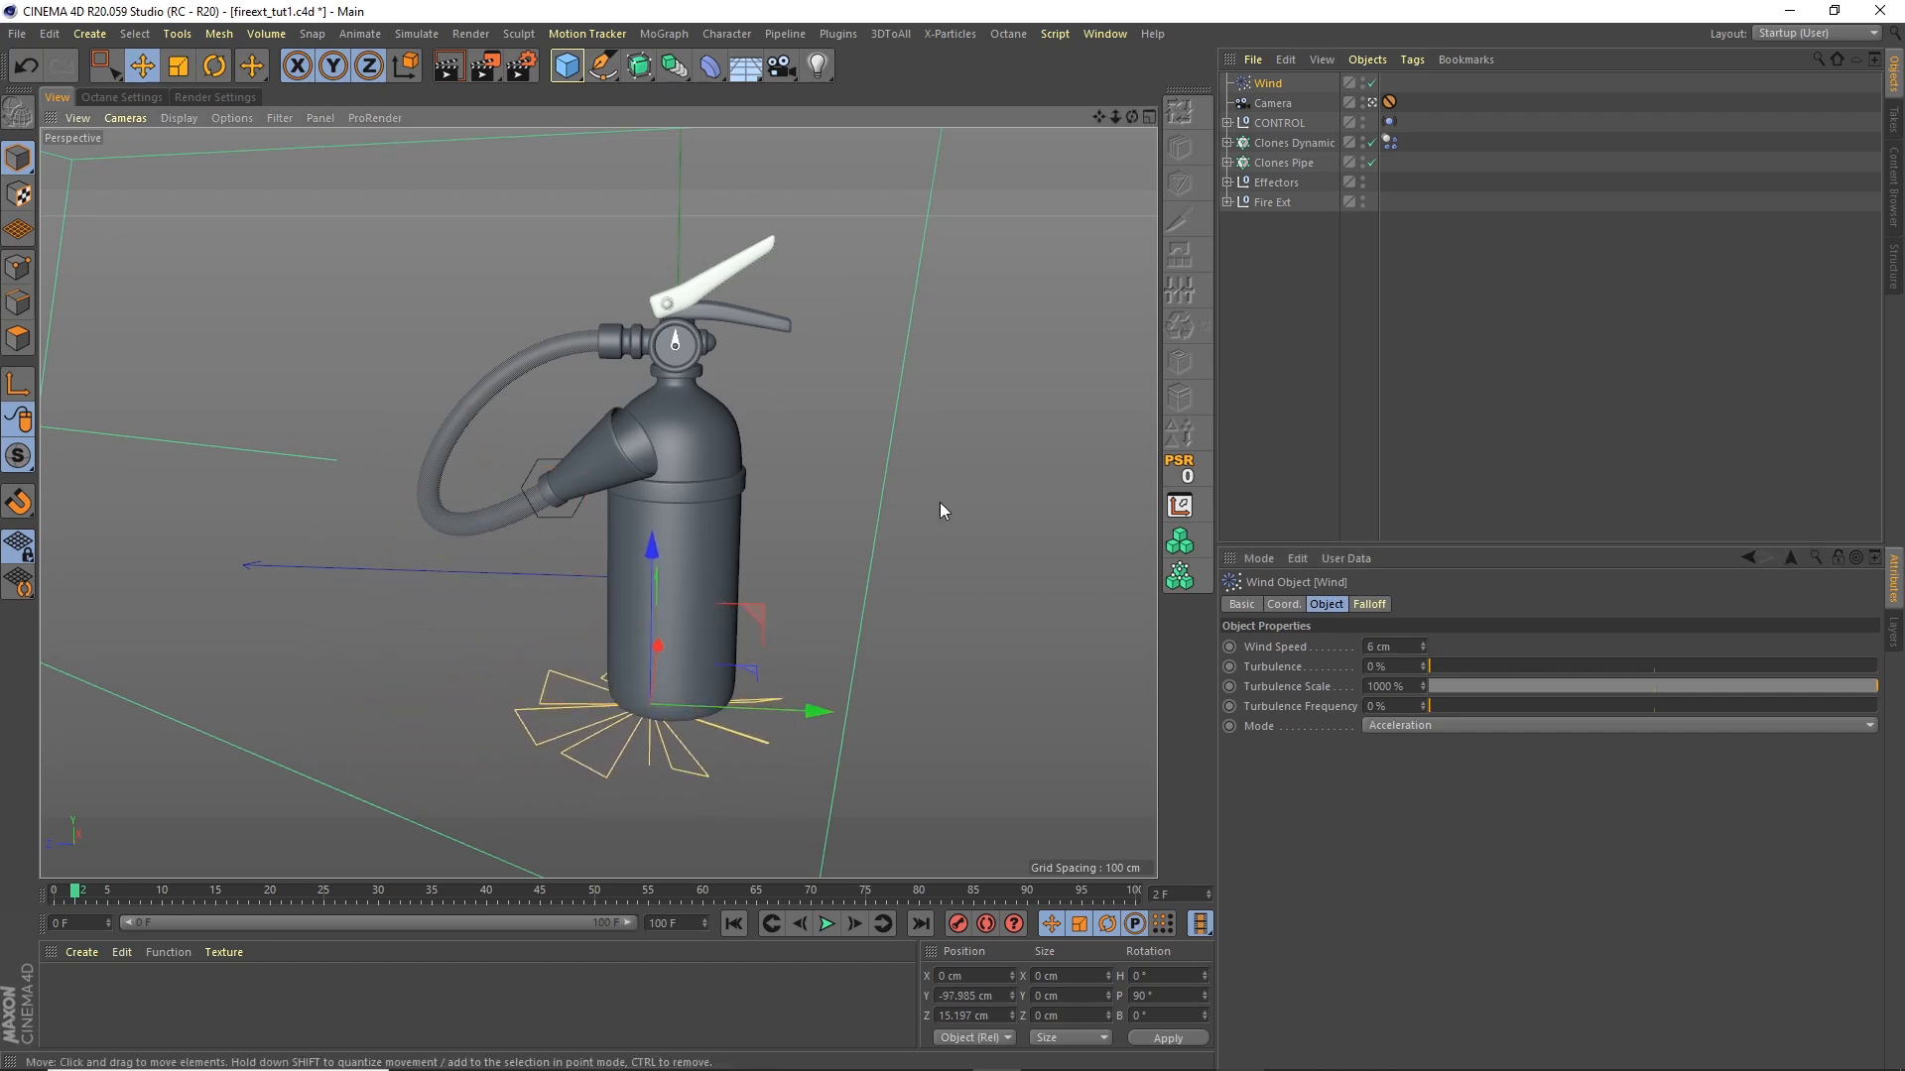
left_click(1185, 475)
left_click_drag(674, 427, 661, 504)
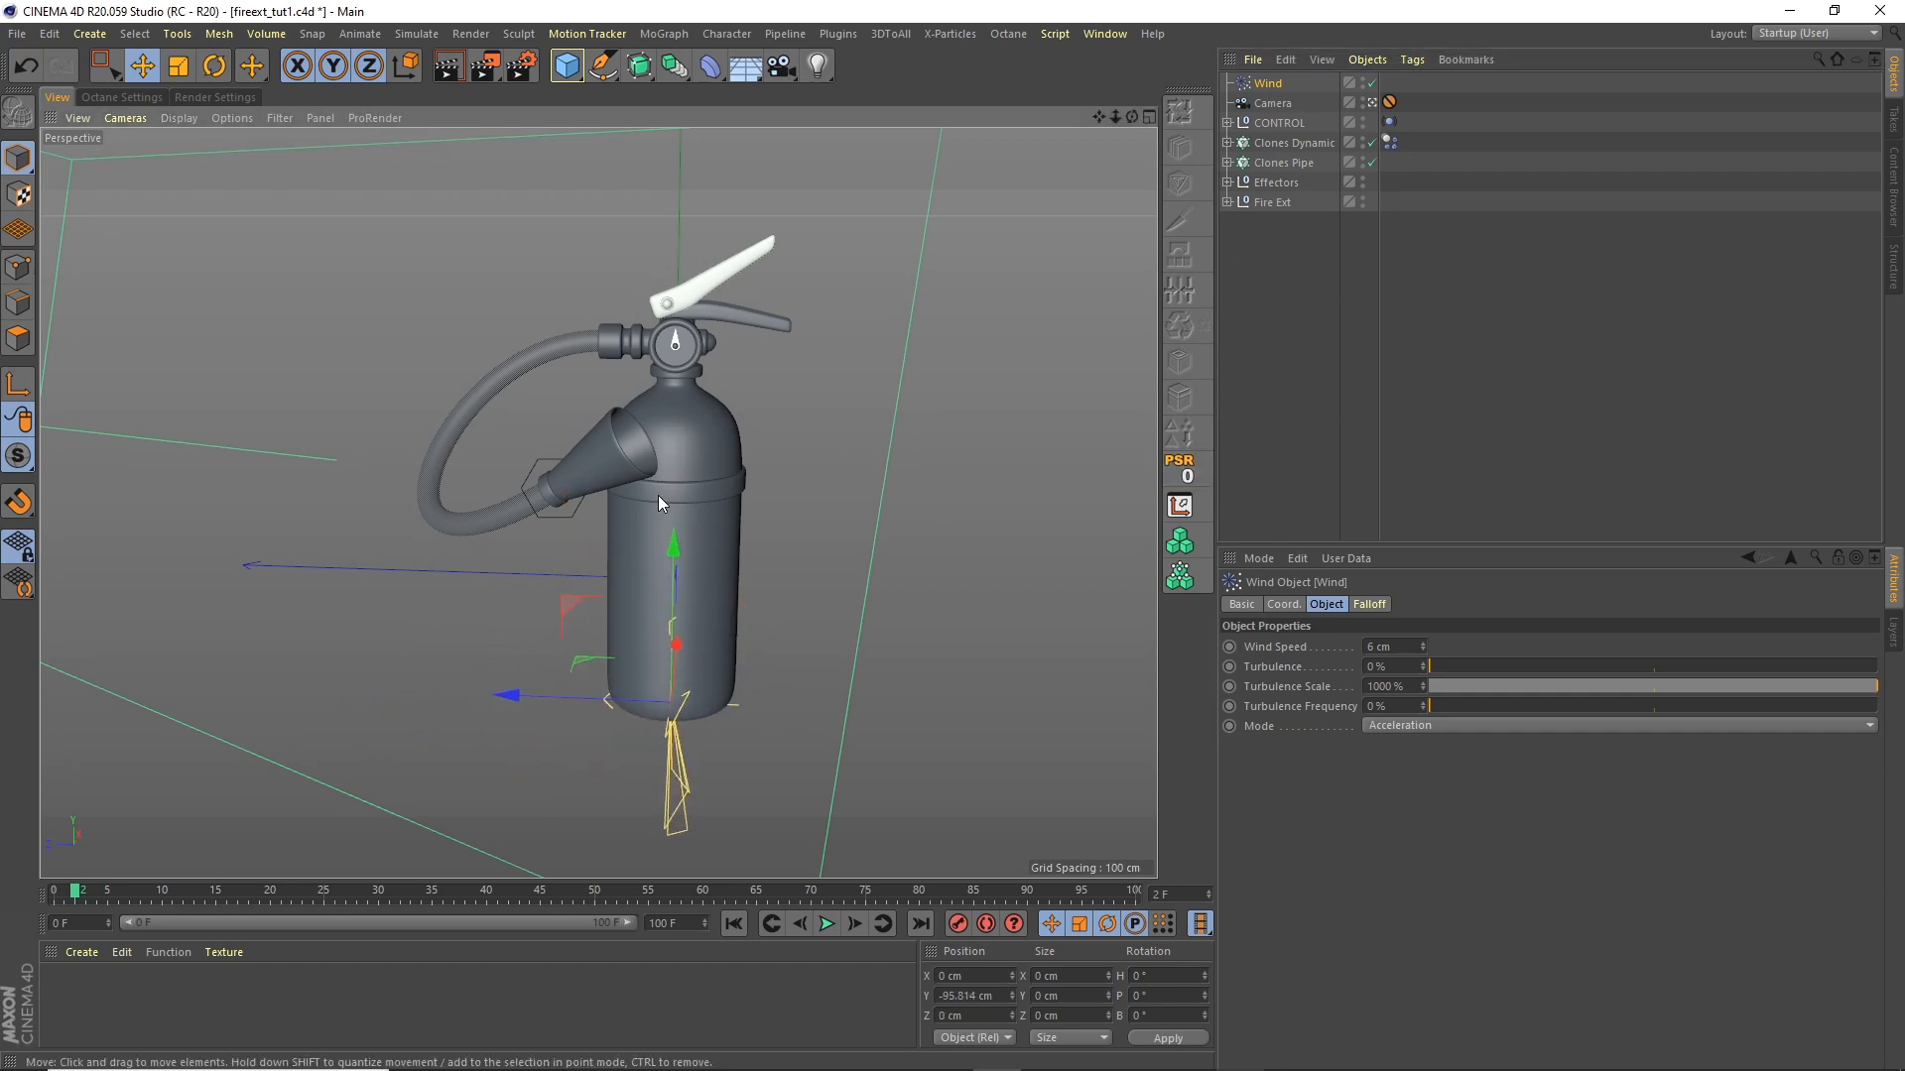
Step: Rotate the wind at the extinguisher's base to a pitch of 90° and deselect it
left_click(215, 66)
left_click_drag(720, 615, 908, 770)
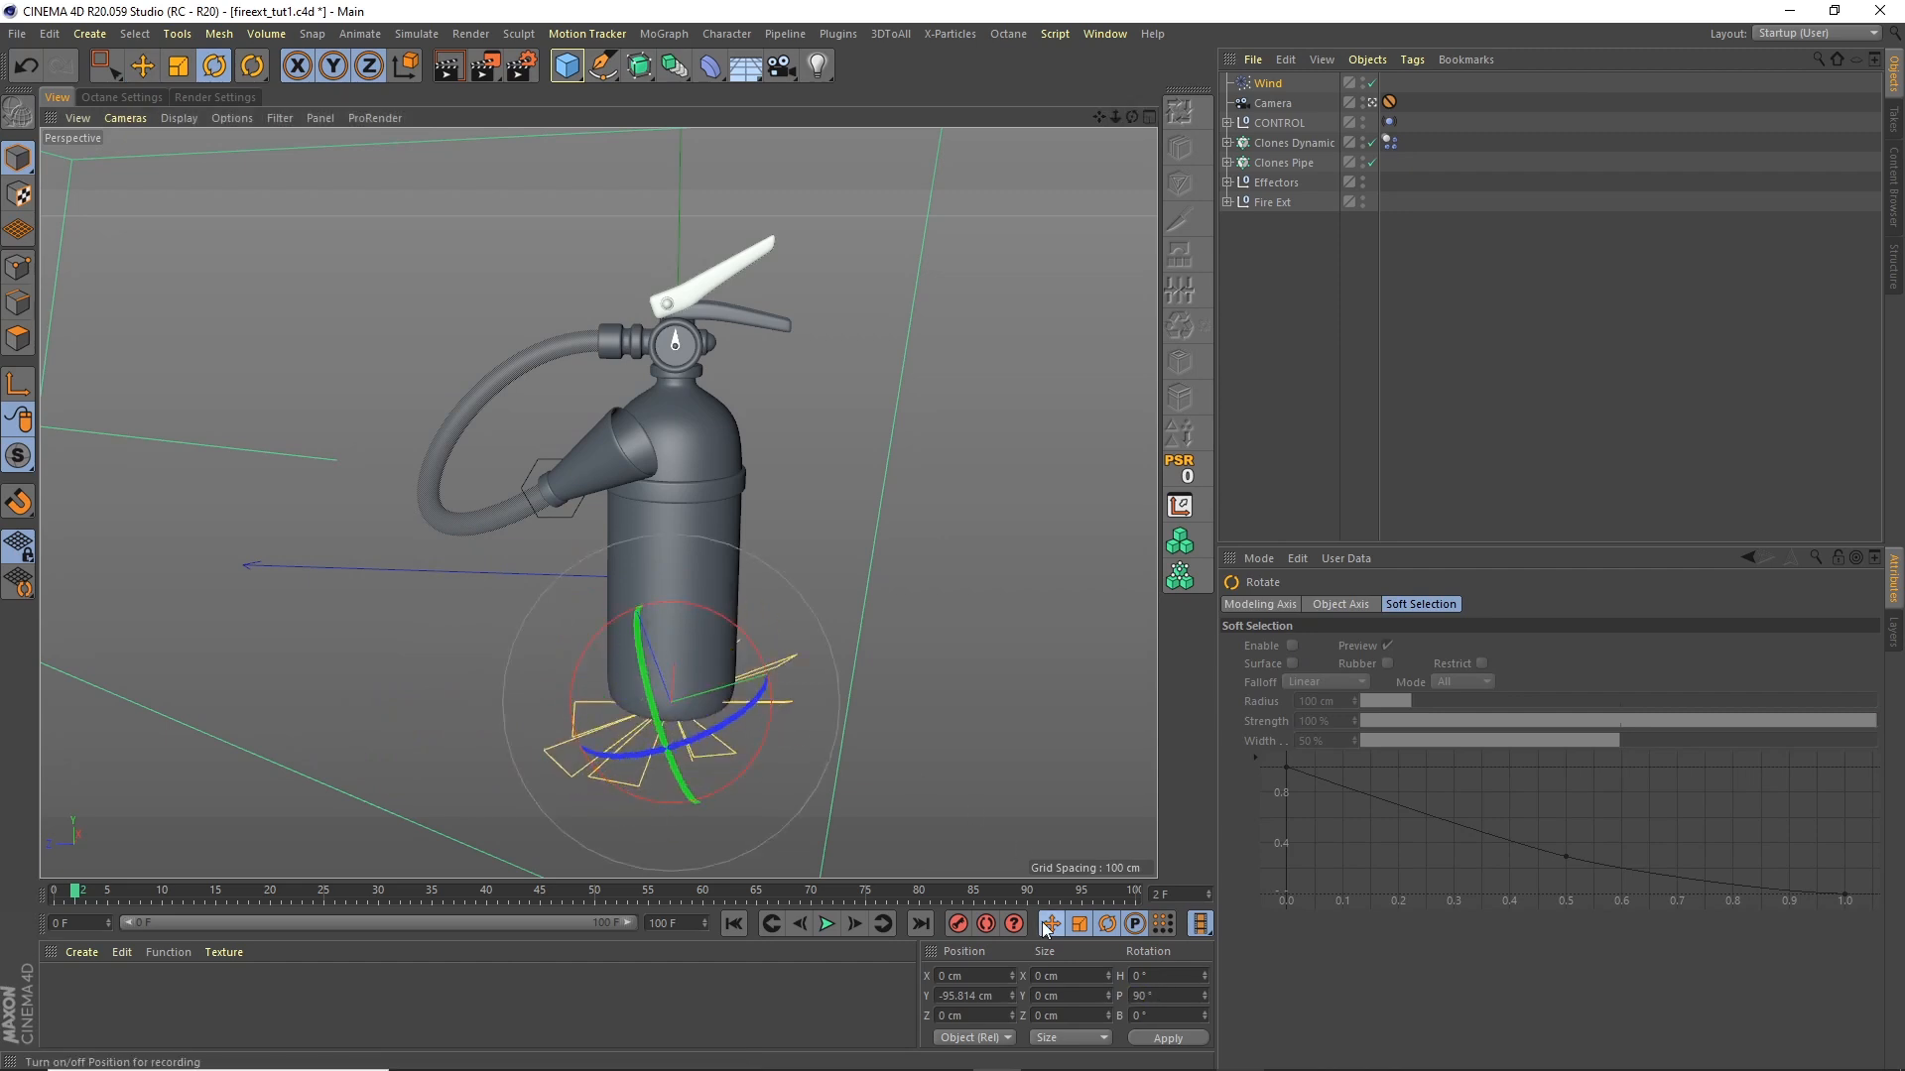
left_click(143, 65)
left_click(1253, 390)
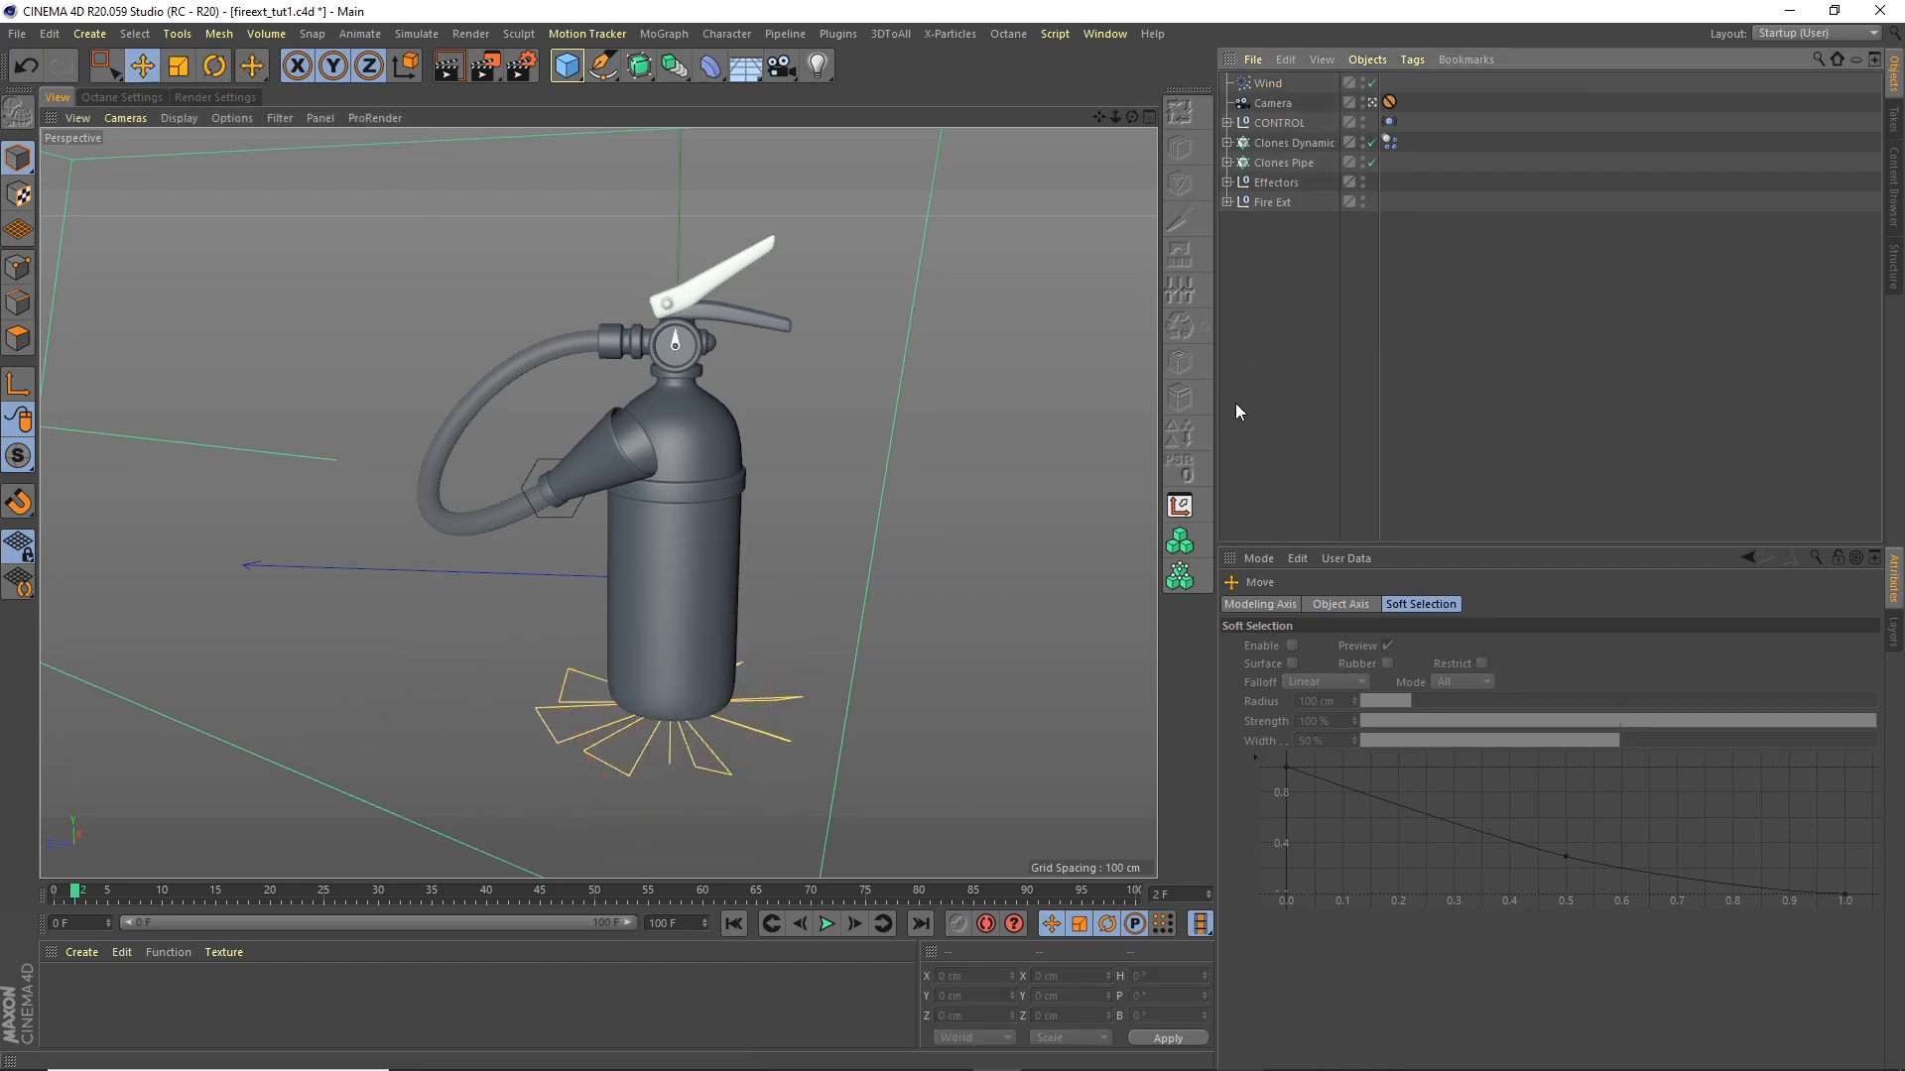
Step: Play the simulation and scrub to frame 57 to examine the wind's effect on the Clones Dynamic spheres
left_click(826, 922)
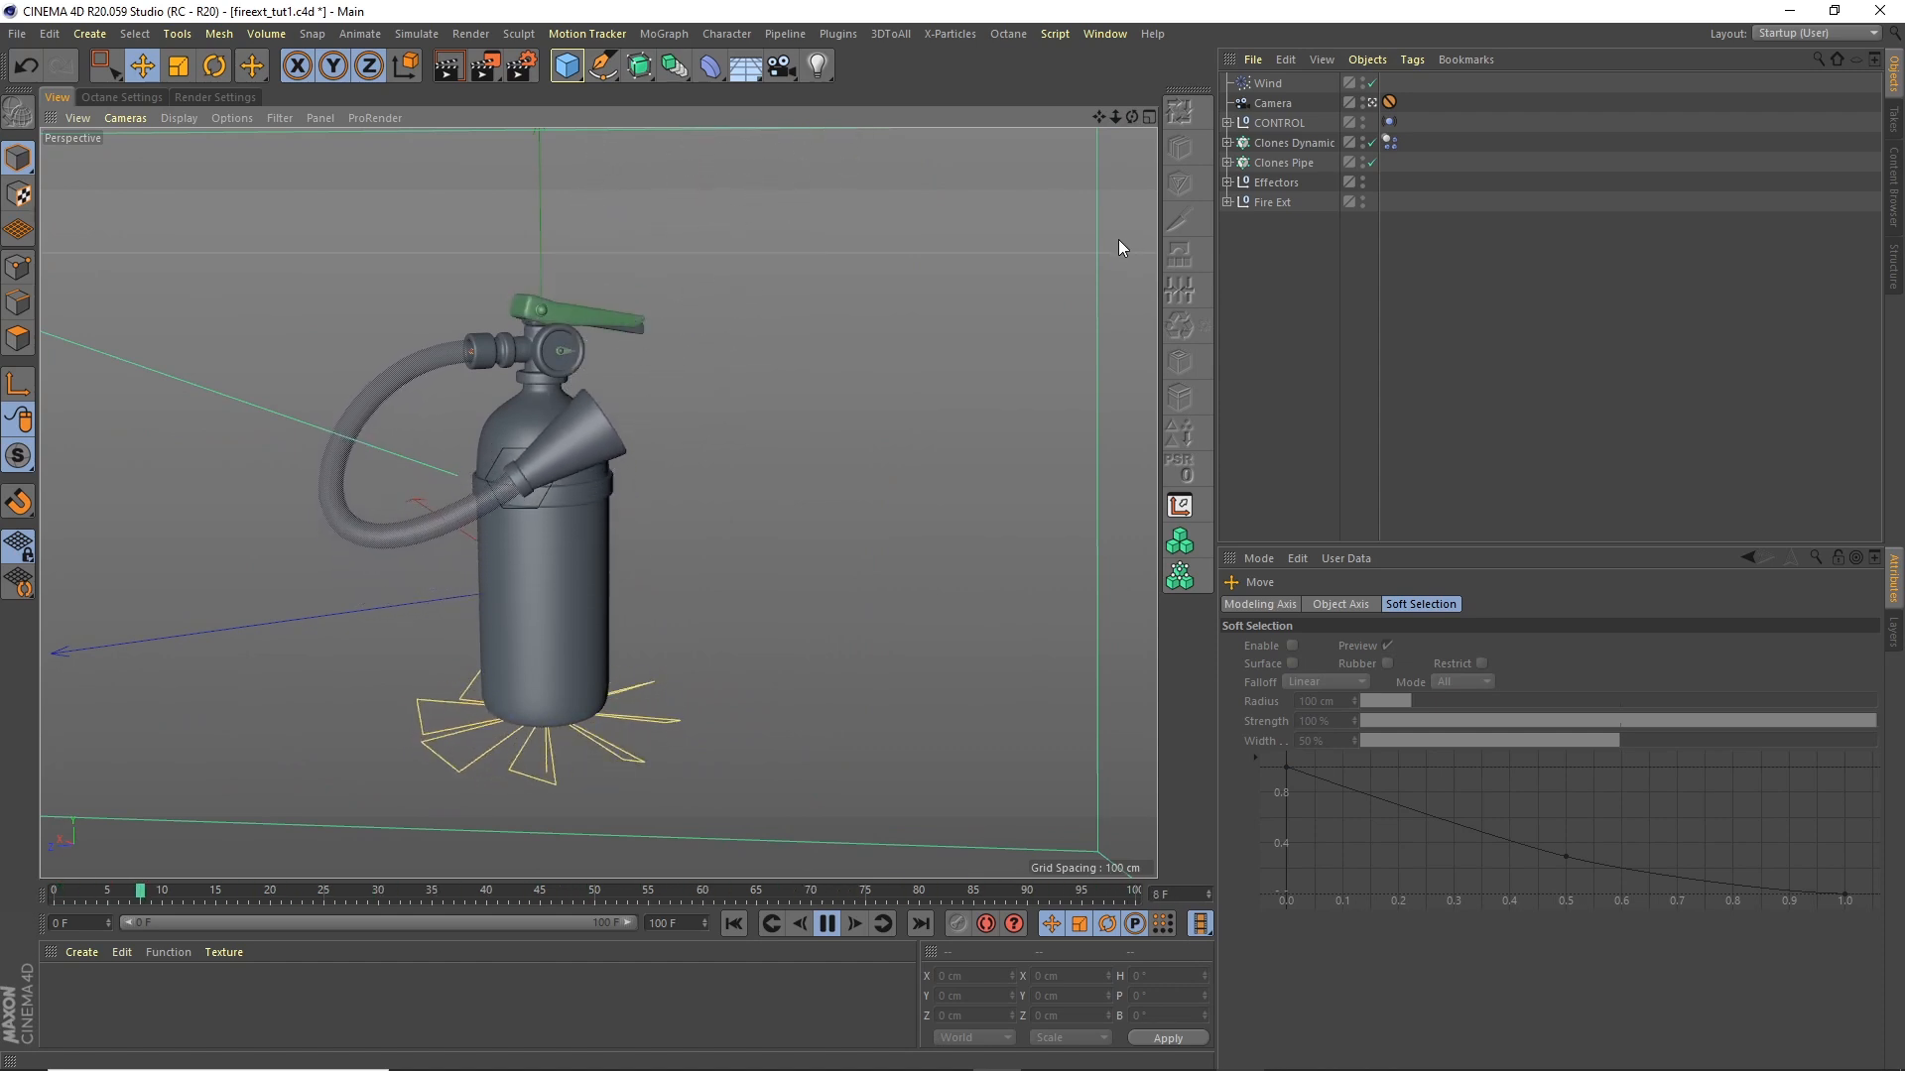
left_click(829, 920)
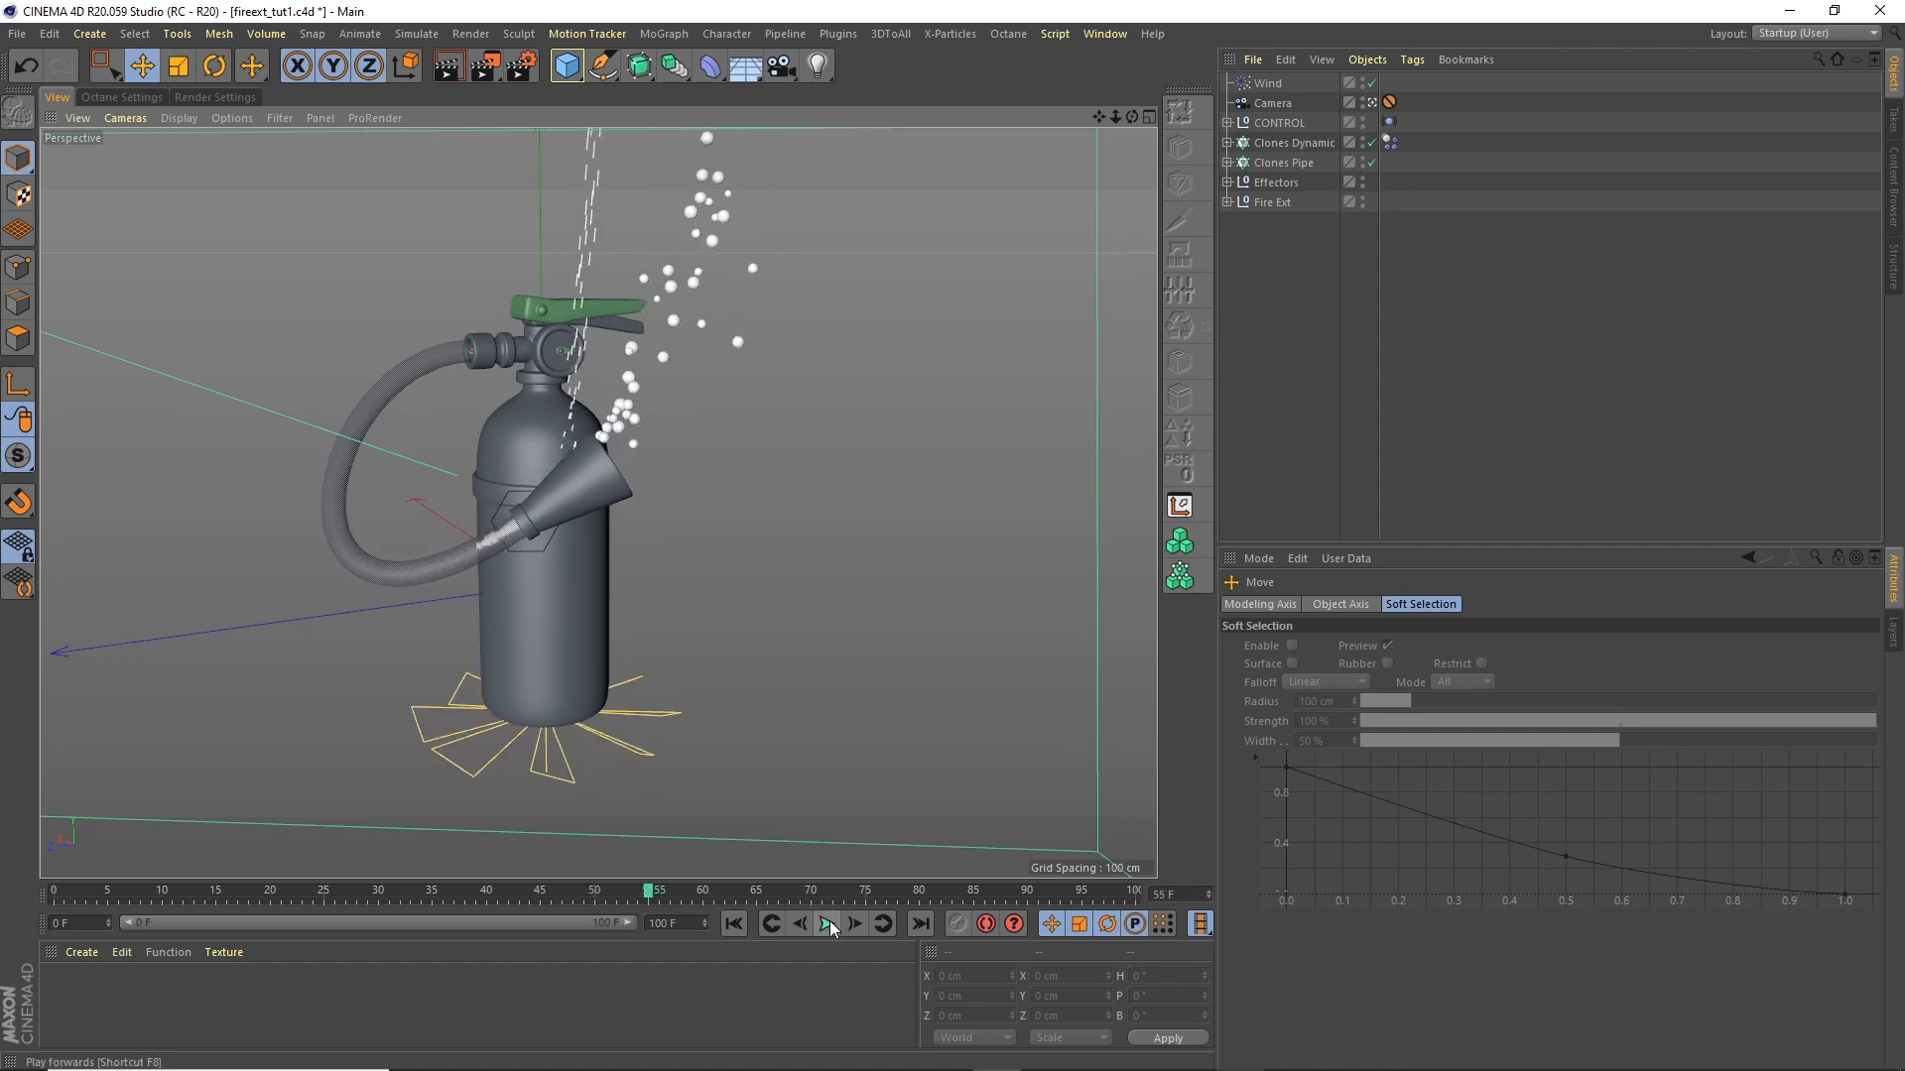
left_click(1301, 144)
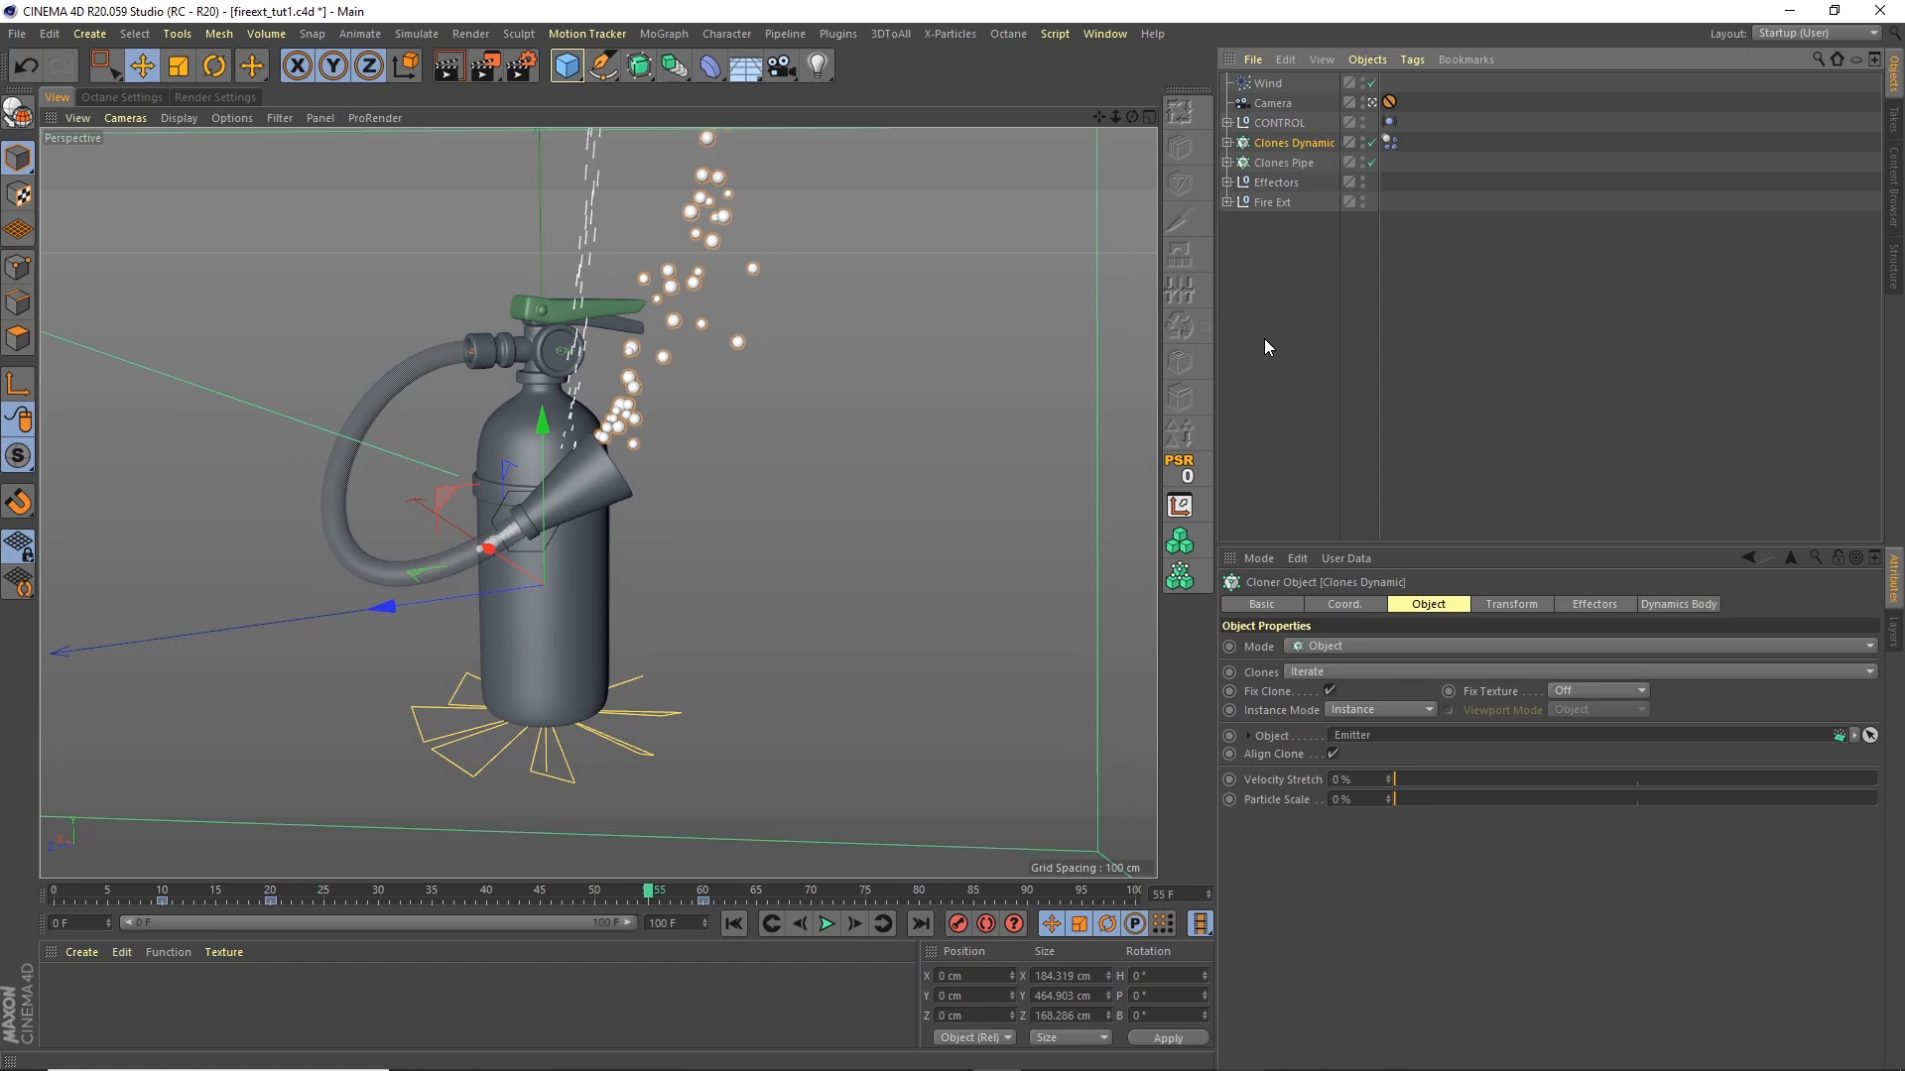
mouse_move(646, 893)
left_mouse_down()
mouse_move(383, 893)
mouse_move(670, 888)
left_mouse_up()
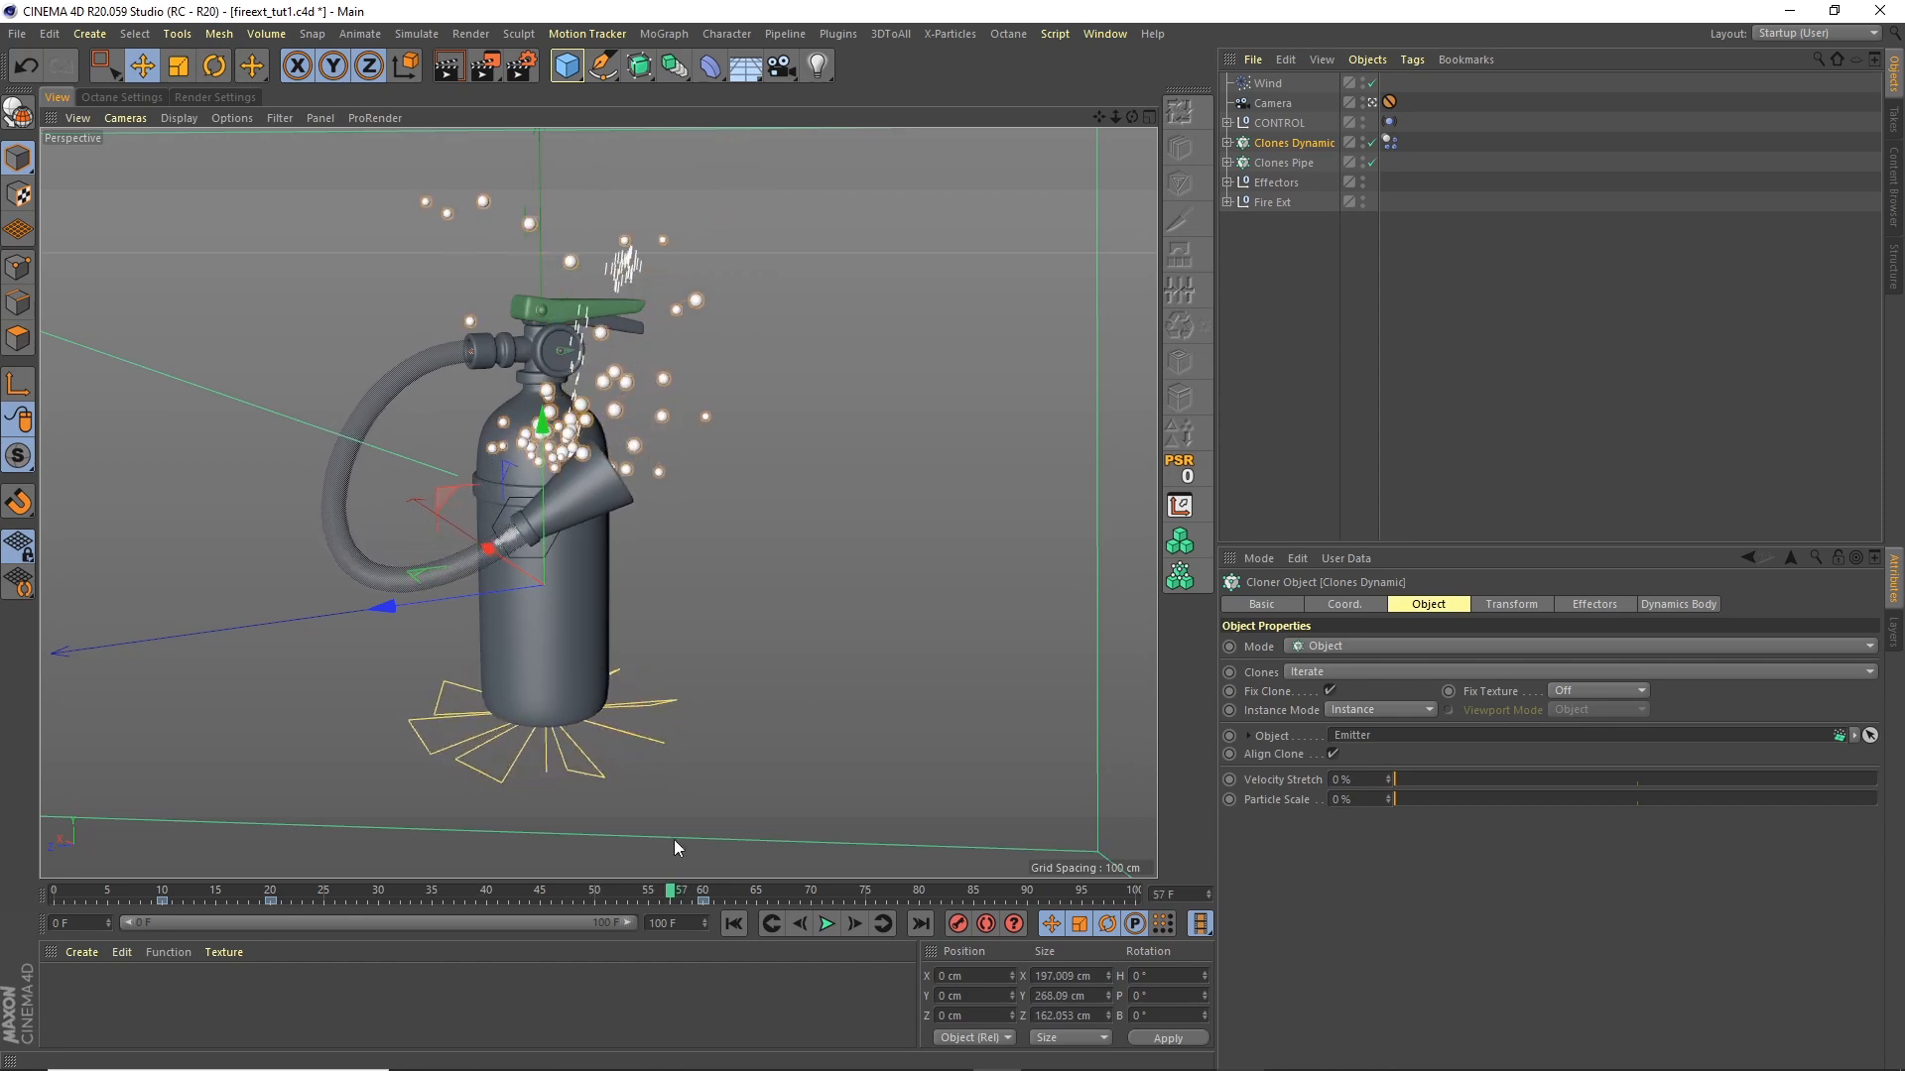
left_click(1148, 112)
left_click(593, 118)
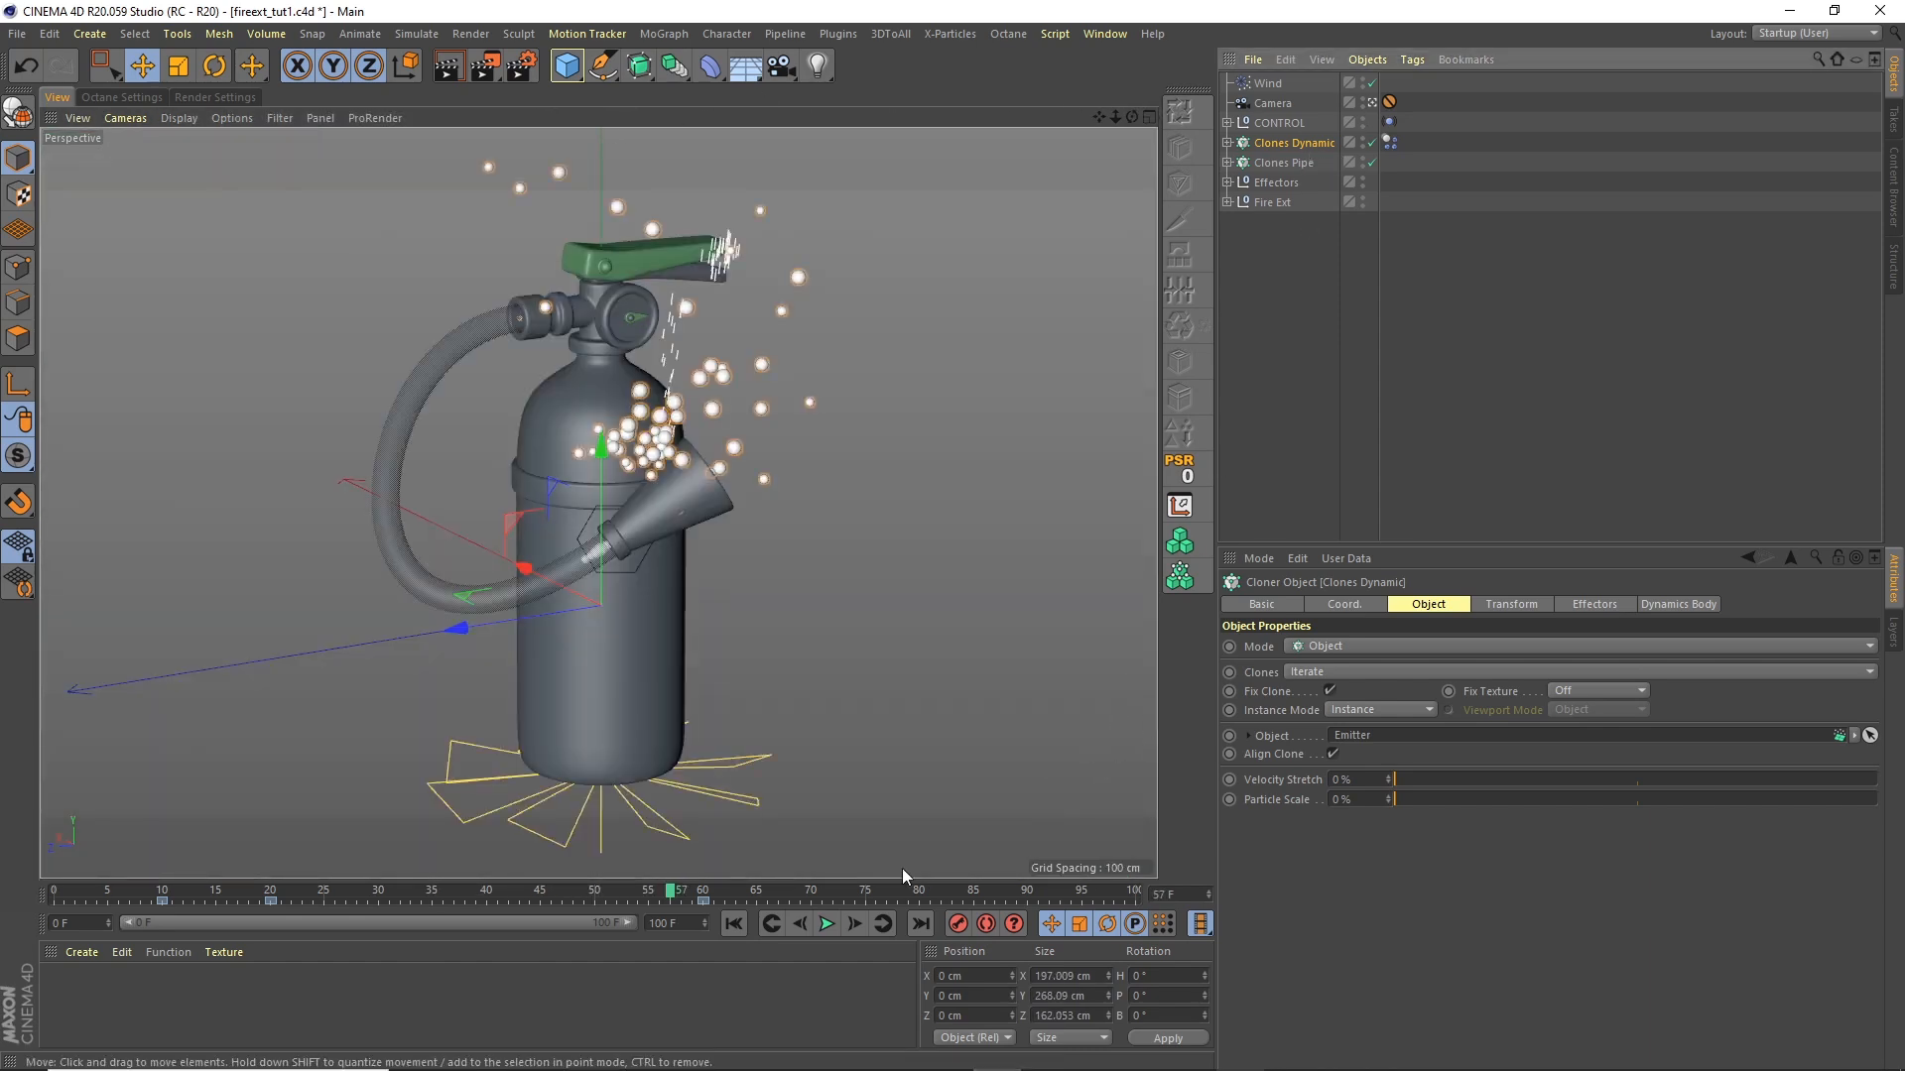
Step: Return to frame 0, add a MoGraph Cache tag to Clones Dynamic and bake the simulation
left_click(734, 924)
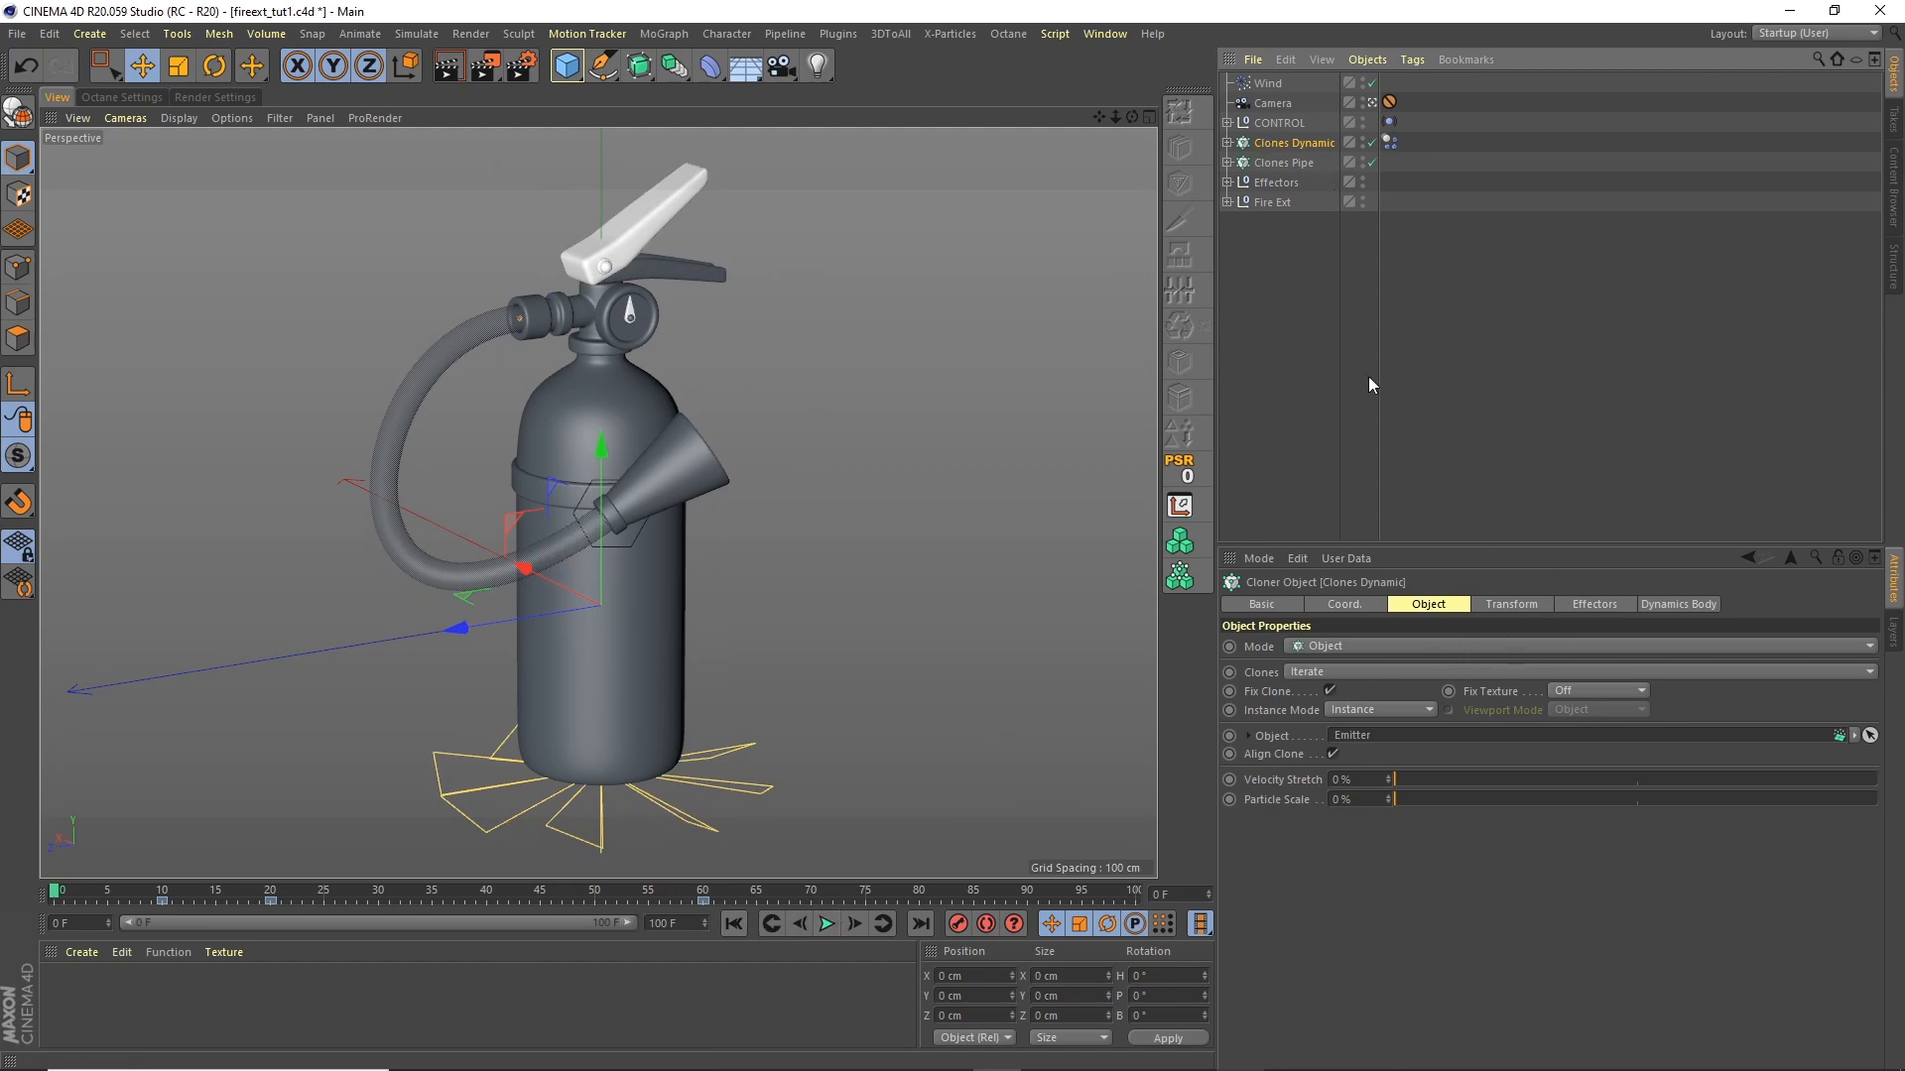
left_click(1412, 59)
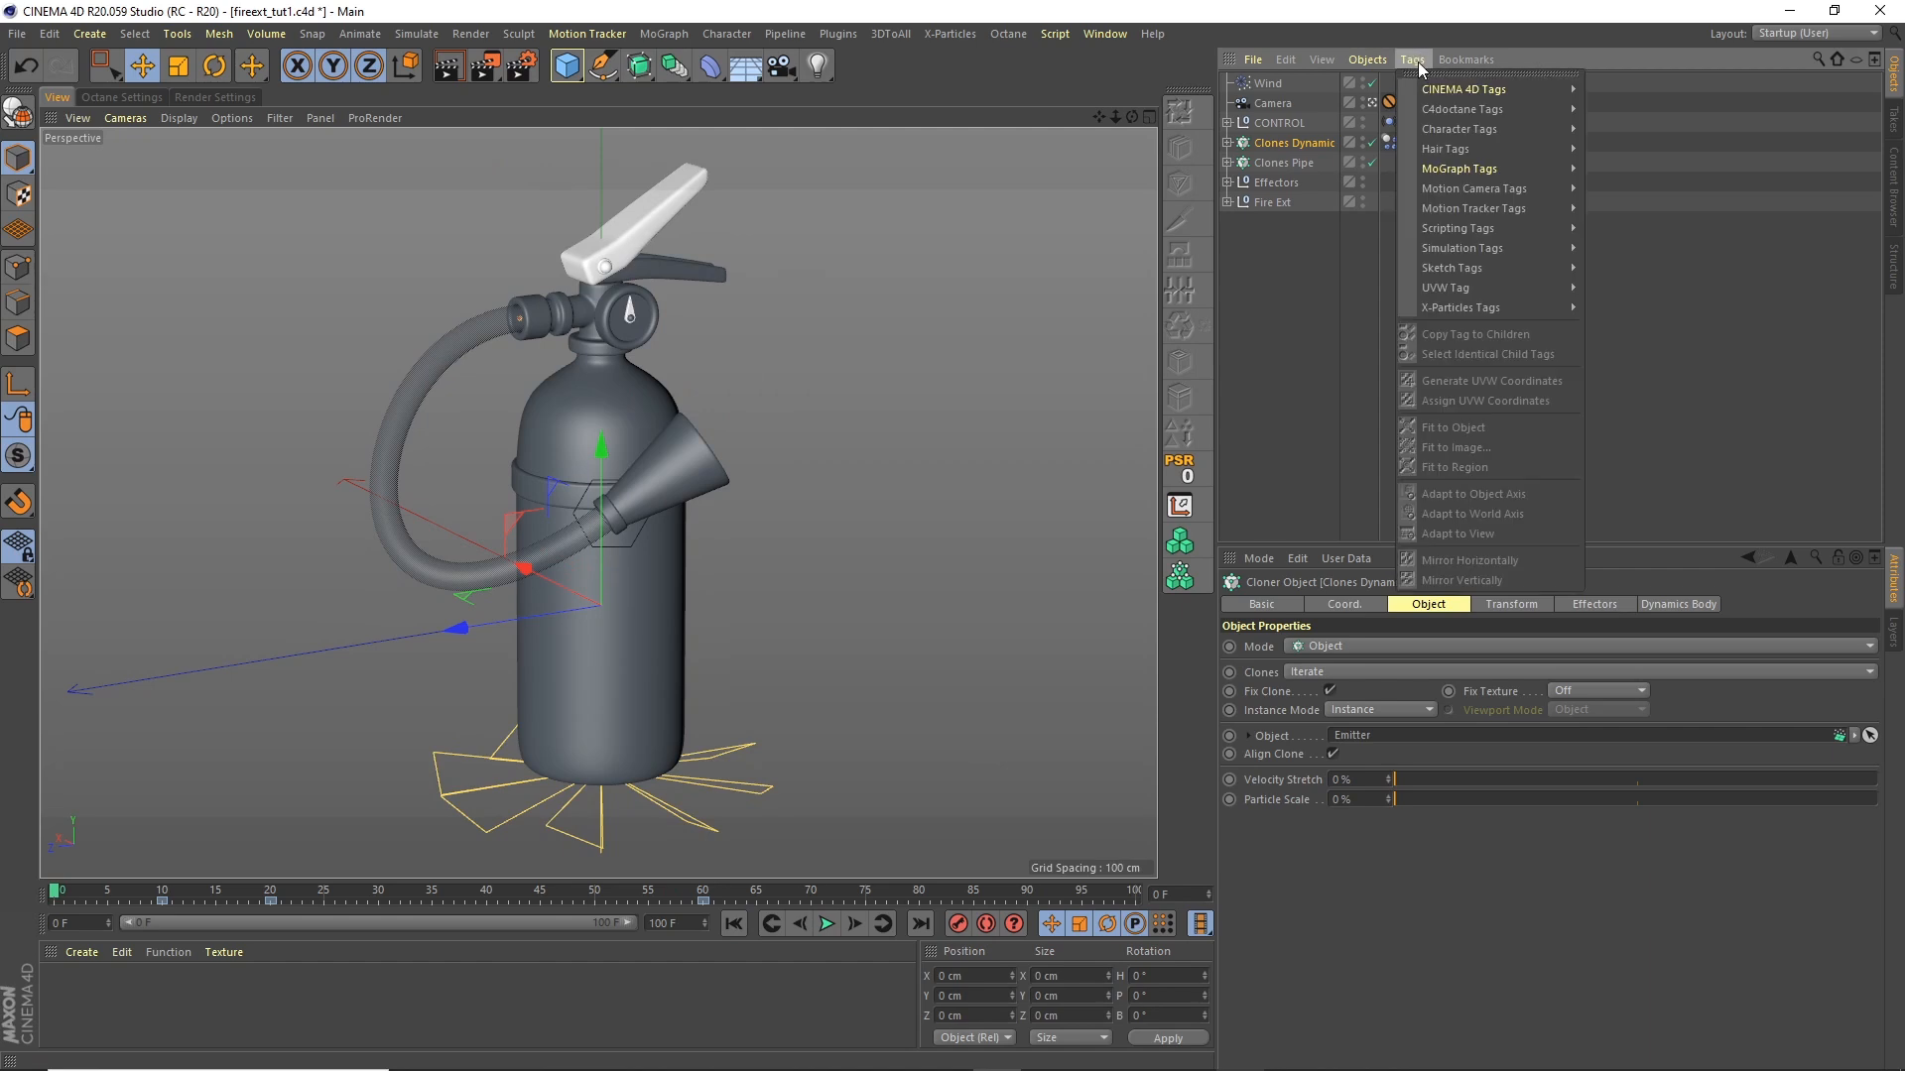
mouse_move(1464, 167)
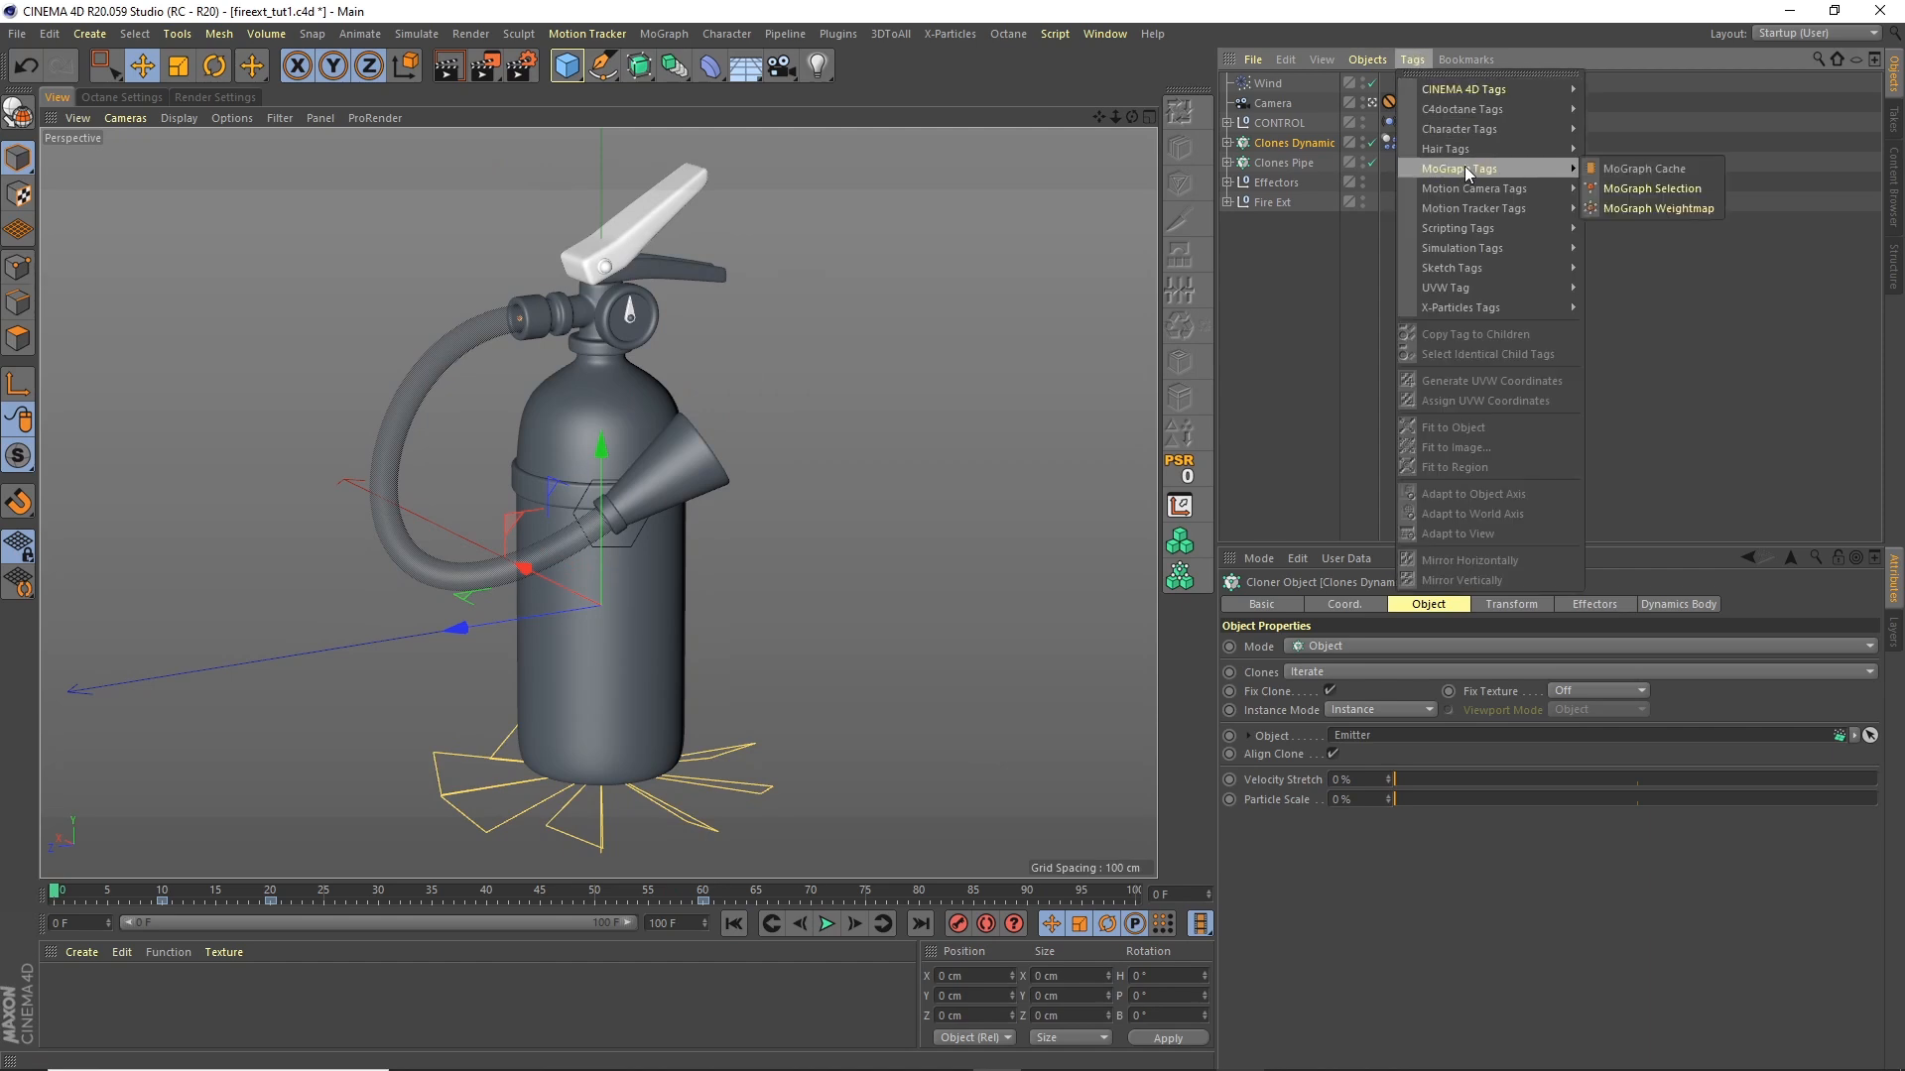
left_click(1646, 168)
left_click(1353, 689)
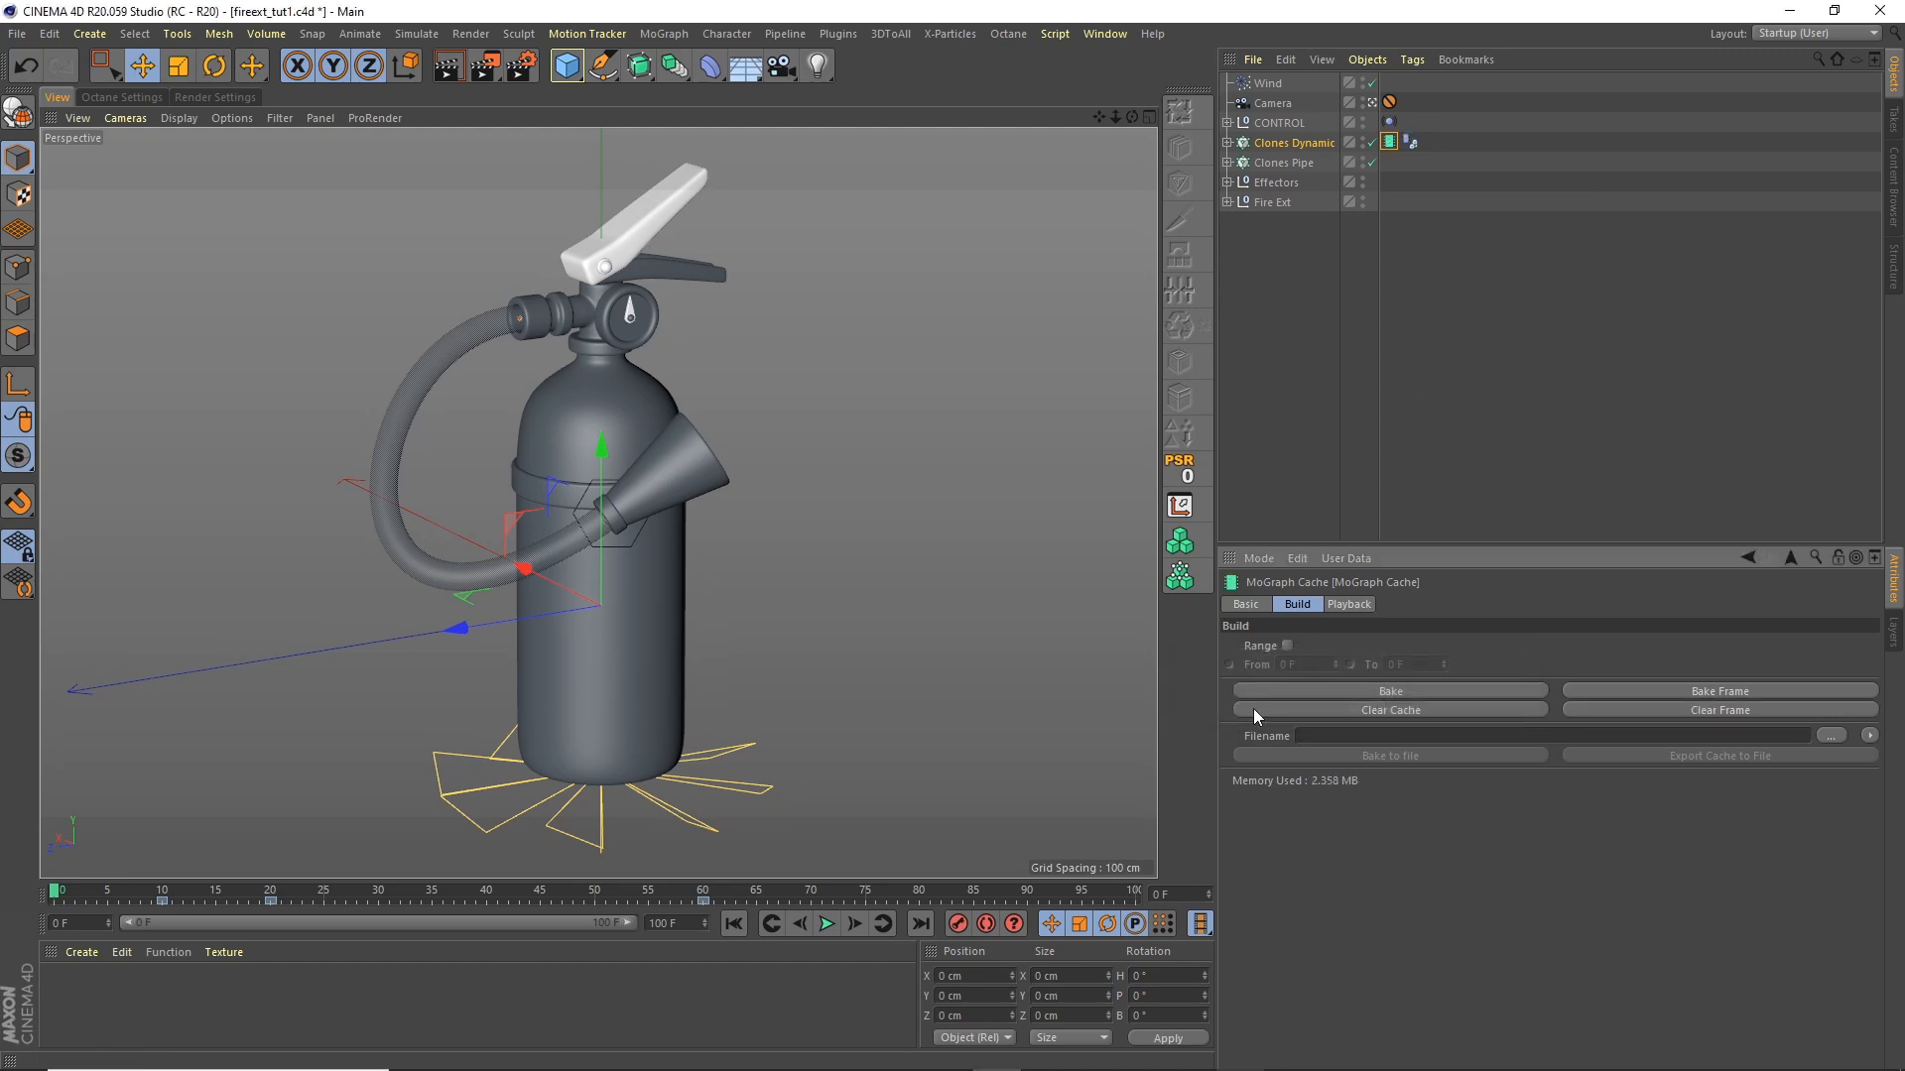
Step: Play the baked simulation and review the Dynamics section of the project settings
left_click(829, 922)
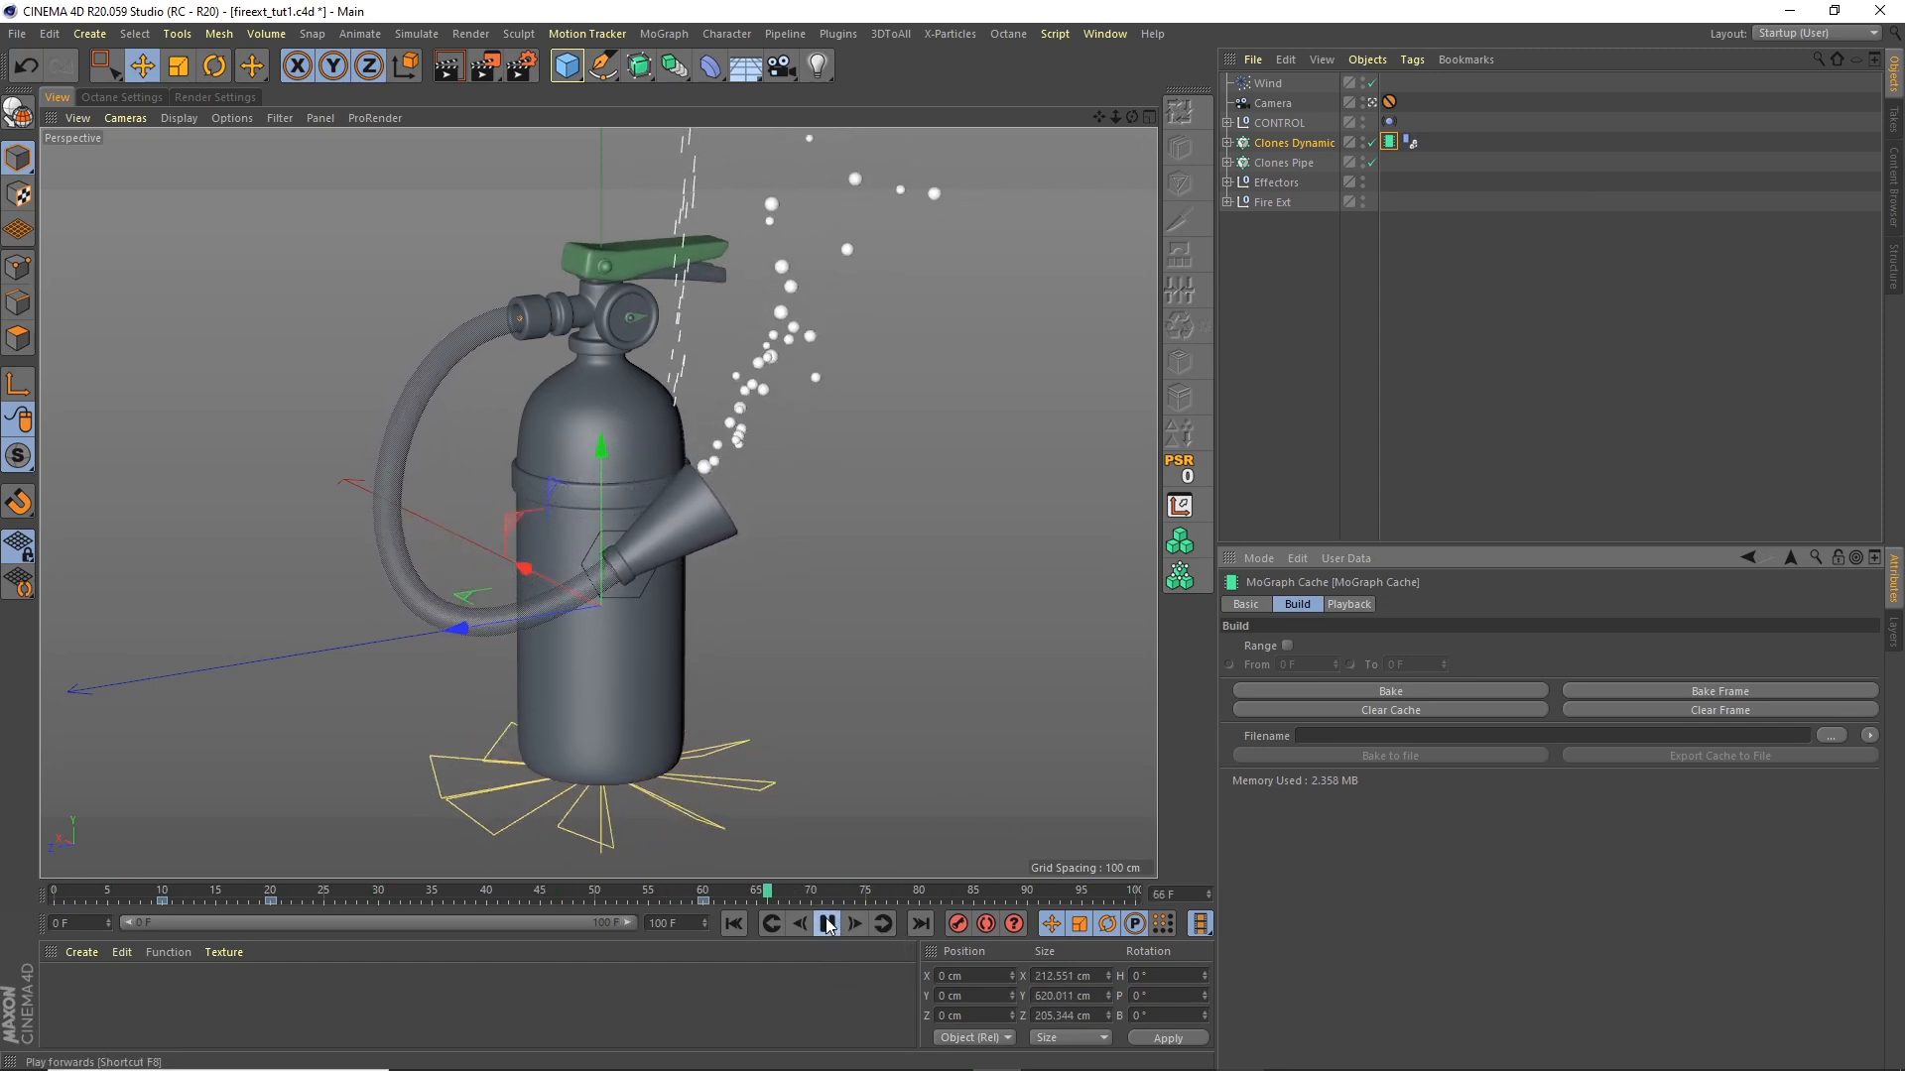
left_click(828, 924)
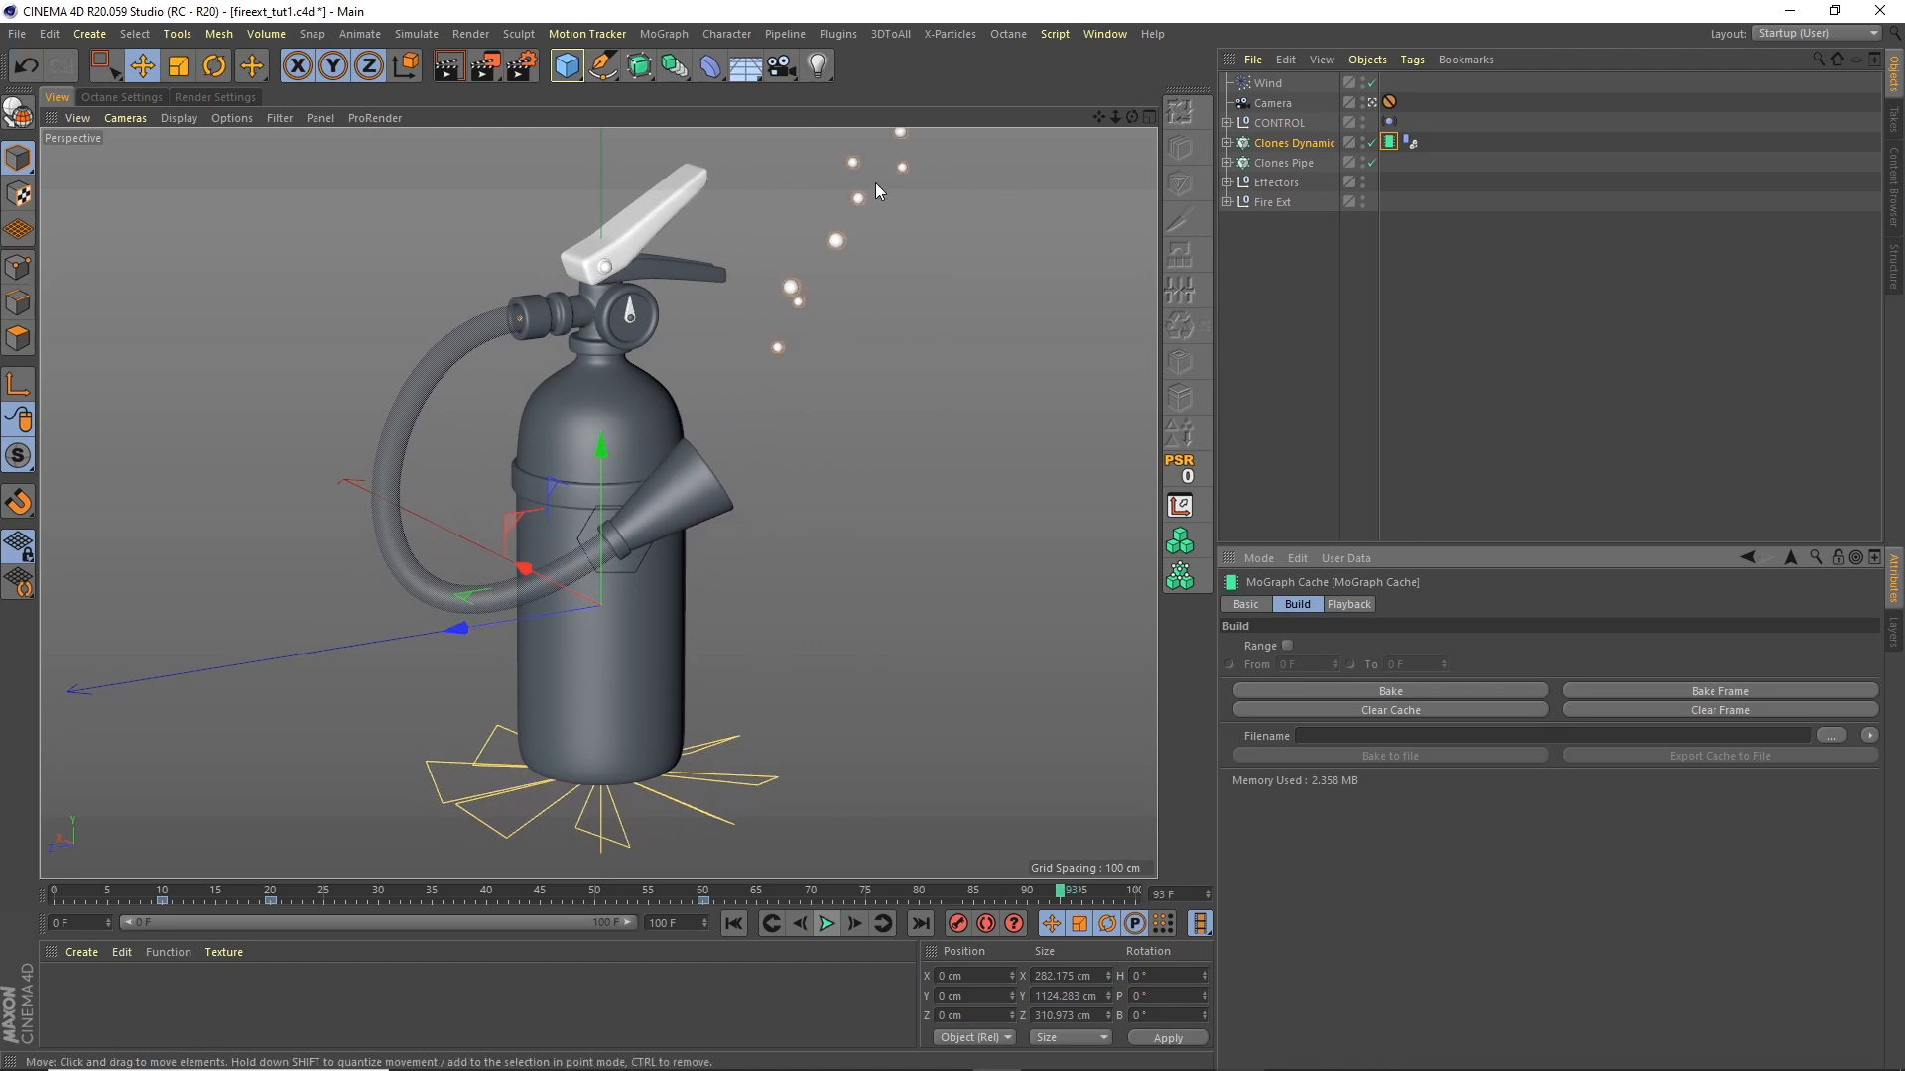
left_click(48, 33)
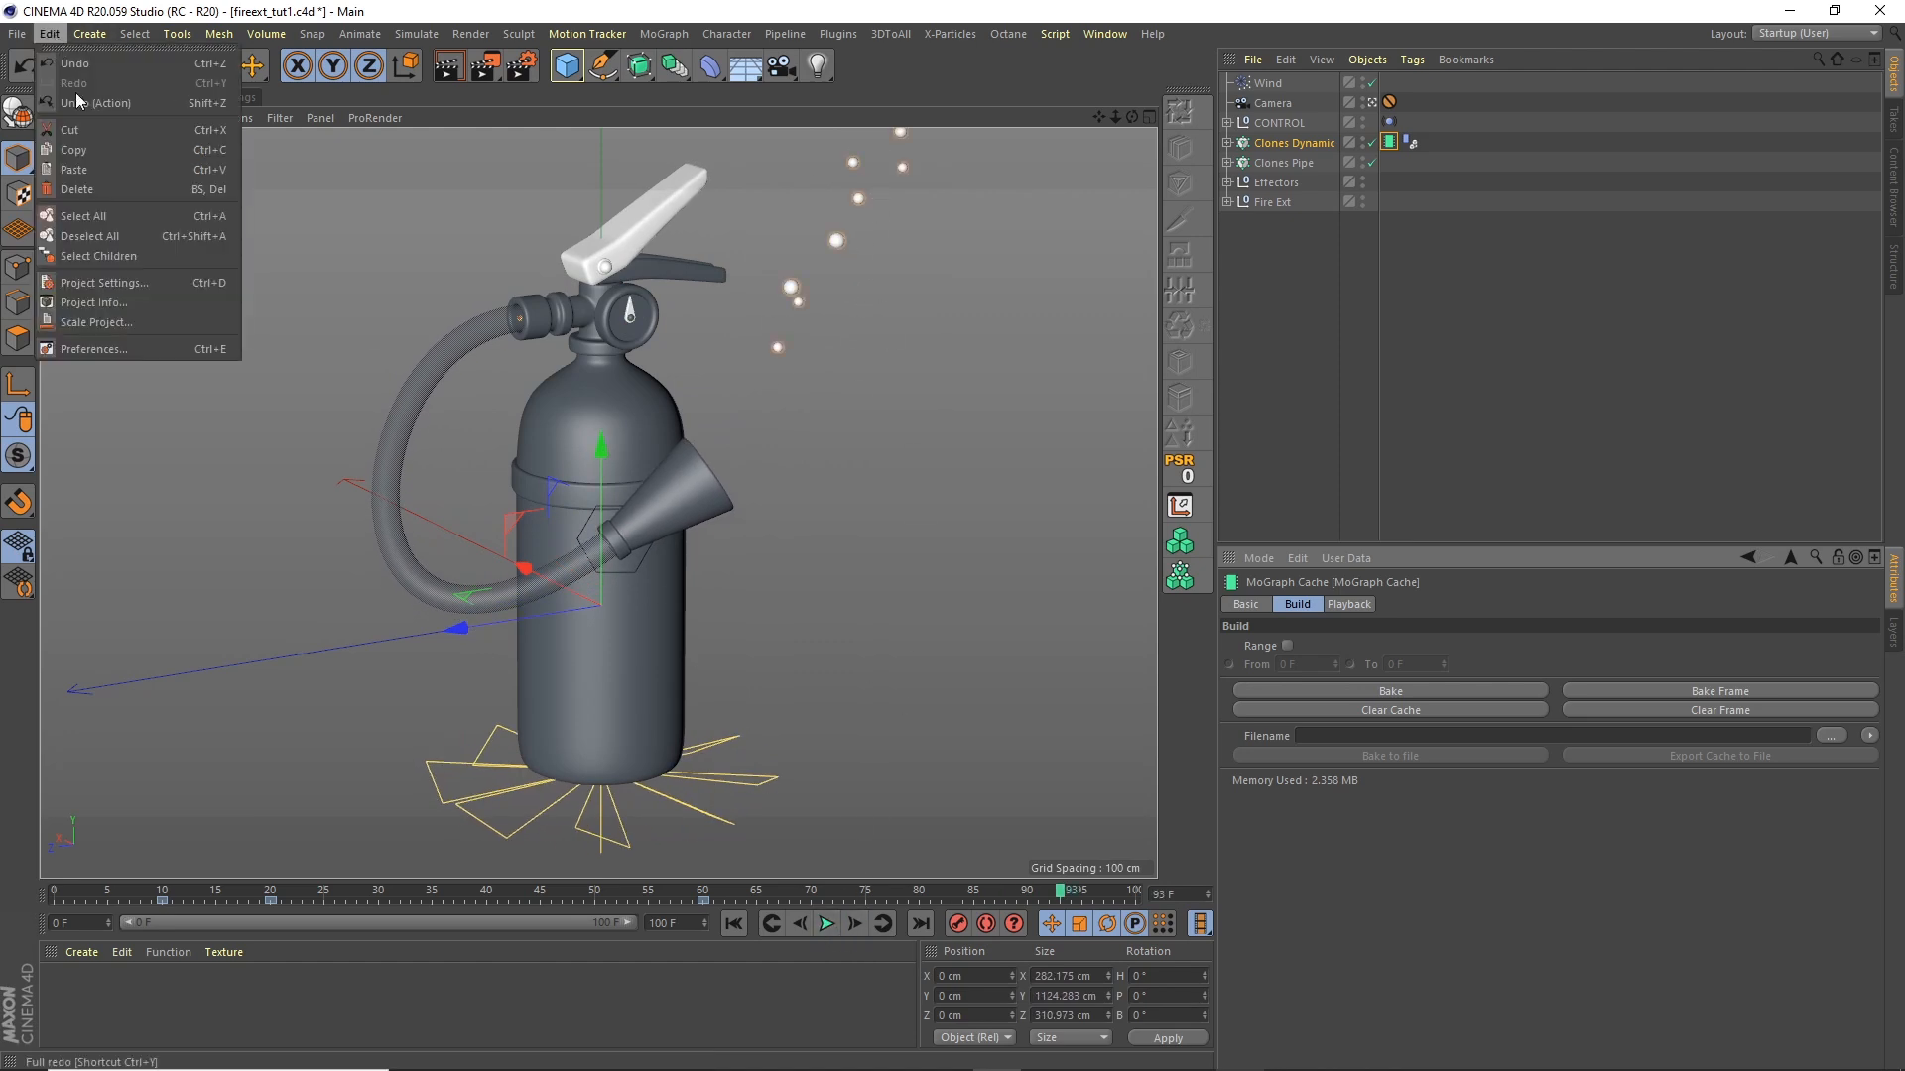
left_click(135, 282)
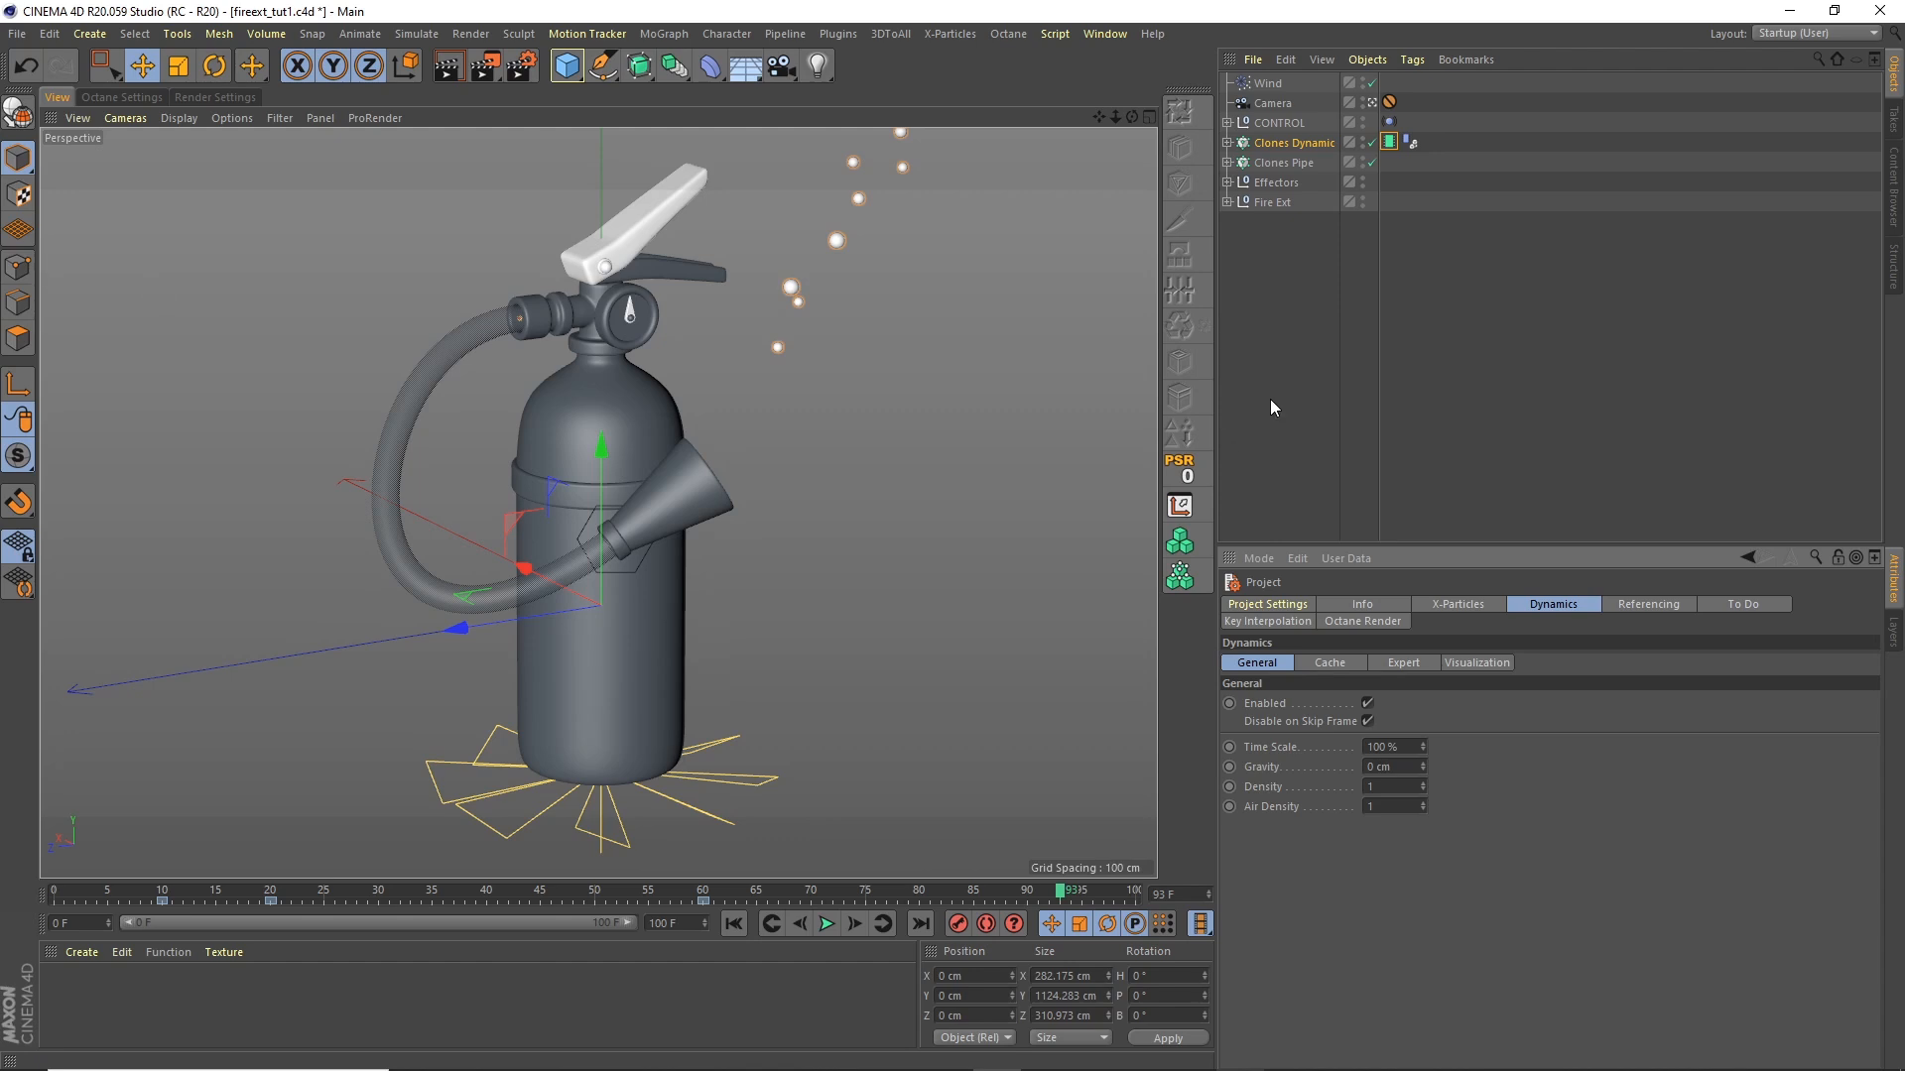
Step: Clear the MoGraph cache on Clones Dynamic and show the project's Dynamics settings
left_click(1388, 142)
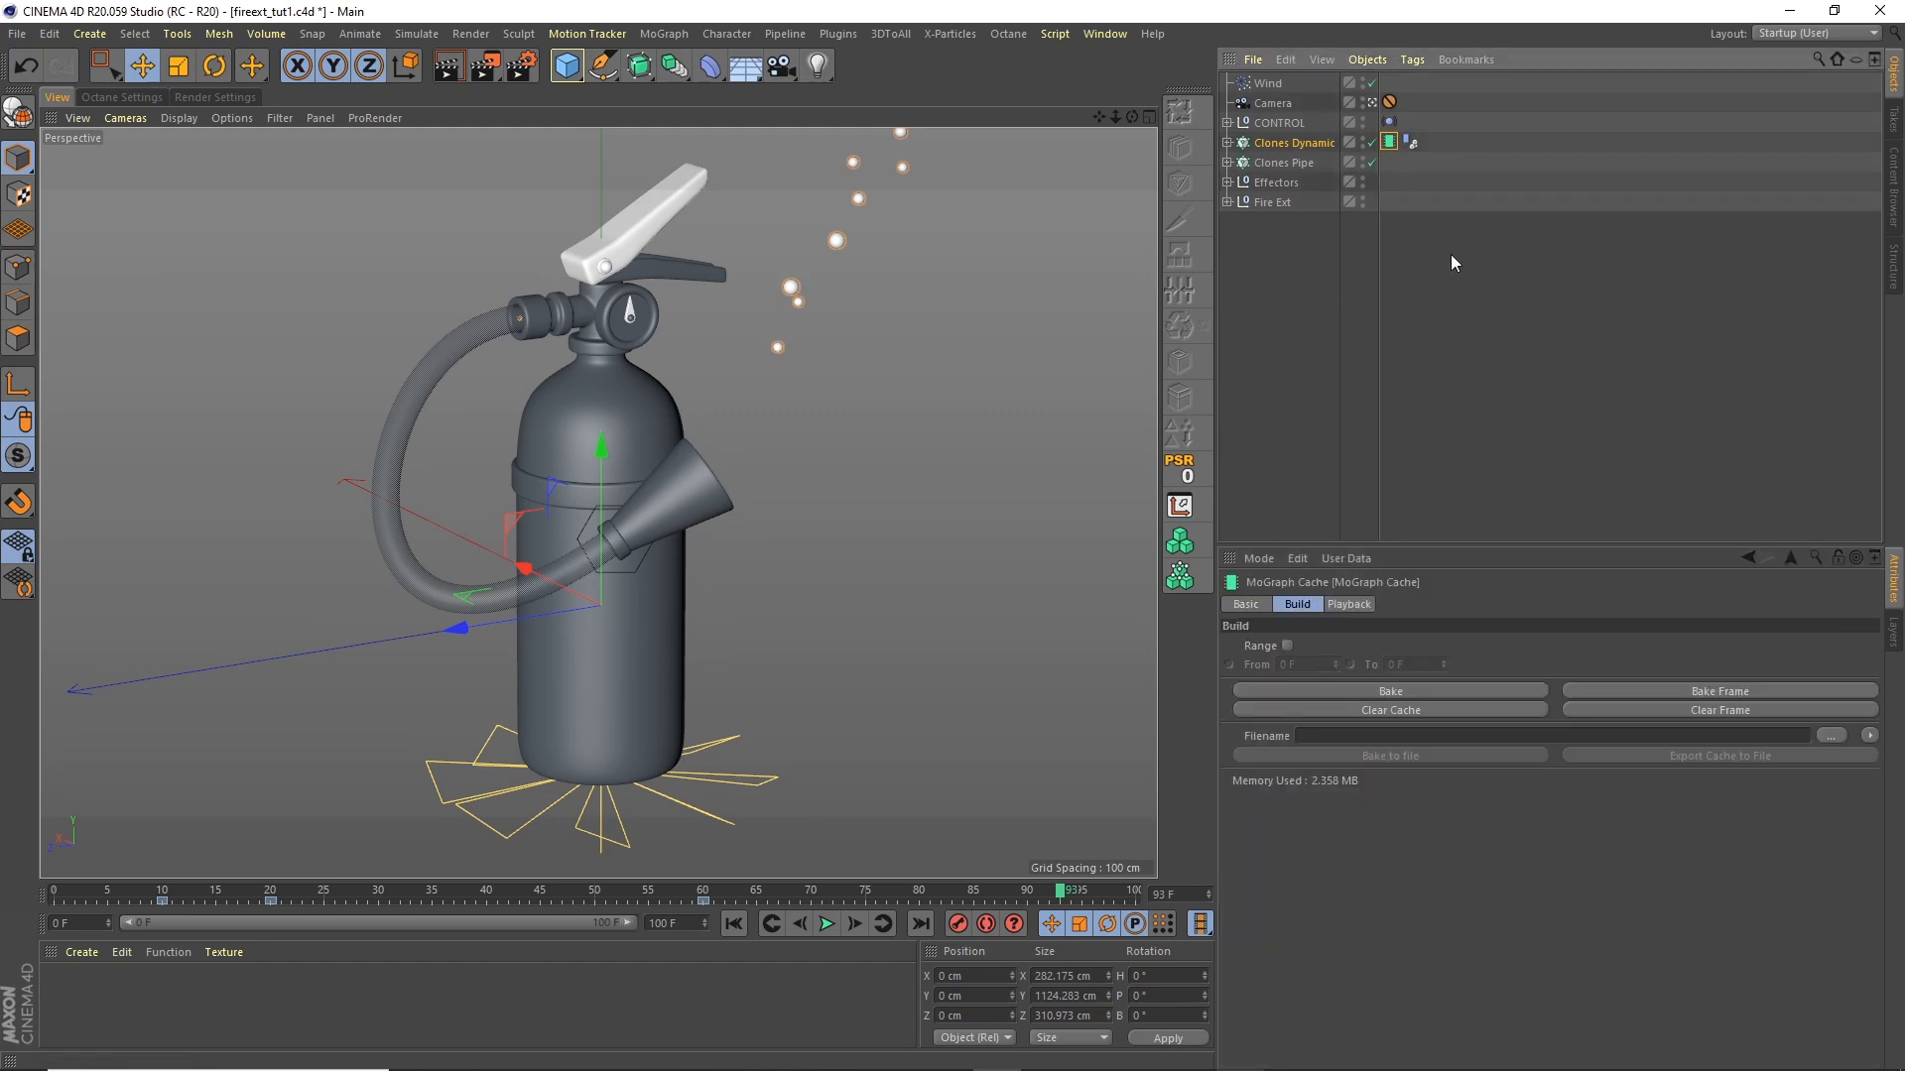
left_click(1355, 705)
left_click(1300, 145)
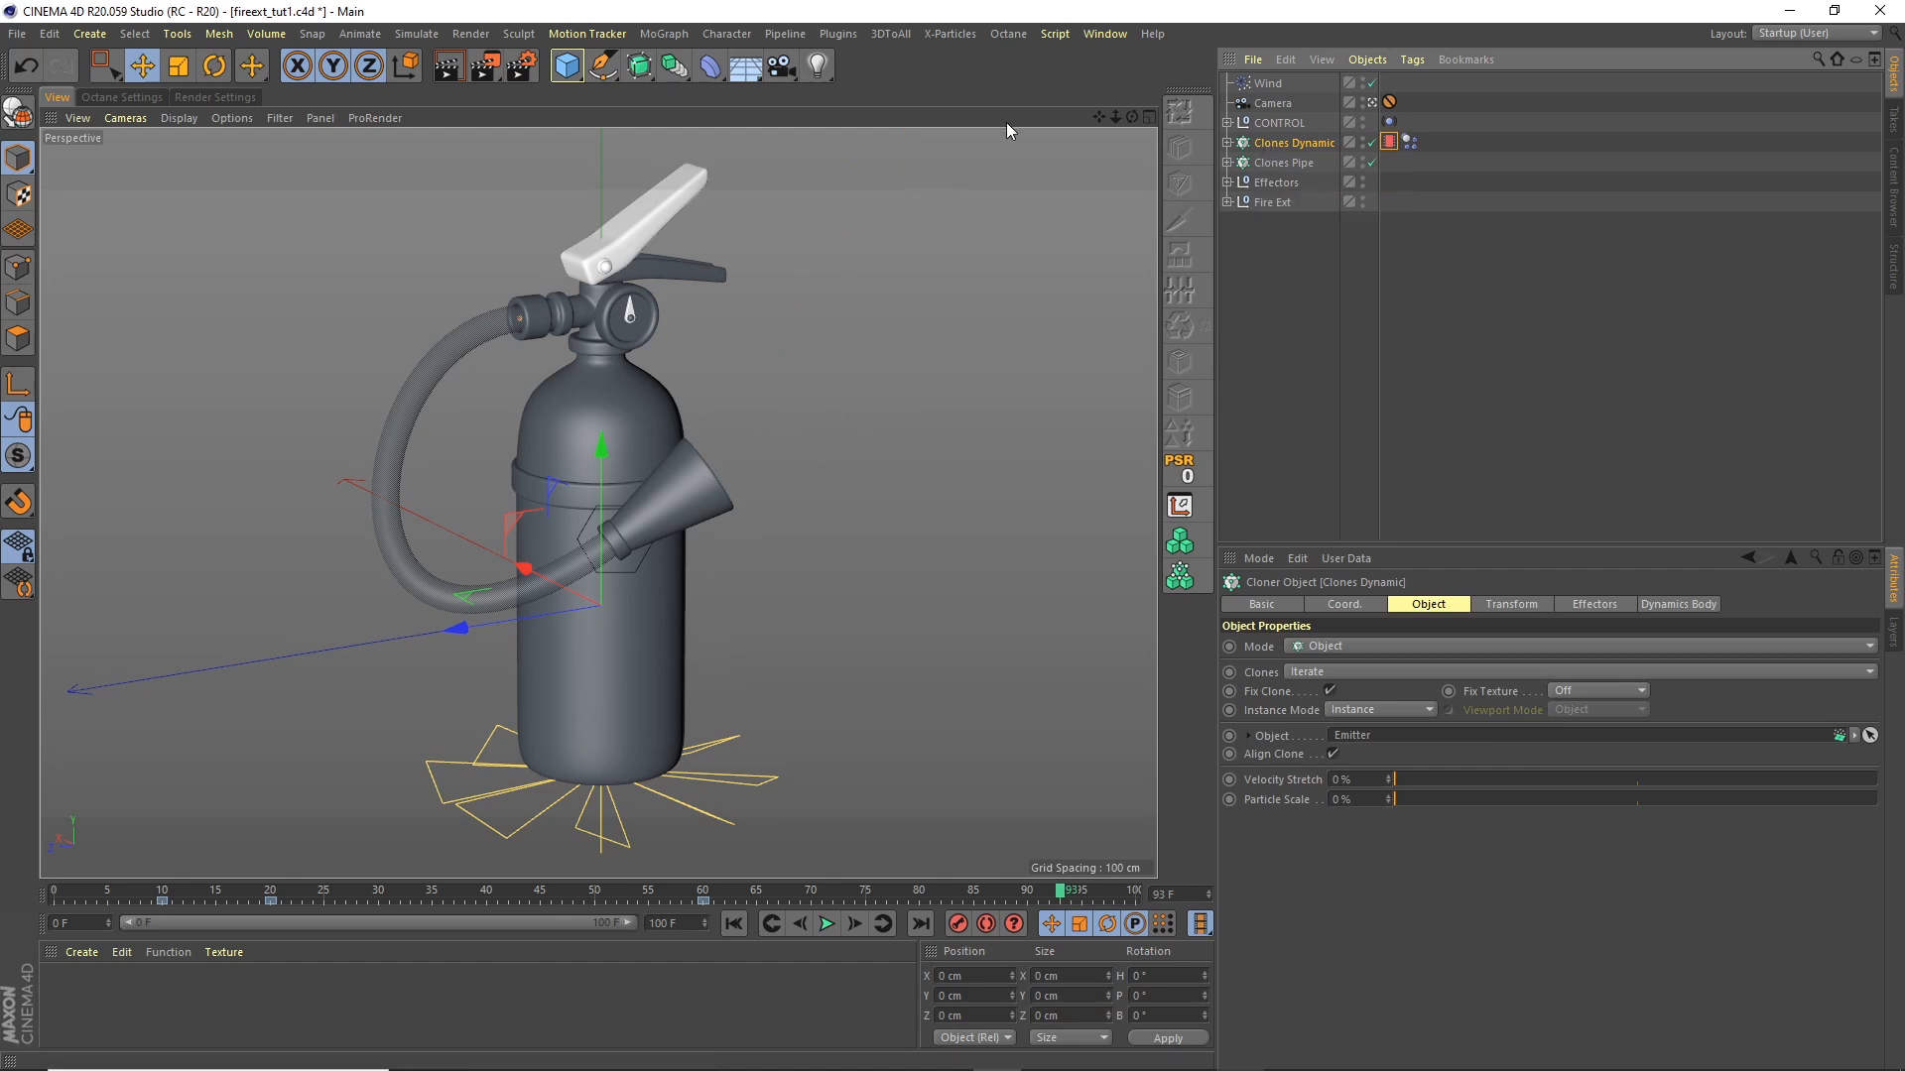
left_click(50, 34)
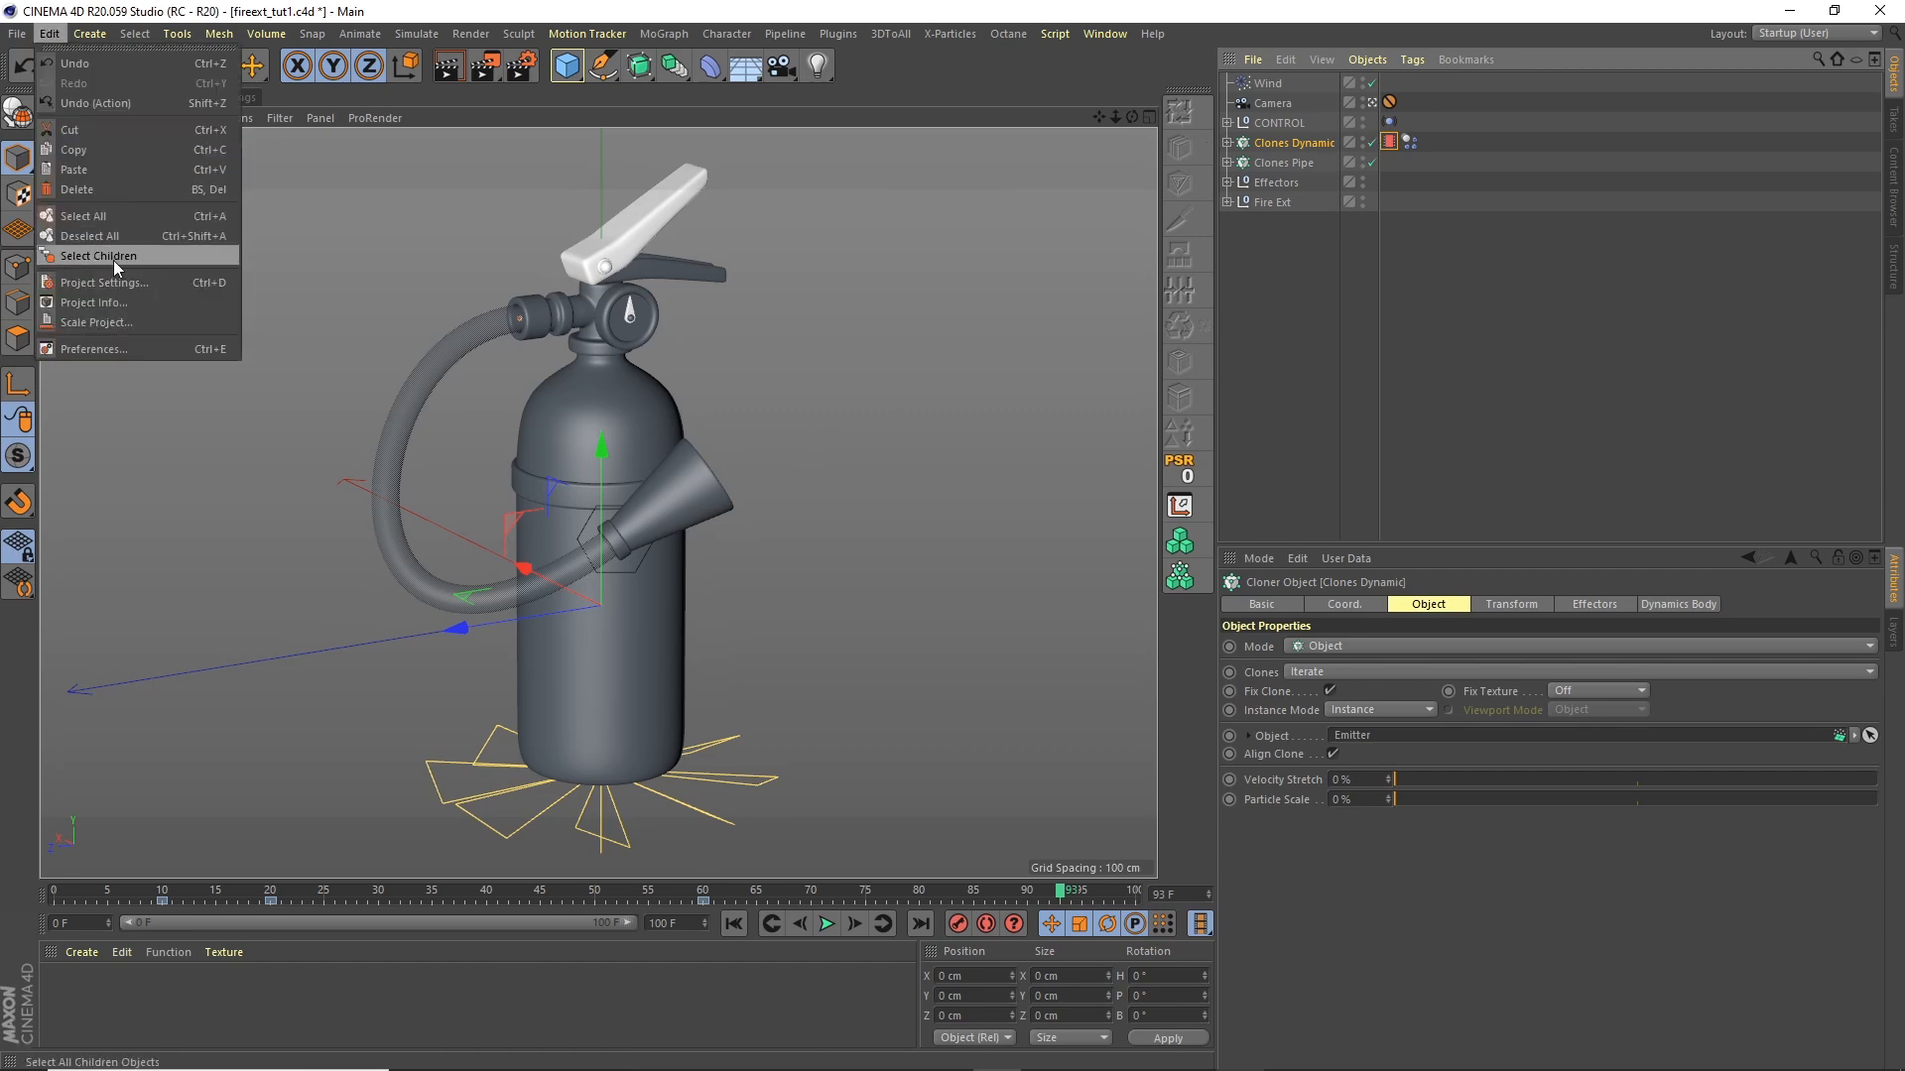
left_click(123, 280)
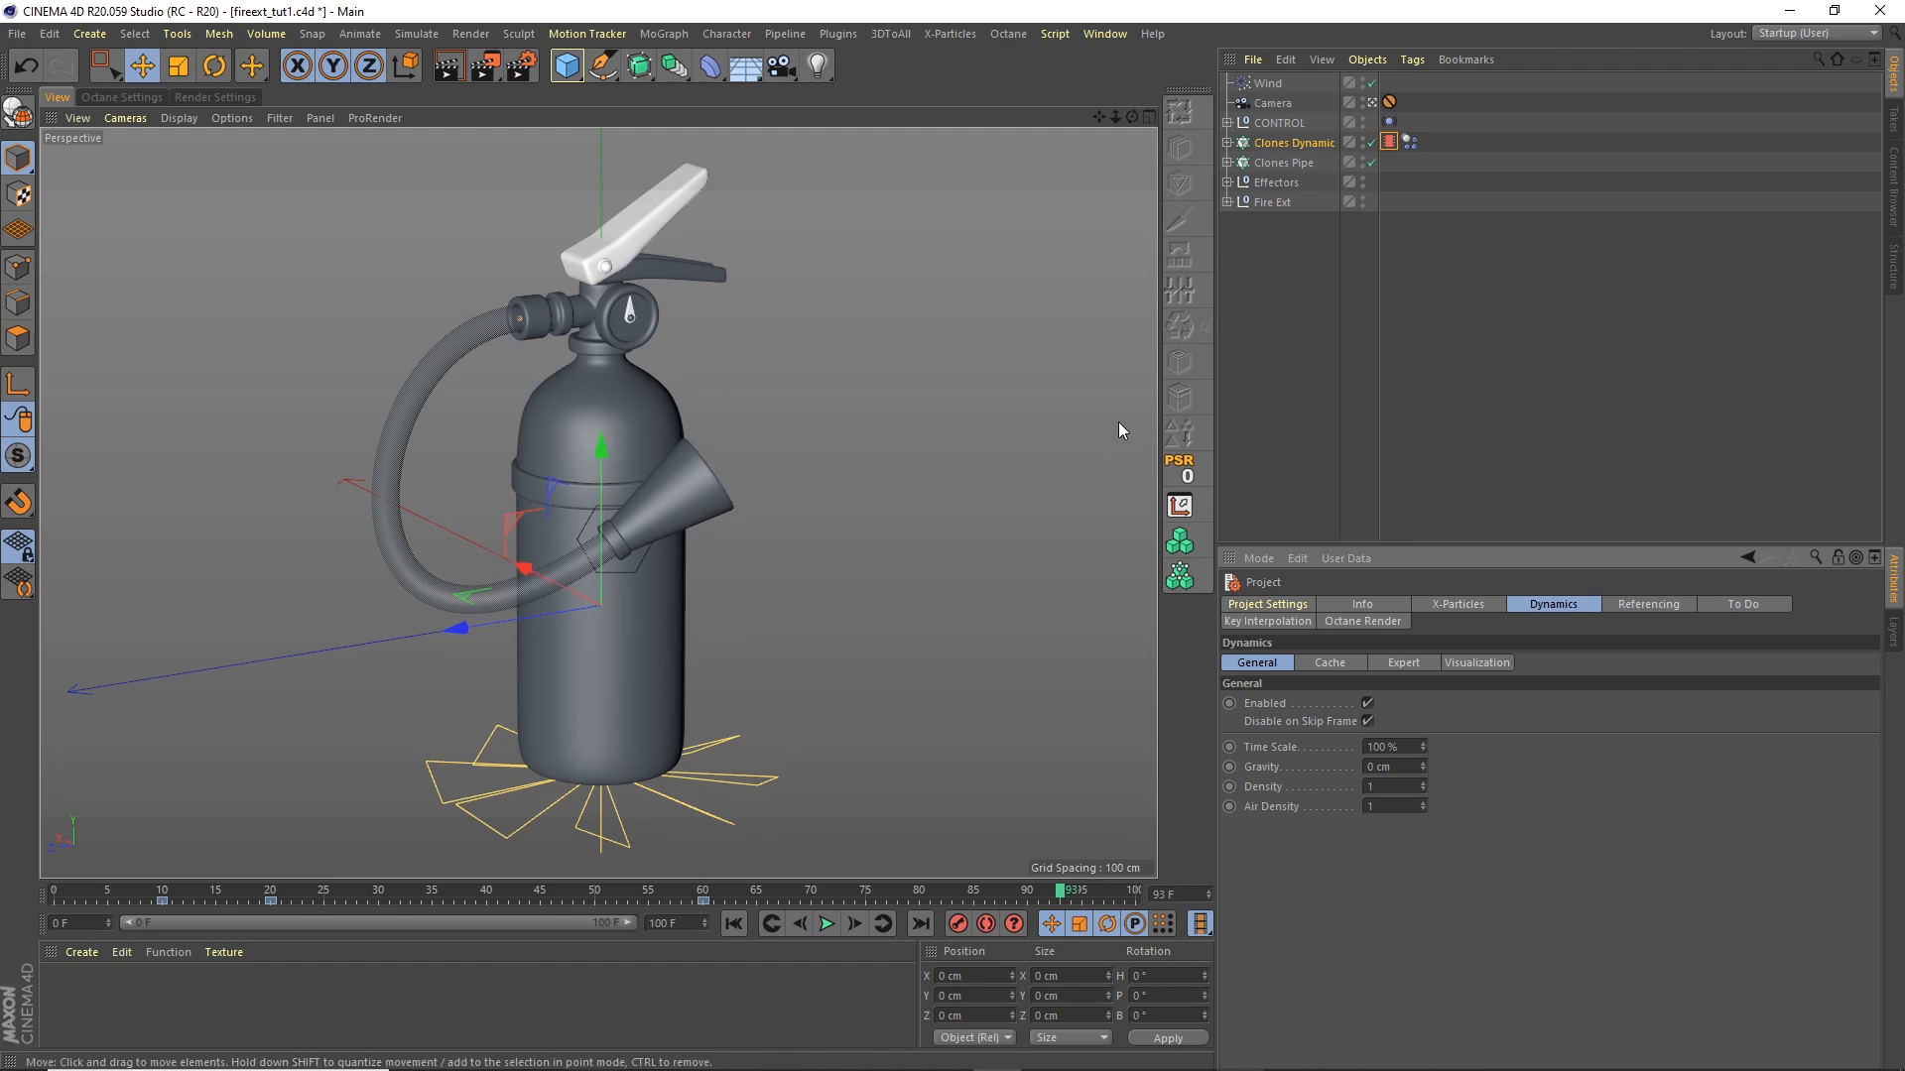
Step: Set the Wind object's wind speed to 7 cm and play the simulation from the start to check it
left_click(1264, 83)
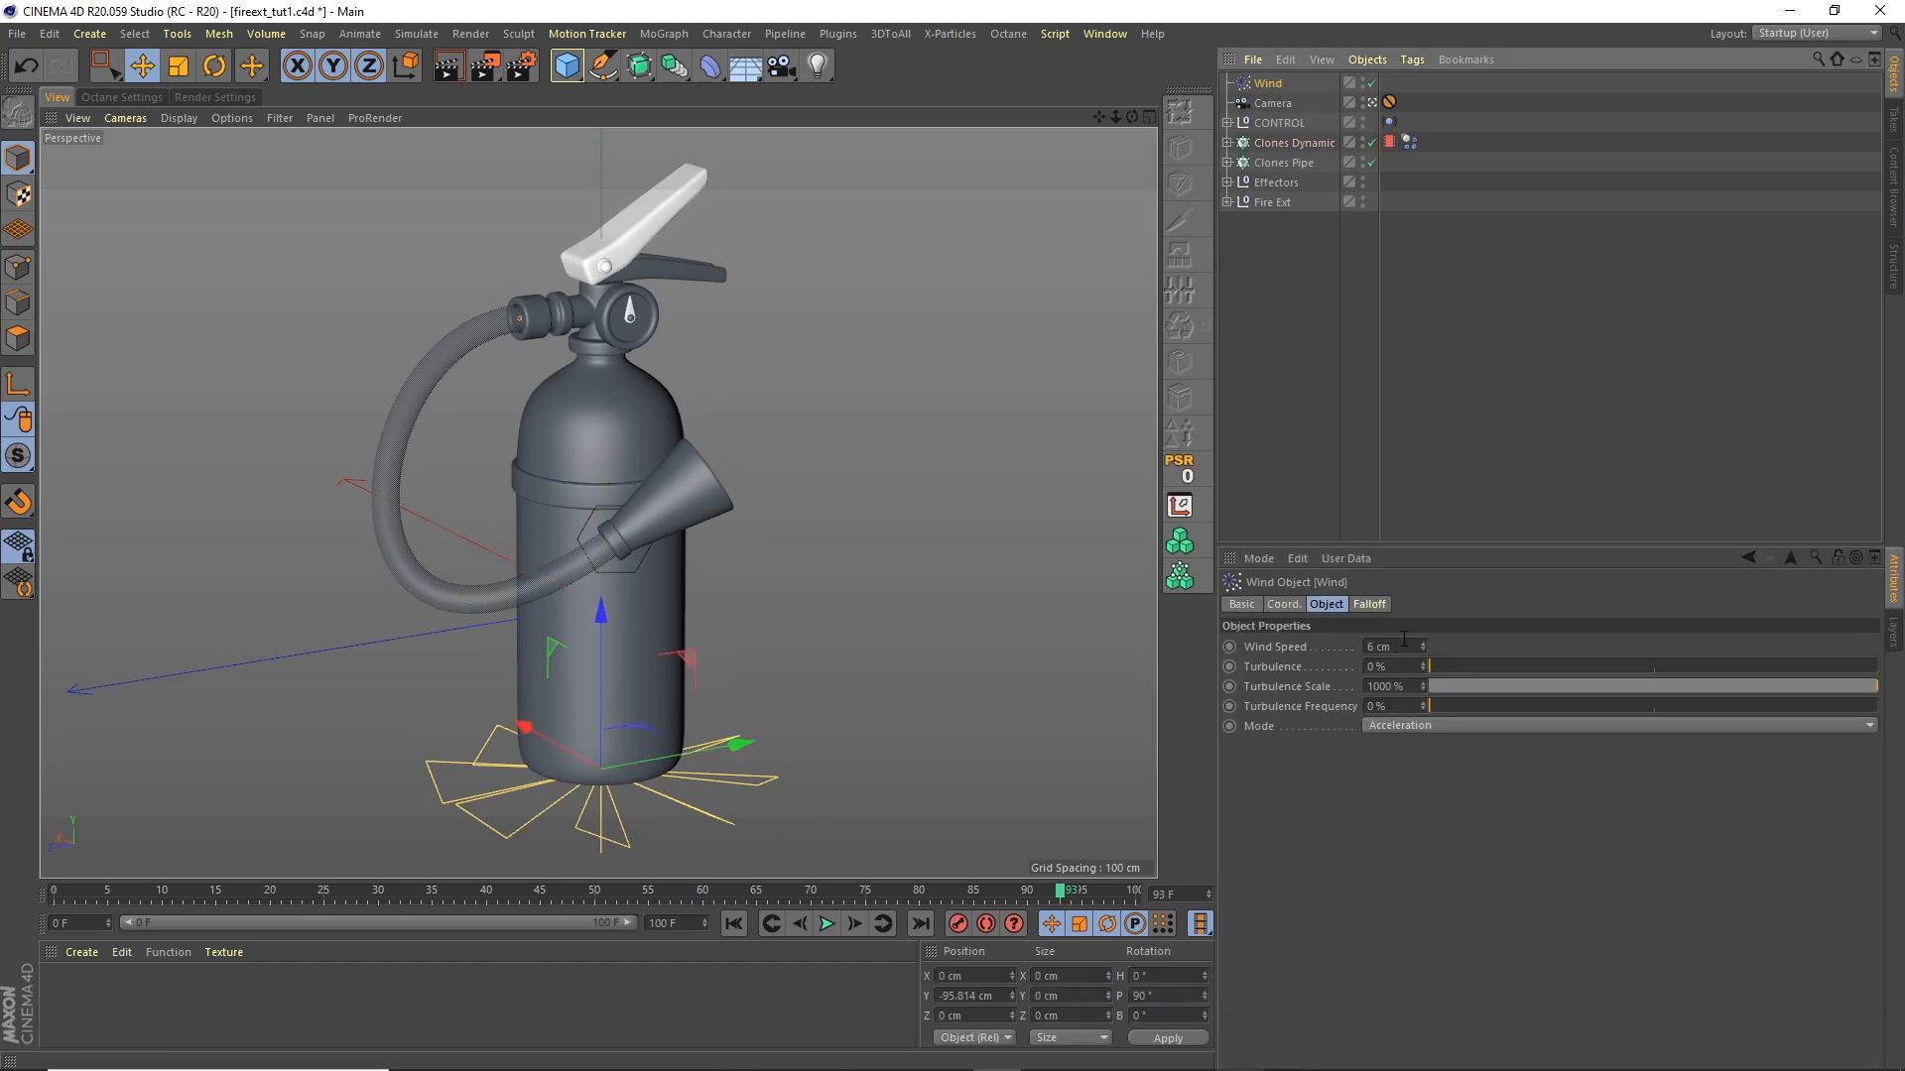
left_click_drag(1405, 644, 1285, 422)
type("7")
key("Return")
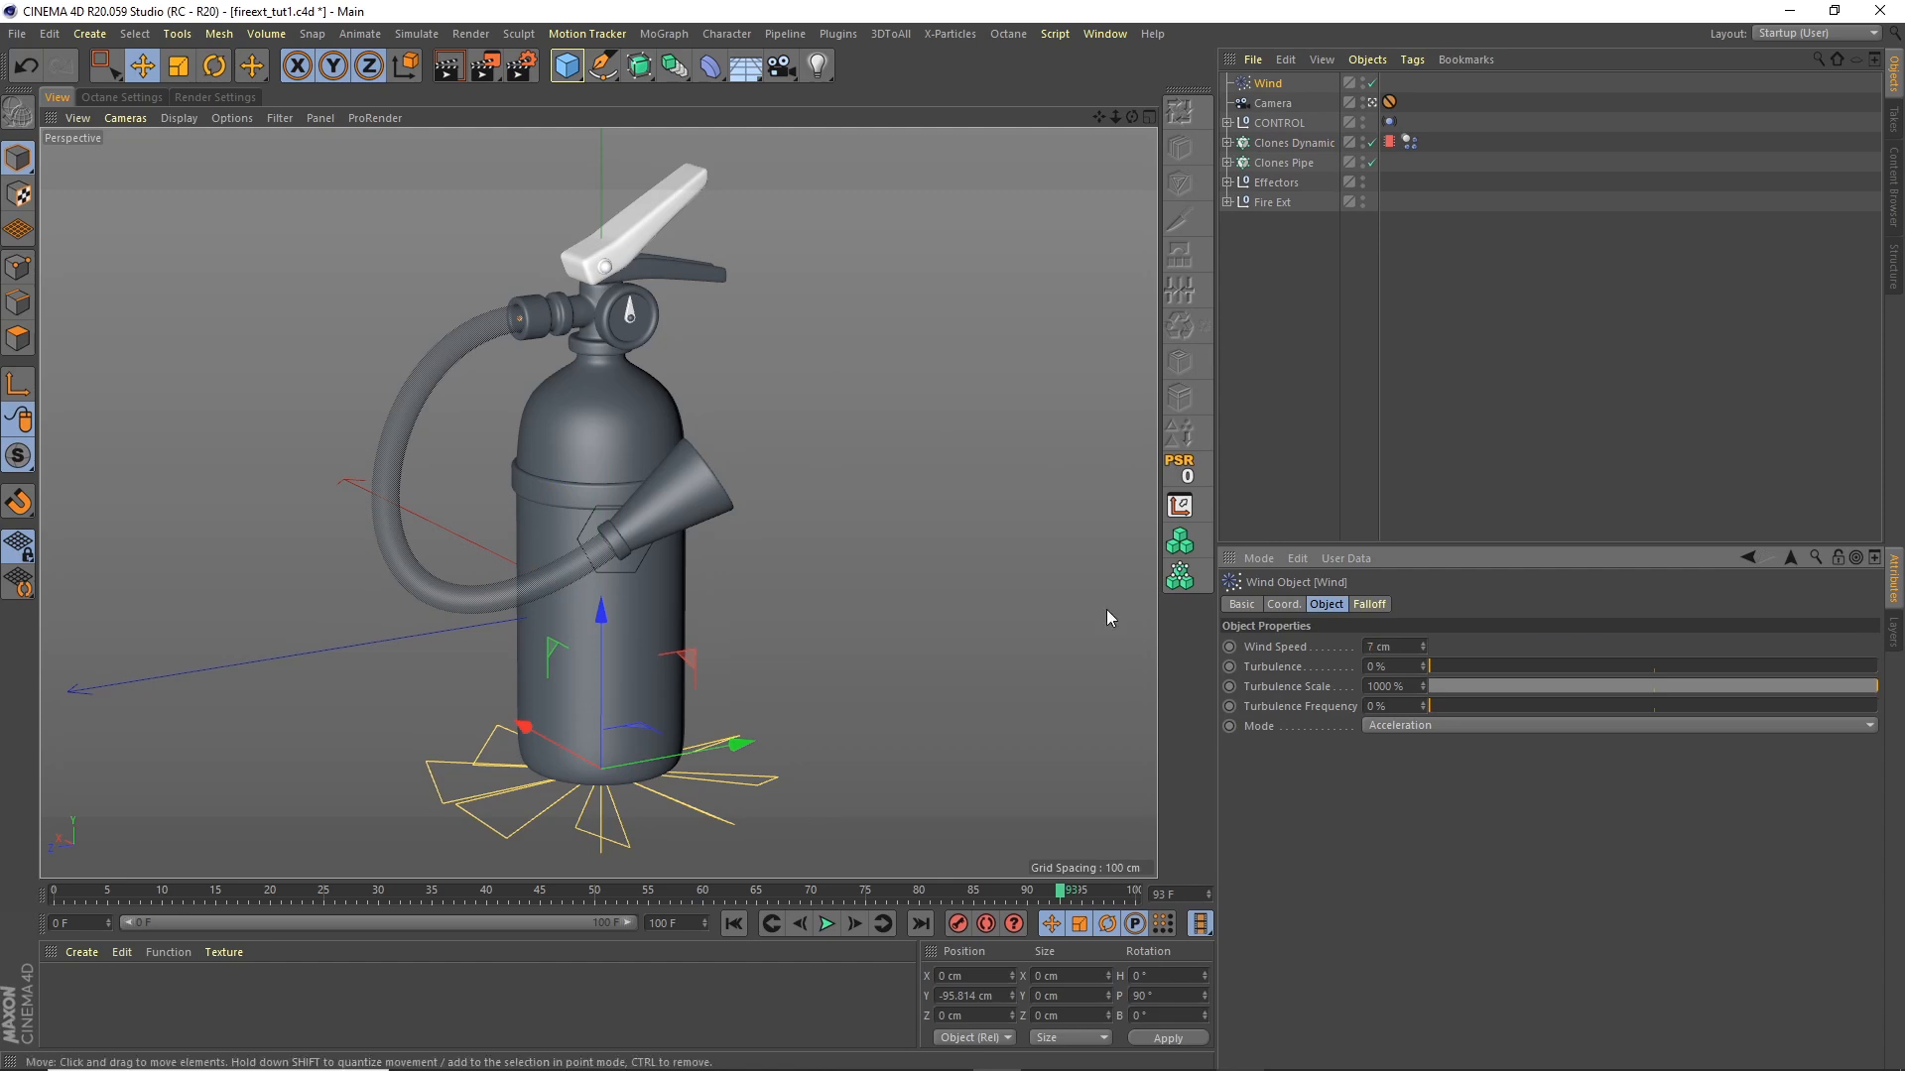
left_click(735, 923)
left_click(827, 924)
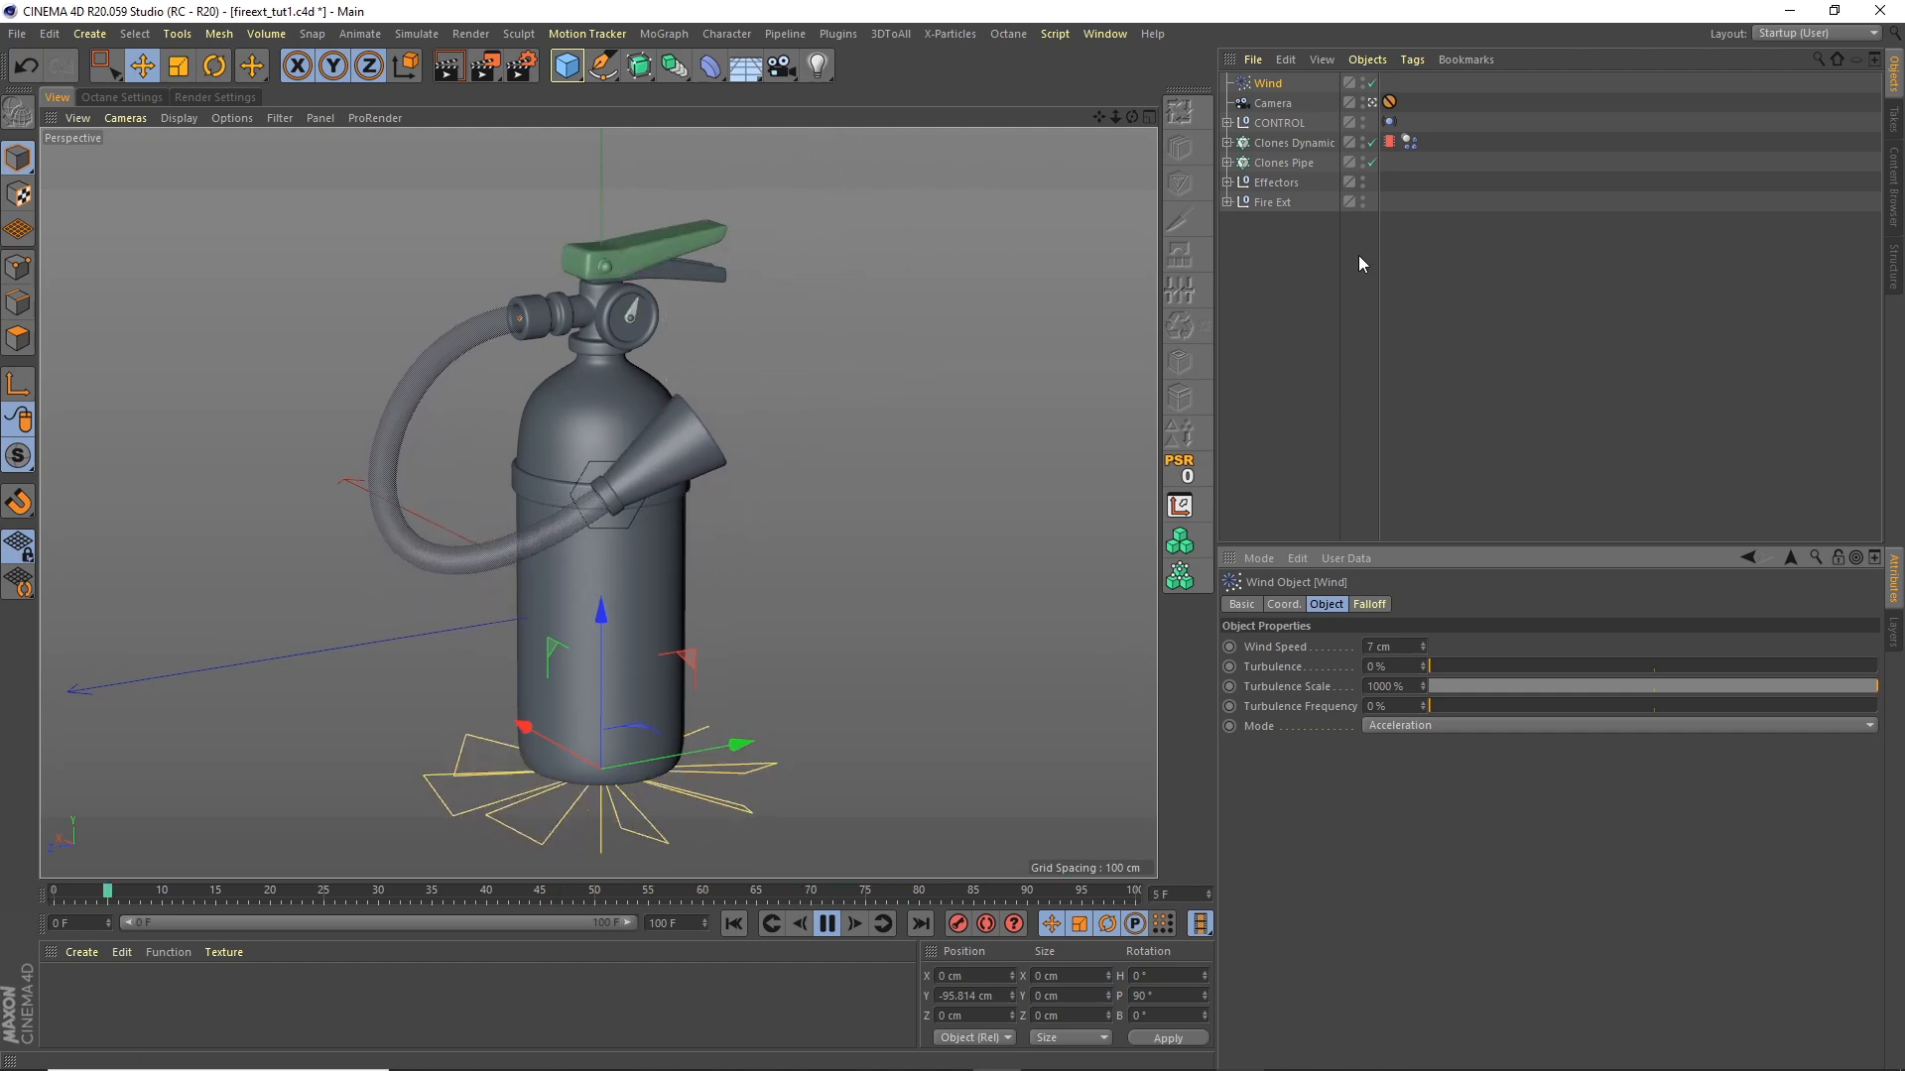
left_click(828, 924)
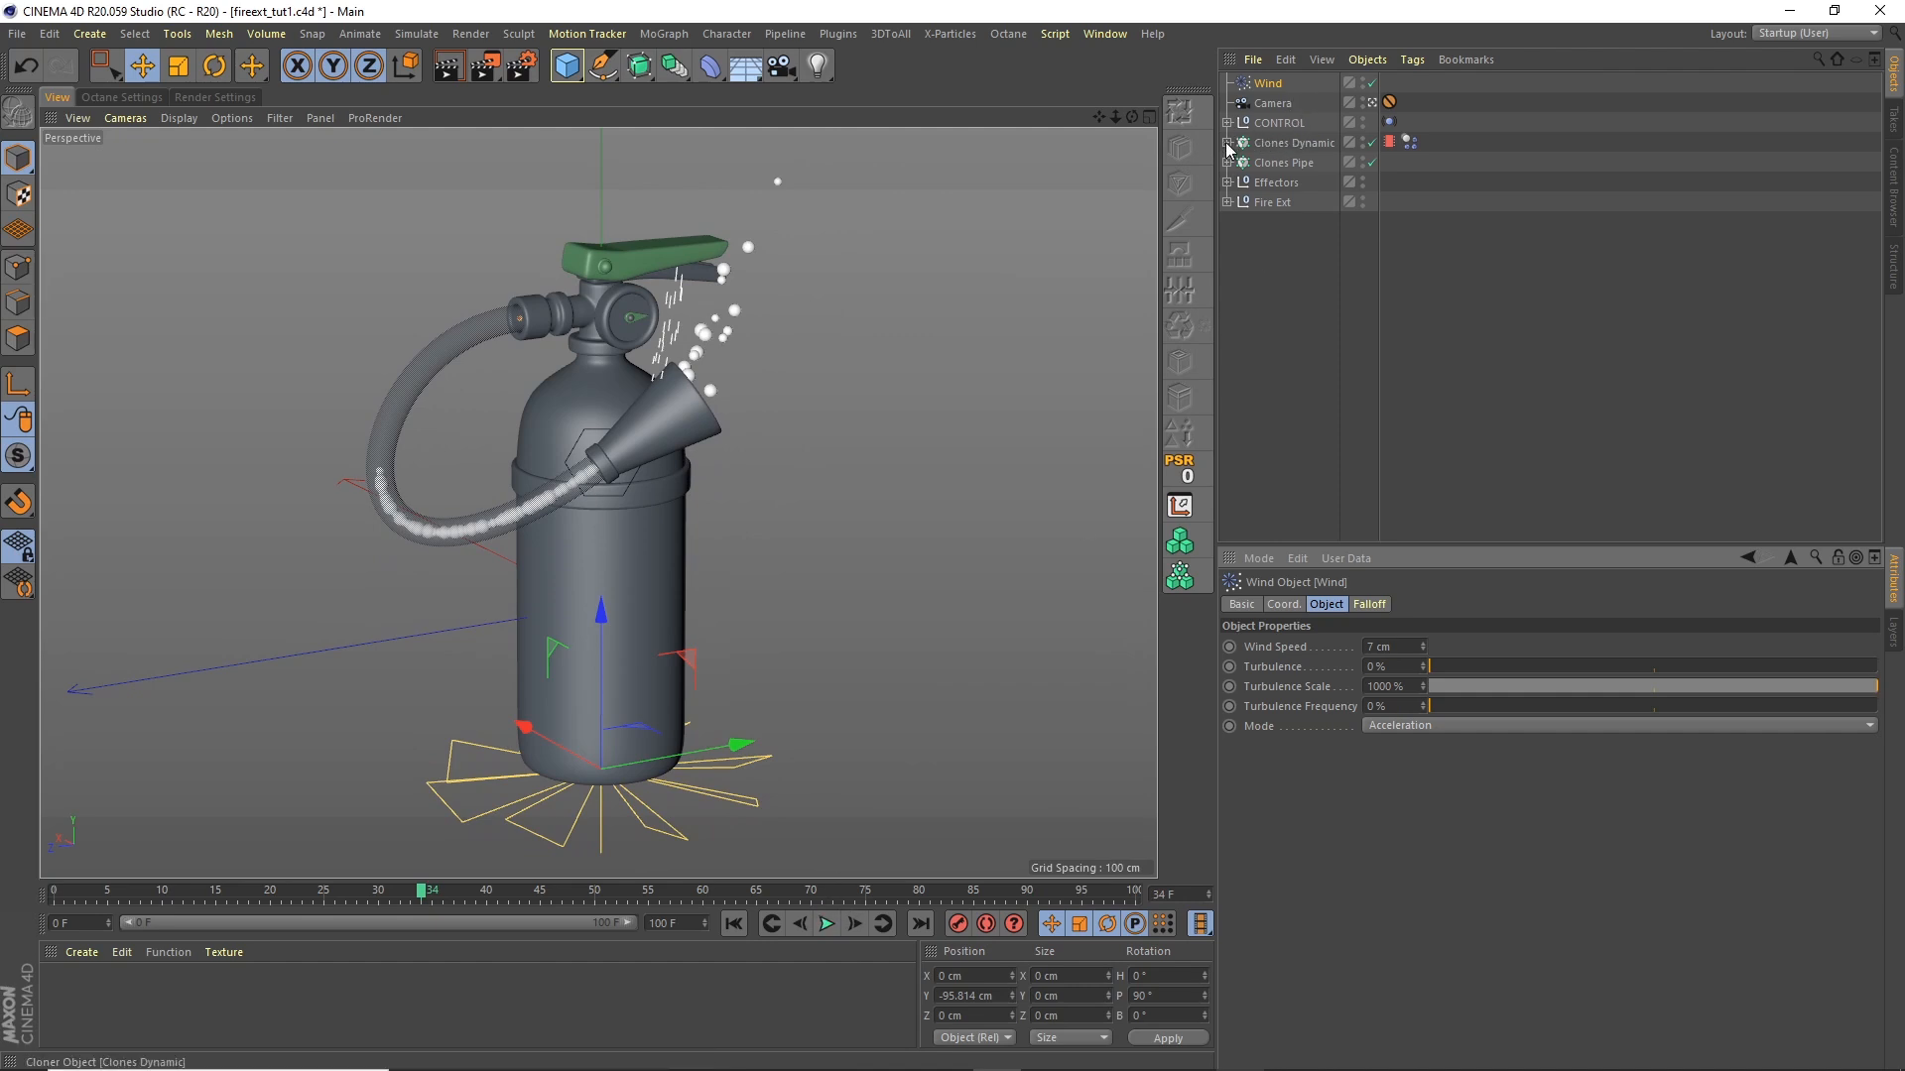
Step: Set the Emitter's editor and renderer birthrates to 50 and play the simulation
left_click(1289, 142)
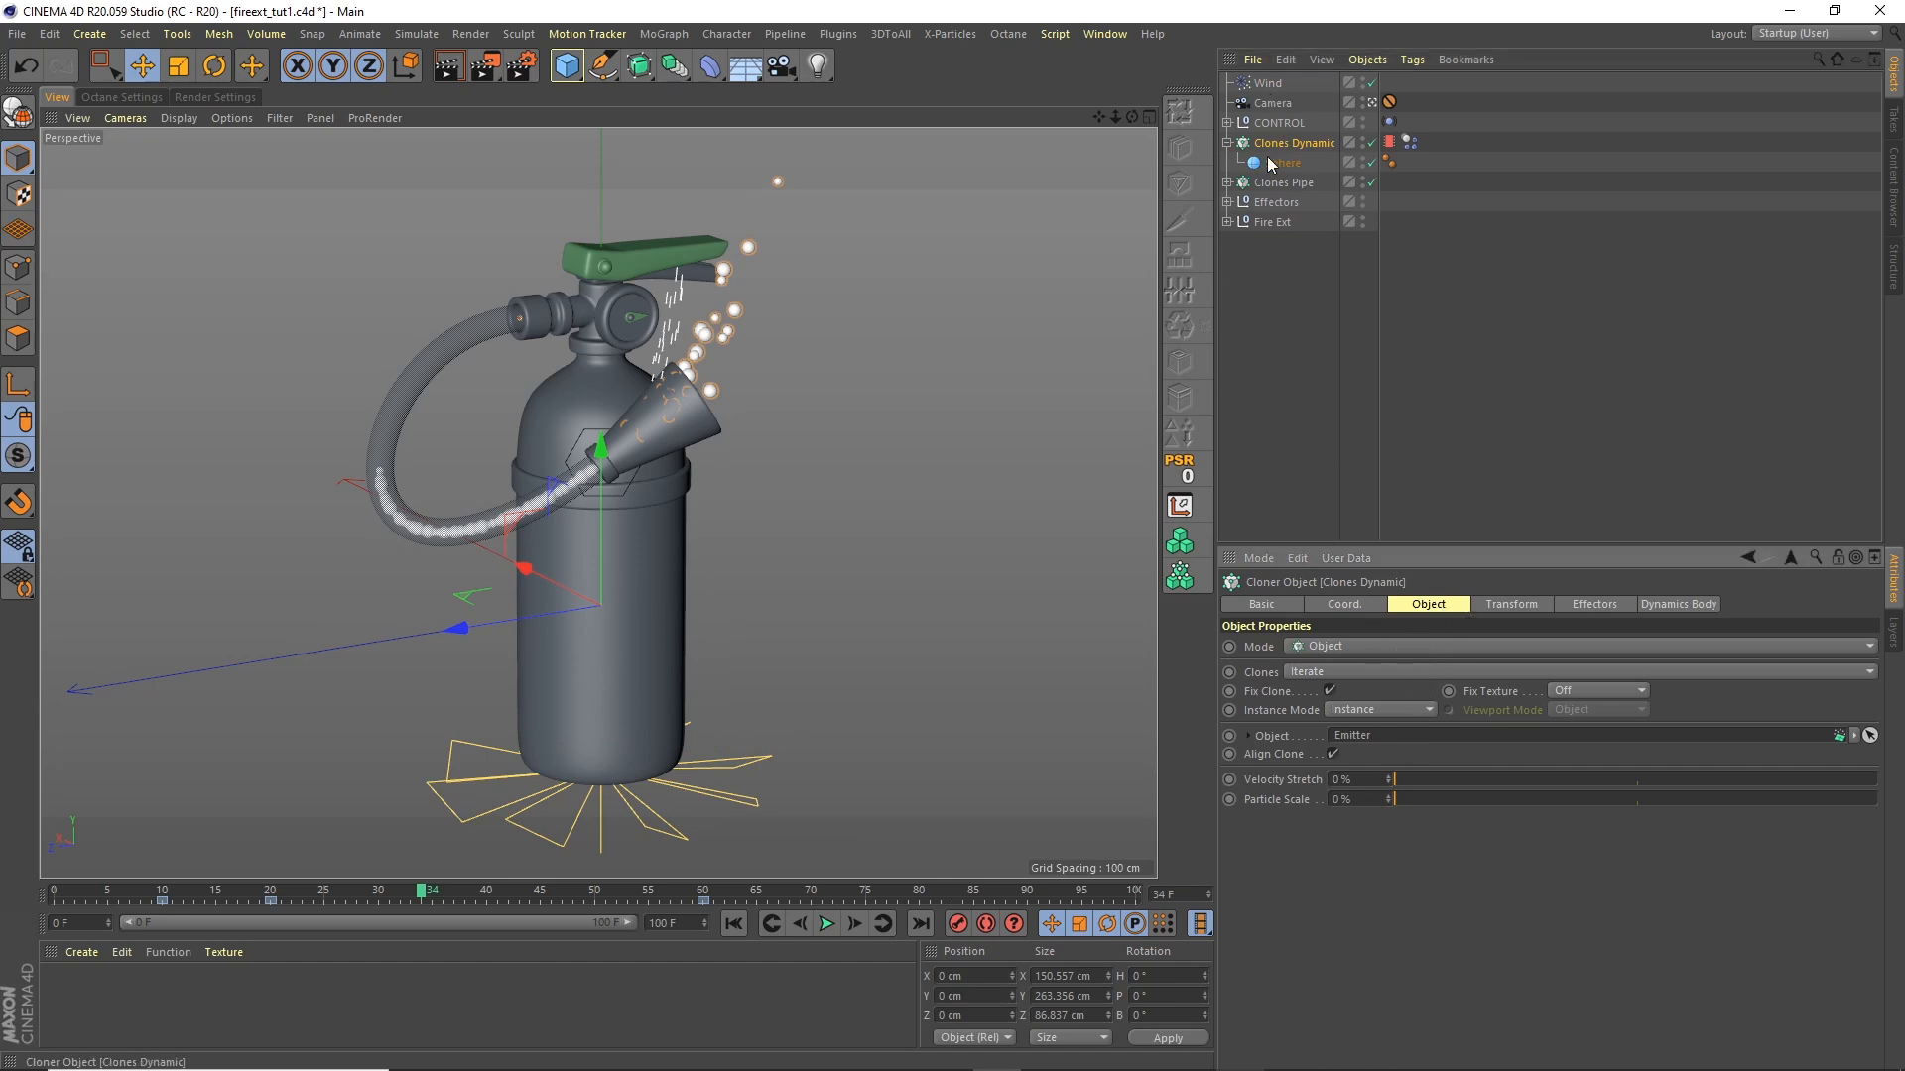
left_click(1228, 143)
left_click(1279, 144)
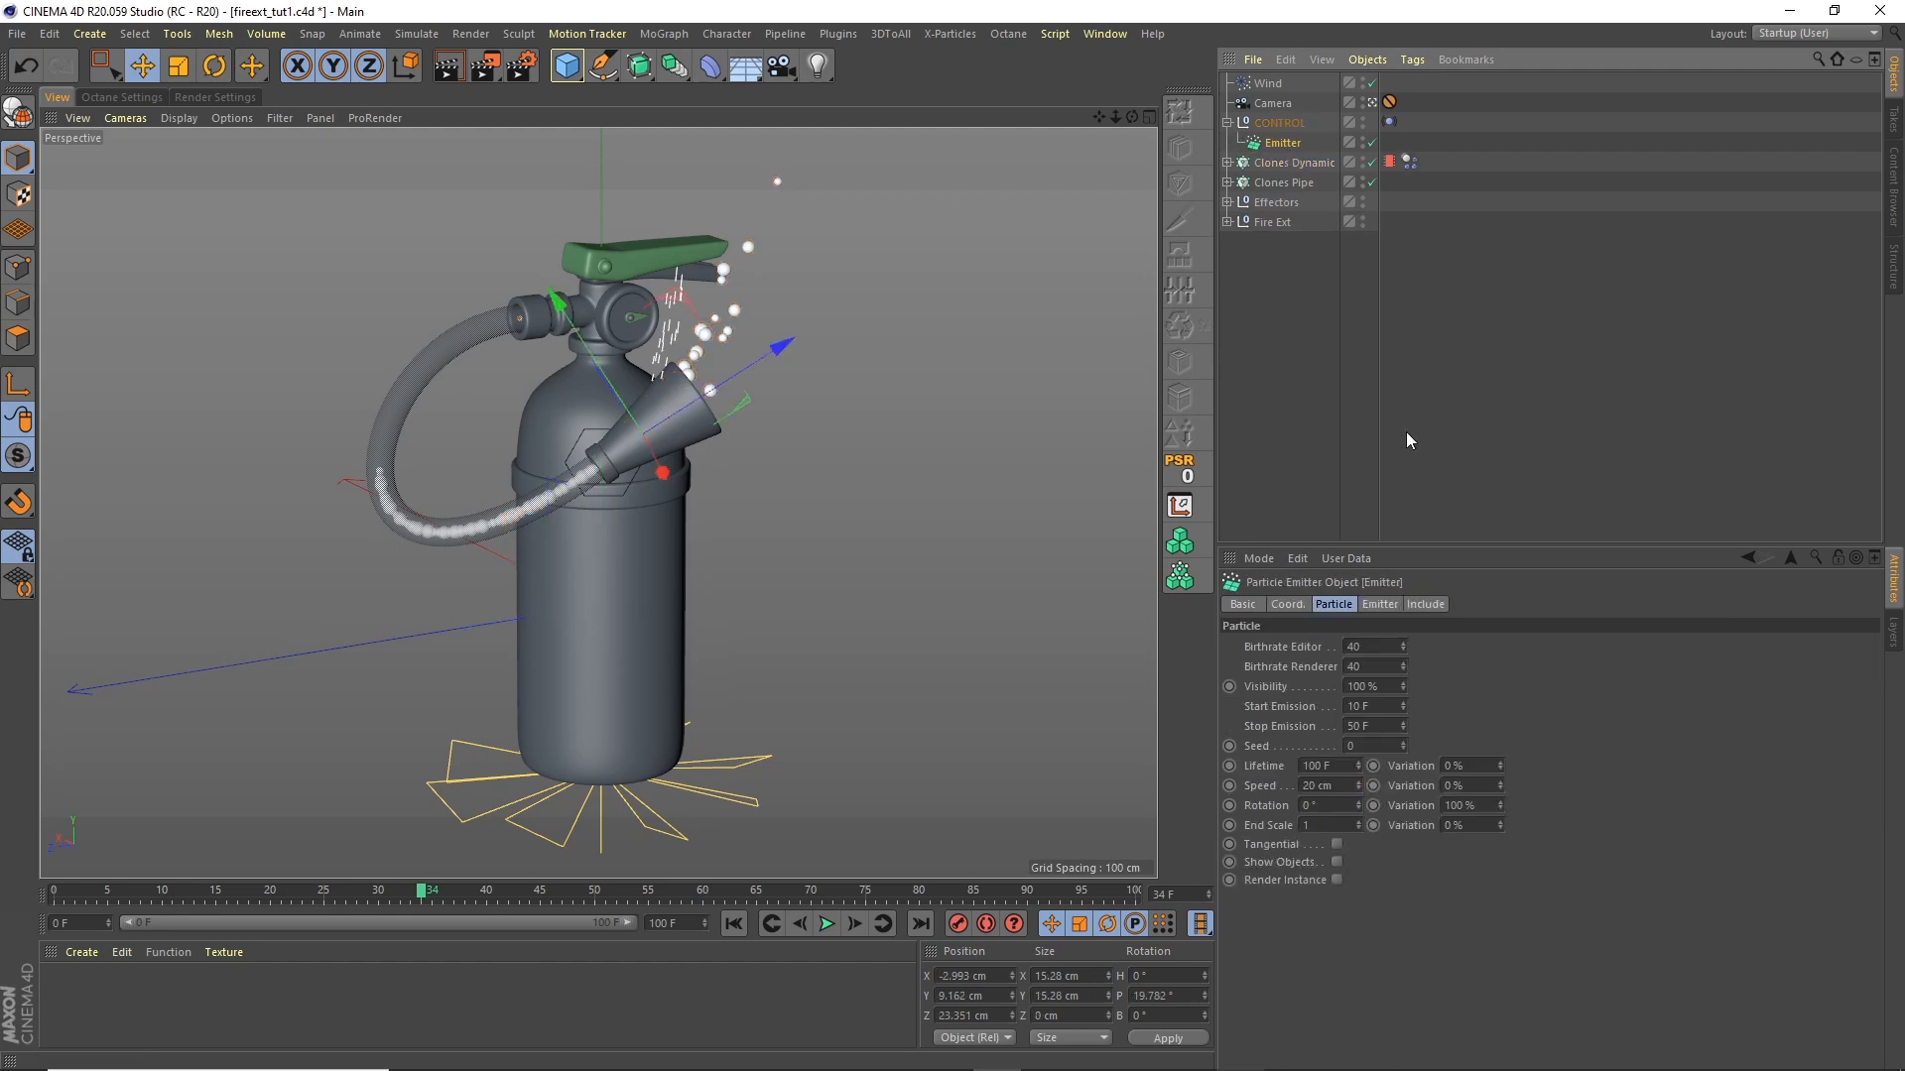
double_click(1375, 647)
type("50")
key("Tab")
type("5")
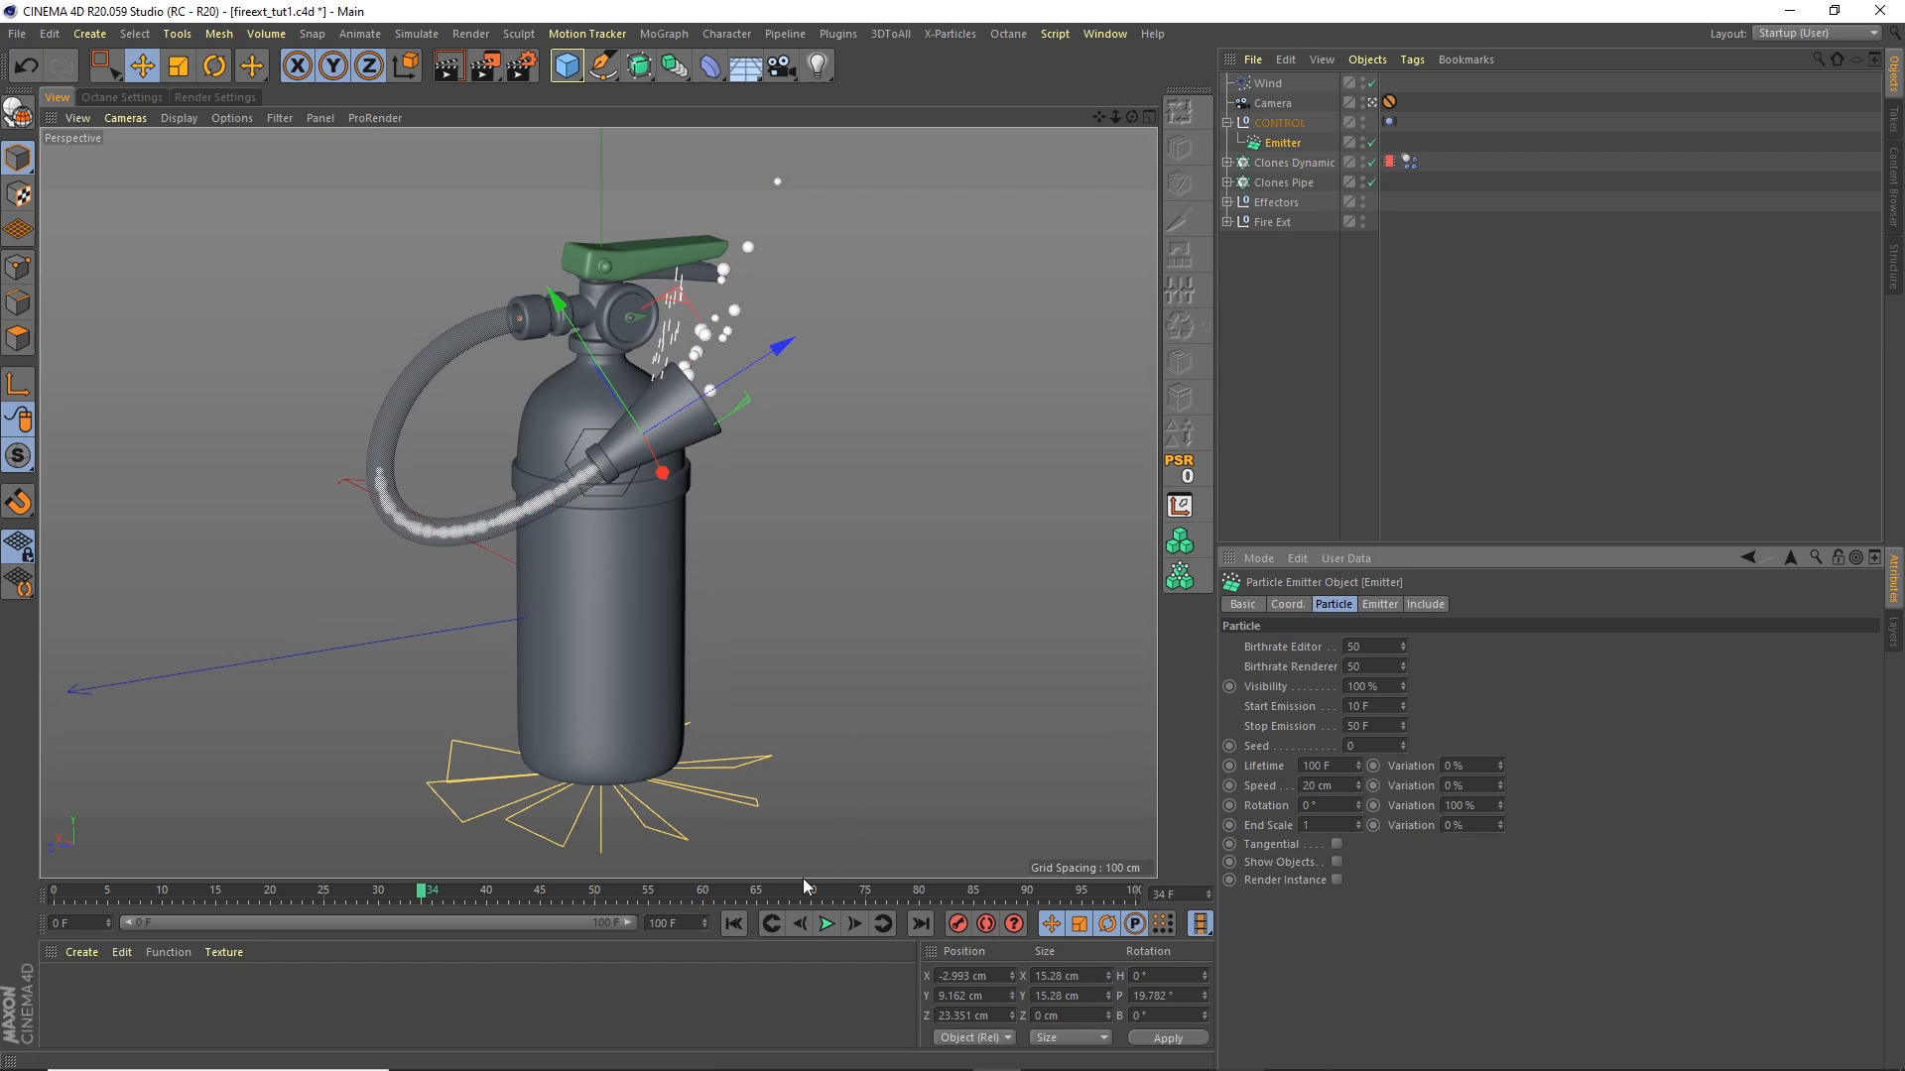
left_click(825, 923)
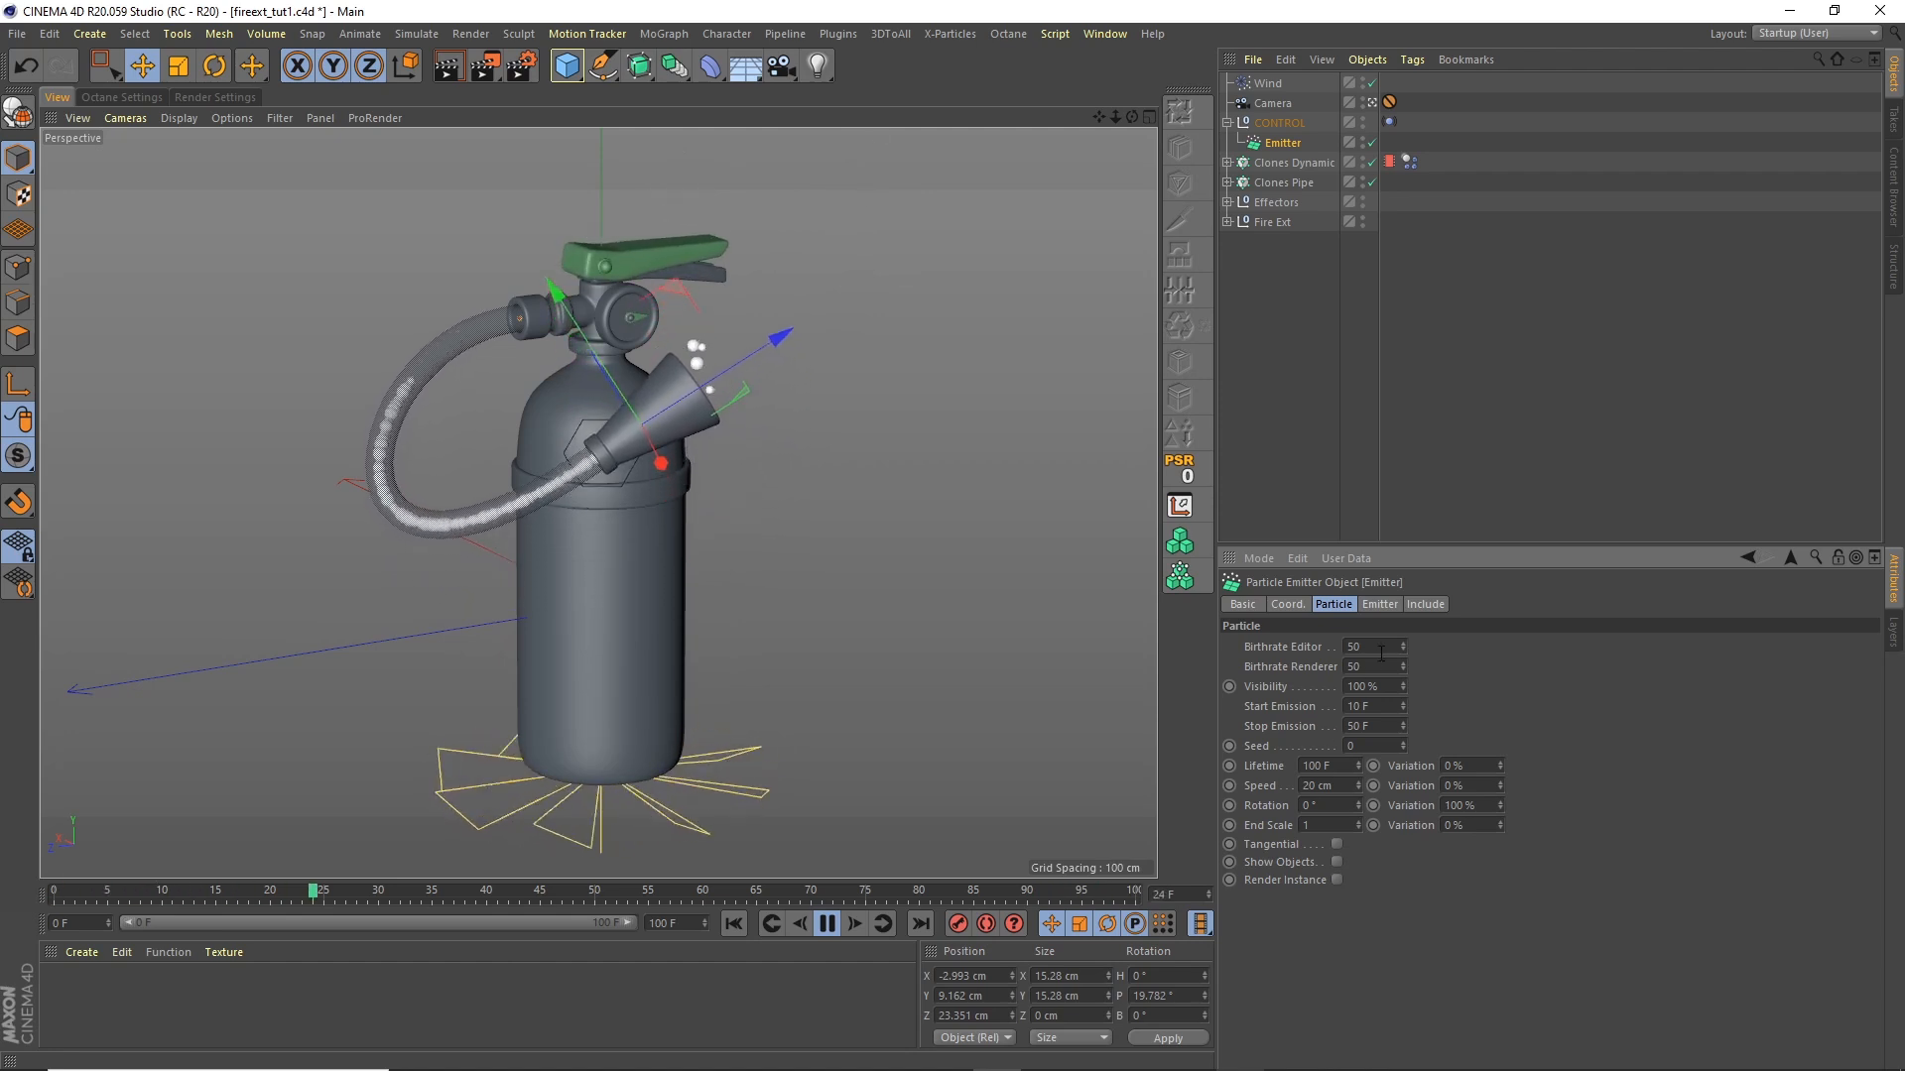
Step: Set the Emitter's editor and renderer birthrates to 60
type("60")
key("Tab")
type("60")
key("Return")
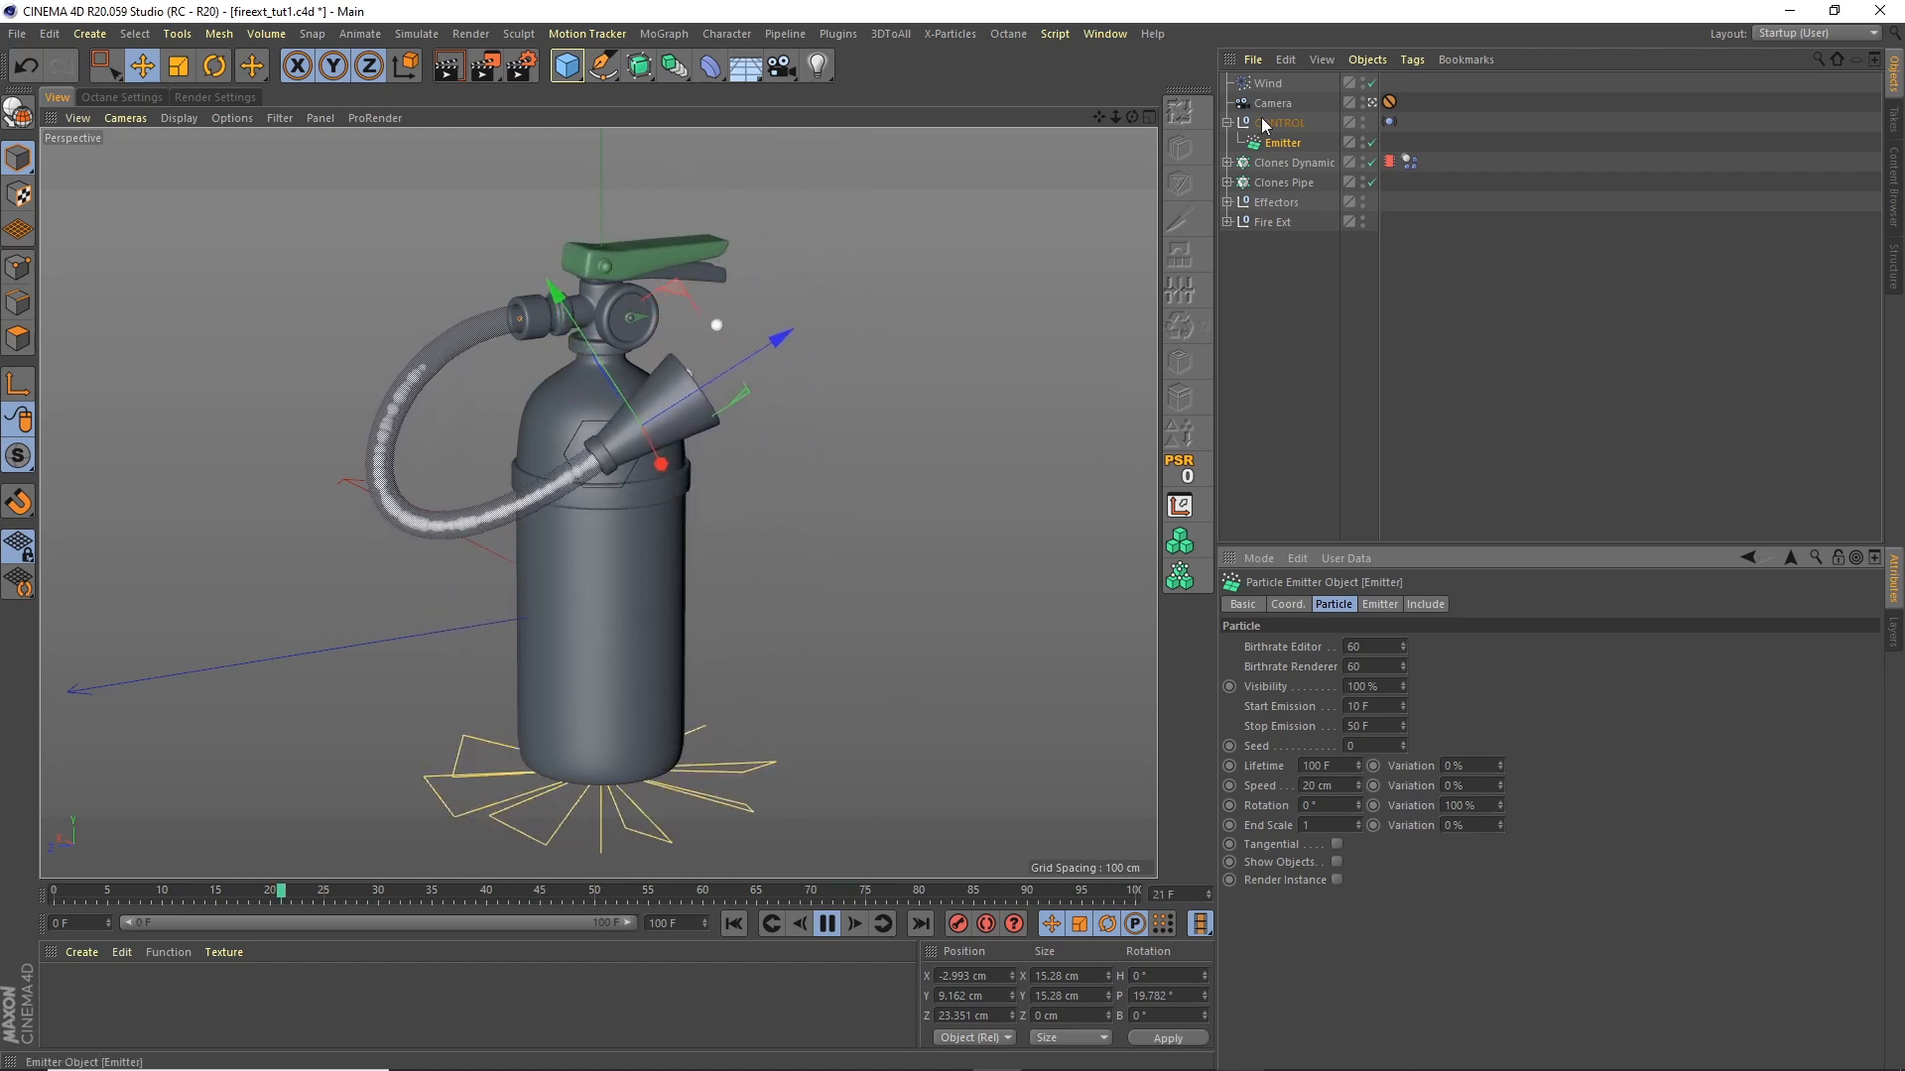
Step: Tilt the Wind object to a pitch of about 113° during playback, and stop the animation
left_click(1268, 83)
left_click(215, 66)
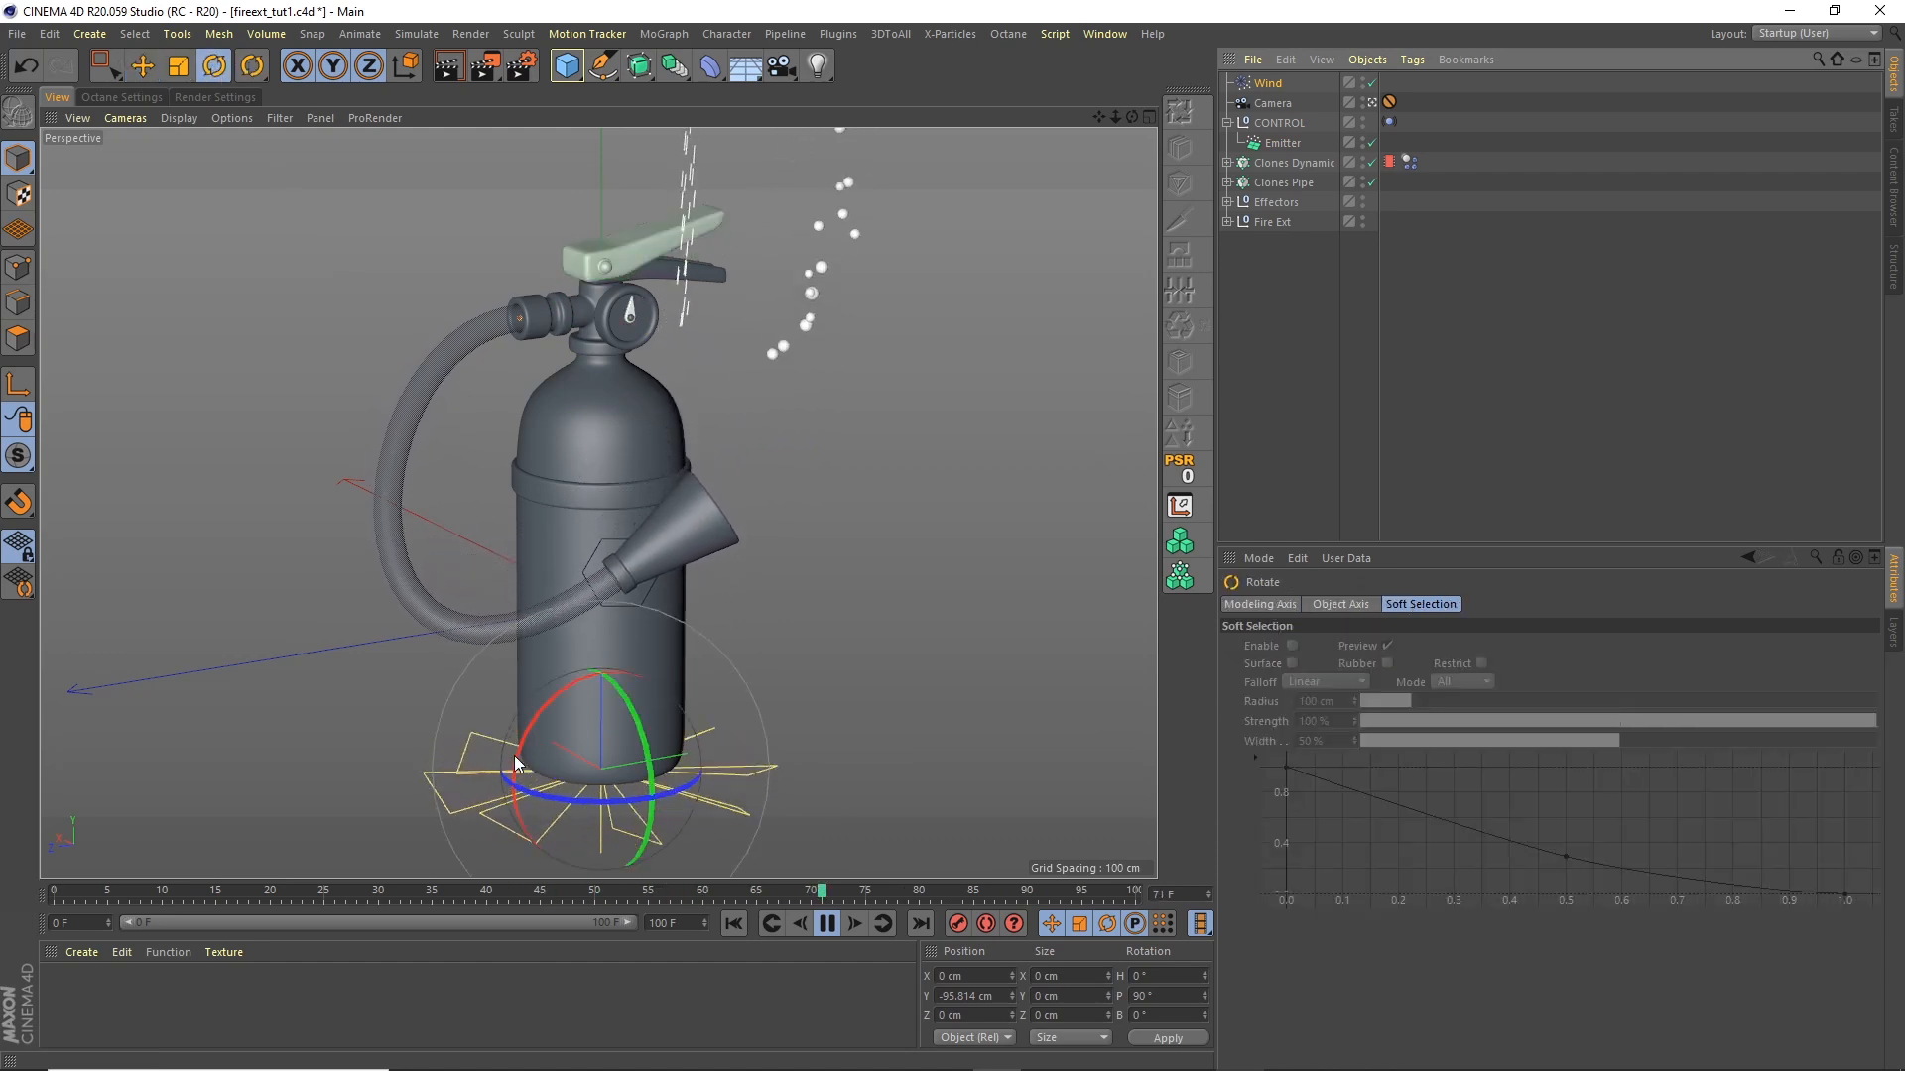
left_click_drag(518, 746, 540, 714)
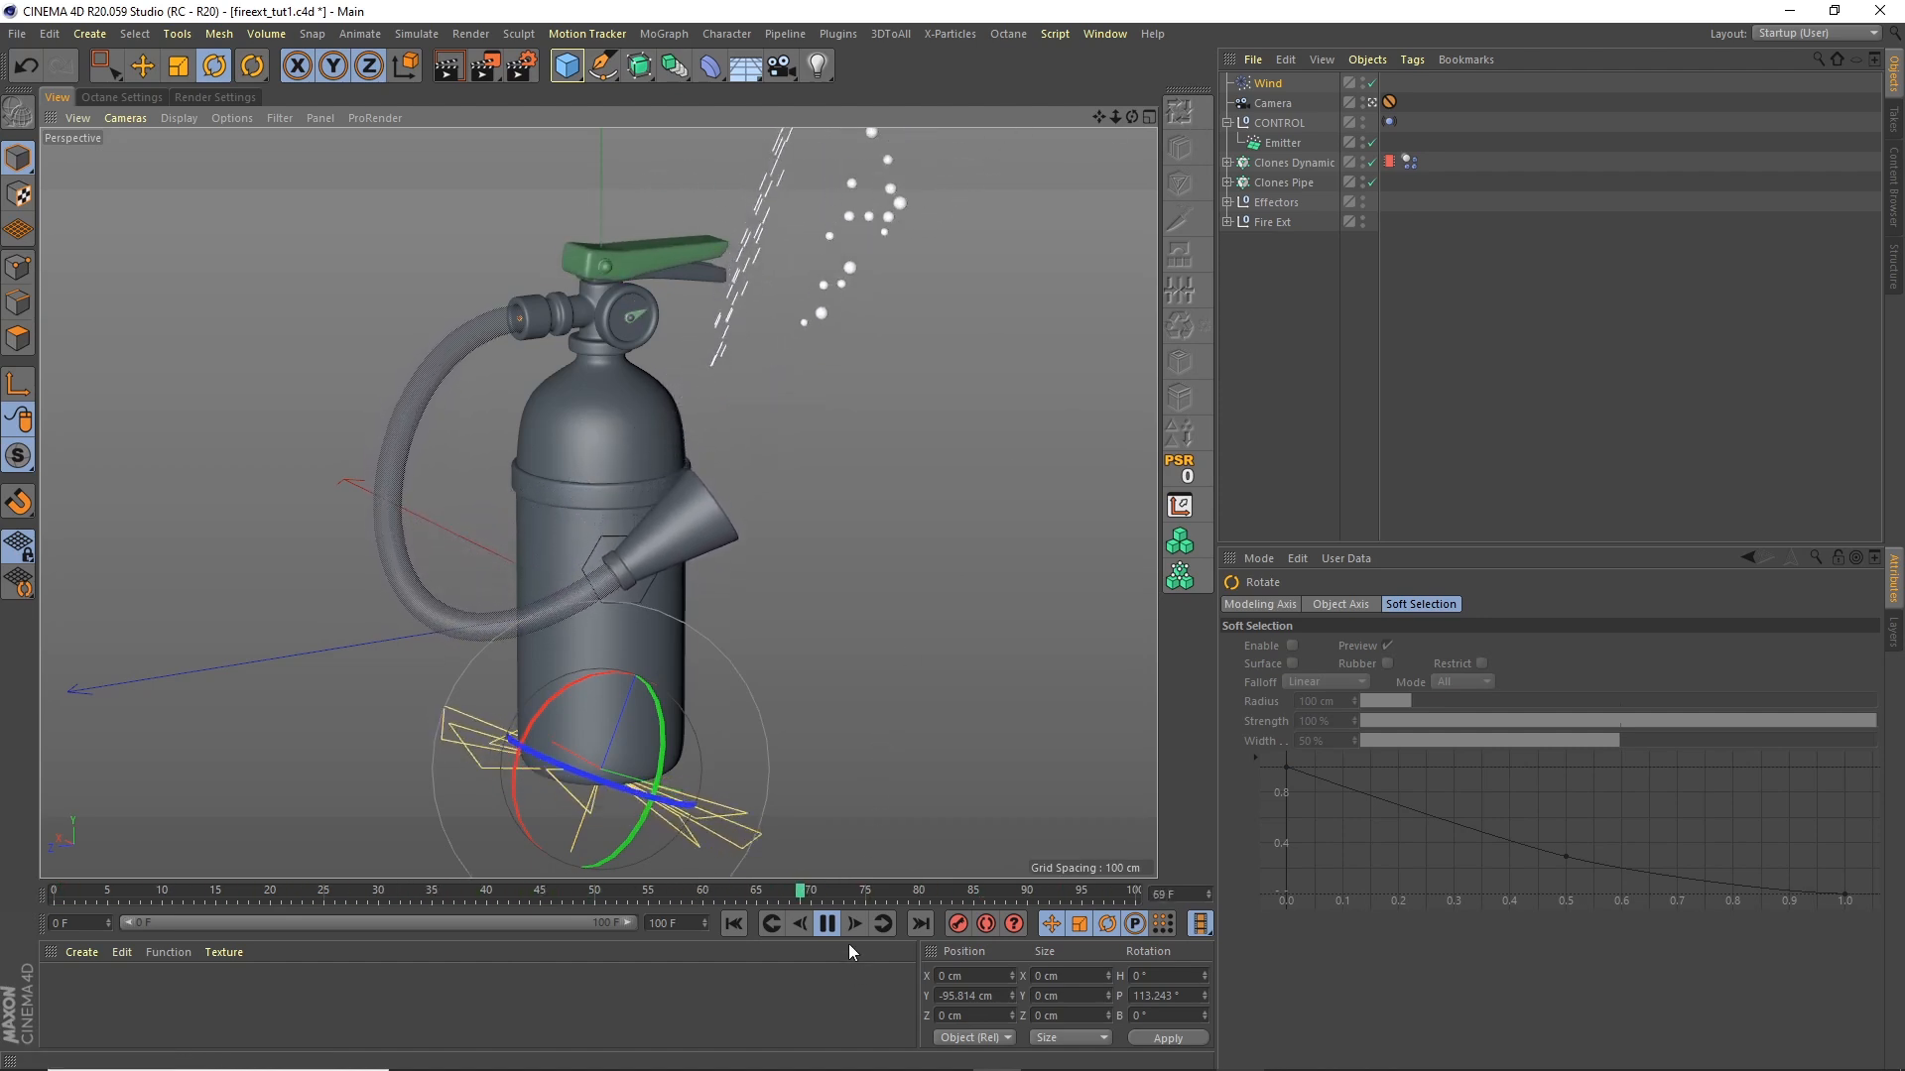
left_click(829, 924)
Step: Set the Wind object's wind speed to 4 cm and replay the simulation
left_click(1279, 83)
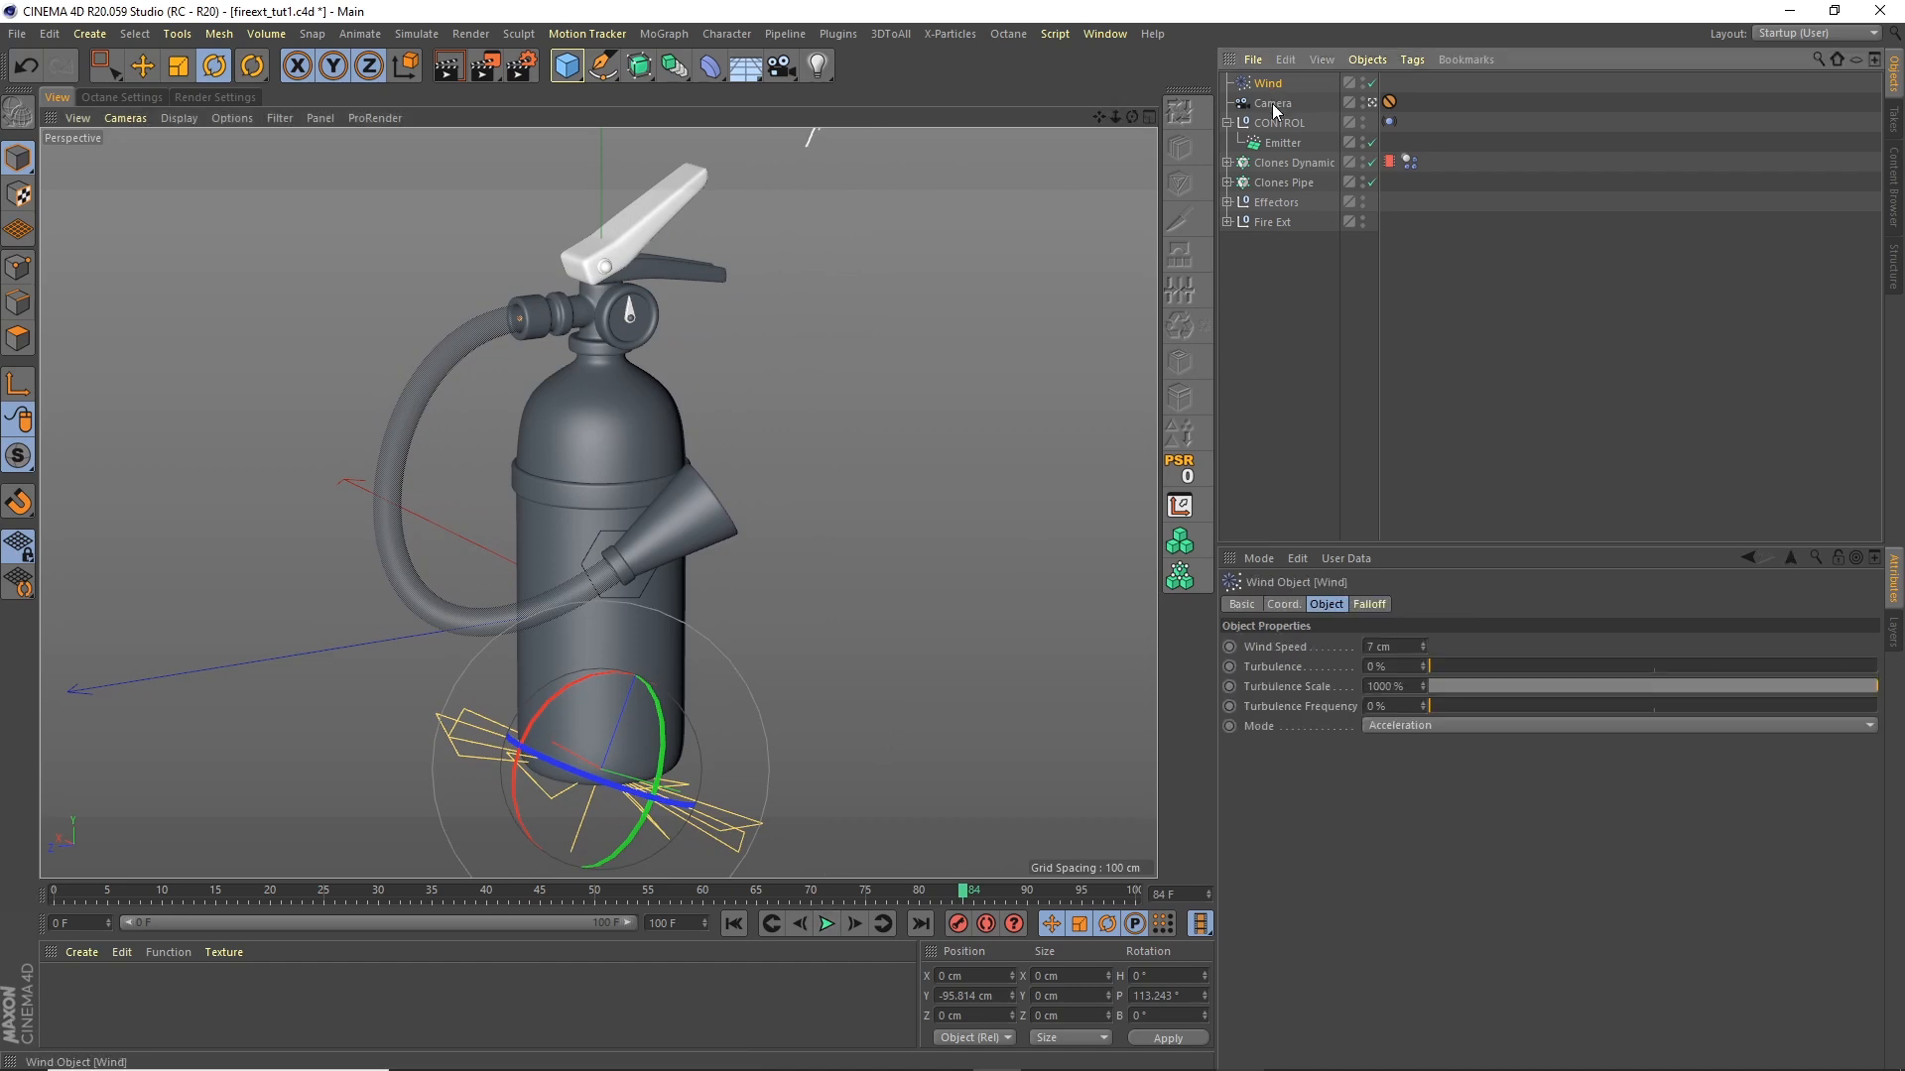
left_click(1398, 646)
type("4")
key("Return")
left_click(773, 924)
left_click(827, 923)
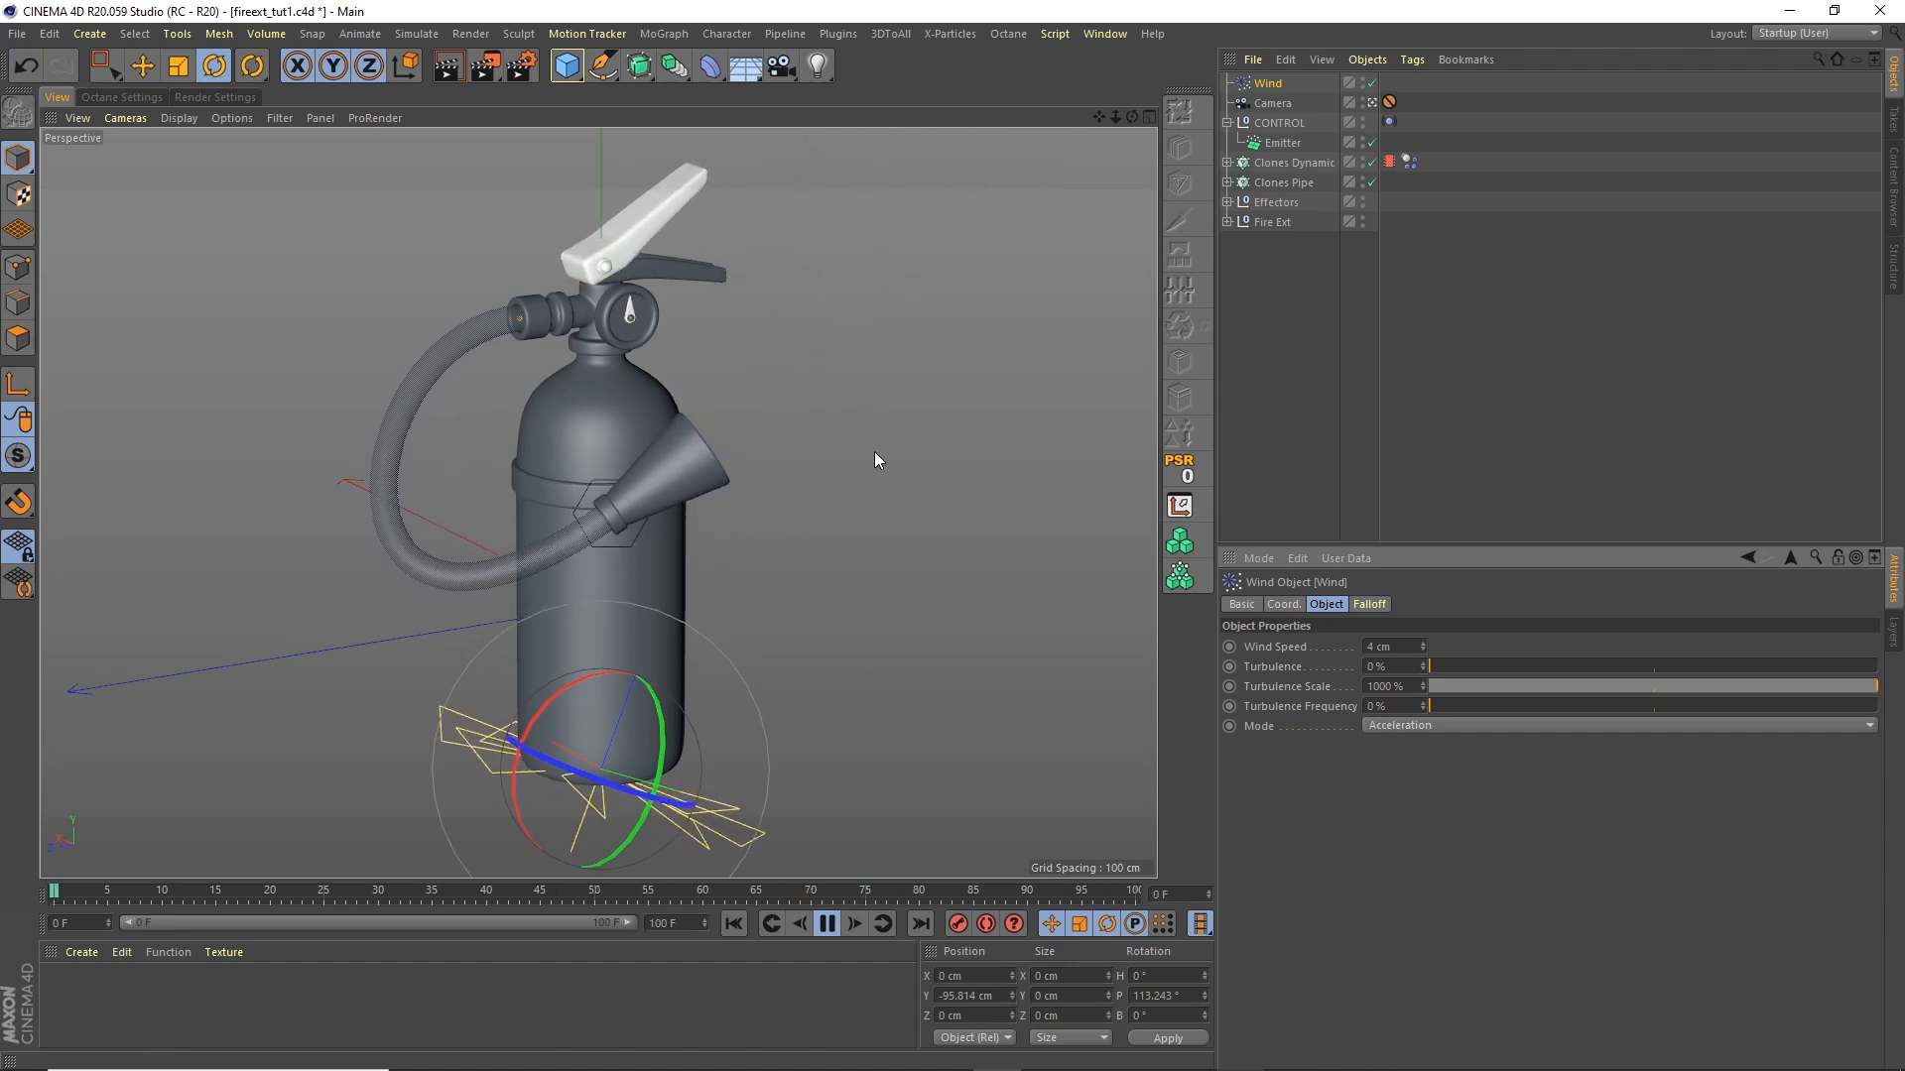
Step: Try a wind speed of 3 cm during playback, and set it back to 4 cm
type("3")
key("Return")
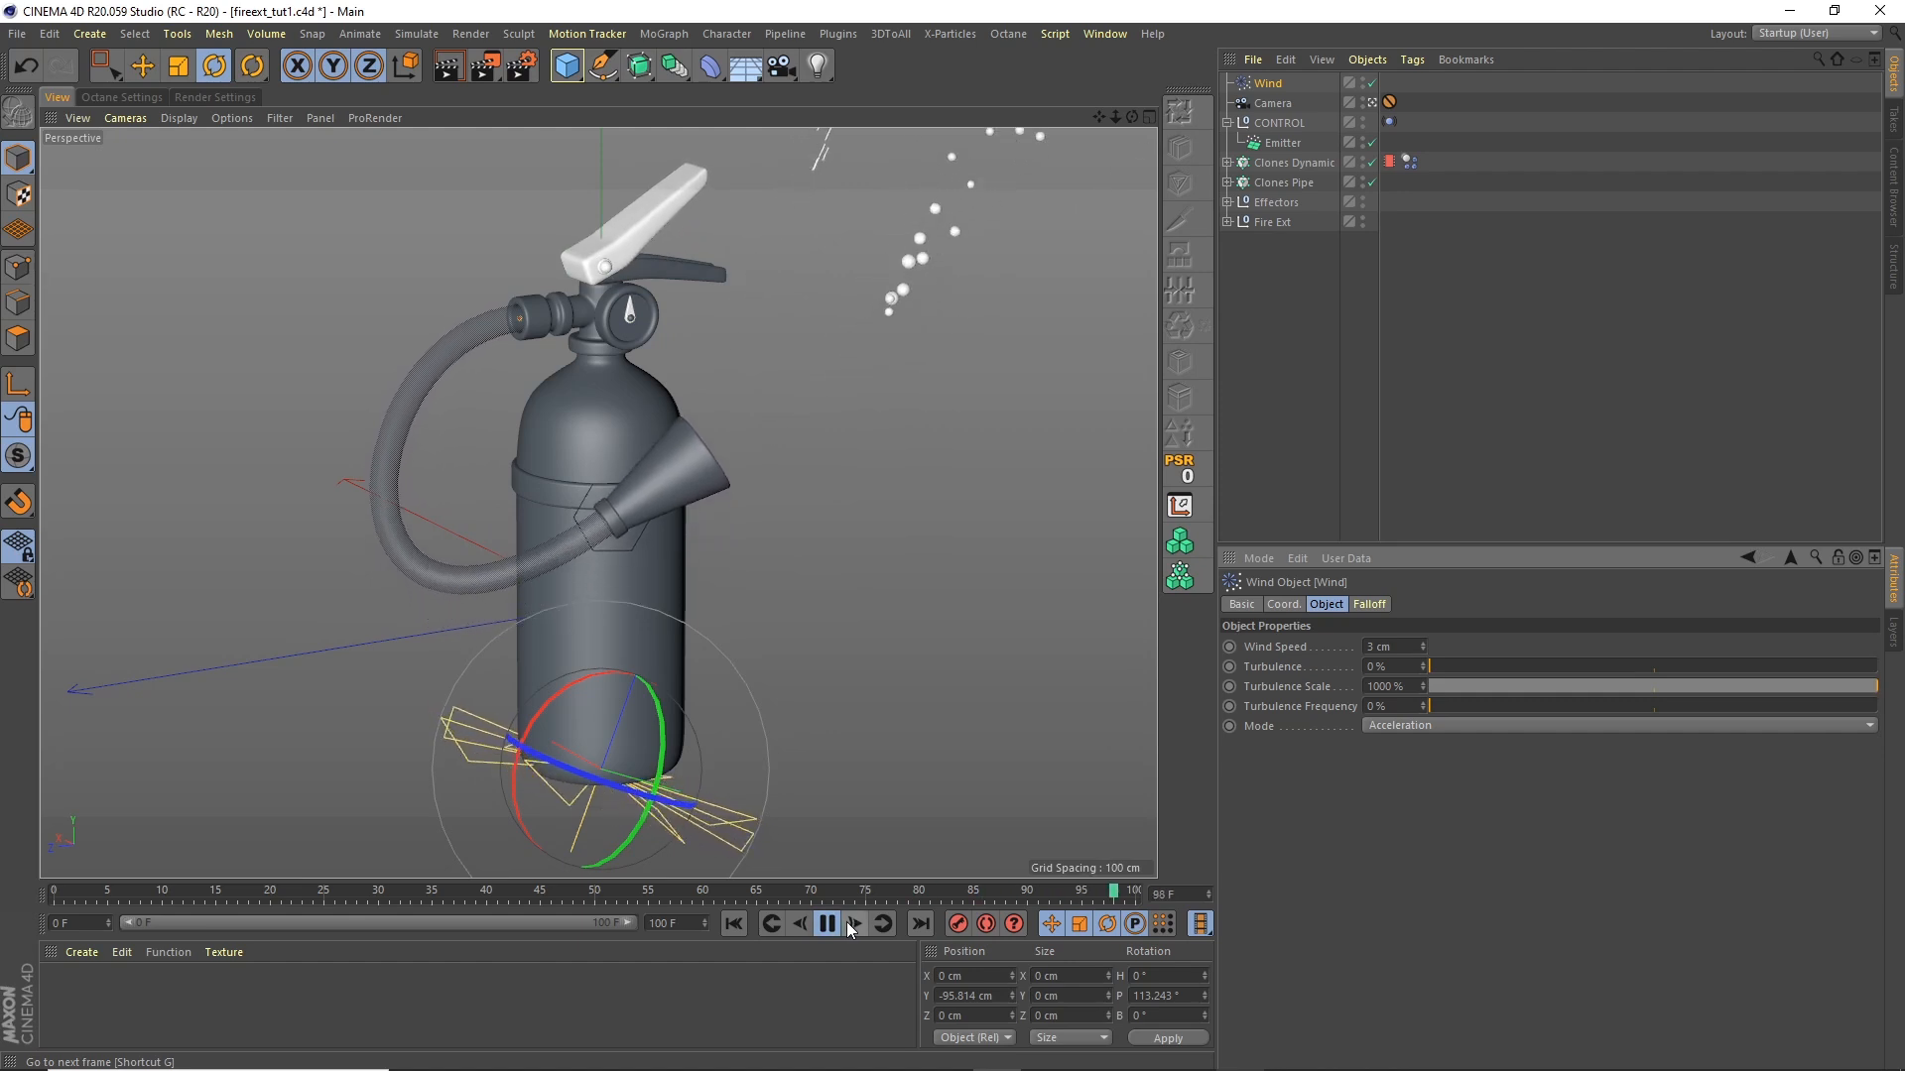
double_click(1387, 647)
type("4")
key("Return")
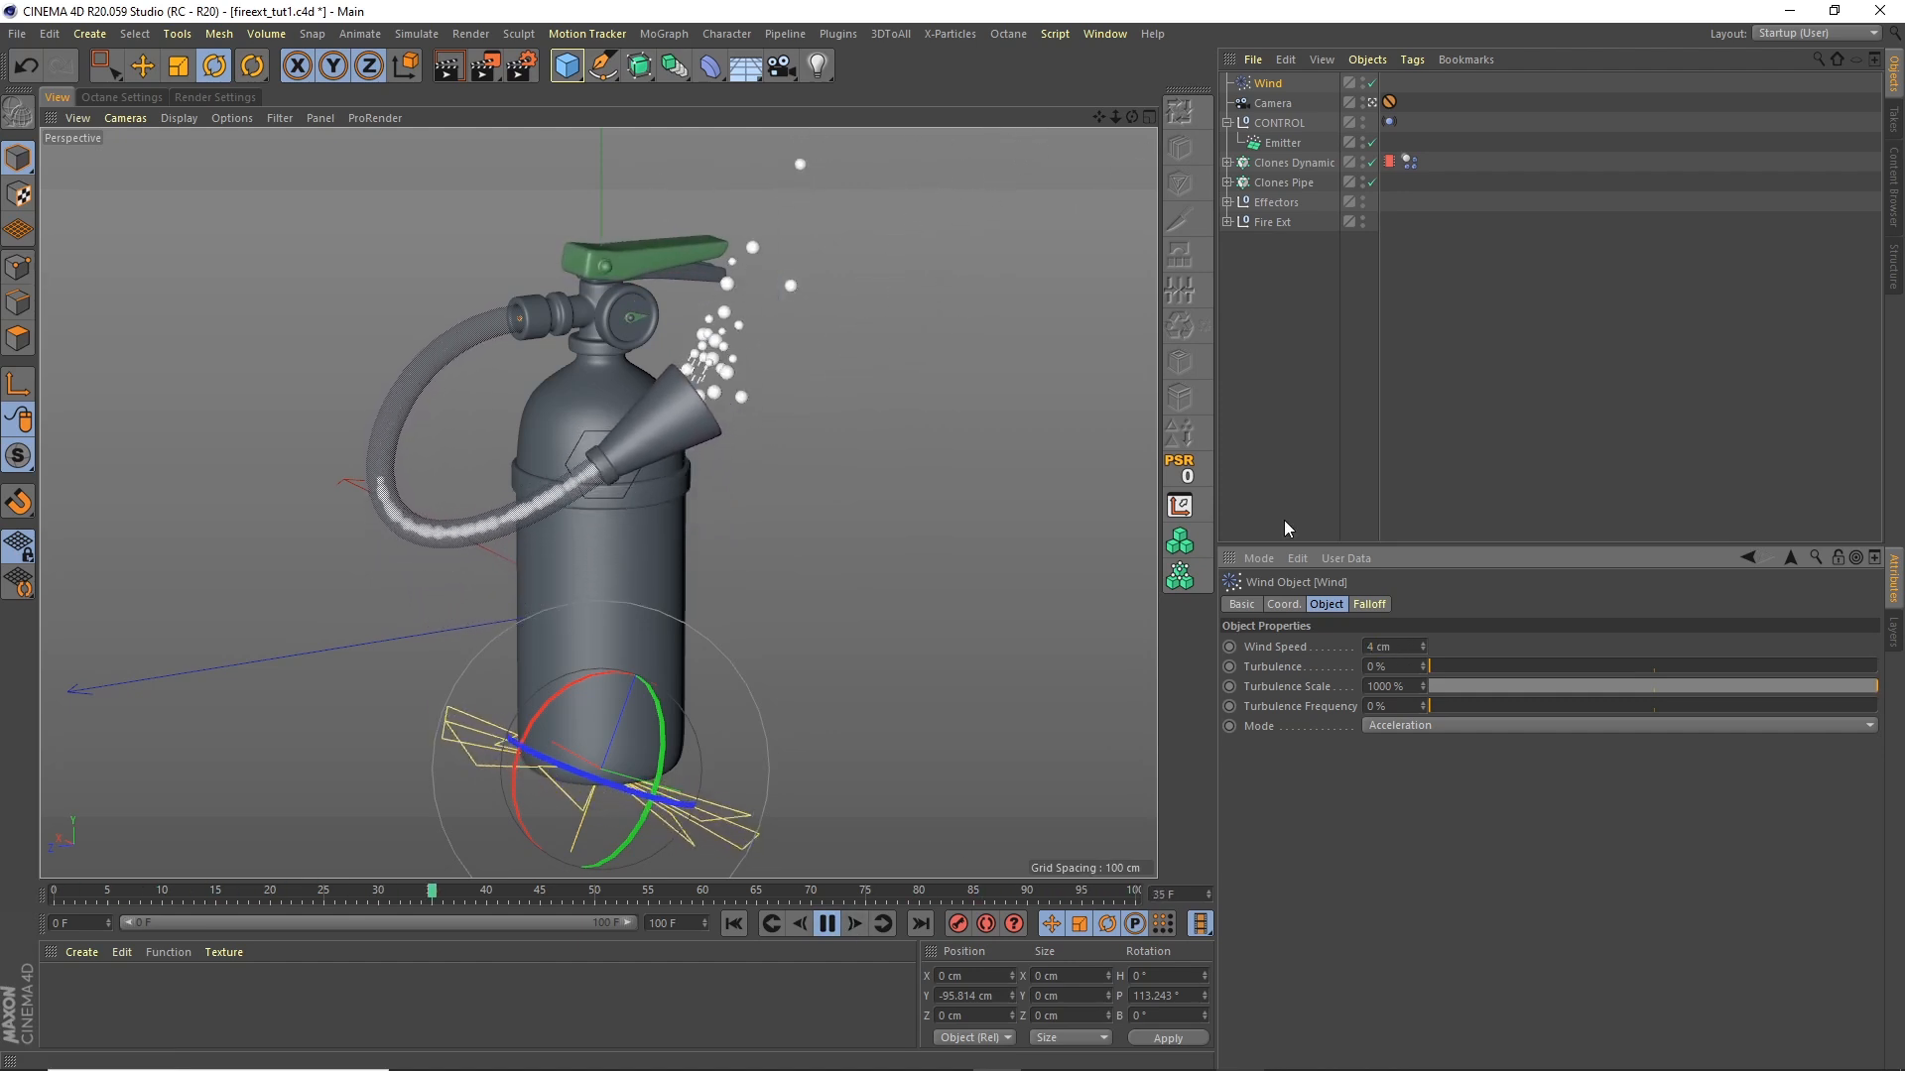
Step: Stop playback, bake the MoGraph cache on Clones Dynamic and play the baked result
left_click(829, 925)
left_click(1295, 162)
left_click(1389, 162)
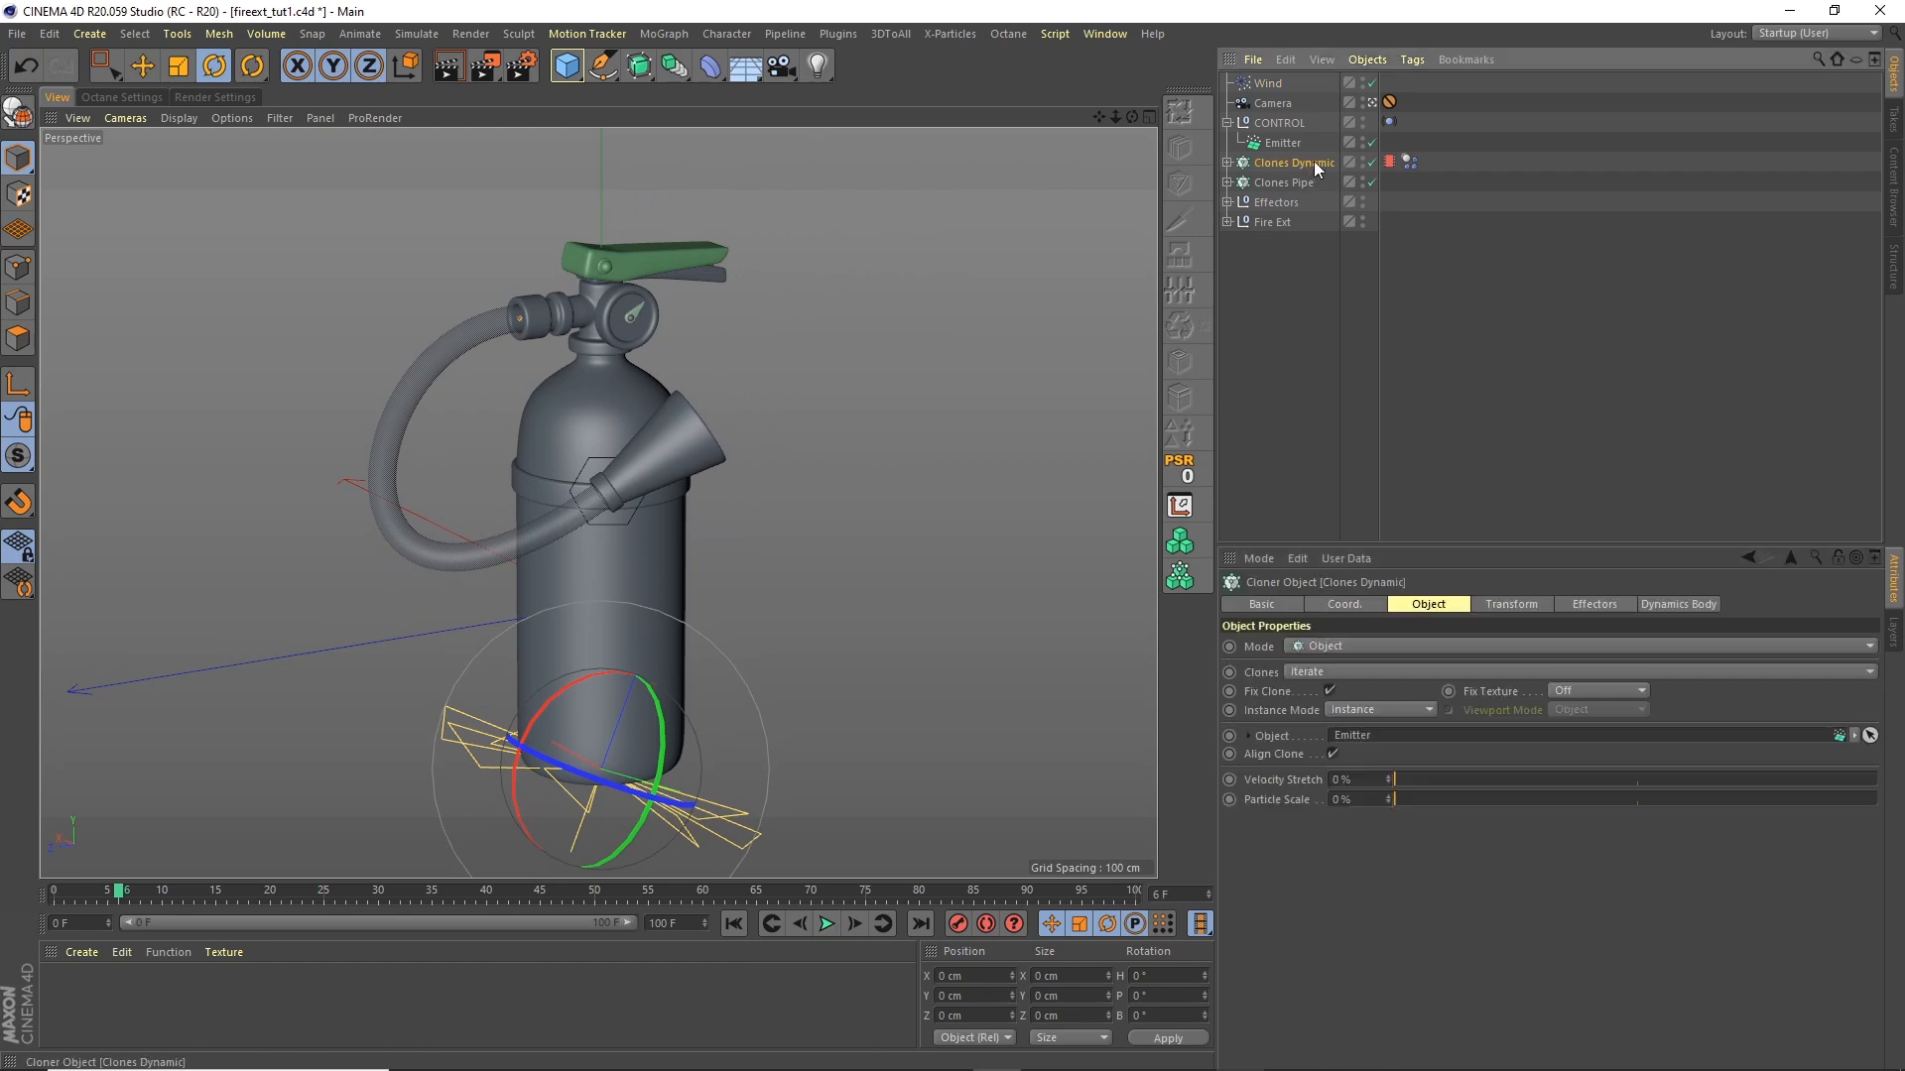
left_click(1335, 691)
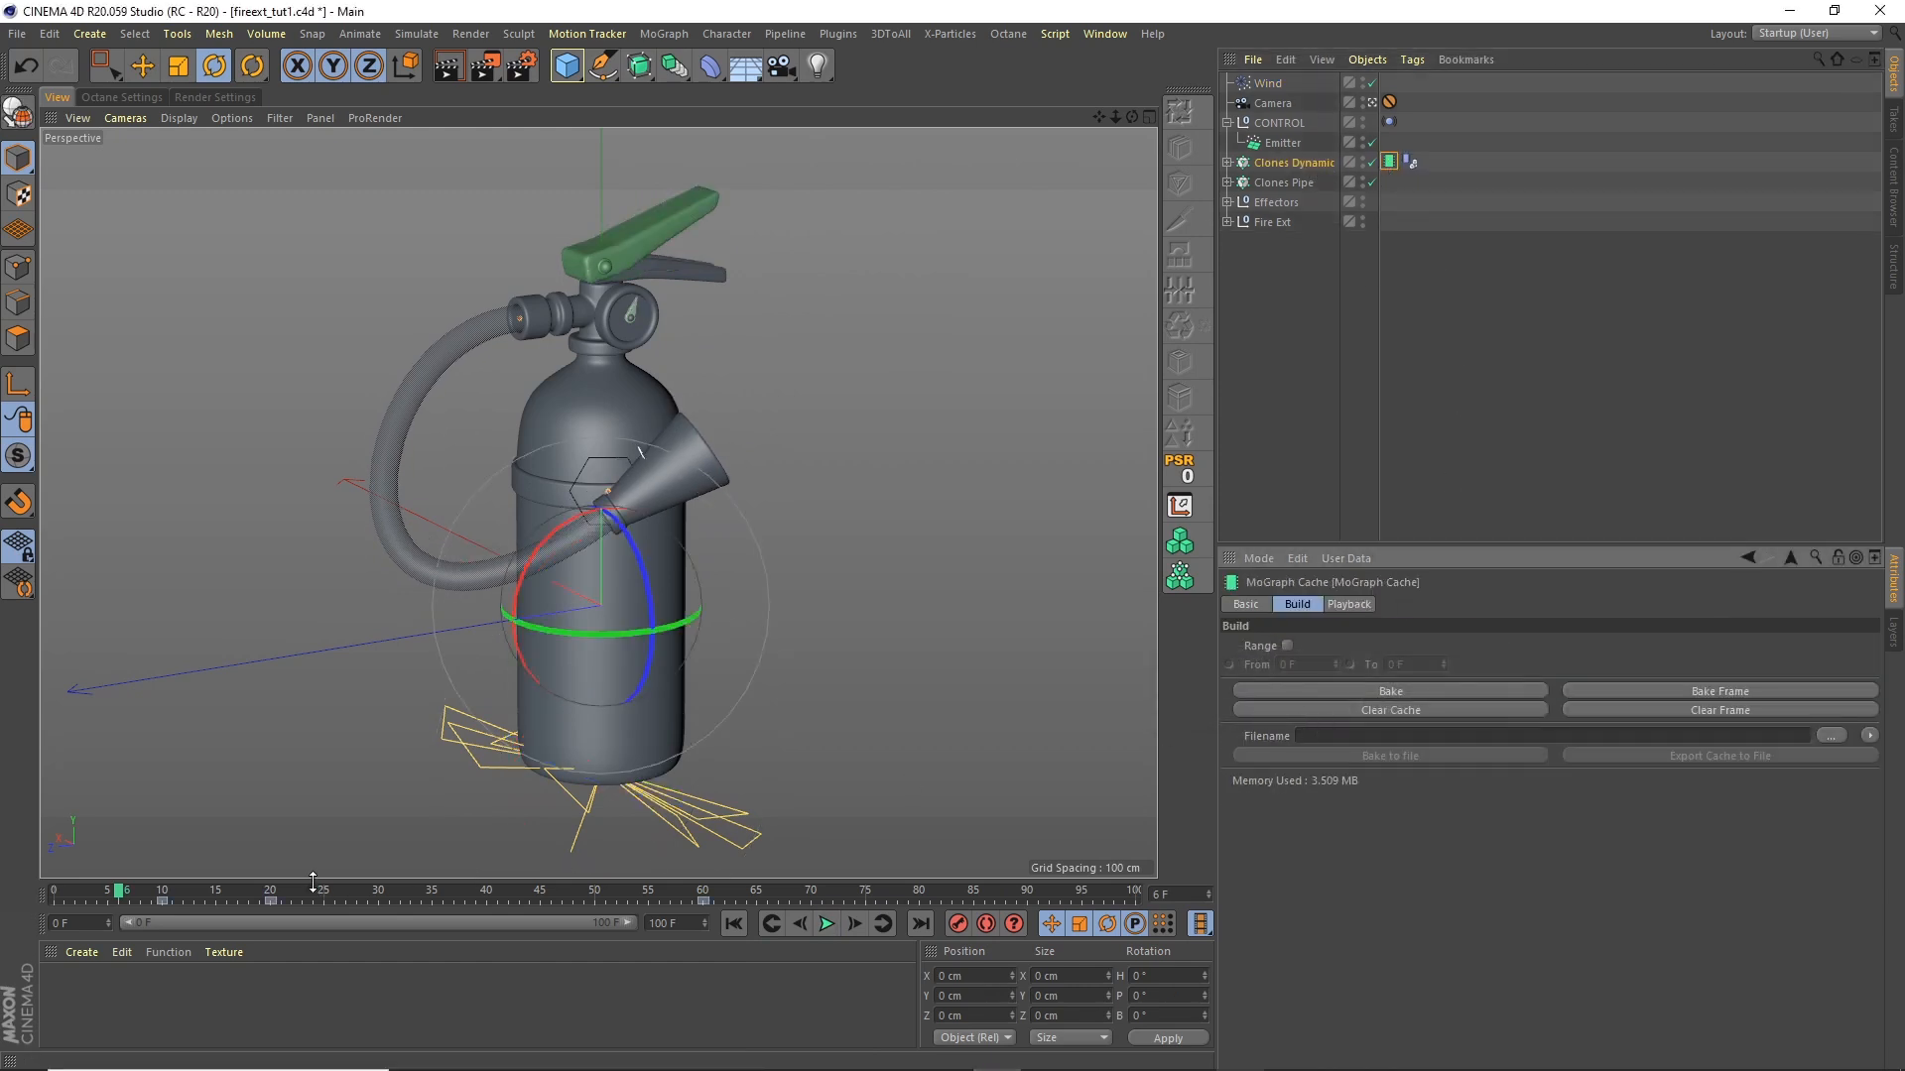
key("F8")
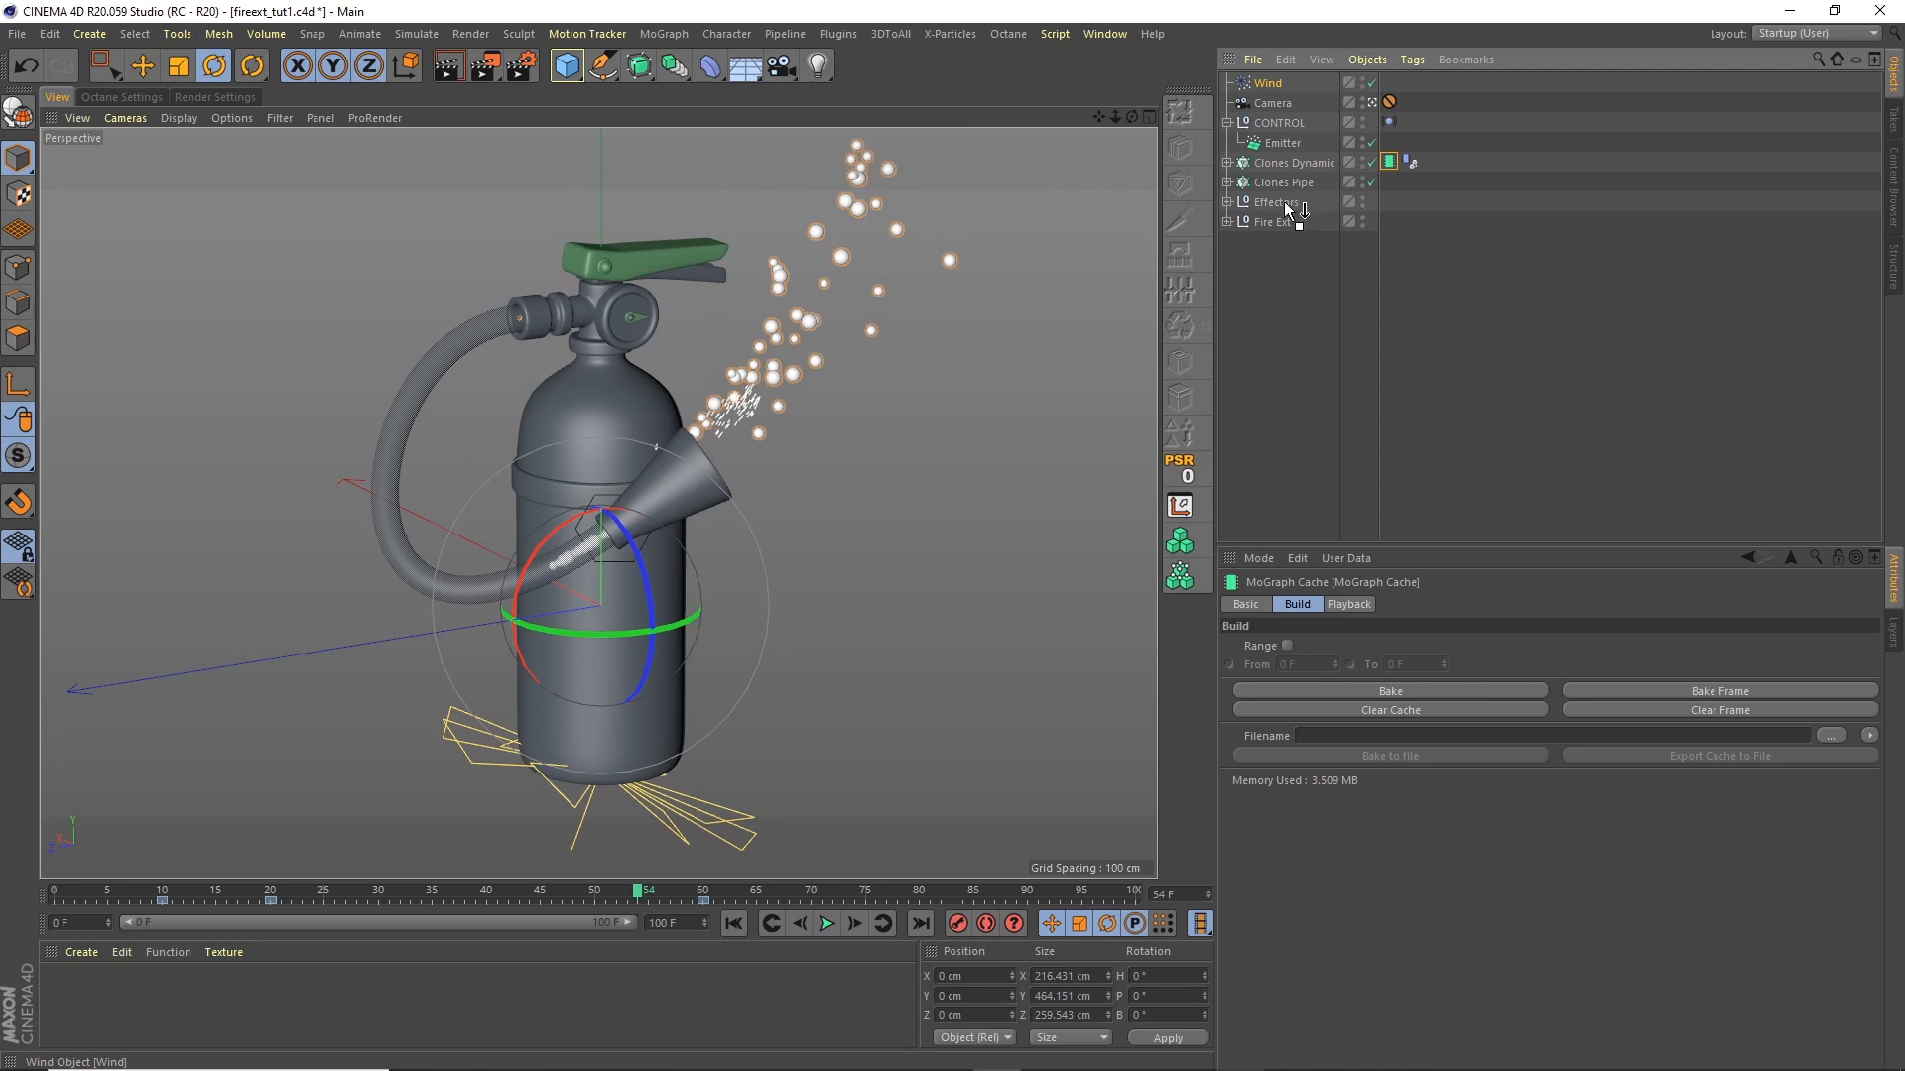
Step: Move the Wind object into the Effectors group and clear the selection
left_click_drag(1287, 205, 1289, 201)
left_click(1230, 182)
left_click(1265, 252)
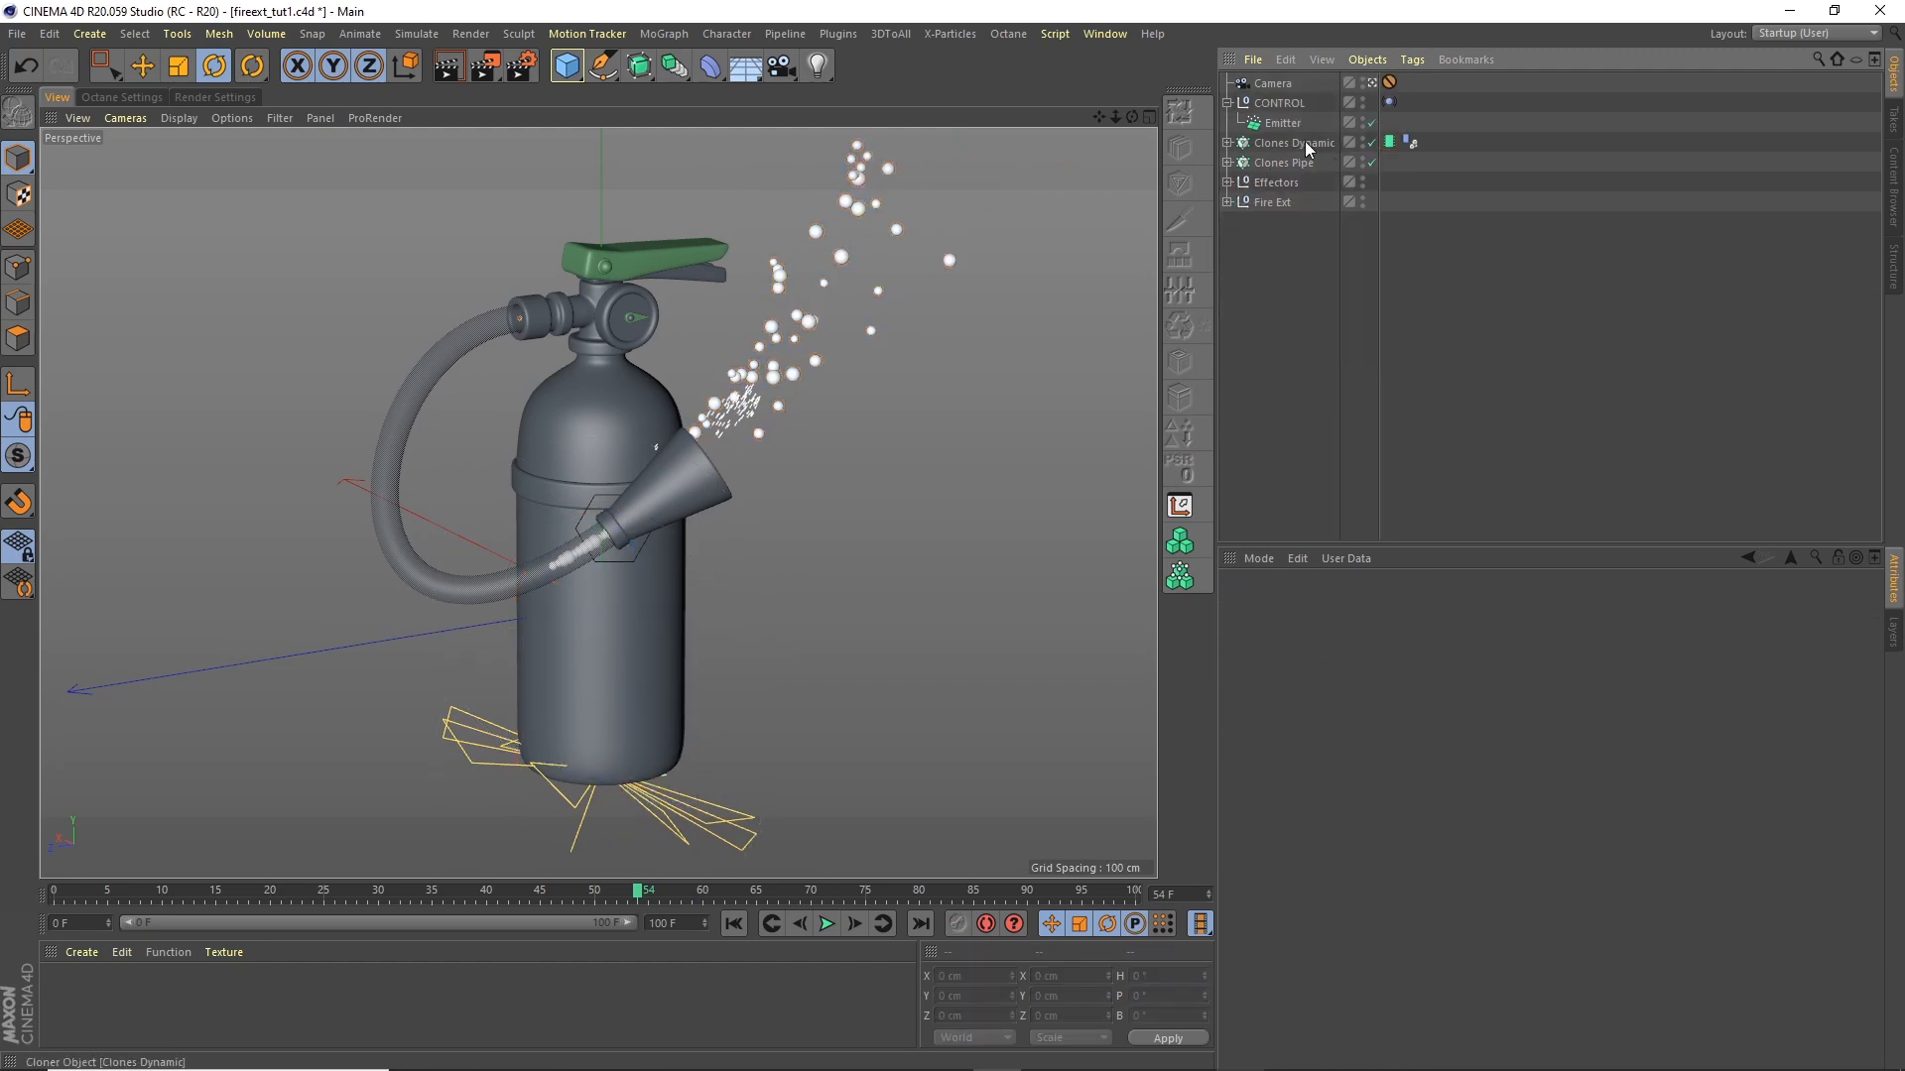
Step: Hide the Emitter and the Wind object in the viewport, leaving the Effectors group collapsed
left_click(1284, 127)
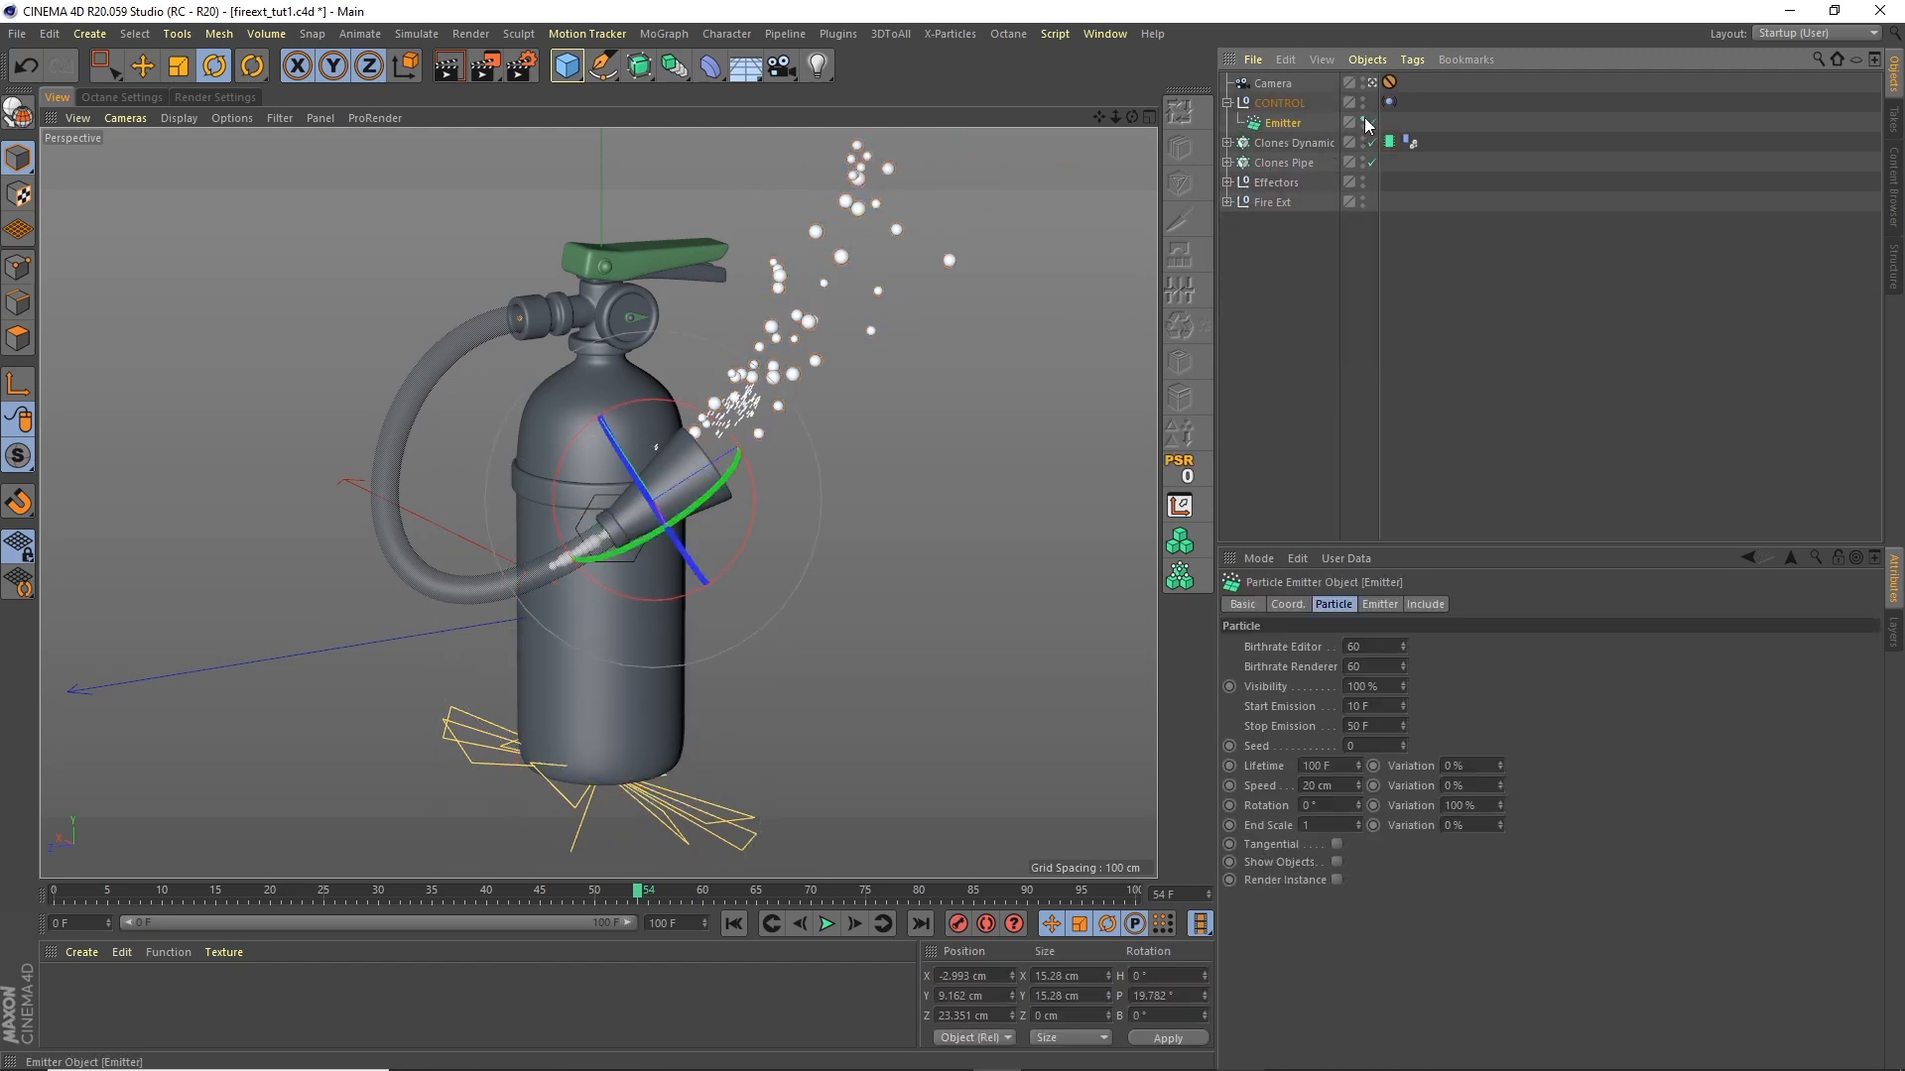
left_click(1322, 278)
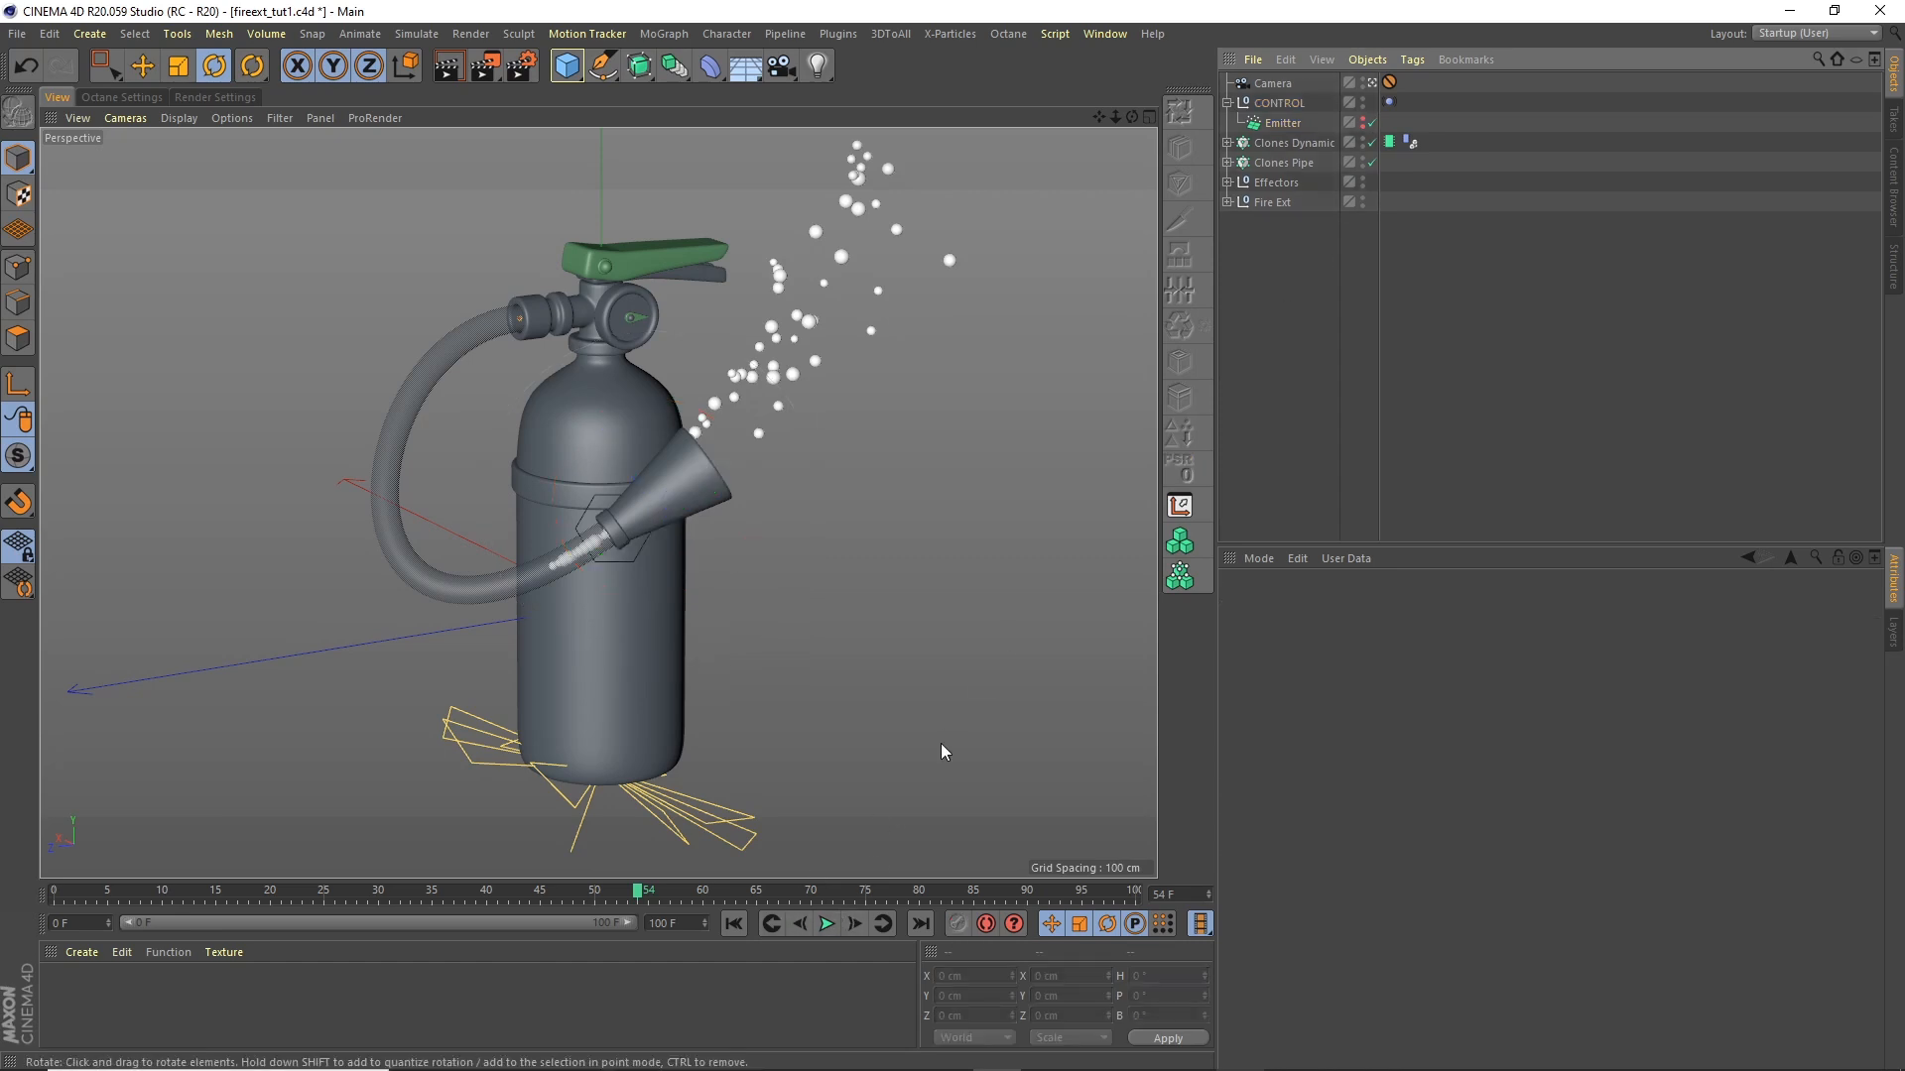
left_click(1228, 183)
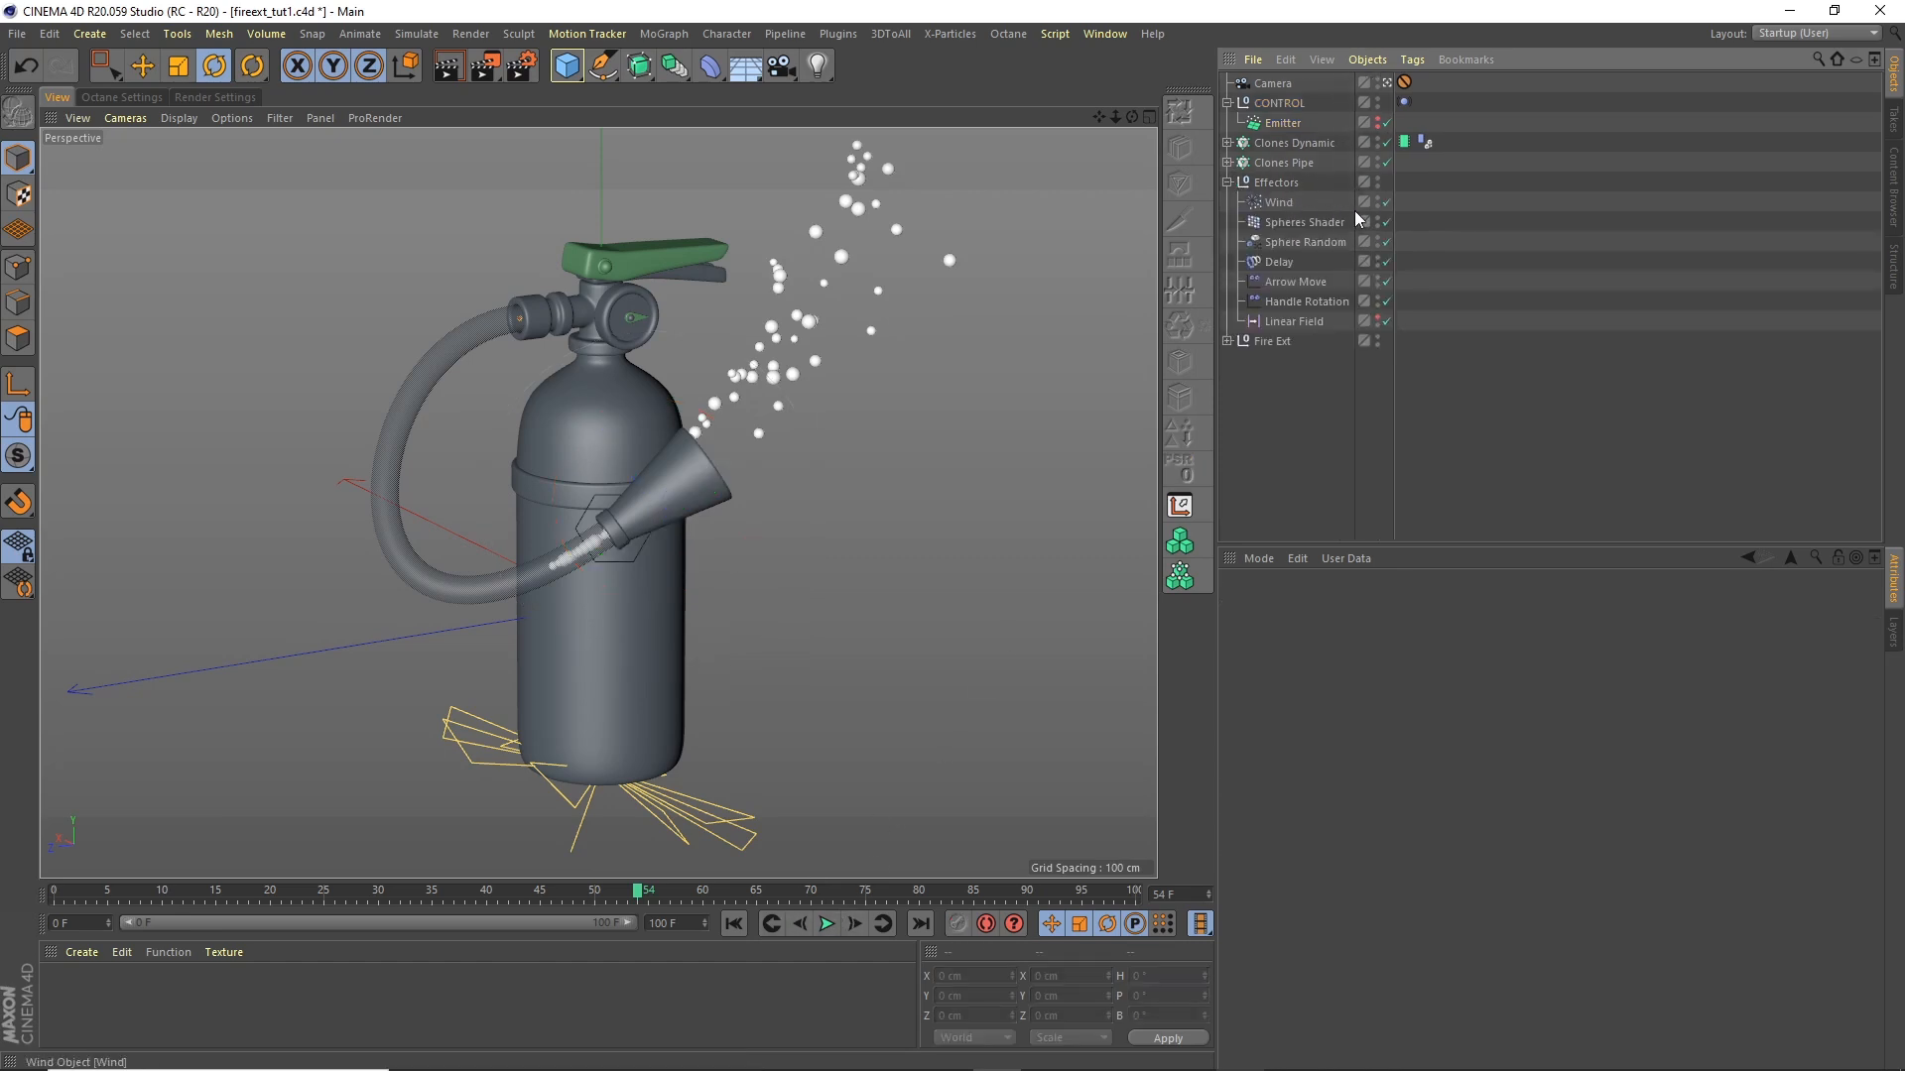
left_click(1228, 182)
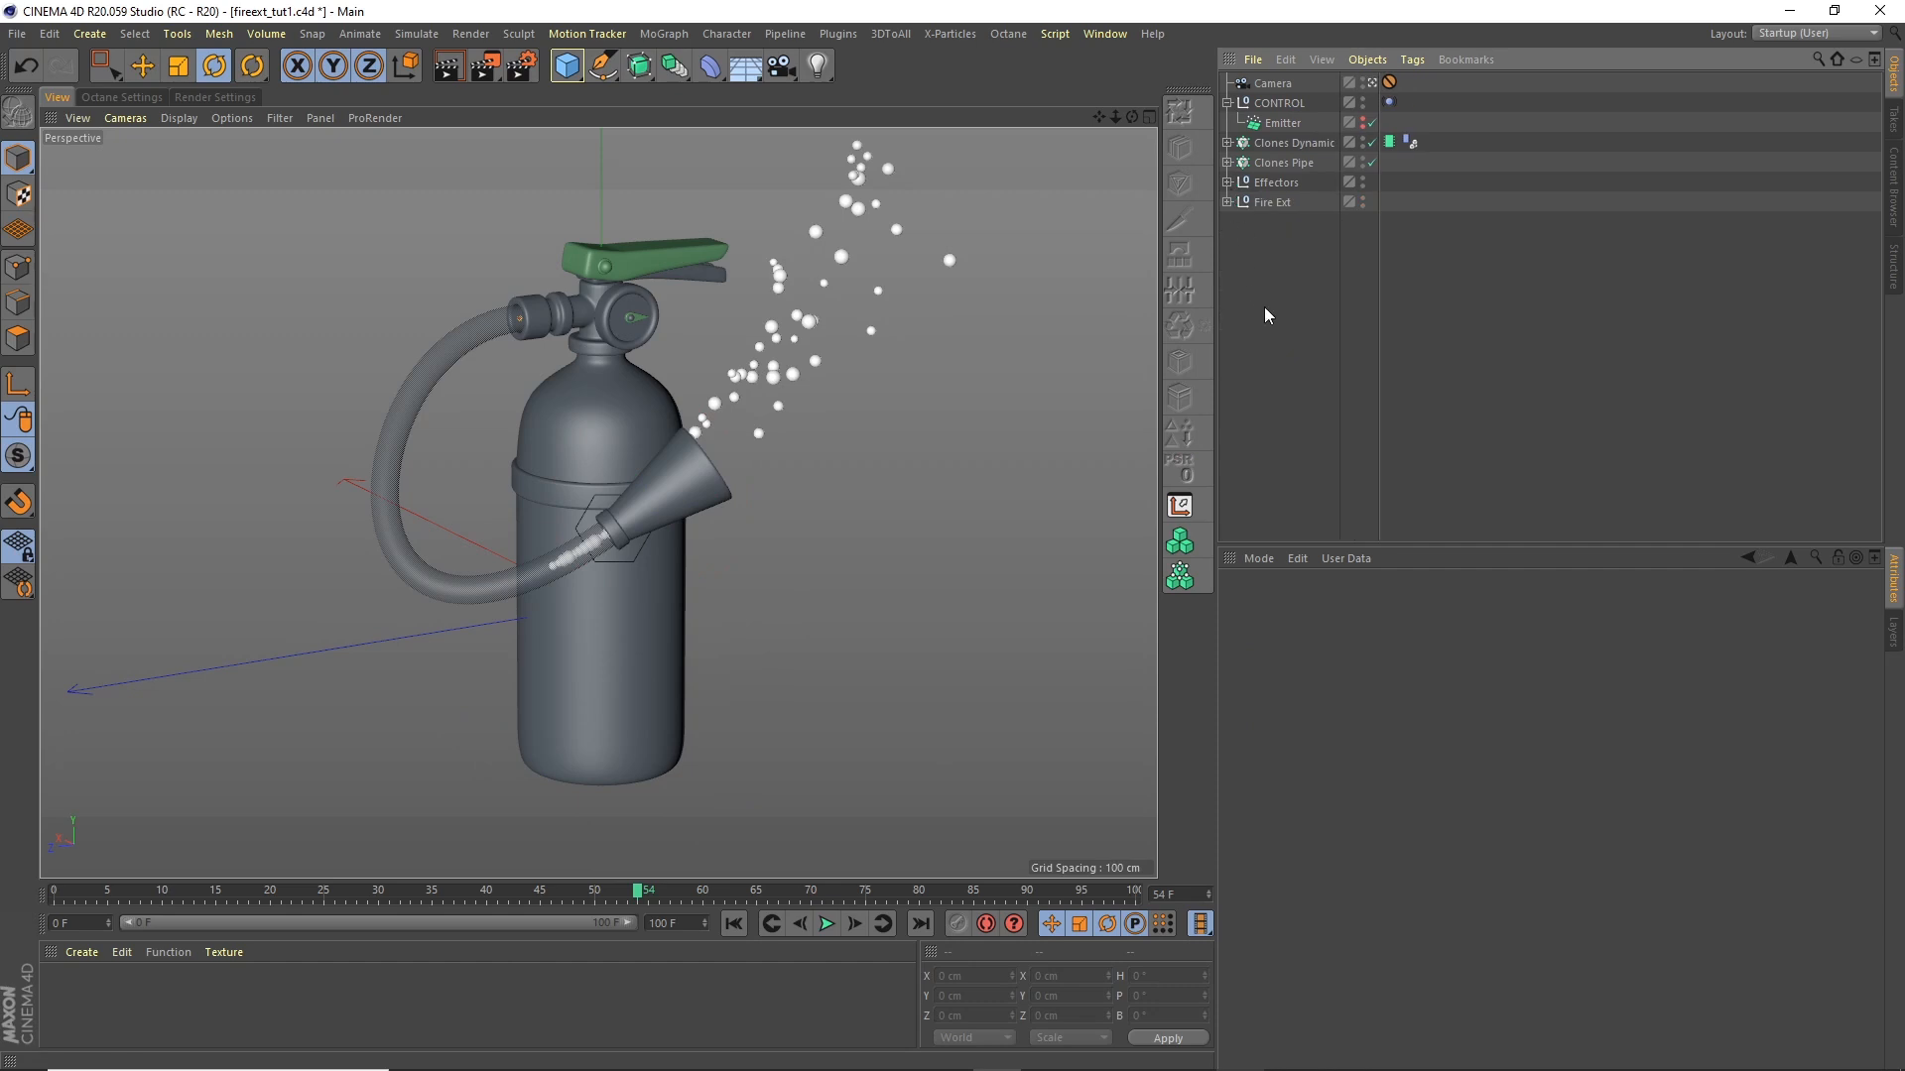
Step: Delete the Protection tag from the Camera and orbit its view slightly
left_click(826, 924)
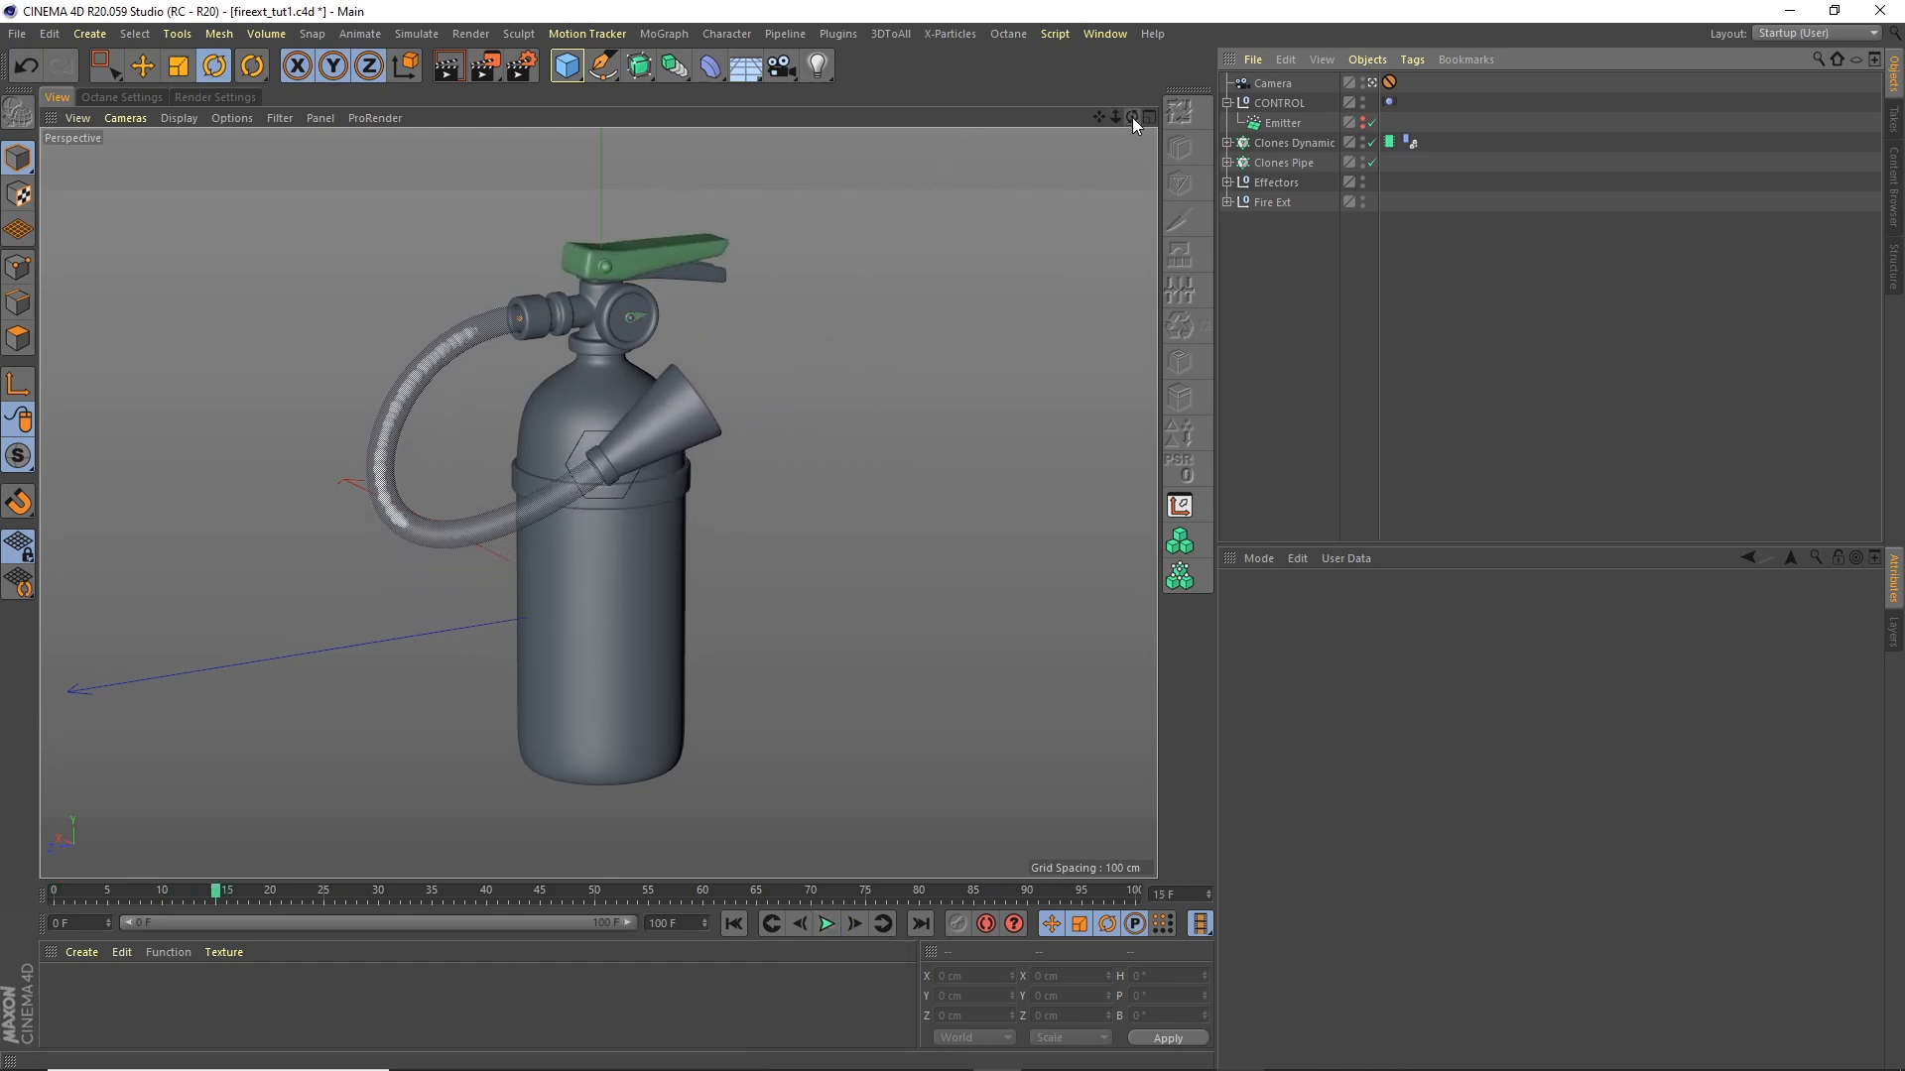
left_click(1388, 84)
key("Delete")
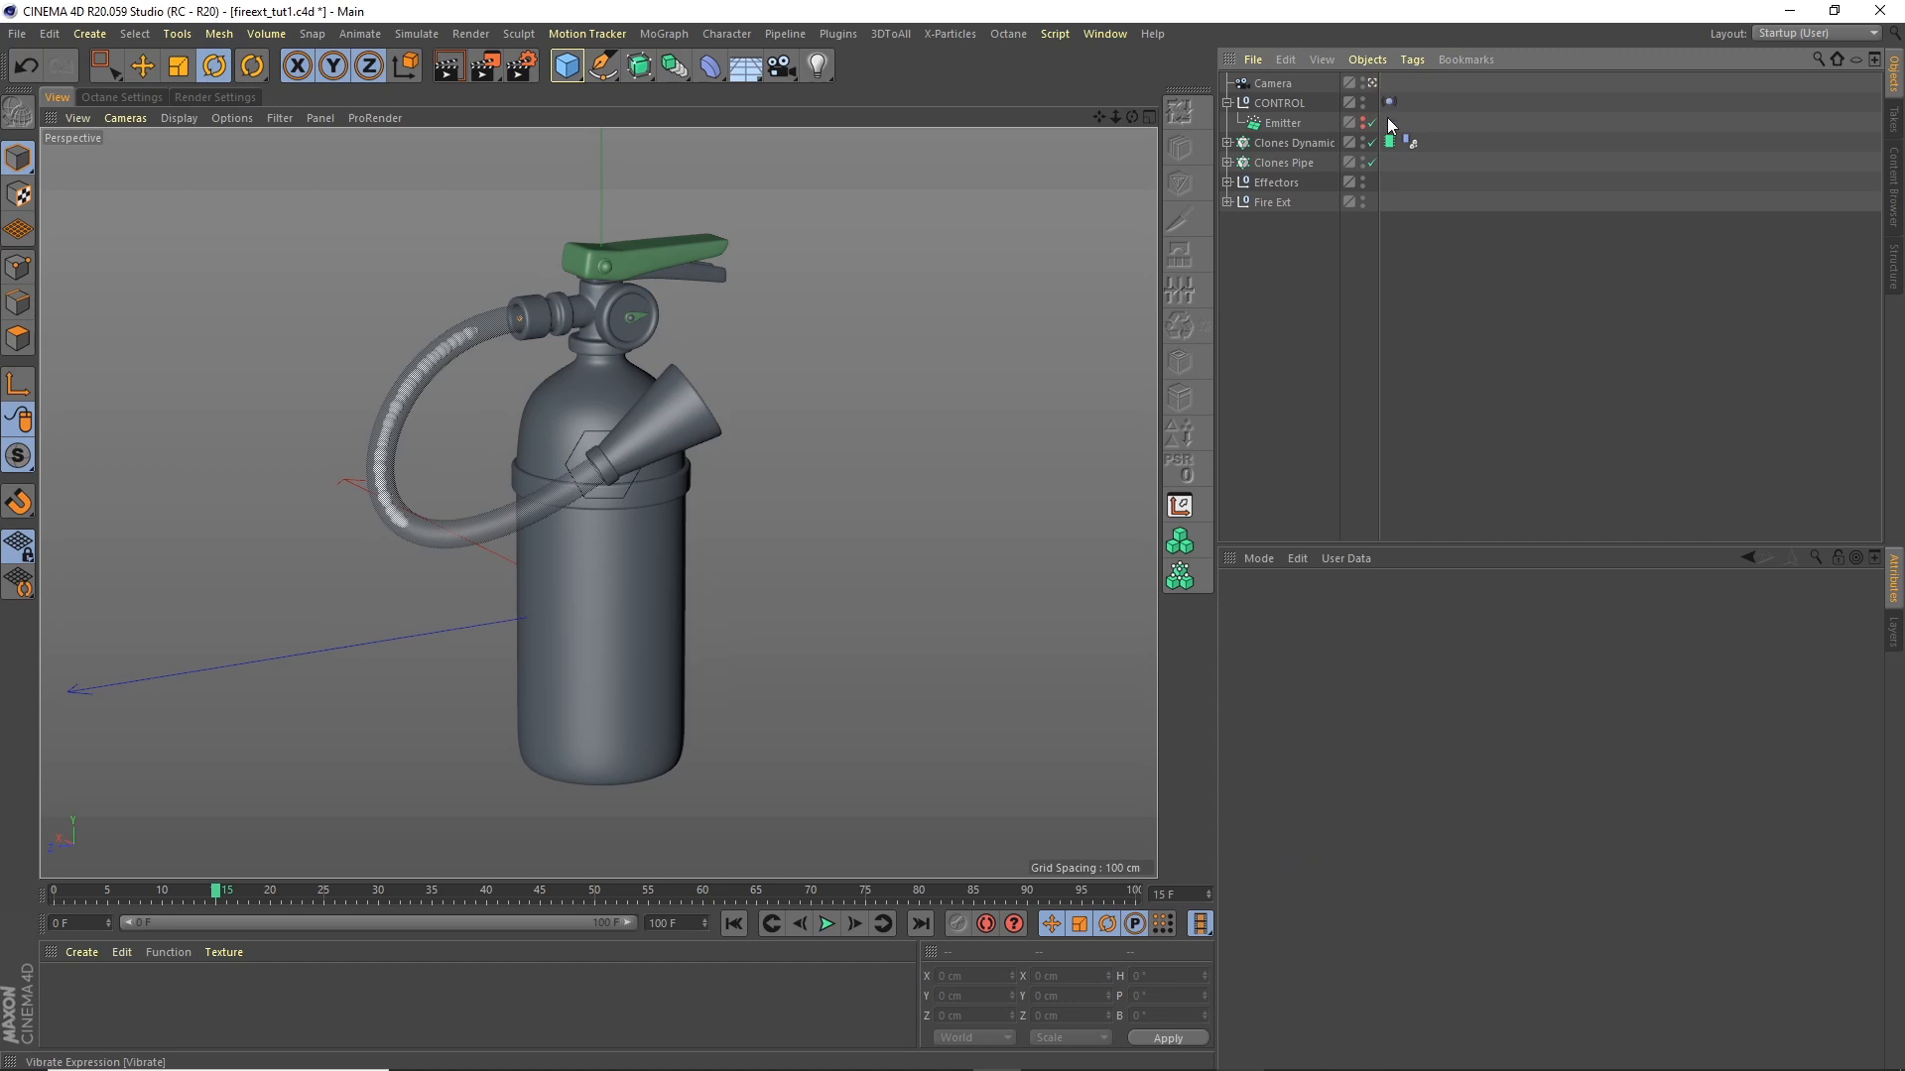
mouse_move(1133, 115)
left_mouse_down()
mouse_move(1020, 127)
mouse_move(1010, 99)
mouse_move(990, 103)
mouse_move(1135, 117)
left_mouse_up()
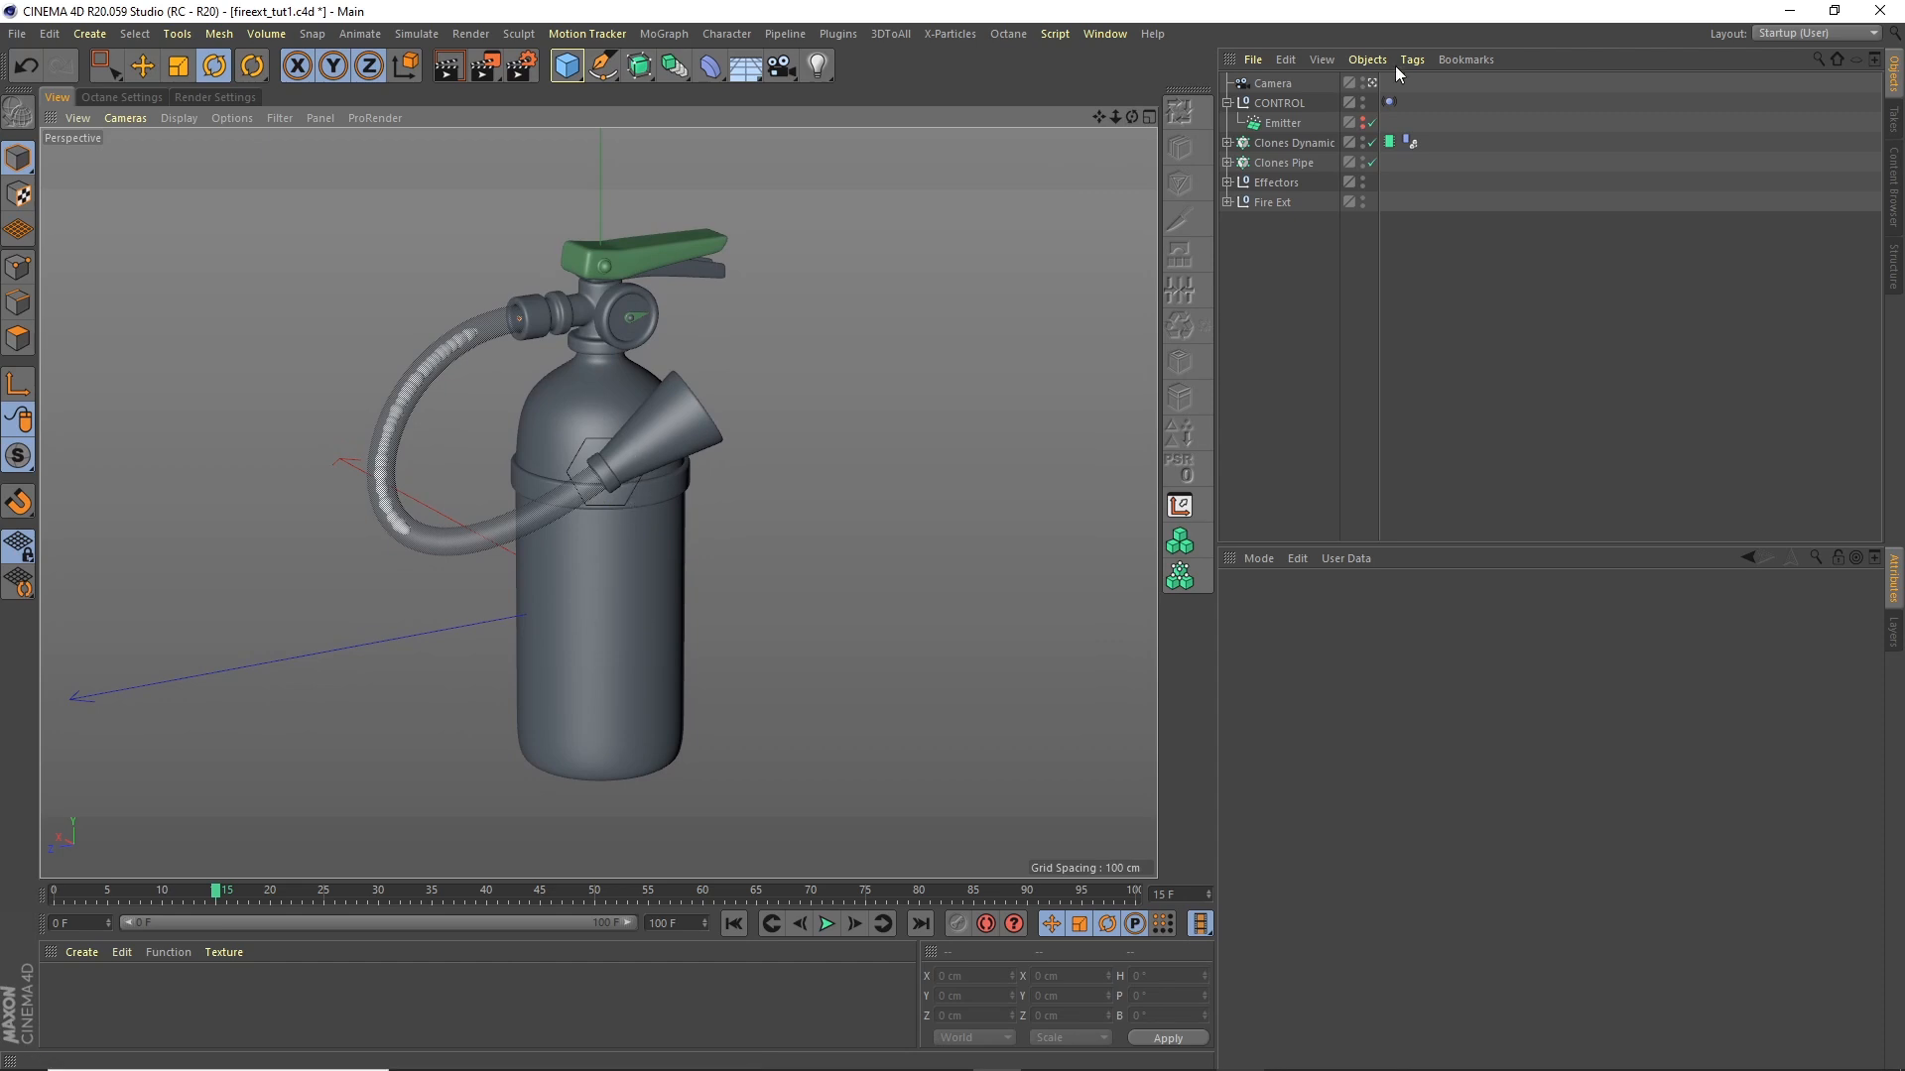
Step: Rotate the cone-end point of the pipe's Master Spline to tilt the cone lower
left_click(1227, 183)
left_click(1227, 182)
left_click(1228, 203)
left_click(1239, 242)
left_click(1238, 222)
left_click(1290, 300)
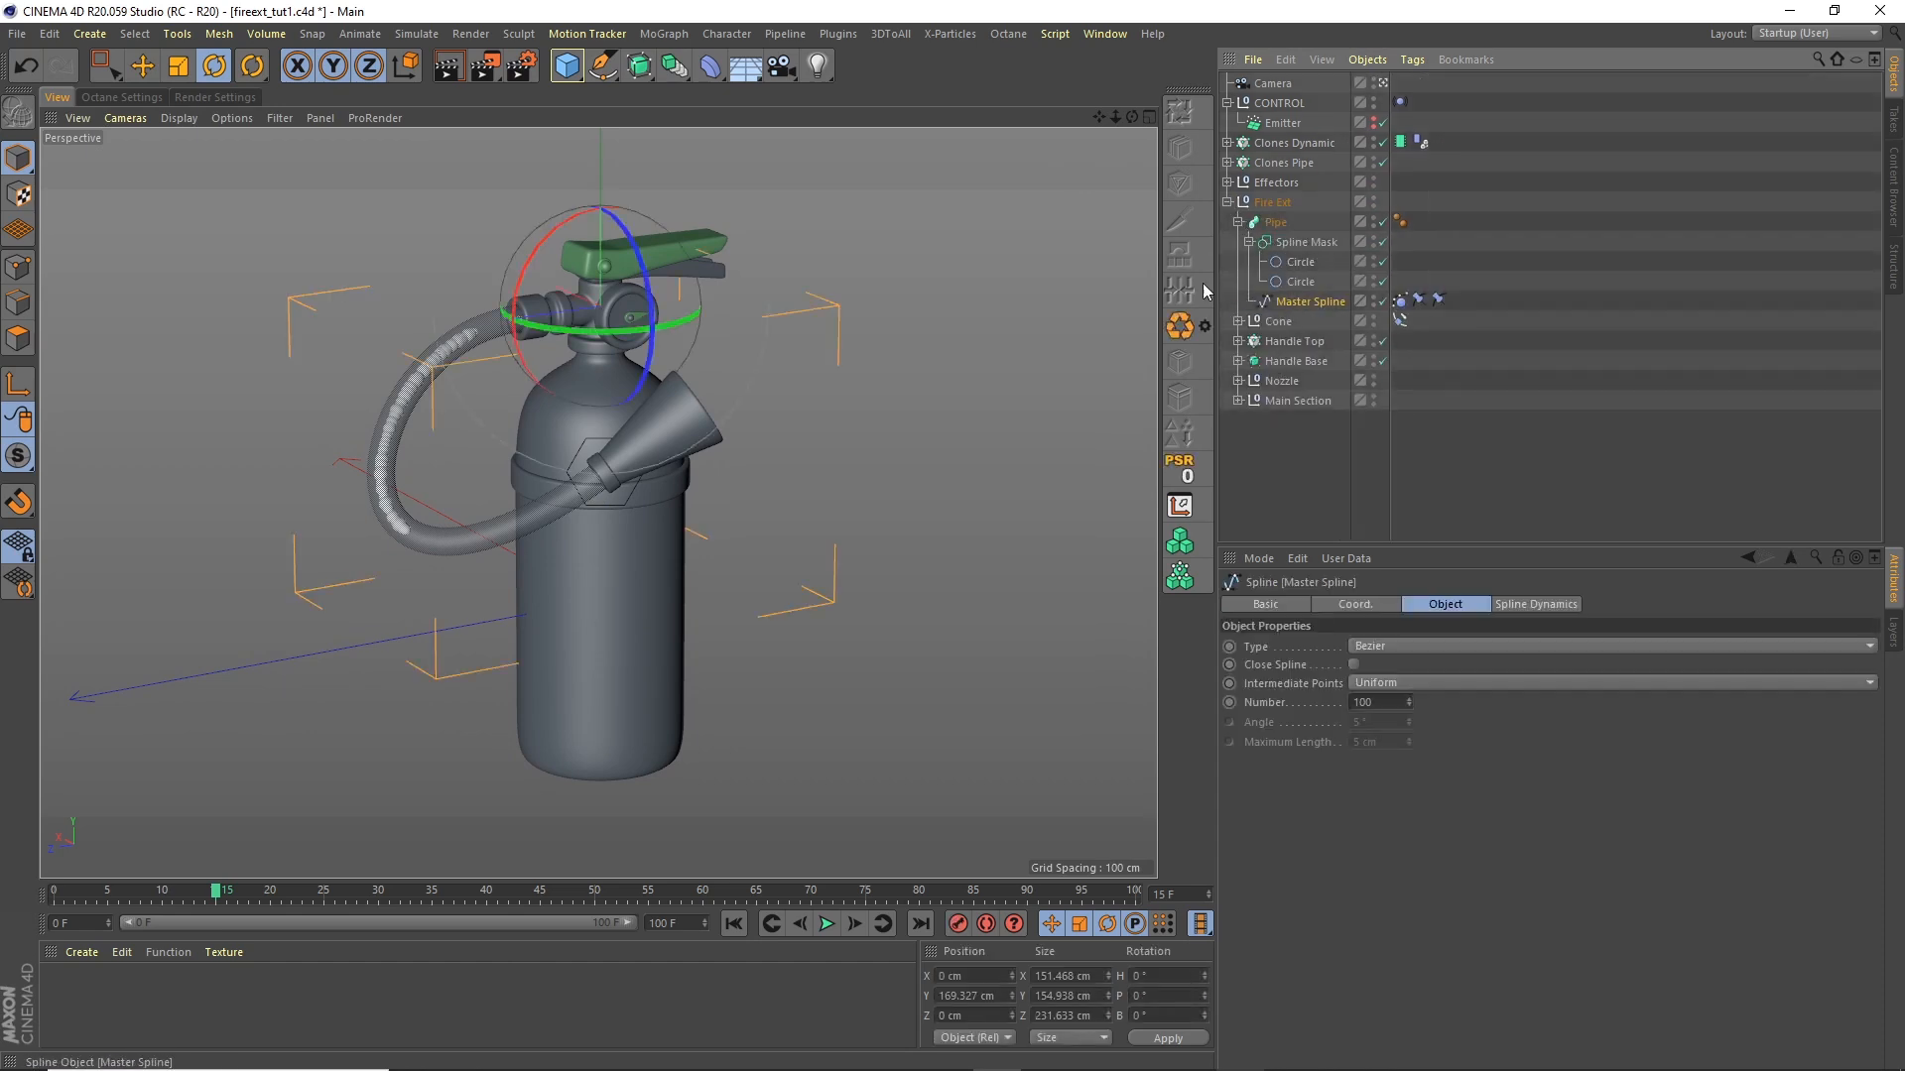
left_click(19, 266)
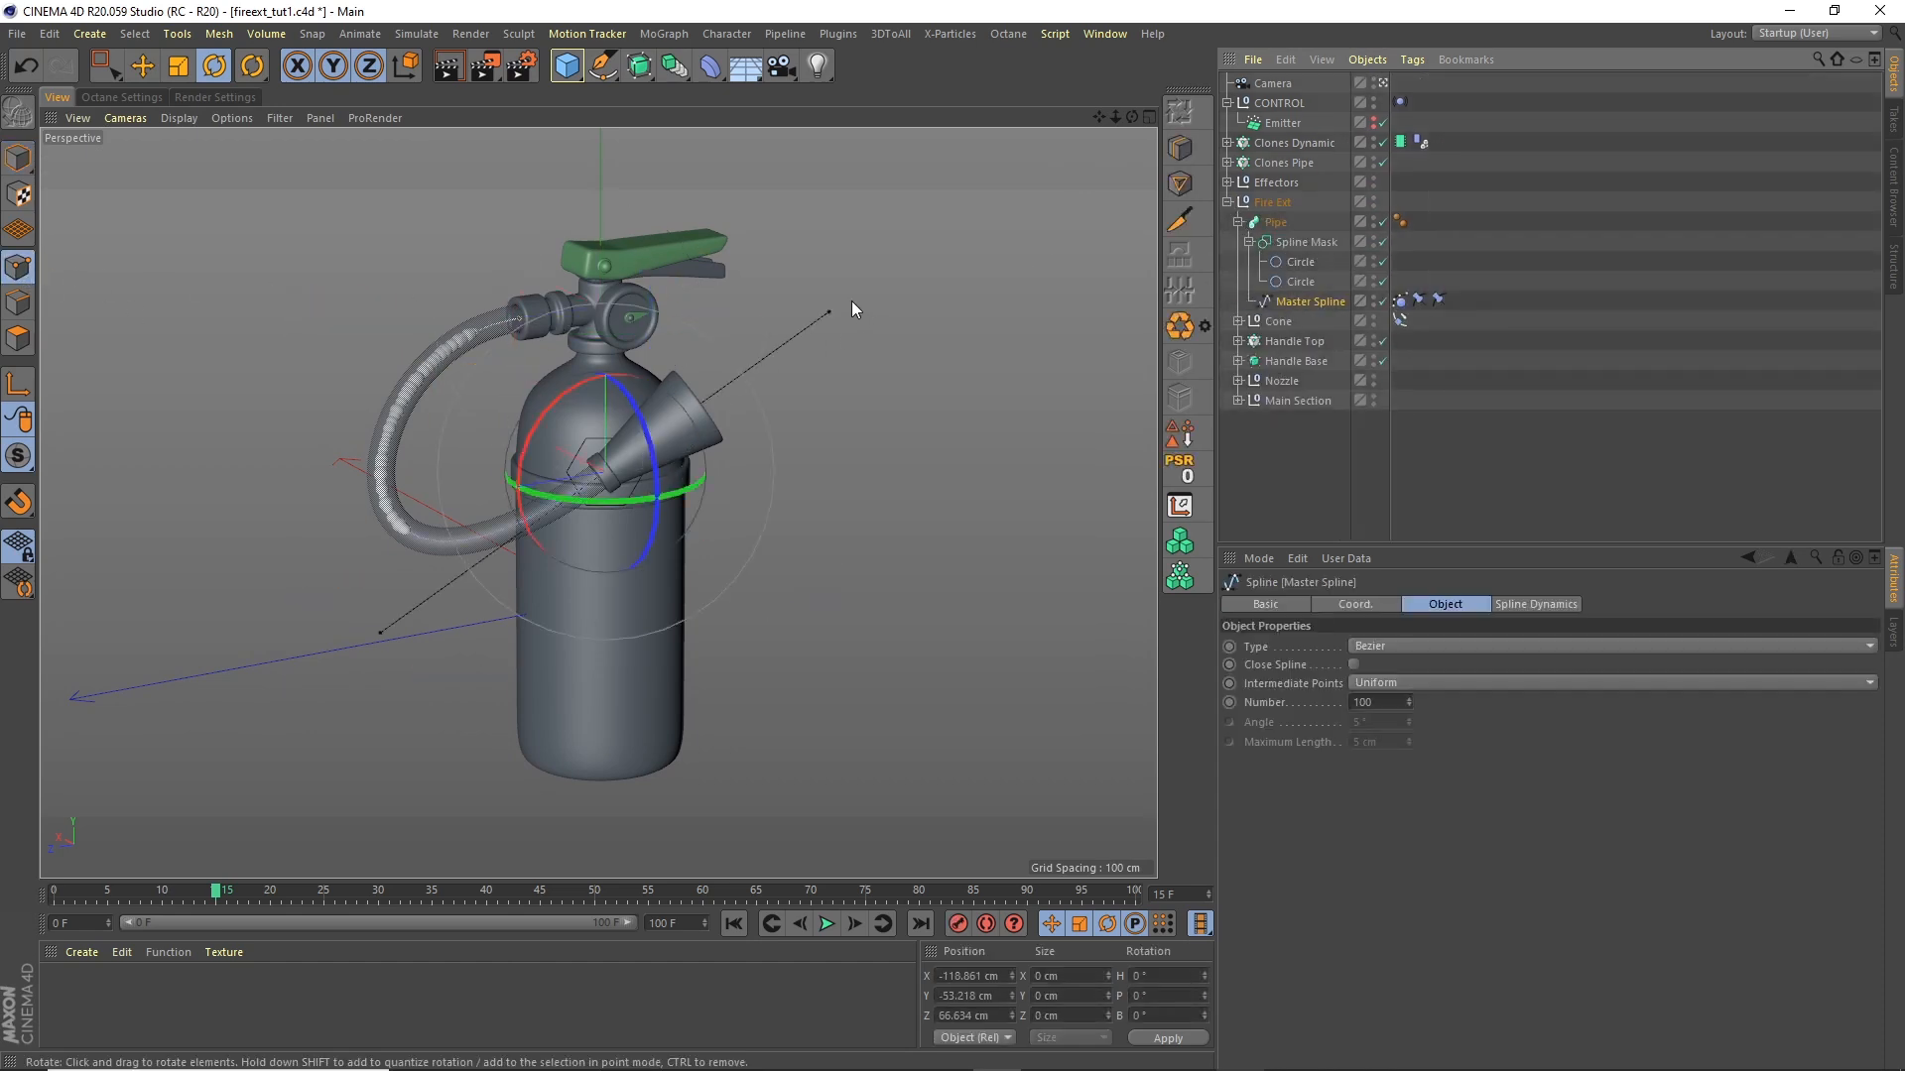
left_click(214, 66)
left_click_drag(623, 502, 569, 506)
Step: Return to the first frame and clear the baked MoGraph cache on Clones Dynamic
left_click(734, 924)
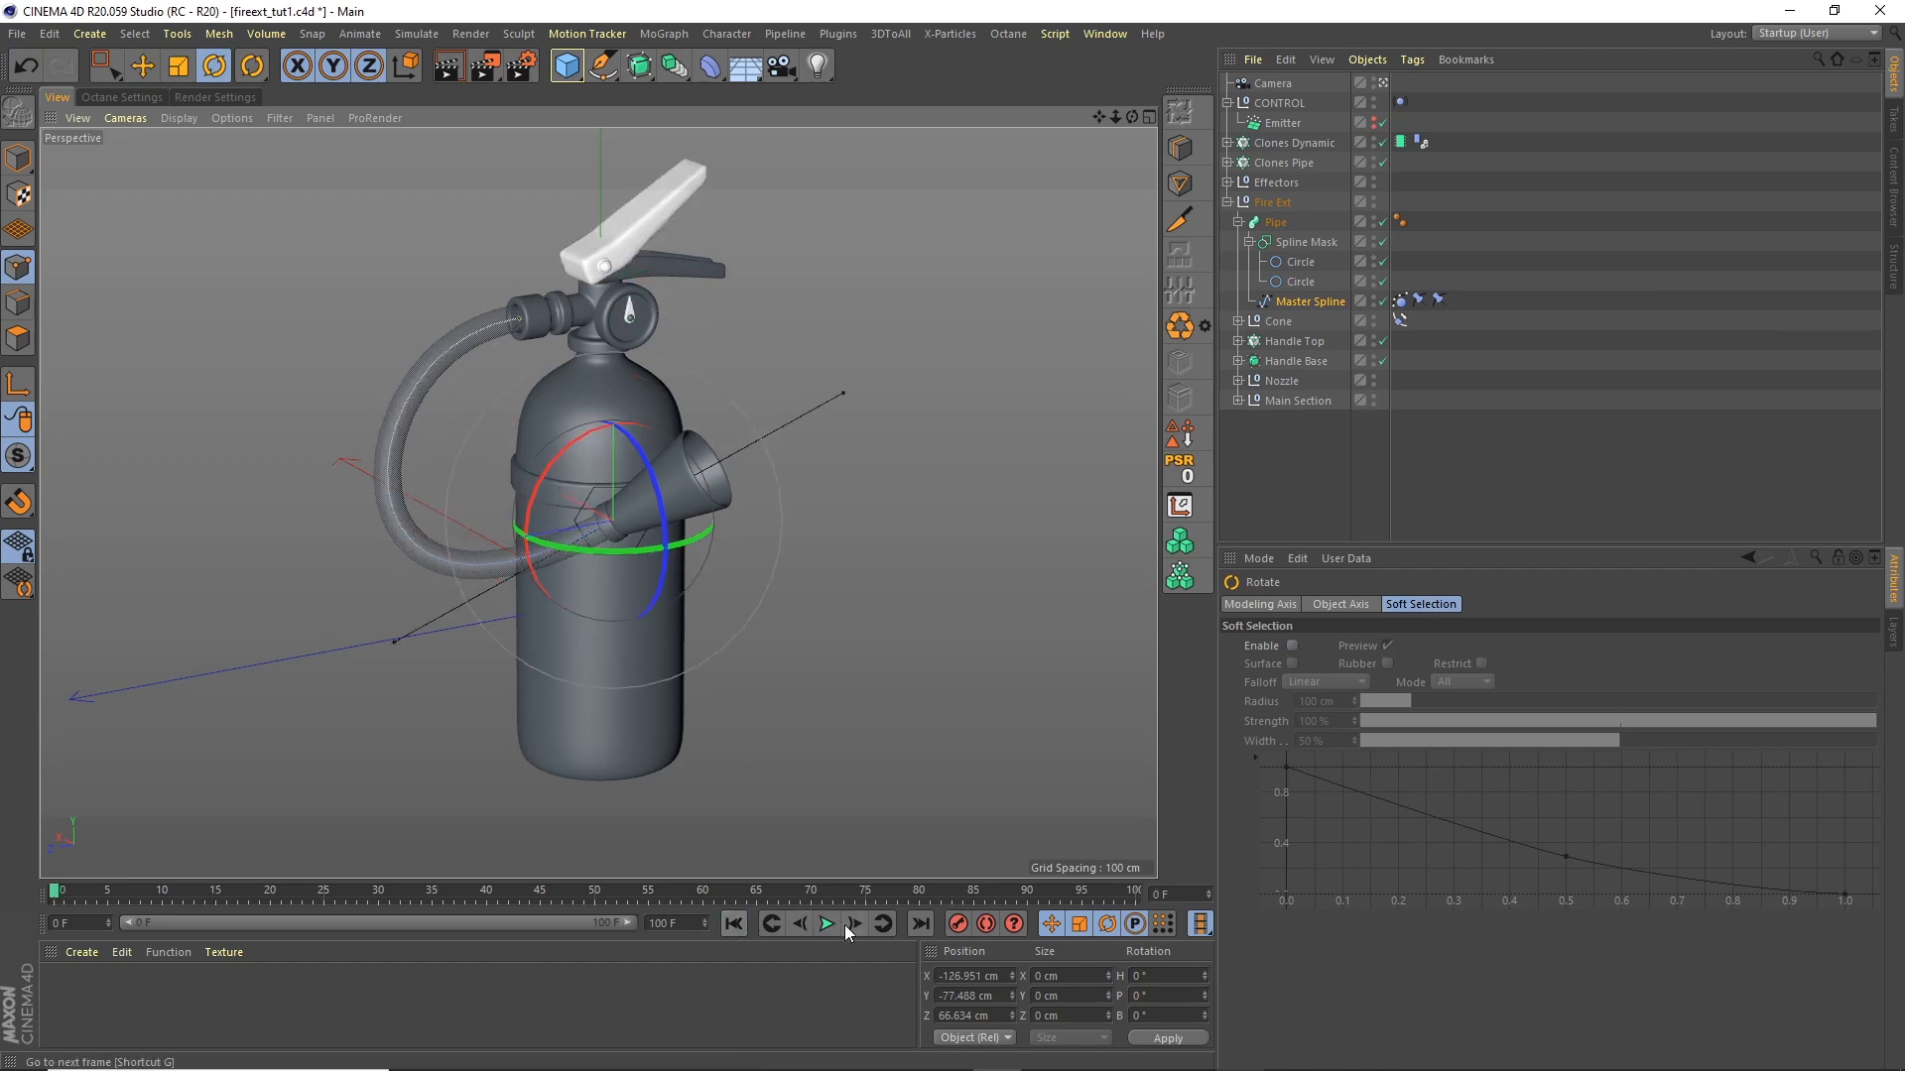
left_click(1400, 142)
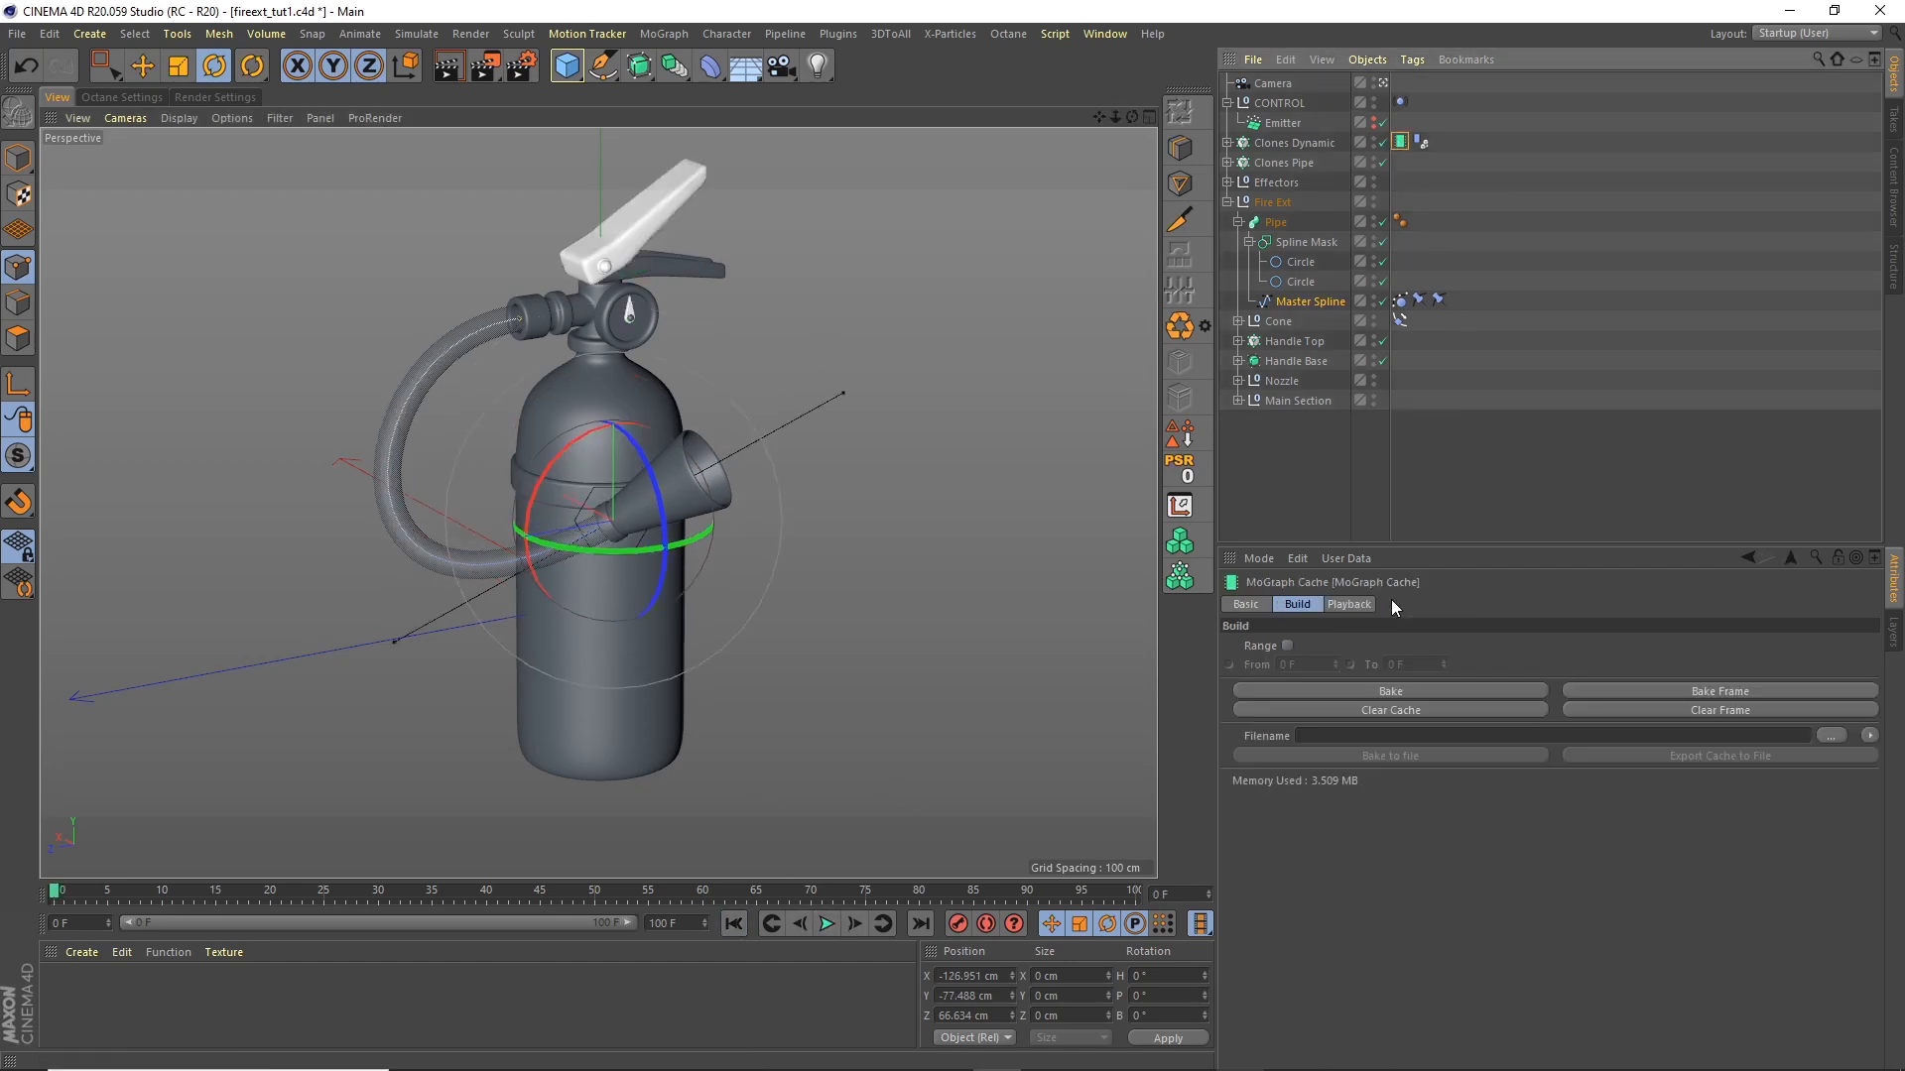
left_click(1379, 708)
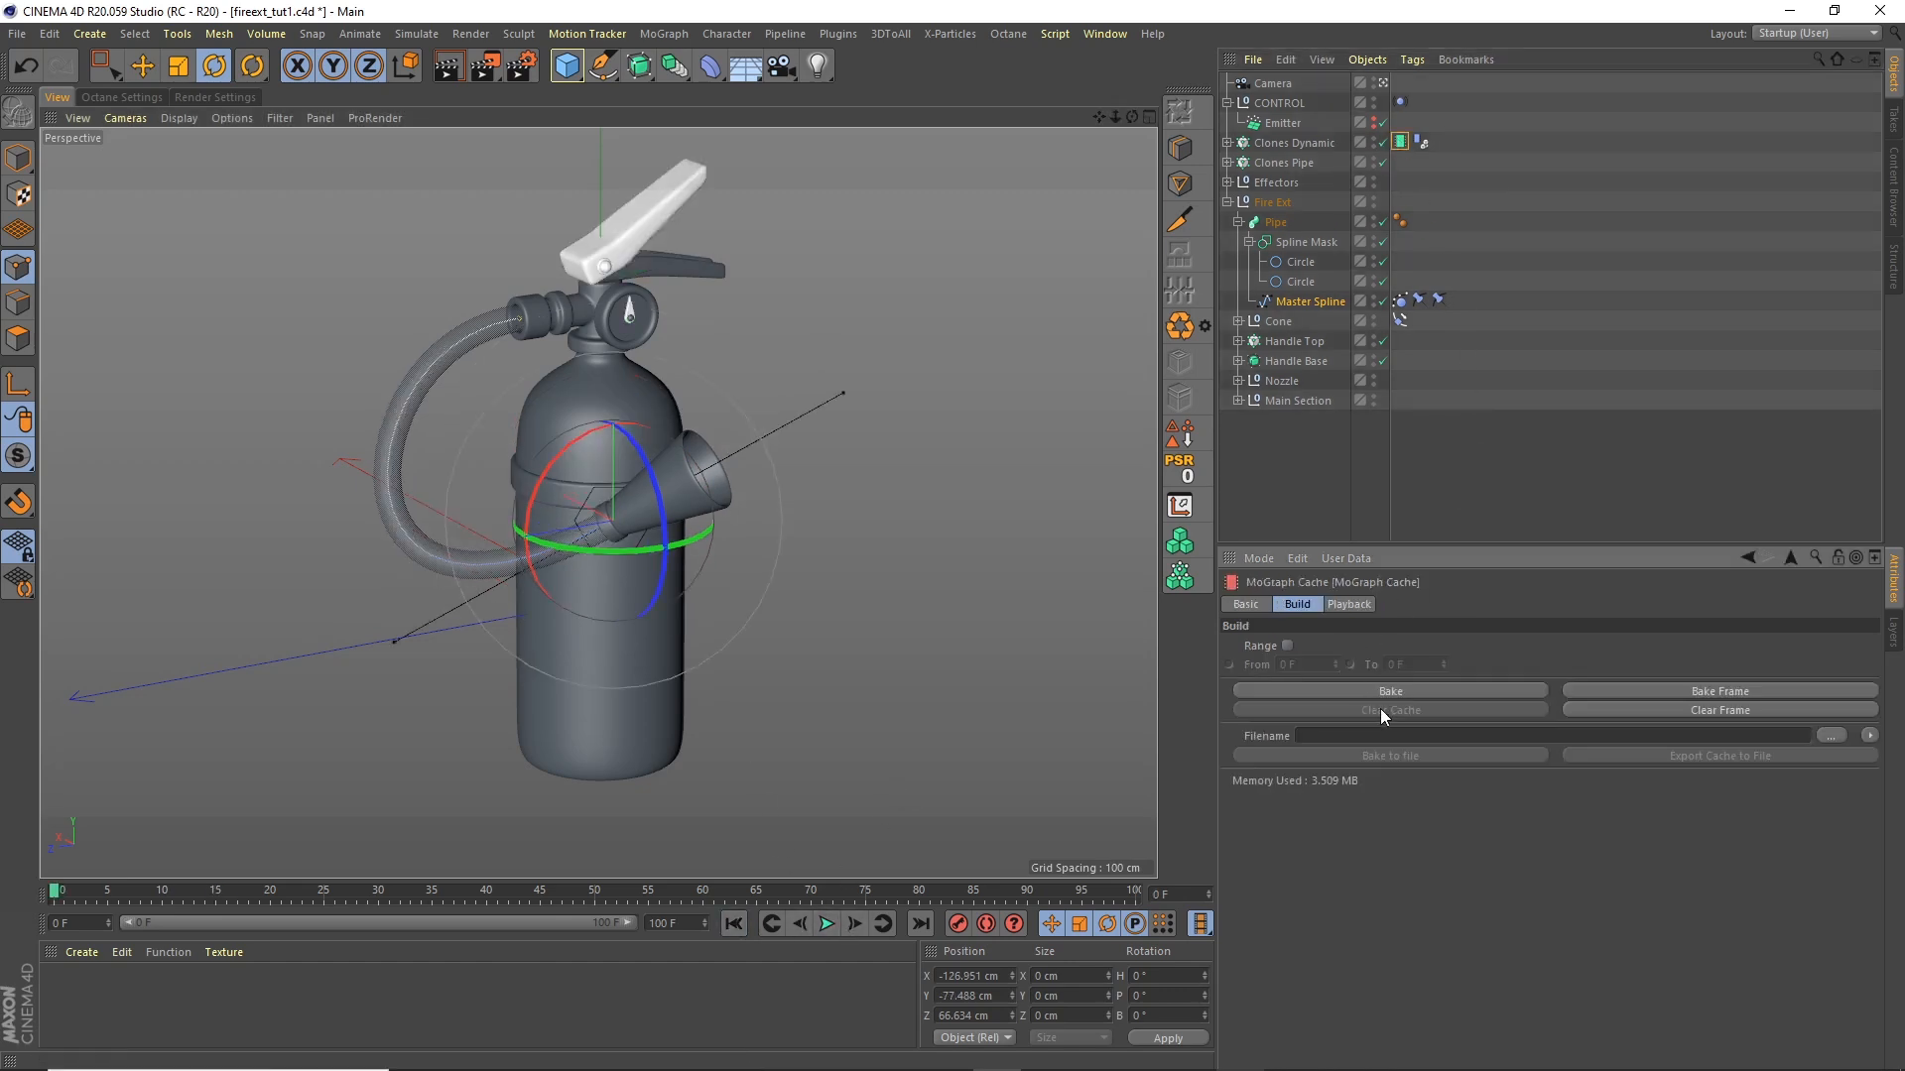
Step: Play the unbaked spray simulation, clear the selection and return to the first frame
left_click(827, 923)
left_click(827, 924)
left_click(733, 924)
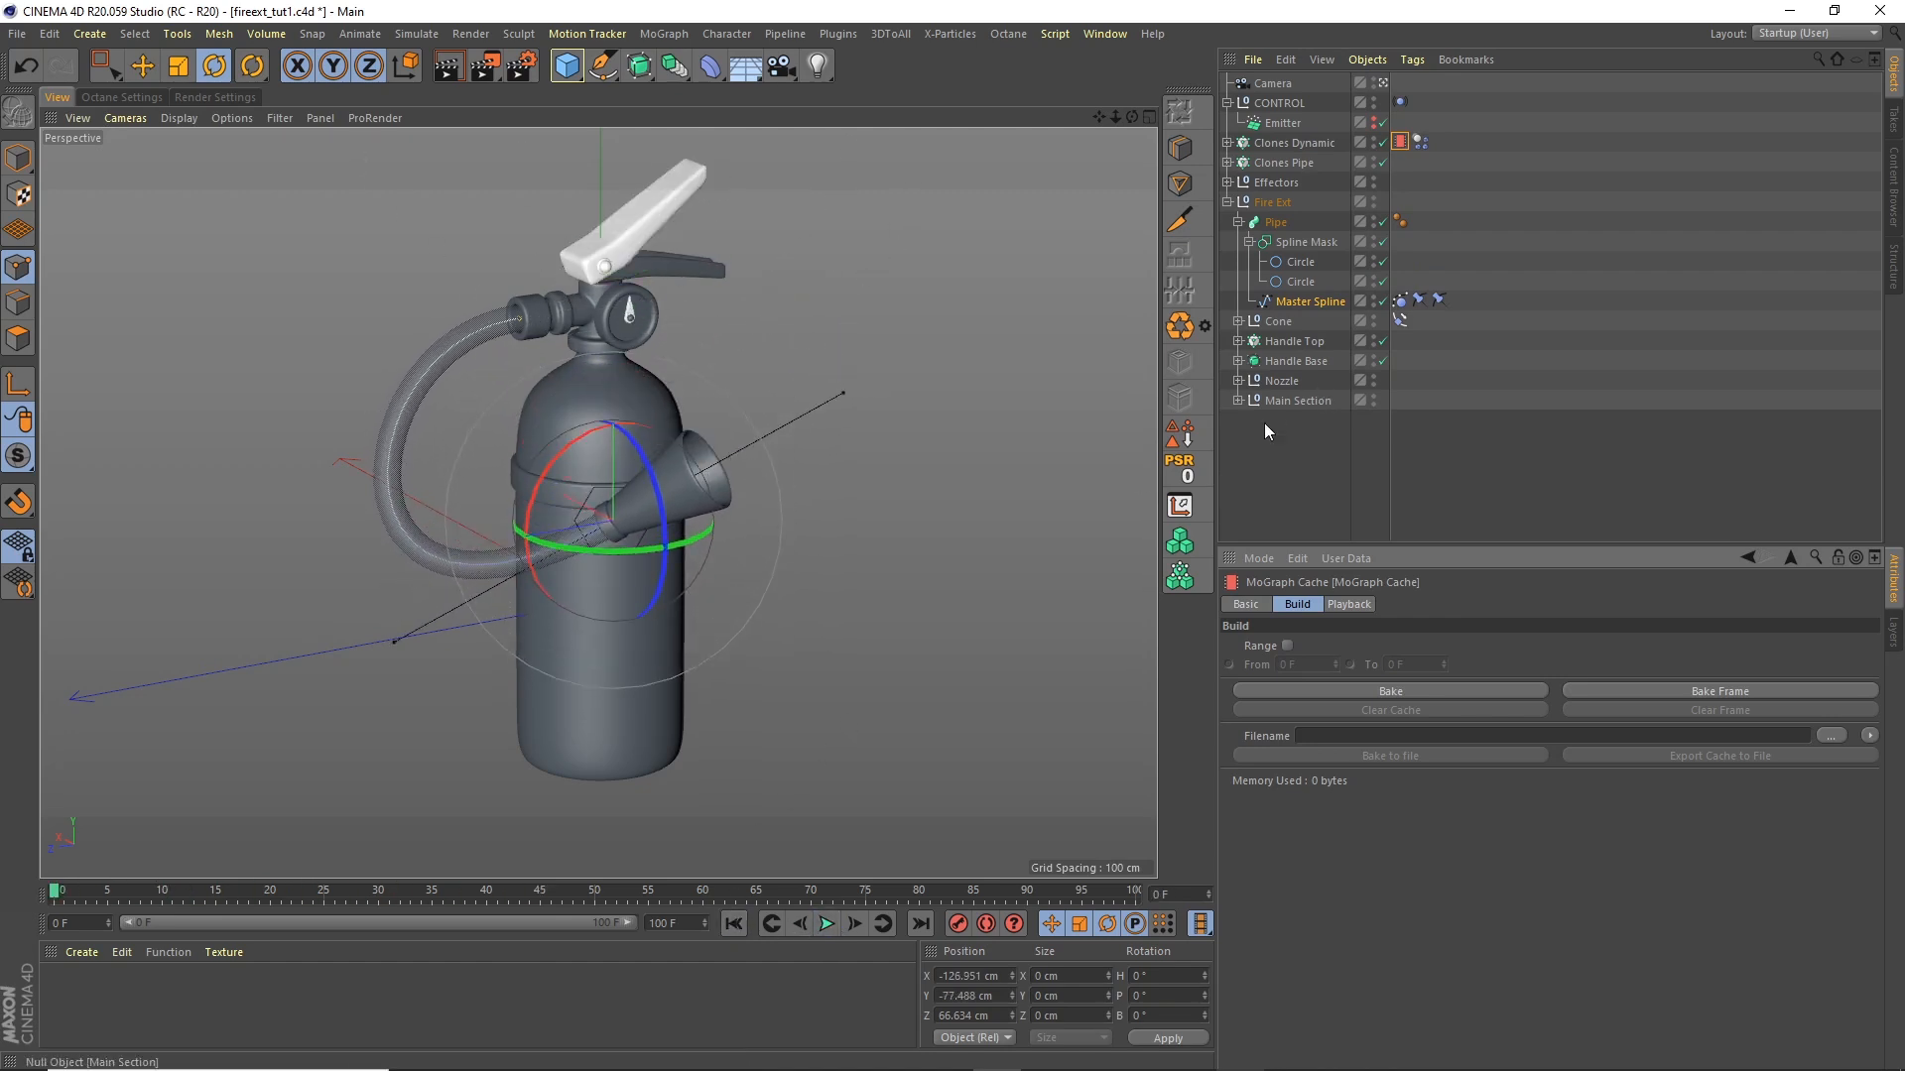
left_click(1279, 477)
left_click(827, 923)
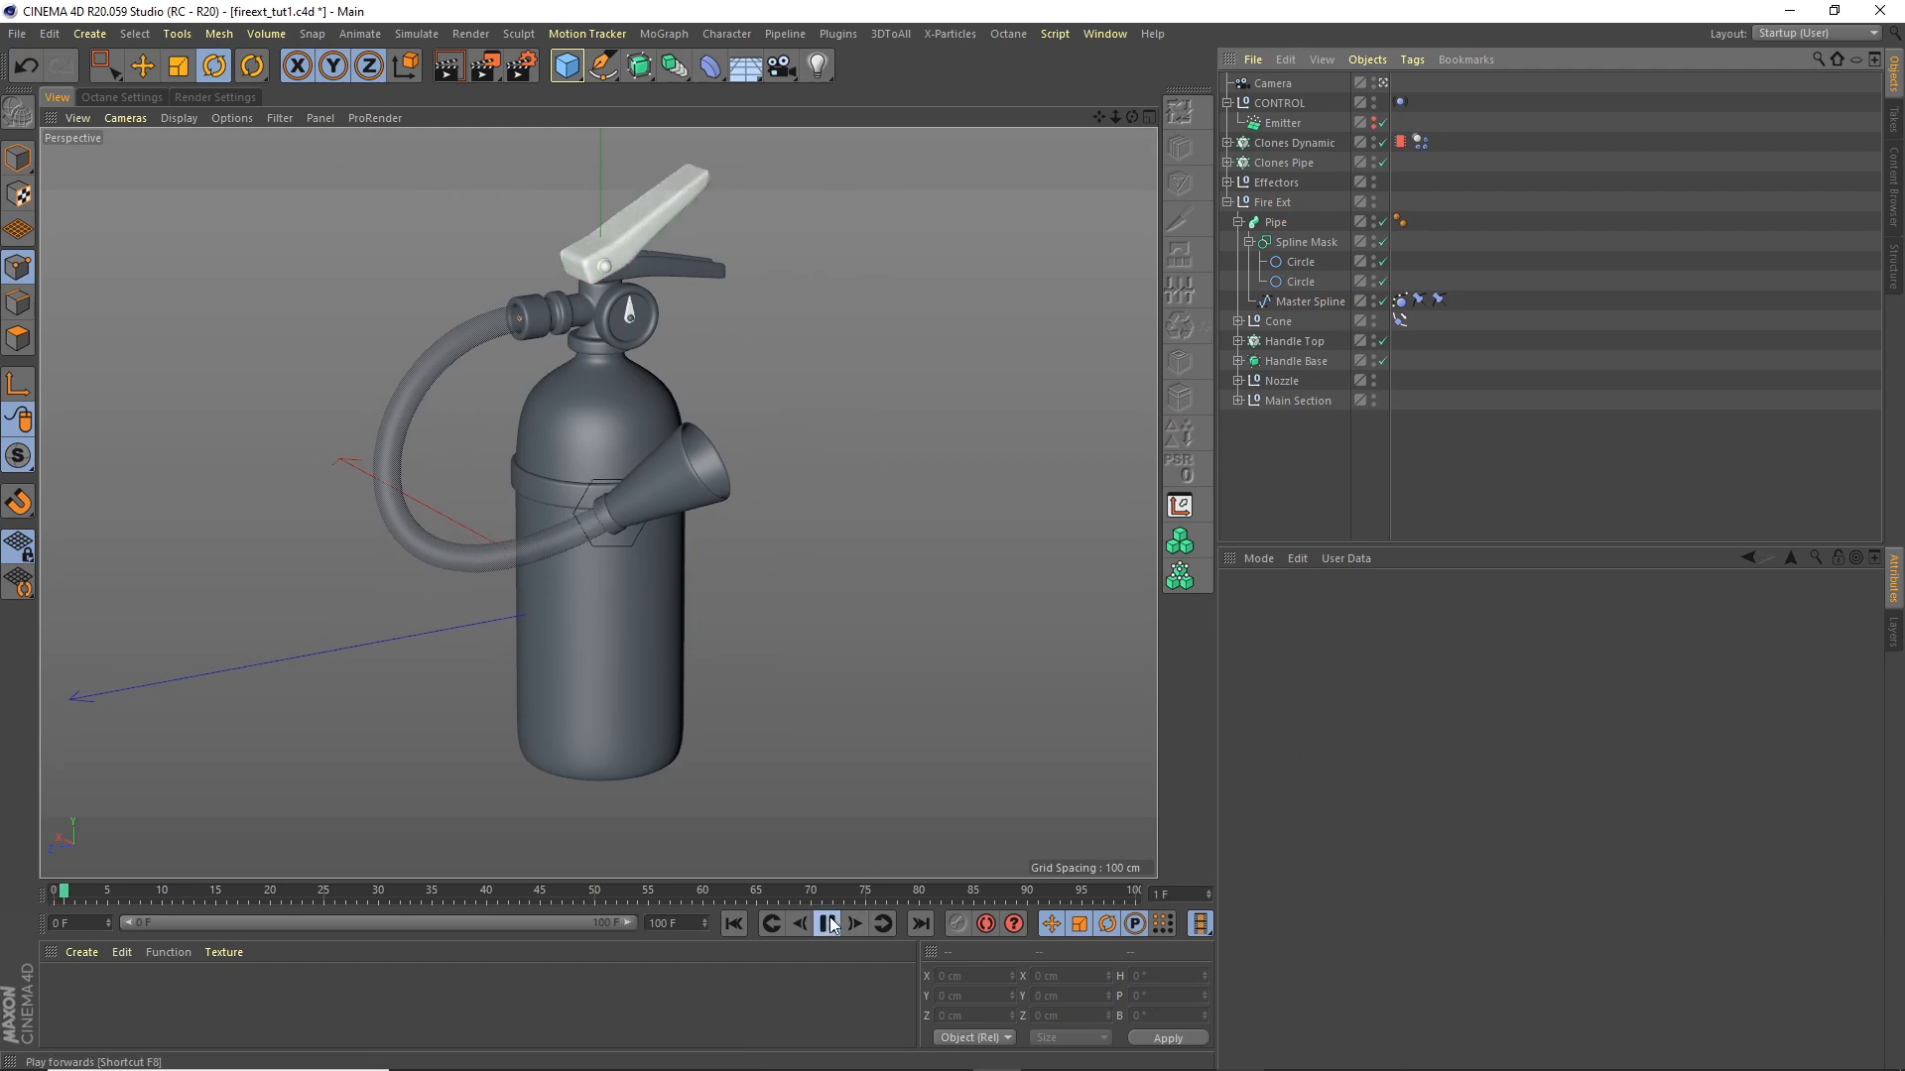
left_click(830, 924)
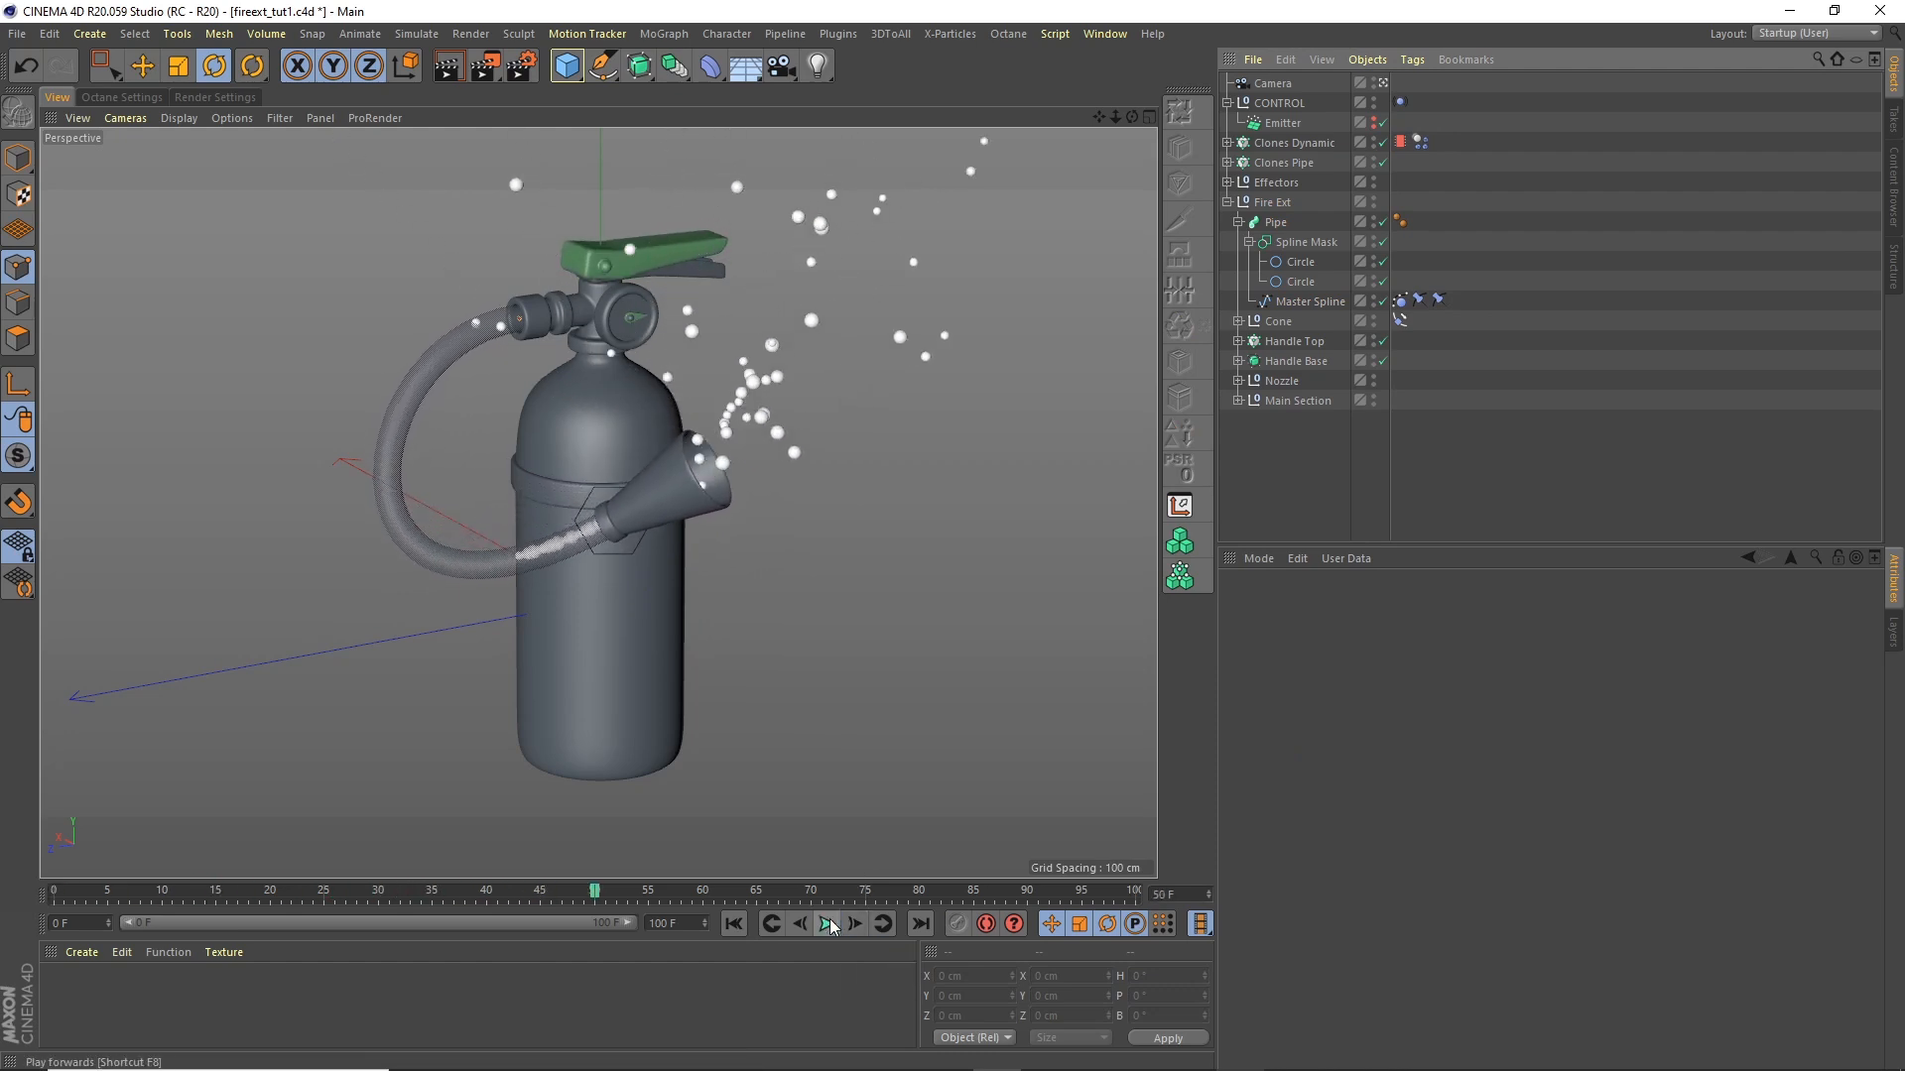
left_click(735, 923)
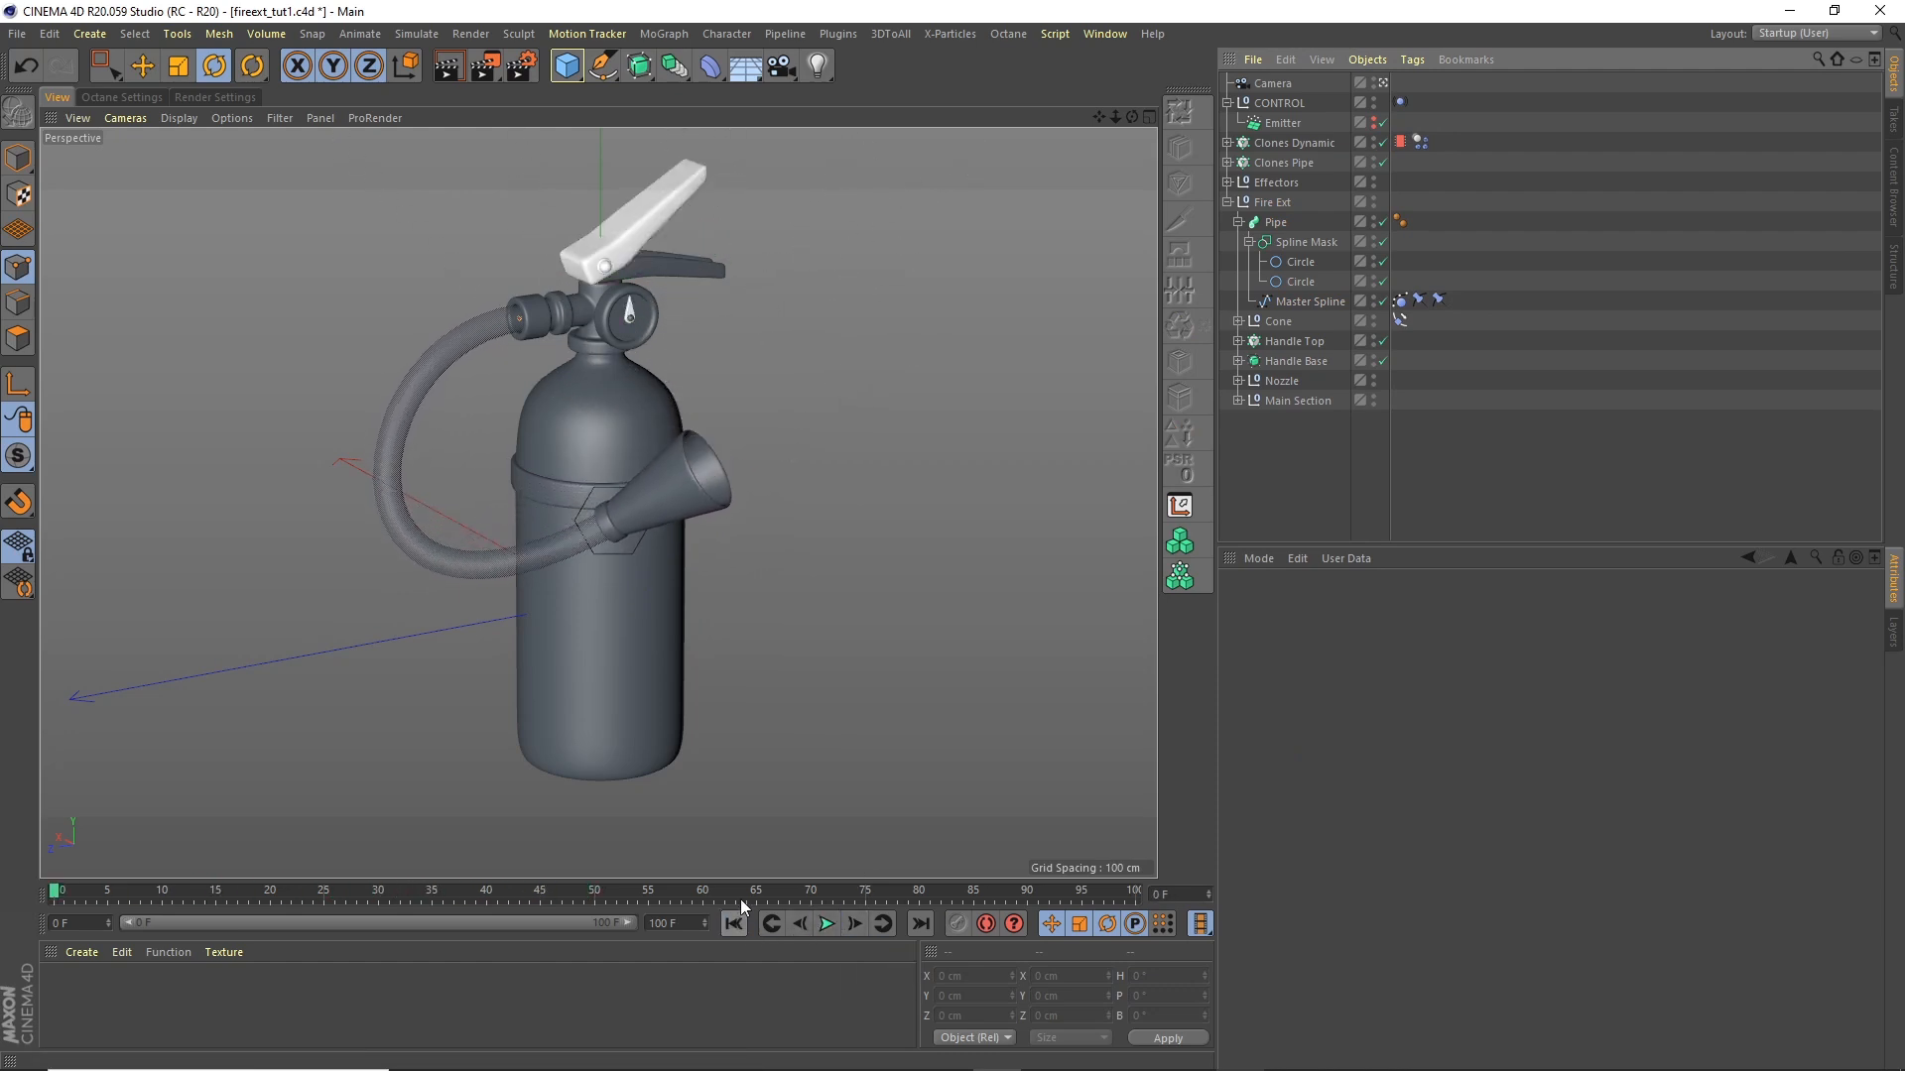
Step: Reposition the Emitter relative to the cone's mouth as a whole object, and play the spray simulation
left_click(1149, 117)
left_click(1149, 116)
left_click_drag(1133, 115, 503, 452)
left_click(1282, 123)
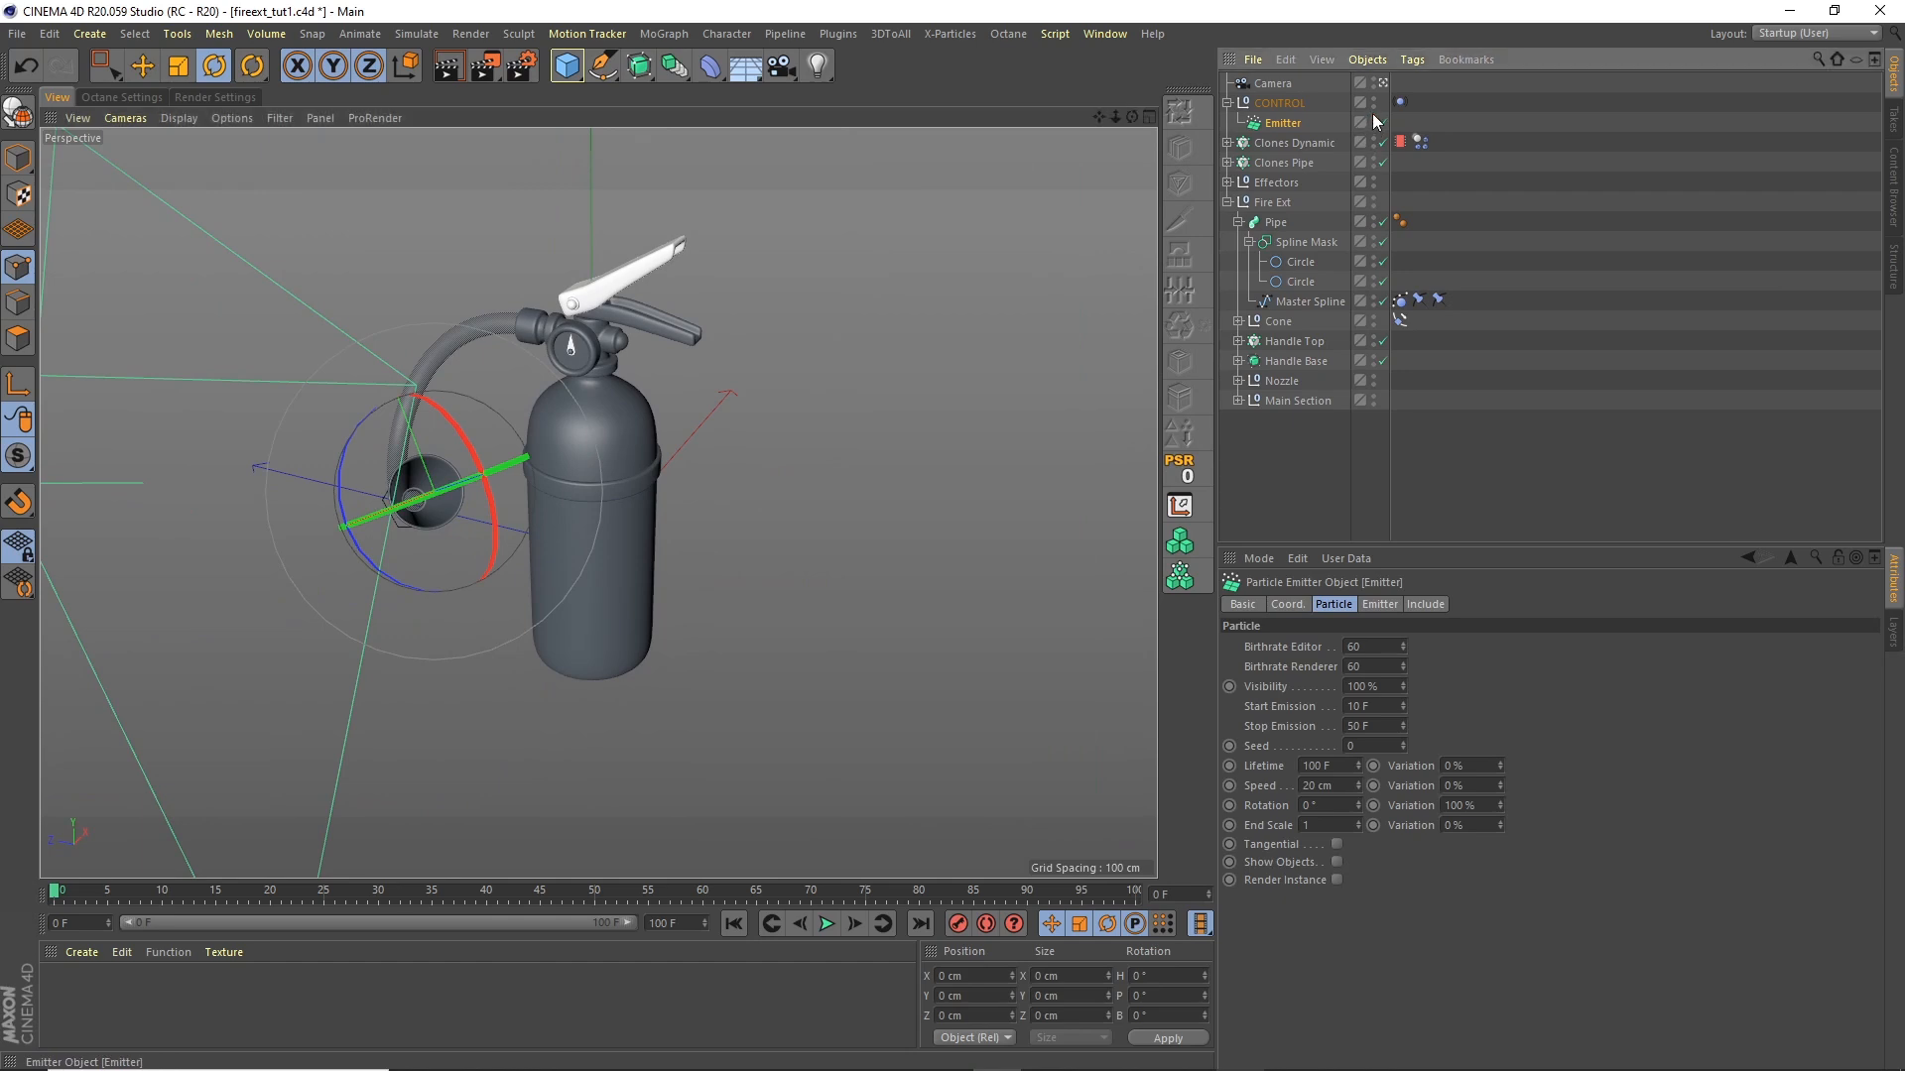
middle_click_drag(443, 506, 521, 474, "alt")
right_click_drag(521, 470, 699, 315, "alt")
key("e")
left_click(18, 157)
left_click_drag(469, 553, 397, 573)
left_click_drag(465, 466, 541, 474, "alt")
left_click(1146, 117)
left_click(591, 117)
left_click(1300, 456)
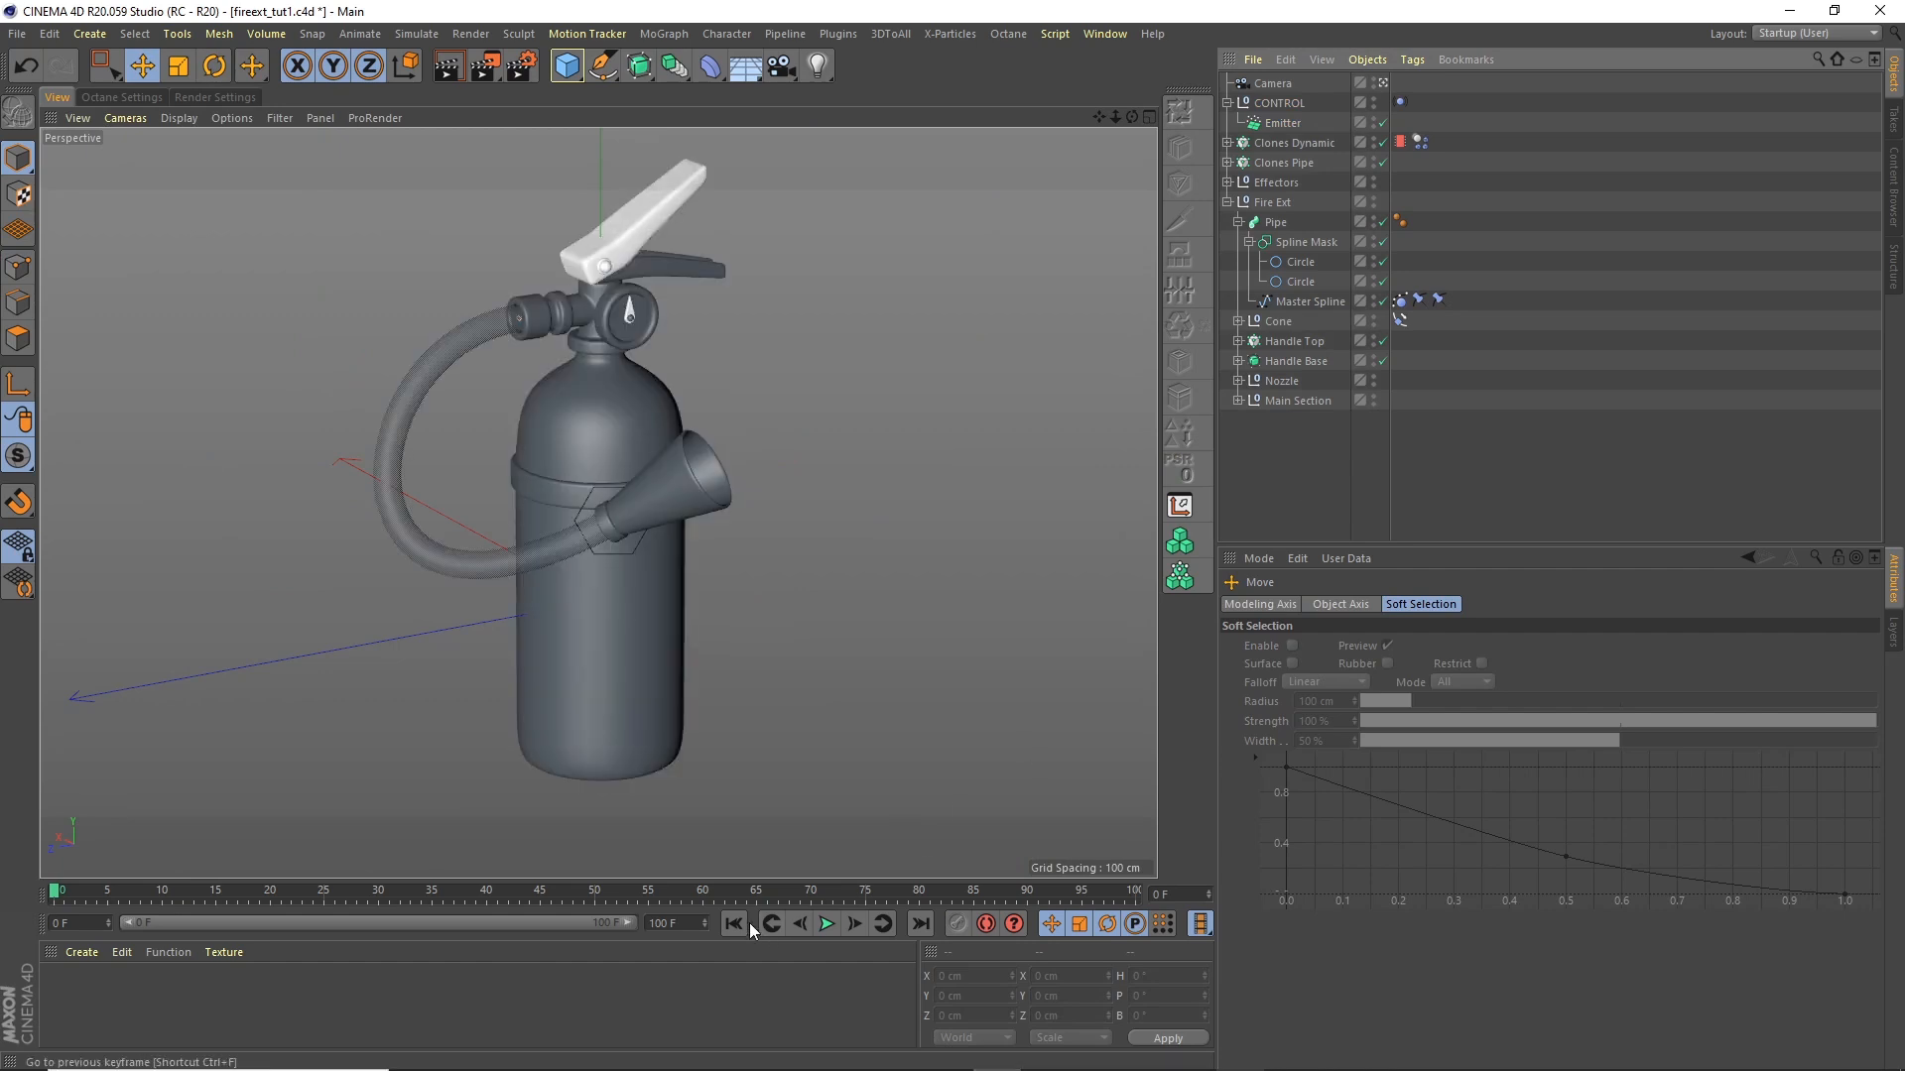
left_click(825, 923)
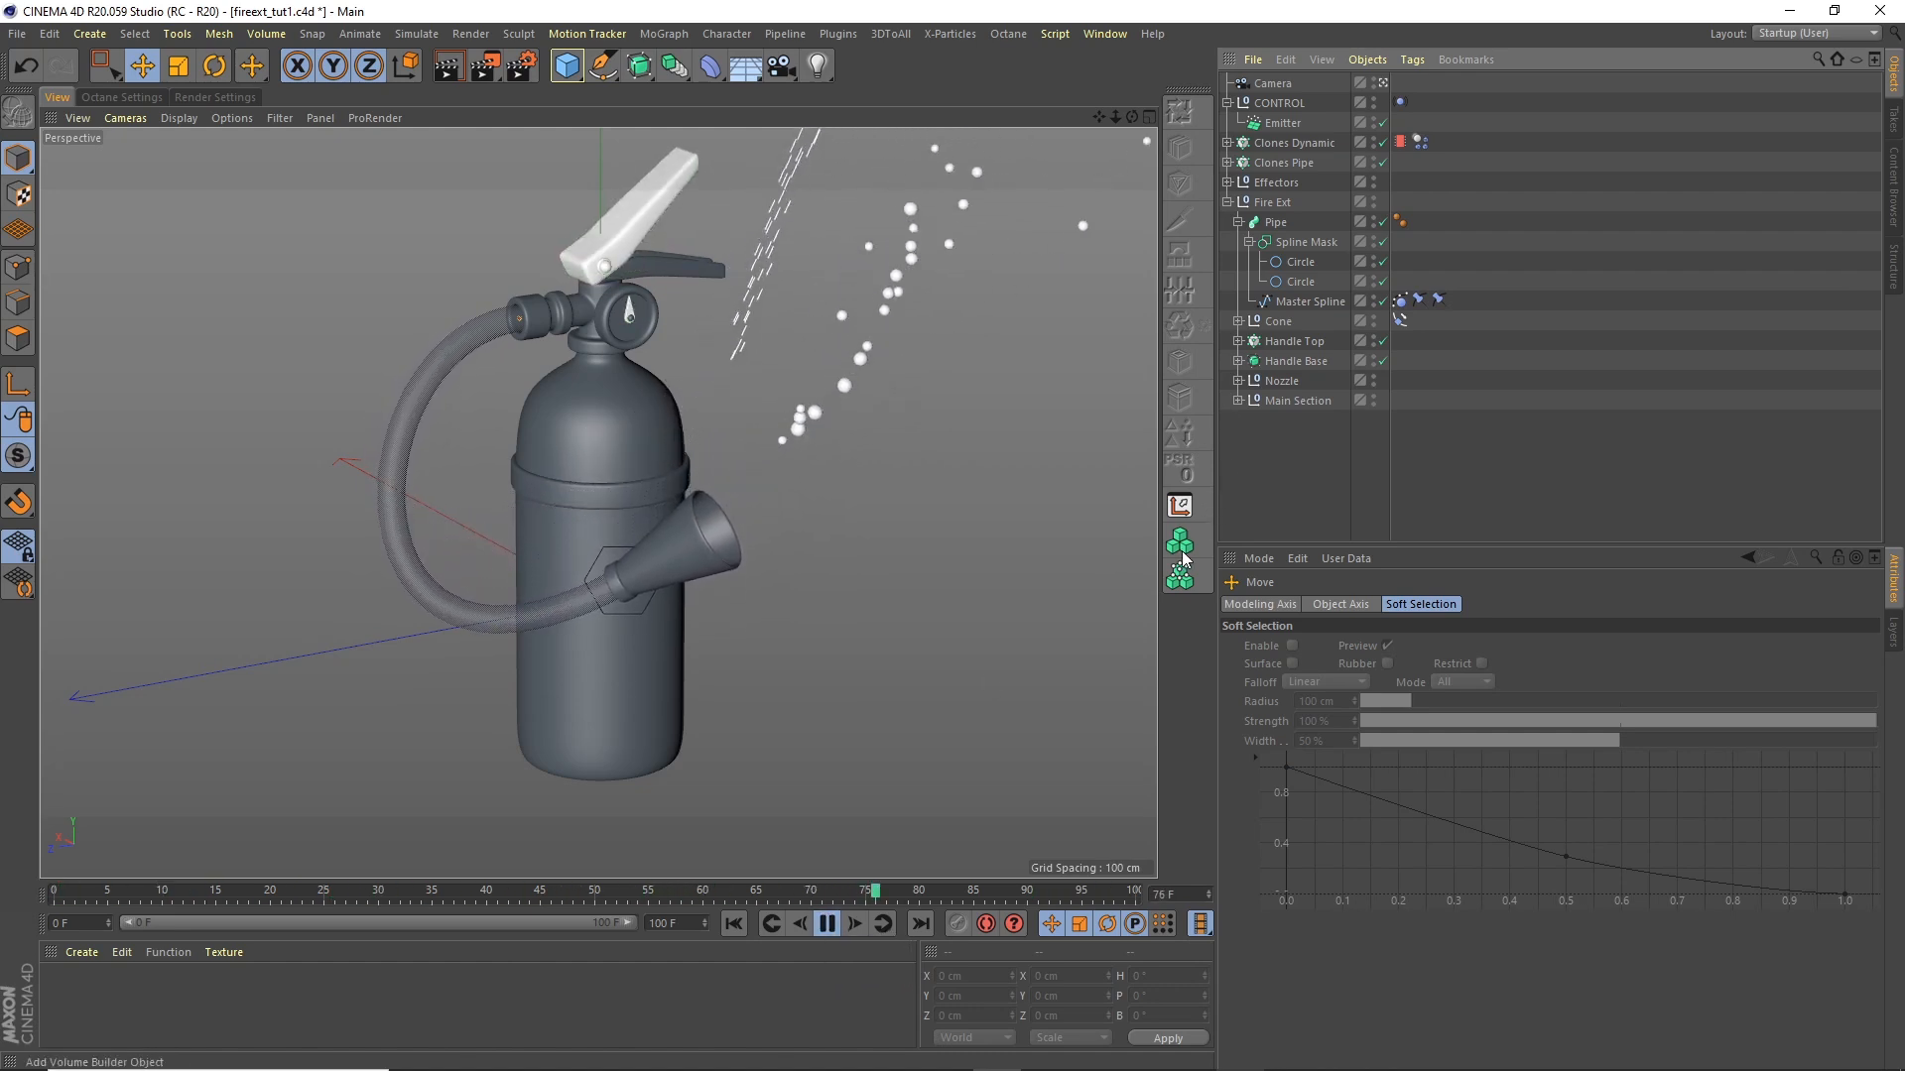
left_click(828, 925)
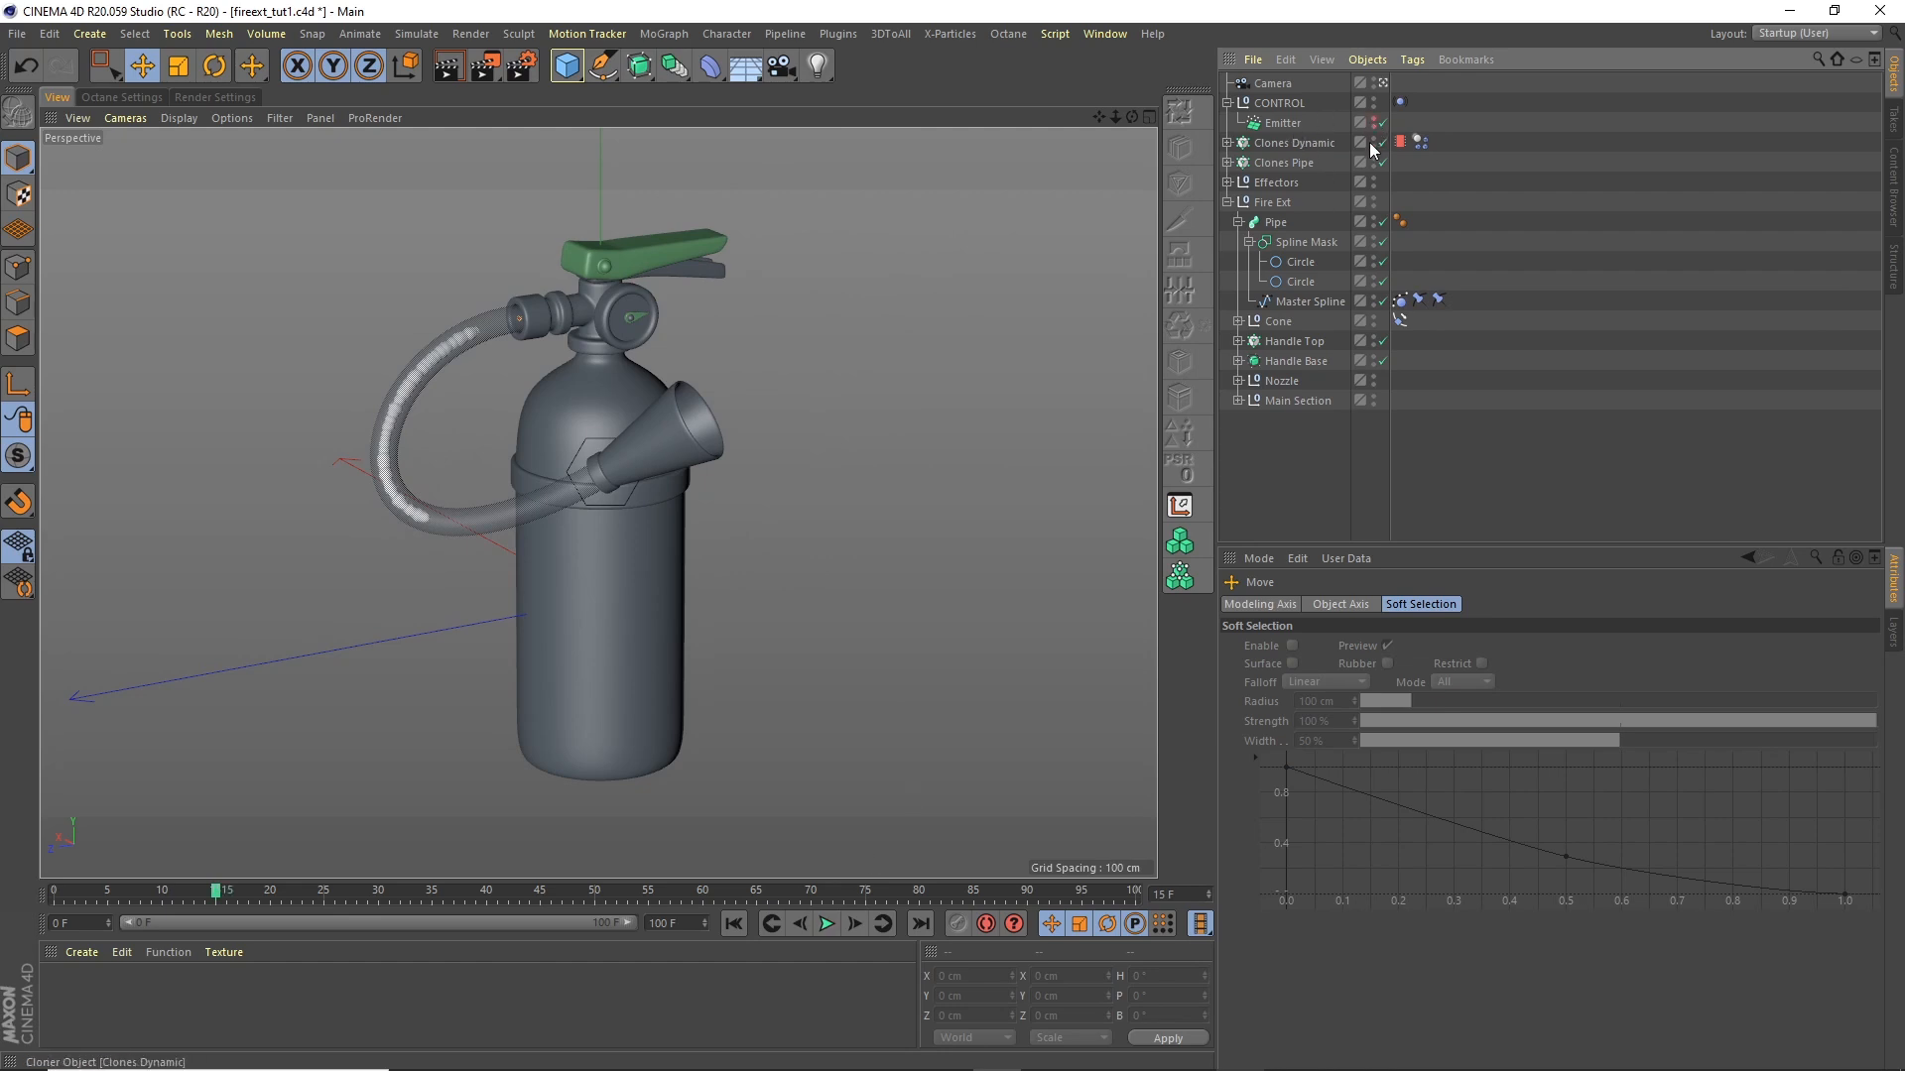
Step: Set the Wind object's speed to 5 cm and its turbulence to 10%
left_click(1227, 201)
left_click(1227, 181)
left_click(1291, 204)
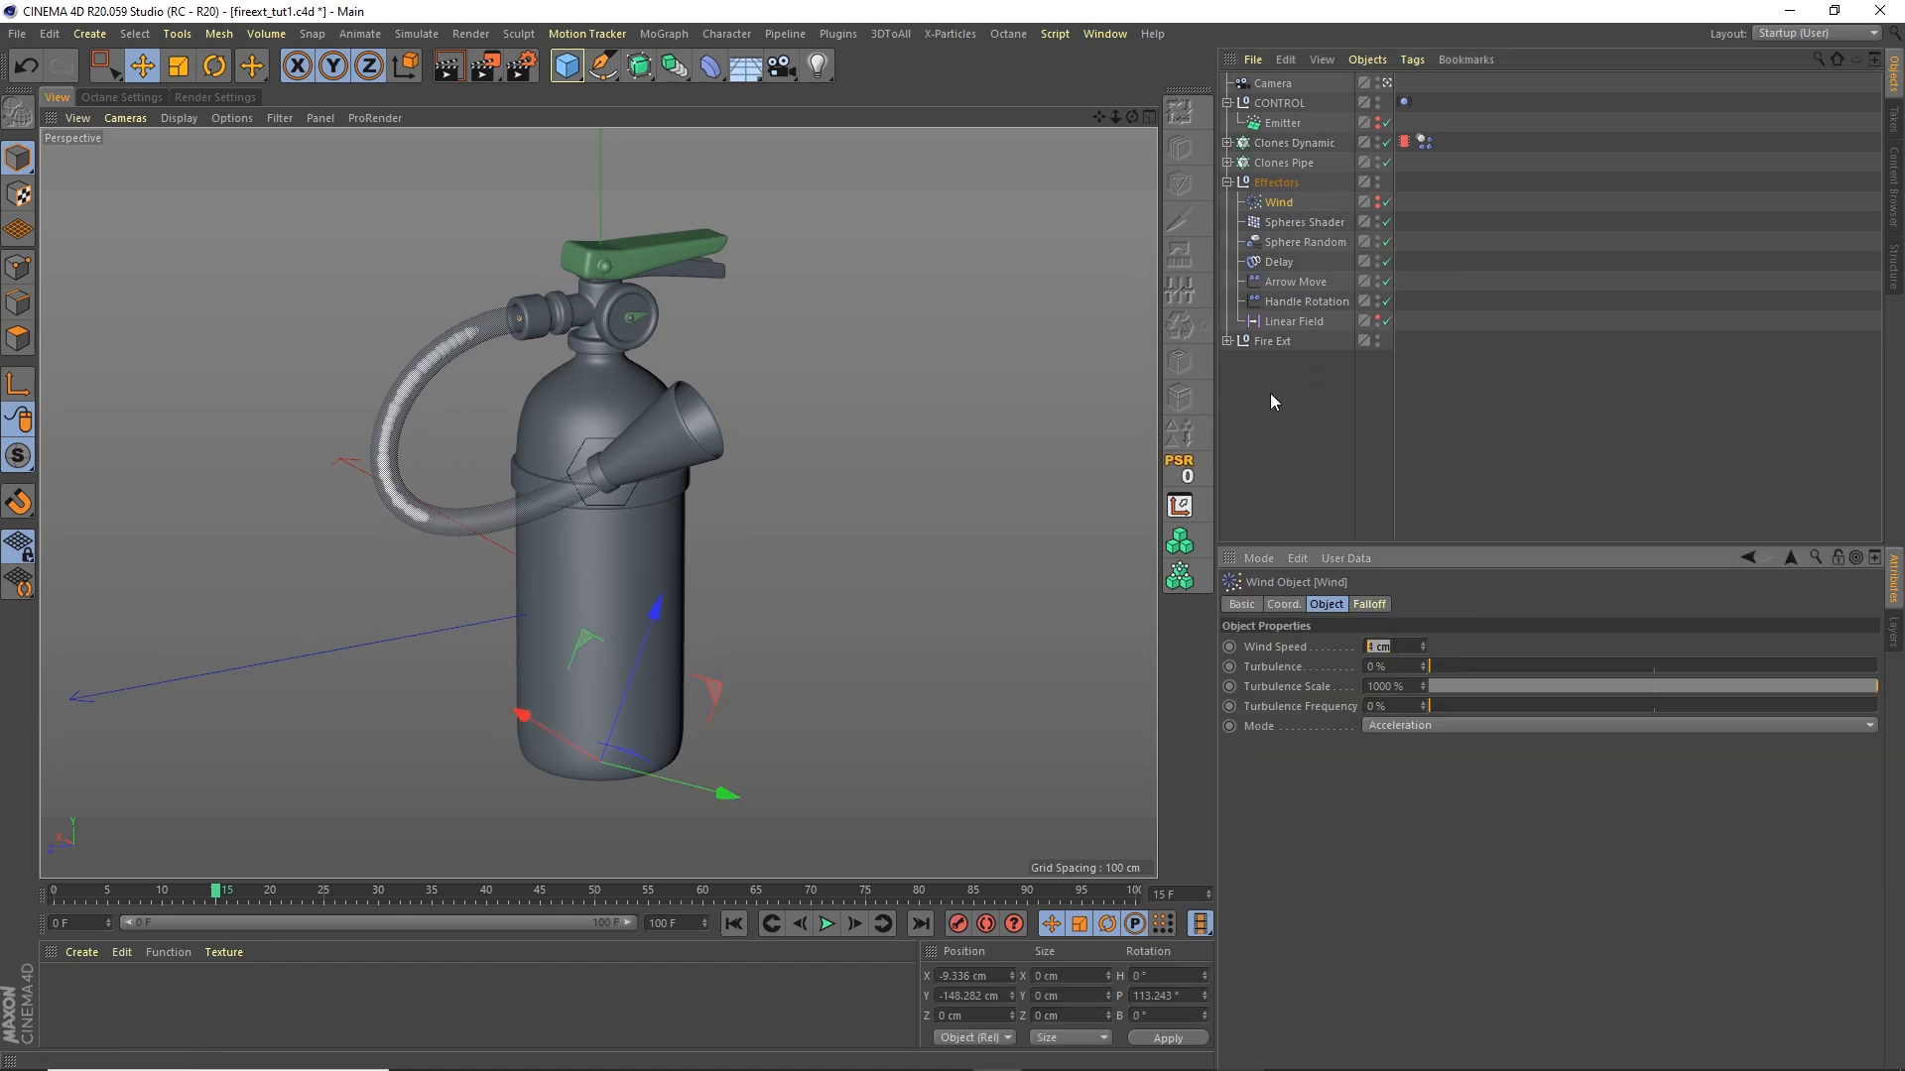
type("5")
key("Tab")
type("10")
key("Return")
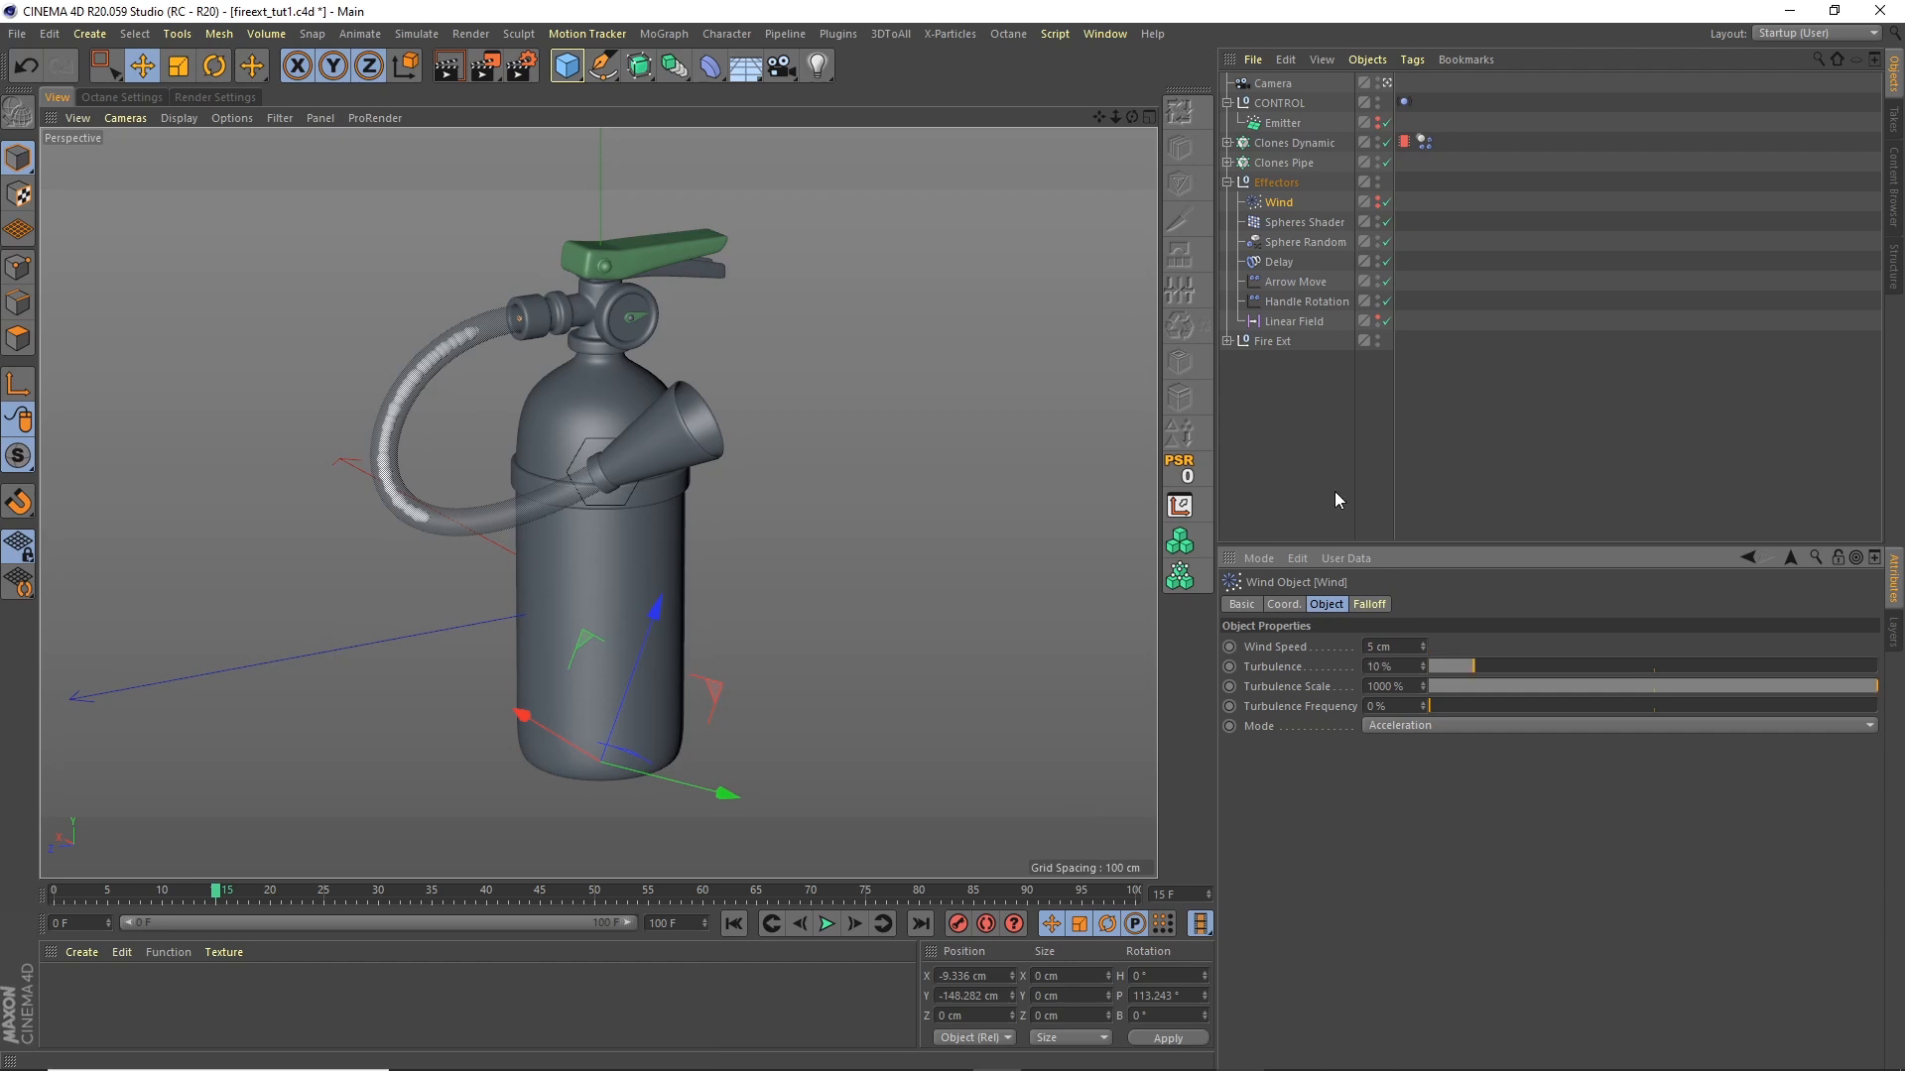
Step: Play the simulation and raise the Wind object's turbulence to 30% during playback
left_click(826, 923)
left_click(1251, 436)
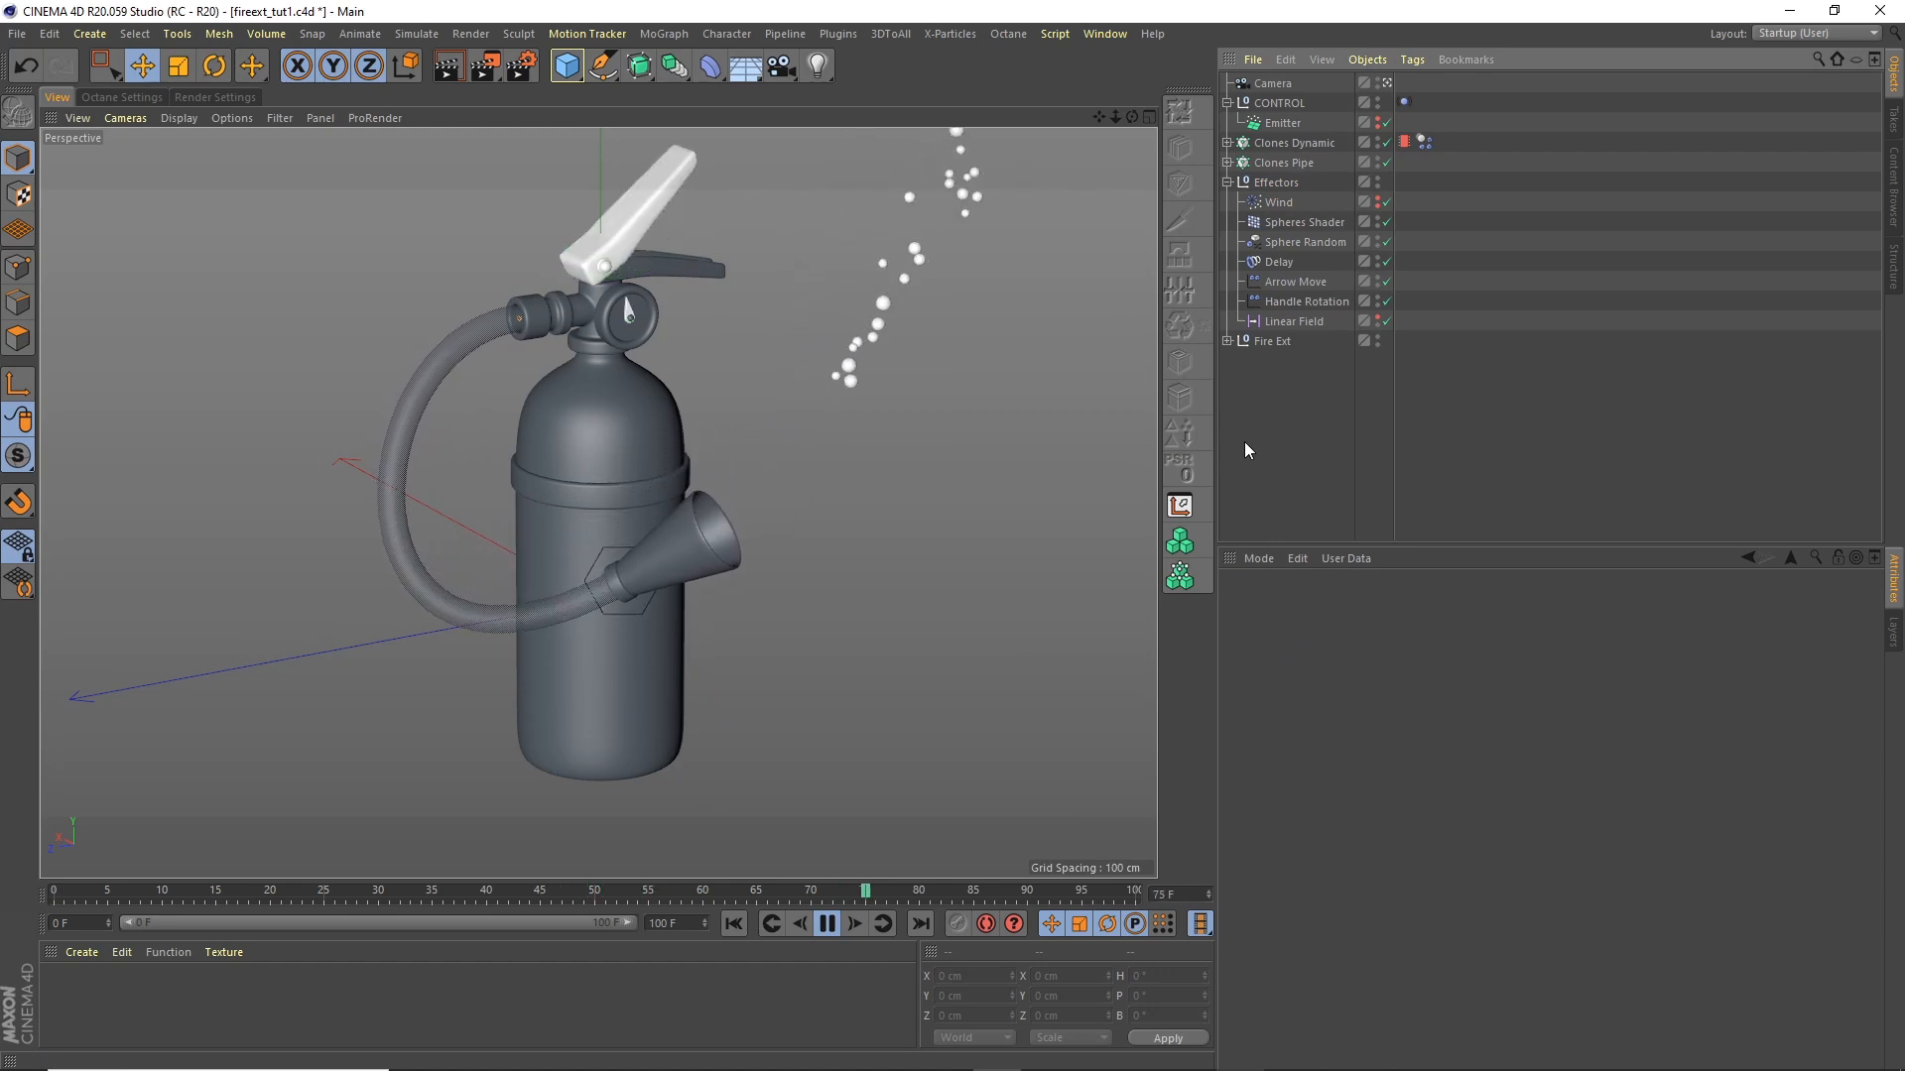
left_click(1280, 201)
type("30")
key("Return")
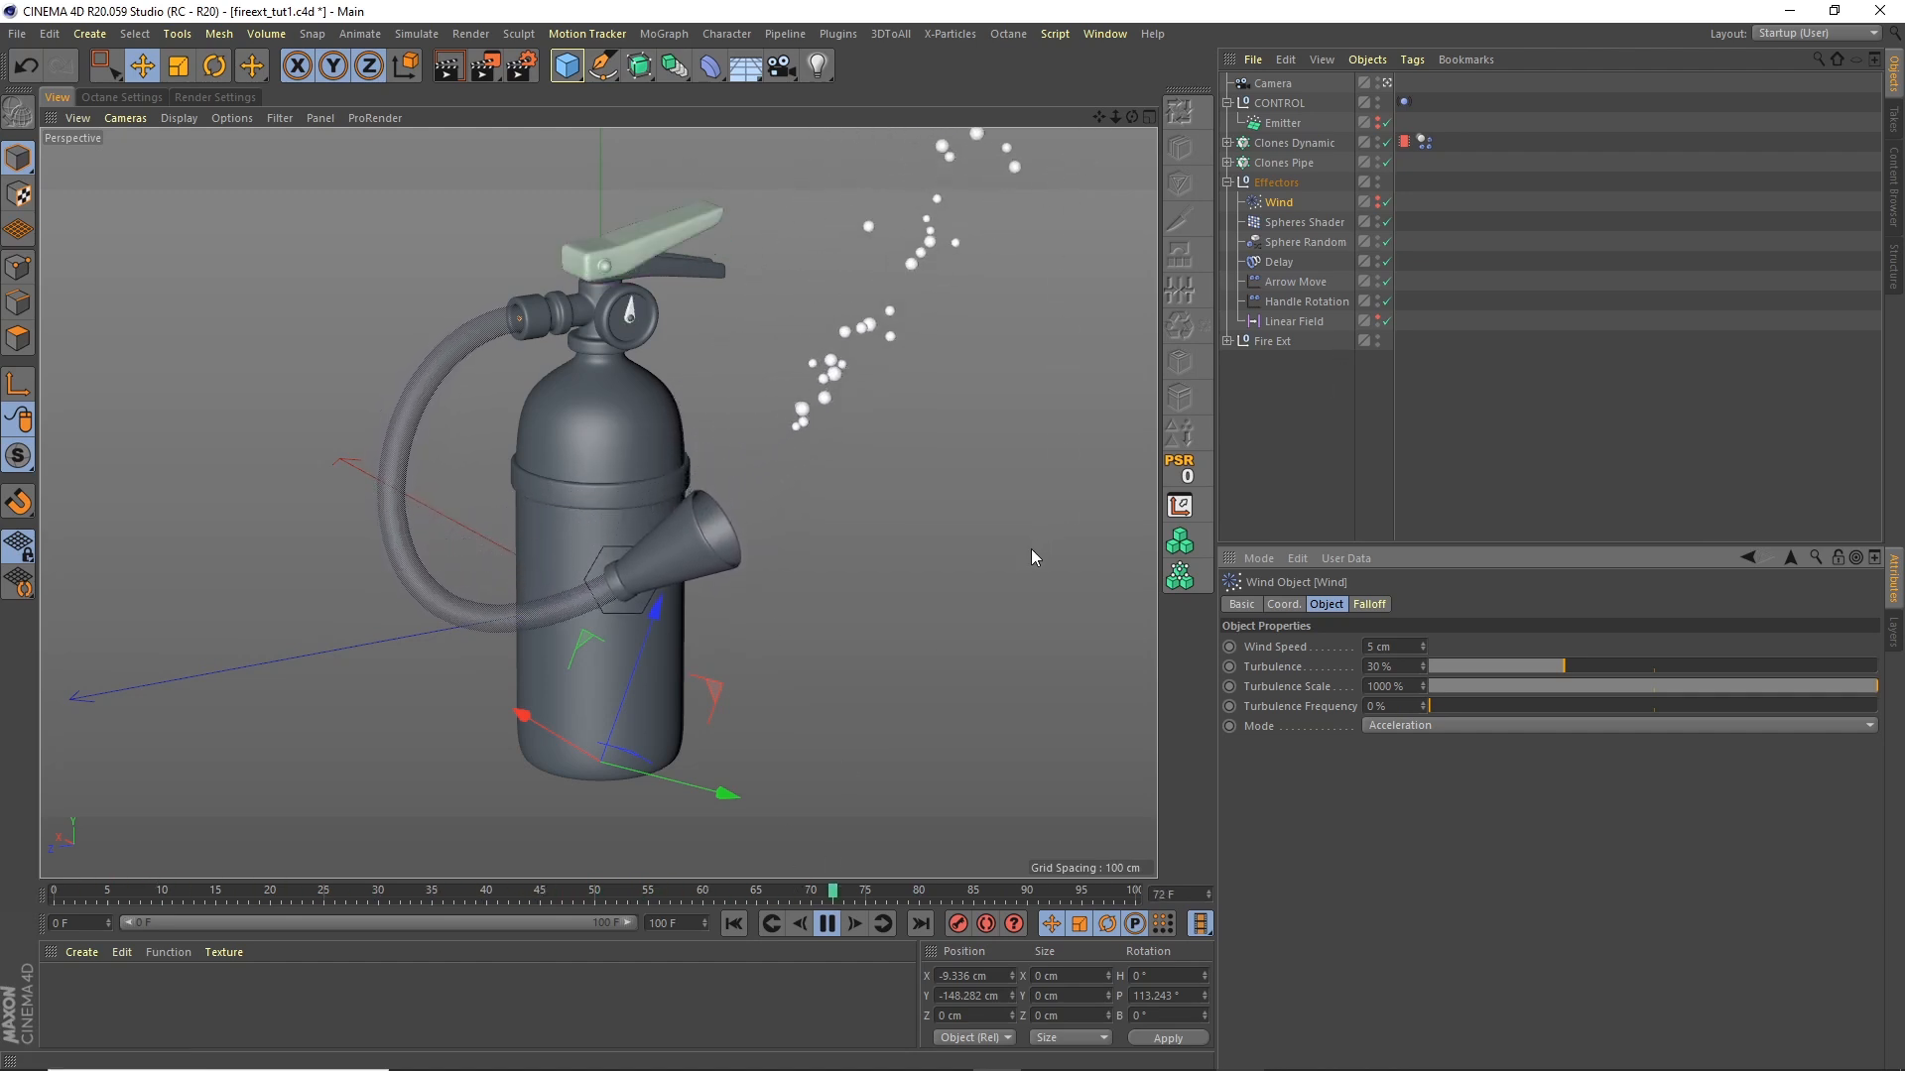
left_click(827, 924)
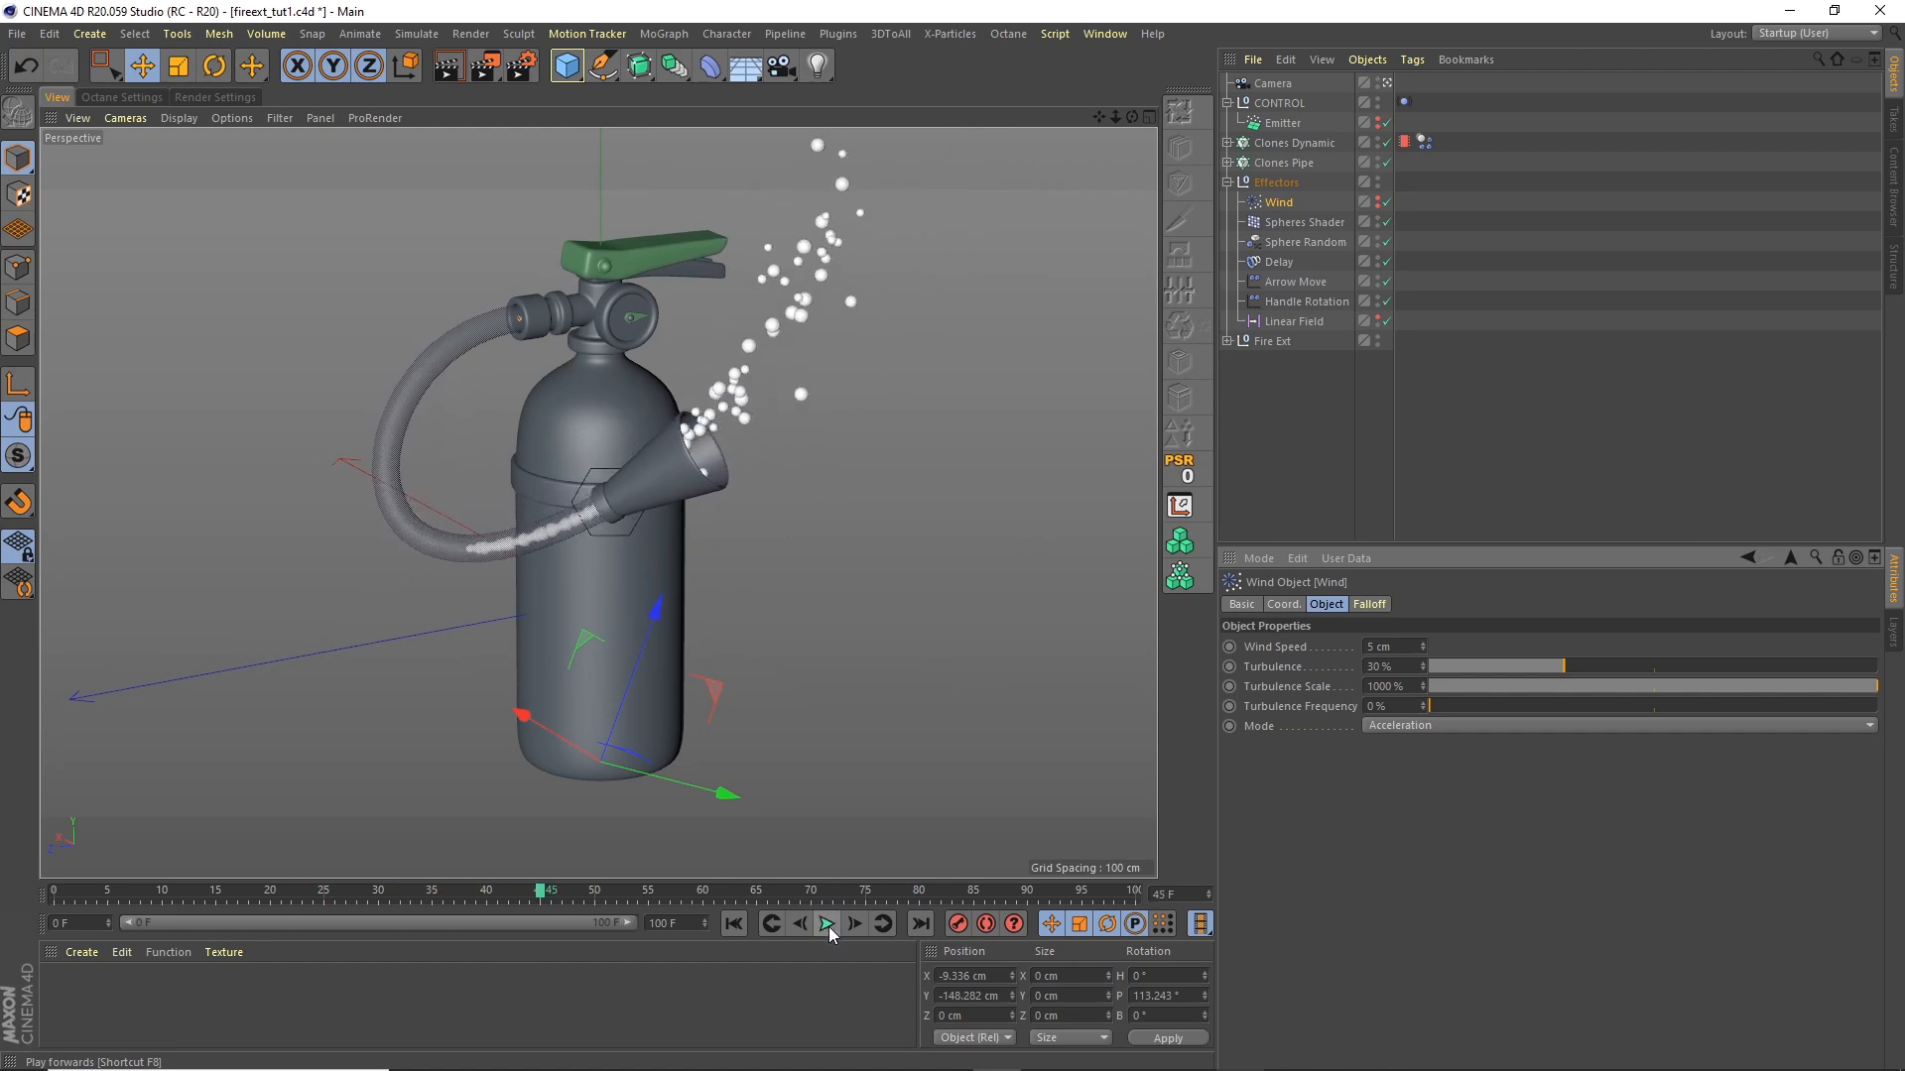
Step: Replay the simulation several times from the first frame to examine how the spray leaves the cone
left_click(734, 924)
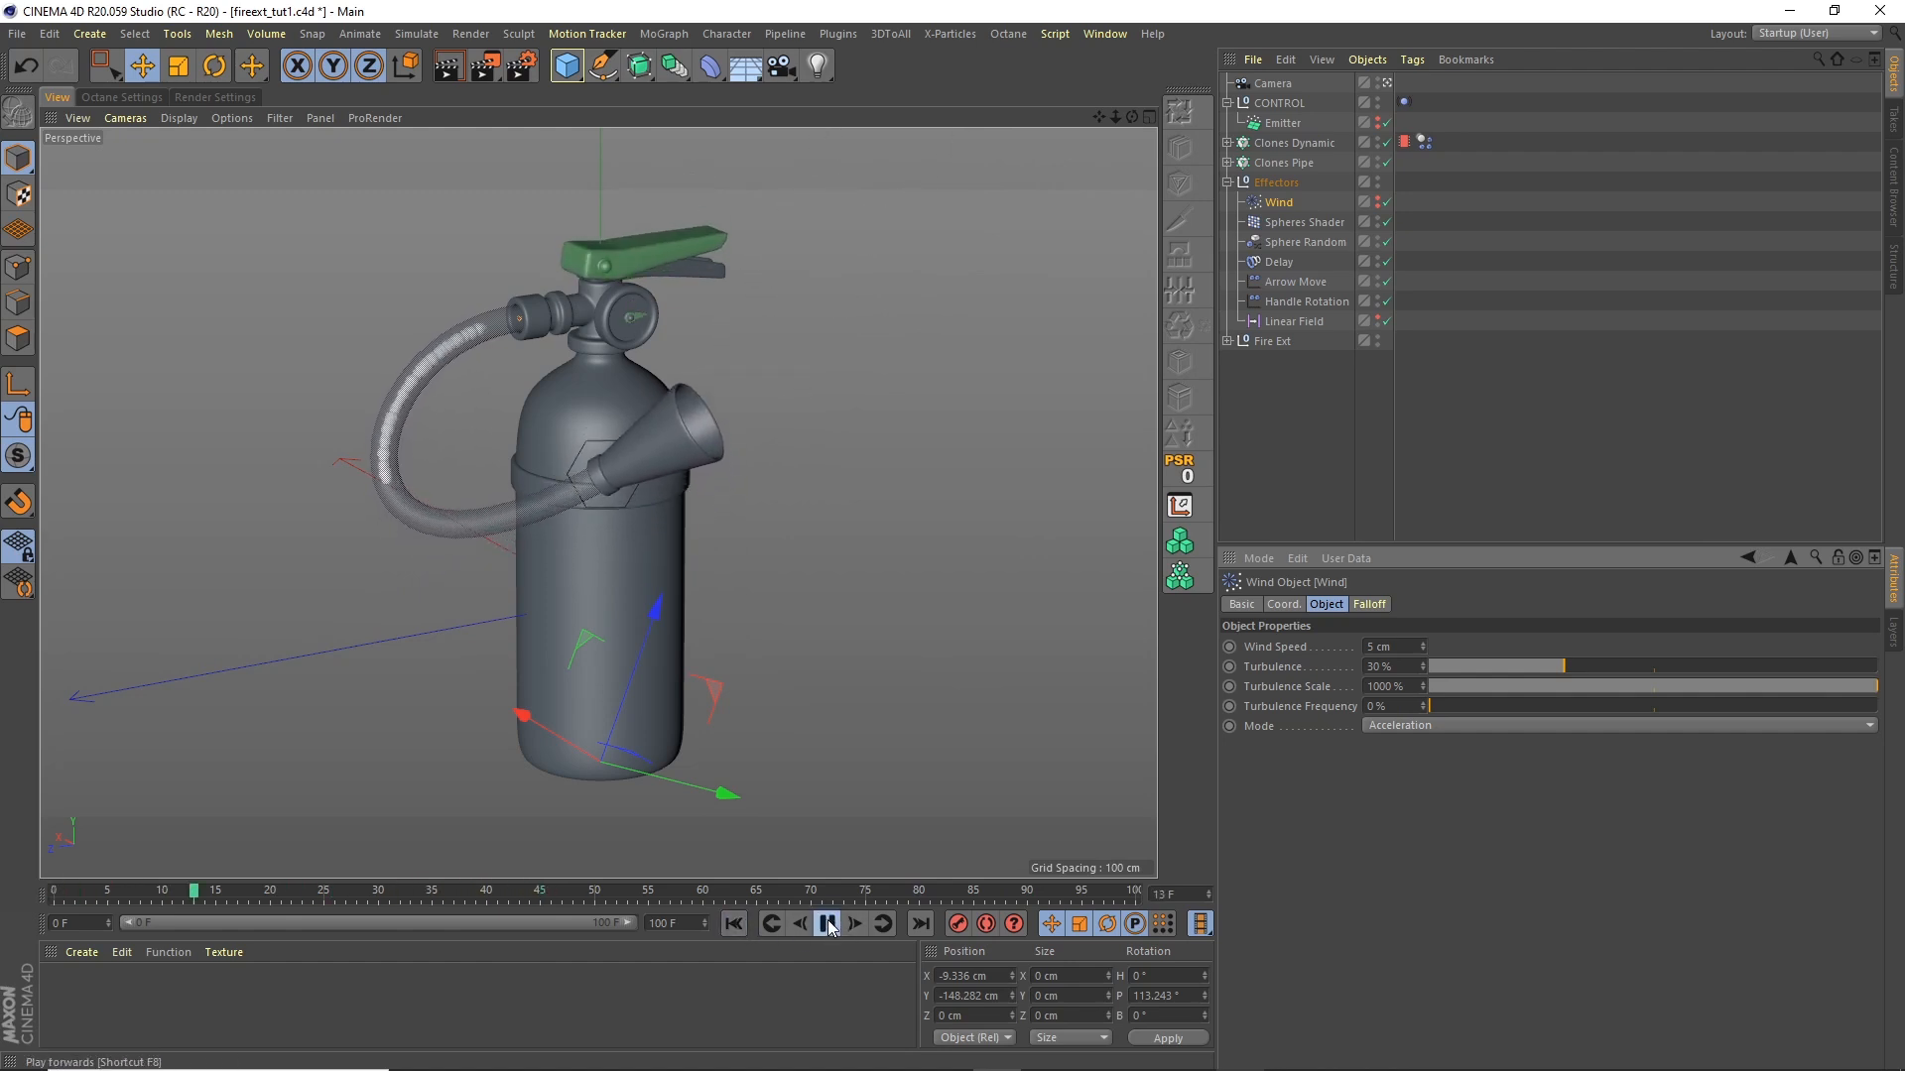
left_click(828, 923)
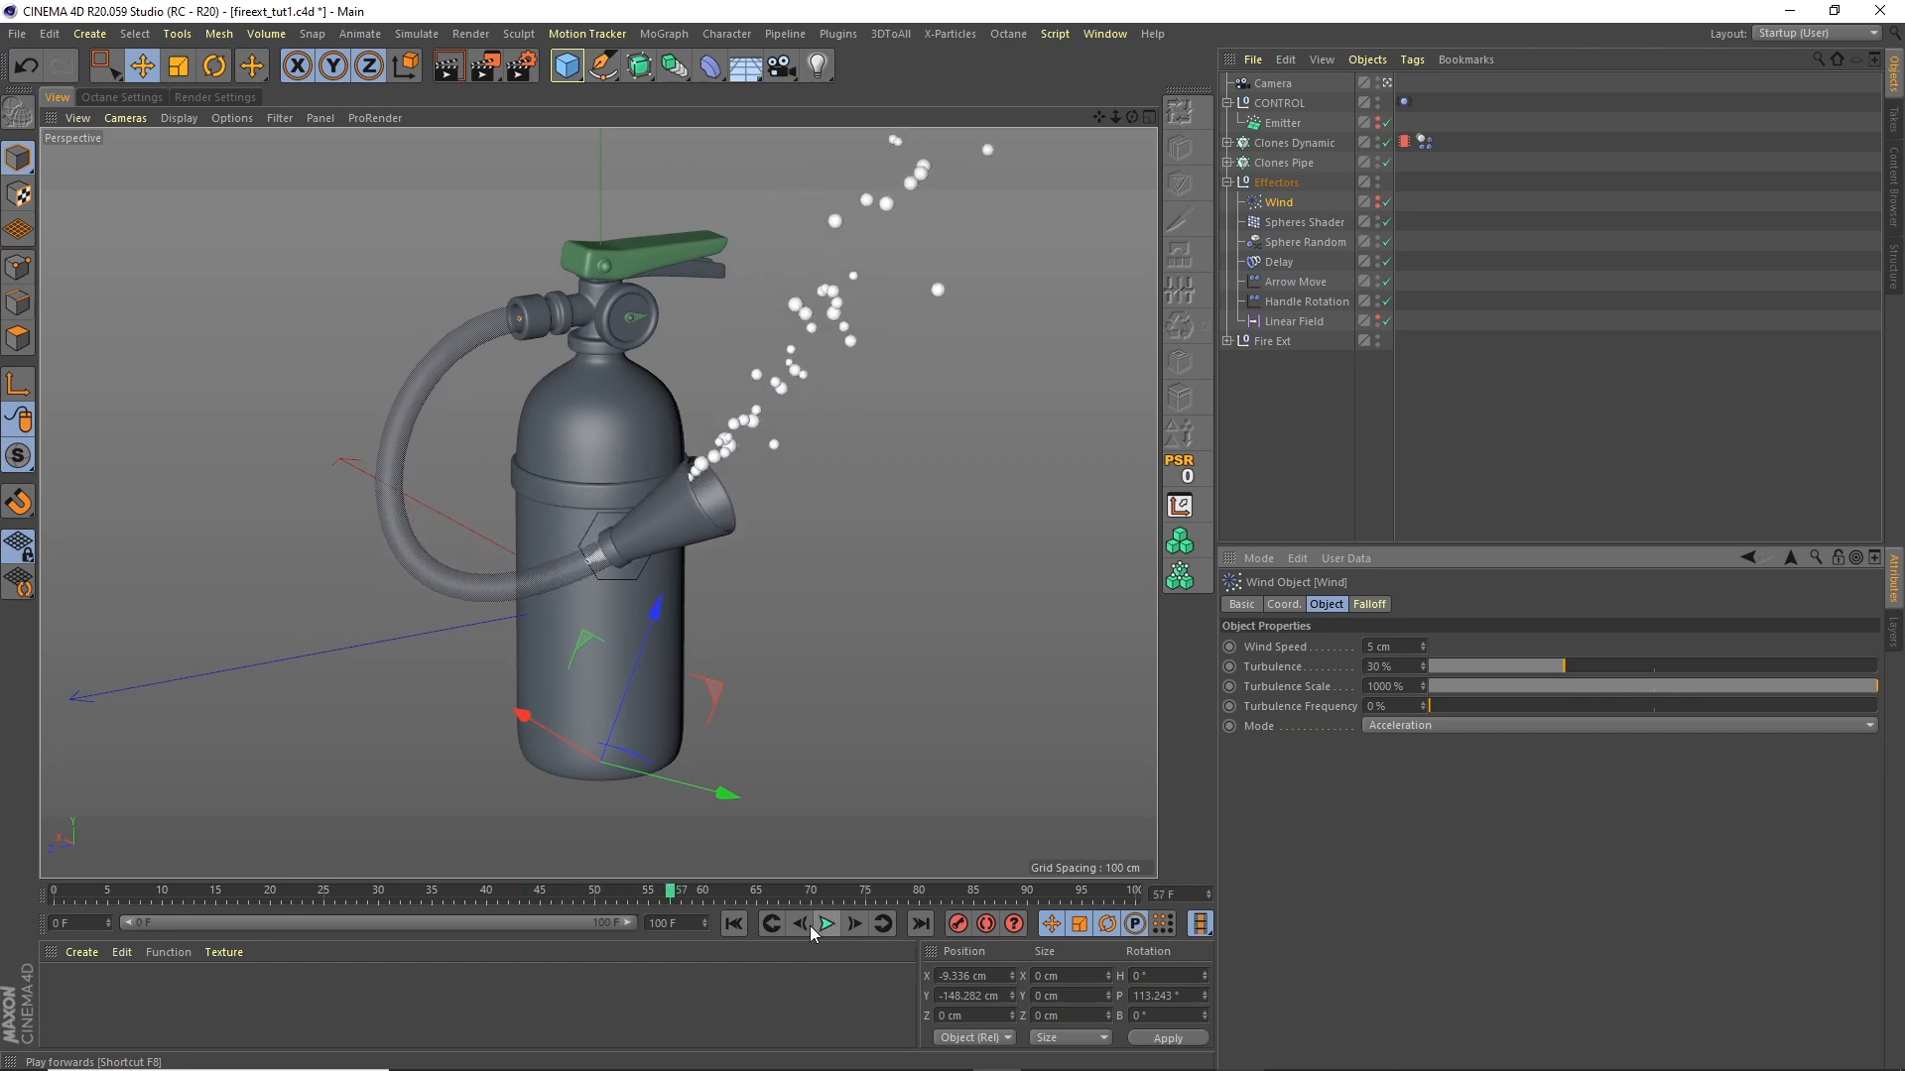
left_click_drag(674, 900, 50, 937)
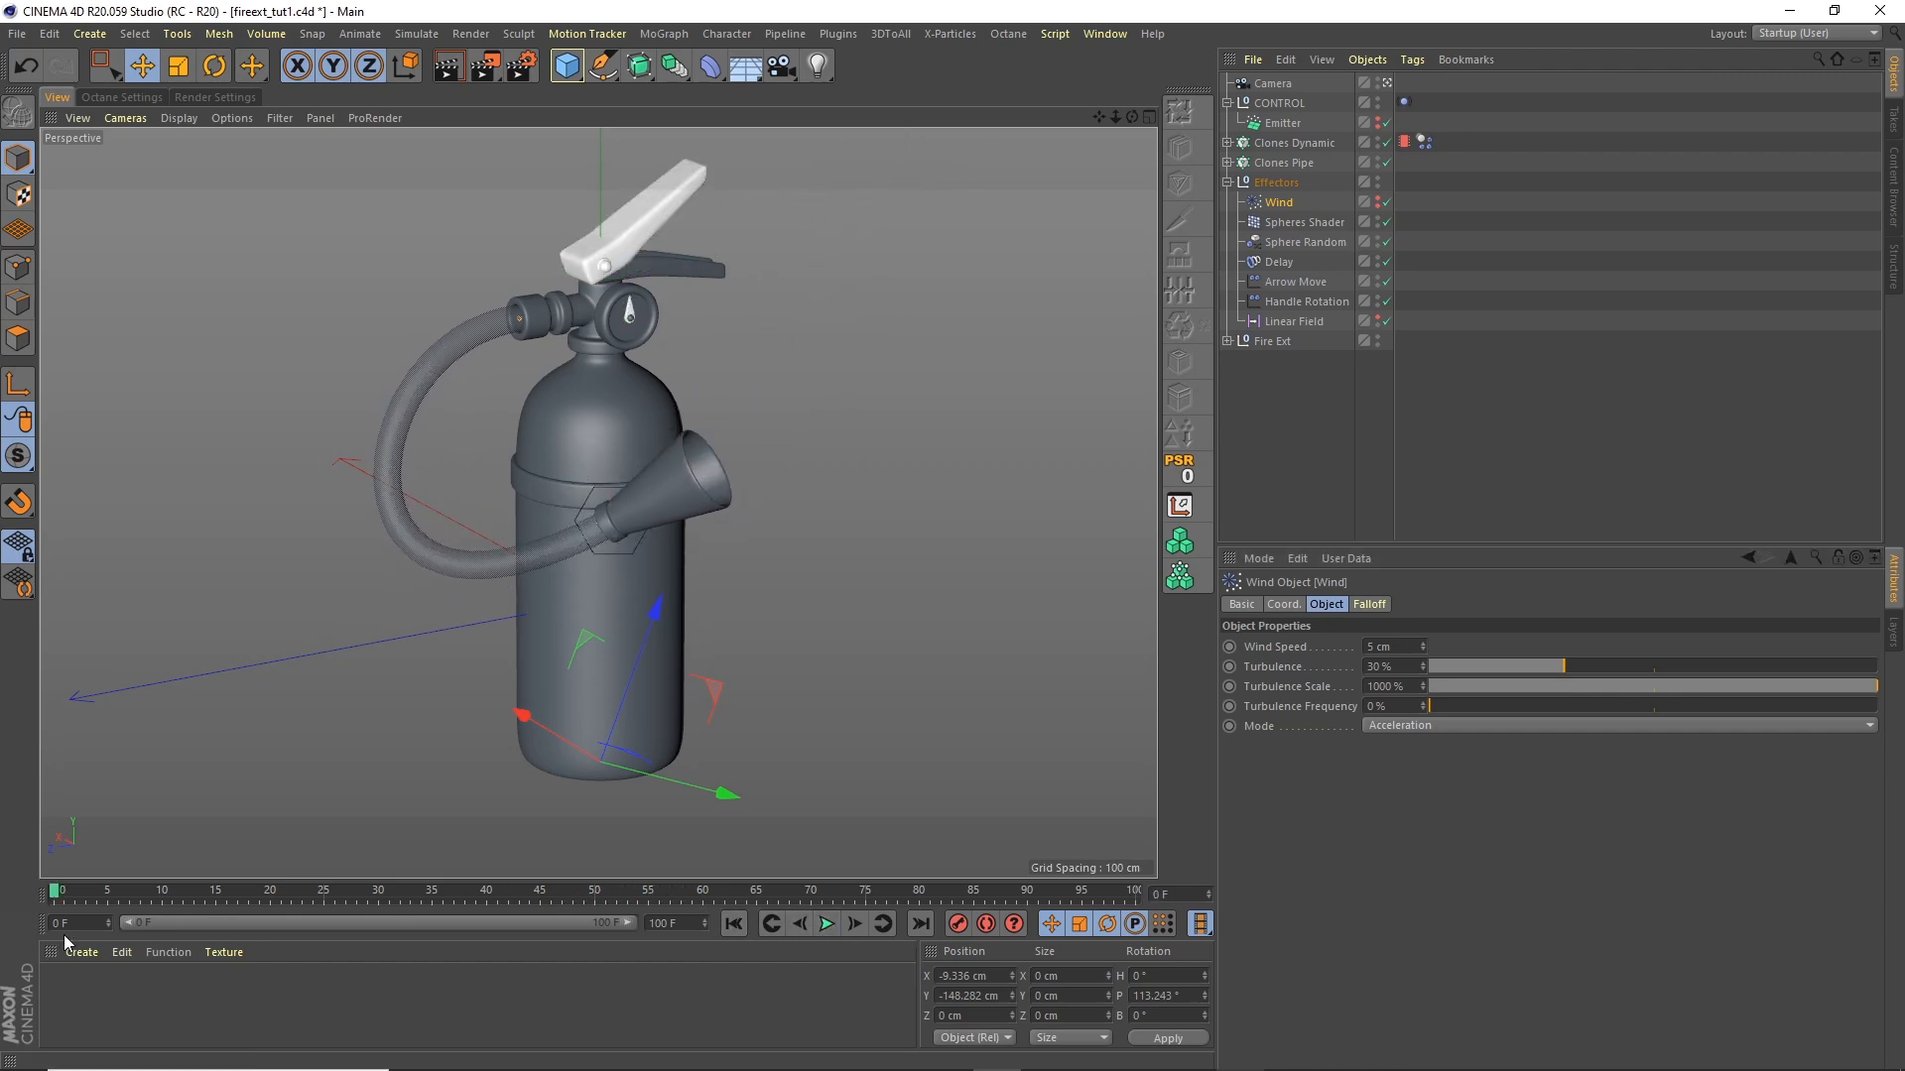
left_click(827, 924)
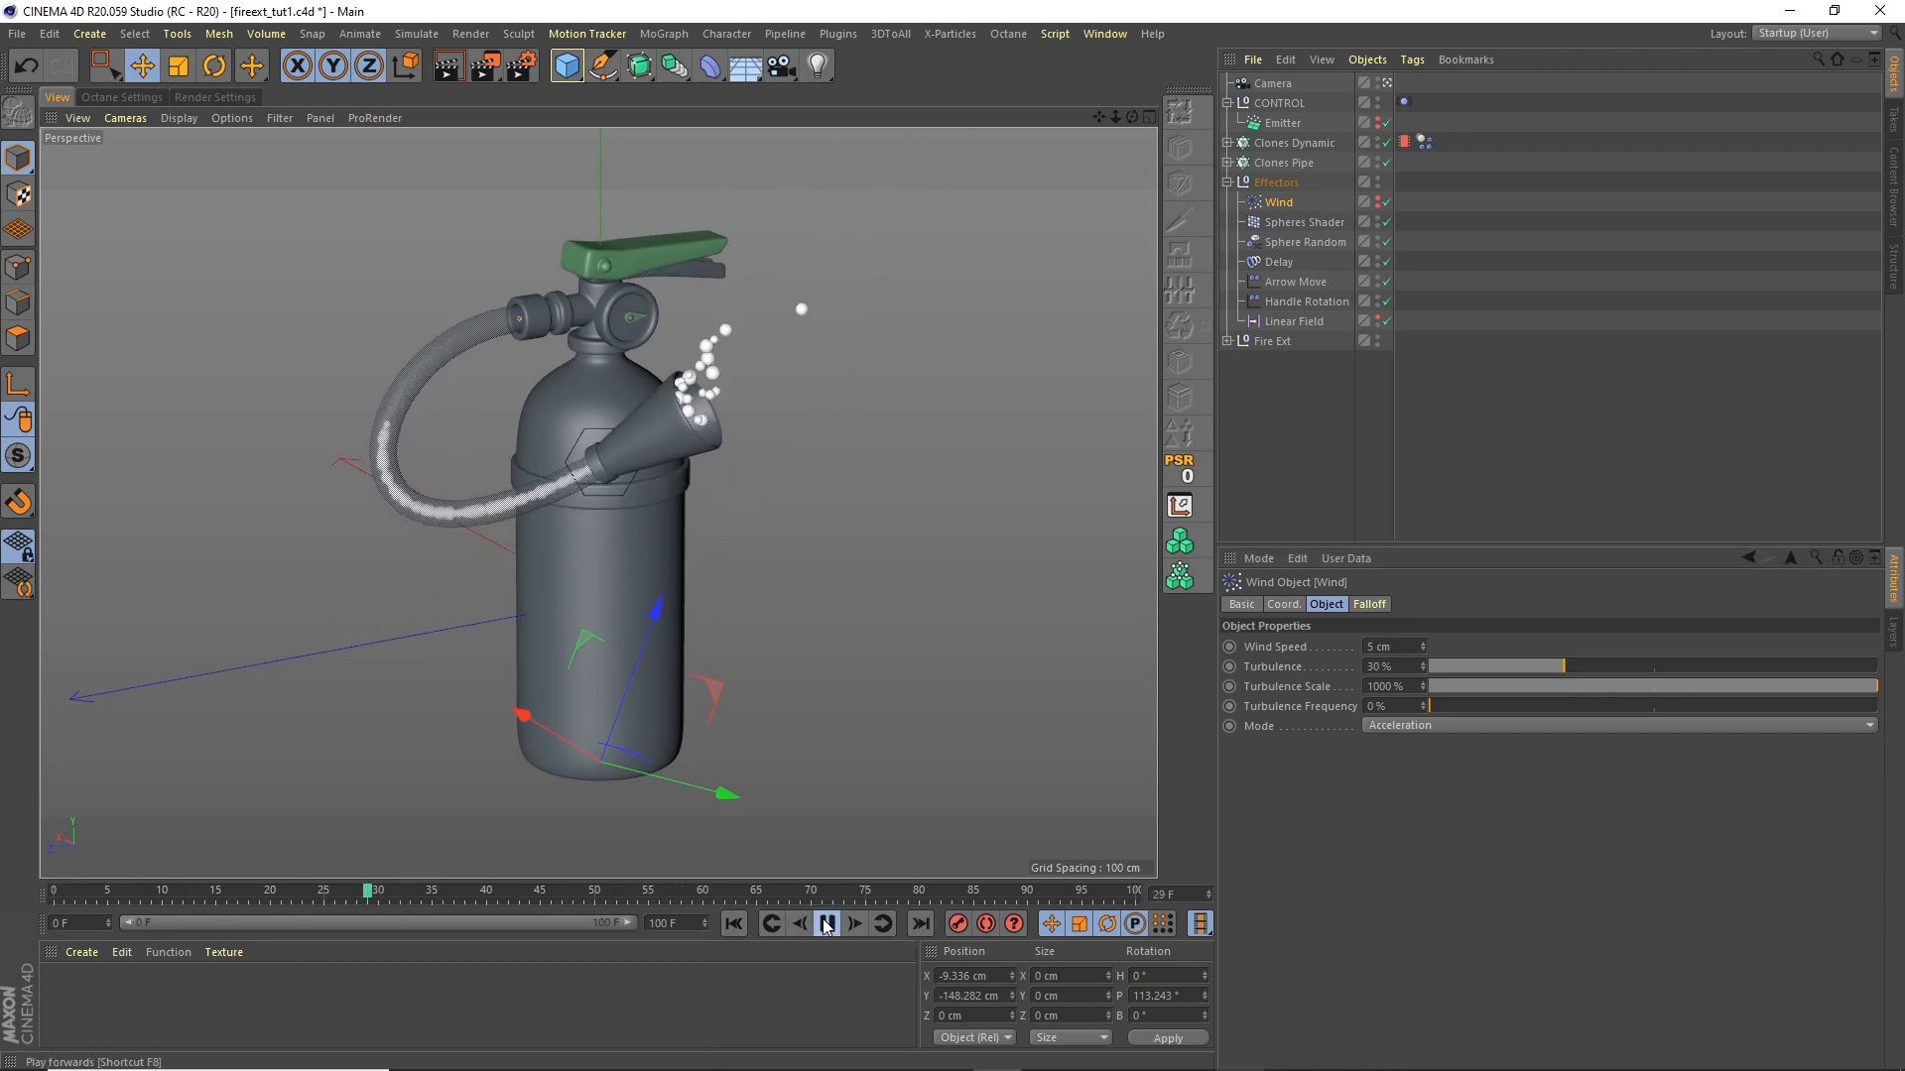
left_click(828, 923)
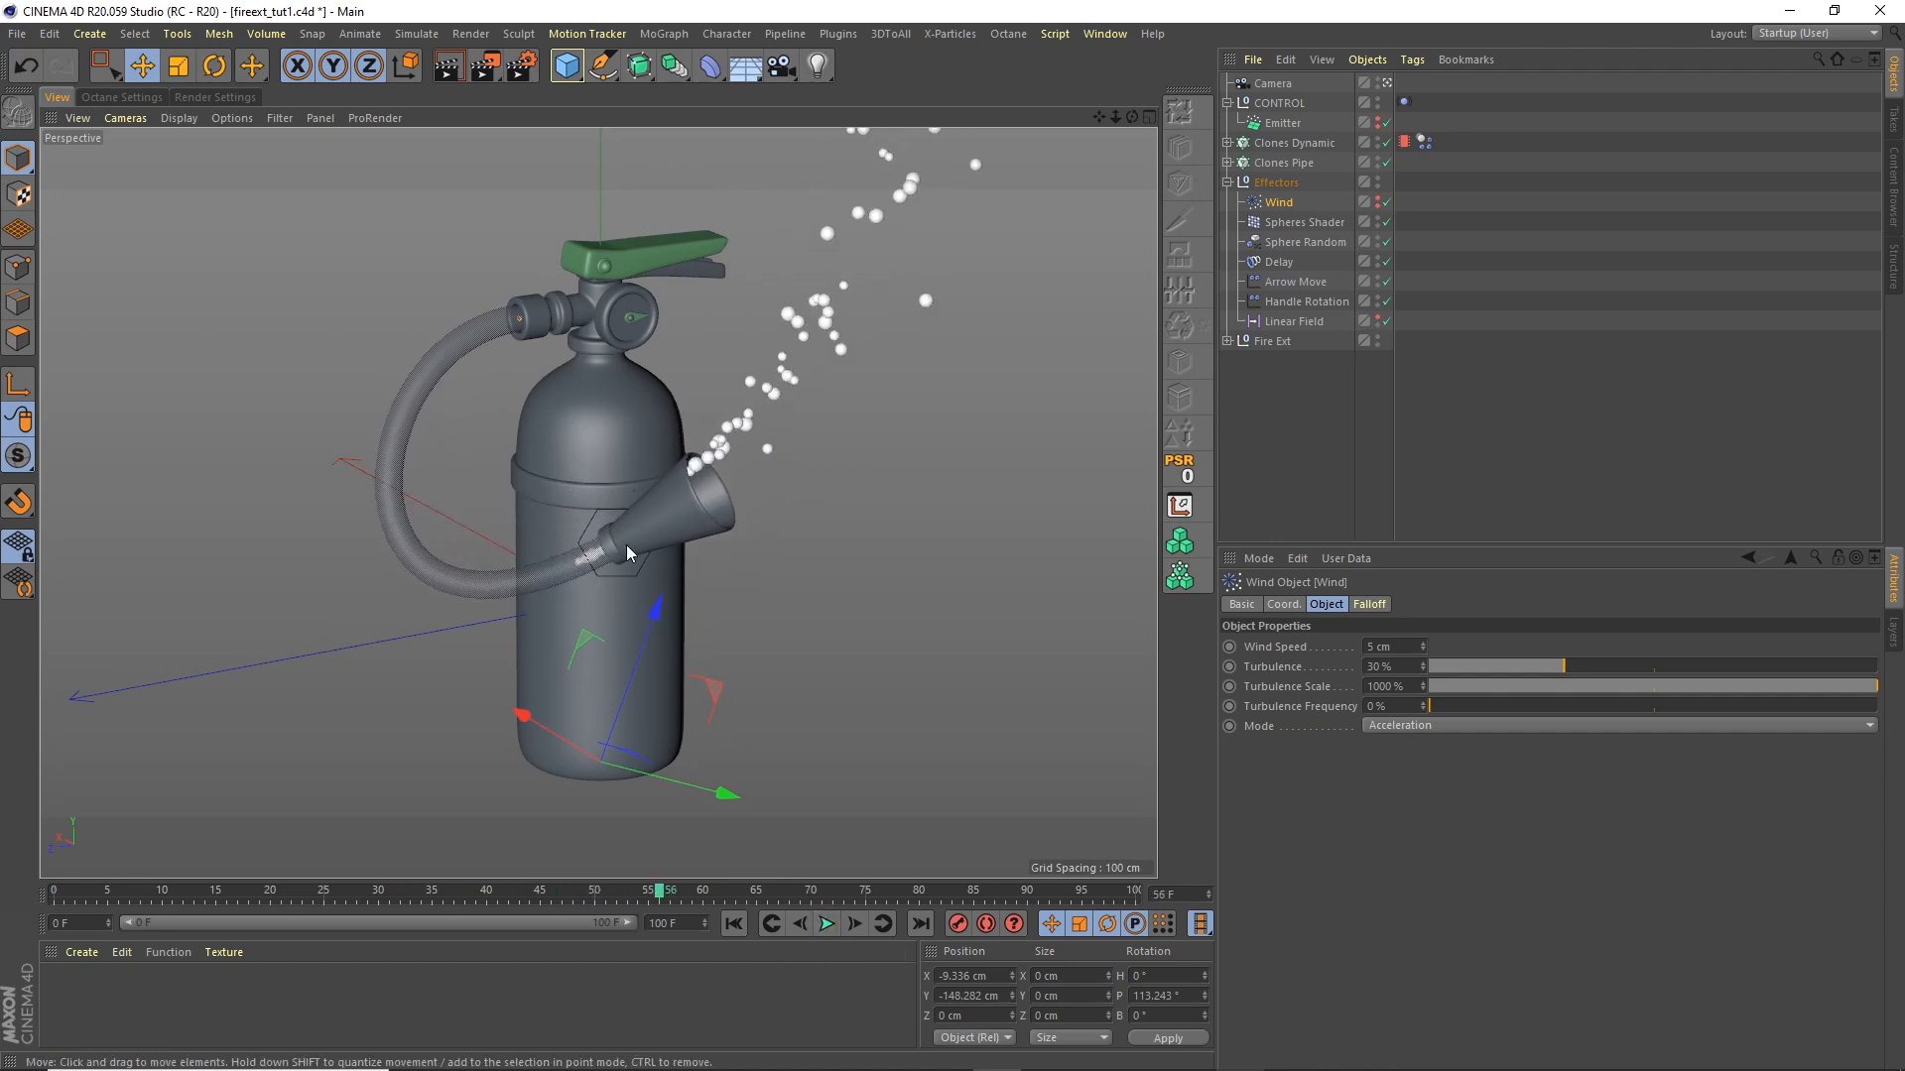
left_click_drag(671, 894, 744, 893)
left_click(733, 924)
left_click(828, 924)
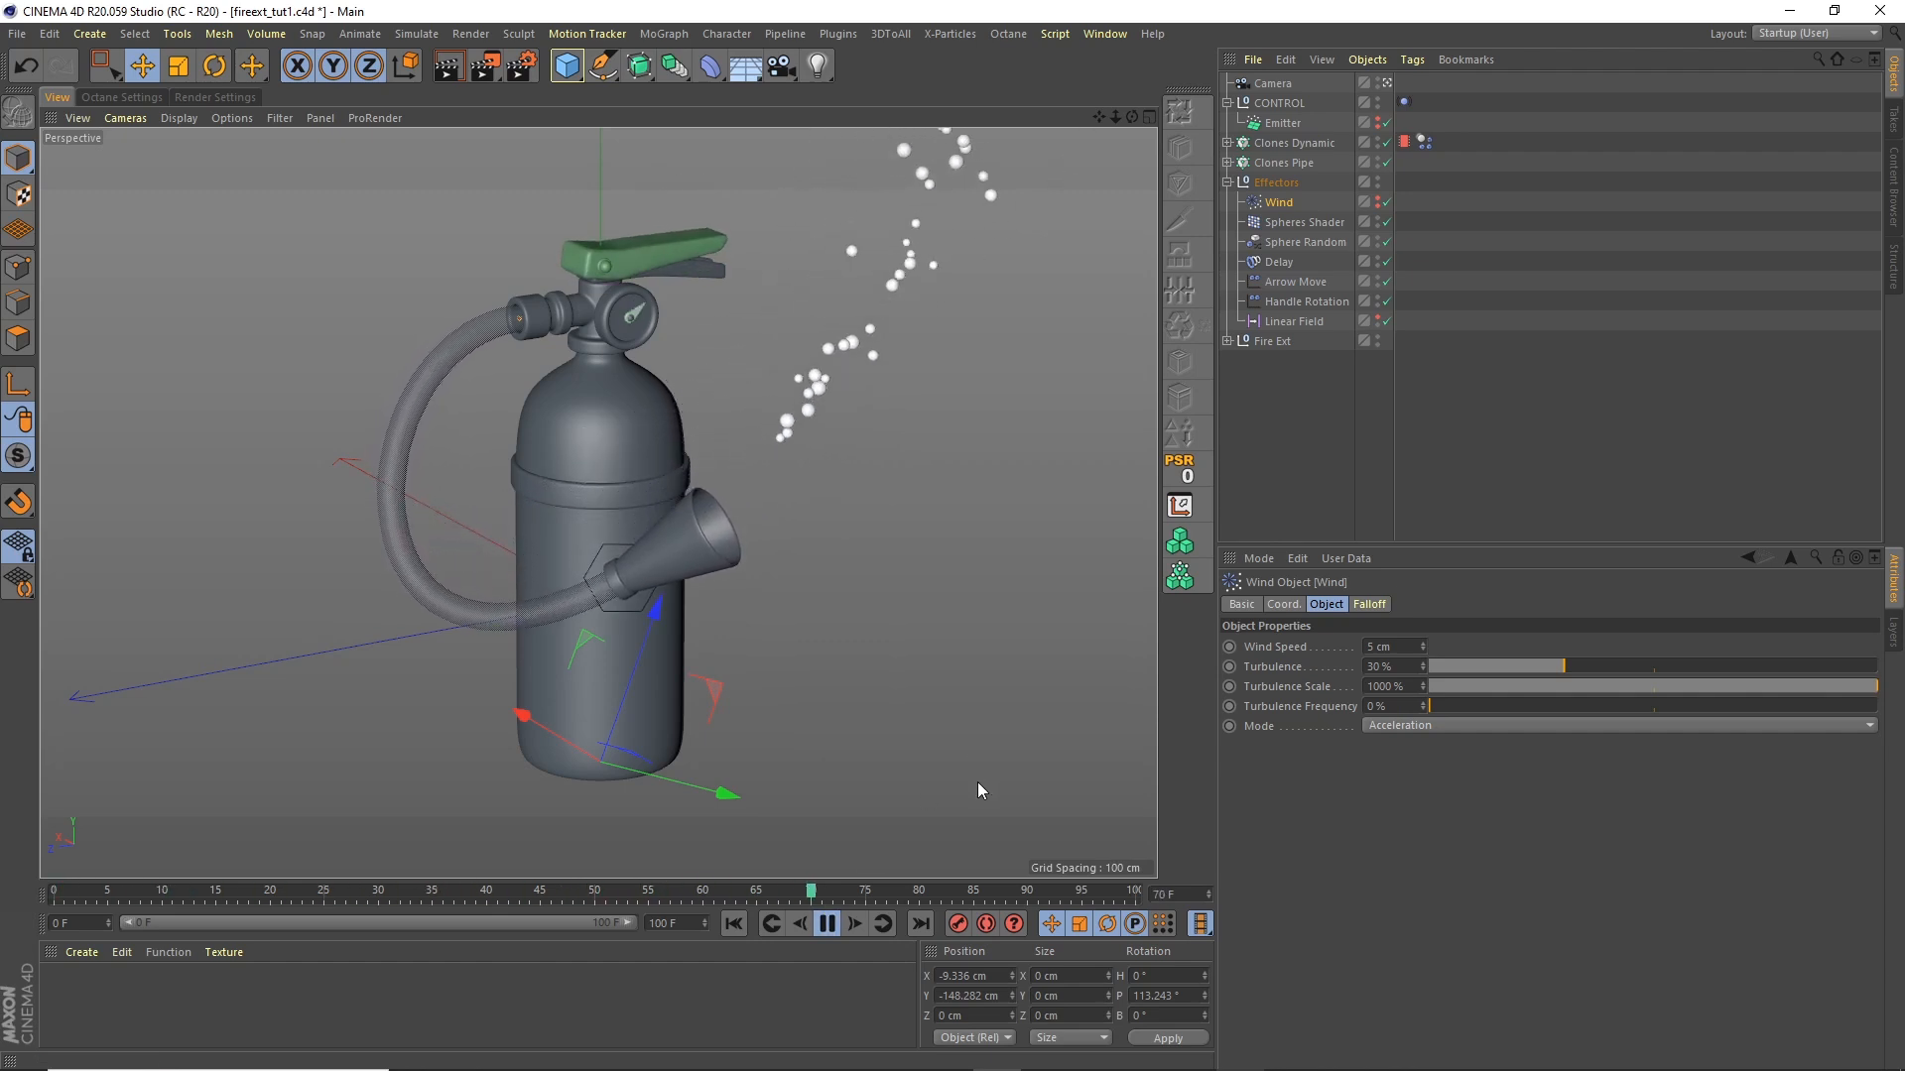
left_click(829, 924)
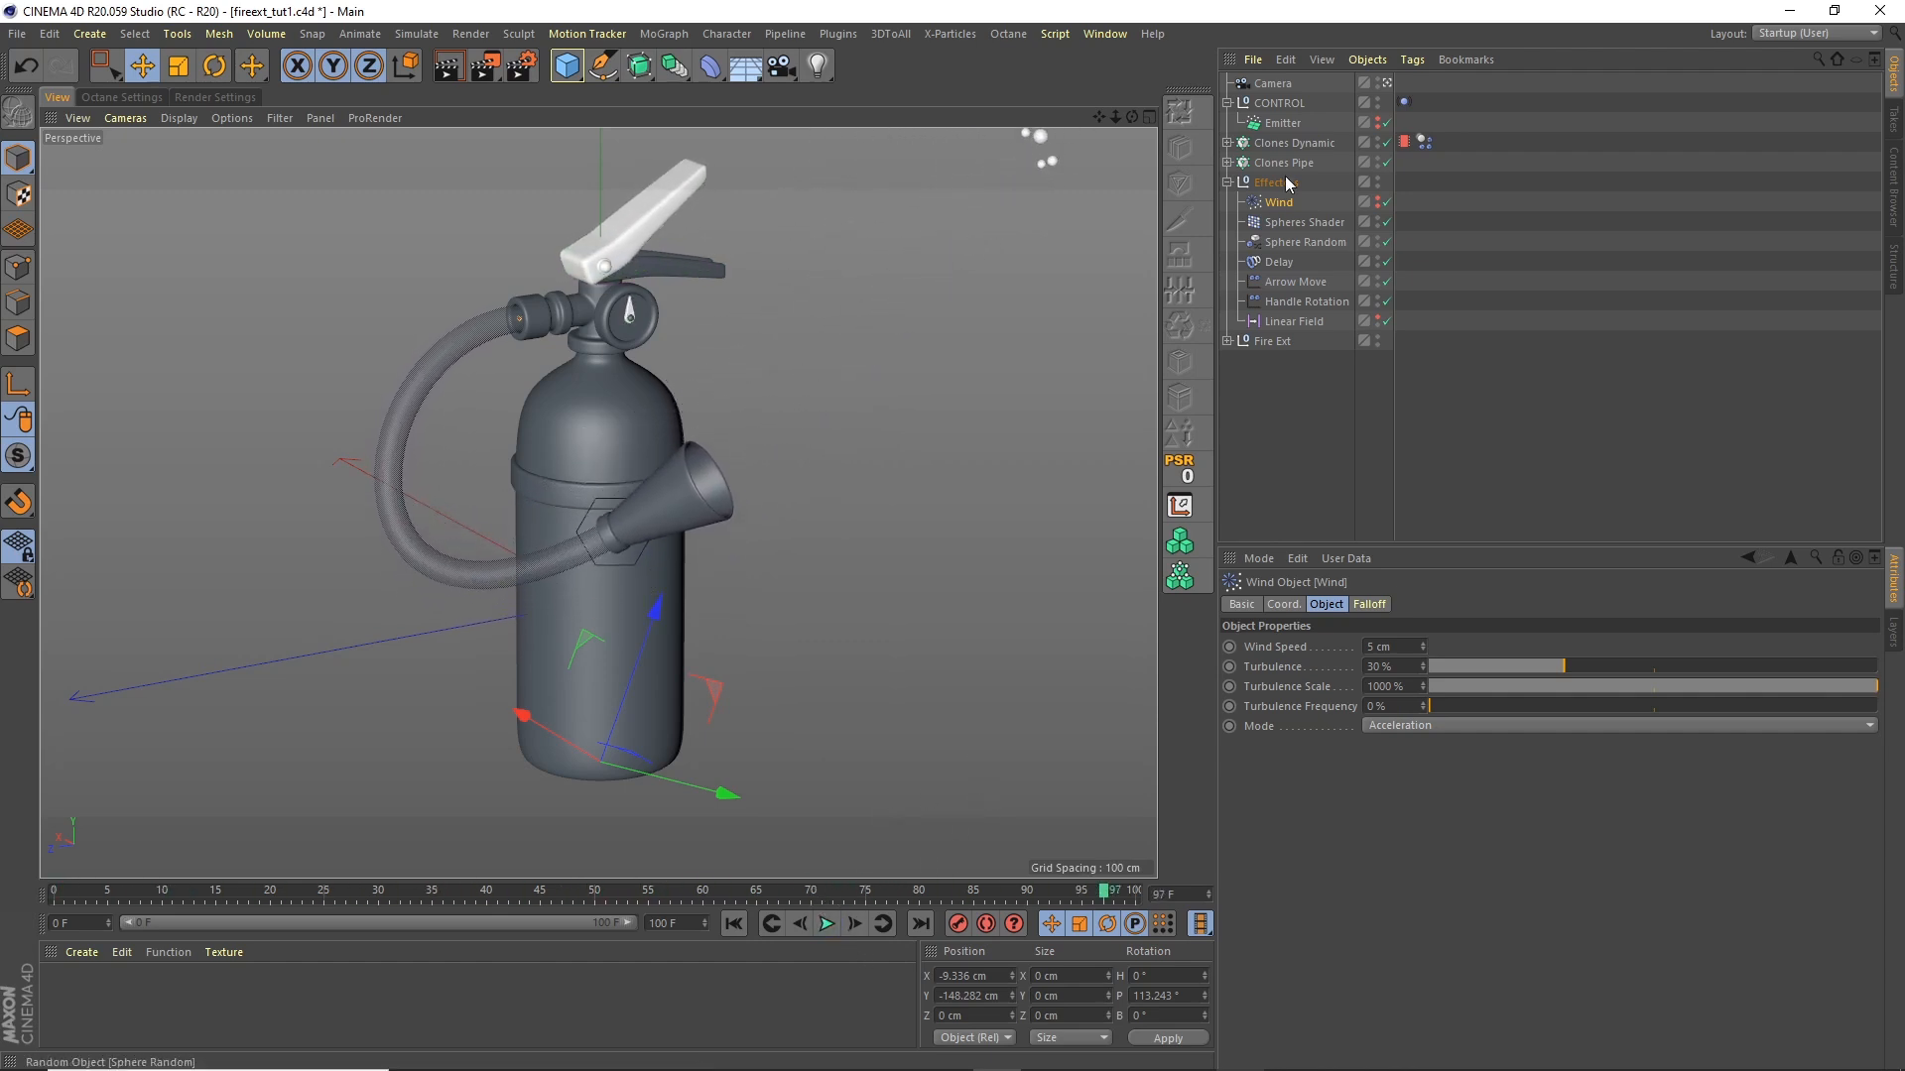
Step: Move the Linear Field's last two keyframes to frames 55 and 65, and play the animation from the start
left_click(1228, 183)
left_click(1227, 183)
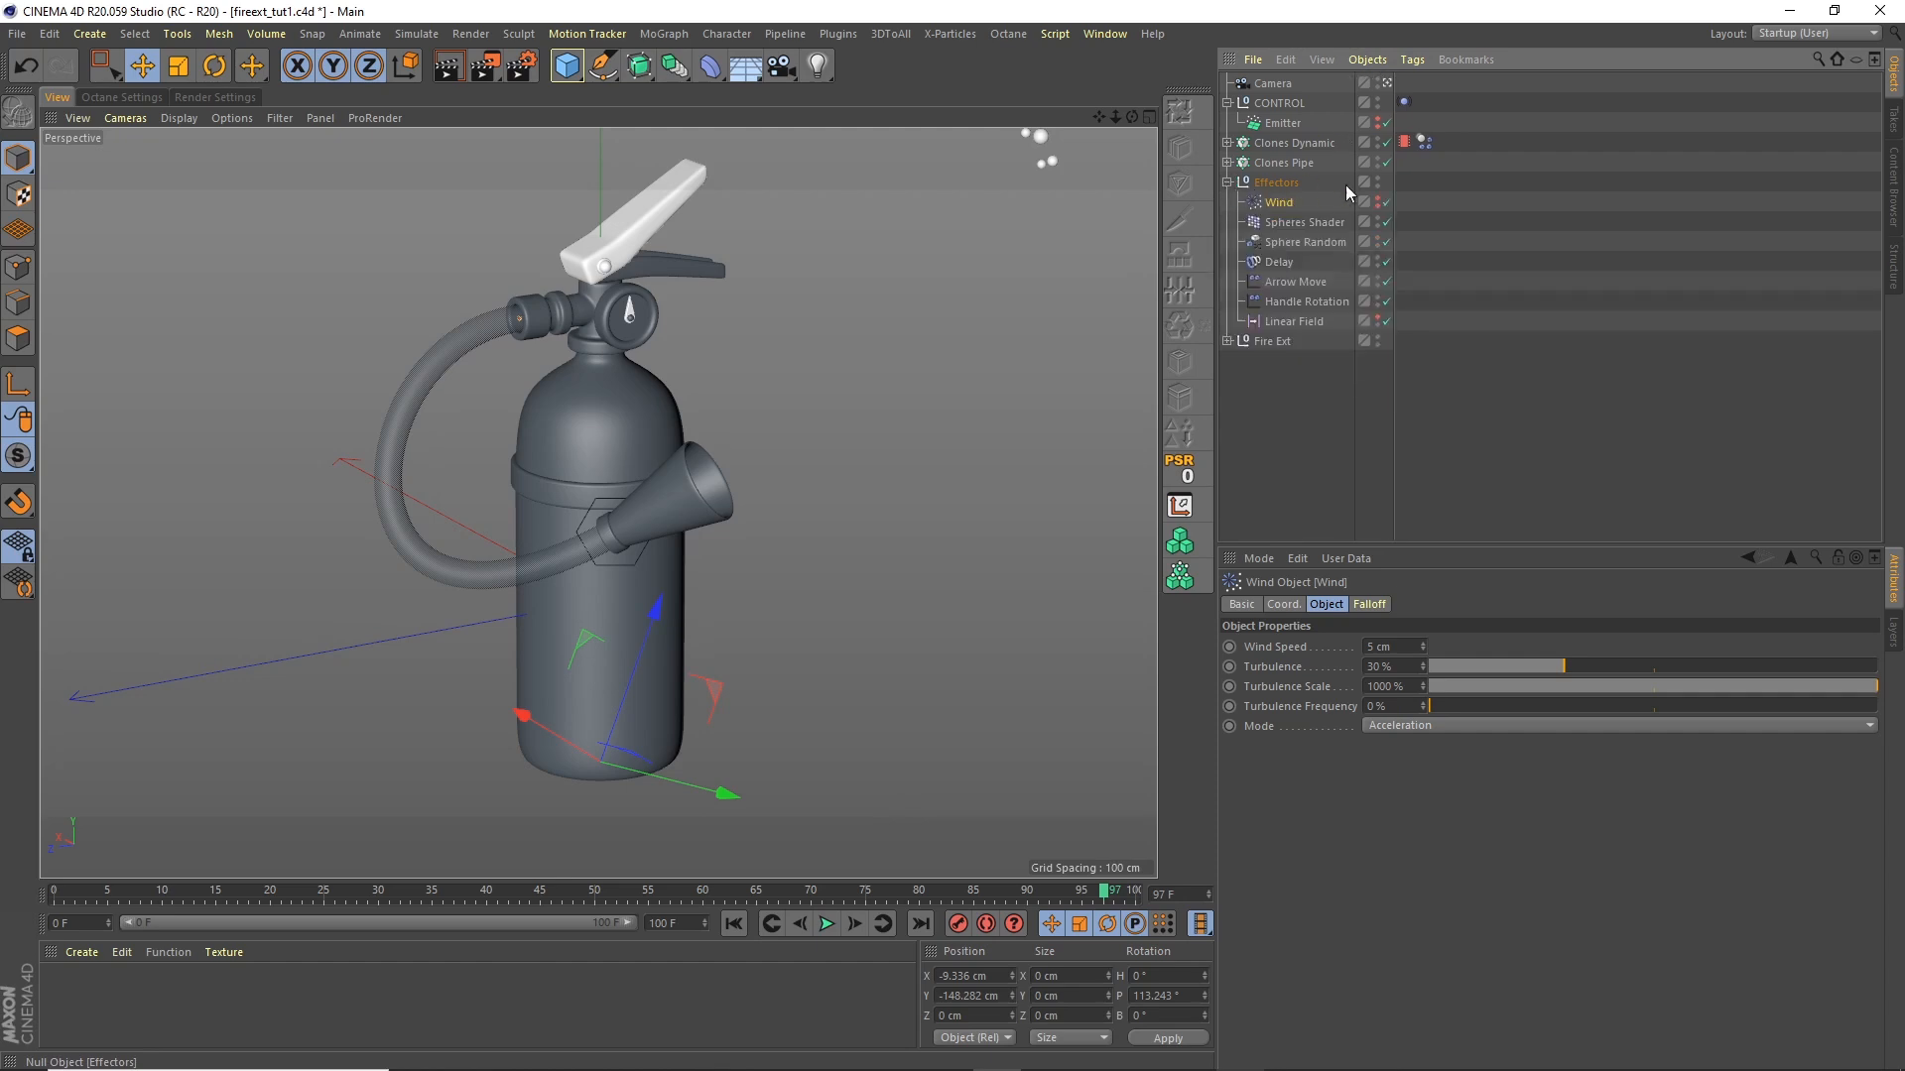
left_click(1296, 320)
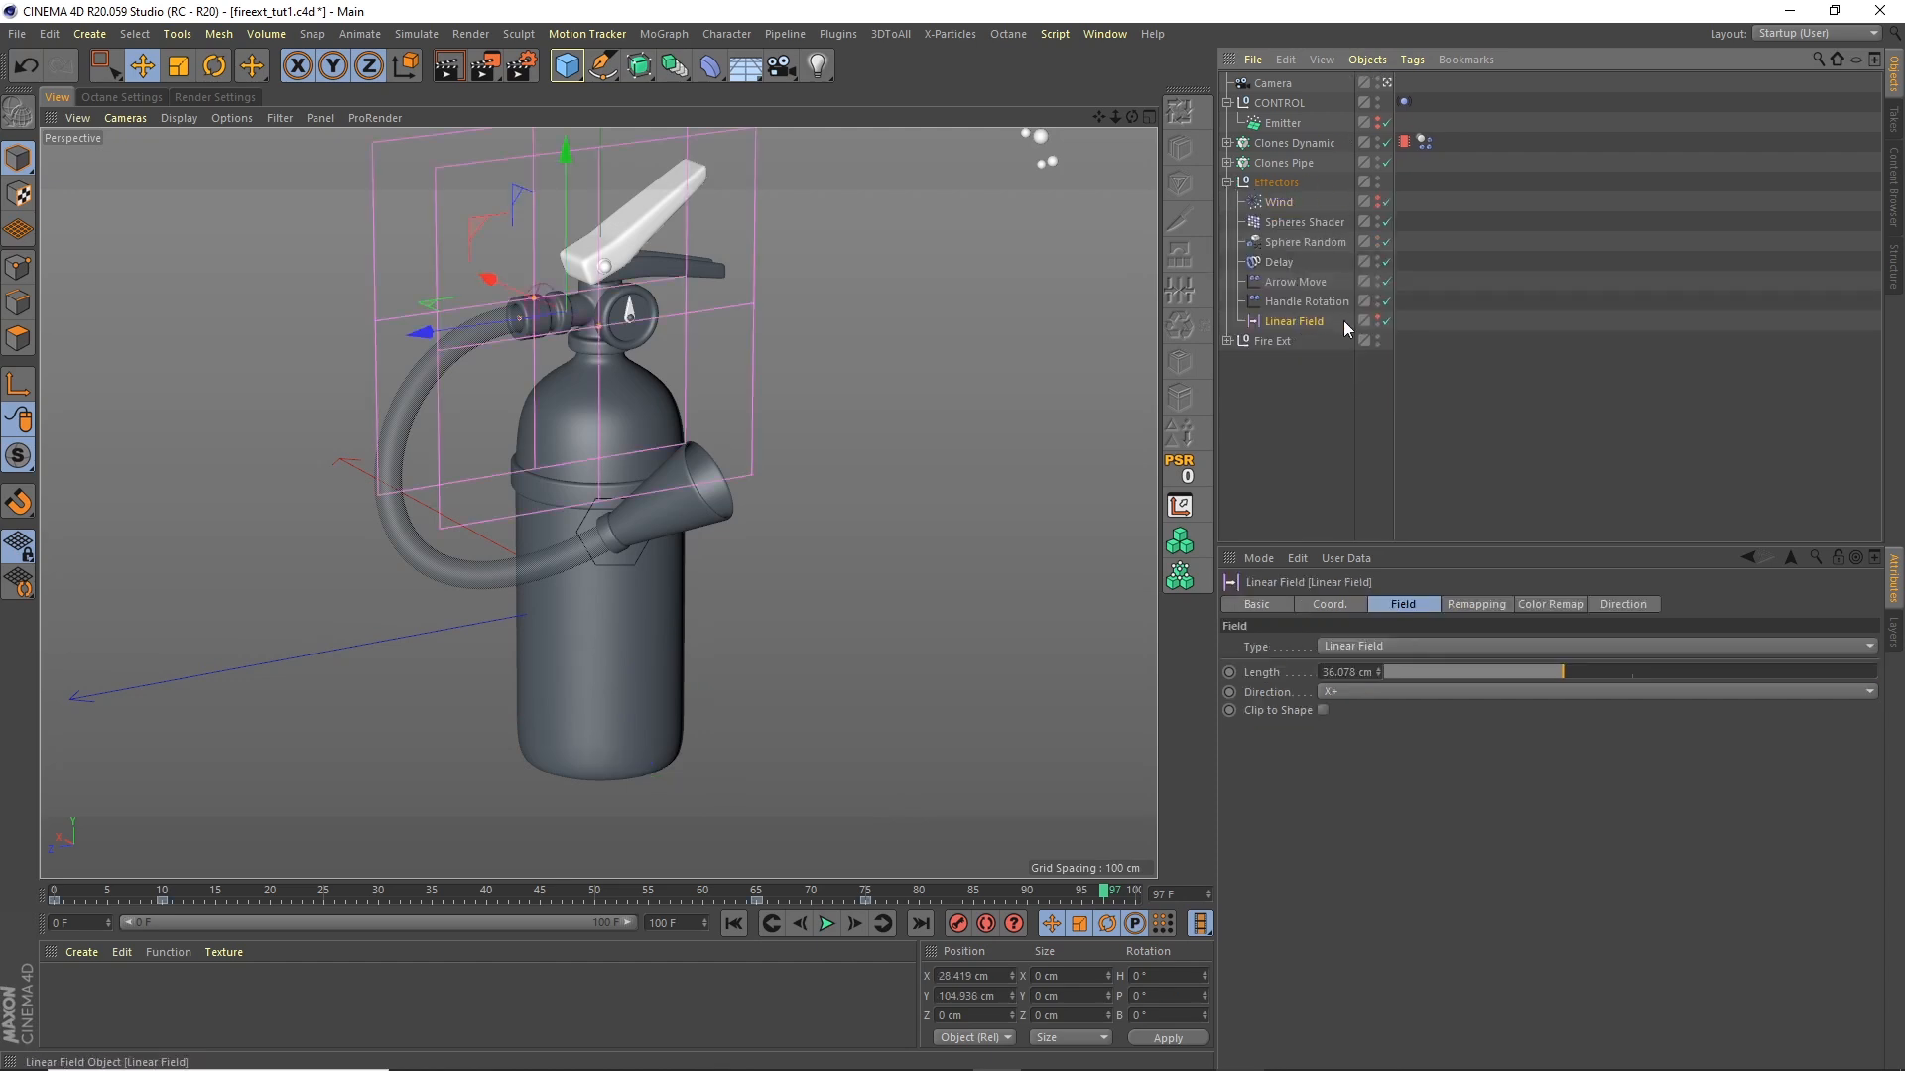
left_click(756, 901)
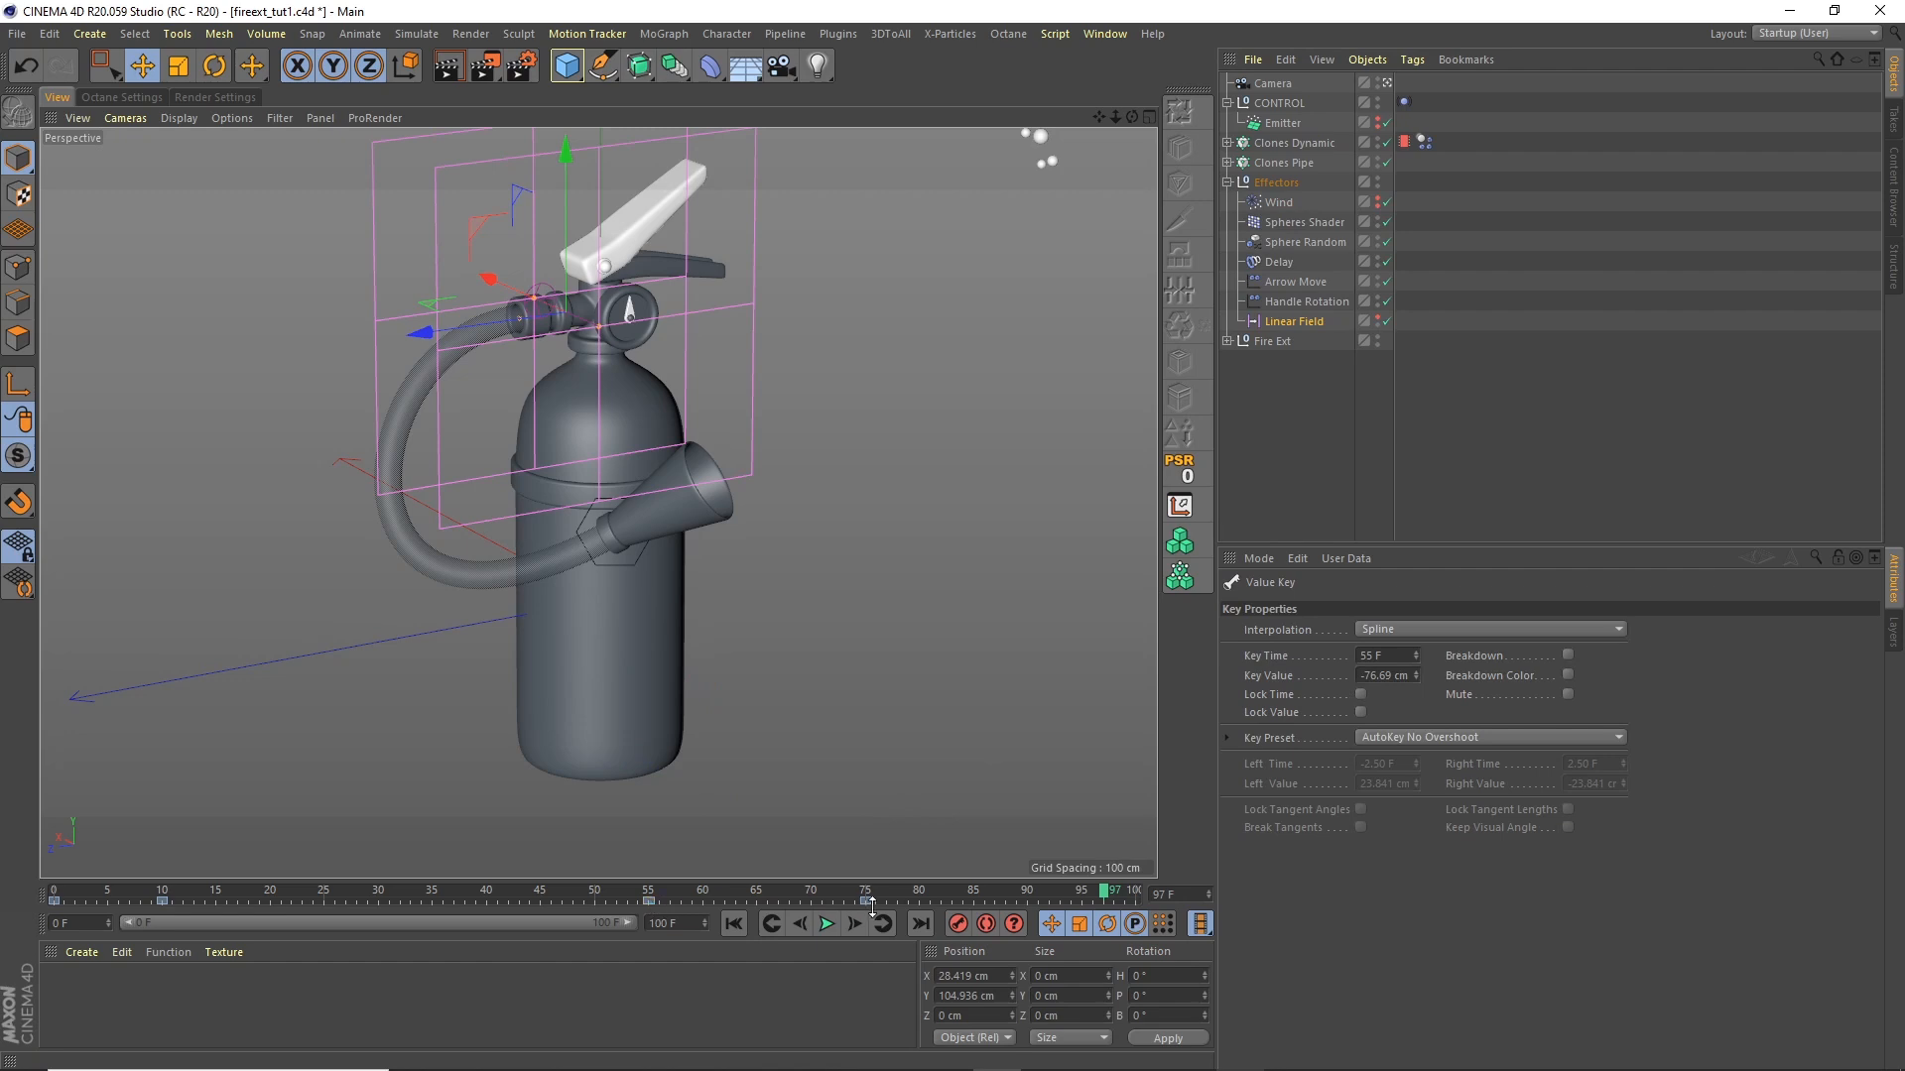
left_click(733, 923)
left_click(826, 923)
left_click(1222, 463)
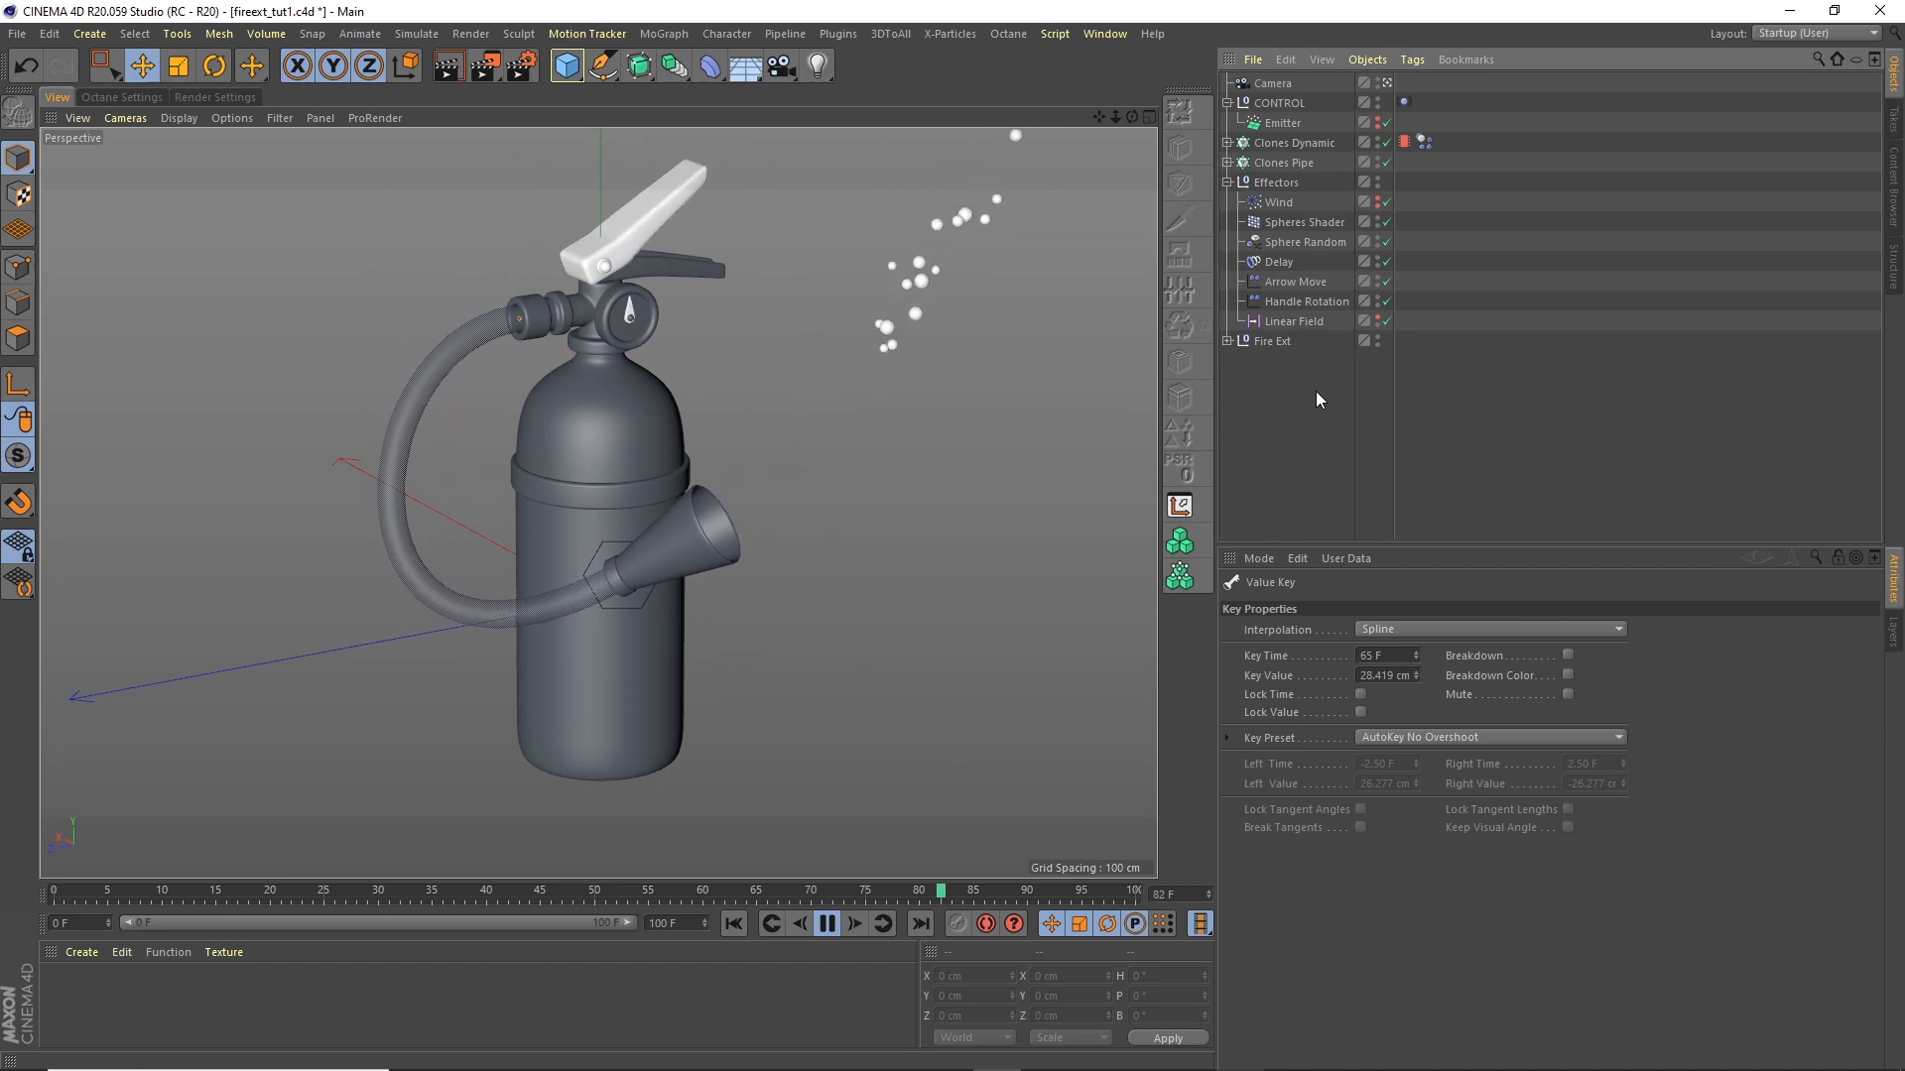
Step: Stop playback and save the project
left_click(821, 929)
left_click(17, 34)
left_click(57, 190)
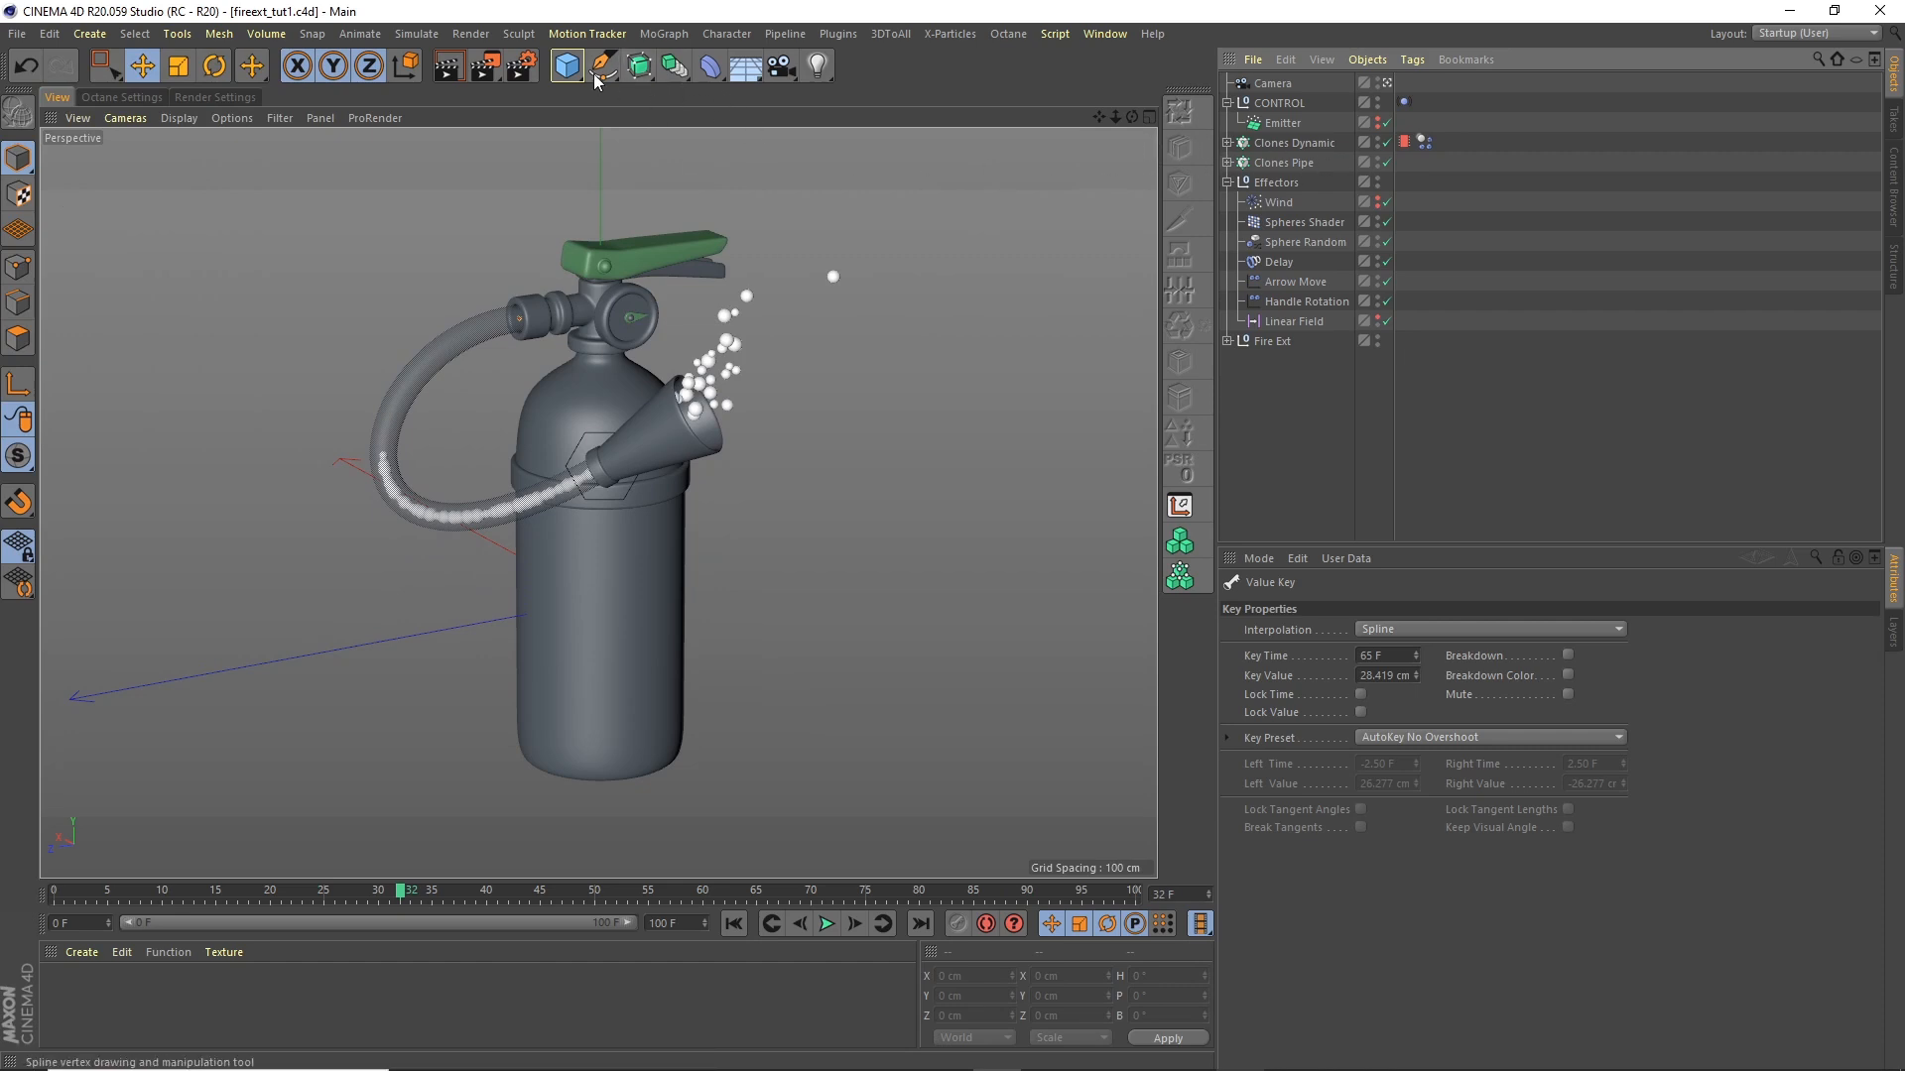
Step: Add a plane with 100 width and 100 height segments and scale it up to about 1745 cm square
left_click(566, 65)
left_click(736, 149)
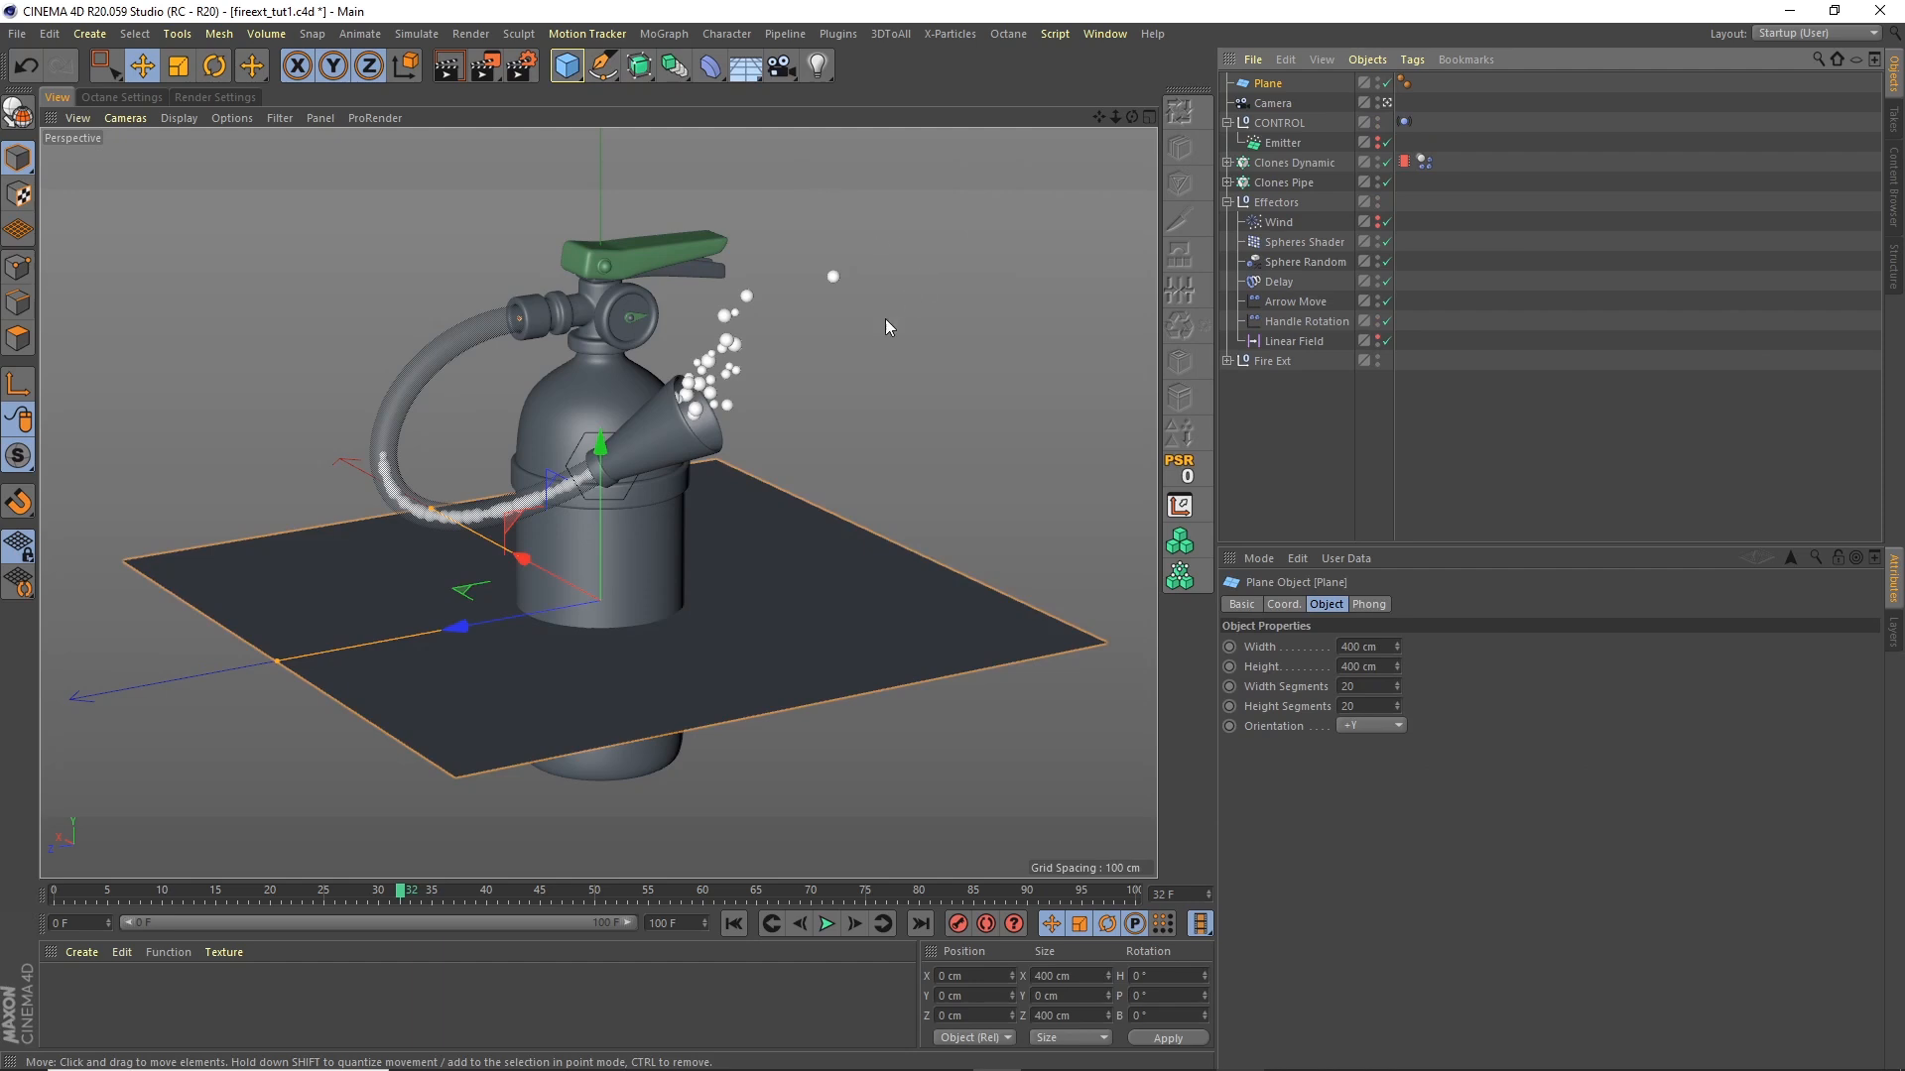
double_click(1365, 687)
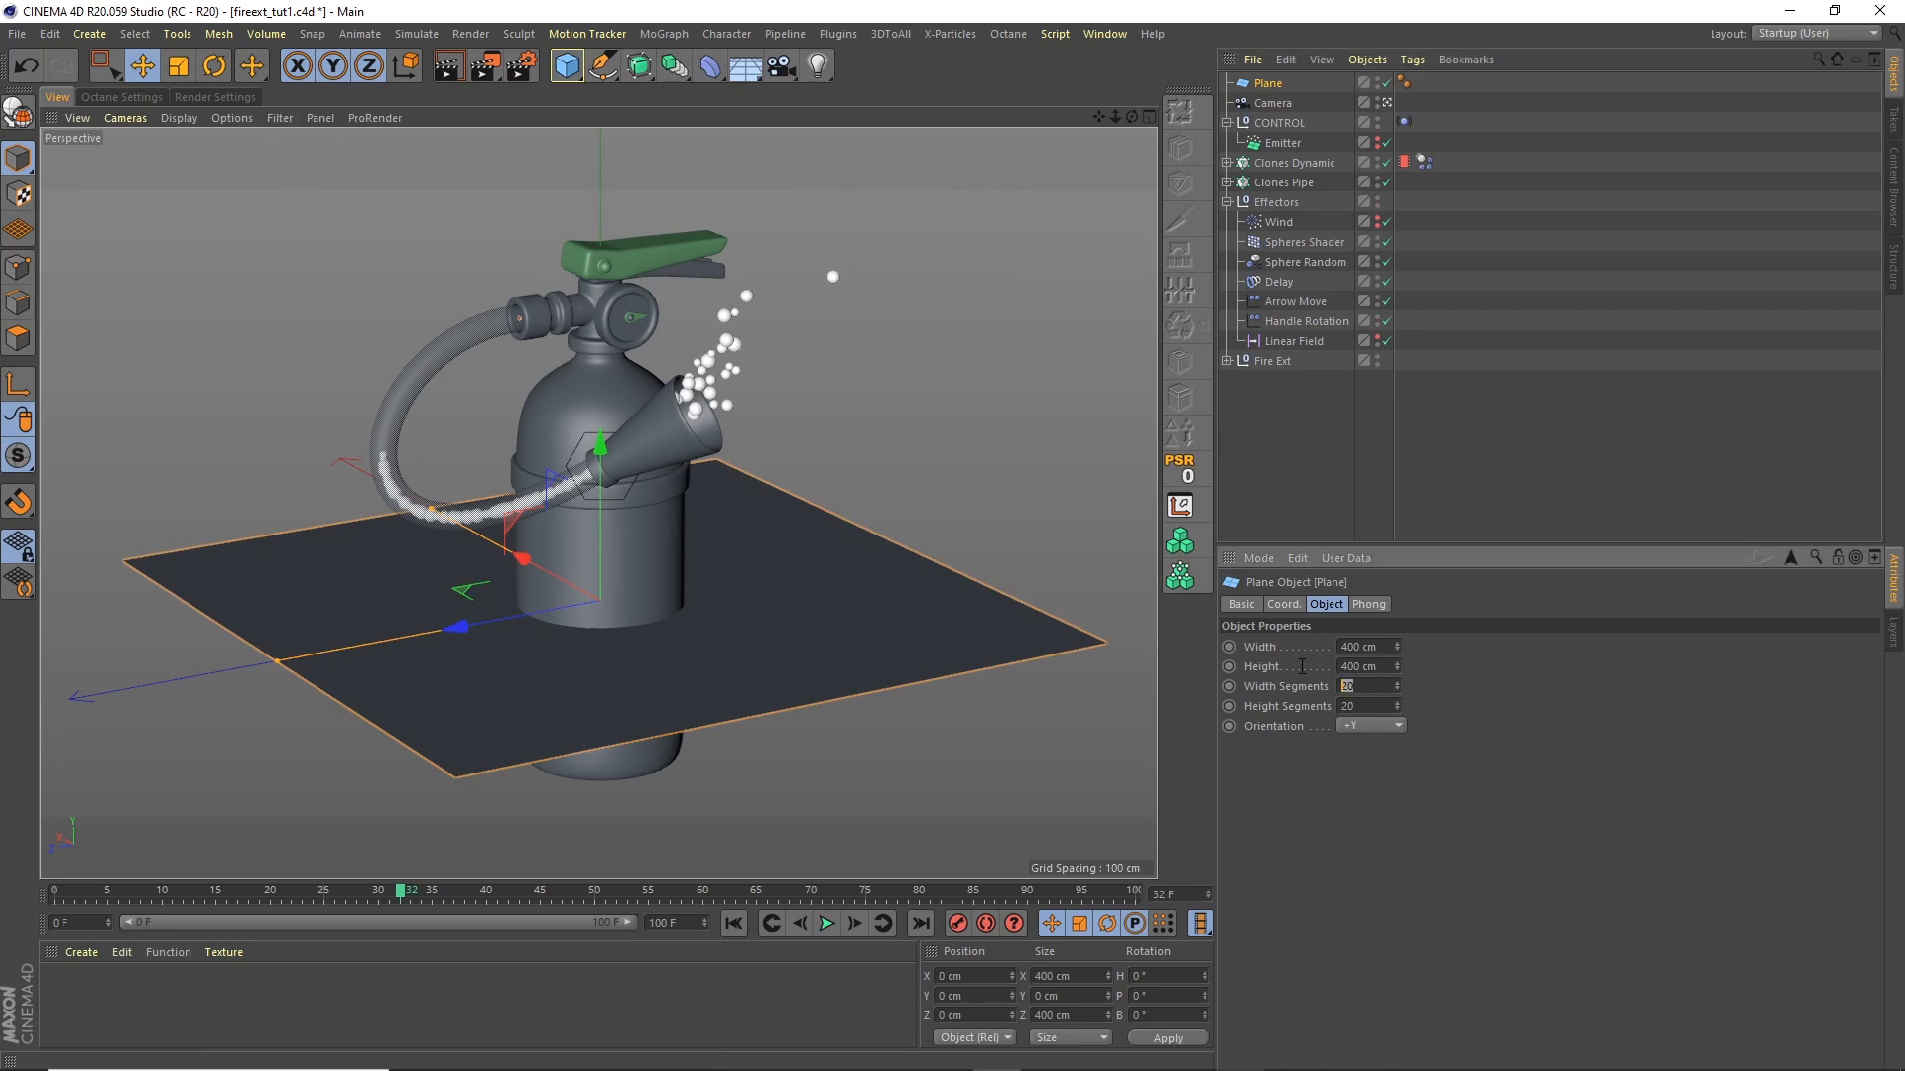
type("100")
key("Tab")
type("100t")
left_click_drag(271, 520, 967, 202)
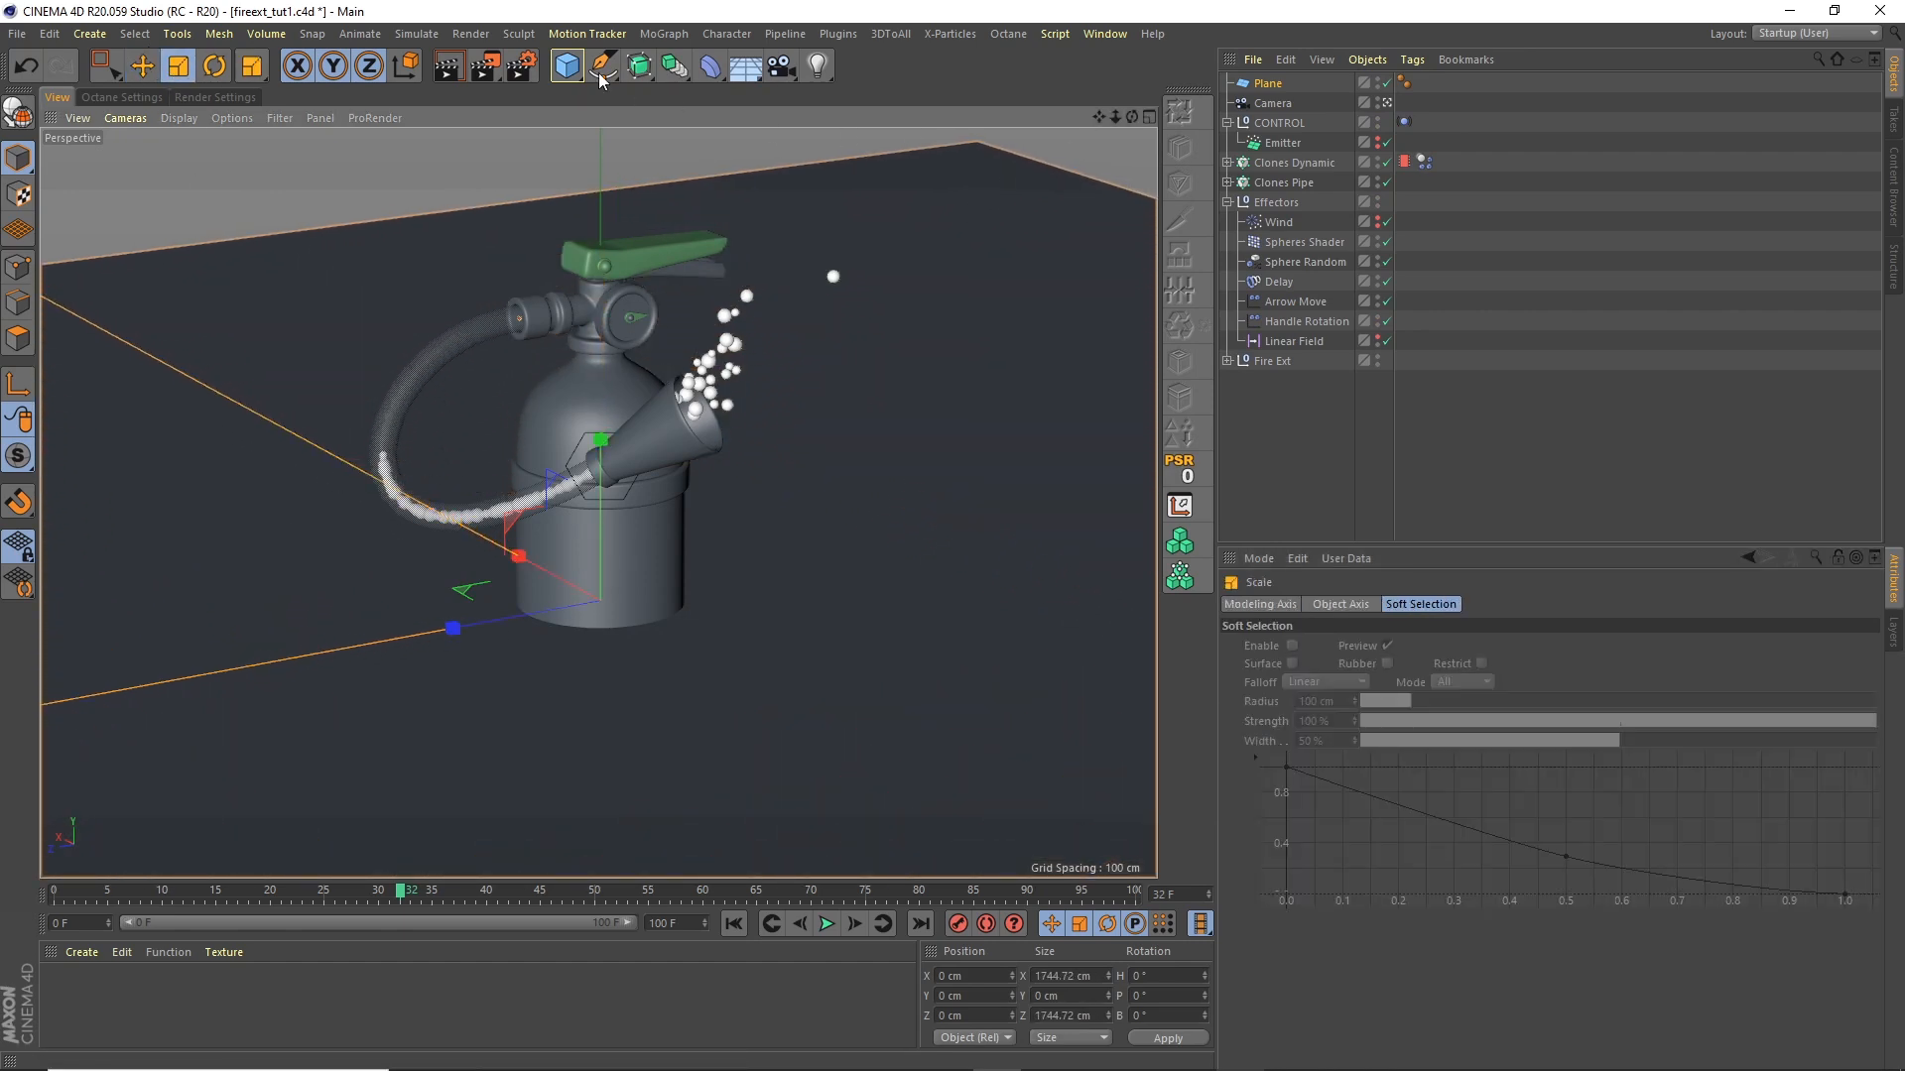
Step: Add a Bend deformer as a child of the plane and set its strength to 90°
left_click_drag(739, 68, 811, 90)
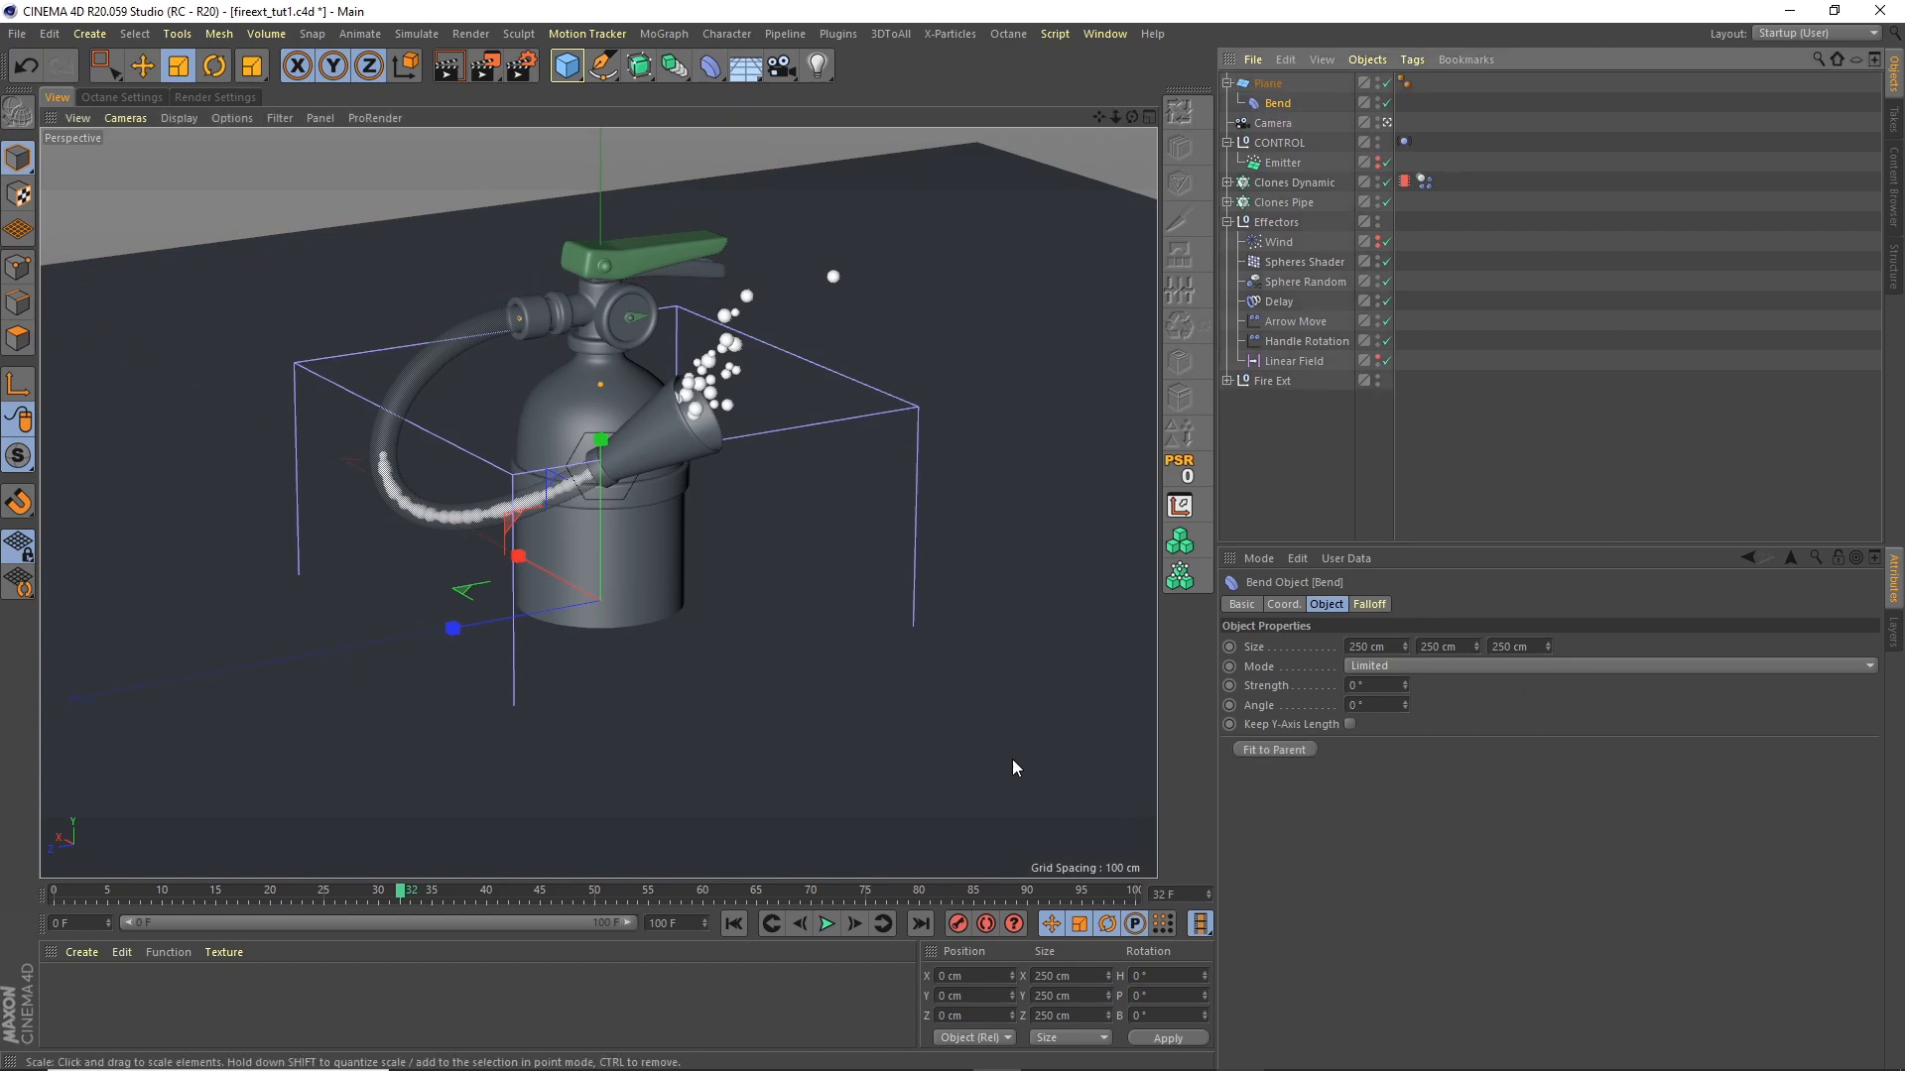
left_click(1458, 647)
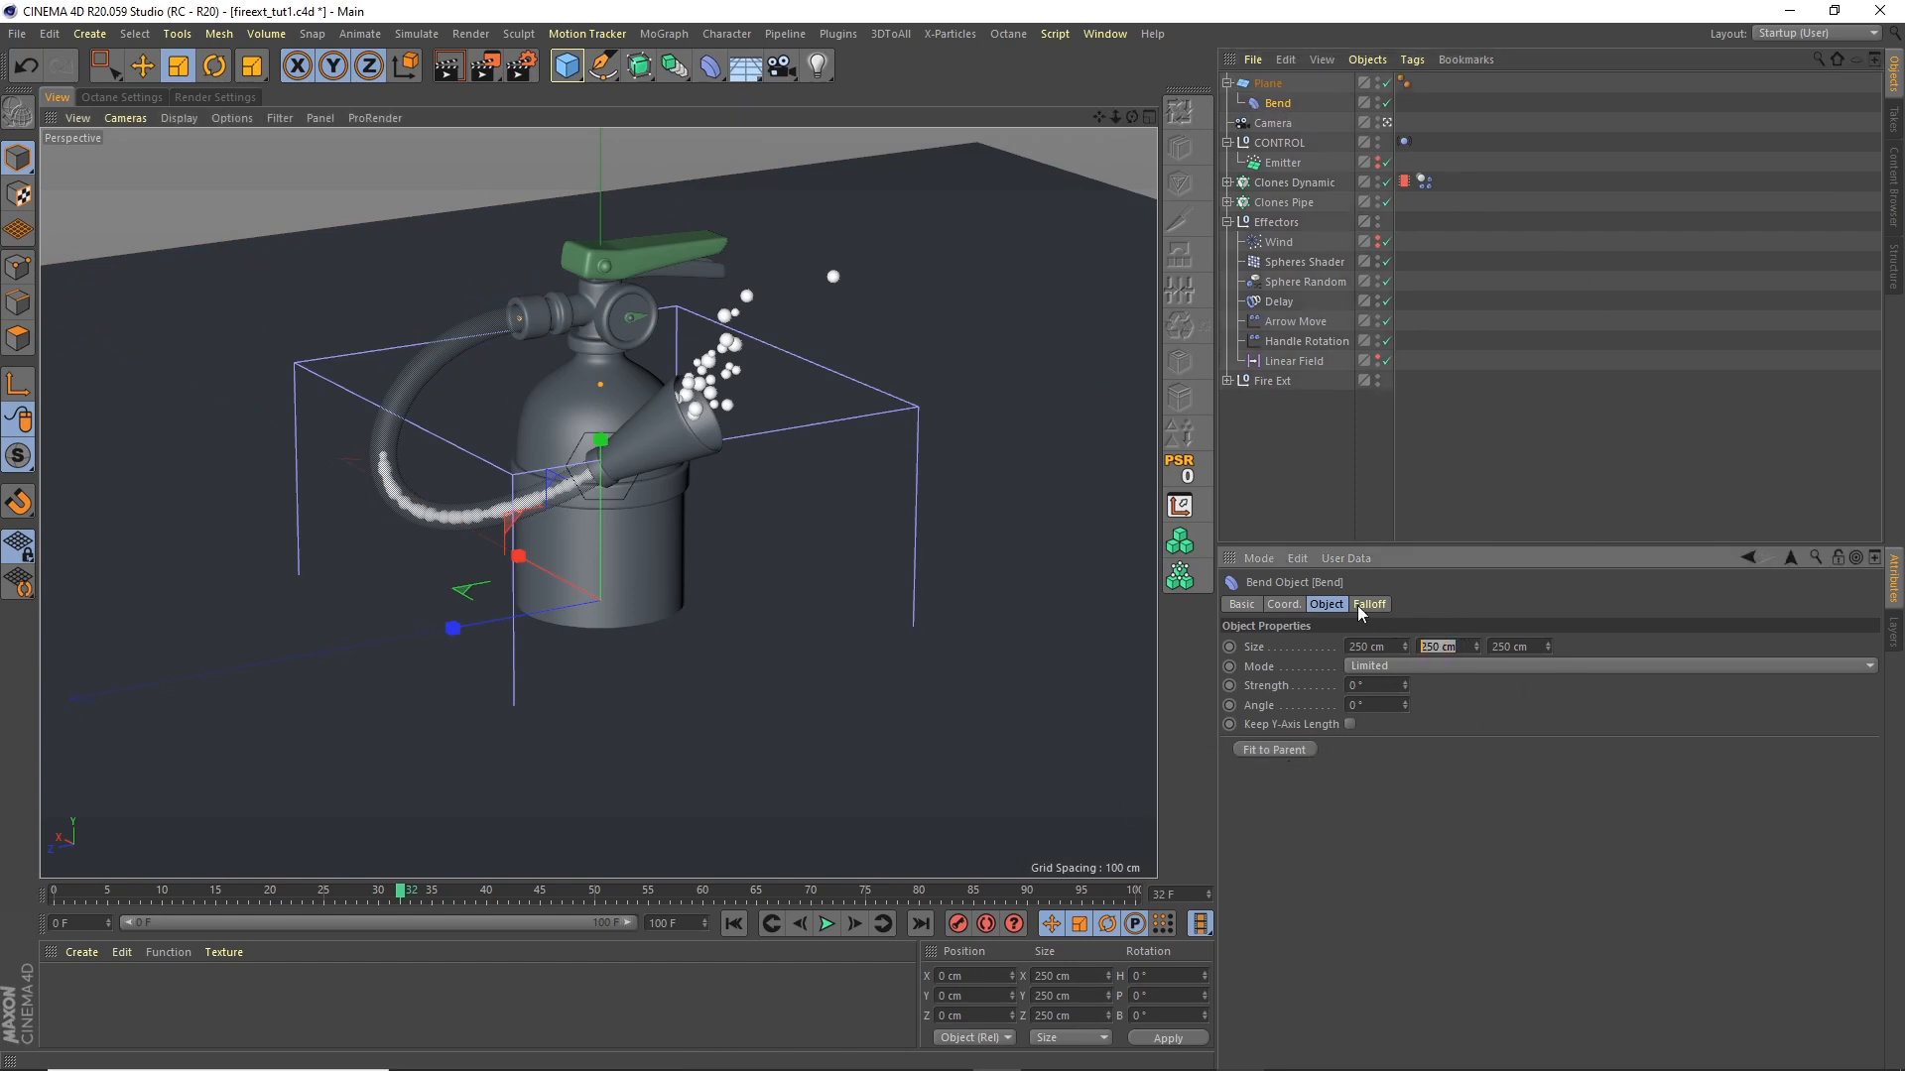
left_click(1379, 671)
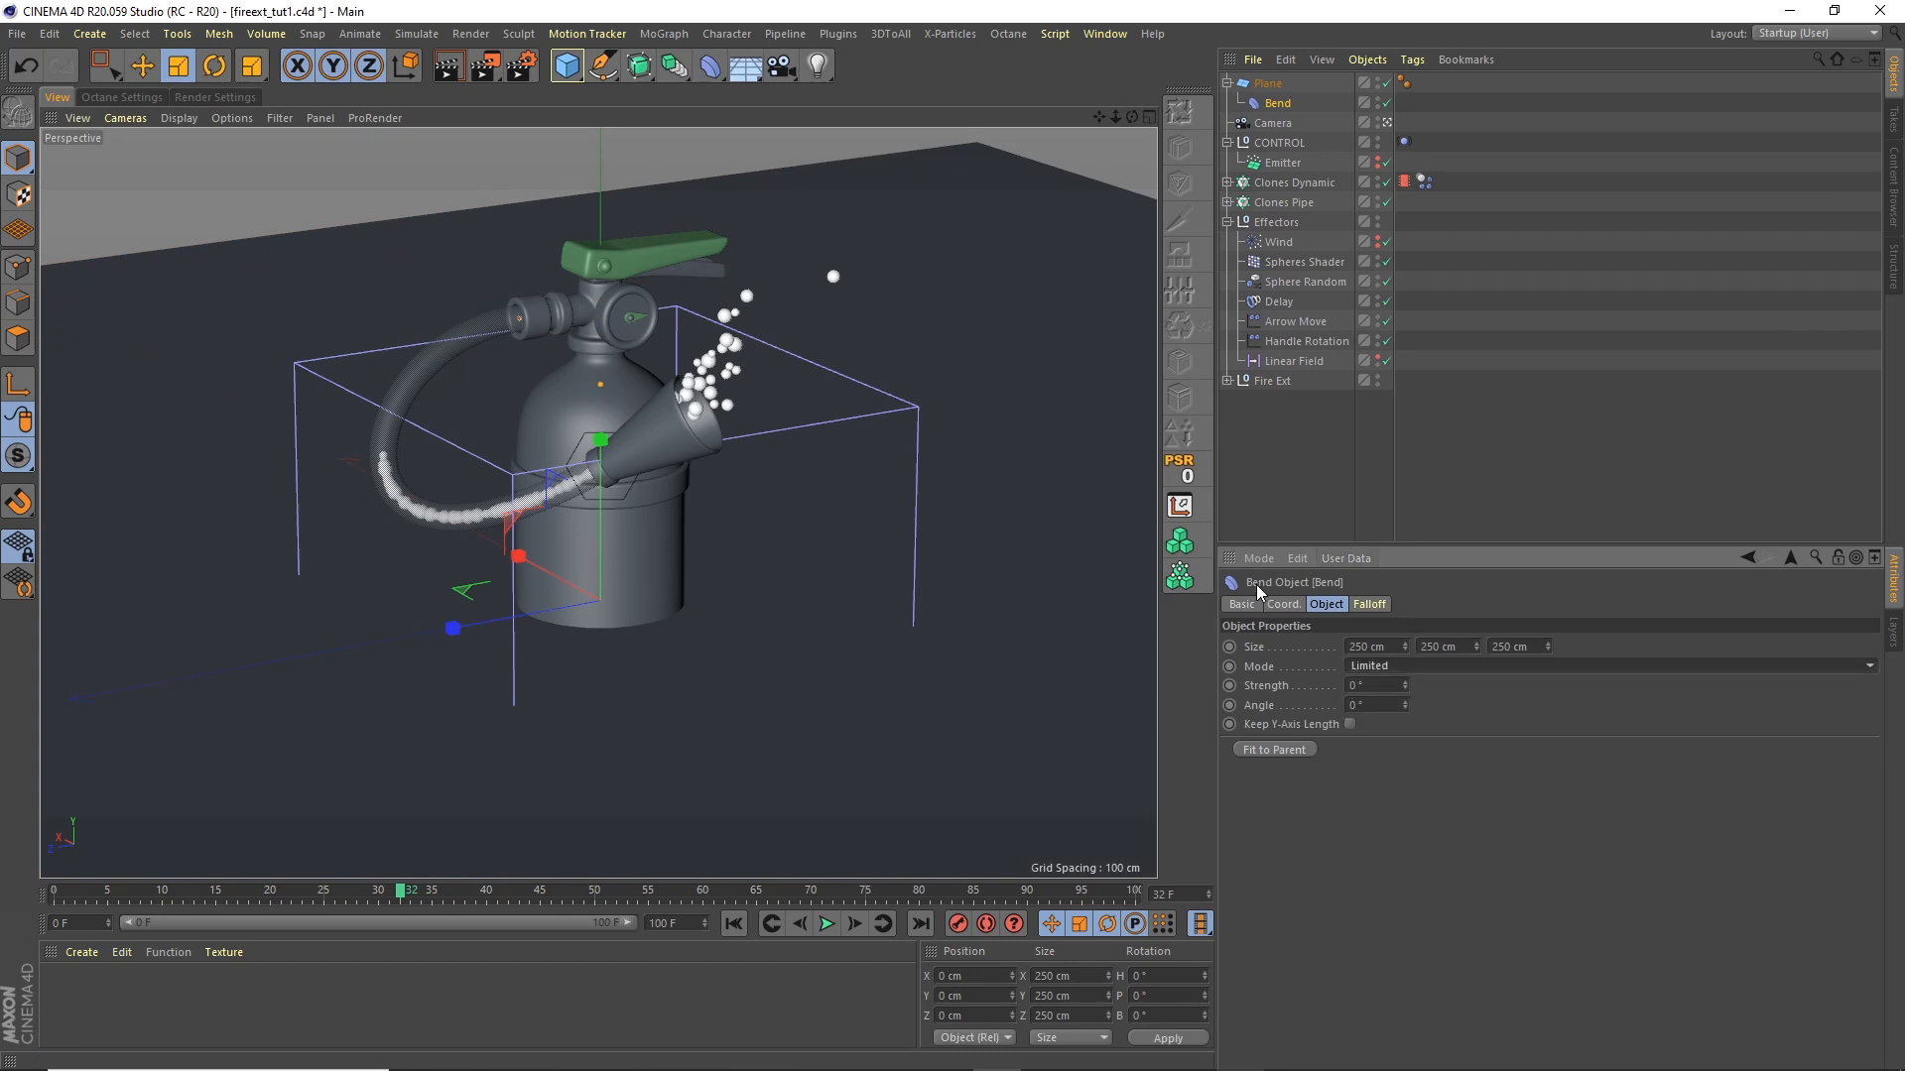
left_click(1371, 684)
type("90")
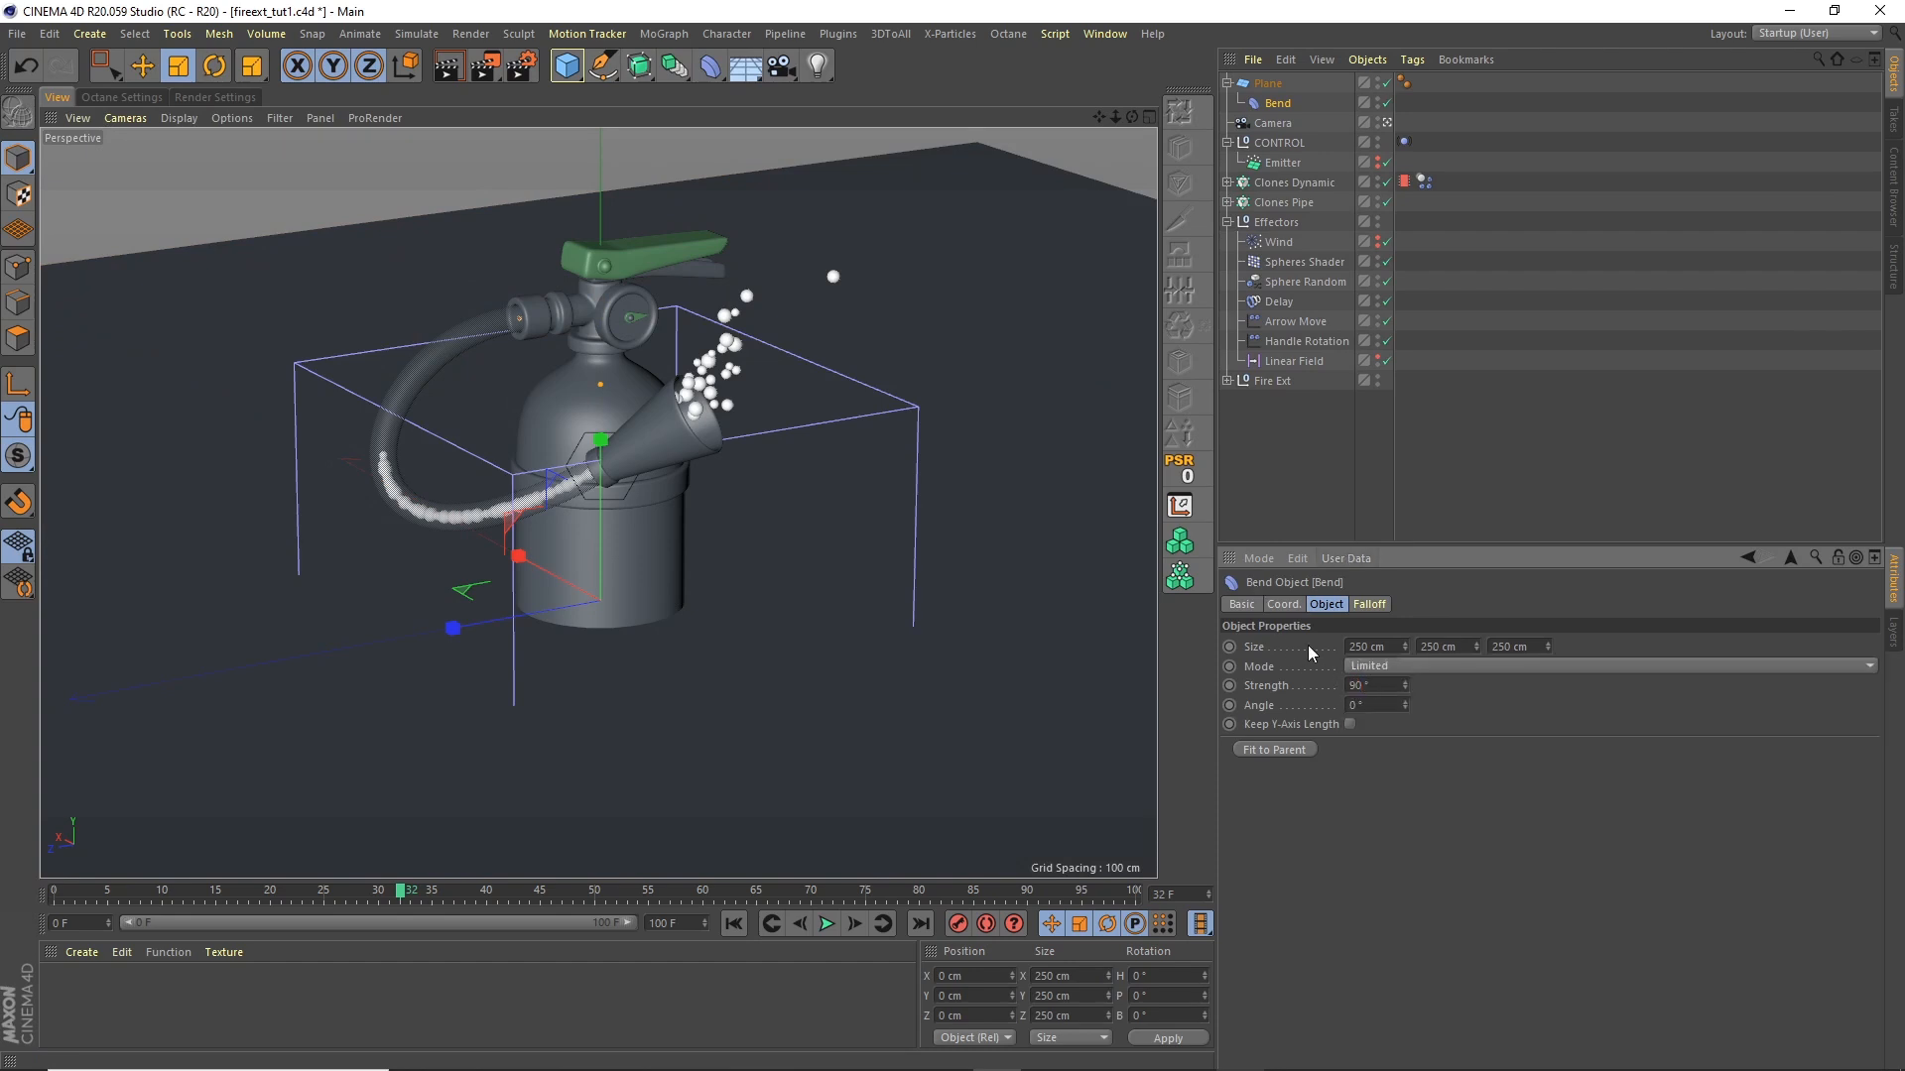
key("Return")
left_click(214, 65)
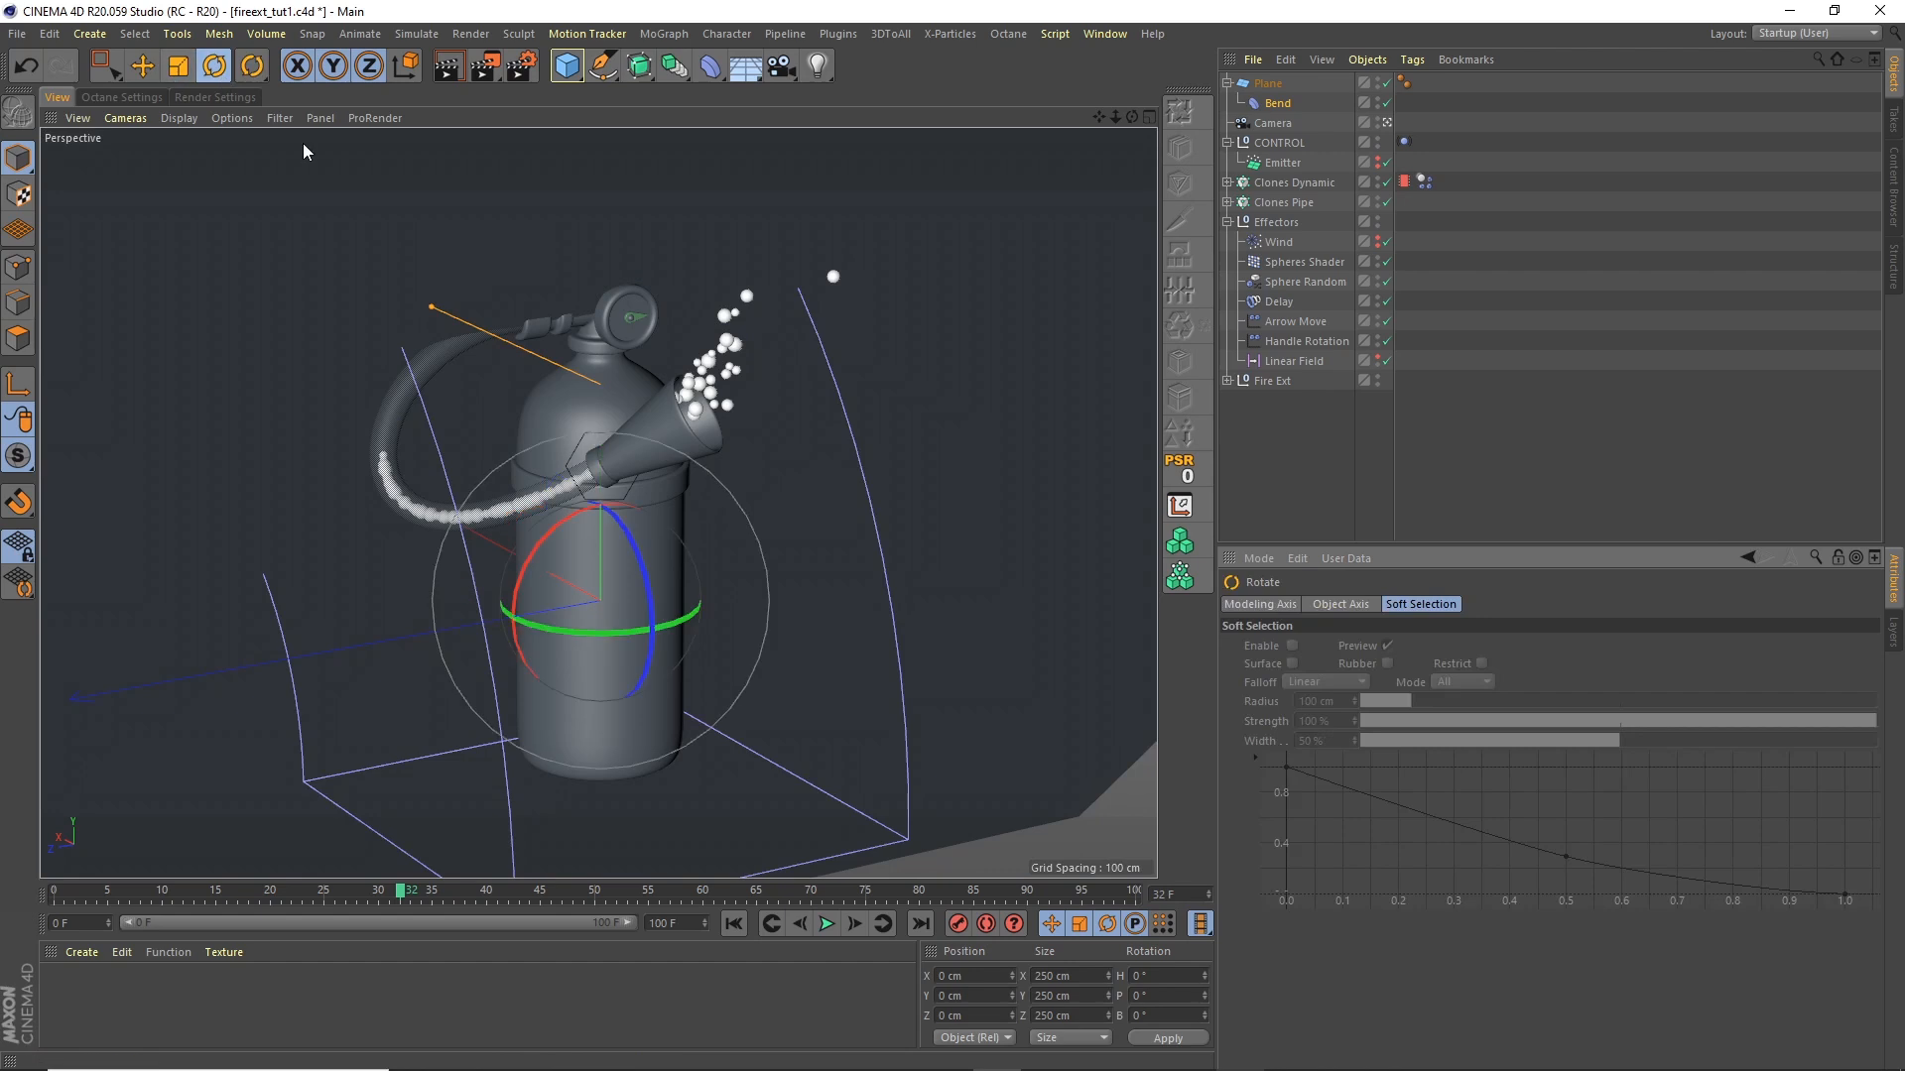
left_click_drag(669, 600, 536, 436)
key("ctrl+z")
Step: Switch to the four-view layout and rotate the Bend deformer to a bank angle of -90°
left_click(1150, 116)
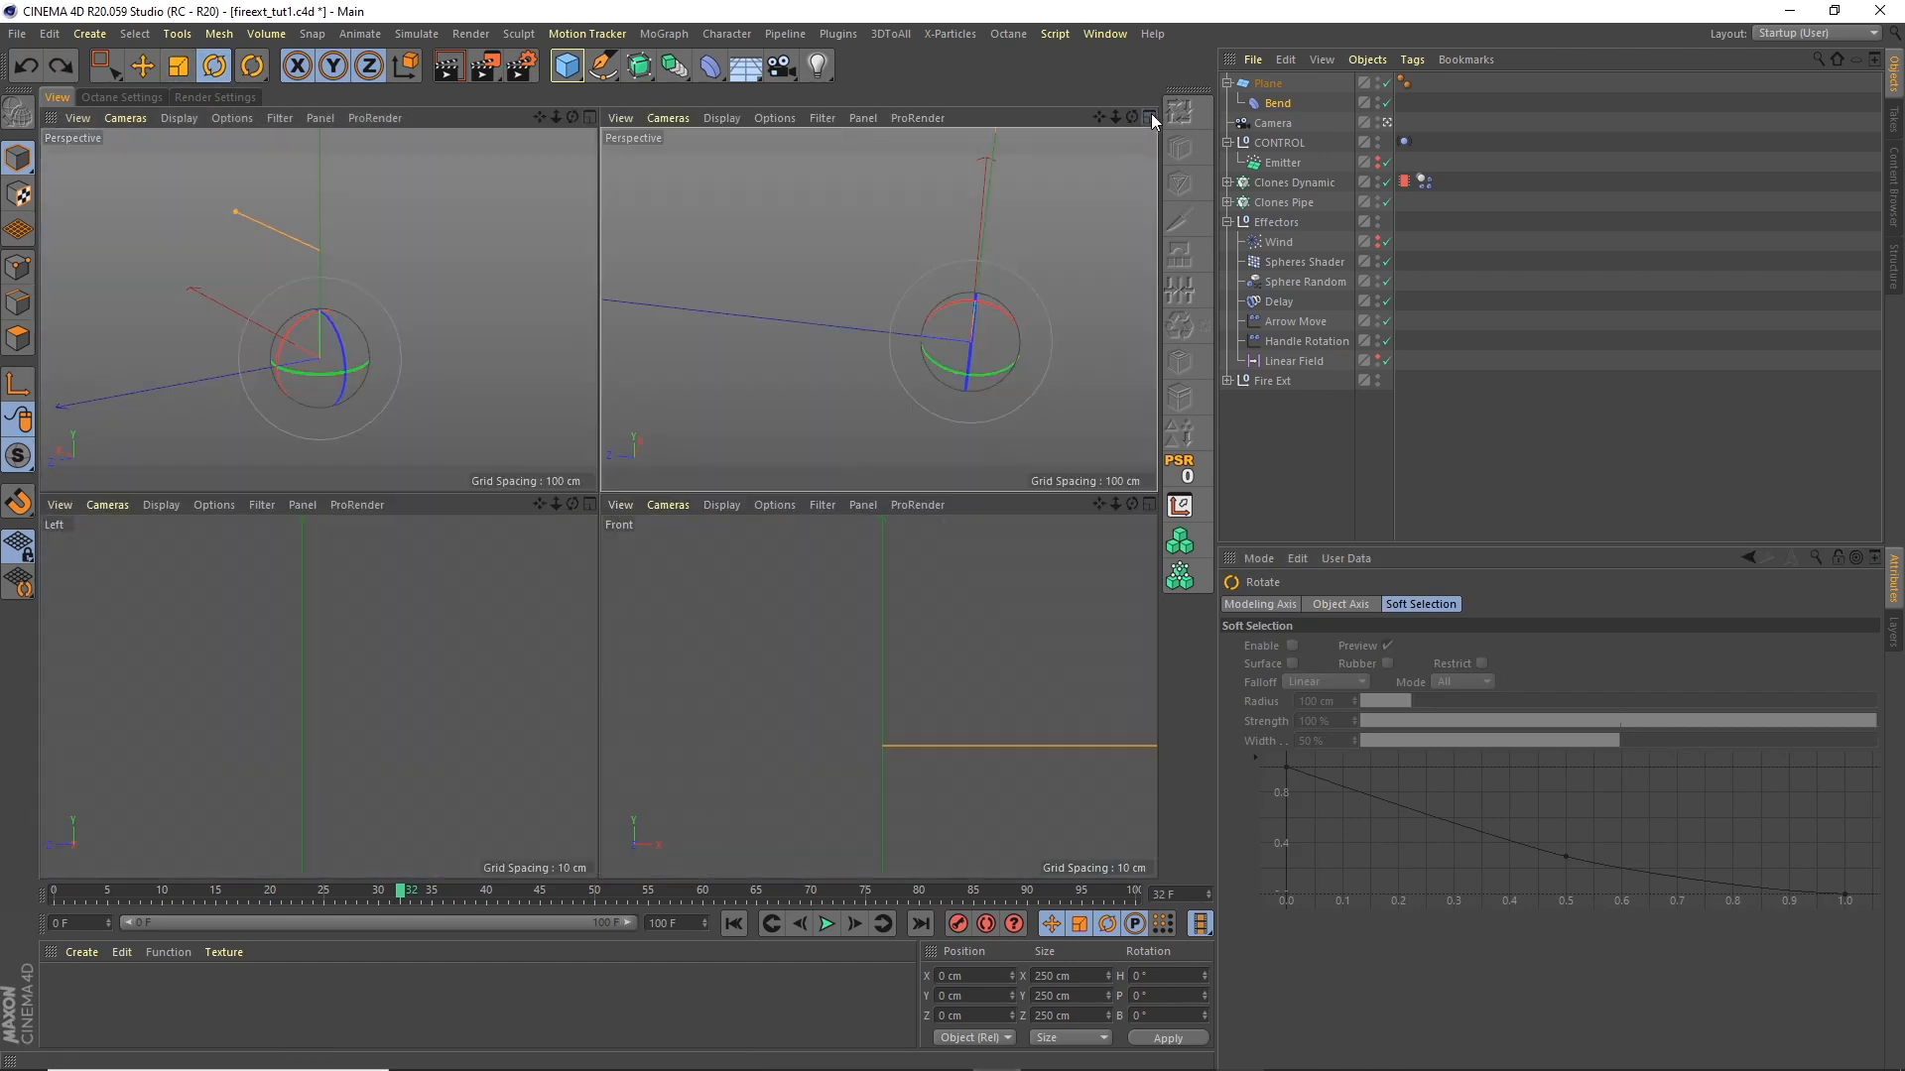
left_click_drag(1119, 117, 985, 222)
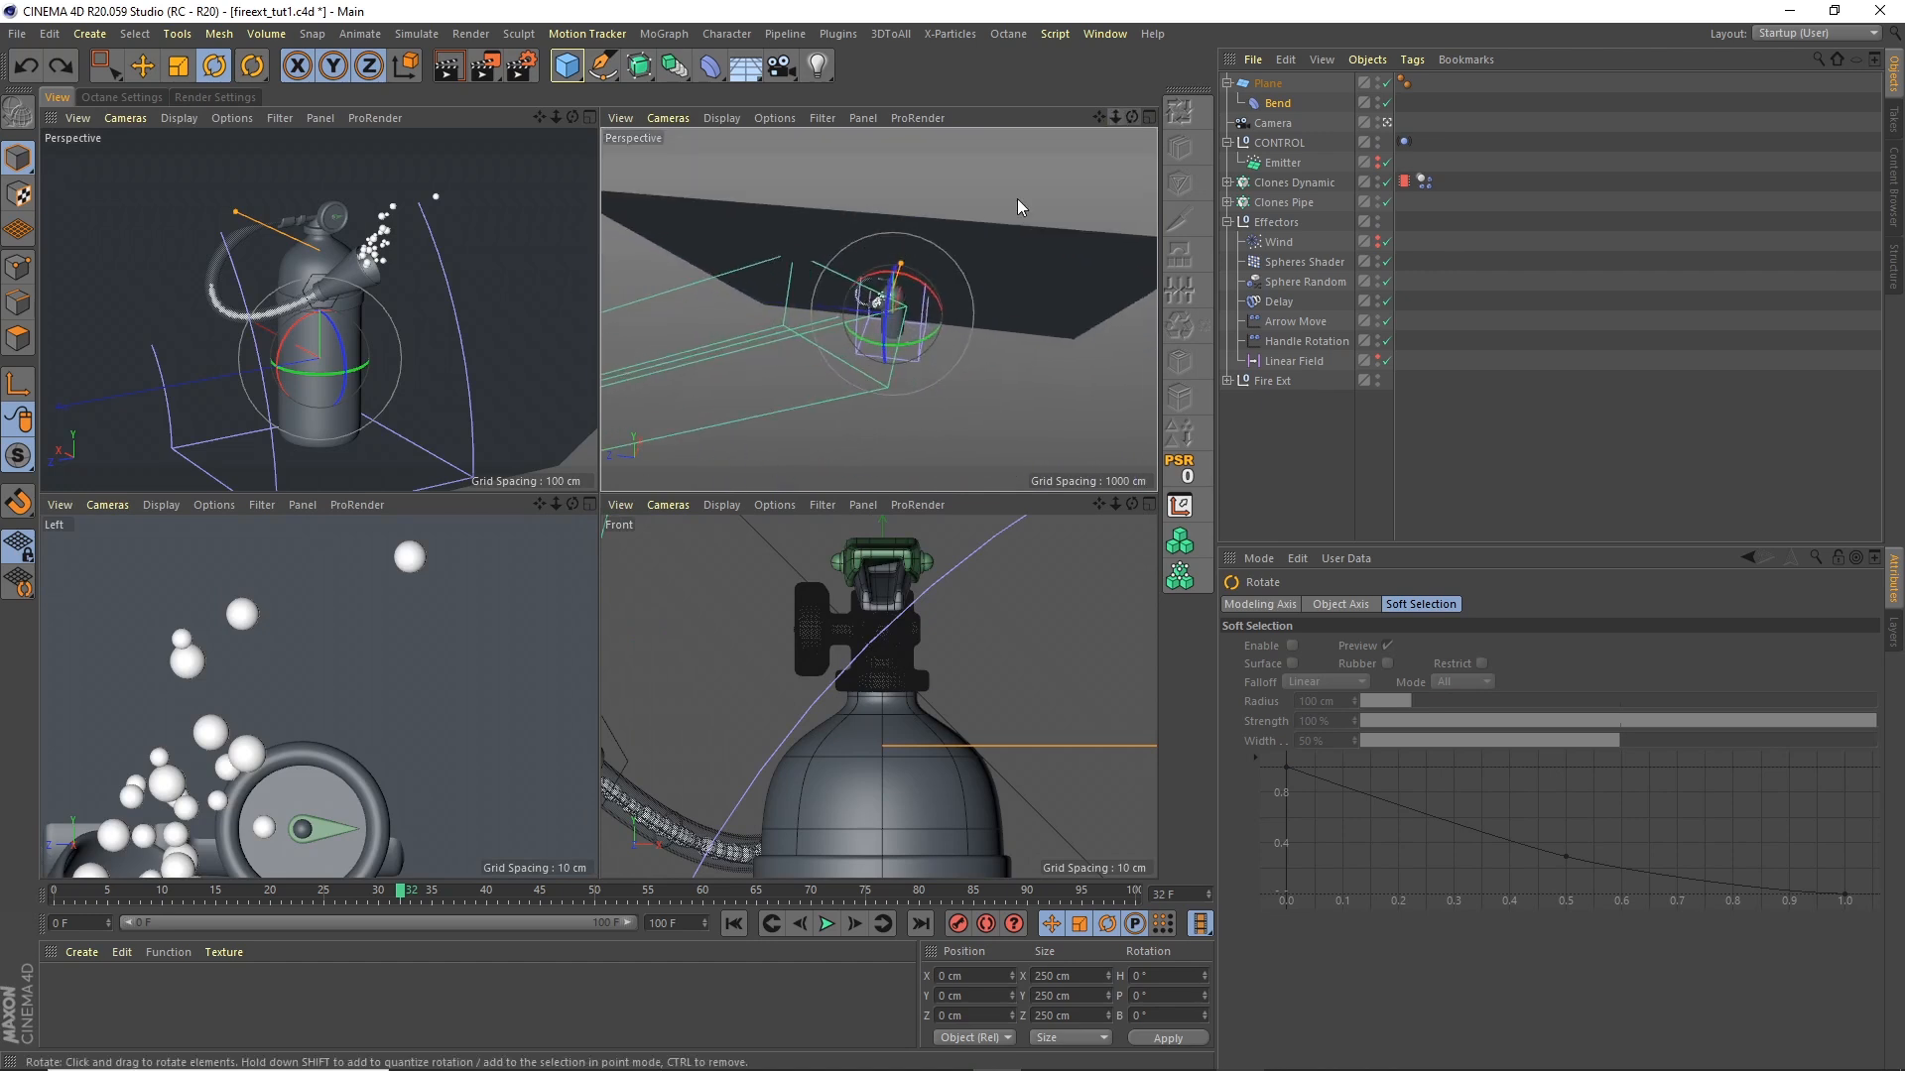
left_click_drag(1135, 115, 967, 103)
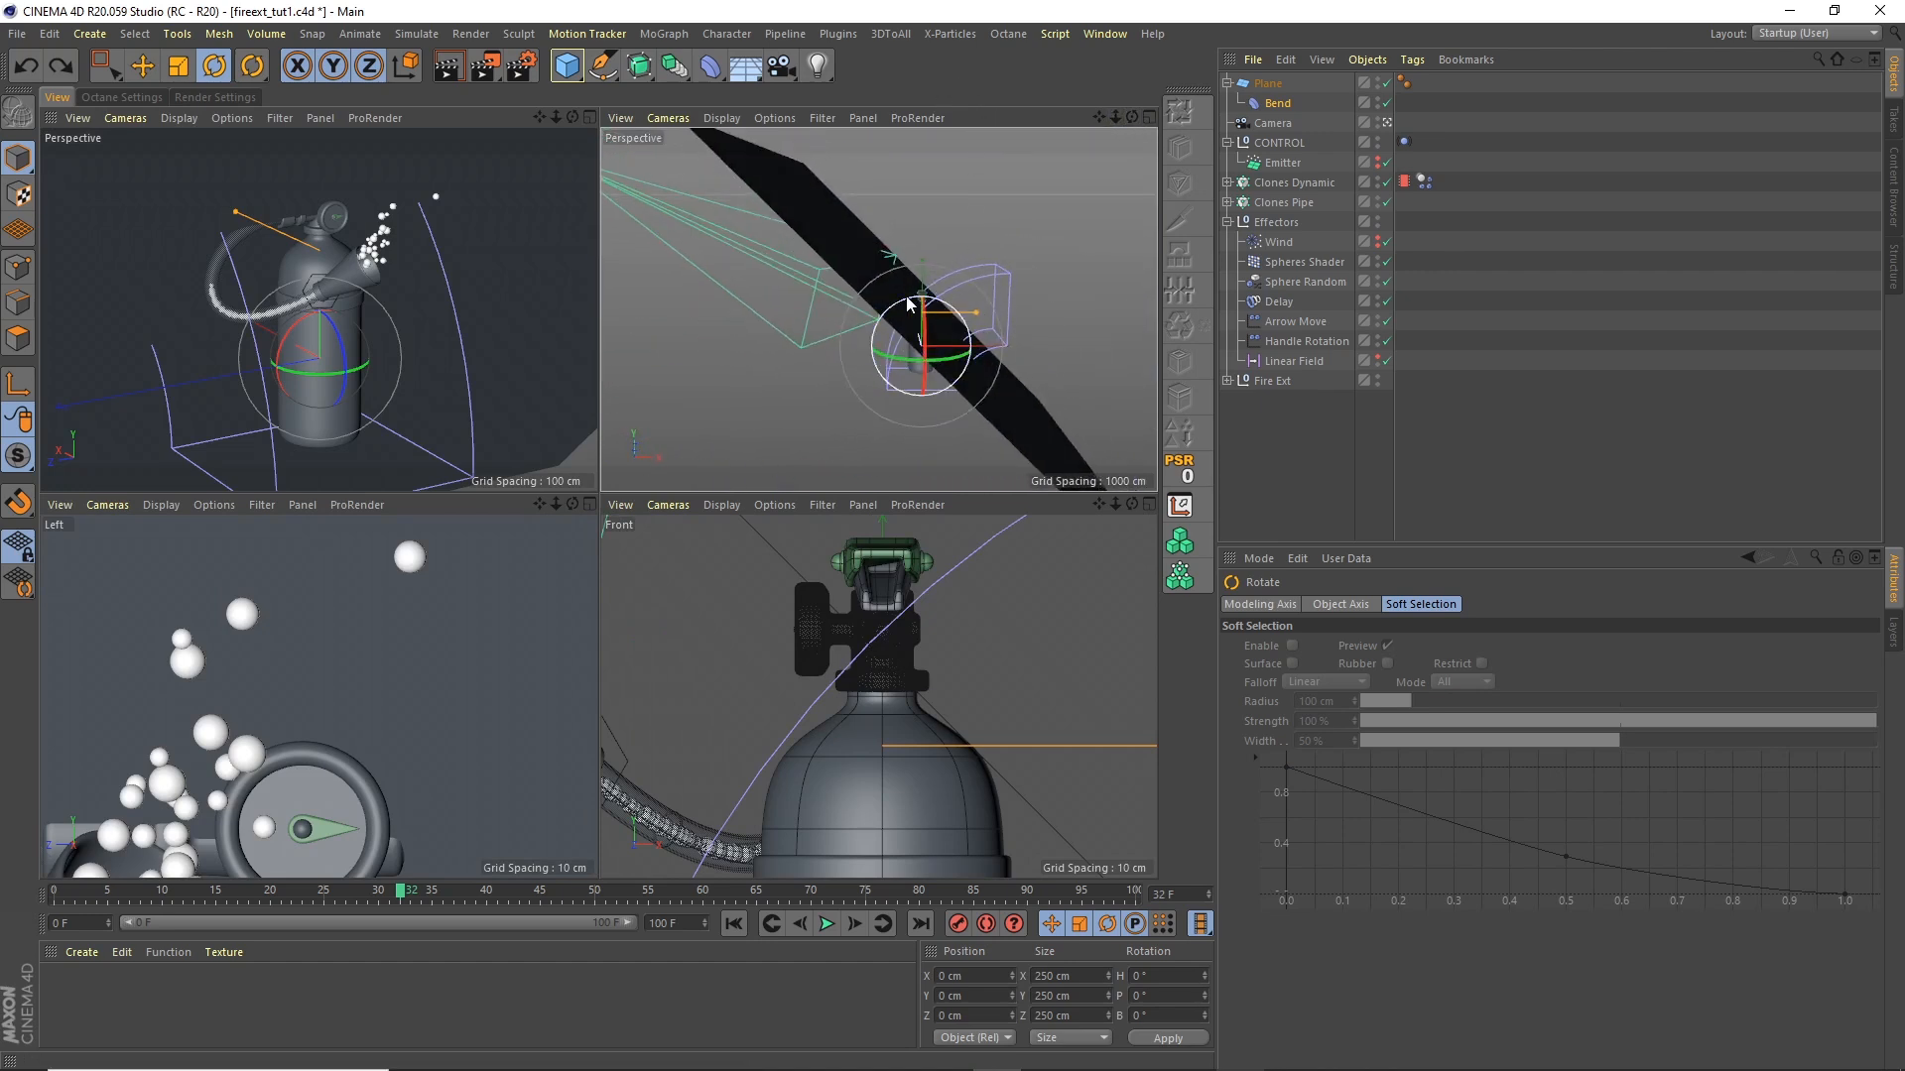
left_click_drag(895, 300, 867, 317)
key("ctrl+z")
left_click_drag(1134, 117, 1057, 125)
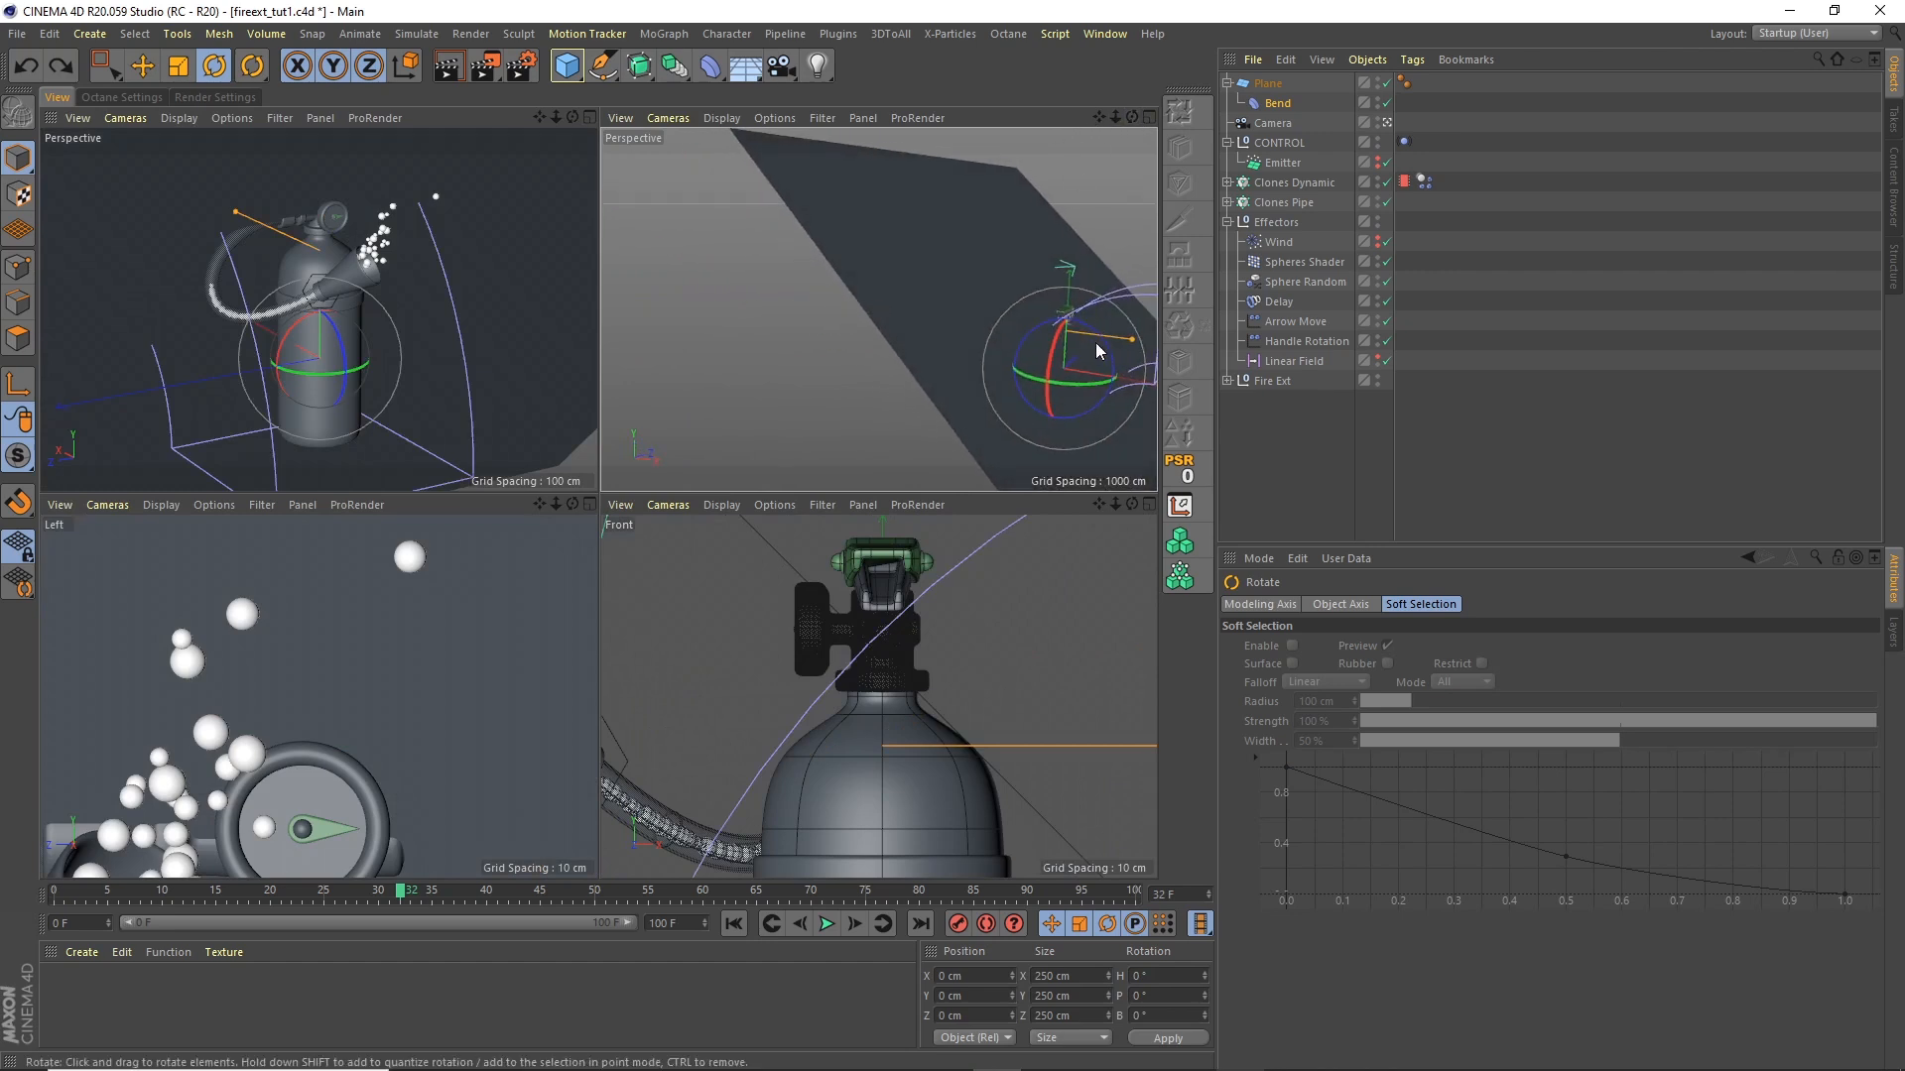
left_click_drag(1101, 344, 1066, 320)
type("-90")
key("Return")
key("e")
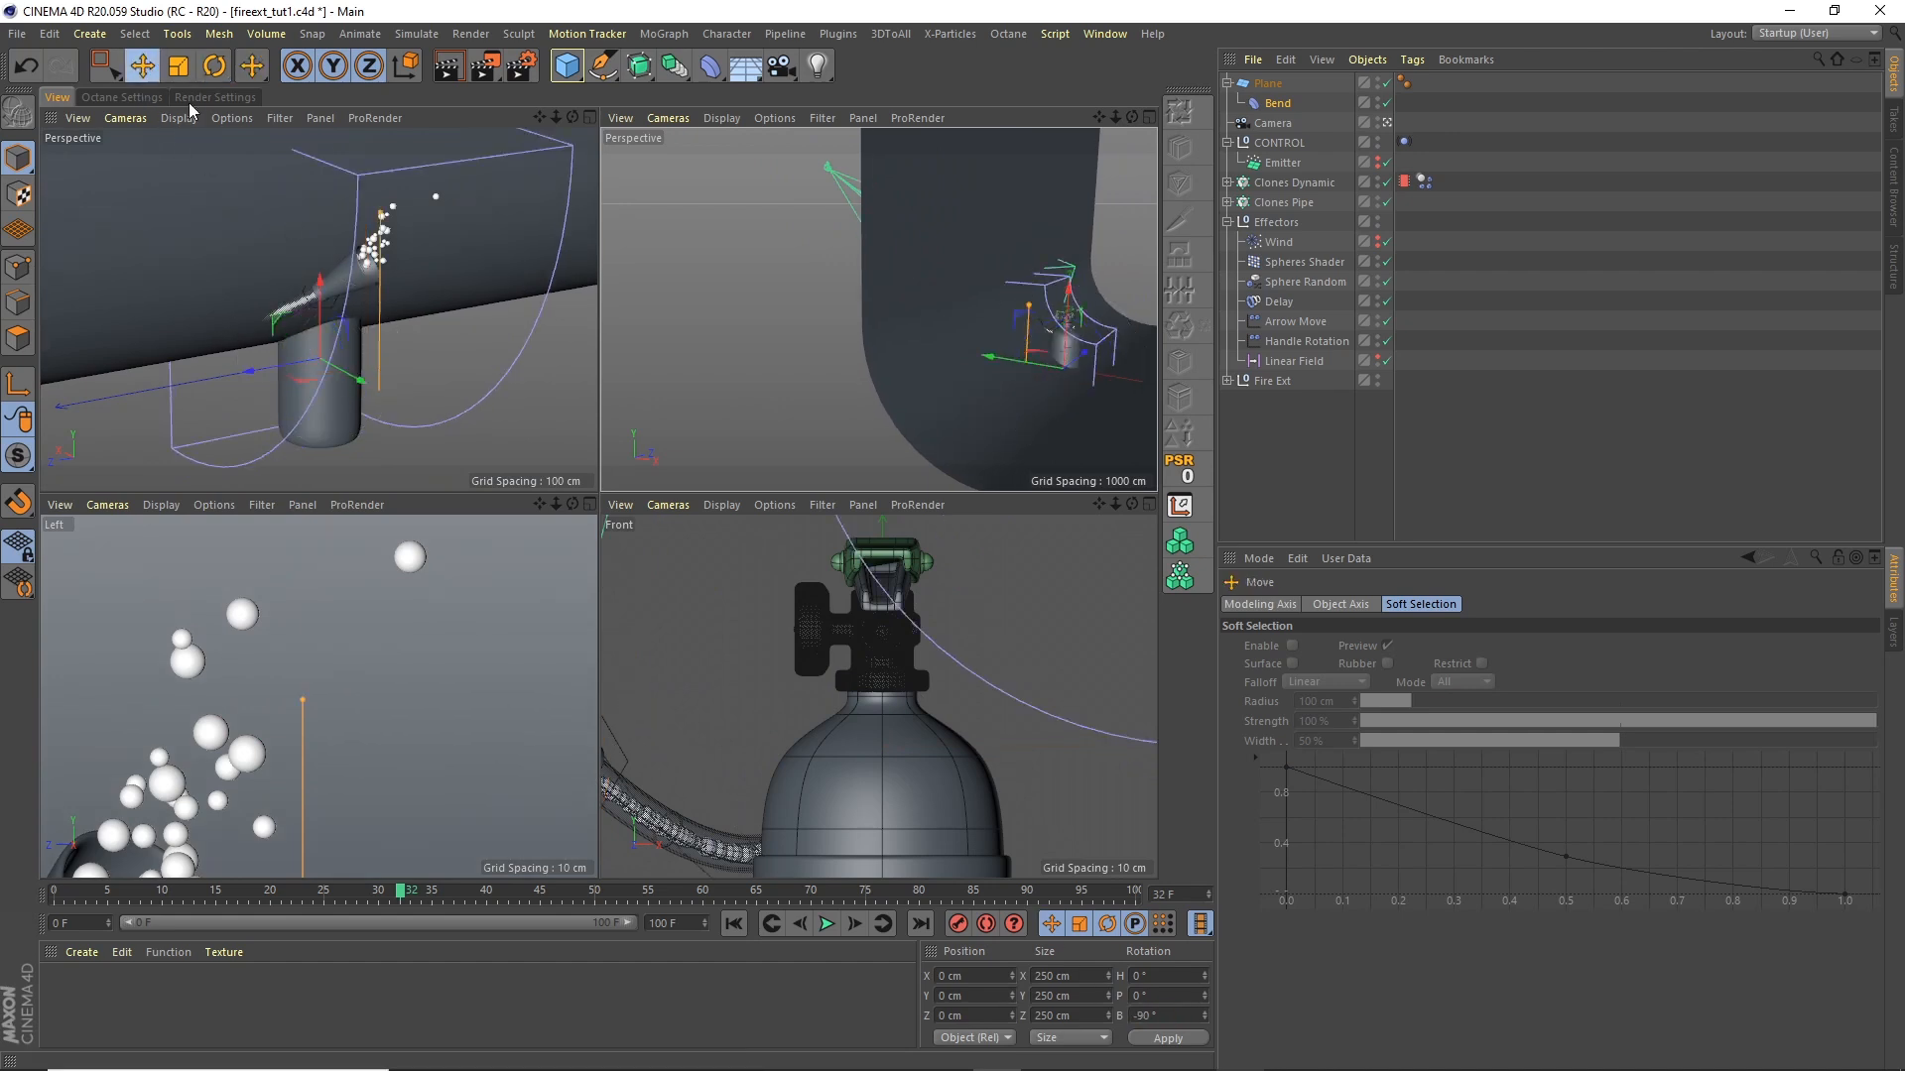
Step: Rotate the plane's heading by 180° so that its upright part stands behind the extinguisher
left_click(1227, 83)
left_click(1262, 84)
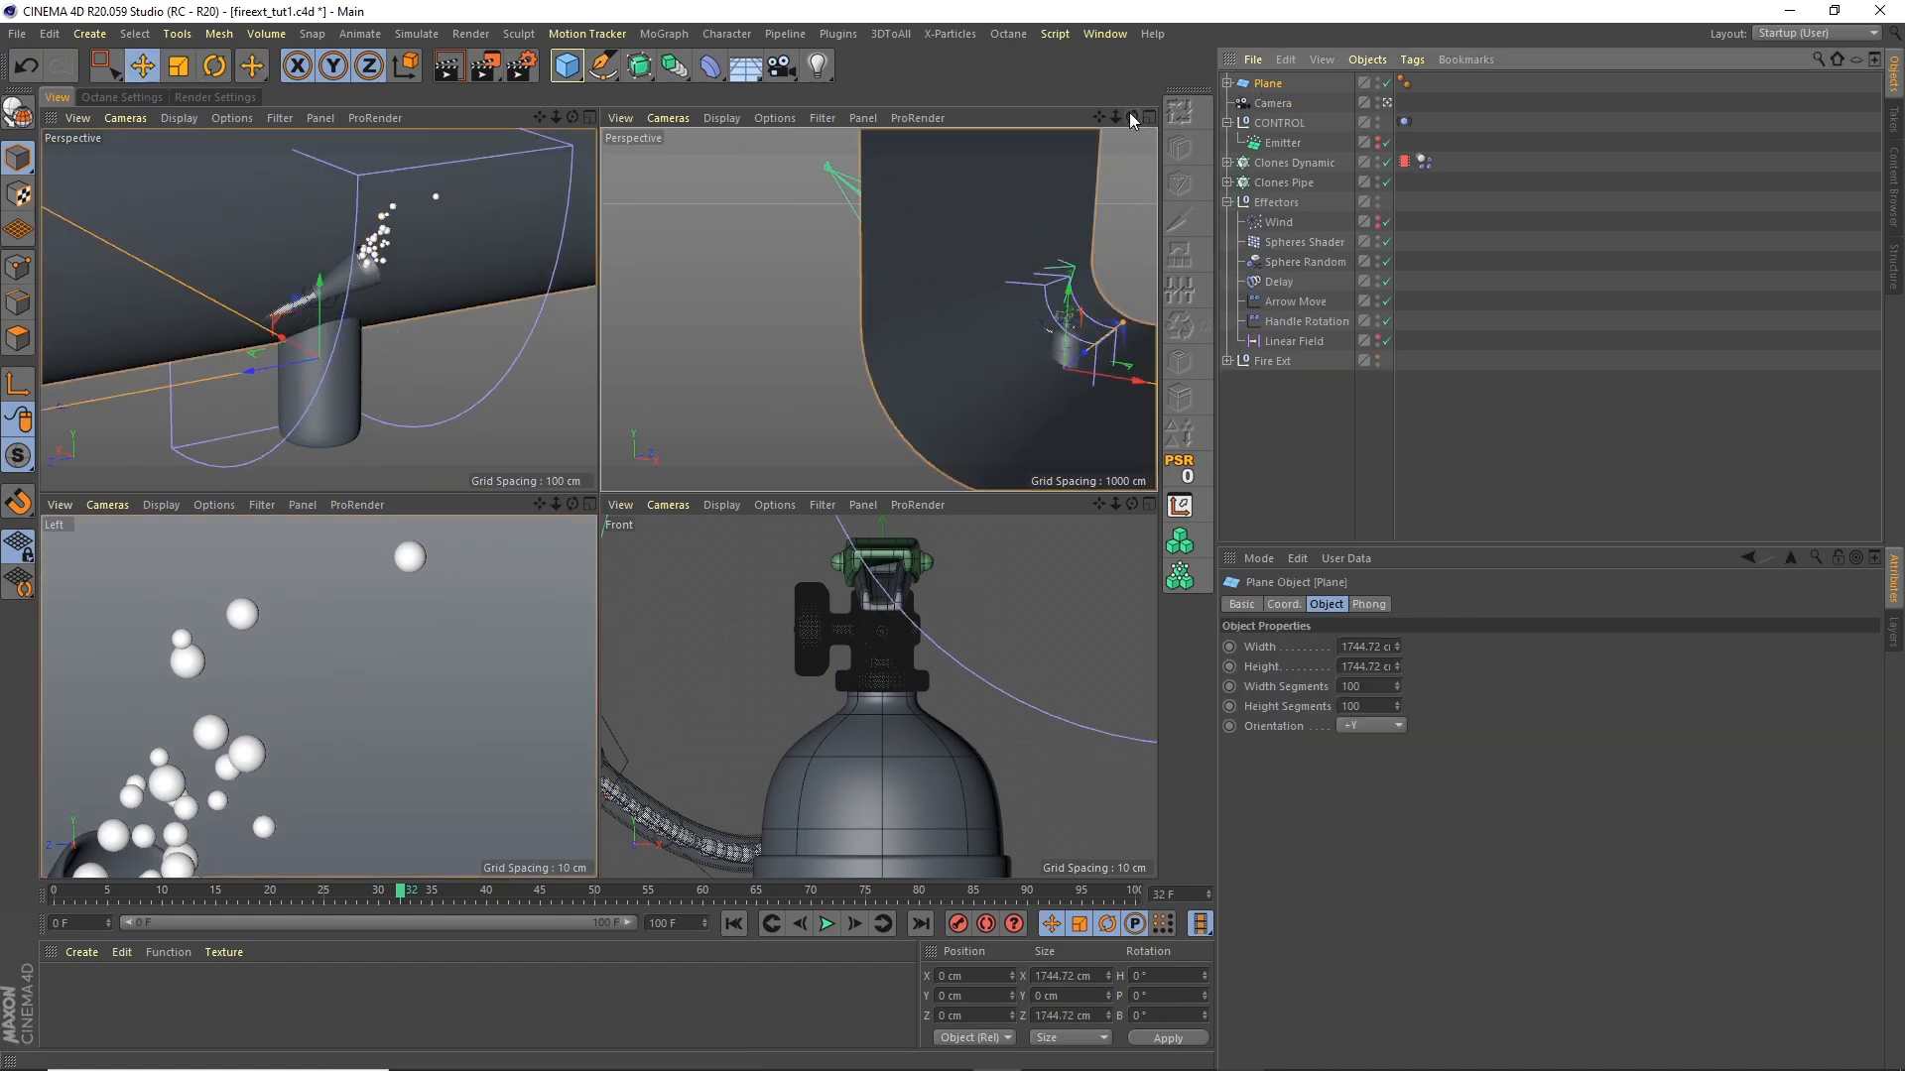
scroll(1050, 167, "down", 6)
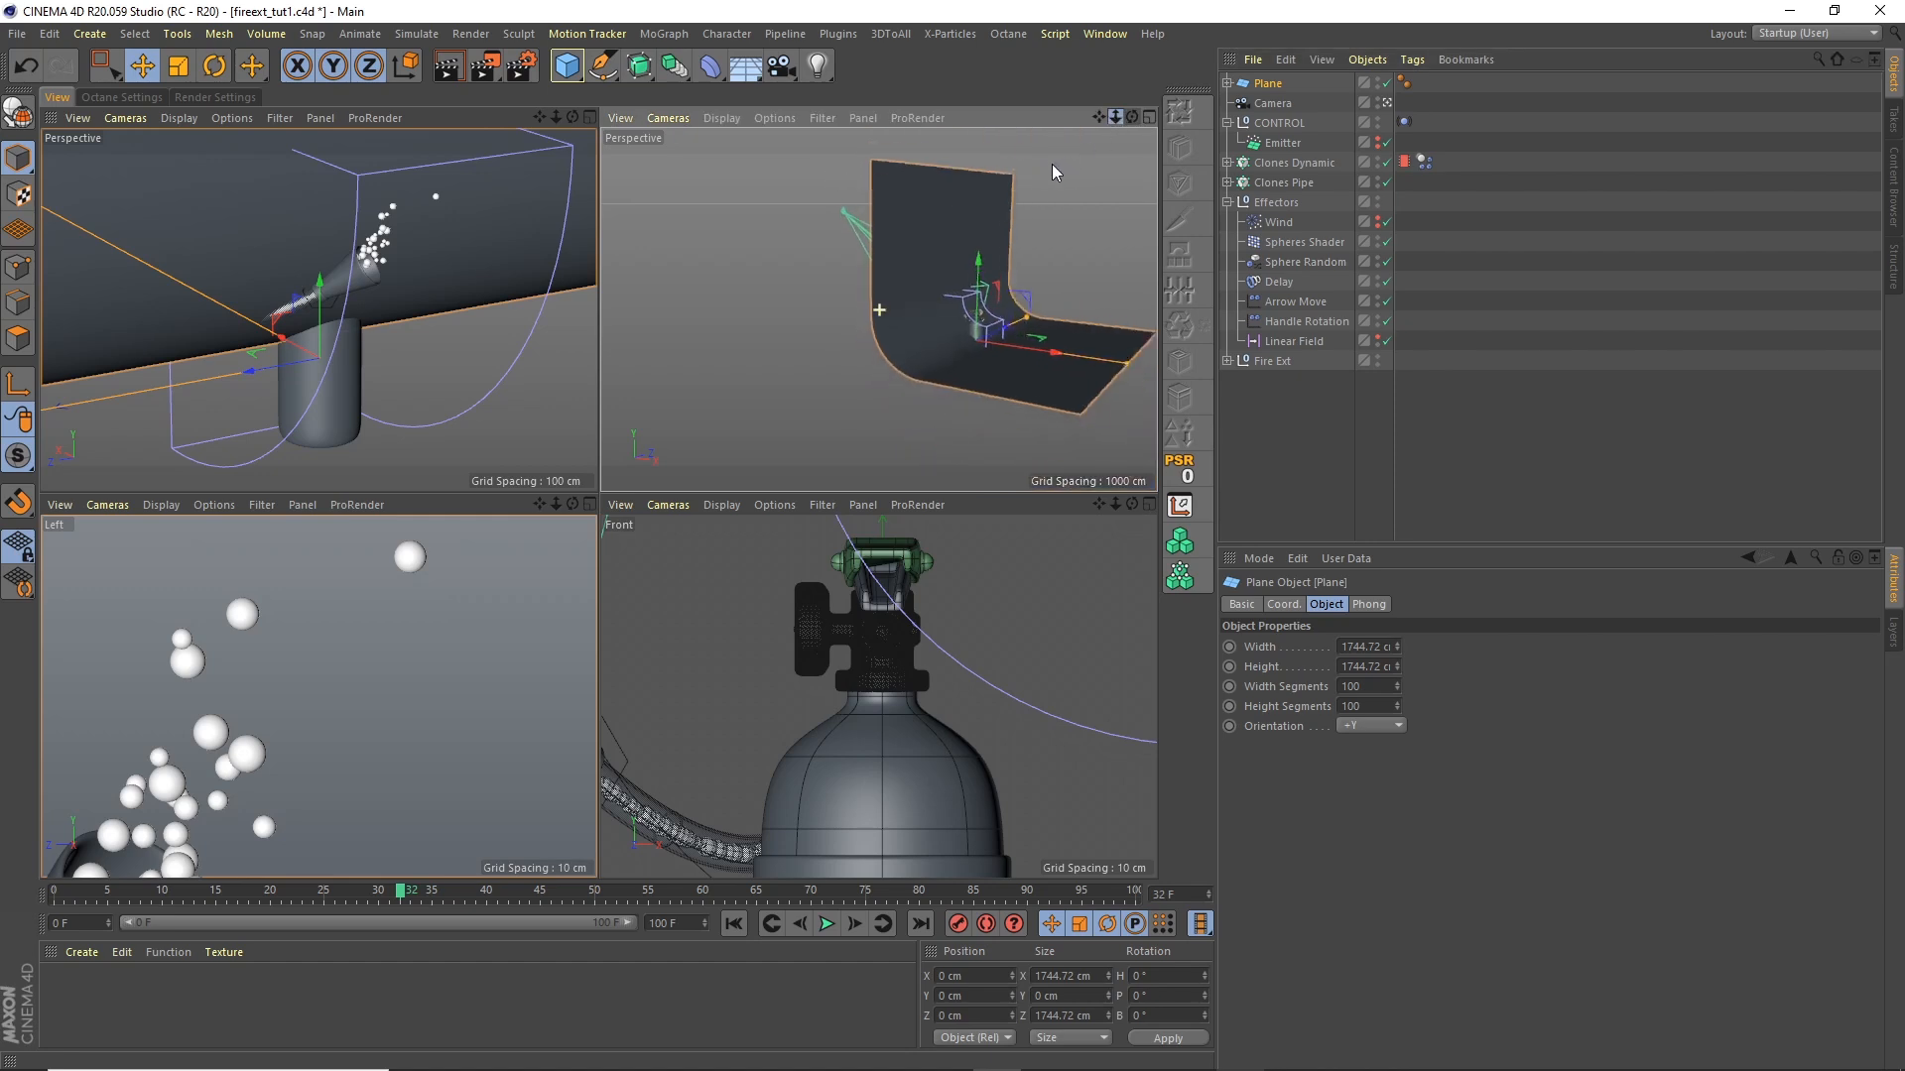
left_click(215, 66)
left_click(958, 343)
left_click_drag(958, 347, 996, 276)
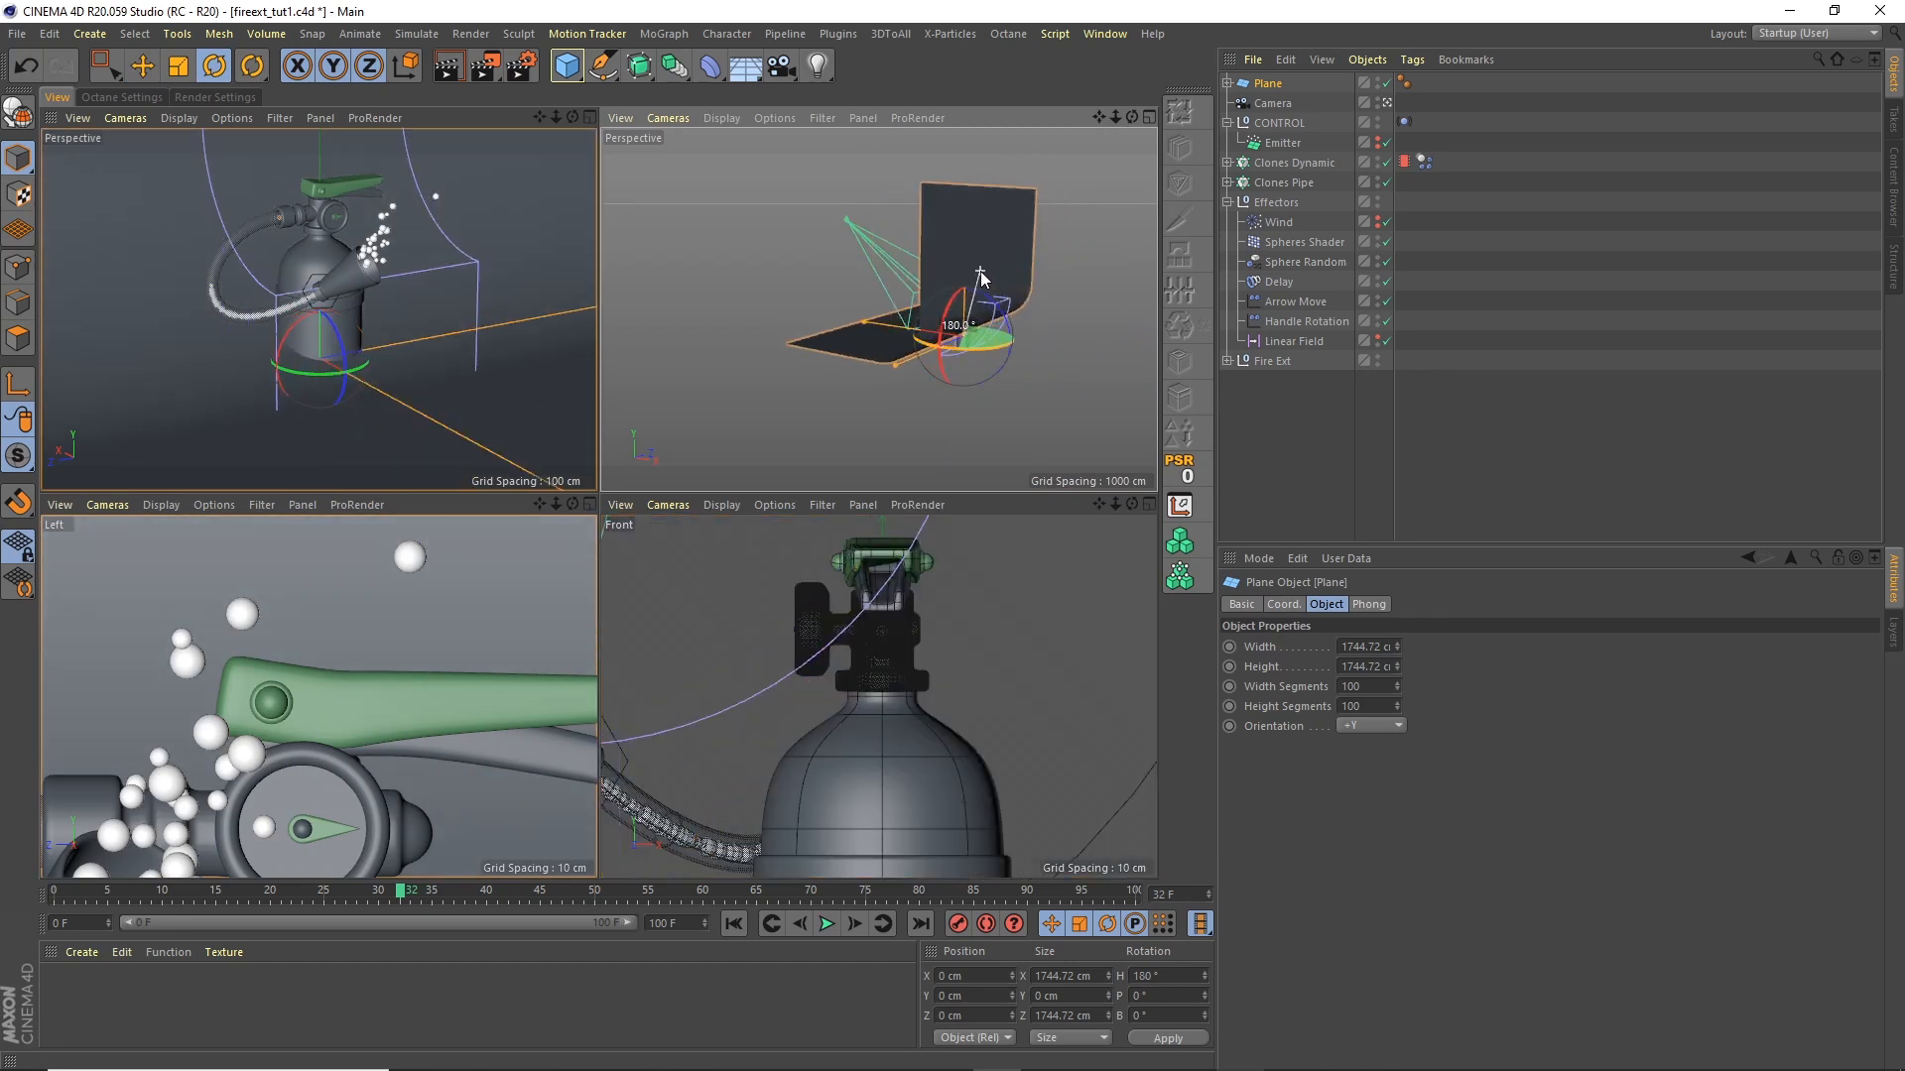
key("e")
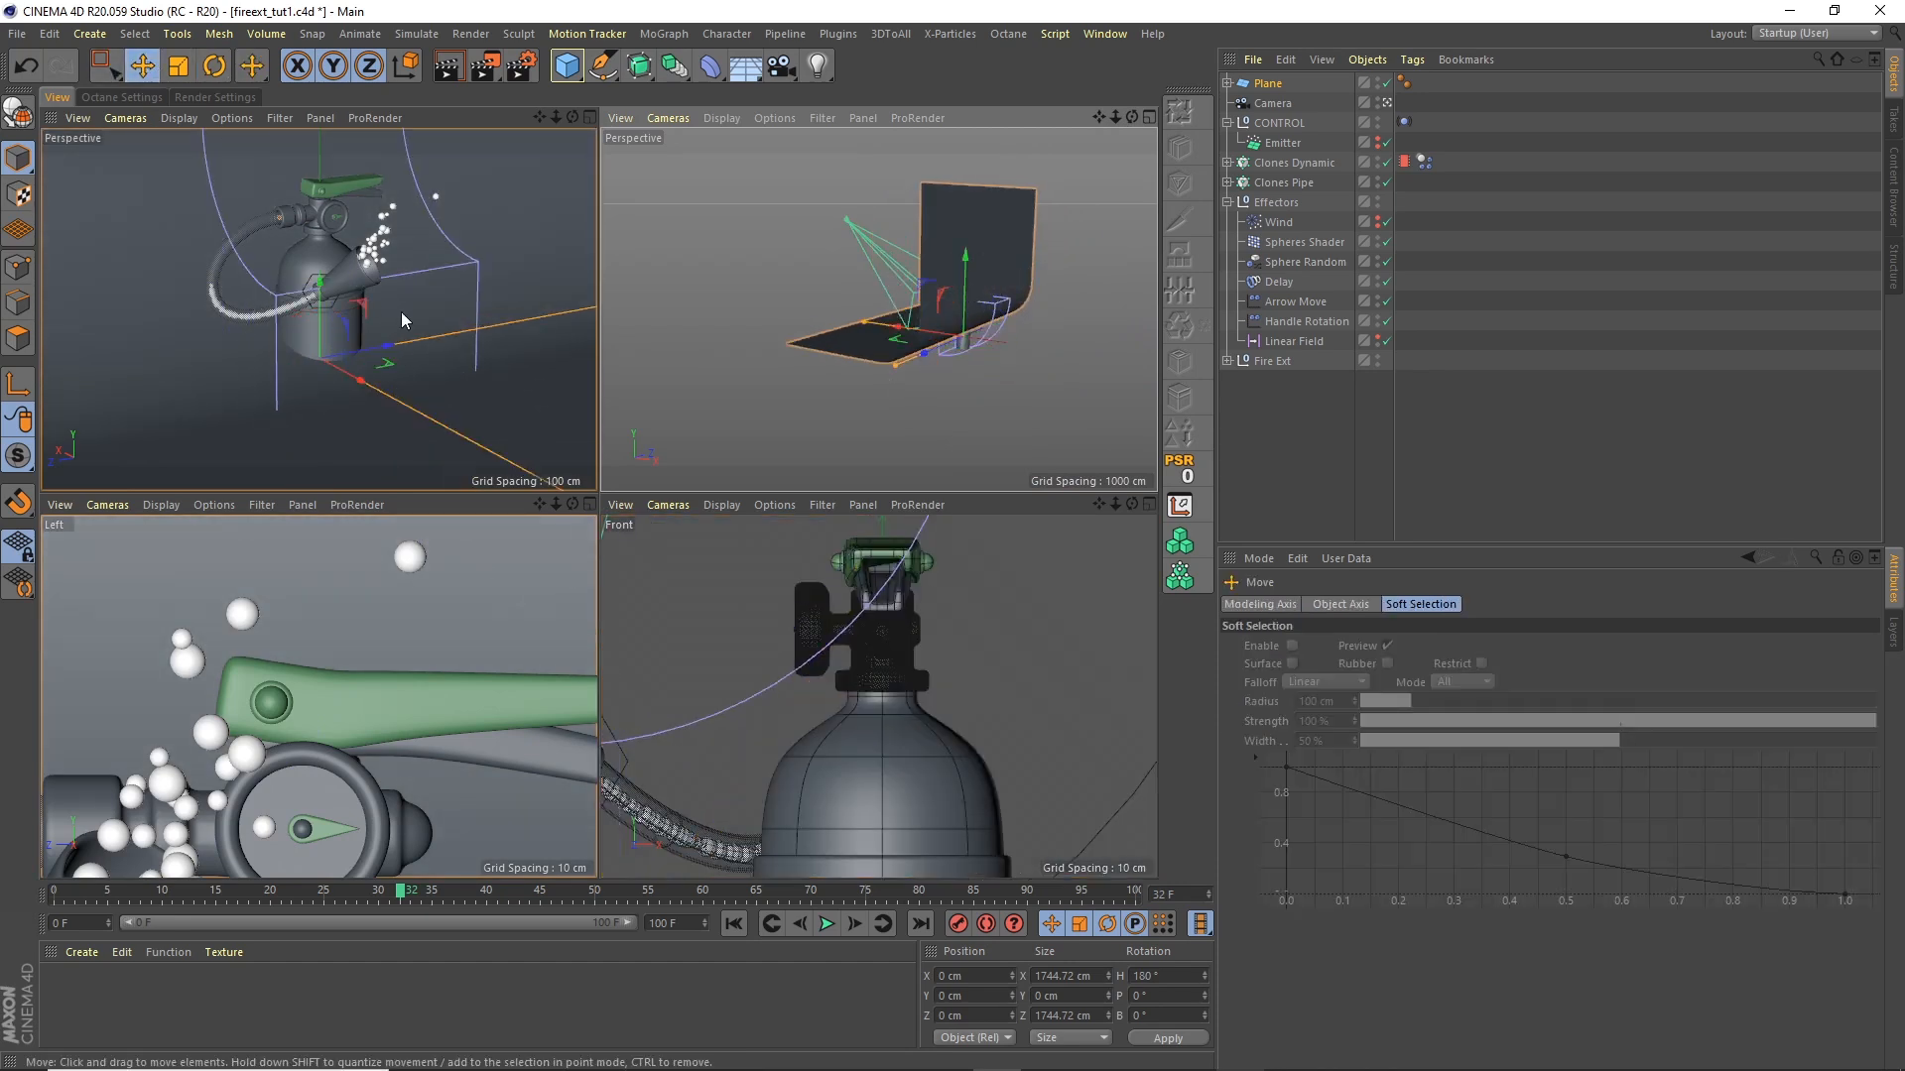
Step: Lower the plane by about 105 cm to the underside of the extinguisher's base and deselect it
left_click_drag(319, 293, 318, 378)
scroll(968, 608, "down", 10)
scroll(969, 607, "up", 10)
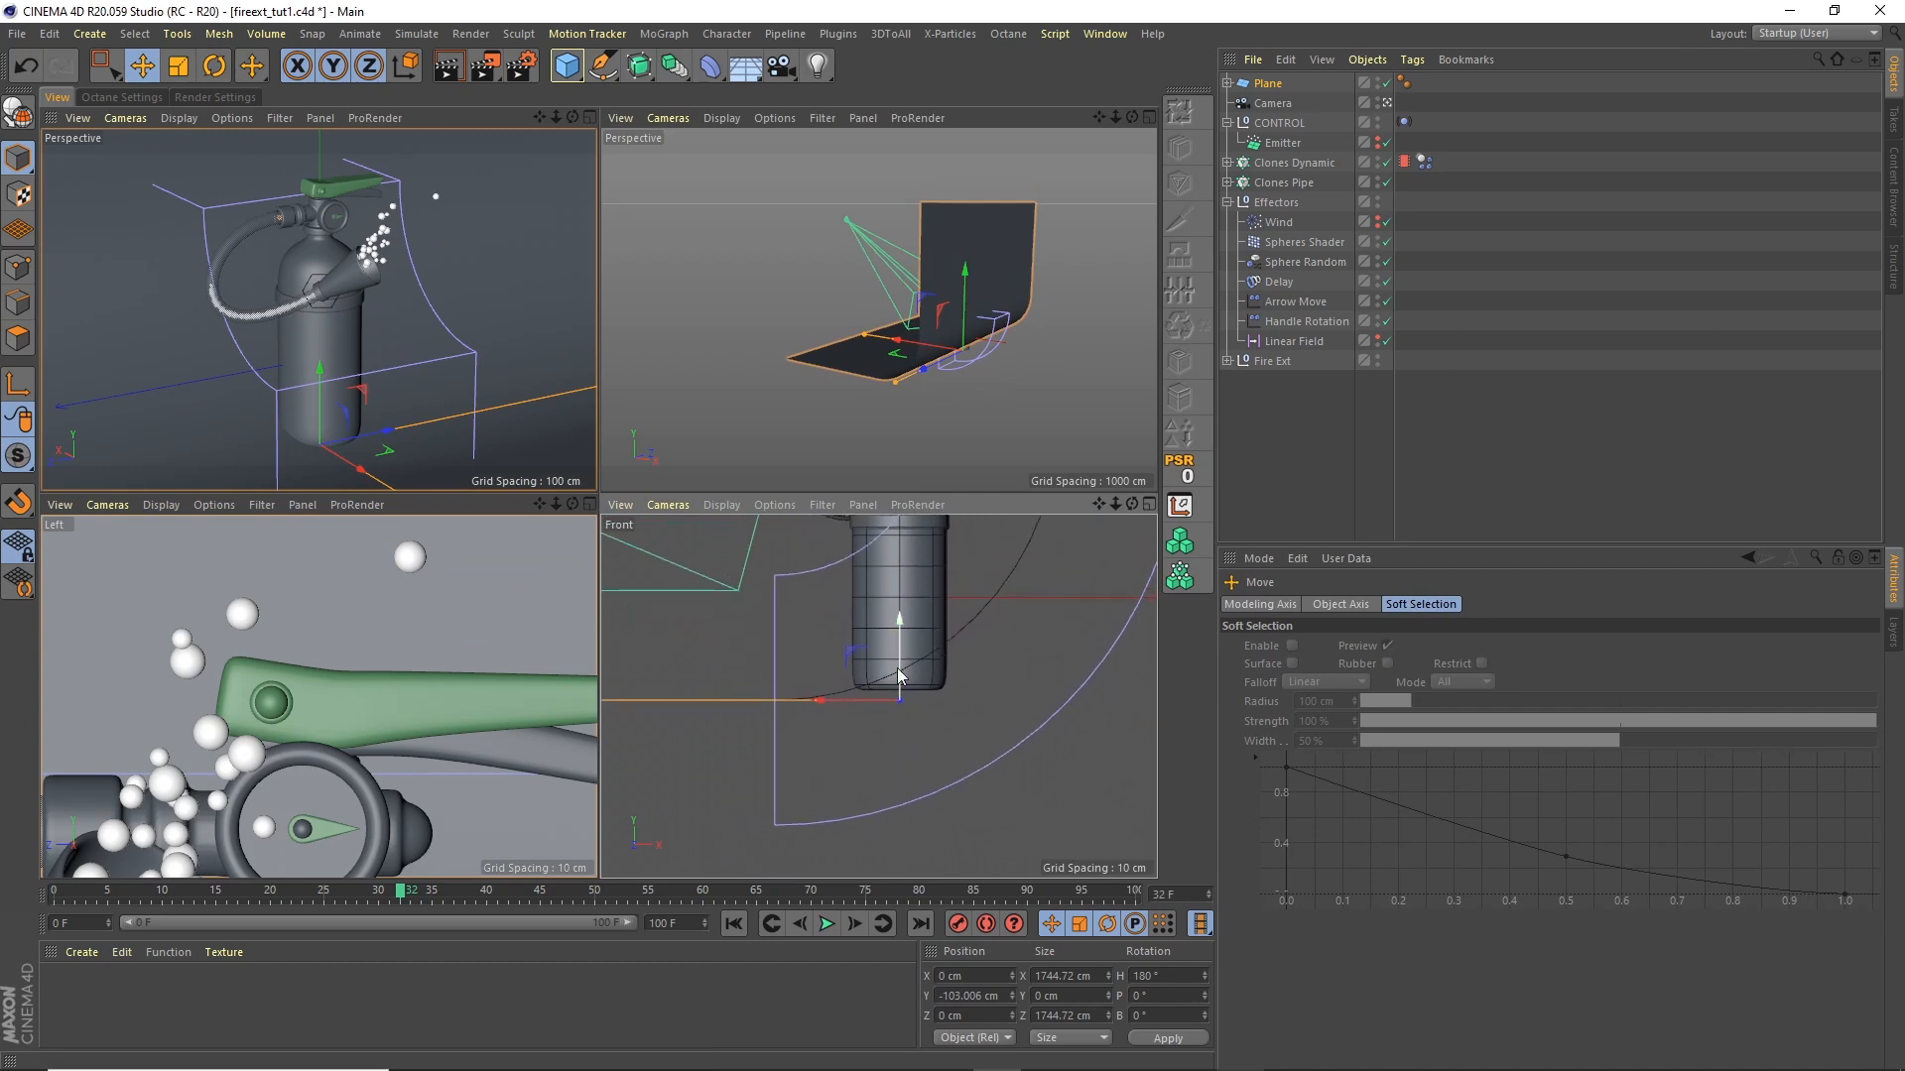
left_click_drag(832, 699, 1055, 657)
left_click(1253, 438)
left_click(1227, 83)
left_click(1228, 83)
Step: Maximize the camera view and play the animation from the first frame to check the spray against the backdrop
left_click(589, 117)
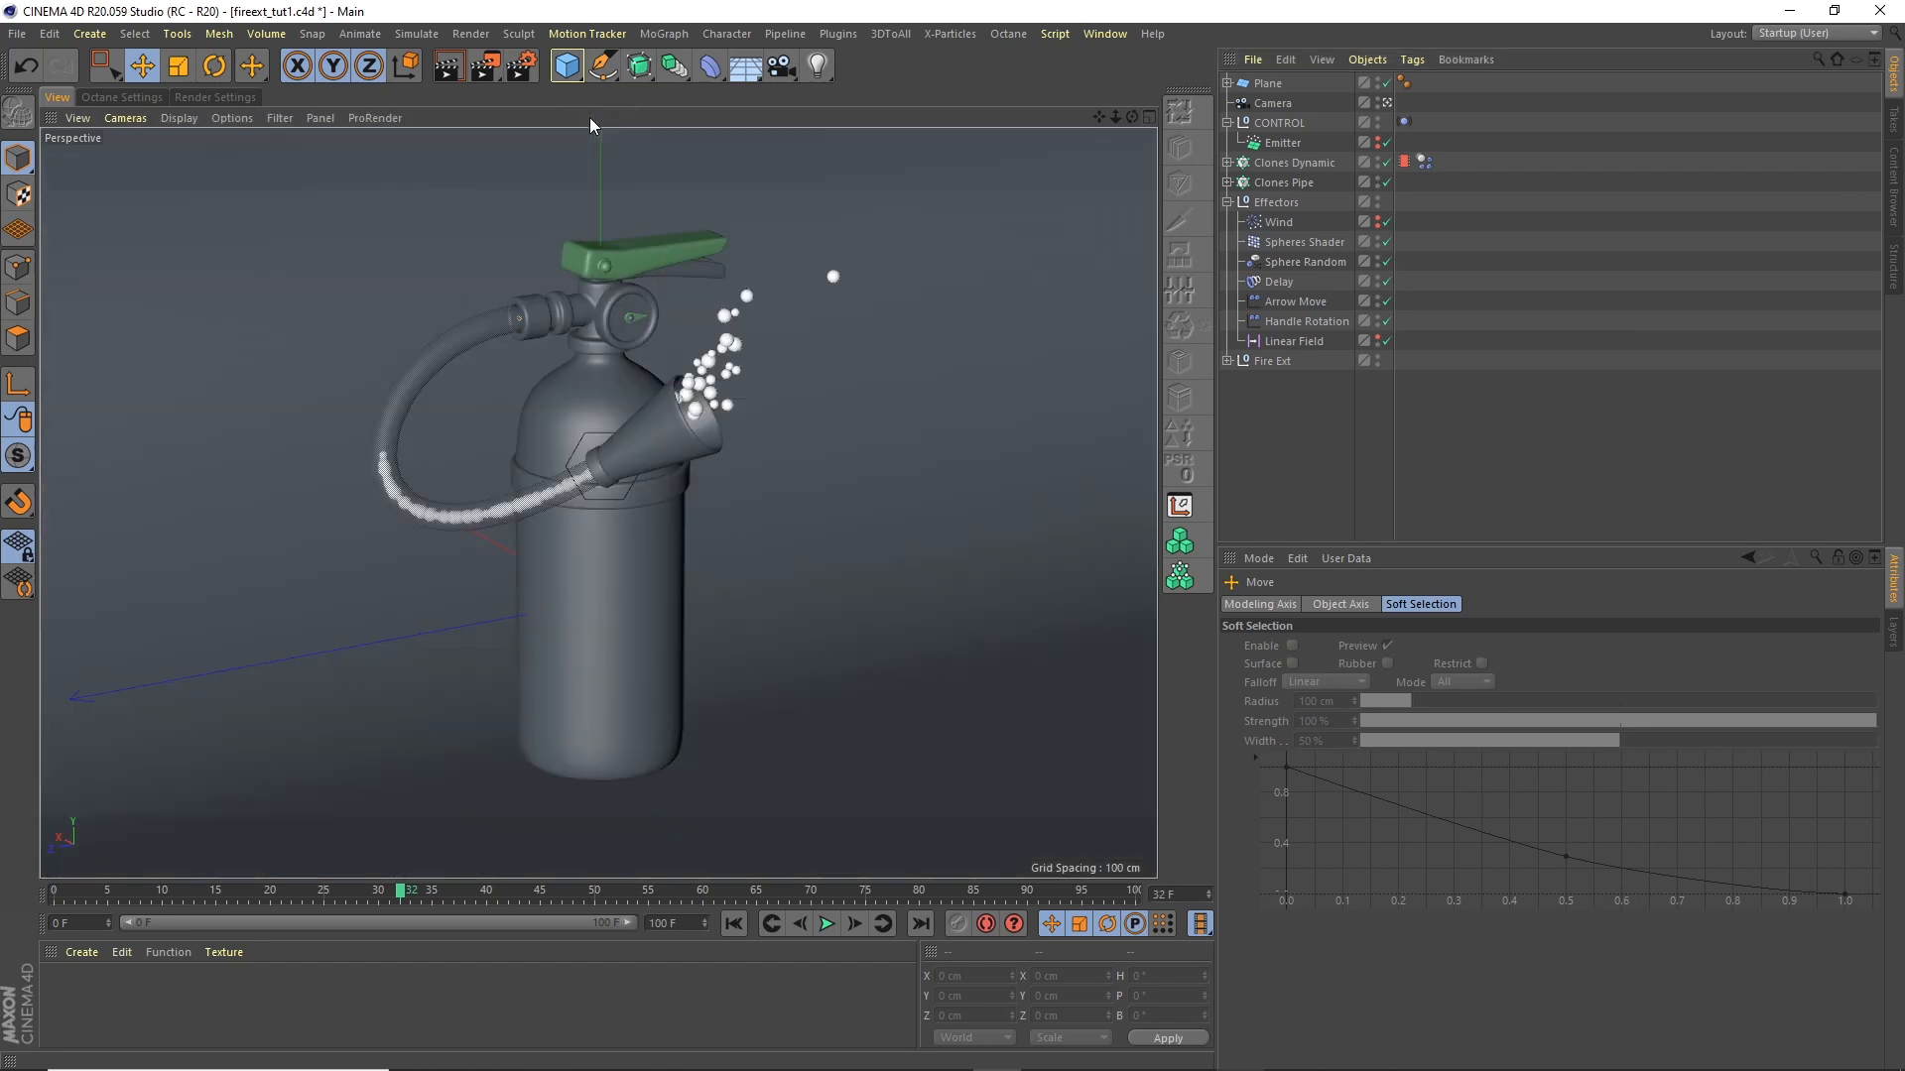
left_click_drag(1100, 116, 1095, 119)
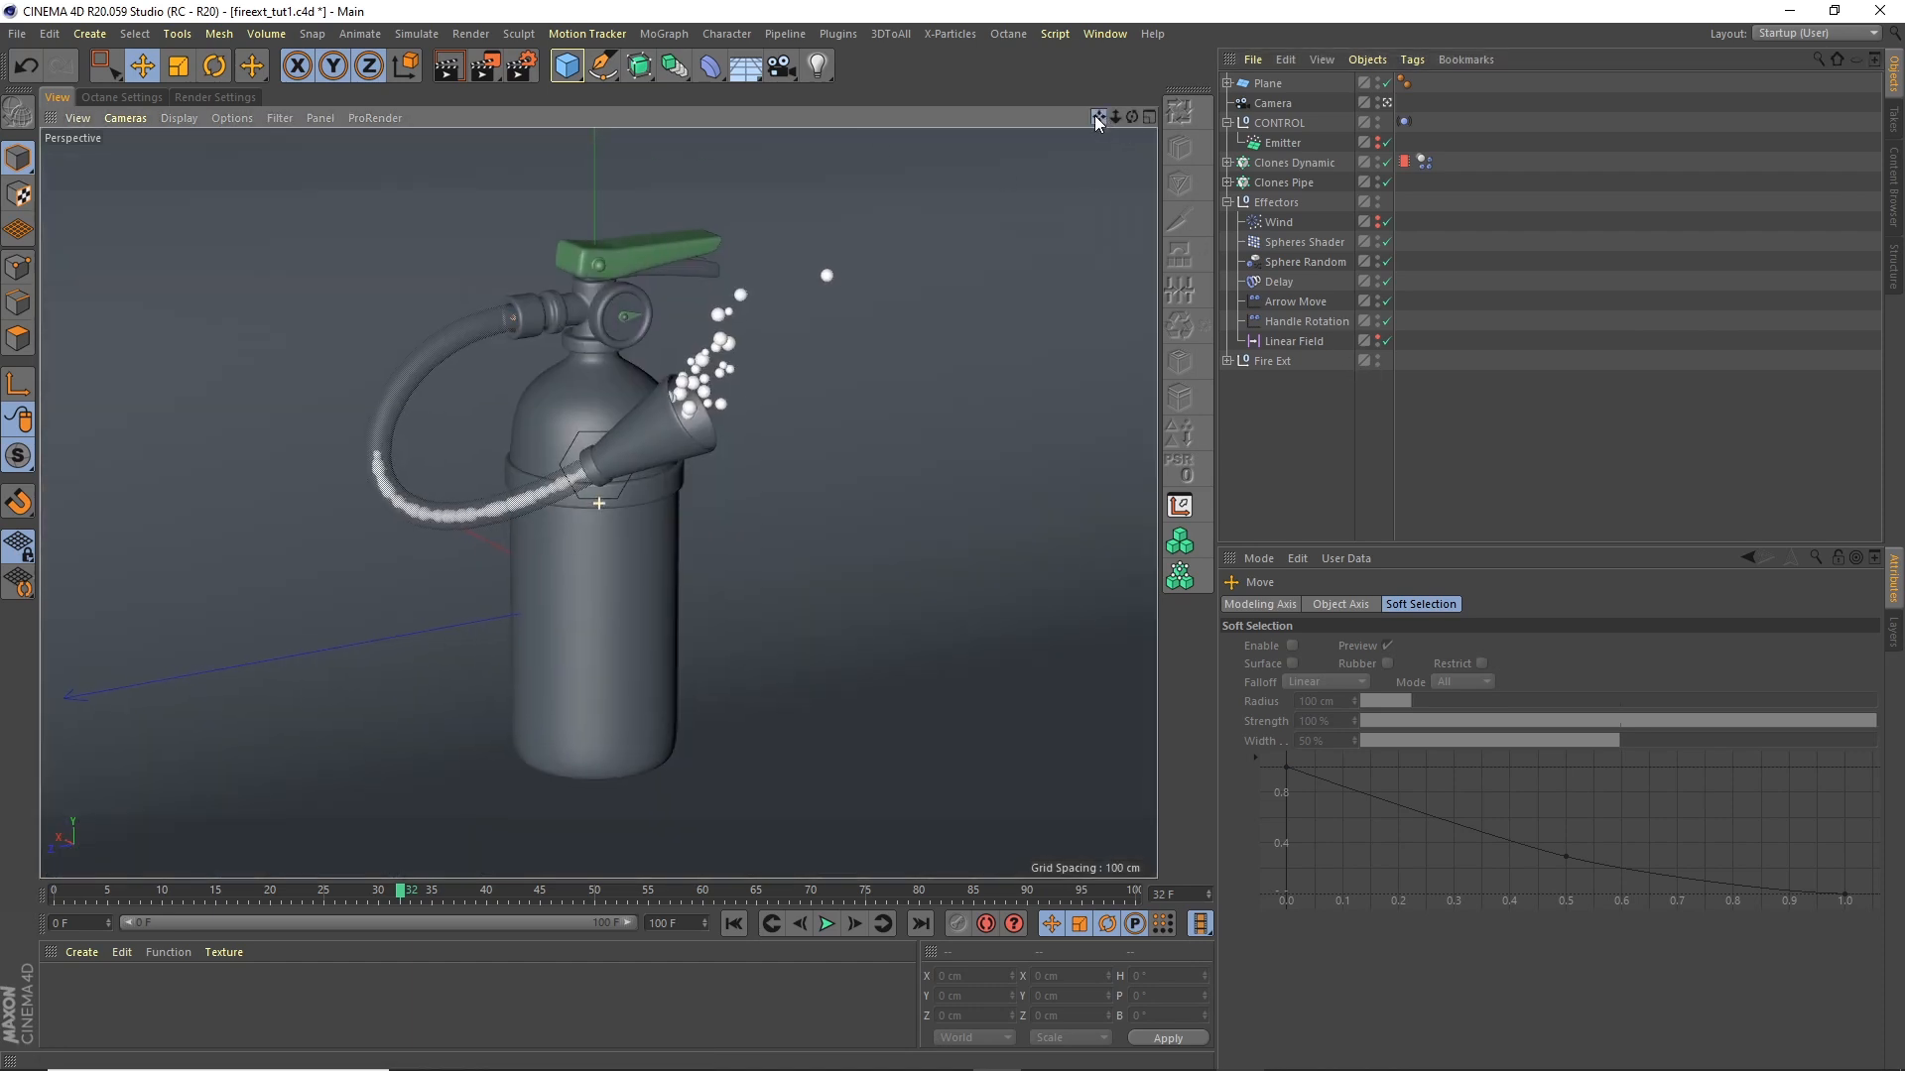
left_click(1314, 492)
left_click(734, 924)
left_click(822, 922)
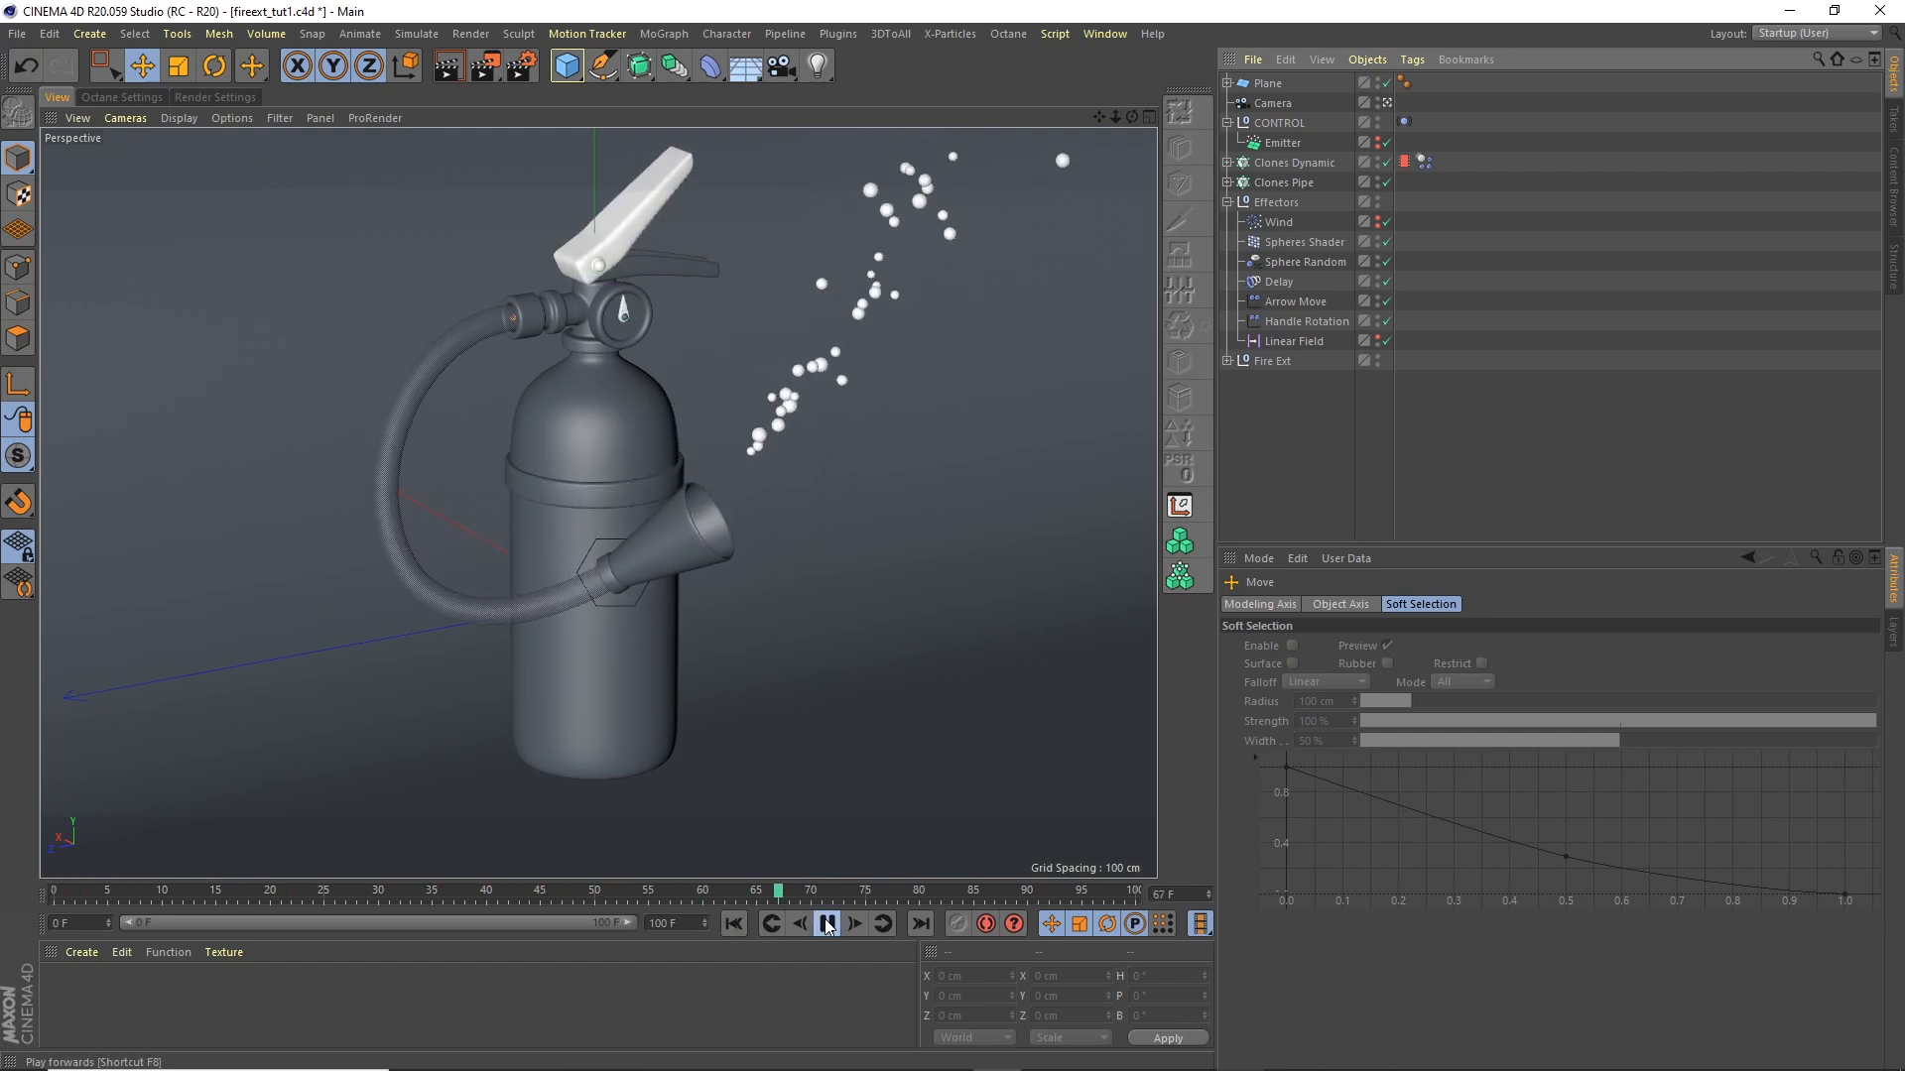
left_click(826, 923)
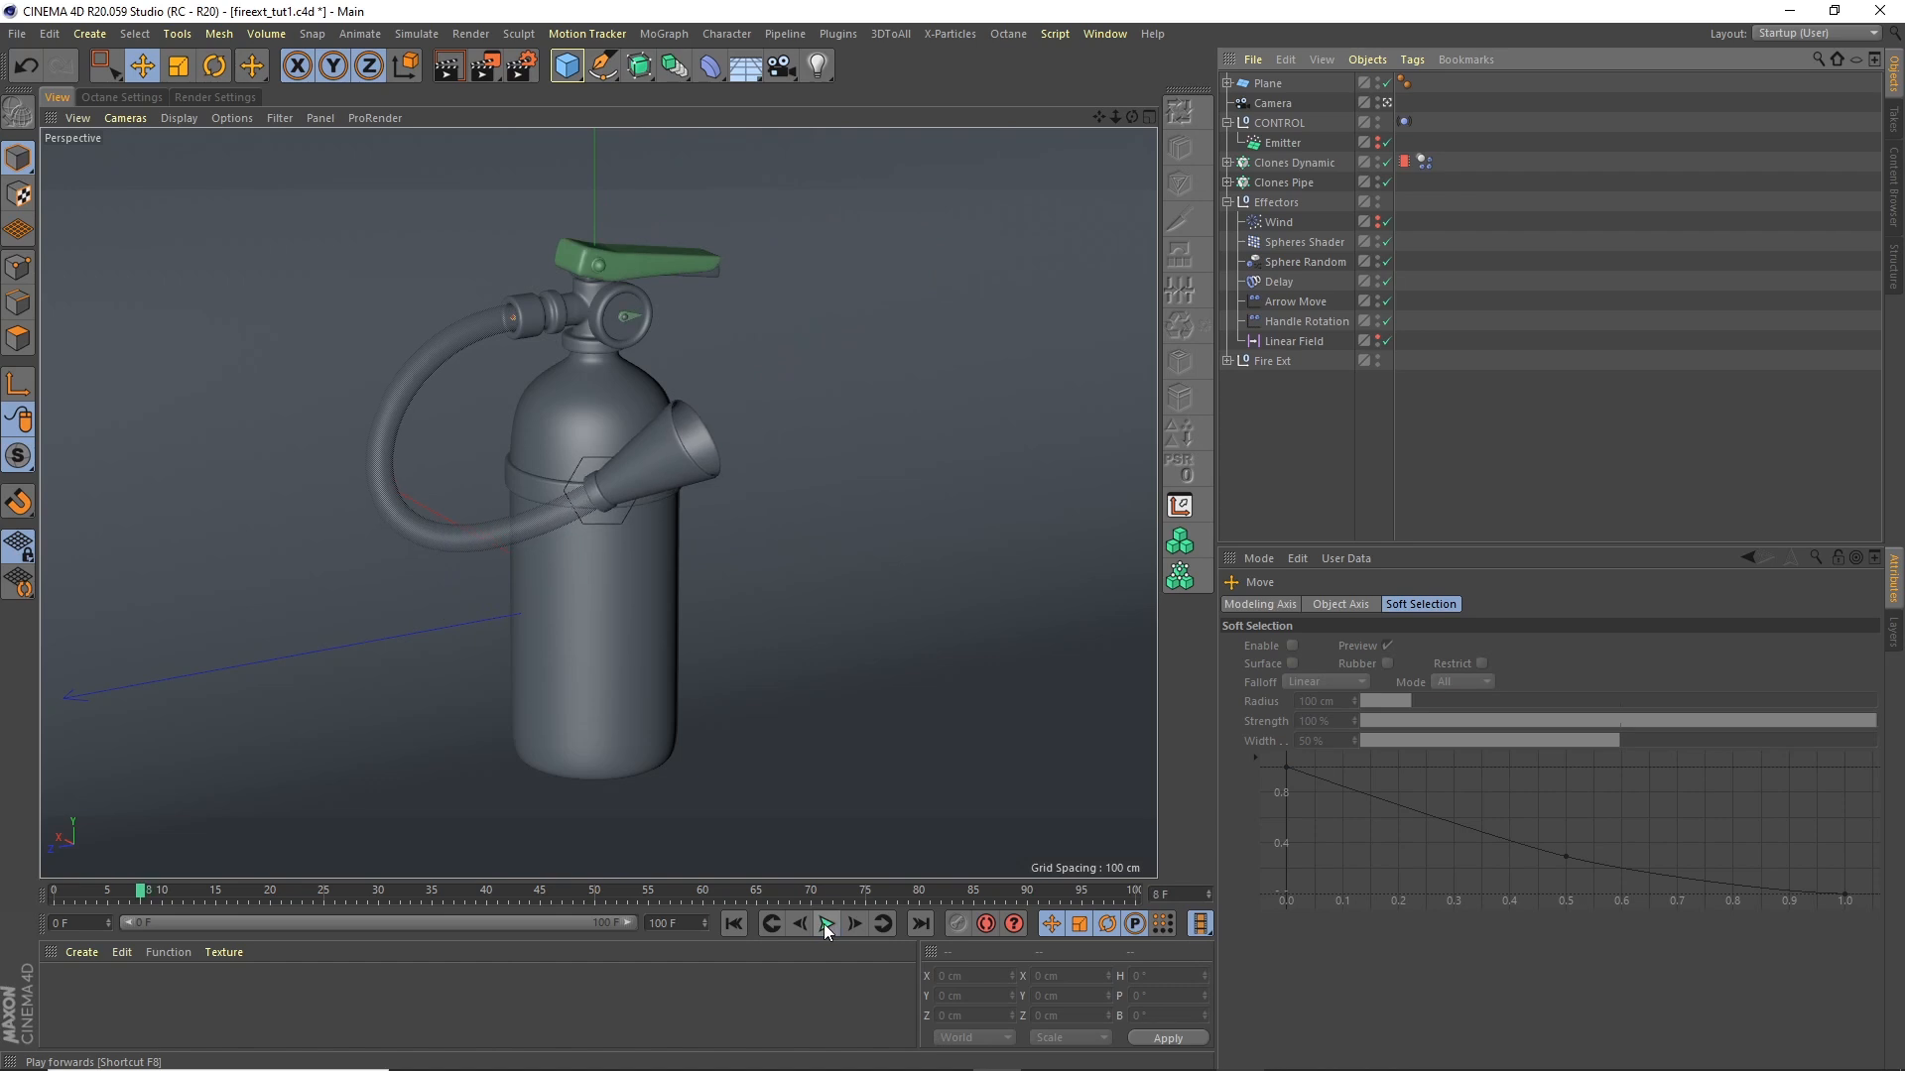
Step: Open the Octane Live Viewer, dock it beside the viewport and start the live render
left_click(1068, 83)
left_click_drag(409, 295, 1107, 230)
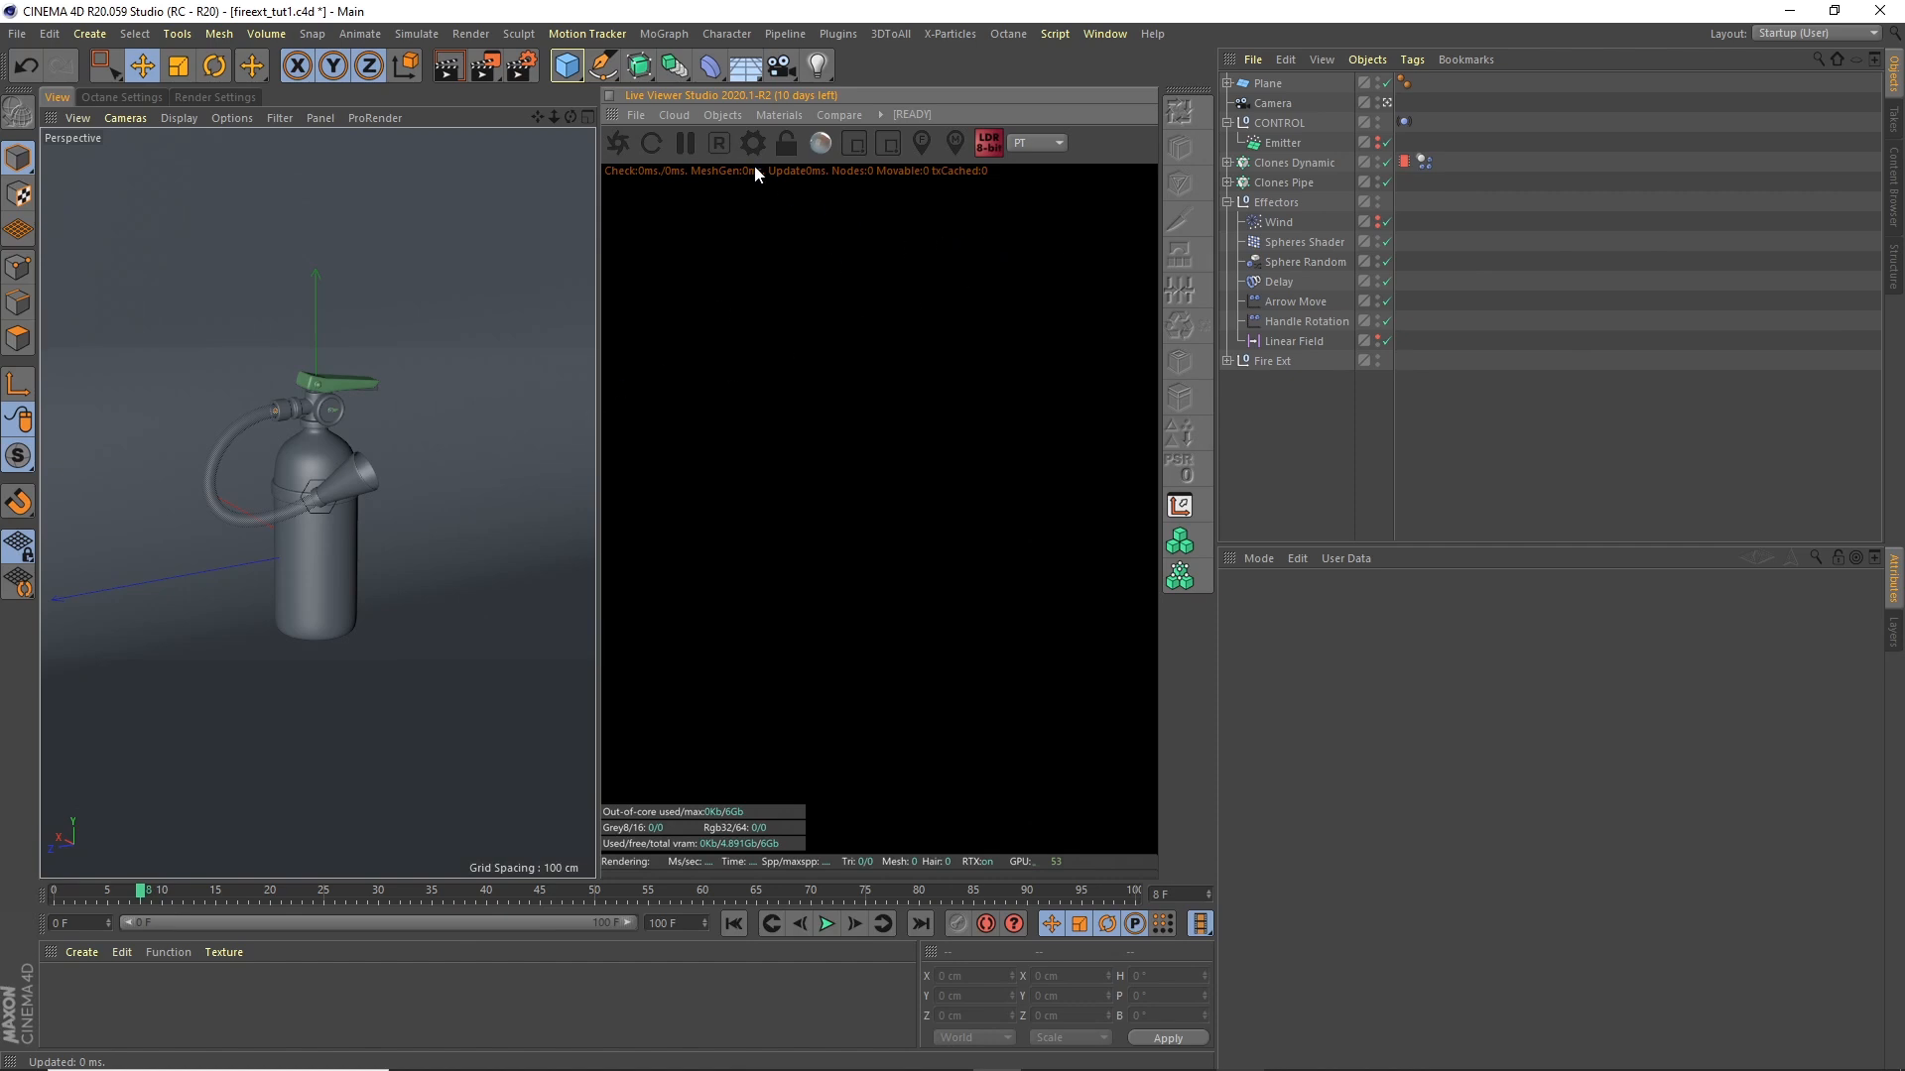
left_click(615, 145)
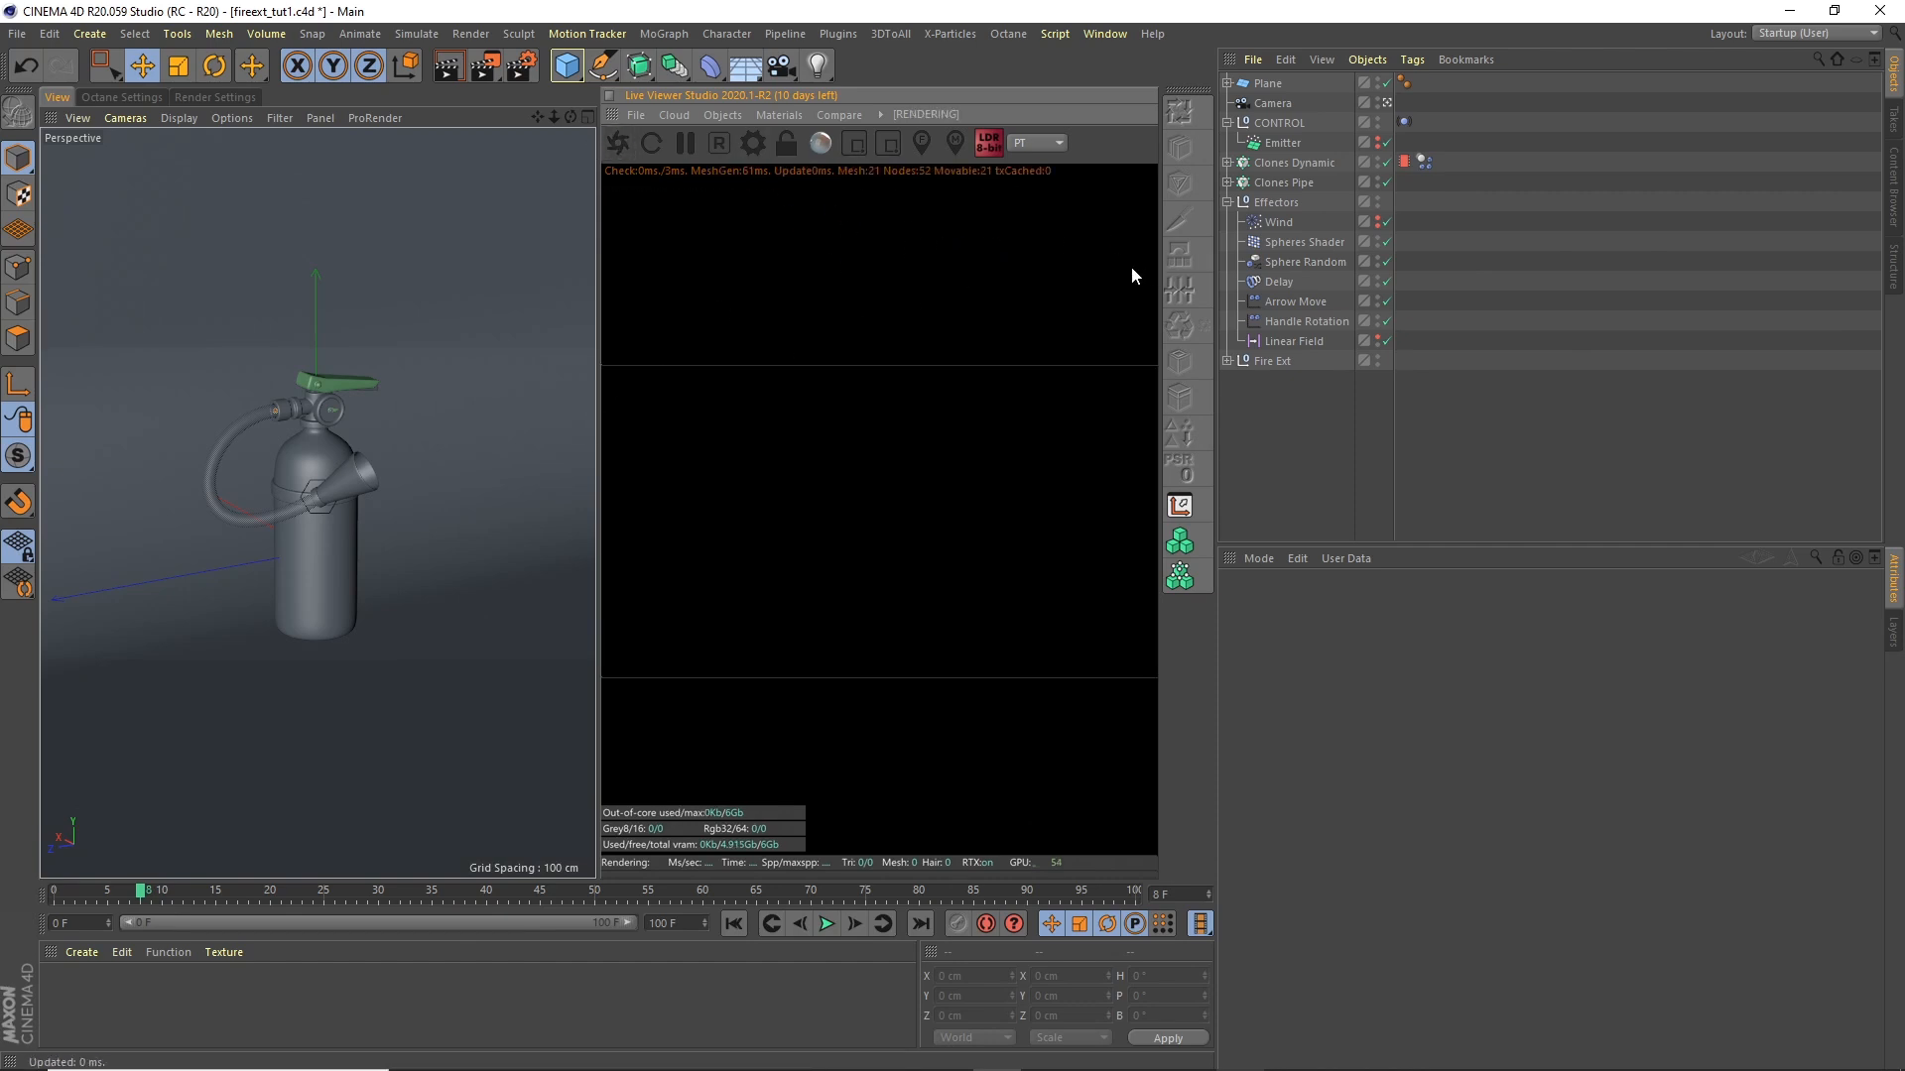
Step: Place the Camera first in the object hierarchy and reframe the extinguisher slightly lower at the first frame
left_click(736, 922)
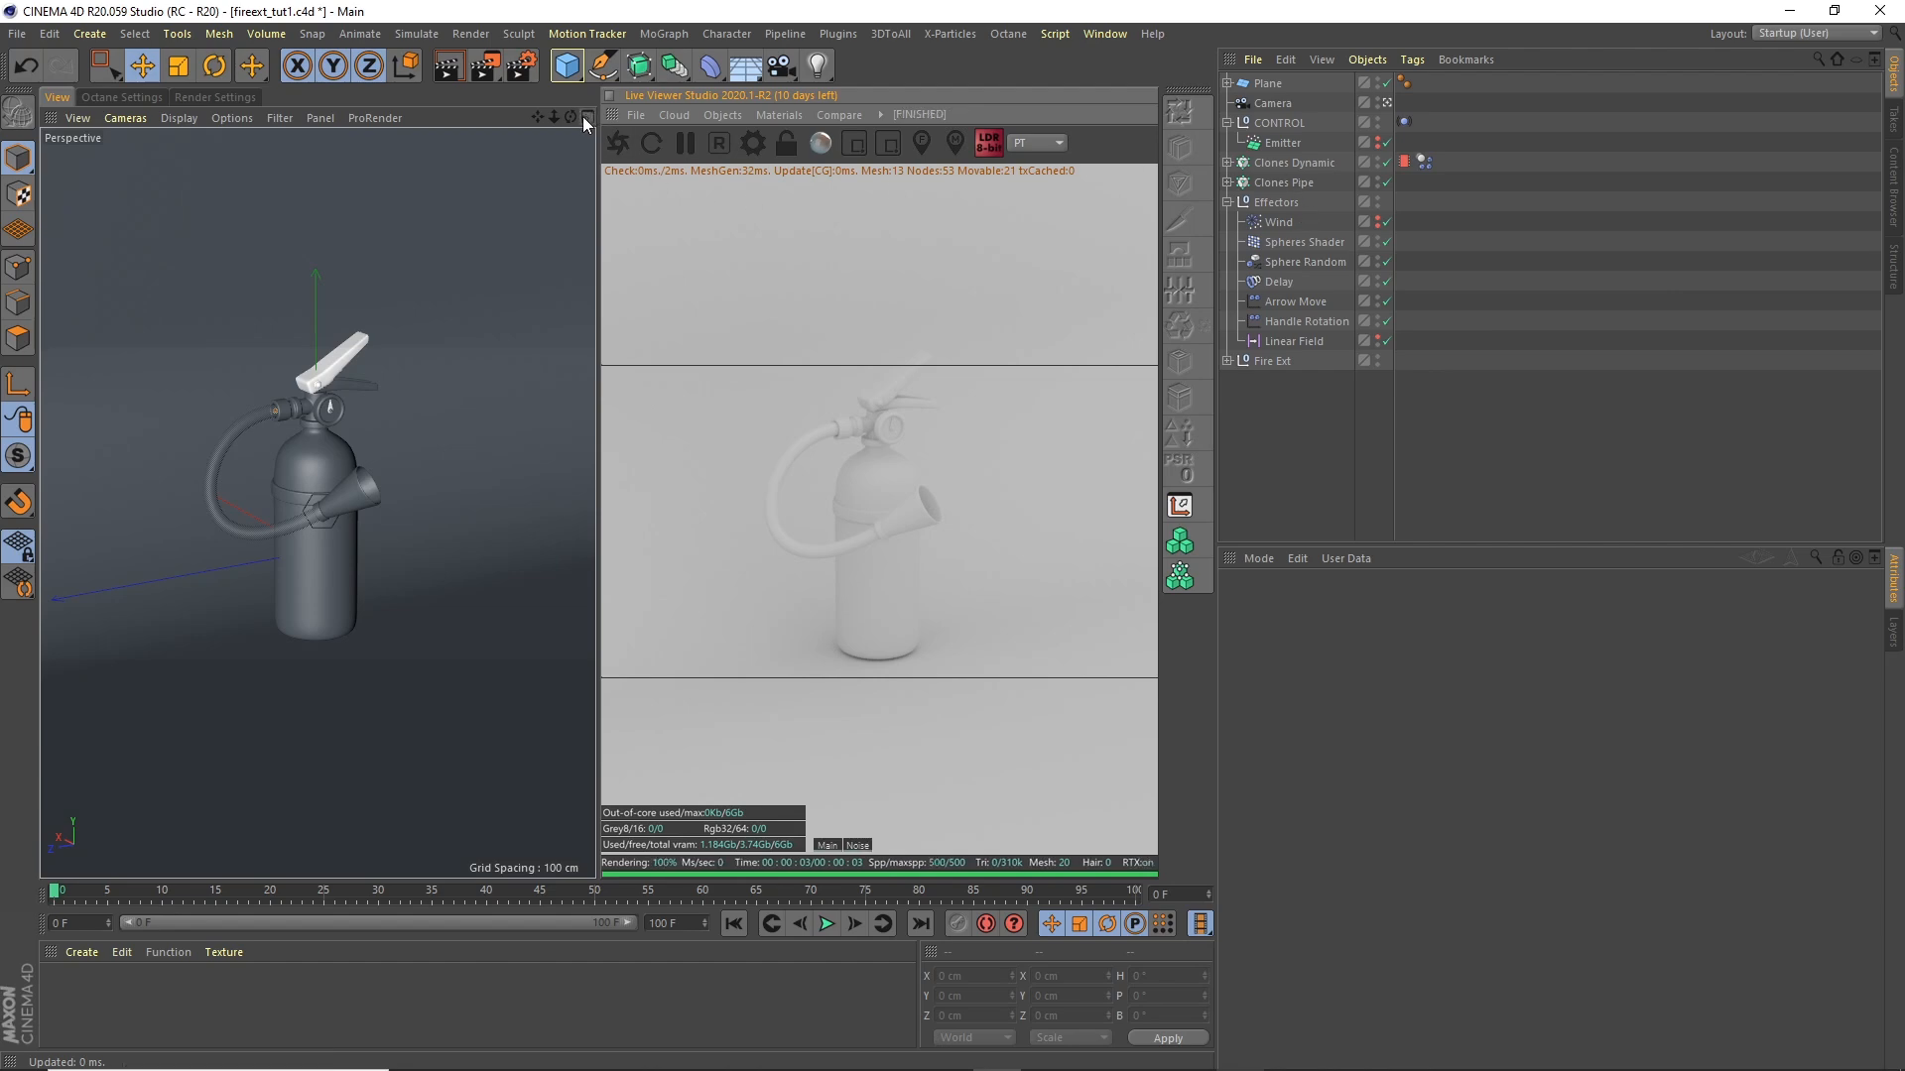
left_click_drag(1280, 103, 1279, 82)
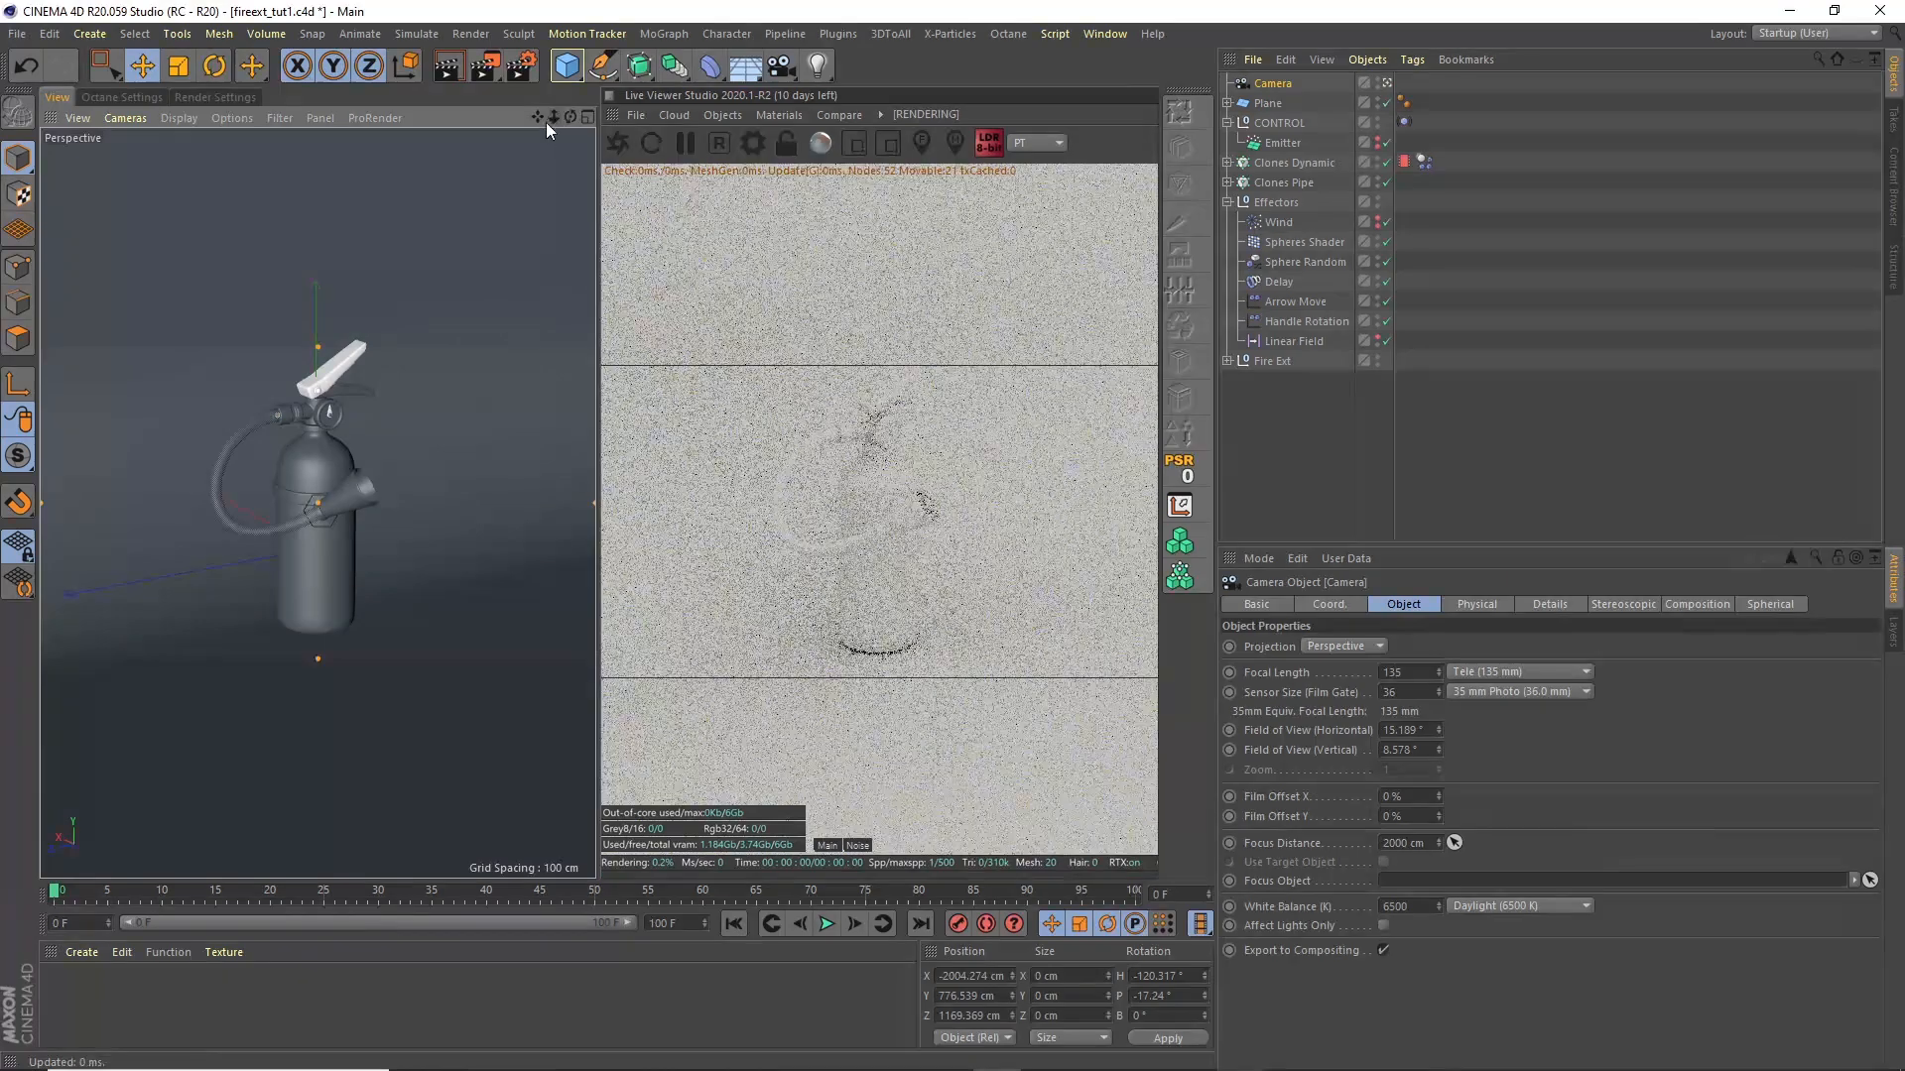
left_click_drag(538, 113, 538, 129)
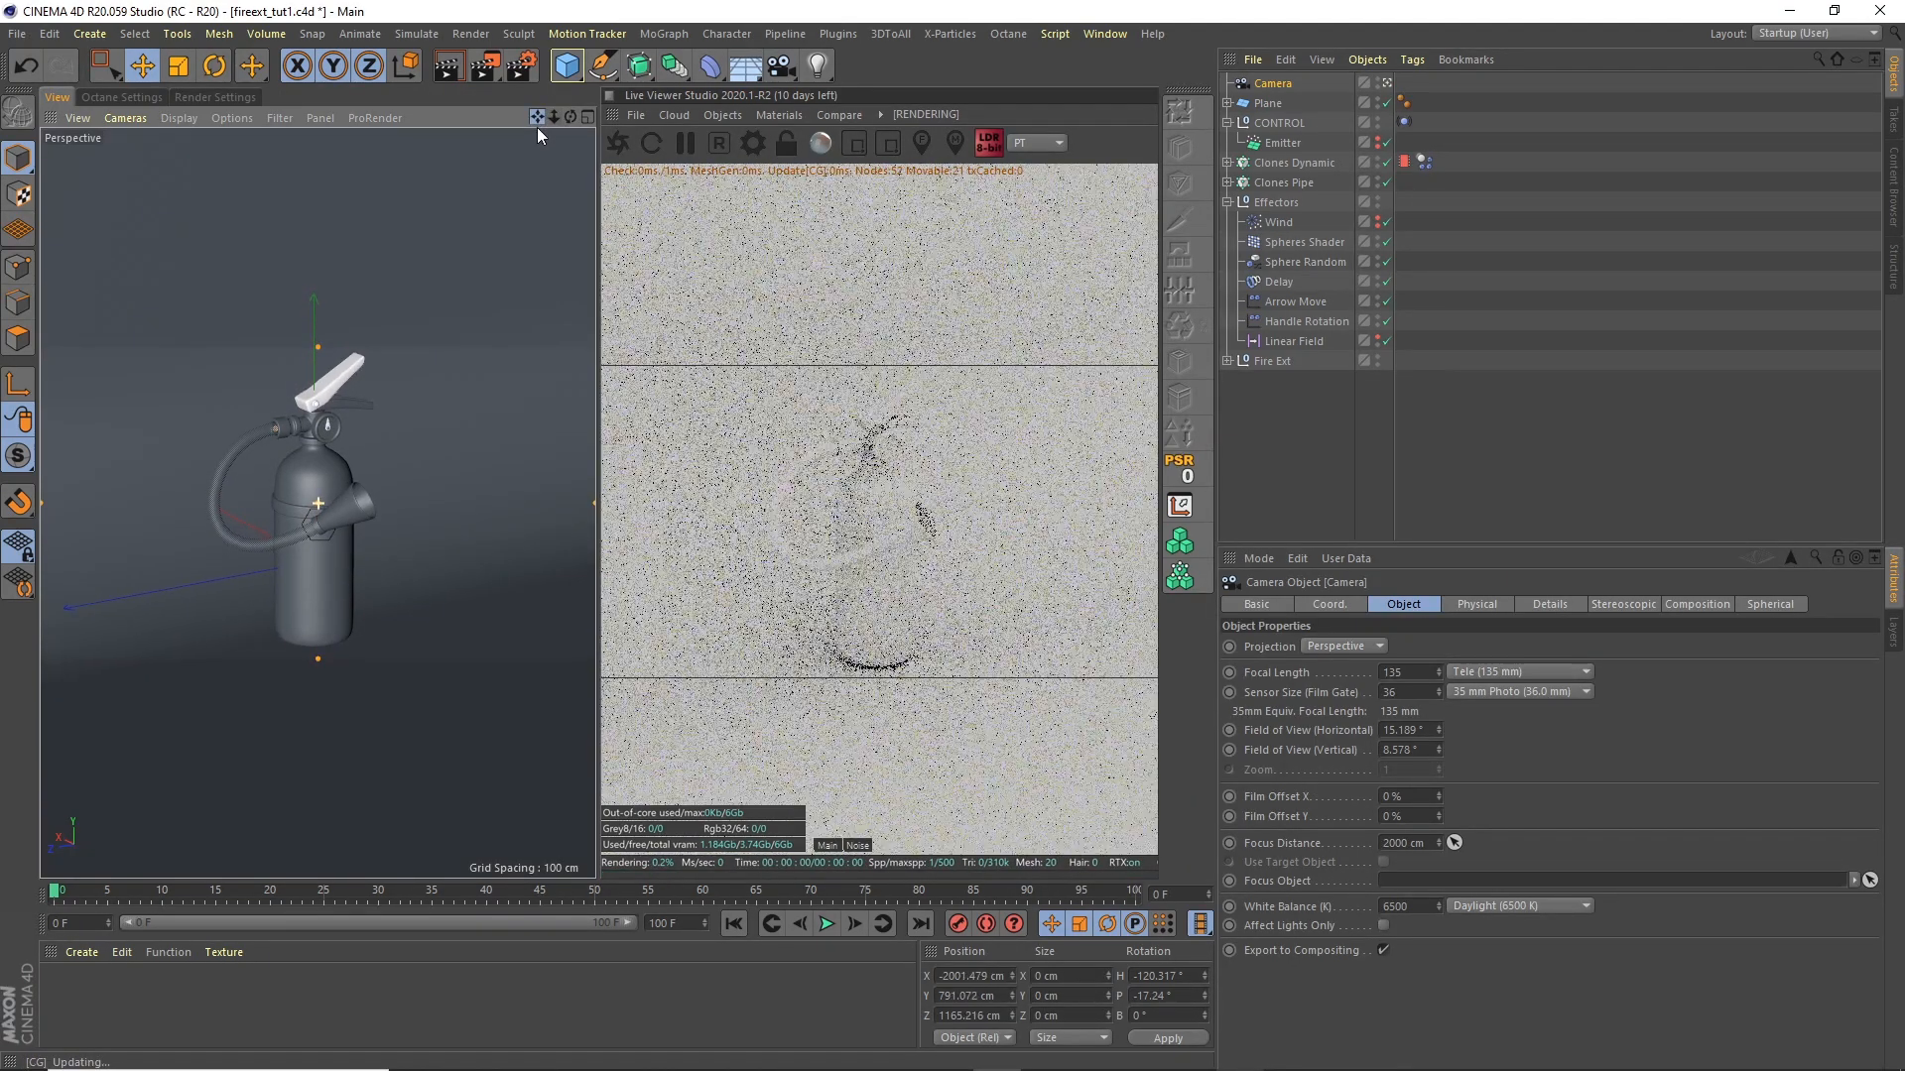
Step: Fold the Live Viewer away from the maximized camera view and play the animation, stopping at frame 13
left_click(587, 116)
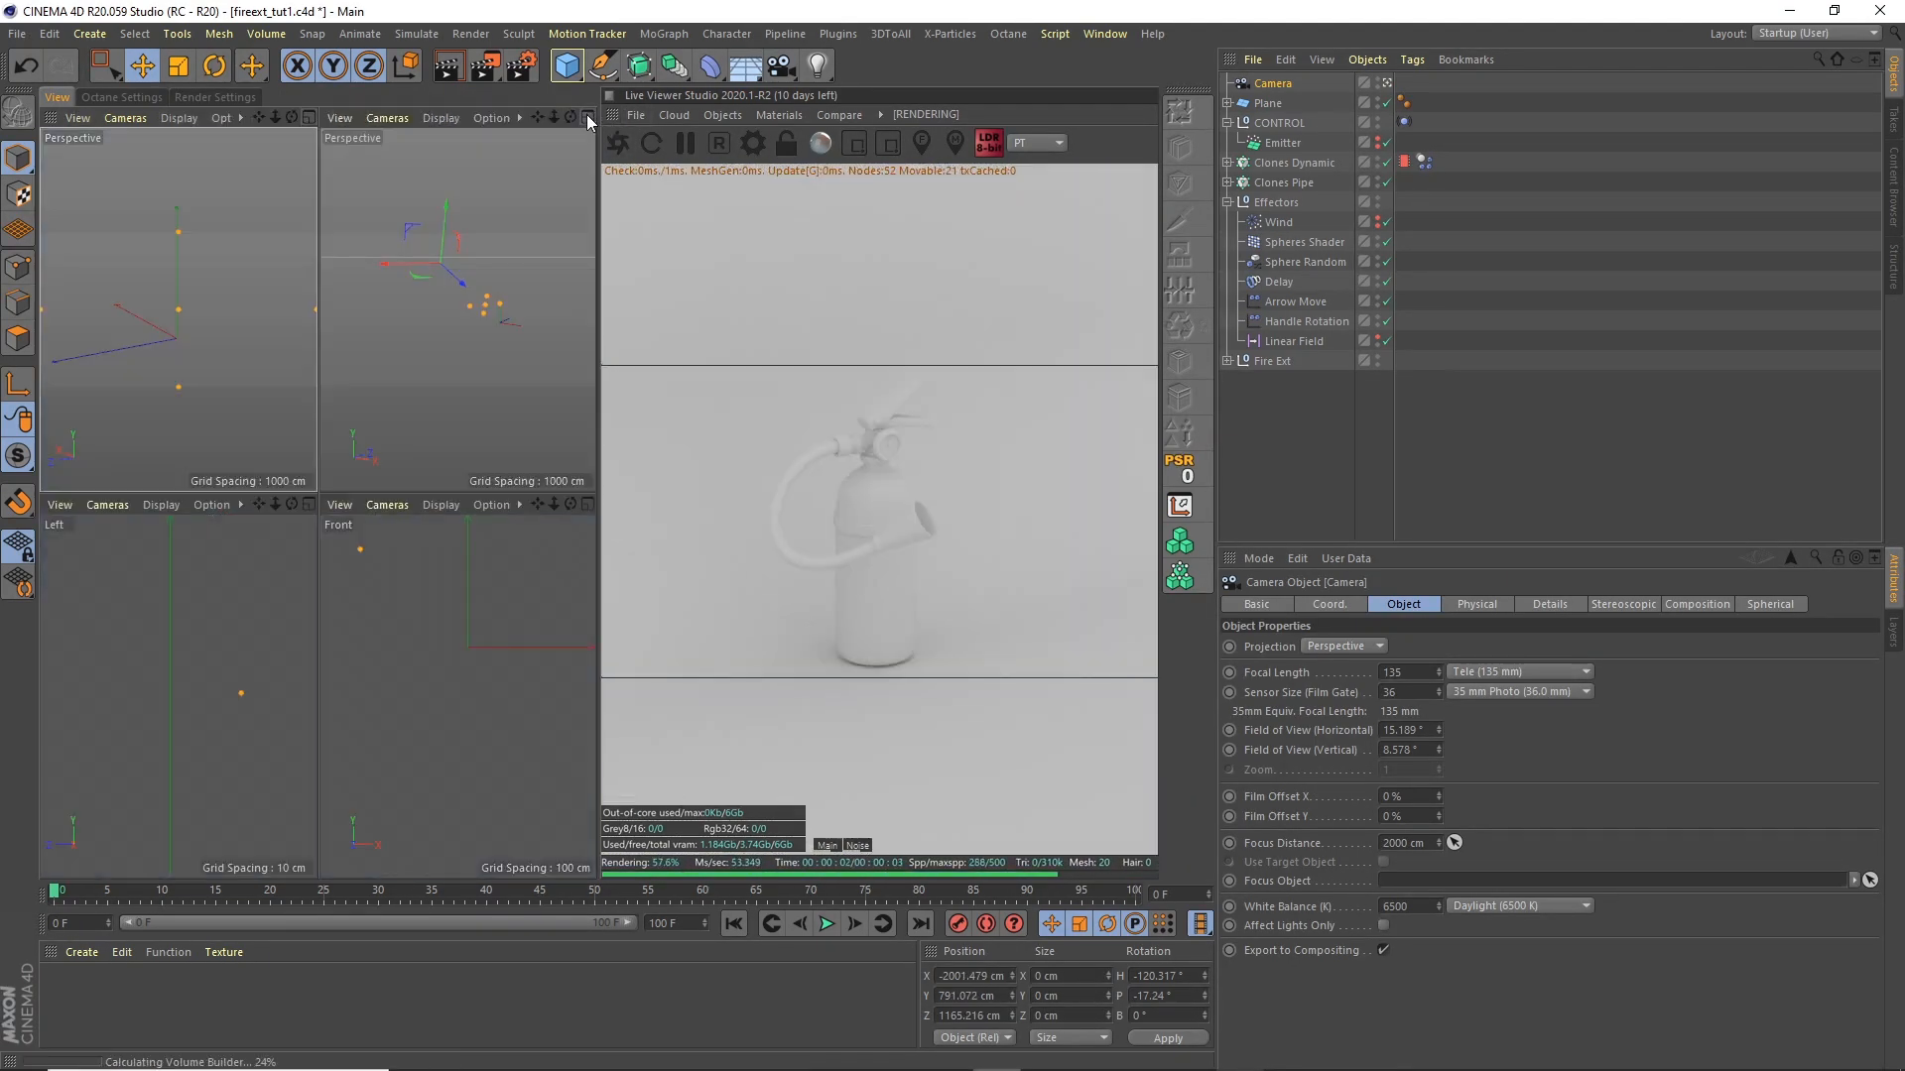
left_click(310, 117)
left_click(608, 97, "ctrl")
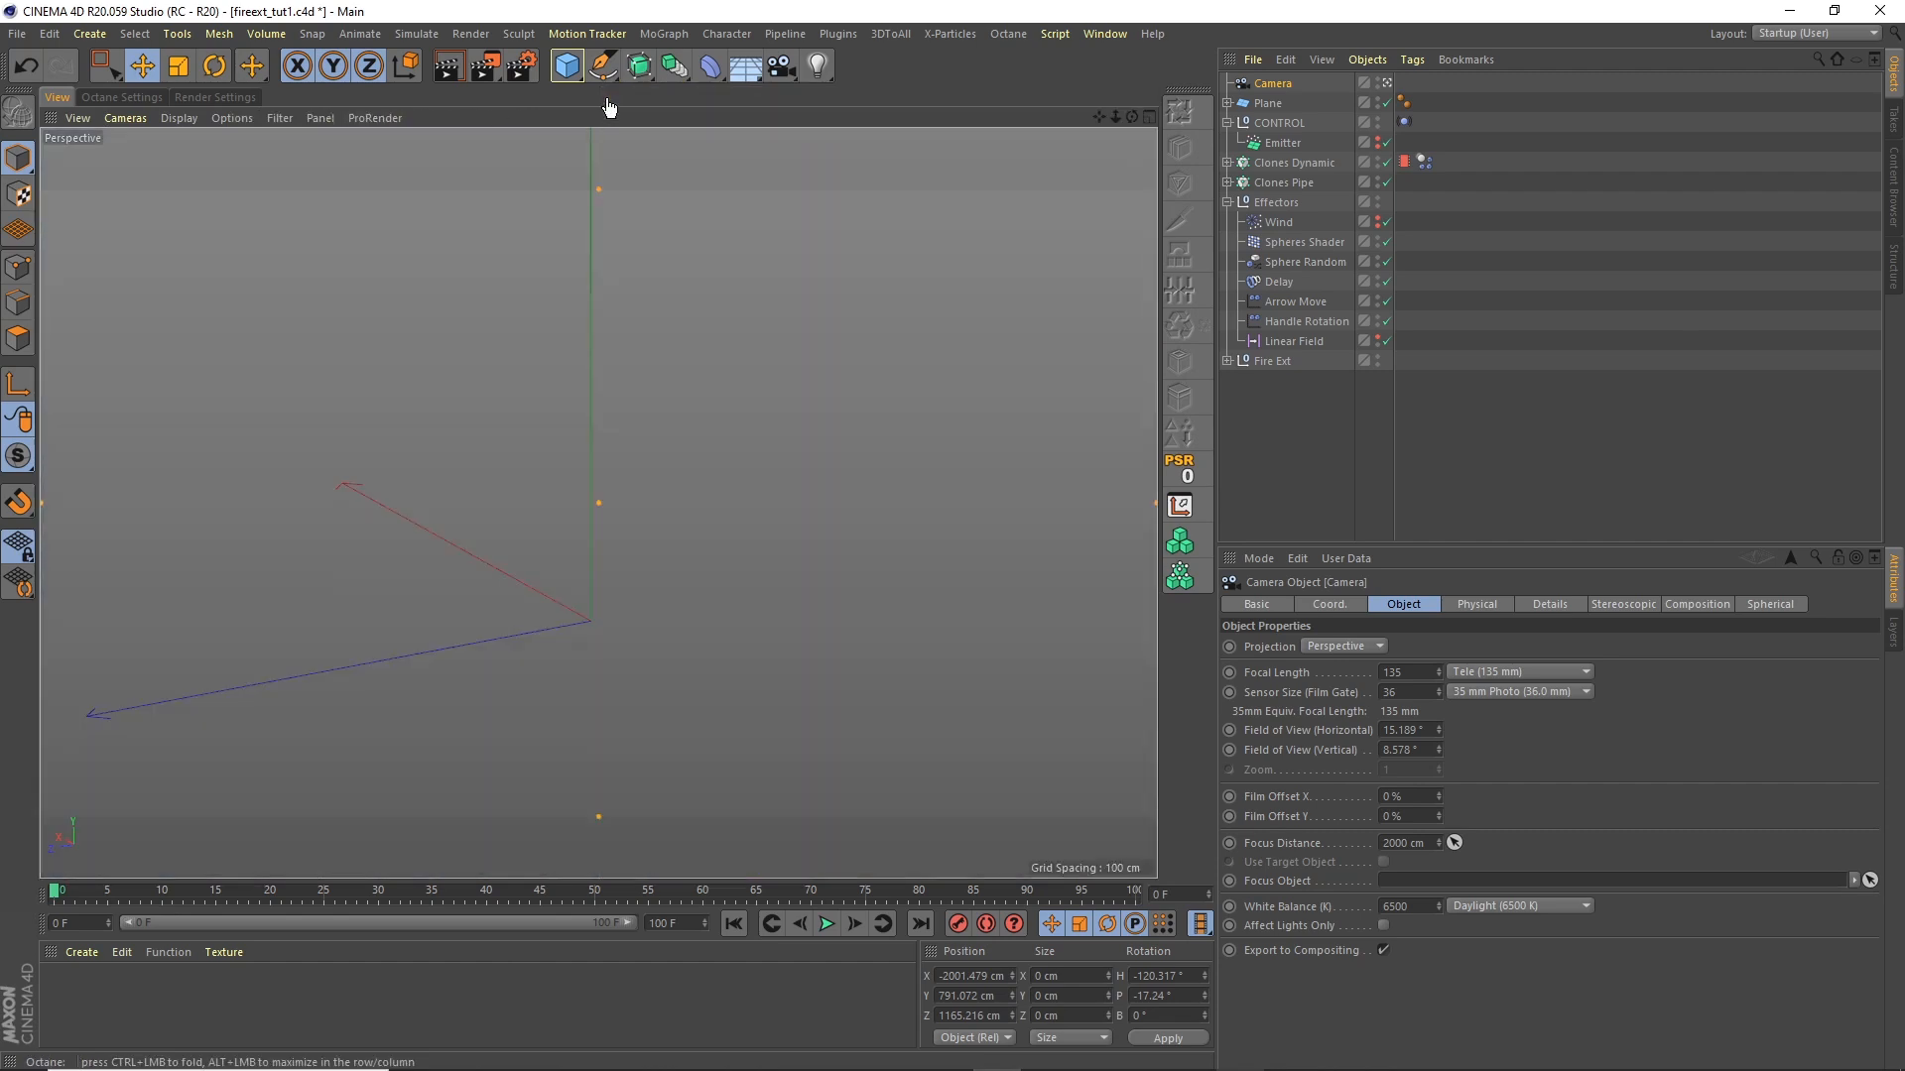
left_click(827, 923)
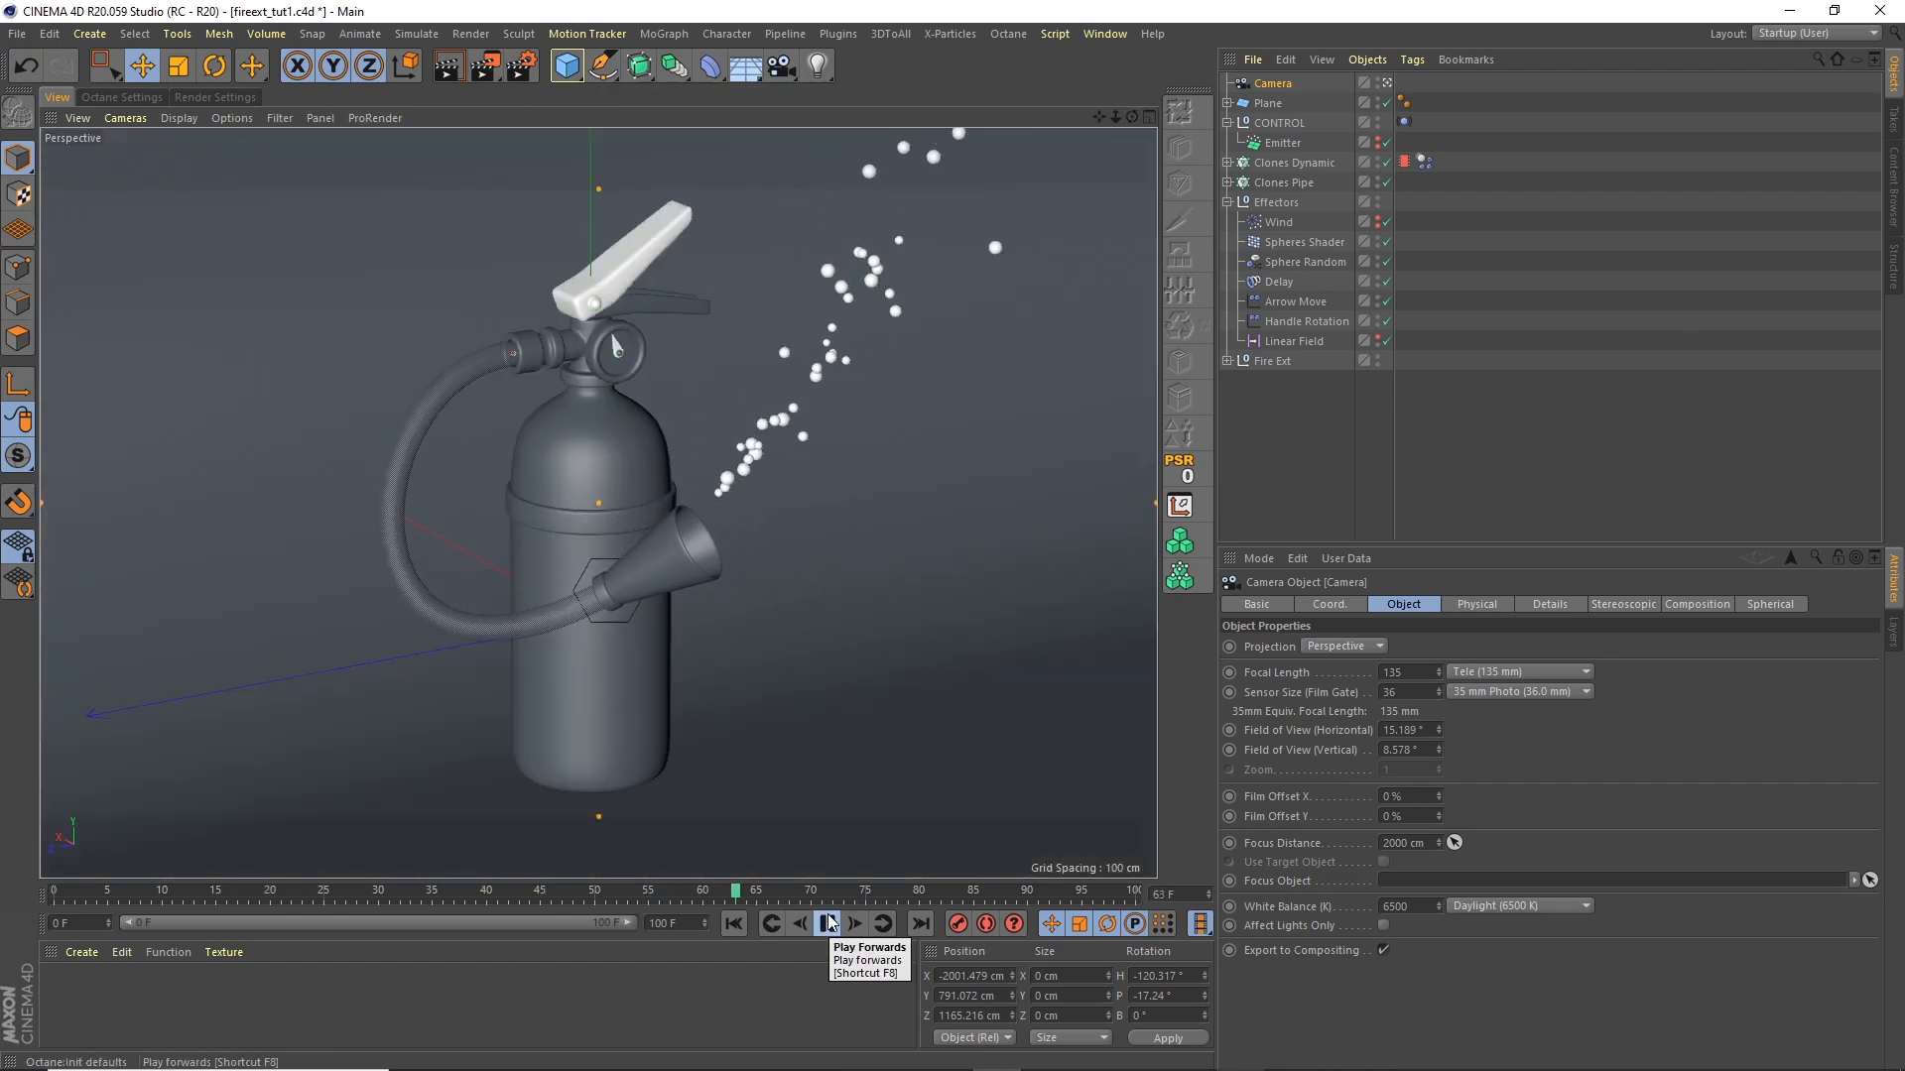
left_click(828, 924)
Step: Reopen the Octane Live Viewer and dock it beside the viewport again
left_click(1008, 33)
left_click(1036, 58)
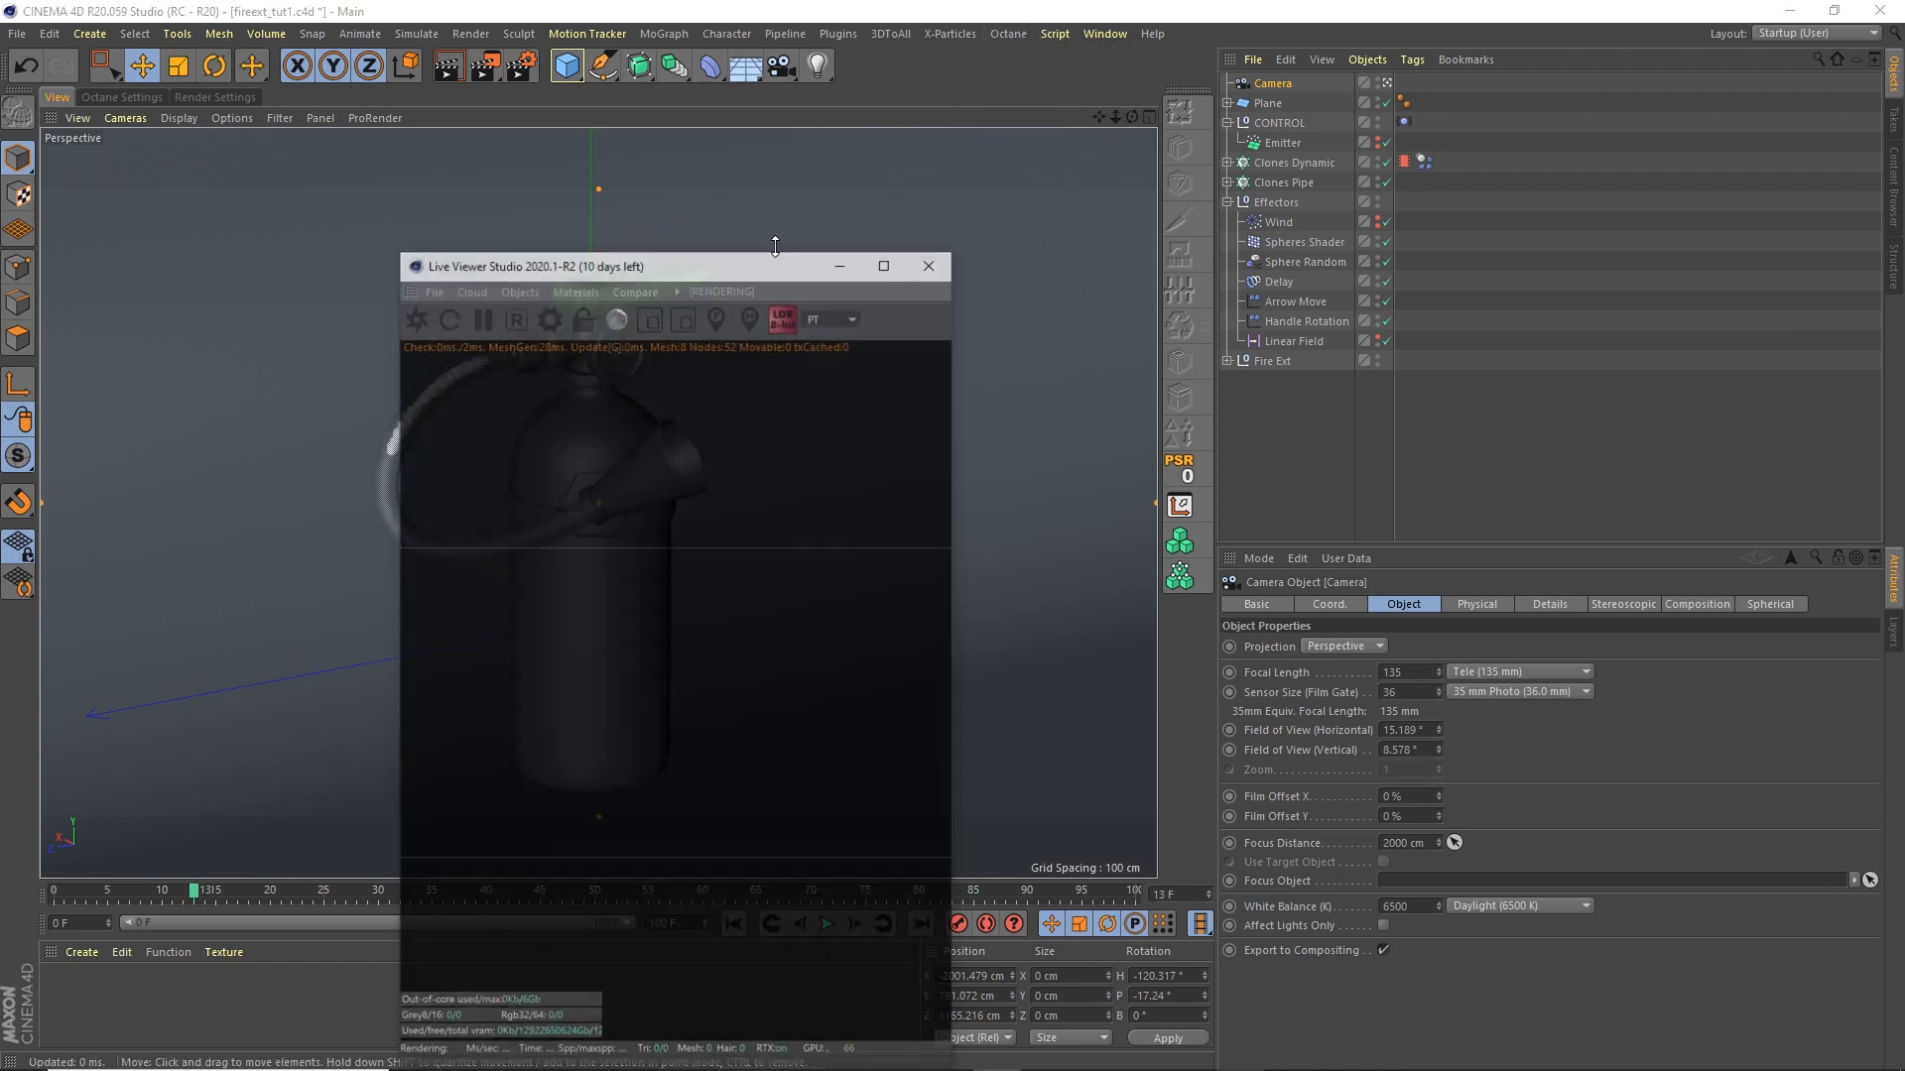
left_click_drag(418, 288, 1089, 301)
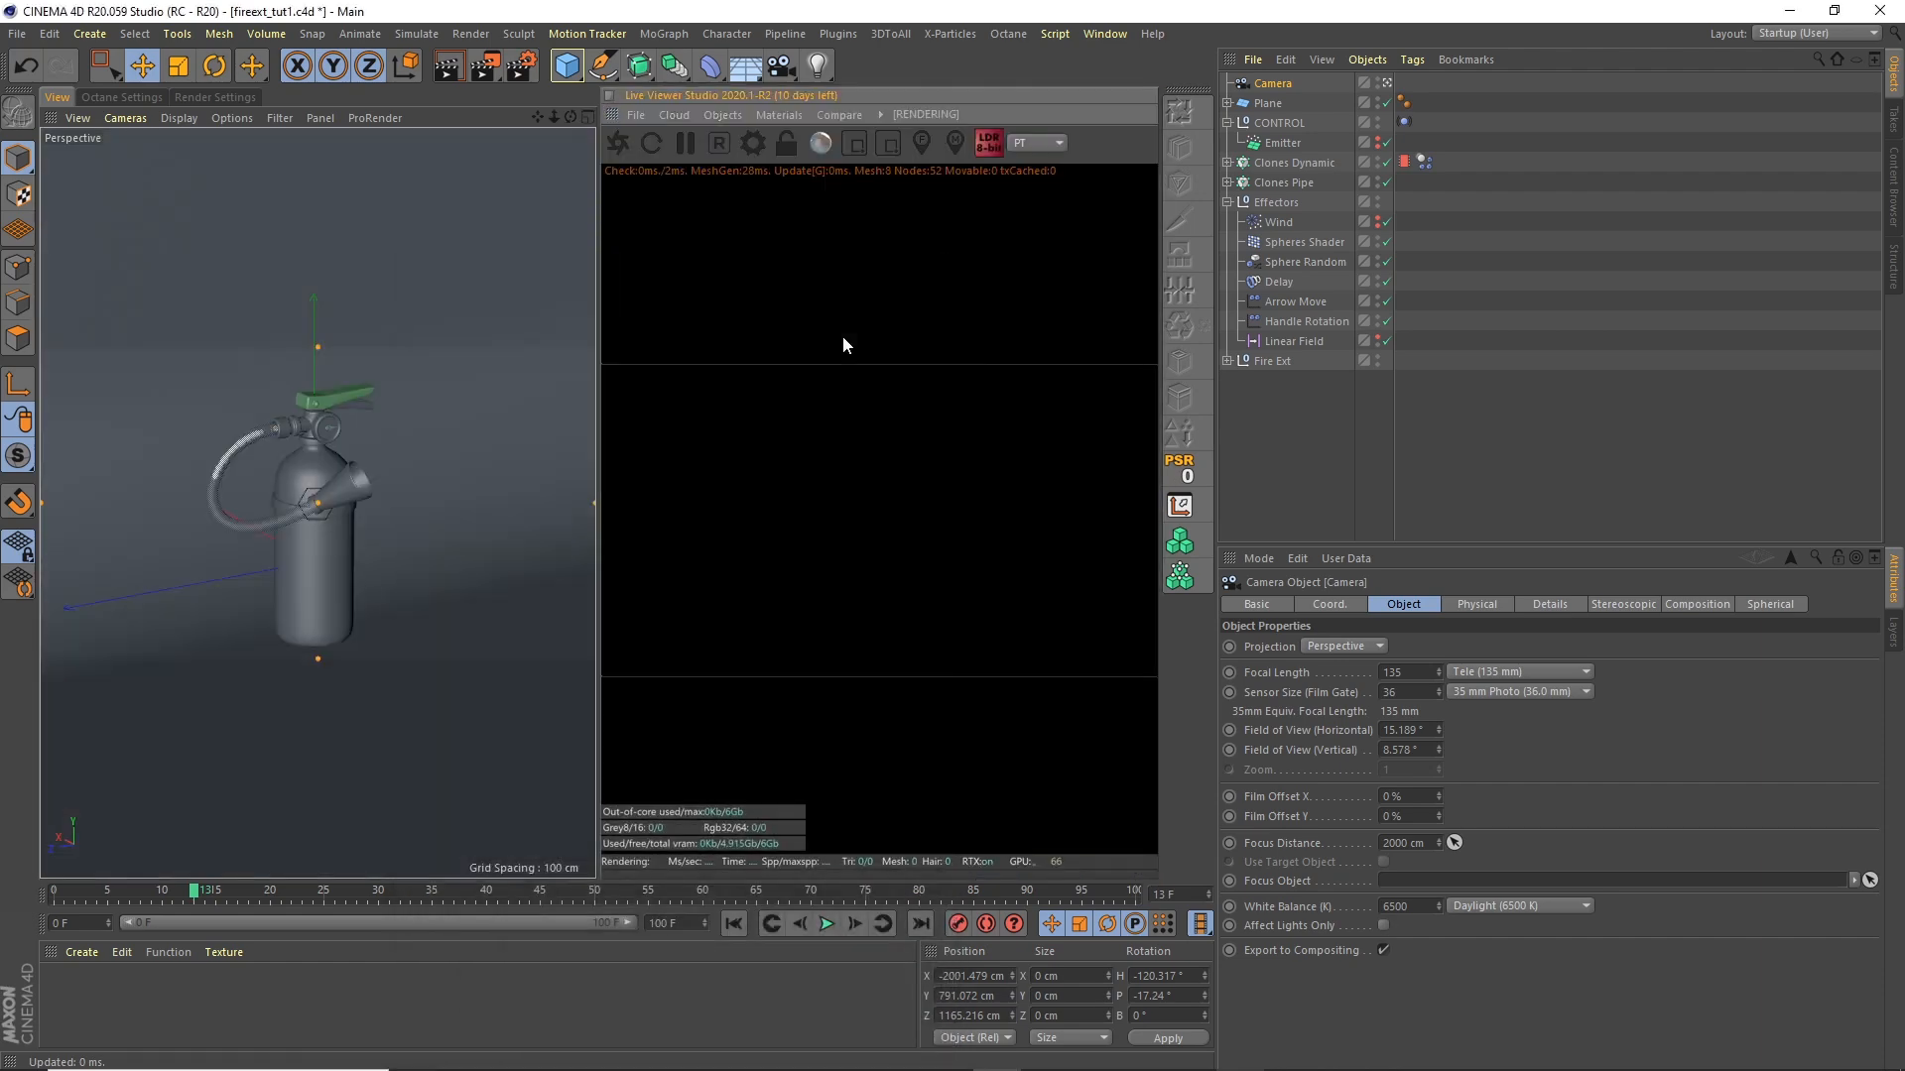
Step: Restart the live render and lock its resolution at a scale of 0.5
left_click(621, 147)
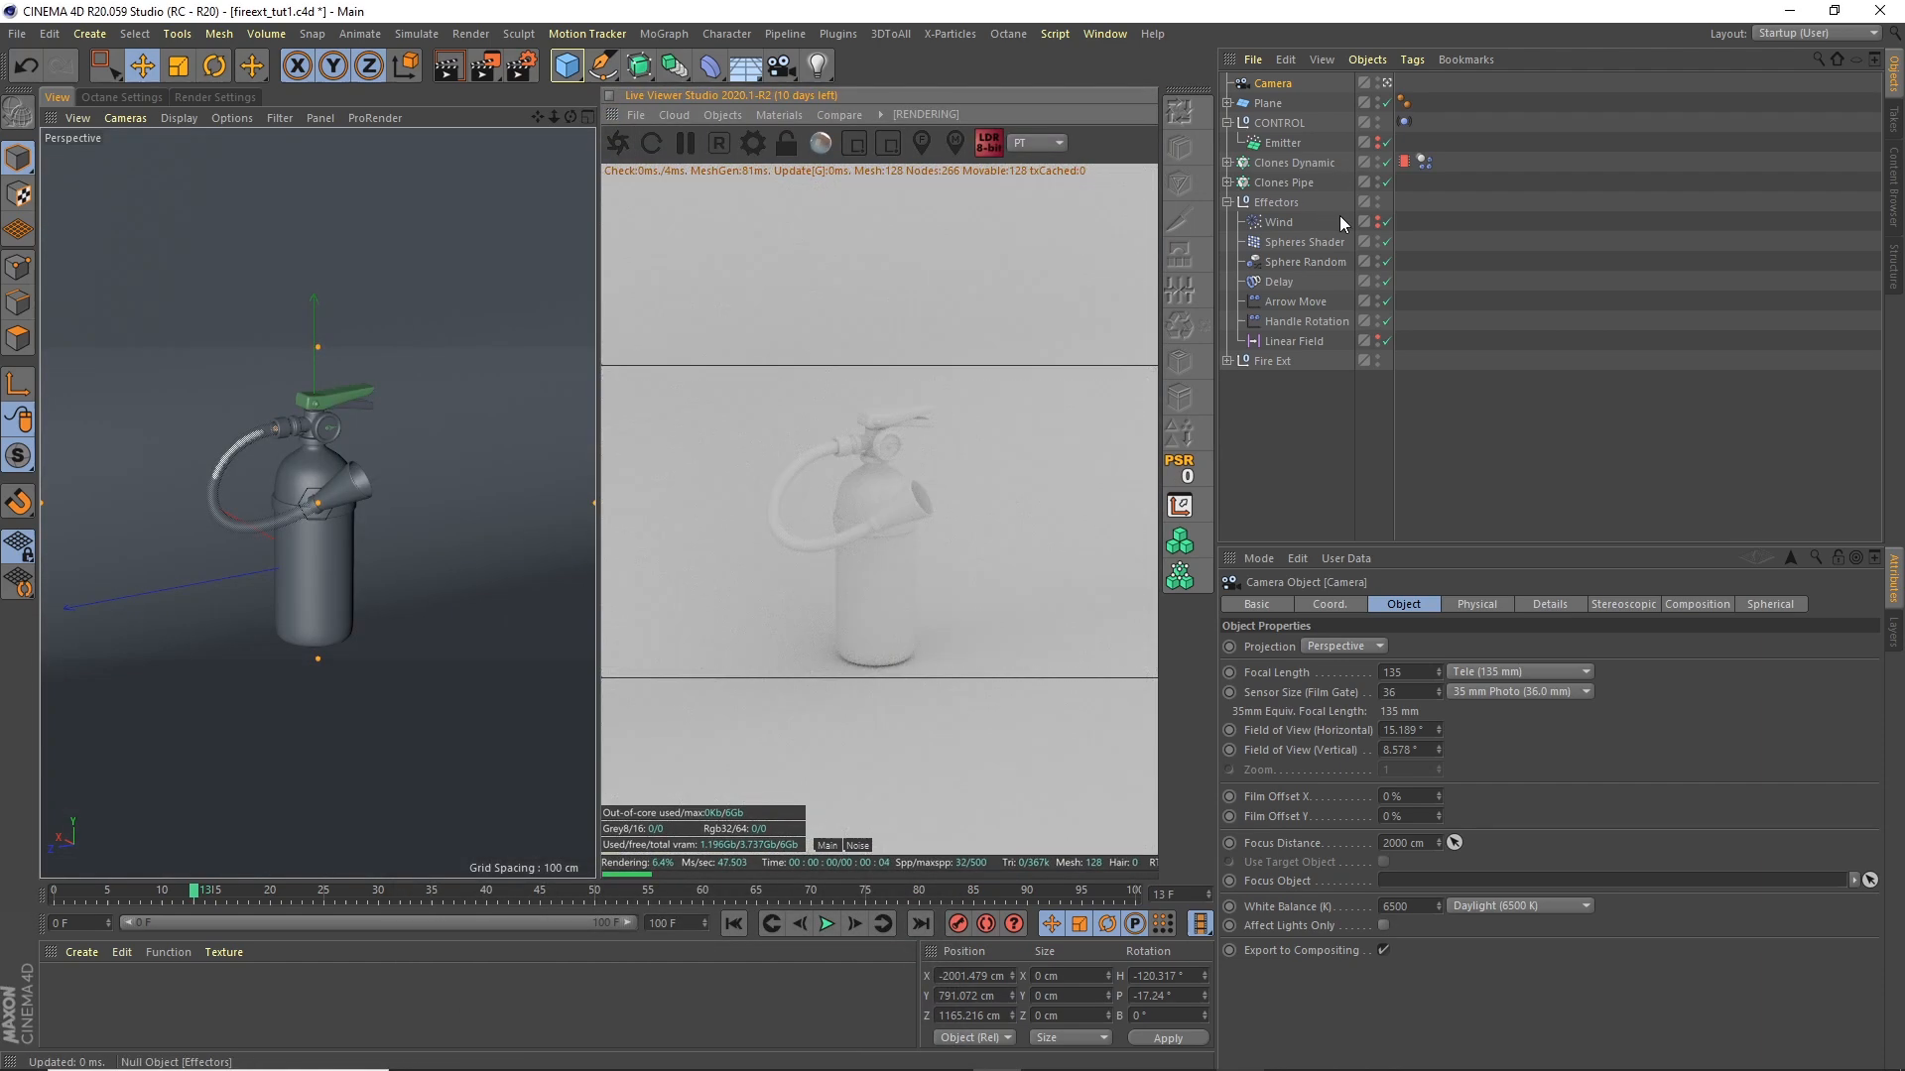
left_click(785, 145)
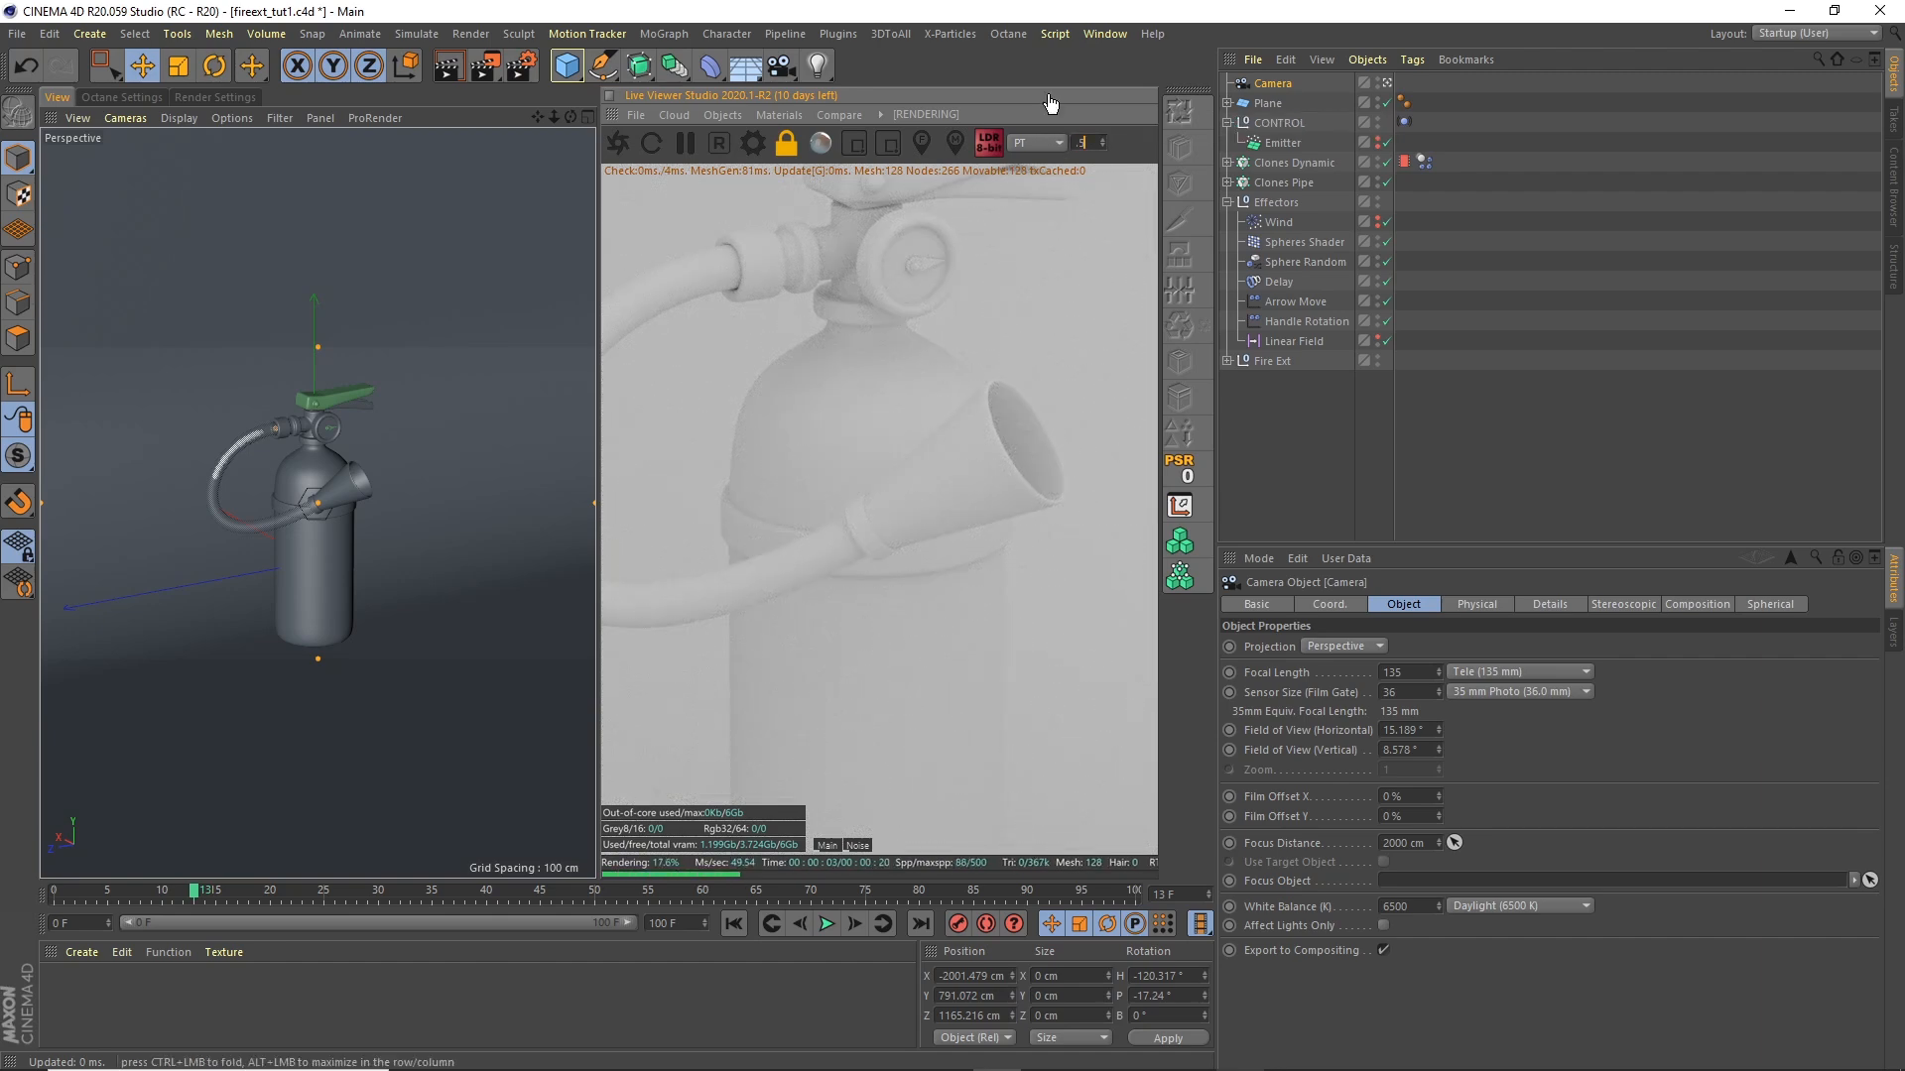
key("Return")
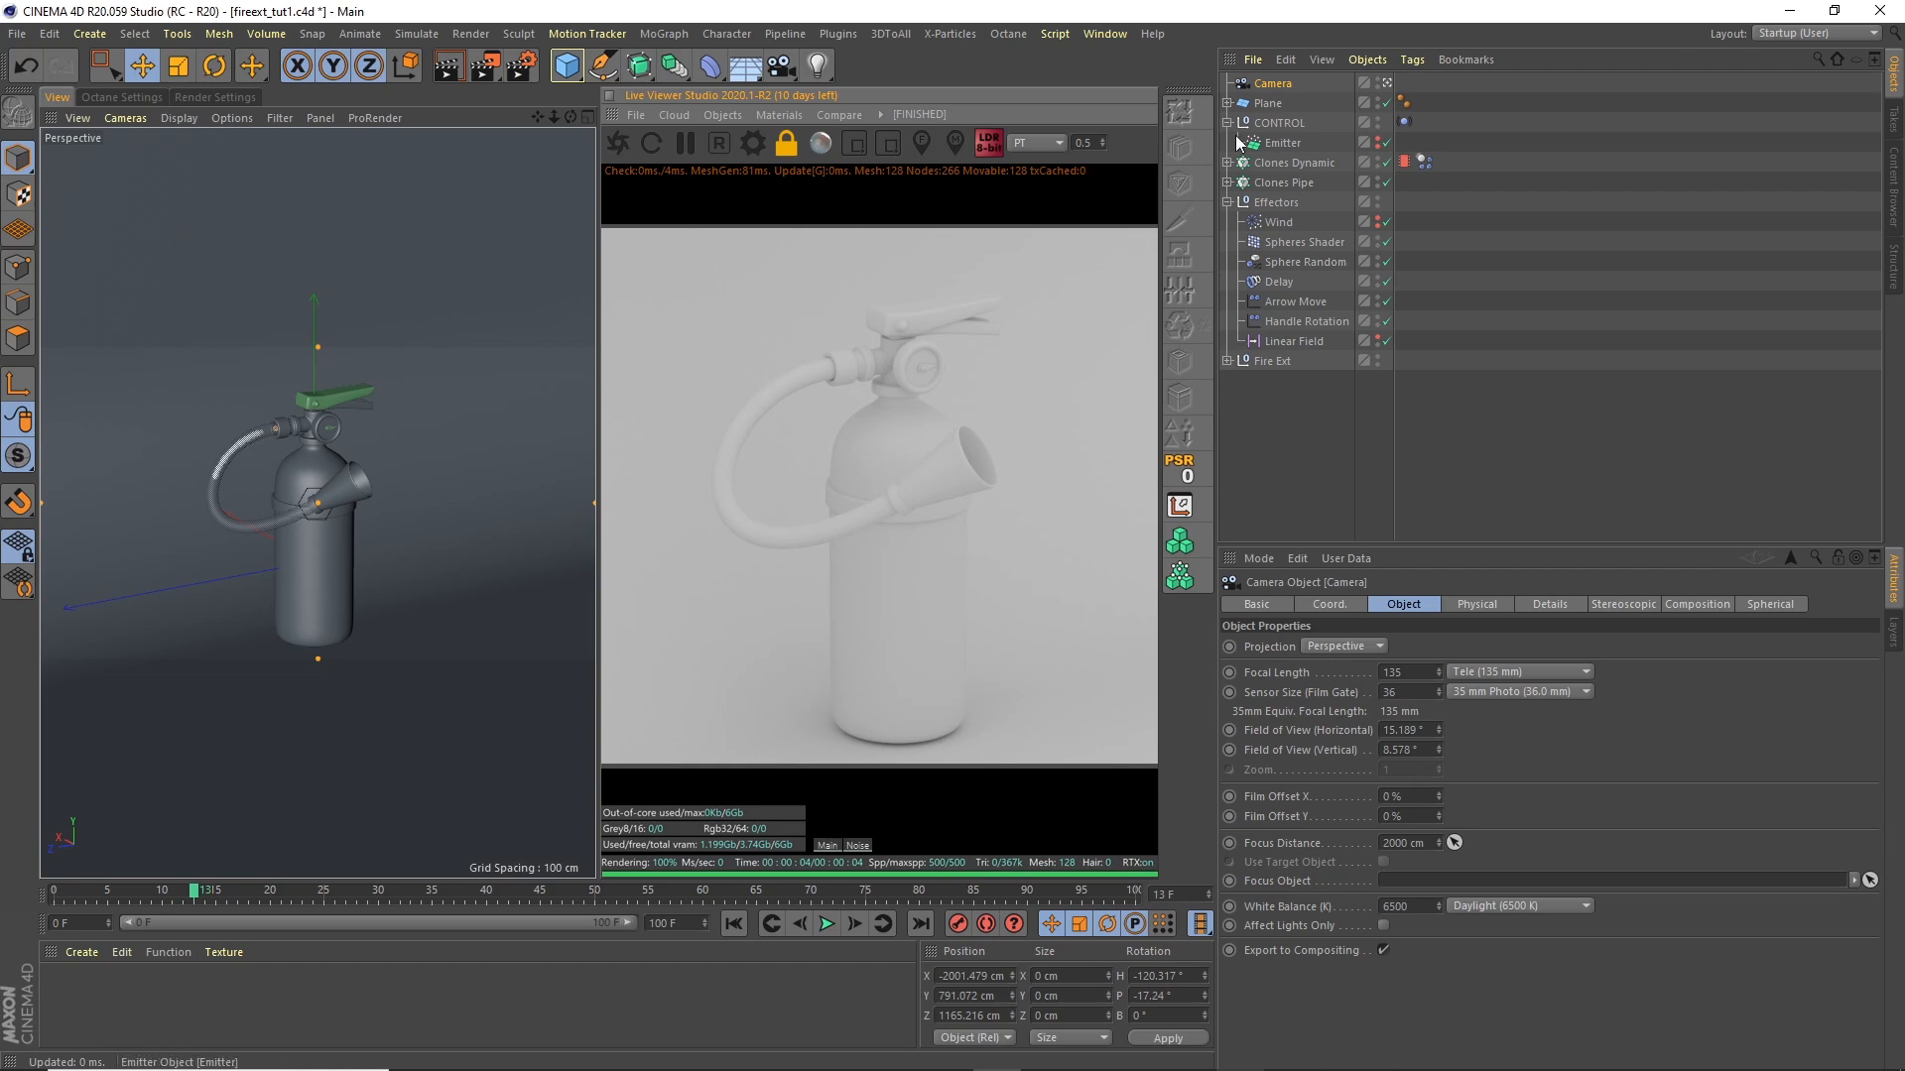
Step: Add an Octane Camera tag to the Camera object
left_click(1411, 60)
mouse_move(1452, 88)
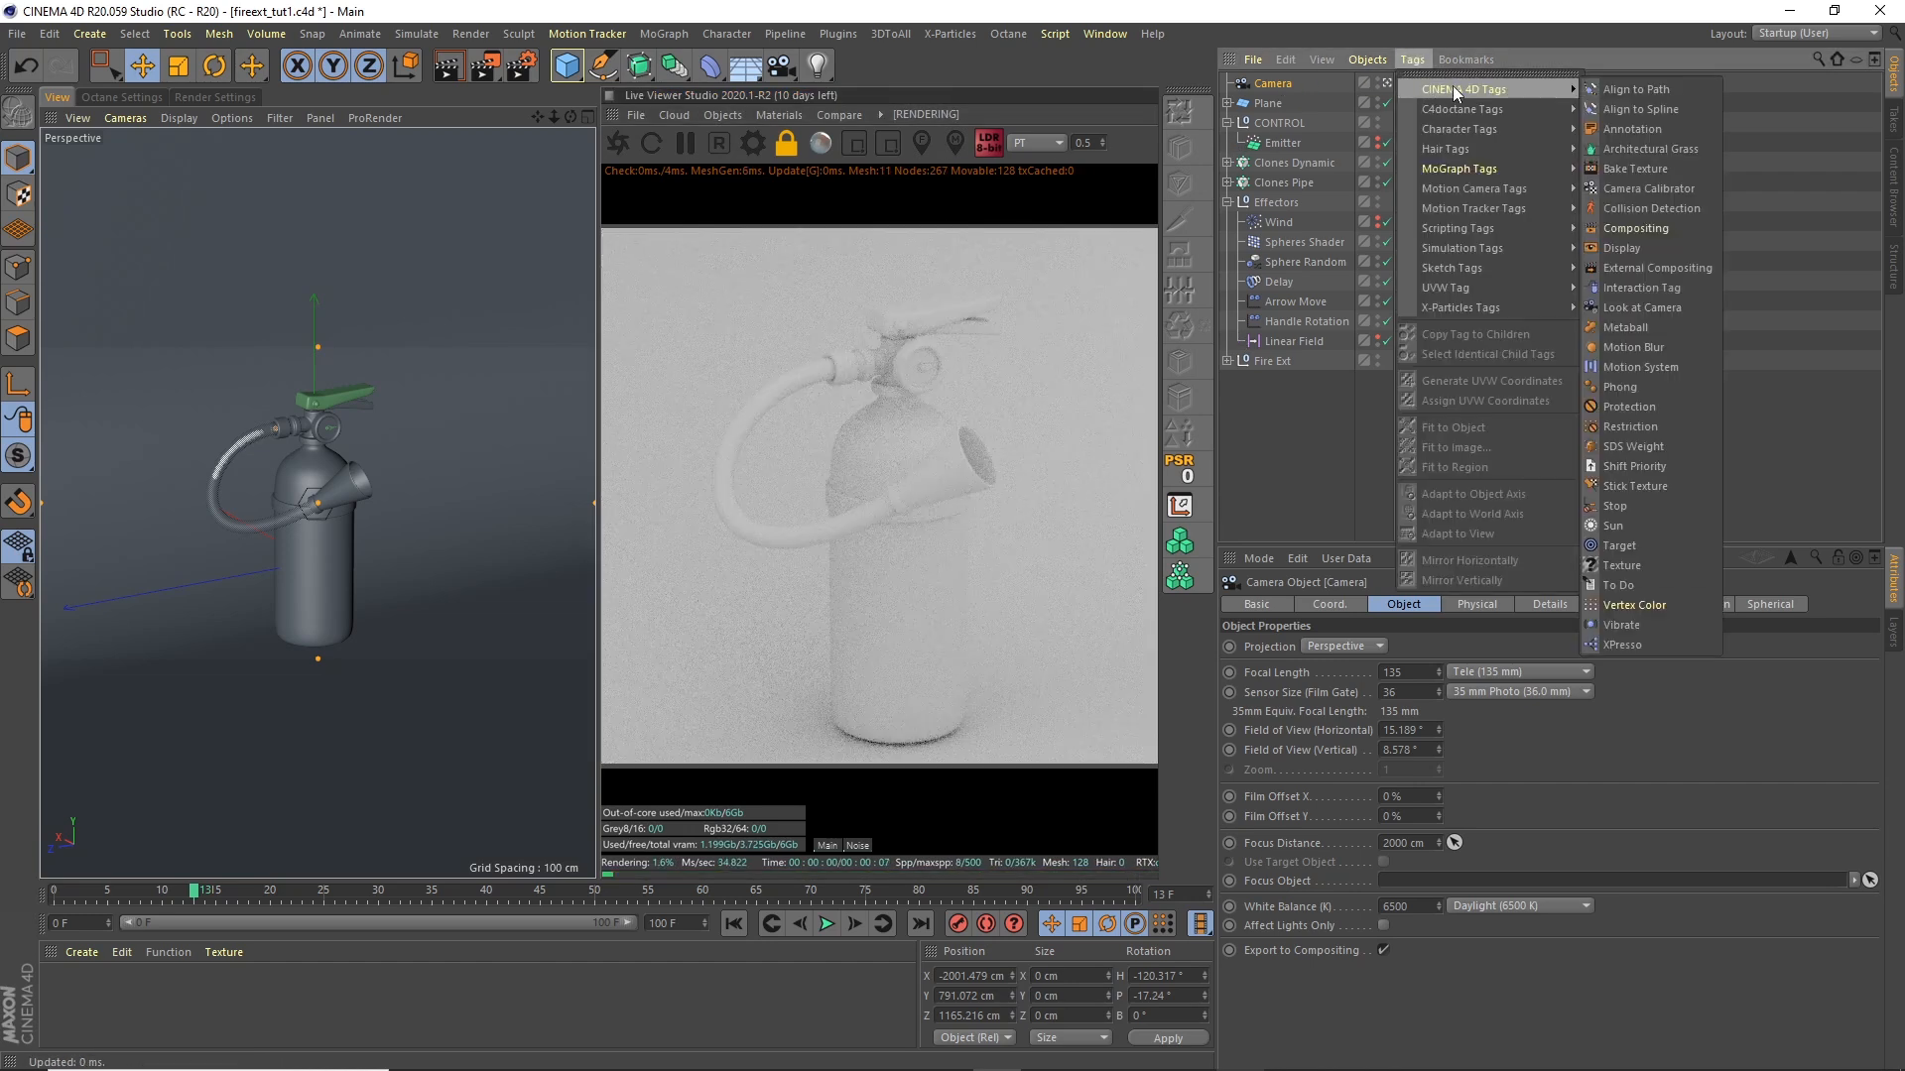
left_click(1627, 186)
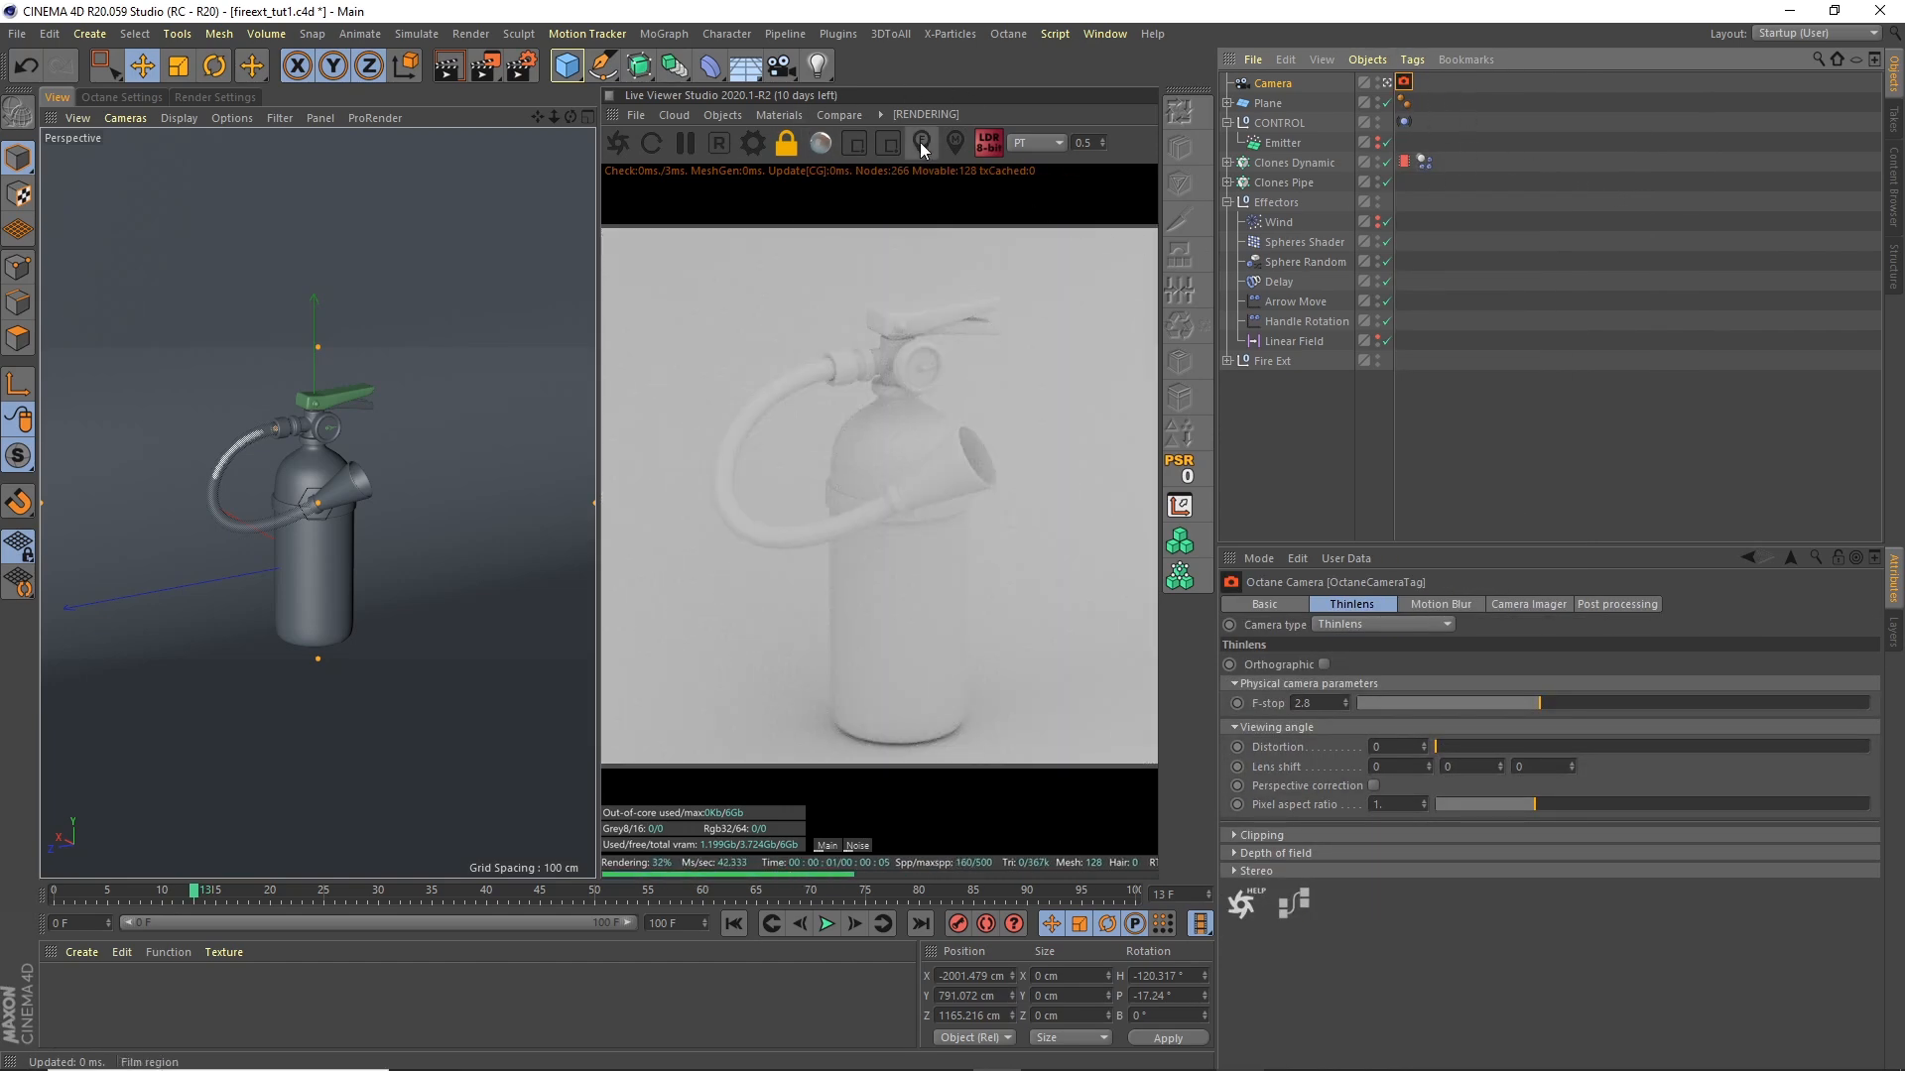
Step: Create an Octane Diffuse material and set its diffuse colour to H 13°, S 28%, V 83%
left_click(778, 115)
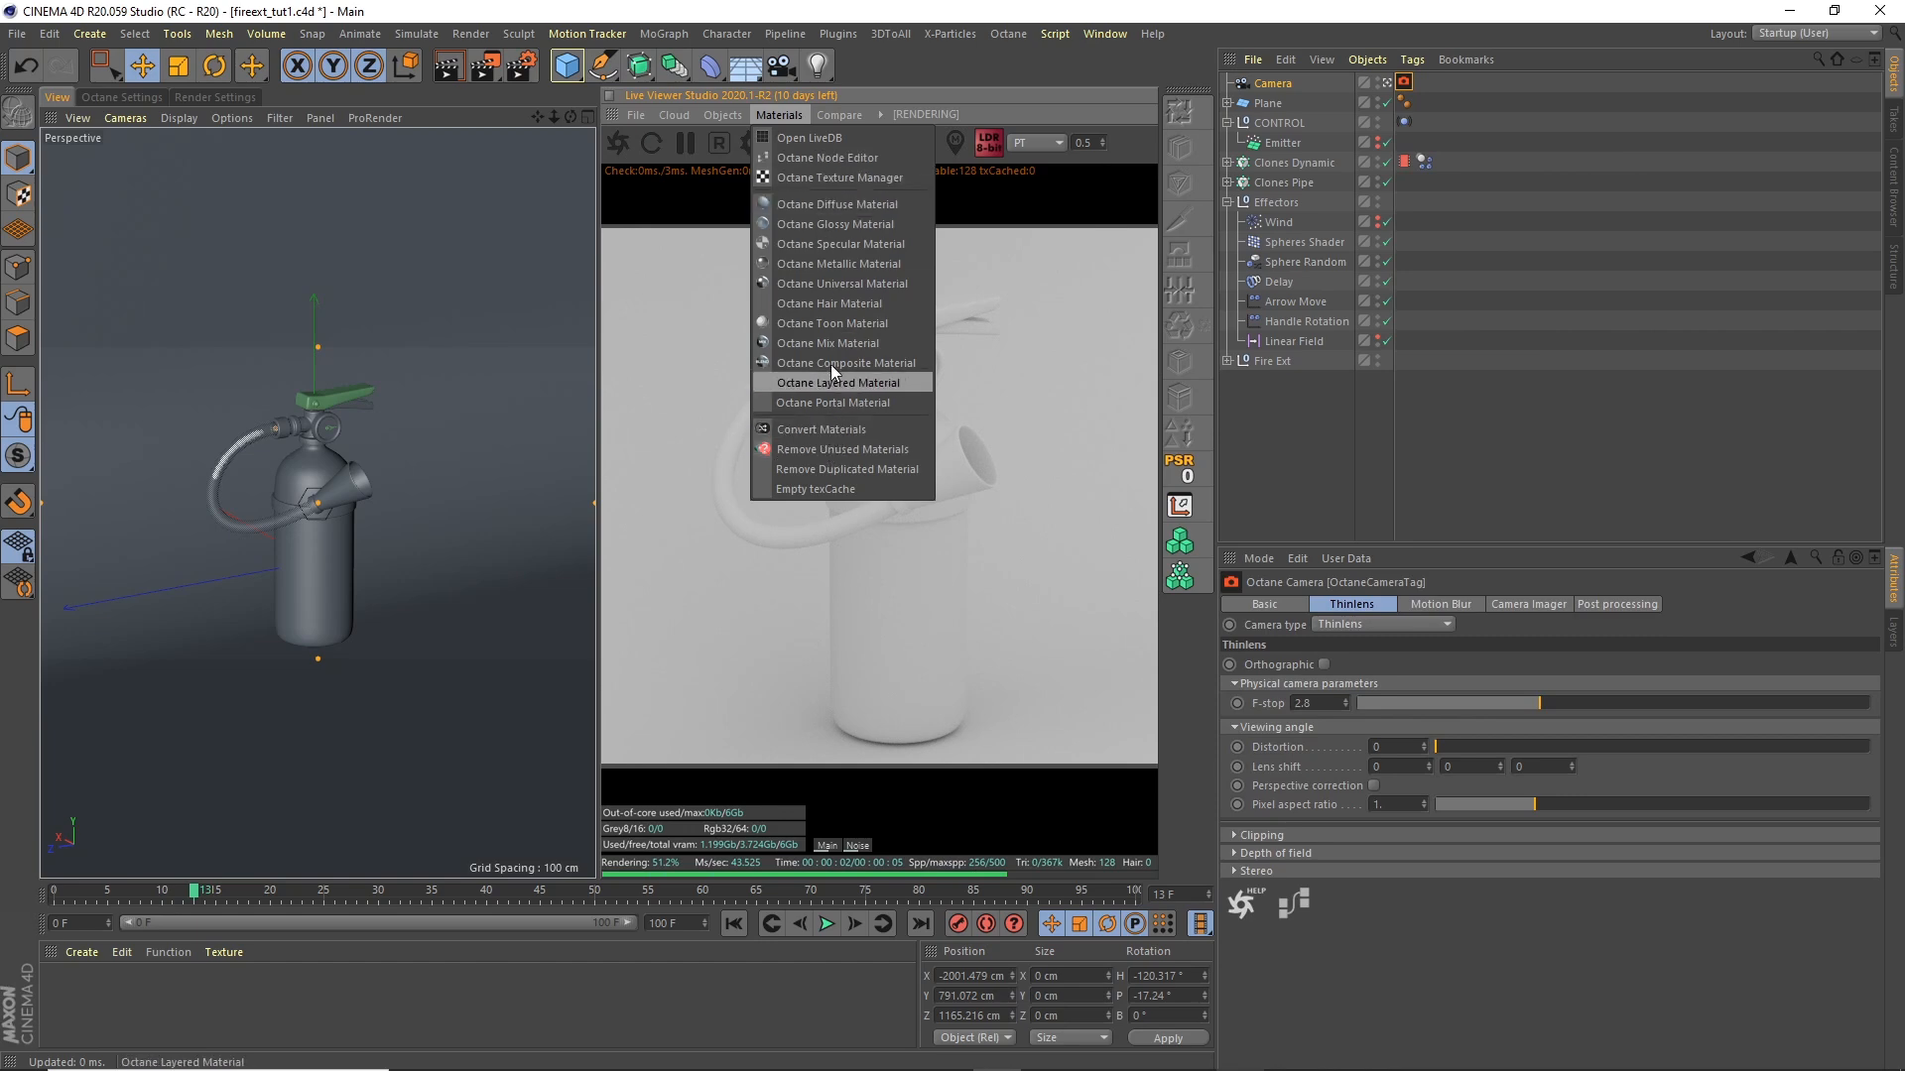
left_click(838, 204)
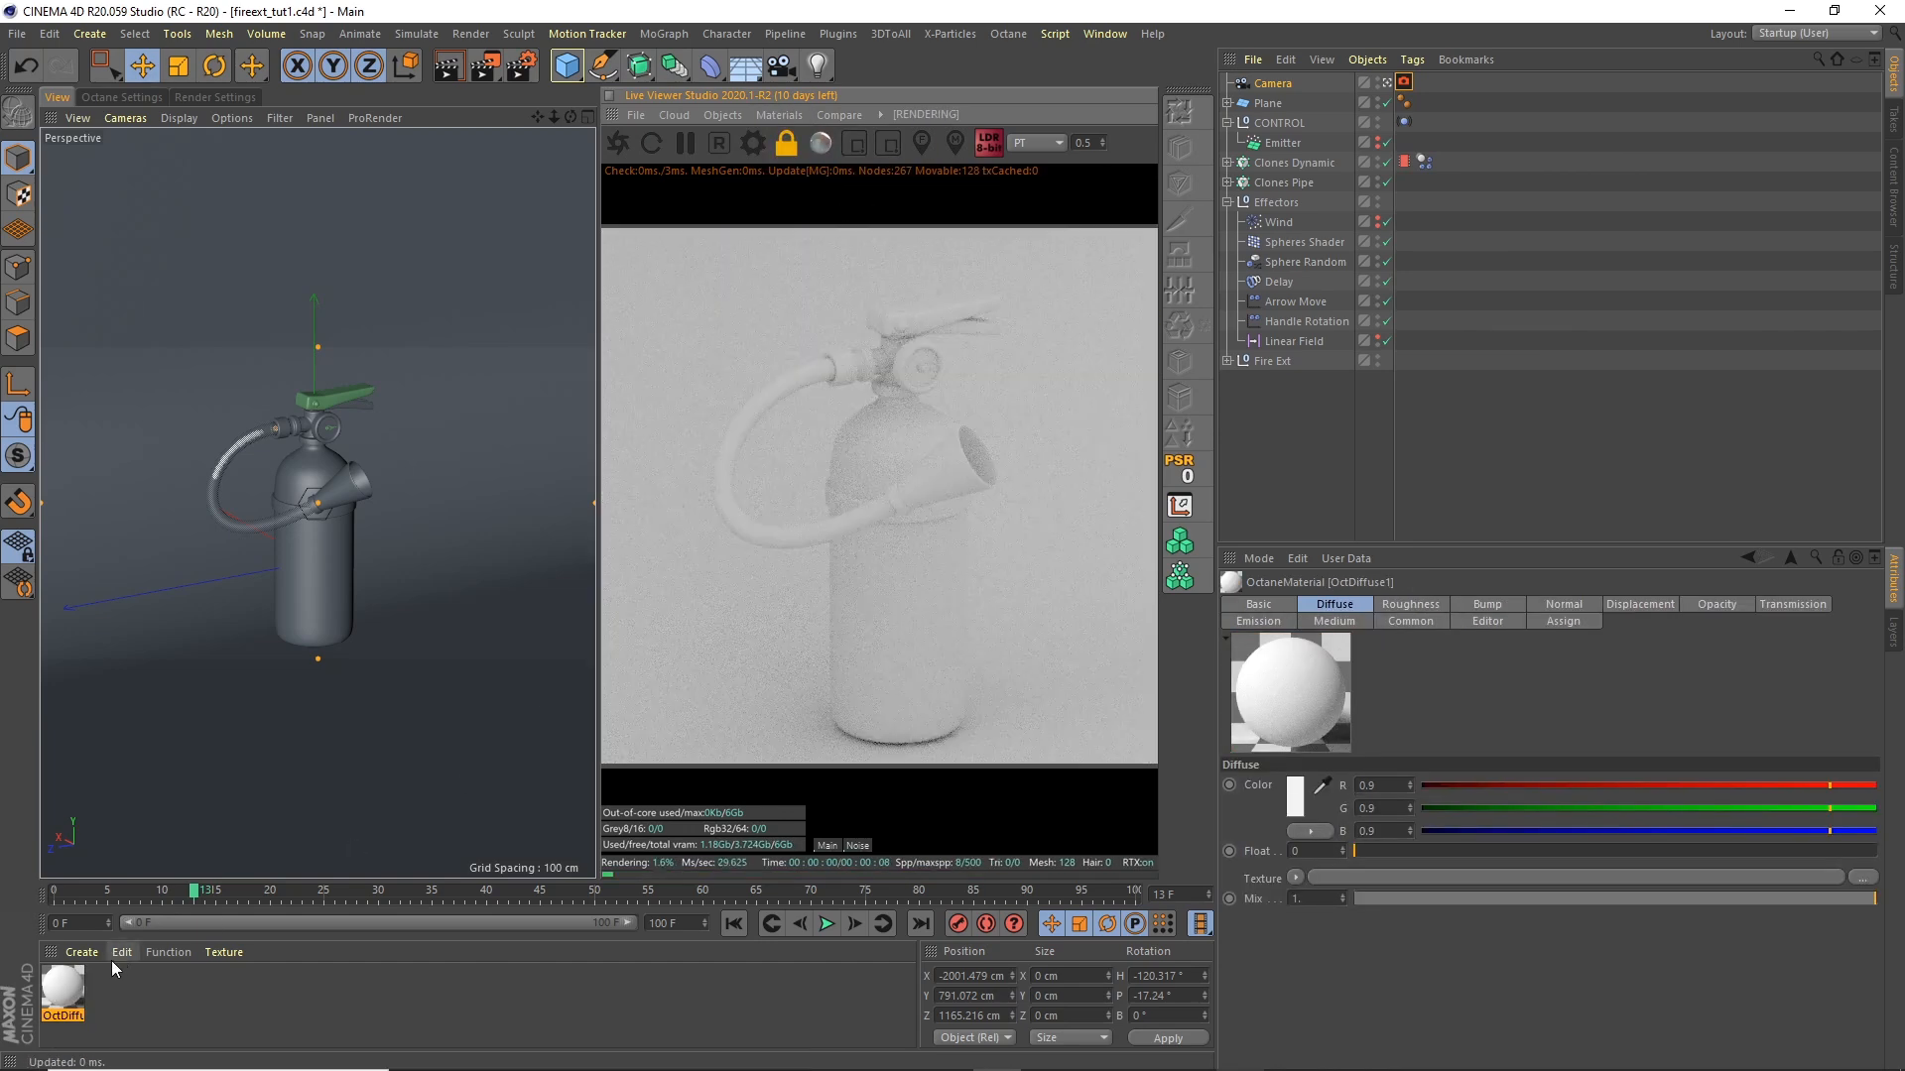
double_click(62, 987)
left_click_drag(660, 132, 523, 295)
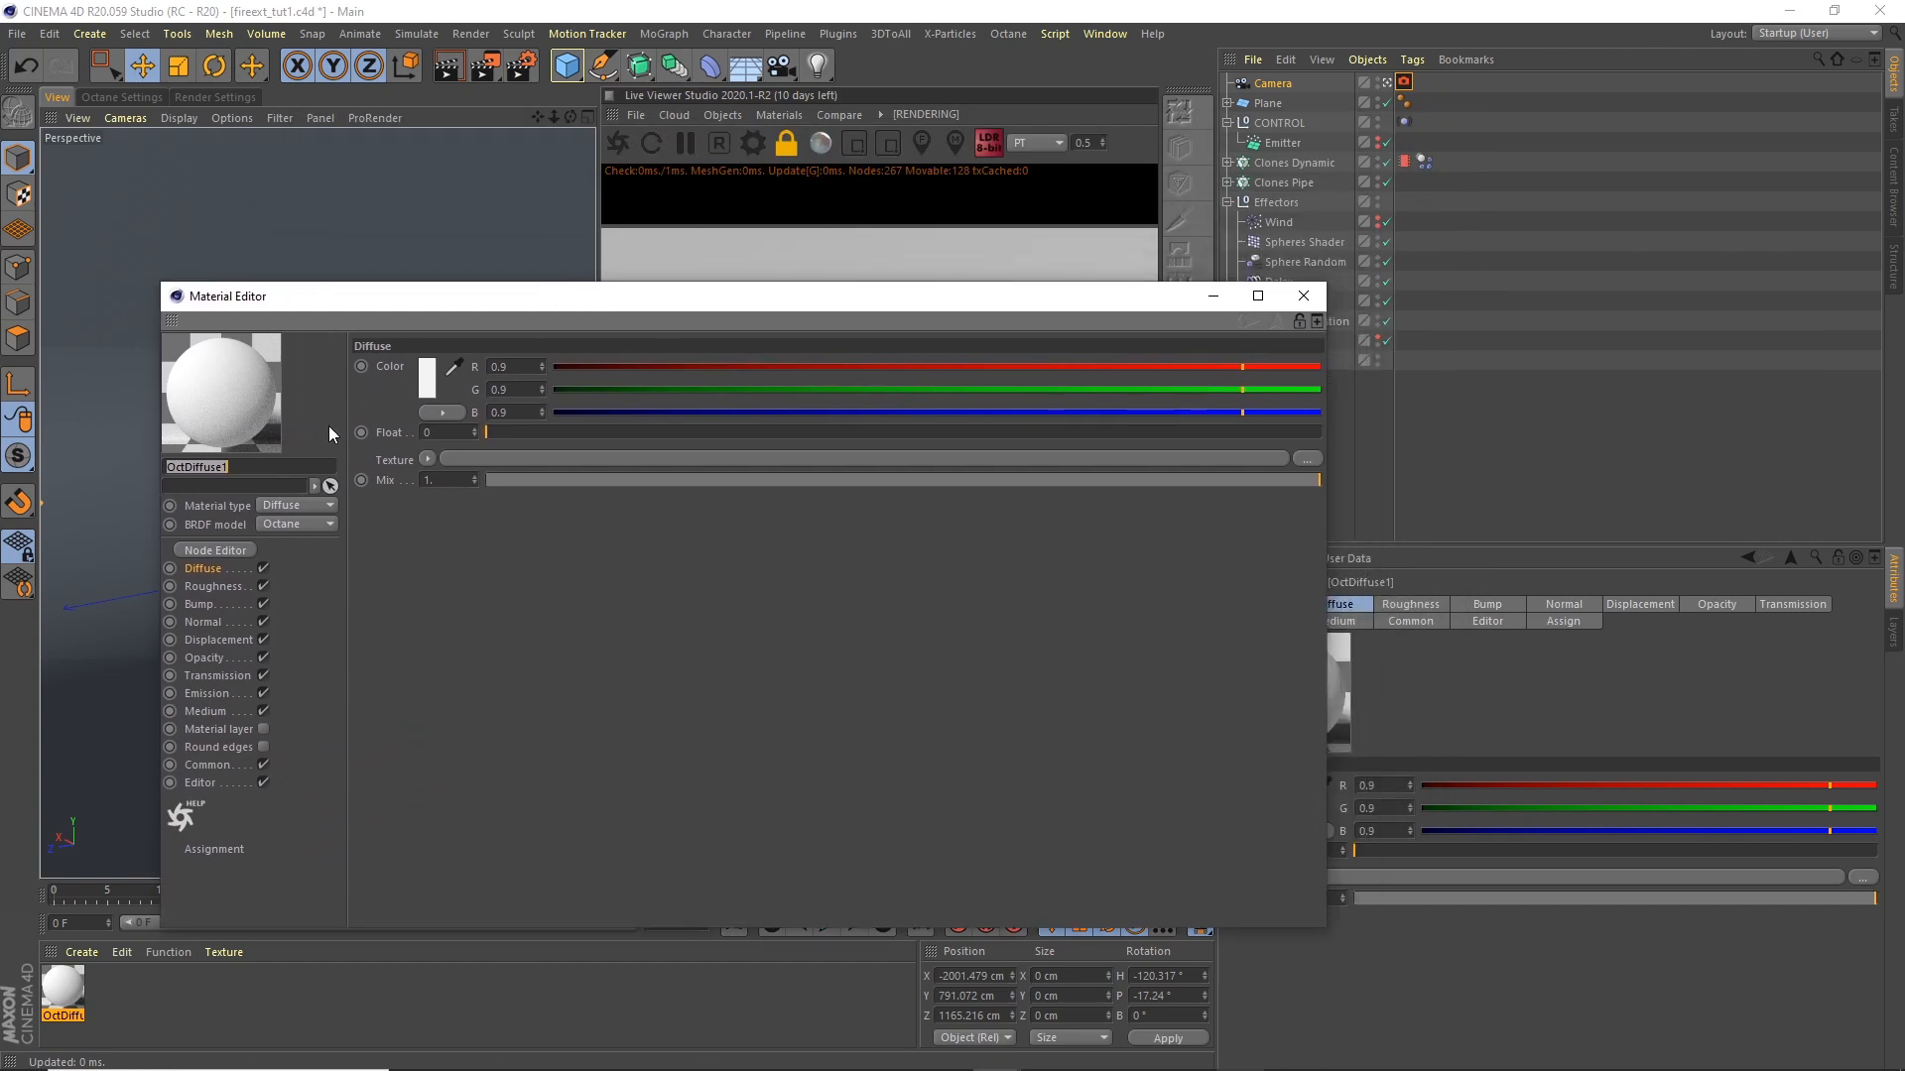
left_click(421, 385)
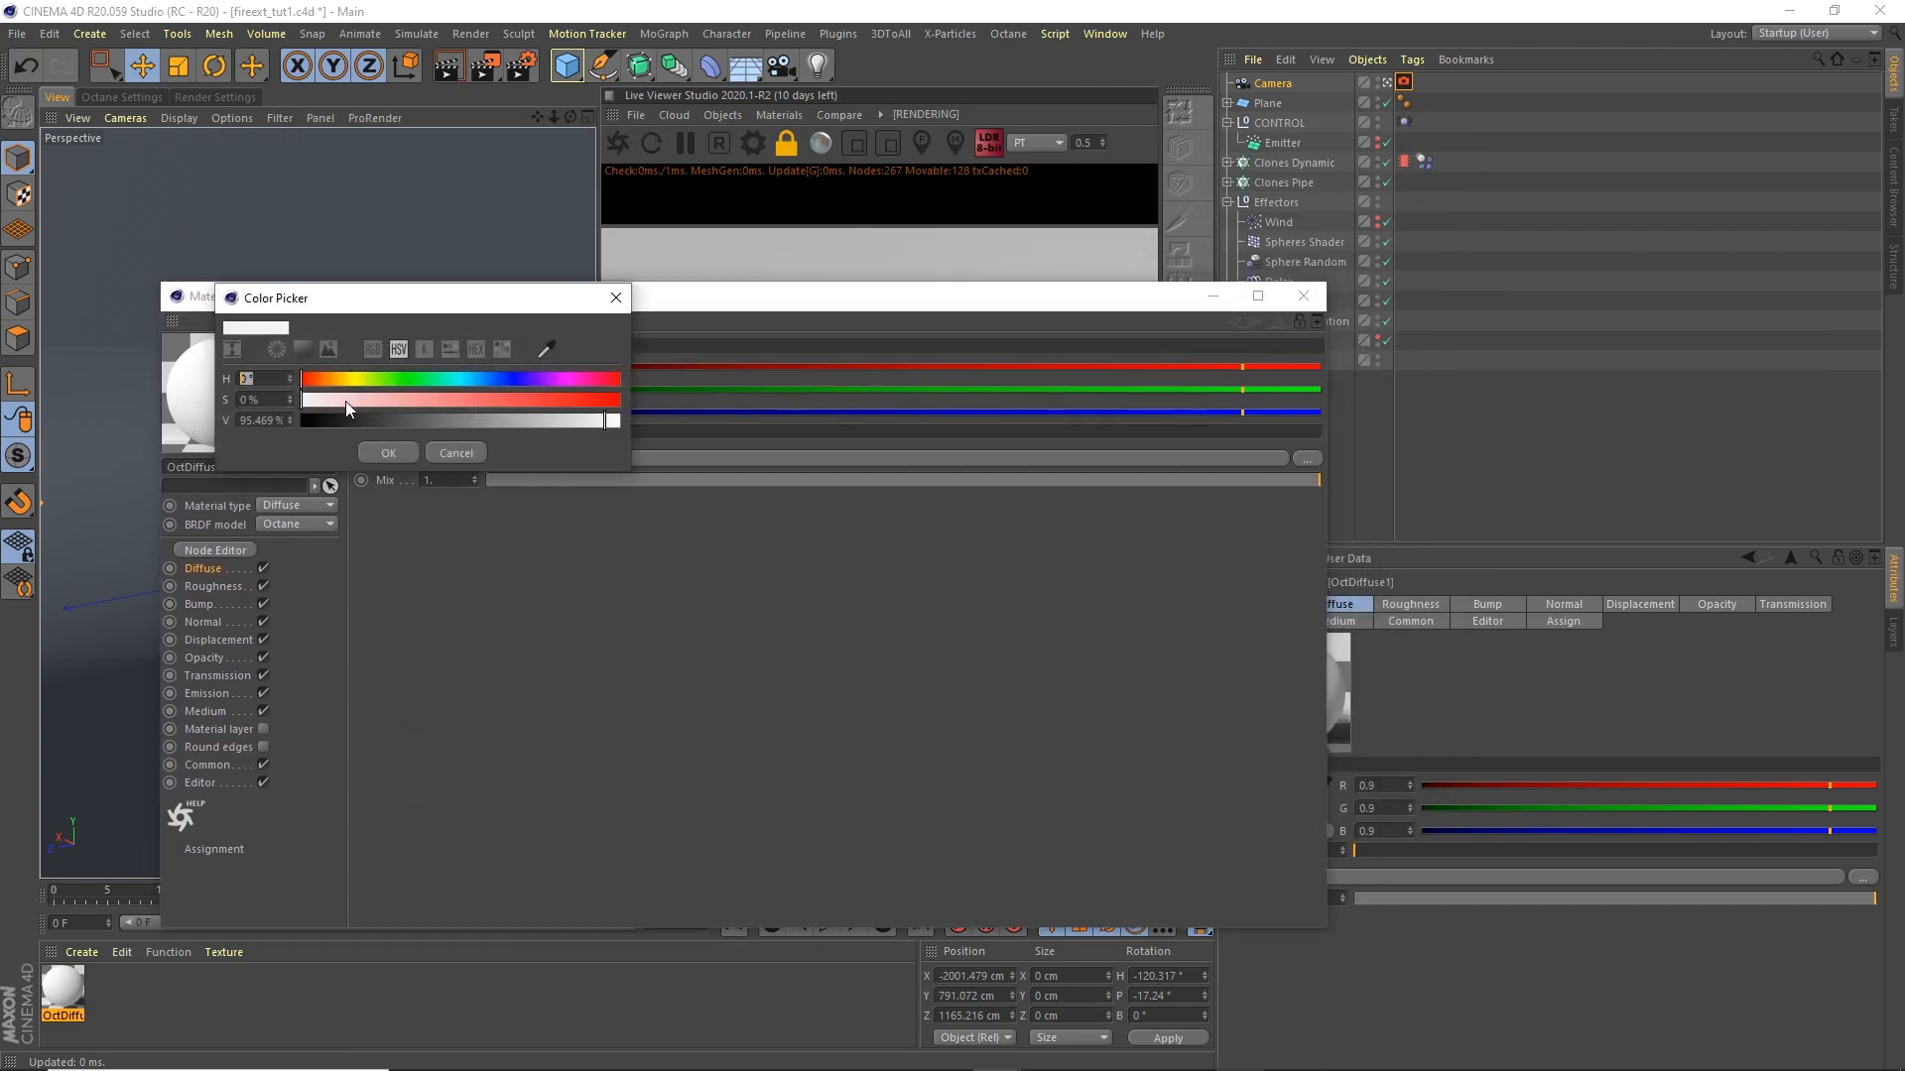
type("13")
key("Tab")
type("28")
key("Tab")
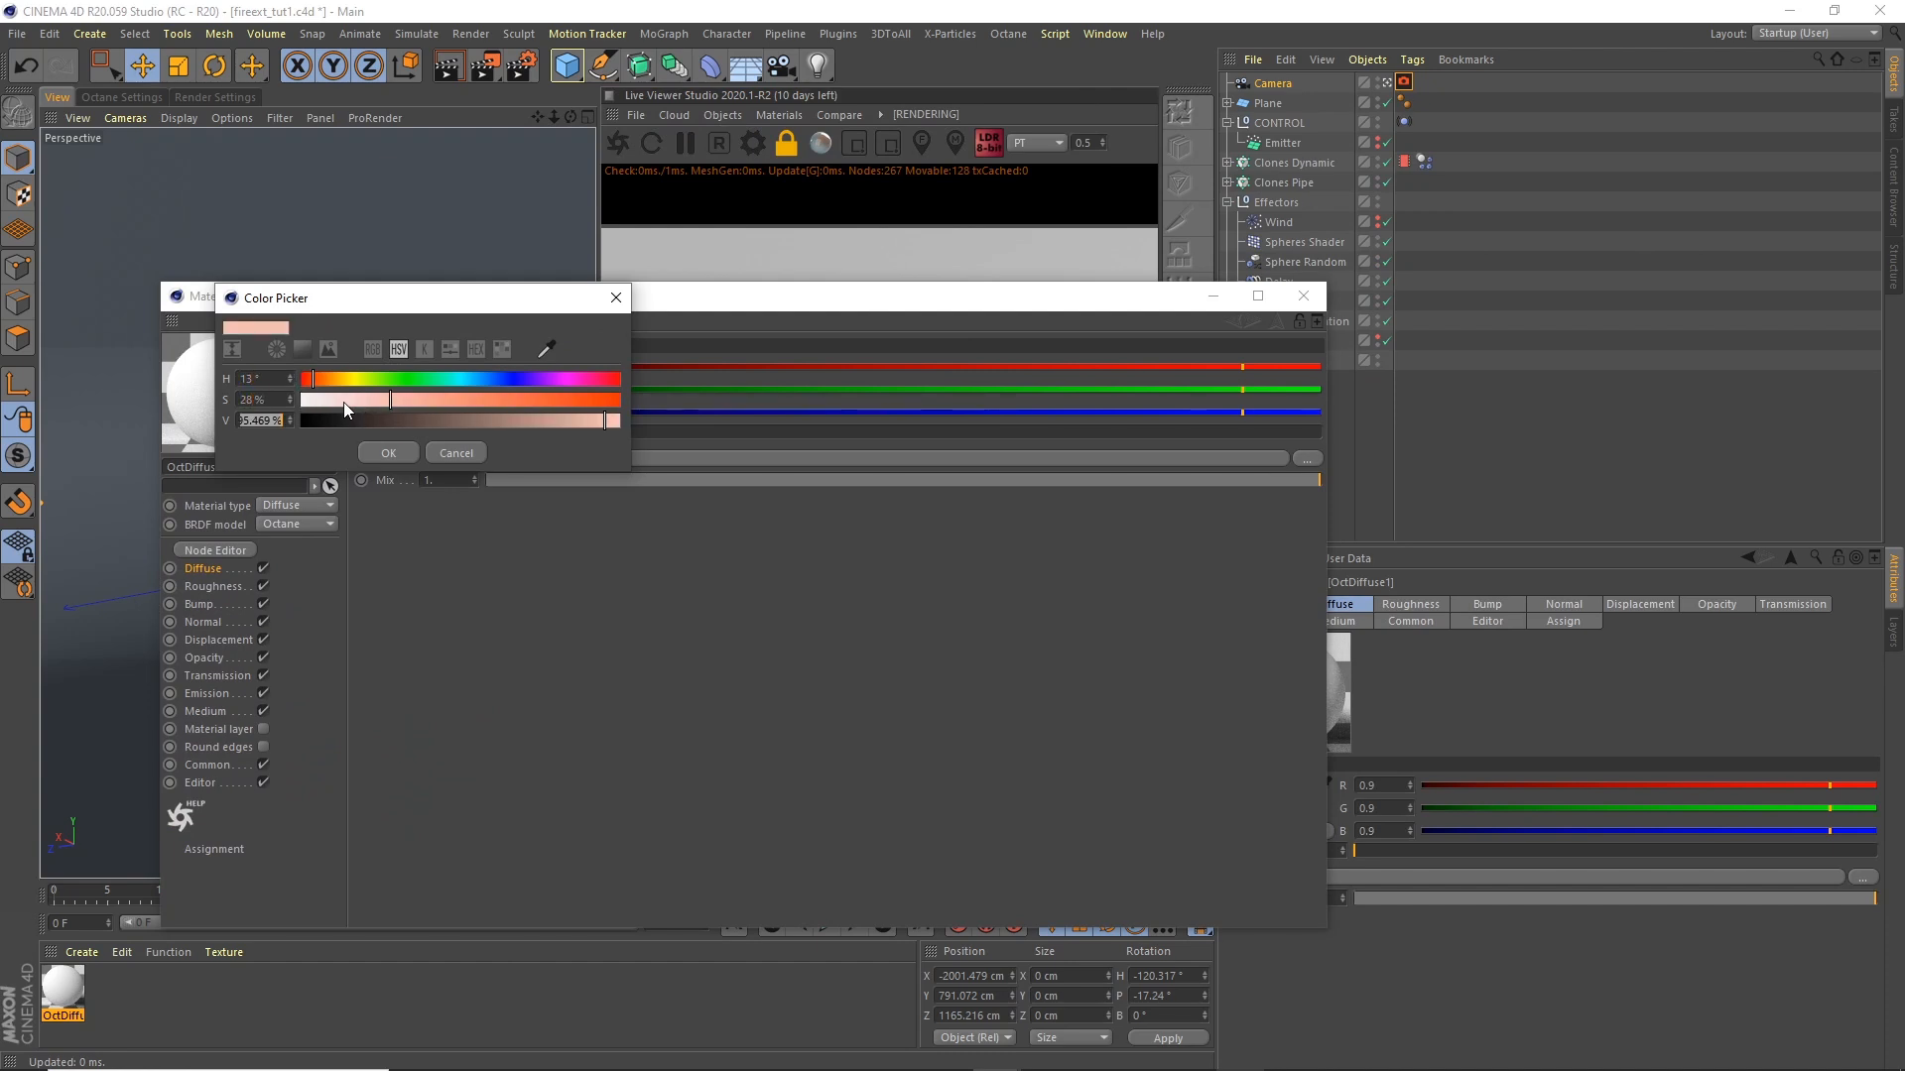
type("83")
key("Tab")
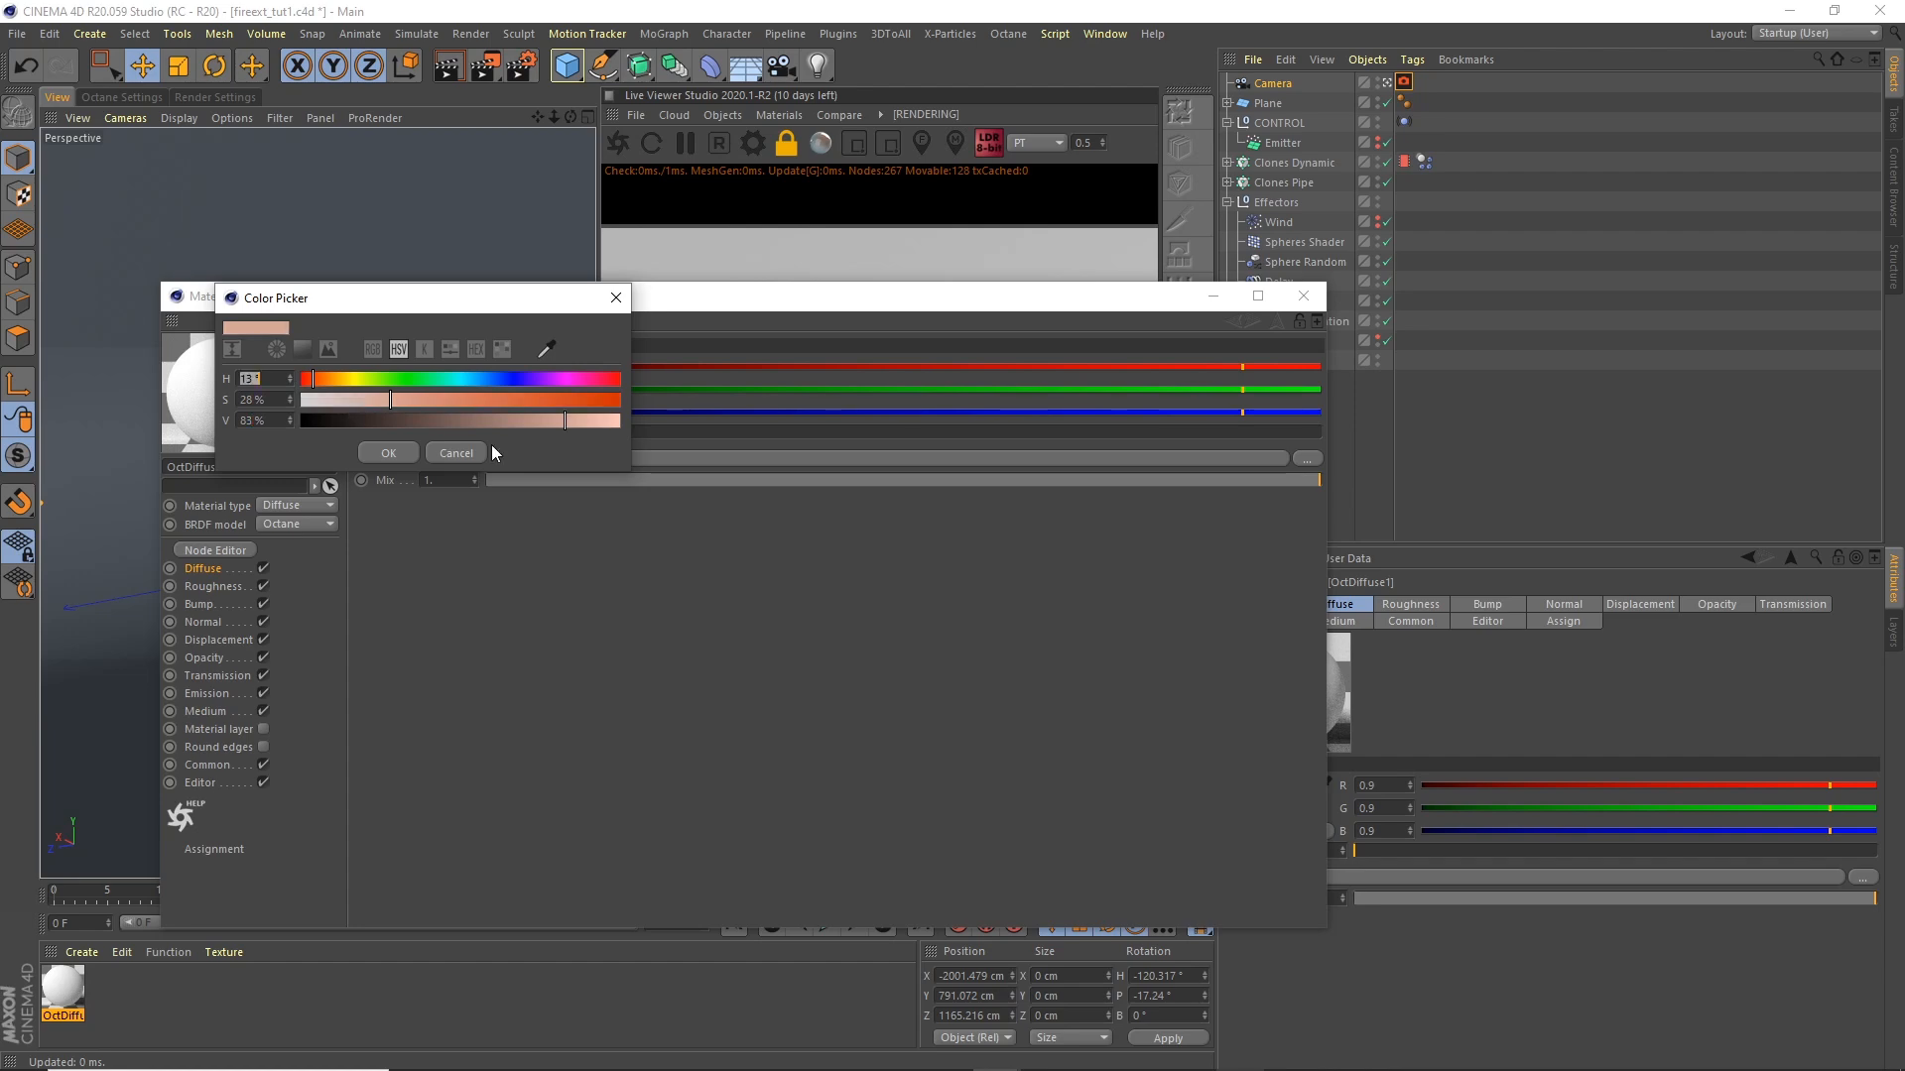
left_click(402, 448)
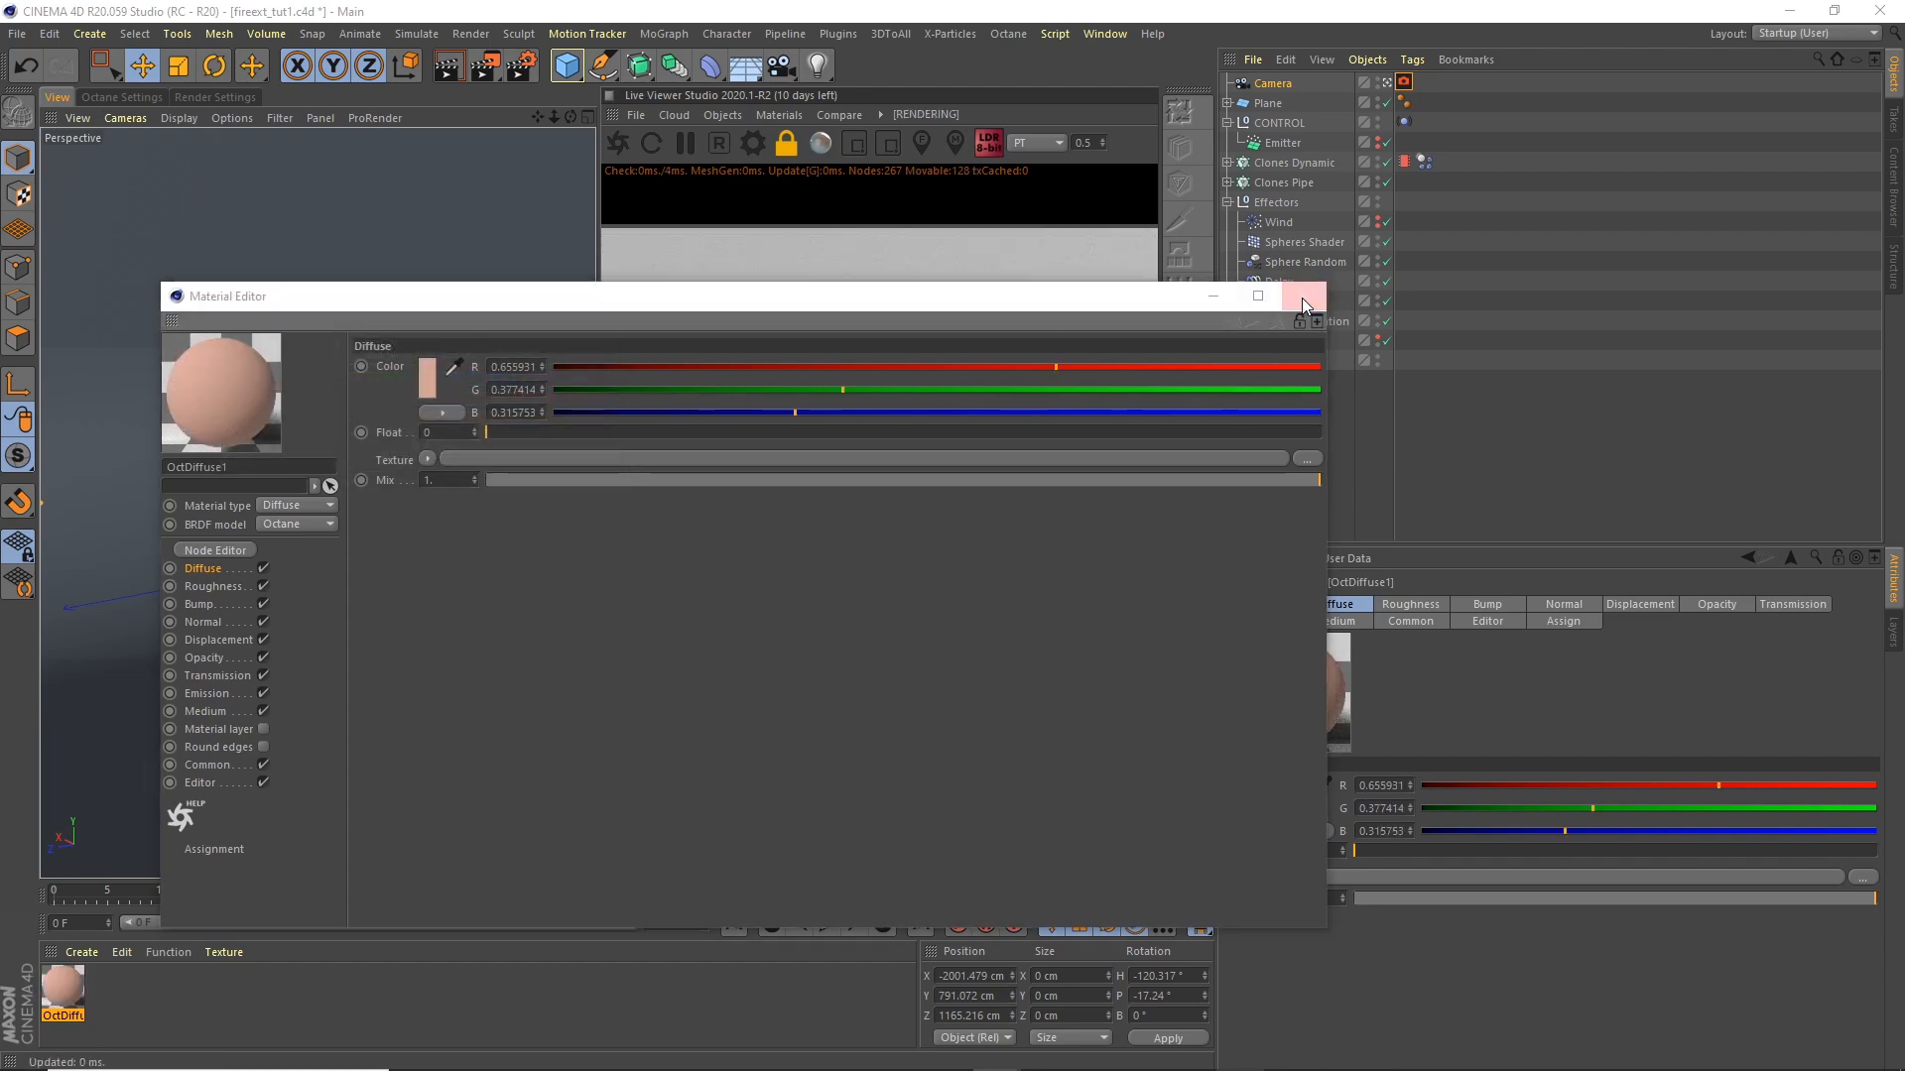
left_click(1303, 294)
Step: Rename the diffuse material as Stage, apply it to the Plane and collapse the CONTROL group
double_click(64, 1015)
type("Stage")
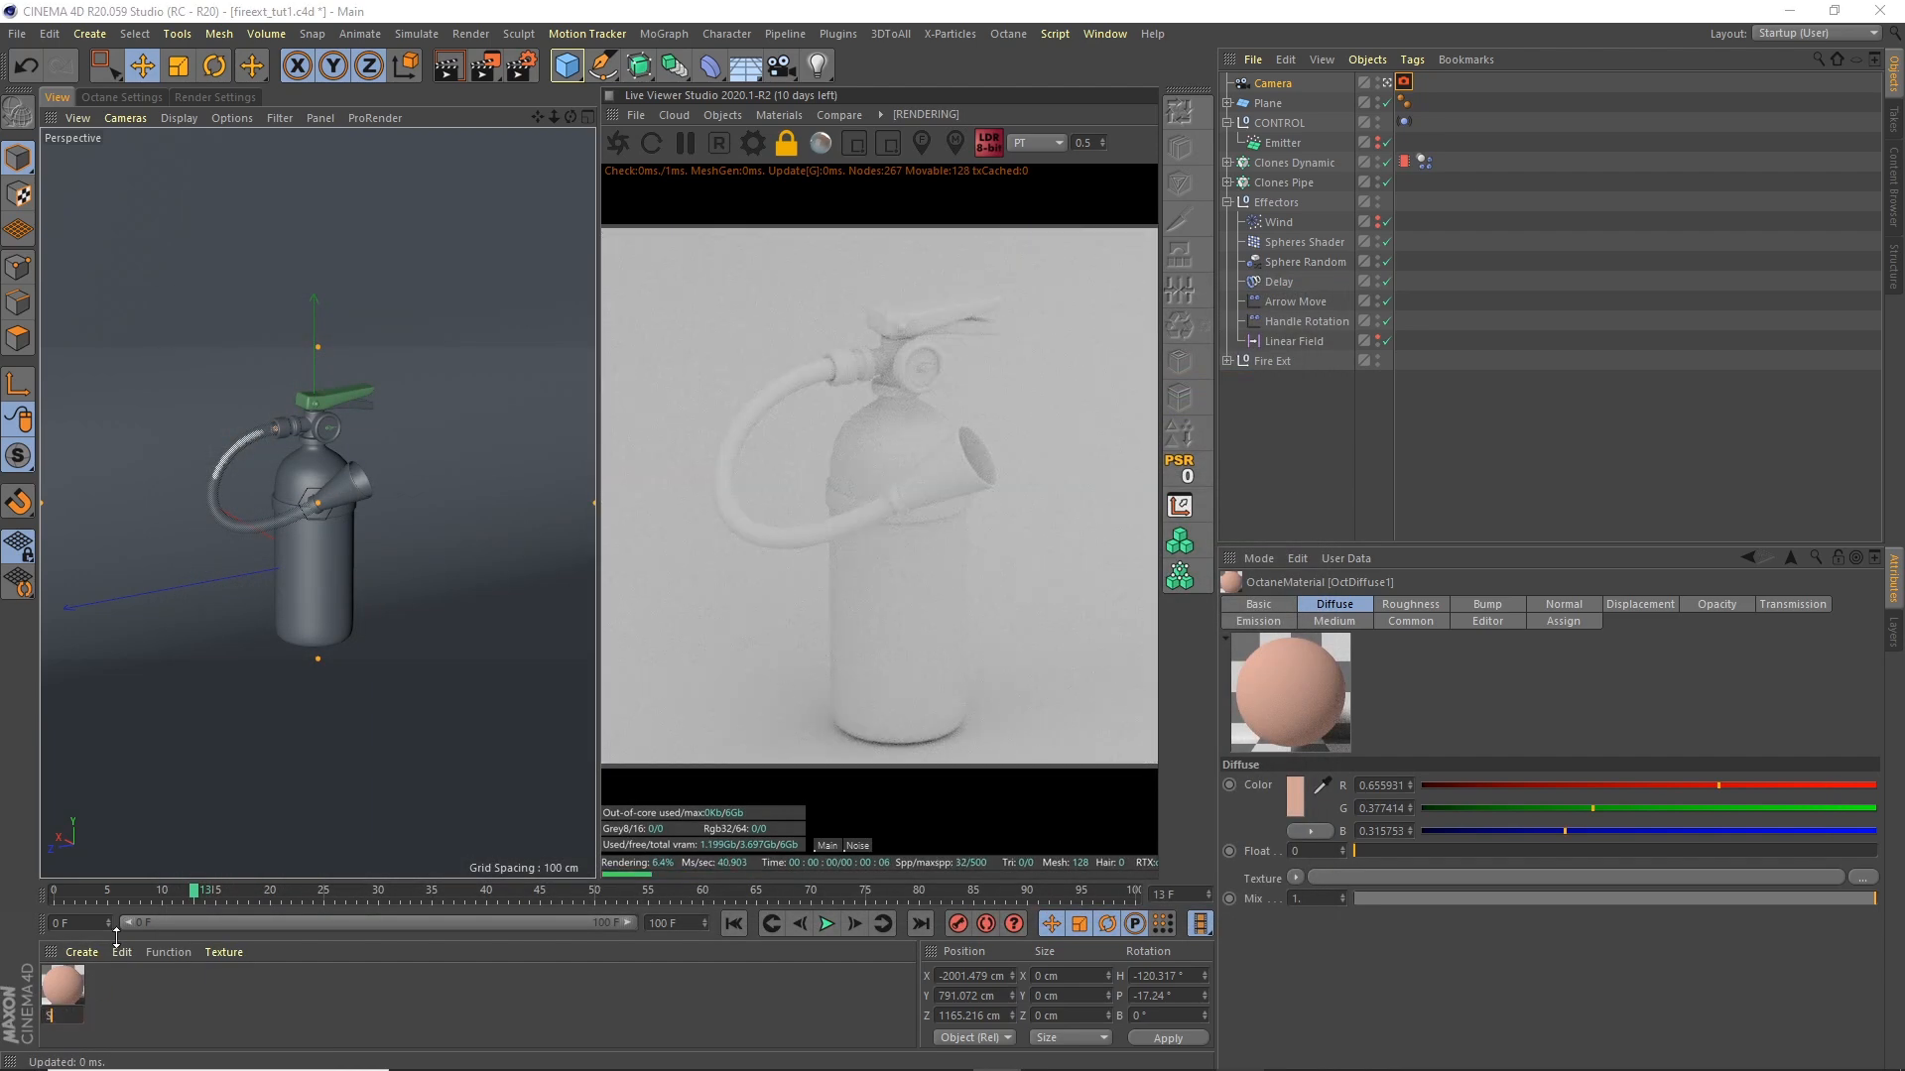
key("Return")
left_click_drag(62, 989, 1162, 233)
left_click_drag(1272, 109, 1270, 104)
left_click(1227, 122)
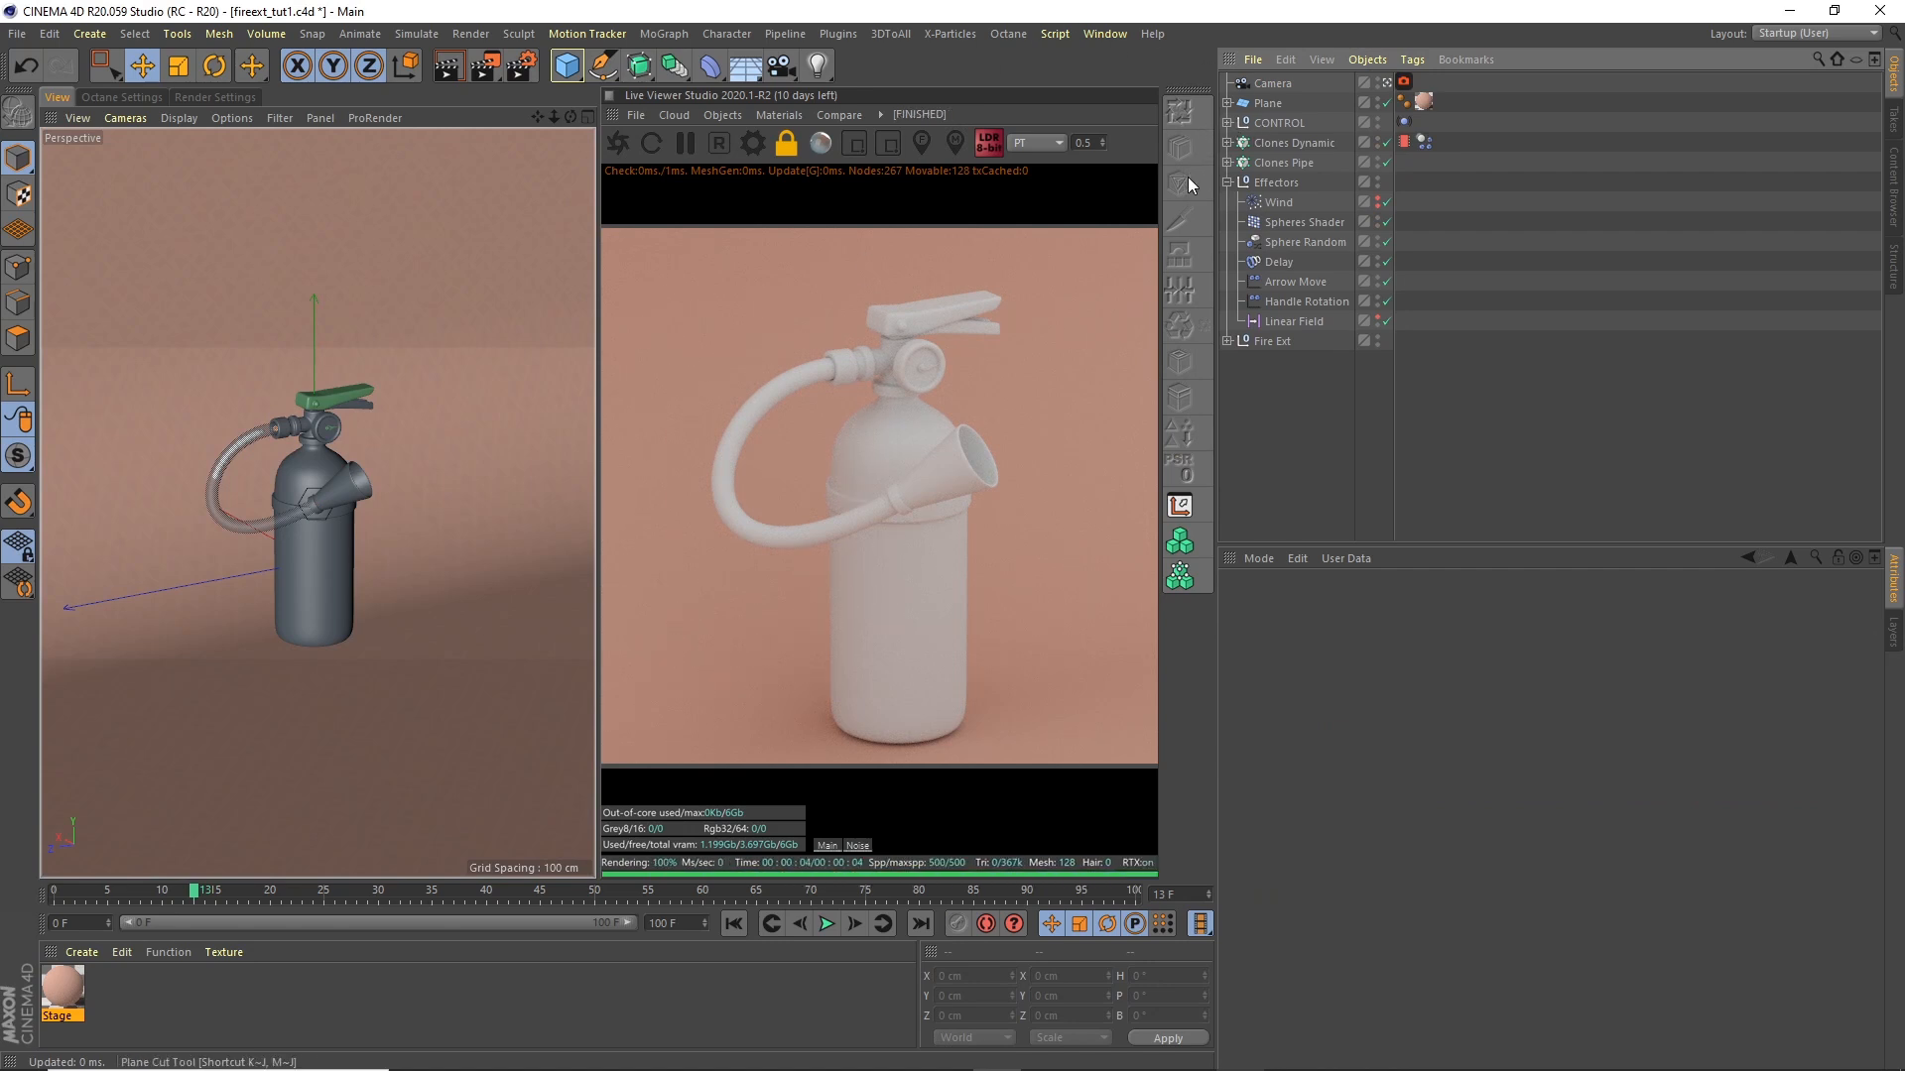
Step: Add an Octane HDRI environment using Room.hdr as its image texture, with RotY at about -0.116
left_click(716, 115)
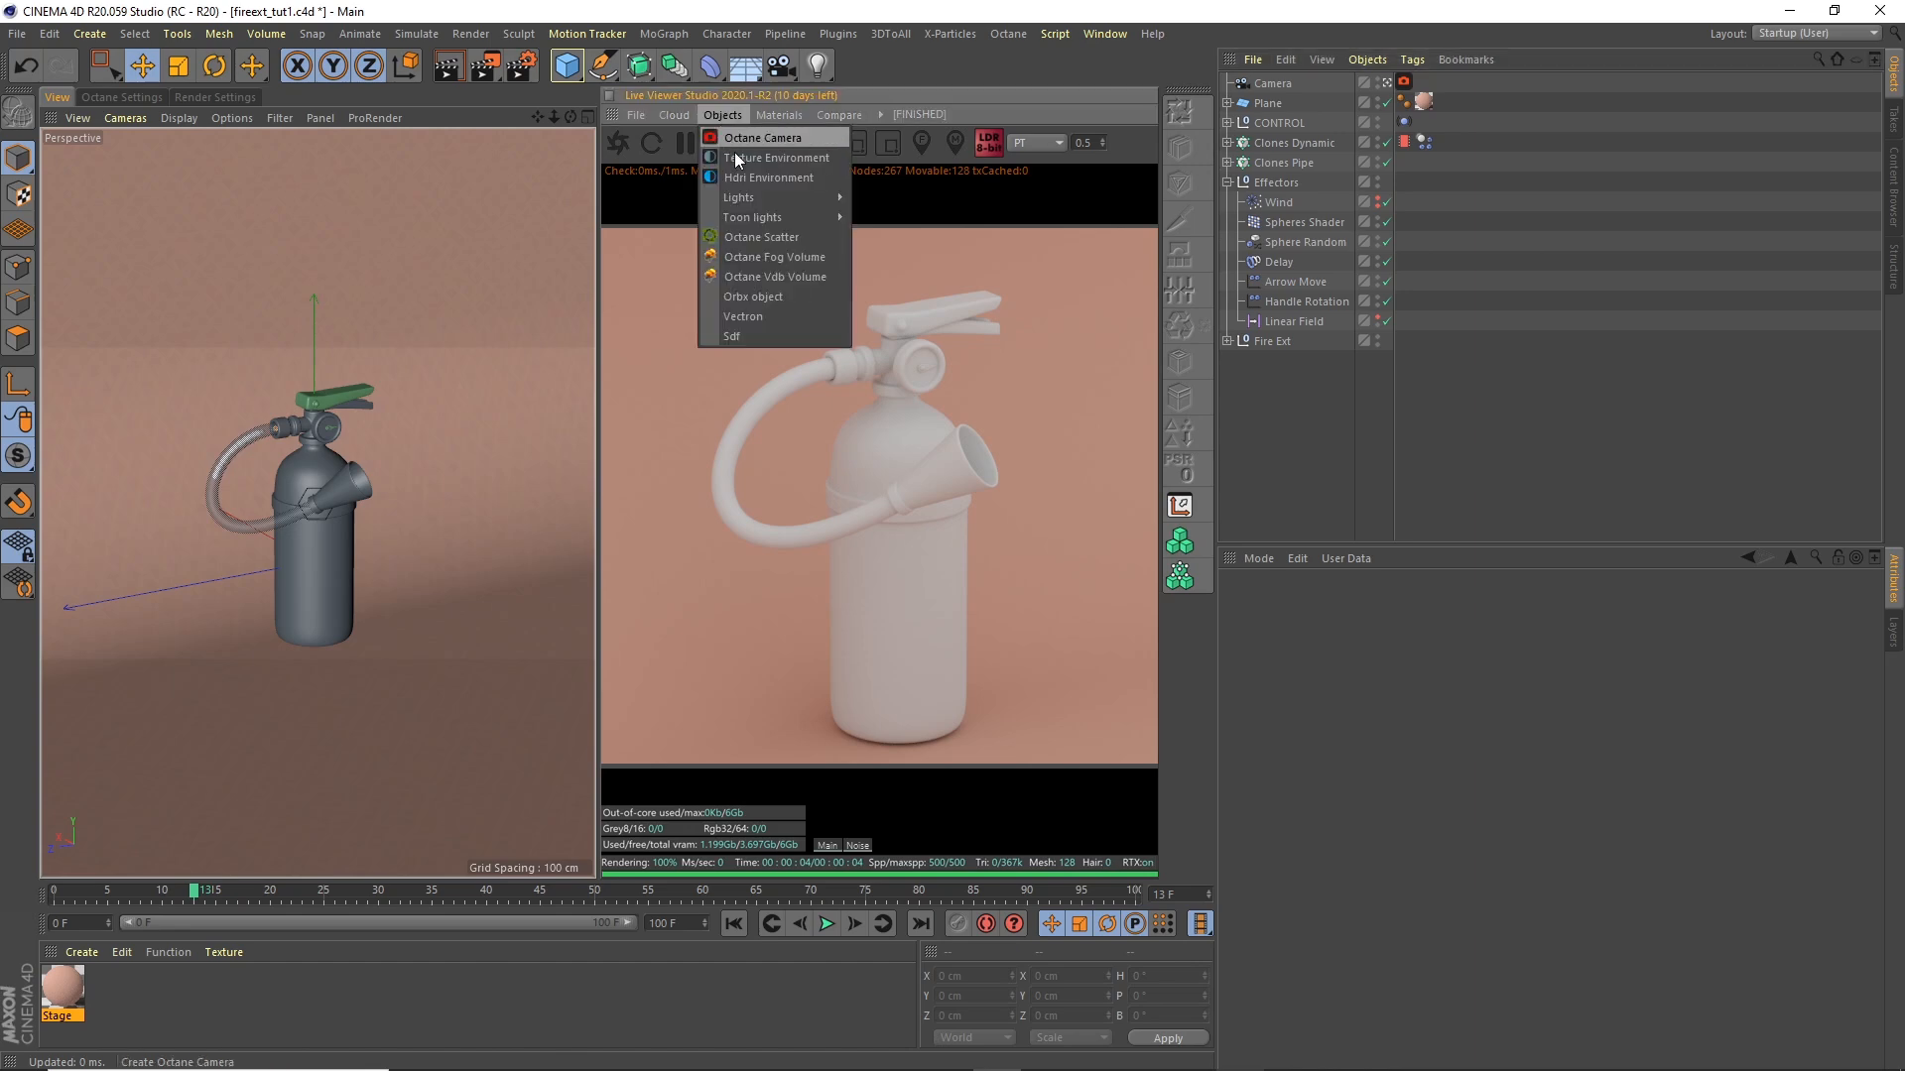
left_click(729, 143)
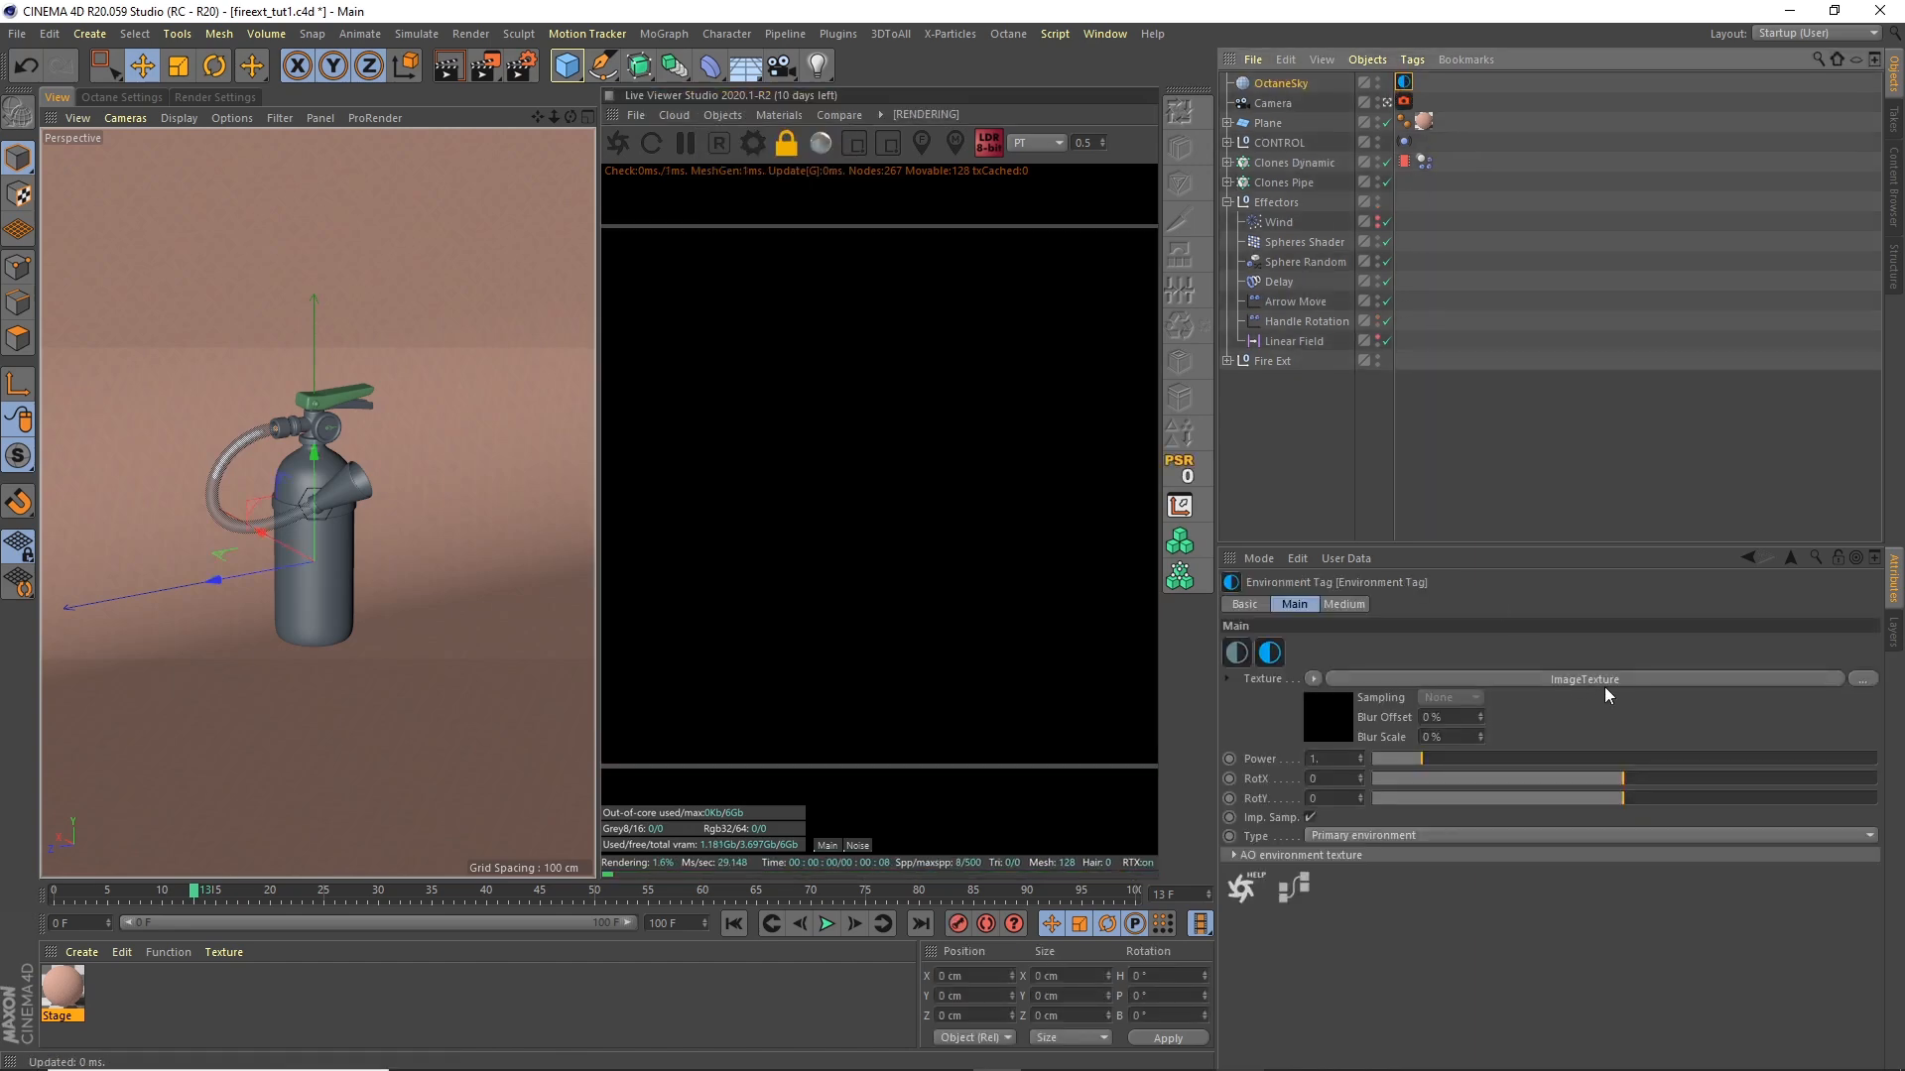
left_click(1604, 681)
left_click(1861, 646)
left_click(348, 189)
left_click(1063, 958)
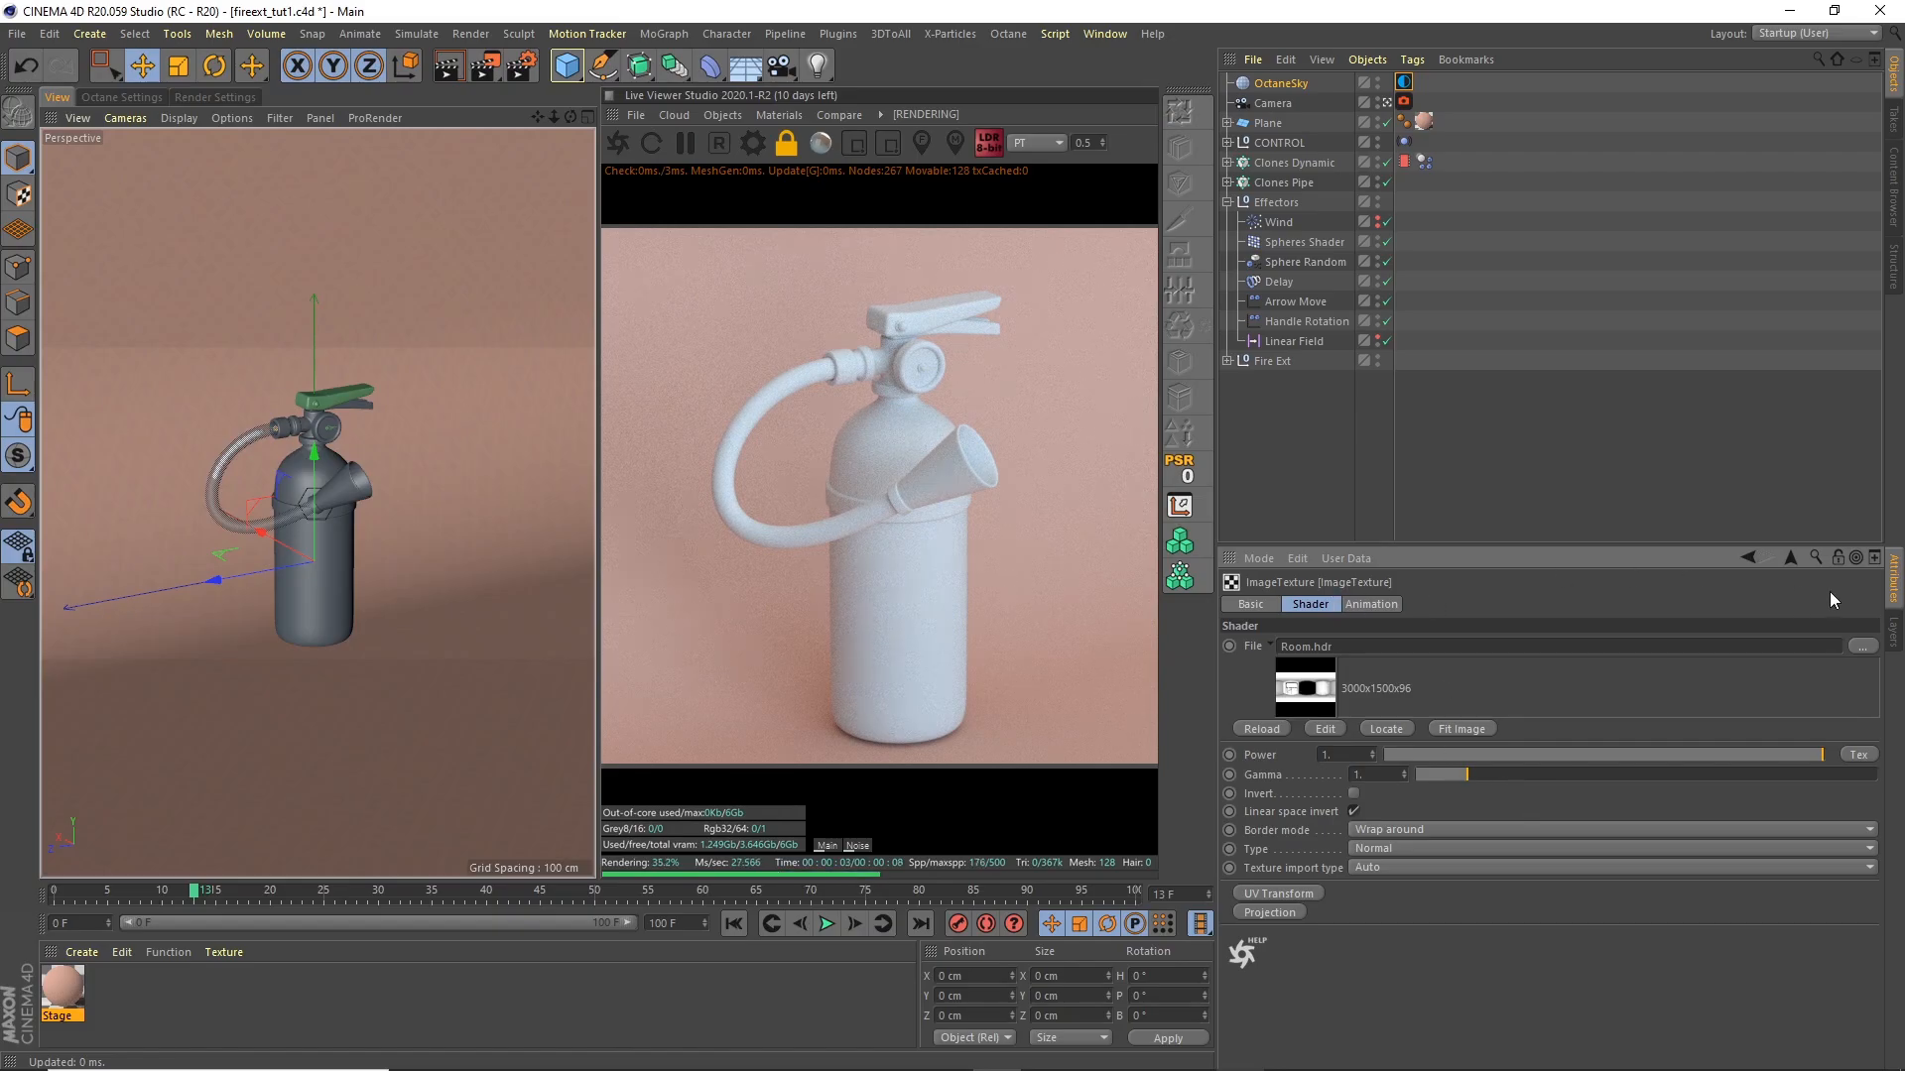
left_click(1792, 558)
mouse_move(1628, 792)
left_mouse_down()
mouse_move(1458, 800)
mouse_move(1609, 794)
mouse_move(1593, 794)
left_mouse_up()
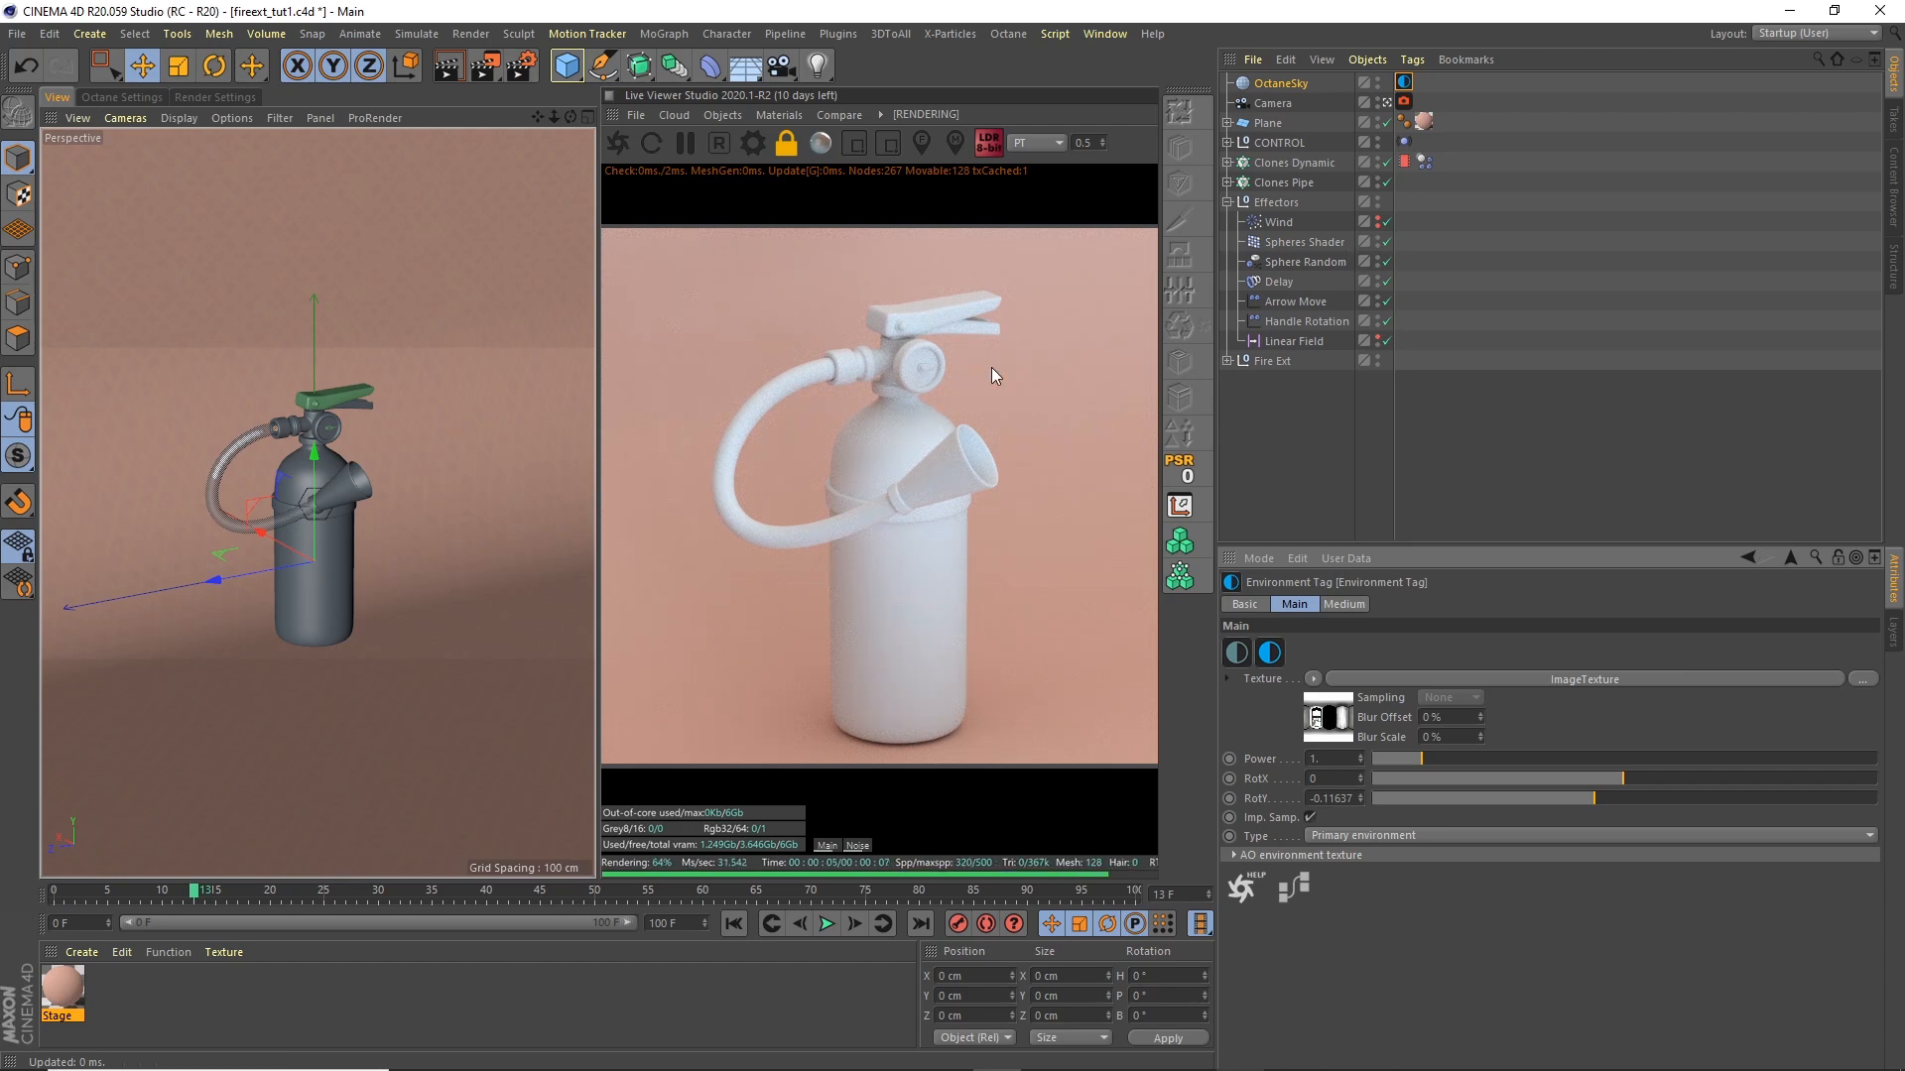
Step: Create an Octane Glossy material and name it Pink
left_click(736, 114)
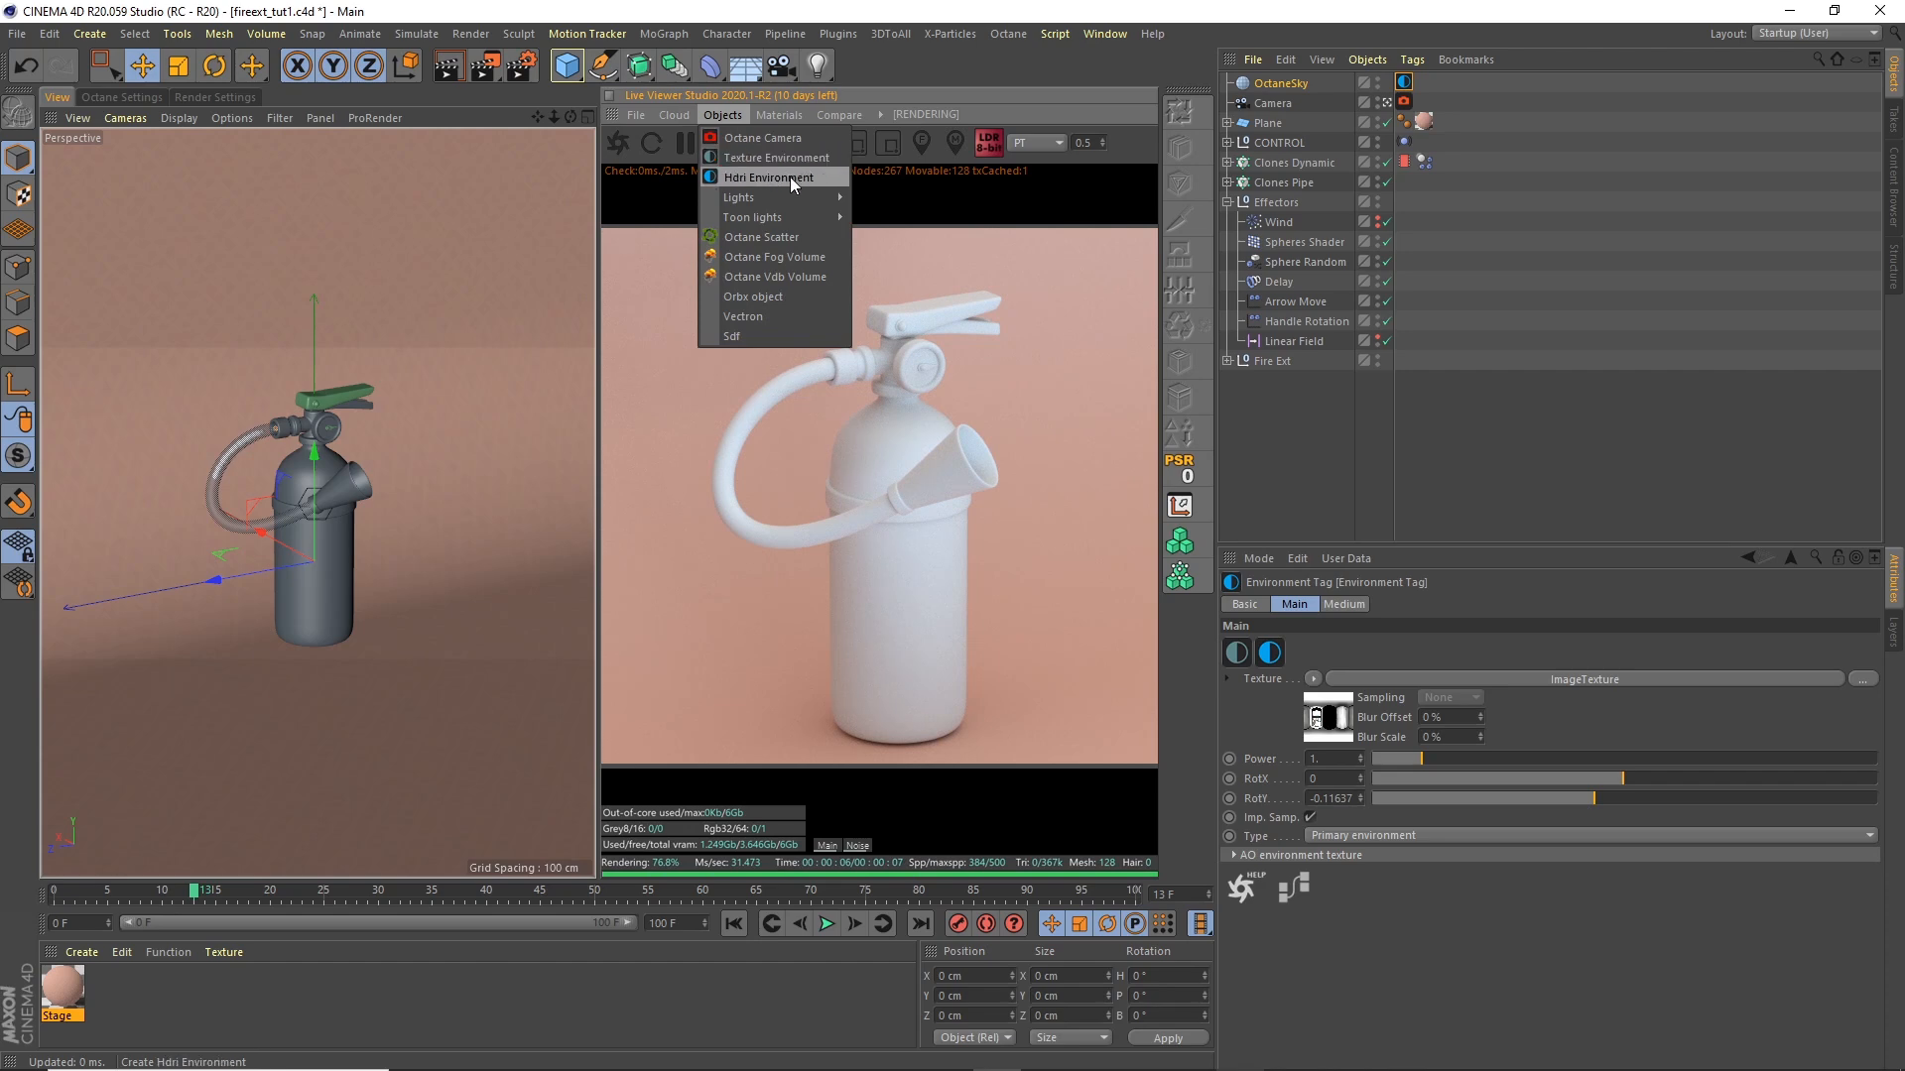
left_click(713, 115)
left_click(779, 115)
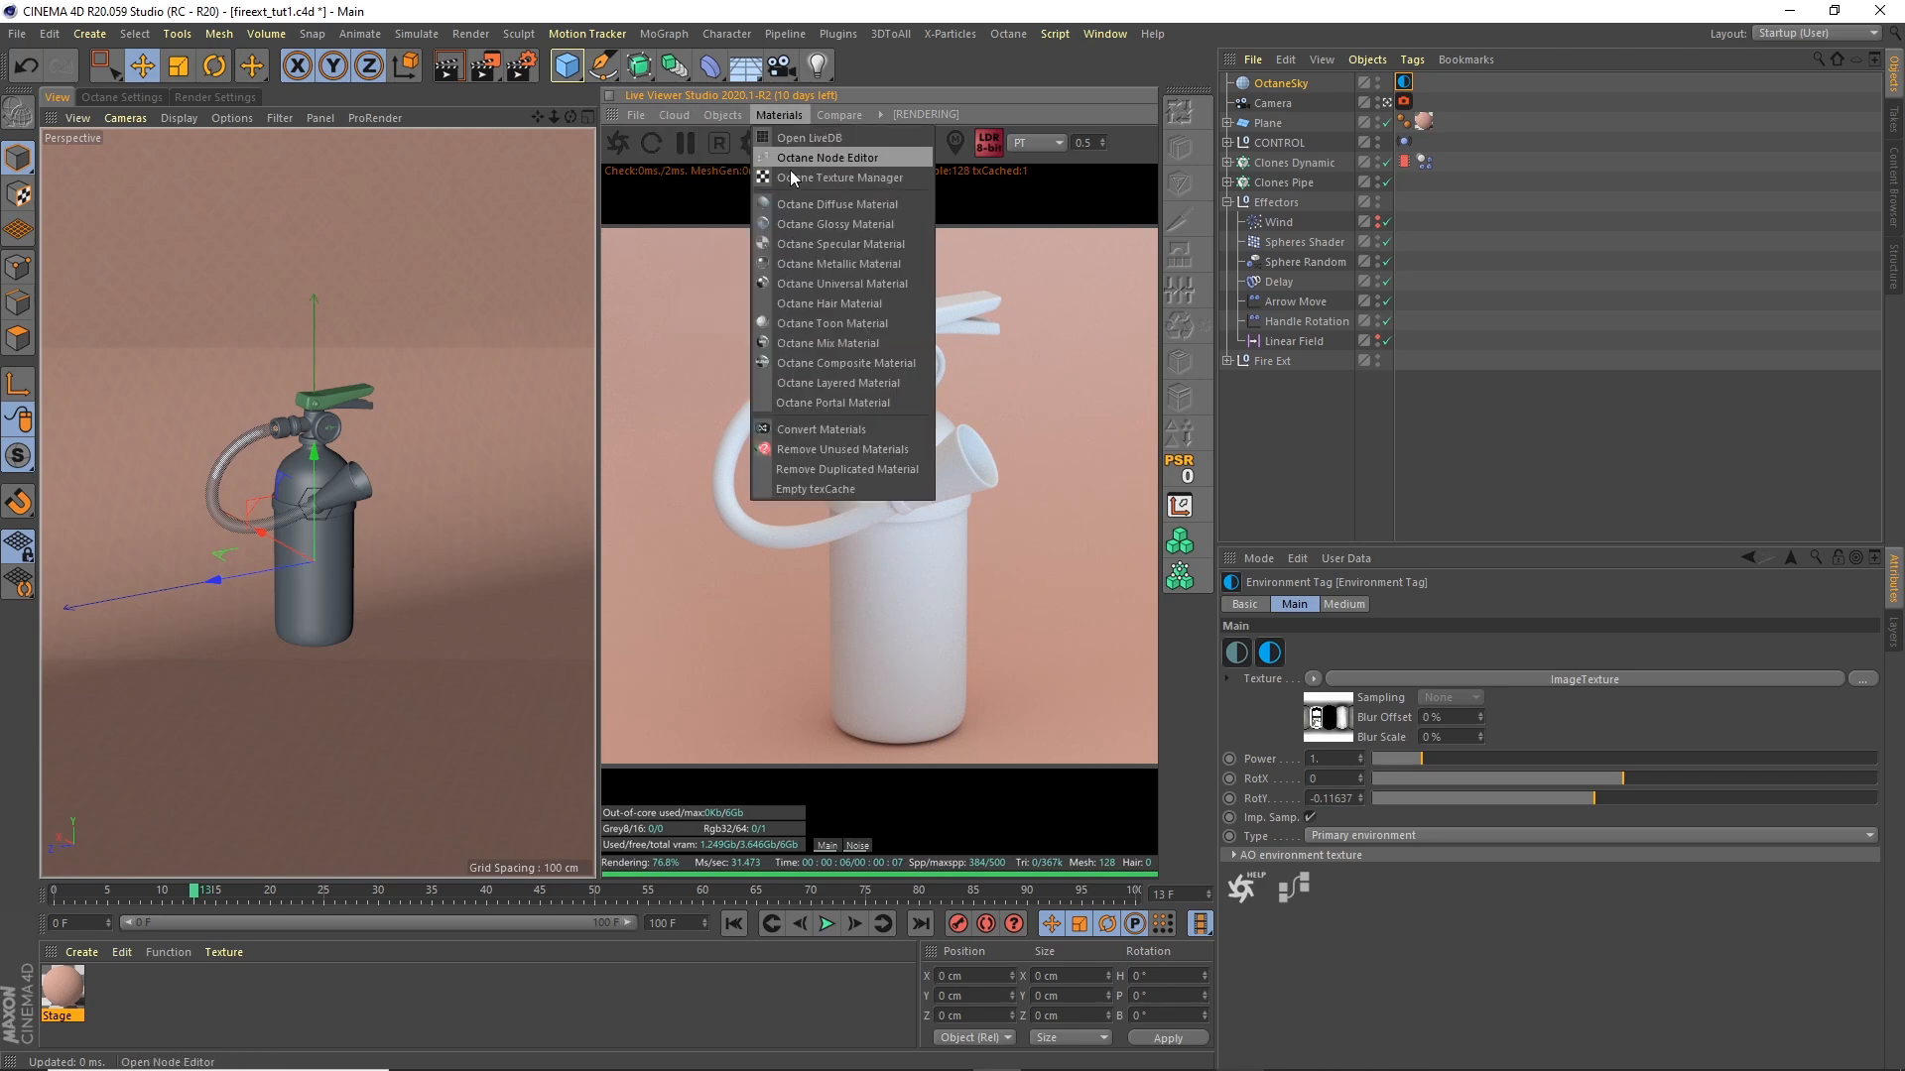
left_click(825, 222)
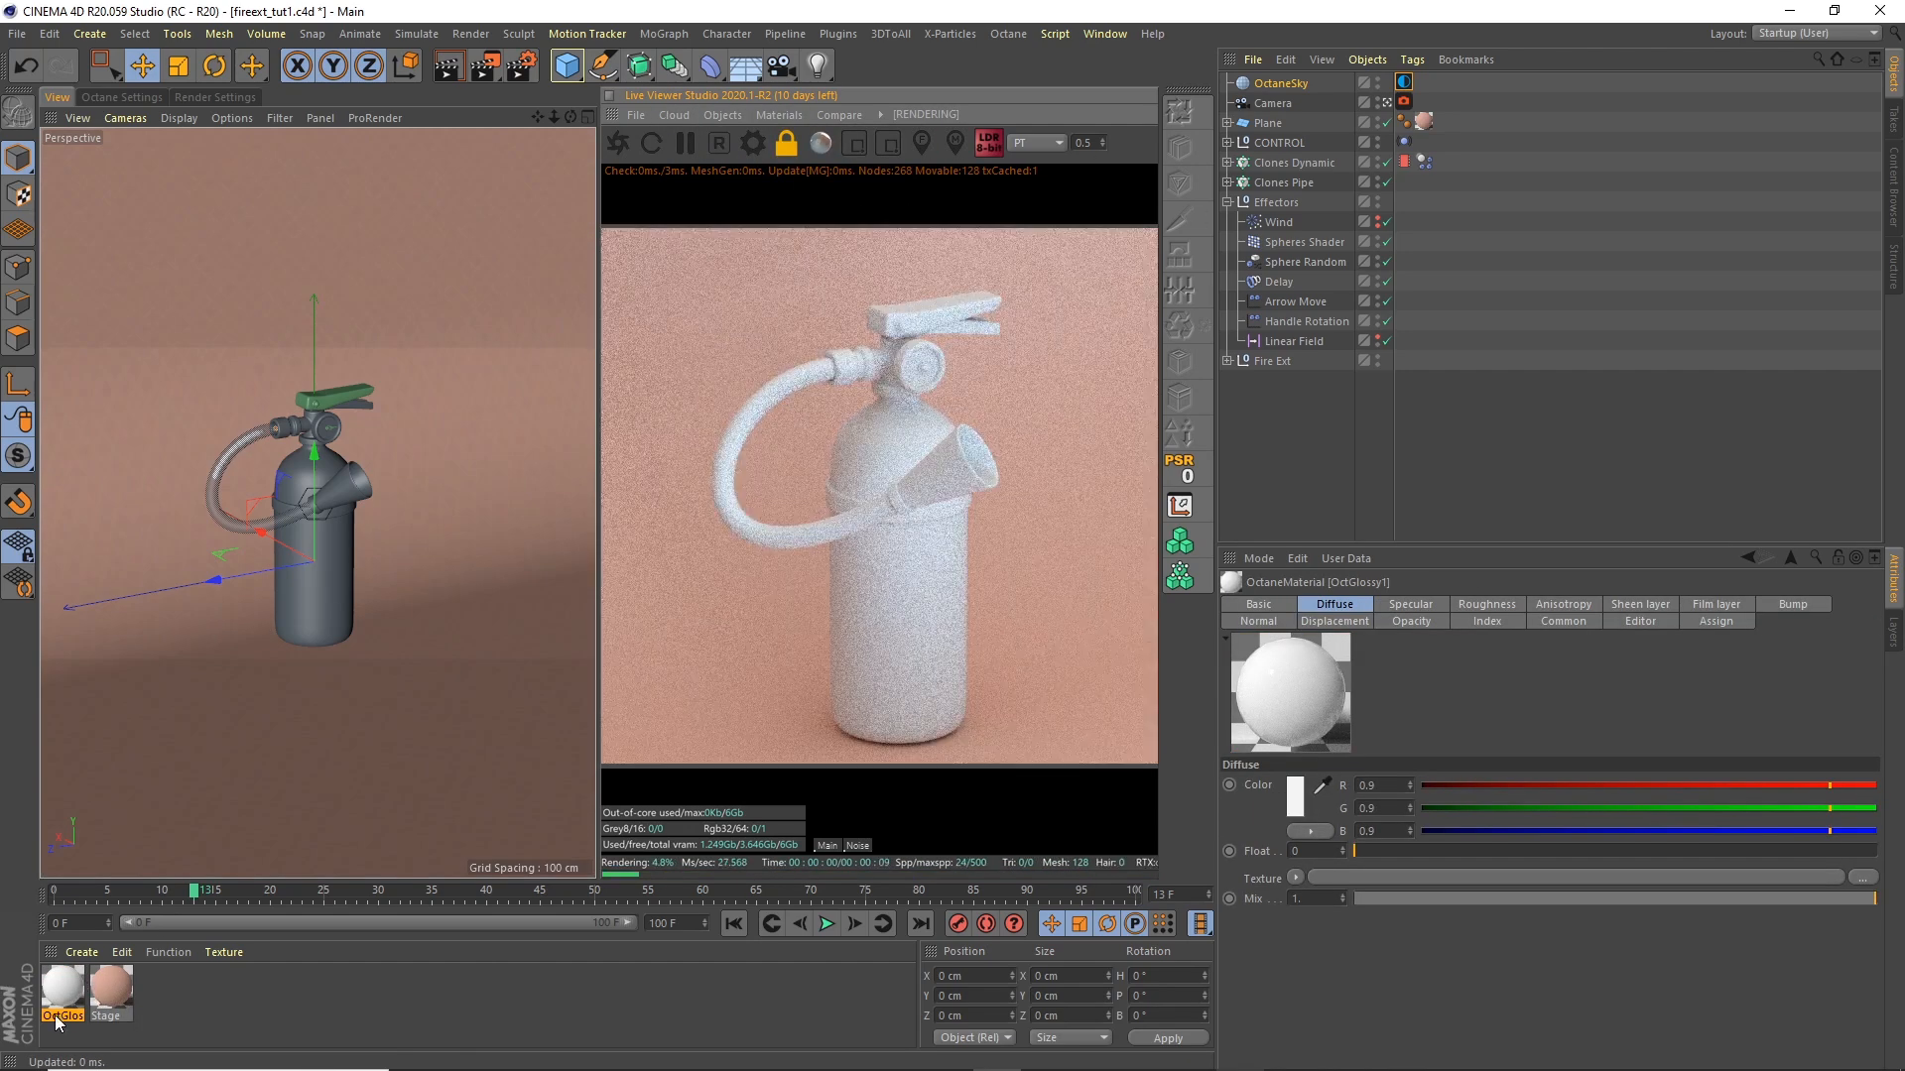
type("Pink")
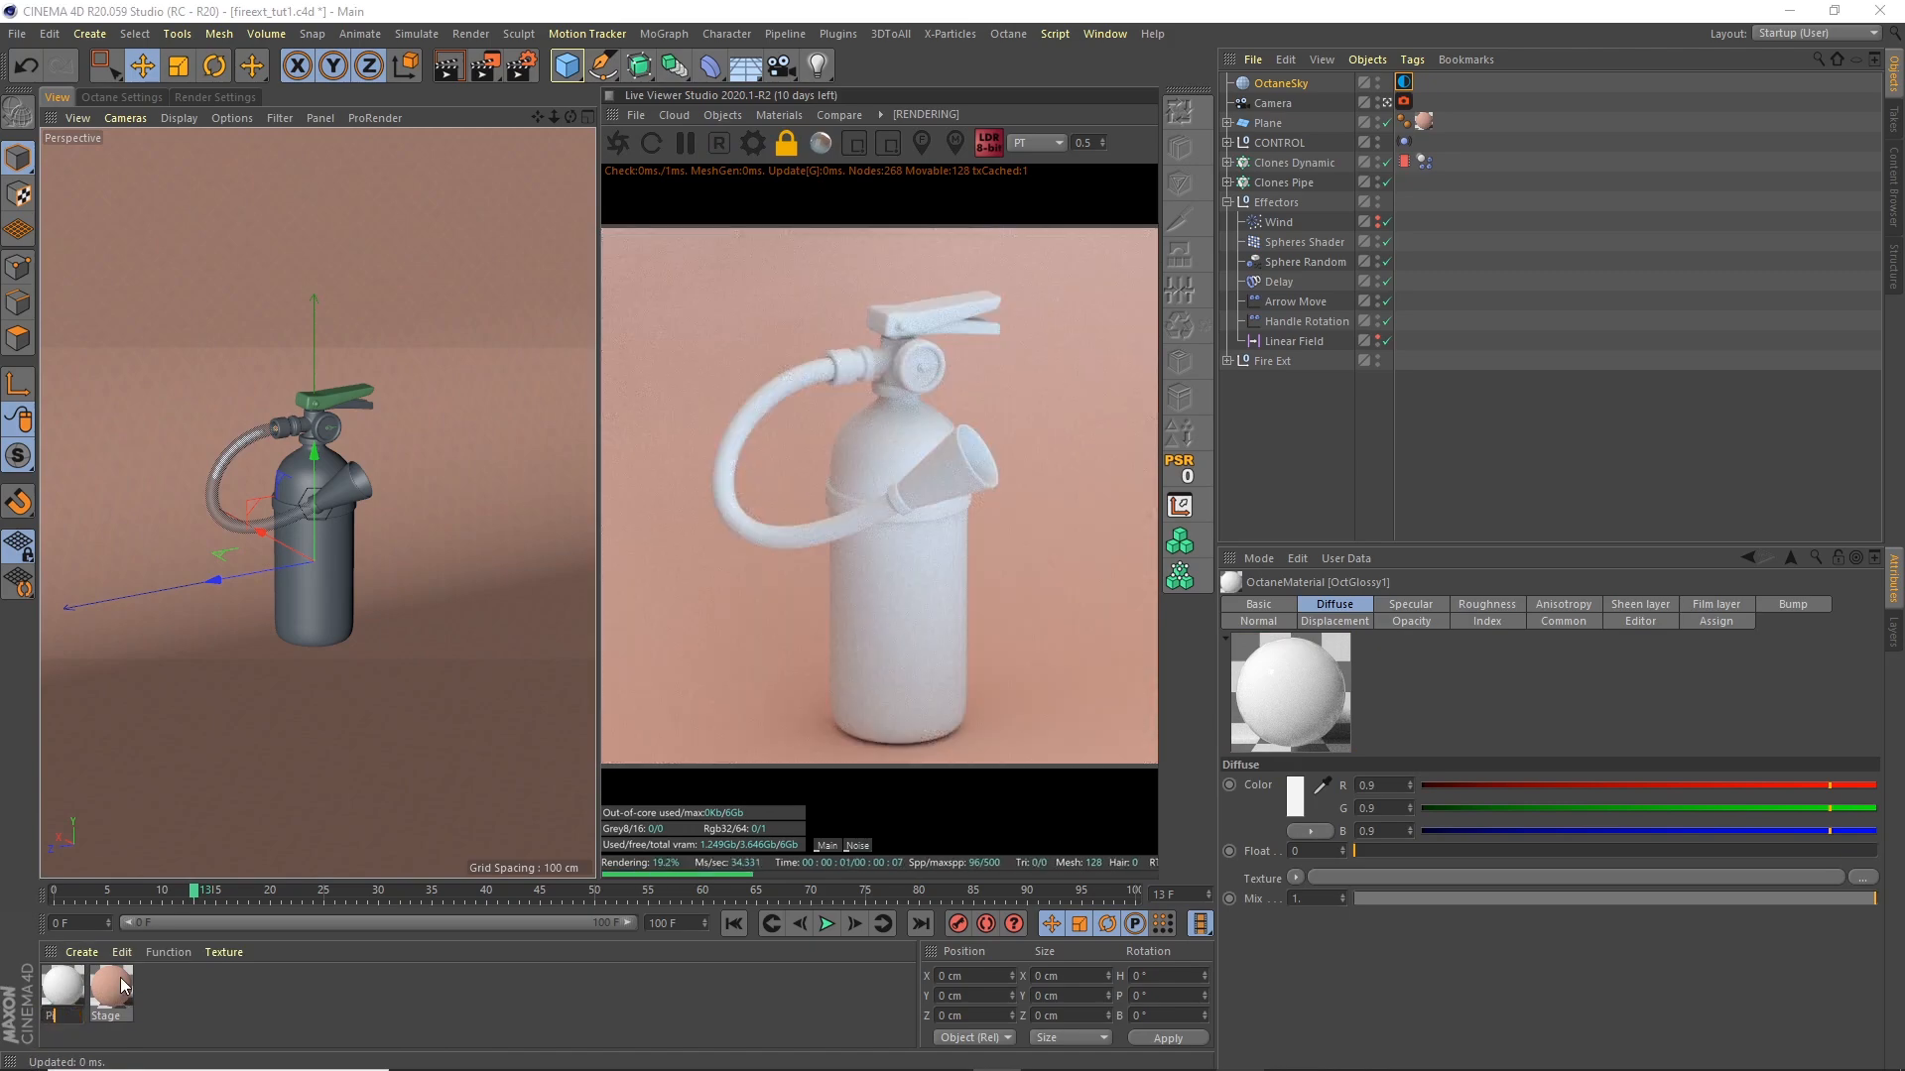
key("Return")
Step: Set the Pink material's diffuse colour to H 16°, S 44%, V 77%
double_click(64, 991)
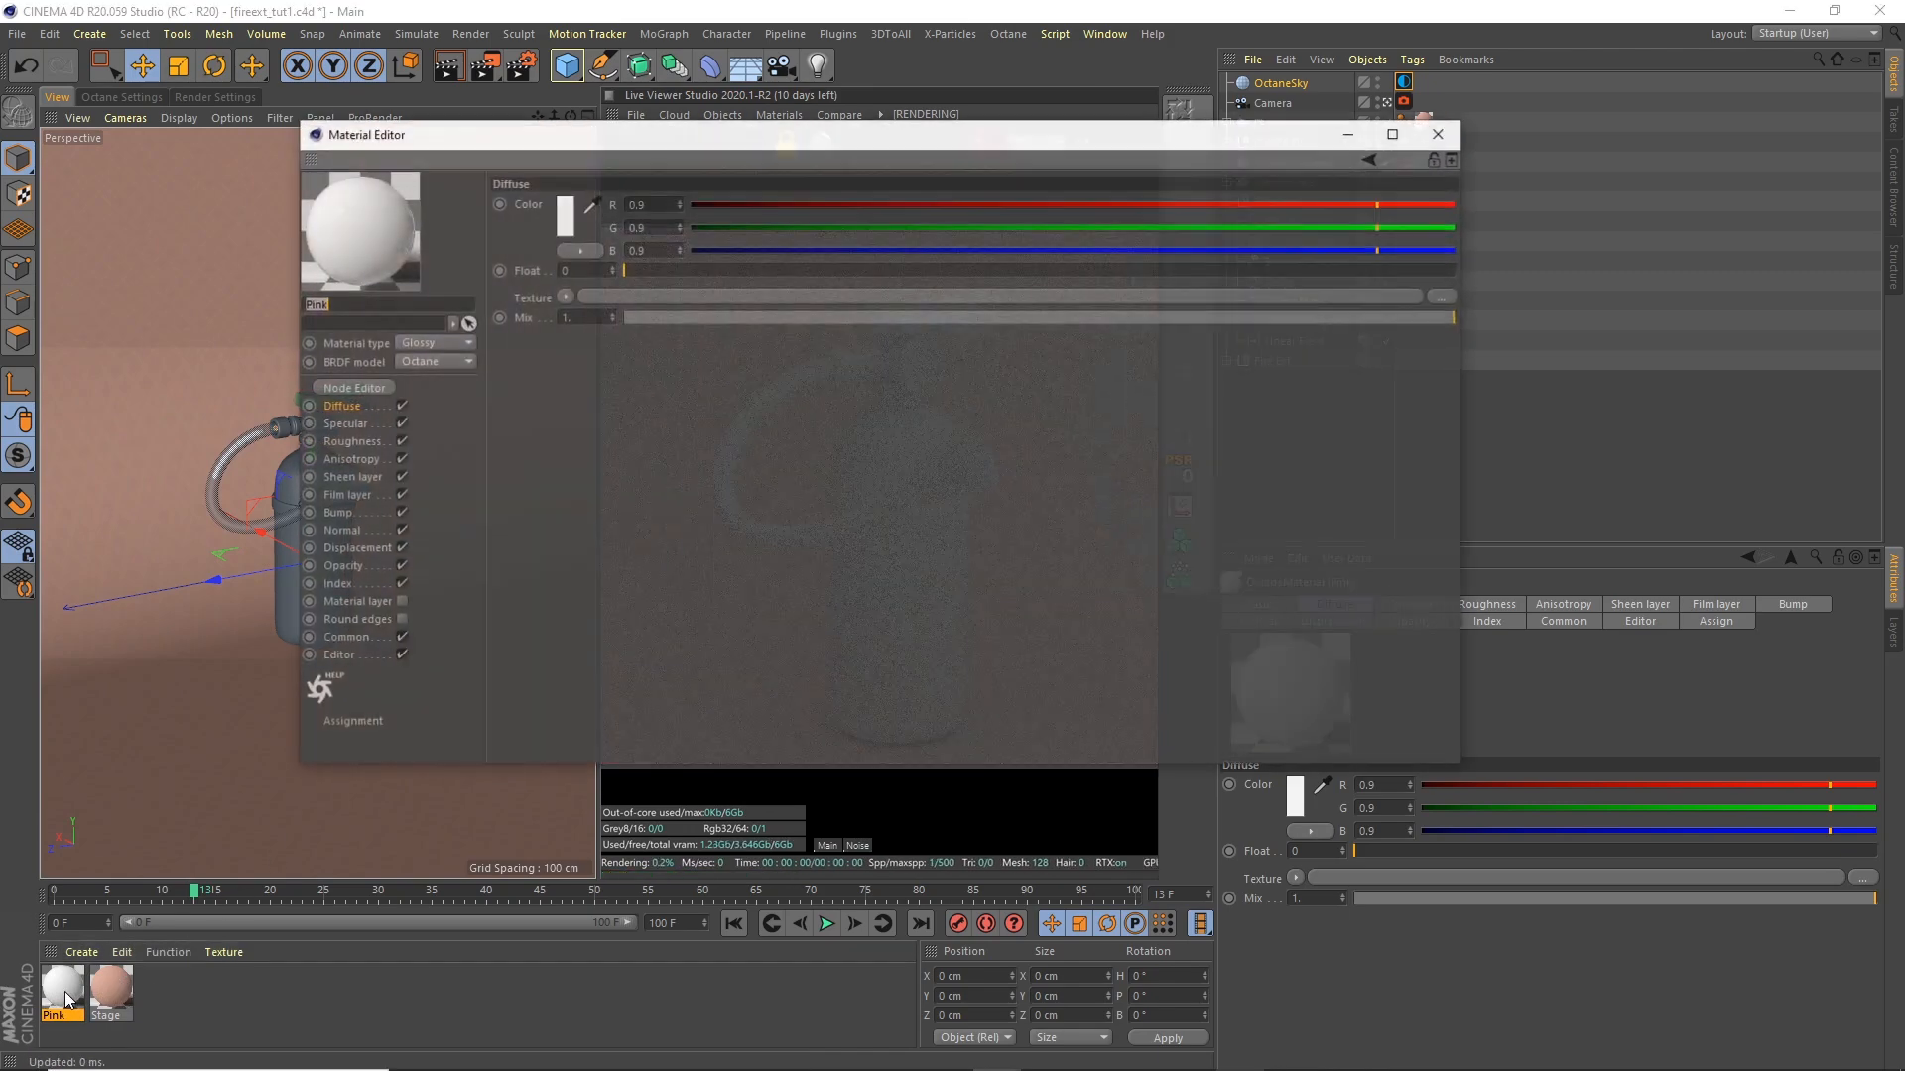
left_click(563, 215)
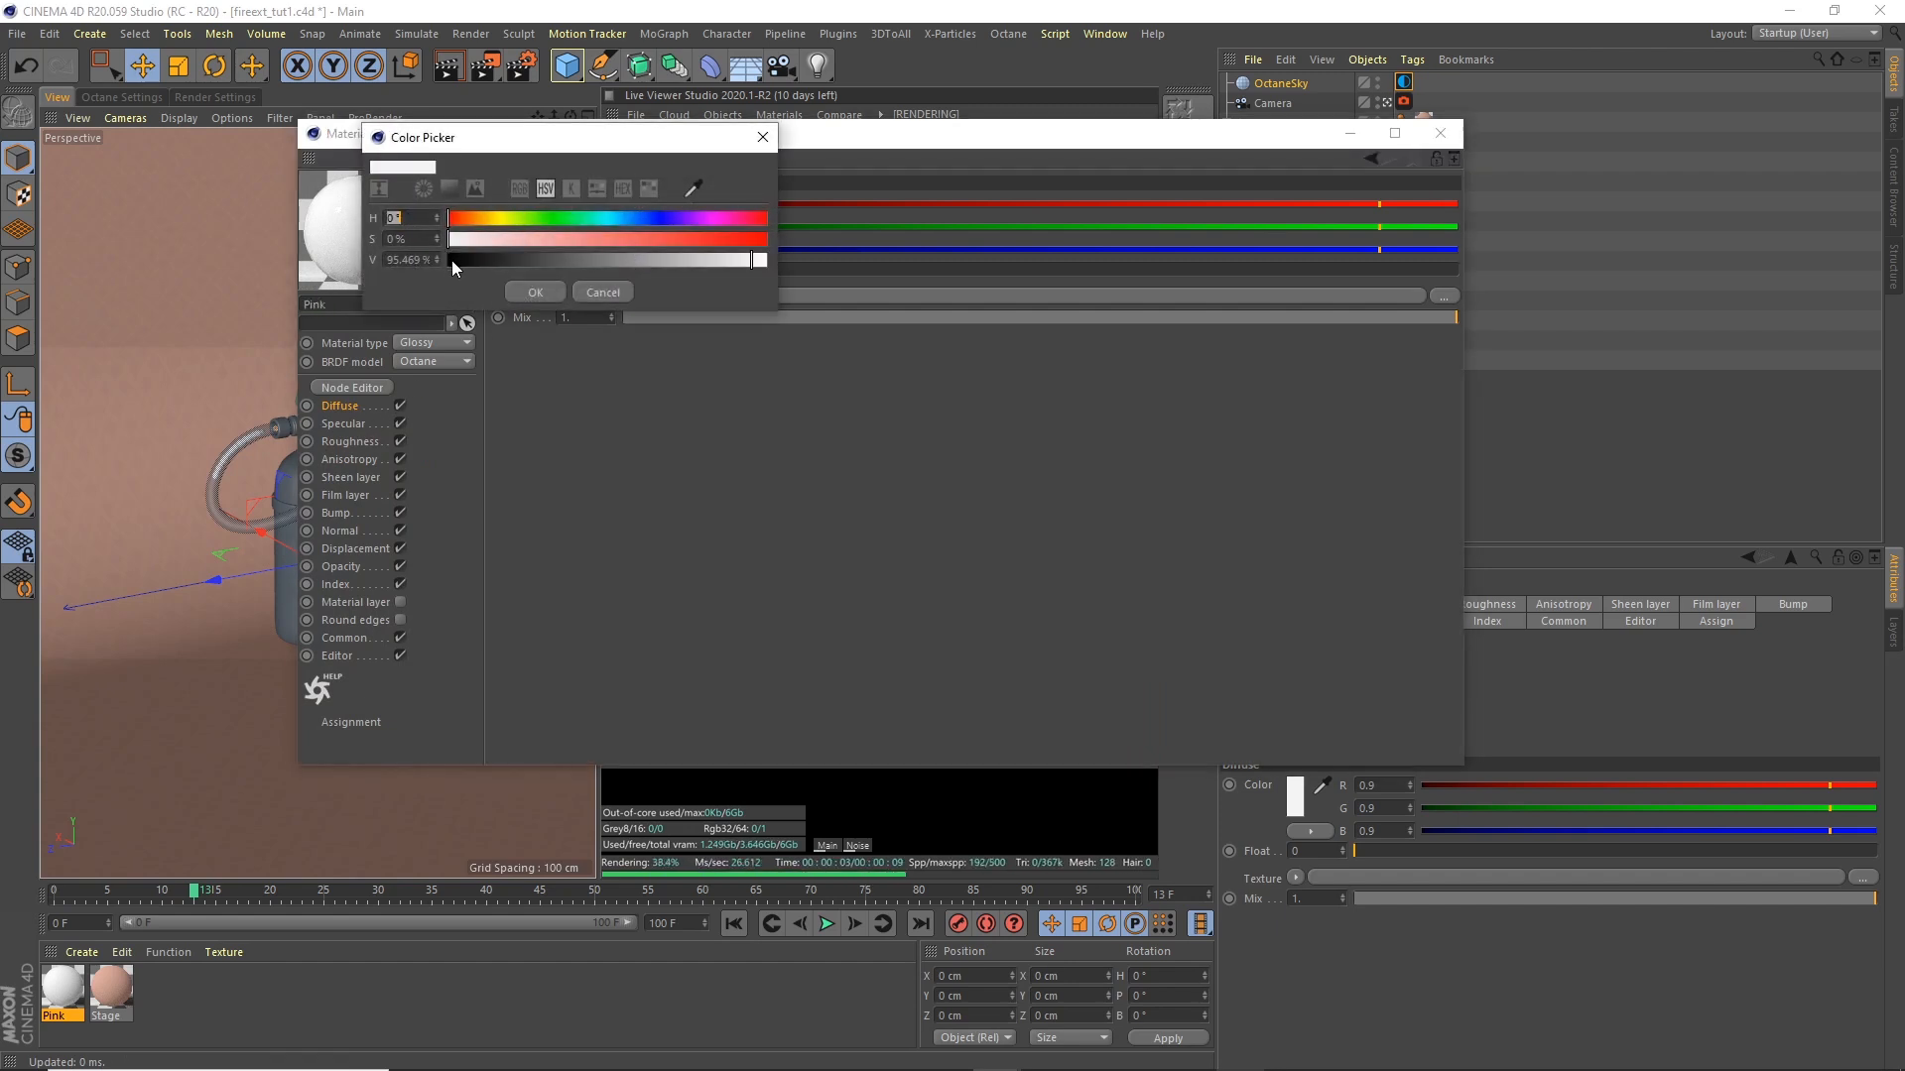
type("16")
key("Tab")
type("44")
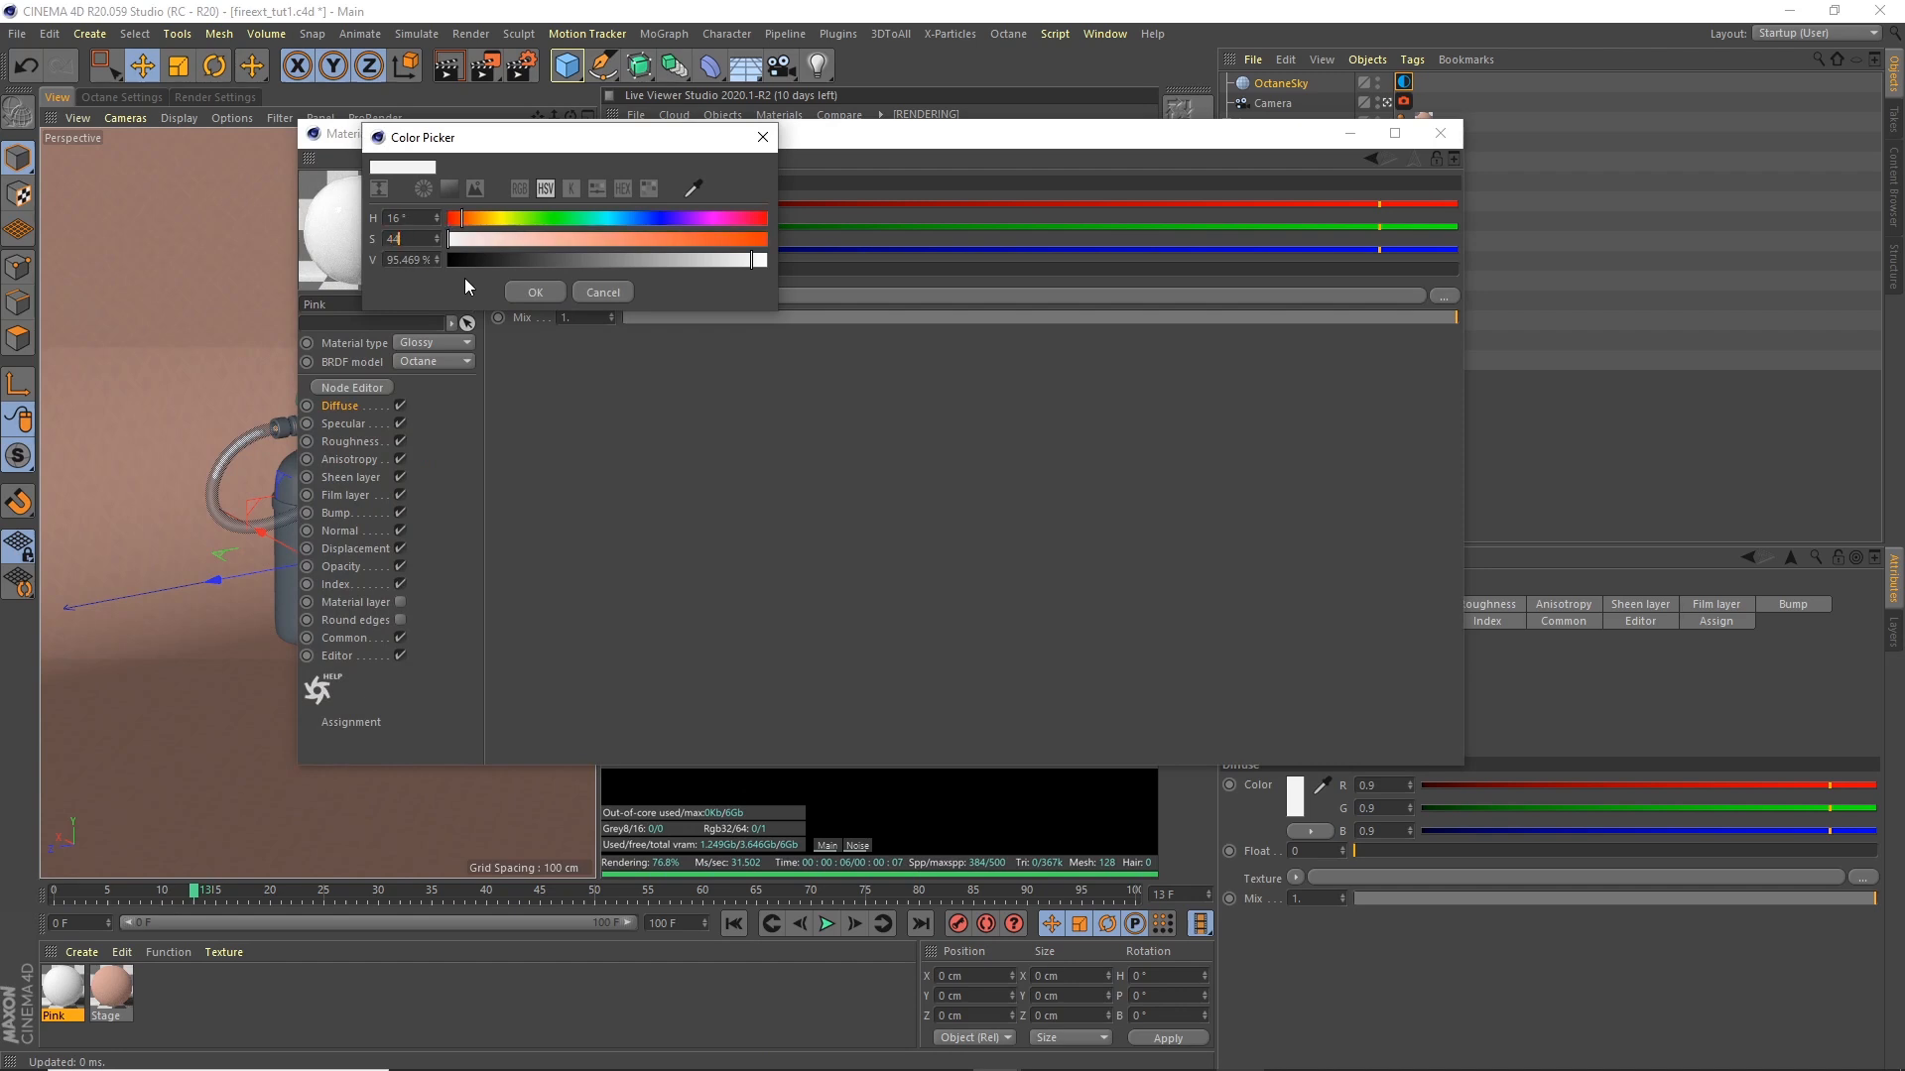
key("Tab")
type("77")
key("Tab")
left_click(537, 293)
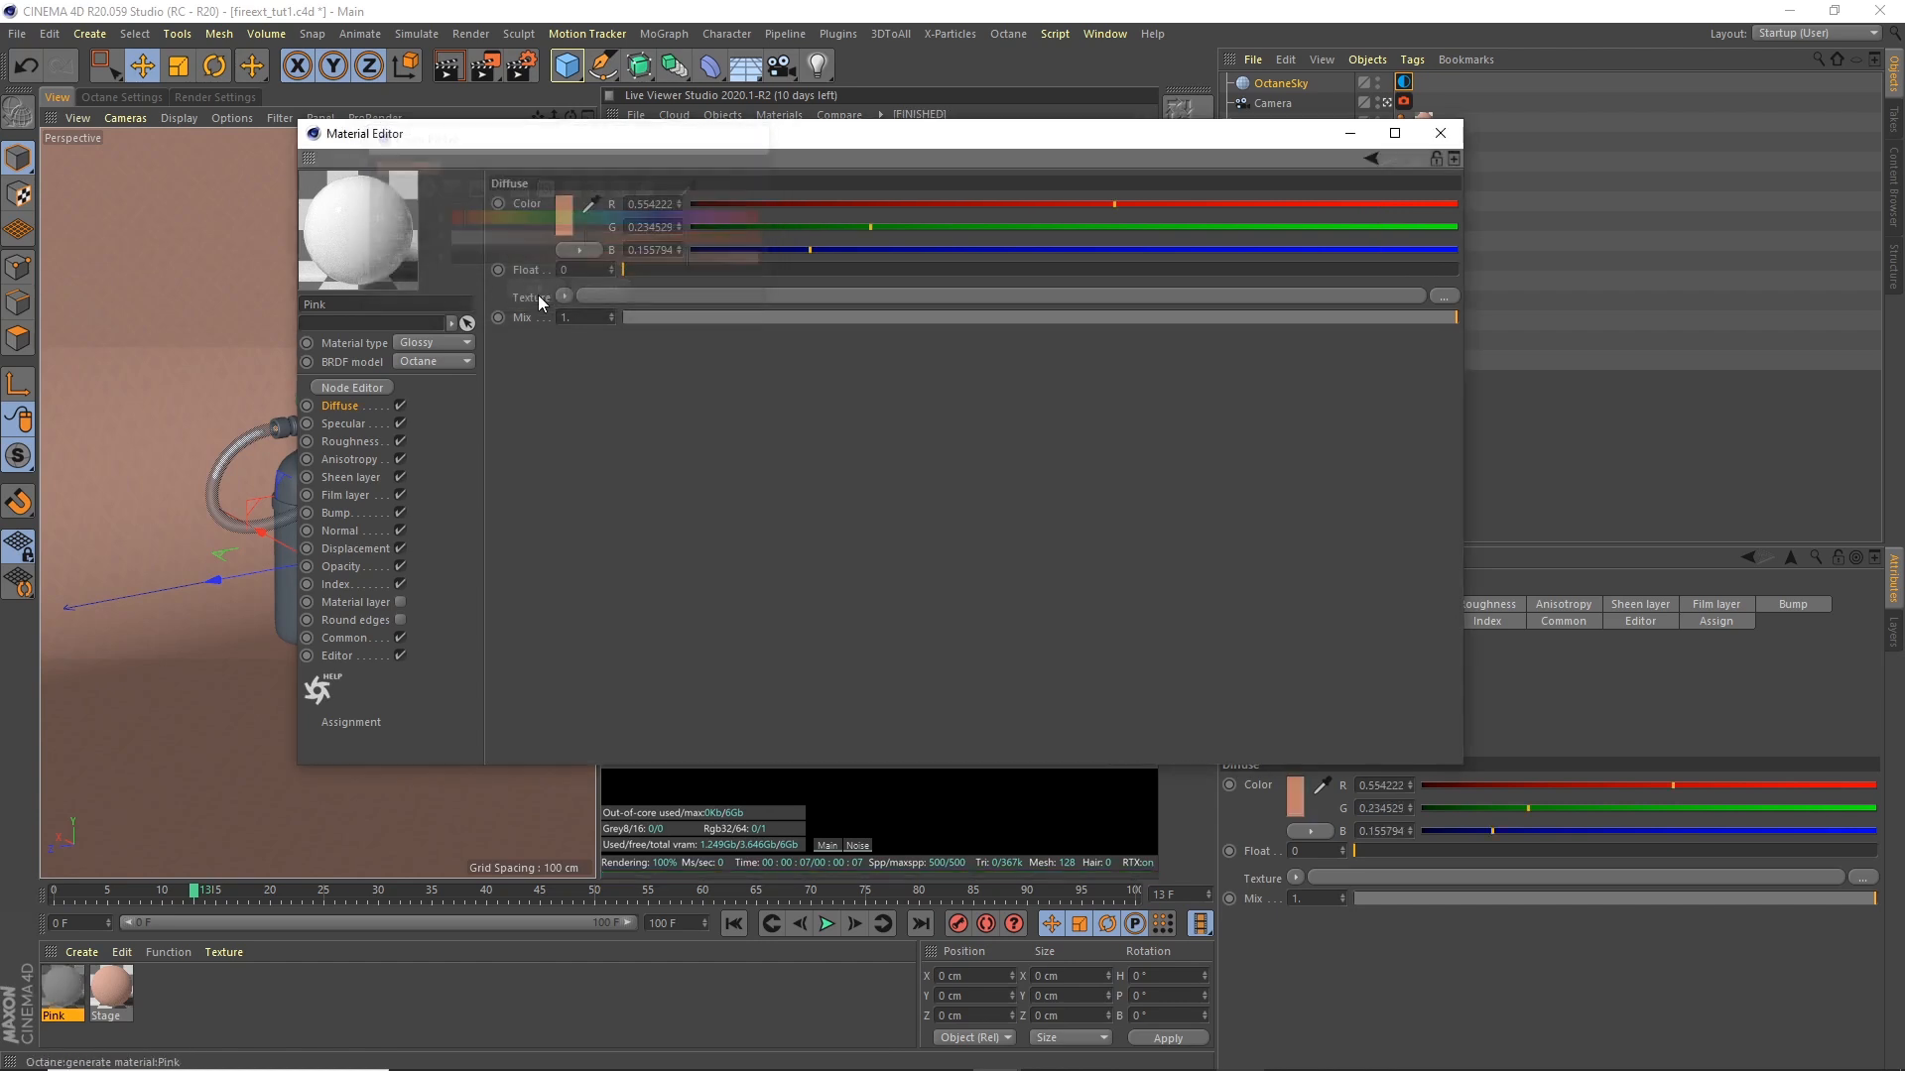
Step: Set the Pink material's roughness float to 0.1
left_click(355, 438)
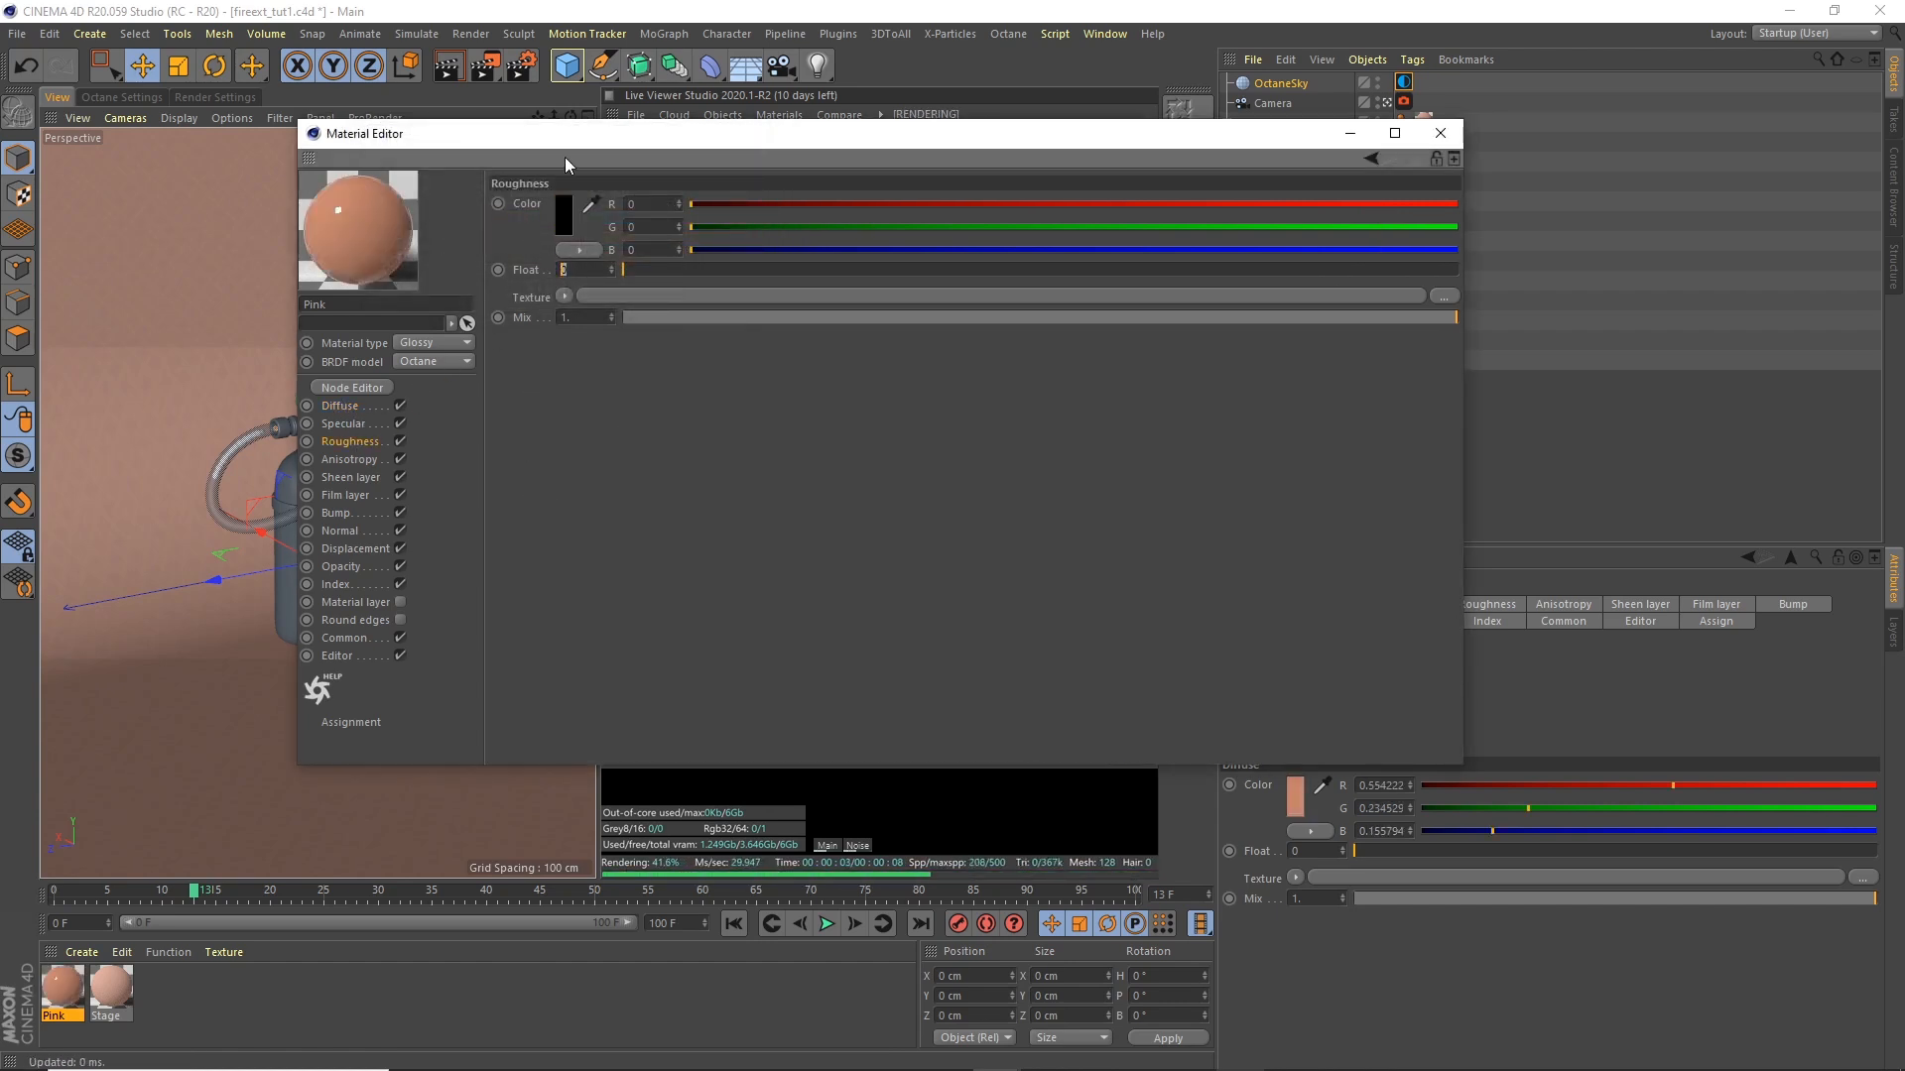
type("0.1")
key("Return")
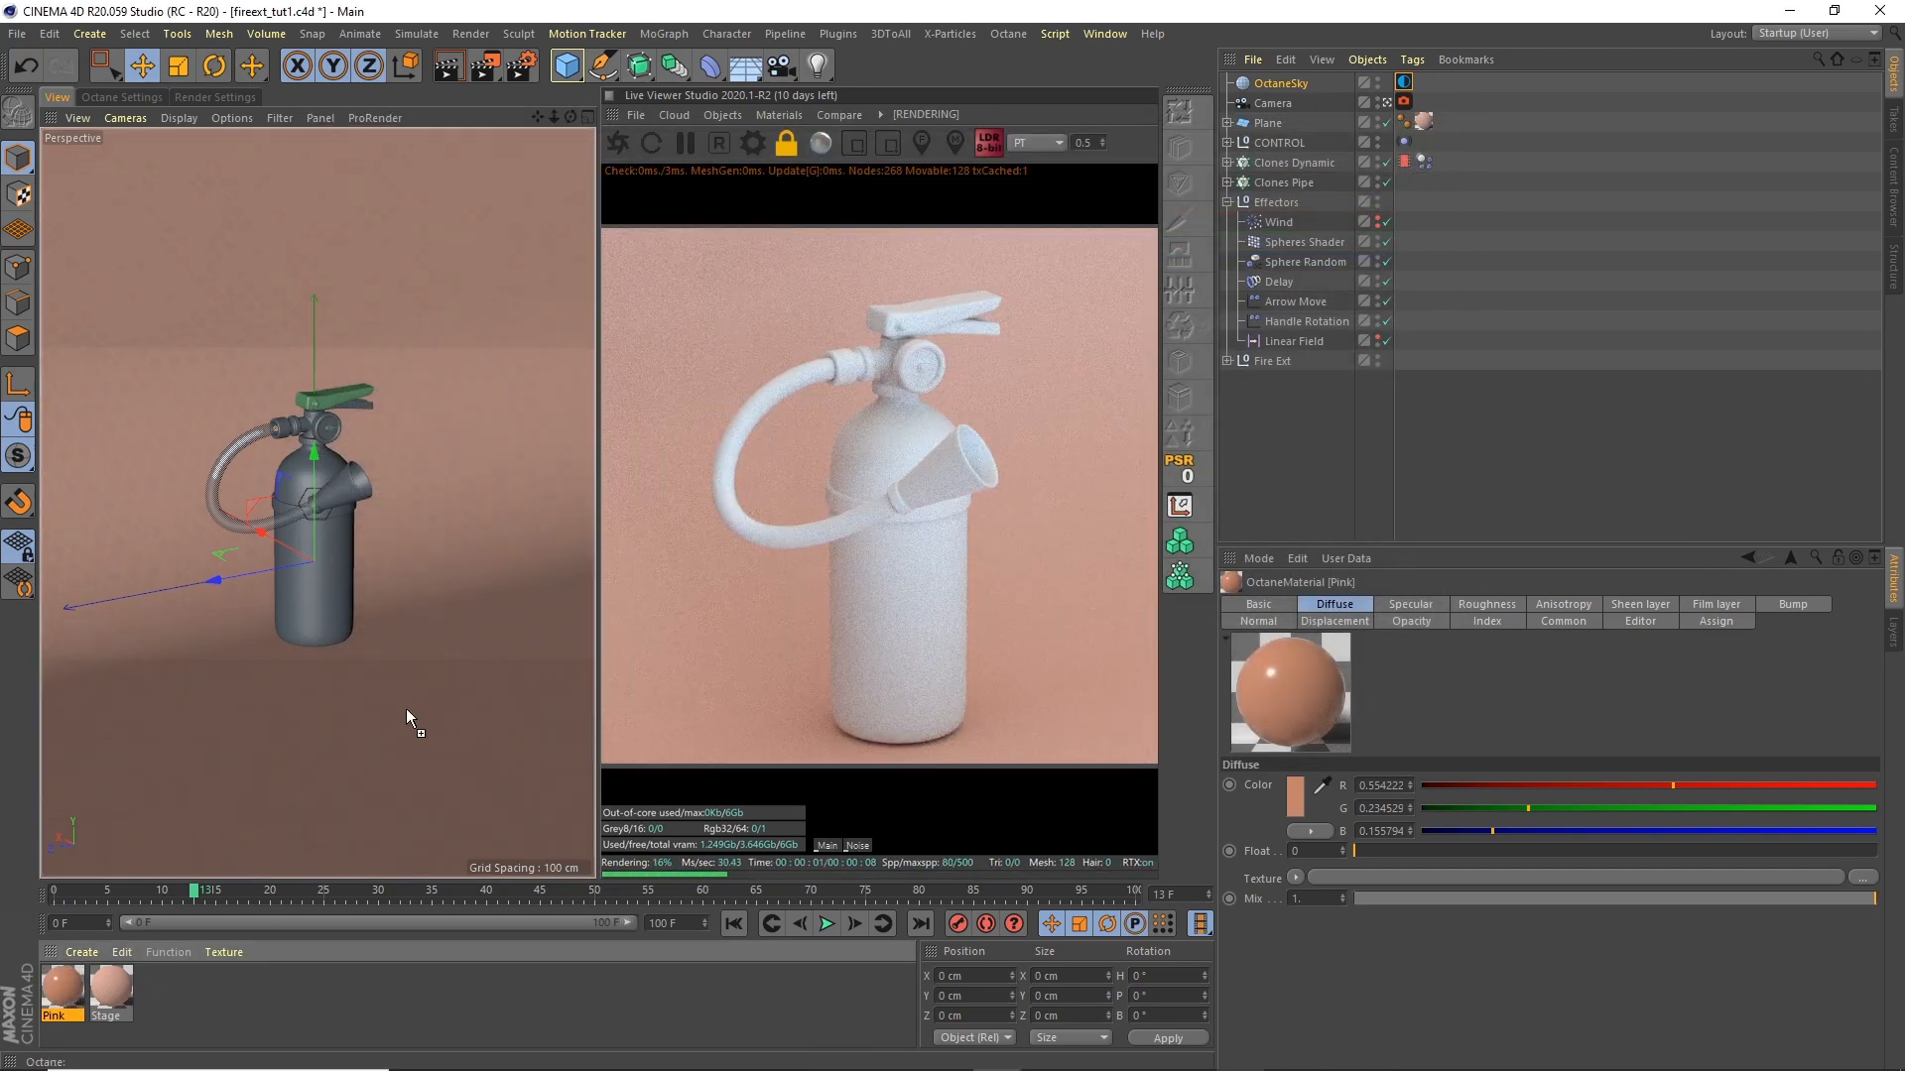
Step: Collapse Effectors, expand Fire Ext and its Main Section, and apply the Pink material to the Main object
left_click_drag(1262, 343, 1322, 309)
left_click_drag(1299, 412, 1298, 411)
left_click(1227, 201)
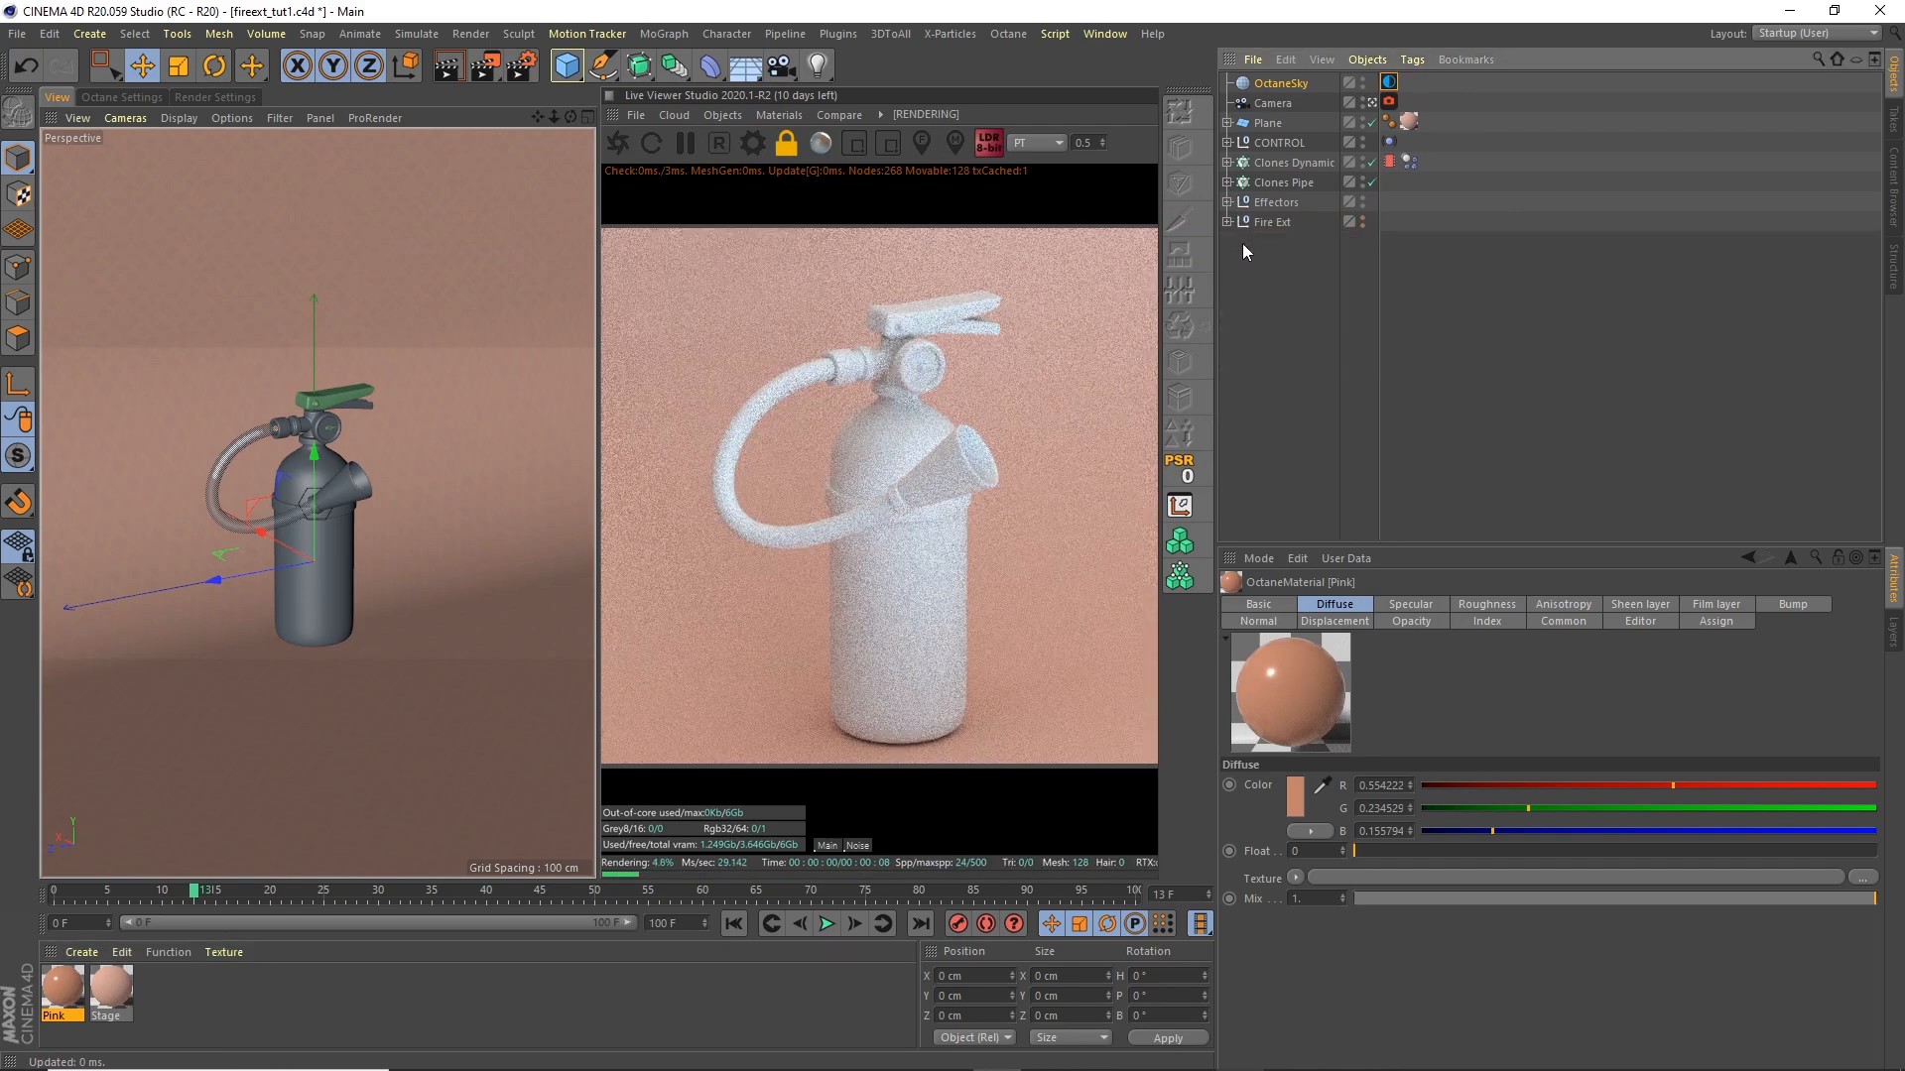
left_click(1227, 222)
left_click(1238, 242)
left_click(1238, 340)
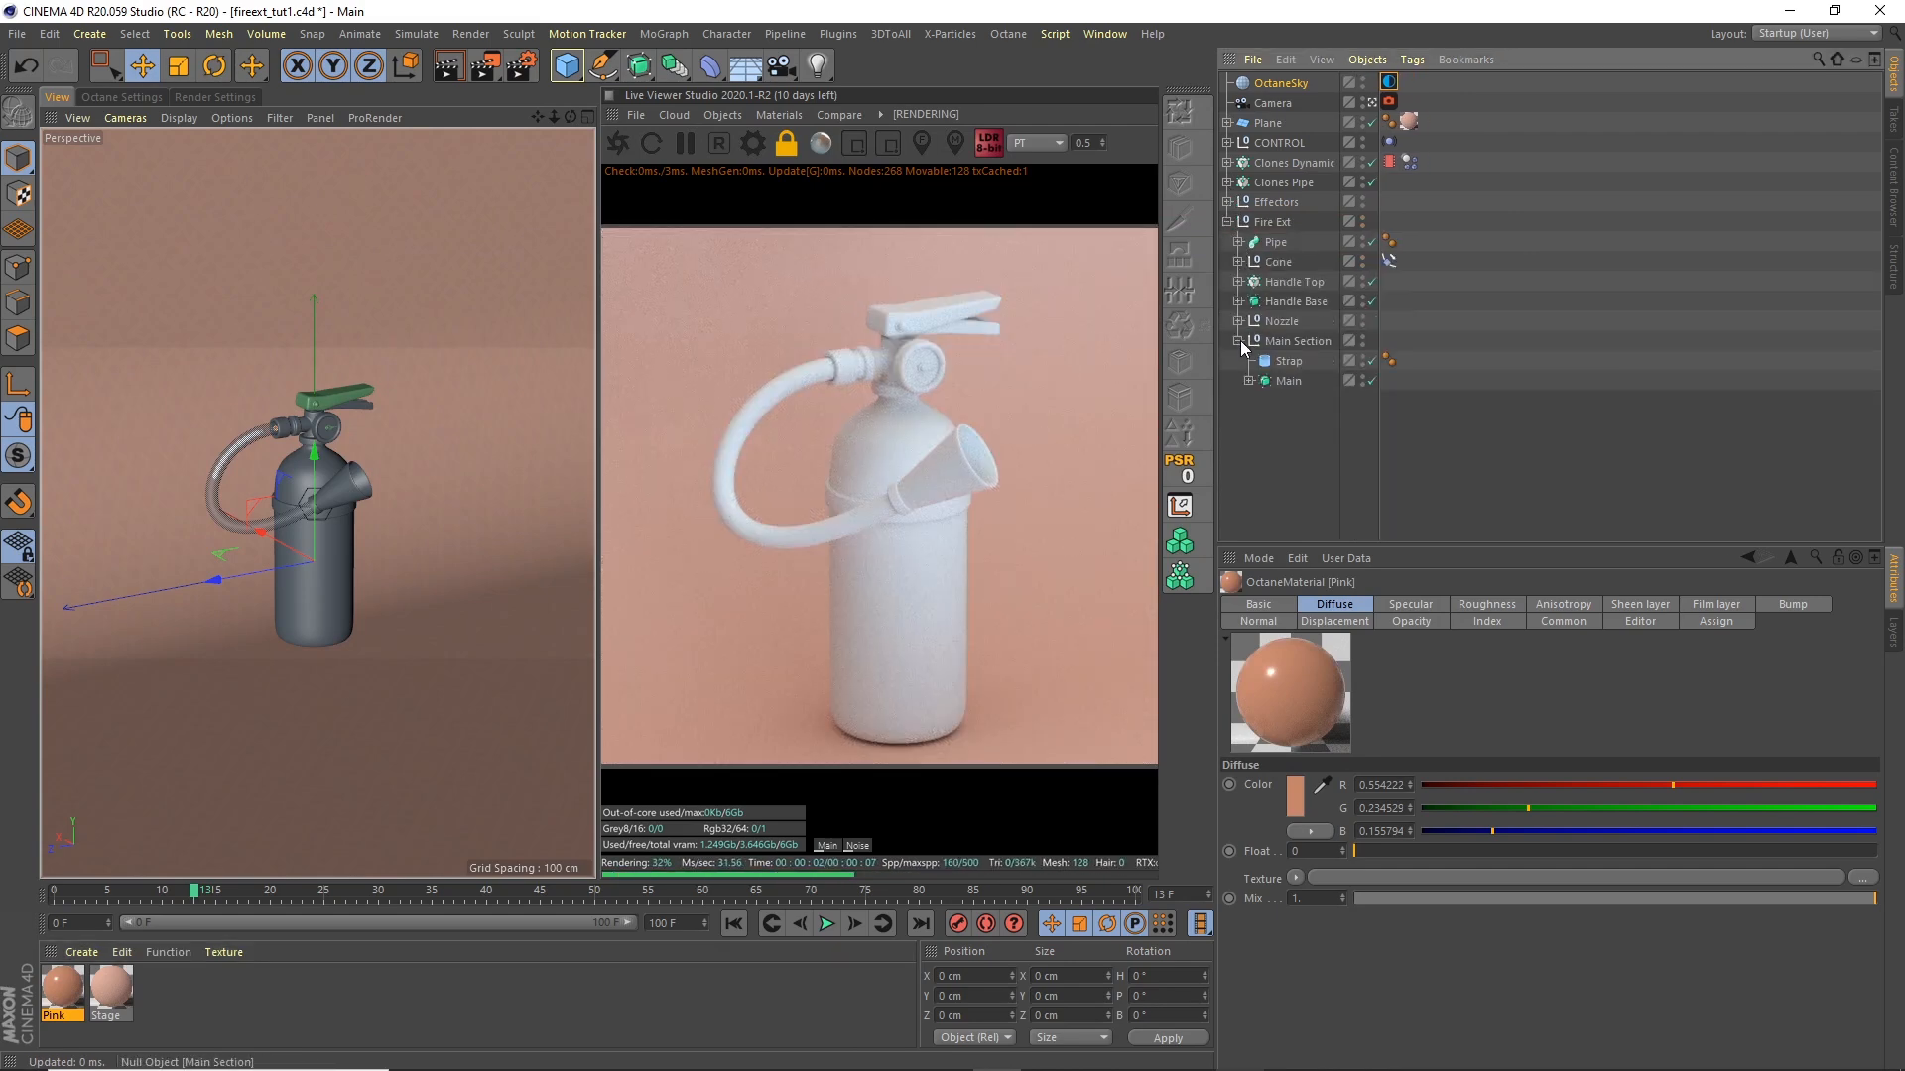
left_click_drag(63, 987, 830, 579)
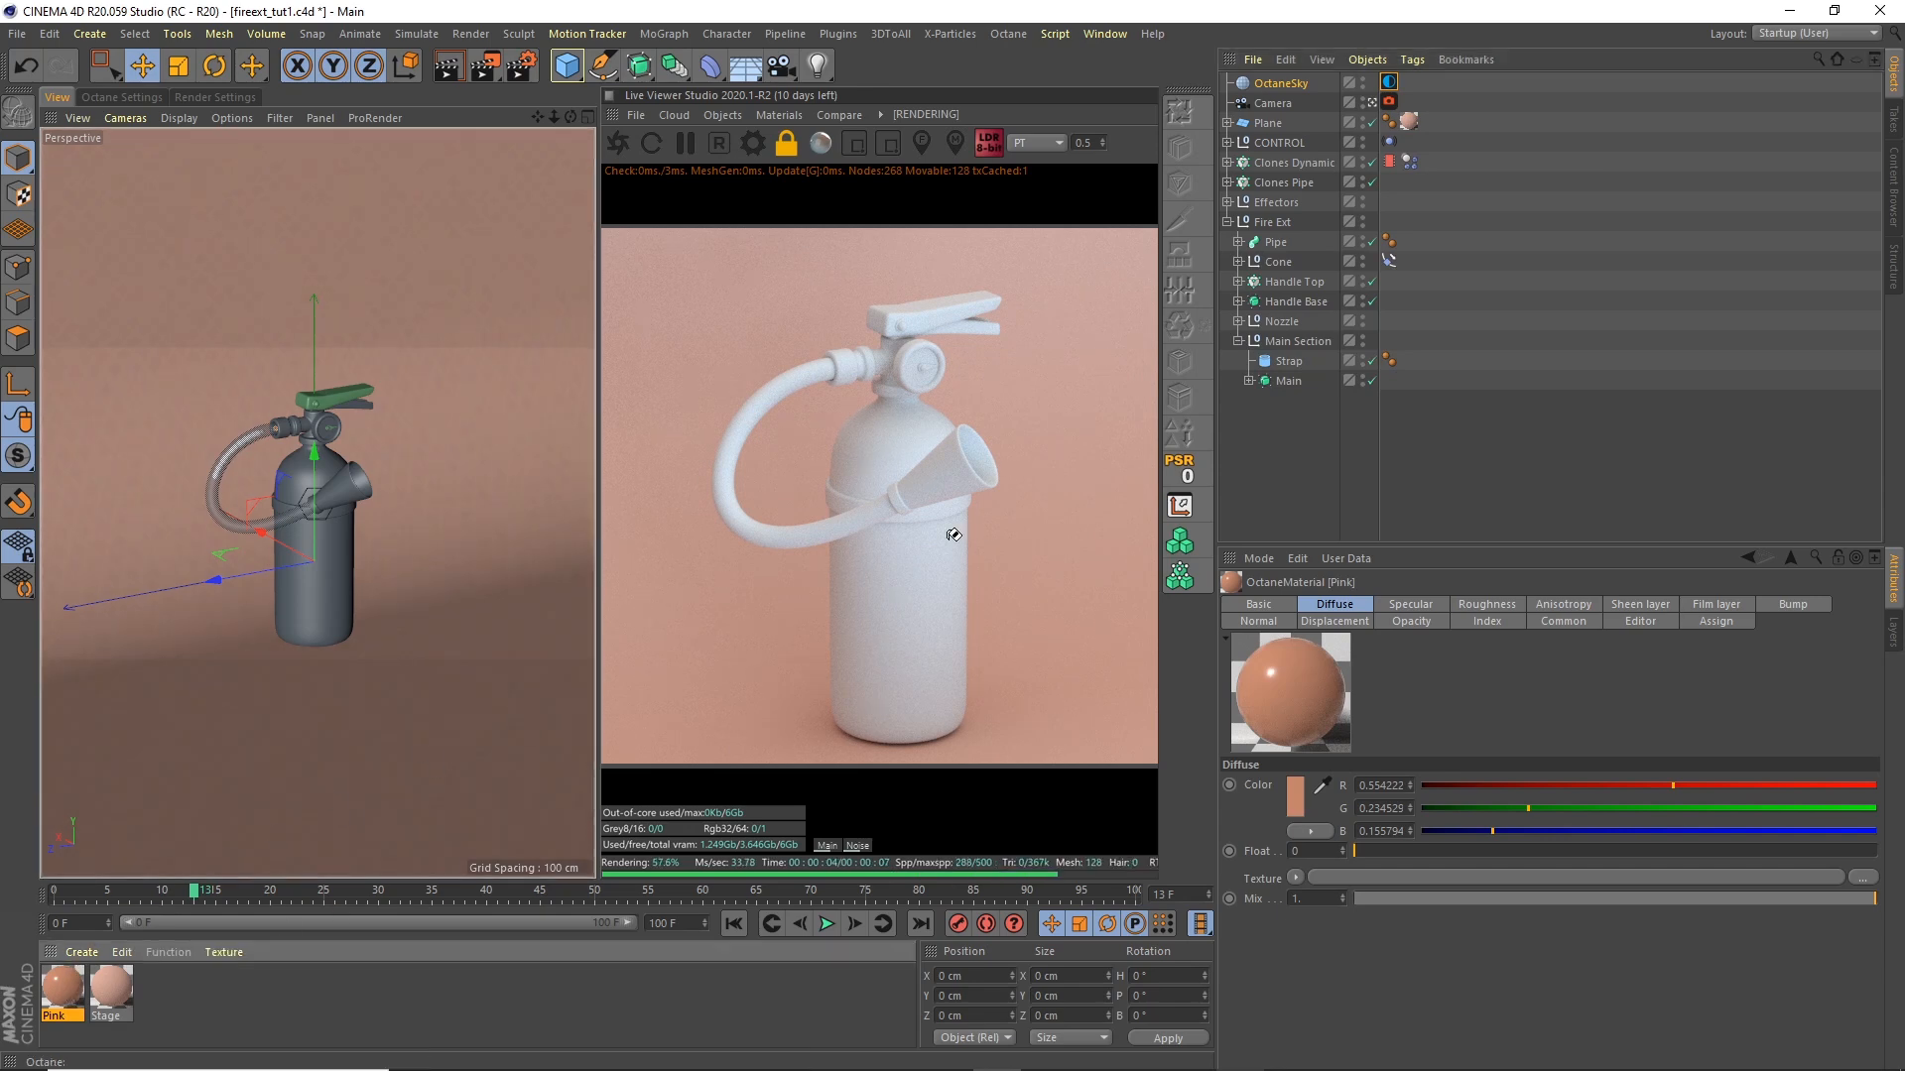
left_click_drag(1296, 385, 1297, 385)
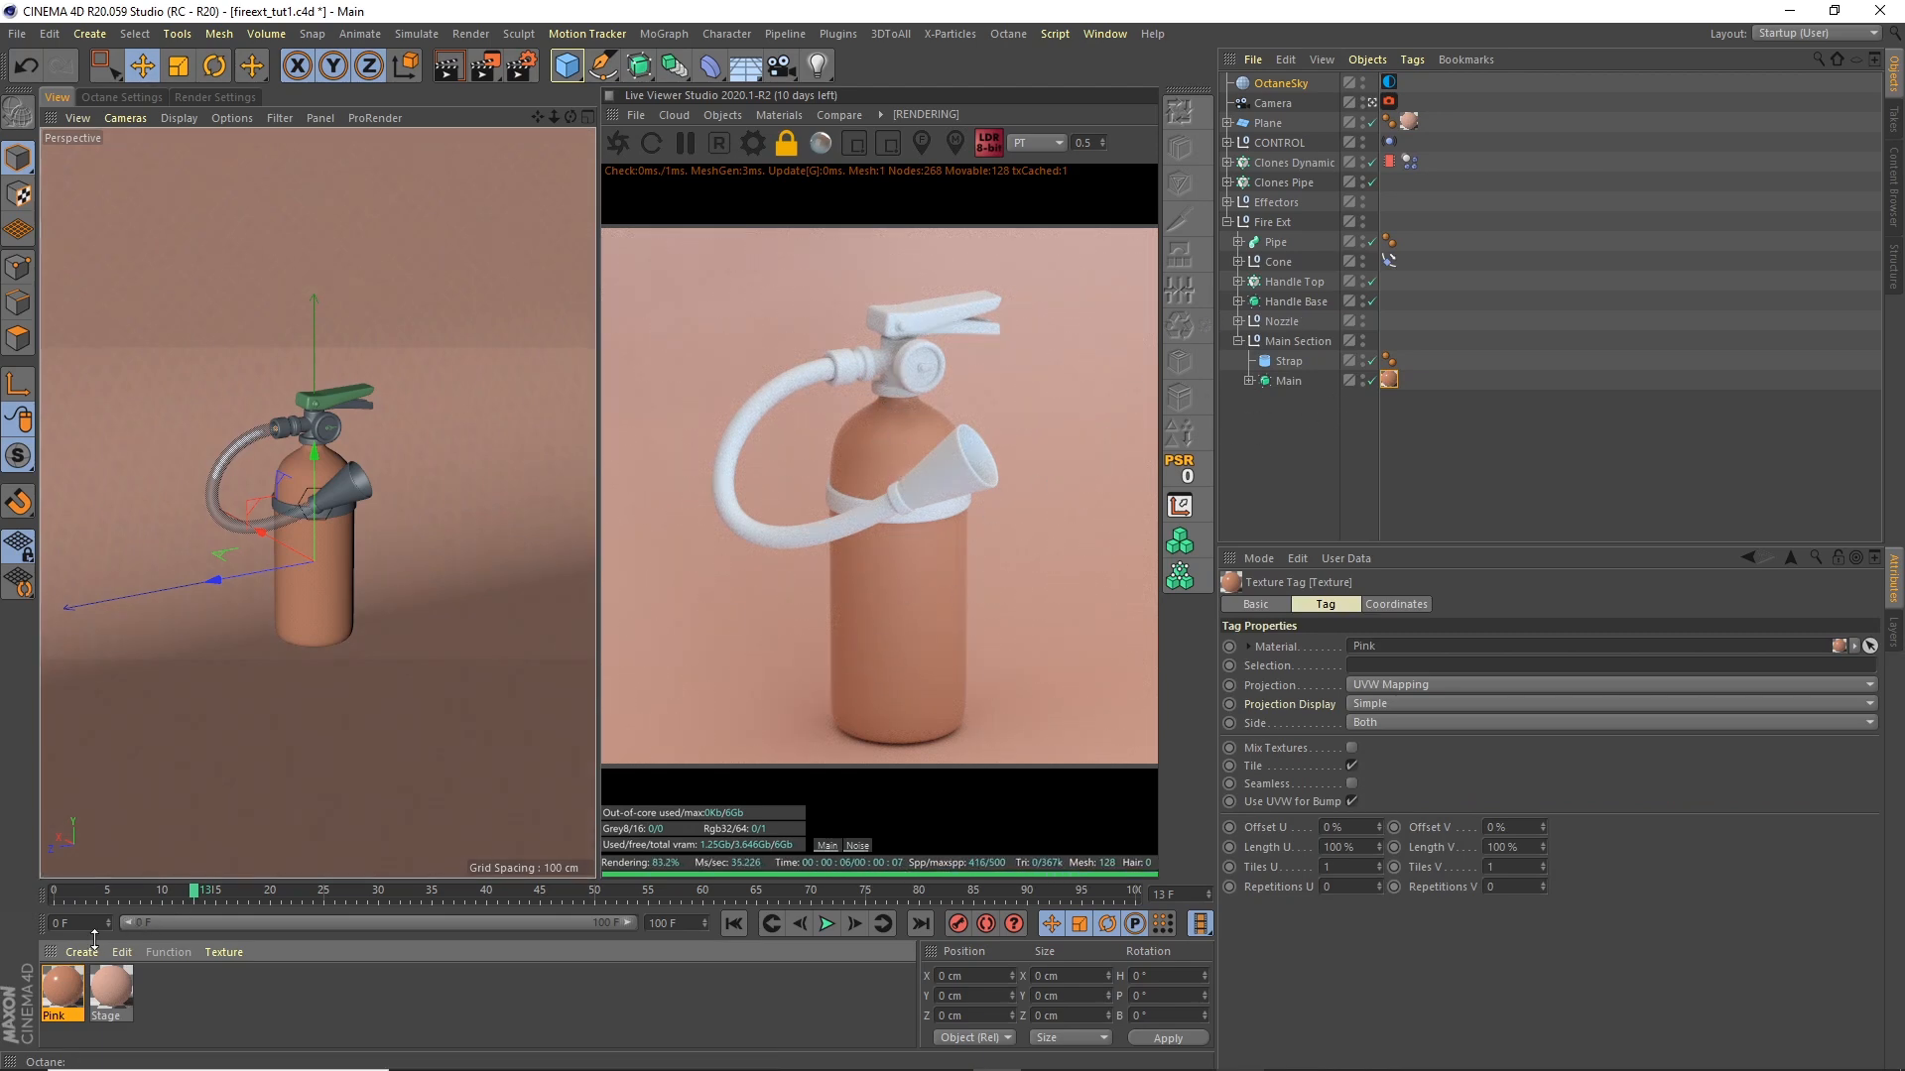
Step: Duplicate the Pink material and name the copy Red
left_click(60, 994)
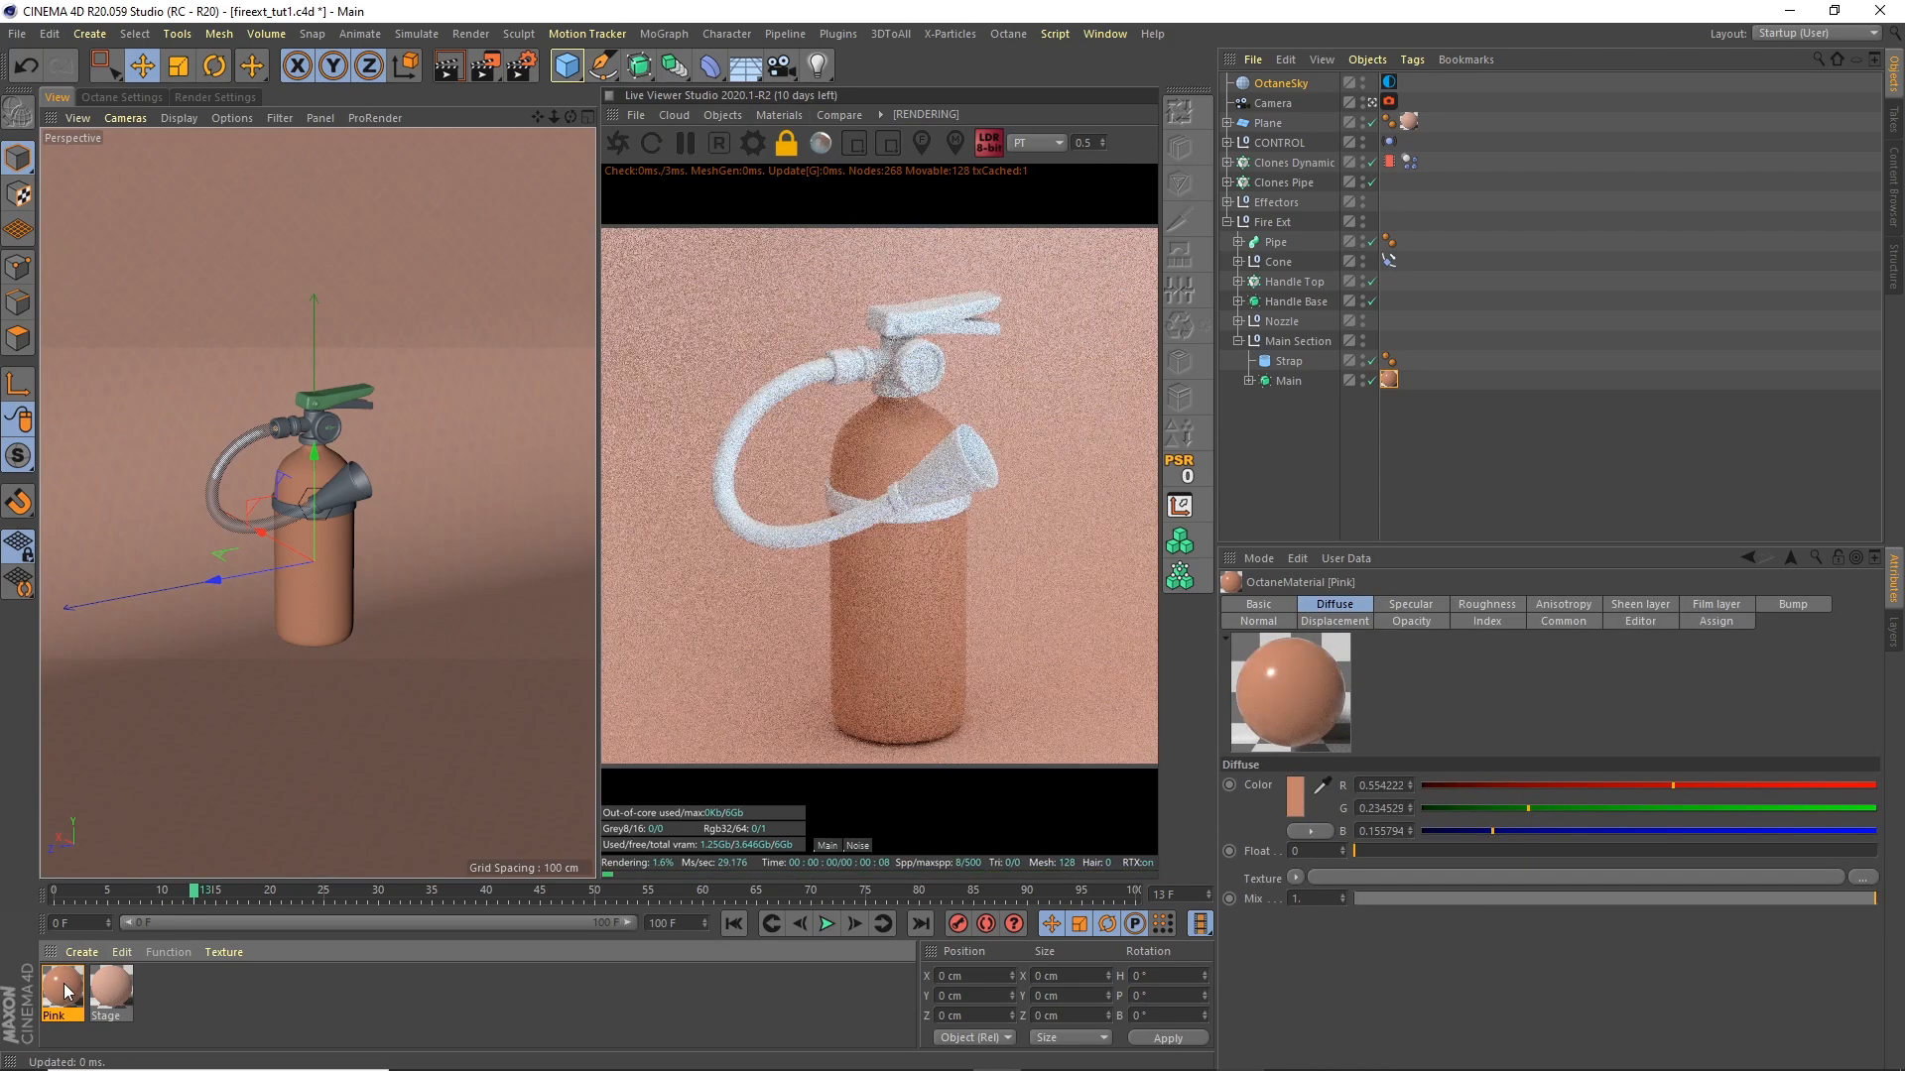
key("ctrl+c")
key("ctrl+v")
double_click(64, 984)
type("Red")
Step: Set the Red material's diffuse colour to H 12°, S 81%, V 61%
left_click(352, 406)
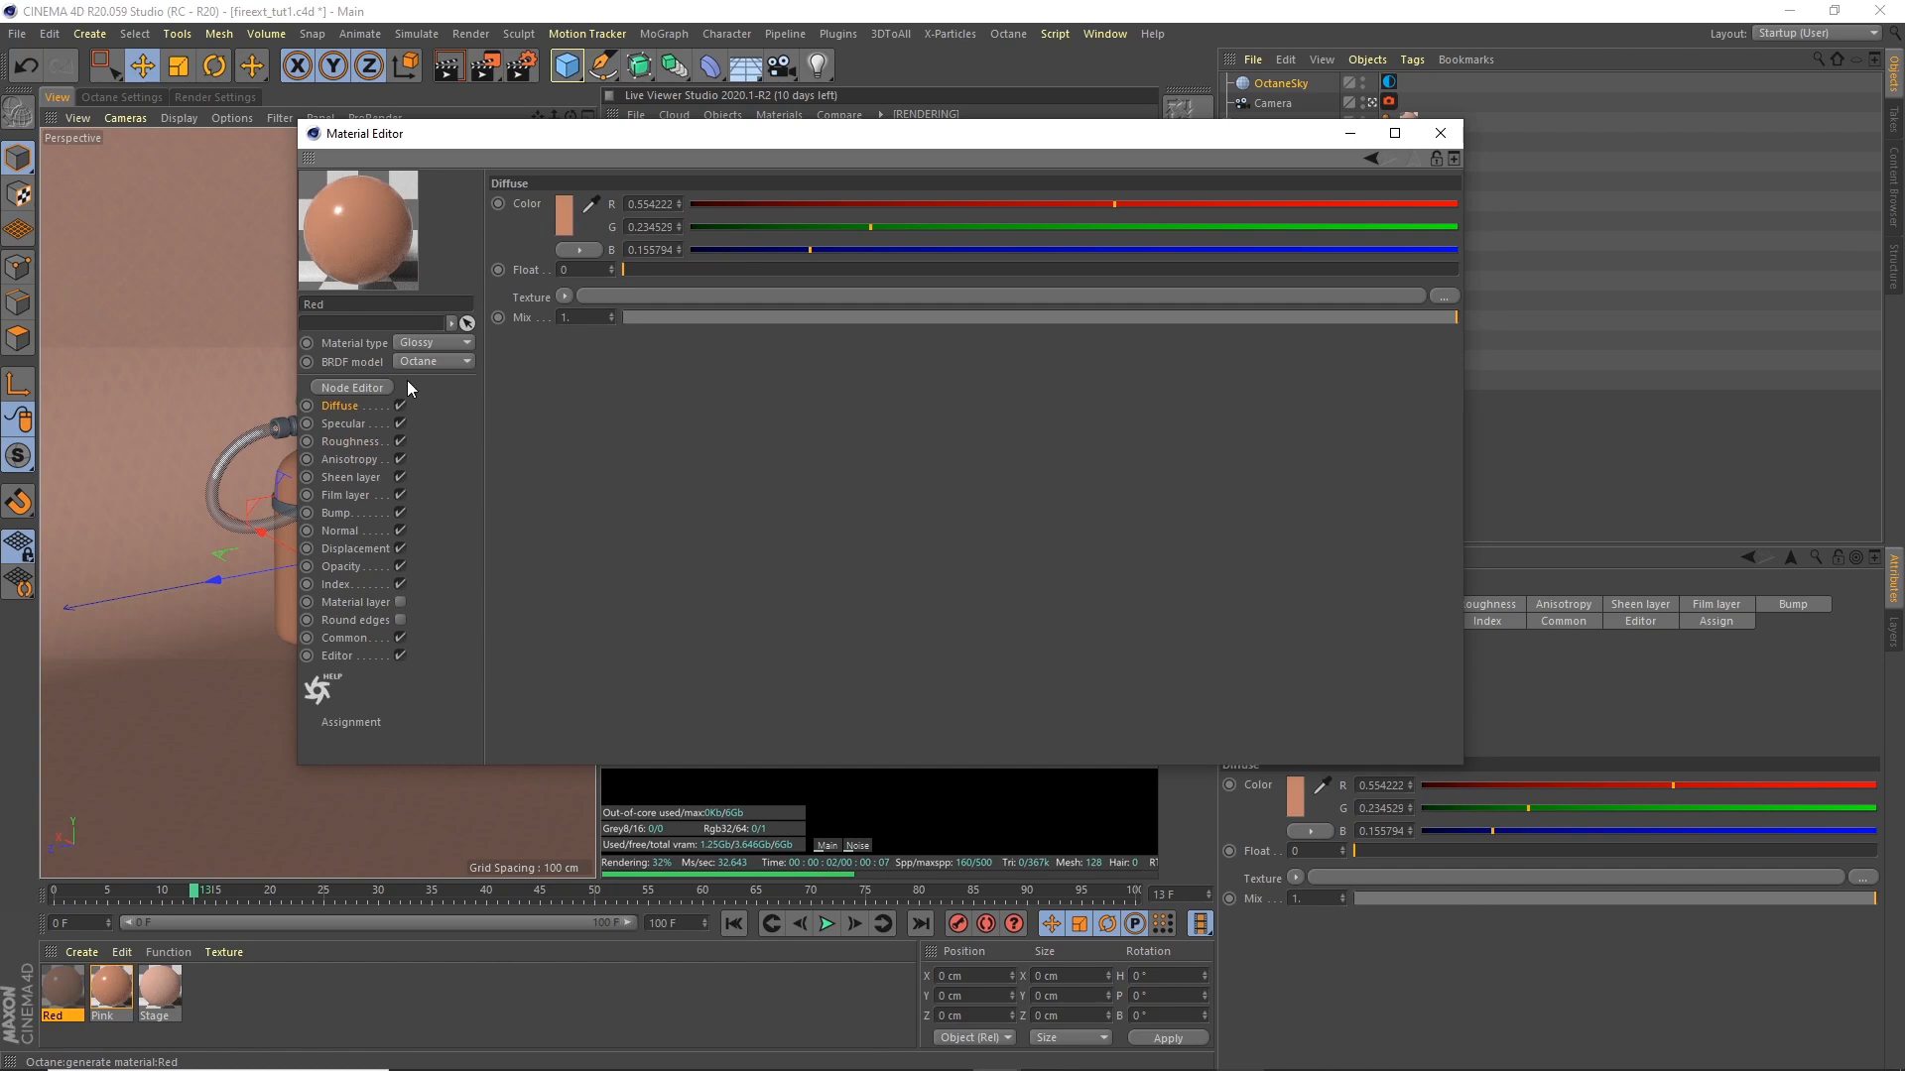
left_click(563, 214)
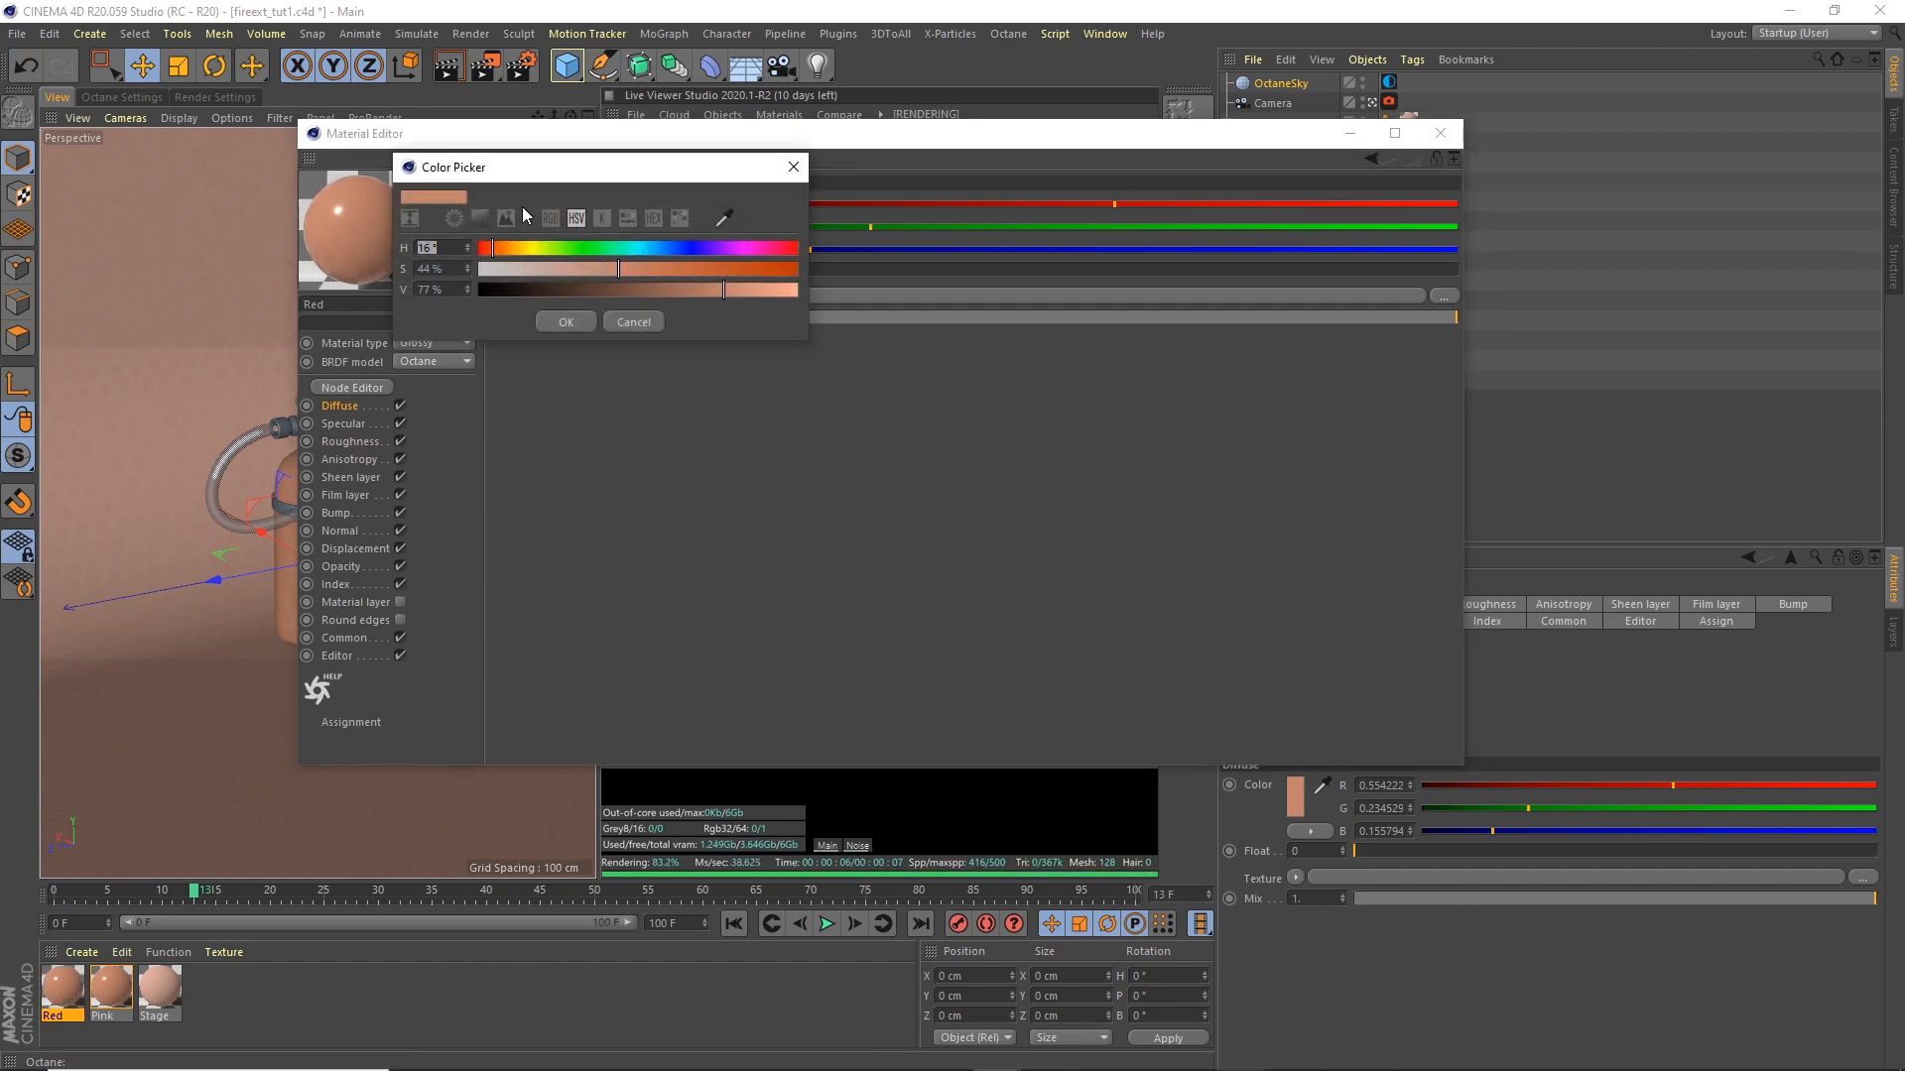
type("12")
key("Tab")
type("81")
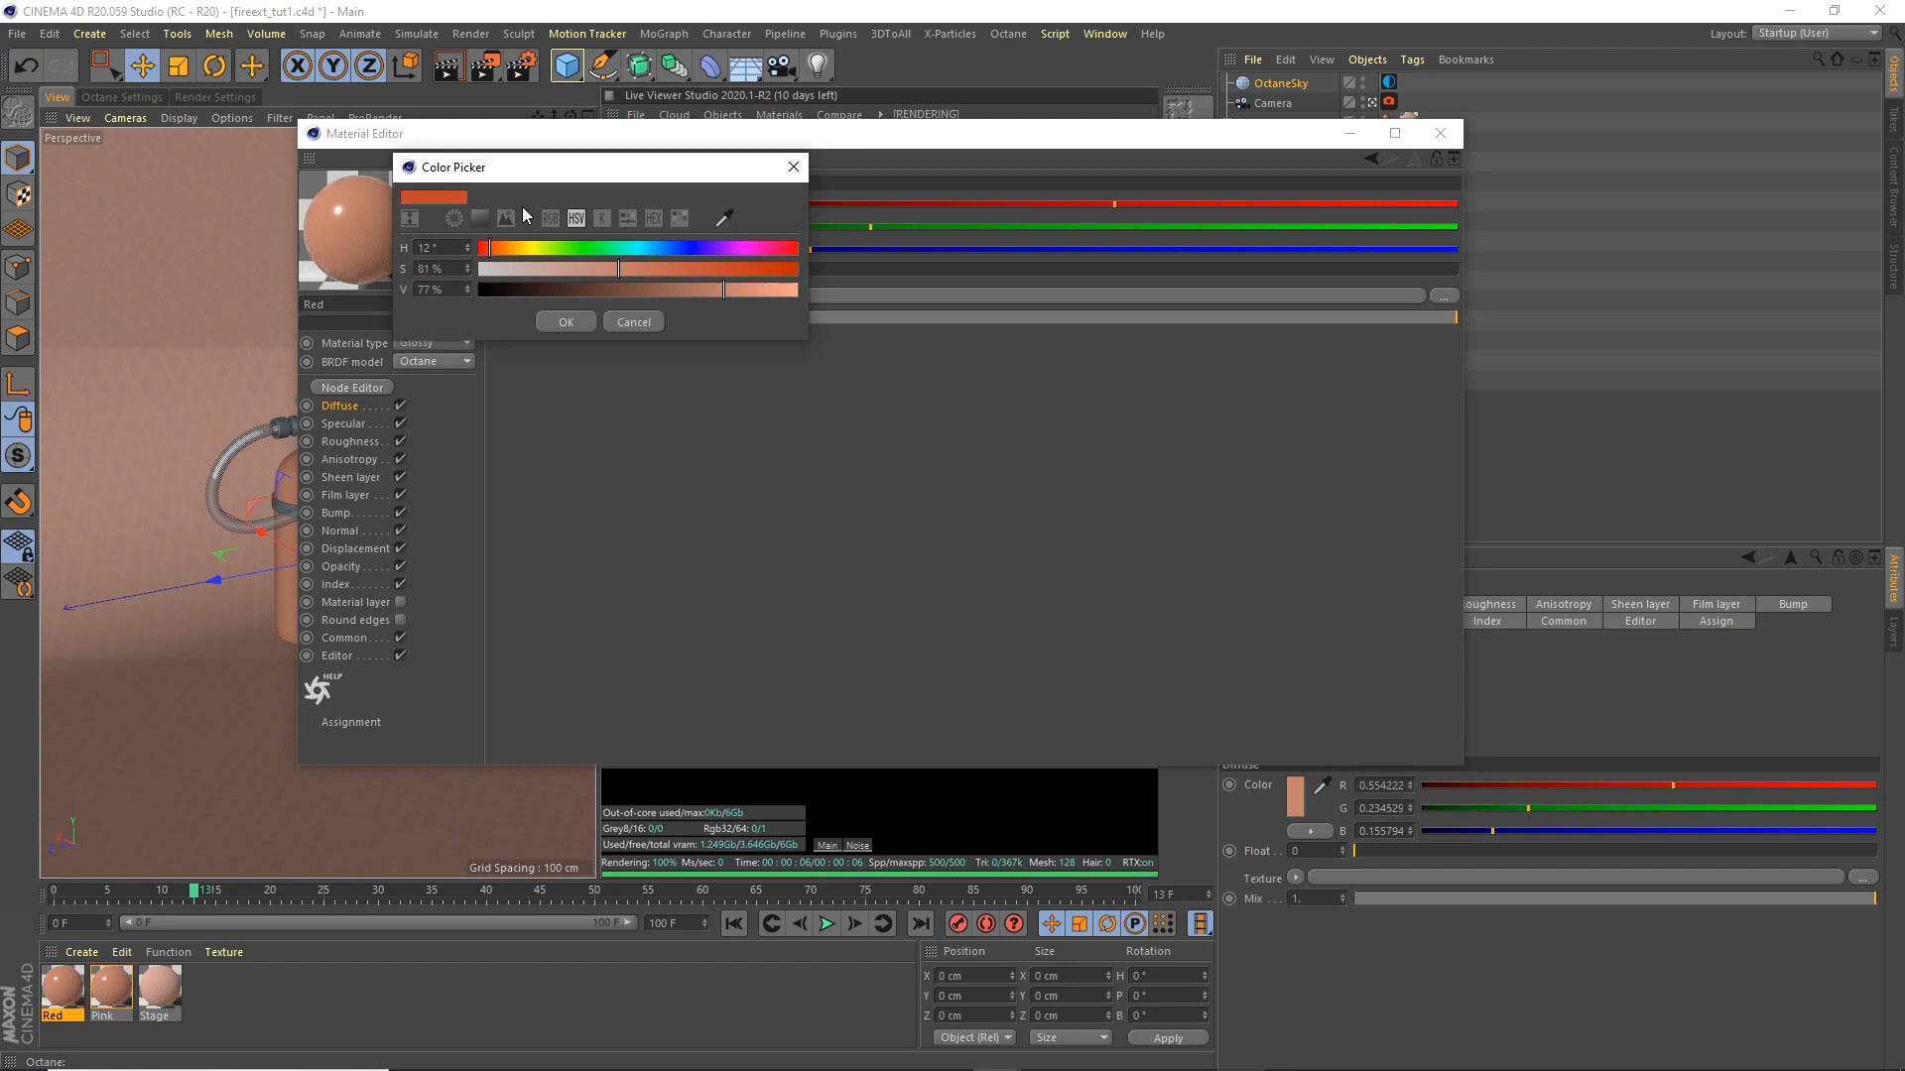
key("Tab")
type("61")
key("Tab")
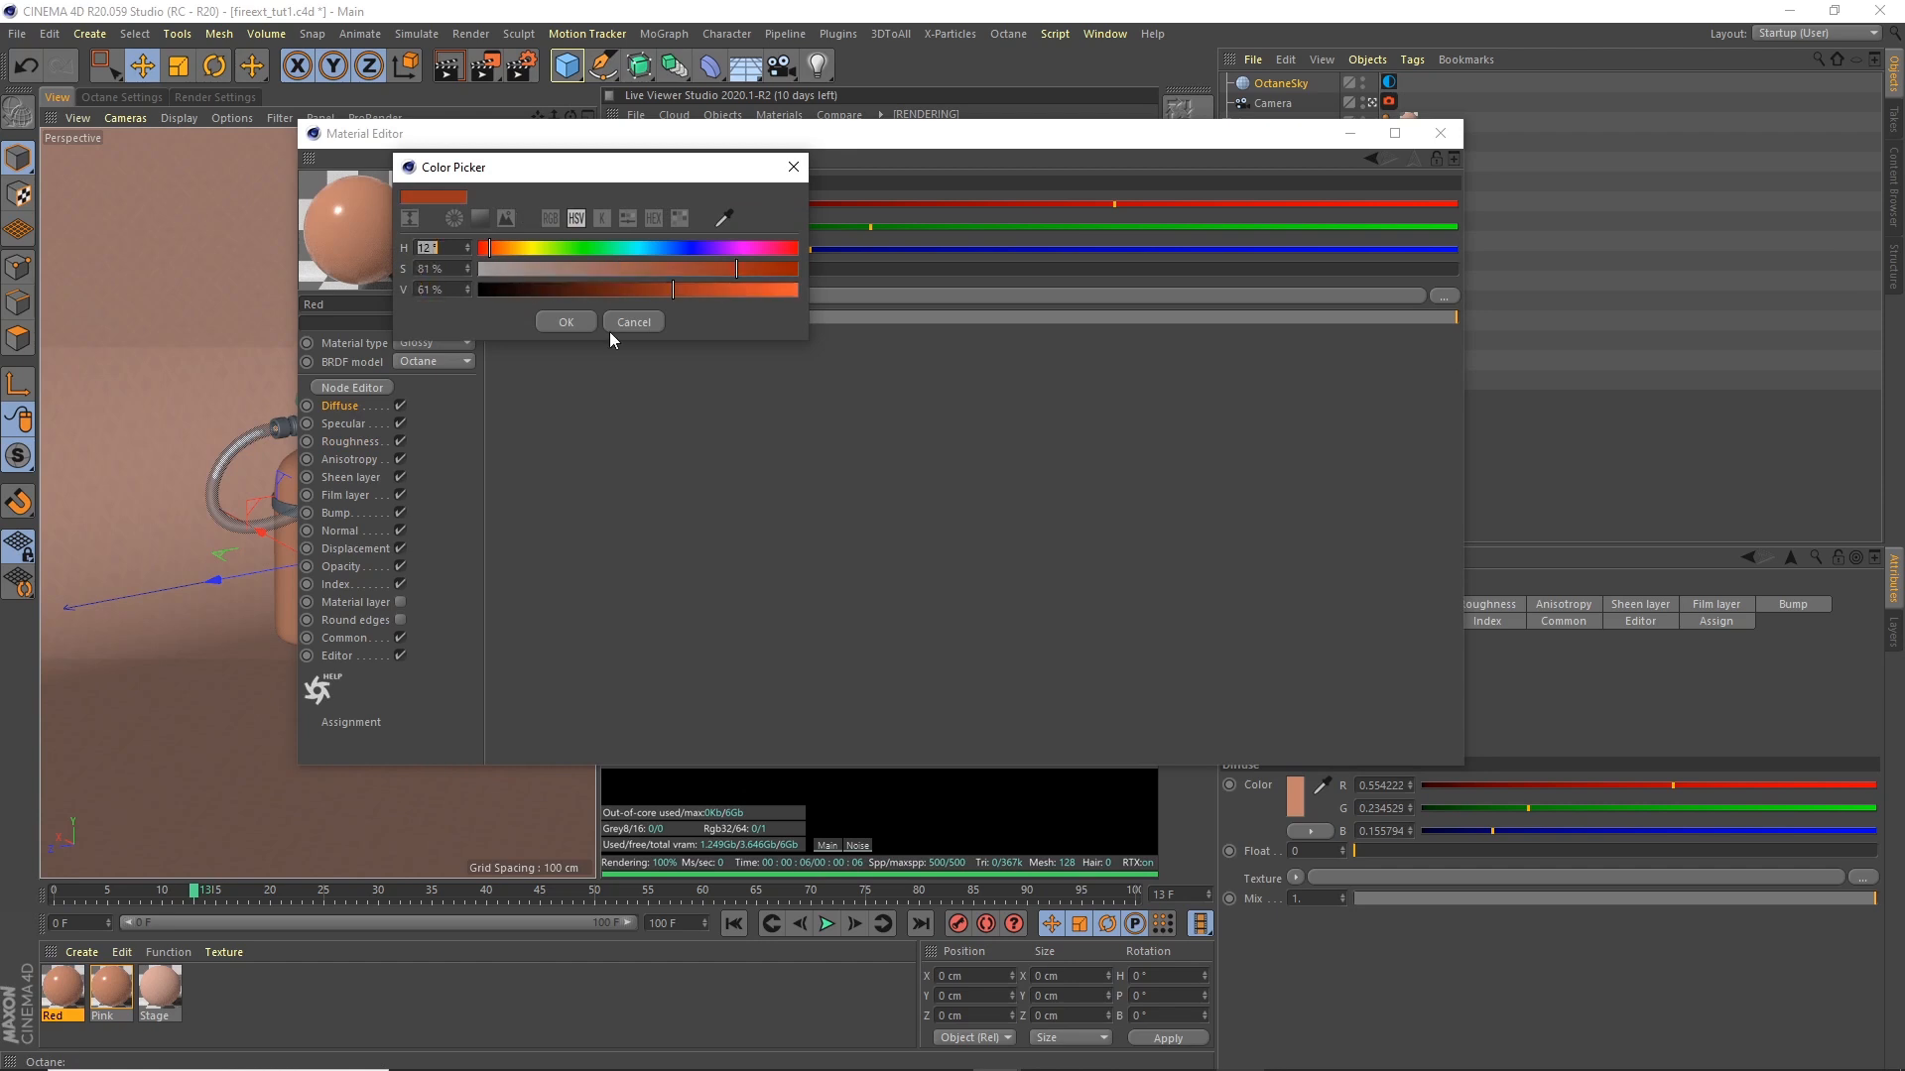
left_click(582, 319)
left_click(1440, 133)
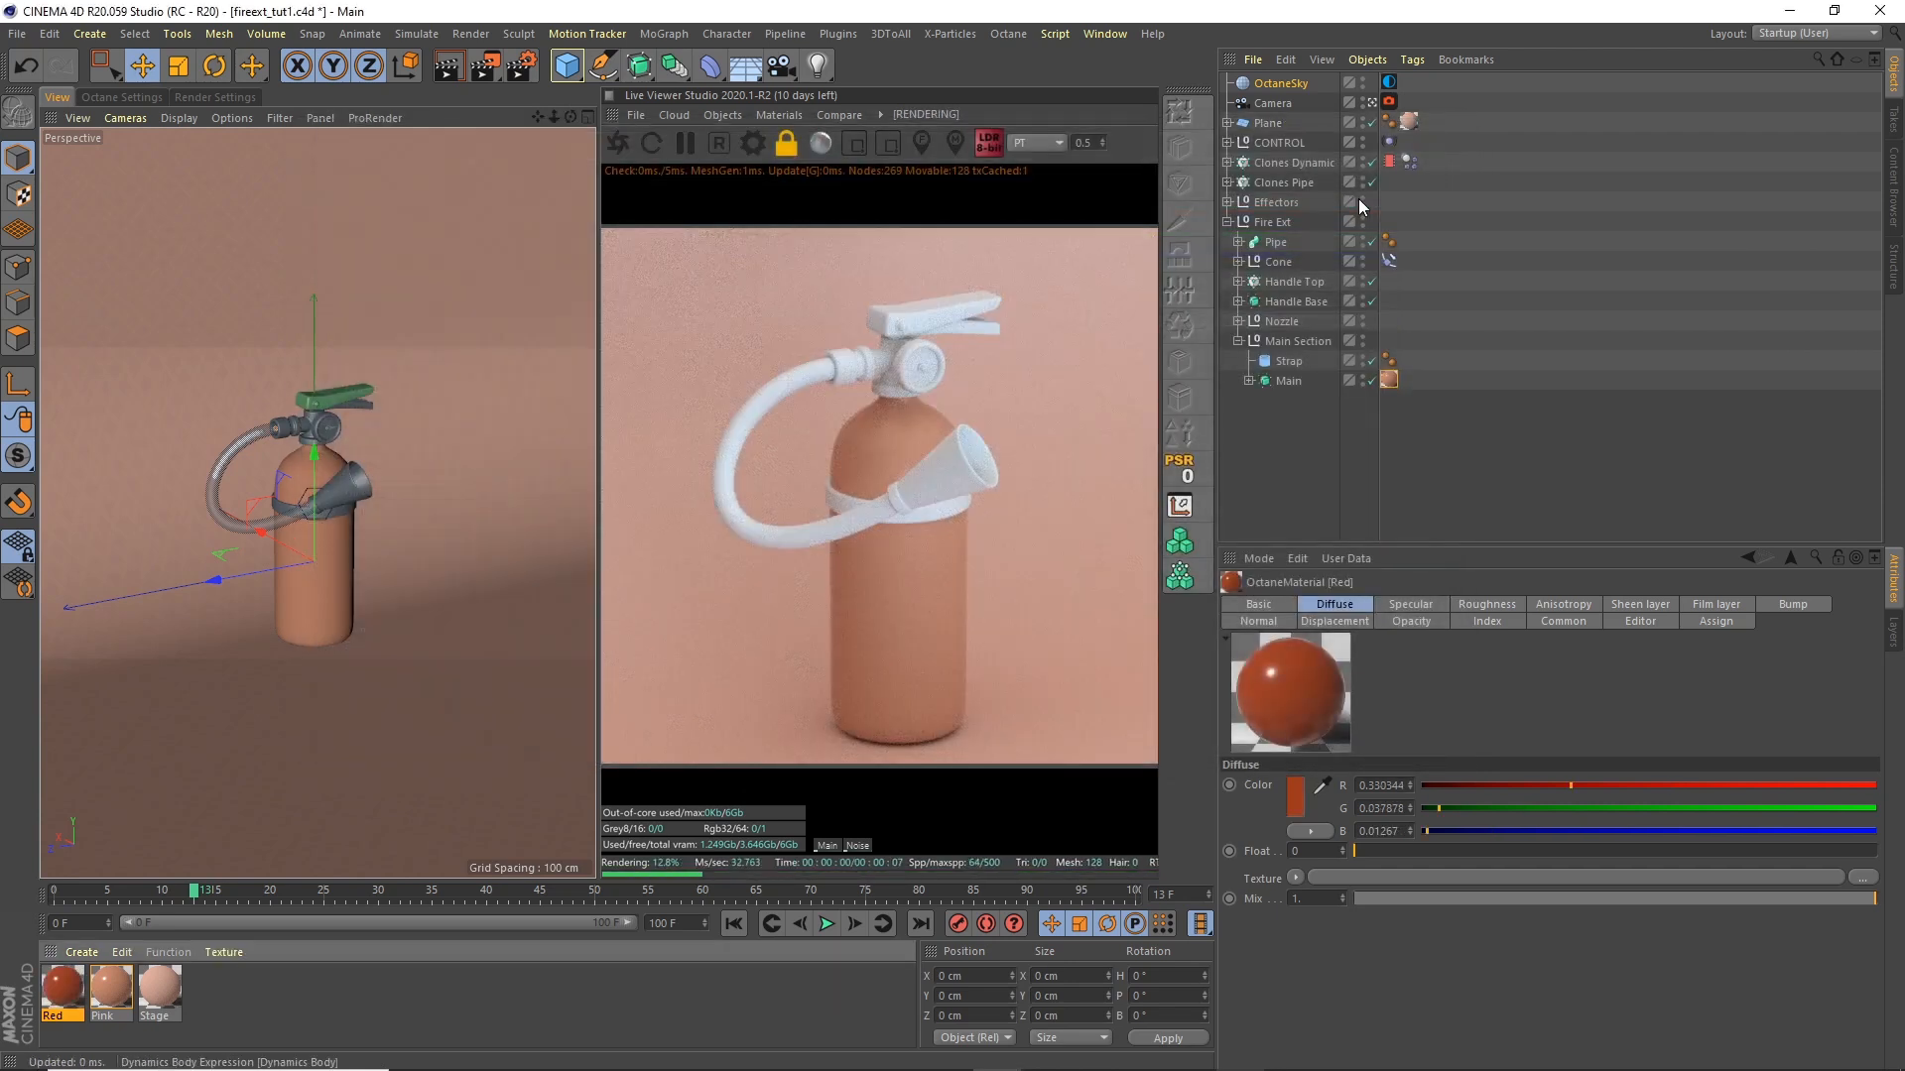
Step: Apply the Red material to the Strap, Handle Top and Handle Base objects
left_click_drag(119, 913, 1098, 535)
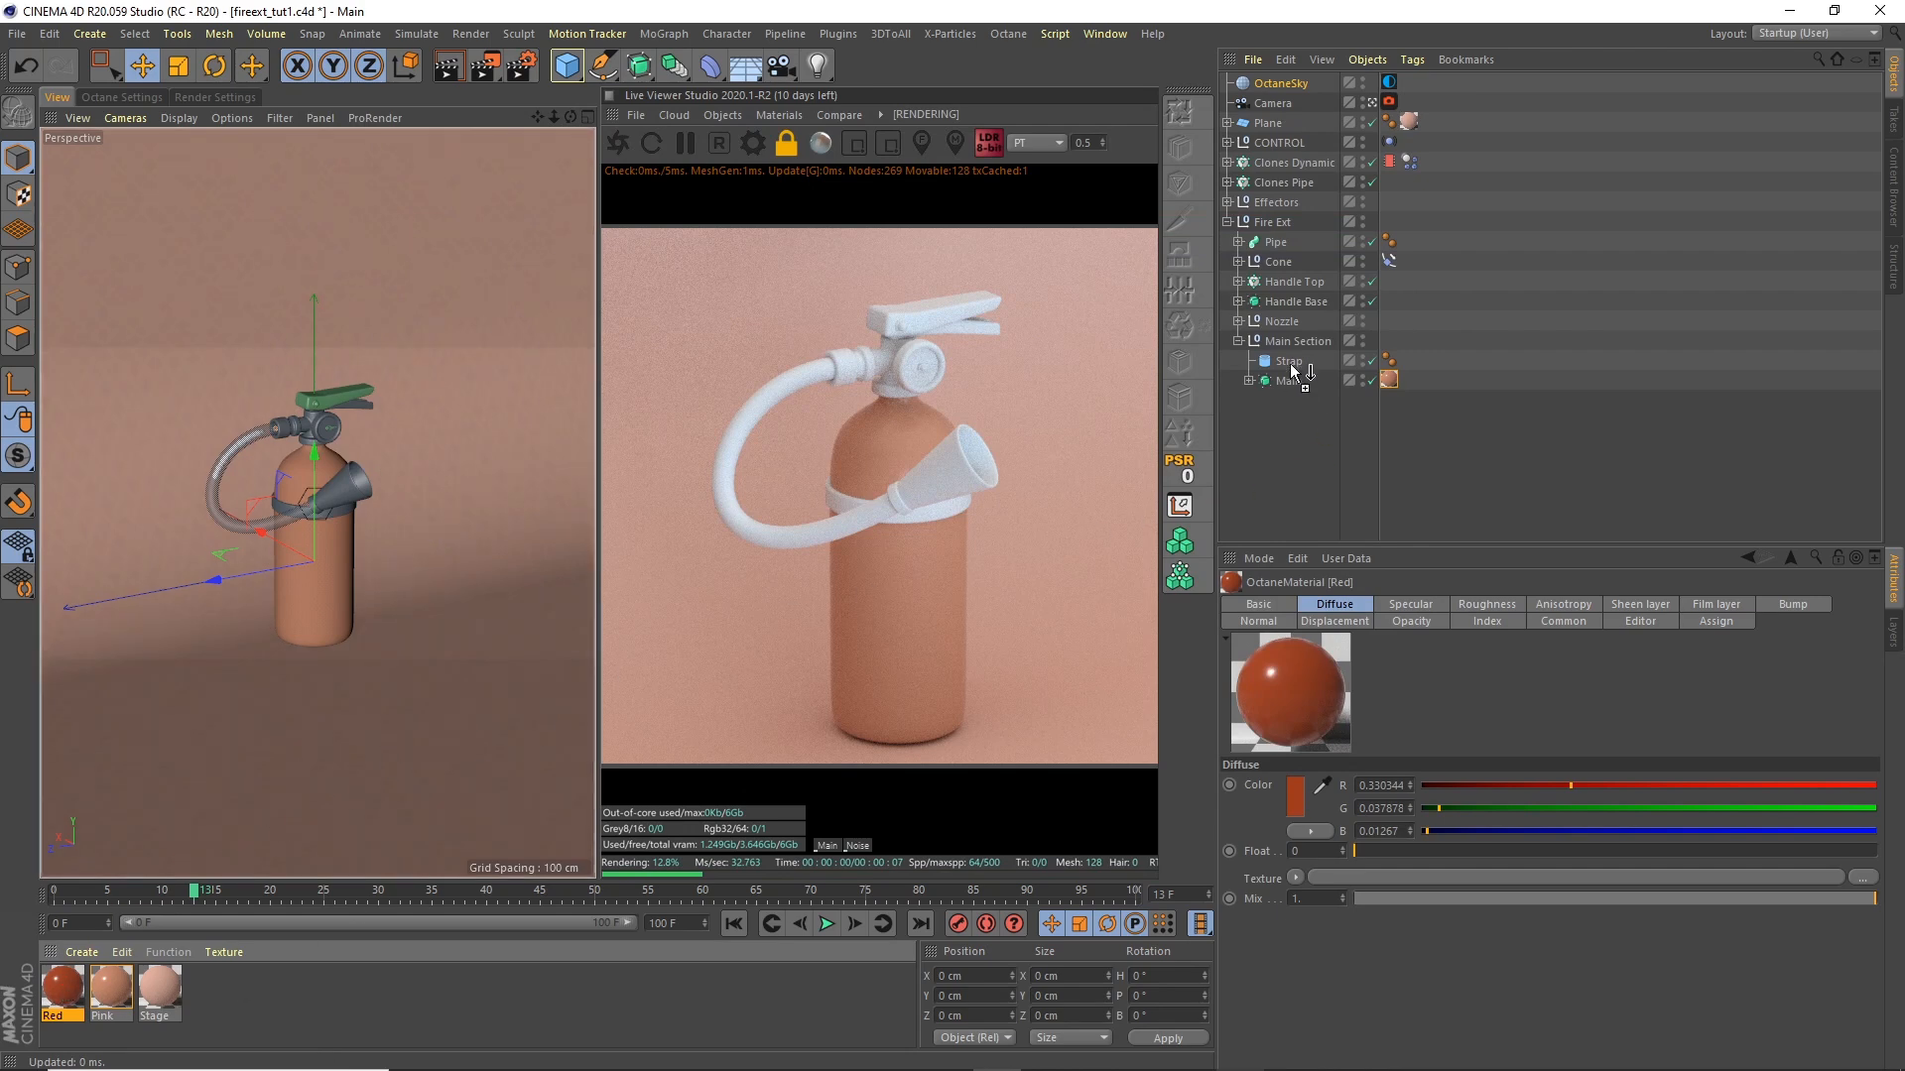
left_click_drag(1292, 369, 1290, 363)
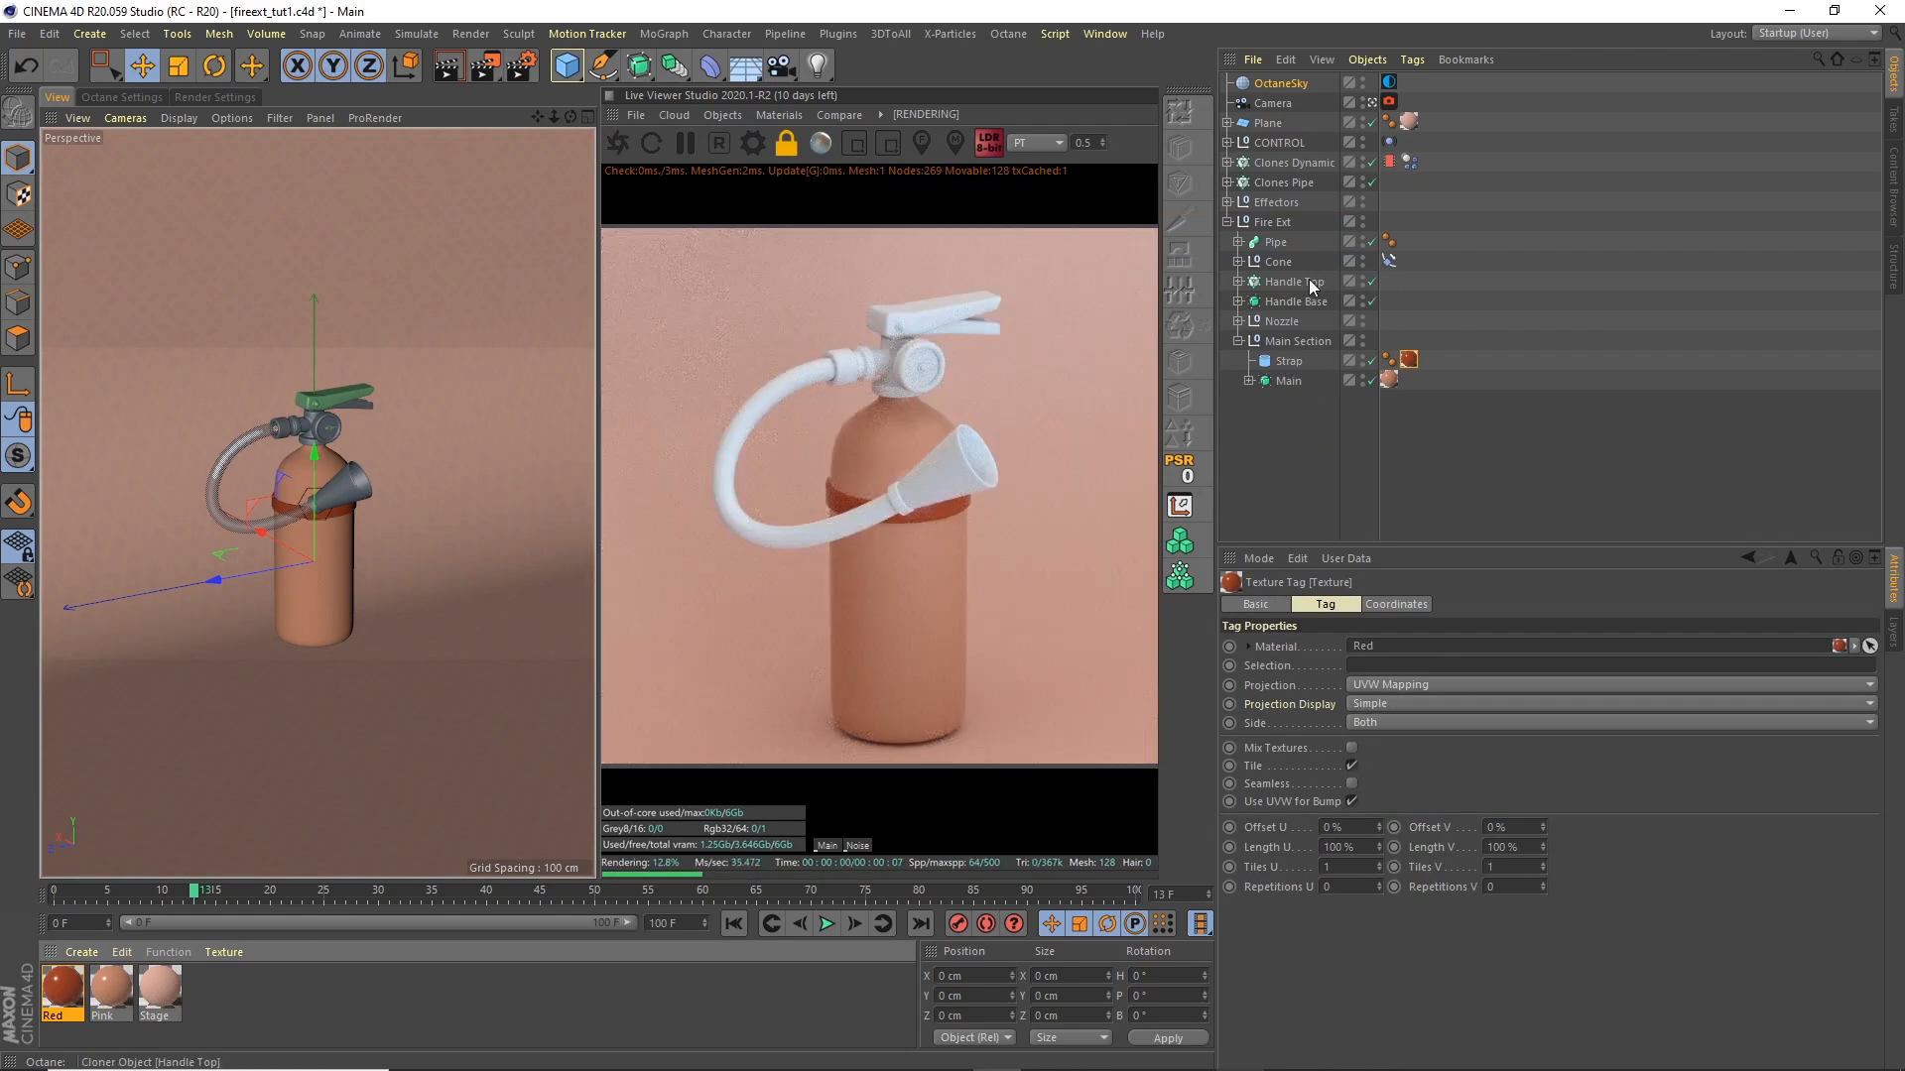
left_click_drag(60, 995, 1285, 290)
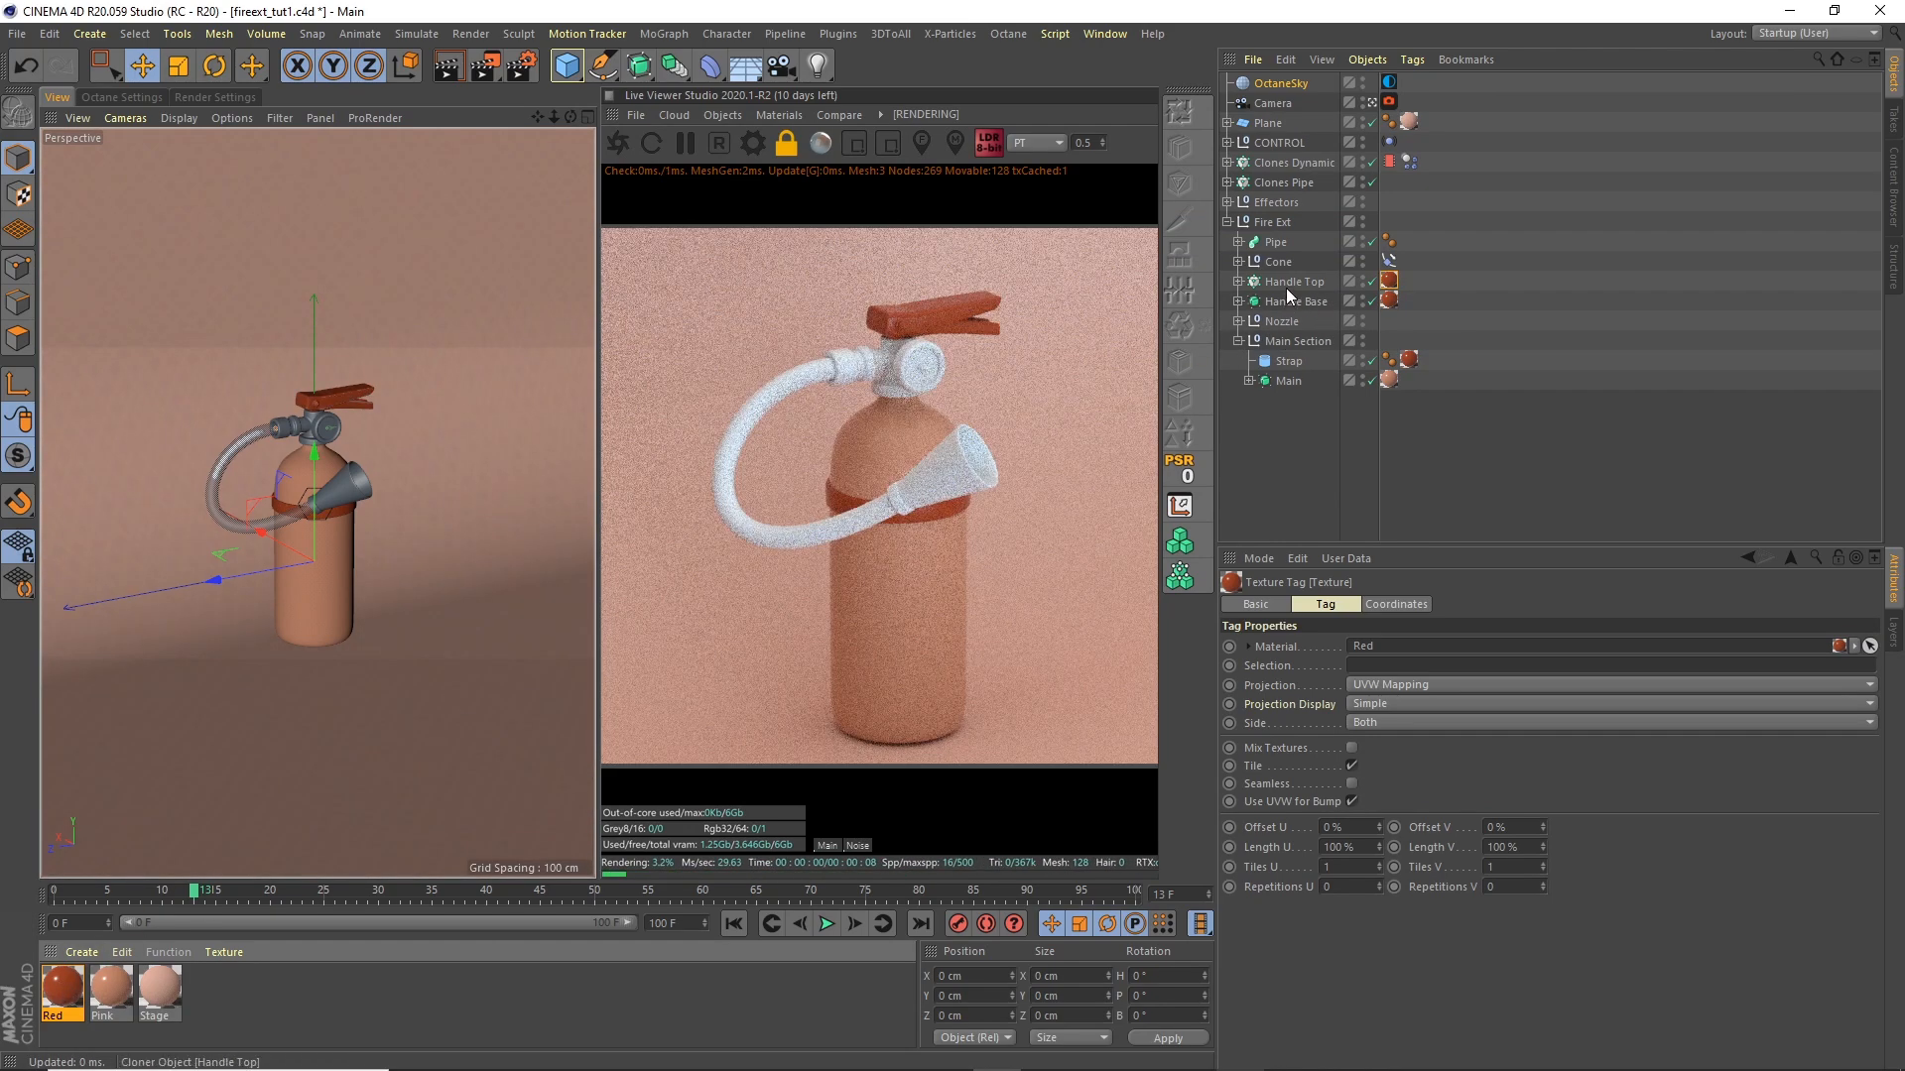
Step: Expand the Handle Top cloner, apply the Pink material to its Cylinder and save the project
left_click(1238, 281)
left_click(1248, 302)
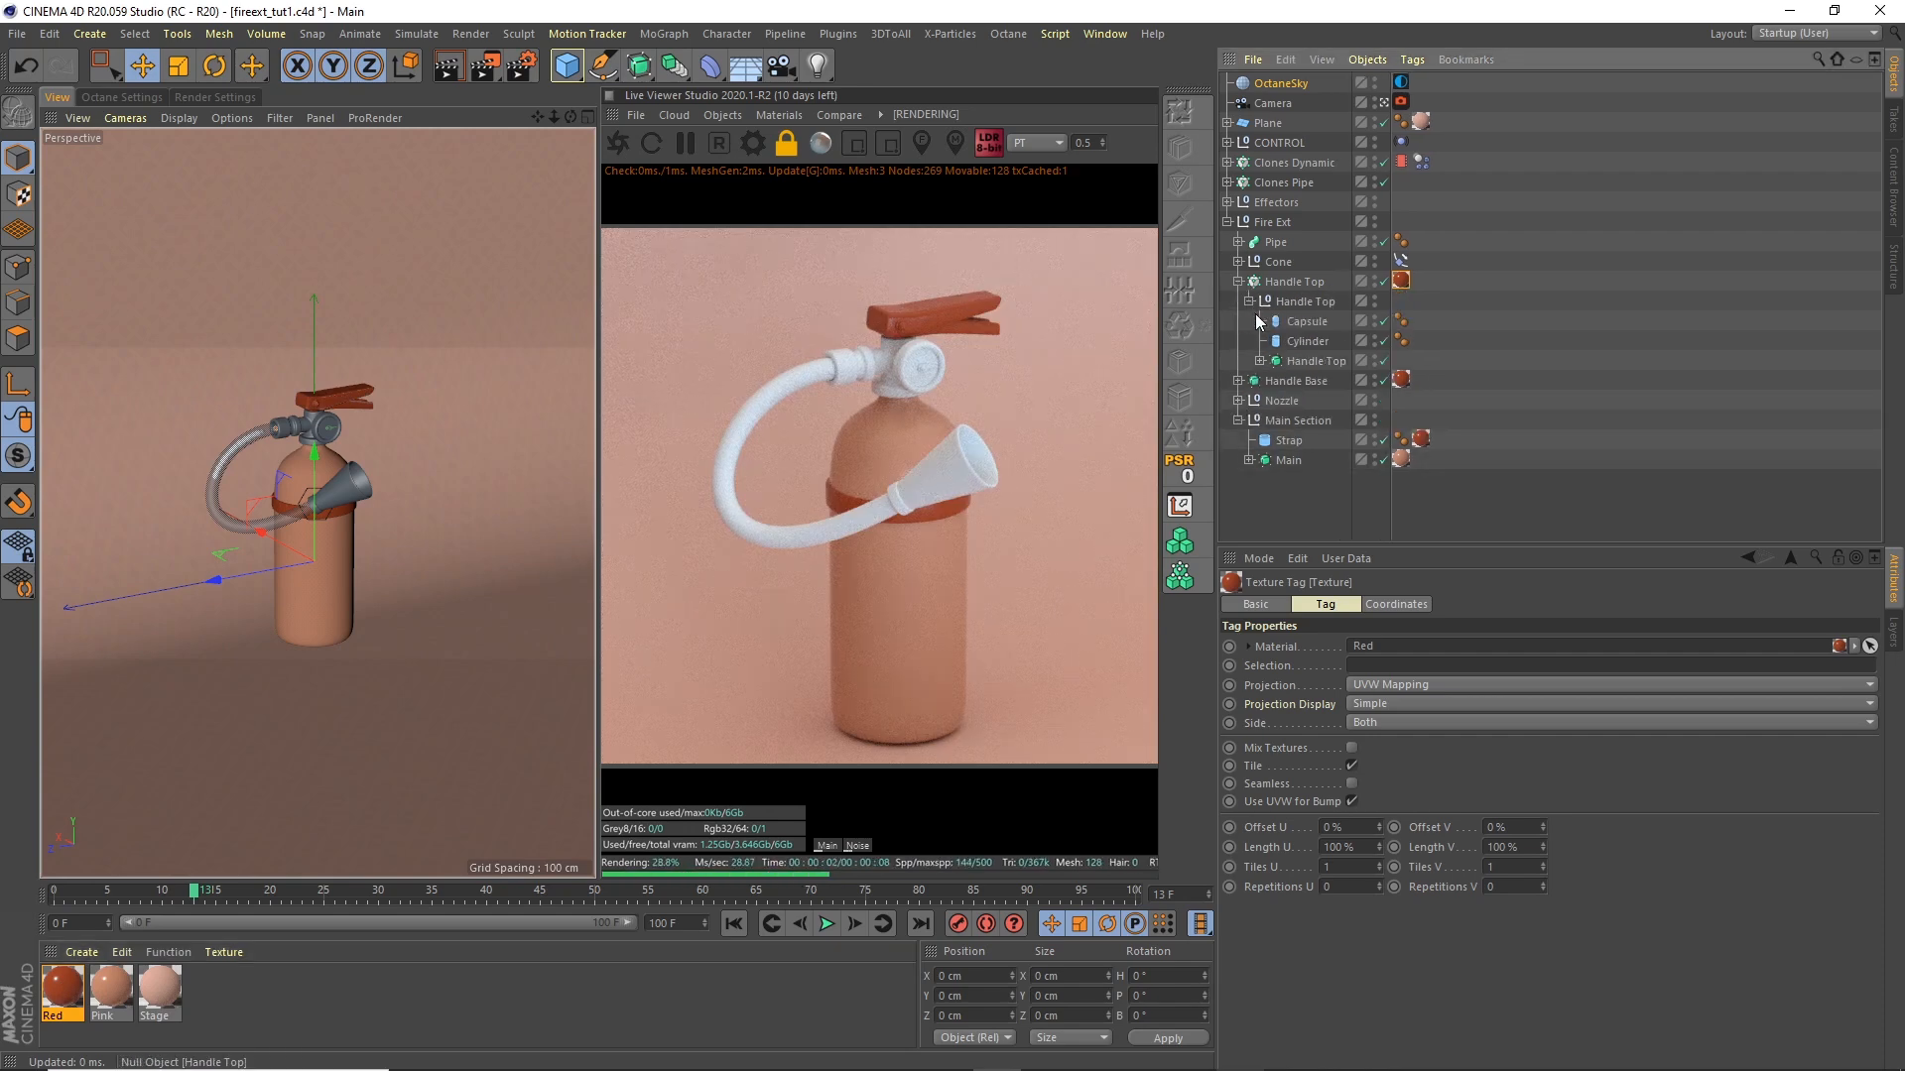
left_click_drag(111, 985, 1315, 343)
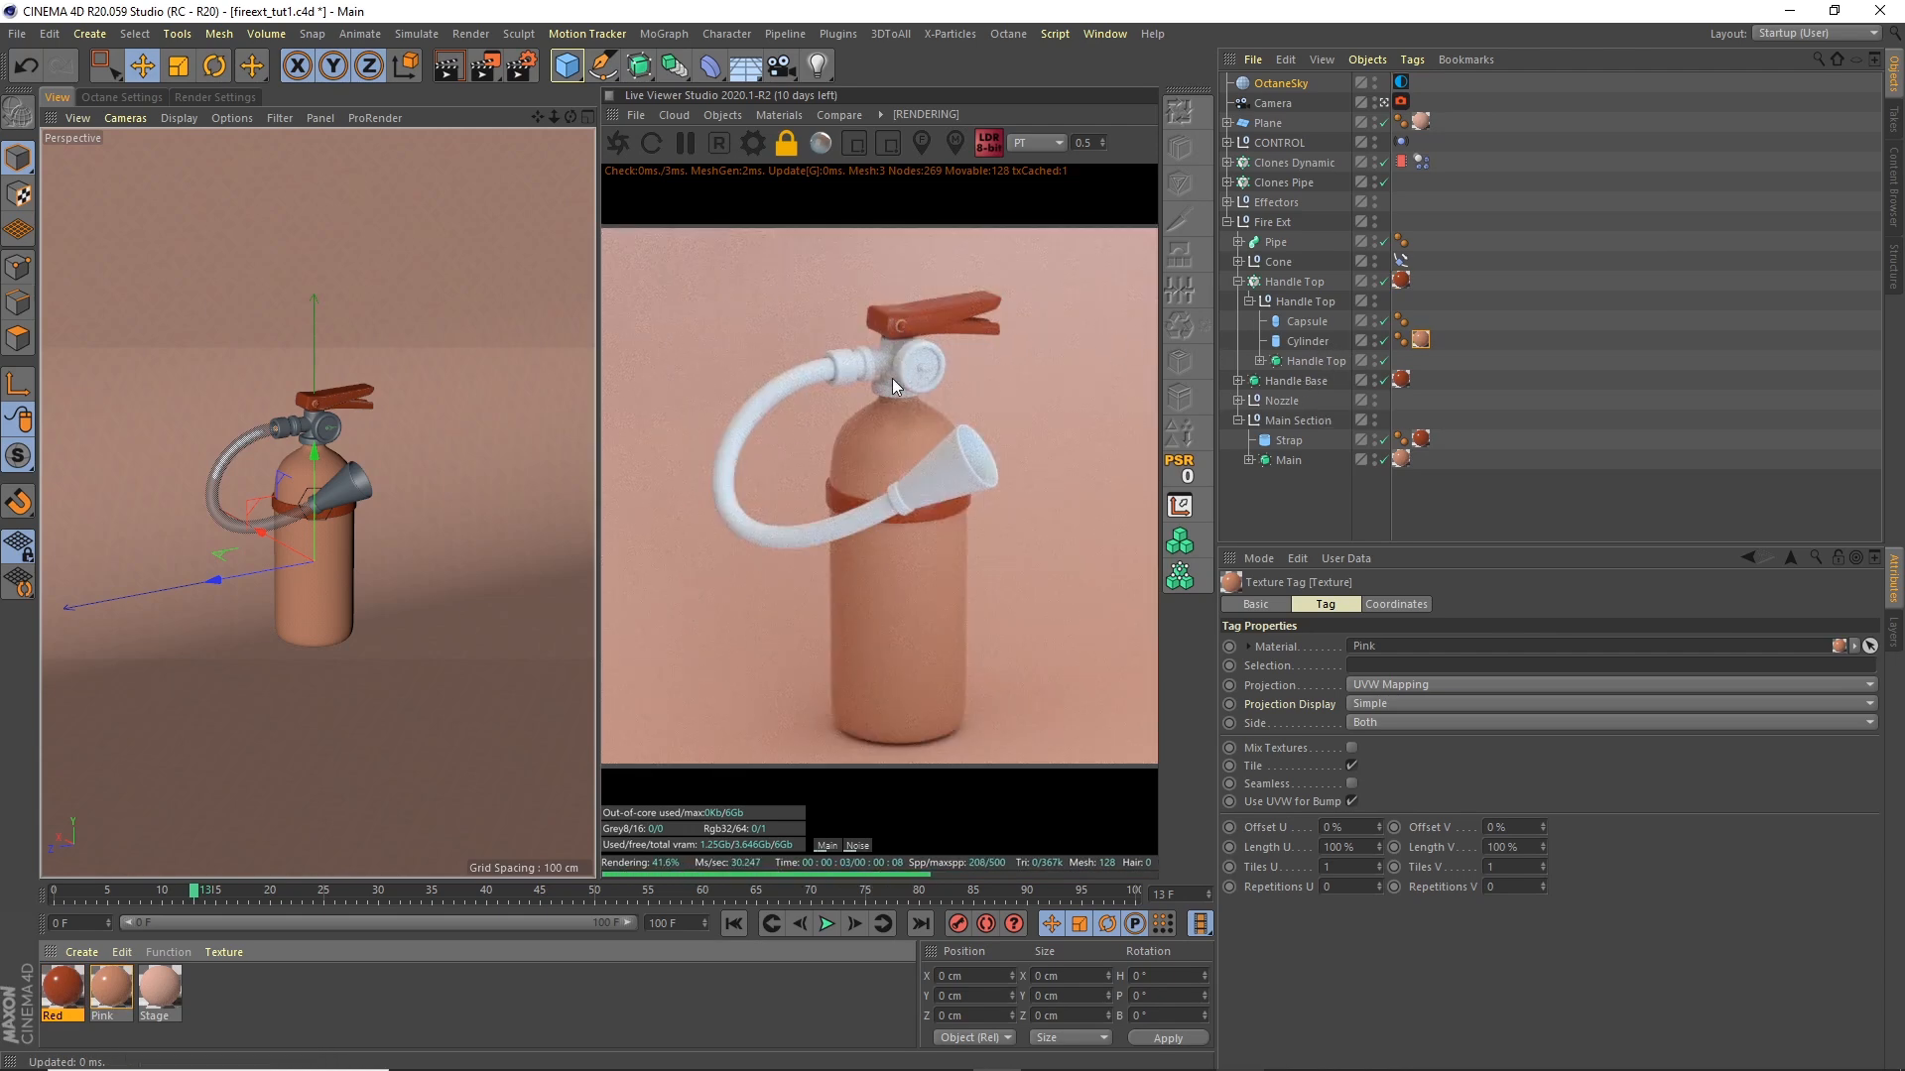
left_click(421, 1002)
key("ctrl+s")
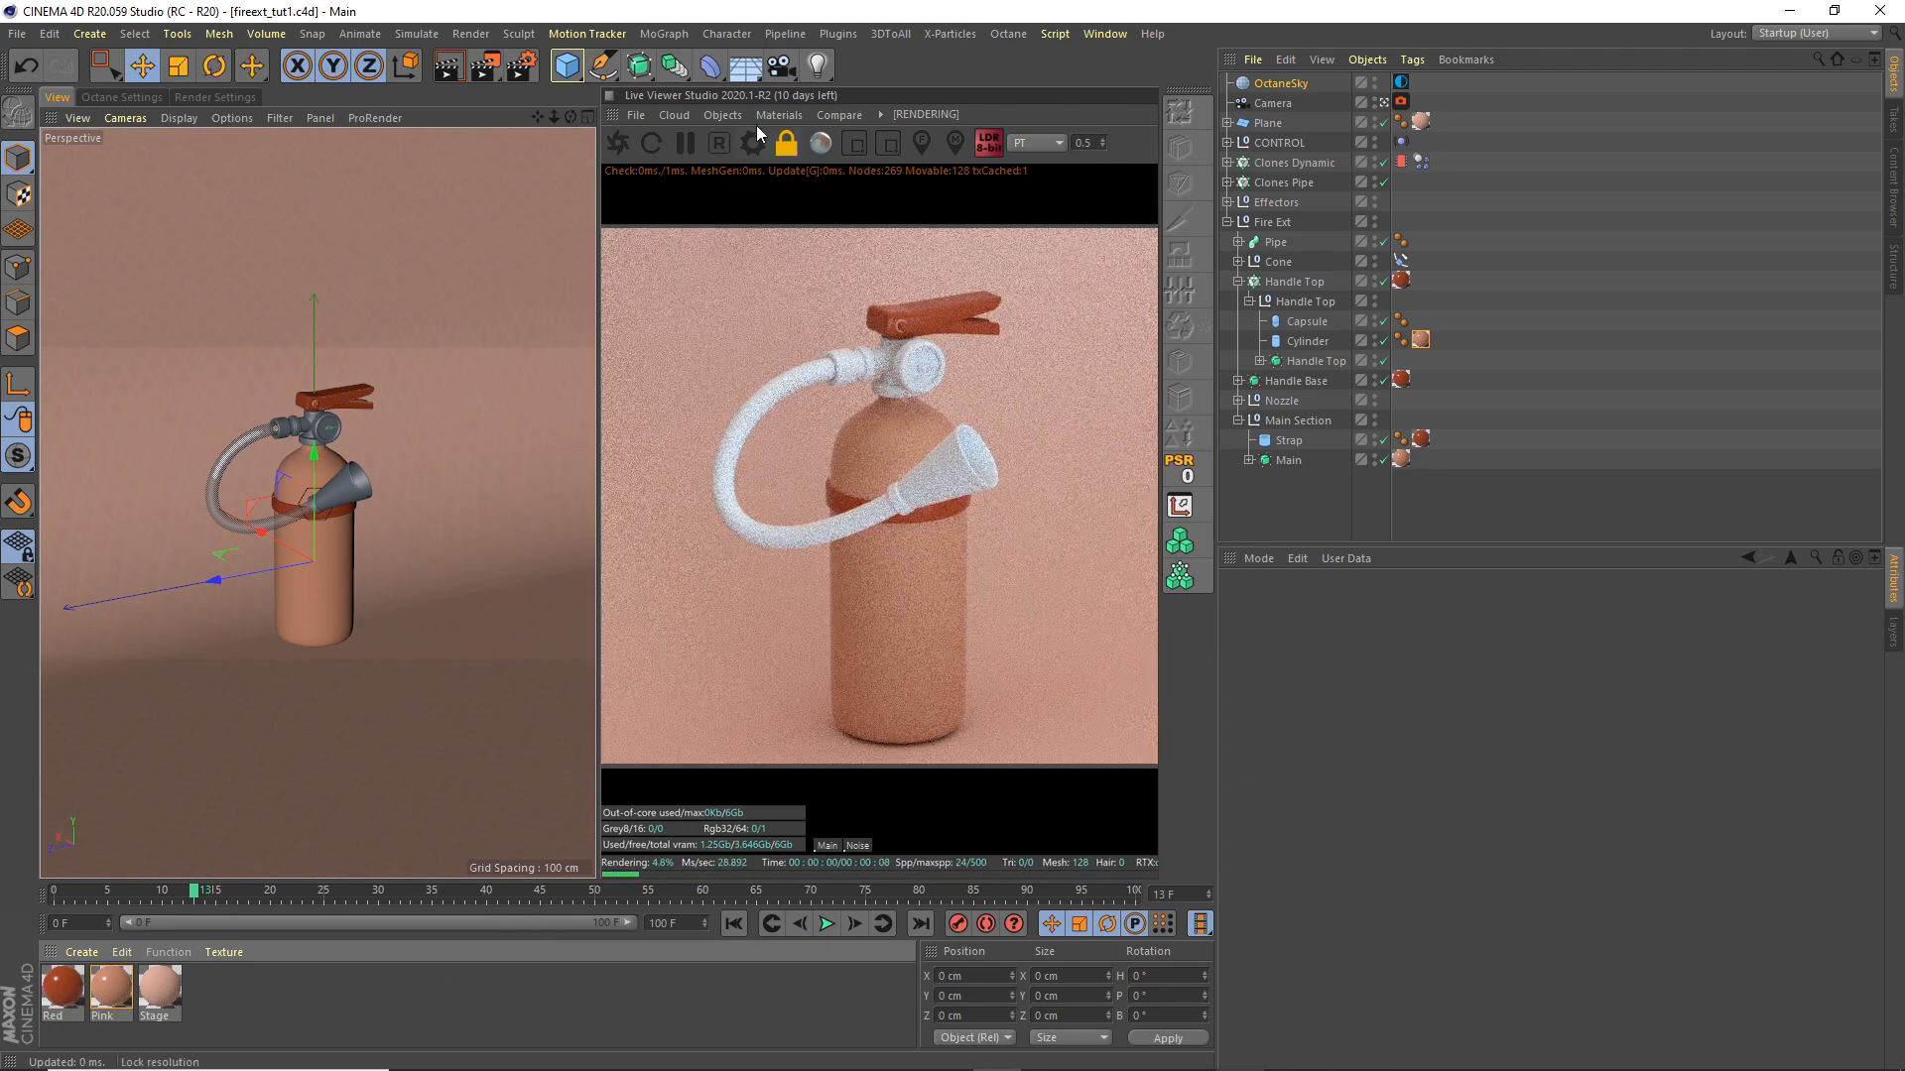
Step: Create an Octane Metallic material and assign it to the Handle Top's Cylinder, with the Pink material on the Capsule
left_click(724, 115)
left_click(729, 115)
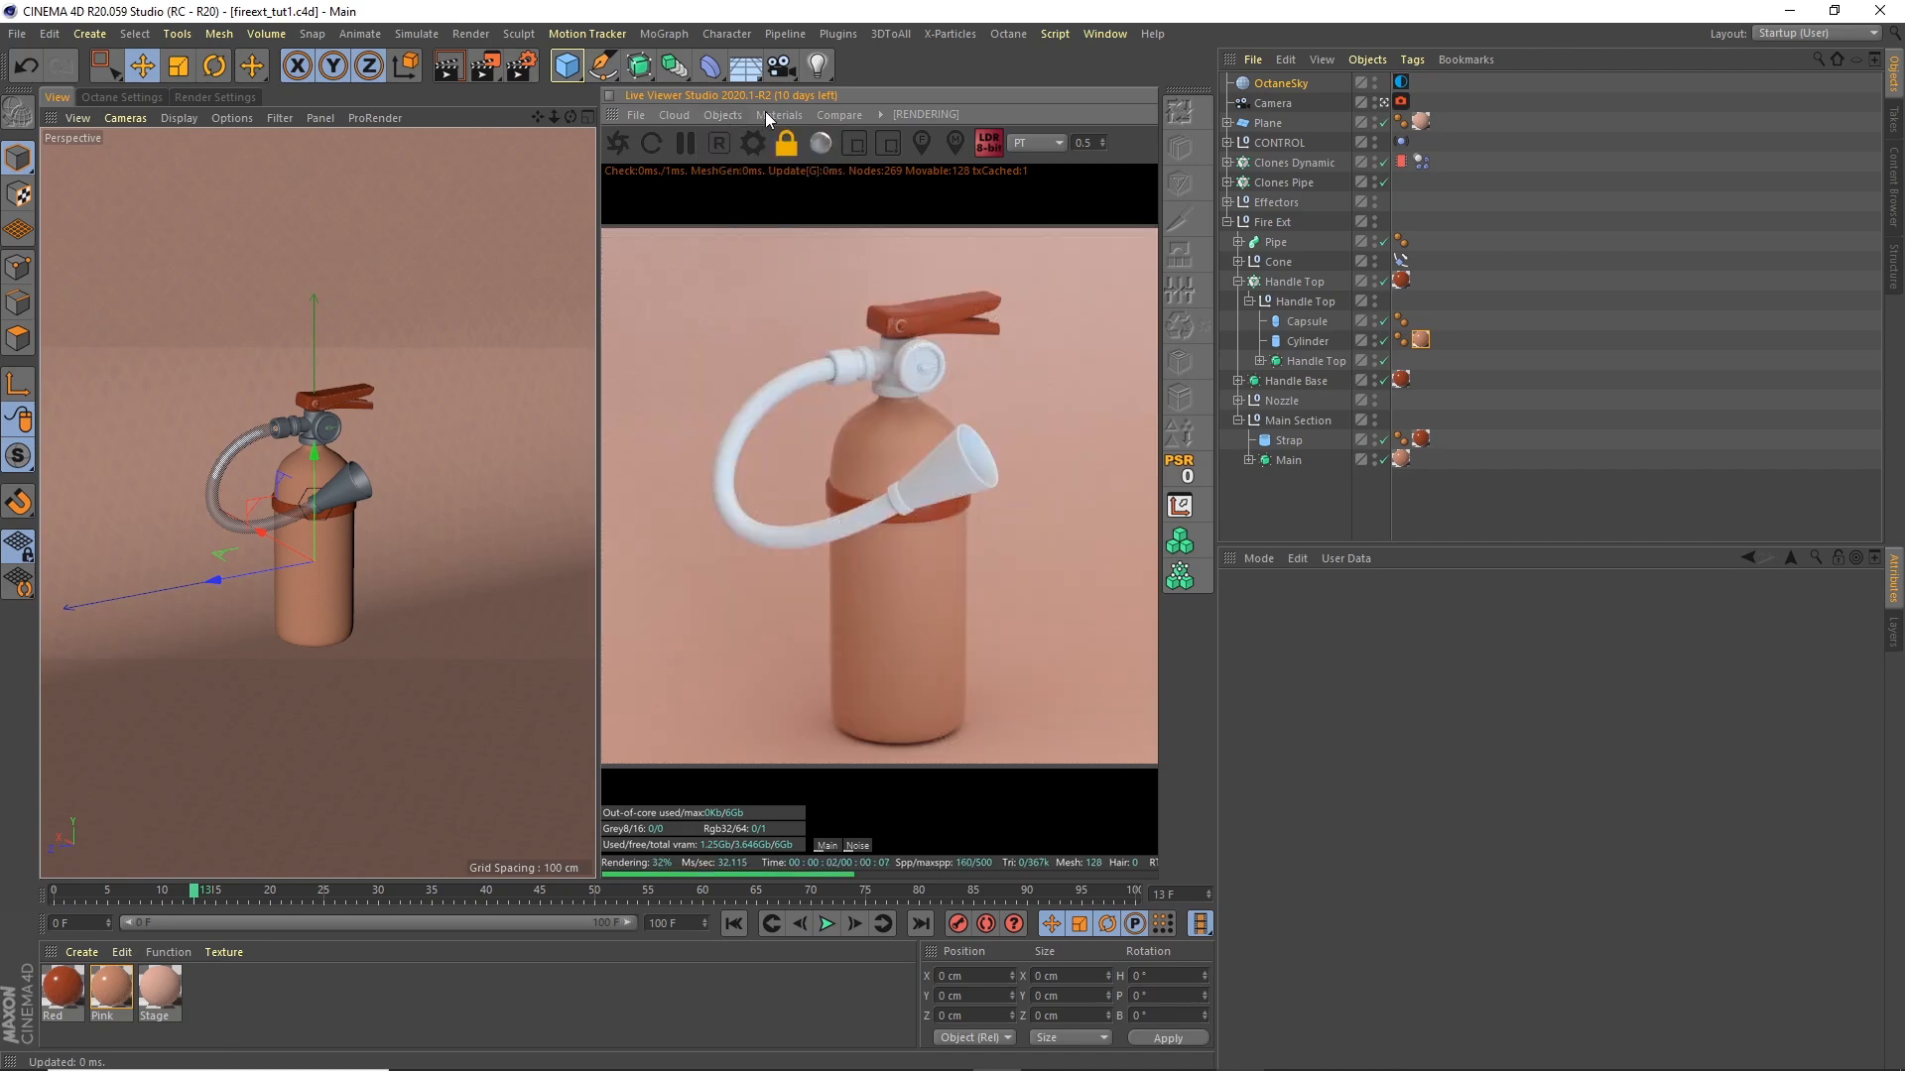
left_click(753, 146)
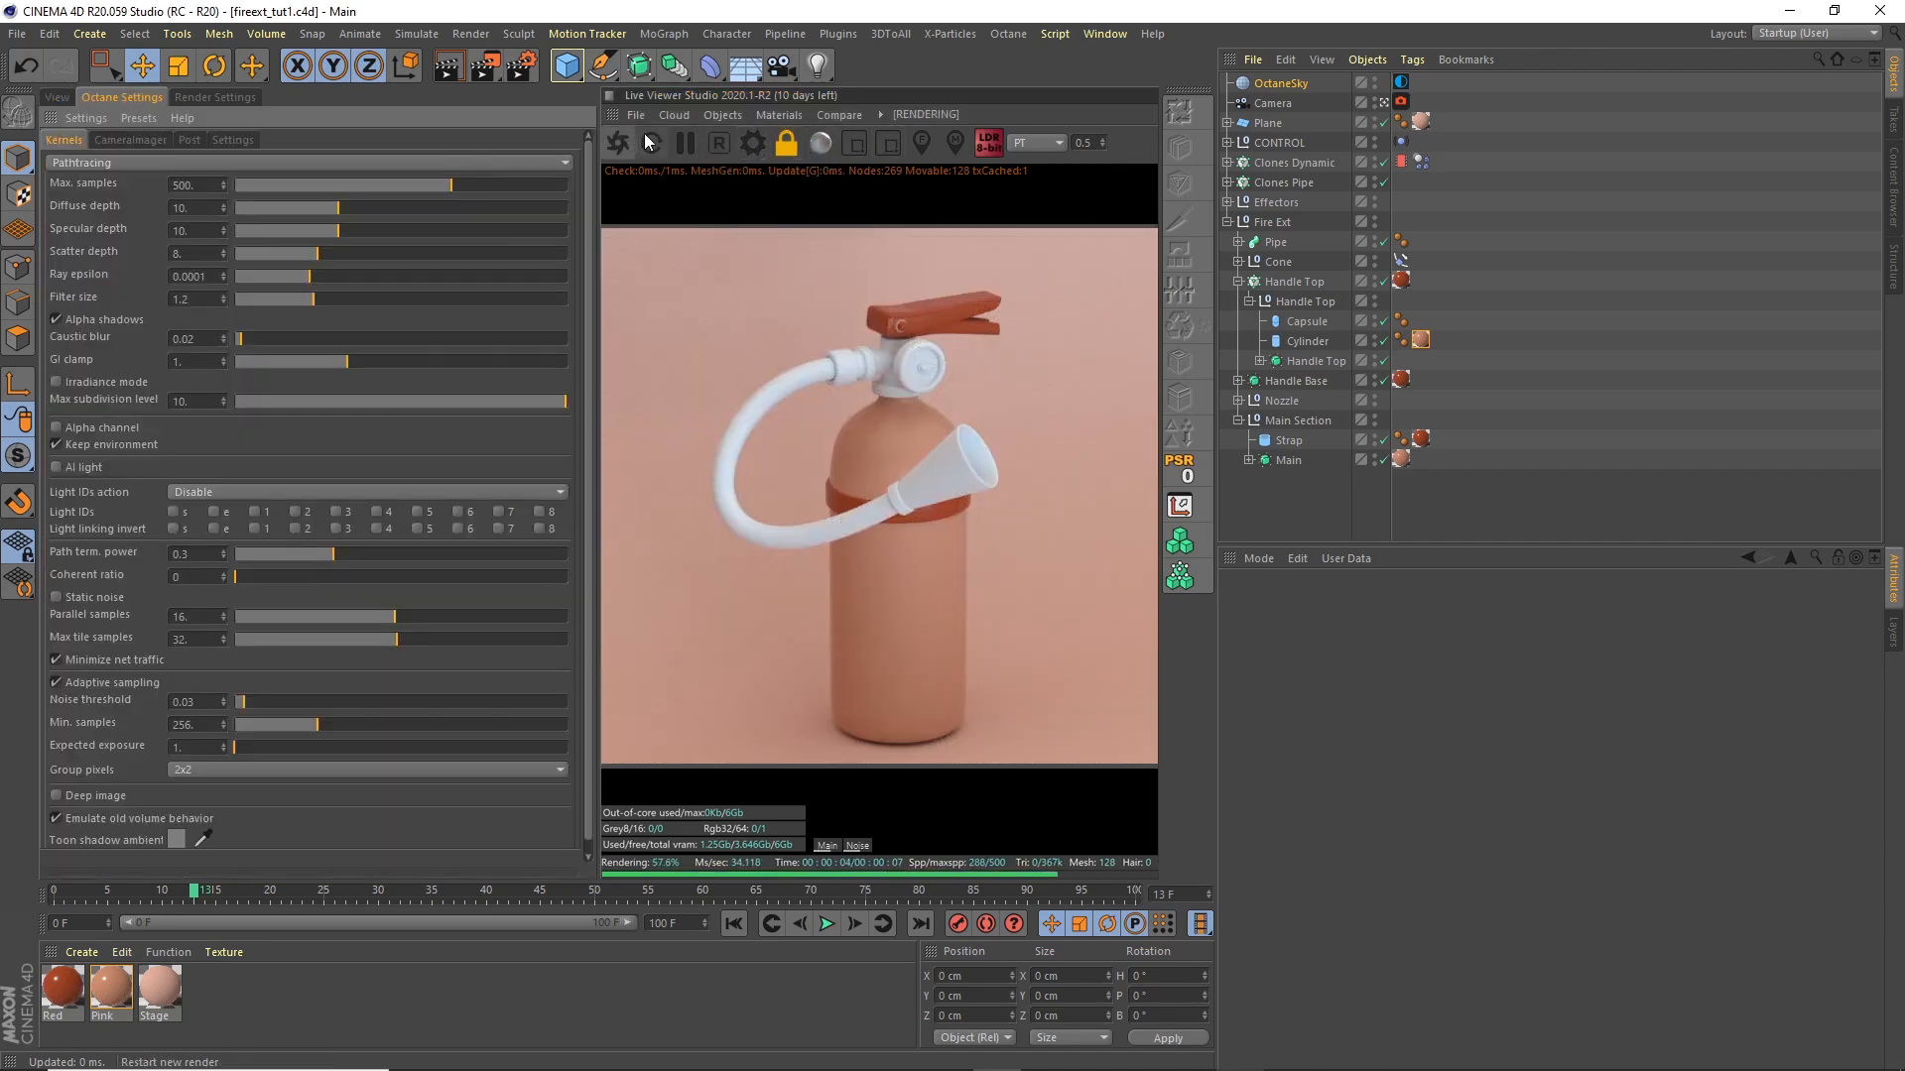
left_click(767, 115)
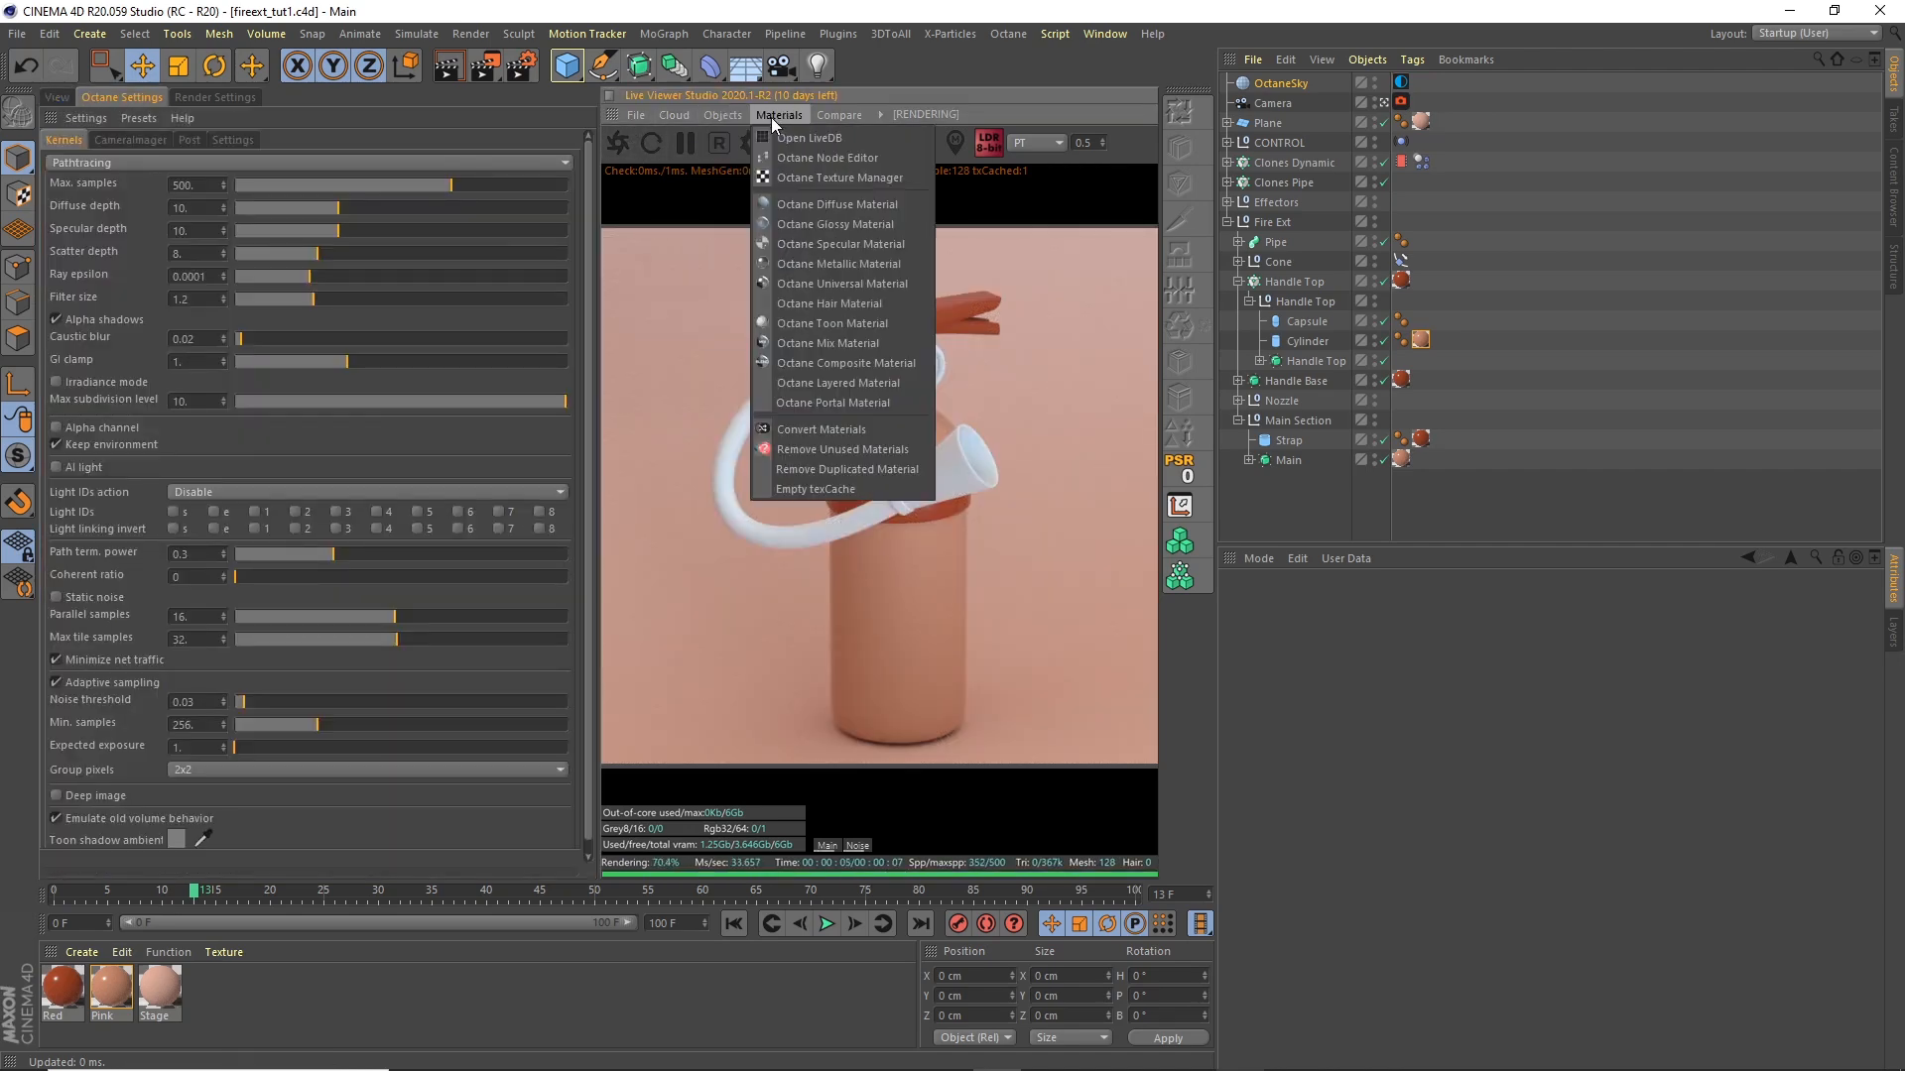
left_click(807, 264)
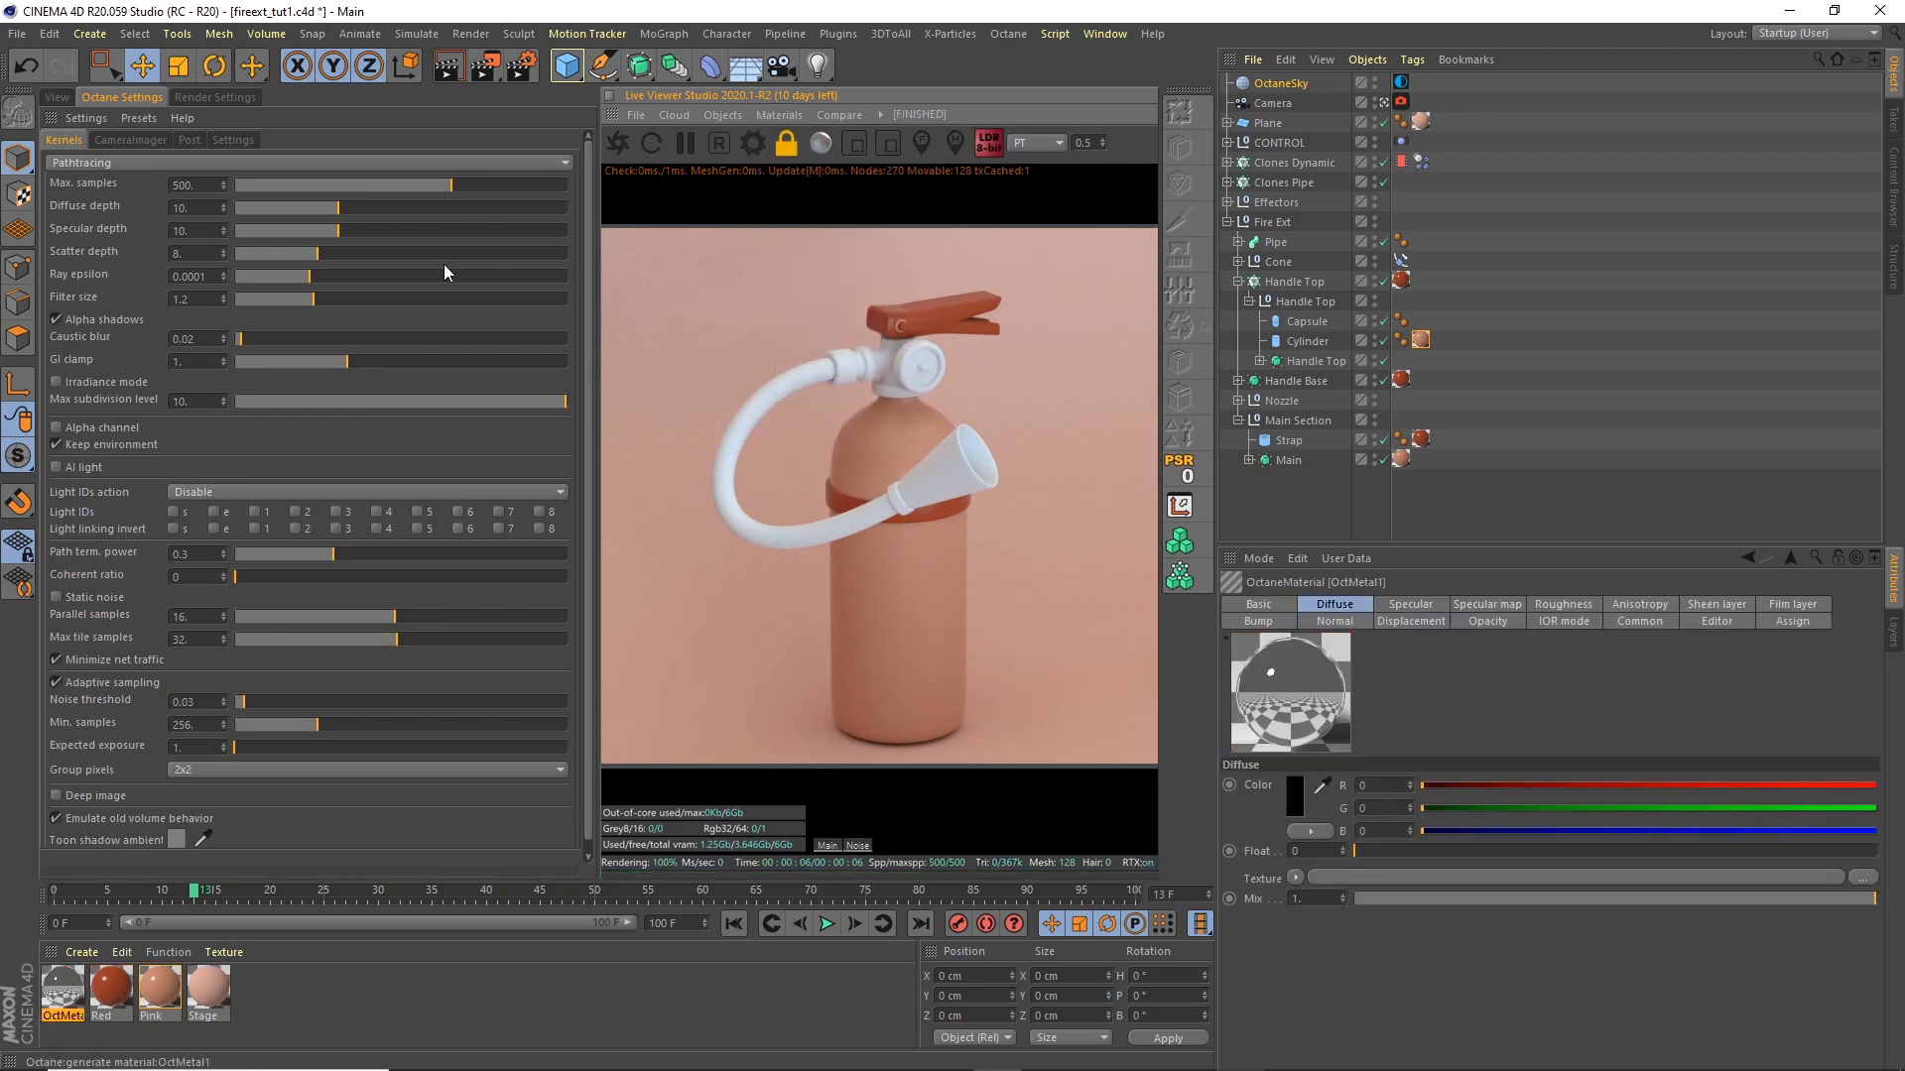
left_click(56, 96)
left_click_drag(66, 1002, 1429, 325)
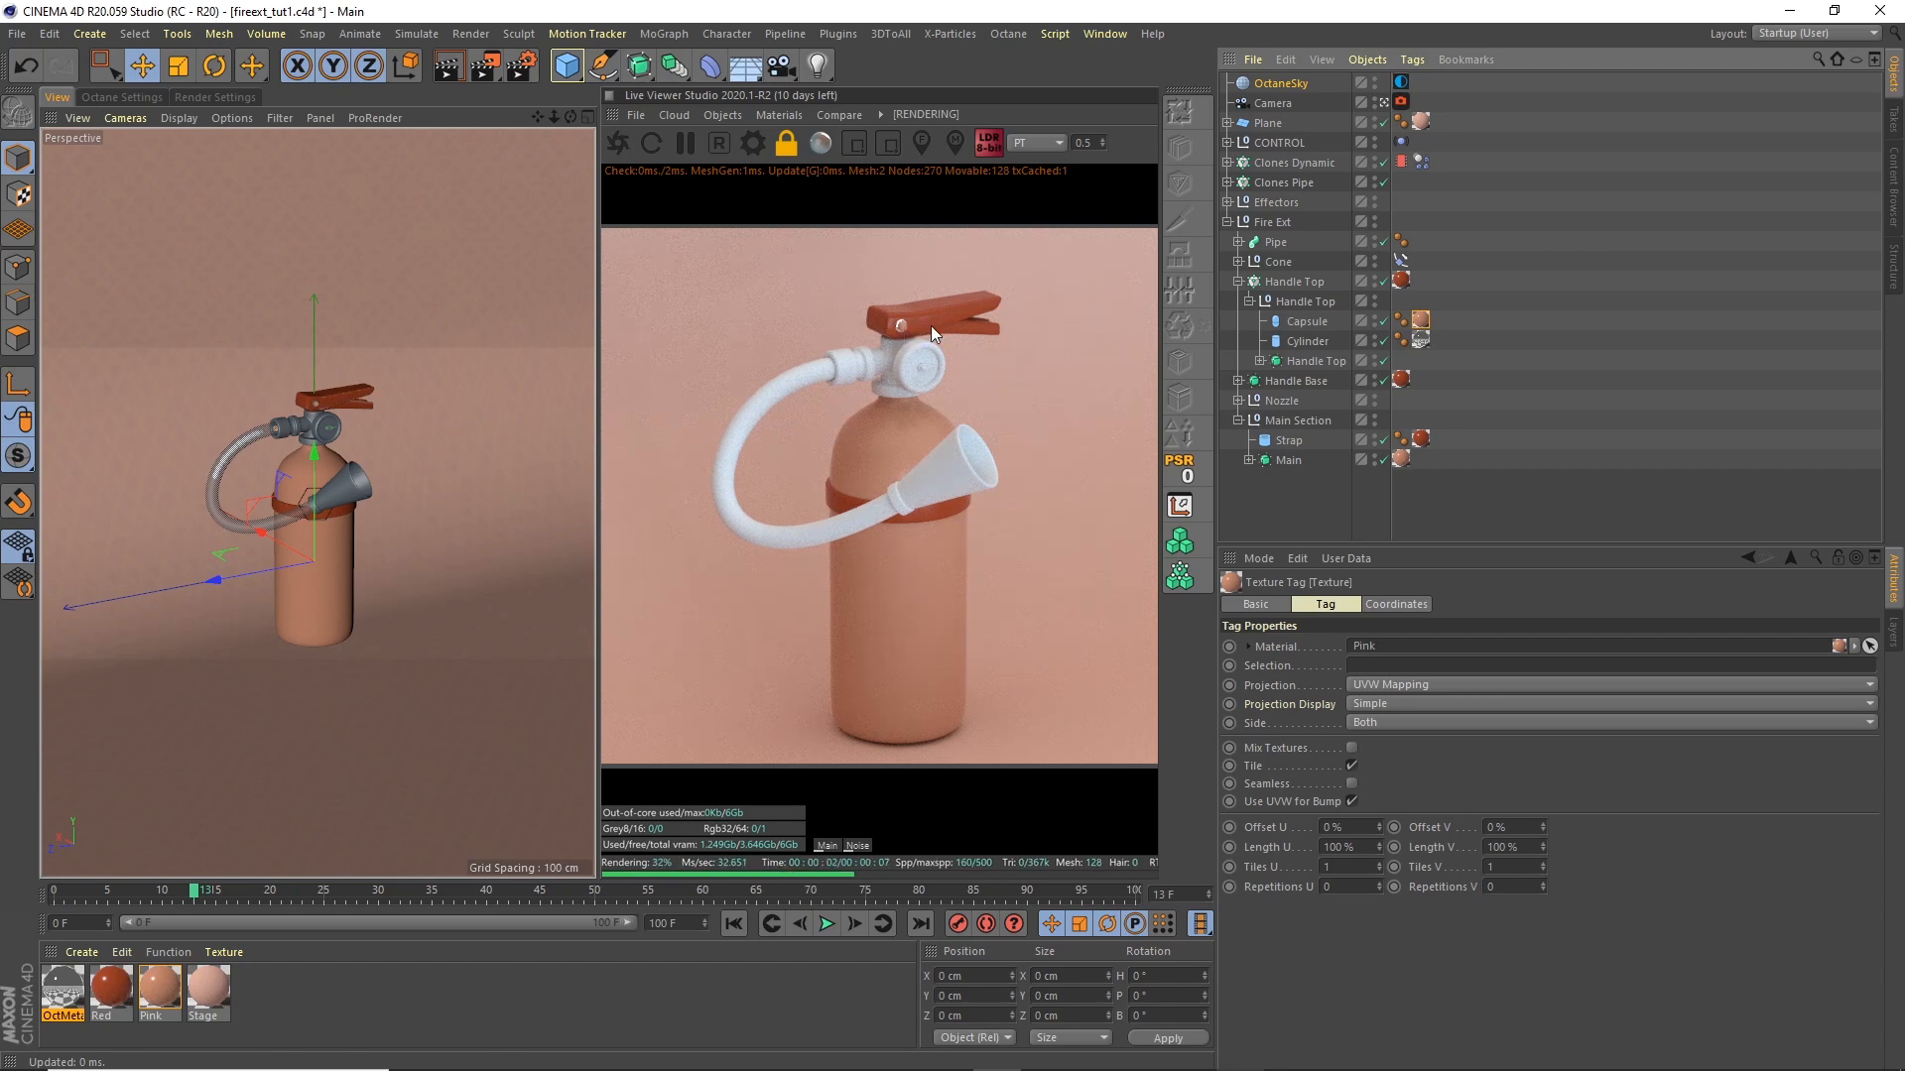
Step: Collapse Handle Top and Main Section, expand the Nozzle group, and apply OctMetal1 to Nozzle and Centre and Red to Arrow
left_click(1239, 283)
left_click(1238, 341)
left_click(1239, 321)
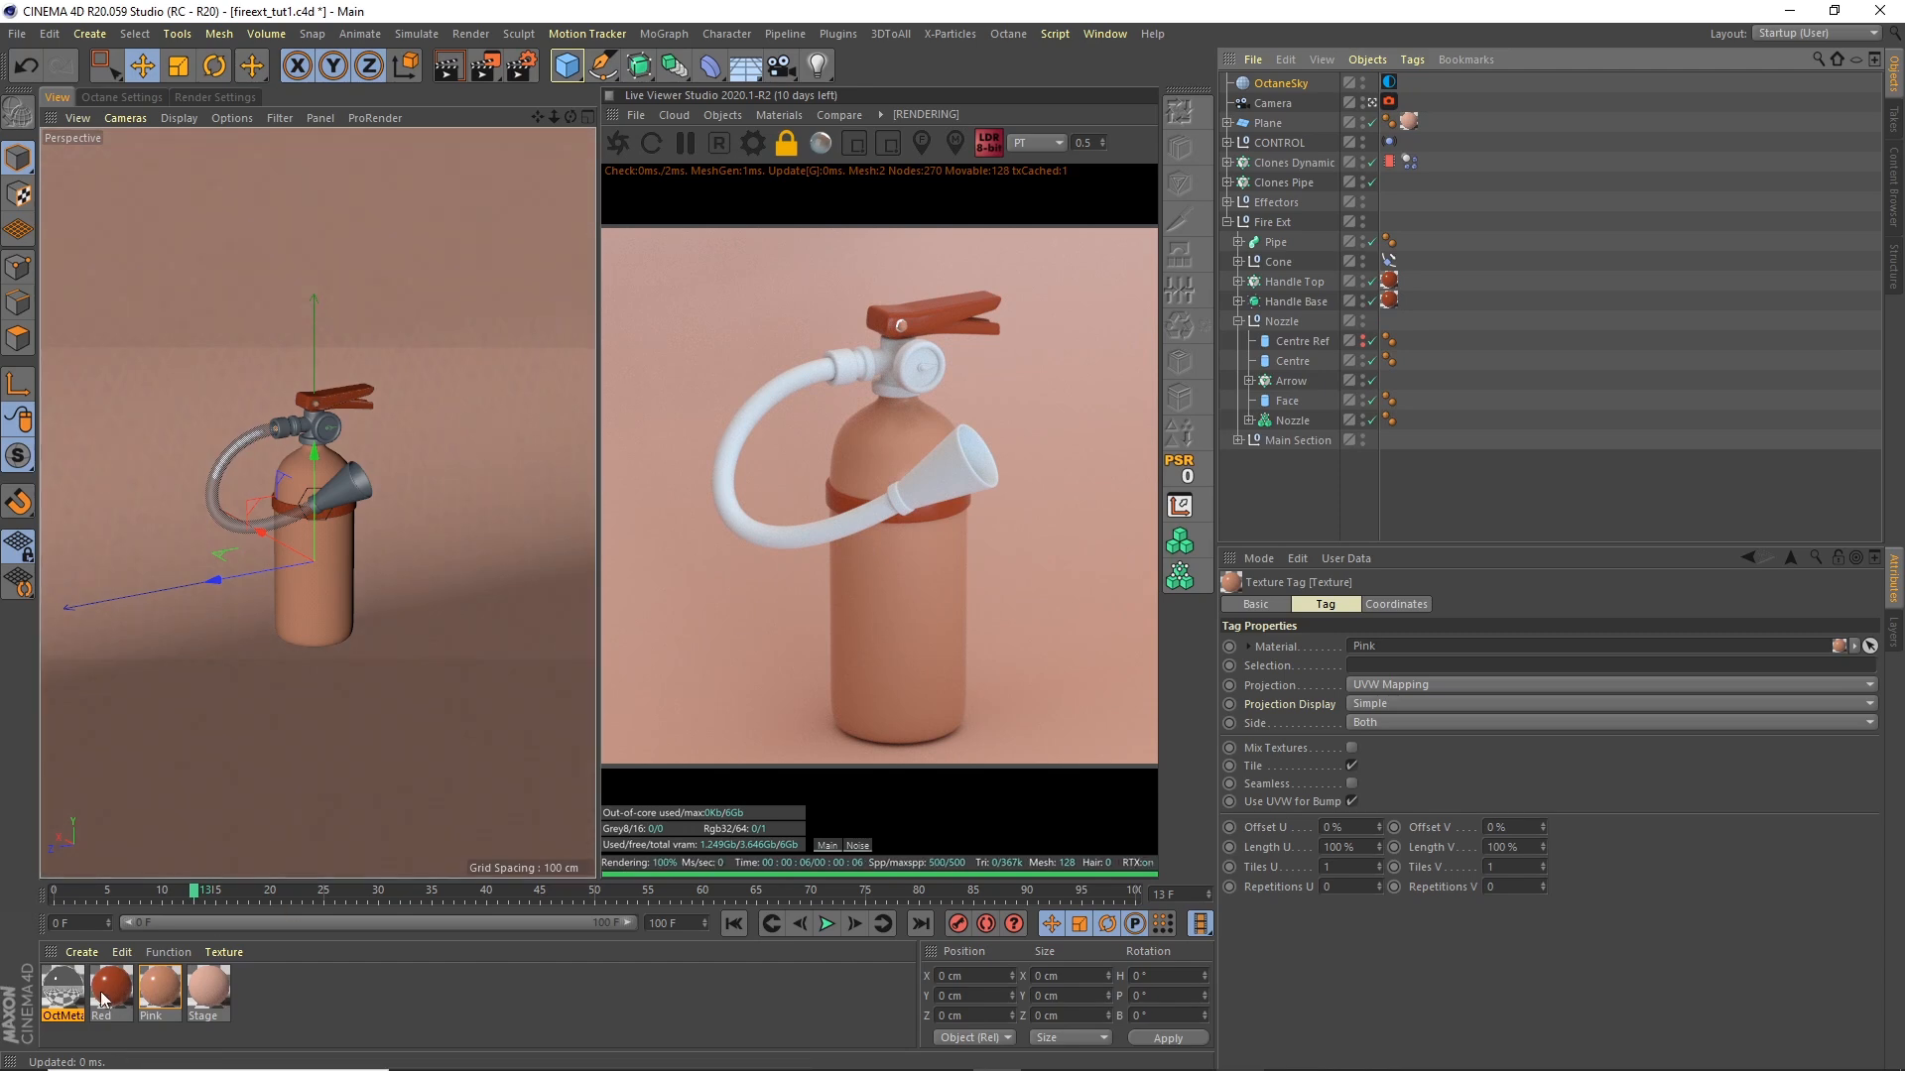
left_click_drag(78, 990, 1294, 425)
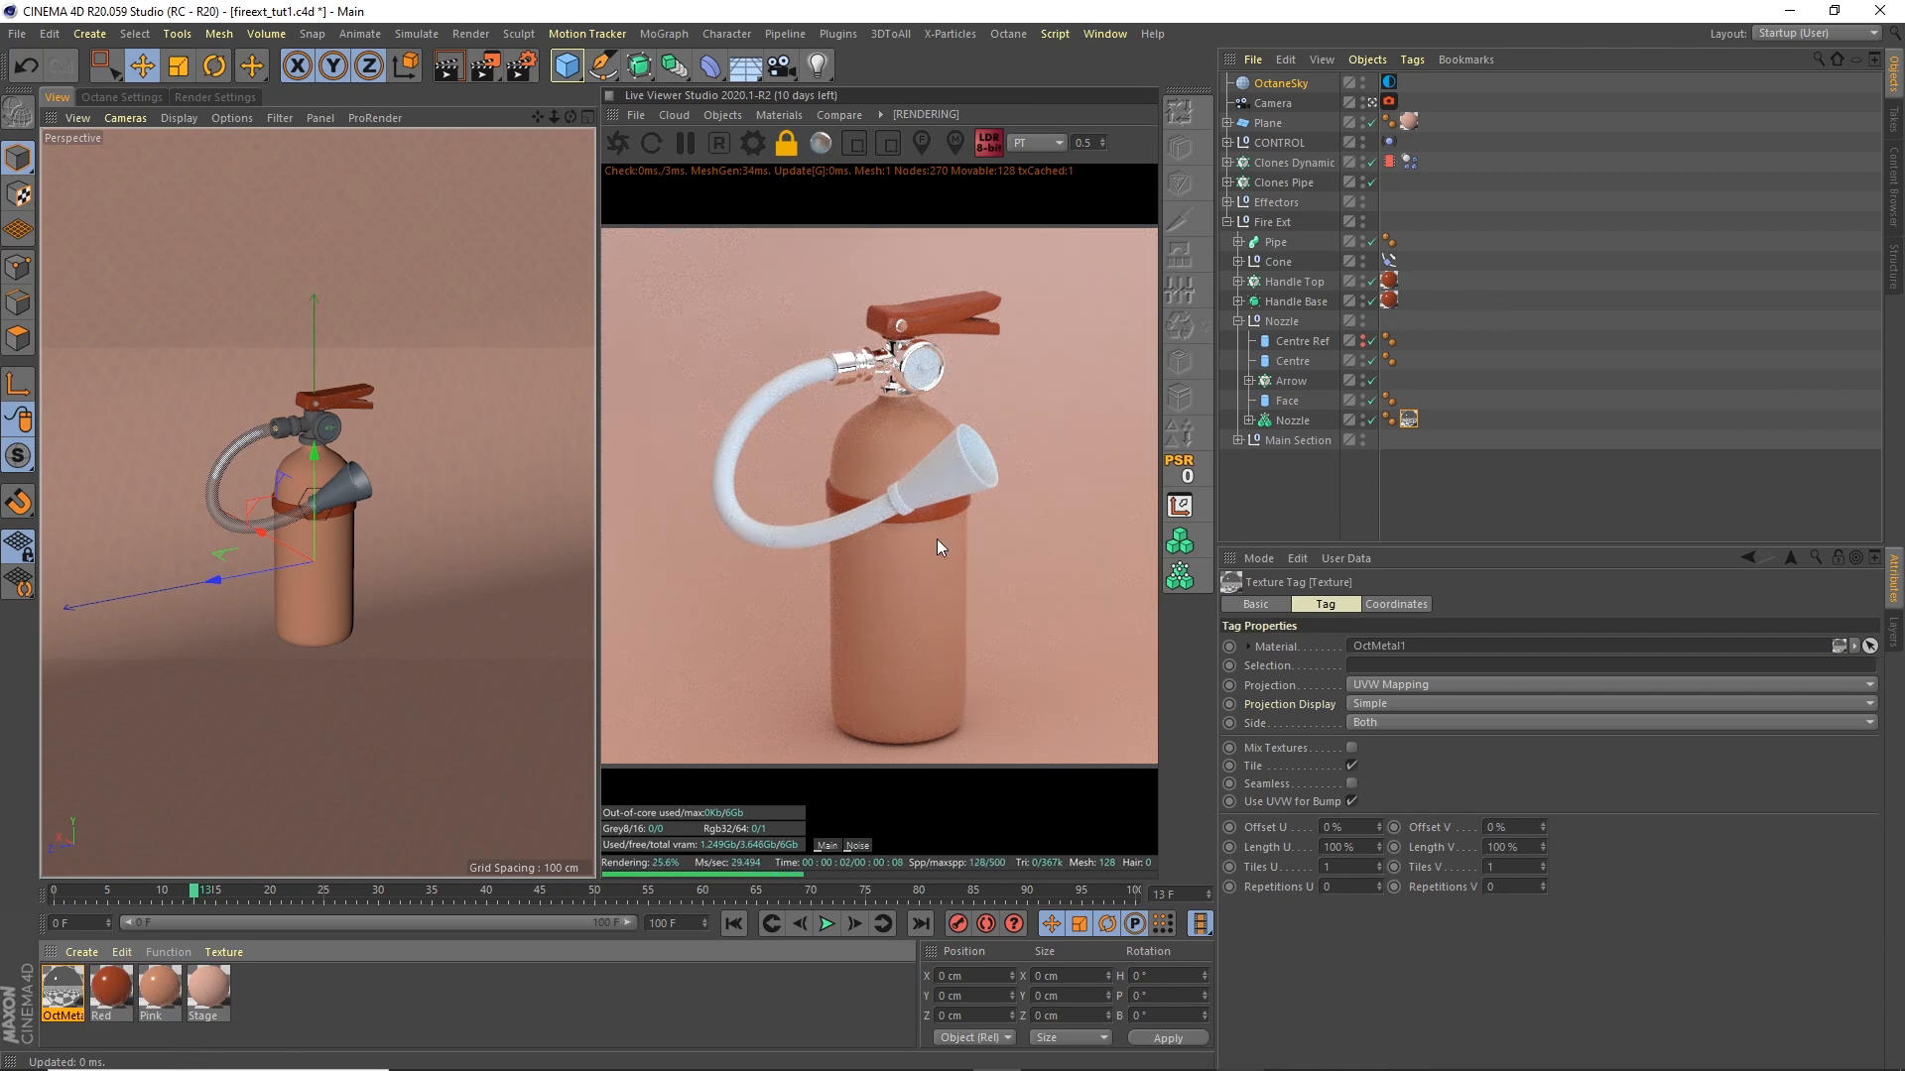
left_click_drag(1301, 388, 1301, 385)
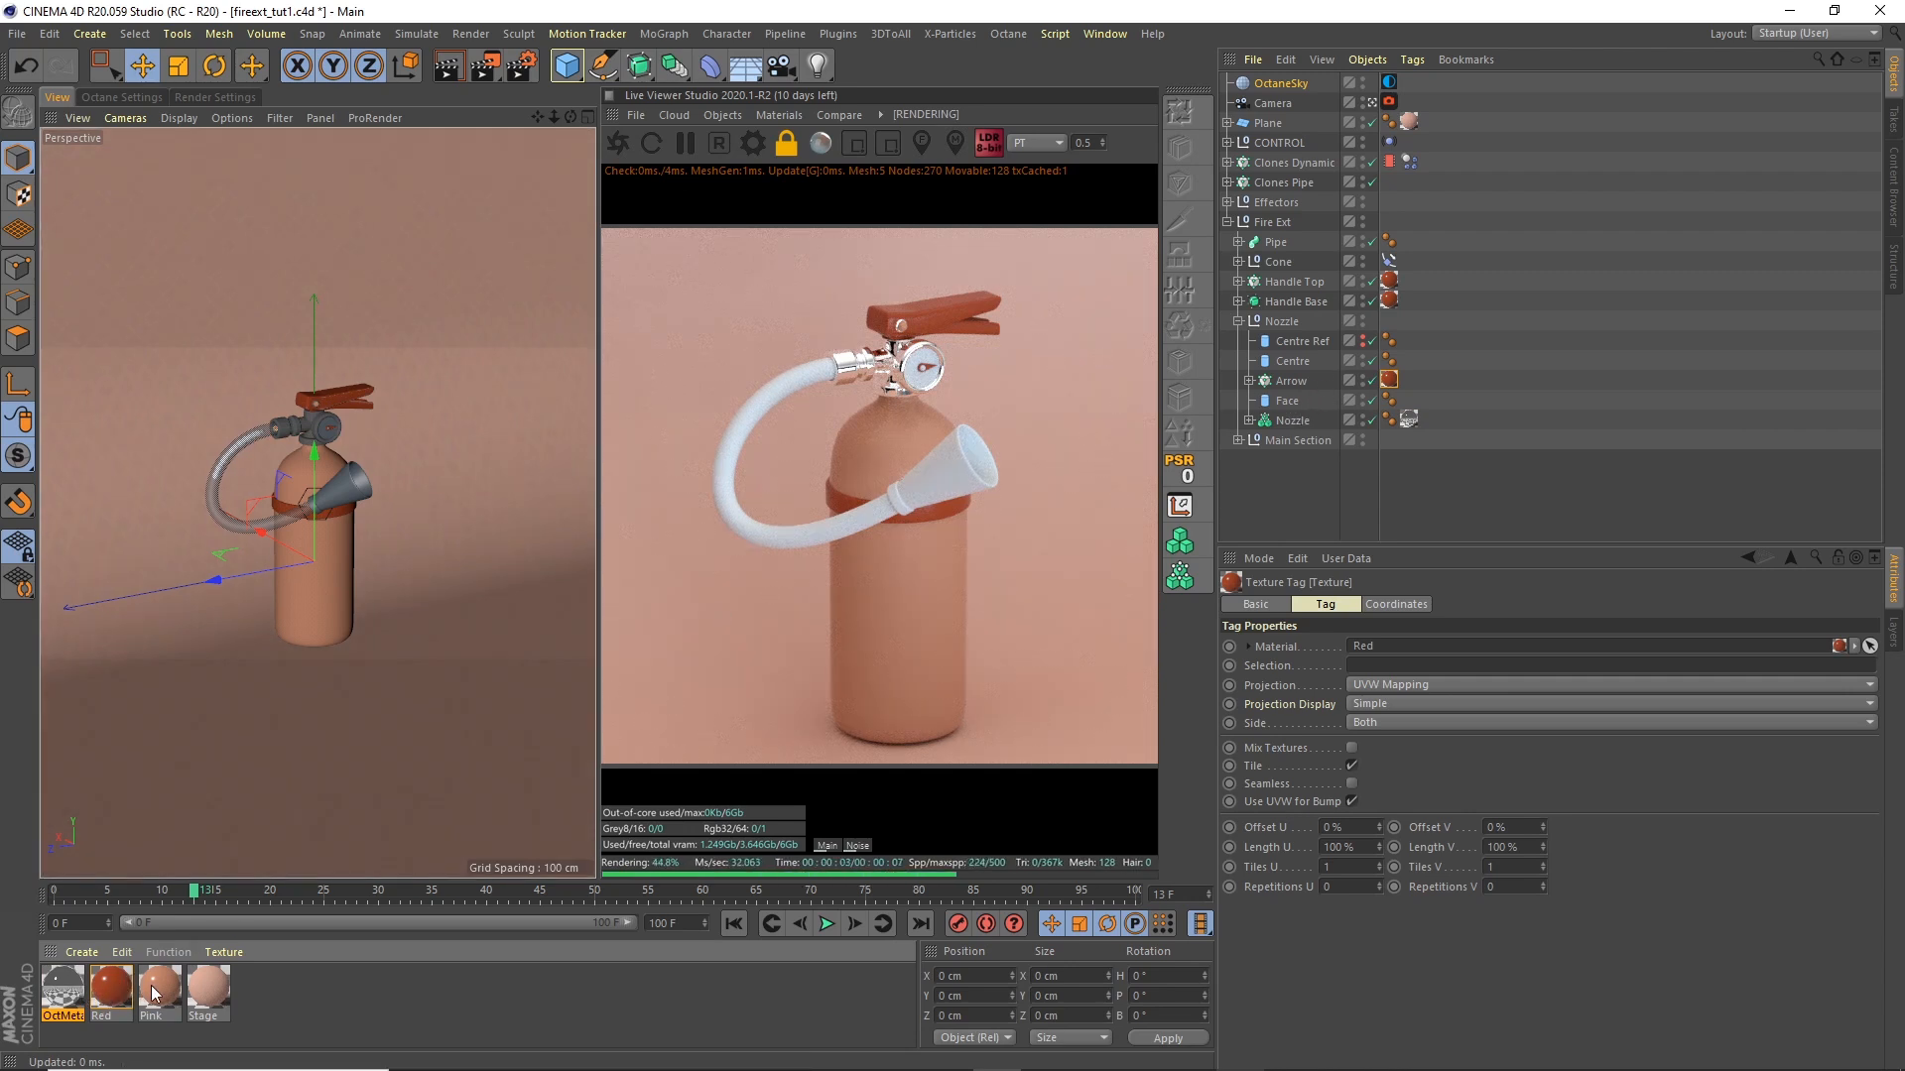
left_click_drag(182, 936, 1051, 501)
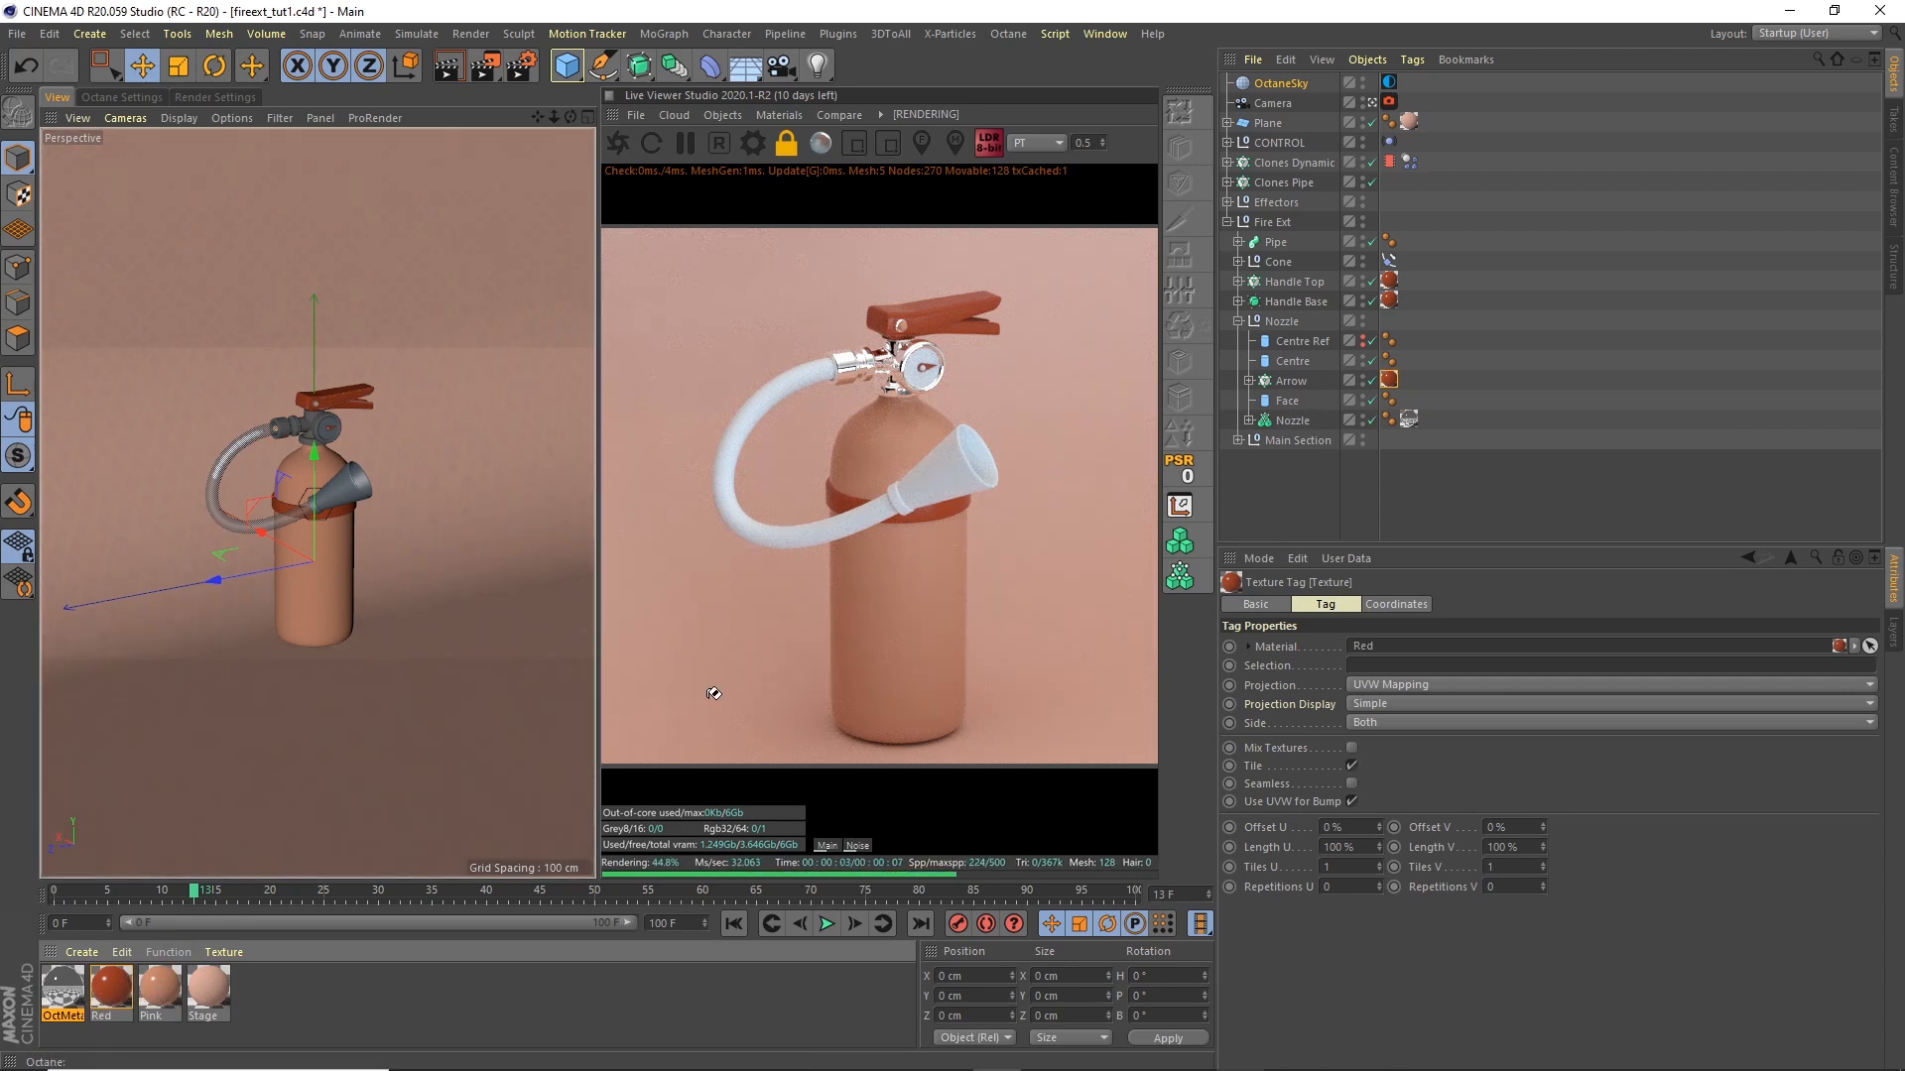
left_click_drag(180, 990, 1298, 365)
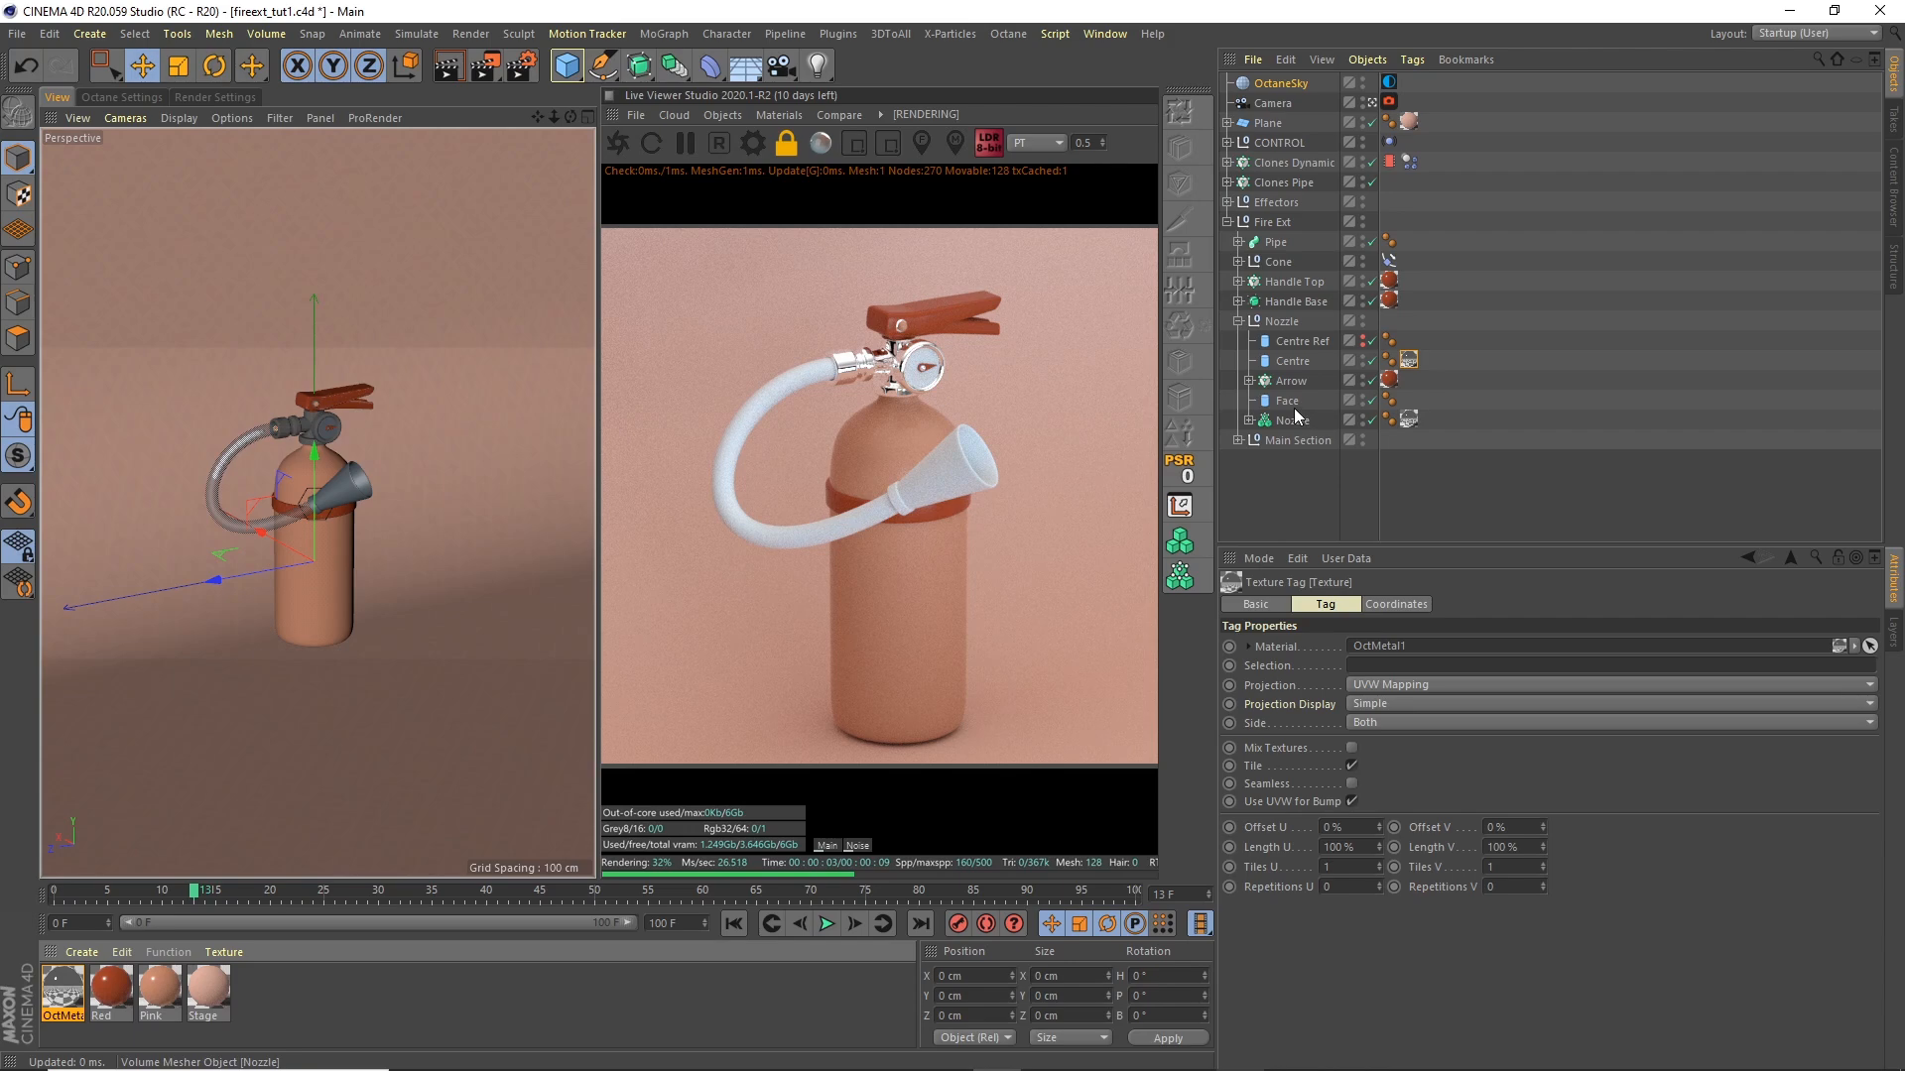
Step: Duplicate the Red material and name the copy White
left_click(116, 997)
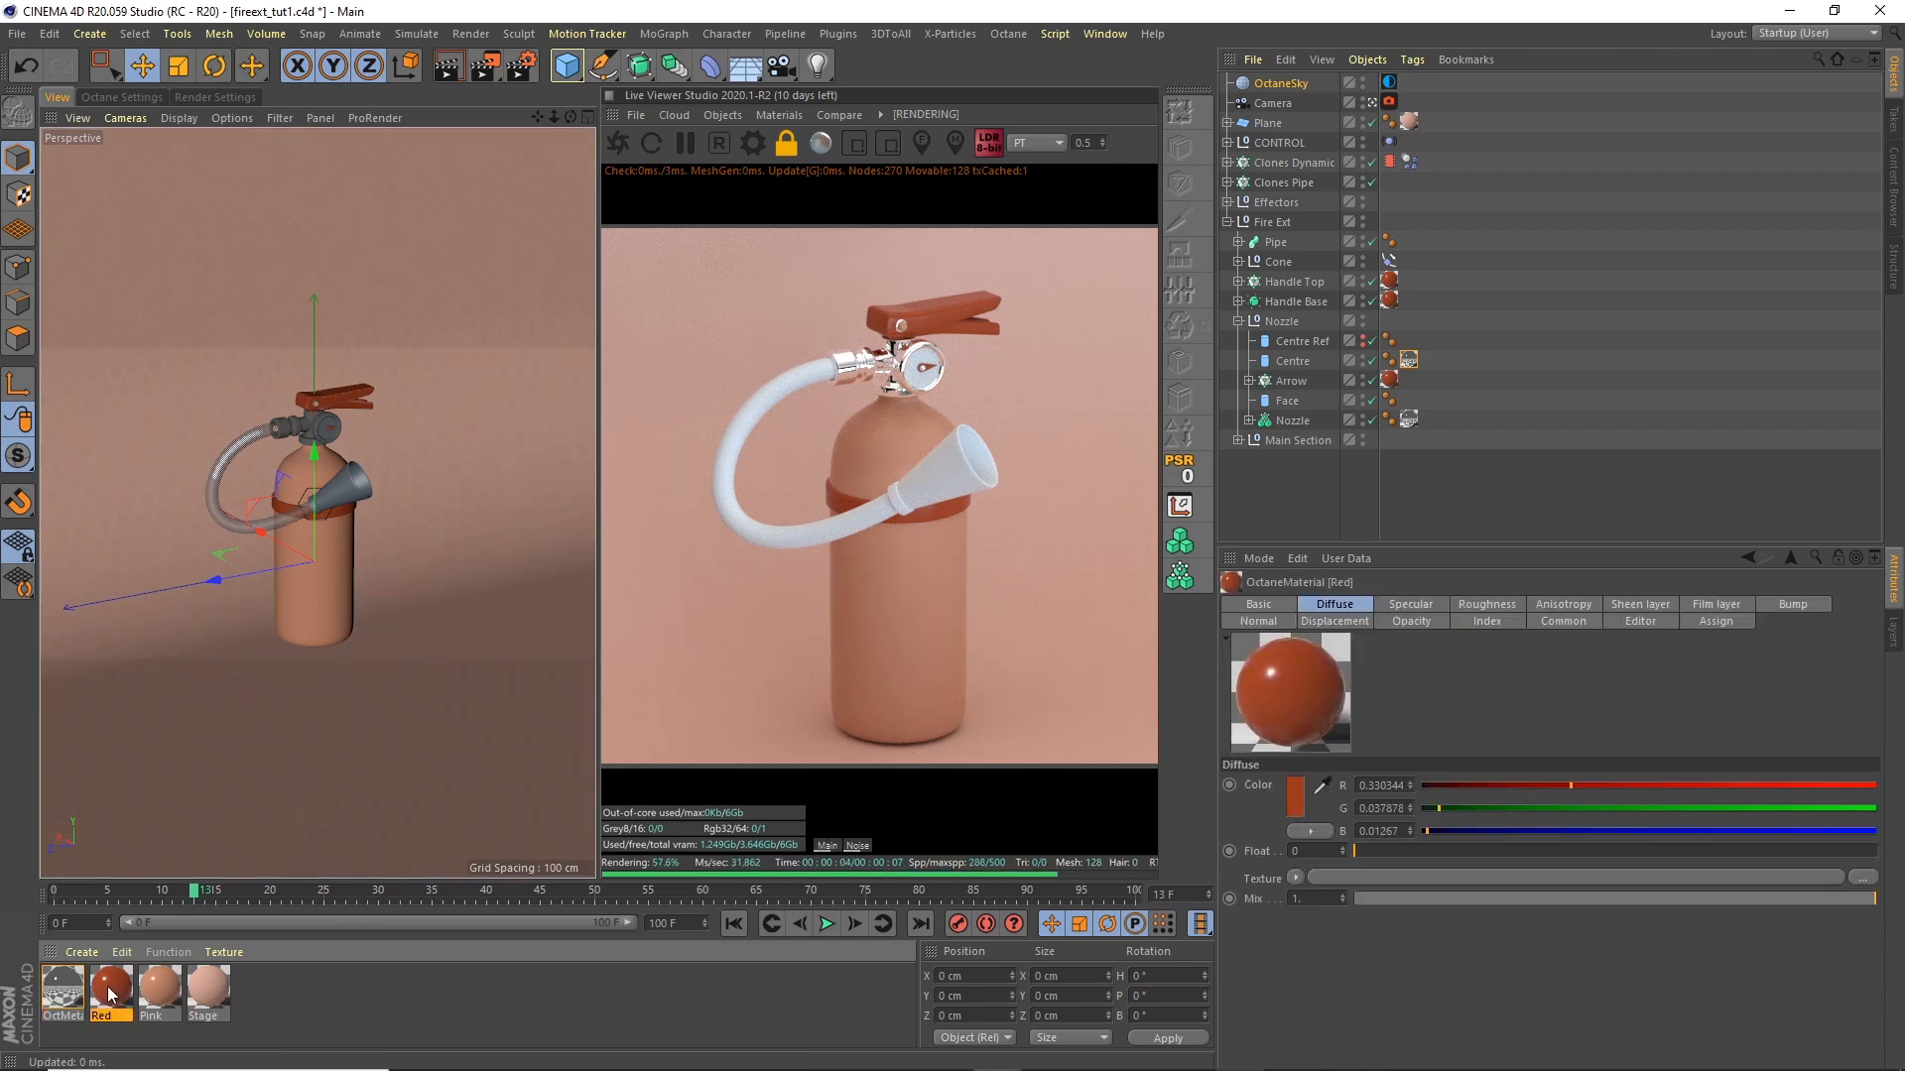
key("ctrl+c")
key("ctrl+v")
double_click(70, 989)
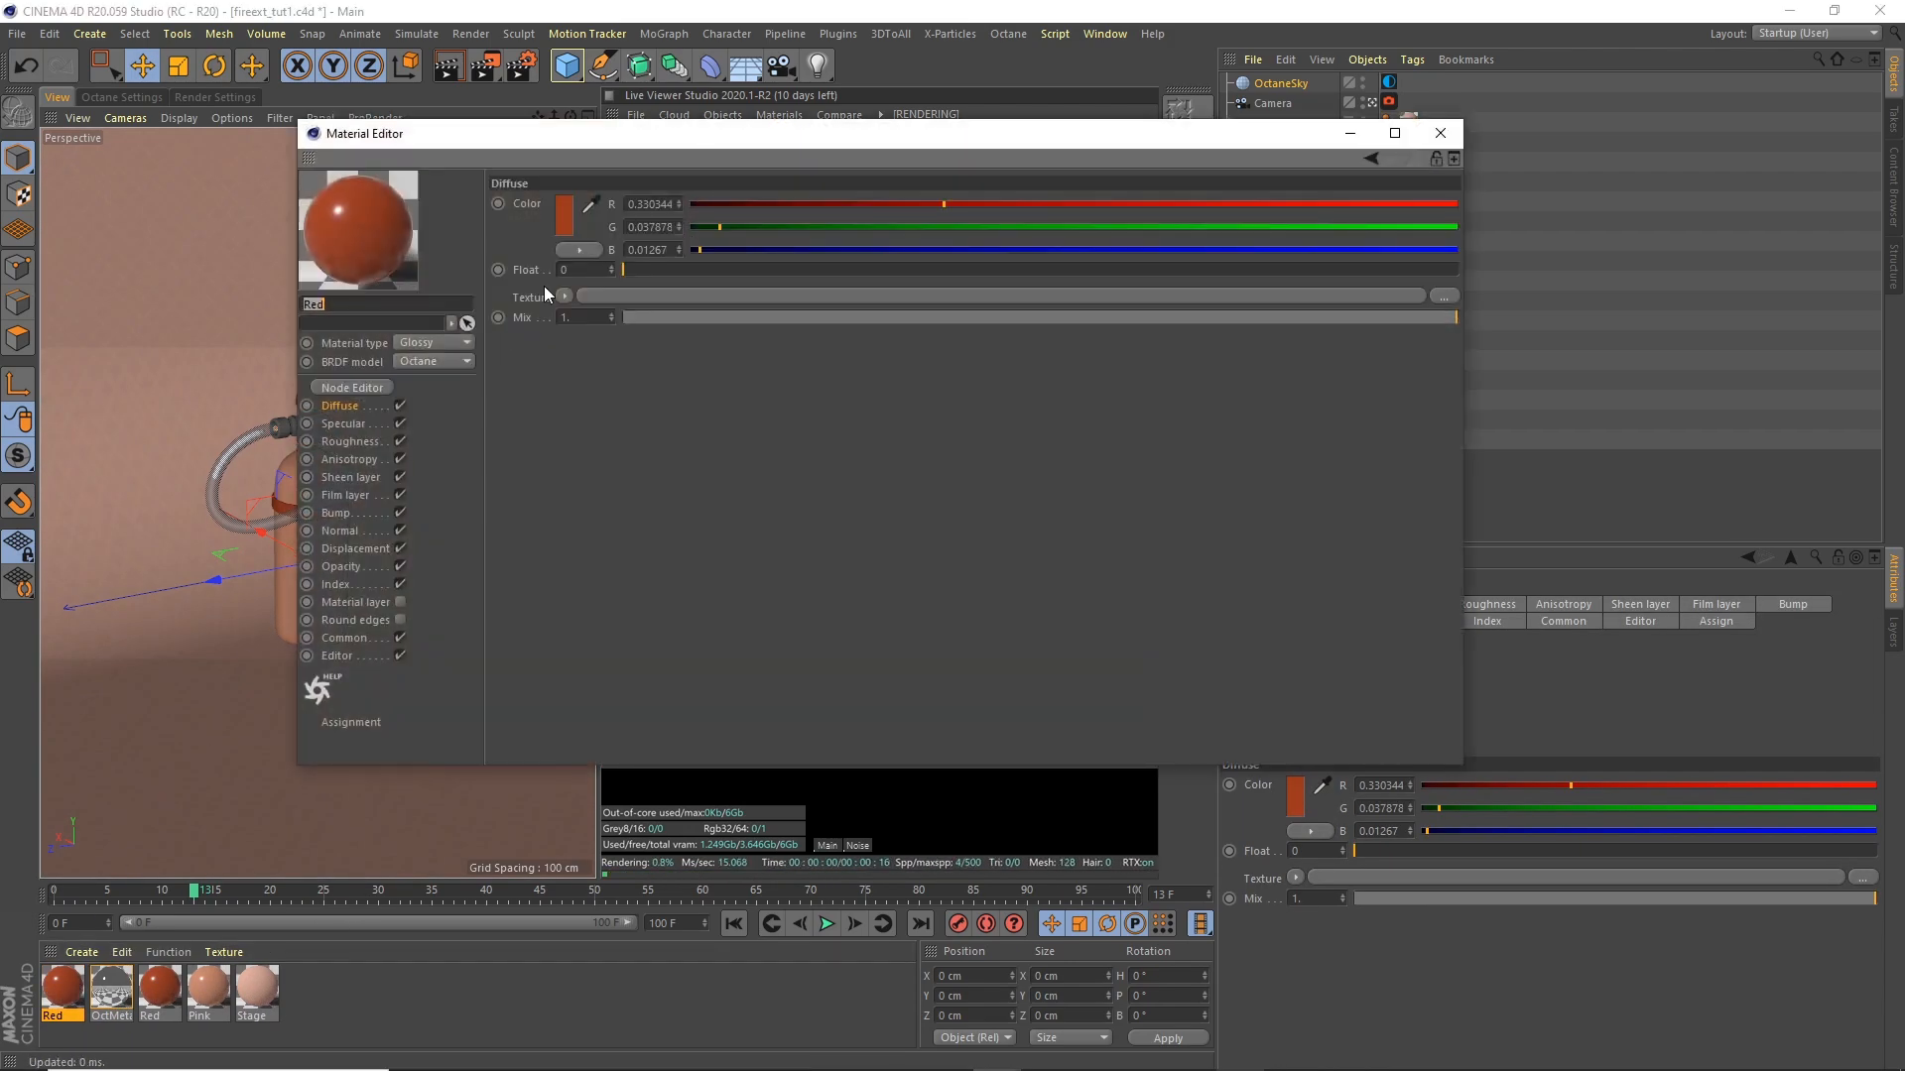
type("White")
key("Return")
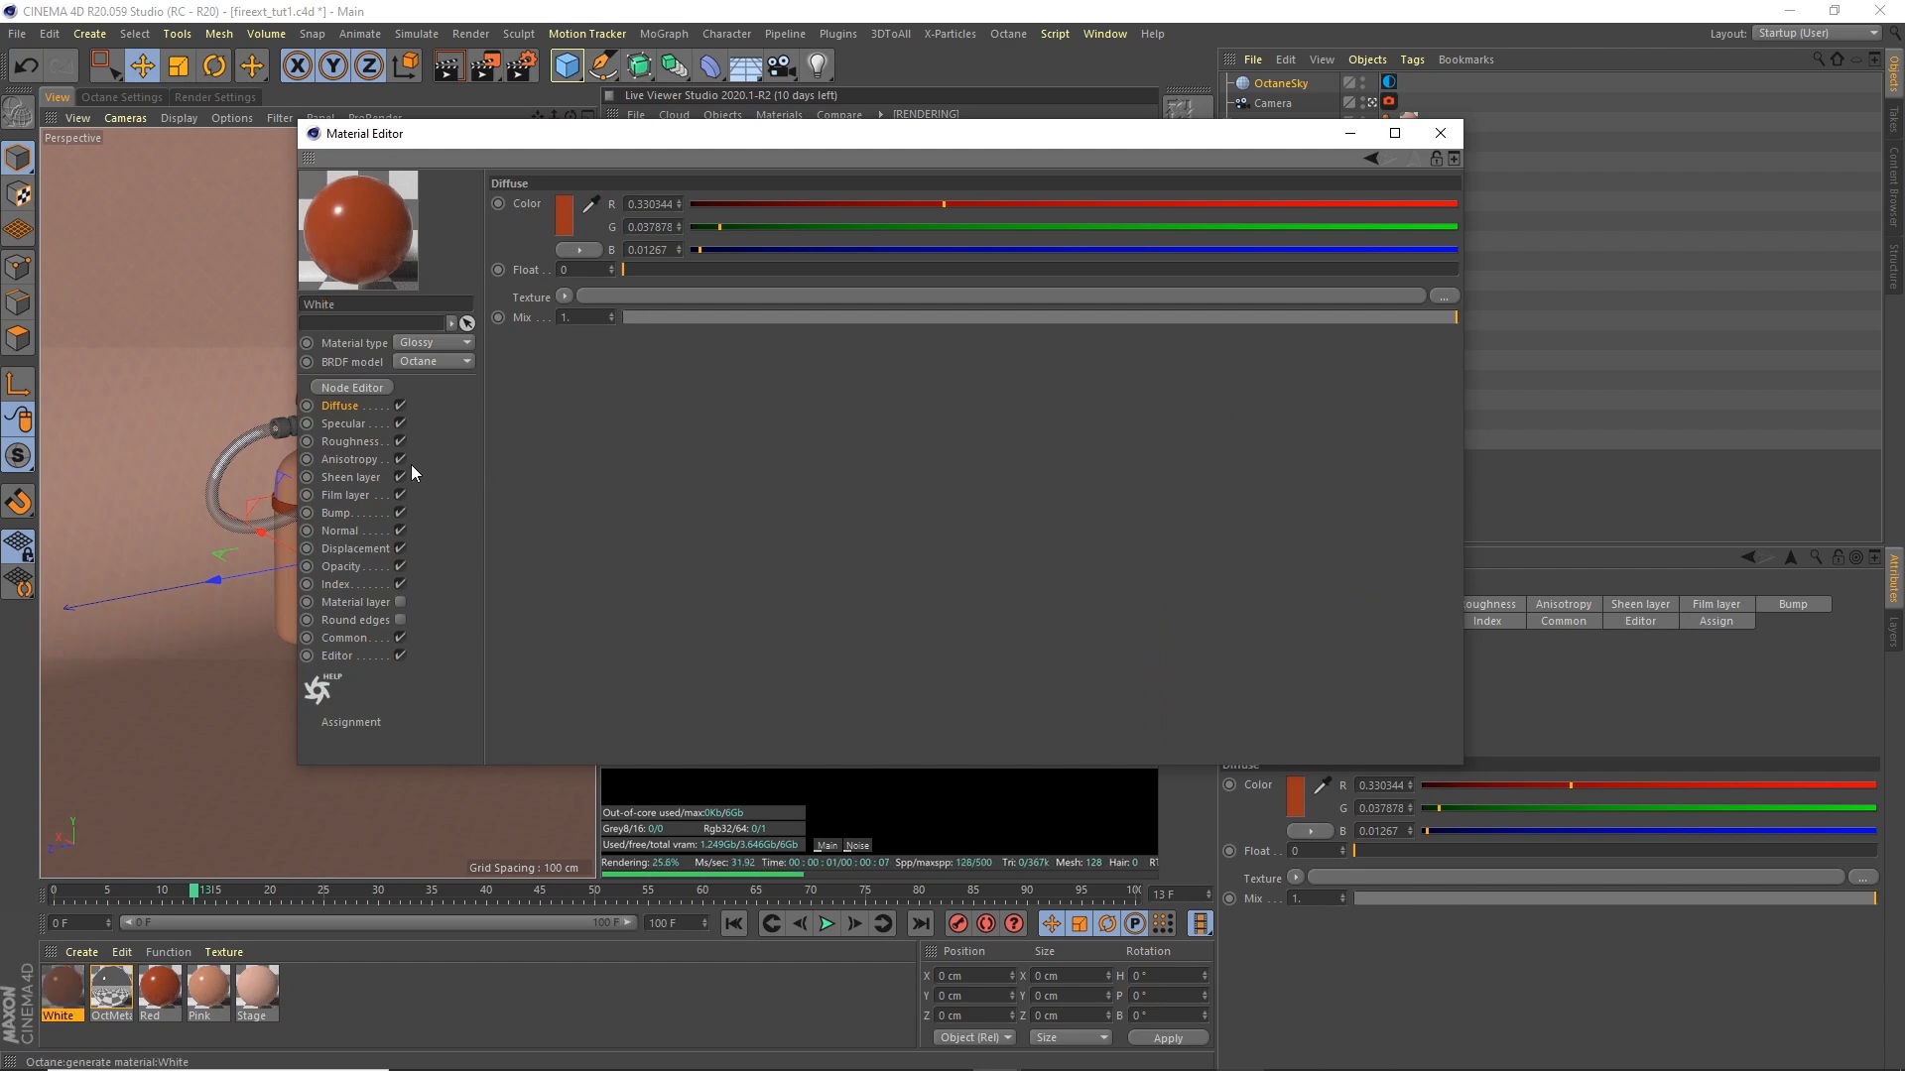
Step: Set the White material's diffuse colour to R 0.848088, G 0.821432, B 0.73732 and apply it to the Face object in the Nozzle group
left_click(565, 215)
left_click(700, 231)
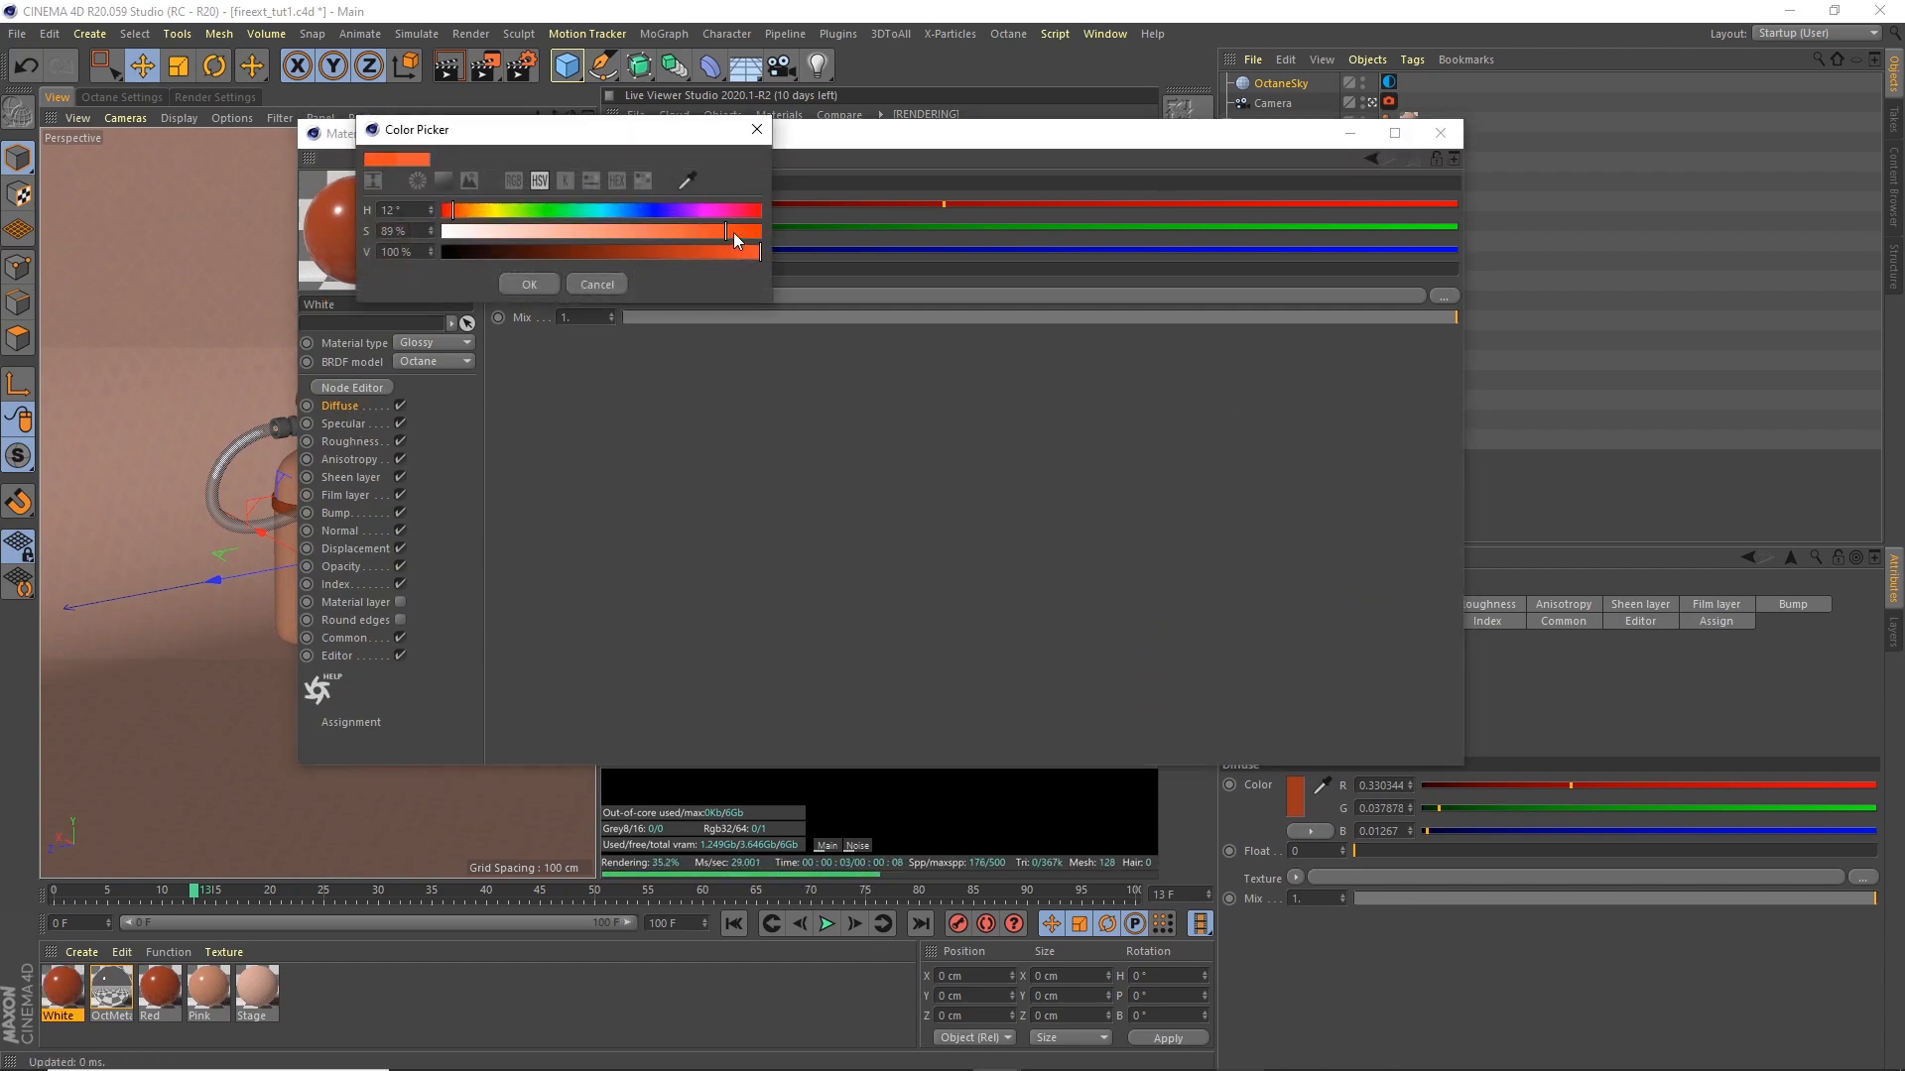
mouse_move(483, 234)
left_mouse_down()
mouse_move(443, 232)
mouse_move(483, 212)
left_mouse_up()
left_click(739, 253)
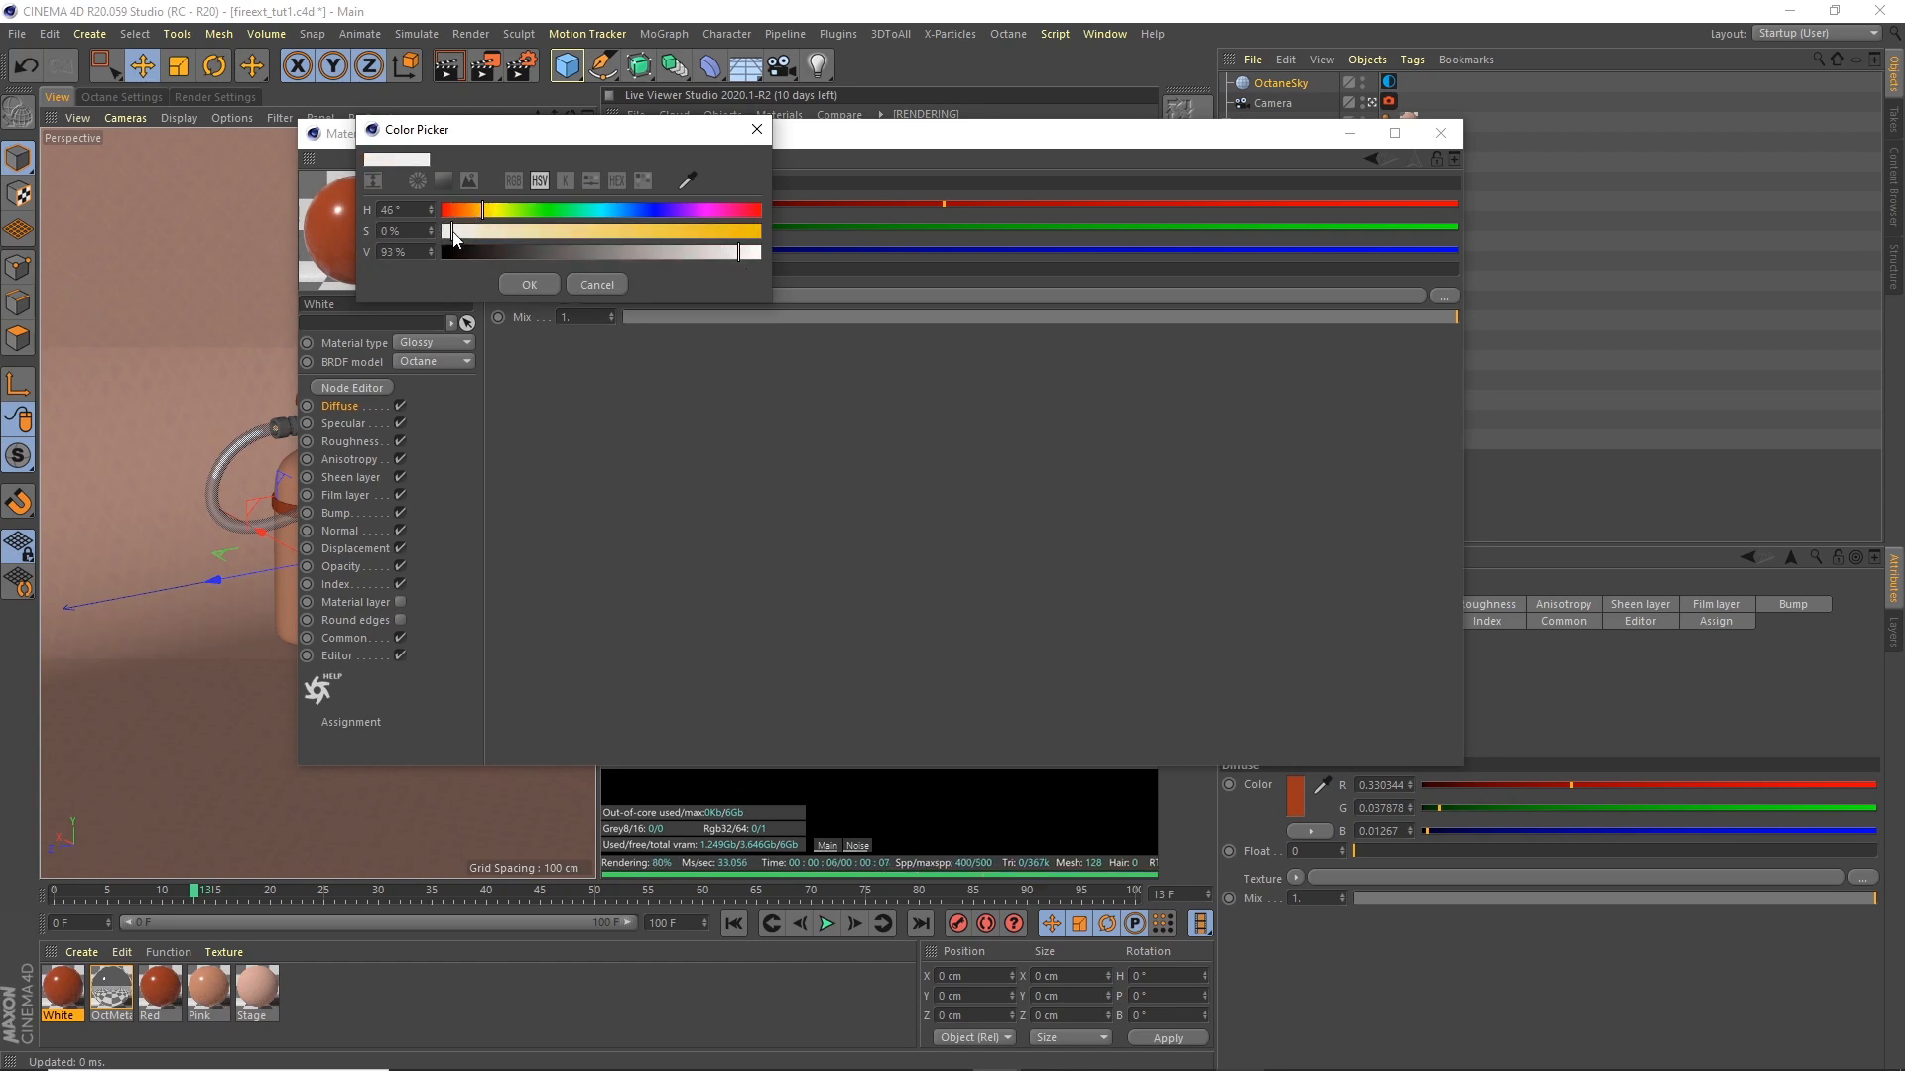
left_click(529, 284)
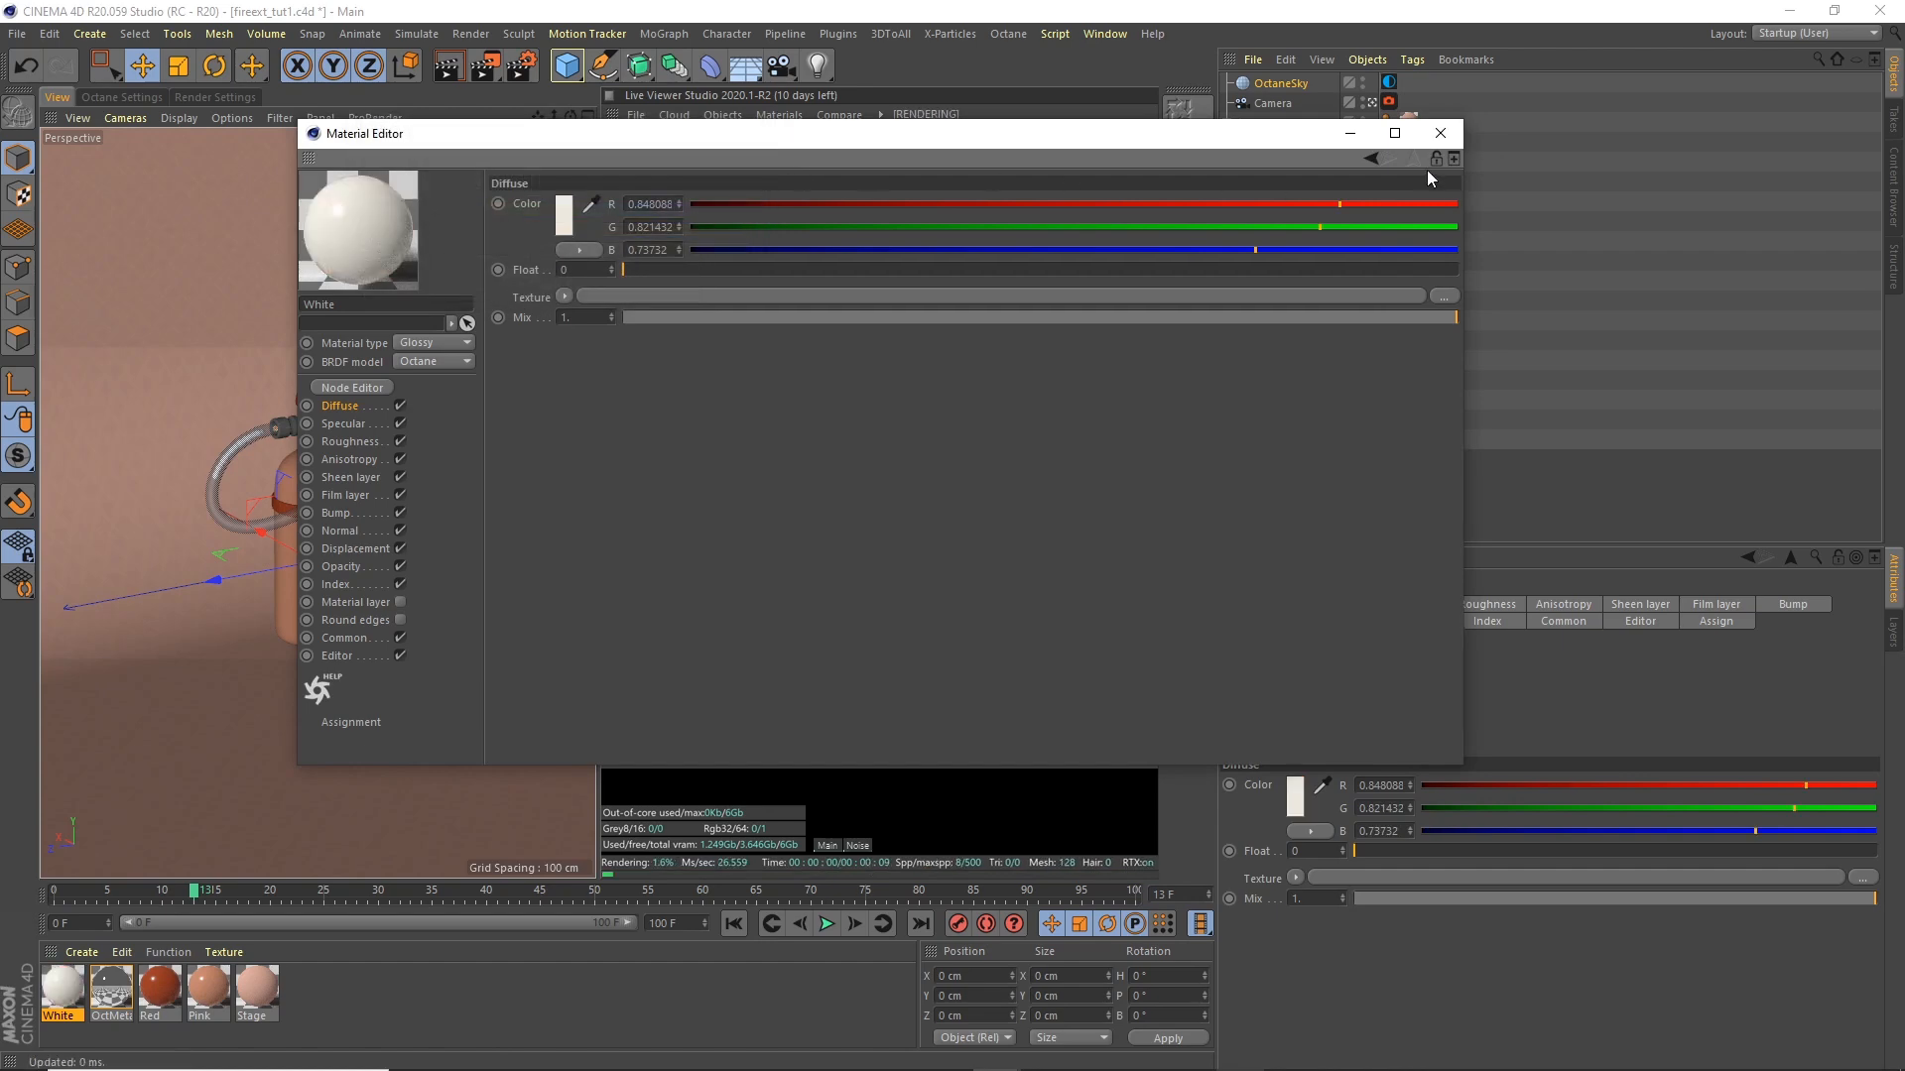
left_click(1439, 132)
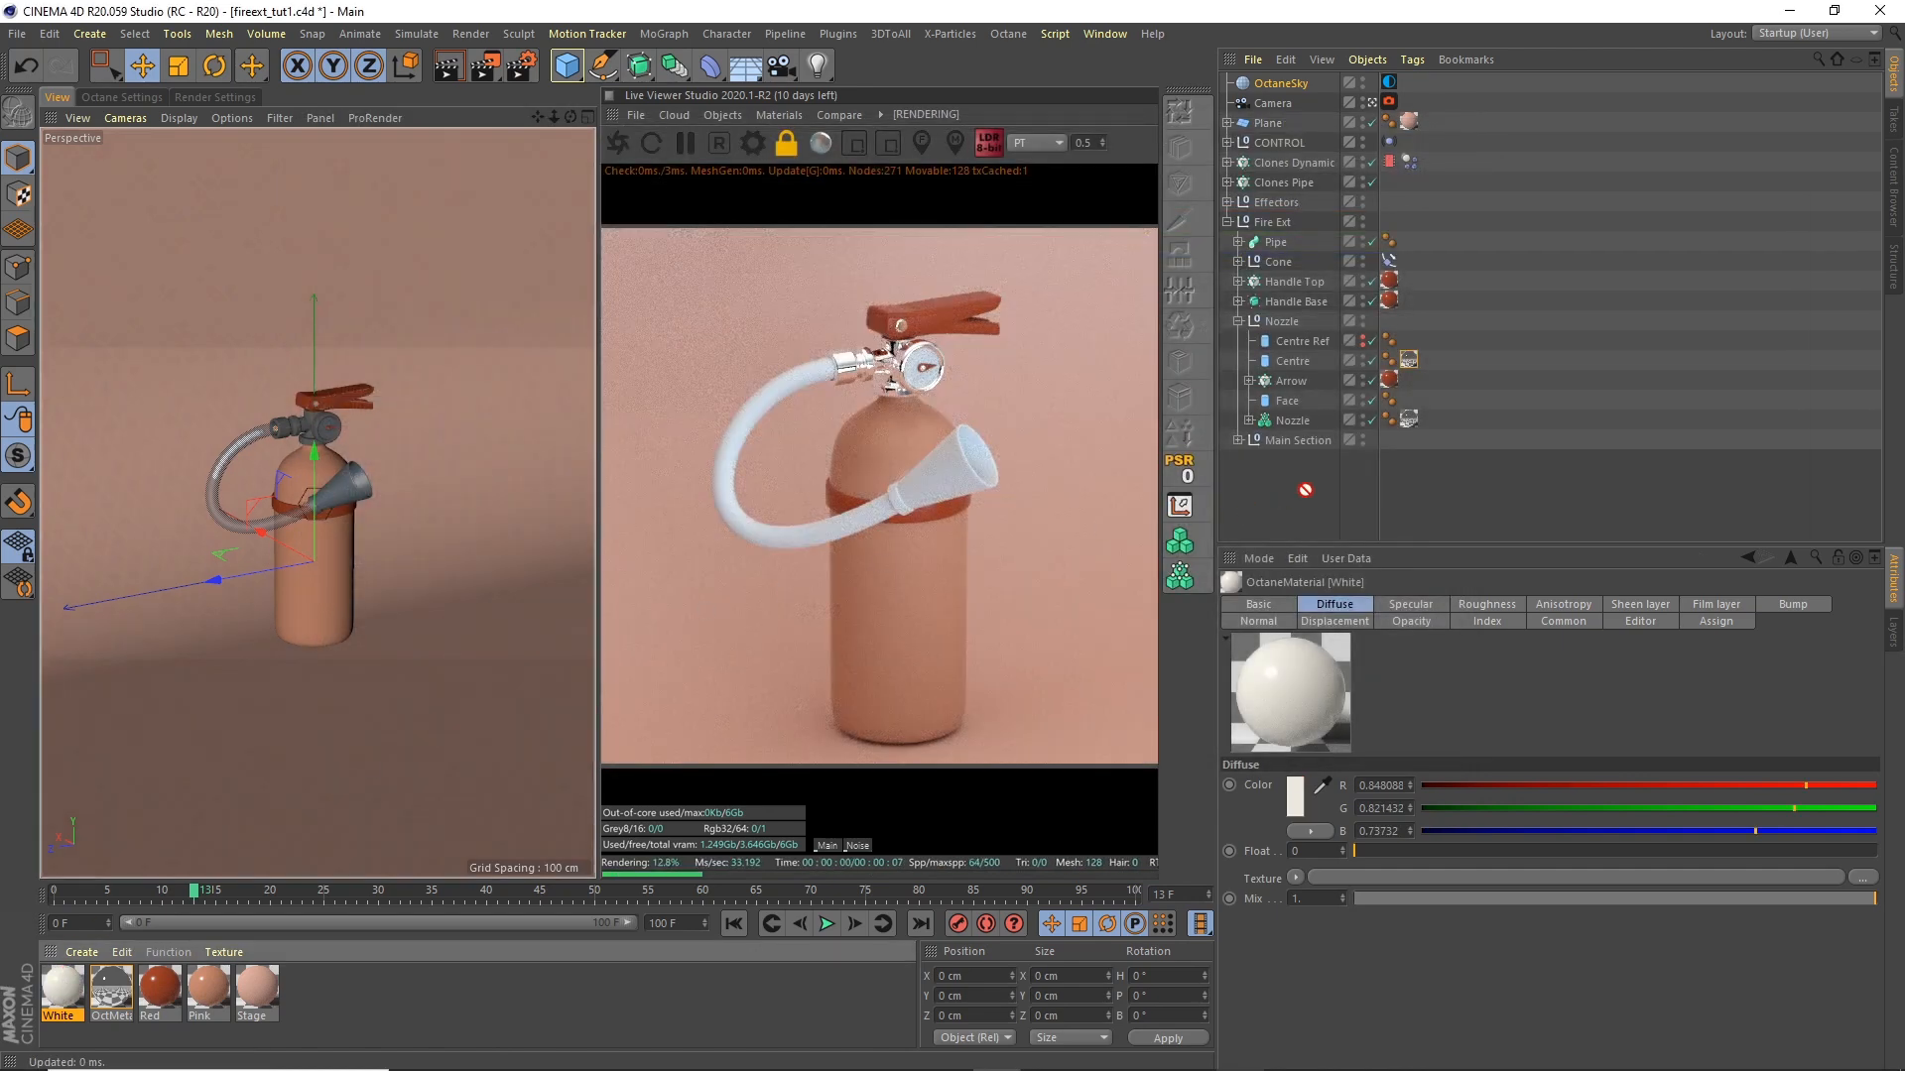
left_click_drag(1306, 406, 1308, 402)
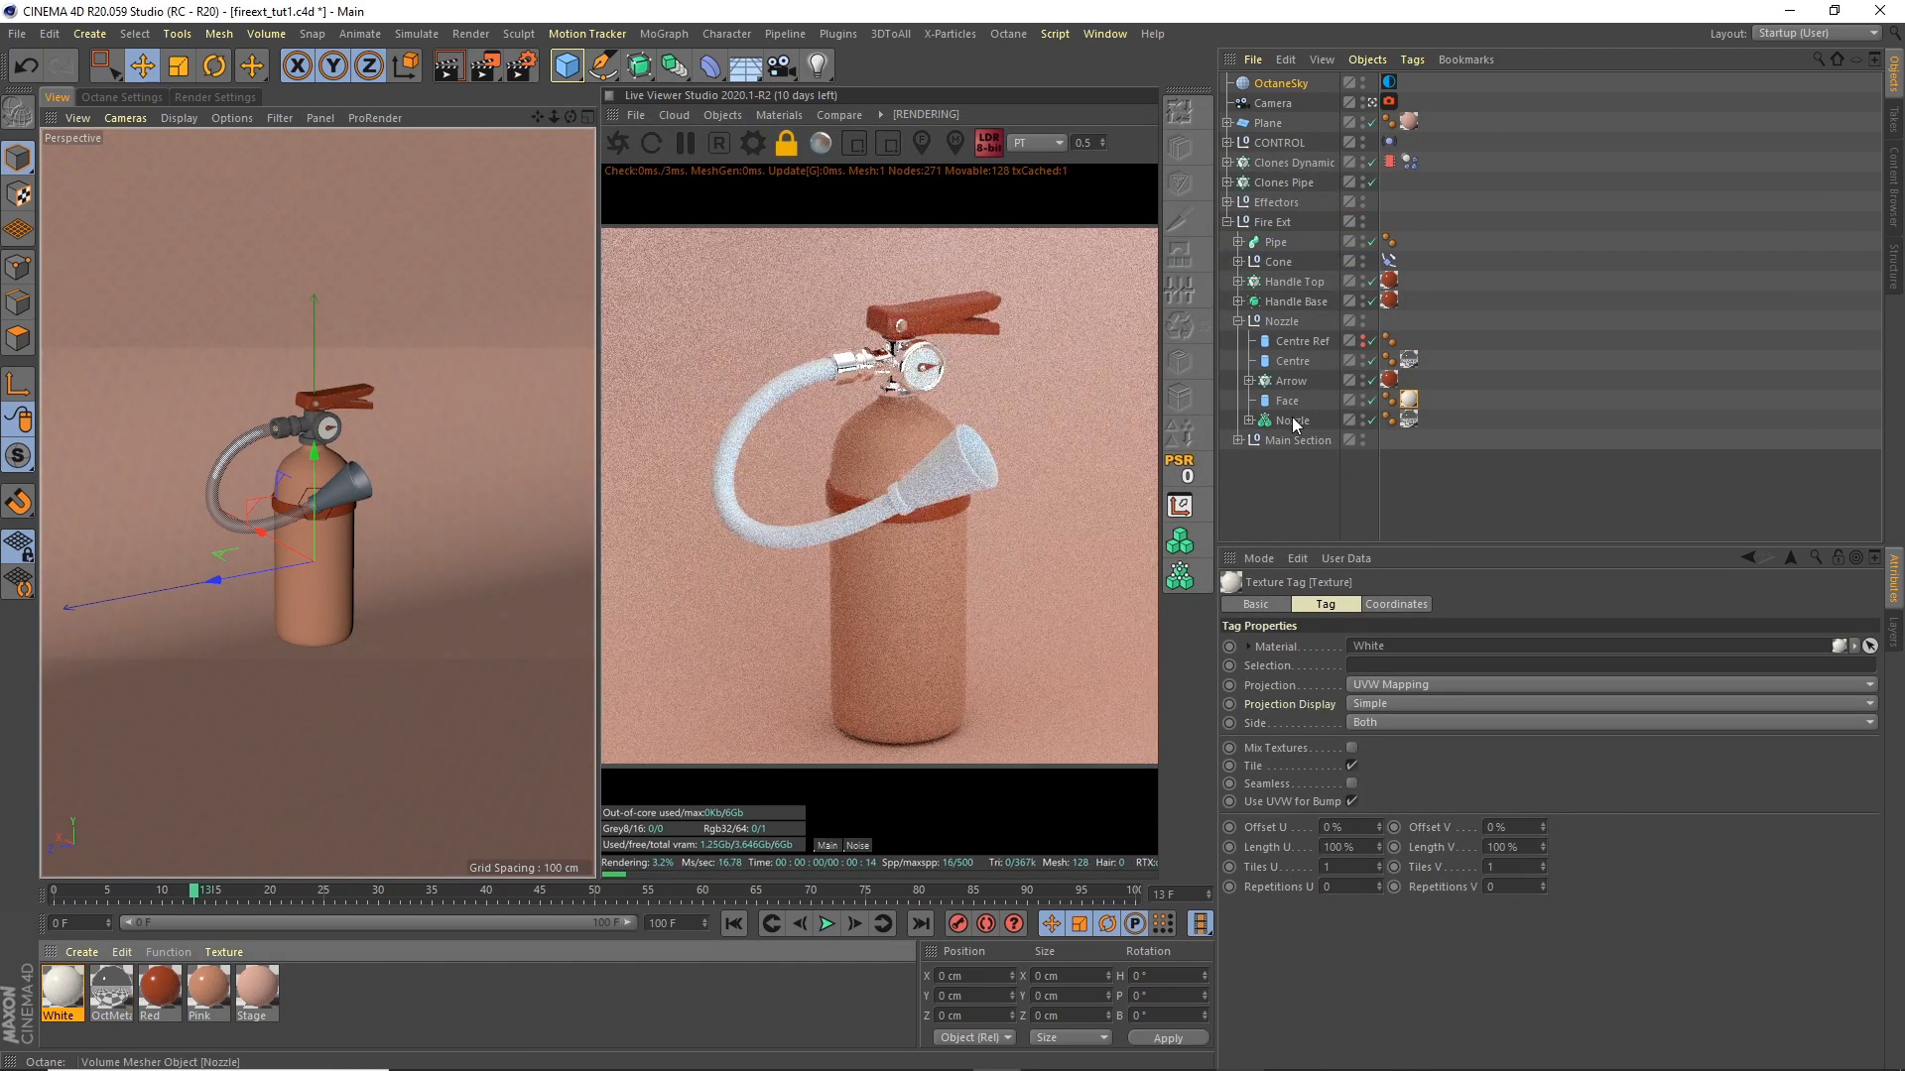
left_click(1294, 490)
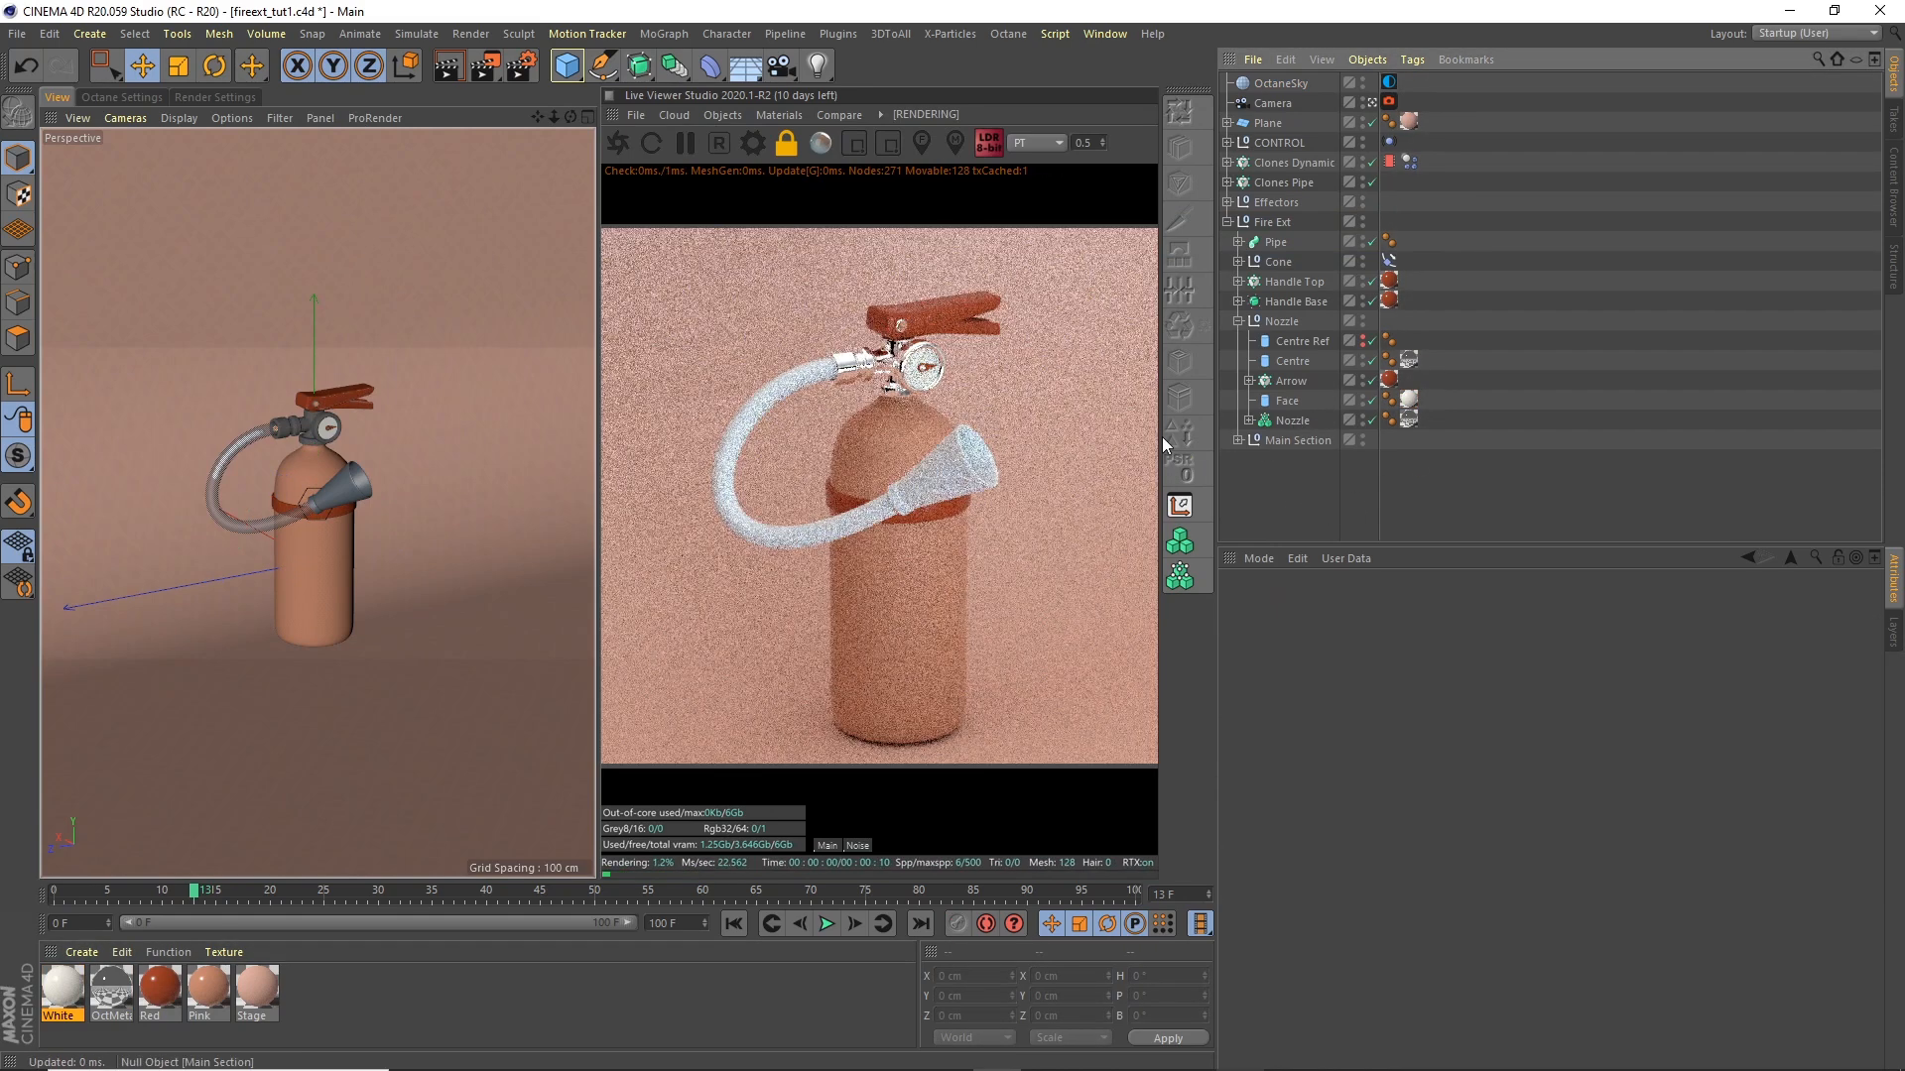
Step: Collapse Nozzle, expand the Cone group, and apply OctMetal1 to its Subdivision Surface and Tube
left_click(1238, 321)
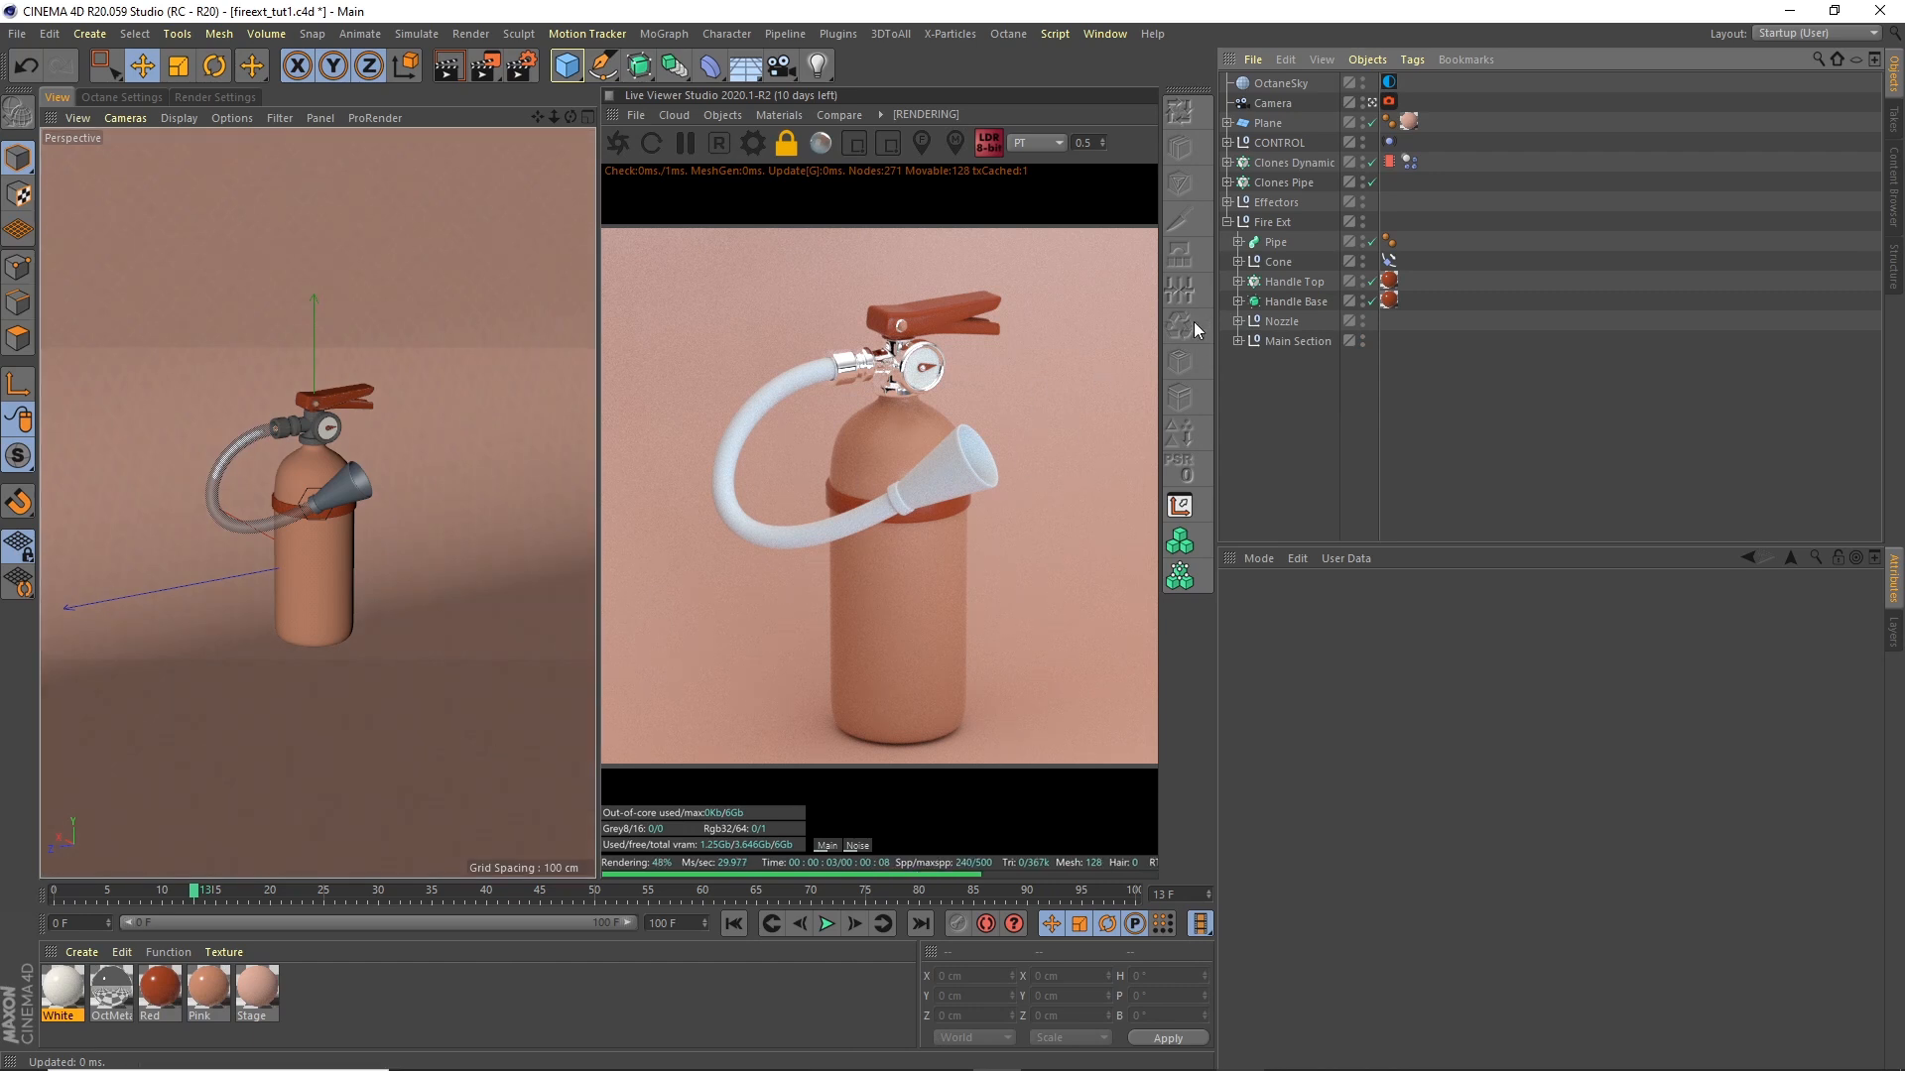
left_click(1238, 262)
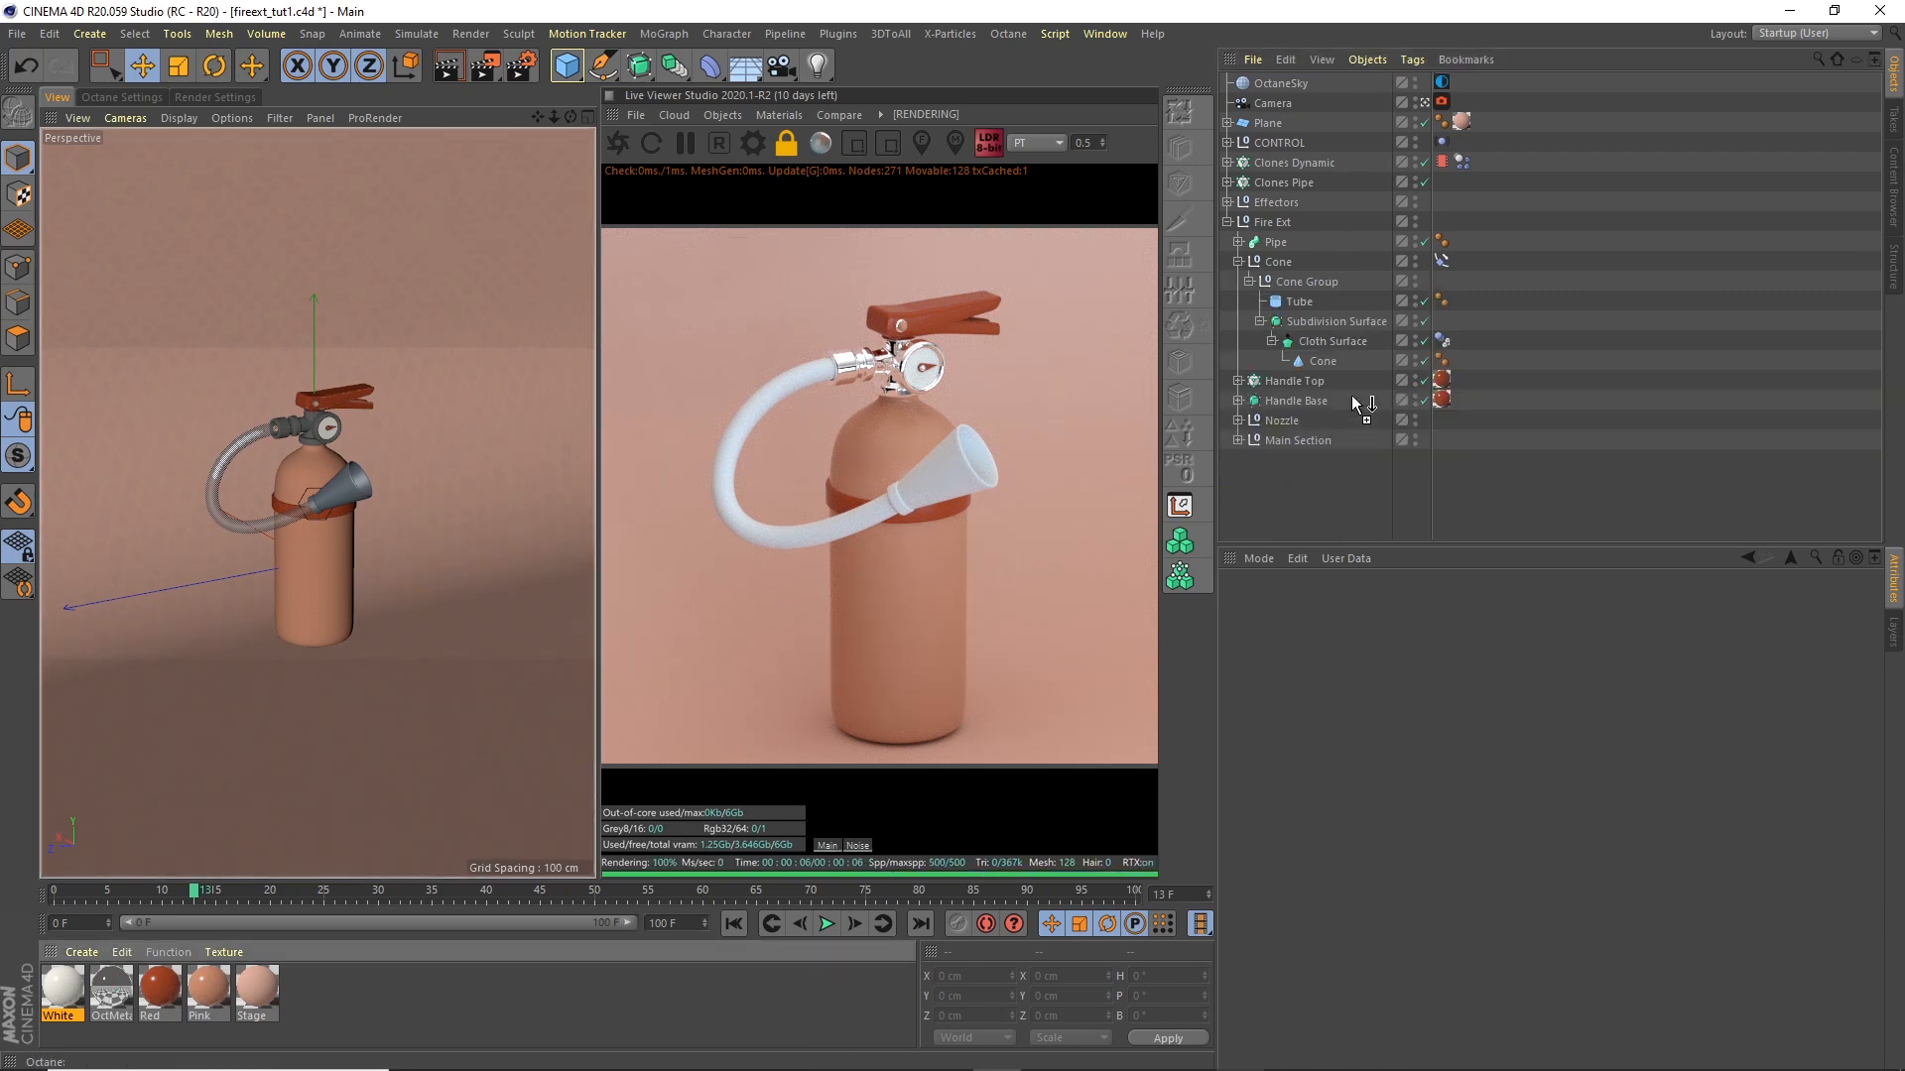
left_click_drag(1325, 360, 1460, 300)
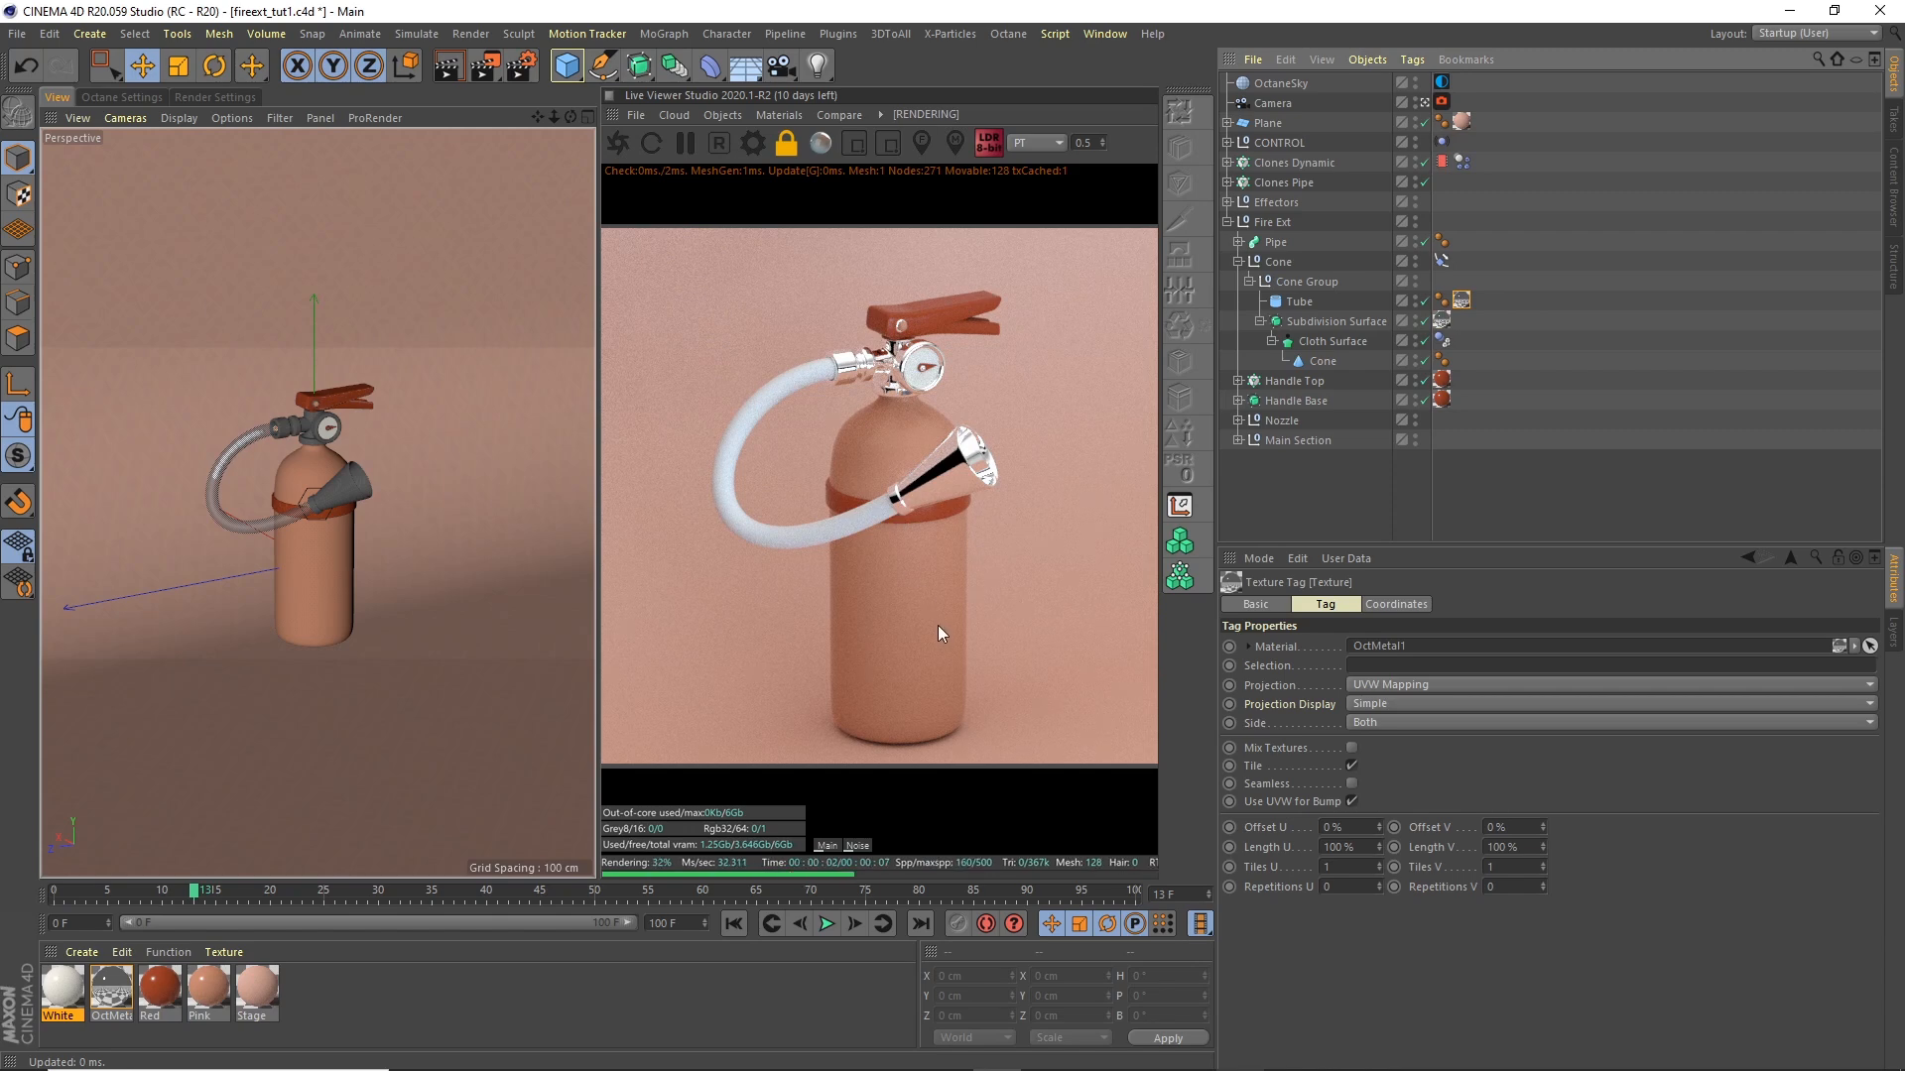
Step: Rename the OctMetal1 material as Metal
double_click(111, 992)
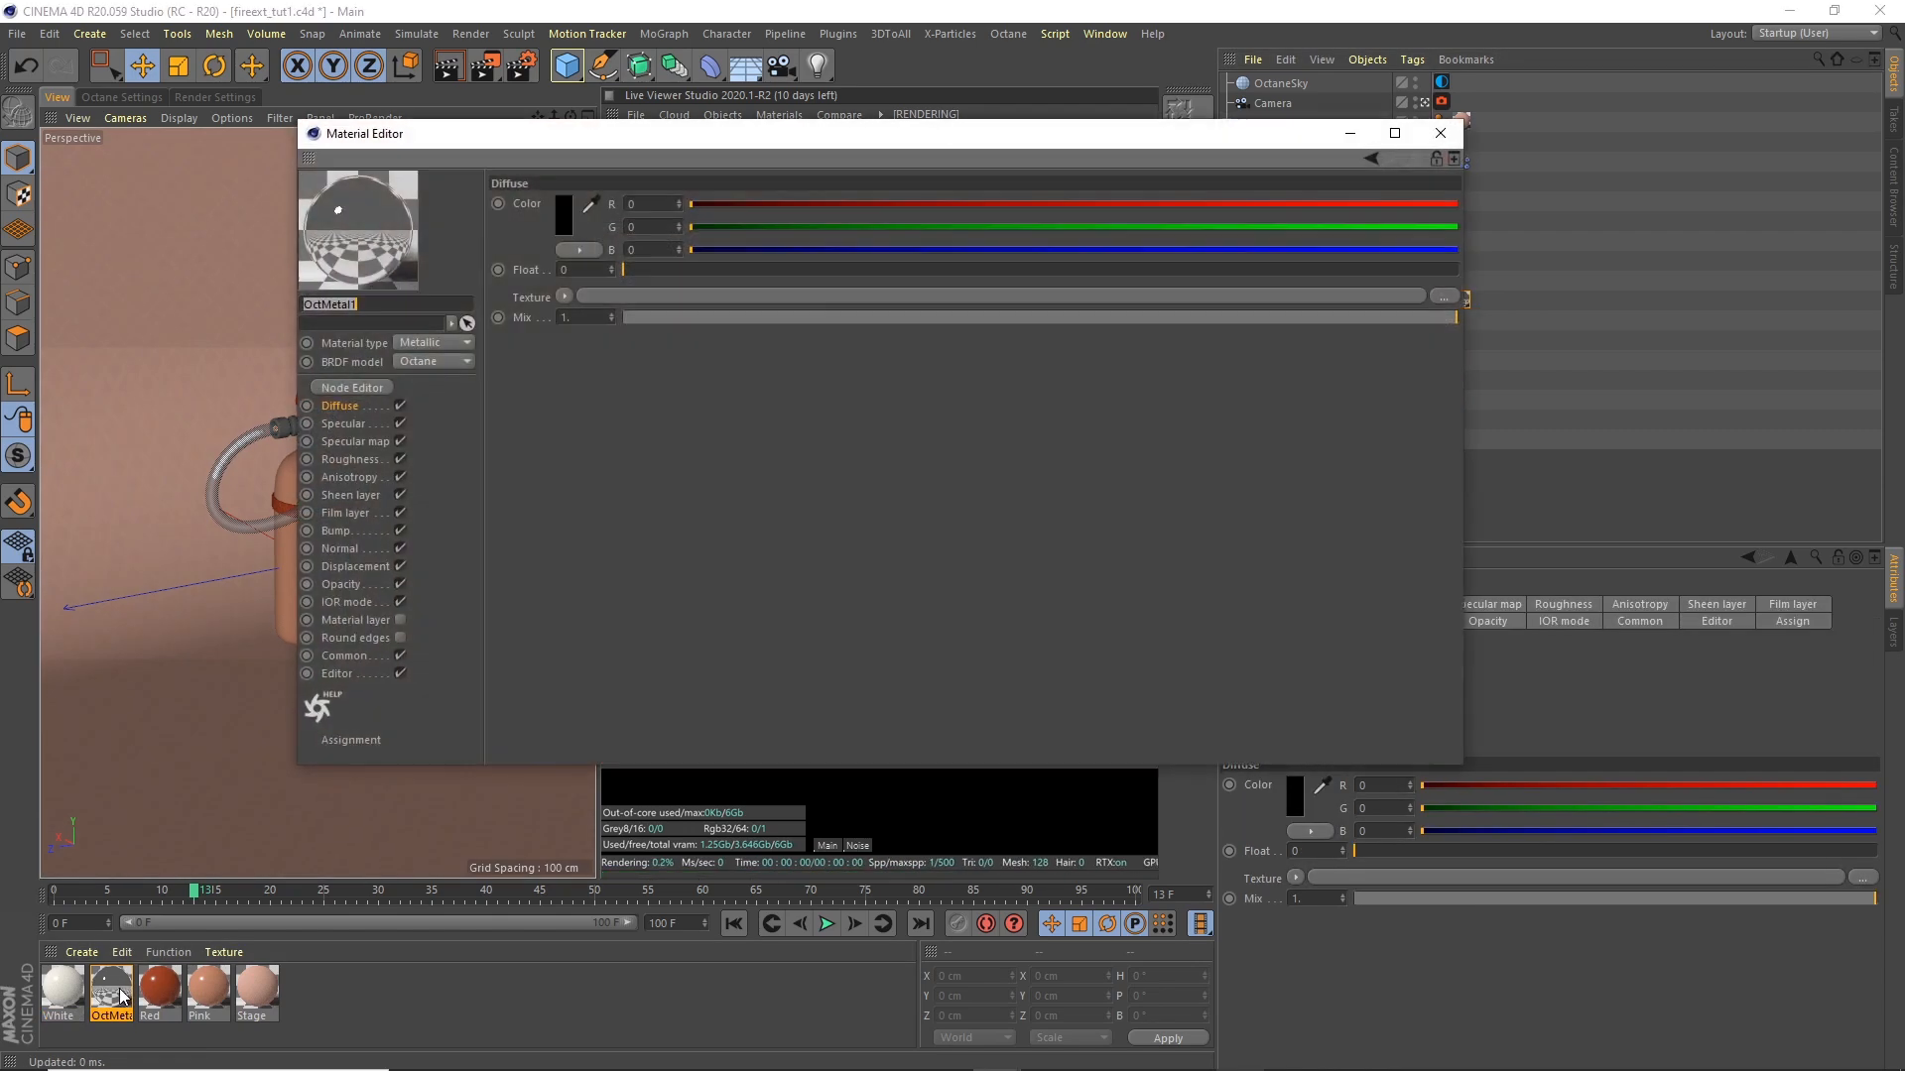
type("Meta")
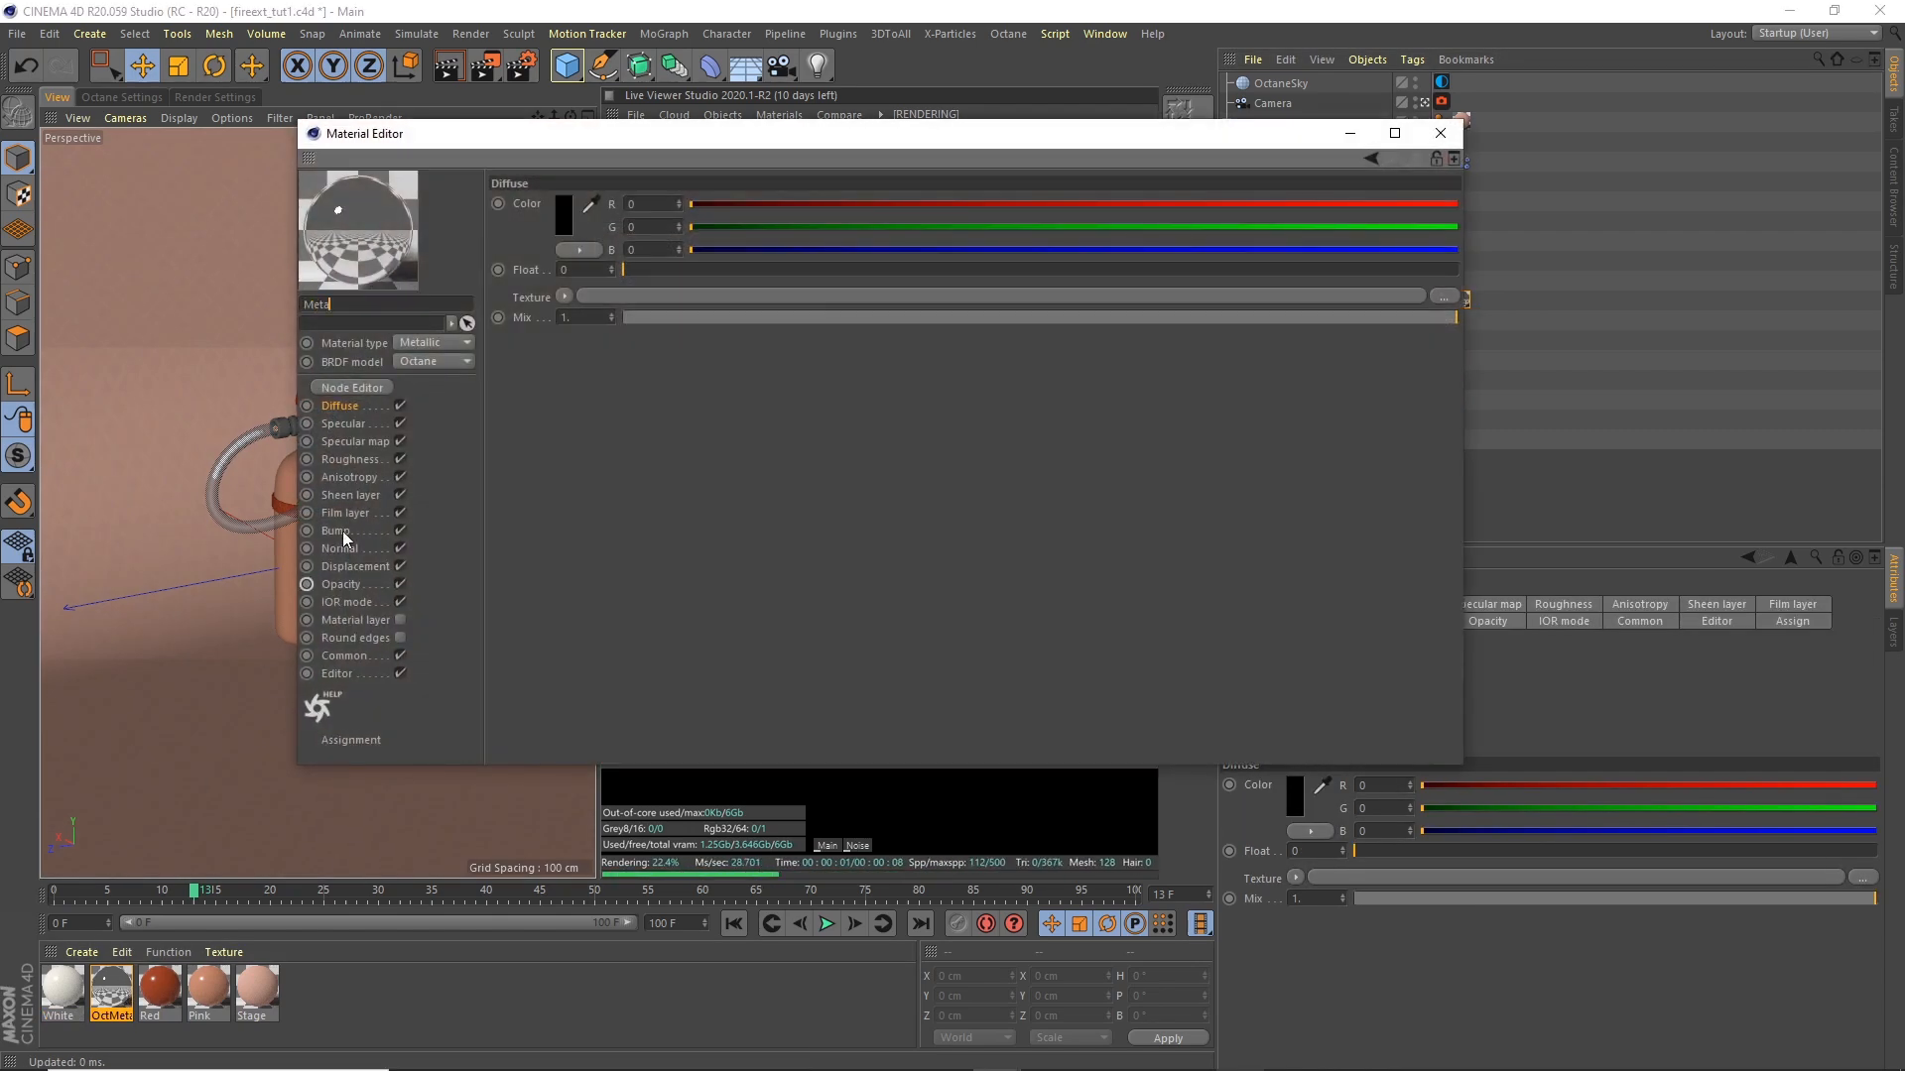
type("l")
key("Return")
Step: Set the Metal material's roughness float to 0.2, keeping its editor clear of the live render
left_click(357, 459)
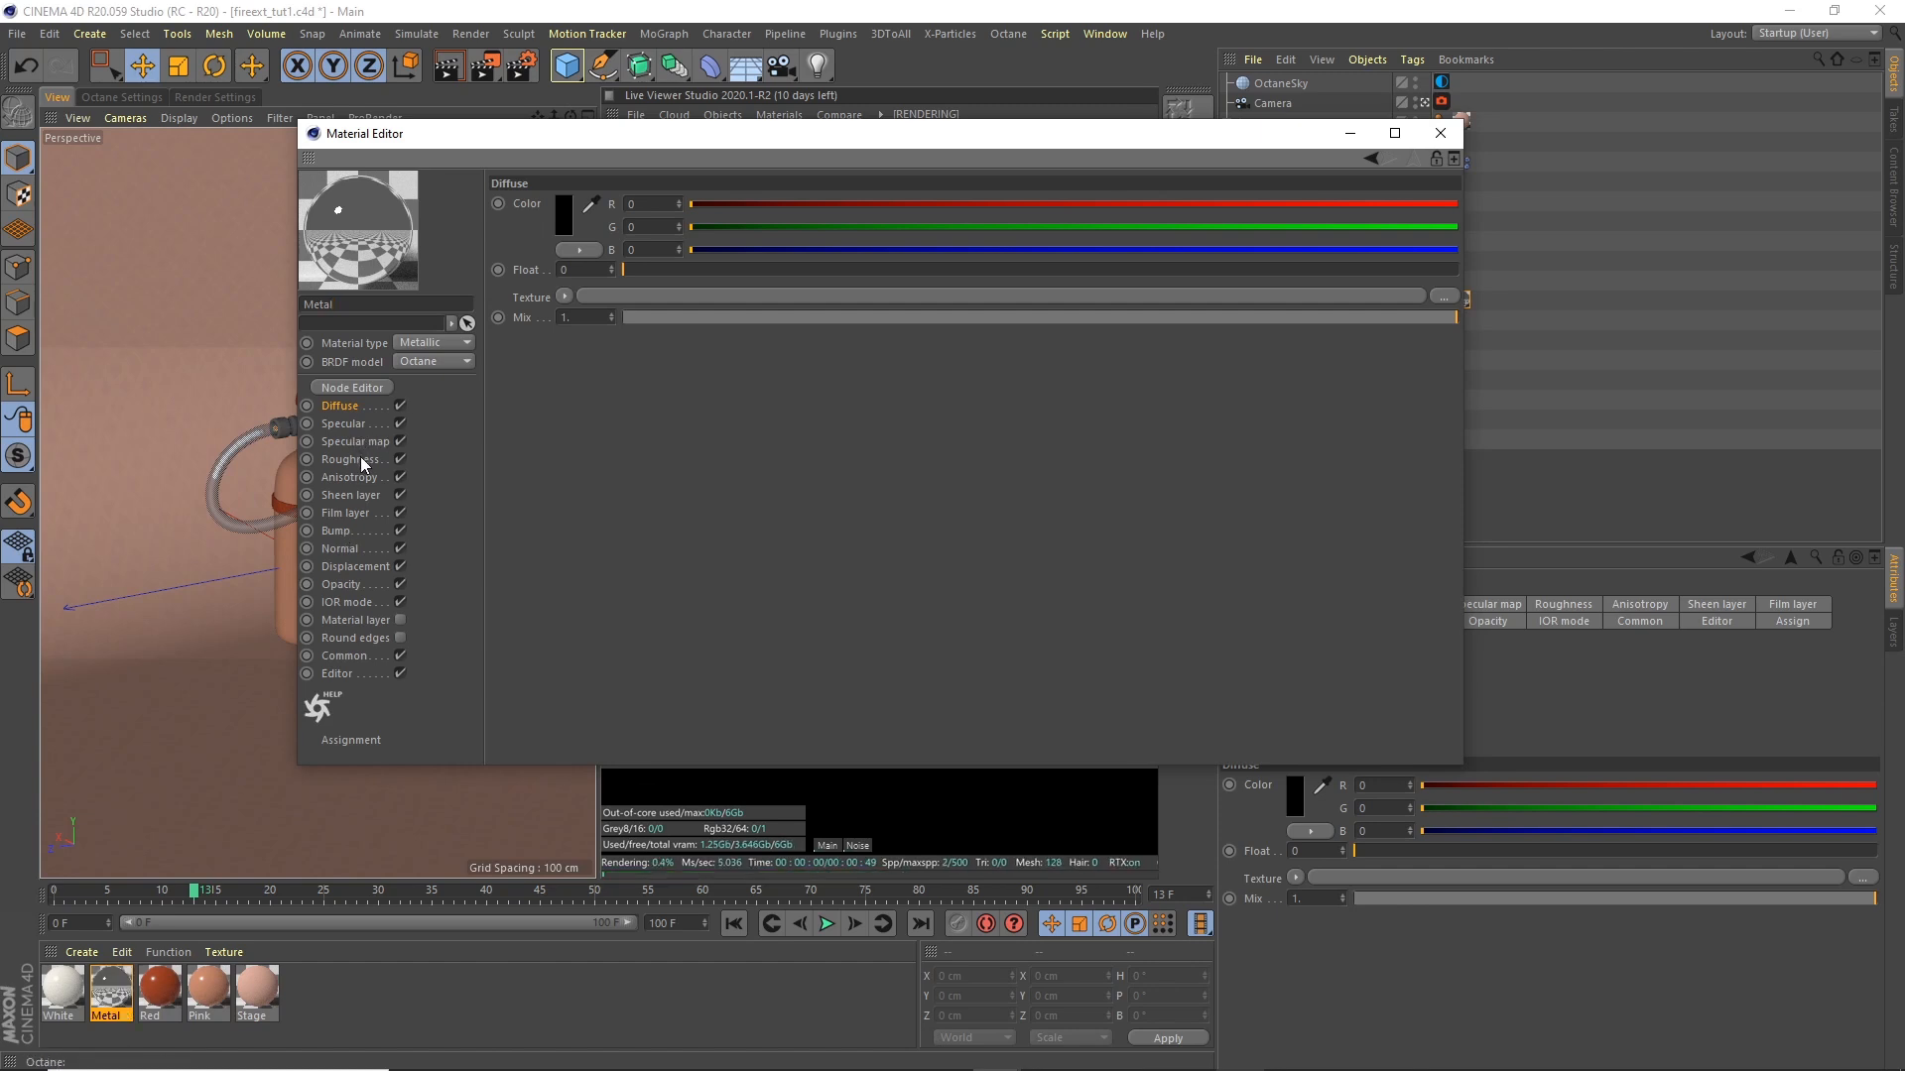
left_click_drag(700, 142, 1625, 283)
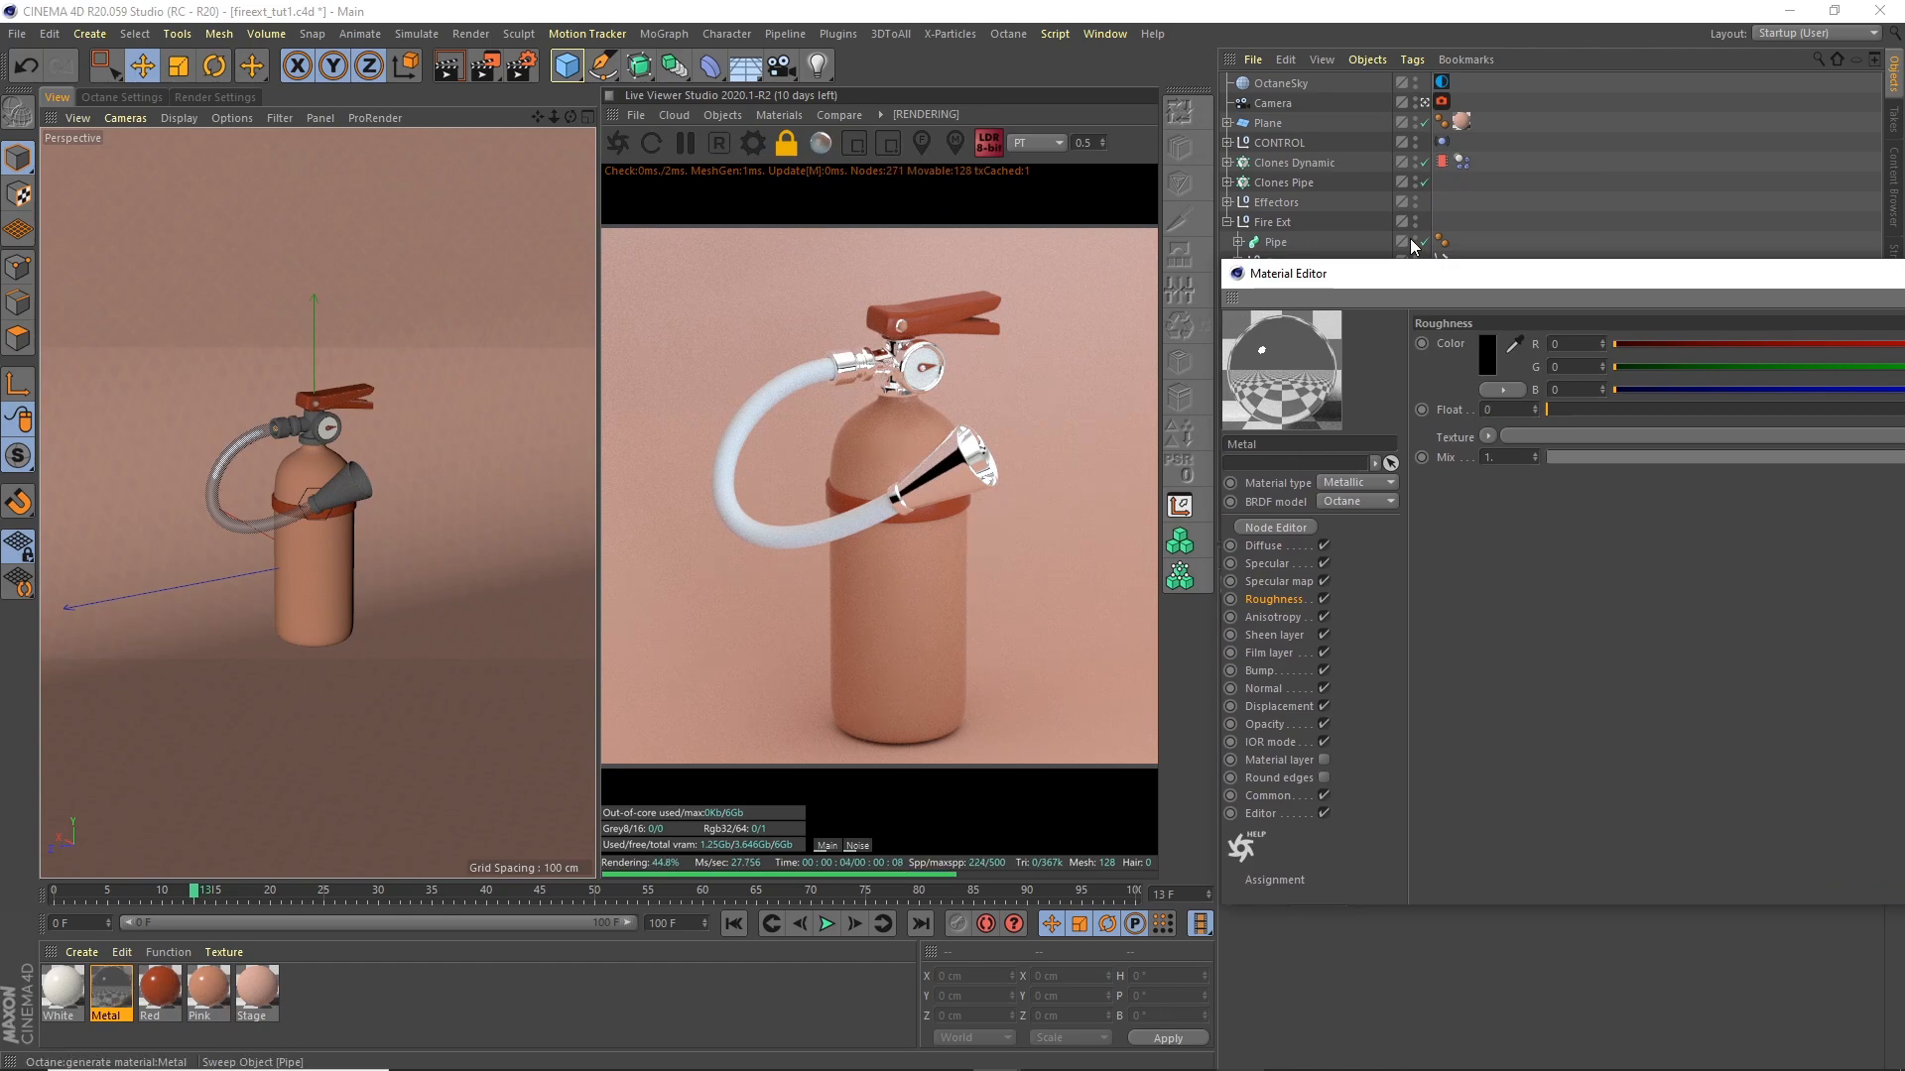
left_click(1498, 409)
type("0.2")
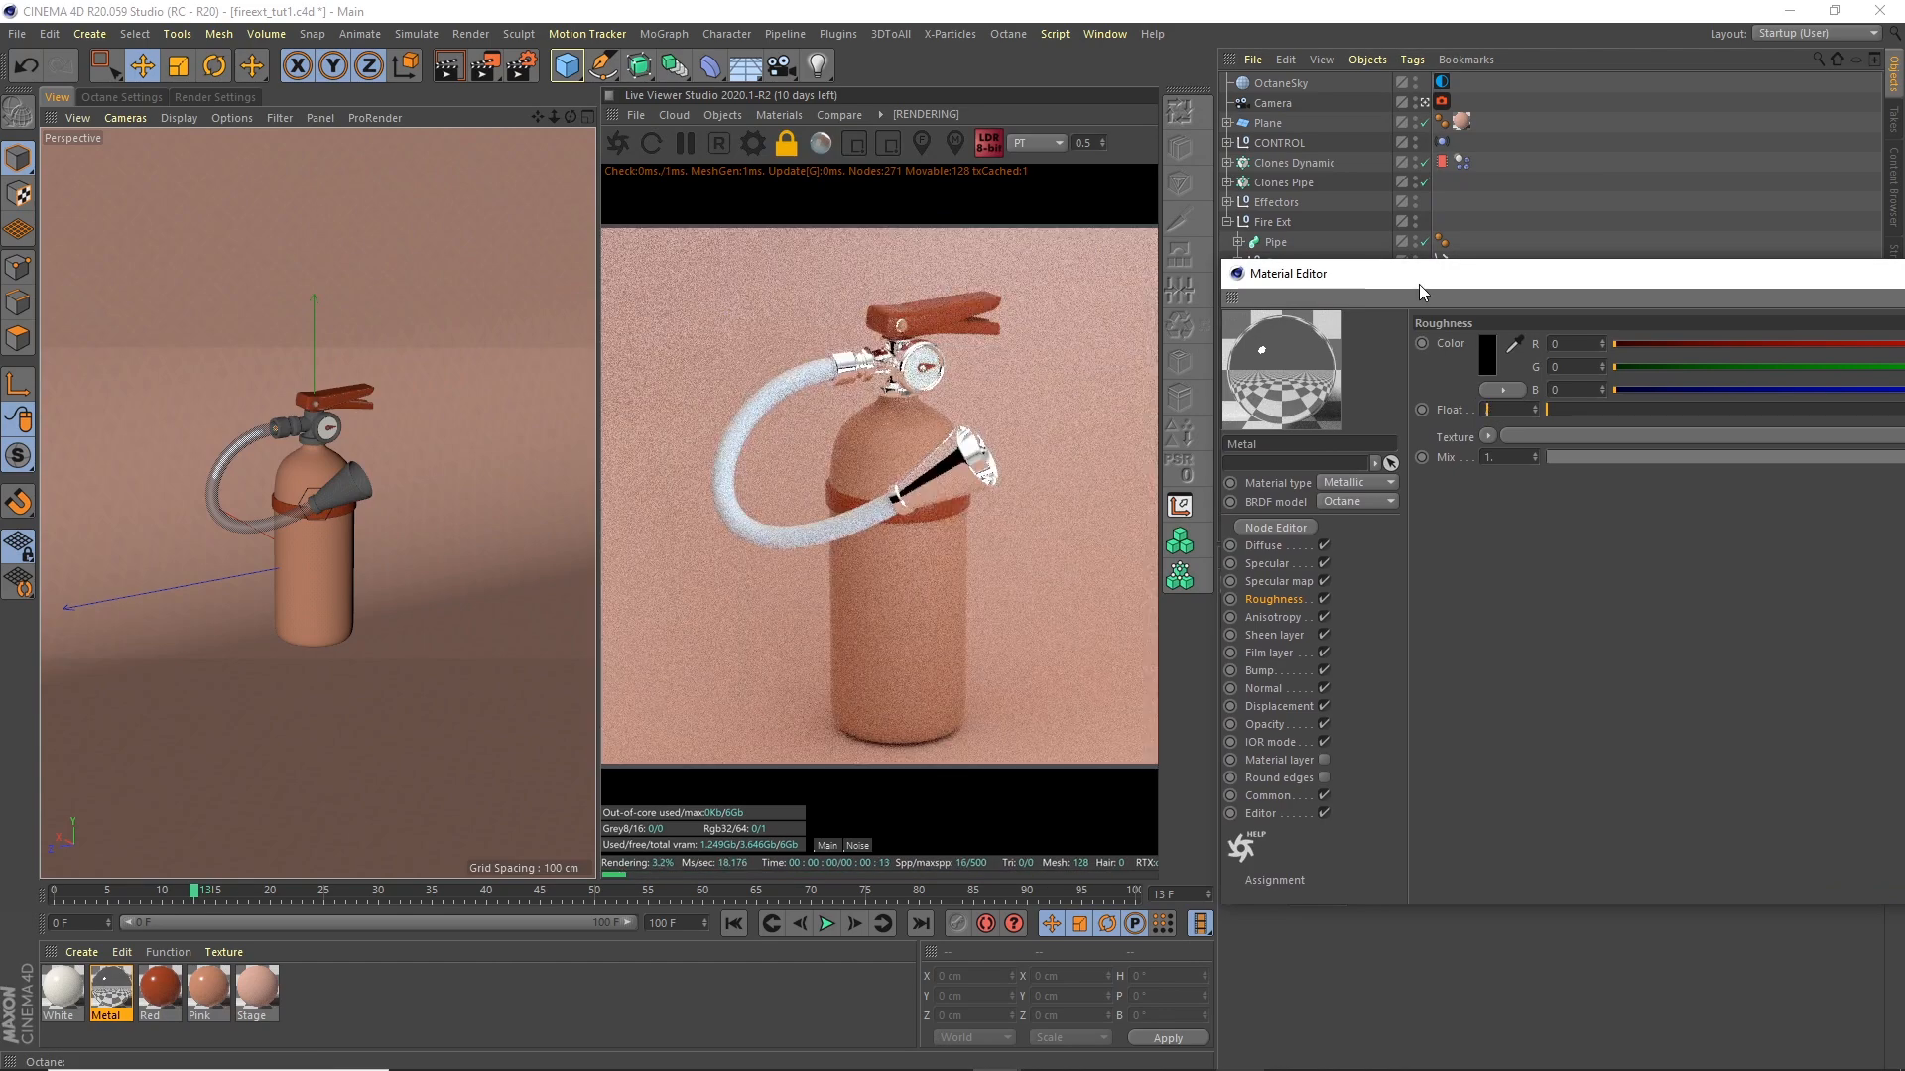
key("Return")
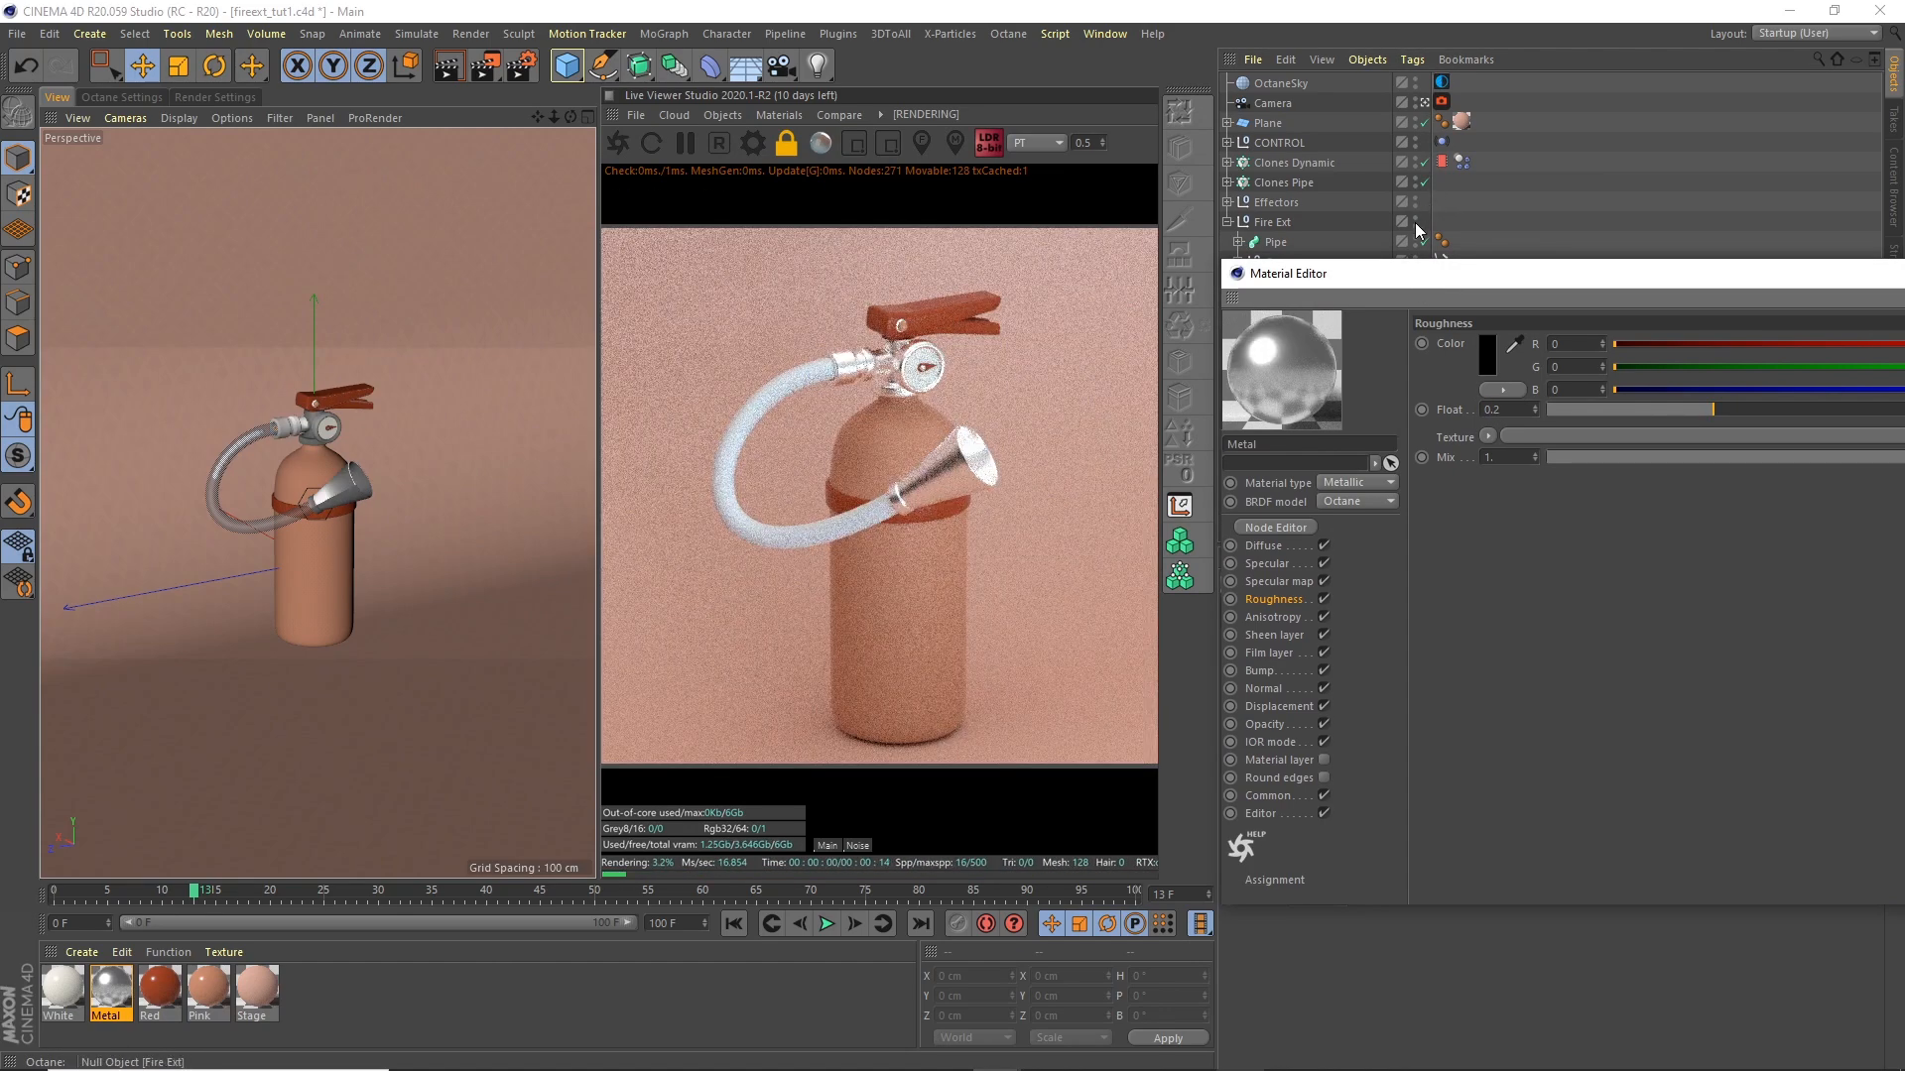
left_click_drag(1398, 273, 1394, 248)
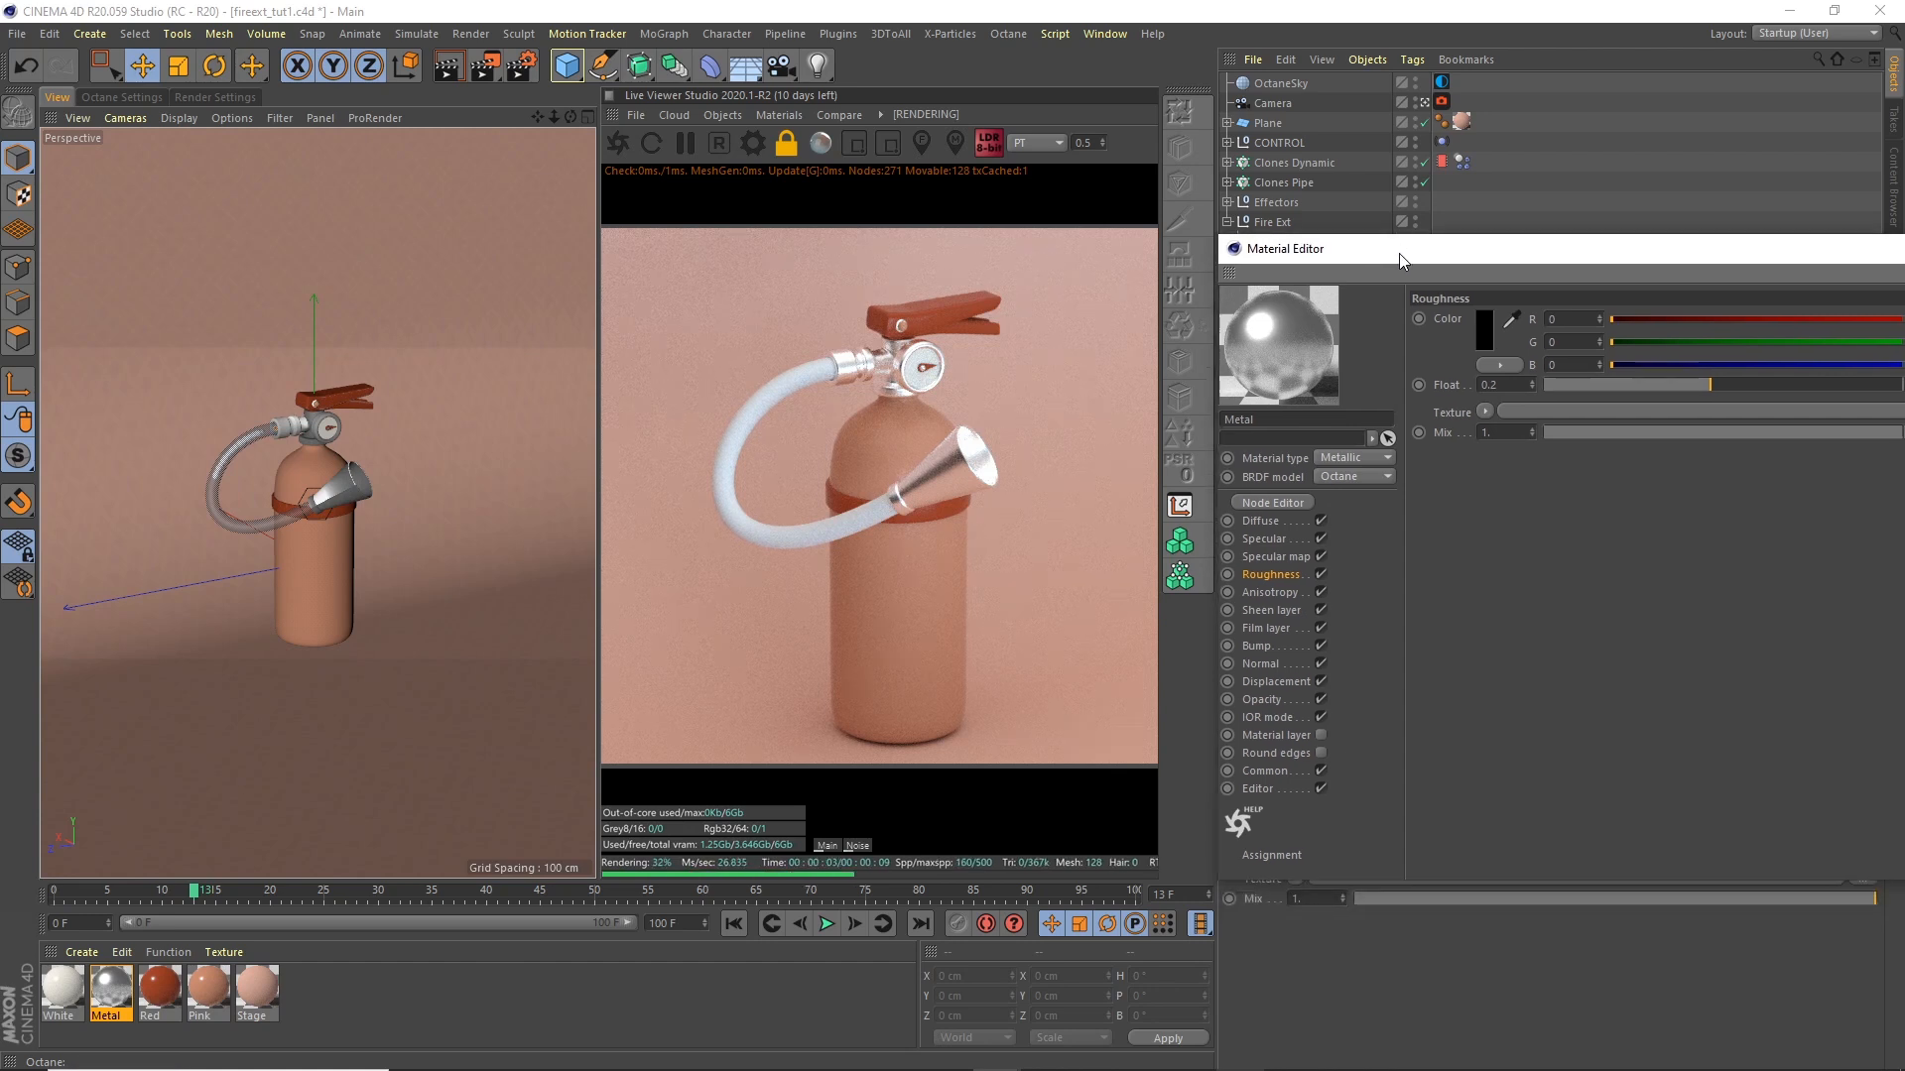
Step: Lower the Metal material's specular float to about 0.57, repositioning its editor beneath the live render
left_click(1264, 539)
left_click_drag(1738, 254, 1583, 279)
left_click_drag(1737, 283, 963, 352)
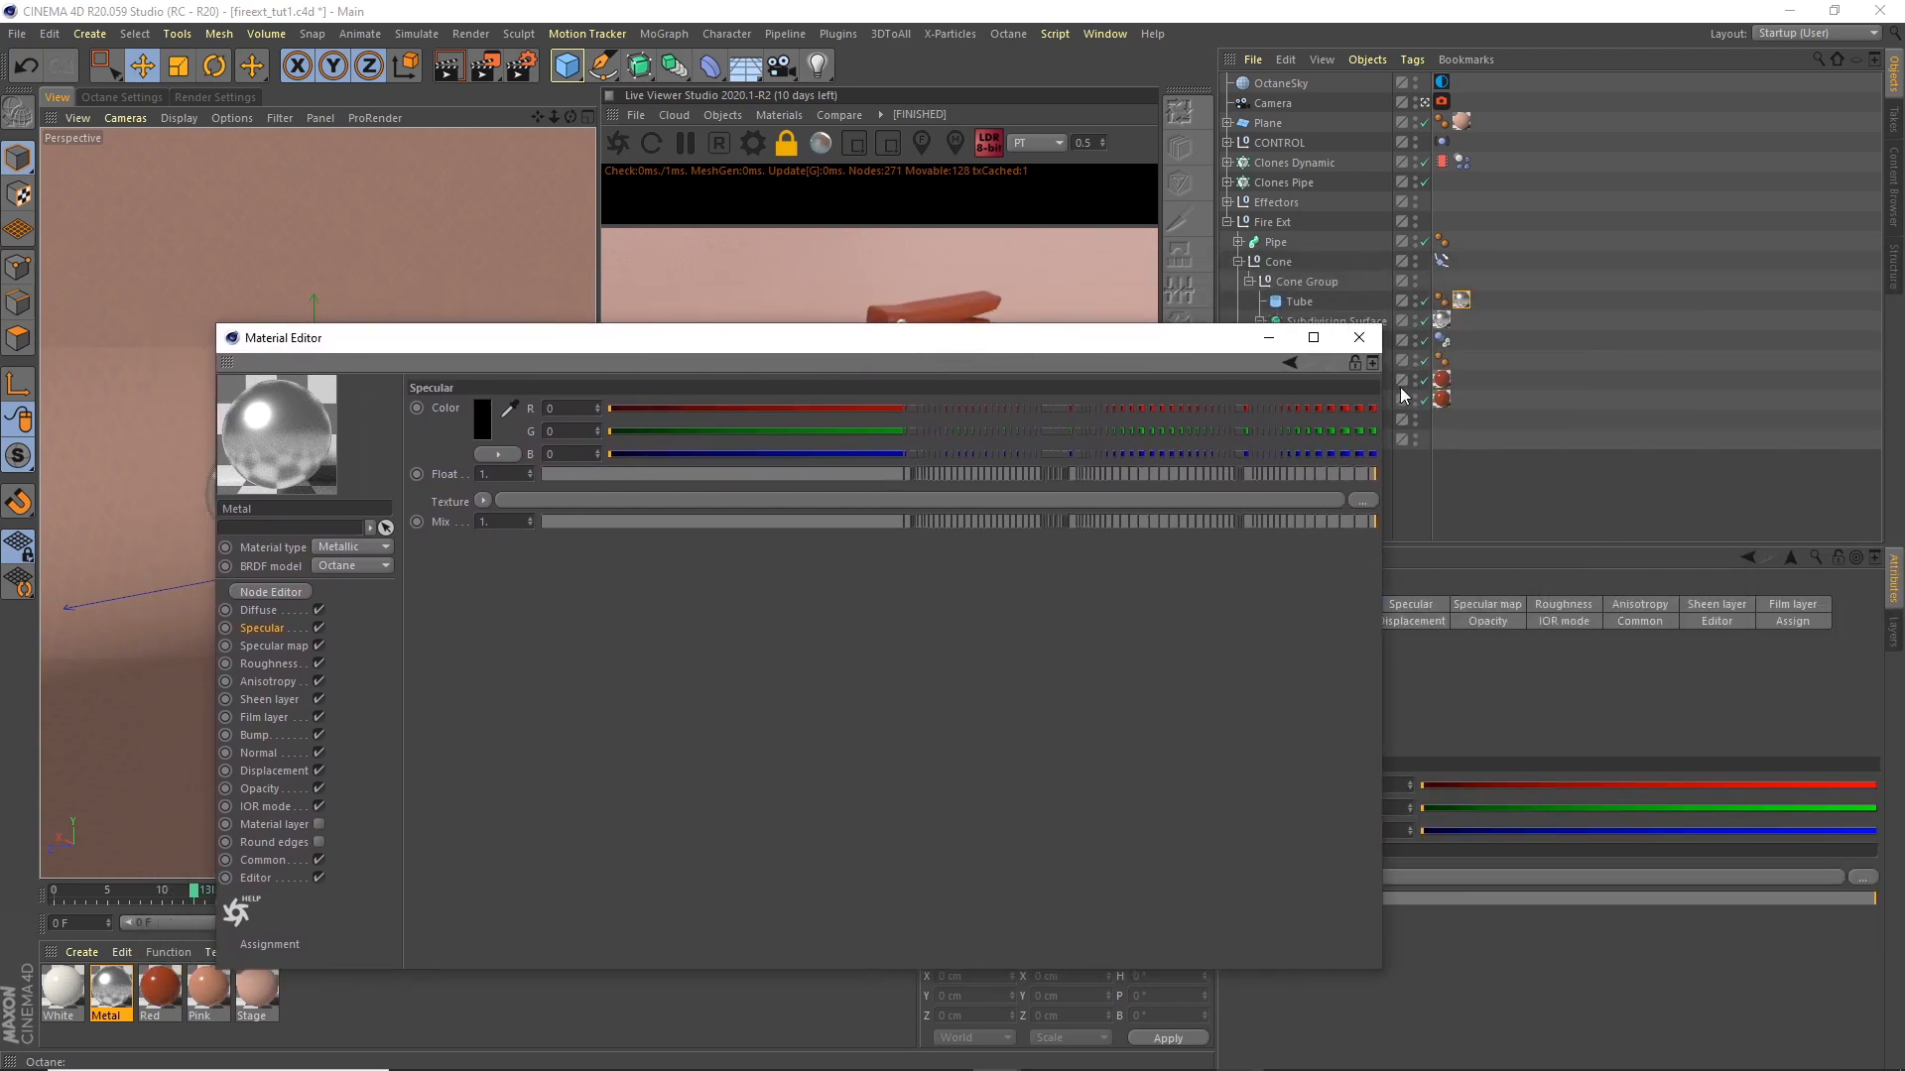
left_click_drag(1381, 384, 1341, 385)
left_click_drag(1114, 345, 1252, 534)
left_click_drag(1411, 662, 1129, 661)
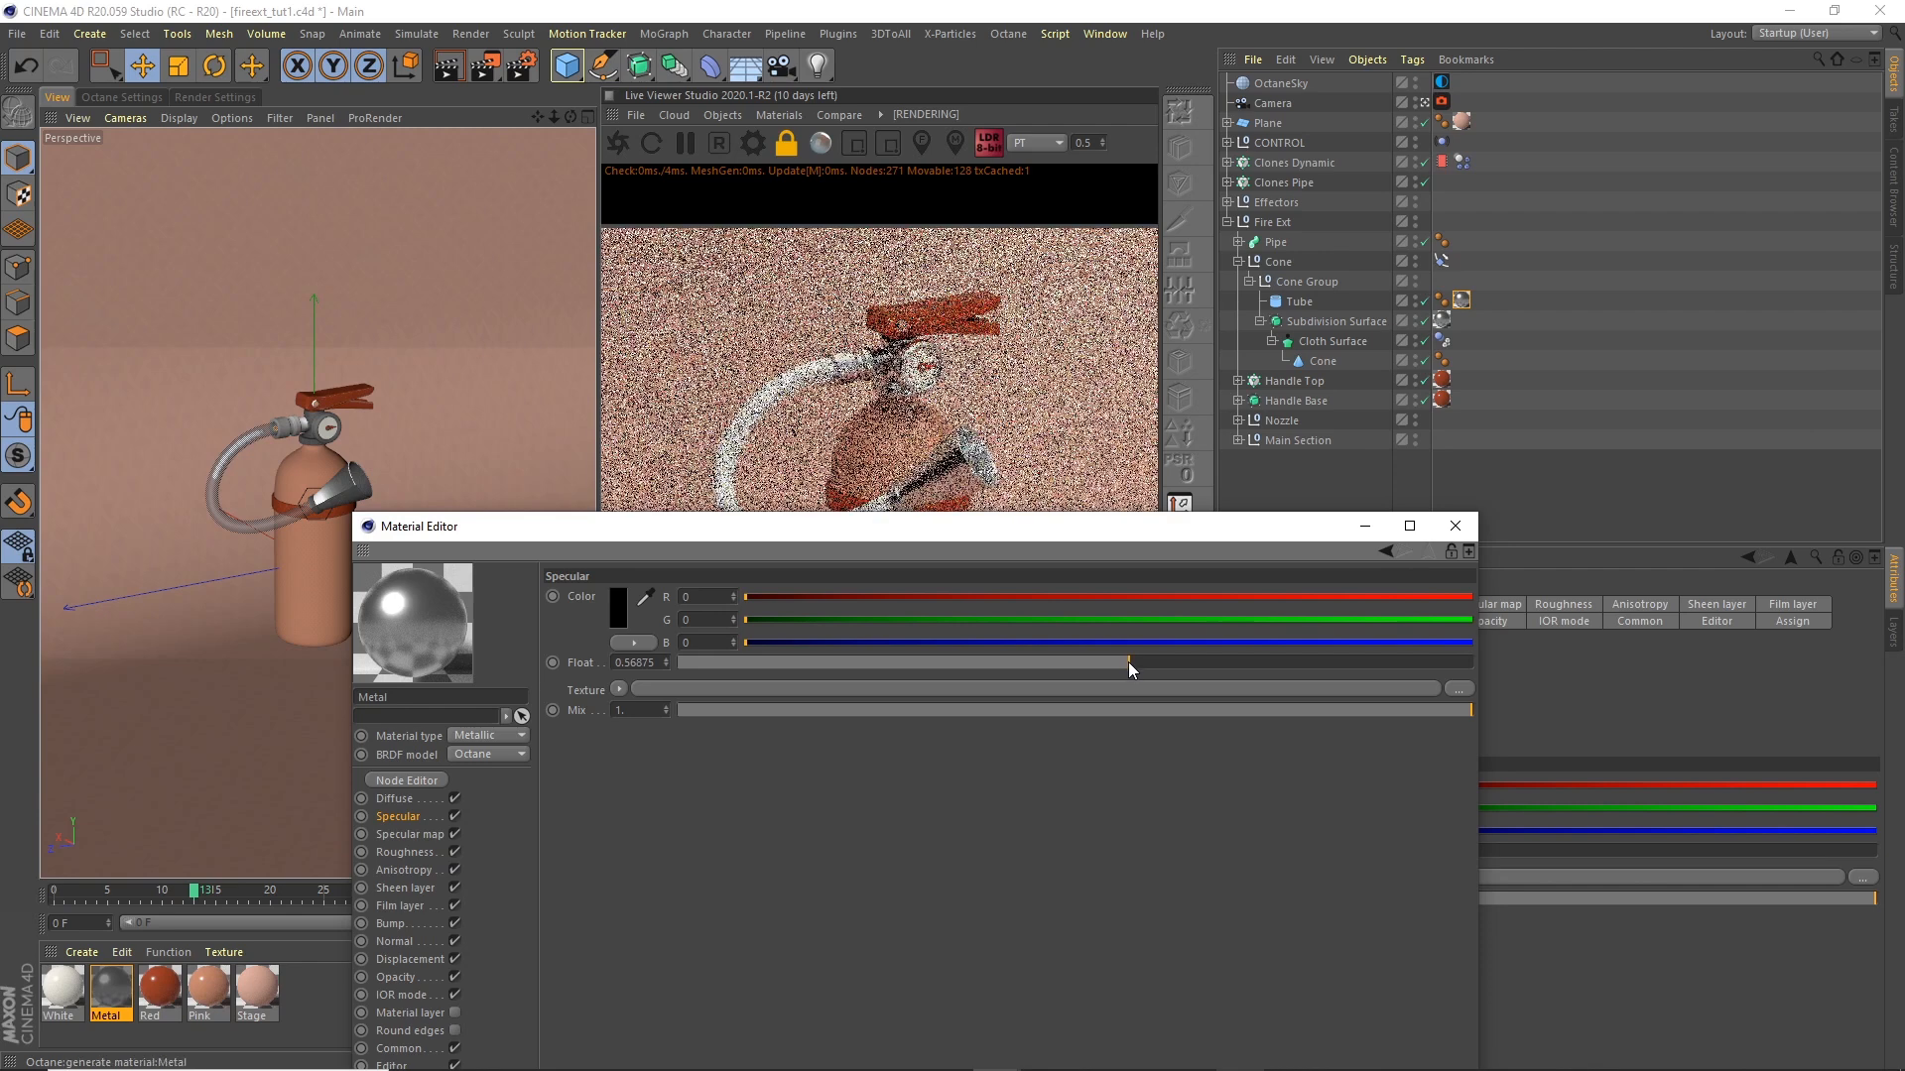
Step: Set the Metal material's roughness float to 0.4 and close its editor
left_click(413, 850)
type(".4")
key("Return")
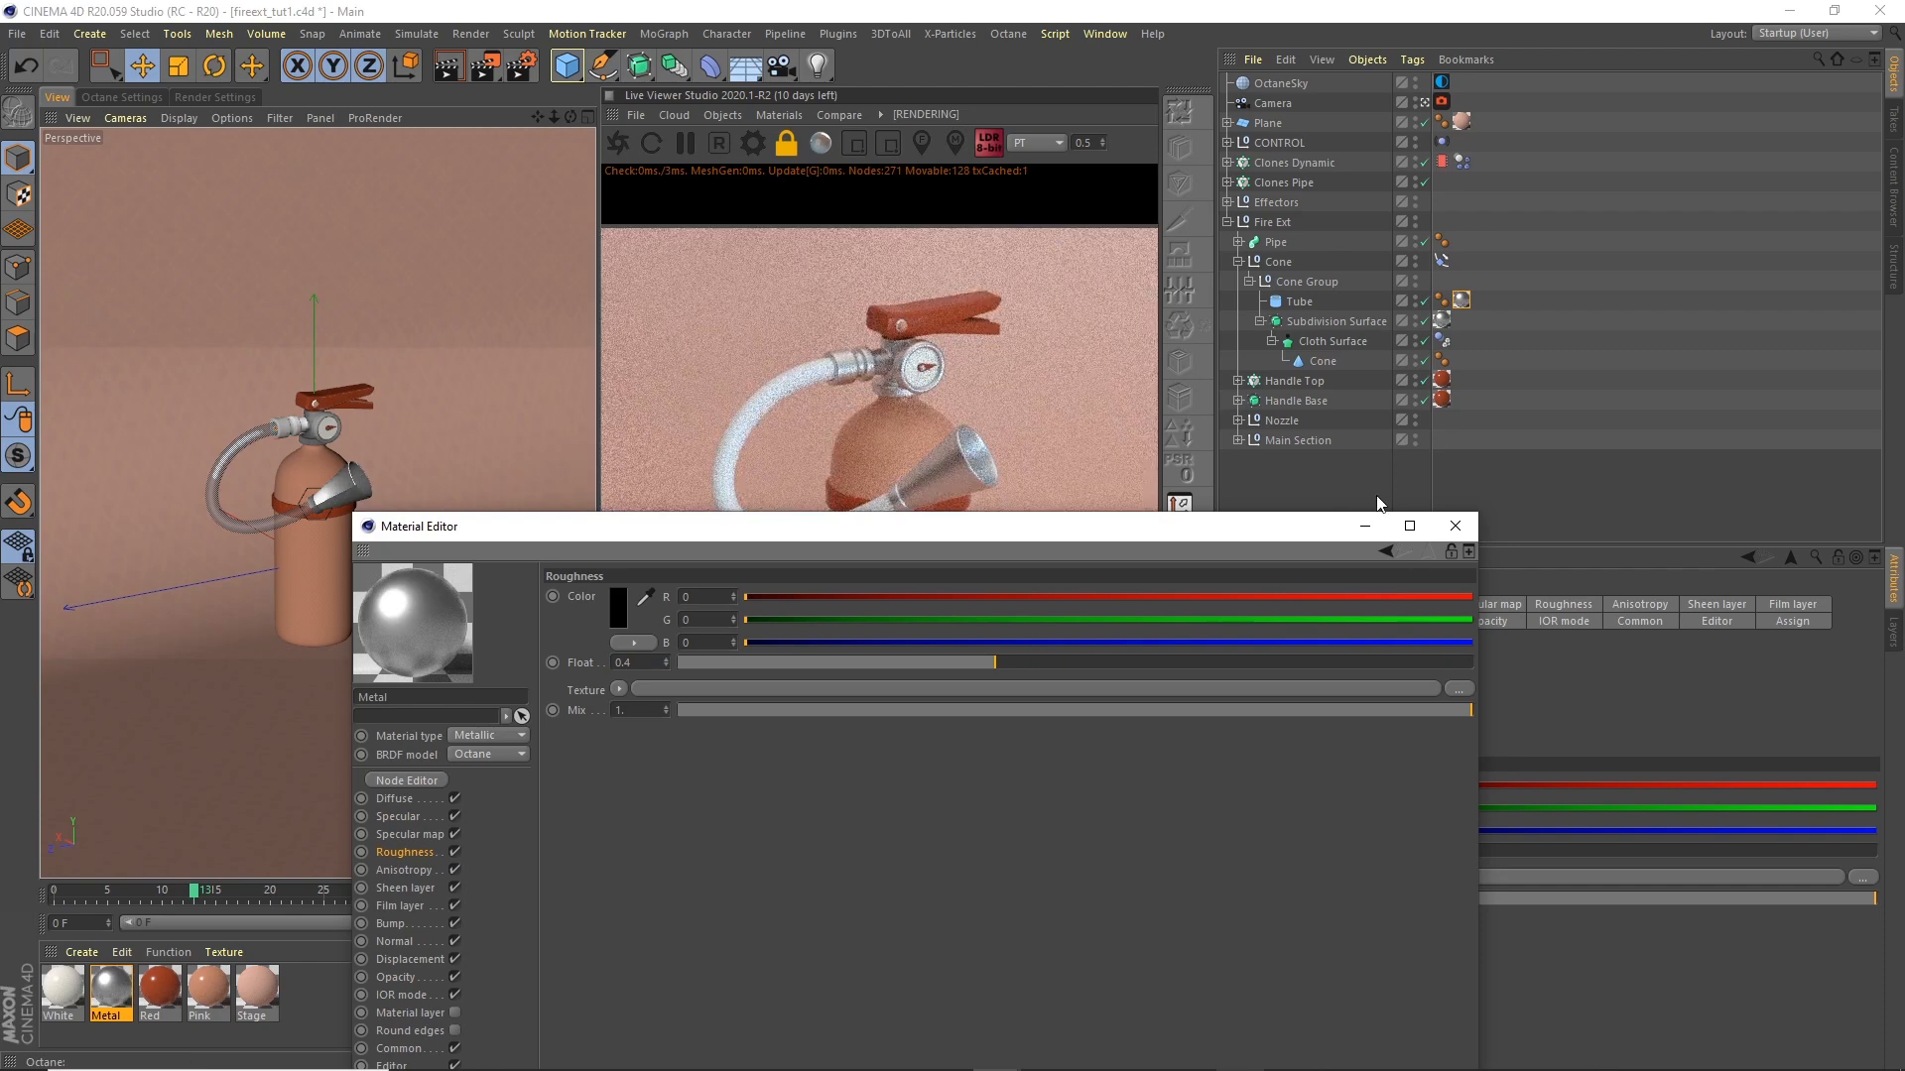
left_click(1456, 527)
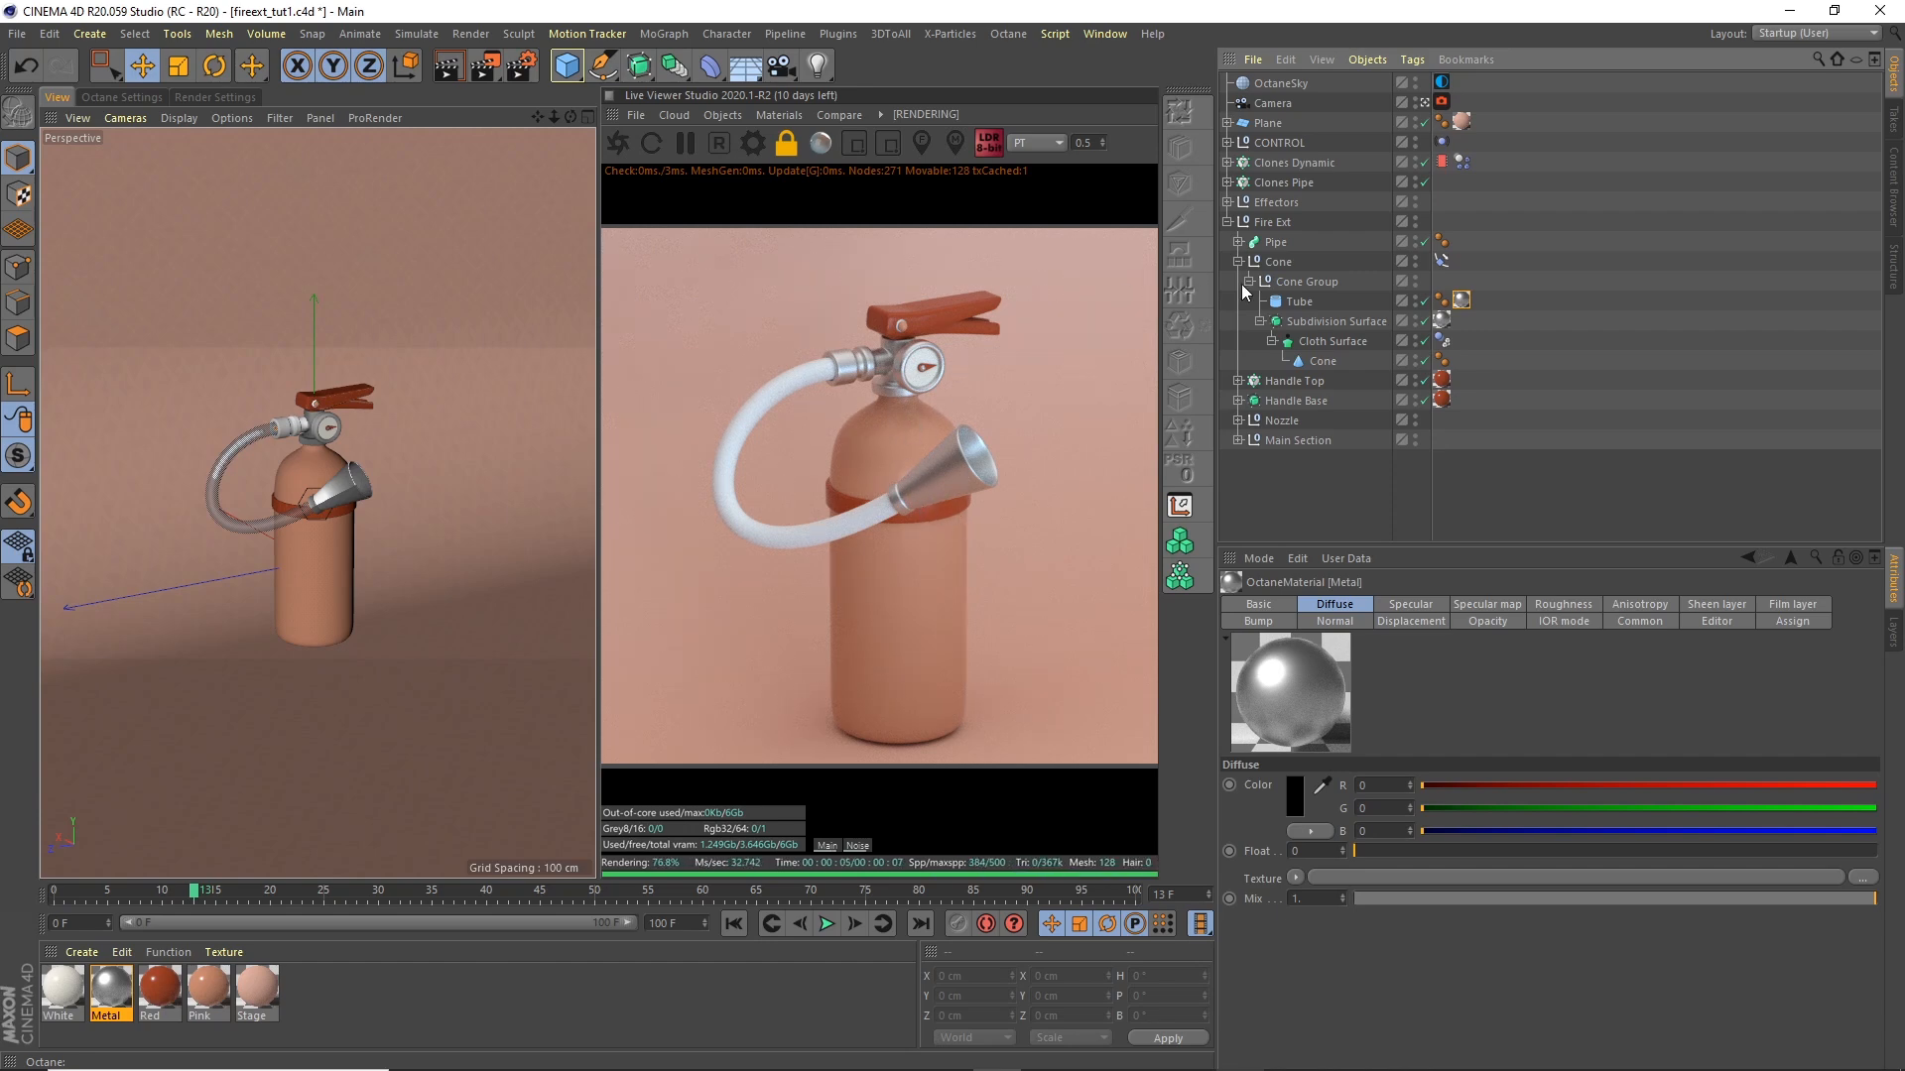
Step: Set the RotY of the OctaneSky's environment tag to 0
left_click(1441, 82)
left_click(1360, 795)
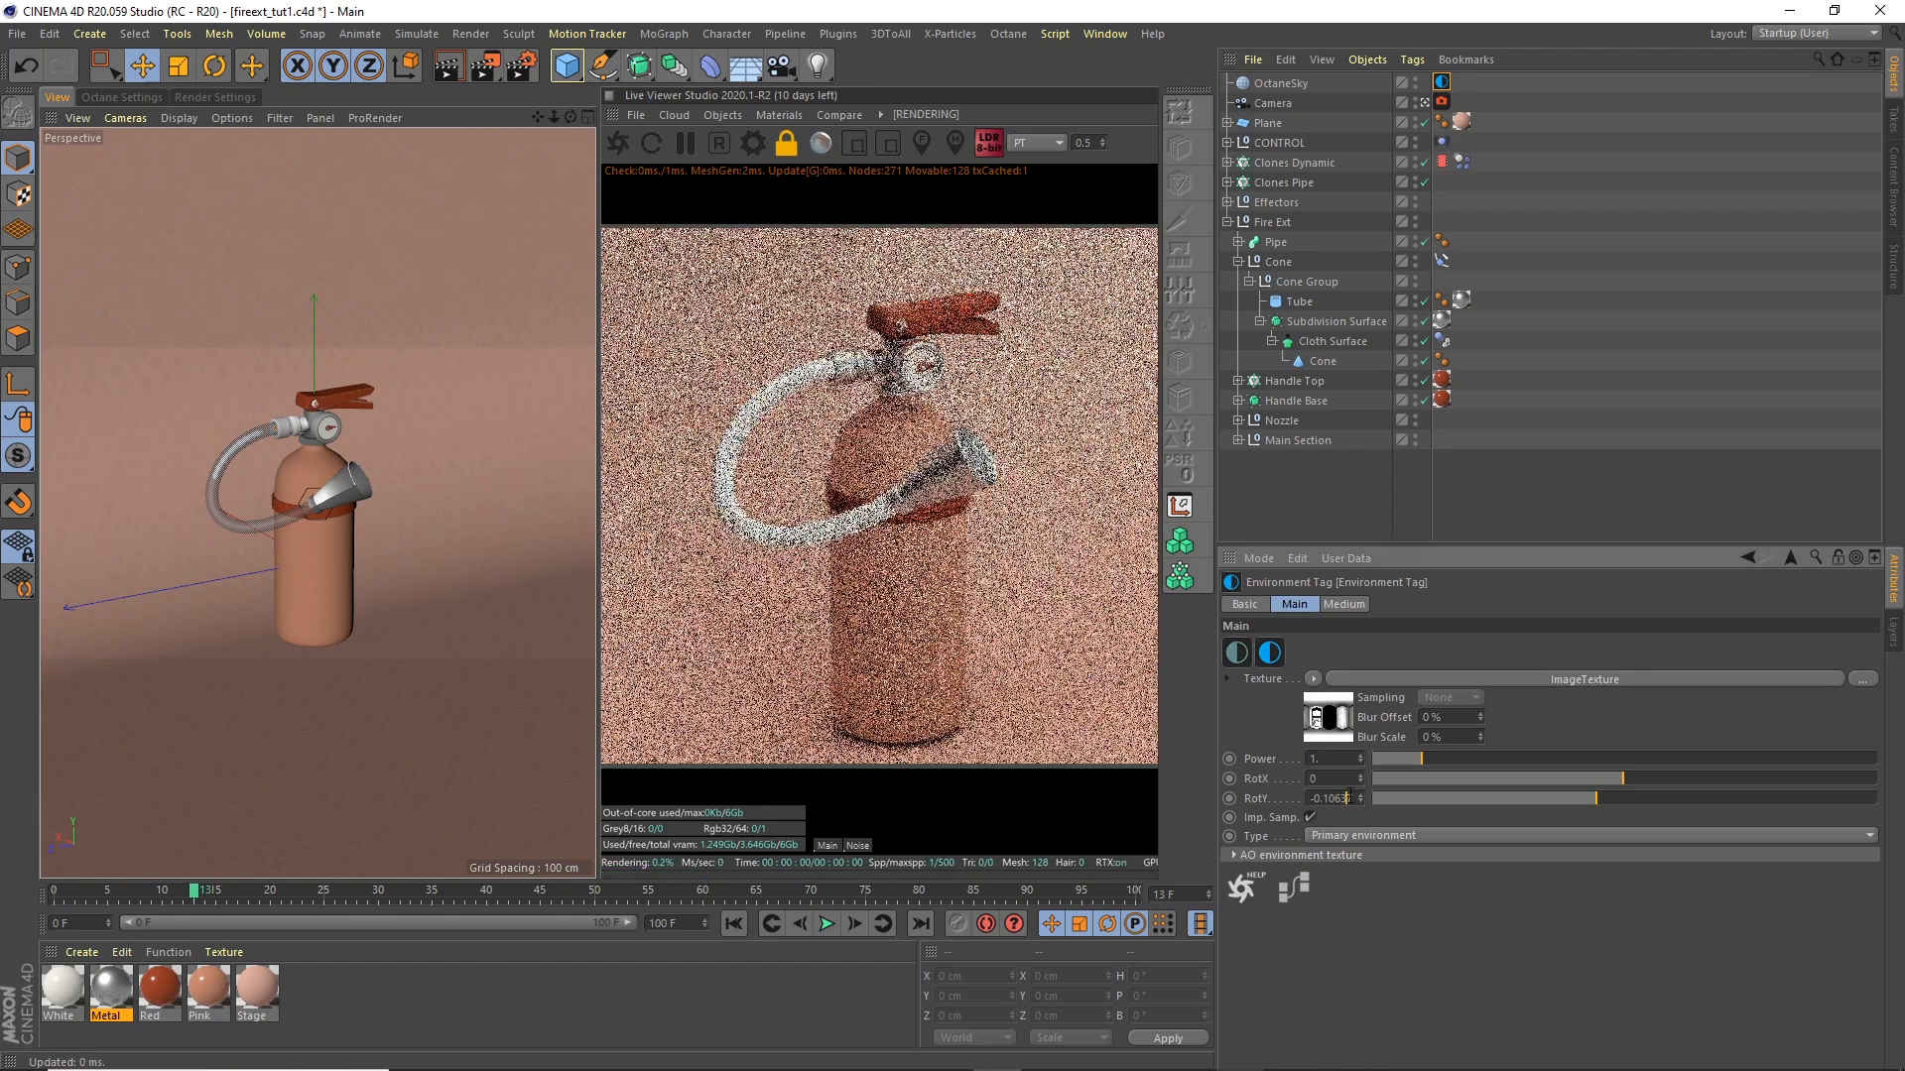
type("071")
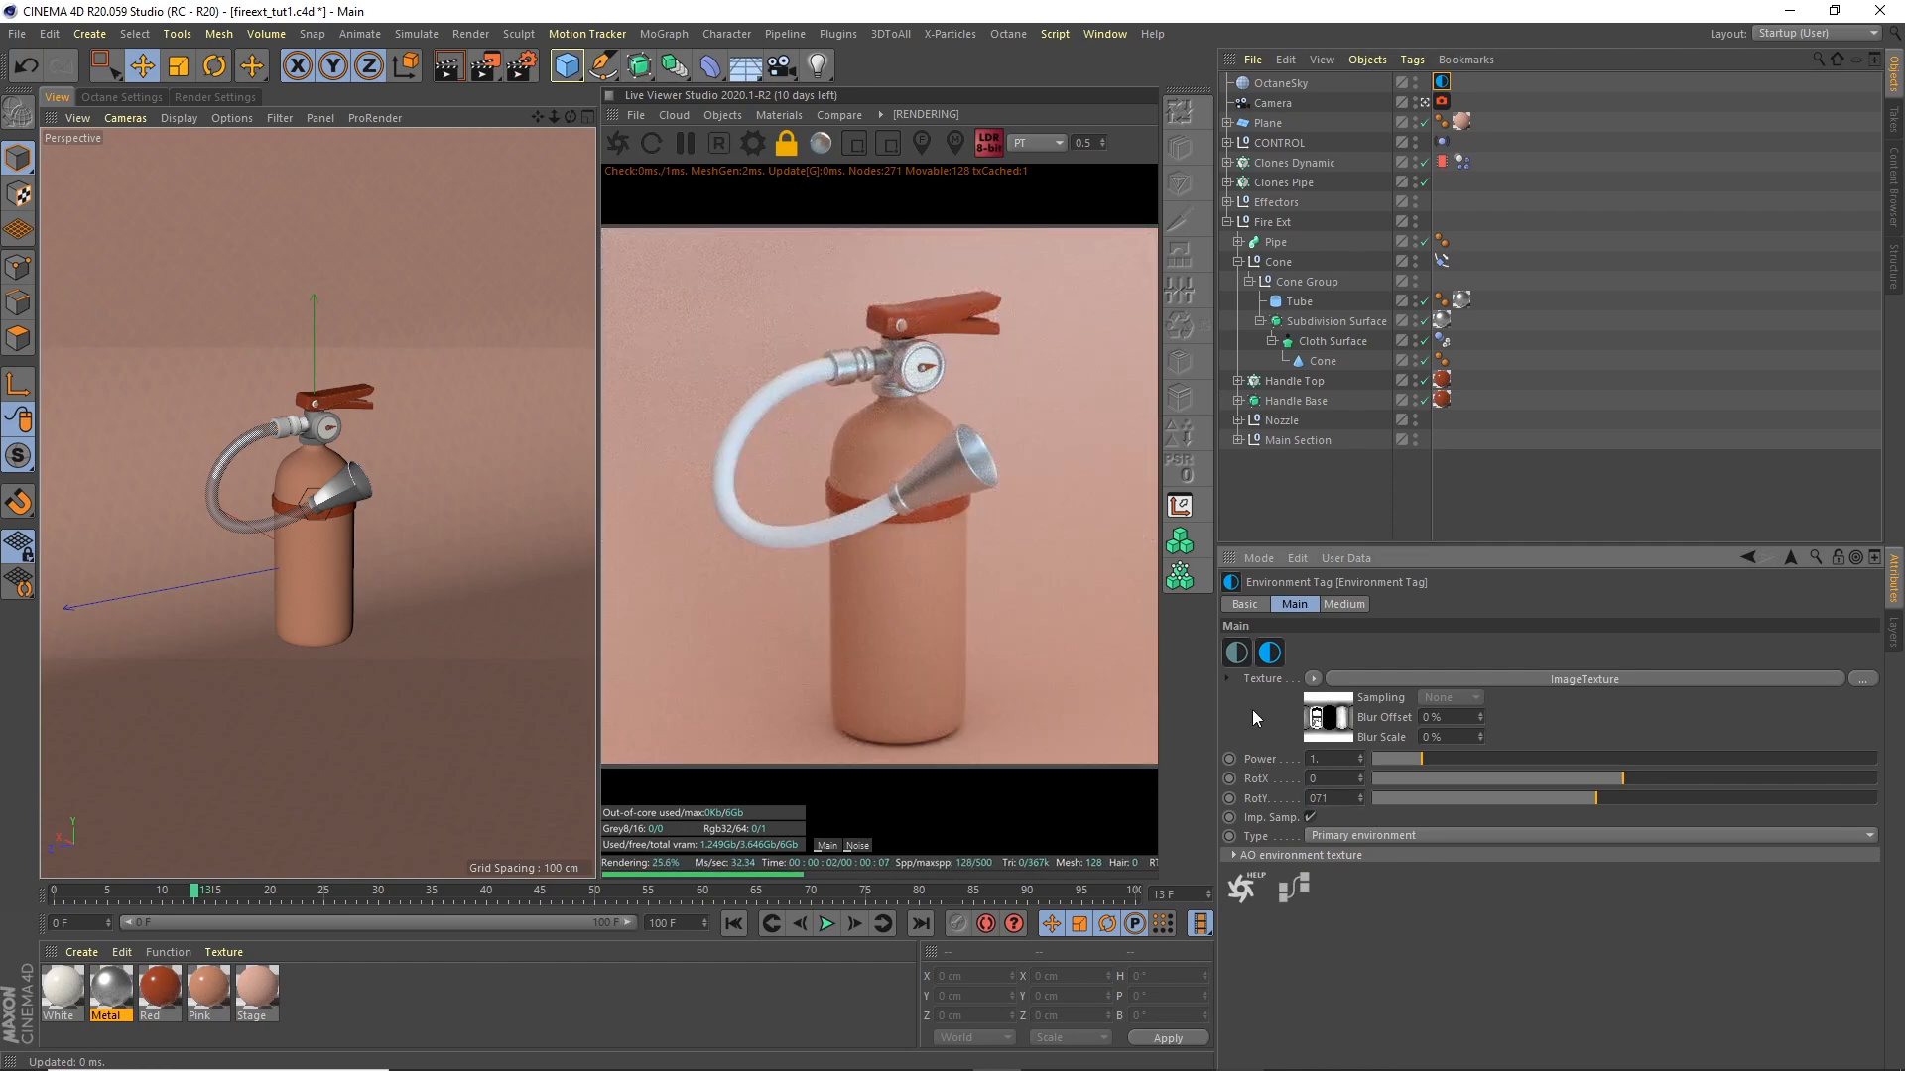
key("Return")
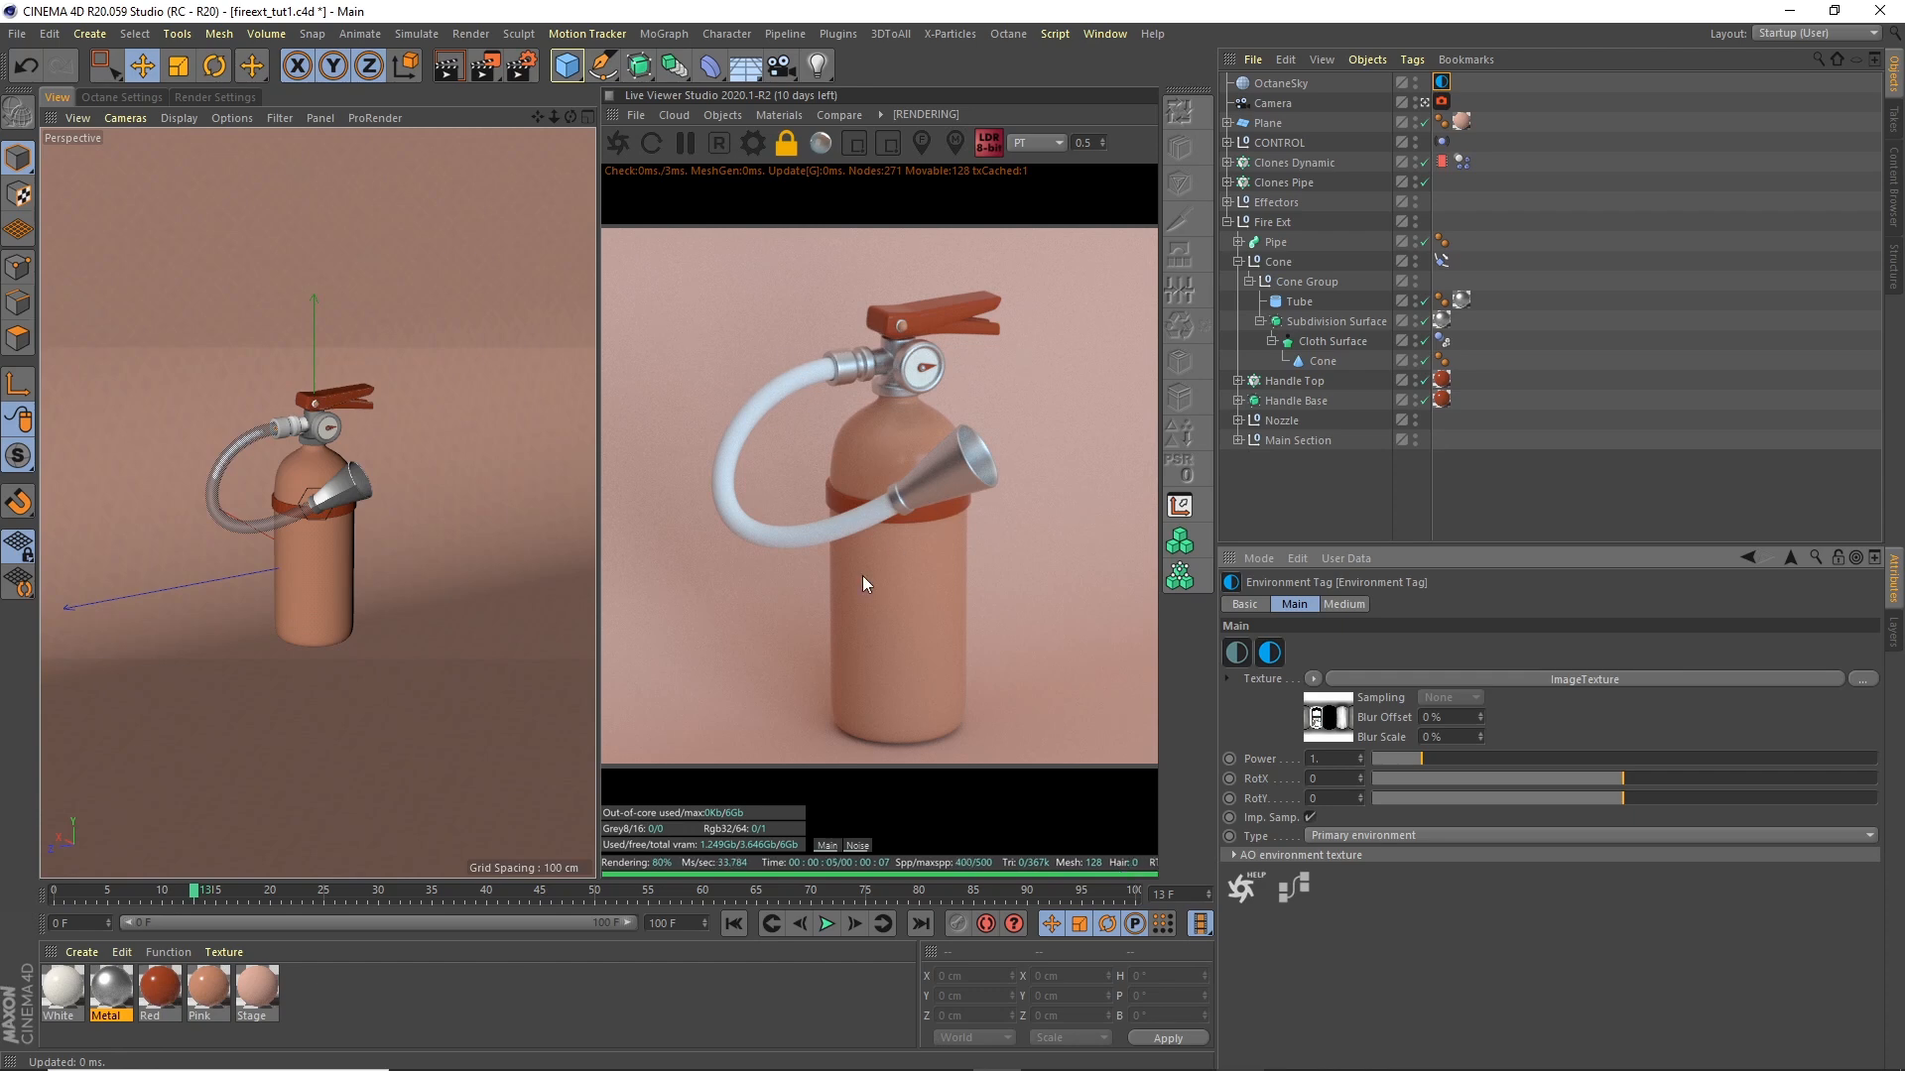
Step: Create an Octane specular material named Tube and apply it to the Pipe object in the Fire Ext group
left_click(340, 1042)
left_click(723, 115)
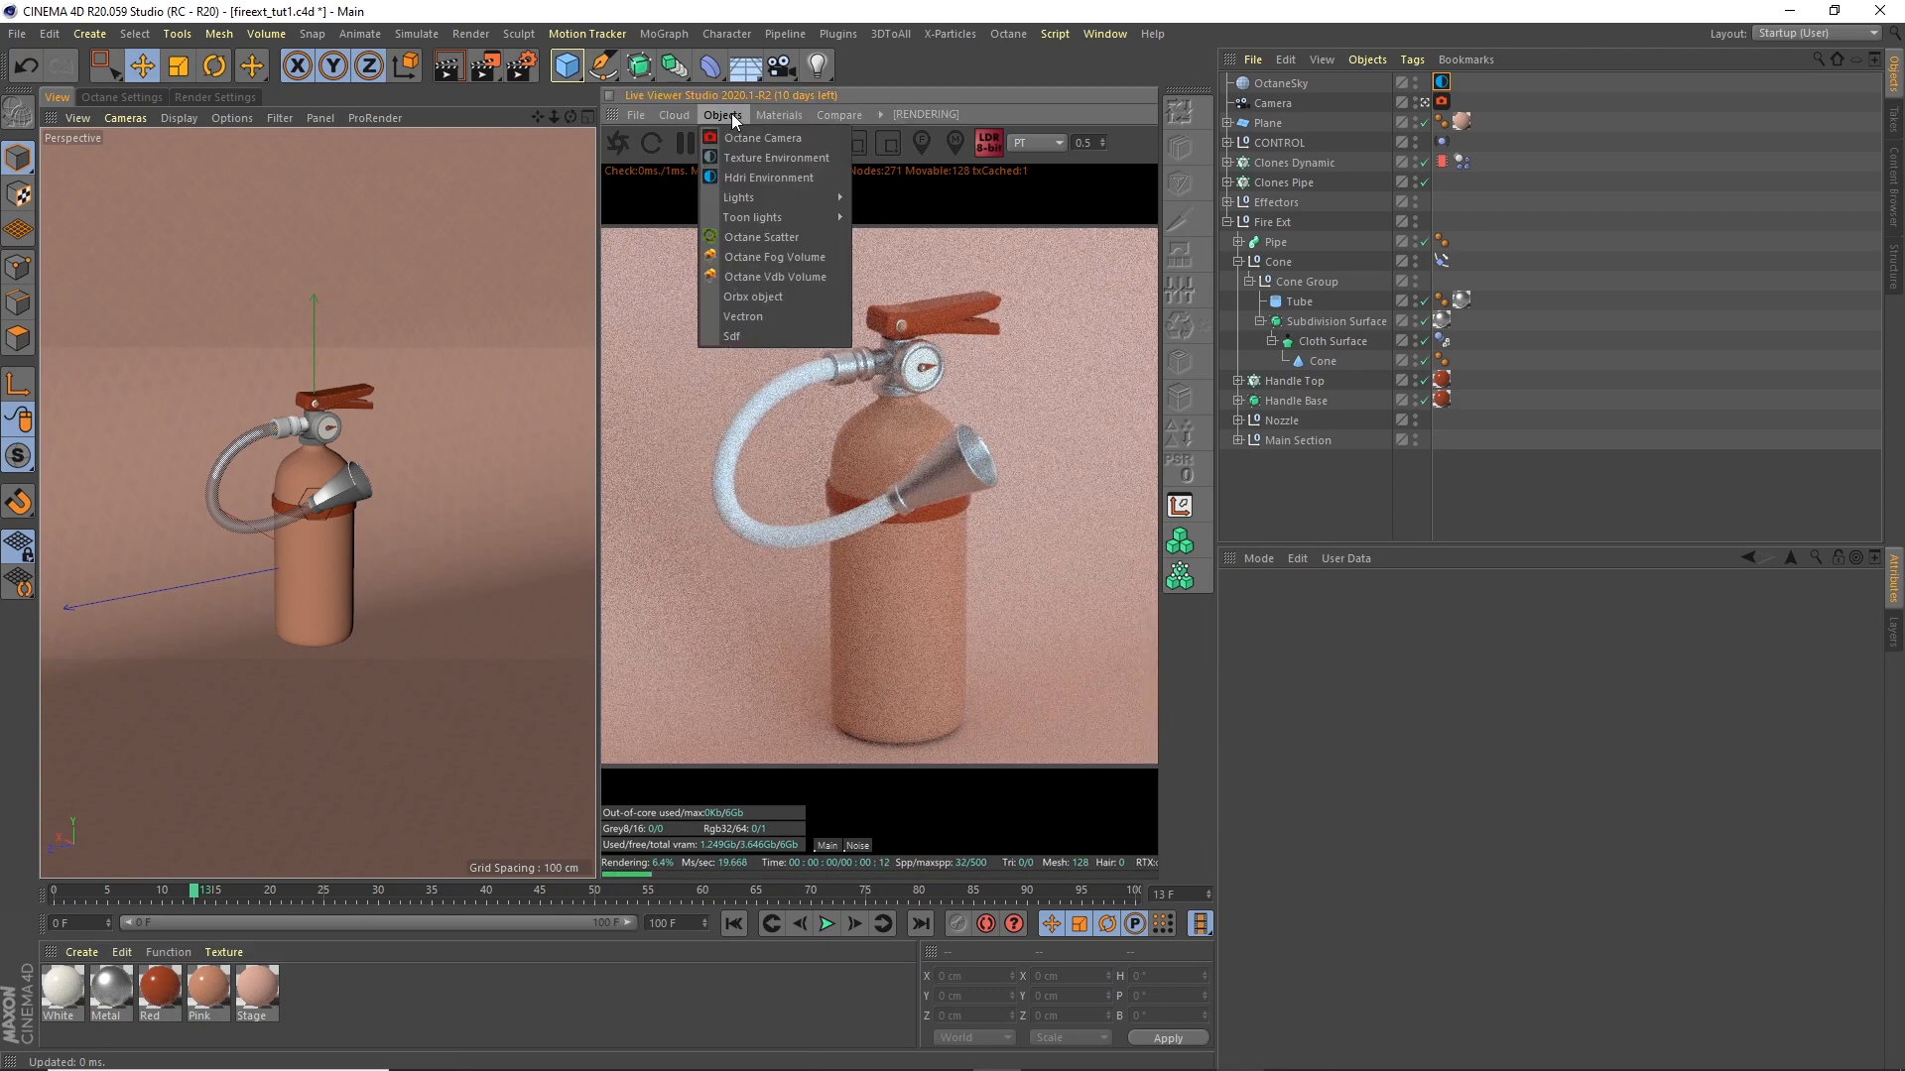
mouse_move(779, 115)
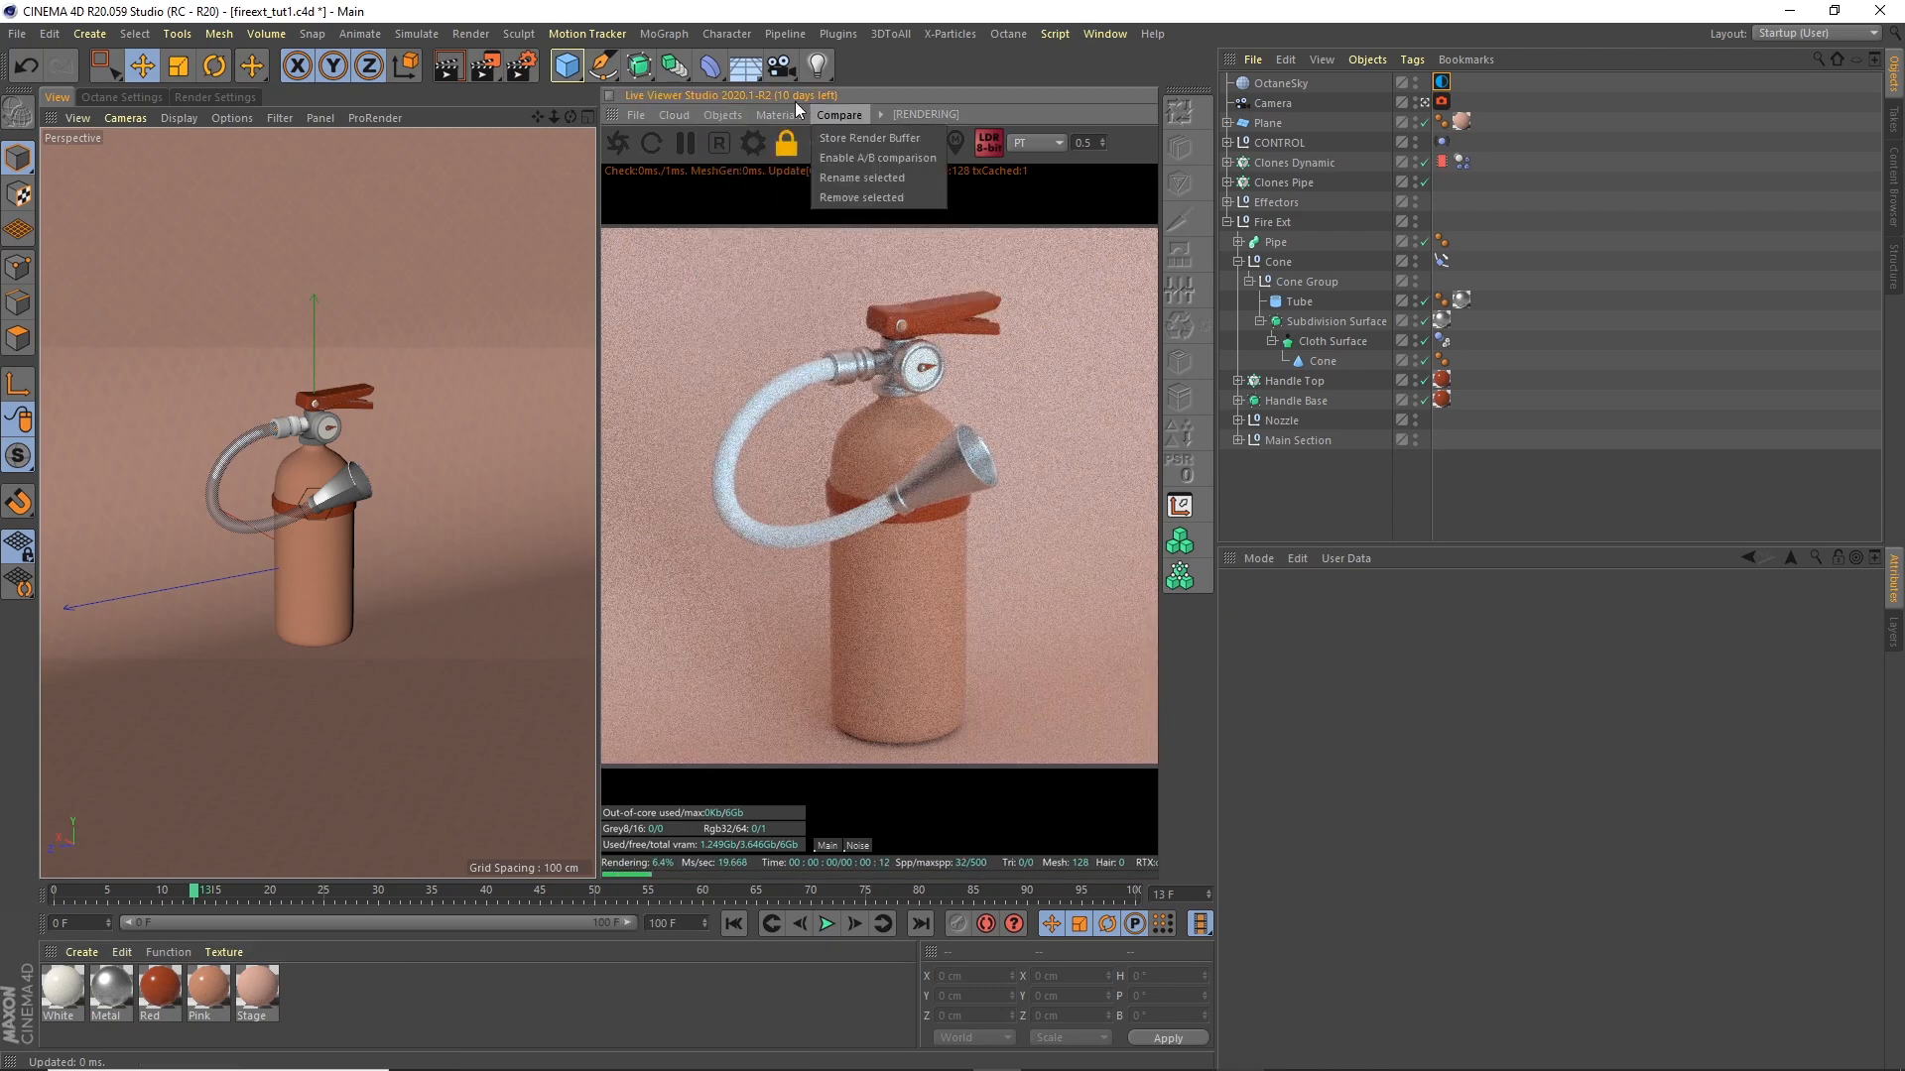
left_click(844, 243)
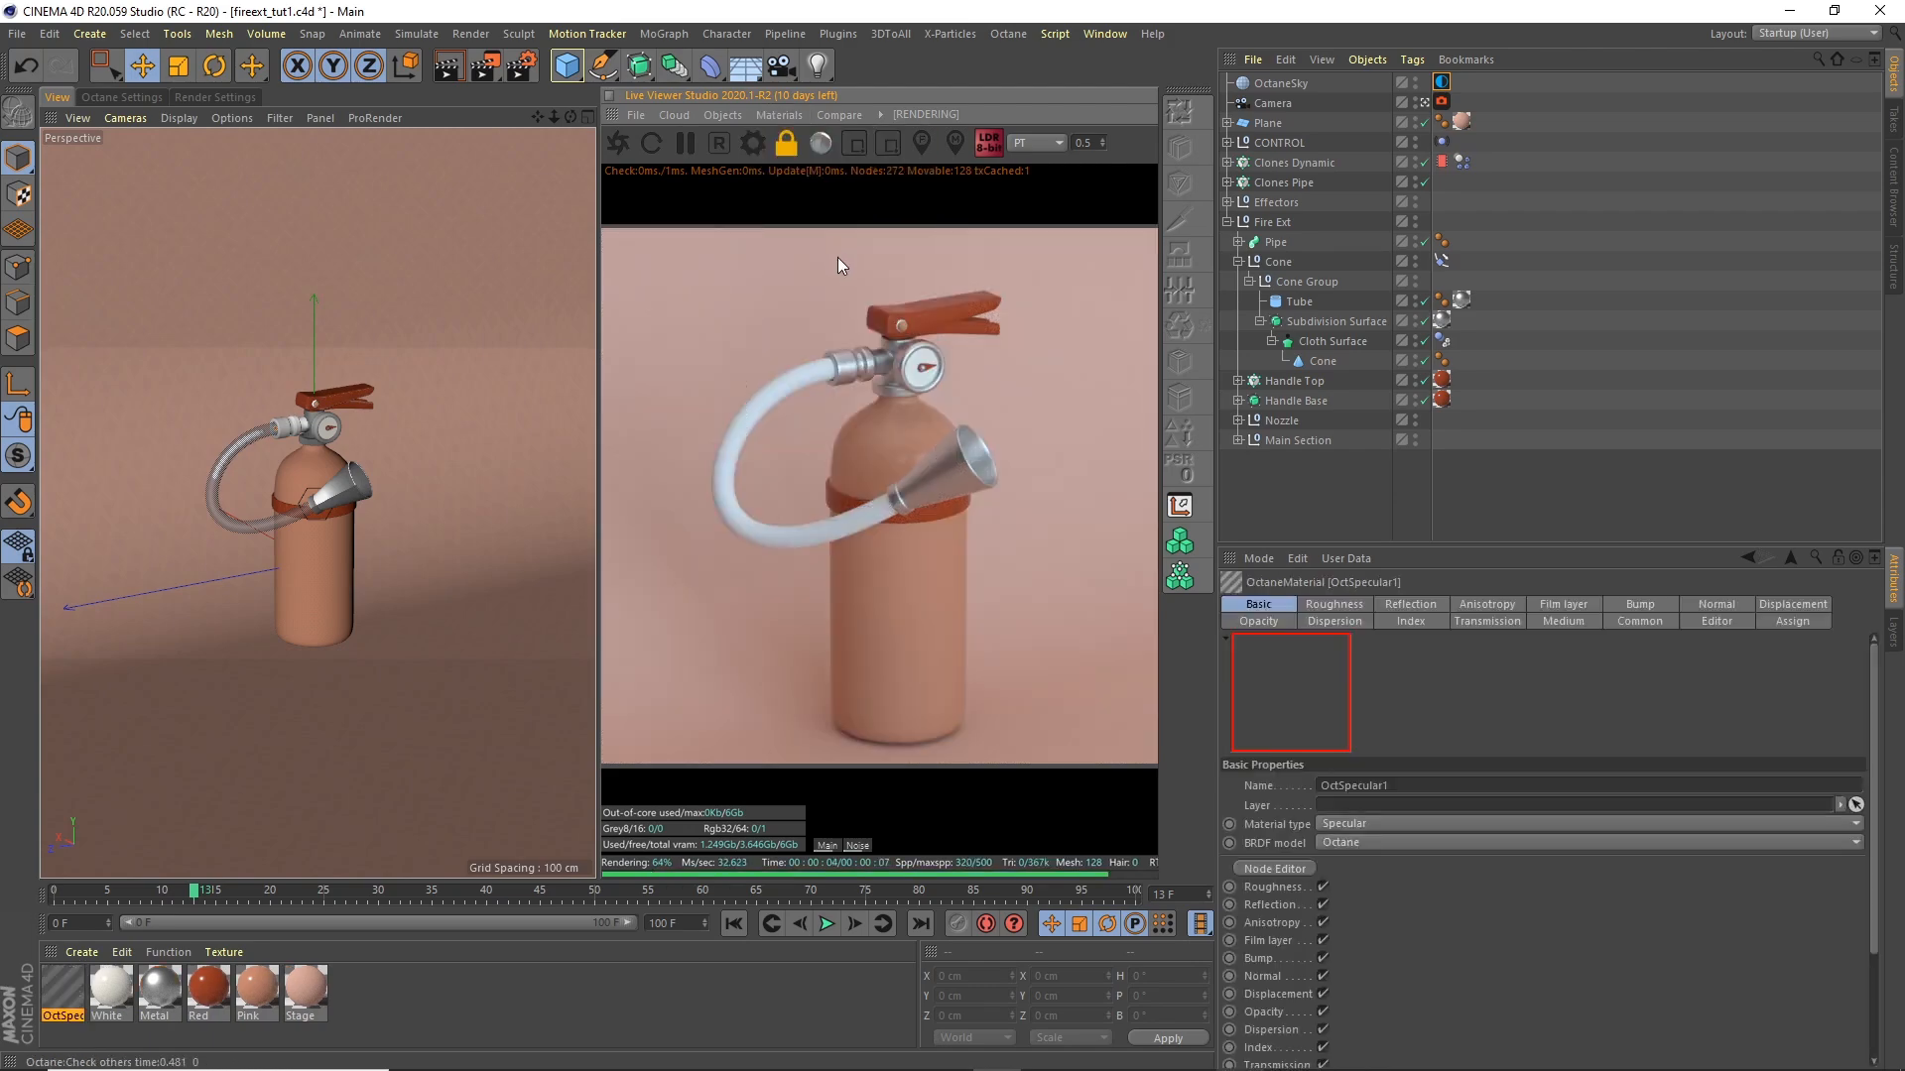
double_click(63, 1016)
type("Tube")
key("Return")
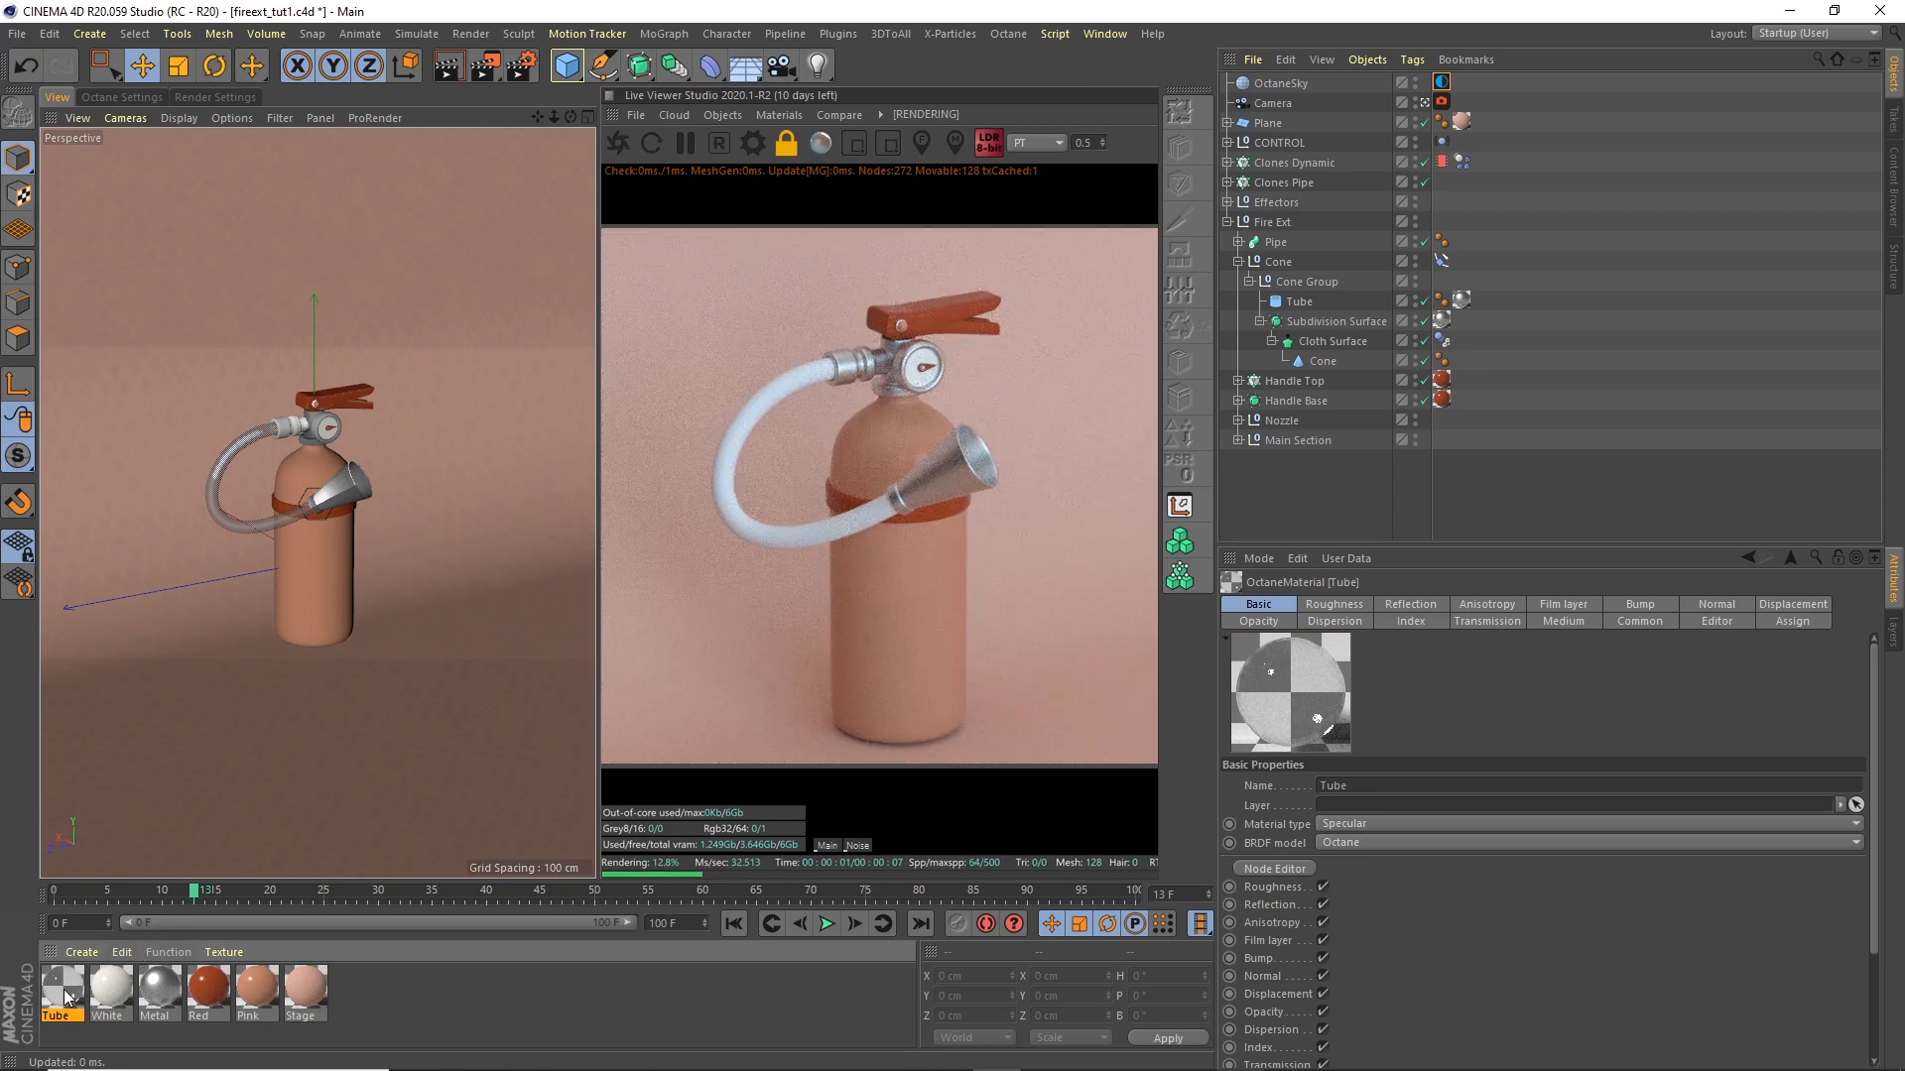
left_click_drag(74, 995, 990, 501)
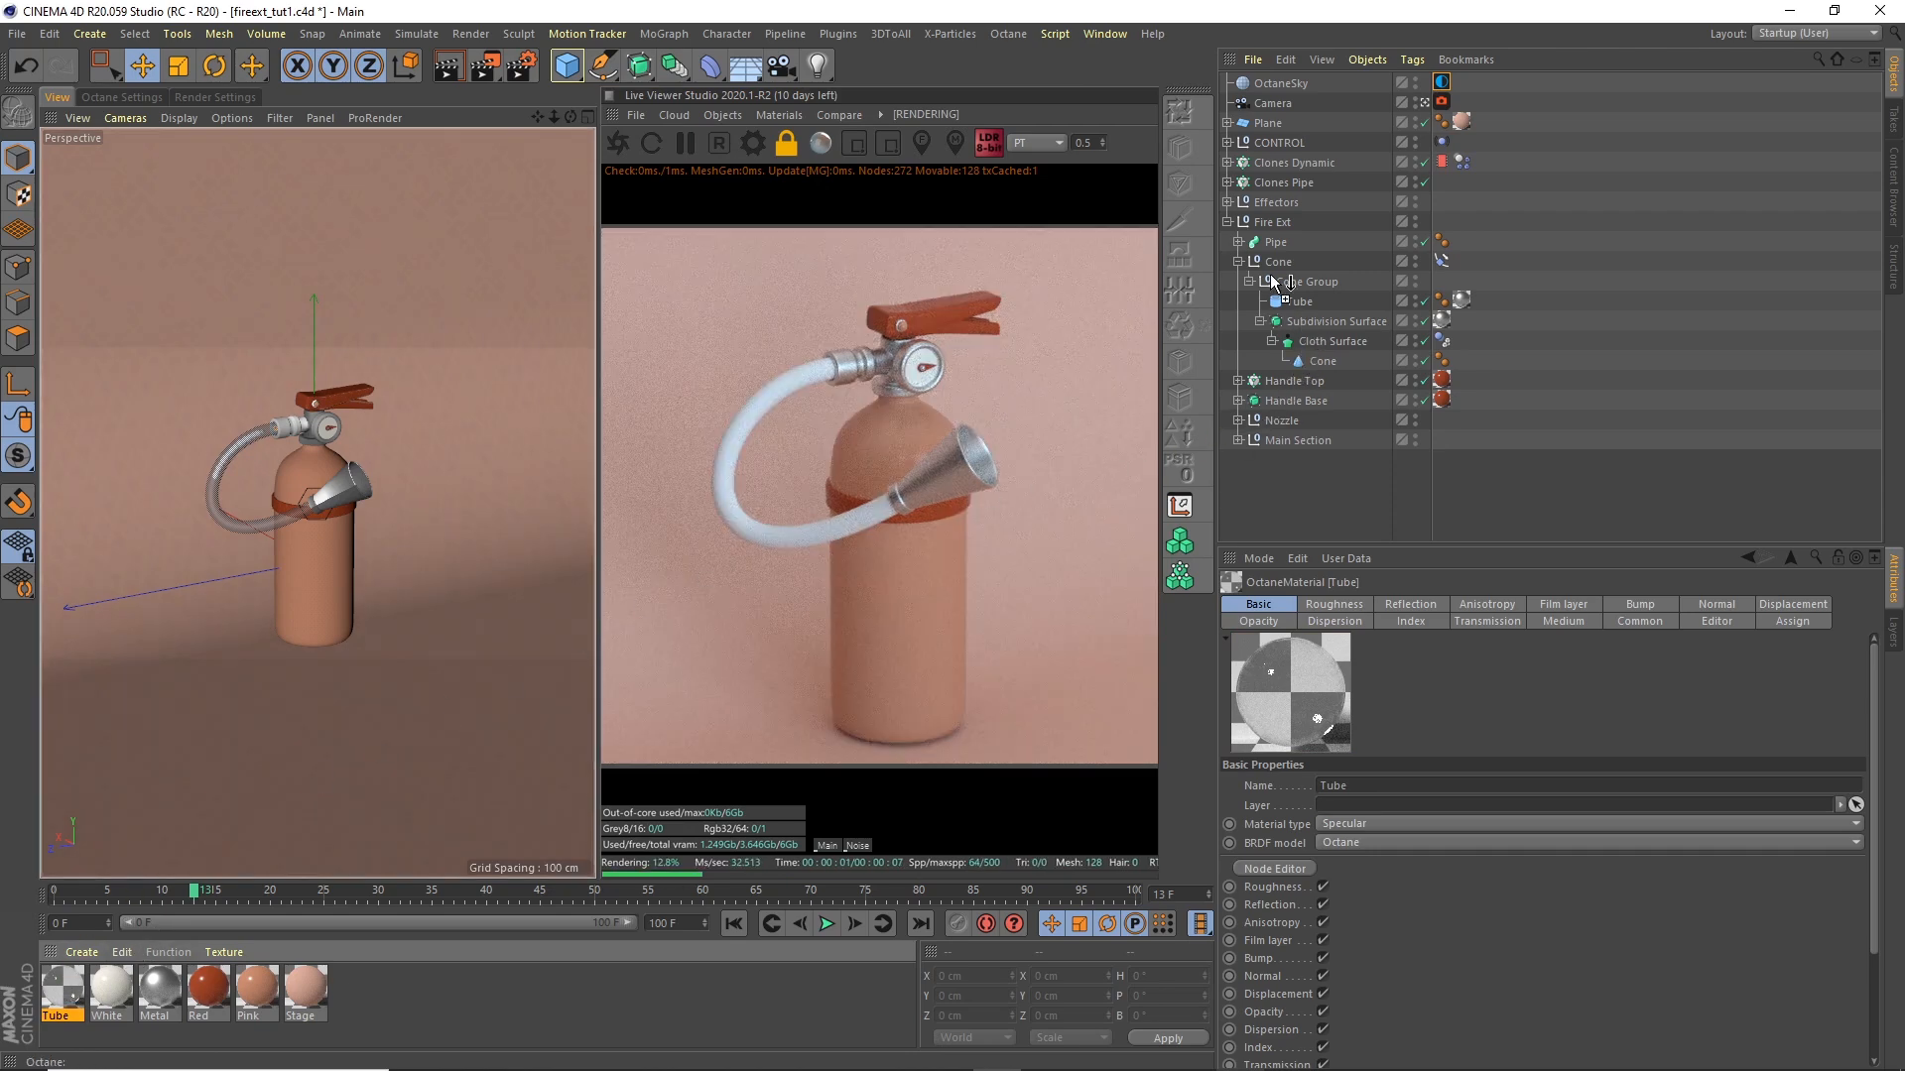
left_click_drag(1281, 243, 1280, 243)
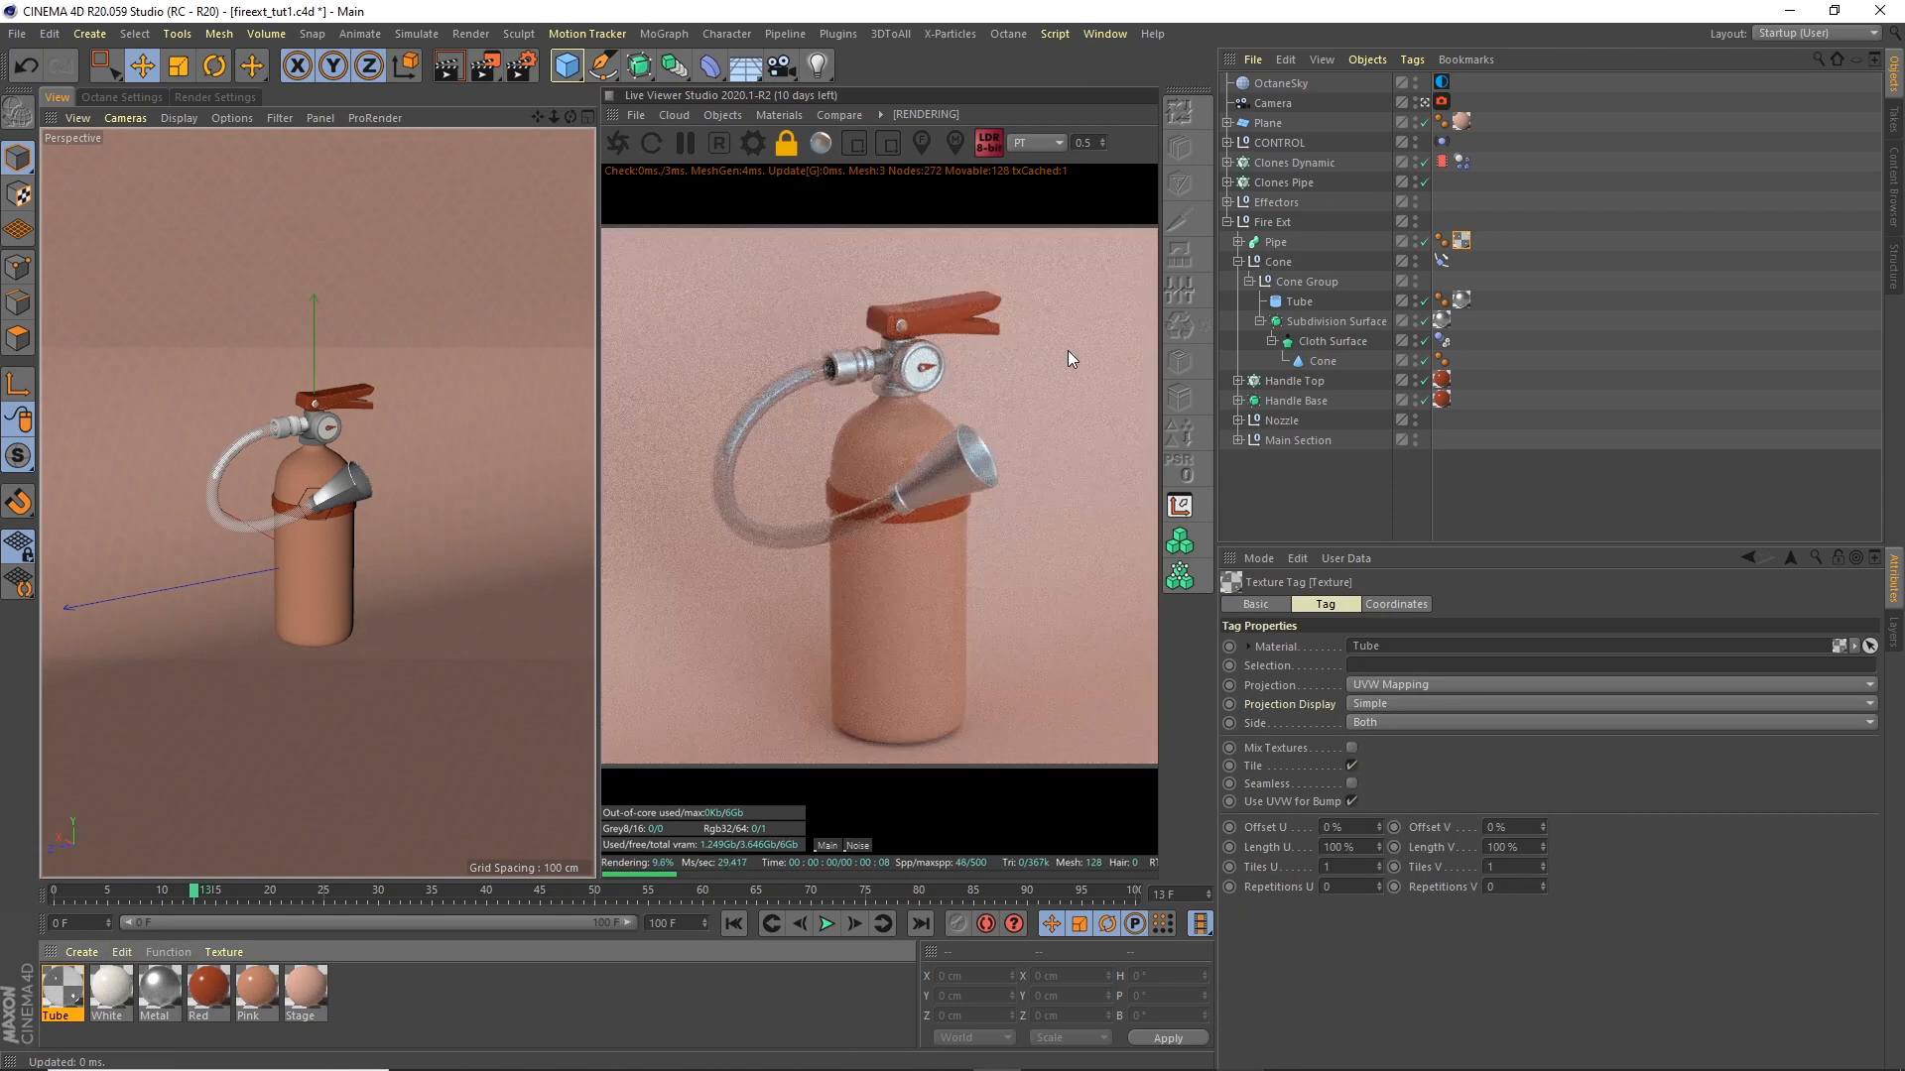
Step: Enable Fake shadows in the Tube material's common settings, keeping its editor clear of the extinguisher in the render
double_click(62, 987)
left_click_drag(684, 135, 1504, 237)
left_click(1163, 756)
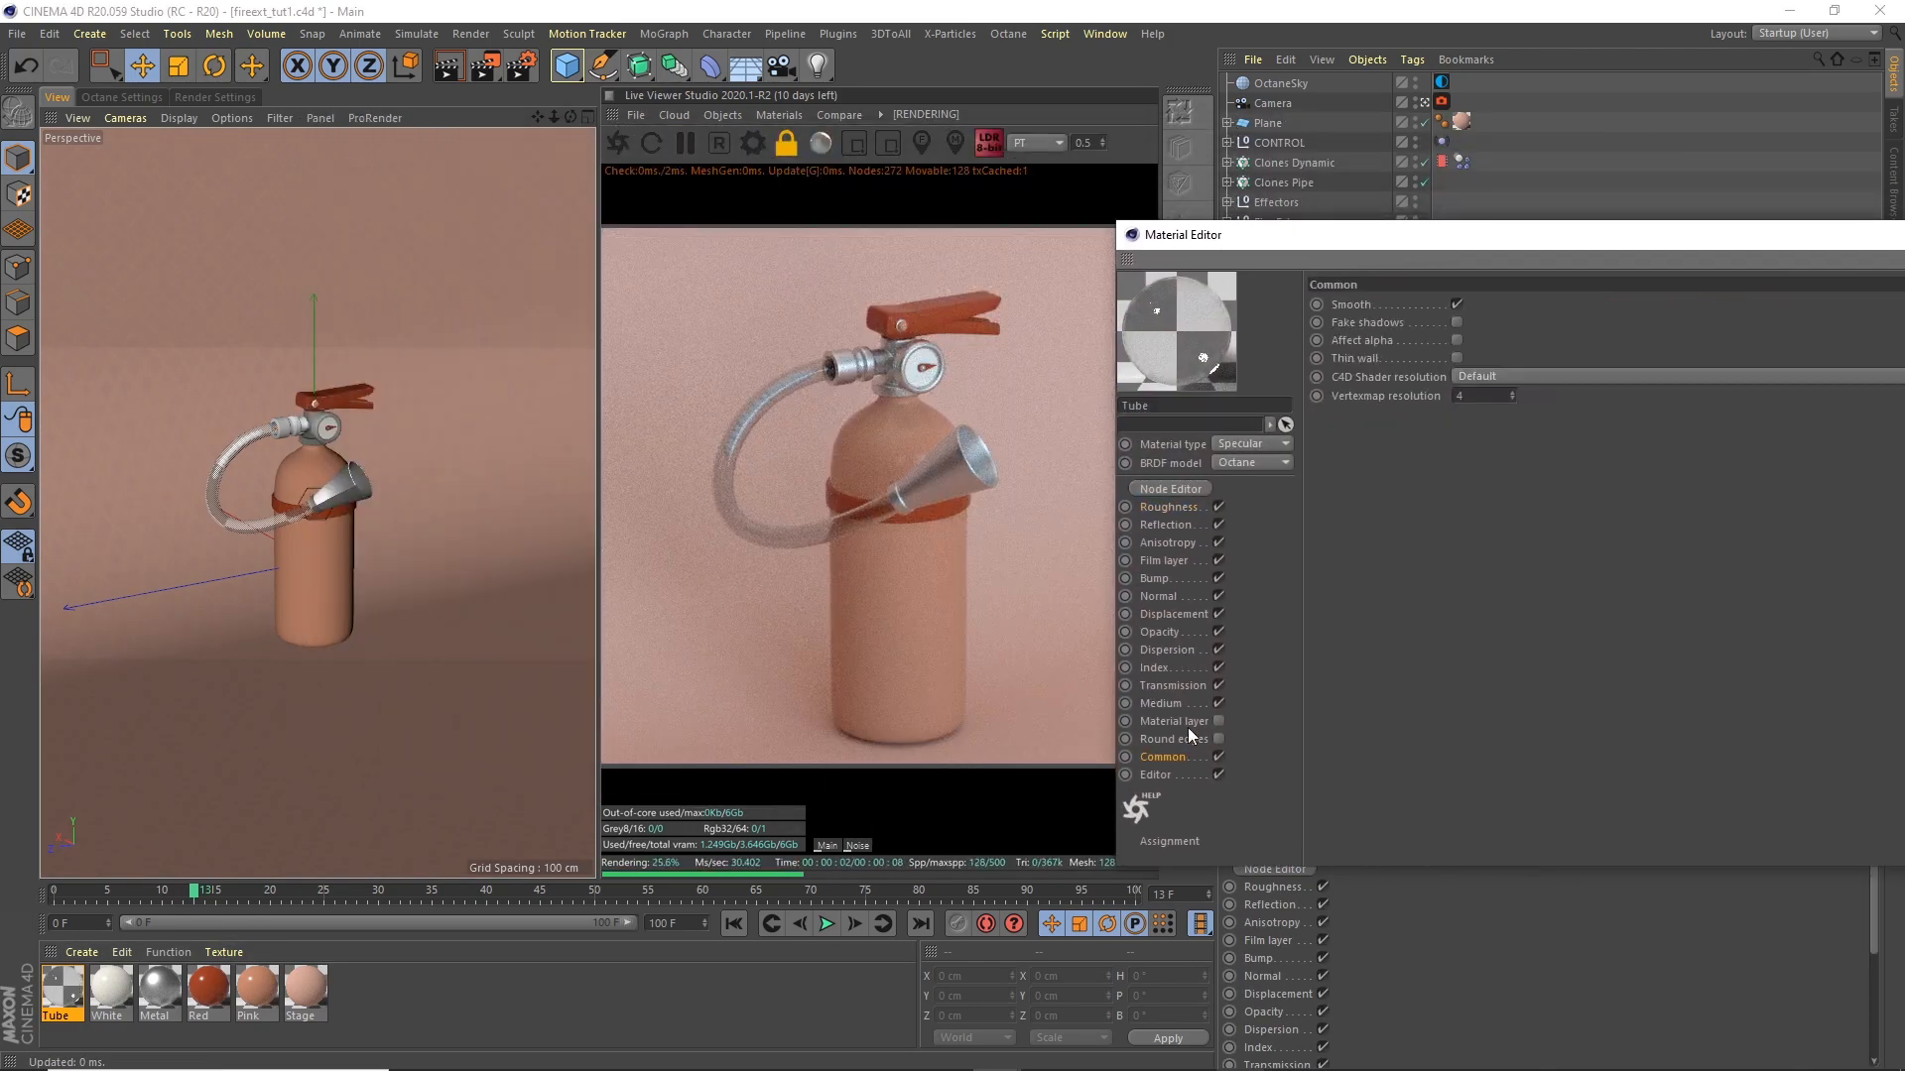
left_click(1456, 322)
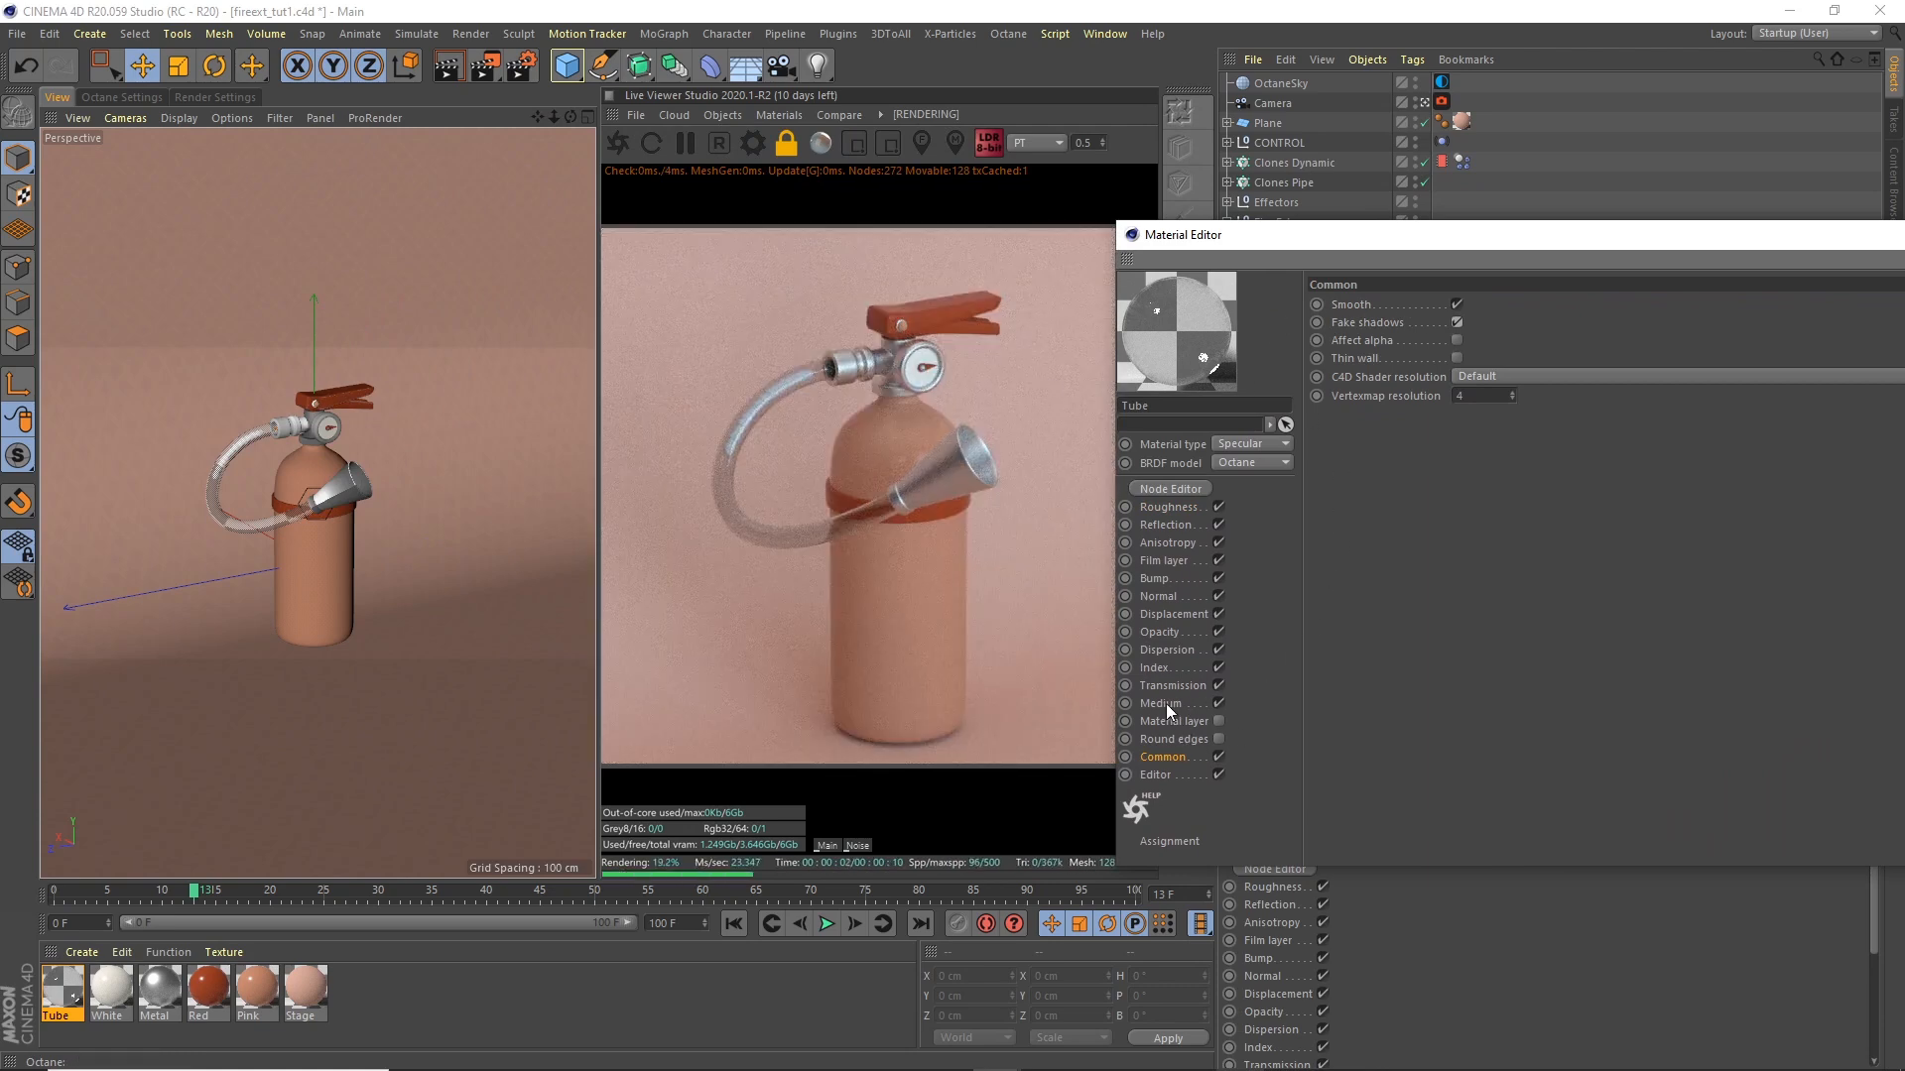
Step: Set the Tube material's roughness float to 0.005 and close its editor
left_click(1173, 506)
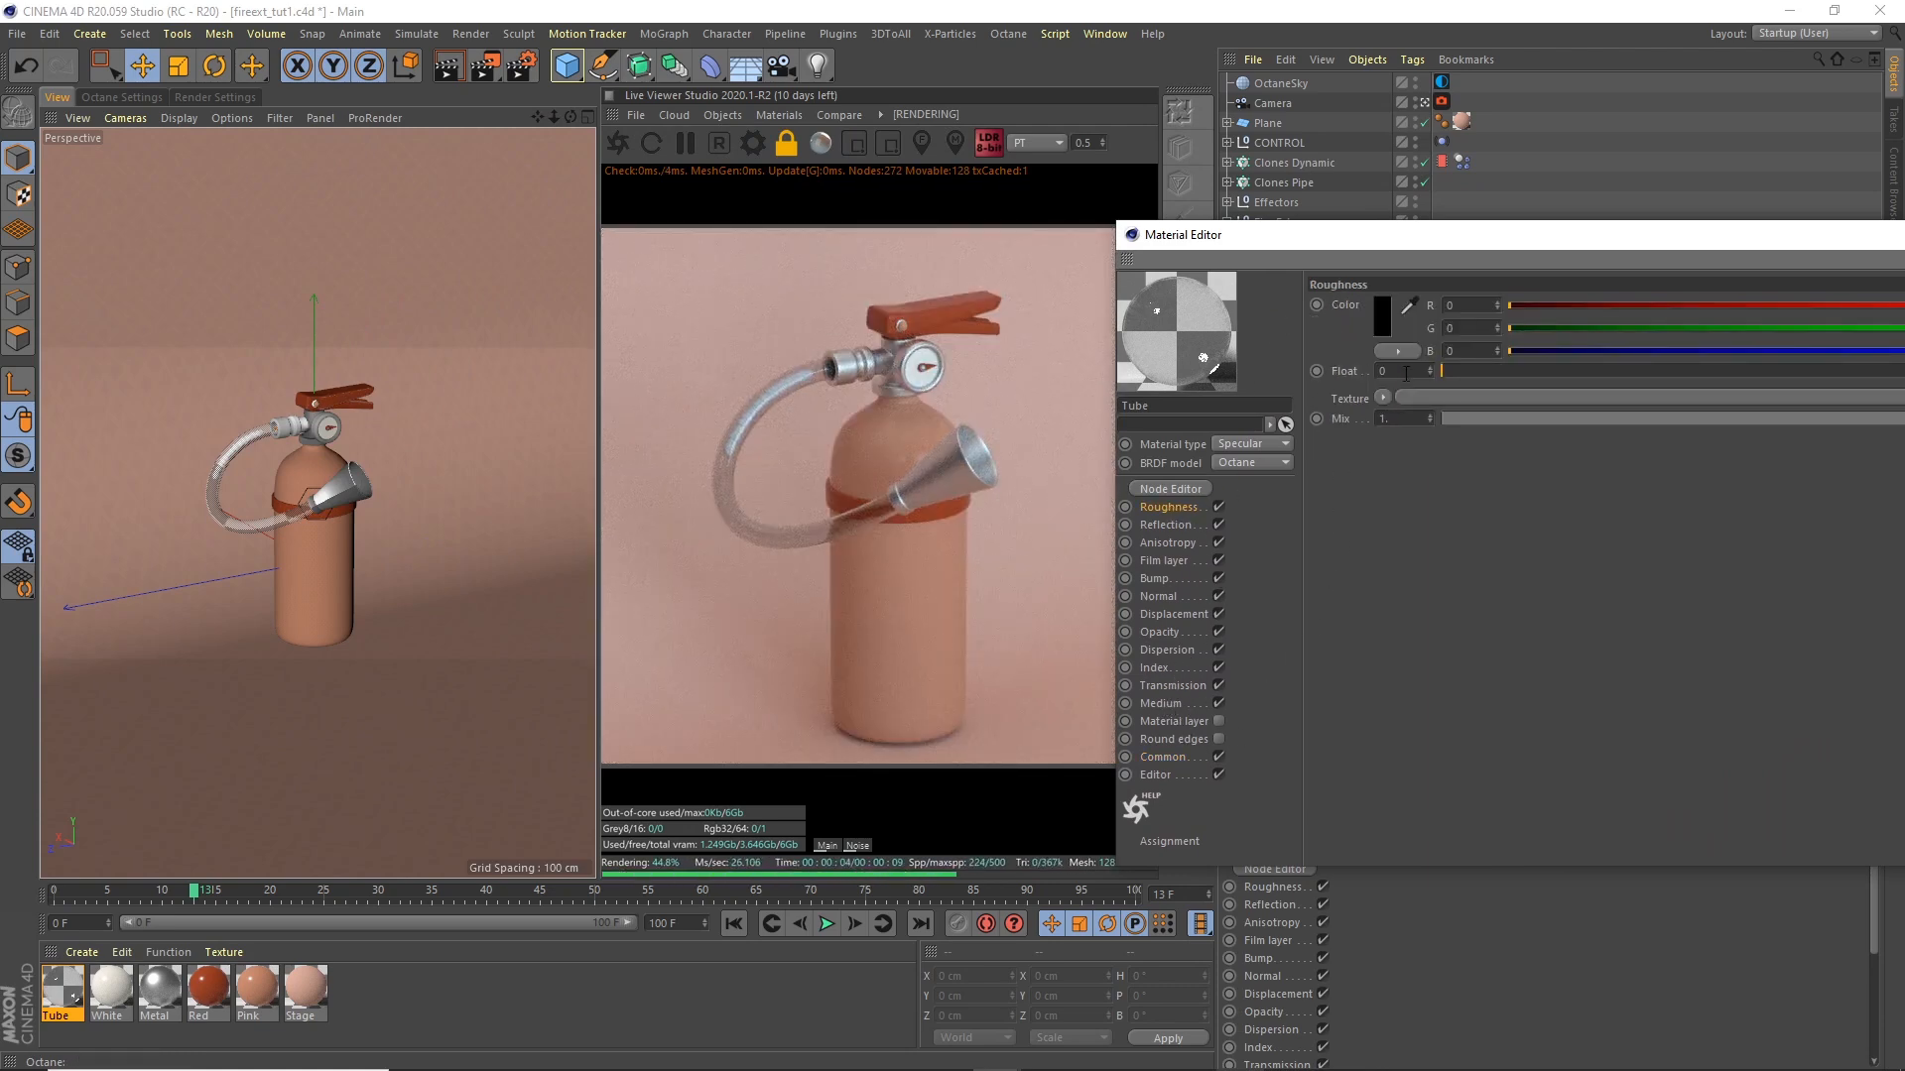
type(".005")
key("Return")
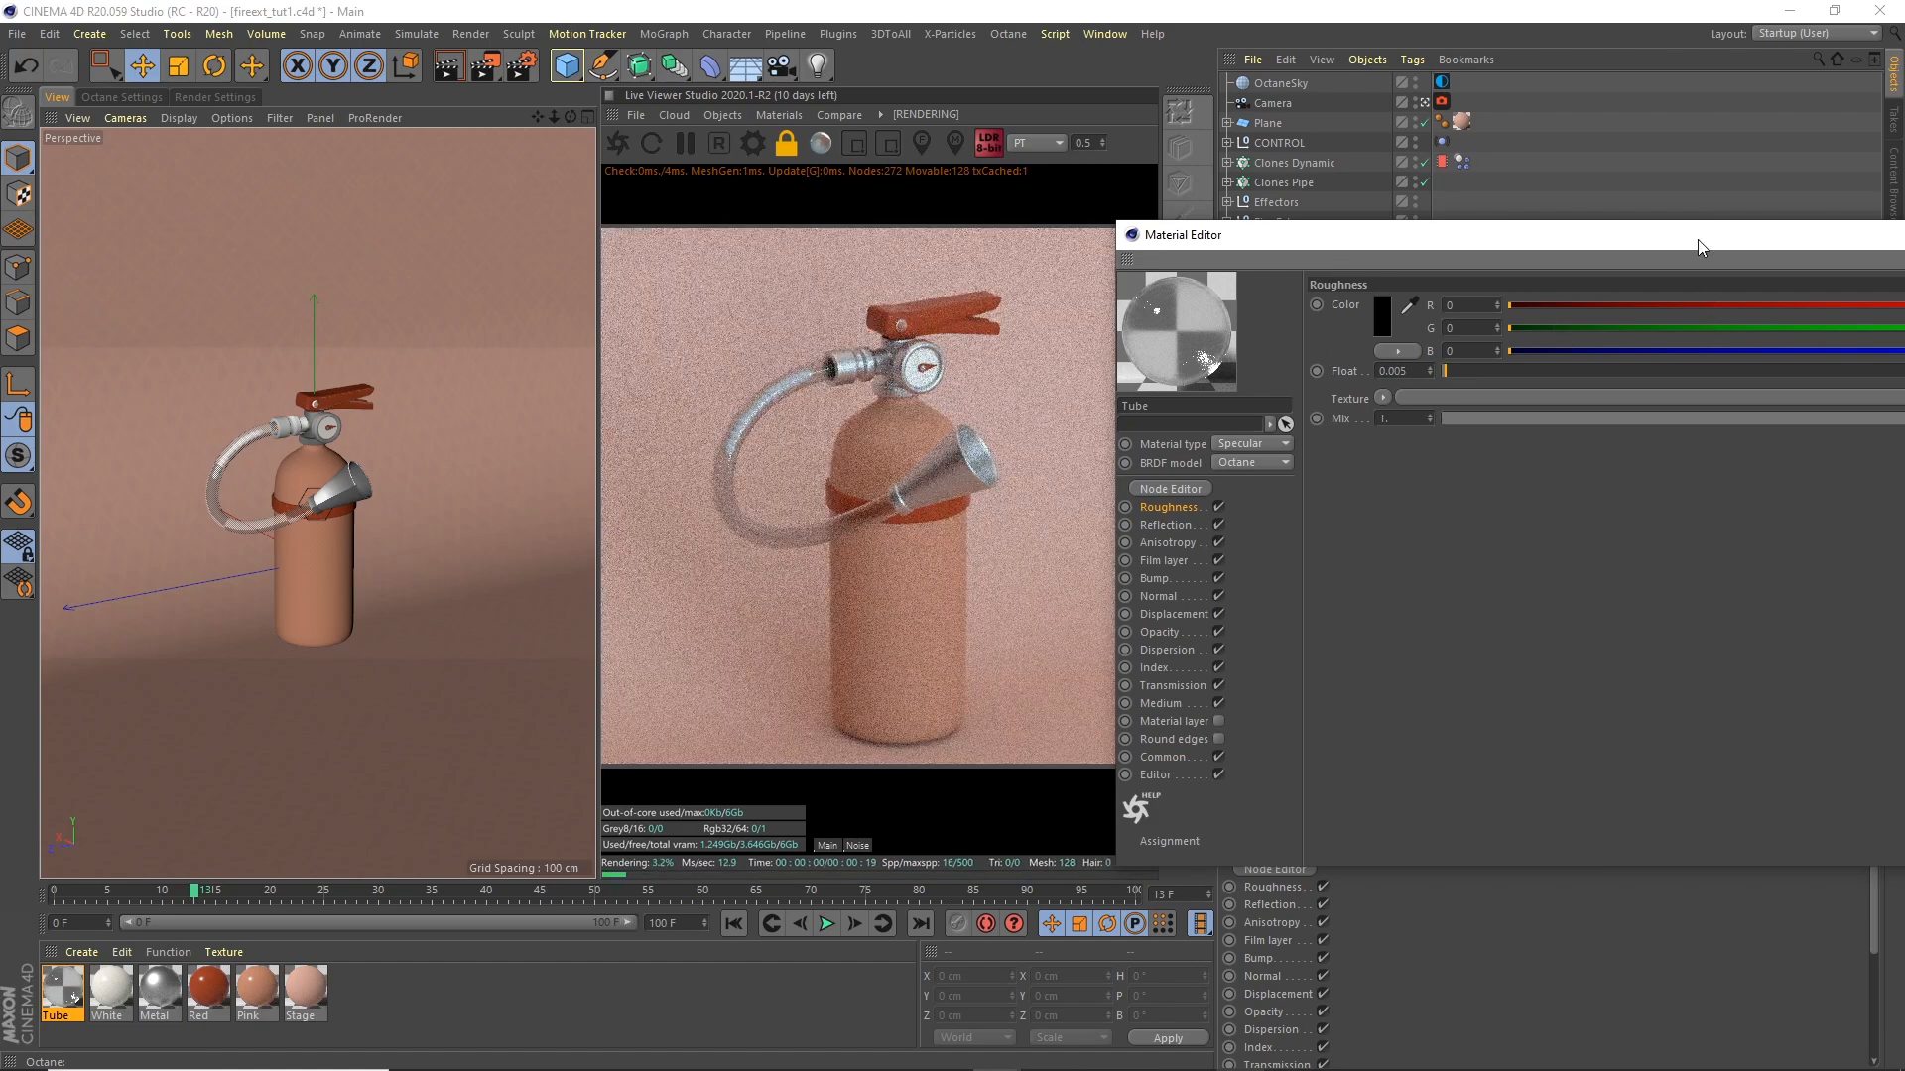
left_click_drag(1704, 236, 1205, 308)
left_click(1717, 310)
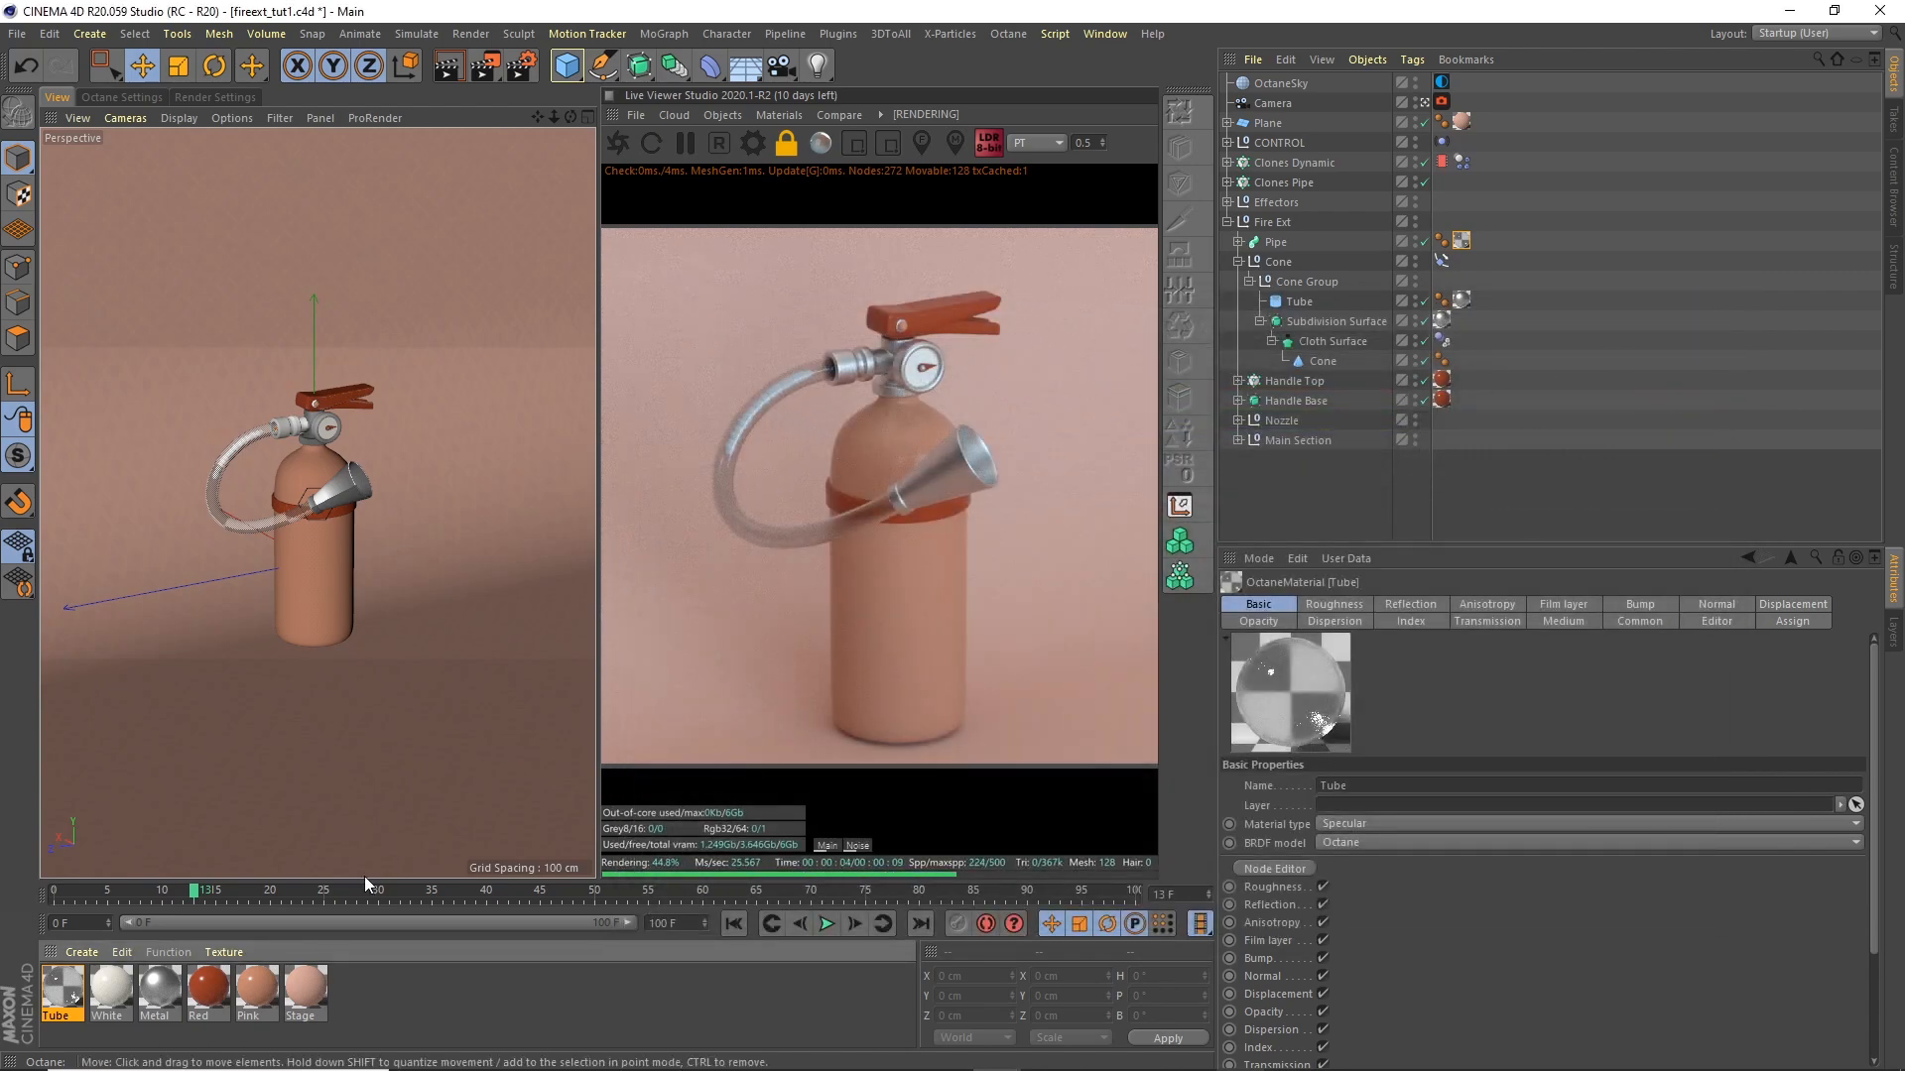
Step: Return the animation to frame 0 and bake the MoGraph cache of Clones Dynamic
left_click_drag(315, 898, 553, 849)
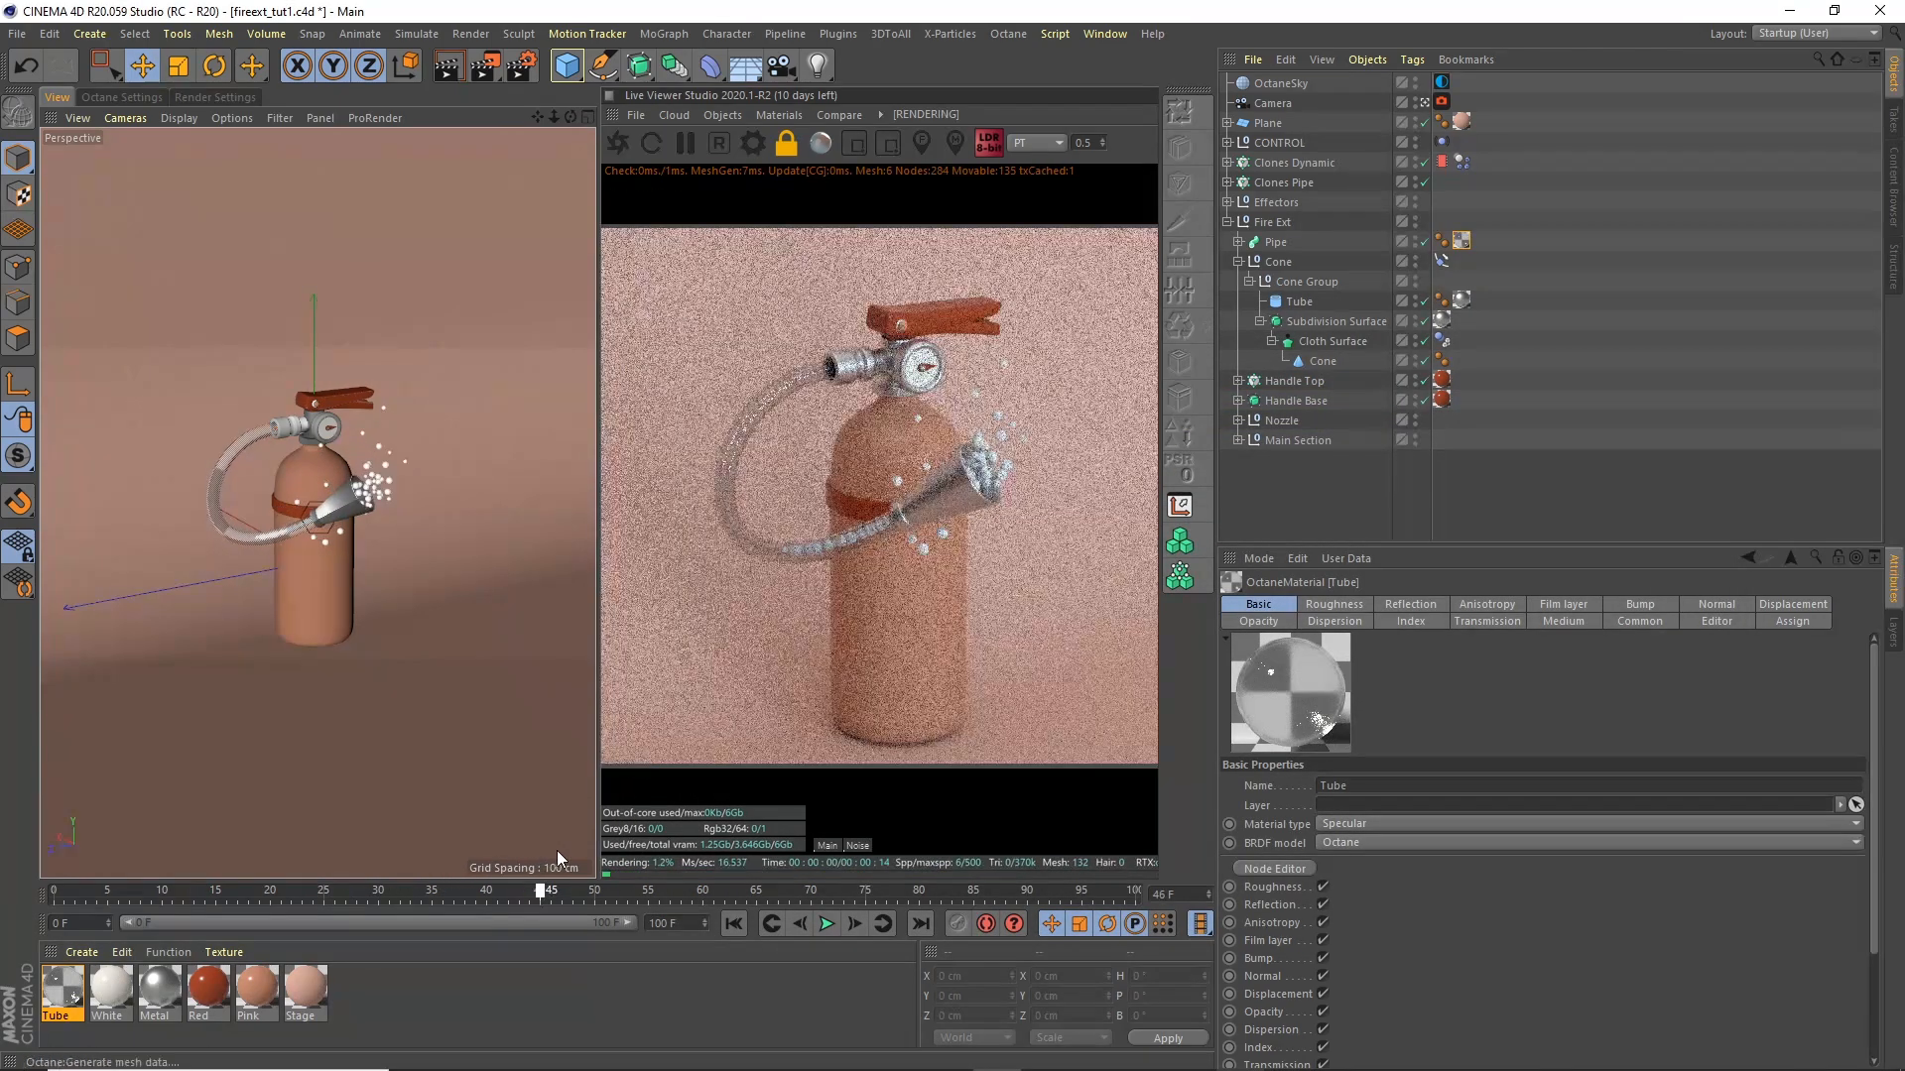
left_click(734, 921)
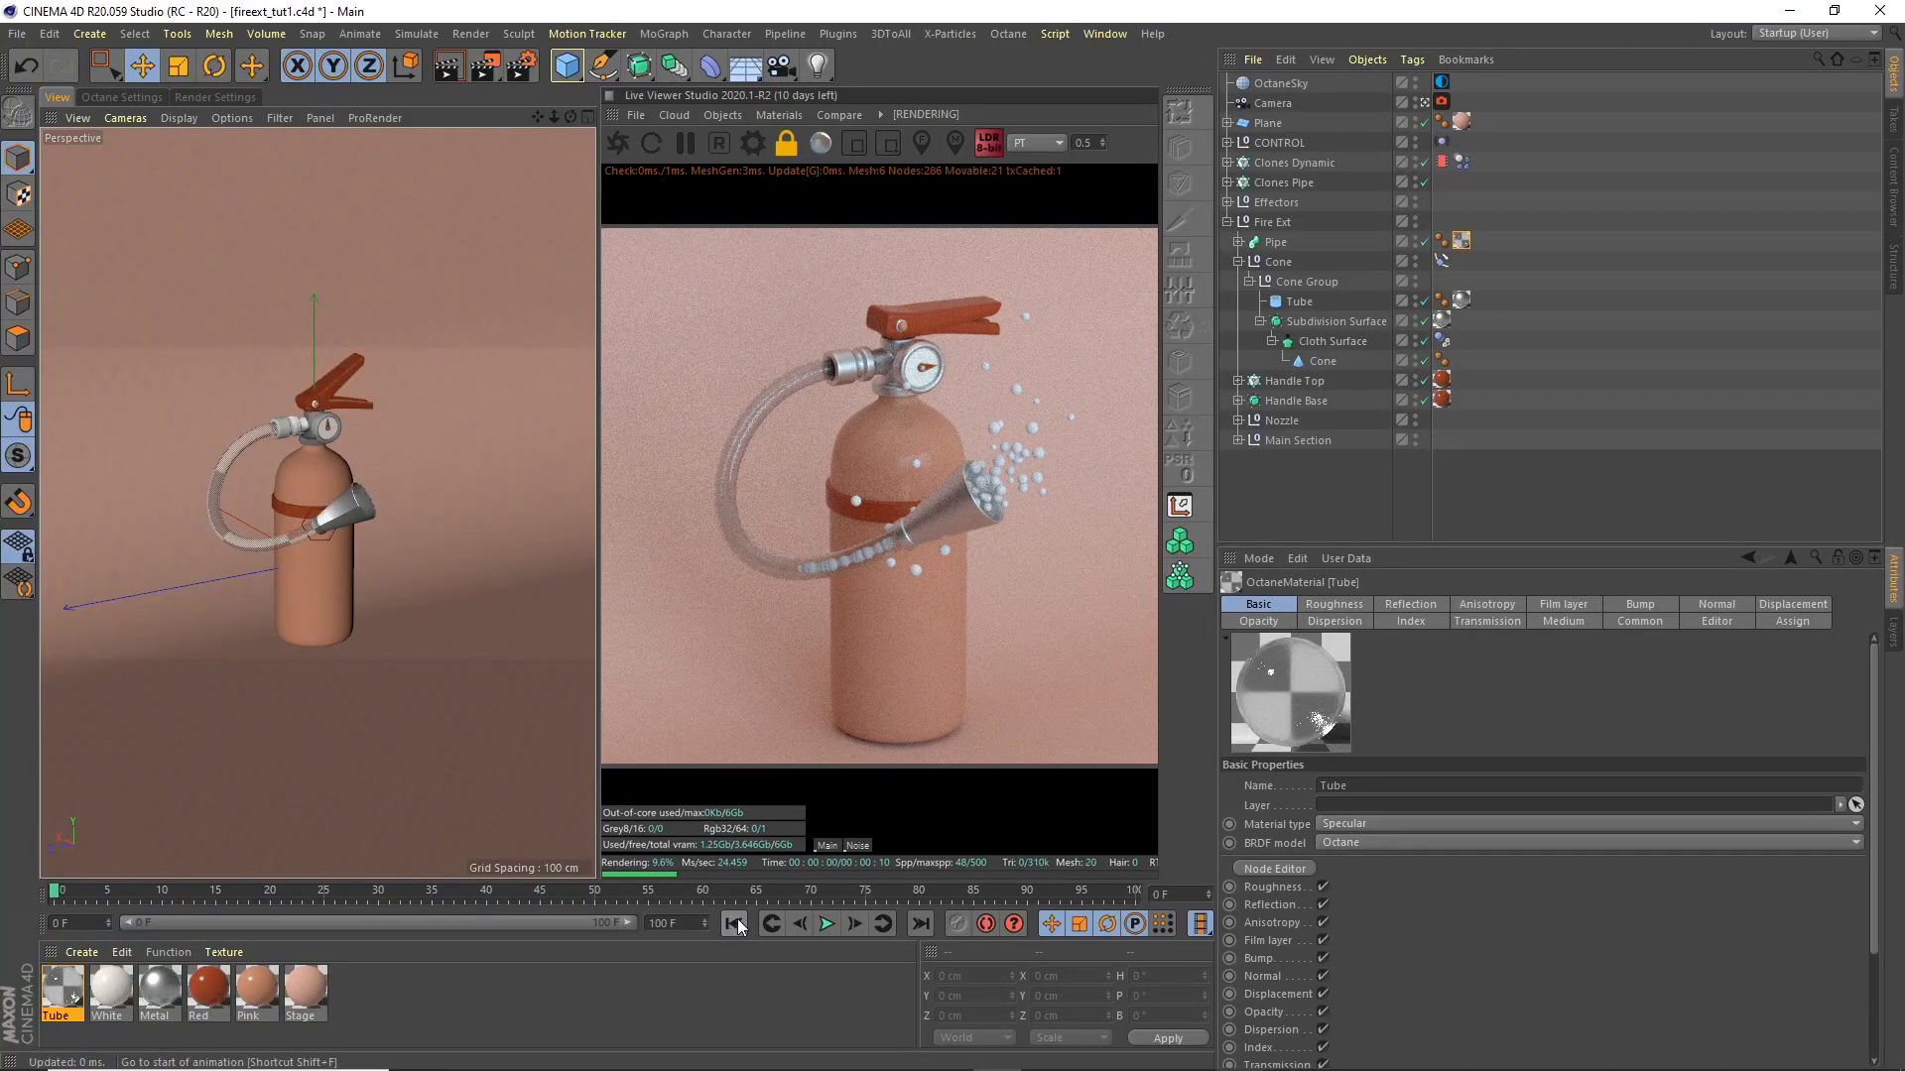
left_click(1442, 162)
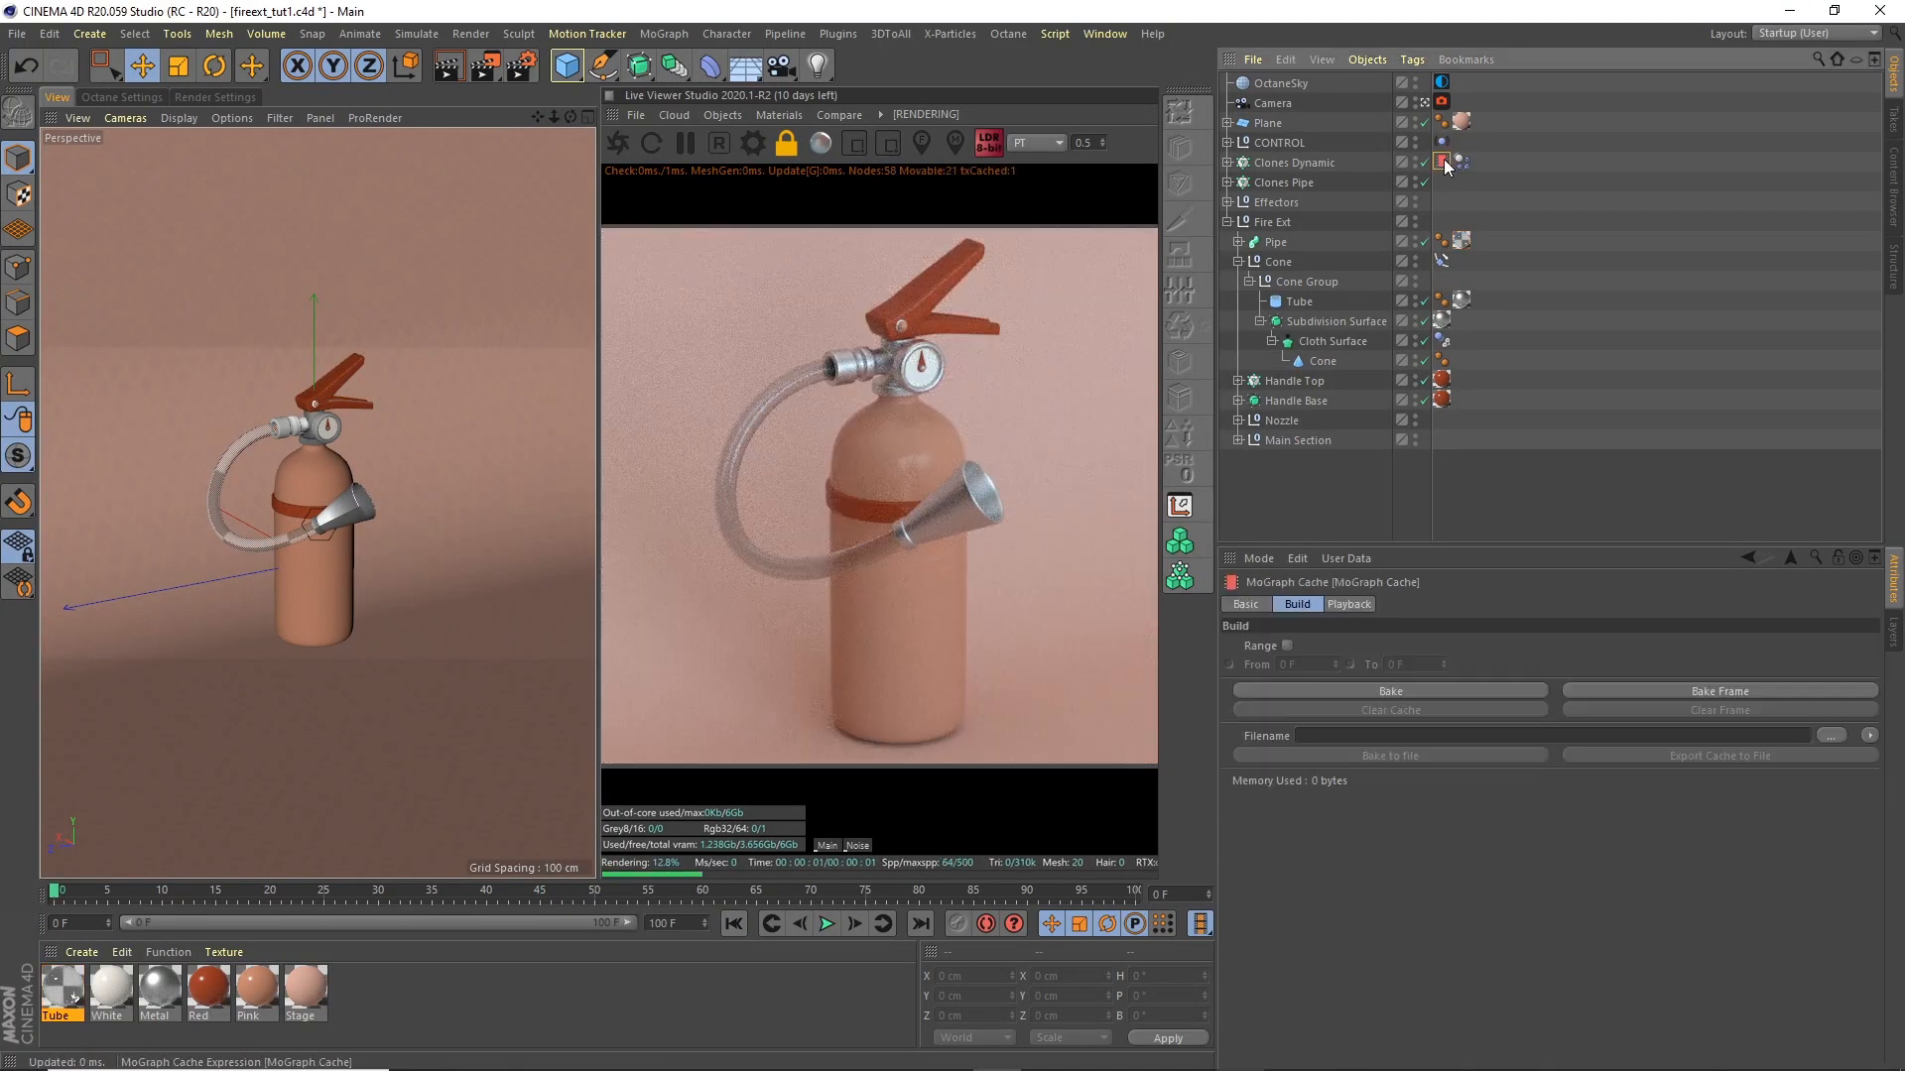
left_click(1389, 690)
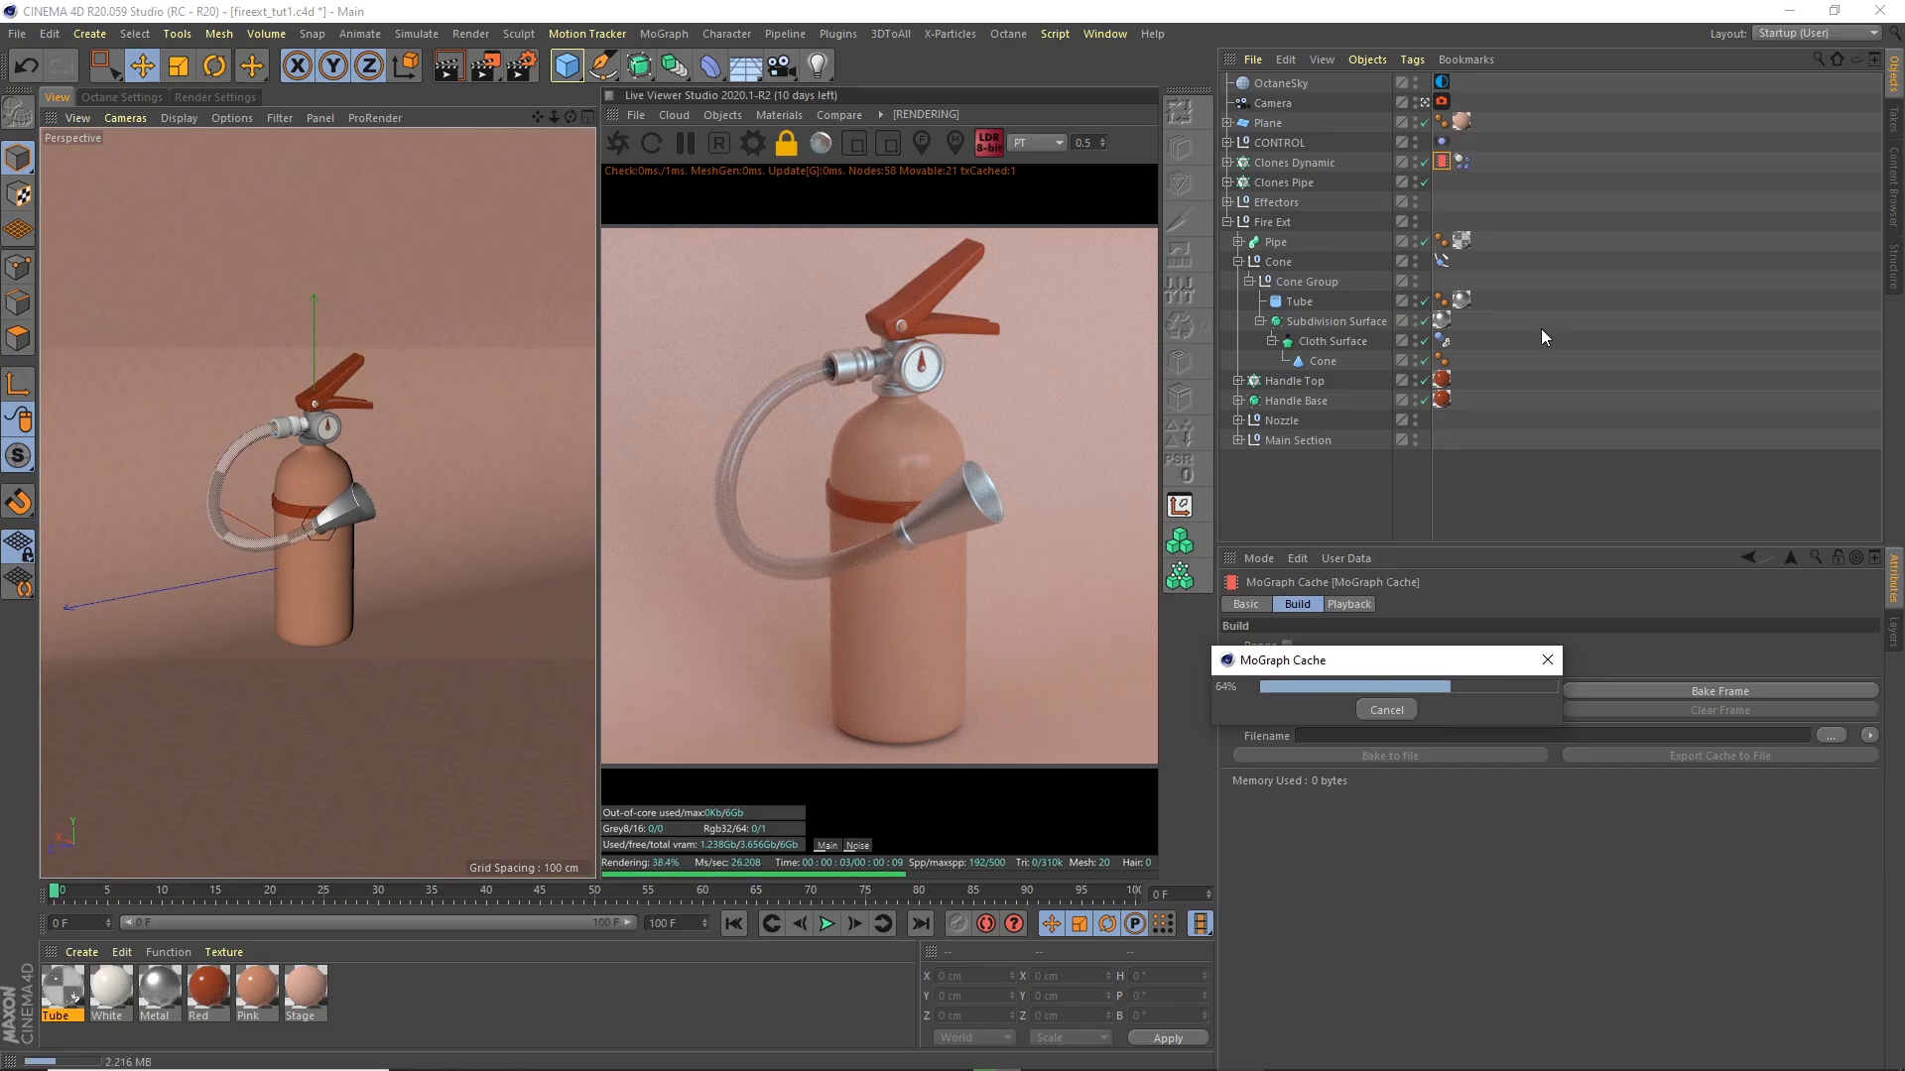
Step: Play back the baked spray animation, park the timeline at frame 35, and save the project
left_click(826, 924)
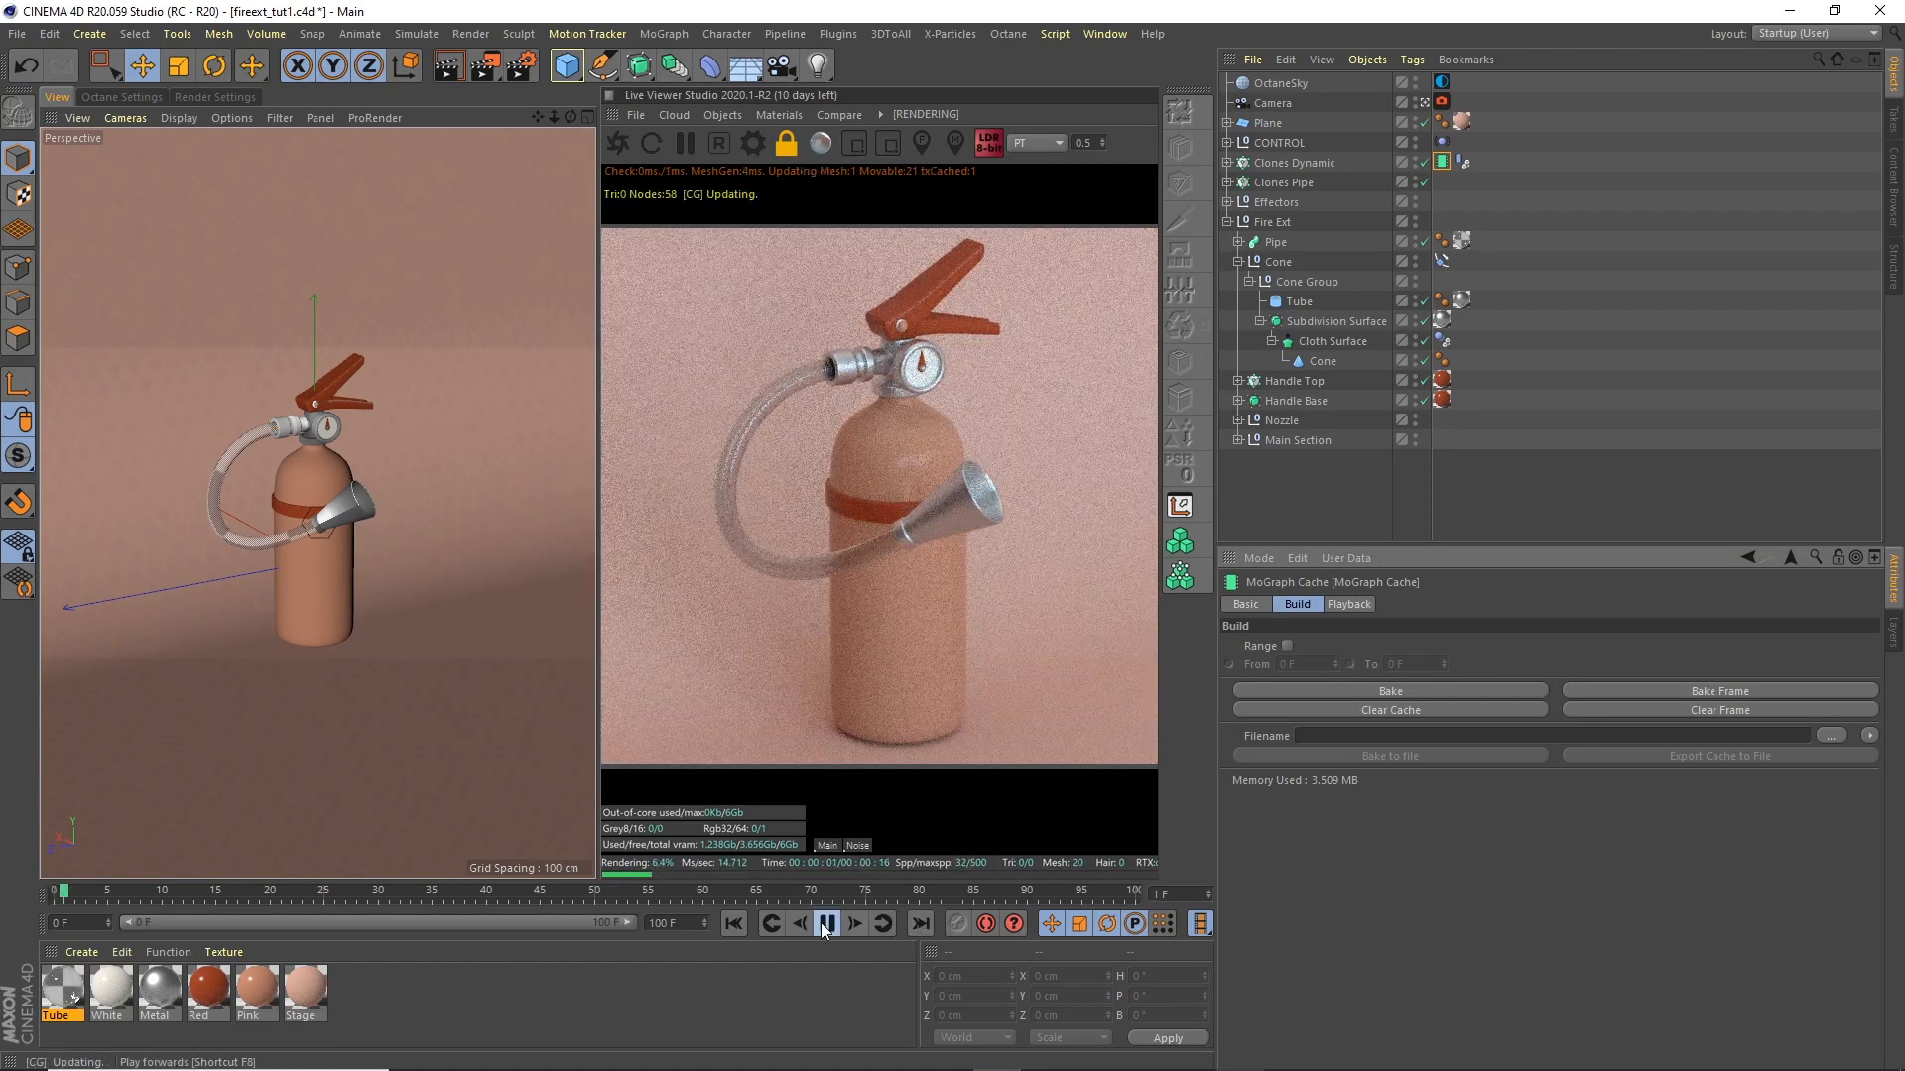
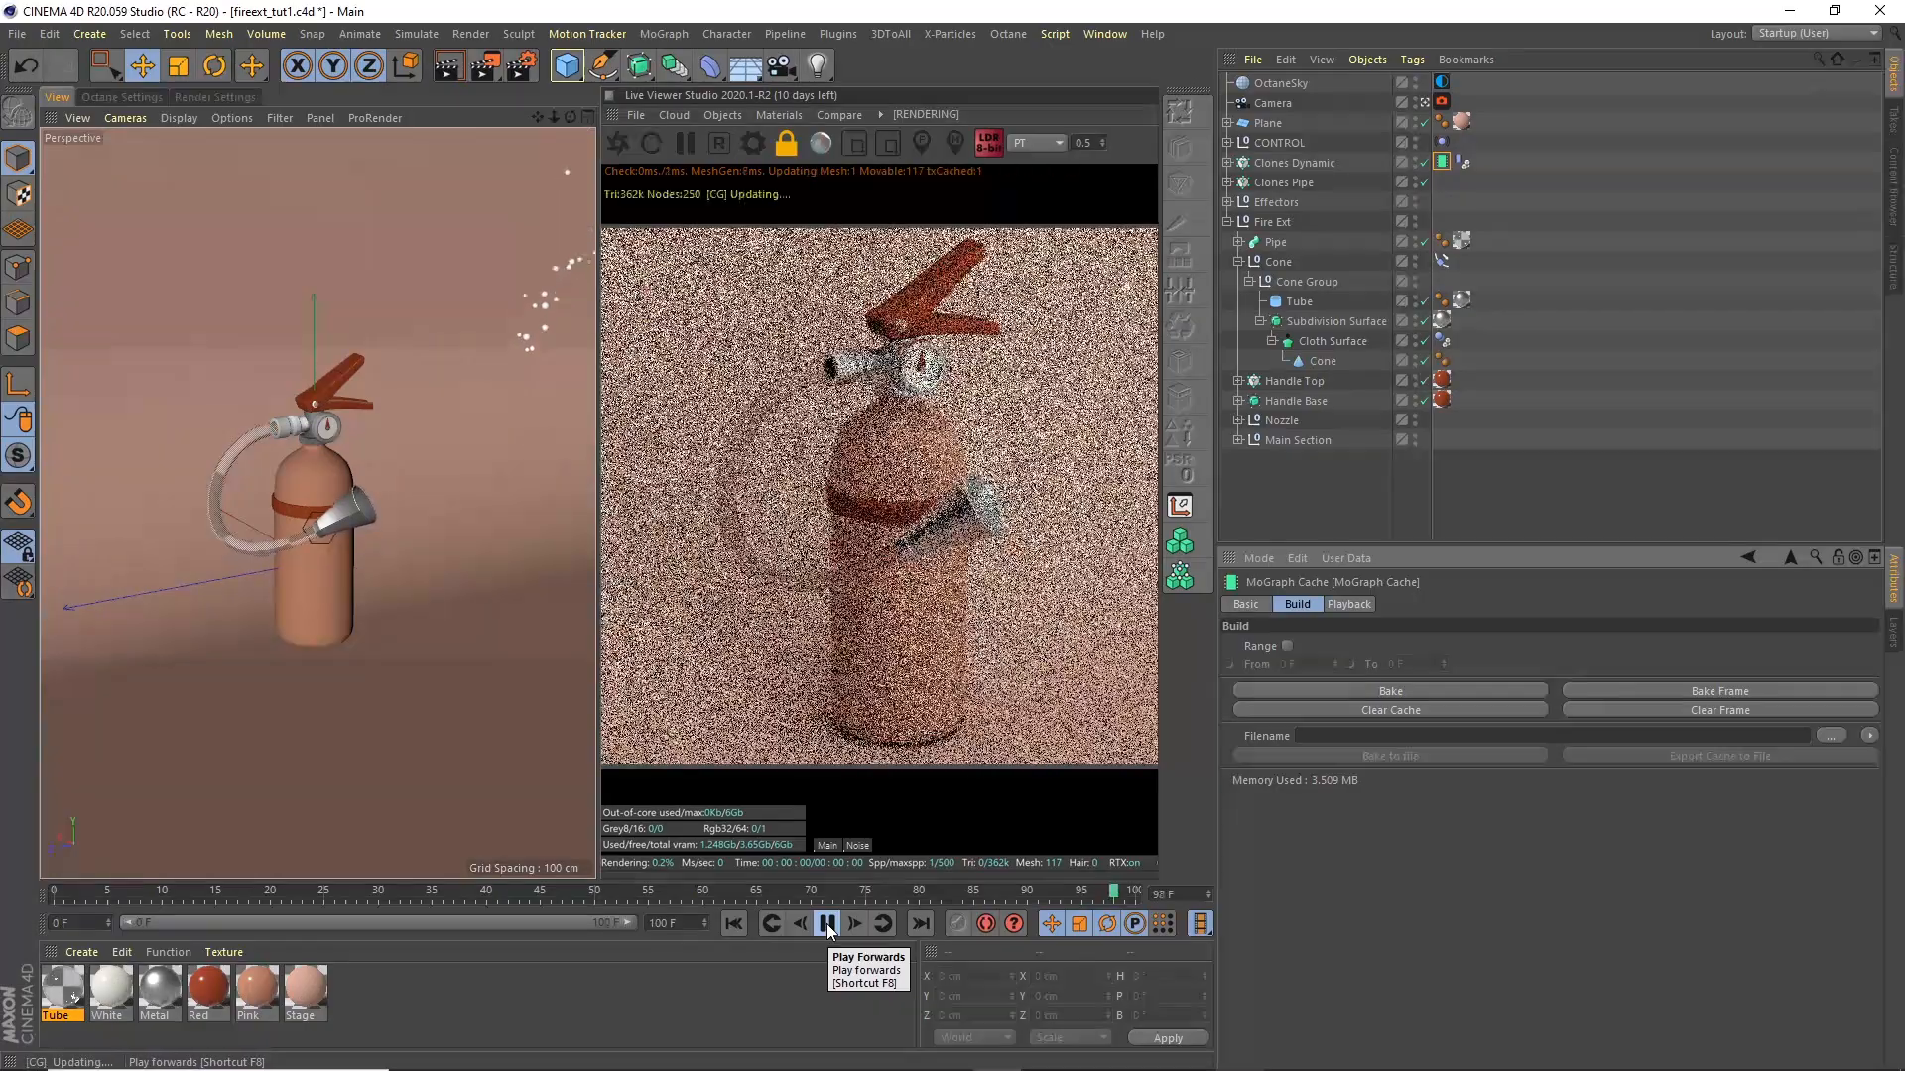
left_click_drag(623, 895, 432, 901)
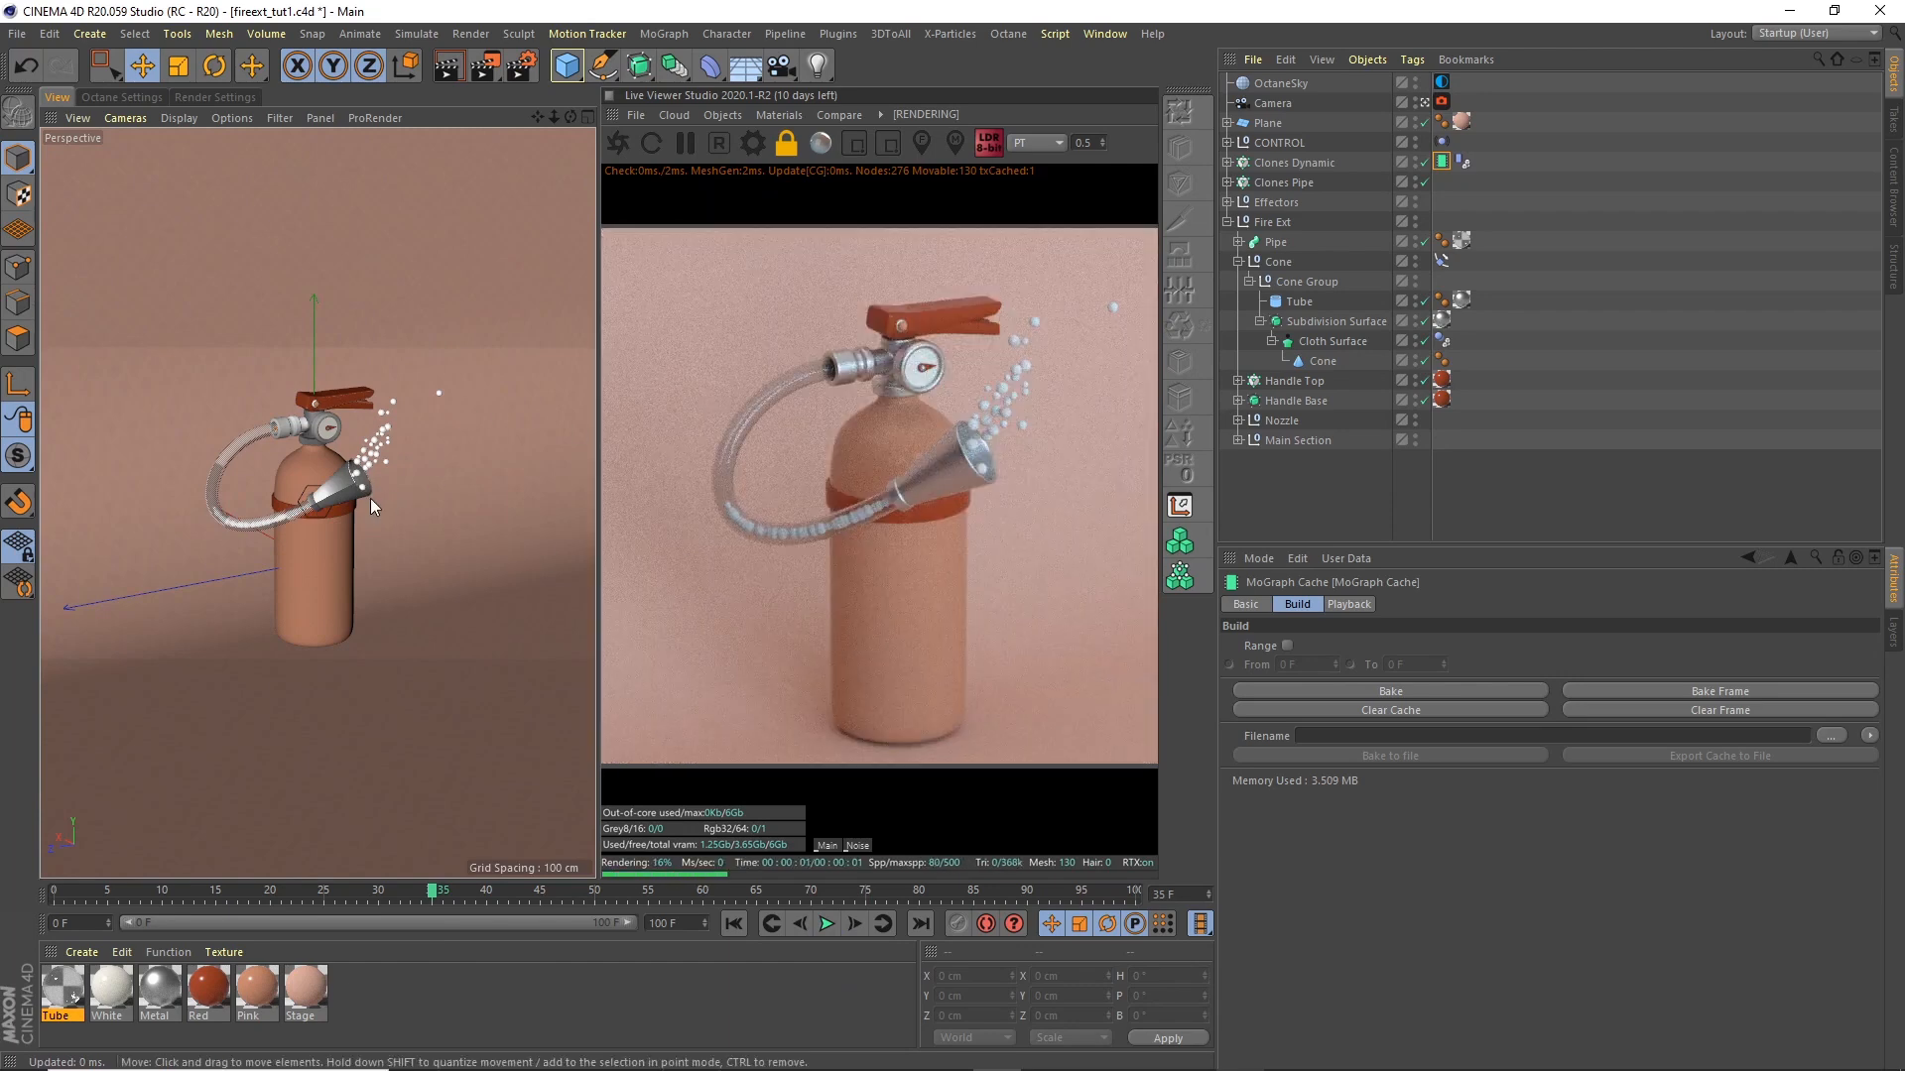
key("ctrl+s")
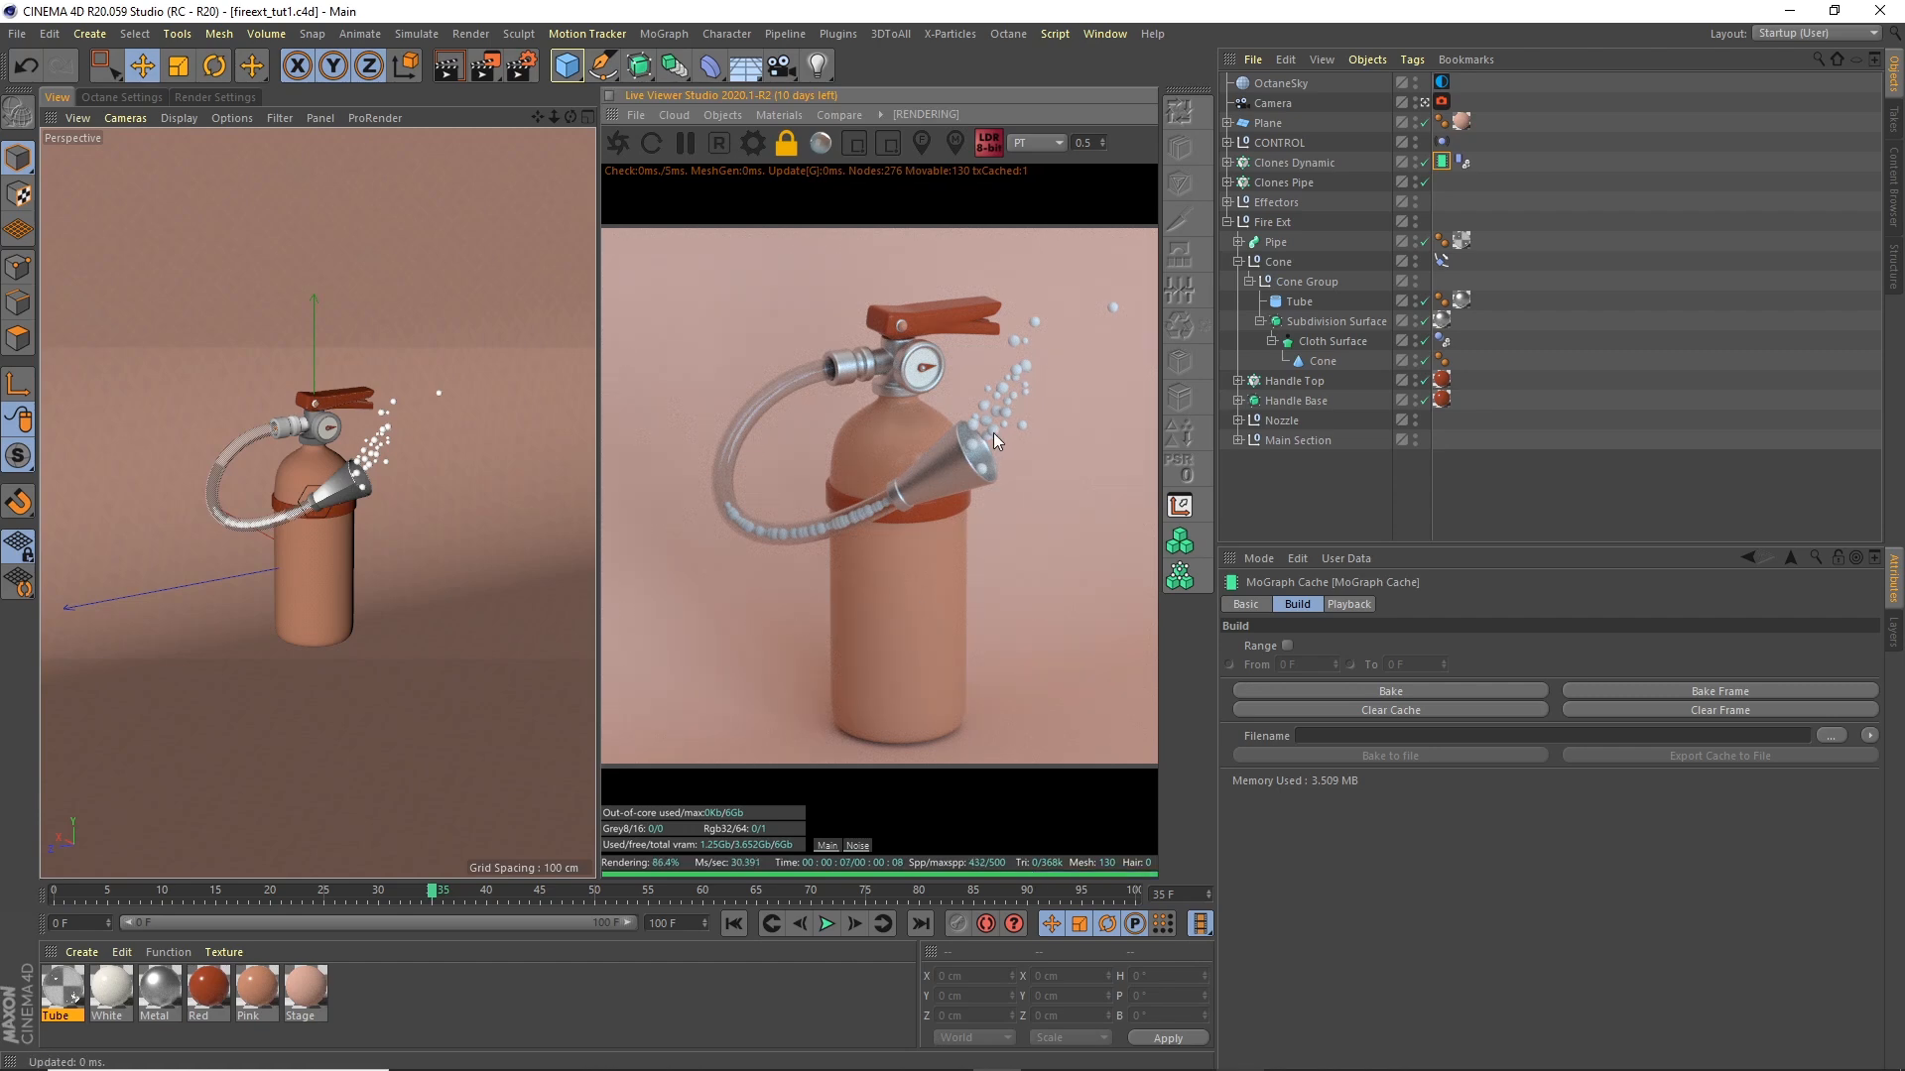
Step: Collapse Fire Ext, expand Effectors, and set the Sphere Random effector's colour mode to Effector Color
left_click(1228, 221)
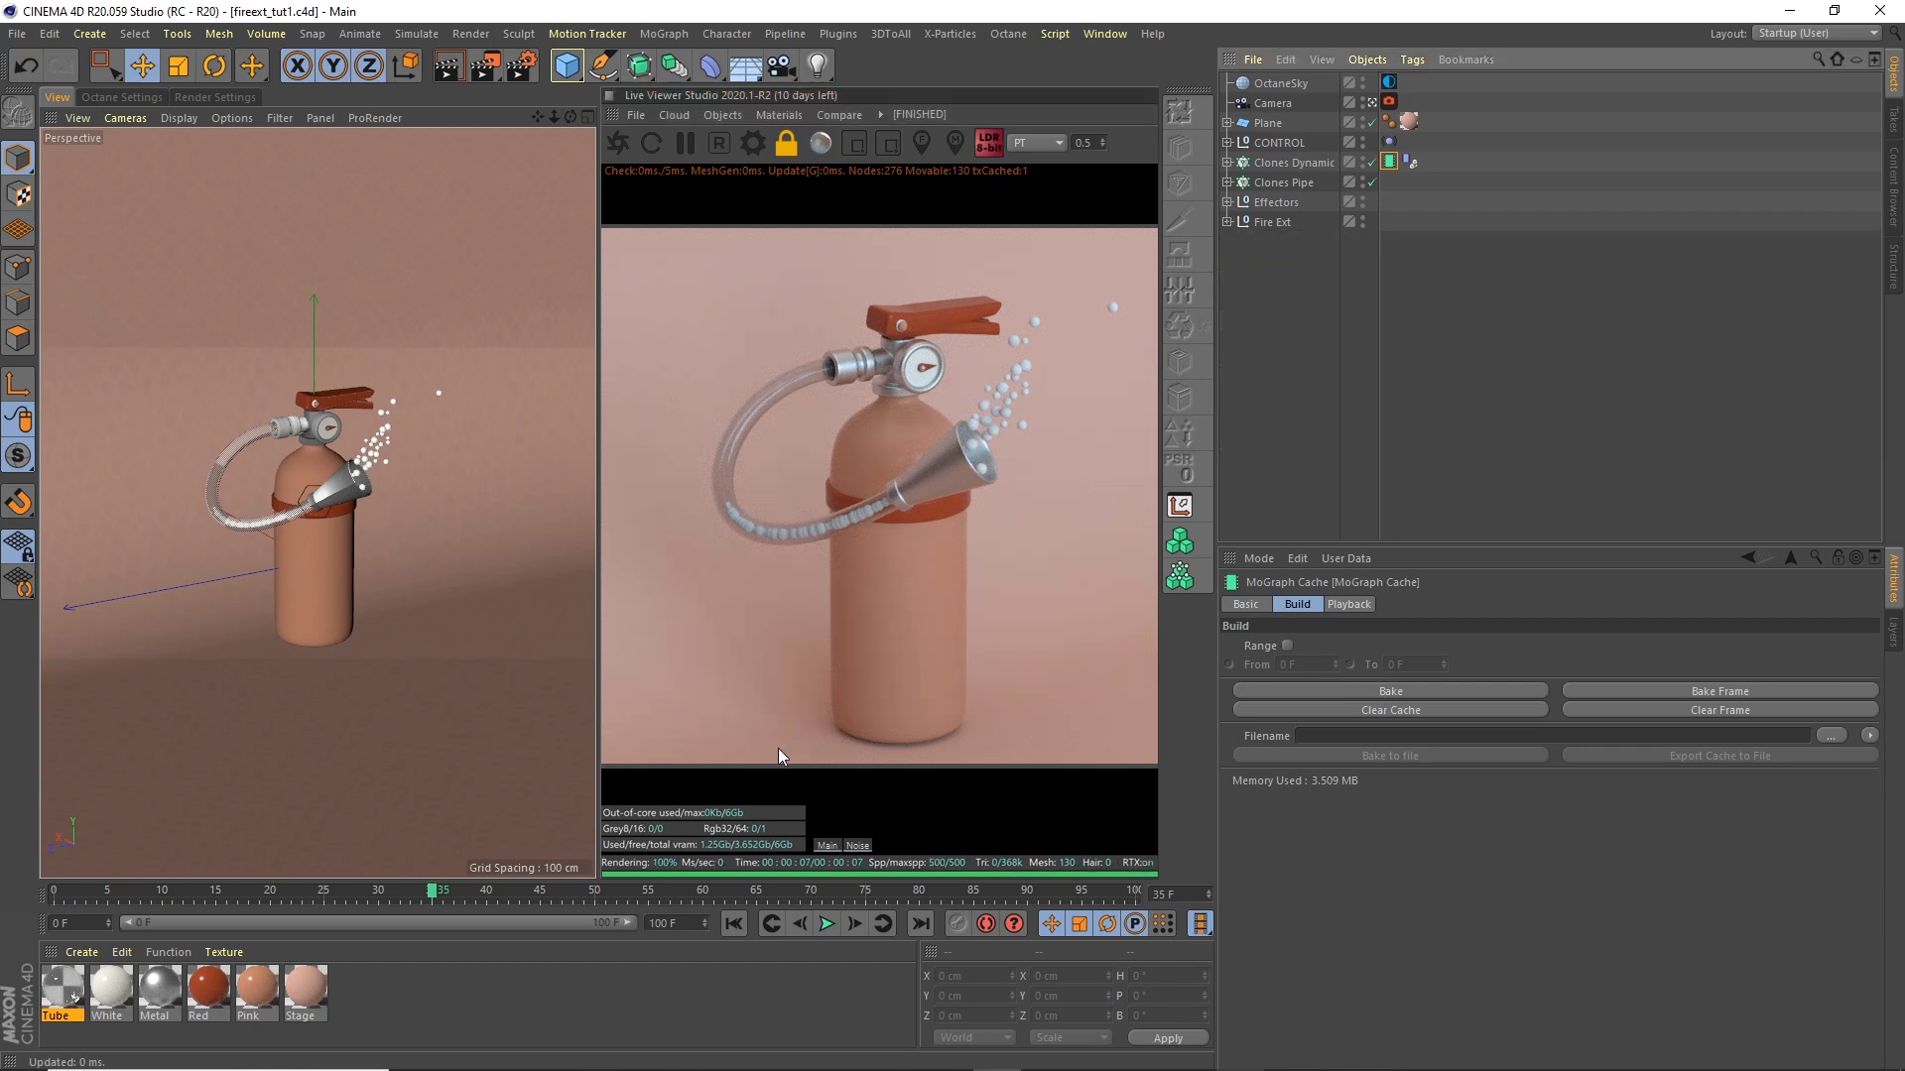
left_click(1284, 185)
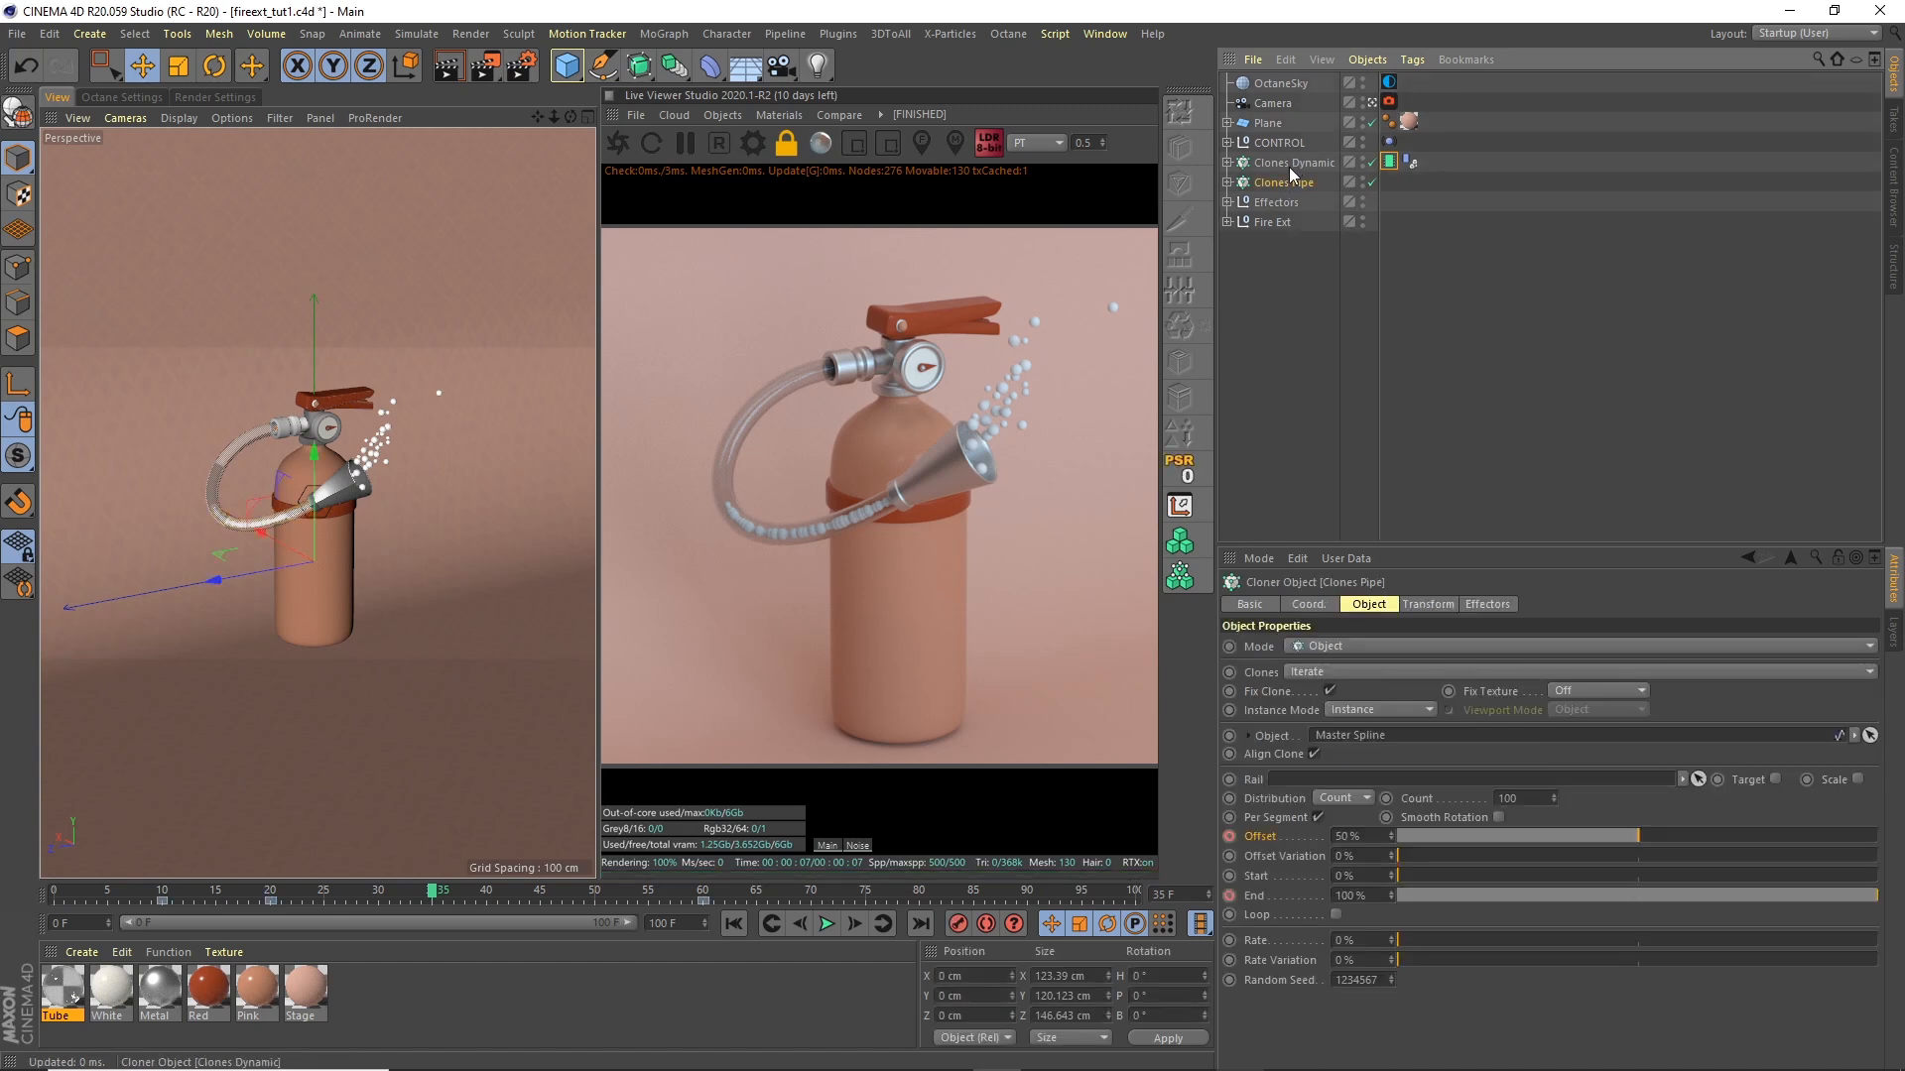
left_click(1276, 201)
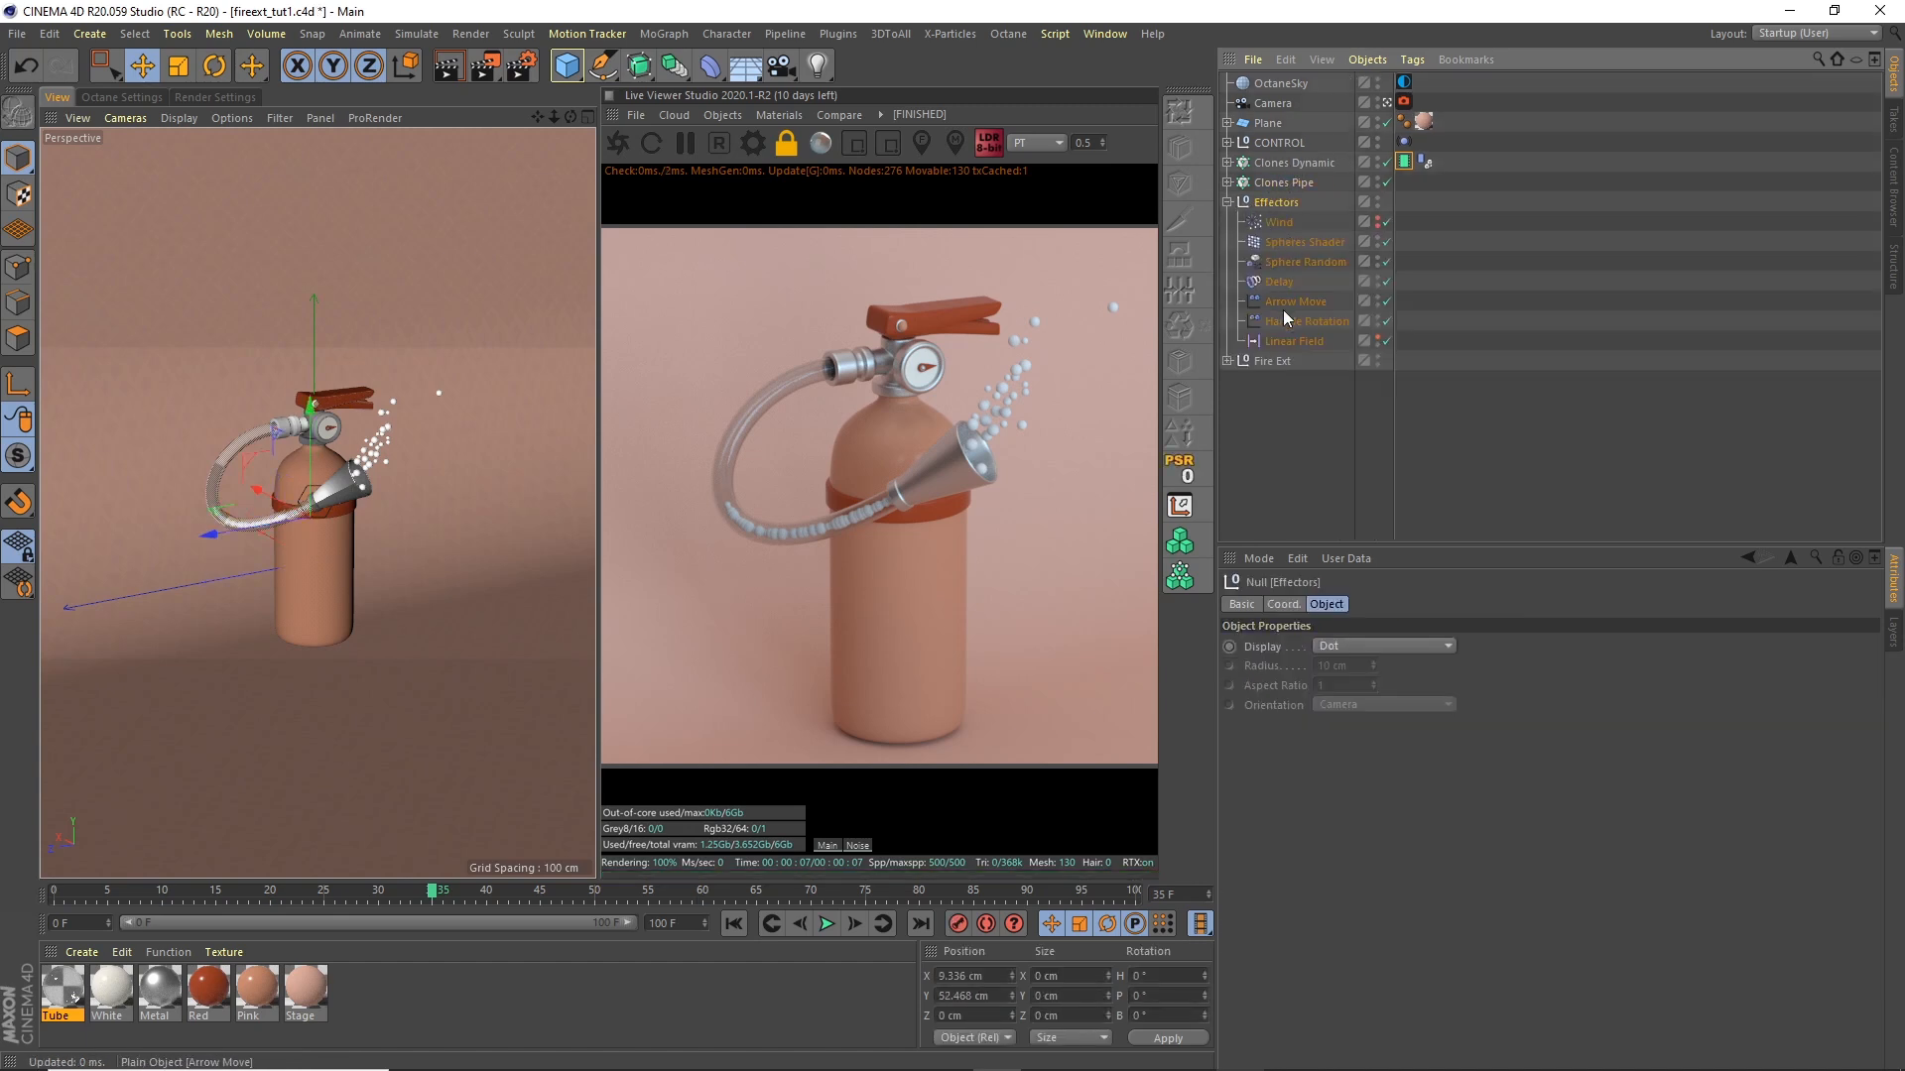
left_click(1295, 263)
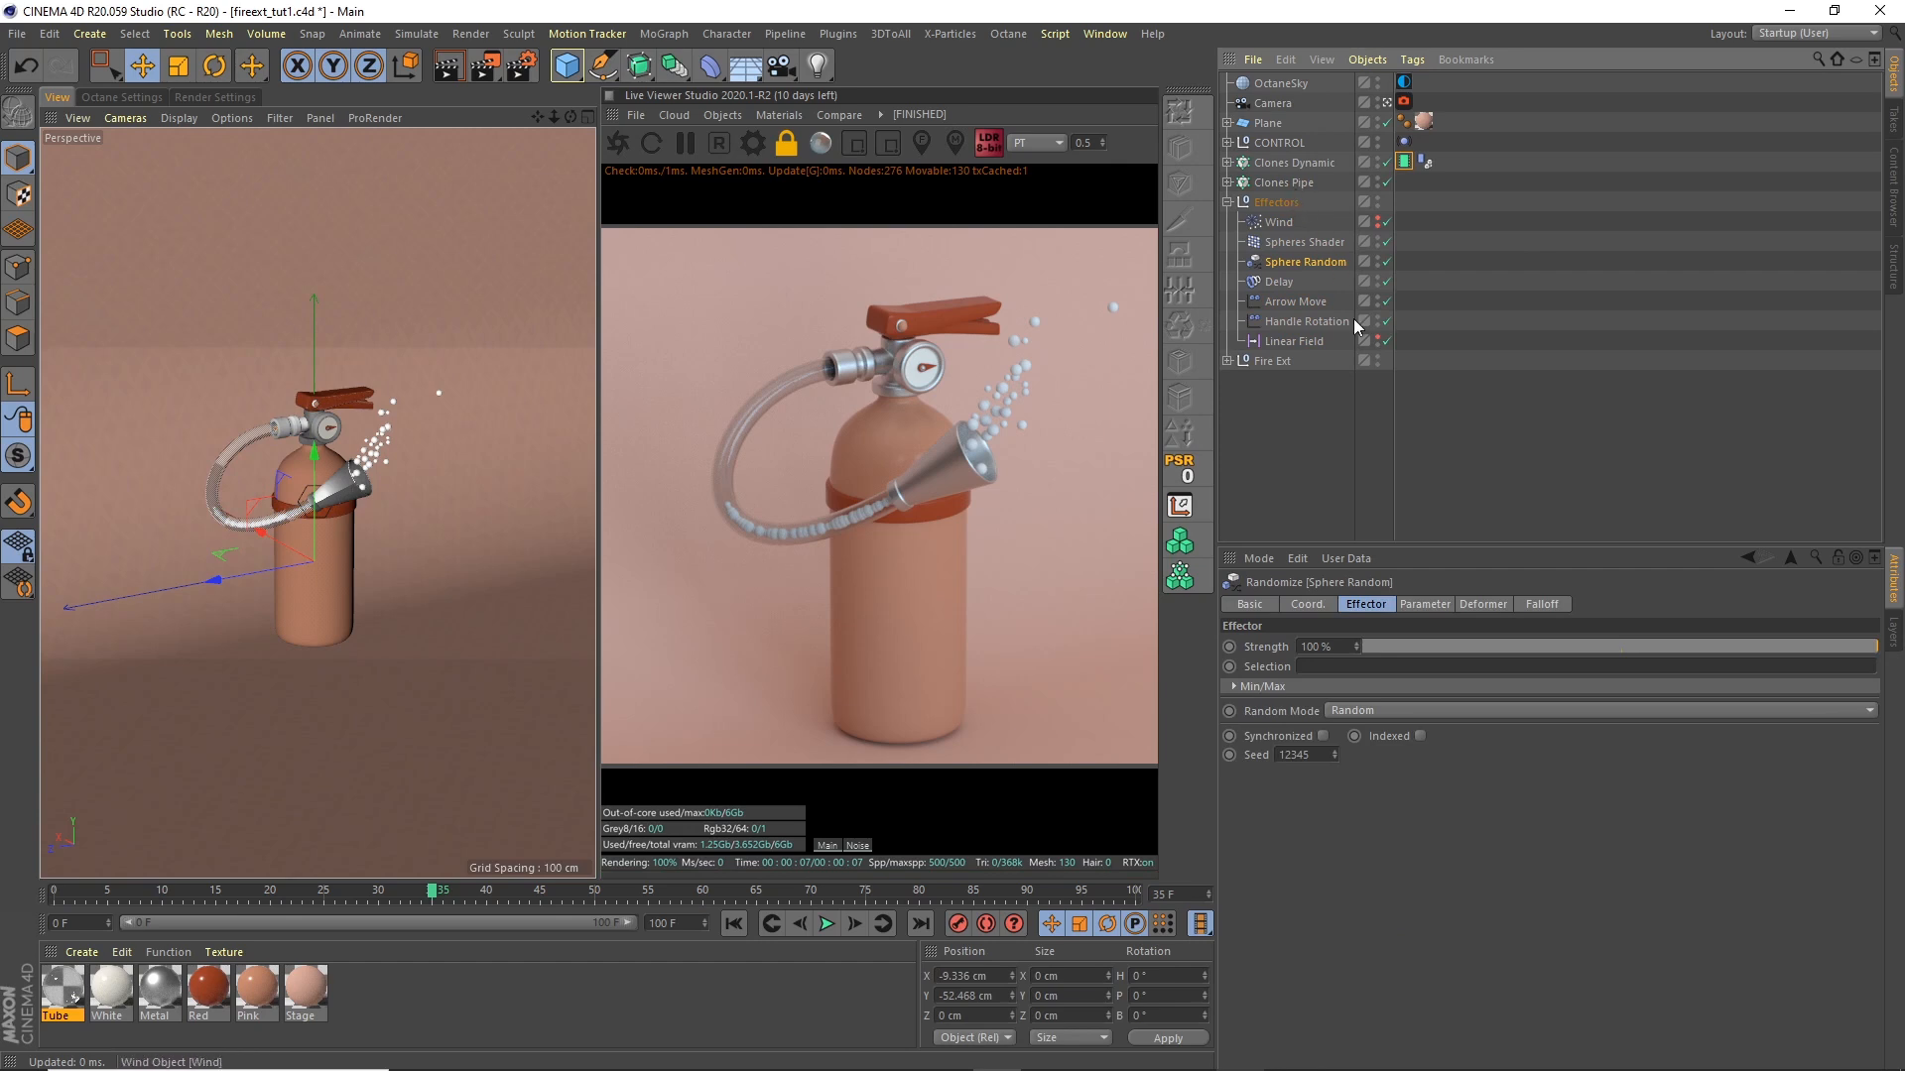
left_click(1420, 603)
left_click(1360, 781)
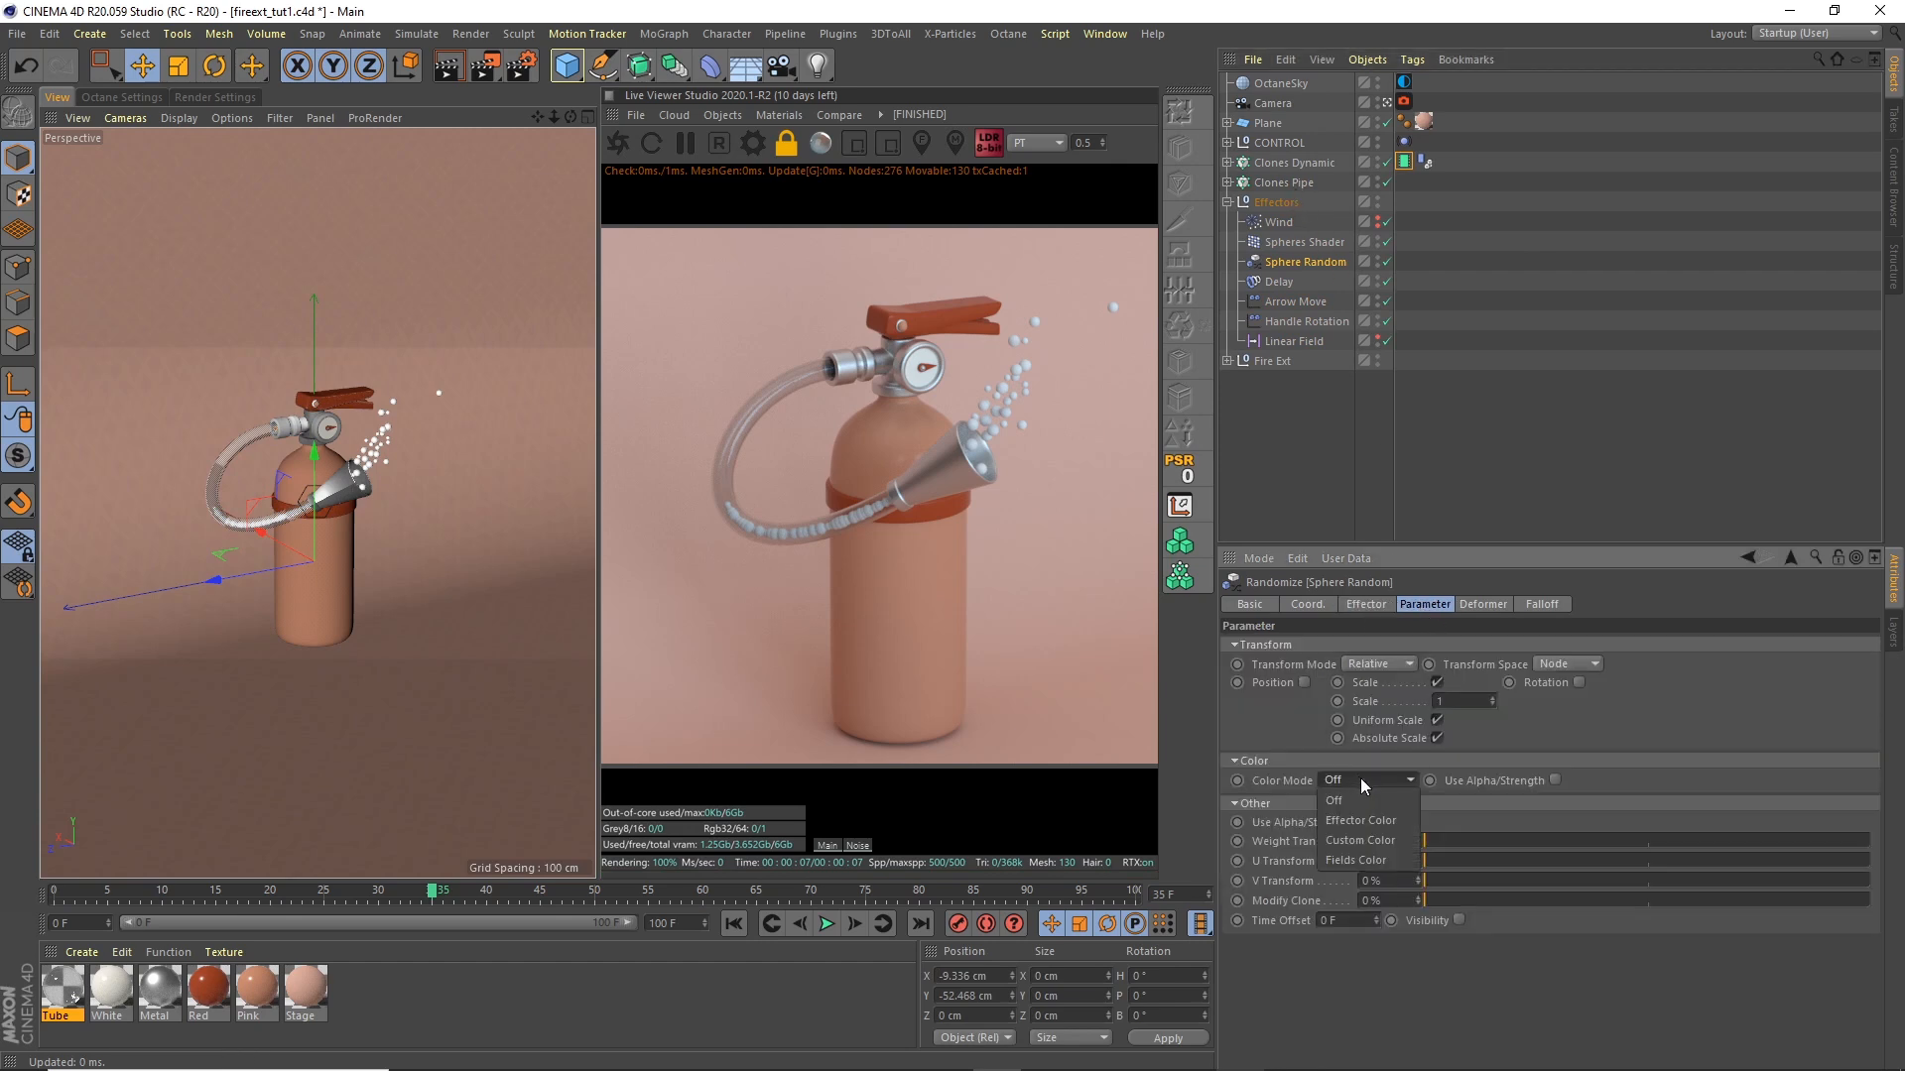
left_click(1365, 818)
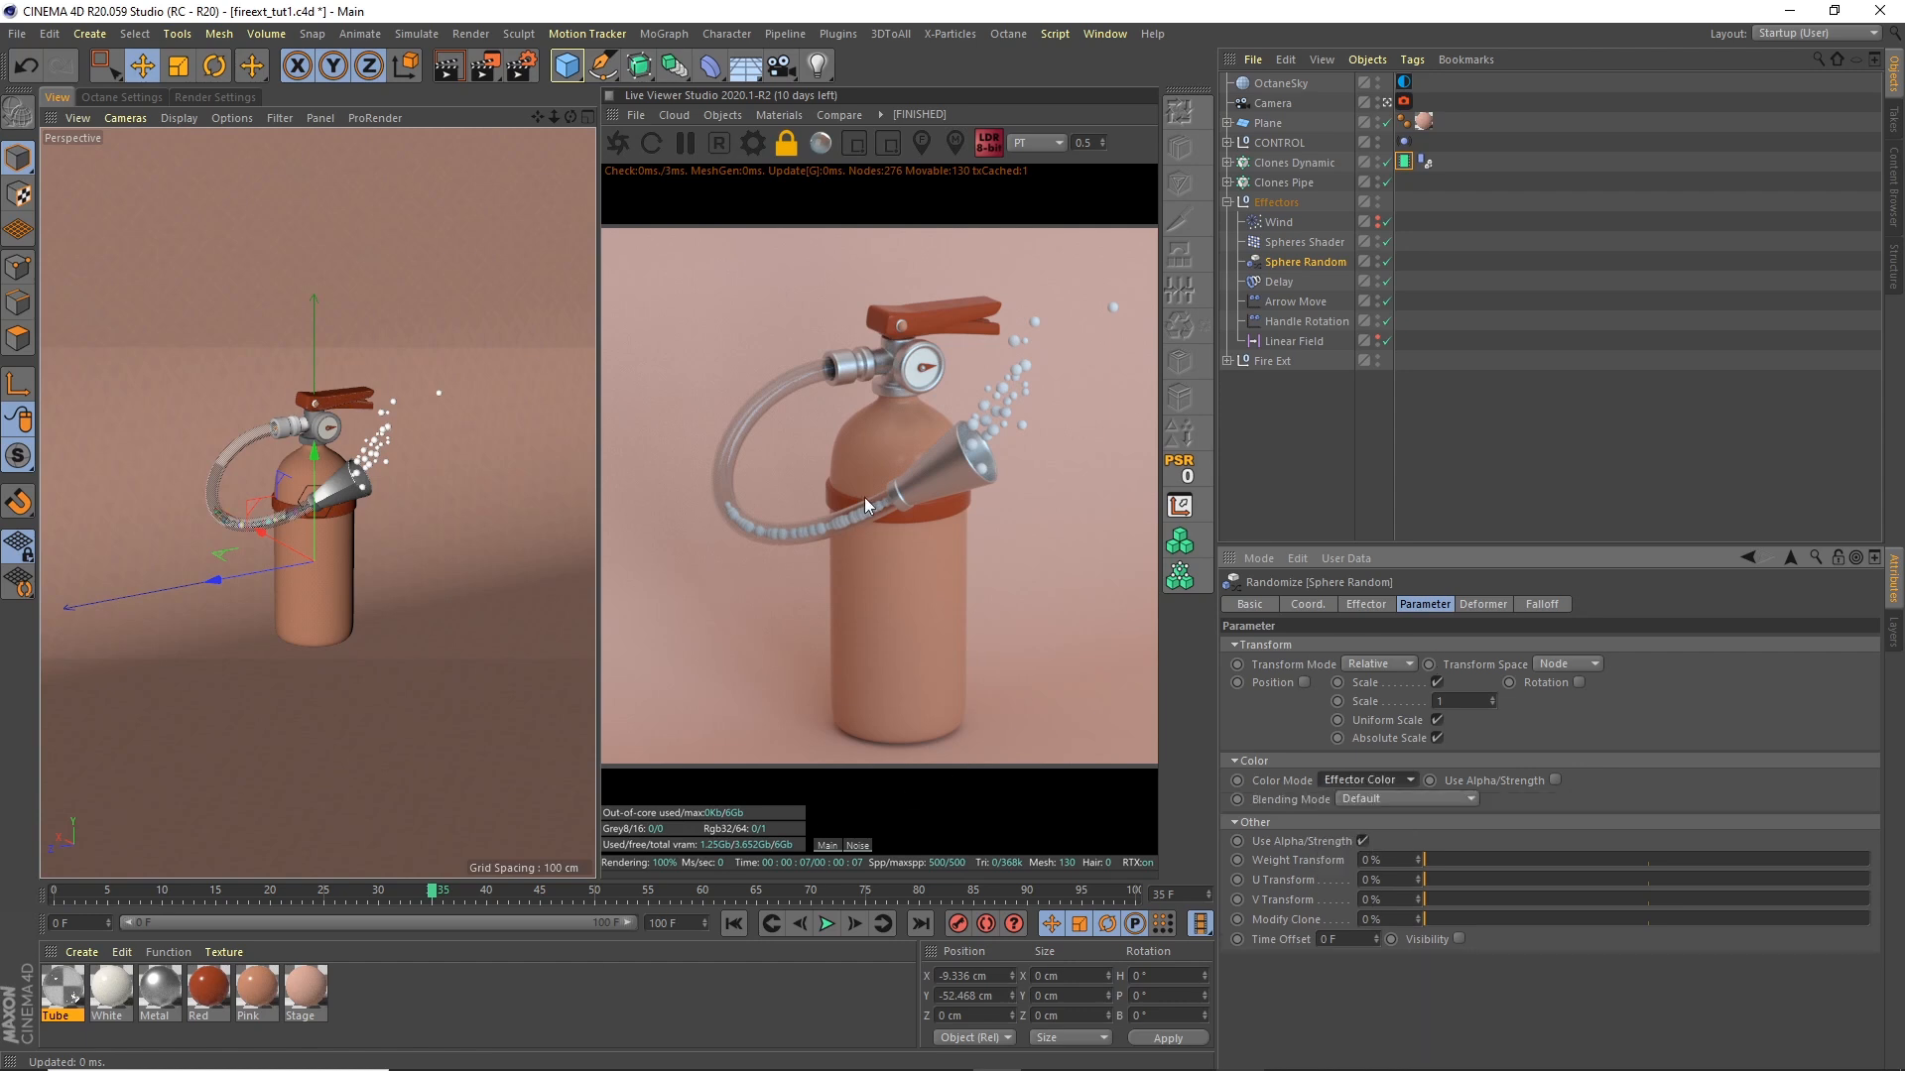
Step: Create a new Octane Specular material and rename it Spheres
left_click(682, 33)
left_click(680, 10)
left_click(724, 115)
mouse_move(776, 117)
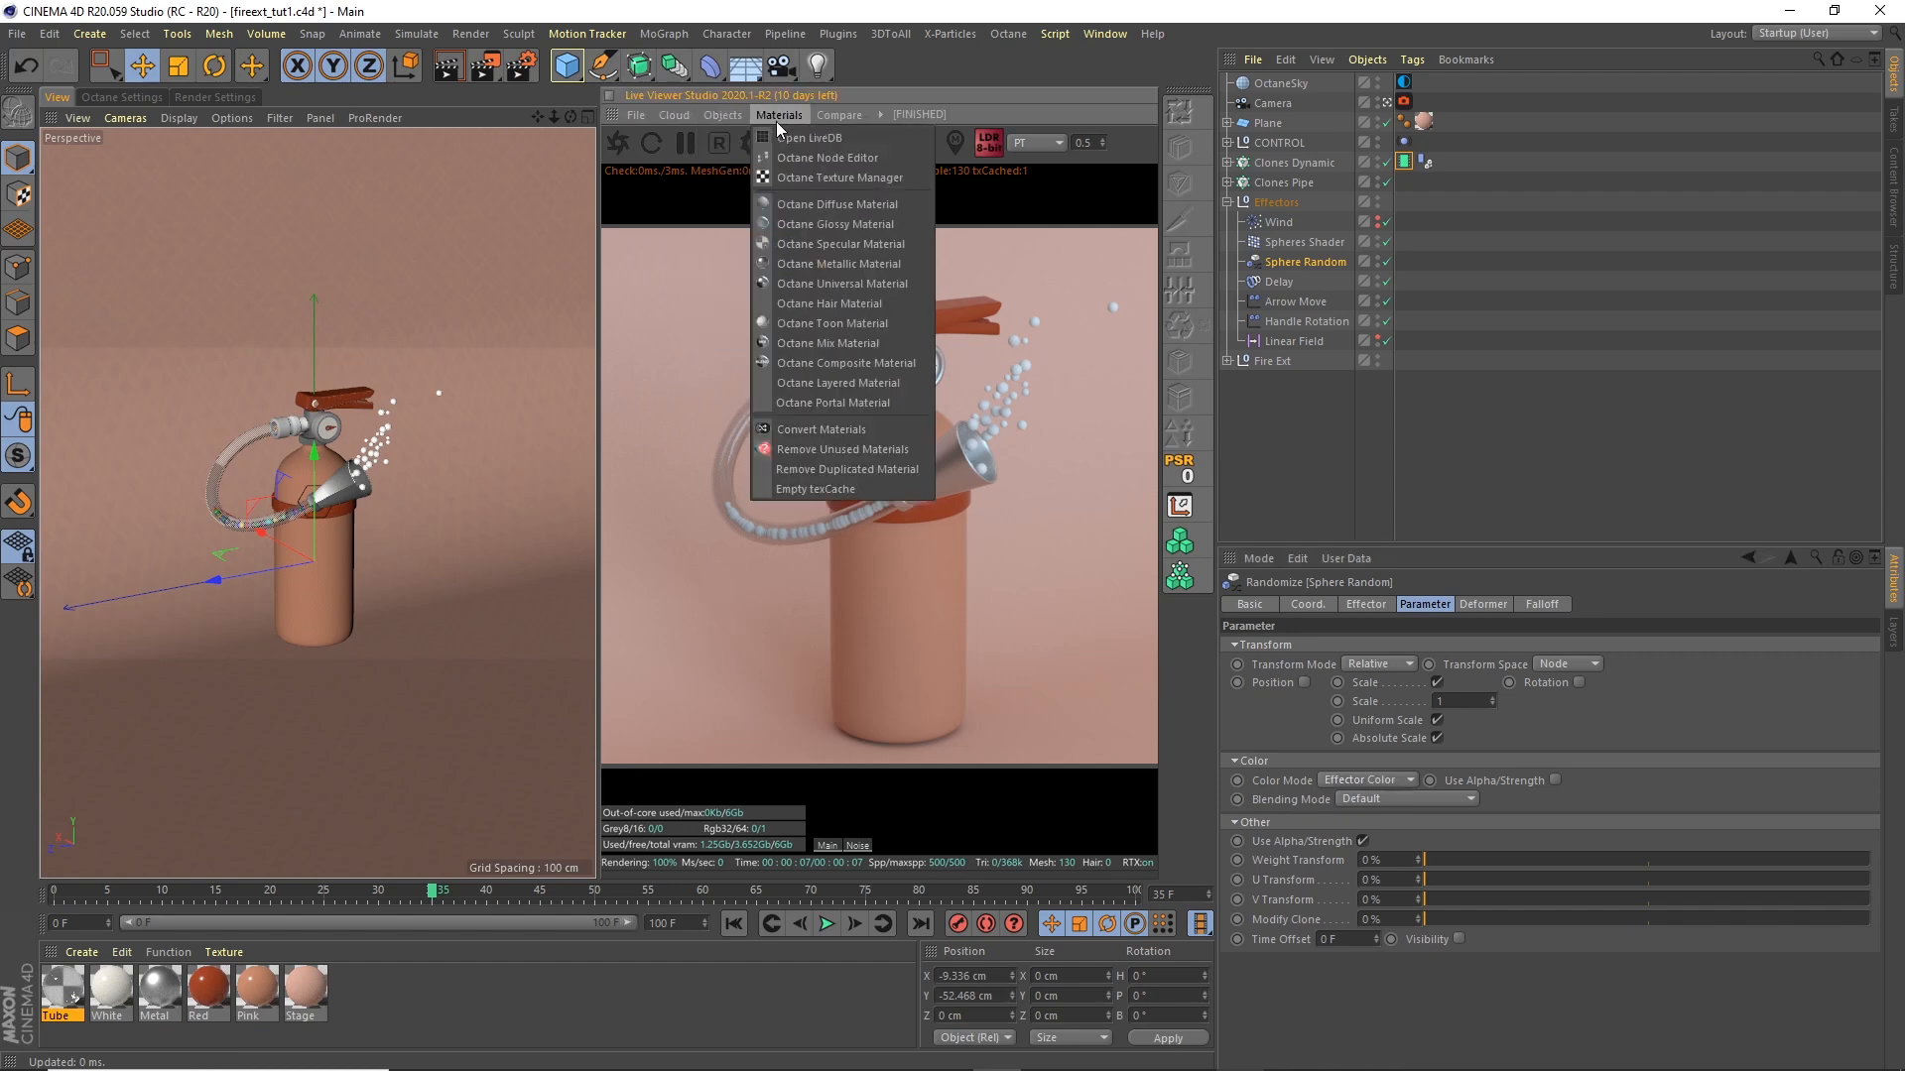
left_click(813, 244)
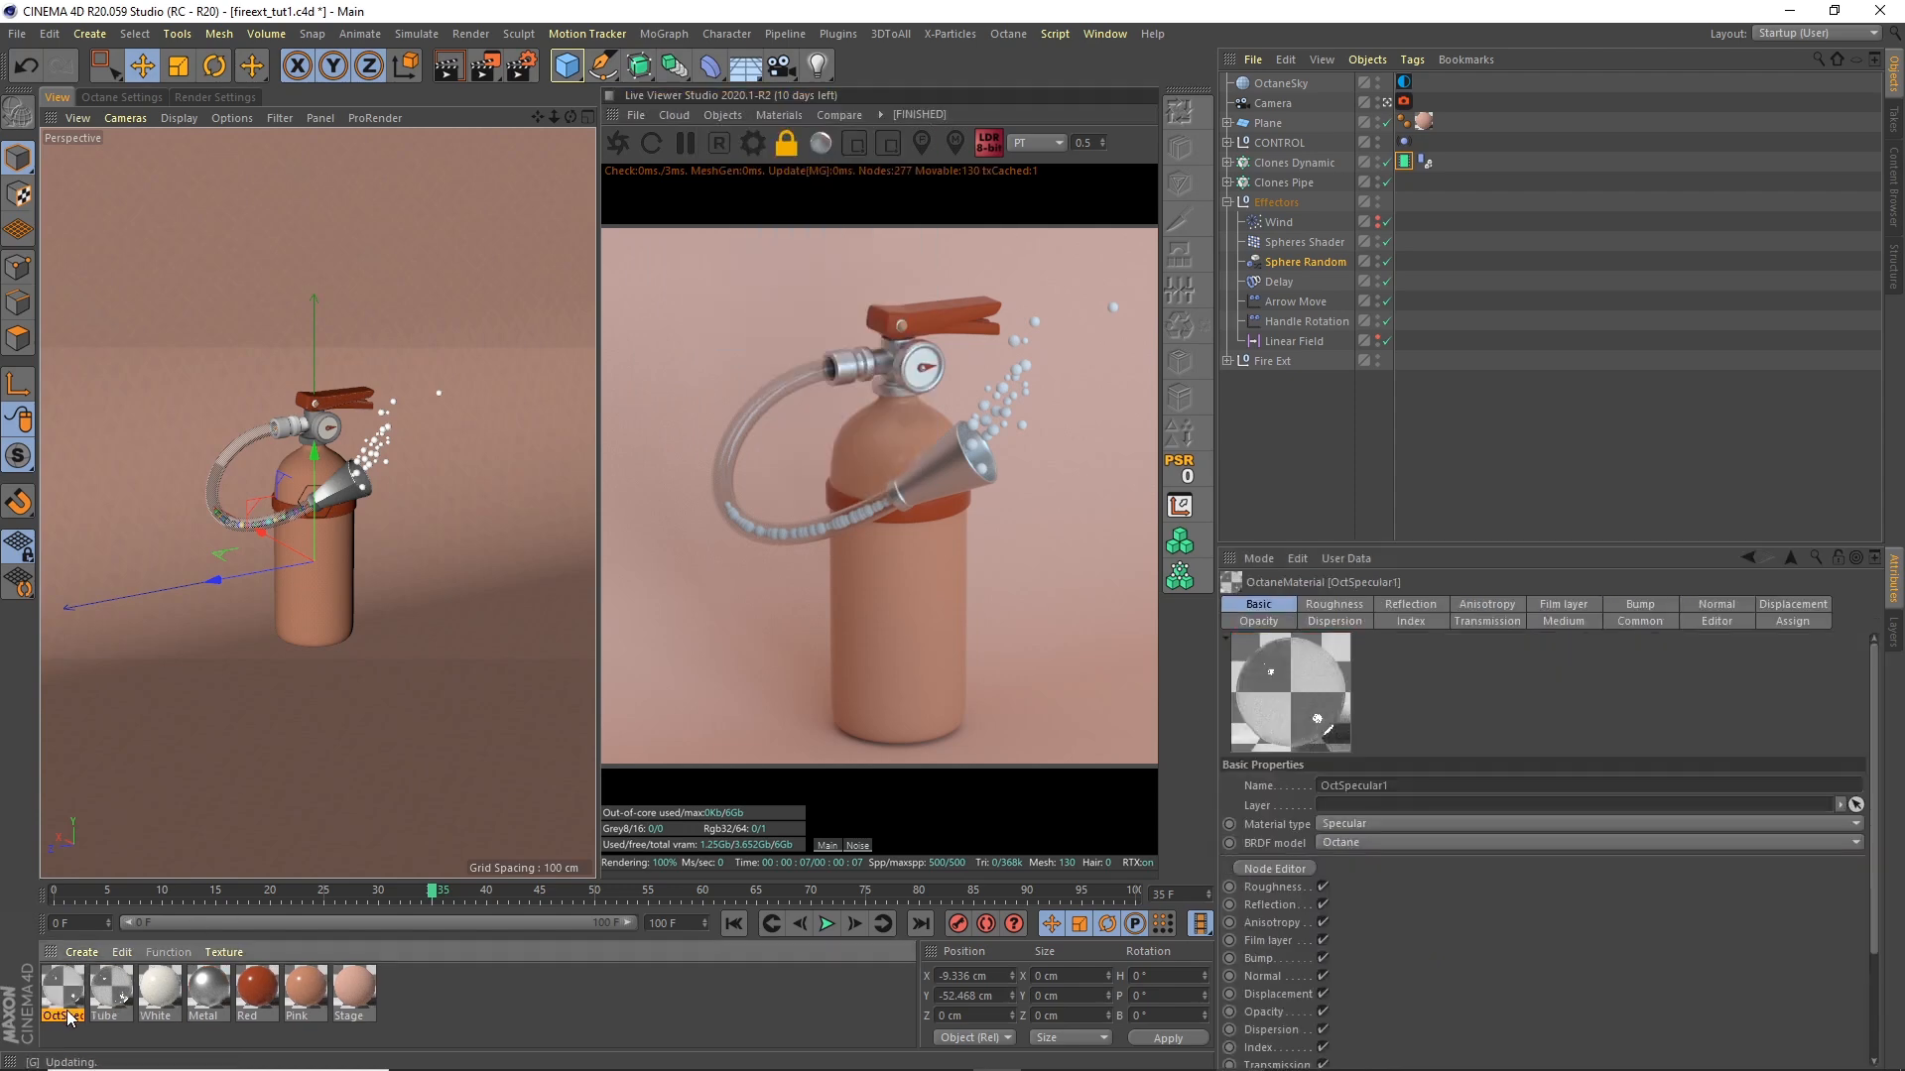
double_click(67, 1009)
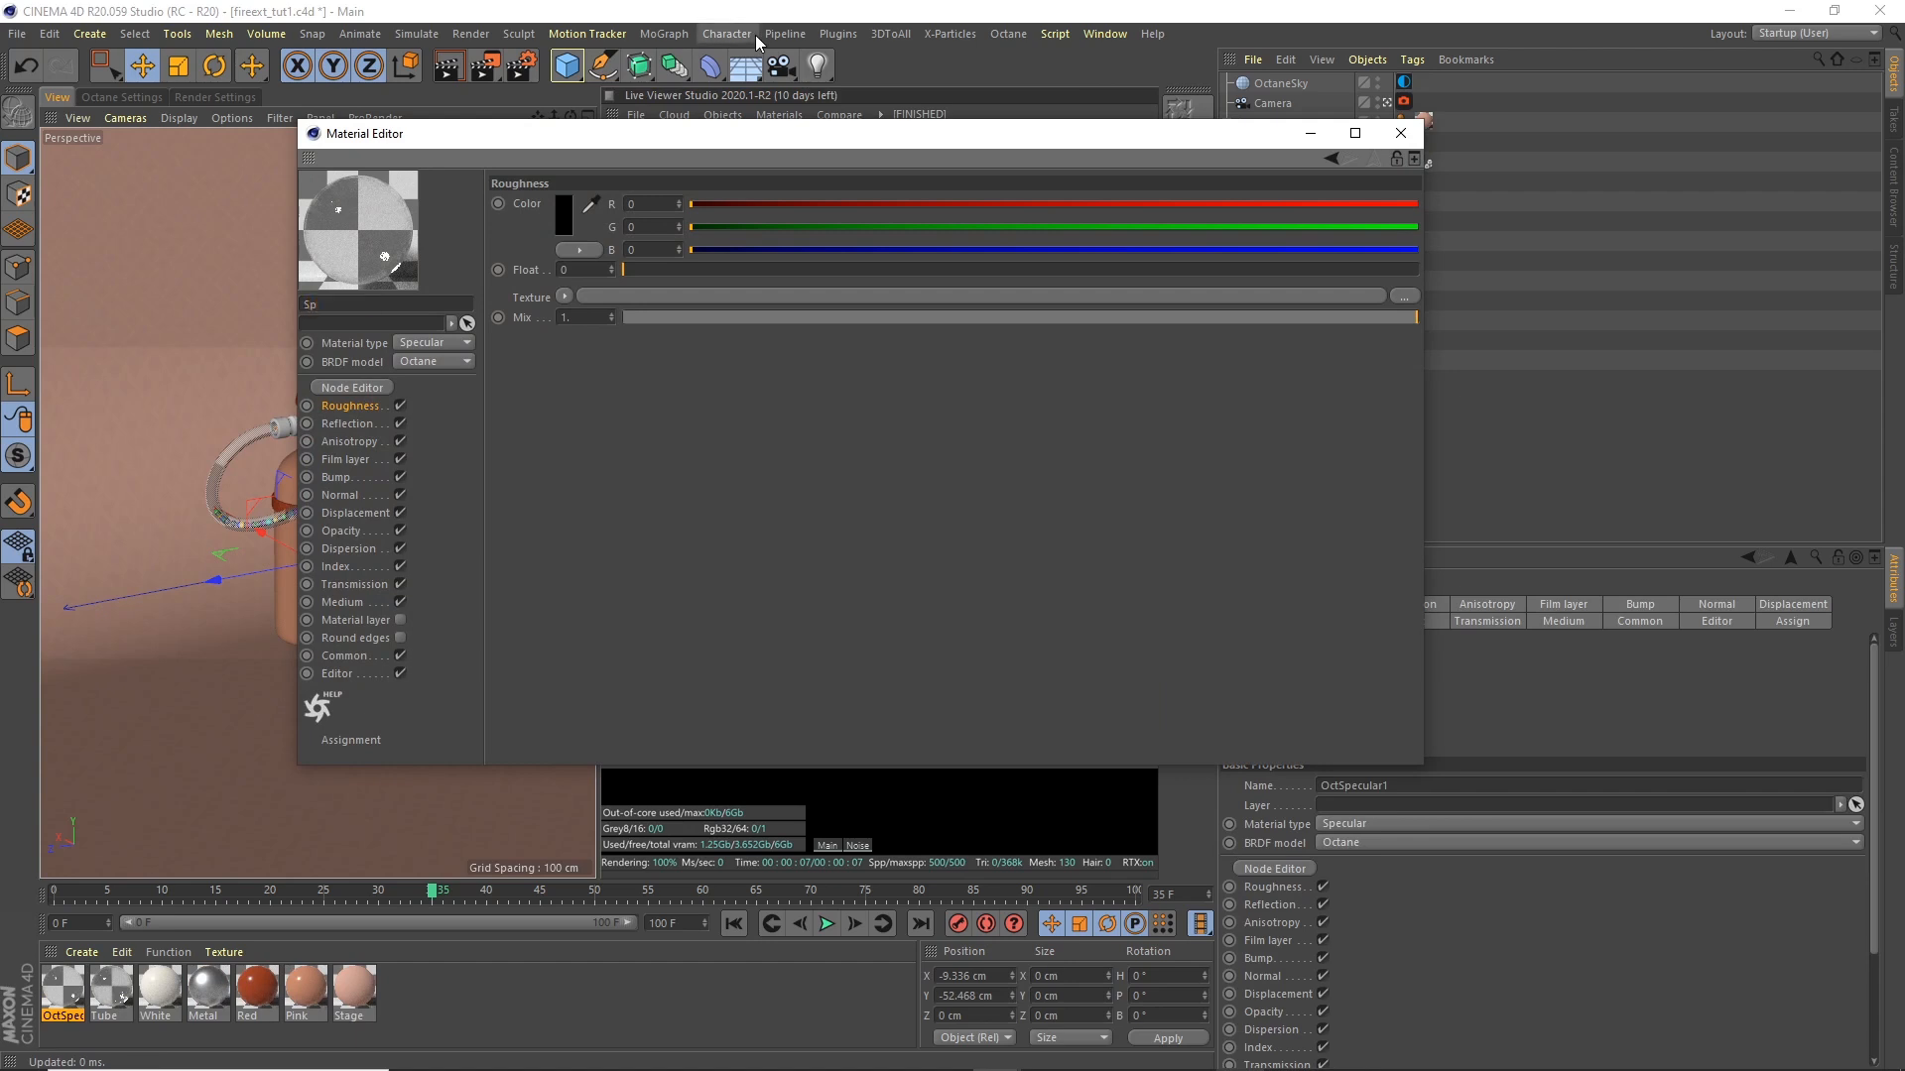
type("Spheres")
key("Return")
Step: Open the Spheres material in the Octane Node Editor and add an Mg color shader node
left_click_drag(1426, 238, 1098, 238)
left_click_drag(873, 158, 645, 445)
left_click(117, 676)
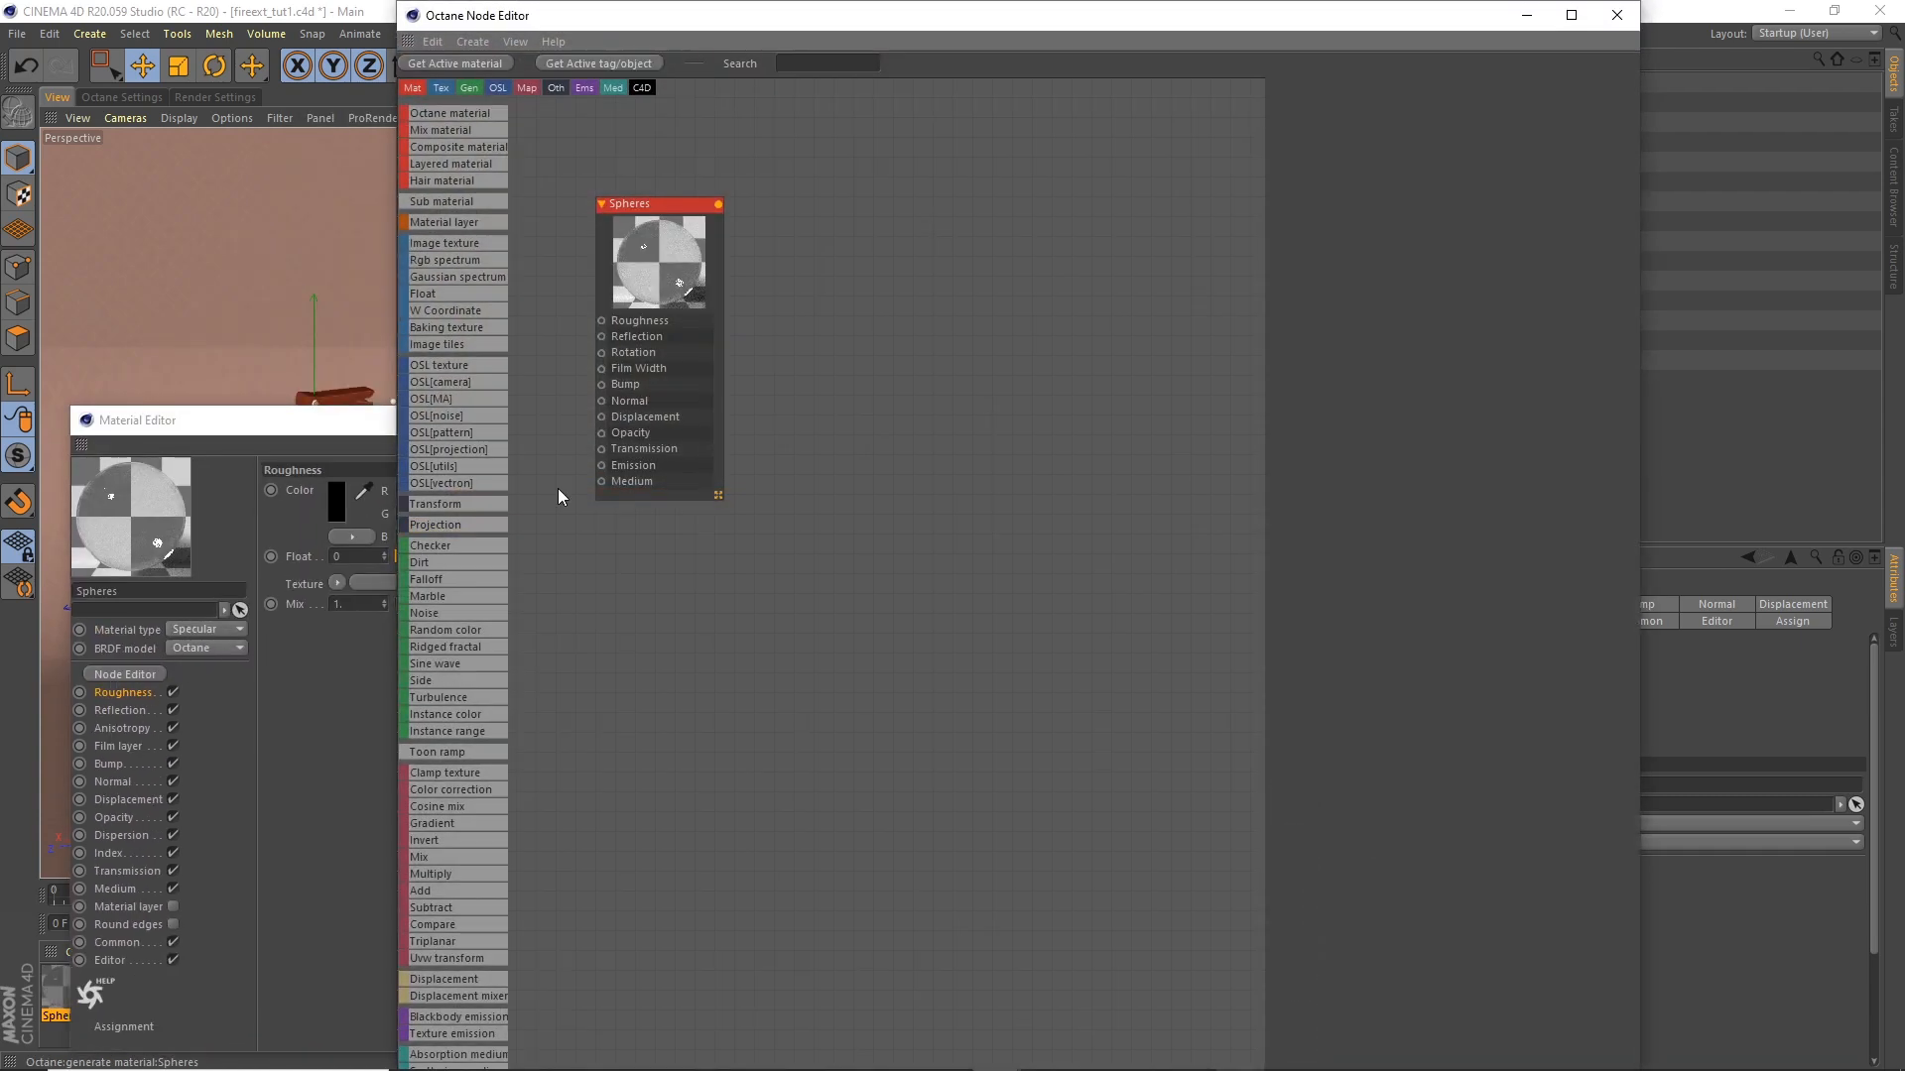
left_click_drag(1085, 51, 585, 548)
left_click_drag(189, 694, 623, 687)
left_click_drag(768, 506, 885, 534)
left_click_drag(732, 701, 782, 705)
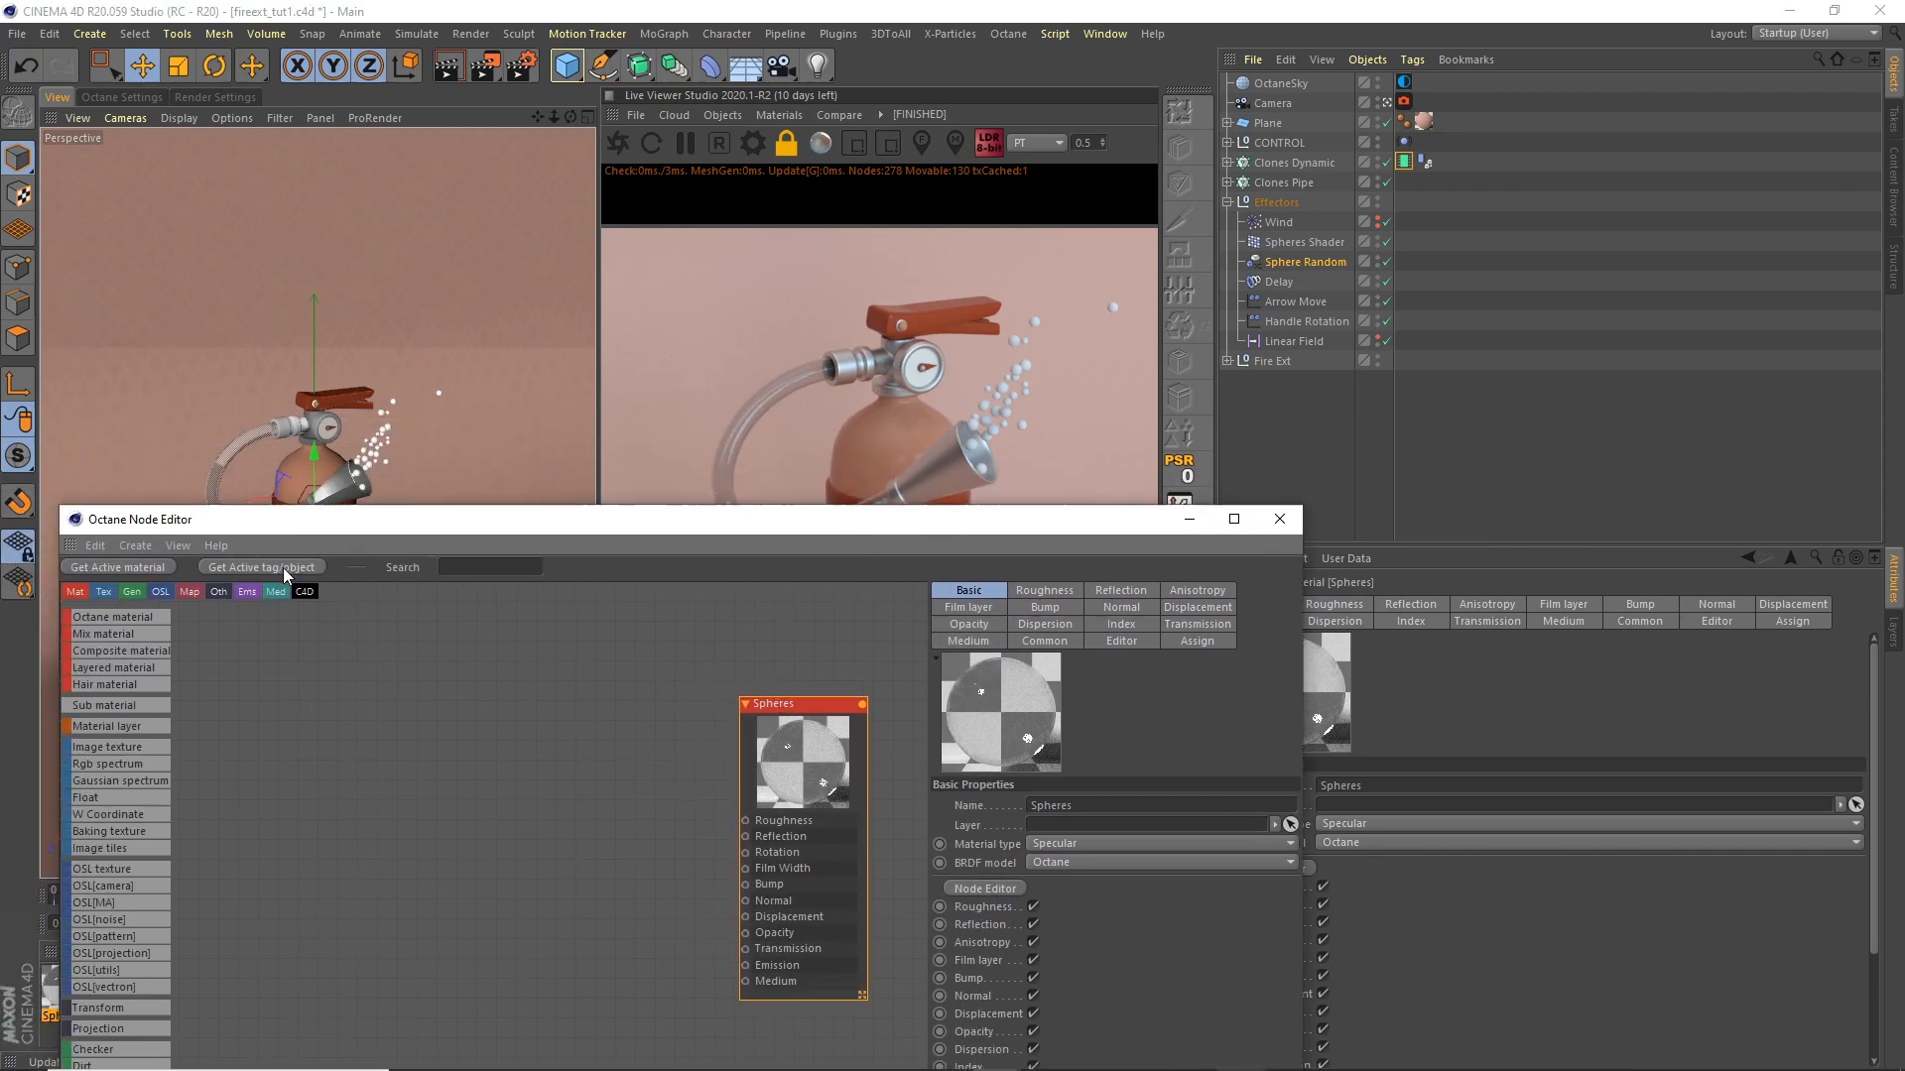
type("mg")
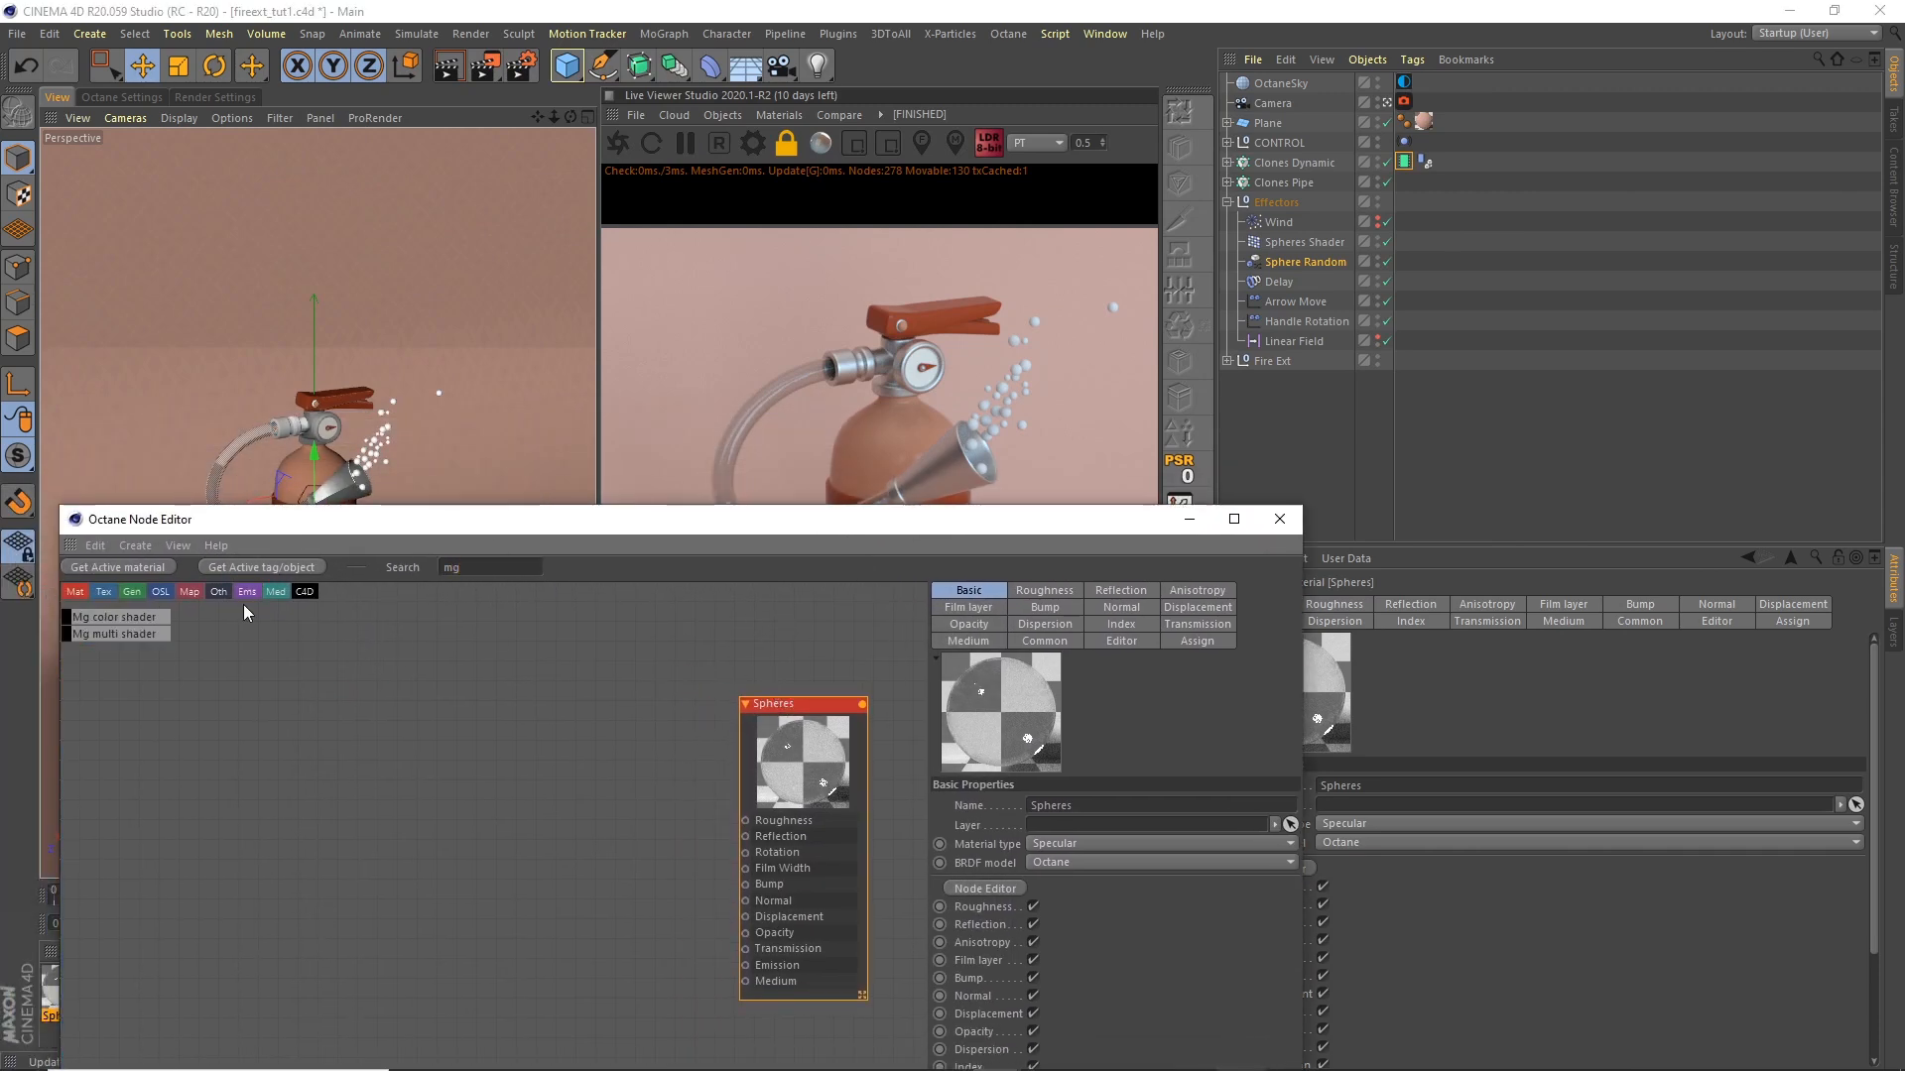
left_click(270, 782)
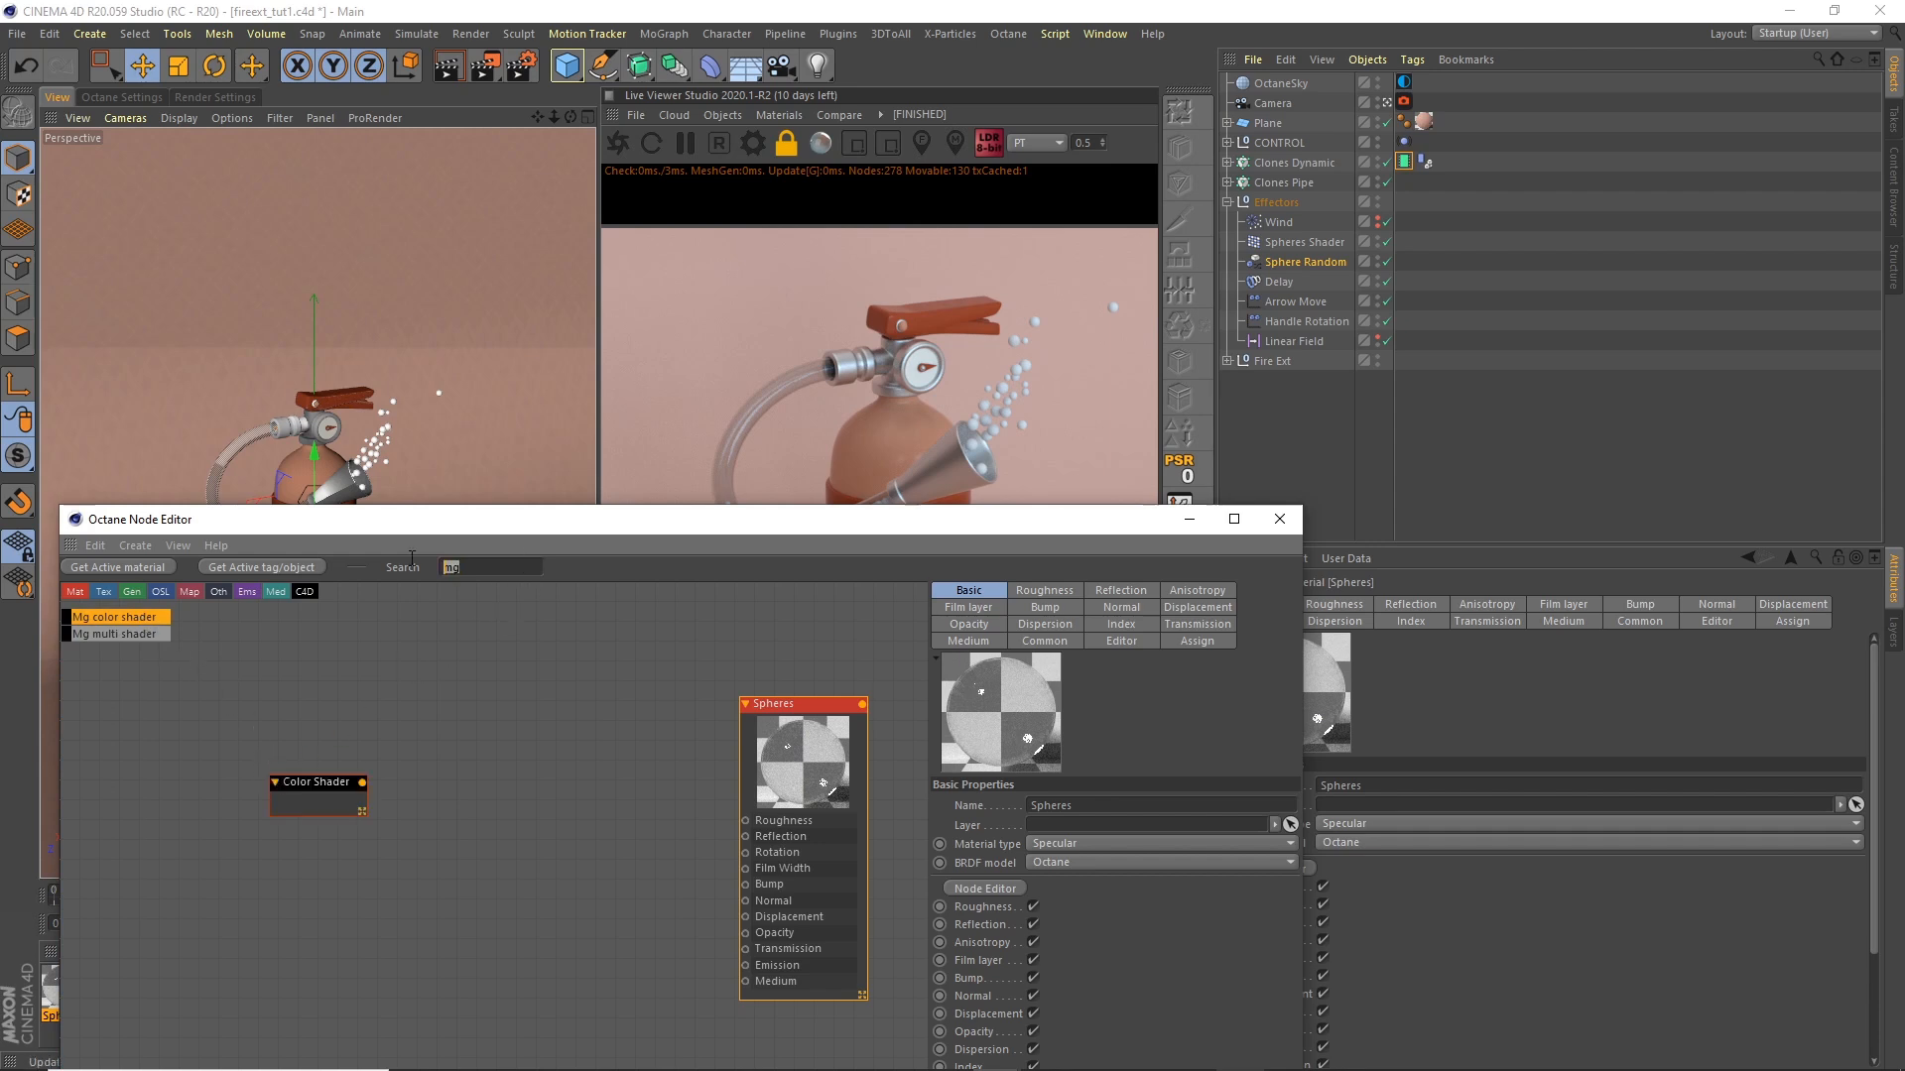
Step: Find the Cinema 4D Gradient node and add it between the Color Shader and the Spheres material
key("BackSpace")
key("BackSpace")
type("gradient")
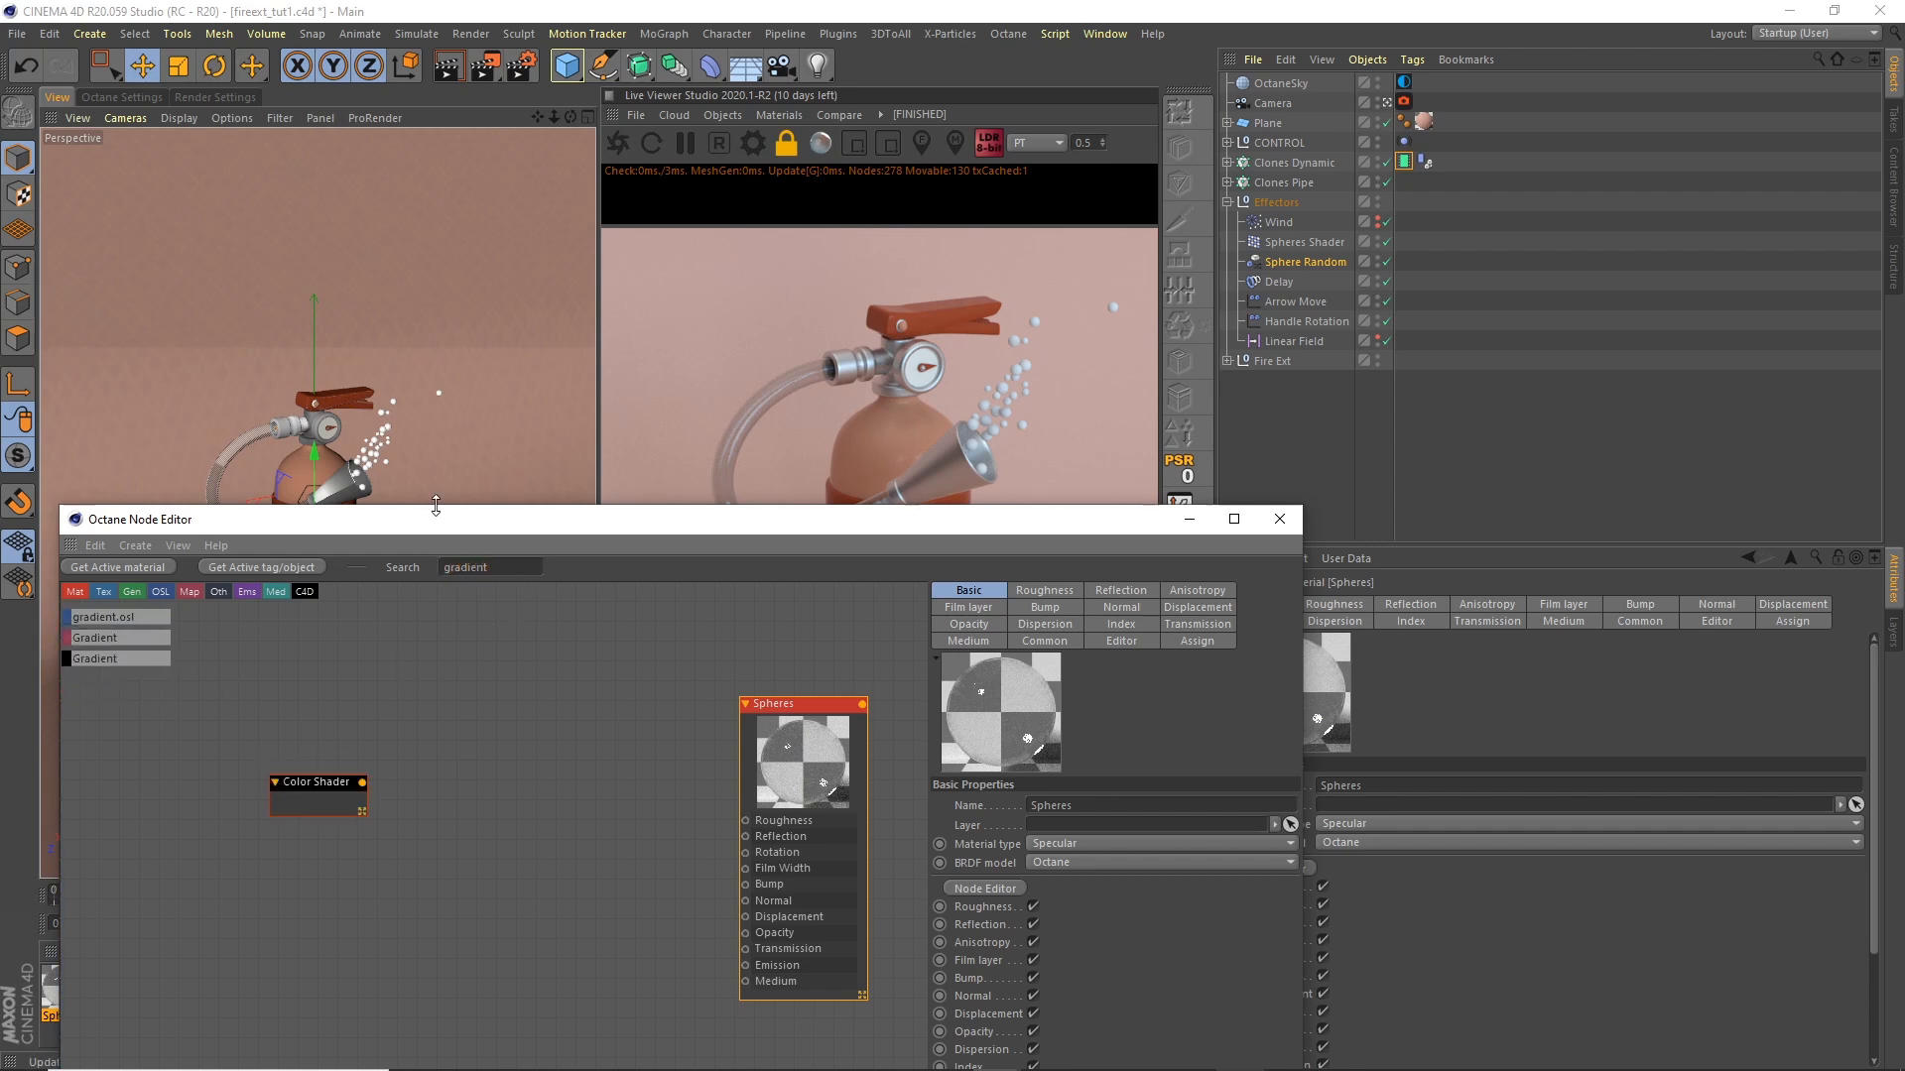
left_click(476, 779)
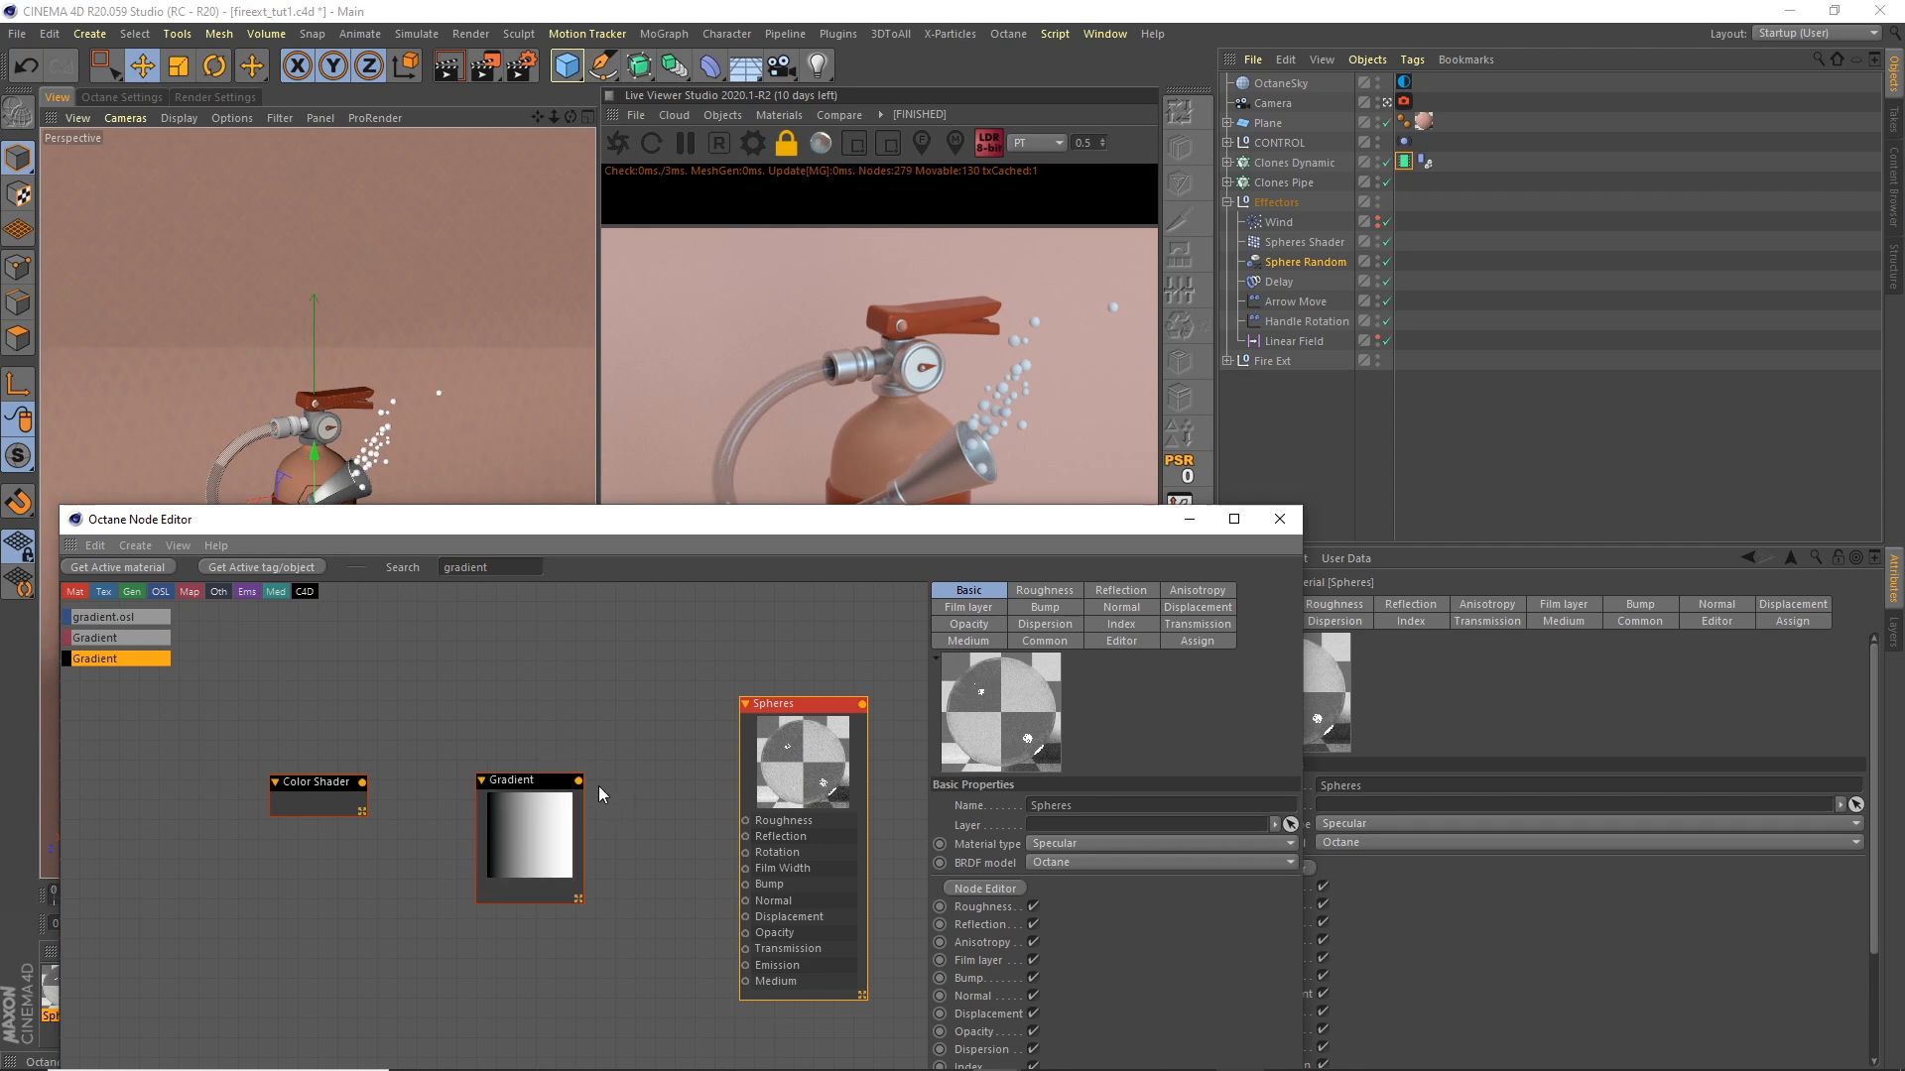
left_click_drag(551, 780, 532, 768)
left_click_drag(784, 766, 746, 738)
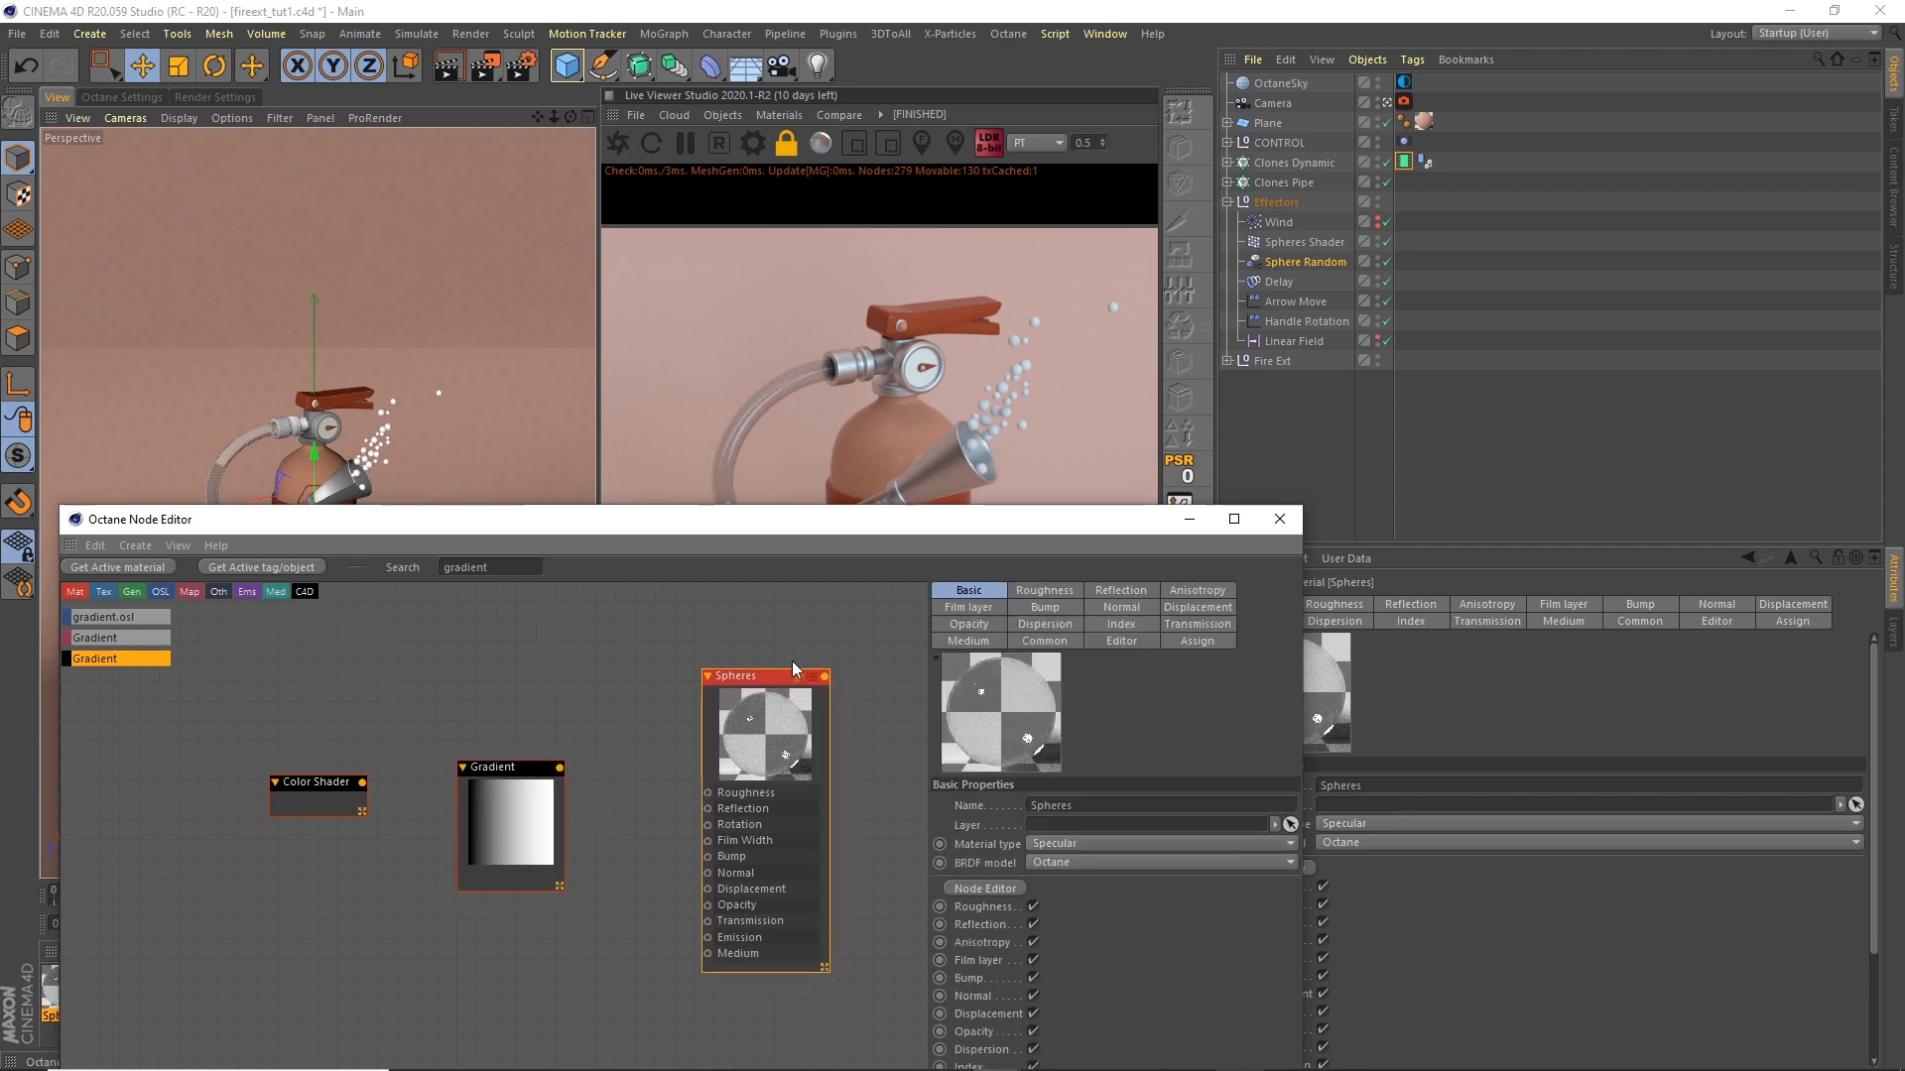
Step: Add a Scattering Medium to the Spheres material's Medium channel and place the Gradient node in front of it
left_click_drag(922, 525, 808, 354)
left_click(784, 476)
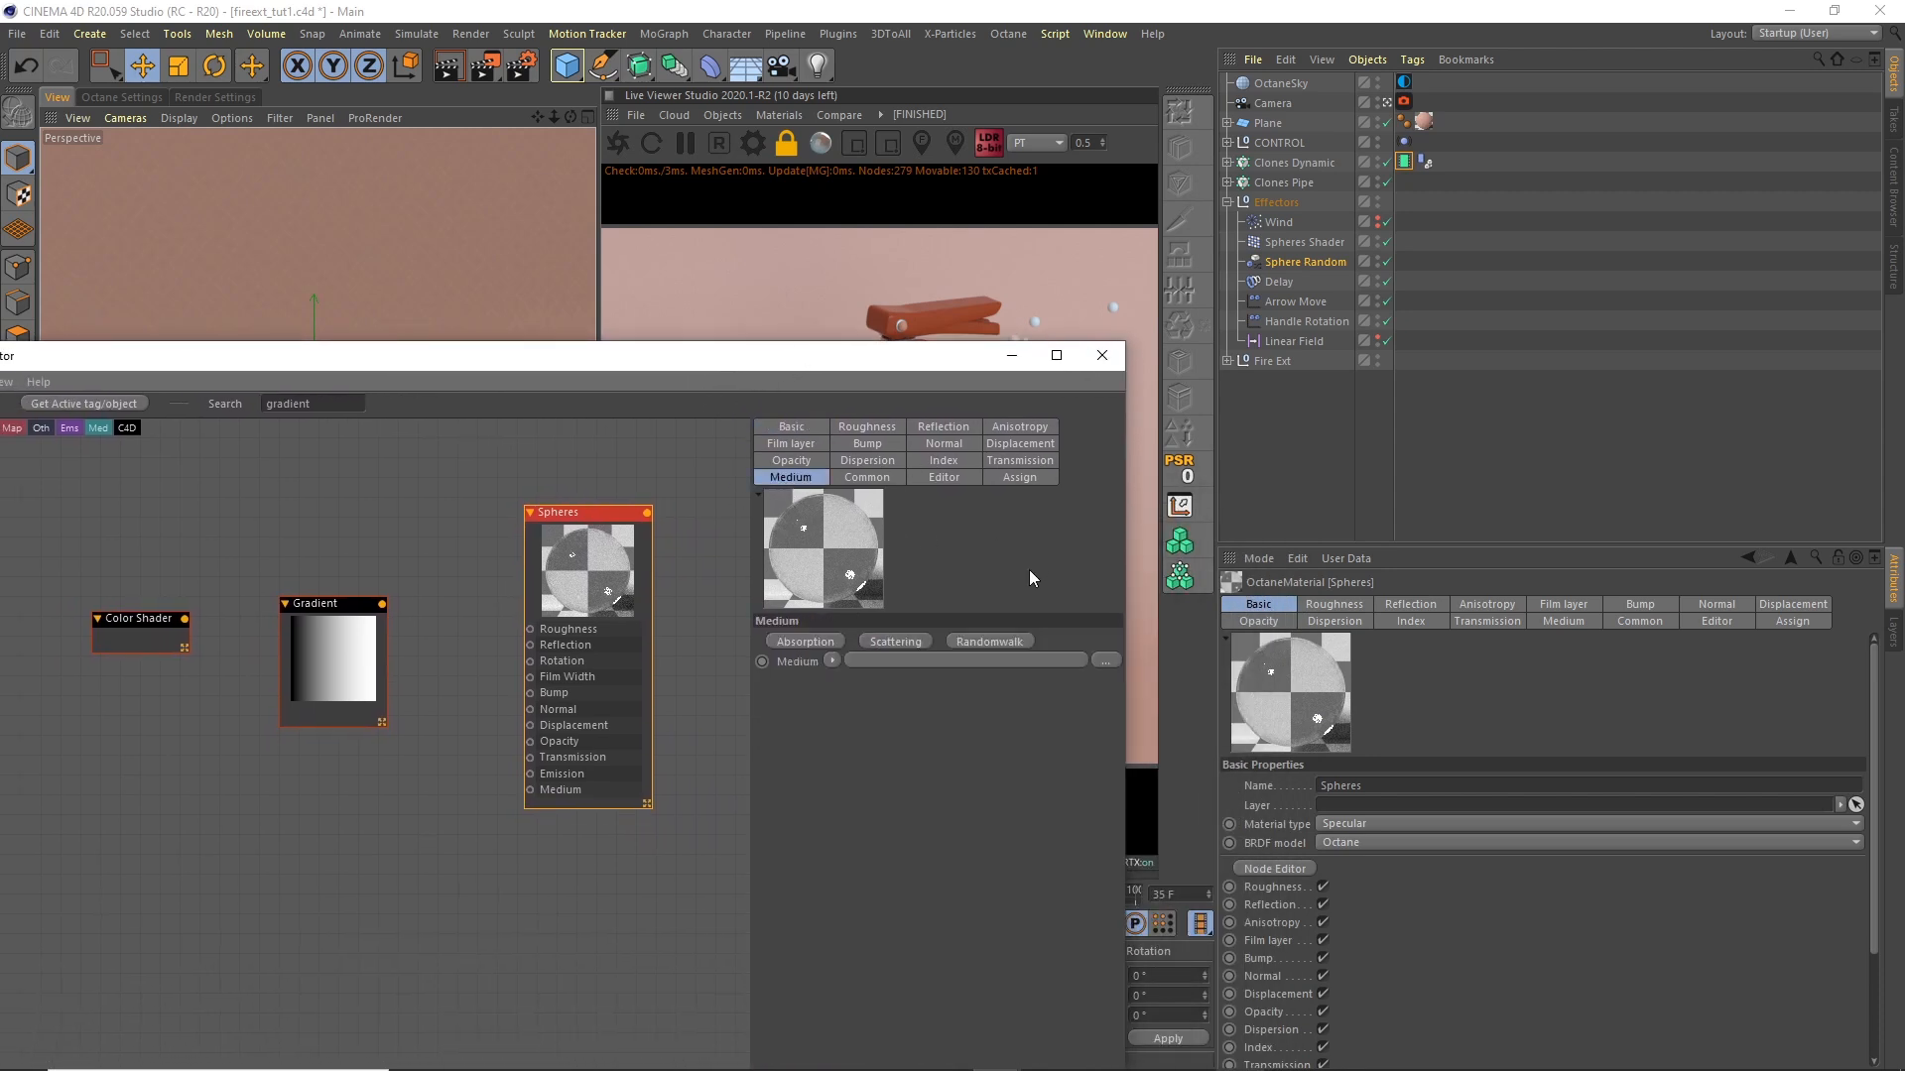
left_click(904, 643)
left_click_drag(547, 517, 467, 749)
left_click_drag(338, 605, 270, 686)
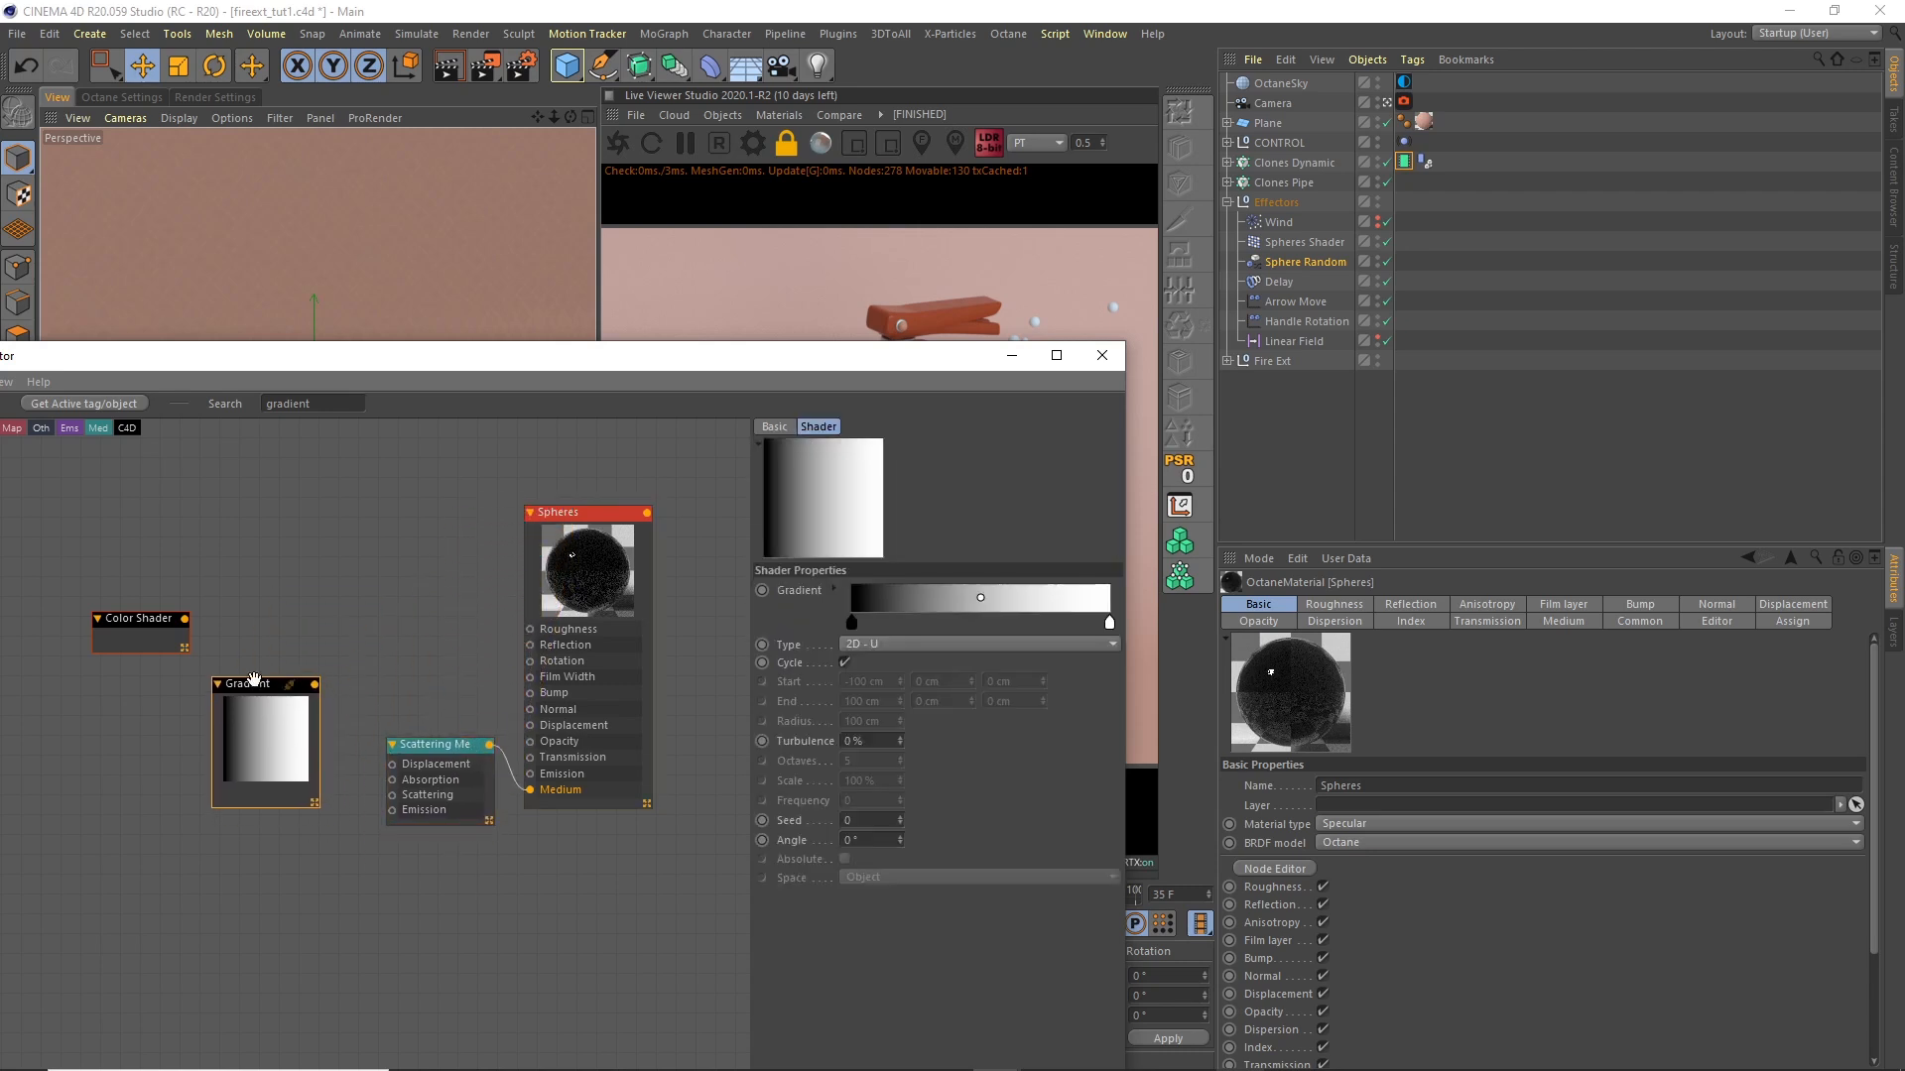
Step: Rearrange the Color Shader and Cinema 4D Gradient nodes, and delete that Gradient node
left_click_drag(147, 635, 67, 667)
left_click_drag(256, 684, 220, 653)
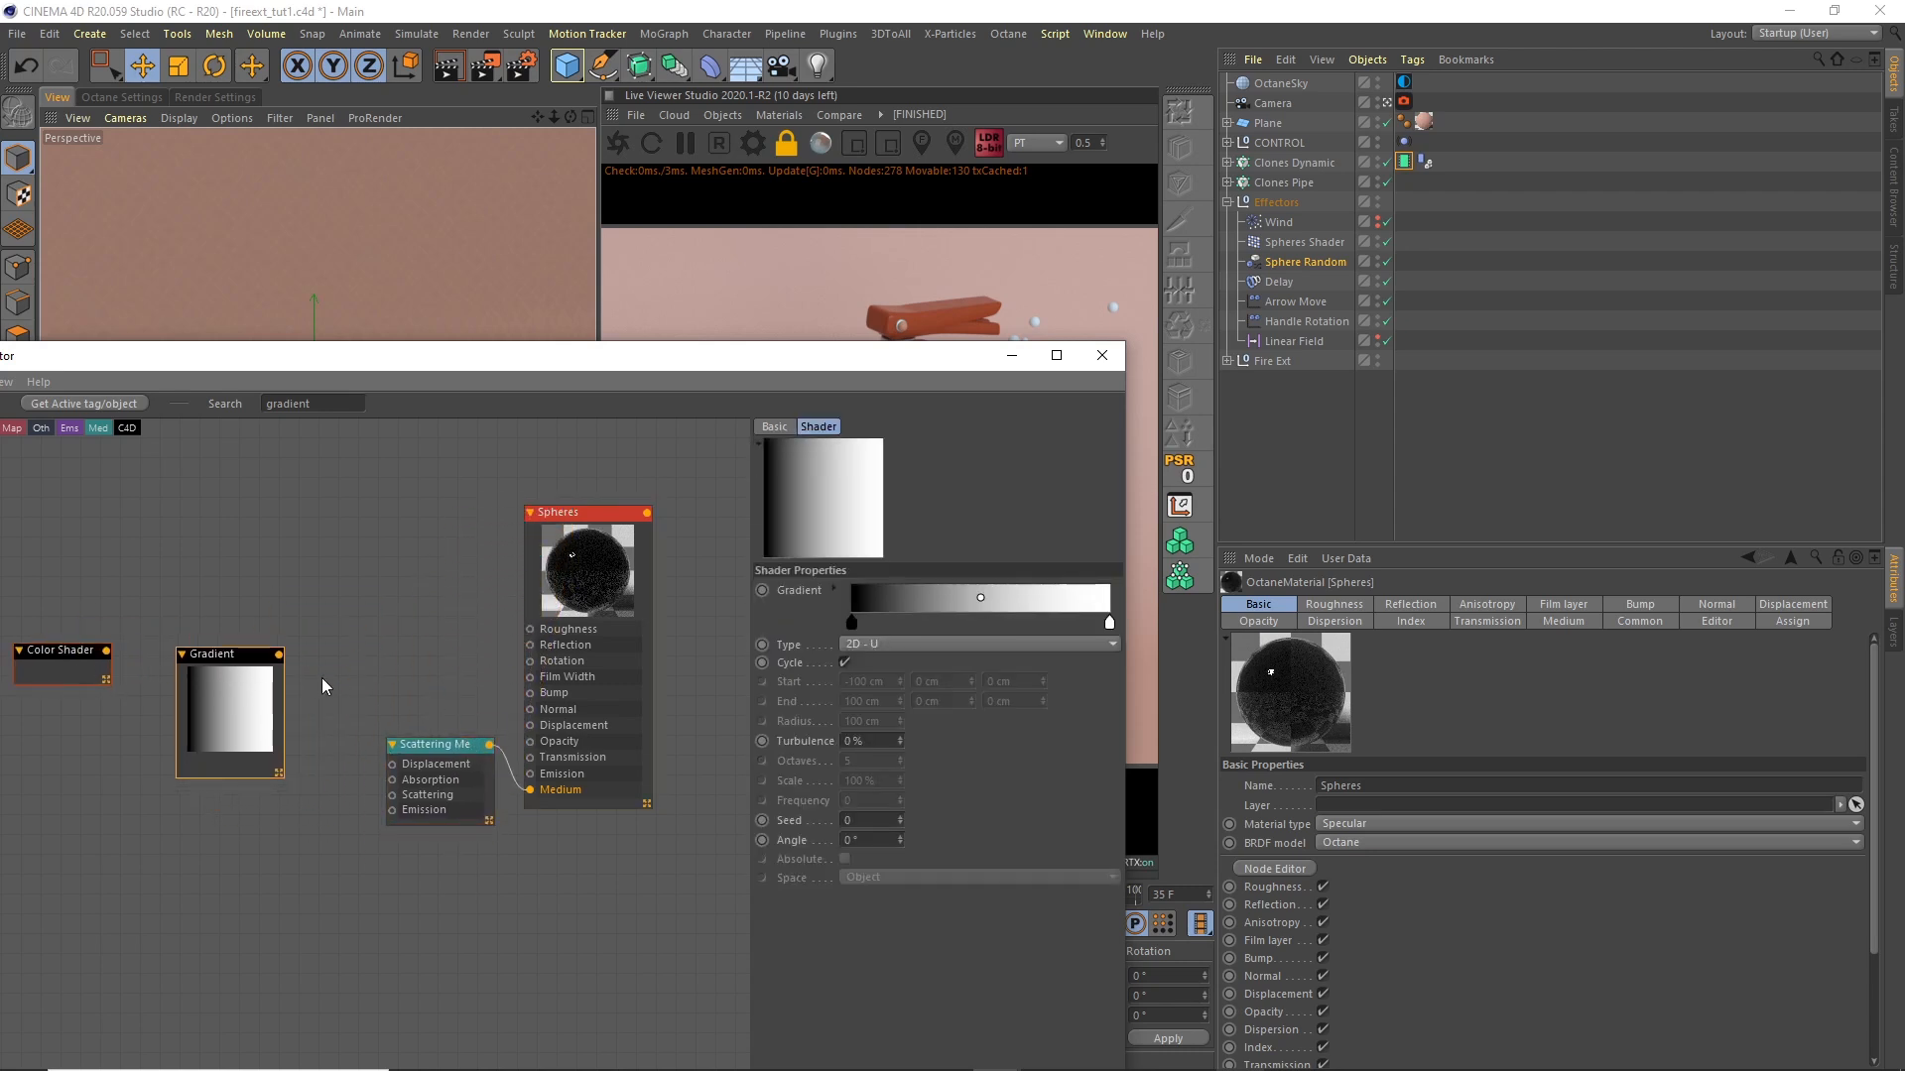
left_click_drag(333, 722, 393, 780)
left_click_drag(107, 657, 151, 673)
left_click_drag(415, 358, 619, 314)
left_click(442, 625)
right_click(437, 622)
mouse_move(536, 709)
left_click(607, 747)
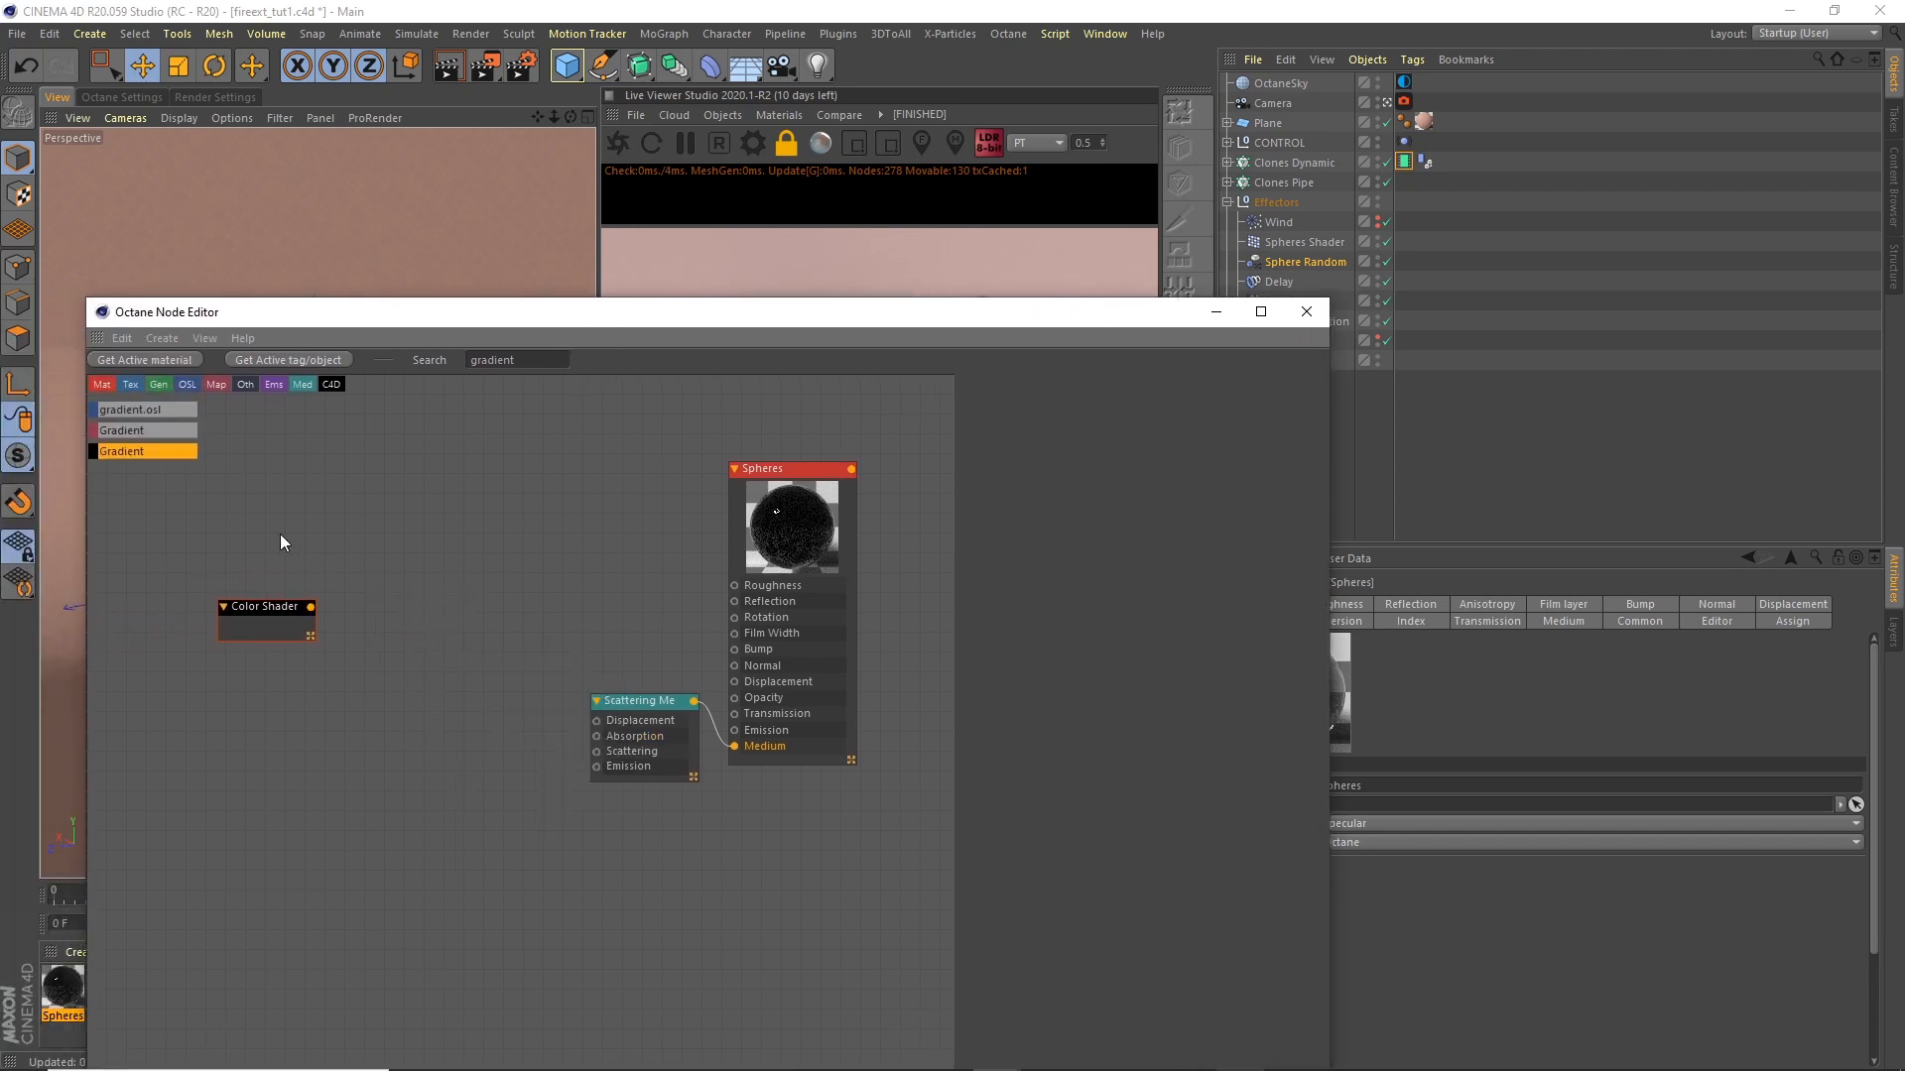
Step: Add an Octane Gradient node, feed the Color Shader into its Texture, and connect it to the Scattering Medium's Absorption
left_click_drag(440, 681, 420, 648)
left_click(314, 619)
left_click_drag(413, 675, 597, 737)
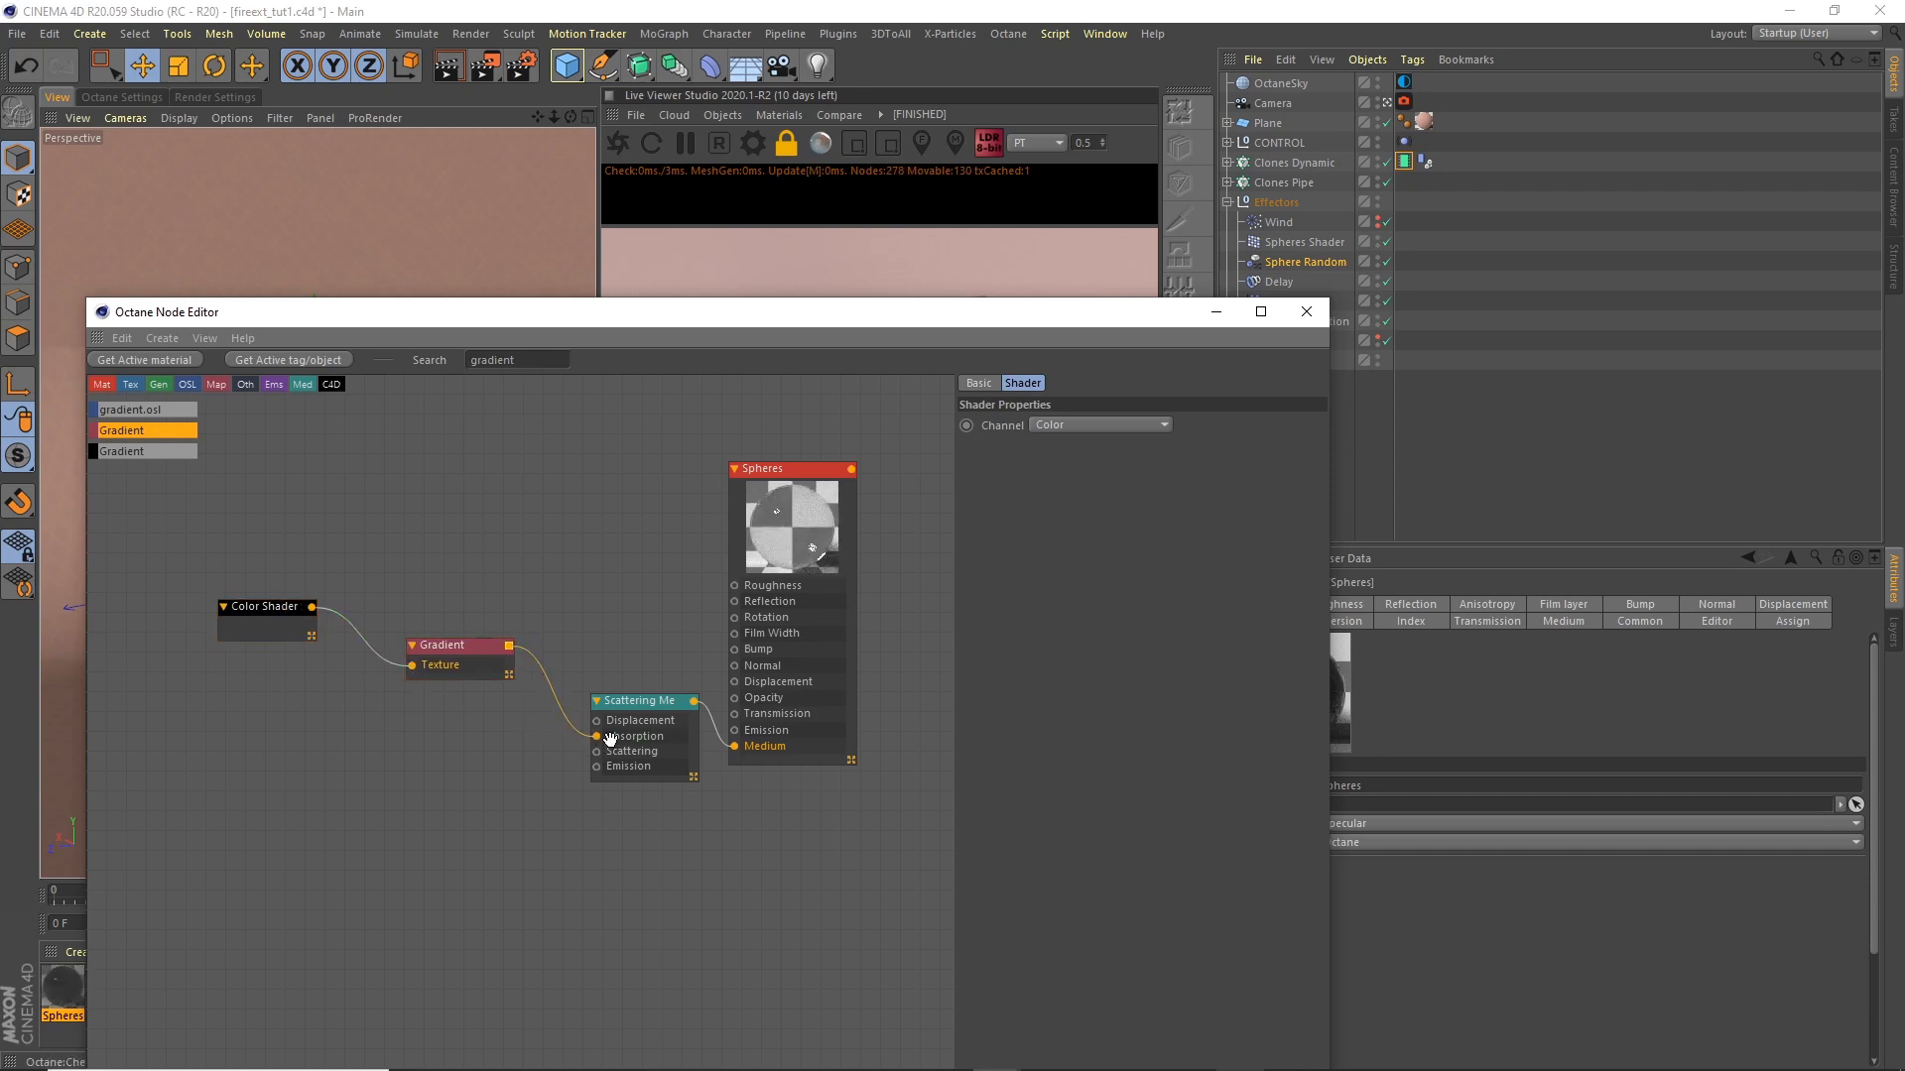
Step: Apply the Spheres material to both the Clones Dynamic and Clones Pipe cloners
left_click_drag(1003, 307, 1294, 575)
left_click_drag(1058, 571, 1773, 470)
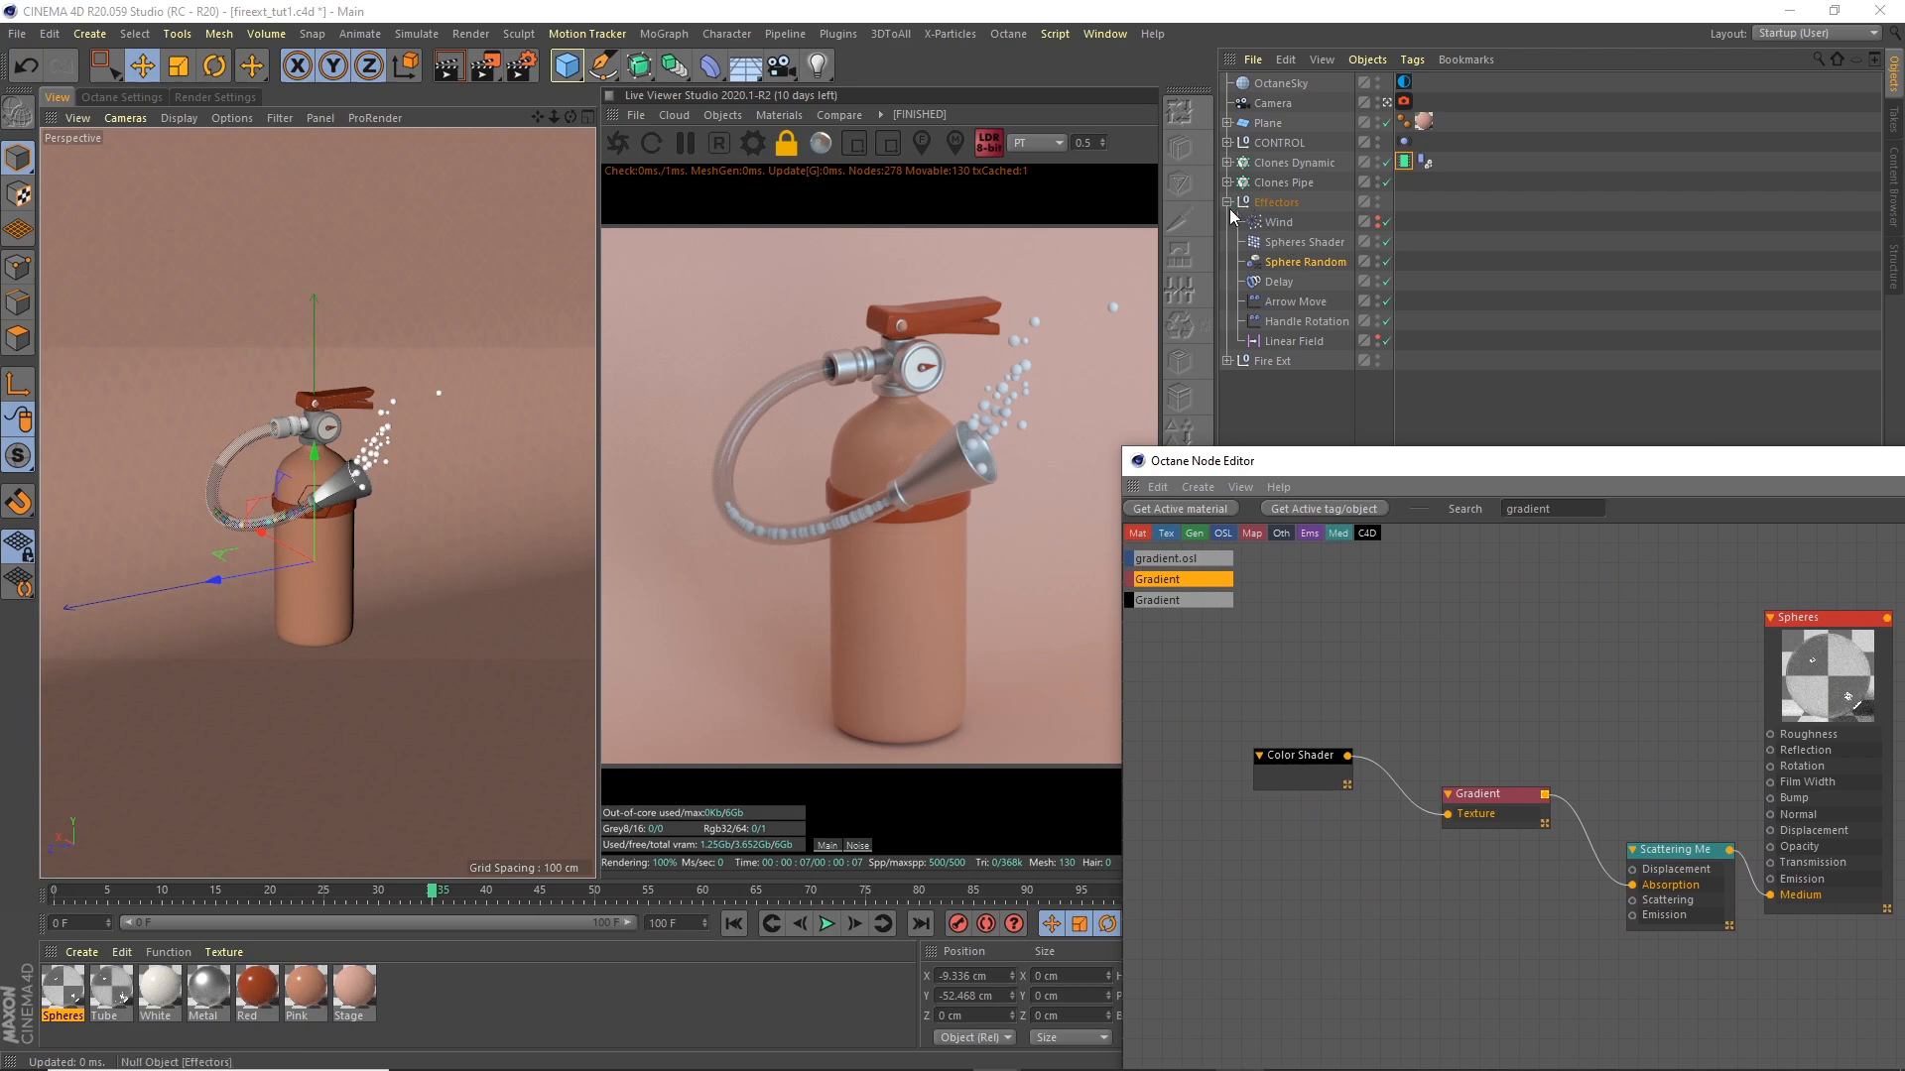
left_click(1284, 162)
left_click_drag(1330, 454, 1635, 329)
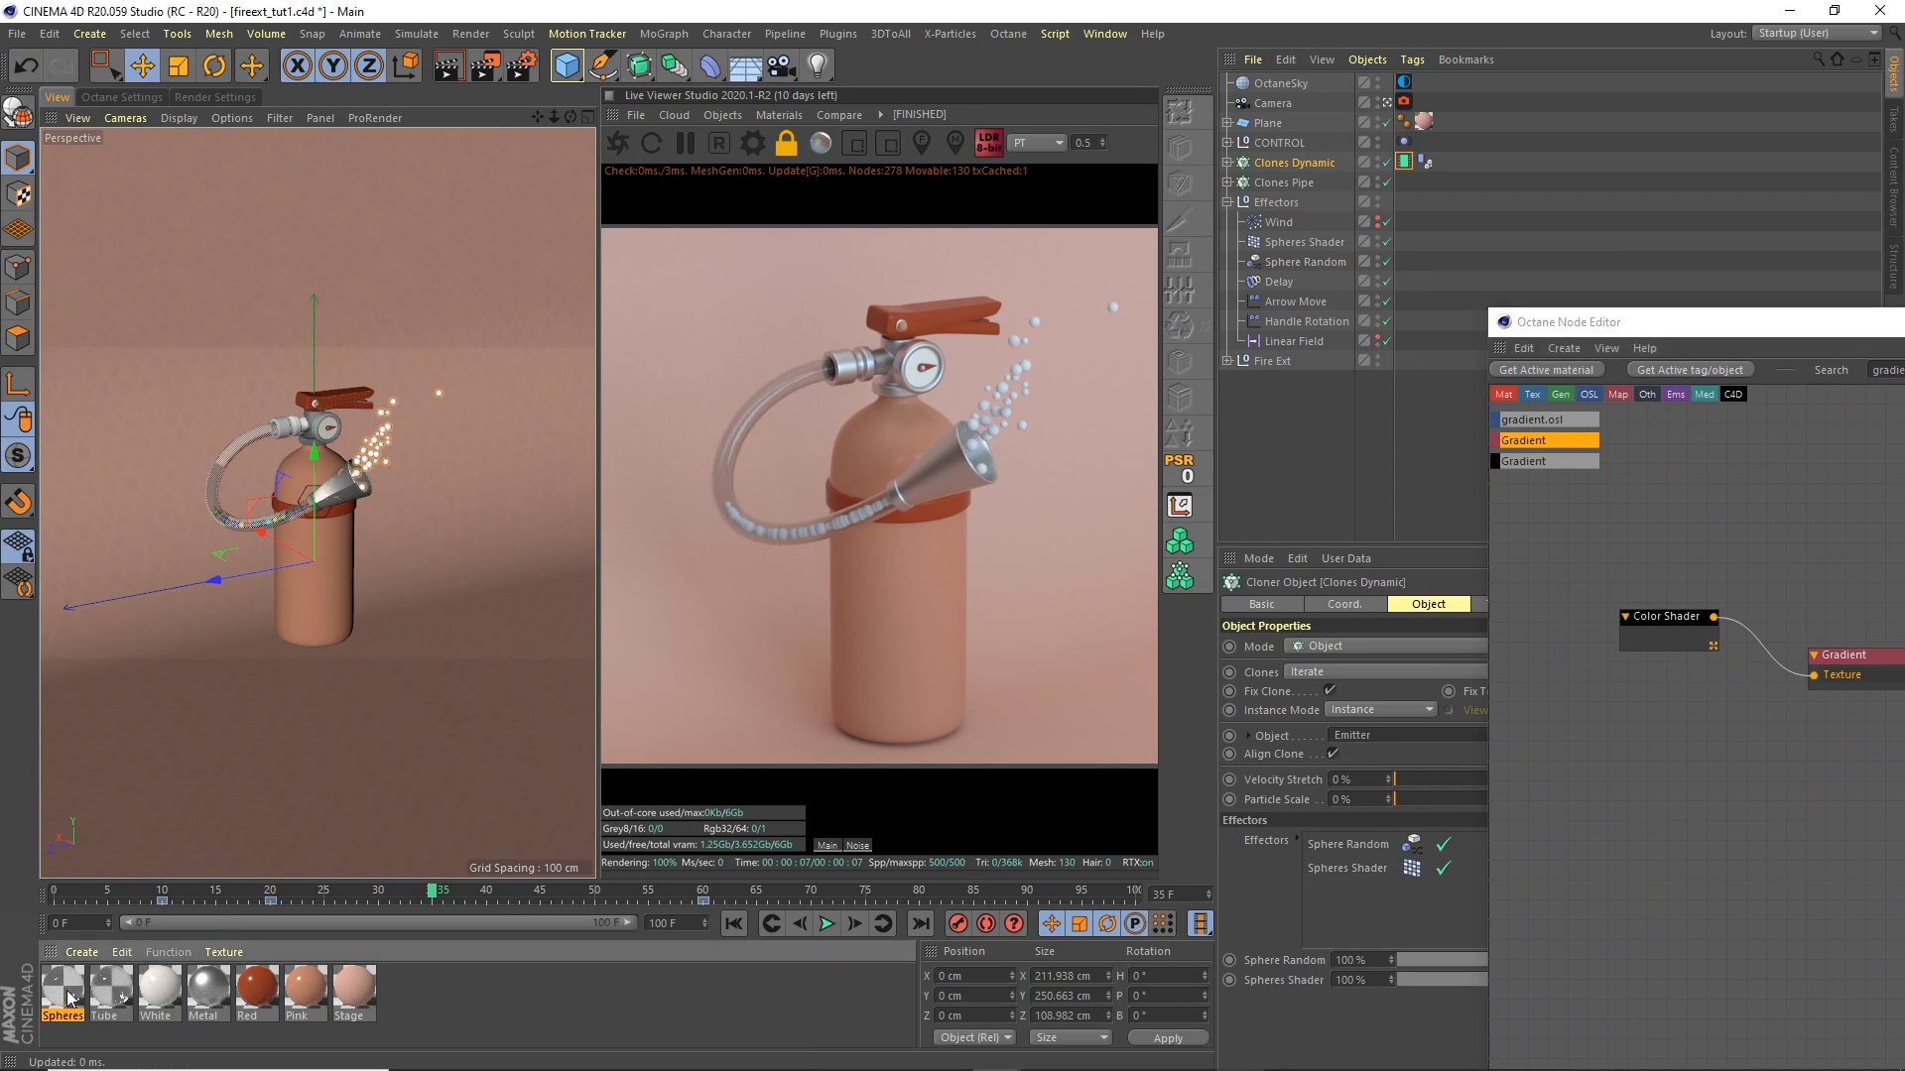
left_click_drag(1308, 167, 1309, 182)
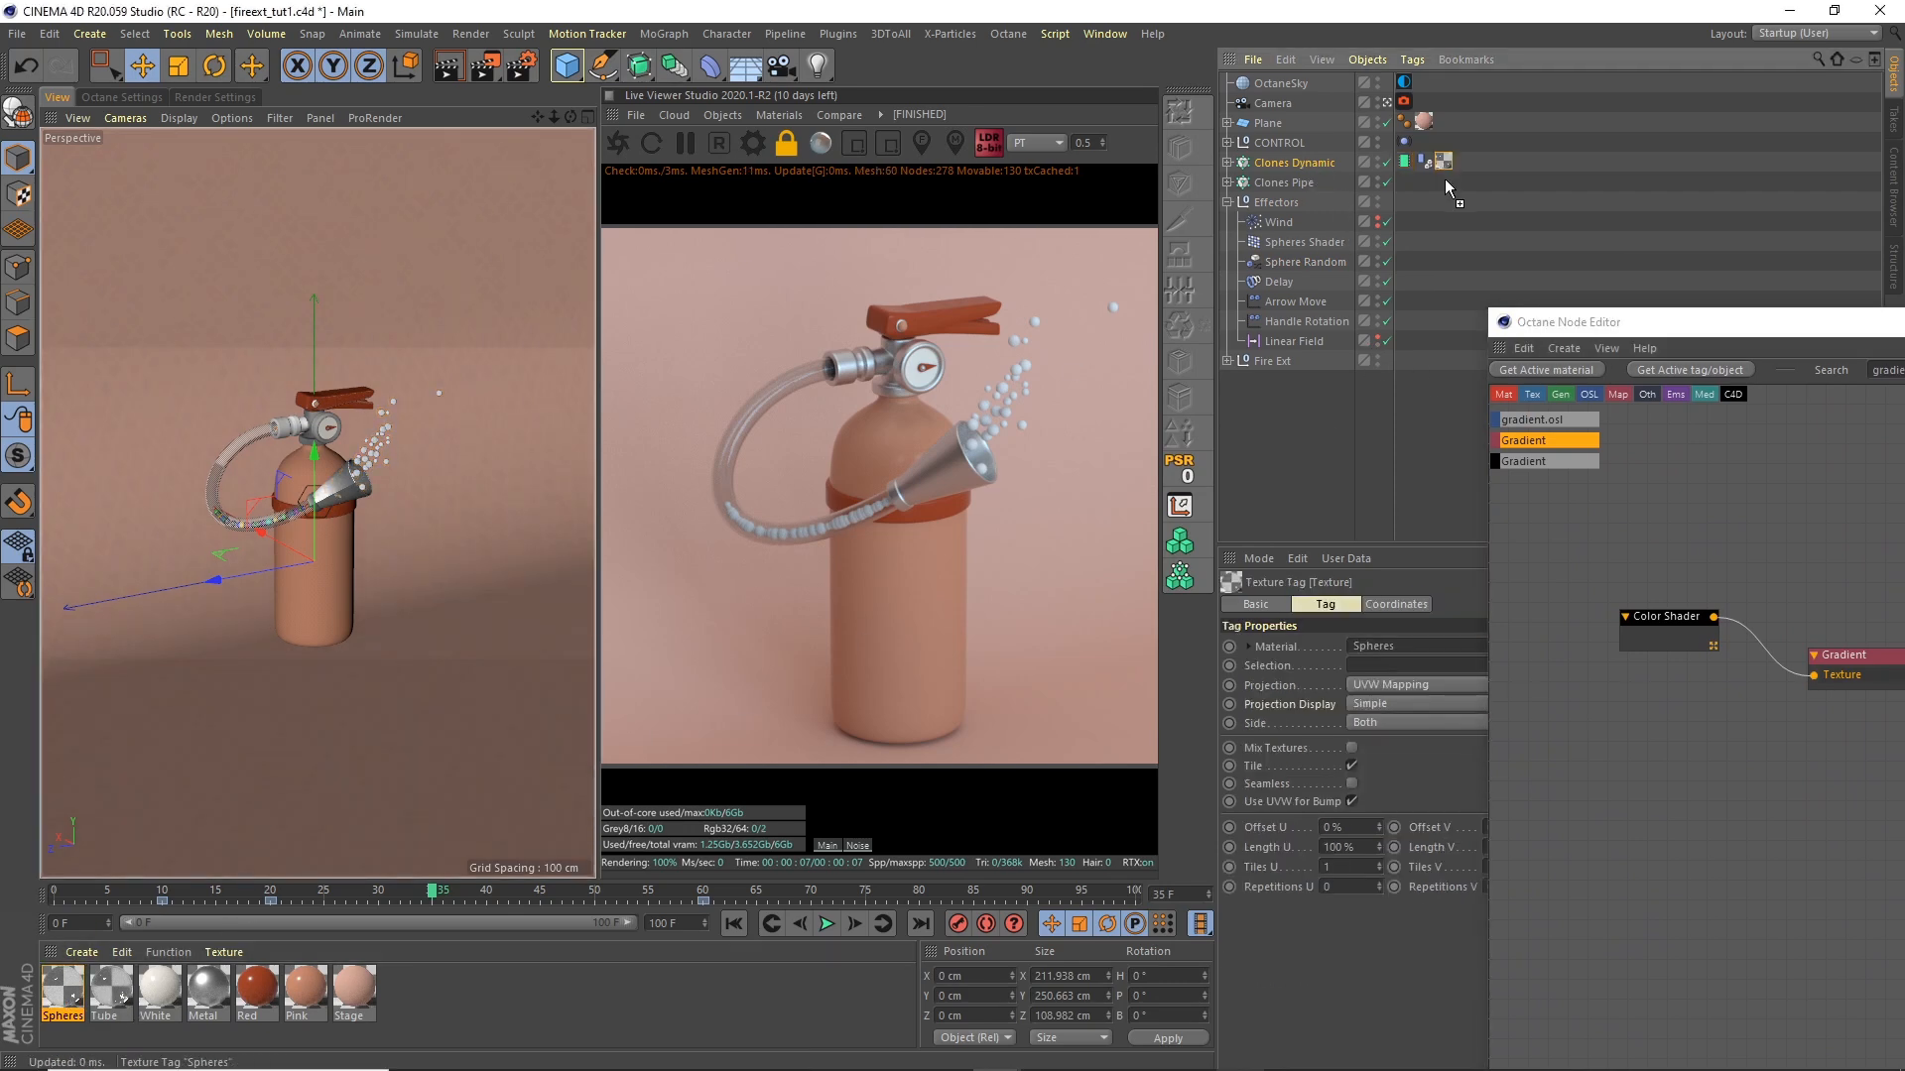
left_click_drag(1702, 325, 1597, 330)
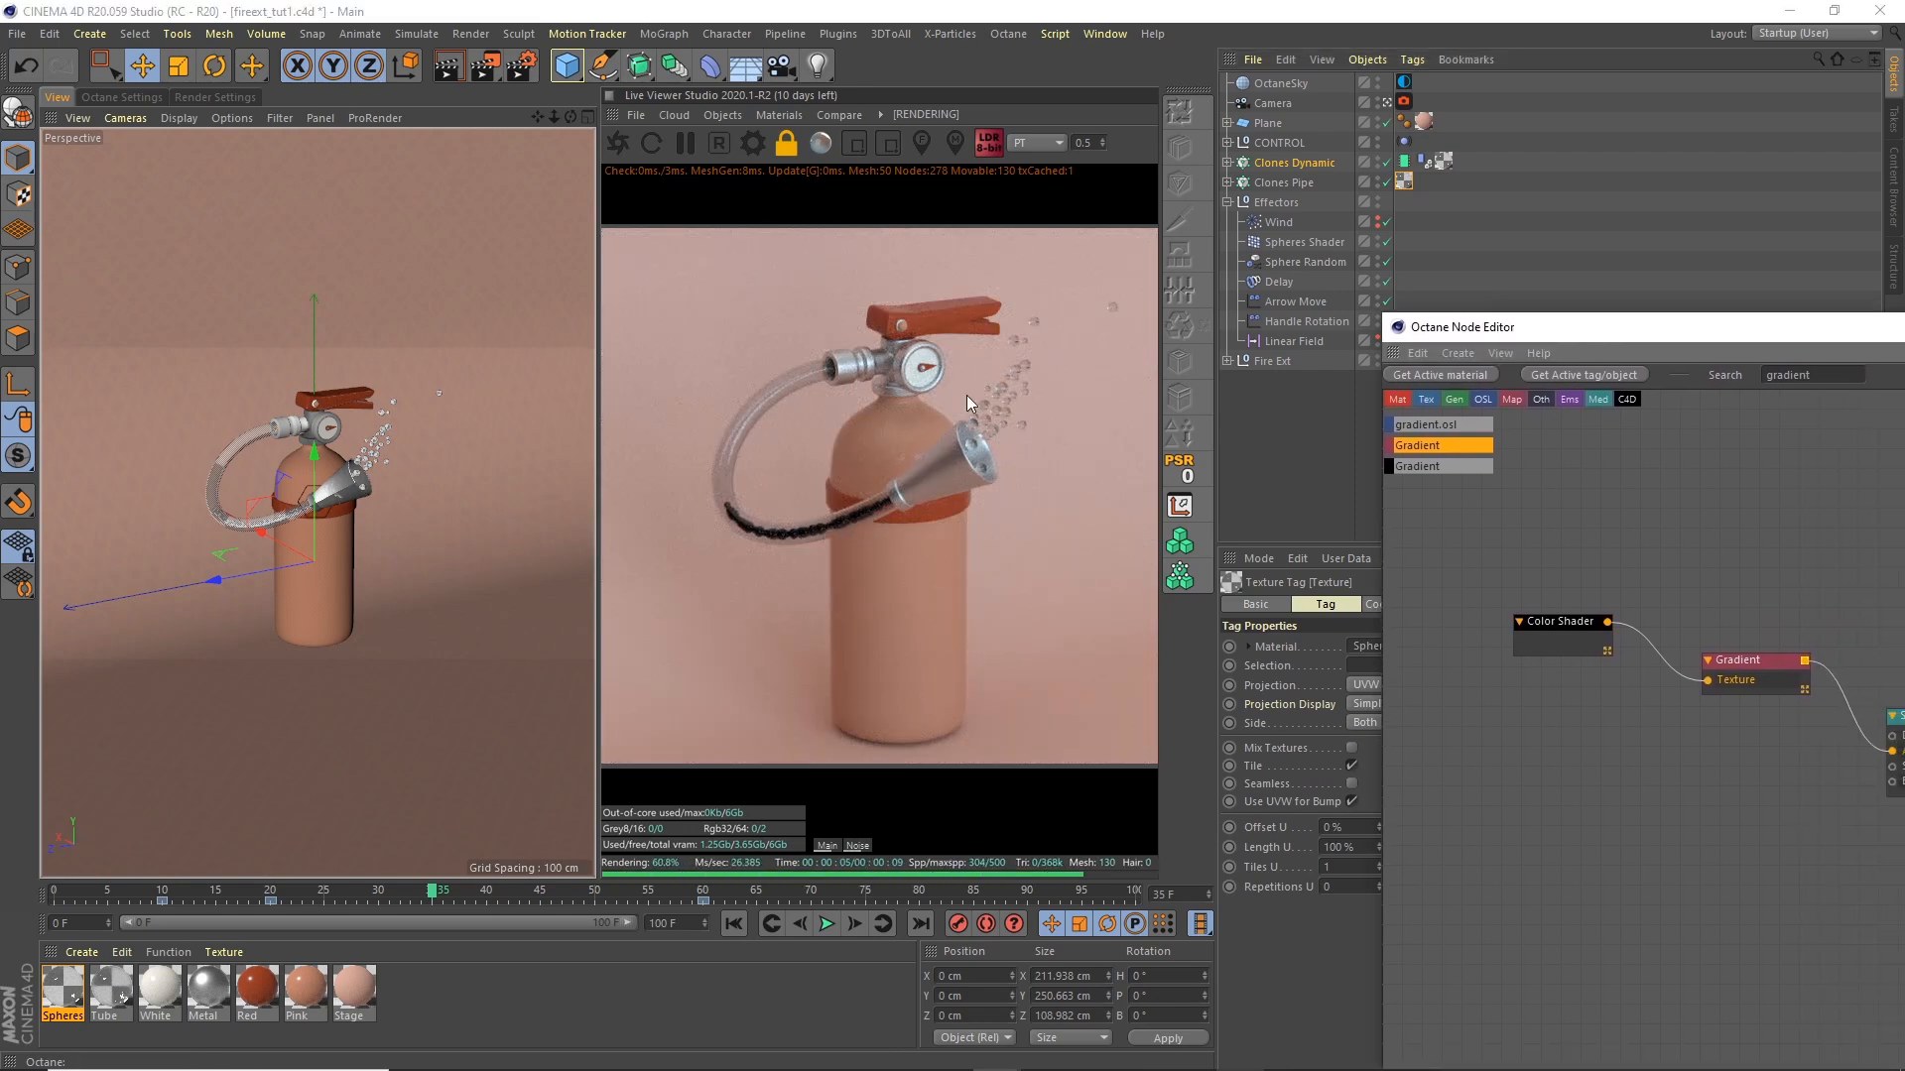
Step: Clear the Clones Dynamic MoGraph cache, replay the animation from the start, and stop at frame 41
left_click(1227, 163)
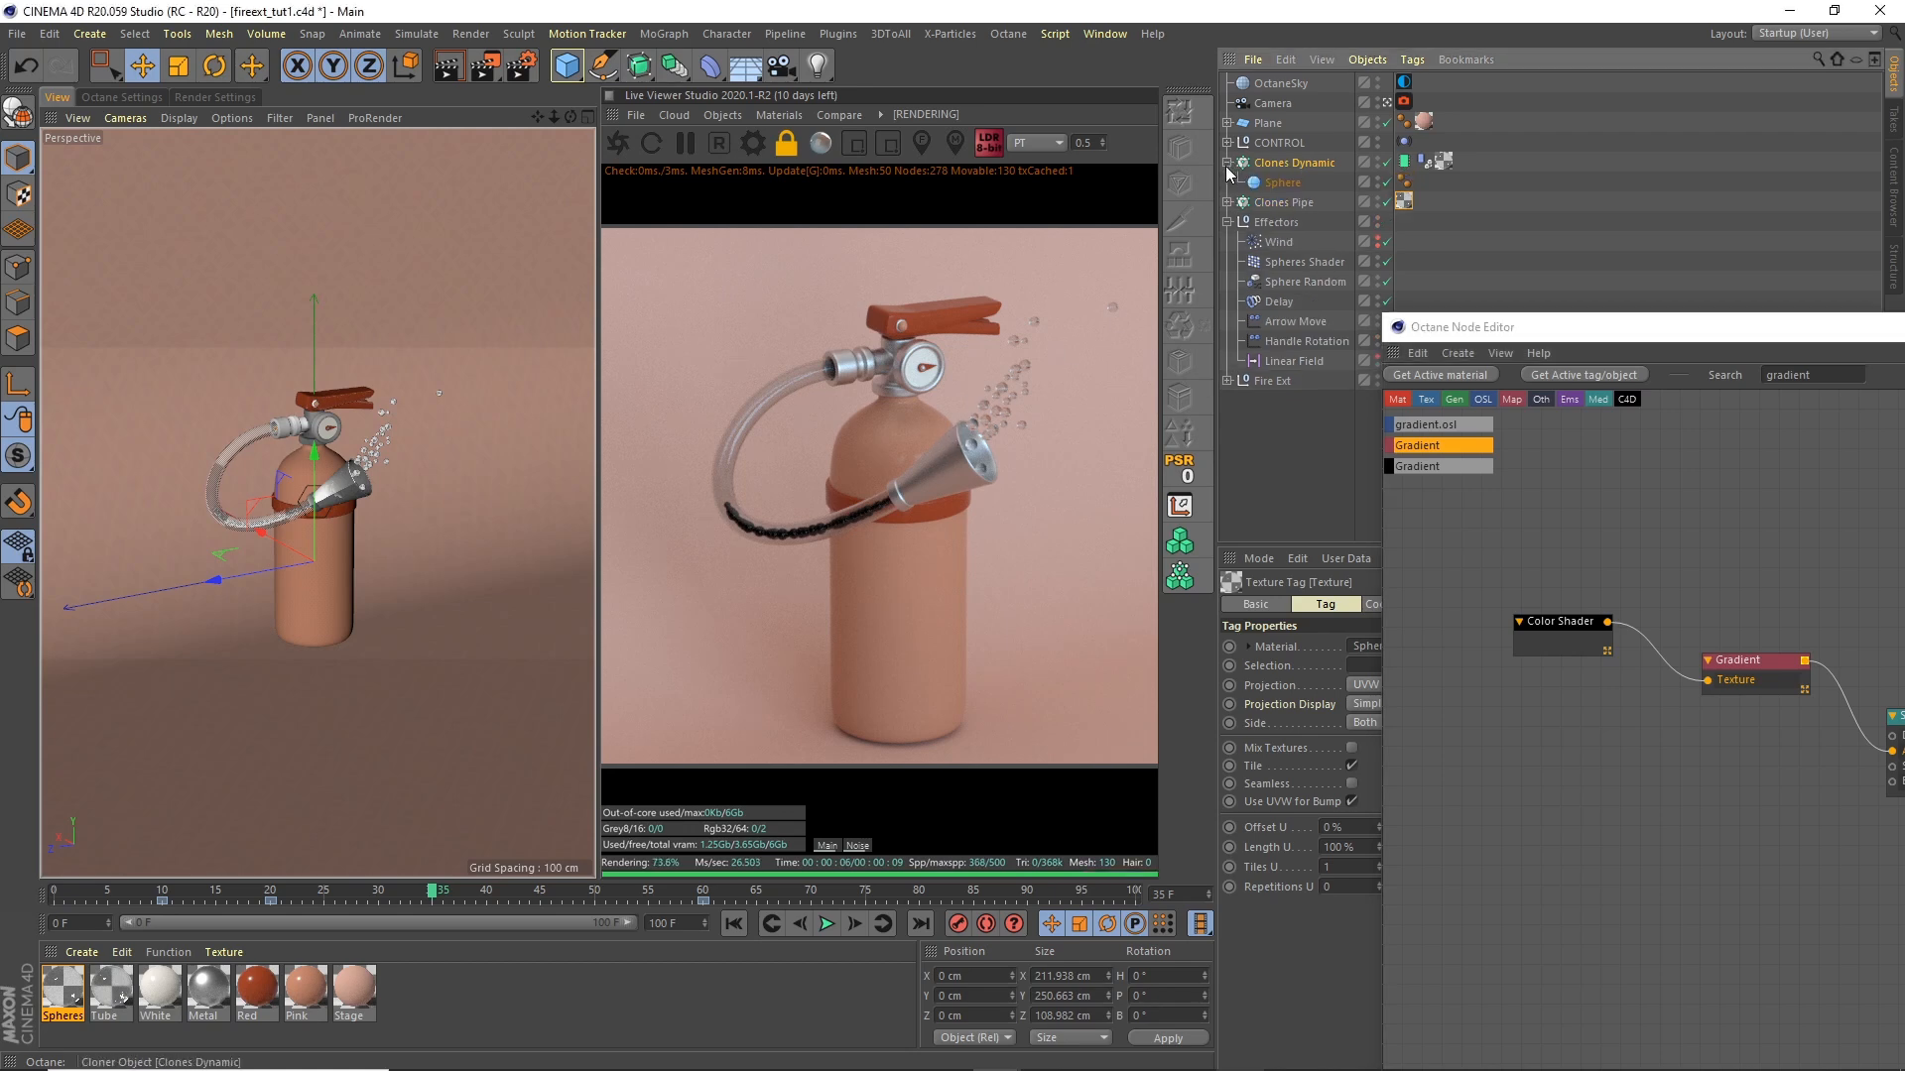
left_click(1402, 161)
left_click_drag(1487, 319, 1733, 314)
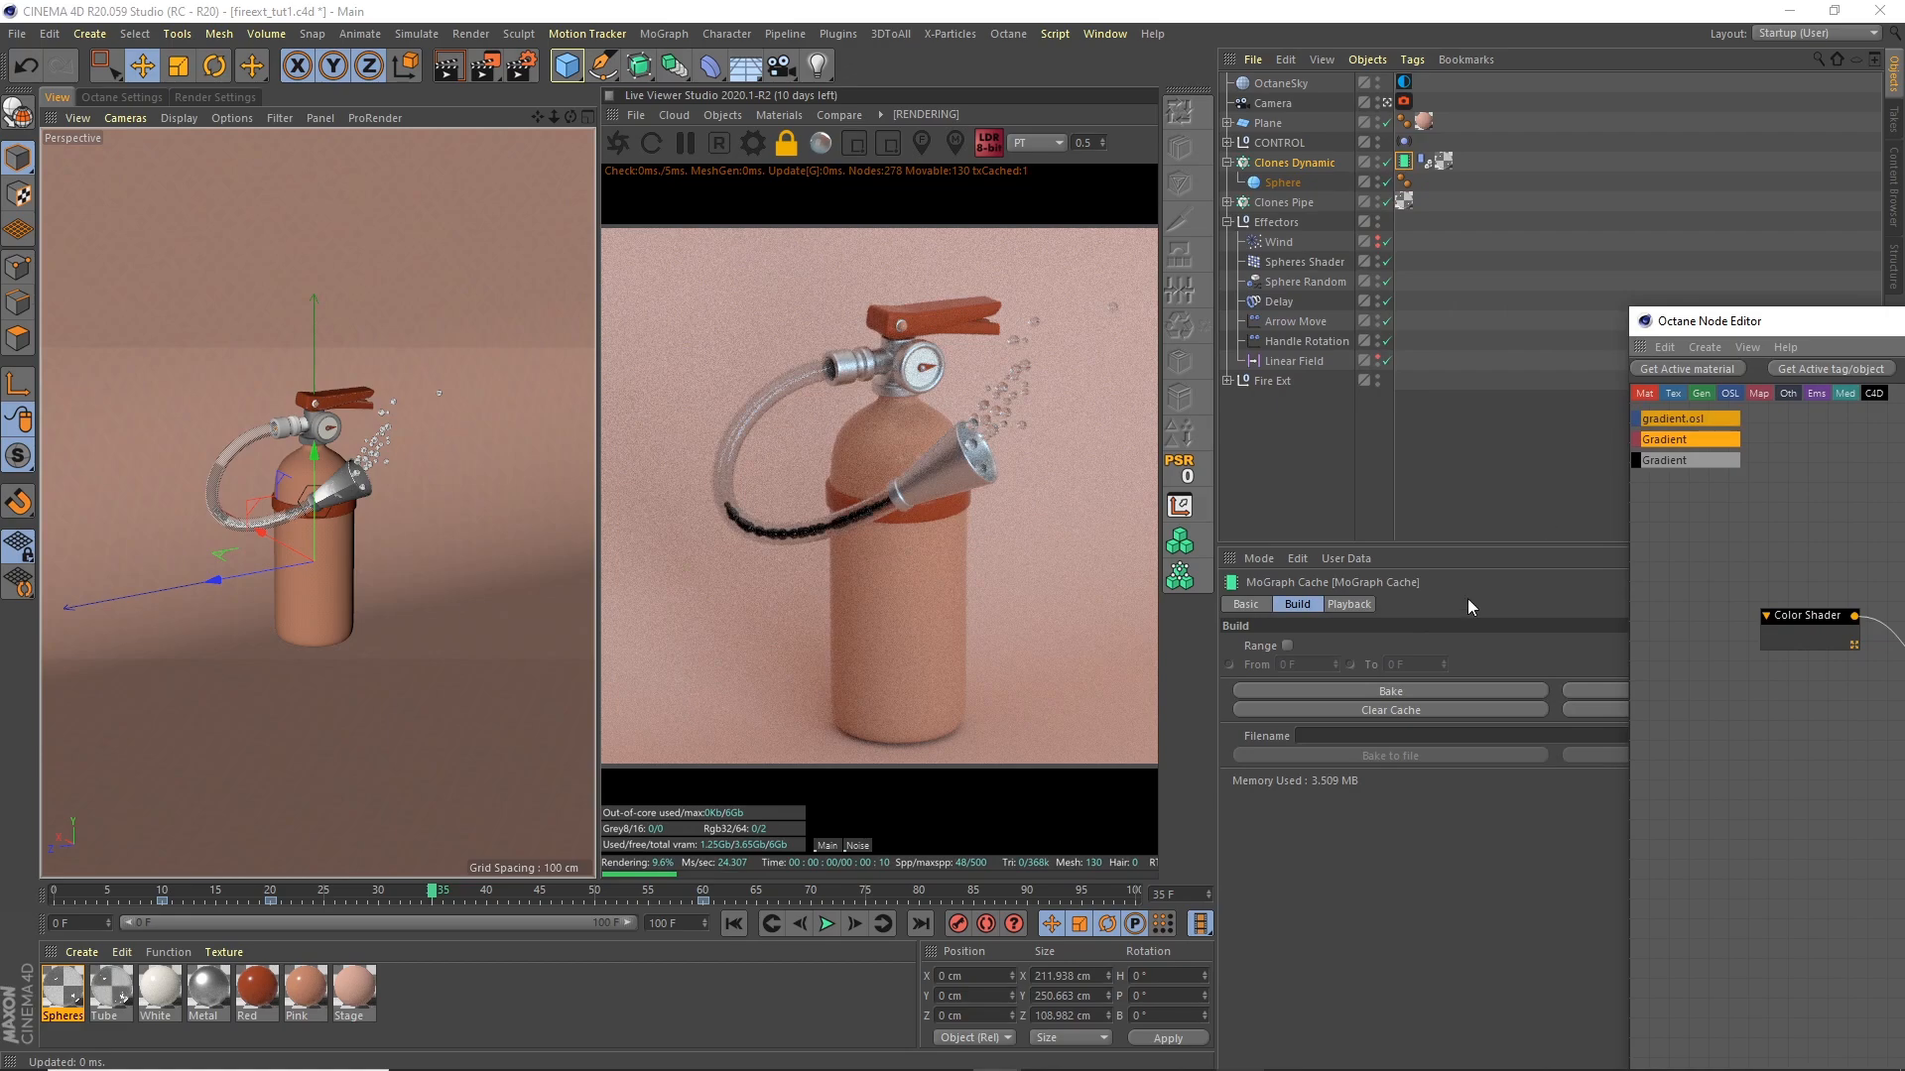
left_click(1386, 709)
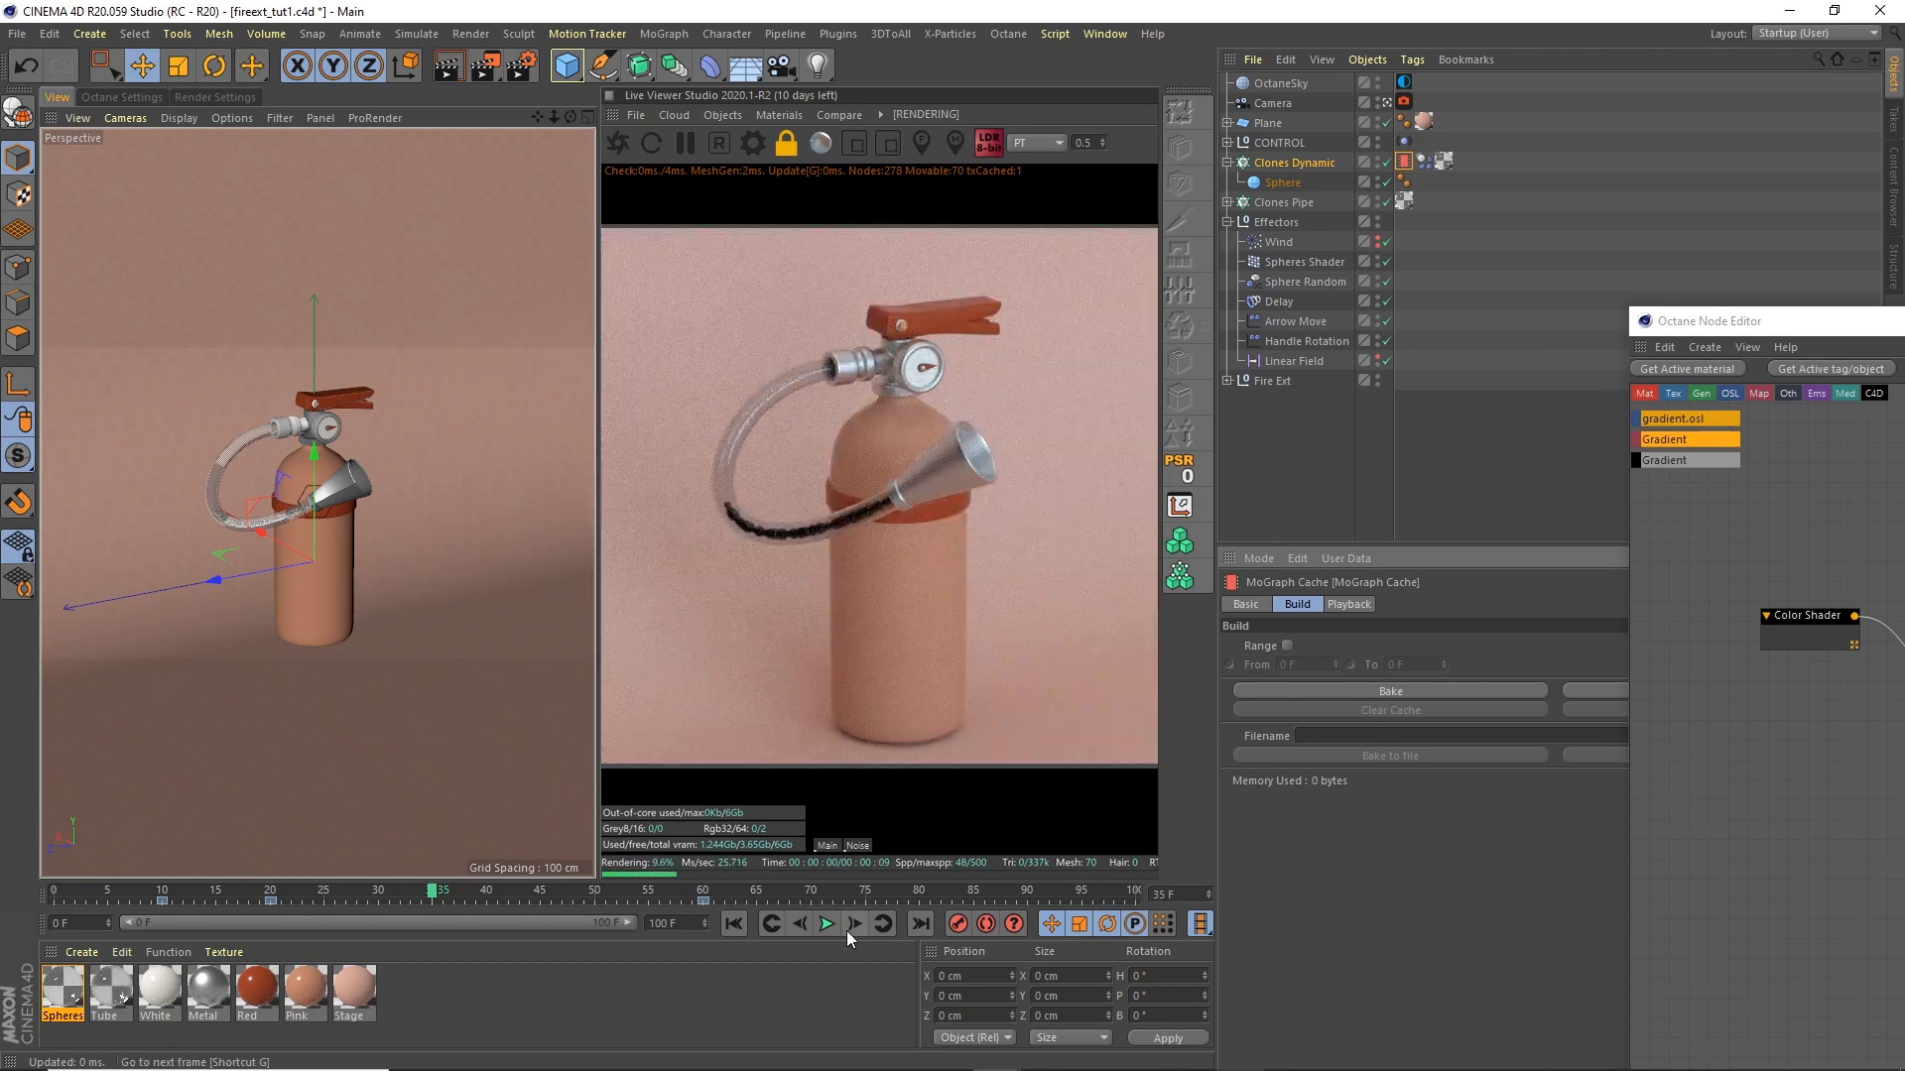
left_click(734, 924)
left_click(826, 923)
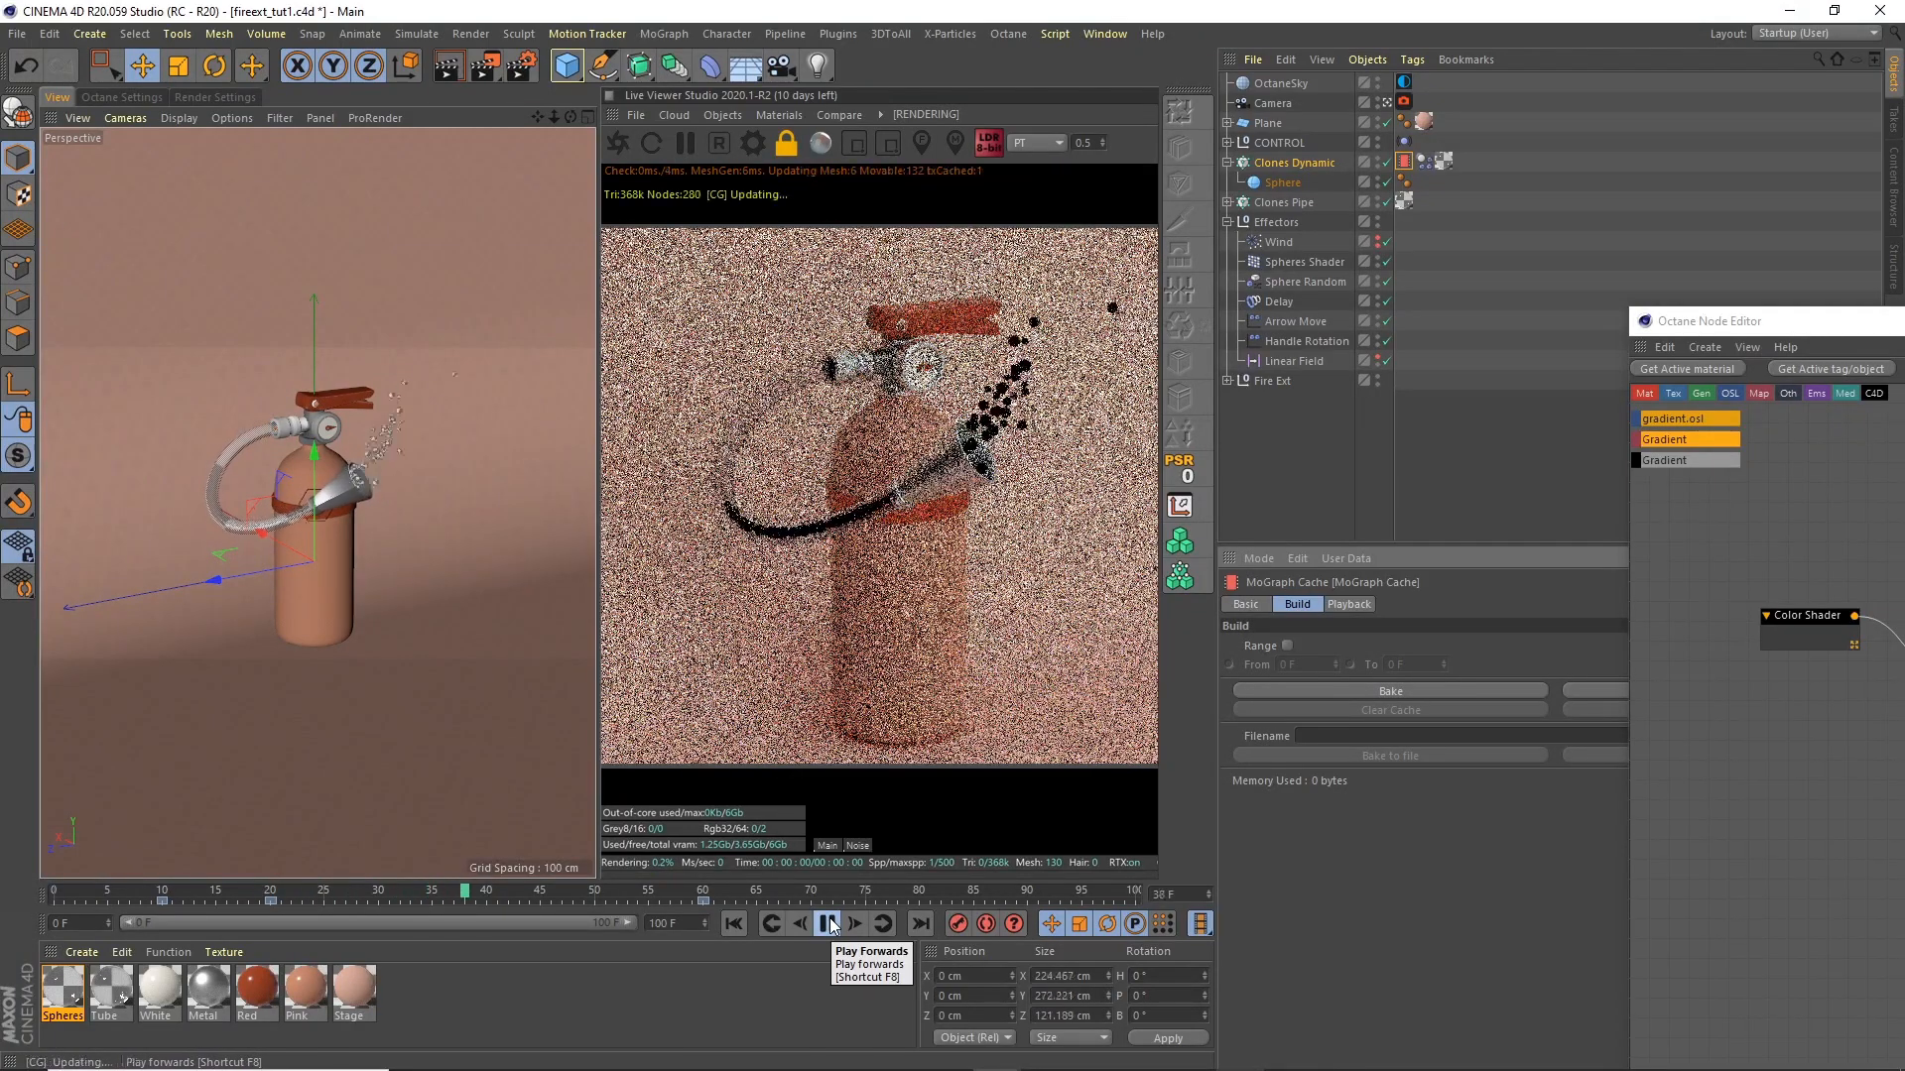
left_click(829, 923)
Step: Load the multi-knot blue-to-purple preset into the Octane Gradient node of the Spheres material
left_click_drag(1821, 344, 646, 503)
left_click_drag(1090, 515, 1073, 233)
left_click(823, 529)
left_click_drag(1234, 216, 558, 311)
left_click(718, 570)
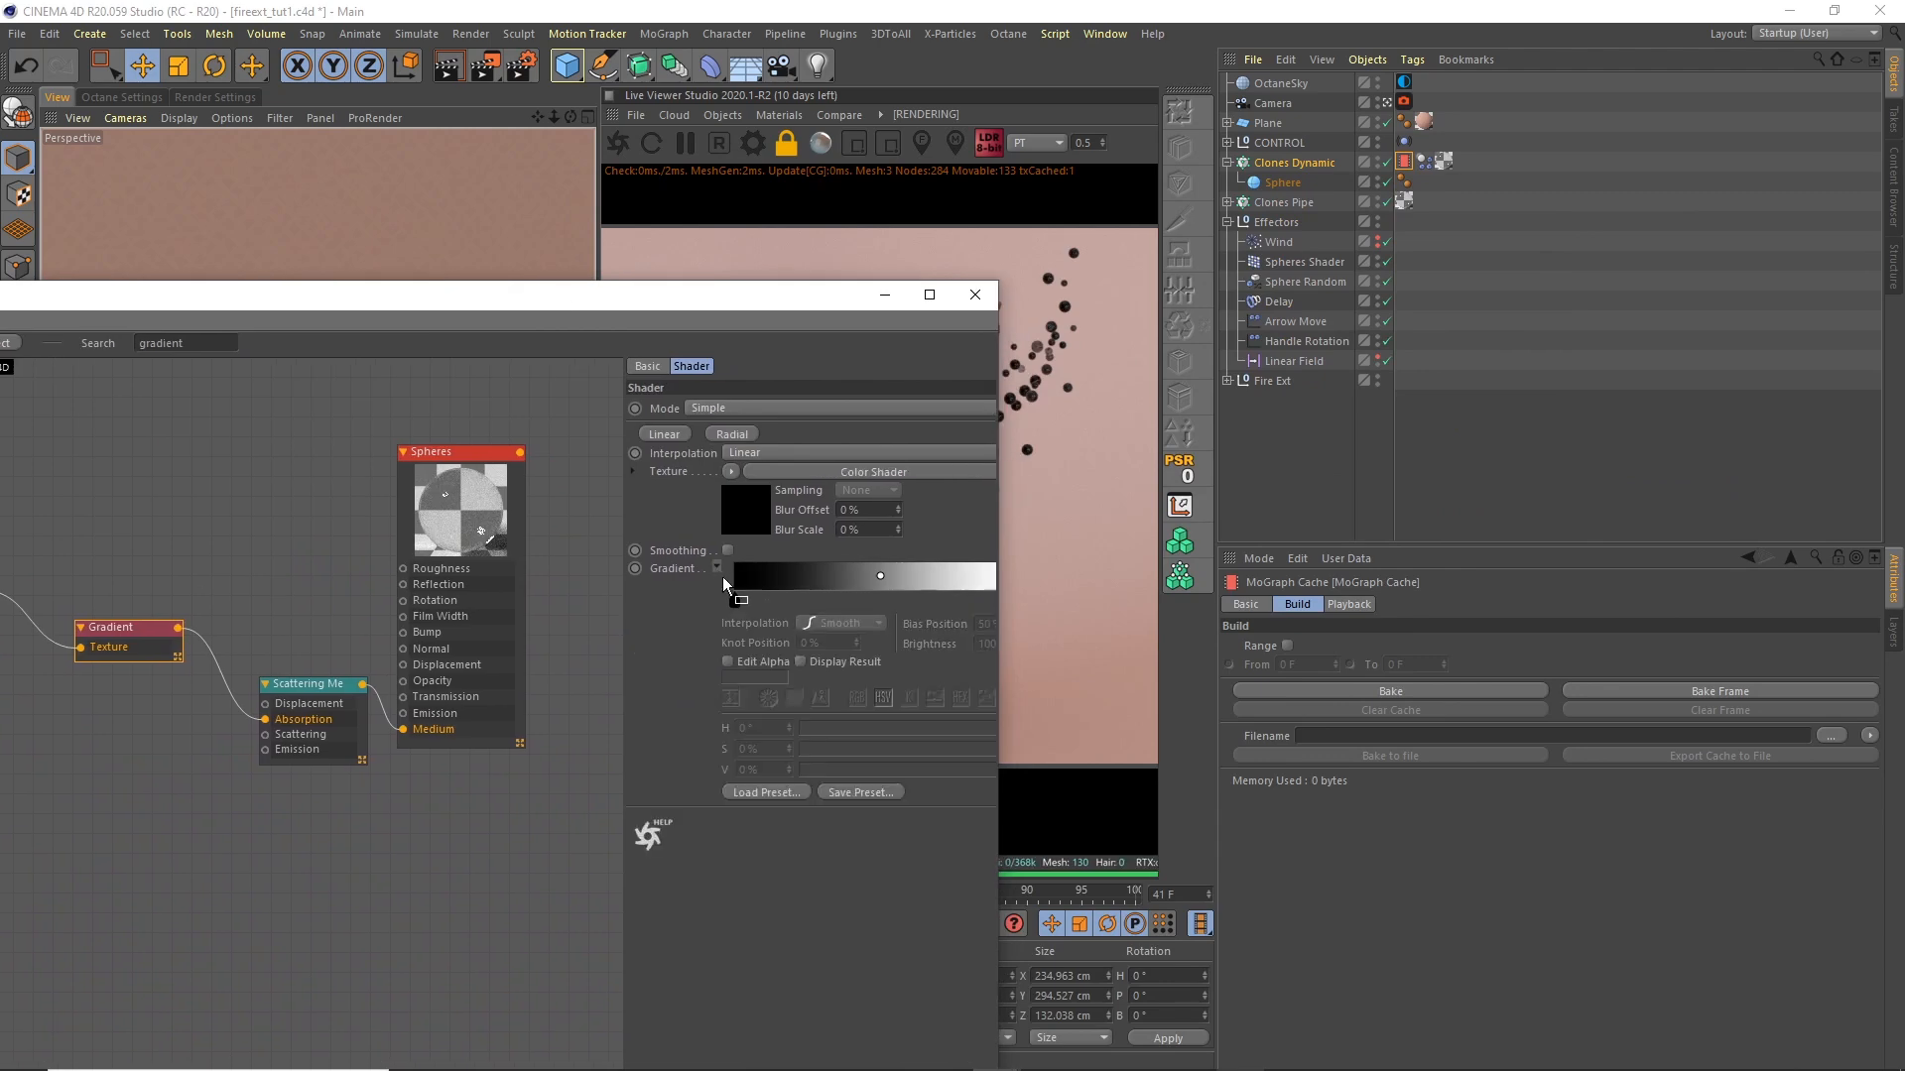
left_click(764, 791)
left_click(901, 595)
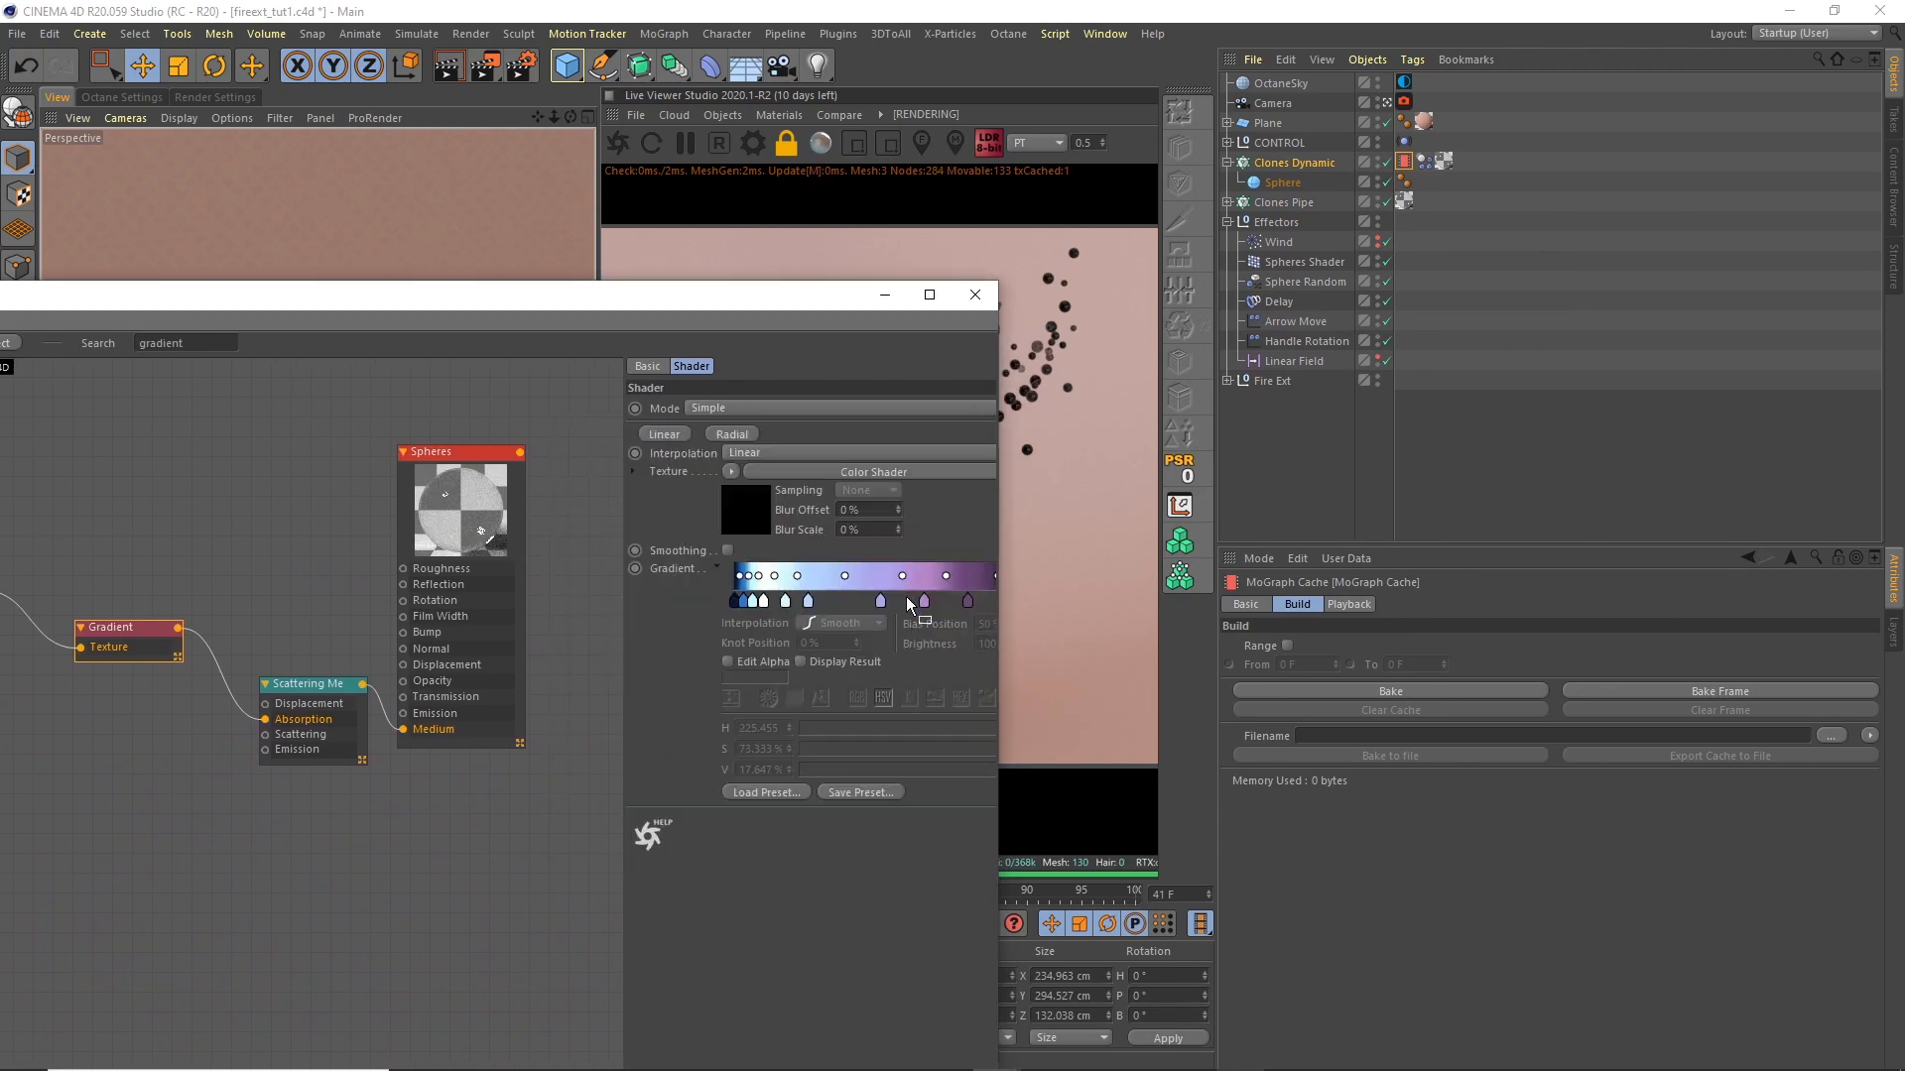
Step: Open the Scattering Medium shader of the Spheres material and set its density to 5
left_click_drag(824, 297, 995, 274)
left_click(689, 438)
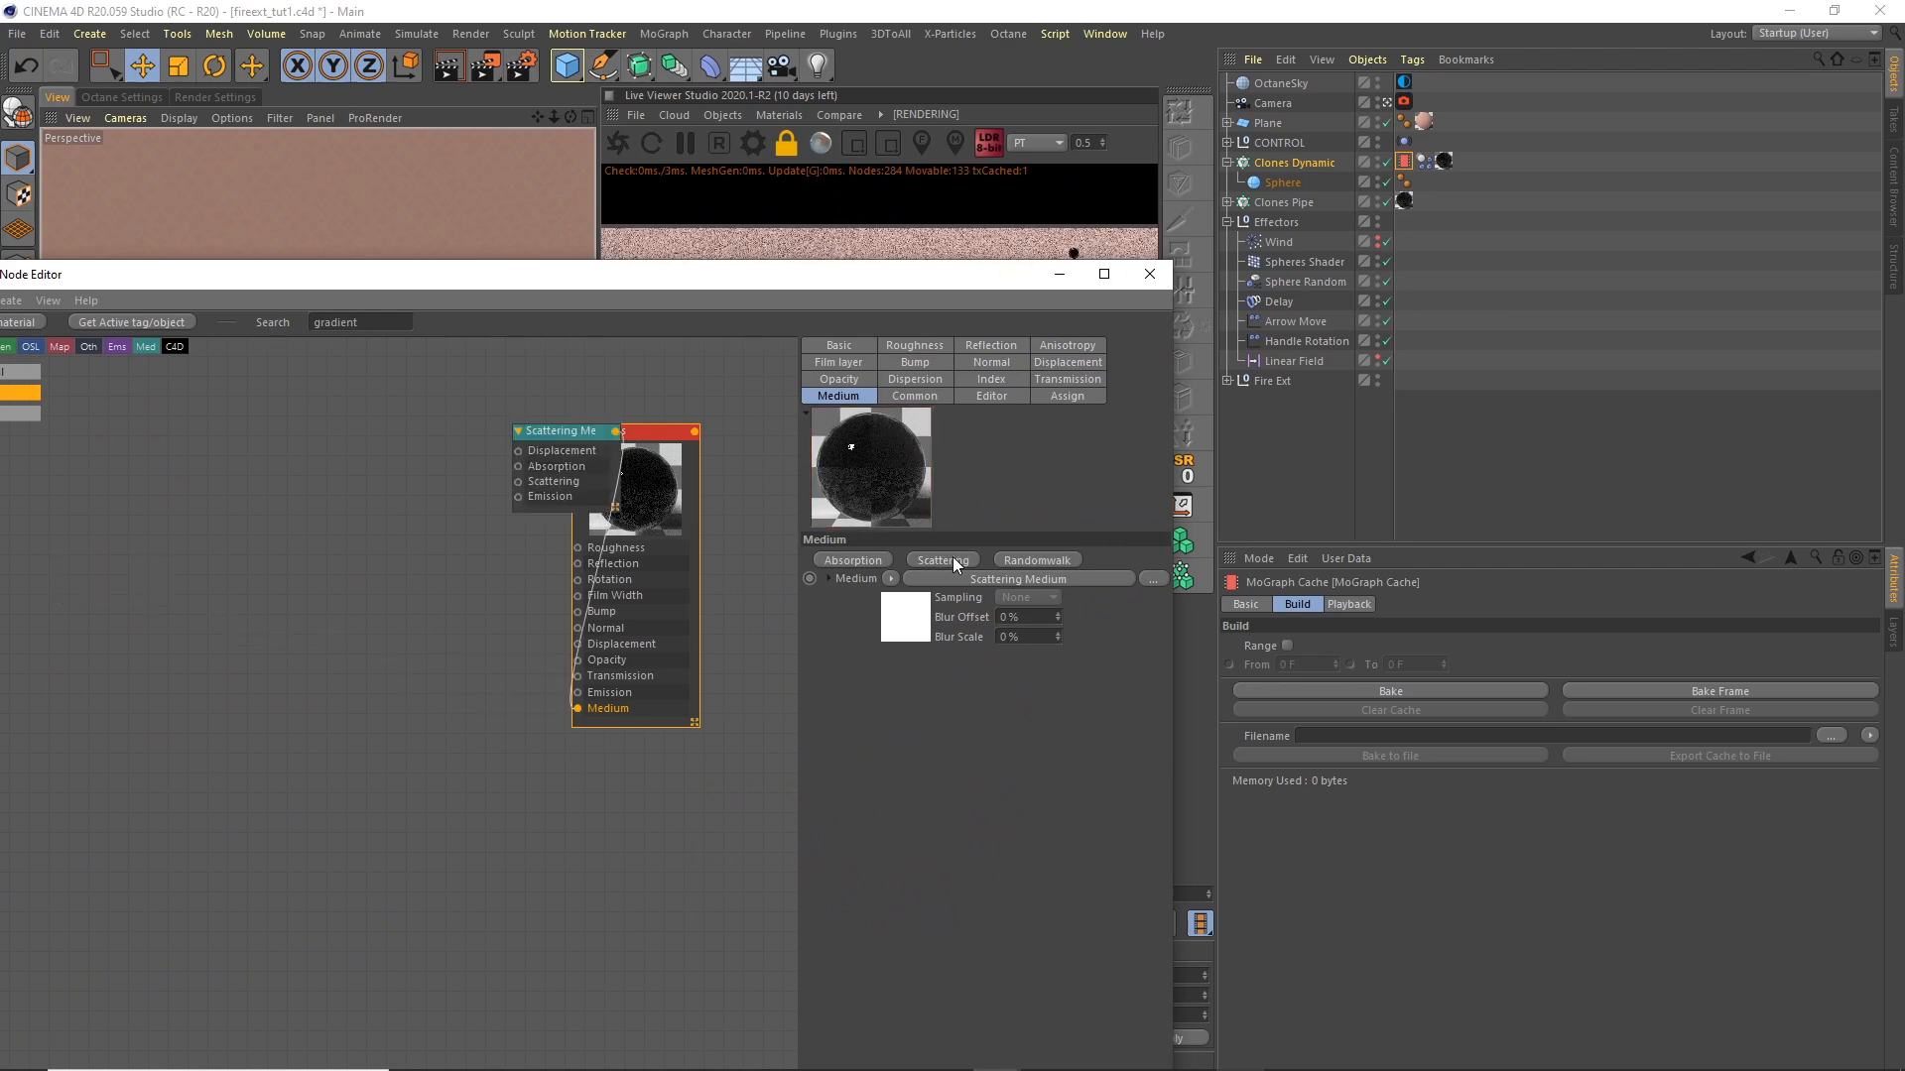
left_click(922, 625)
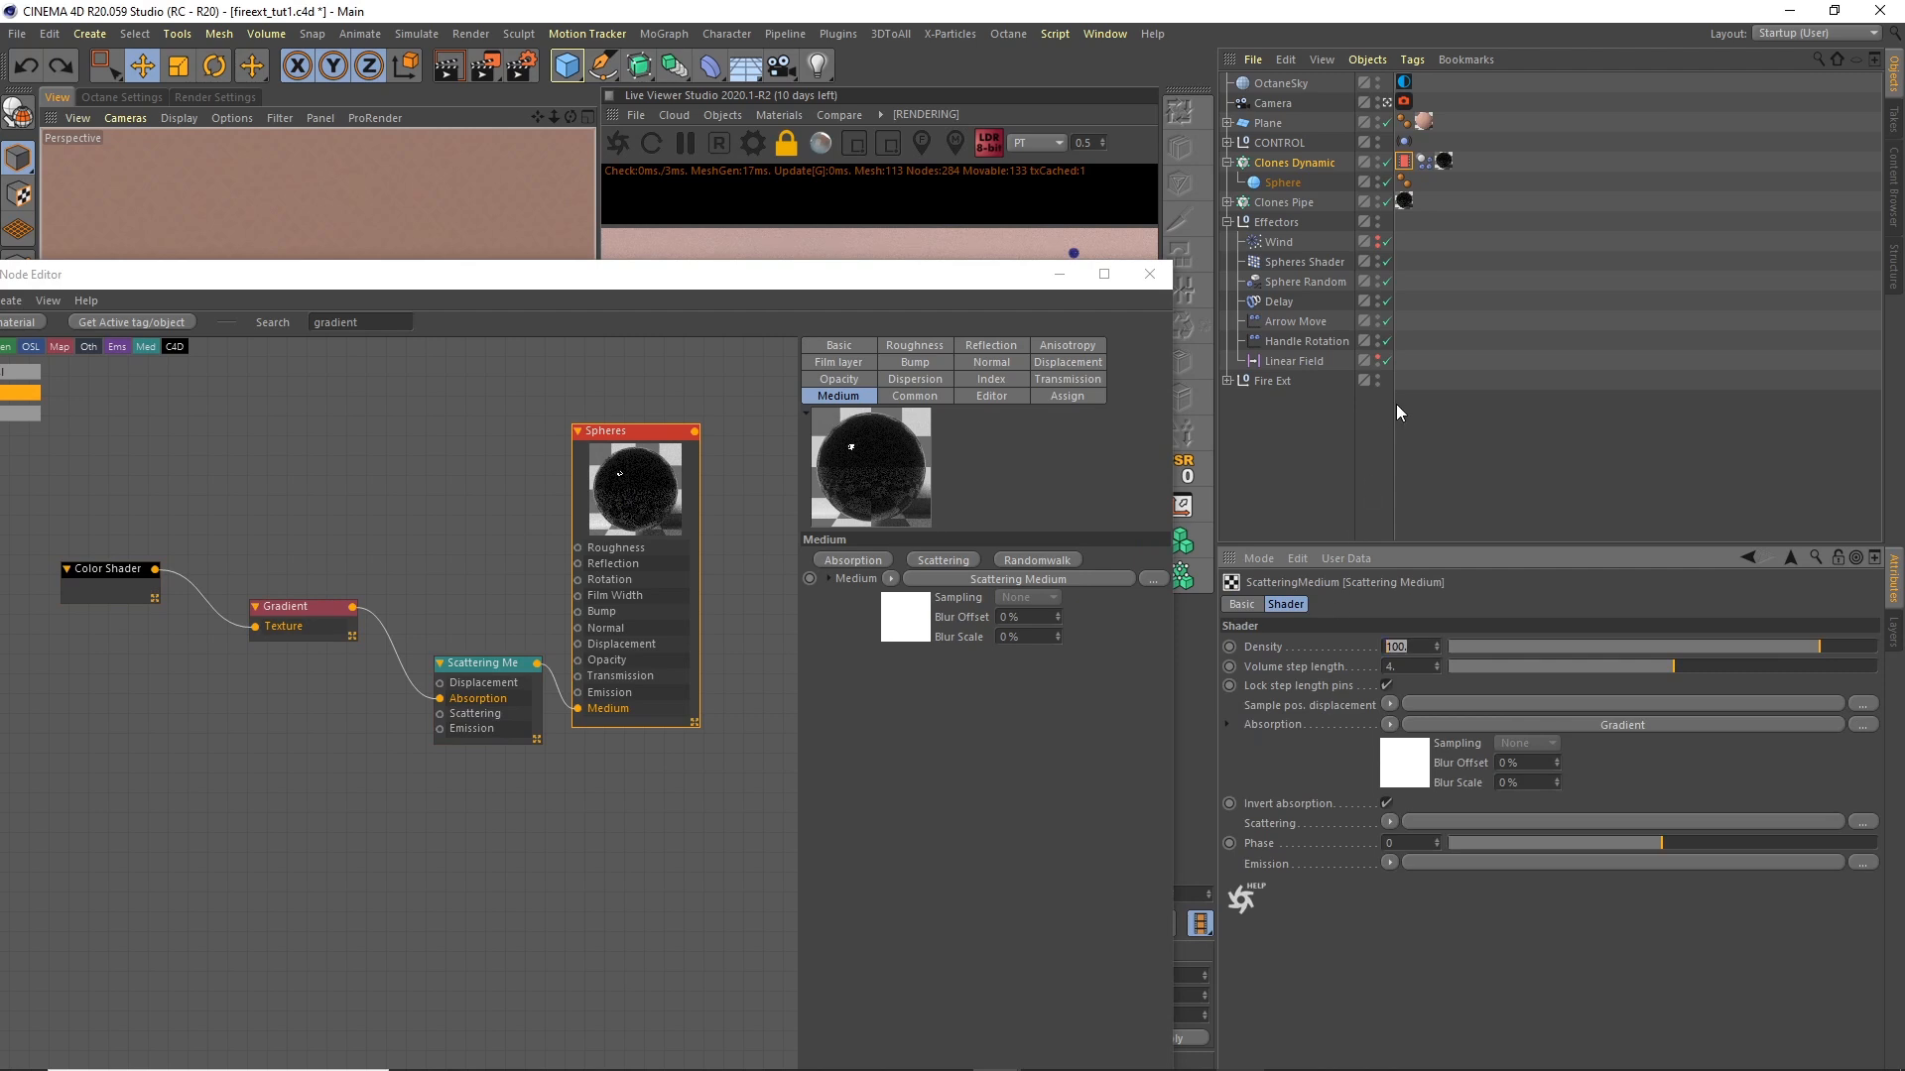
type("5")
key("Return")
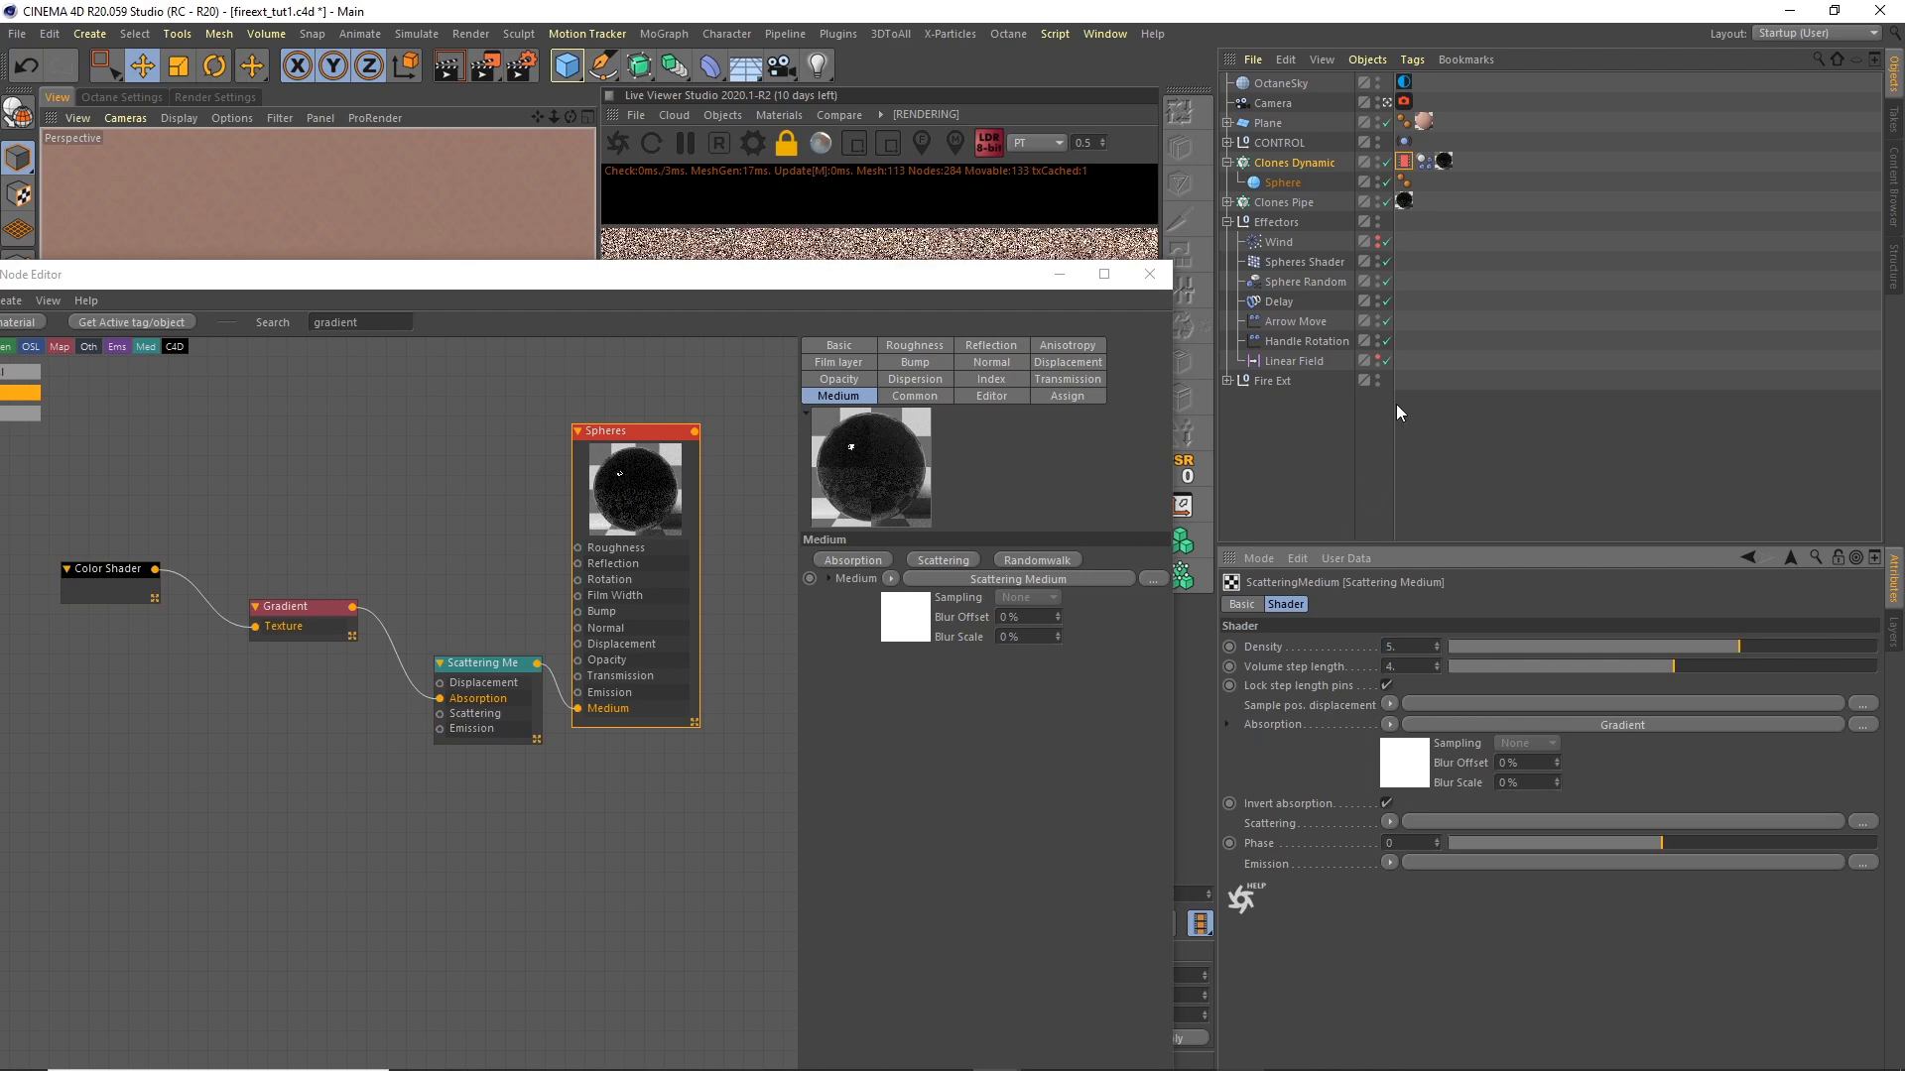
left_click_drag(967, 279, 625, 558)
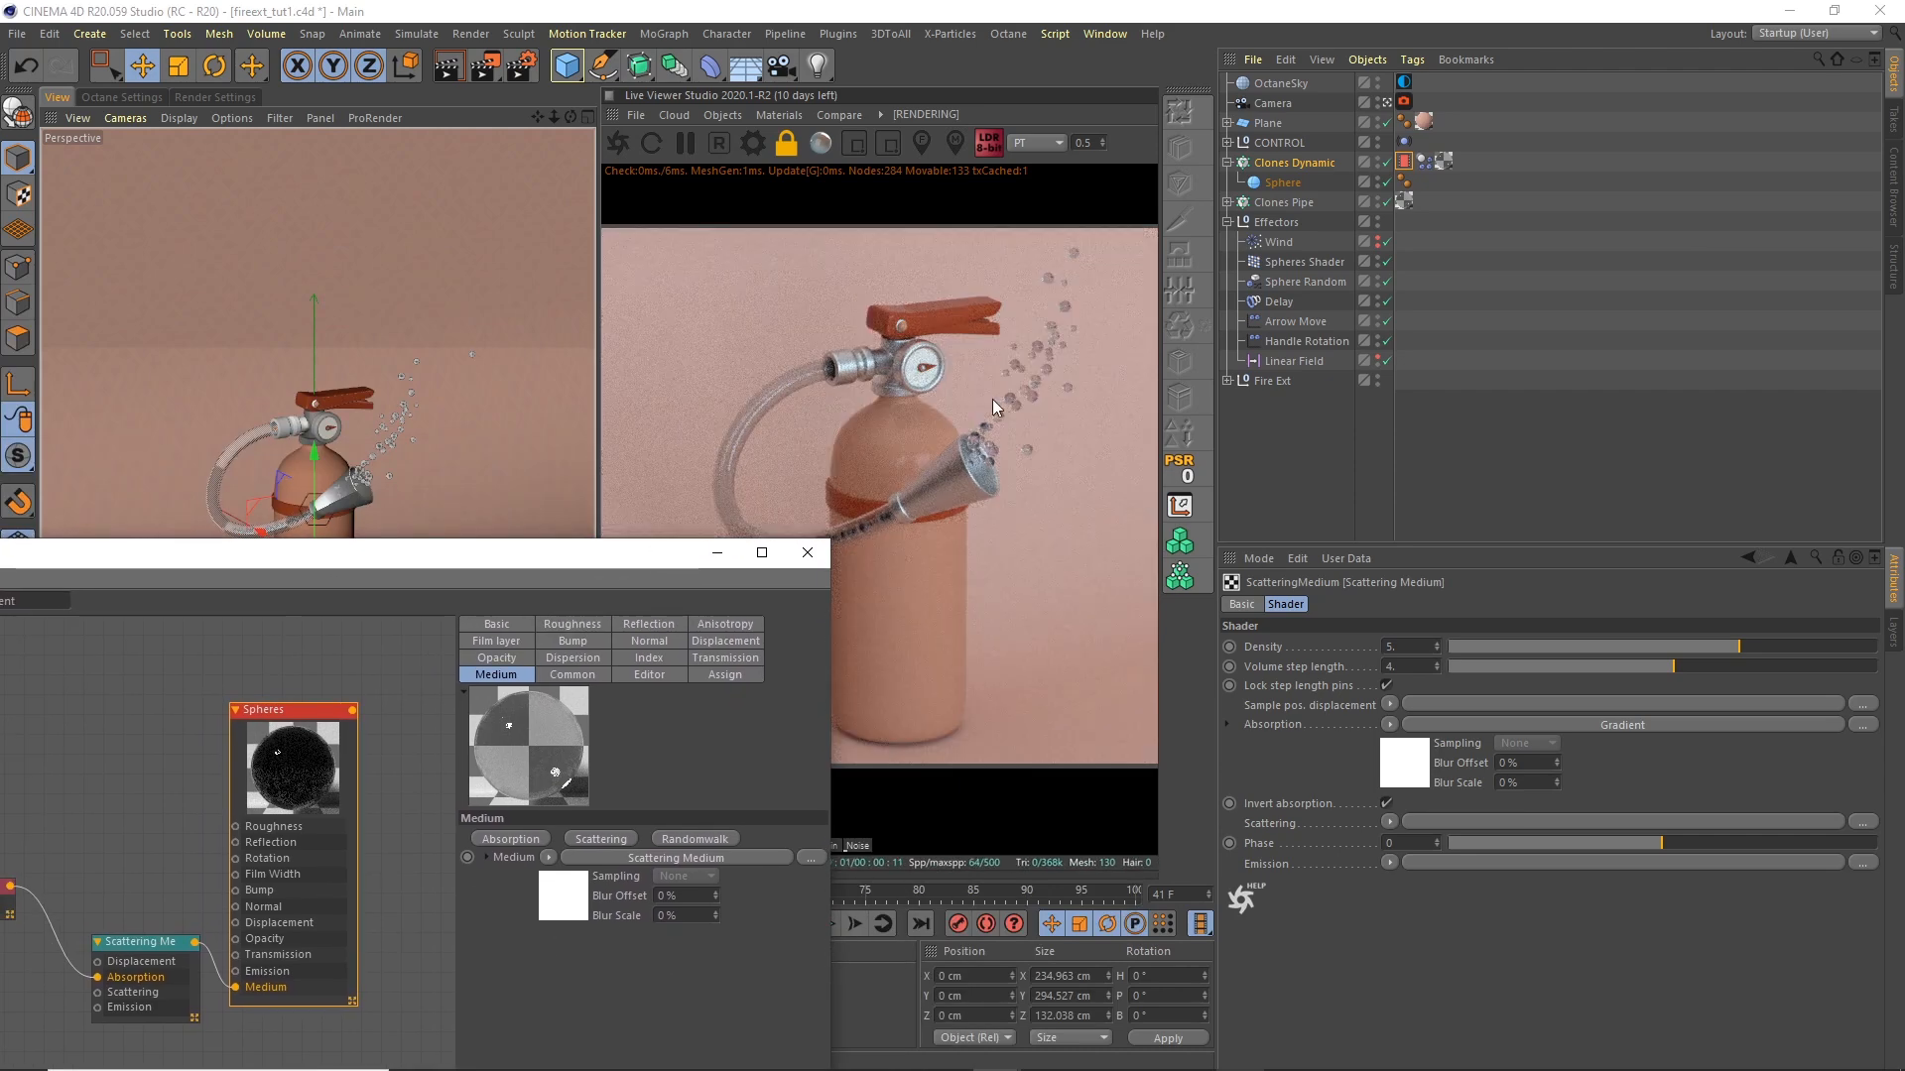
Step: Try a Scattering Medium density of 10, and raise it to 20
left_click_drag(1409, 647, 1295, 537)
type("10")
key("Return")
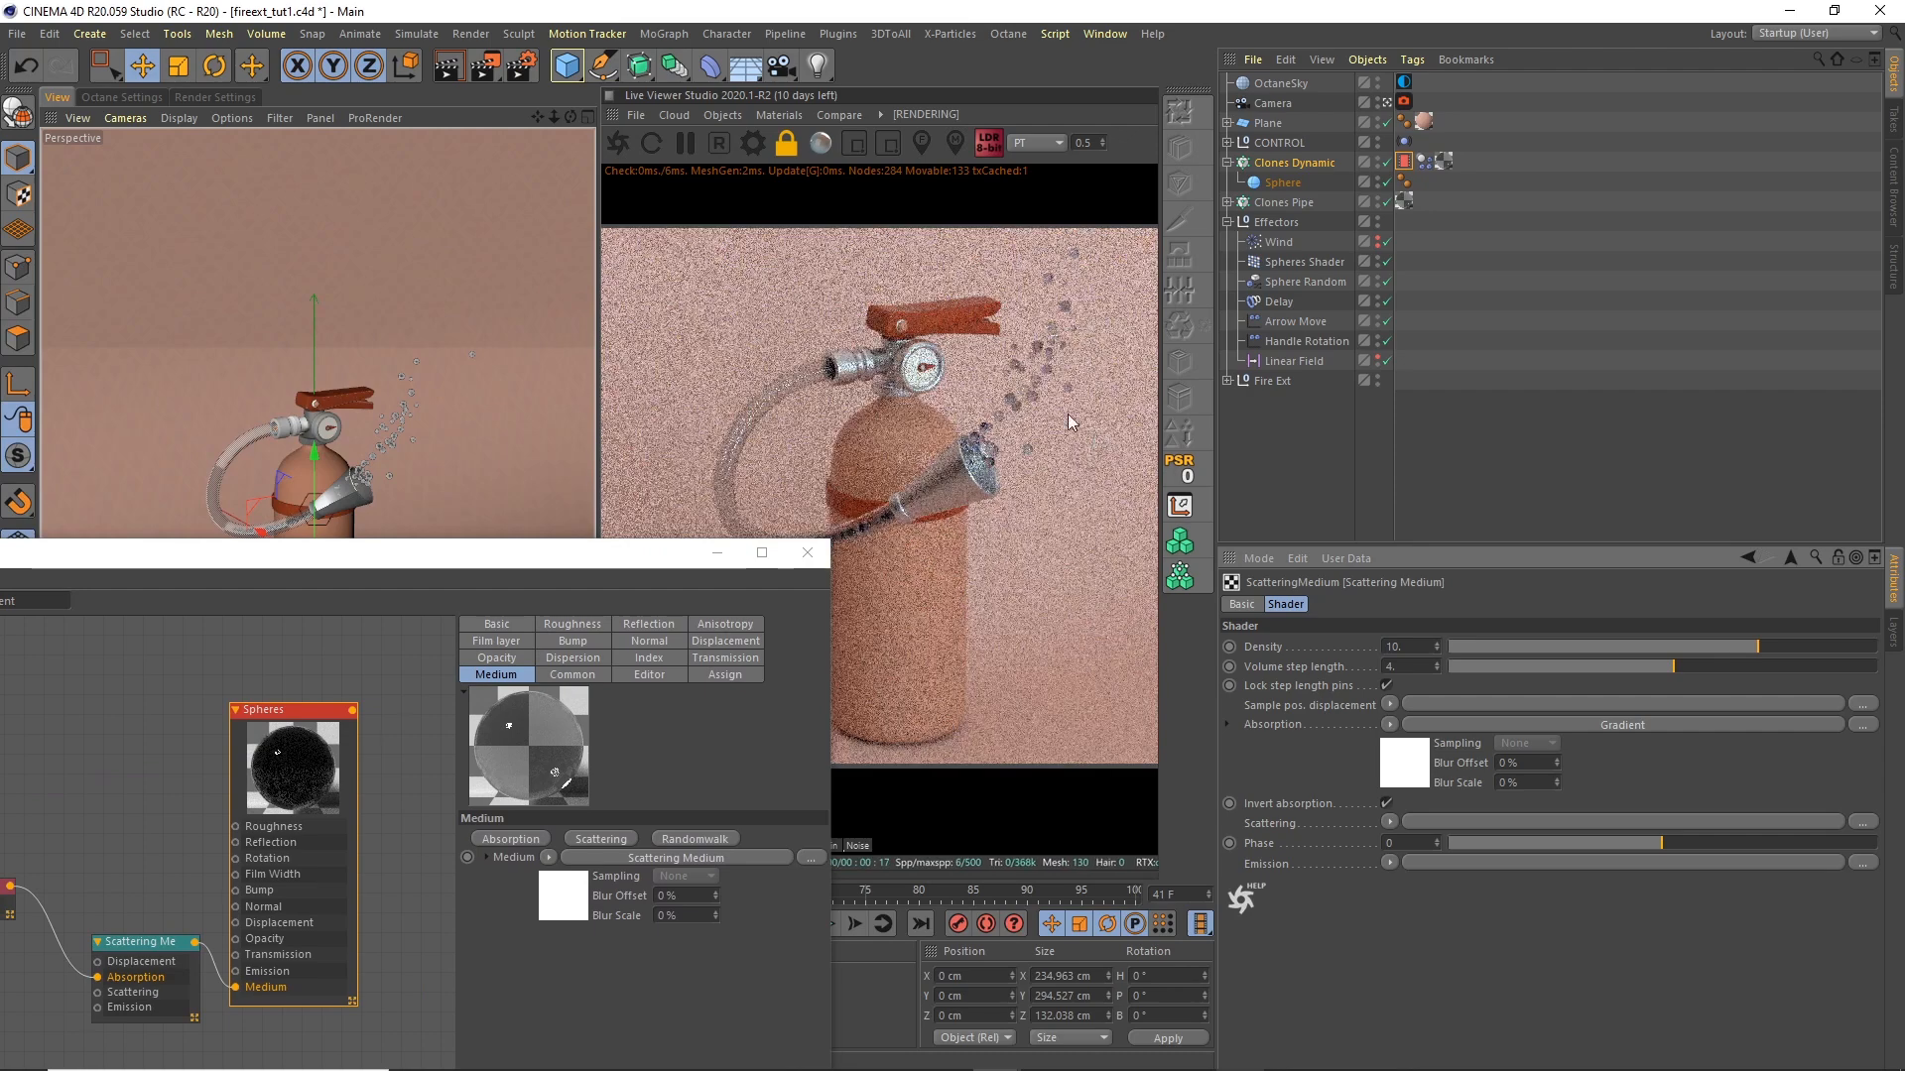
left_click_drag(1416, 650, 1278, 534)
type("20")
key("Return")
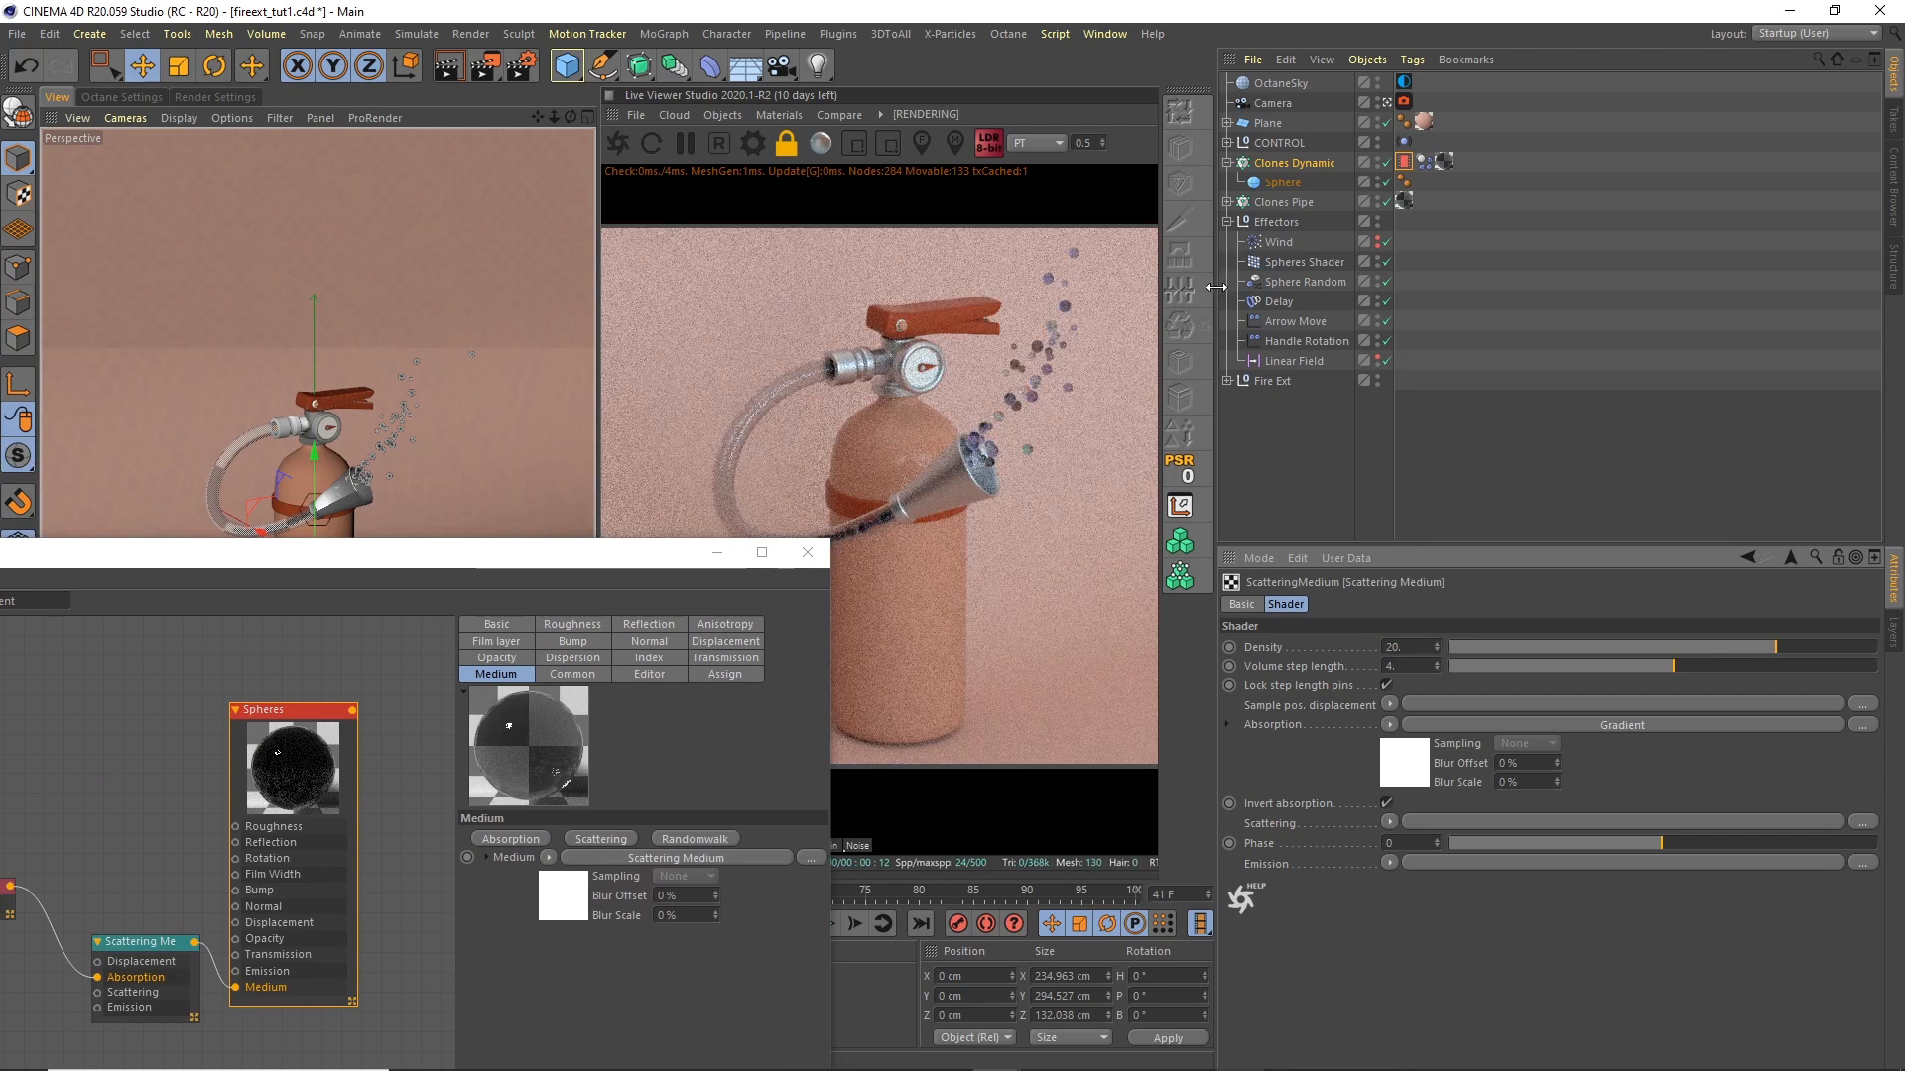
Step: Check the Editor and Common settings of the Tube material and close its editor
left_click_drag(615, 555, 1605, 124)
double_click(111, 988)
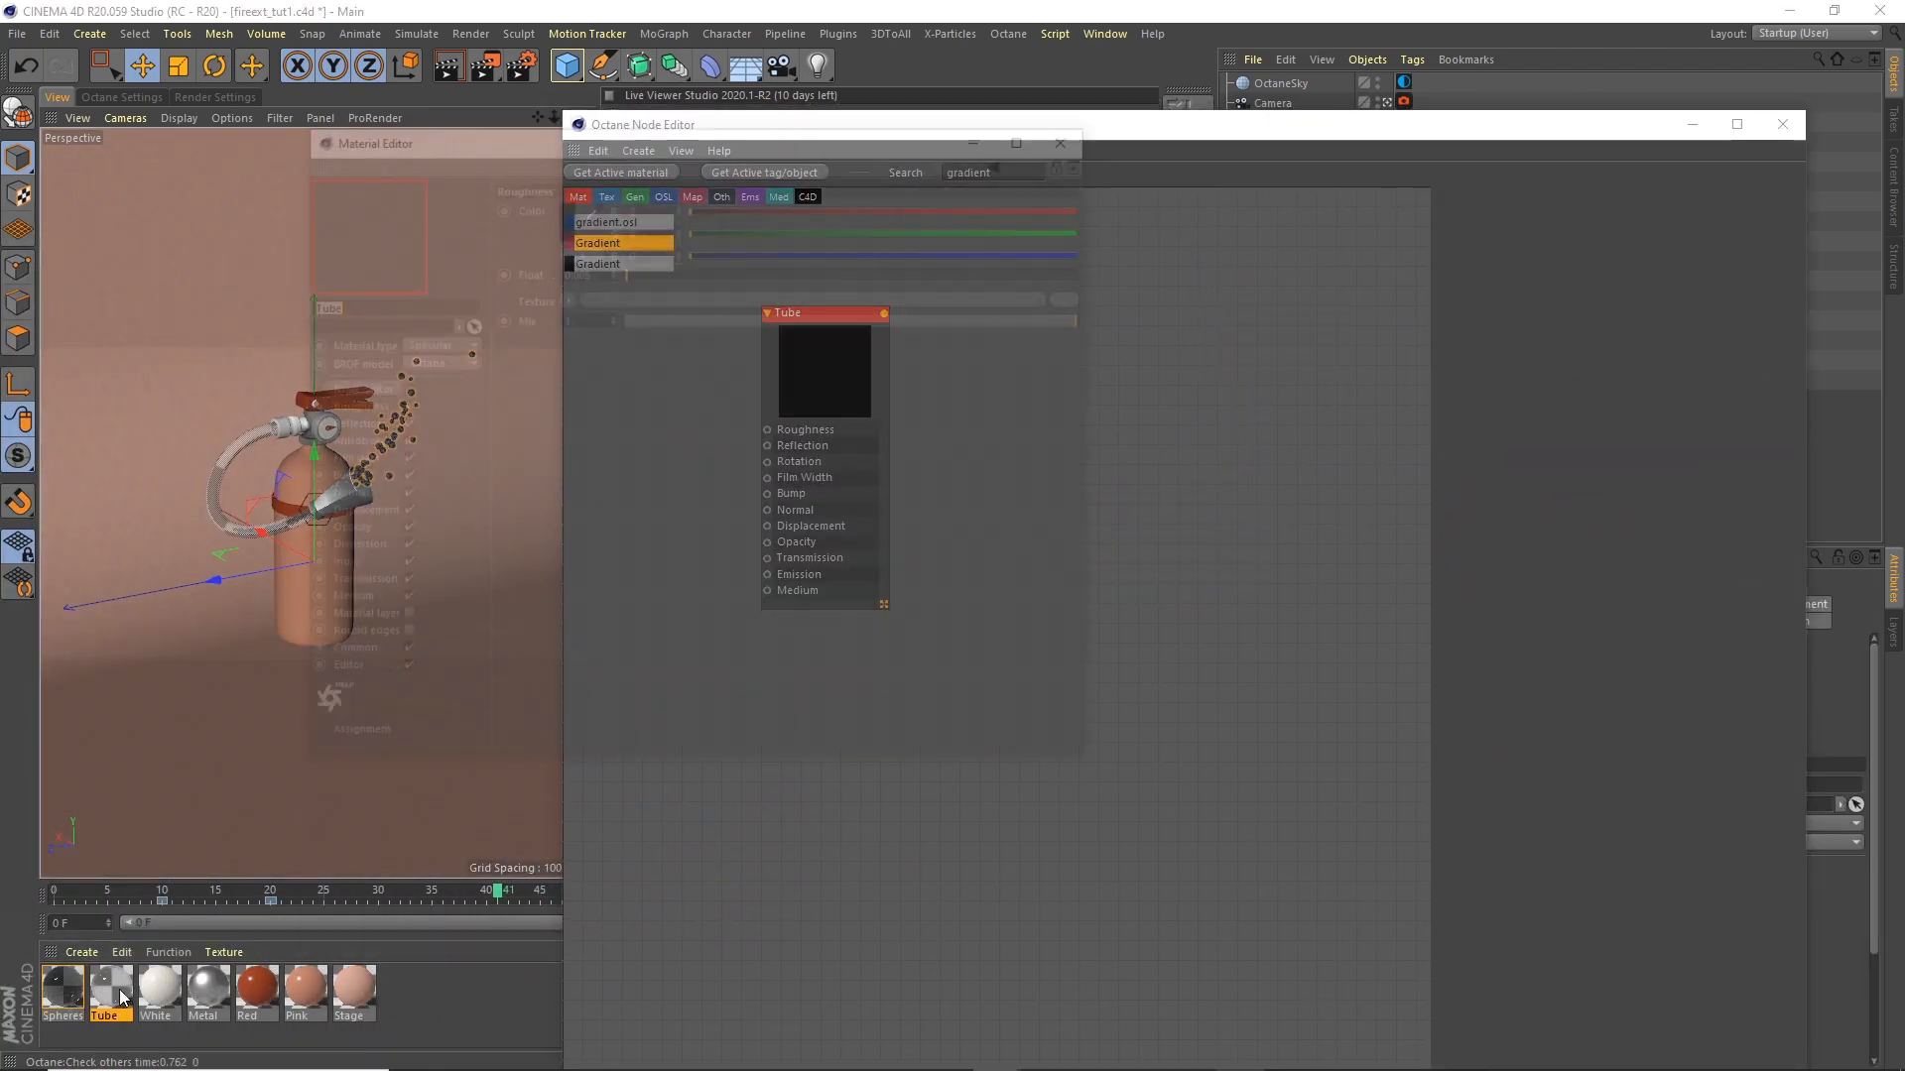
left_click(360, 674)
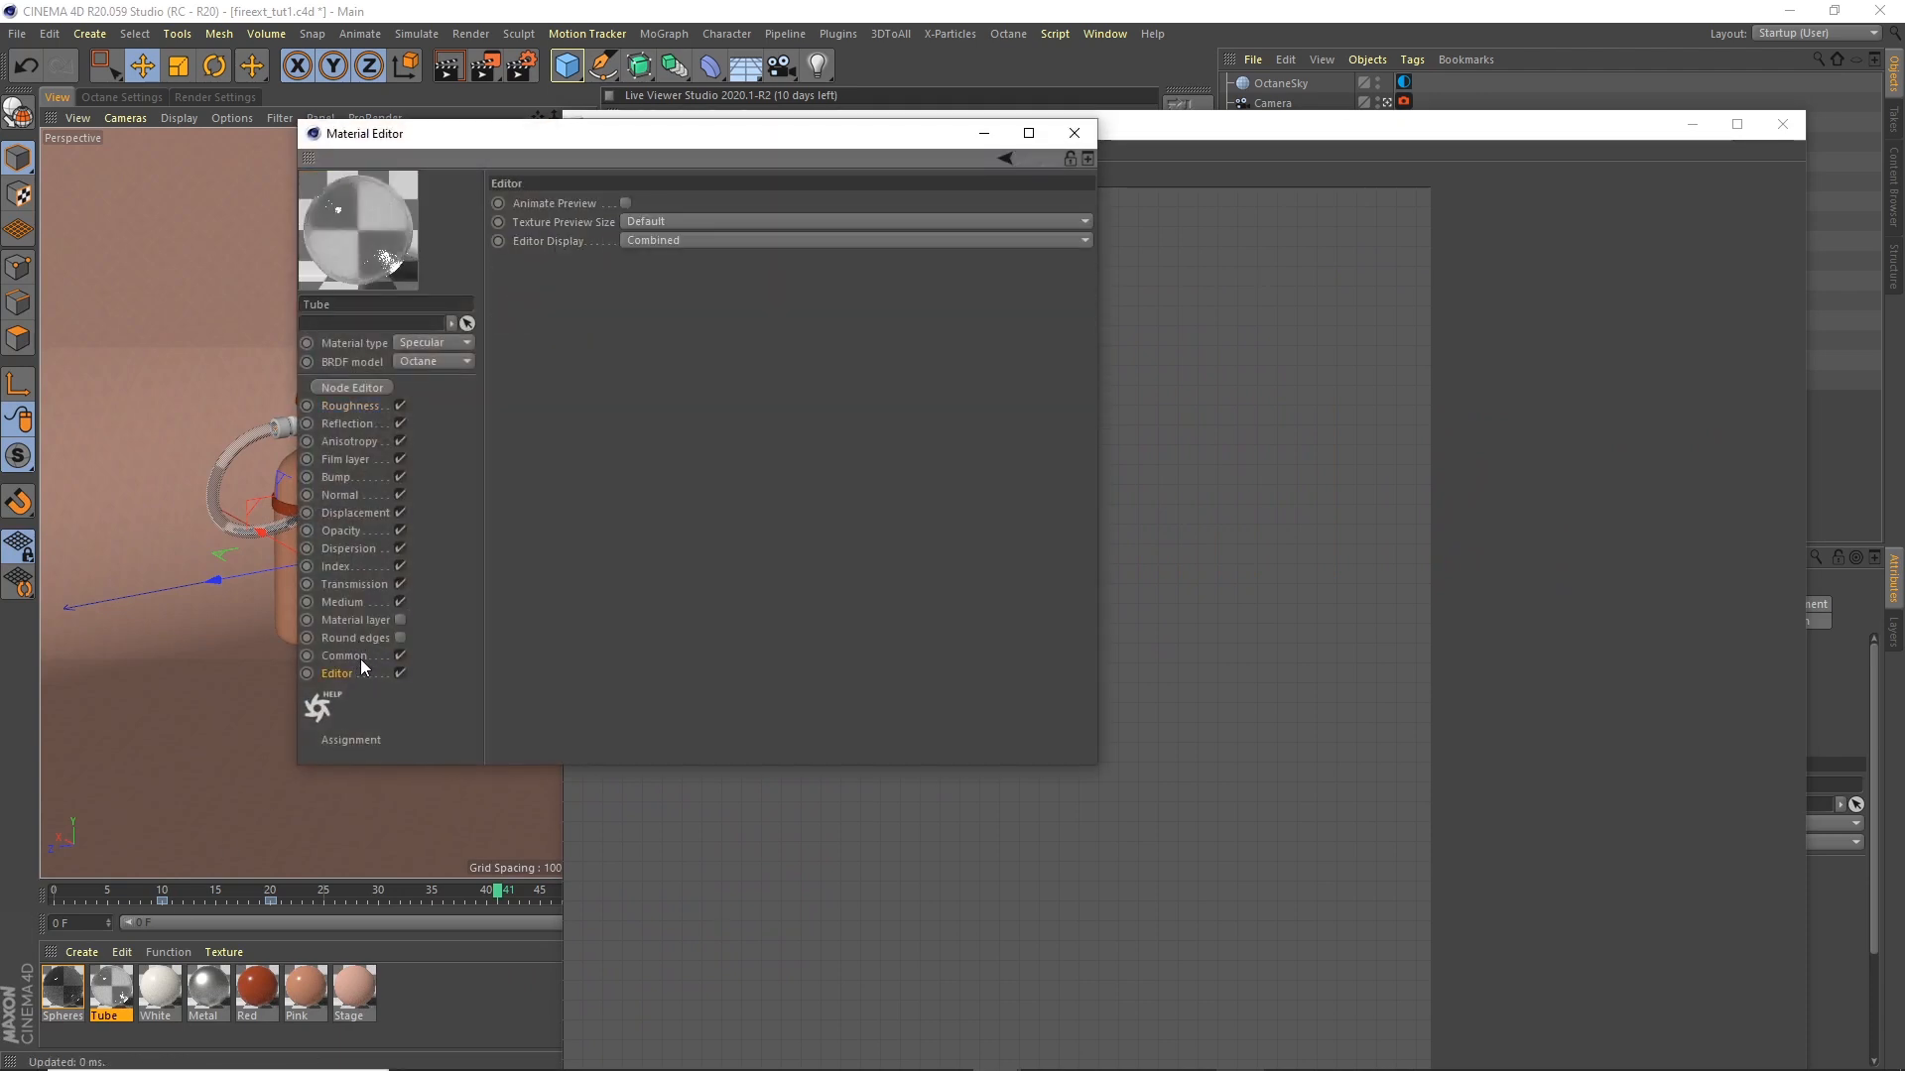
left_click(343, 657)
left_click(1074, 132)
left_click_drag(1254, 127, 1115, 728)
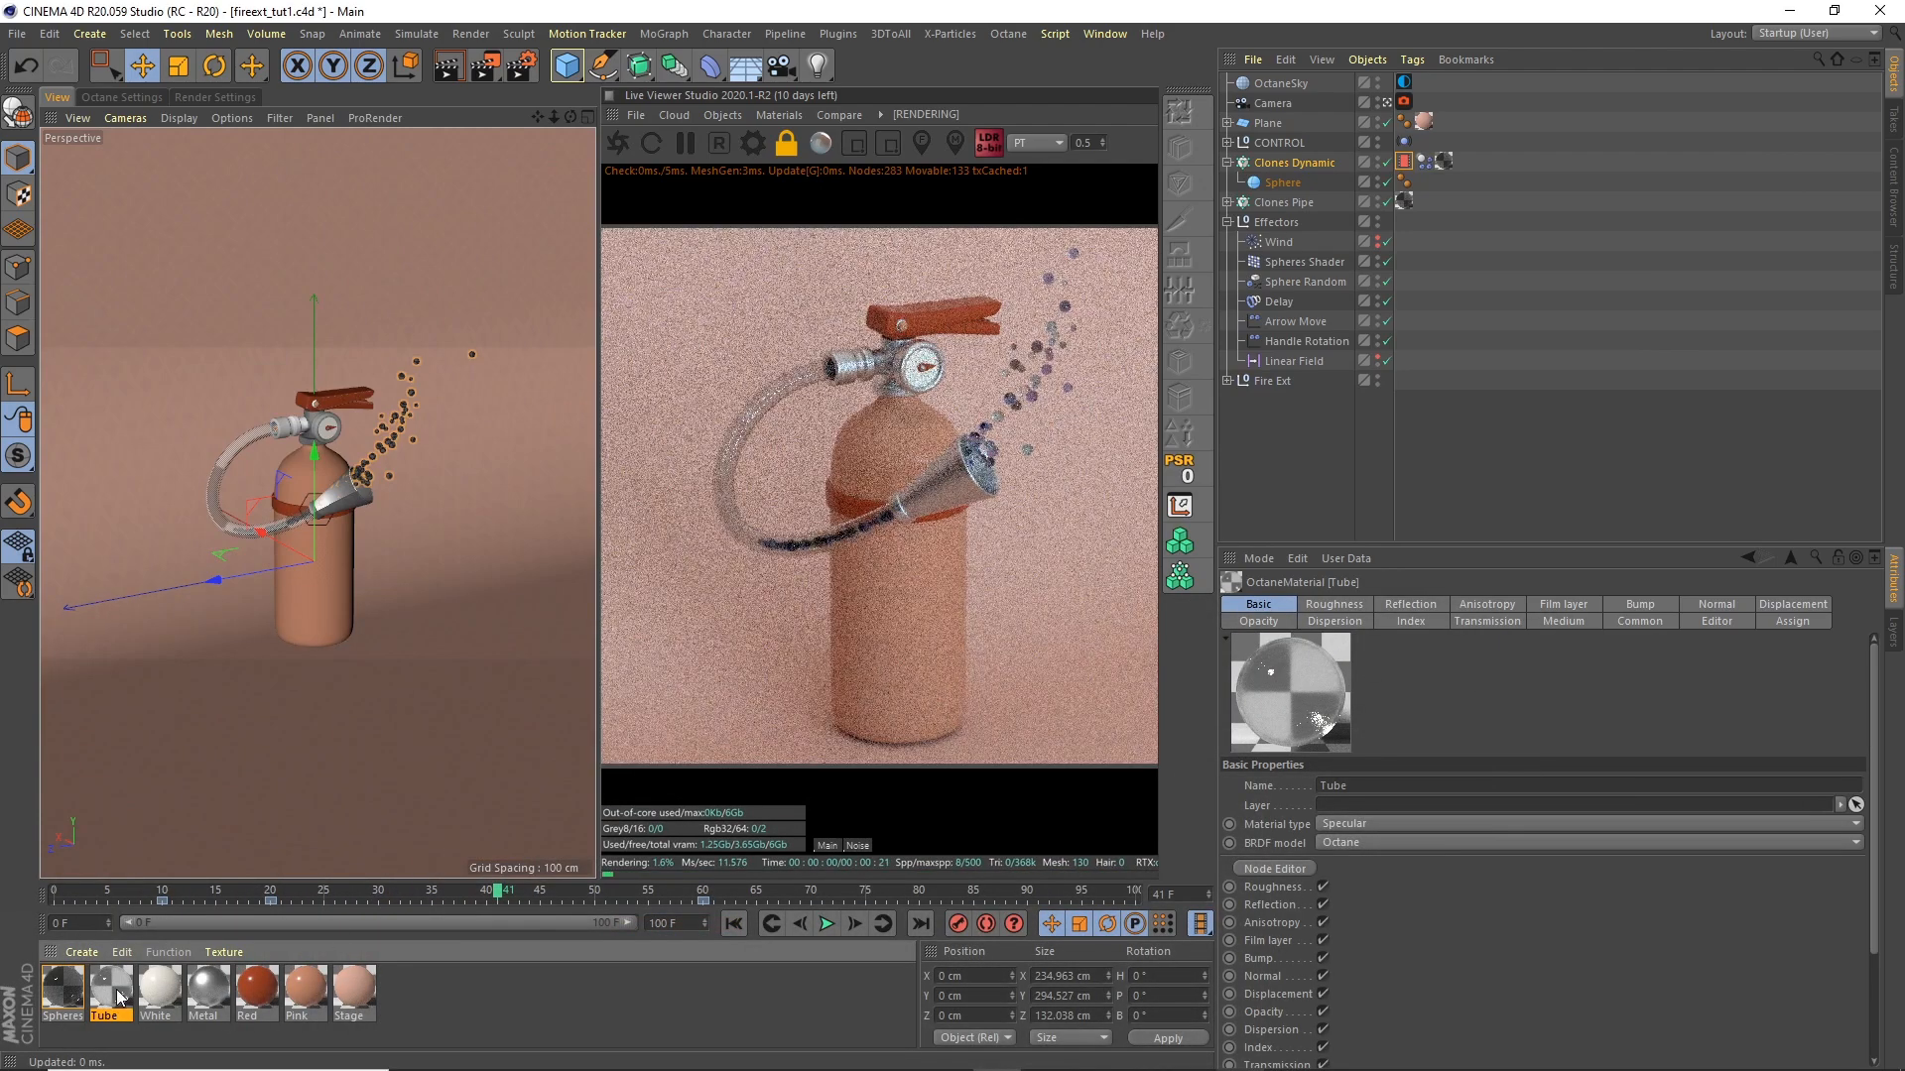
Step: Open the Spheres material's node editor and connect the Gradient node to the Scattering input of the Scattering Medium node
double_click(62, 987)
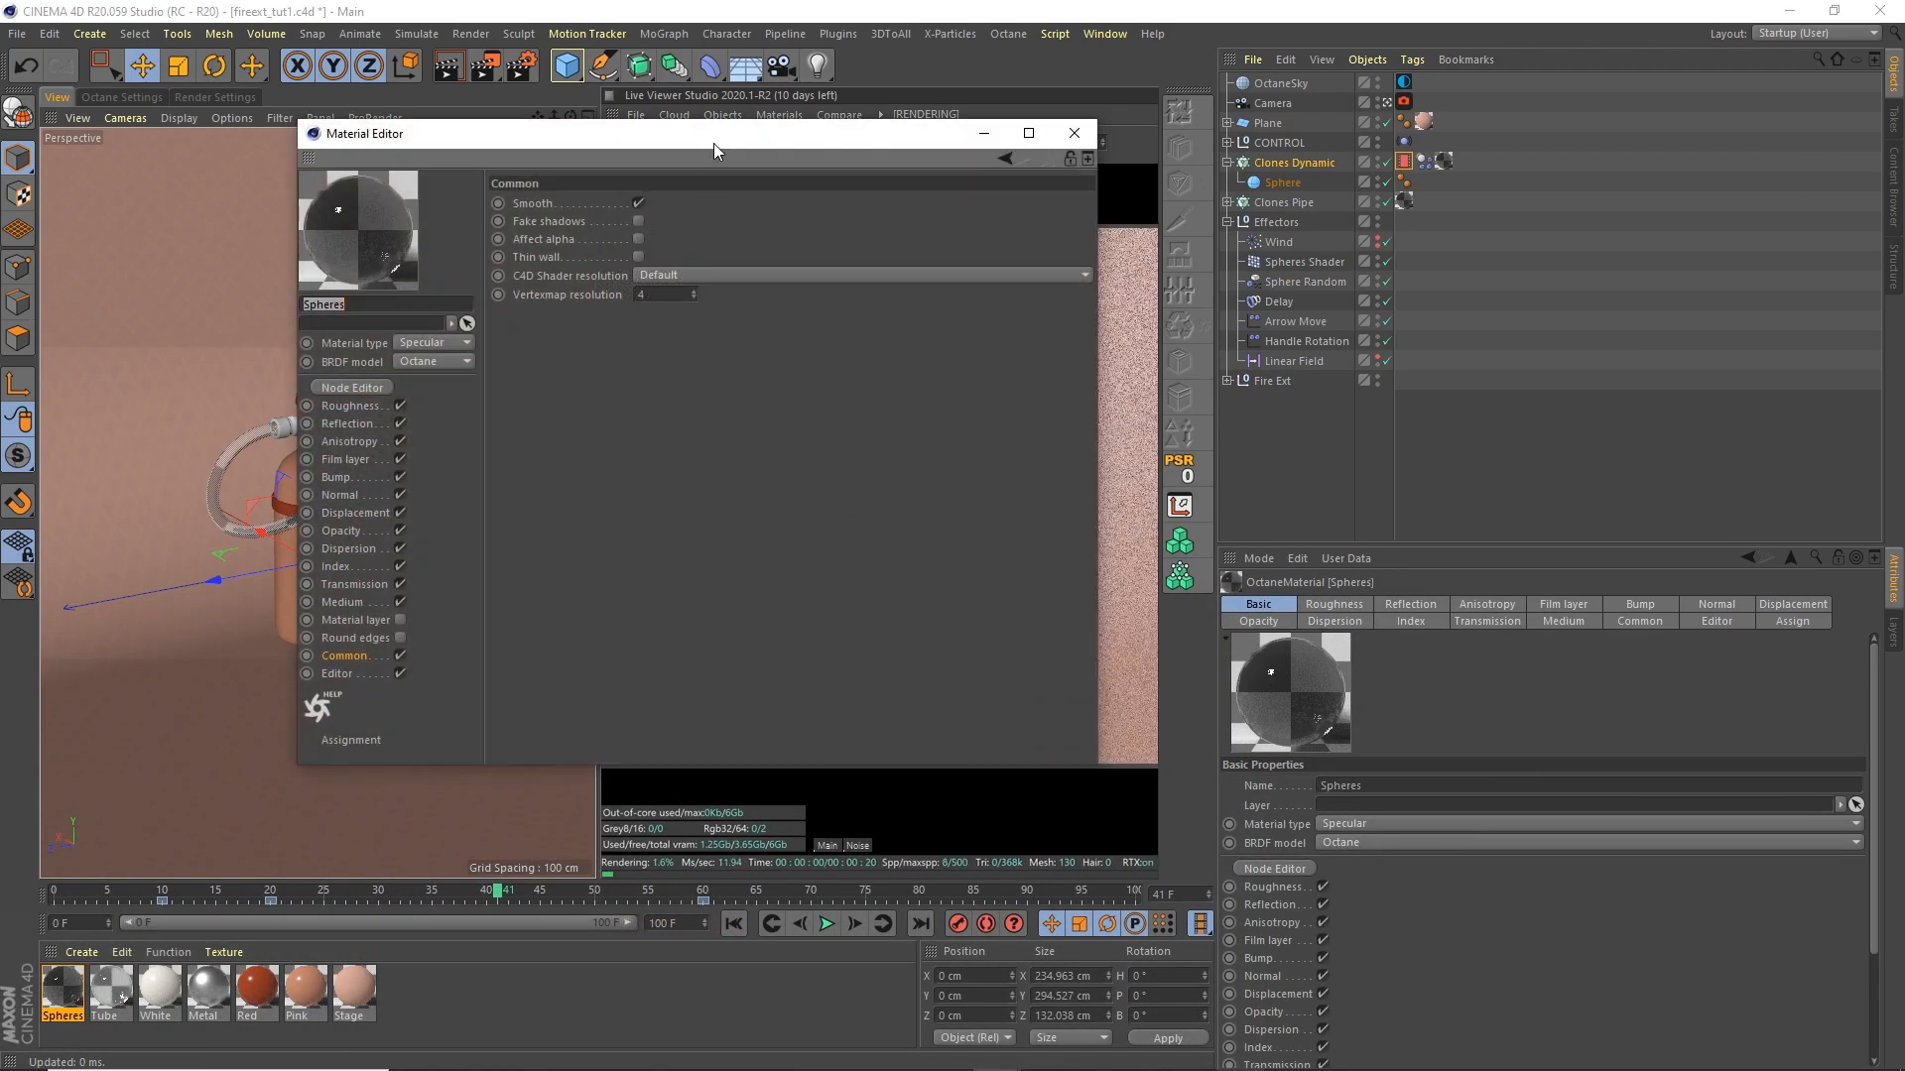
left_click_drag(711, 147, 578, 183)
left_click(220, 425)
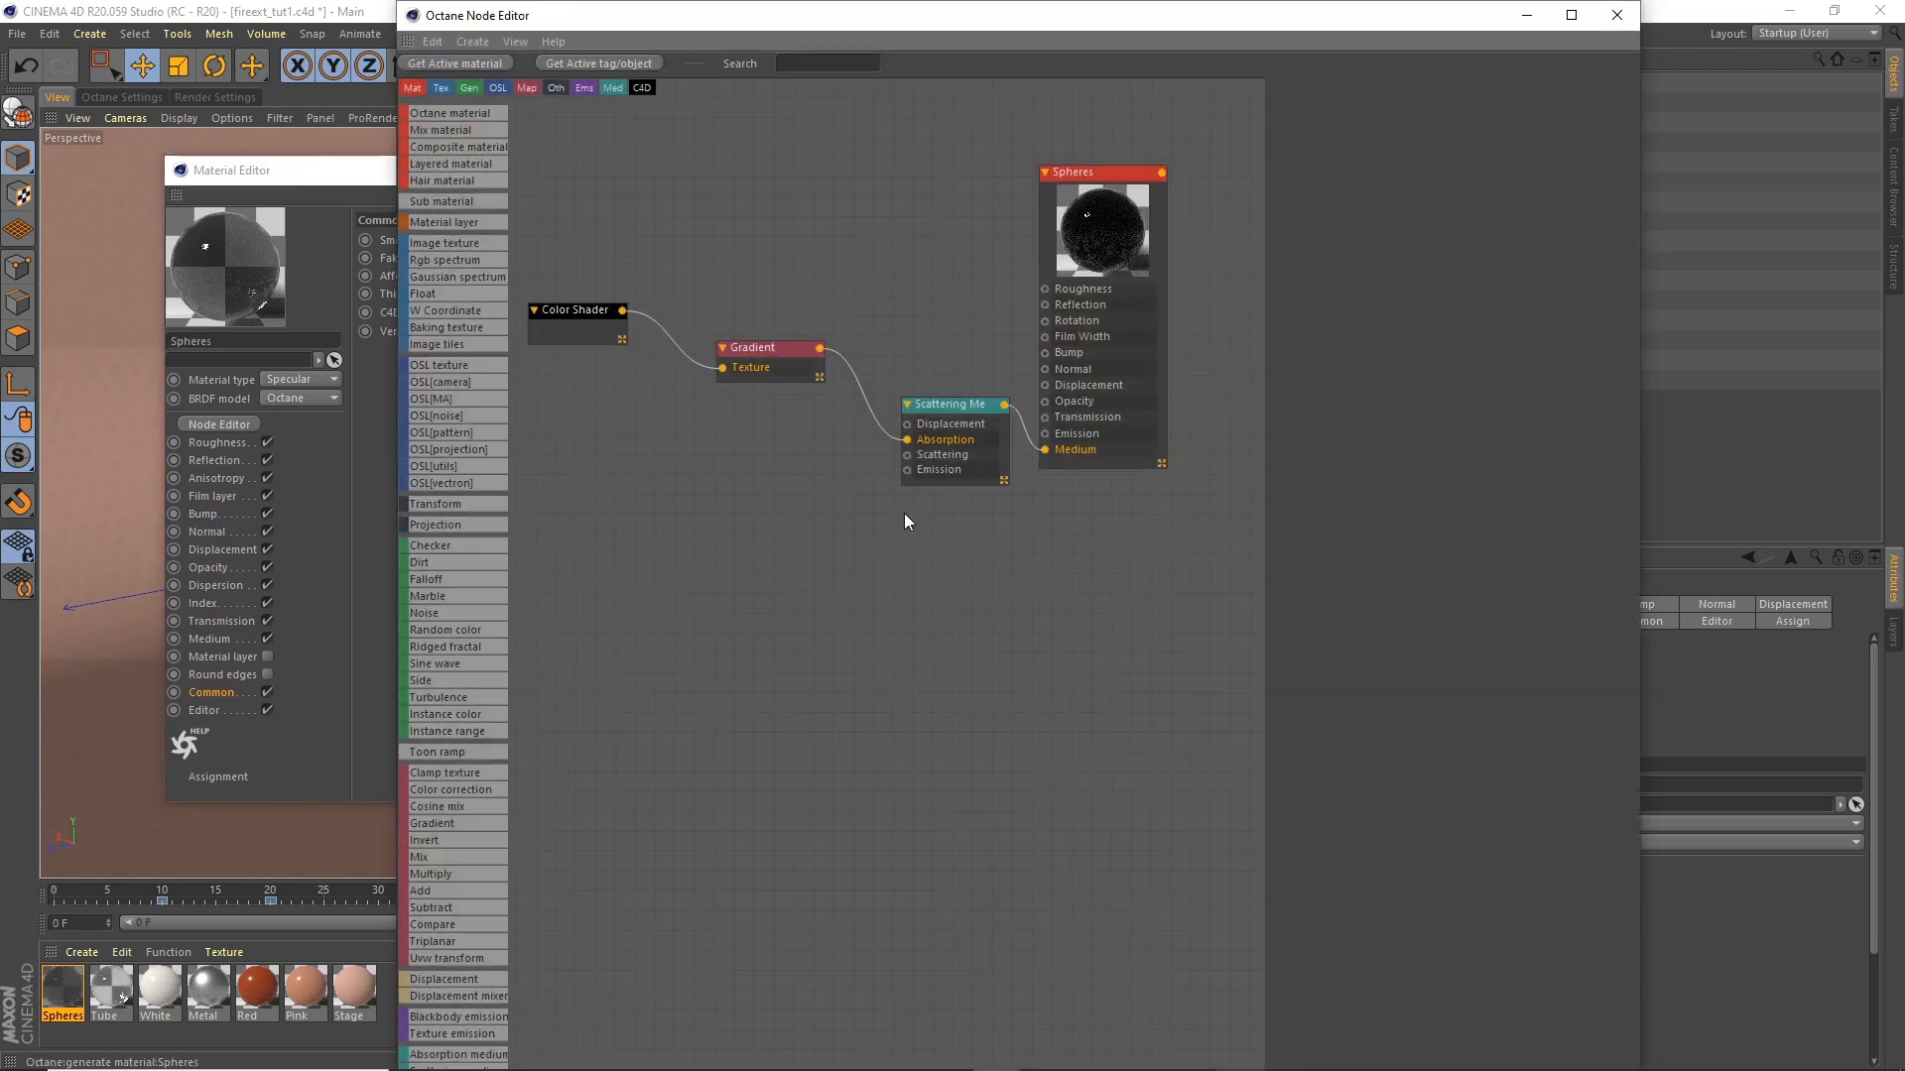
left_click_drag(818, 356, 791, 360)
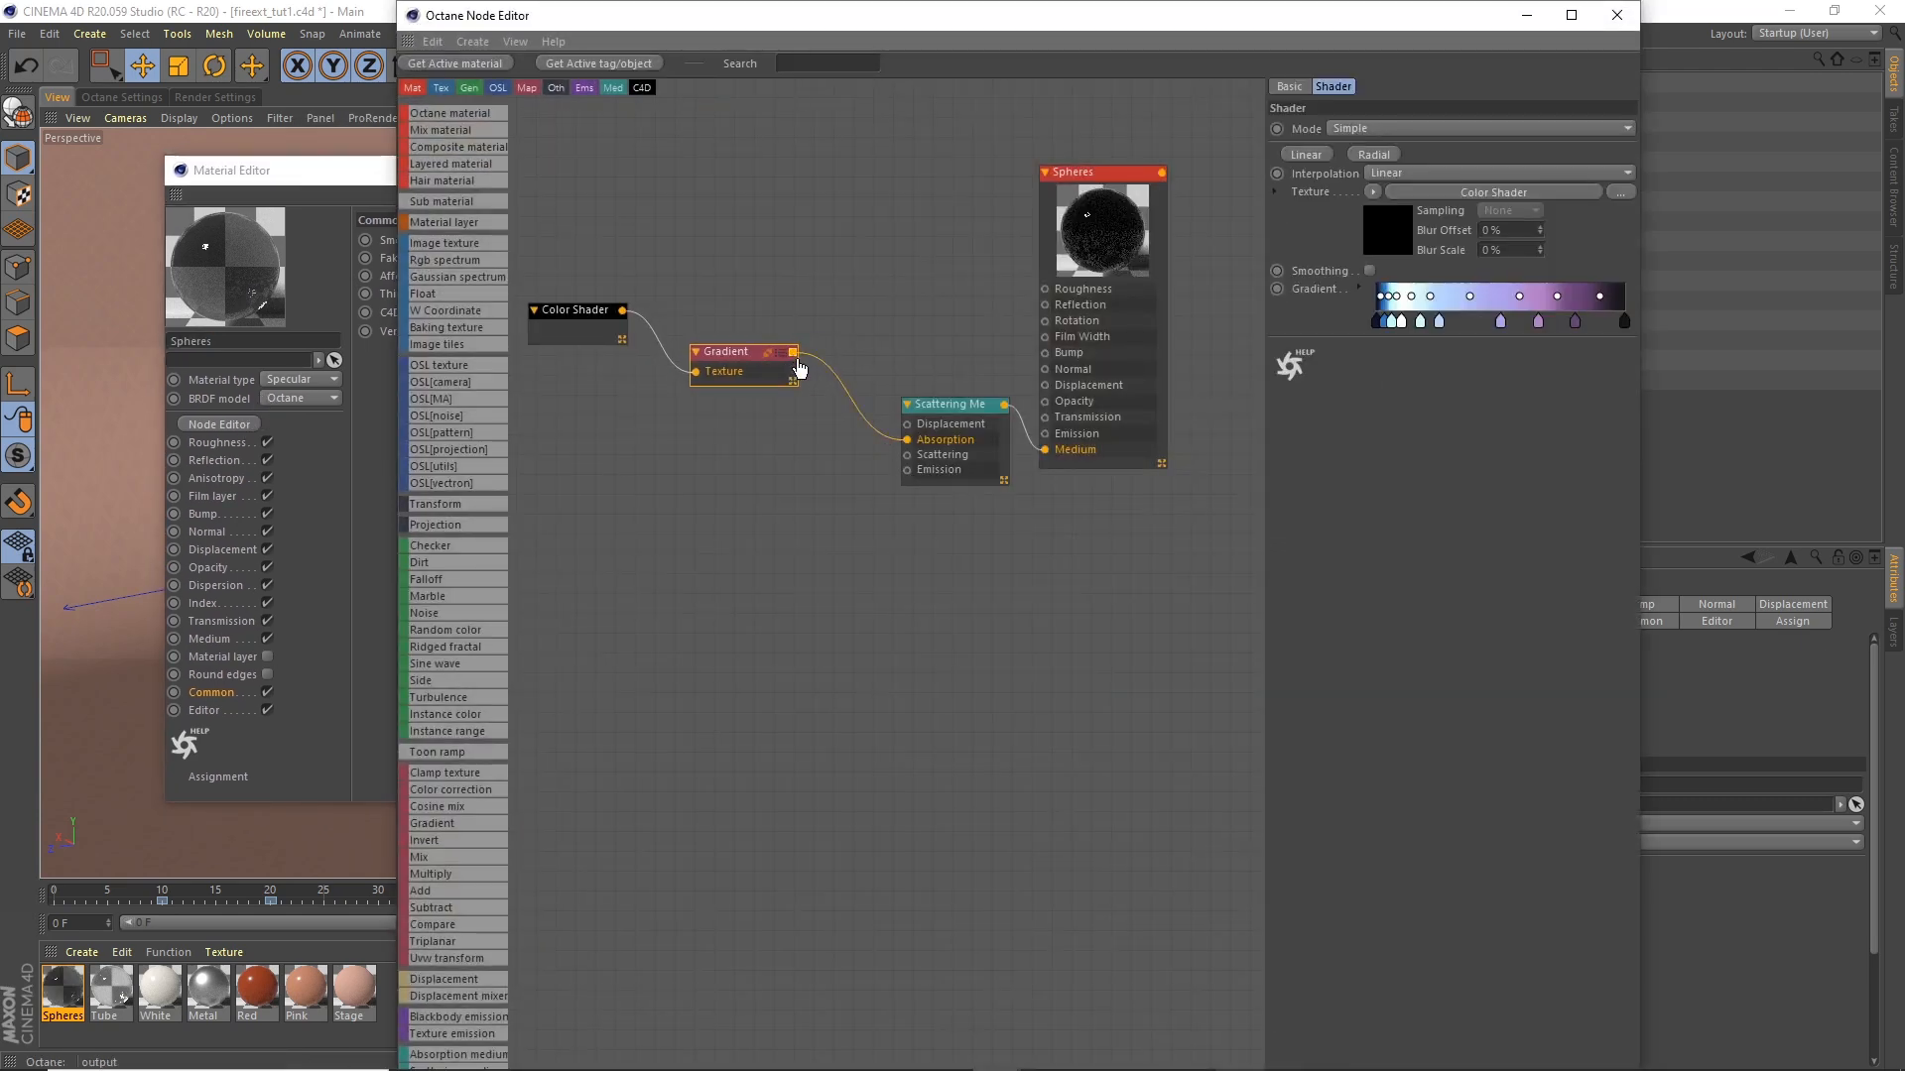
left_click_drag(868, 461, 954, 398)
left_click_drag(1222, 45, 956, 246)
left_click(943, 173)
left_click(943, 173)
left_click_drag(594, 686, 587, 676)
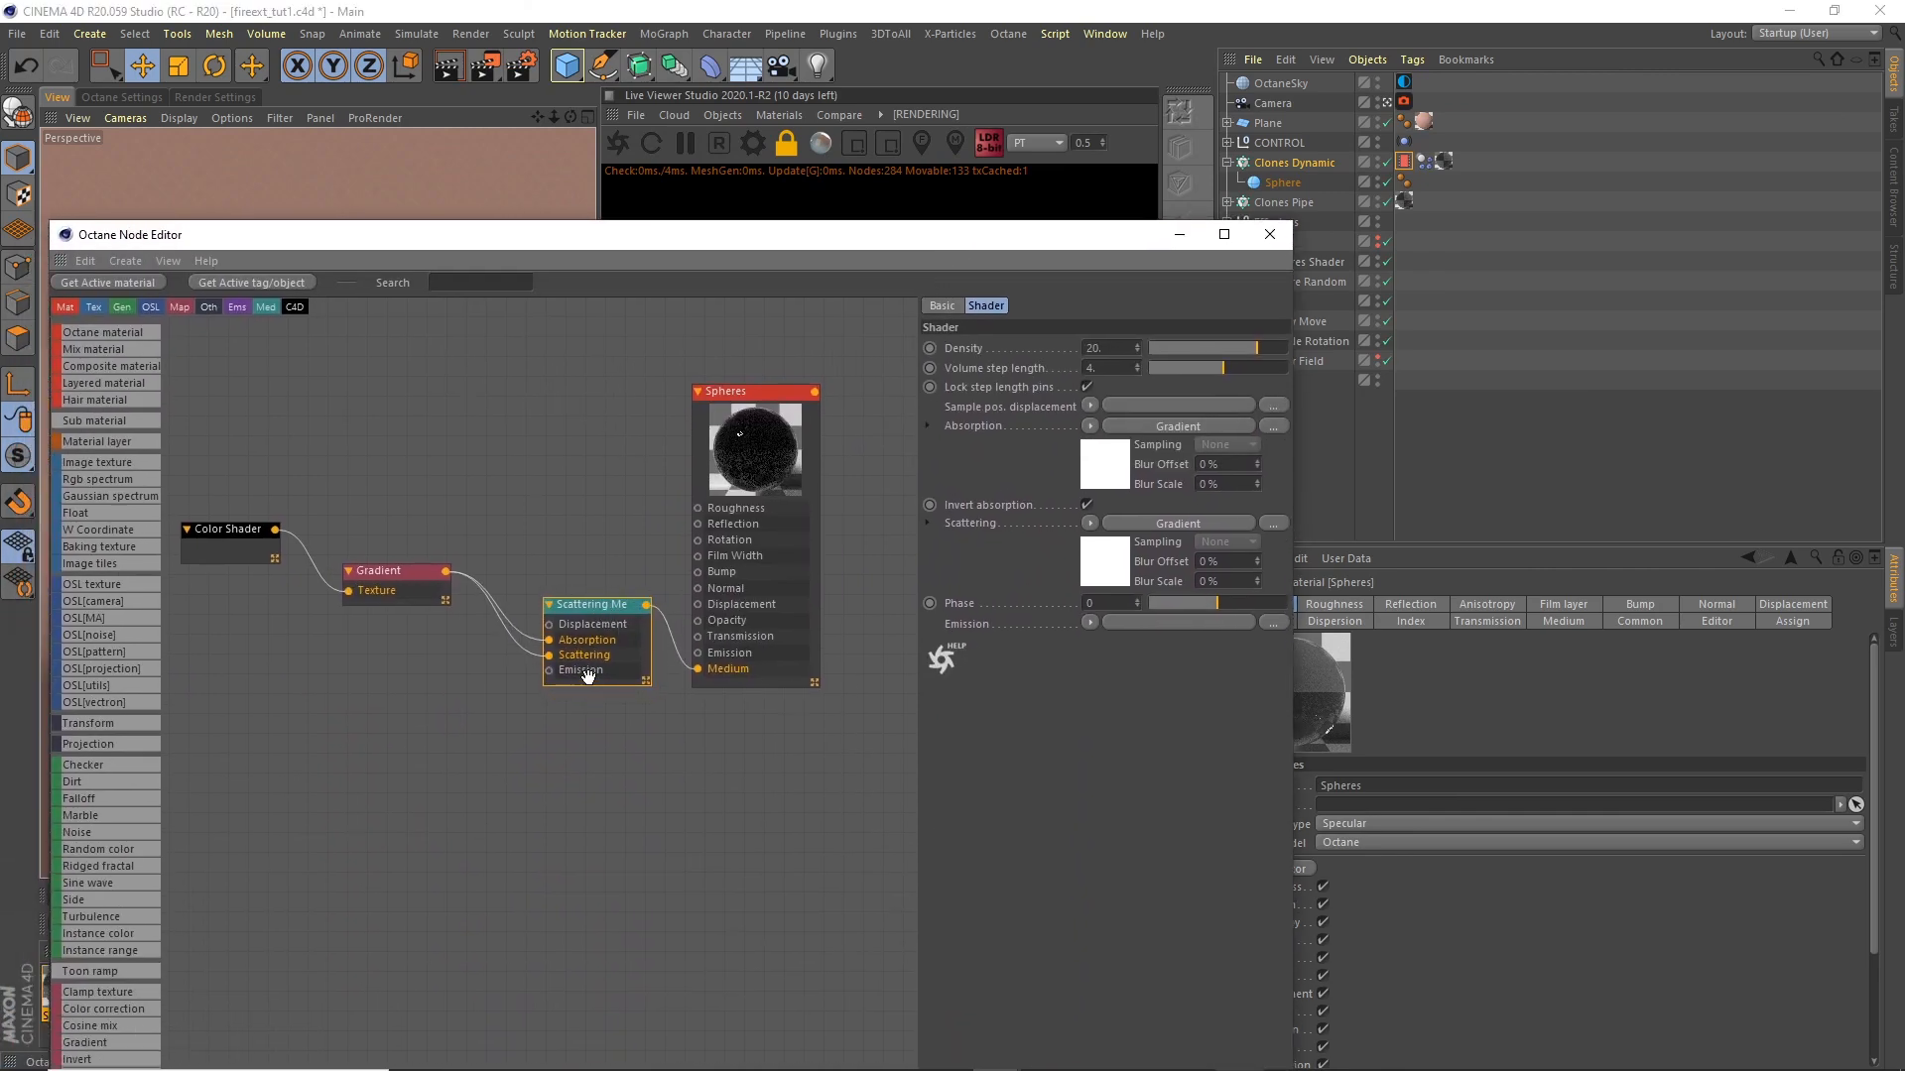
Step: Add an Octane Blackbody Emission shader to the Emission channel of the Scattering Medium
left_click(1090, 623)
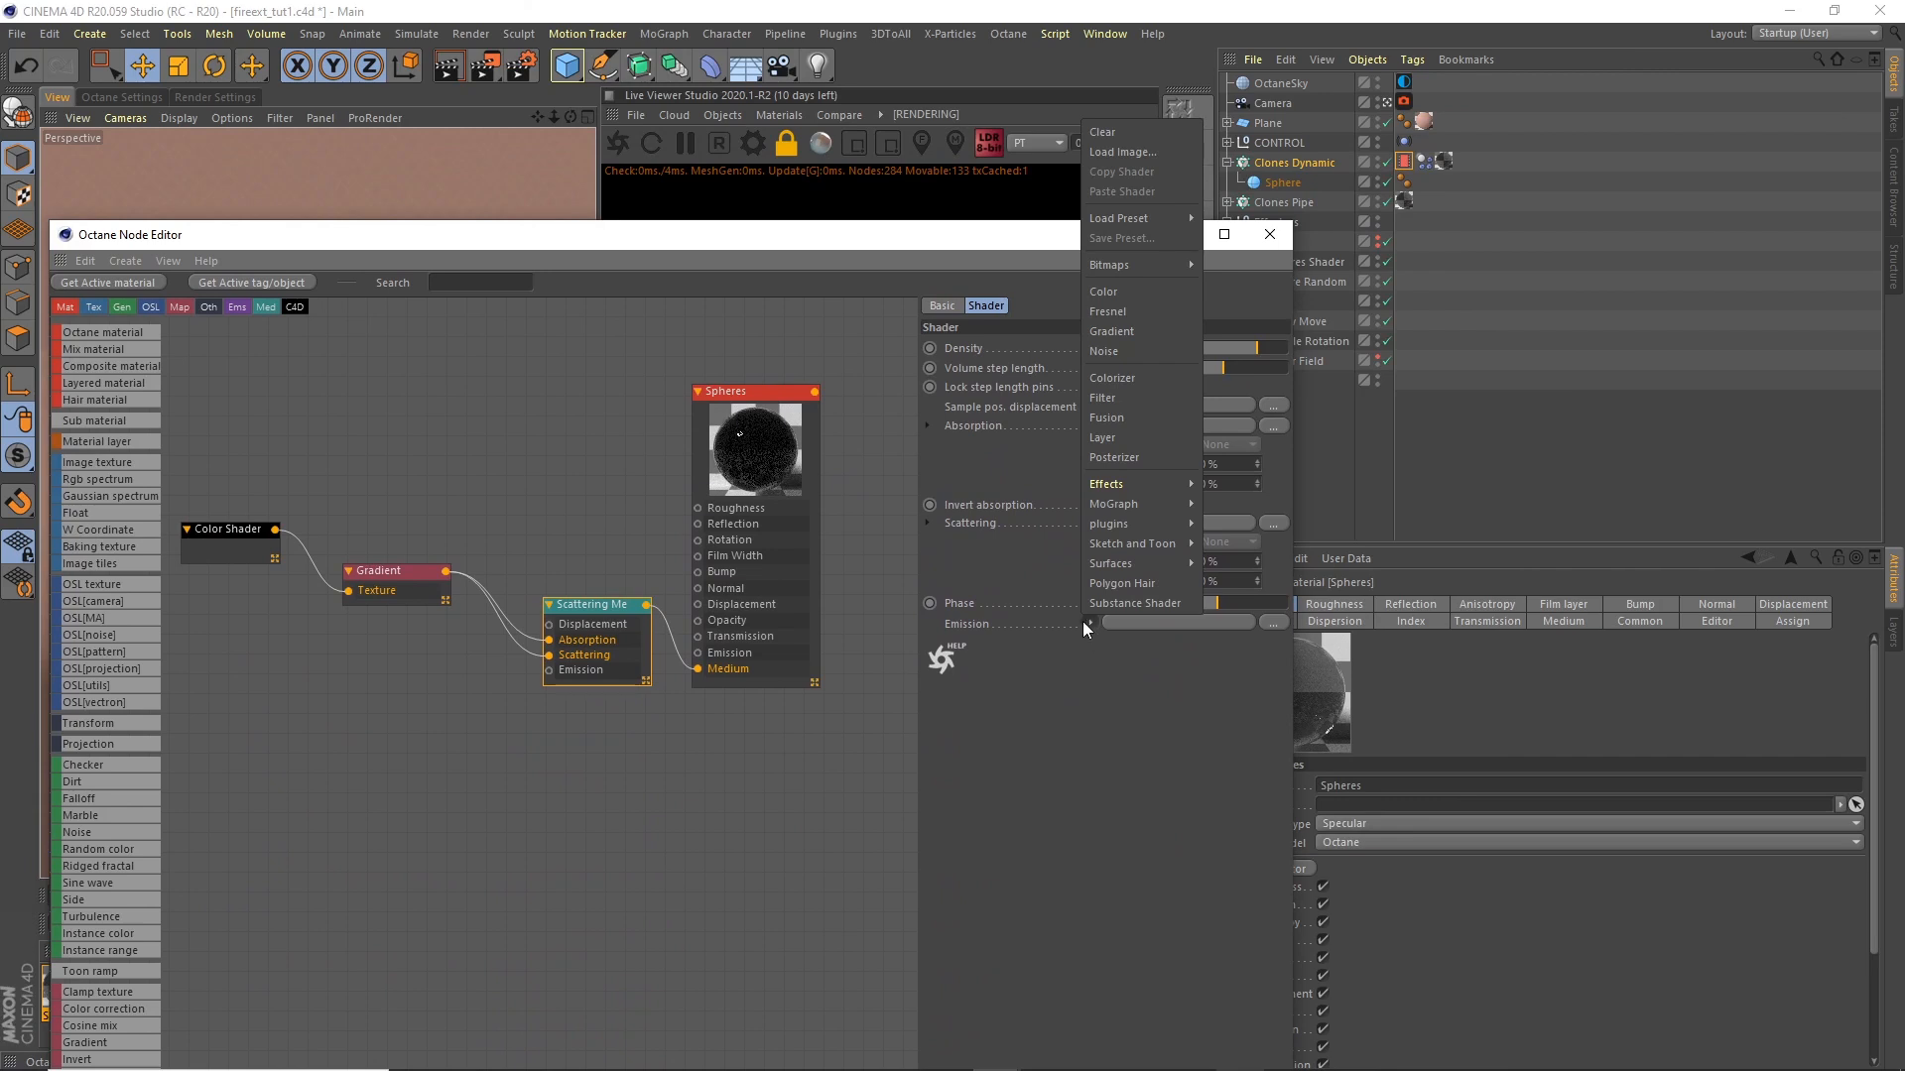
left_click(1083, 622)
left_click_drag(1076, 239, 998, 212)
left_click(1049, 586)
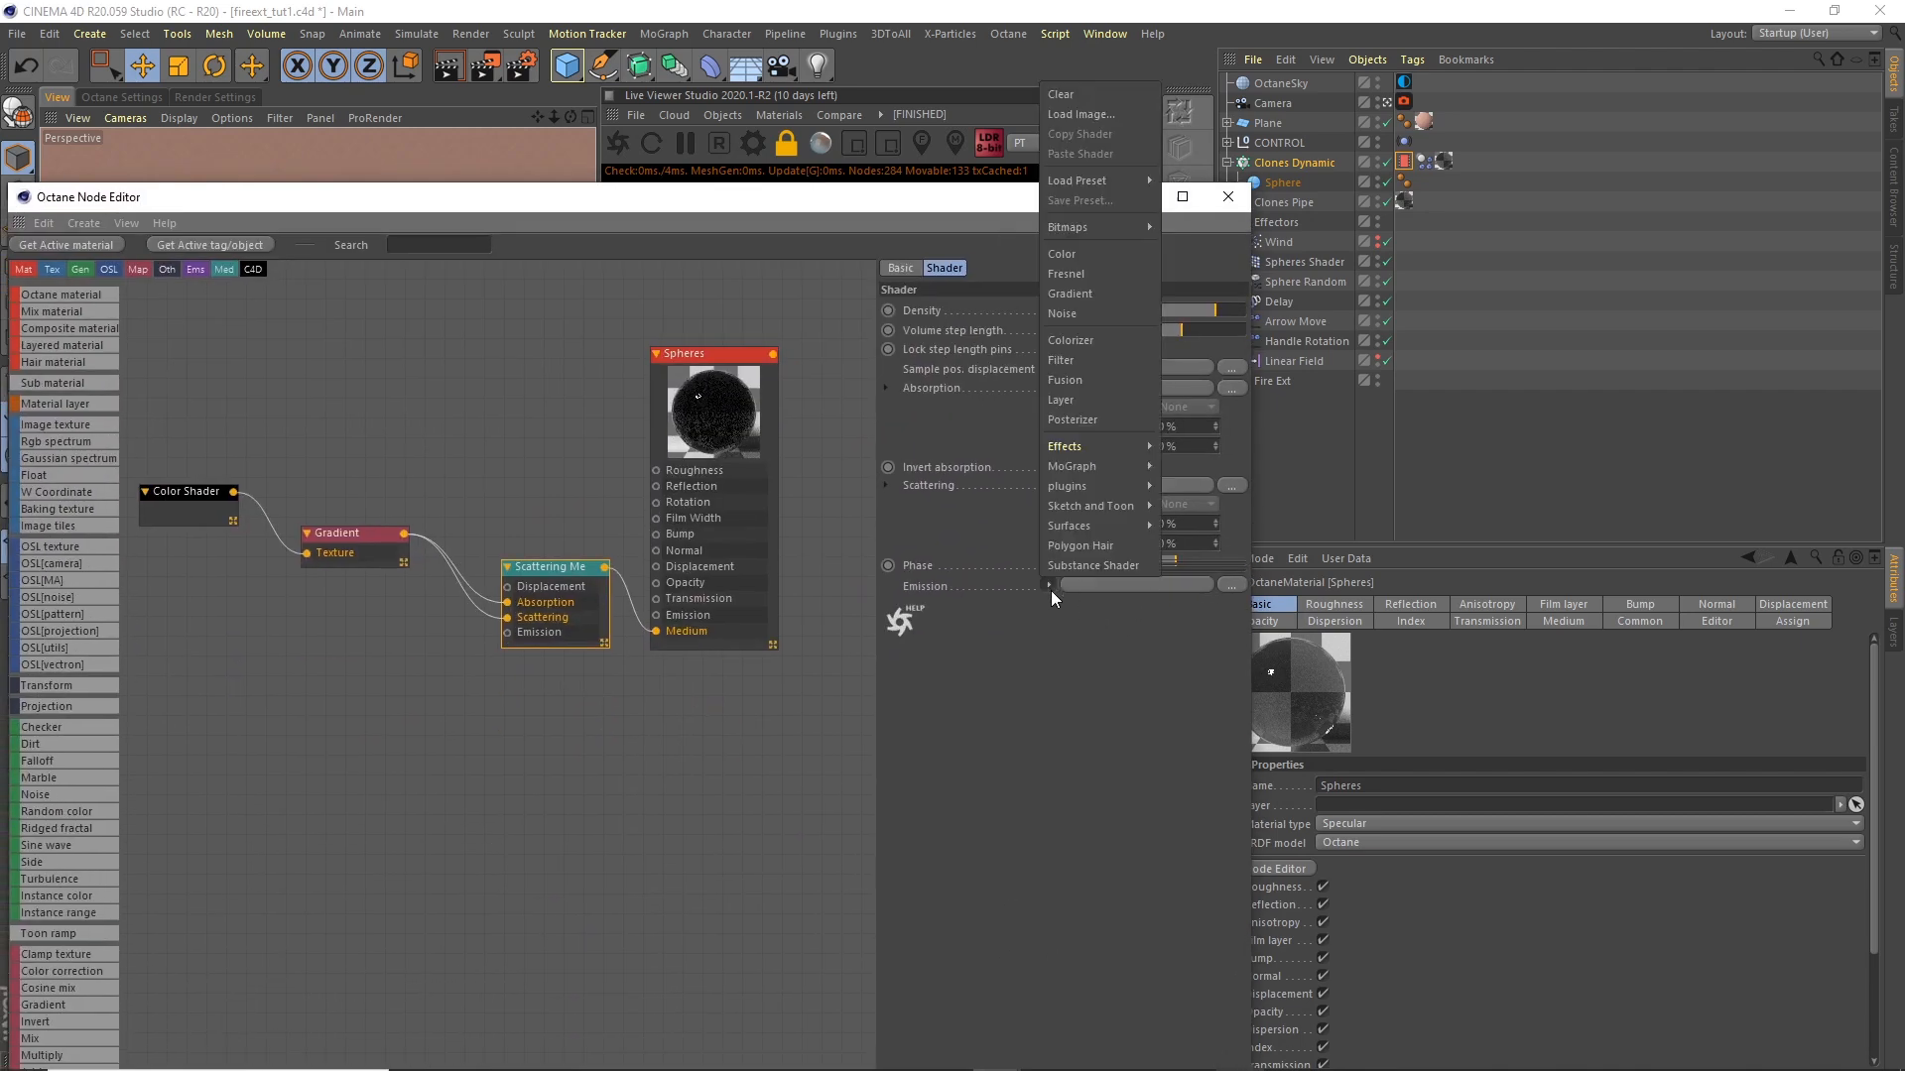
mouse_move(1083, 487)
mouse_move(1198, 488)
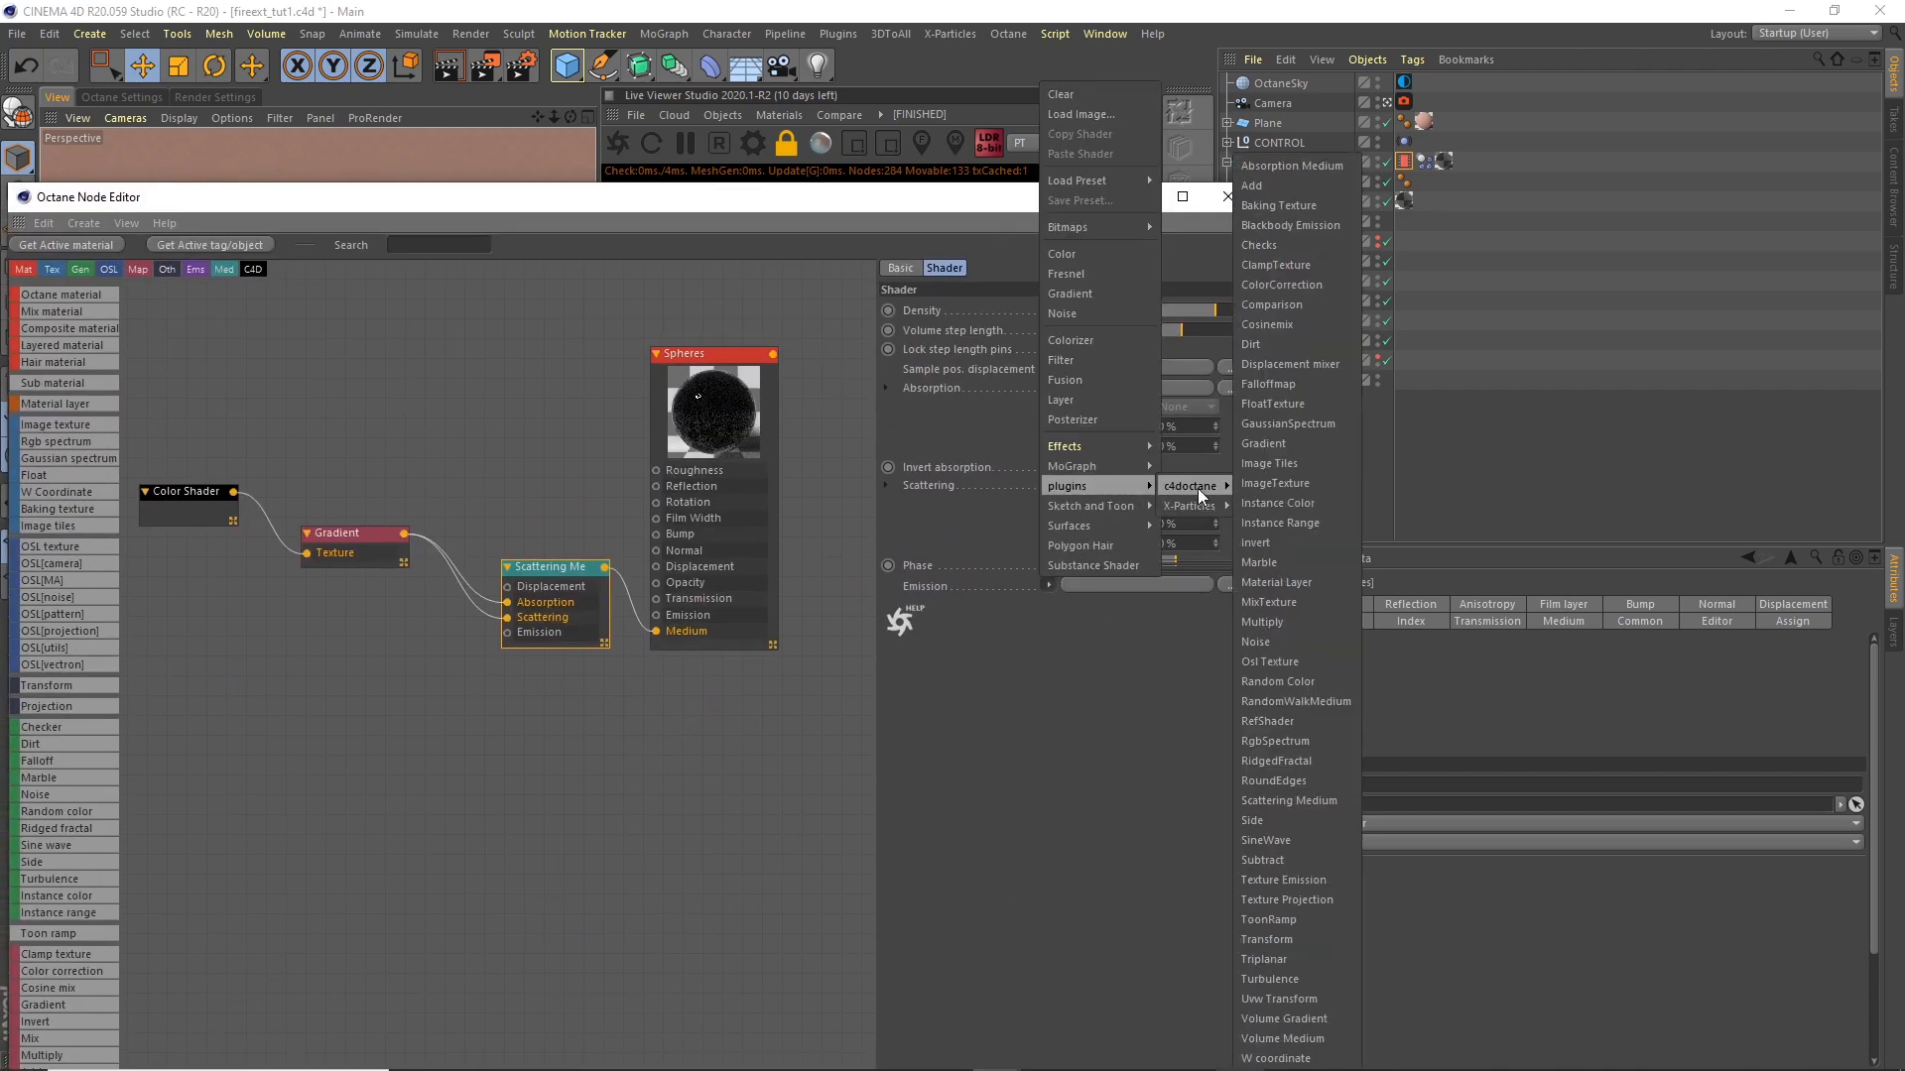
left_click(1297, 226)
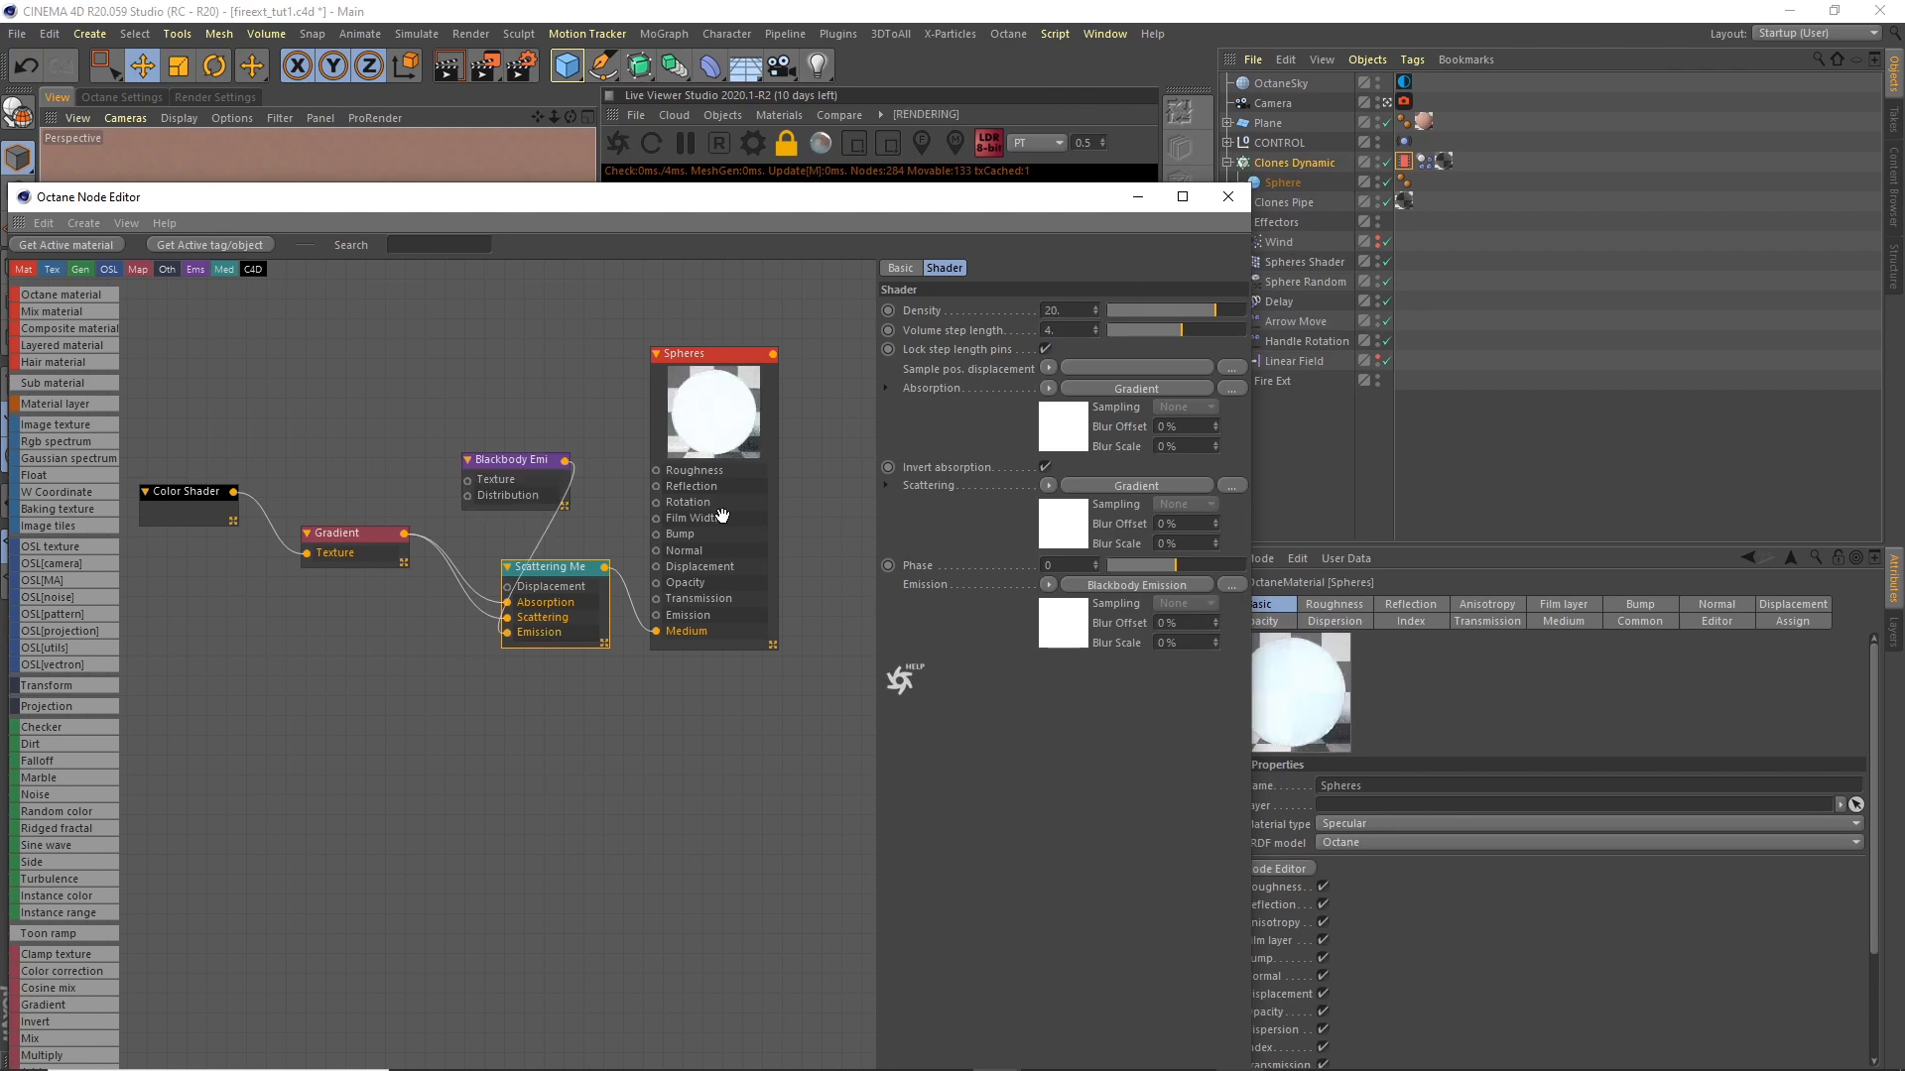
Step: Tidy the node layout and connect the Gradient node to the Texture input of the Blackbody Emission node
left_click_drag(909, 224, 1077, 276)
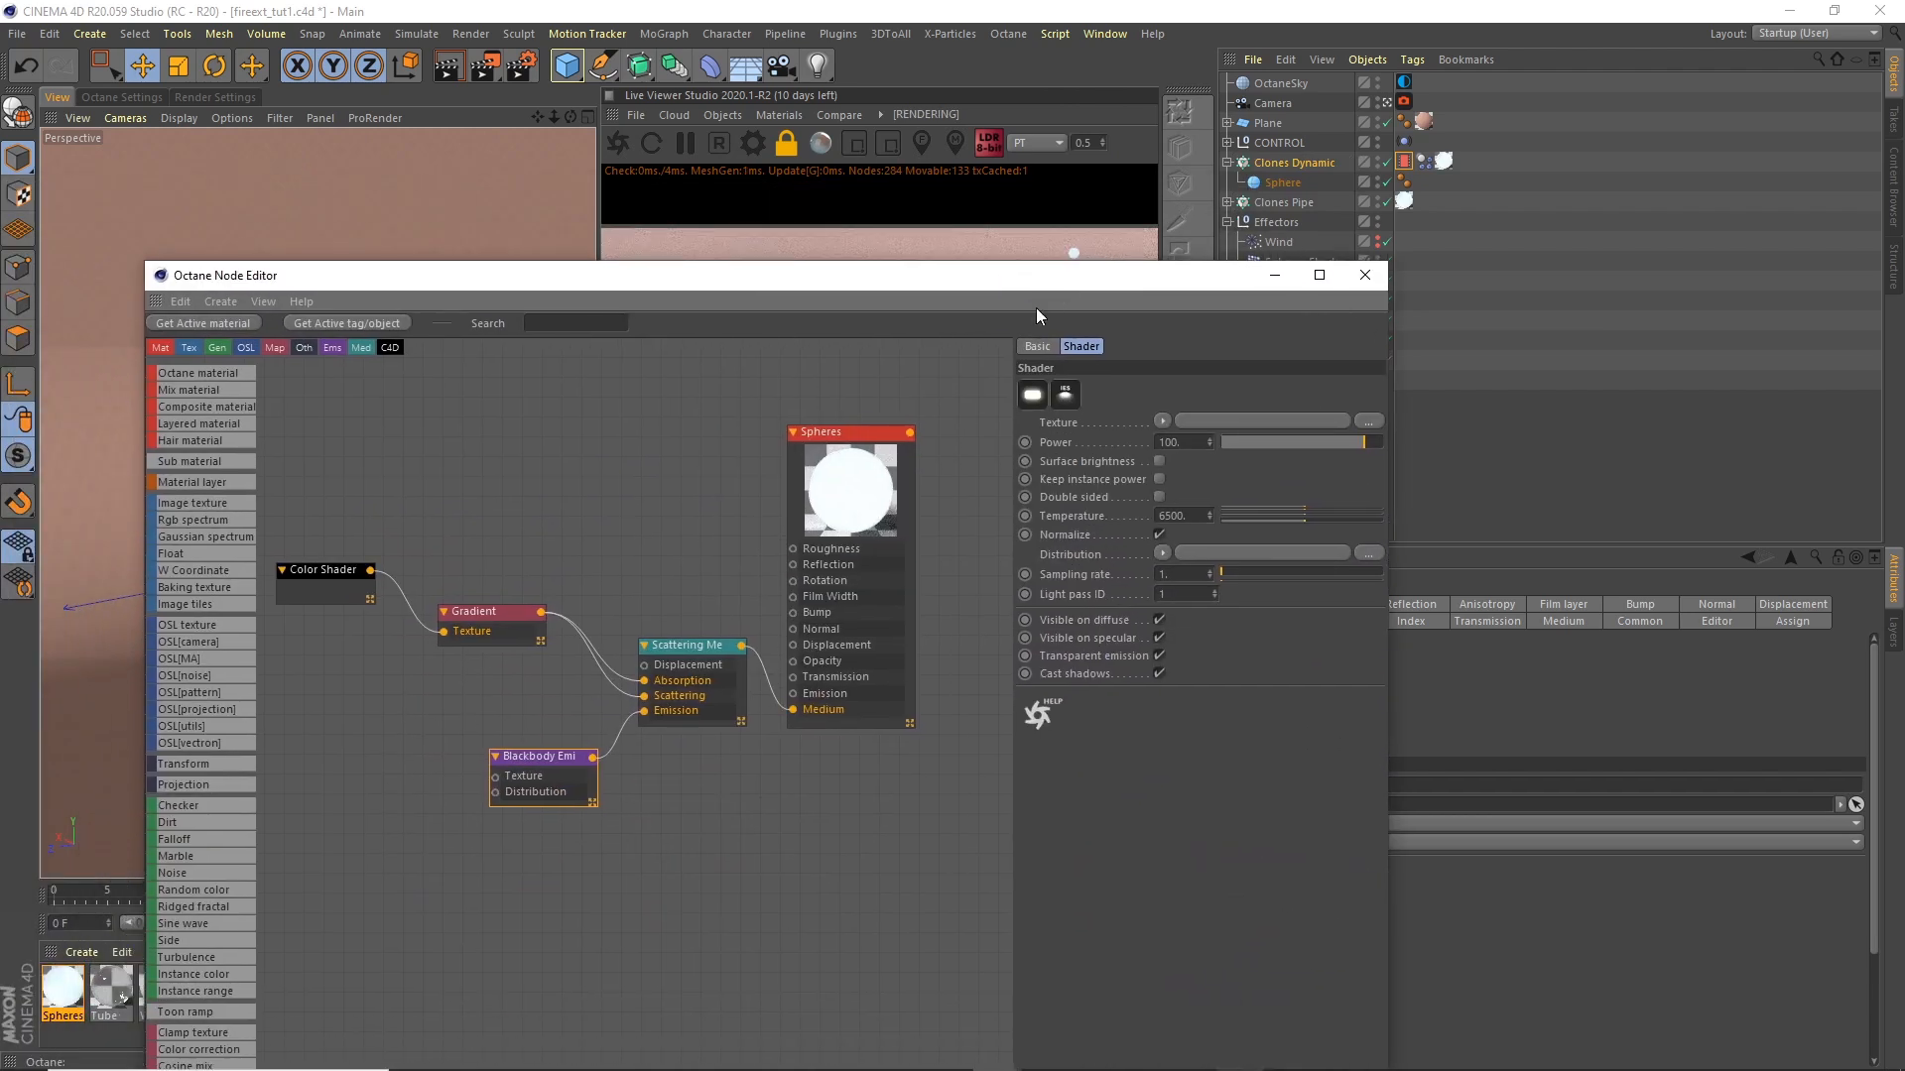
left_click_drag(482, 615, 458, 611)
left_click_drag(546, 752, 589, 744)
left_click_drag(1072, 291, 801, 639)
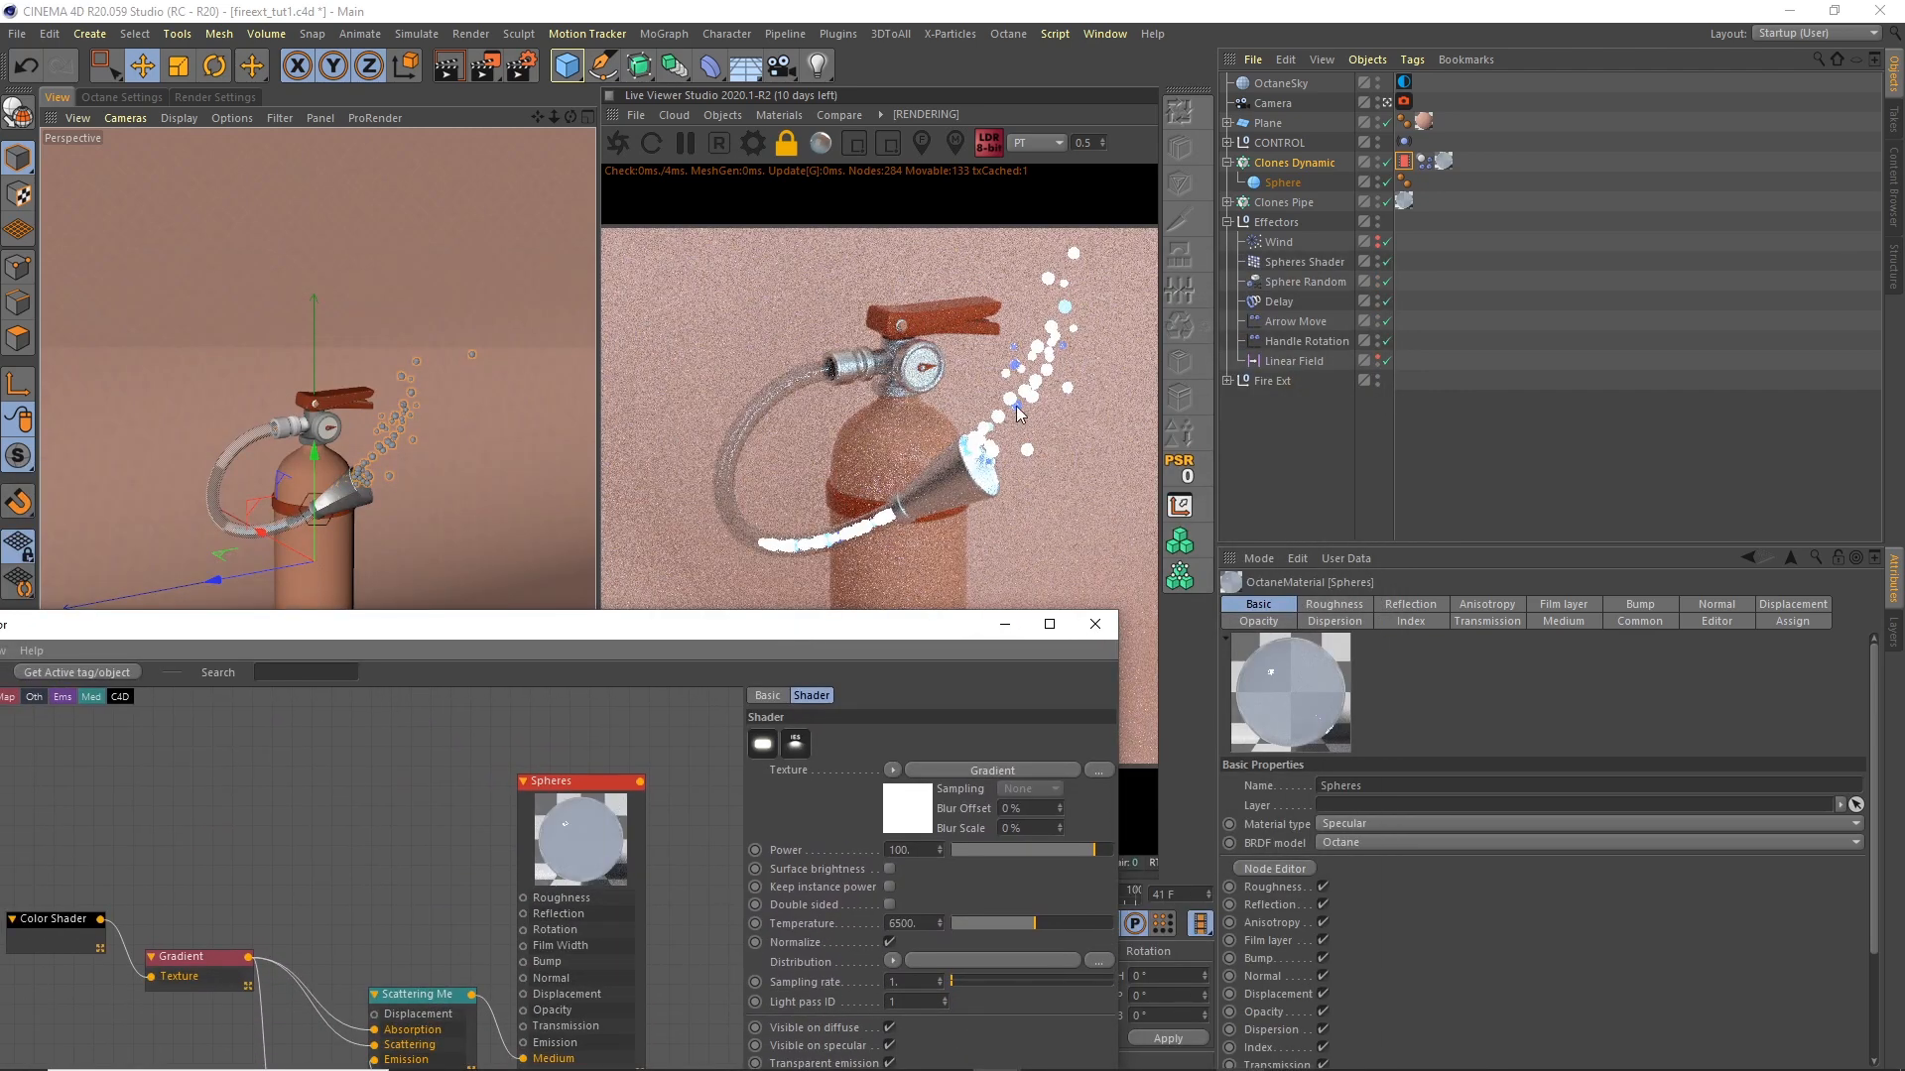
Step: Try Blackbody Emission power values of 1, 0.5 and 2 while comparing the spheres in the live render
left_click_drag(876, 632, 849, 412)
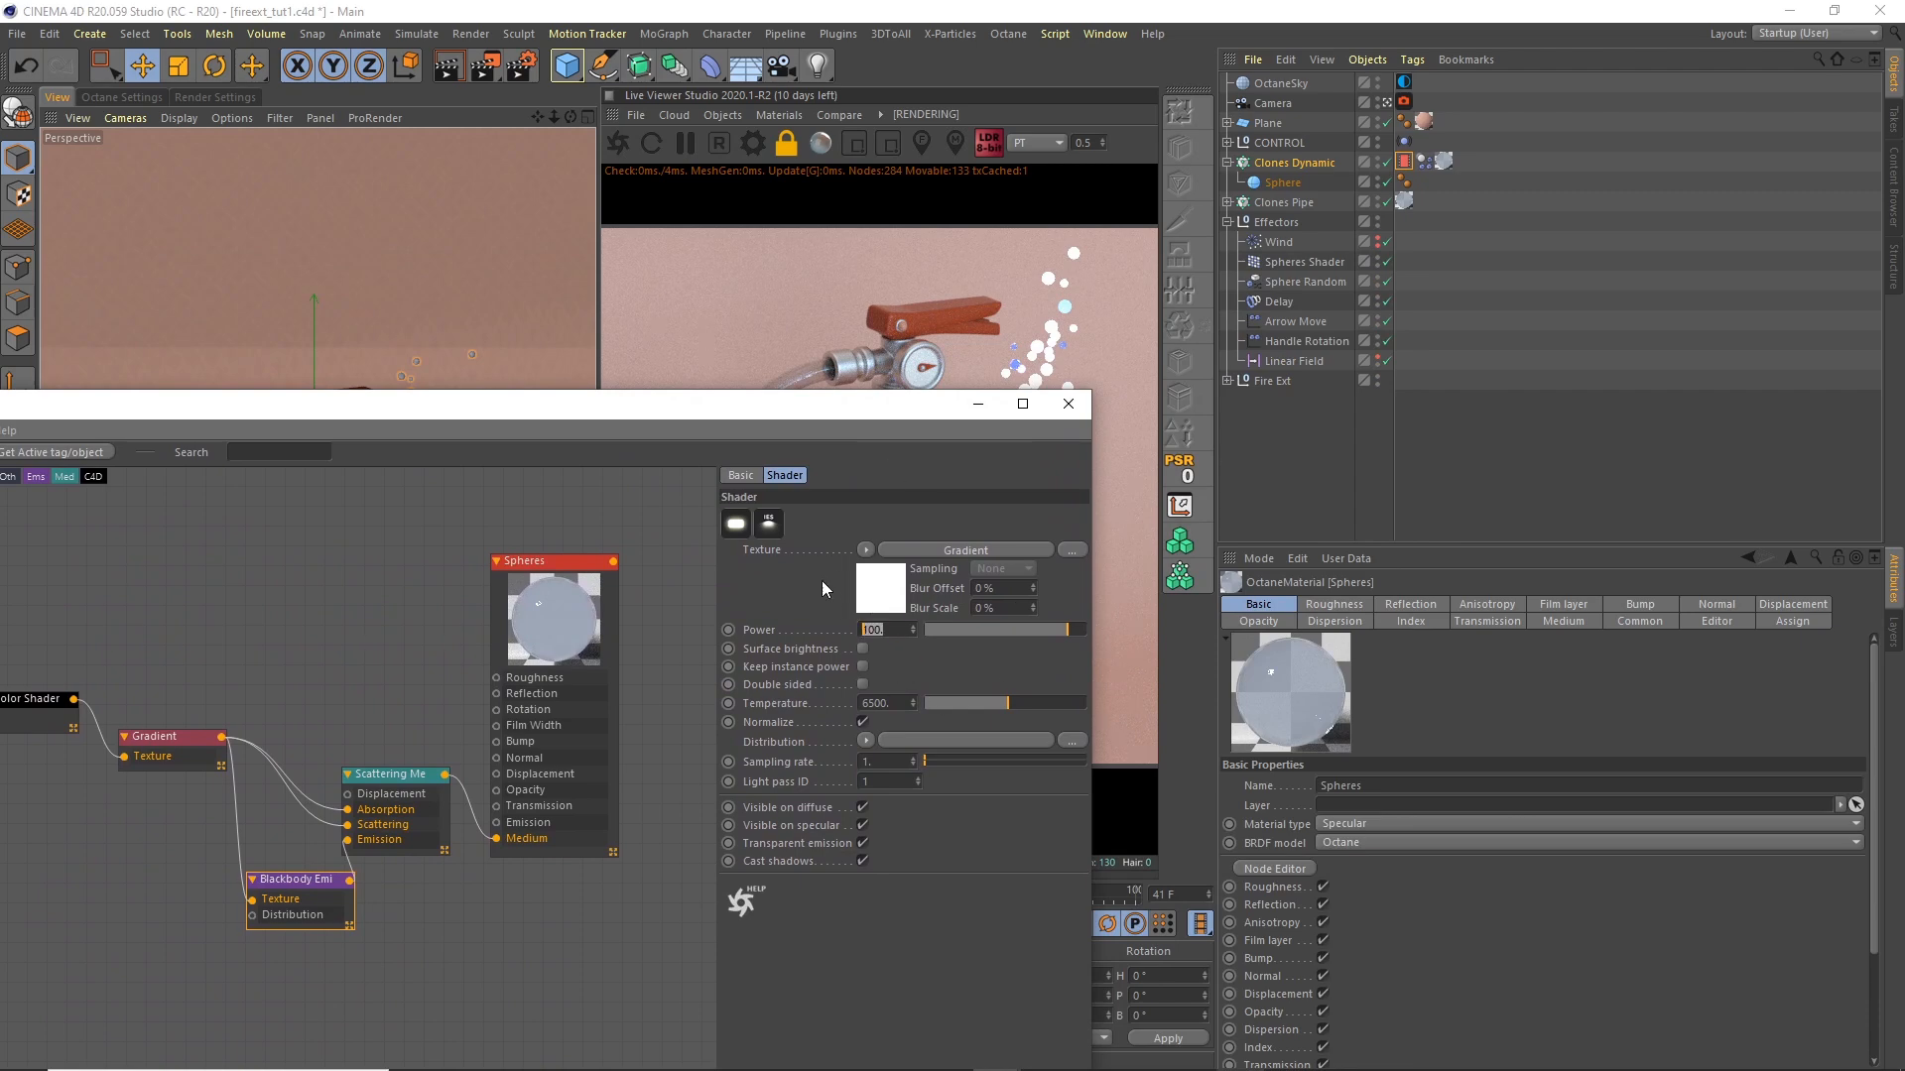
type("1")
key("Return")
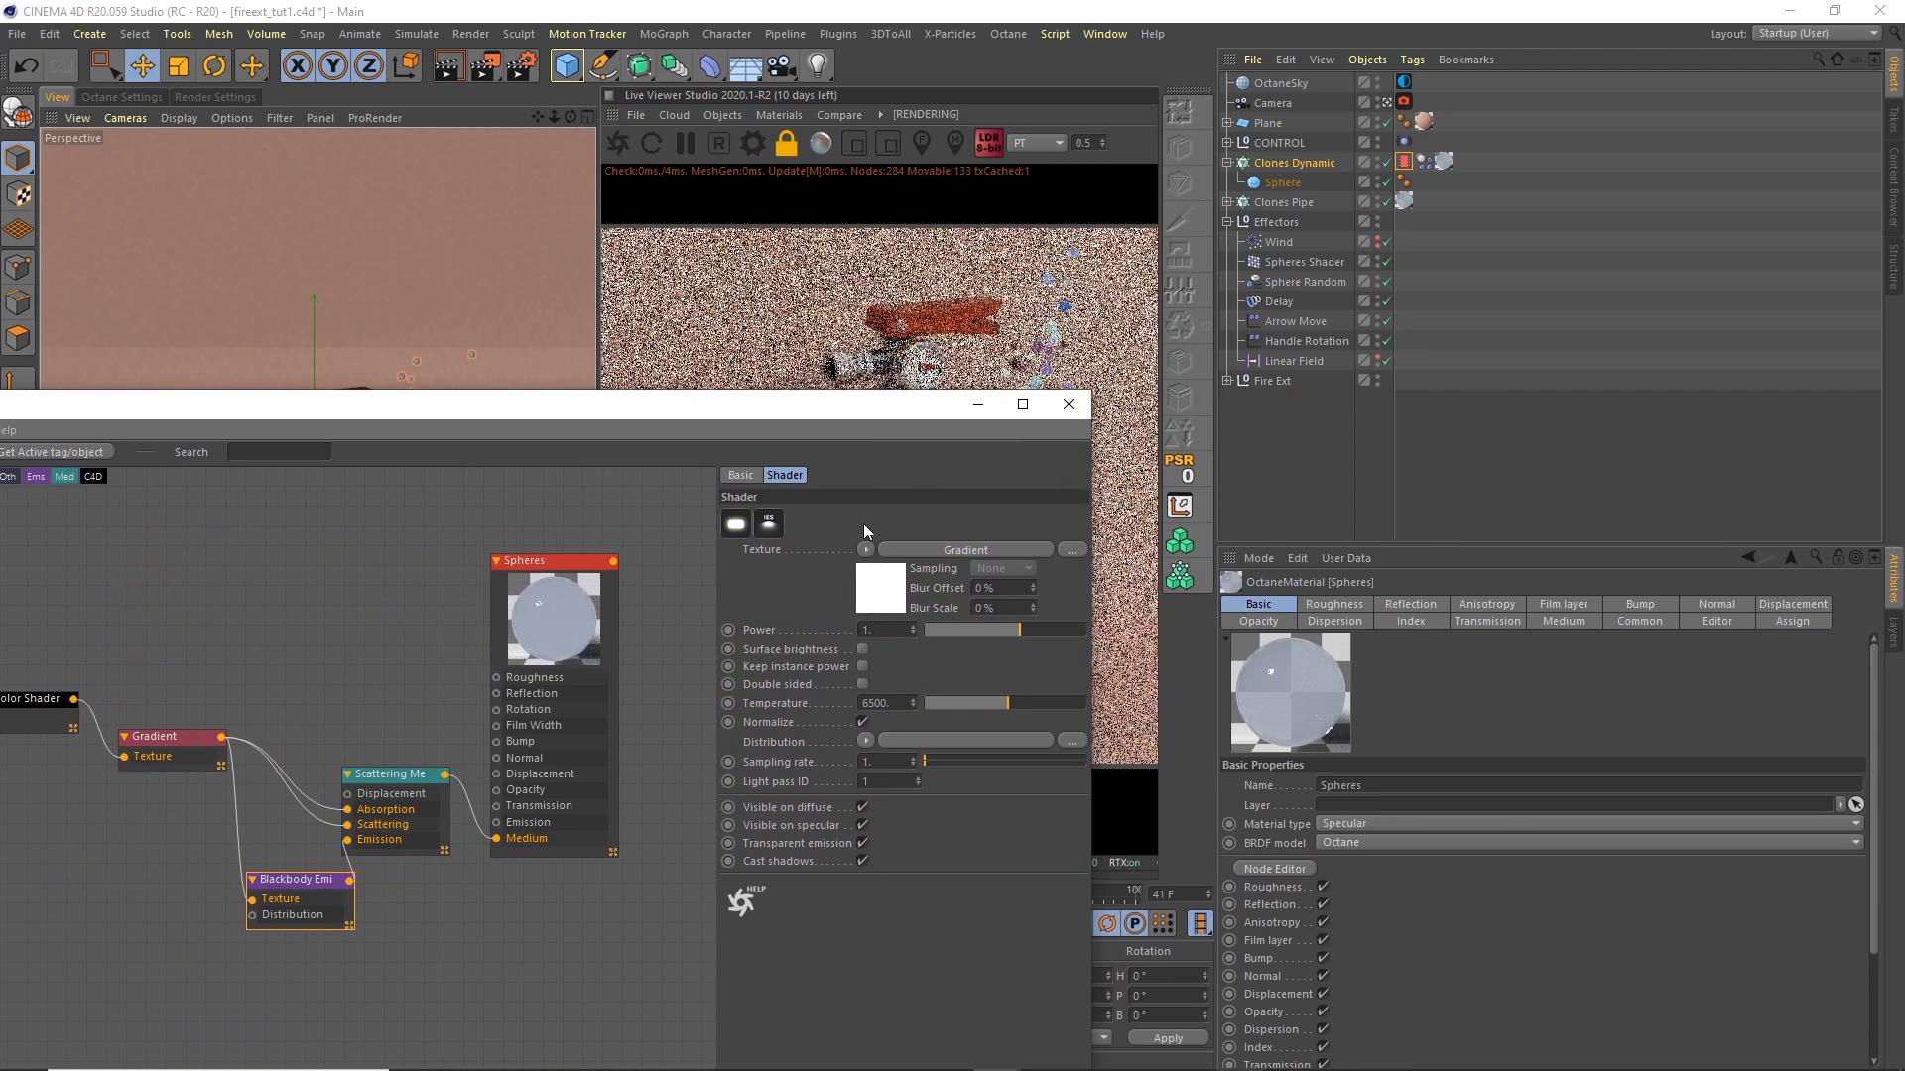
left_click_drag(898, 418, 782, 726)
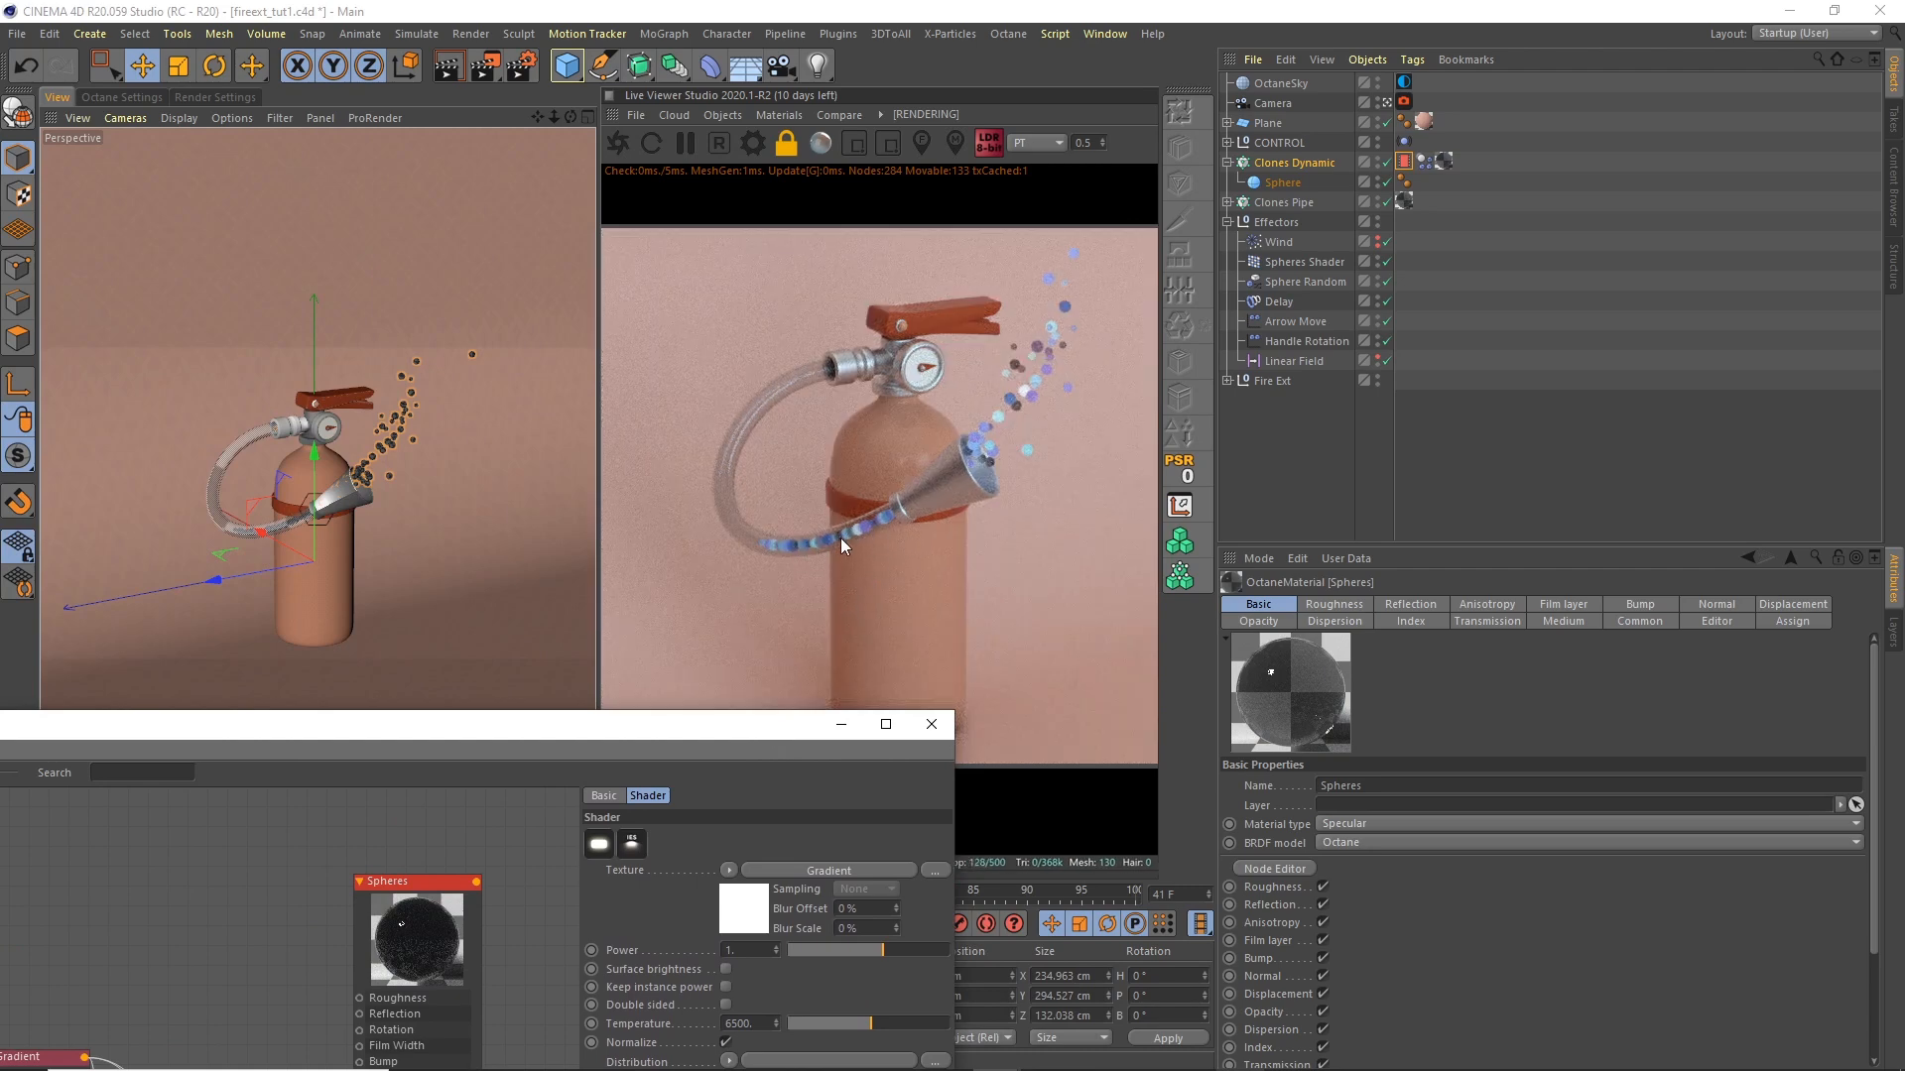
left_click_drag(723, 728, 654, 288)
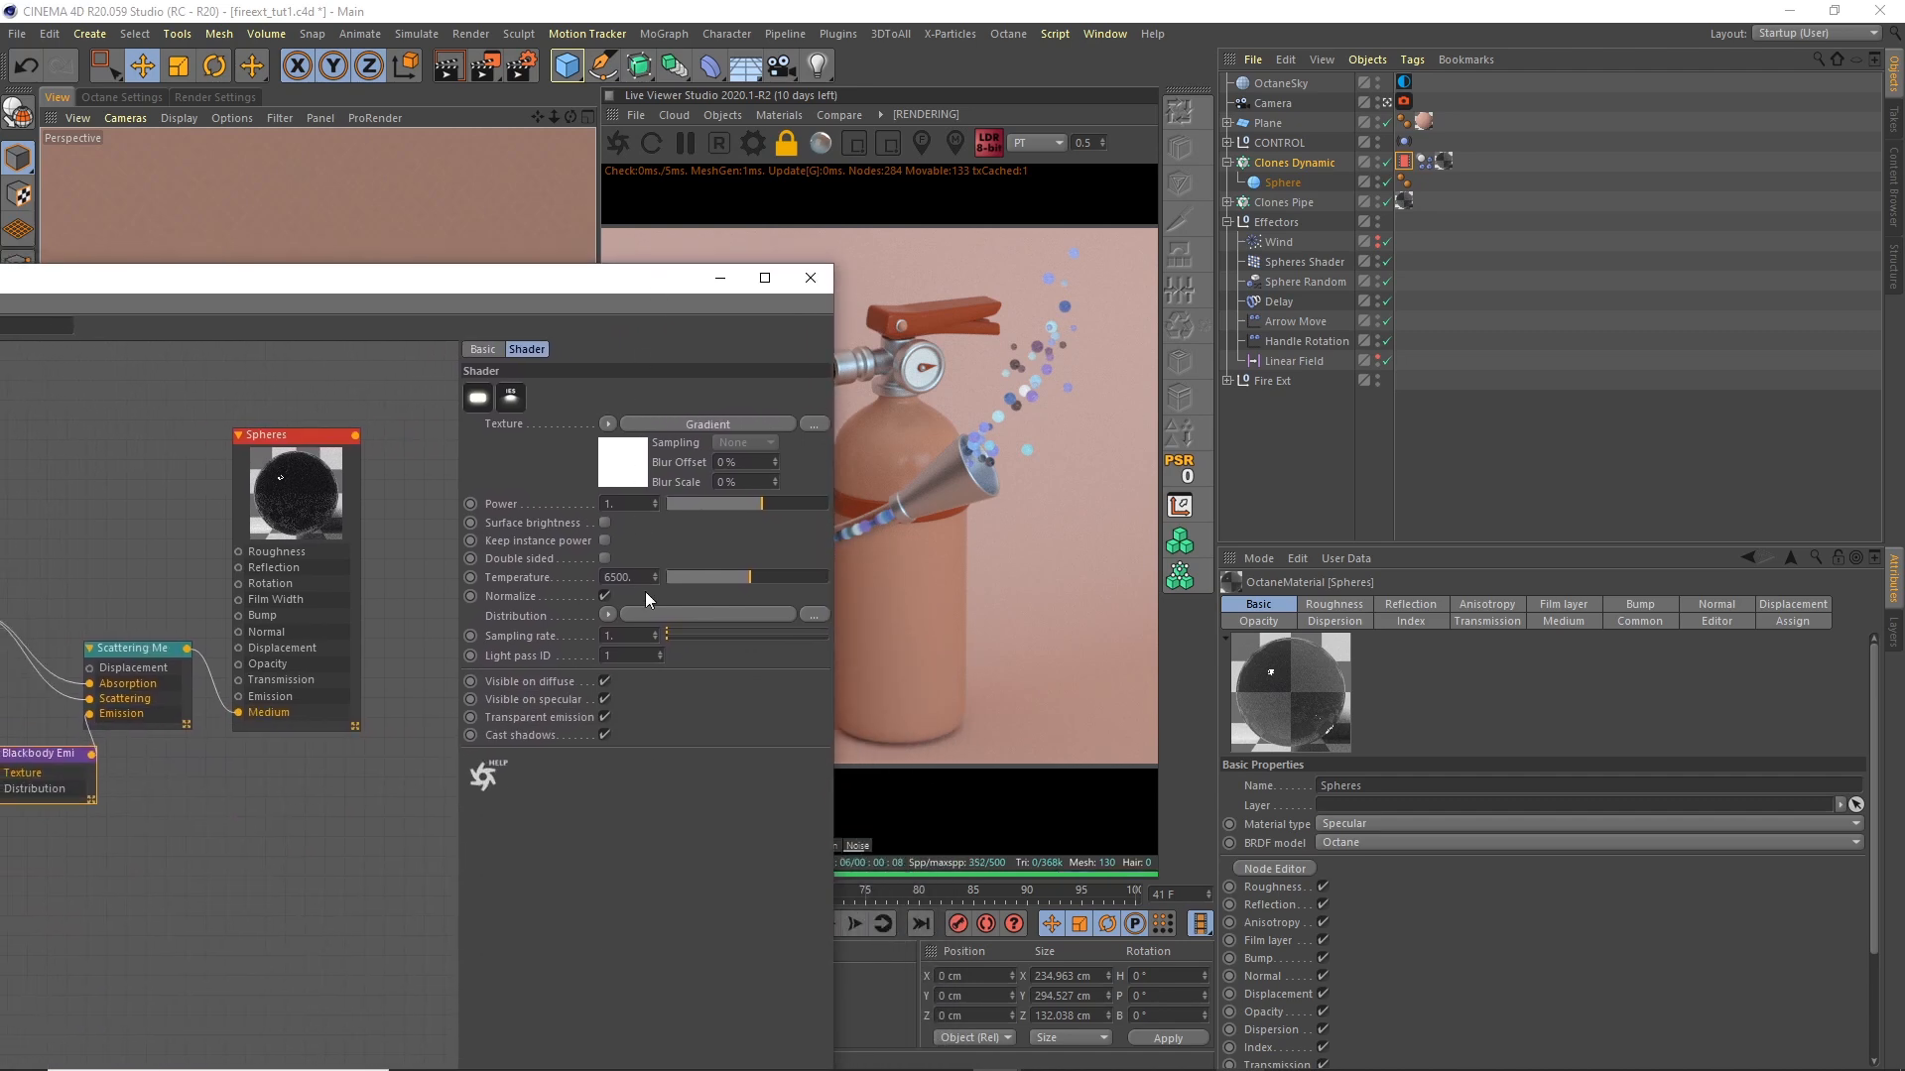
type(".5")
key("Return")
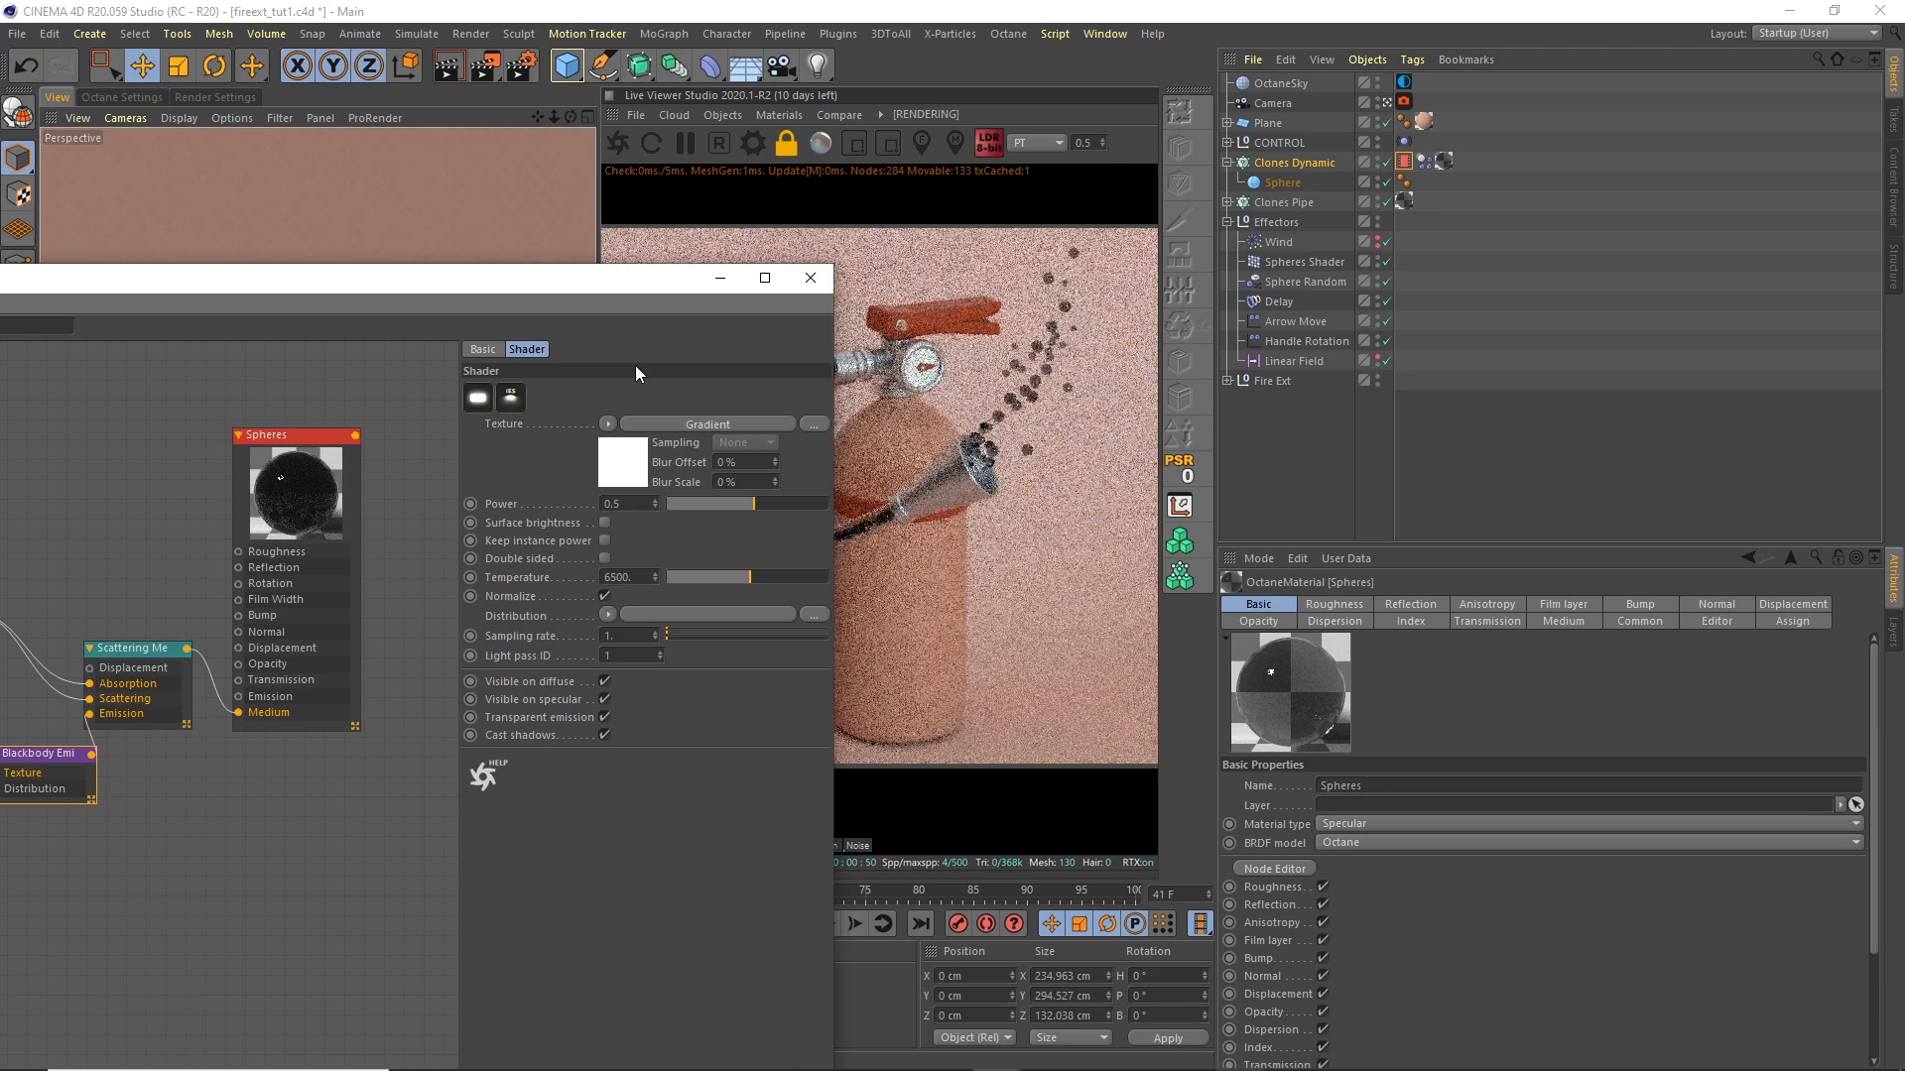
left_click_drag(643, 501, 585, 472)
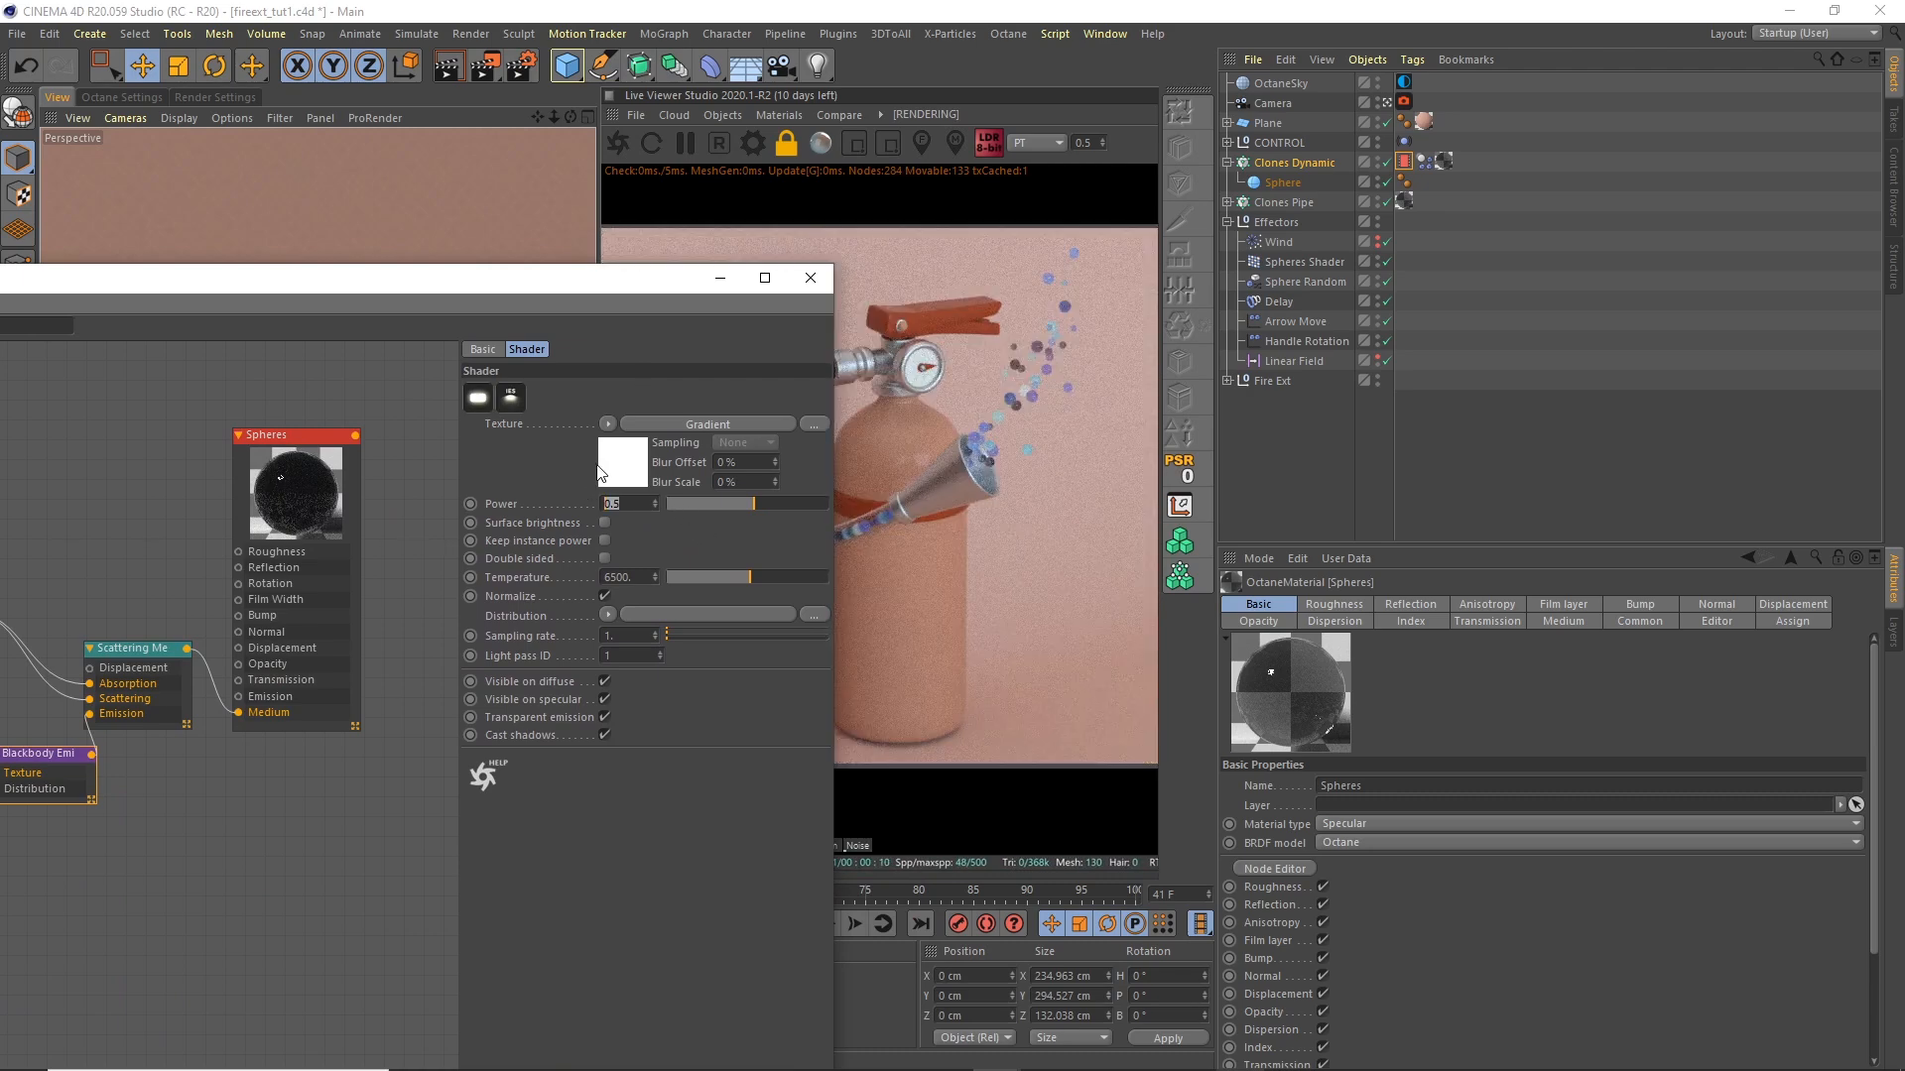
type("2.")
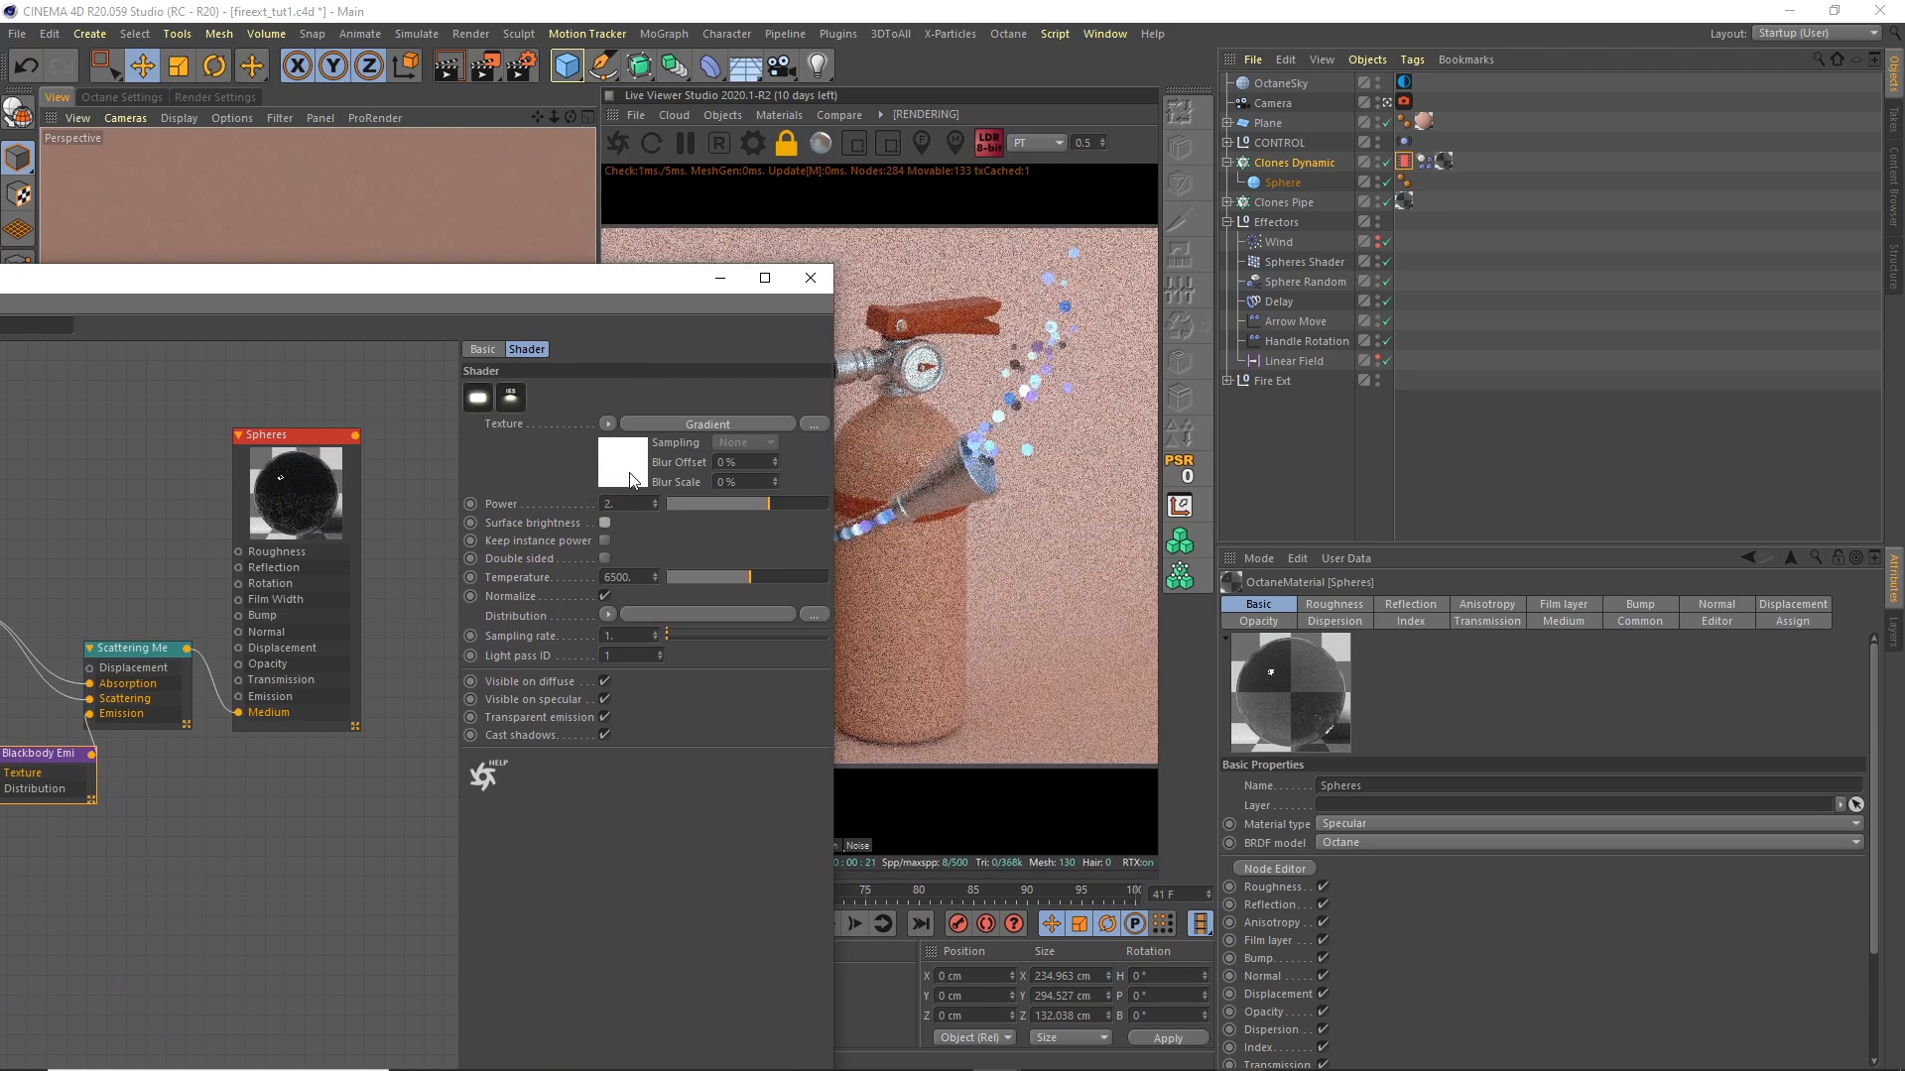
key("Return")
Step: Set the Blackbody Emission power to 1.5 and close the node editor
left_click_drag(624, 282, 466, 569)
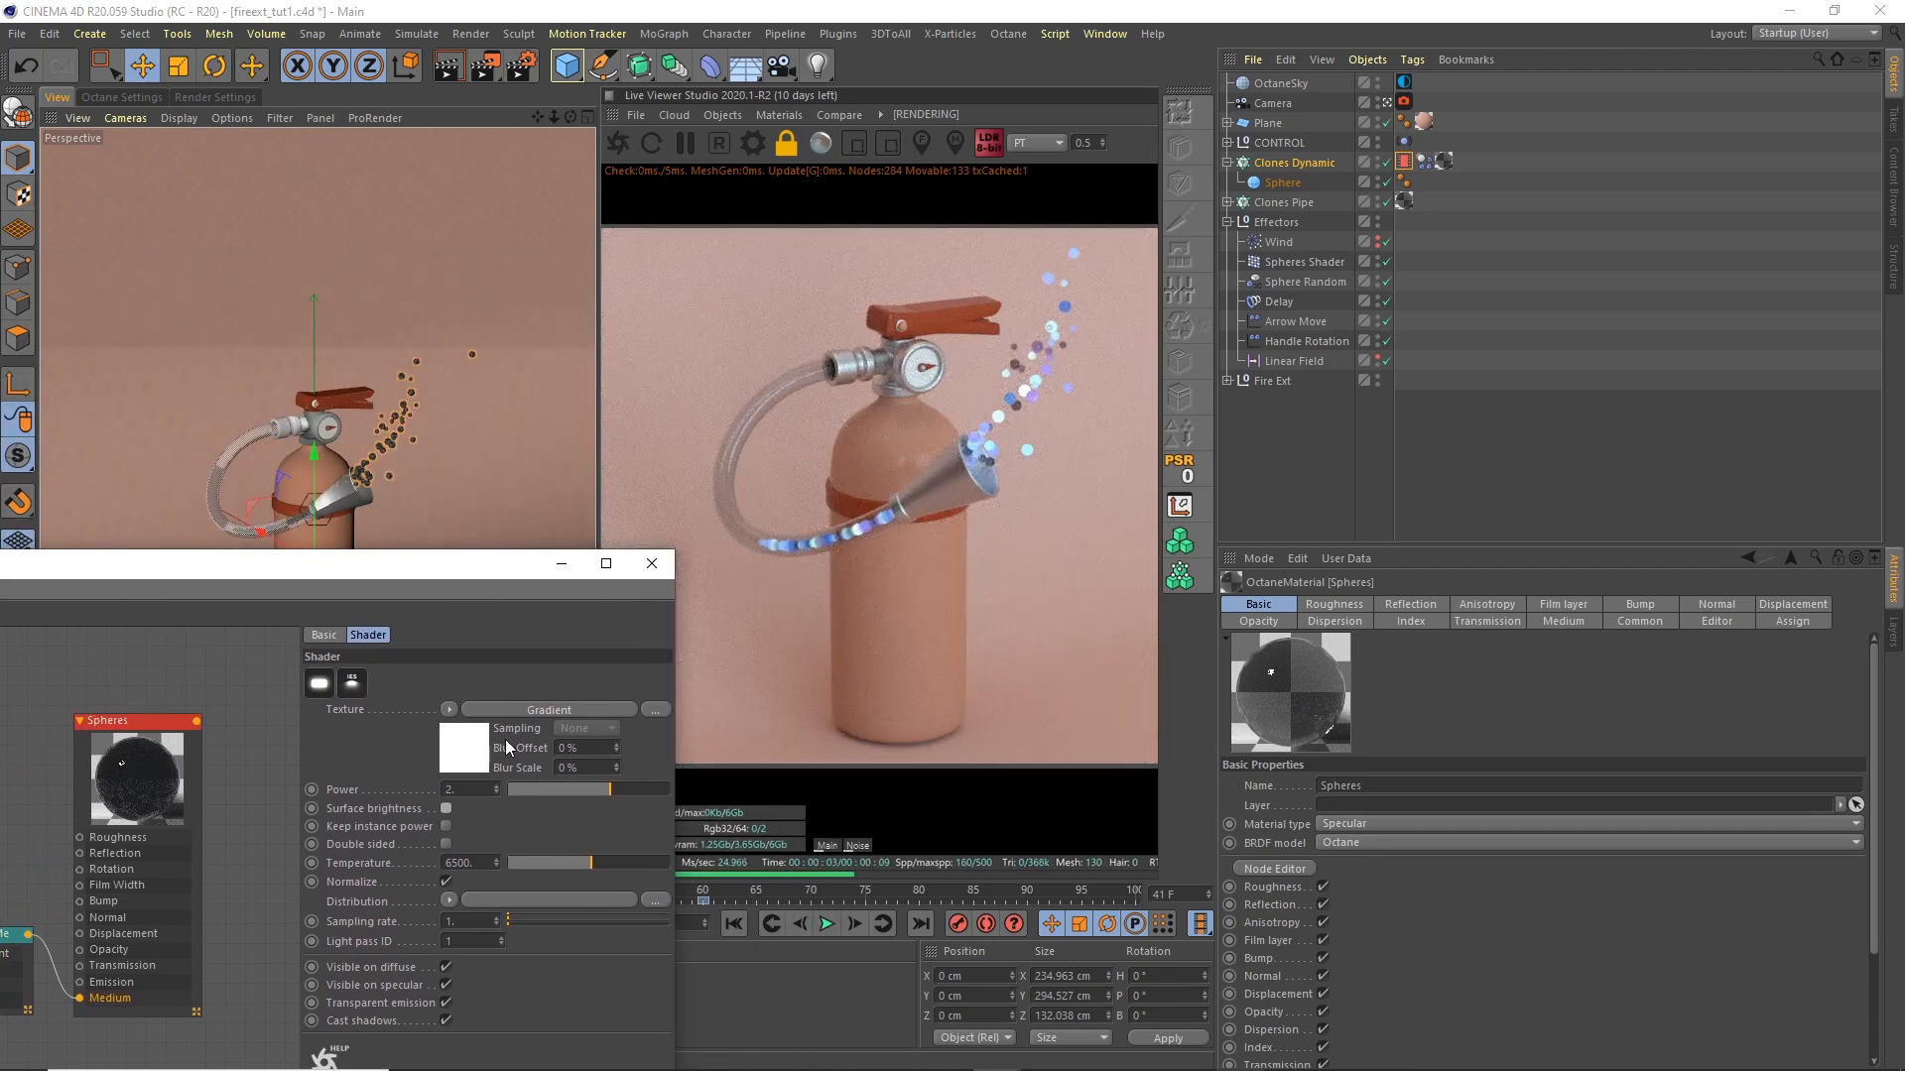
type("1.5")
key("Return")
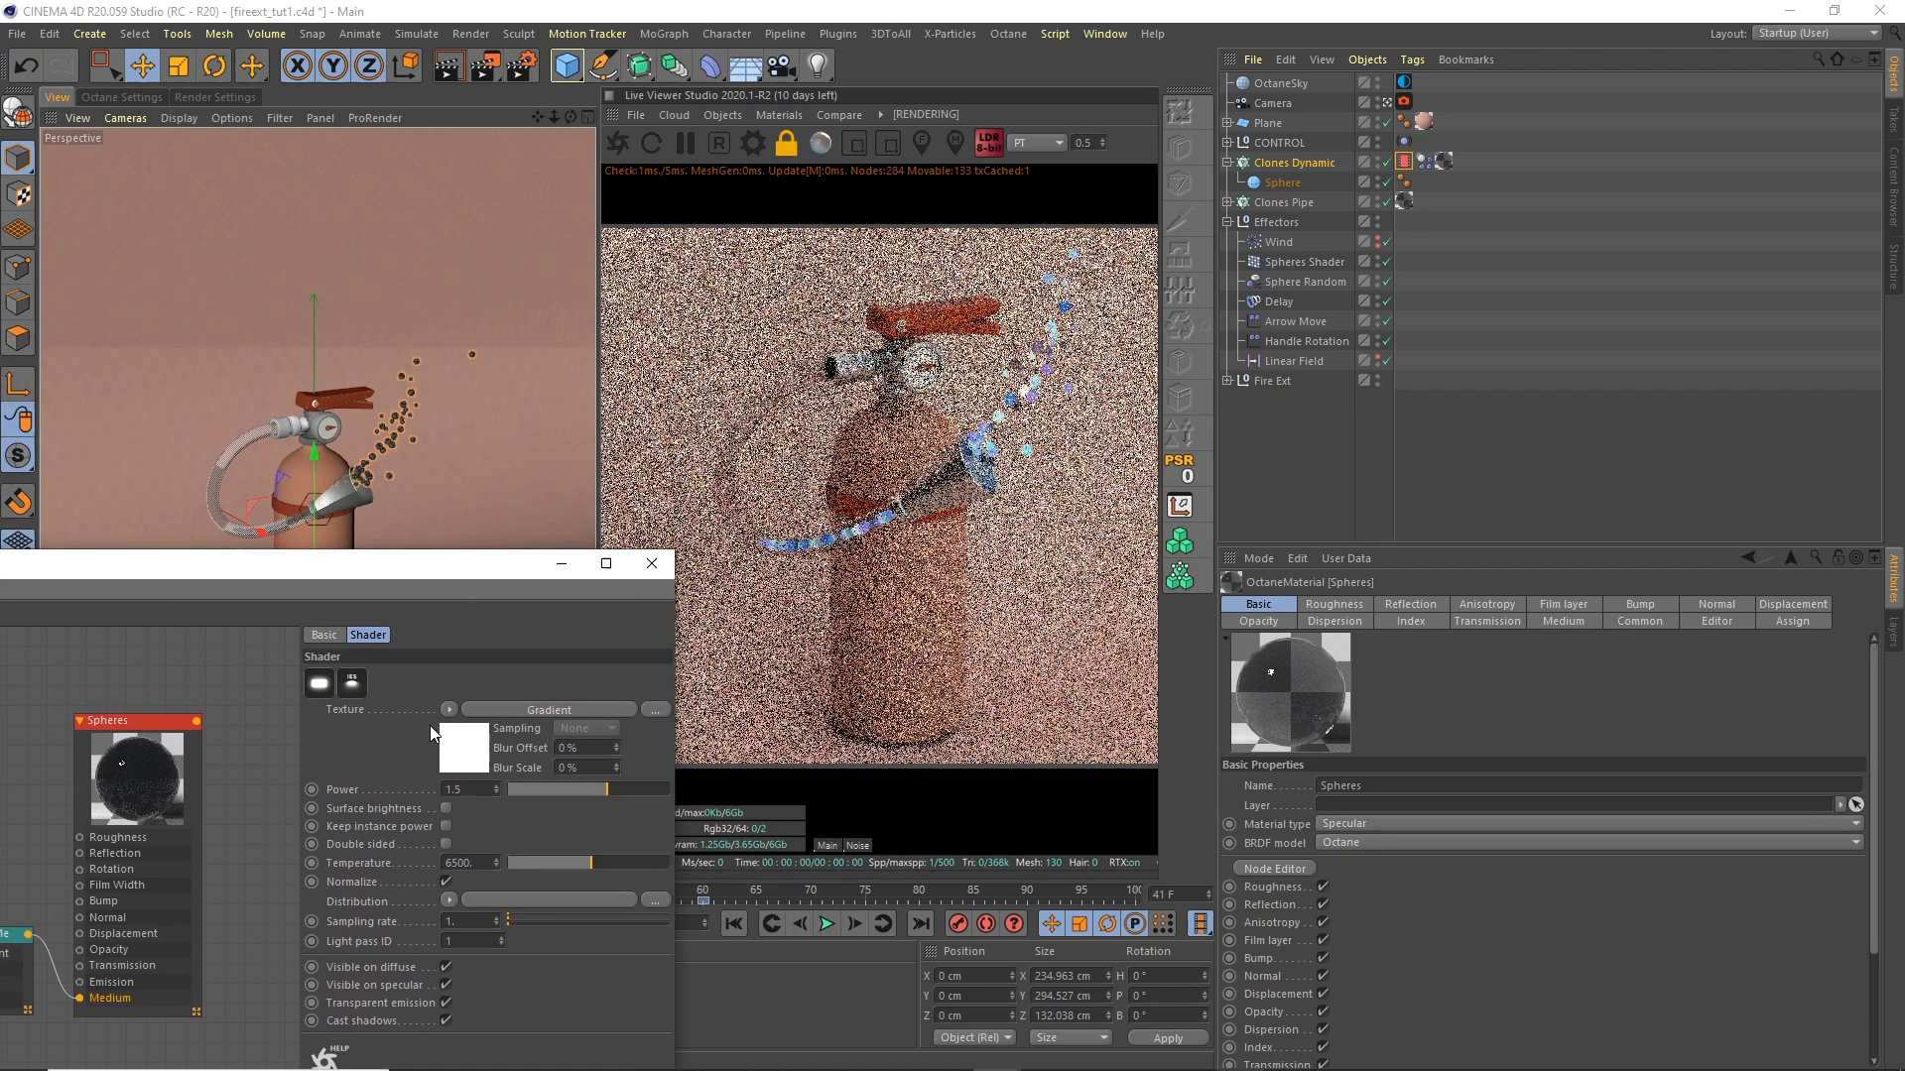
left_click_drag(463, 566, 615, 359)
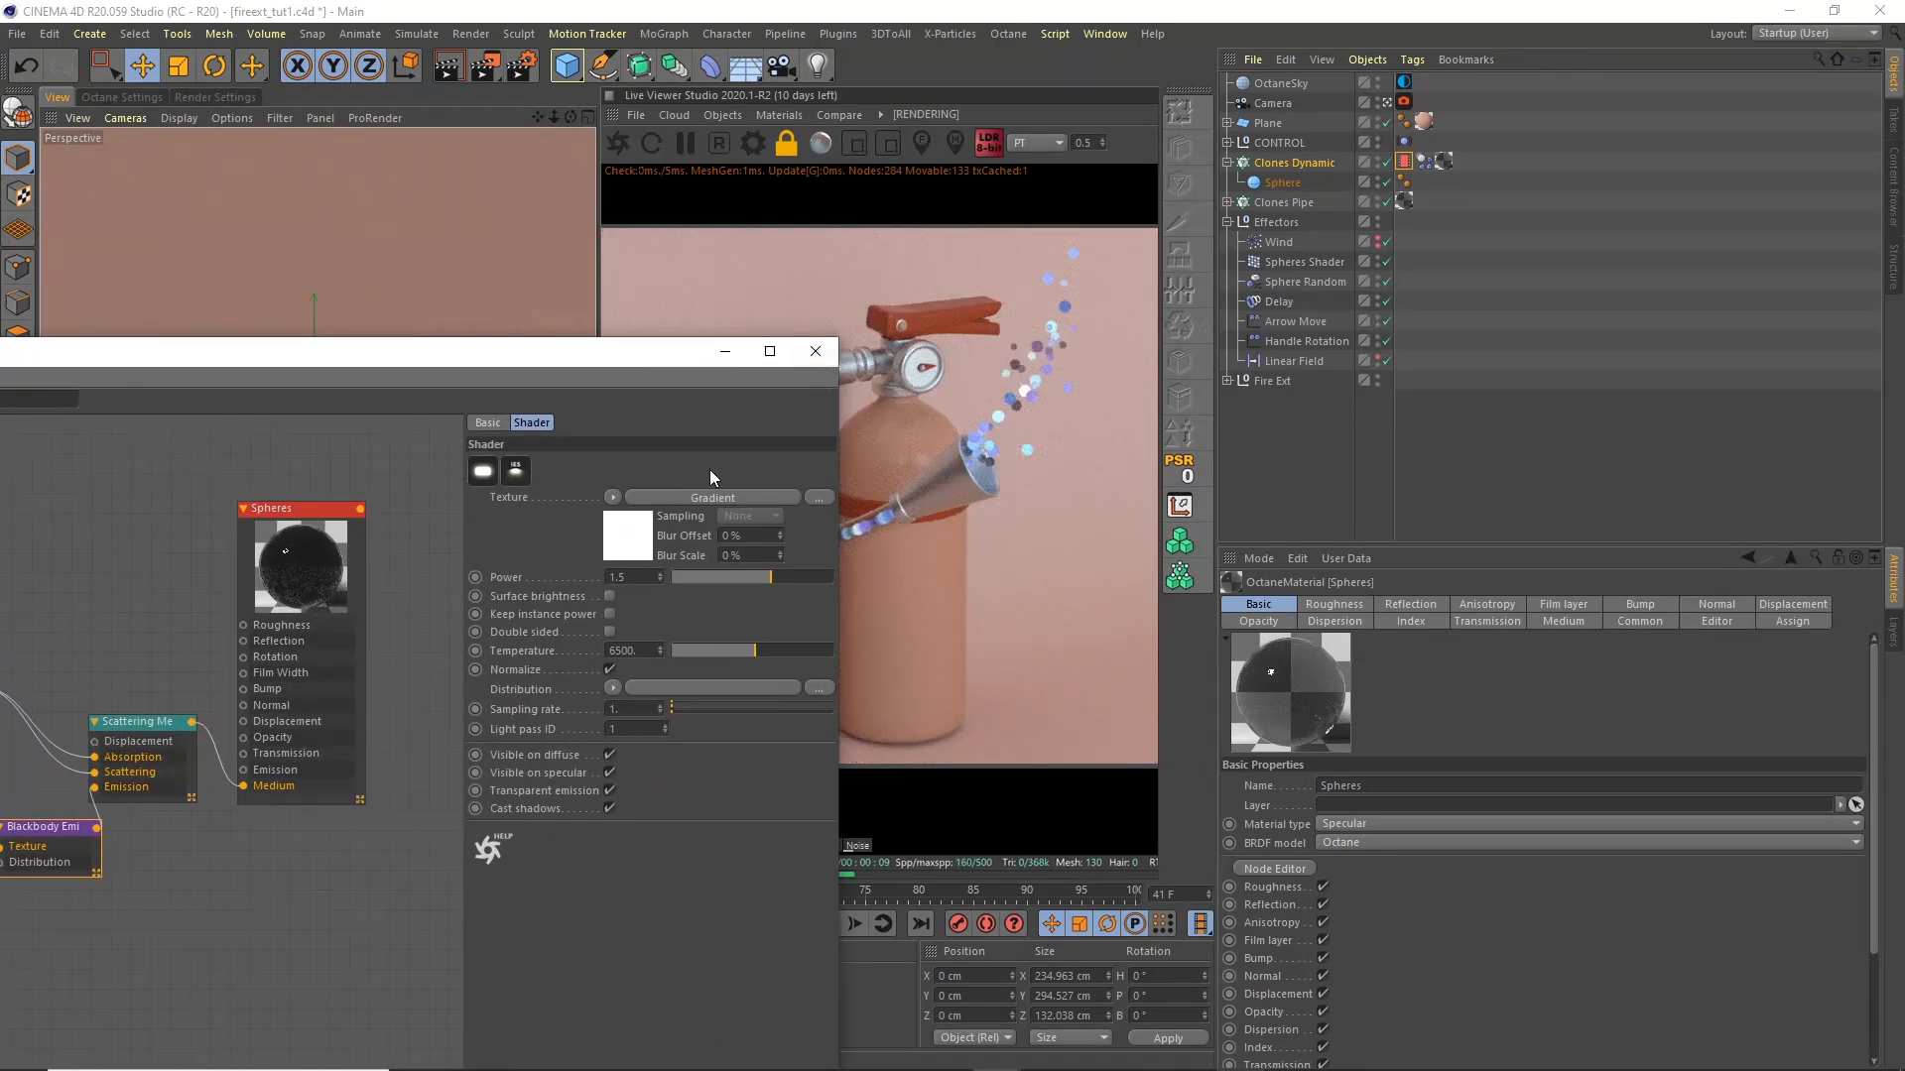
left_click(815, 352)
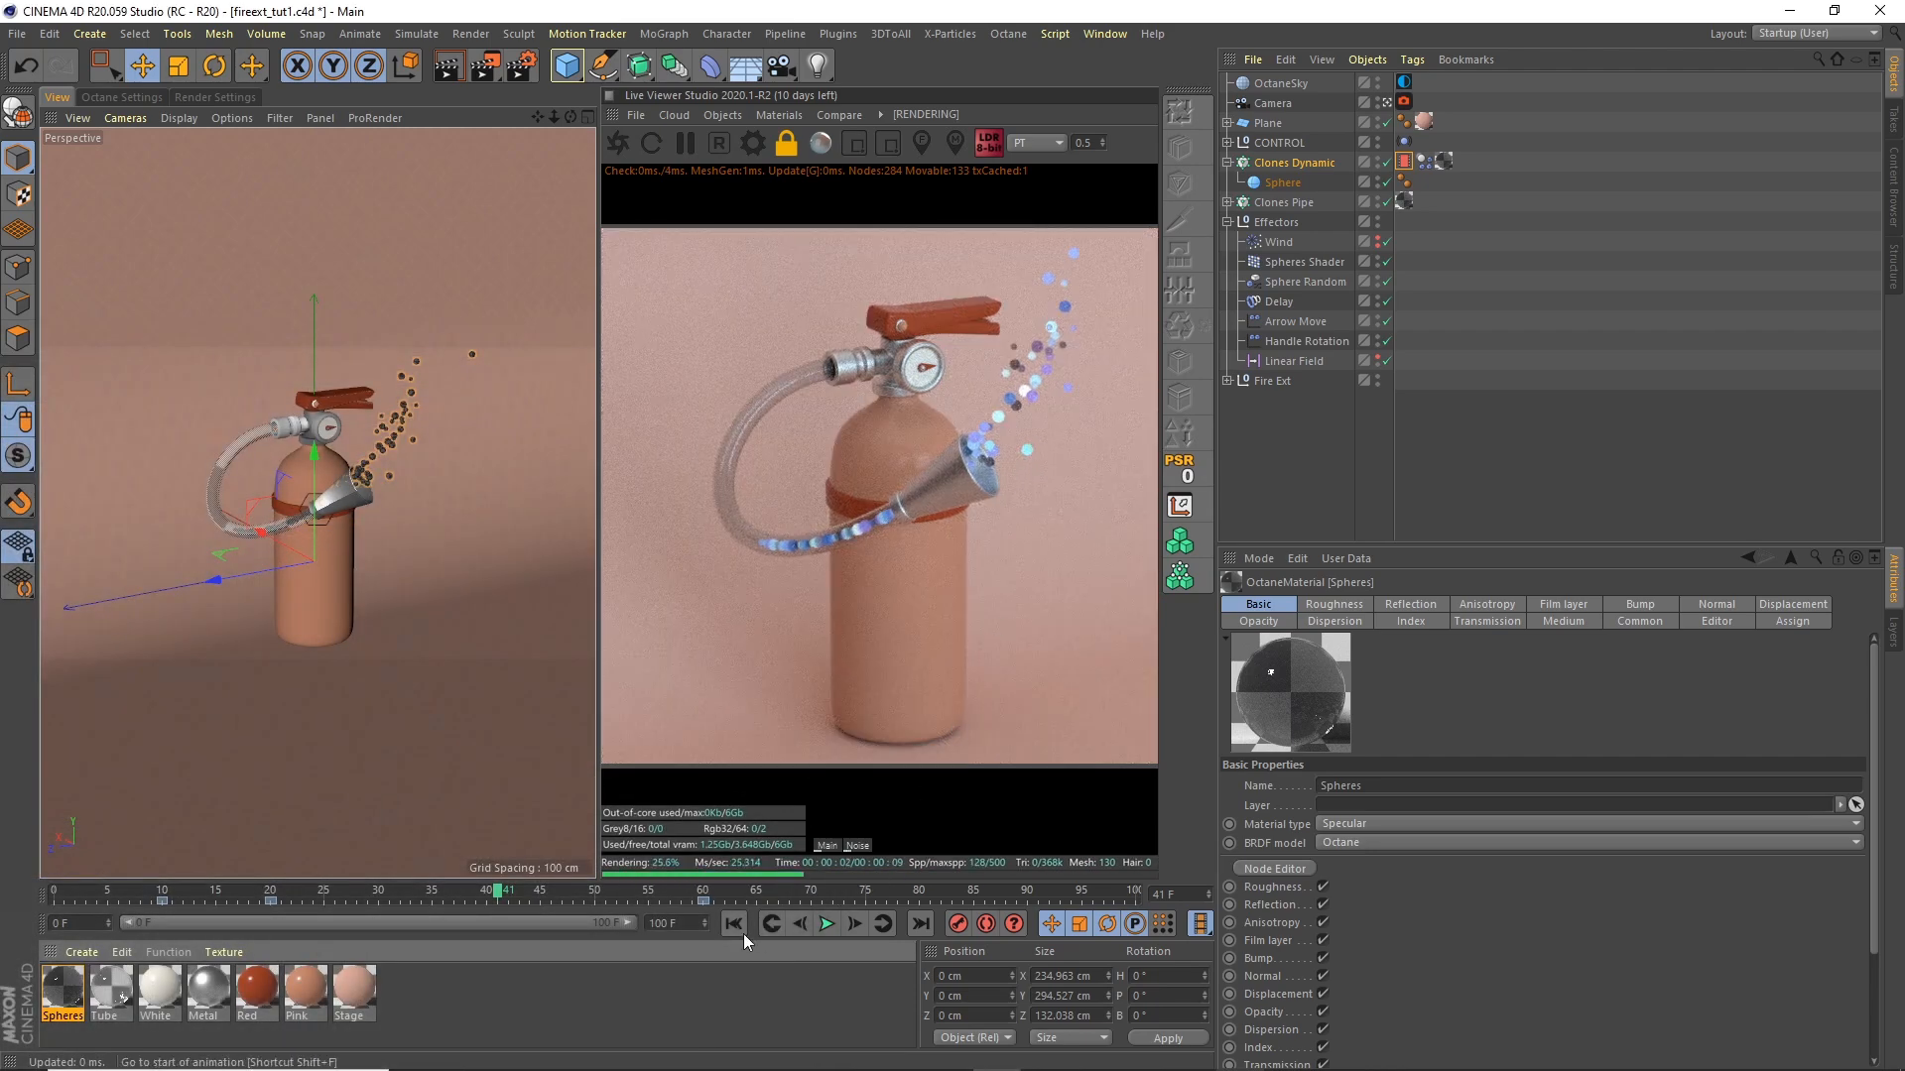
Step: Bake the MoGraph Cache of Clones Dynamic and play the animation briefly from the first frame
left_click(1404, 162)
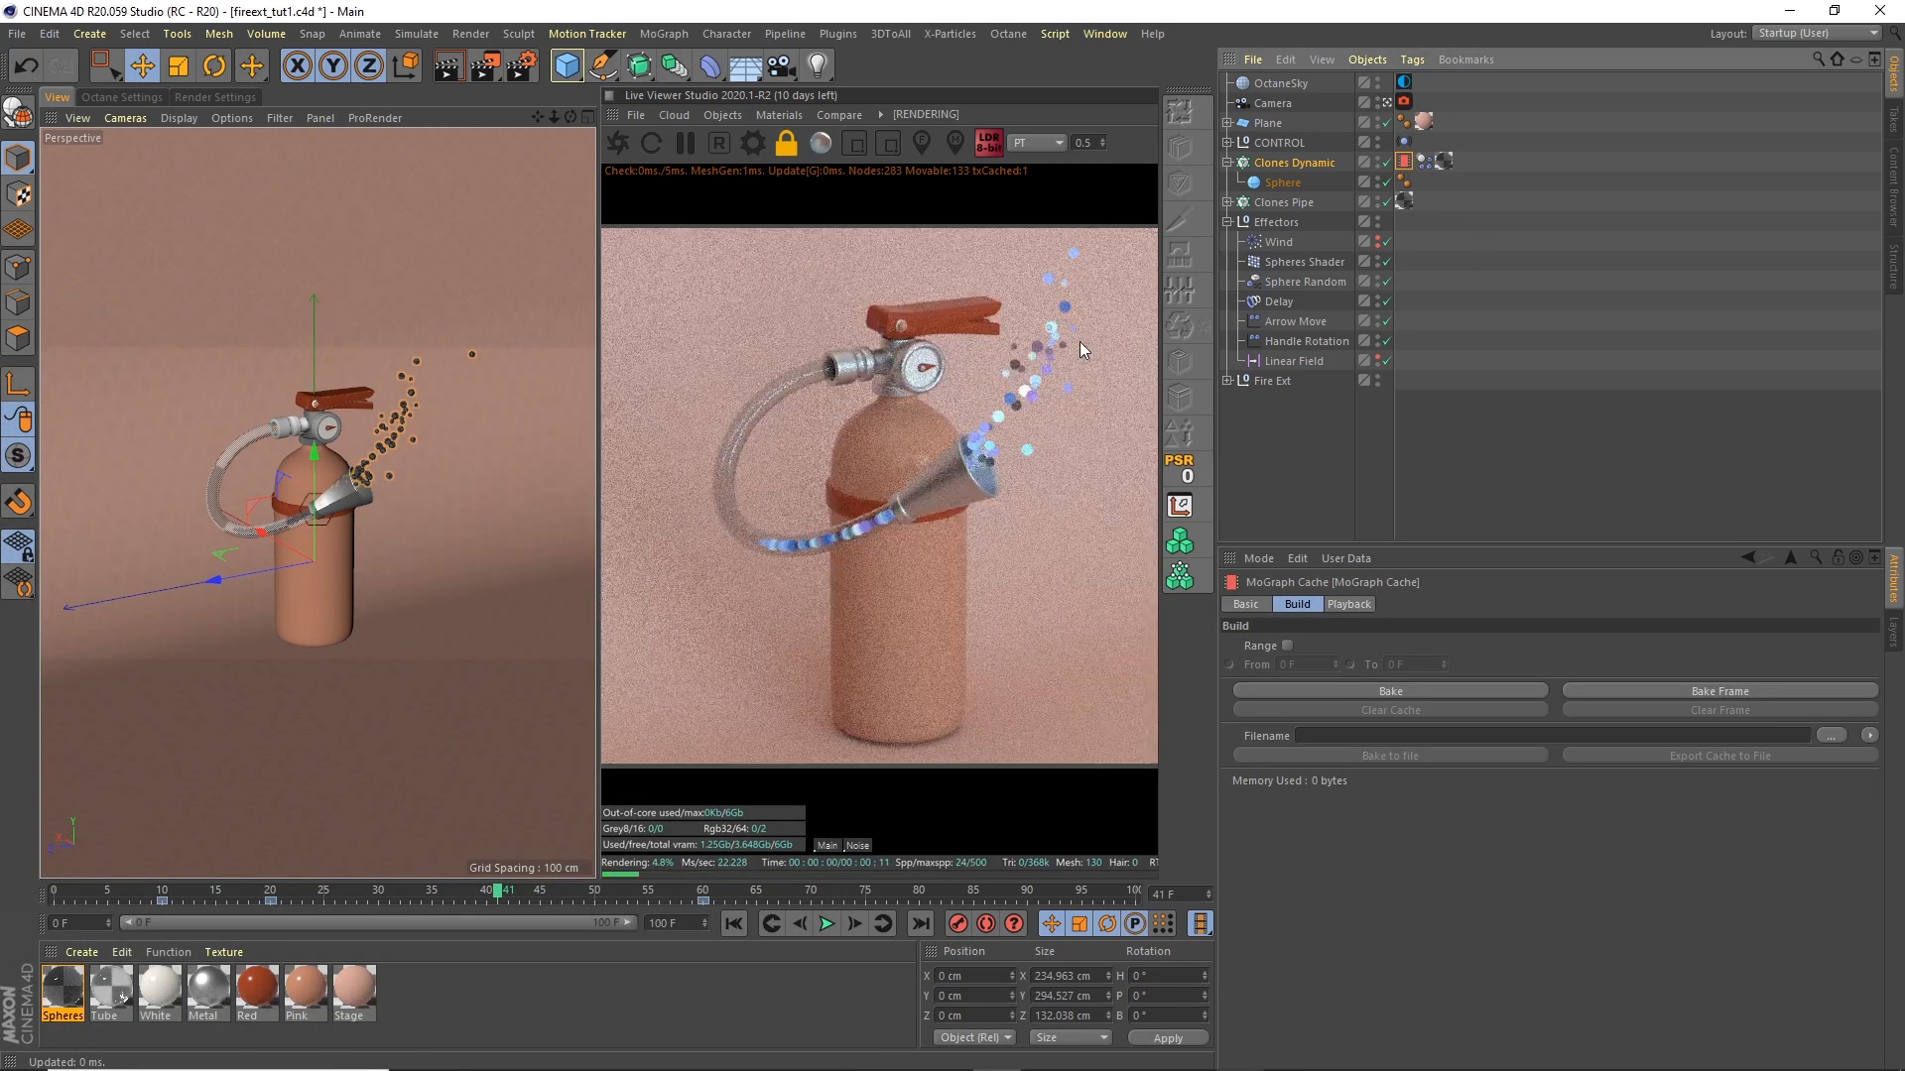
left_click(1368, 692)
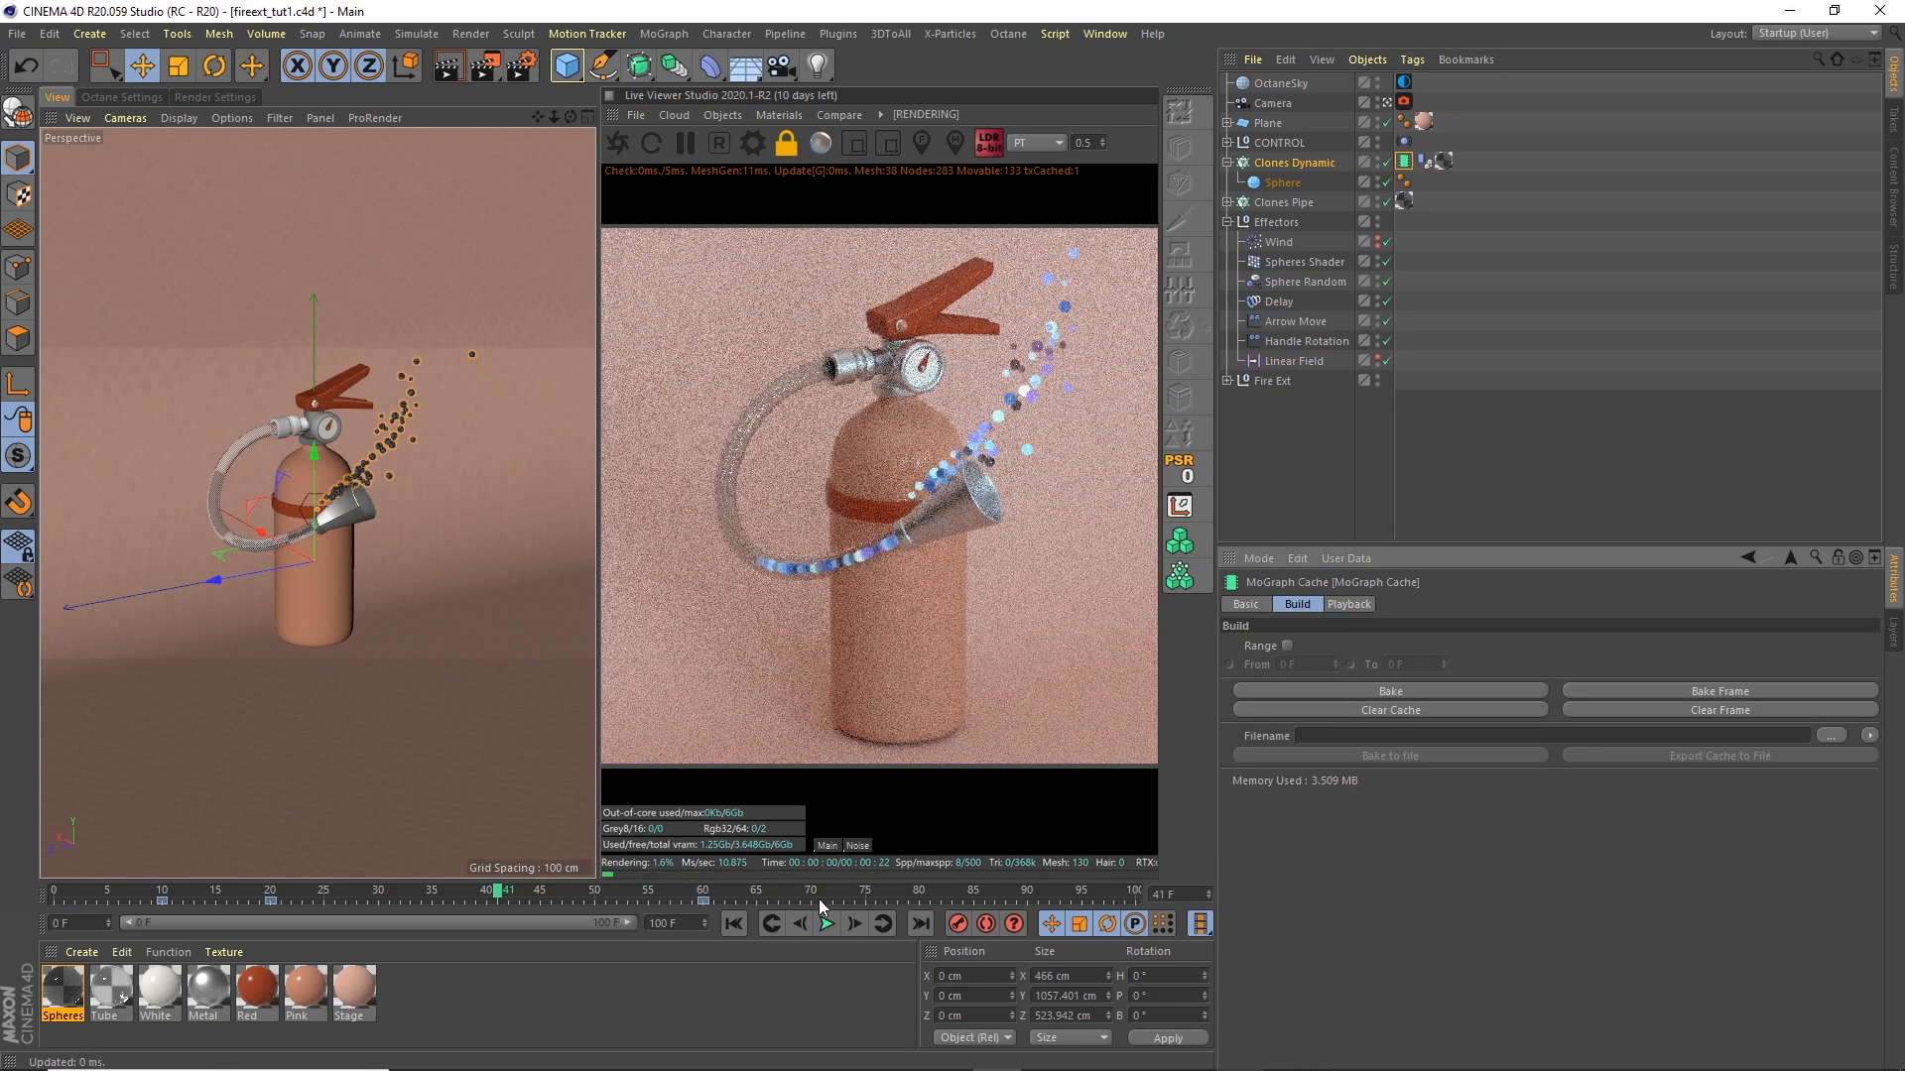
left_click(734, 924)
left_click(828, 924)
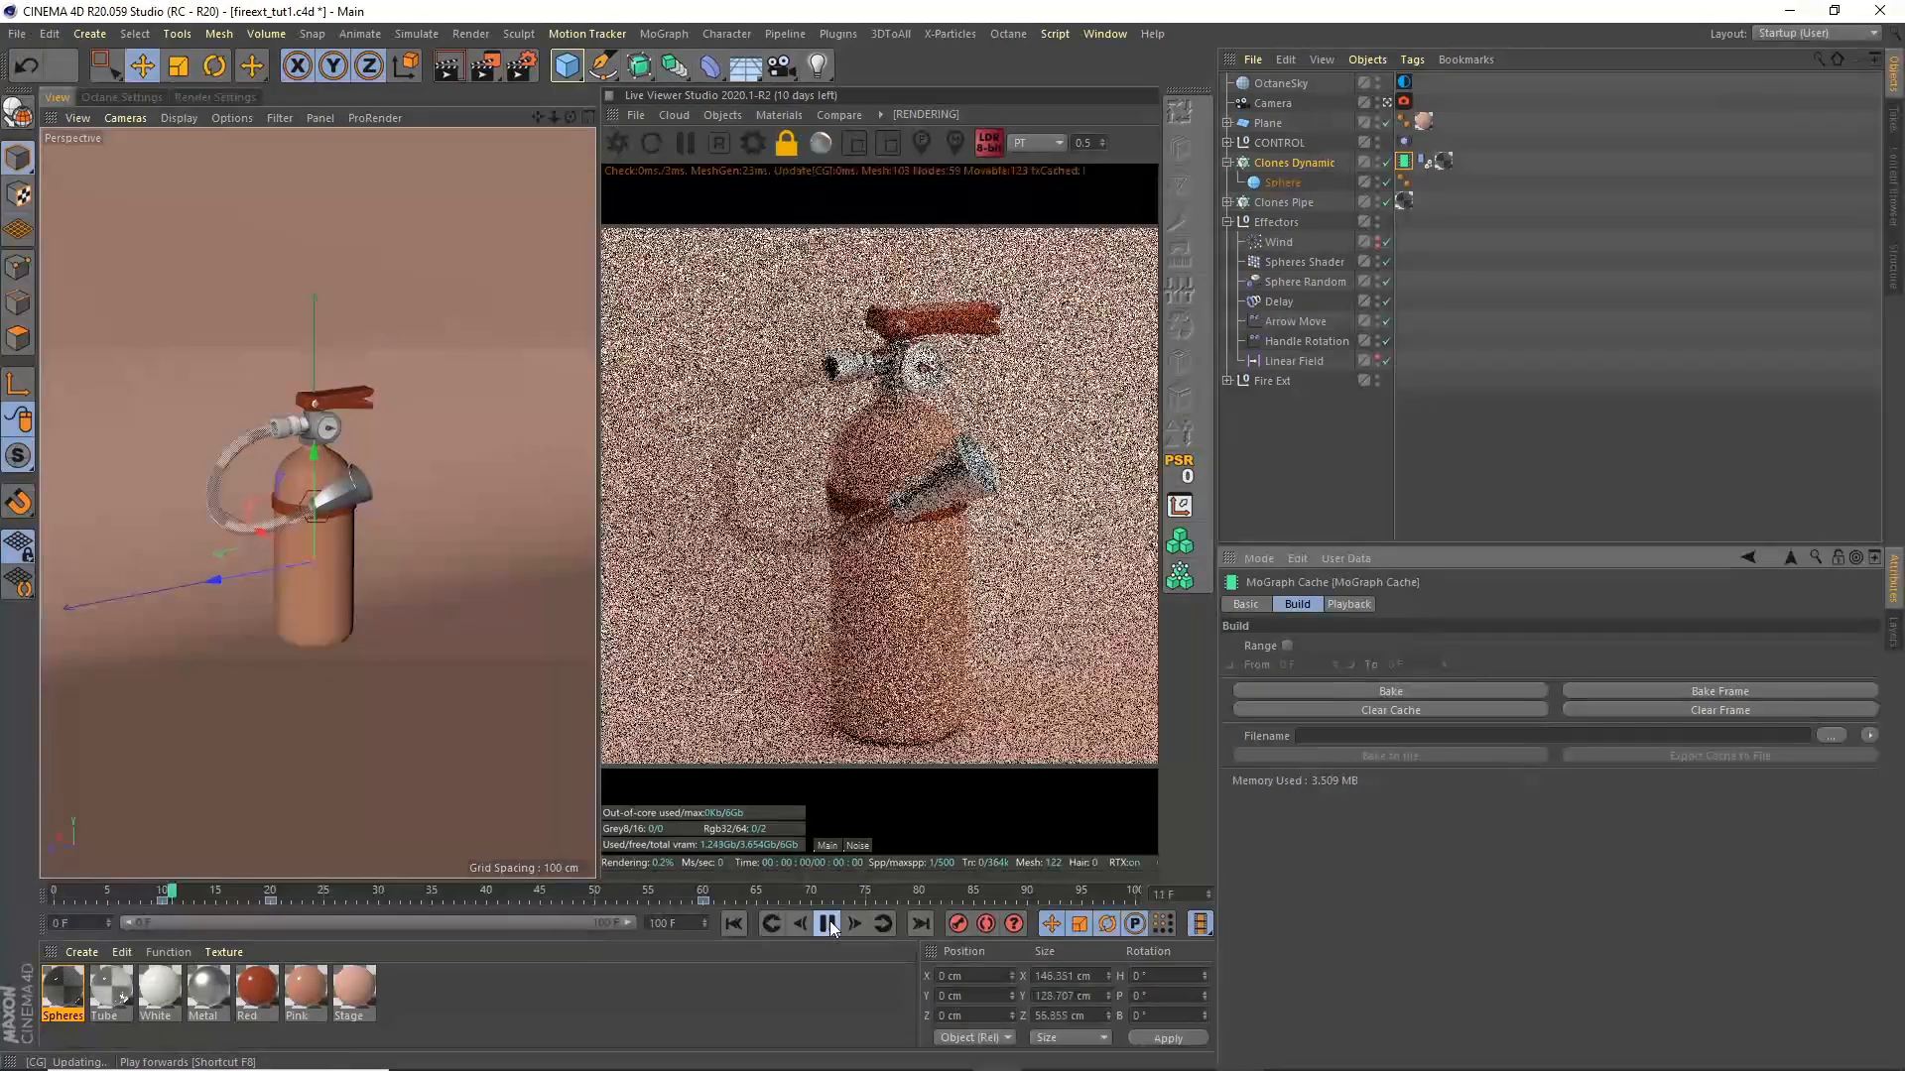
left_click(827, 924)
Step: Pause the live render, play the animation on to frame 69, and restart the live render there
left_click(690, 143)
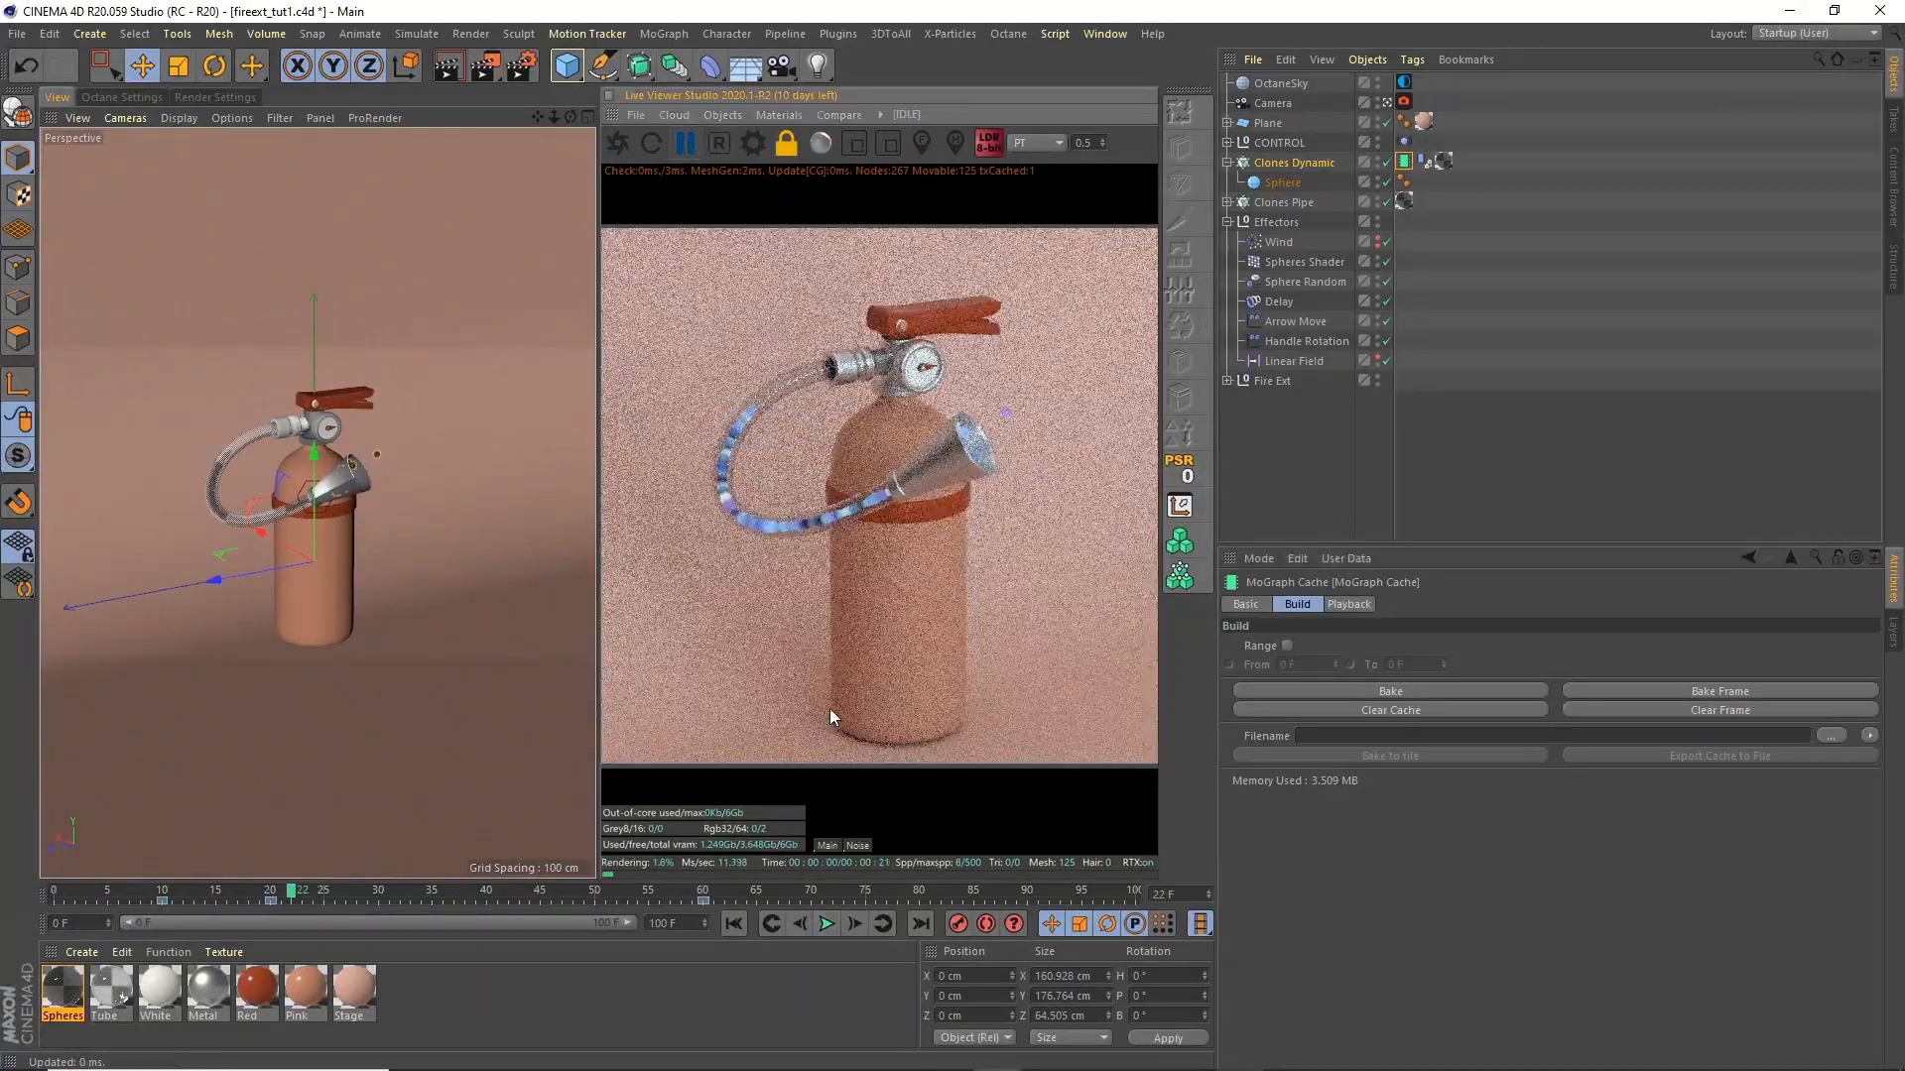
left_click(829, 924)
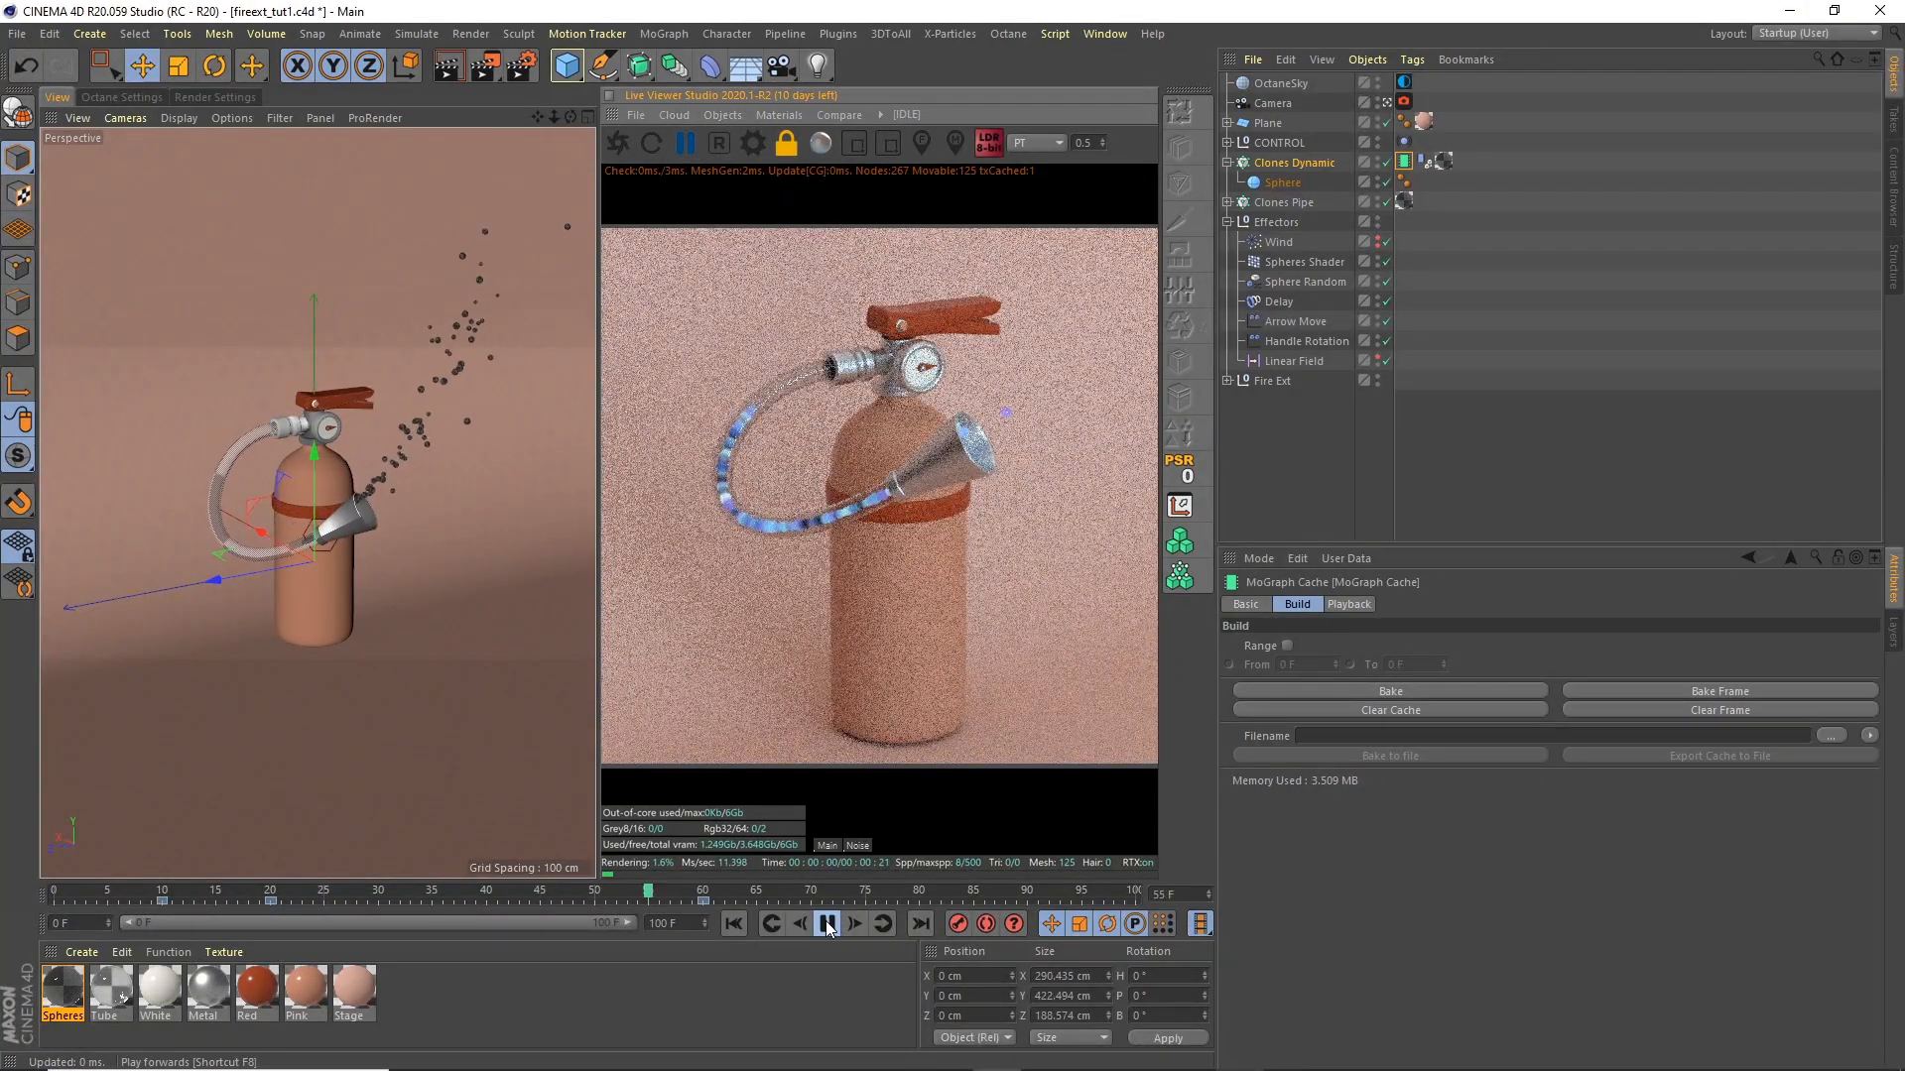
left_click(828, 924)
left_click(619, 147)
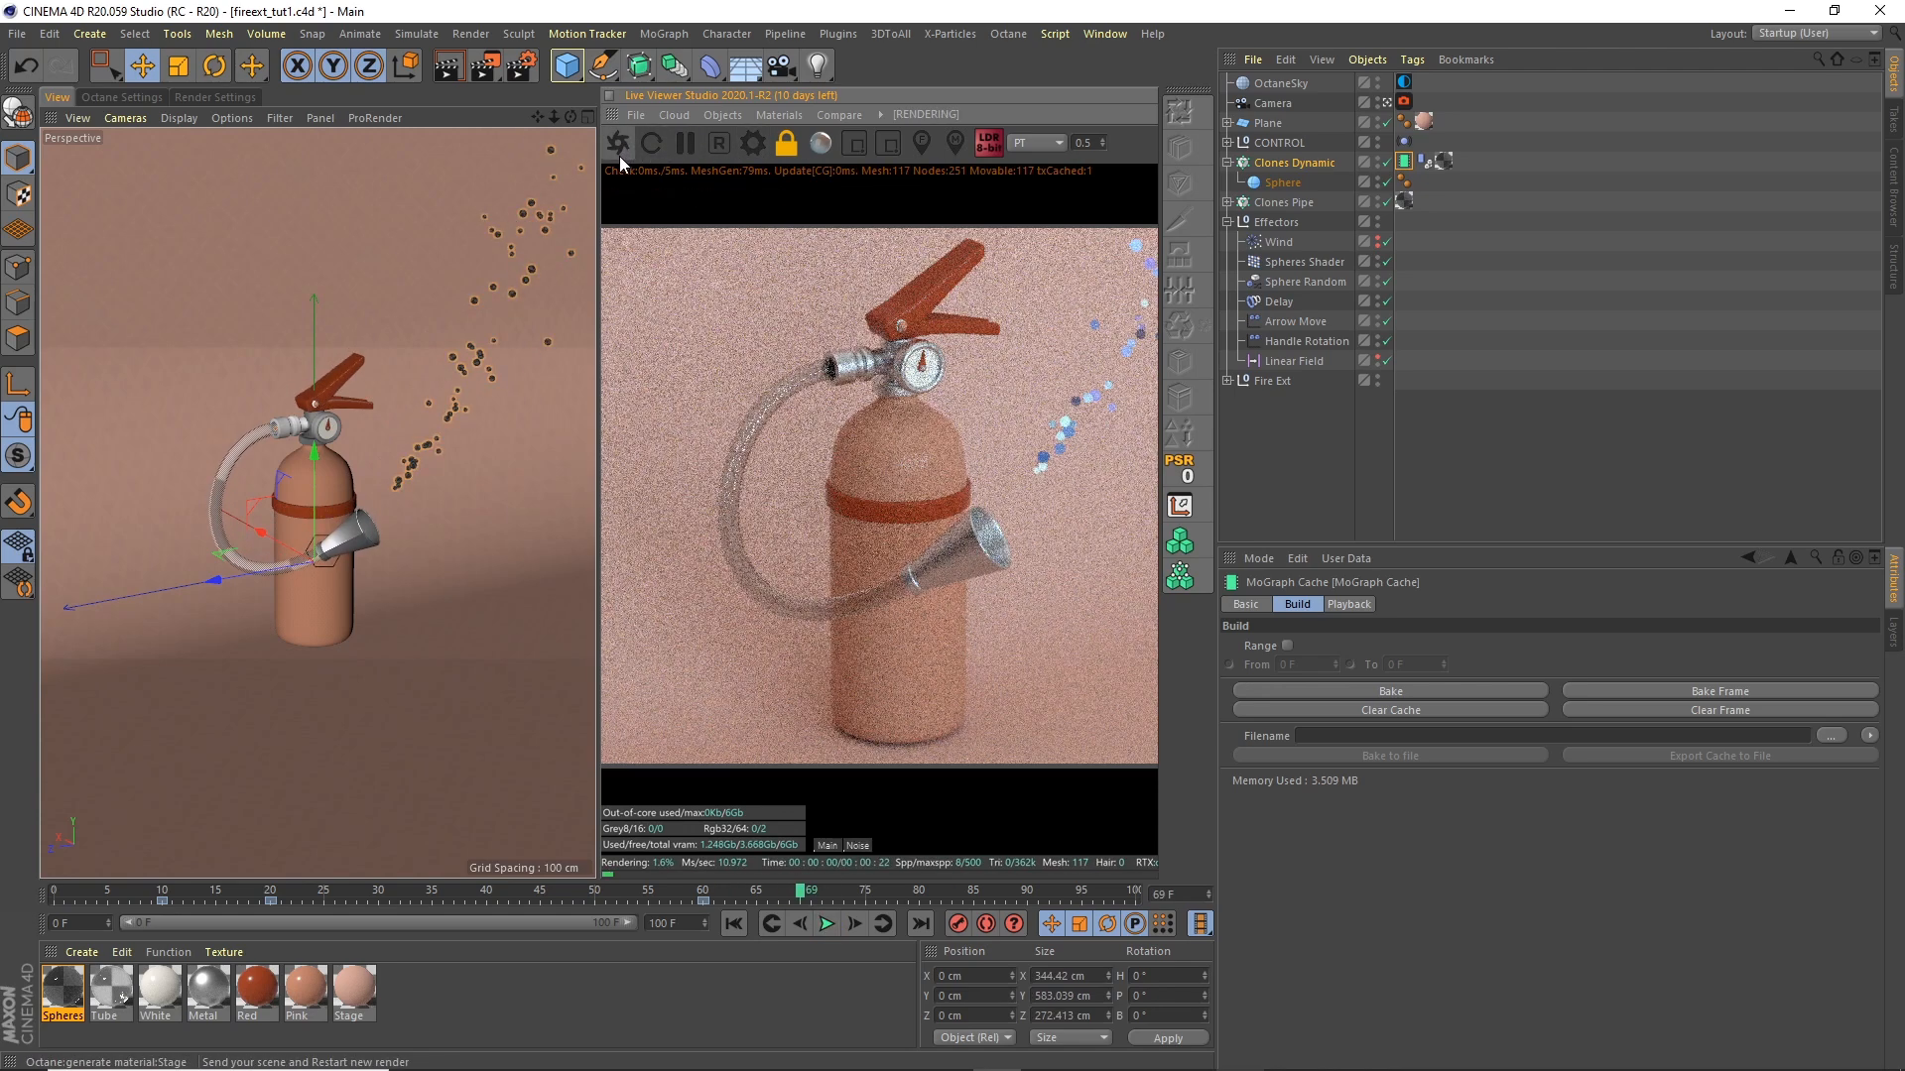
Step: Deselect all objects and save the project
left_click(1242, 499)
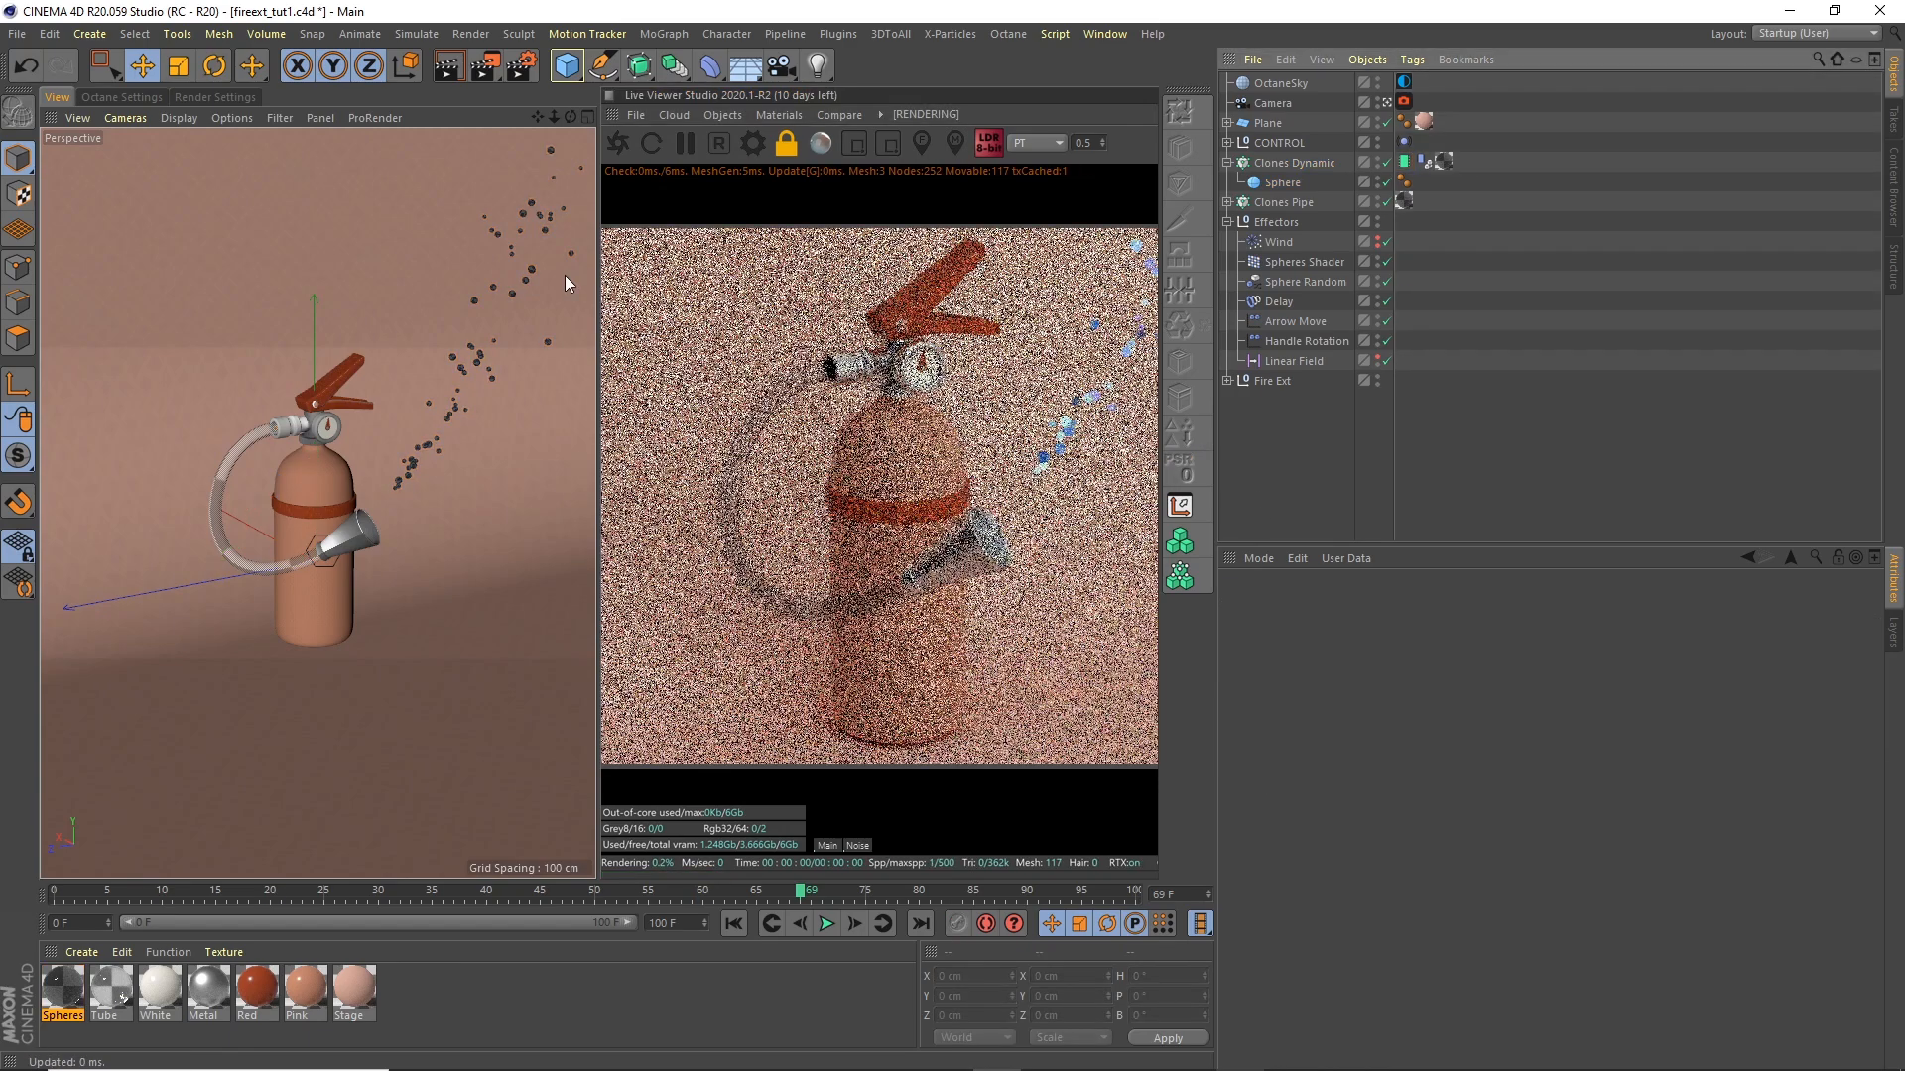
left_click(22, 35)
left_click(52, 196)
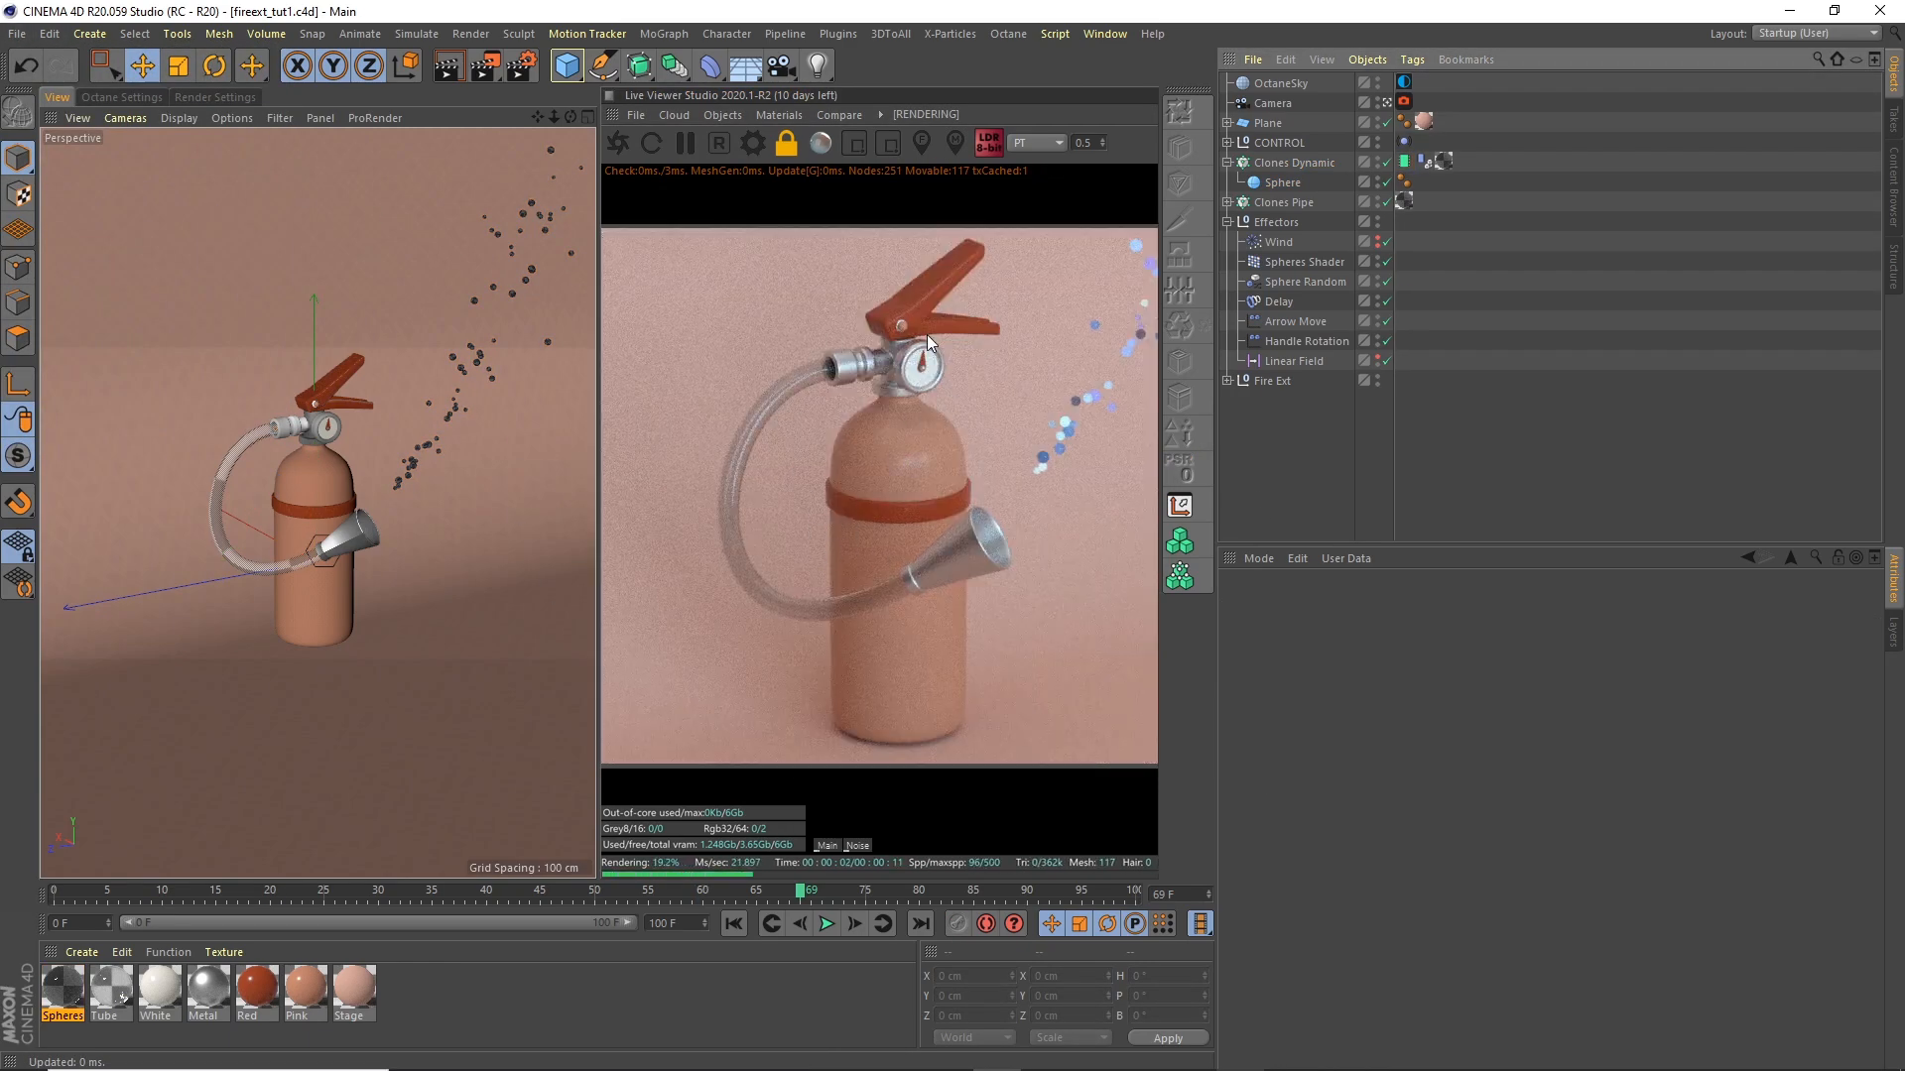
Step: Enable the Octane camera tag's Camera Imager with exposure about 1.59, highlight compression about 0.23 and gamma about 1.15
left_click(1404, 101)
left_click(1563, 606)
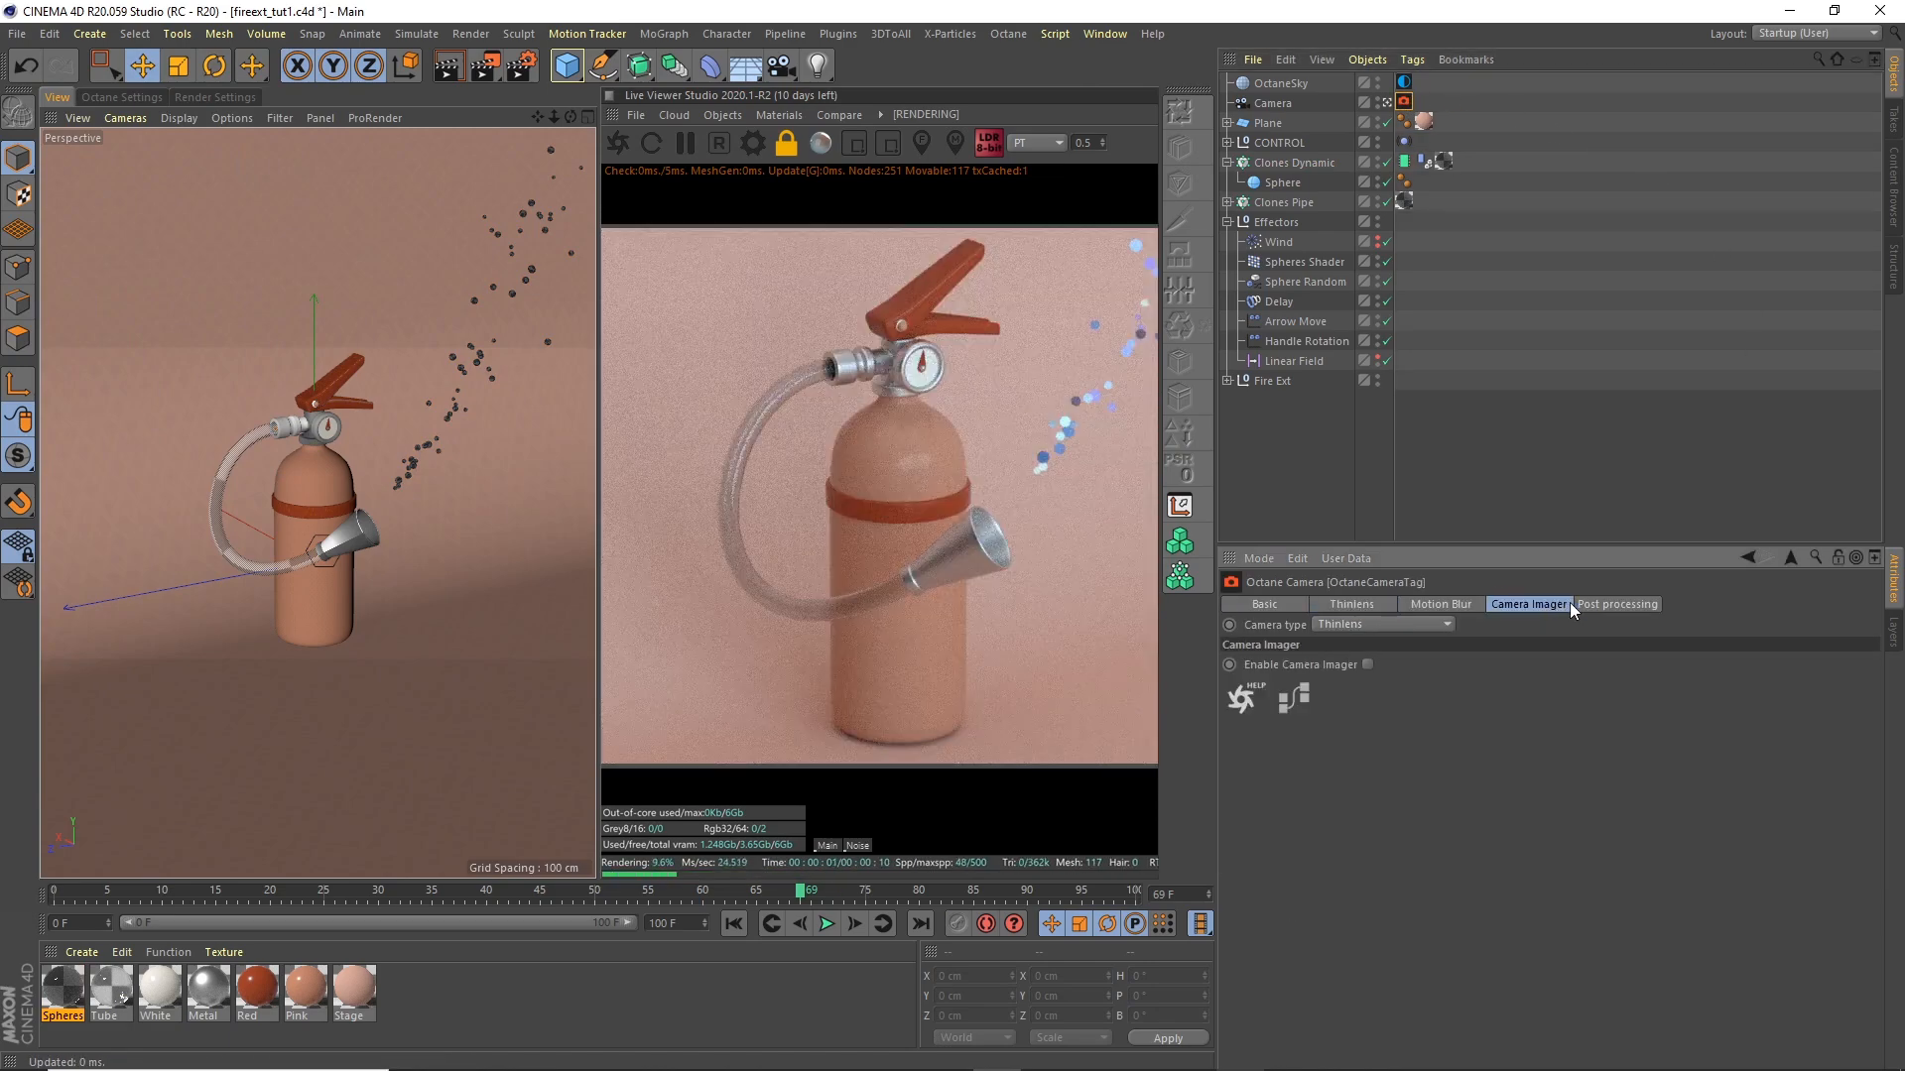
left_click(1367, 665)
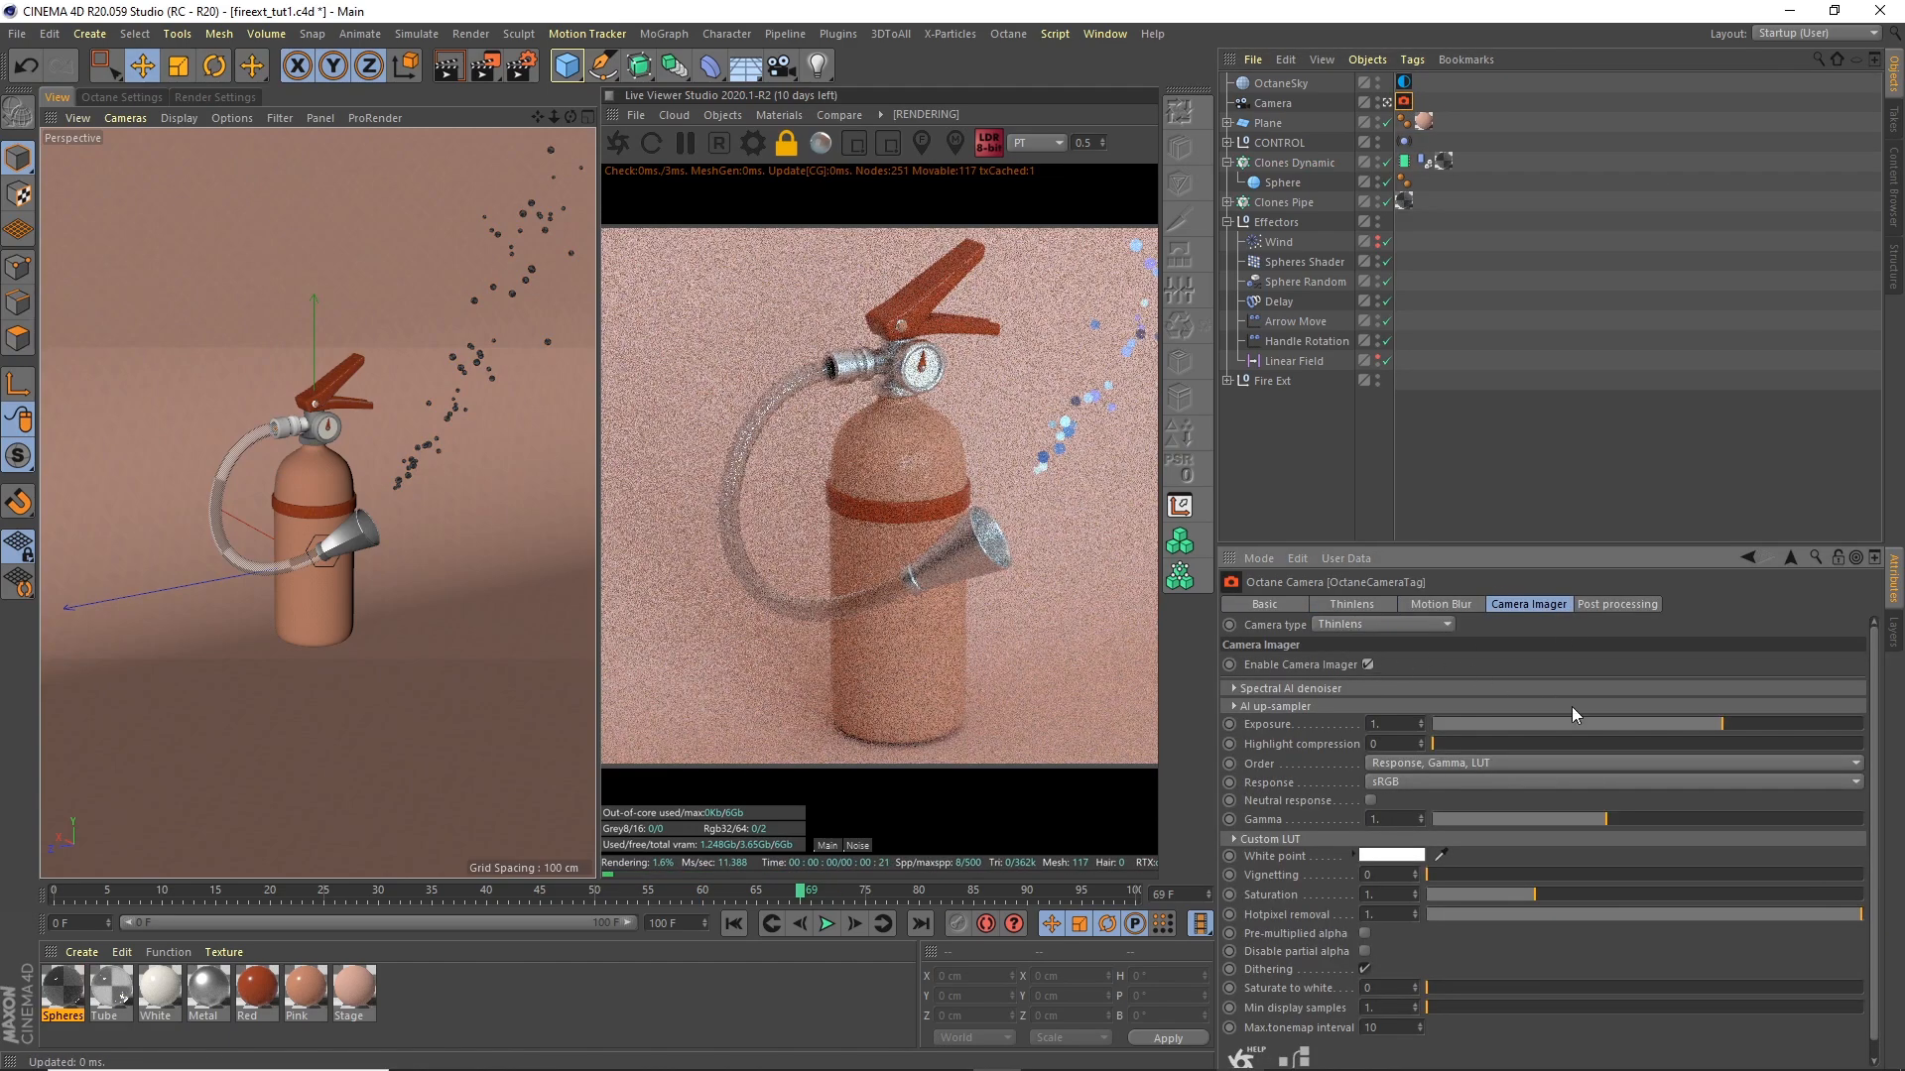
left_click_drag(1730, 724, 1746, 720)
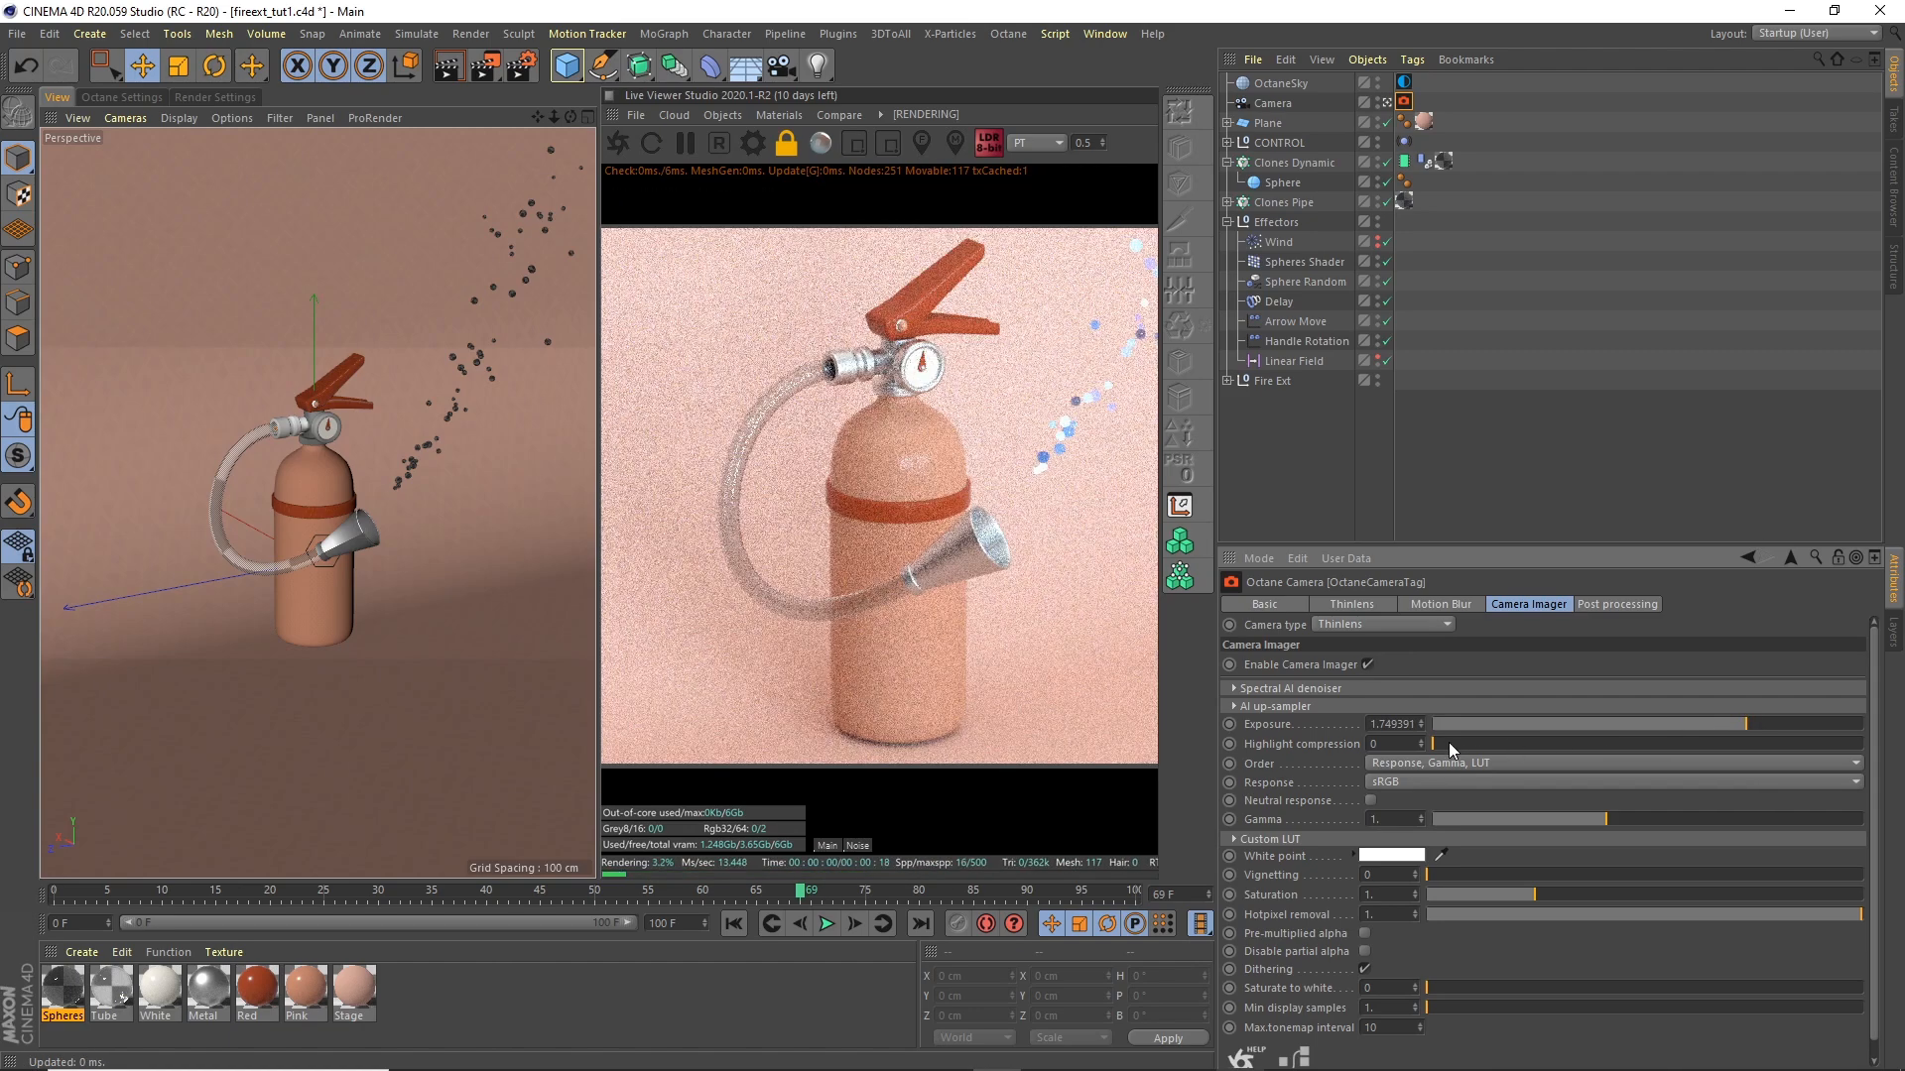
mouse_move(1494, 740)
left_mouse_down()
mouse_move(1786, 744)
mouse_move(1545, 760)
mouse_move(1714, 760)
mouse_move(1532, 746)
left_mouse_up()
left_click_drag(1588, 819, 1617, 819)
left_click_drag(1747, 718, 1742, 718)
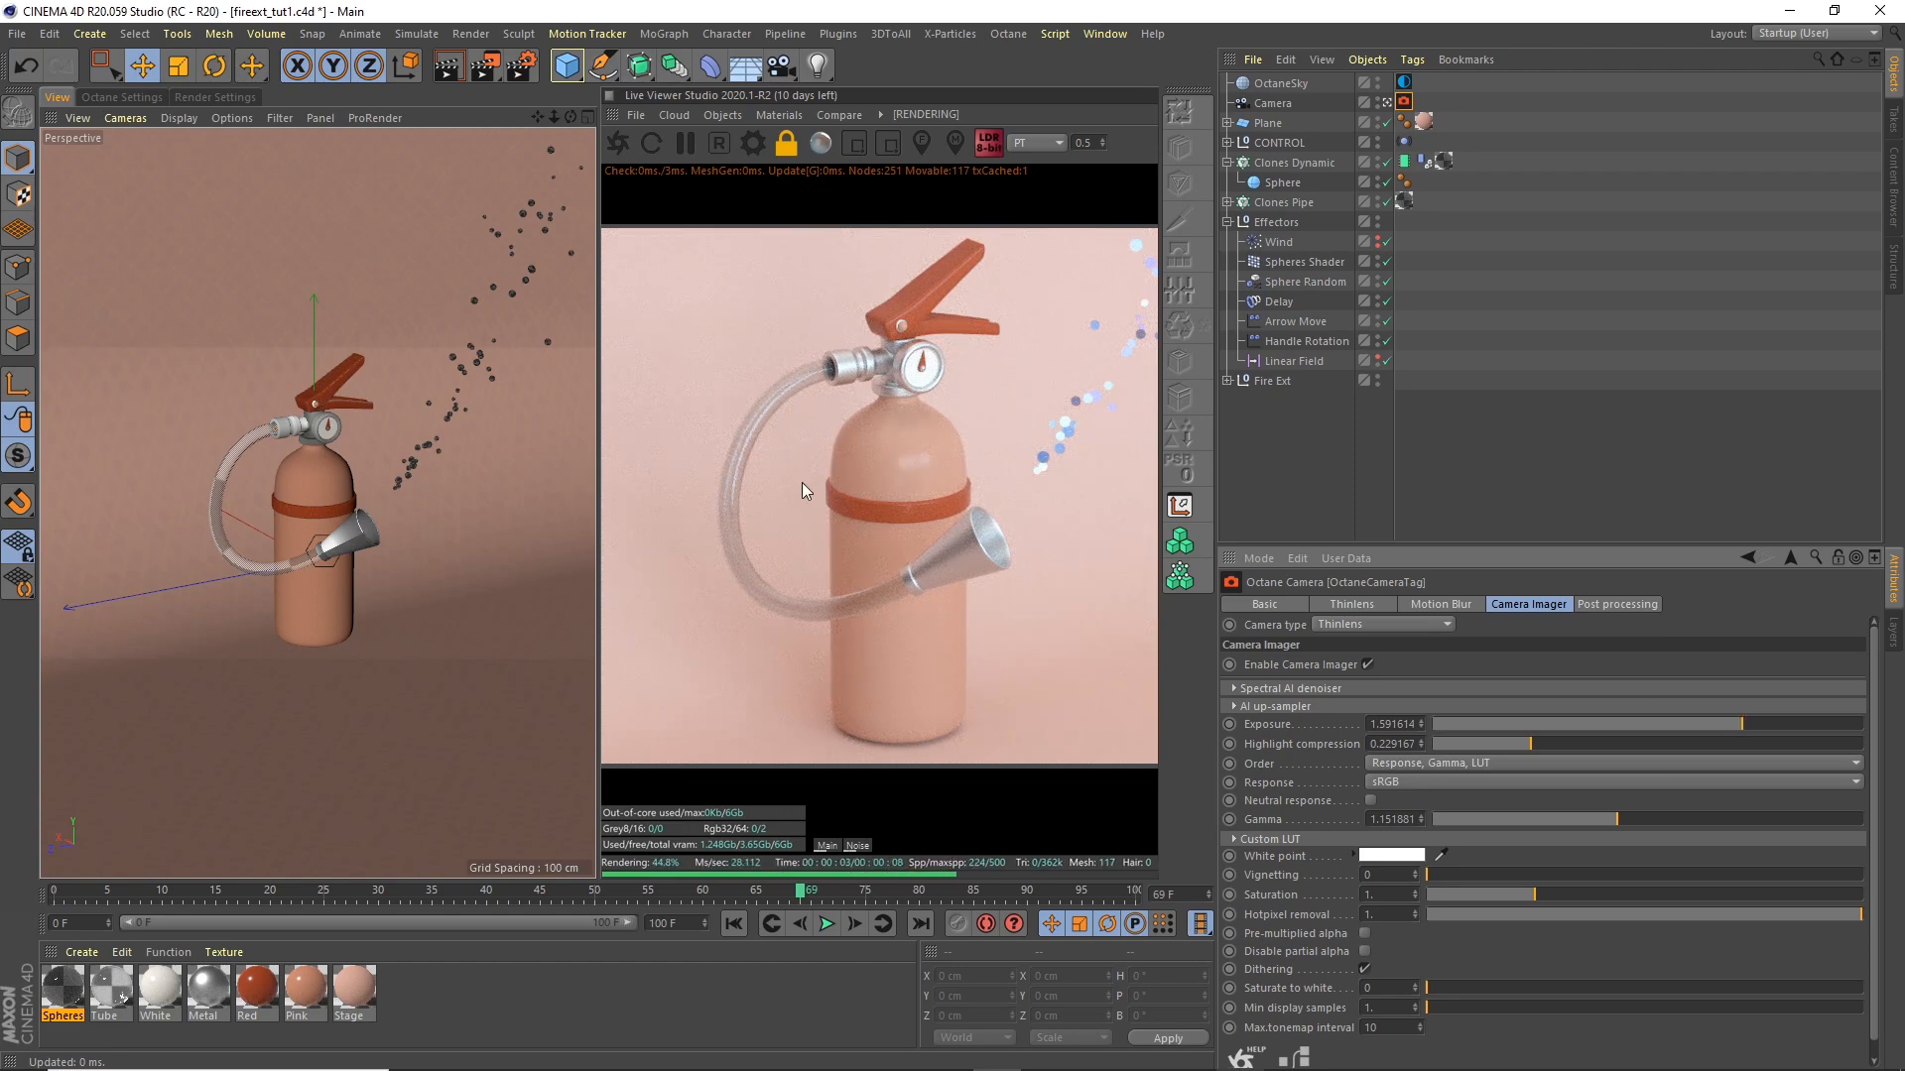
Step: Collapse the Effectors group and check the contents of the Fire Ext group, leaving that group collapsed too
left_click(1222, 436)
left_click(1227, 222)
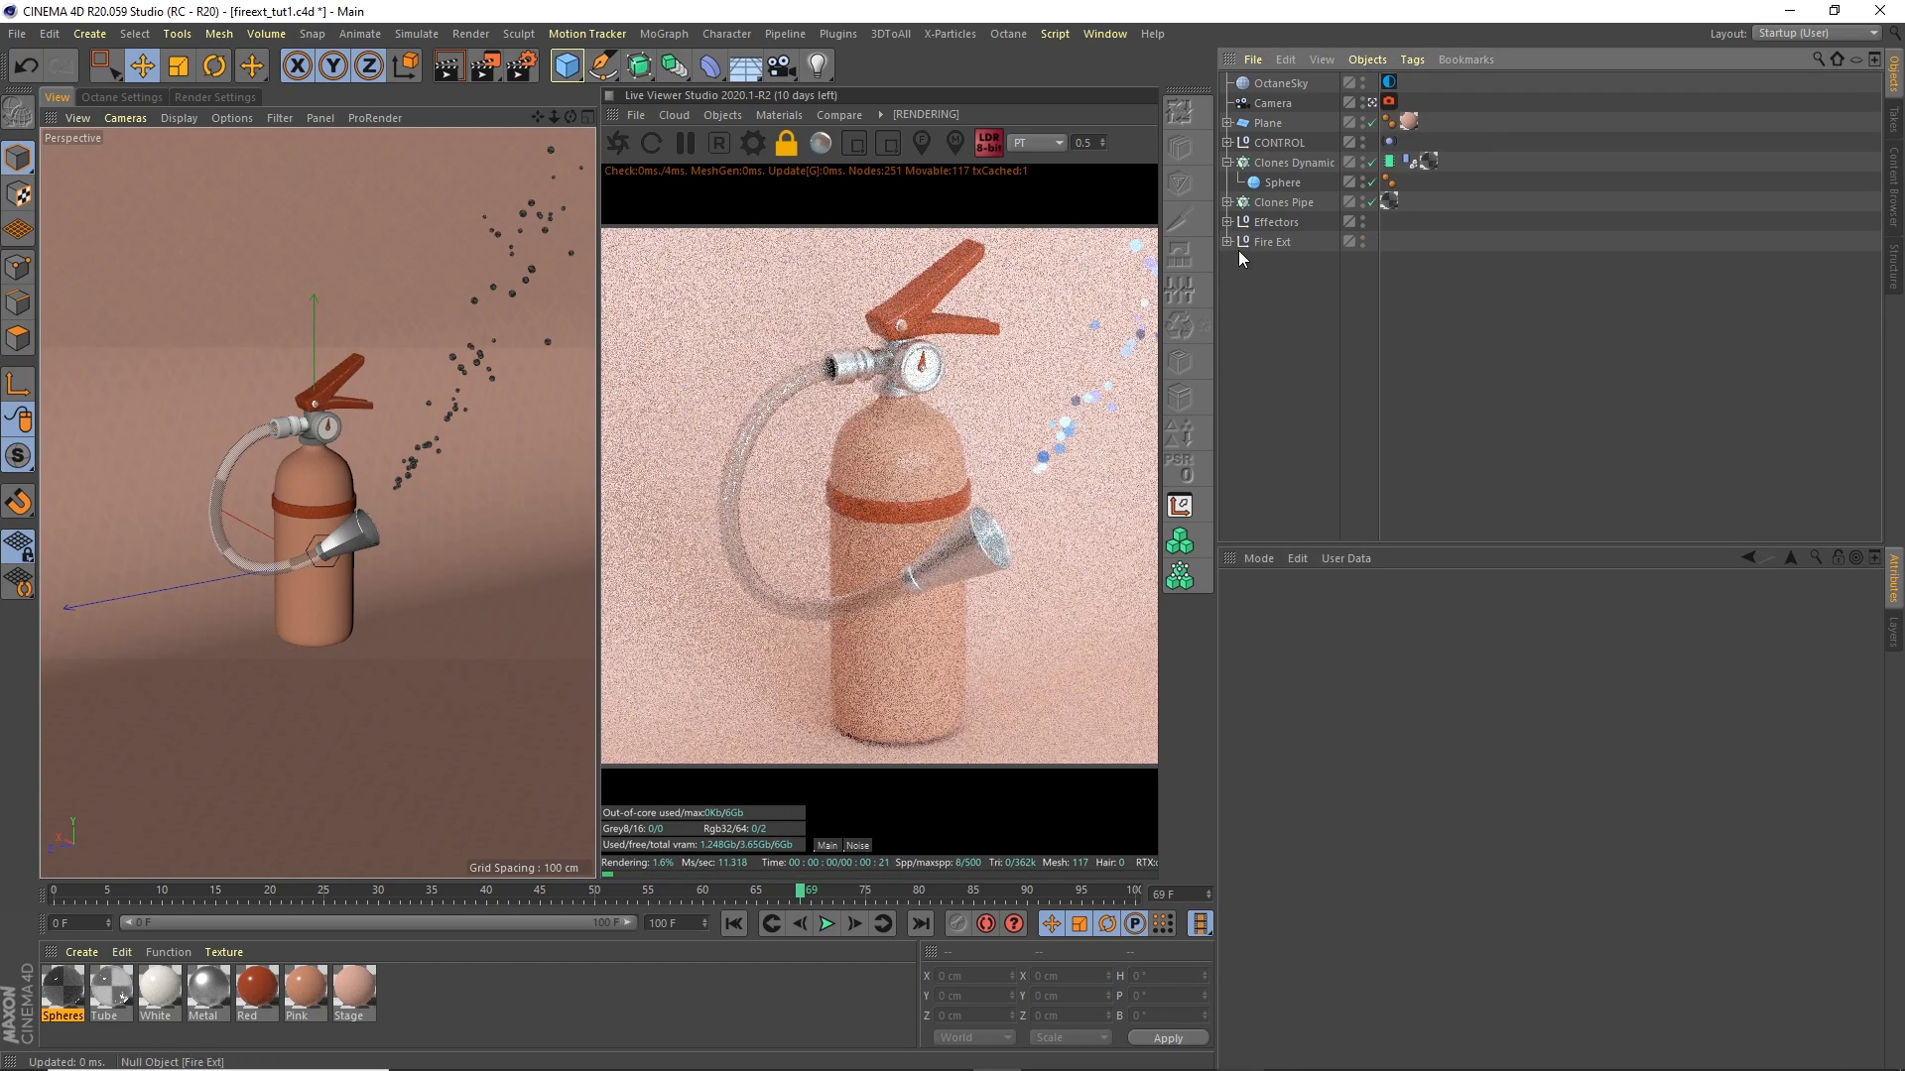
left_click(1227, 242)
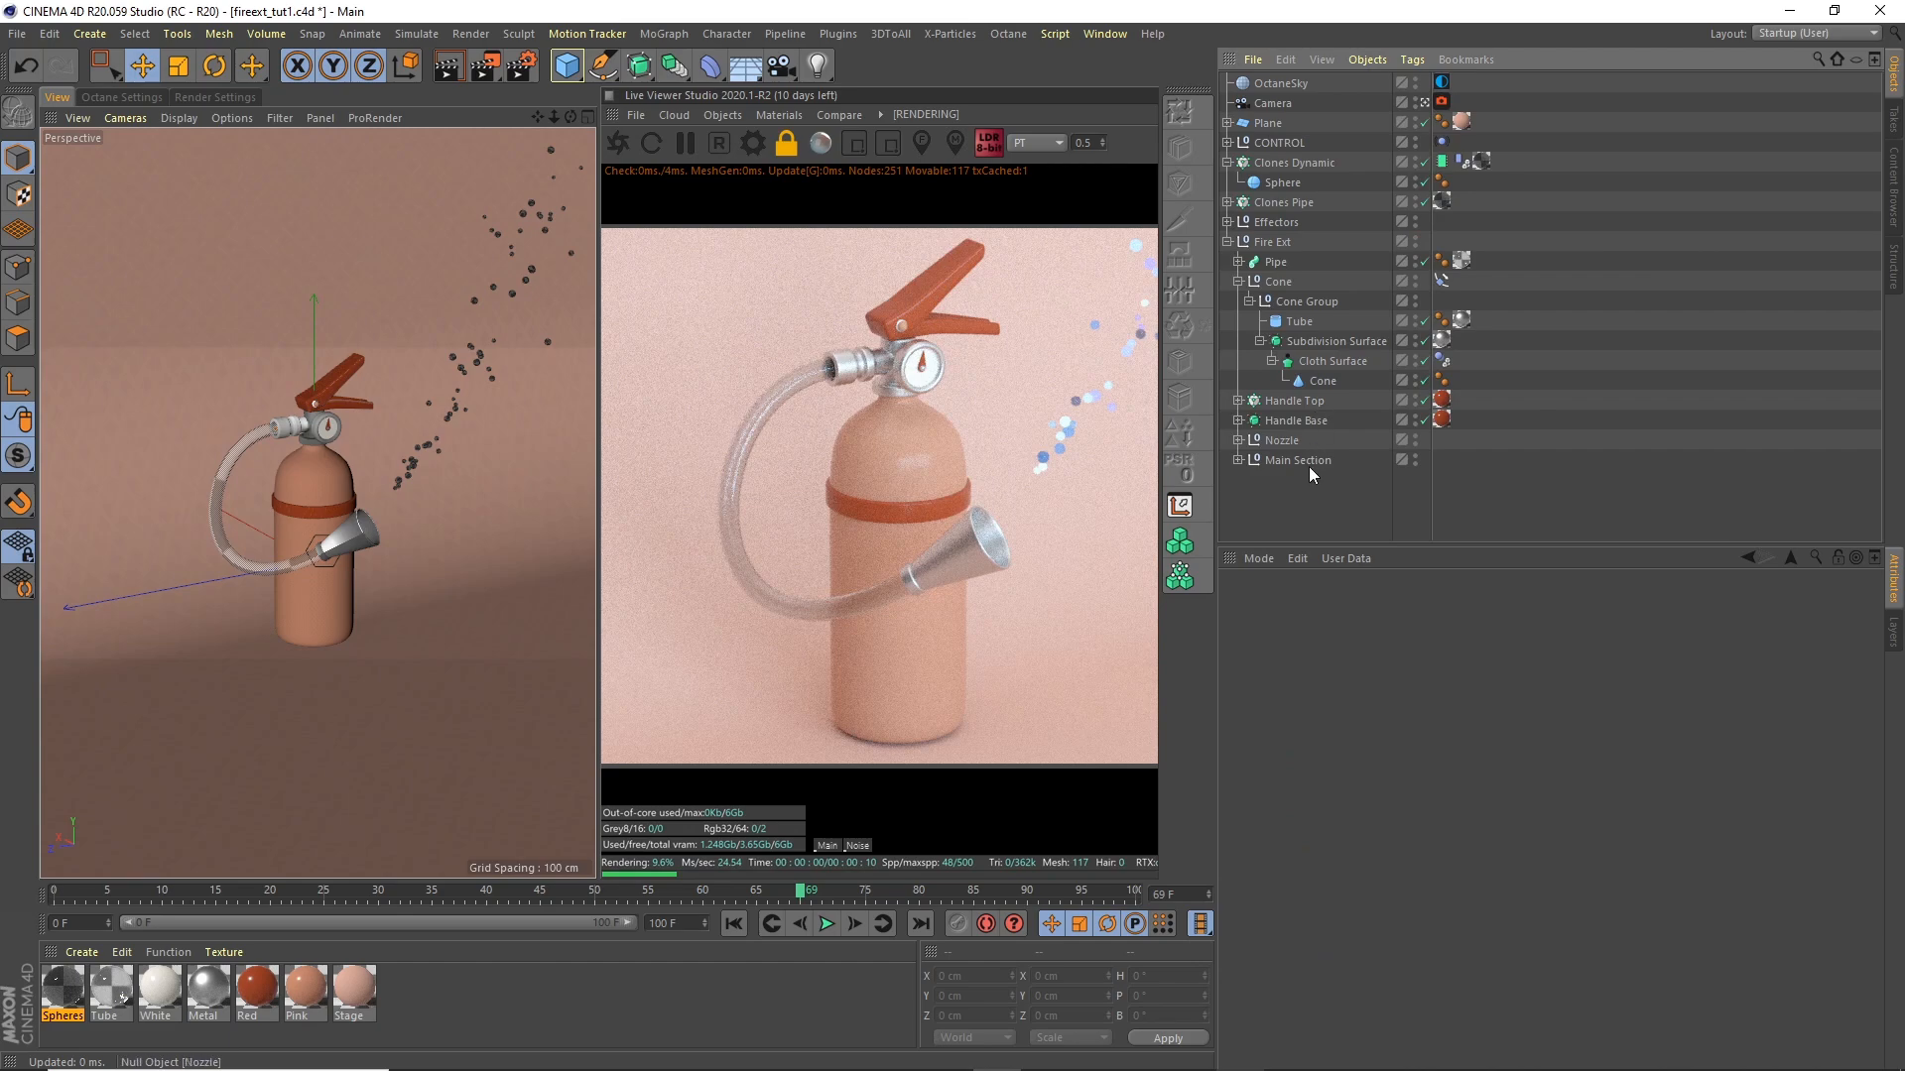
left_click(1227, 242)
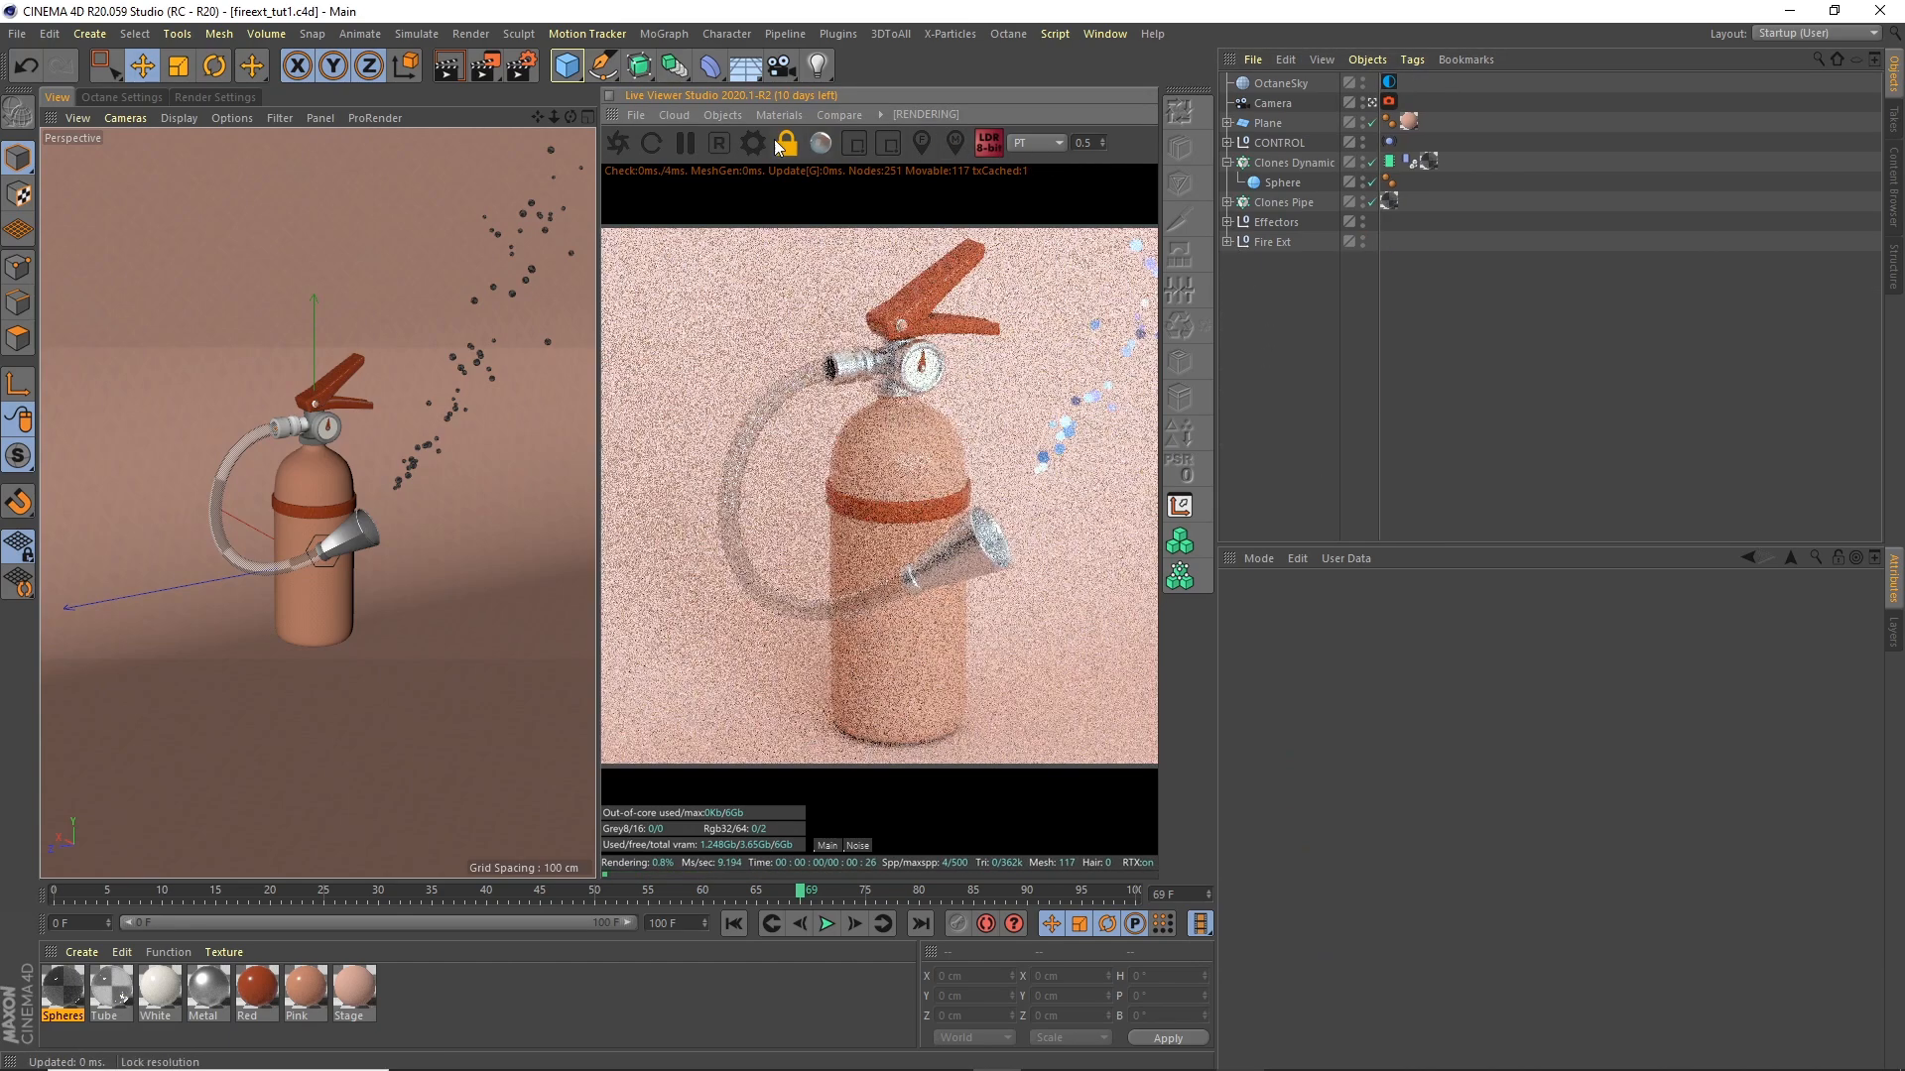
Step: Add an Octane Targetted Arealight to the scene
left_click(723, 115)
mouse_move(782, 196)
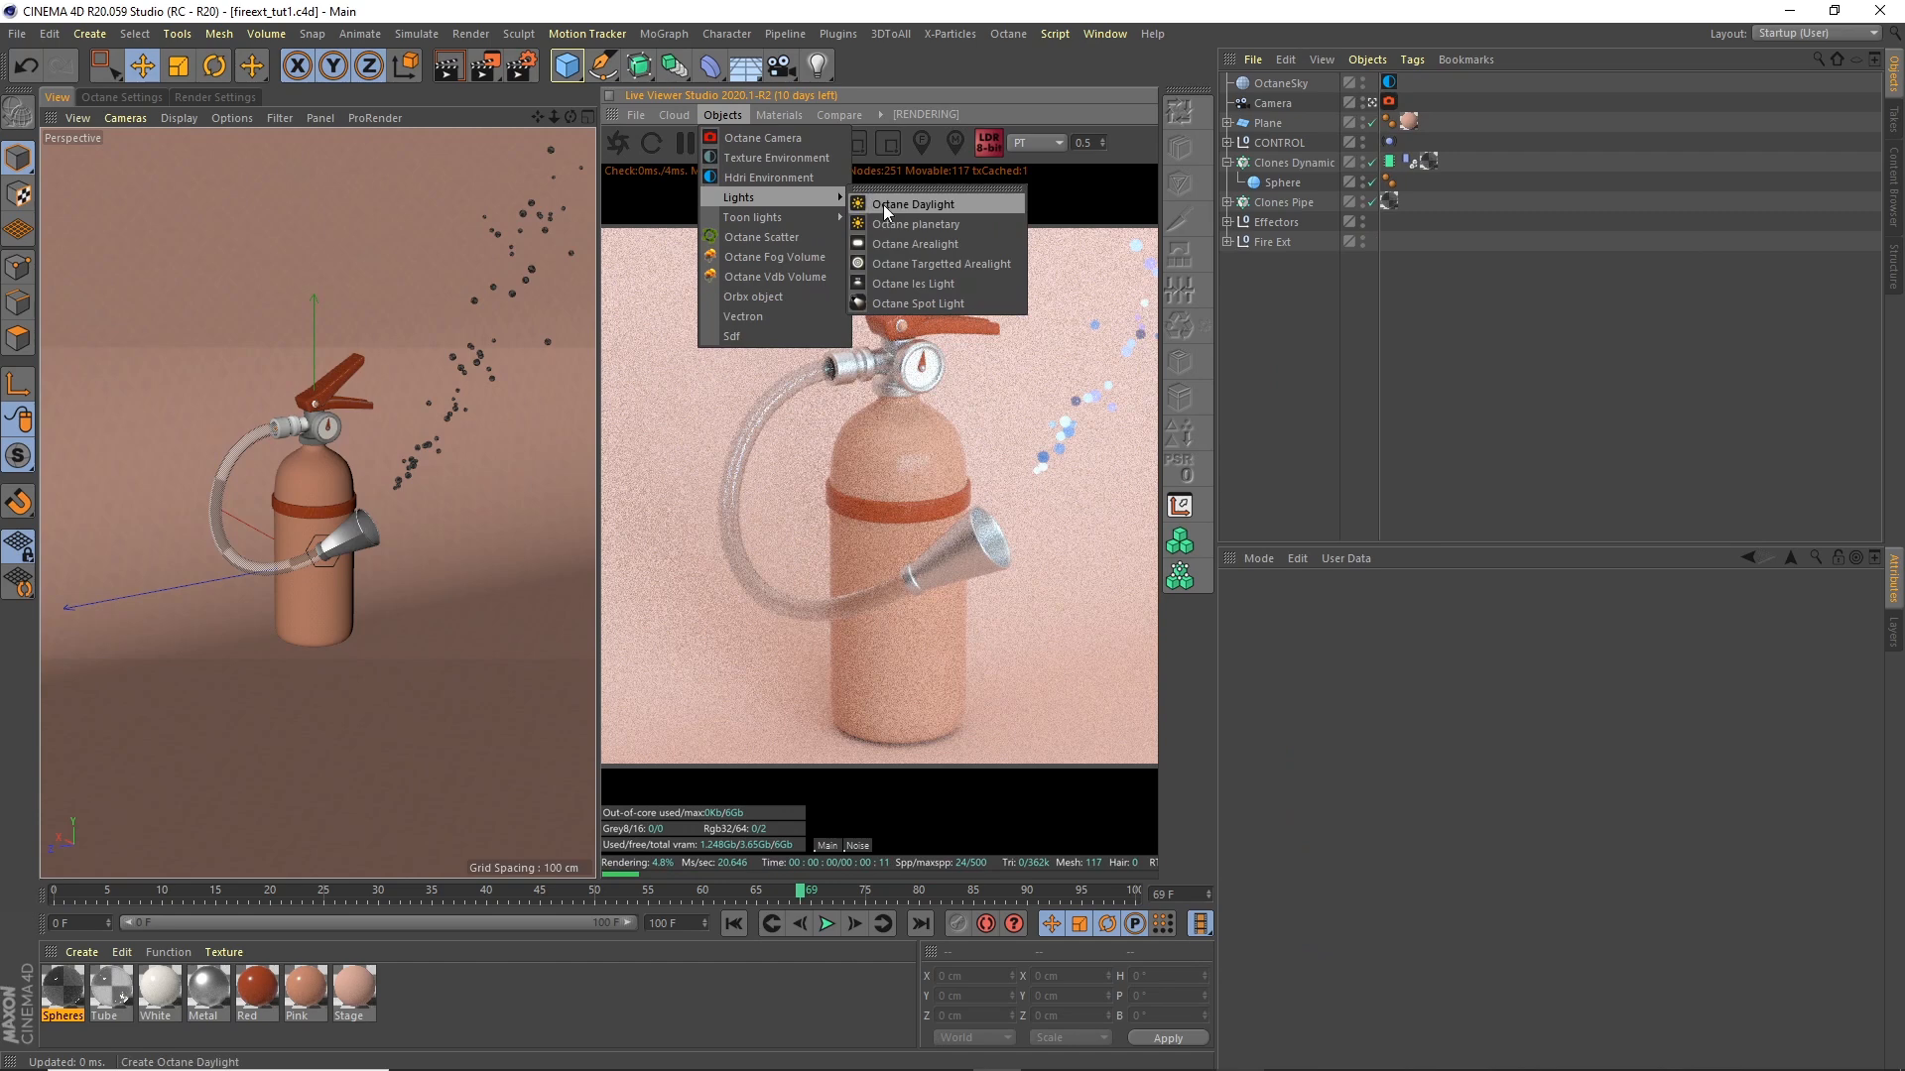
left_click(917, 263)
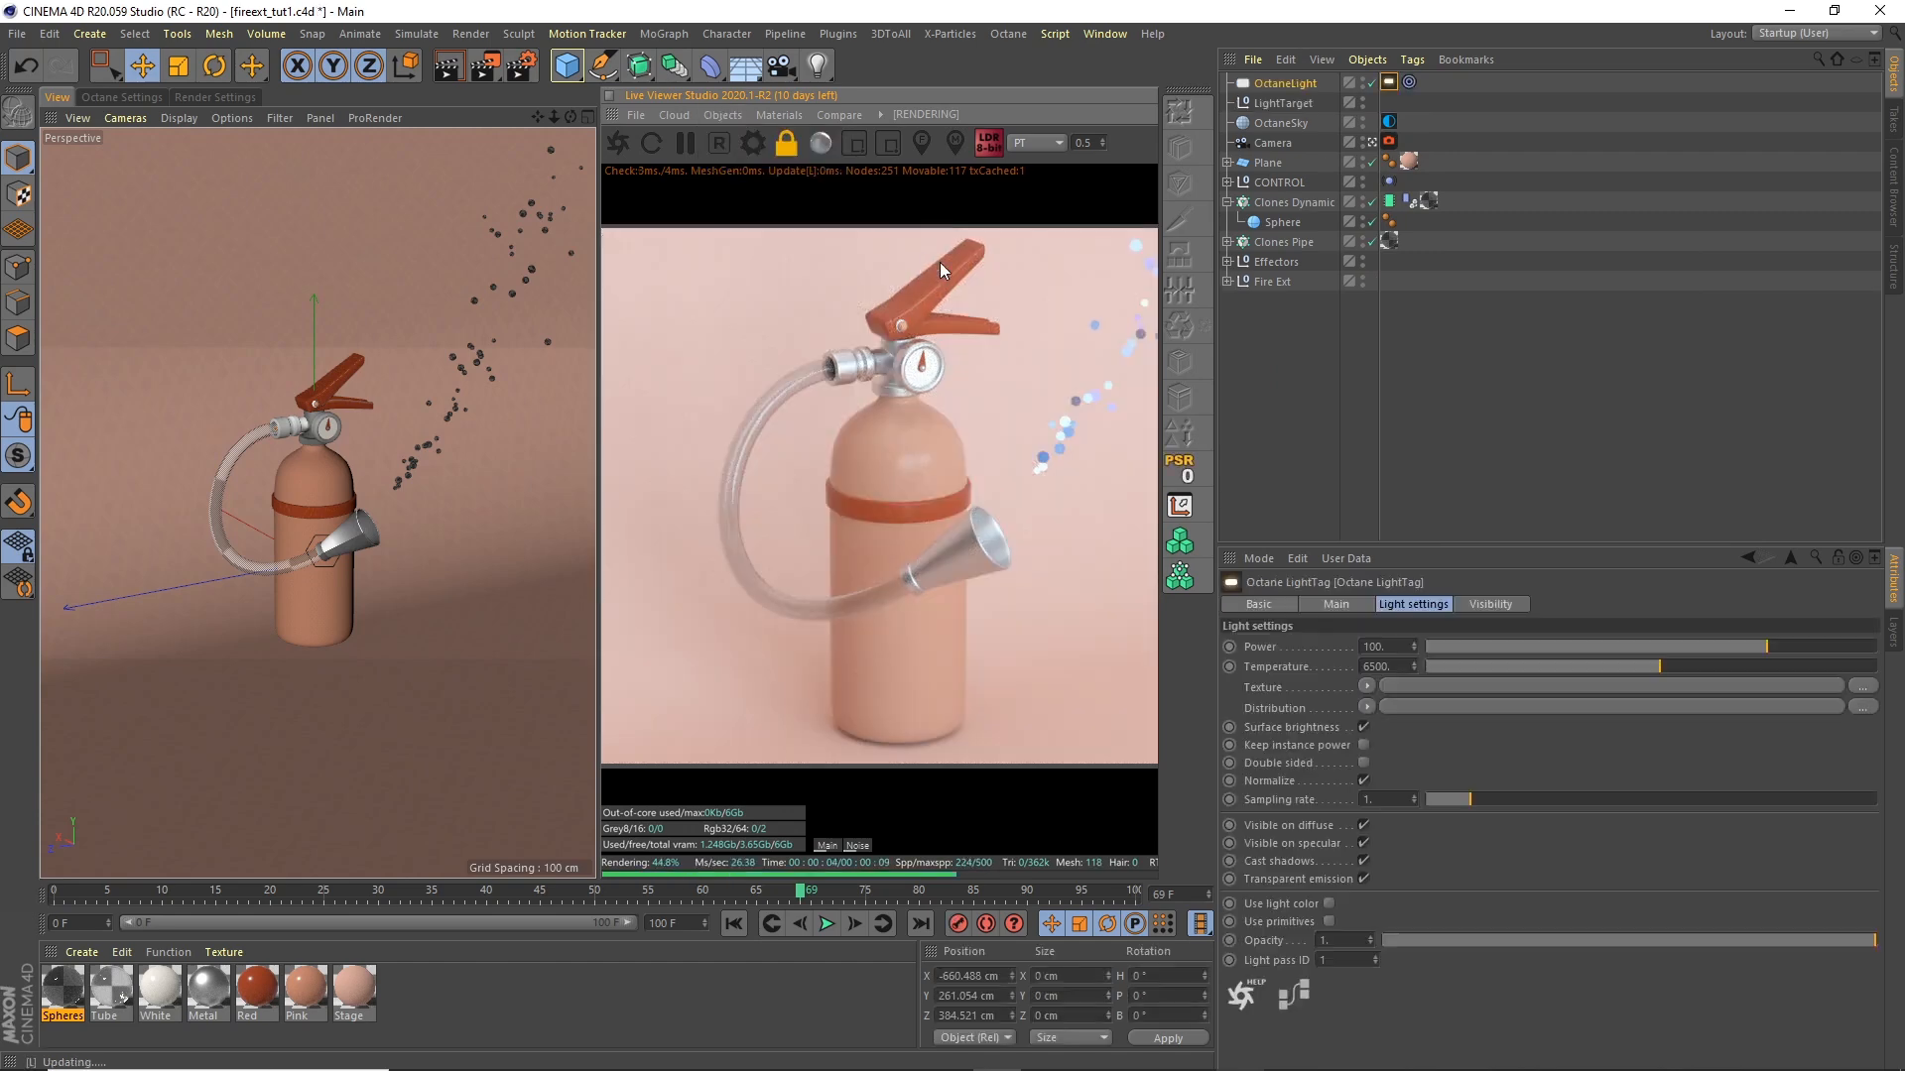
left_click(1282, 103)
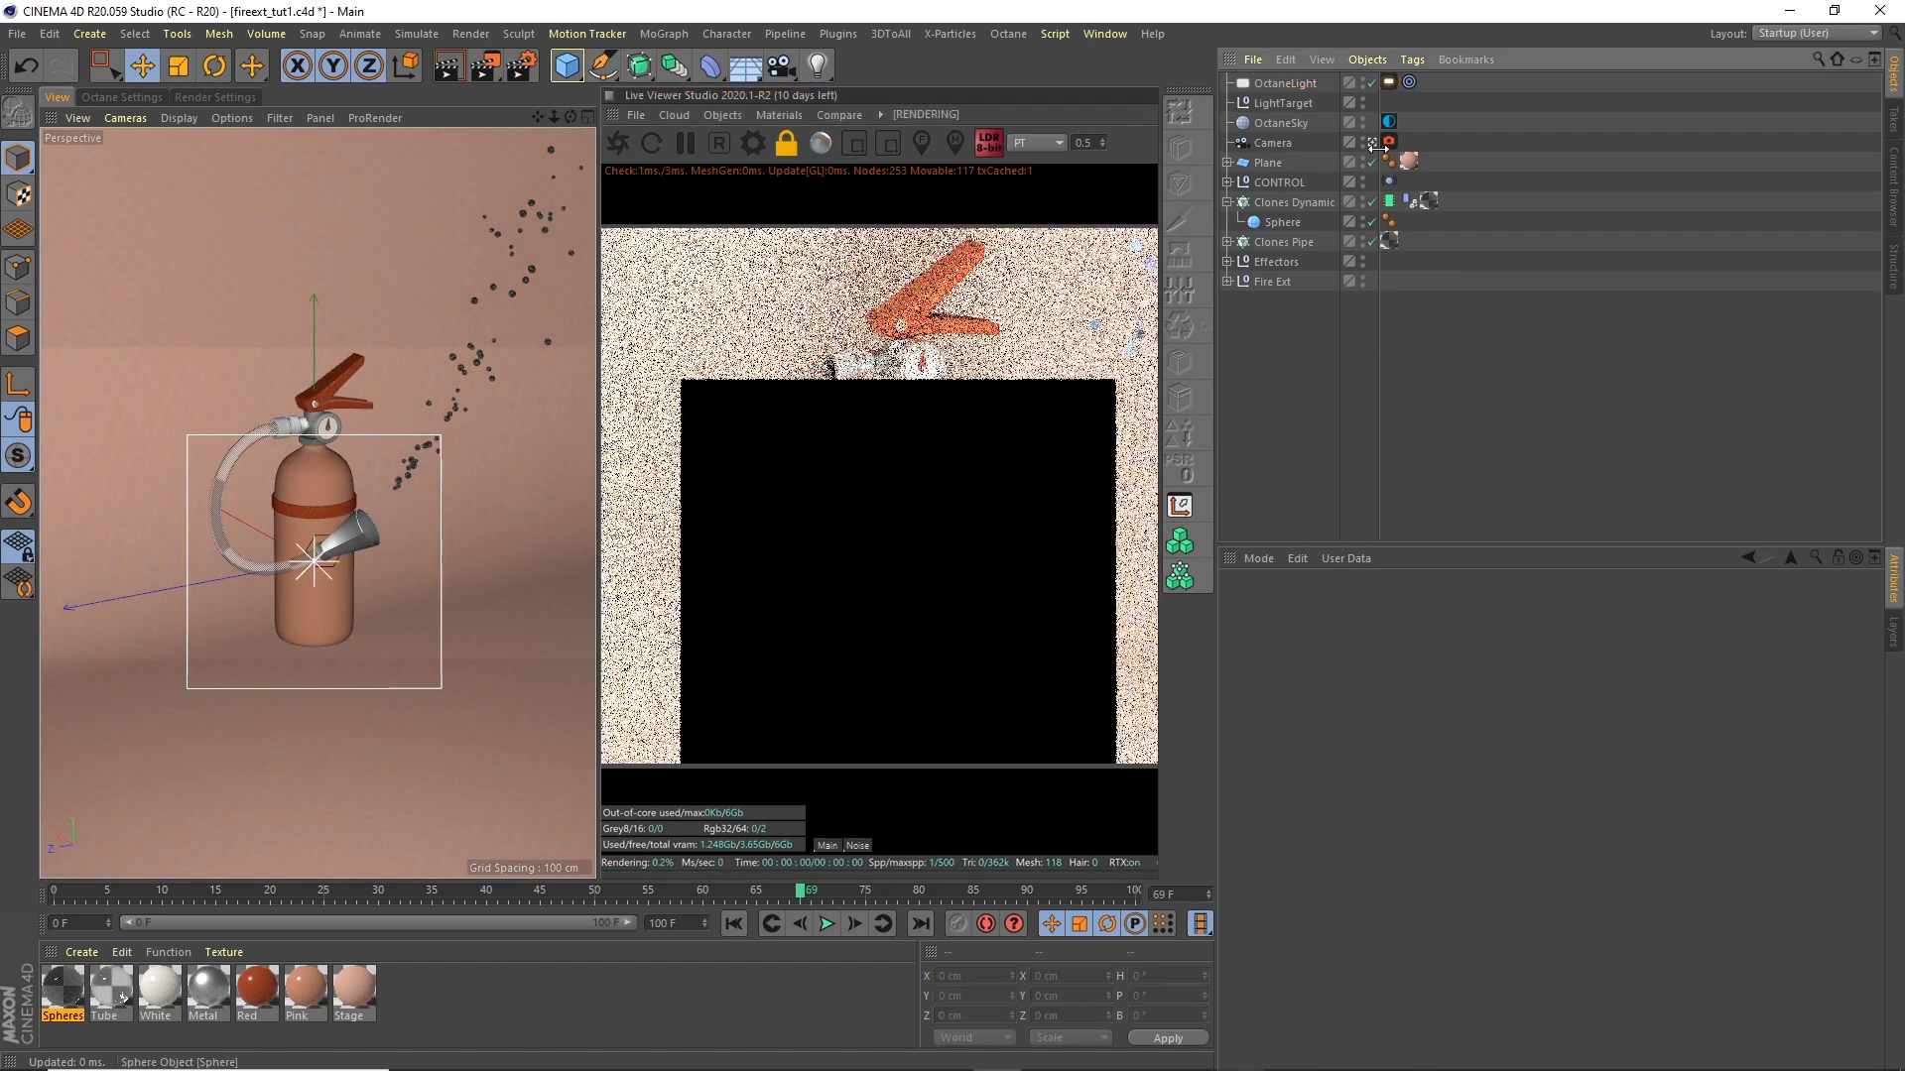
Step: Move OctaneLight high above the extinguisher to about X -103, Y 851, Z 715 cm, working in the four-view layout
left_click(1285, 83)
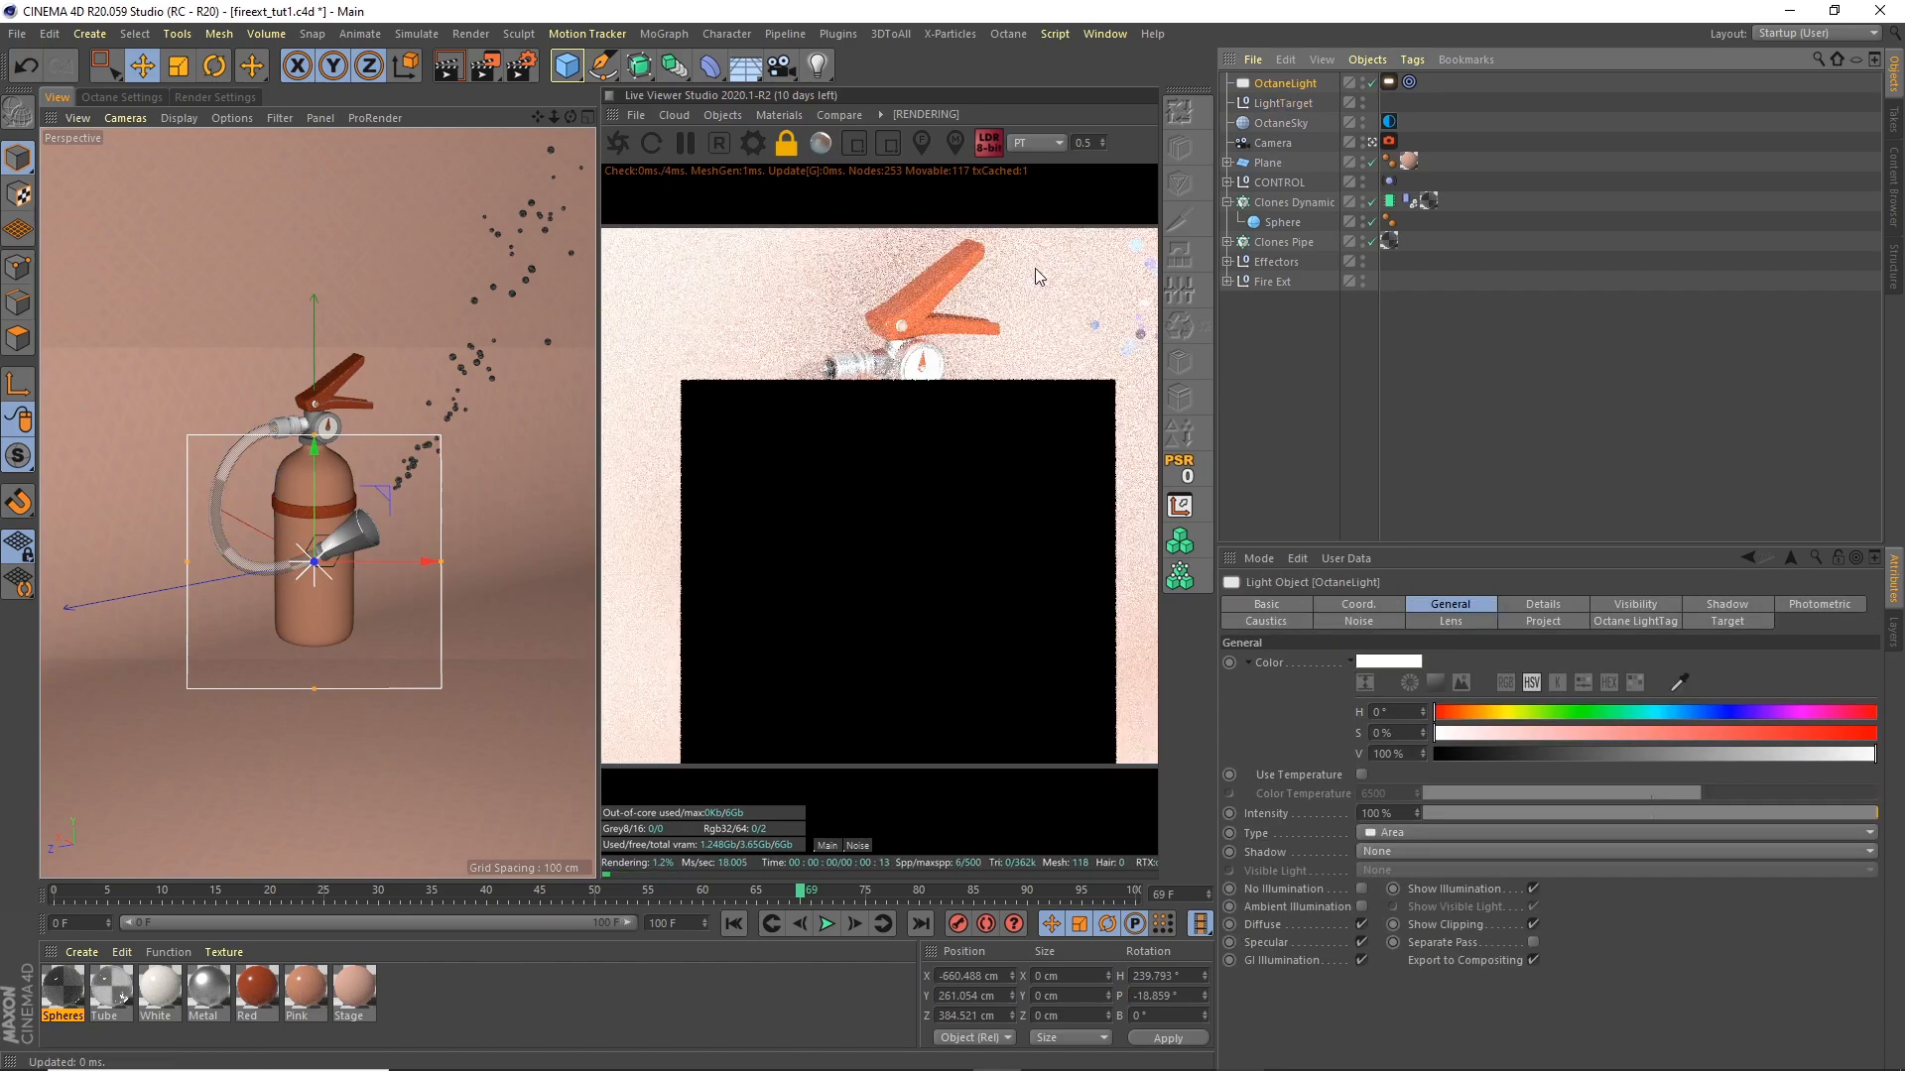
left_click_drag(490, 651, 218, 290)
left_click(587, 117)
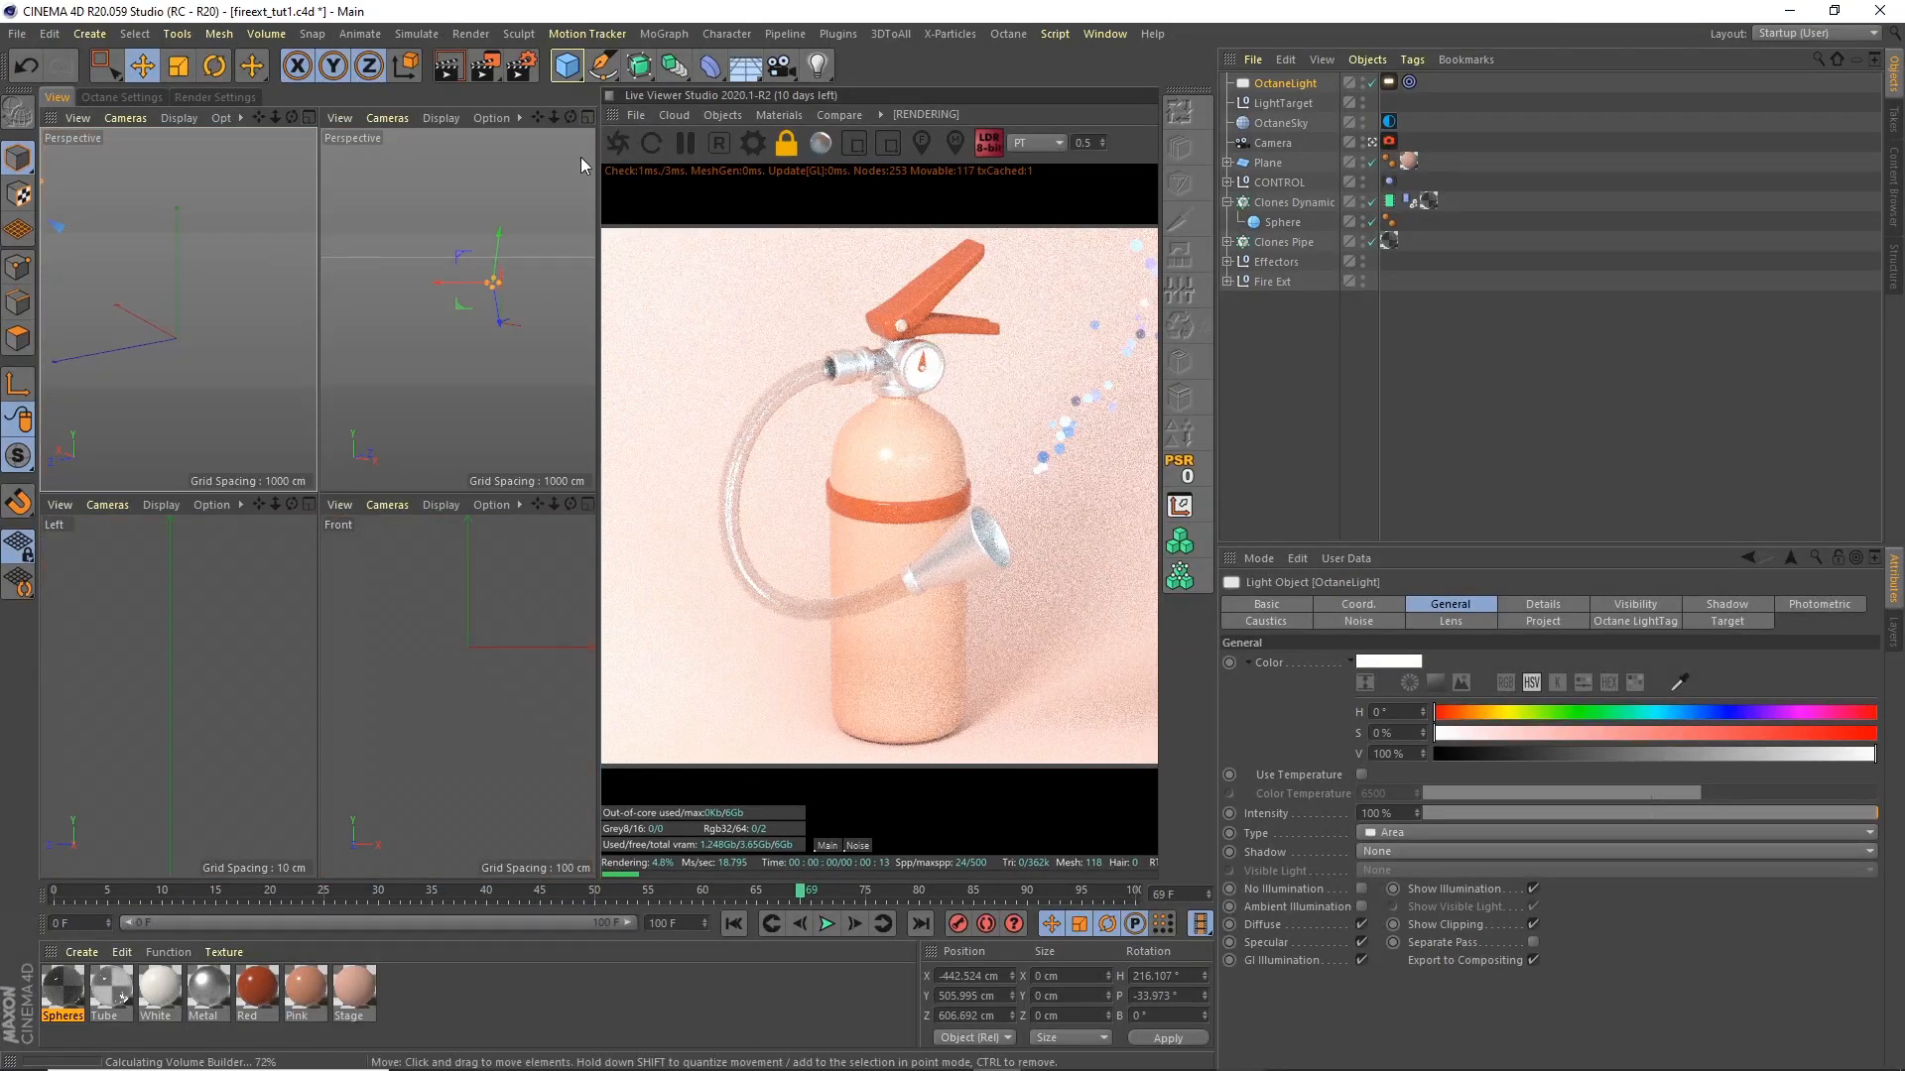
left_click_drag(570, 117, 537, 301)
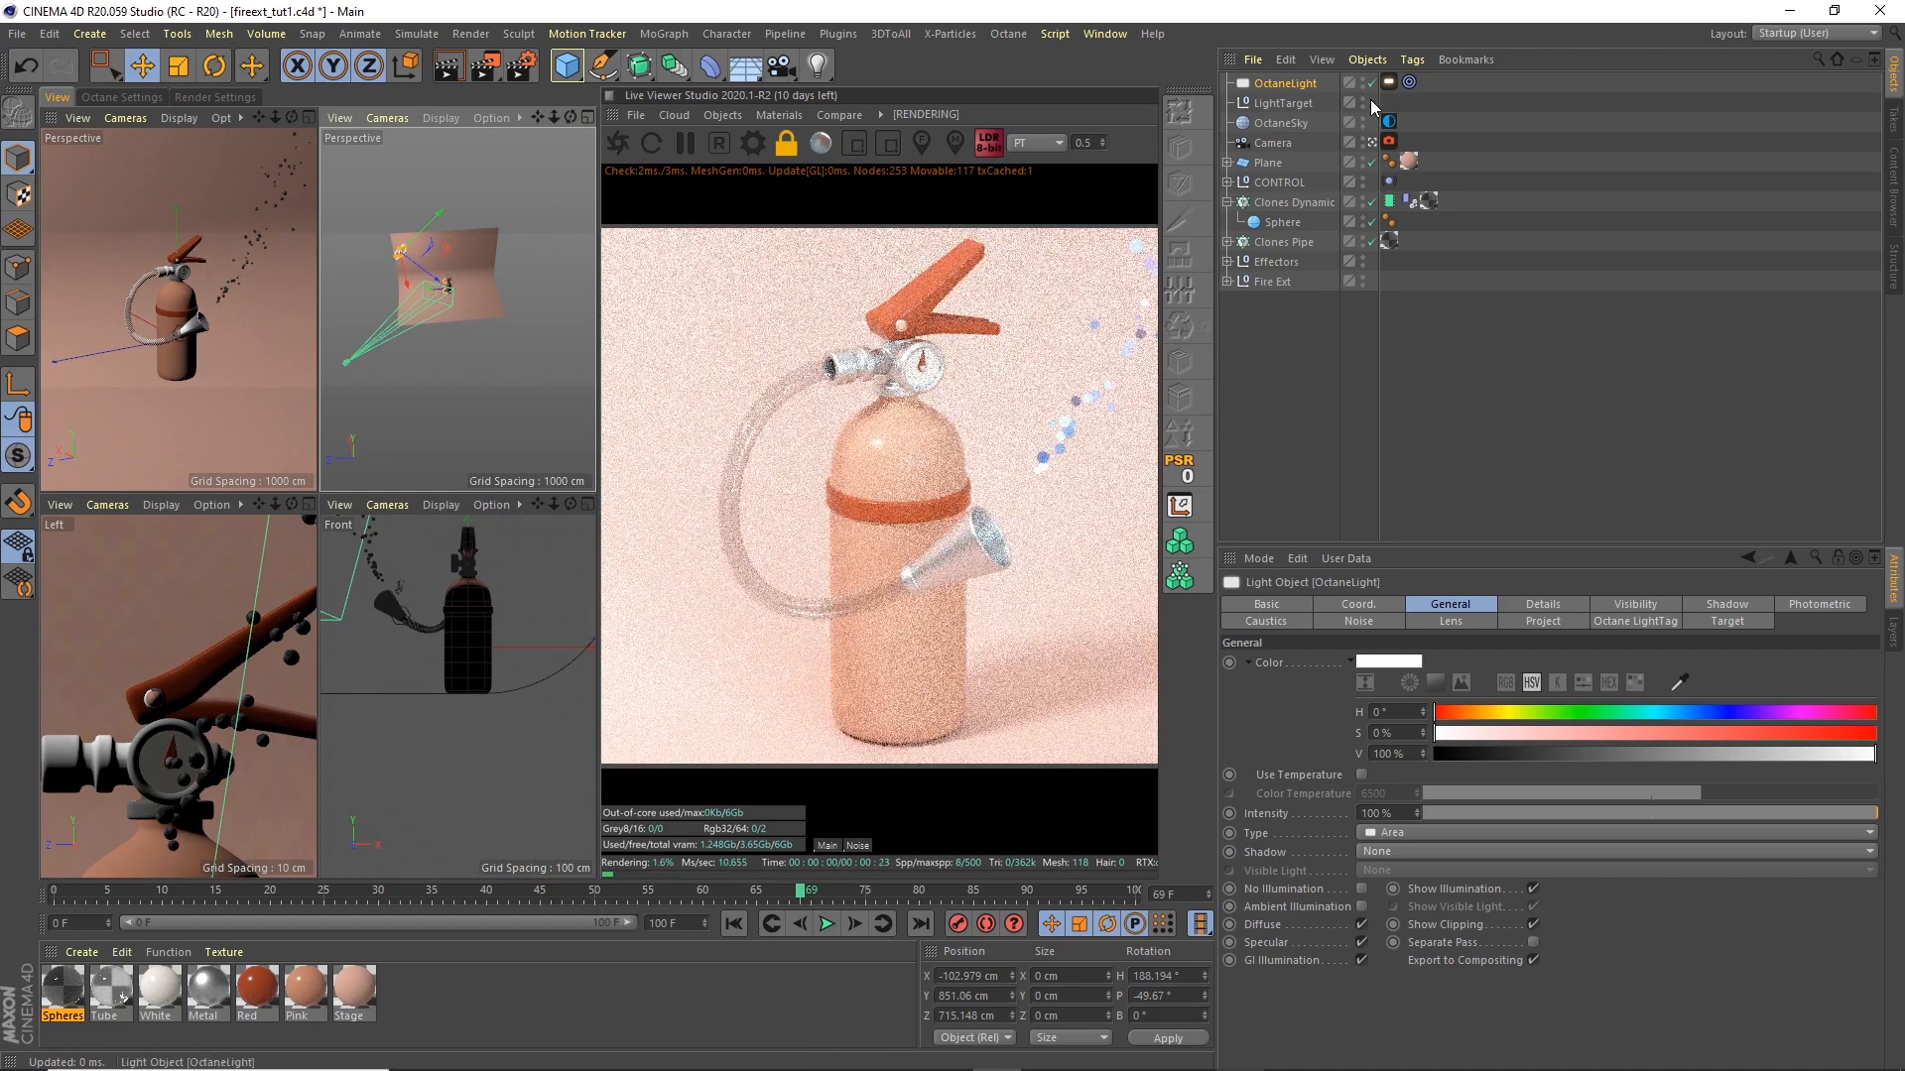
Step: Lower the area light's power to about 54.8 and scale the light up to about 177%
left_click(1389, 82)
mouse_move(1749, 646)
left_mouse_down()
mouse_move(1724, 647)
mouse_move(1752, 641)
left_mouse_up()
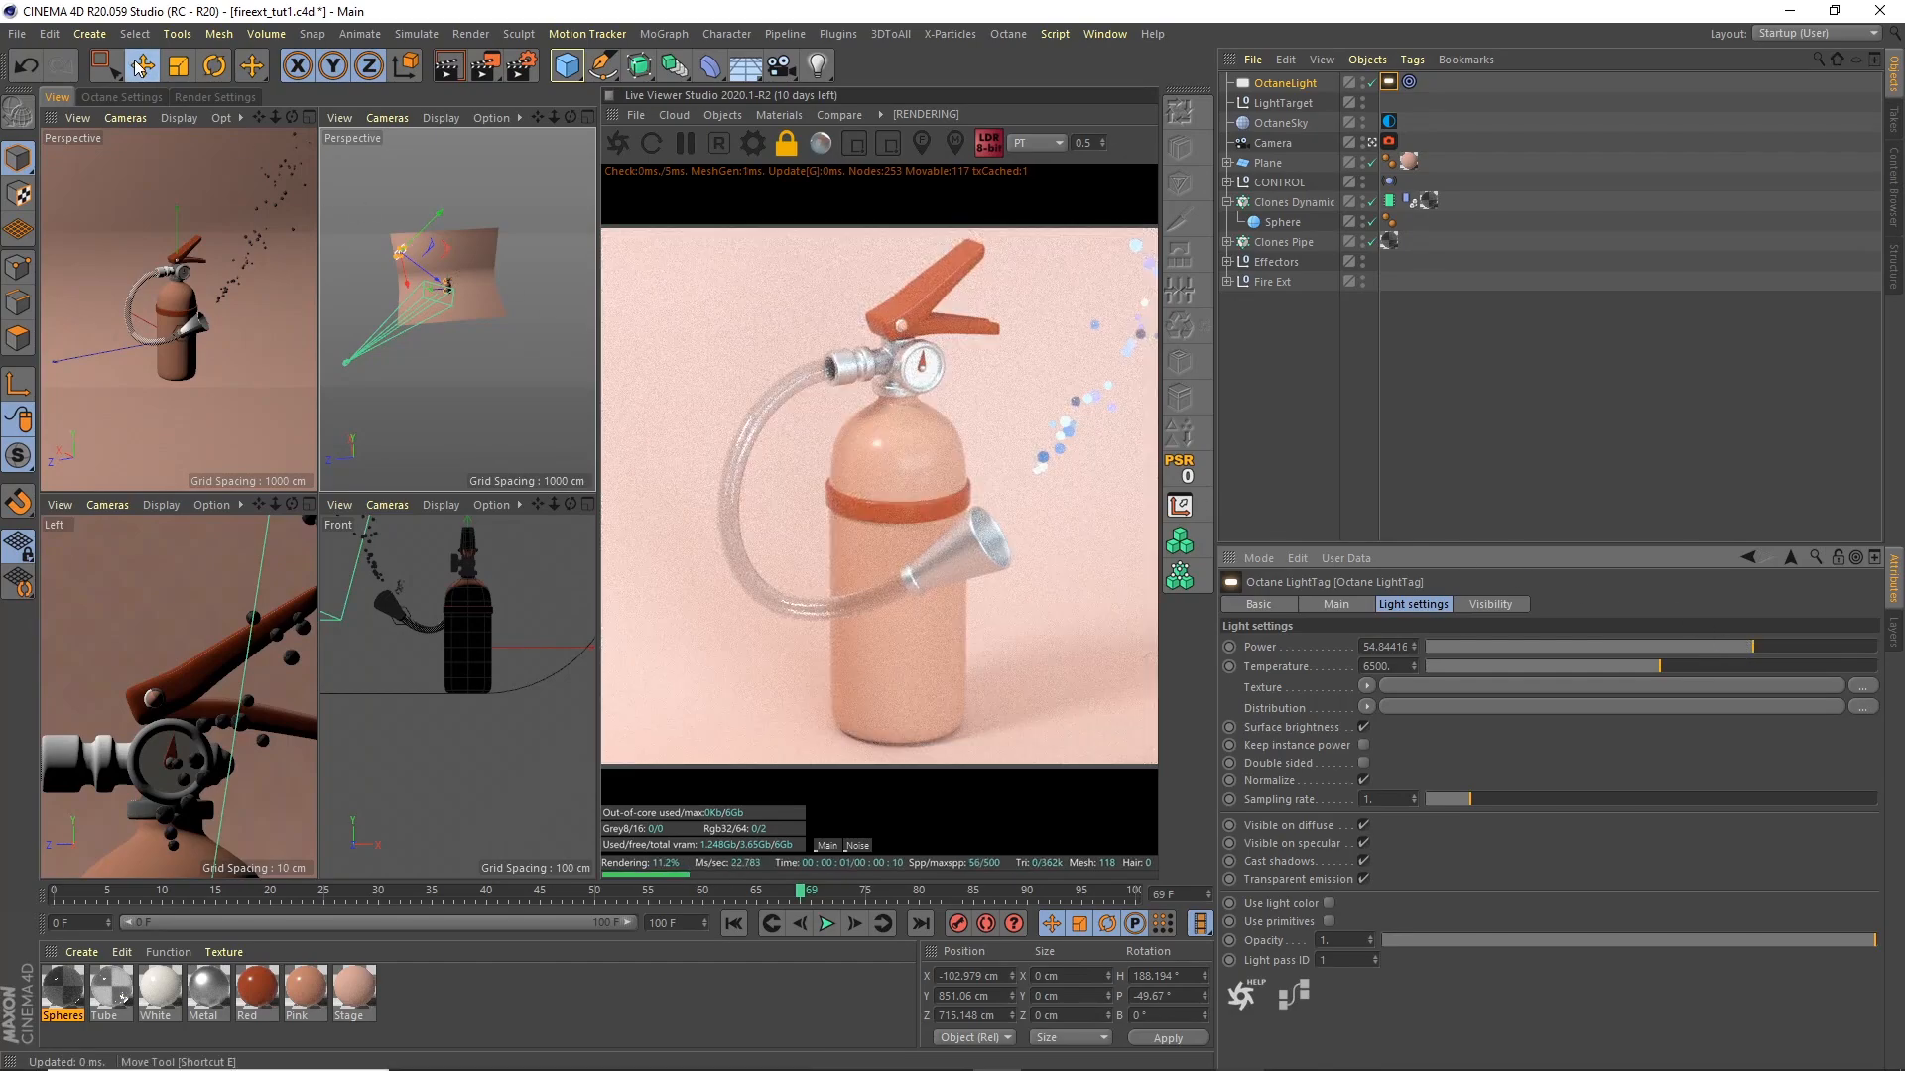
left_click(178, 66)
left_click_drag(514, 181, 585, 248)
left_click_drag(708, 104, 1081, 9)
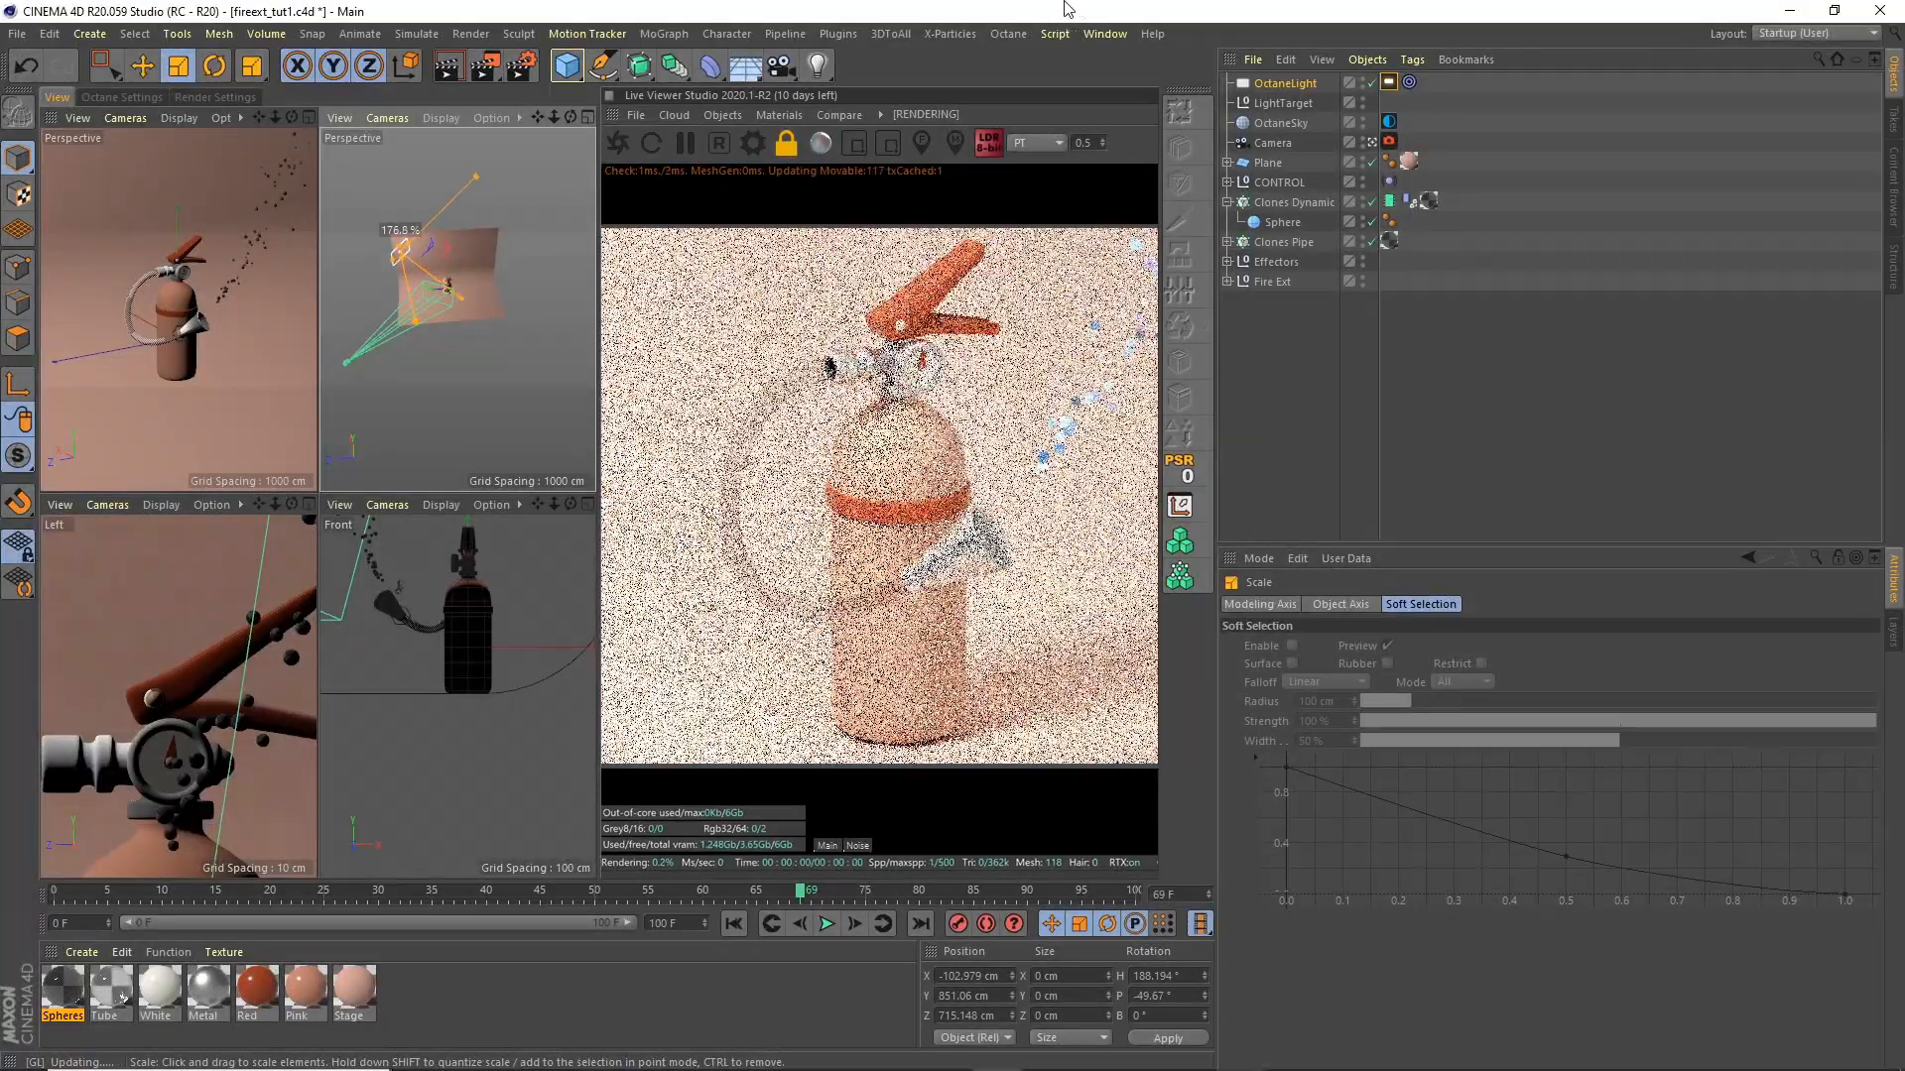
Step: Reduce the area light's power to about 11.05 and save the project
left_click(1388, 87)
left_click_drag(1746, 646, 1712, 643)
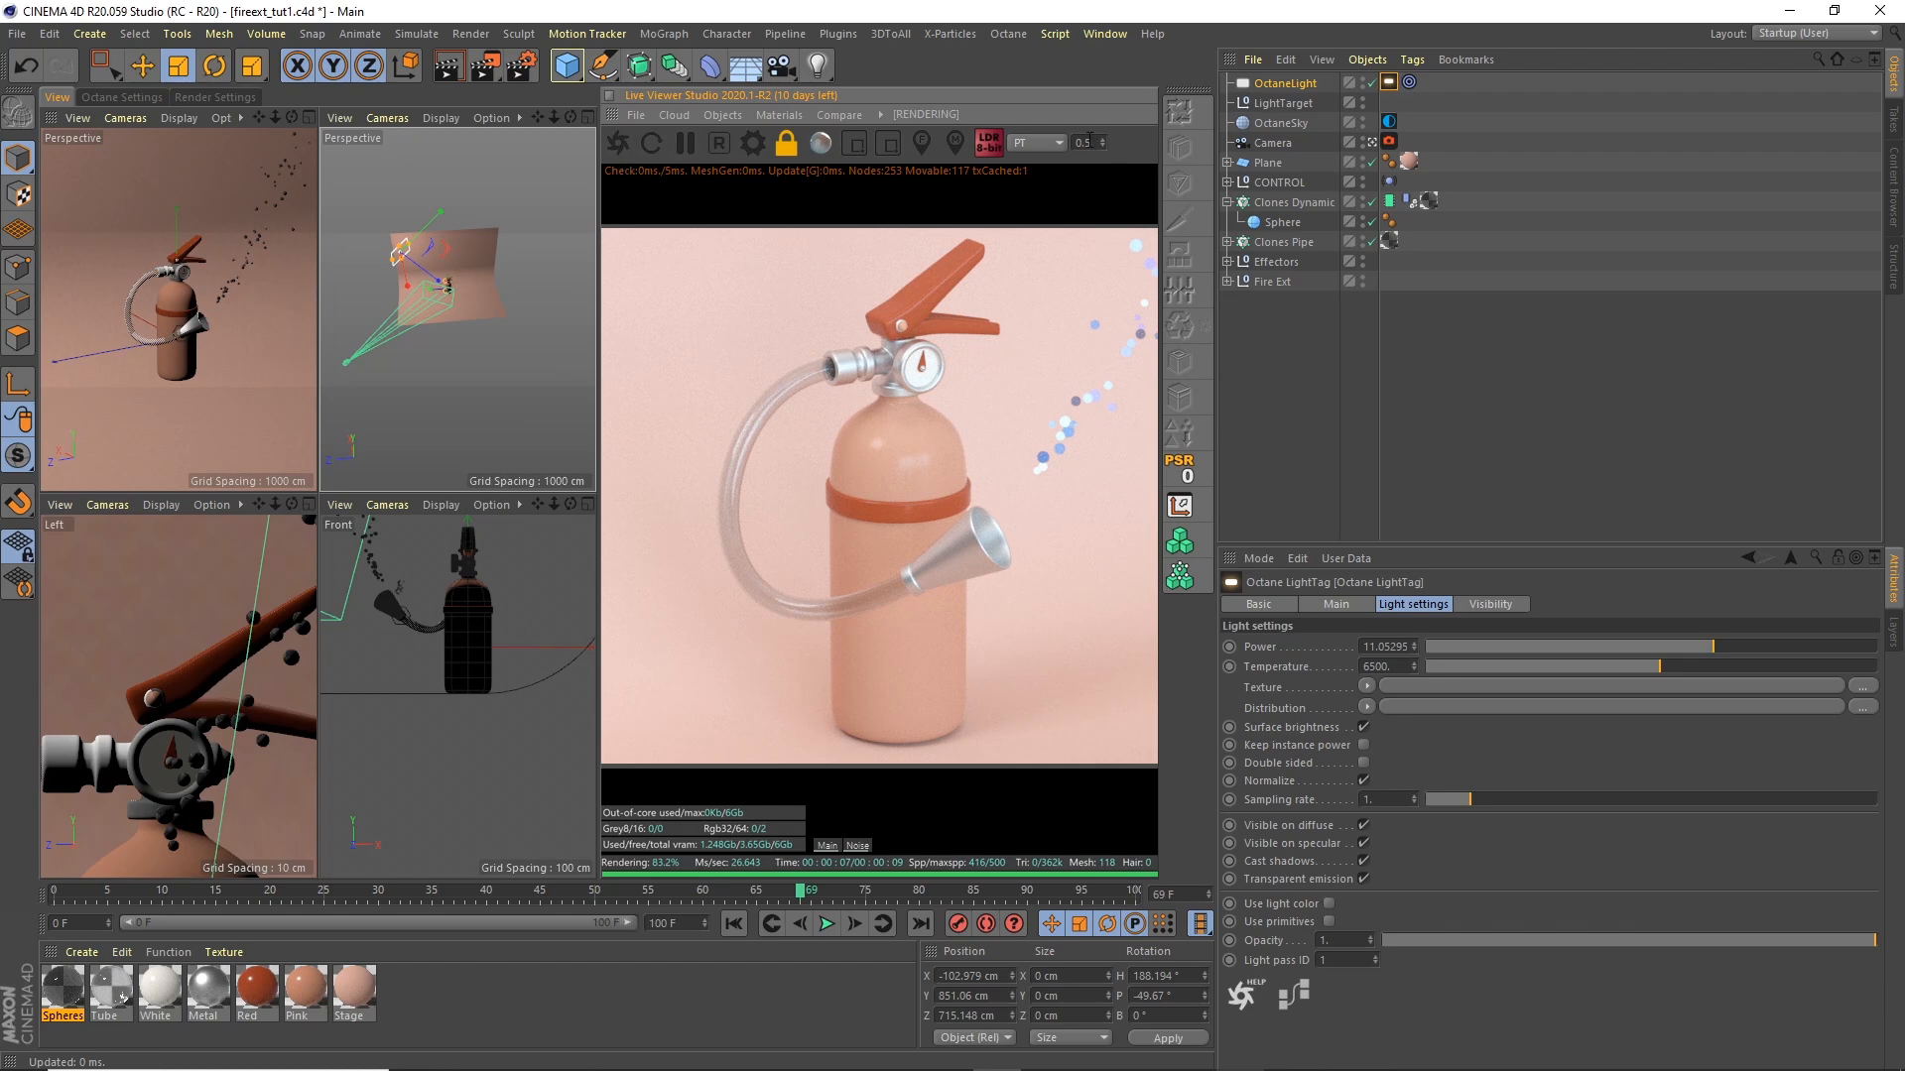
key("ctrl+s")
middle_click_drag(1087, 305, 924, 398)
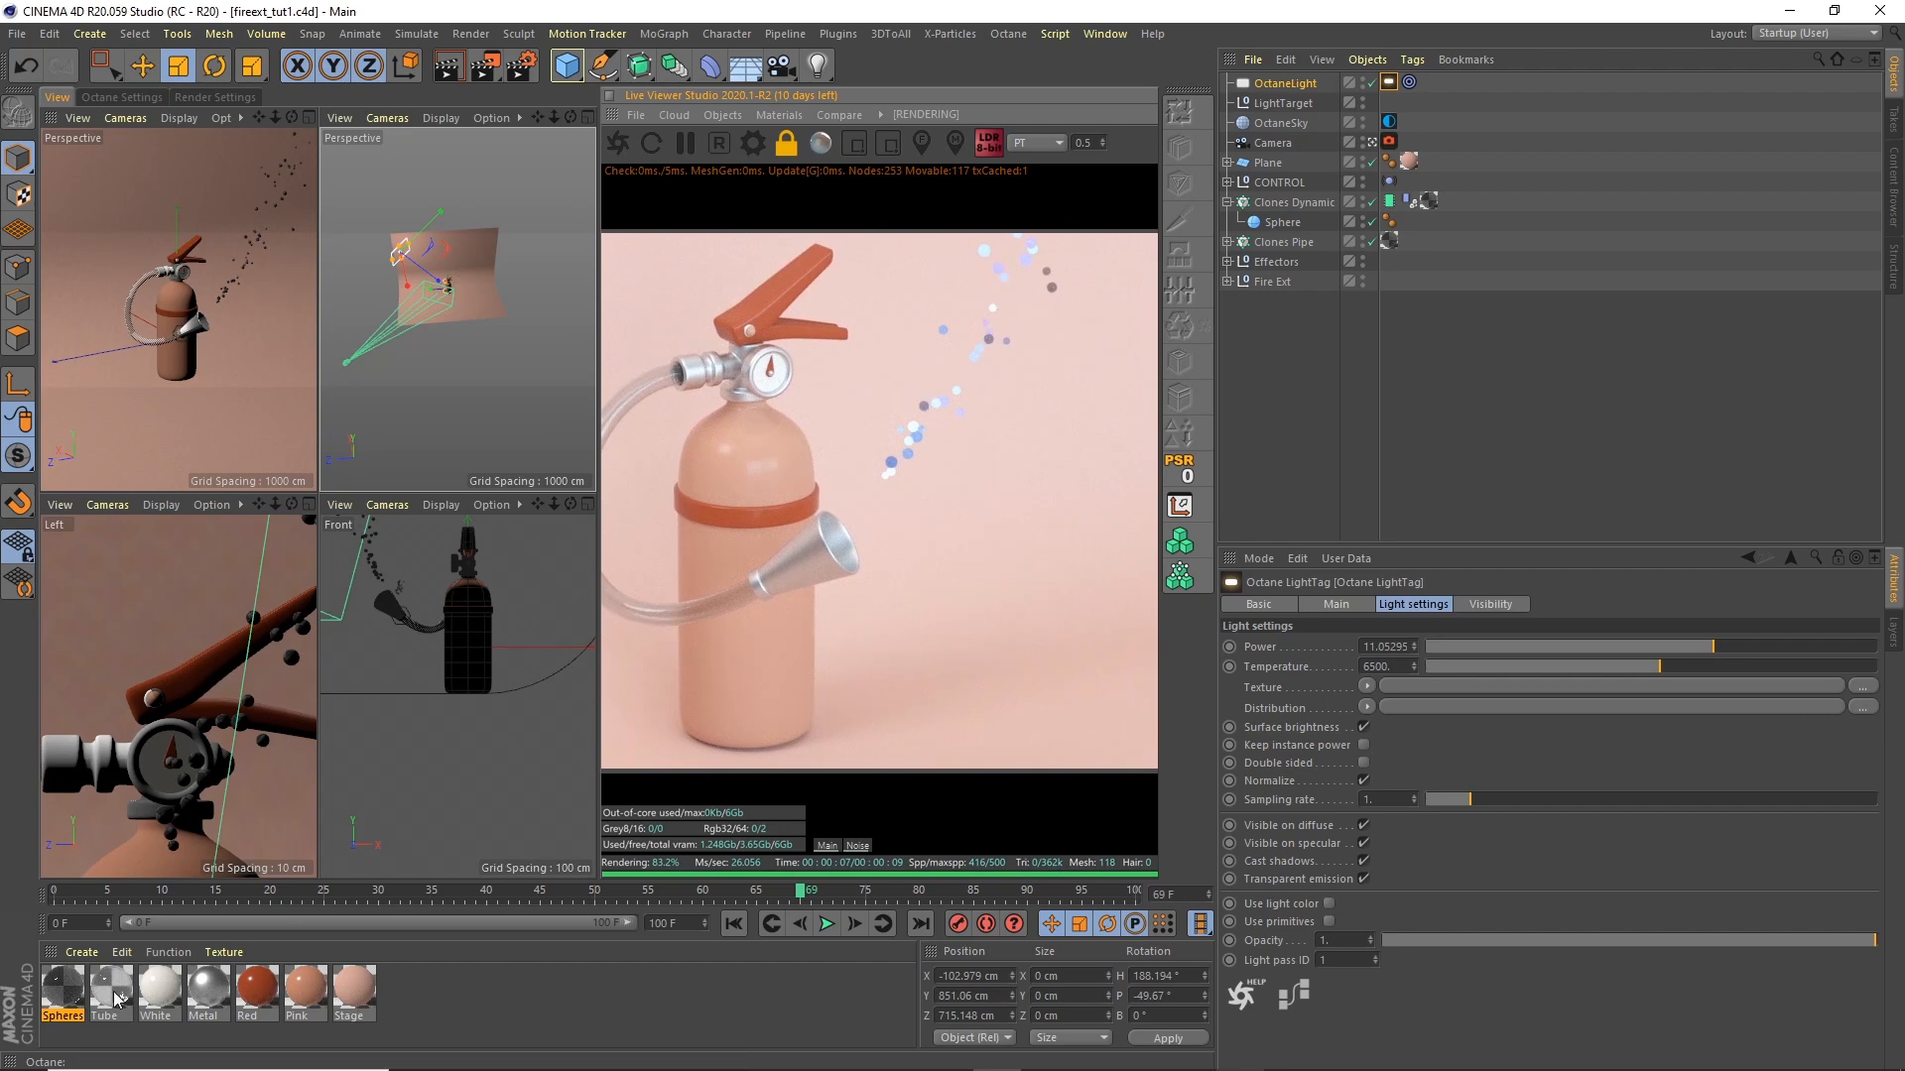
Step: Set the Blackbody Emission power of the Spheres material to 0.75 in its node graph and close the material windows
double_click(63, 987)
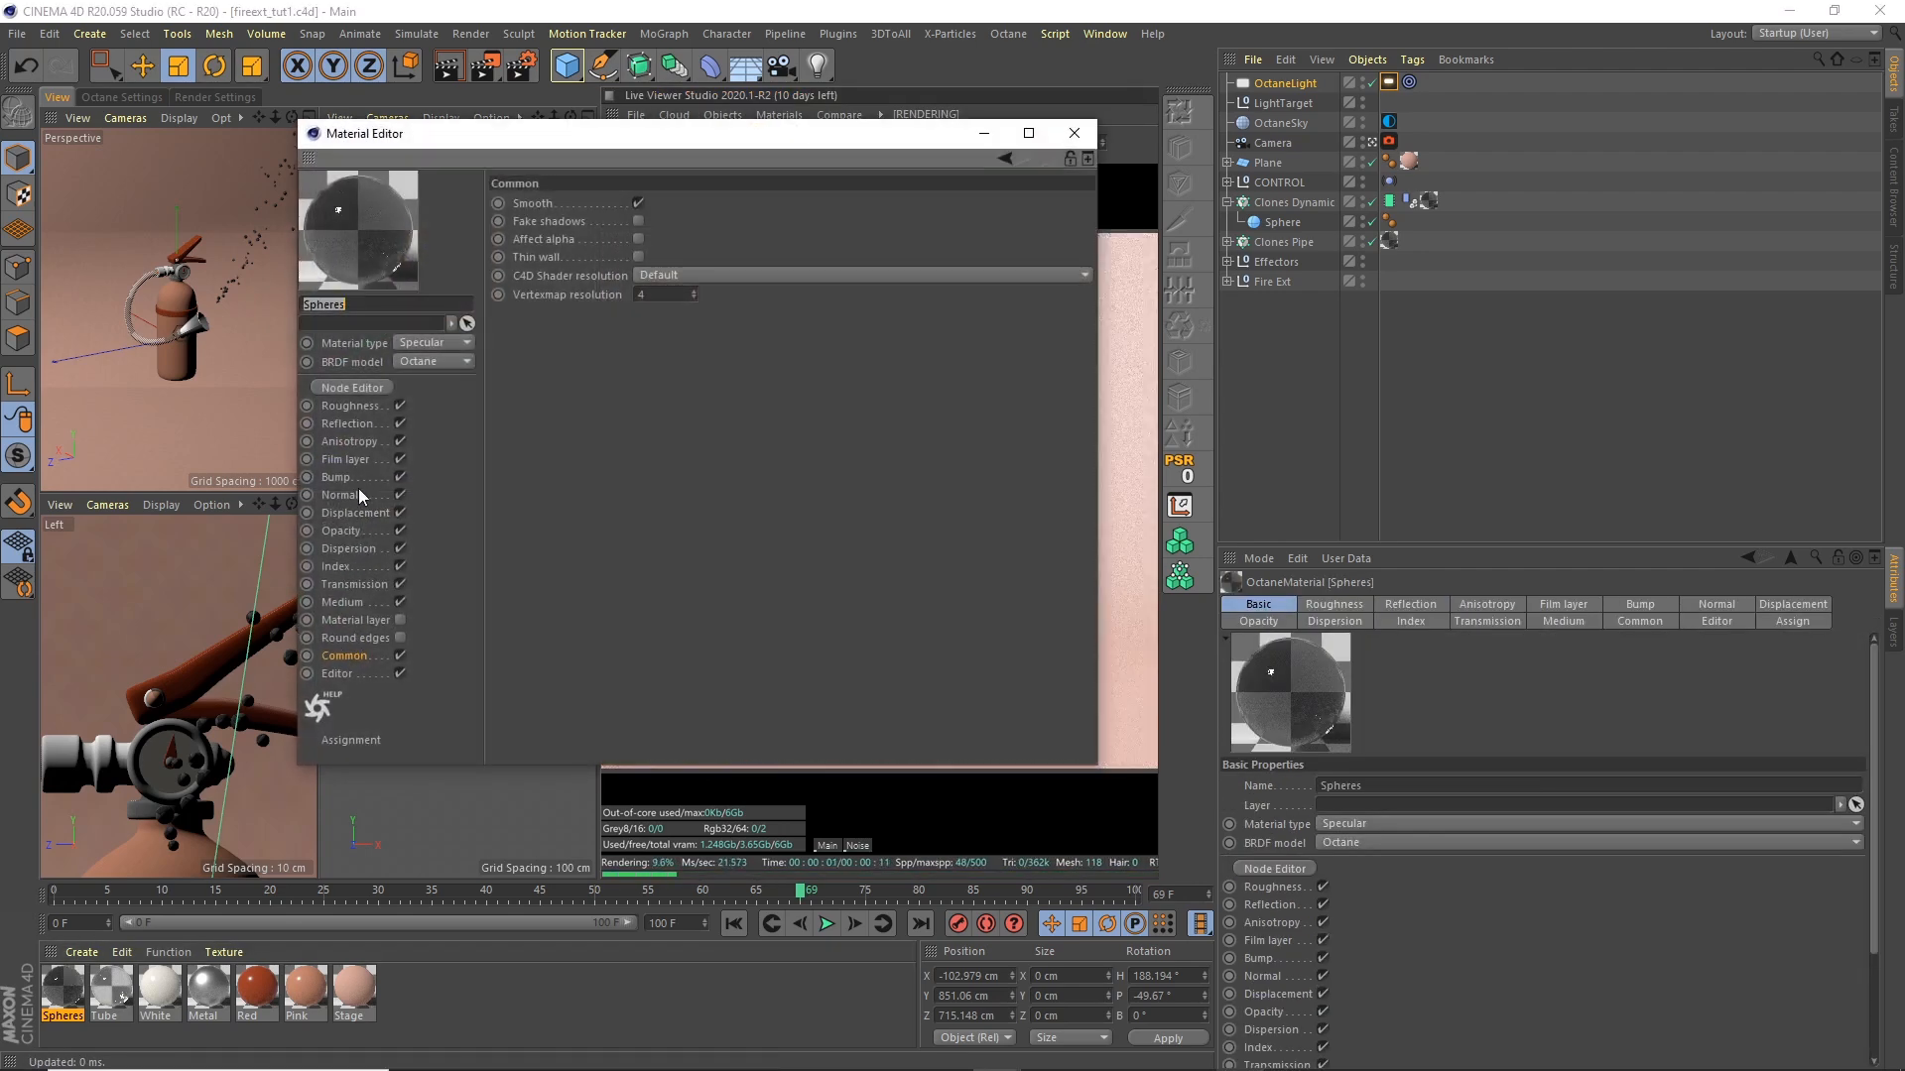
left_click(369, 385)
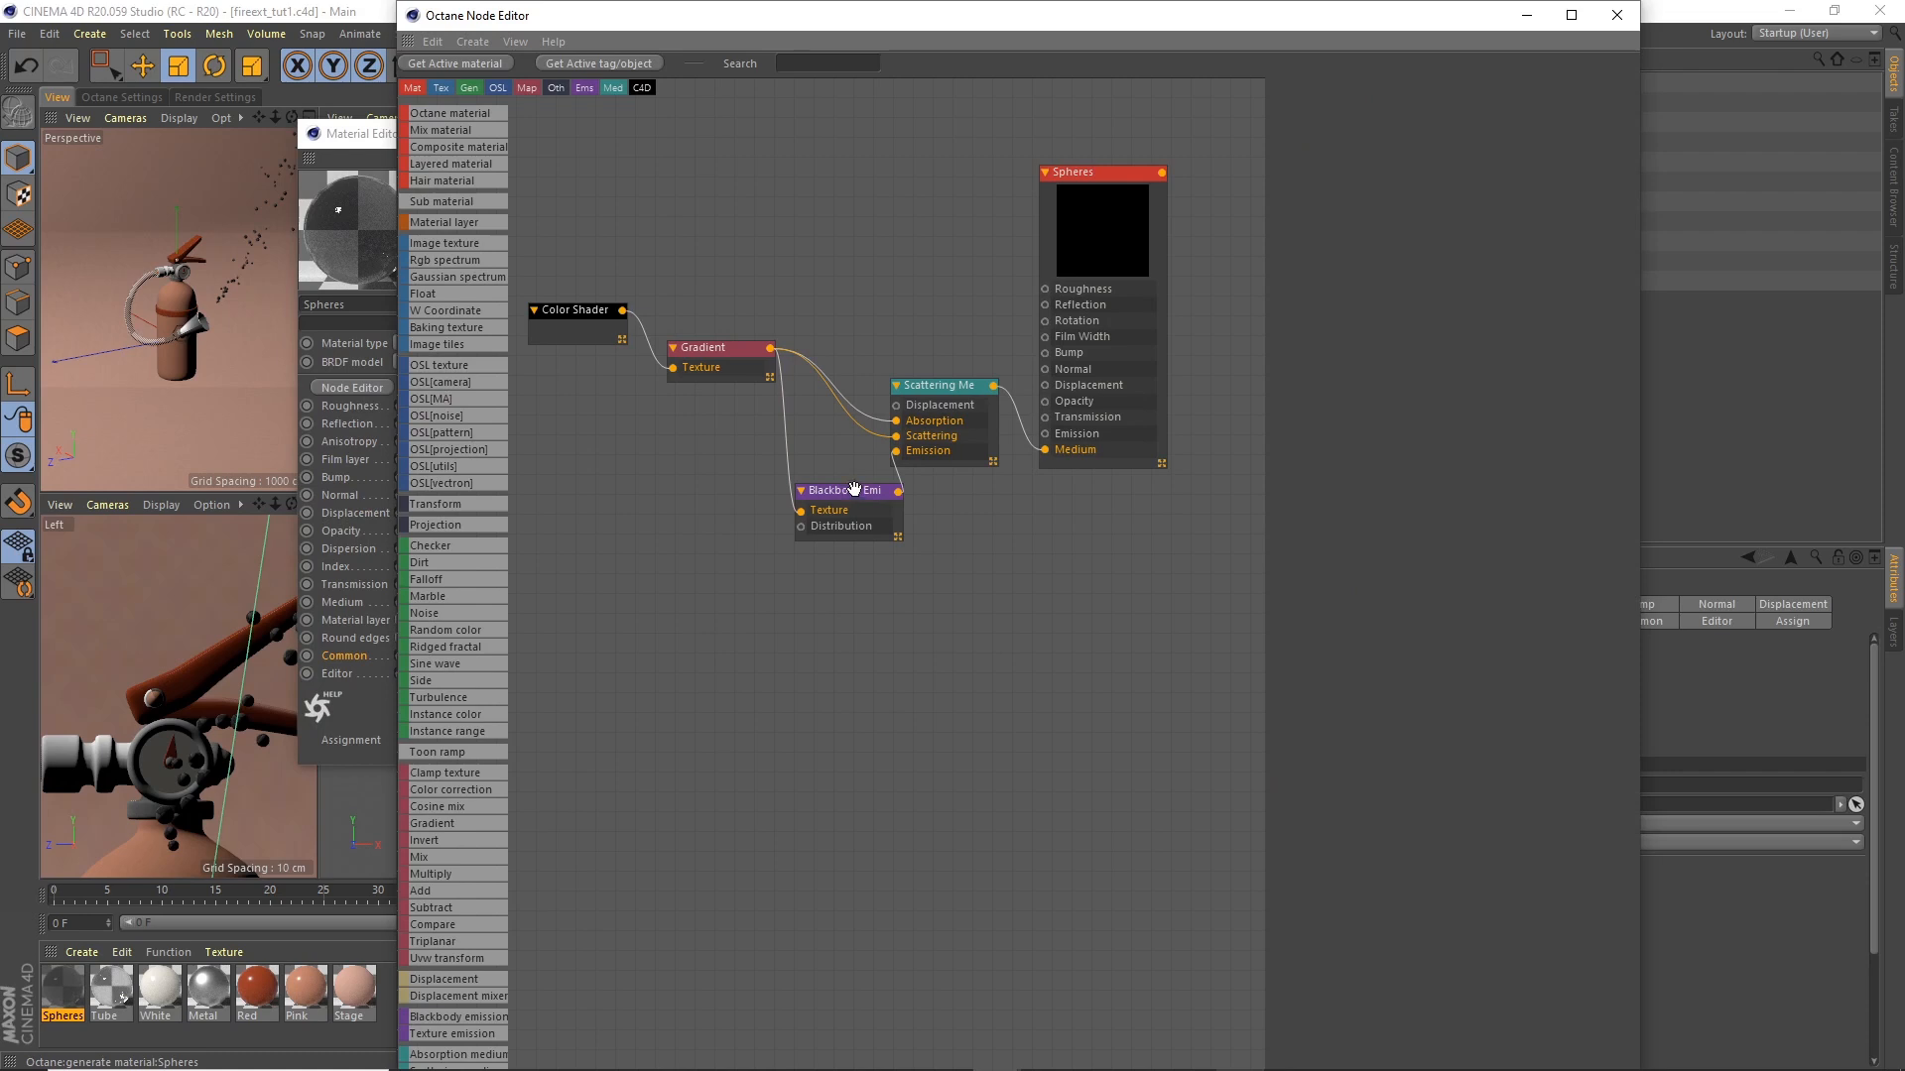
left_click(944, 399)
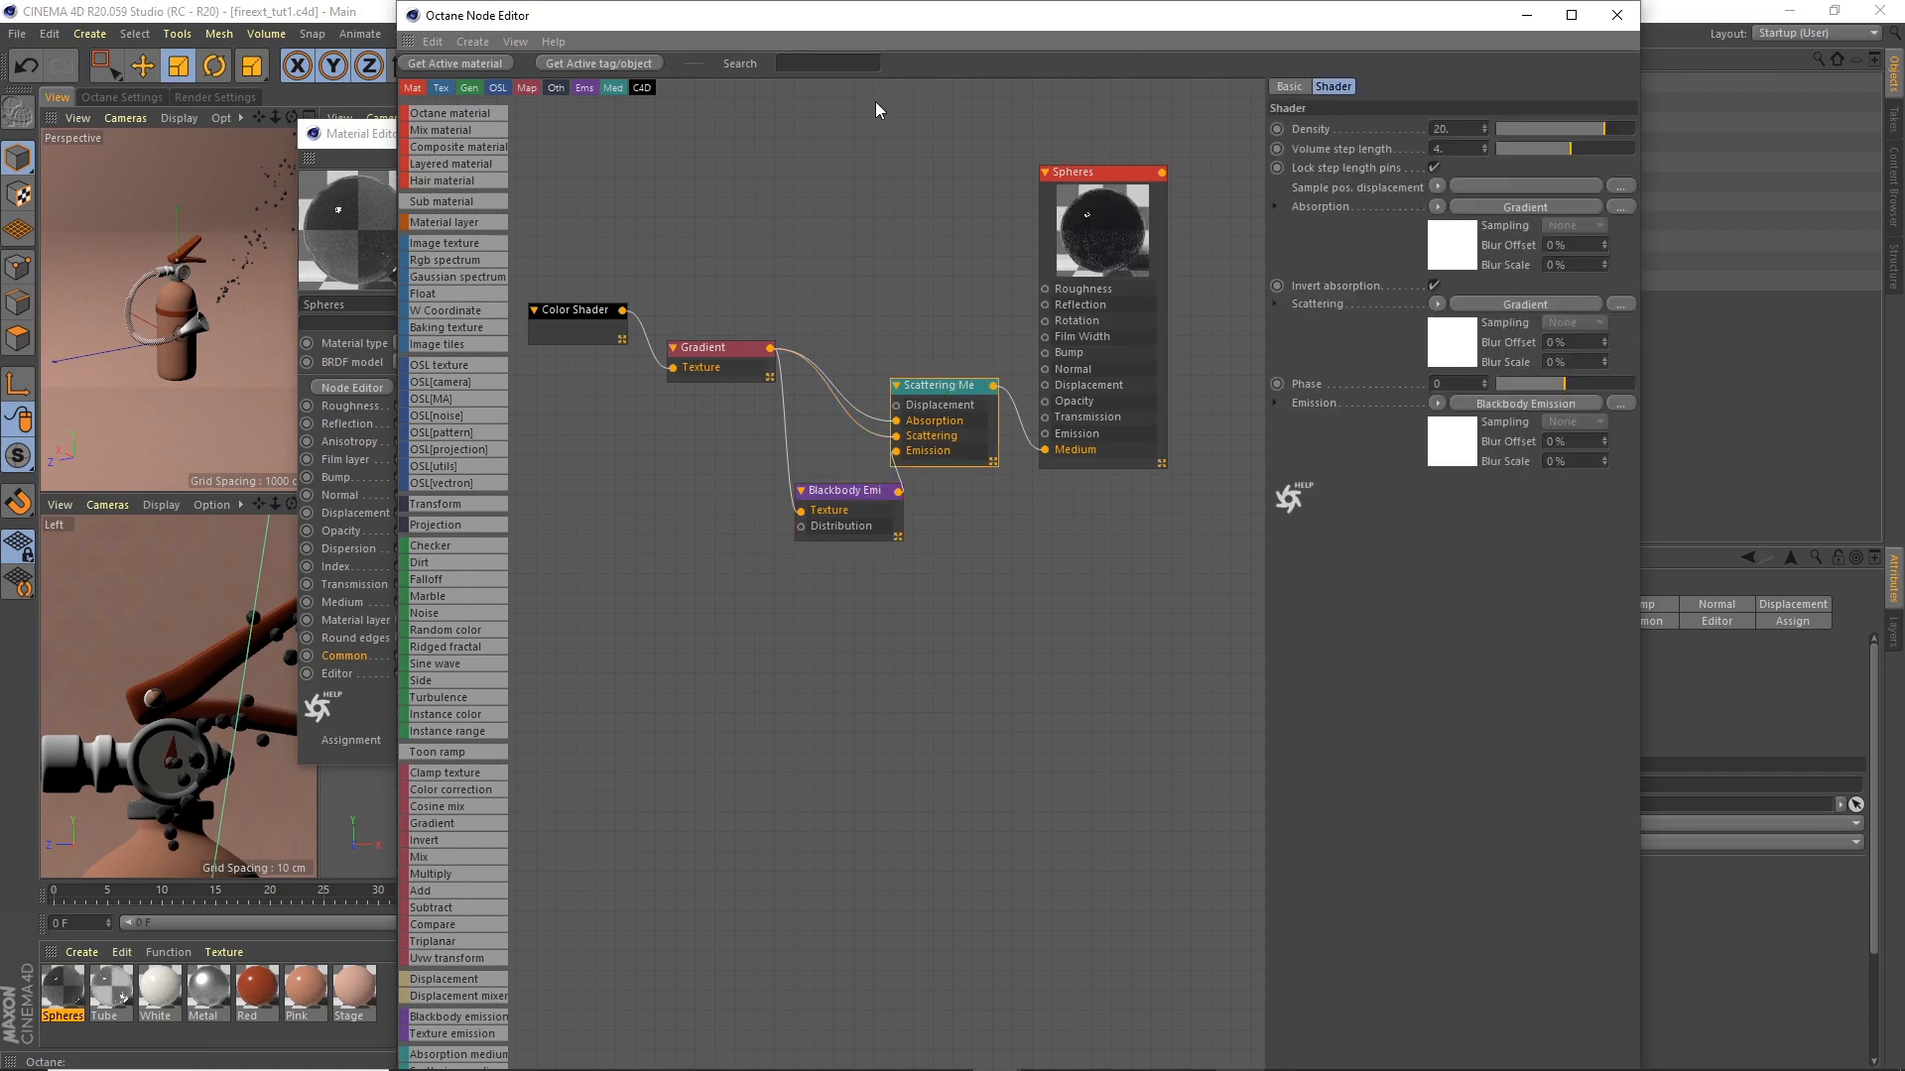
left_click_drag(1139, 21, 334, 117)
left_click(67, 607)
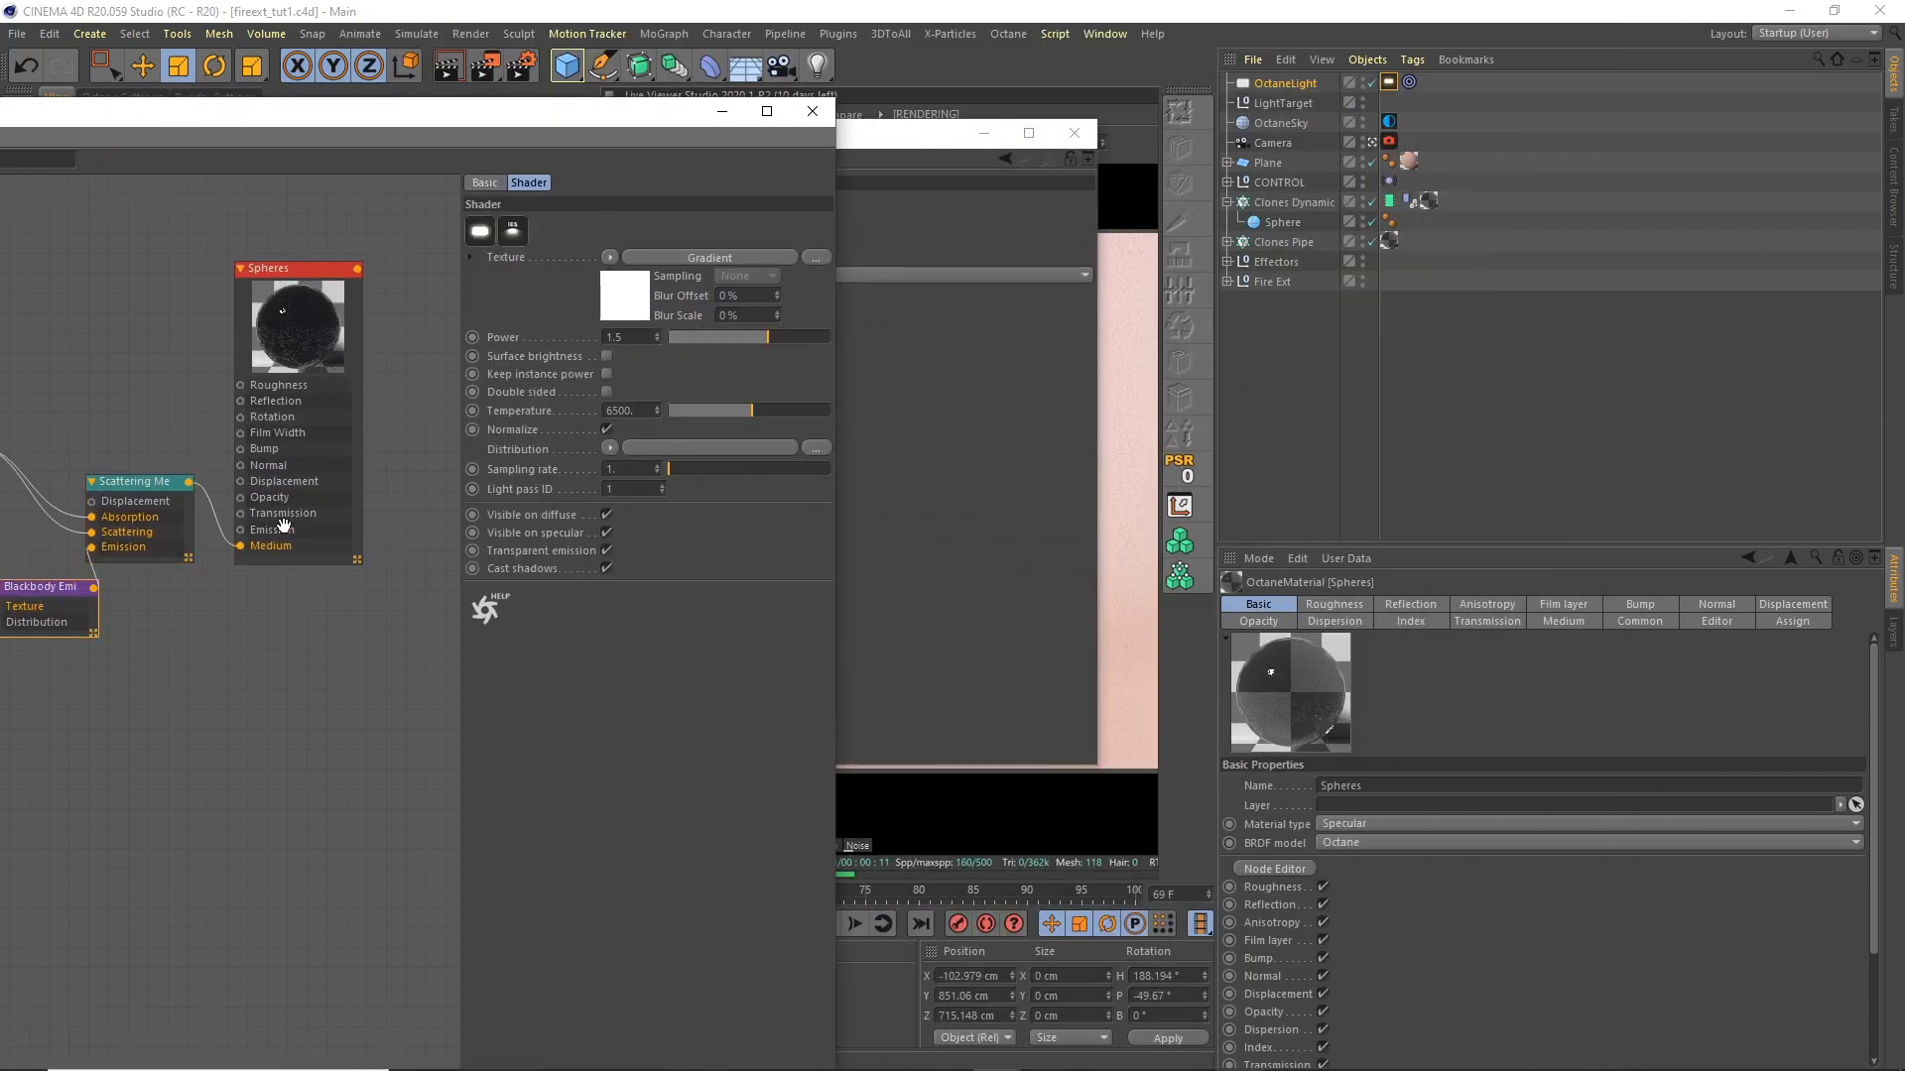
left_click_drag(633, 338, 590, 320)
type("0.75")
key("Return")
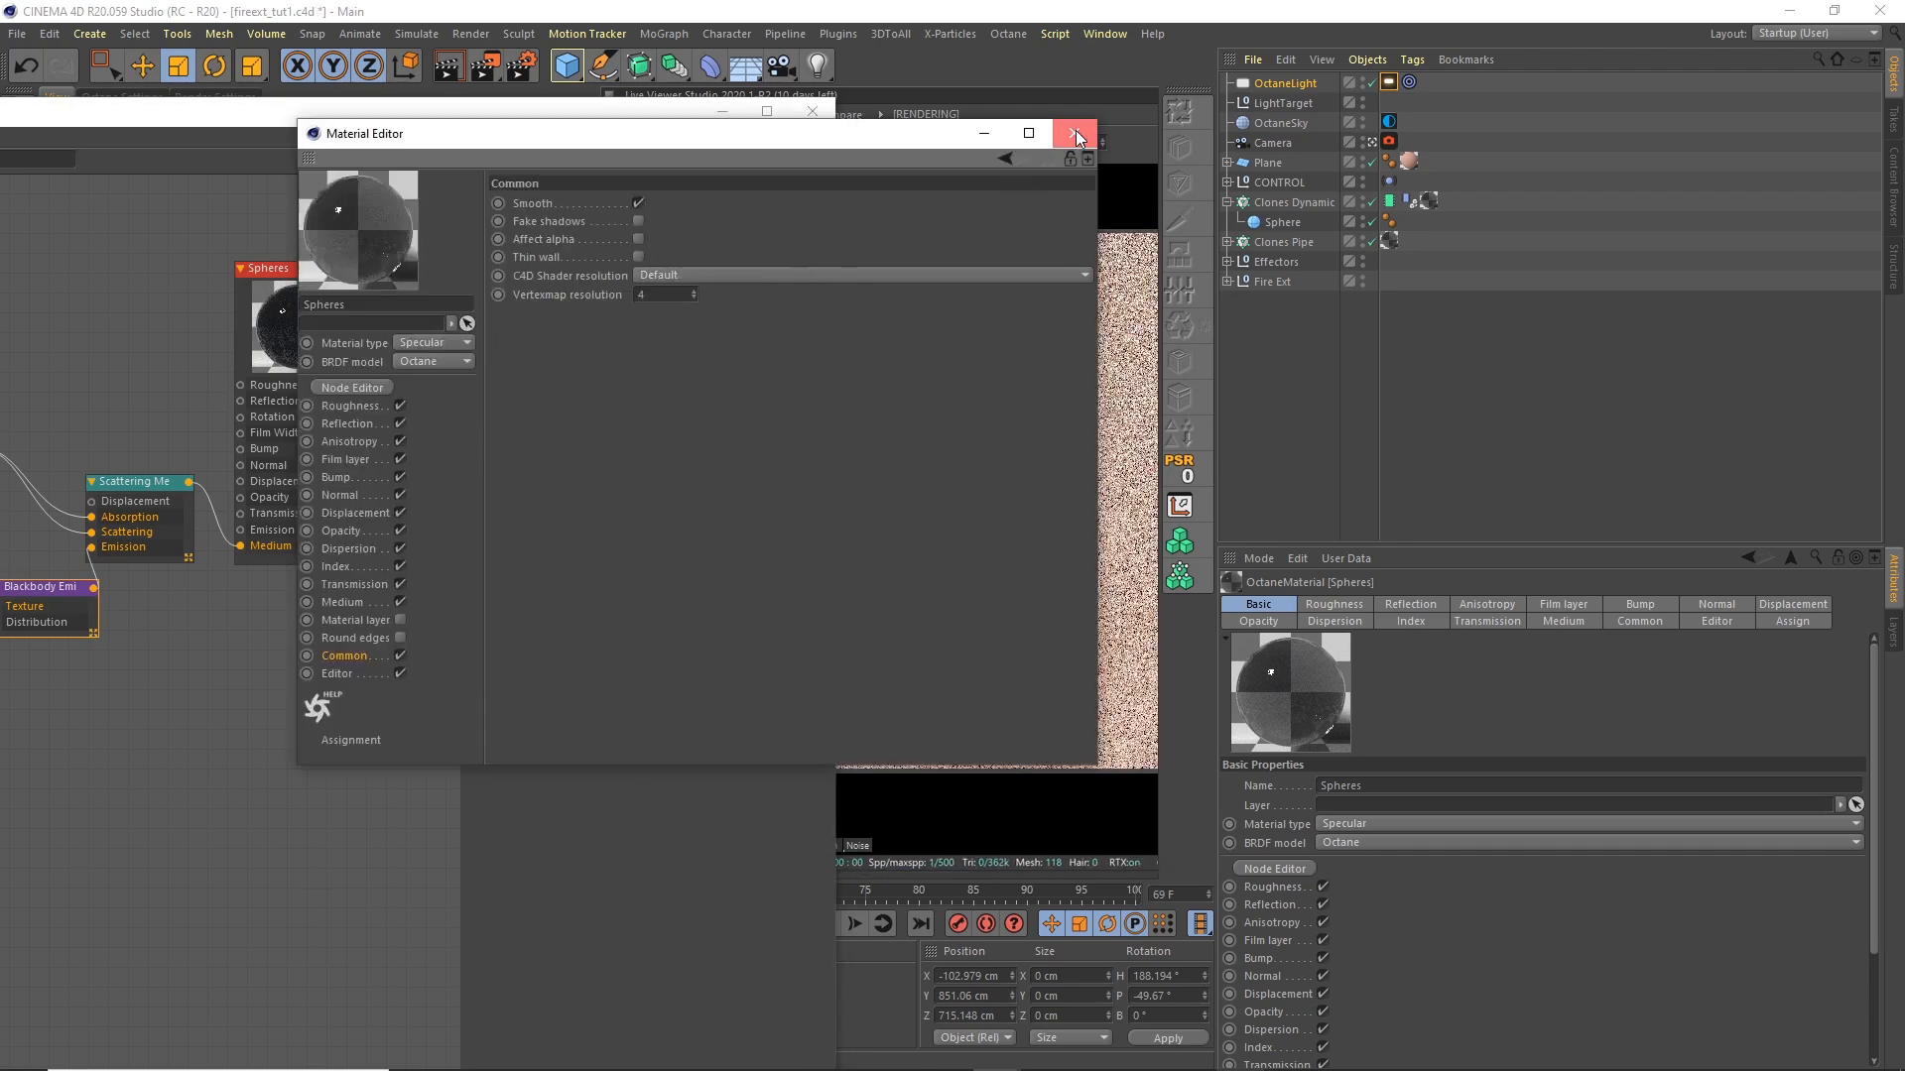
left_click(1074, 132)
left_click_drag(665, 126, 511, 456)
left_click(658, 443)
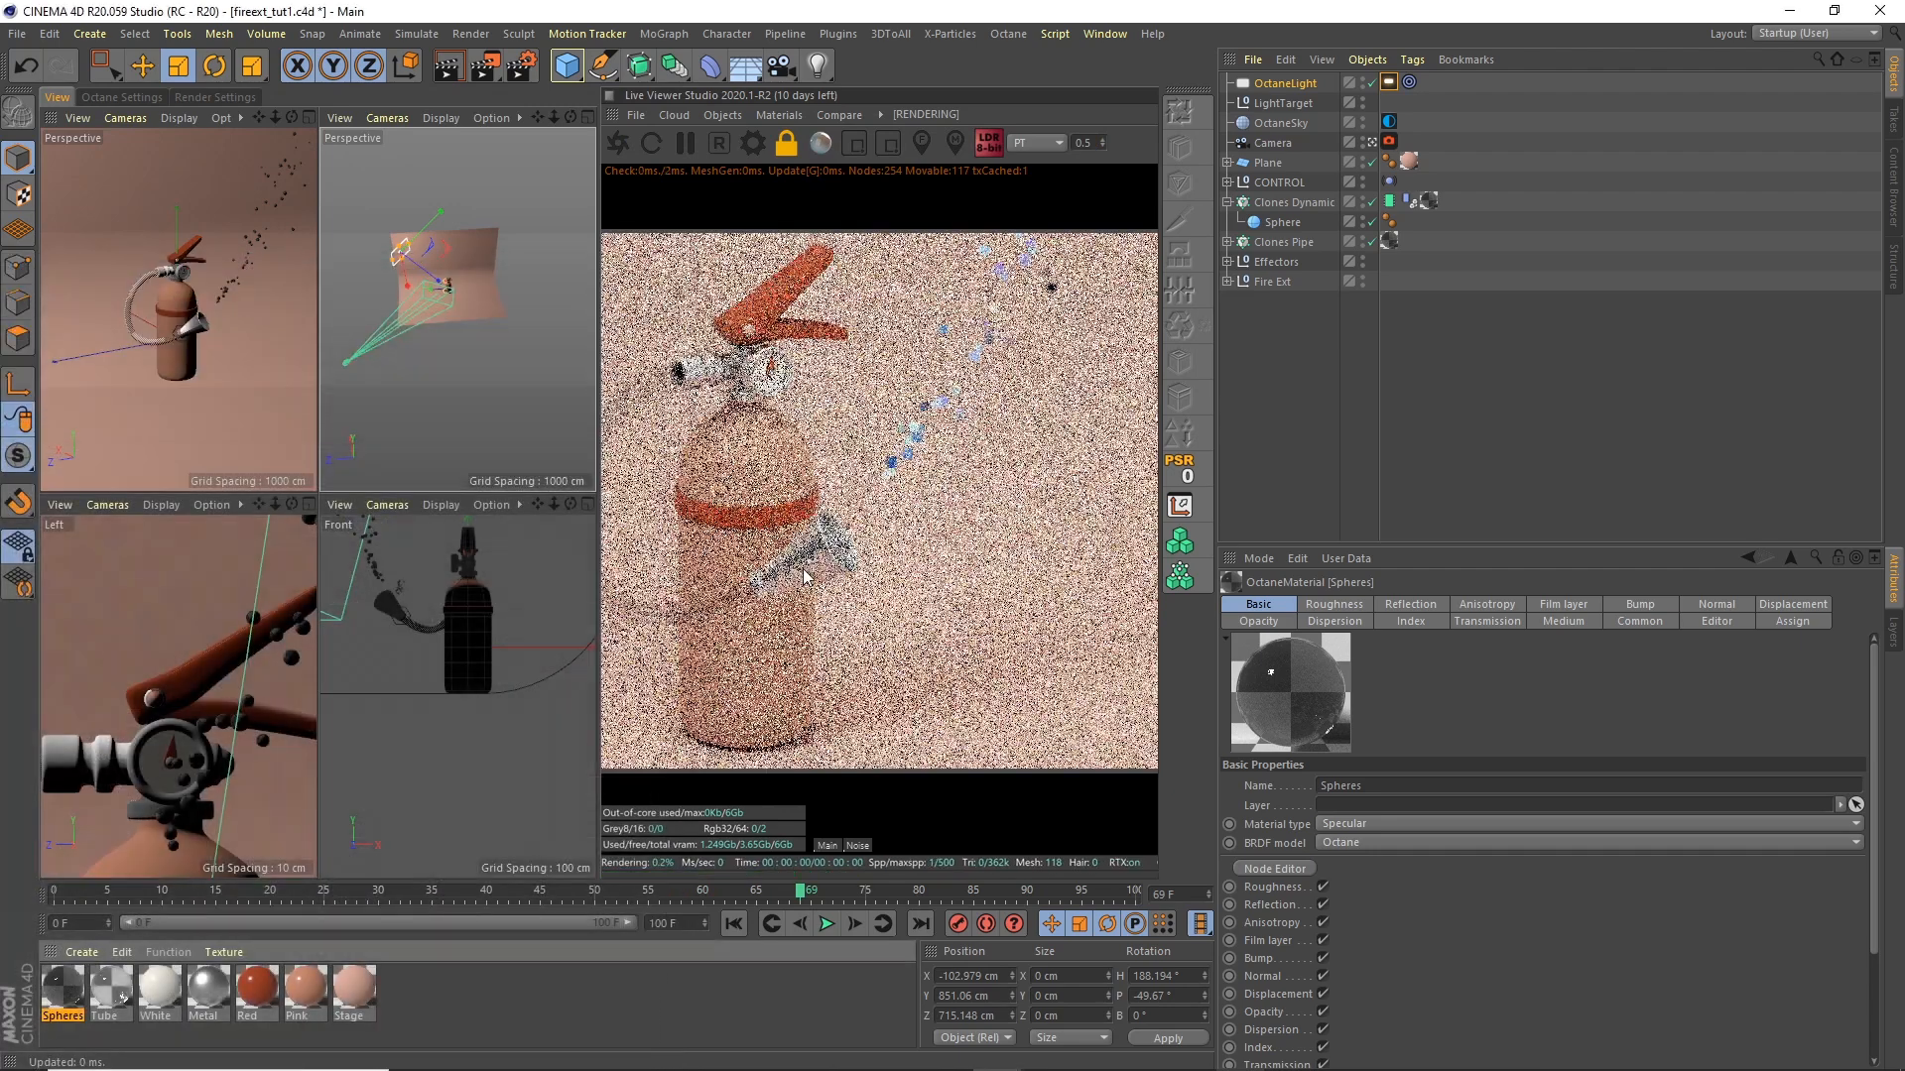
Step: Play the animation from the first frame, stop at frame 45, and save the project
left_click(734, 923)
left_click(827, 924)
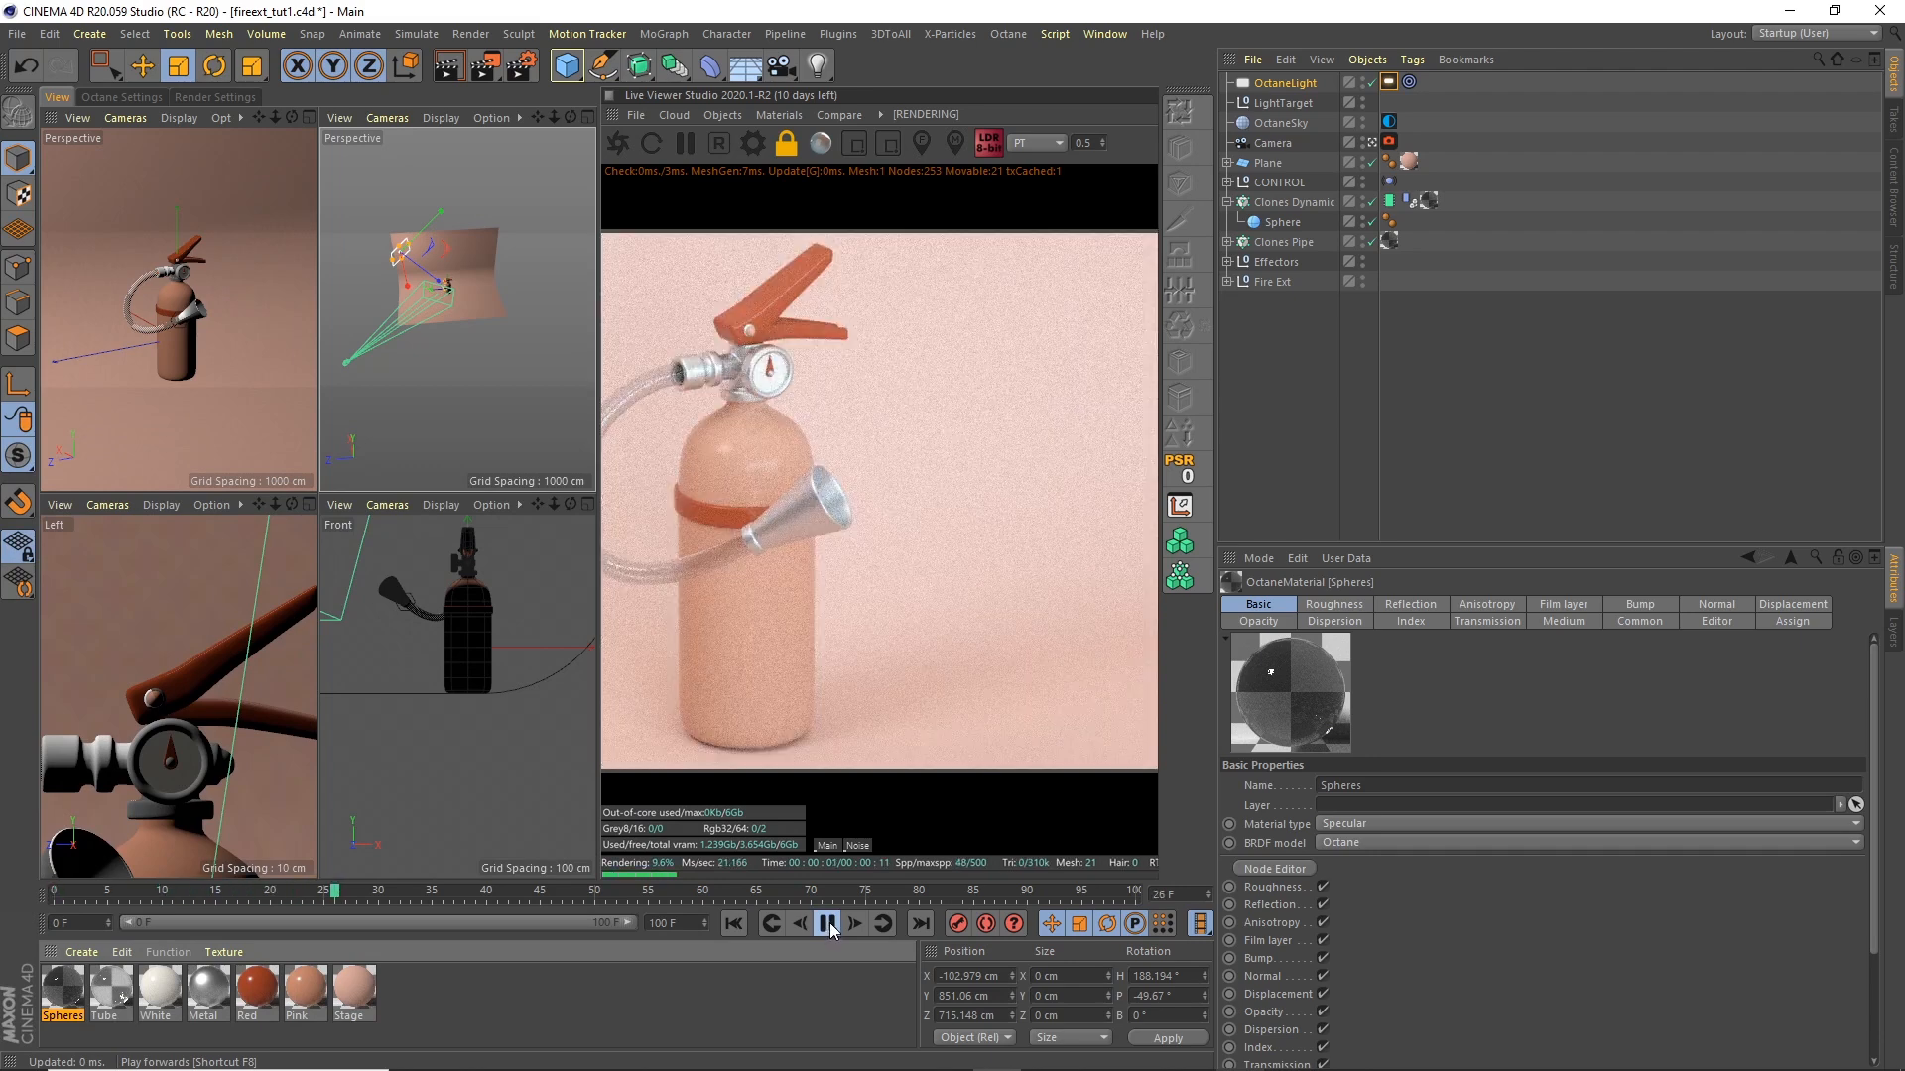
left_click(828, 925)
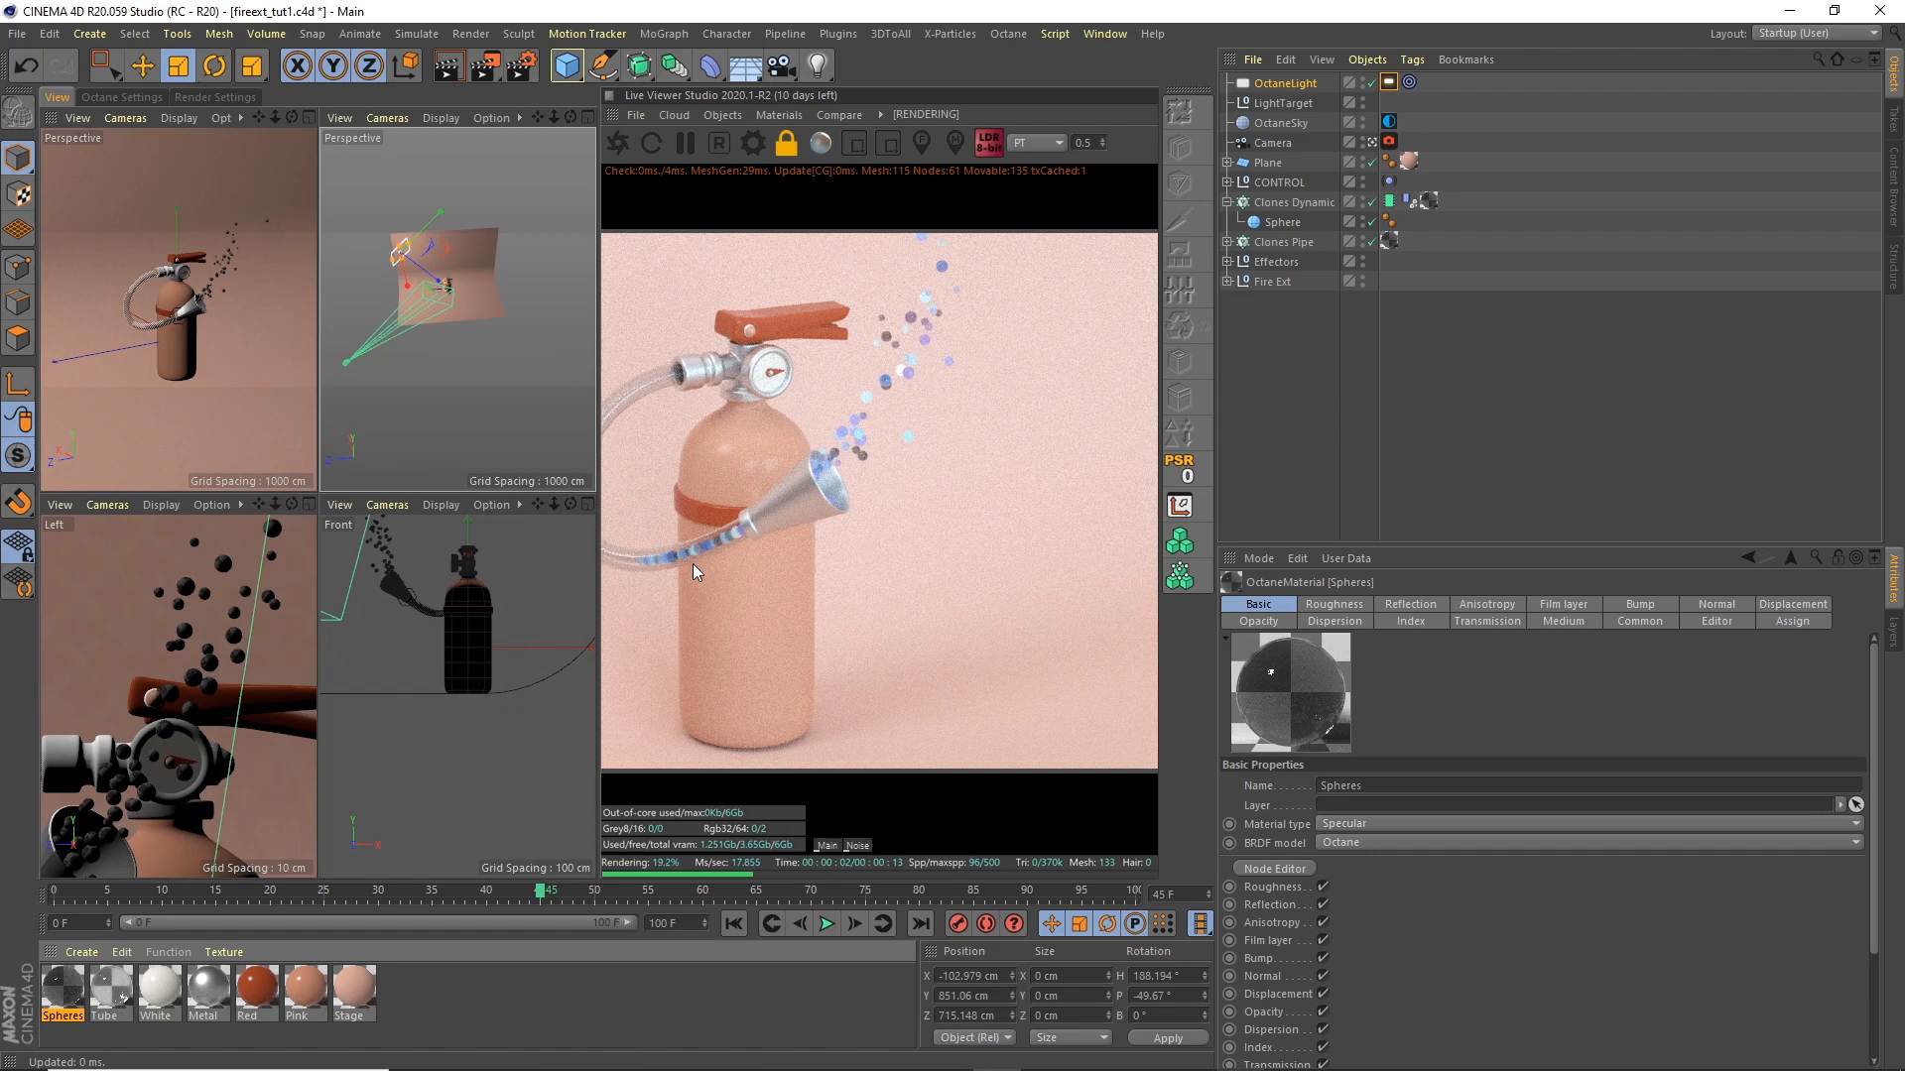
key("ctrl+s")
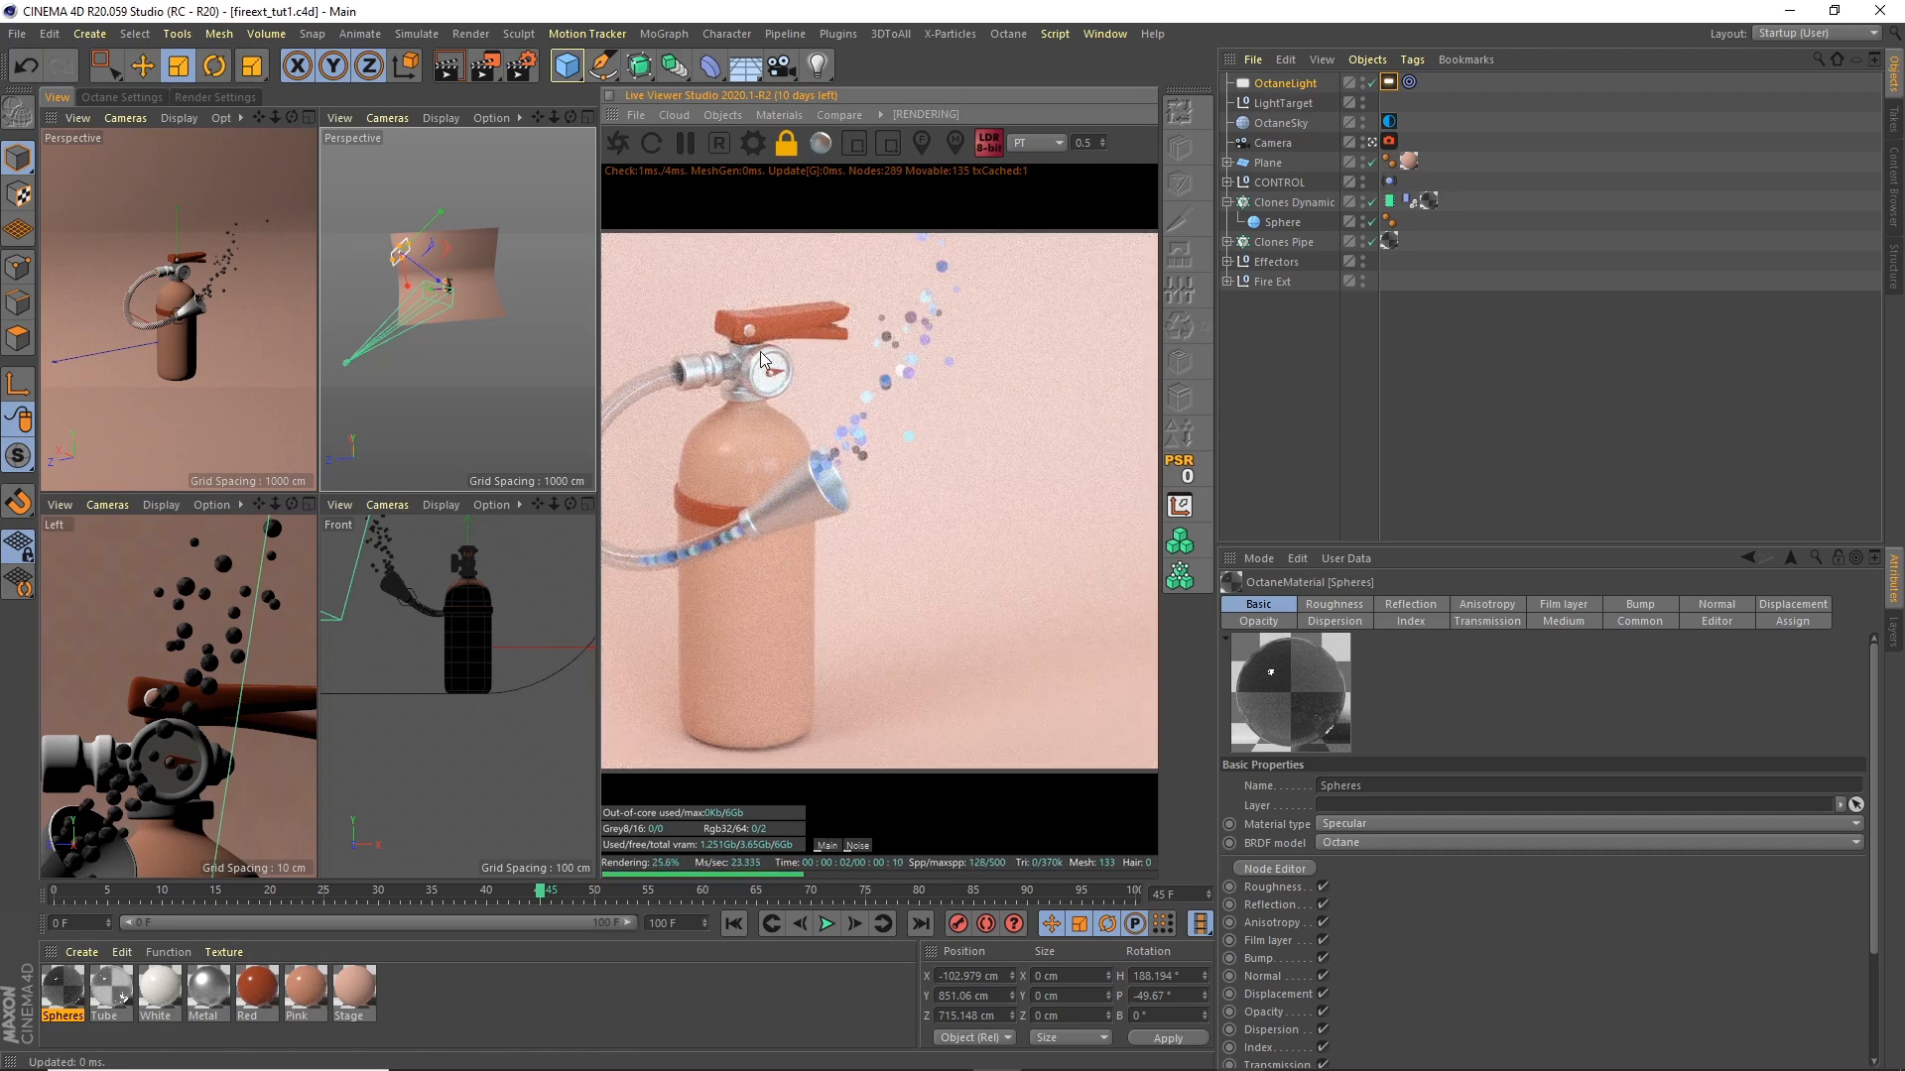
Step: Set the Arrow Move effector's pitch rotation (R.P) to 270° and save the project
left_click(1228, 202)
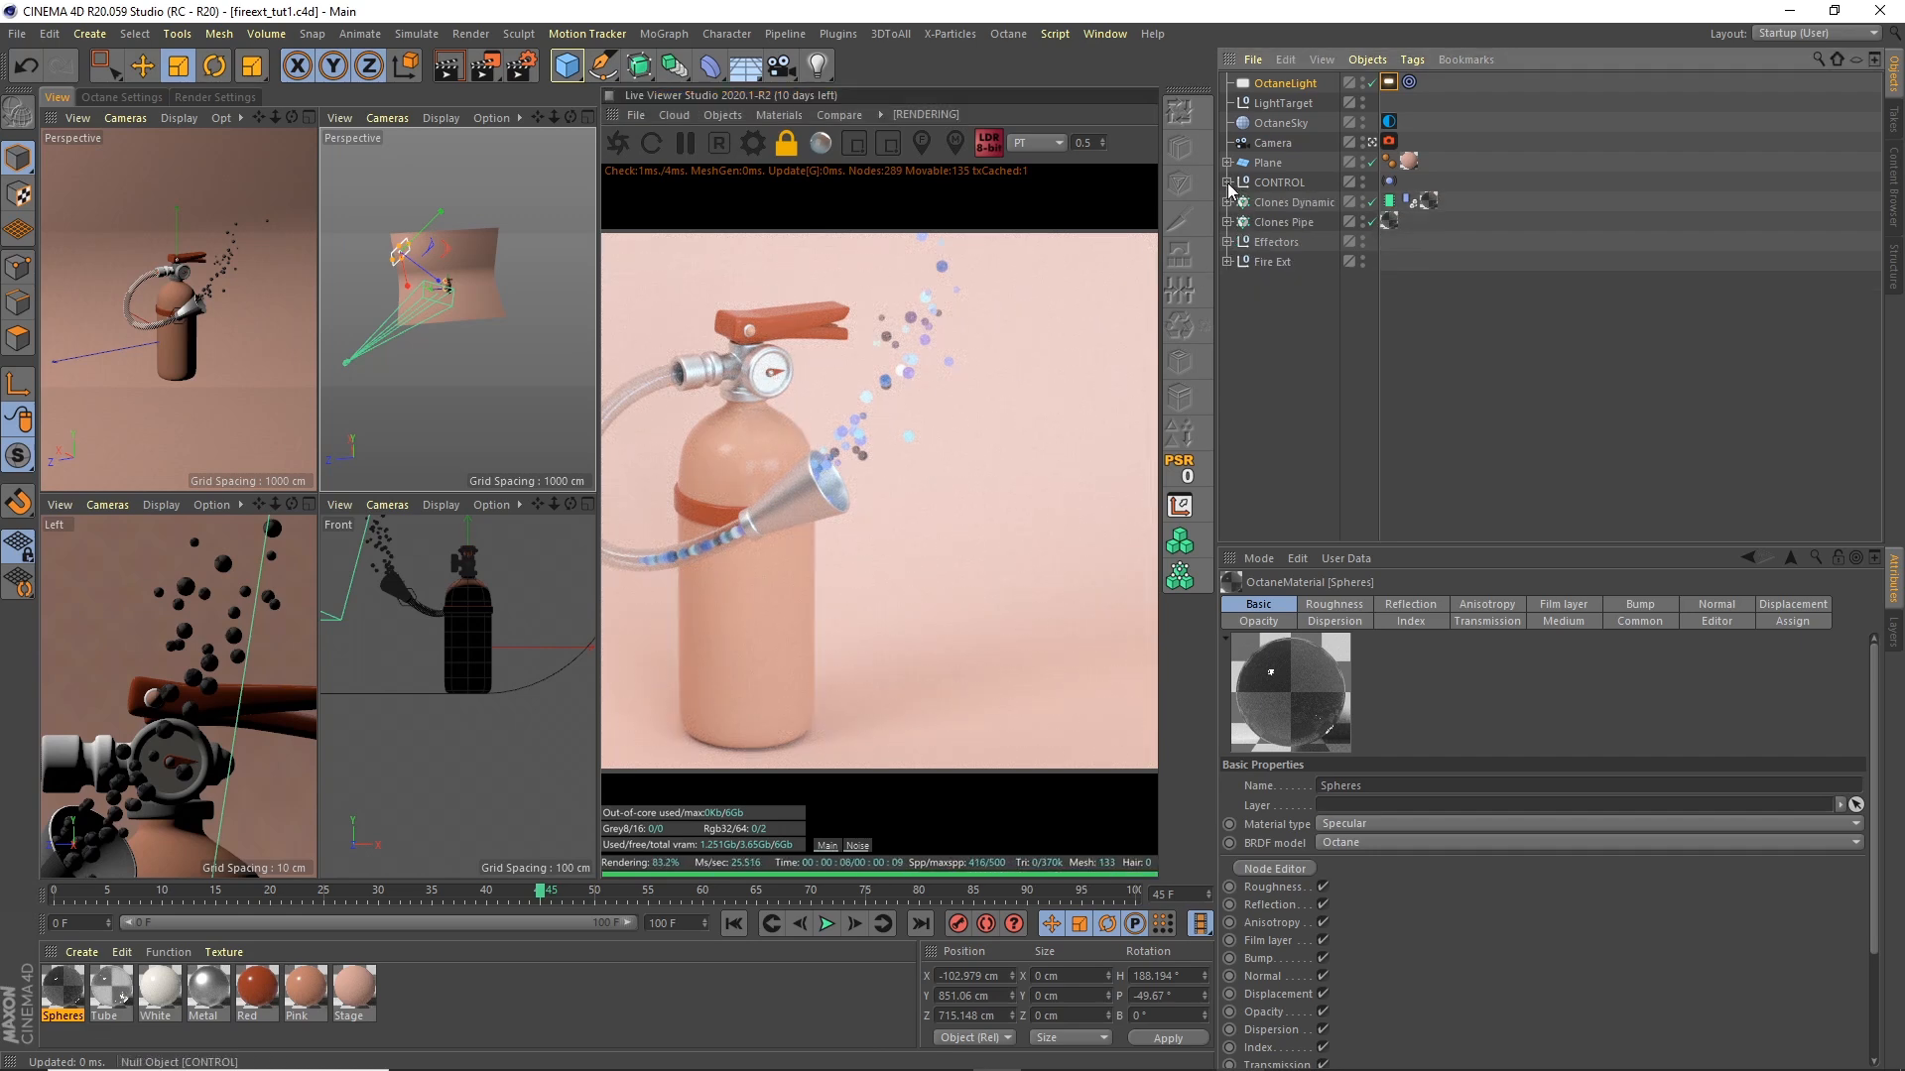
left_click(1229, 242)
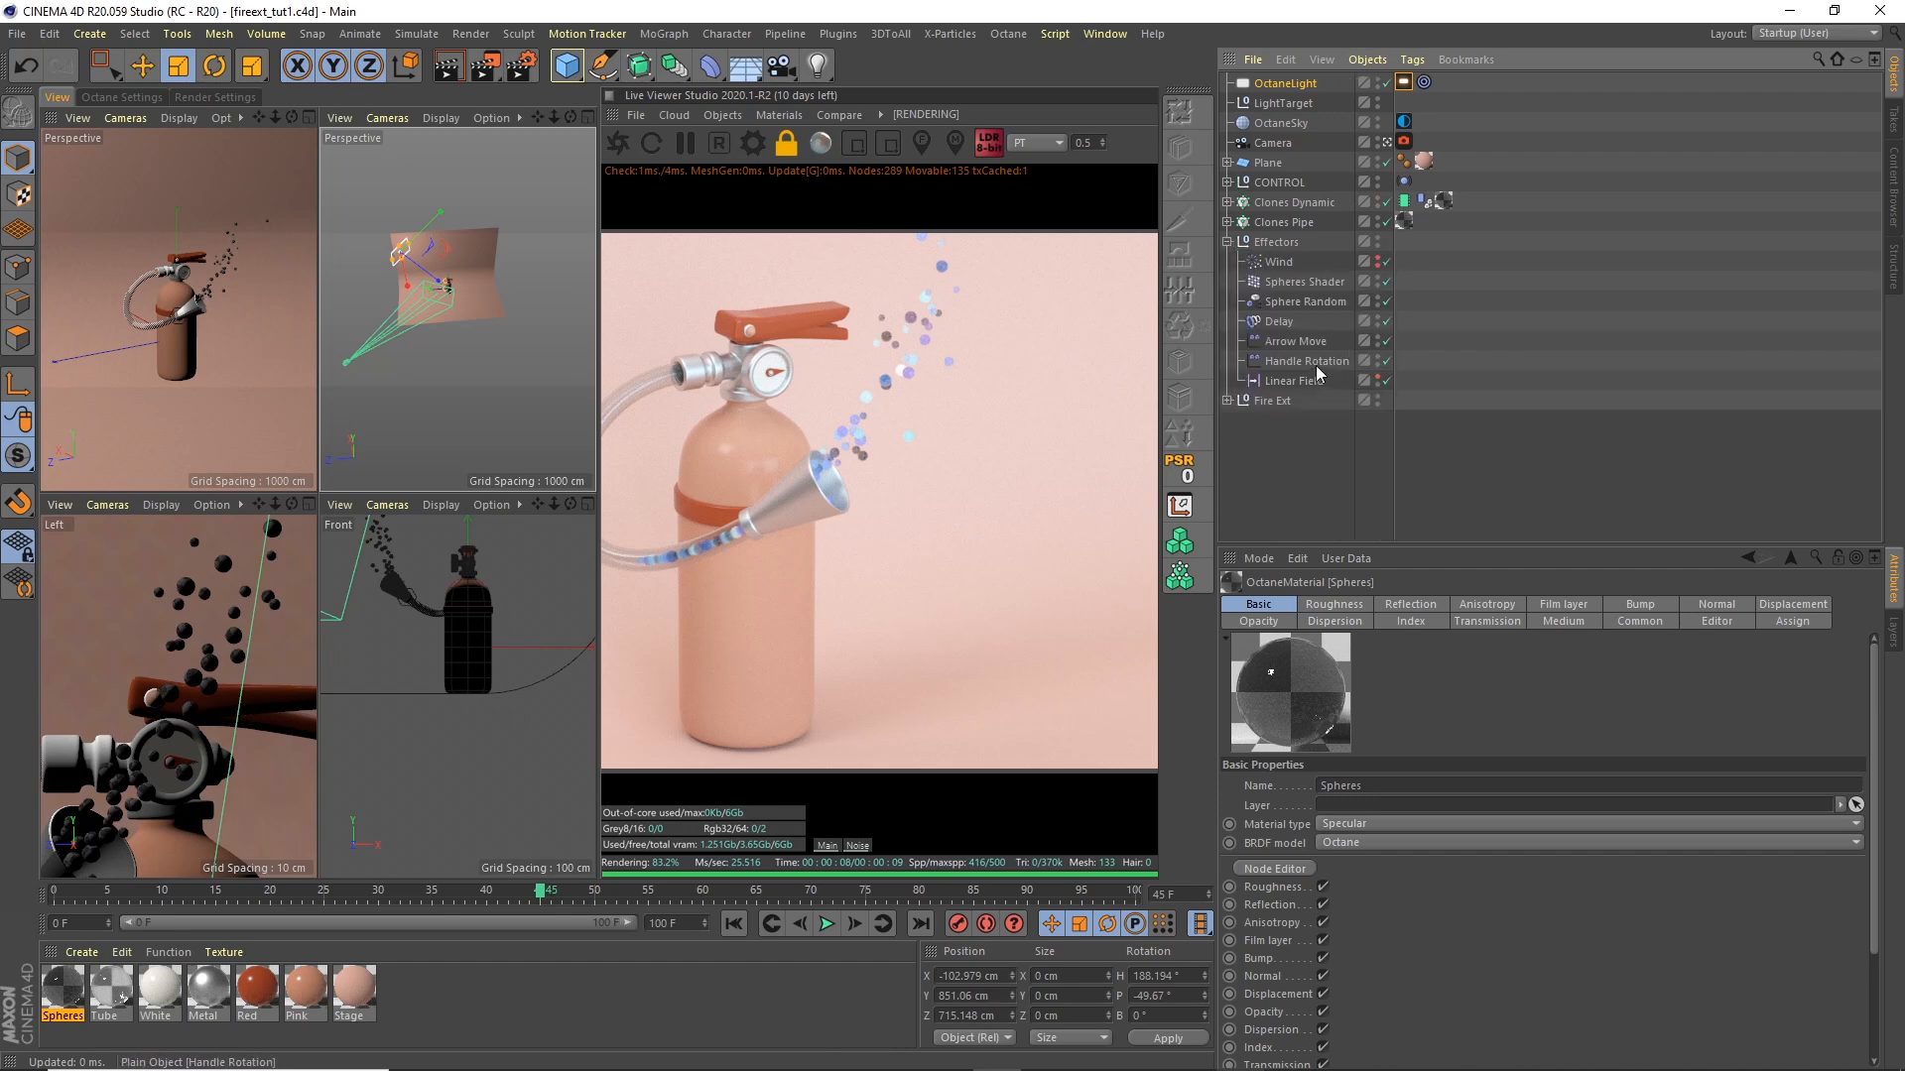
left_click(1302, 342)
double_click(1502, 721)
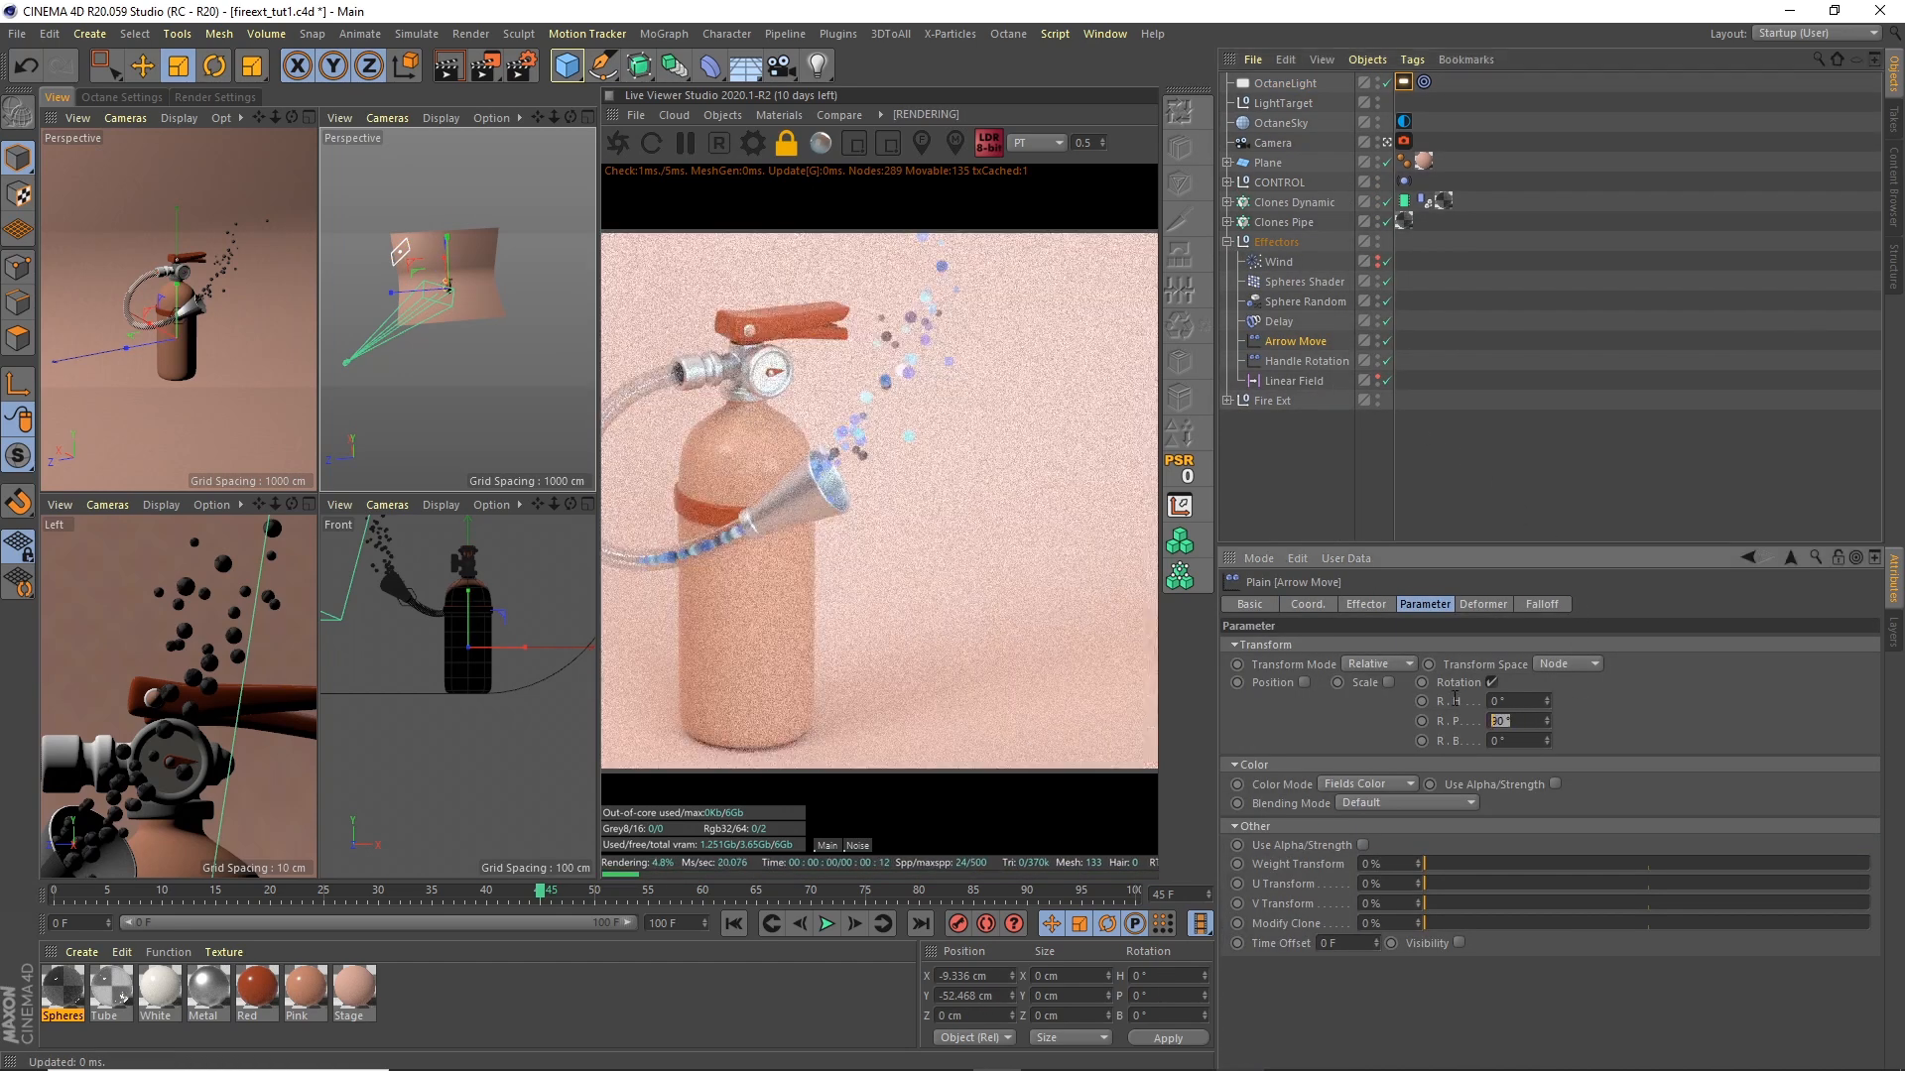
type("270")
key("Return")
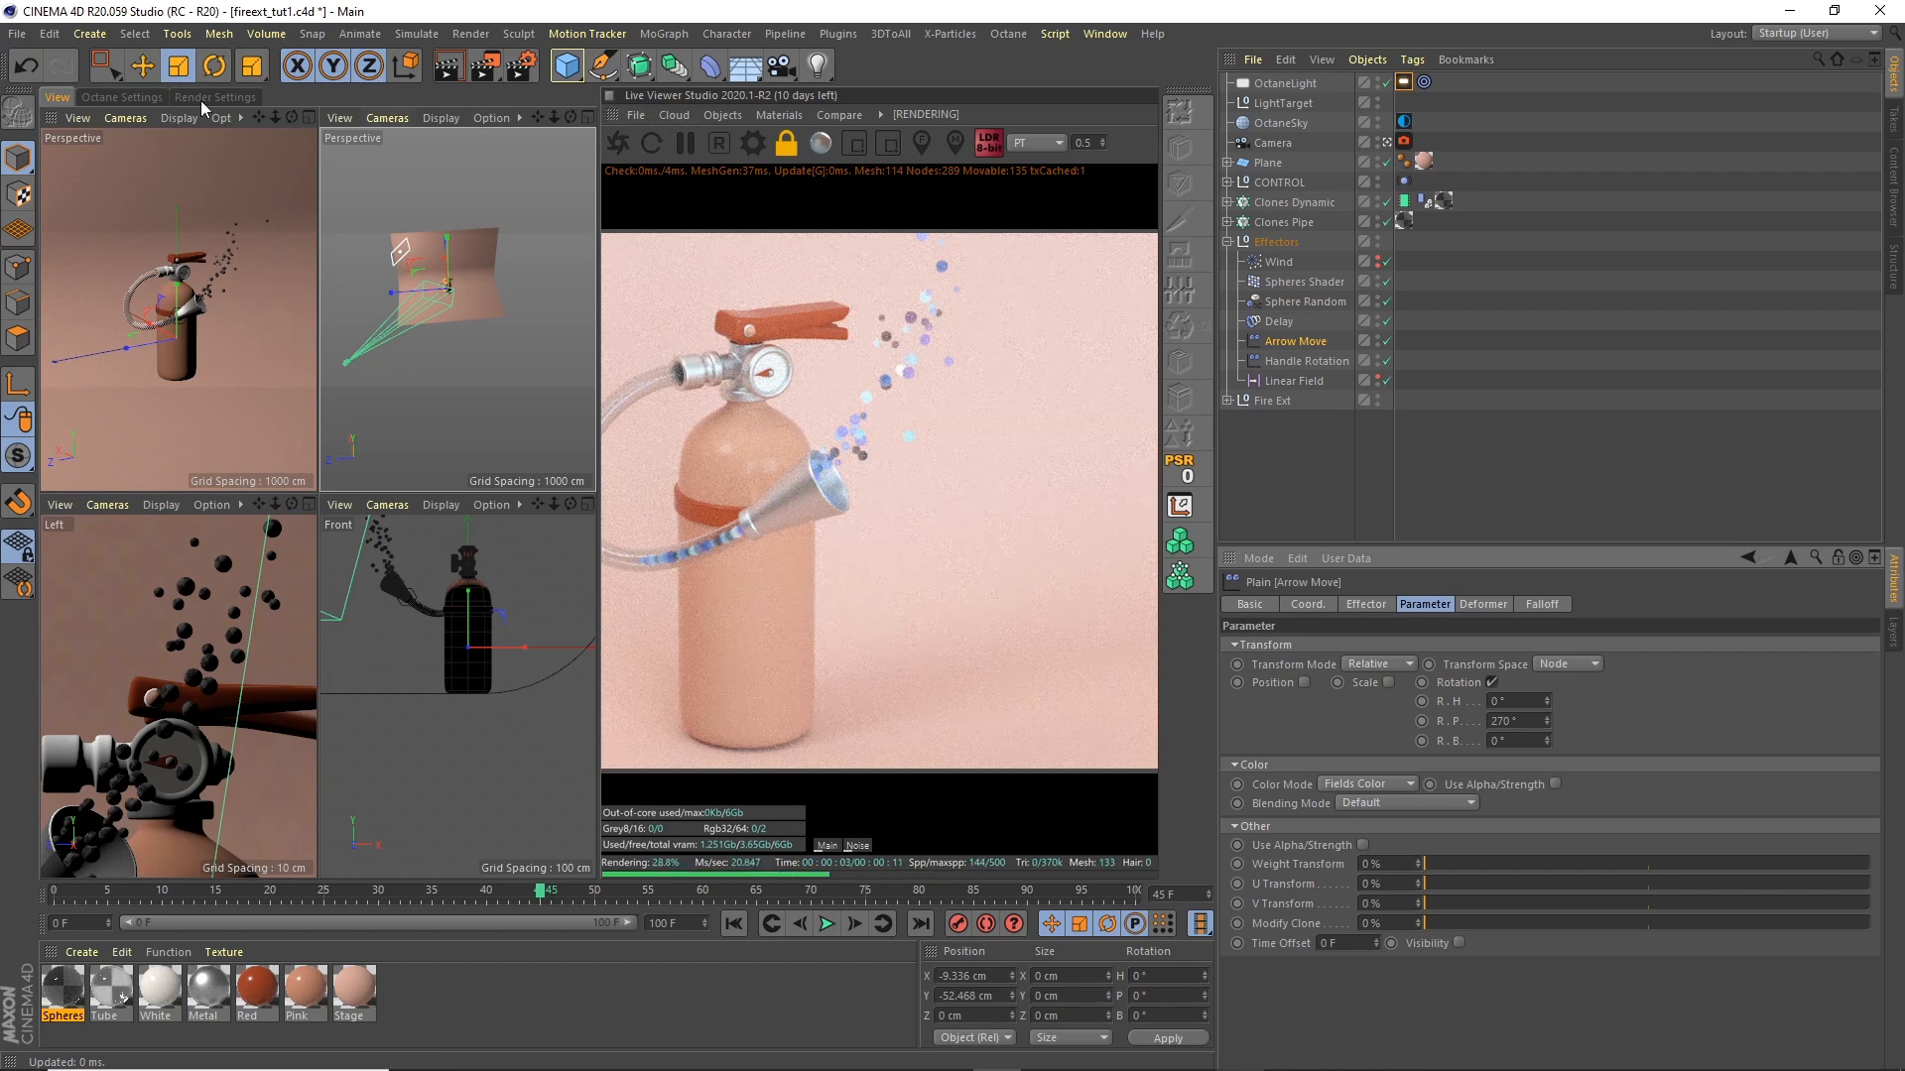
left_click(28, 35)
left_click(49, 194)
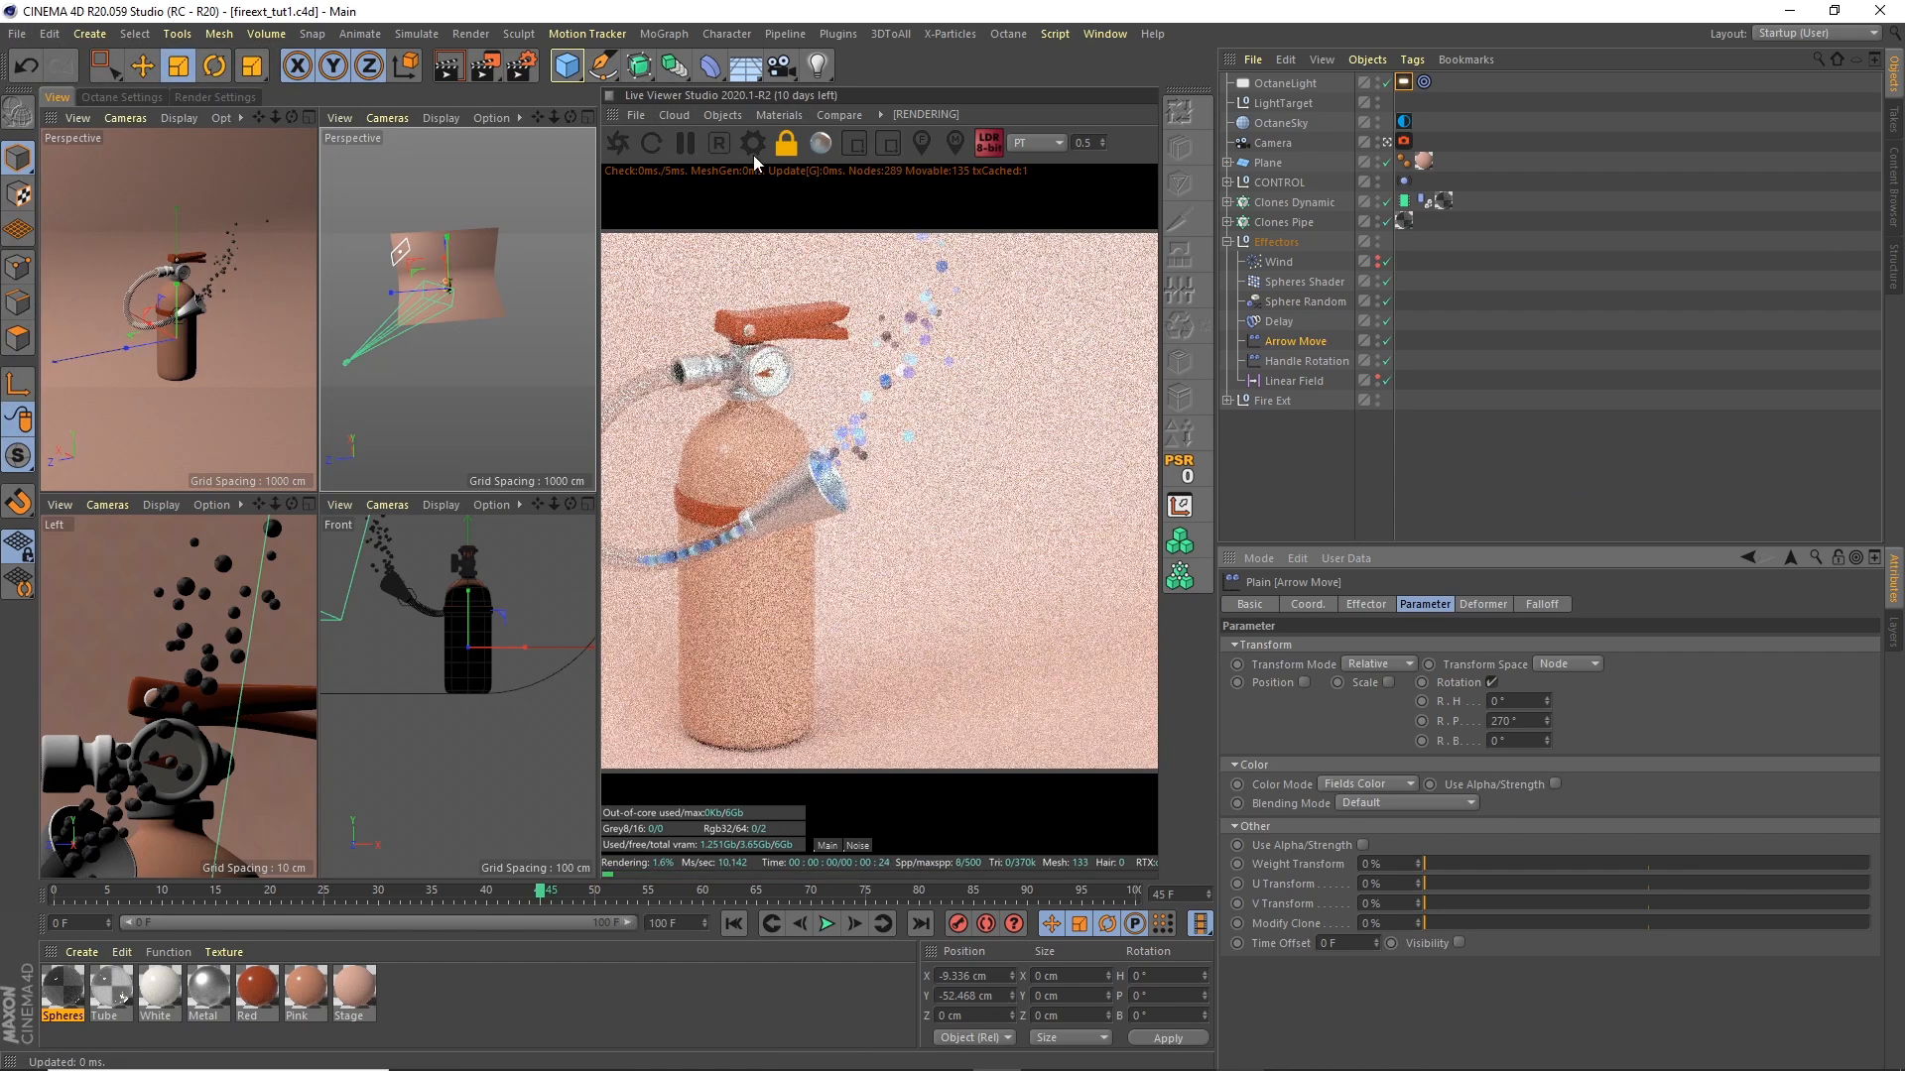
Step: Open the Octane kernel settings to check Max. samples, and bring the whole extinguisher into the live render view
left_click(752, 148)
double_click(190, 185)
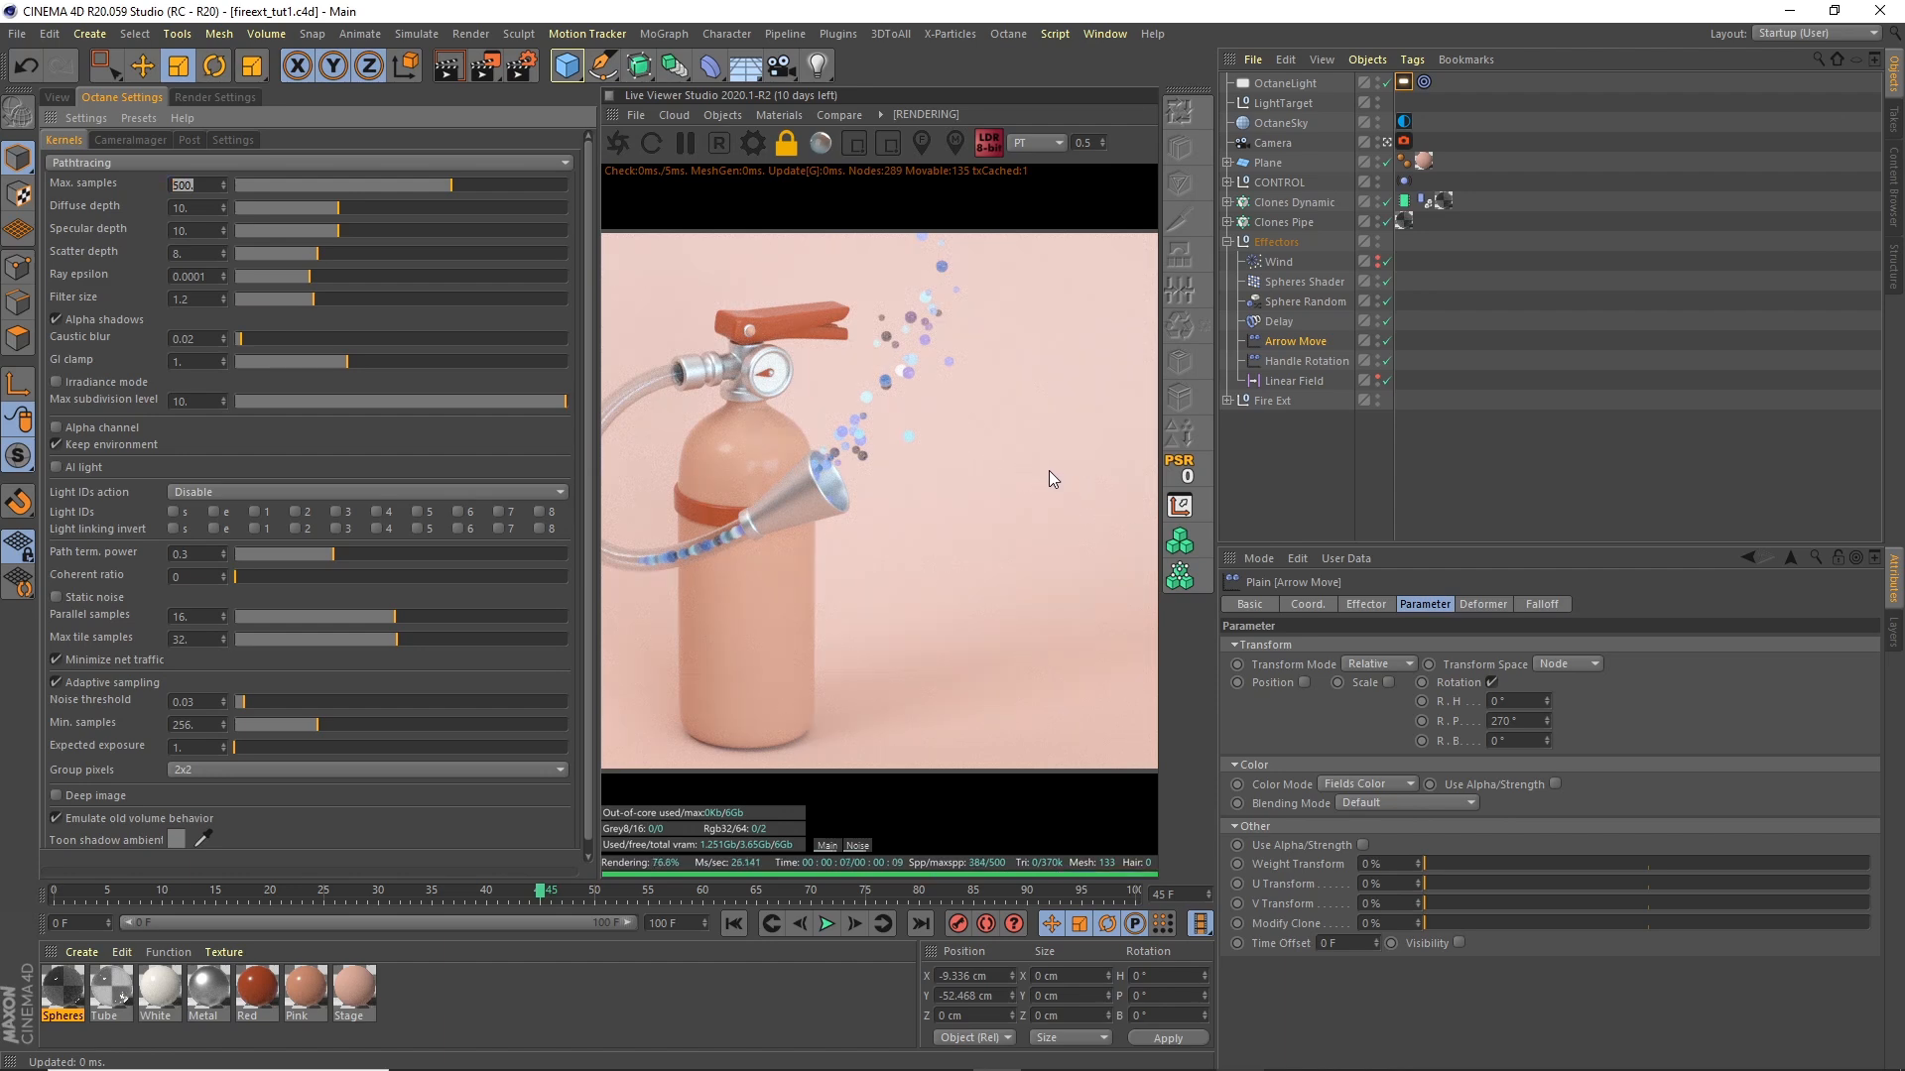
left_click_drag(850, 465, 924, 468)
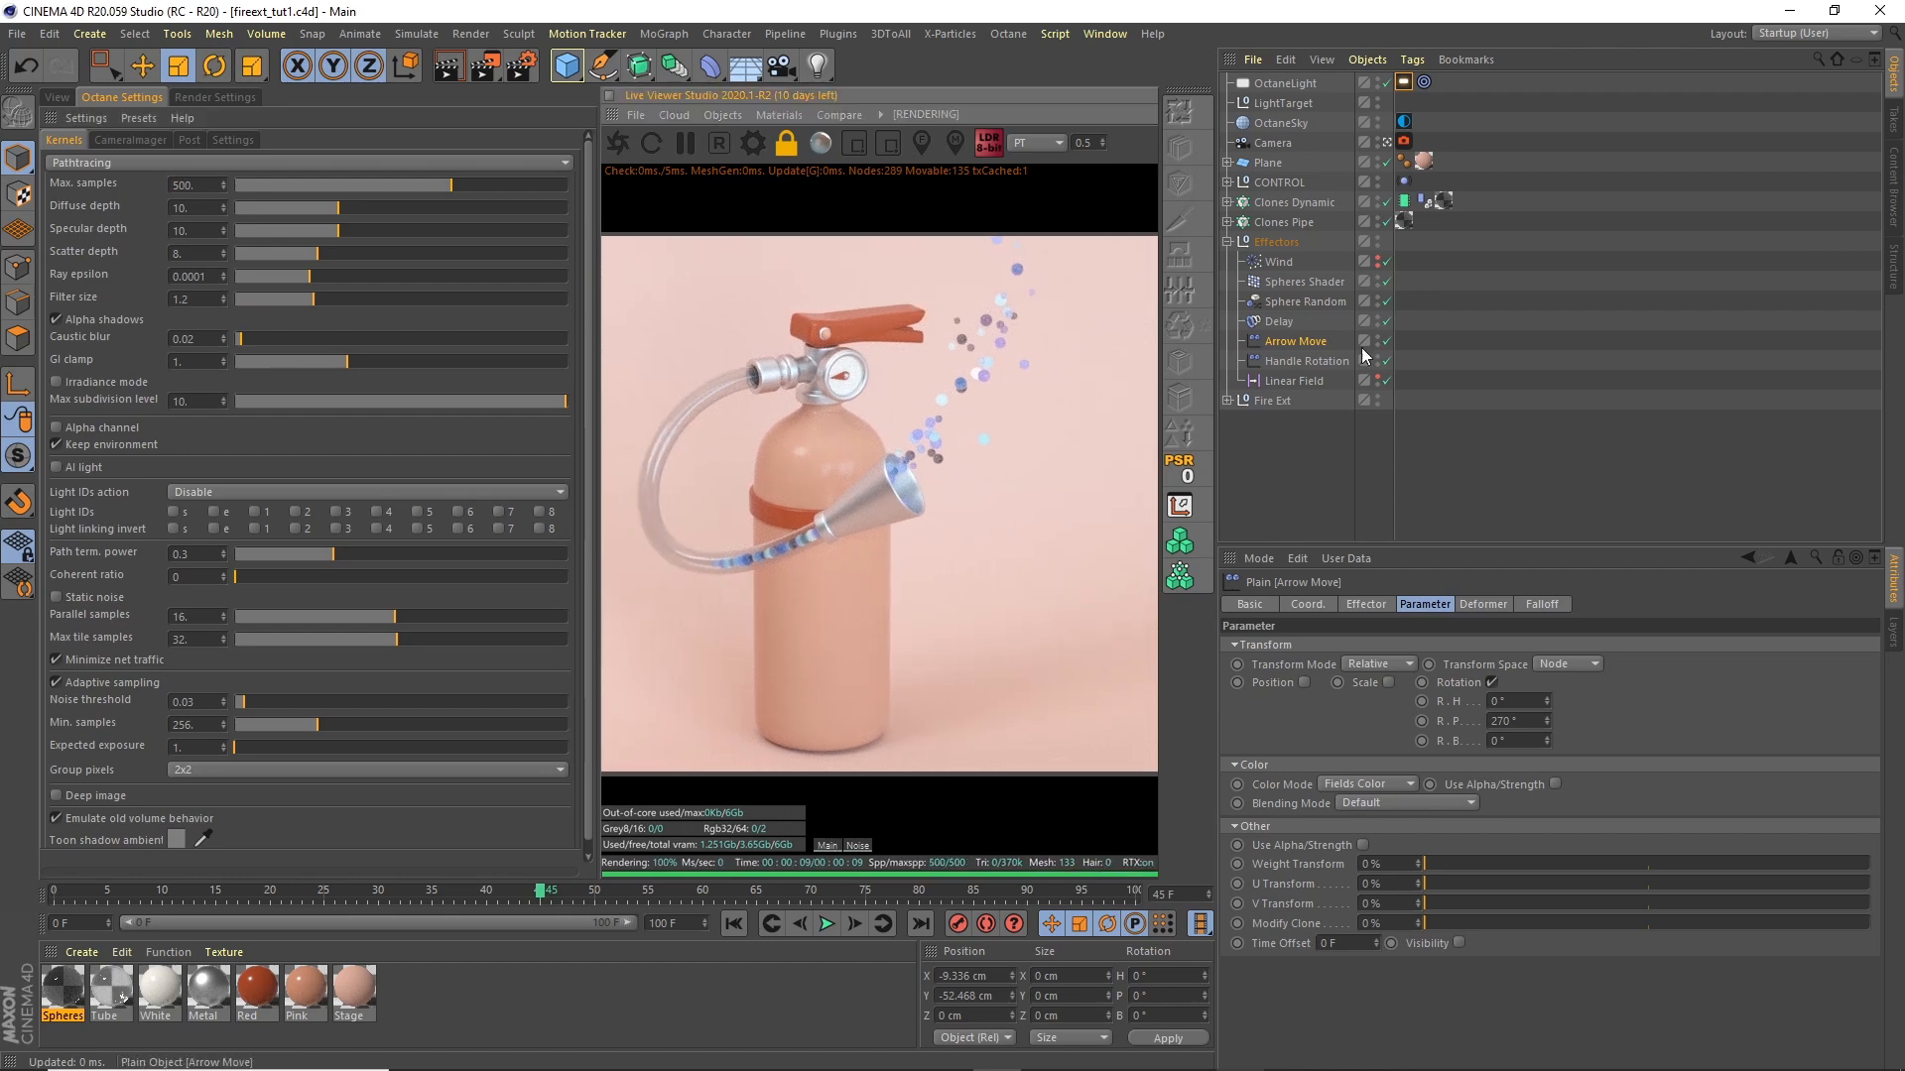
Step: Enable the Spectral AI denoiser in the Octane camera tag's Camera Imager settings
left_click(1404, 142)
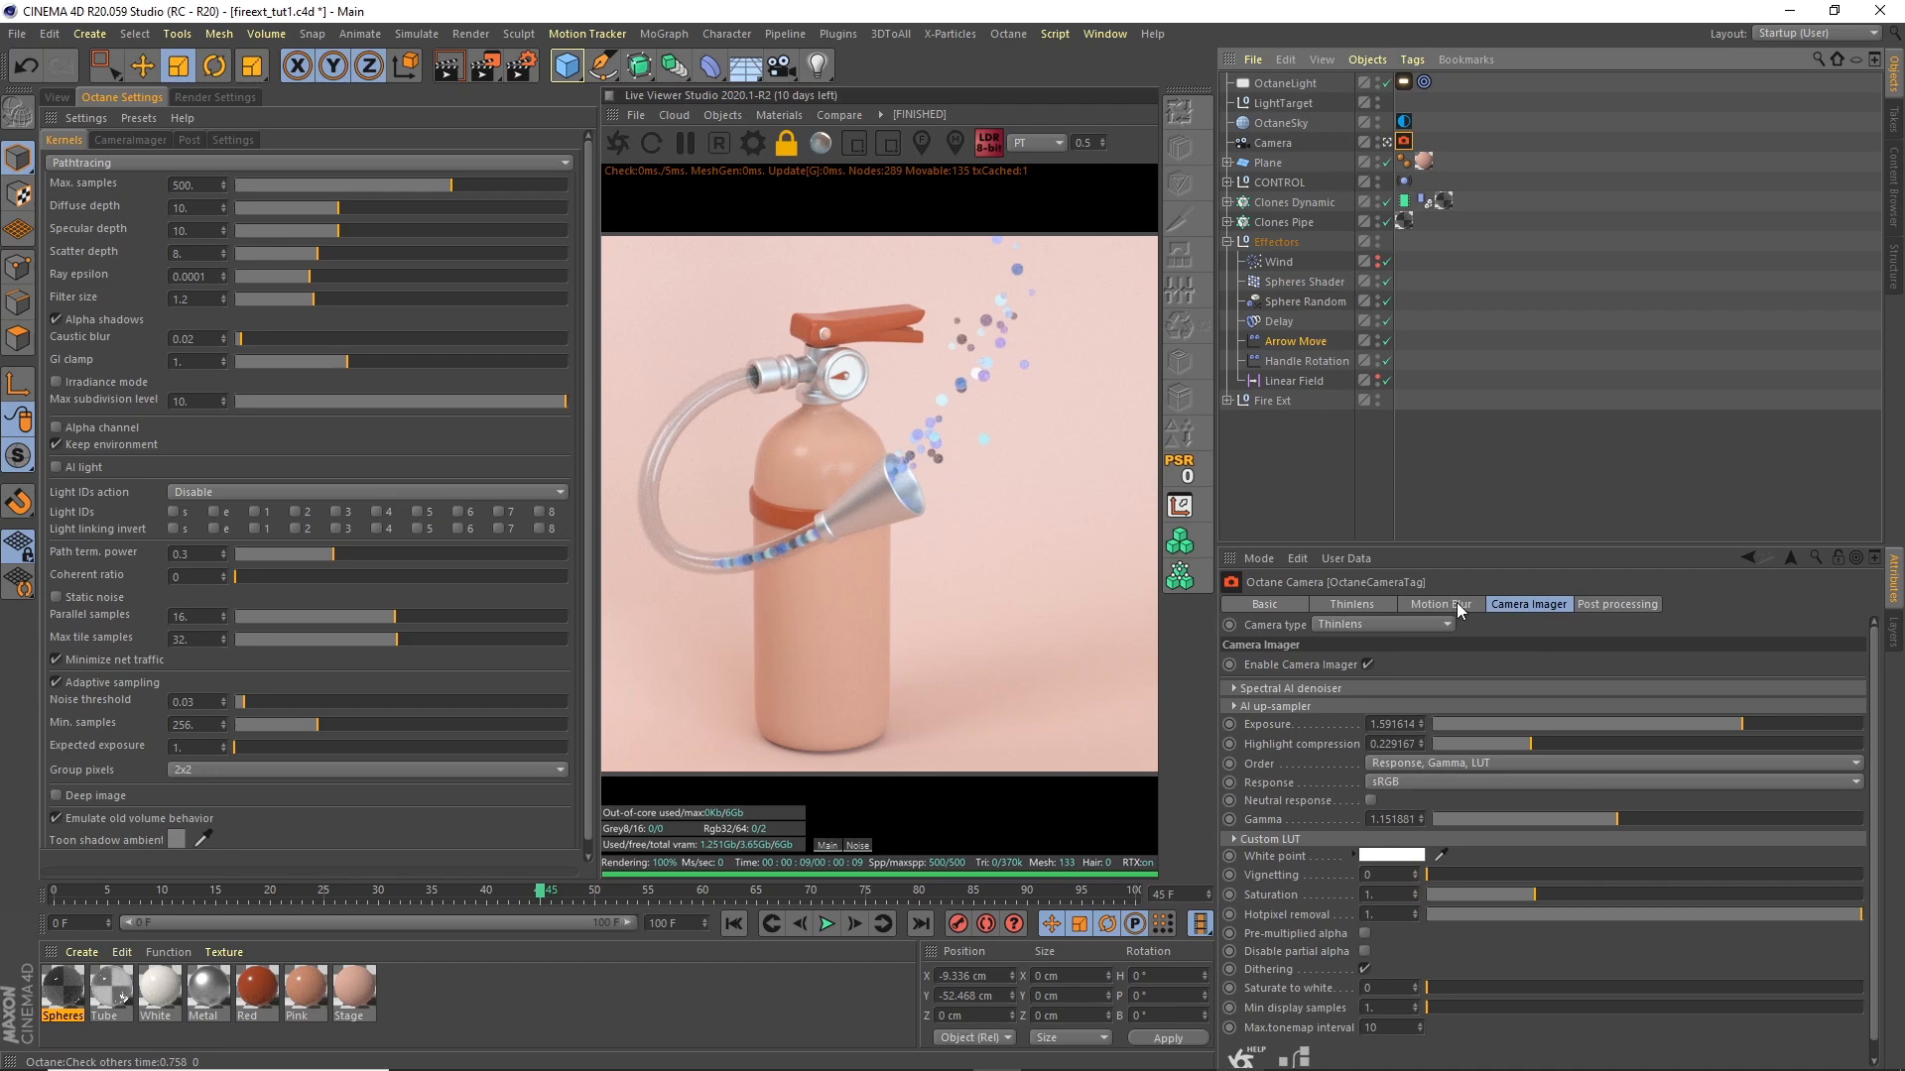
left_click(1286, 688)
left_click(1380, 707)
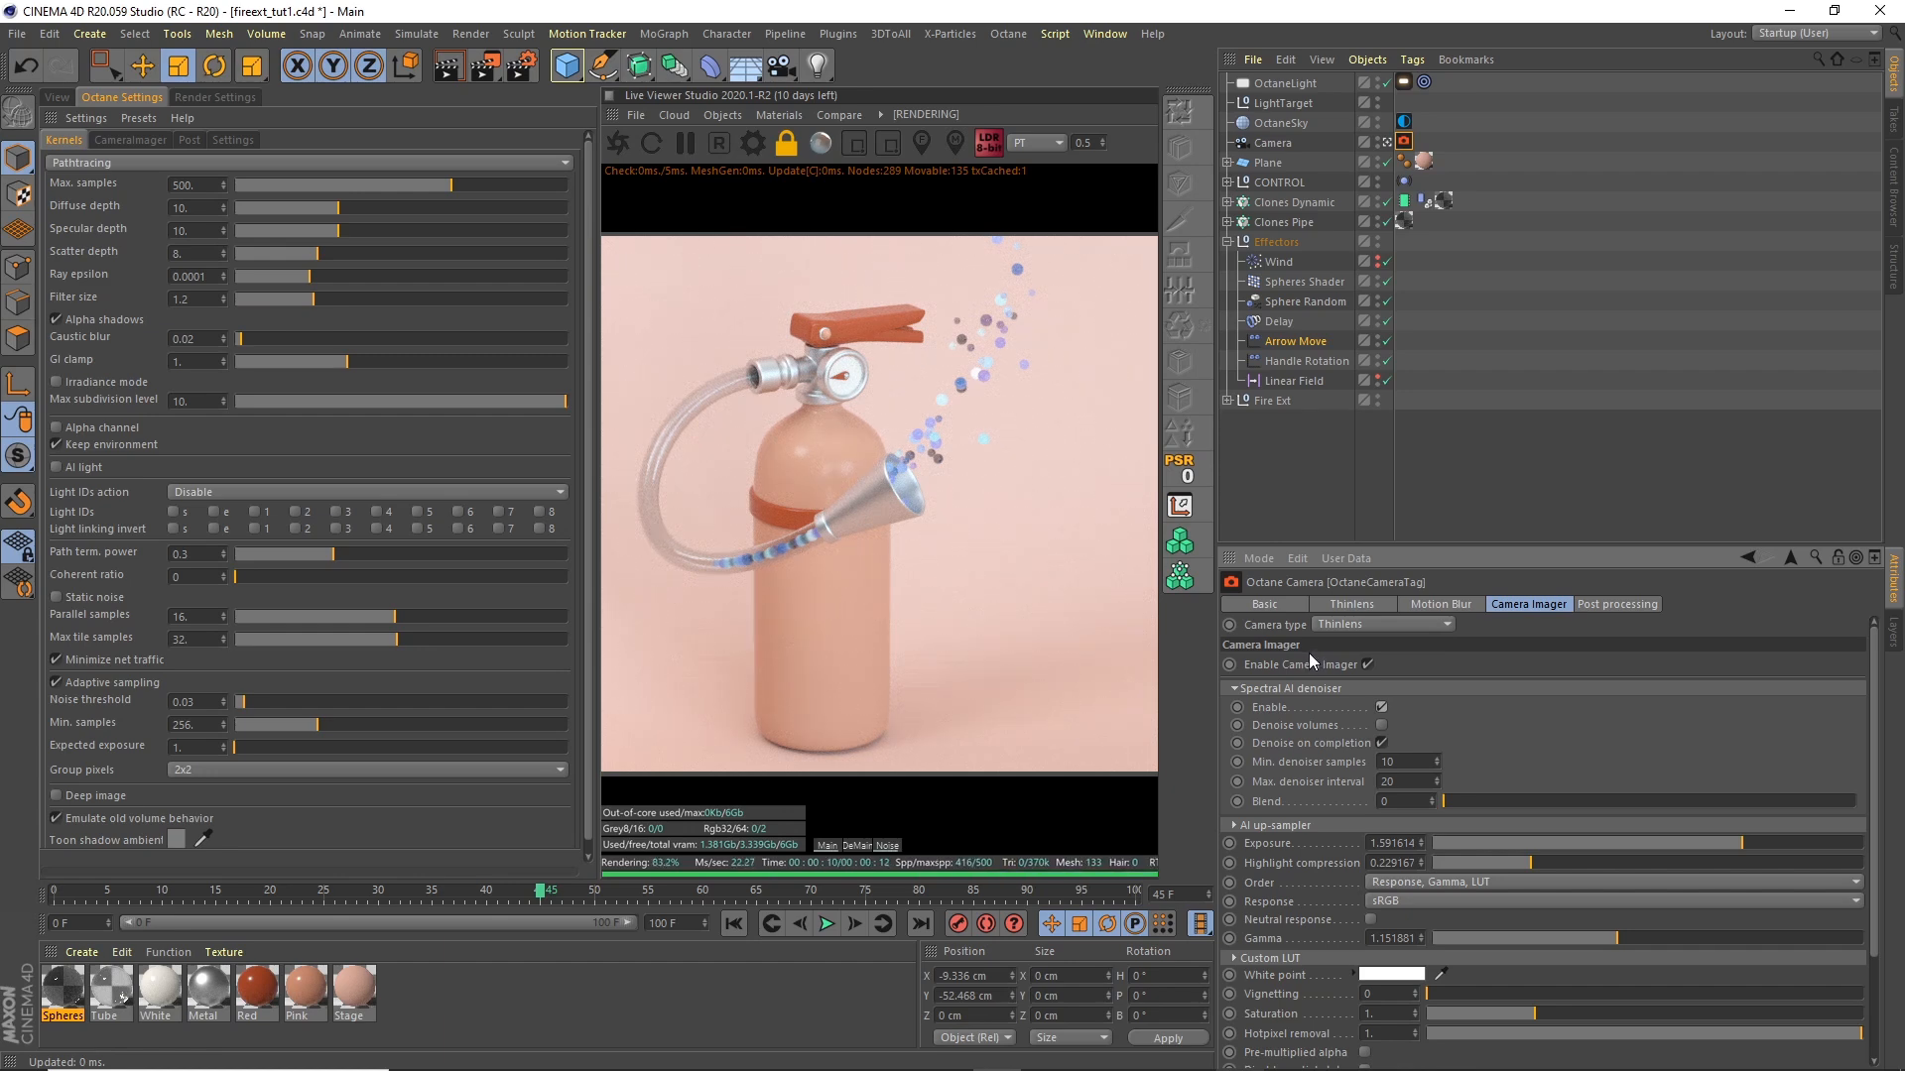
Step: Compare the denoised pass with the main pass in the live render, ending on the denoised one
left_click(858, 847)
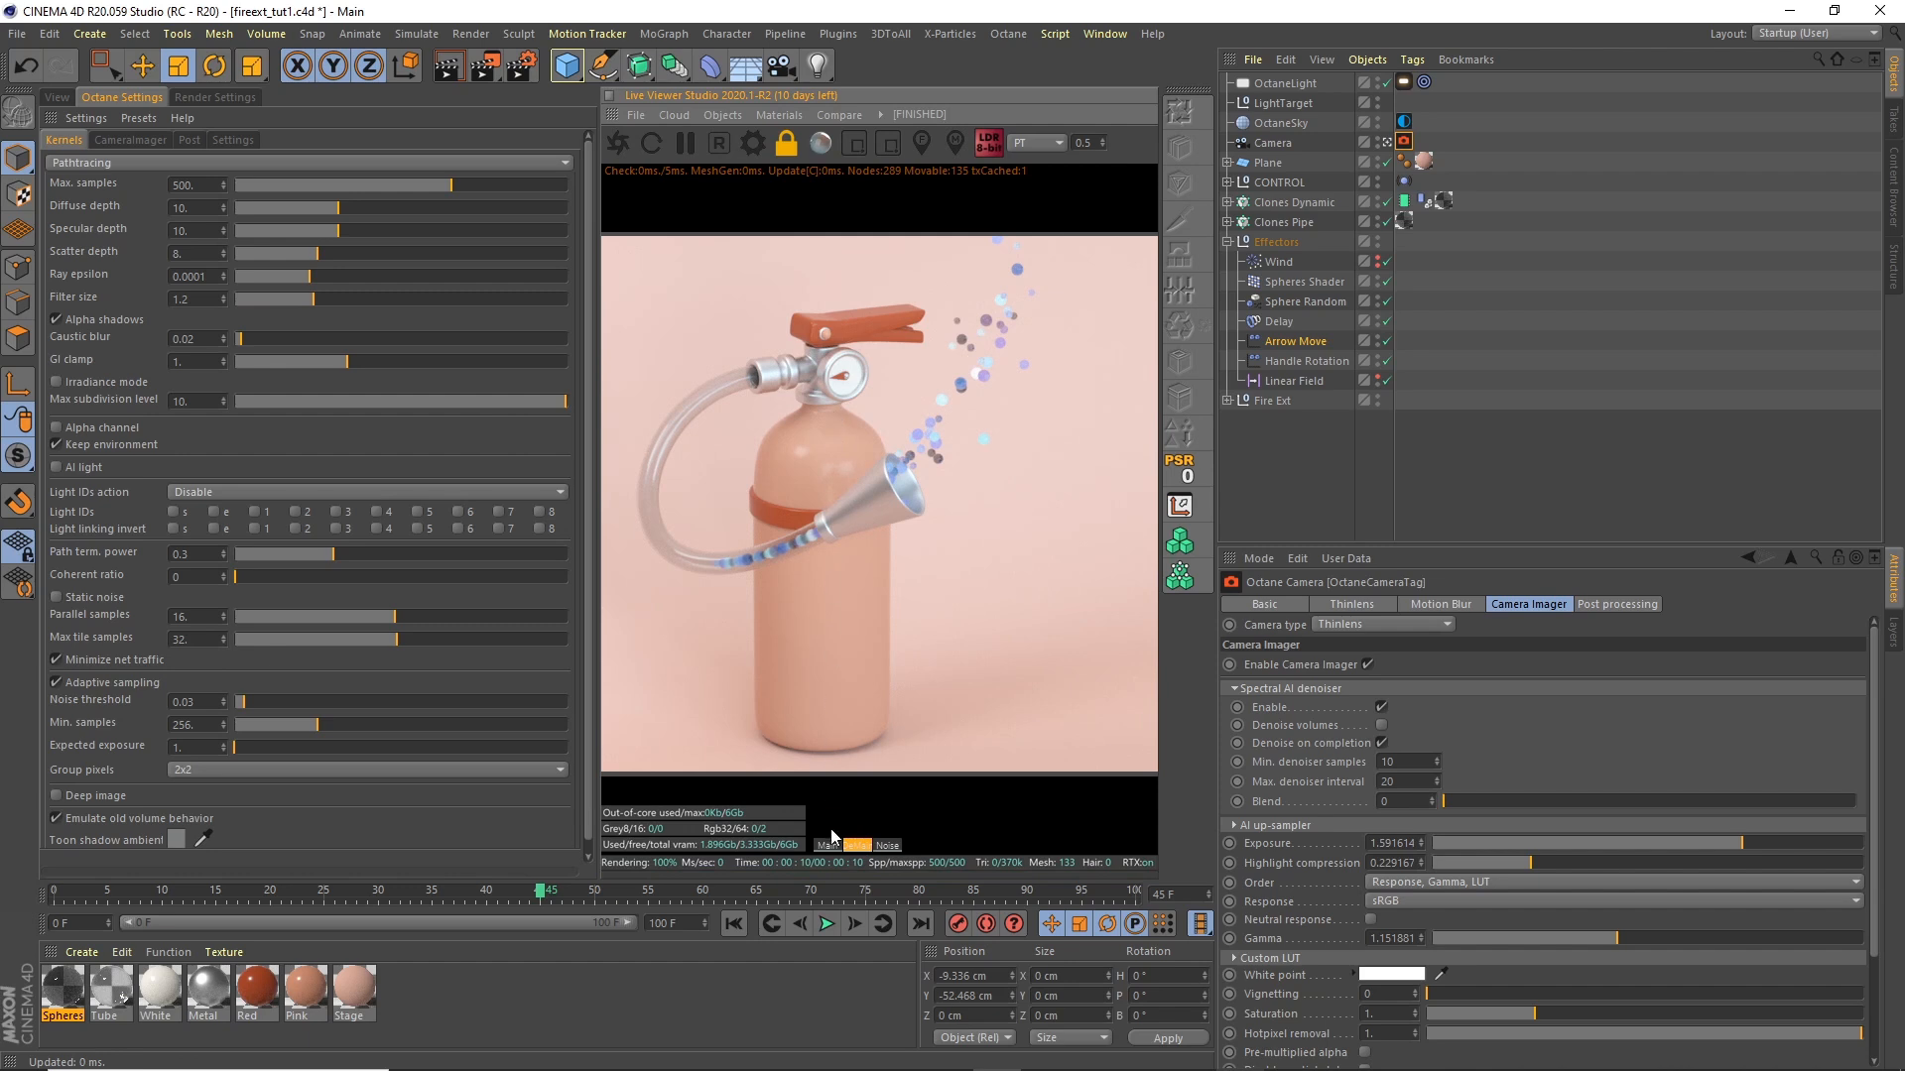
left_click(828, 846)
left_click(844, 848)
left_click(827, 848)
left_click(844, 851)
left_click(829, 848)
left_click(850, 847)
left_click(831, 848)
left_click(847, 846)
left_click(828, 847)
left_click(859, 848)
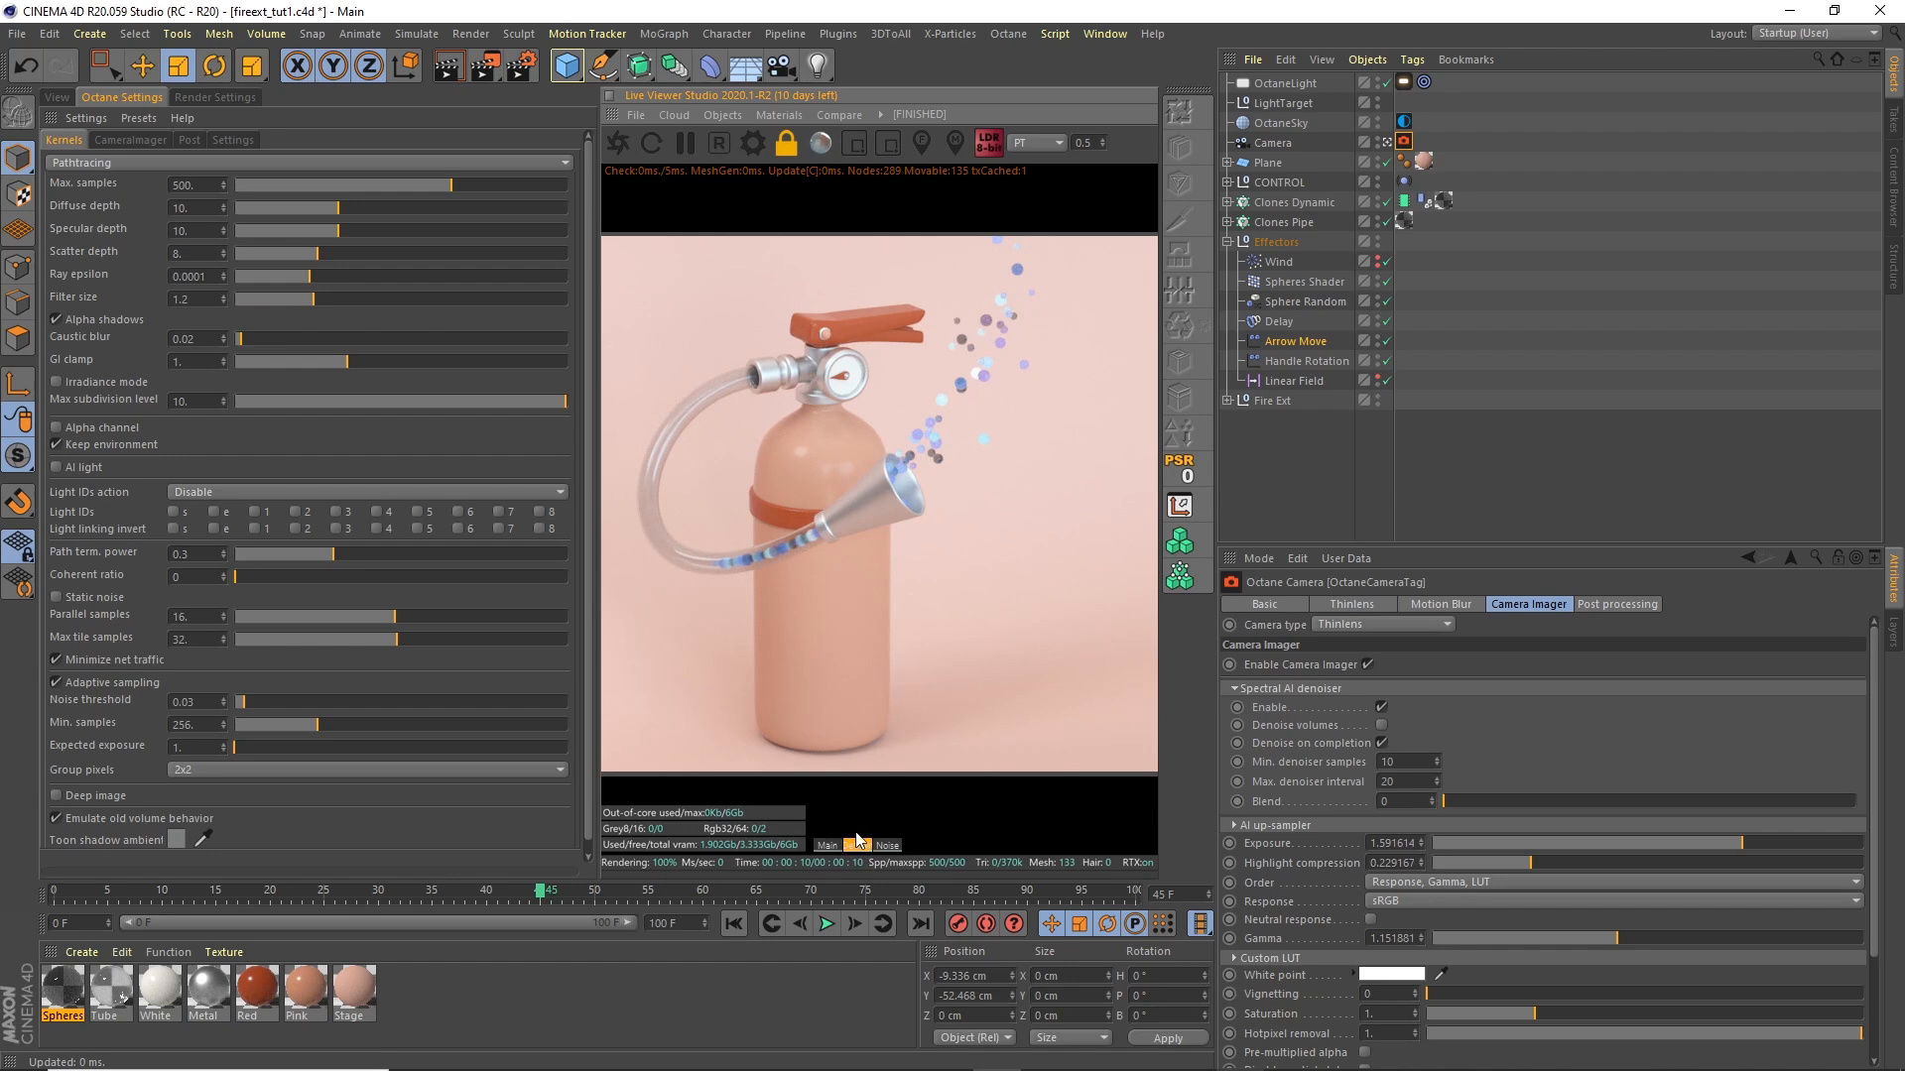